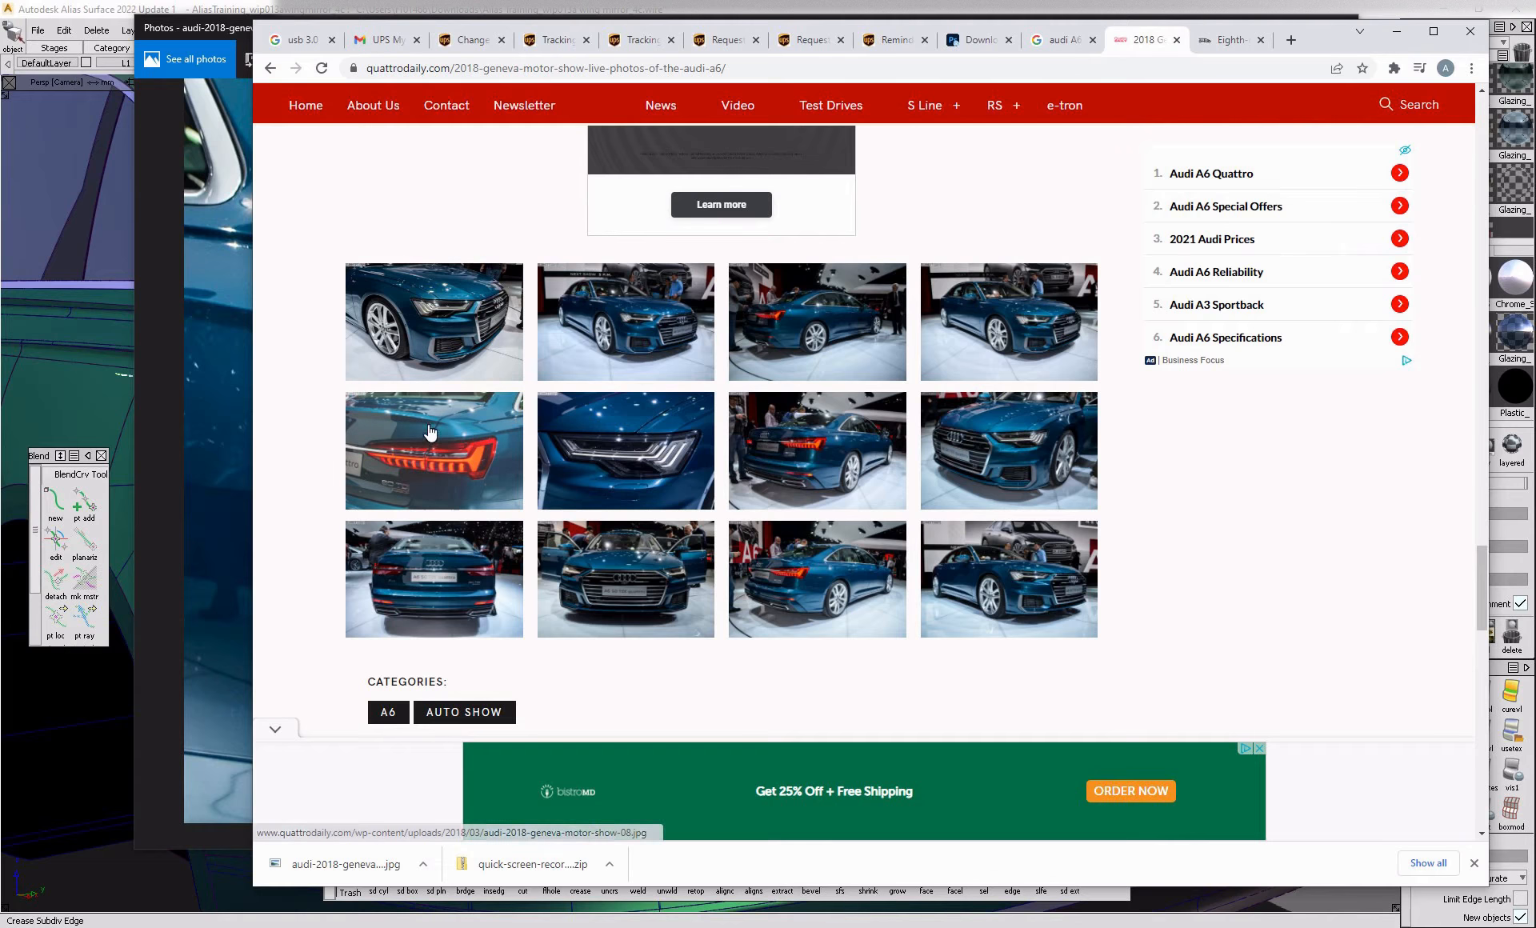
- Return to the Alias car model and examine its left tail light from behind against the back-view reference drawing
left_click(91, 355)
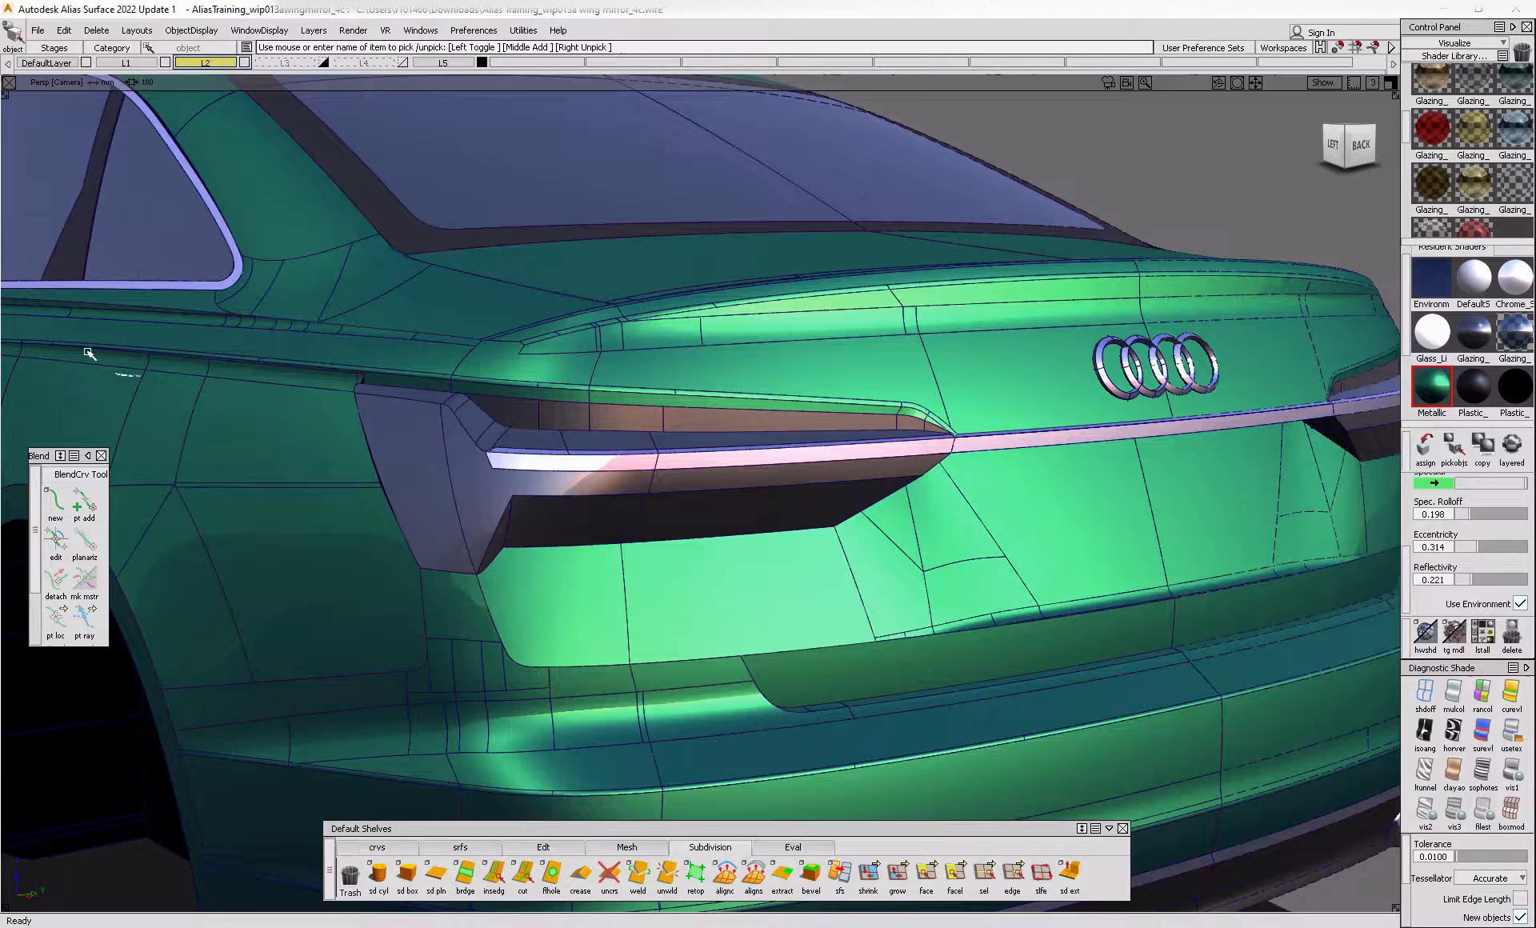
left_click_drag(679, 474, 528, 515, "alt+shift")
left_click(1350, 144)
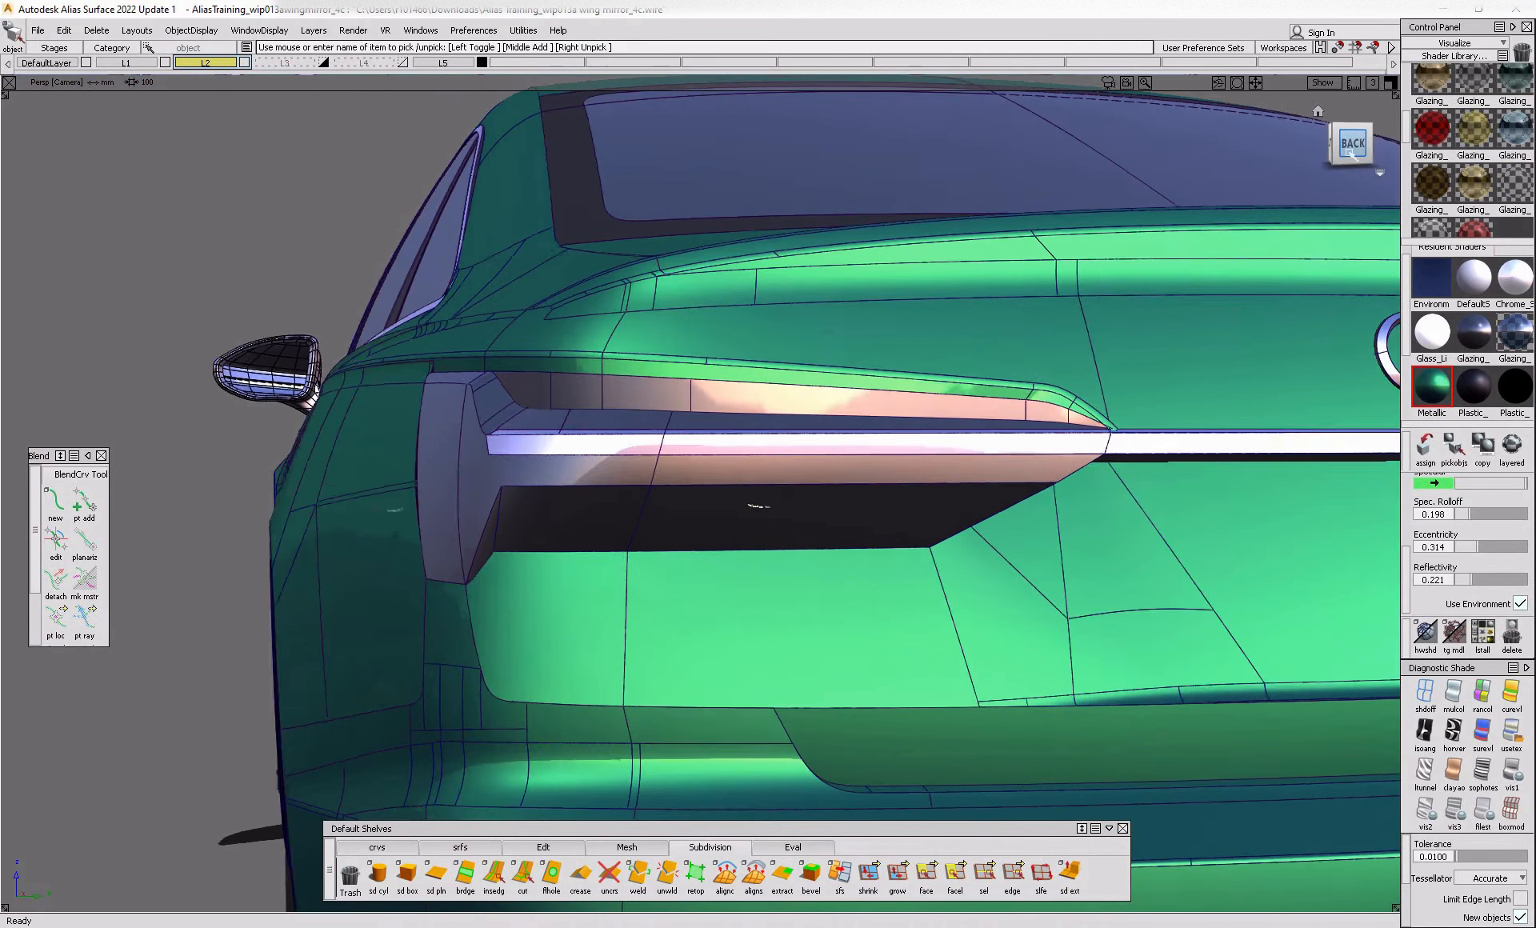
right_click_drag(887, 395, 846, 446, "alt+shift")
right_click_drag(641, 519, 627, 511, "alt+shift")
middle_click_drag(627, 500, 733, 518, "alt+shift")
right_click_drag(733, 519, 641, 535, "alt+shift")
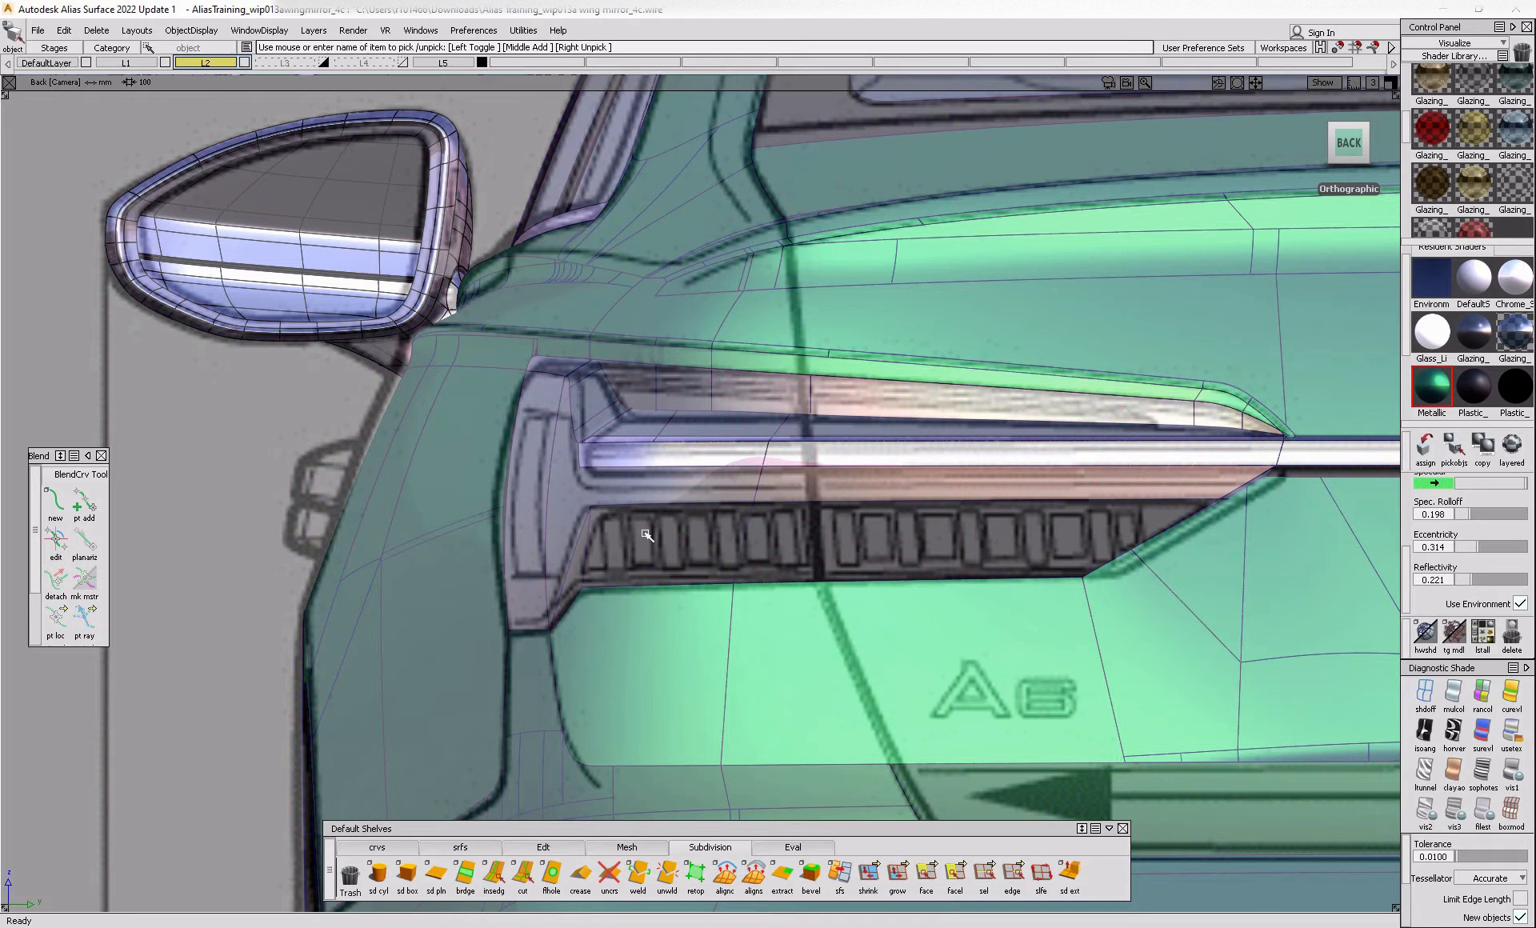
left_click_drag(480, 525, 844, 539, "alt+shift")
middle_click_drag(569, 491, 652, 518, "alt+shift")
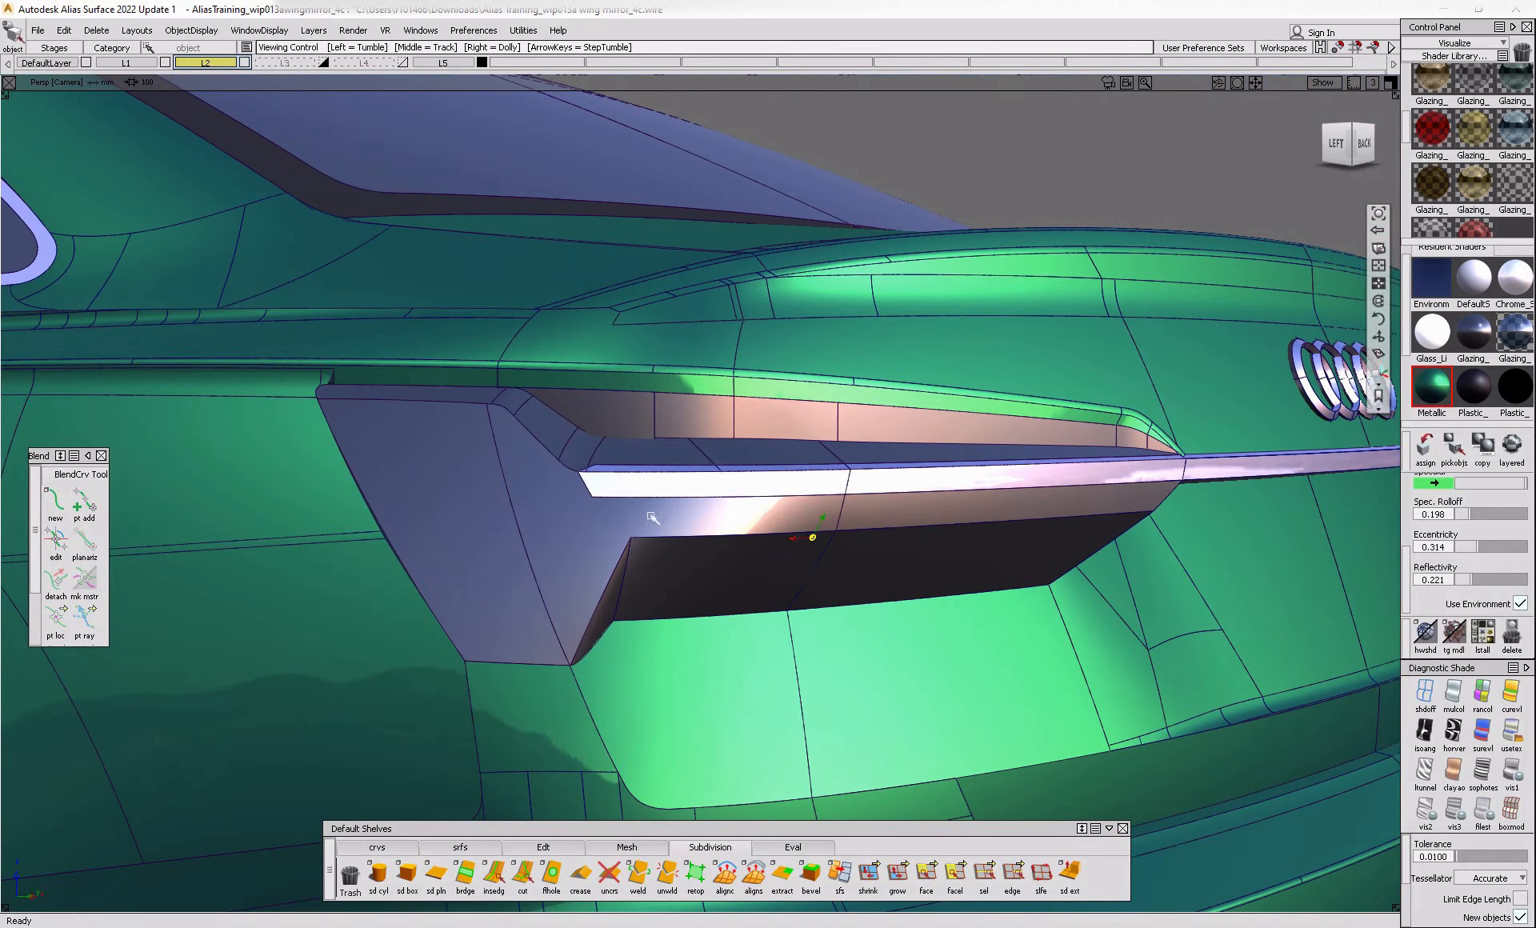
- Review the surfaces that form the tail light and compare them with the reference photo of the real lamp
left_click_drag(769, 552, 838, 571, "ctrl+shift")
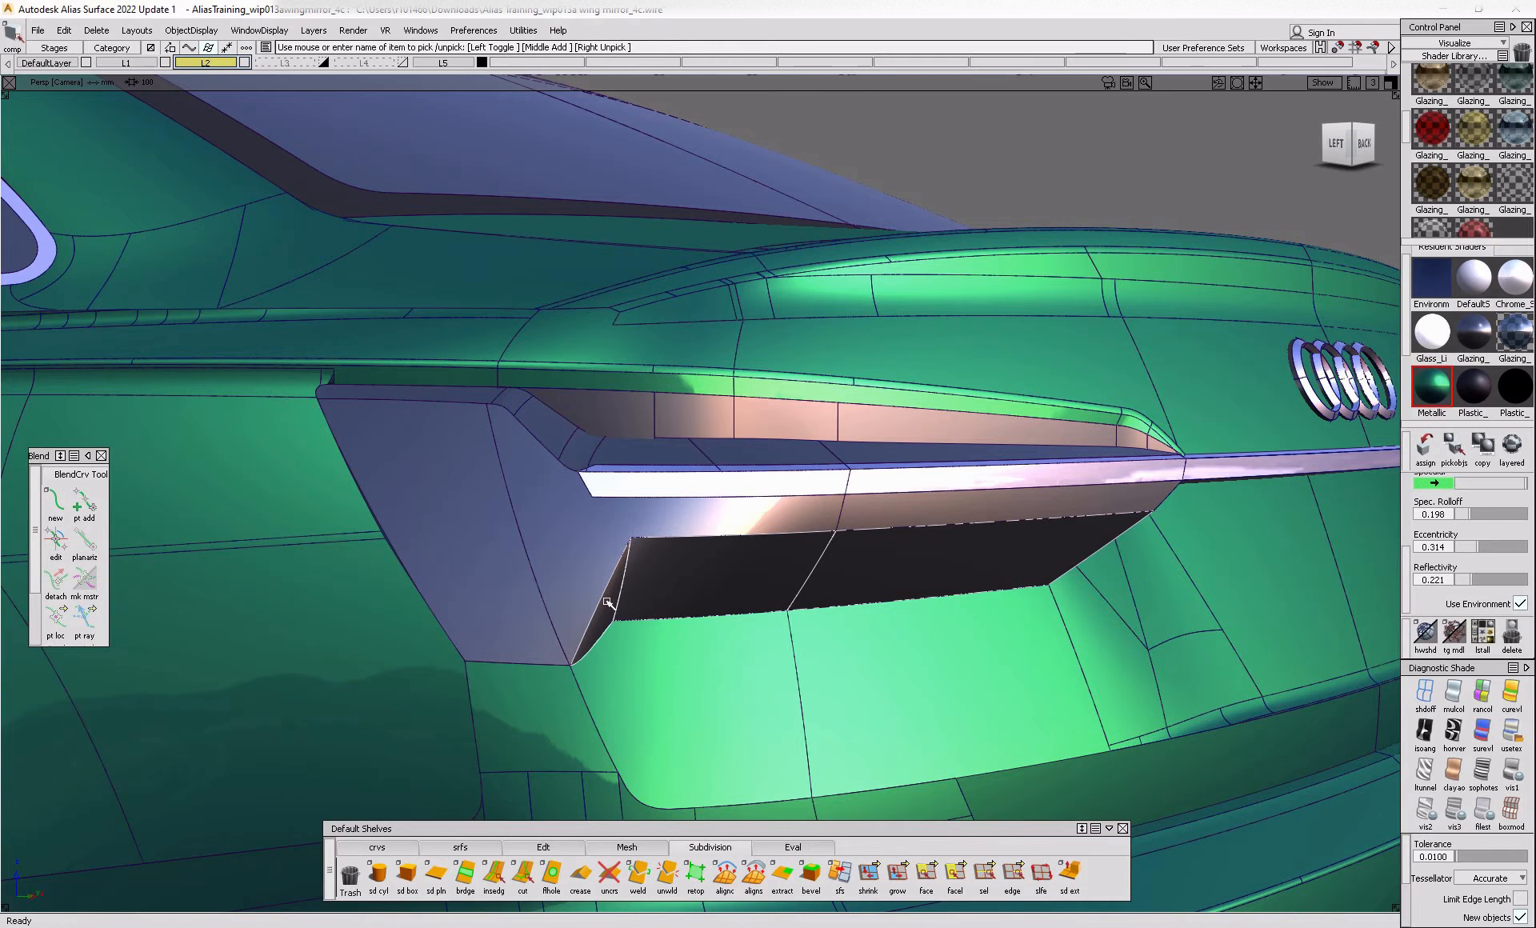
left_click(888, 523)
left_click_drag(768, 524, 817, 573, "alt+shift")
right_click_drag(816, 572, 755, 578, "alt+shift")
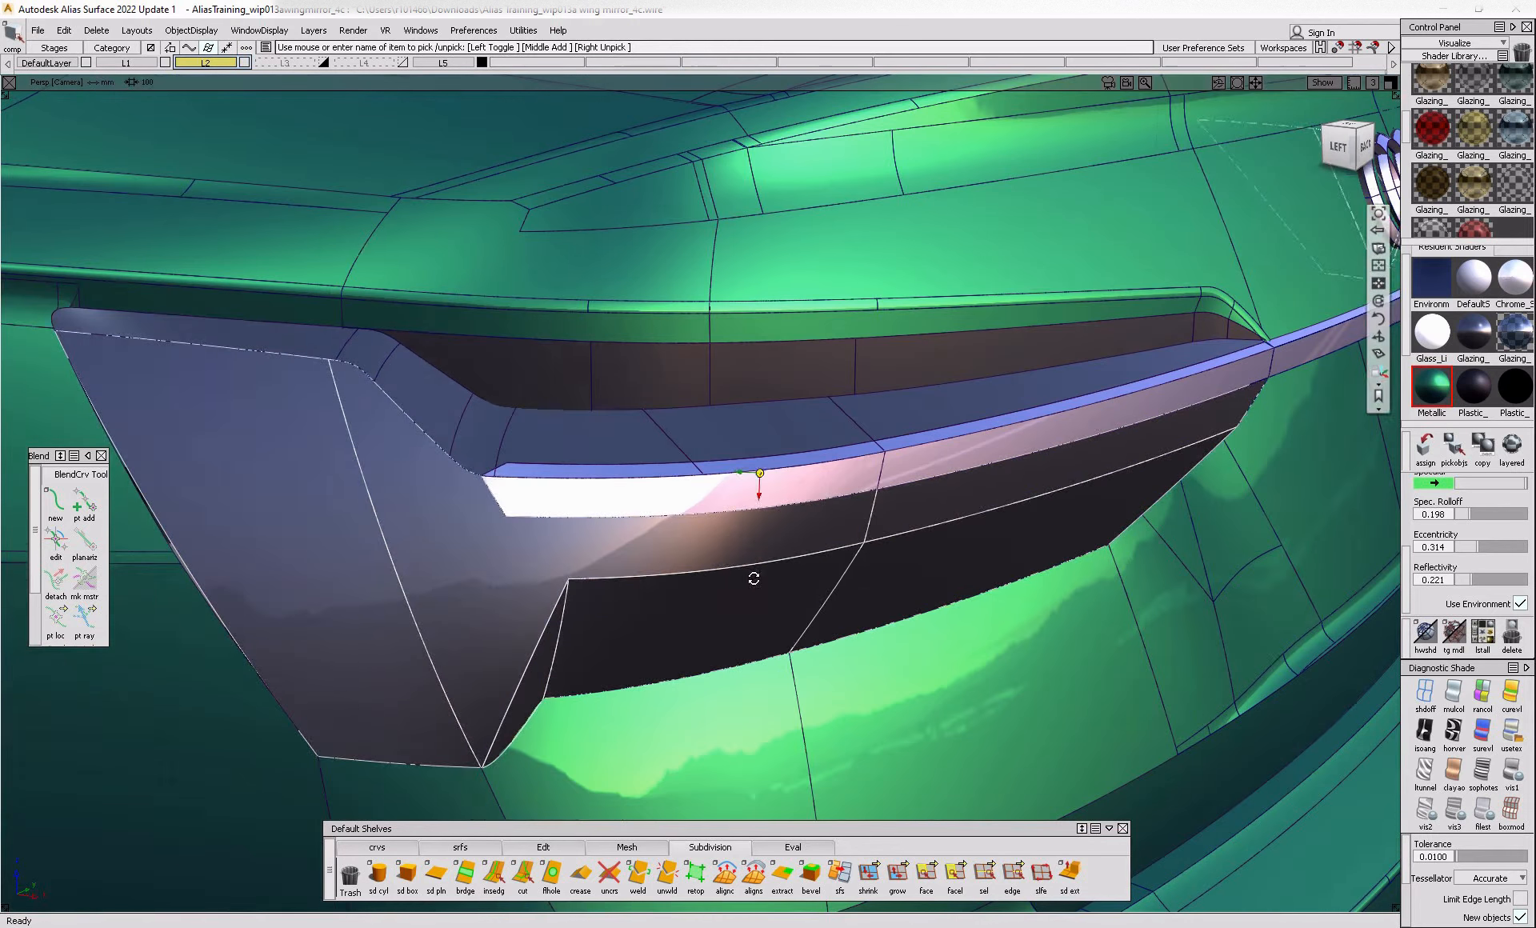
left_click_drag(754, 578, 700, 462, "ctrl+shift")
left_click(657, 493)
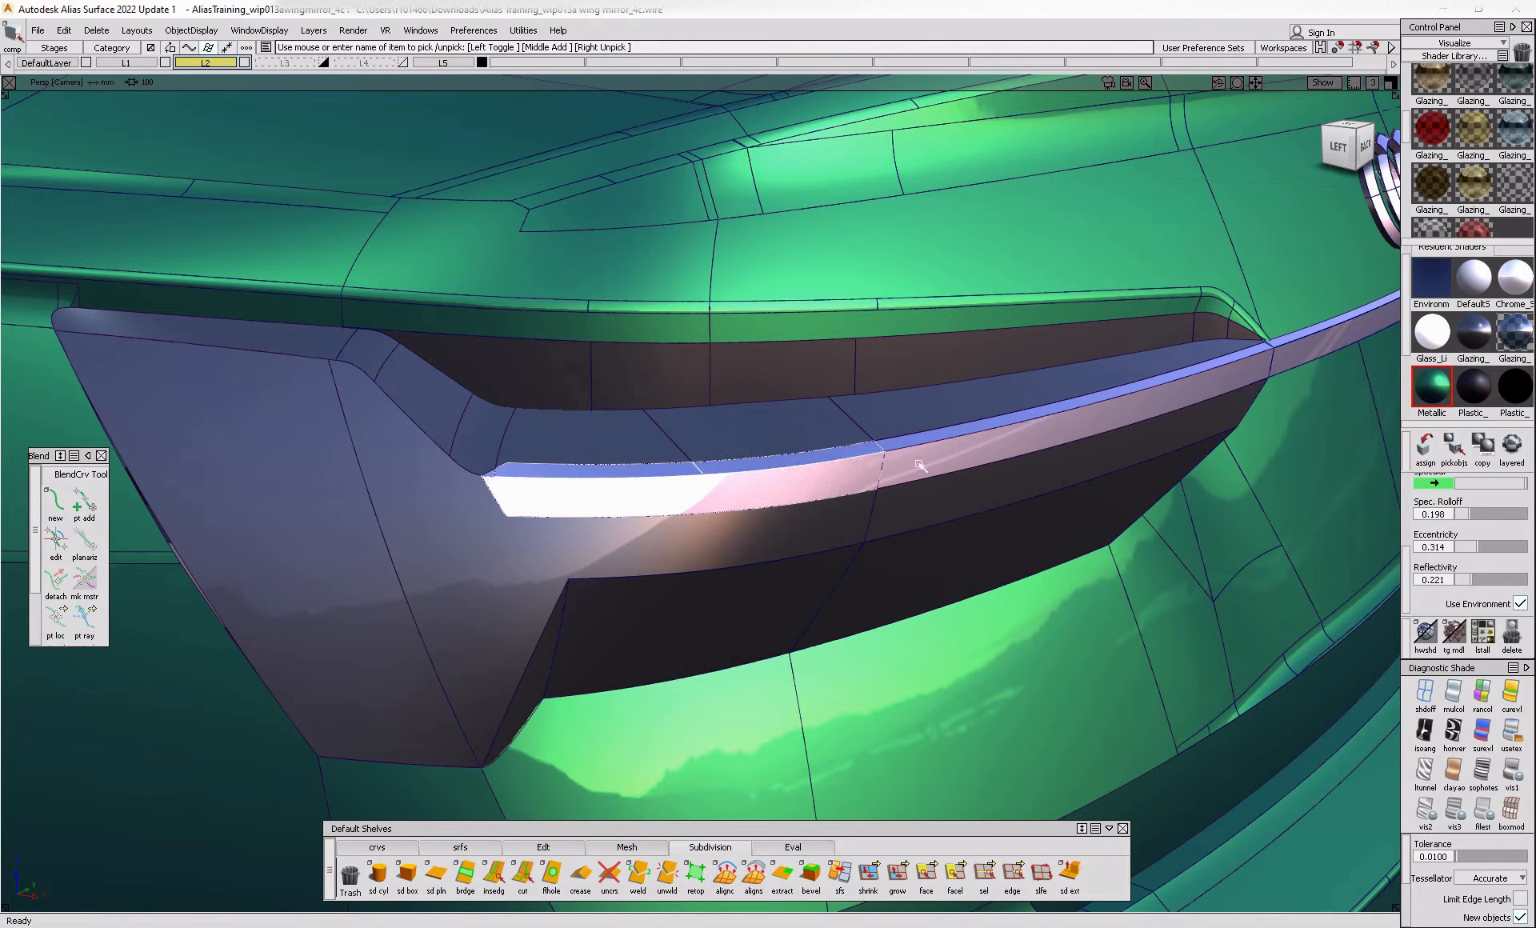
left_click_drag(881, 512, 754, 893, "ctrl+shift")
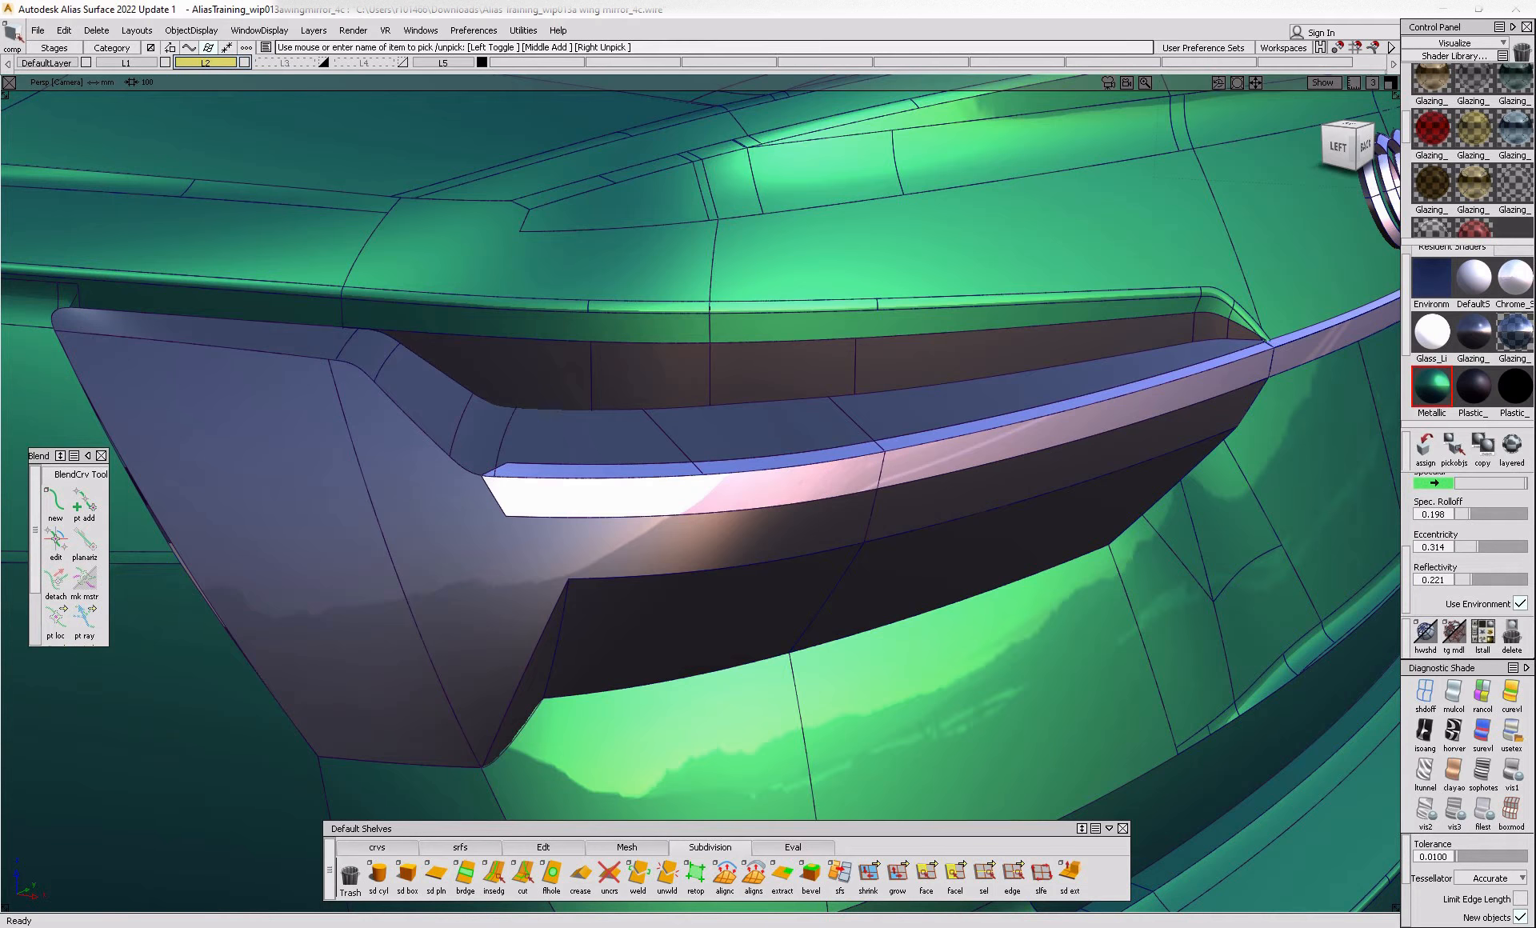
left_click(575, 927)
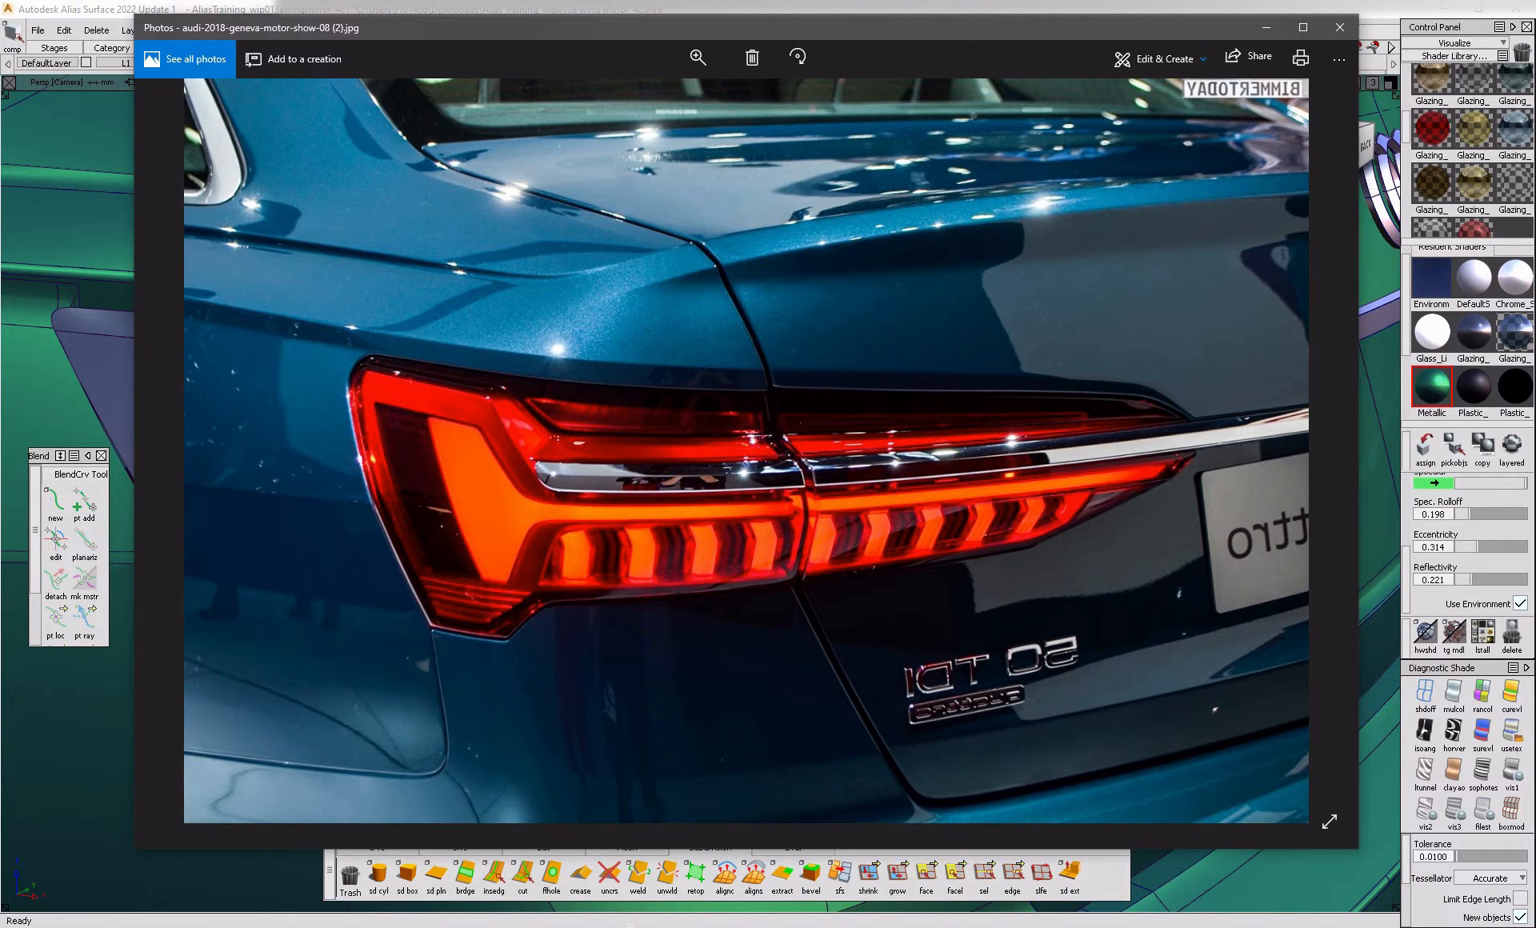
left_click(110, 734)
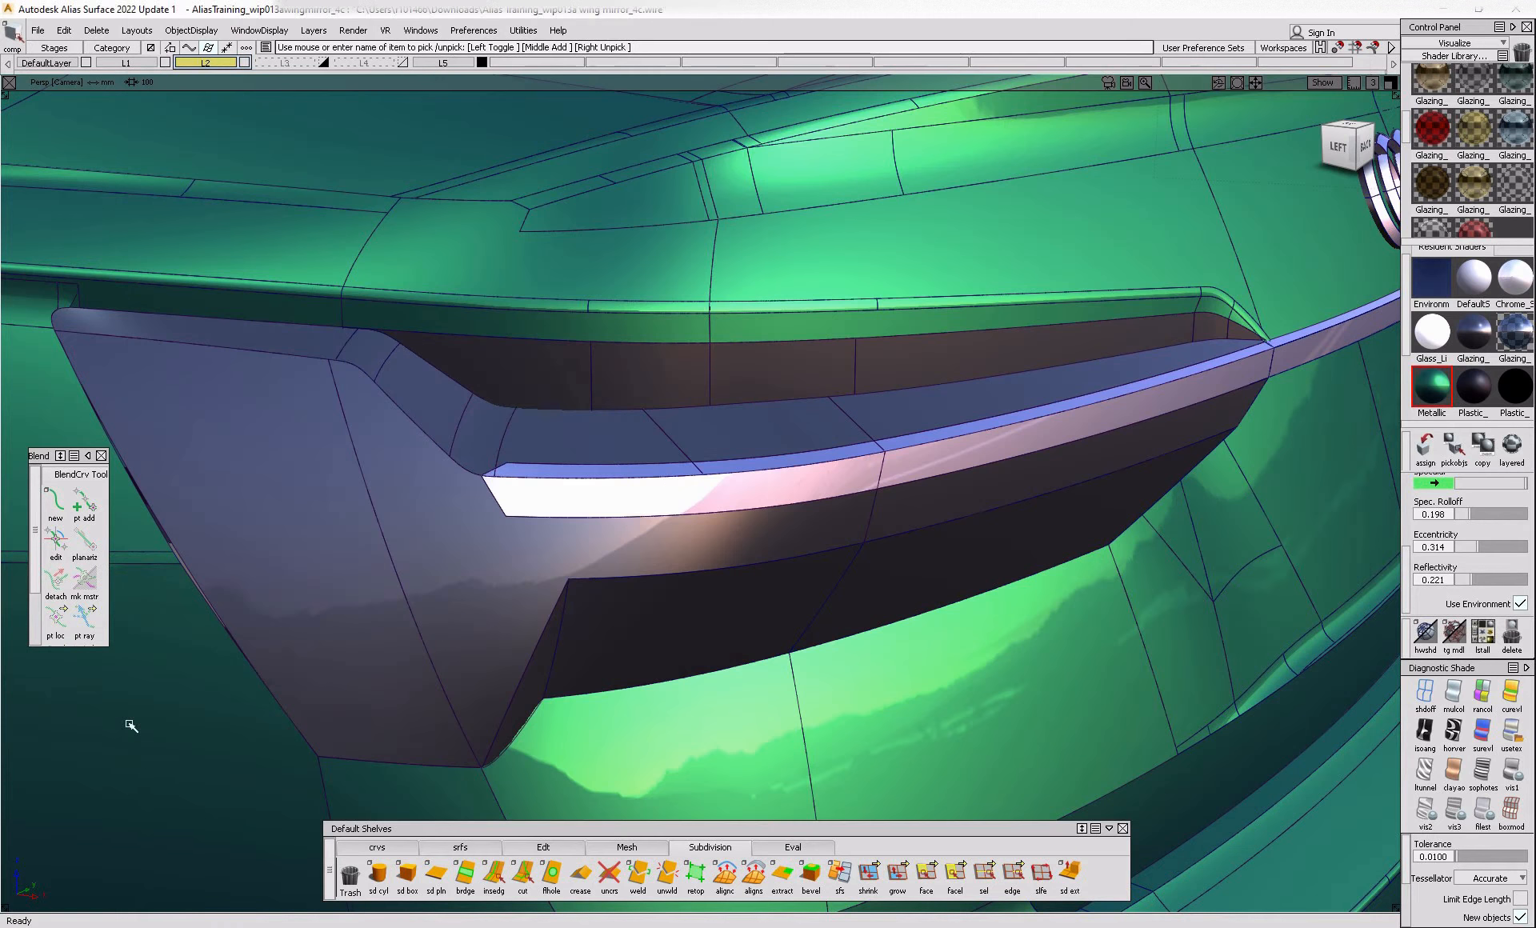
left_click(719, 536)
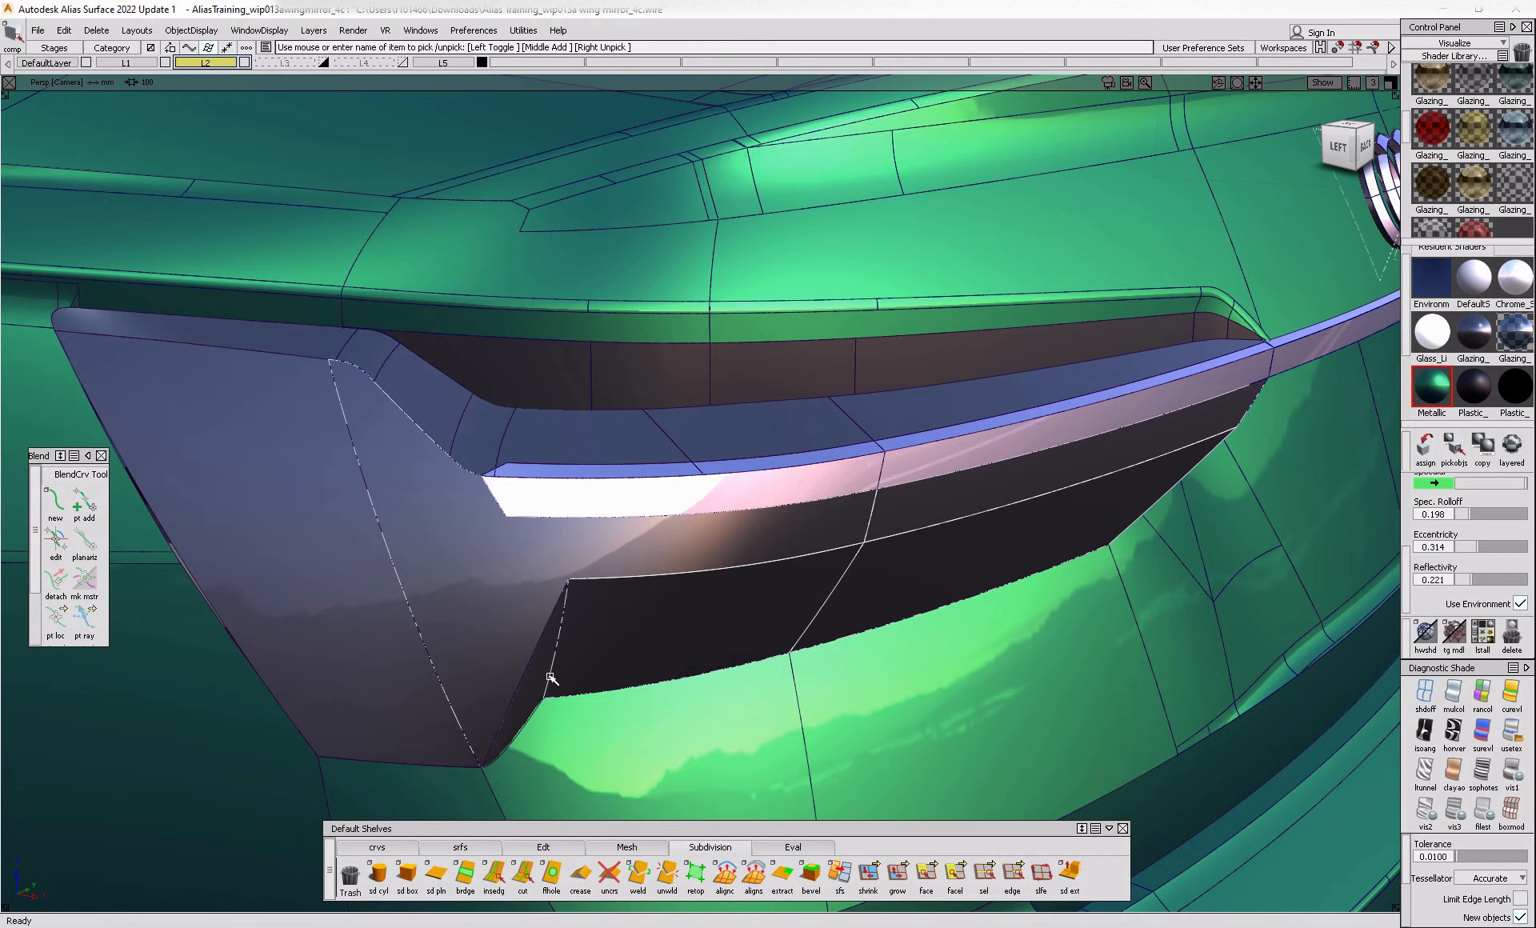
left_click(332, 584)
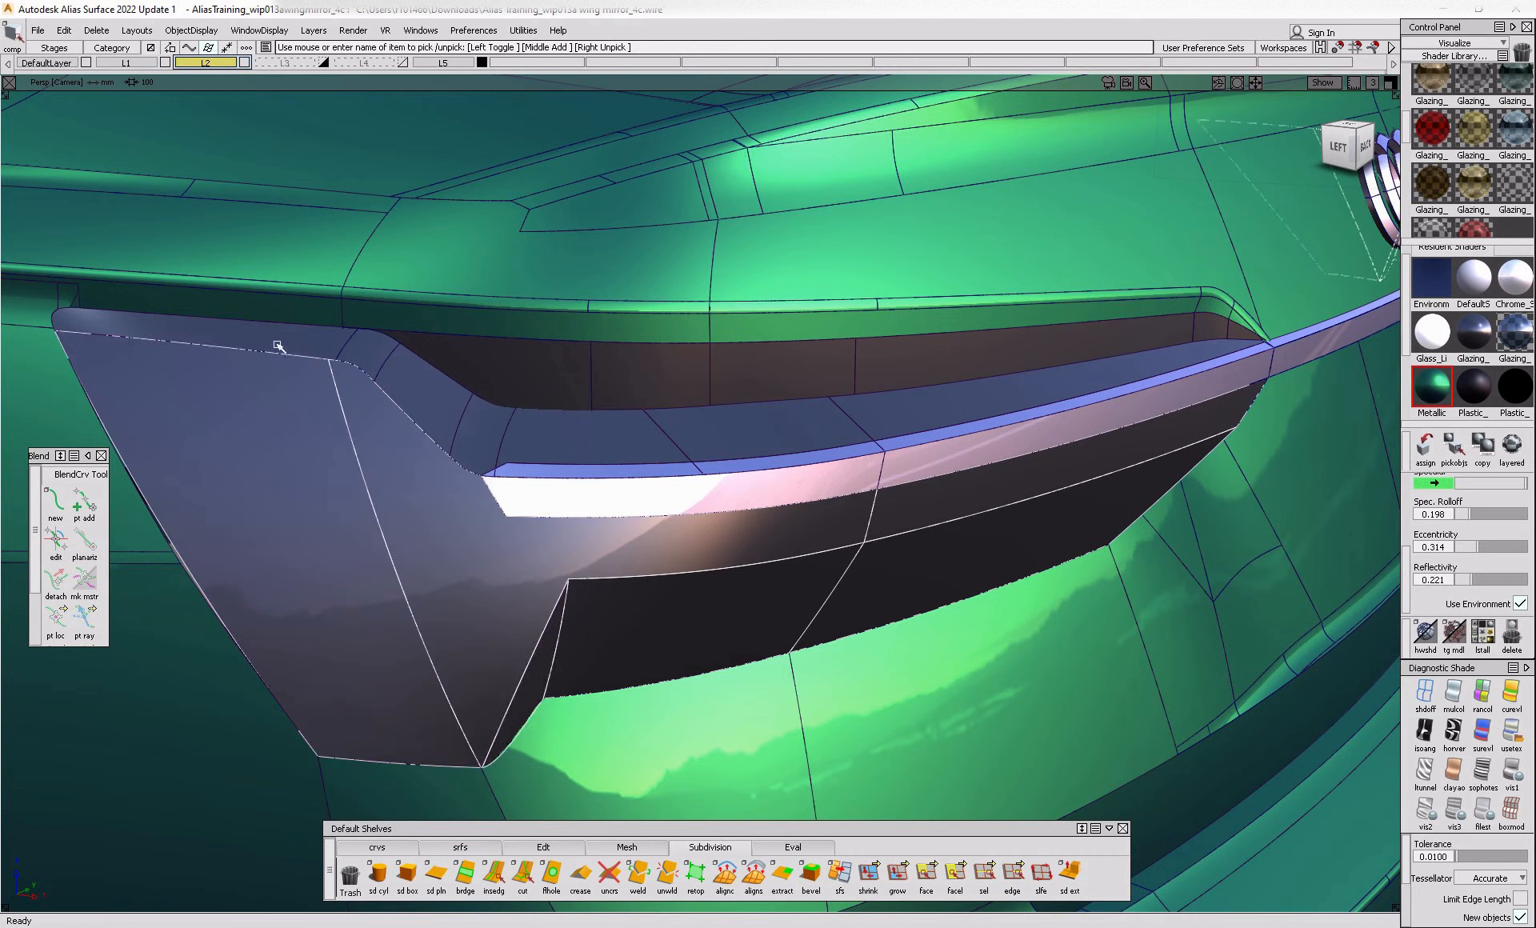
left_click(942, 409)
middle_click_drag(800, 448, 703, 359, "alt+shift")
mouse_move(758, 462)
left_mouse_down("alt+shift")
mouse_move(463, 467)
mouse_move(760, 460)
left_mouse_up("alt+shift")
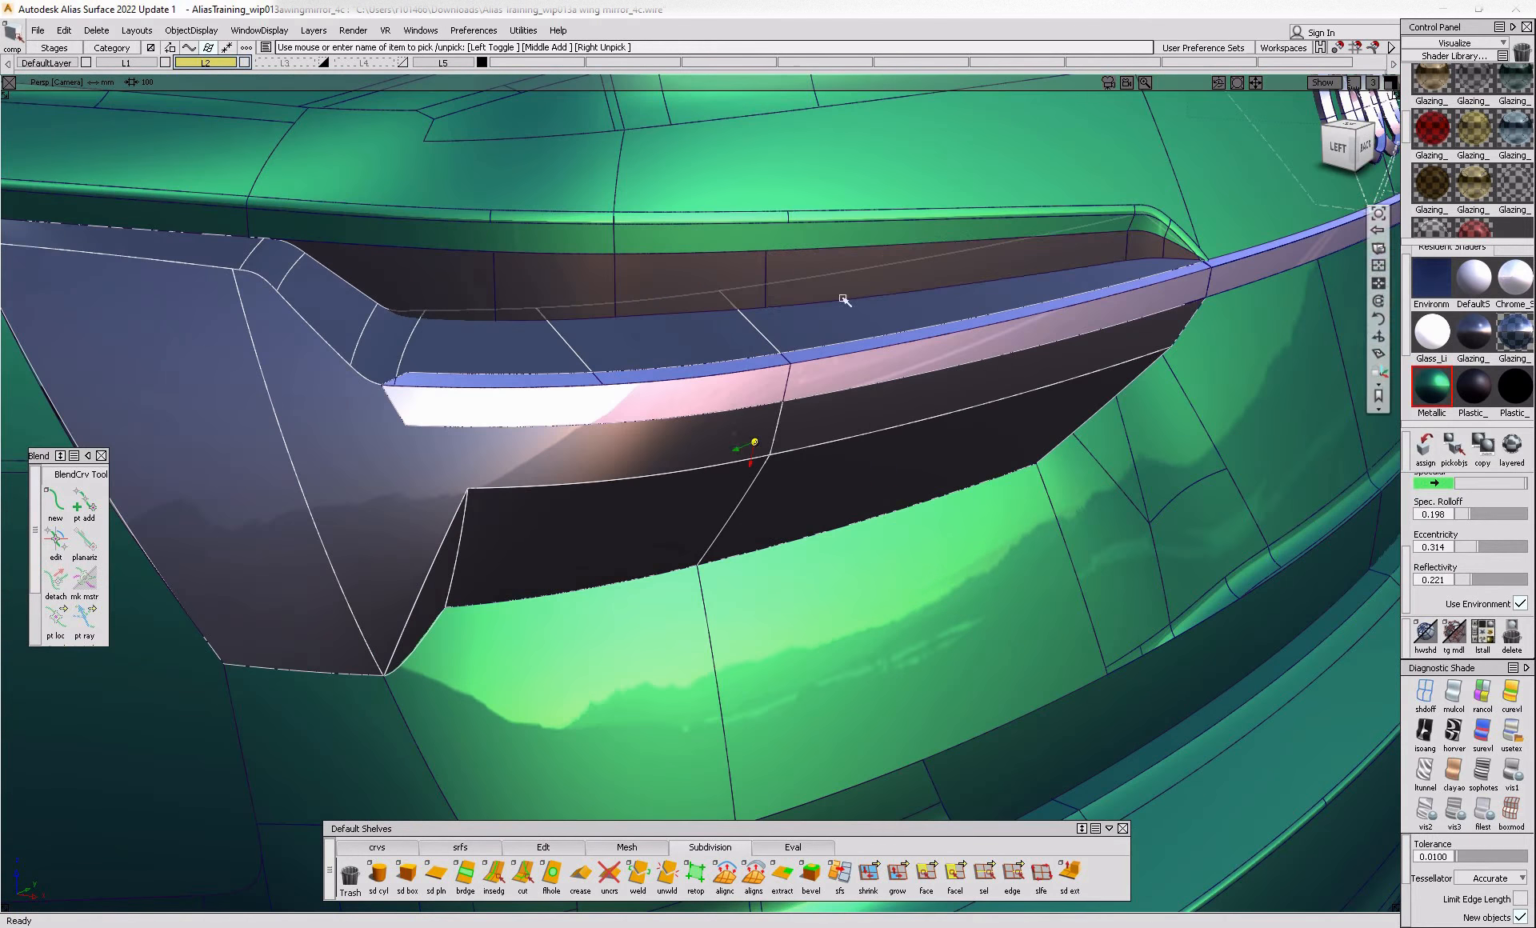
left_click(844, 300)
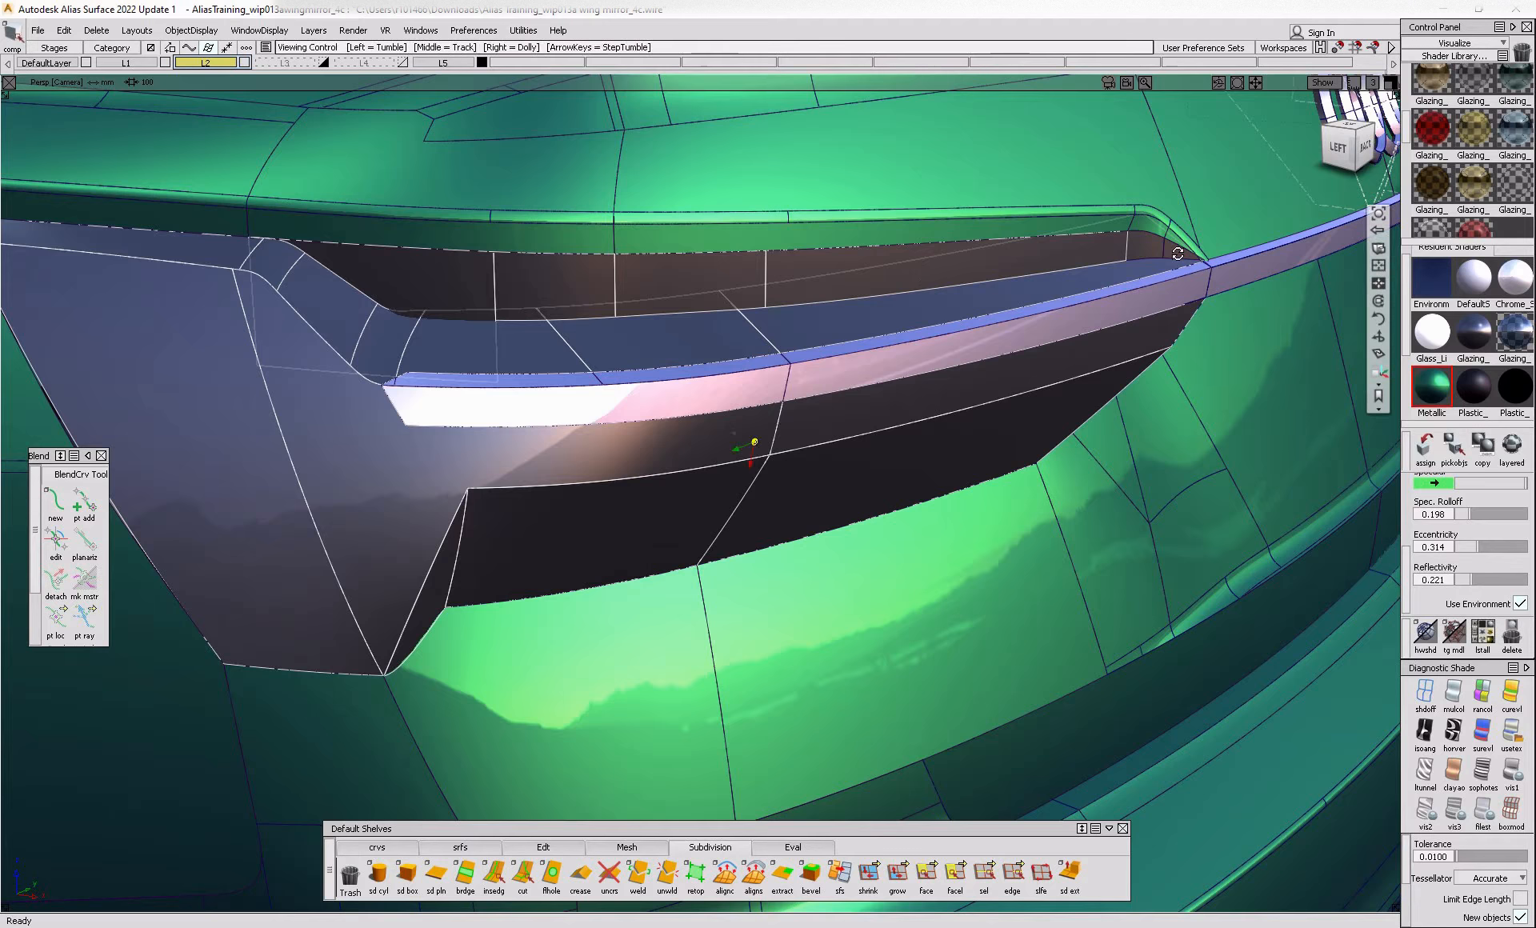
scroll(1128, 254, "up", 3)
left_click(1178, 261)
right_click_drag(1178, 261, 880, 376, "alt+shift")
middle_click_drag(880, 376, 621, 384, "alt+shift")
left_click_drag(621, 384, 950, 319, "alt+shift")
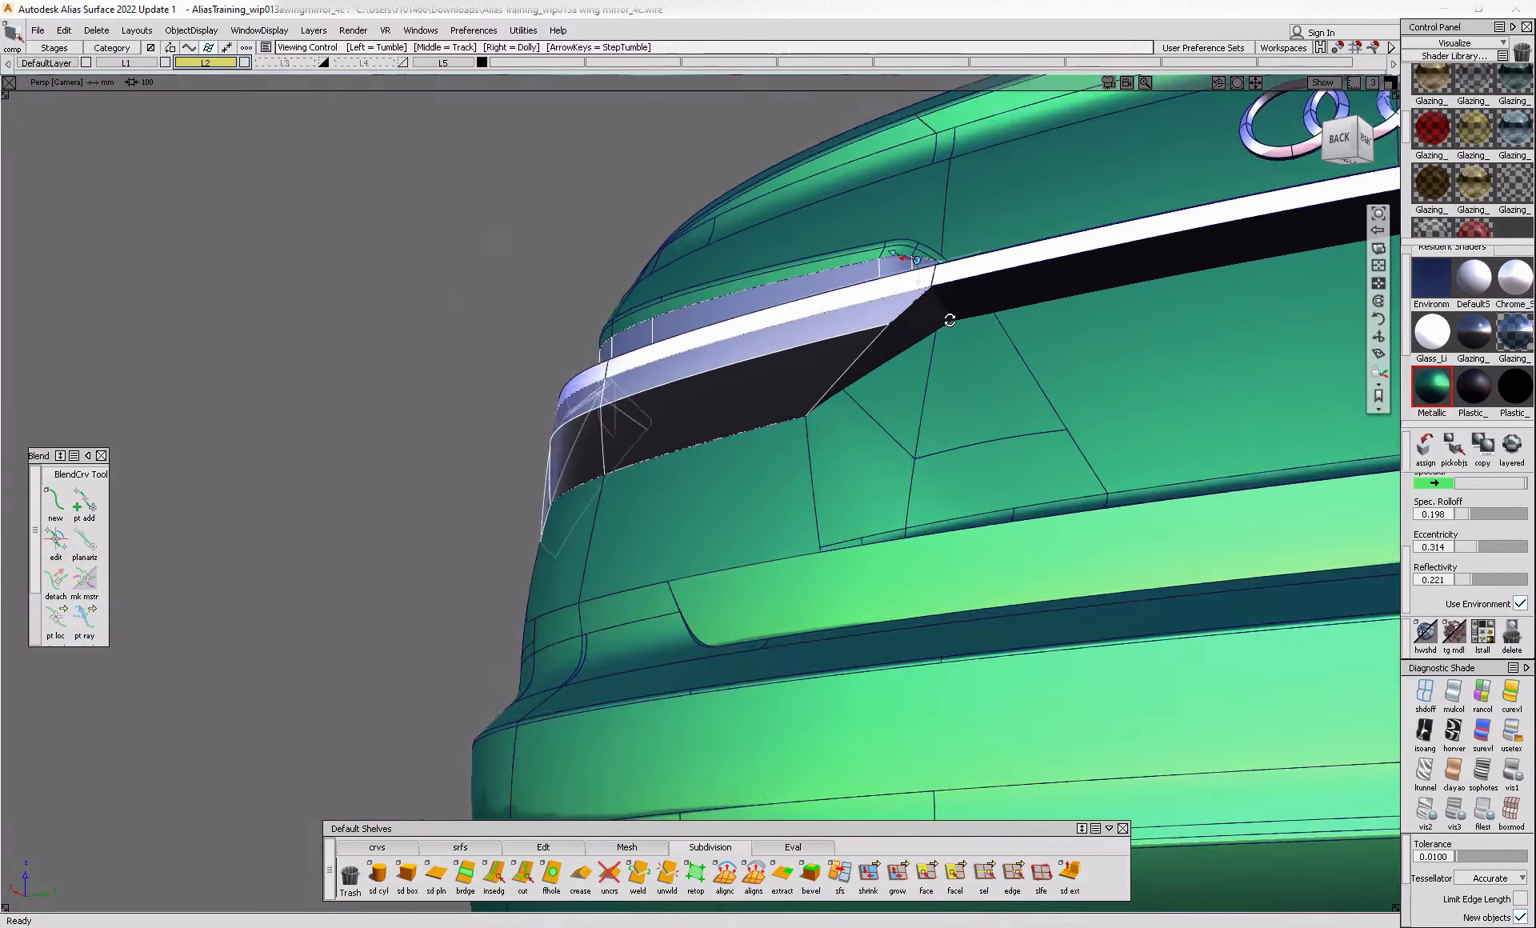
right_click_drag(950, 320, 990, 344, "alt+shift")
middle_click_drag(991, 344, 871, 383, "alt+shift")
left_click(927, 324)
left_click_drag(957, 285, 1214, 337, "alt+shift")
right_click_drag(1169, 319, 680, 424, "alt+shift")
left_click_drag(681, 424, 764, 488, "alt+shift")
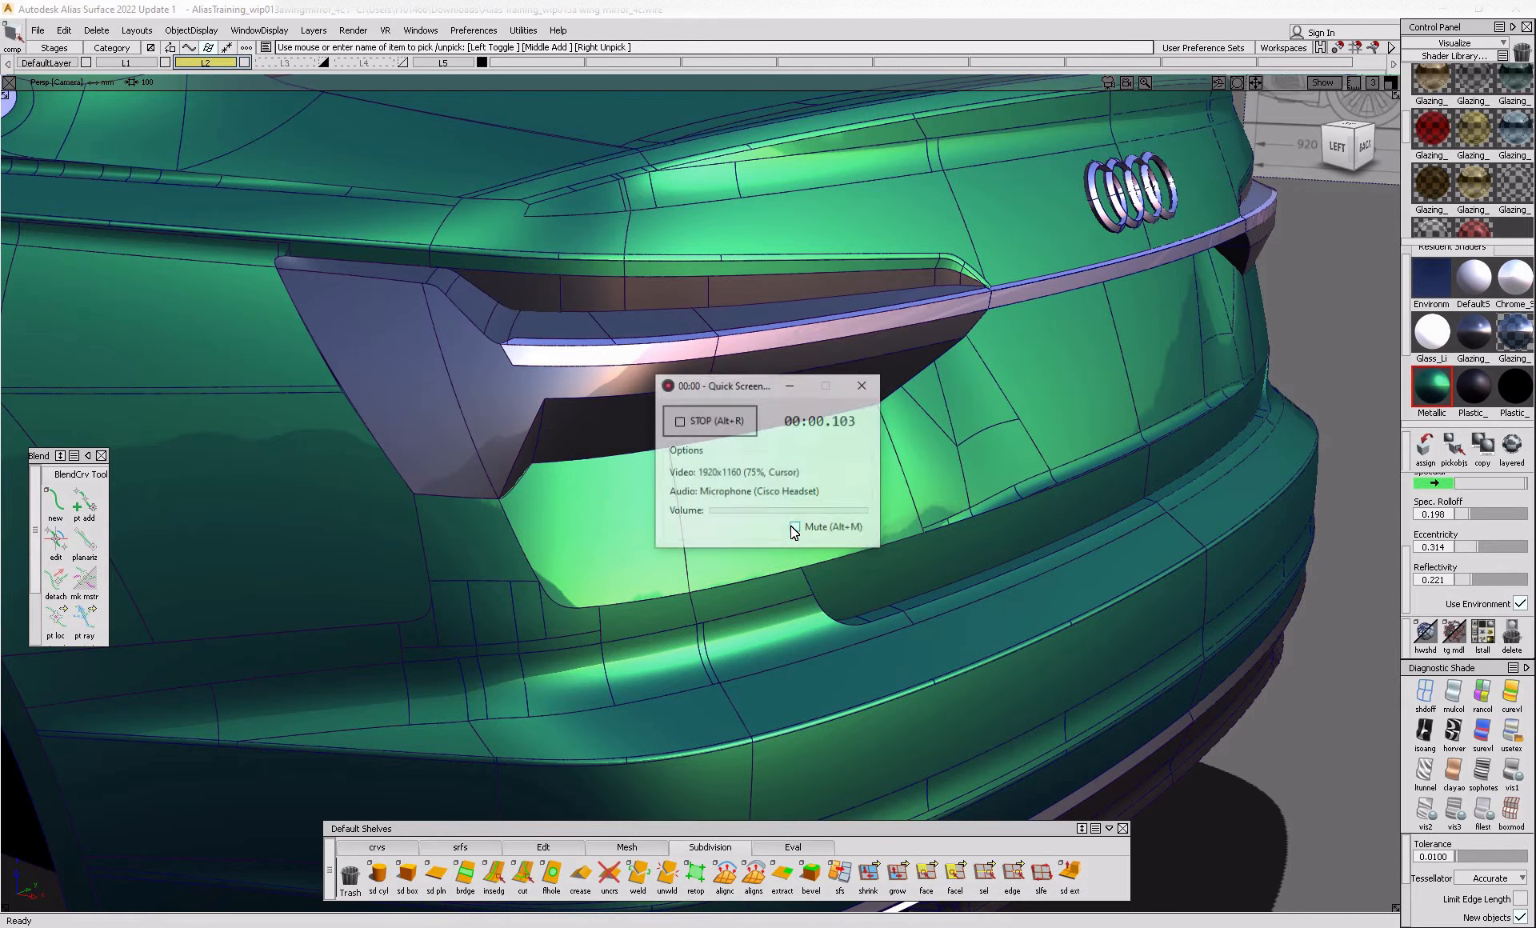
left_click(791, 388)
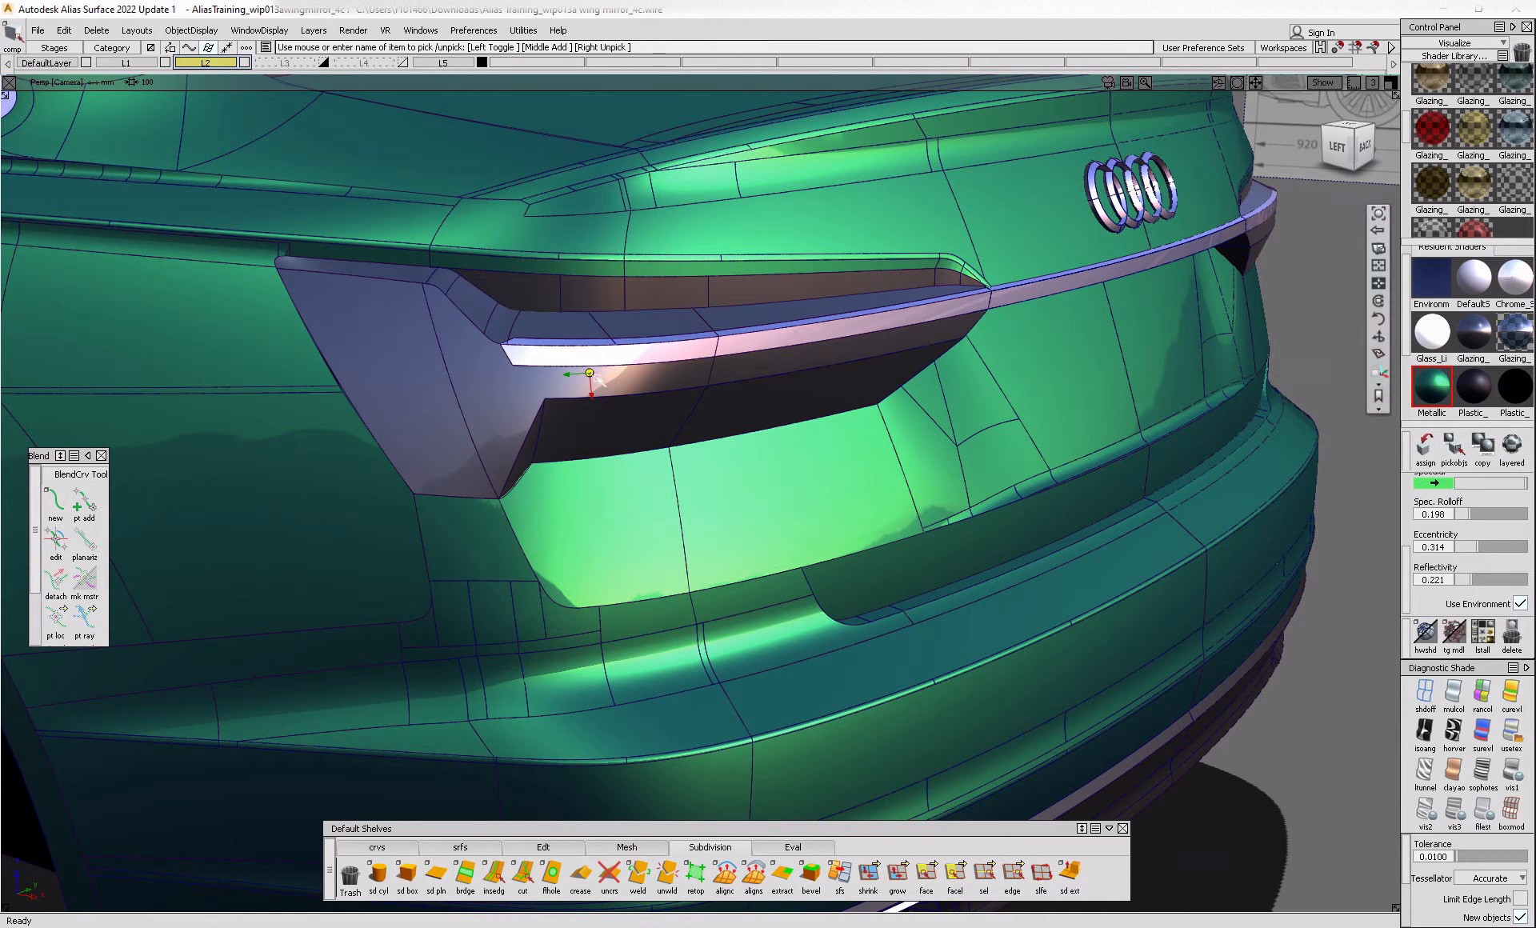
- Pick all surfaces of the left tail light, including the outer panel, upper flange, lower recess and inner back walls
right_click_drag(761, 401, 899, 381, "alt+shift")
left_click_drag(899, 381, 800, 449, "ctrl+shift")
left_click(792, 447)
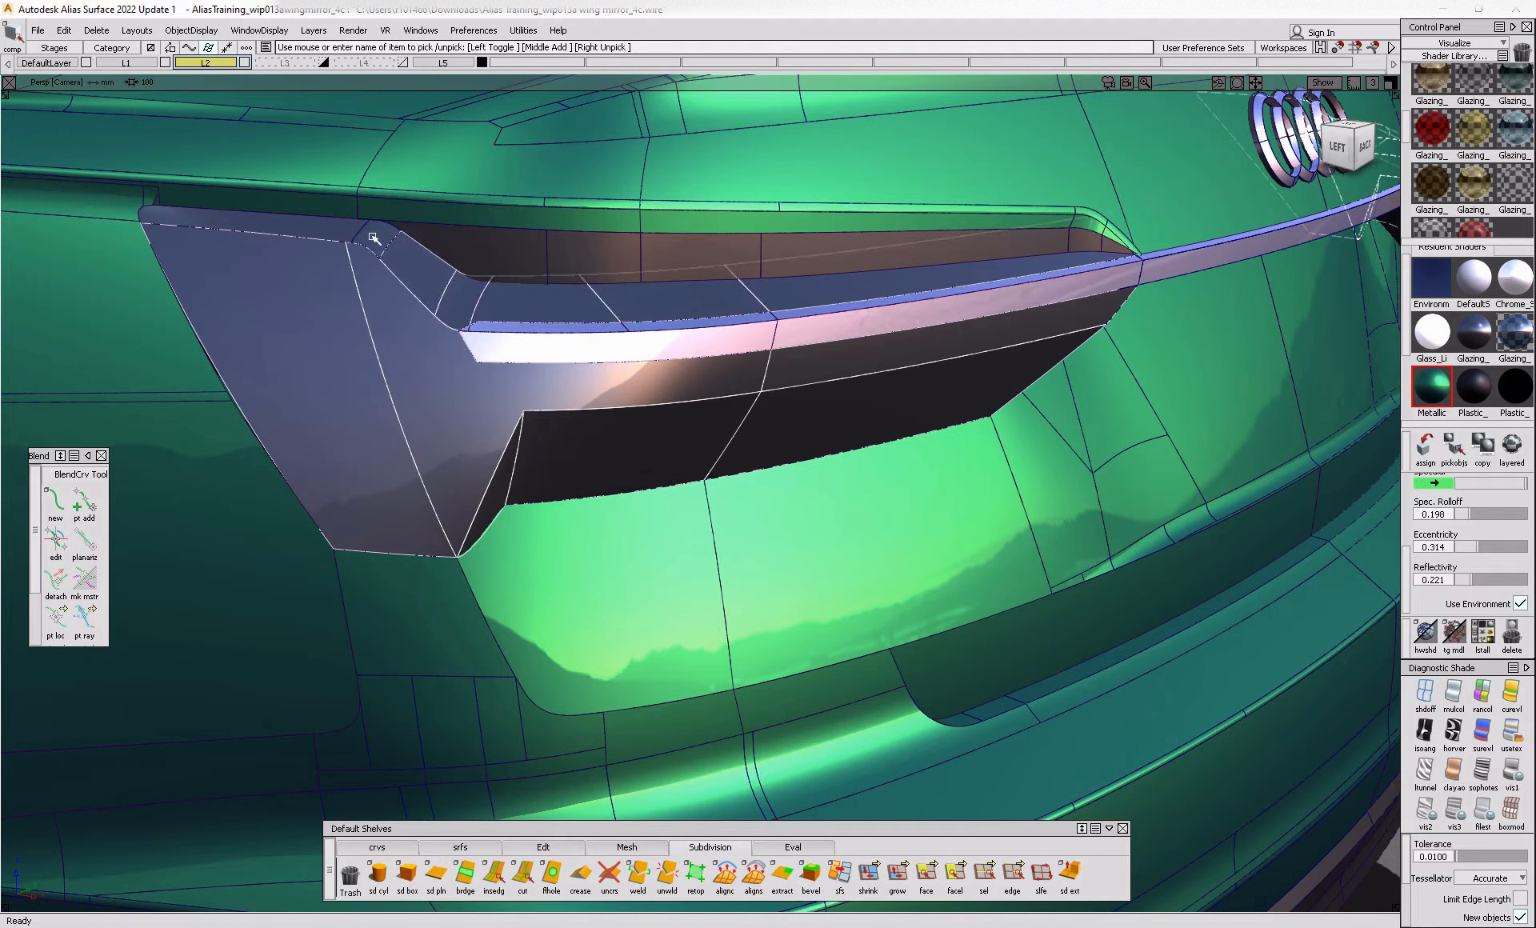
right_click_drag(1096, 234, 1130, 288, "alt+shift")
left_click(1103, 247)
left_click(1138, 267)
left_click_drag(1130, 288, 1120, 314, "alt+shift")
right_click_drag(1121, 314, 1148, 320, "alt+shift")
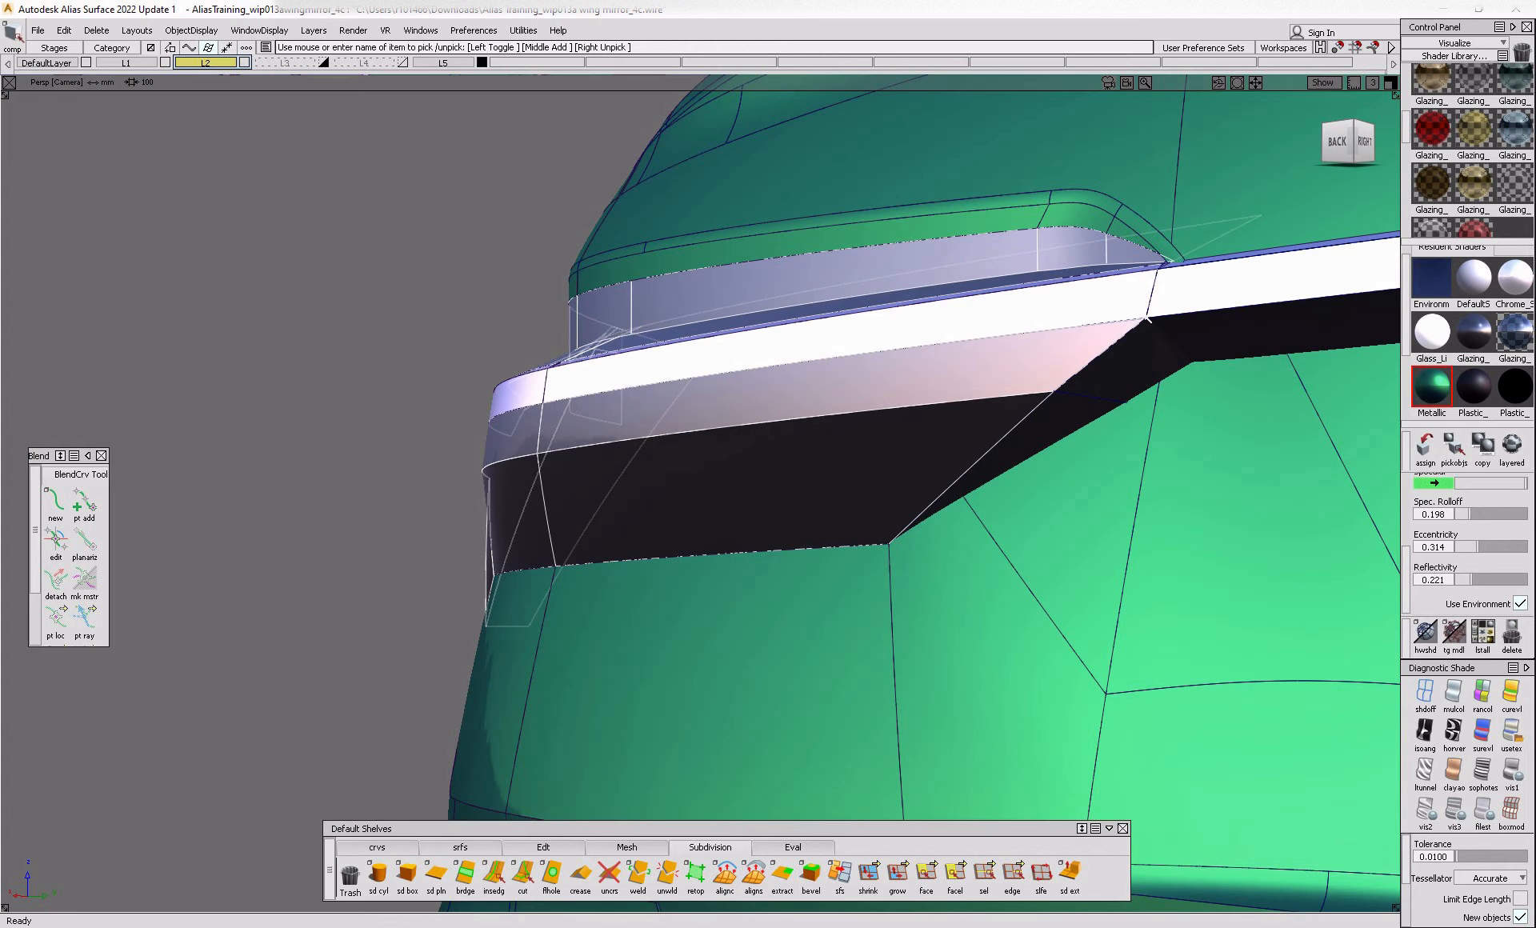
right_click_drag(1078, 432, 761, 473, "alt+shift")
left_click_drag(761, 473, 1166, 538, "alt+shift")
right_click_drag(944, 464, 994, 470, "alt+shift")
left_click_drag(995, 469, 1021, 507, "alt+shift")
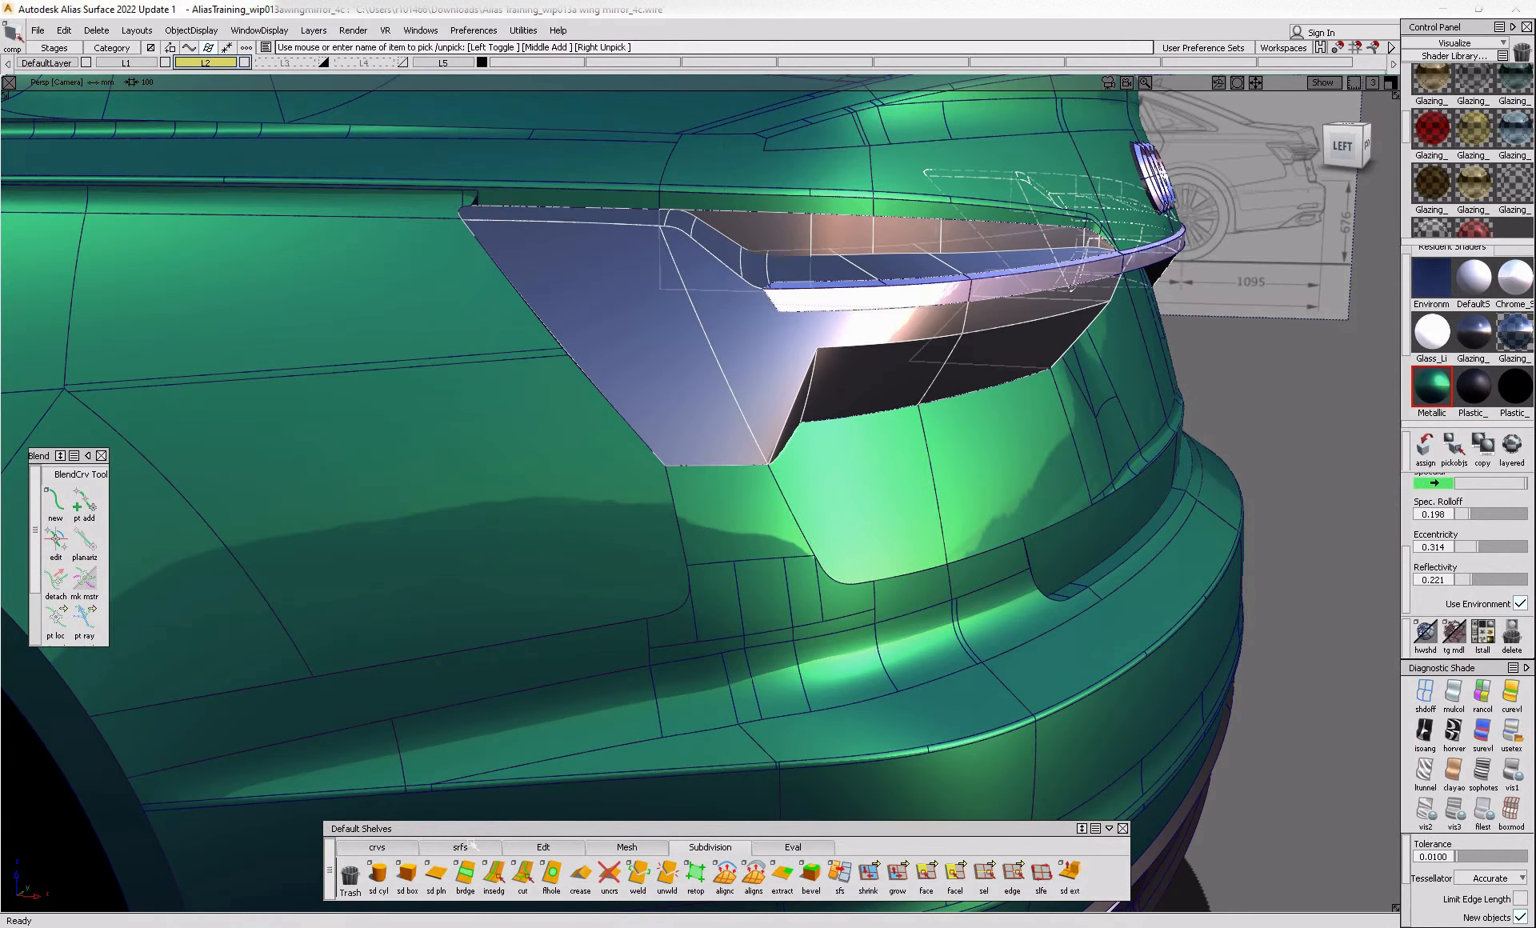
- Offset the picked tail light surfaces by a distance of 3
left_click(543, 847)
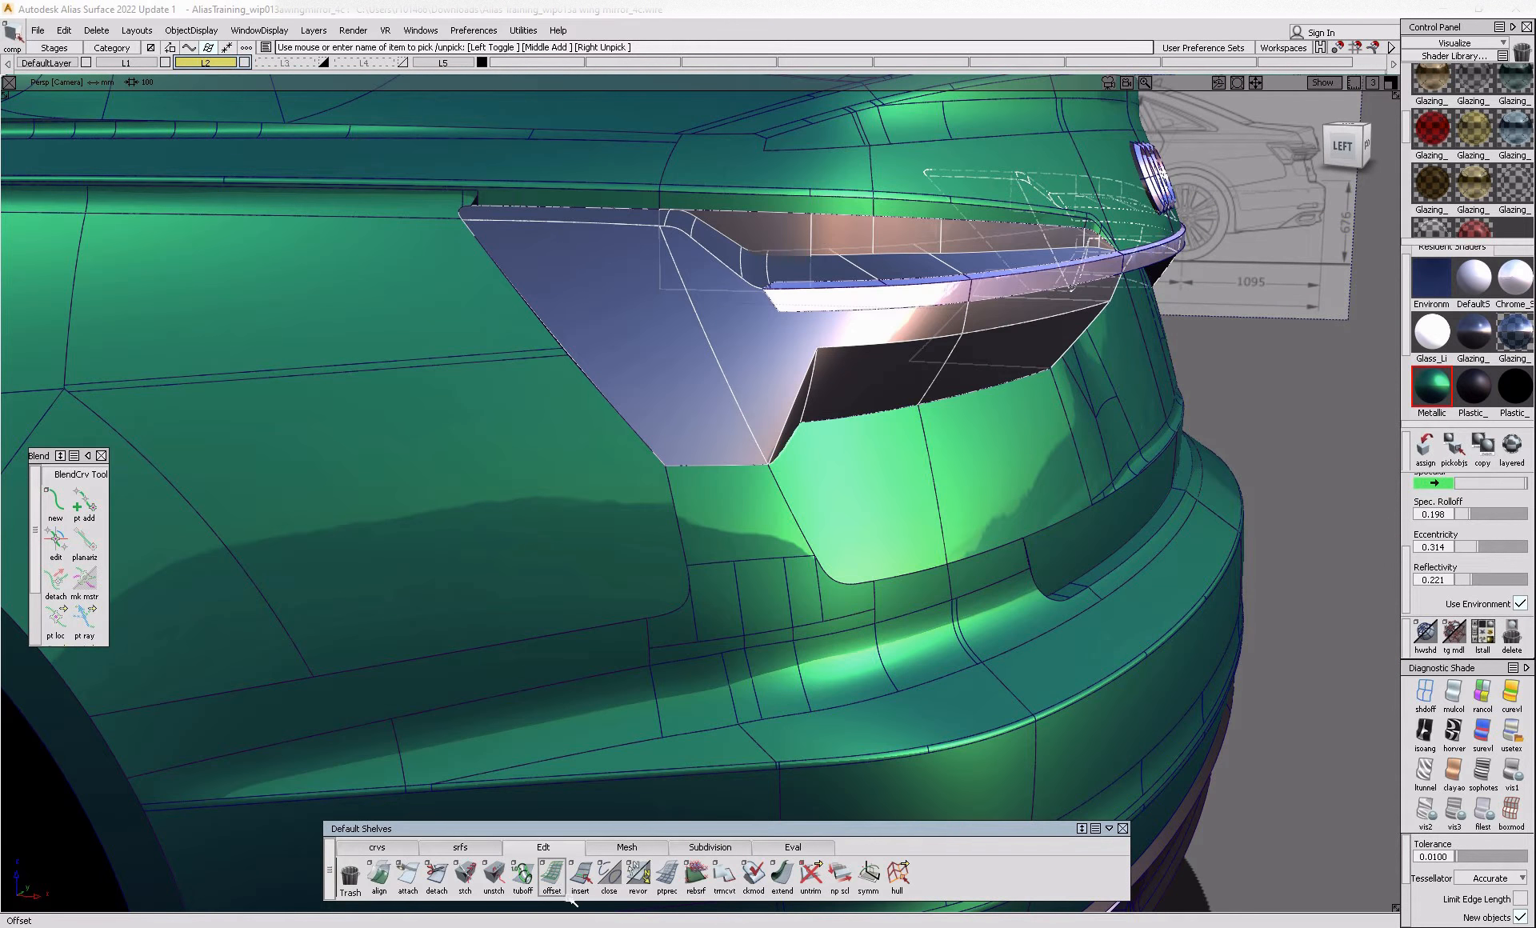
left_click(552, 880)
left_click_drag(768, 616, 756, 492, "alt+shift")
left_click_drag(970, 554, 926, 527, "alt+shift")
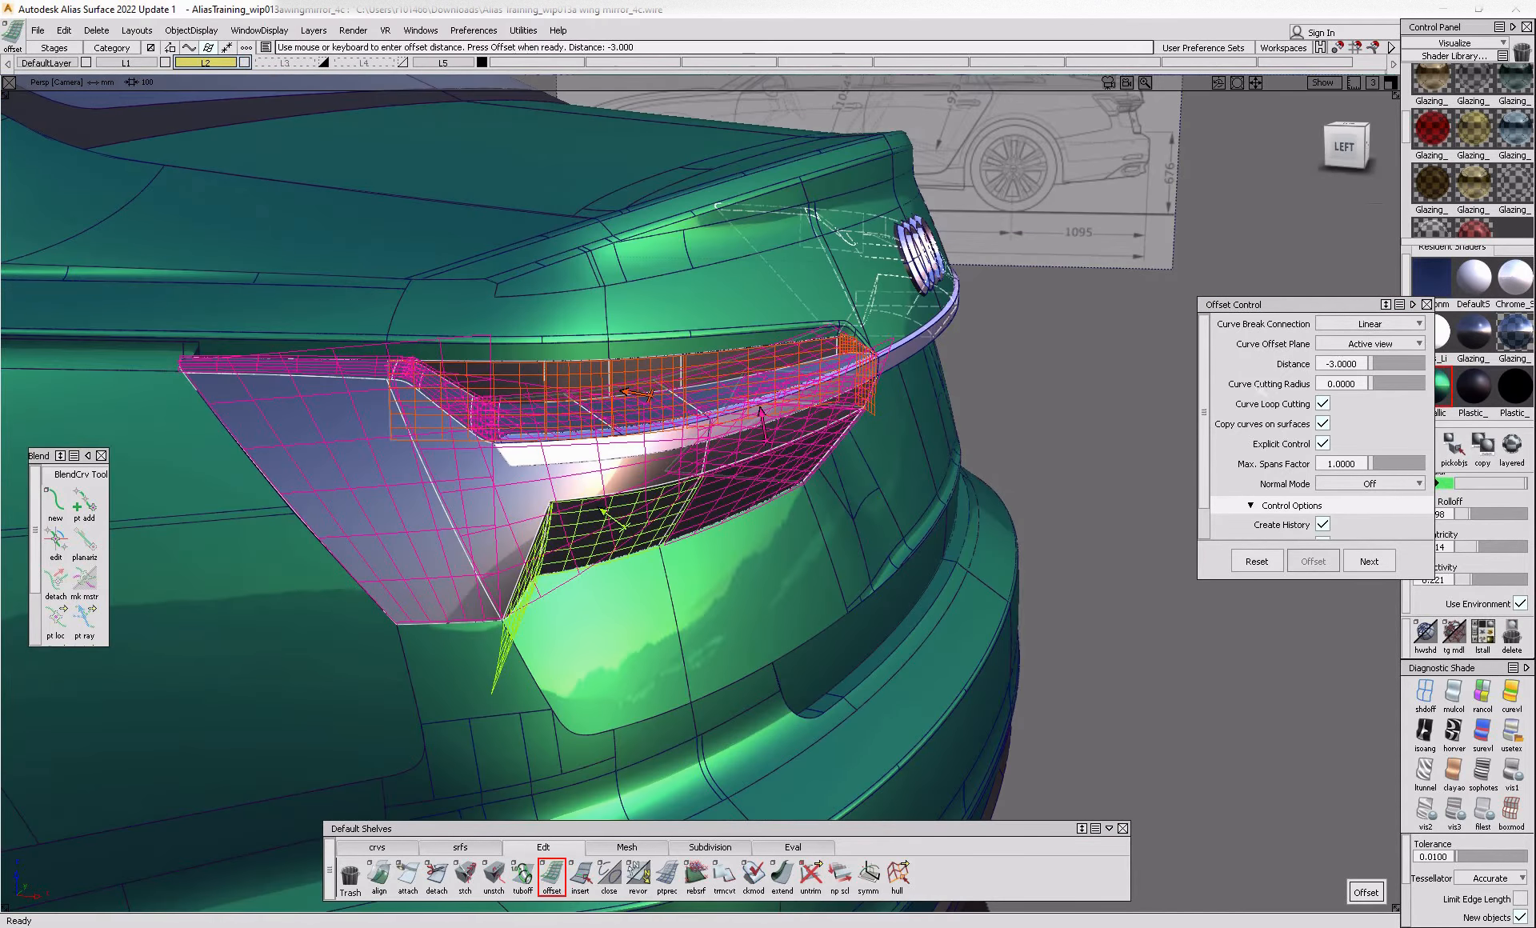
left_click(1358, 363)
type("3")
key("Return")
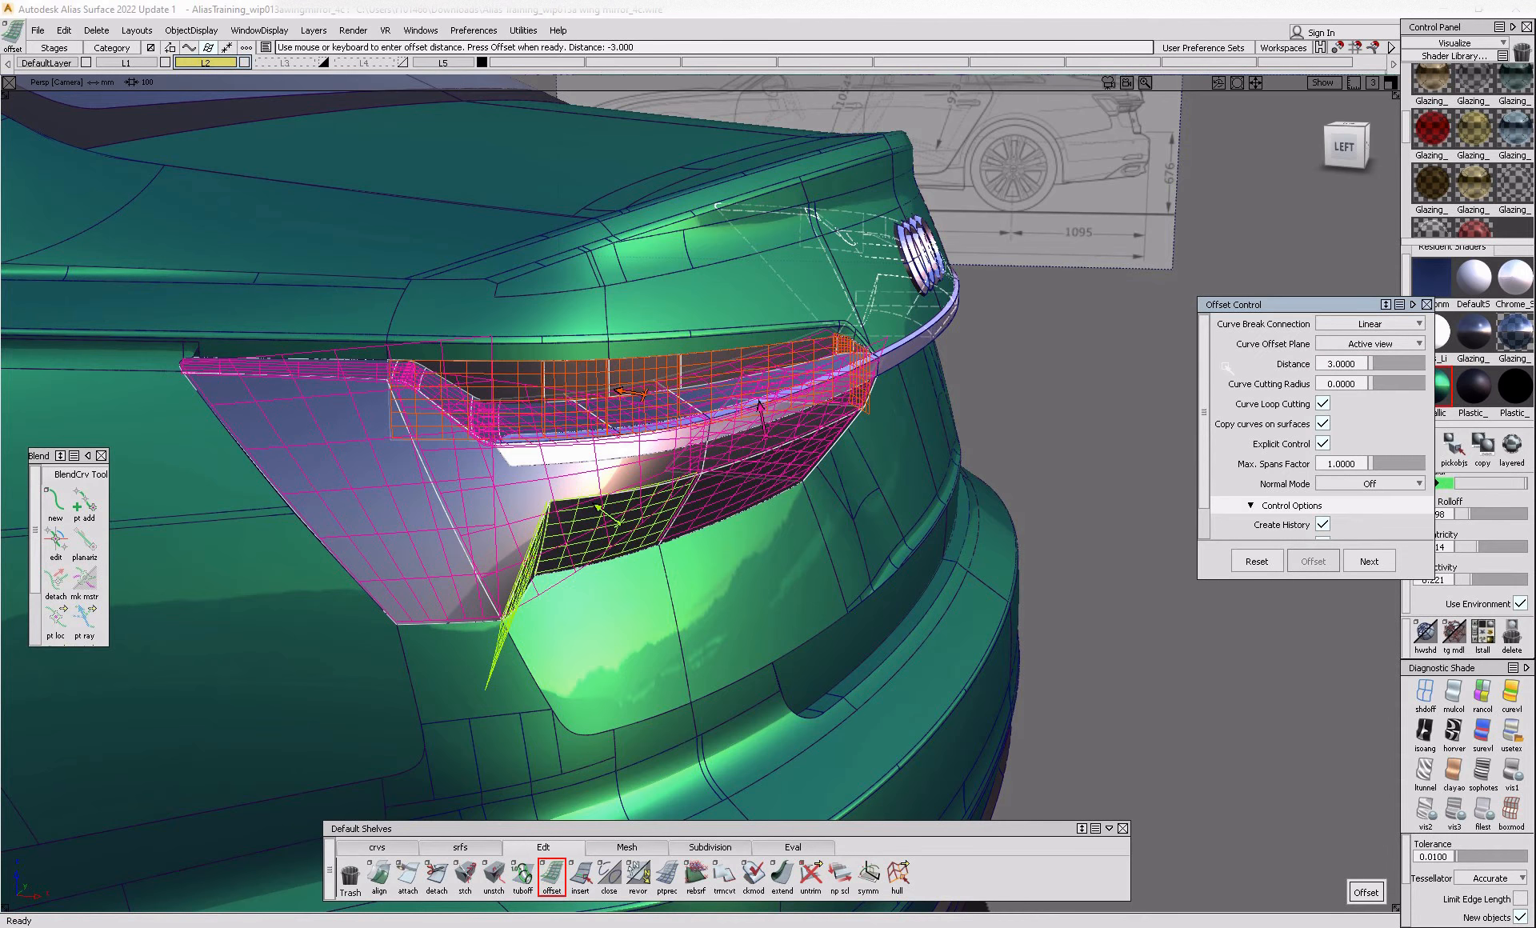
left_click_drag(1192, 352, 802, 462, "alt+shift")
right_click_drag(830, 485, 766, 480, "alt+shift")
key("space")
- Delete the original tail light surfaces so that only the offset copies are kept
left_click_drag(988, 486, 741, 509, "alt+shift")
middle_click_drag(741, 510, 600, 484, "alt+shift")
right_click_drag(600, 484, 656, 531, "alt+shift")
left_click_drag(584, 613, 585, 499, "ctrl+shift")
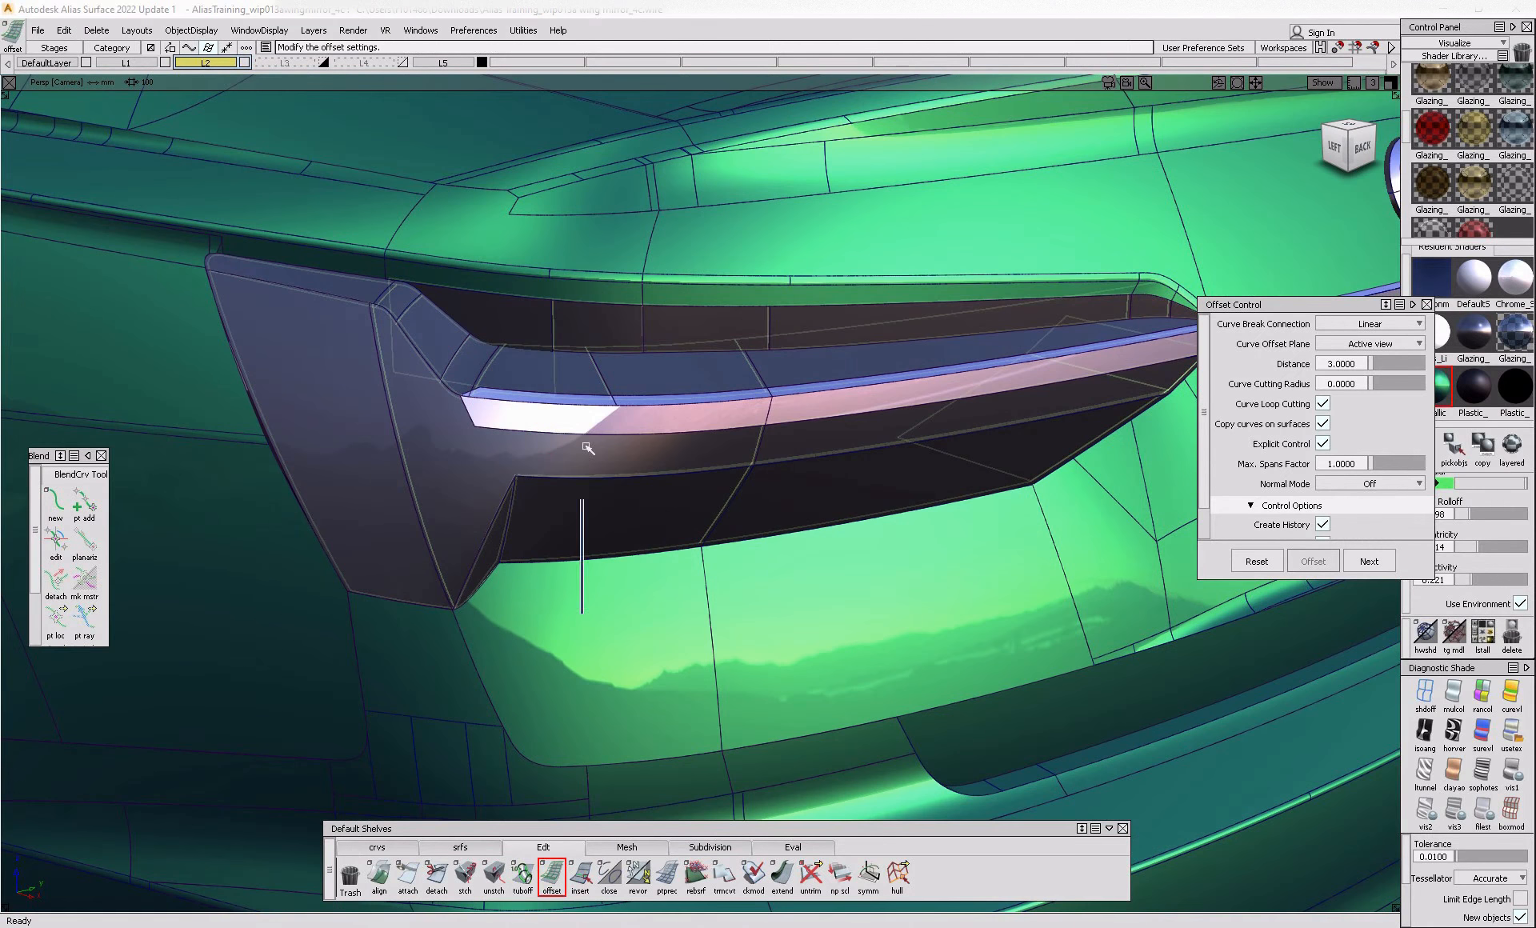
left_click_drag(754, 435, 665, 504, "ctrl+shift")
left_click(811, 478)
left_click(560, 477)
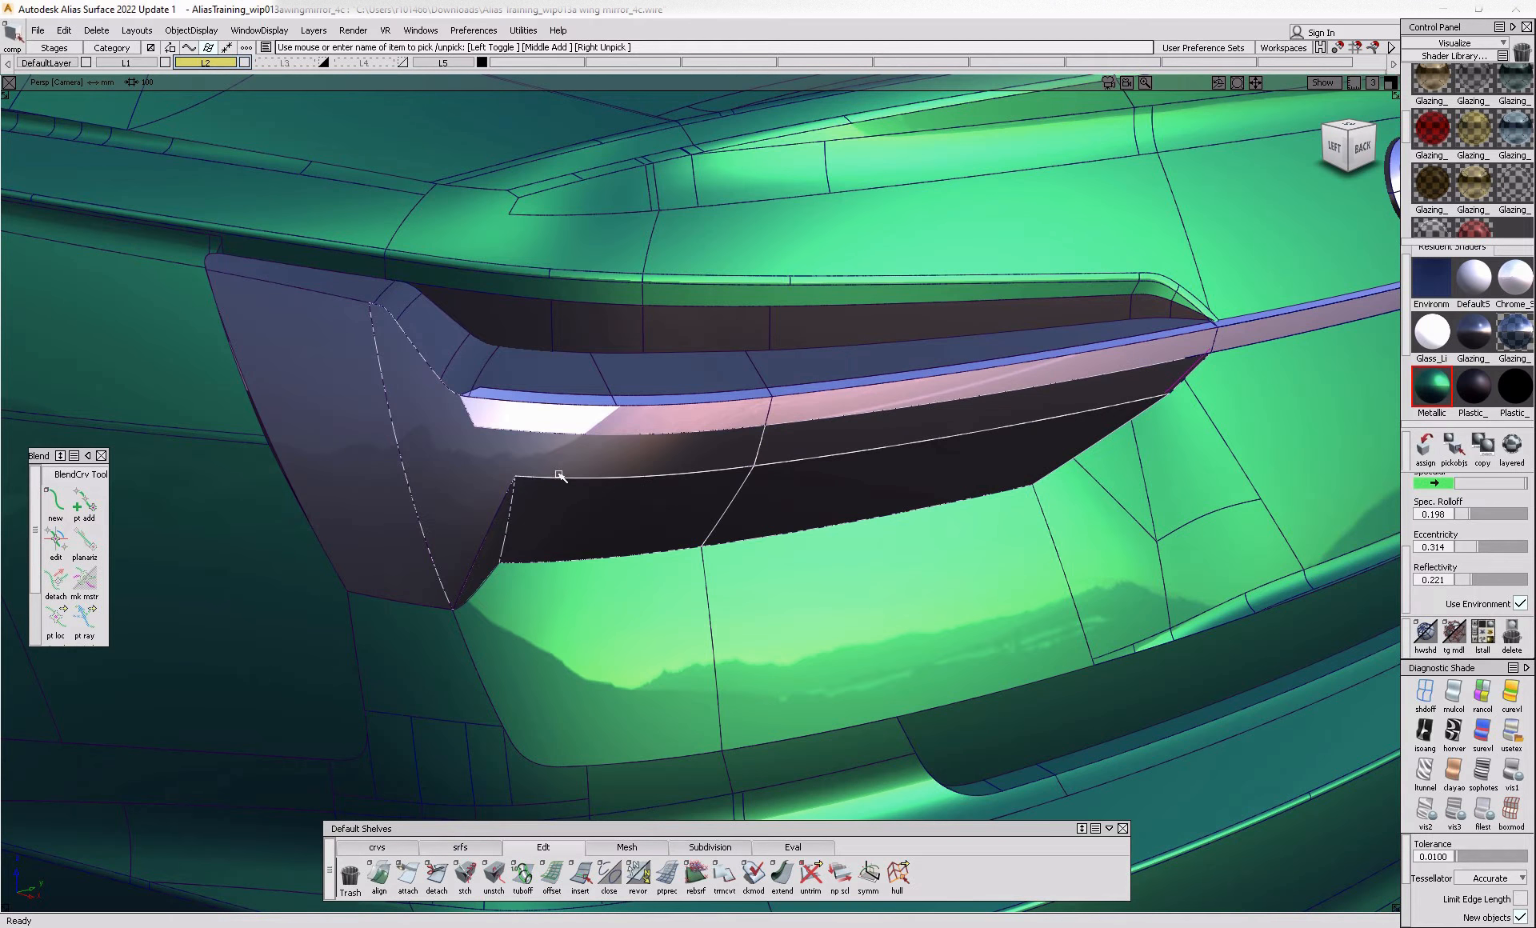
left_click(364, 297)
left_click(384, 299)
left_click(430, 340)
left_click(443, 360)
key("Delete")
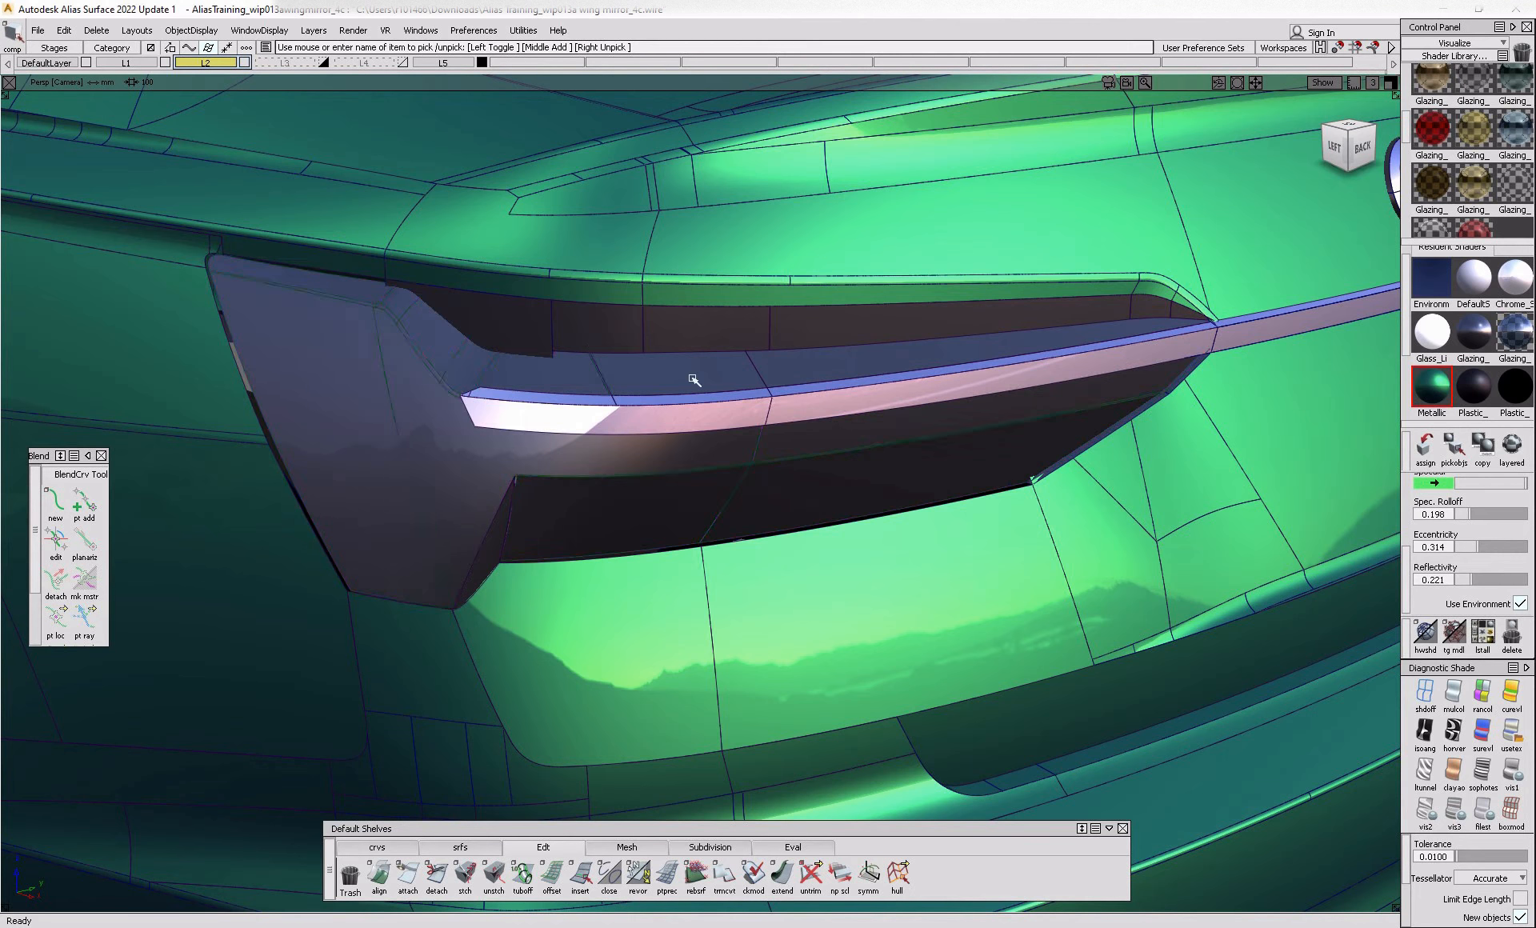
- Move the upper corner CV of the narrow facet beside the lower recess onto the adjoining surface, accepting removal of its Offset history
left_click_drag(1151, 369, 992, 539, "alt+shift")
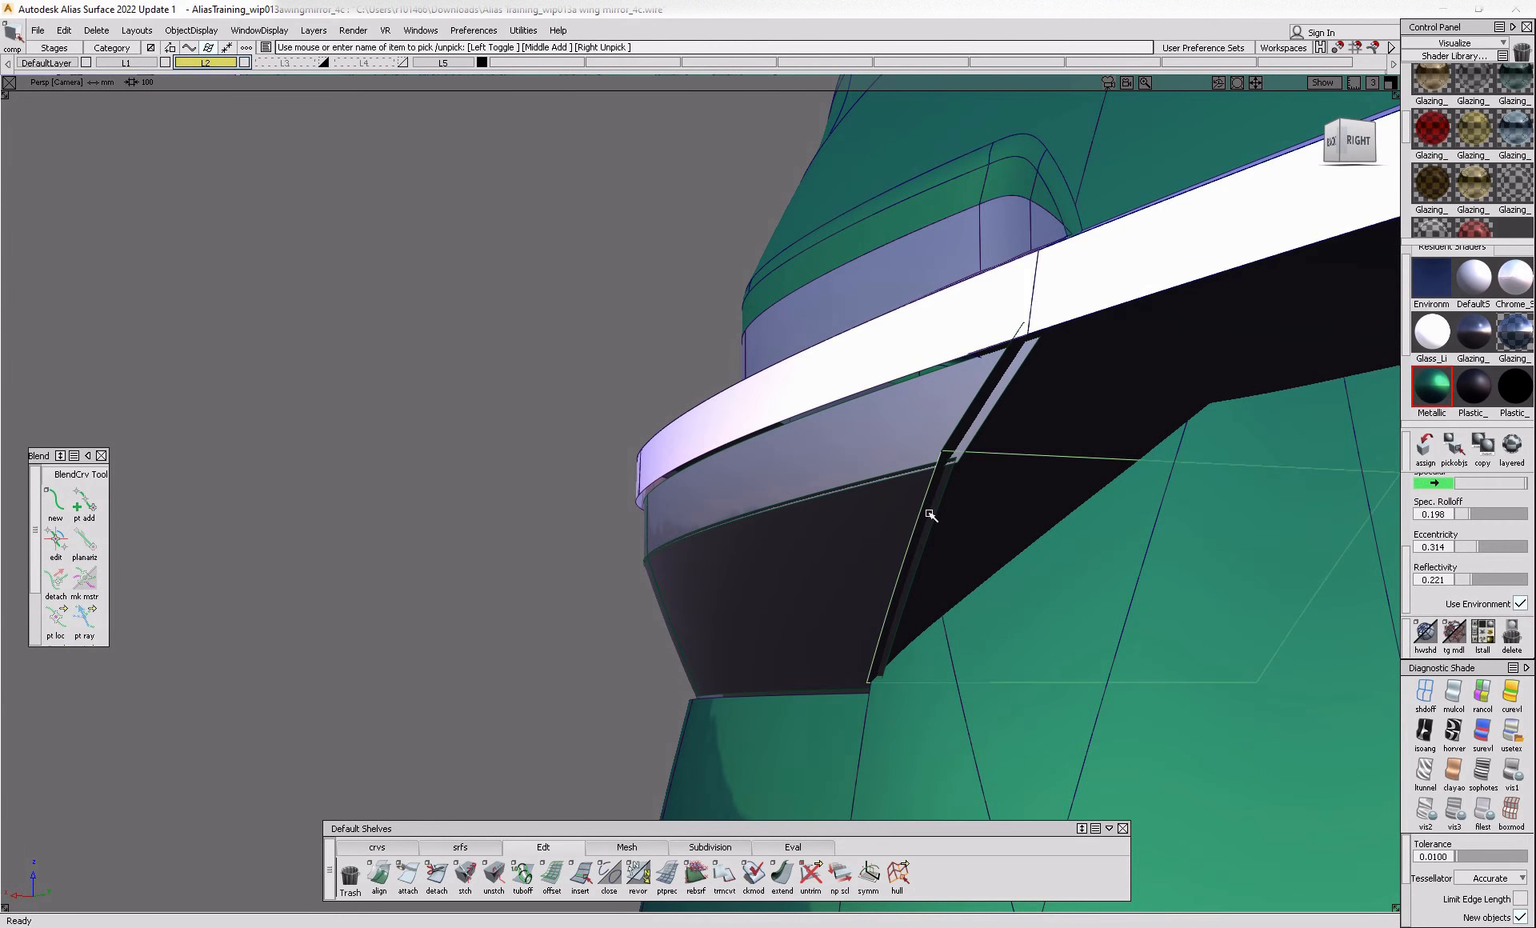
left_click_drag(858, 482, 683, 556, "alt+shift")
key("alt+i")
left_click(570, 556)
left_click_drag(573, 556, 549, 521, "alt+shift")
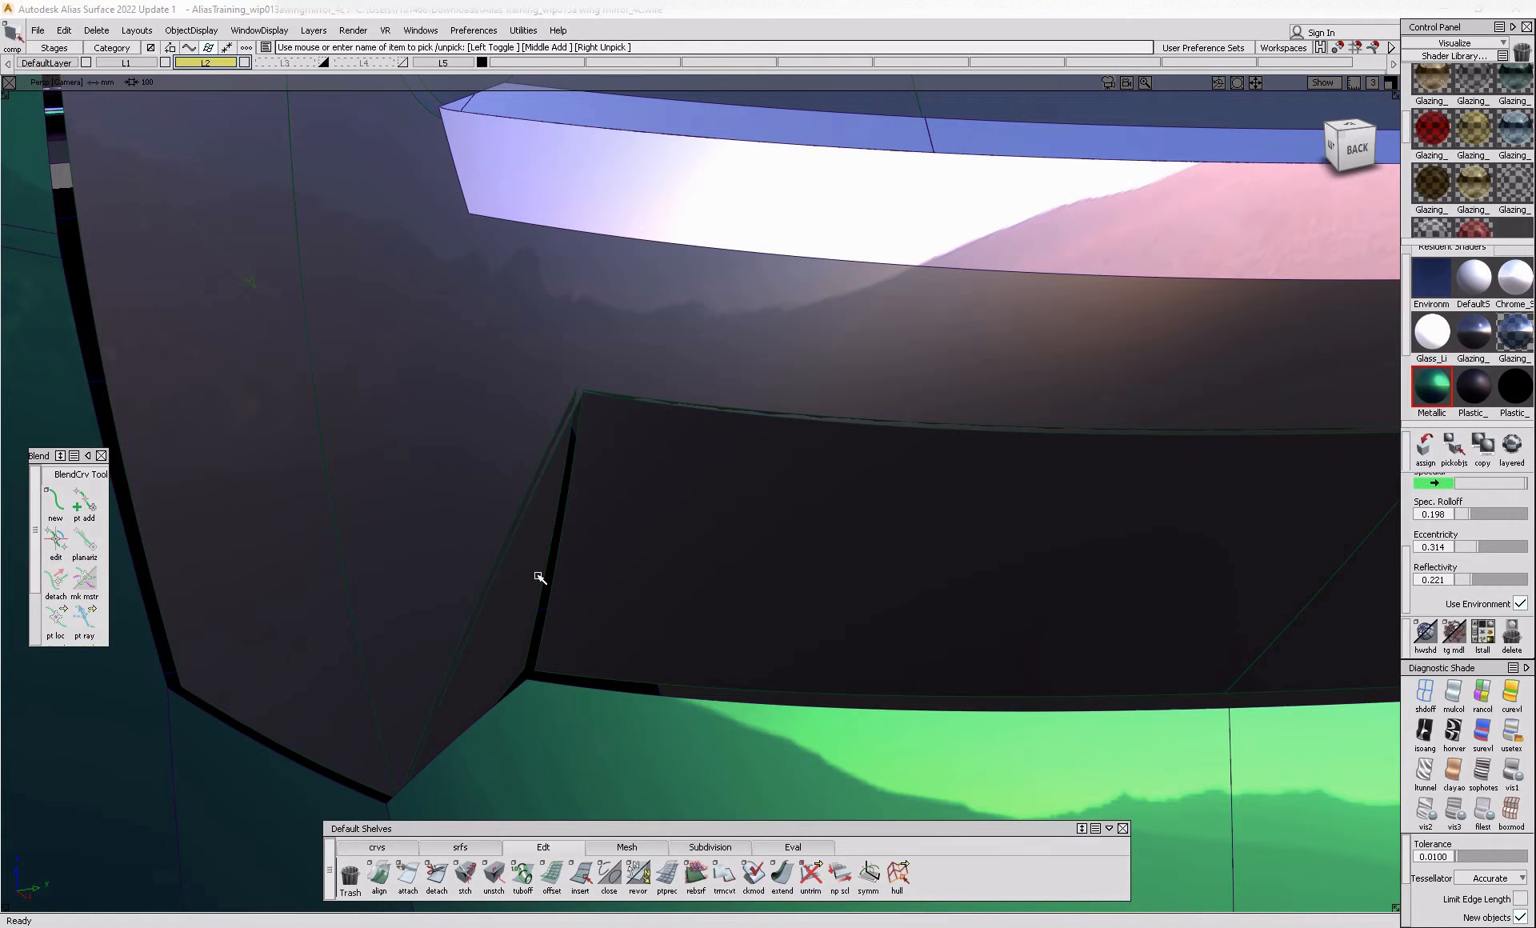
left_click_drag(507, 591, 528, 627, "alt+shift")
middle_click_drag(528, 627, 575, 410, "ctrl+shift")
left_click(576, 411)
key("Return")
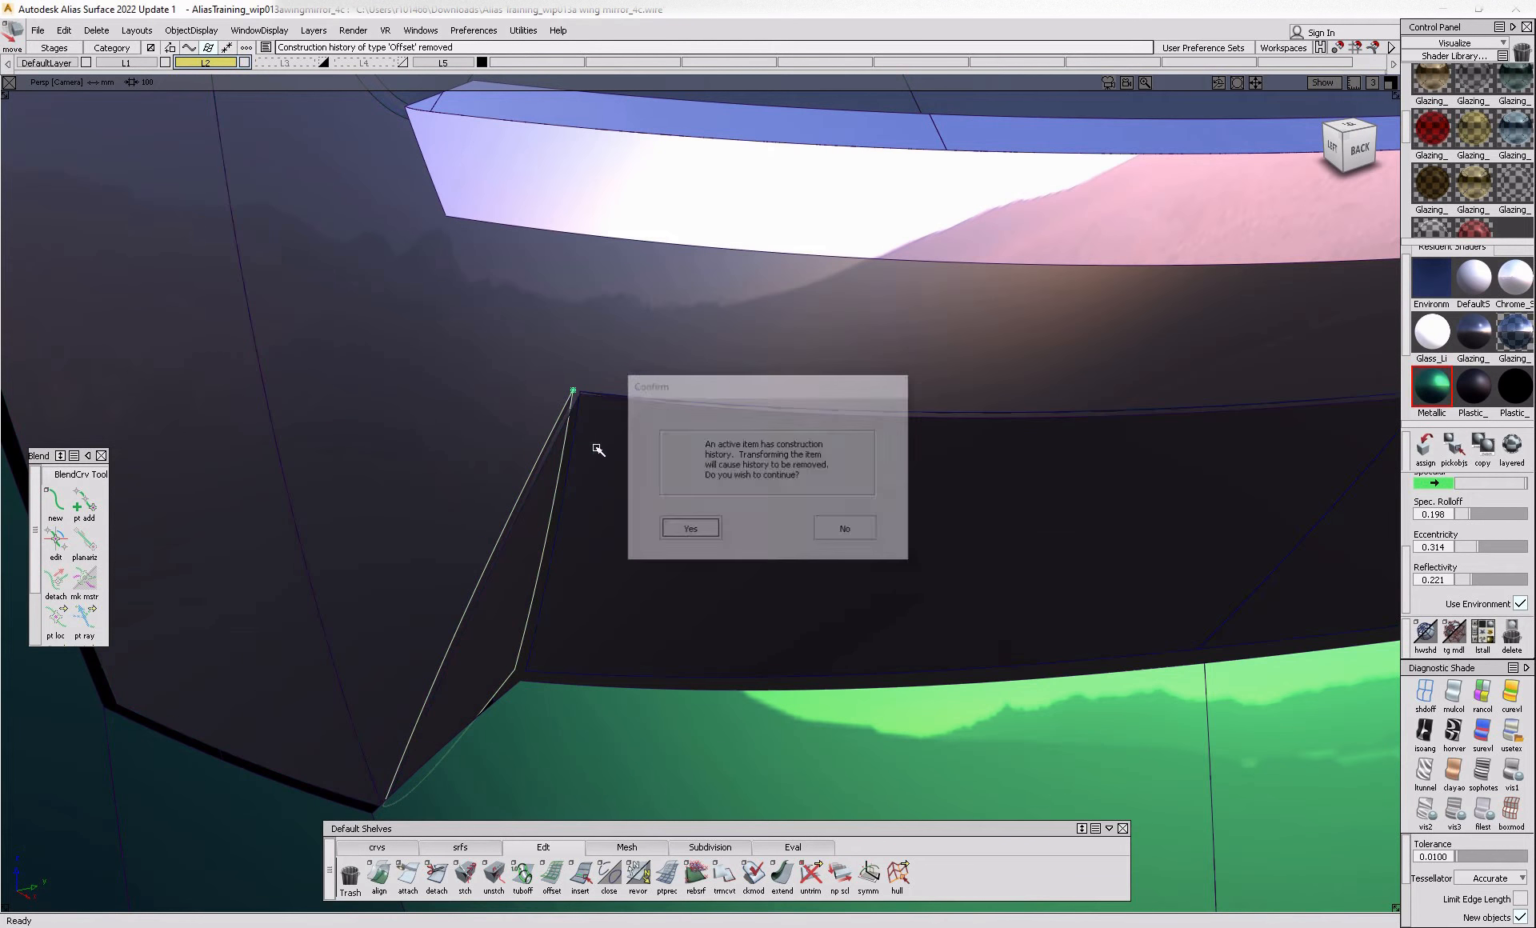
left_click_drag(577, 432, 665, 491, "ctrl")
- Intersect the offset upper flange surfaces and lower recess surfaces with the large outer panel of the lamp
right_click_drag(665, 491, 922, 555, "alt+shift")
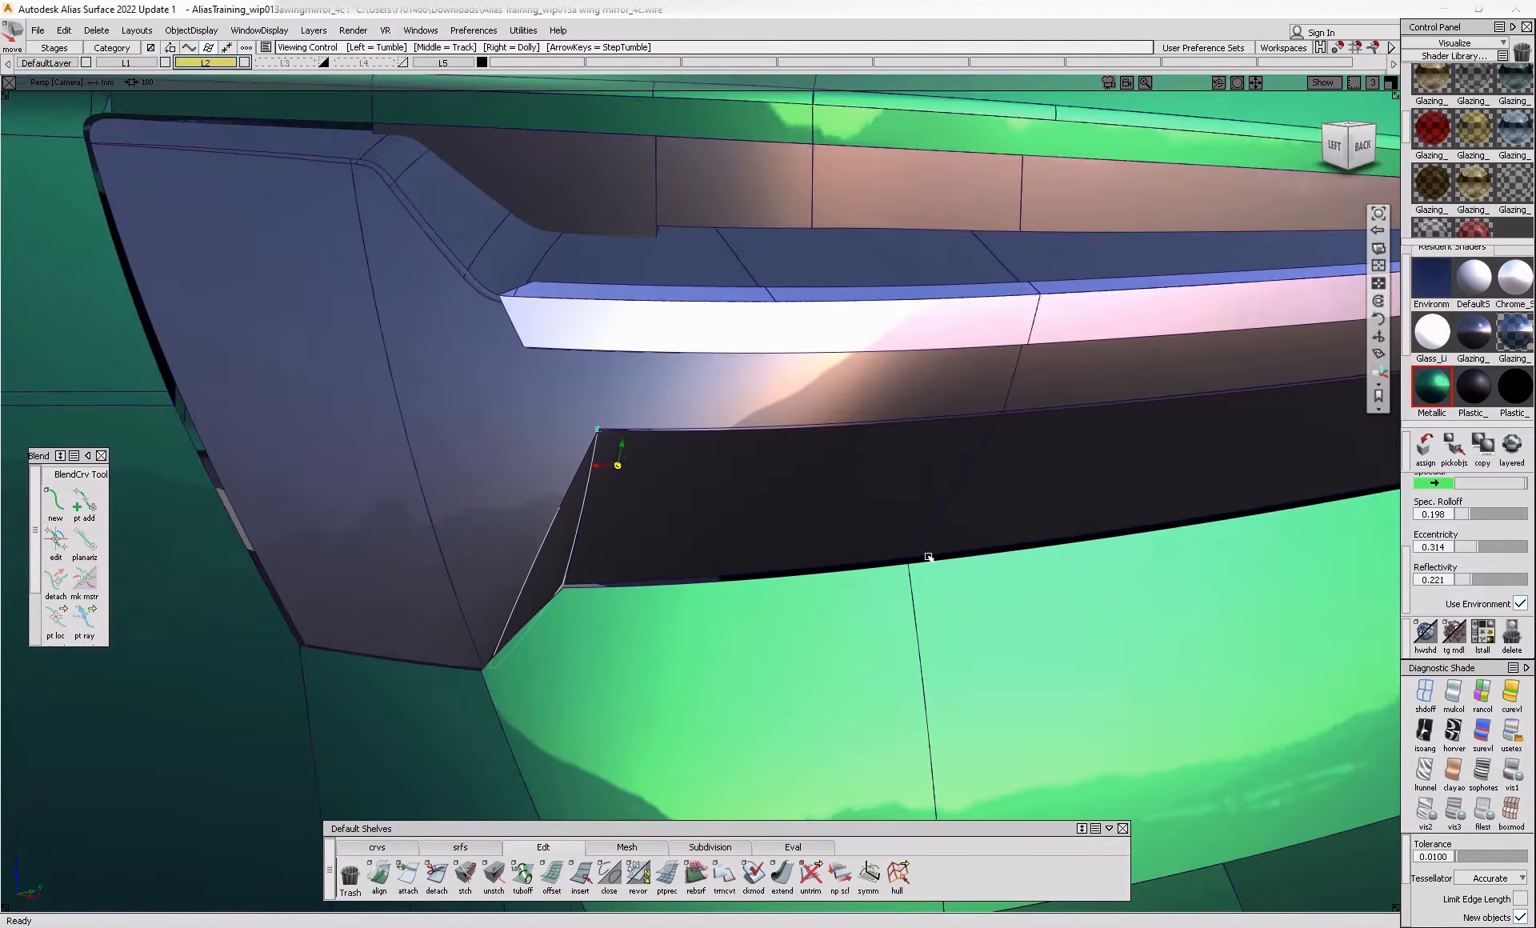
left_click_drag(923, 555, 790, 540, "alt+shift")
middle_click_drag(790, 540, 737, 604, "alt+shift")
middle_click_drag(404, 198, 449, 323, "alt+shift")
right_click_drag(449, 323, 525, 368, "alt+shift")
left_click_drag(525, 367, 488, 477, "alt+shift")
left_click(462, 386)
left_click_drag(449, 337, 543, 577, "alt+shift")
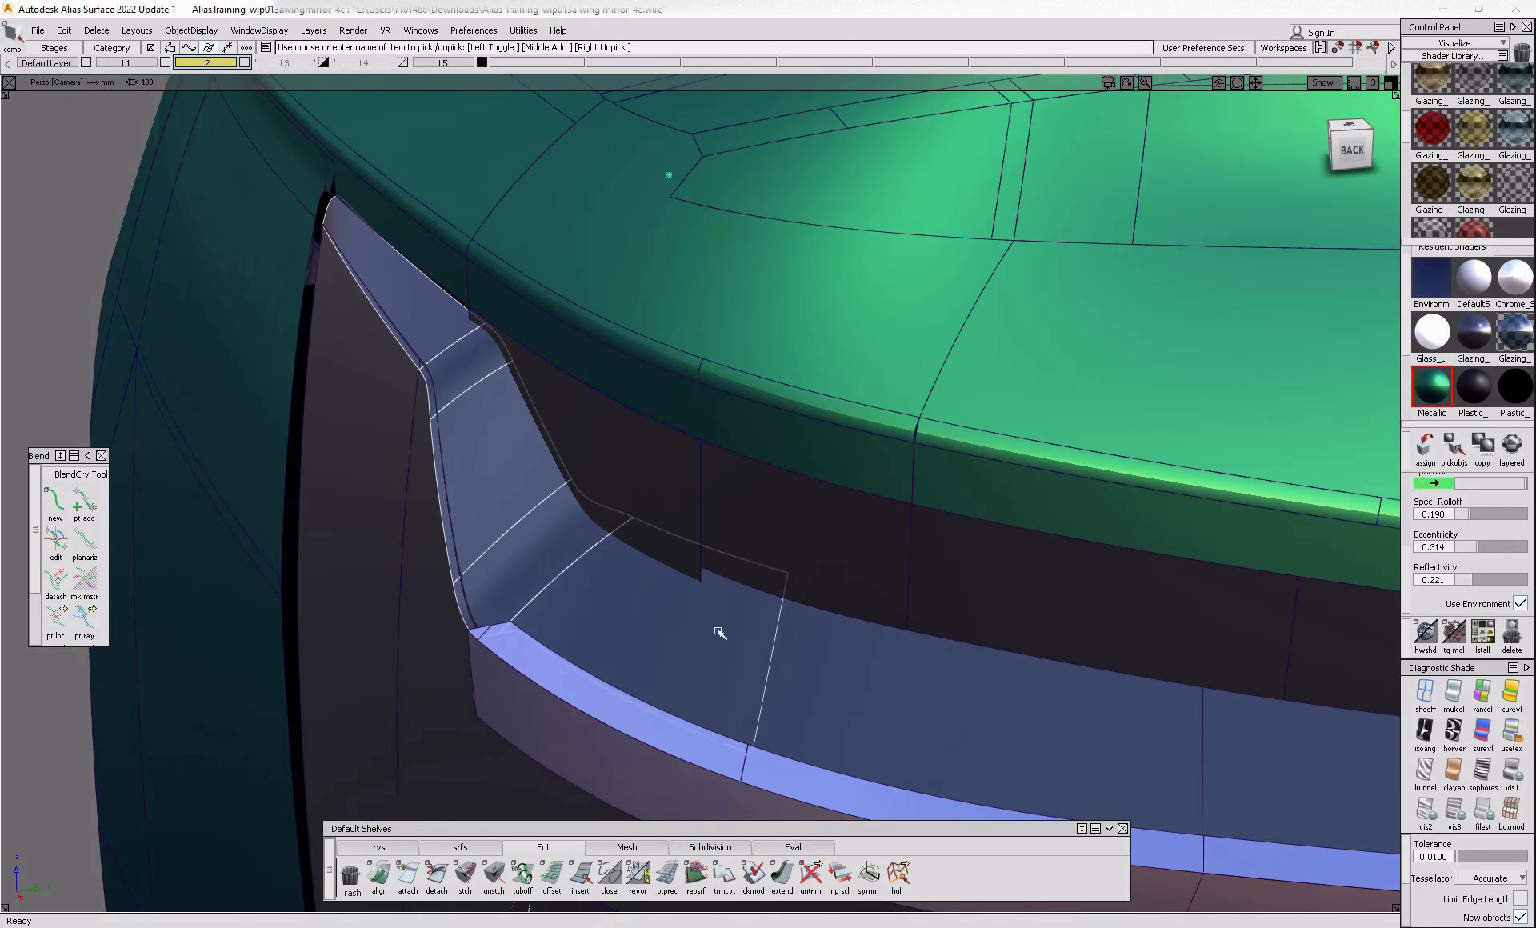
left_click_drag(632, 628, 608, 523, "alt+shift")
left_click_drag(839, 544, 636, 499, "alt+shift")
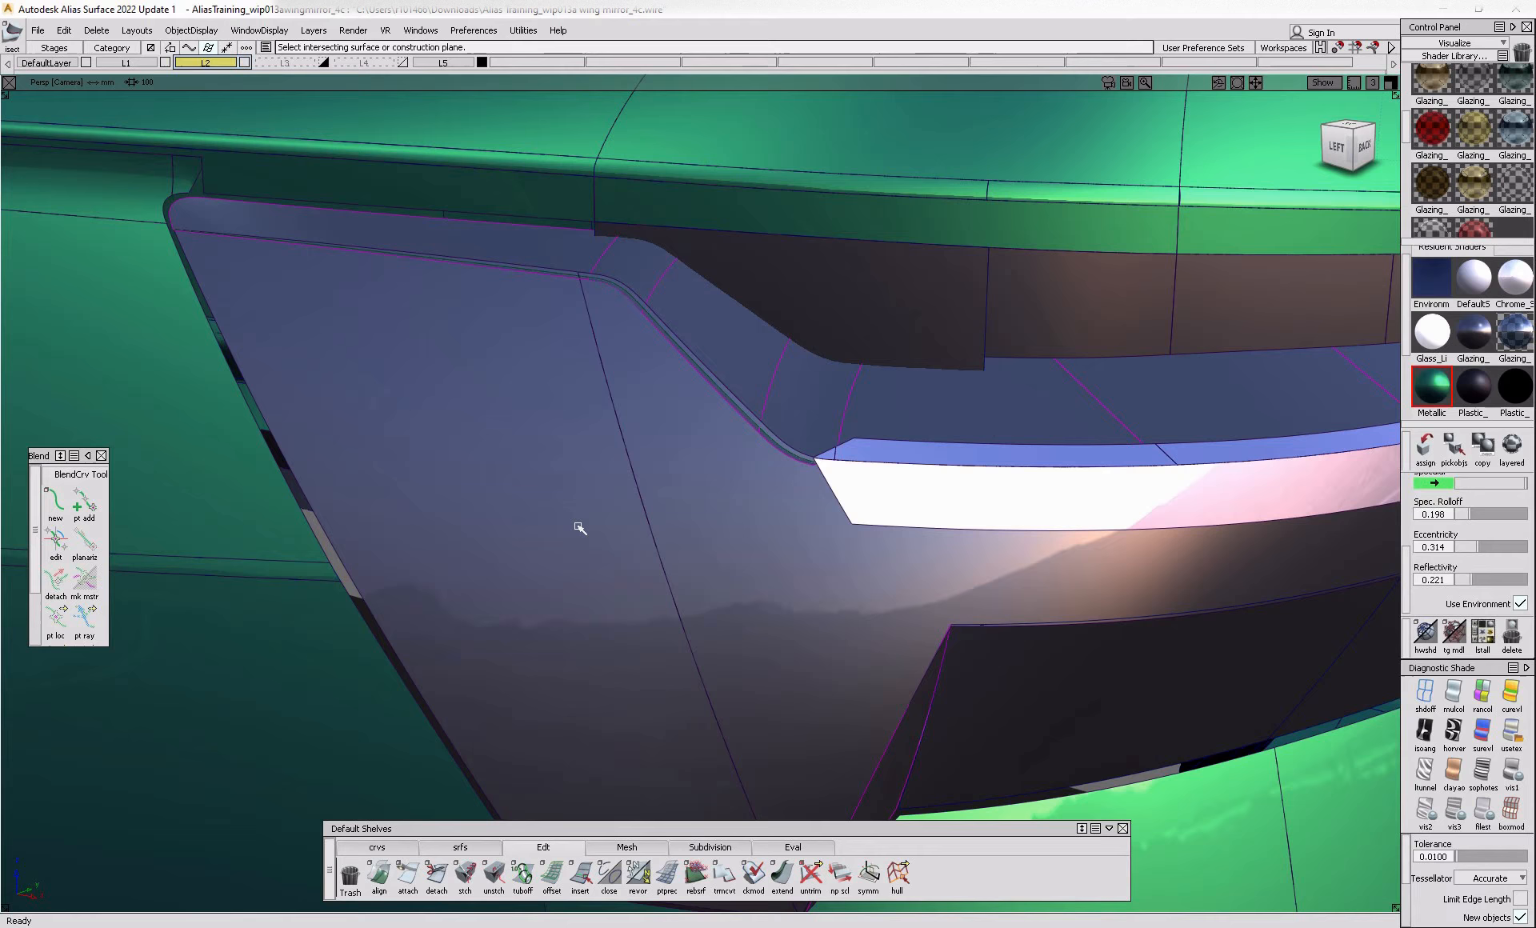
left_click(560, 536)
- Trim the lamp's large outer panel along the intersection curves, keeping its inner region
left_click(563, 532)
left_click(1286, 892)
left_click(796, 507)
left_click(796, 508)
key("space")
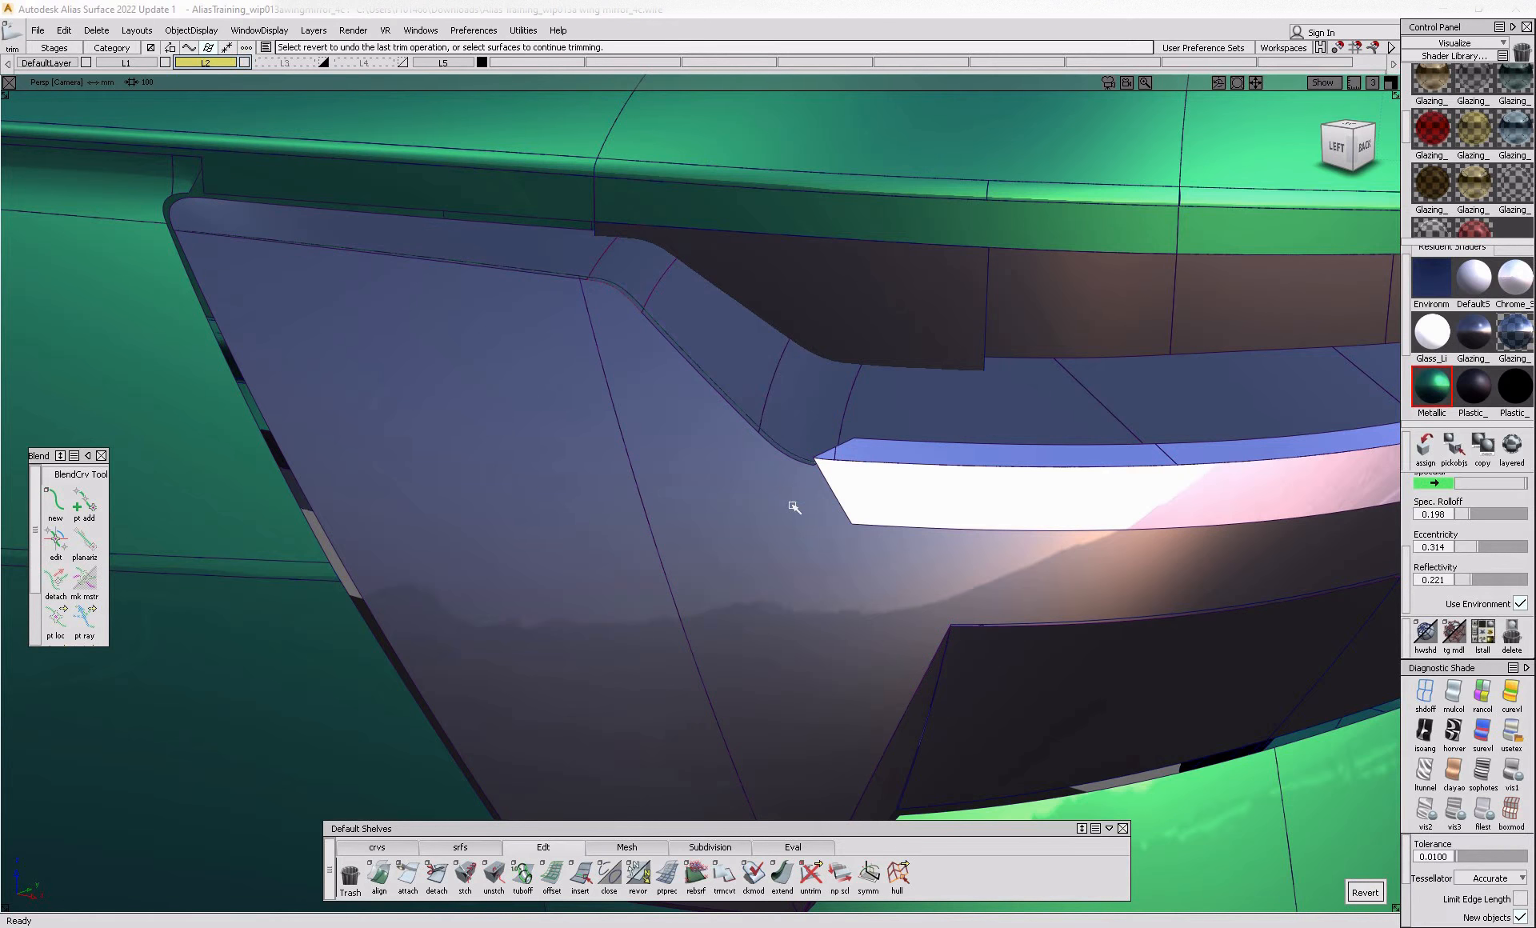
- Trim the upper rounded corner and sloped section of the lamp's upper flange along their intersection curves
middle_click_drag(972, 619, 902, 617, "alt+shift")
left_click_drag(902, 617, 897, 646, "alt+shift")
left_click(562, 251)
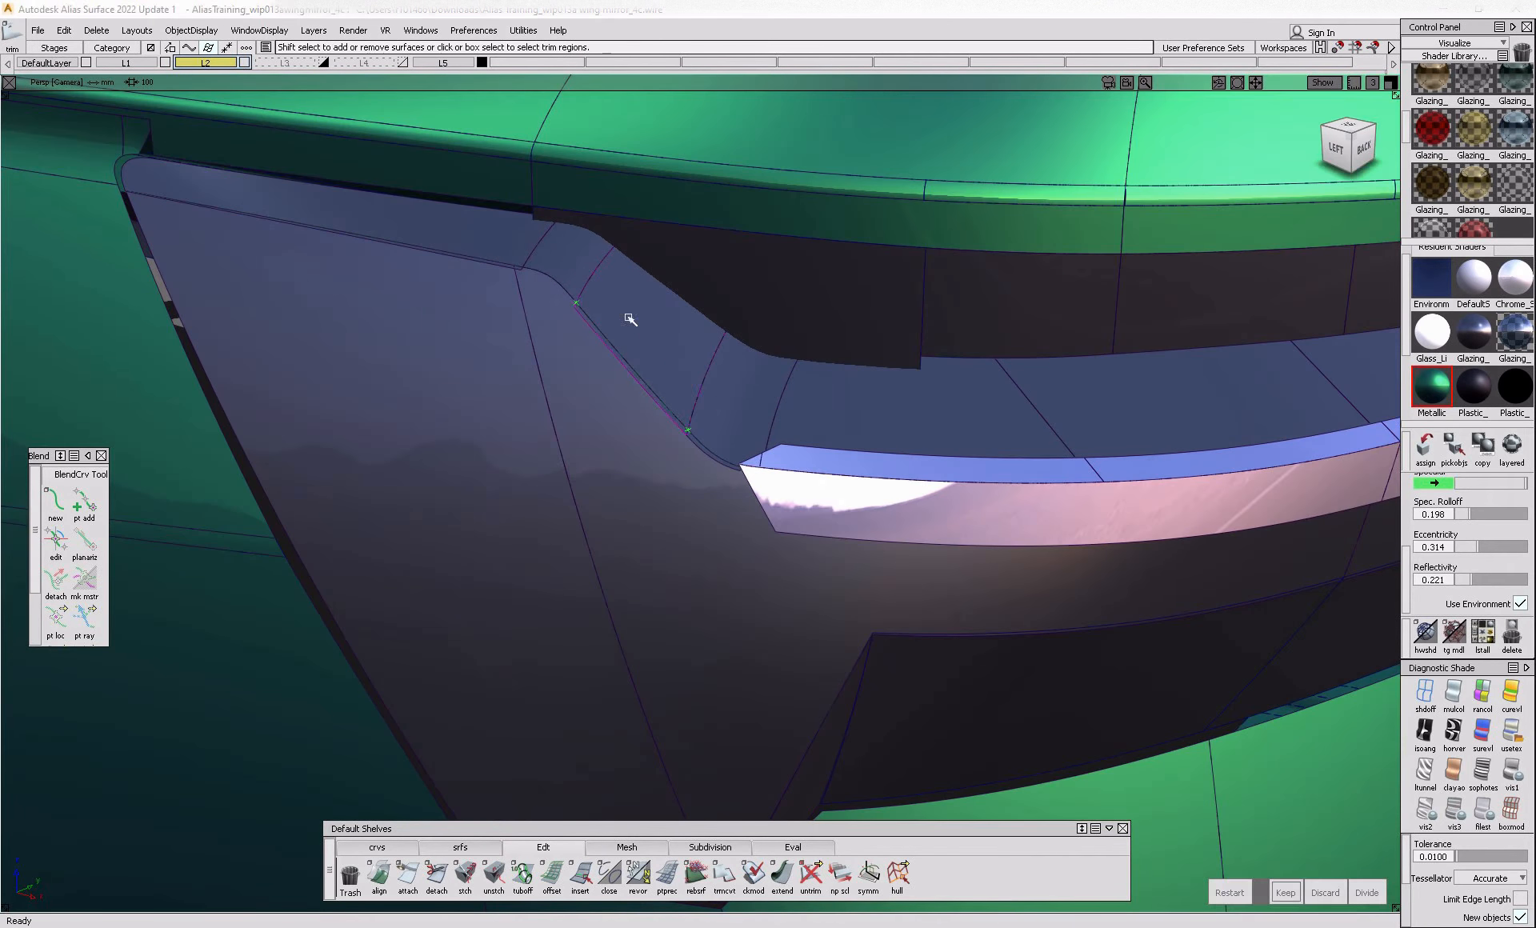
- Extend the curve on surface past the end of the long upper flange and trim that flange
left_click(392, 209)
left_click_drag(432, 488, 453, 314, "ctrl+shift")
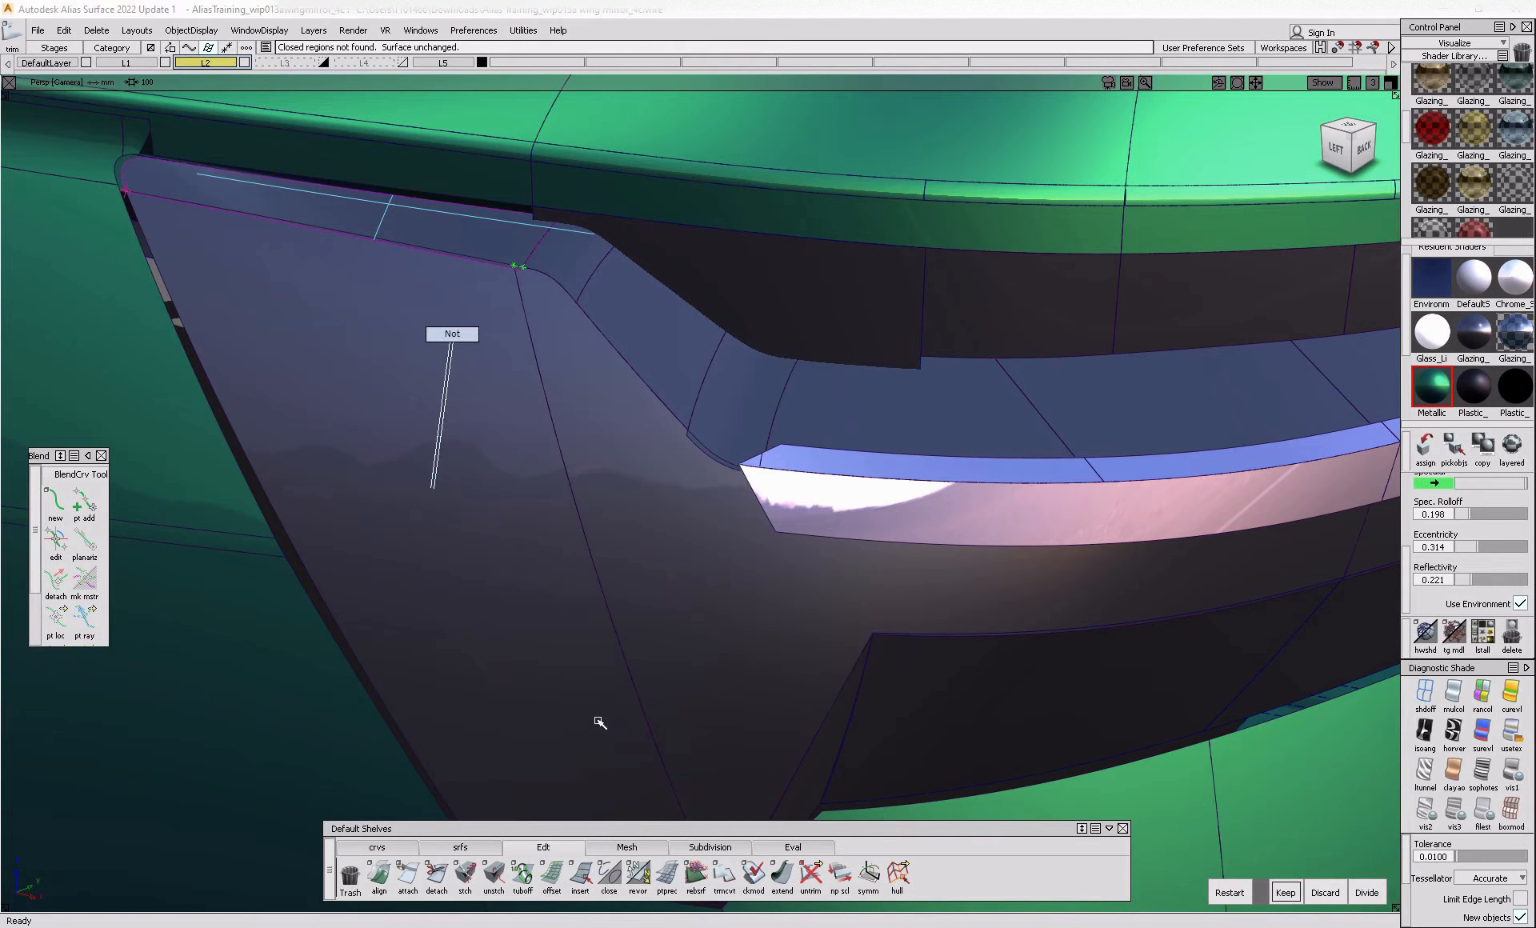
left_click(783, 876)
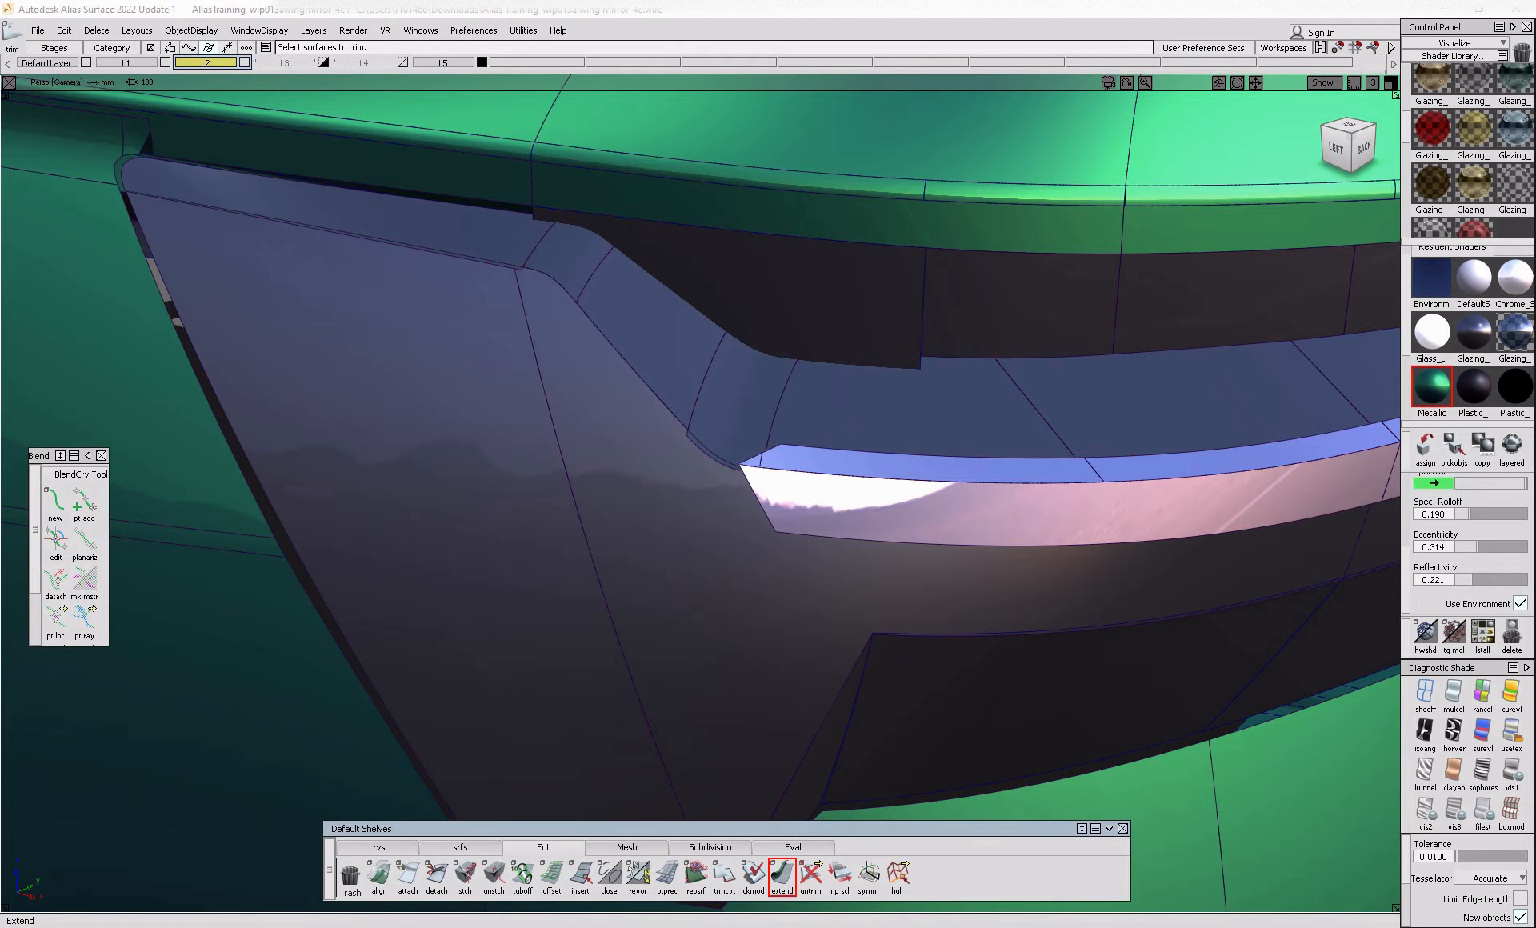
left_click(167, 202)
left_click(251, 264)
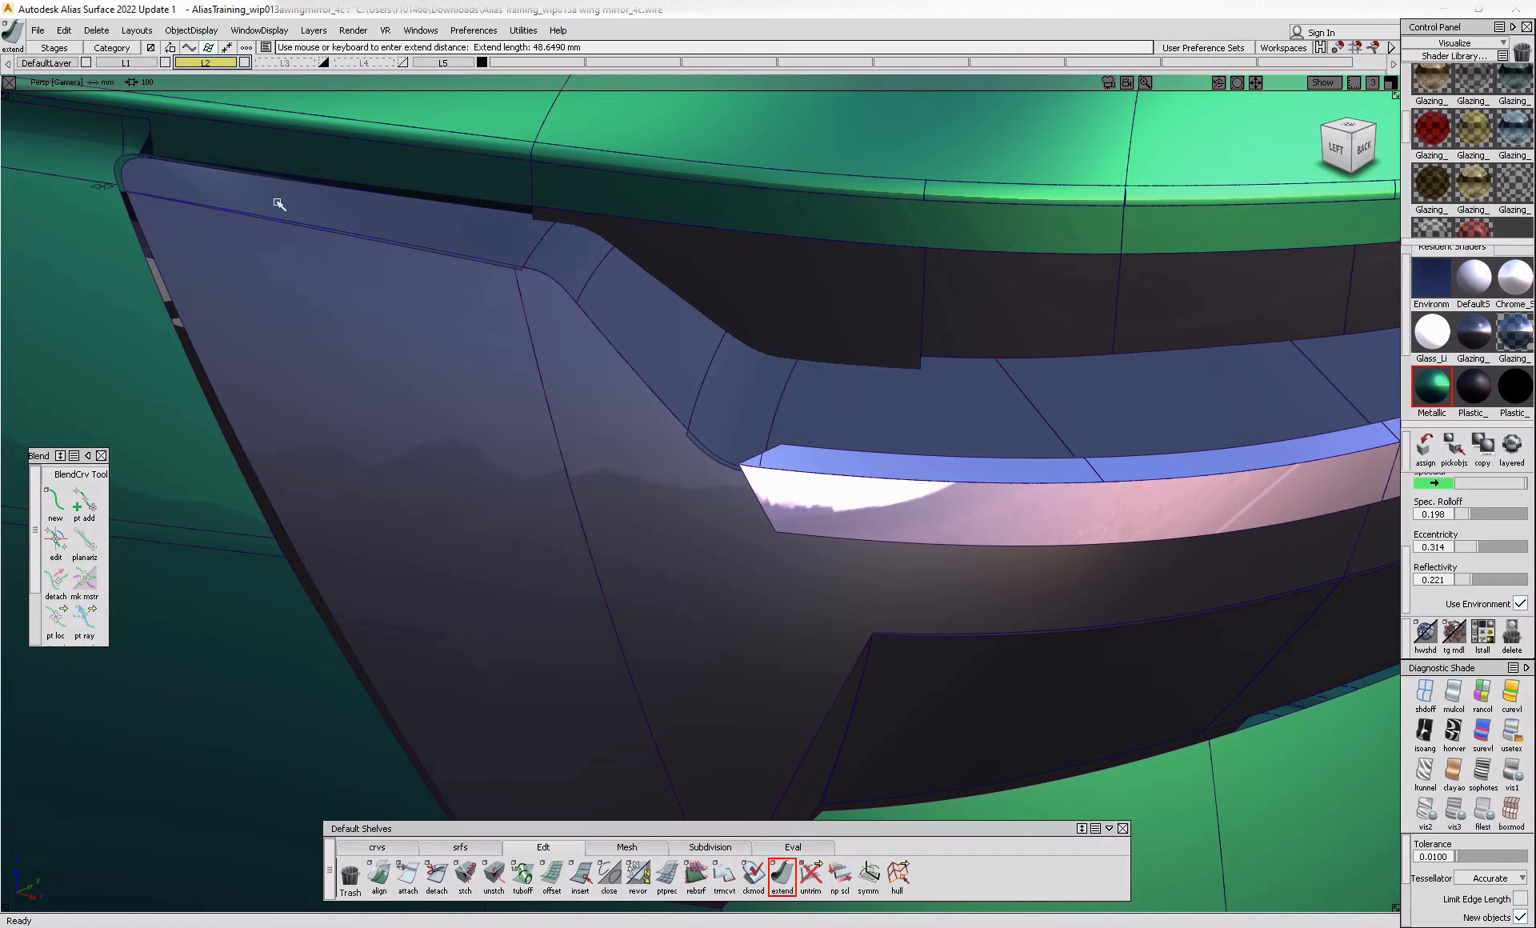
left_click(407, 208)
key("space")
- Try to trim the lower rounded corner of the upper flange beside the light bar
middle_click_drag(1040, 362, 760, 412, "alt+shift")
left_click_drag(615, 420, 516, 513, "ctrl+shift")
left_click(462, 471)
left_click(460, 462)
key("space")
left_click_drag(513, 602, 525, 485, "ctrl+shift")
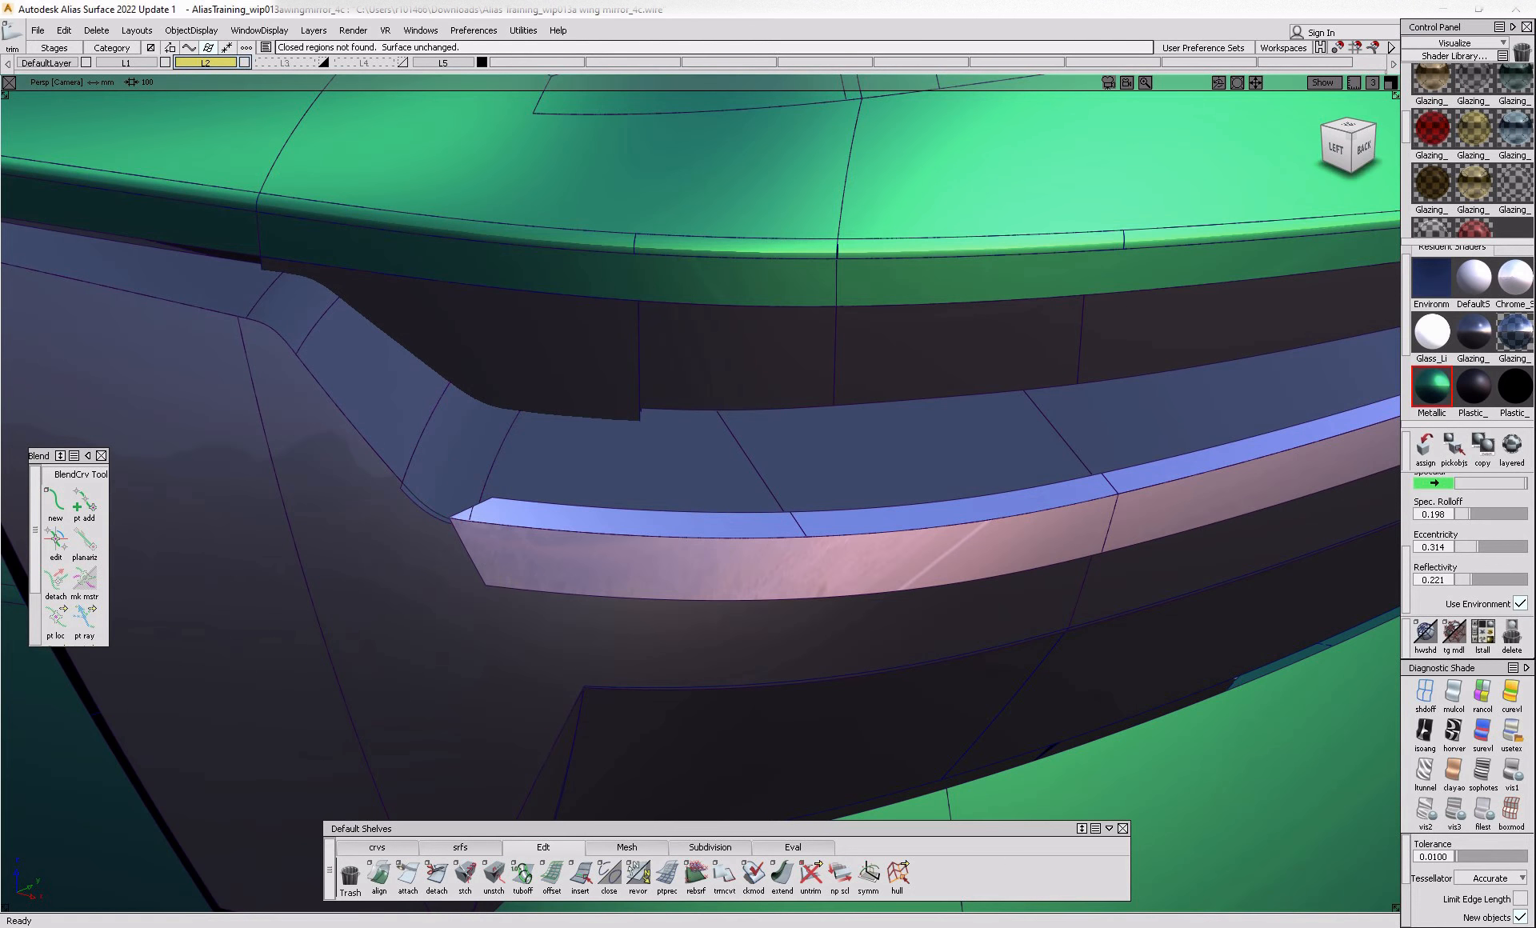
- Extend the curve on surface at the flange's lower rounded corner and trim that surface along it
left_click(780, 879)
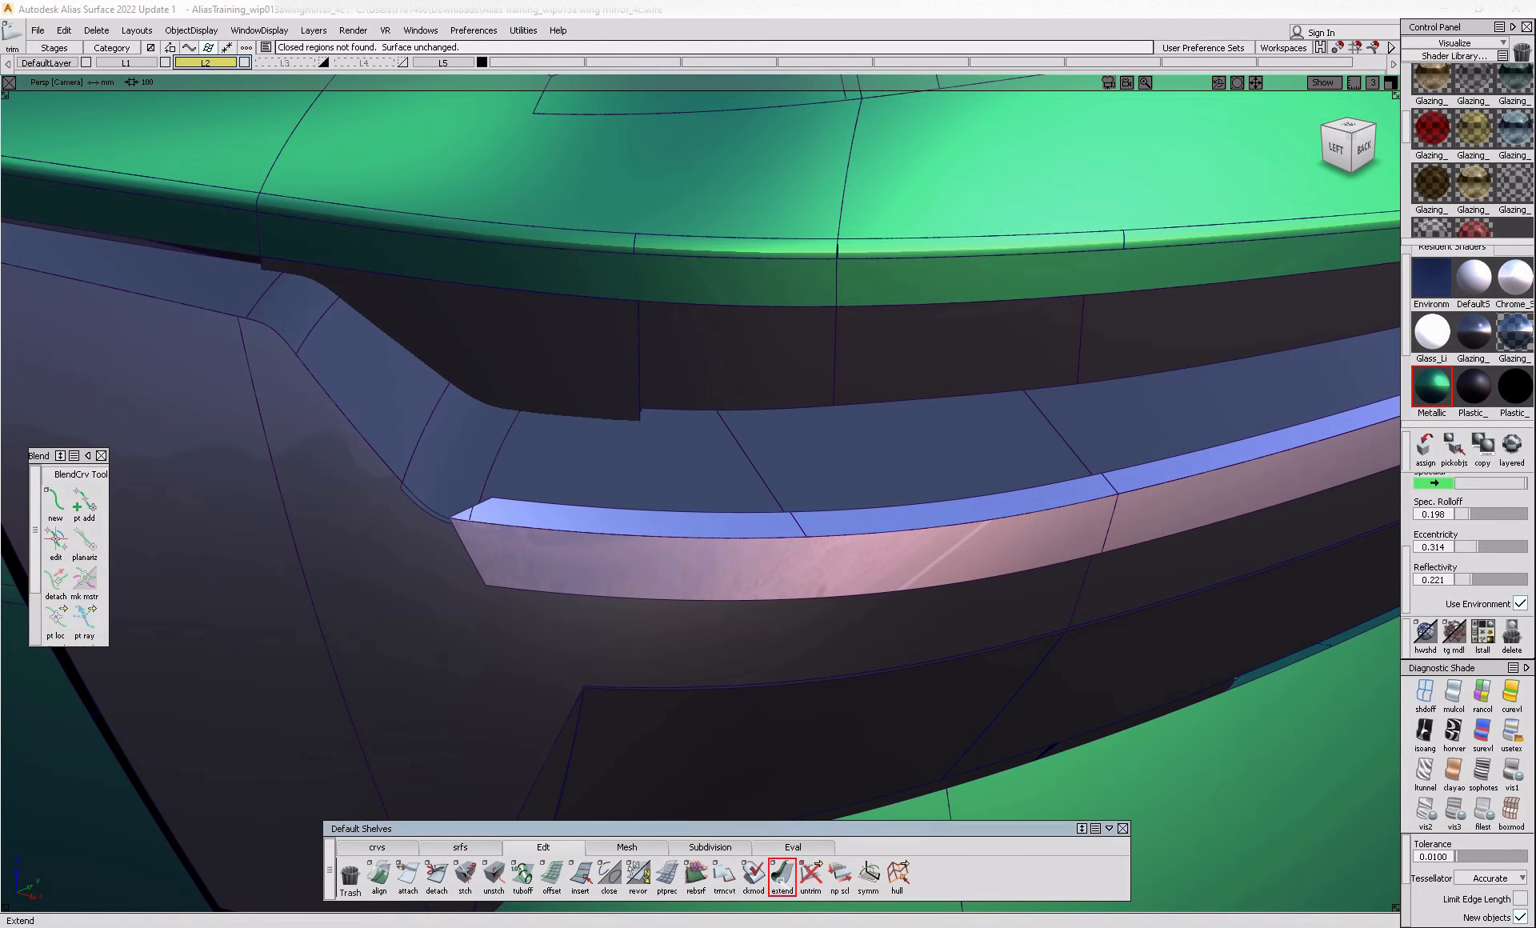
left_click(446, 520)
left_click(551, 540)
key("Return")
left_click_drag(545, 431, 462, 471, "ctrl+shift")
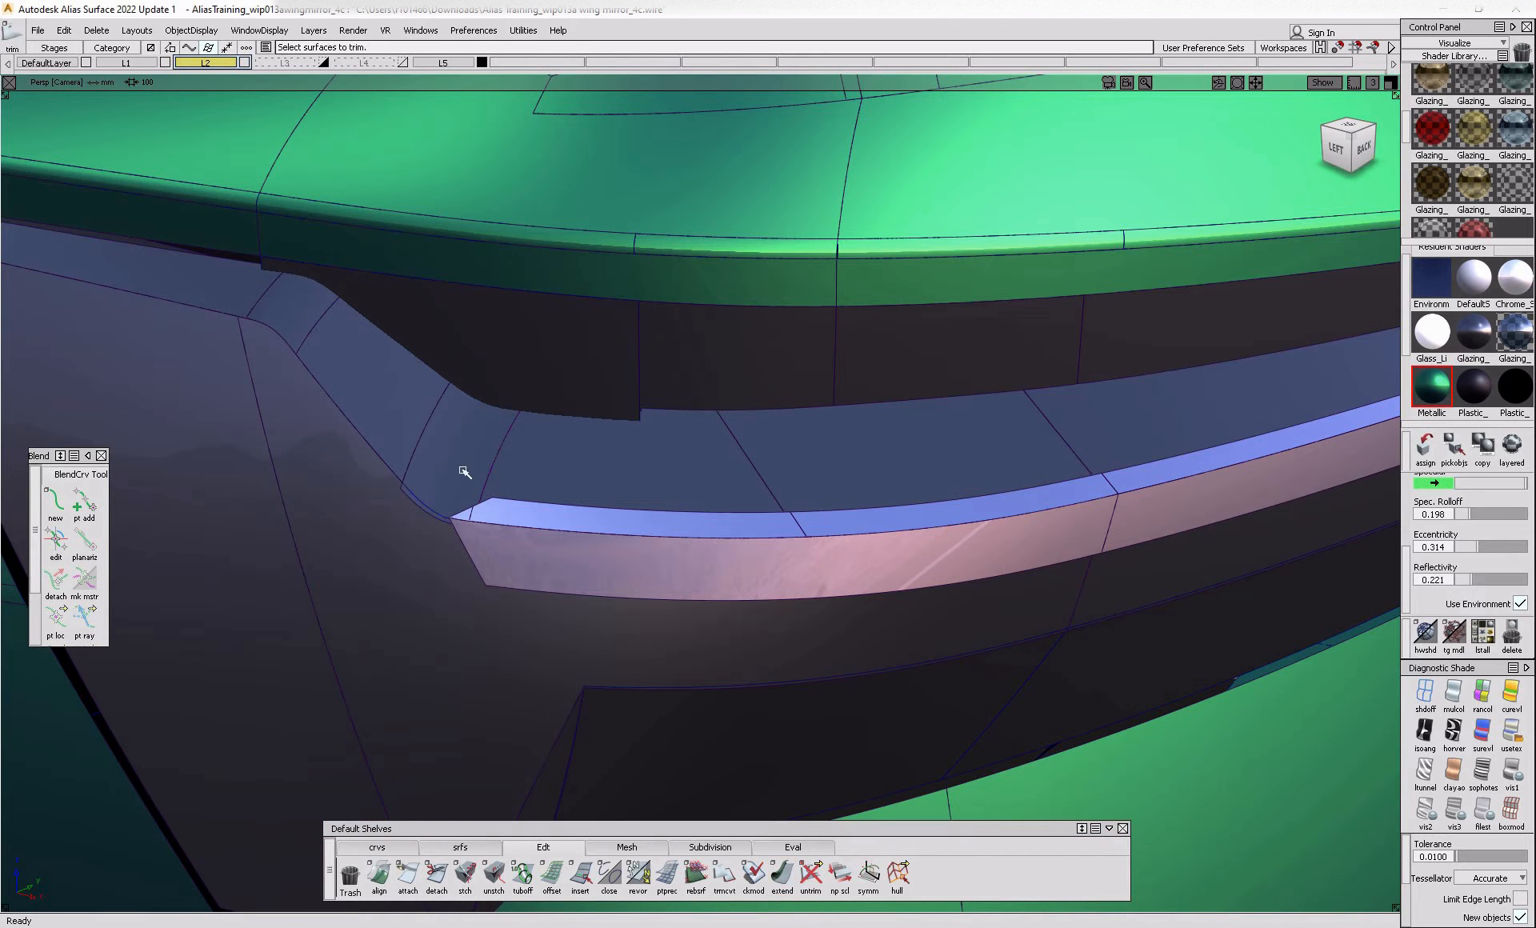
left_click(462, 471)
key("space")
- Intersect the lower recess surface with the panel face directly below the light bar
right_click_drag(641, 449, 556, 463, "alt+shift")
left_click_drag(556, 463, 554, 498, "alt+shift")
right_click_drag(554, 498, 553, 517, "alt+shift")
left_click_drag(557, 519, 479, 554, "ctrl+shift")
left_click(480, 553)
middle_click_drag(678, 563, 453, 569, "alt+shift")
right_click_drag(454, 567, 567, 479, "ctrl+shift")
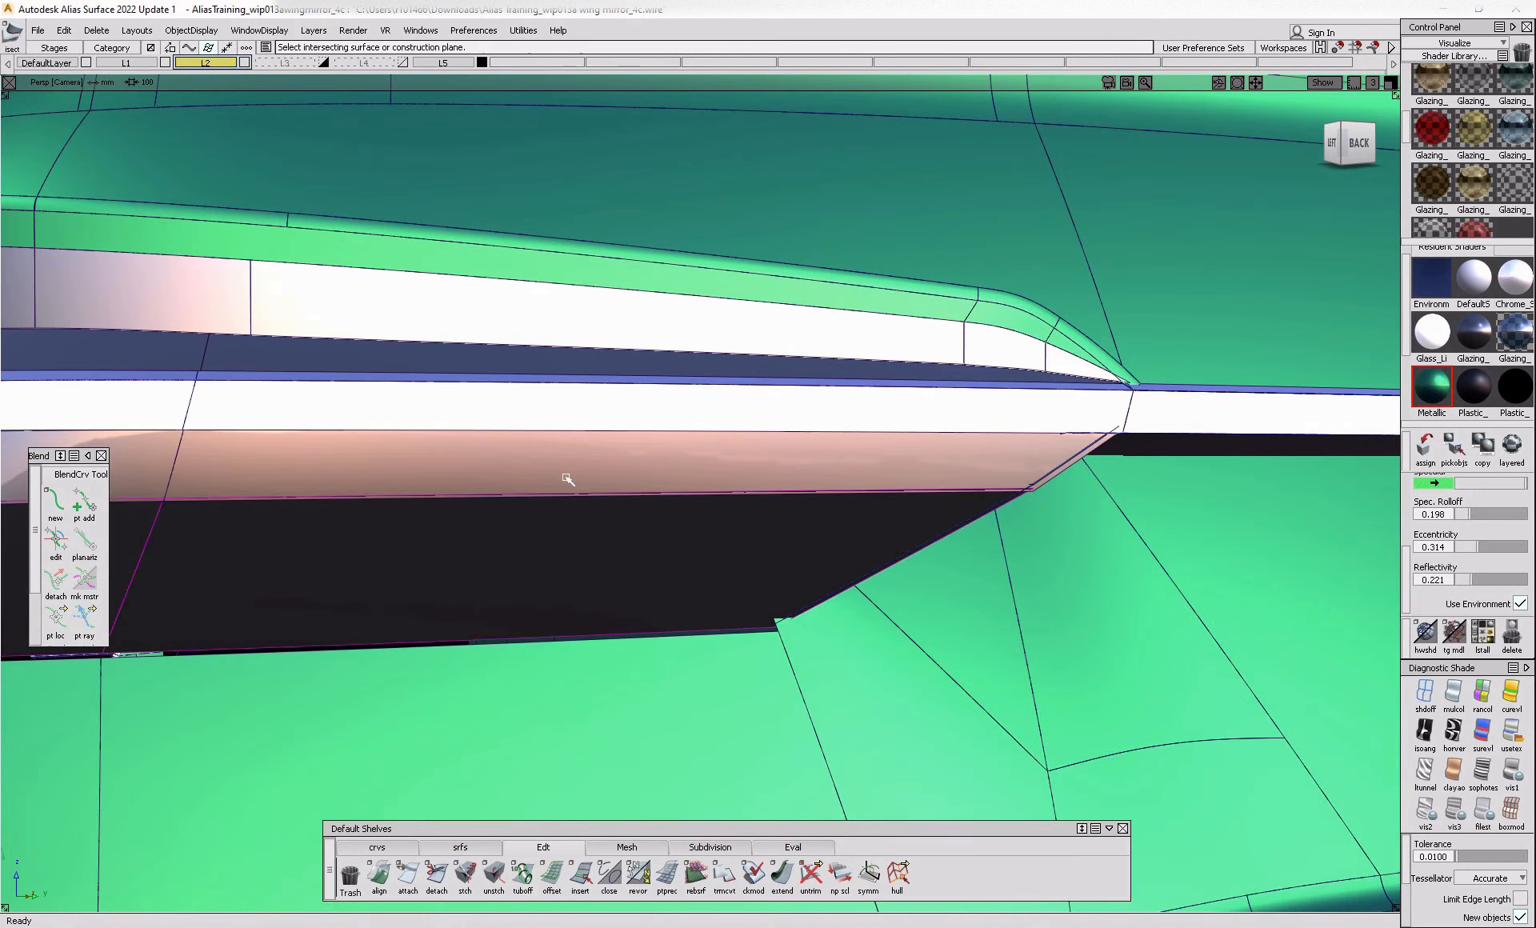
middle_click_drag(288, 502, 552, 514, "alt+shift")
left_click(519, 486)
- Intersect the adjoining section of the lower recess with the same panel face and trim the recess surface along the intersection
right_click_drag(518, 486, 408, 588, "ctrl+shift")
left_click(500, 582)
left_click(497, 580)
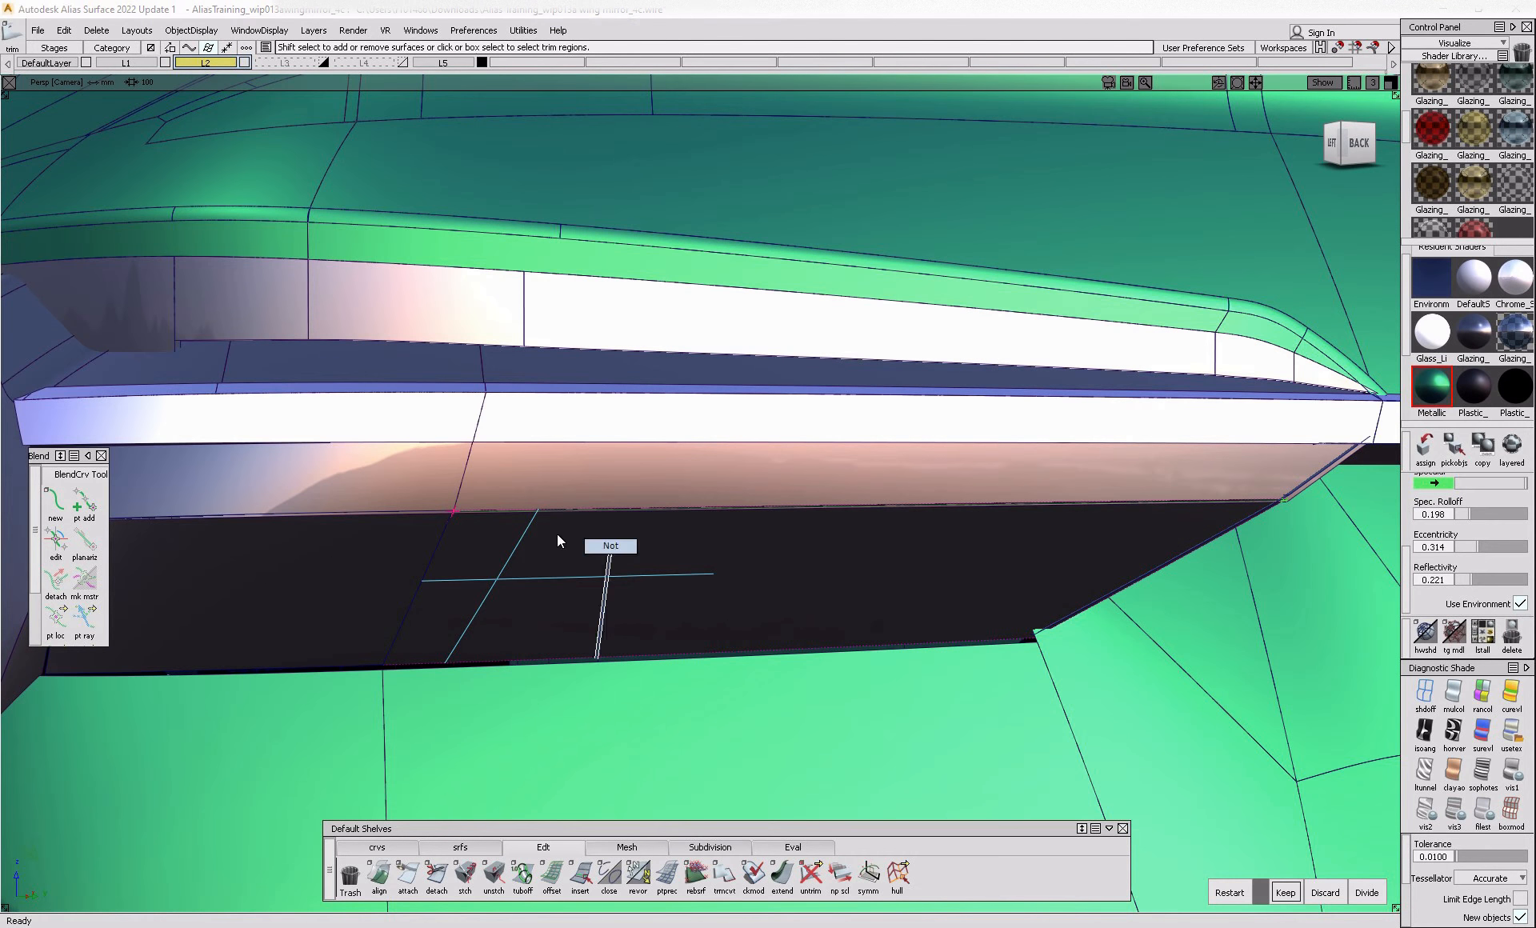
left_click_drag(547, 605, 491, 607, "ctrl+shift")
left_click(255, 621)
right_click_drag(256, 620, 406, 474, "ctrl+shift")
left_click(456, 519)
left_click(464, 610)
left_click(464, 608)
- Try to trim the large outer panel at the upper corner of the lower recess
right_click_drag(478, 612, 336, 606, "ctrl+shift")
middle_click_drag(343, 612, 666, 633, "alt+shift")
right_click_drag(396, 573, 512, 596, "alt+shift")
left_click_drag(512, 601, 652, 616, "alt+shift")
right_click_drag(489, 564, 644, 580, "alt+shift")
middle_click_drag(415, 610, 579, 620, "alt+shift")
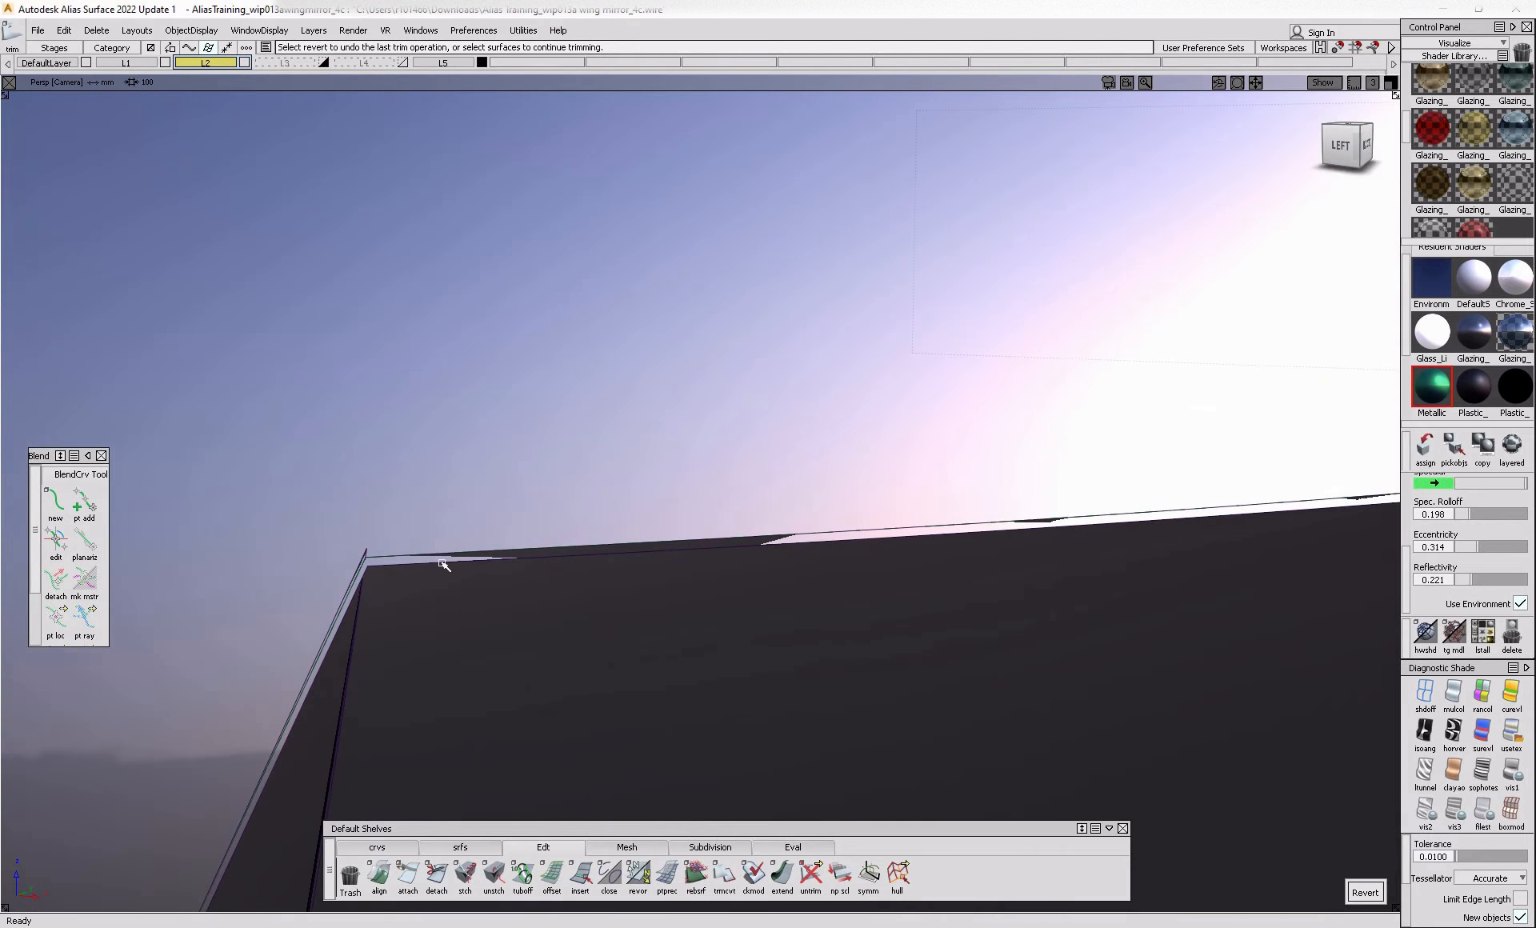
right_click_drag(395, 580, 311, 656, "ctrl+shift")
left_click(245, 686)
left_click(245, 686)
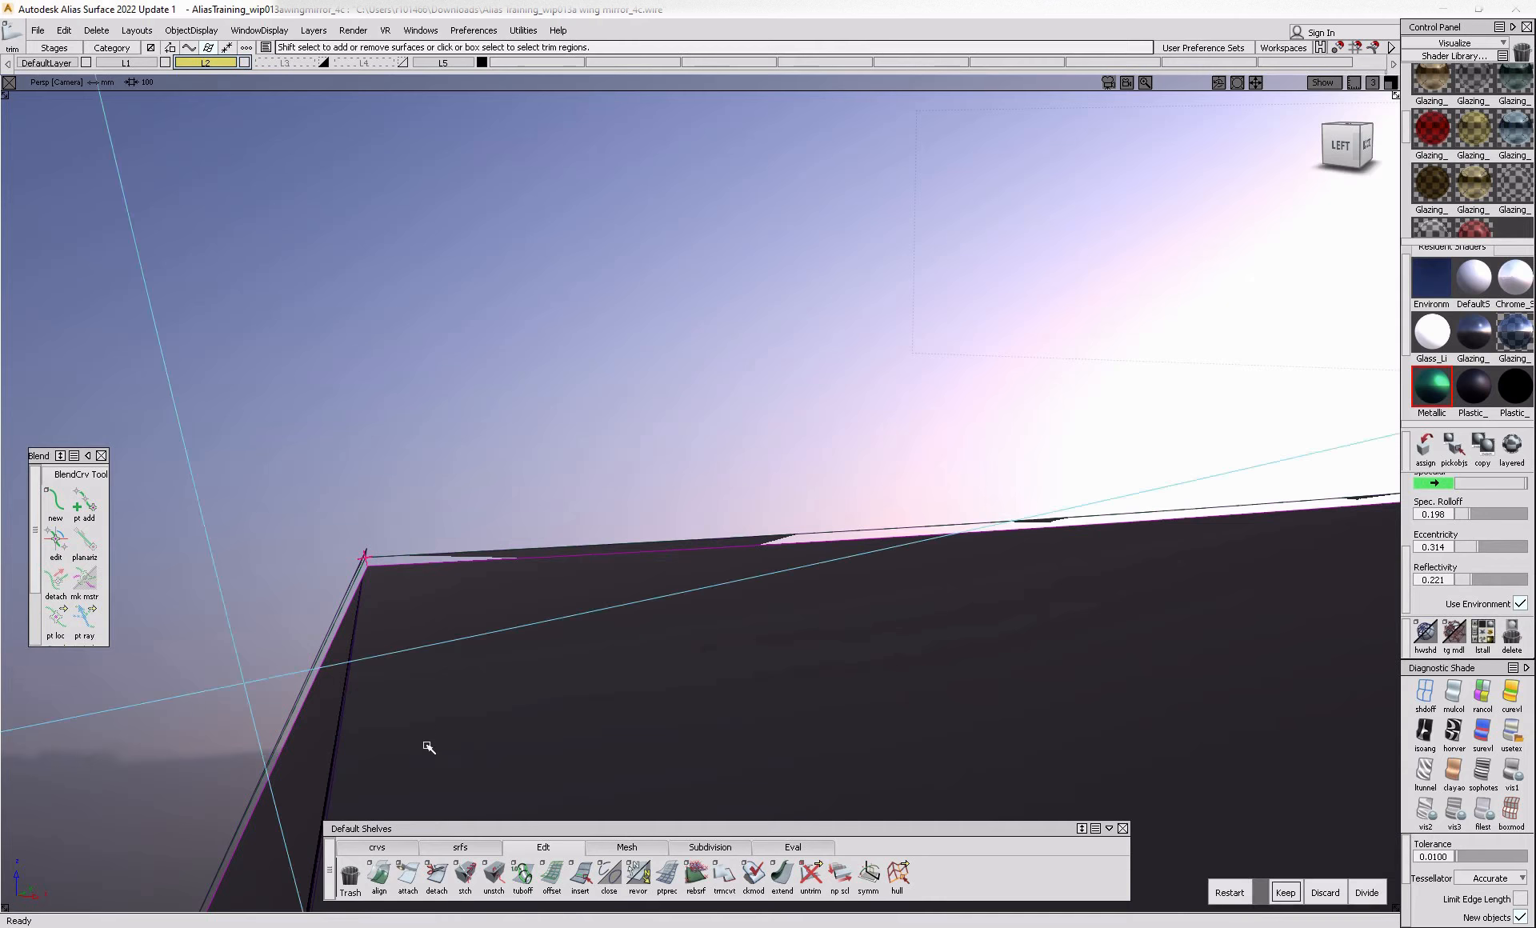
left_click_drag(427, 745, 370, 747, "ctrl+shift")
- Extend the recess's upper intersection curve past the corner and retry trimming the large outer panel
left_click(780, 895)
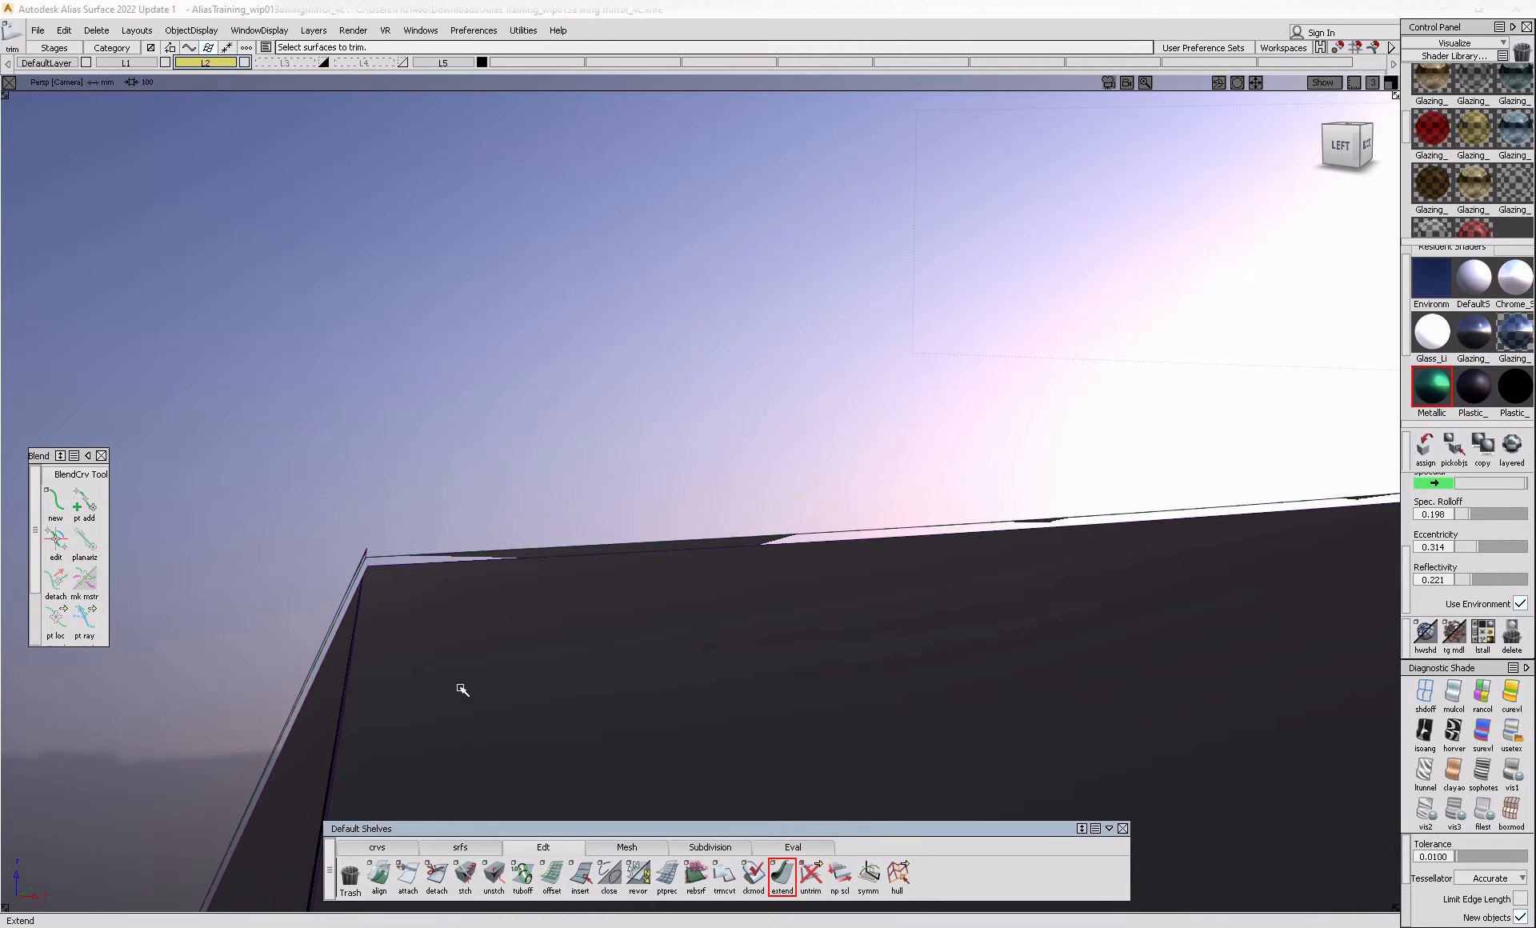
left_click(394, 566)
left_click(403, 588)
left_click_drag(379, 562, 305, 562)
right_click_drag(518, 511, 450, 559, "ctrl+shift")
left_click(475, 558)
left_click(474, 558)
- Extend the outer panel's side intersection curve, Blend_srf#91.cos12, past the recess's upper corner
left_click(782, 884)
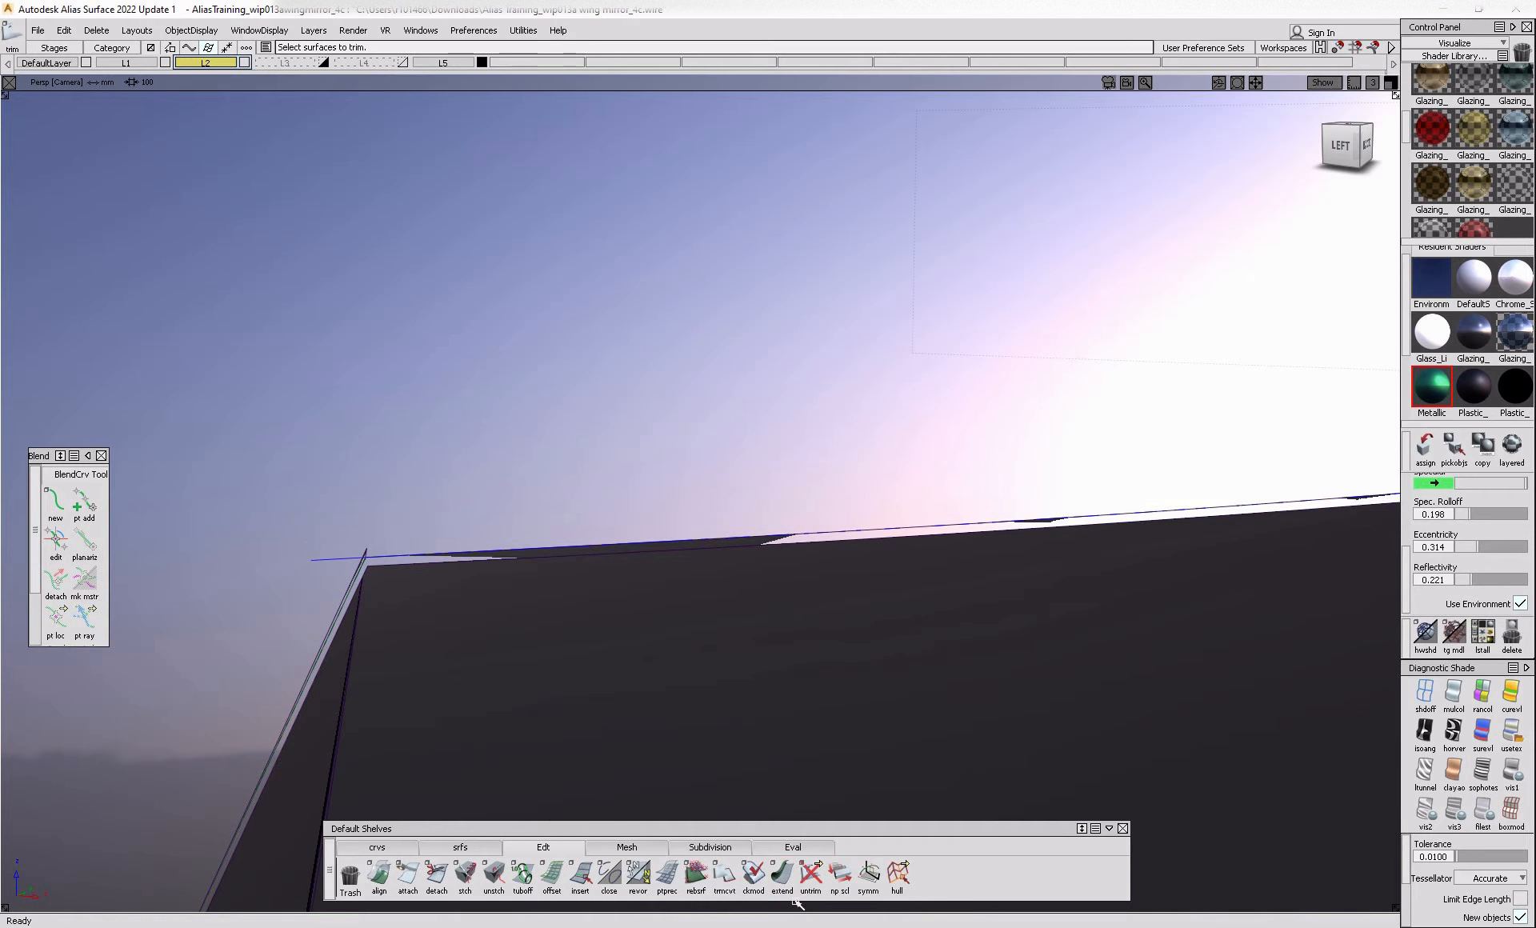
left_click(362, 574)
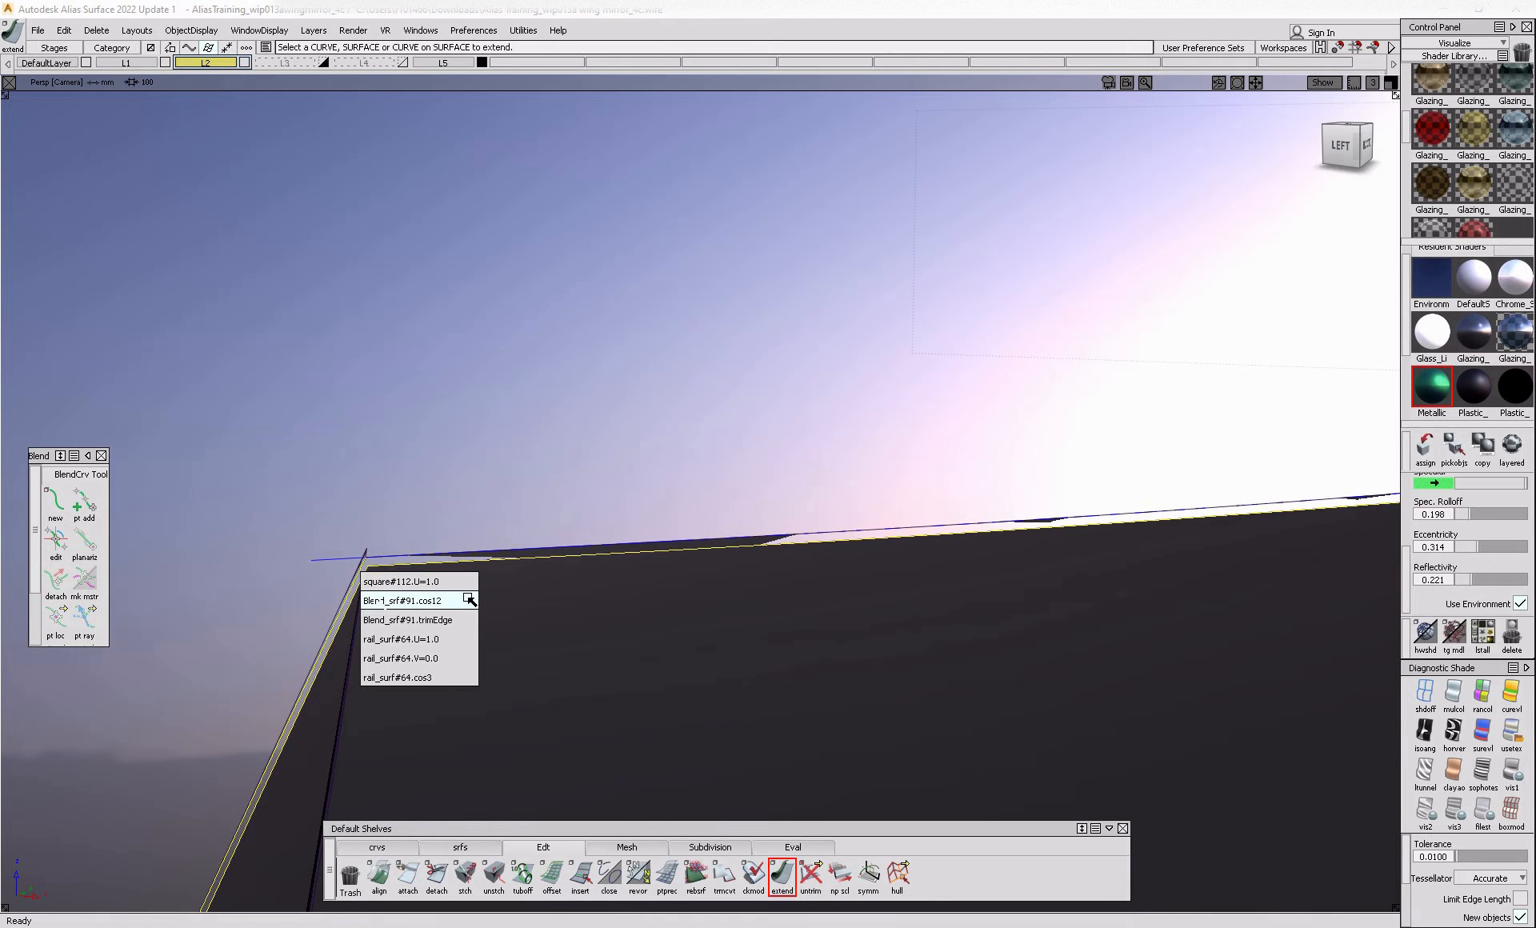
left_click(380, 592)
left_click_drag(368, 560, 372, 541)
- Try to trim the large outer panel along the crossing curves, keeping the region outside the recess
mouse_move(482, 469)
right_mouse_down("ctrl+shift")
mouse_move(384, 522)
mouse_move(394, 651)
mouse_move(436, 581)
right_mouse_up("ctrl+shift")
double_click(405, 491)
middle_click_drag(436, 581, 248, 564, "alt+shift")
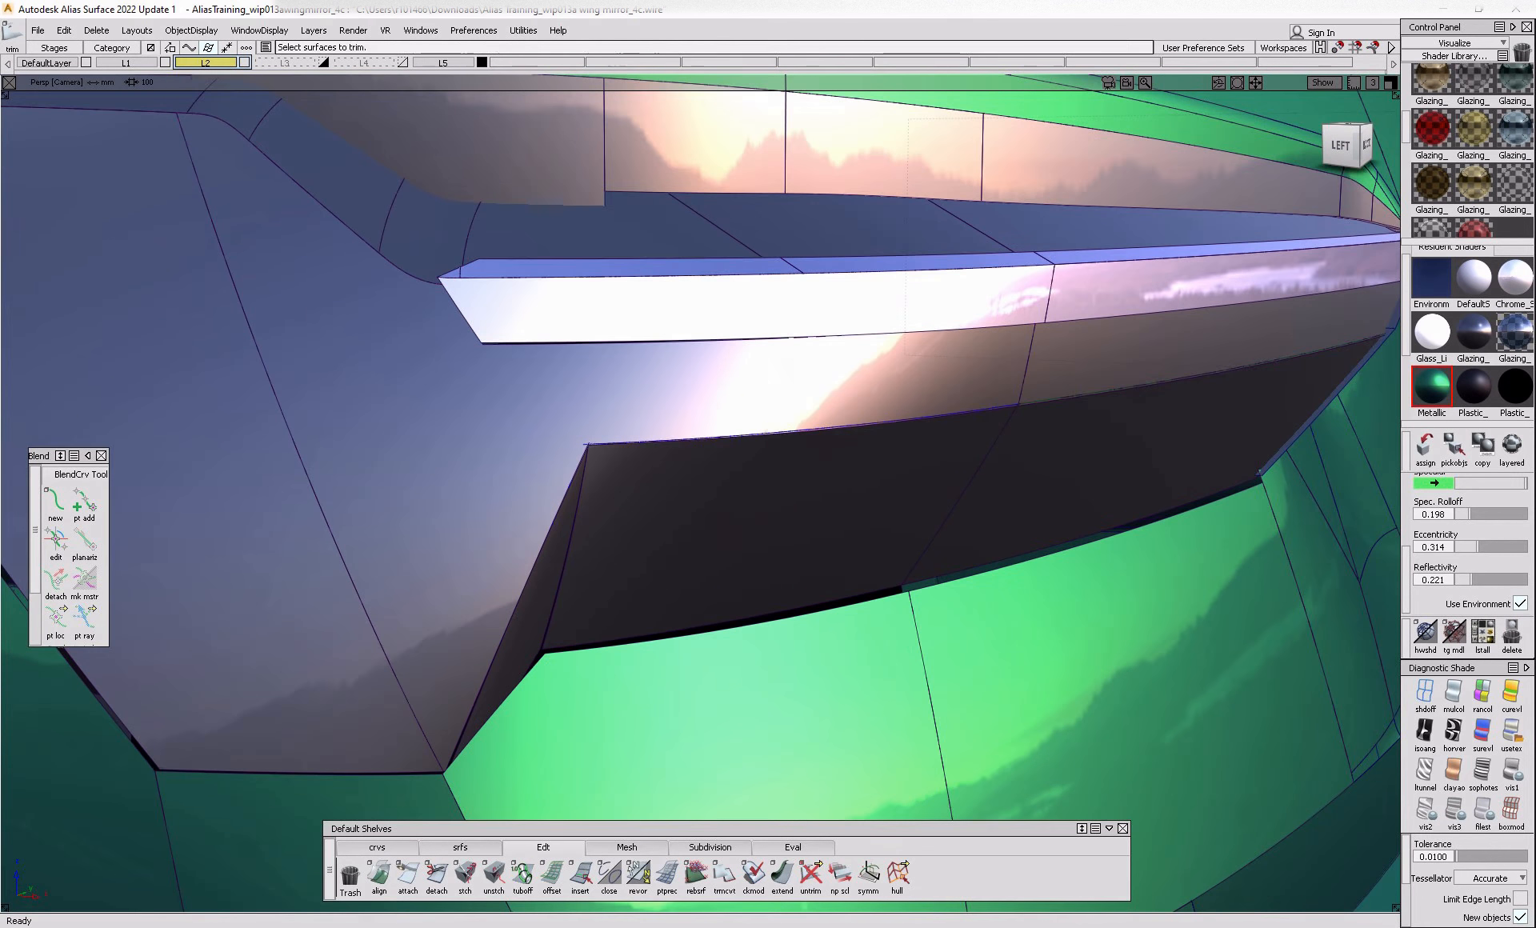
middle_click_drag(864, 464, 730, 452, "alt+shift")
left_click(1285, 892)
left_click(1365, 892)
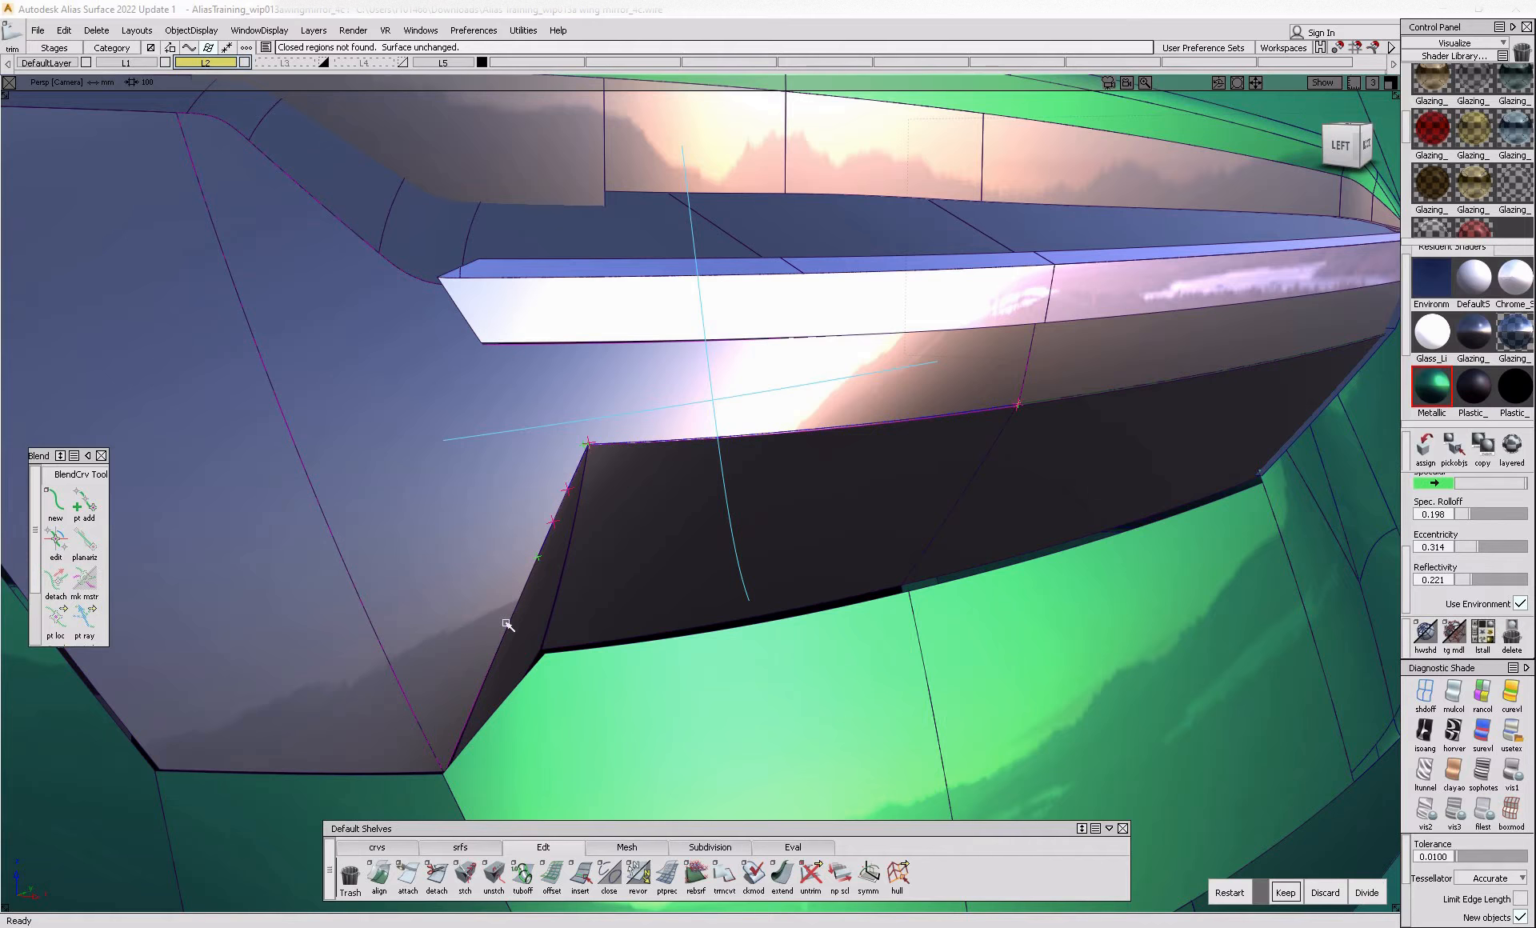
left_click(589, 531)
- Extend the side intersection curve past the recess's lower corner and trim the outer panel, keeping its outer region
left_click(782, 875)
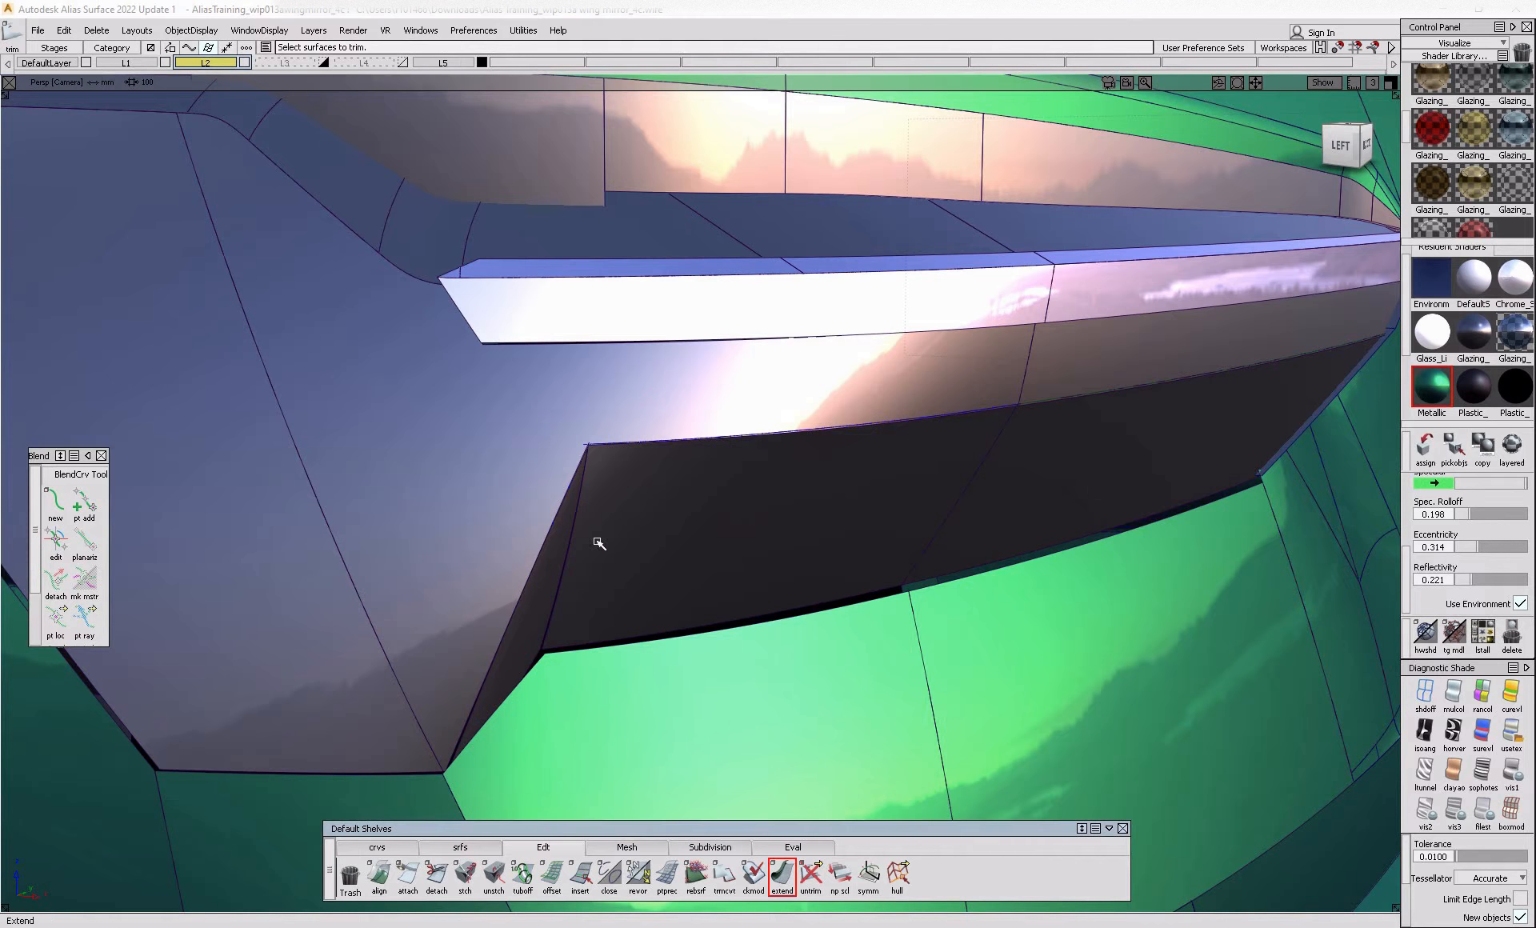
left_click(571, 499)
left_click(675, 501)
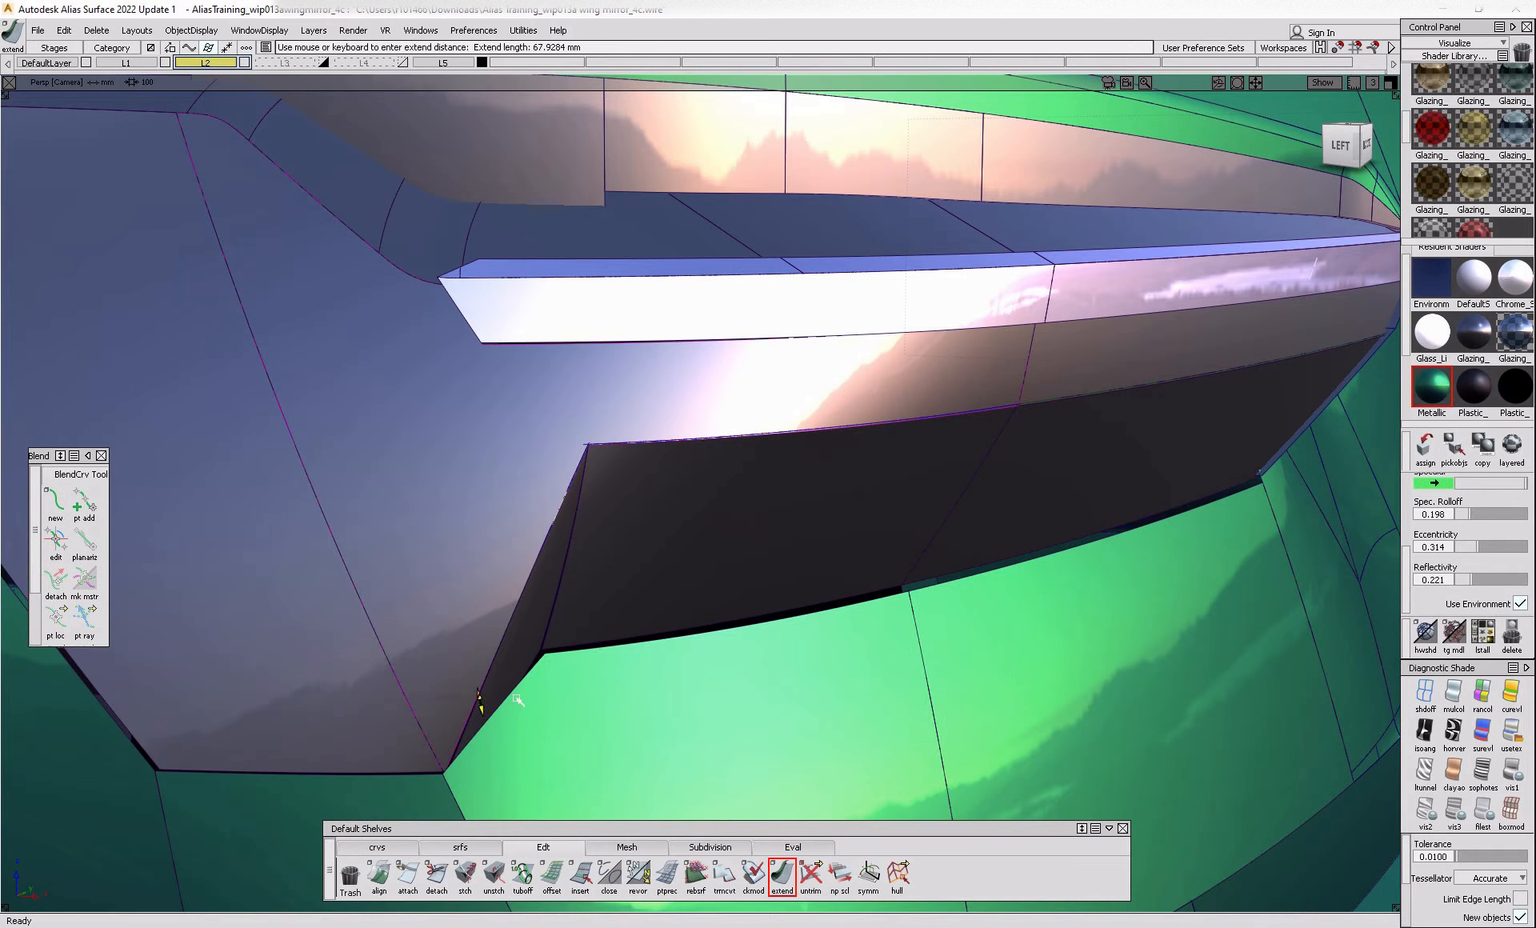
left_click(464, 605)
left_click(464, 605)
key("space")
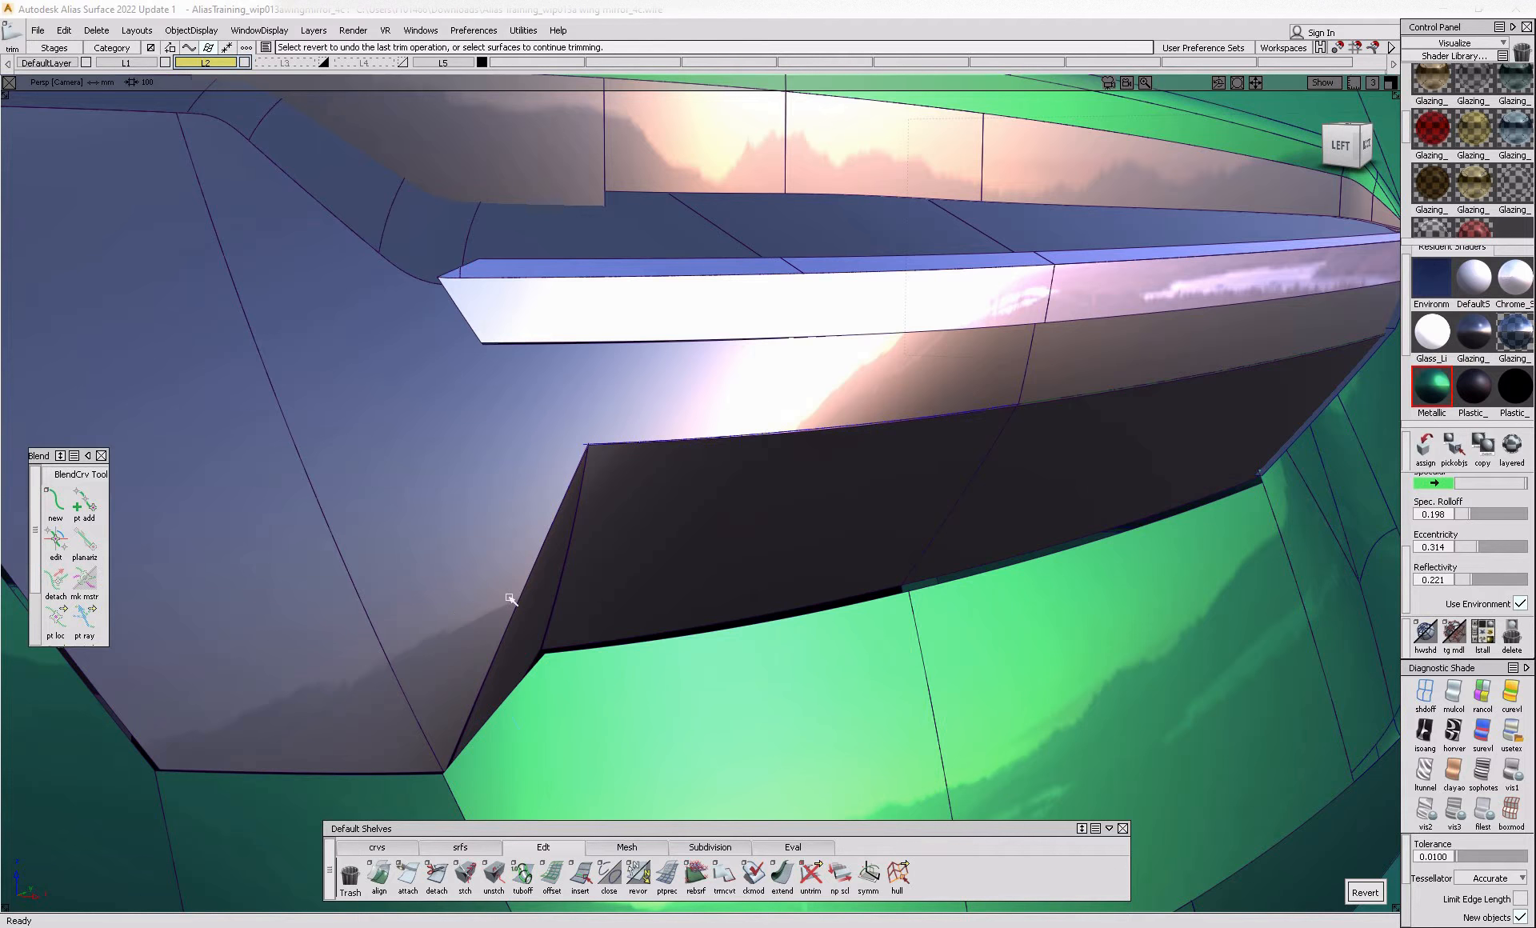
- Extend the recess's upper curve, Blend_srf#91.cos17, at the panel seam and try to trim the panel with it
right_click_drag(982, 420, 999, 459, "alt+shift")
left_click(1084, 379, "alt+shift")
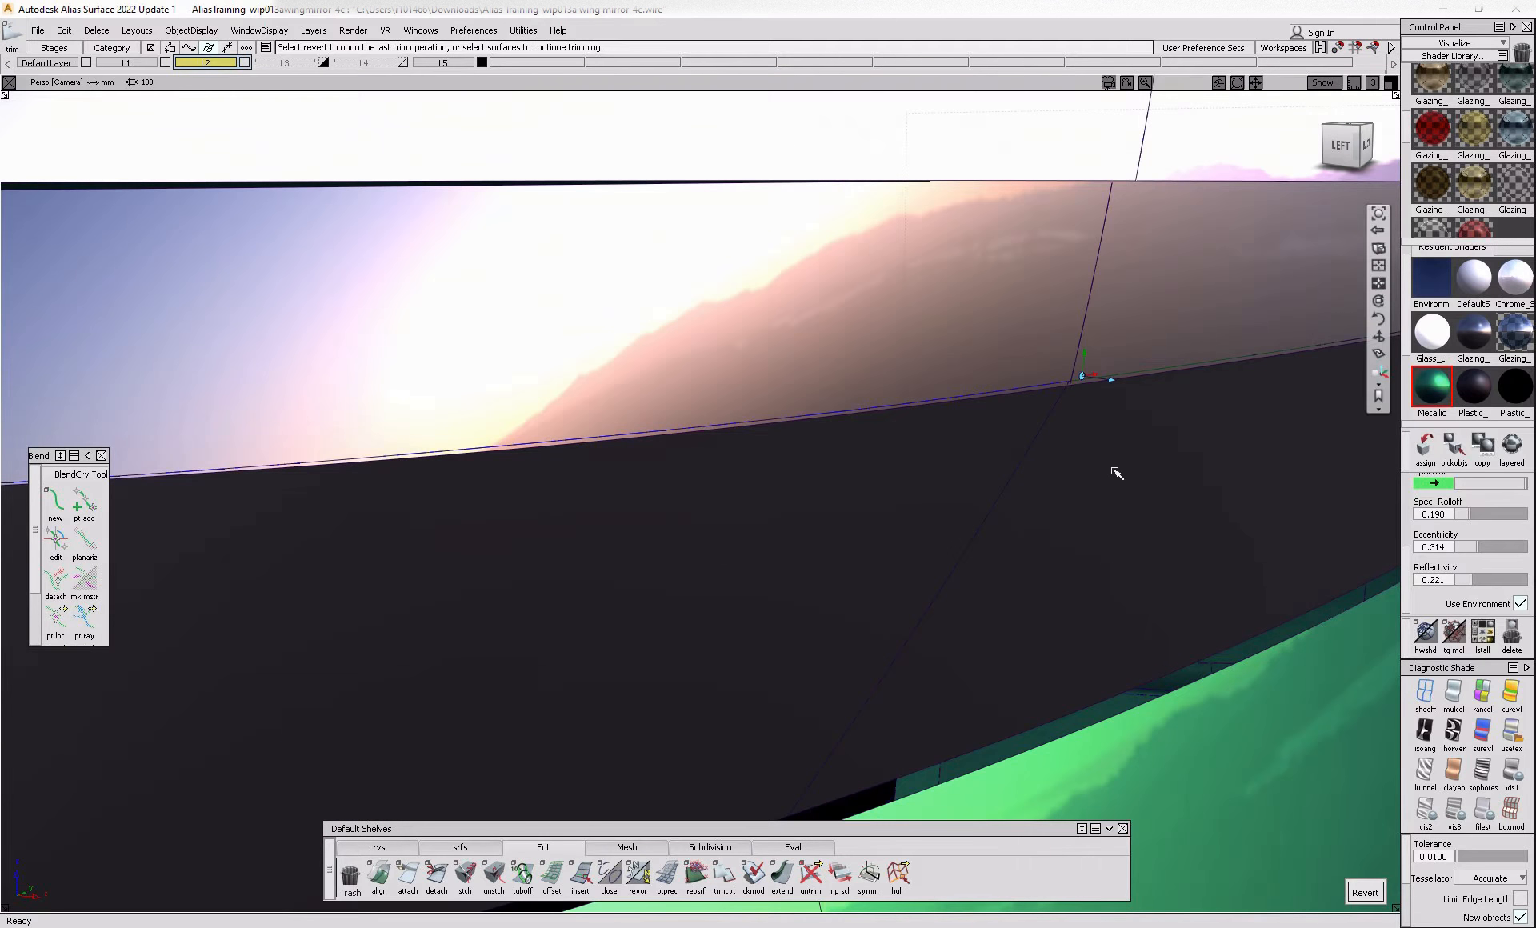
left_click_drag(1096, 400, 850, 412, "alt+shift")
mouse_move(946, 411)
left_mouse_down("ctrl+shift")
mouse_move(812, 529)
mouse_move(824, 477)
mouse_move(755, 561)
left_mouse_up("ctrl+shift")
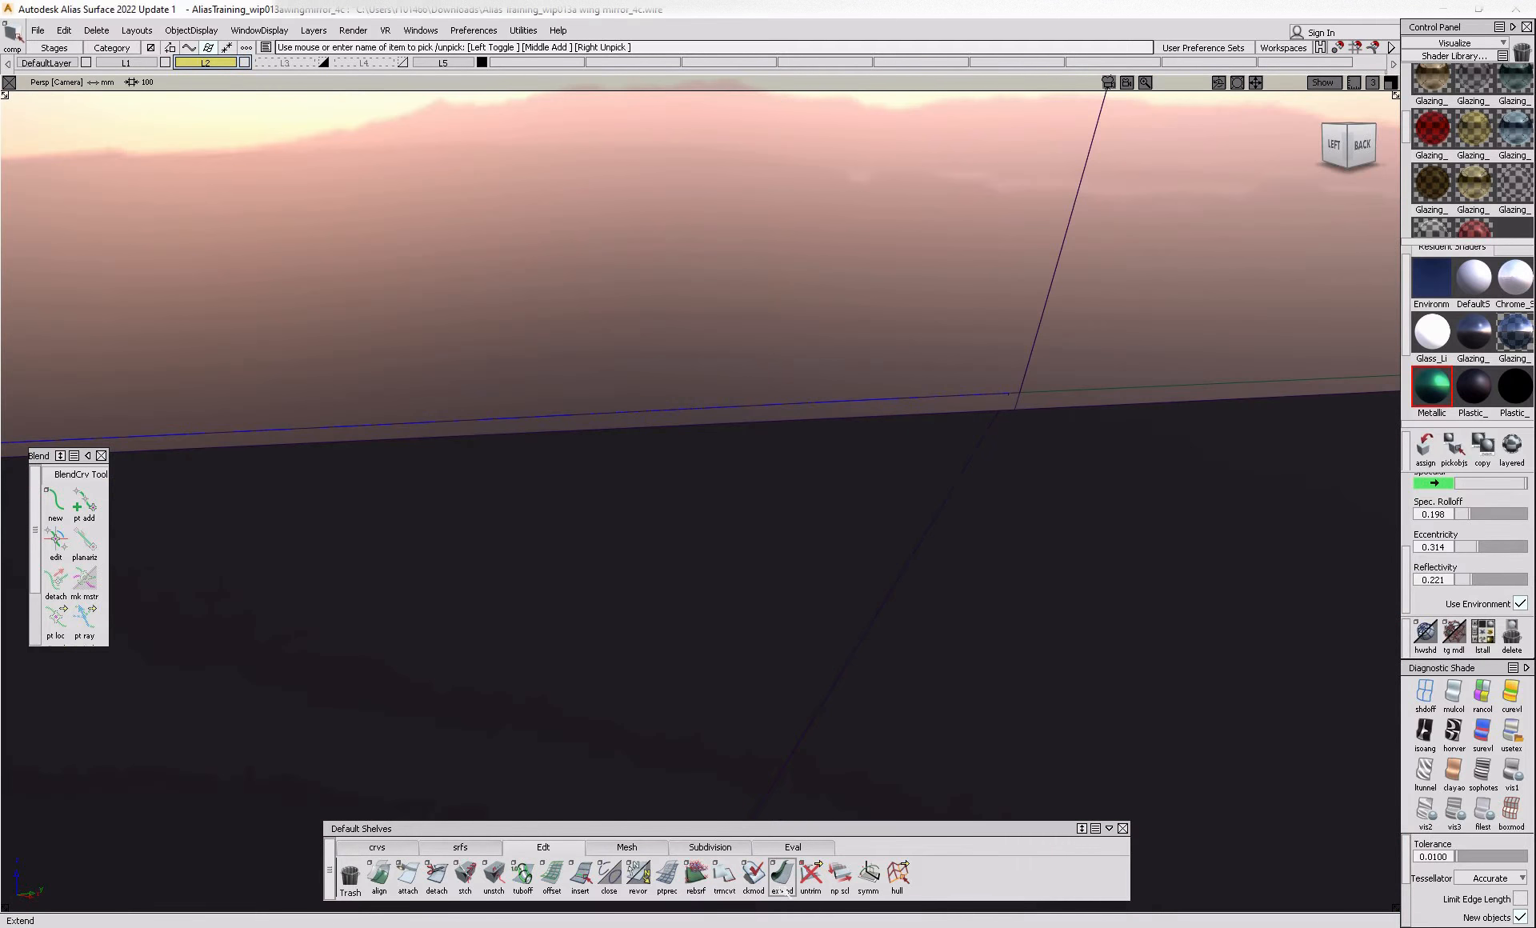
left_click(990, 402)
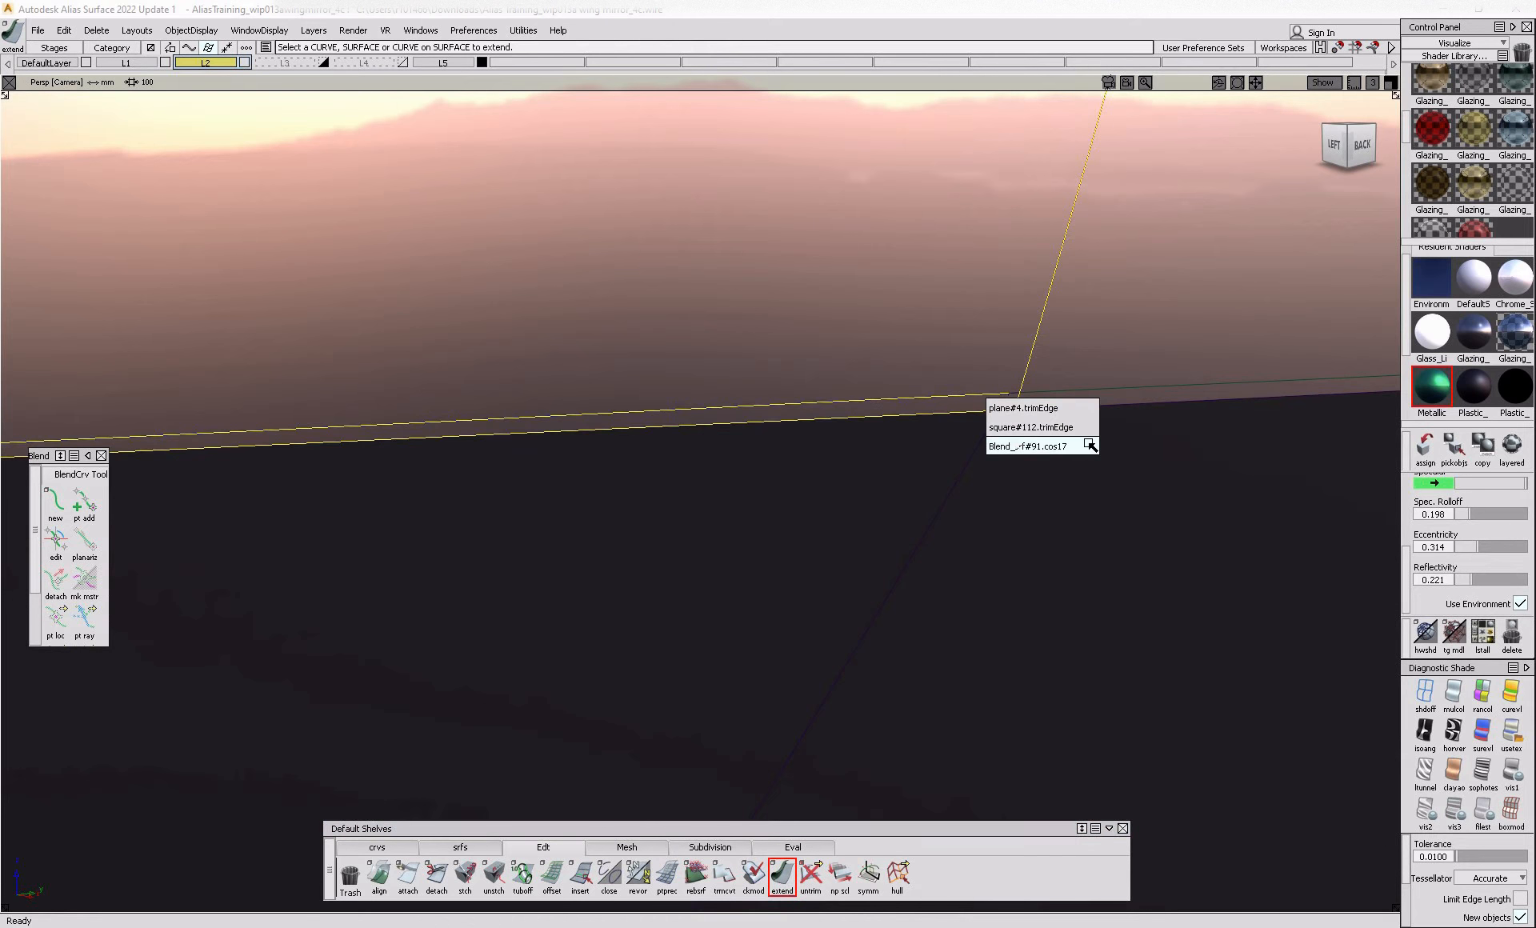
left_click(1072, 436)
left_click_drag(945, 440, 967, 377, "ctrl+shift")
left_click(966, 377)
left_click(967, 377)
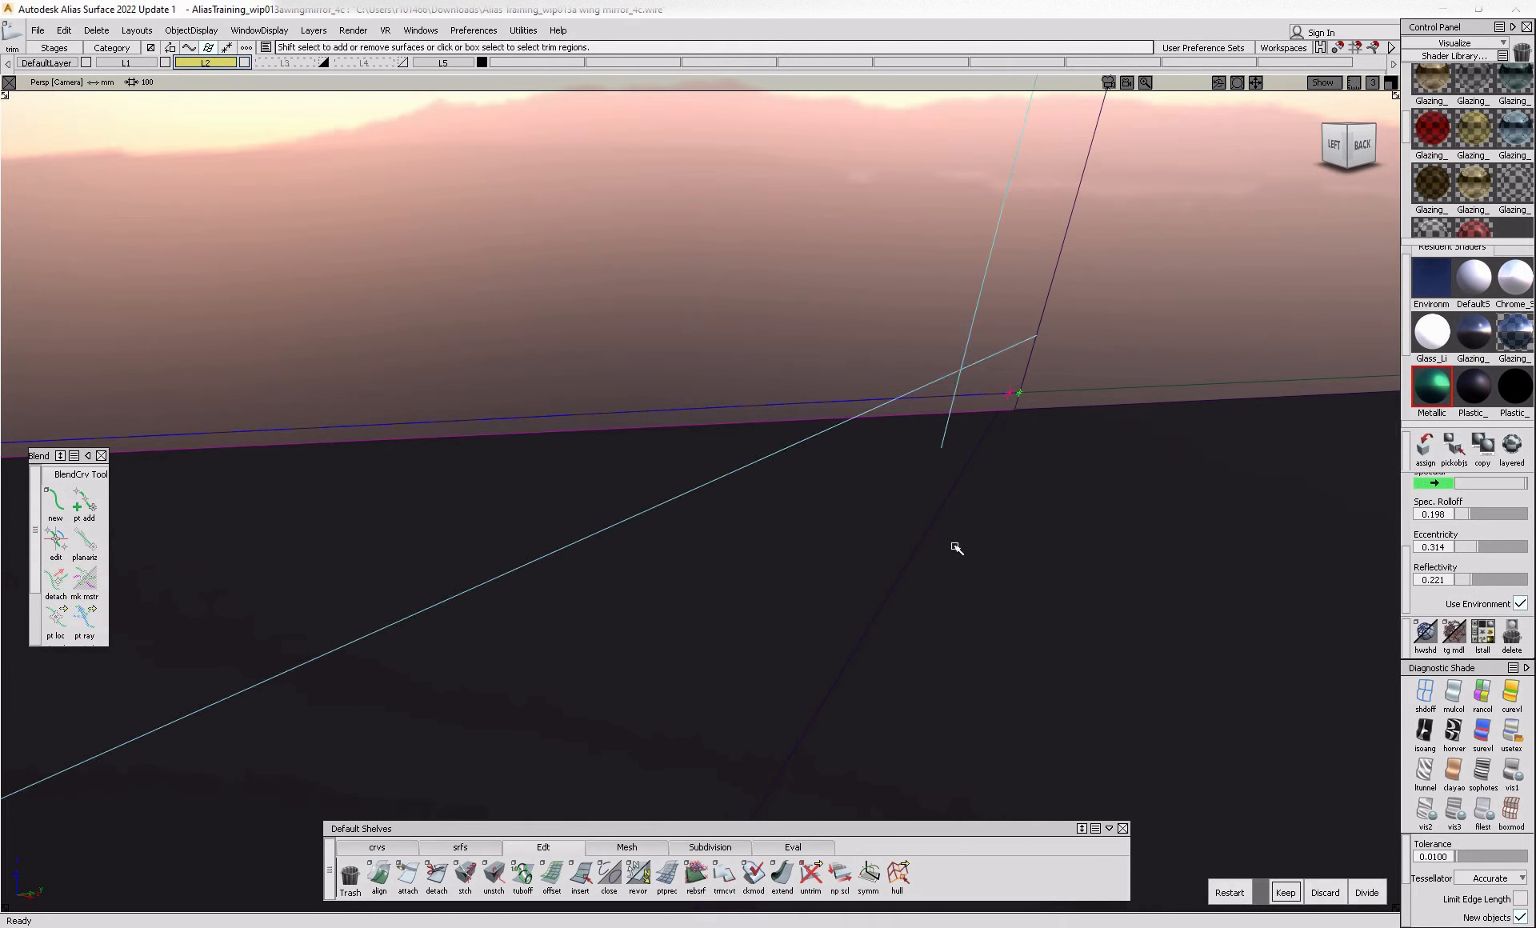
- Extend Blend_srf#91.cos17 again across the panel seam and retry the trim of the outer panel
left_click(782, 876)
left_click(992, 401)
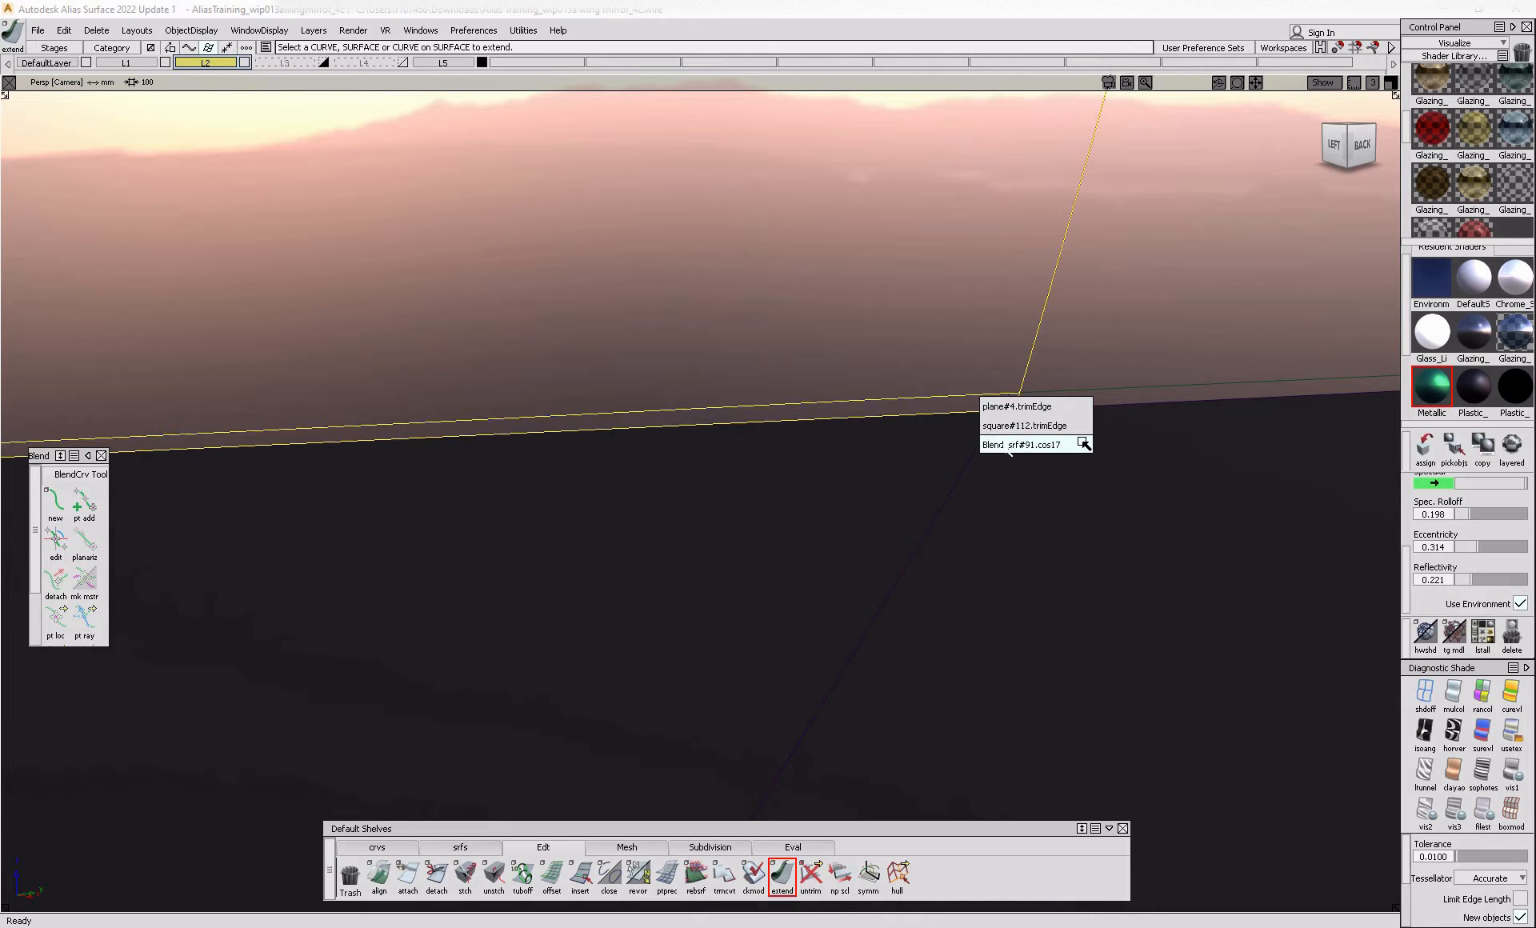
left_click(1077, 441)
left_click(908, 372)
left_click(908, 372)
- Untrim the outer panel and trim it again, keeping the region above the recess edge
mouse_move(1009, 459)
left_mouse_down("ctrl+shift")
mouse_move(966, 217)
mouse_move(801, 537)
mouse_move(823, 339)
left_mouse_up("ctrl+shift")
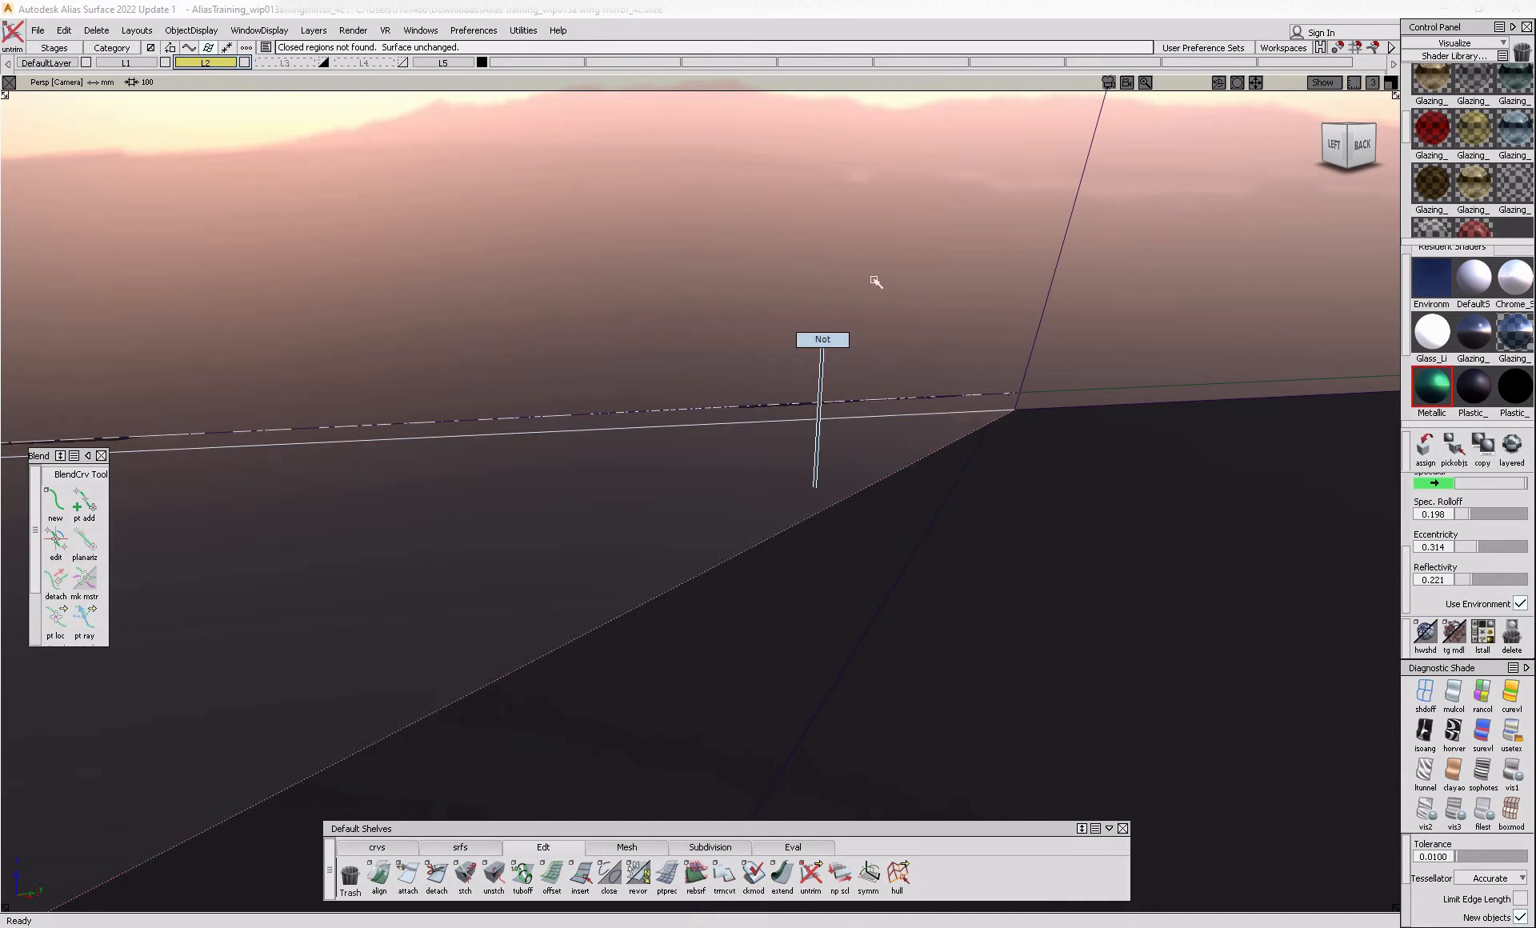
left_click(791, 342)
key("space")
- Move the end facet at the far side of the lower recess towards the ends of the adjoining recess surfaces
right_click_drag(793, 343, 680, 480, "alt+shift")
middle_click_drag(679, 480, 480, 504, "alt+shift")
left_click(804, 386)
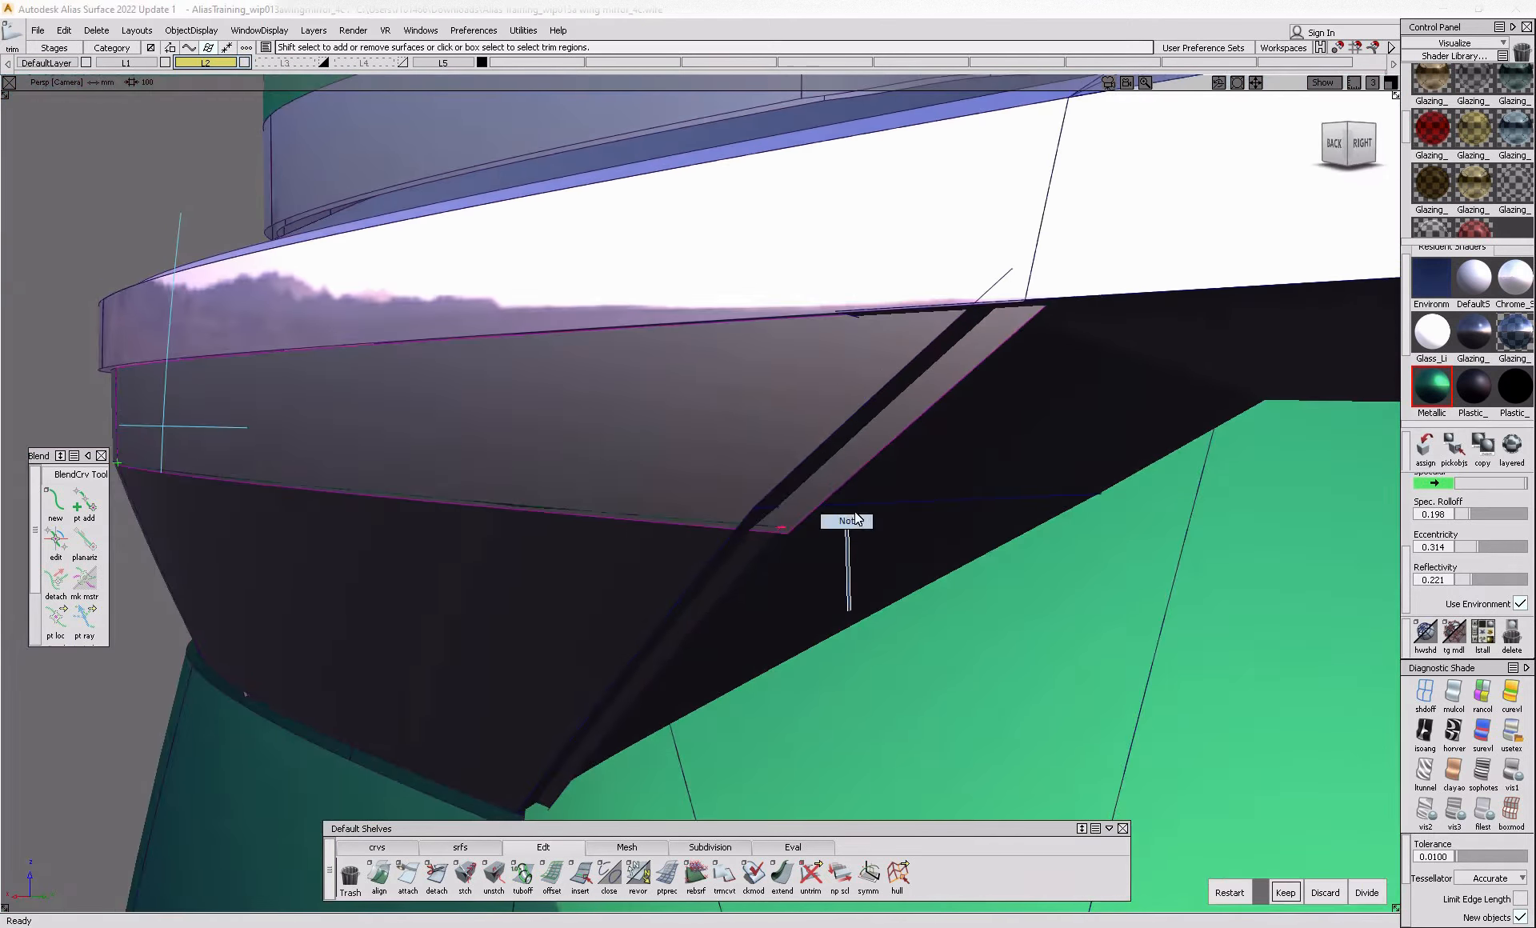
left_click(844, 595)
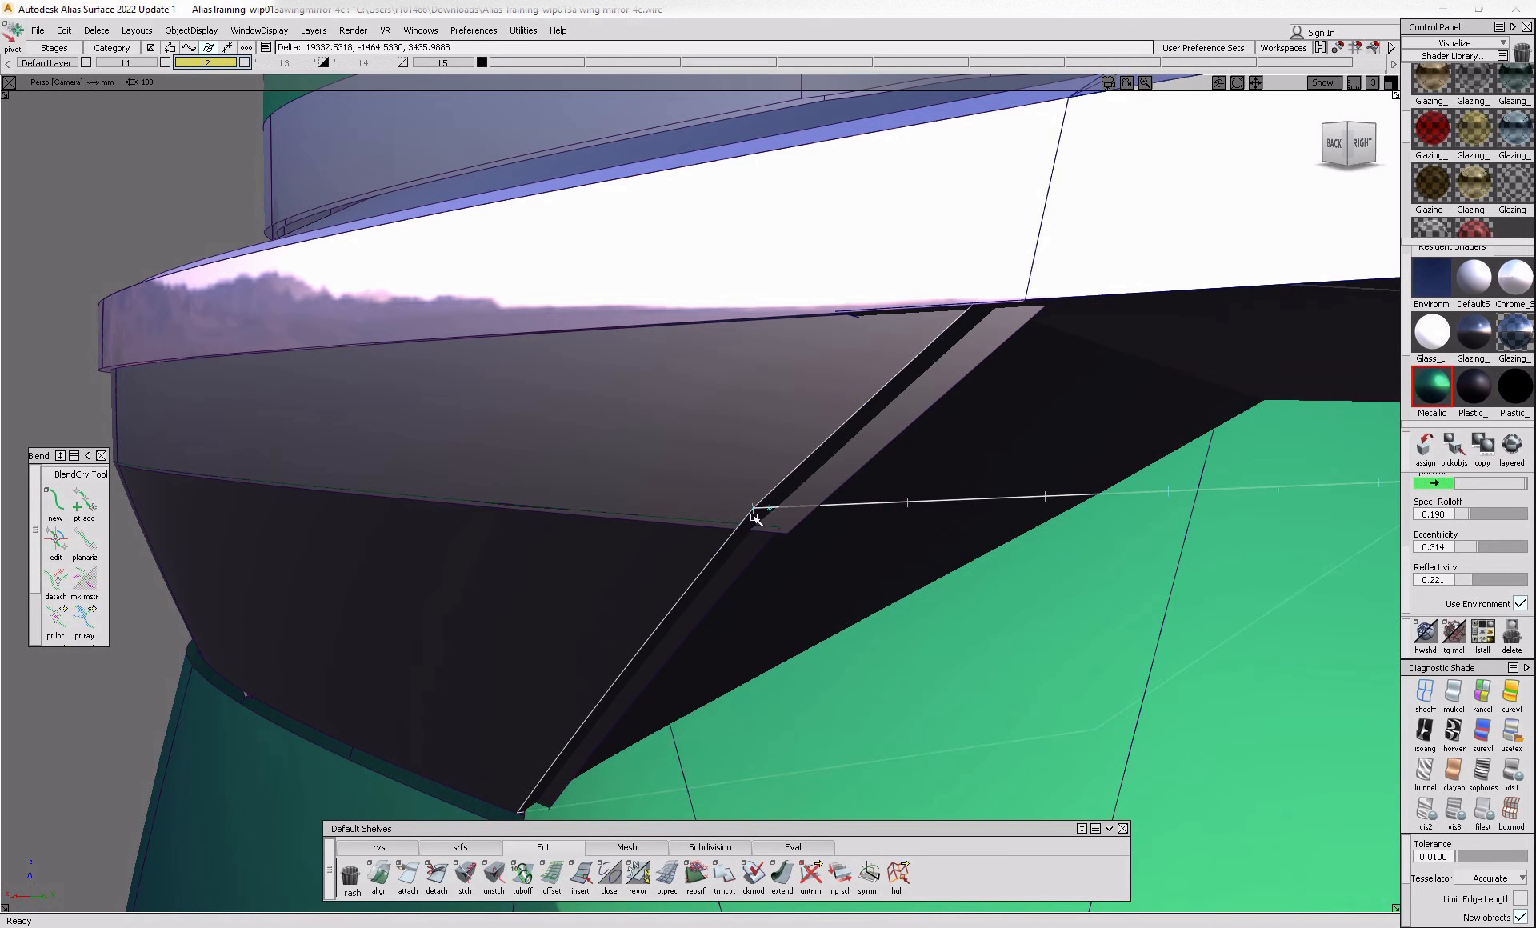
mouse_move(850, 582)
right_mouse_down()
mouse_move(875, 549)
mouse_move(872, 593)
right_mouse_up()
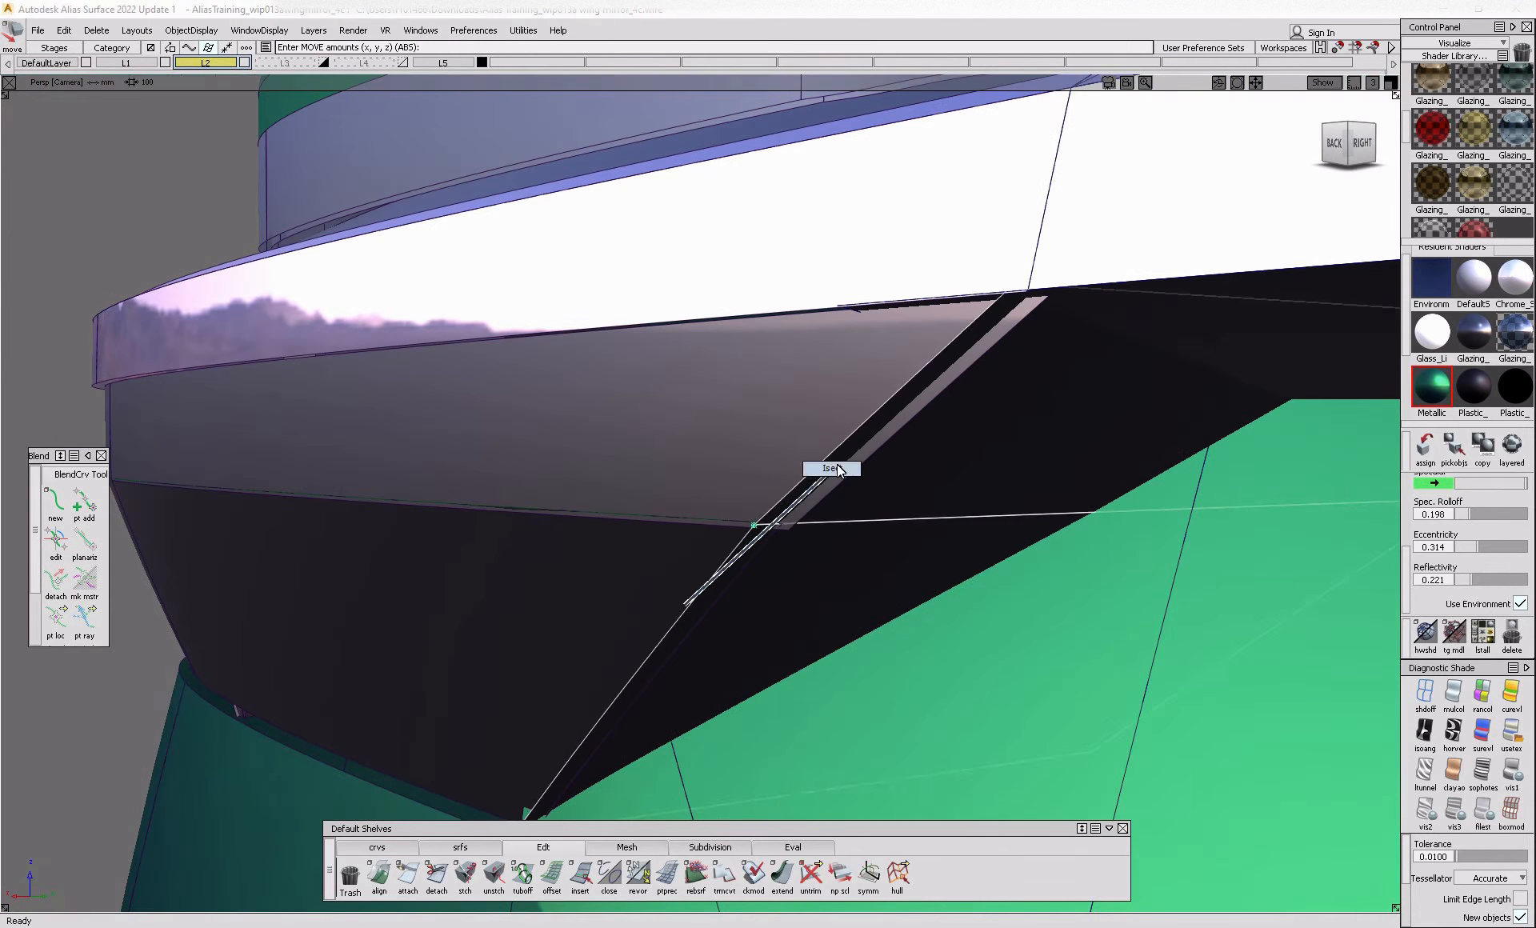
- Intersect the moved end facet with the upper recess face and trim that face to it
left_click(796, 466)
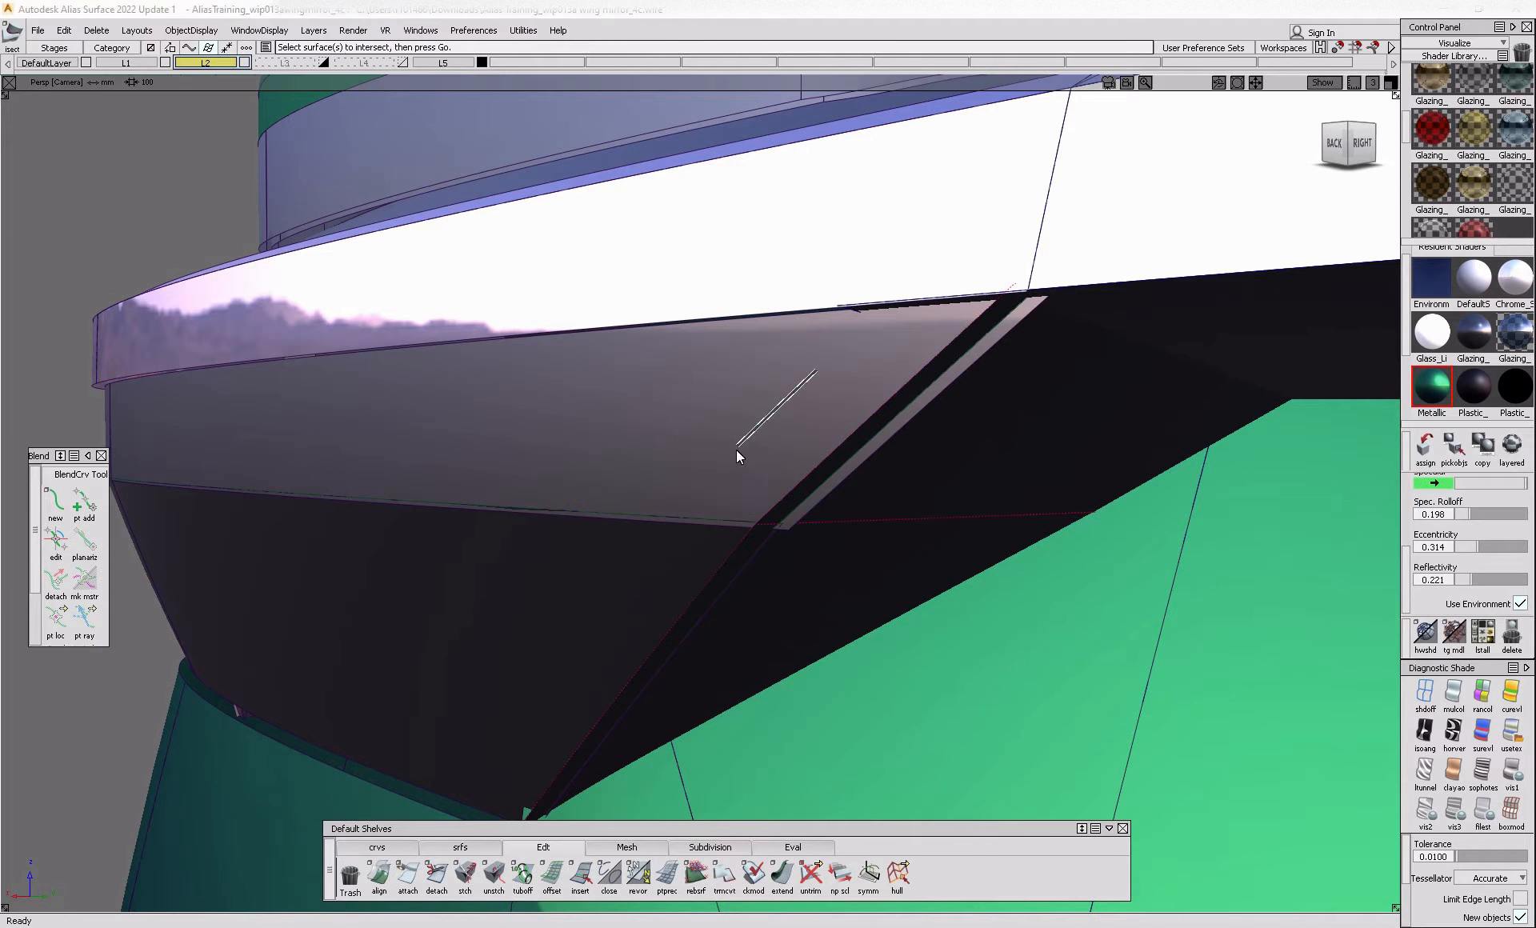
left_click(737, 451)
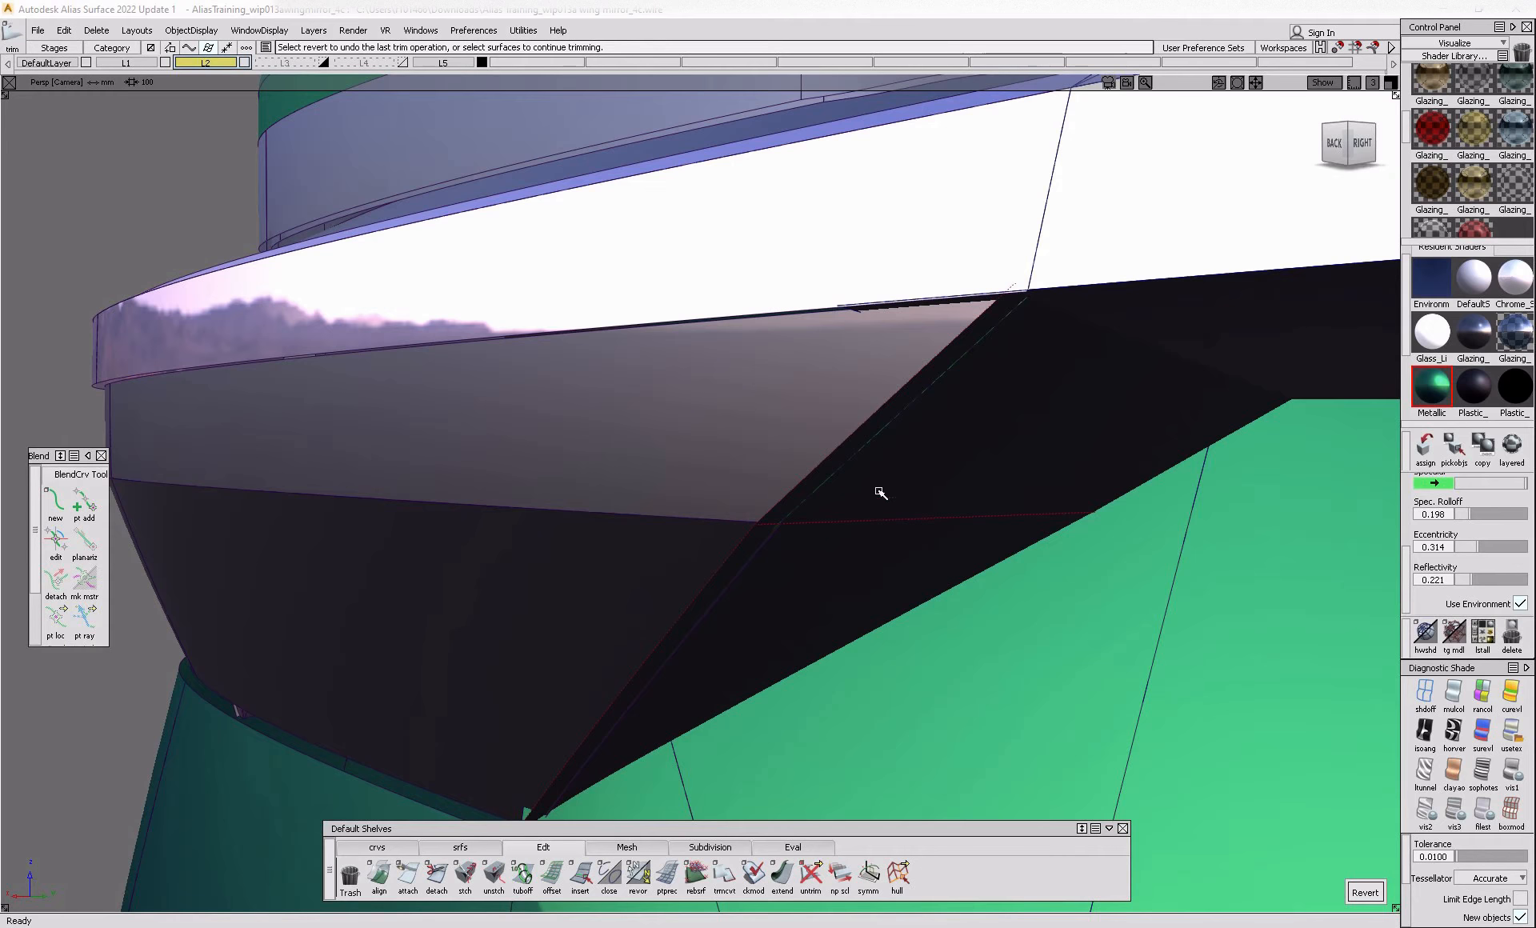
- Intersect the upper end facet with the adjoining upper recess face and trim the facet along the intersection
left_click(881, 494)
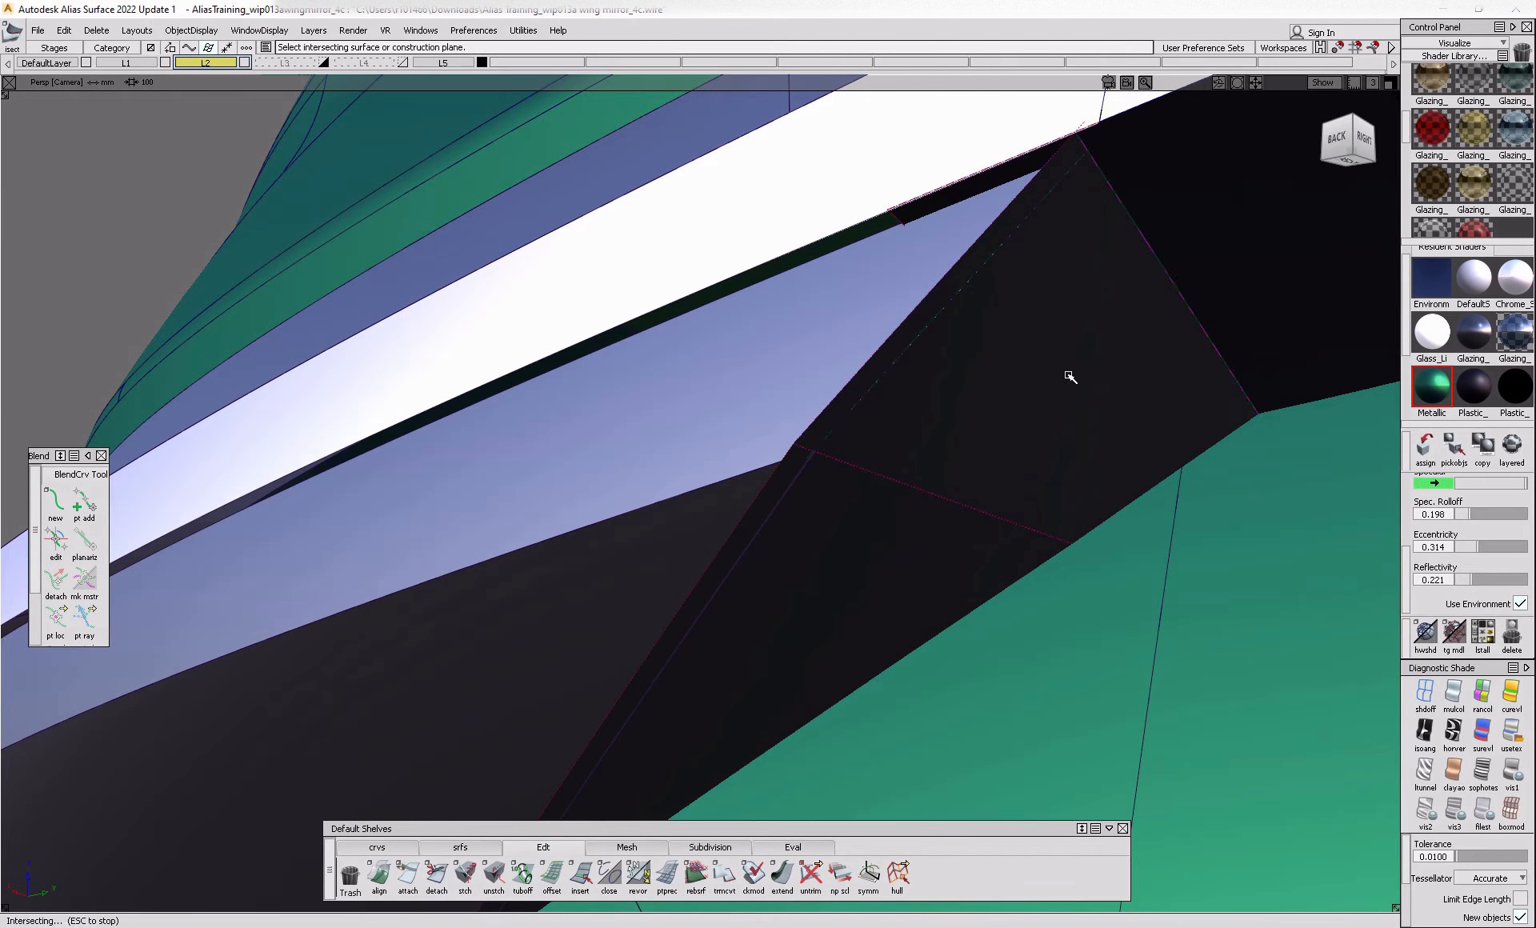
left_click(1064, 379)
middle_click_drag(1200, 697, 988, 712, "alt+shift")
left_click_drag(909, 413, 805, 482, "ctrl+shift")
right_click_drag(836, 572, 1013, 462, "ctrl+shift")
left_click(807, 484)
key("space")
- Intersect the lower end facet with the lower recess surface and trim off the facet's overhanging strip
left_click_drag(600, 362, 616, 440, "alt+shift")
middle_click_drag(585, 552, 673, 386, "alt+shift")
left_click_drag(629, 416, 557, 487, "ctrl+shift")
mouse_move(549, 630)
right_mouse_down("ctrl+shift")
mouse_move(612, 569)
mouse_move(405, 669)
right_mouse_up("ctrl+shift")
left_click(485, 604)
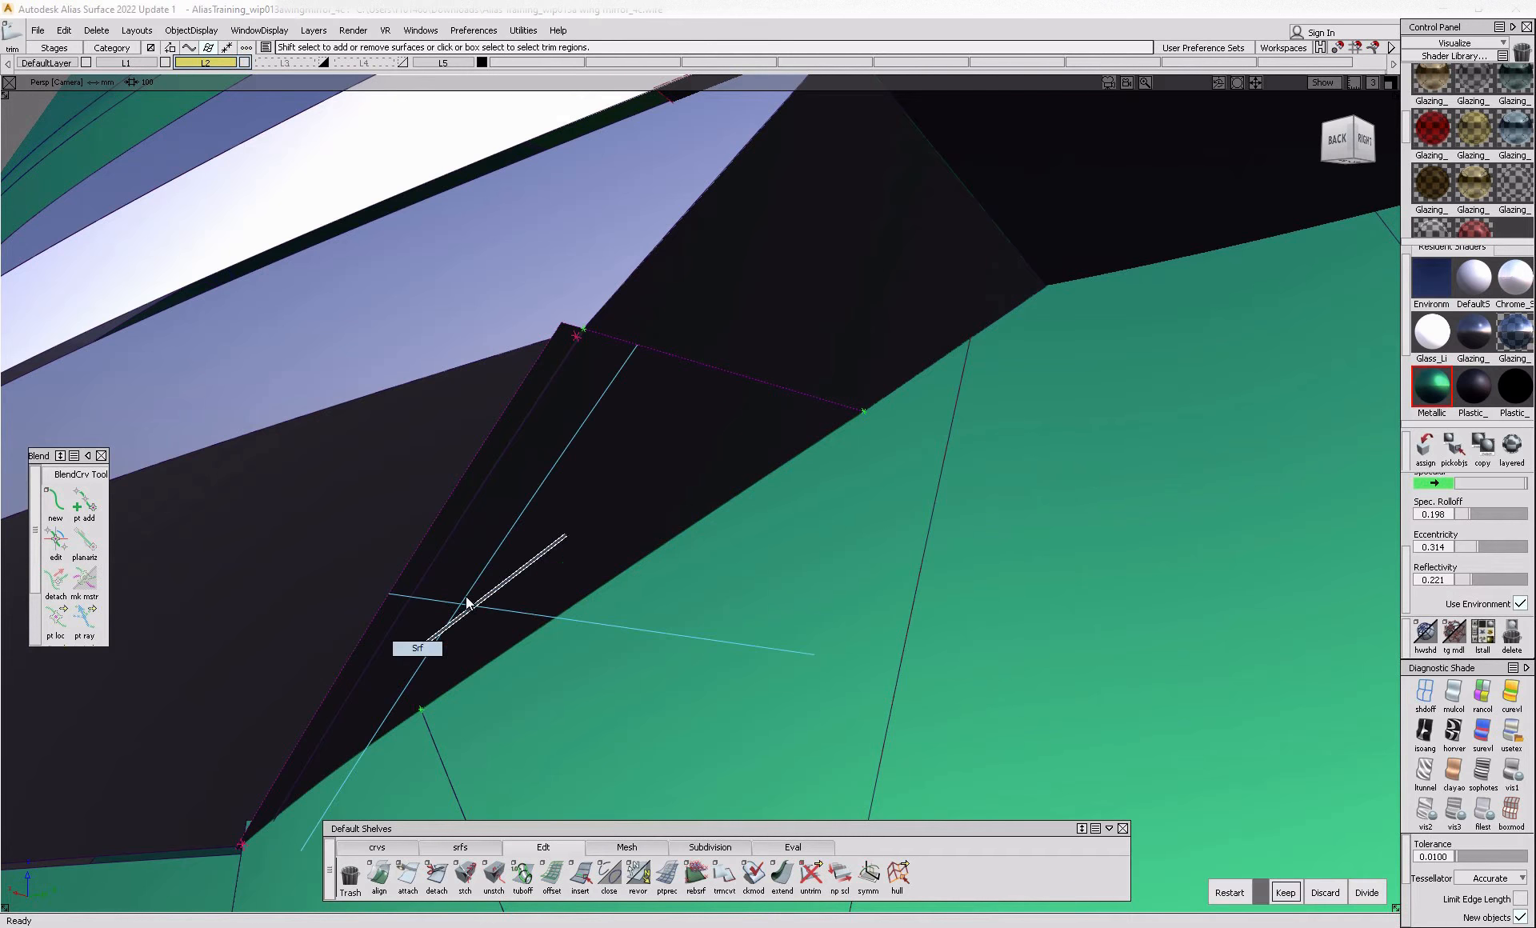
right_click_drag(237, 698, 328, 578, "ctrl+shift")
left_click(208, 611)
right_click_drag(652, 491, 521, 607, "ctrl+shift")
left_click(534, 559)
key("space")
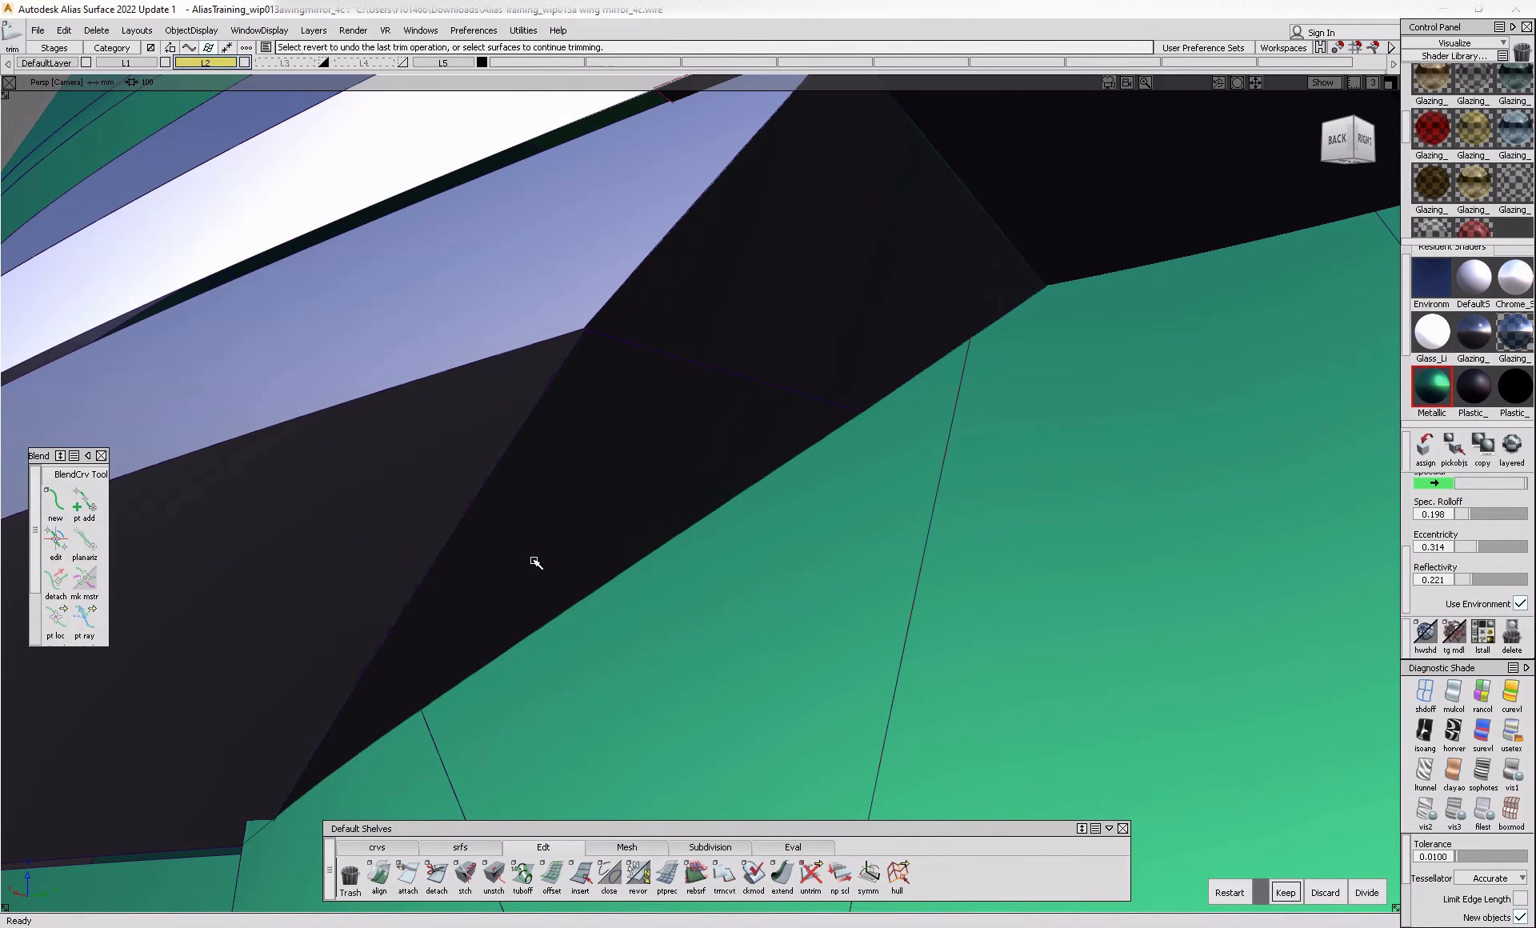
- Trim the lower recess surface where it meets the end facet
left_click_drag(501, 558, 401, 548, "alt+shift")
right_click_drag(401, 548, 541, 680, "alt+shift")
middle_click_drag(541, 680, 585, 694, "alt+shift")
mouse_move(509, 503)
right_mouse_down("ctrl+shift")
mouse_move(449, 571)
mouse_move(401, 507)
right_mouse_up("ctrl+shift")
left_click(452, 546)
key("space")
- Untrim the lamp's large outer panel and retrim it along the flange and recess curves, keeping its outer region
left_click_drag(408, 516, 448, 546, "alt+shift")
right_click_drag(448, 546, 529, 613, "alt+shift")
left_click_drag(529, 614, 502, 620, "alt+shift")
middle_click_drag(503, 621, 872, 650, "alt+shift")
left_click_drag(872, 650, 968, 632, "alt+shift")
right_click_drag(512, 524, 453, 475, "alt+shift")
left_click(413, 506)
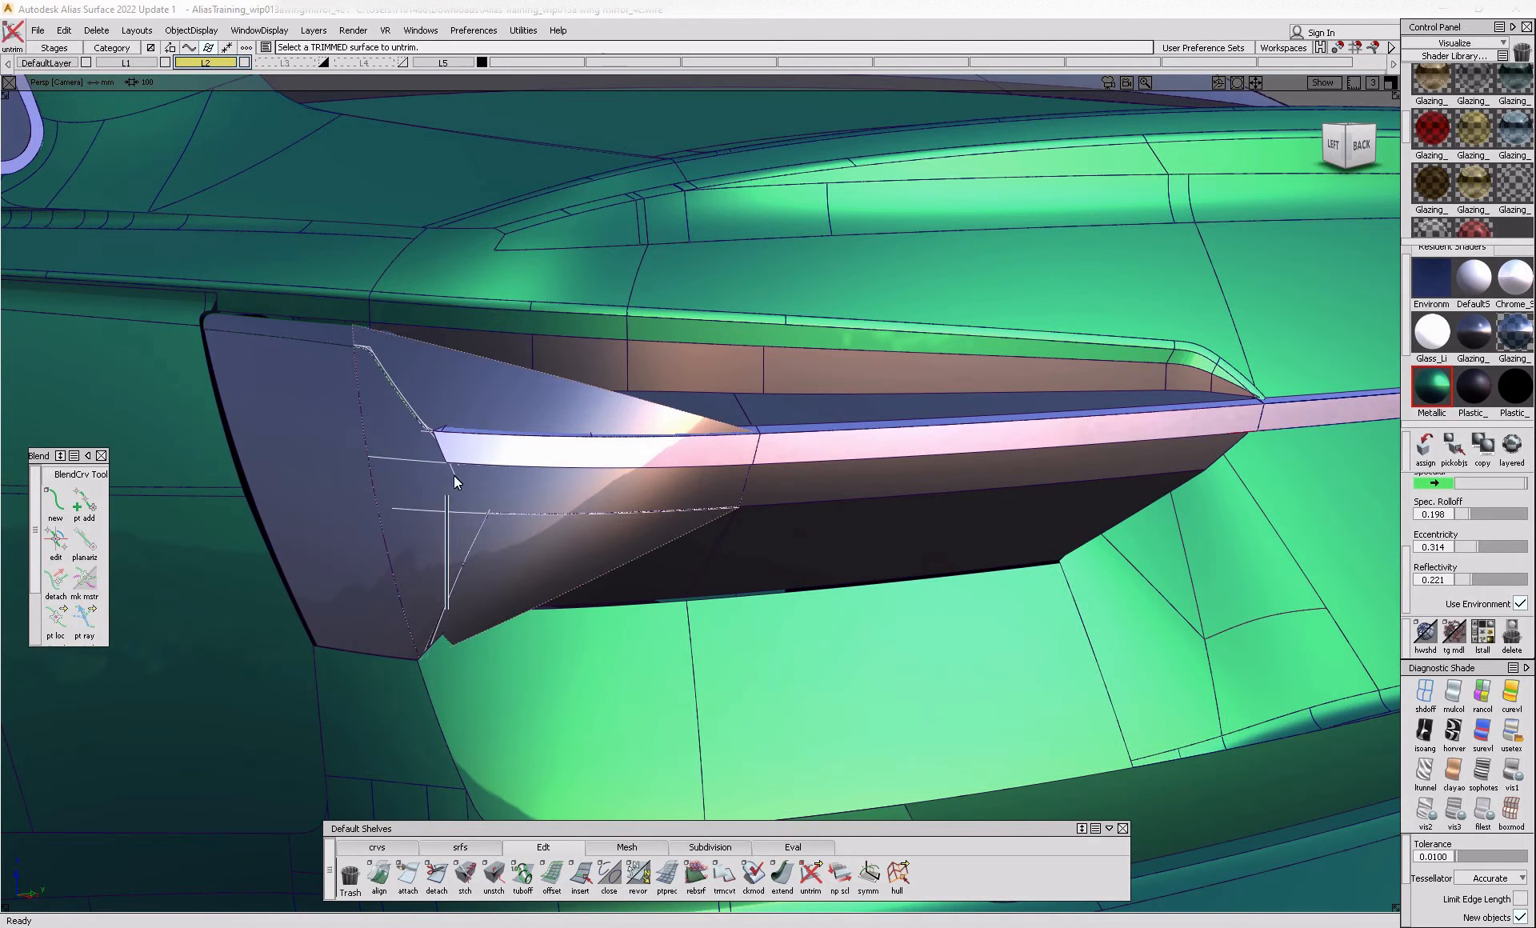
left_click(417, 510)
key("space")
left_click_drag(449, 480, 534, 418, "alt+shift")
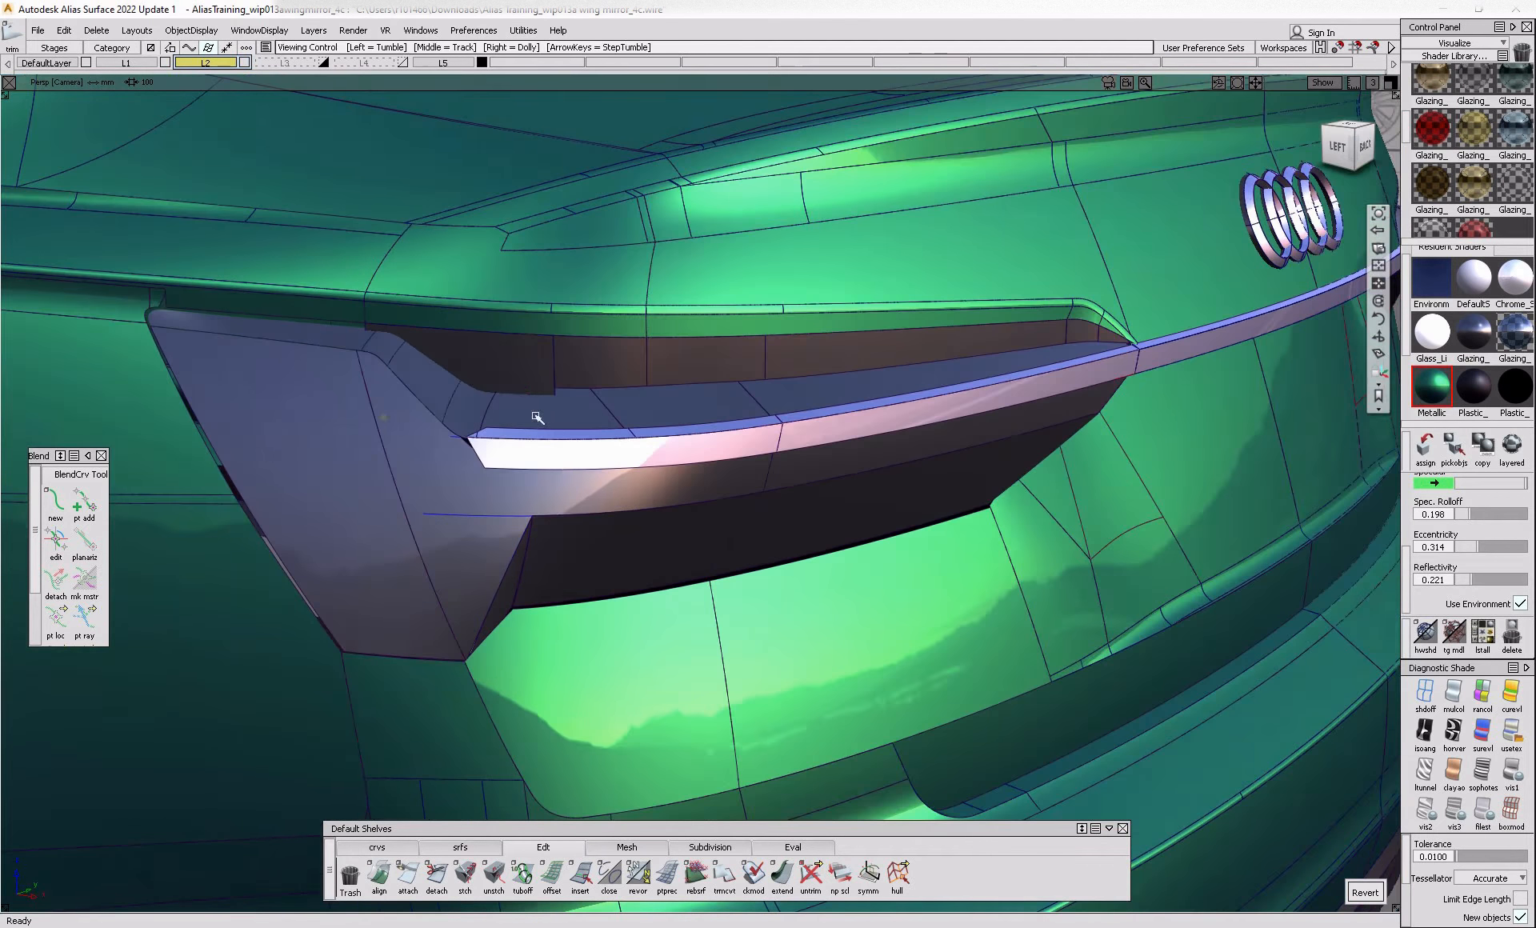
- Retrim the lamp's large outer panel around the slanted end of the chrome flange
right_click_drag(535, 419, 325, 521, "alt+shift")
left_click_drag(326, 521, 241, 520, "alt+shift")
key("space")
left_click_drag(448, 413, 532, 412, "alt+shift")
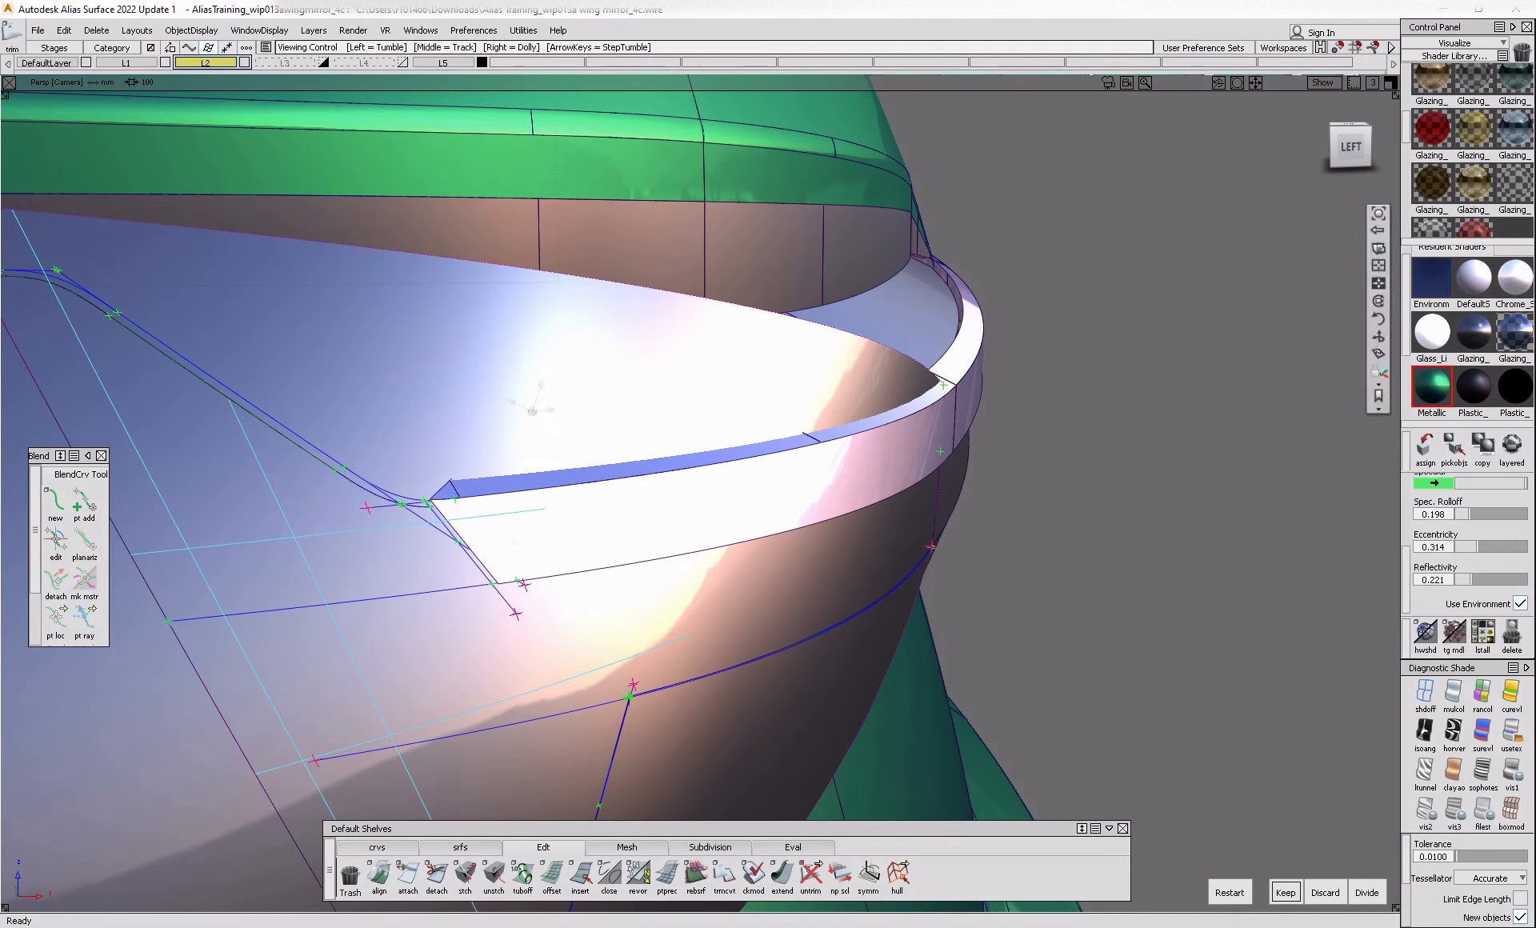
right_click_drag(506, 566, 444, 552, "alt+shift")
left_click_drag(444, 552, 632, 522, "alt+shift")
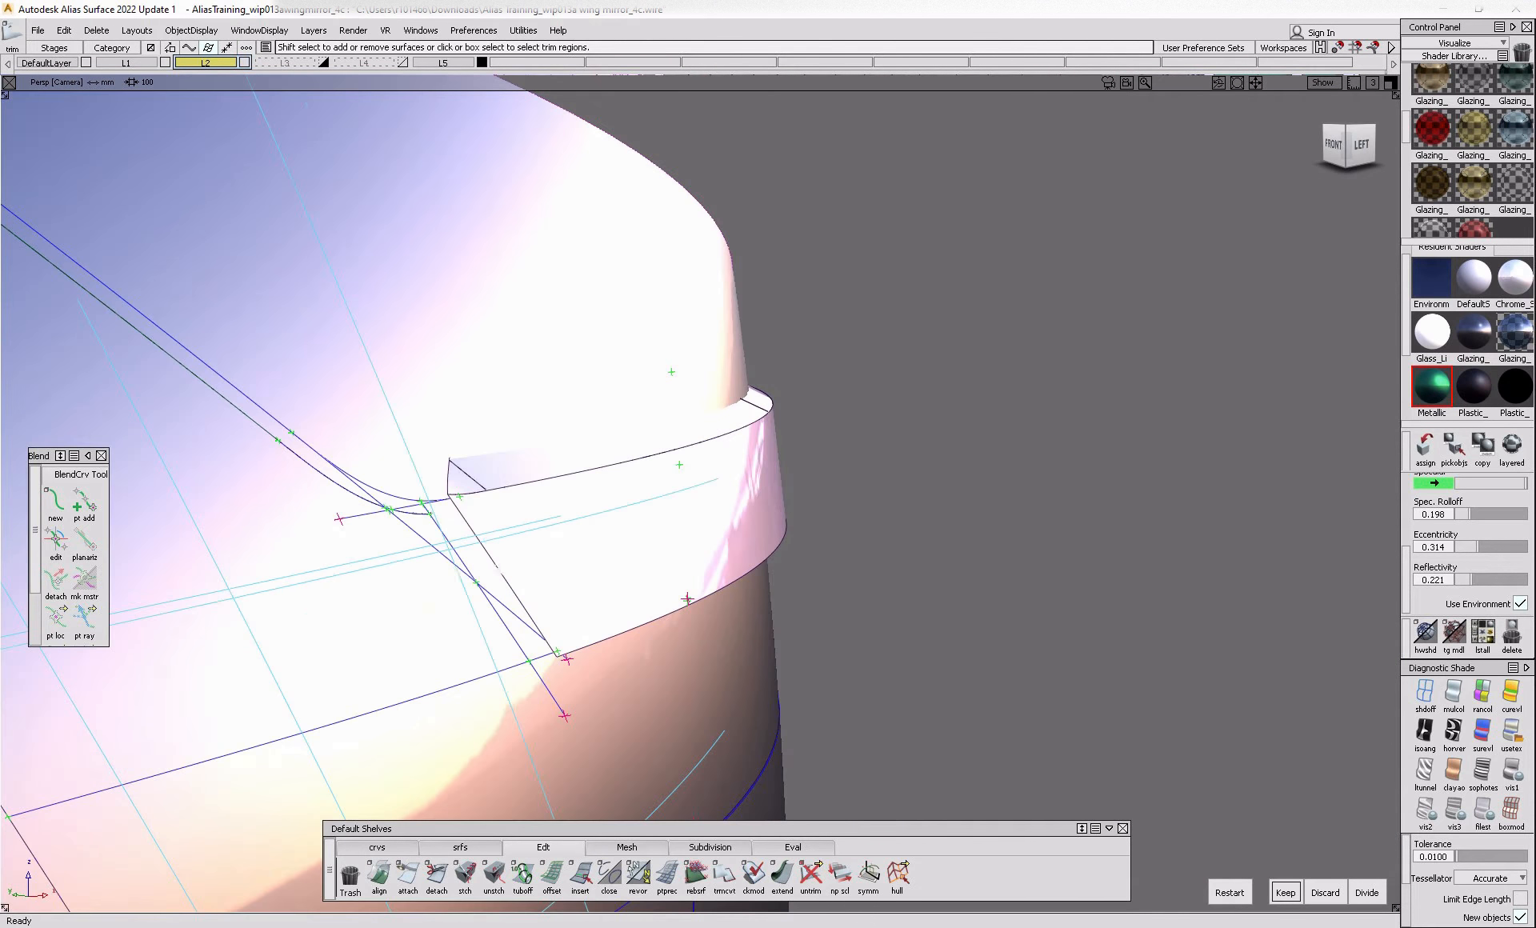
key("space")
left_click_drag(571, 618, 569, 676, "alt+shift")
mouse_move(451, 478)
left_mouse_down("alt+shift")
mouse_move(466, 478)
mouse_move(445, 458)
left_mouse_up("alt+shift")
right_click_drag(445, 457, 281, 497, "alt+shift")
left_click_drag(281, 497, 240, 480, "alt+shift")
left_click_drag(400, 504, 273, 484, "alt+shift")
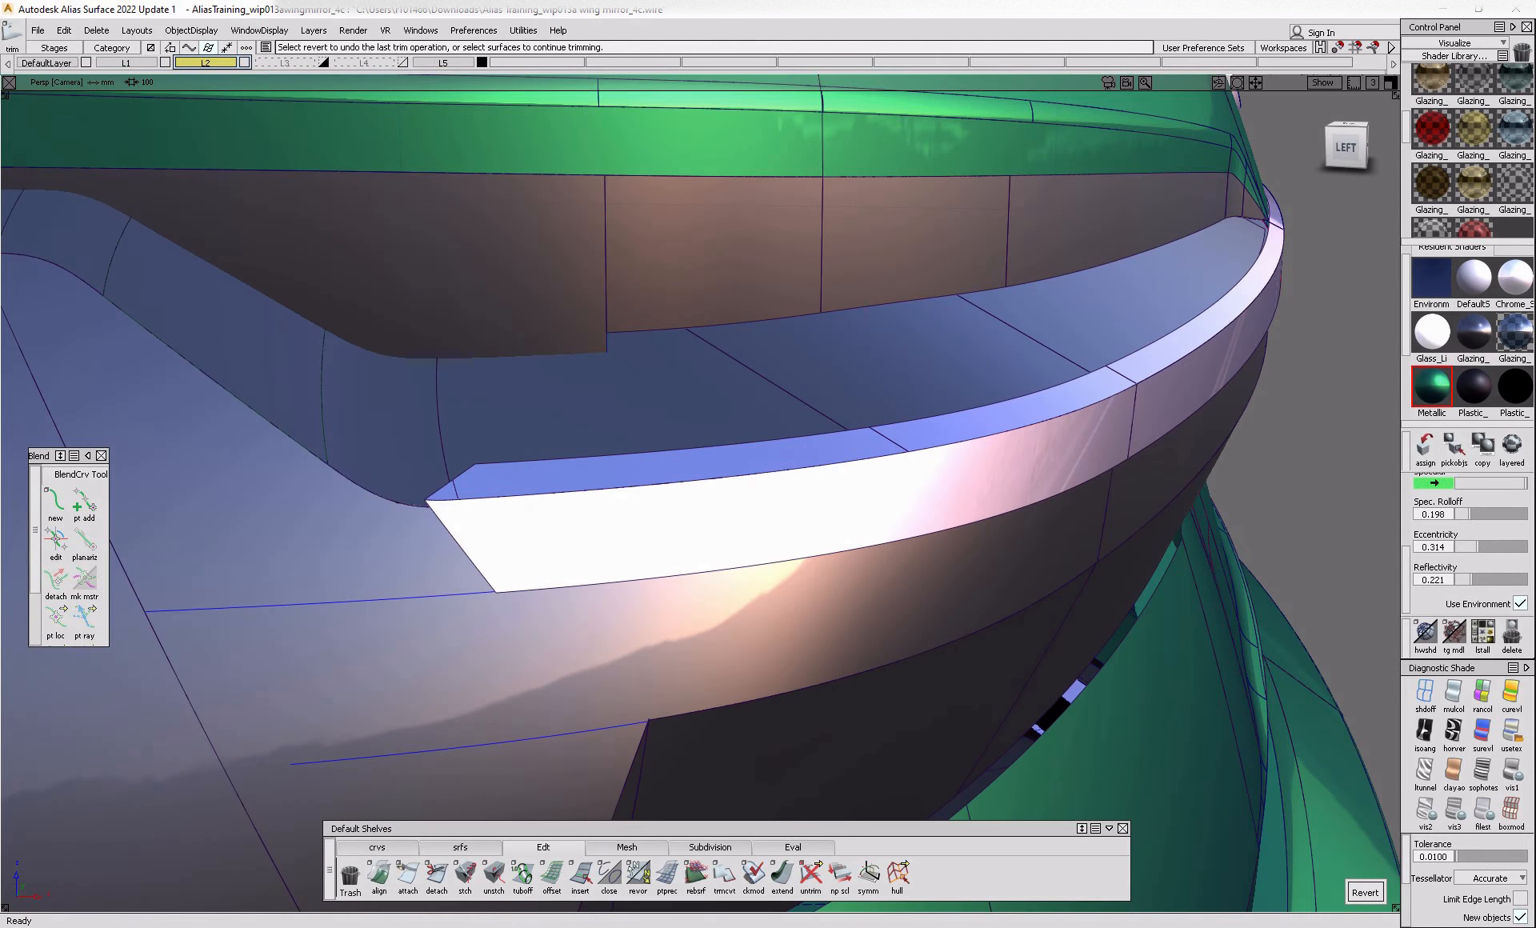
- Check the Audi tail light reference photo and draw an edit-point curve in left view continuing the recess's slanted edge across the flange end
left_click(477, 927)
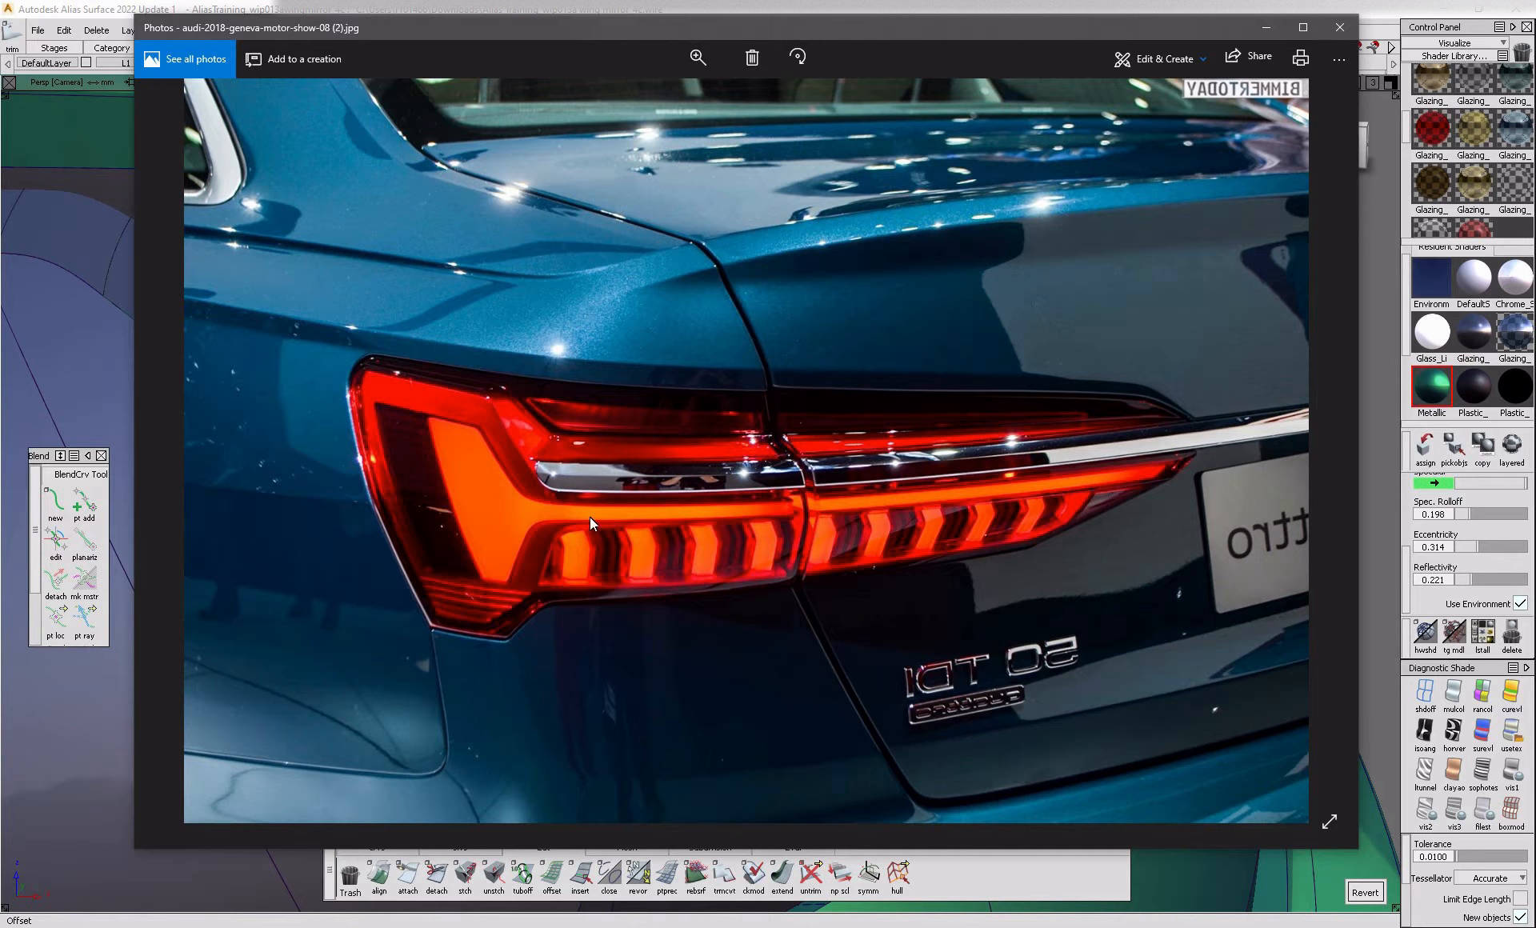
left_click(76, 359)
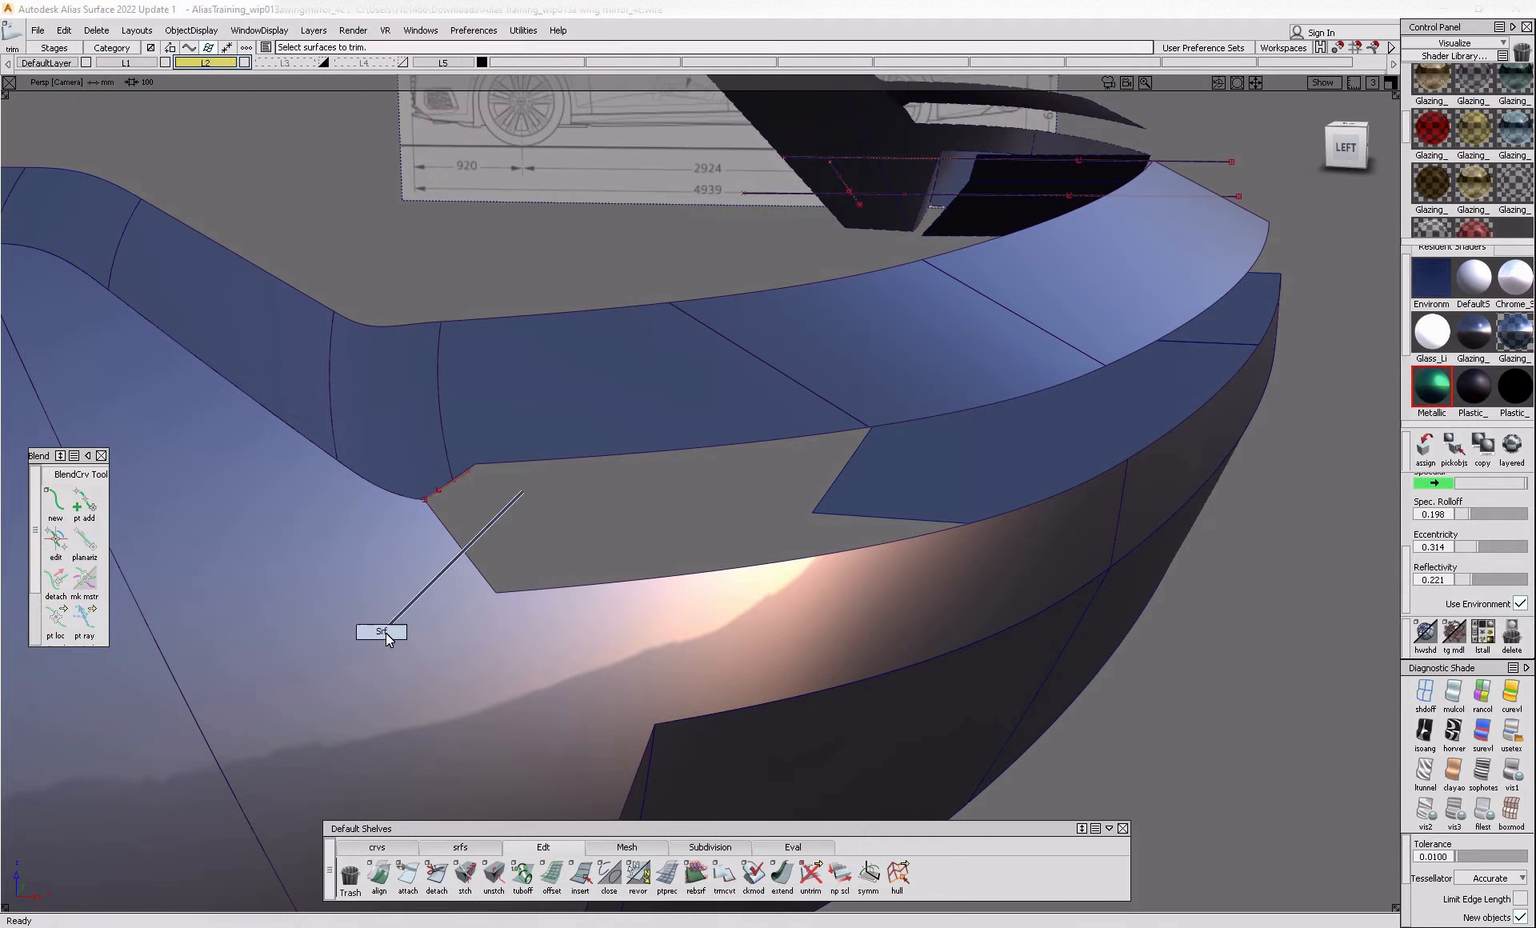
key("Delete")
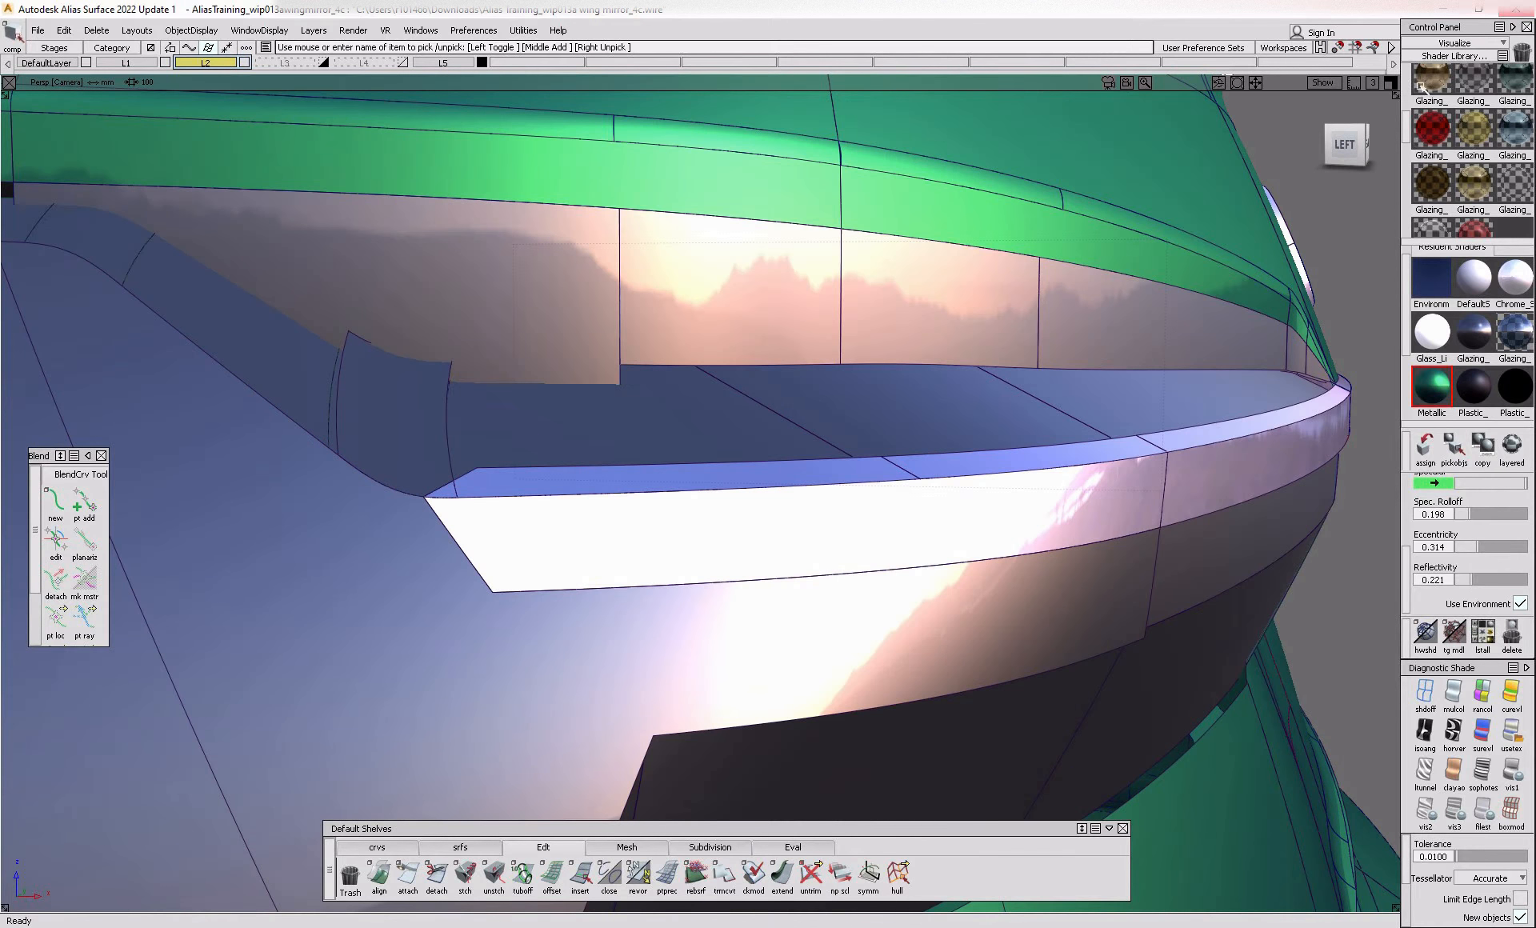
left_click(1345, 145)
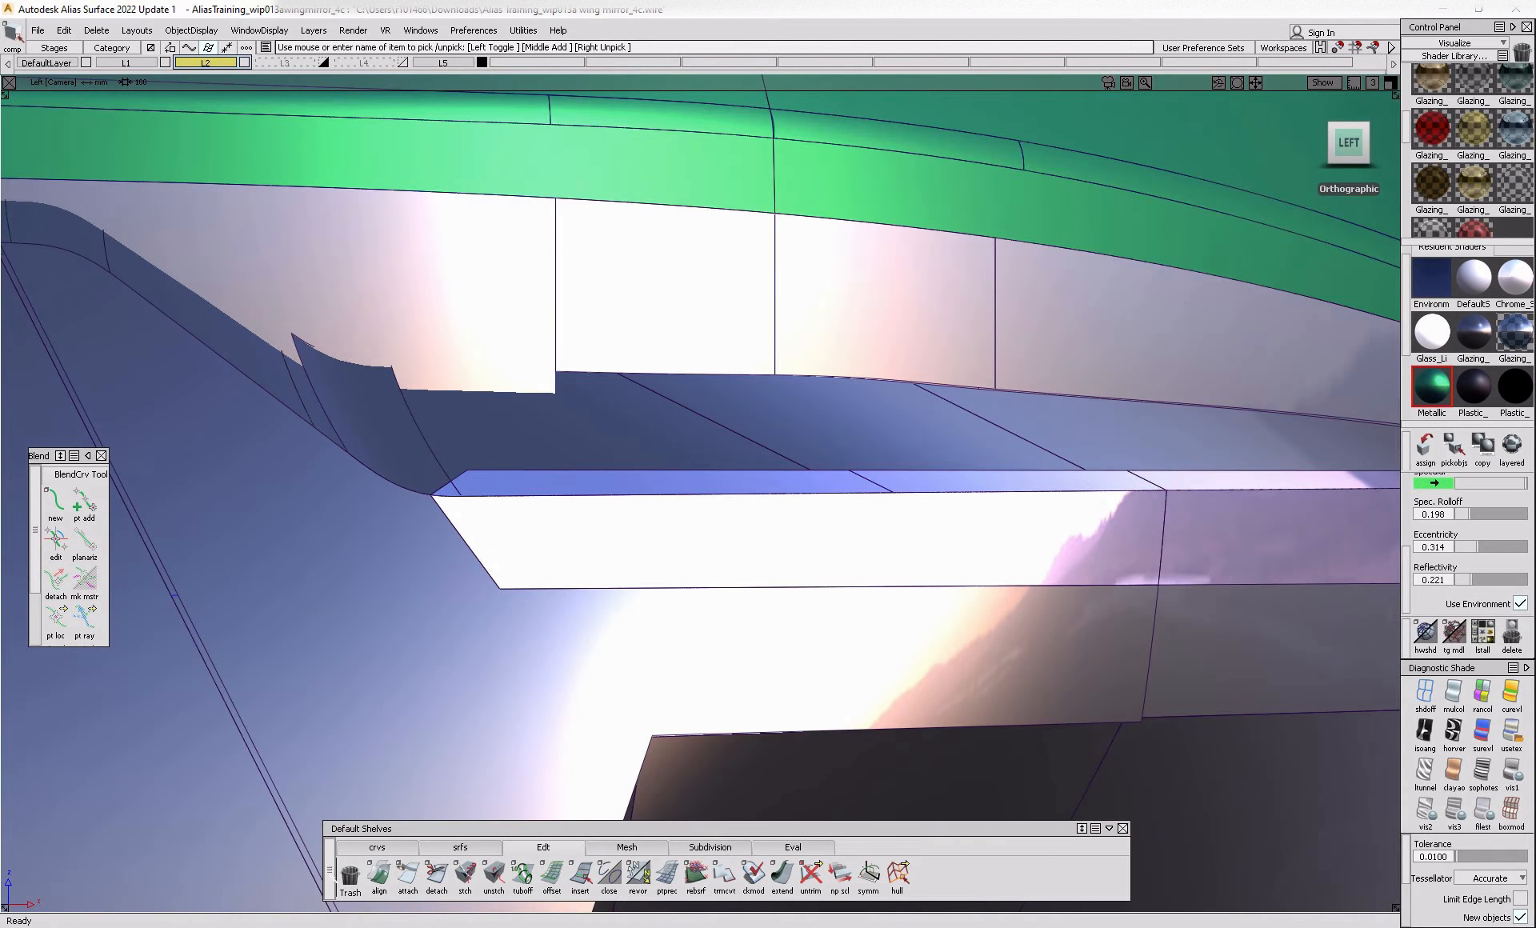
left_click(377, 848)
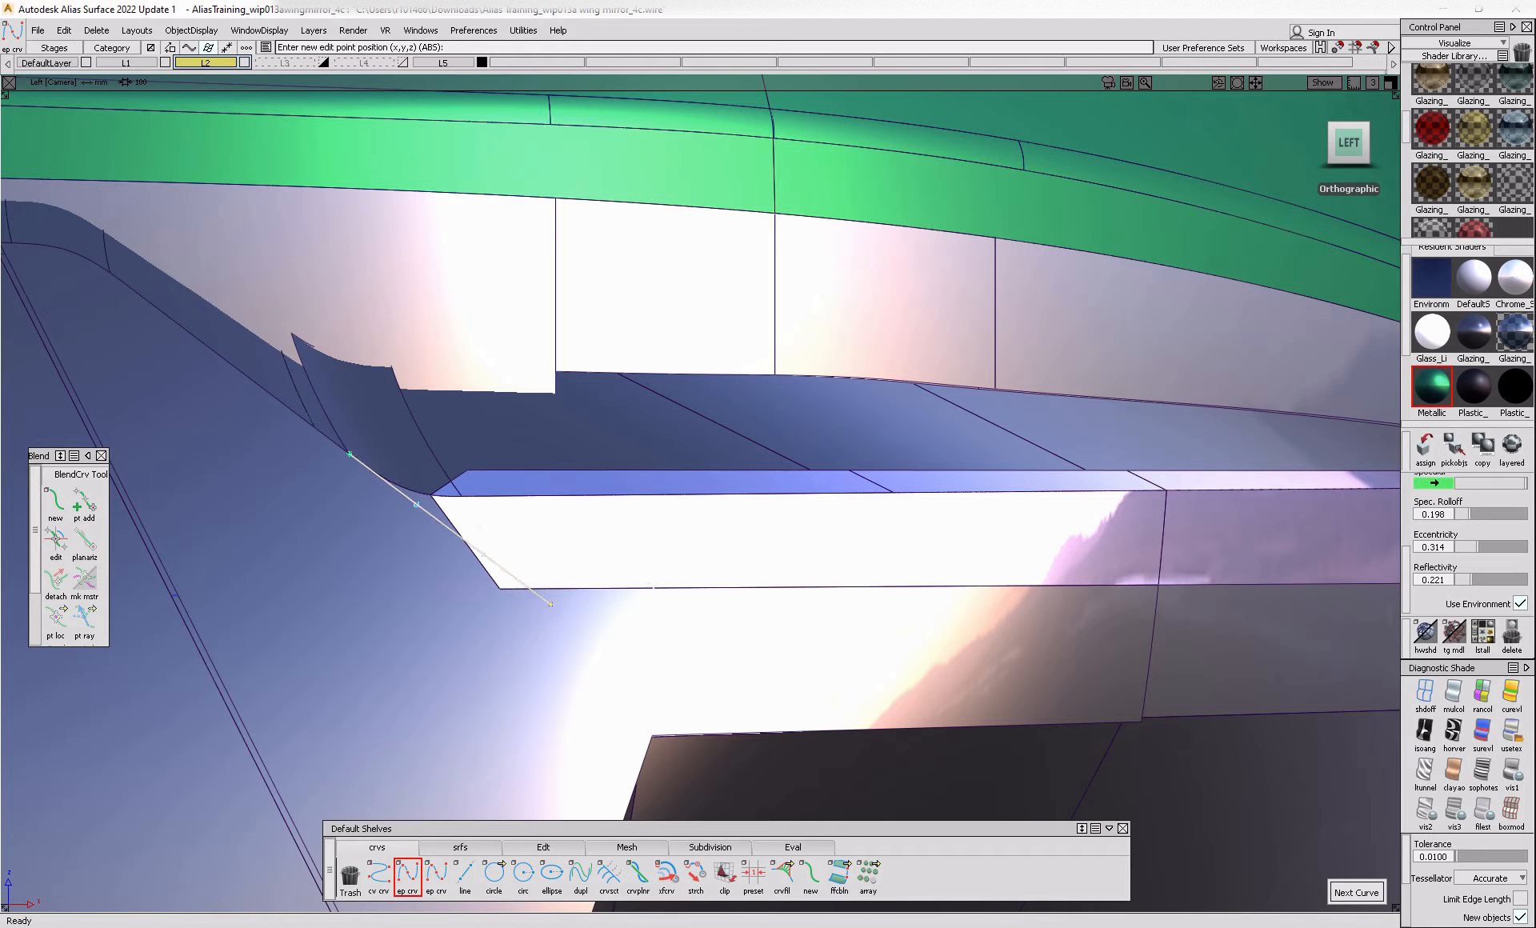
- Align the new curve to the recess's slanted edge with G2 continuity and edge alignment
left_click(1441, 43)
left_click(1434, 66)
double_click(1427, 141)
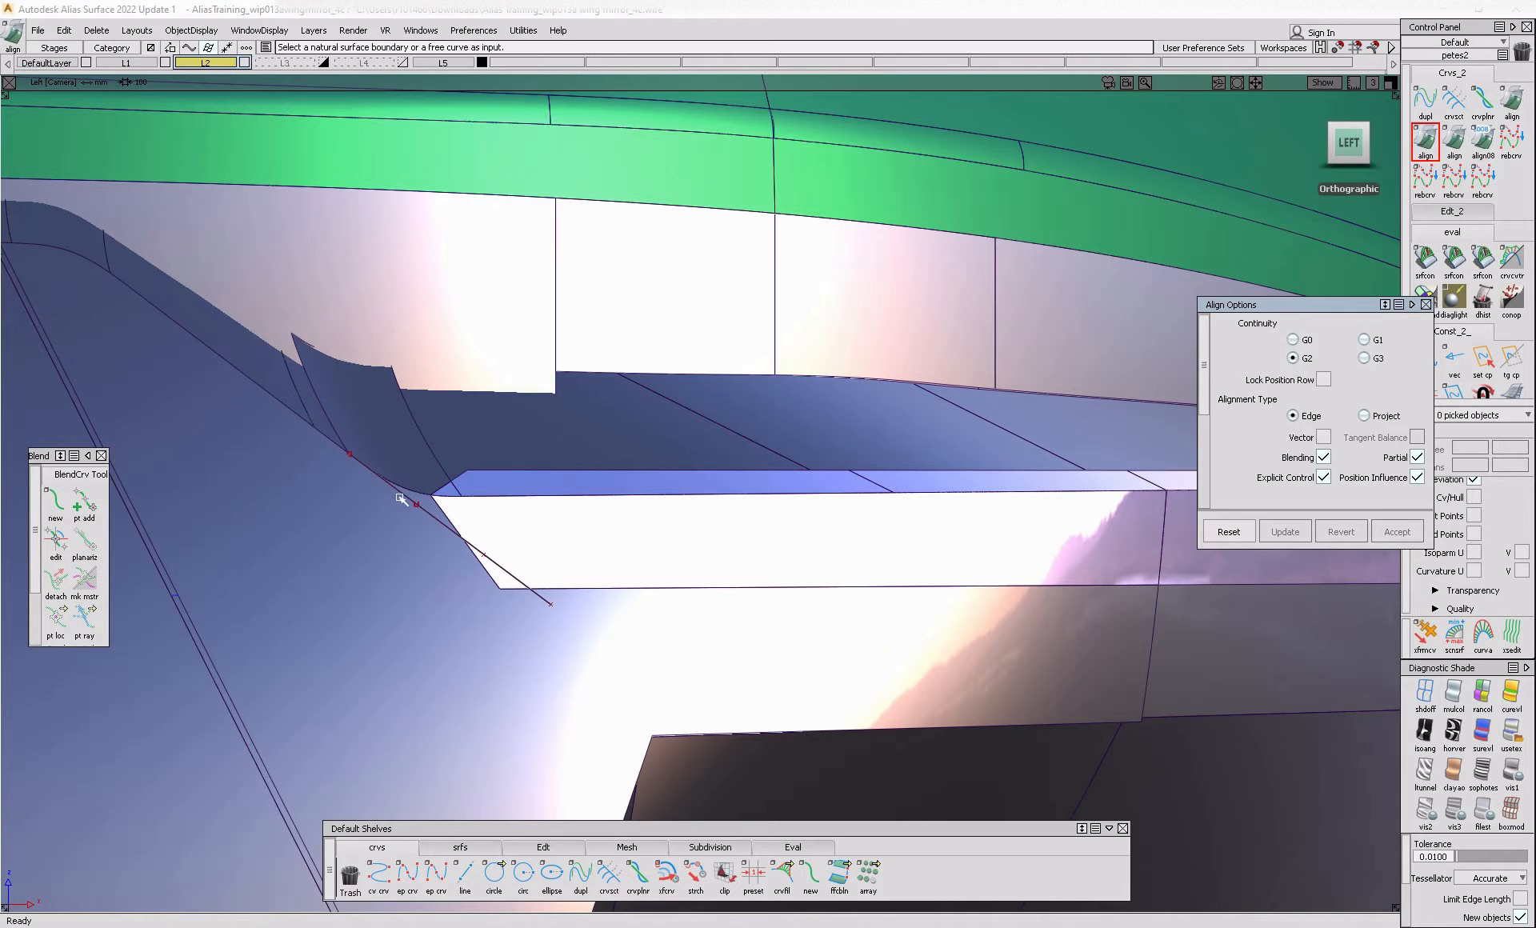
left_click(398, 496)
left_click(335, 447)
left_click_drag(535, 652, 527, 557, "ctrl+shift")
mouse_move(467, 608)
left_mouse_down("ctrl+shift")
mouse_move(549, 616)
mouse_move(599, 567)
left_mouse_up("ctrl+shift")
left_click(551, 606)
left_click(56, 514)
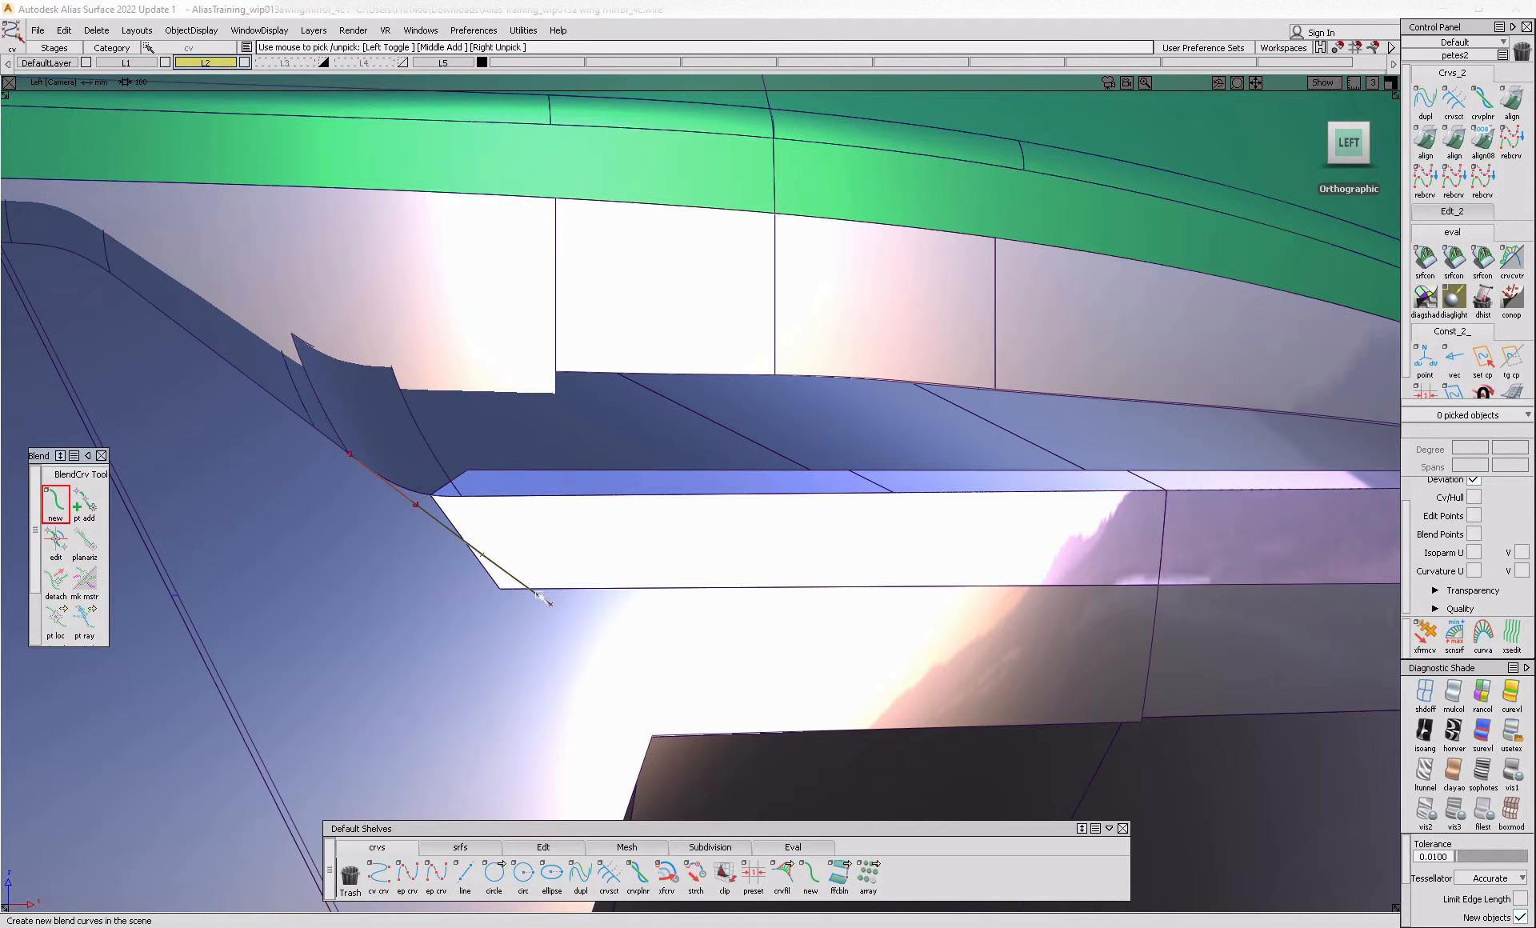
- Untrim the lamp's large outer panel
left_click_drag(435, 643, 435, 645, "ctrl+shift")
left_click(521, 630)
right_click_drag(503, 549, 473, 698, "ctrl+shift")
mouse_move(515, 675)
left_mouse_down("ctrl+shift")
mouse_move(514, 574)
mouse_move(480, 561)
left_mouse_up("ctrl+shift")
mouse_move(487, 564)
left_mouse_down()
mouse_move(529, 618)
mouse_move(478, 639)
left_mouse_up()
key("Delete")
mouse_move(587, 686)
left_mouse_down("ctrl+shift")
mouse_move(469, 547)
mouse_move(406, 670)
left_mouse_up("ctrl+shift")
left_click(470, 549)
left_click(407, 671)
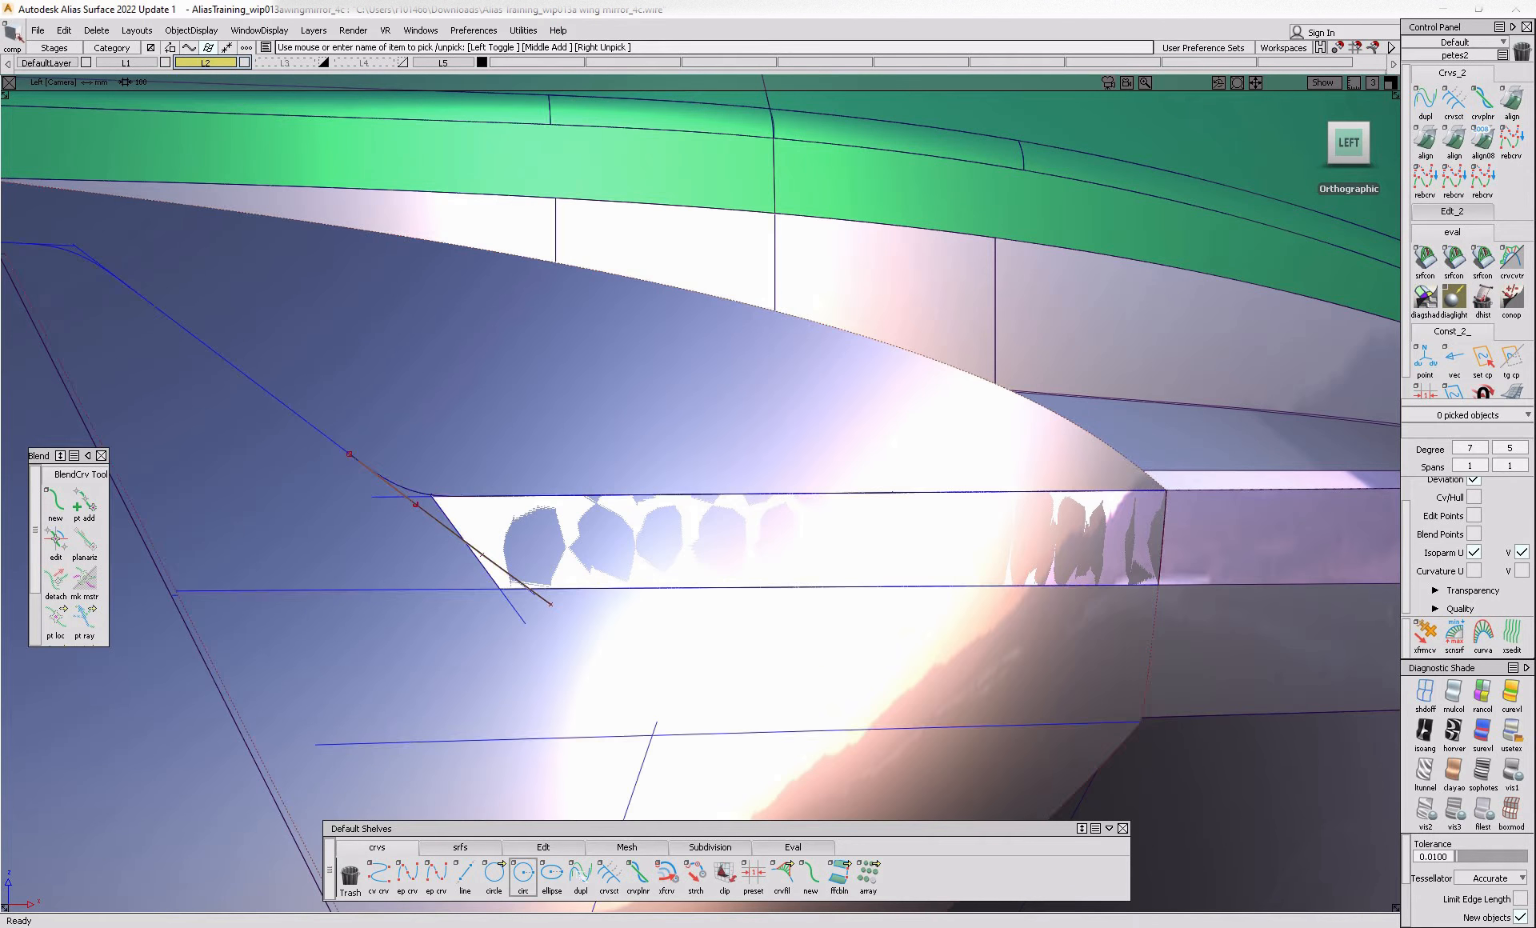
- Section the slanted curve and delete the old slanted curve on surface at the flange end
left_click(609, 876)
left_click(315, 425)
key("Return")
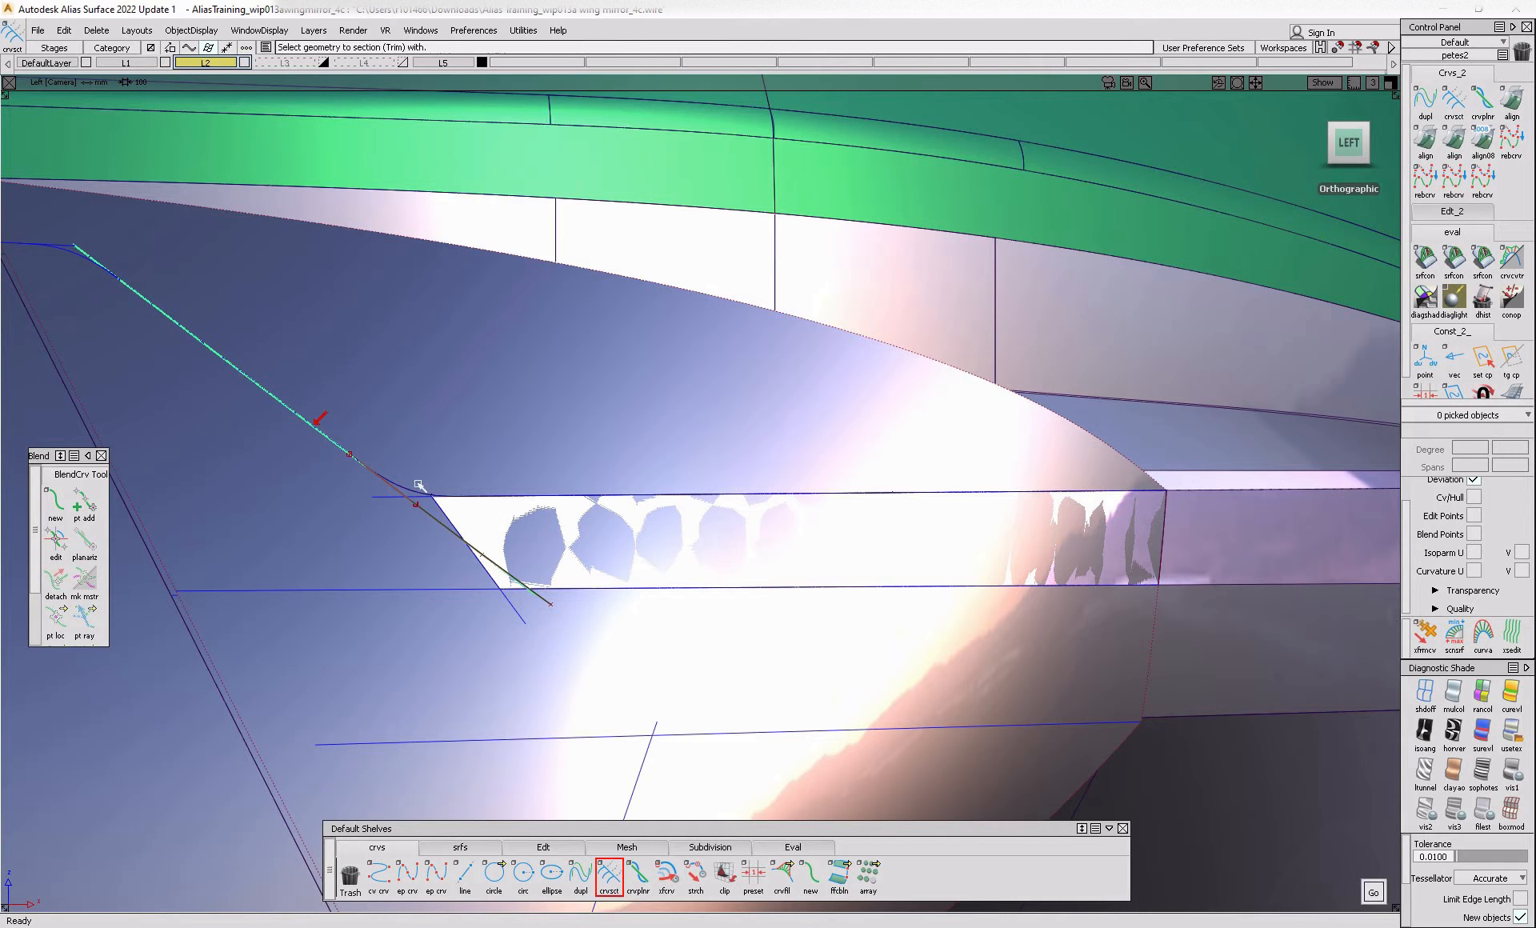
left_click(403, 491)
left_click(425, 517)
left_click_drag(406, 542, 292, 548, "ctrl+shift")
left_click(291, 548)
left_click(512, 605)
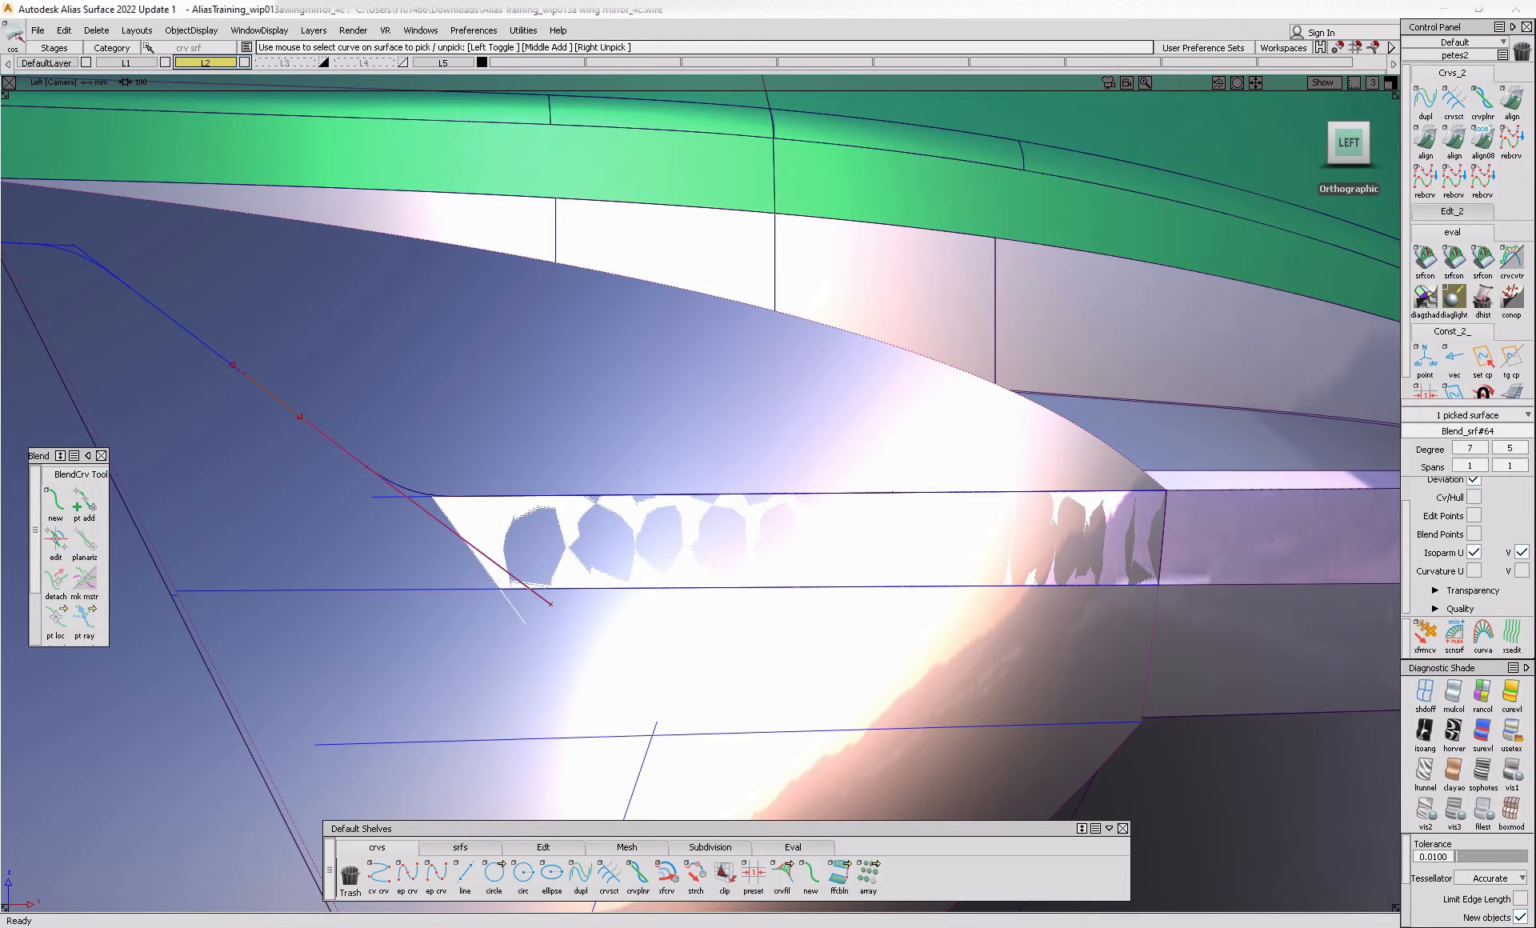
key("Delete")
- Project the new slanted curve onto the lamp's outer panel
middle_click_drag(508, 525, 464, 561, "ctrl+shift")
left_click(464, 564)
key("space")
left_click(512, 575)
key("space")
left_click_drag(469, 598, 464, 534, "ctrl+shift")
- Create a blend curve from the slanted curve to the flange's lower edge and edit its end tangent to round the corner
left_click(55, 503)
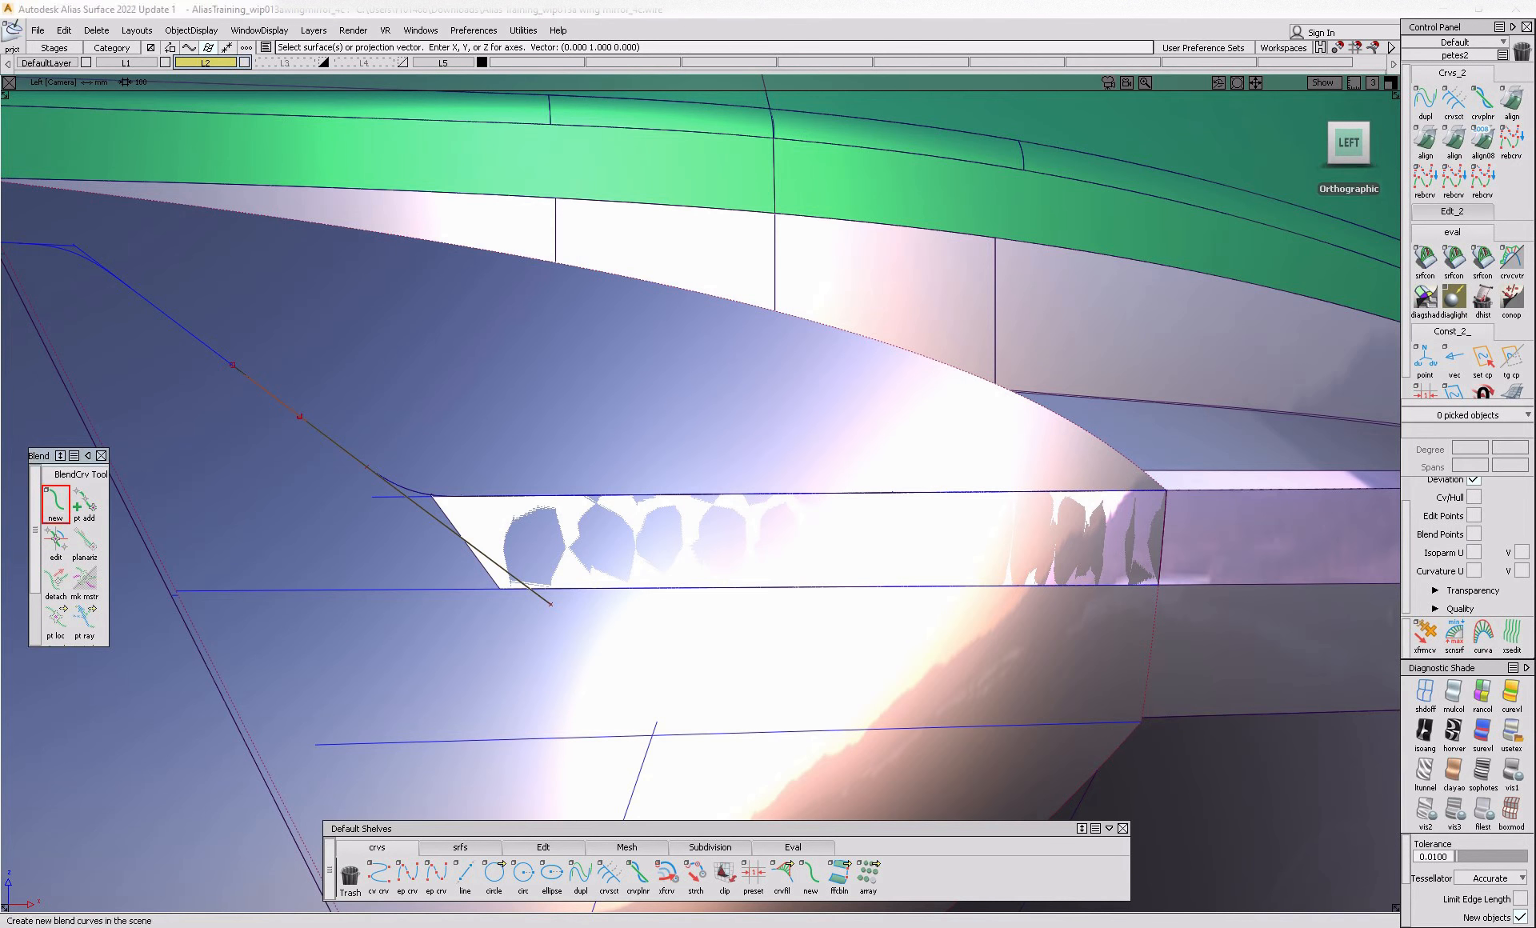
left_click(457, 536)
left_click(617, 550)
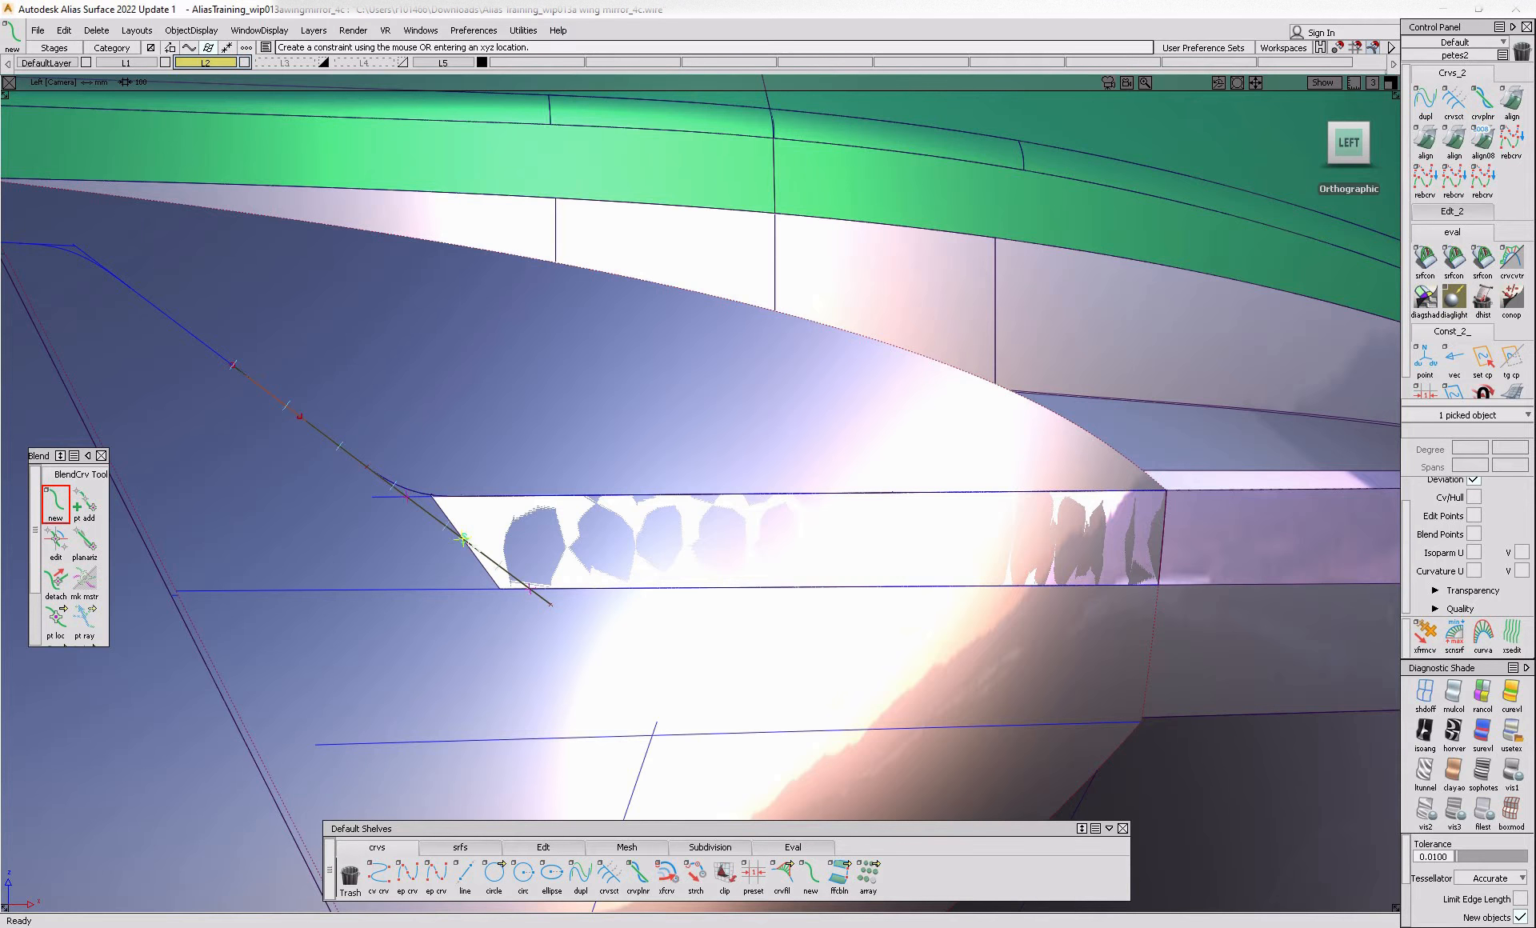
left_click(606, 590)
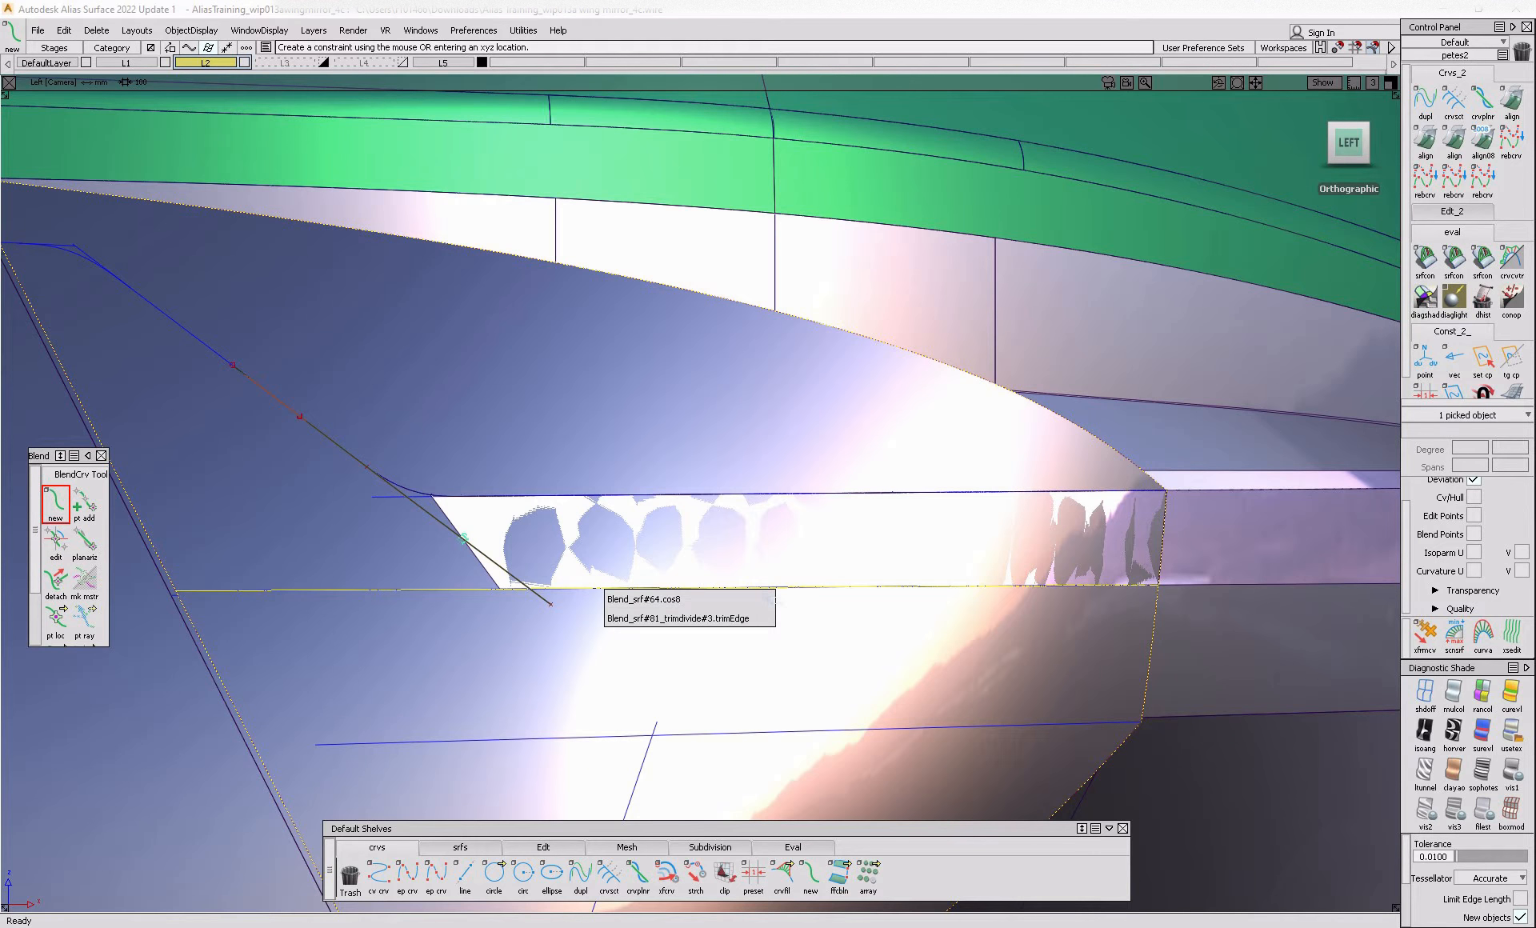
left_click(769, 598)
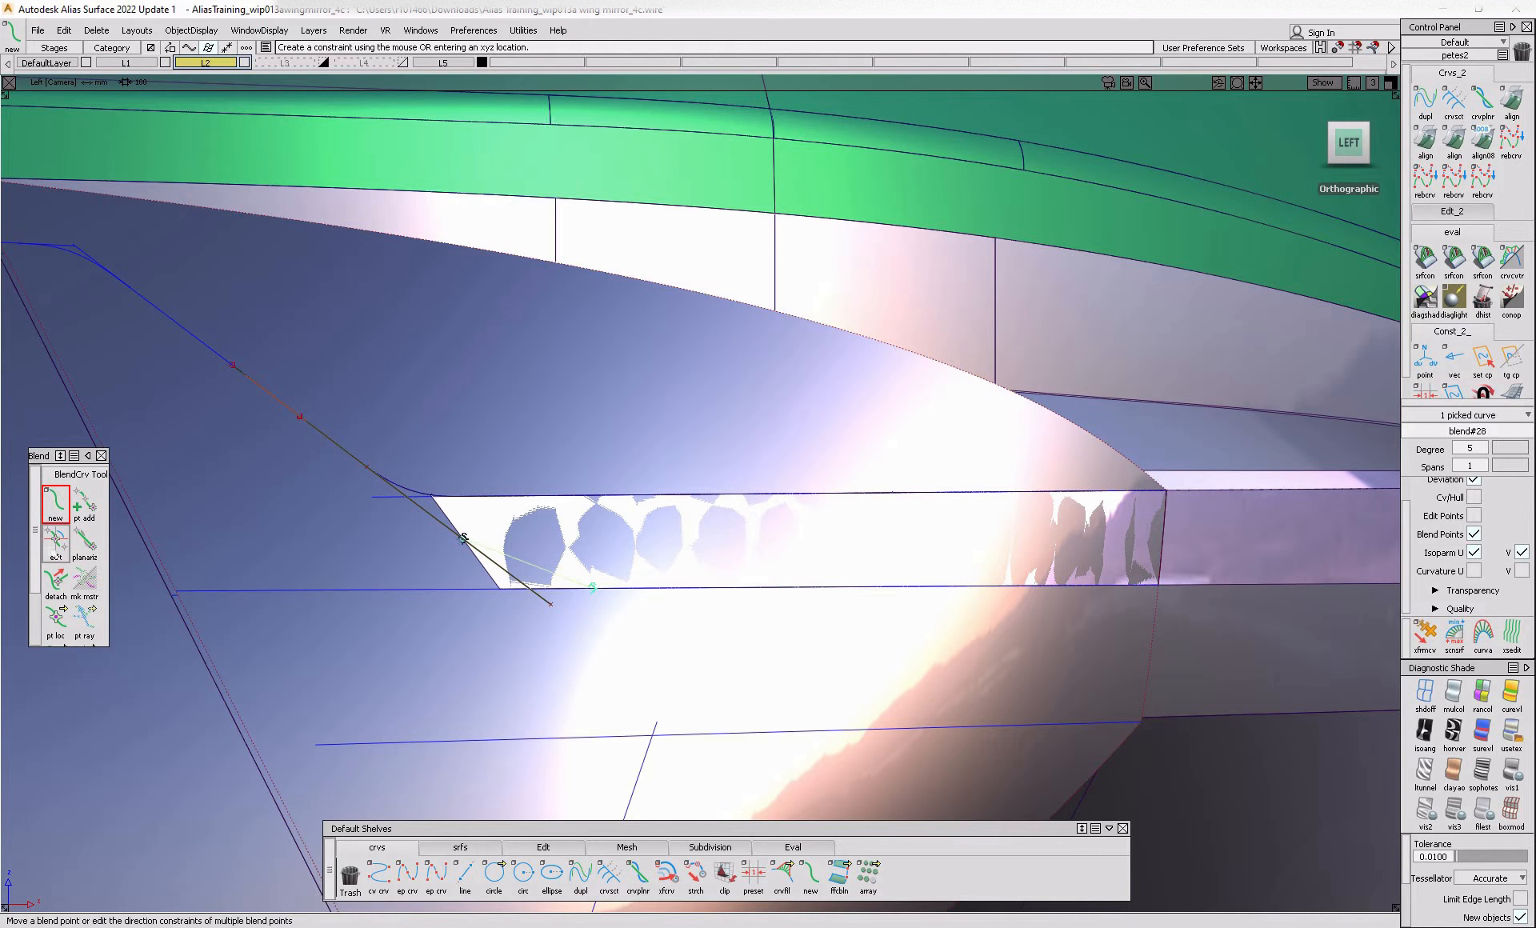
left_click(592, 587)
left_click(630, 588)
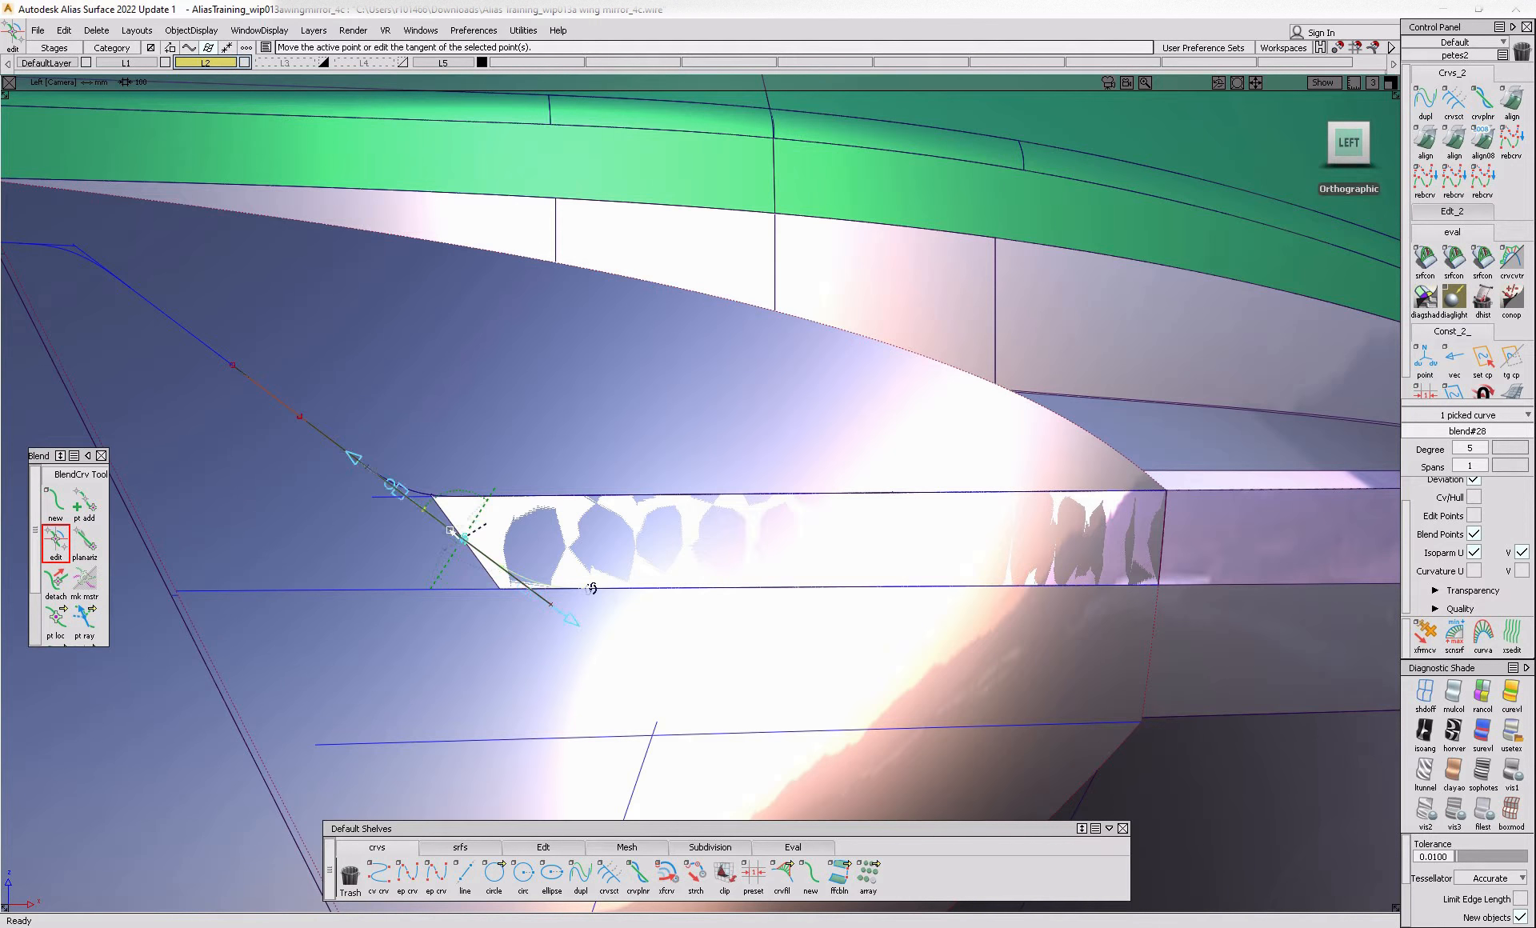
- Project the blend curve onto the outer panel and trim the panel along it, keeping the outer region
left_click_drag(573, 711, 562, 585, "ctrl+shift")
right_click_drag(655, 519, 525, 643, "ctrl+shift")
left_click(446, 621)
key("space")
left_click(515, 568)
middle_click_drag(650, 560, 532, 653, "ctrl+shift")
left_click(533, 654)
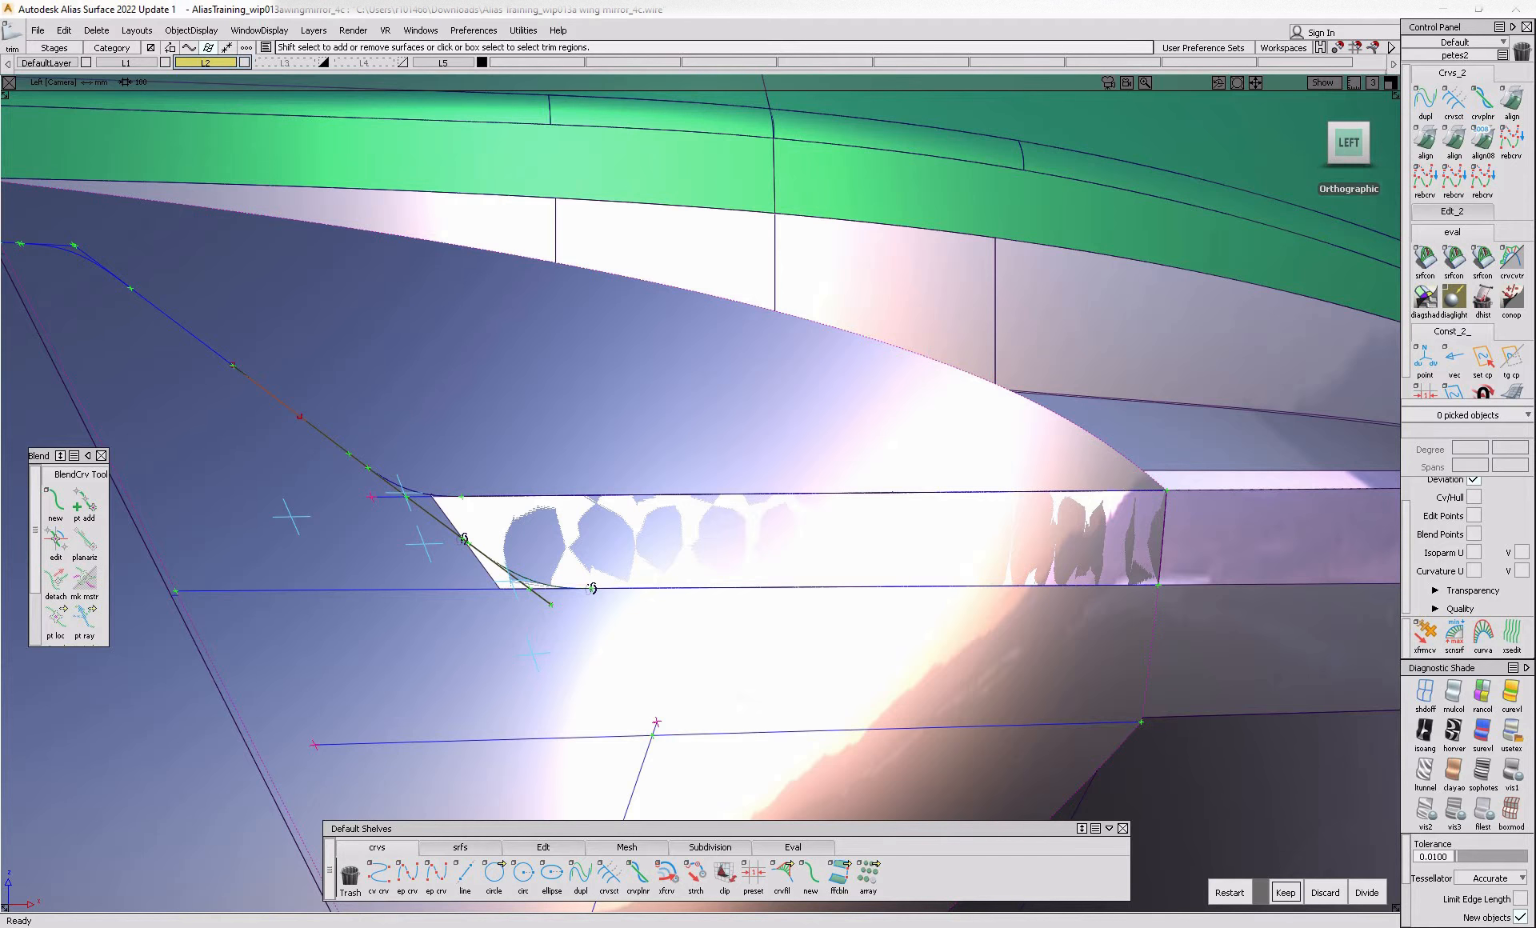
left_click(1289, 898)
right_click_drag(977, 690, 850, 681, "alt+shift")
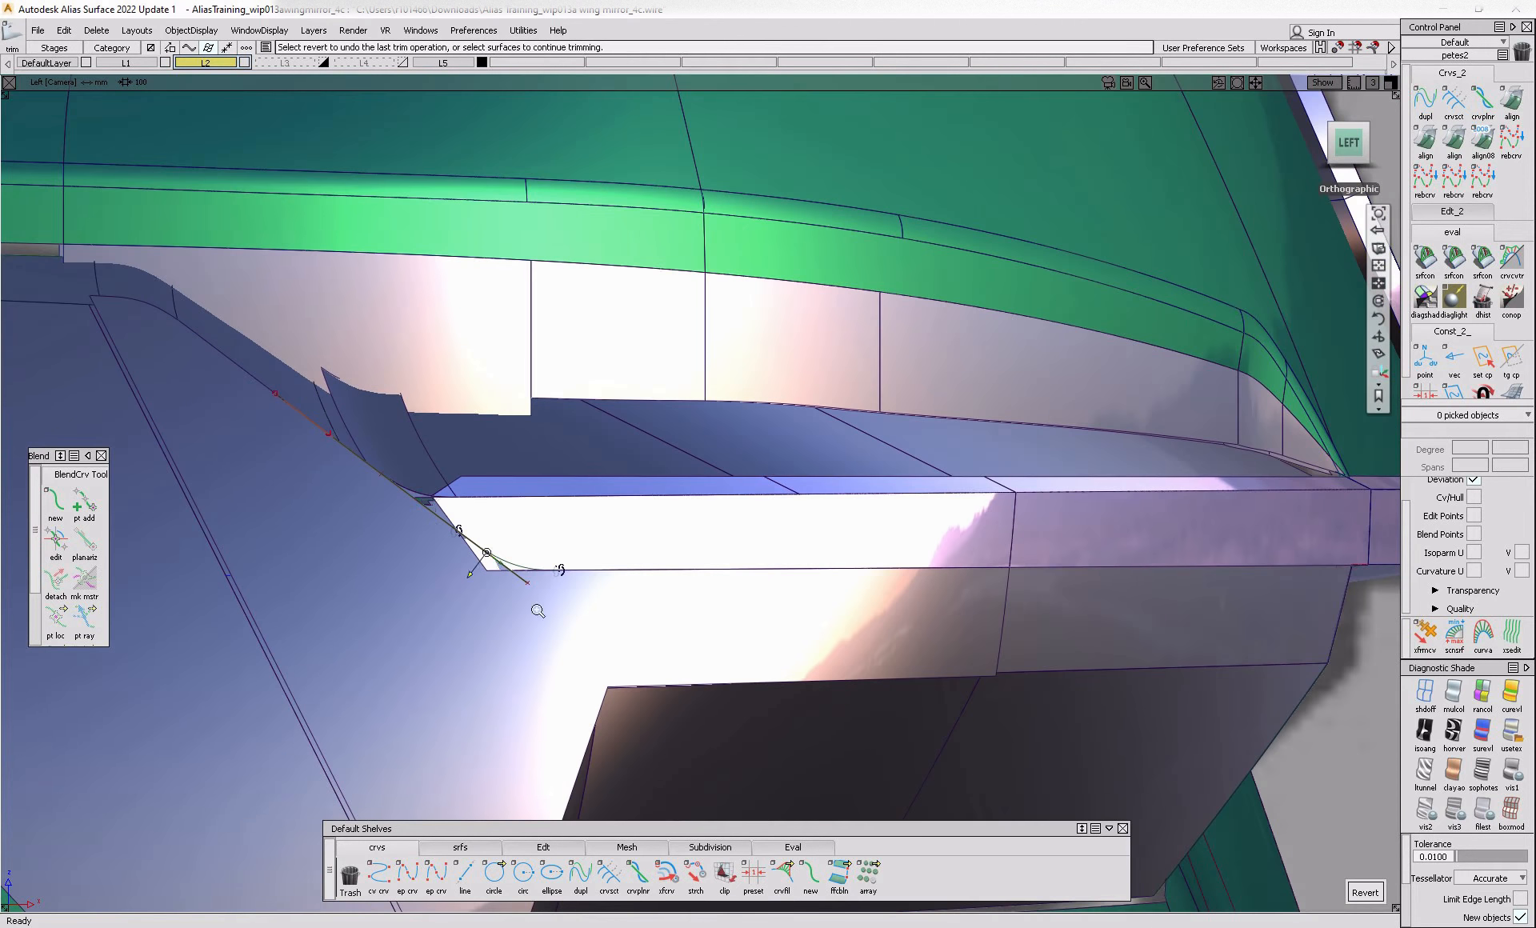
- Untrim the chrome flange's front face and project the slanted and blend curves onto it
right_click_drag(533, 638, 646, 563, "alt+shift")
left_click_drag(647, 564, 541, 475, "ctrl+shift")
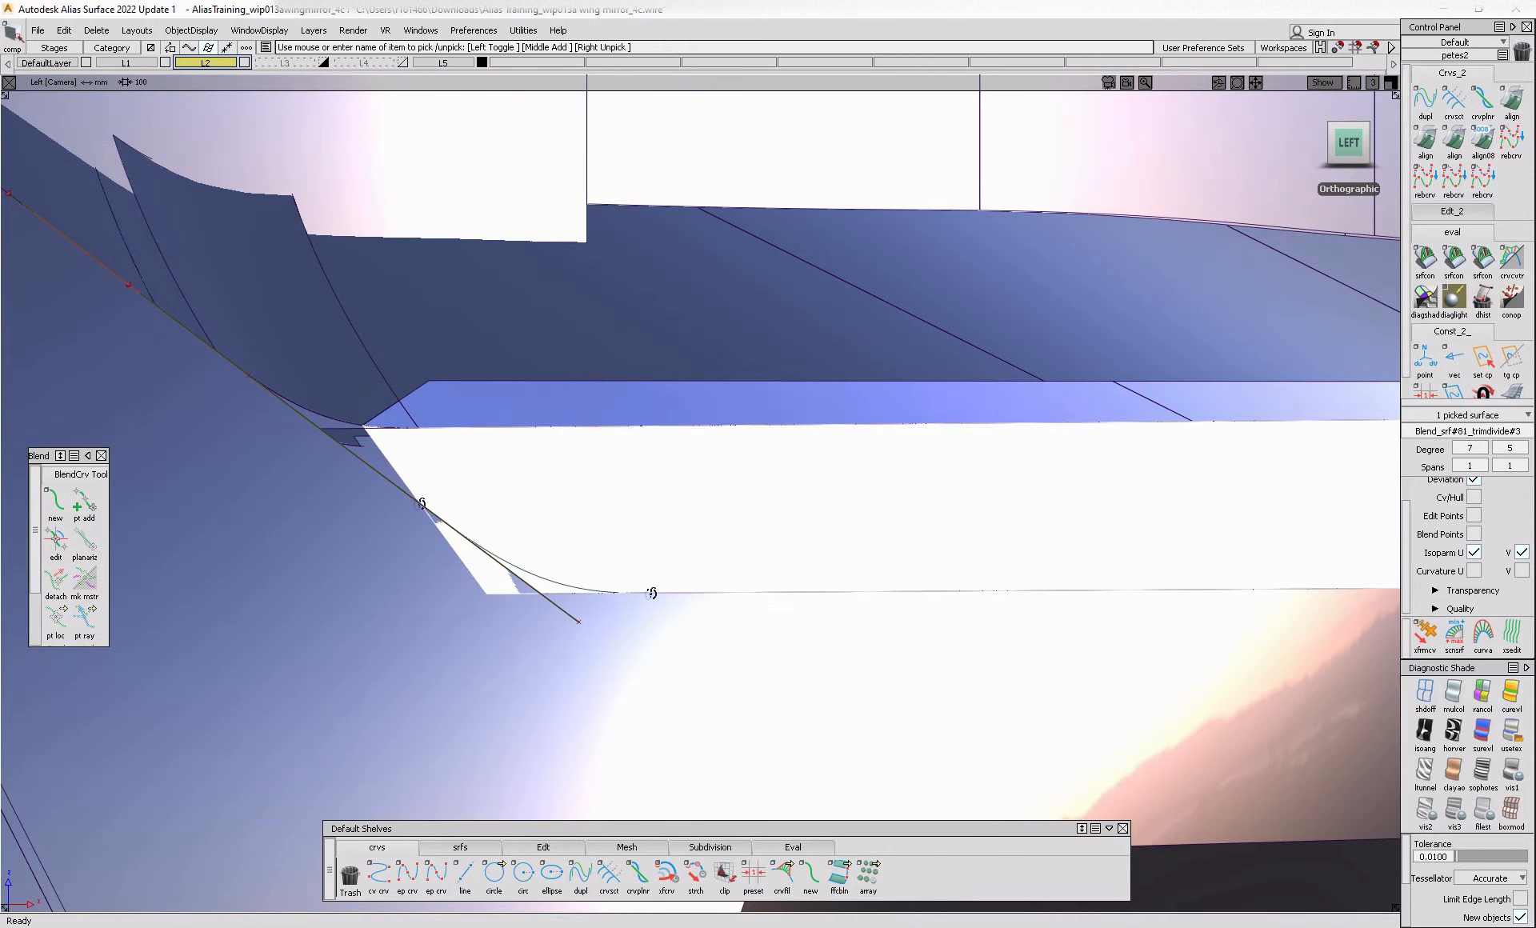
middle_click_drag(516, 480, 516, 594, "ctrl+shift")
left_click_drag(481, 596, 560, 504, "ctrl+shift")
middle_click_drag(421, 505, 478, 582, "ctrl+shift")
left_click(409, 495)
key("space")
left_click_drag(524, 550, 542, 574)
key("space")
middle_click_drag(637, 544, 637, 479, "ctrl+shift")
left_click(620, 526)
key("space")
- Delete the old curves on surface at the slanted end of the flange's front face
left_click_drag(568, 571, 381, 482, "ctrl+shift")
left_click_drag(324, 434, 620, 607)
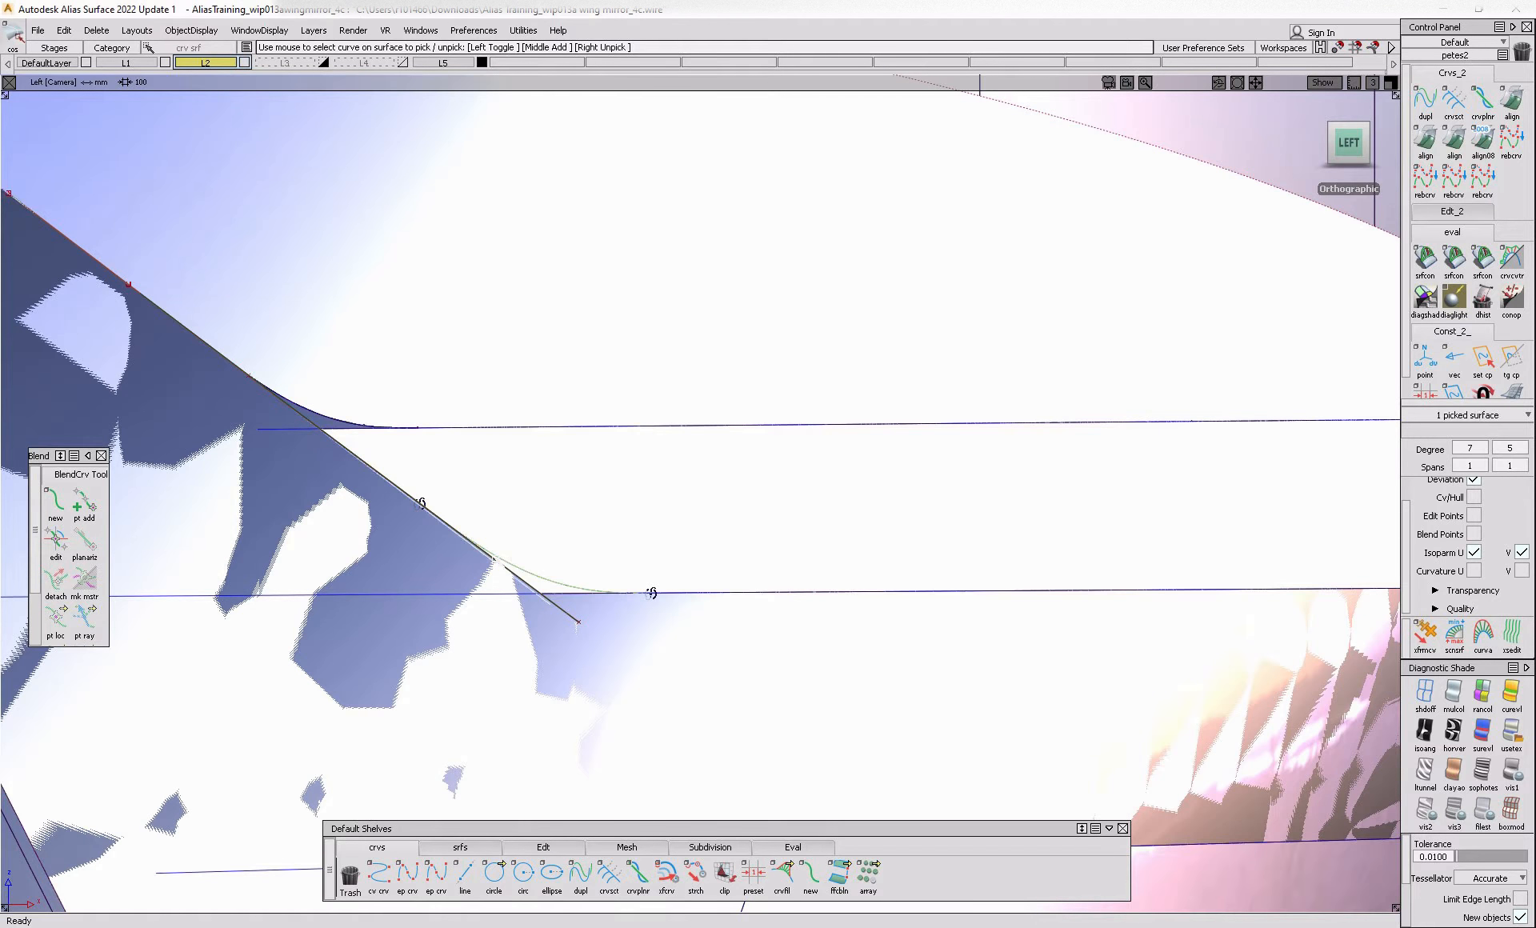
key("Delete")
- Project the corner curves onto the flange's front face and trim it to the rounded lower corner
middle_click_drag(498, 480, 560, 552, "ctrl+shift")
left_click(474, 544)
key("space")
left_click_drag(530, 554, 551, 587)
key("space")
middle_click_drag(611, 490, 649, 445, "ctrl+shift")
left_click(609, 516)
key("space")
- Examine the flange's rounded corner and the gap where its tip meets the recess fillet
mouse_move(609, 516)
right_mouse_down("alt+shift")
mouse_move(532, 526)
mouse_move(509, 596)
right_mouse_up("alt+shift")
right_click_drag(509, 596, 512, 632, "ctrl+shift")
left_click_drag(520, 596, 625, 596, "alt+shift")
right_click_drag(625, 595, 625, 628, "ctrl+shift")
left_click_drag(599, 568, 504, 631, "ctrl+shift")
right_click_drag(416, 538, 472, 537, "alt+shift")
left_click_drag(472, 536, 473, 555, "alt+shift")
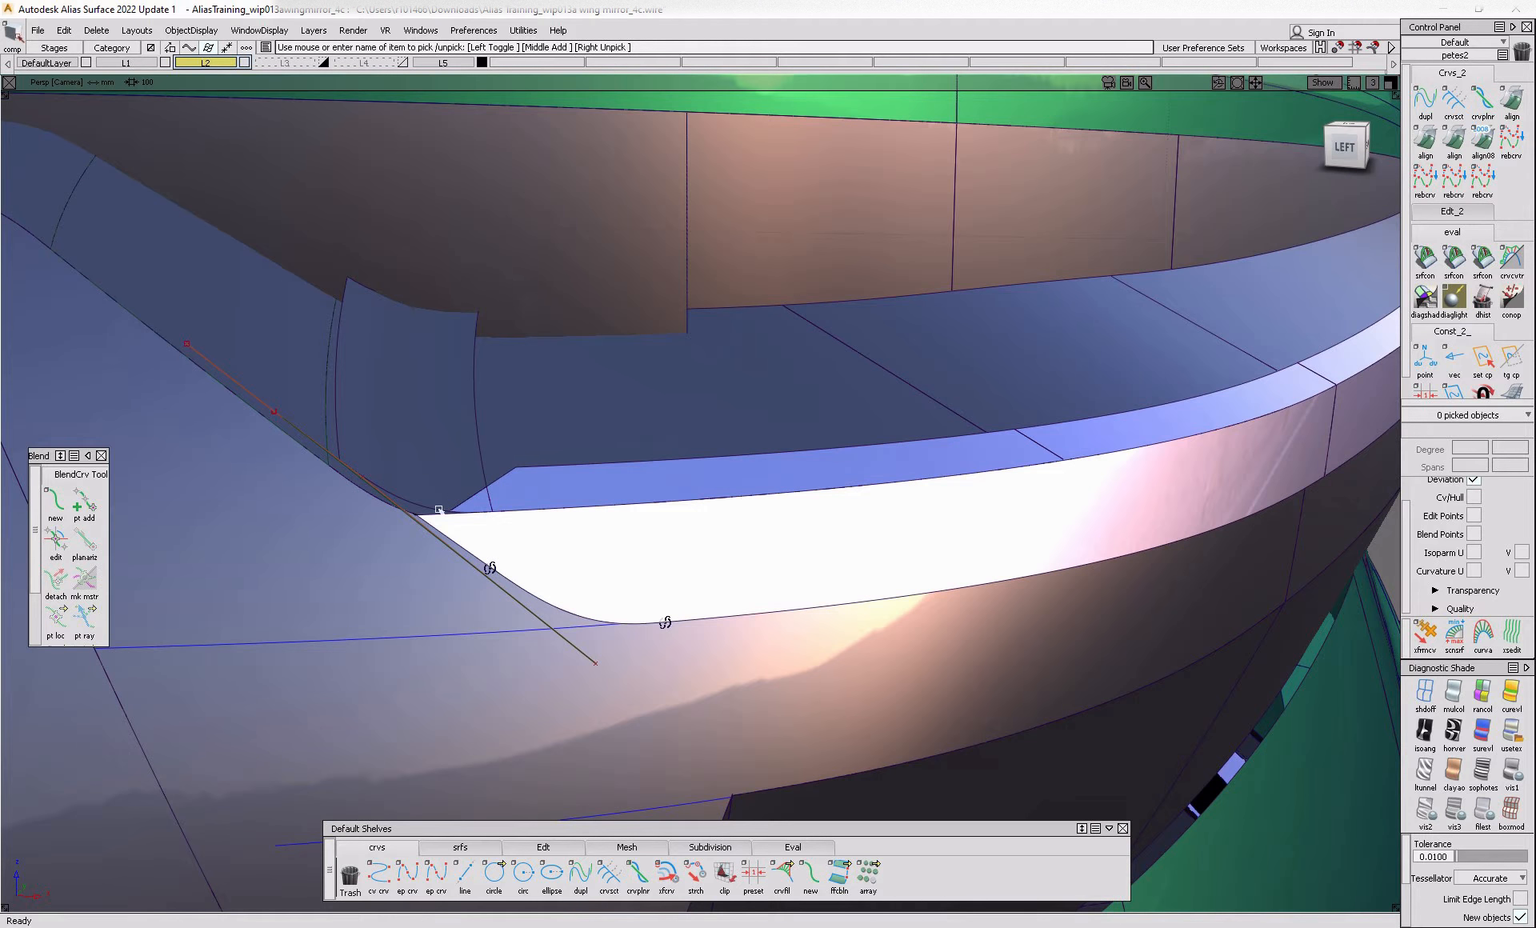
right_click_drag(484, 564, 535, 593, "alt+shift")
mouse_move(535, 593)
left_mouse_down("alt+shift")
mouse_move(539, 611)
mouse_move(509, 609)
left_mouse_up("alt+shift")
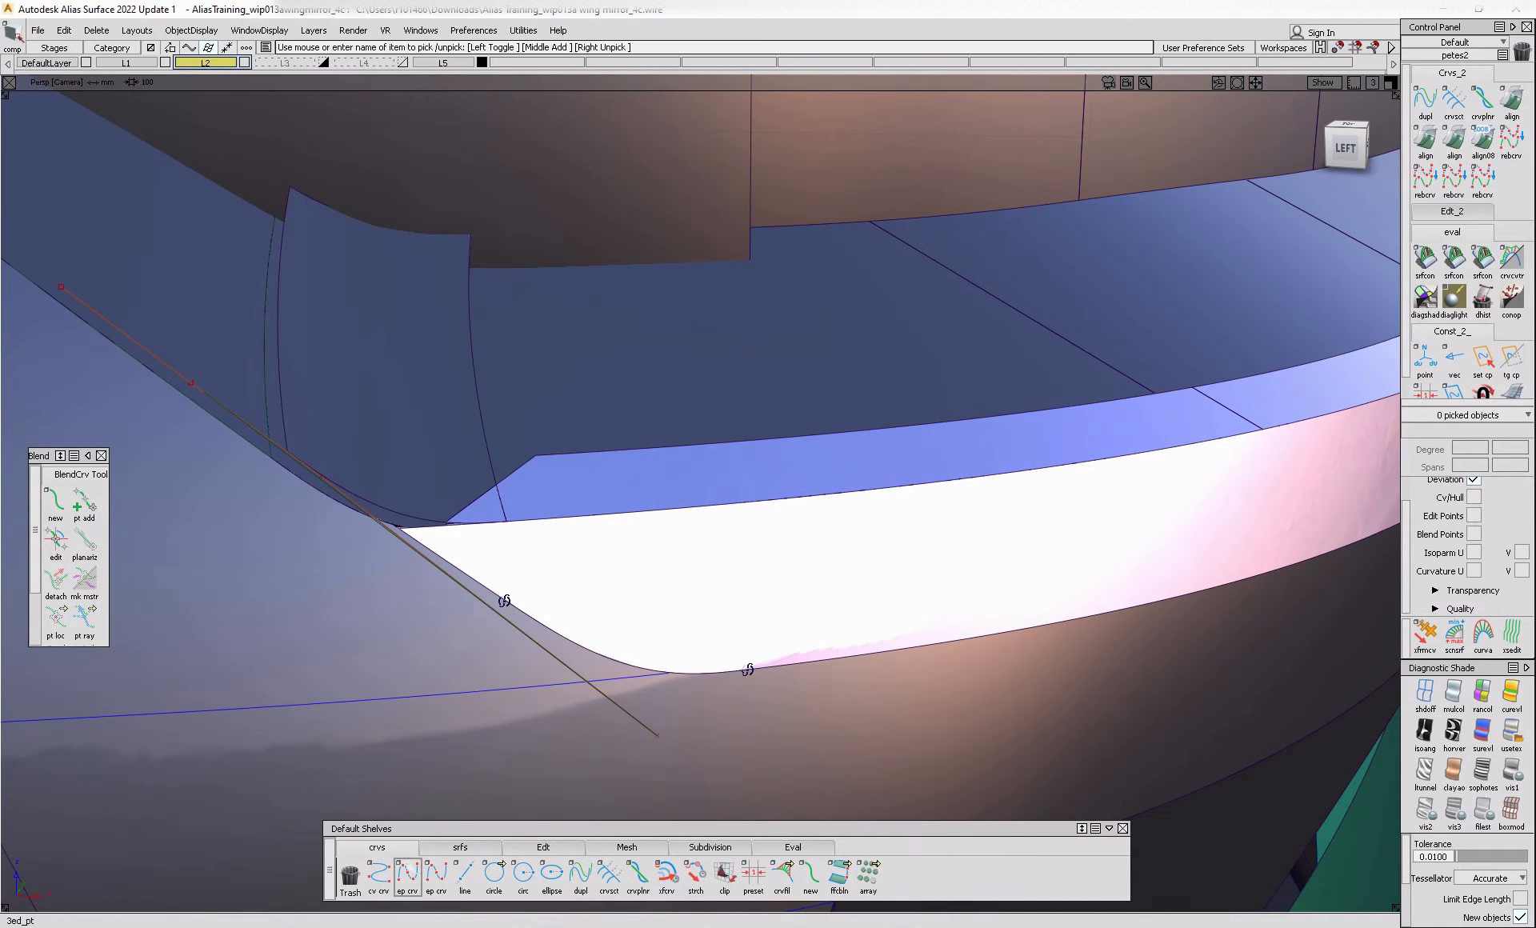
- Draw an edit-point curve from the flange's pointed tip to the inner corner of its upper face
left_click(408, 875)
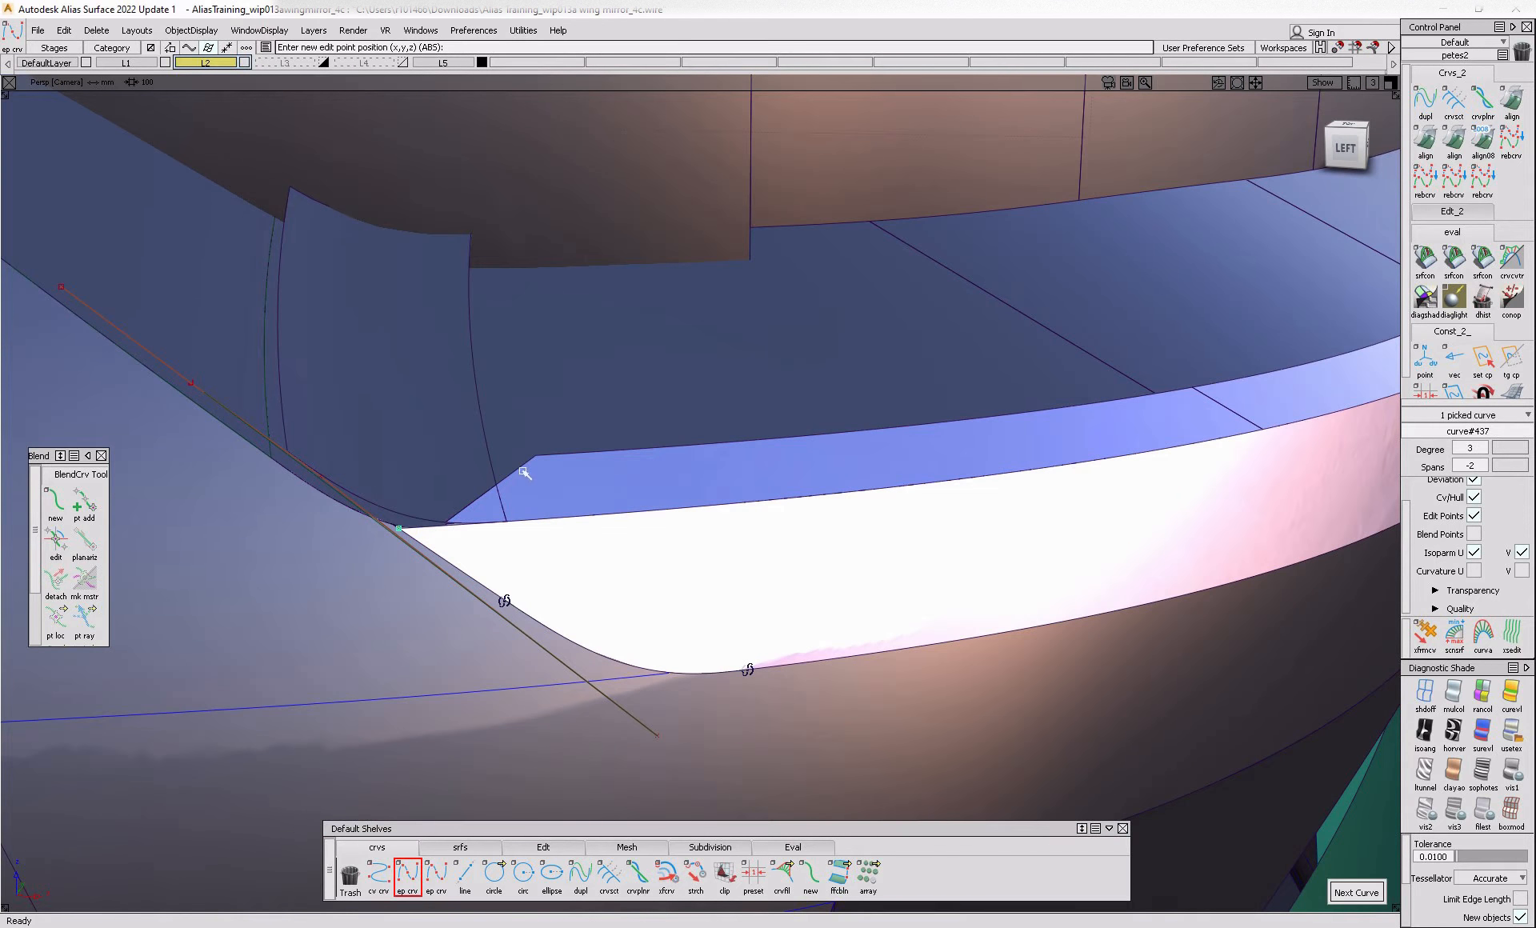
left_click_drag(535, 475, 513, 519, "alt+shift")
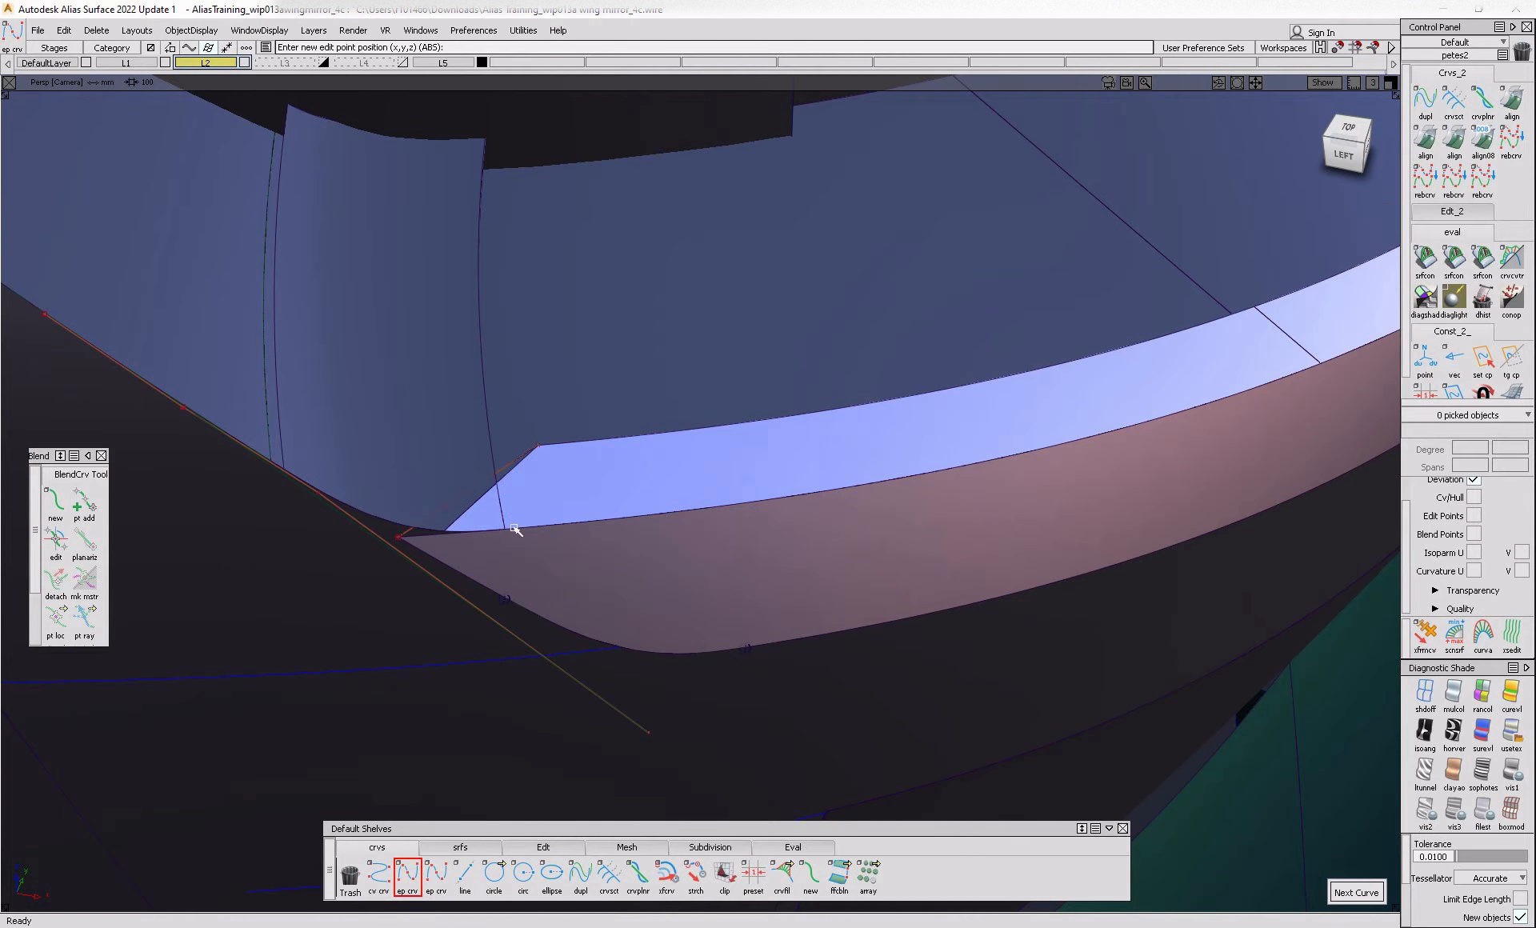
key("alt+shift")
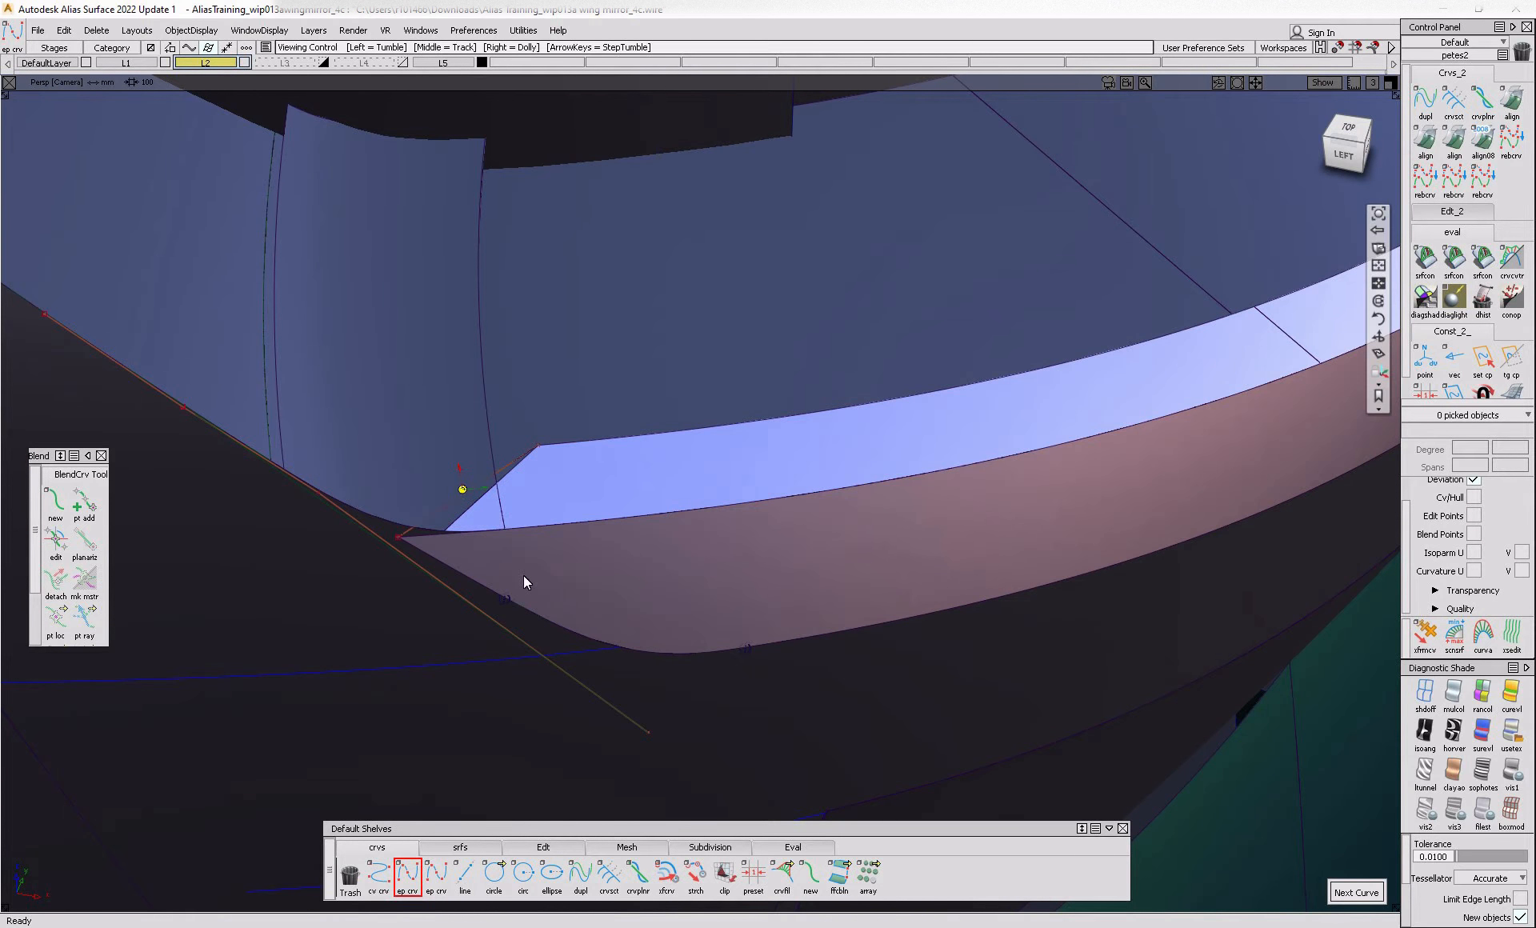
left_click_drag(408, 479, 409, 483, "ctrl+shift")
left_click(412, 483)
left_click(520, 444)
left_click_drag(540, 470, 533, 485, "alt+shift")
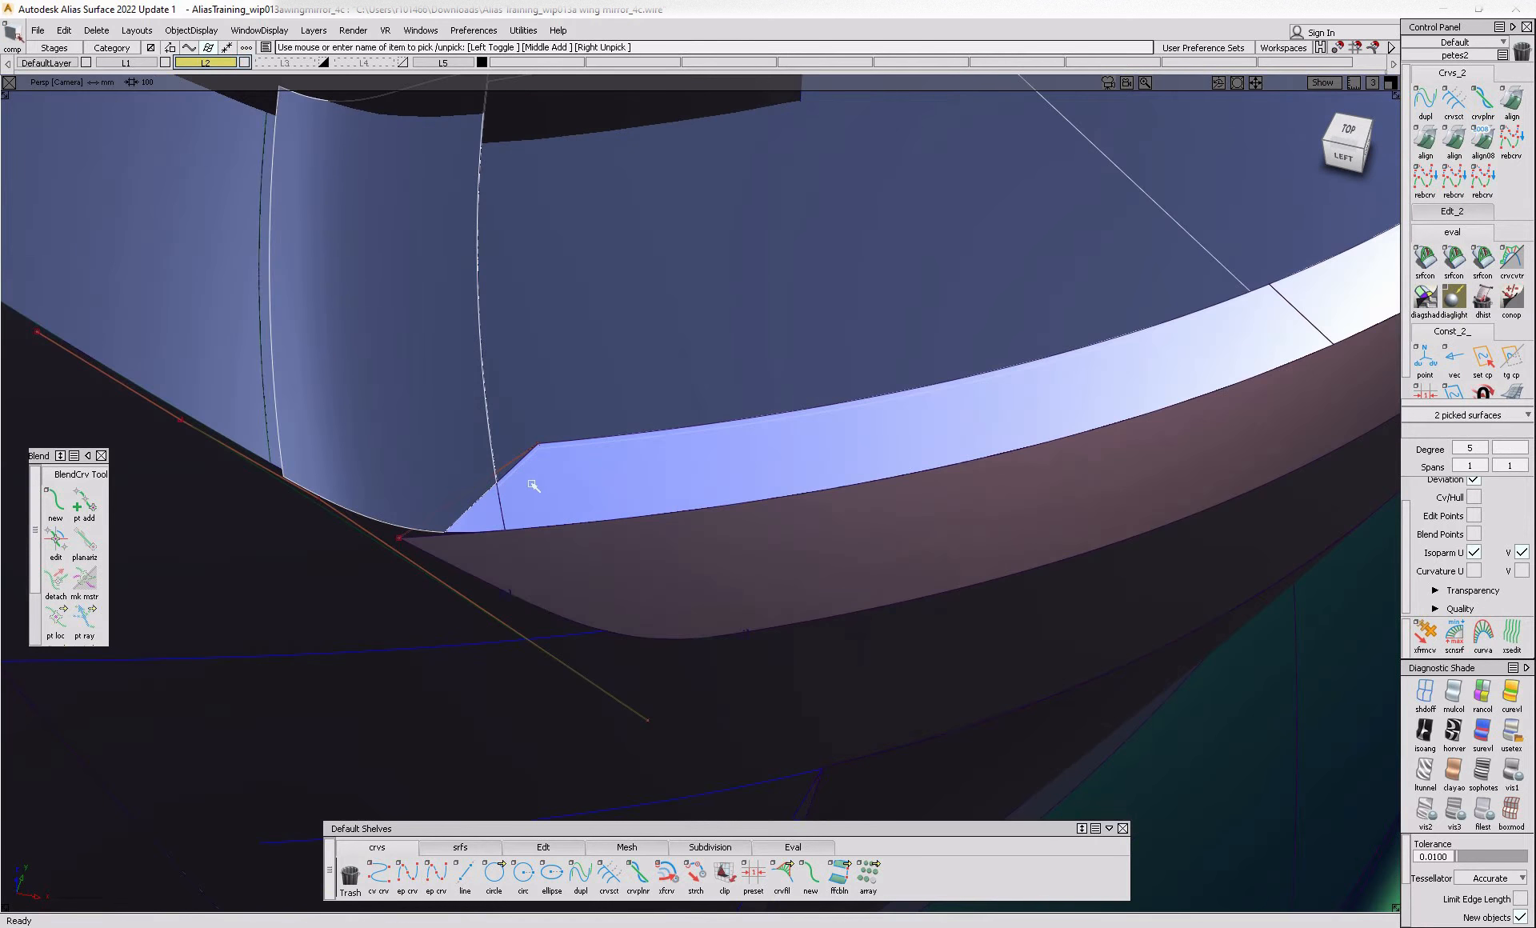
- Trim the recess fillet surface along the new tip curve in top view, keeping the recess side
mouse_move(443, 535)
left_mouse_down("alt+shift")
mouse_move(475, 471)
mouse_move(443, 512)
left_mouse_up("alt+shift")
left_click(486, 480)
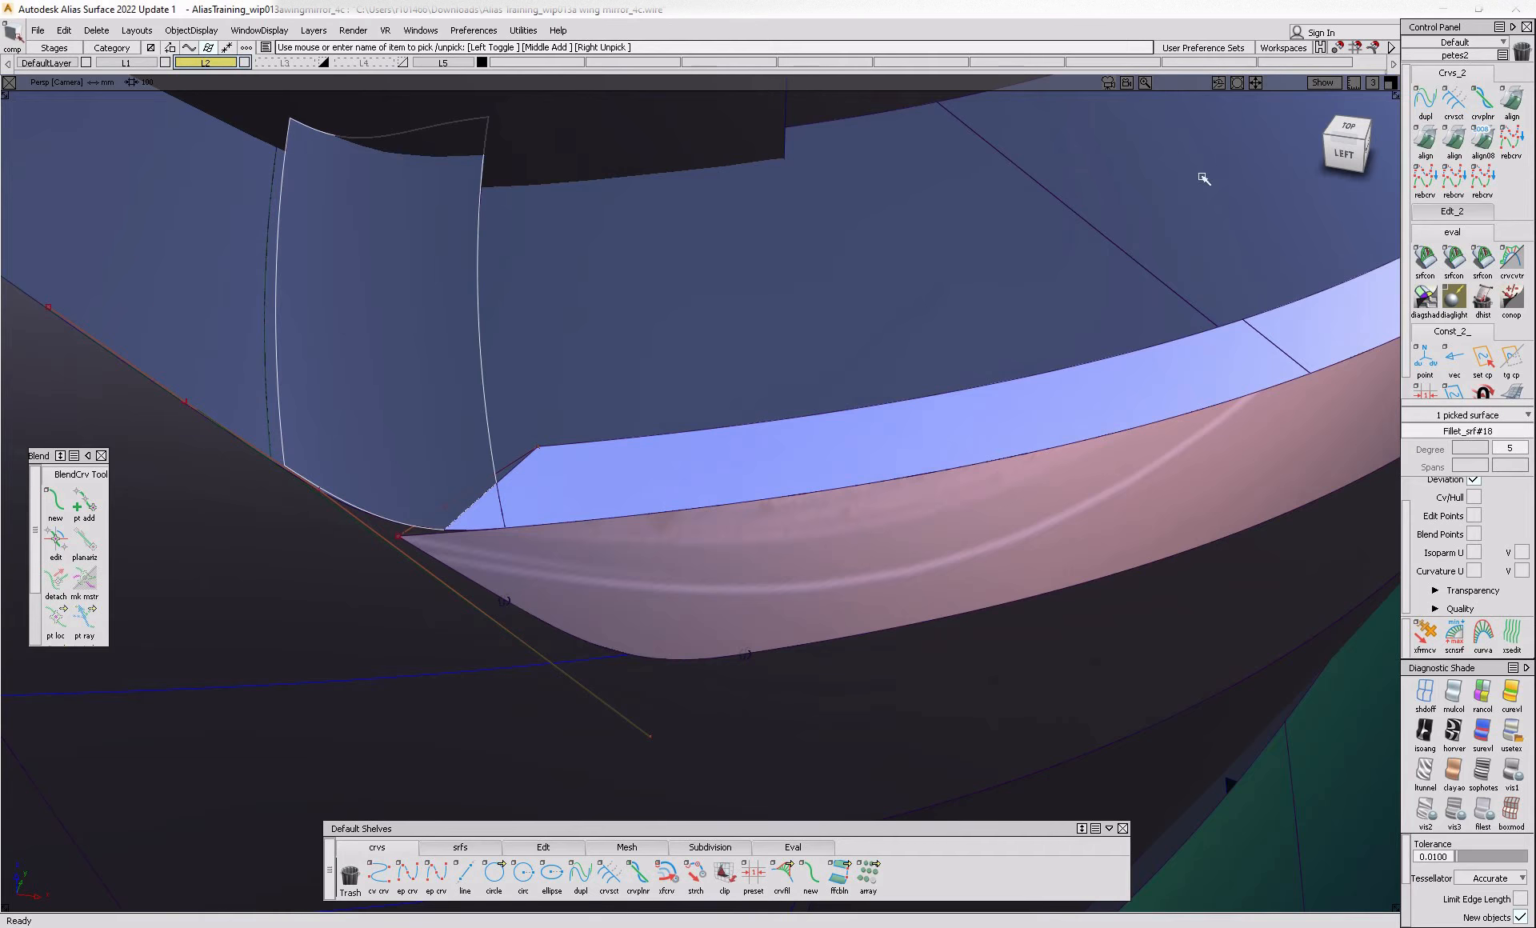
left_click(1351, 129)
right_click_drag(429, 480, 379, 523, "ctrl+shift")
left_click(439, 524)
left_click(380, 523)
left_click(1290, 893)
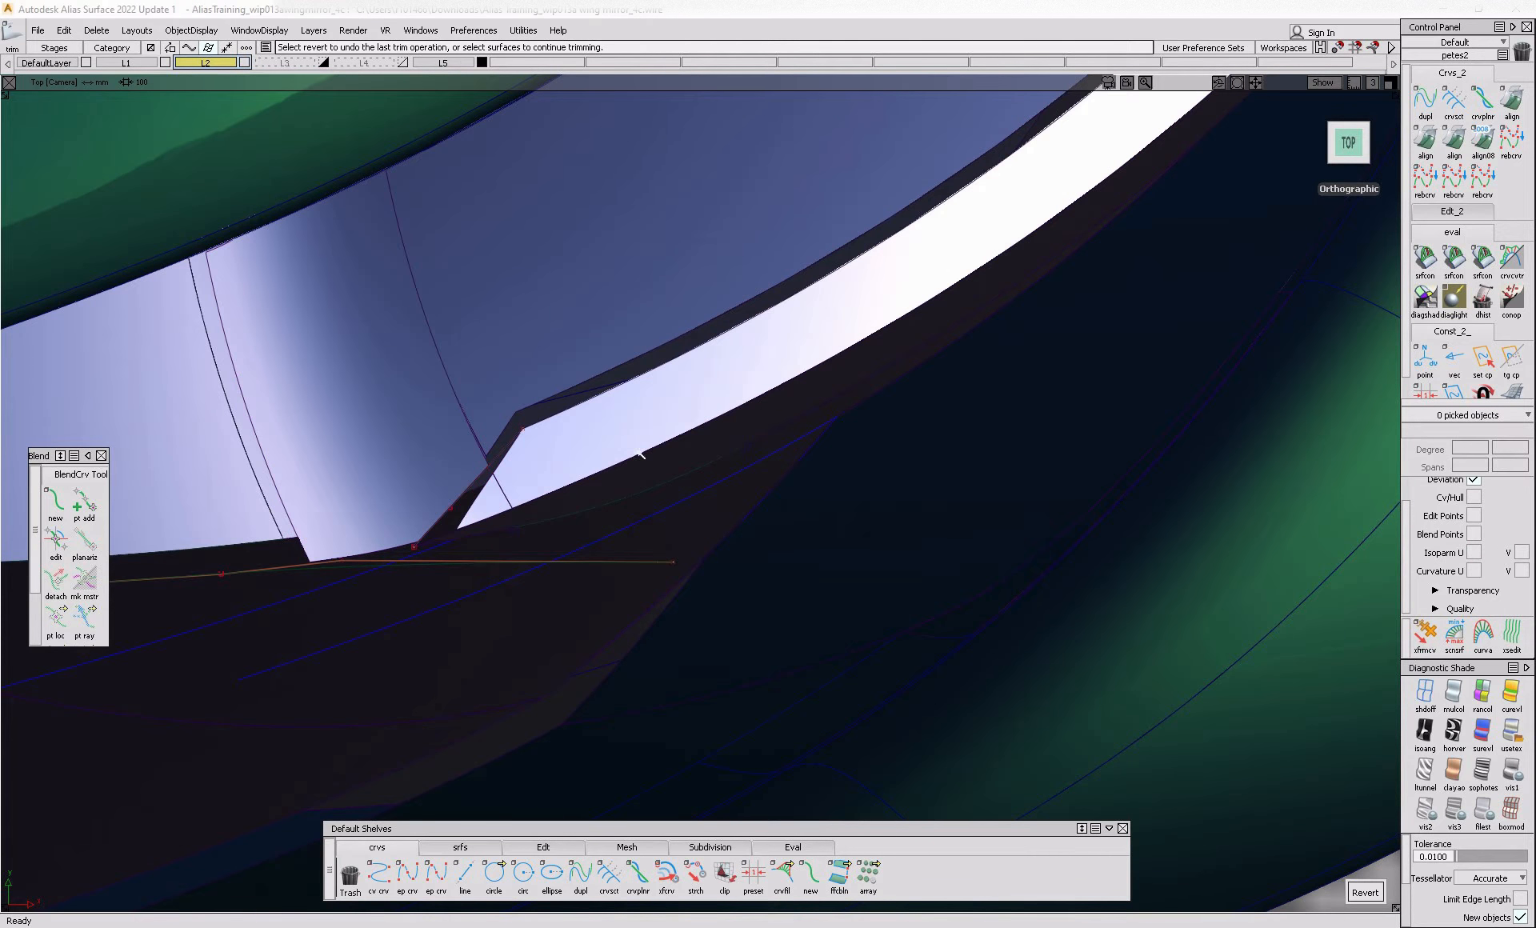
- Delete the leftover curve on surface beside the flange tip and untrim the flange's upper face
middle_click_drag(580, 379, 587, 387, "ctrl+shift")
left_click_drag(586, 388, 517, 433, "ctrl+shift")
left_click(513, 430)
middle_click_drag(513, 431, 509, 400, "ctrl+shift")
middle_click_drag(509, 400, 517, 412, "ctrl+shift")
left_click_drag(516, 400, 491, 418, "ctrl+shift")
left_click(491, 419)
right_click_drag(490, 419, 528, 384, "ctrl+shift")
left_click(604, 290)
mouse_move(608, 287)
right_mouse_down("ctrl+shift")
mouse_move(549, 360)
mouse_move(567, 414)
right_mouse_up("ctrl+shift")
left_click(553, 347)
left_click(482, 514)
left_click_drag(577, 459, 520, 435, "ctrl+shift")
key("Delete")
left_click(596, 572, "alt+shift")
left_click(525, 445)
right_click_drag(556, 554, 565, 646, "ctrl+shift")
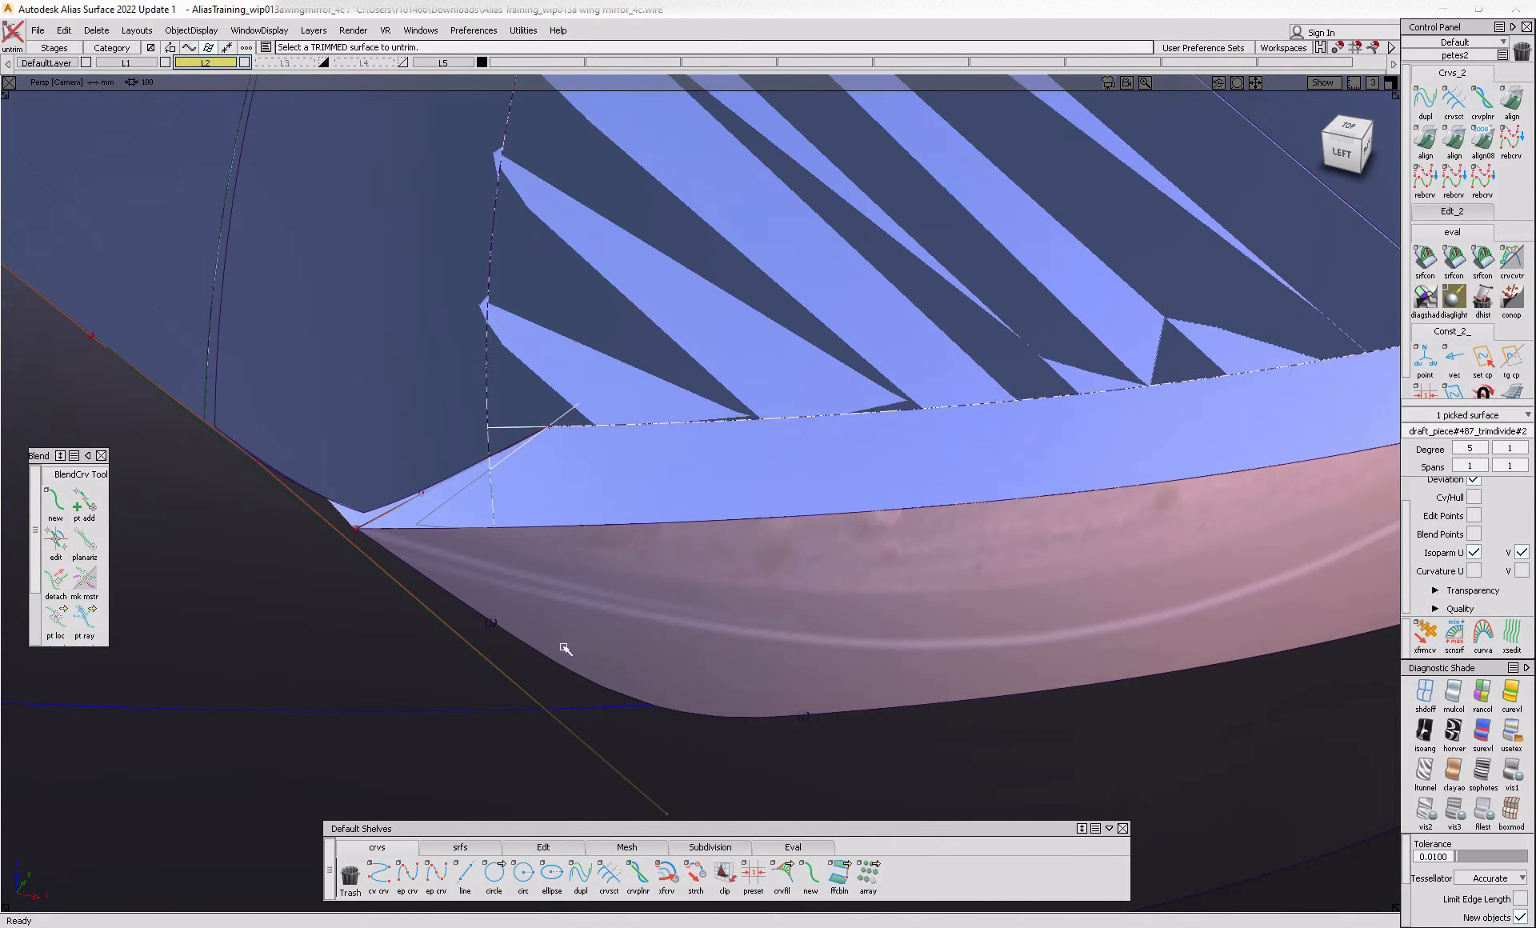
mouse_move(386, 521)
left_mouse_down("alt+shift")
mouse_move(521, 511)
mouse_move(450, 520)
left_mouse_up("alt+shift")
left_click(491, 506)
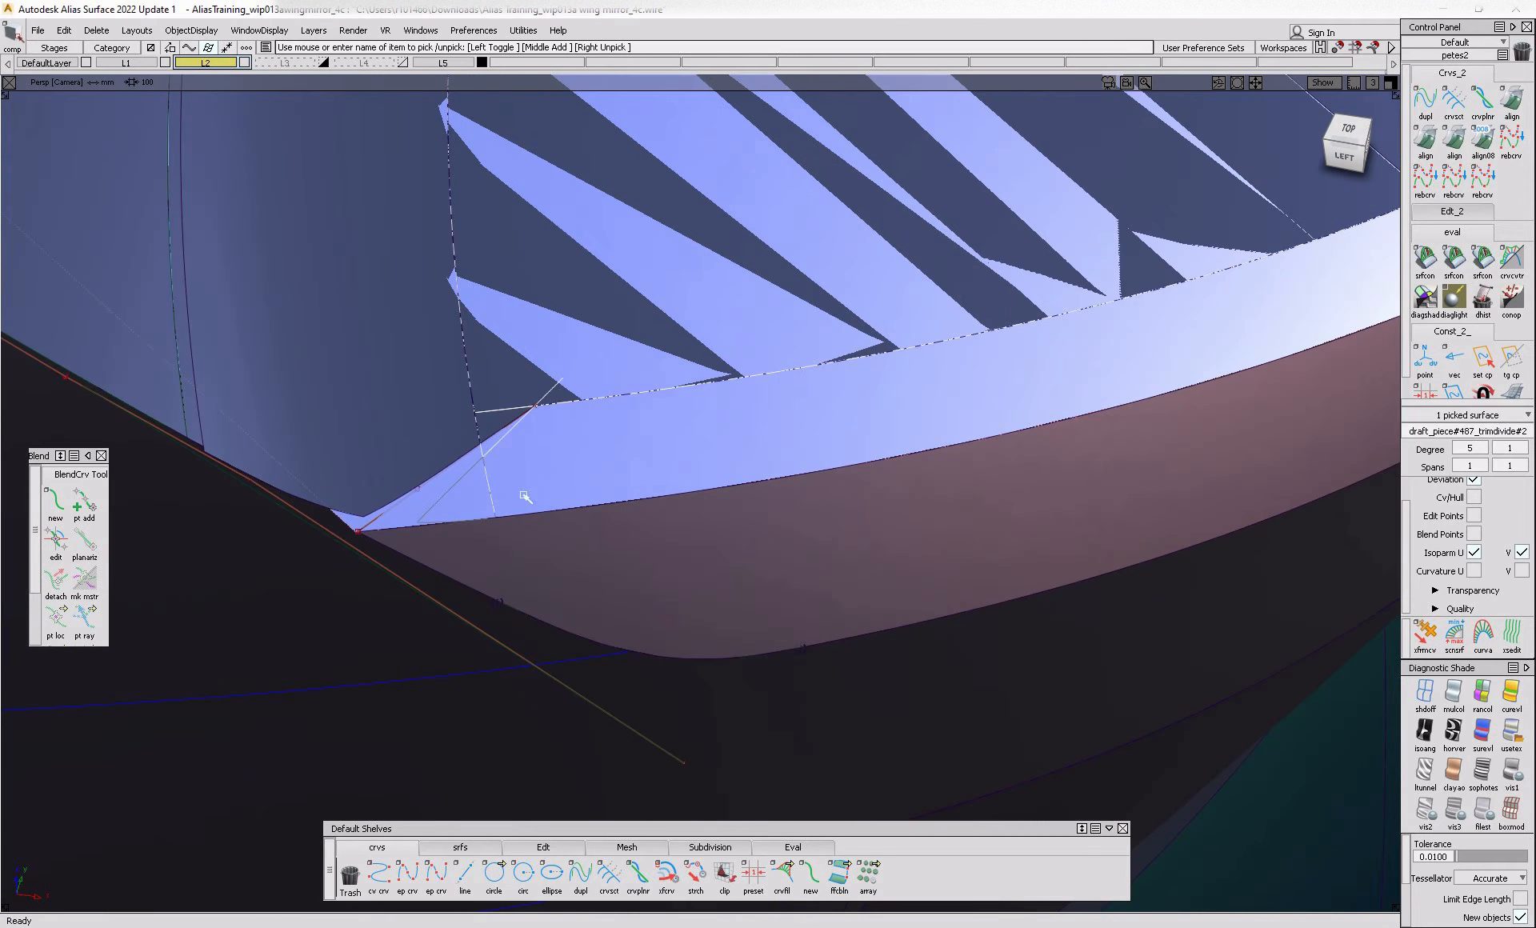
- Project the tip curve onto the flange's upper face in top view and trim the face along it
left_click(1351, 136)
right_click_drag(480, 464, 520, 485, "ctrl+shift")
left_click(429, 471)
left_click(522, 487)
key("space")
left_click_drag(540, 493, 453, 448, "ctrl+shift")
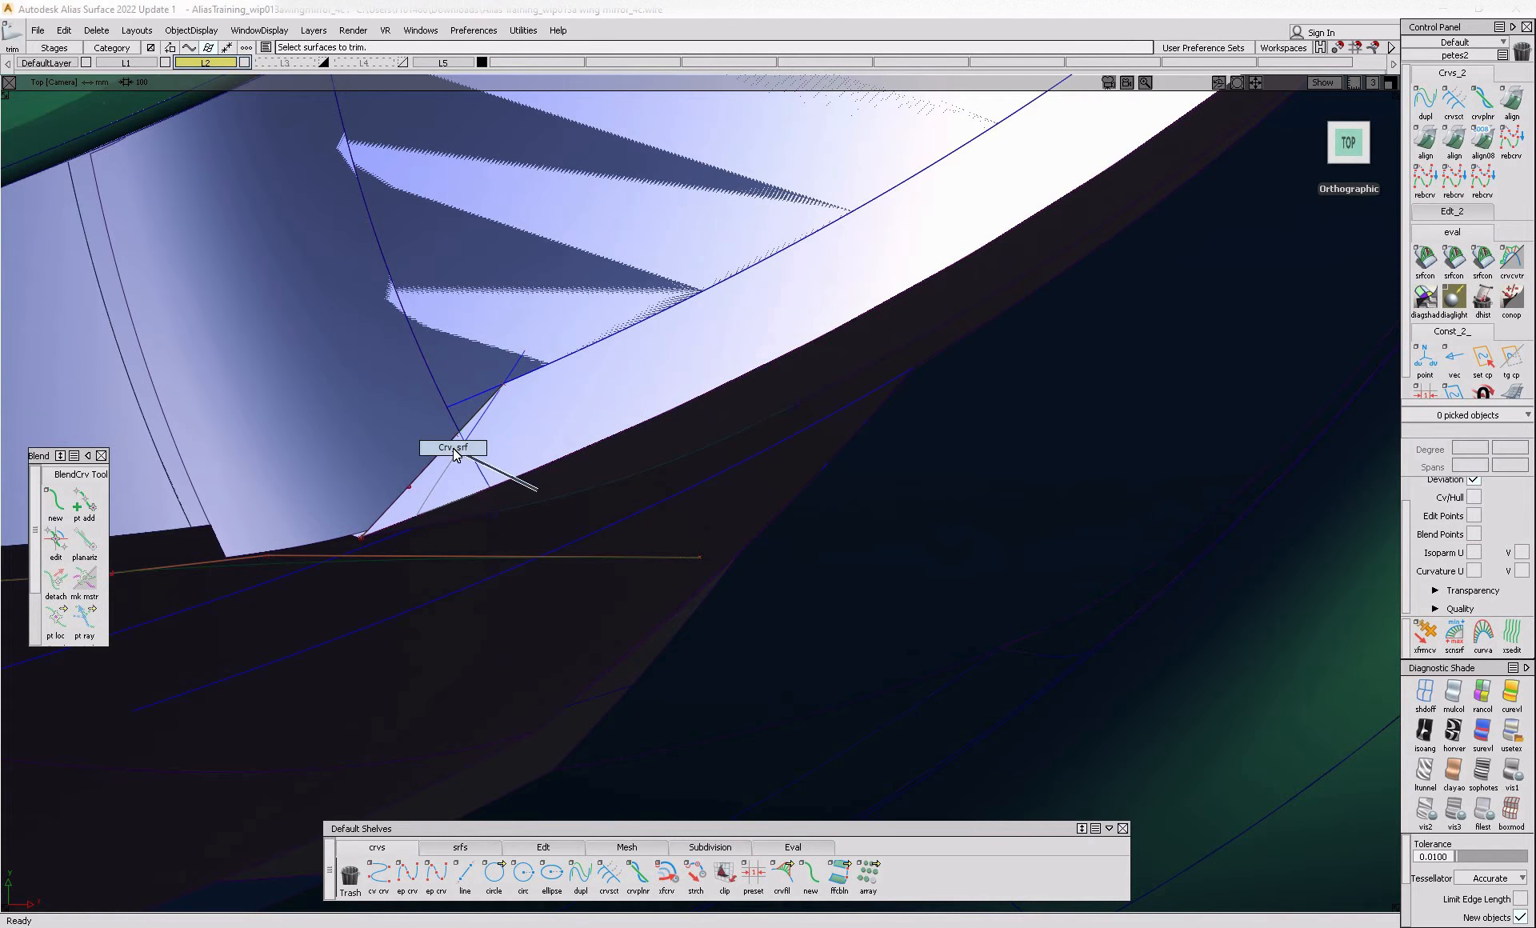
left_click(478, 459)
left_click_drag(588, 394, 695, 472, "alt+shift")
right_click_drag(695, 472, 744, 483, "alt+shift")
left_click_drag(744, 484, 808, 448, "ctrl+shift")
left_click(912, 401)
left_click(912, 401)
- Examine the retrimmed flange tip and recess corner from several angles
right_click_drag(912, 401, 640, 588, "alt+shift")
left_click_drag(640, 588, 800, 612, "alt+shift")
left_click_drag(714, 410, 741, 416, "alt+shift")
right_click_drag(714, 410, 744, 448, "alt+shift")
mouse_move(721, 480)
left_mouse_down("alt+shift")
mouse_move(768, 496)
mouse_move(724, 480)
left_mouse_up("alt+shift")
left_click(477, 353, "alt+shift")
right_click_drag(536, 415, 525, 439, "alt+shift")
mouse_move(525, 439)
left_mouse_down("alt+shift")
mouse_move(609, 352)
mouse_move(614, 369)
left_mouse_up("alt+shift")
left_click_drag(720, 429, 809, 440, "alt+shift")
left_click(804, 440)
- Examine the flange tip, the recess walls and the gap along the recess floor from several angles
right_click_drag(756, 527, 1020, 545, "alt+shift")
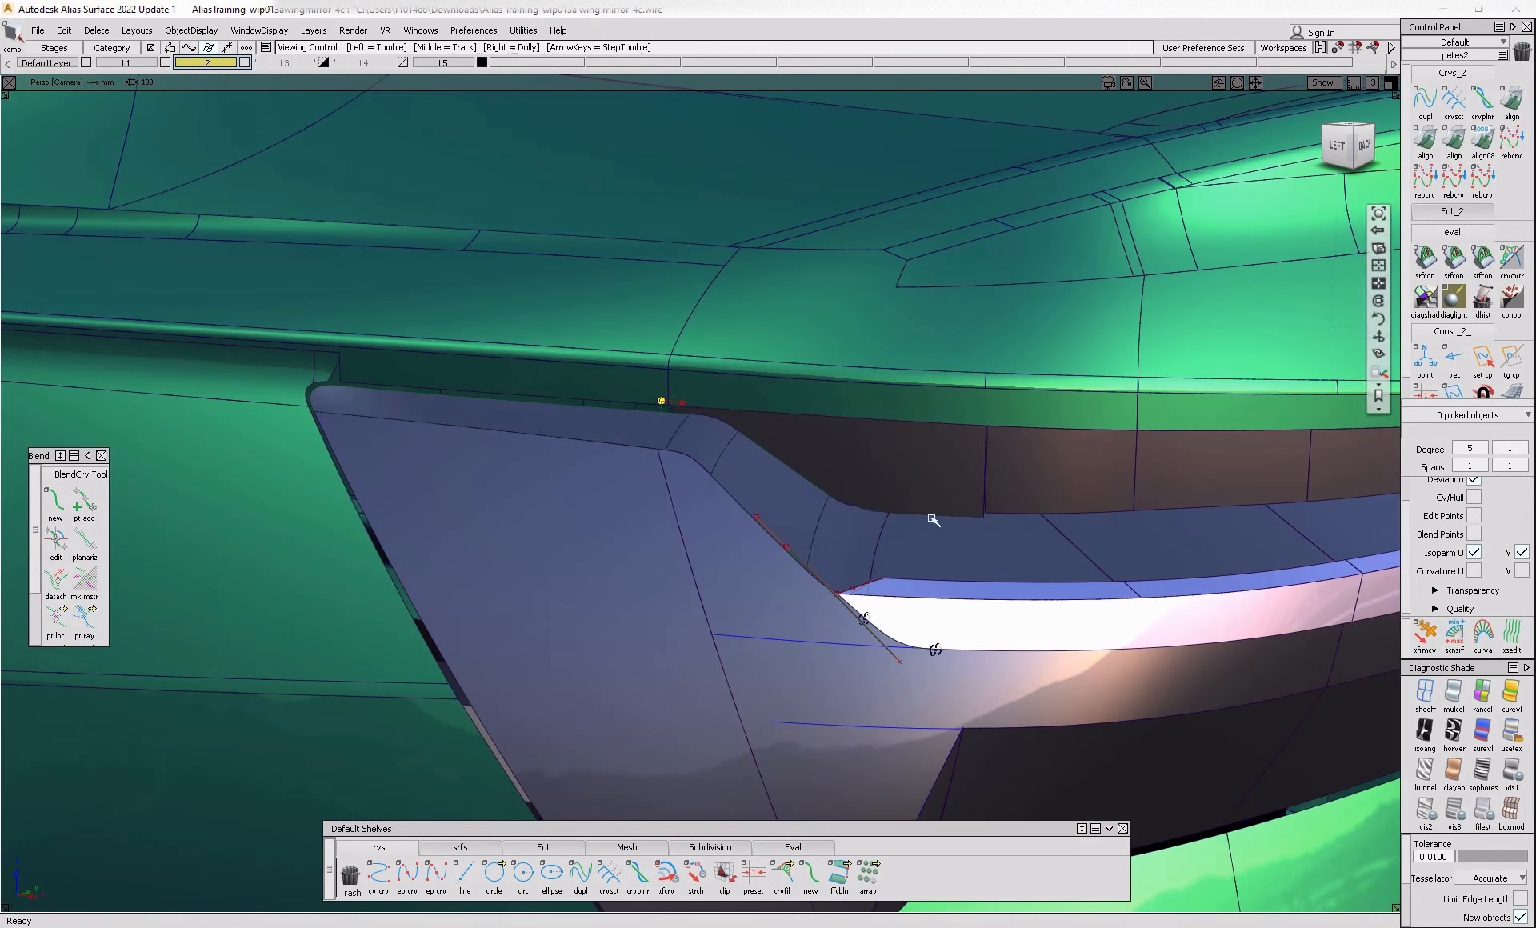
left_click_drag(932, 519, 761, 545, "alt+shift")
right_click_drag(761, 545, 881, 566, "alt+shift")
left_click_drag(881, 566, 864, 480, "alt+shift")
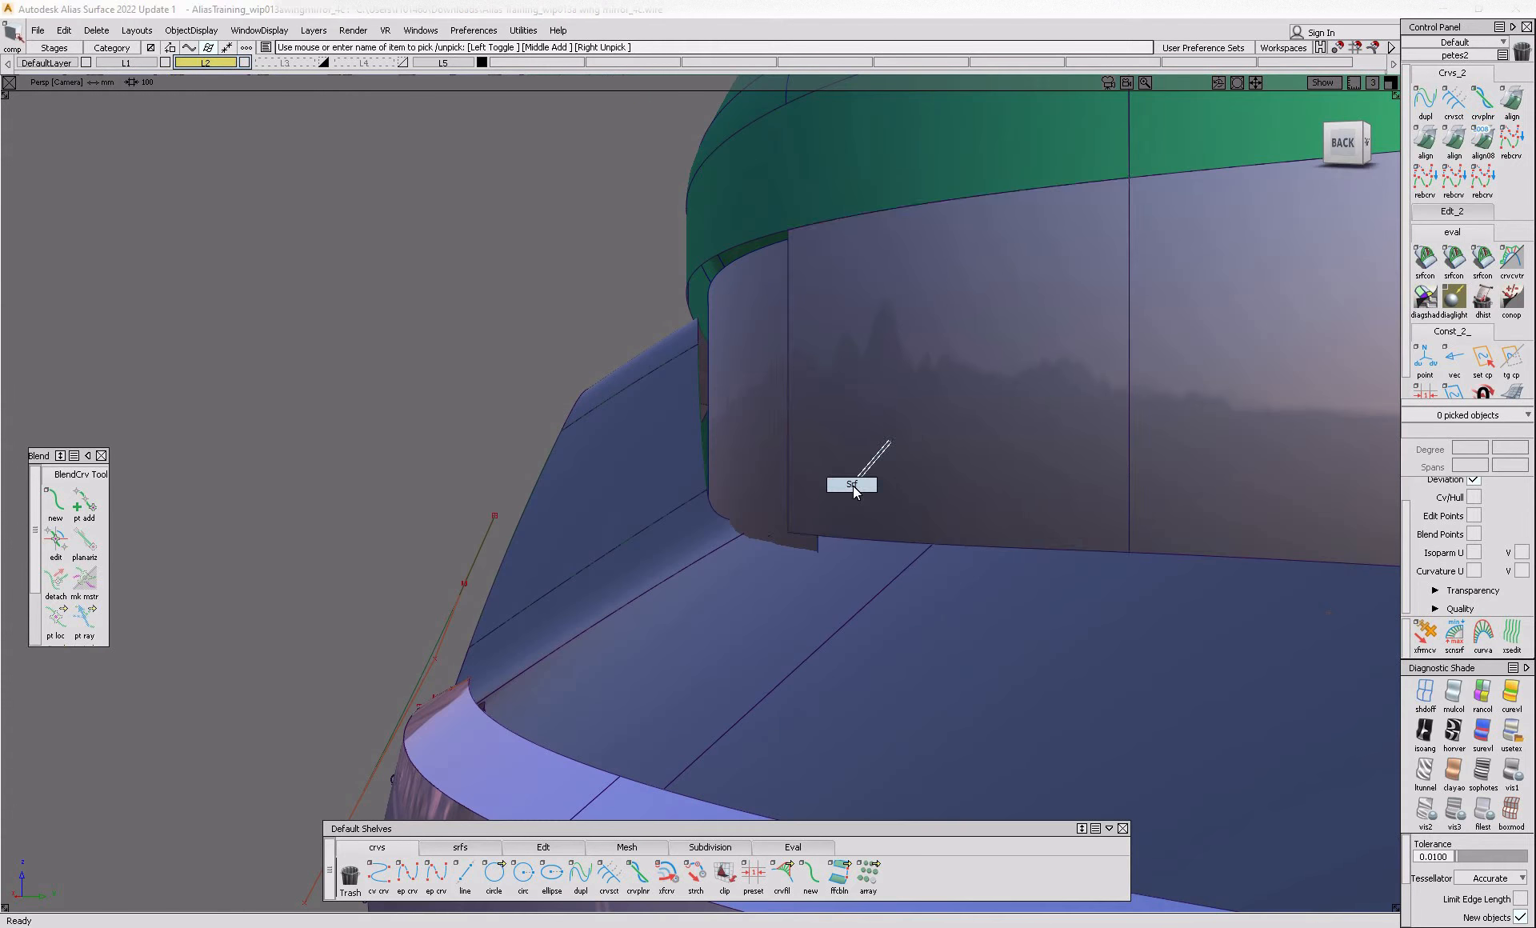
right_click_drag(1160, 442, 1032, 544, "alt+shift")
middle_click_drag(1032, 544, 837, 617, "alt+shift")
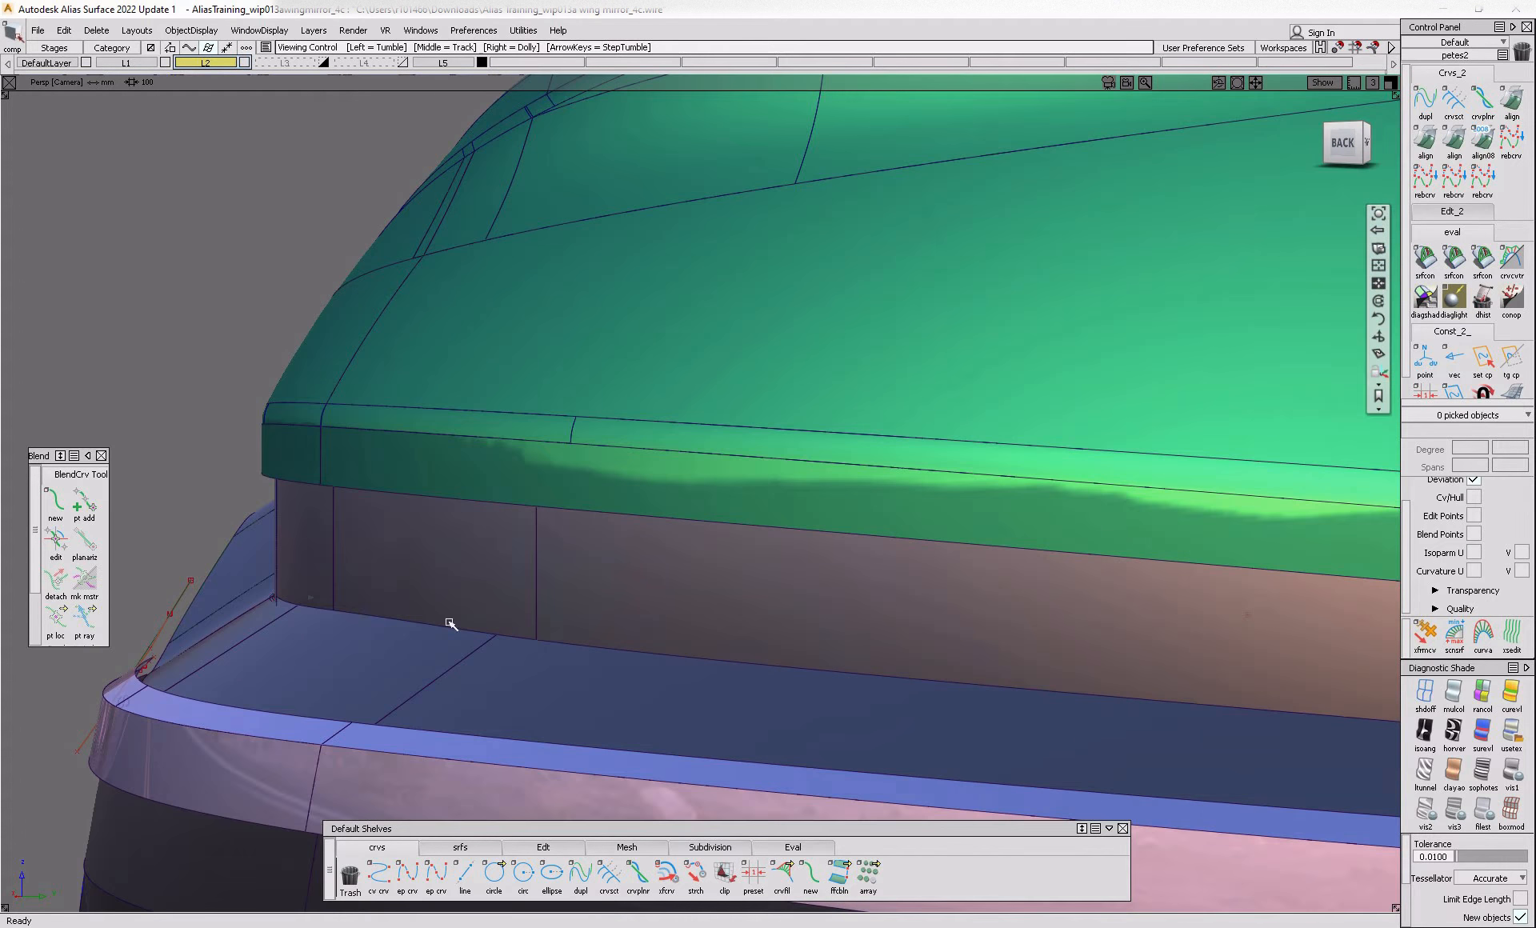
left_click_drag(703, 625, 782, 645, "alt+shift")
right_click_drag(782, 645, 704, 641, "alt+shift")
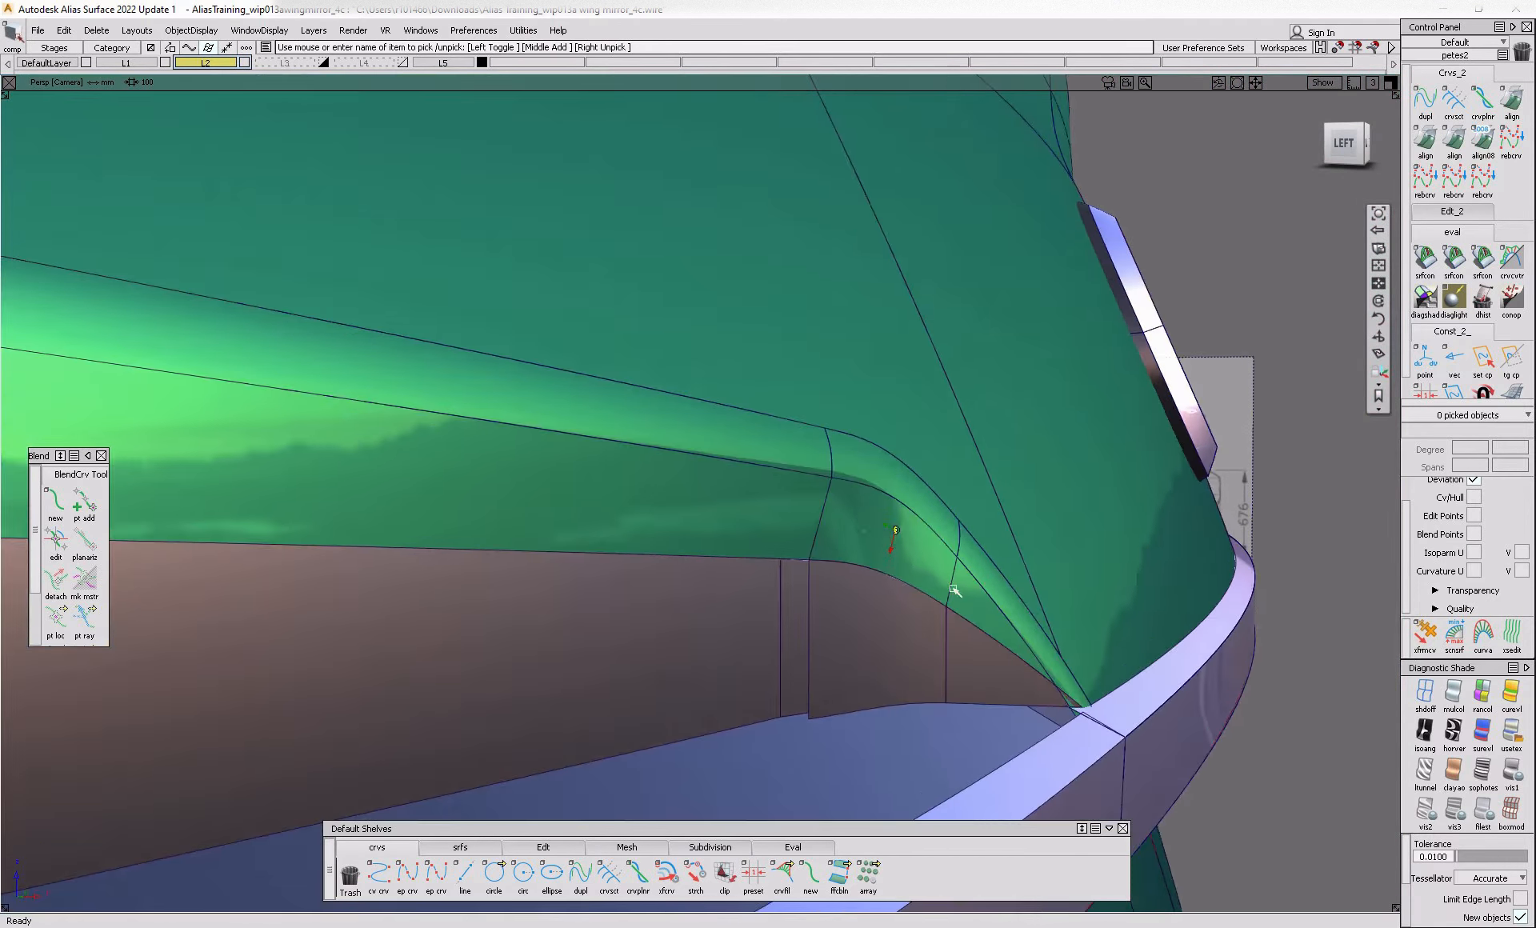
- Delete the curved corner blend between the back wall and the short tip wall at the recess's inboard end
left_click(867, 638)
key("Delete")
left_click(998, 676)
key("Delete")
right_click_drag(998, 675, 957, 710, "alt+shift")
left_click_drag(957, 709, 981, 685, "alt+shift")
mouse_move(980, 685)
right_mouse_down("alt+shift")
mouse_move(997, 679)
mouse_move(872, 680)
right_mouse_up("alt+shift")
- Untrim the recess's back wall surfaces and the short wall surface at its inboard tip
left_click(496, 480)
middle_click_drag(512, 512, 497, 614, "ctrl+shift")
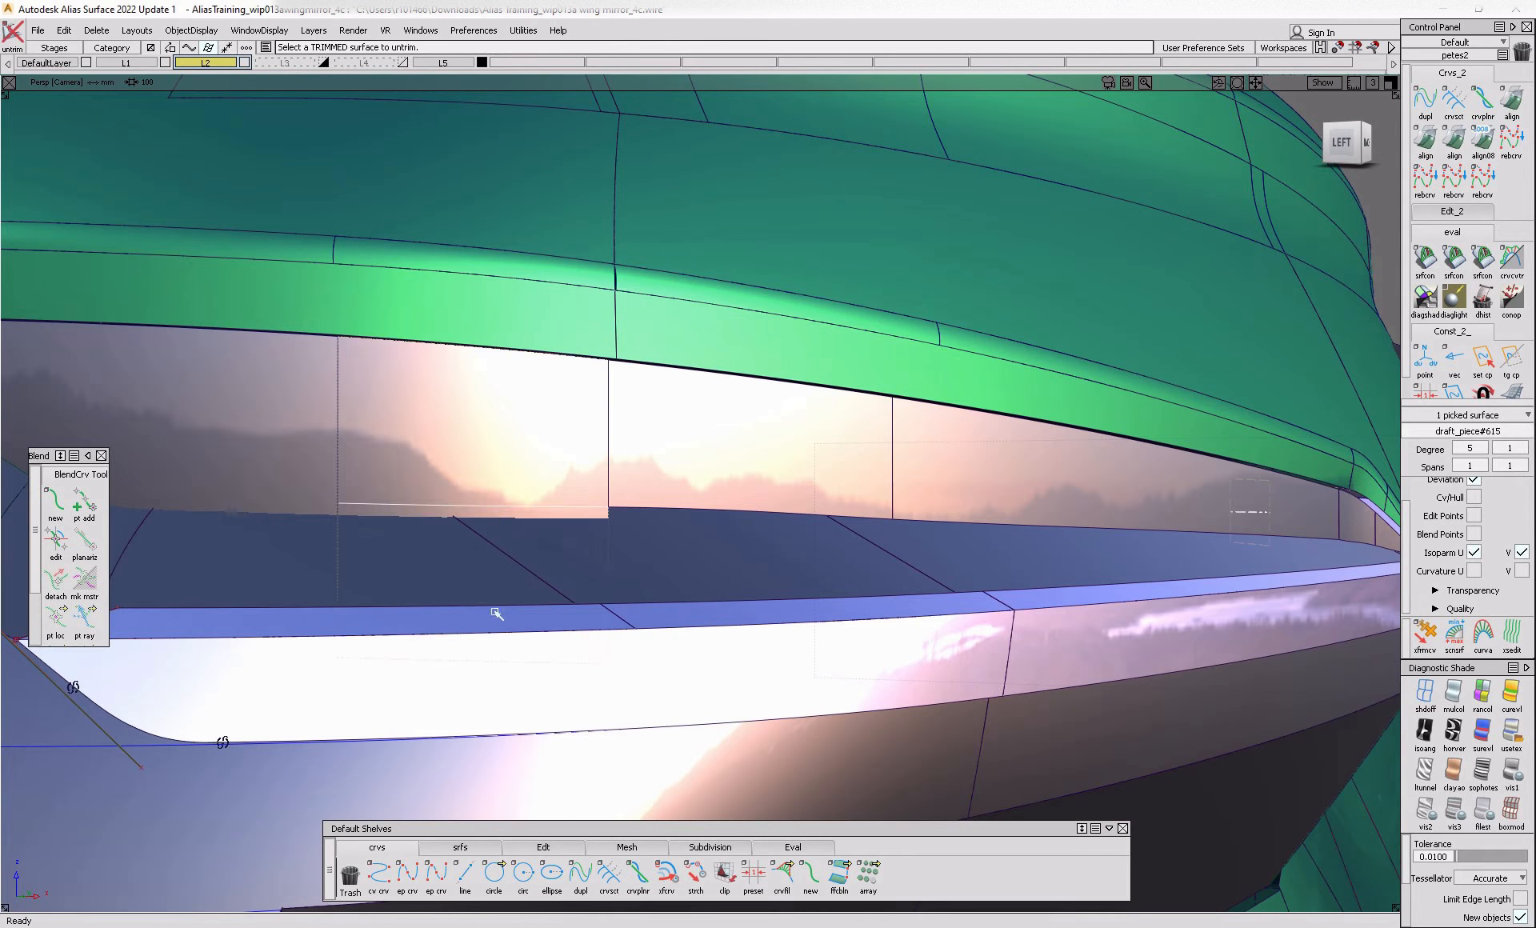
left_click_drag(748, 432, 694, 506, "ctrl+shift")
left_click(696, 509)
middle_click_drag(701, 507, 705, 637, "ctrl+shift")
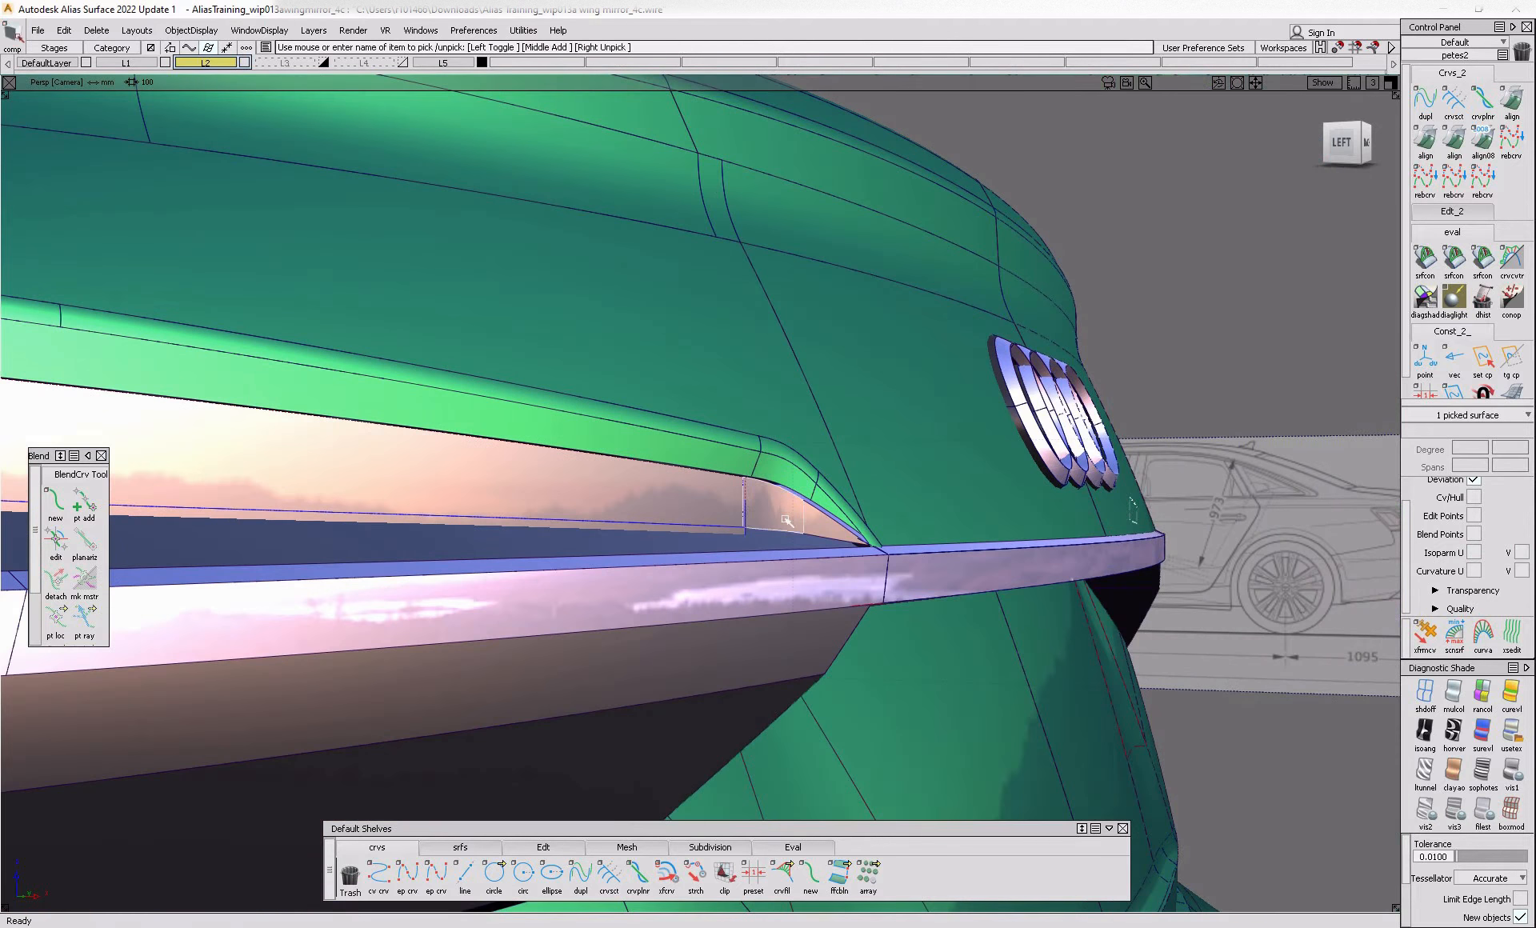
middle_click_drag(786, 520, 796, 665, "ctrl+shift")
left_click_drag(796, 665, 836, 535, "ctrl+shift")
left_click(832, 537)
middle_click_drag(830, 535, 829, 676, "ctrl+shift")
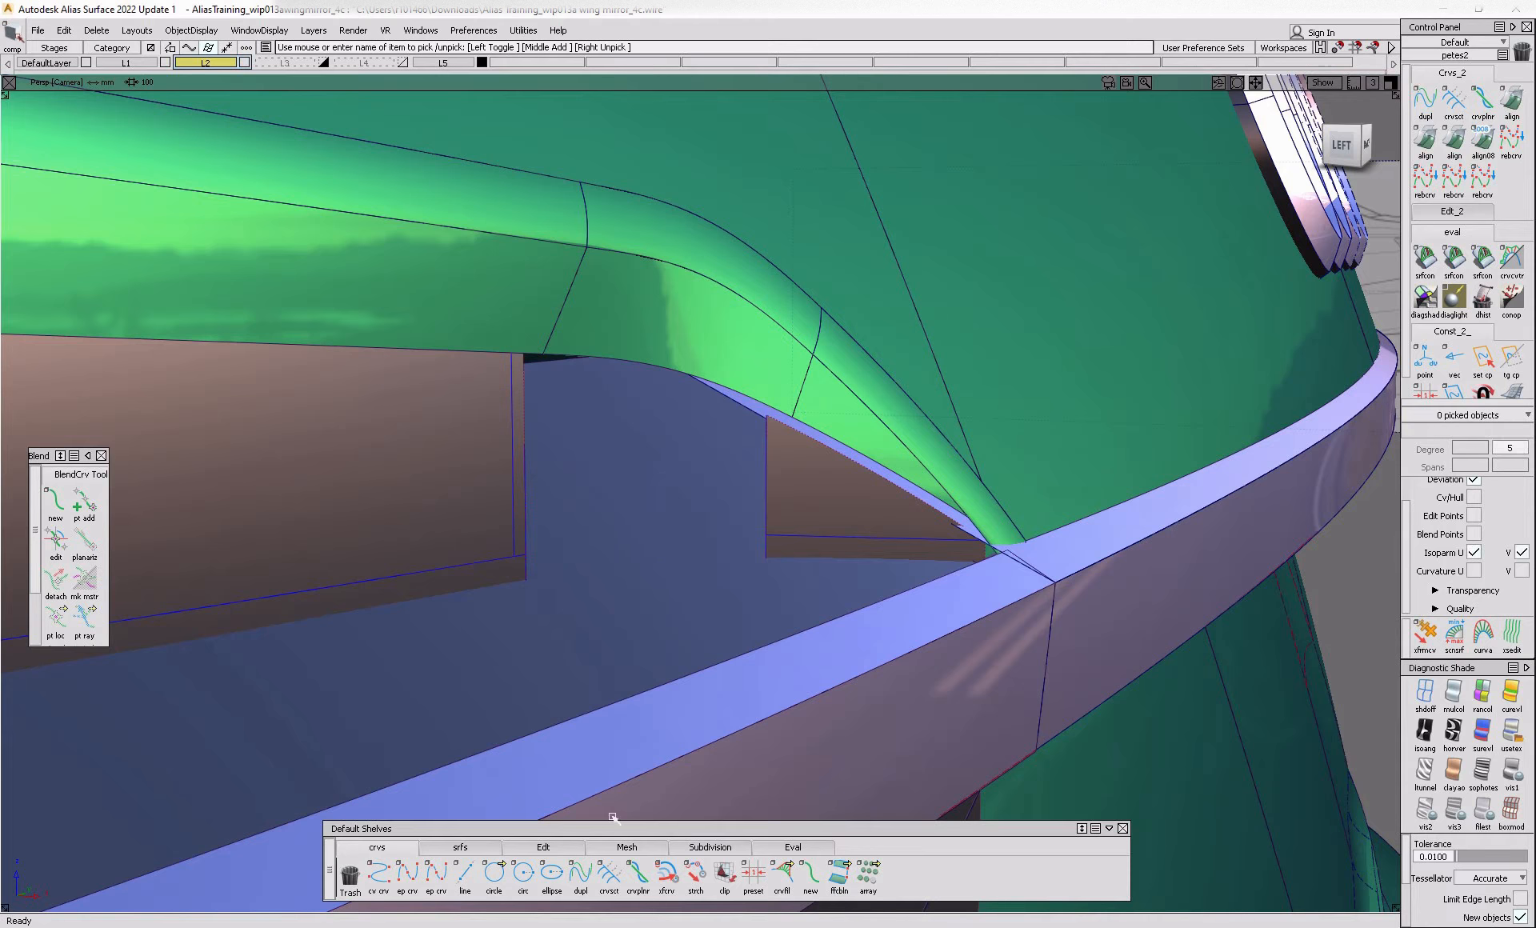
- Create a Freeform Blend between the back wall's end edge and the tip wall's edge, with G2 Curvature on both sides
left_click(581, 873)
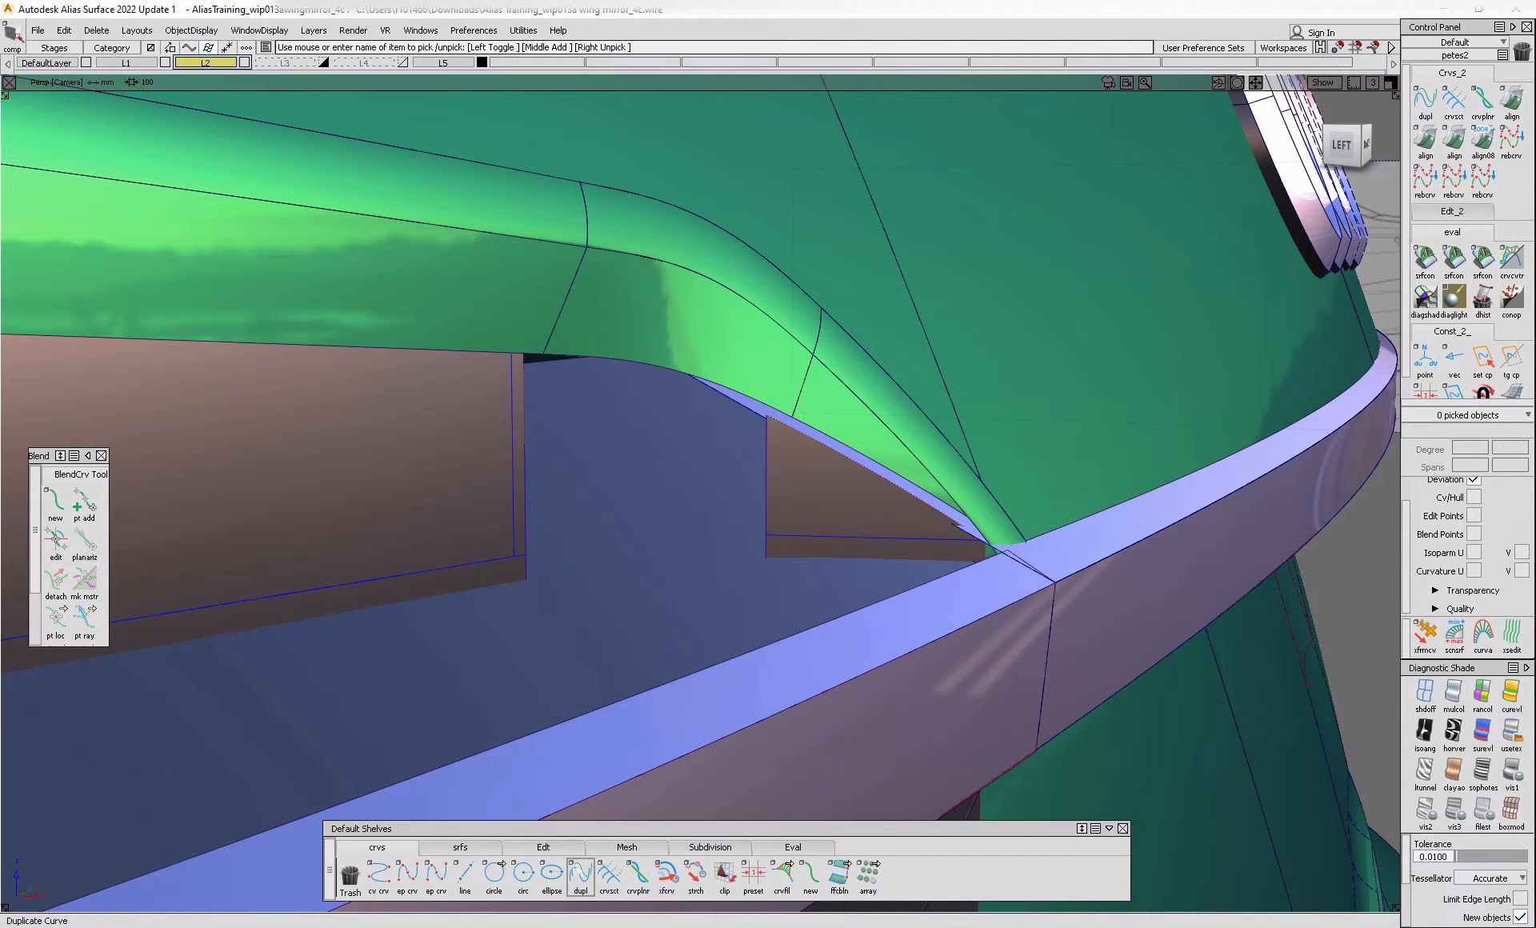
left_click(472, 847)
left_click(609, 874)
left_click(618, 888)
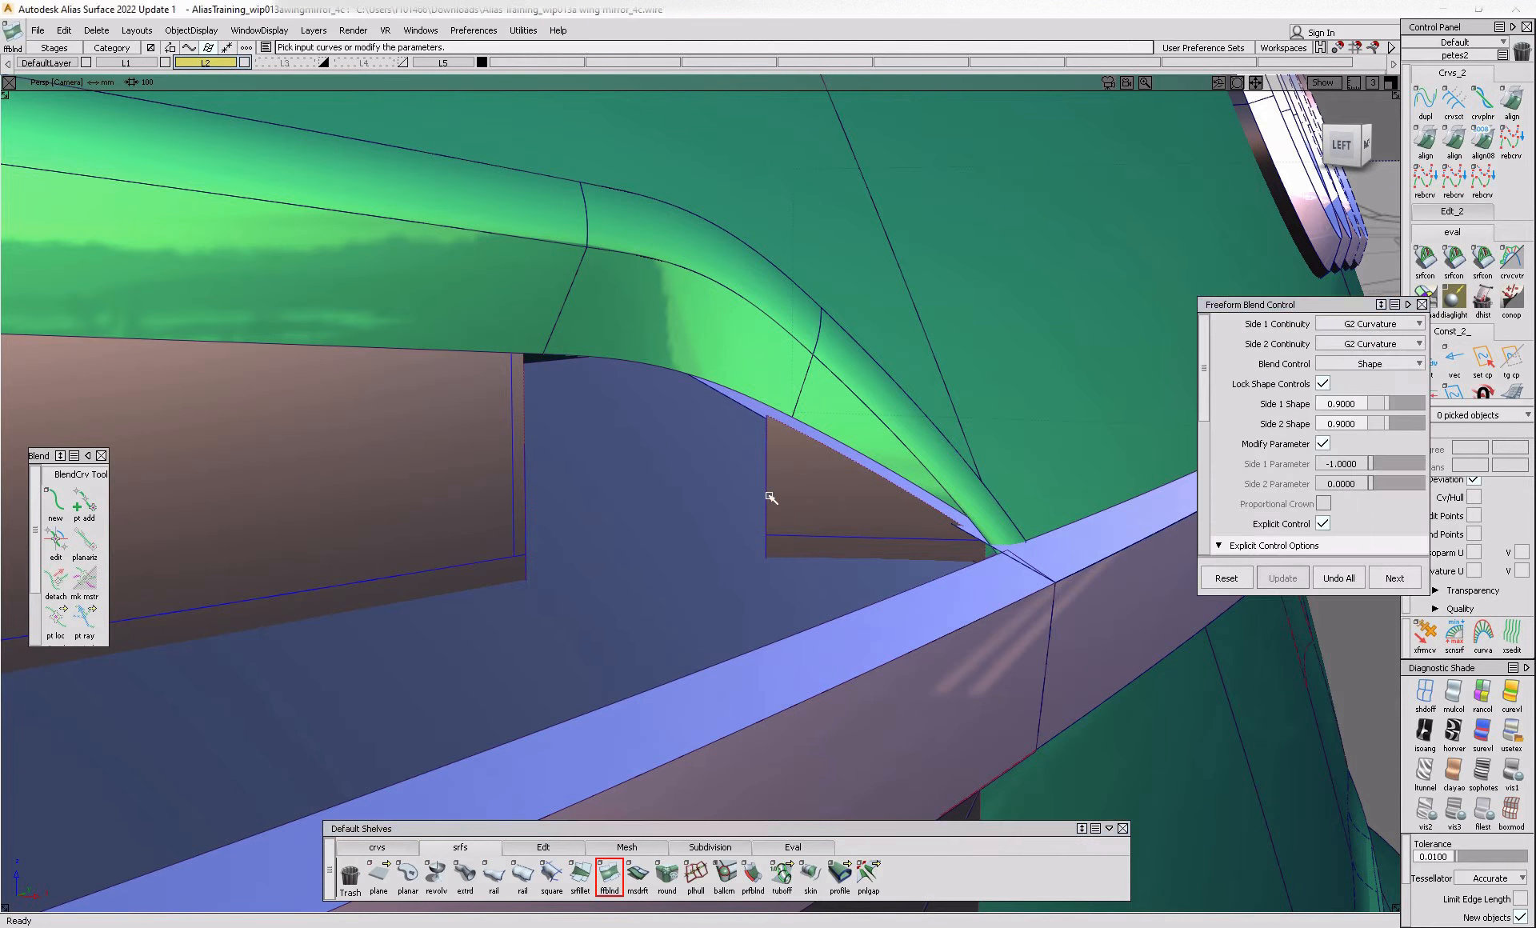
left_click(765, 493)
left_click(802, 524)
left_click(530, 490)
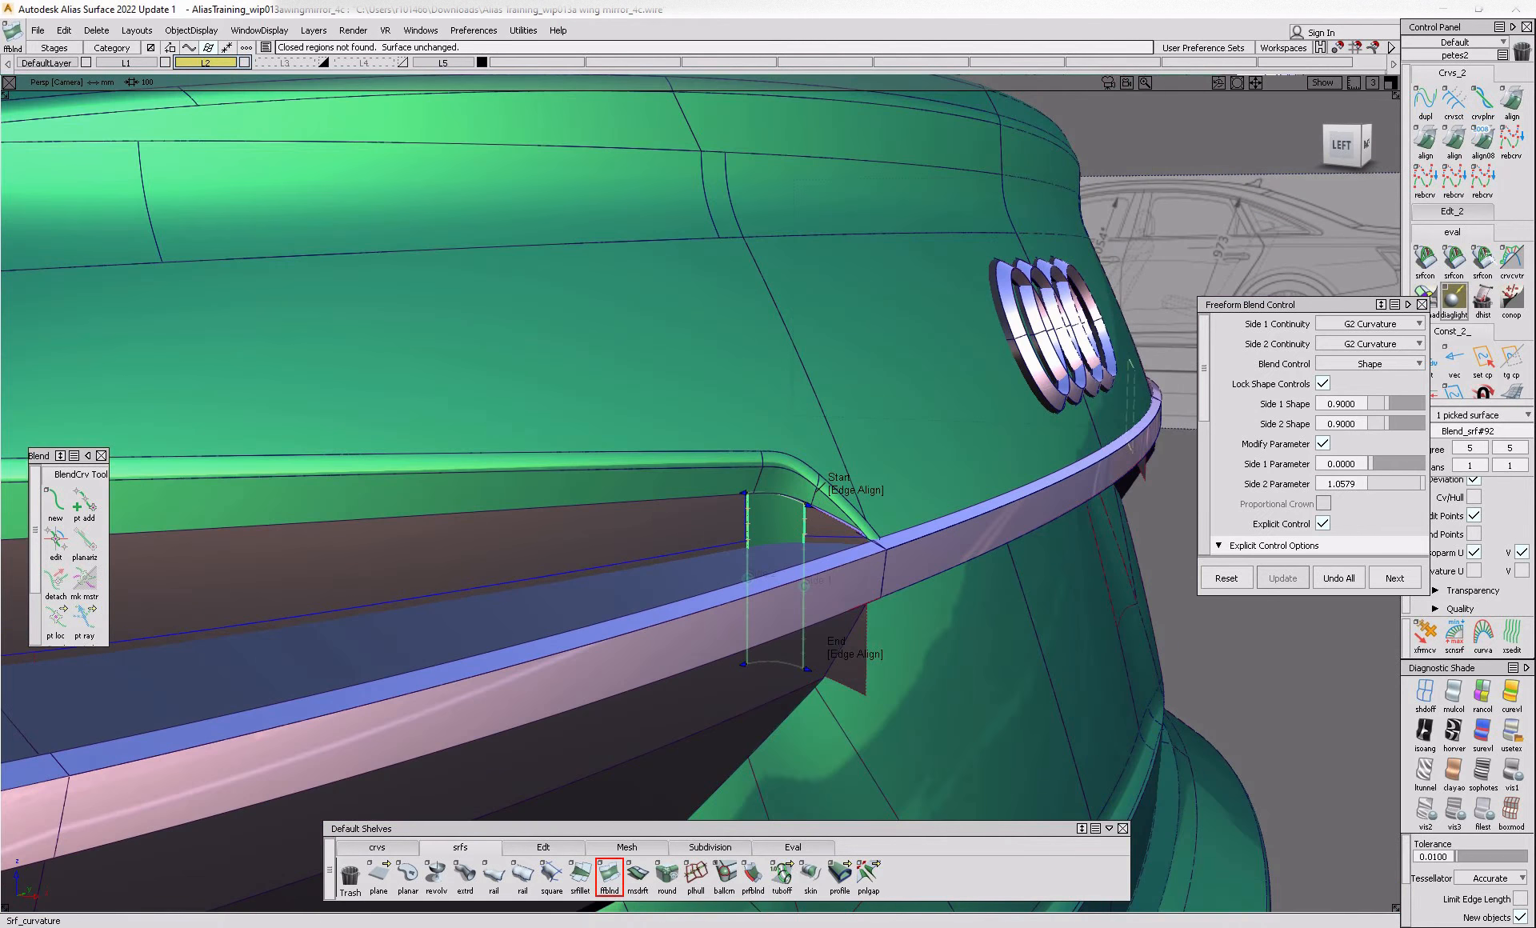
- Assign the Glazing_Light_Blue_Reflective shader to the new corner blend surface
left_click(1462, 41)
left_click(1463, 116)
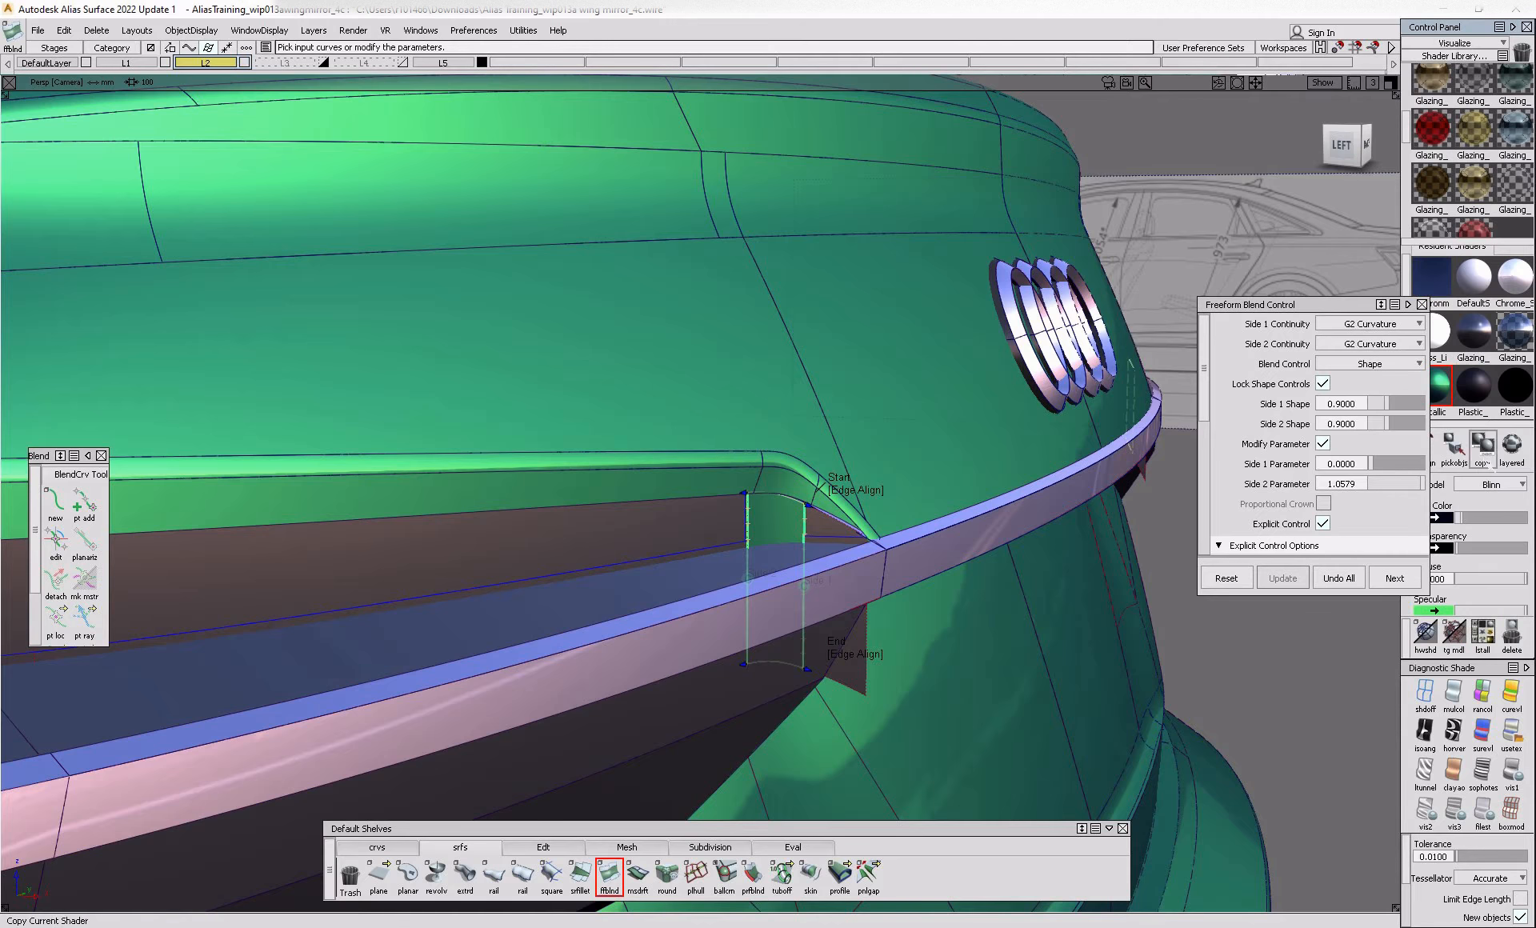
left_click_drag(1348, 306, 1281, 317)
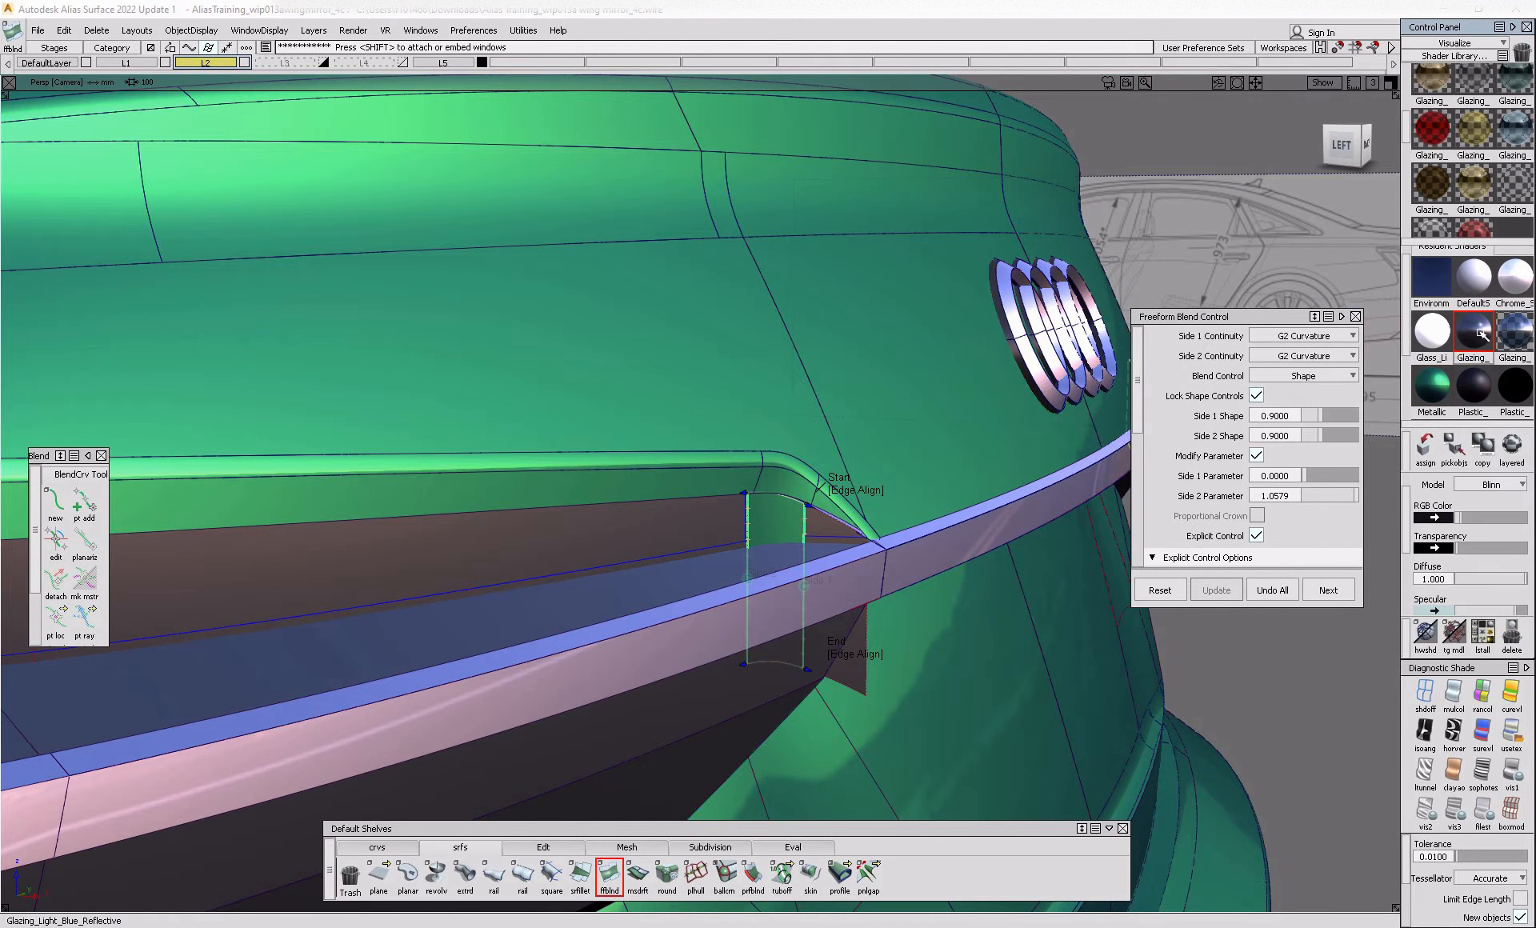
left_click_drag(884, 704, 826, 552, "ctrl+shift")
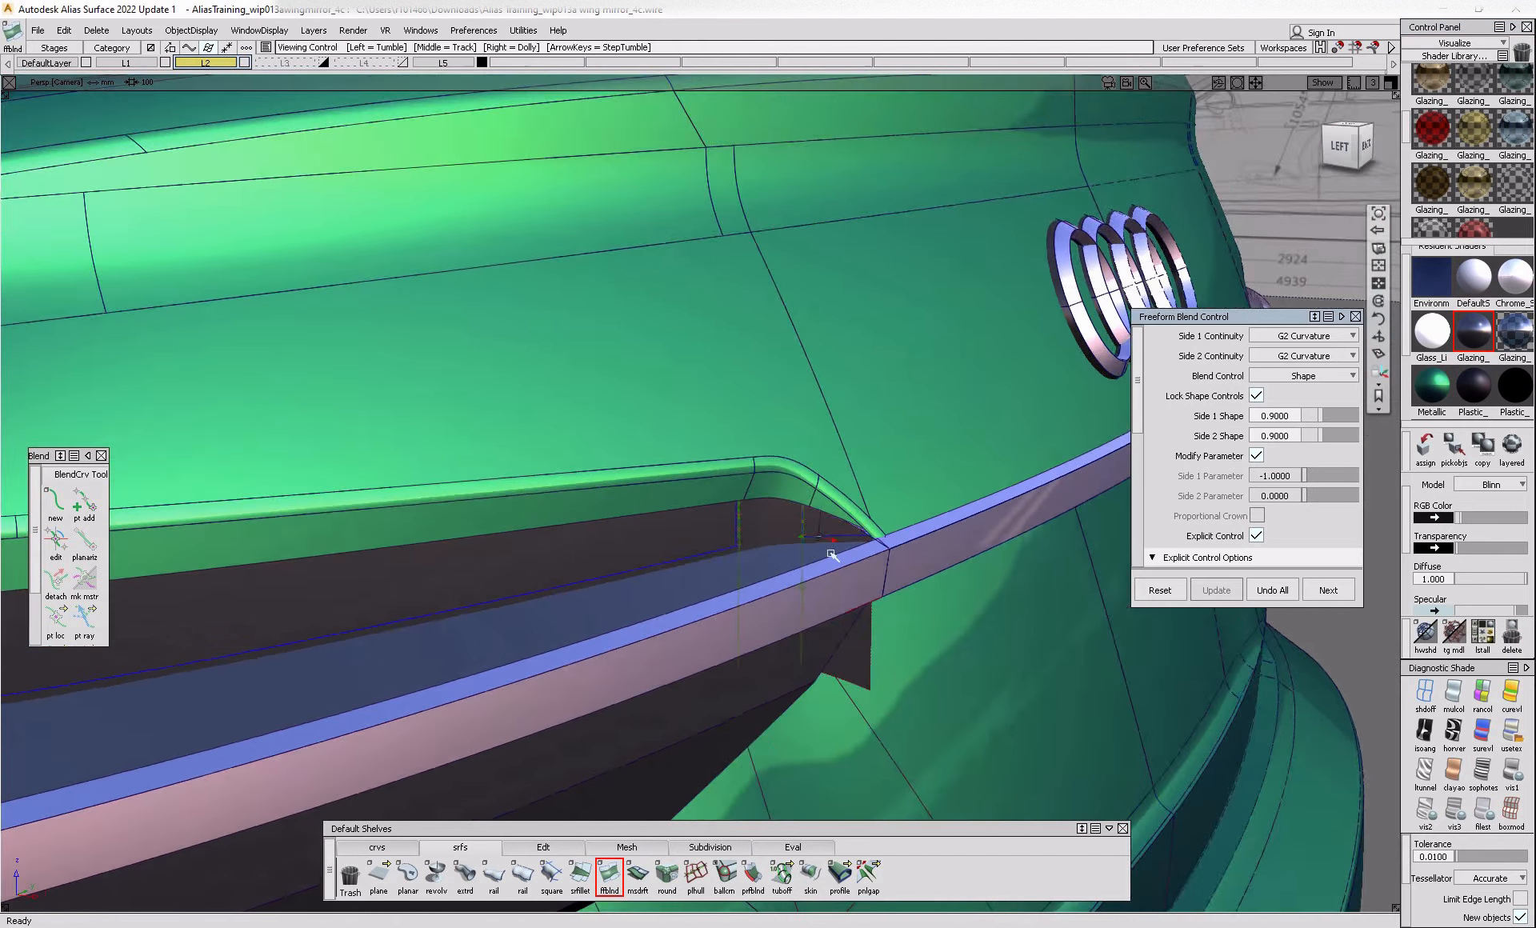
right_click_drag(826, 552, 872, 510, "alt+shift")
- Intersect the recess walls with the floor and select curve on surface draft_srf#433.cos3 at the tip wall for extending
left_click_drag(863, 508, 787, 583, "ctrl+shift")
right_click_drag(787, 588, 841, 589, "ctrl+shift")
left_click_drag(842, 590, 885, 610, "alt+shift")
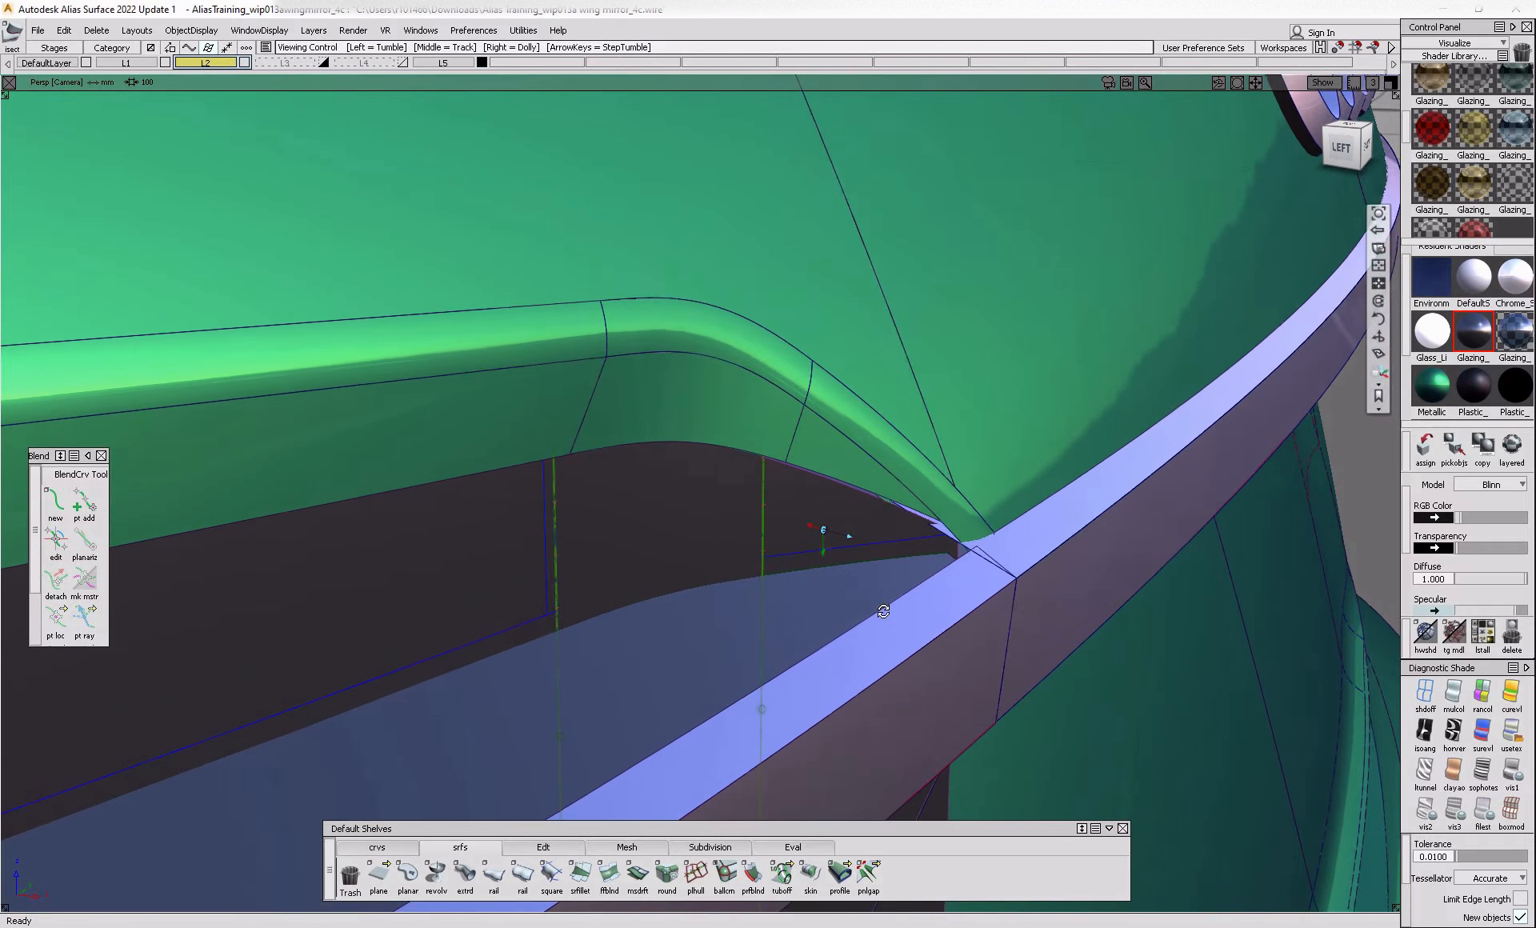
left_click(573, 850)
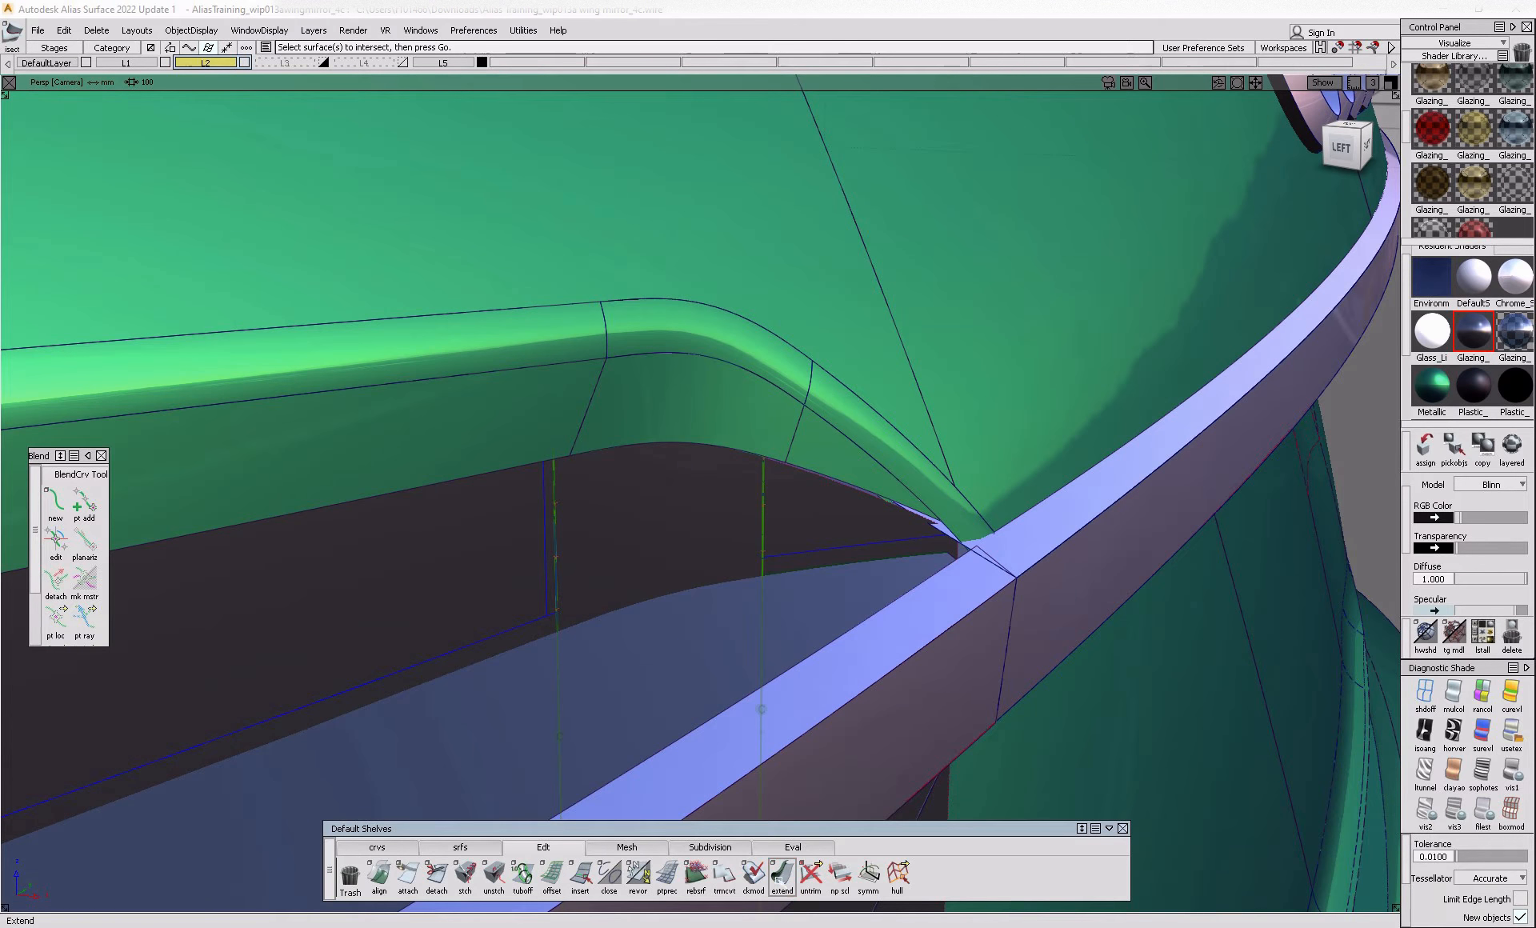
left_click(933, 558)
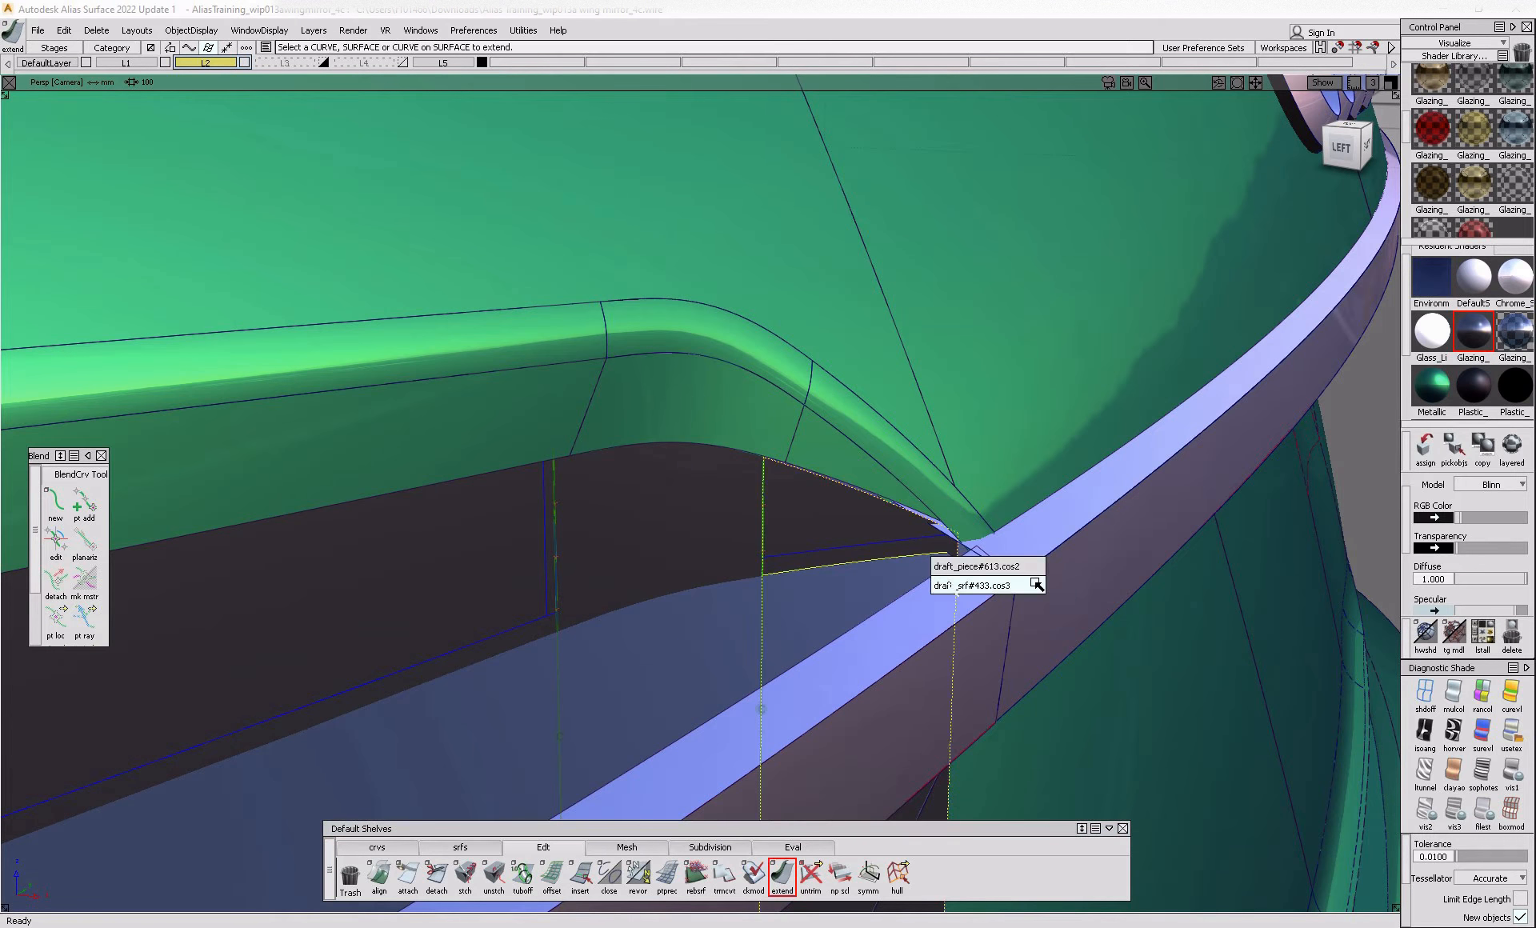
left_click(1036, 584)
- Delete the leftover curve at the tip wall and trim the wall along the recess floor
left_click_drag(944, 566, 883, 535, "ctrl+shift")
left_click_drag(880, 531, 890, 553)
key("Delete")
right_click_drag(895, 552, 933, 474, "ctrl+shift")
left_click(863, 544)
left_click(860, 546)
left_click(1286, 895)
- Trim the corner blend and the adjoining back wall surfaces along the recess floor, keeping their upper parts
left_click_drag(889, 597, 876, 516, "ctrl+shift")
left_click_drag(772, 500, 708, 443, "ctrl+shift")
left_click(603, 725)
right_click_drag(616, 702, 674, 642, "ctrl+shift")
left_click(748, 524)
right_click_drag(747, 524, 552, 684, "ctrl+shift")
left_click(638, 603)
left_click(638, 603)
key("space")
- Delete the leftover construction and blend curves around the chrome flange's outer tip
mouse_move(553, 684)
left_mouse_down("alt+shift")
mouse_move(490, 705)
mouse_move(524, 693)
left_mouse_up("alt+shift")
left_click_drag(524, 692, 899, 747, "ctrl+shift")
key("Delete")
left_click_drag(509, 733, 480, 664, "alt+shift")
left_click_drag(251, 520, 249, 516, "ctrl+shift")
left_click_drag(251, 518, 341, 600)
key("Delete")
mouse_move(448, 616)
left_mouse_down("alt+shift")
mouse_move(480, 568)
mouse_move(528, 553)
mouse_move(449, 620)
left_mouse_up("alt+shift")
middle_click_drag(449, 620, 518, 613, "alt+shift")
left_click_drag(518, 613, 456, 604, "alt+shift")
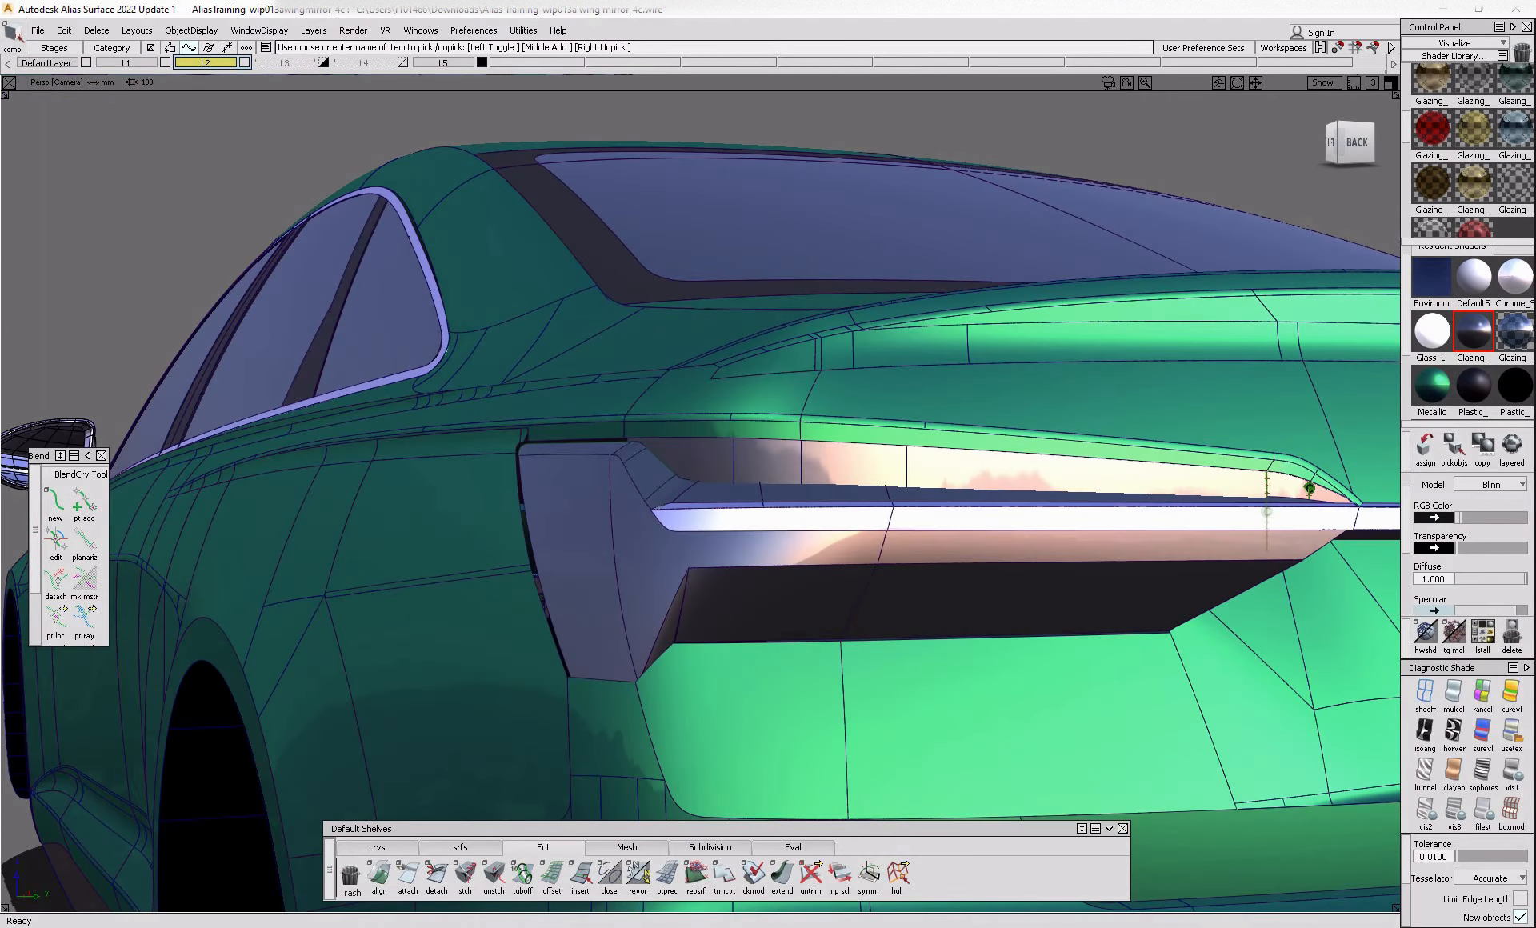
- Draw an edit-point line in left view along the inner light outline's lower edge, ending at about 4643, 0, 812
key("alt+Tab")
left_click(1350, 142)
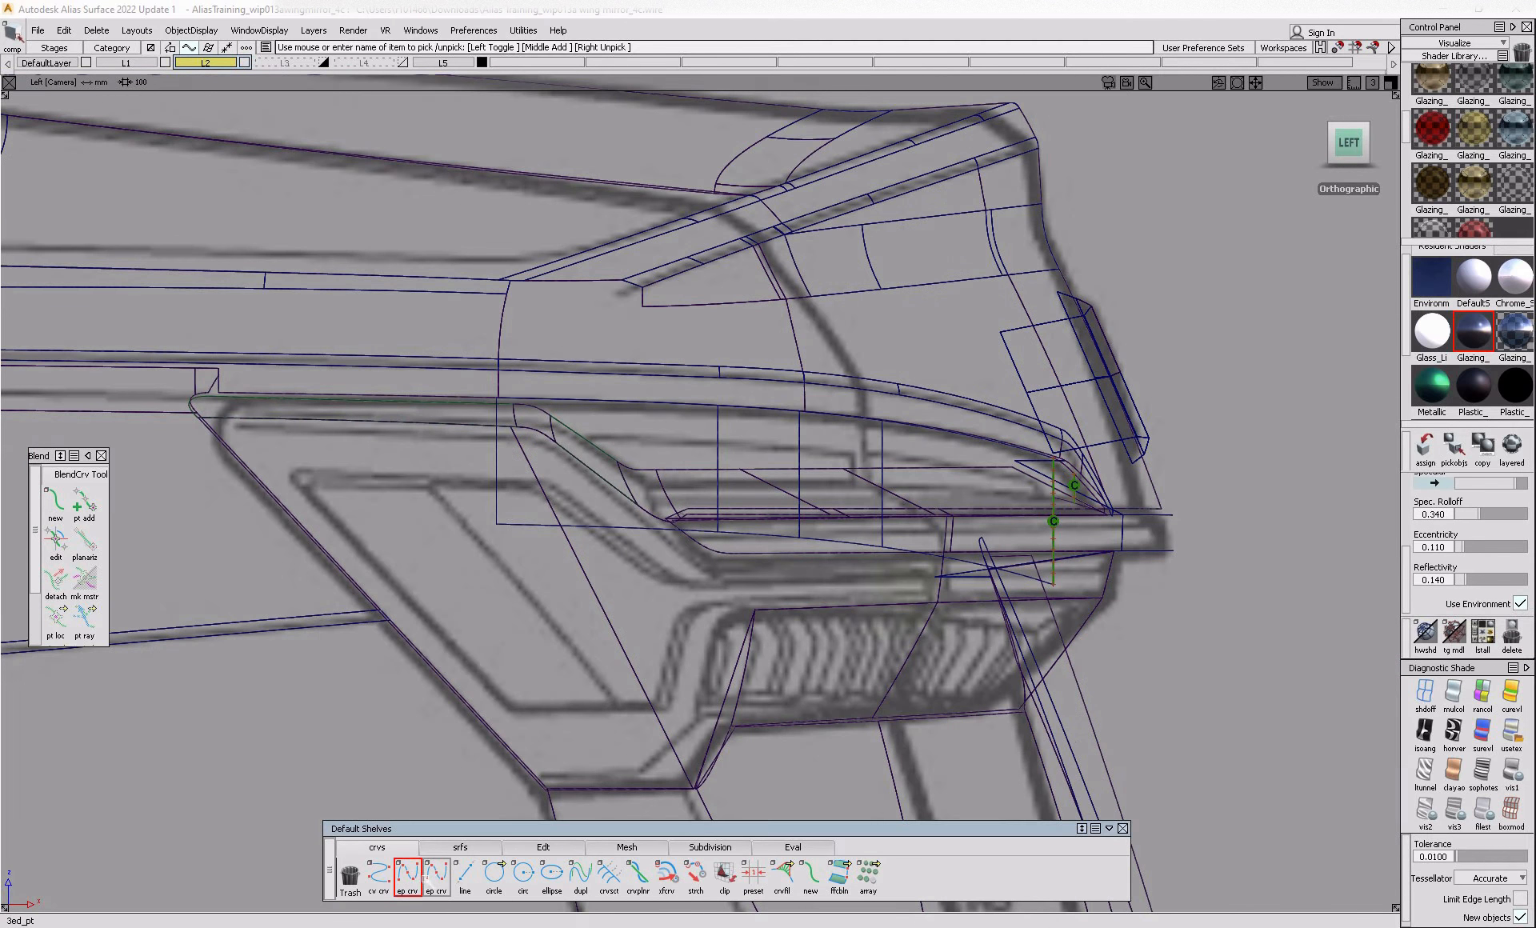
left_click(507, 709)
left_click(559, 706)
left_click(612, 705)
left_click(664, 703)
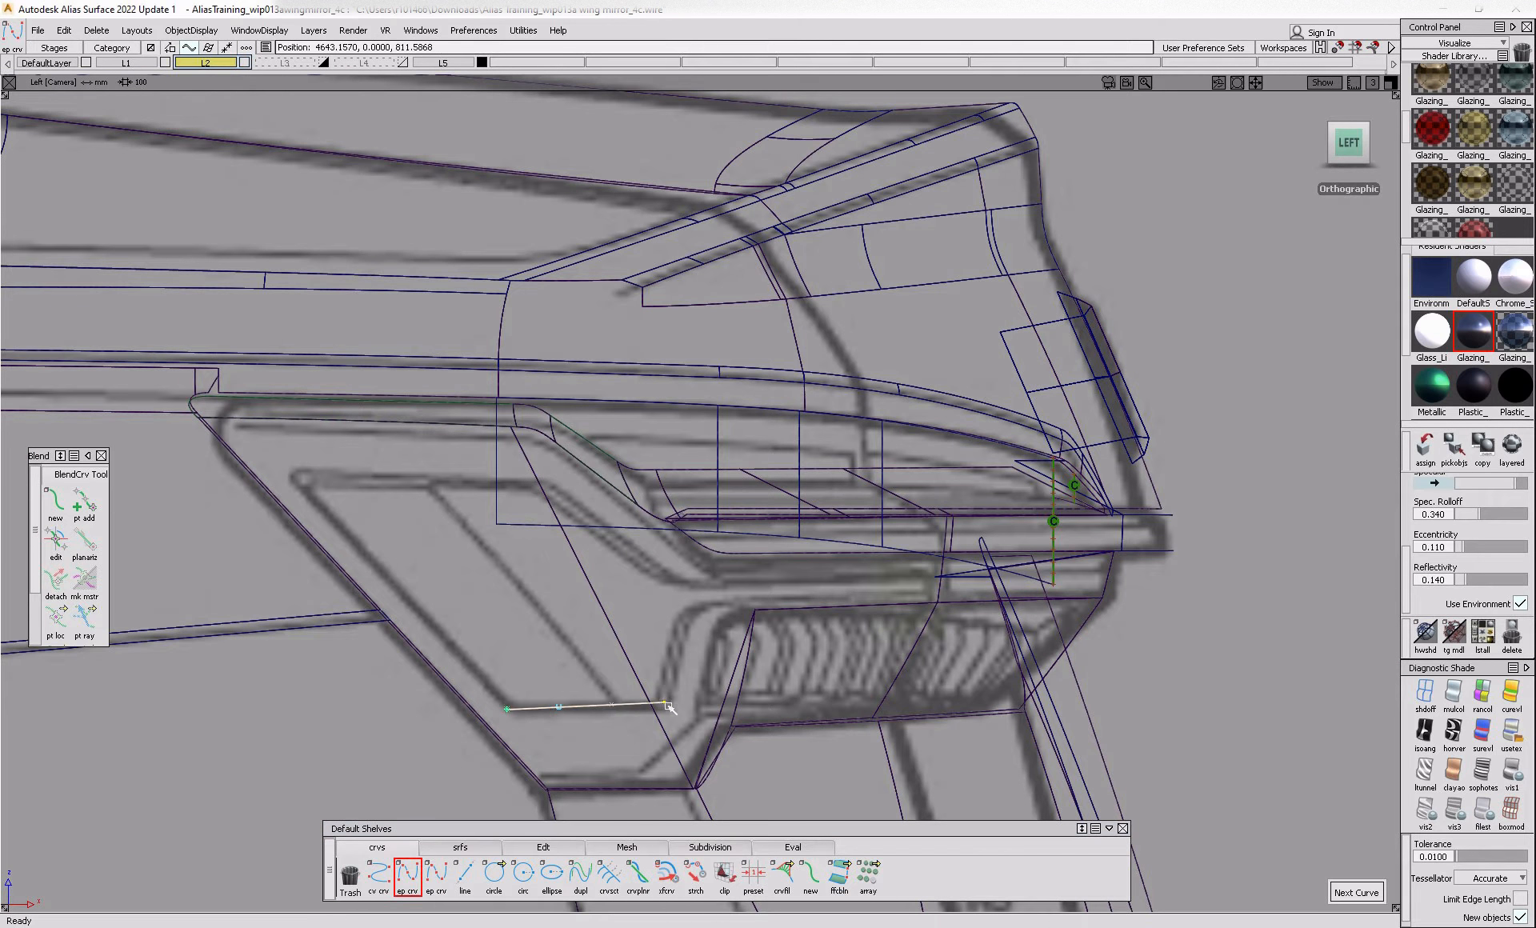
left_click_drag(669, 707, 670, 697, "ctrl+shift")
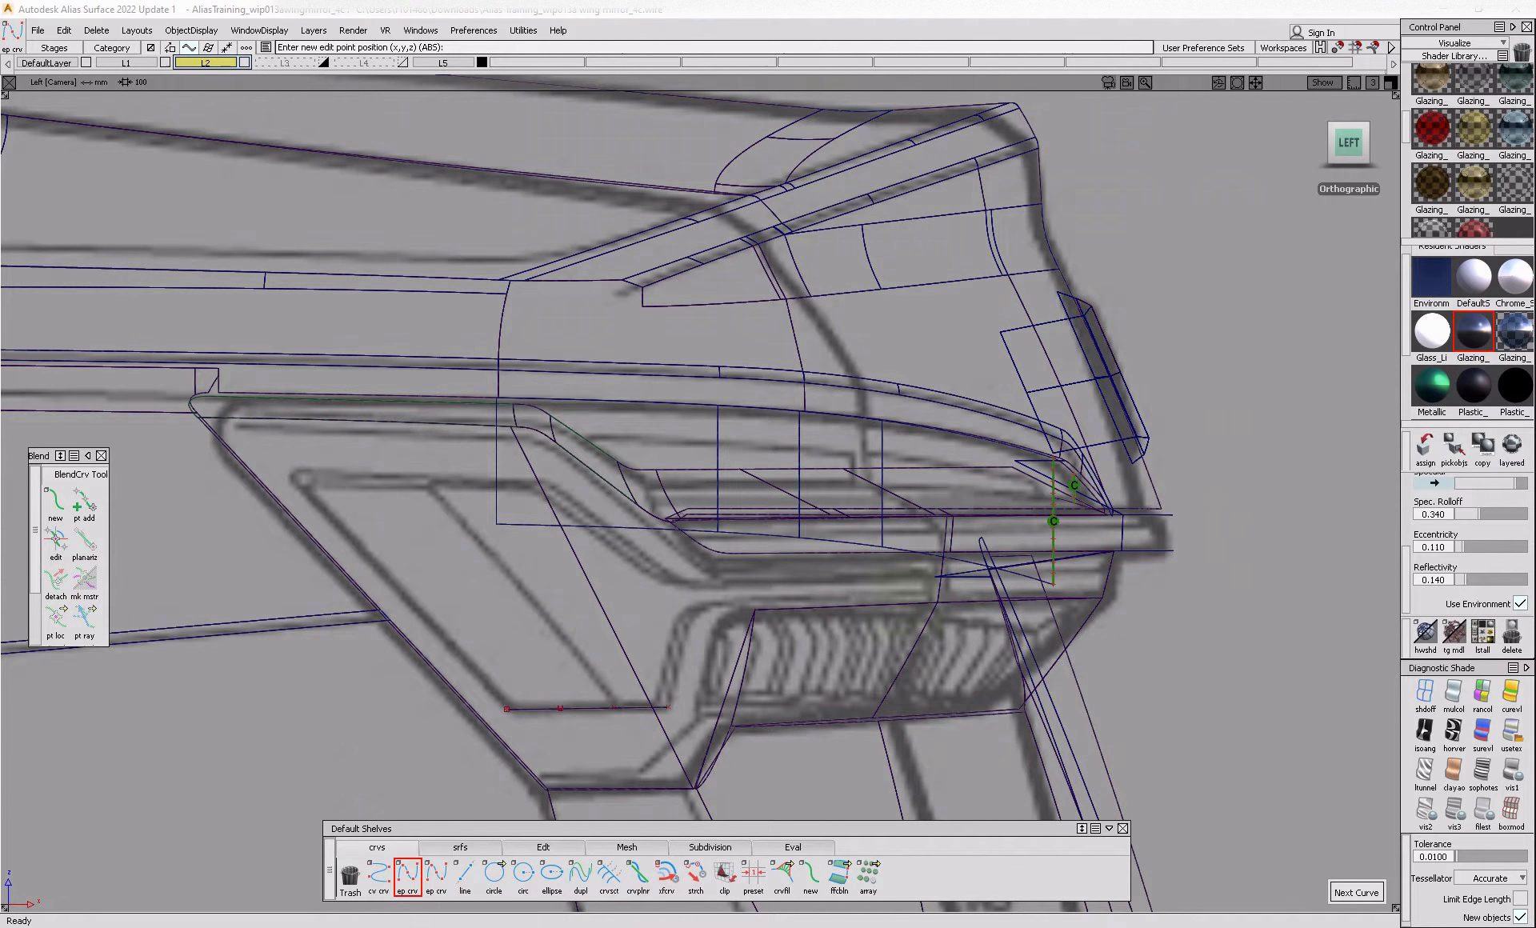
- Draw a rising line to about 4658, 0, 853 and a long line rearward along the louvred segment's upper edge
key("alt+Tab")
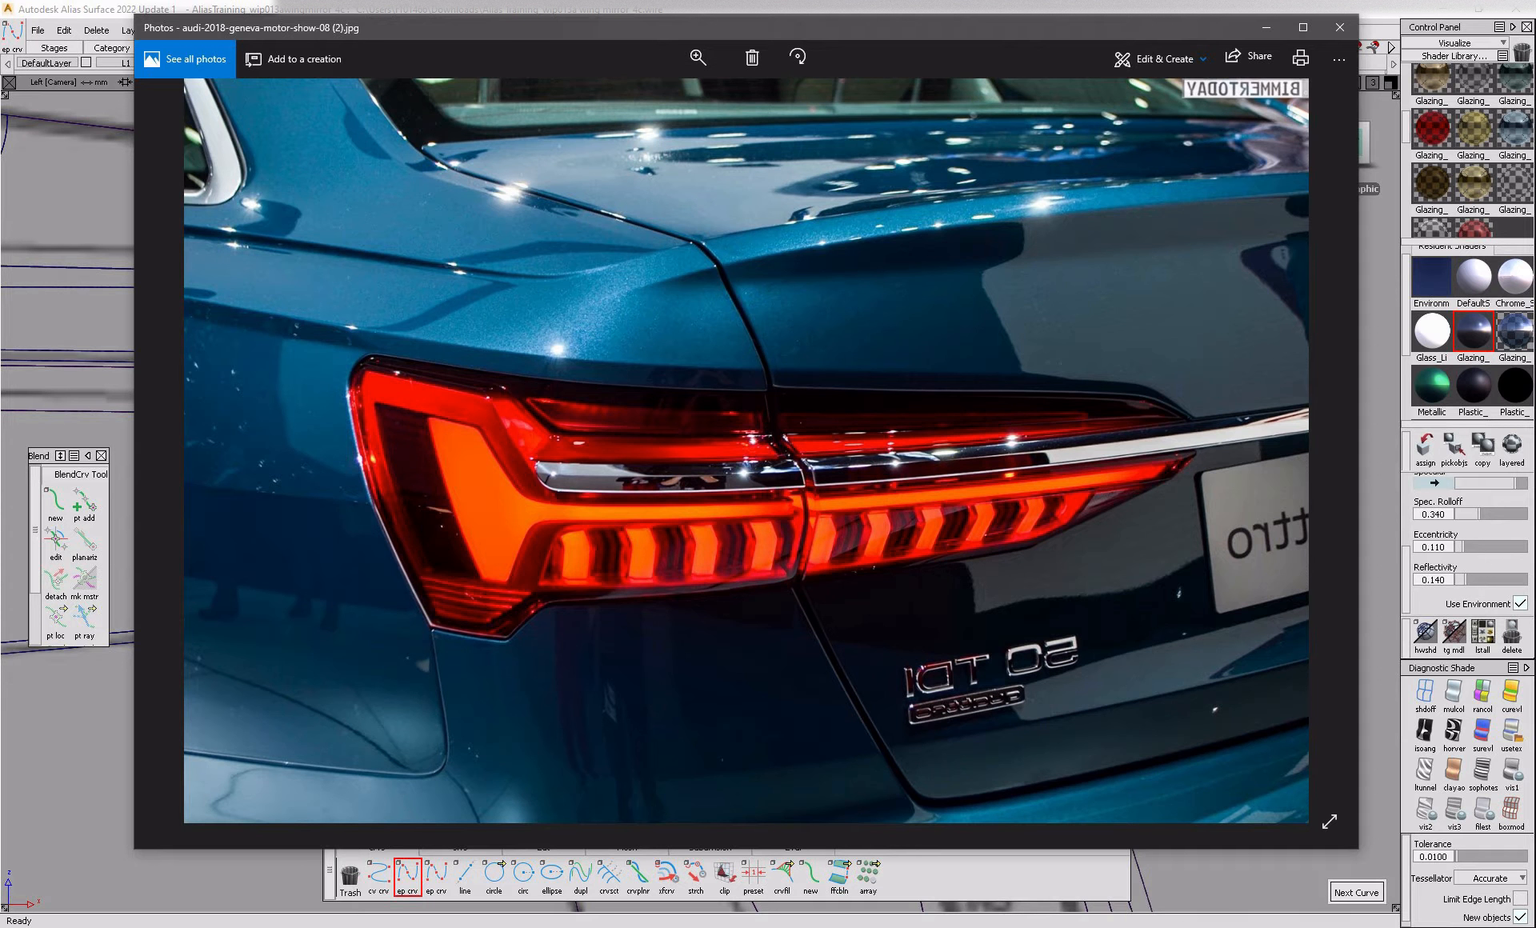
key("alt+Tab")
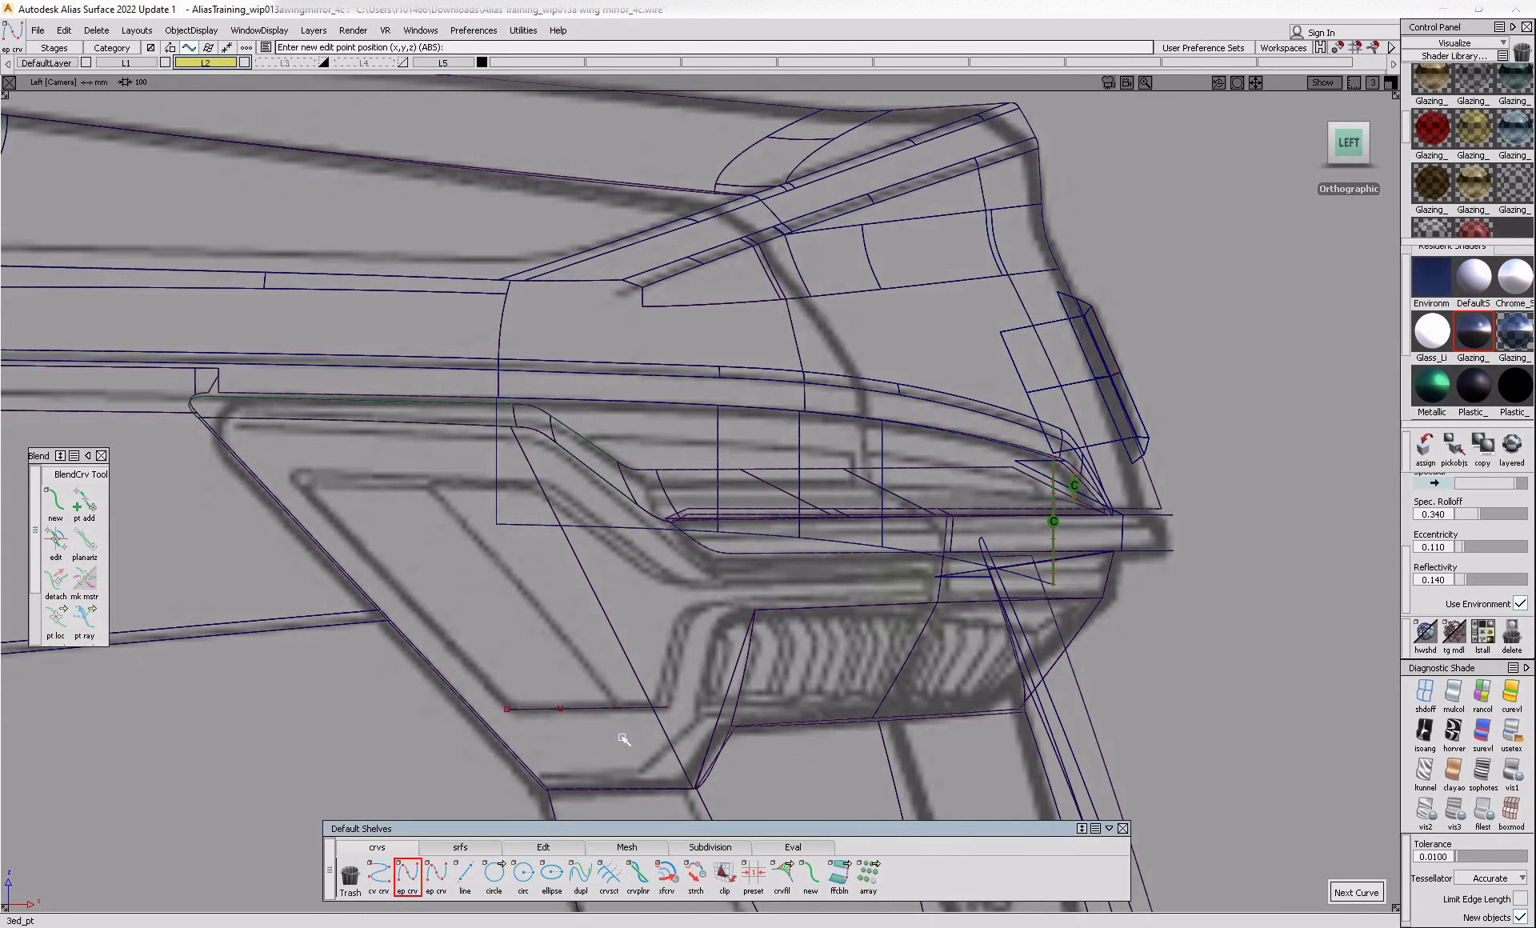
left_click_drag(668, 710, 698, 624)
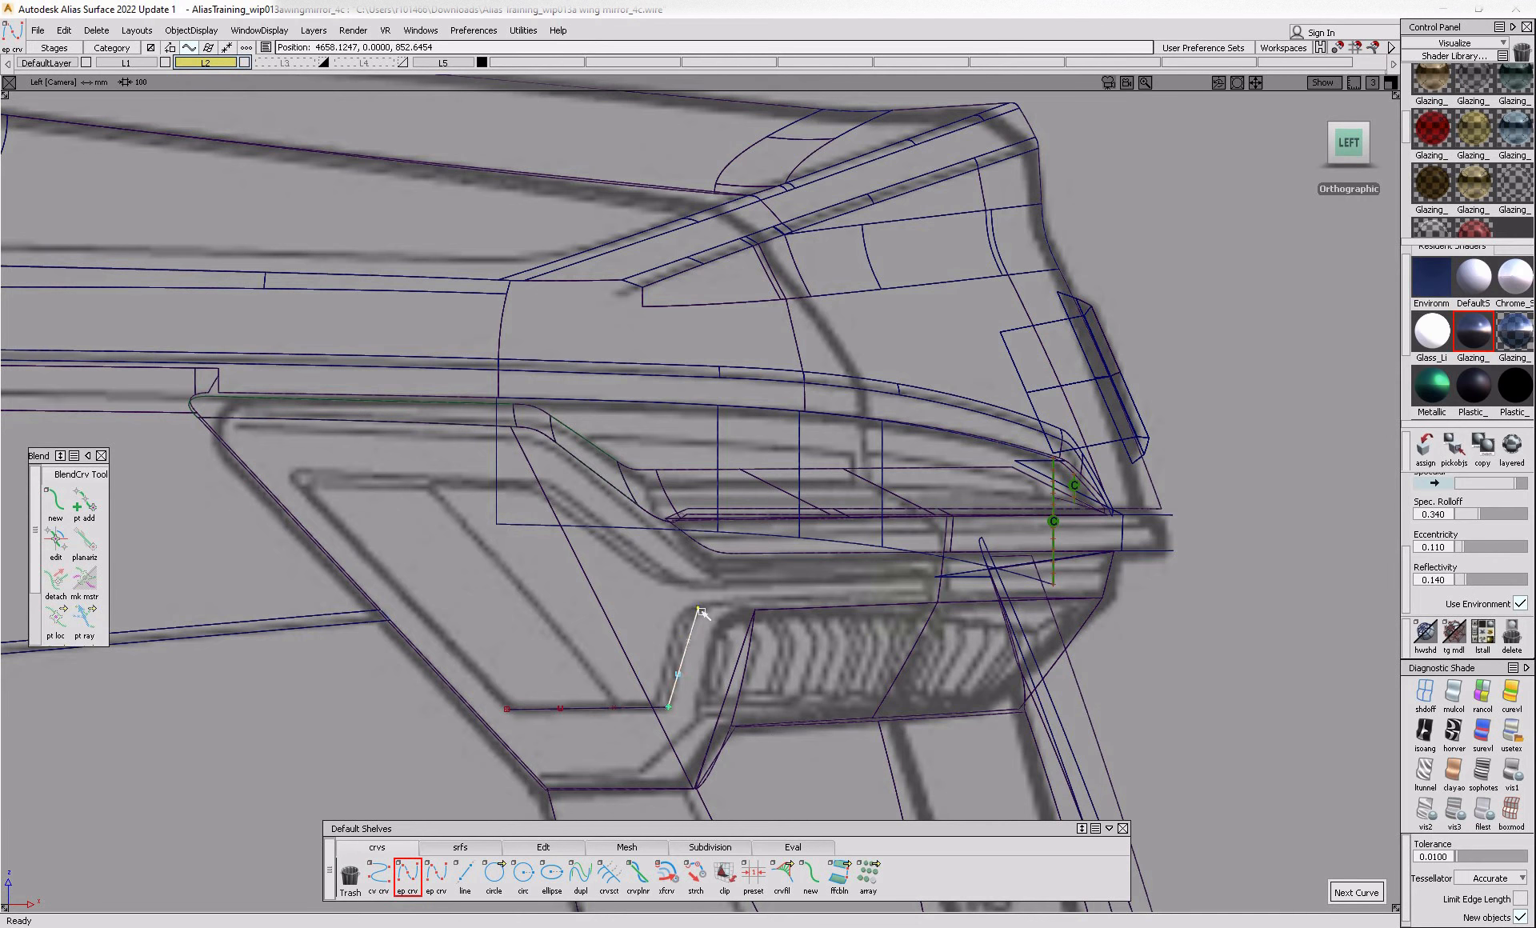
left_click_drag(723, 681, 714, 631, "ctrl+shift")
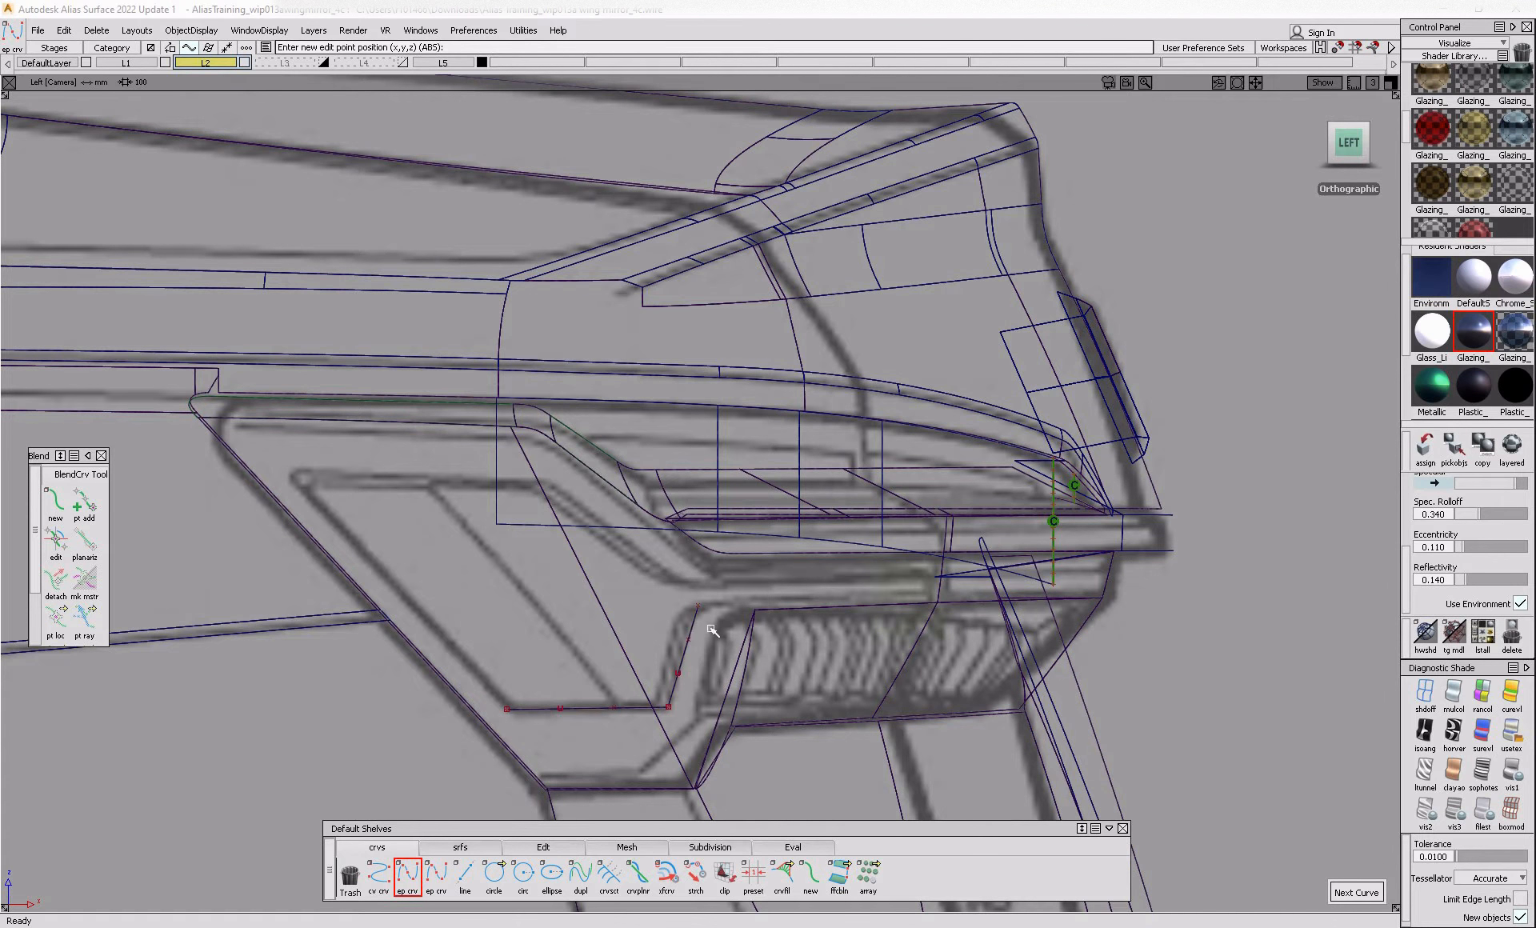
left_click(695, 615)
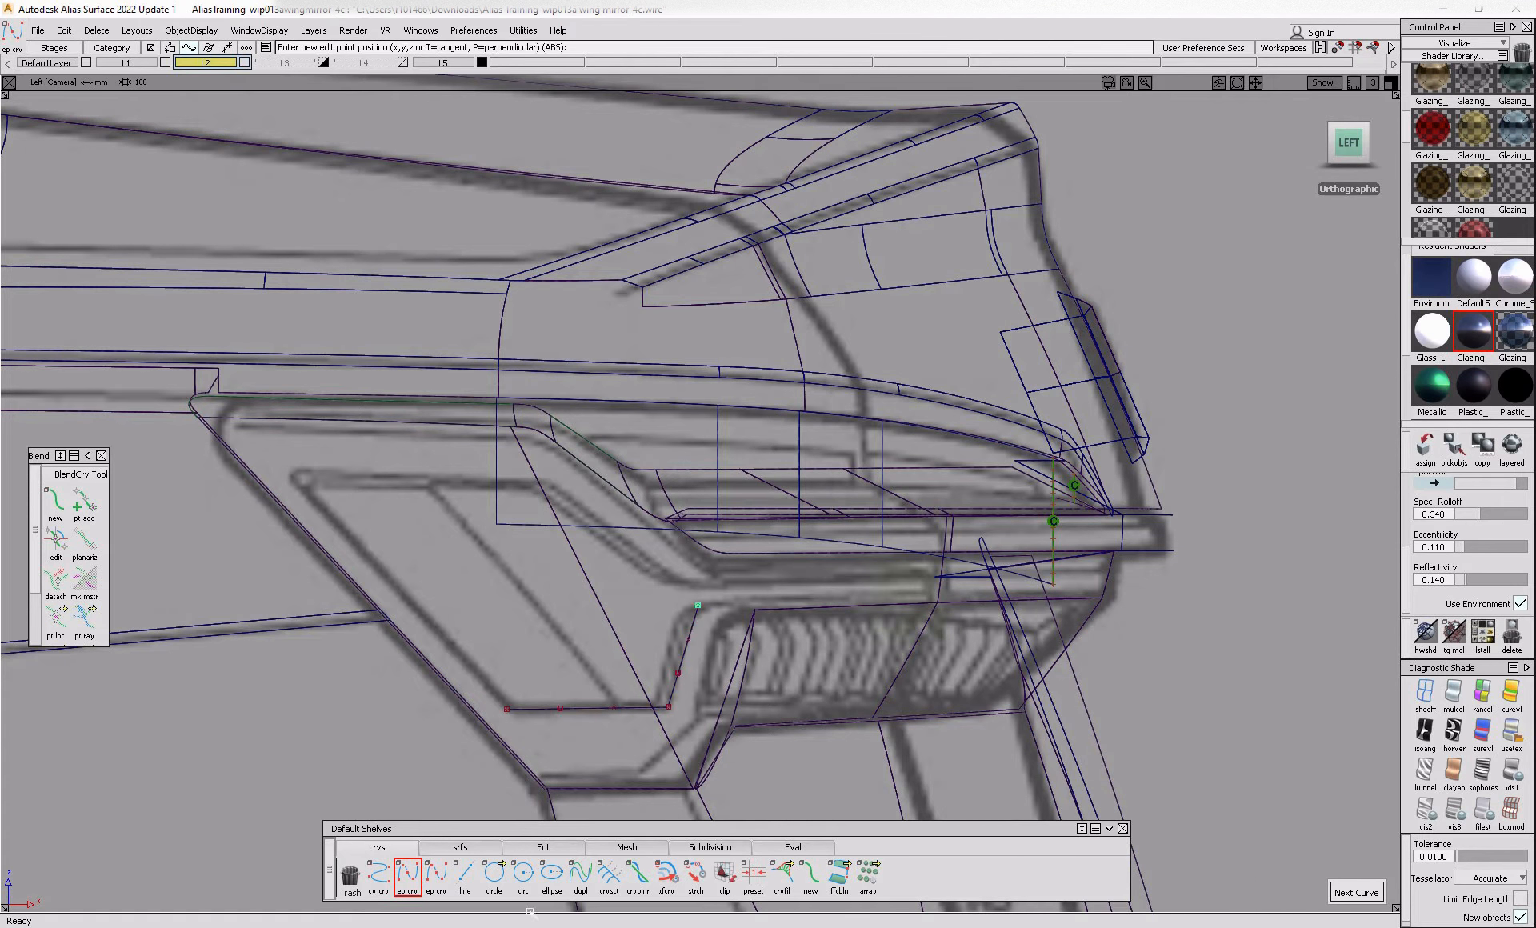
left_click(532, 927)
left_click(531, 927)
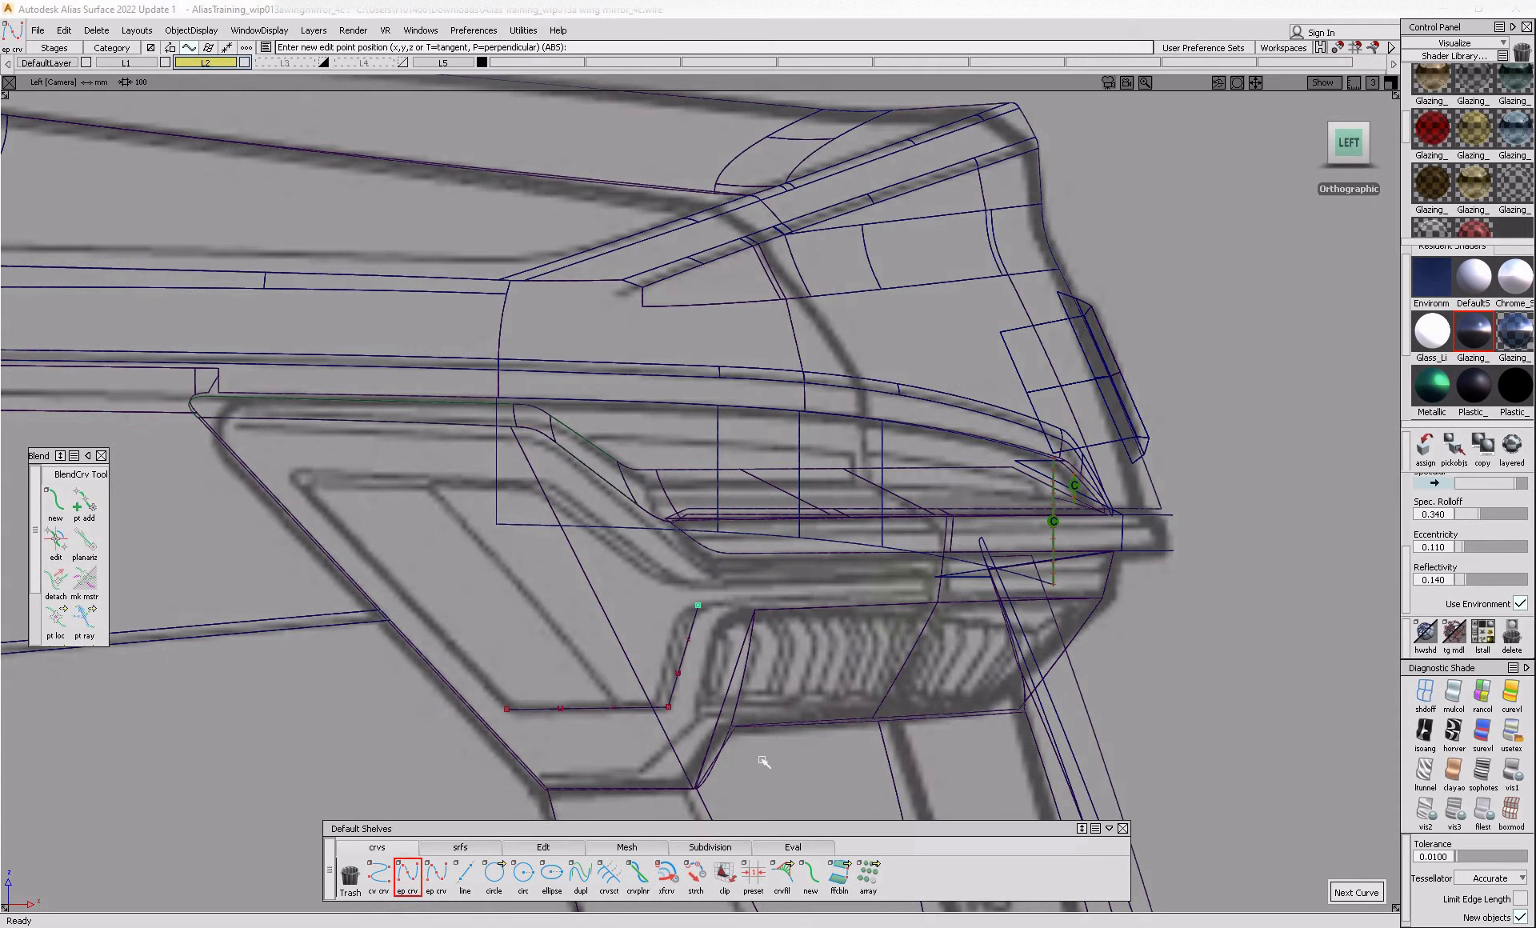
left_click(1131, 592)
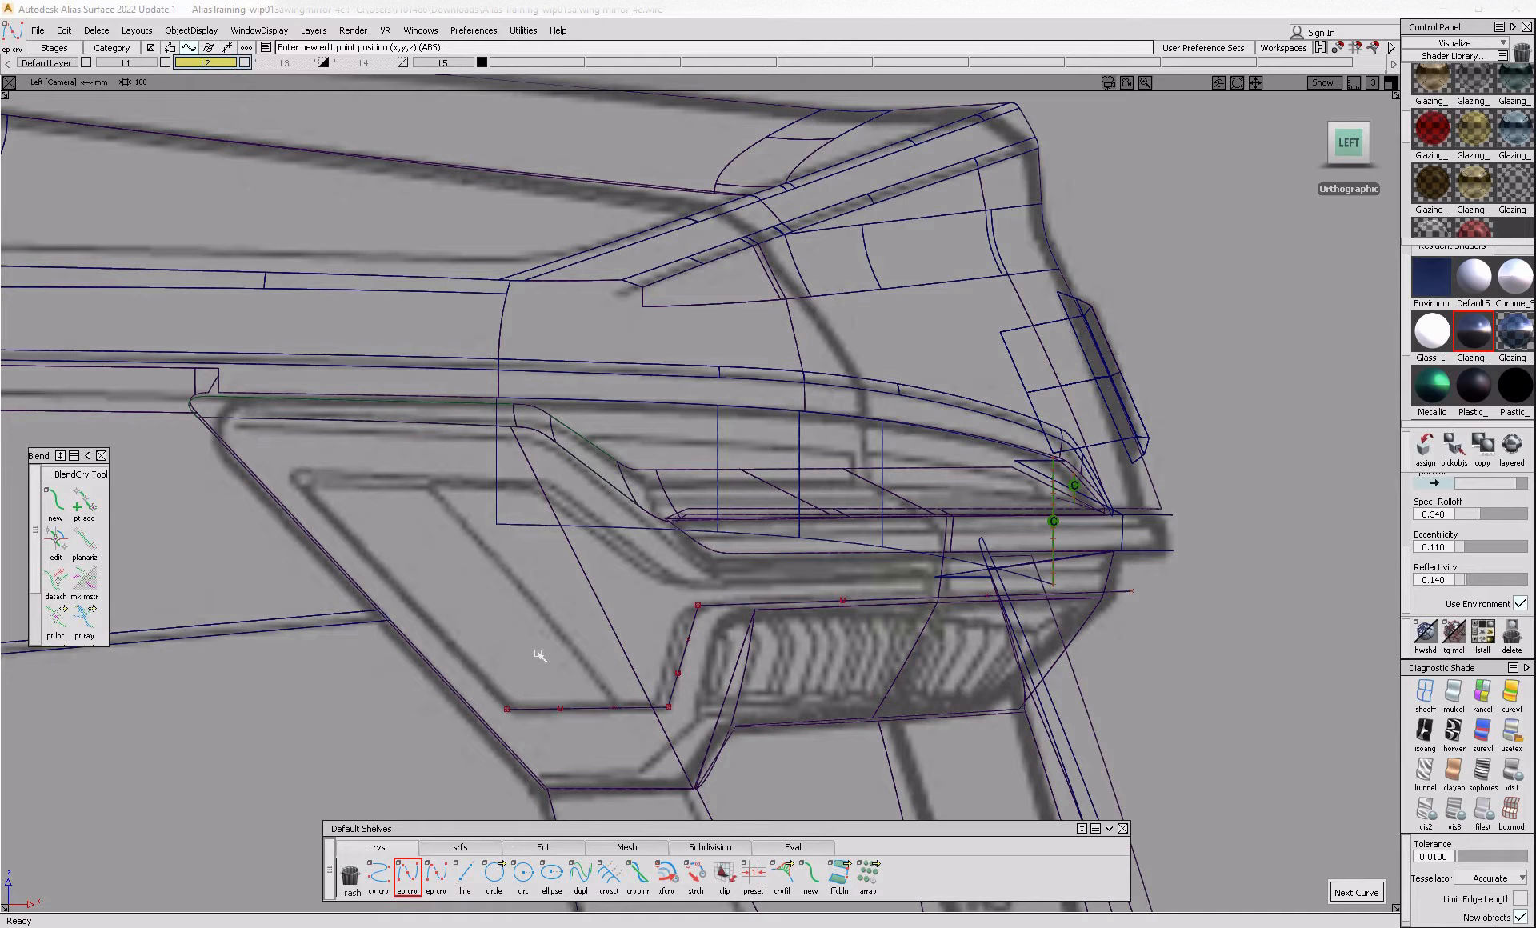
- Draw the inner light outline's slanted front line and its top line ending at about 4591, 0, 908
left_click(507, 709, "ctrl")
left_click(288, 472)
left_click_drag(324, 550, 305, 492, "ctrl+shift")
left_click(287, 472)
left_click(546, 482)
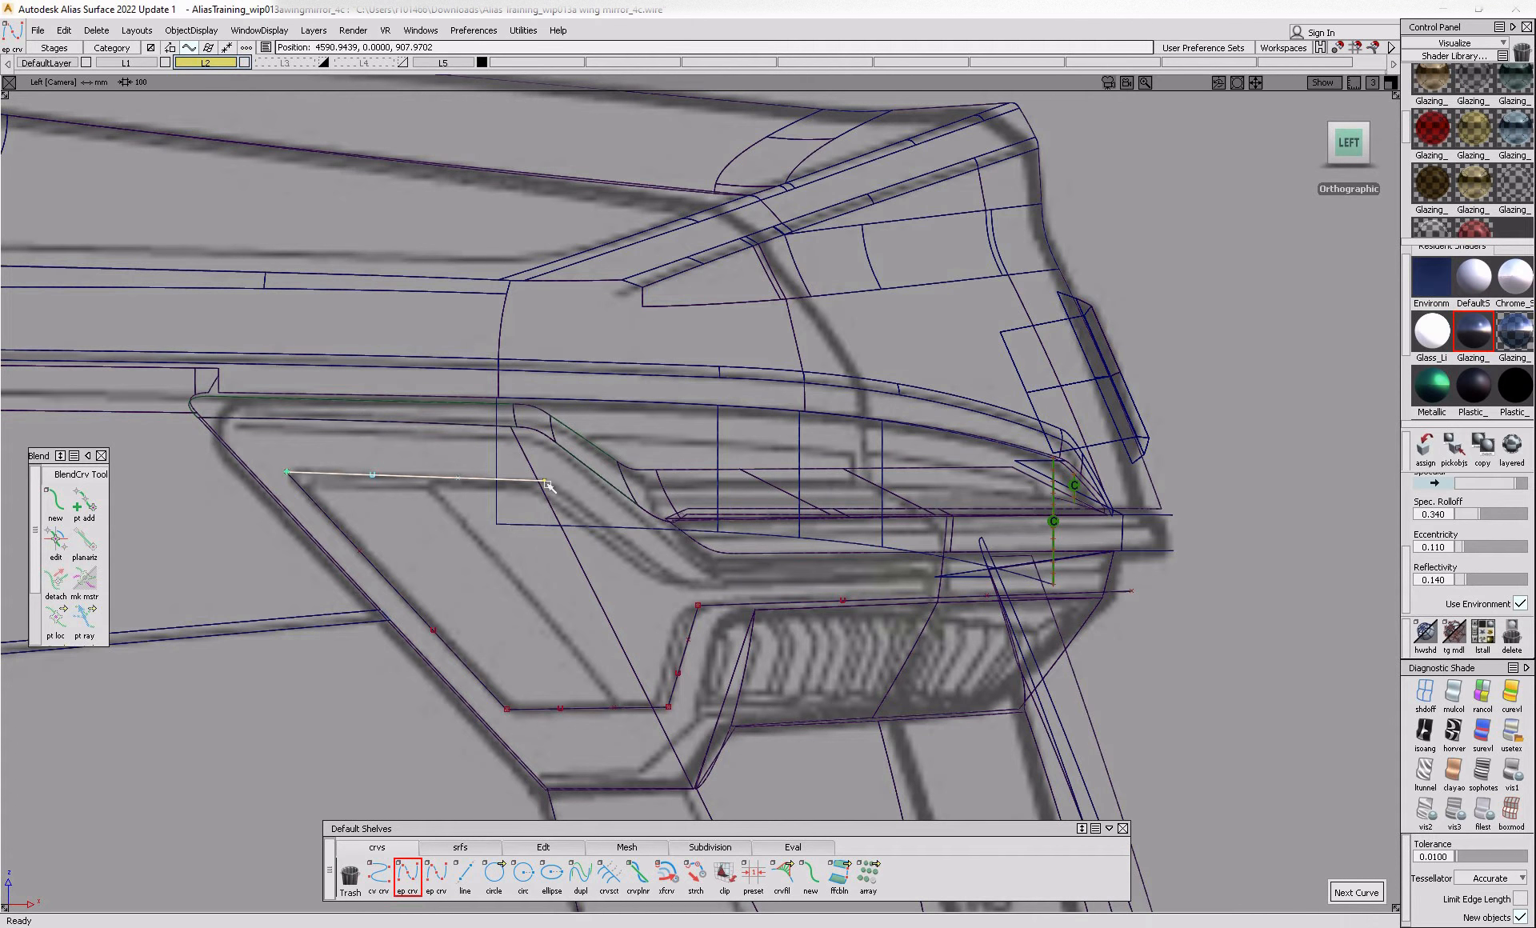
mouse_move(512, 535)
left_mouse_down("ctrl+shift")
mouse_move(510, 487)
mouse_move(370, 472)
mouse_move(508, 514)
left_mouse_up("ctrl+shift")
middle_click_drag(508, 520, 511, 535, "ctrl+shift")
right_click_drag(510, 537, 511, 534)
left_click_drag(537, 597, 536, 552, "ctrl+shift")
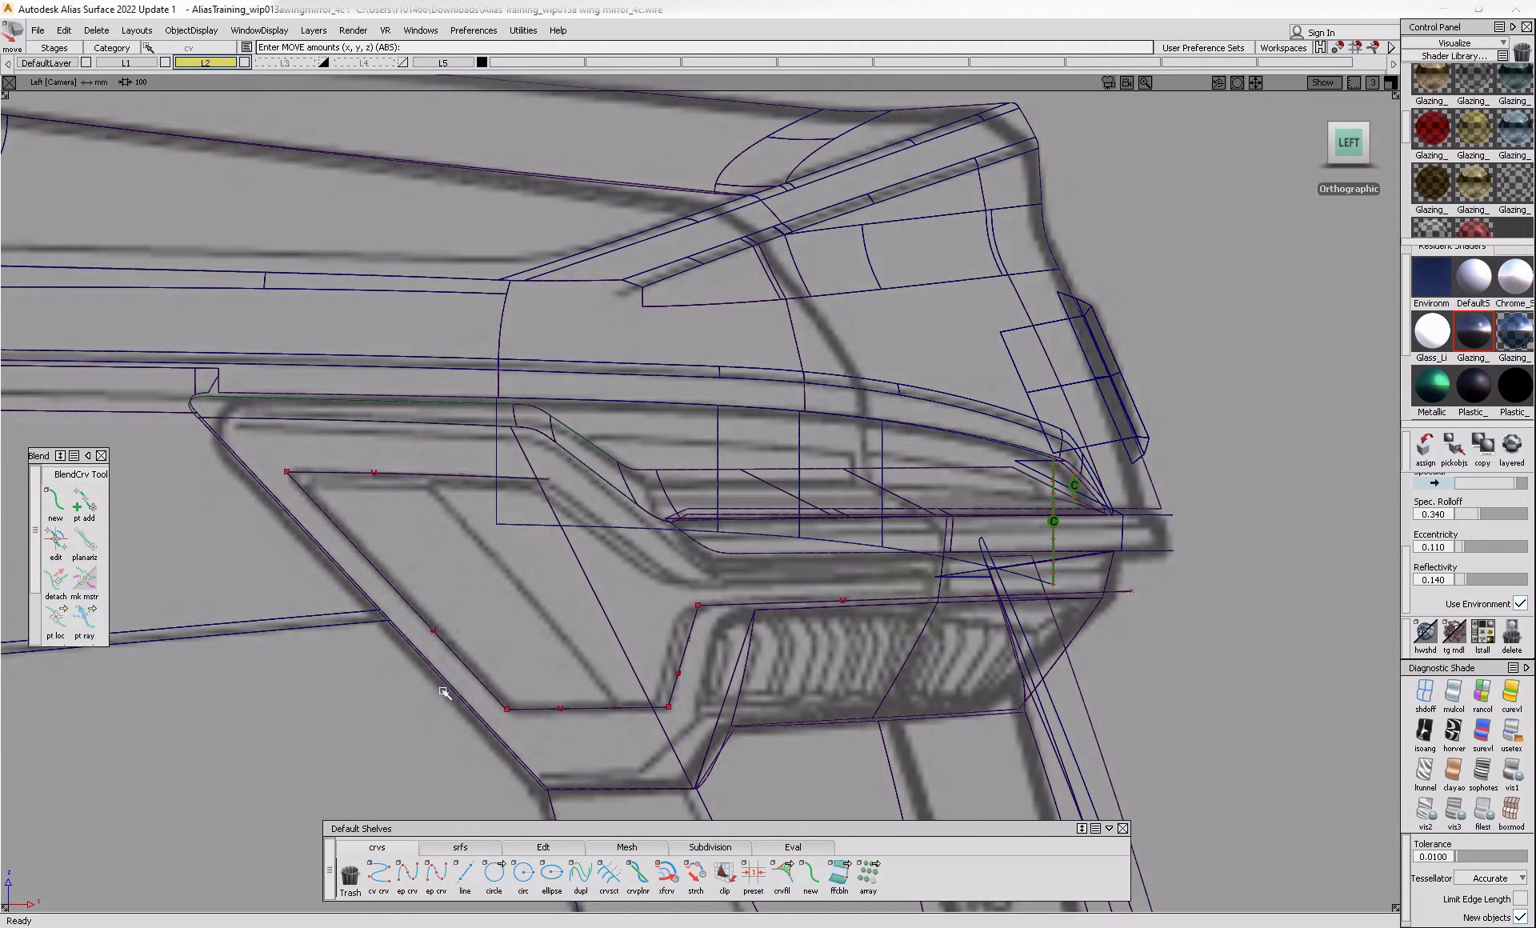
- Draw the diagonal line down to about 4649, 0, 864 and a long line rearward, checking the outline against the reference photo
left_click(408, 875)
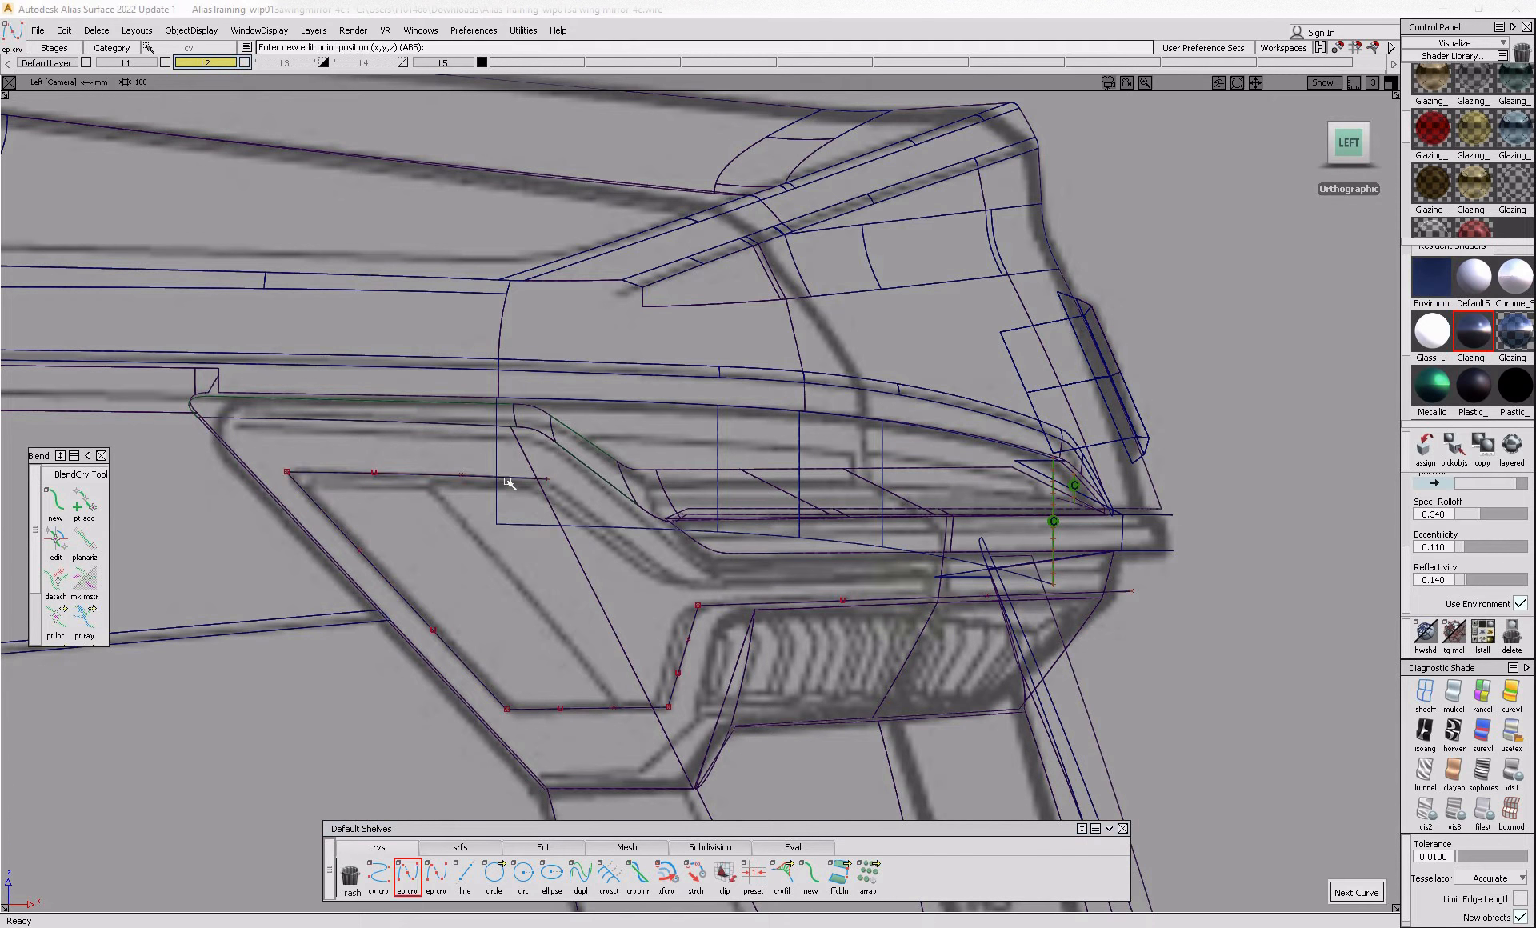
left_click(548, 479)
left_click(678, 585)
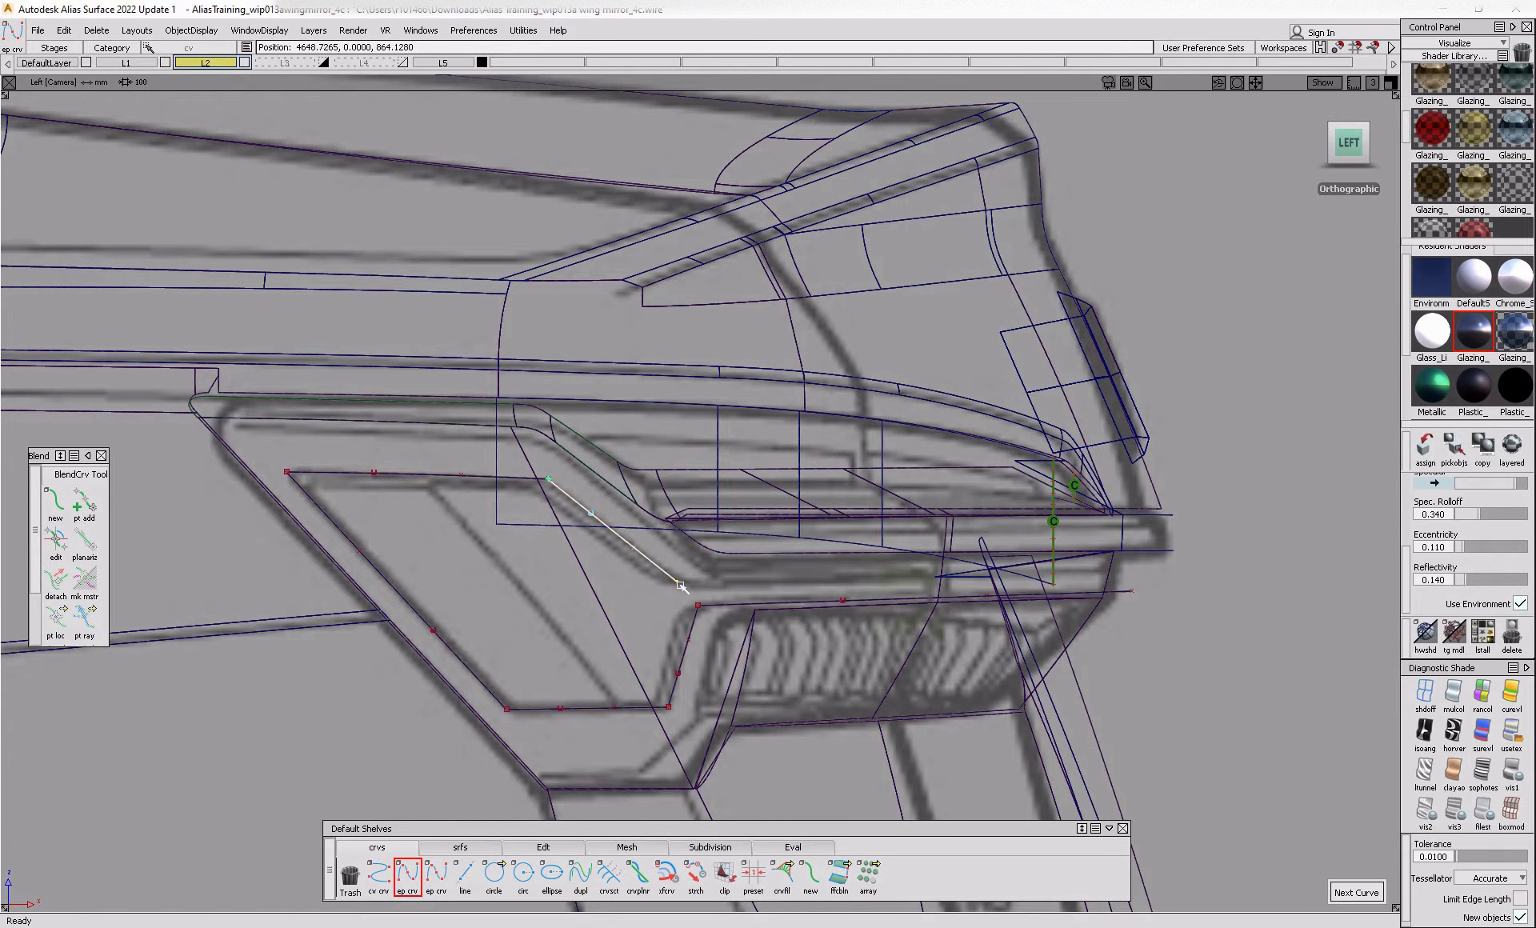
left_click(680, 582)
left_click(1134, 571)
left_click_drag(1134, 571, 1142, 572)
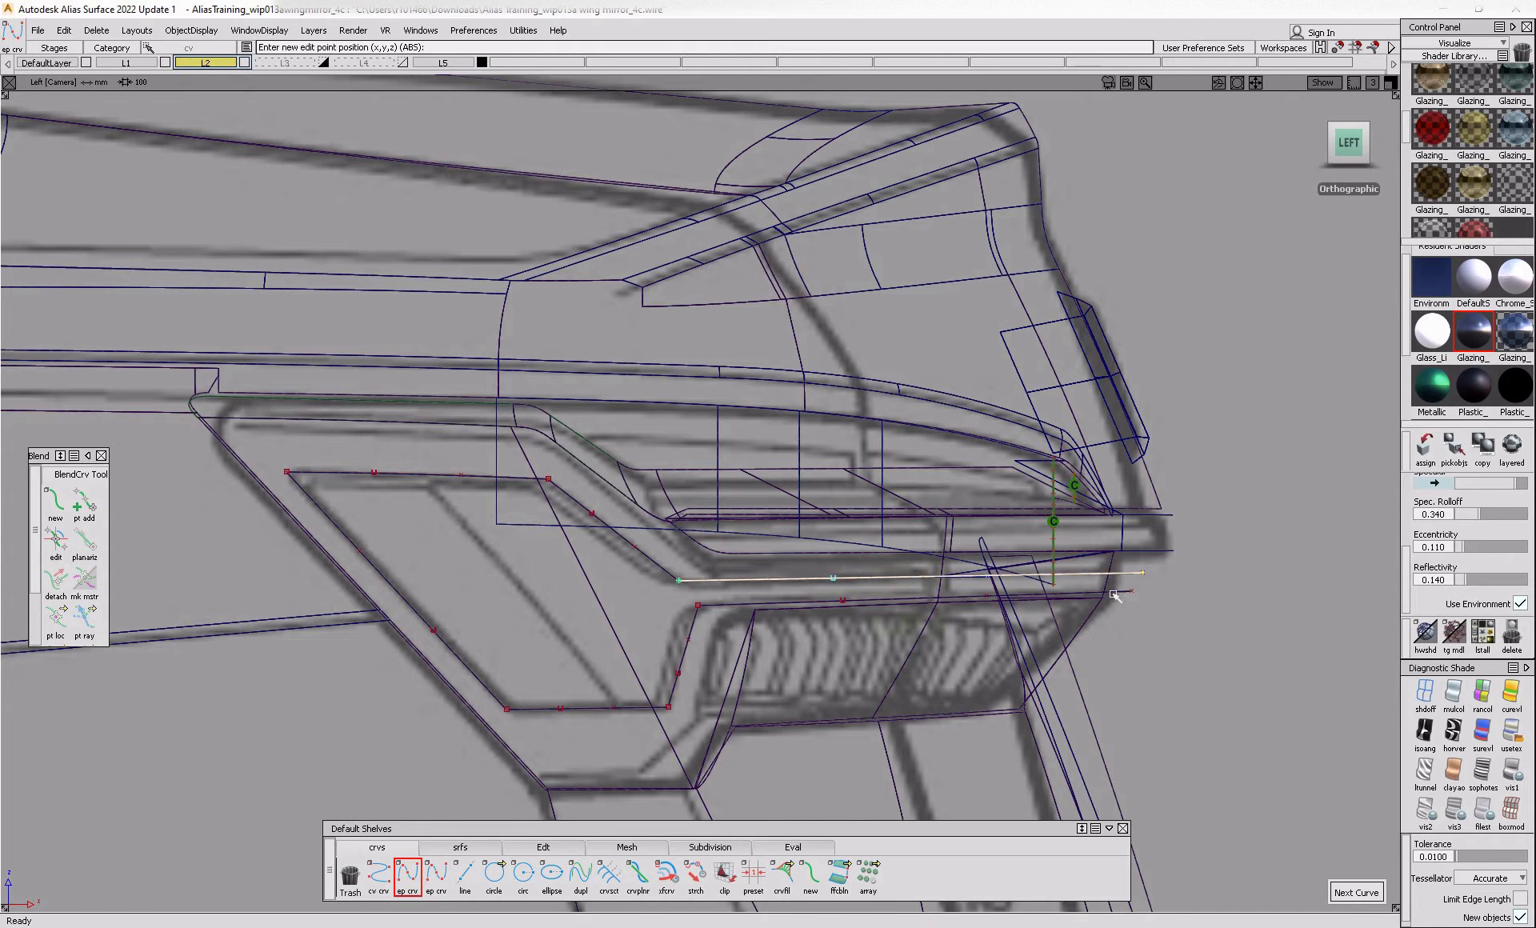
left_click(1143, 578, "ctrl+shift")
key("alt+Tab")
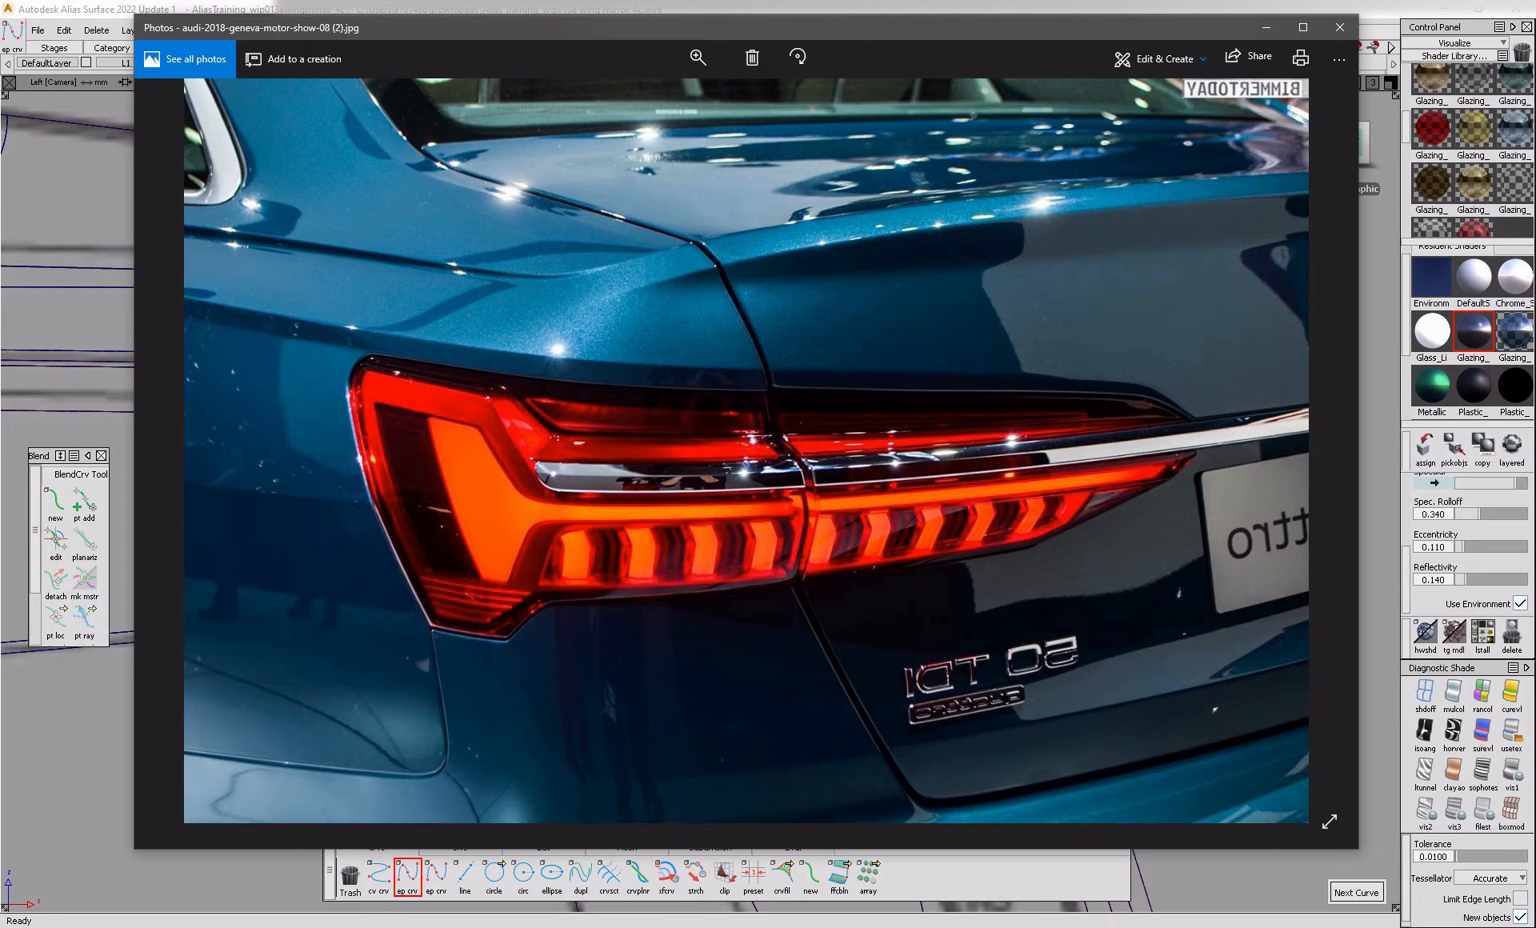
key("alt+Tab")
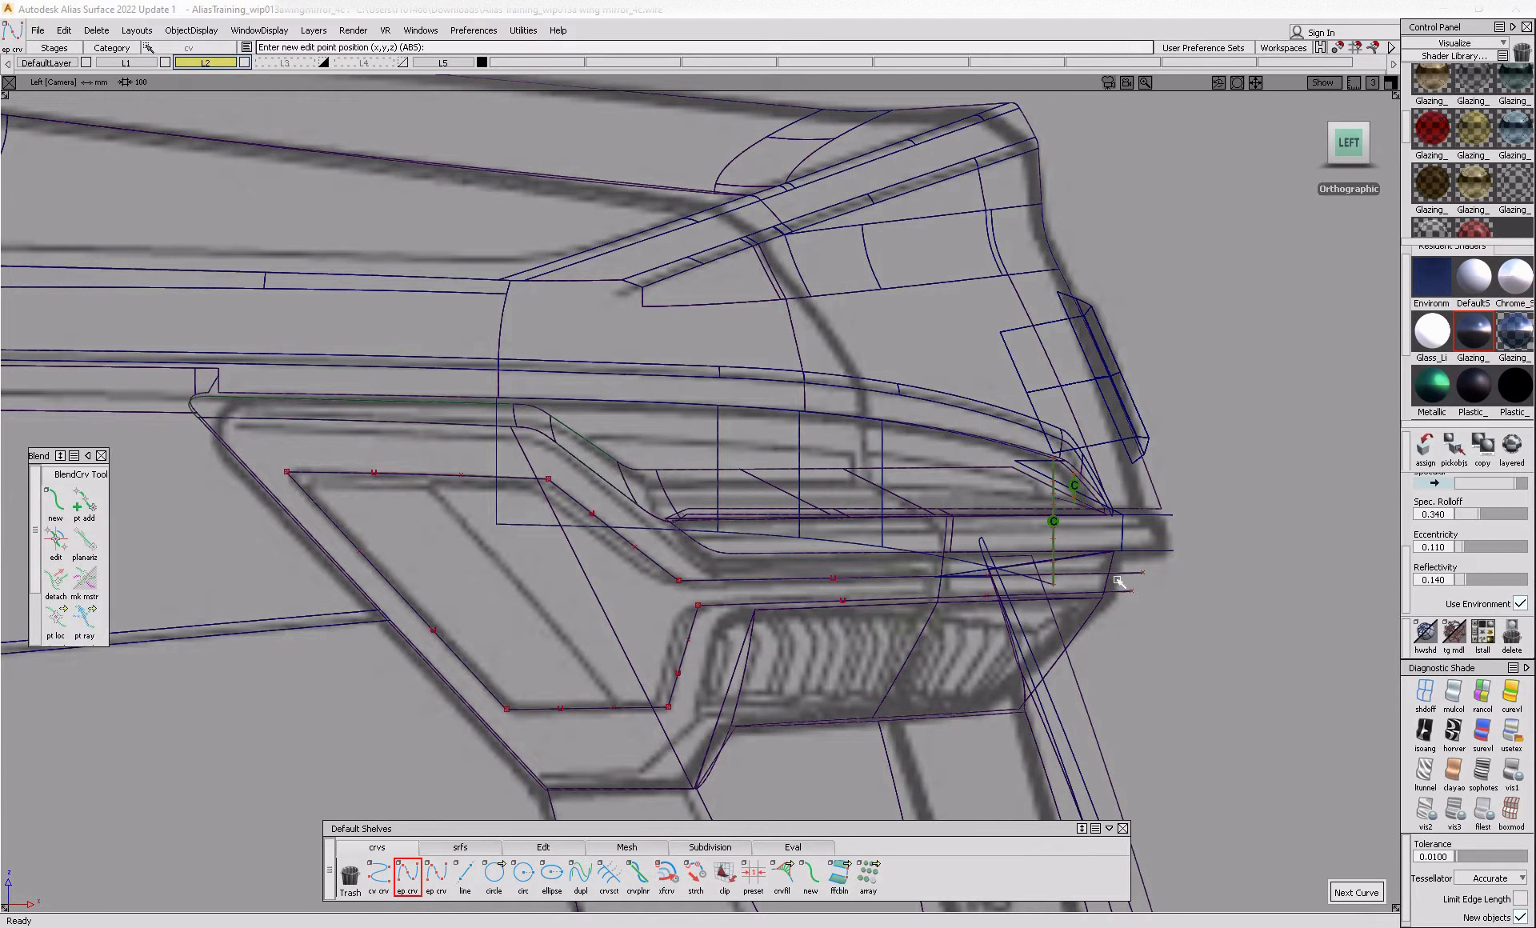
- Project the inner light outline curves from the left view onto the tail light's front, middle and rear surfaces
left_click_drag(730, 566, 676, 586, "ctrl+shift")
left_click(604, 606)
left_click(904, 599)
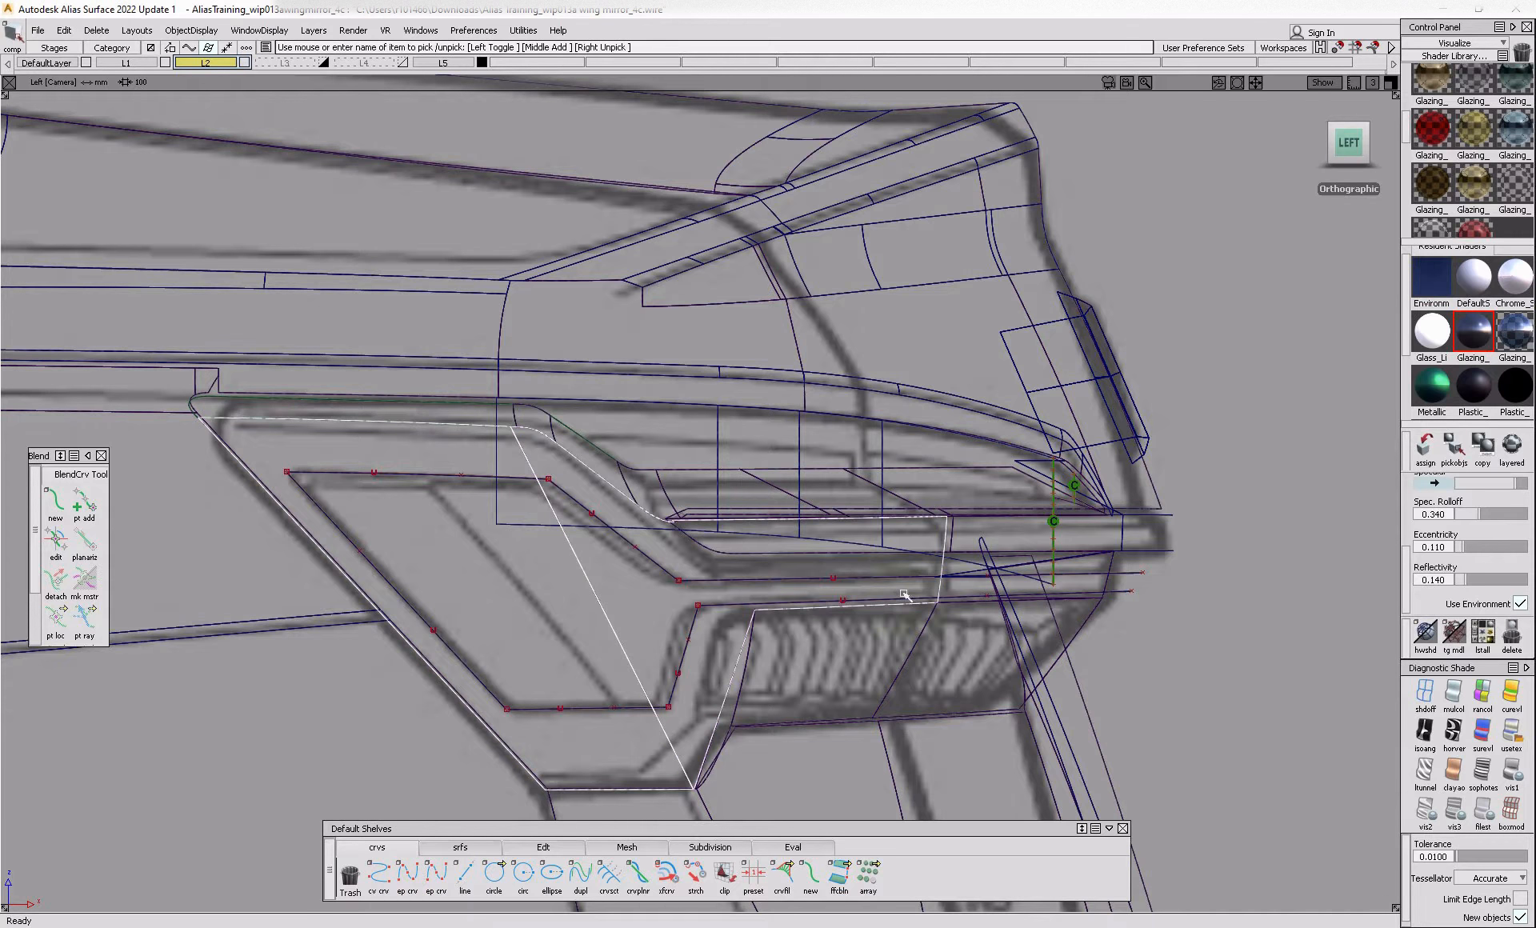
left_click(967, 590)
right_click_drag(643, 602, 547, 612, "ctrl+shift")
left_click_drag(648, 578, 725, 643)
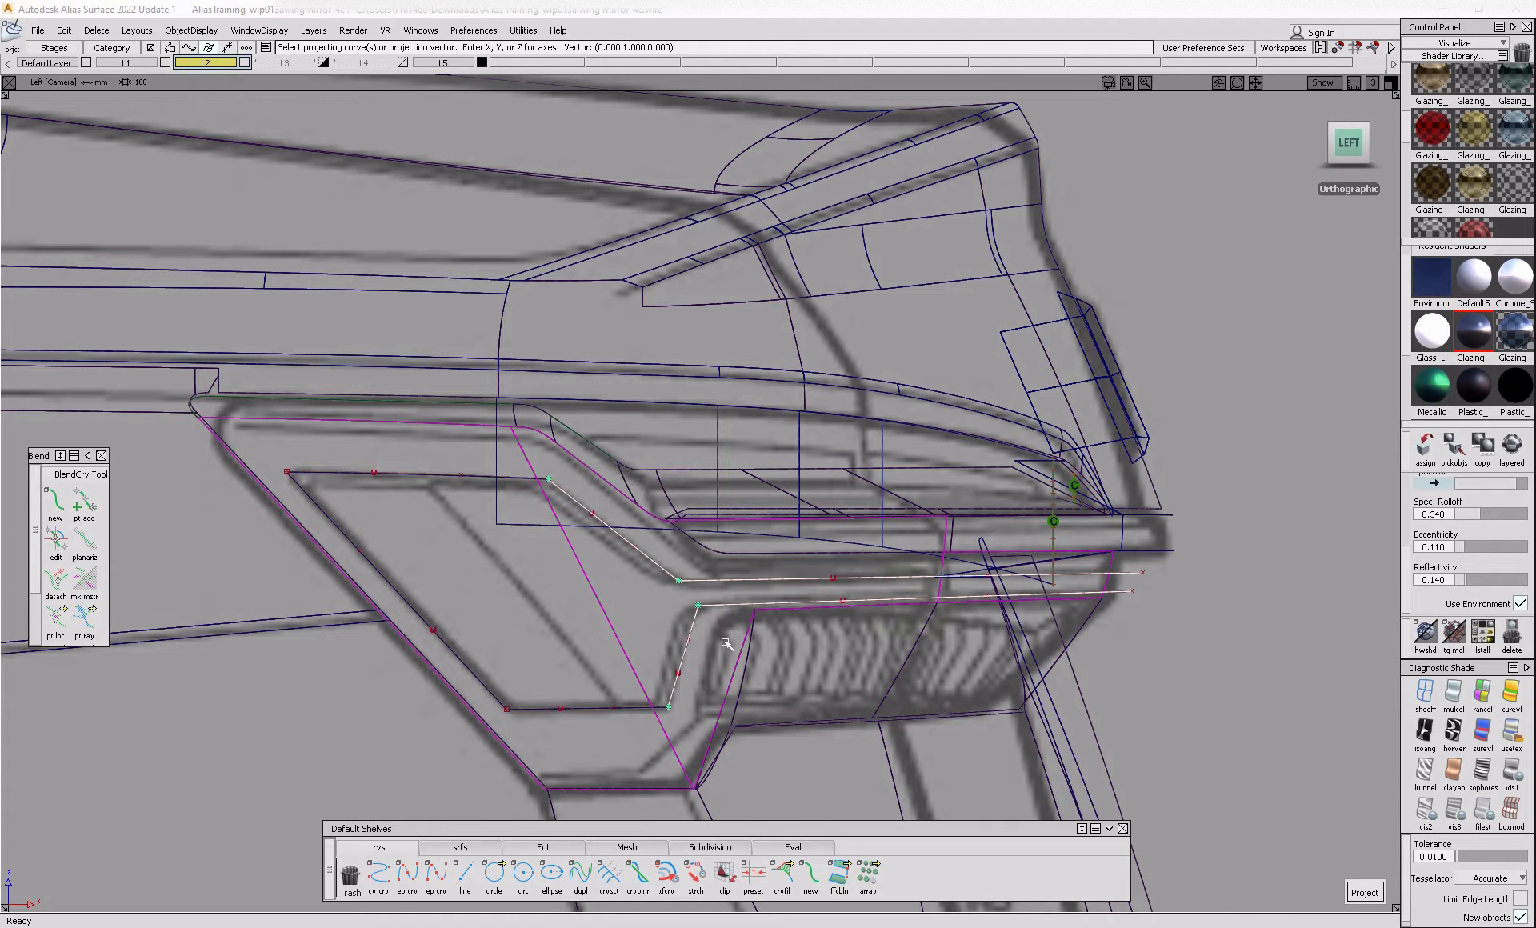
left_click(447, 482)
left_click(412, 604)
left_click(579, 708)
key("space")
- Turn on diagnostic shading for the model and its projected light outline
left_click_drag(400, 643, 404, 610, "ctrl+shift")
left_click(339, 535)
middle_click_drag(489, 609, 490, 603, "ctrl+shift")
left_click_drag(490, 603, 494, 632)
left_click(1511, 732)
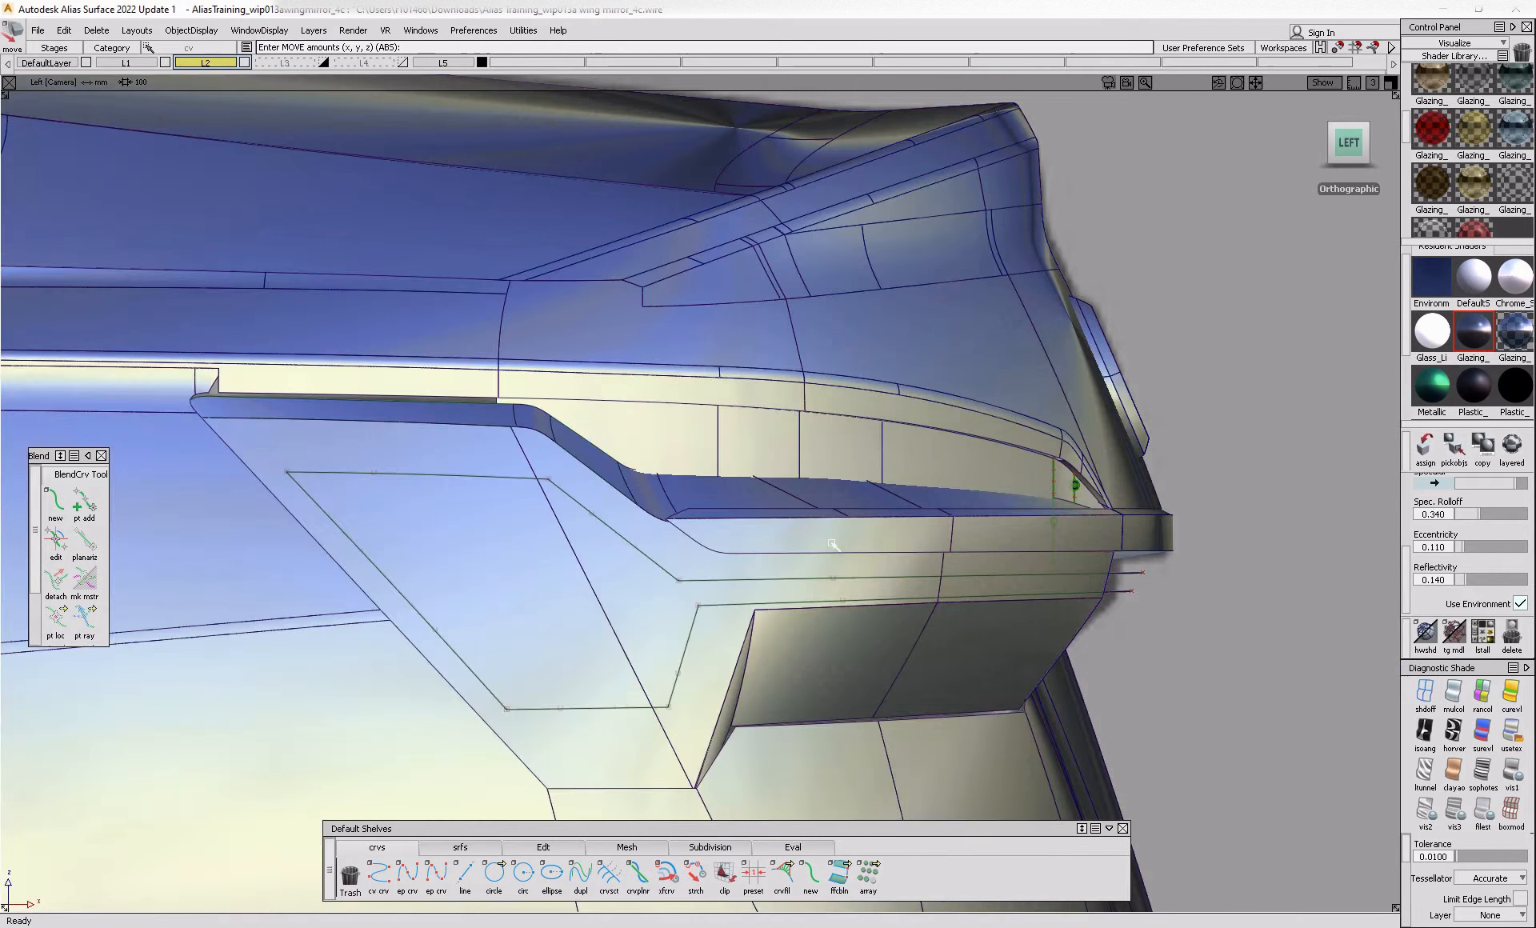
mouse_move(560, 576)
left_mouse_down("alt+shift")
mouse_move(511, 591)
mouse_move(549, 560)
mouse_move(449, 559)
mouse_move(994, 572)
mouse_move(721, 592)
mouse_move(872, 585)
left_mouse_up("alt+shift")
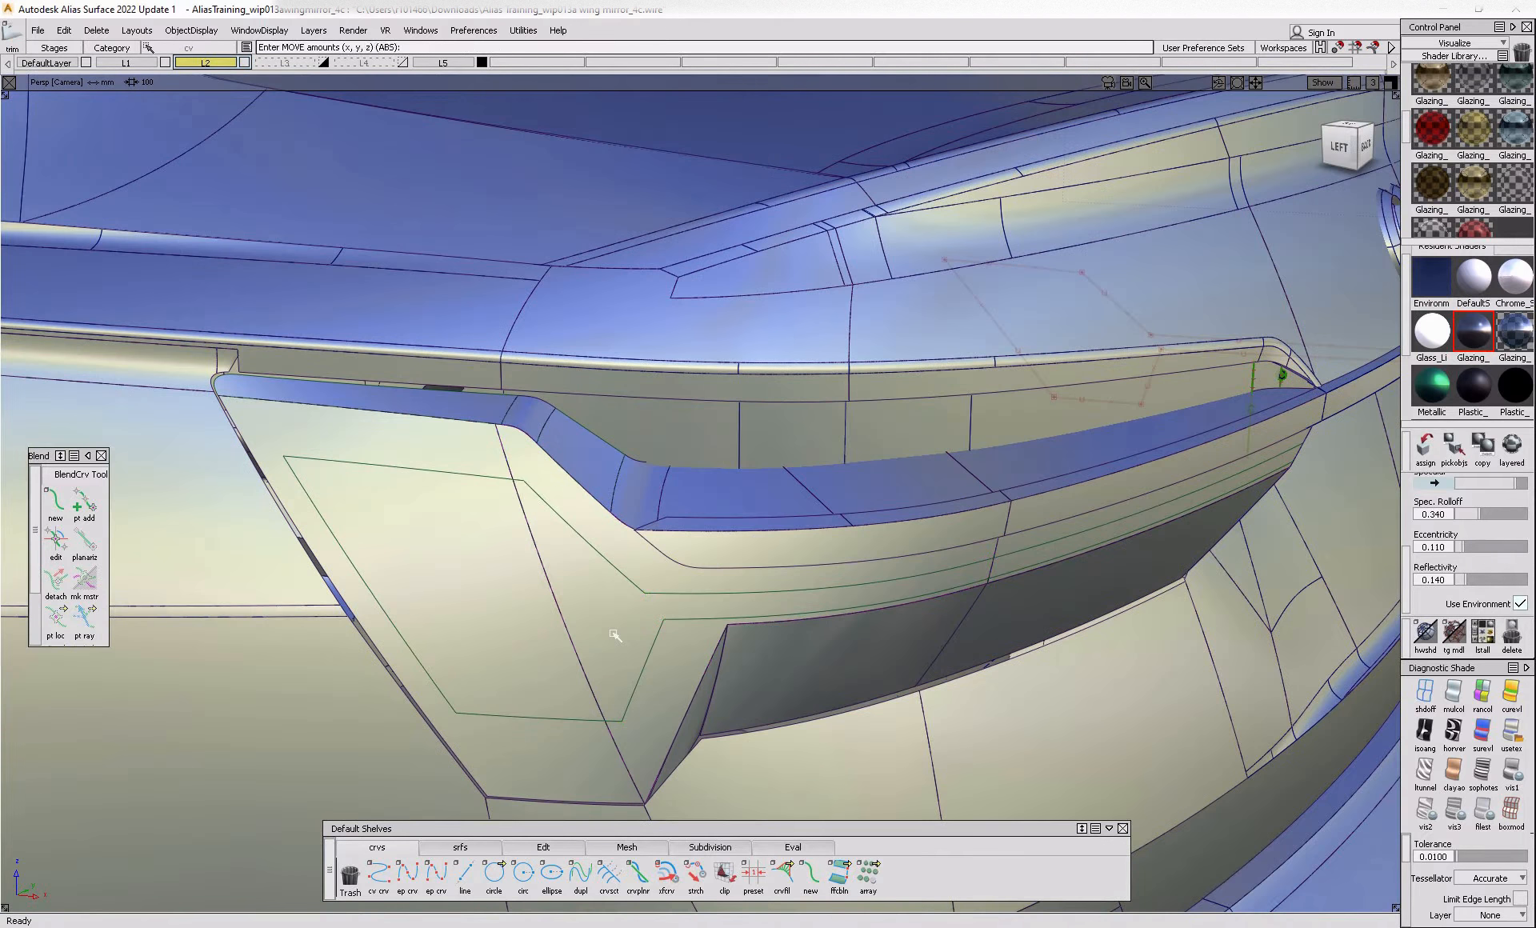
- Try trimming the tail light surfaces down to the area inside the projected outline
left_click(615, 635)
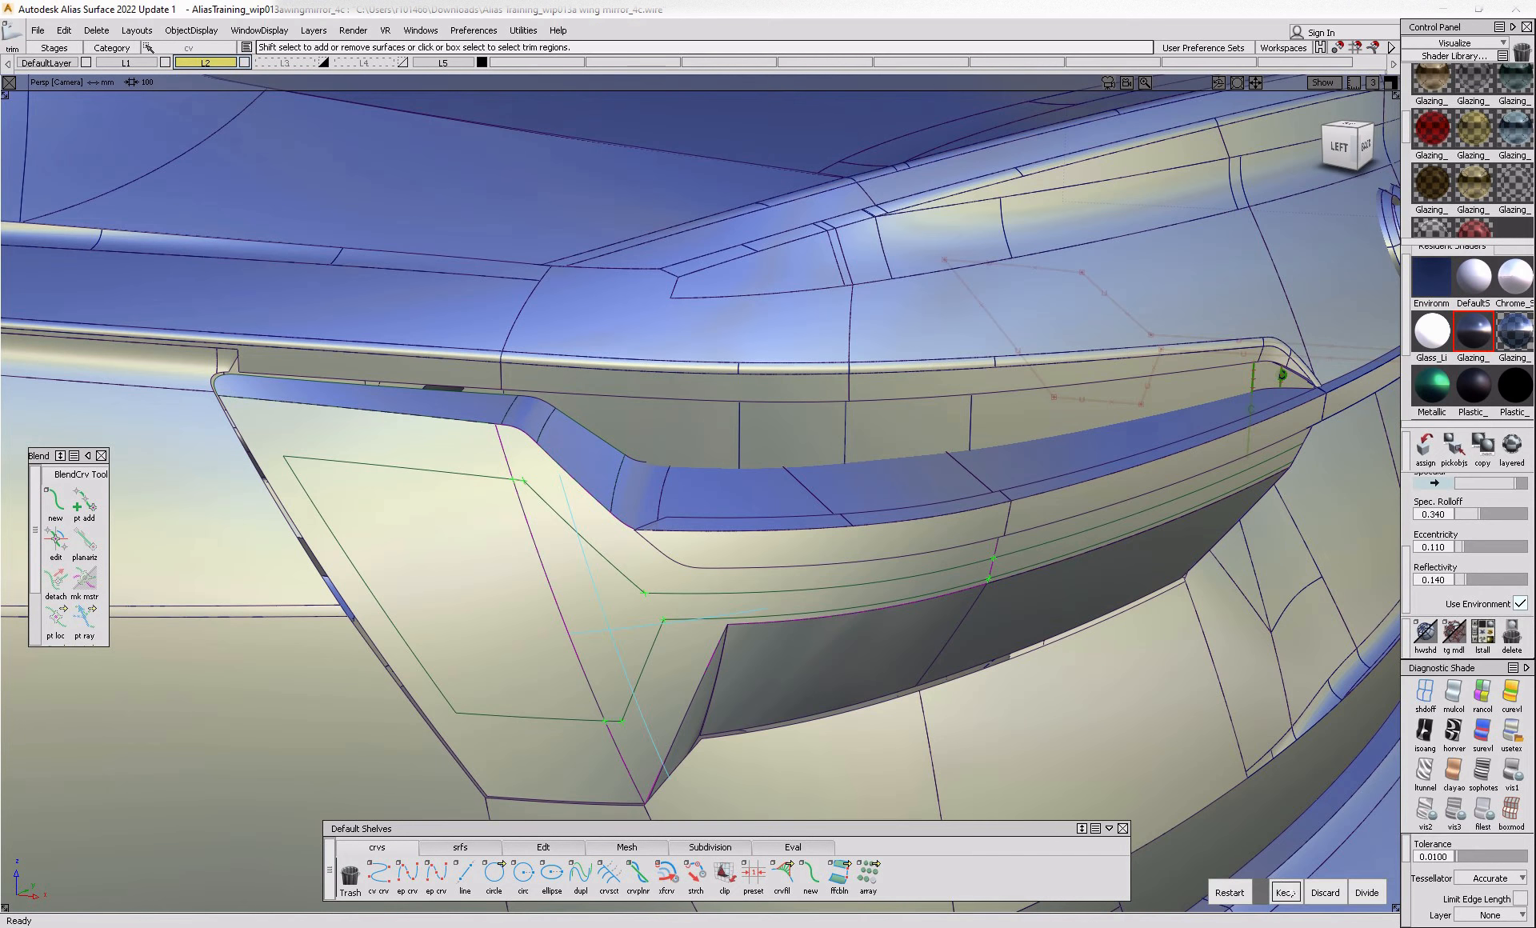
left_click(1285, 893)
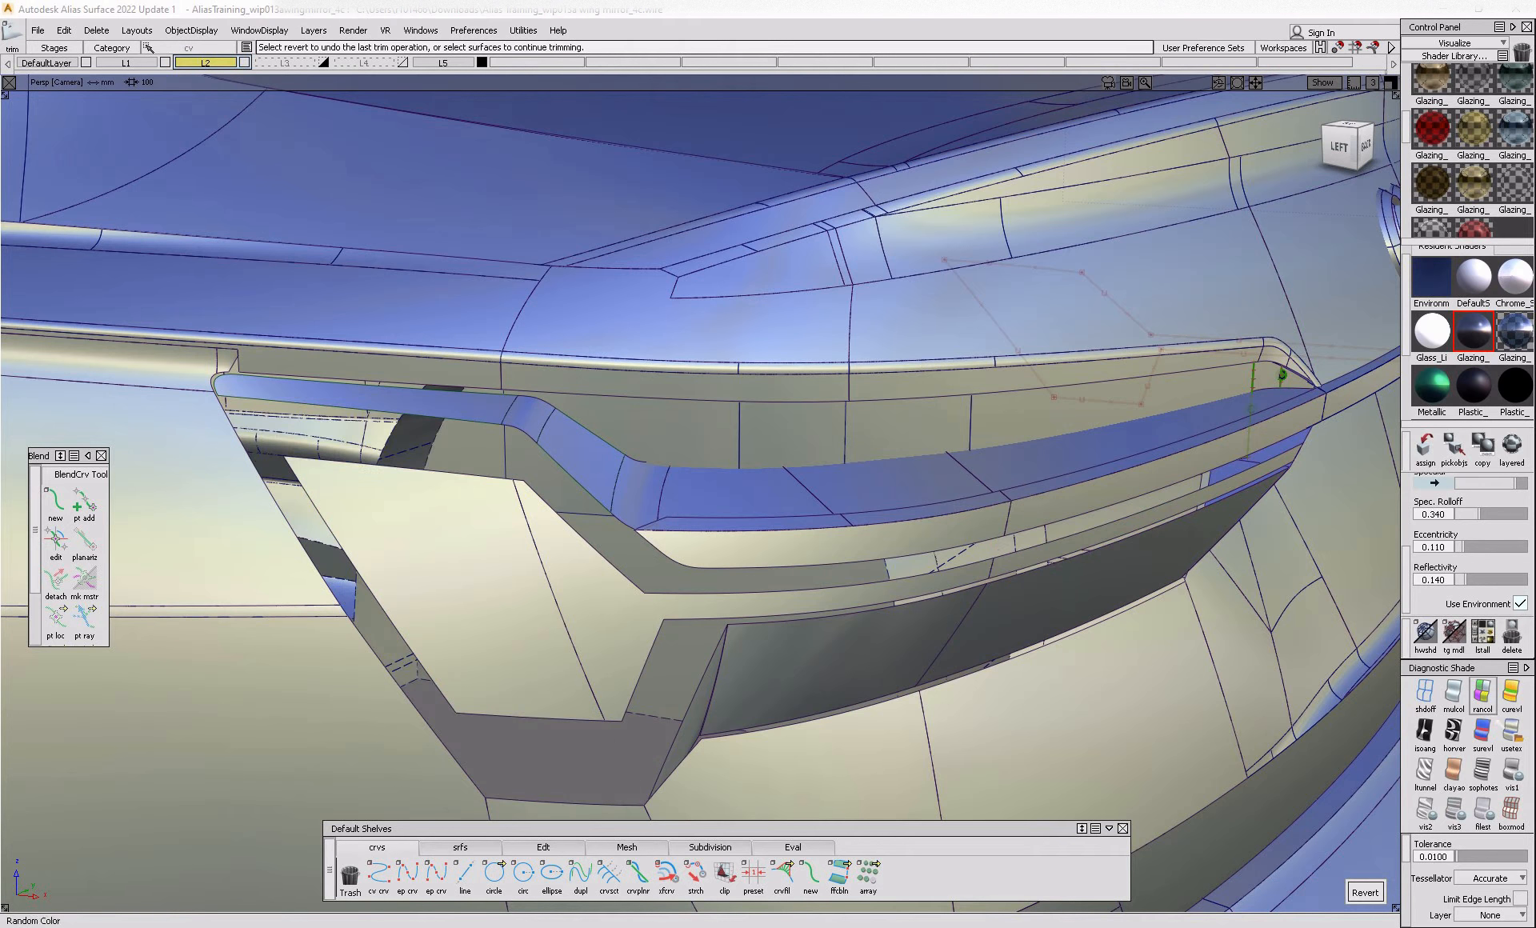
left_click_drag(733, 604, 820, 600, "alt+shift")
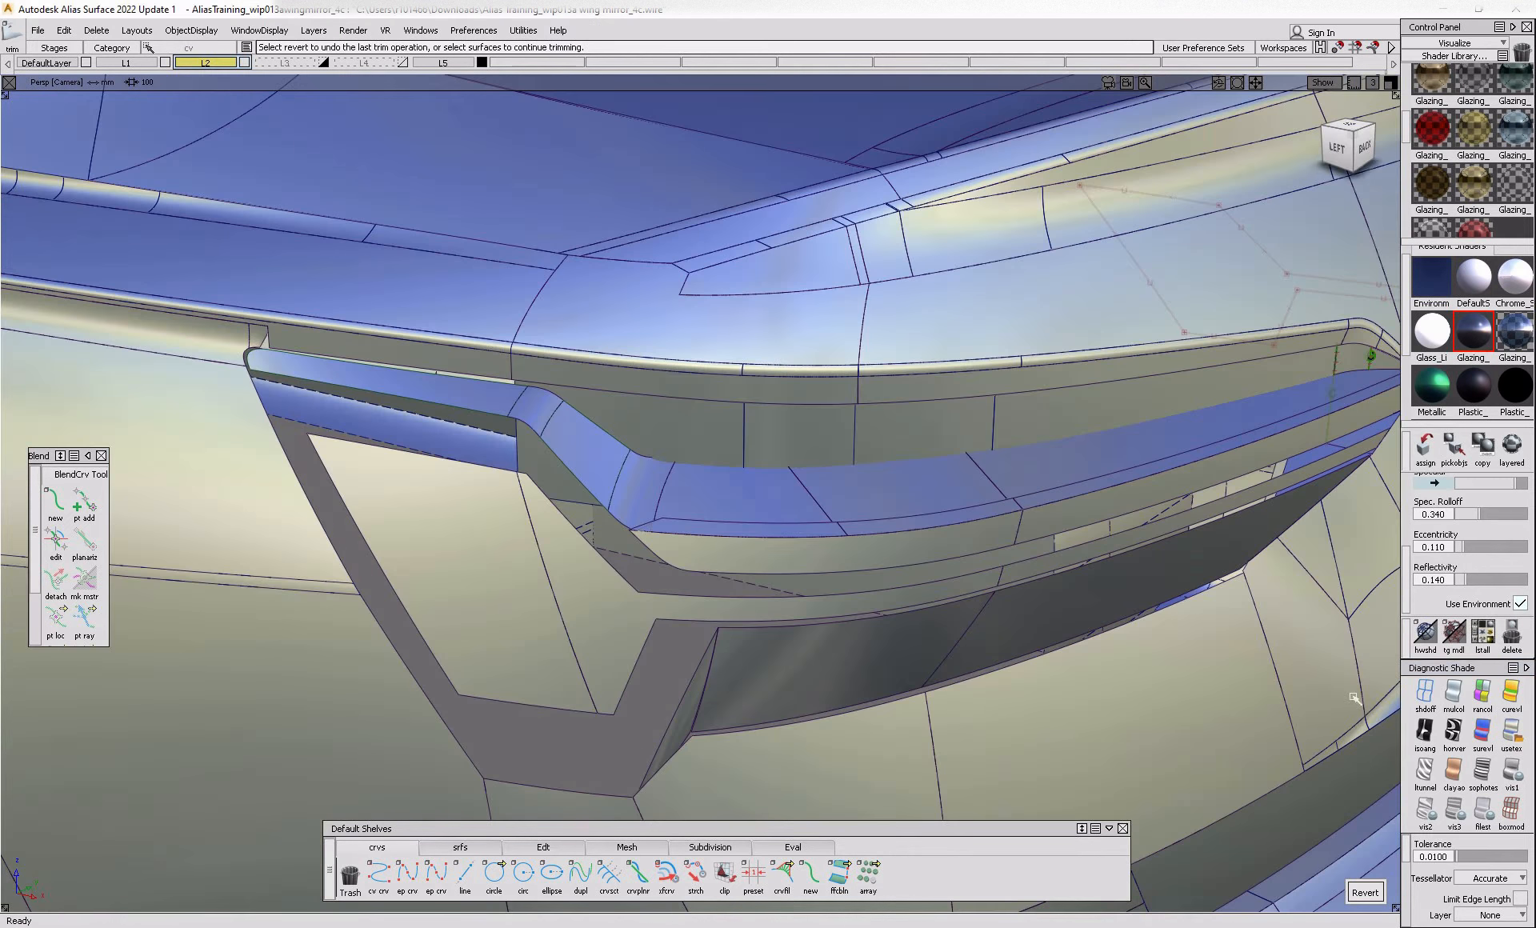
left_click(1511, 733)
- Try re-trimming the middle light surface, keeping its upper area together with the area inside the outline
mouse_move(559, 654)
left_mouse_down("alt+shift")
mouse_move(426, 665)
mouse_move(463, 533)
left_mouse_up("alt+shift")
mouse_move(650, 608)
left_mouse_down("ctrl+shift")
mouse_move(590, 659)
mouse_move(734, 550)
mouse_move(620, 640)
left_mouse_up("ctrl+shift")
left_click(638, 694)
left_click(621, 638)
left_click(1286, 894)
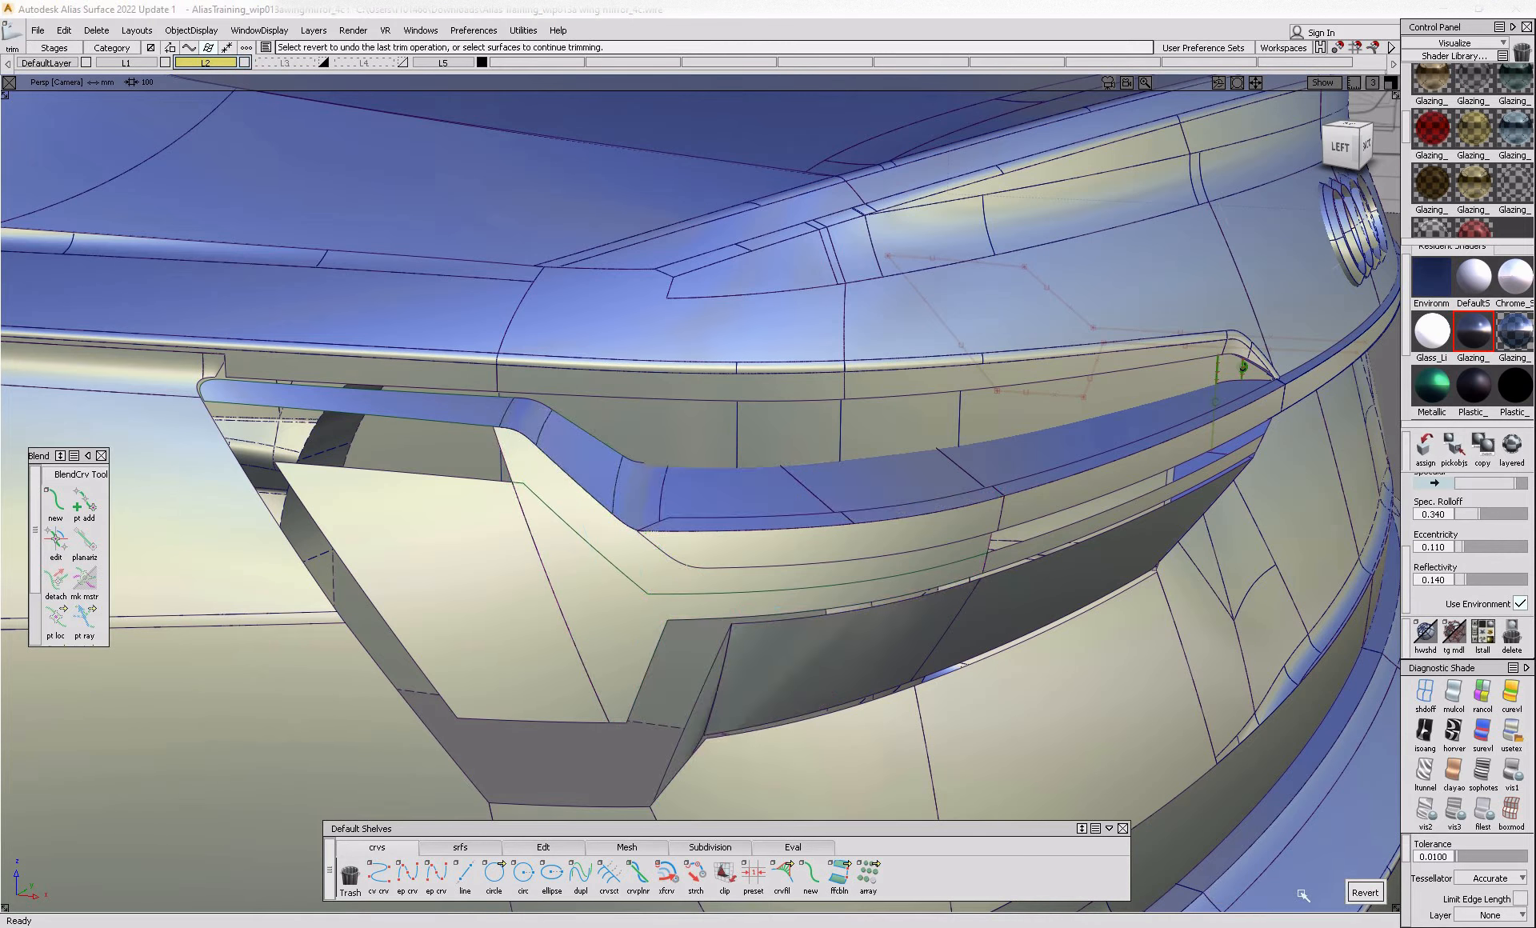
- Try untrimming the middle light surface and re-trimming it along its upper edge, reverting the first selection of regions
left_click(658, 666)
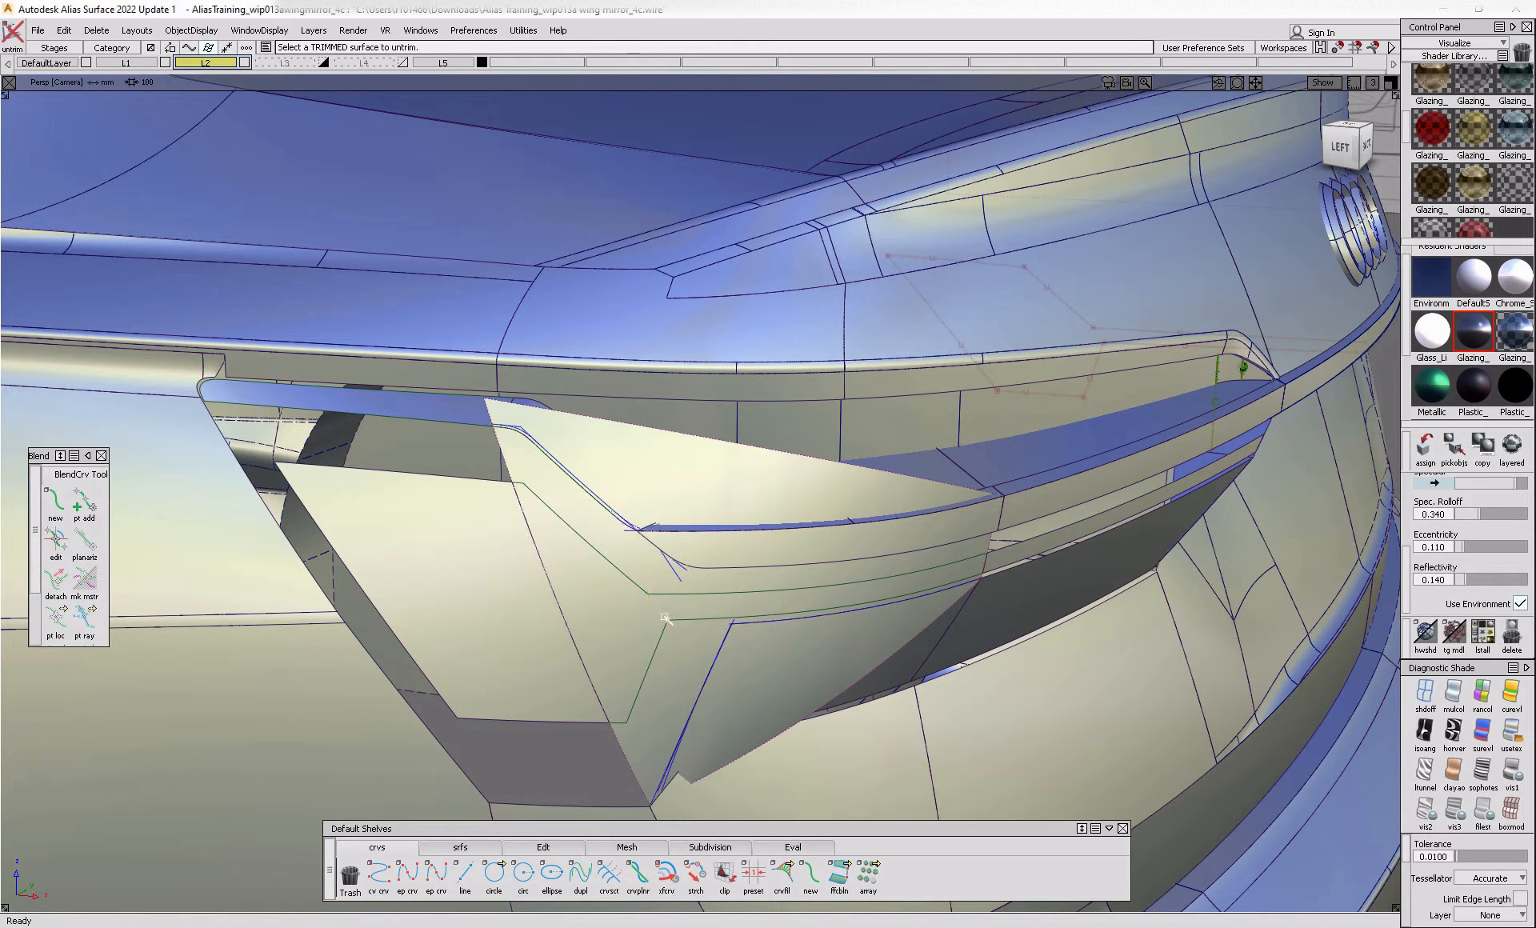
left_click(1285, 893)
left_click_drag(741, 620, 866, 571, "alt+shift")
right_click_drag(865, 572, 861, 560, "alt+shift")
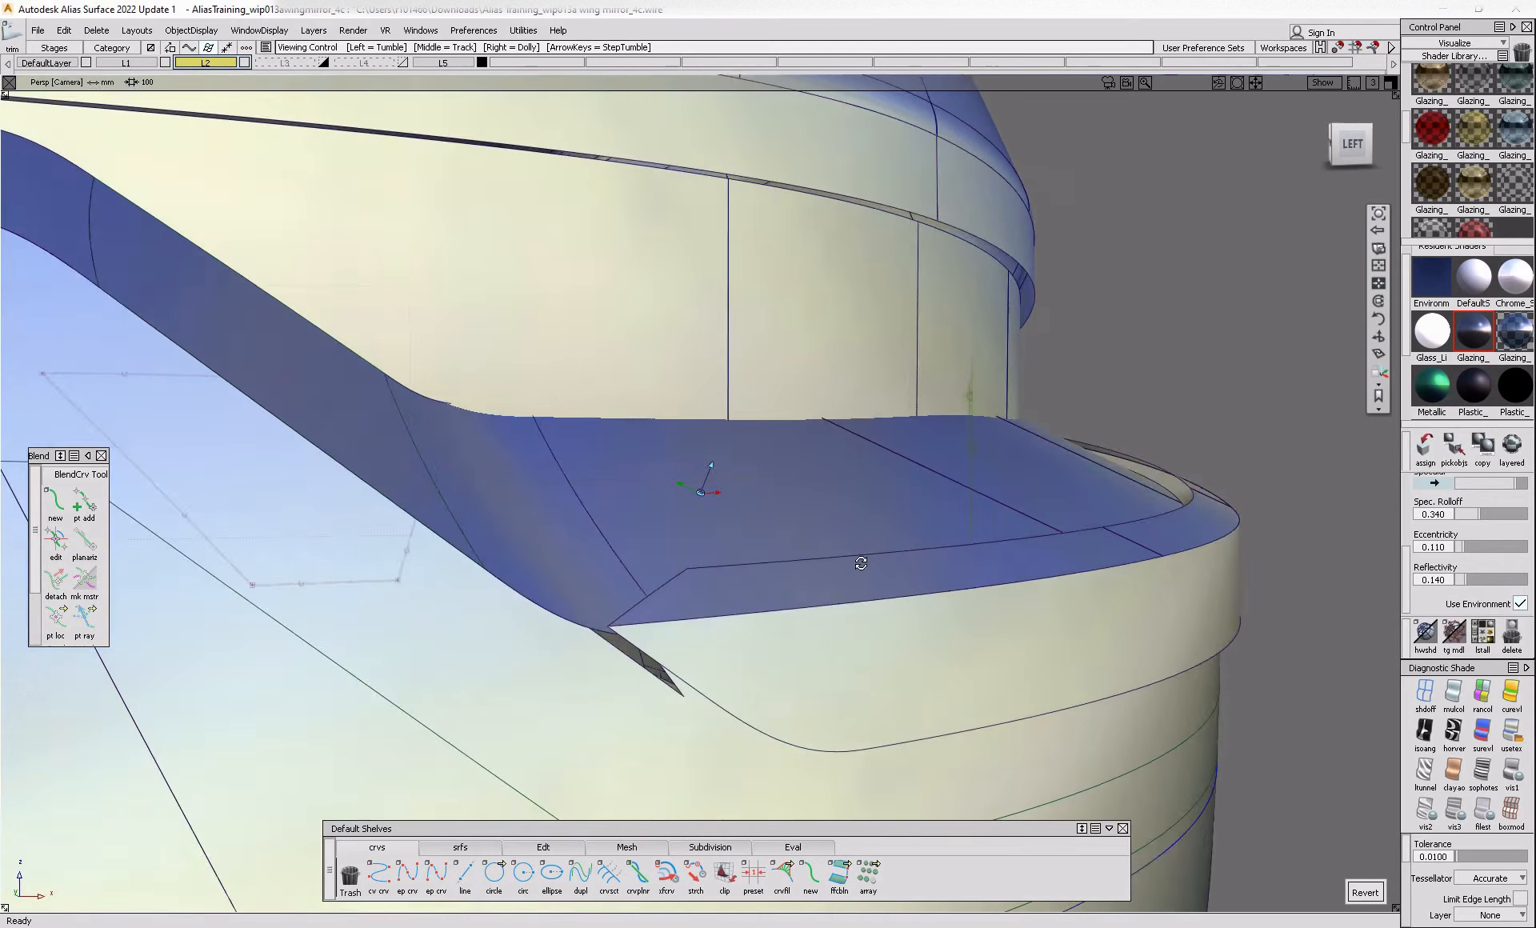
left_click_drag(861, 559, 883, 531, "alt+shift")
left_click(1368, 899)
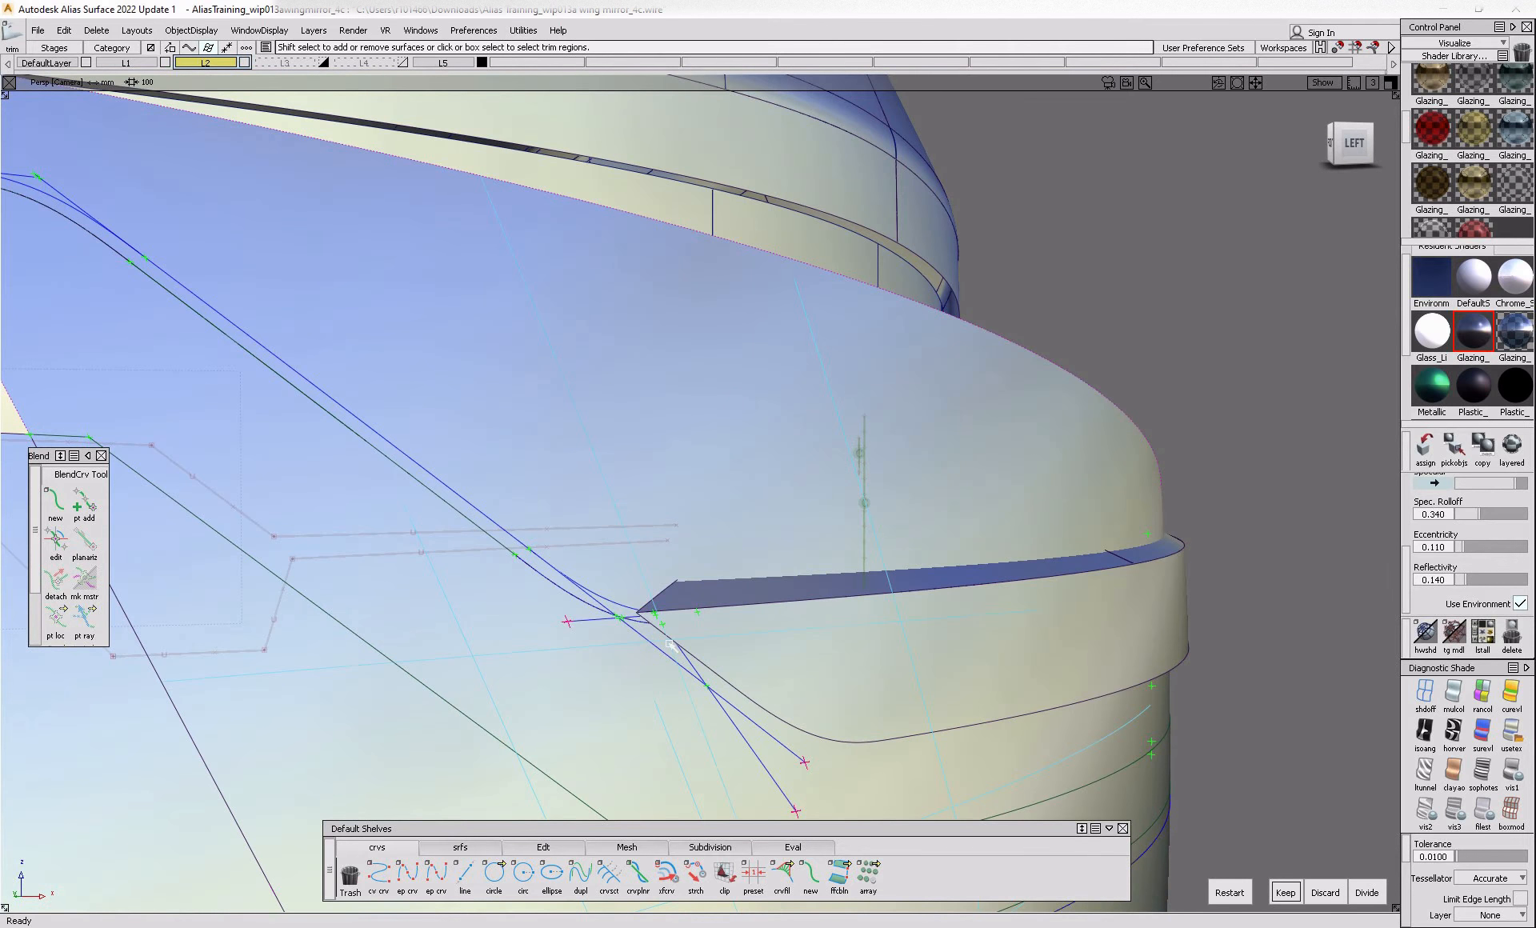
left_click(1286, 893)
right_click_drag(724, 687, 482, 751, "alt+shift")
left_click_drag(482, 751, 505, 637, "alt+shift")
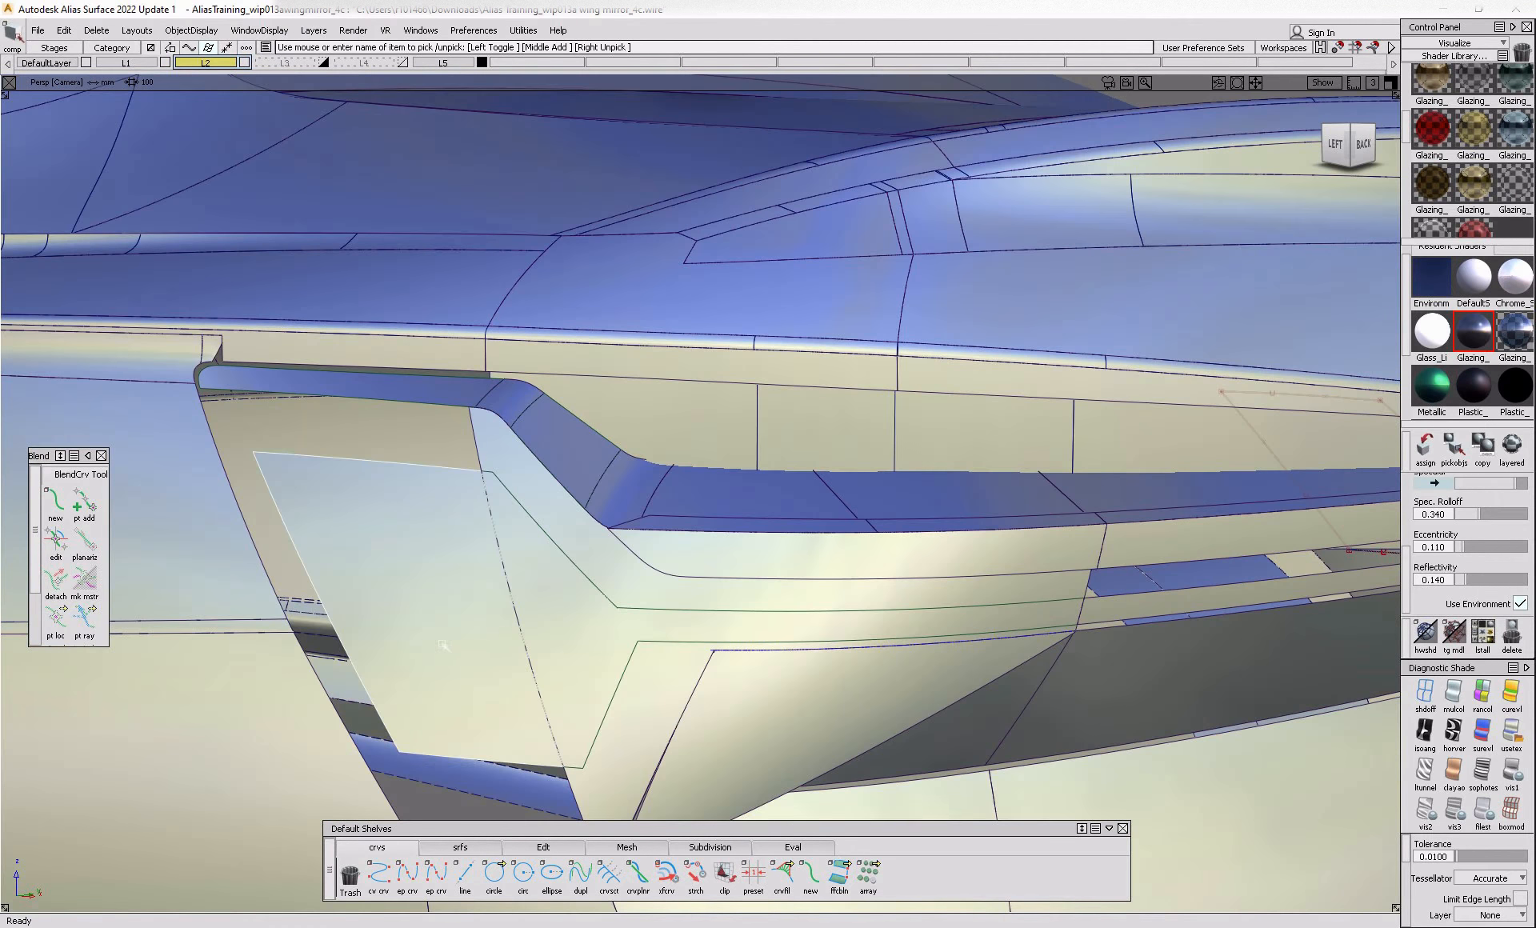
- Restore the front light surface around the projected outline and untrim the rear light surface
left_click(307, 410)
left_click(1286, 893)
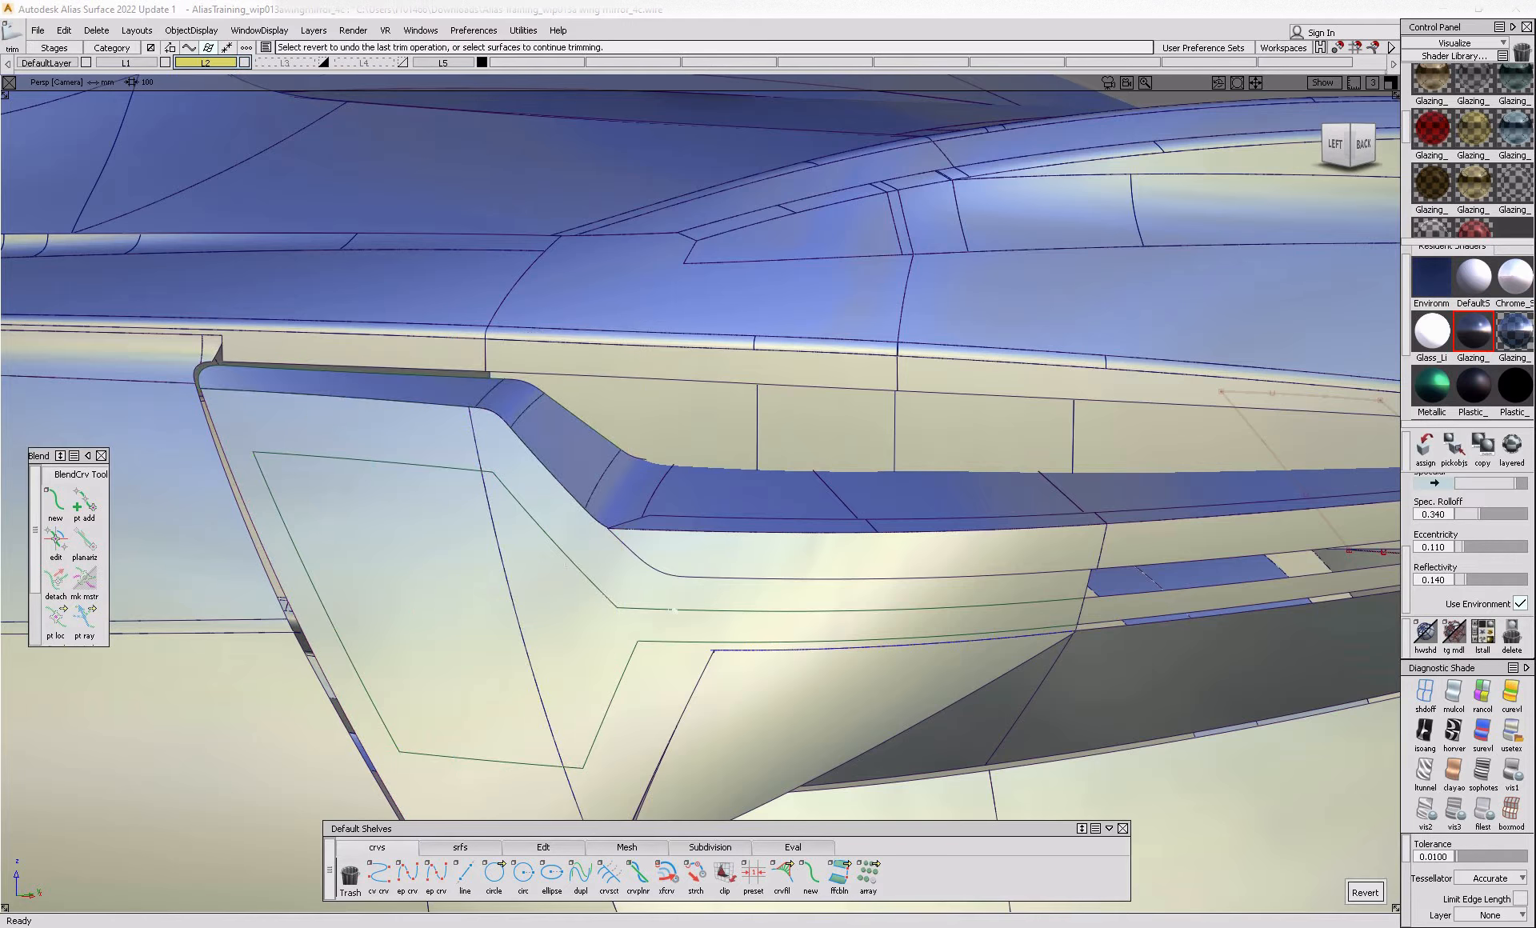
middle_click_drag(702, 482, 214, 344, "alt+shift")
left_click_drag(597, 471, 592, 451, "ctrl+shift")
left_click(618, 494)
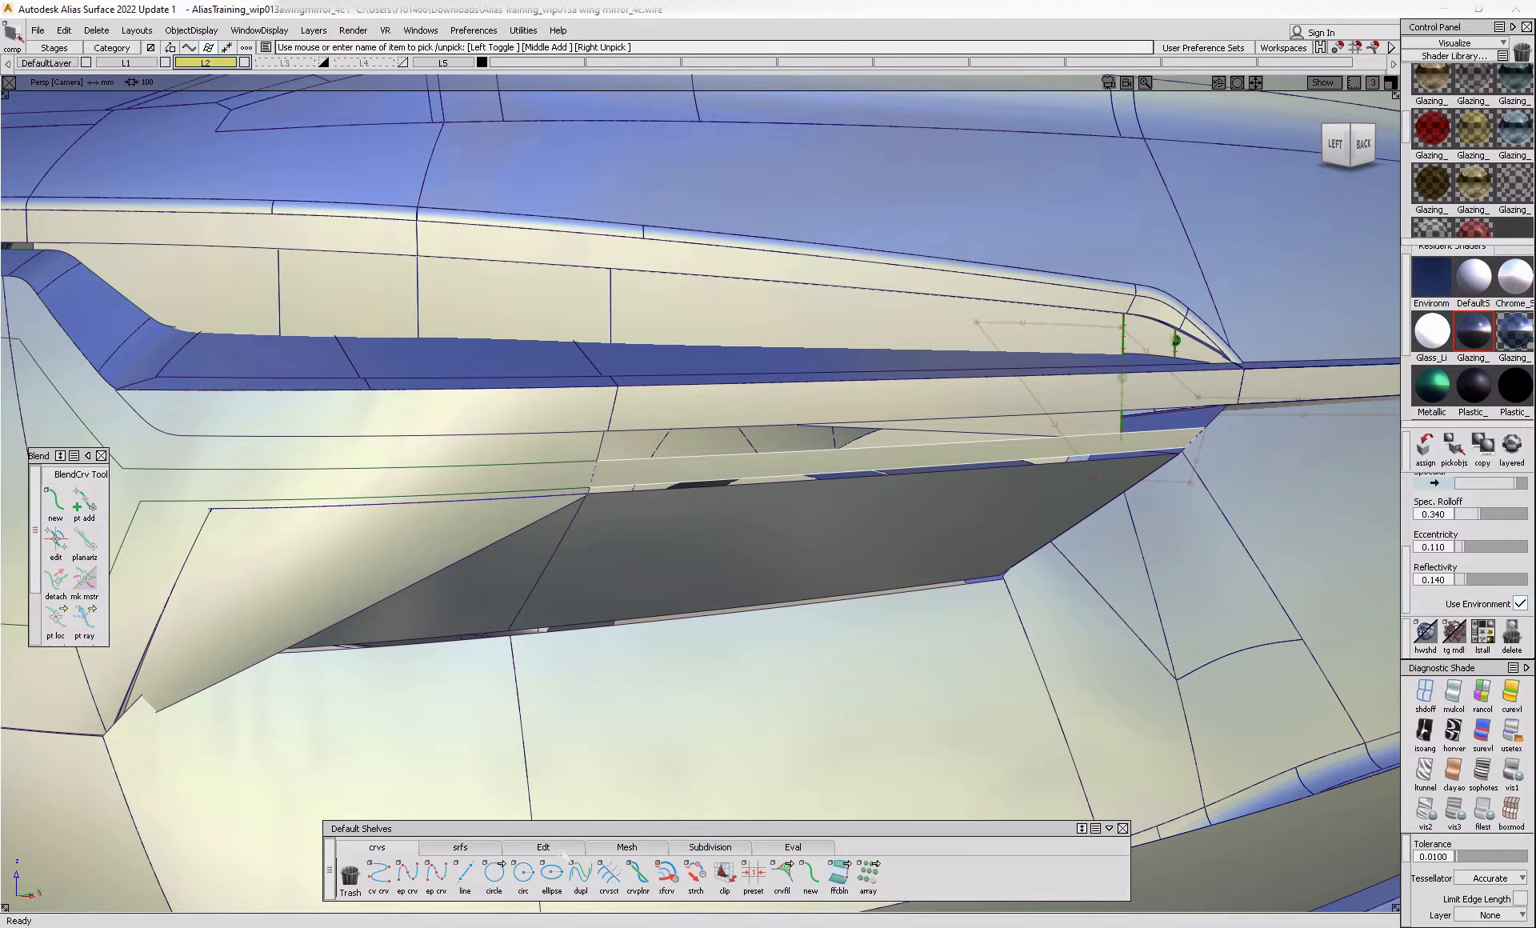
left_click(543, 847)
left_click(811, 874)
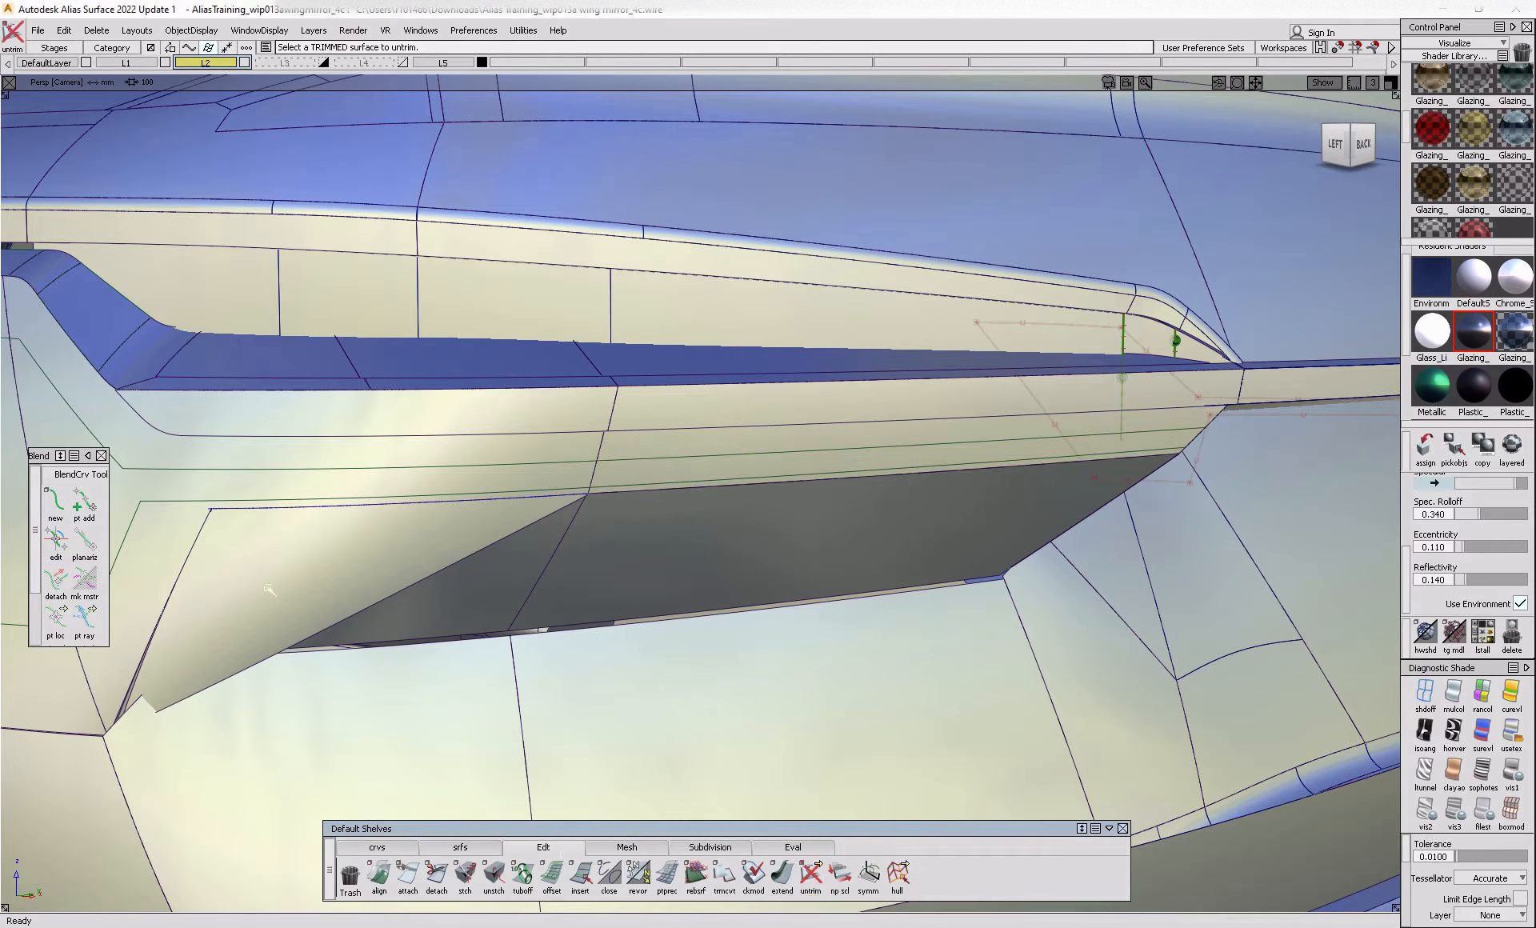
- Untrim the middle light surface to expose its curves-on-surface
middle_click_drag(255, 593, 515, 627, "alt+shift")
left_click(512, 596)
left_click_drag(515, 627, 608, 610, "ctrl+shift")
middle_click_drag(560, 632, 523, 664, "ctrl+shift")
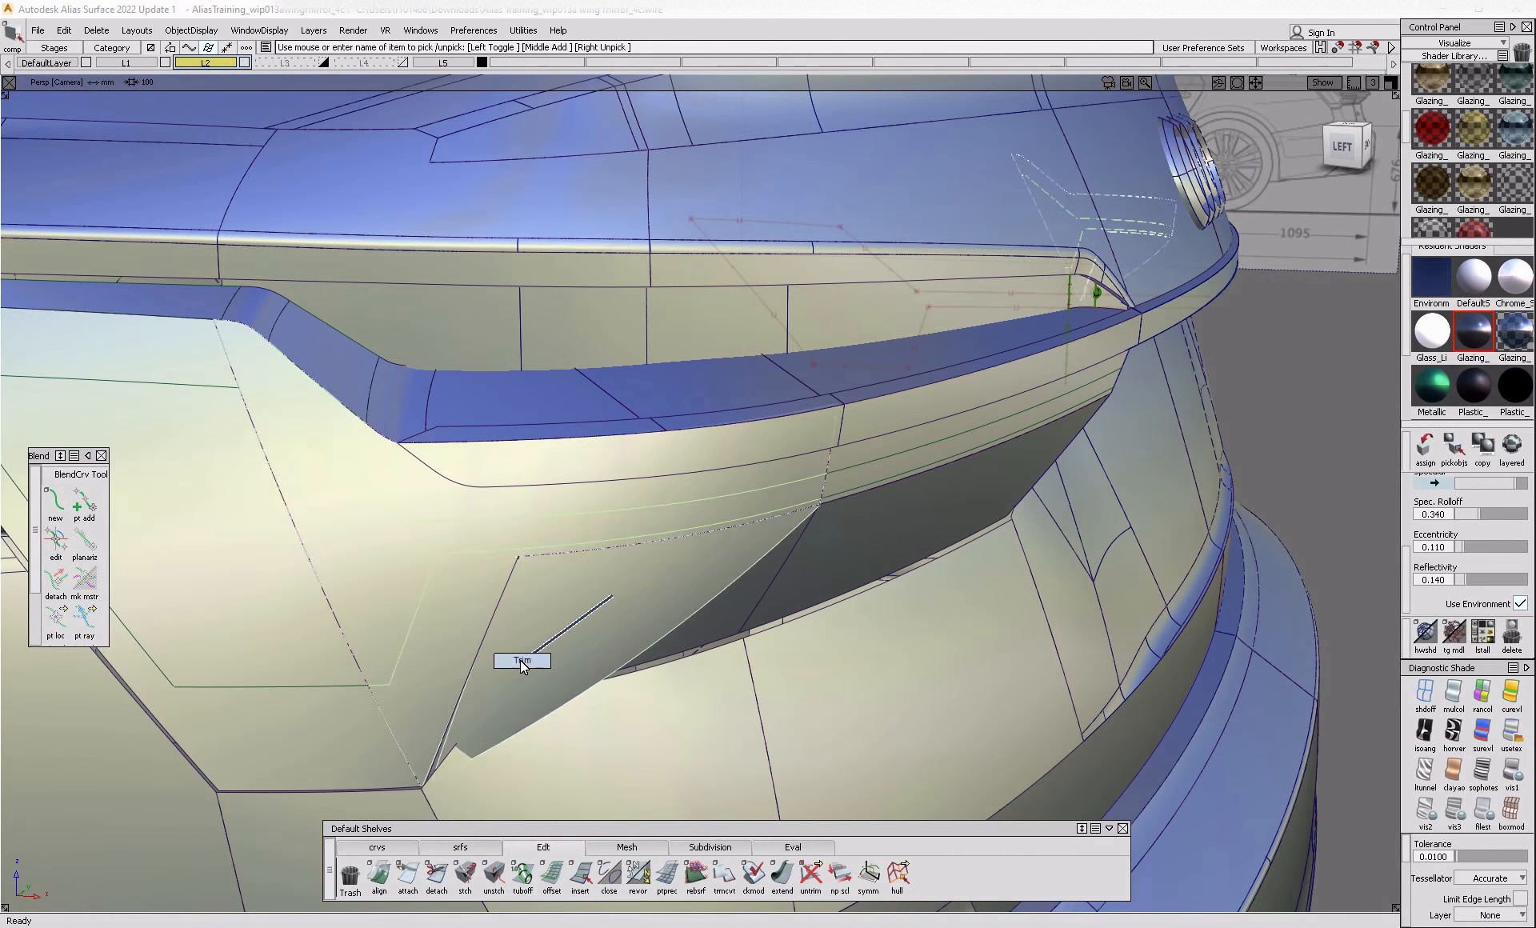
left_click_drag(541, 757, 540, 704, "ctrl+shift")
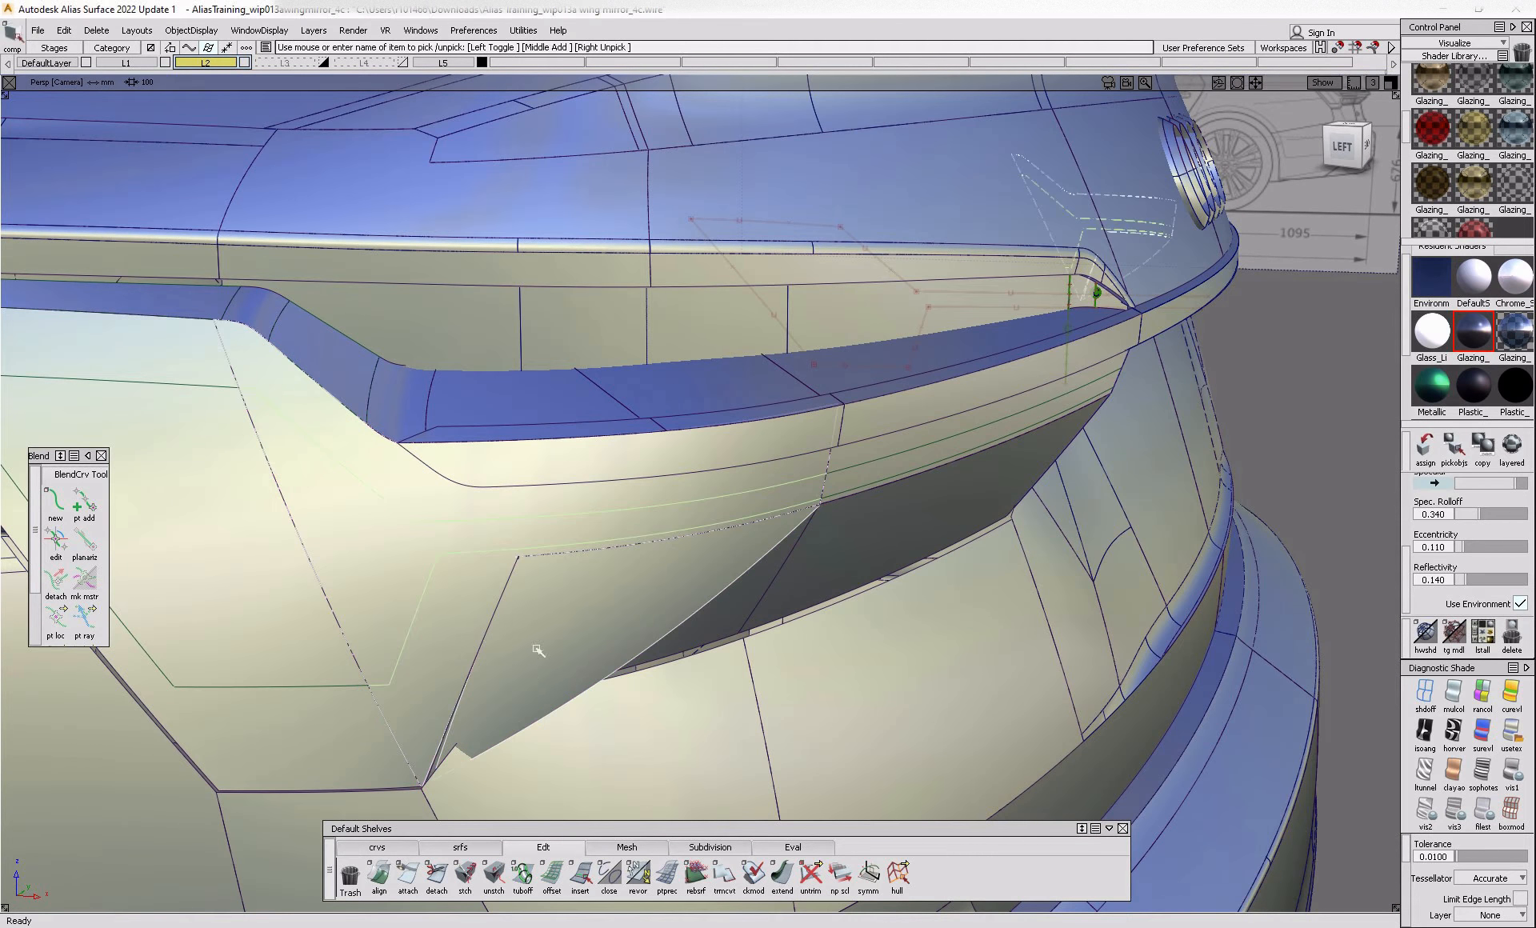
middle_click_drag(540, 696, 552, 809, "ctrl+shift")
left_click(544, 688)
middle_click_drag(559, 677, 524, 707, "ctrl+shift")
- Delete the two redundant overlapping curves-on-surface along the middle light surface's lower diagonal edge
left_click_drag(498, 682, 498, 632, "ctrl+shift")
left_click(489, 633)
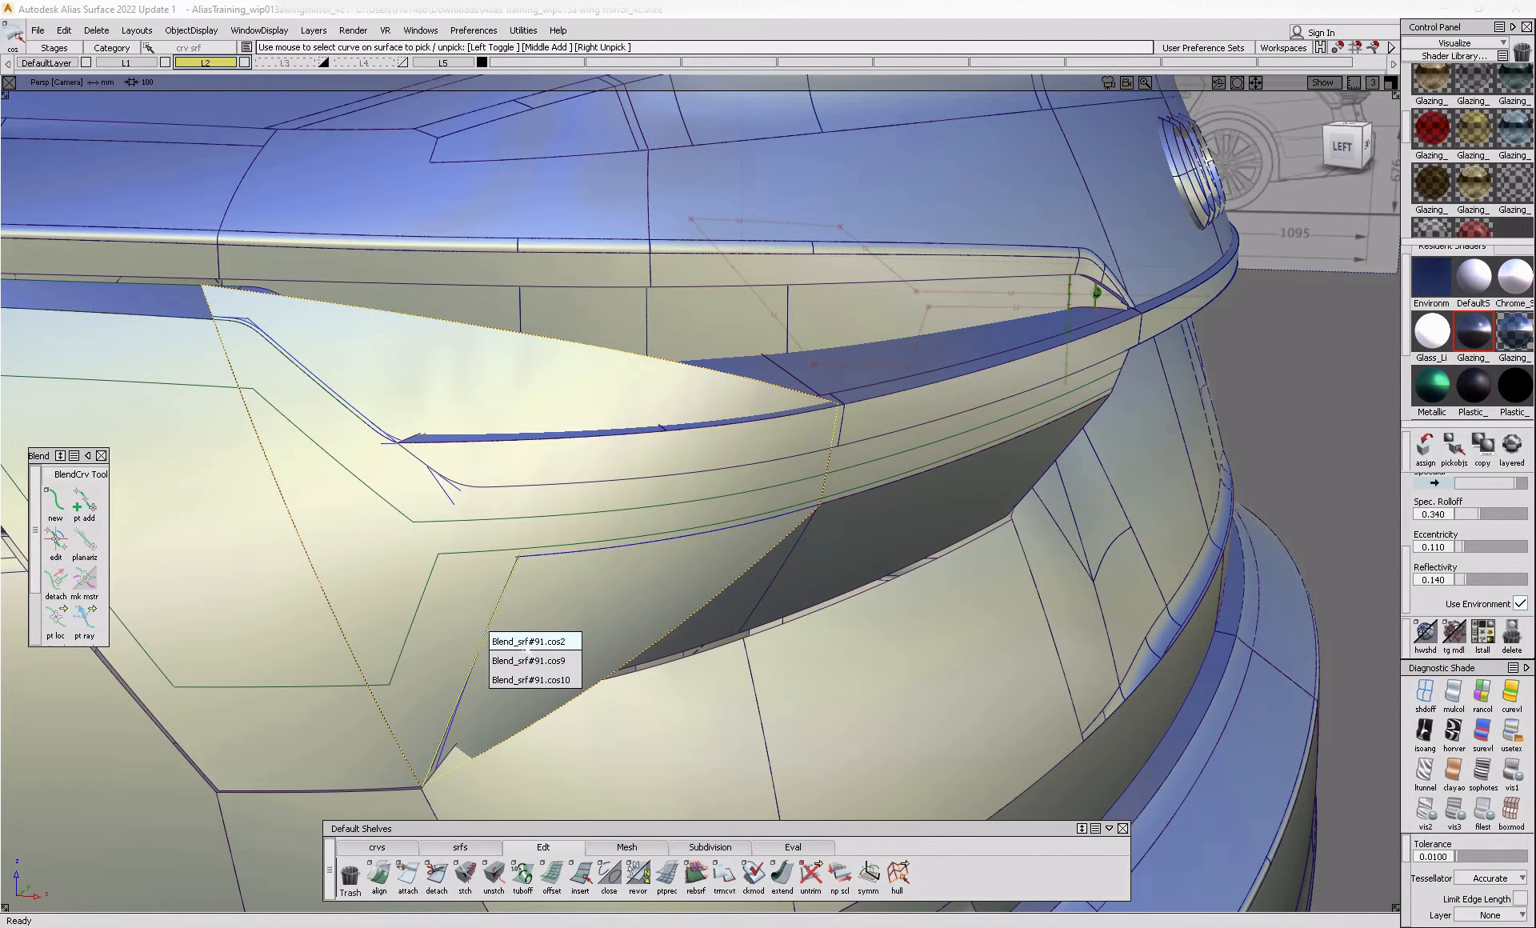
left_click(507, 665)
key("Delete")
left_click(489, 629)
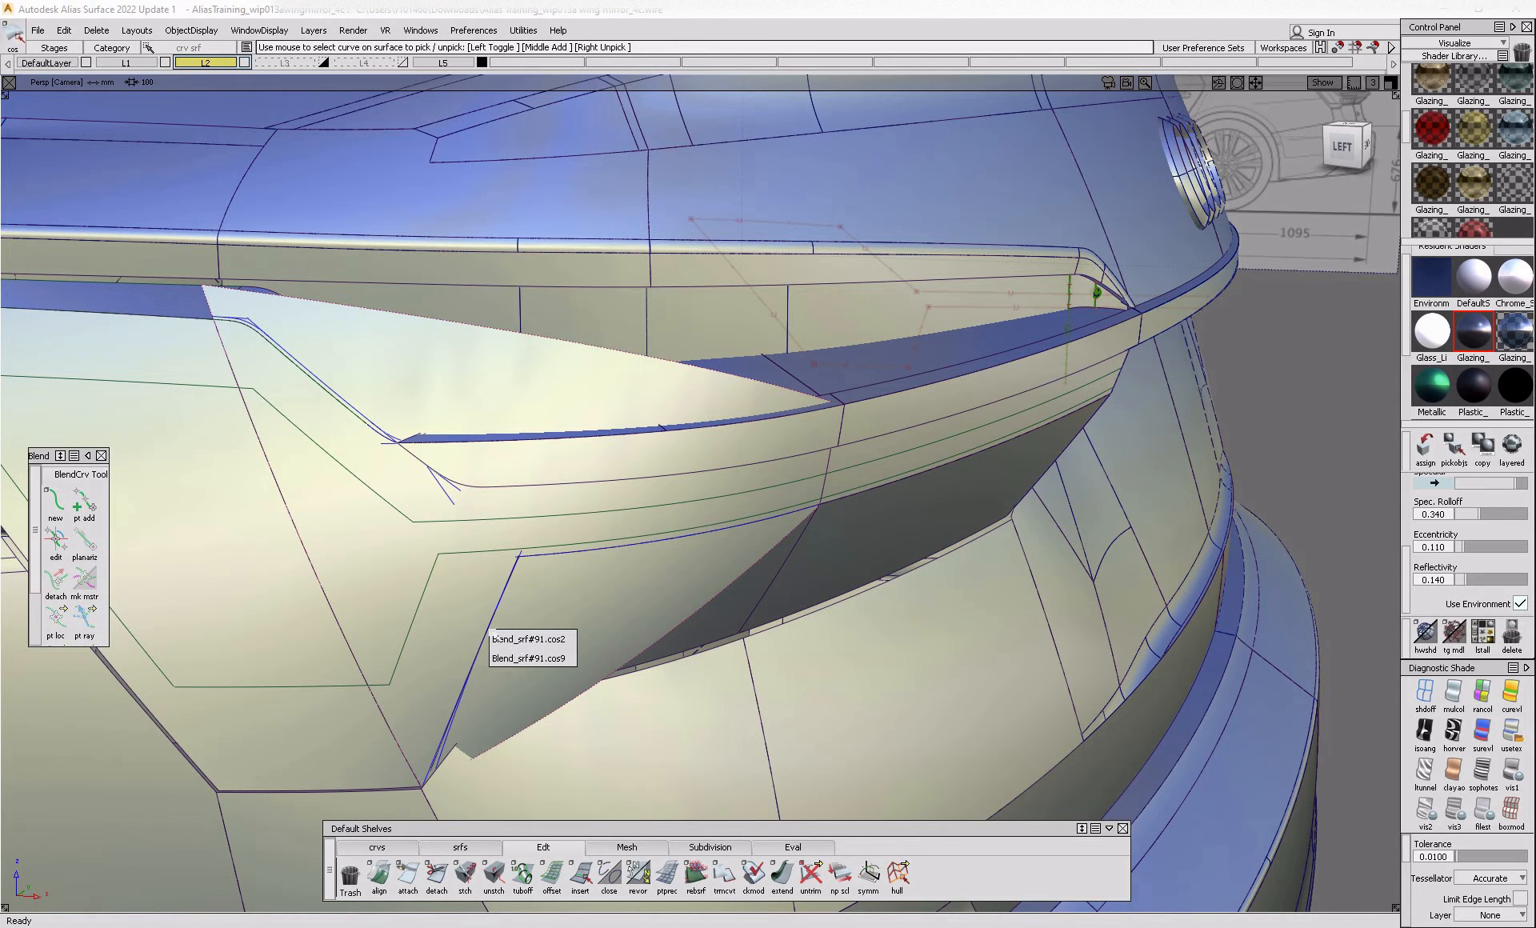
left_click(522, 666)
key("Delete")
- Trim the middle light surface, removing the excess beyond its upper edge and its lower diagonal edge
left_click_drag(525, 620, 470, 665, "ctrl+shift")
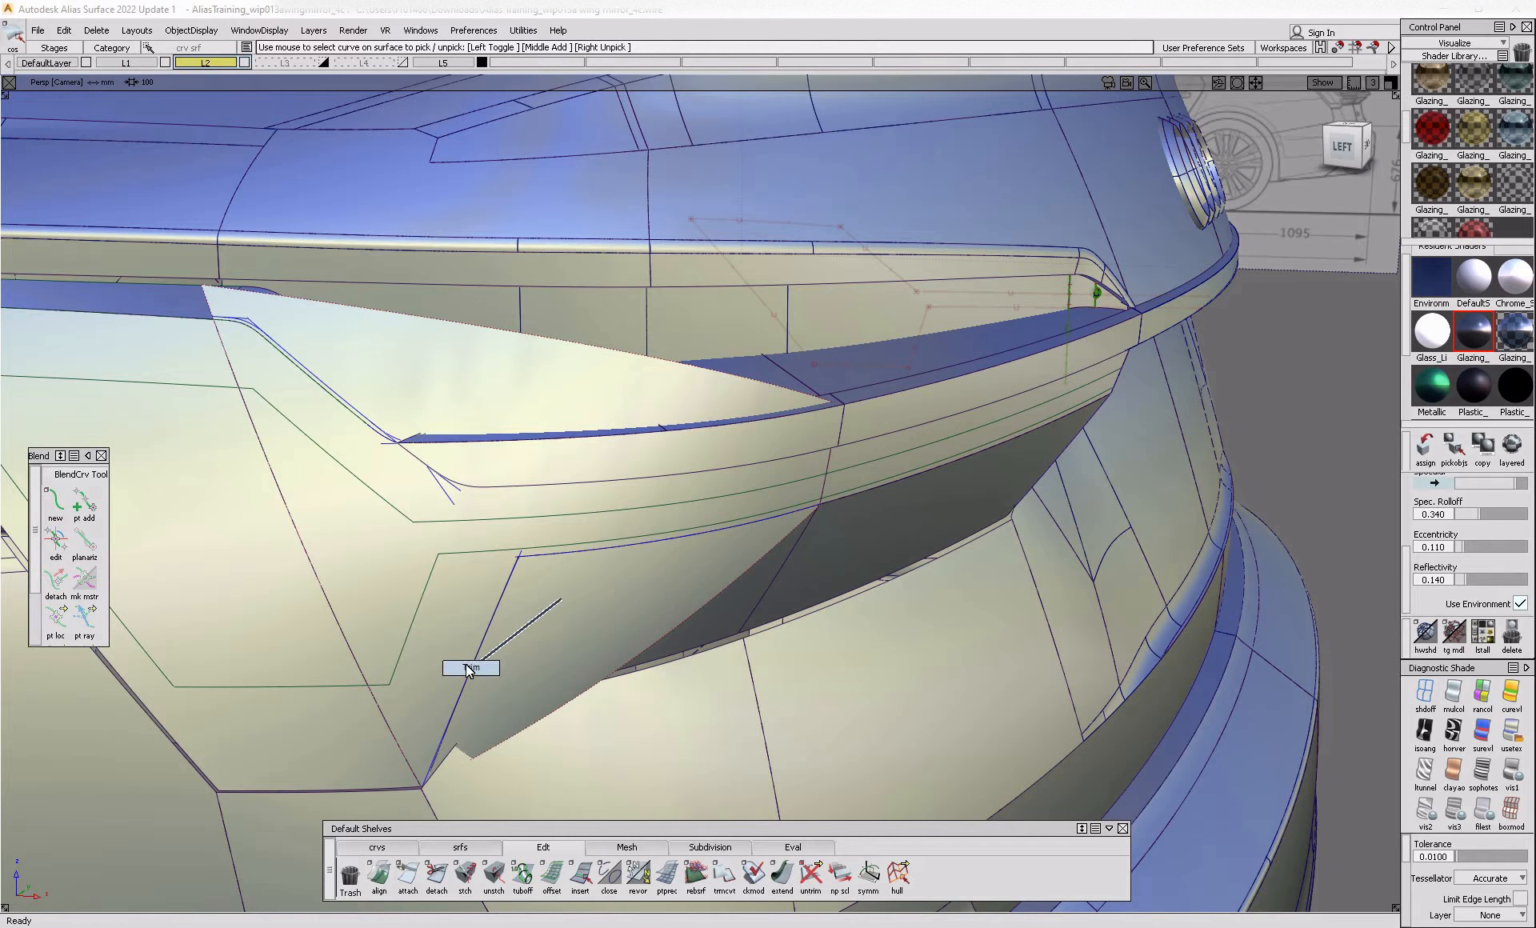
left_click(462, 663)
left_click(458, 660)
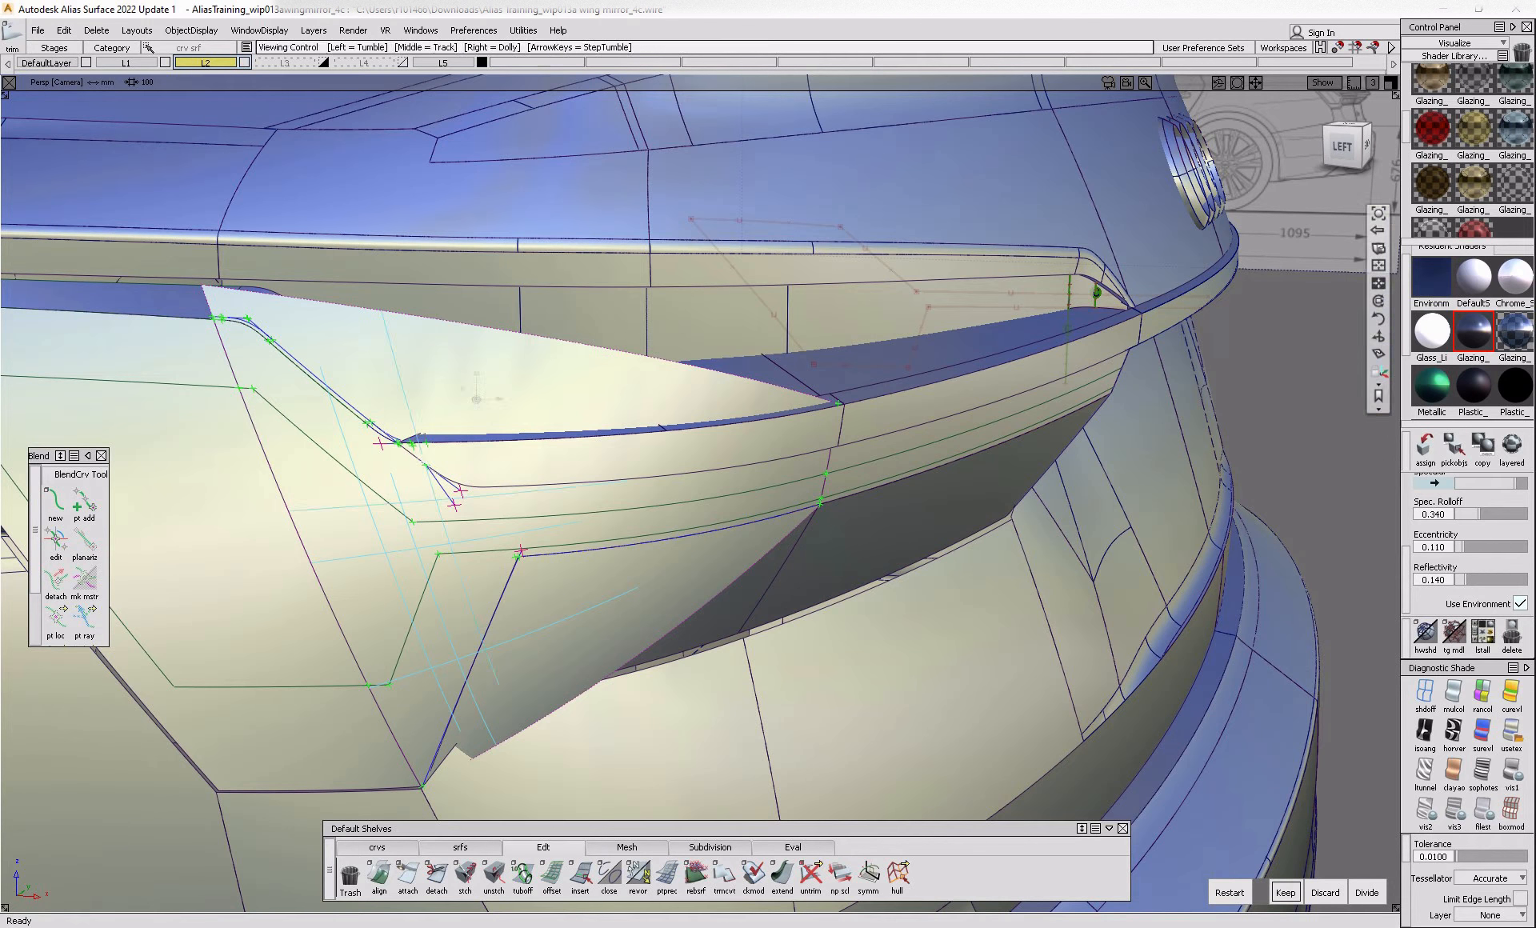
right_click_drag(392, 552, 490, 545, "alt+shift")
left_click_drag(490, 545, 524, 520, "alt+shift")
left_click(502, 618)
left_click(445, 468)
key("space")
right_click_drag(478, 508, 410, 672, "alt+shift")
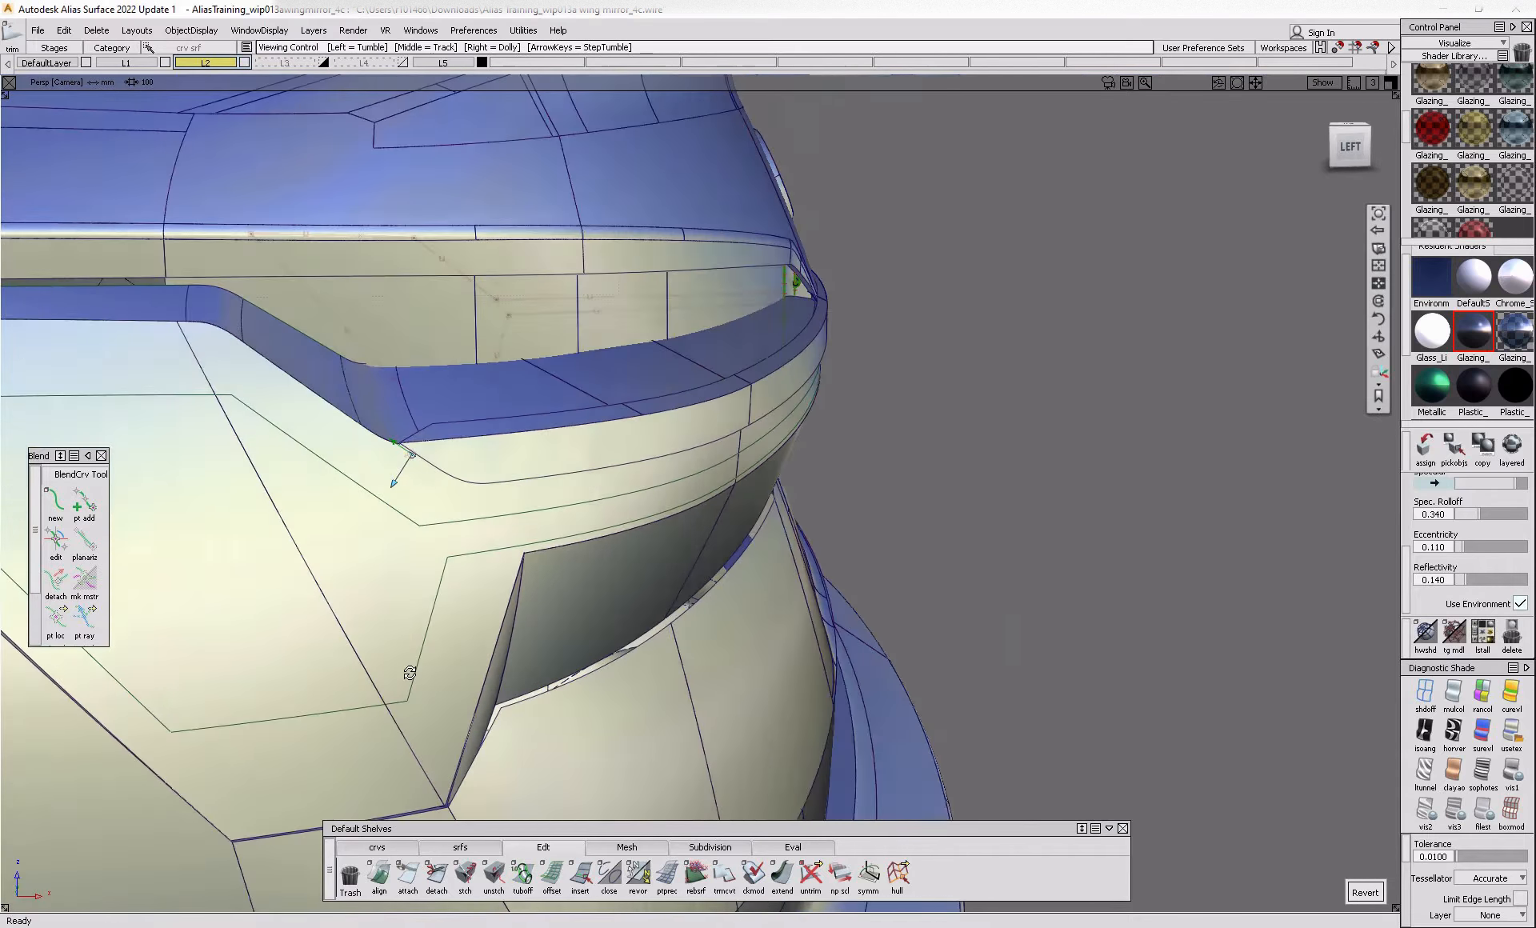
- Divide the middle light surface along the projected inner light outline
left_click_drag(410, 672, 232, 681, "alt+shift")
right_click_drag(232, 682, 312, 640, "alt+shift")
left_click(343, 608)
left_click(343, 608)
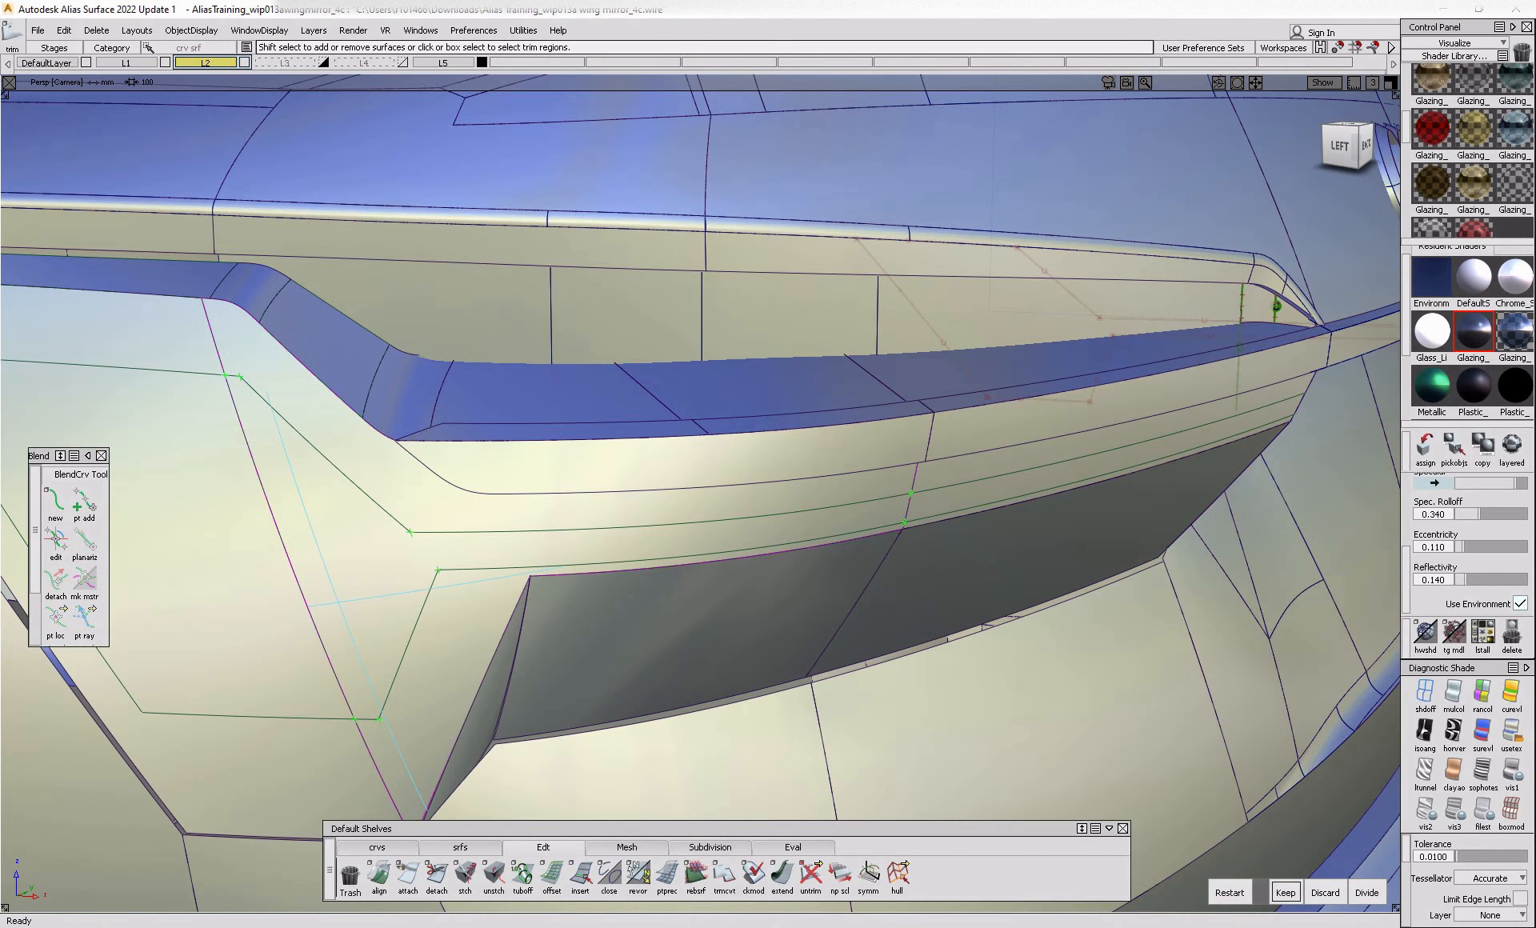
left_click(1366, 892)
- Divide the rear and front light surfaces along the projected inner light outline
left_click(945, 503)
left_click(945, 503)
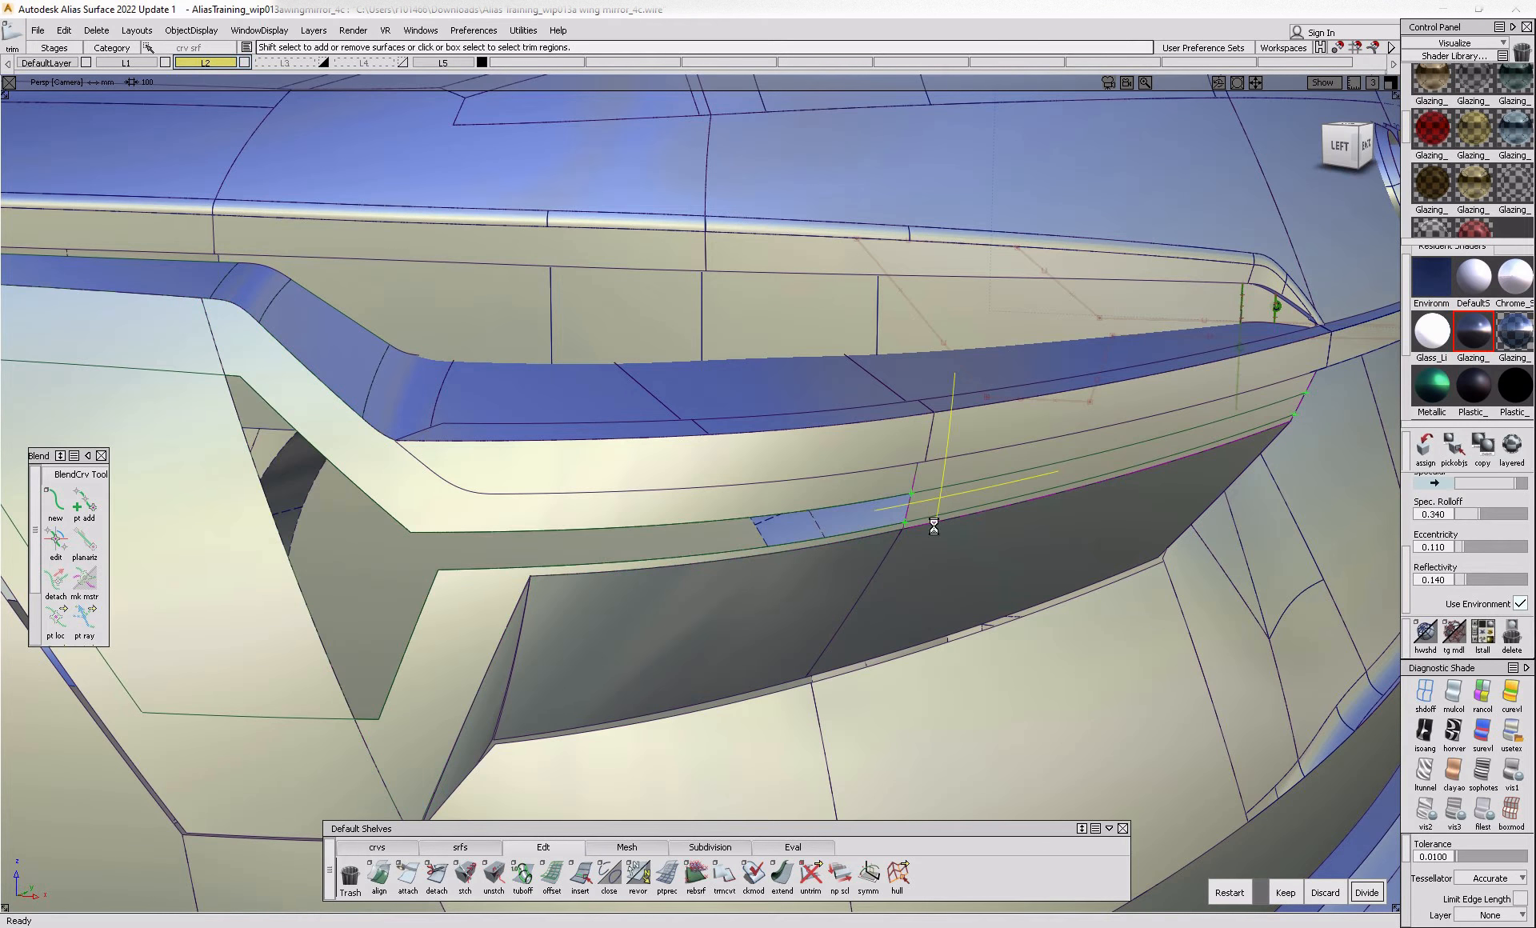
key("space")
left_click(240, 655)
left_click(240, 655)
key("space")
left_click_drag(501, 676, 464, 738, "alt+shift")
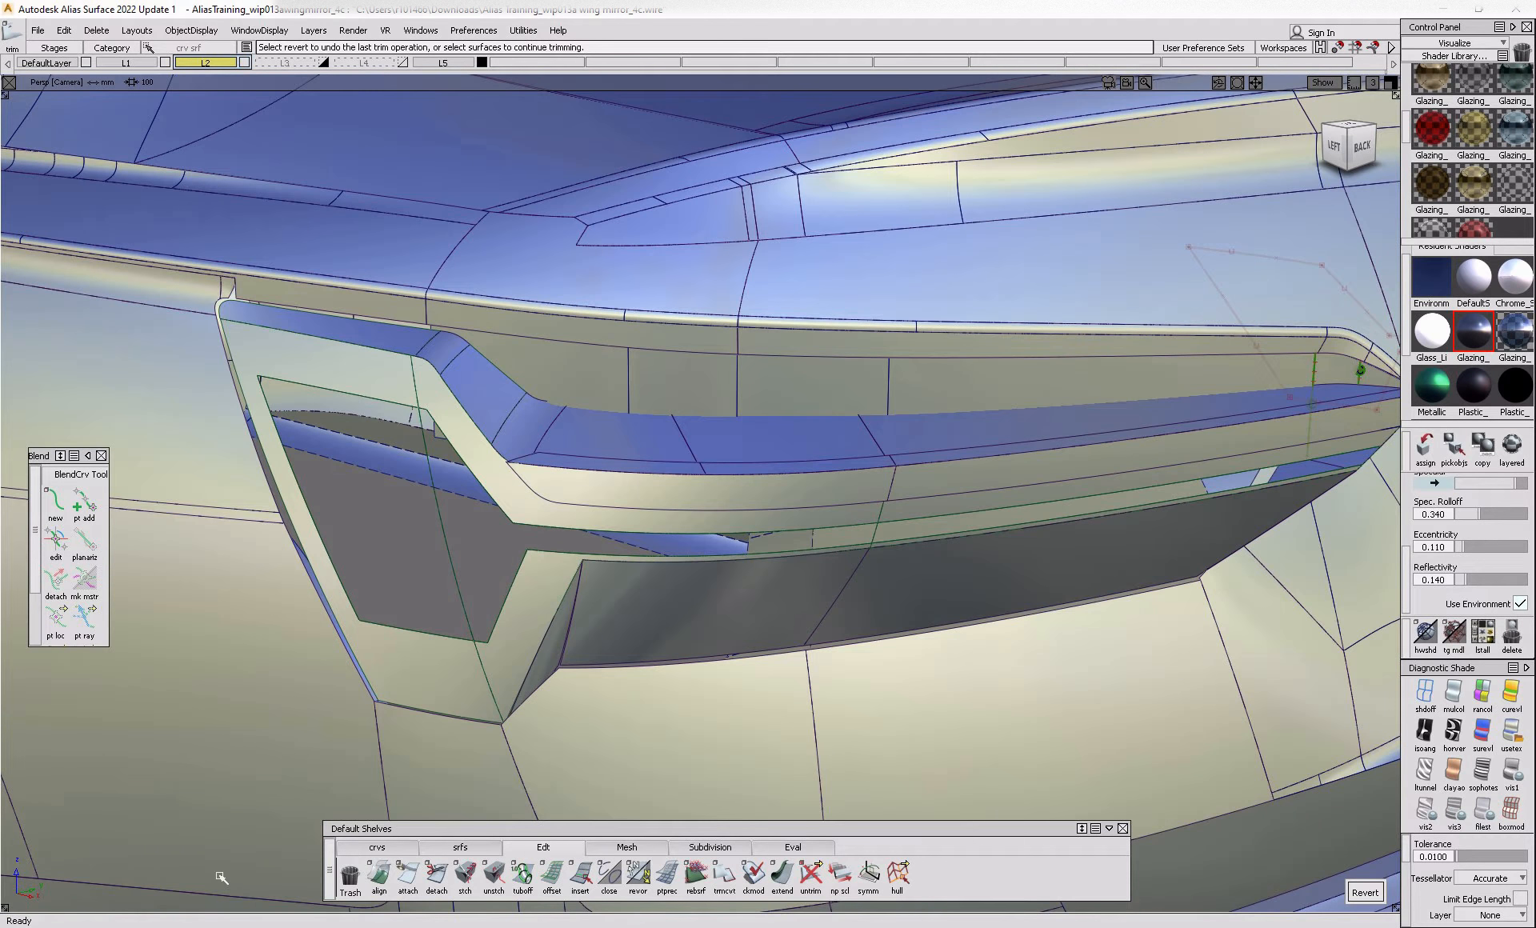
- Pick the upper flange surfaces, including Fillet_srf#47, and the lower recess walls, and remove them from view
left_click_drag(368, 286, 396, 320, "ctrl+shift")
left_click(406, 347)
left_click(434, 353)
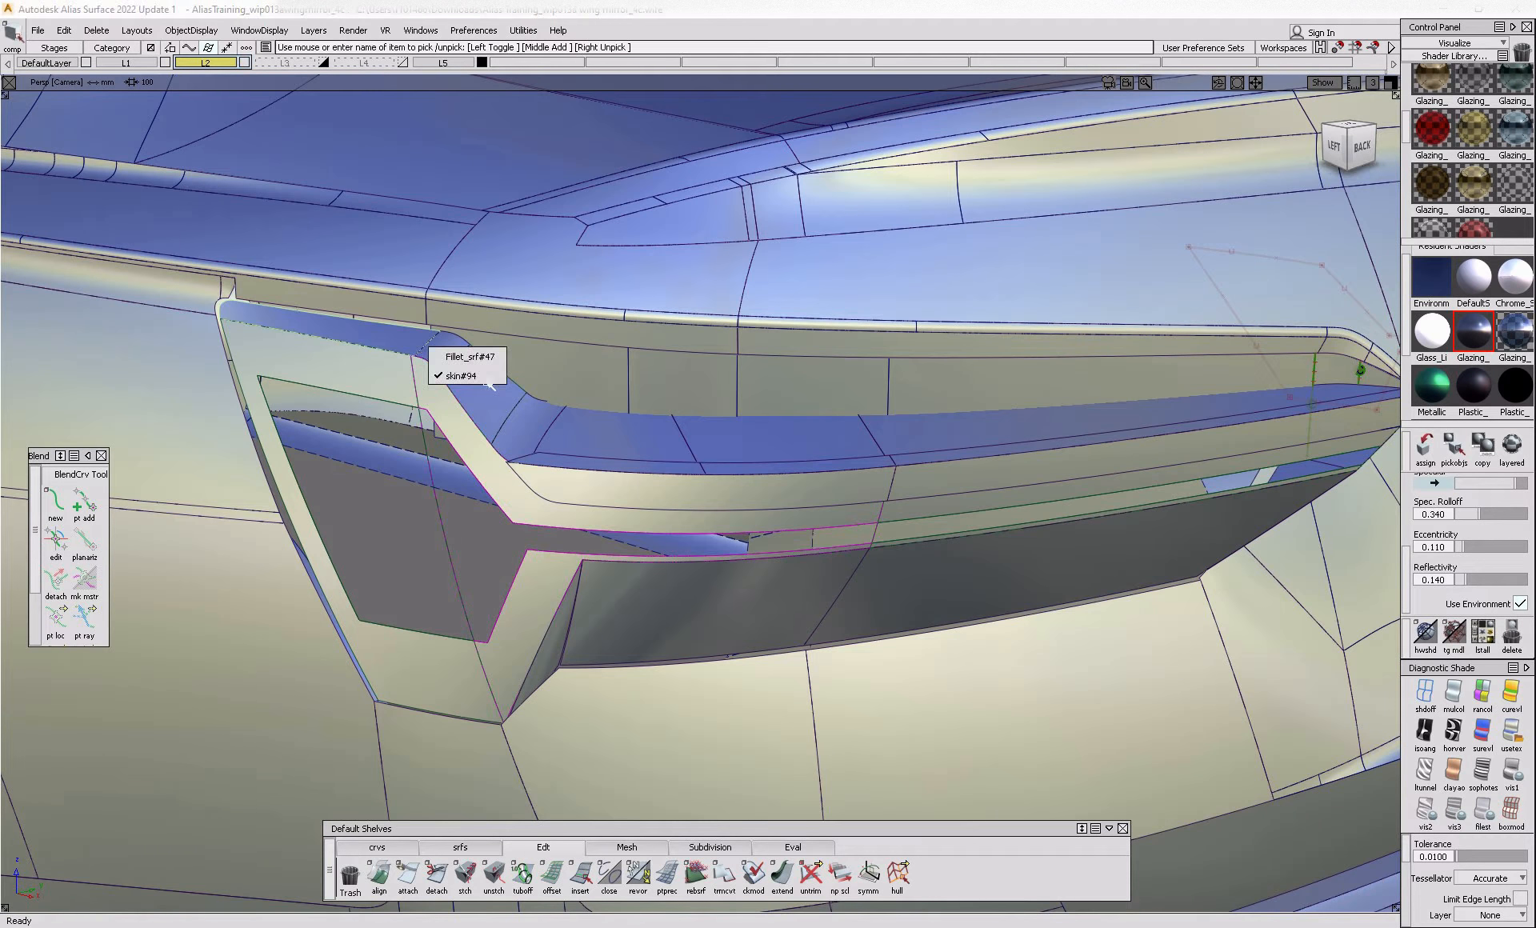
left_click(471, 357)
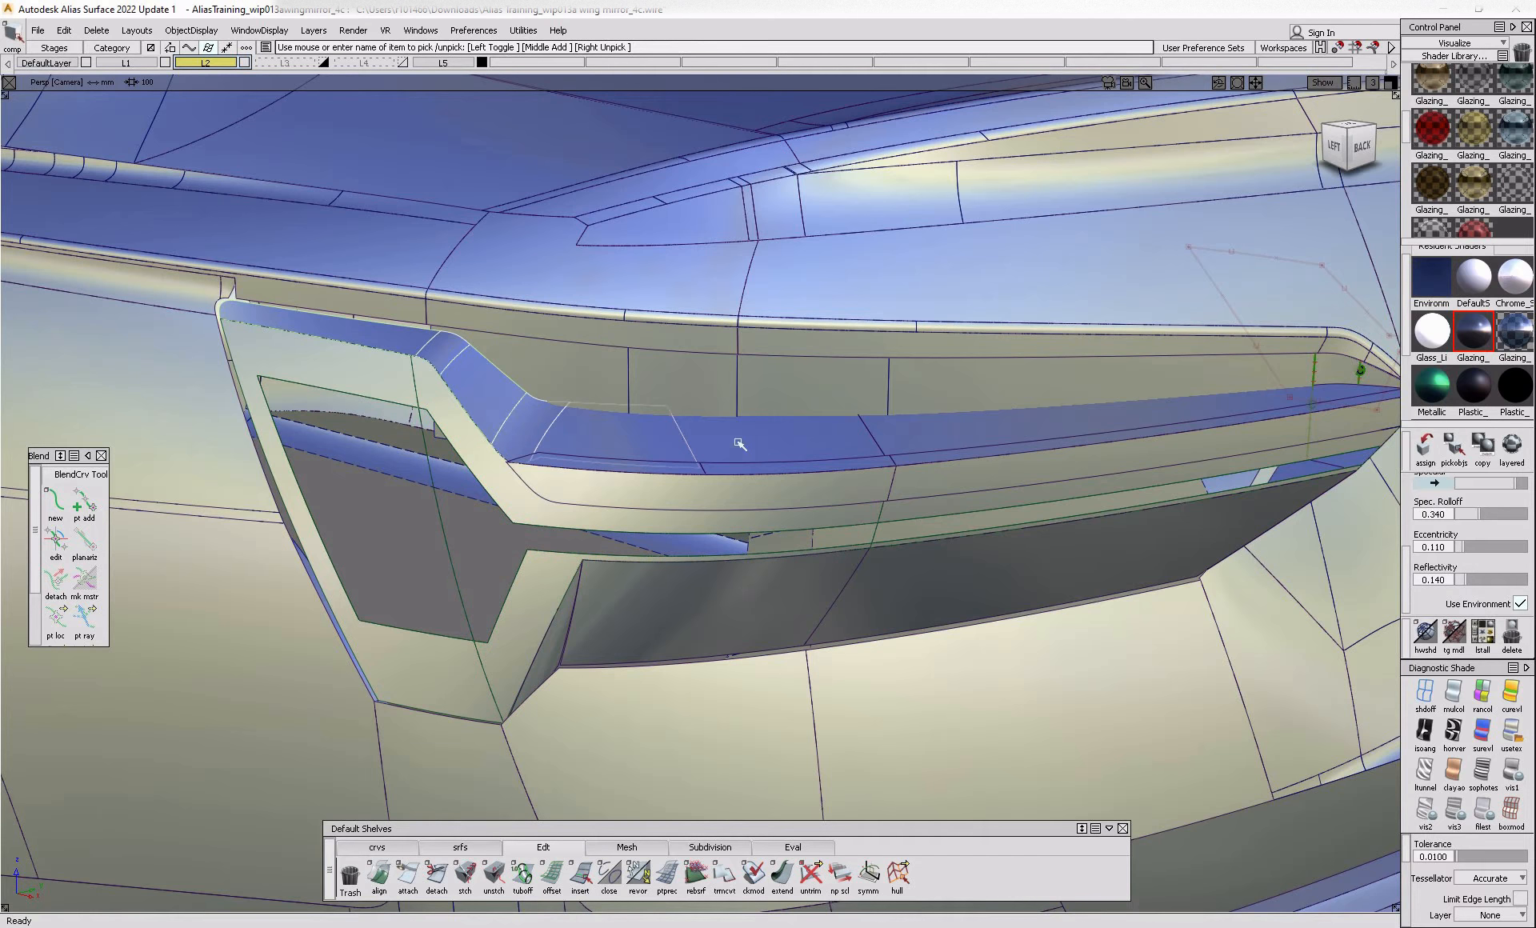
left_click_drag(970, 453, 720, 571, "alt+shift")
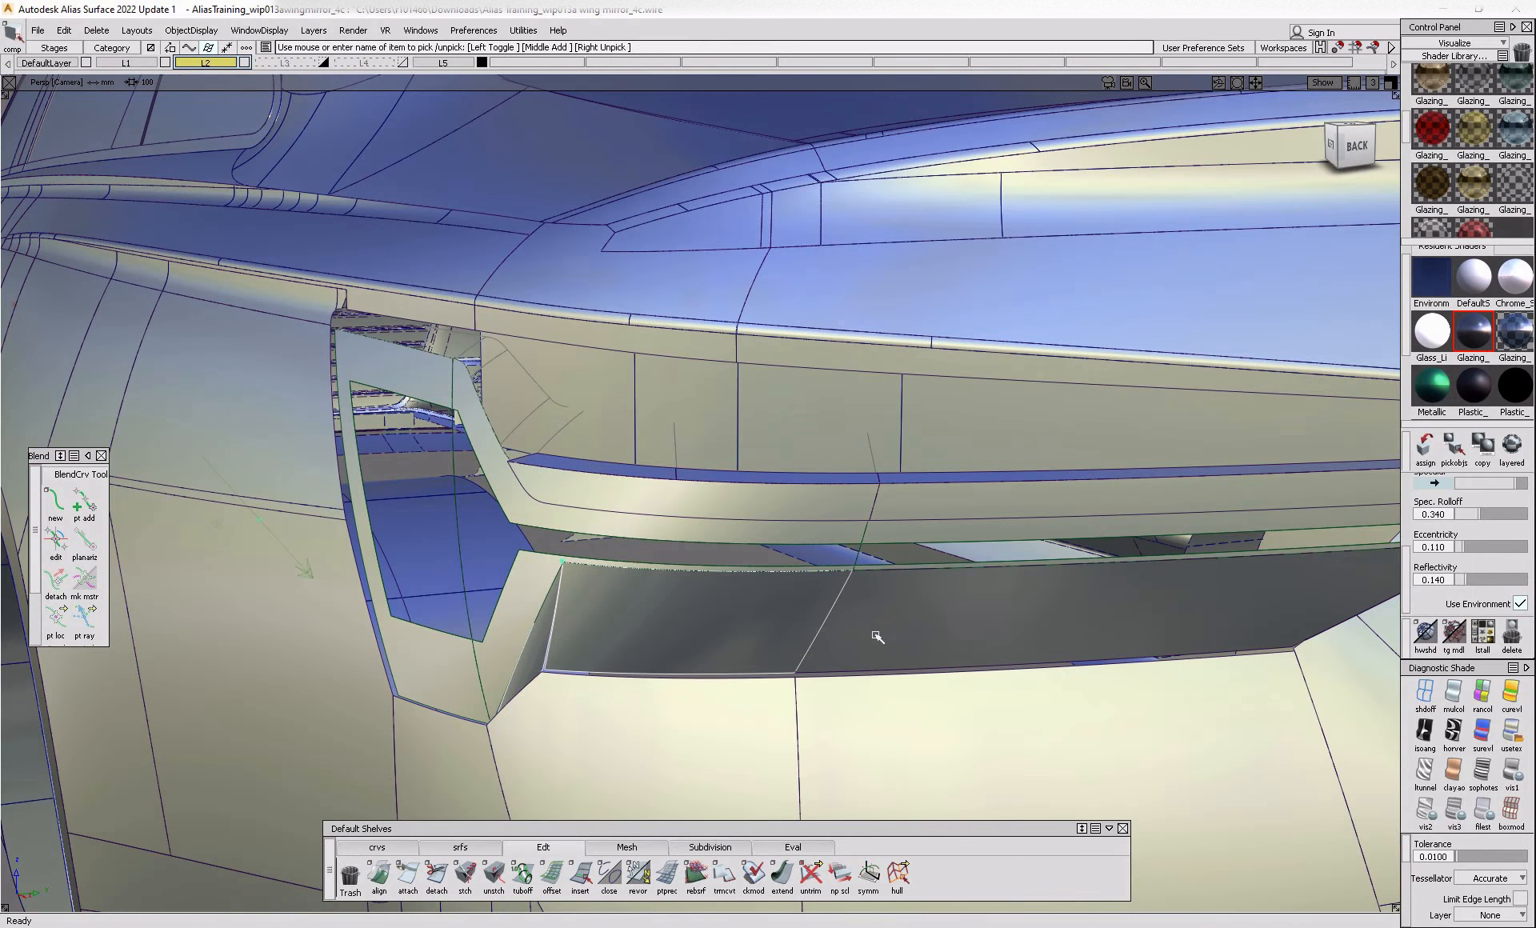
left_click_drag(795, 664, 696, 641, "alt+shift")
key("ctrl+z")
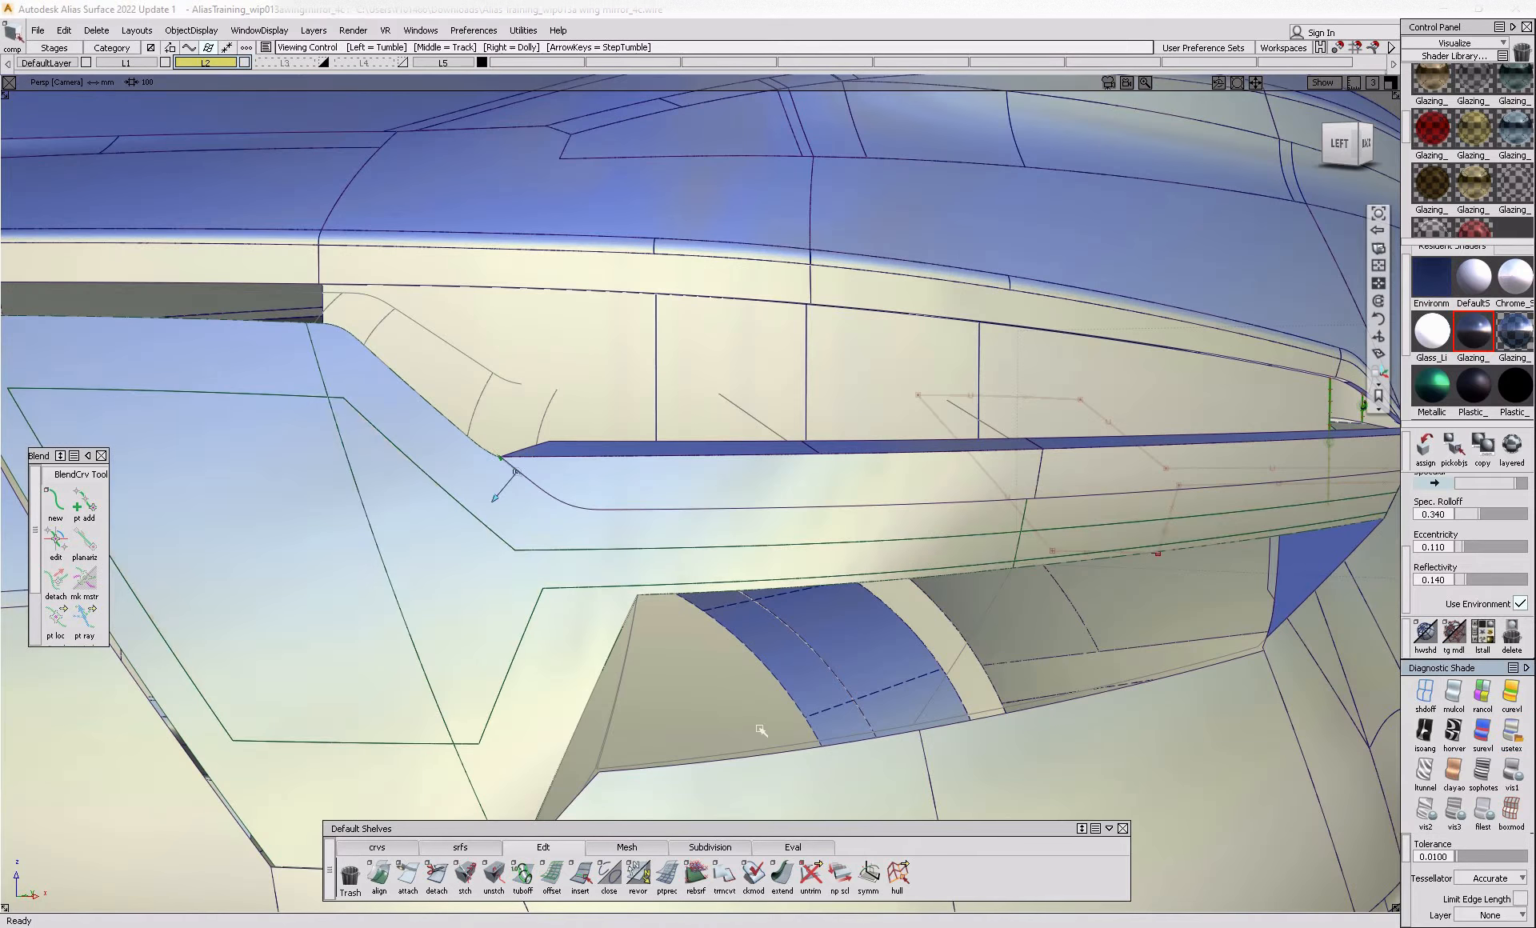
- Select the divided inner light surfaces and give them a Multi Color diagnostic shade in dark grey
left_click_drag(761, 734, 622, 682, "alt+shift")
left_click(934, 532)
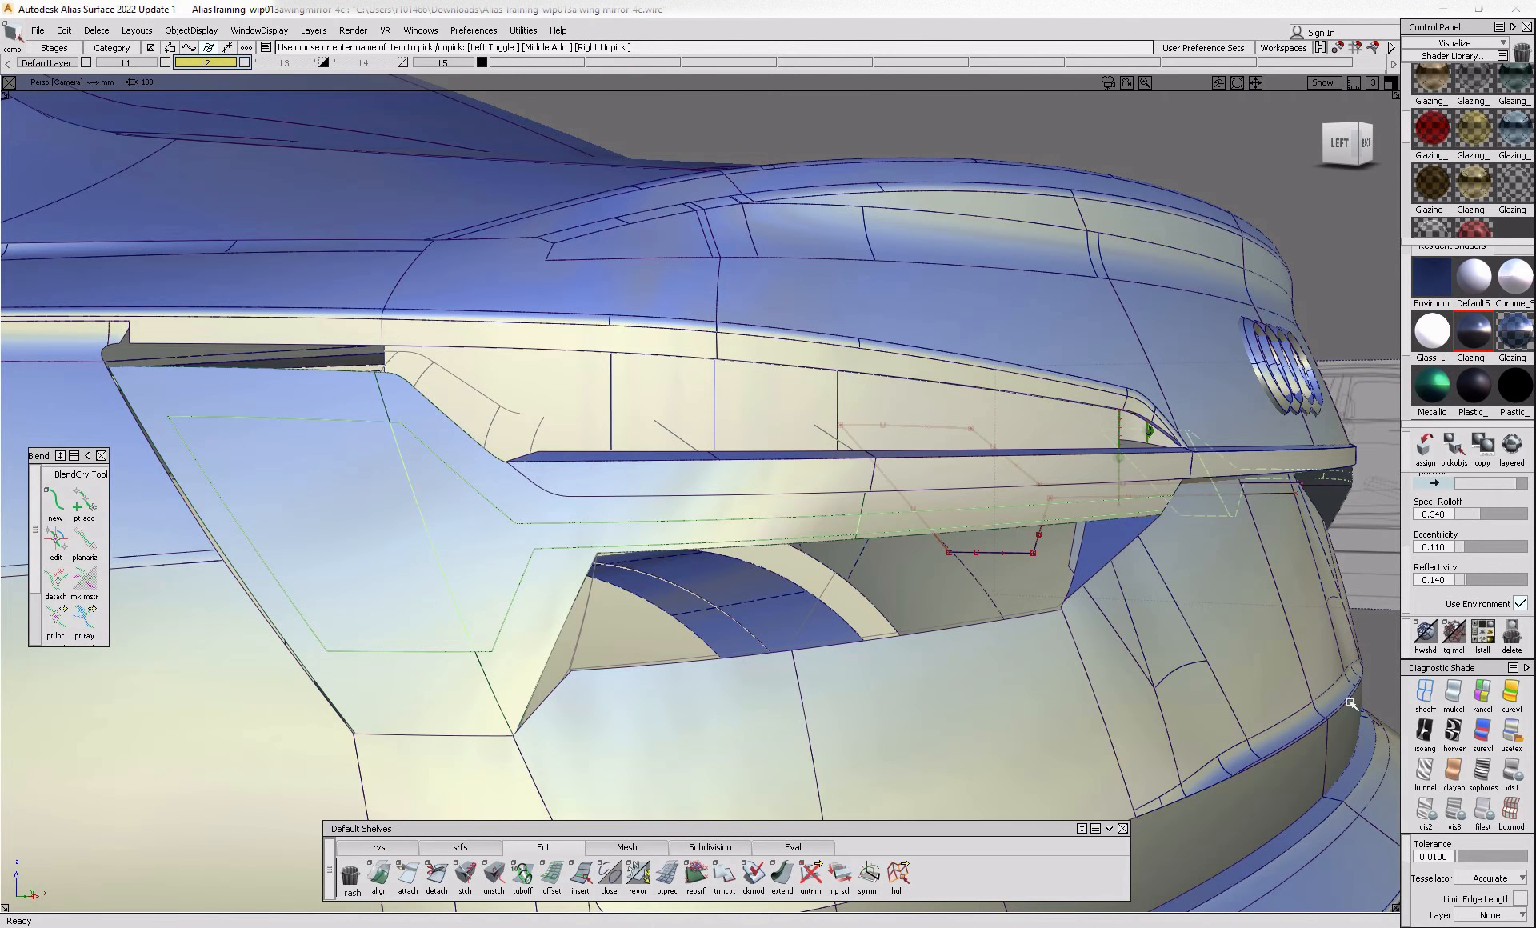
left_click(1480, 711)
left_click(1455, 707)
mouse_move(808, 652)
left_mouse_down("alt+shift")
mouse_move(693, 652)
mouse_move(793, 664)
left_mouse_up("alt+shift")
scroll(1485, 863, "down", 3)
scroll(1483, 862, "down", 3)
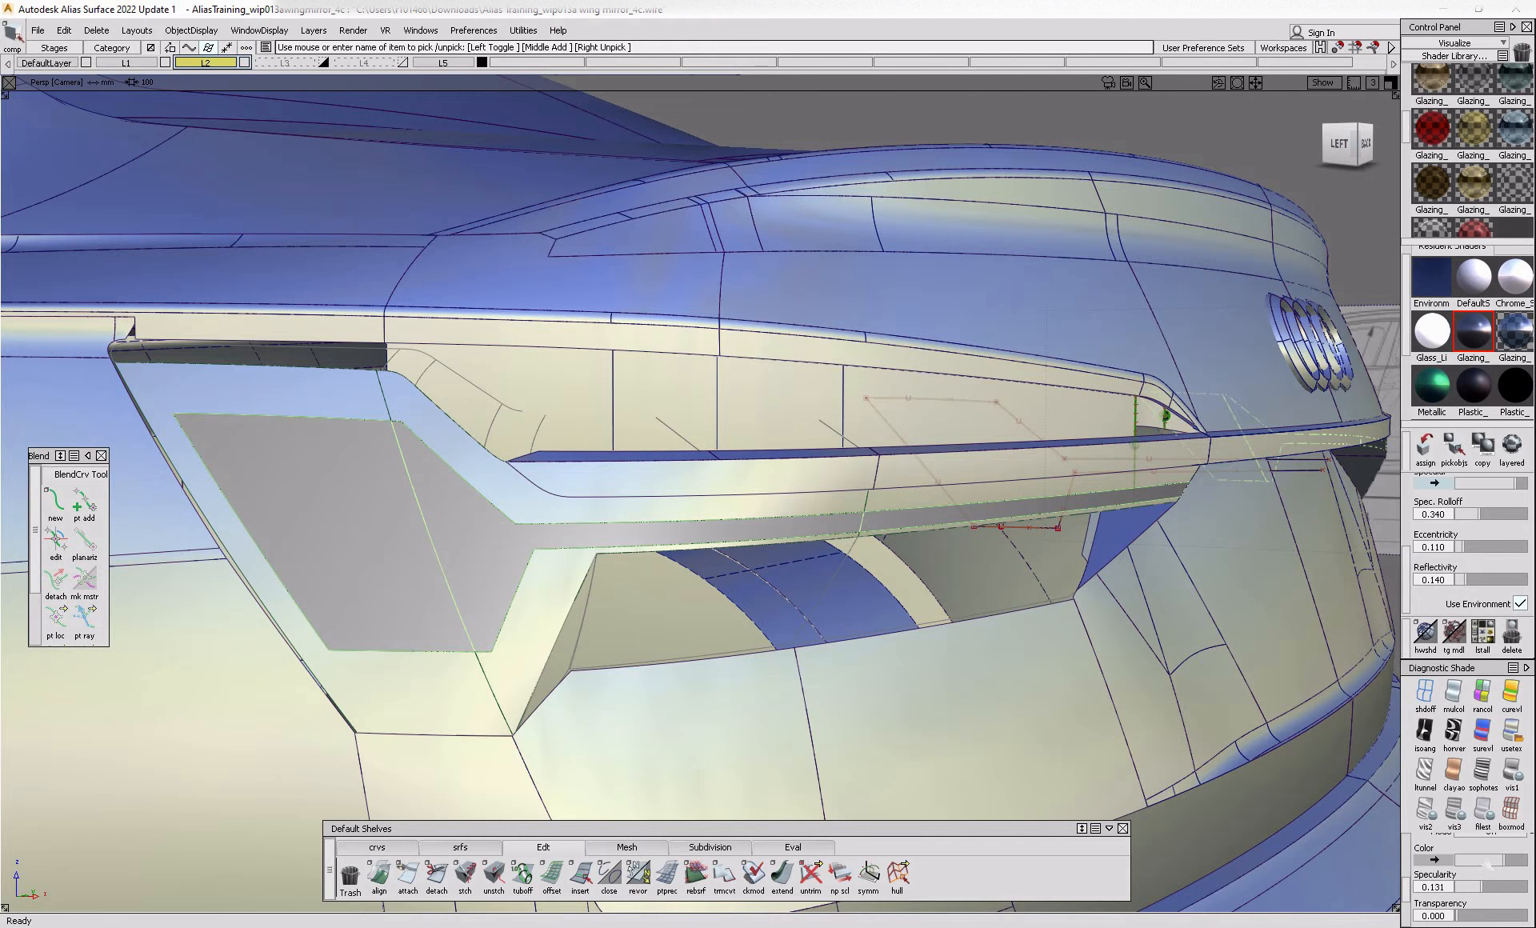
left_click(1486, 861)
- Compare the divided light surfaces with the Audi tail light reference photo
left_click_drag(632, 641, 507, 658, "alt+shift")
left_click(484, 625)
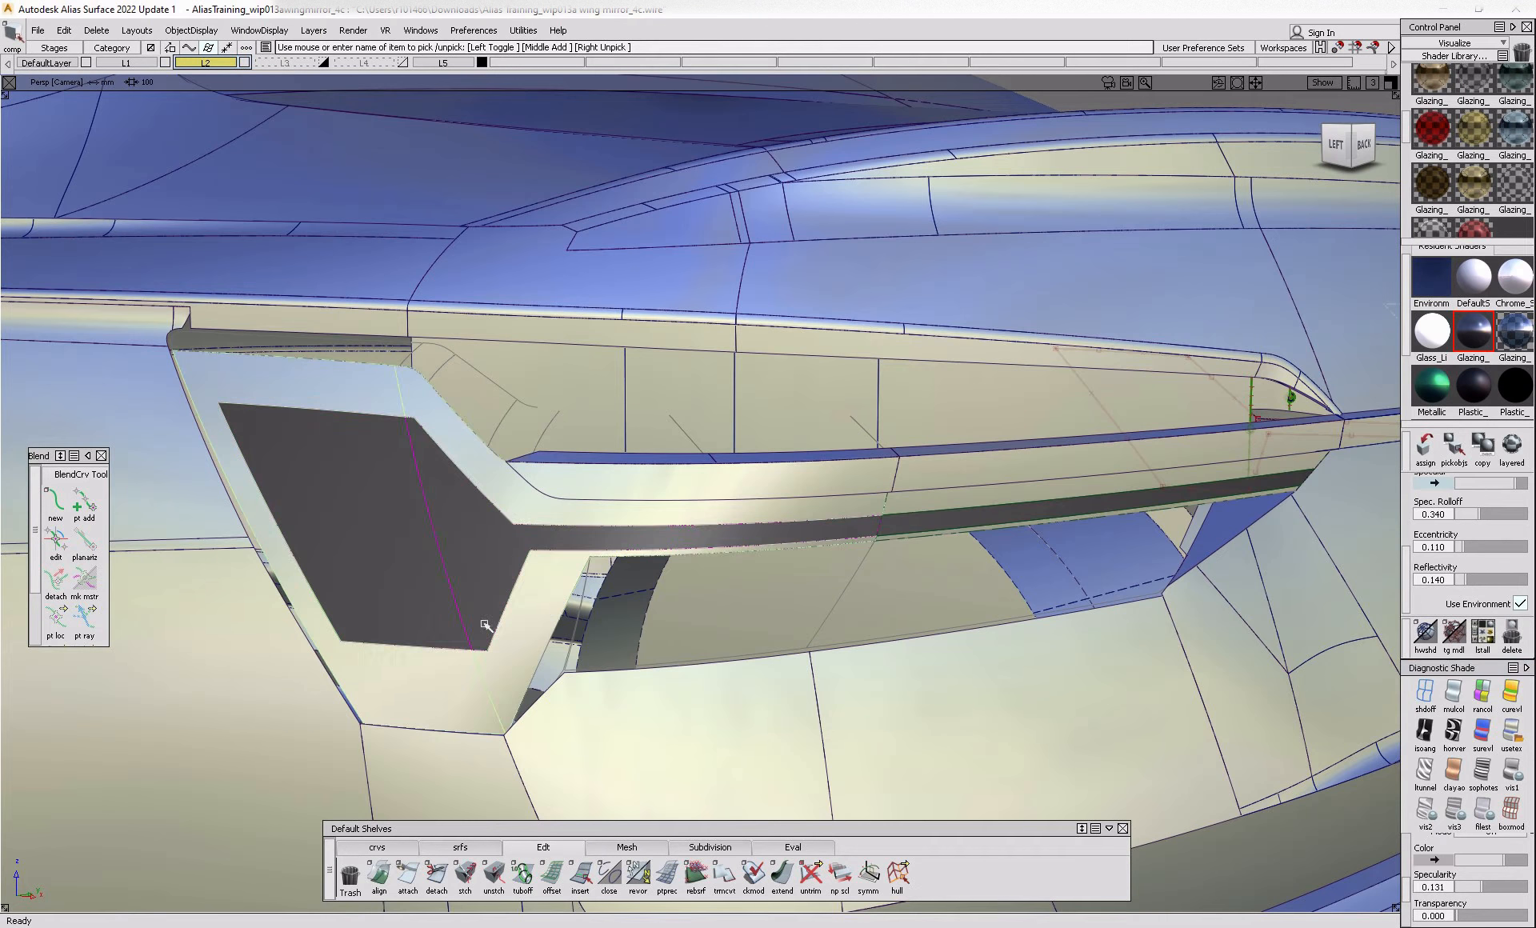
left_click_drag(774, 552, 816, 558, "alt+shift")
left_click_drag(486, 805, 502, 895, "ctrl+shift")
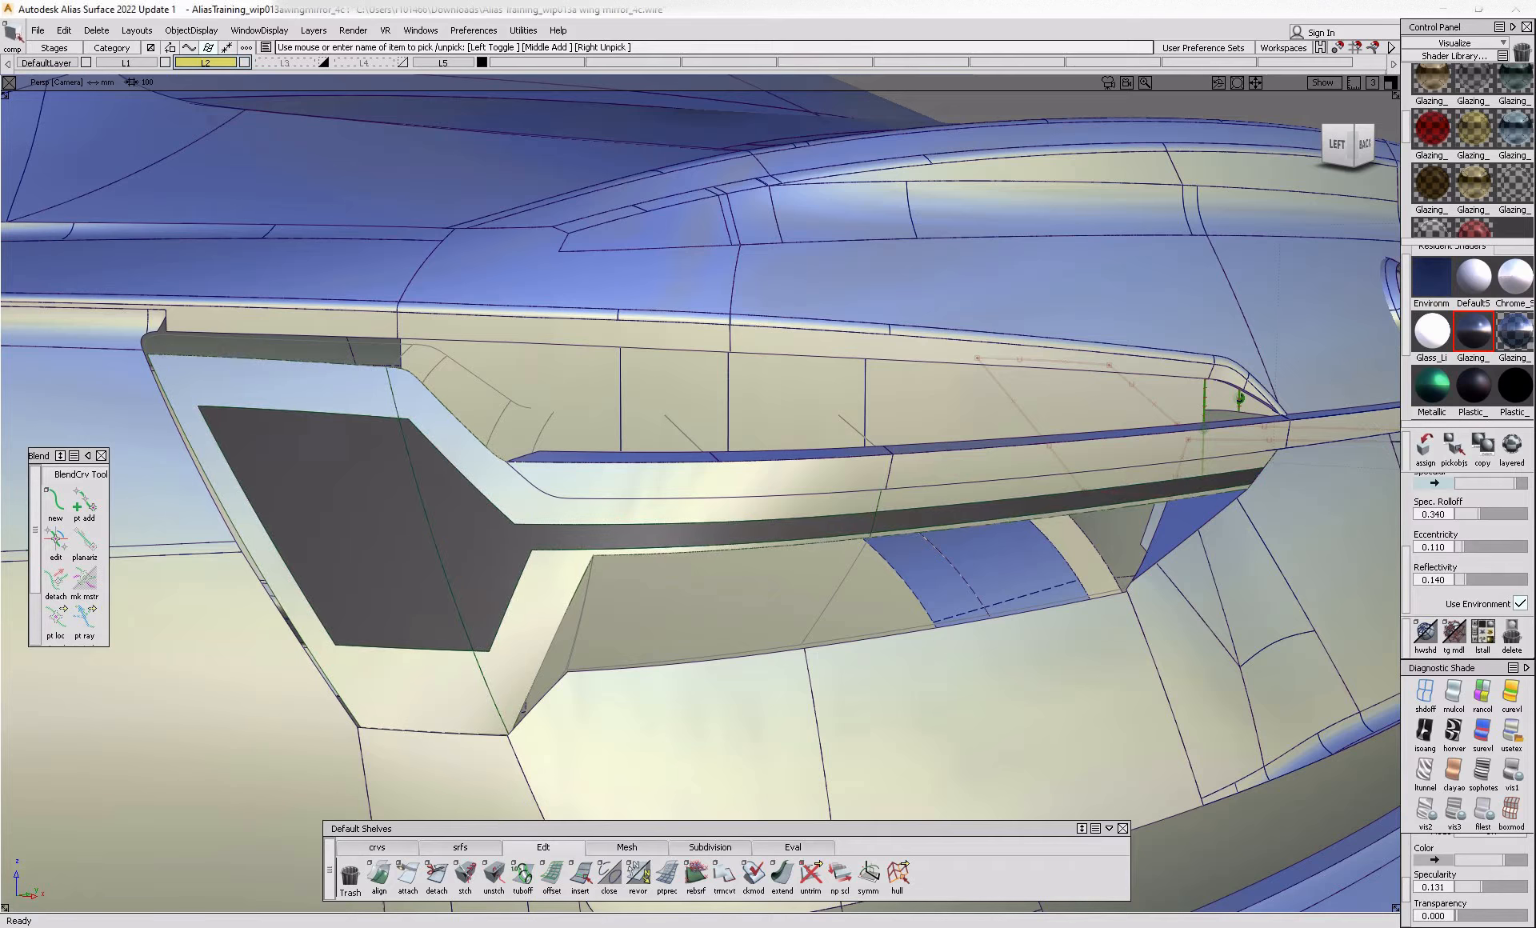
key("alt+Tab")
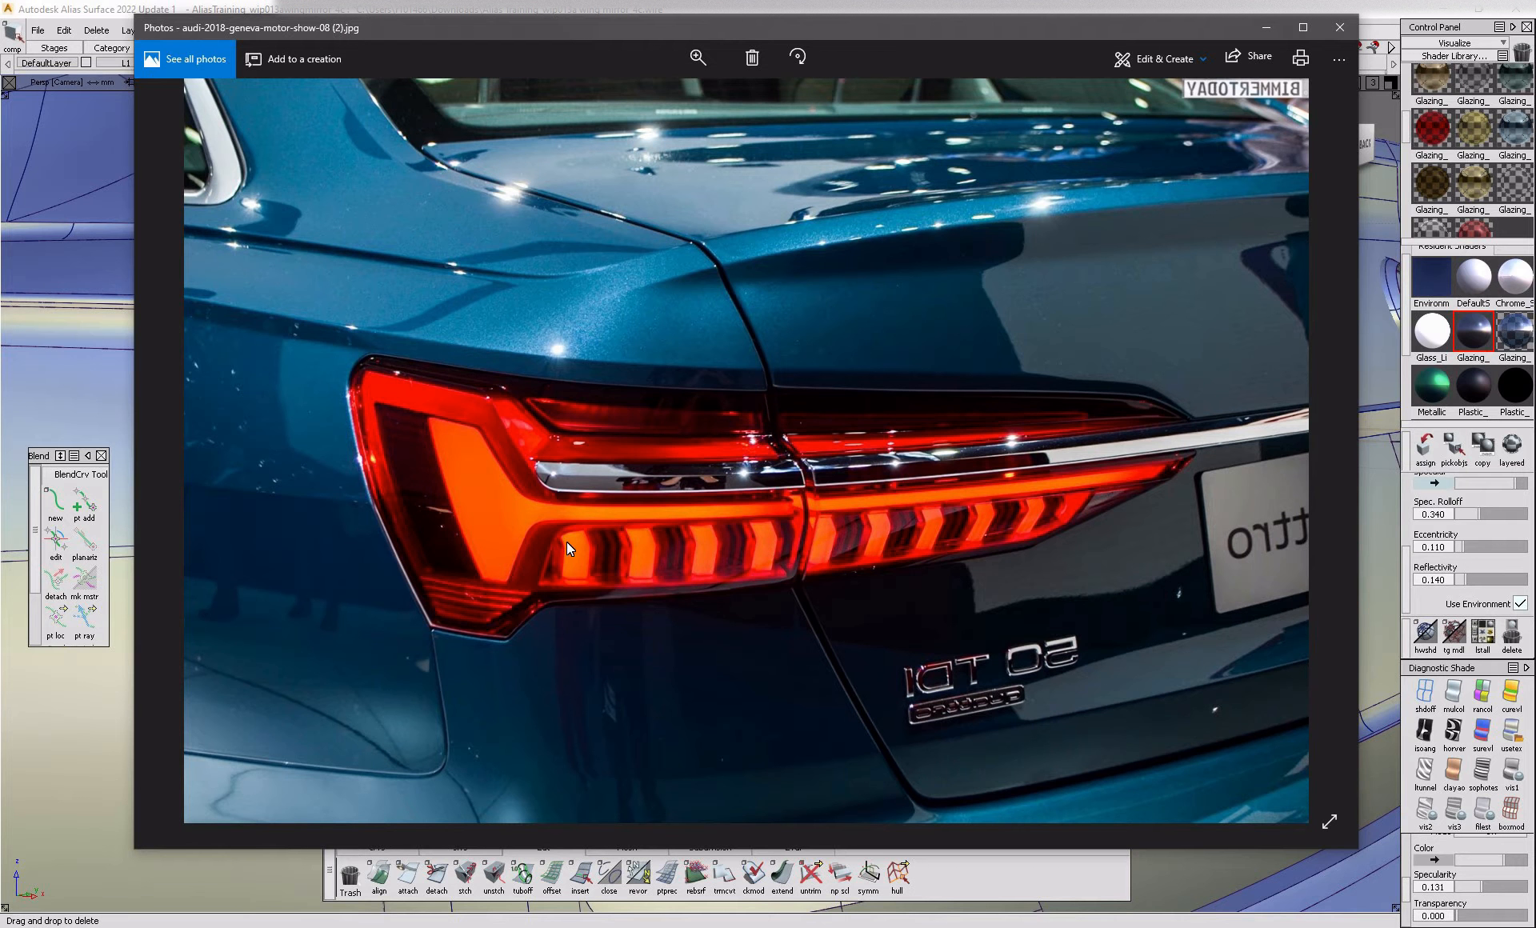
left_click(81, 744)
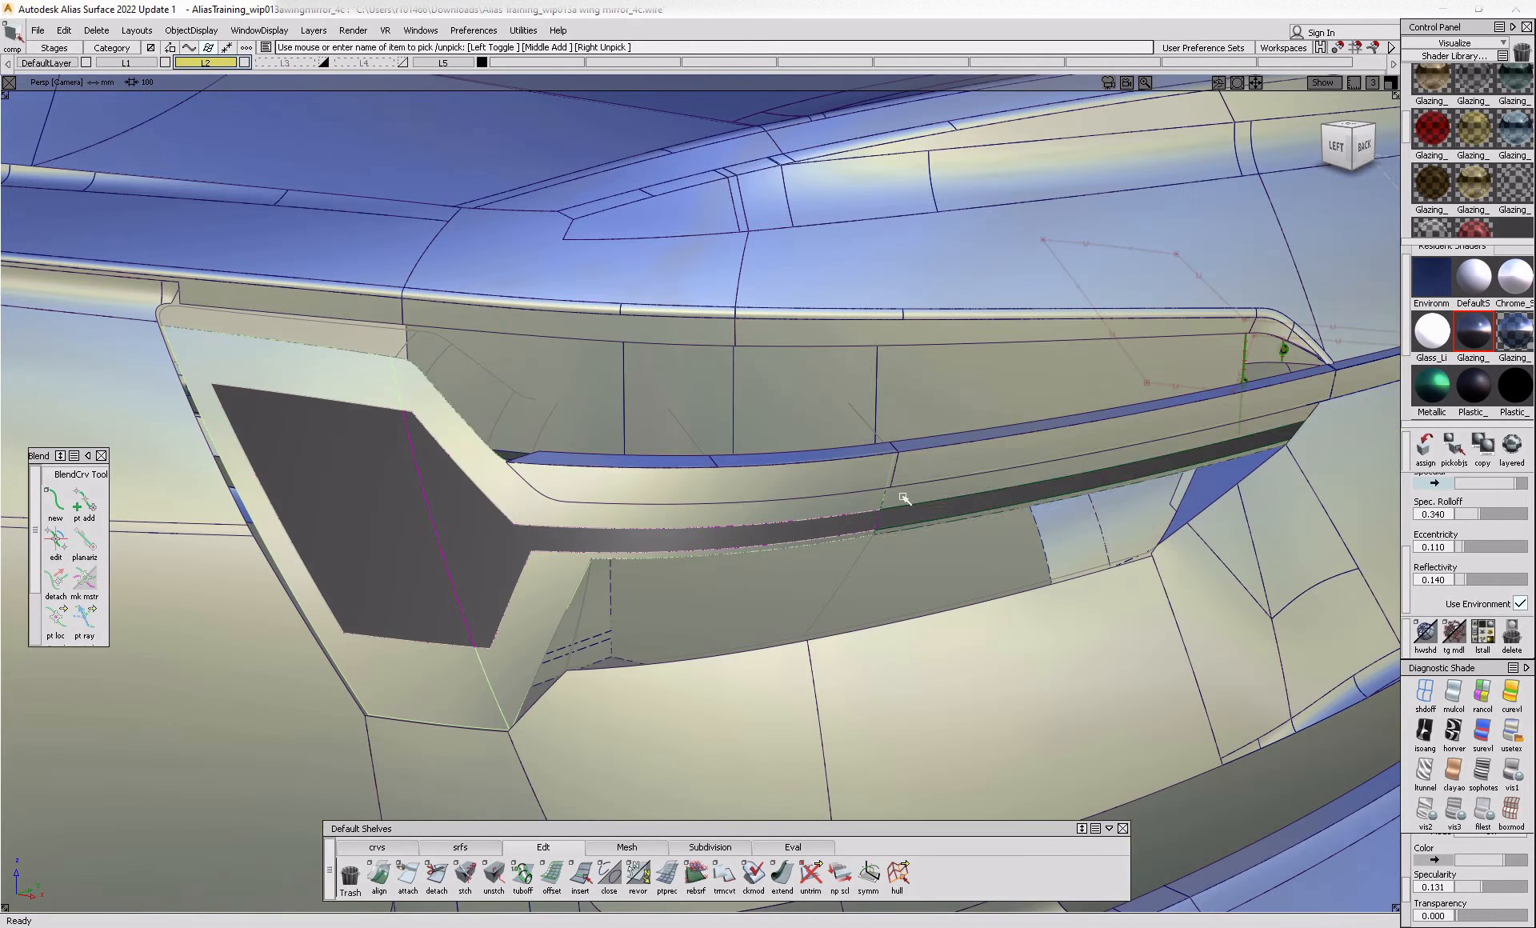
- Offset the dark inner light surfaces away from the surrounding outer light faces
left_click(609, 872)
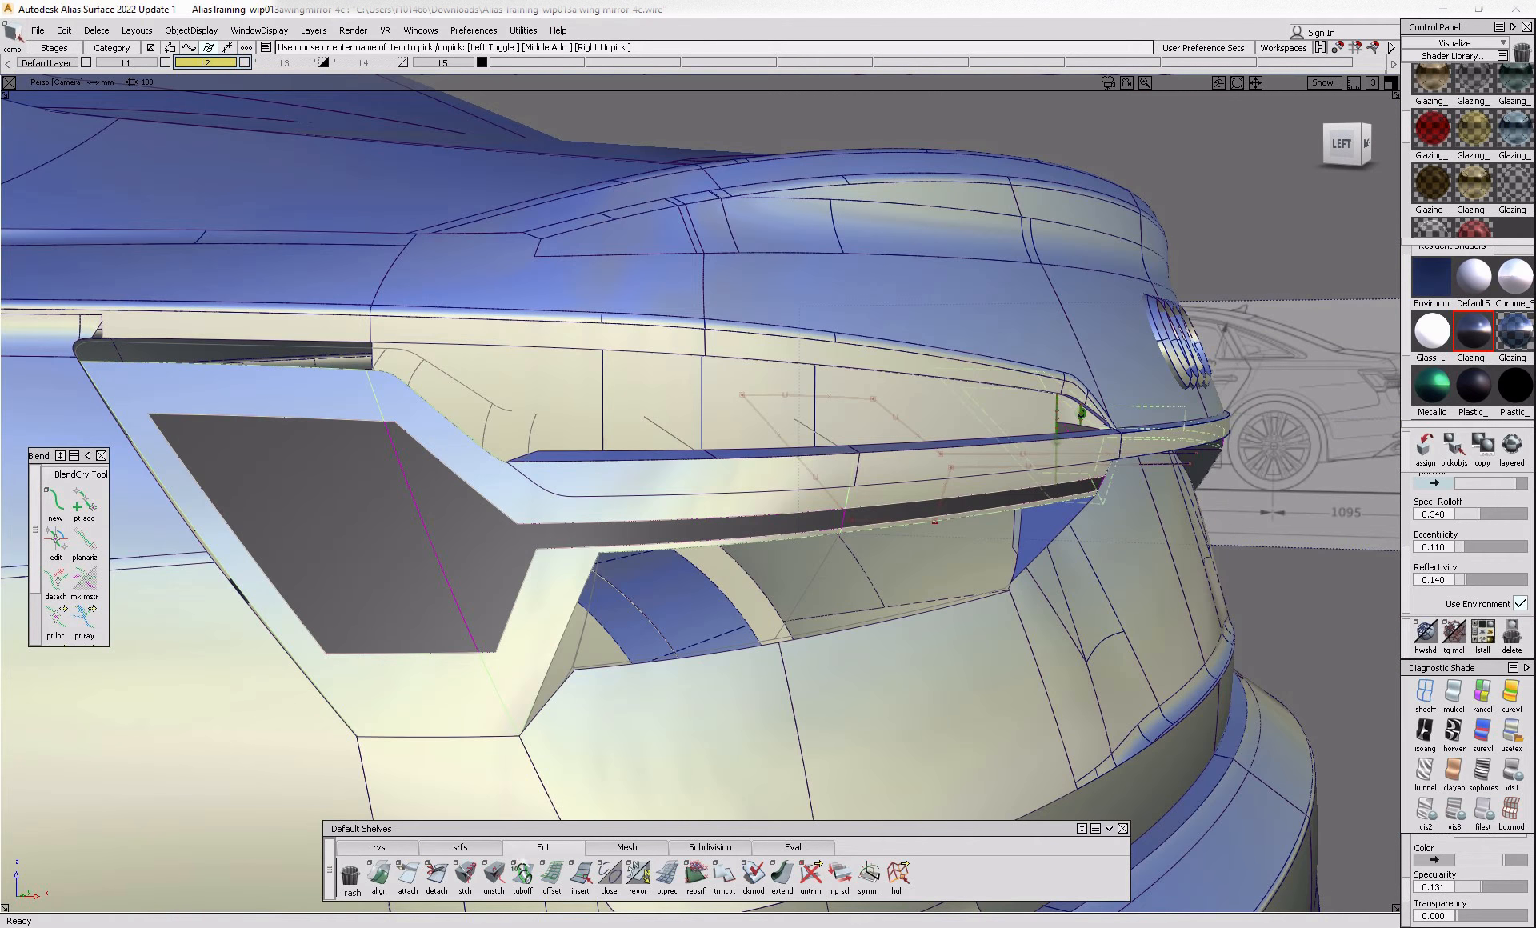
double_click(552, 874)
left_click_drag(451, 557, 1040, 524, "alt+shift")
left_click_drag(921, 535, 580, 528, "alt+shift")
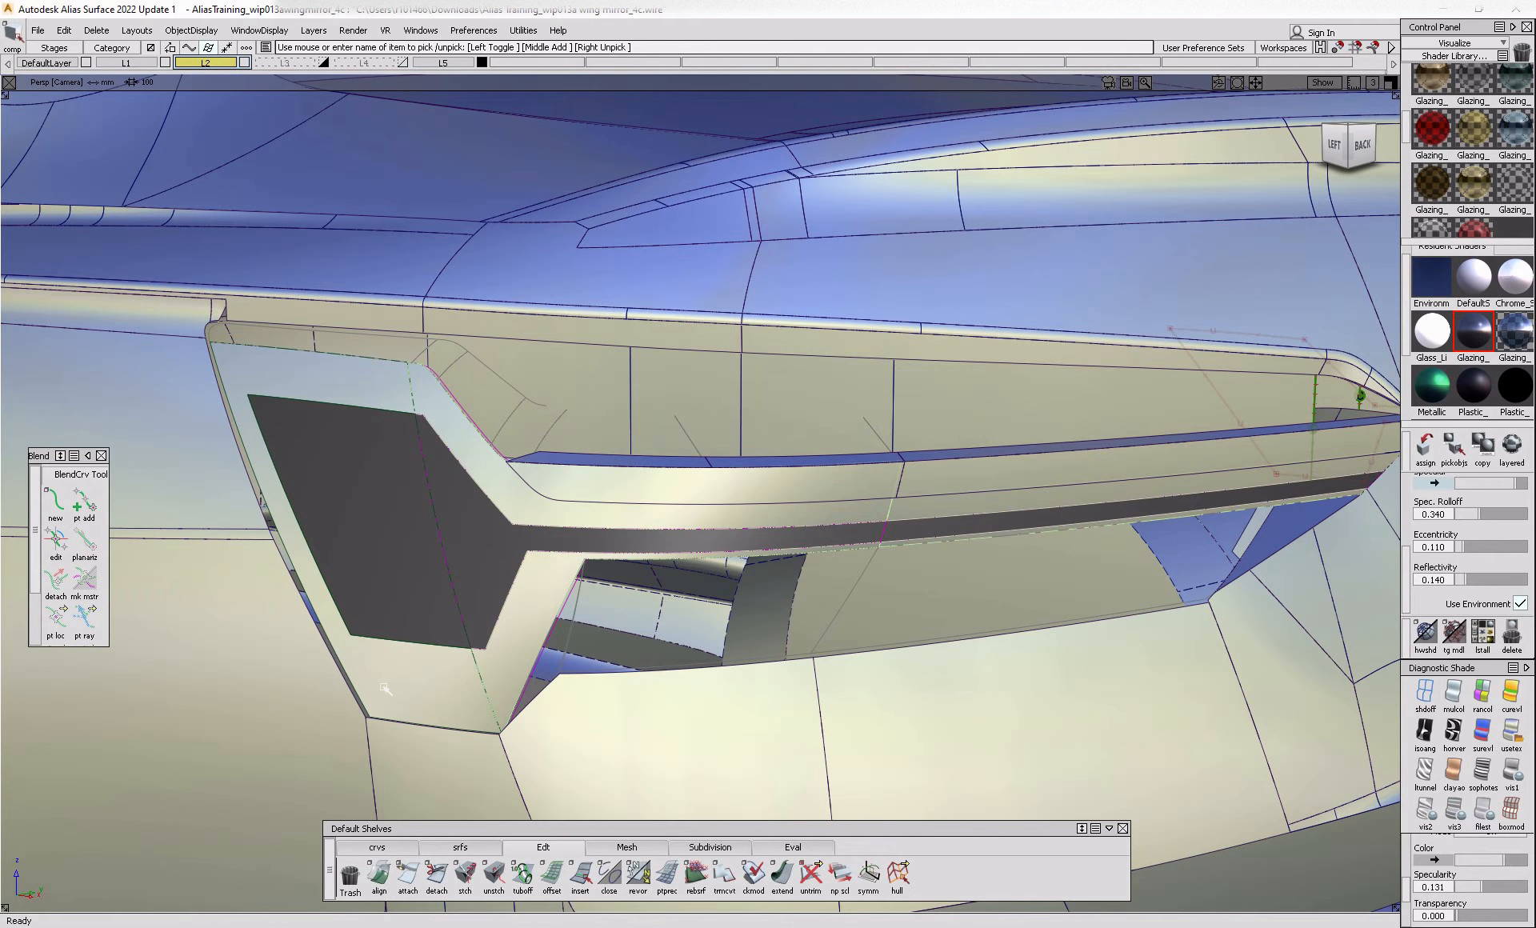
left_click_drag(401, 600, 597, 675, "alt+shift")
left_click_drag(416, 624, 403, 374, "alt+shift")
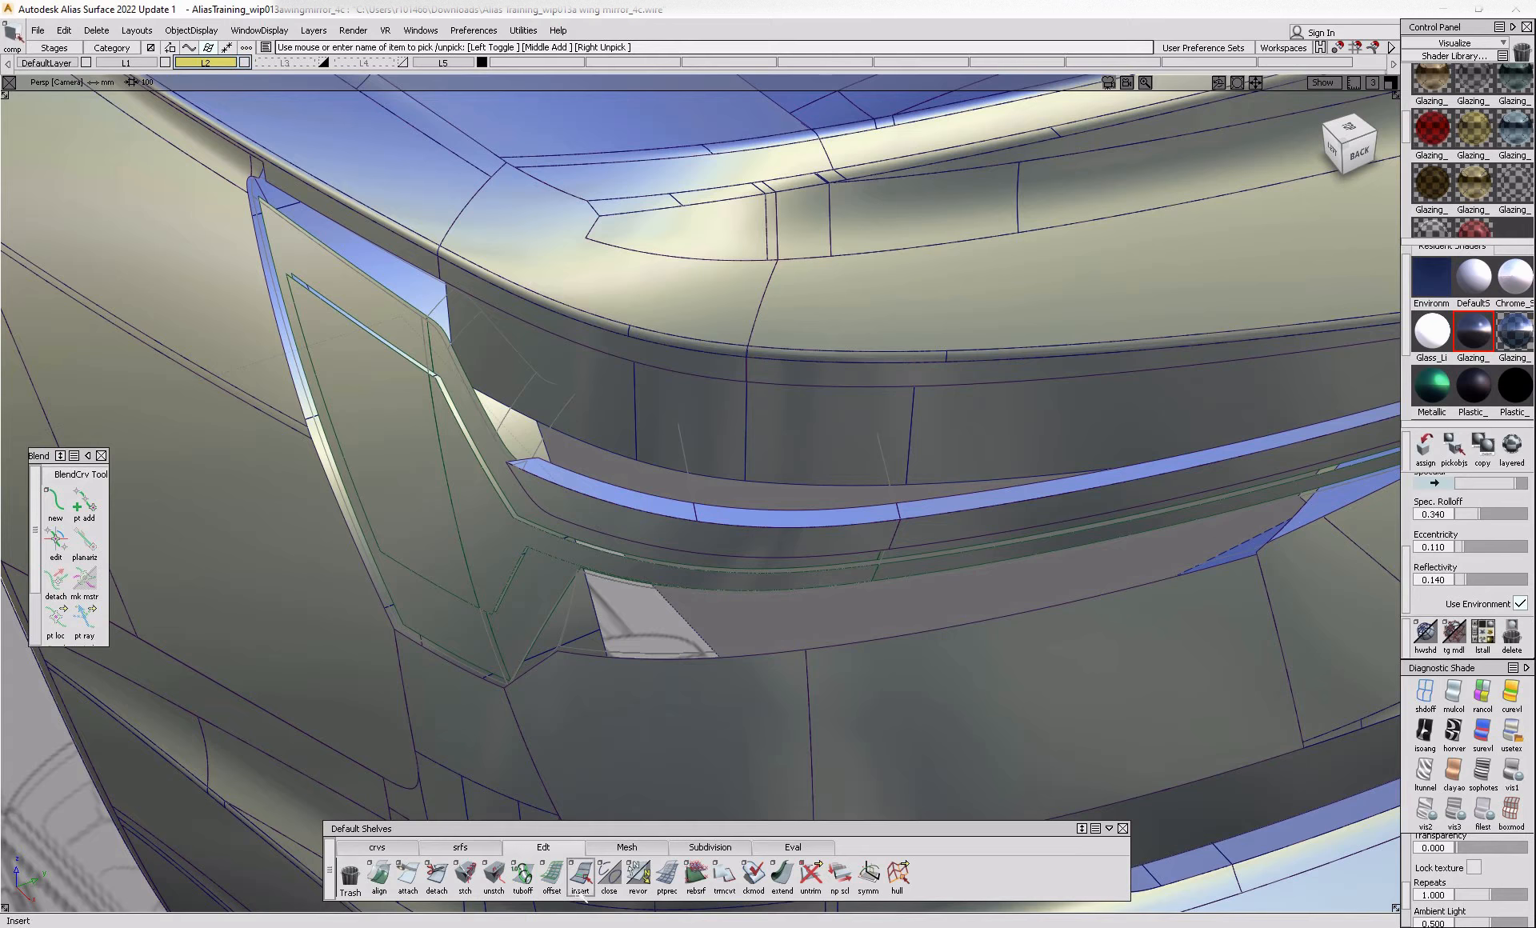
- Skin between the light's upper outer edge and the offset inner surface's upper edge, with both ends set to Connect ends
left_click(484, 849)
left_click(811, 875)
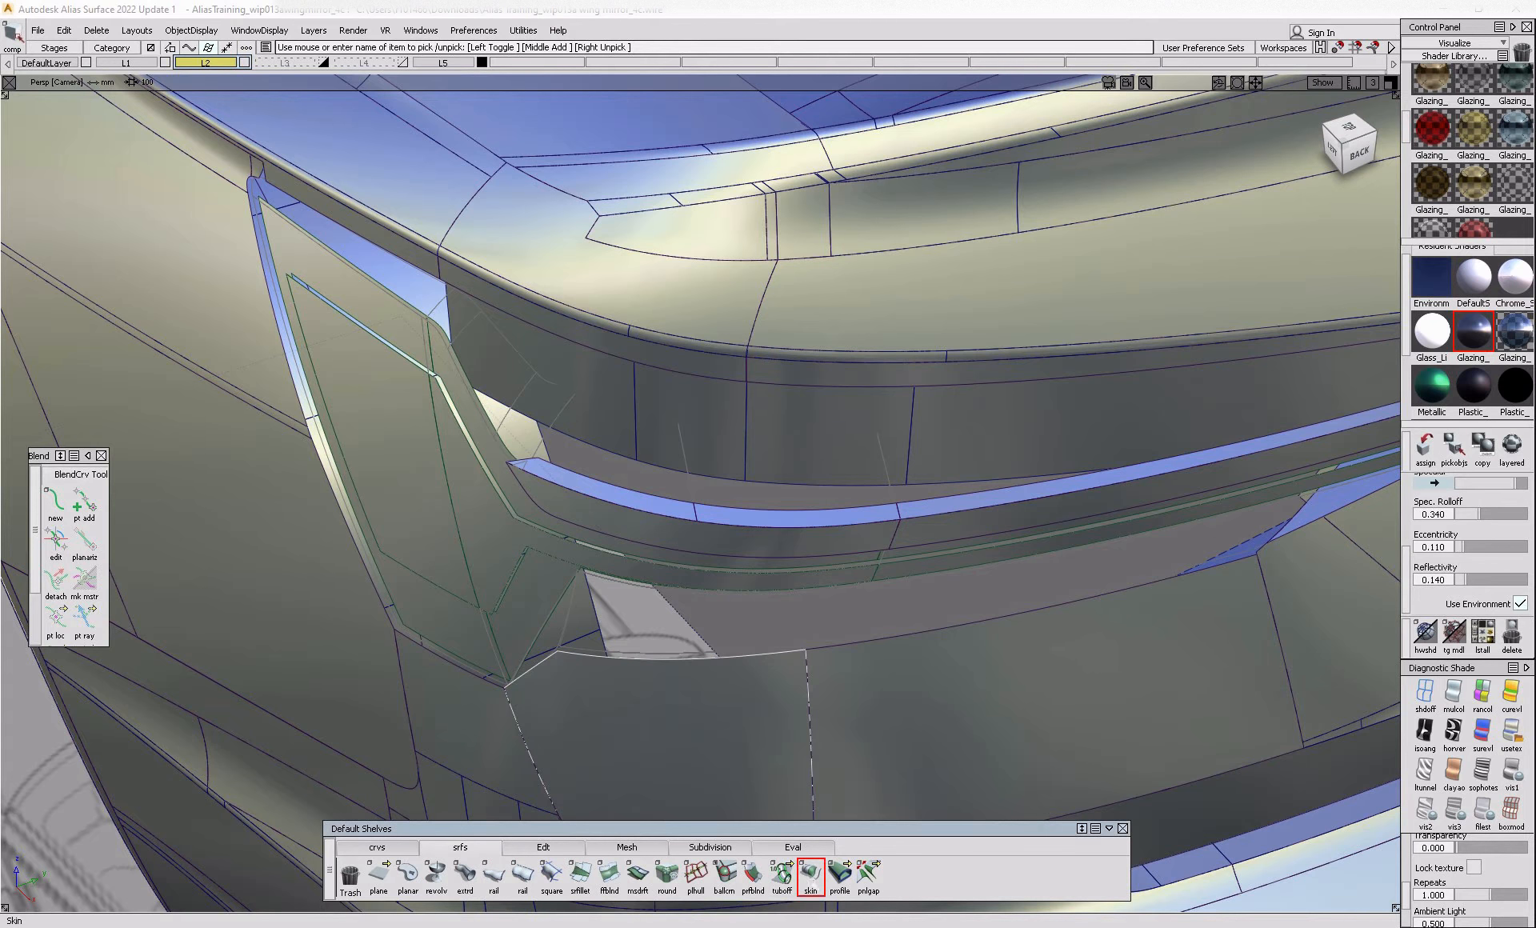
right_click_drag(384, 348, 423, 377, "alt+shift")
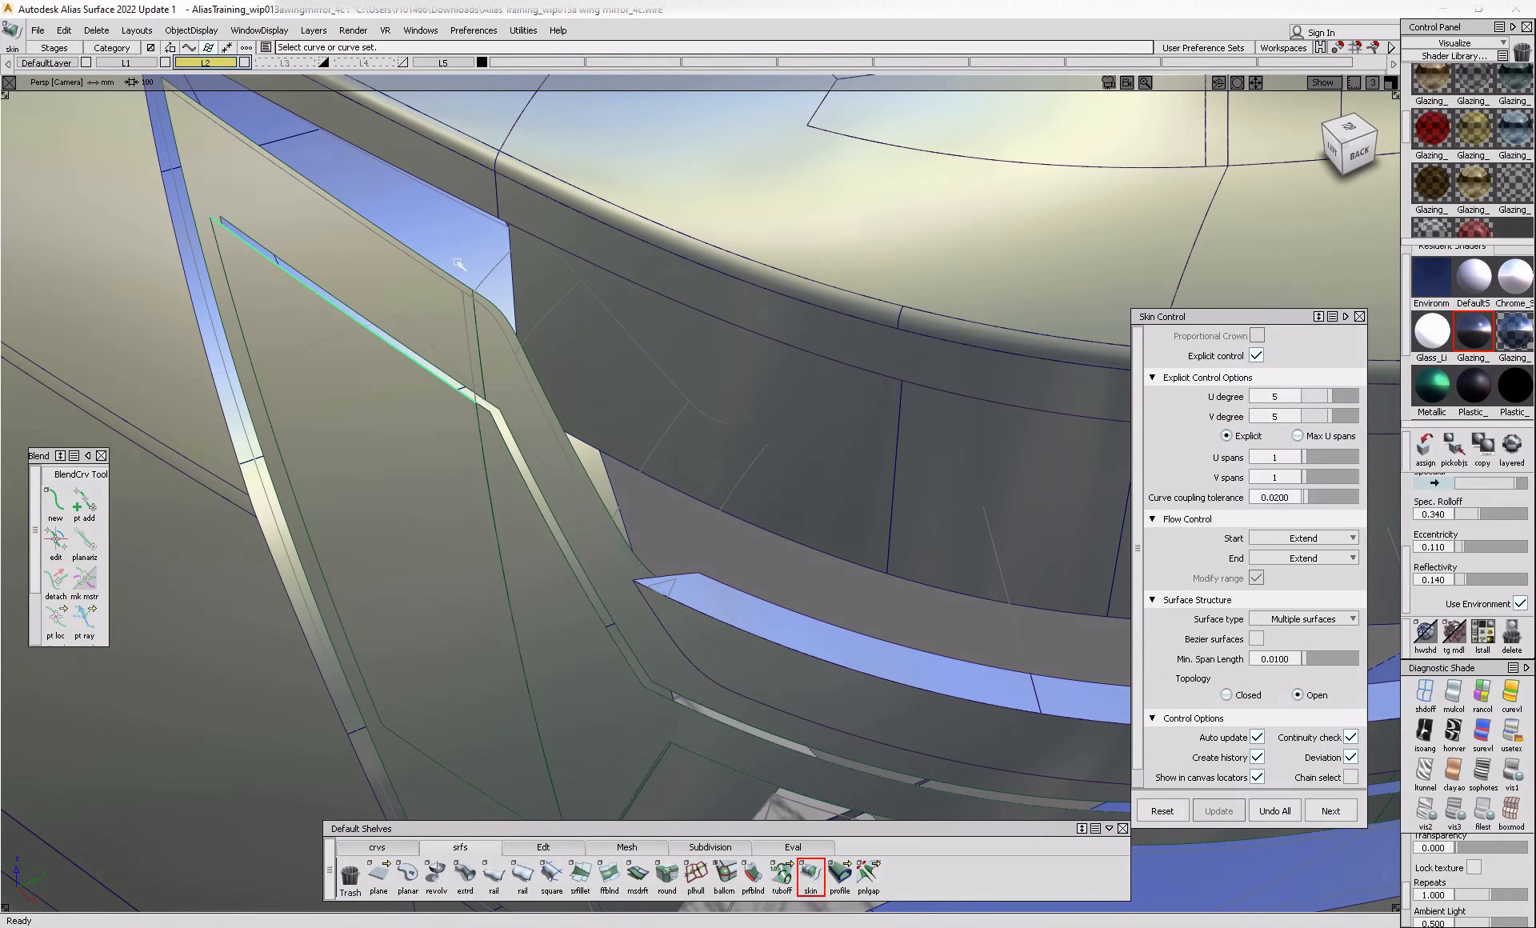
left_click(427, 263)
right_click_drag(431, 280, 378, 340, "alt+shift")
mouse_move(377, 340)
left_mouse_down("alt+shift")
mouse_move(414, 400)
mouse_move(388, 357)
left_mouse_up("alt+shift")
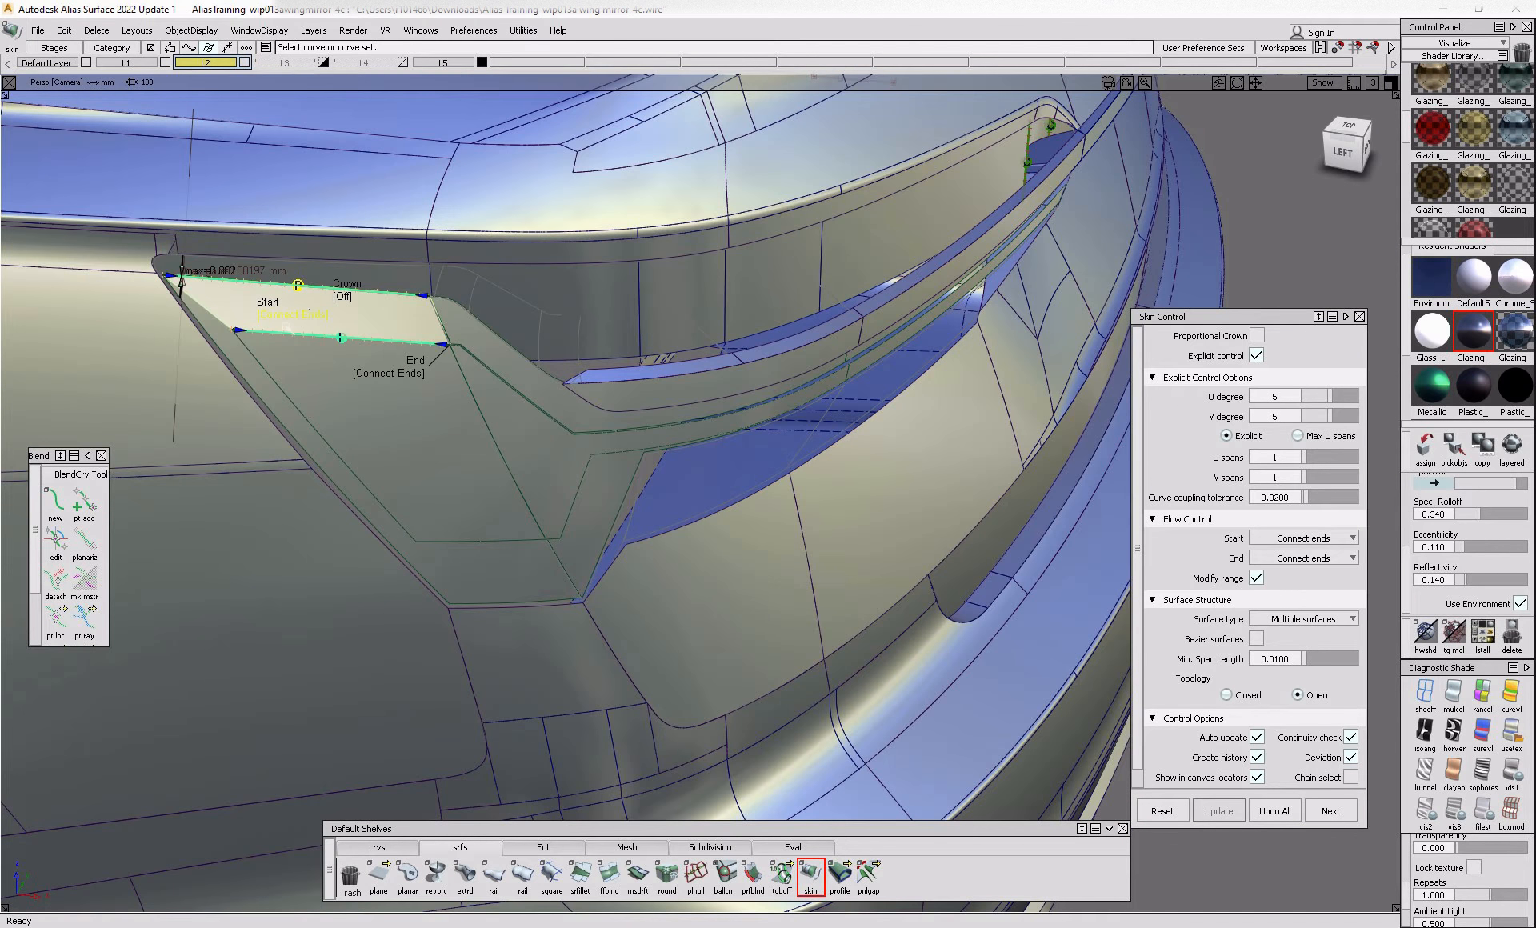
right_click(280, 389)
left_click(296, 395)
left_click(285, 394)
left_click(367, 372)
mouse_move(367, 372)
left_mouse_down("alt+shift")
mouse_move(432, 401)
mouse_move(356, 395)
left_mouse_up("alt+shift")
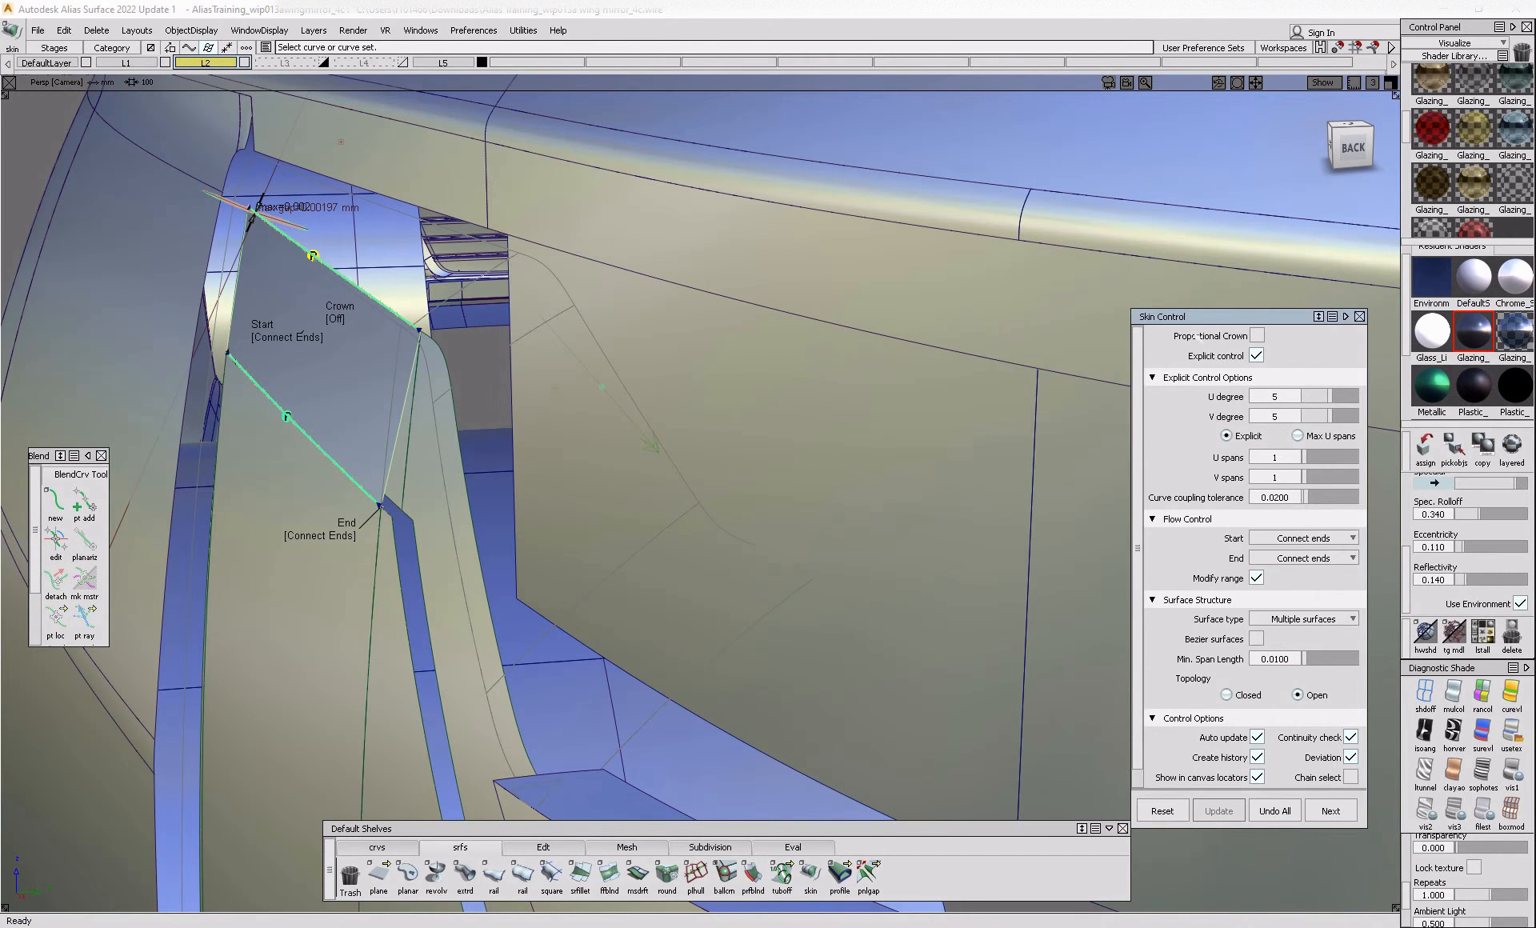
- Turn on the proportional crown for the upper light skin
left_click(1261, 333)
left_click_drag(210, 512, 303, 556, "alt+shift")
mouse_move(302, 555)
left_mouse_down("ctrl+shift")
mouse_move(306, 499)
mouse_move(376, 528)
mouse_move(326, 568)
left_mouse_up("ctrl+shift")
left_click_drag(427, 656, 423, 555, "ctrl+shift")
- Skin between the light's long front outer edge and the offset inner edge, with connected ends and a flipped proportional crown of 0.01
left_click(811, 873)
left_click(406, 581)
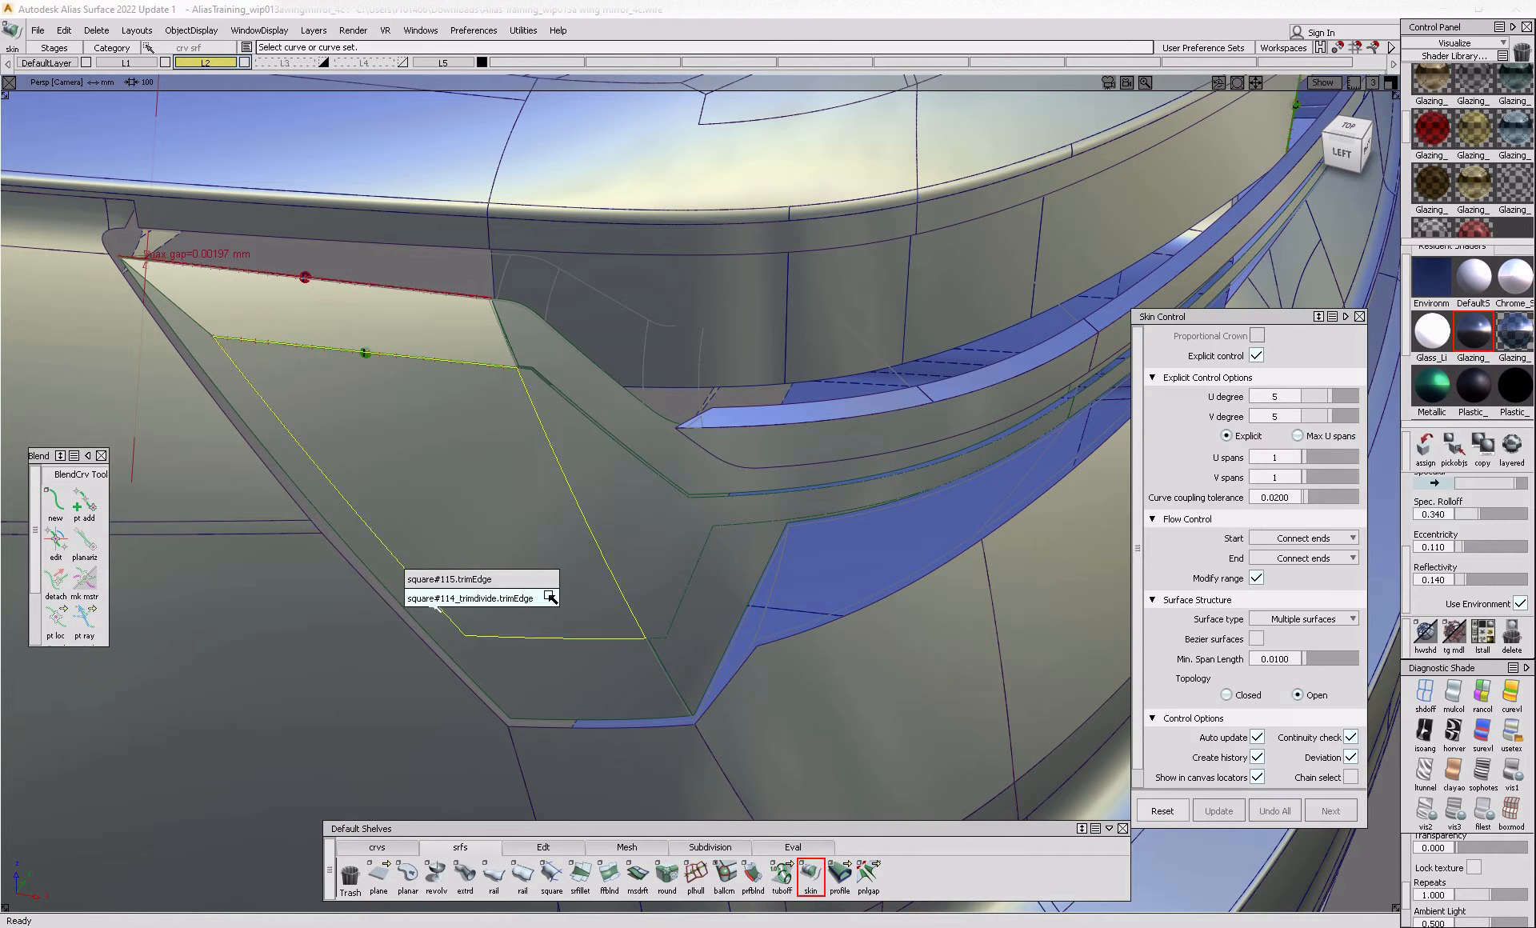
left_click(412, 606)
left_click(413, 622)
left_click_drag(428, 623, 479, 607, "alt+shift")
left_click(349, 488)
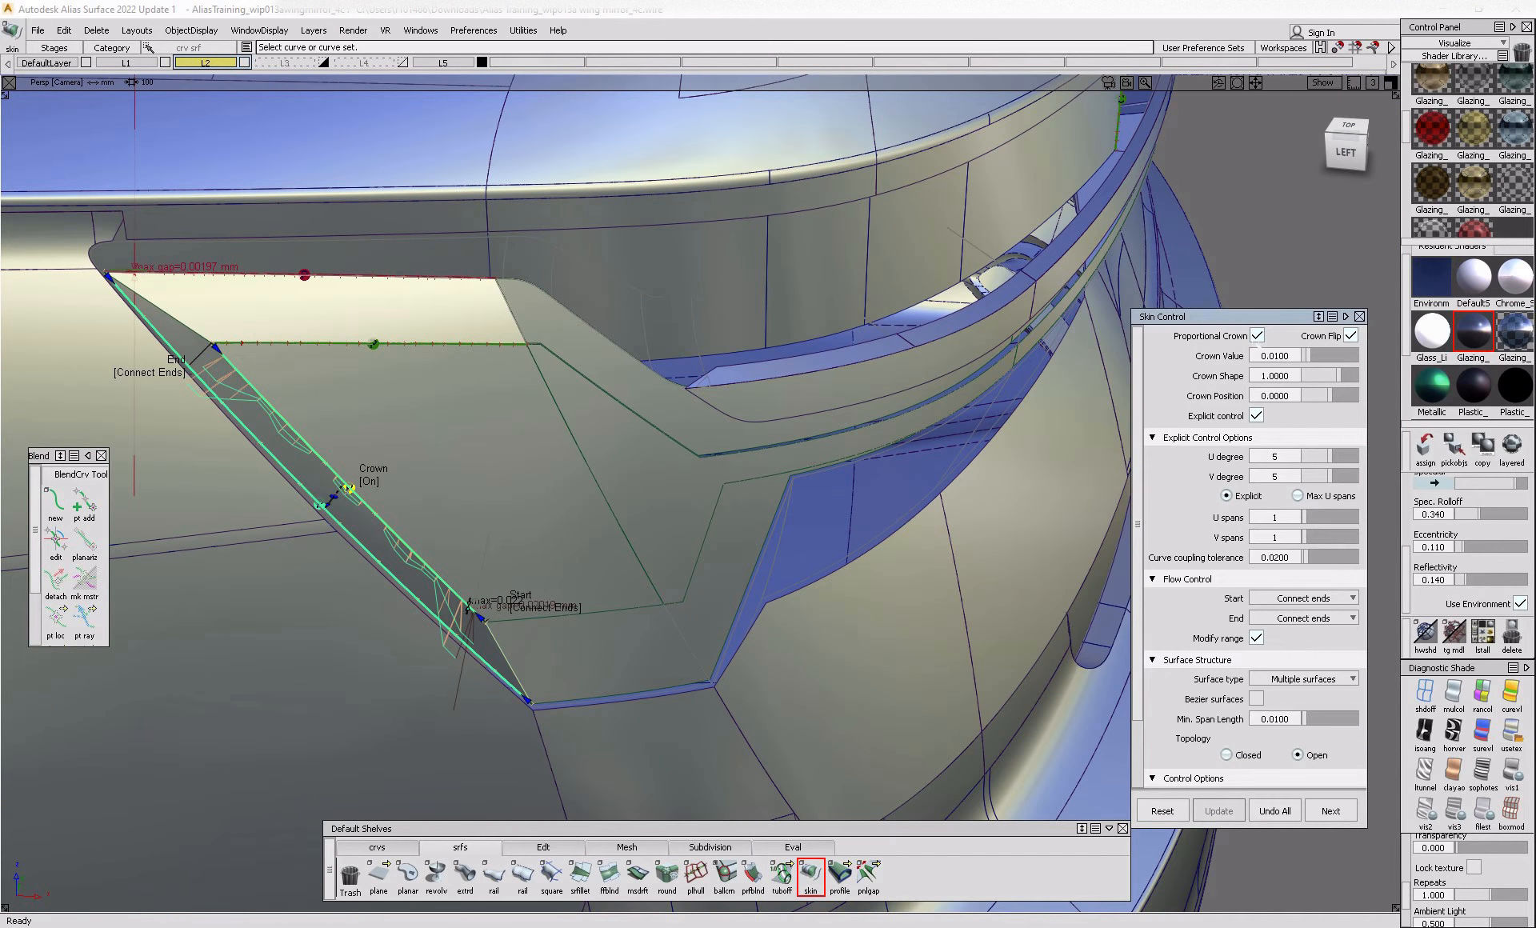
right_click_drag(171, 328, 268, 319, "alt+shift")
left_click_drag(268, 319, 258, 163, "alt+shift")
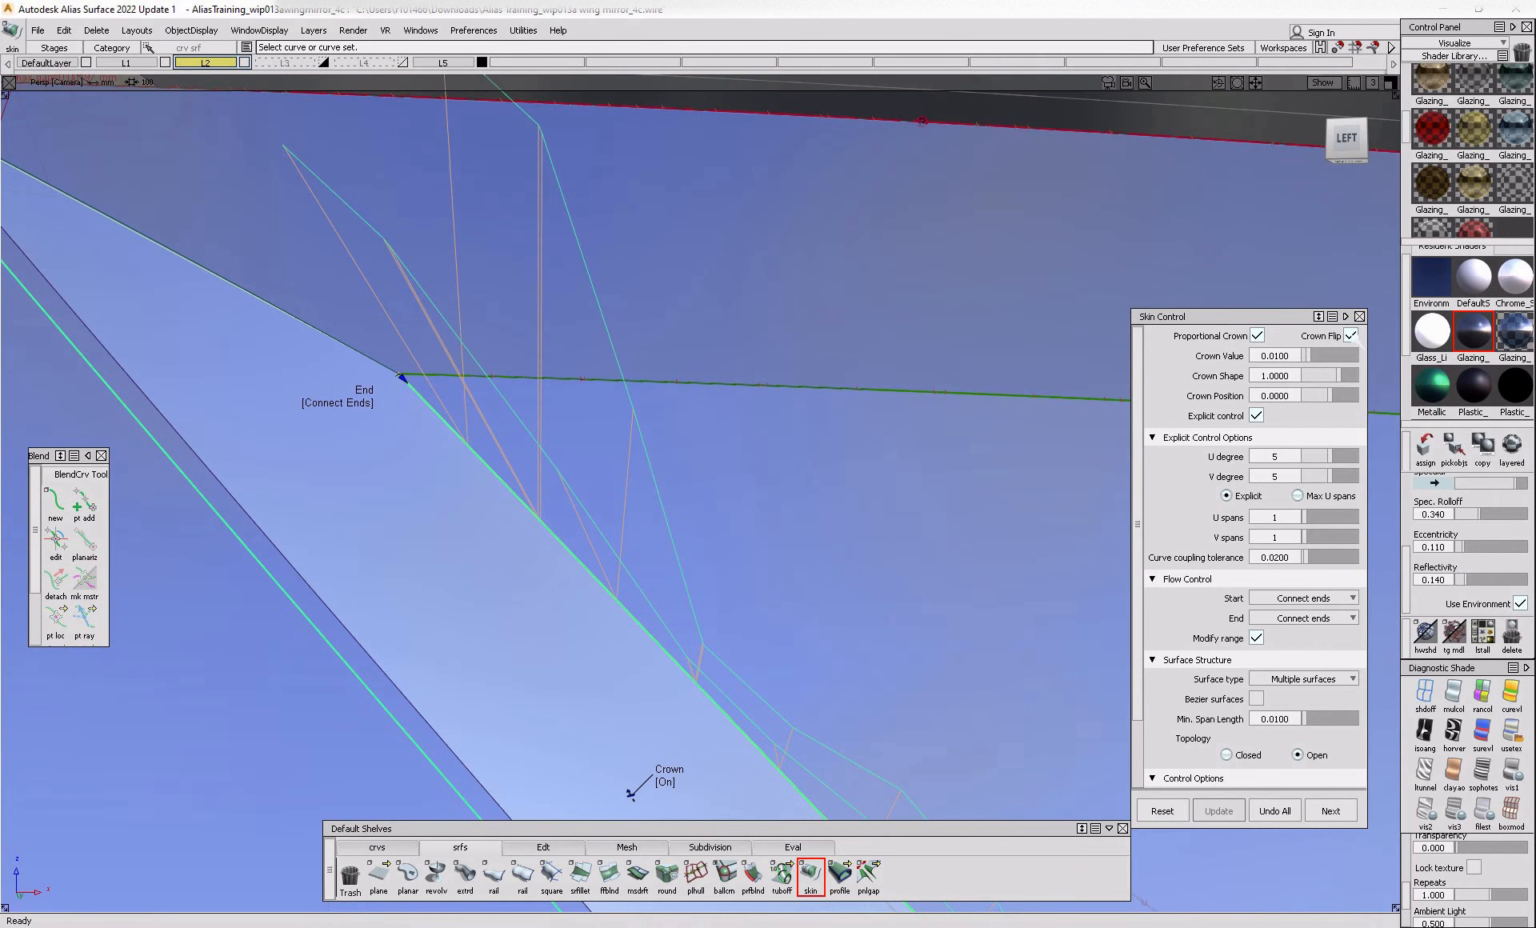
left_click_drag(669, 205, 574, 375, "alt+shift")
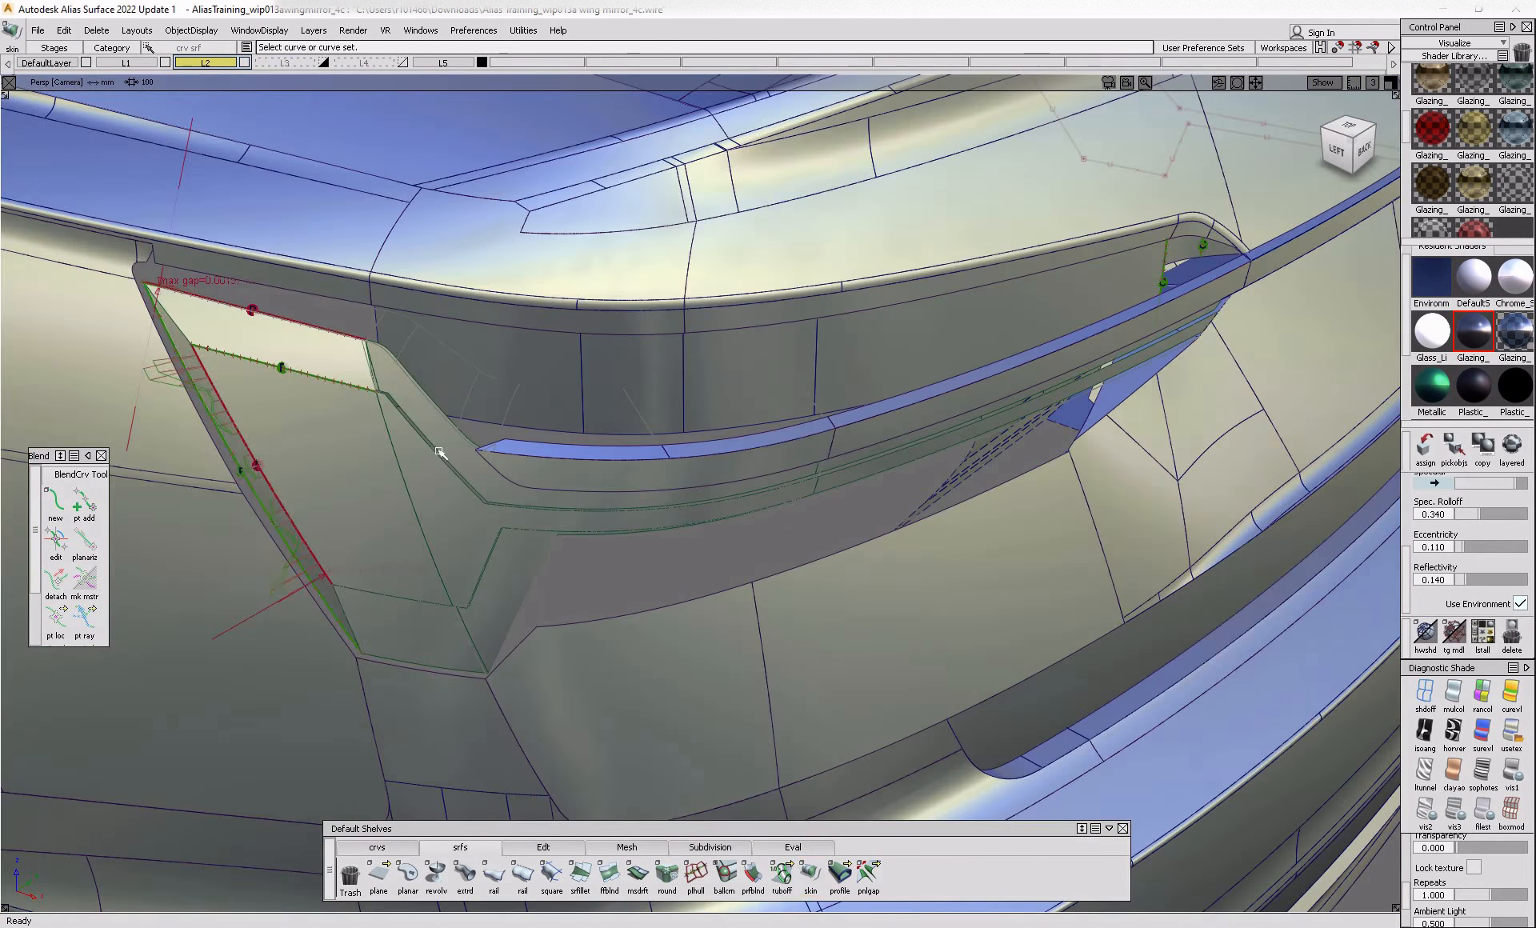
- Try to skin between the diagonal inner light edge and the diagonal upper outer edge
left_click(436, 454)
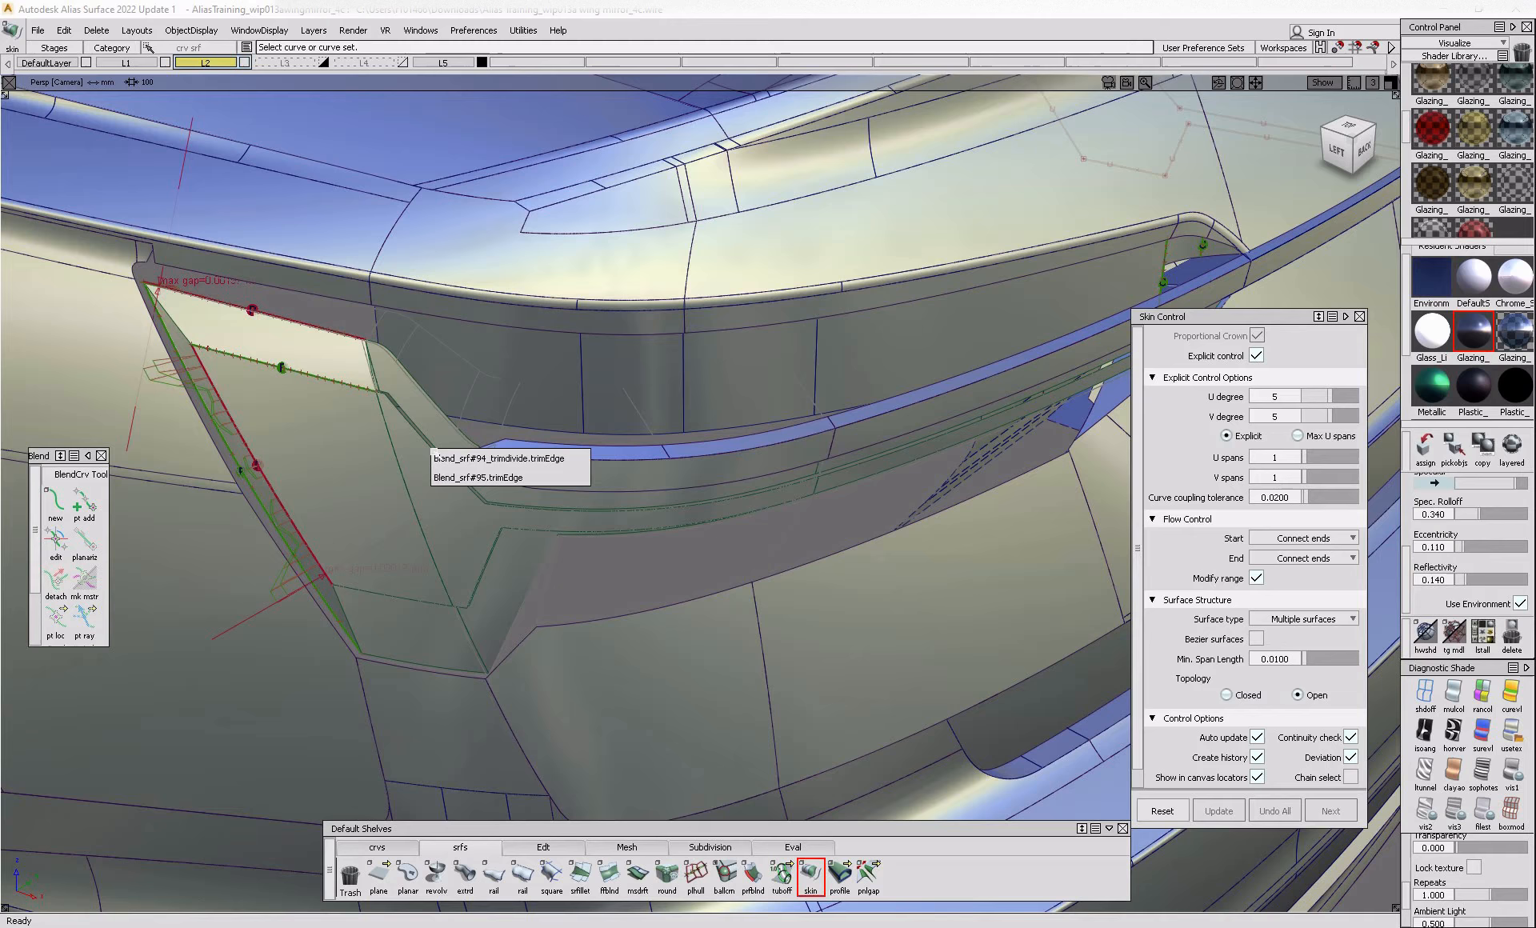
left_click(581, 477)
scroll(472, 438, "up", 3)
mouse_move(470, 436)
left_mouse_down("alt+shift")
mouse_move(785, 555)
mouse_move(990, 309)
mouse_move(1049, 357)
mouse_move(641, 449)
left_mouse_up("alt+shift")
mouse_move(617, 456)
left_mouse_down("ctrl+shift")
mouse_move(617, 403)
mouse_move(583, 473)
mouse_move(512, 480)
mouse_move(494, 503)
left_mouse_up("ctrl+shift")
left_click_drag(525, 448, 425, 418, "alt+shift")
left_click(811, 874)
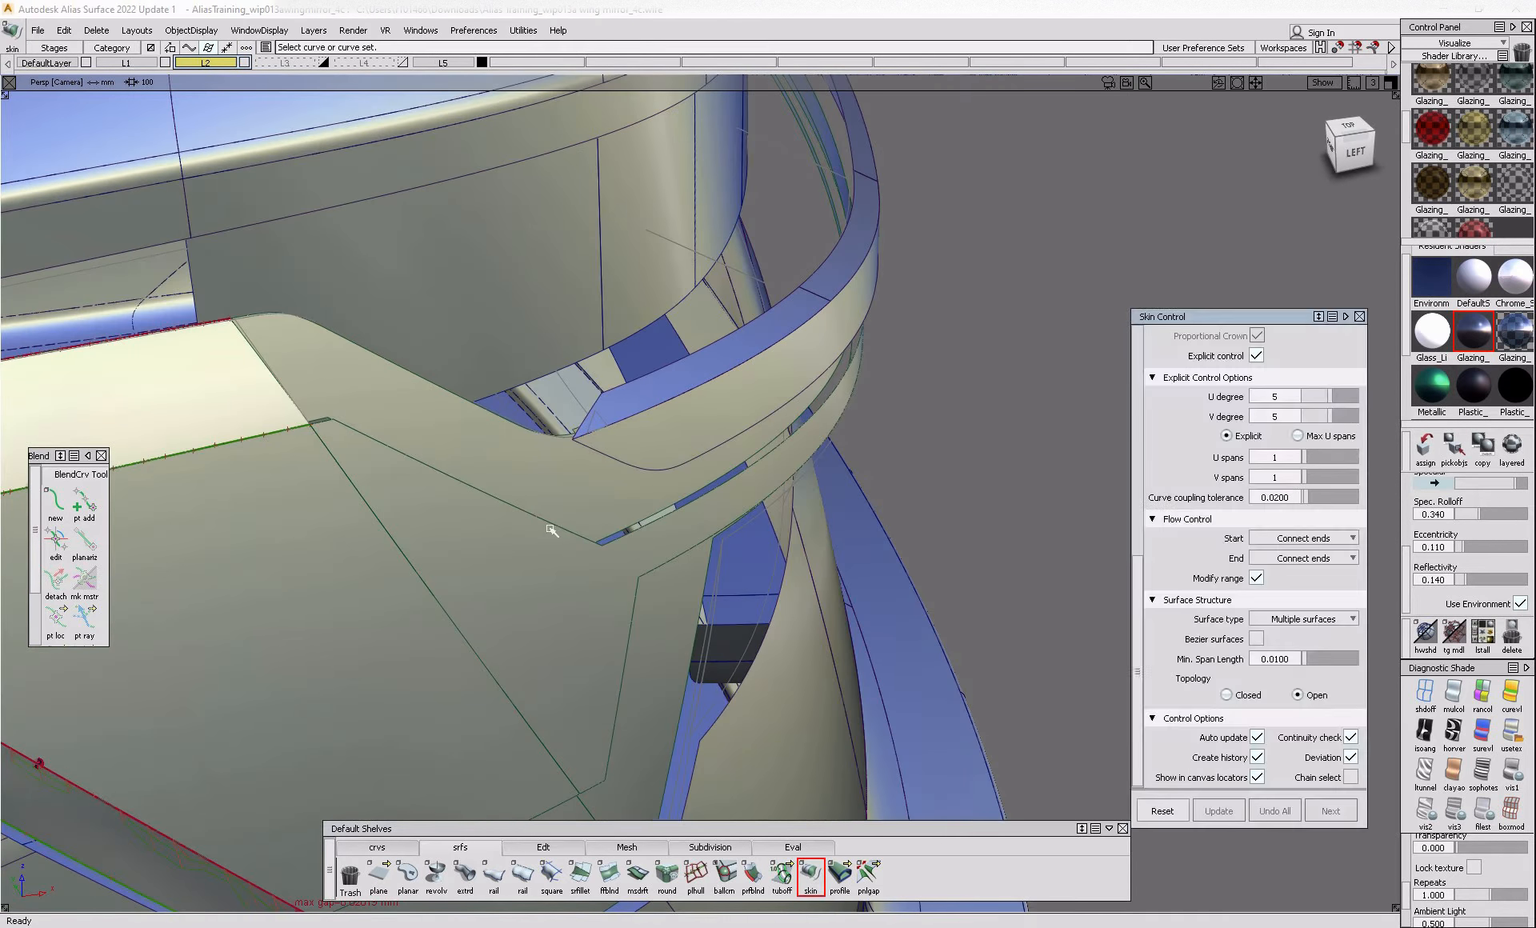
left_click(547, 525)
left_click(688, 533)
left_click(511, 422)
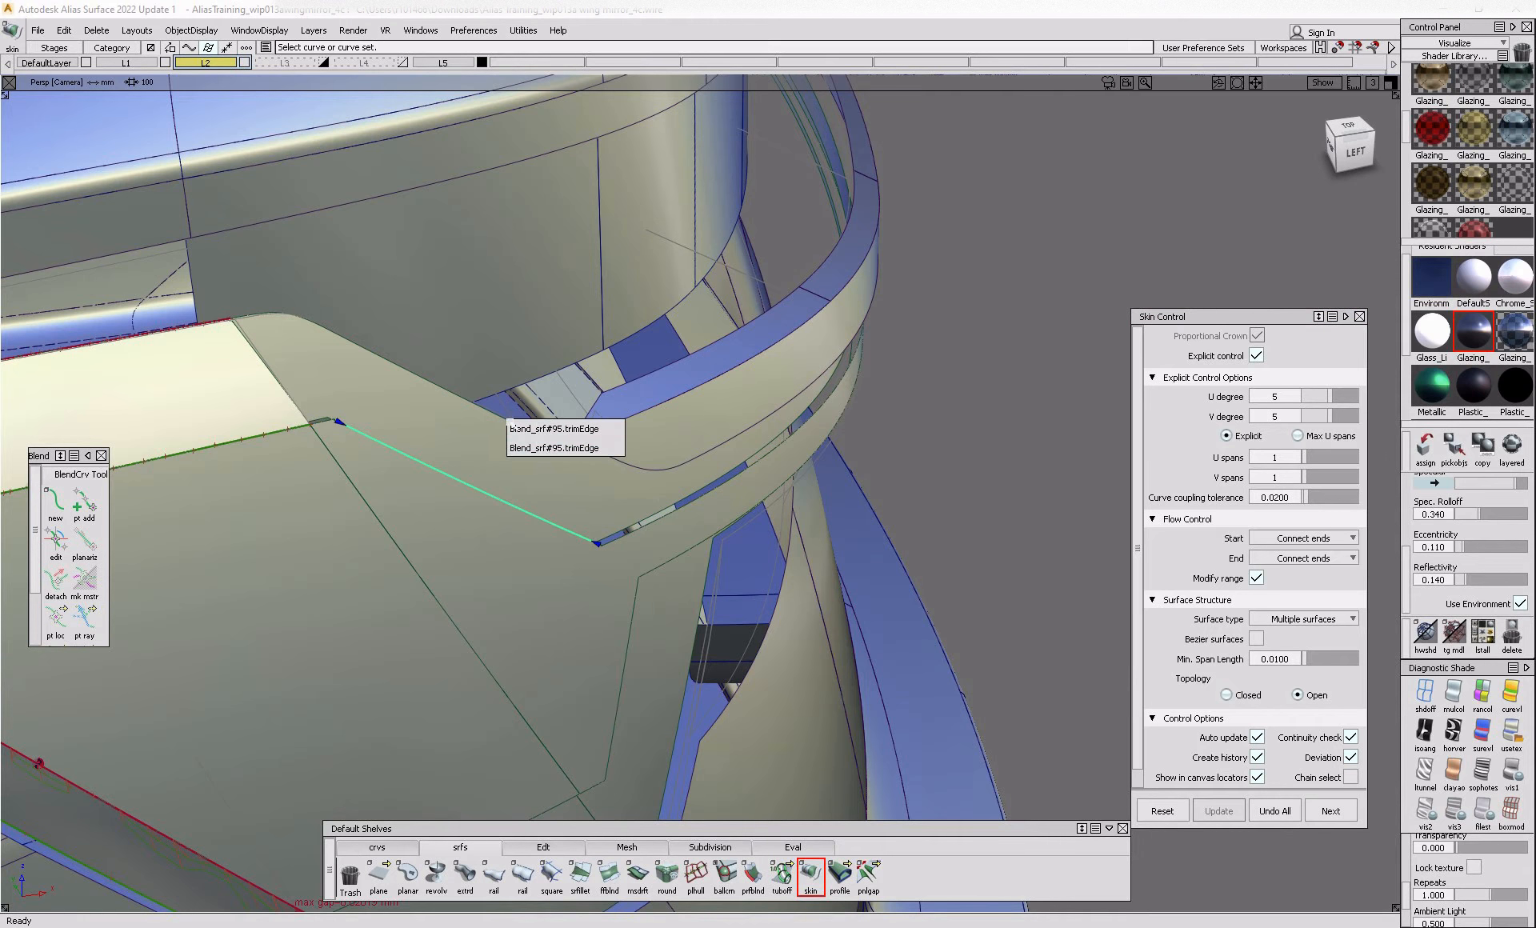
left_click(616, 428)
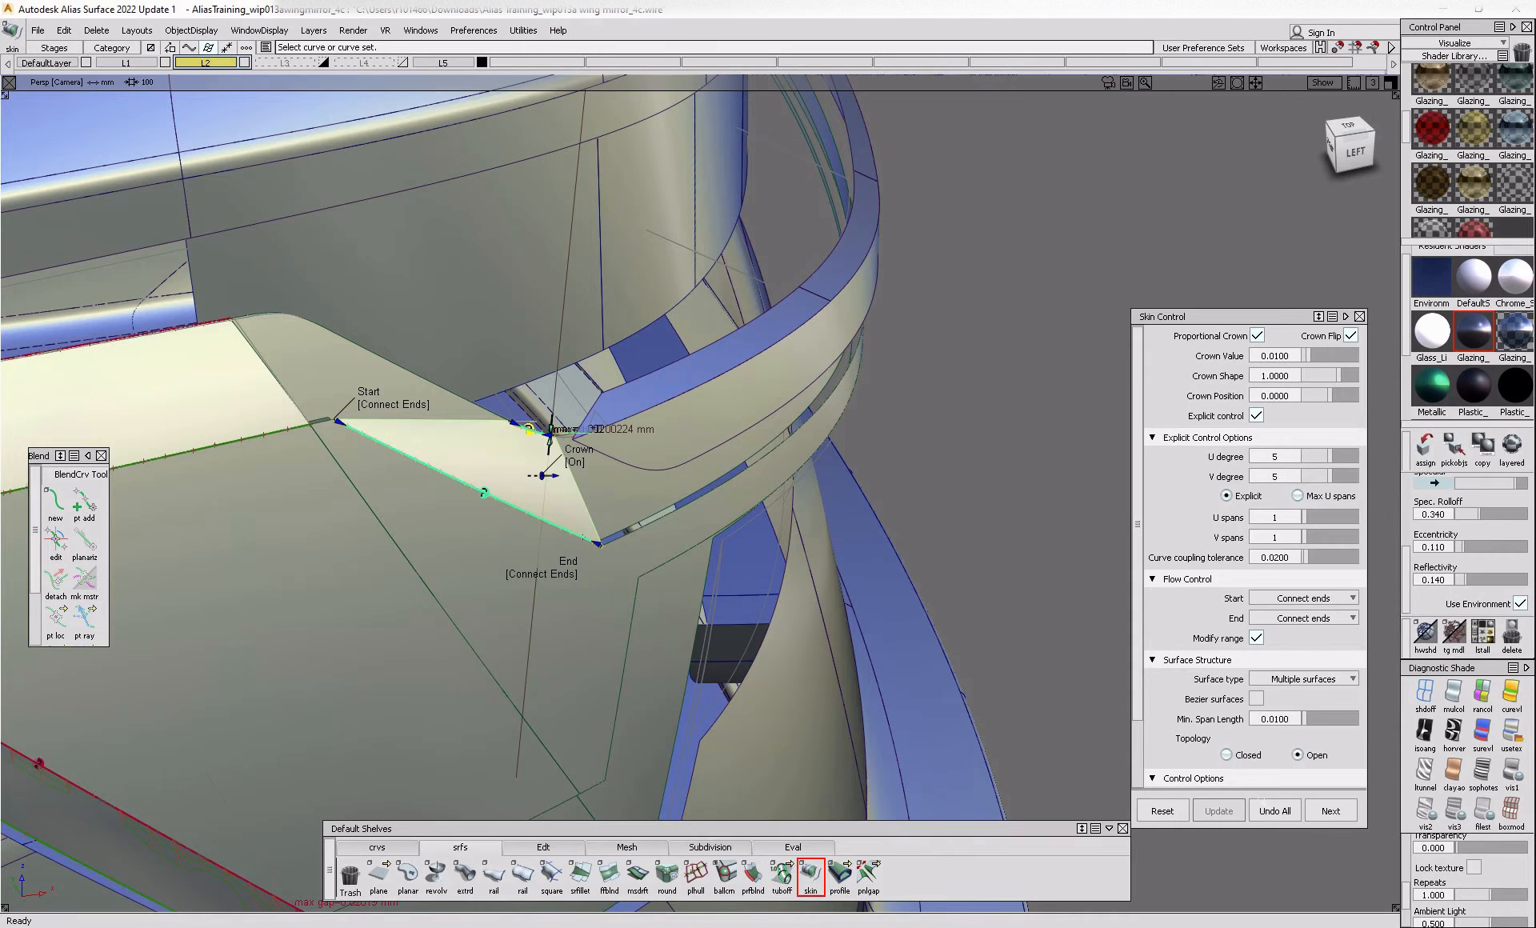
left_click(1265, 805)
- Skin between the light's diagonal upper outer edge and the offset inner edge, and toggle its crown flip
left_click_drag(435, 413, 466, 407, "alt+shift")
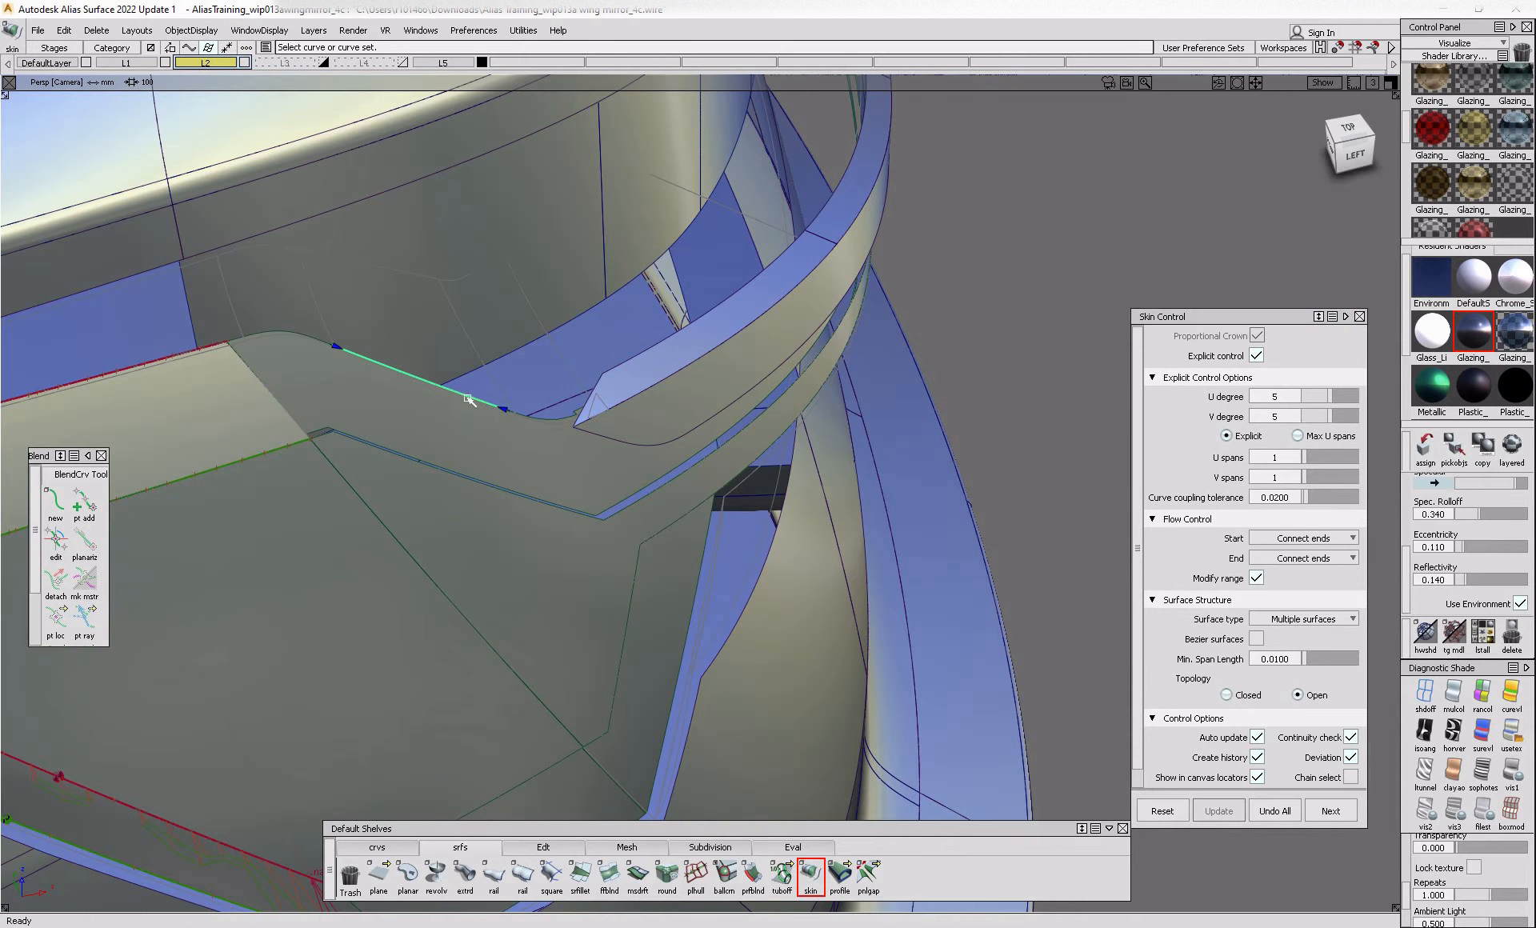
left_click(474, 485)
left_click(492, 484)
left_click(458, 441)
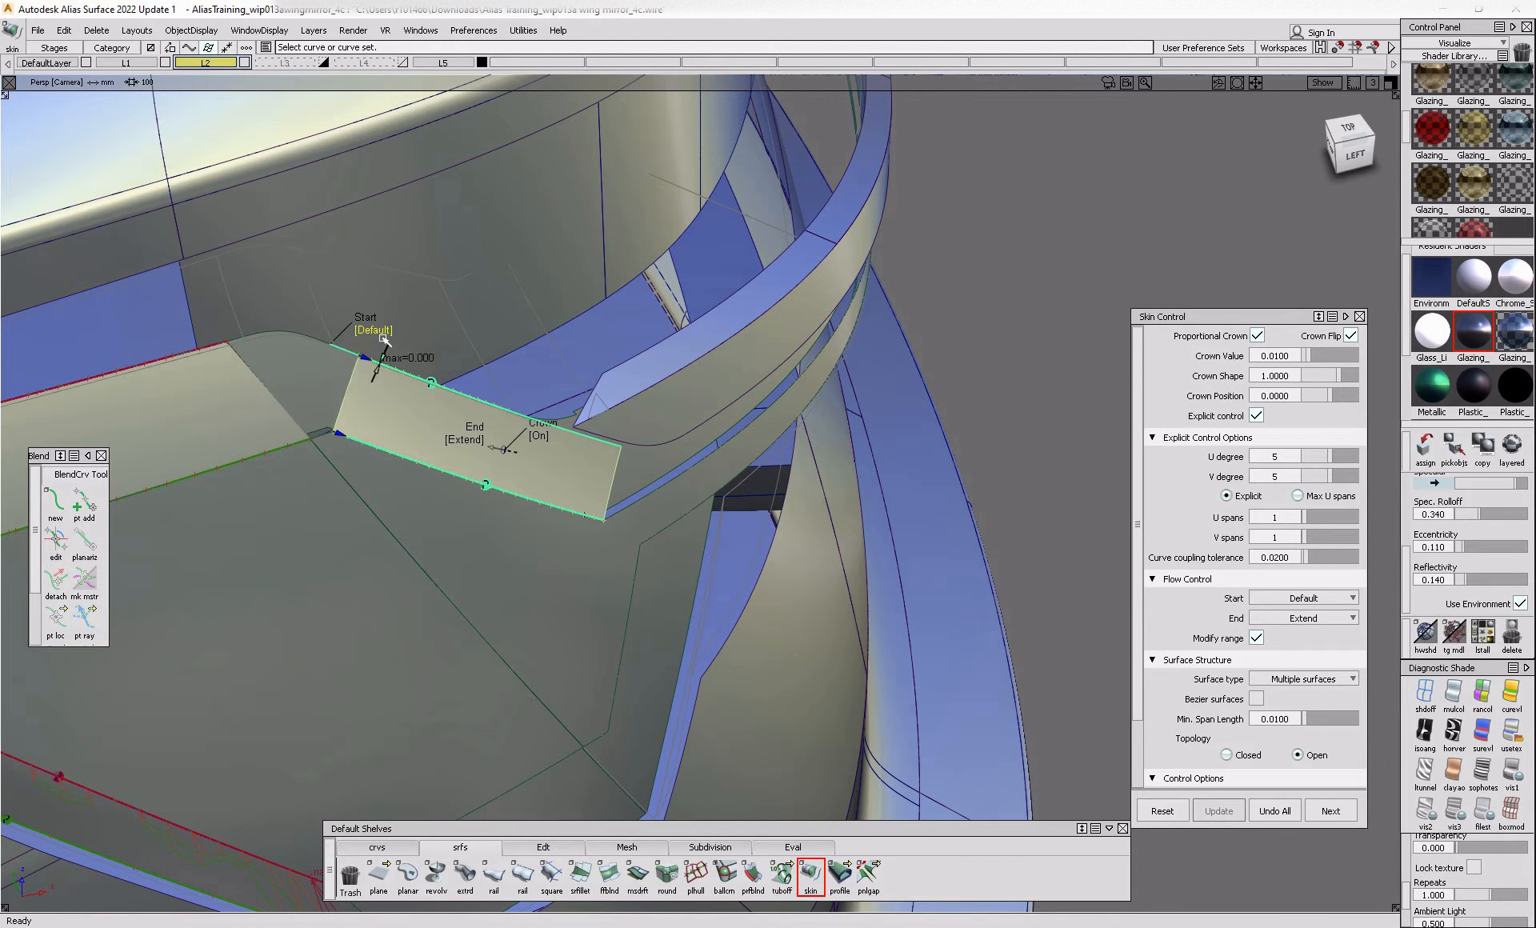
left_click(1350, 336)
left_click_drag(703, 400, 524, 532, "alt+shift")
left_click(1331, 811)
- Reopen the upper light skin and examine its end flow setting
right_click_drag(240, 285, 344, 320, "alt+shift")
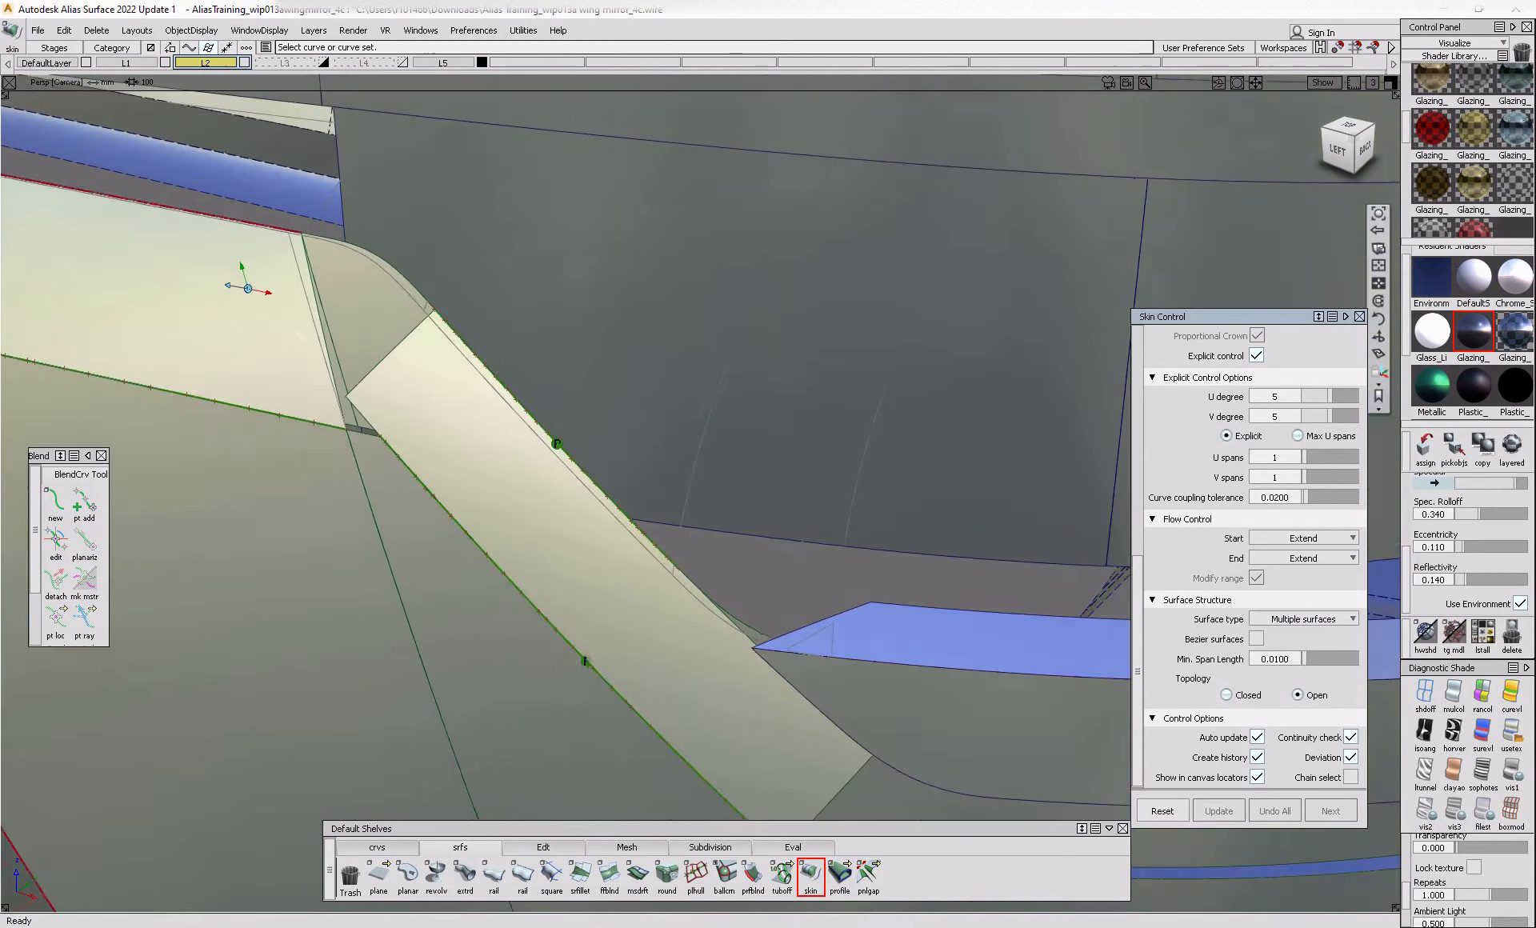
left_click_drag(344, 321, 535, 398, "alt+shift")
left_click(312, 381)
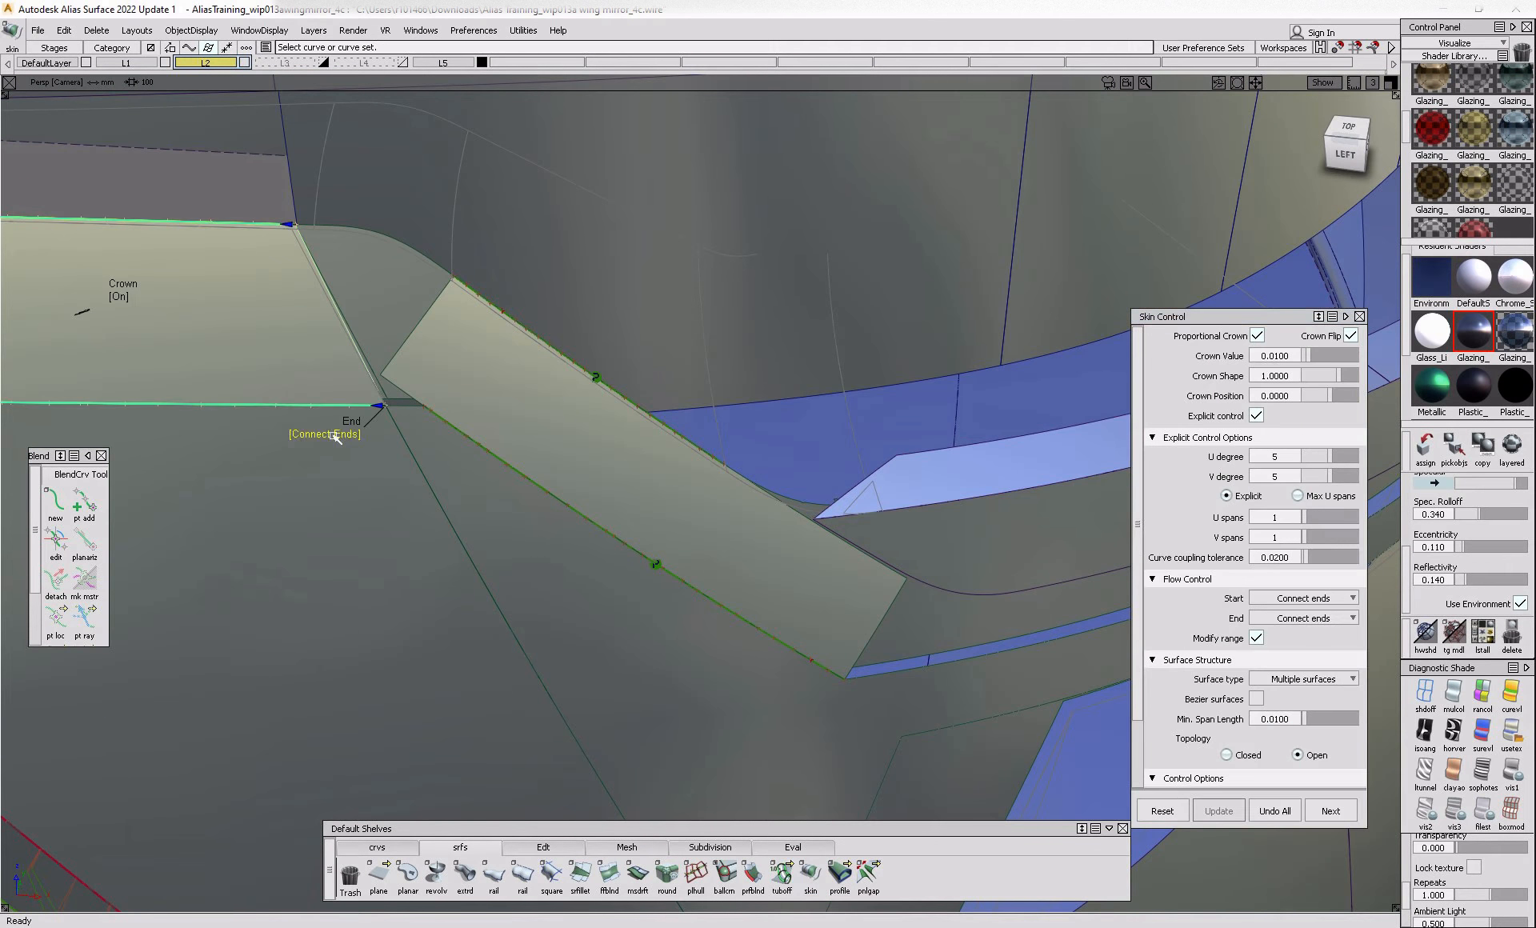
- Skin between the light's lower inner and outer edges with V degree 3, start flow Extend and end flow Connect ends
left_click_drag(337, 439, 360, 376, "alt+shift")
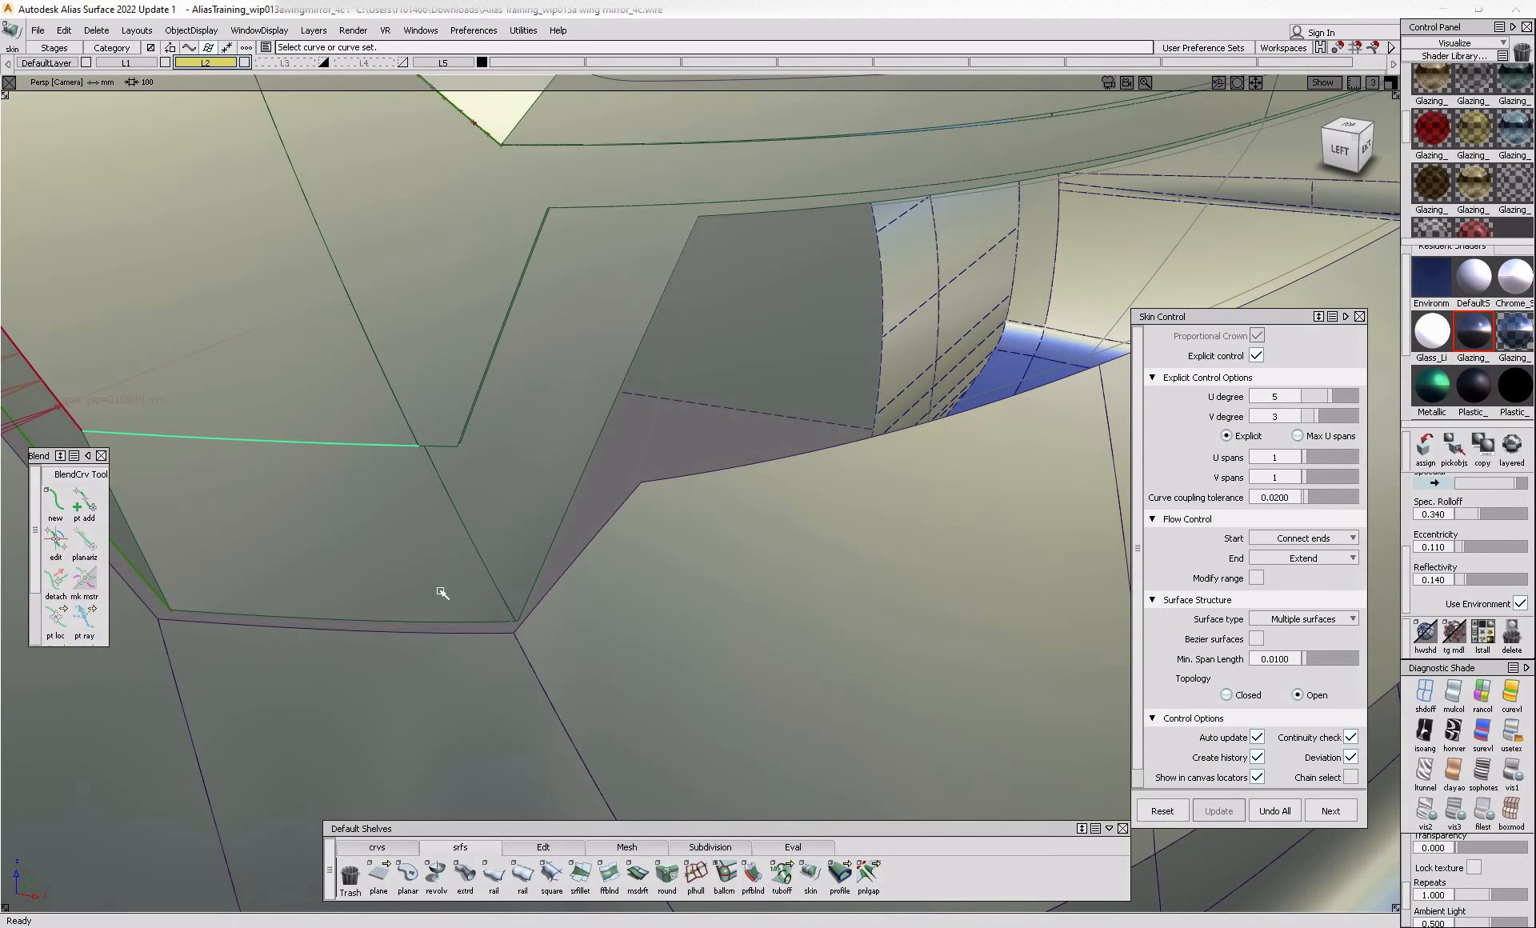
left_click(441, 627)
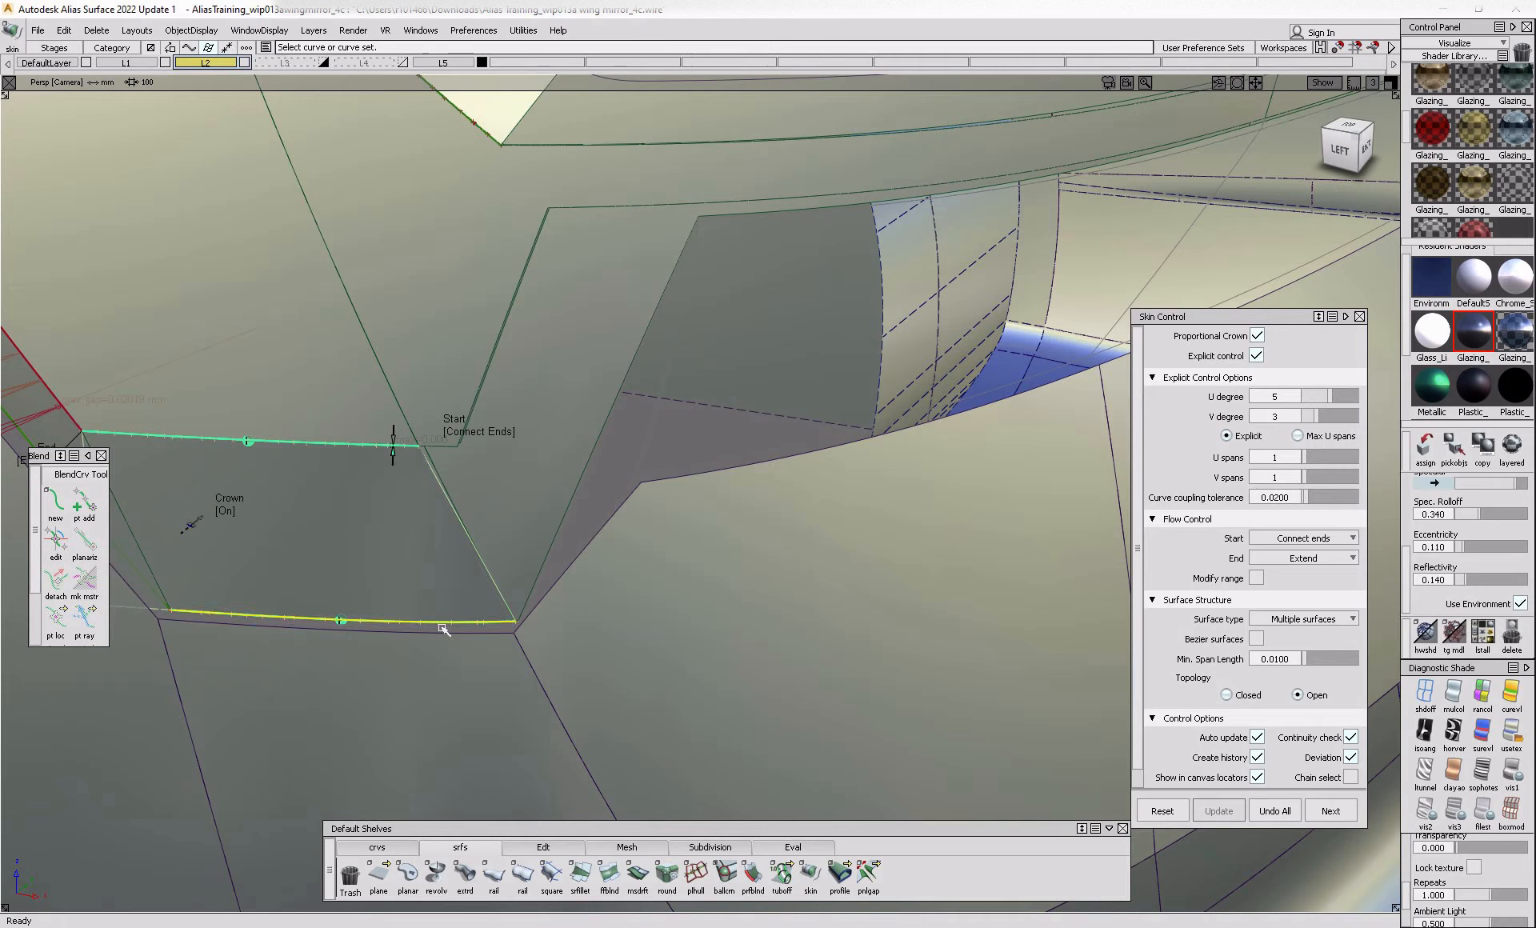
left_click(490, 432)
middle_click_drag(304, 494, 312, 501, "alt+shift")
left_click_drag(410, 521, 220, 542, "alt+shift")
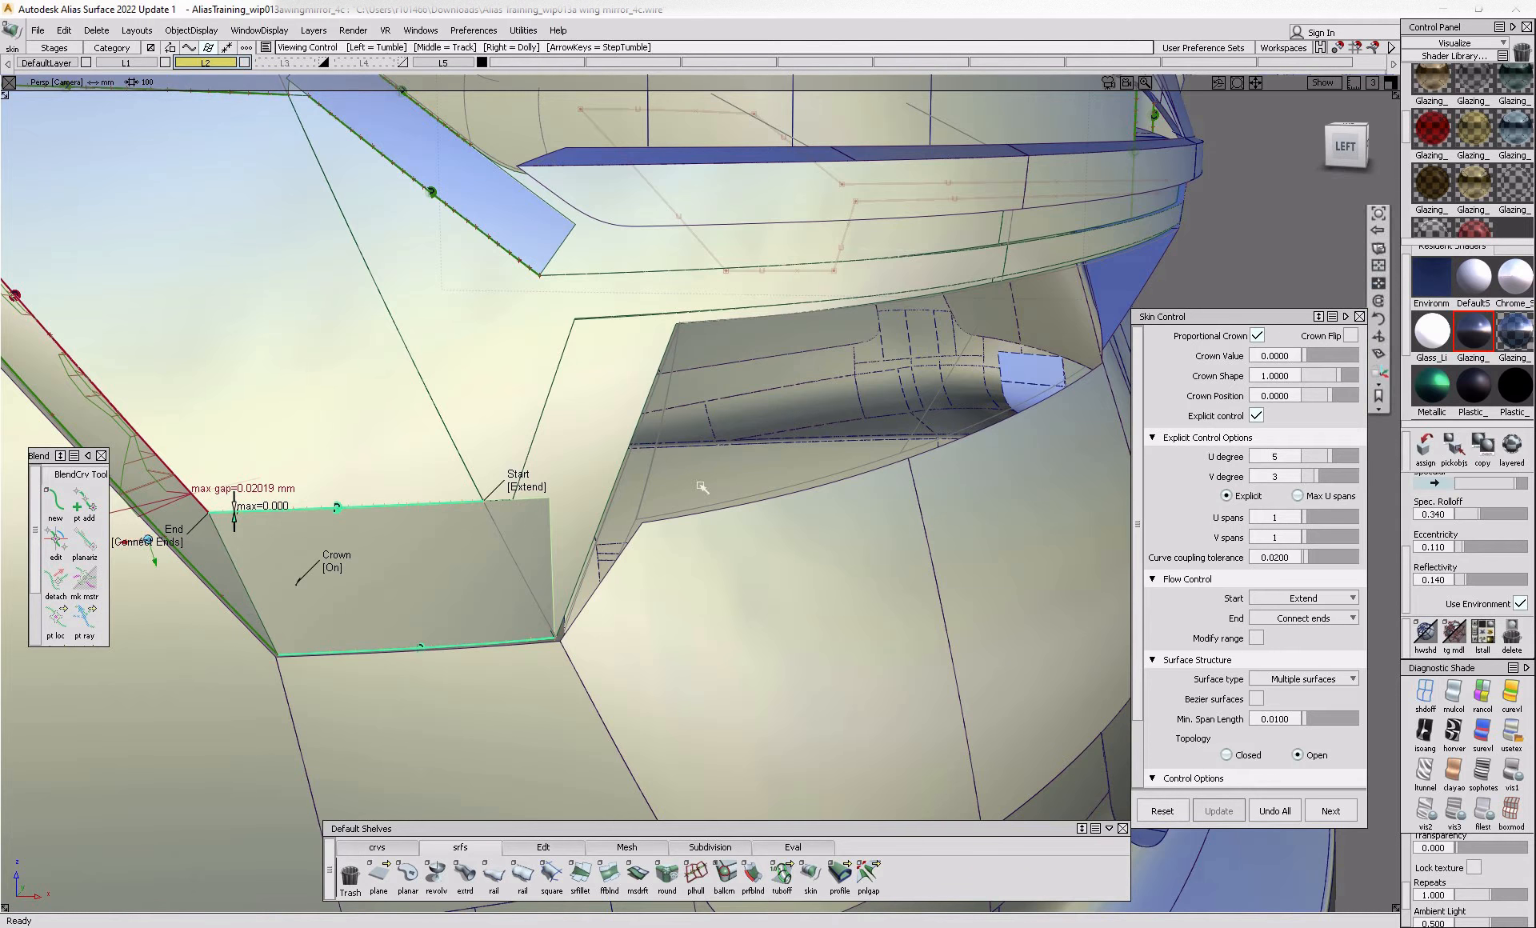
left_click_drag(703, 486, 652, 552, "alt+shift")
- Skin between the slanted lower rear edges of the outer and inner light, using a flipped proportional crown of 0.01
left_click(633, 487)
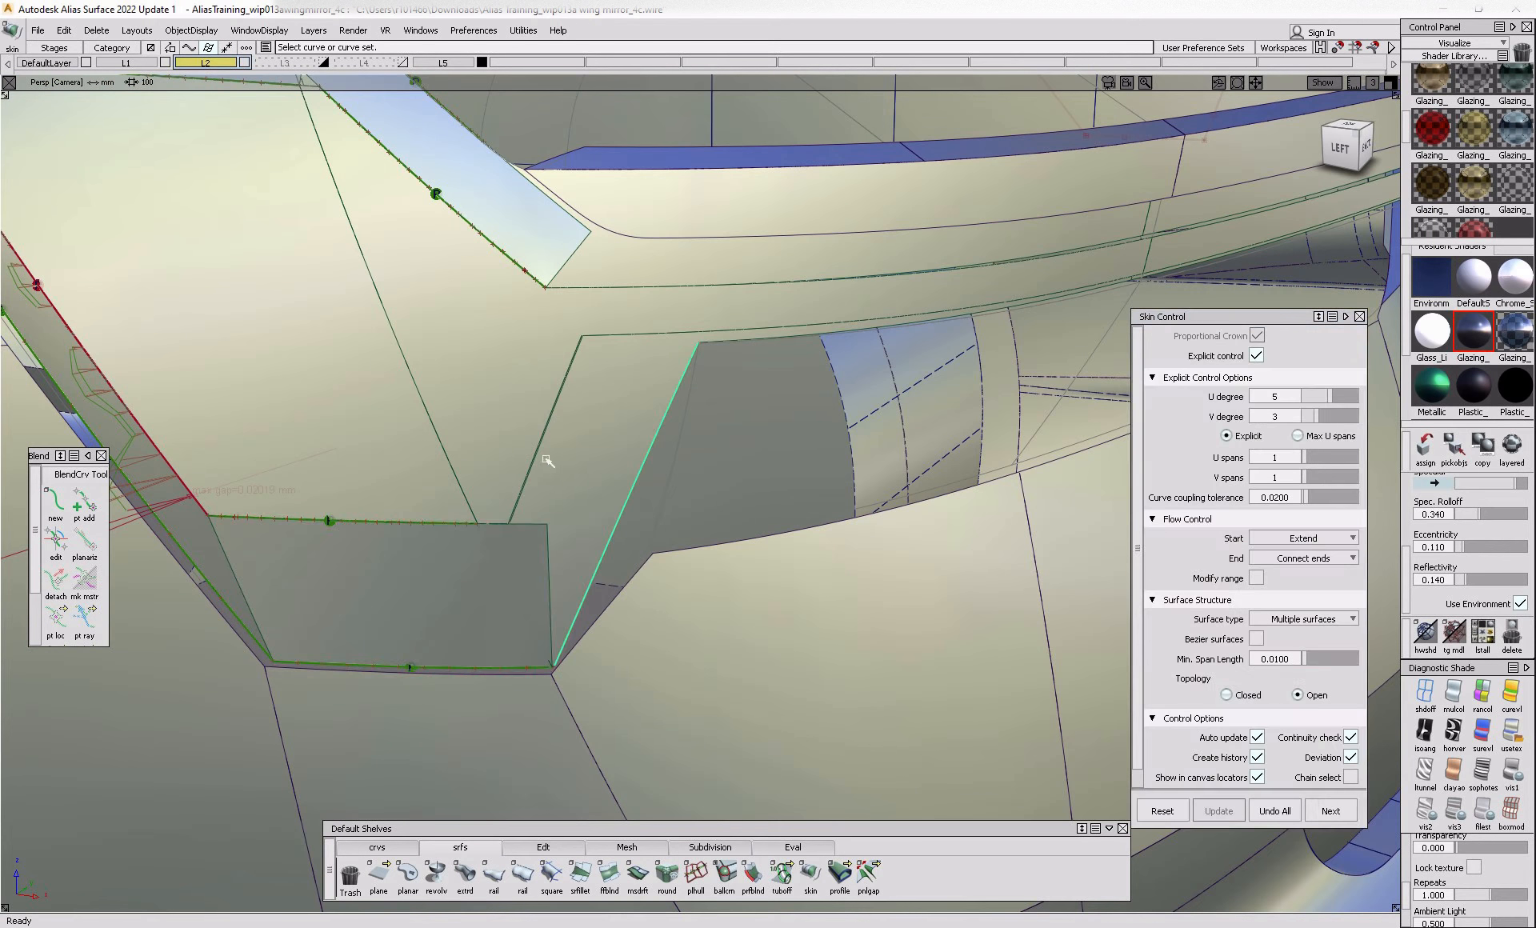
left_click(552, 412)
left_click_drag(552, 416, 416, 440, "alt+shift")
left_click(1351, 336)
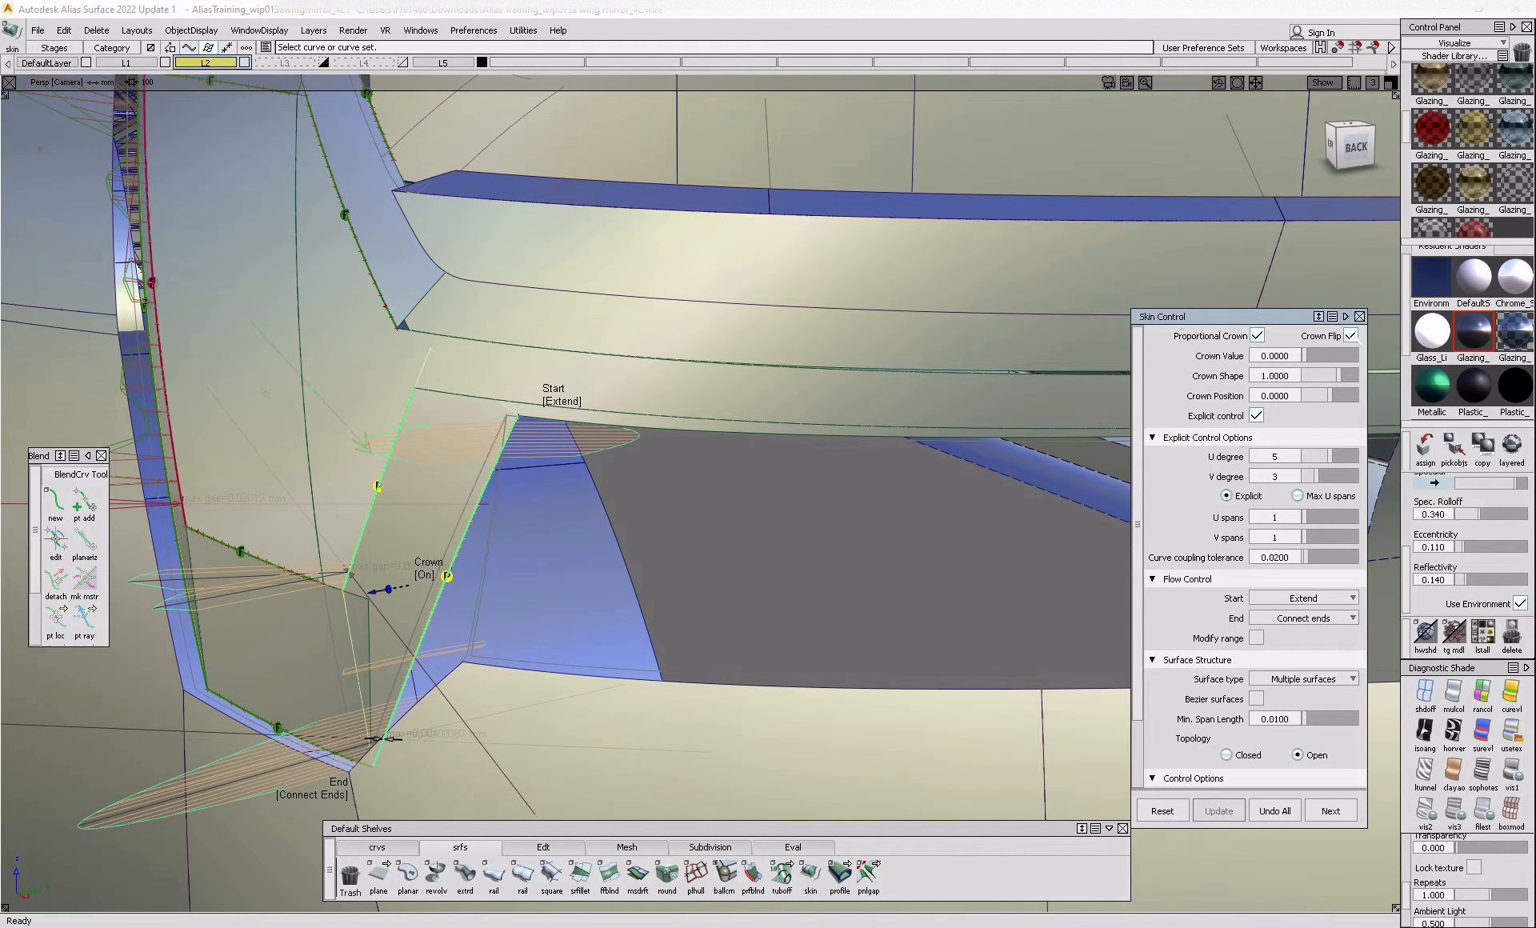
left_click_drag(749, 395, 943, 565, "alt+shift")
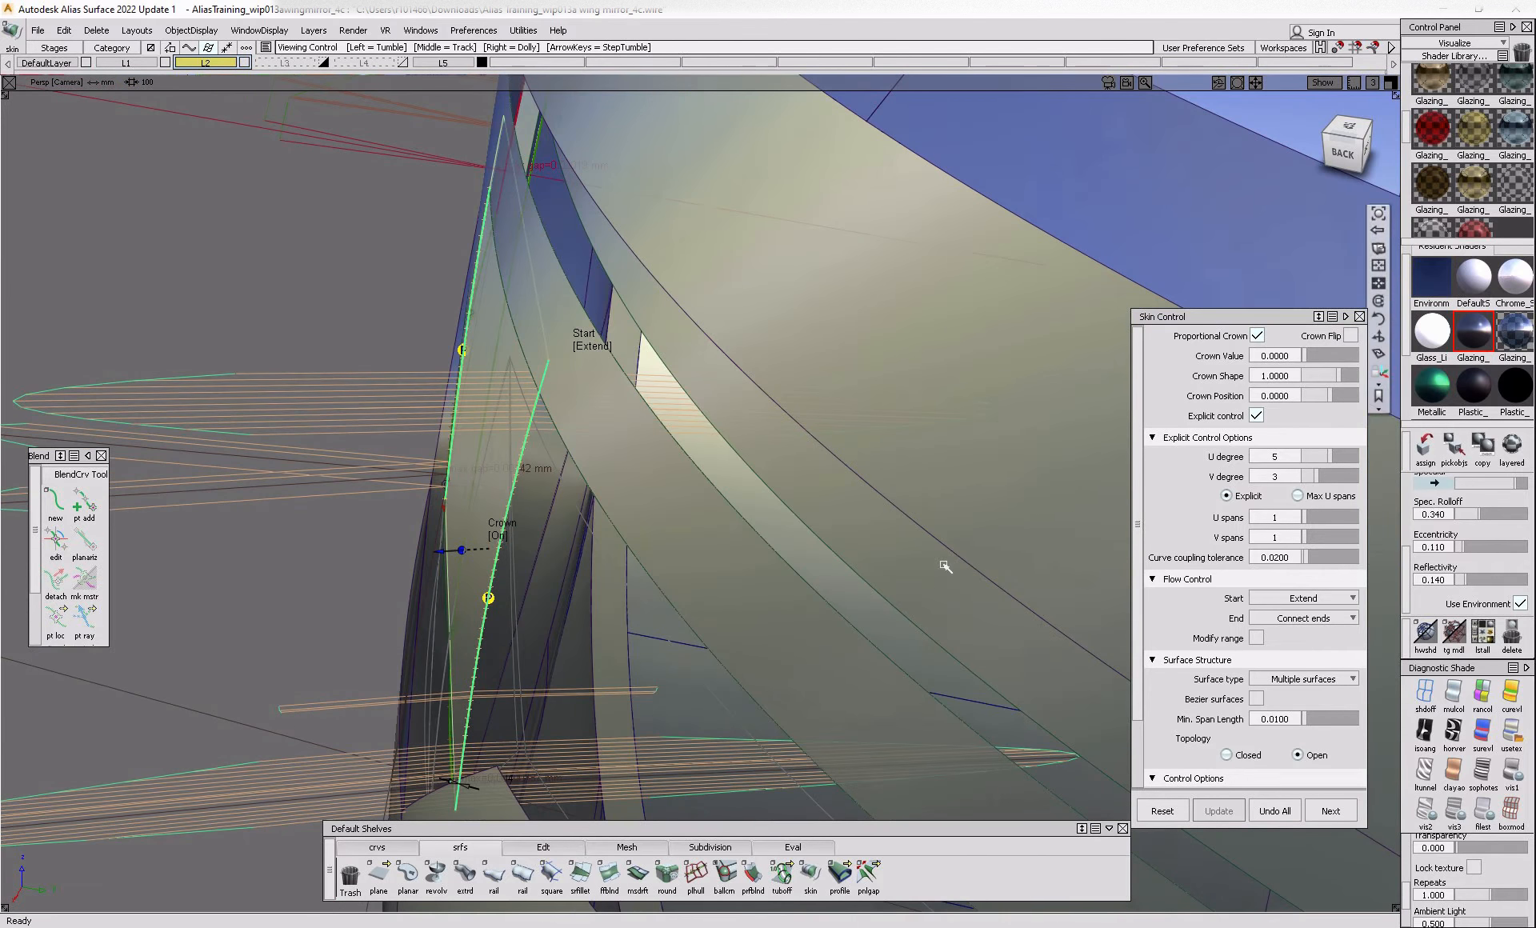
left_click(1312, 356)
left_click_drag(631, 590, 526, 593, "alt+shift")
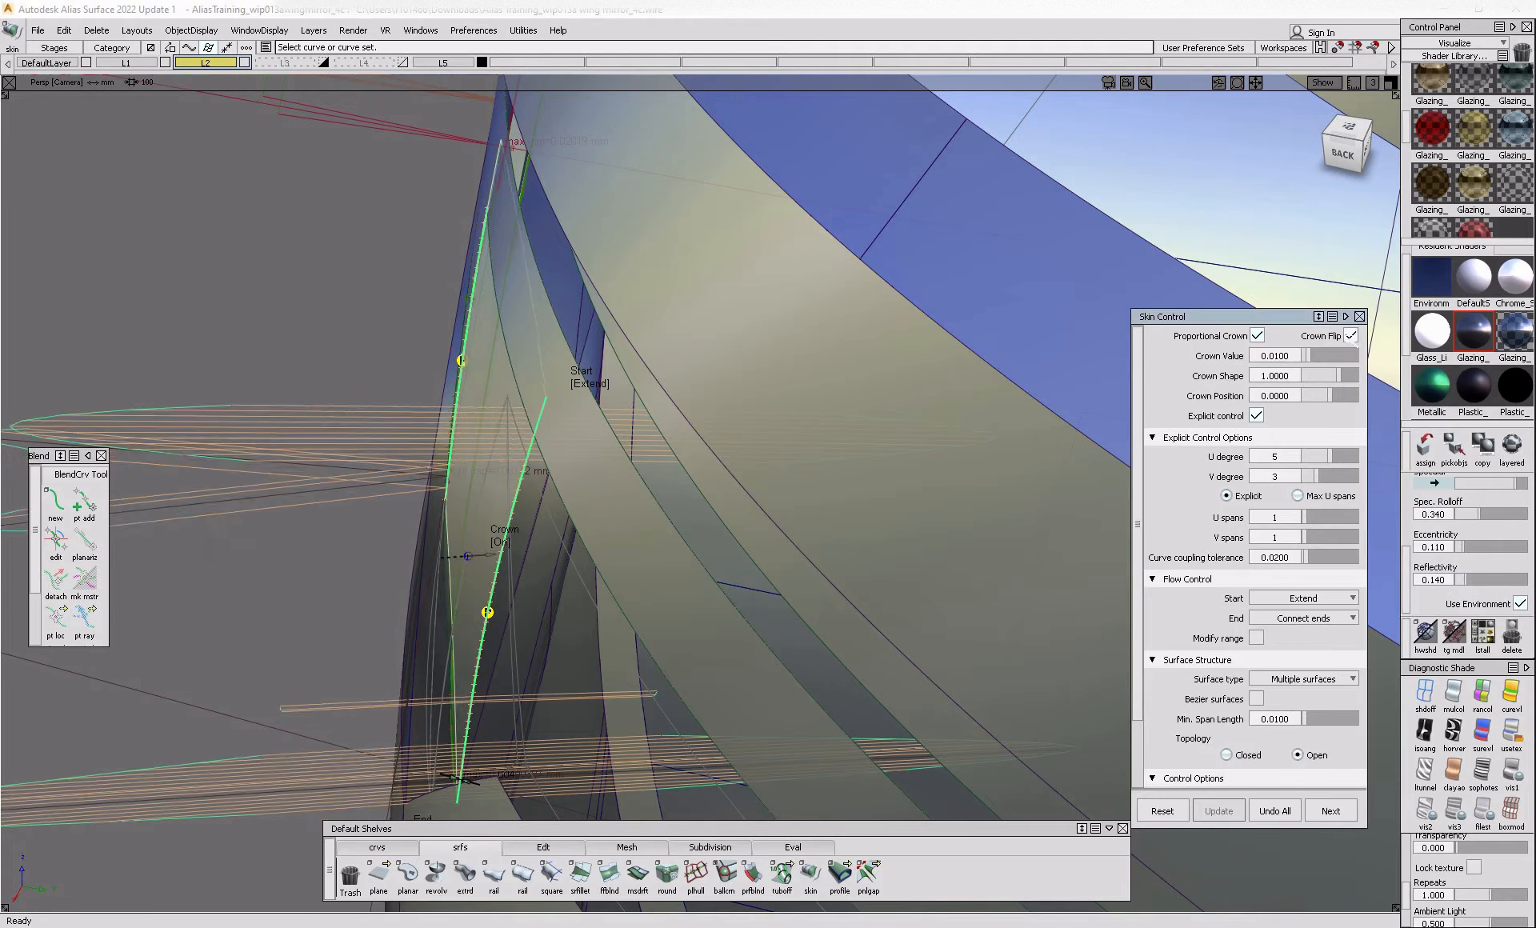
left_click_drag(332, 629, 490, 686, "alt+shift")
- Reopen the skin along the light's lower edge and set its crown value to 0.01
left_click(468, 625)
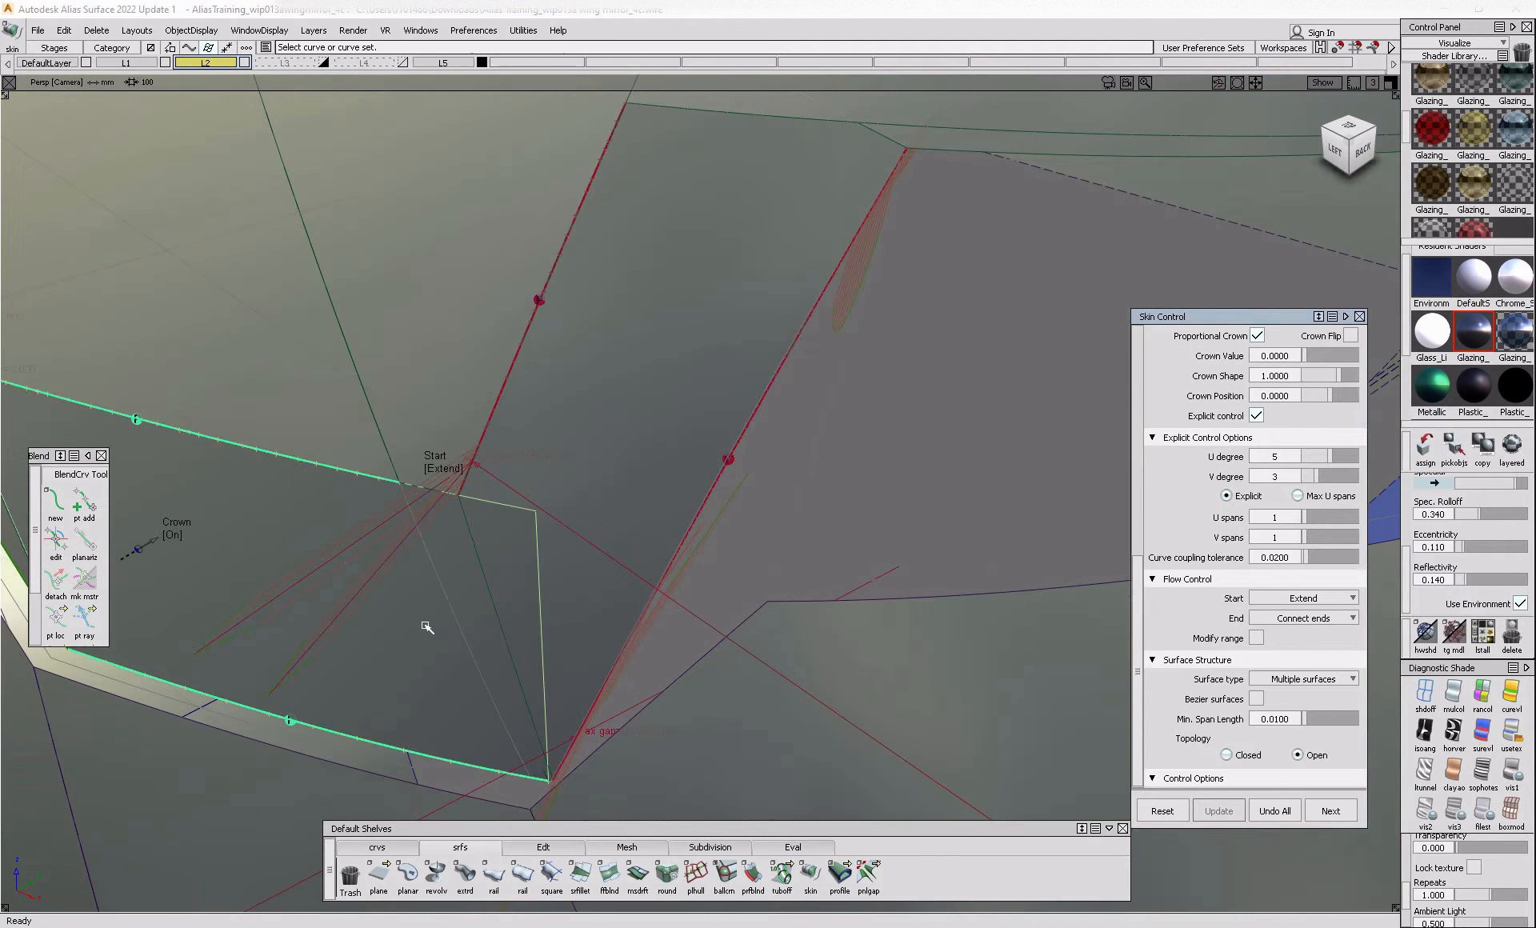
left_click_drag(641, 651, 625, 573, "alt+shift")
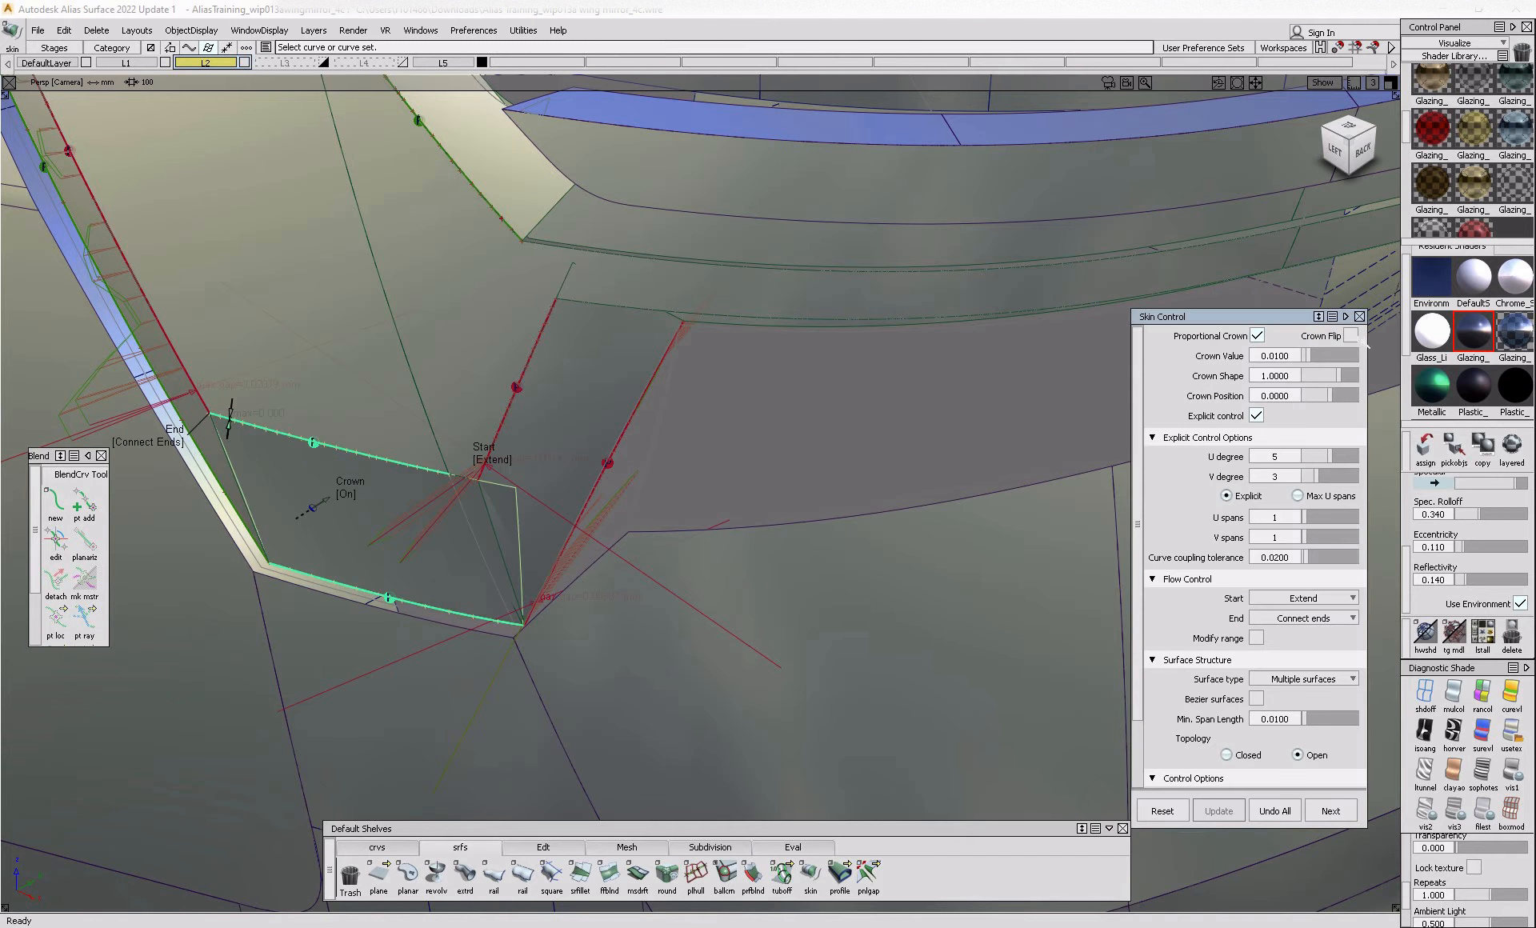
left_click_drag(460, 490, 478, 504, "alt+shift")
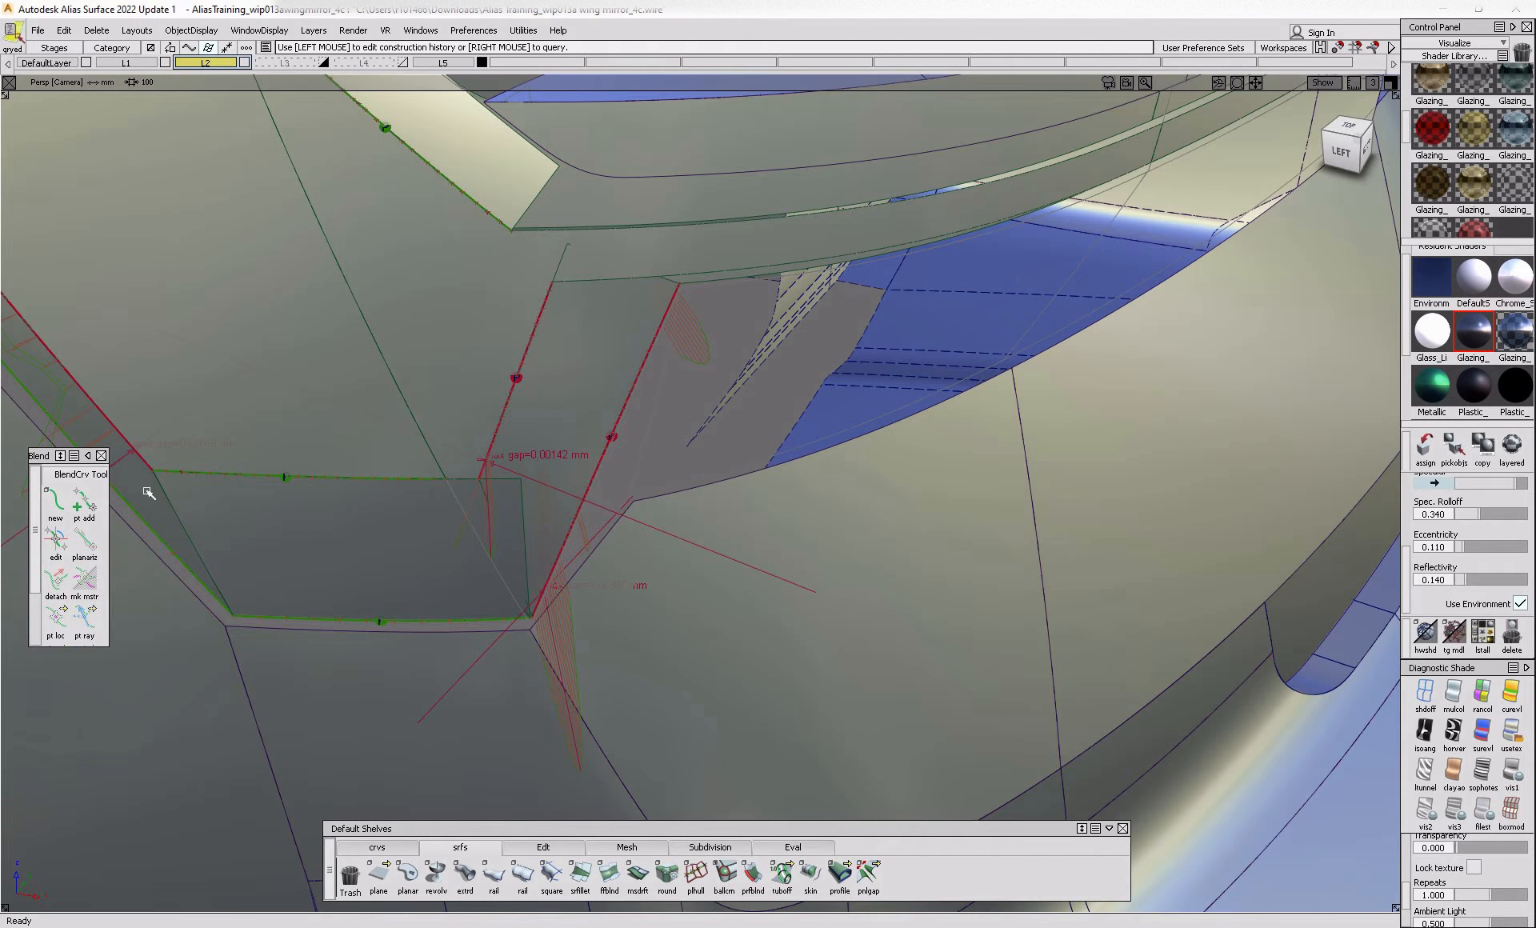
left_click(160, 490)
left_click_drag(651, 595, 627, 256, "alt+shift")
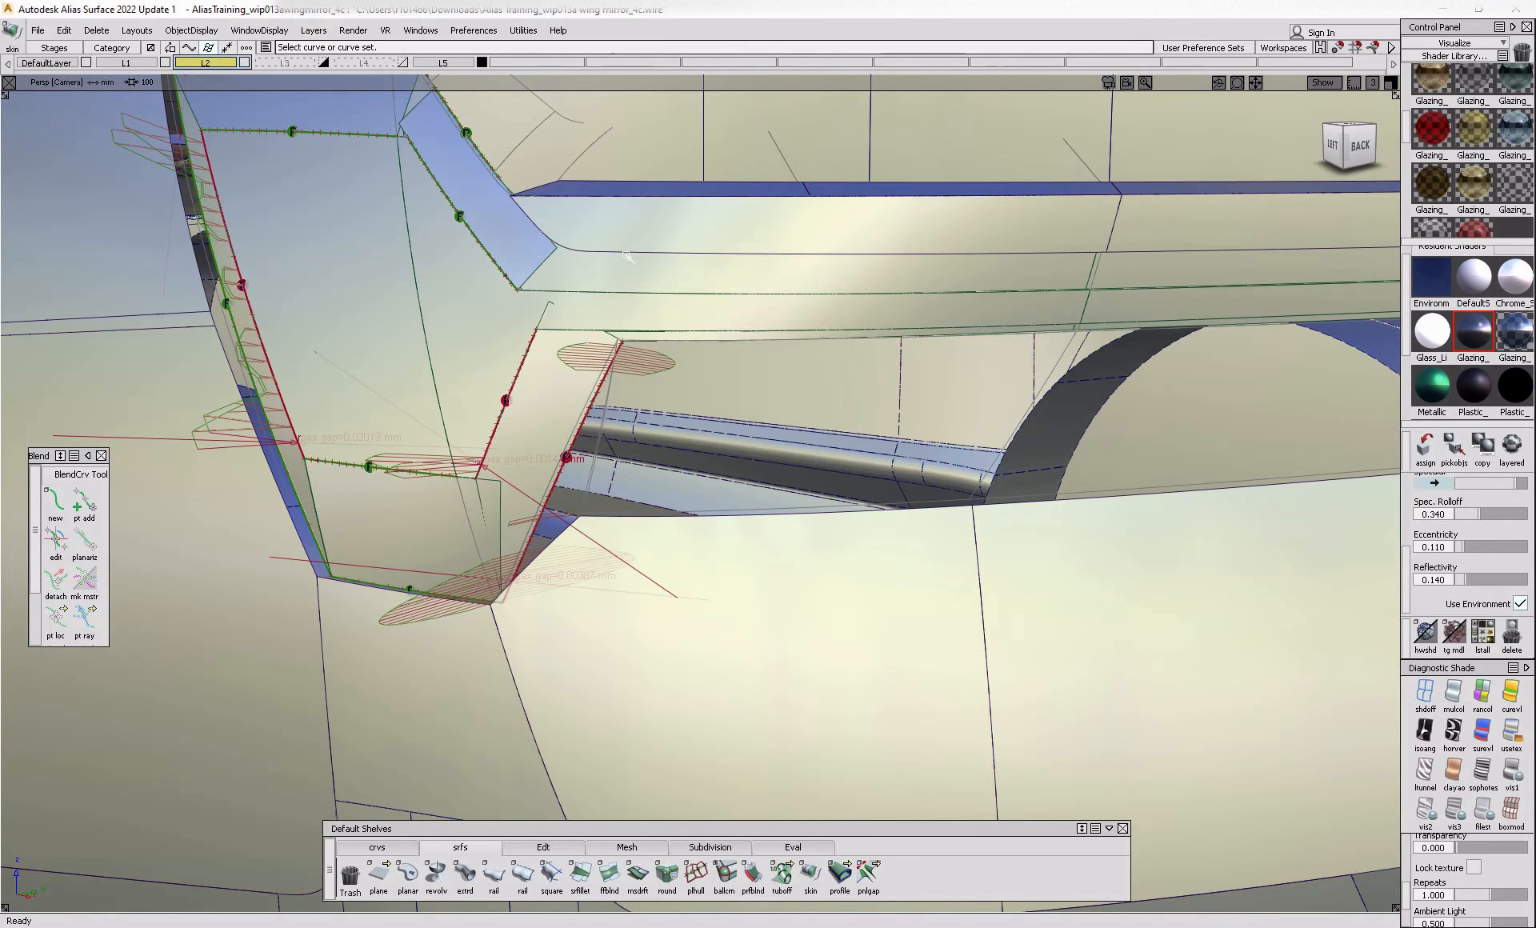
- Compare the light with the reference in the orthographic back view, turn off the model wireframe, and hide the covering outer light faces
left_click(1361, 144)
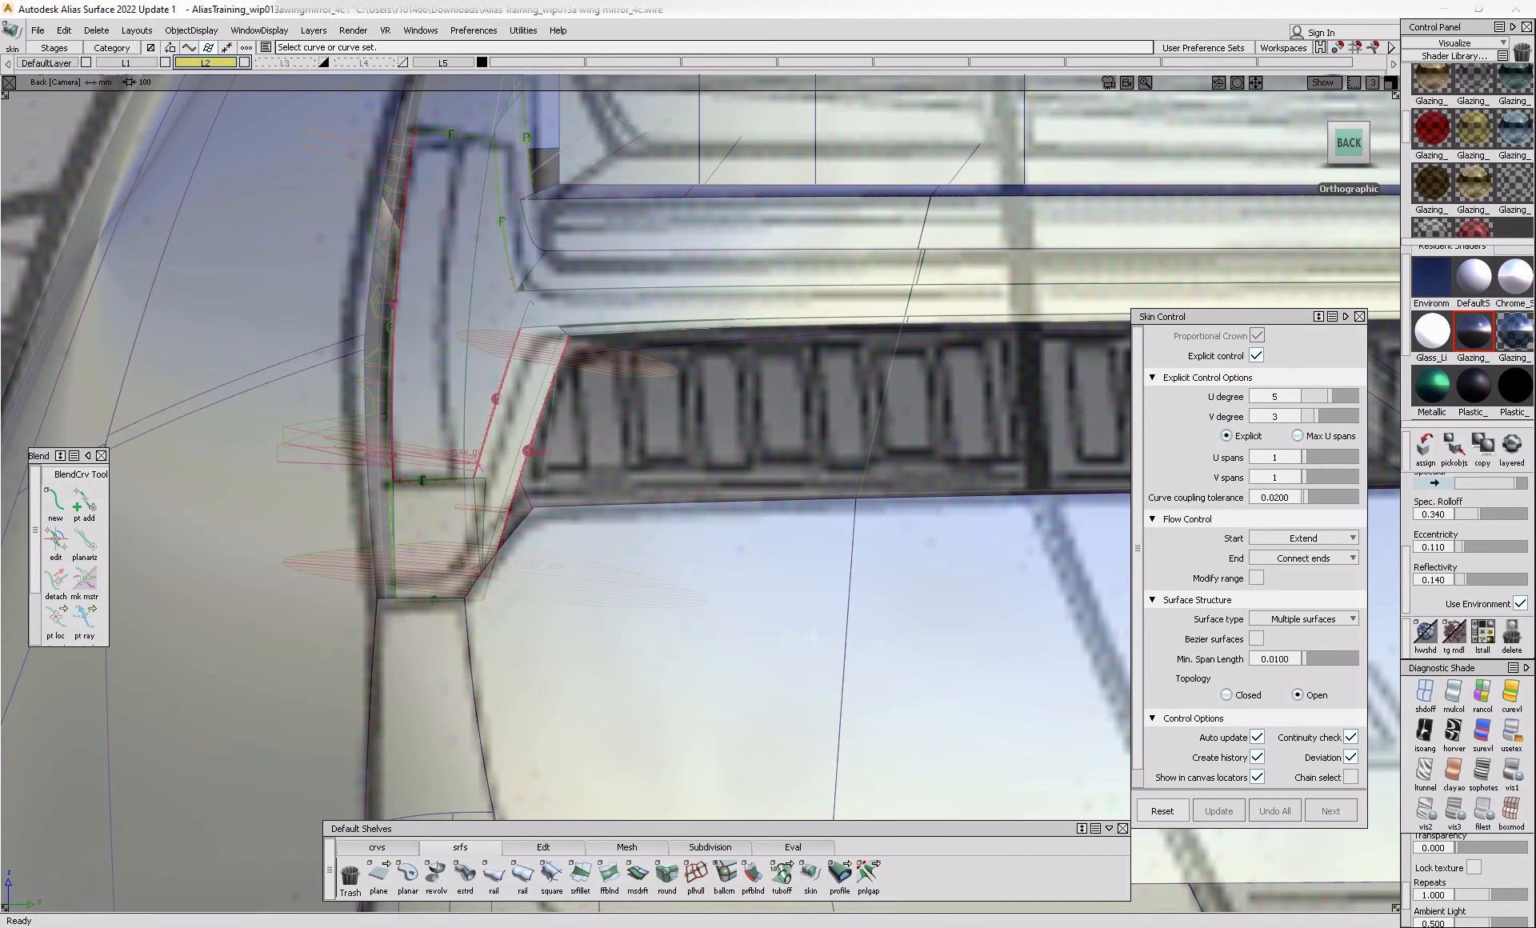
key("alt+m")
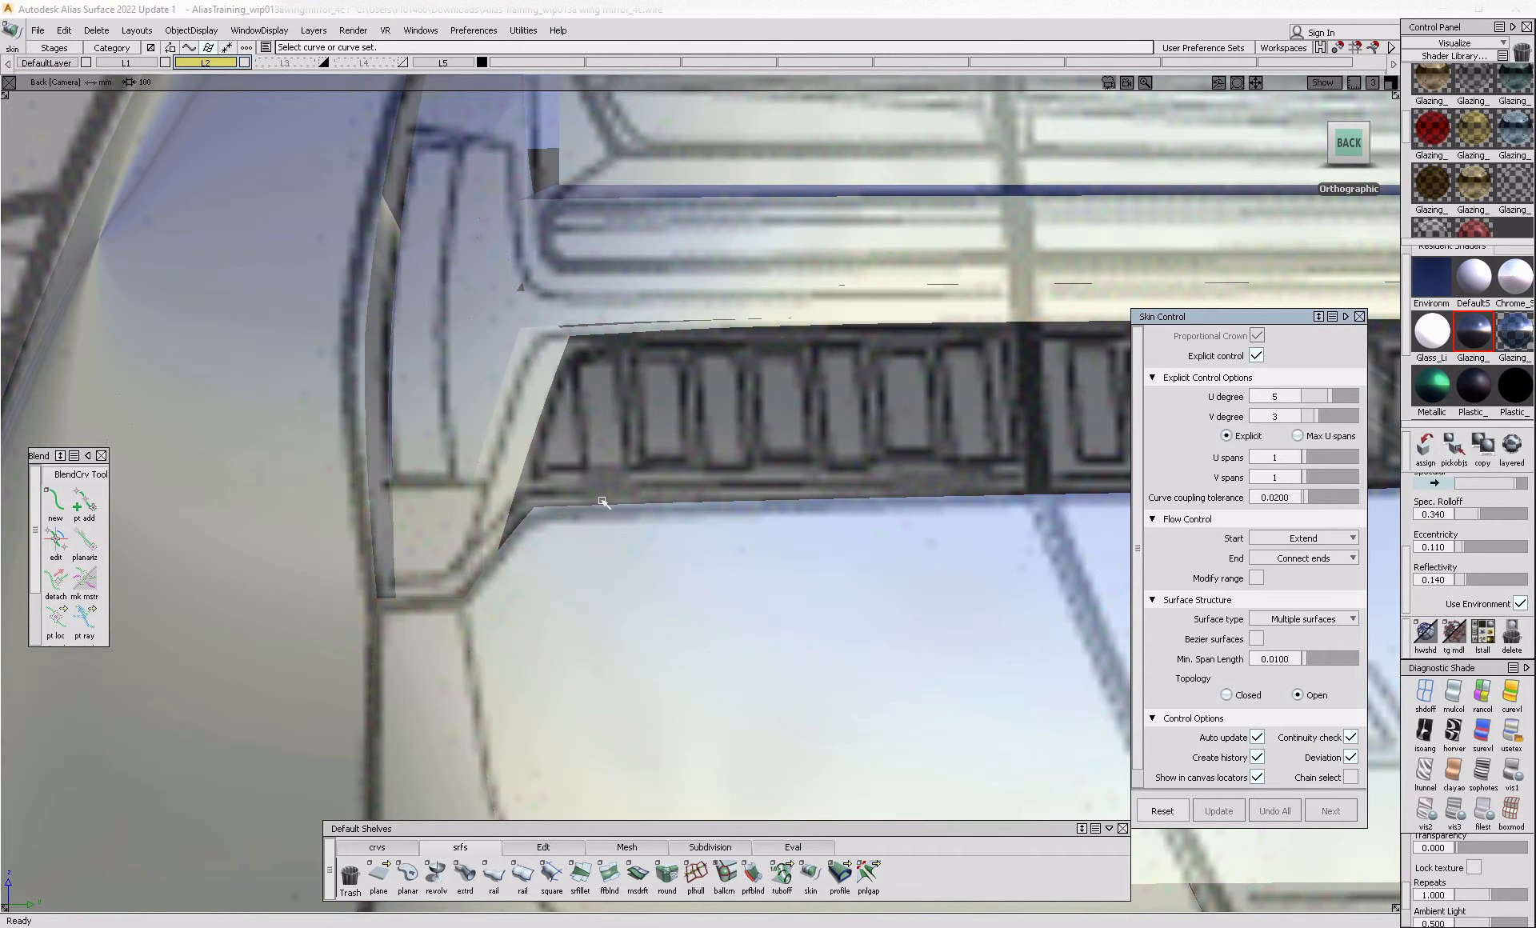
middle_click_drag(530, 387, 458, 502, "alt+shift")
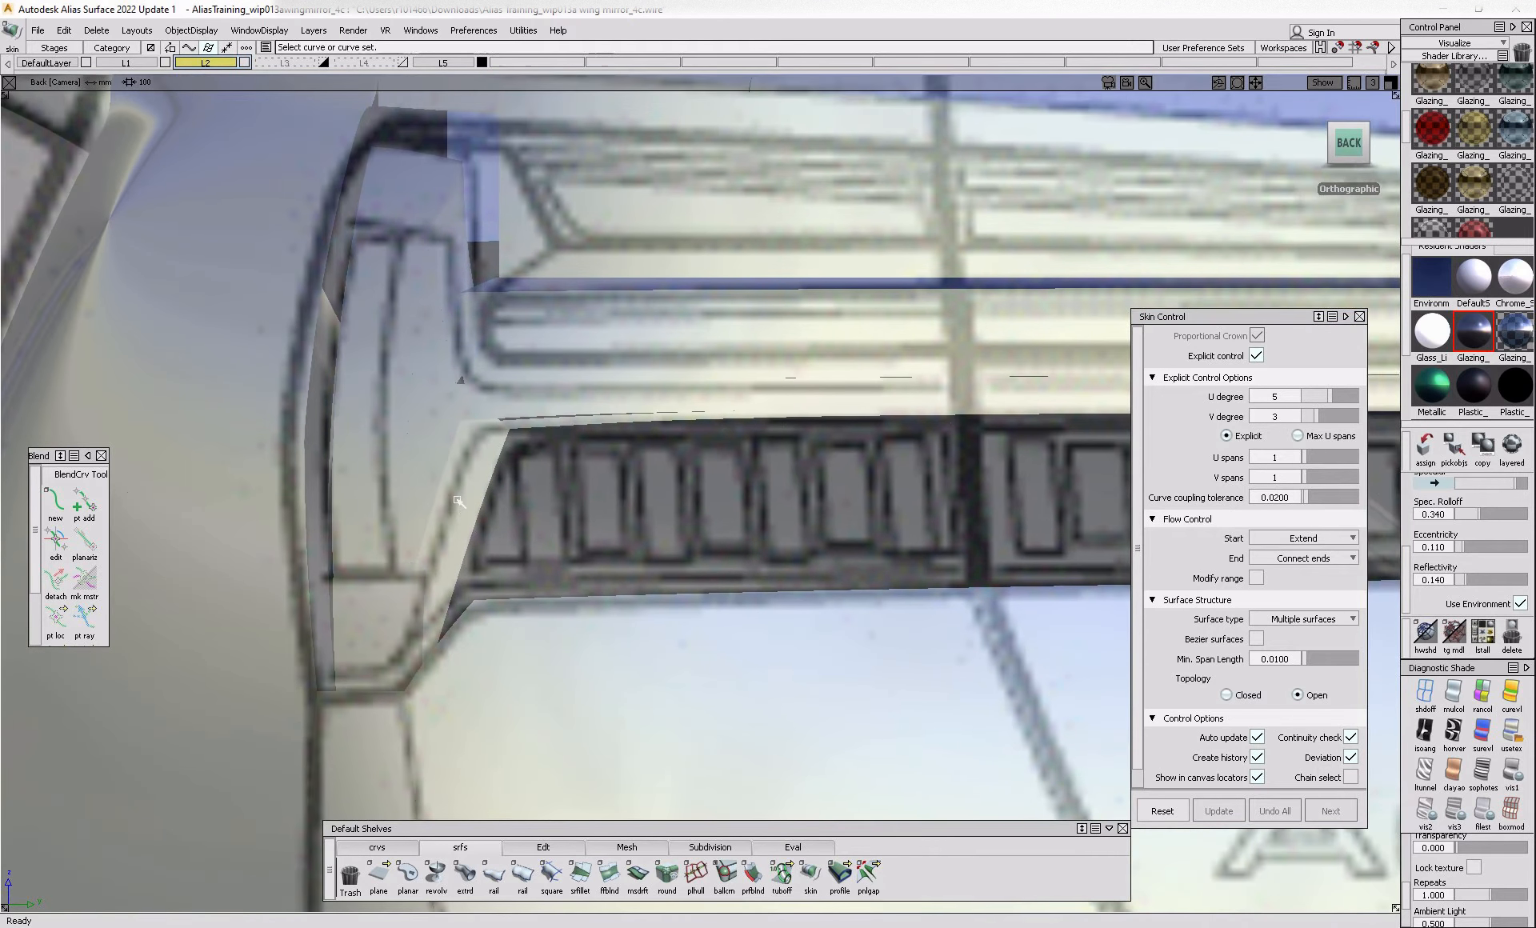
left_click_drag(520, 470, 453, 506, "ctrl+shift")
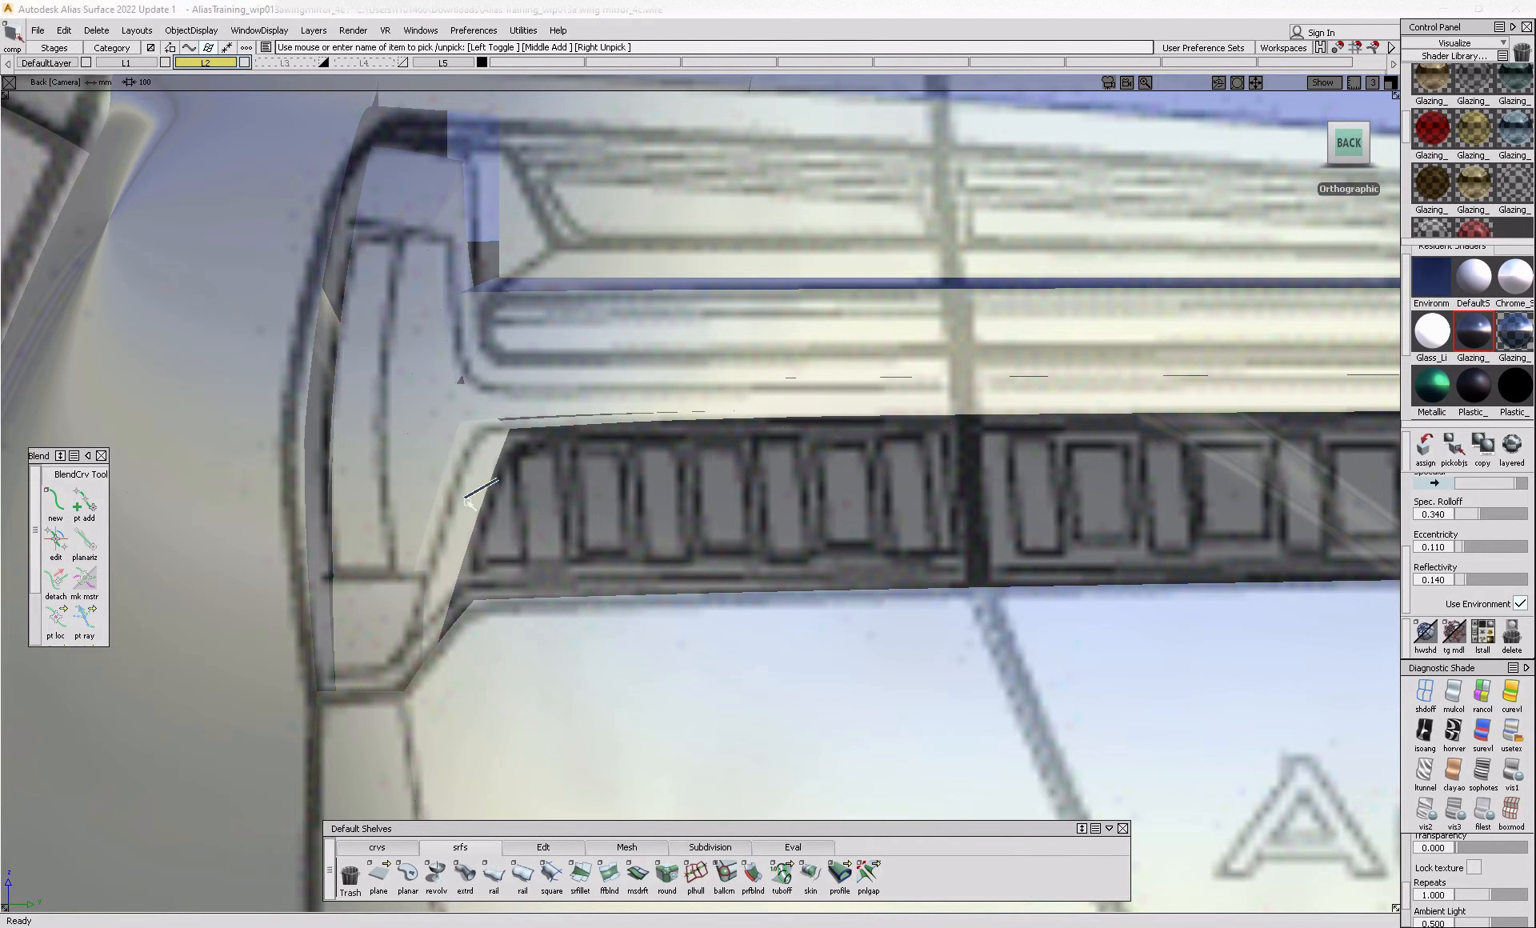
left_click_drag(542, 543, 505, 521, "ctrl+shift")
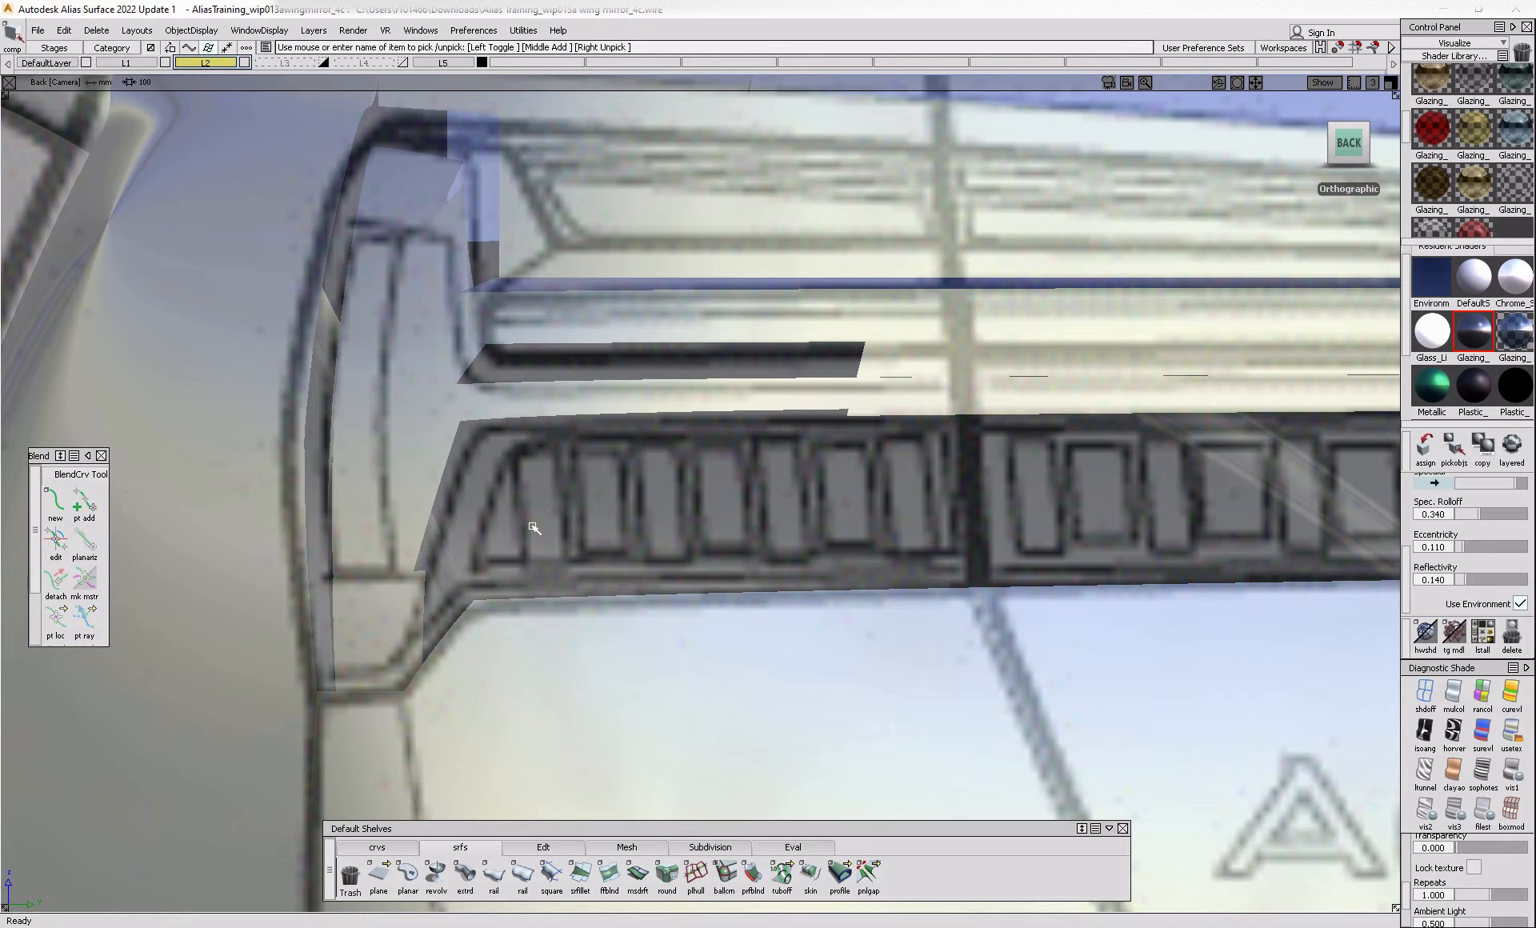
- Restore the hidden outer light faces and the model wireframe, checking the light against the tail light reference photo
key("ctrl+z")
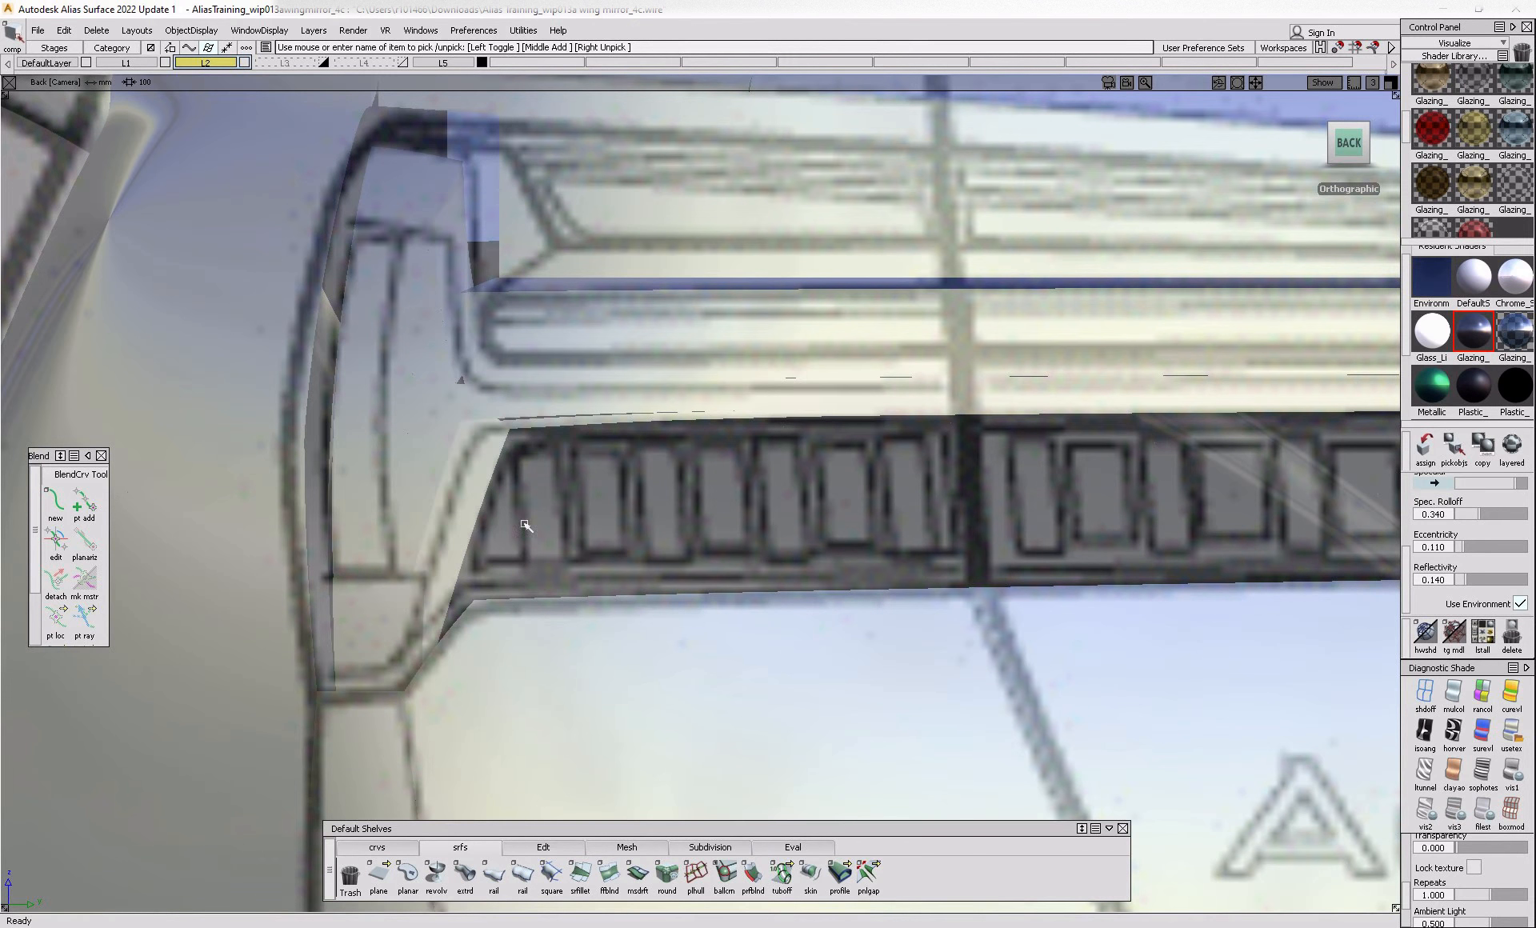
left_click_drag(408, 721, 548, 830, "alt+shift")
key("alt+Tab")
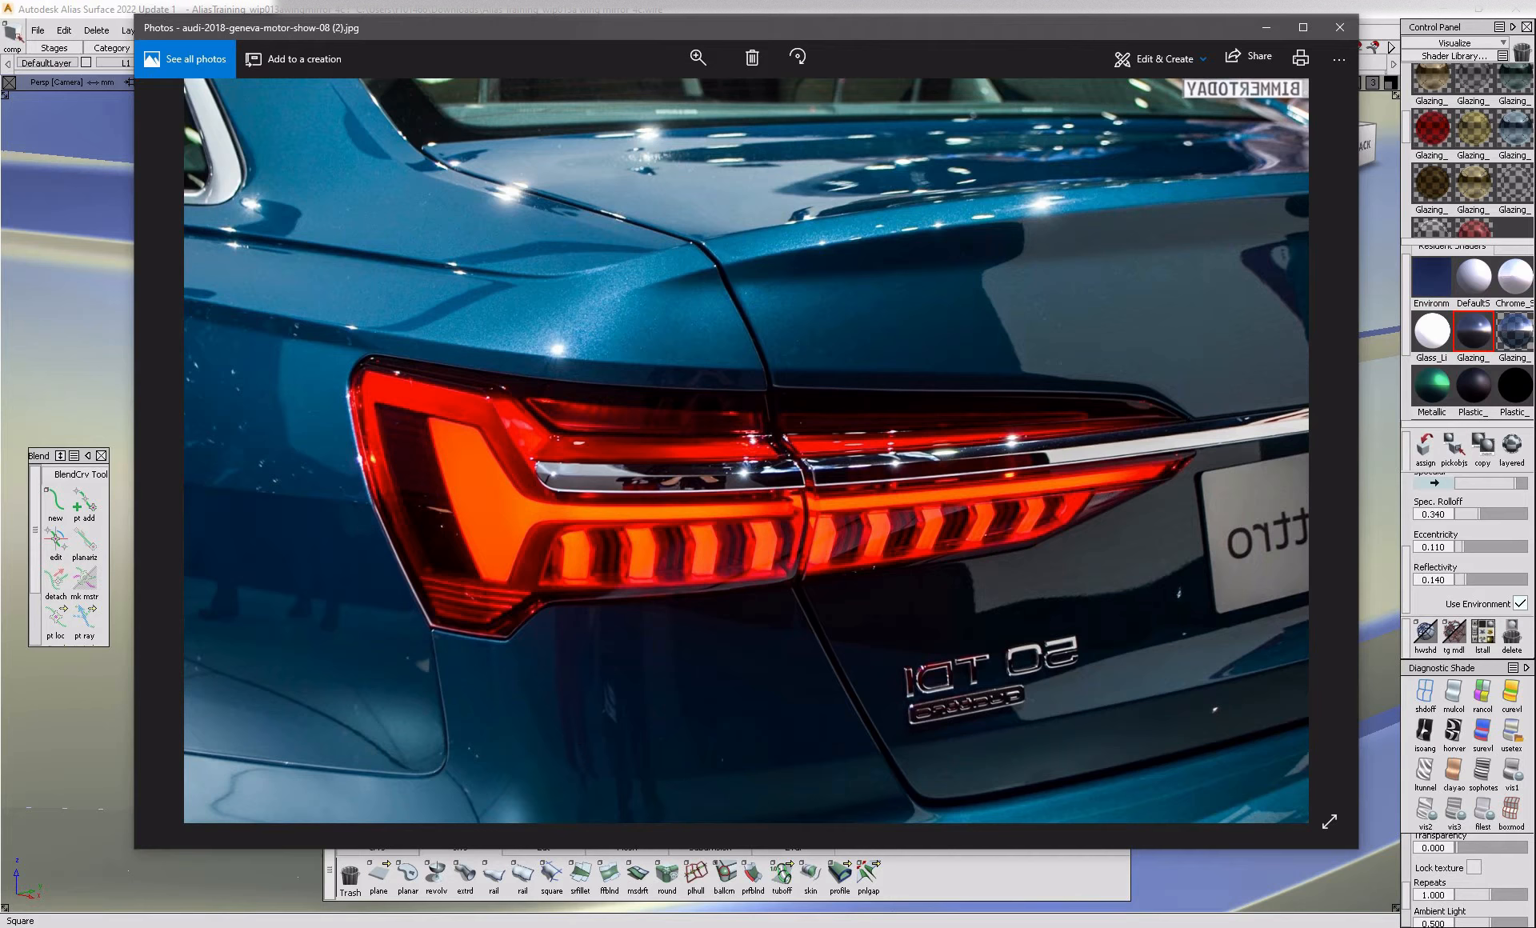
key("alt+Tab")
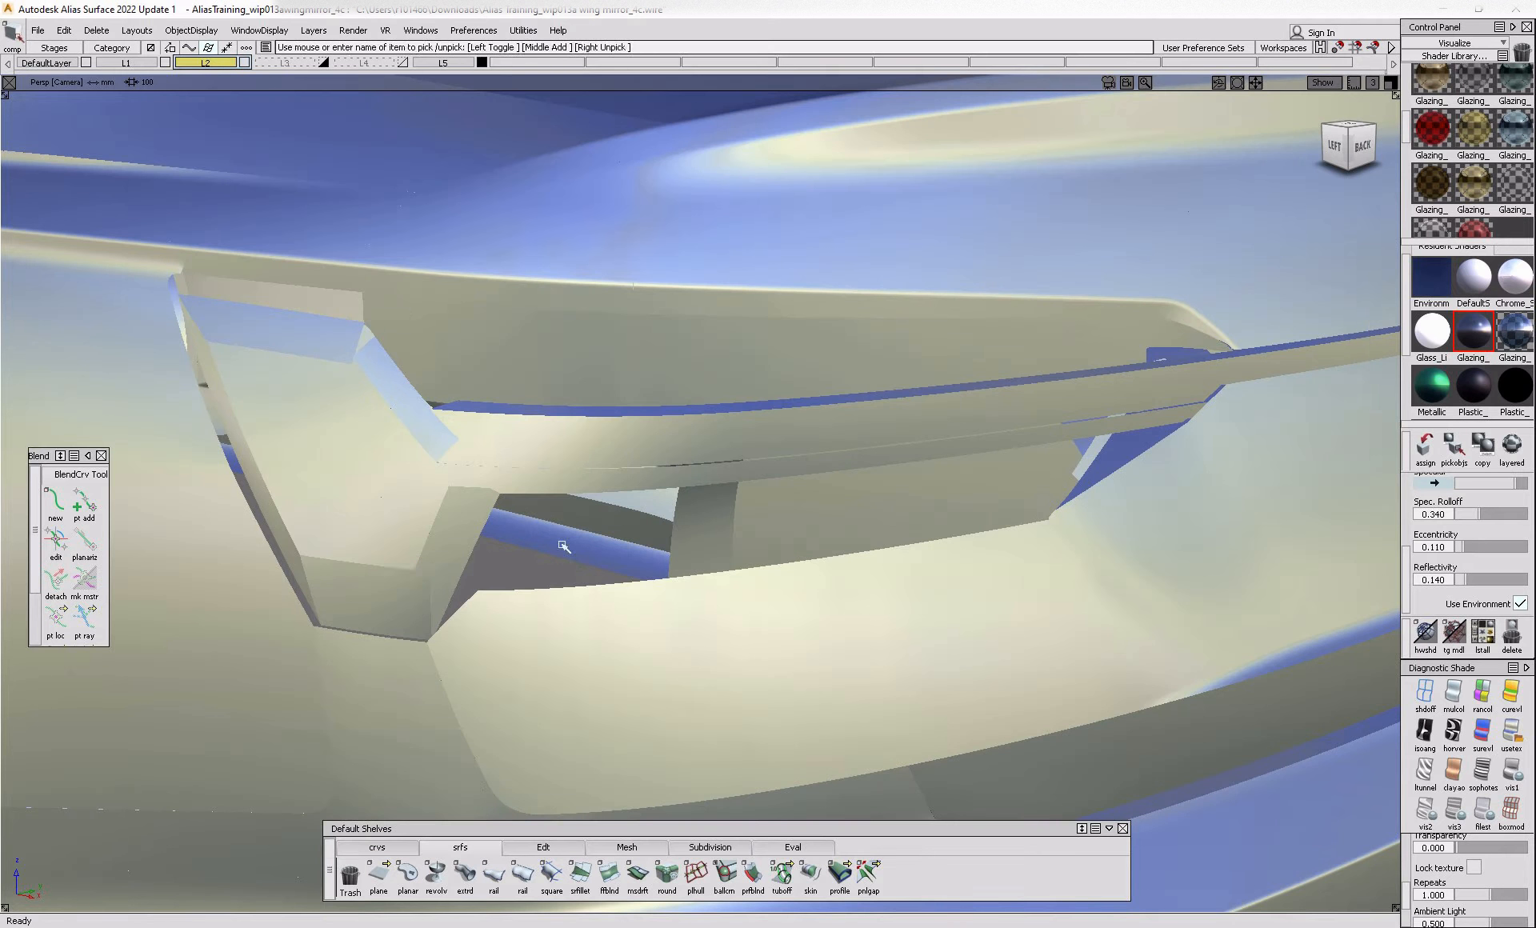
right_click_drag(503, 499, 647, 510, "alt+shift")
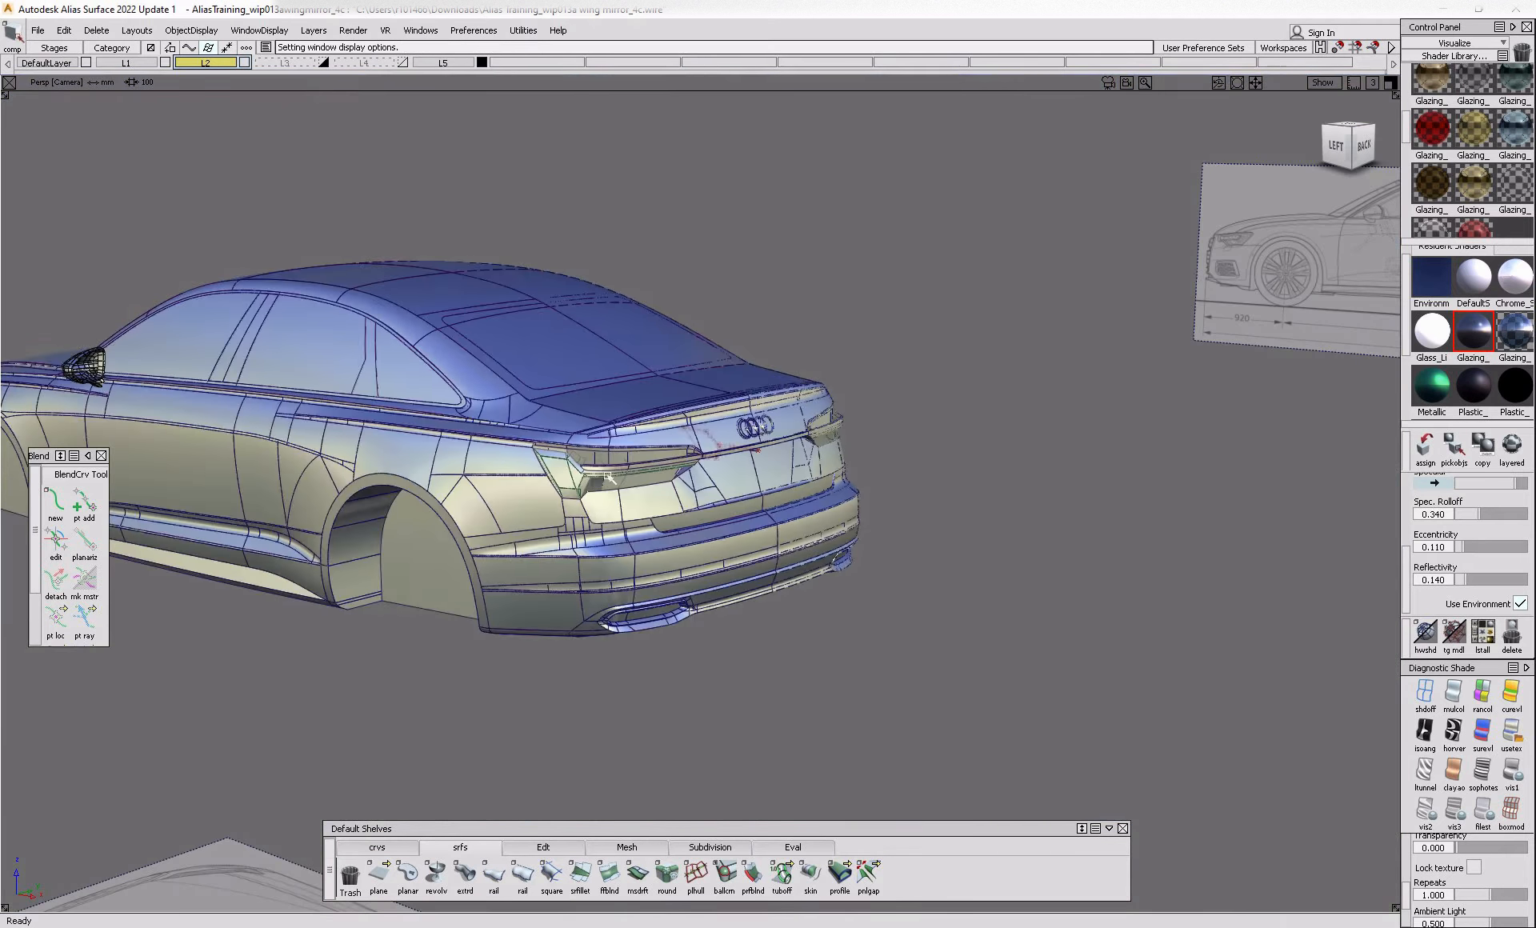
mouse_move(720, 496)
right_mouse_down("alt+shift")
mouse_move(754, 482)
mouse_move(740, 500)
right_mouse_up("alt+shift")
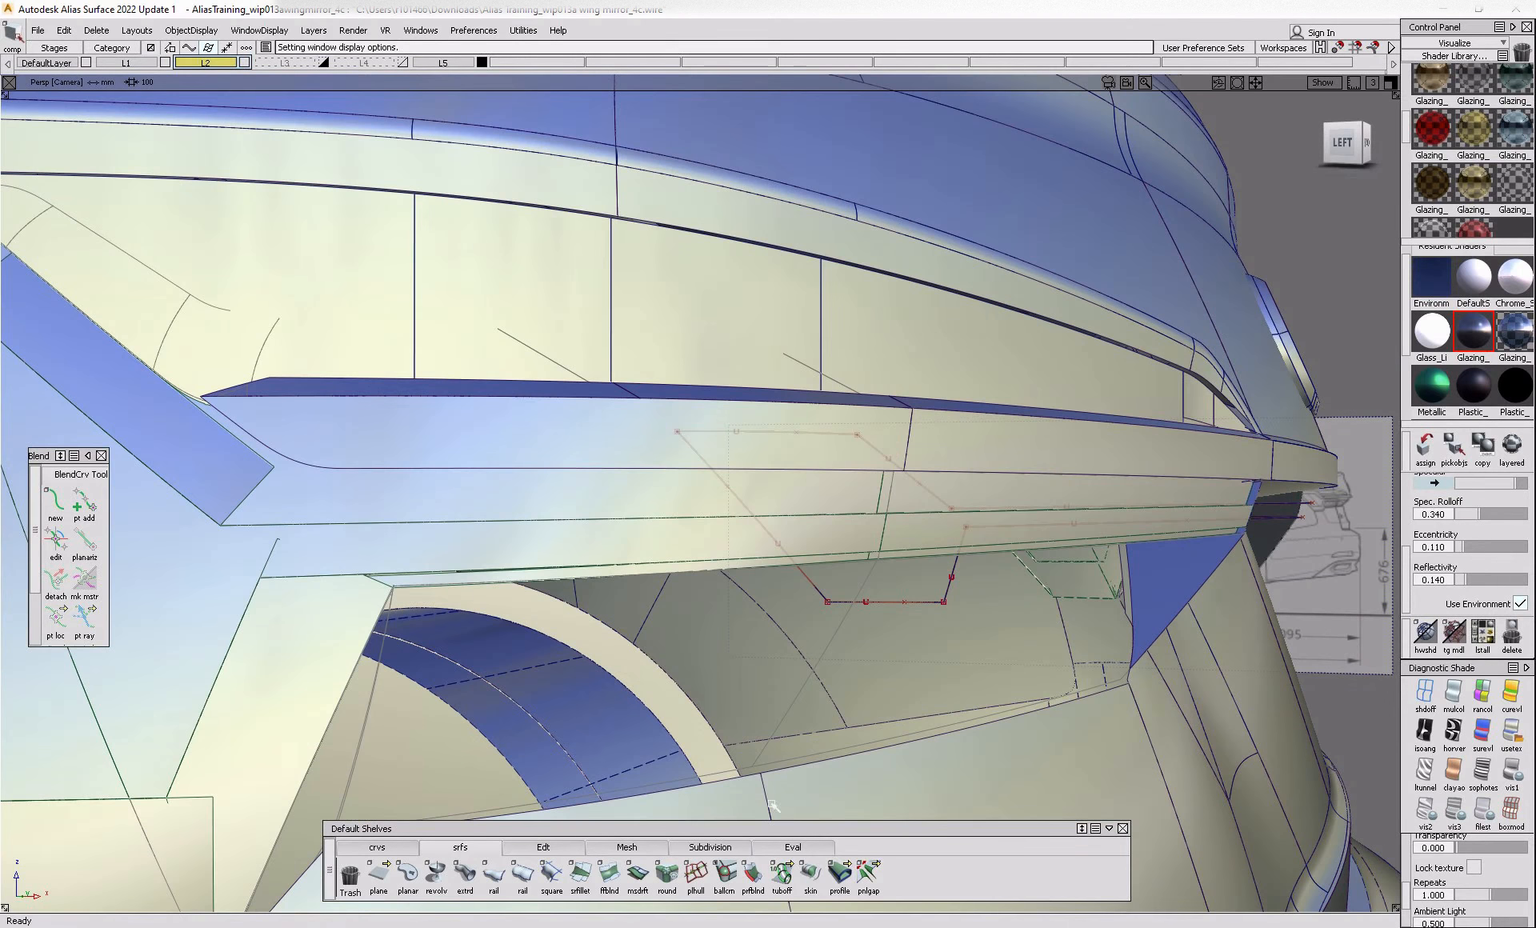
- Reopen the skin along the upper edge of the lower light opening, flip its crown, and inspect it in the left view
left_click(811, 874)
right_click_drag(496, 560, 462, 551, "alt+shift")
left_click(451, 577)
left_click_drag(470, 609, 1099, 610, "alt+shift")
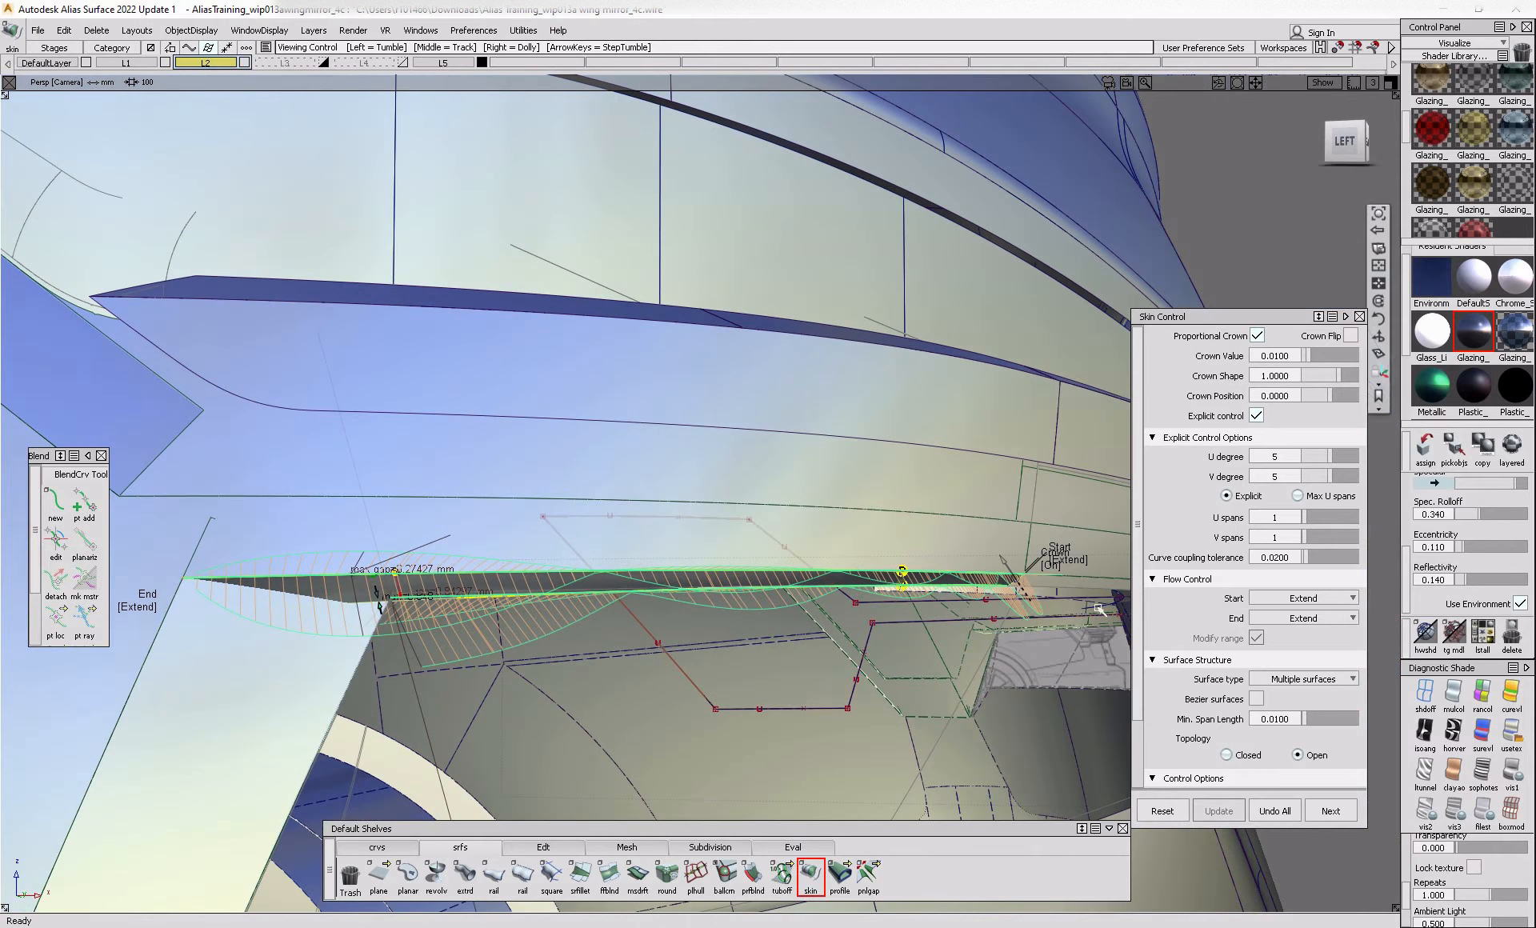
left_click(1351, 336)
right_click_drag(672, 606, 560, 579, "alt+shift")
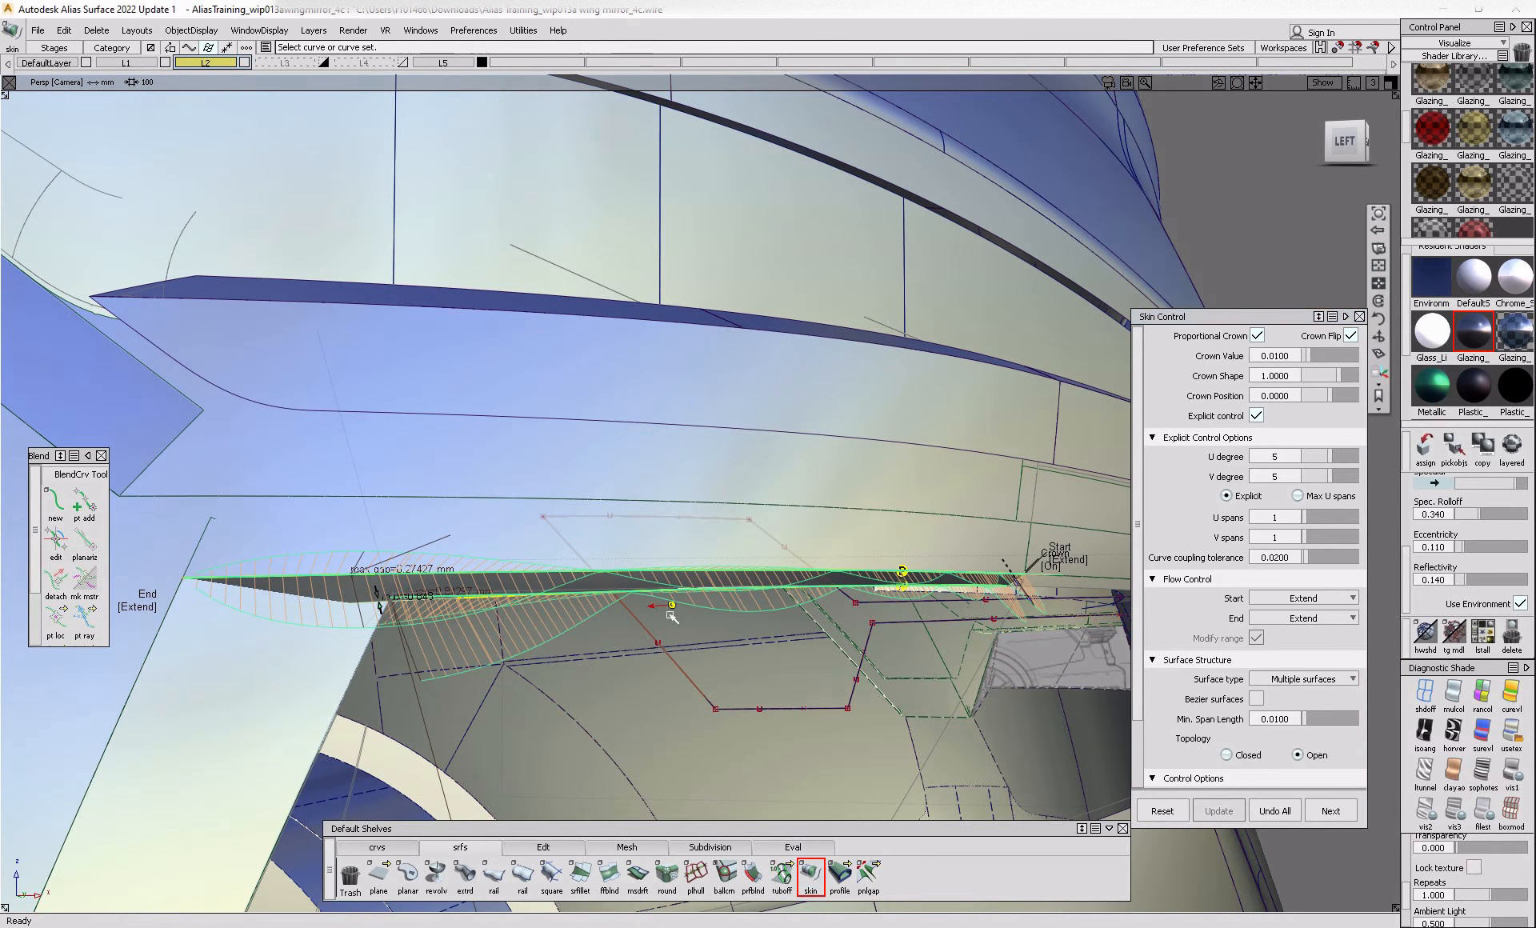
left_click_drag(559, 579, 880, 544, "alt+shift")
left_click(1352, 148)
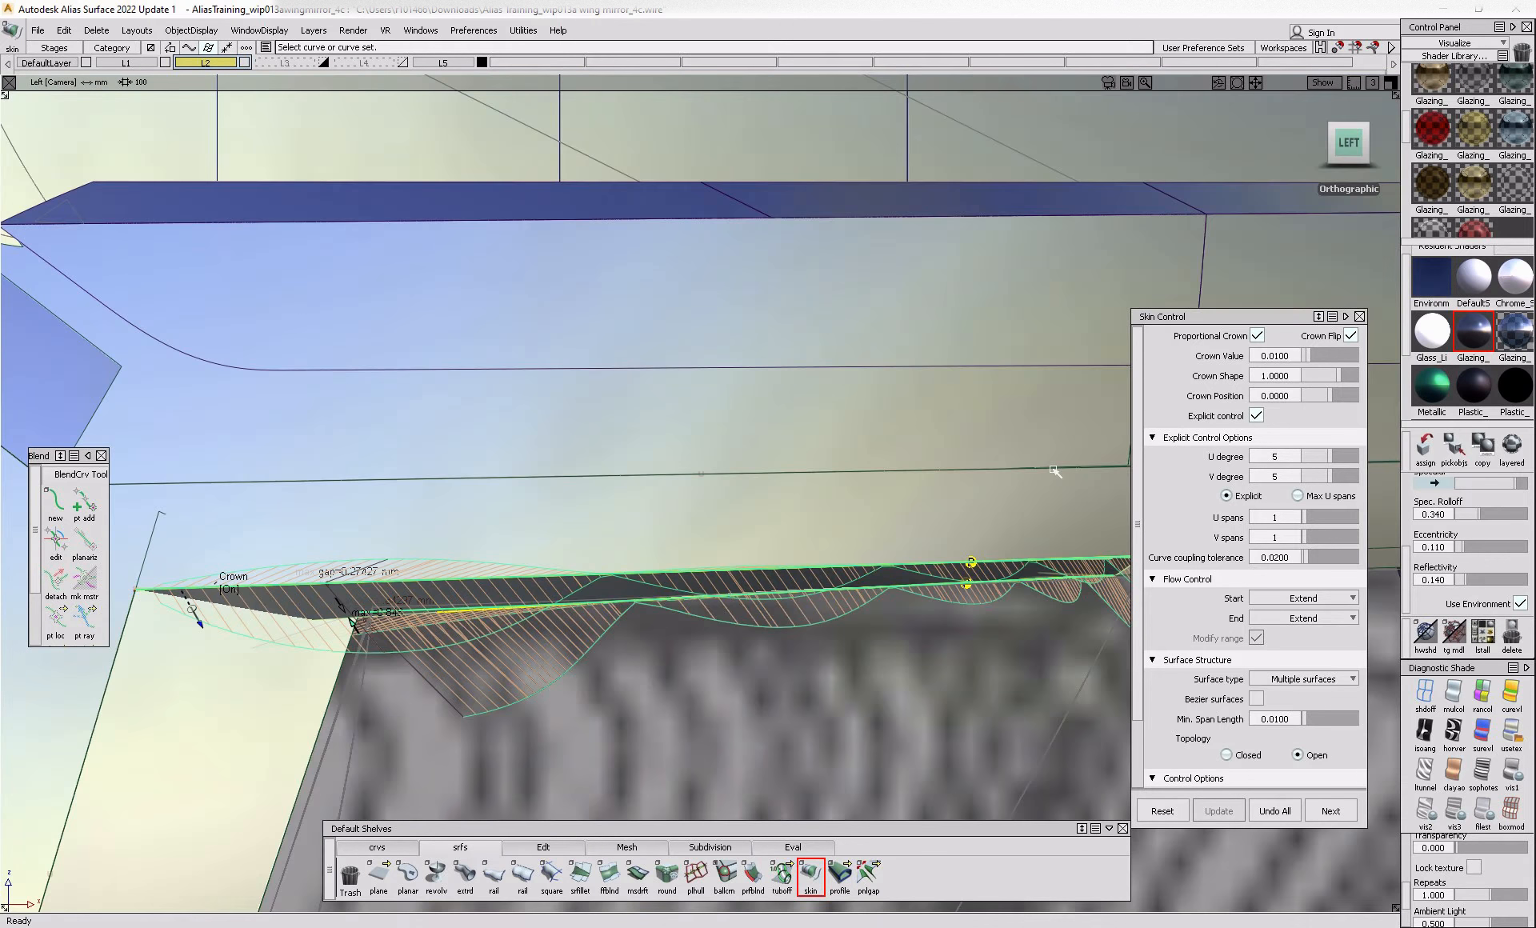
- Close the skin options and delete the skin along the upper edge of the lower light opening
left_click(1360, 317)
left_click(881, 583)
left_click_drag(881, 582, 878, 589, "ctrl+shift")
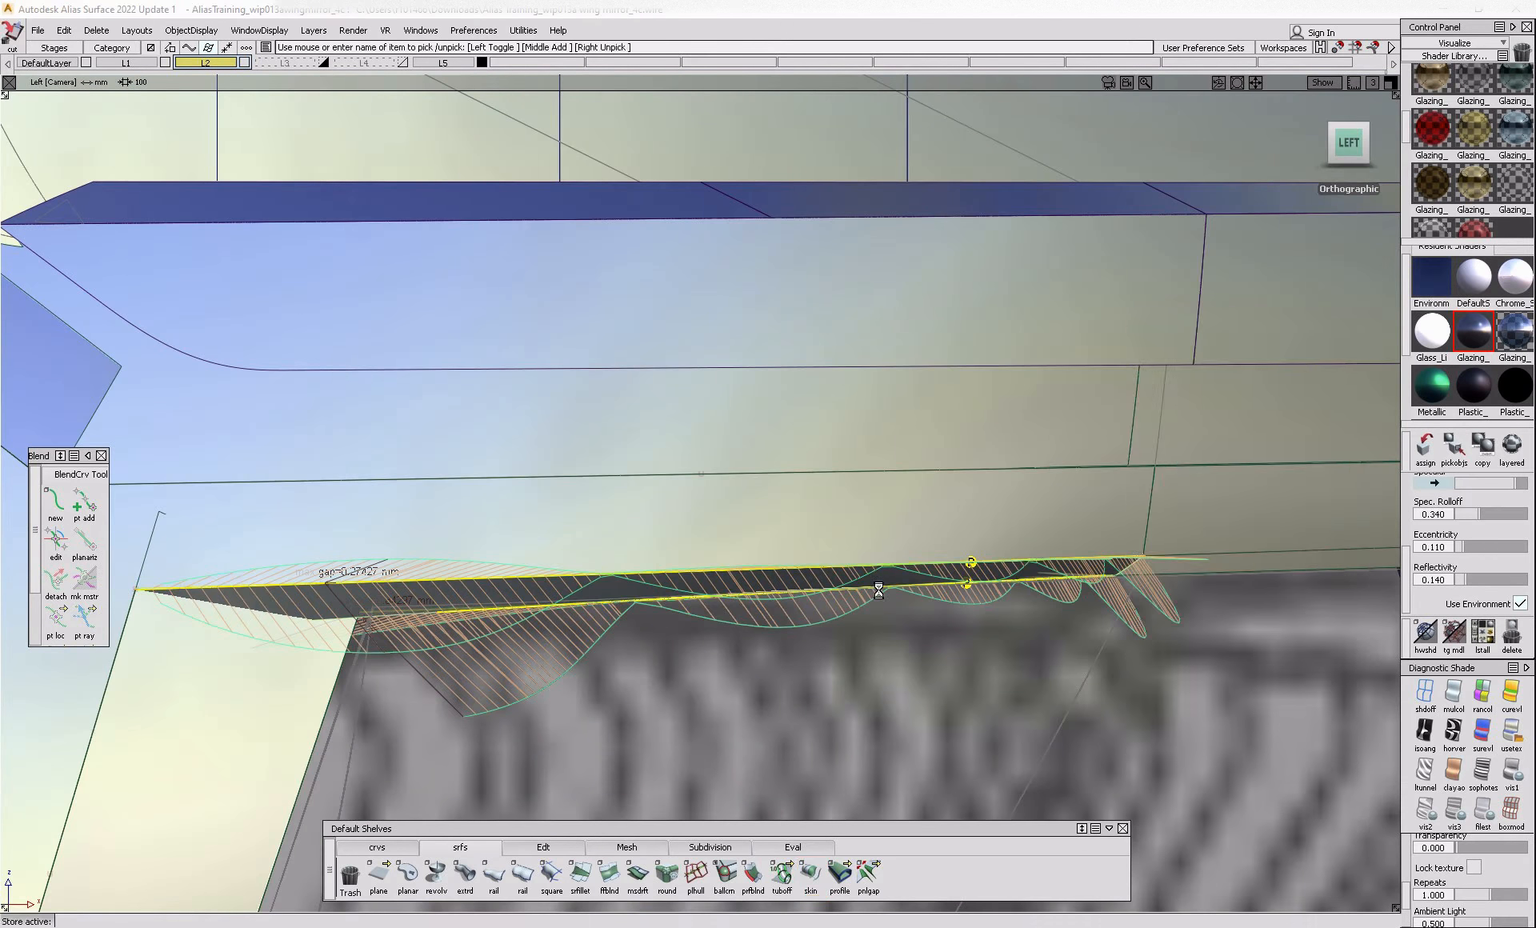
key("Delete")
right_click_drag(1094, 677, 661, 617, "alt+shift")
left_click_drag(884, 578, 884, 582, "ctrl+shift")
left_click(1025, 572)
right_click_drag(1020, 584, 911, 581, "alt+shift")
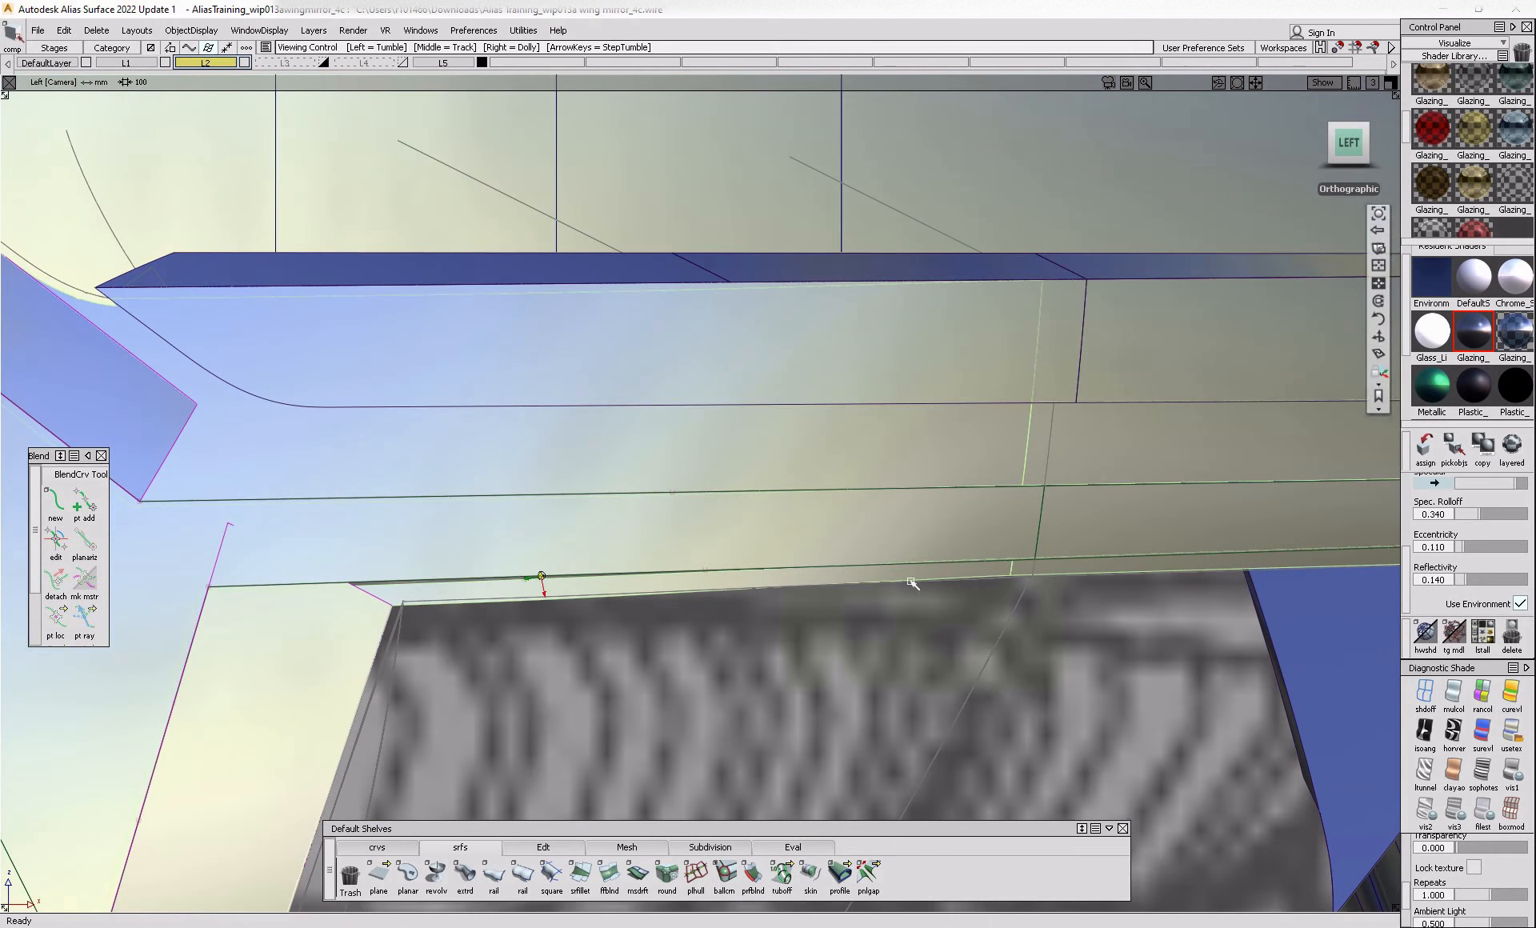
- Draw a straight edit point curve in the left view from the opening's front upper corner past the light's rear end
middle_click_drag(926, 603, 566, 628, "alt+shift")
left_click(657, 745)
left_click(407, 848)
left_click(408, 875)
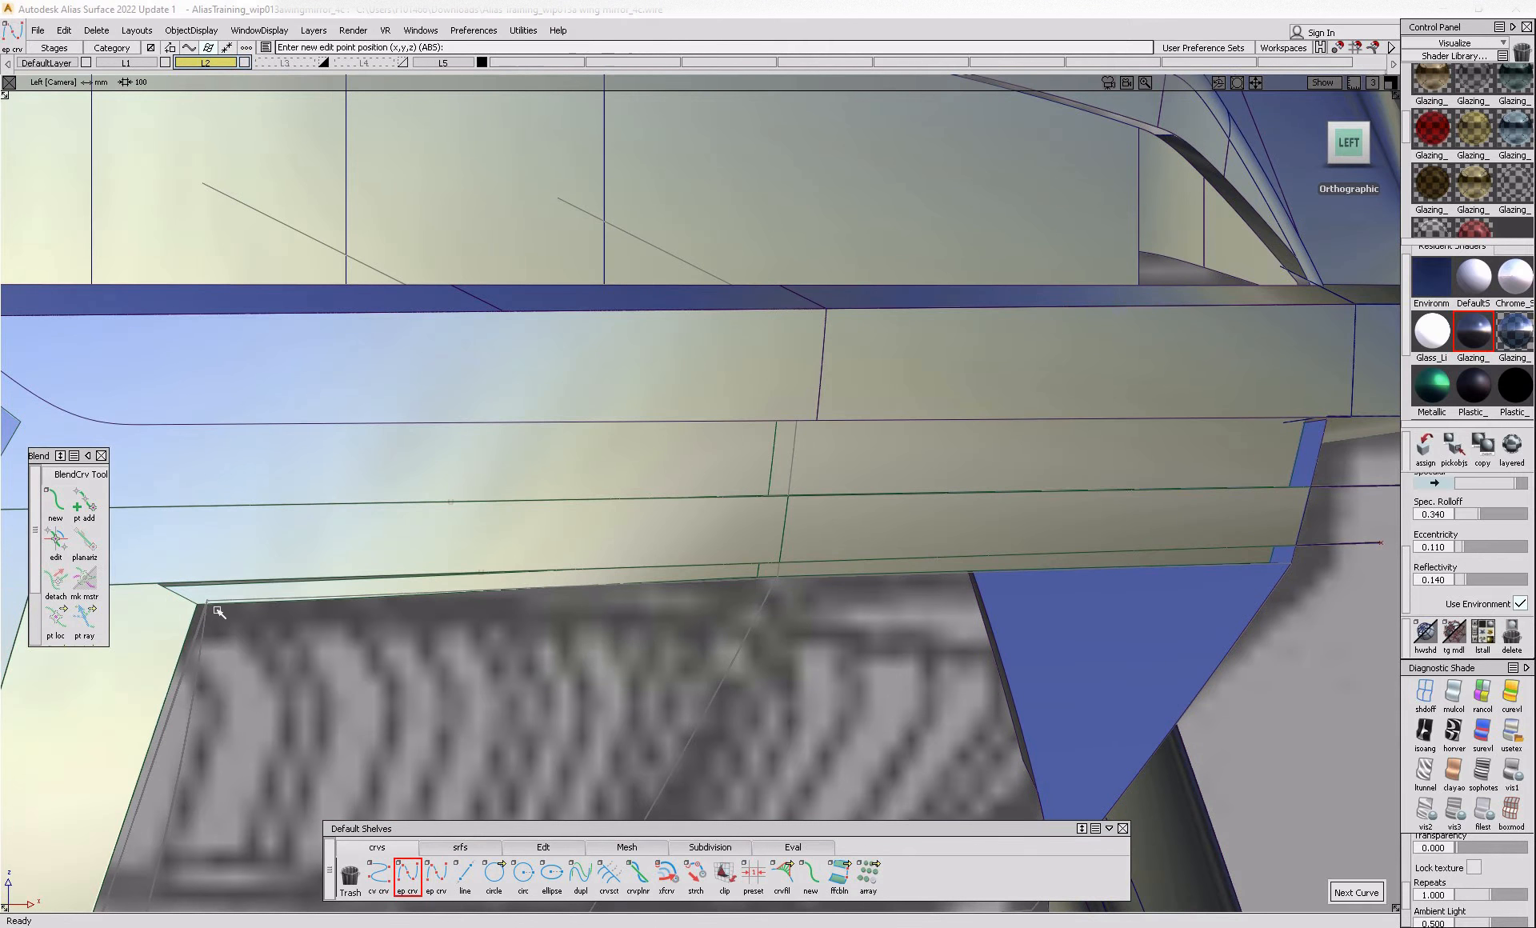
middle_click_drag(438, 606, 649, 628, "alt+shift")
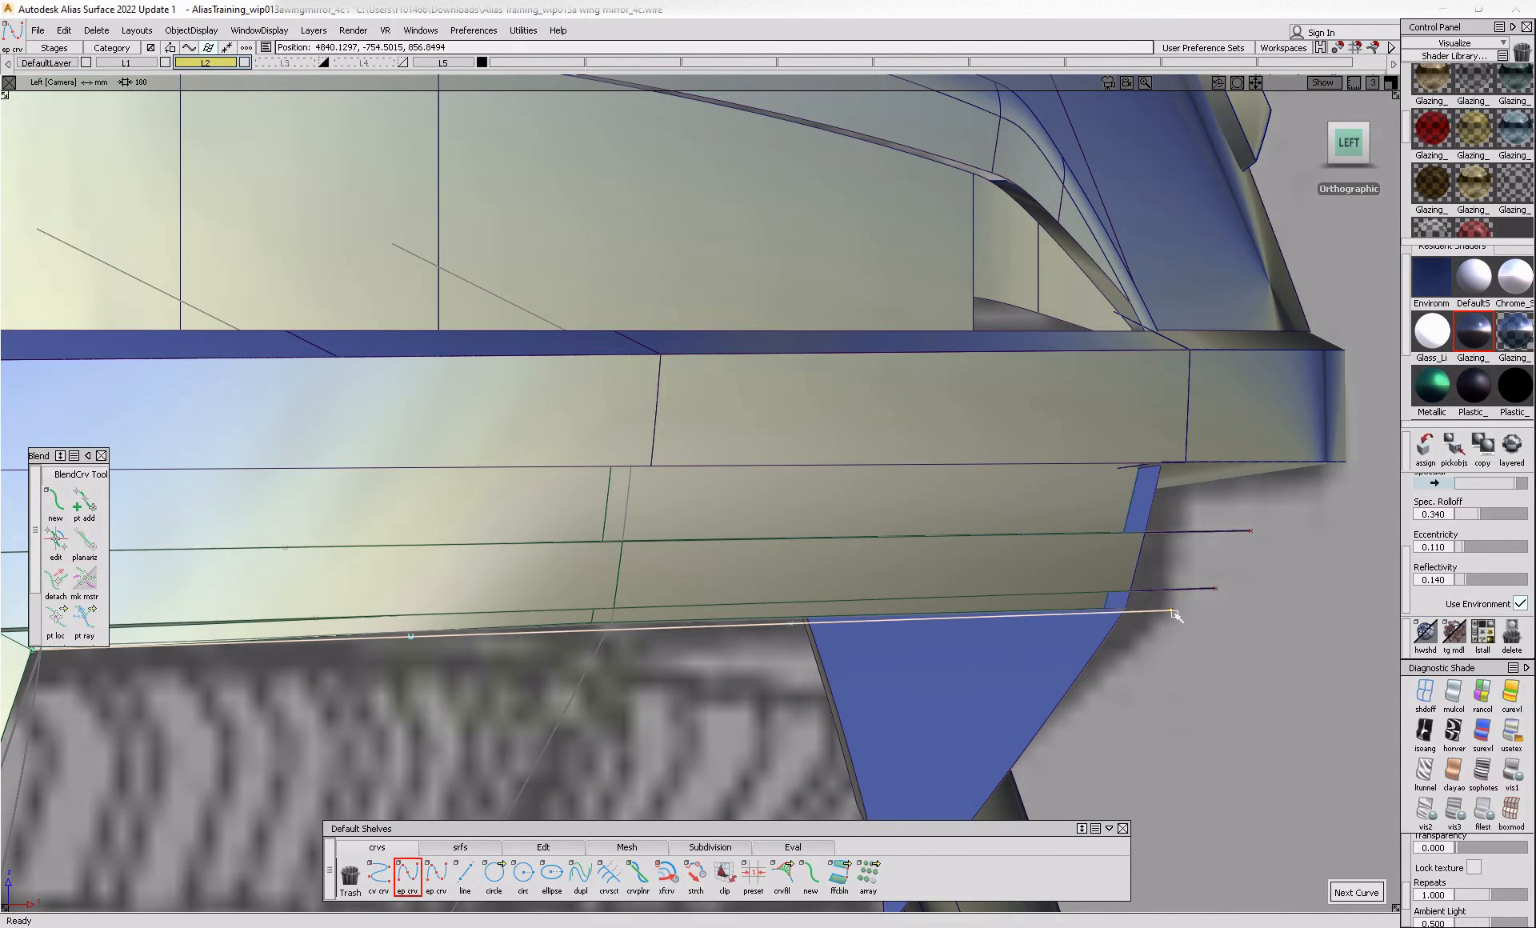
left_click_drag(1152, 546, 1183, 576, "ctrl+shift")
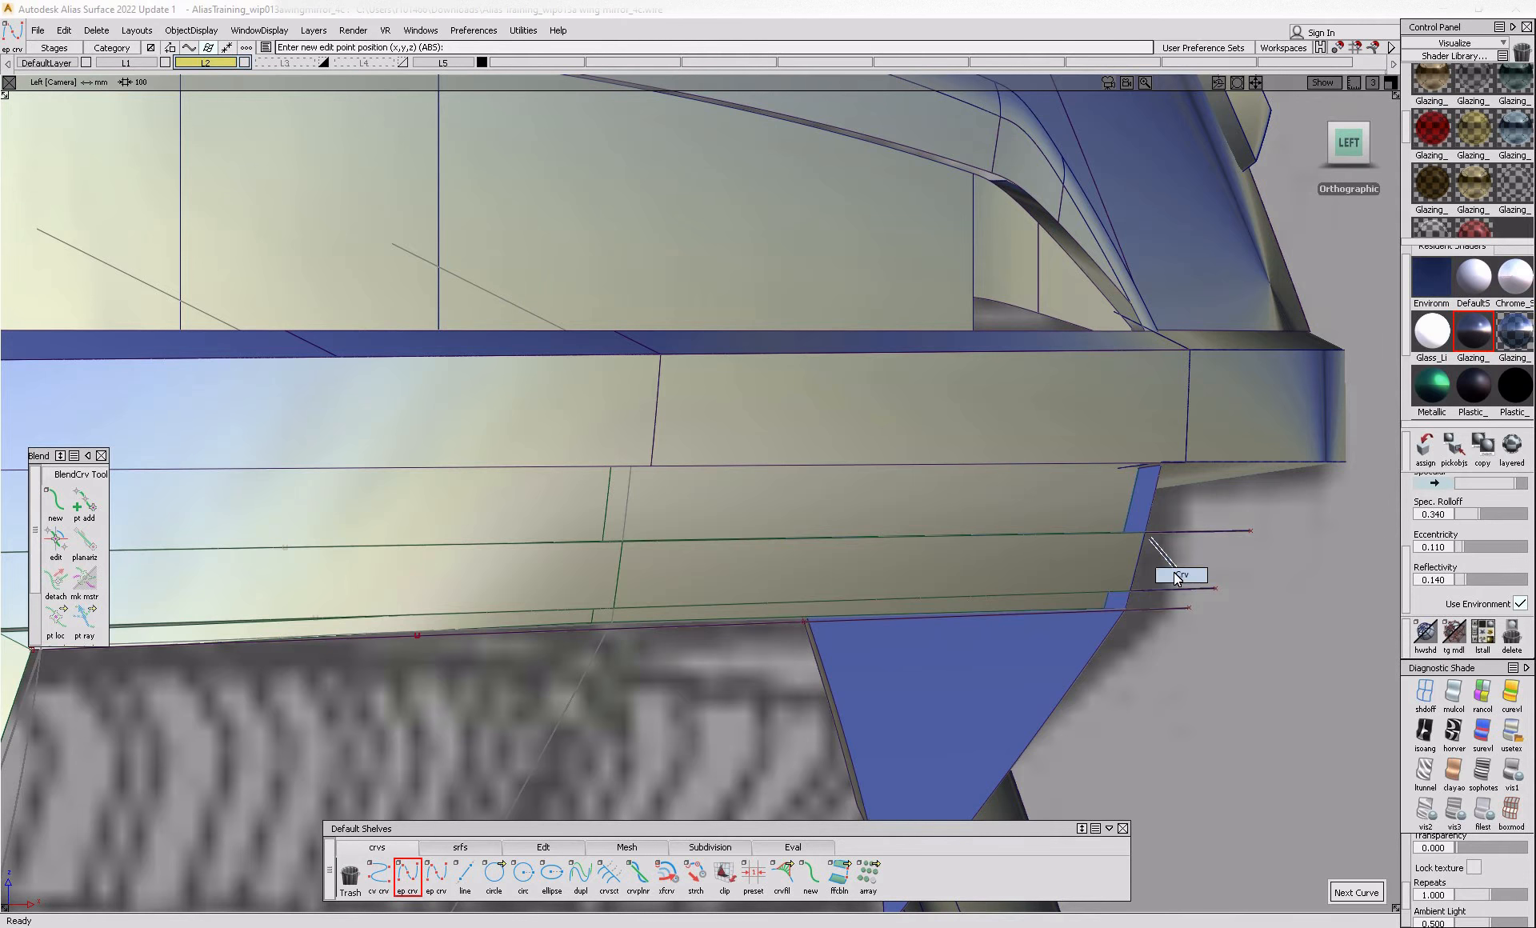
left_click(1157, 594)
middle_click_drag(883, 620, 1121, 607, "alt+shift")
middle_click_drag(460, 671, 594, 663, "alt+shift")
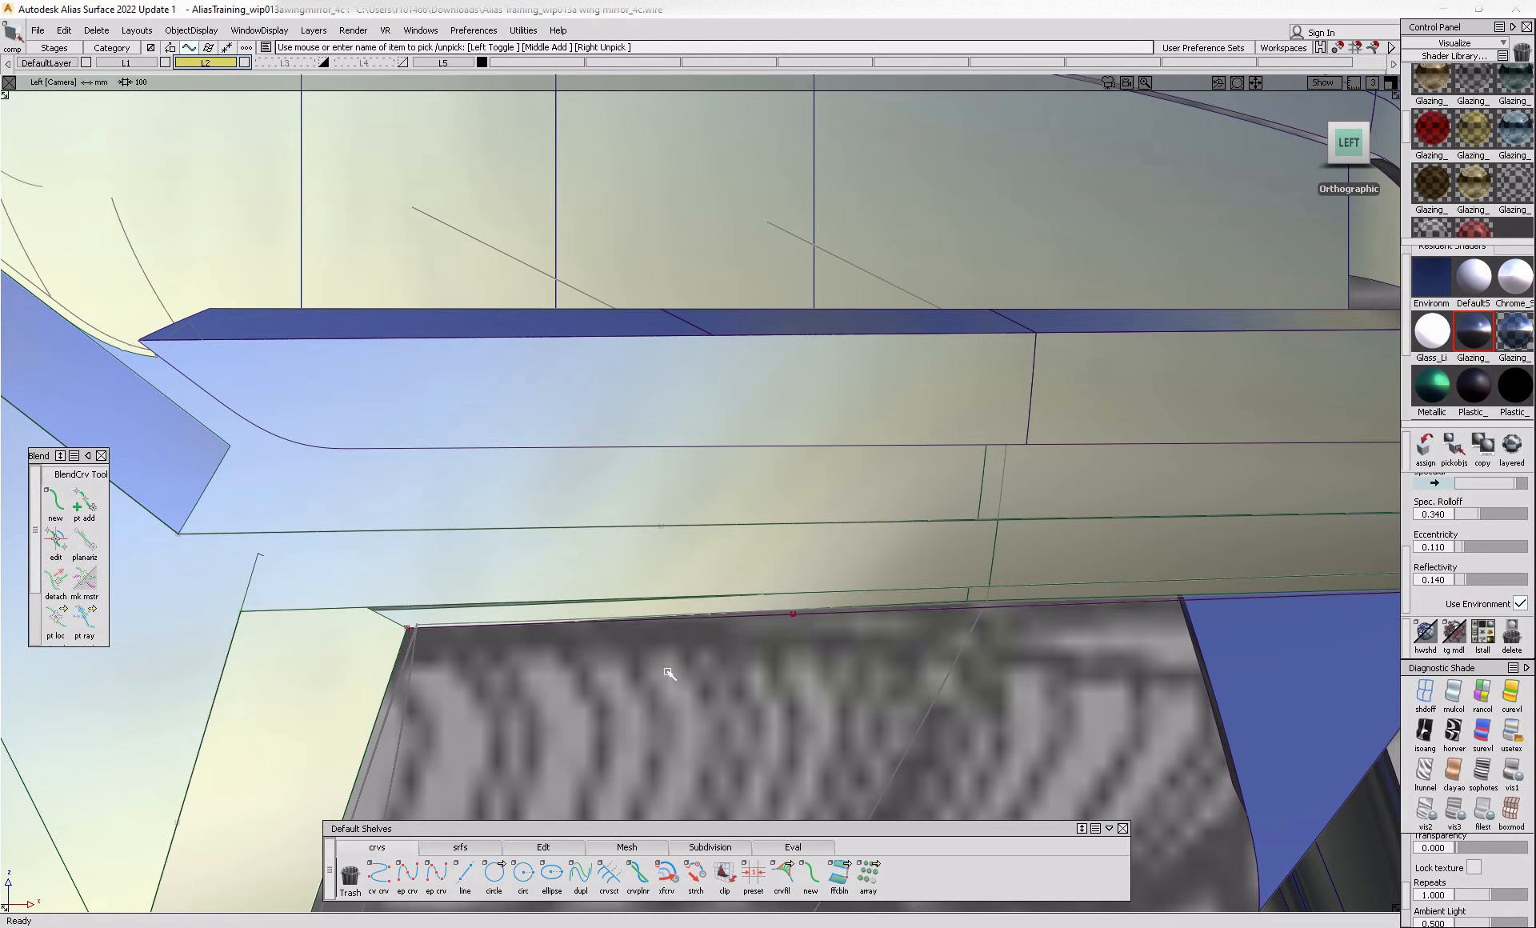
- Untrim the front light surface and delete its old trim curve along the opening's upper edge
middle_click_drag(809, 656, 516, 655, "alt+shift")
left_click(627, 606)
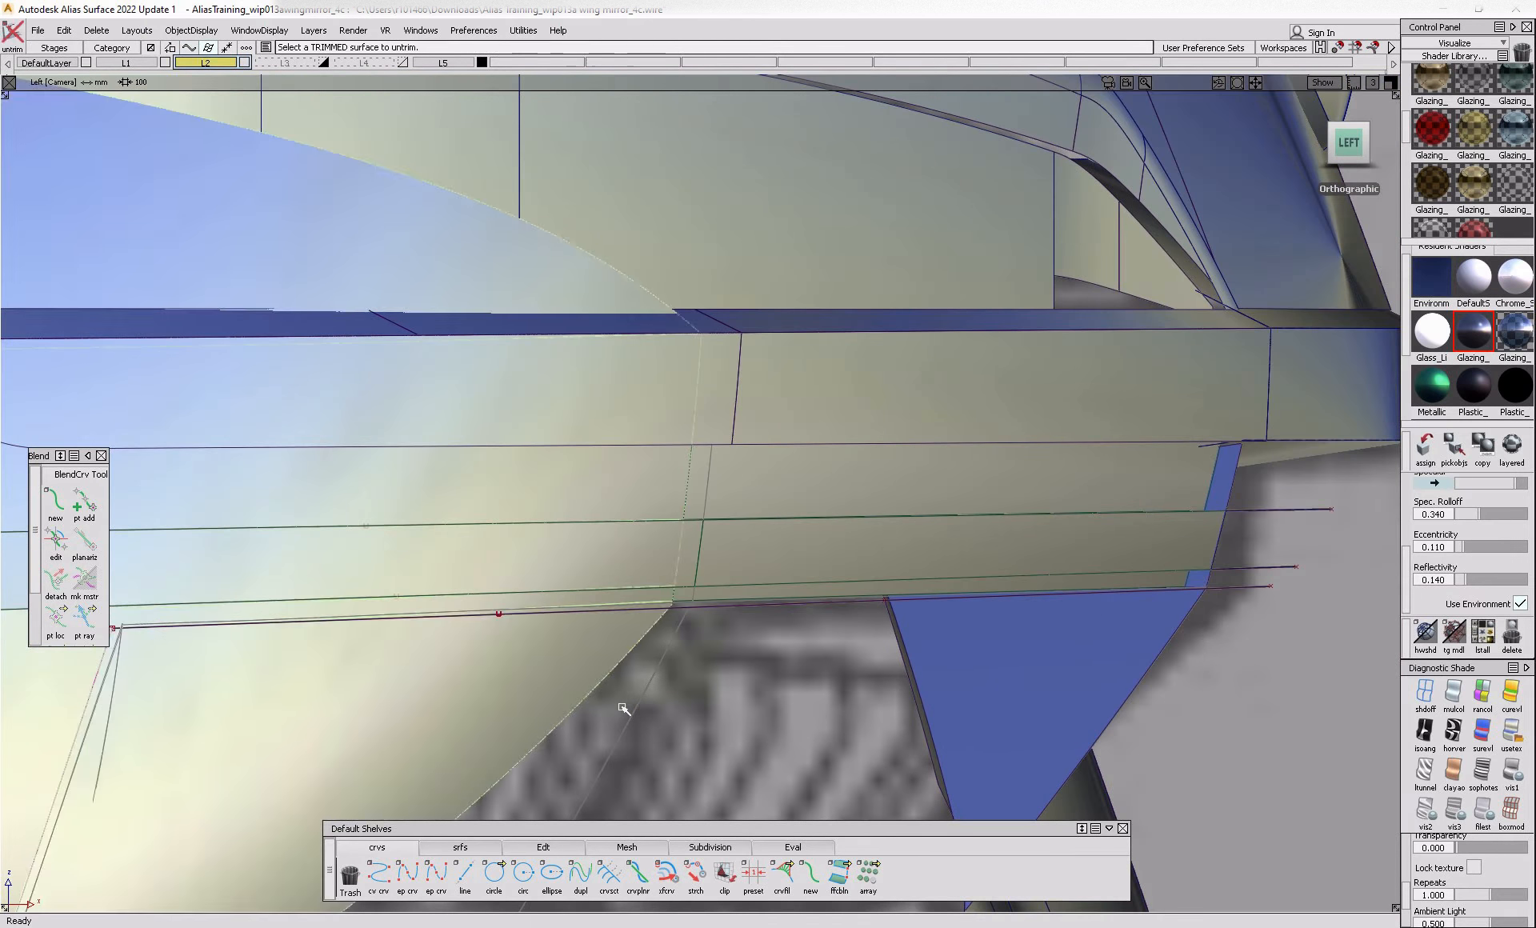
left_click_drag(579, 602, 576, 599, "ctrl+shift")
left_click(581, 606)
key("Delete")
- Project the new curve onto the front light surface and trim the surface, keeping the part above the curve
left_click_drag(672, 590, 547, 644, "ctrl+shift")
left_click(578, 636)
right_click_drag(581, 636, 577, 626, "ctrl+shift")
left_click(572, 616)
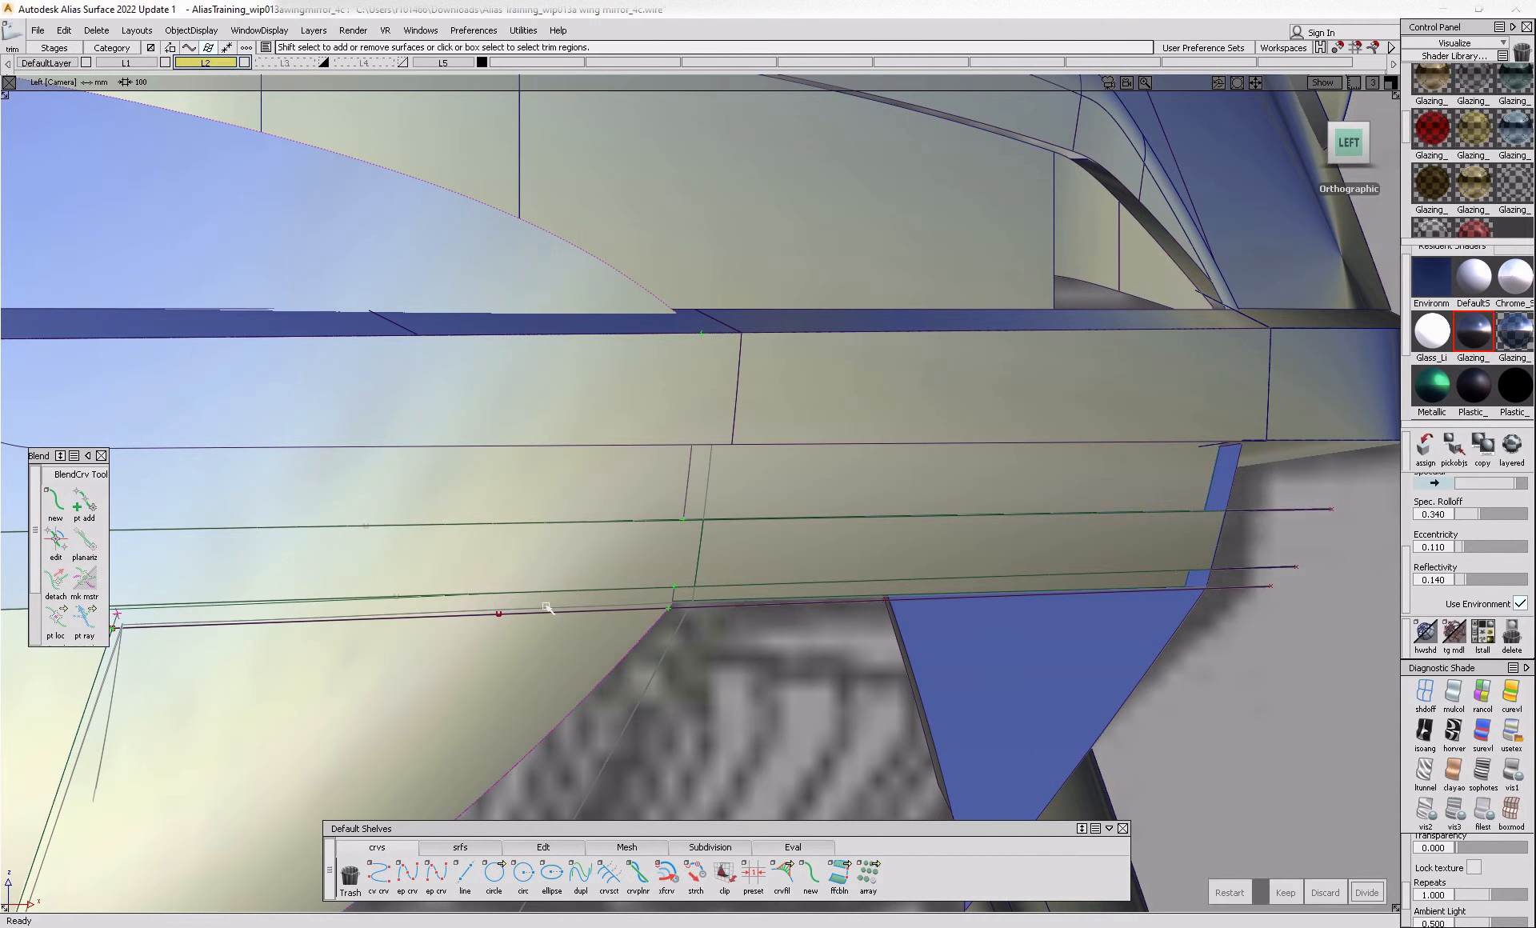
middle_click_drag(547, 609, 848, 616, "alt+shift")
left_click(689, 528)
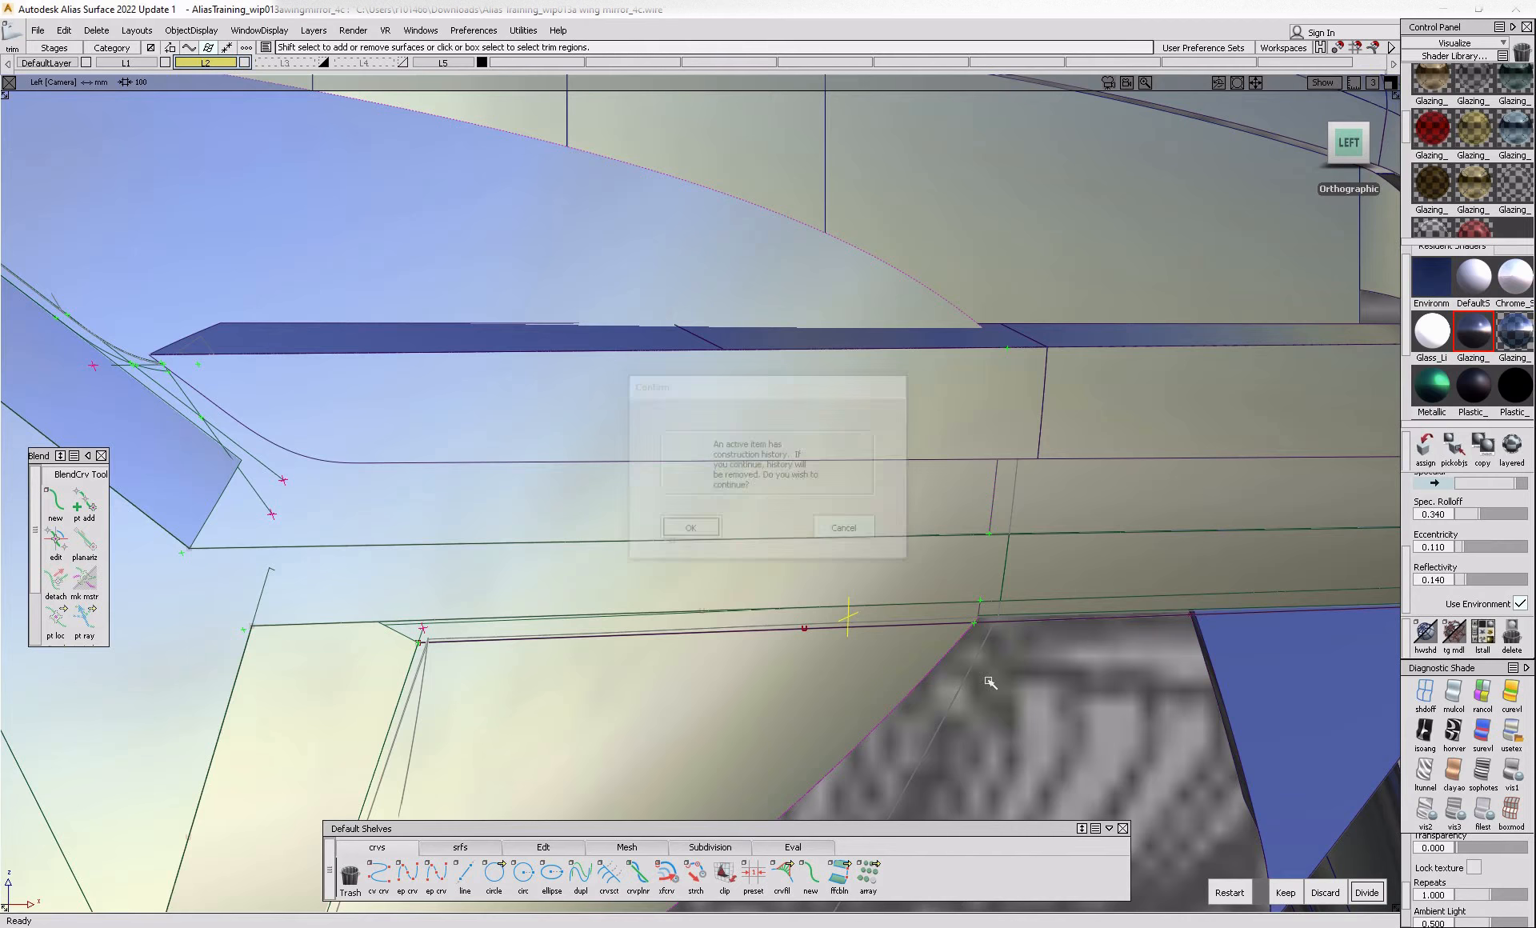
left_click(1285, 893)
- Revert the trim and repeat it so the band below the light's upper bar is kept as well
middle_click_drag(622, 681, 525, 693, "alt+shift")
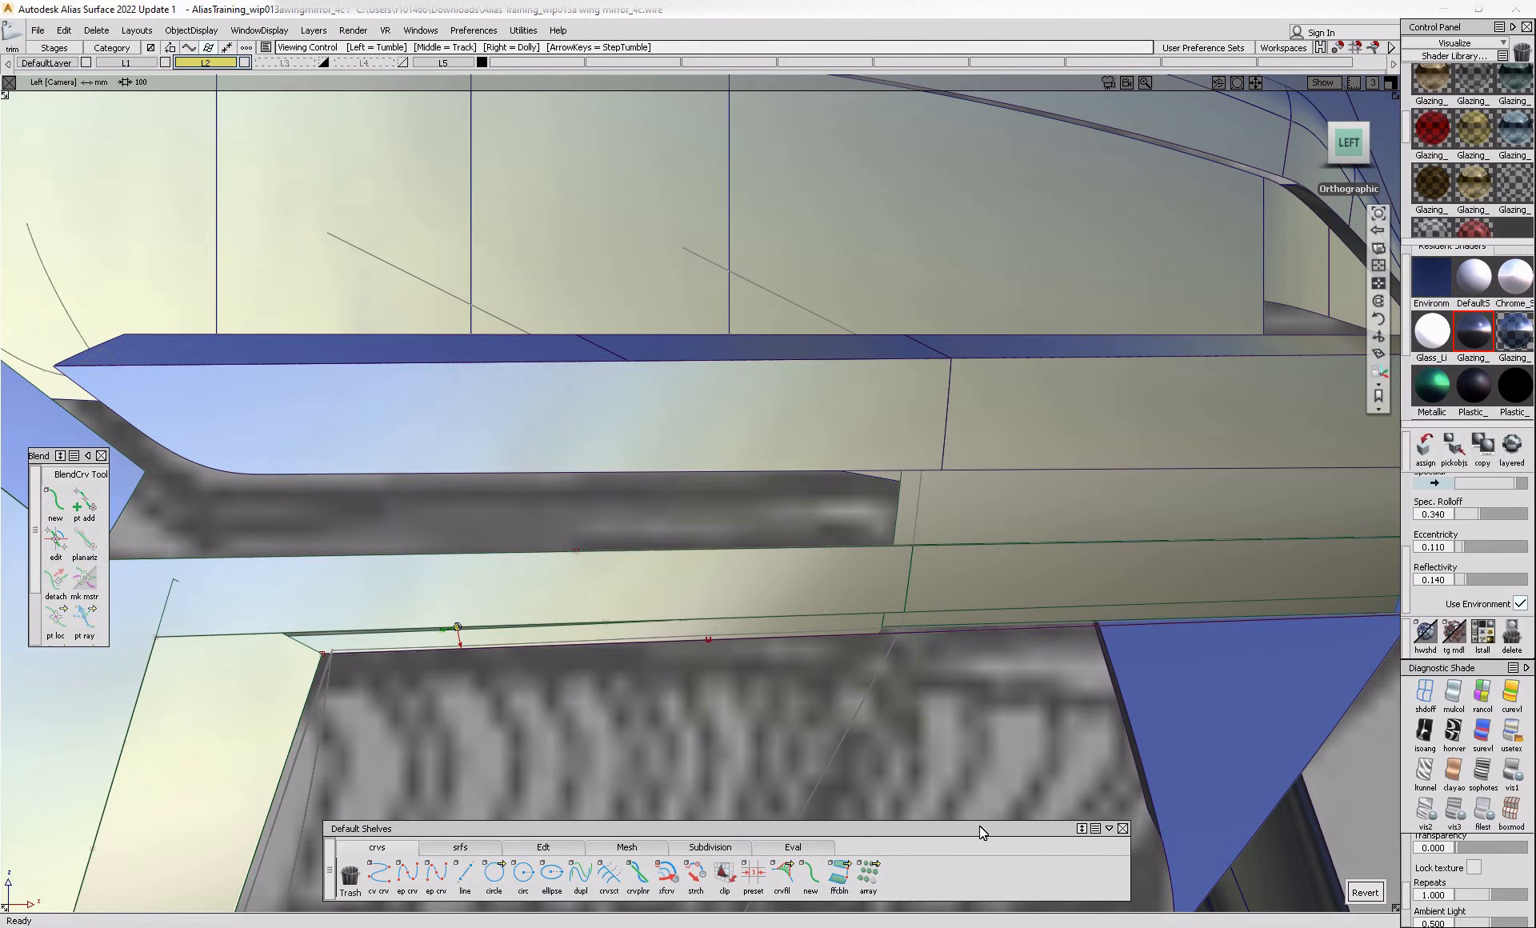
left_click(1376, 894)
right_click_drag(474, 512, 419, 515, "alt+shift")
middle_click_drag(418, 515, 665, 608, "alt+shift")
right_click_drag(664, 608, 540, 643, "alt+shift")
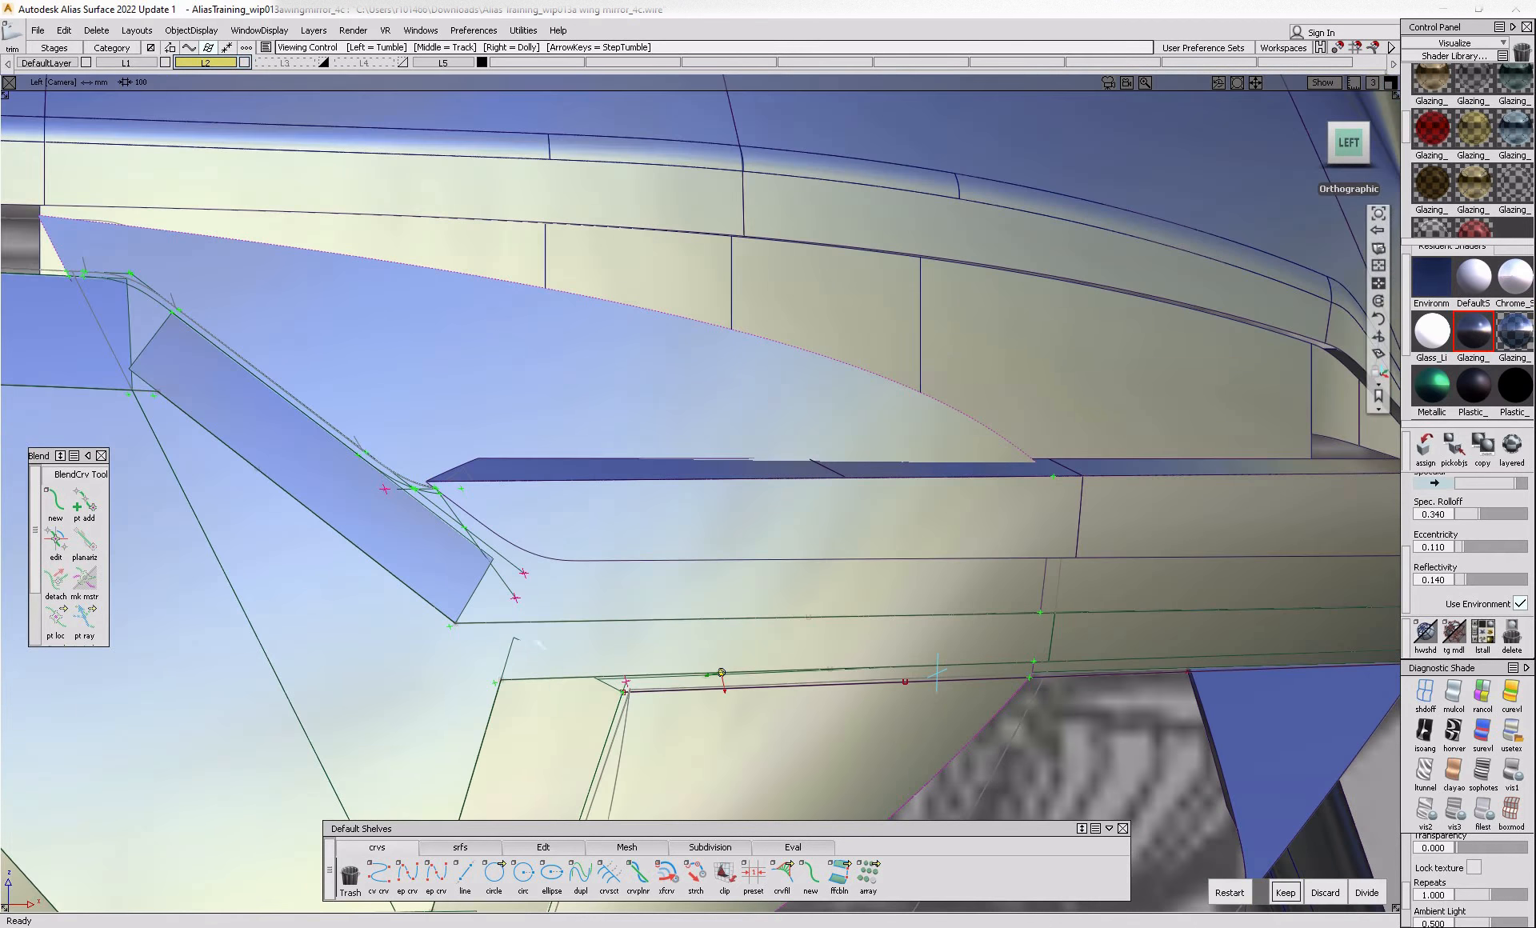
left_click(1288, 895)
- Untrim the light surface behind the panel gap and try to project the new lower curve onto it
middle_click_drag(1063, 680, 766, 569, "alt+shift")
right_click_drag(813, 565, 837, 552, "alt+shift")
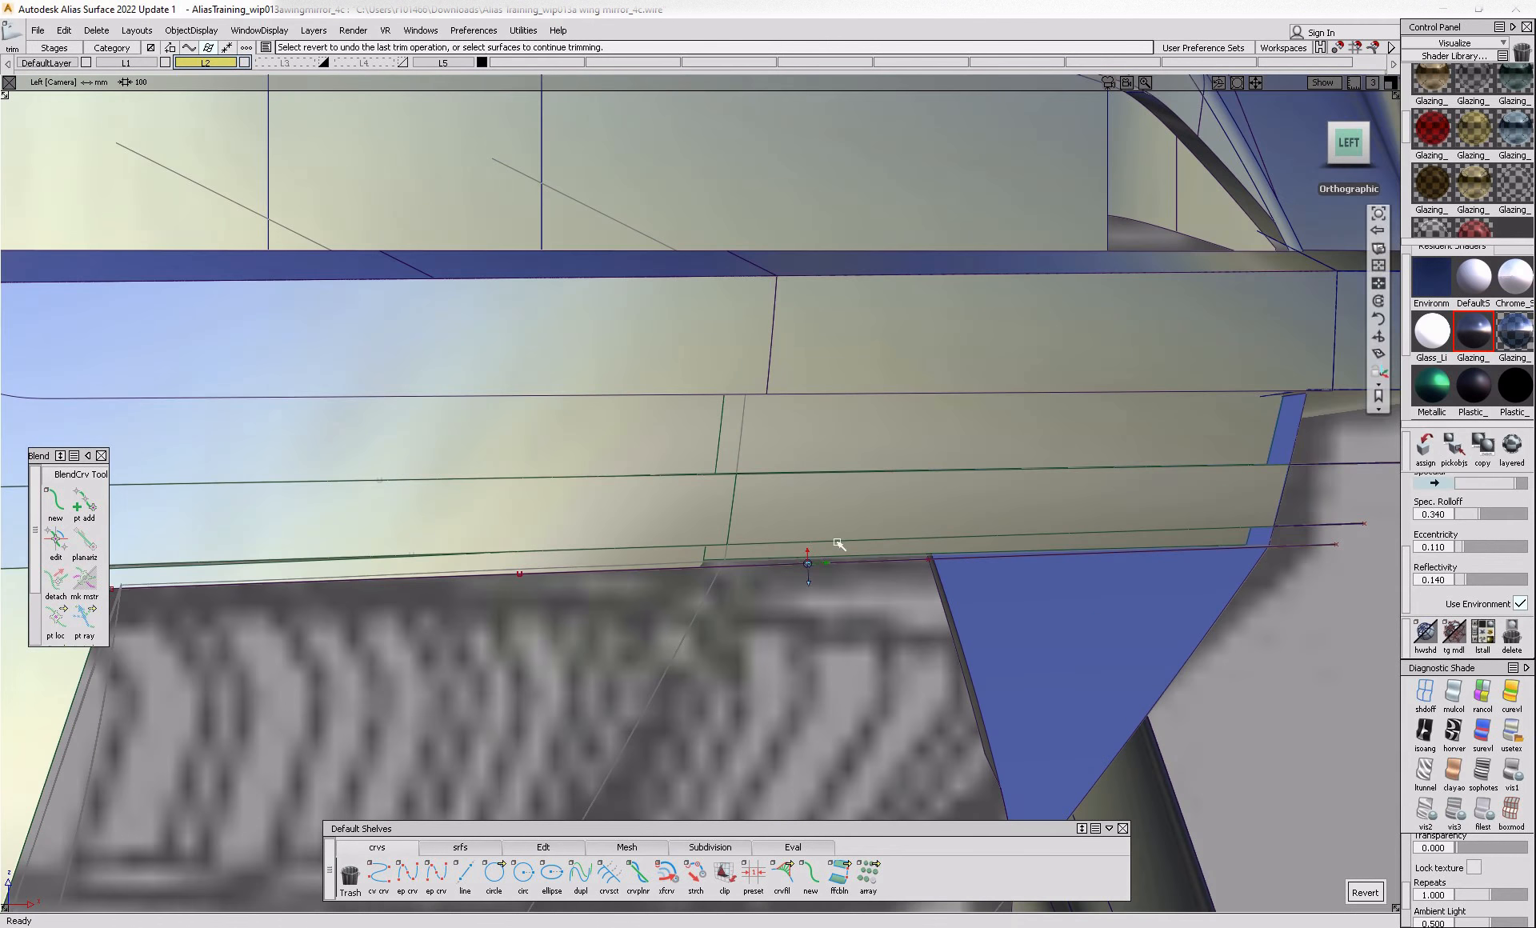
left_click_drag(838, 552, 817, 553, "ctrl+shift")
right_click_drag(808, 641, 808, 649, "ctrl+shift")
left_click_drag(824, 631, 831, 518, "ctrl+shift")
left_click_drag(891, 450, 826, 500, "ctrl+shift")
left_click(736, 525)
right_click_drag(679, 552, 785, 652, "ctrl+shift")
left_click(820, 562)
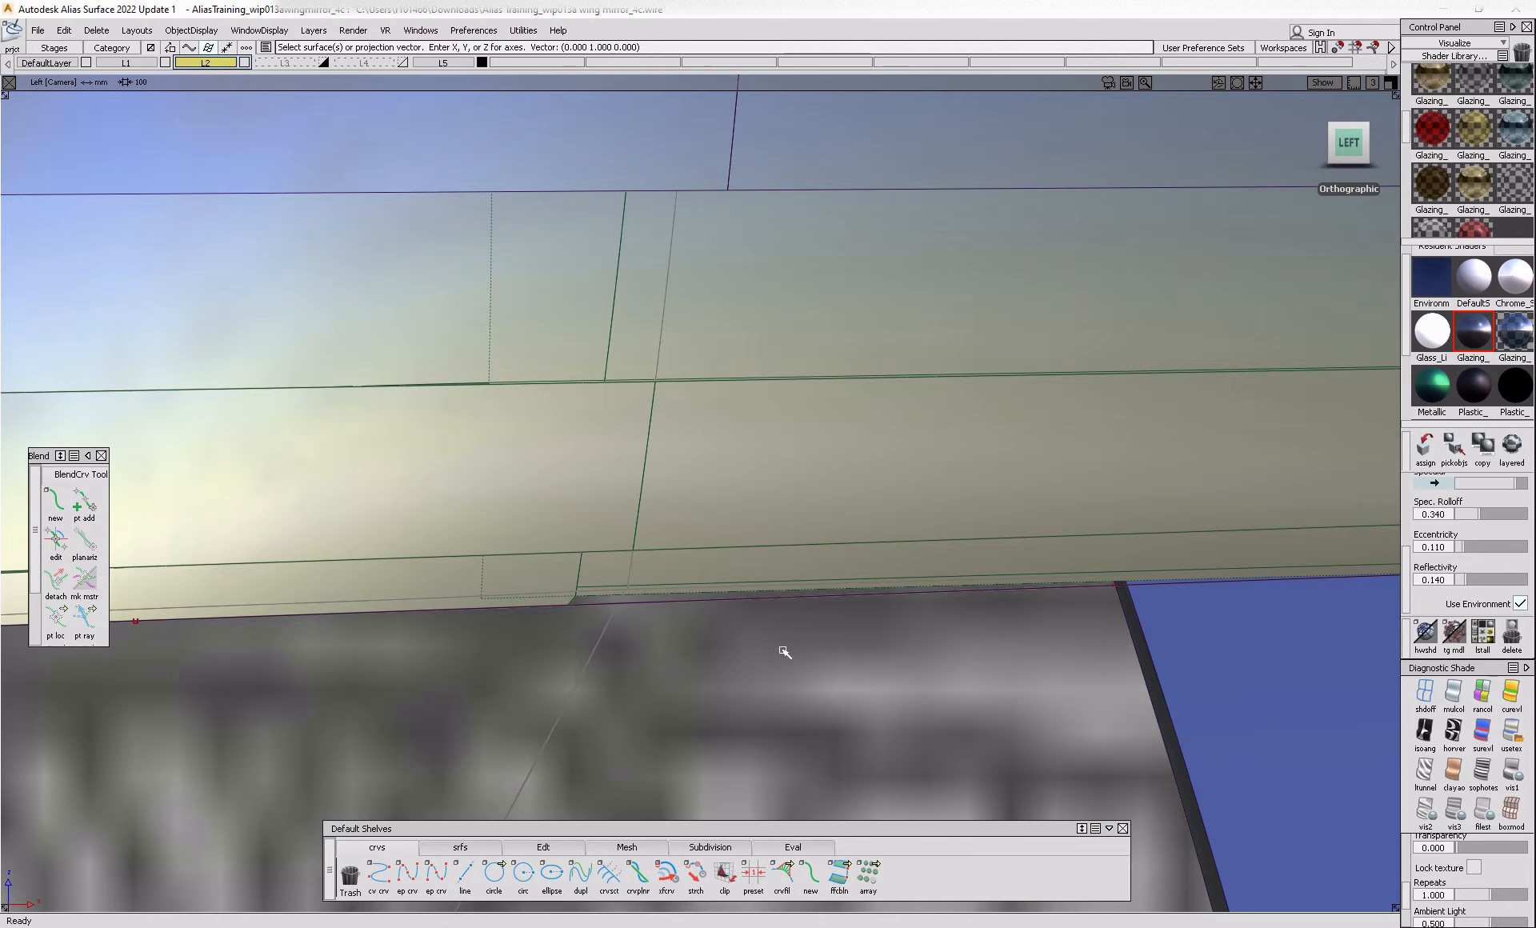
- Extend the lower edge of the rear light surface beyond the new curve
double_click(535, 837)
left_click(1109, 895)
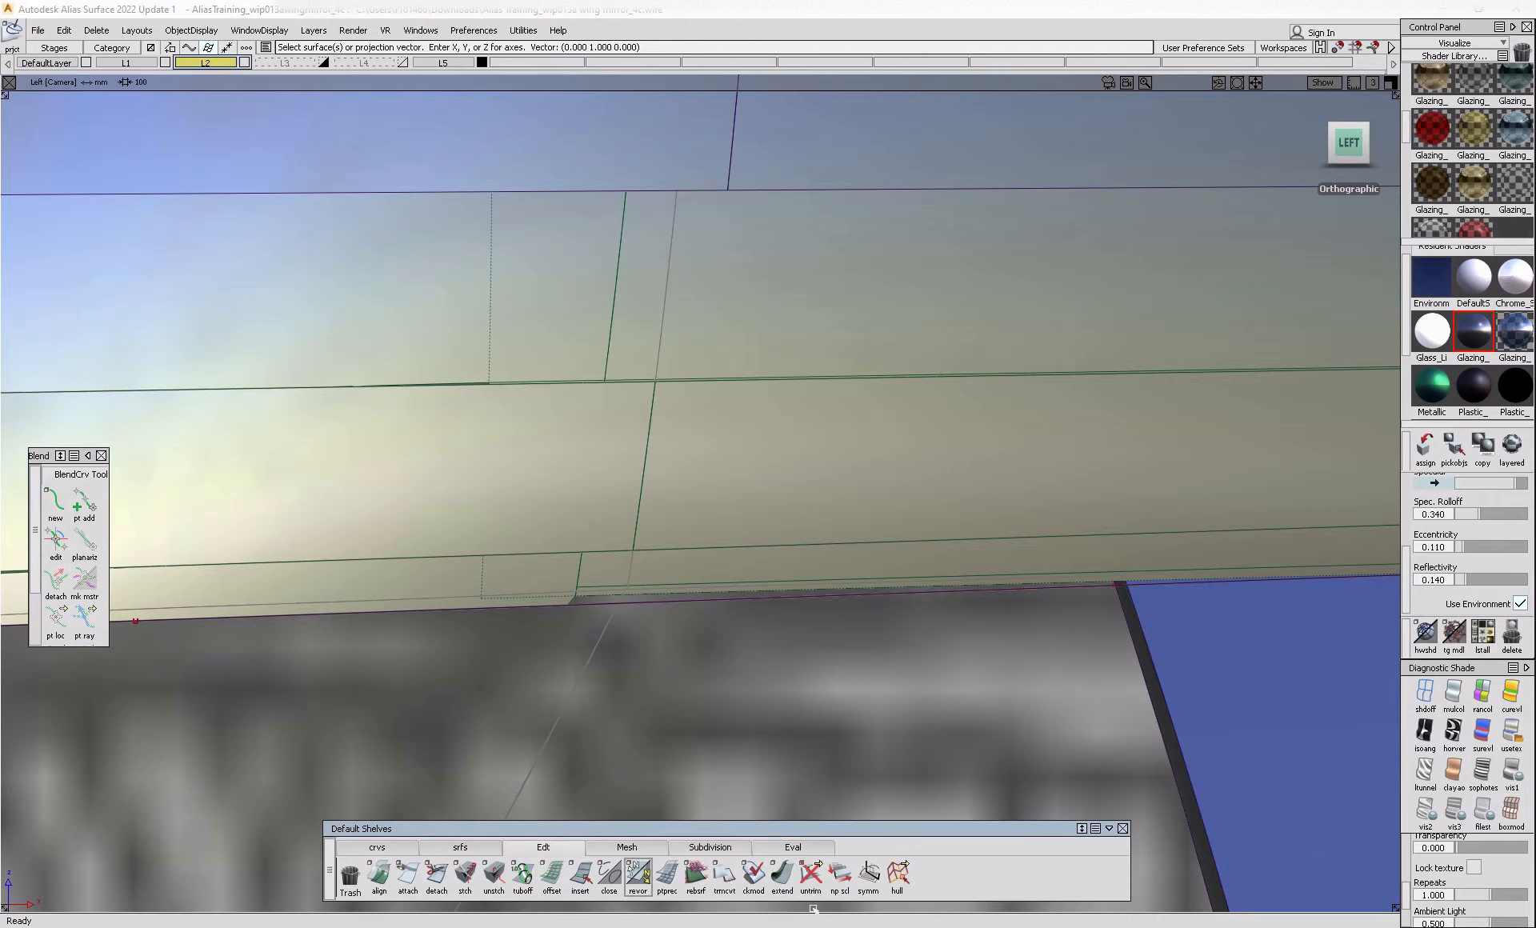
left_click(748, 604)
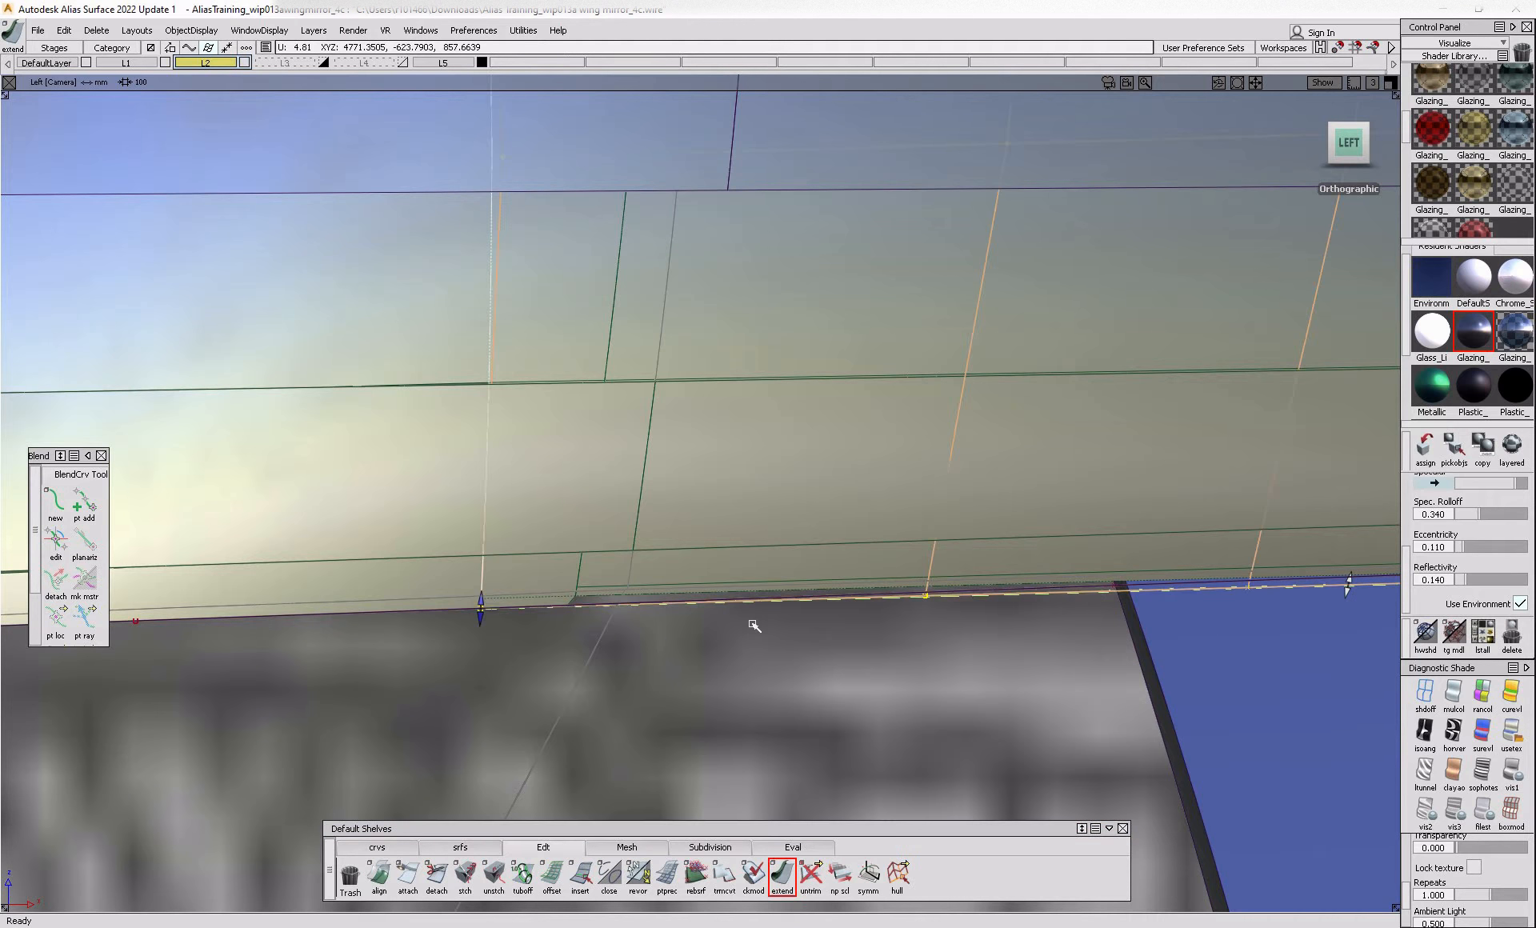
key("Return")
- Project the lower curve onto the extended rear light surface and trim away the area below it, reverting the wrong trim regions
left_click(578, 588)
left_click(680, 591)
left_click(718, 602)
left_click(769, 619)
left_click(760, 594)
left_click(829, 609)
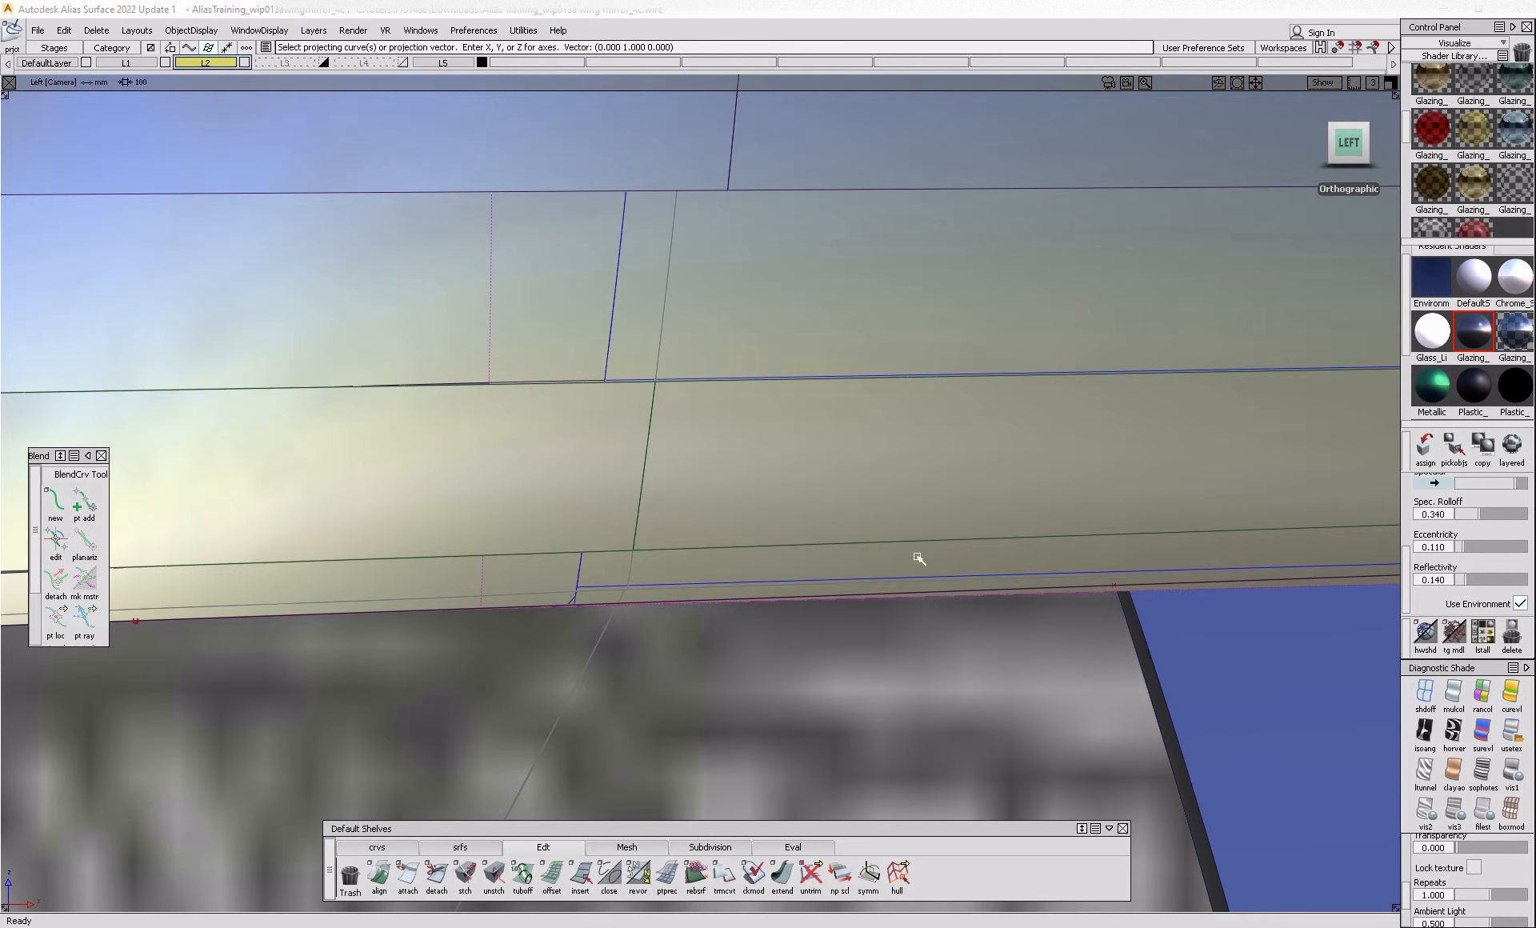
left_click_drag(909, 593, 959, 563, "ctrl+shift")
left_click(921, 582)
left_click(1326, 893)
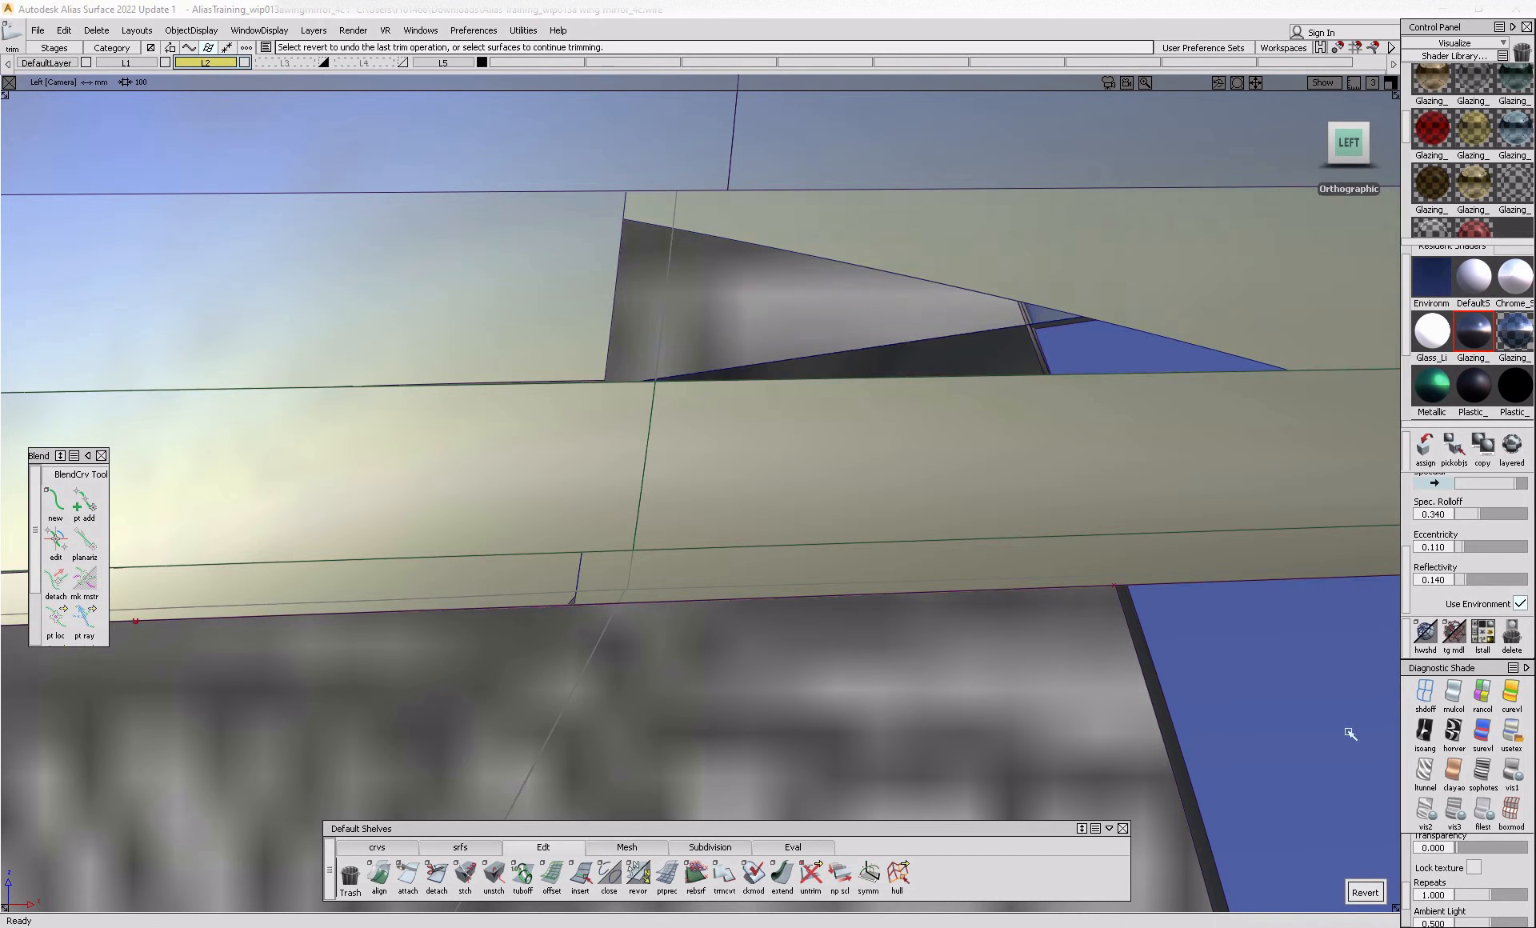
left_click(1372, 896)
left_click(897, 303)
- Untrim the front light surface at the lower panel-gap corner in the perspective view
right_click_drag(885, 322, 884, 533, "alt+shift")
key("F8")
left_click_drag(670, 563, 641, 584, "alt+shift")
right_click_drag(641, 584, 766, 575, "alt+shift")
left_click_drag(793, 610, 737, 644, "ctrl+shift")
left_click(788, 604)
right_click_drag(802, 560, 787, 720, "ctrl+shift")
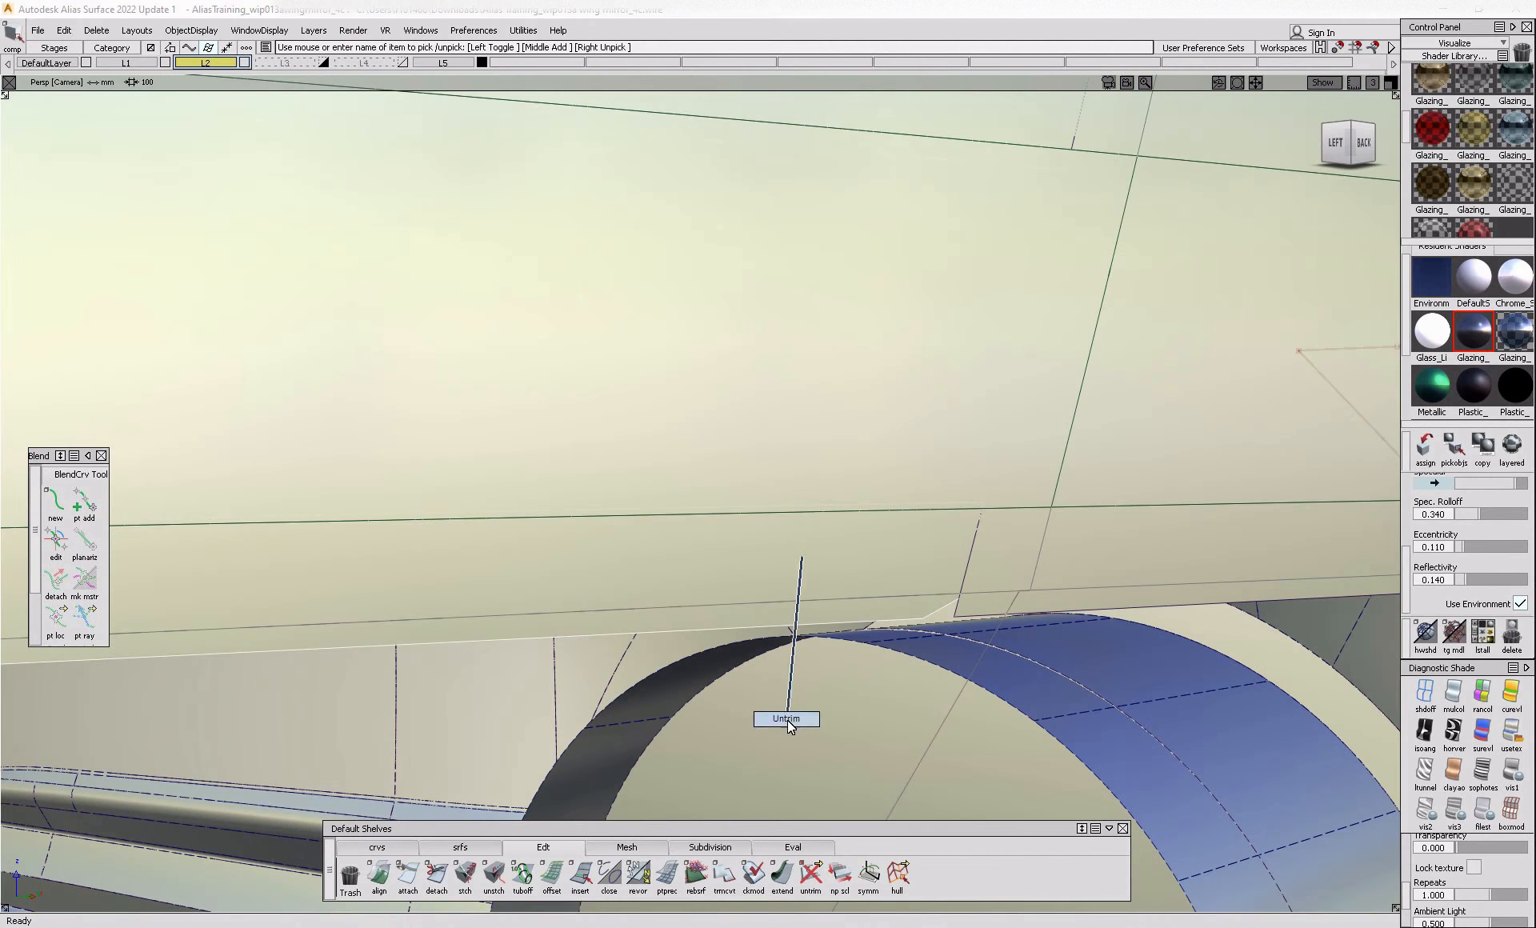
left_click_drag(884, 749, 895, 644, "ctrl+shift")
- Extend the rear end edge of the untrimmed front light surface by about 1.8 mm
left_click(783, 892)
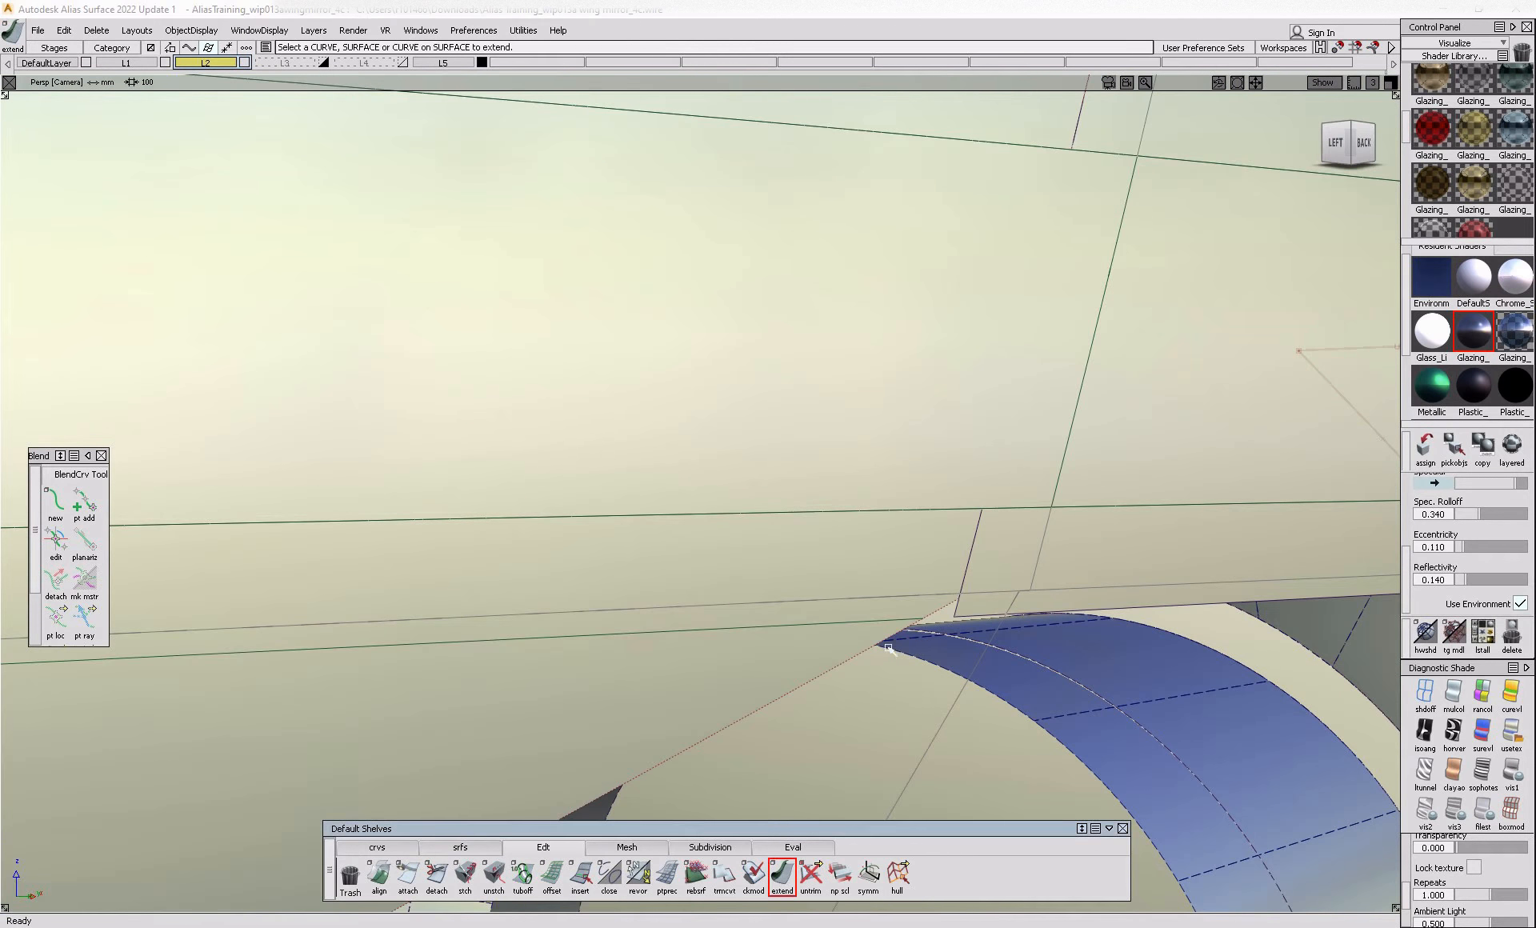
left_click(888, 647)
left_click(1001, 690)
right_click_drag(793, 701, 274, 748, "alt+shift")
left_click_drag(313, 757, 315, 767)
middle_click_drag(316, 766, 581, 697, "alt+shift")
key("ctrl+z")
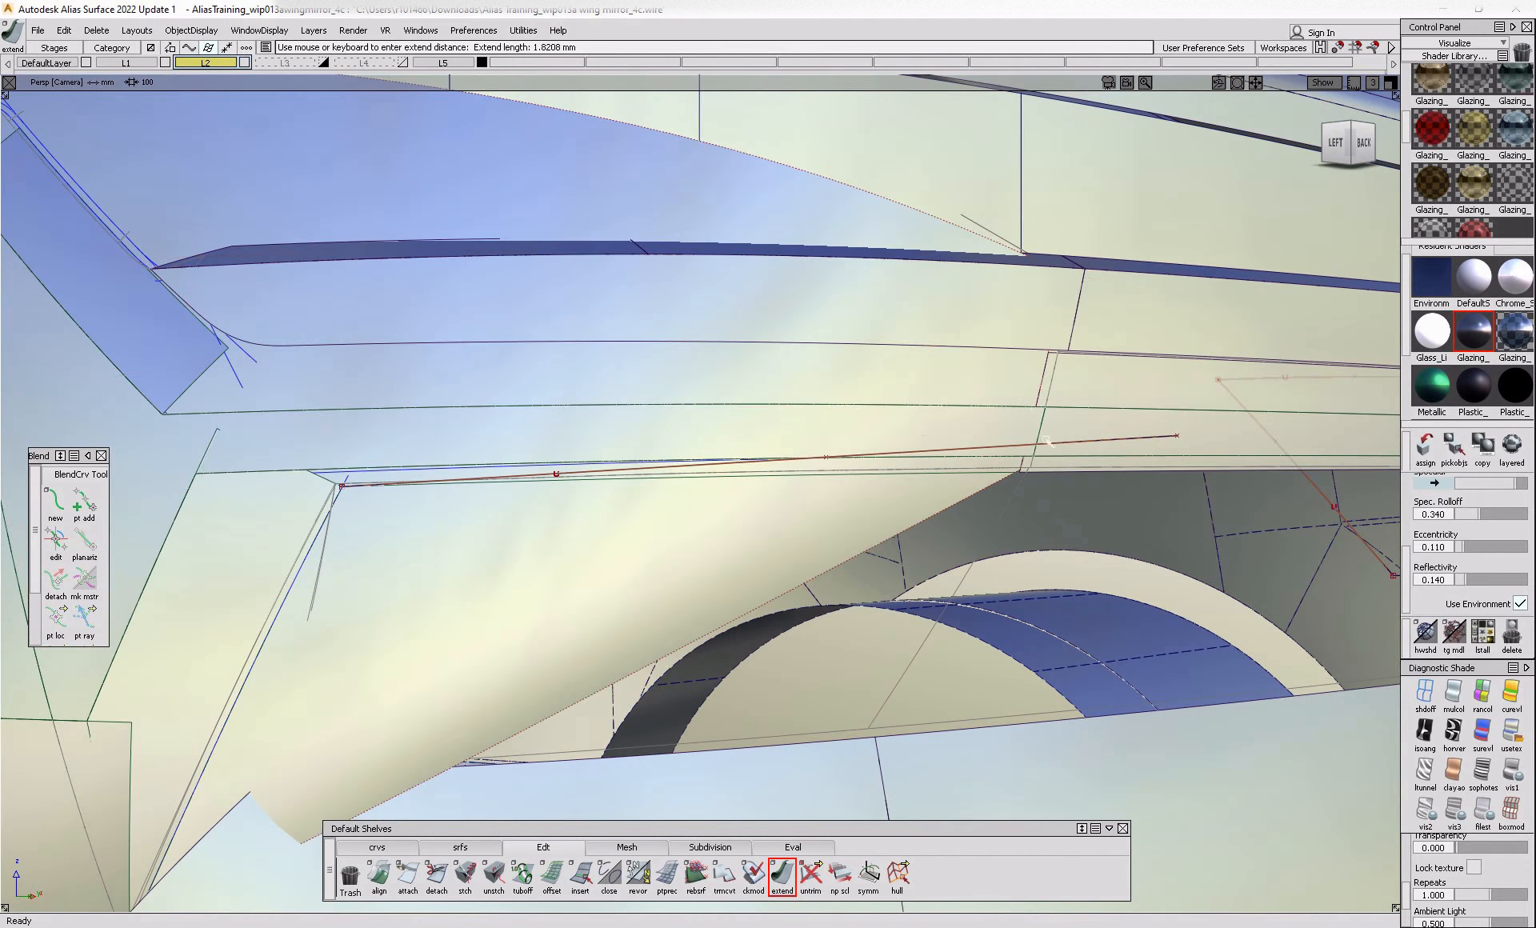
- Trim the extended front light surface at its boundary curves, keeping the light area above the lower opening
right_click_drag(1097, 516, 1184, 496, "alt+shift")
right_click_drag(1022, 440, 890, 500, "ctrl+shift")
left_click(989, 474)
left_click(1286, 892)
left_click(935, 473)
left_click(913, 472)
key("space")
left_click_drag(912, 472, 1246, 376, "alt+shift")
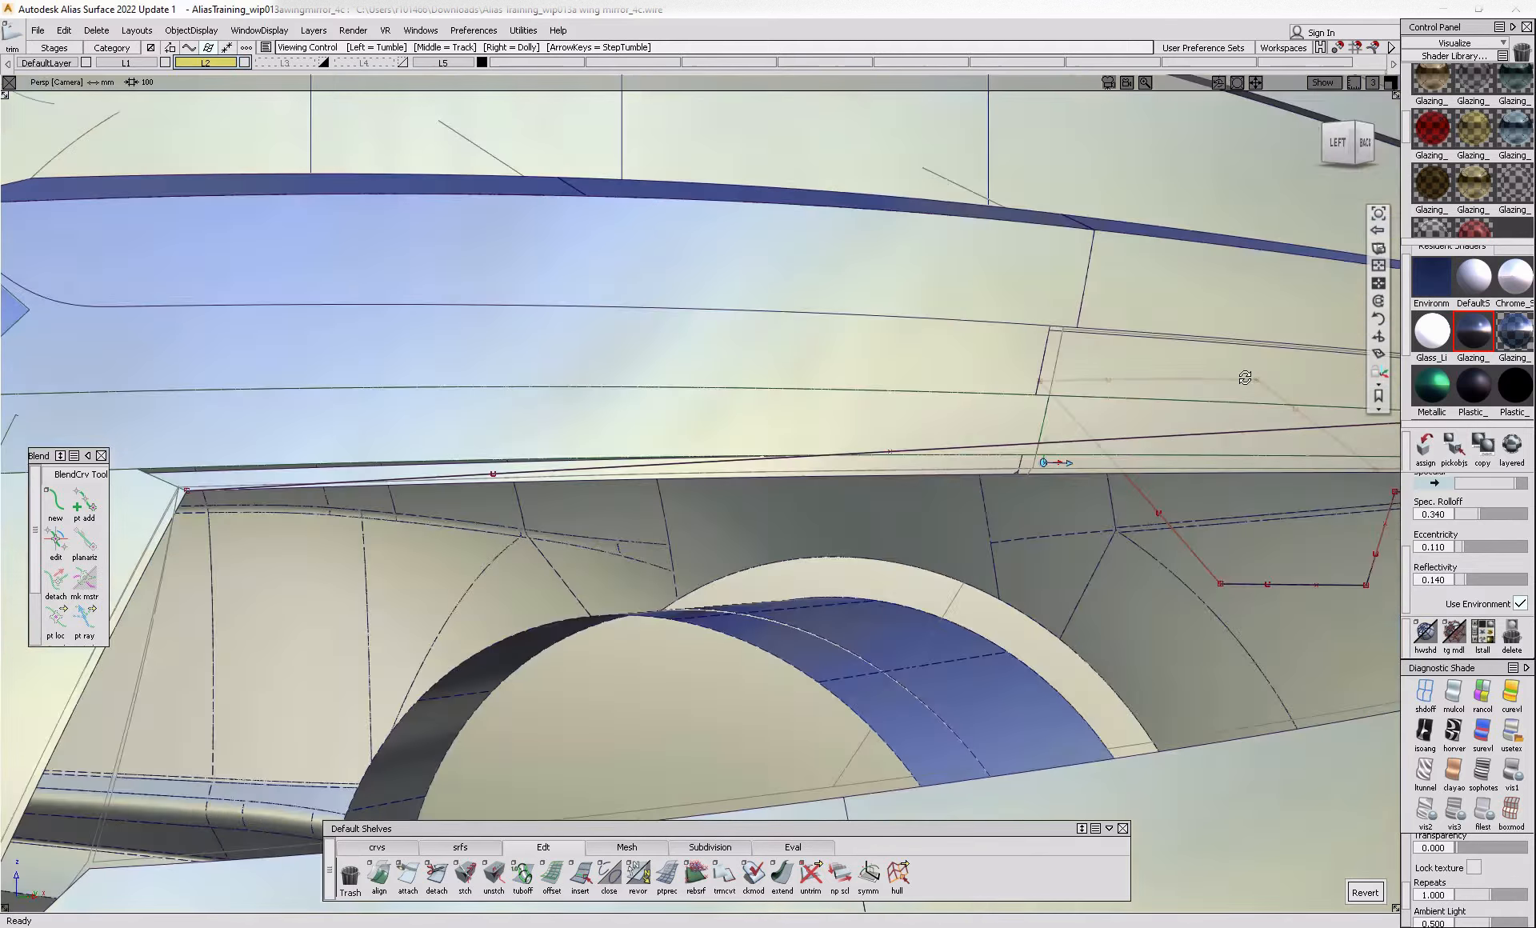
left_click_drag(992, 400, 800, 416, "alt+shift")
right_click_drag(800, 416, 919, 433, "alt+shift")
mouse_move(919, 433)
left_mouse_down("alt+shift")
mouse_move(960, 424)
mouse_move(914, 418)
left_mouse_up("alt+shift")
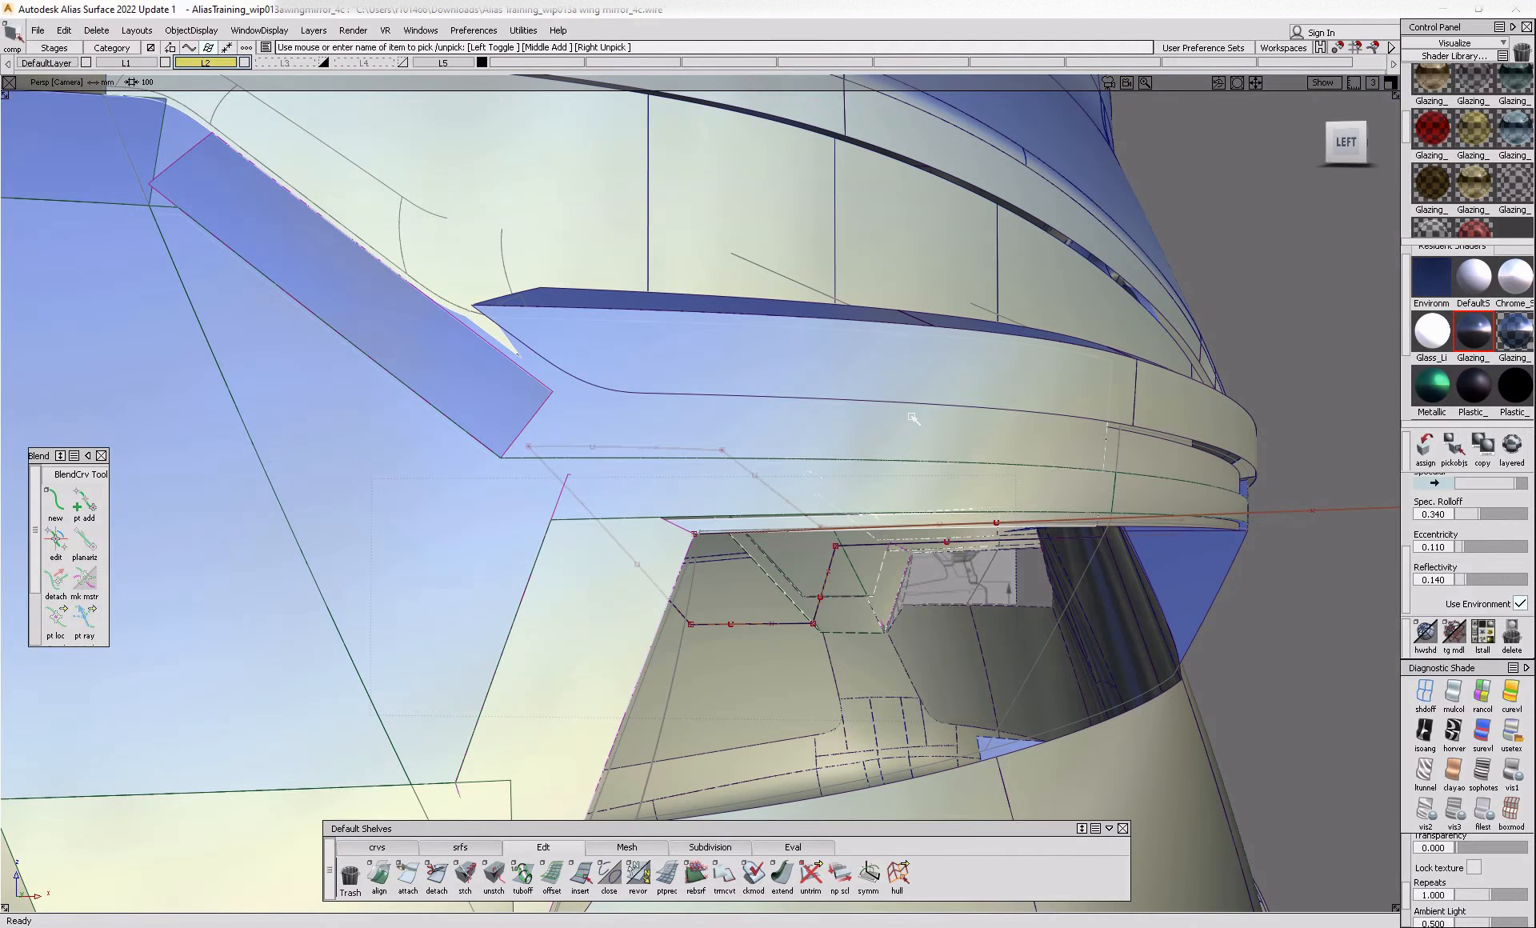
- Delete the upright bar faces below the light's upper ledge, both in front of and behind the panel gap
left_click_drag(1025, 338, 1025, 334, "ctrl+shift")
left_click(1067, 397)
key("Delete")
left_click(1171, 409)
left_click_drag(1161, 416, 1162, 412, "ctrl+shift")
left_click(1161, 415)
key("Delete")
- Untrim the front light surface again to expose the area below the upper ledge
mouse_move(912, 400)
left_mouse_down("alt+shift")
mouse_move(799, 425)
mouse_move(1025, 423)
left_mouse_up("alt+shift")
mouse_move(1025, 423)
left_mouse_down("ctrl+shift")
mouse_move(1001, 528)
mouse_move(977, 386)
mouse_move(1005, 379)
left_mouse_up("ctrl+shift")
left_click(999, 480)
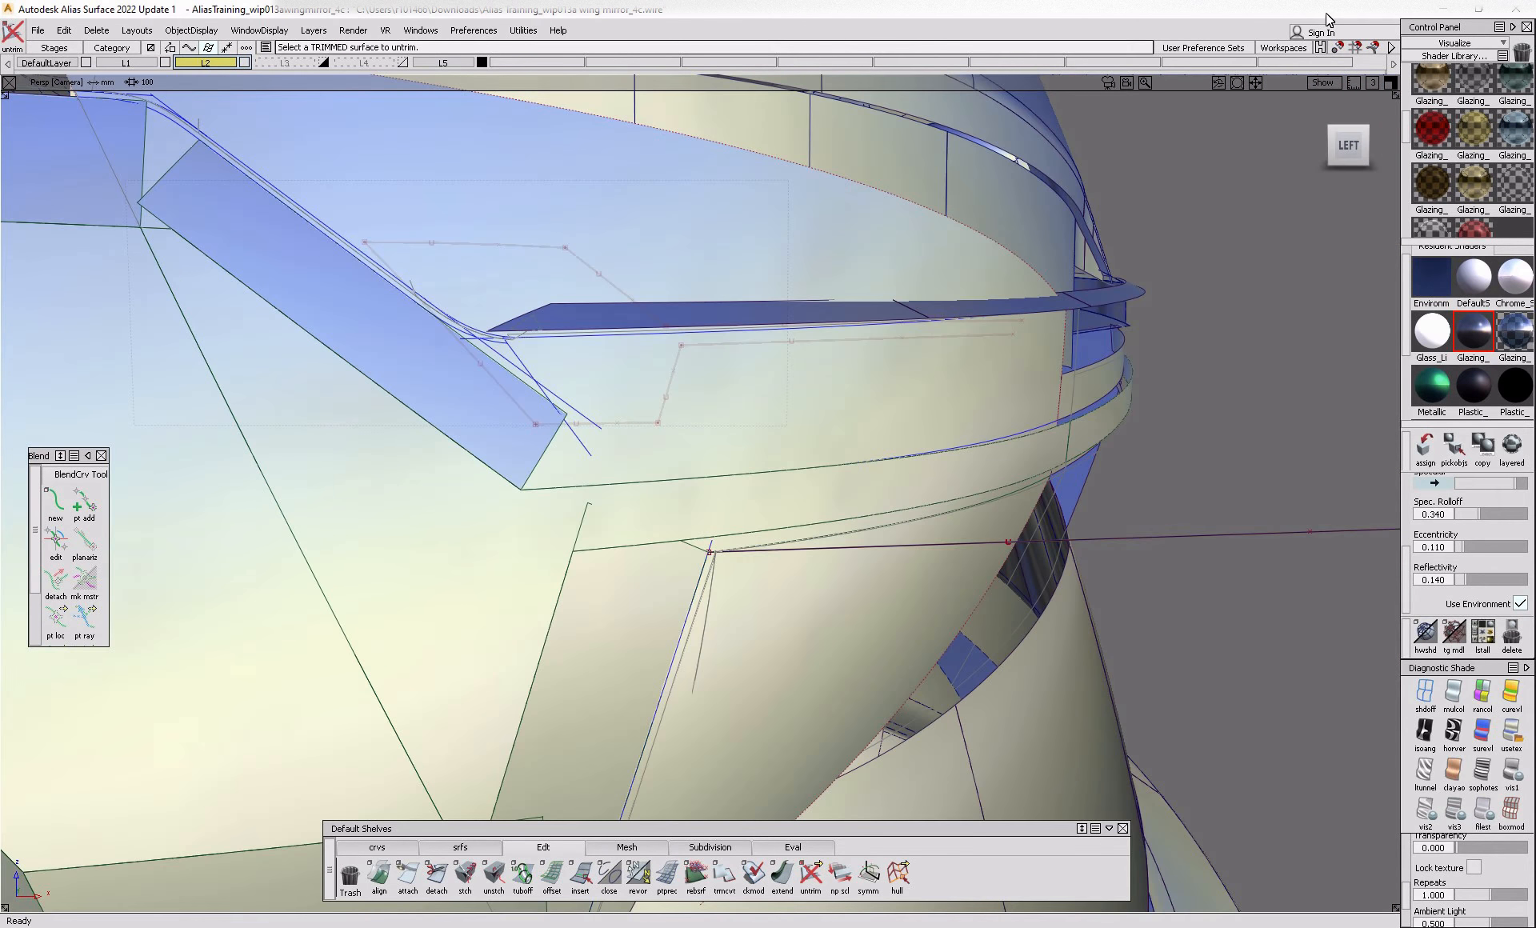
- Draw a near-horizontal edit-point curve in the left view, from the upper corner at the panel gap forward across the front light surface
left_click(1348, 145)
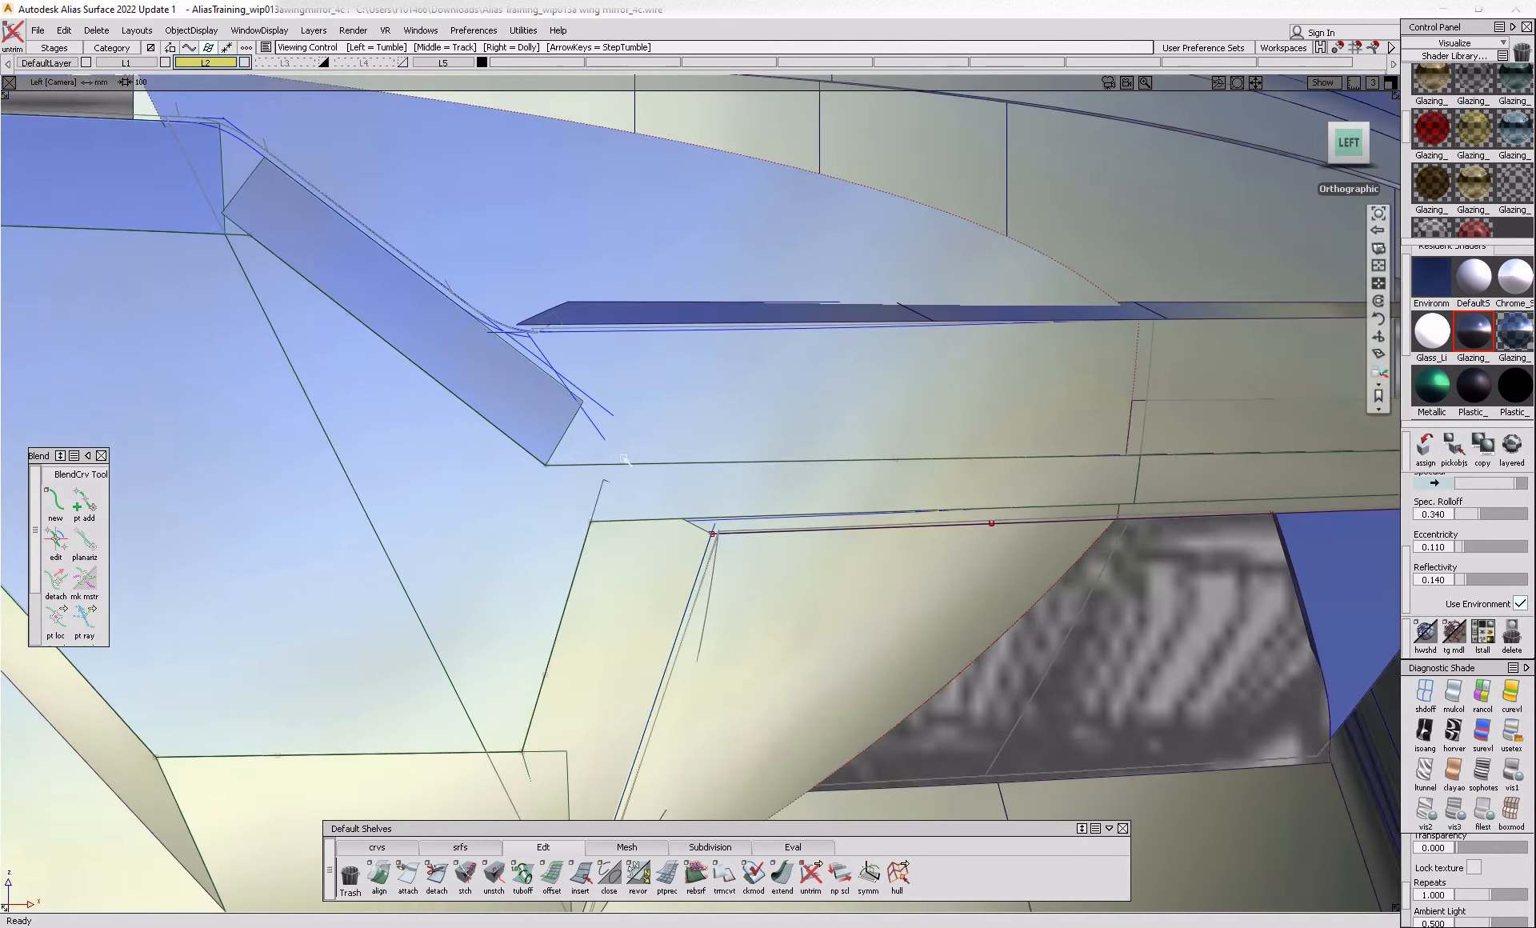
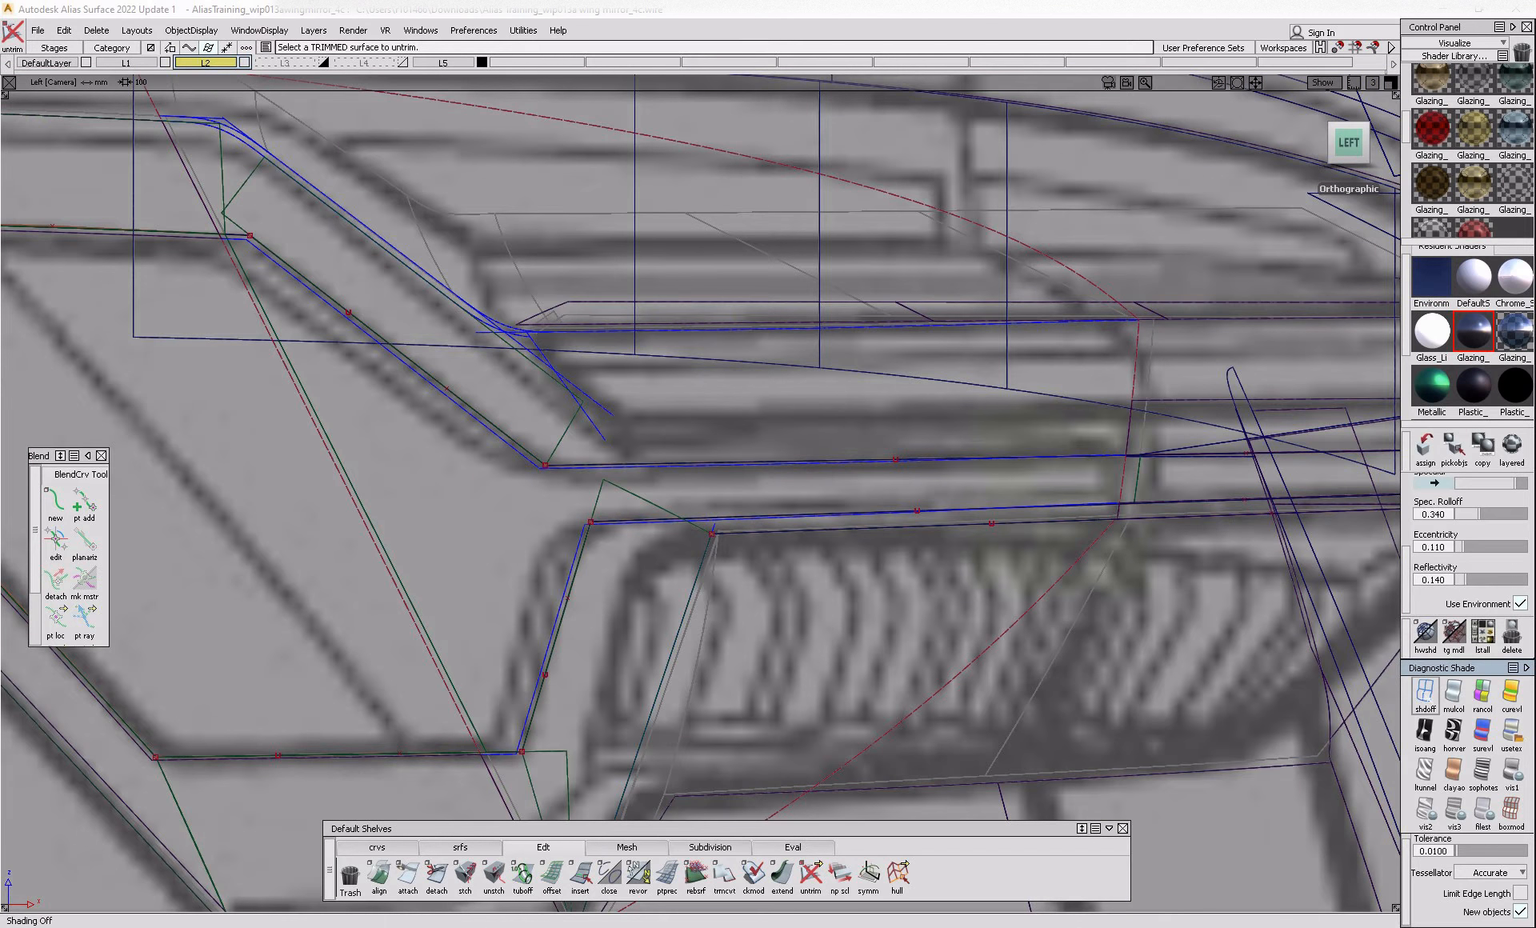
left_click(1511, 732)
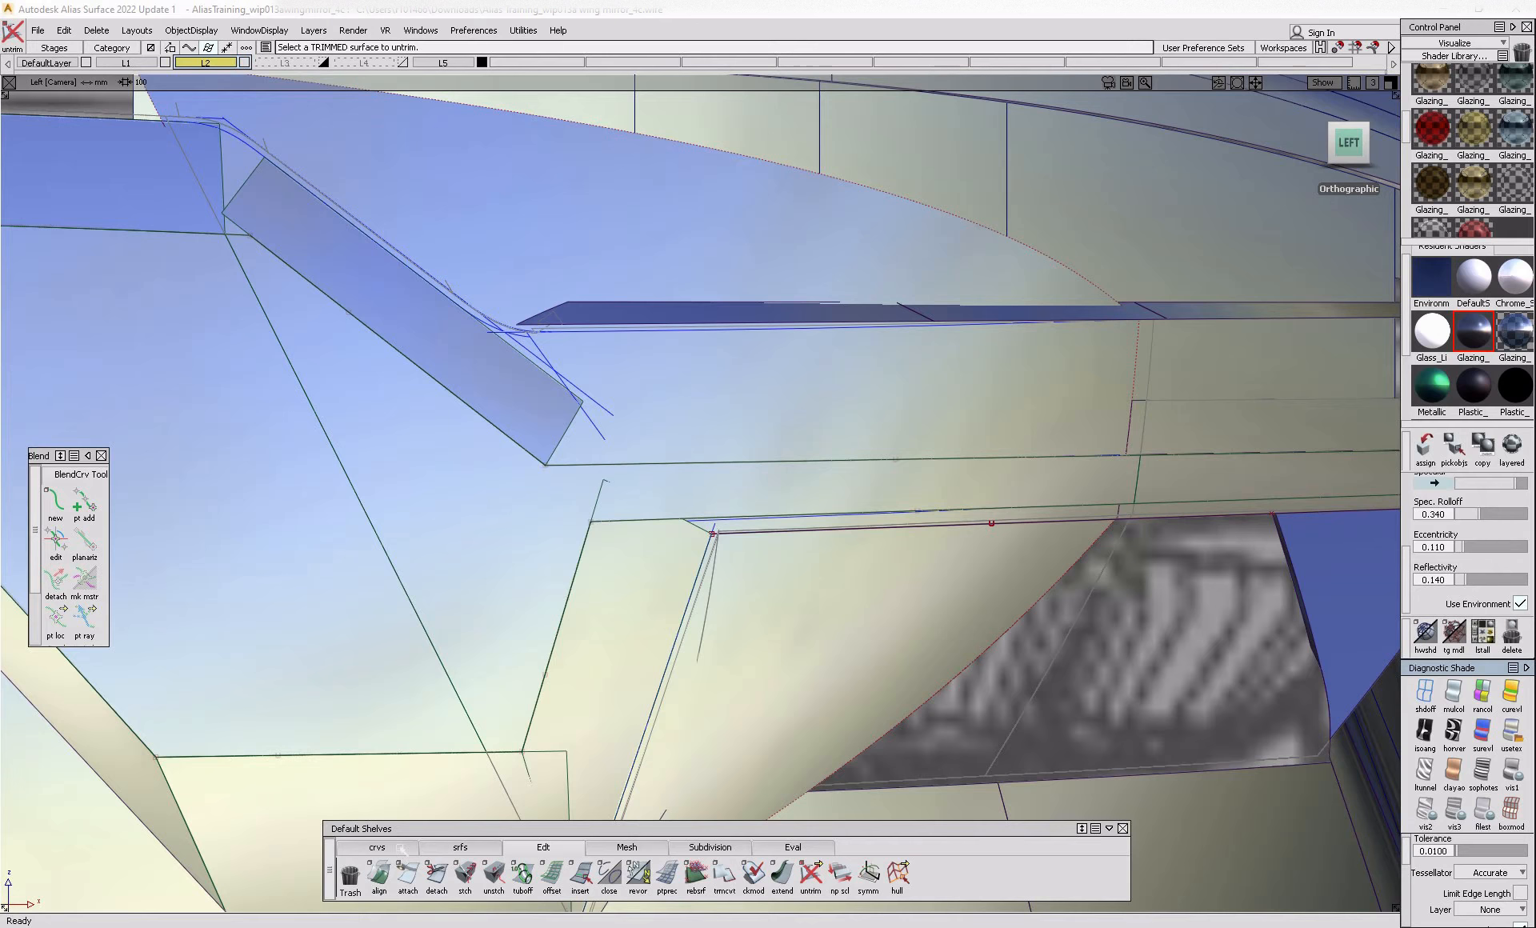
left_click(400, 848)
left_click(407, 875)
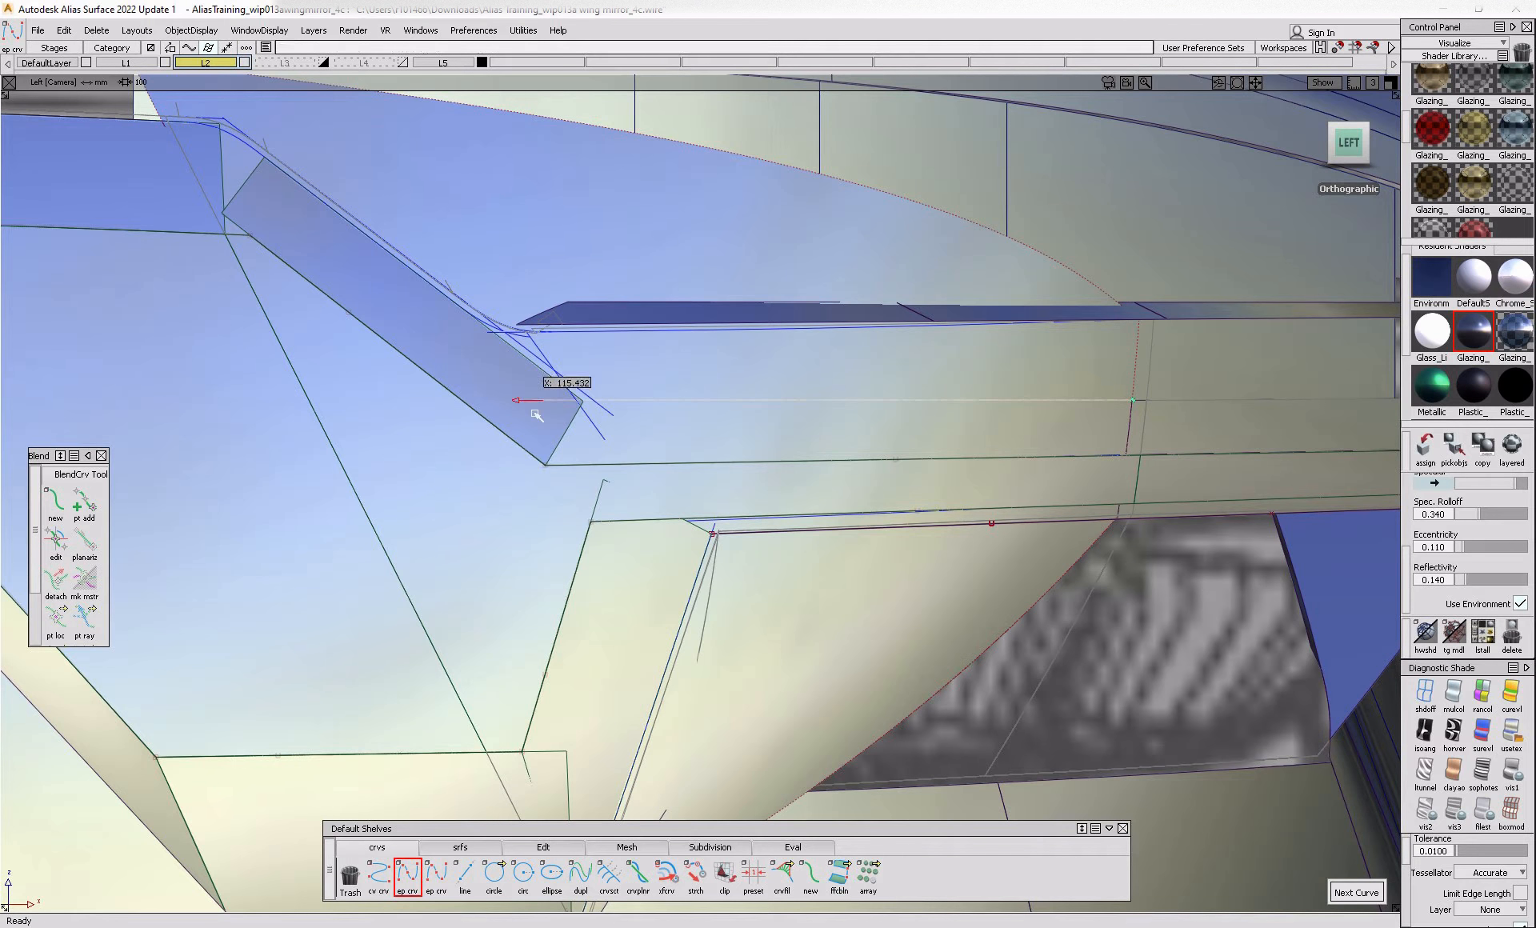
middle_click_drag(822, 544, 880, 395, "ctrl+shift")
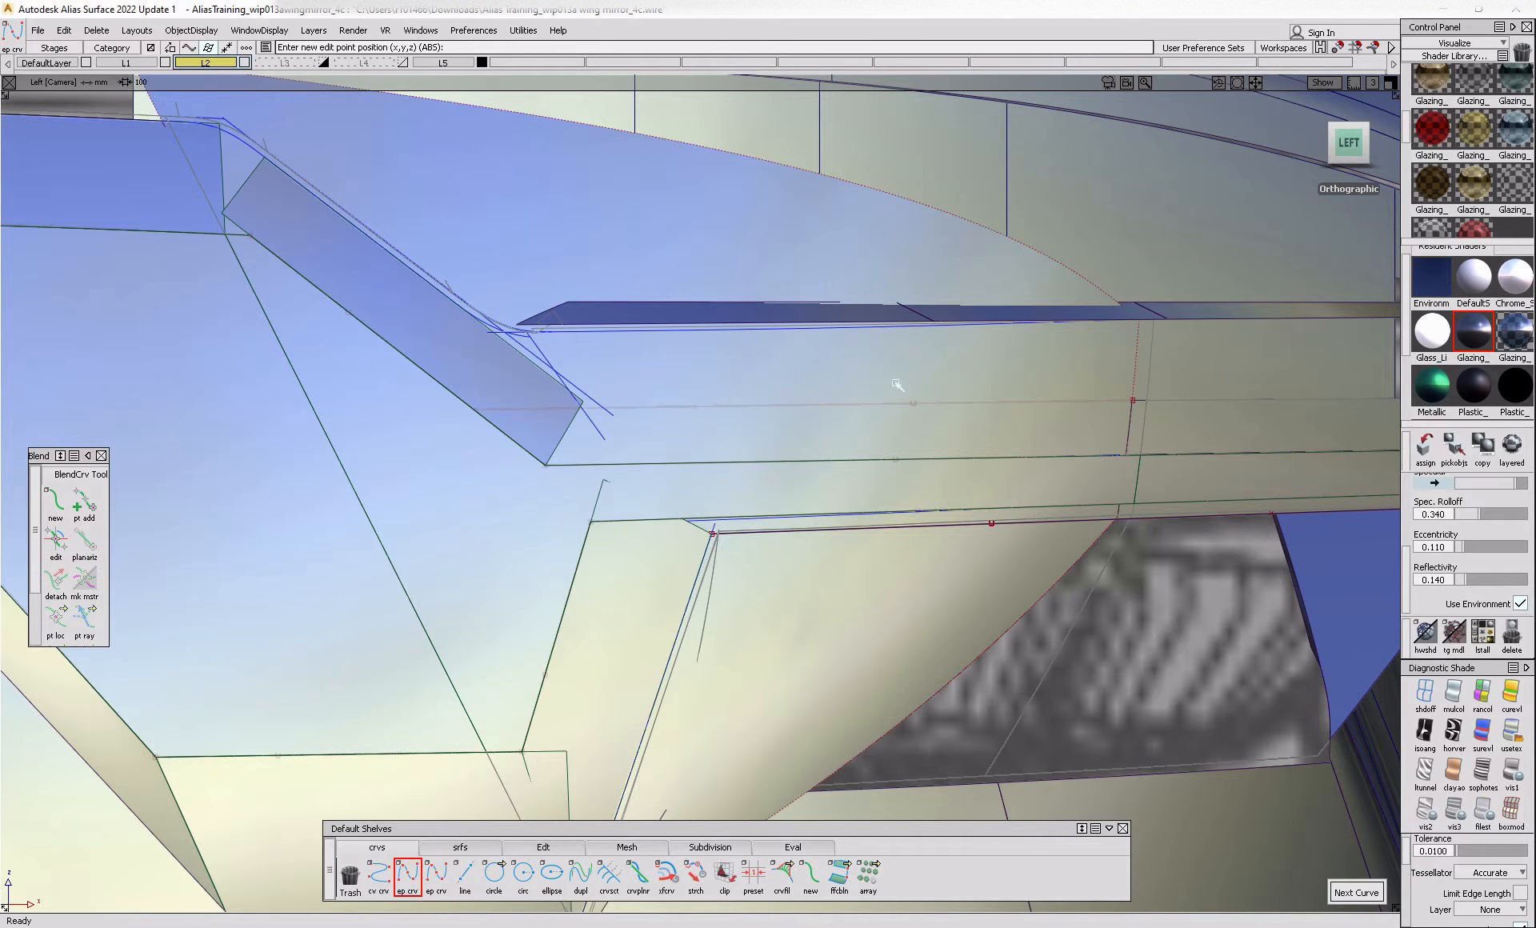
- Project the new curve onto the front light surface and trim away the area above it, keeping the lower bar area
left_click(748, 446)
left_click_drag(710, 383, 748, 435)
middle_click_drag(794, 379, 670, 464, "ctrl+shift")
left_click(681, 450)
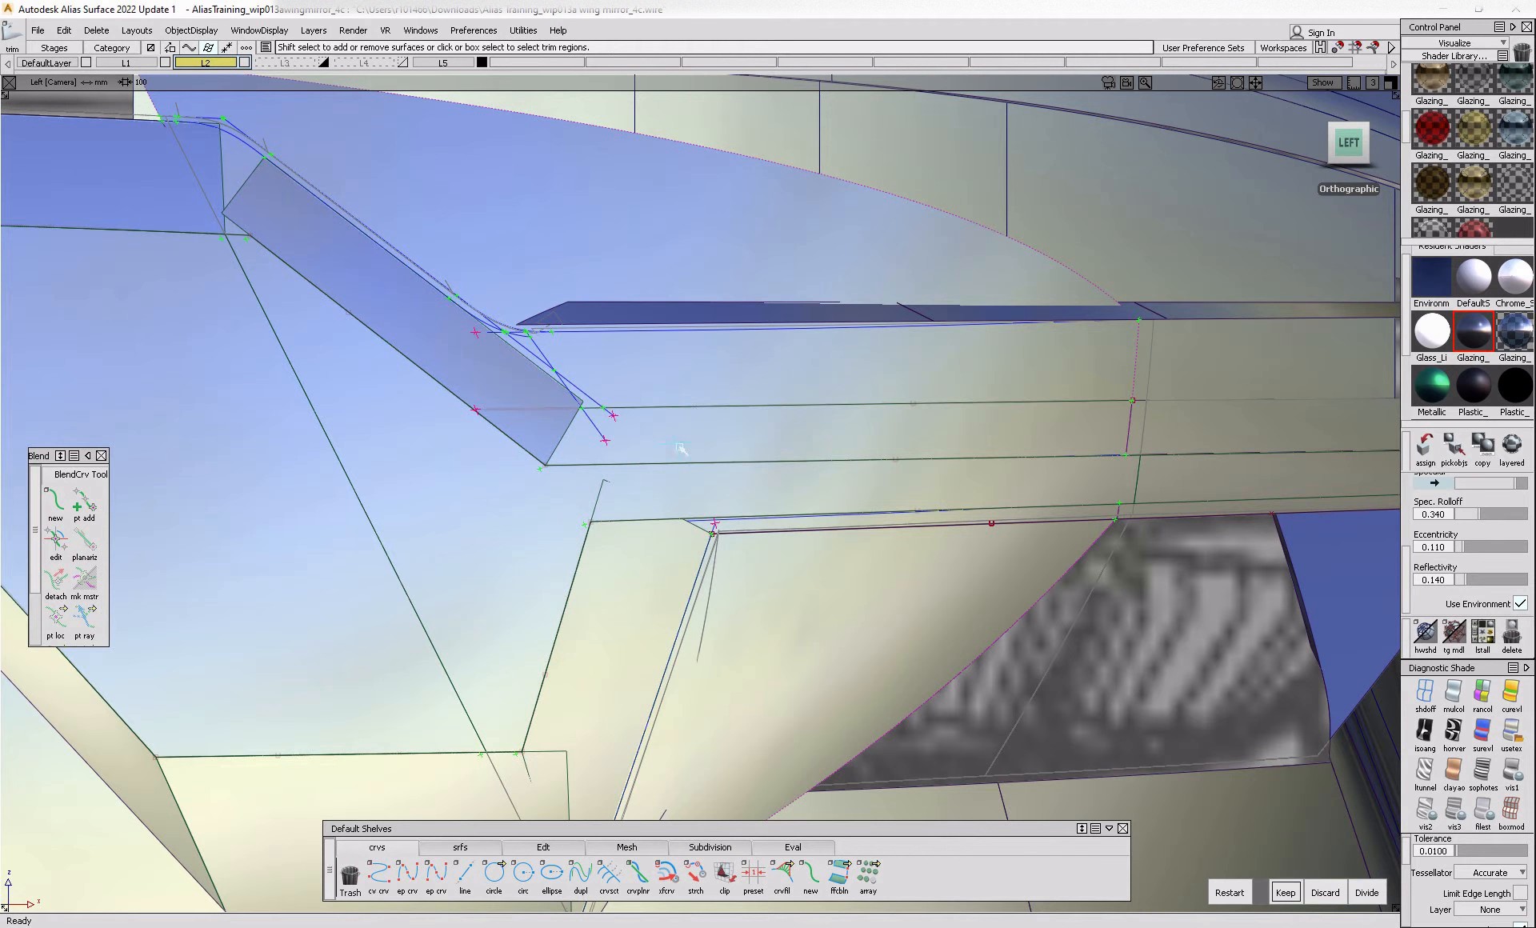
key("space")
- Skin a narrow underside face along the front light bar's lower edge, from the front corner back to the panel gap
right_click_drag(784, 528, 811, 793, "alt+shift")
left_click(461, 847)
left_click(782, 874)
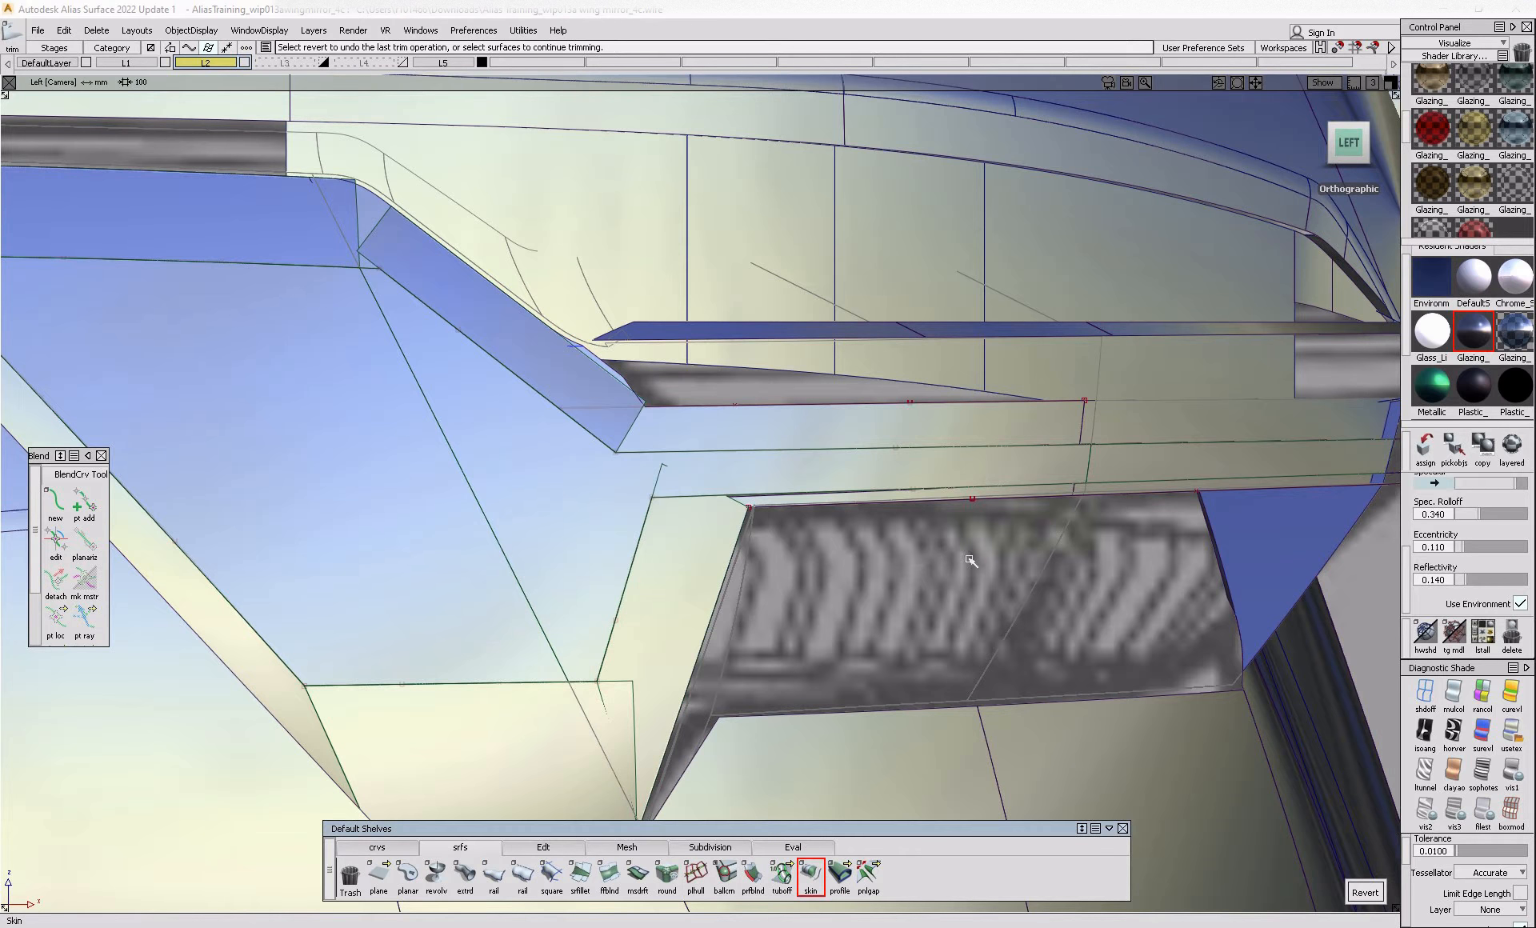
left_click(881, 502)
left_click(1071, 501)
left_click_drag(832, 512, 985, 505, "alt+shift")
left_click(771, 543)
right_click_drag(999, 448, 1063, 465, "alt+shift")
left_click_drag(1111, 472, 1056, 486, "alt+shift")
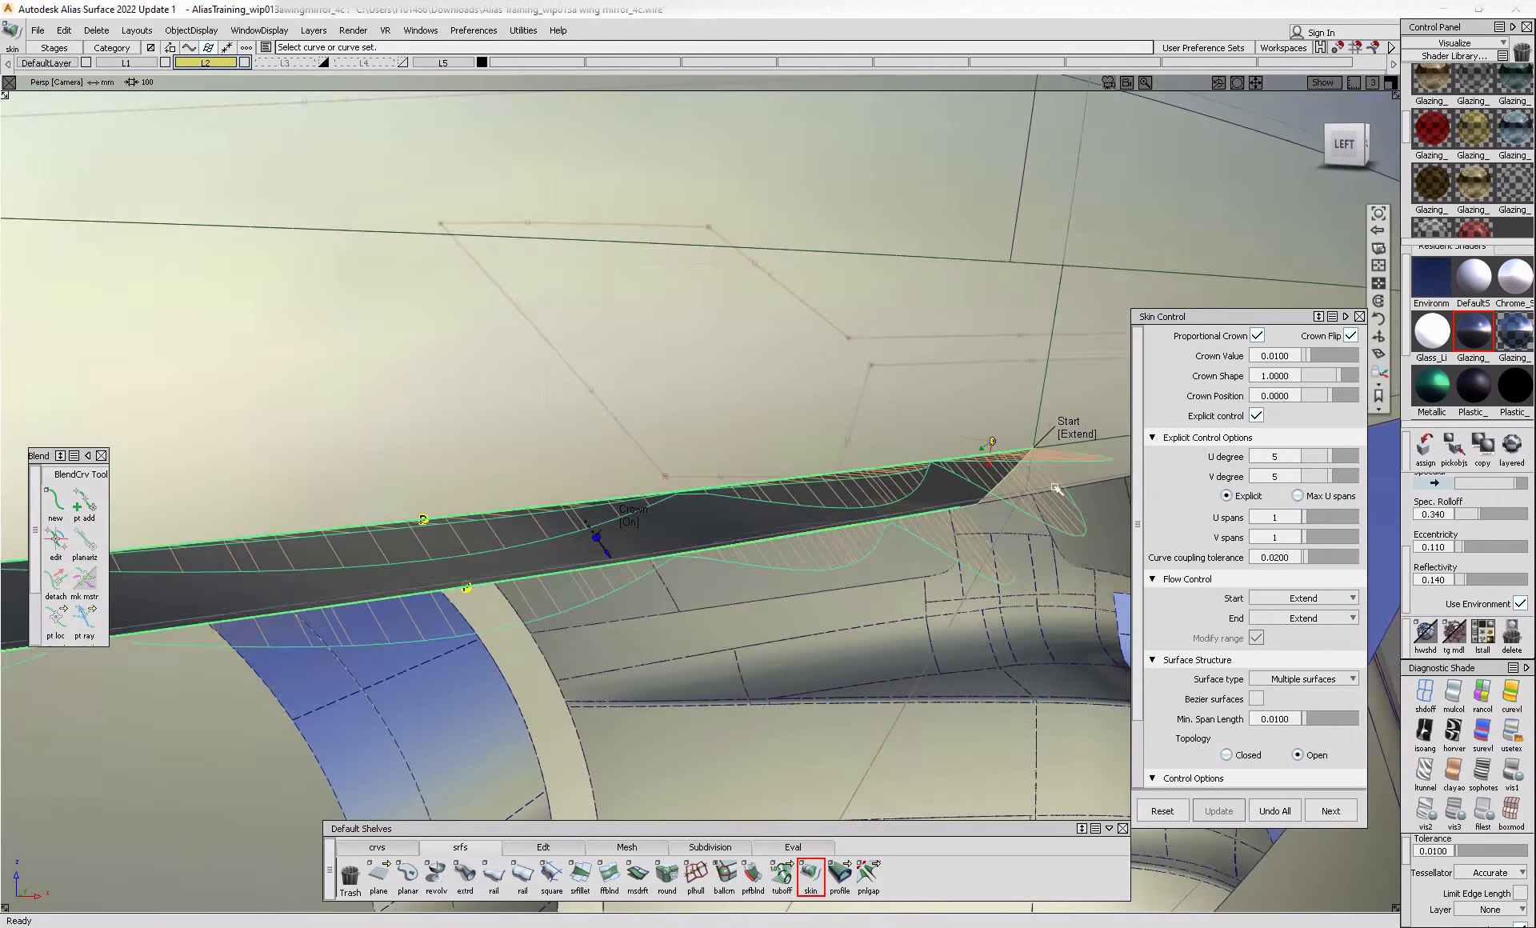
- Skin the matching underside face behind the panel gap, starting with Connect ends and switching Crown Flip
middle_click_drag(1056, 486, 682, 480, "alt+shift")
right_click_drag(682, 480, 886, 444, "alt+shift")
left_click_drag(784, 445, 450, 526, "alt+shift")
right_click_drag(450, 525, 576, 566, "alt+shift")
left_click_drag(576, 566, 768, 597, "alt+shift")
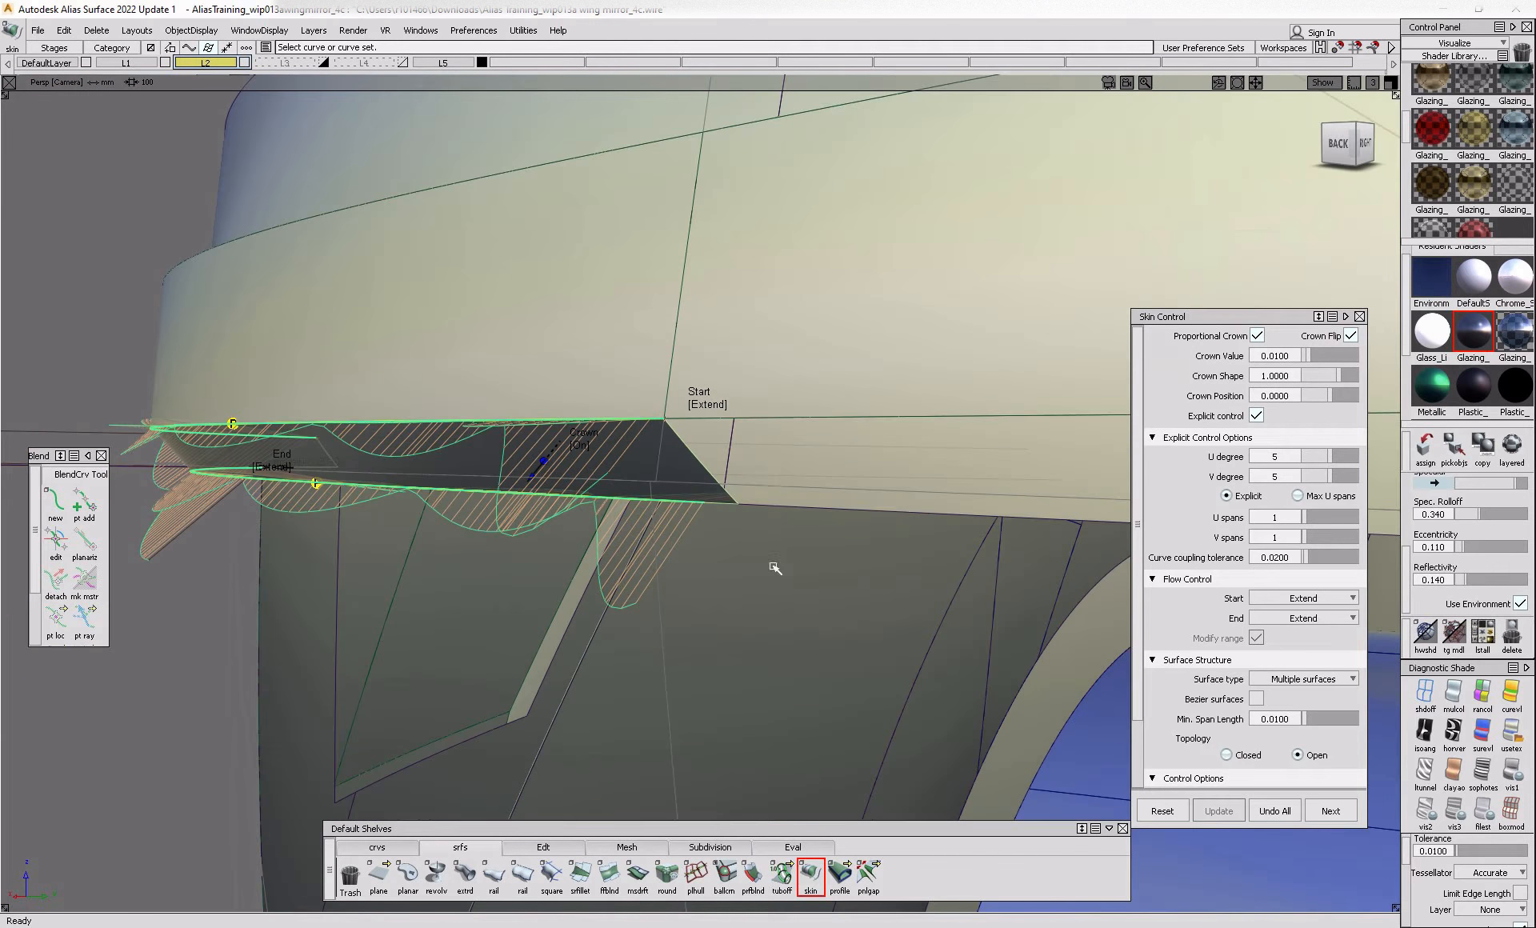
left_click(789, 420)
left_click(821, 511)
left_click_drag(680, 500, 610, 508, "alt+shift")
left_click_drag(698, 416, 856, 424, "alt+shift")
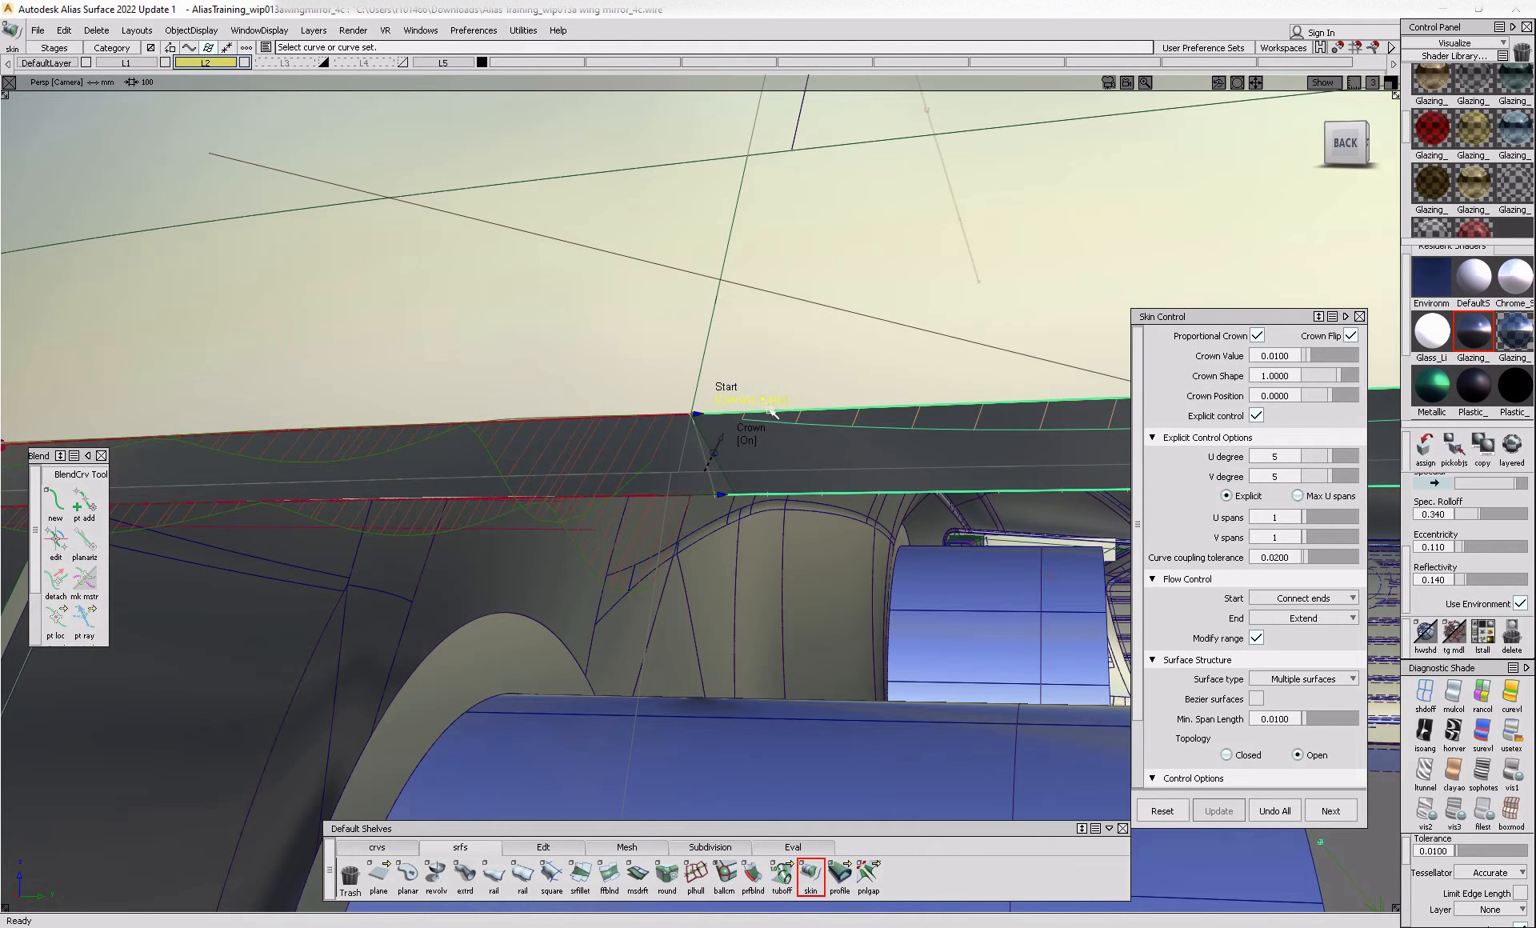
left_click(1351, 337)
middle_click_drag(880, 428, 582, 518, "alt+shift")
left_click_drag(564, 569, 687, 599, "alt+shift")
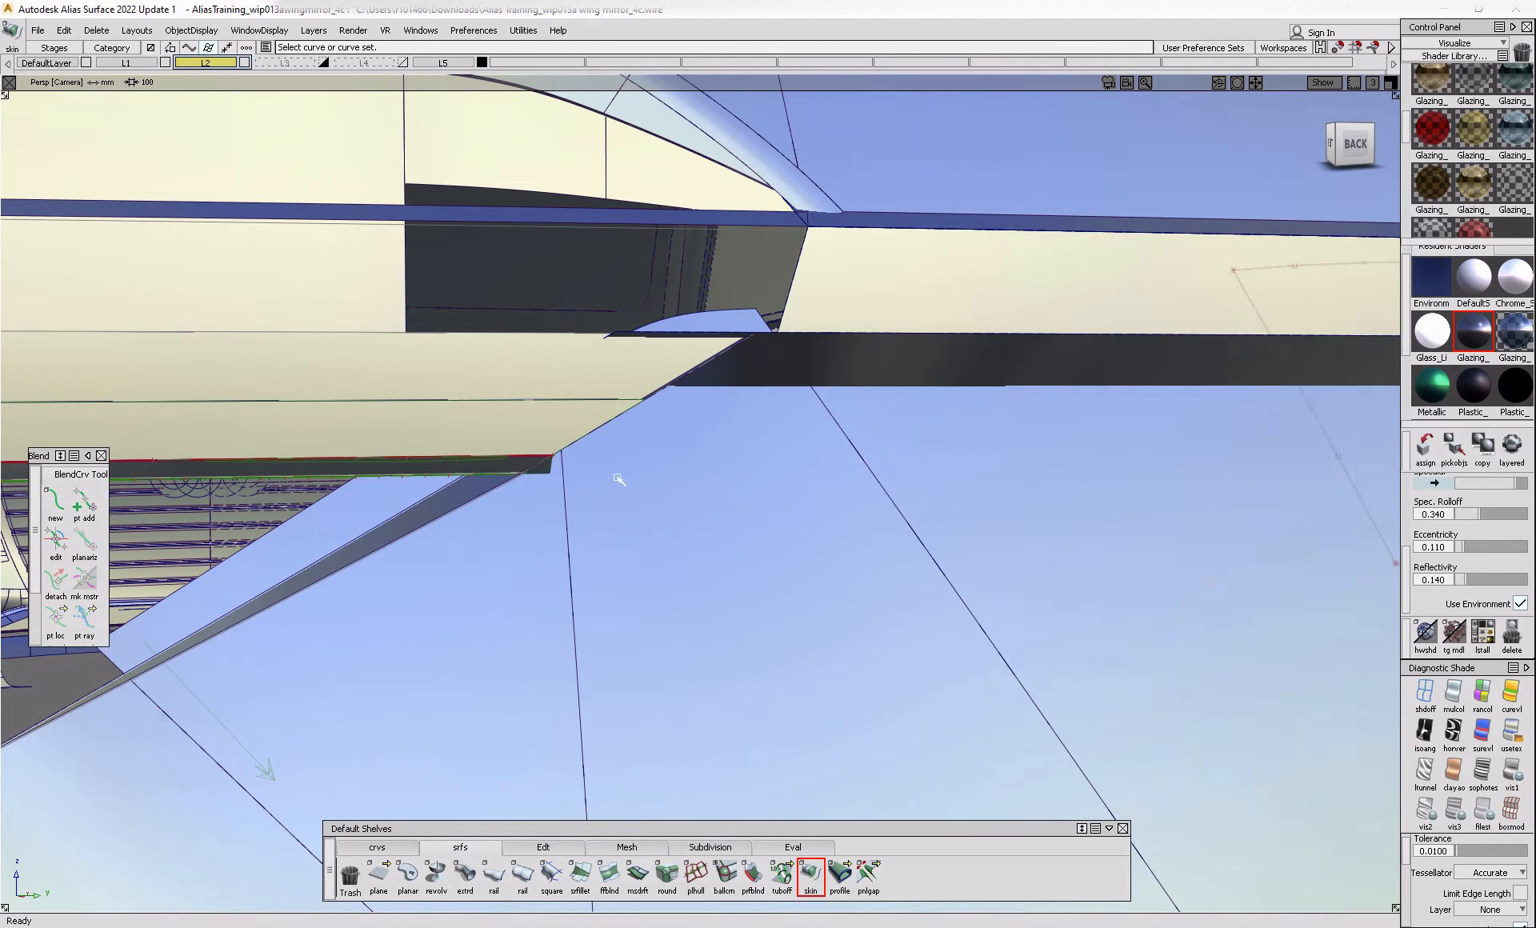
left_click(521, 485)
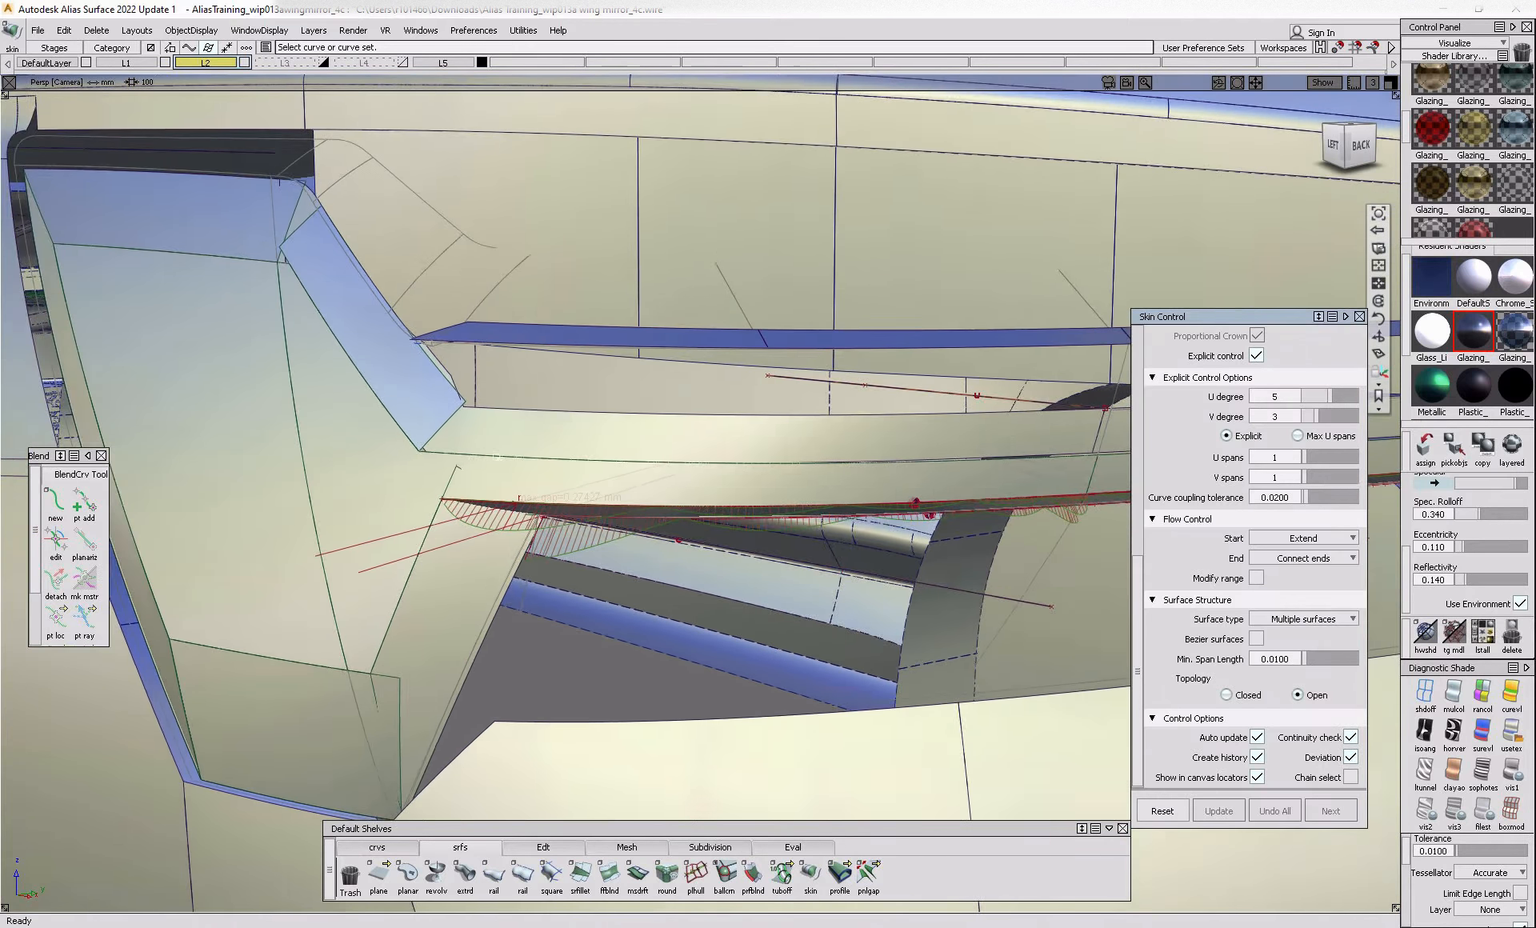
- Skin the upper bar face in front of the panel gap from the Blend_srf#94 trim edge, using Connect ends at the gap
left_click_drag(498, 456, 765, 430, "alt+shift")
left_click(758, 423)
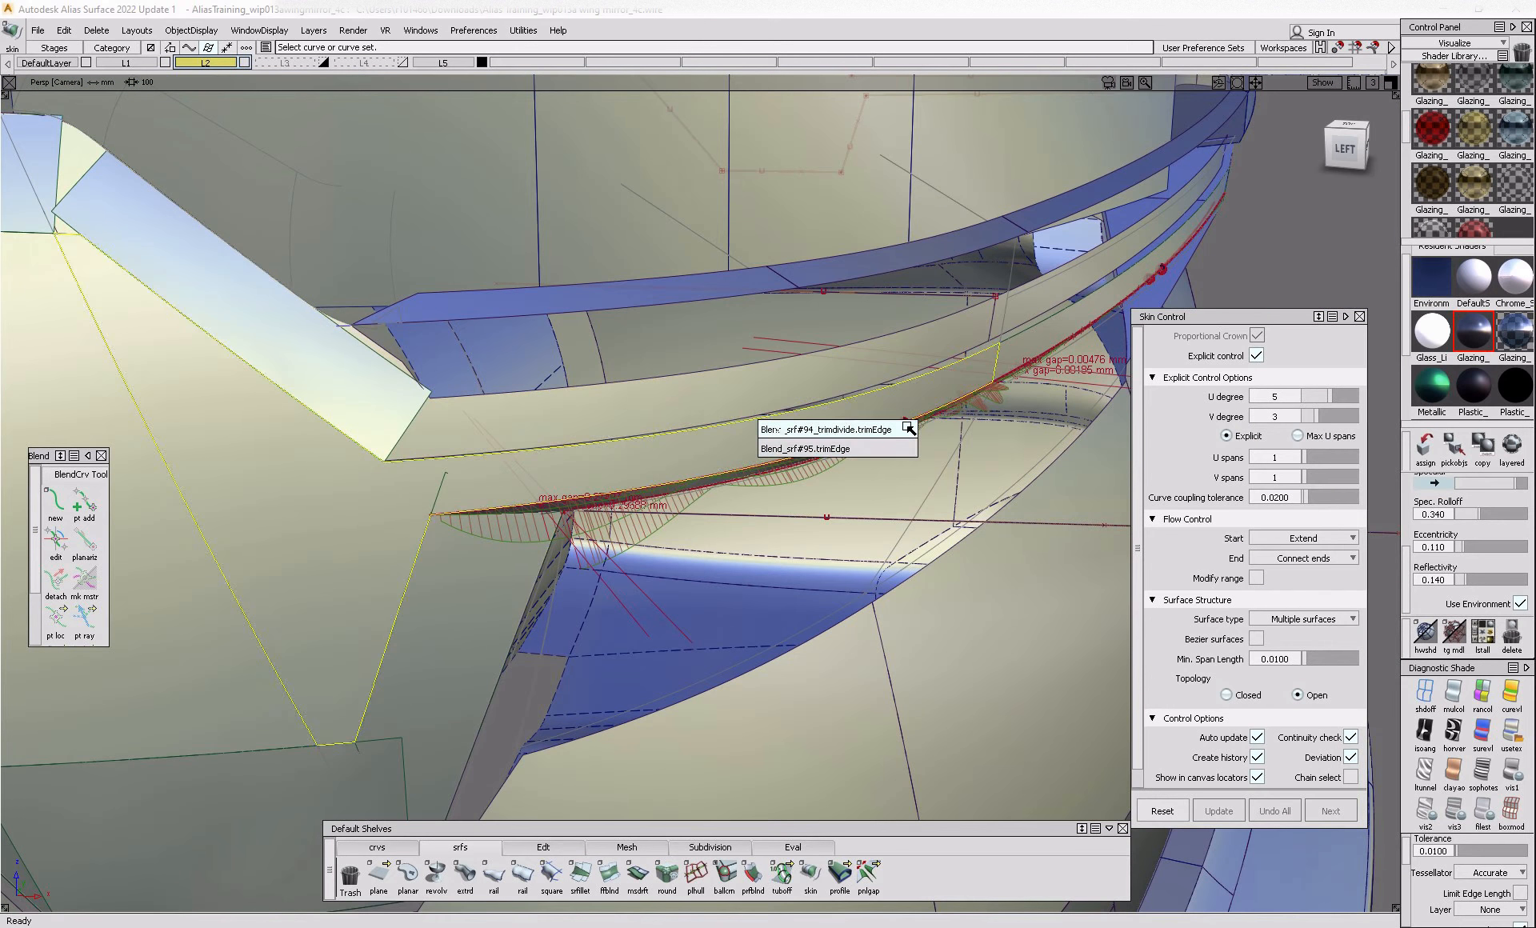
left_click(906, 427)
left_click(643, 387)
left_click_drag(727, 398, 832, 376, "alt+shift")
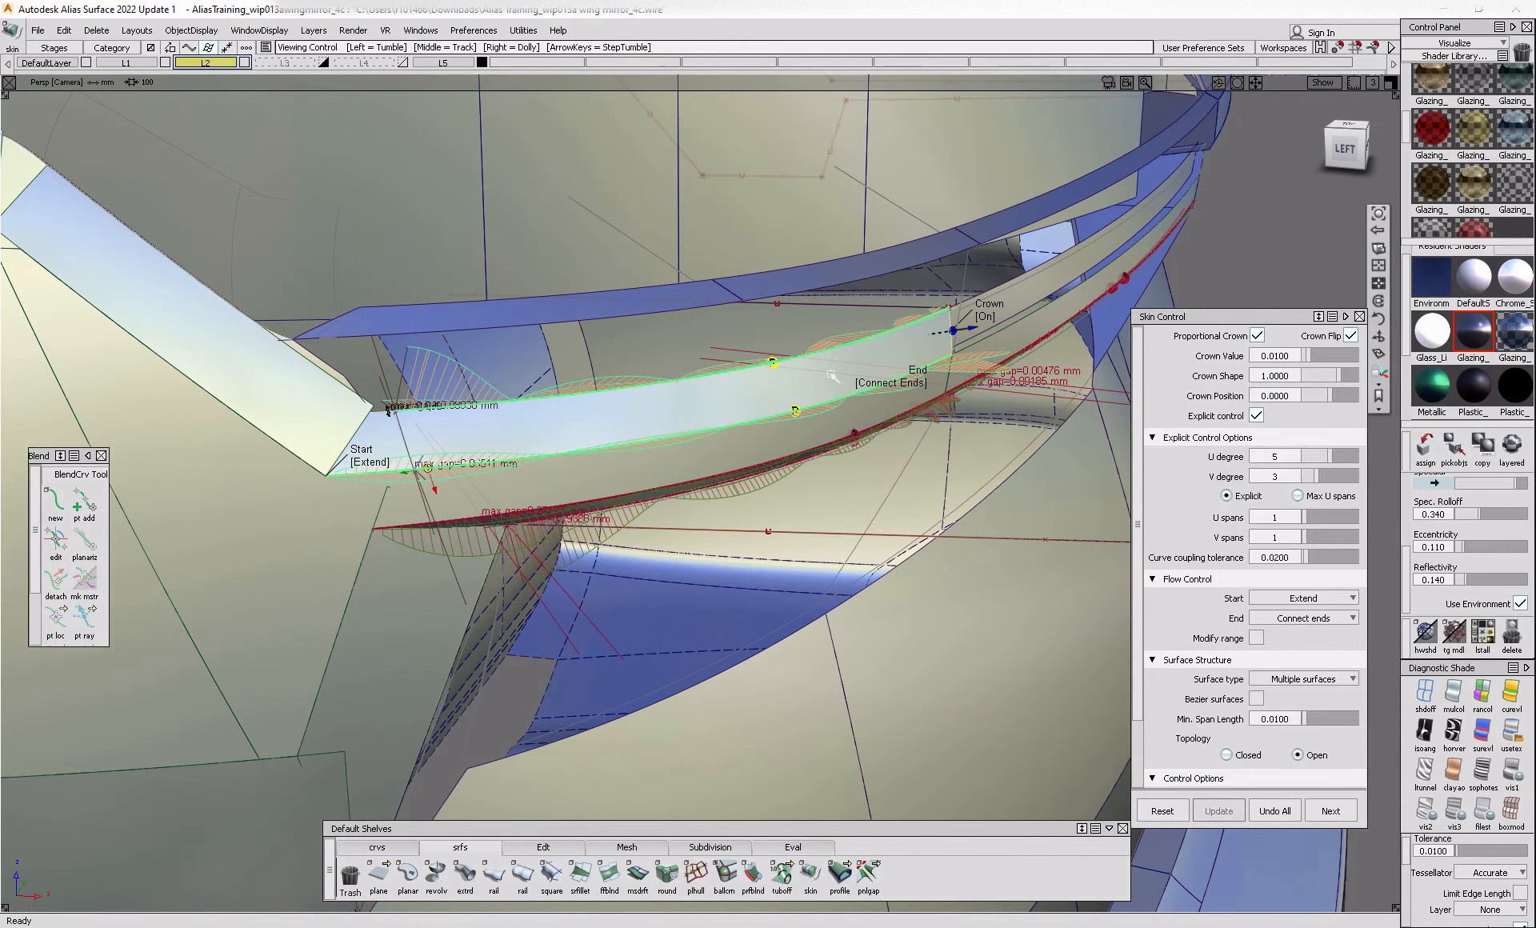
left_click(932, 352, "alt+shift")
right_click_drag(932, 352, 1024, 356, "alt+shift")
mouse_move(1024, 356)
left_mouse_down("alt+shift")
mouse_move(1032, 308)
mouse_move(1040, 336)
left_mouse_up("alt+shift")
middle_click_drag(1040, 336, 804, 416, "alt+shift")
key("space")
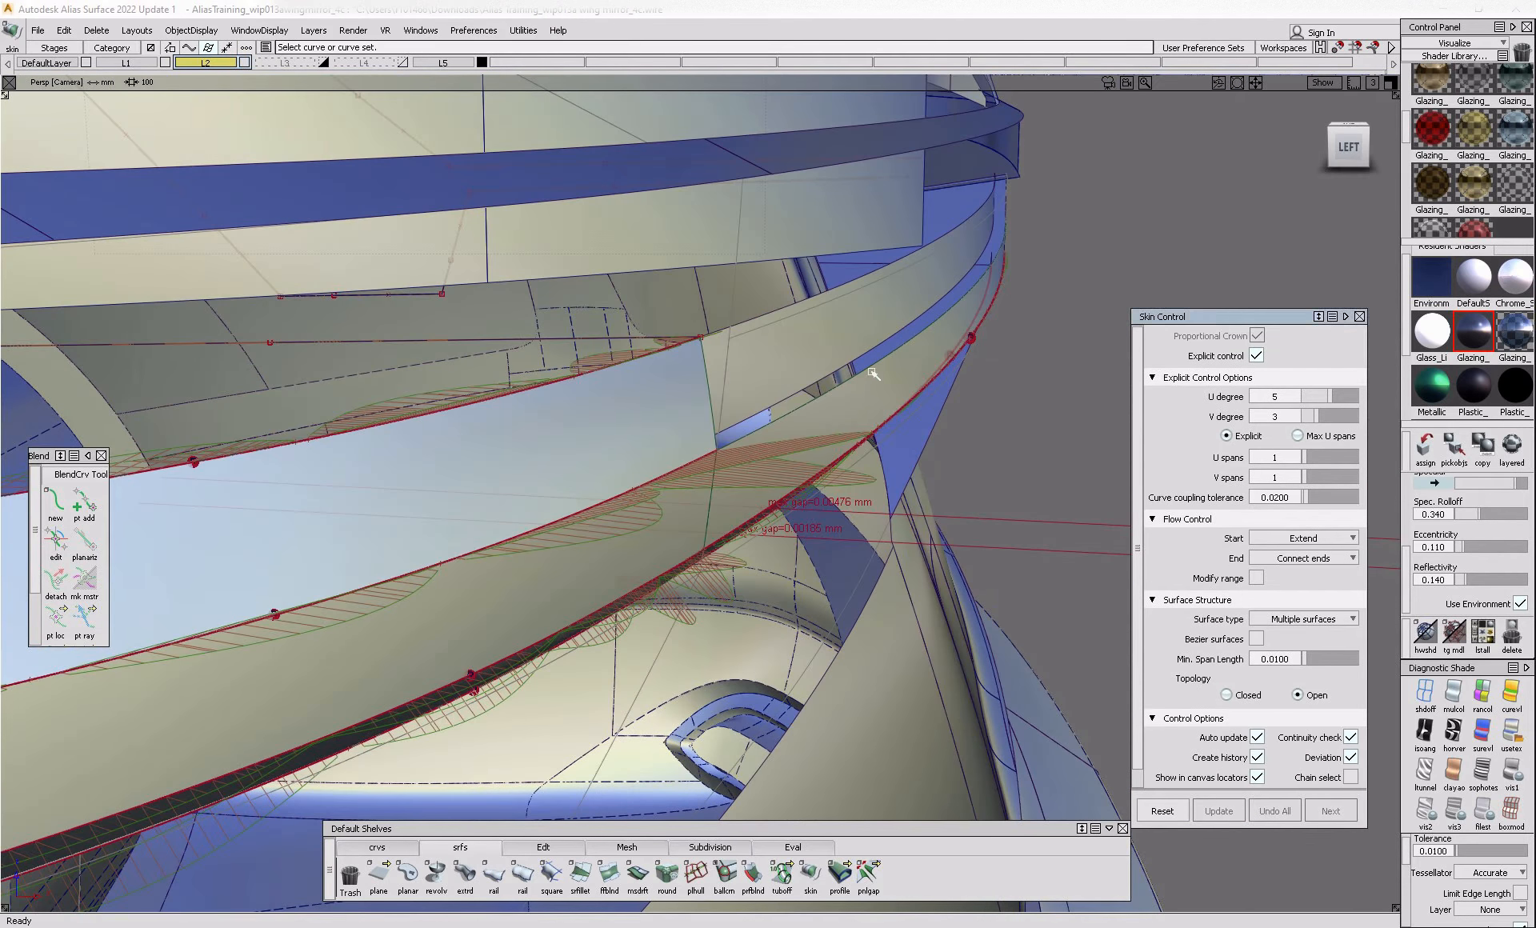
- Skin the upper bar face behind the panel gap from the draft_piece#620 trim edge, with Connect ends and Crown Flip off
left_click(869, 368)
left_click(1032, 414)
left_click(814, 303)
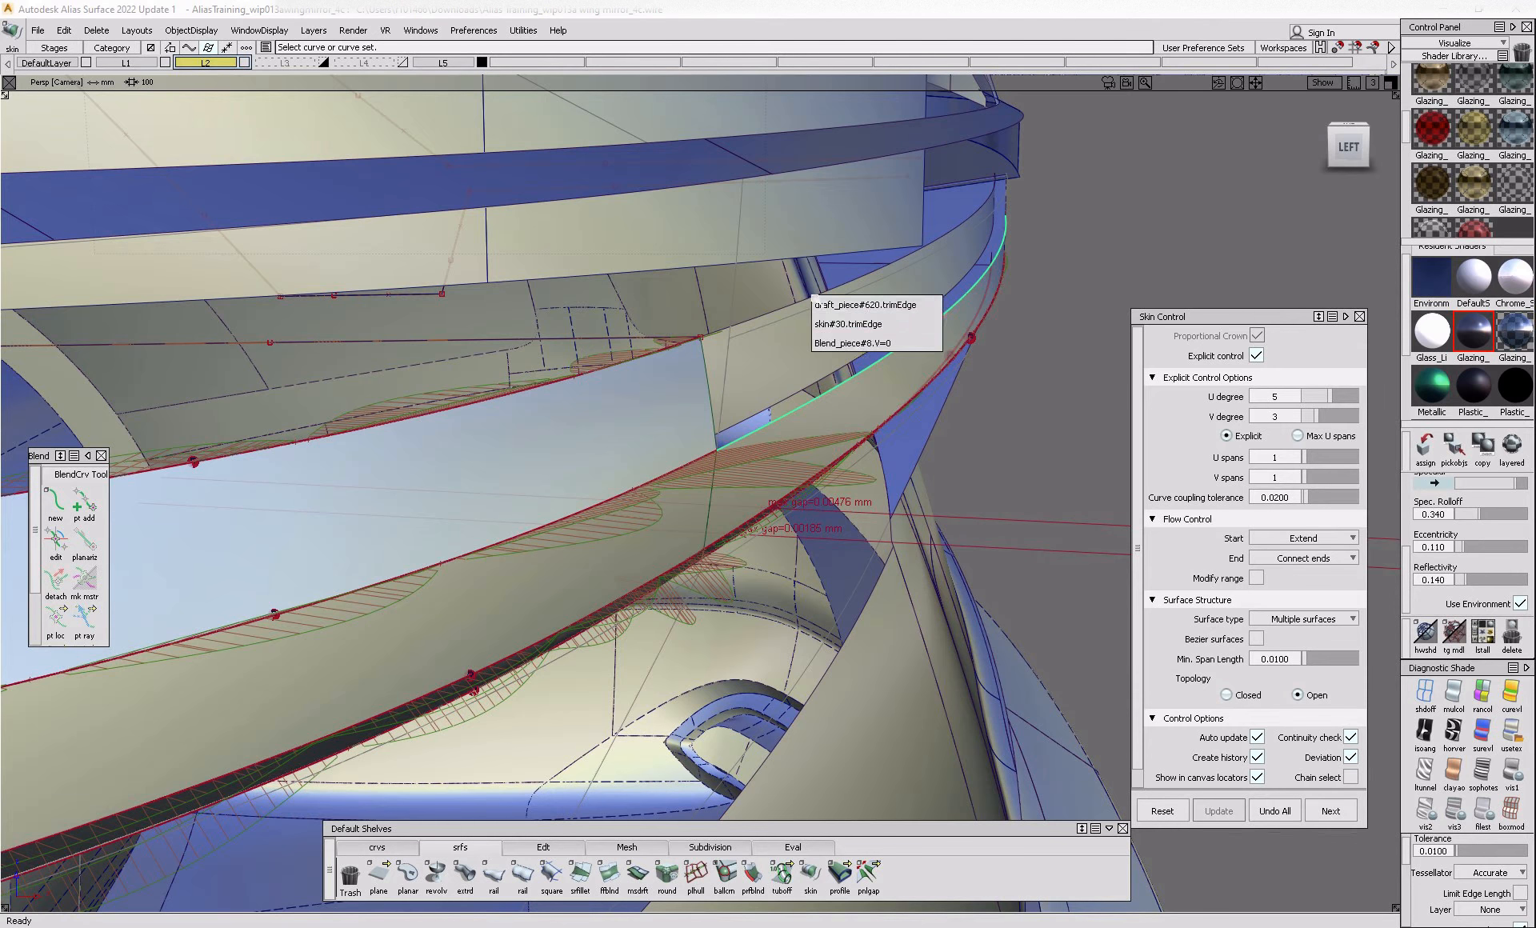
left_click(933, 303)
left_click_drag(912, 316, 835, 355, "alt+shift")
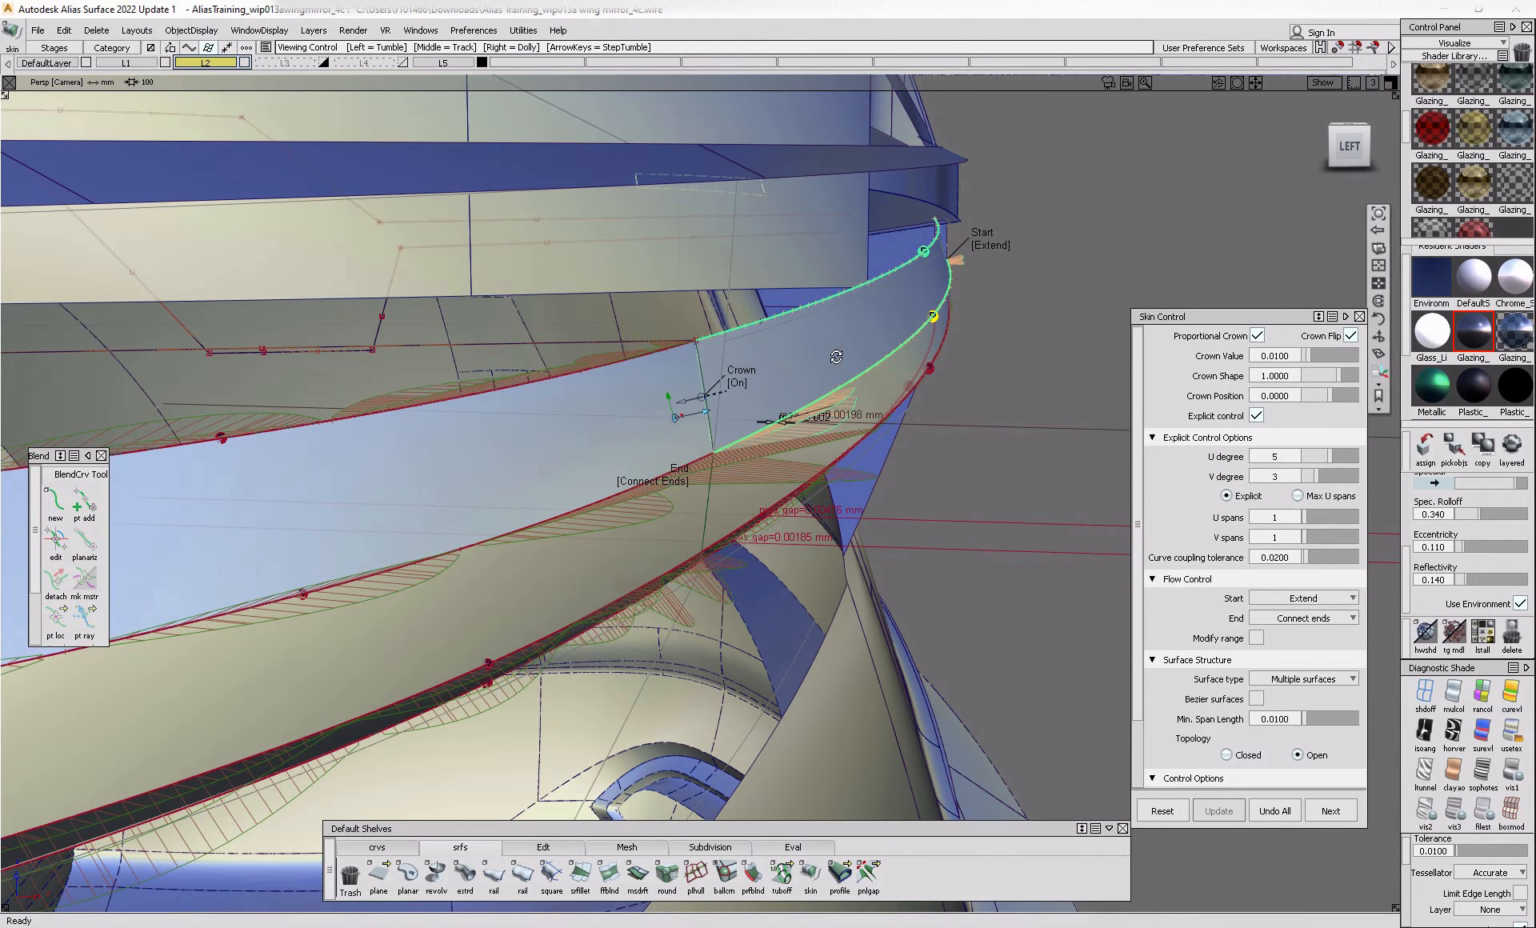
left_click_drag(784, 472, 684, 514, "alt+shift")
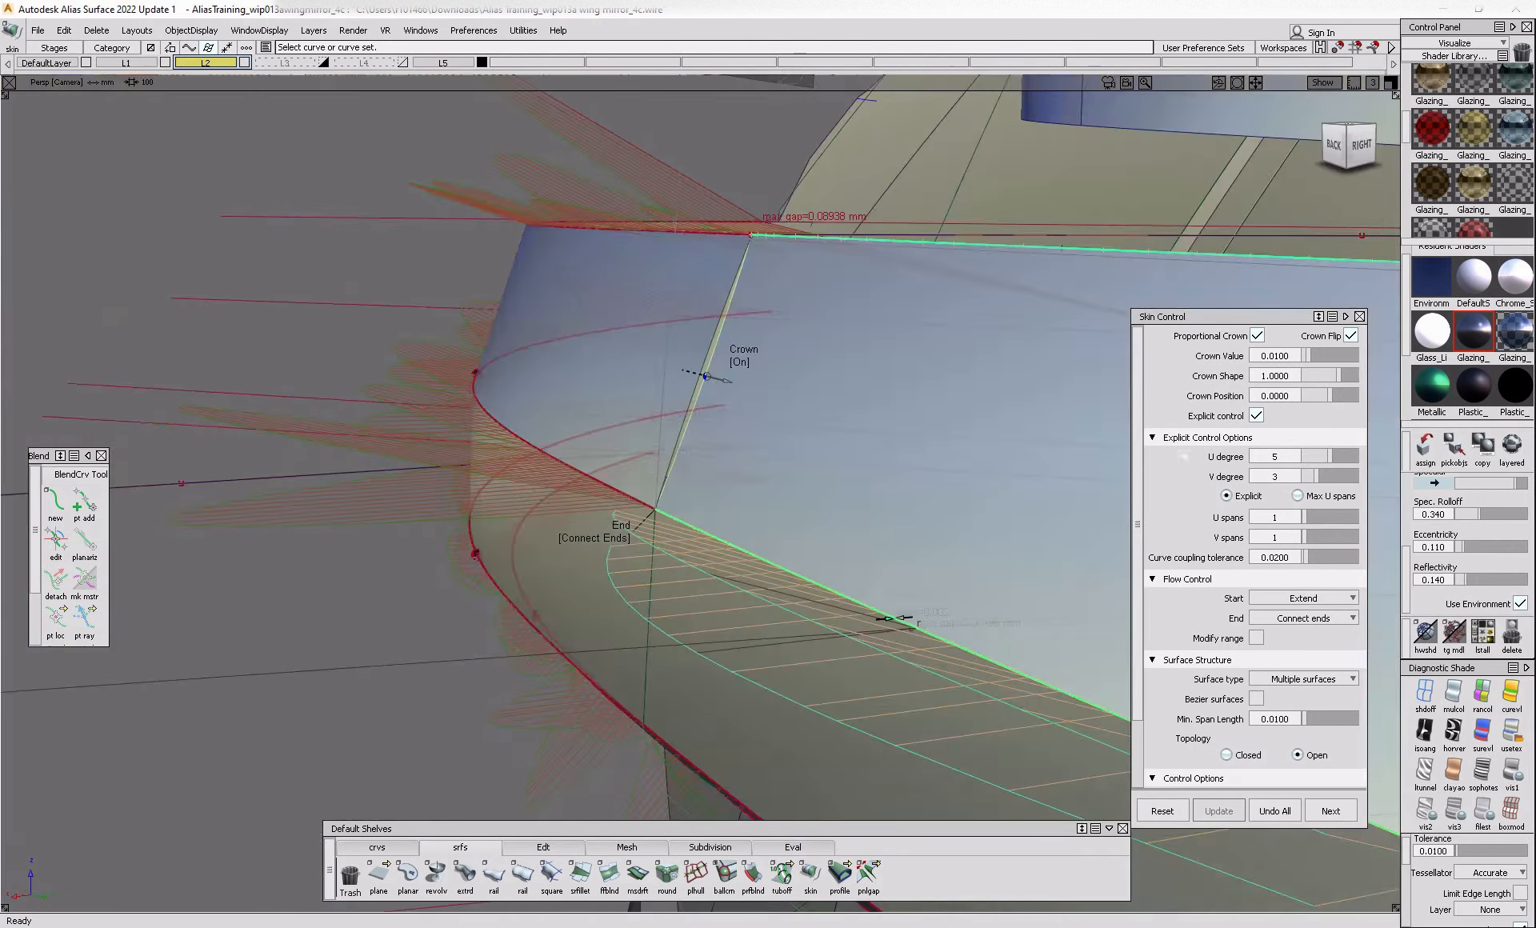
left_click(1353, 334)
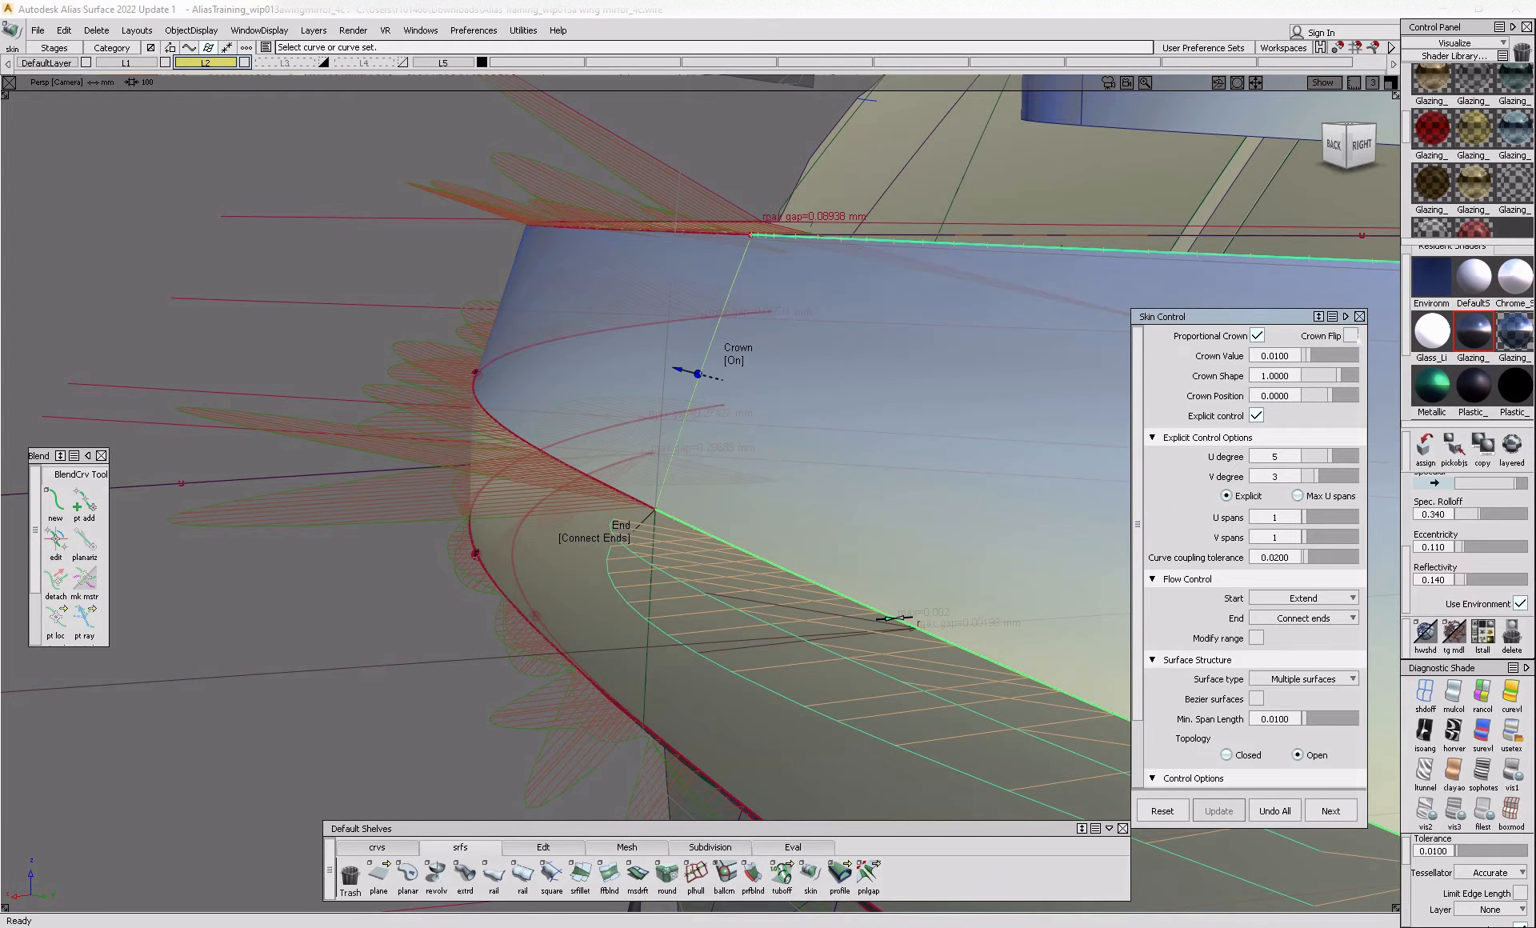
mouse_move(677, 584)
left_mouse_down("ctrl+shift")
mouse_move(689, 505)
mouse_move(641, 569)
mouse_move(695, 571)
left_mouse_up("ctrl+shift")
- Align the rear end of the front bar's trim curve to the rear upper skin's edge with G2 continuity and U/V alignment
left_click_drag(639, 502, 760, 321, "alt+shift")
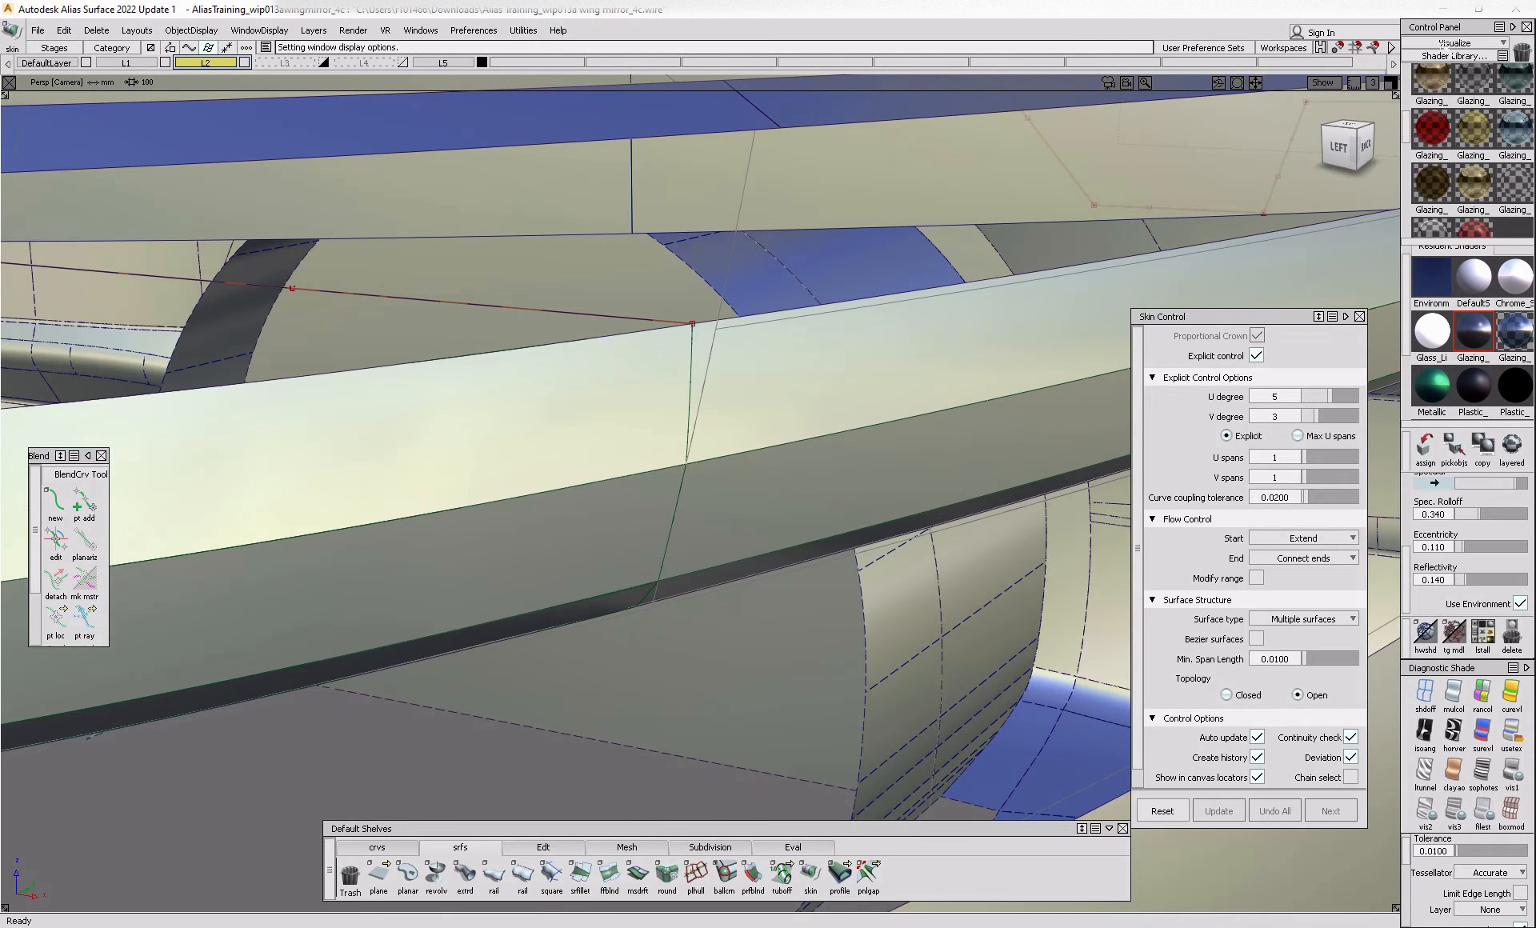
left_click(1446, 44)
left_click(1445, 77)
left_click(1426, 140)
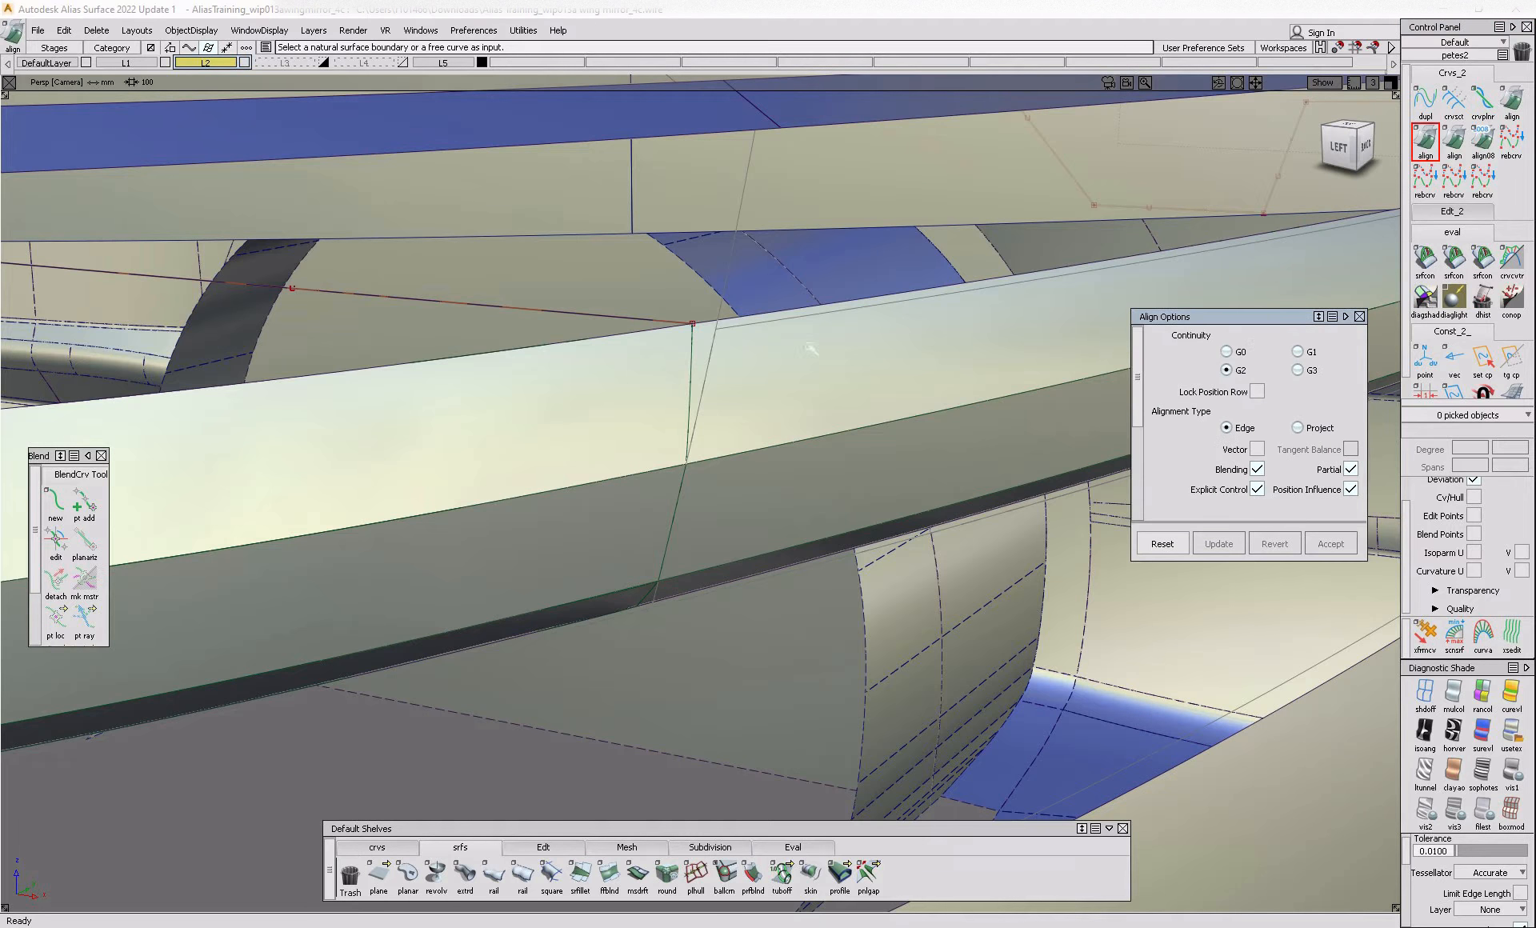
left_click(714, 328)
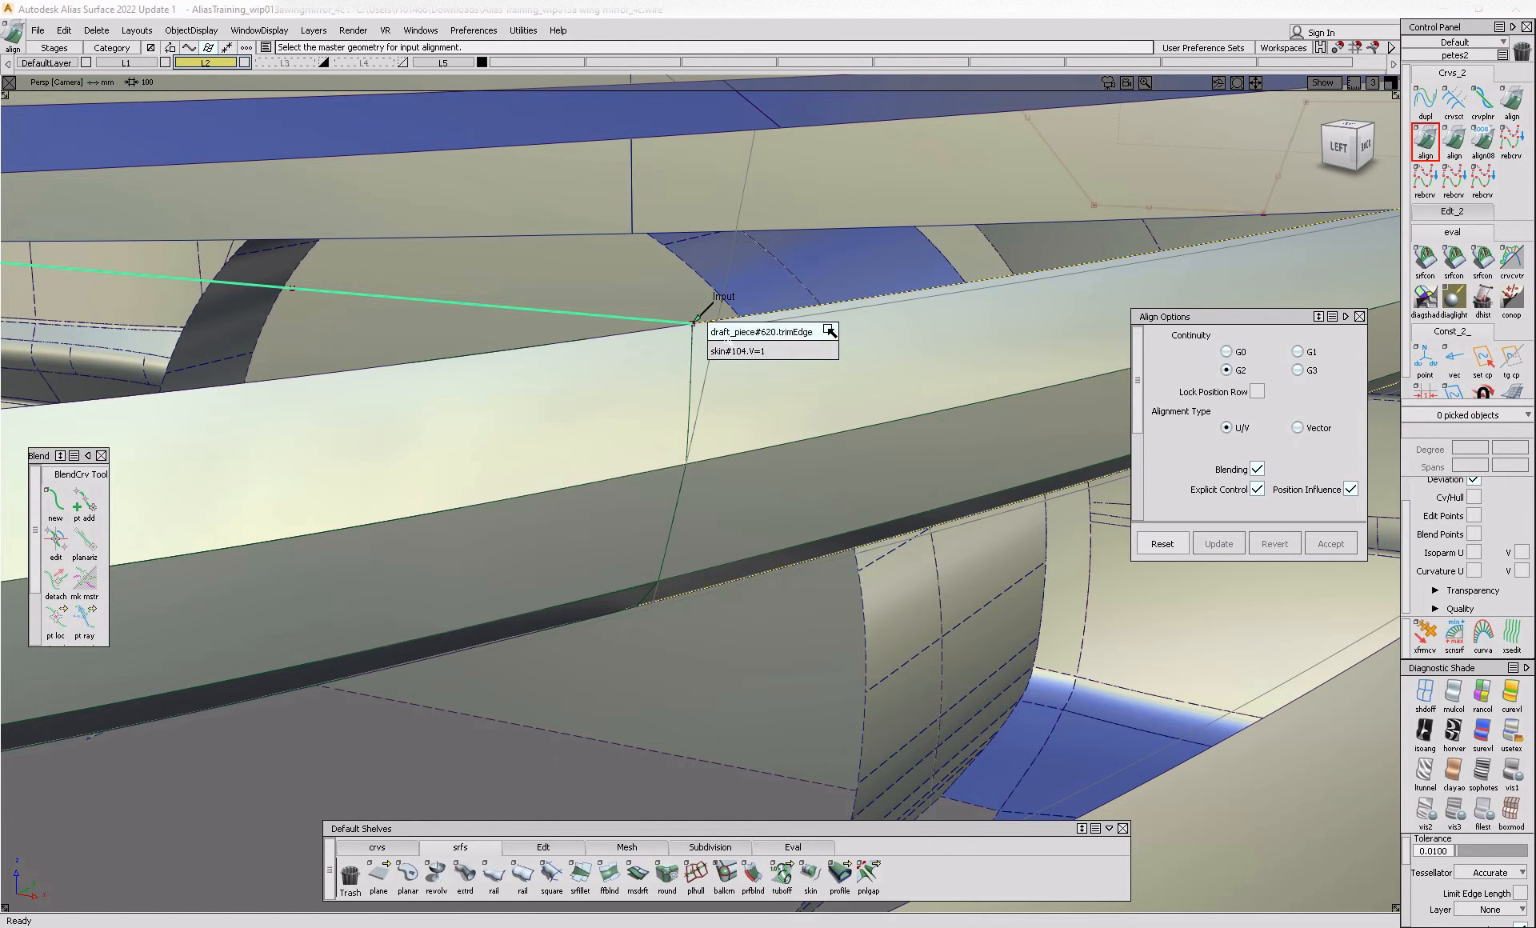
left_click(736, 352)
- Examine the shading flow of the upper bar faces across the panel gap with the wireframe hidden, ending in the left view
right_click_drag(736, 353, 620, 412, "alt+shift")
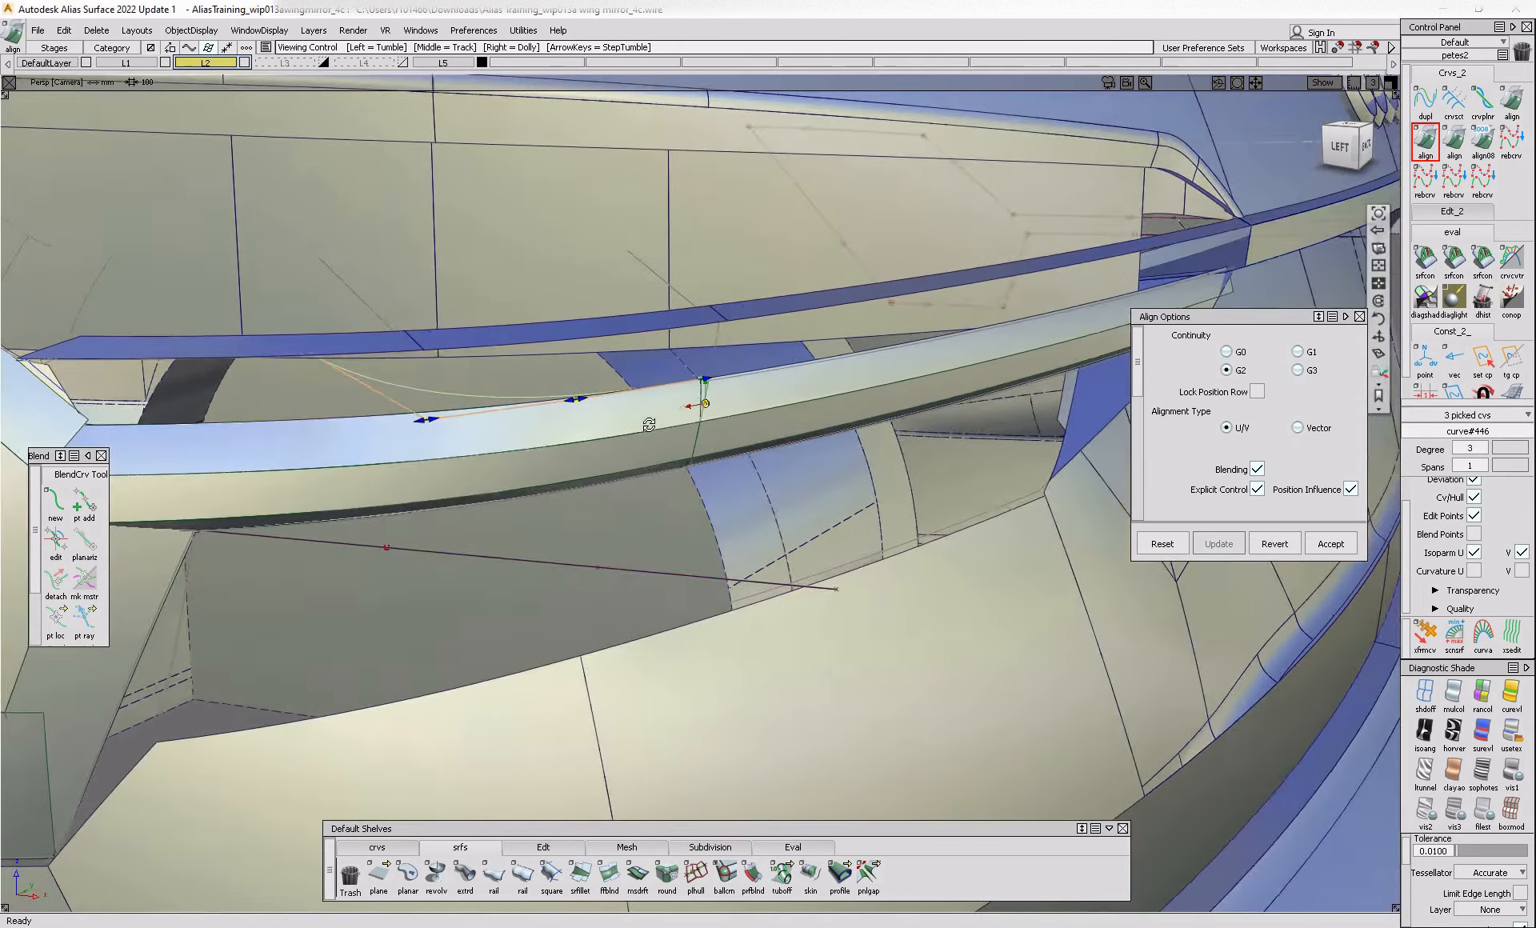
left_click_drag(620, 412, 720, 435, "alt+shift")
right_click_drag(720, 435, 608, 481, "alt+shift")
left_click_drag(608, 480, 336, 556, "alt+shift")
right_click_drag(336, 556, 870, 568, "alt+shift")
key("ctrl+m")
left_click_drag(869, 568, 624, 586, "alt+shift")
right_click_drag(624, 586, 753, 568, "alt+shift")
mouse_move(752, 568)
left_mouse_down("alt+shift")
mouse_move(557, 538)
mouse_move(1031, 622)
left_mouse_up("alt+shift")
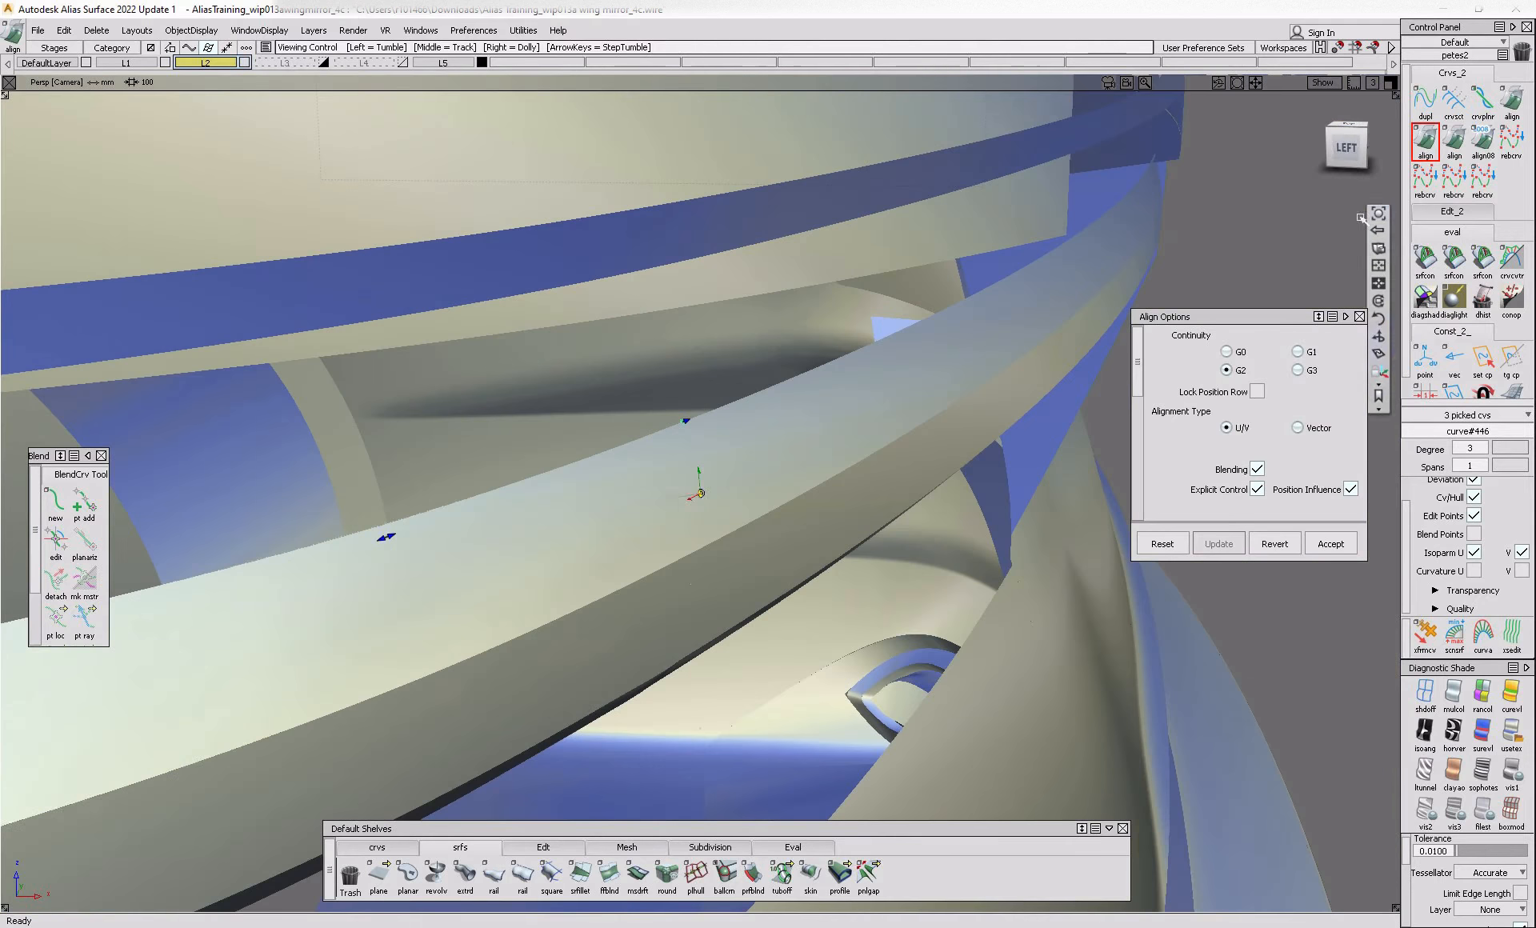
left_click(1352, 148)
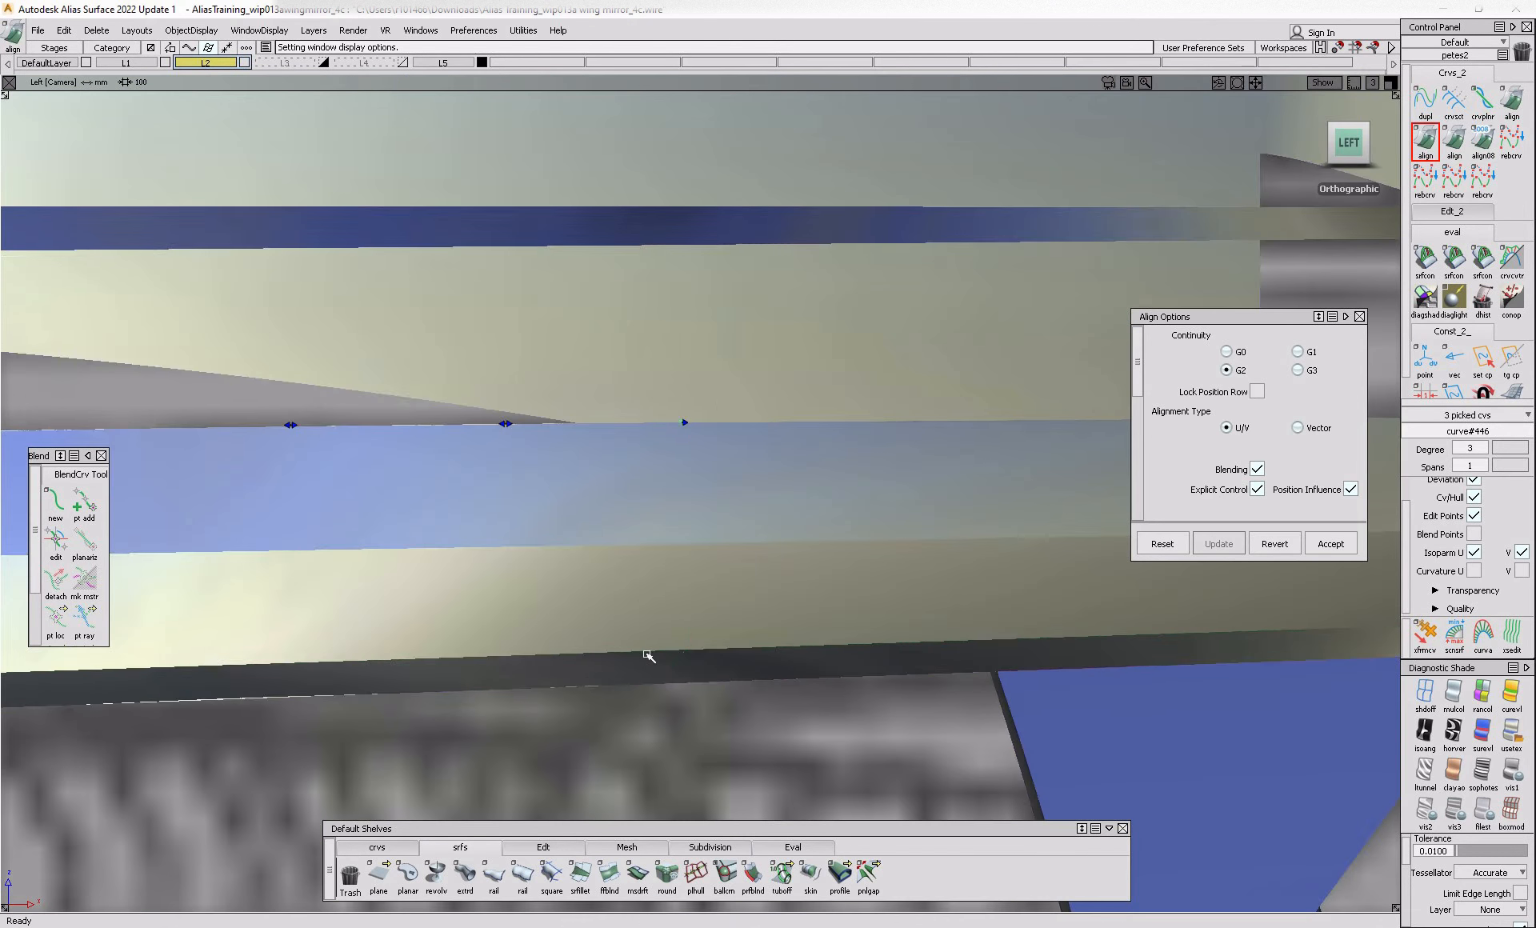
- Try to re-edit the front underside skin by setting its start flow to Default and modifying its range at the panel gap
mouse_move(643, 652)
left_mouse_down("alt+shift")
mouse_move(720, 592)
mouse_move(477, 610)
mouse_move(570, 680)
left_mouse_up("alt+shift")
left_click_drag(745, 720, 584, 634, "alt+shift")
right_click_drag(583, 634, 806, 597, "ctrl+shift")
left_click(568, 590)
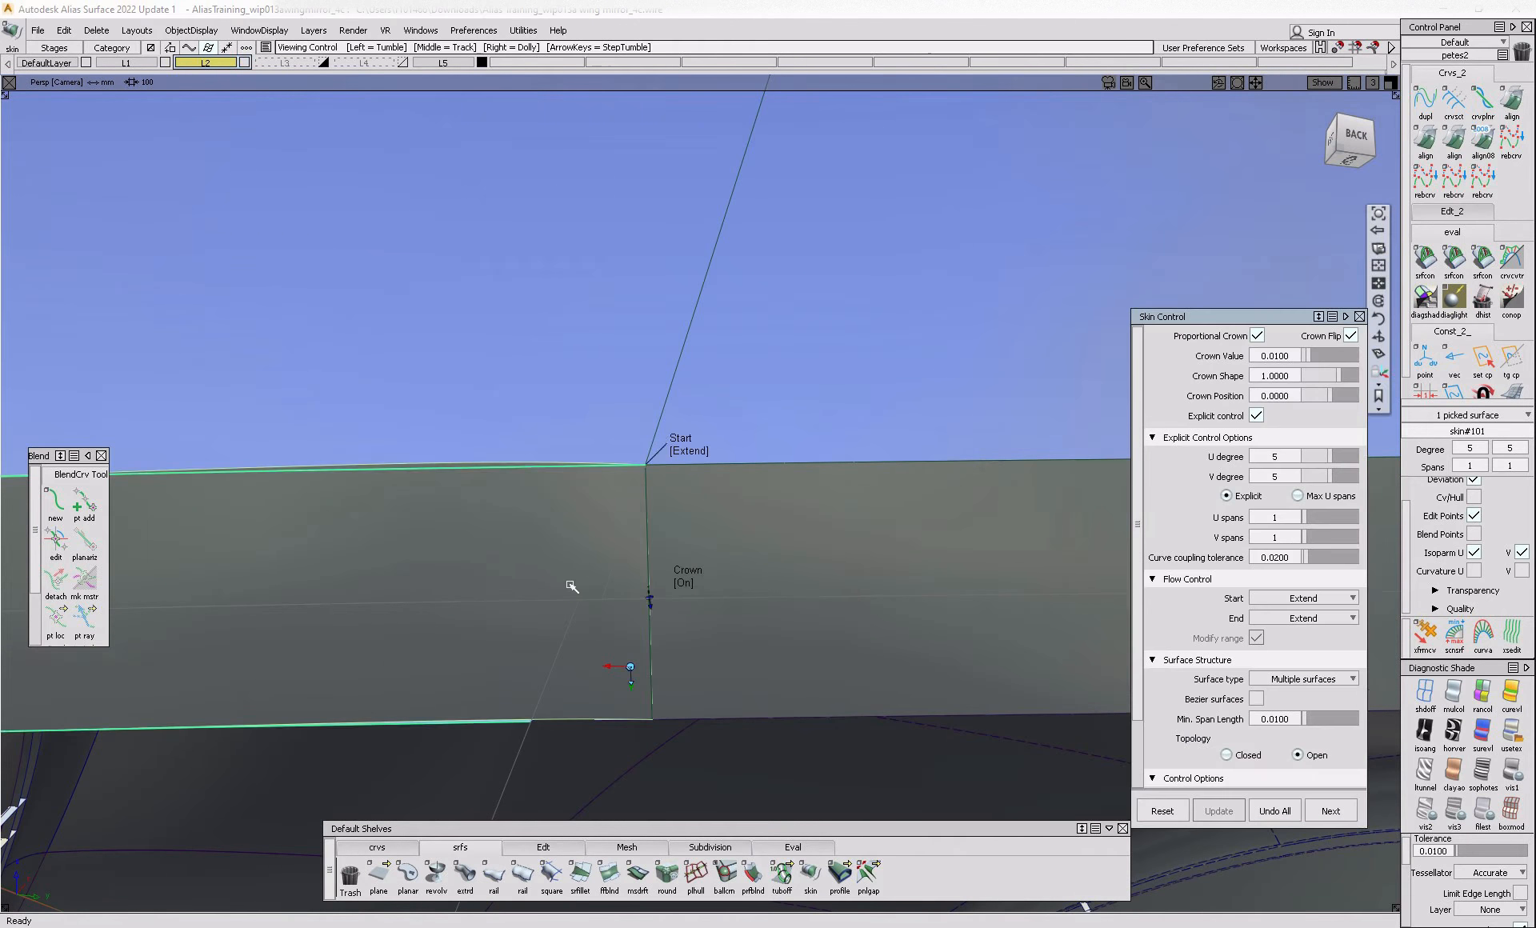
left_click_drag(569, 583, 661, 552, "alt+shift")
right_click_drag(635, 567, 312, 591, "alt+shift")
middle_click_drag(312, 591, 620, 579, "alt+shift")
right_click_drag(620, 578, 392, 573, "alt+shift")
middle_click_drag(392, 572, 566, 621, "alt+shift")
left_click_drag(566, 621, 620, 615, "alt+shift")
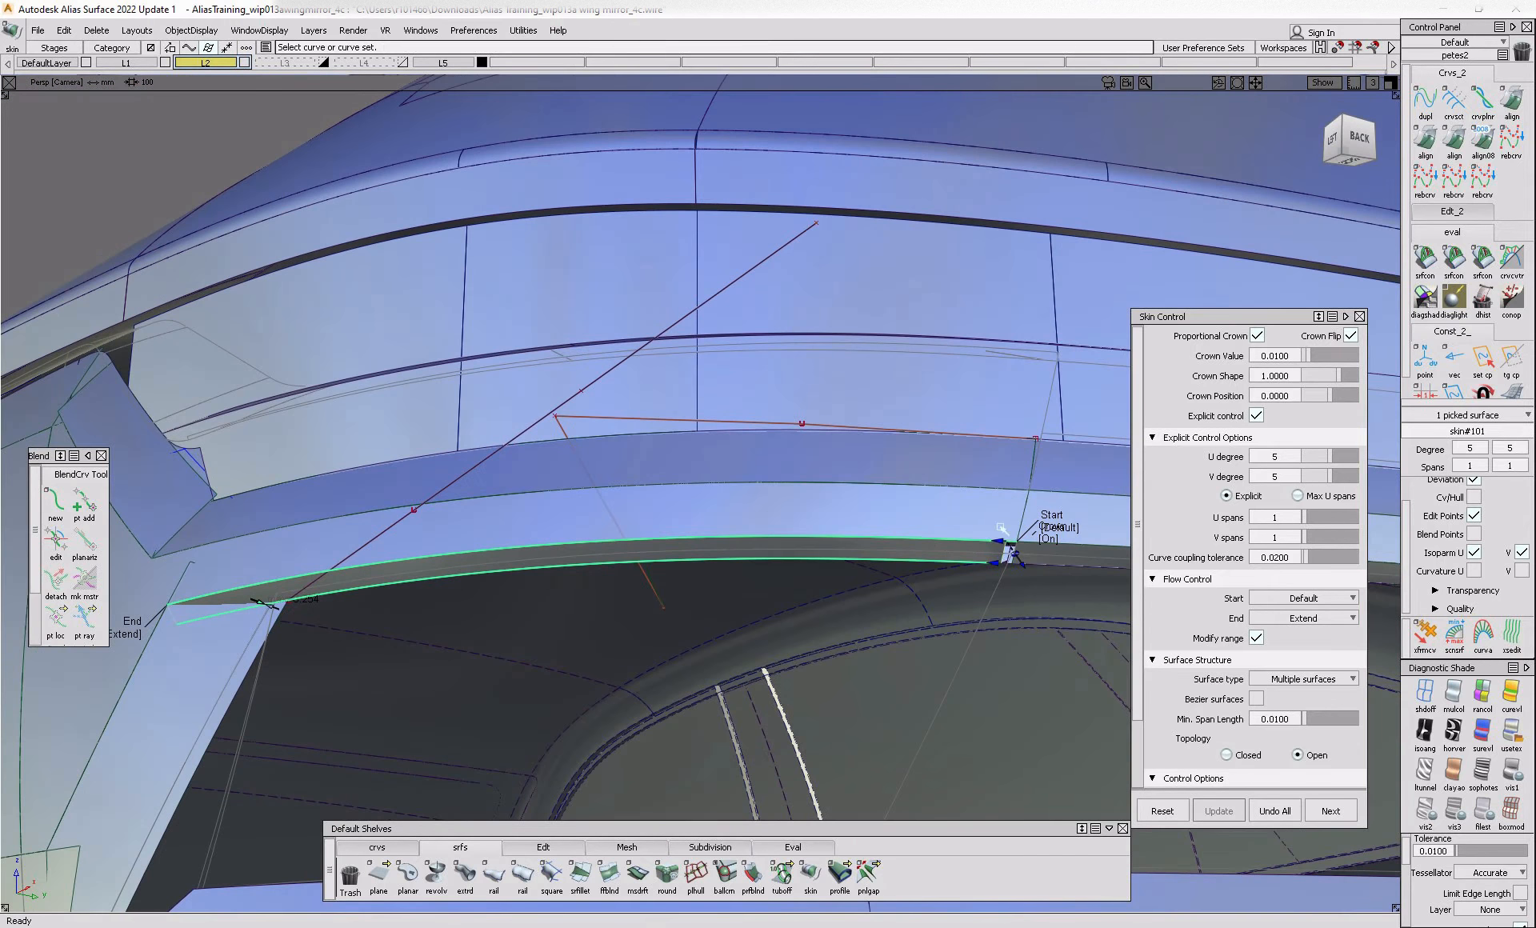
right_click_drag(963, 535, 1022, 549, "alt+shift")
middle_click_drag(1022, 549, 641, 532, "alt+shift")
right_click_drag(638, 529, 744, 555, "alt+shift")
left_click_drag(744, 555, 674, 717, "alt+shift")
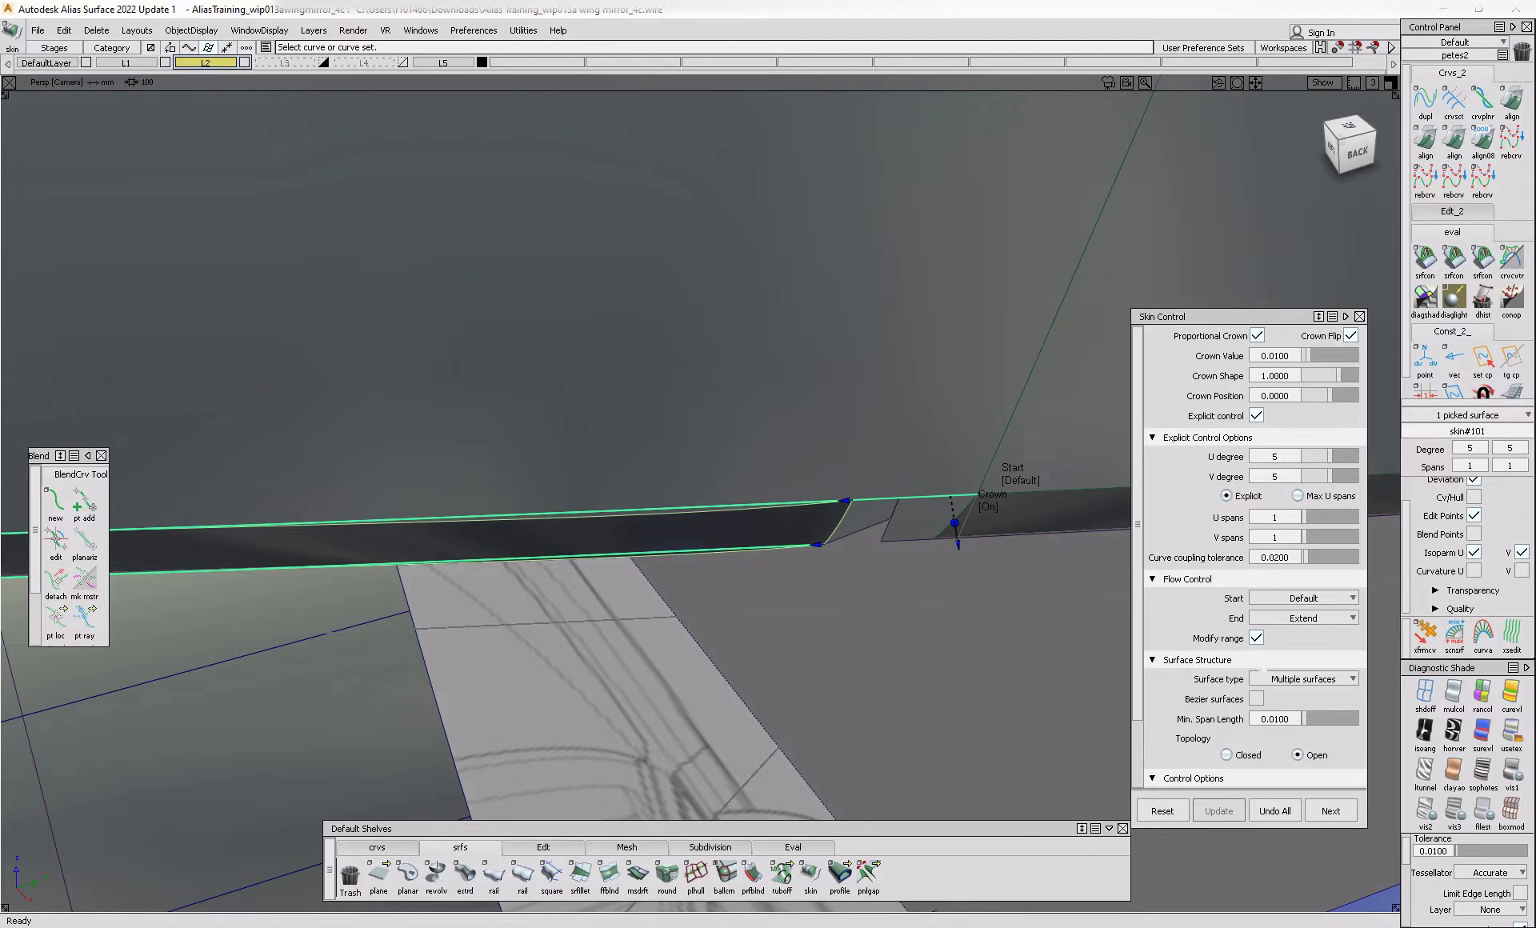
left_click(1256, 698)
- Delete the front underside skin in front of the panel gap
left_click_drag(847, 611, 736, 606, "alt+shift")
left_click(778, 573)
key("Delete")
left_click(810, 874)
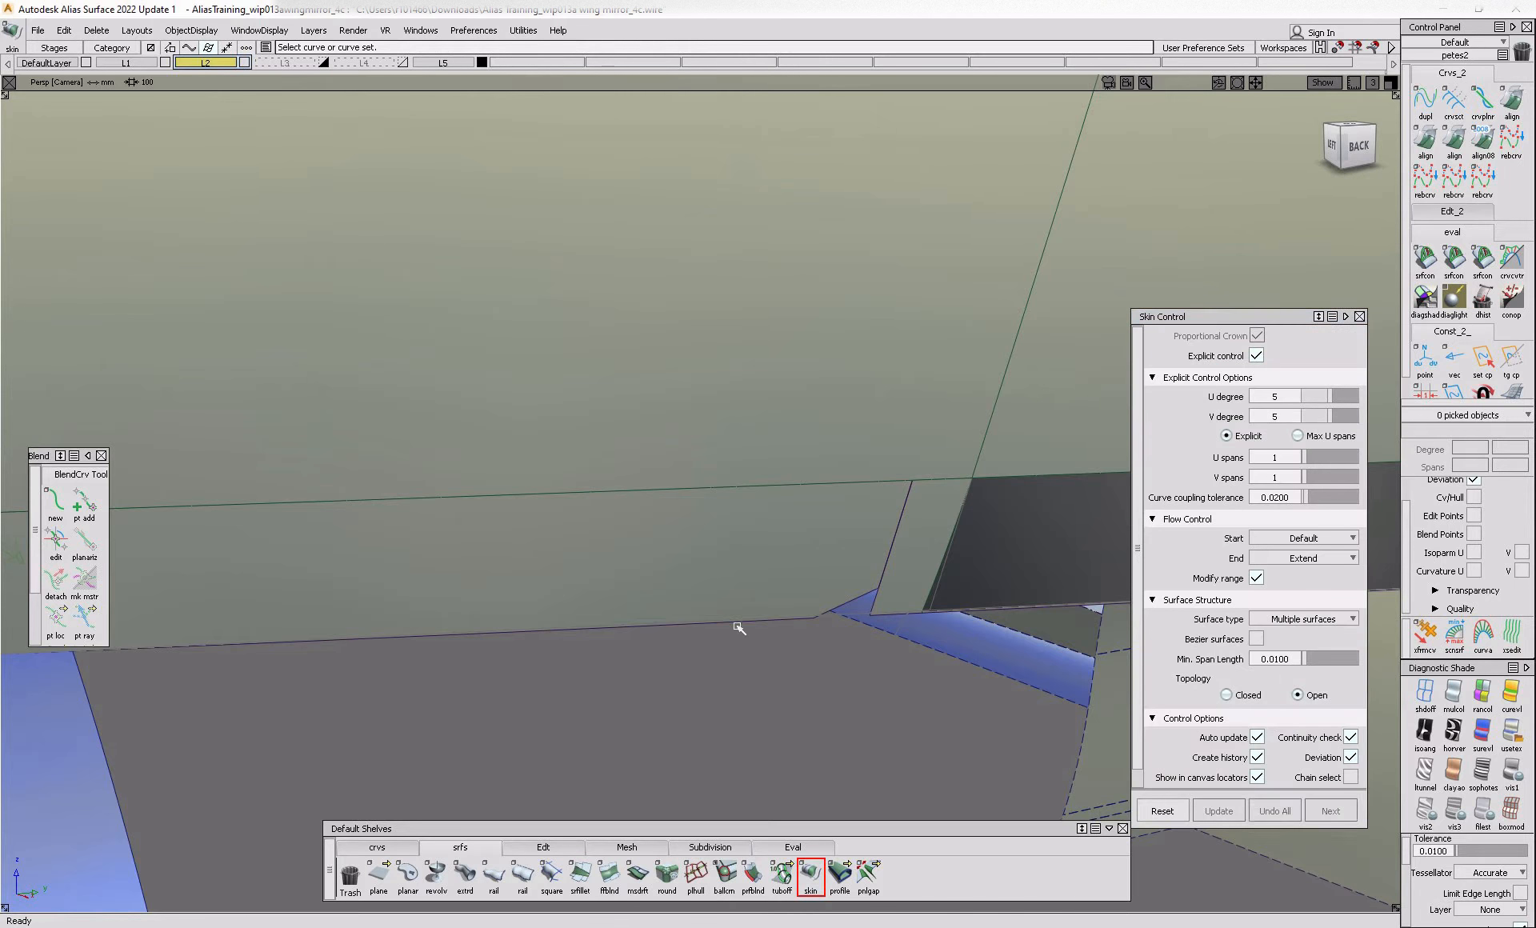
mouse_move(764, 497)
left_mouse_down("alt+shift")
mouse_move(724, 665)
mouse_move(768, 504)
left_mouse_up("alt+shift")
left_click(1283, 808)
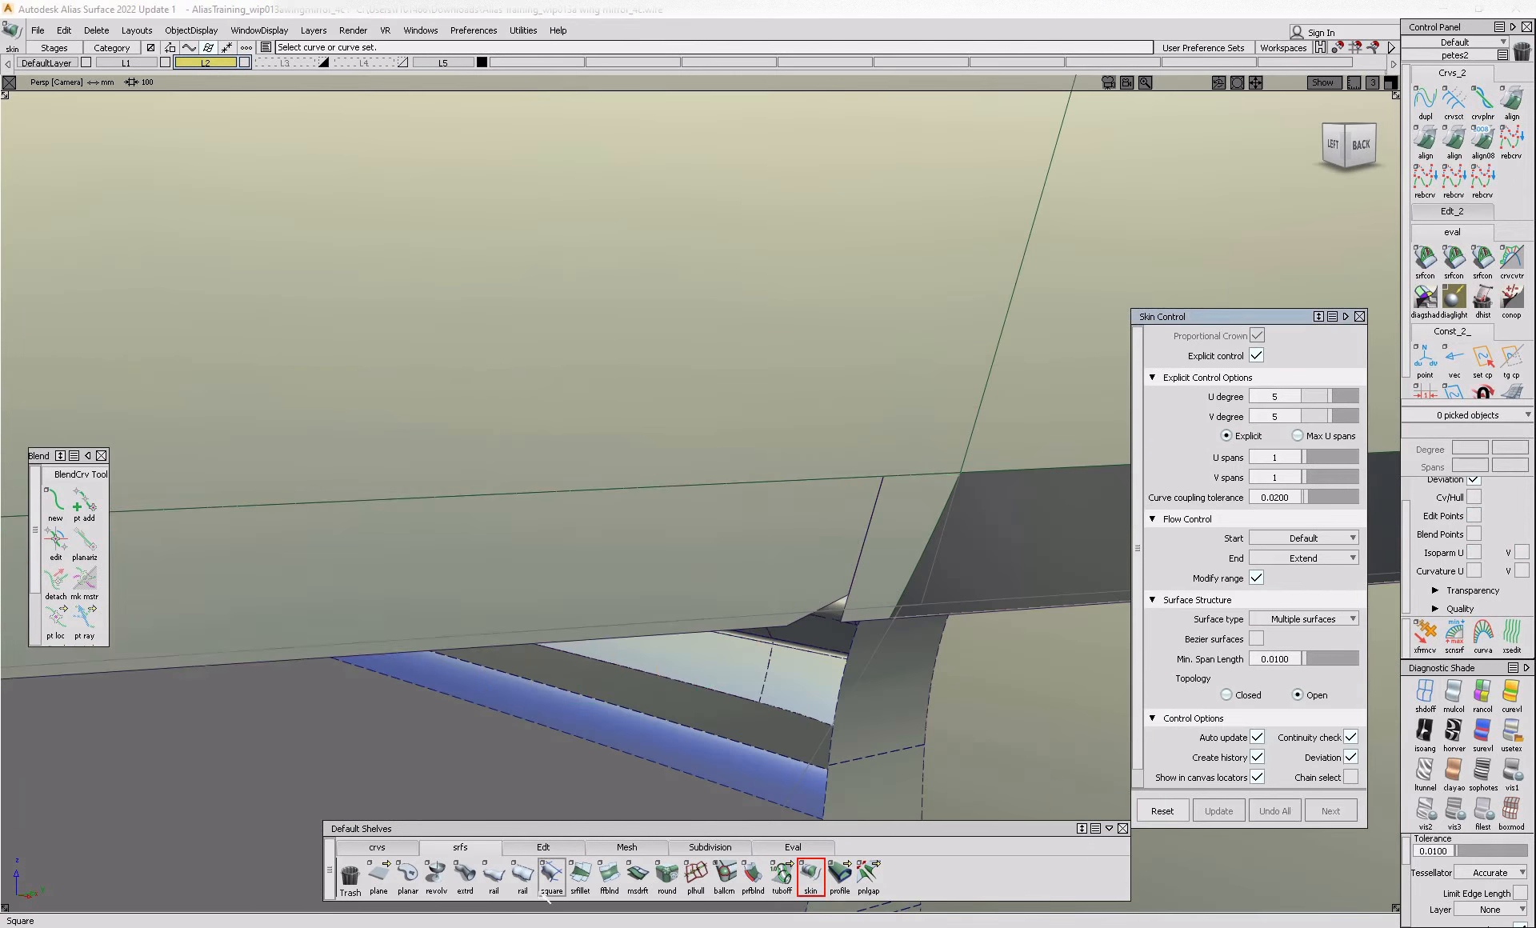
- Rebuild the front bar's underside face as a Freeform Blend with G0 Position continuity on both sides
left_click(638, 875)
left_click(609, 875)
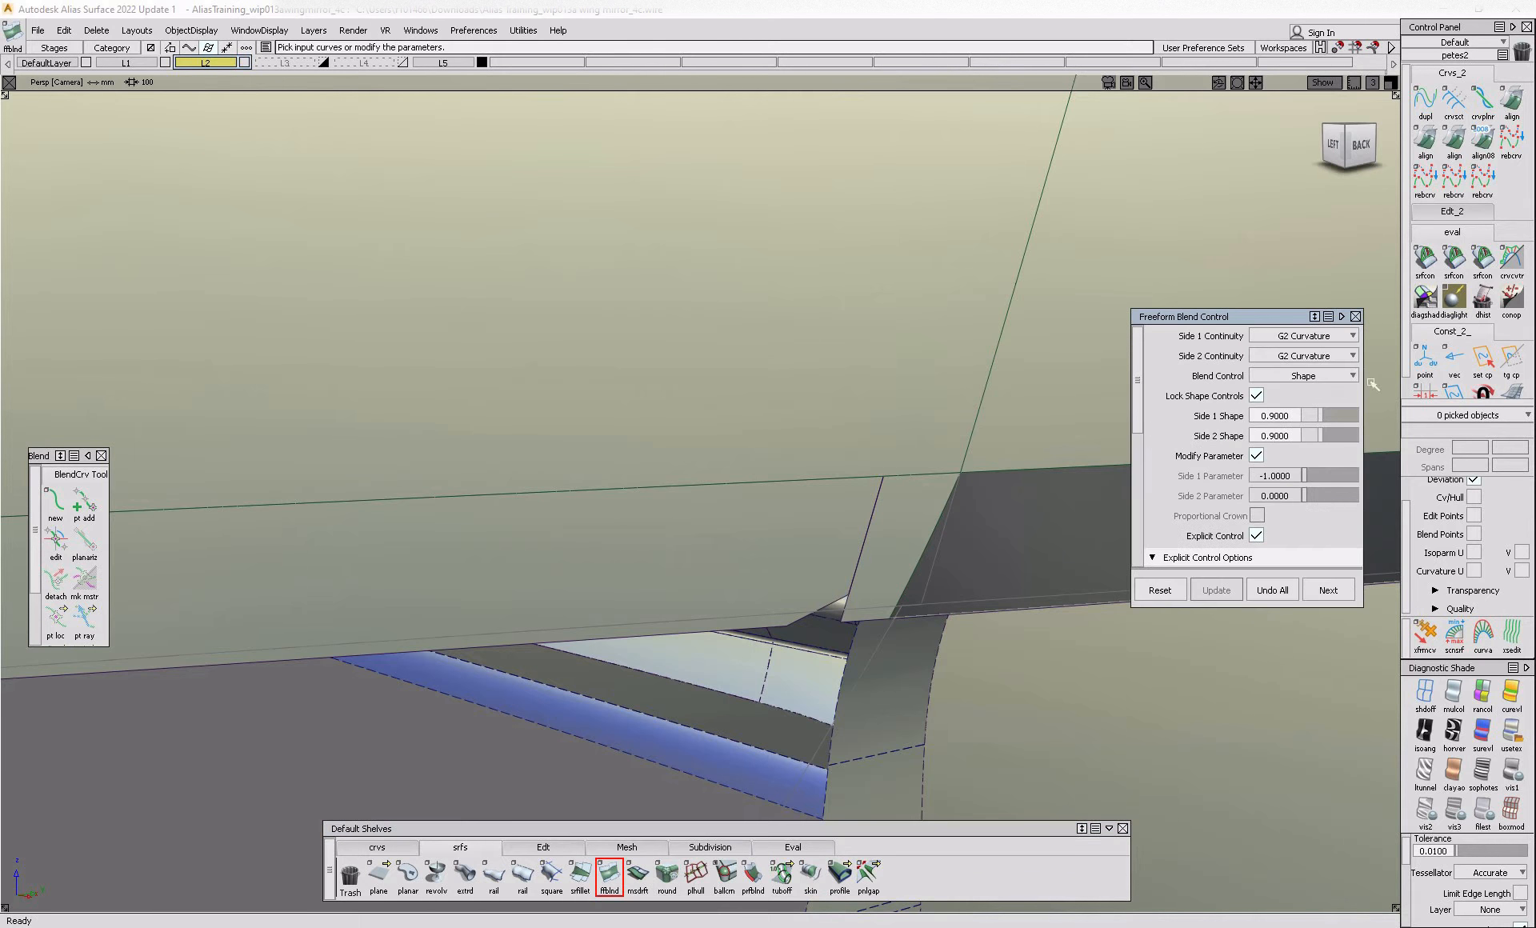
left_click(1312, 352)
left_click(1310, 356)
left_click(1309, 372)
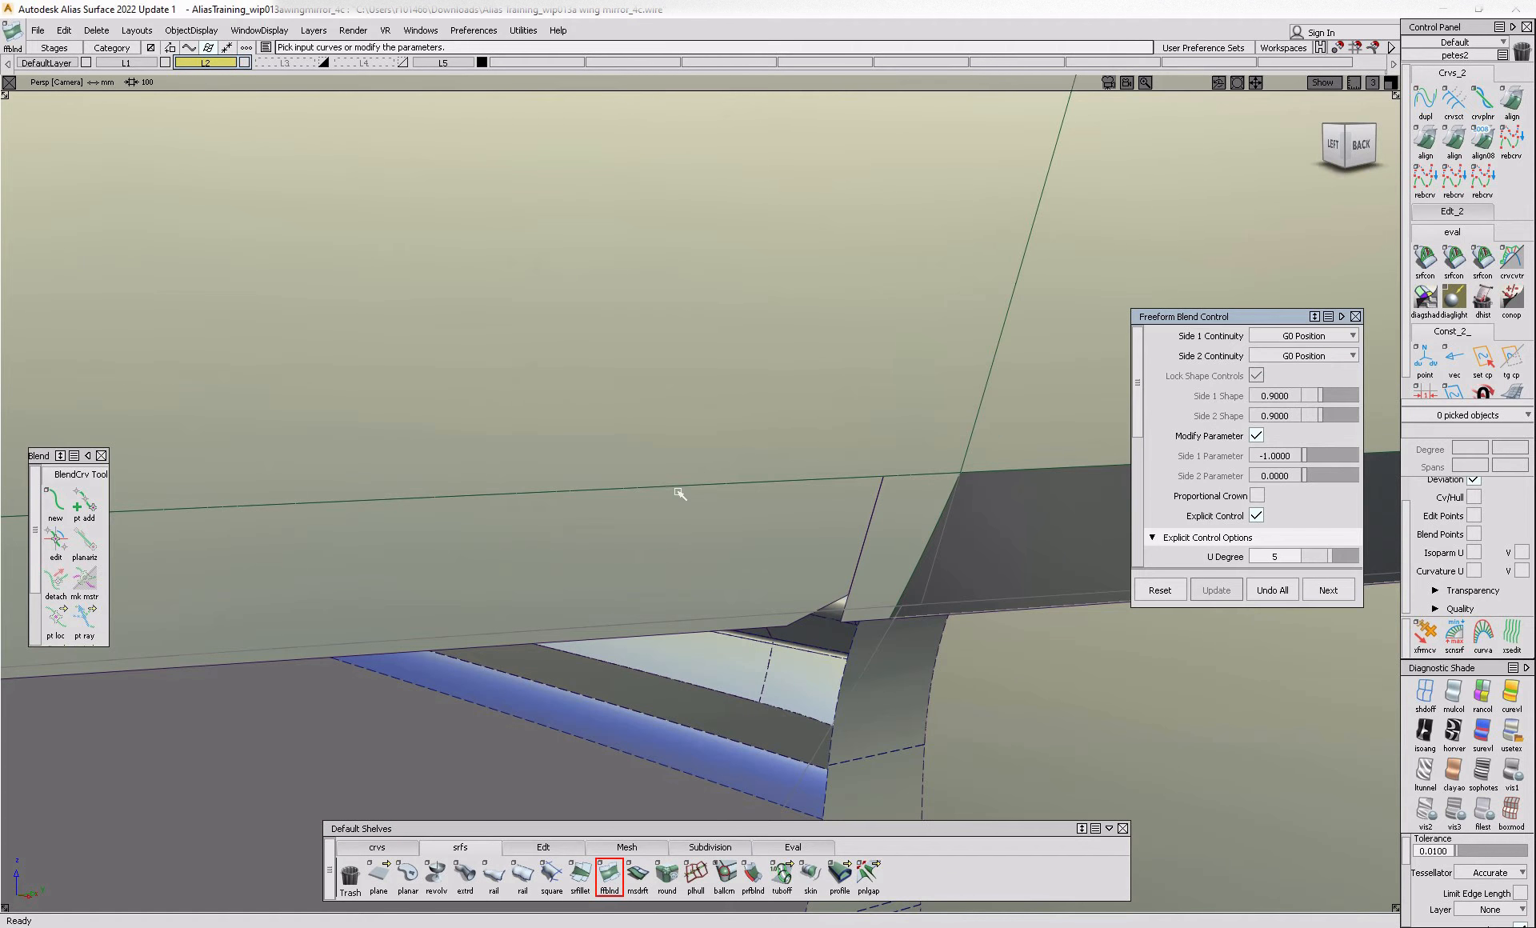
left_click_drag(665, 565, 506, 648, "alt+shift")
mouse_move(539, 584)
left_mouse_down("alt+shift")
mouse_move(576, 542)
mouse_move(538, 552)
mouse_move(535, 569)
left_mouse_up("alt+shift")
middle_click_drag(536, 569, 470, 572, "alt+shift")
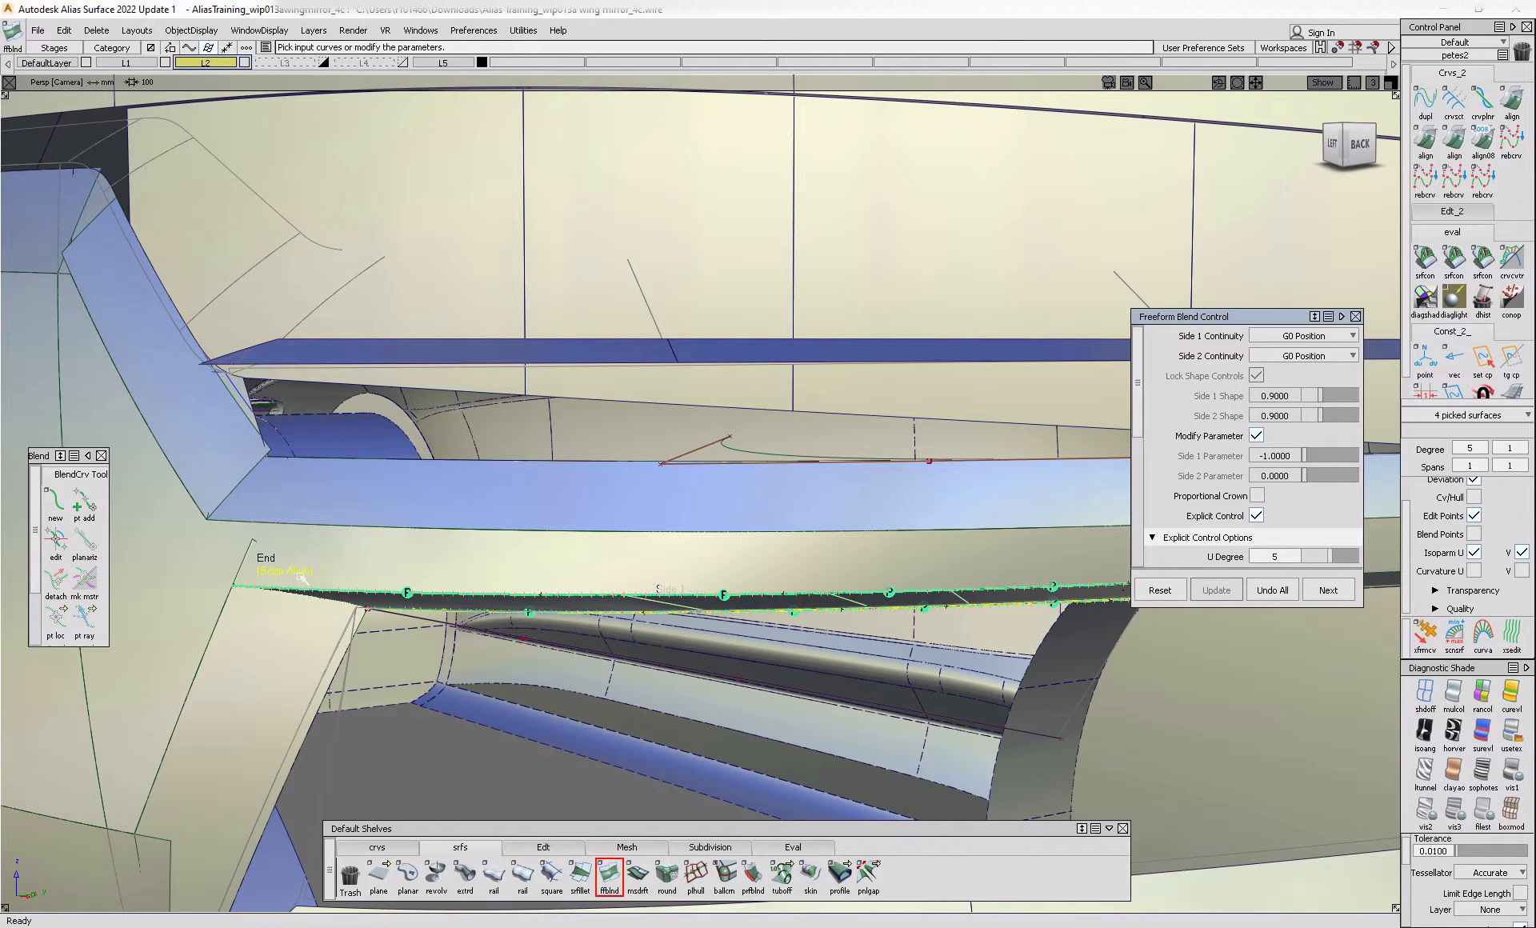
- Set the start of the underside blend at the panel gap to Connect Ends
key("shift+alt")
middle_click_drag(930, 620, 819, 582, "alt+shift")
left_click_drag(855, 574, 969, 601, "alt+shift")
middle_click_drag(969, 602, 834, 573, "alt+shift")
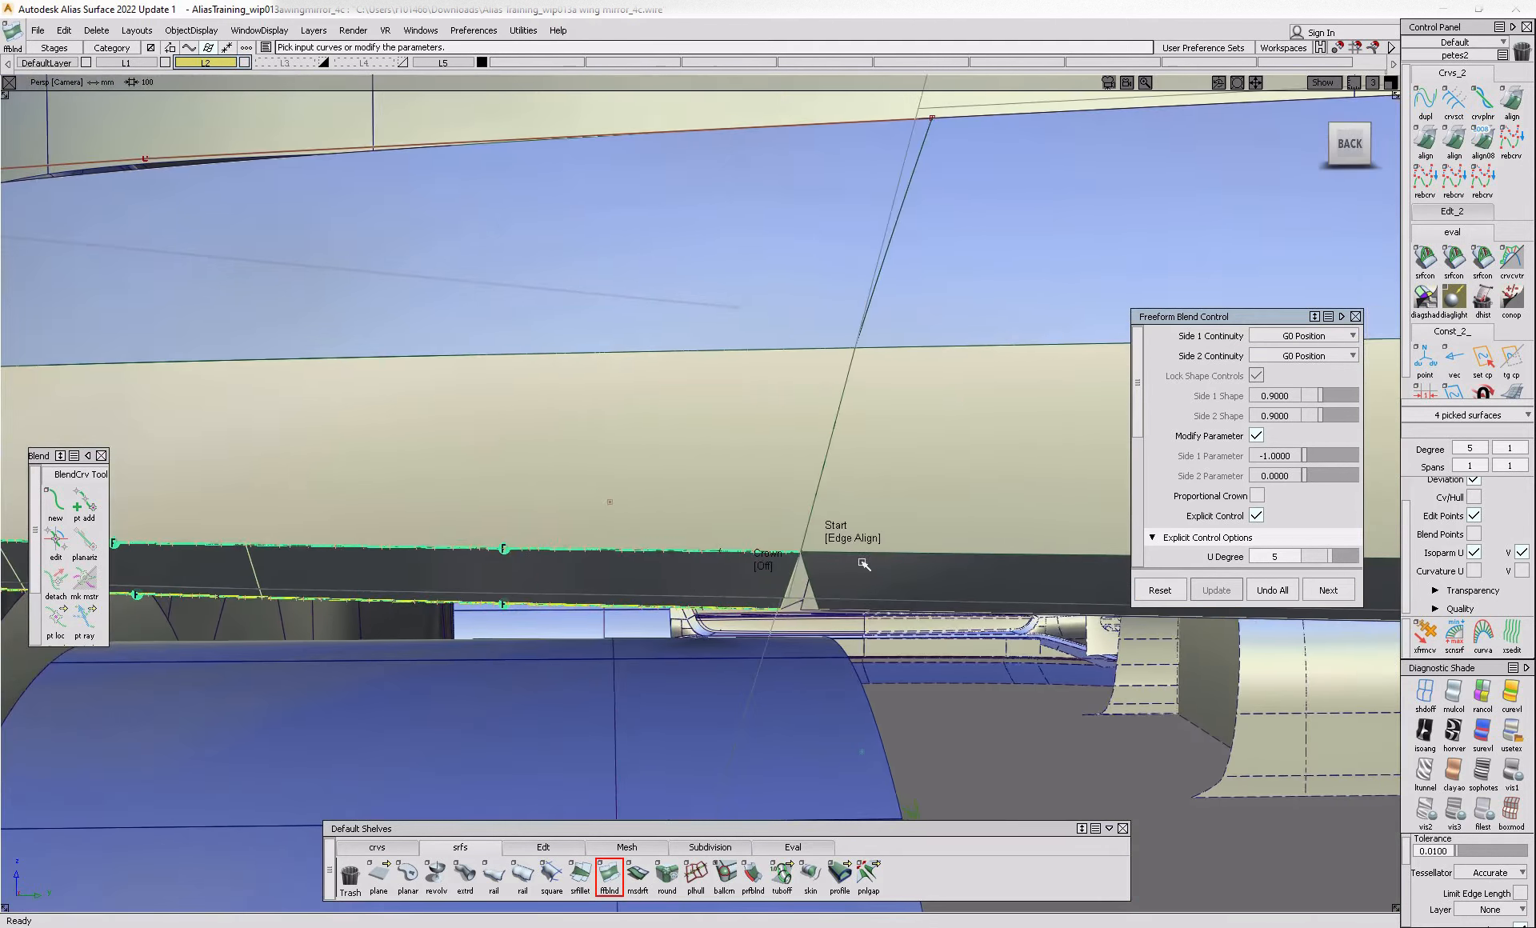
left_click_drag(877, 542, 1046, 588, "alt+shift")
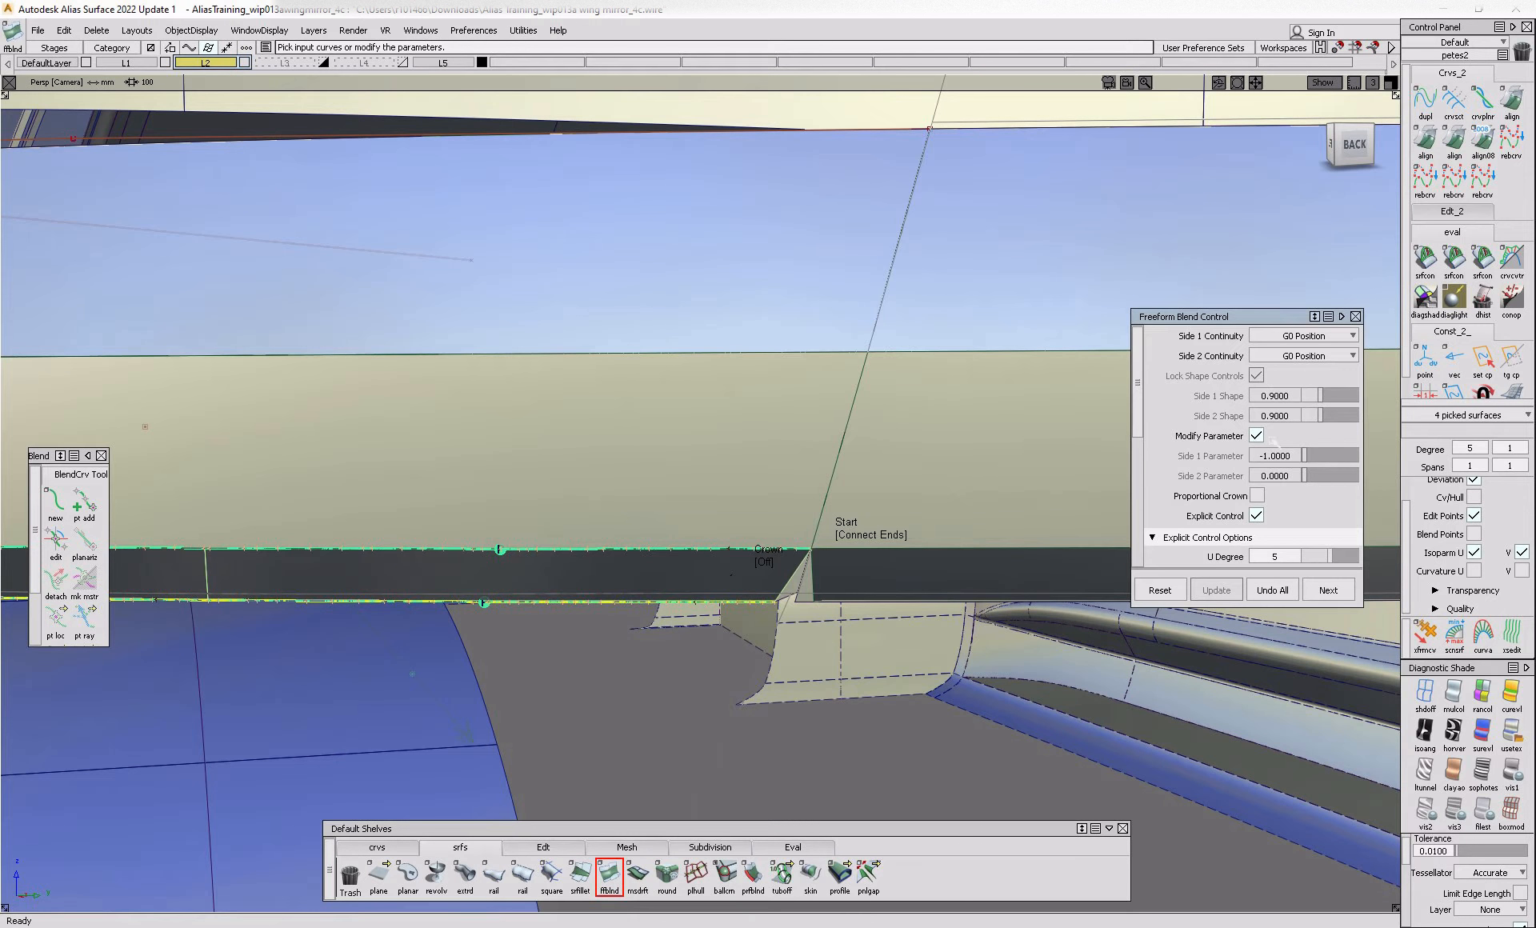
- Turn on Proportional Crown for the front underside blend and finish the blend at the panel gap
left_click(1257, 495)
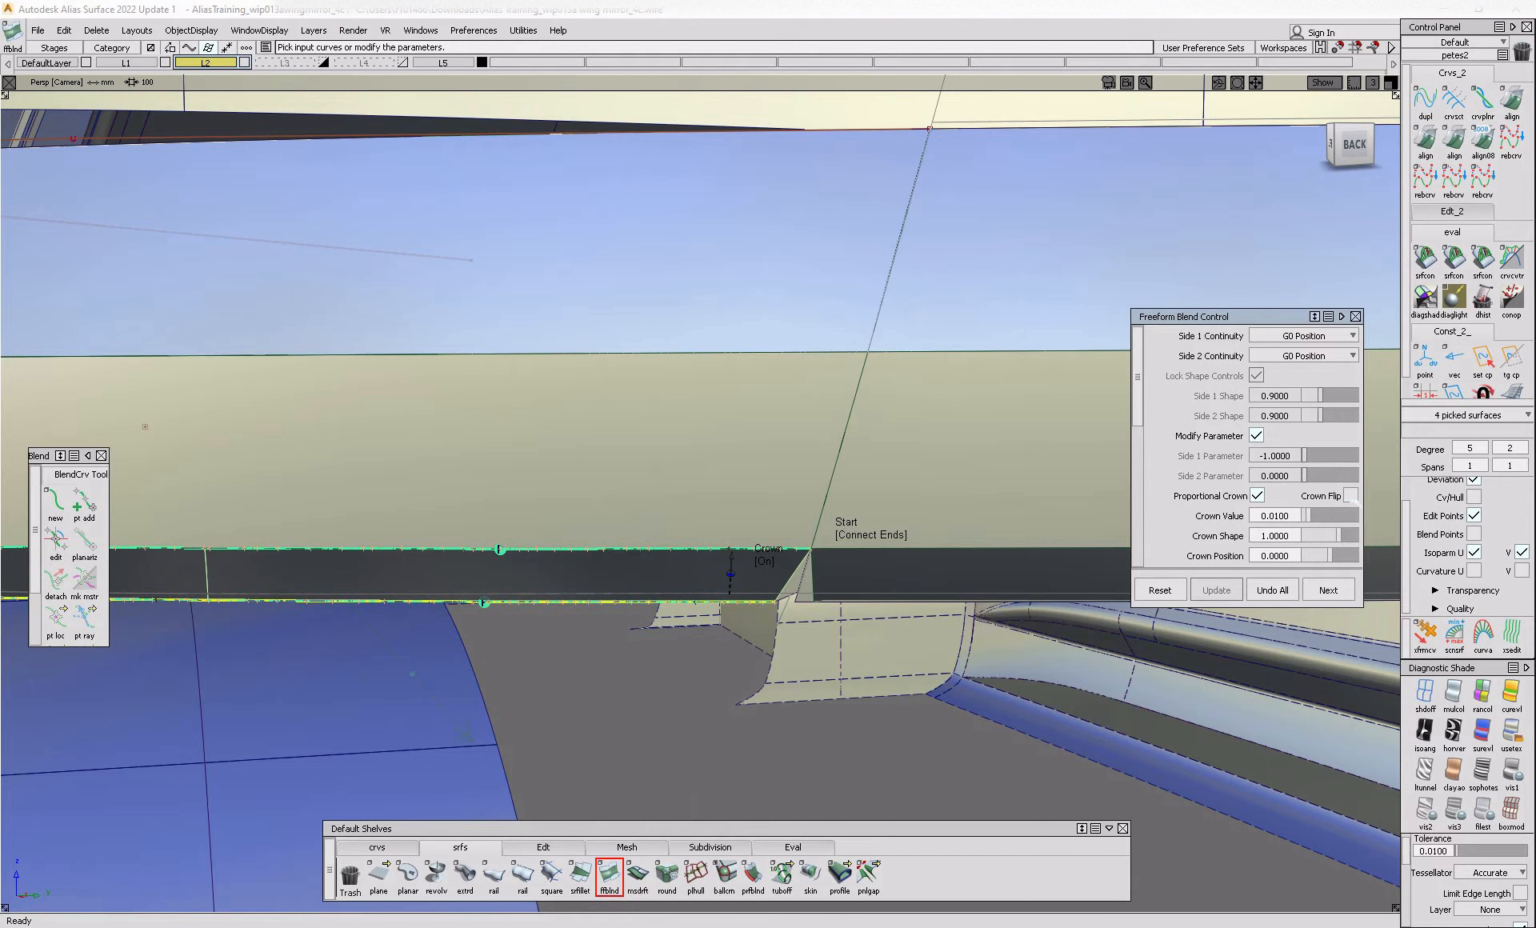
left_click_drag(1022, 553, 824, 621, "alt+shift")
key("space")
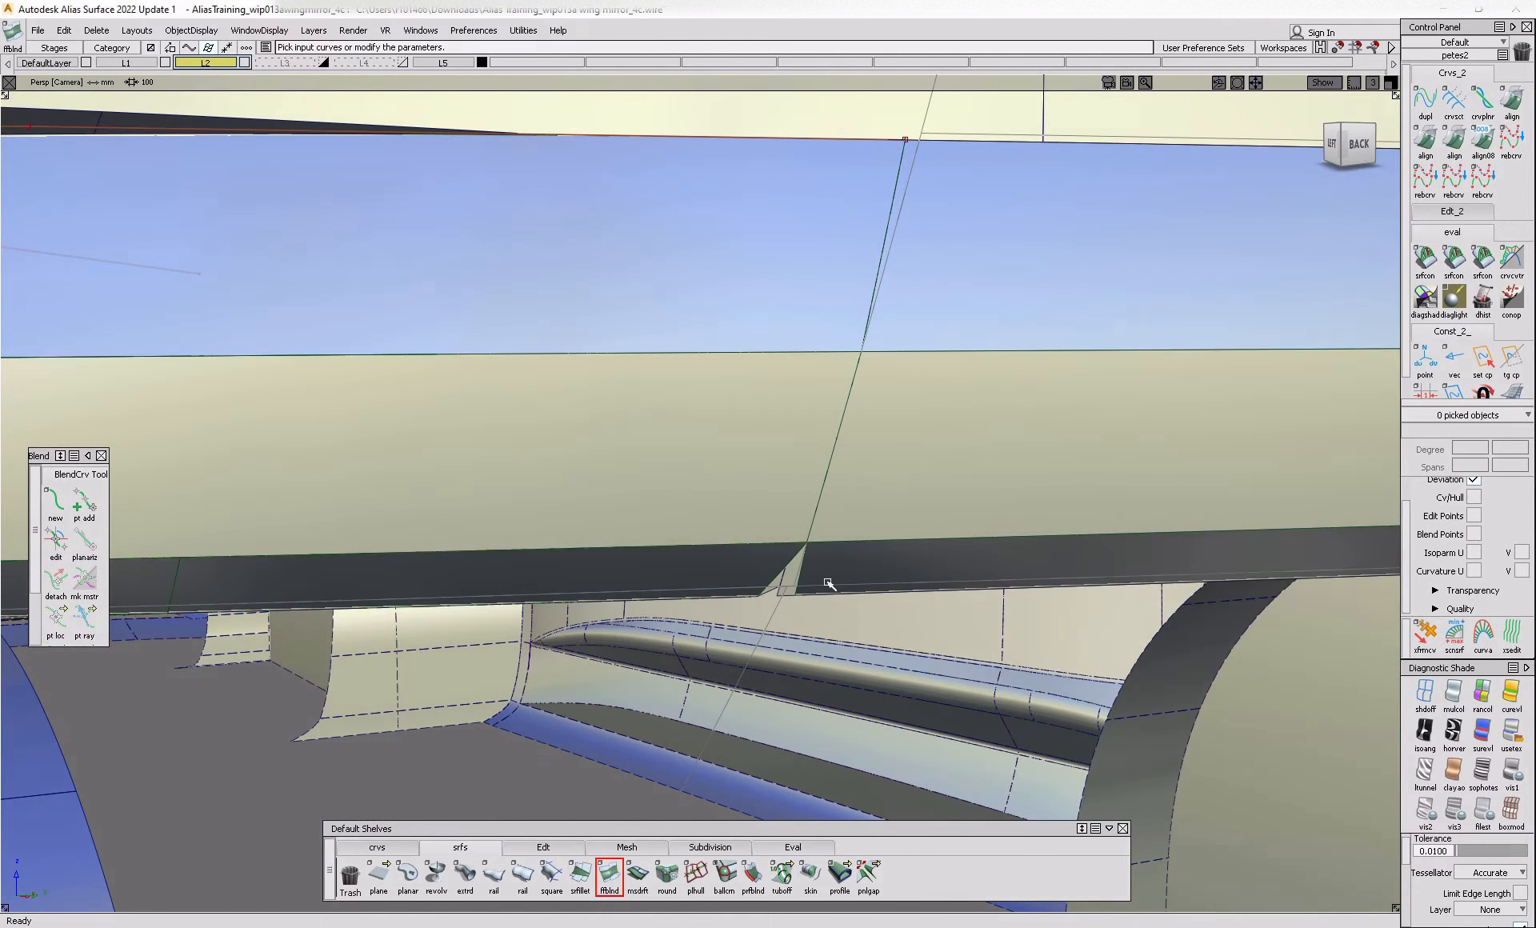
left_click(801, 578)
- Extend the front end of the bar's underside face by about 27 mm past the upright face of the light
mouse_move(719, 554)
left_mouse_down("alt+shift")
mouse_move(714, 518)
mouse_move(755, 392)
mouse_move(725, 624)
mouse_move(761, 505)
left_mouse_up("alt+shift")
right_click_drag(761, 504, 824, 523, "alt+shift")
mouse_move(530, 517)
right_mouse_down("alt+shift")
mouse_move(558, 540)
mouse_move(848, 561)
right_mouse_up("alt+shift")
left_click_drag(896, 557, 749, 616, "alt+shift")
right_click_drag(749, 615, 498, 676, "alt+shift")
left_click_drag(498, 676, 1130, 574, "alt+shift")
right_click_drag(344, 597, 425, 600, "alt+shift")
middle_click_drag(424, 600, 565, 594, "alt+shift")
left_click_drag(664, 572, 512, 553, "alt+shift")
right_click_drag(503, 548, 640, 589, "alt+shift")
mouse_move(640, 588)
left_mouse_down("alt+shift")
mouse_move(638, 539)
mouse_move(650, 560)
left_mouse_up("alt+shift")
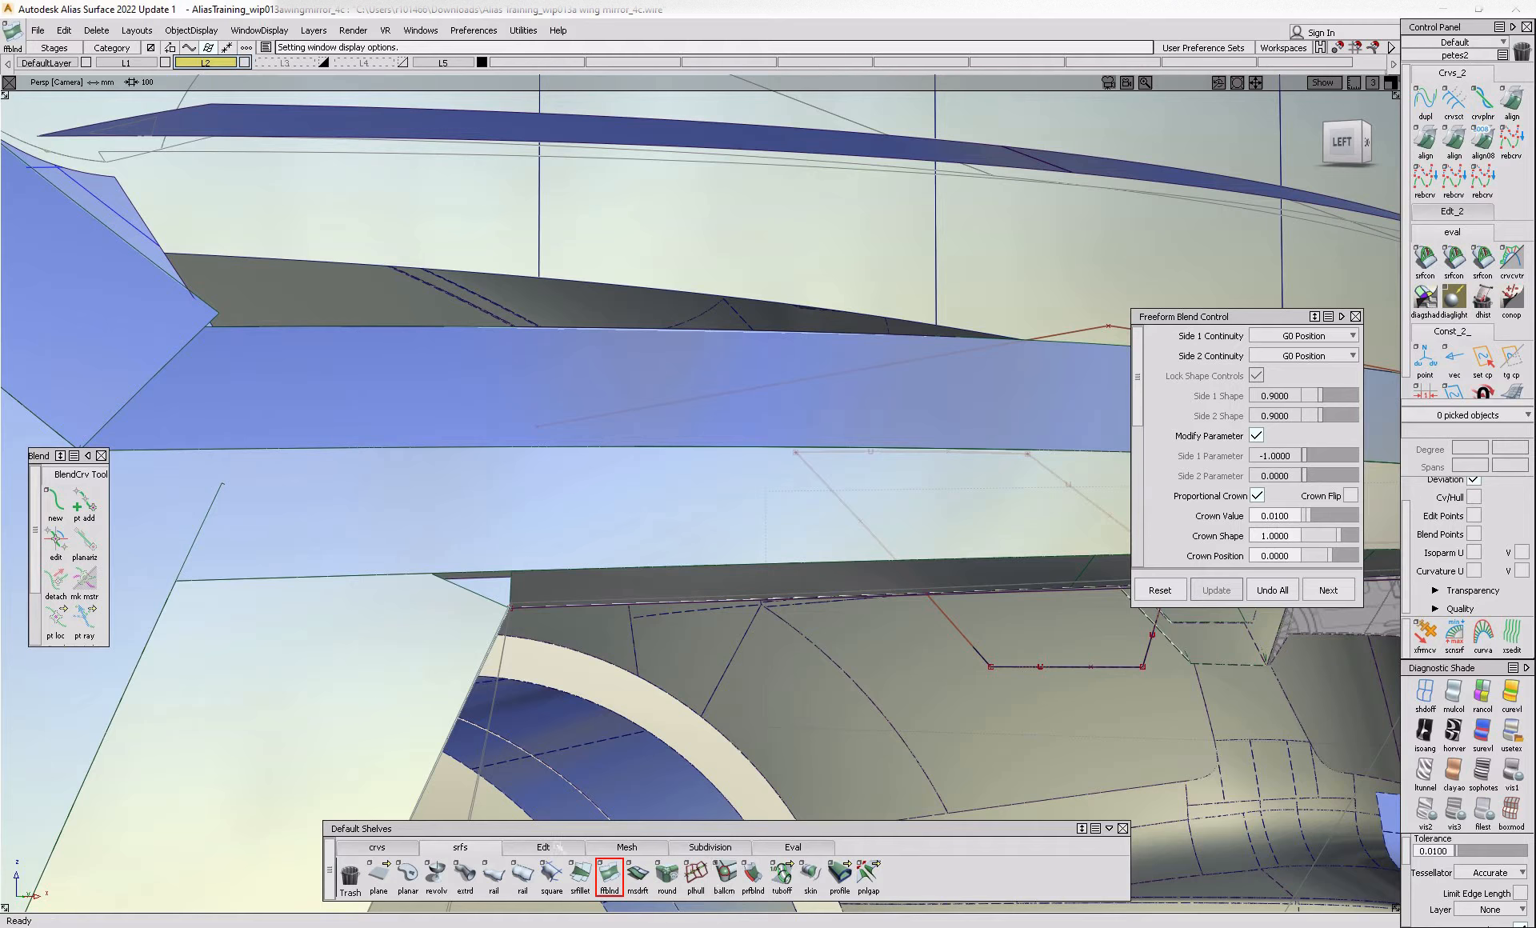
left_click(558, 847)
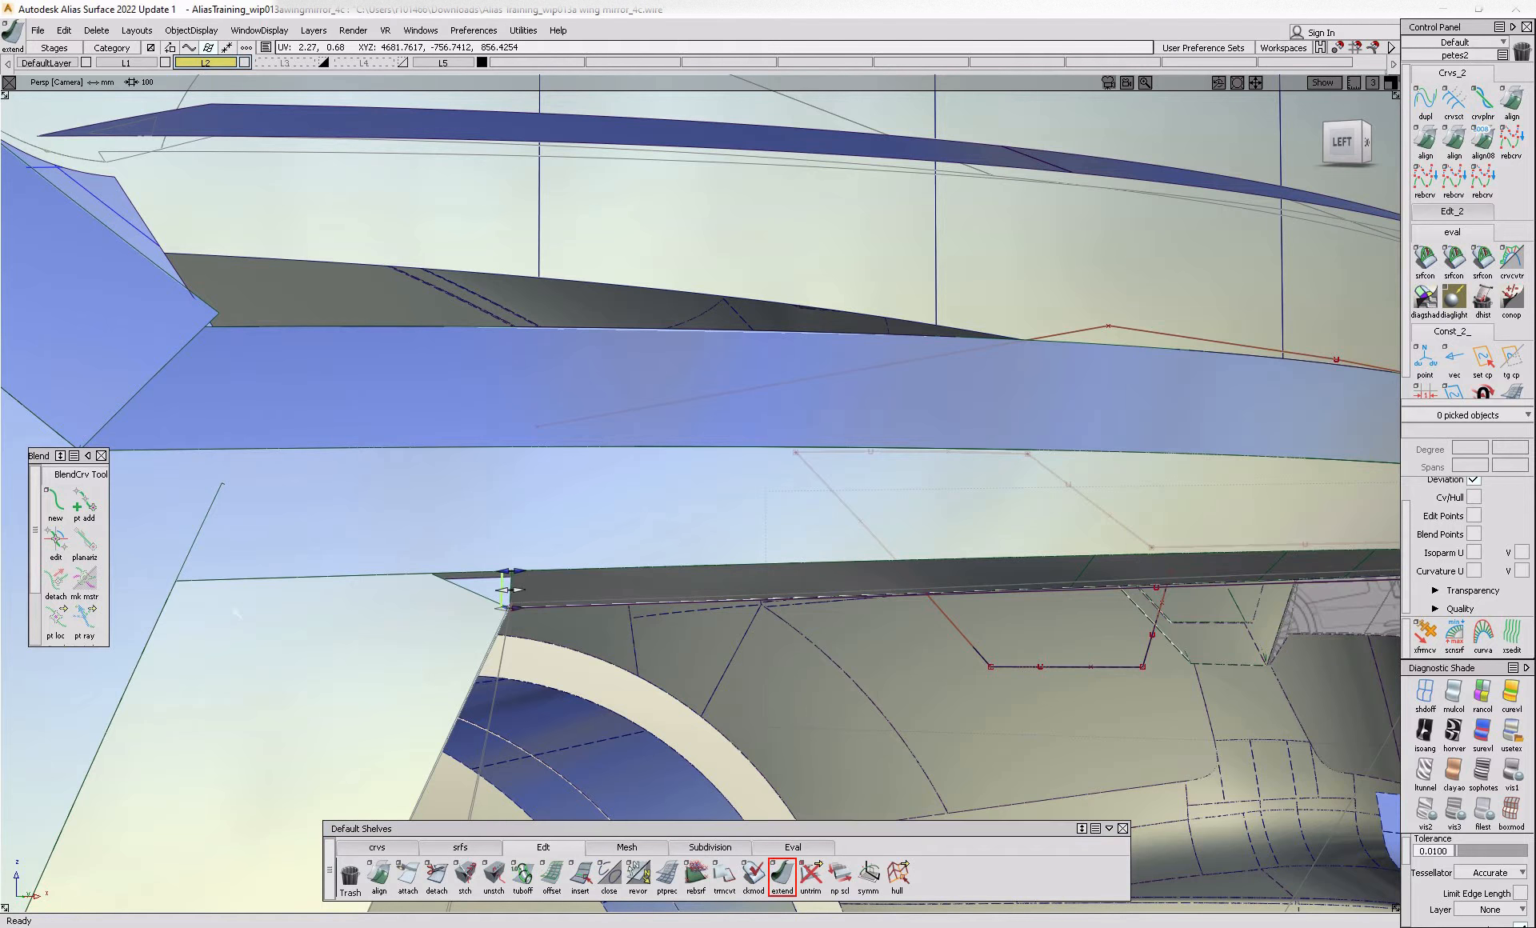
left_click(516, 598)
left_click(689, 529)
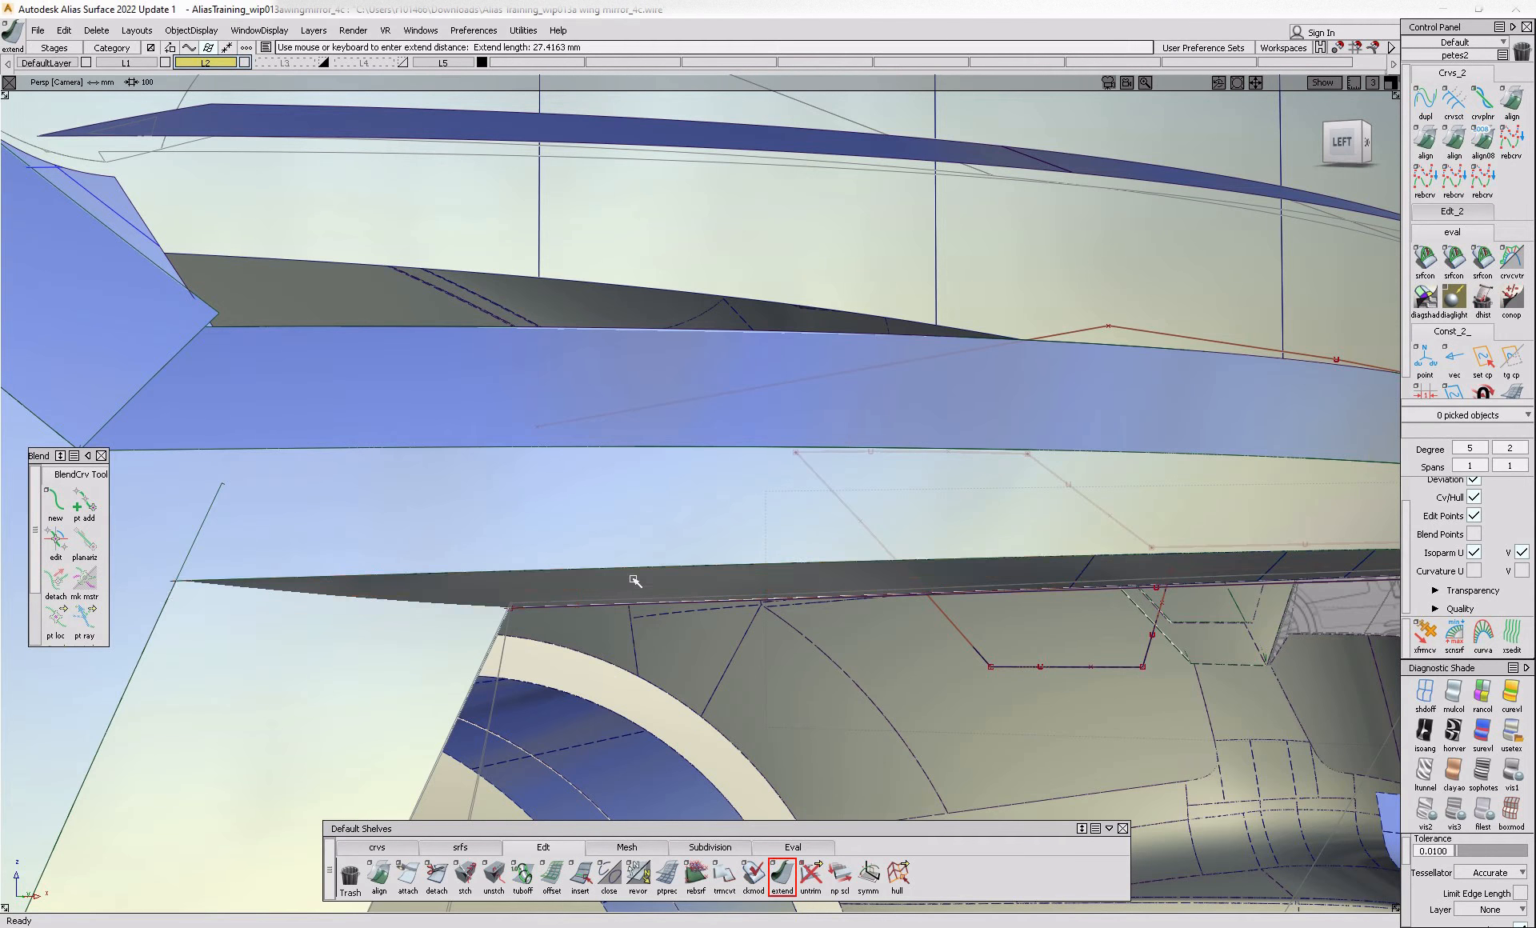
- Project the upright face's edge onto the light's lower face and trim away the excess beyond it
left_click_drag(632, 579, 491, 549, "alt+shift")
right_click_drag(491, 549, 416, 544, "alt+shift")
left_click_drag(416, 544, 417, 488, "ctrl+shift")
right_click_drag(448, 512, 280, 480, "alt+shift")
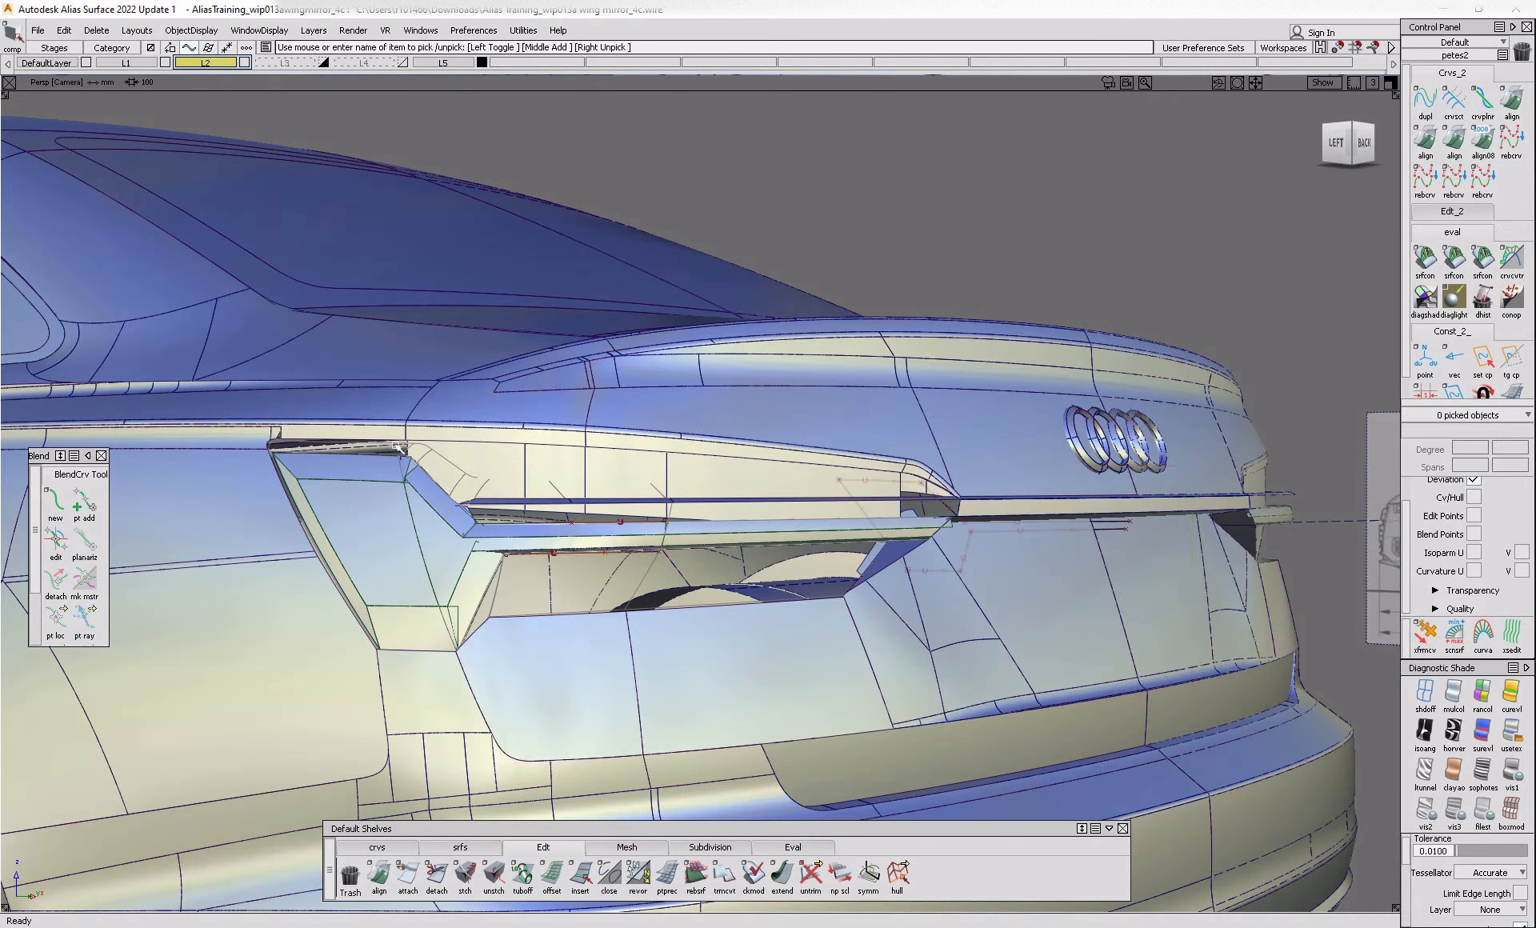
left_click_drag(680, 664, 572, 678, "alt+shift")
right_click_drag(572, 678, 640, 676, "alt+shift")
left_click(404, 696, "alt+shift")
right_click_drag(404, 696, 496, 668, "alt+shift")
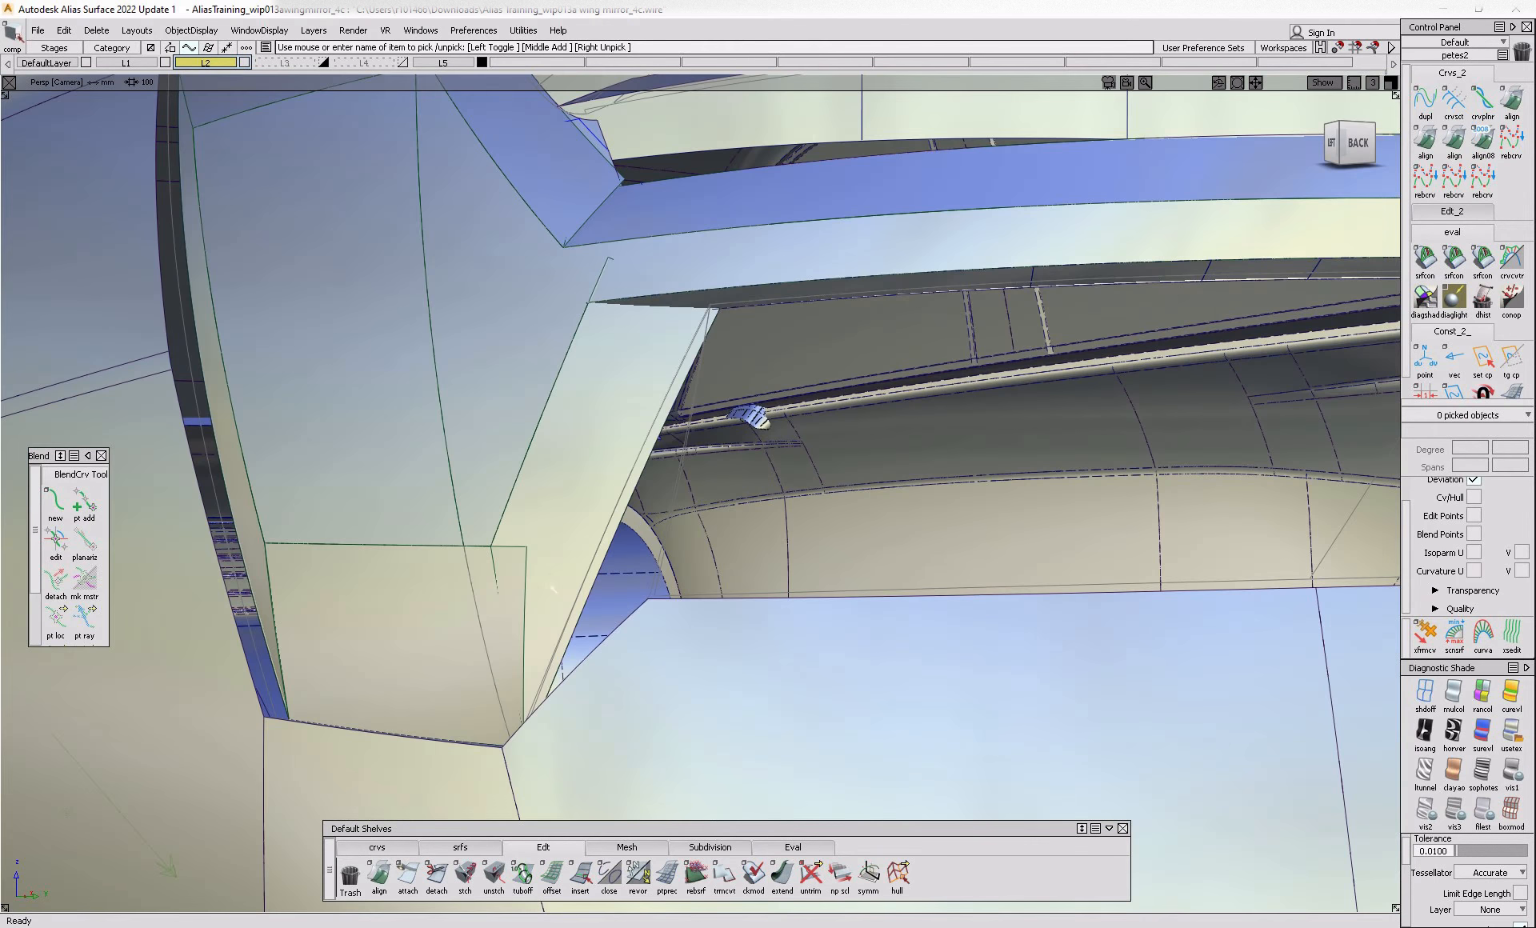
left_click(390, 656)
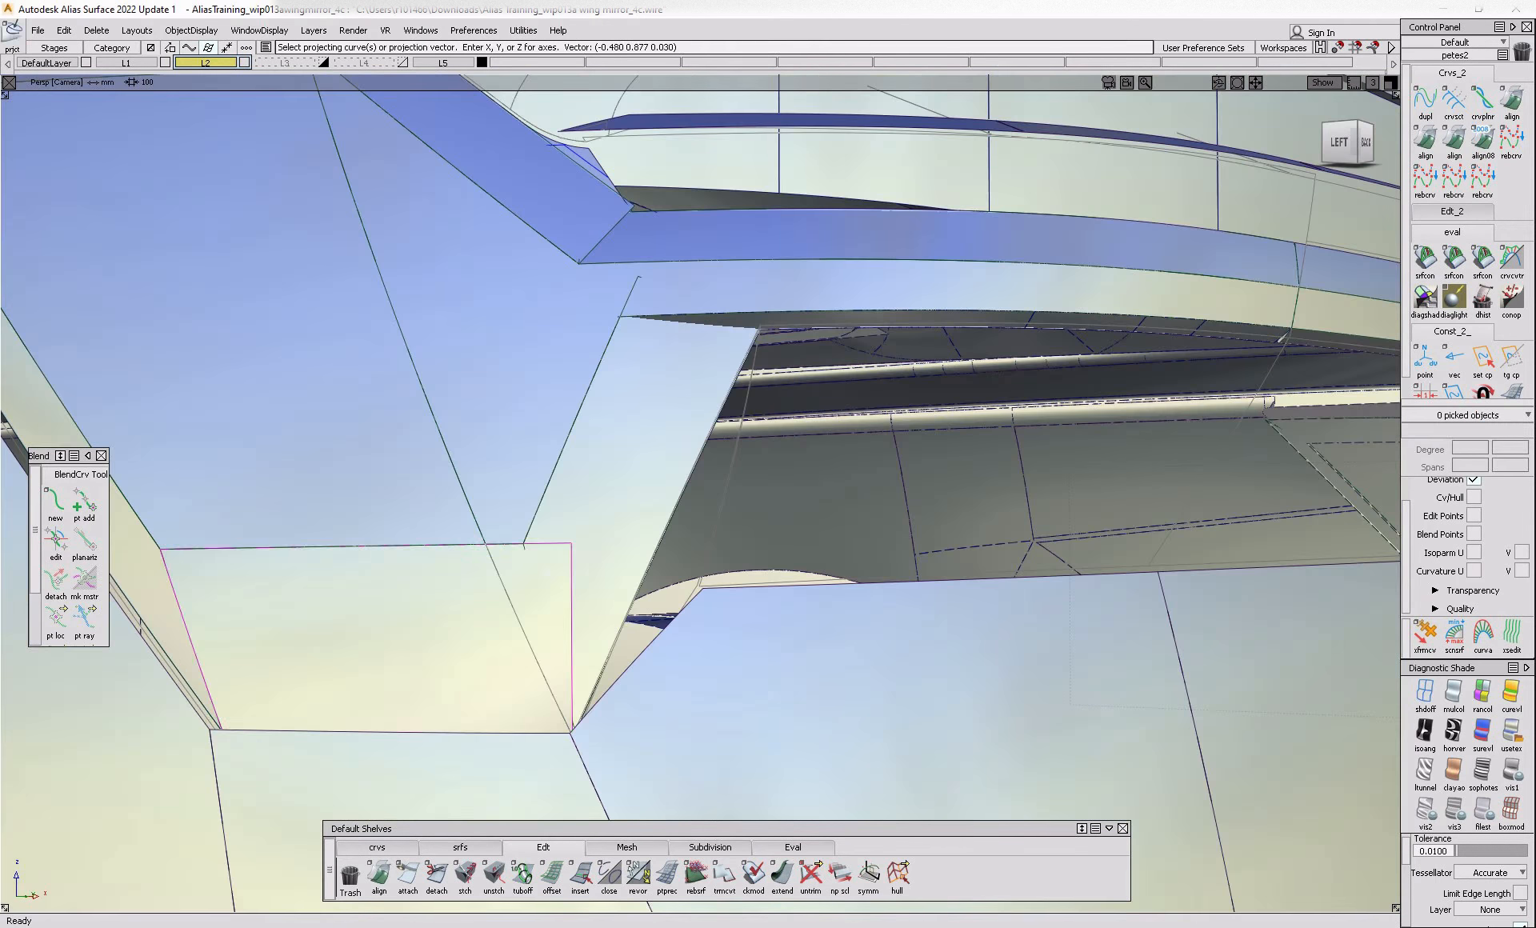
left_click(645, 573)
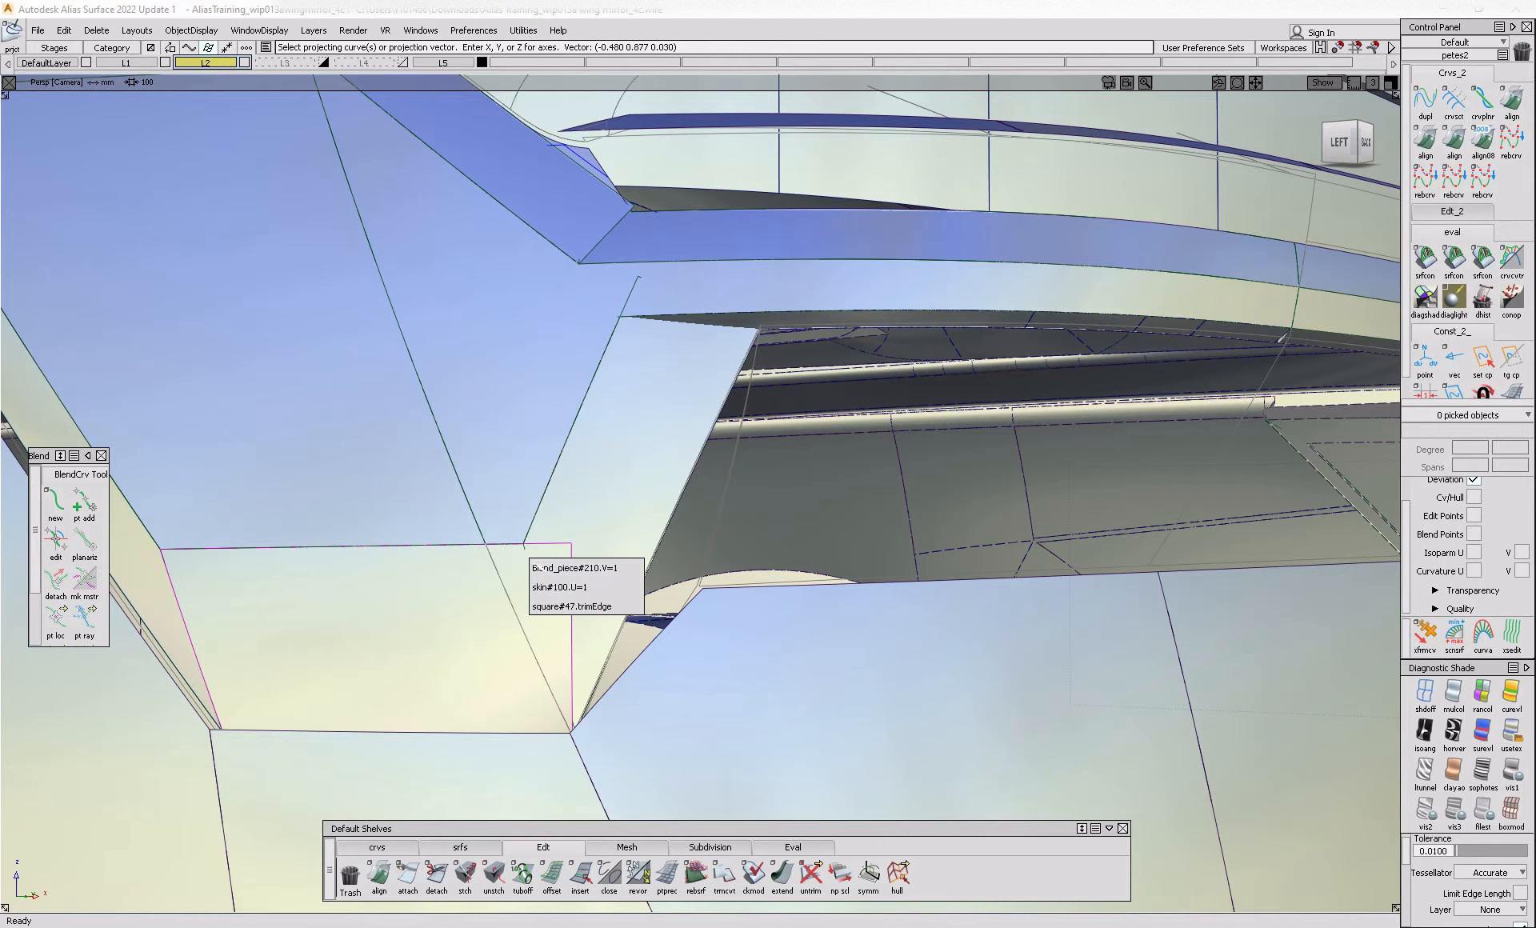
left_click(635, 585)
right_click_drag(620, 550, 474, 689, "ctrl+shift")
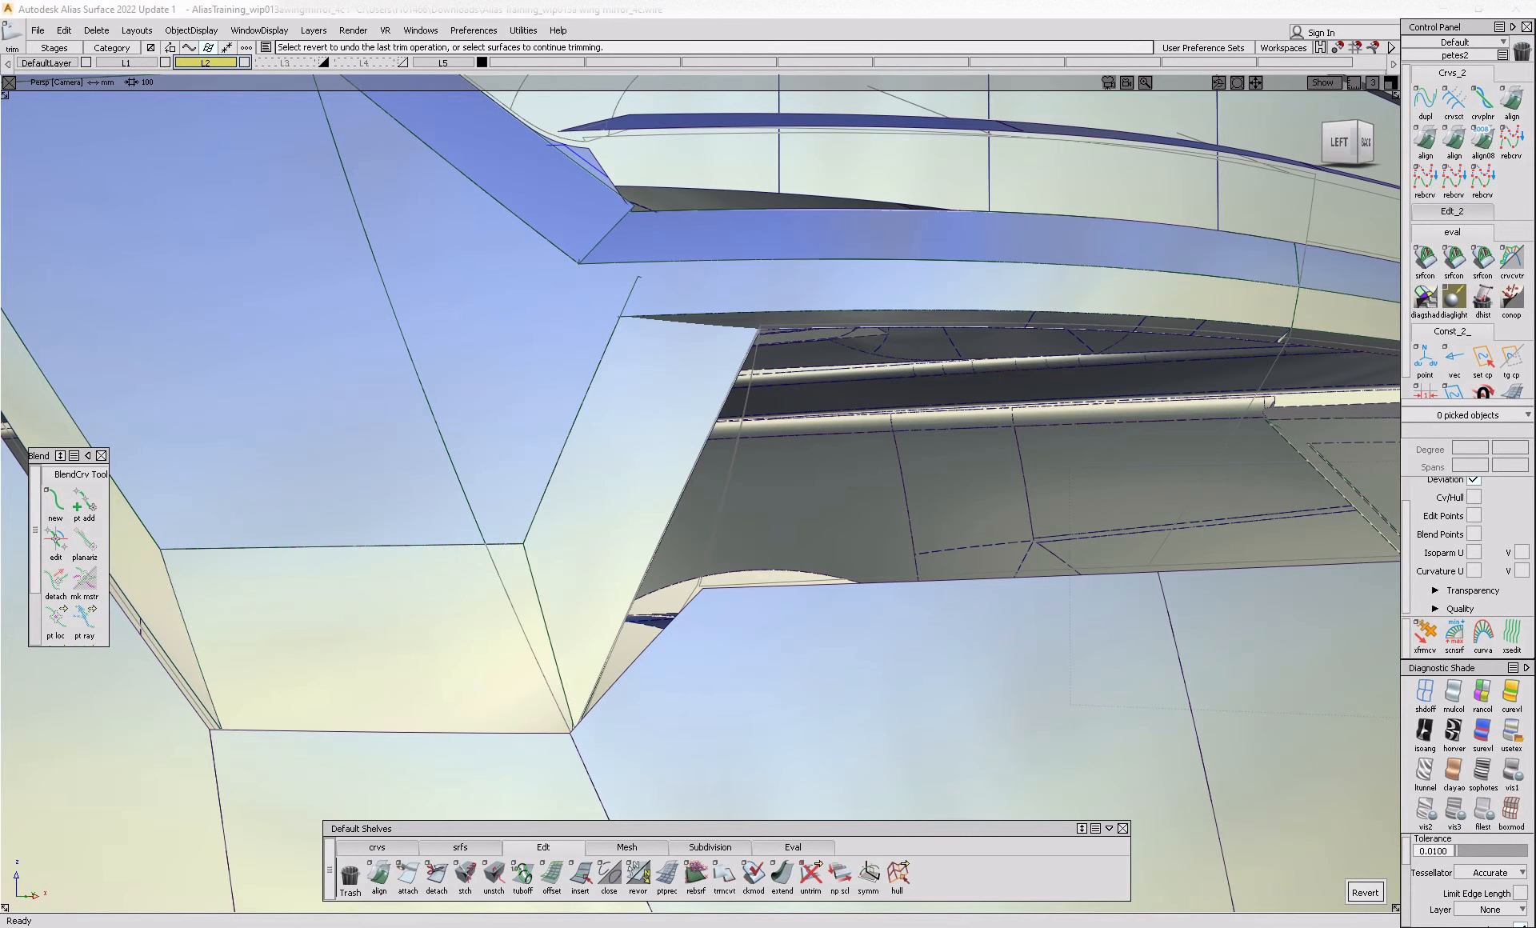
- Align the front underside face's end edge to the adjoining underside face across the panel gap with G1 continuity
left_click_drag(384, 695, 718, 658, "alt+shift")
mouse_move(640, 564)
left_mouse_down("alt+shift")
mouse_move(552, 612)
mouse_move(672, 604)
left_mouse_up("alt+shift")
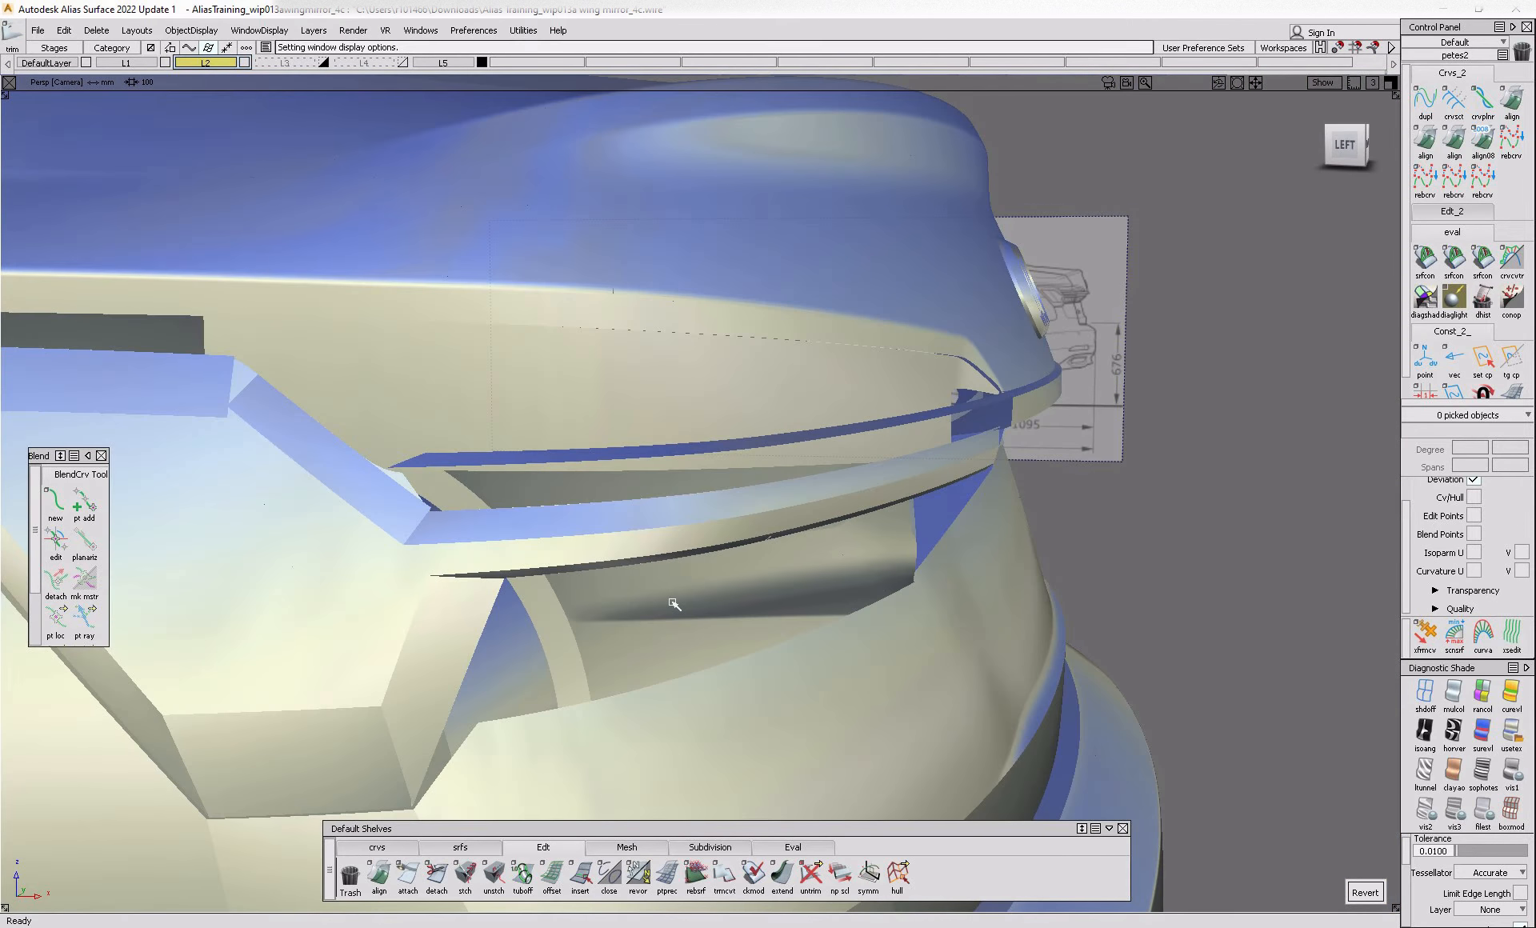
left_click(784, 495, "alt+shift")
right_click_drag(784, 496, 885, 568, "alt+shift")
left_click_drag(885, 568, 727, 610, "alt+shift")
right_click_drag(727, 610, 783, 662, "alt+shift")
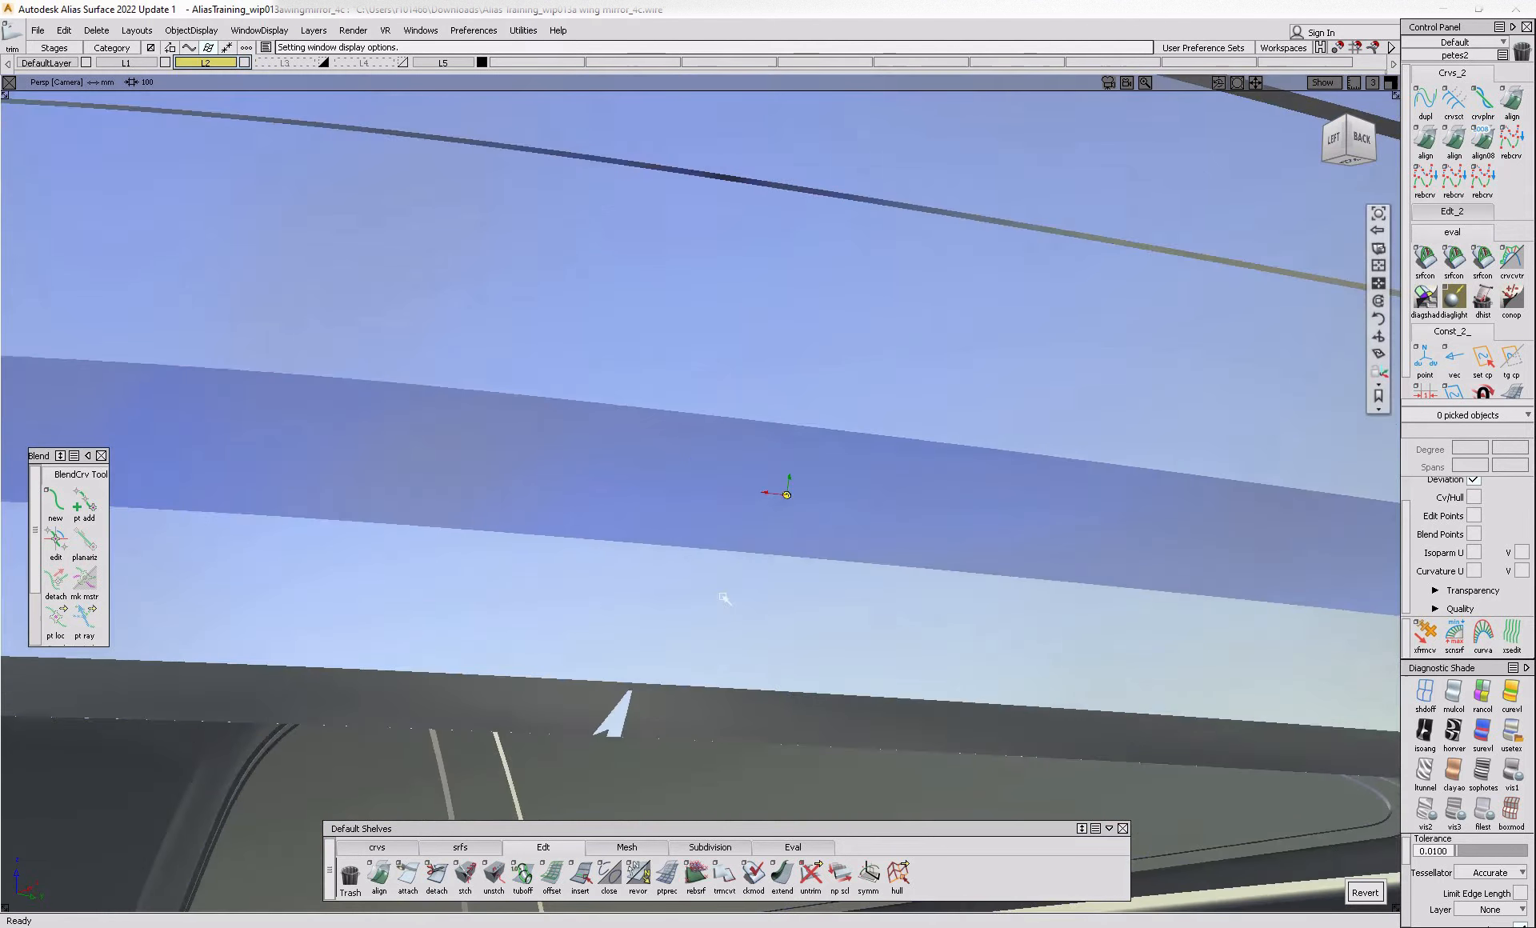
left_click_drag(784, 662, 744, 650, "alt+shift")
double_click(1426, 142)
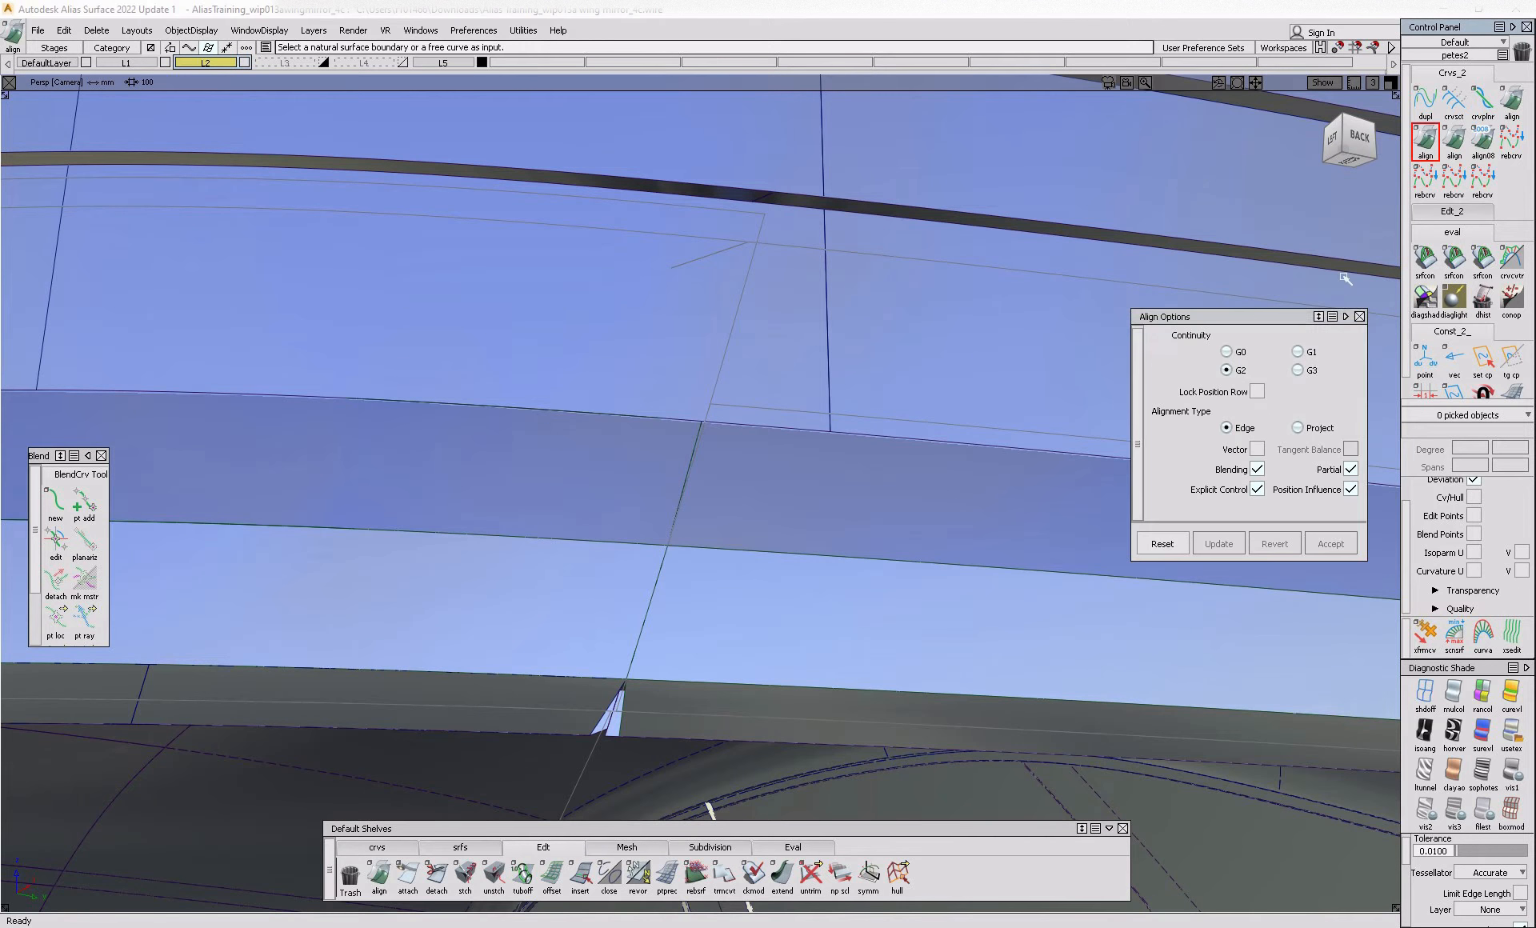
left_click(594, 712)
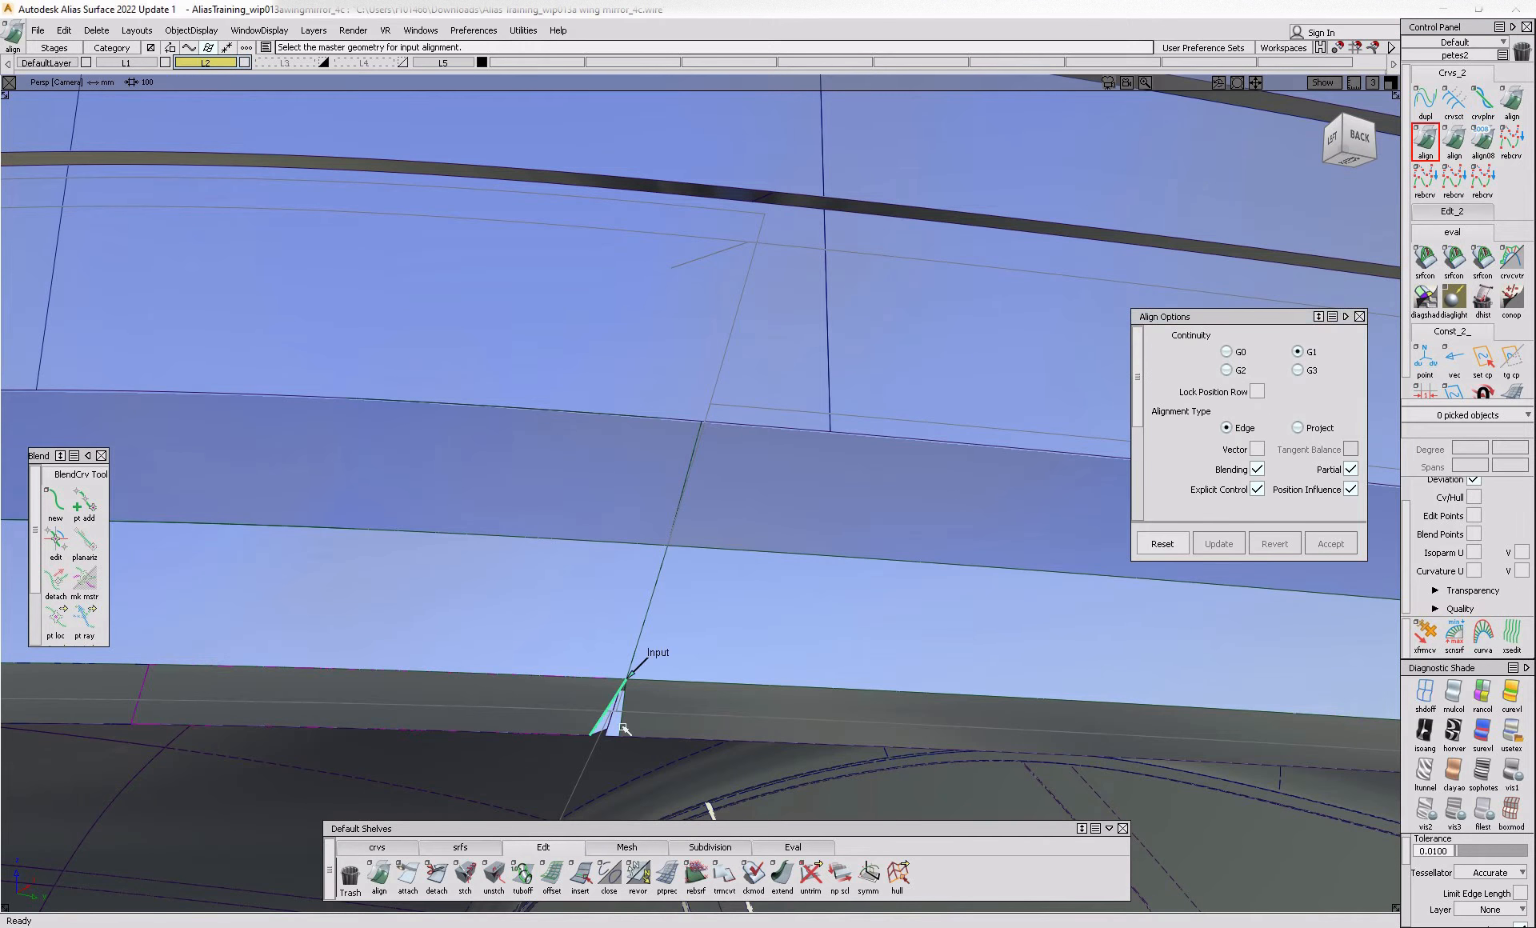
left_click(623, 728)
left_click_drag(603, 727, 604, 679, "ctrl+shift")
- Align the bar's upper bevel face to its neighbour across the panel gap with G1 continuity
left_click_drag(680, 609, 695, 544, "alt+shift")
left_click(679, 507)
left_click(768, 552)
left_click(689, 525)
left_click(681, 511)
left_click(792, 557)
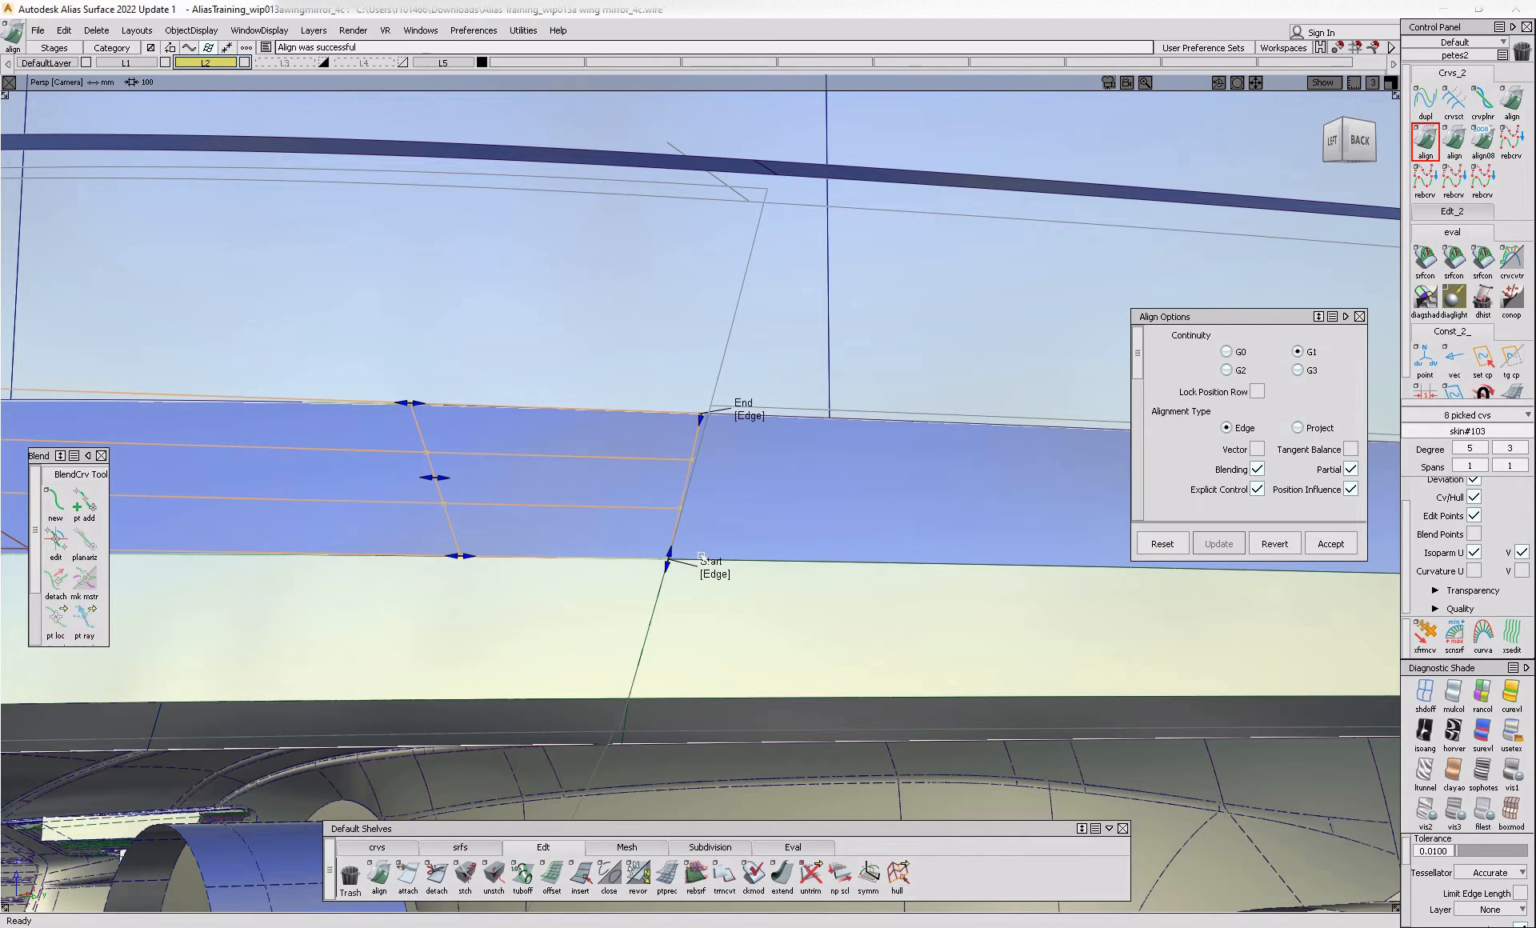
mouse_move(680, 497)
left_mouse_down("ctrl+shift")
mouse_move(680, 449)
mouse_move(670, 482)
left_mouse_up("ctrl+shift")
left_click_drag(669, 480, 607, 519, "ctrl+shift")
- In the left orthographic view, draw two vertical edit-point curves across the light's upper bevel, one on each side of the bend
right_click_drag(606, 520, 446, 565, "alt+shift")
left_click_drag(446, 565, 617, 645, "alt+shift")
left_click_drag(420, 610, 468, 551, "alt+shift")
right_click_drag(466, 550, 436, 617, "alt+shift")
left_click_drag(435, 617, 488, 610, "alt+shift")
left_click_drag(566, 593, 543, 482, "ctrl+shift")
right_click_drag(538, 458, 632, 452, "alt+shift")
left_click_drag(1256, 358, 1202, 361, "alt+shift")
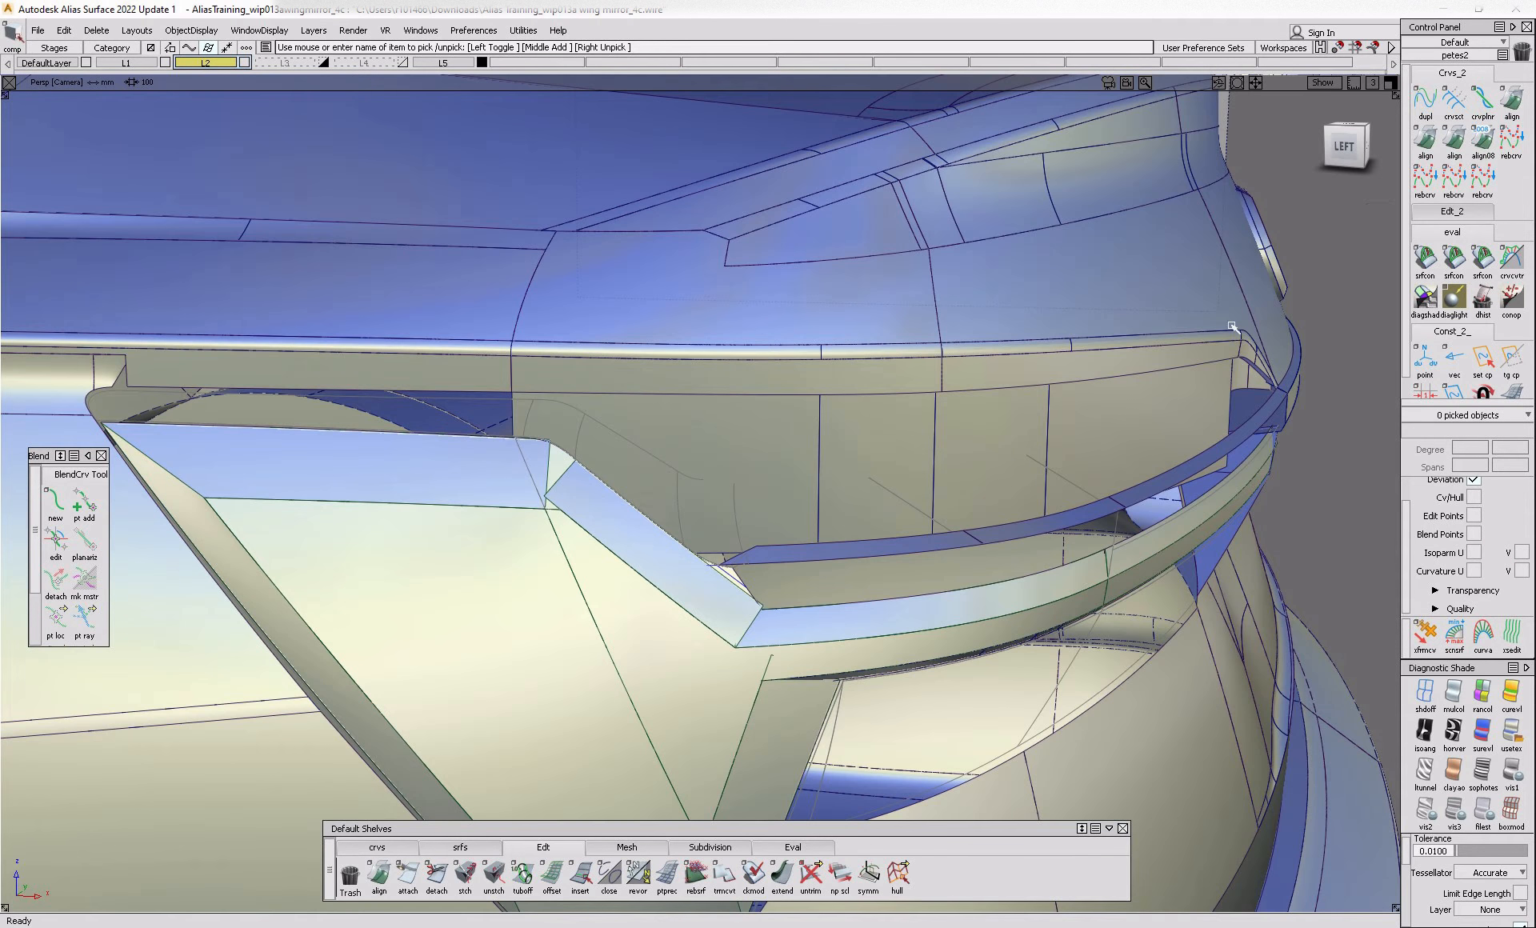
left_click(1352, 163)
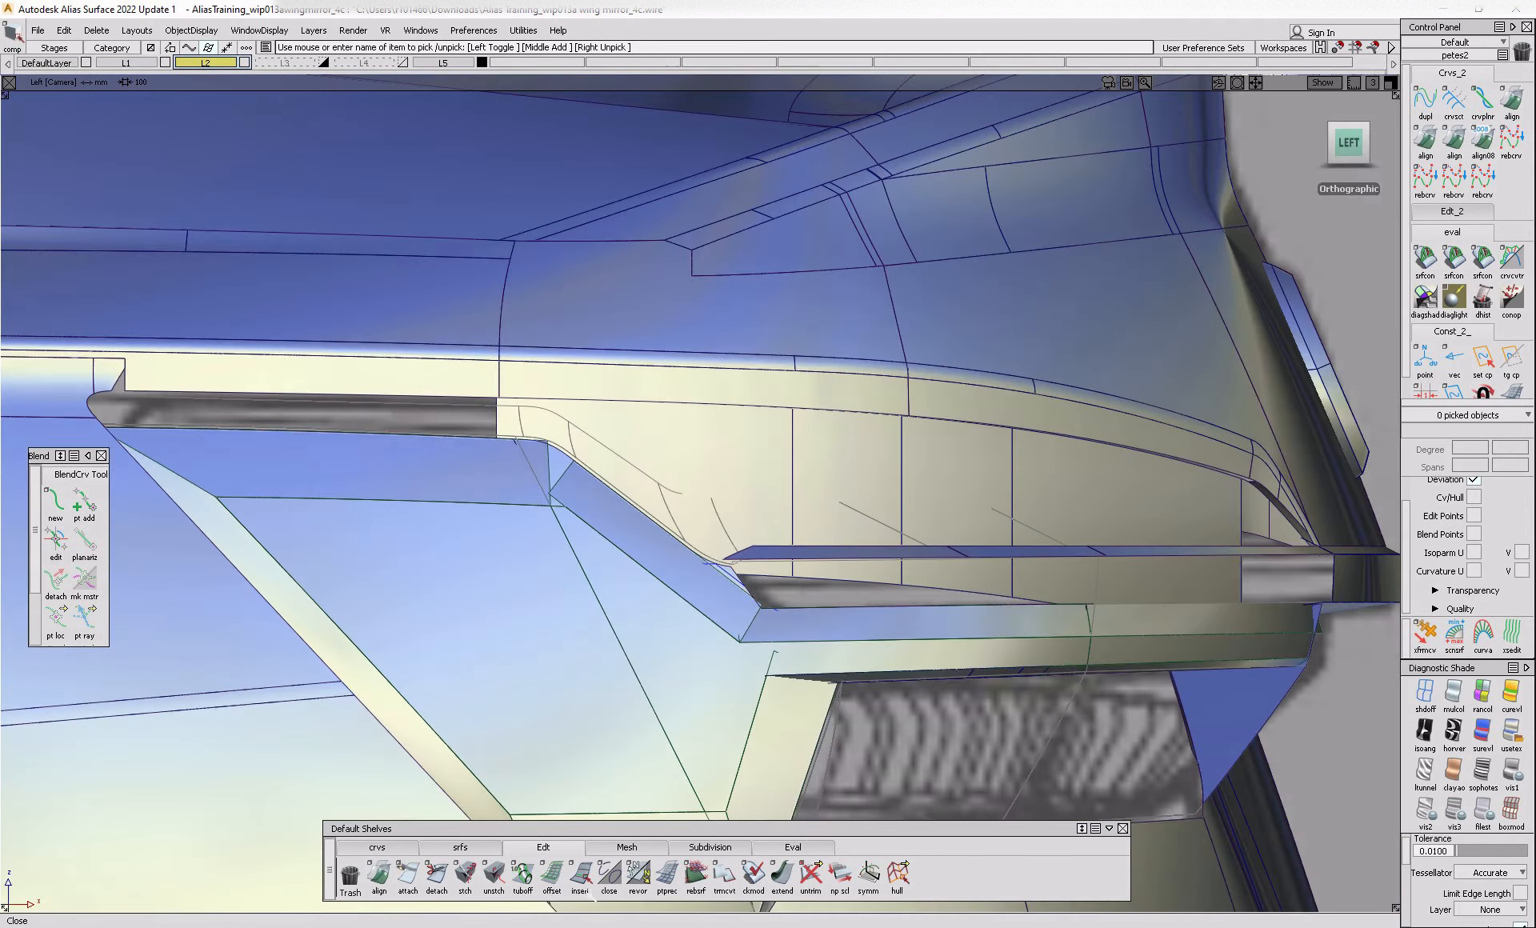
left_click(377, 846)
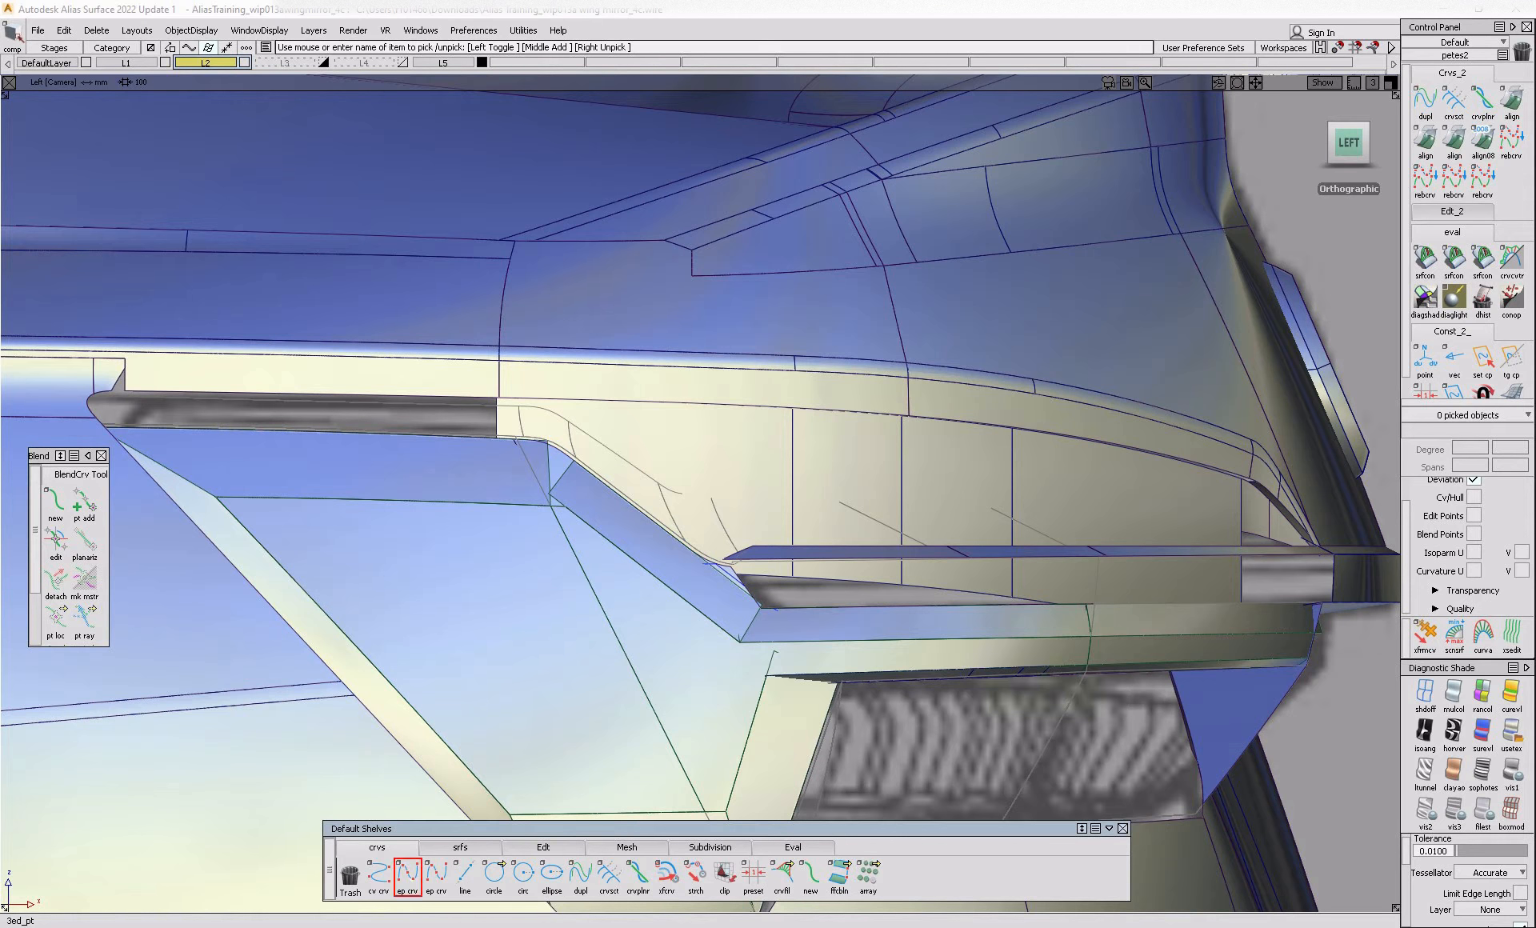
left_click(592, 539)
left_click(598, 459)
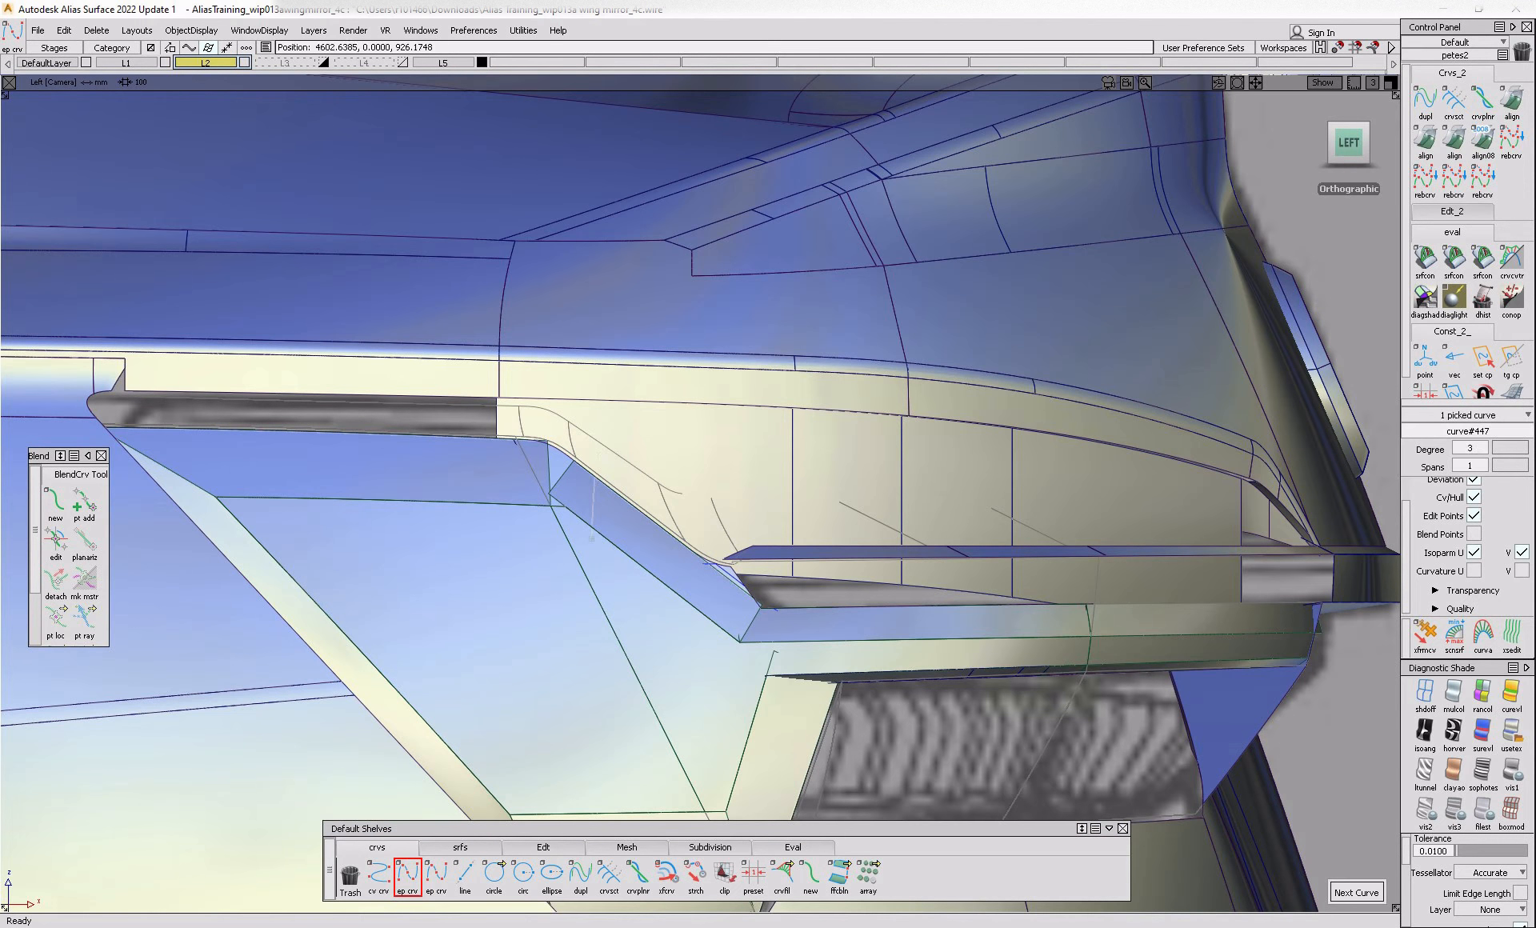
key("space")
left_click(512, 531)
left_click(509, 415)
left_click_drag(672, 654, 672, 550, "ctrl+shift")
- Rotate the rear trim curve slightly and move the front trim curve closer to the bend
left_click(579, 507)
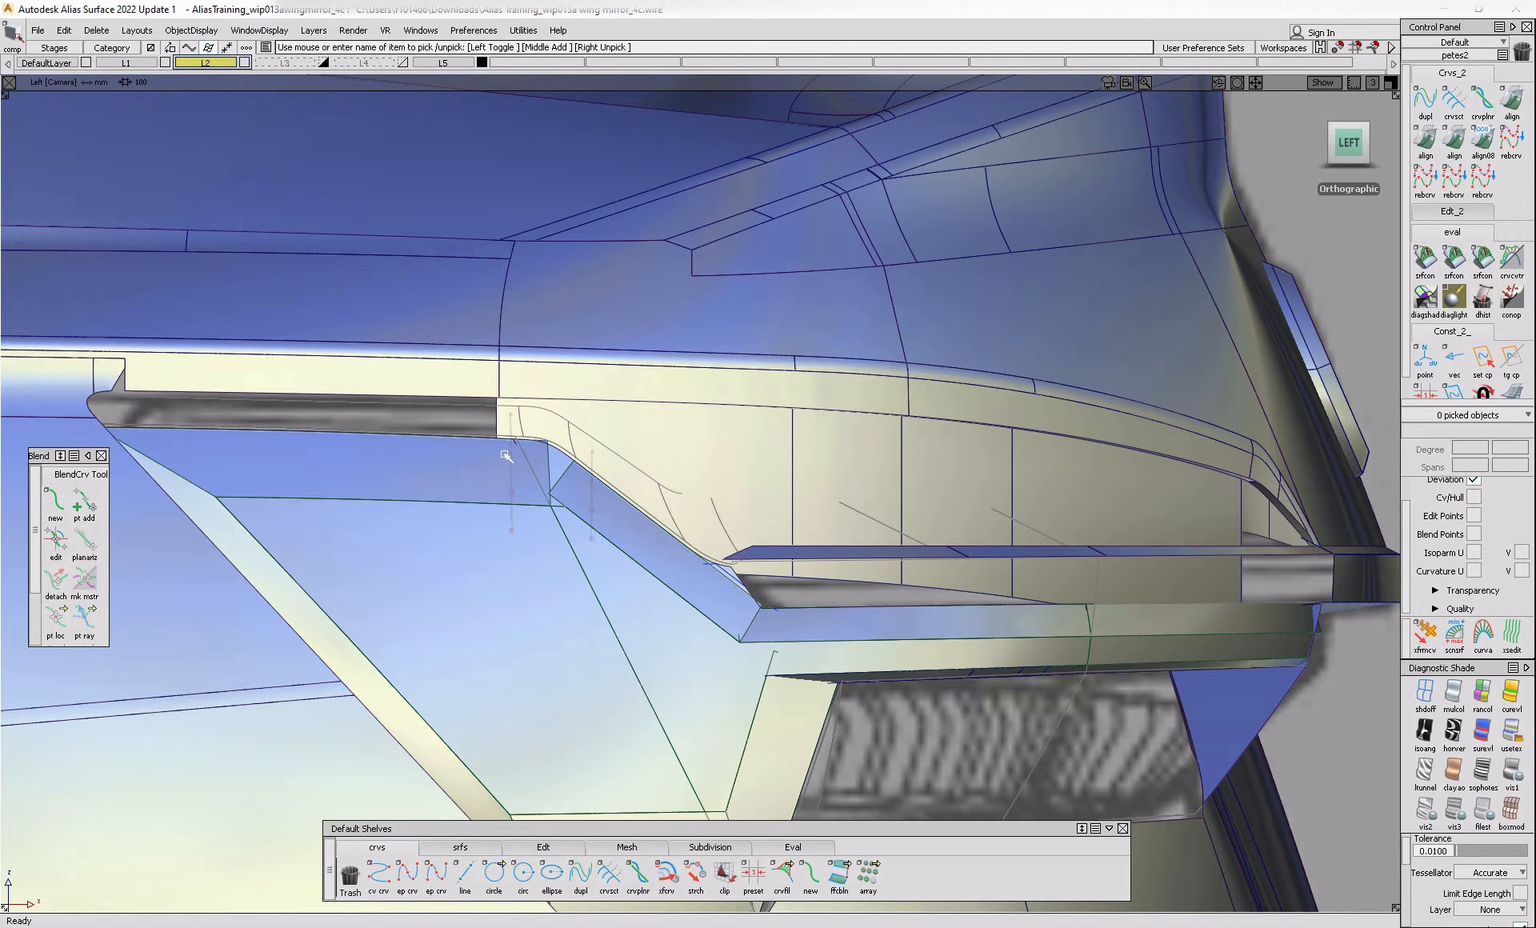
left_click(607, 511)
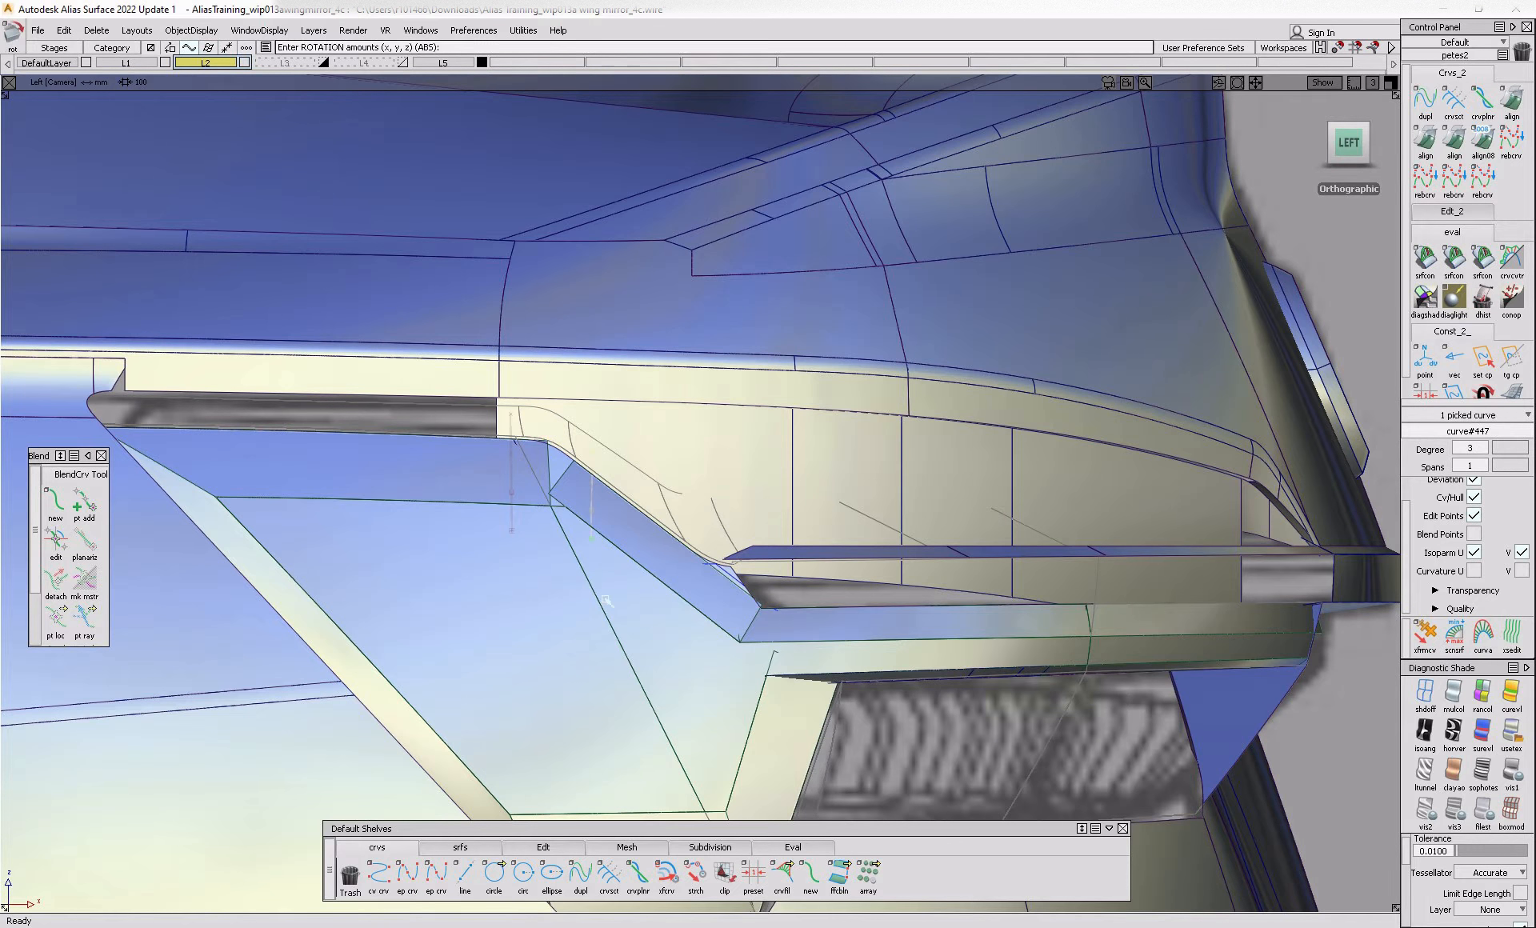
left_click_drag(588, 606, 563, 514, "ctrl+shift")
left_click(510, 525)
middle_click_drag(545, 559, 543, 540, "ctrl+shift")
left_click_drag(542, 558, 556, 560)
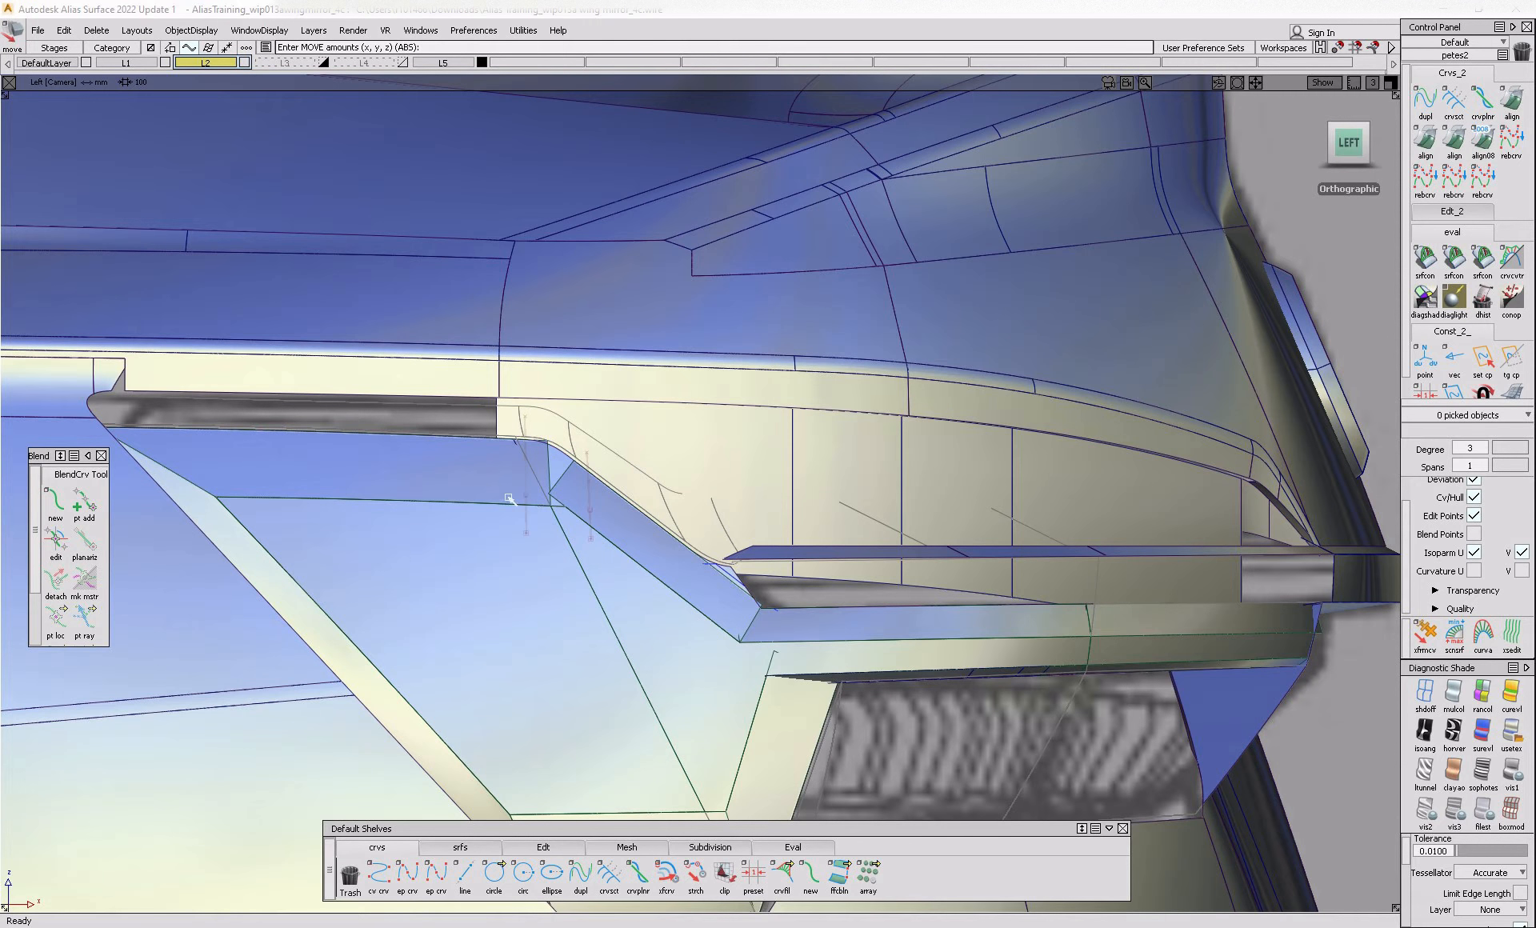
- Project the two vertical curves onto the upper bevel faces and trim out the sharp corner between them
left_click(539, 472)
left_click(603, 517)
left_click(558, 468)
key("space")
left_click_drag(514, 488, 603, 510)
key("space")
right_click_drag(694, 503, 649, 538, "ctrl+shift")
left_click(645, 532)
key("space")
left_click(479, 475)
key("space")
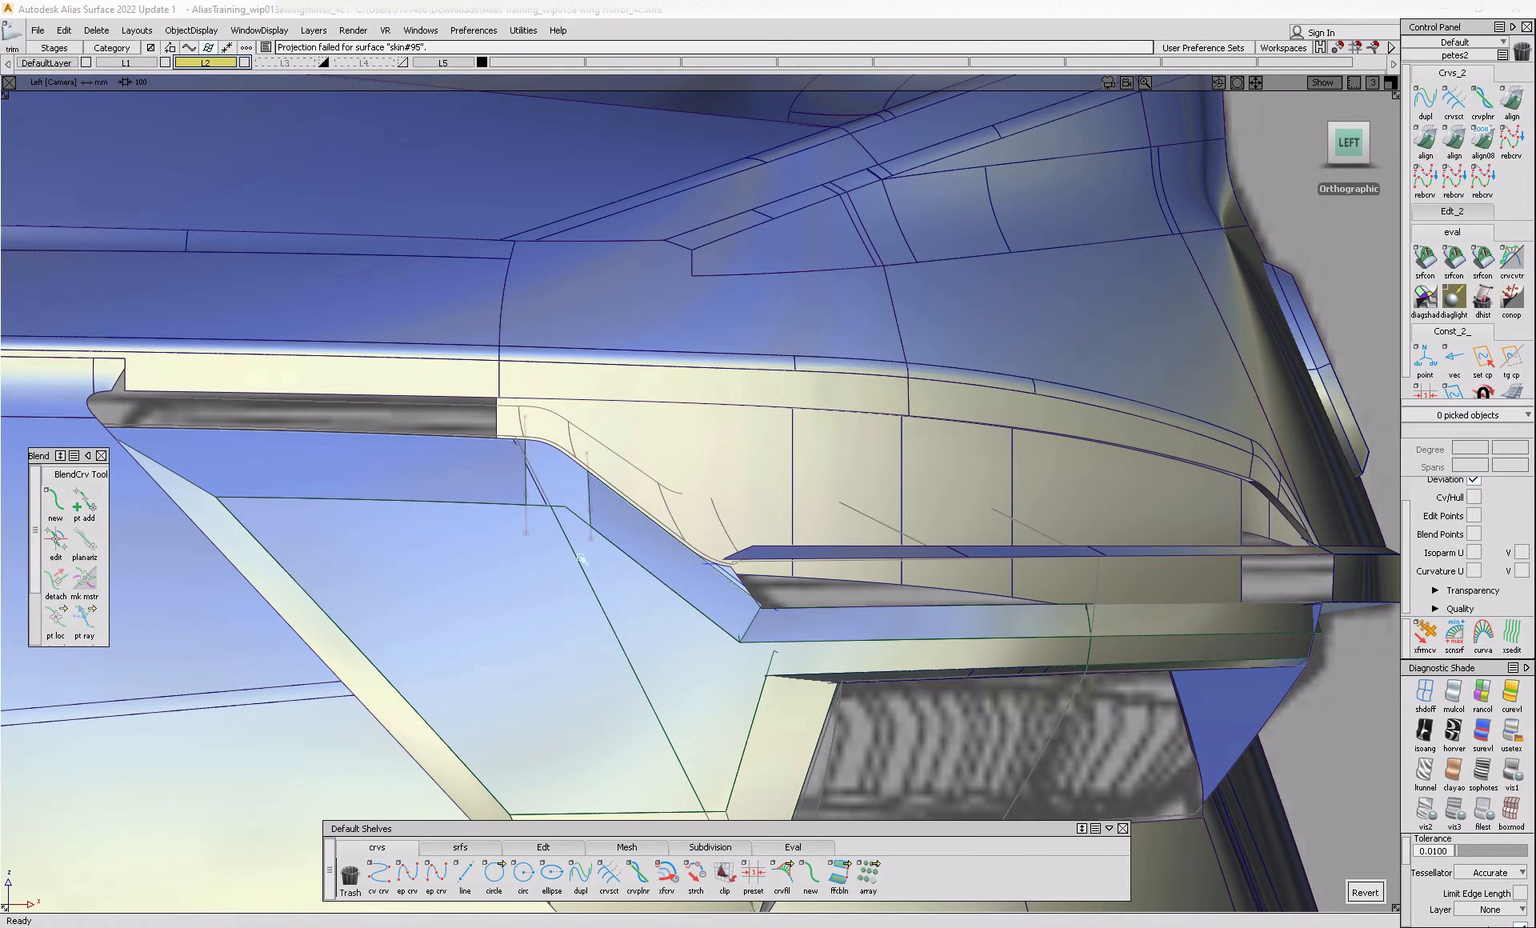
- Move both vertical trim curves slightly rearward together
left_click_drag(496, 518, 484, 442, "ctrl+shift")
left_click_drag(497, 508, 568, 567)
left_click(592, 536)
middle_click_drag(630, 614, 629, 596, "ctrl+shift")
middle_click_drag(628, 597, 634, 599)
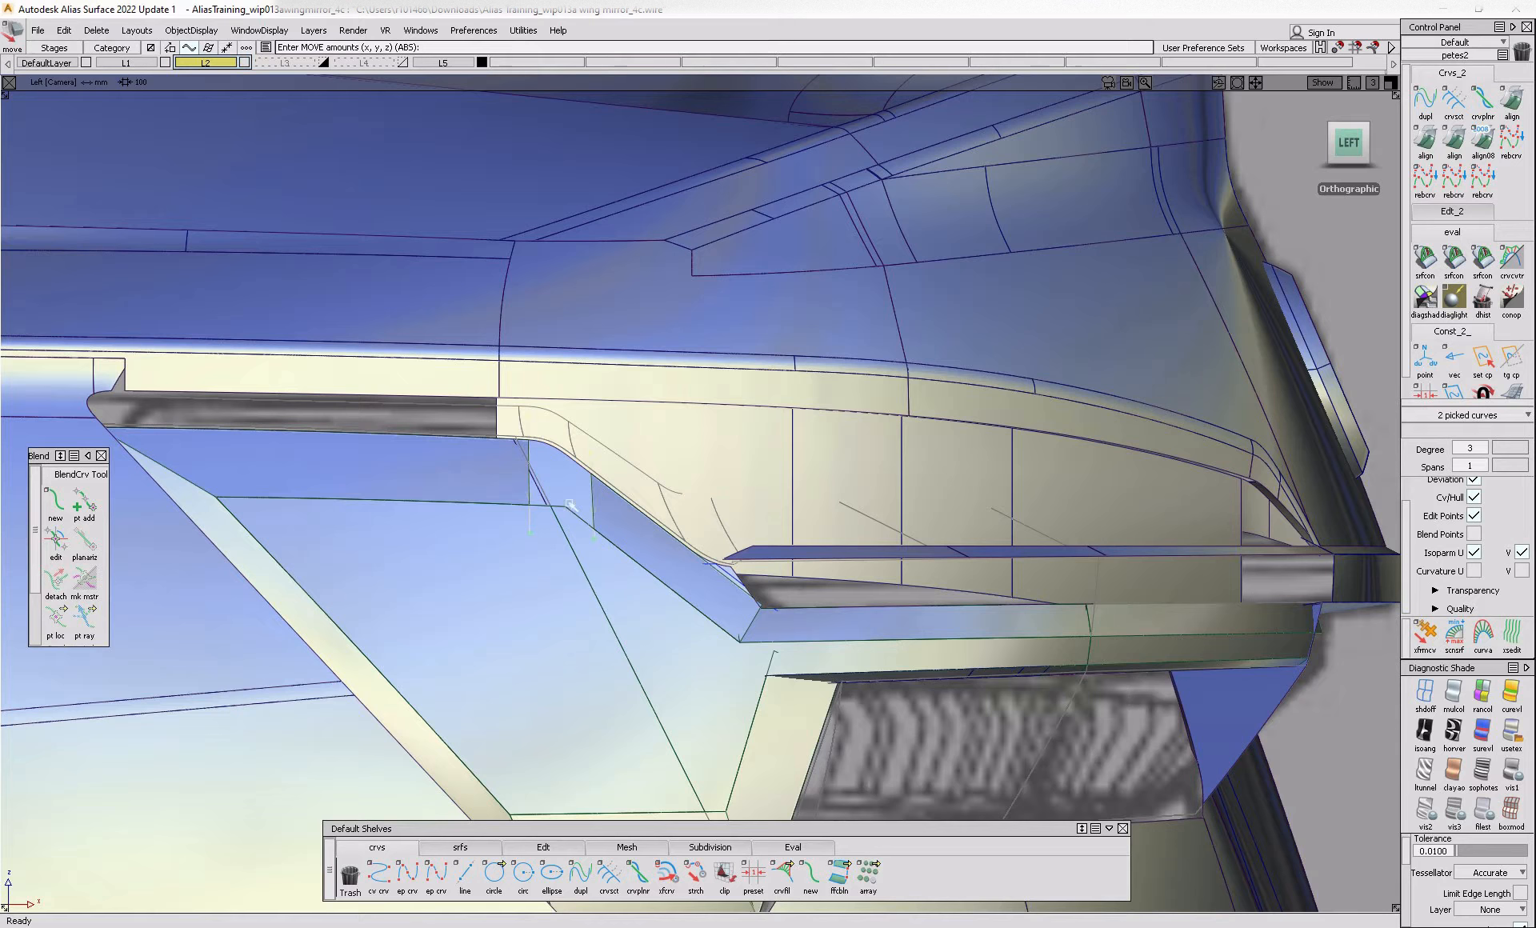
- Bridge the two trimmed bevel edges with a Freeform Blend set to G2 Curvature on both sides
left_click(460, 847)
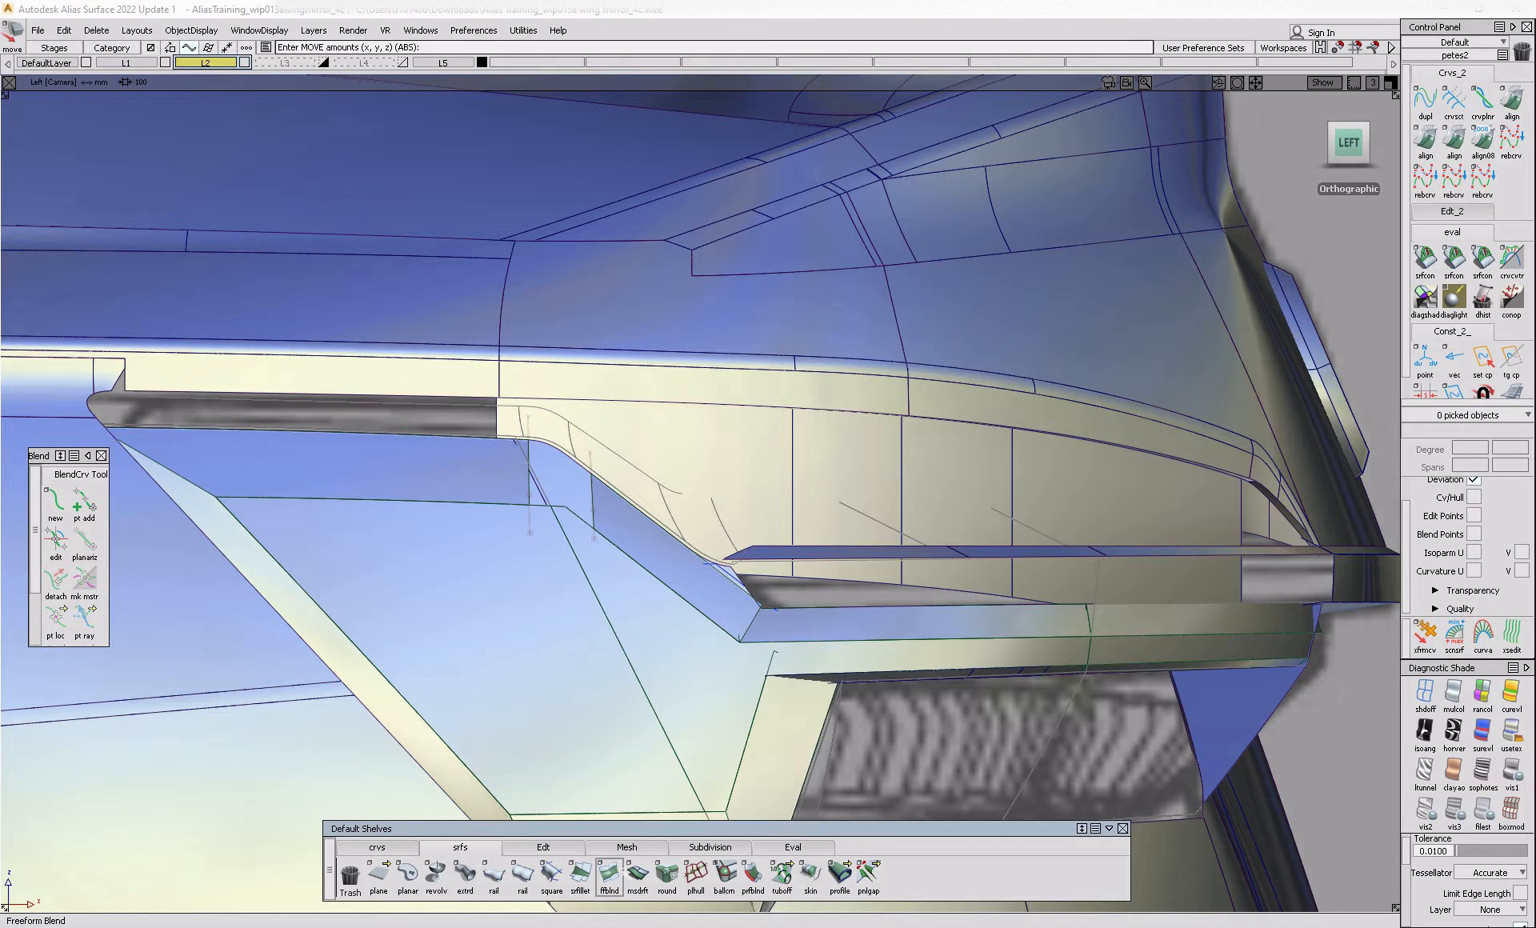
left_click(609, 874)
left_click(1304, 336)
left_click(1304, 391)
left_click(1305, 356)
left_click(1305, 411)
left_click(594, 505)
left_click(561, 521)
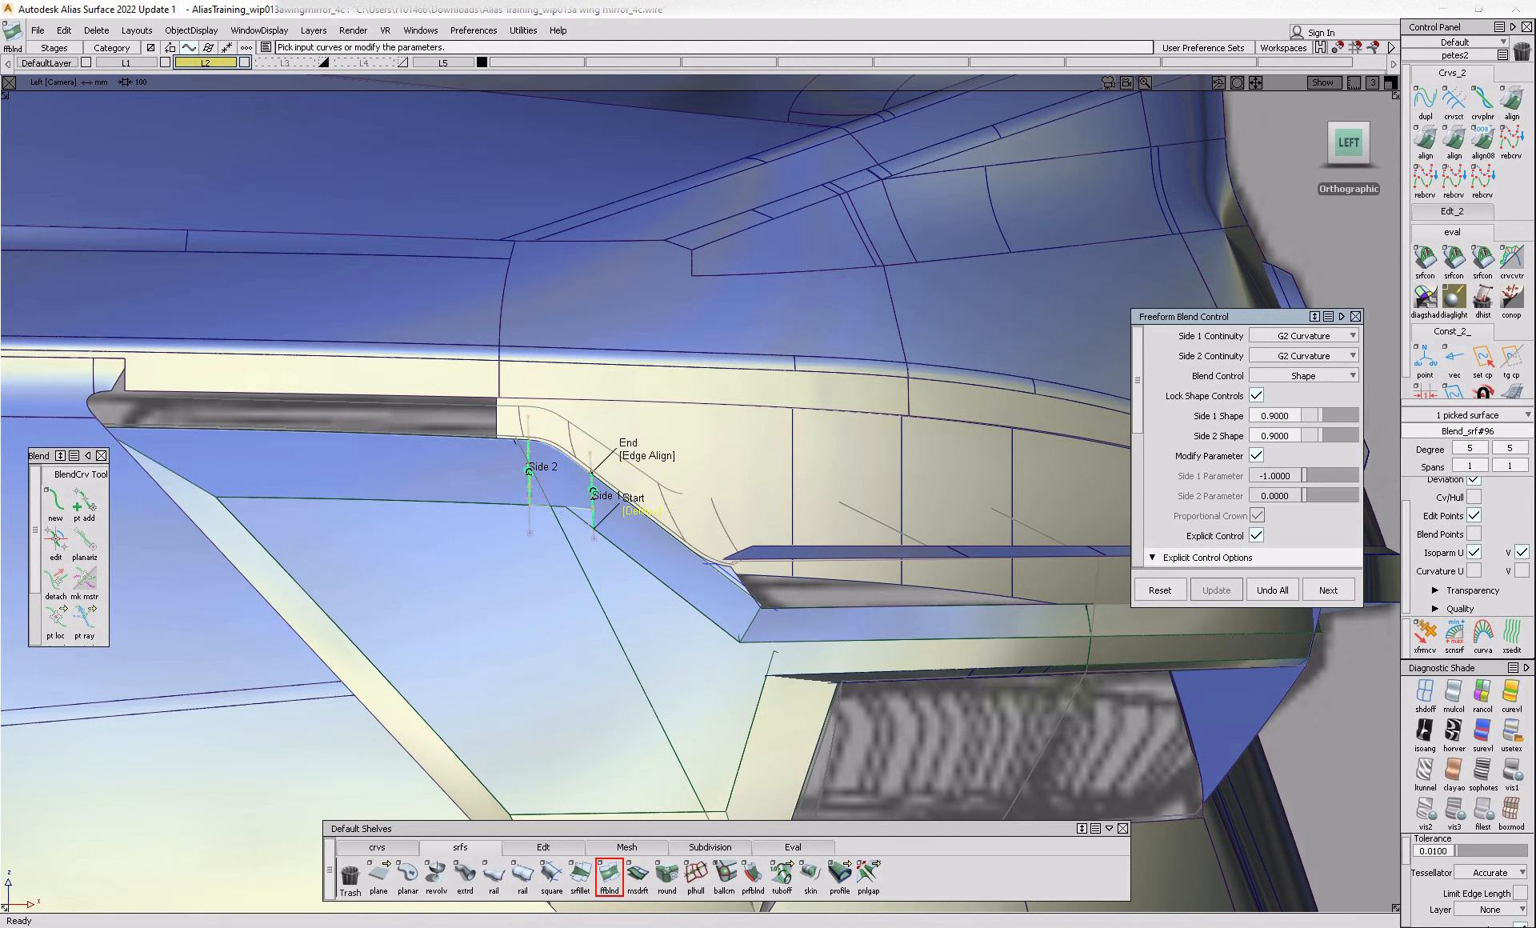
- Trim the light's side face to the lower edge of the new corner blend, keeping the main region
left_click_drag(638, 612, 622, 540, "ctrl+shift")
right_click_drag(584, 537, 617, 523, "alt+shift")
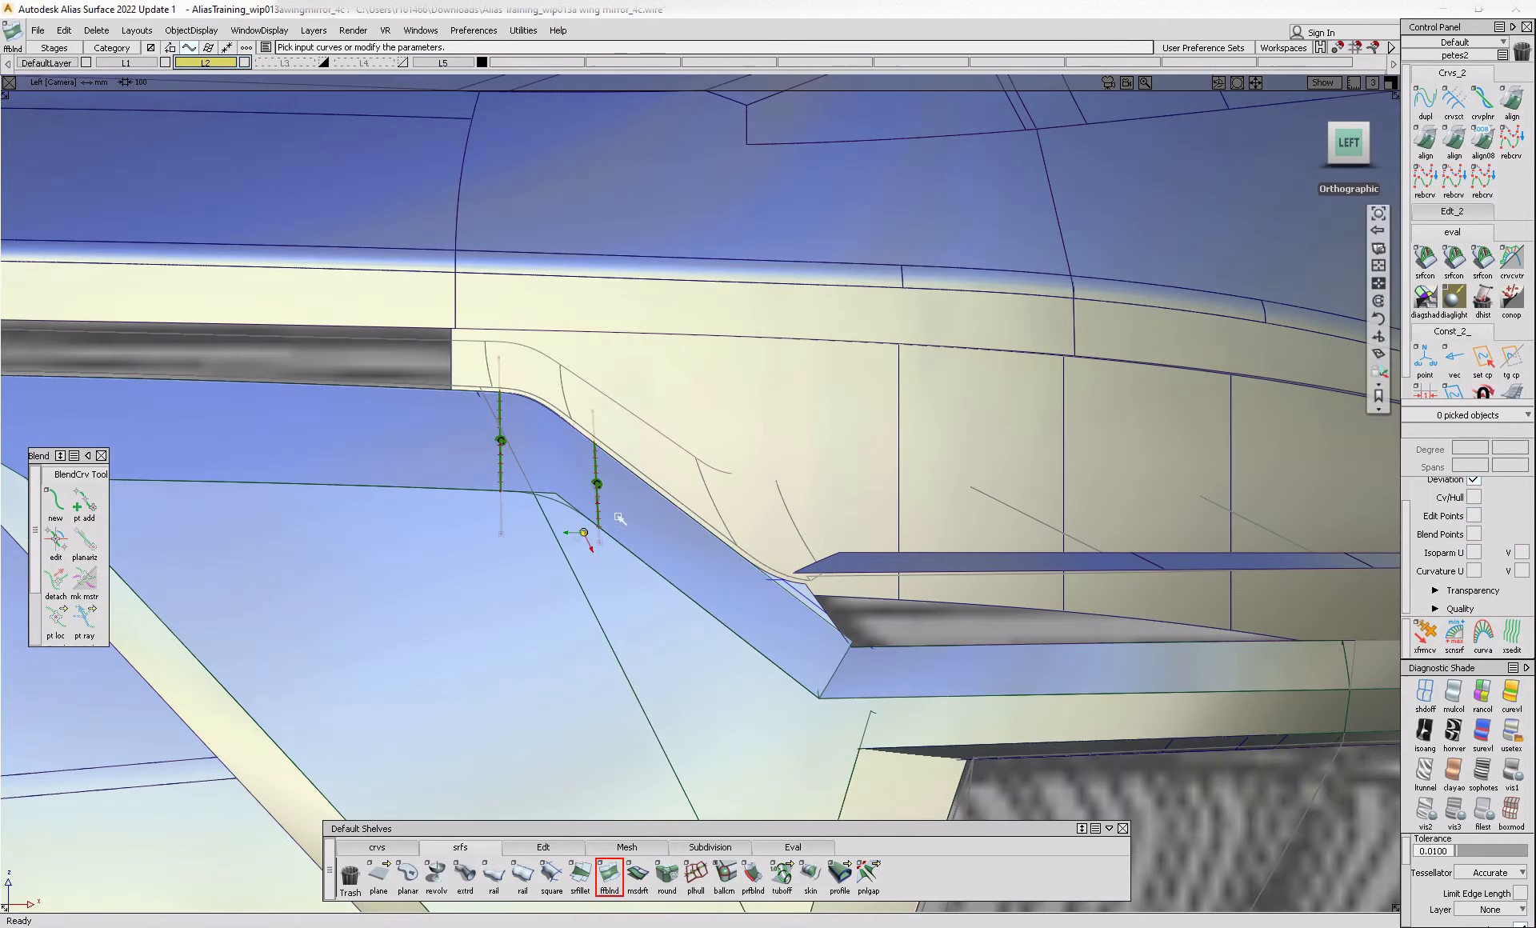
left_click(521, 551)
mouse_move(479, 522)
middle_mouse_down("ctrl+shift")
mouse_move(557, 531)
mouse_move(557, 502)
middle_mouse_up("ctrl+shift")
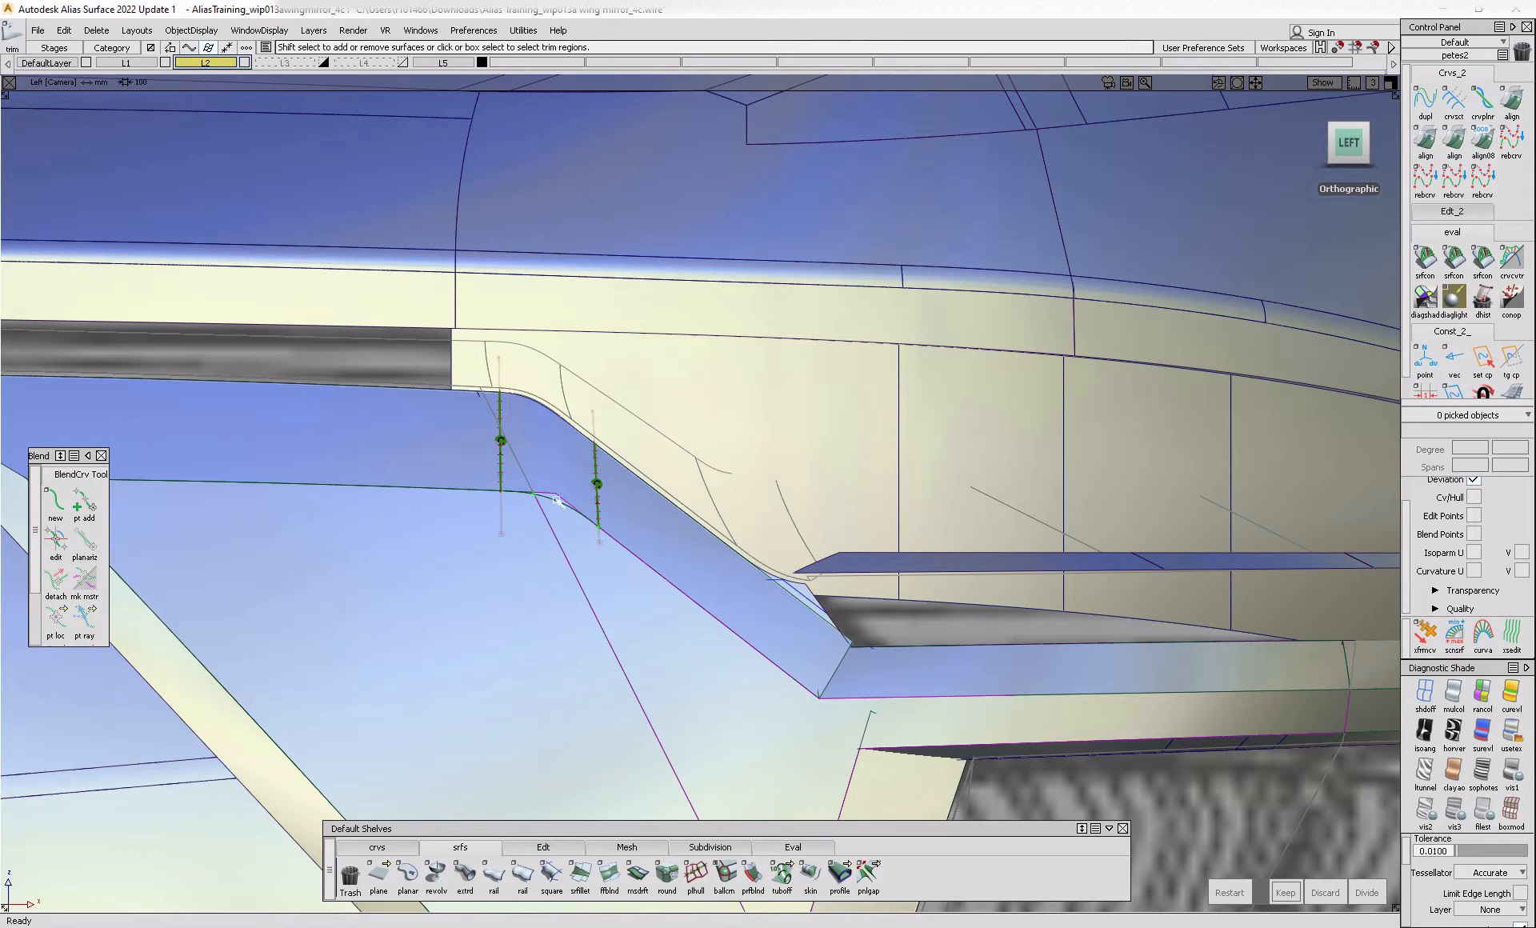
left_click(1288, 893)
- Move the front trim curve about 4.2 mm forward and shift the rear trim curve slightly the same way to soften the corner blend
scroll(512, 468, "up", 5)
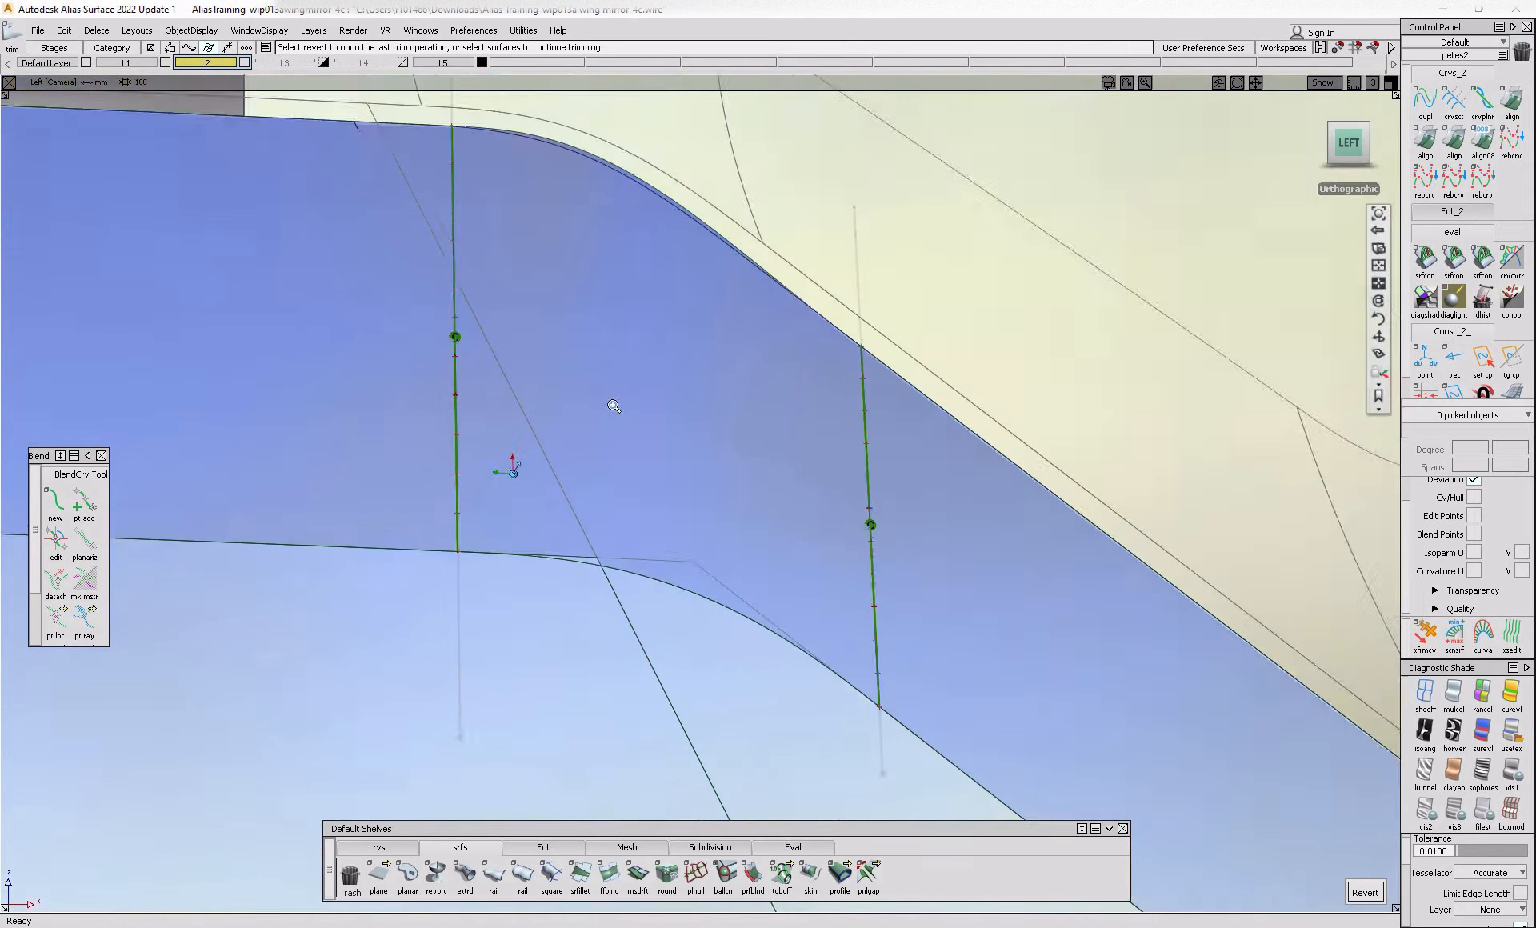
scroll(507, 462, "down", 5)
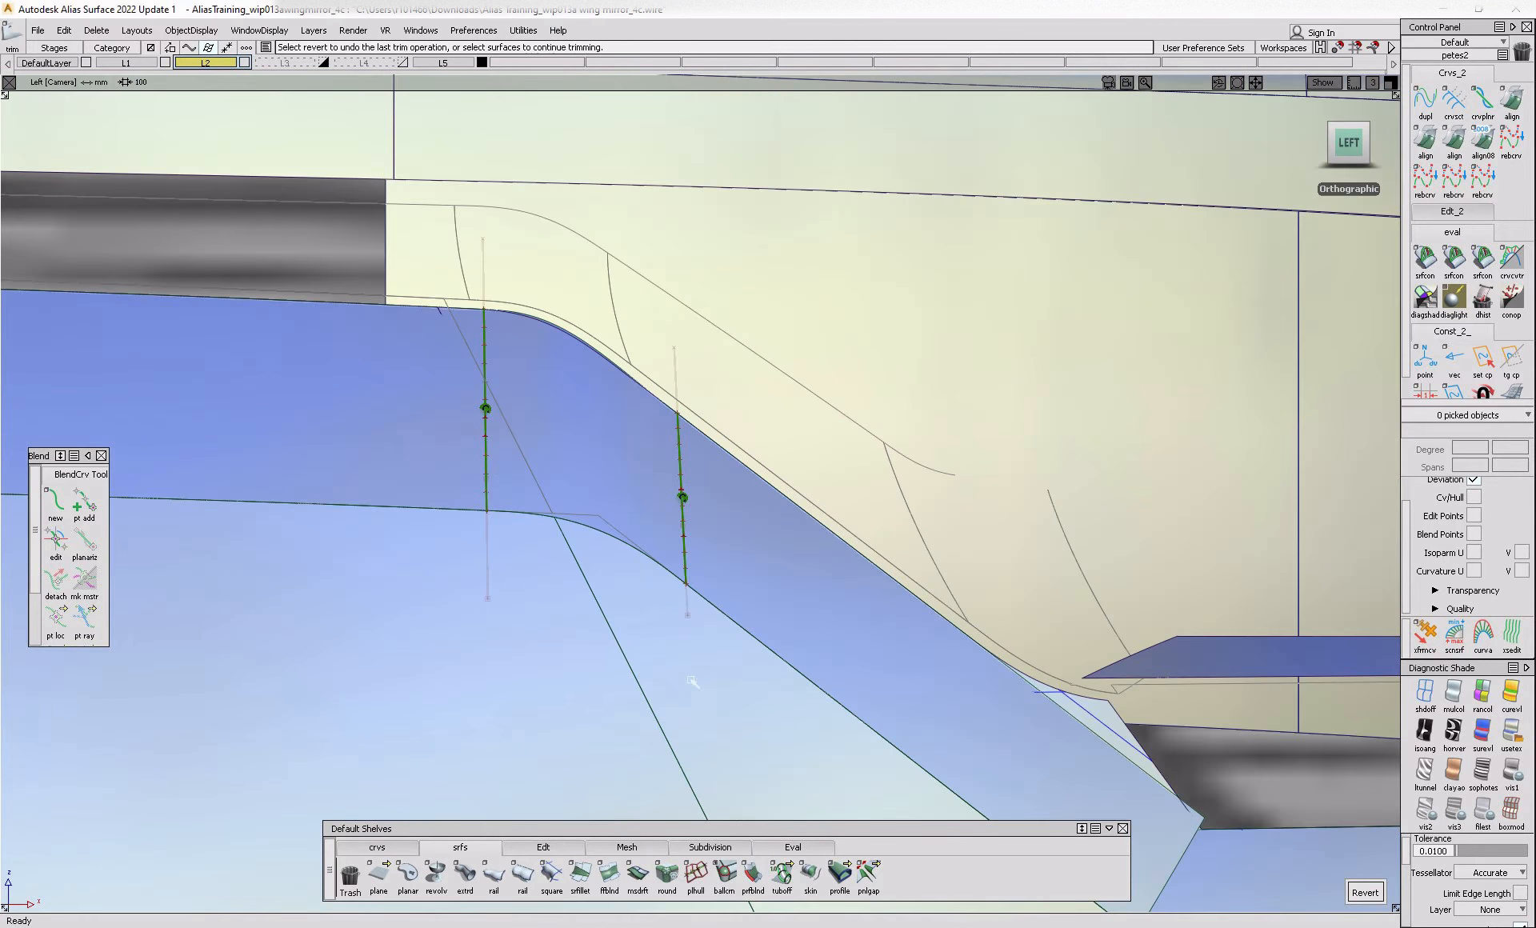
right_click_drag(710, 518, 589, 510, "alt+shift")
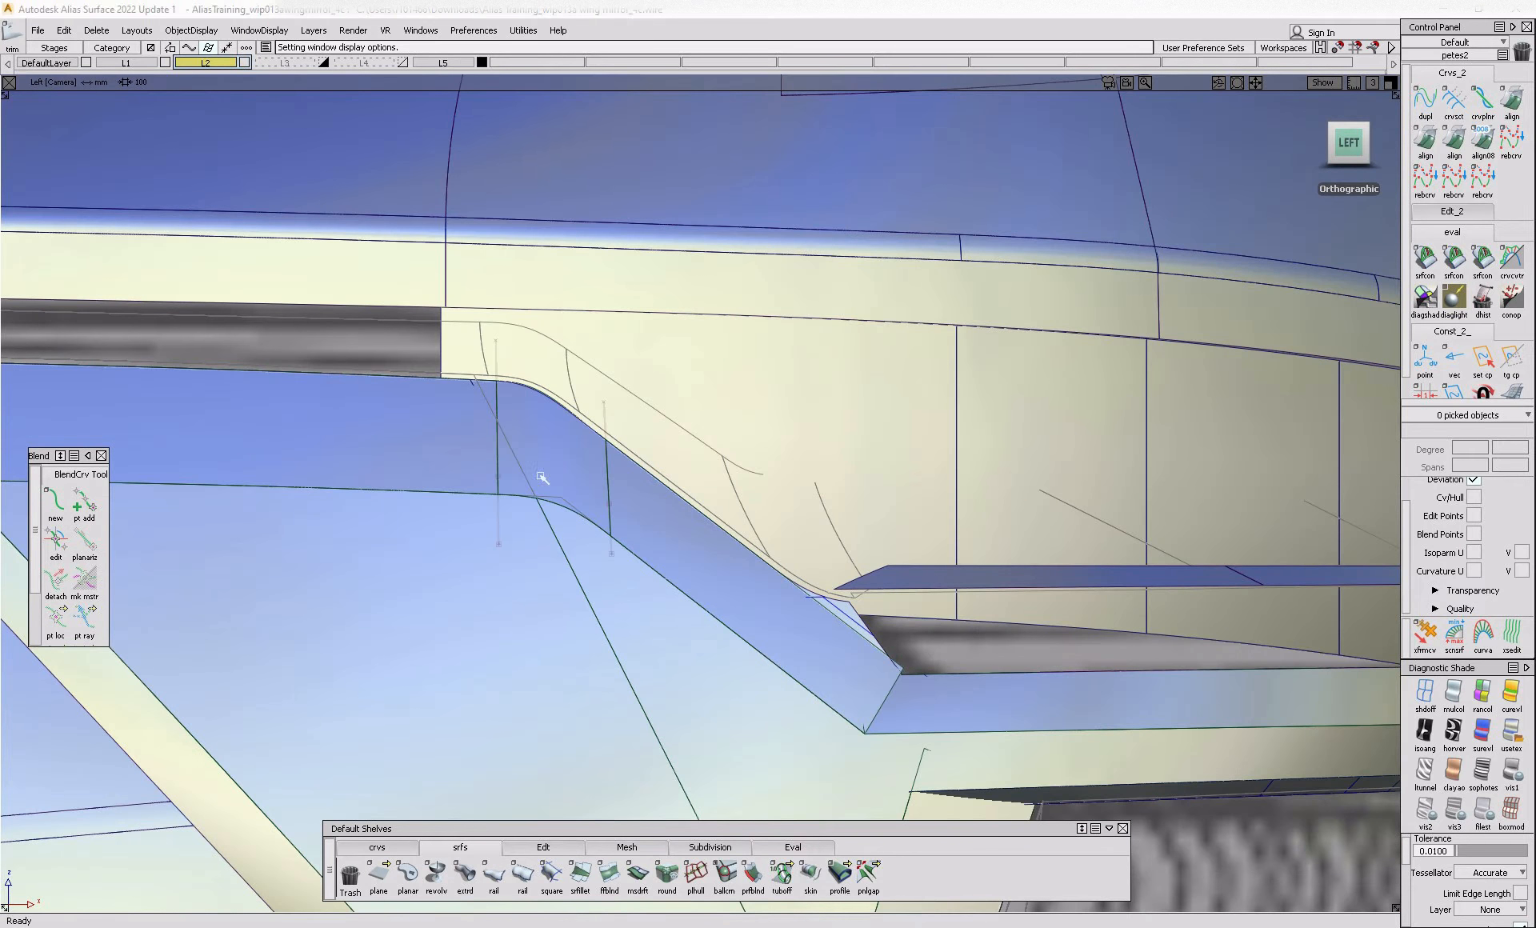
left_click_drag(511, 442, 510, 468, "ctrl+shift")
left_click(506, 469)
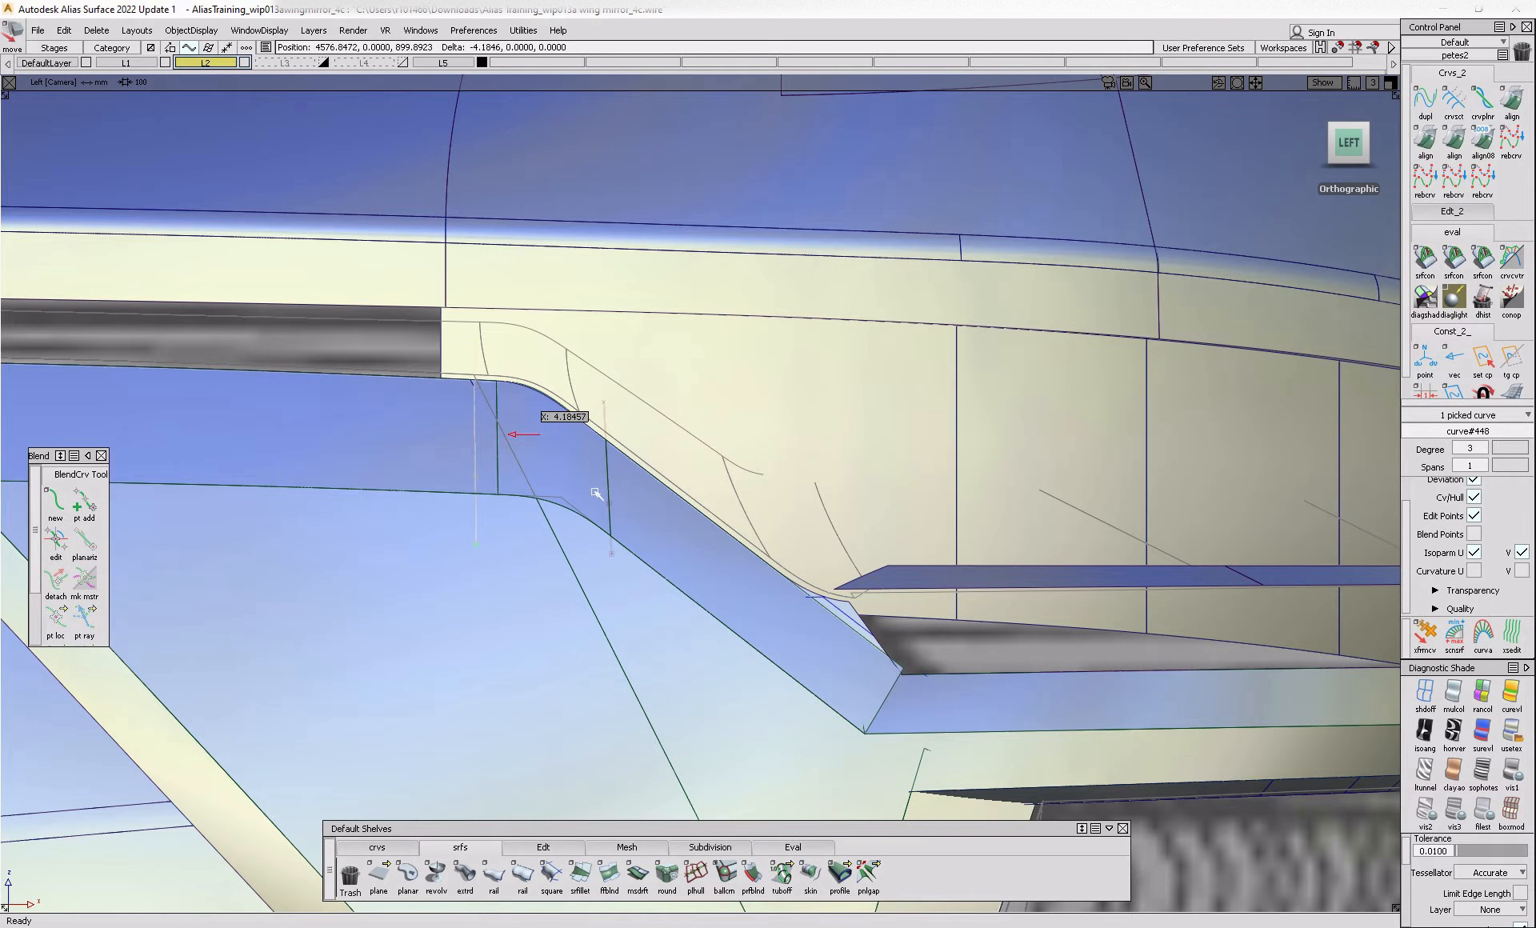
left_click_drag(600, 517, 575, 449, "ctrl+shift")
middle_click_drag(644, 547, 656, 517, "ctrl+shift")
middle_click_drag(658, 517, 648, 519)
left_click_drag(483, 459, 582, 528, "alt+shift")
right_click_drag(506, 400, 588, 428, "alt+shift")
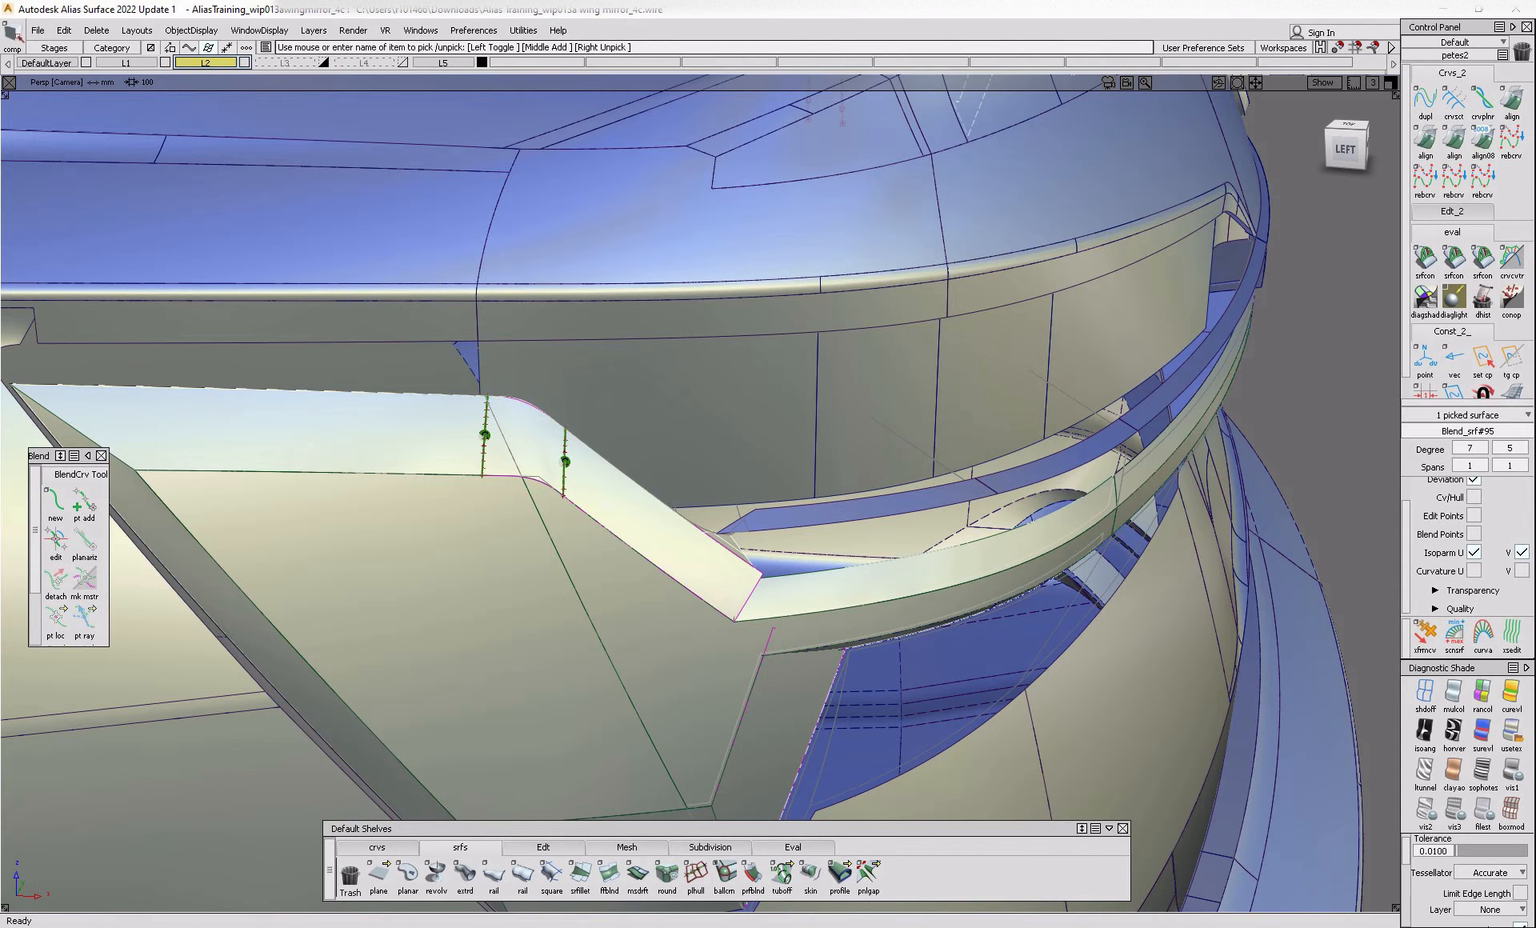
right_click_drag(704, 602, 573, 566, "alt+shift")
left_click_drag(572, 565, 448, 531, "alt+shift")
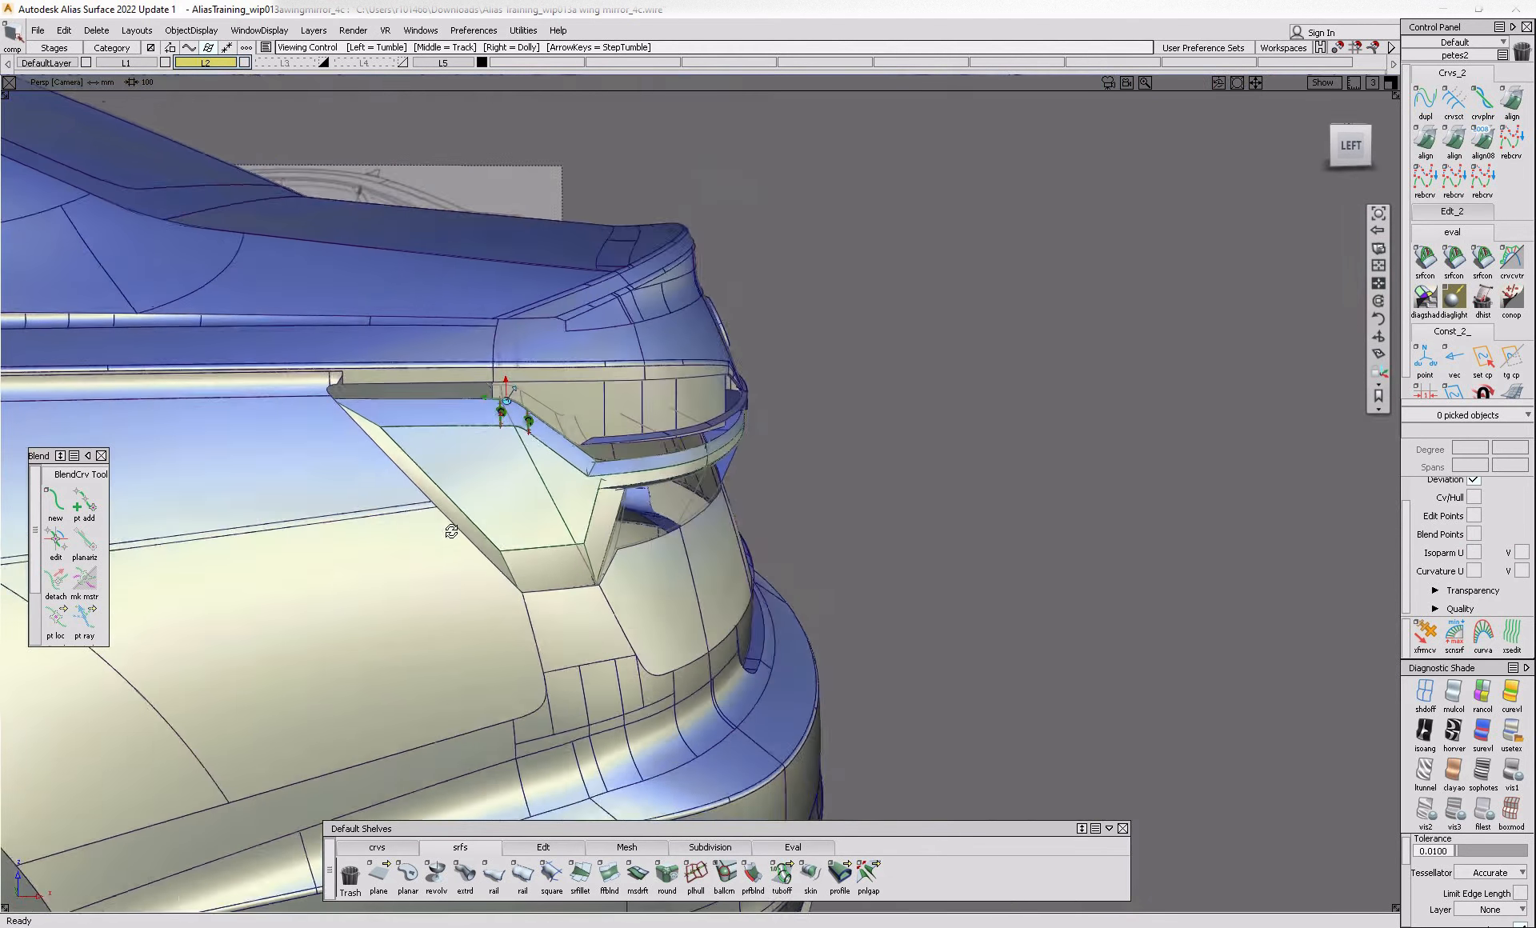
right_click_drag(449, 531, 520, 520, "alt+shift")
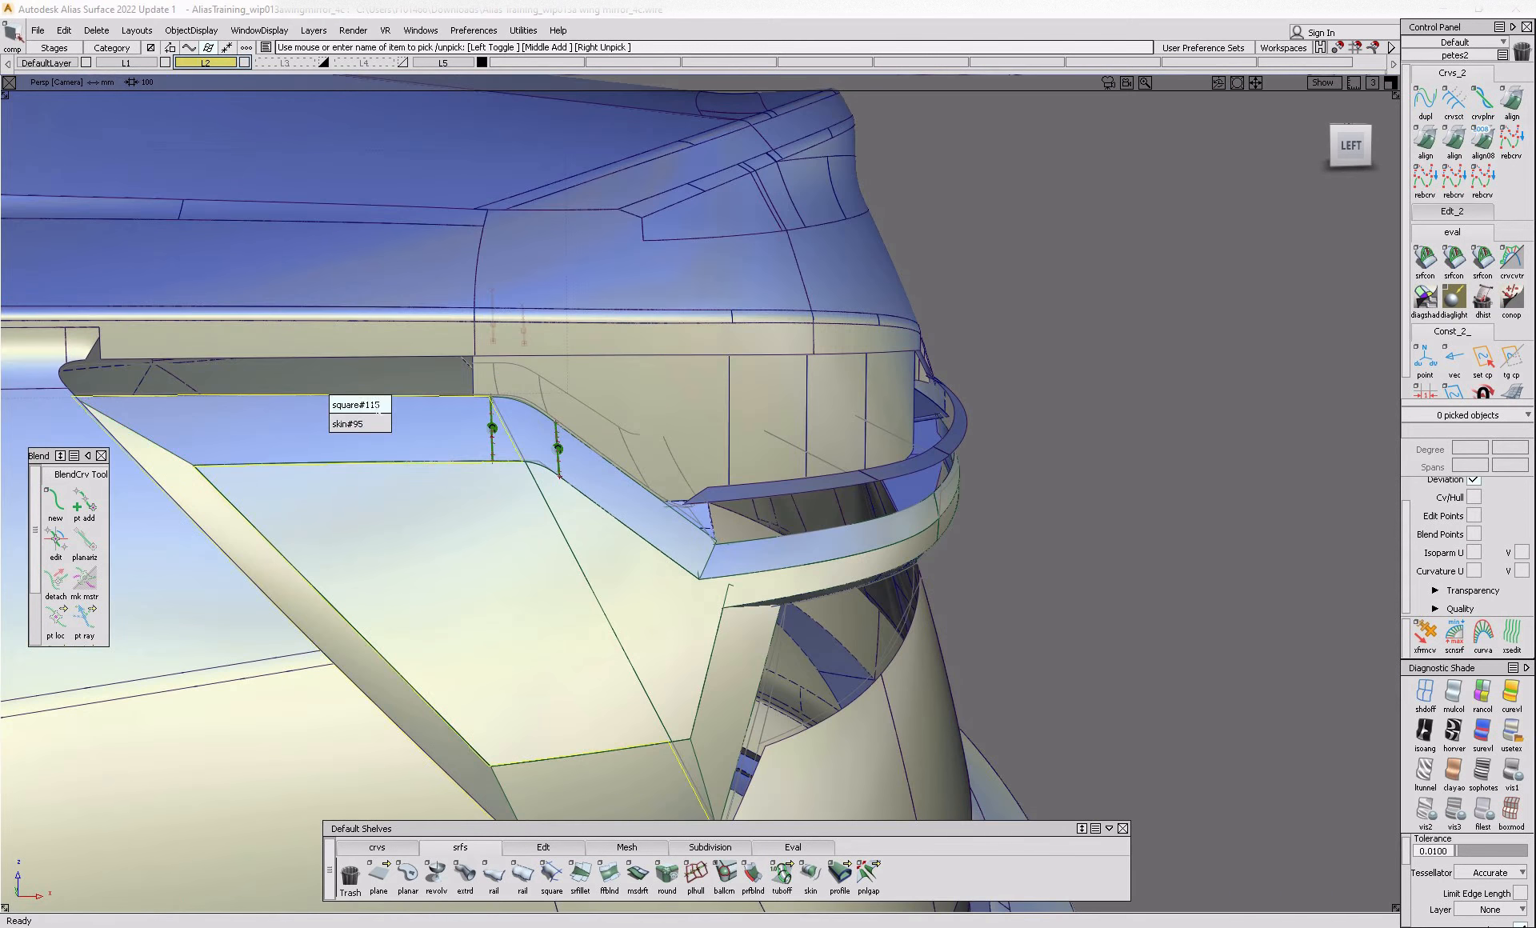
- Draw a straight slanted edit-point curve behind the light's lower bevel corner, using the unshaded orthographic left view
left_click(377, 410)
left_click_drag(603, 556, 424, 561, "alt+shift")
left_click_drag(664, 561, 408, 610, "alt+shift")
right_click_drag(408, 610, 559, 593, "alt+shift")
left_click_drag(559, 594, 800, 624, "alt+shift")
key("alt+m")
right_click_drag(680, 640, 776, 663, "alt+shift")
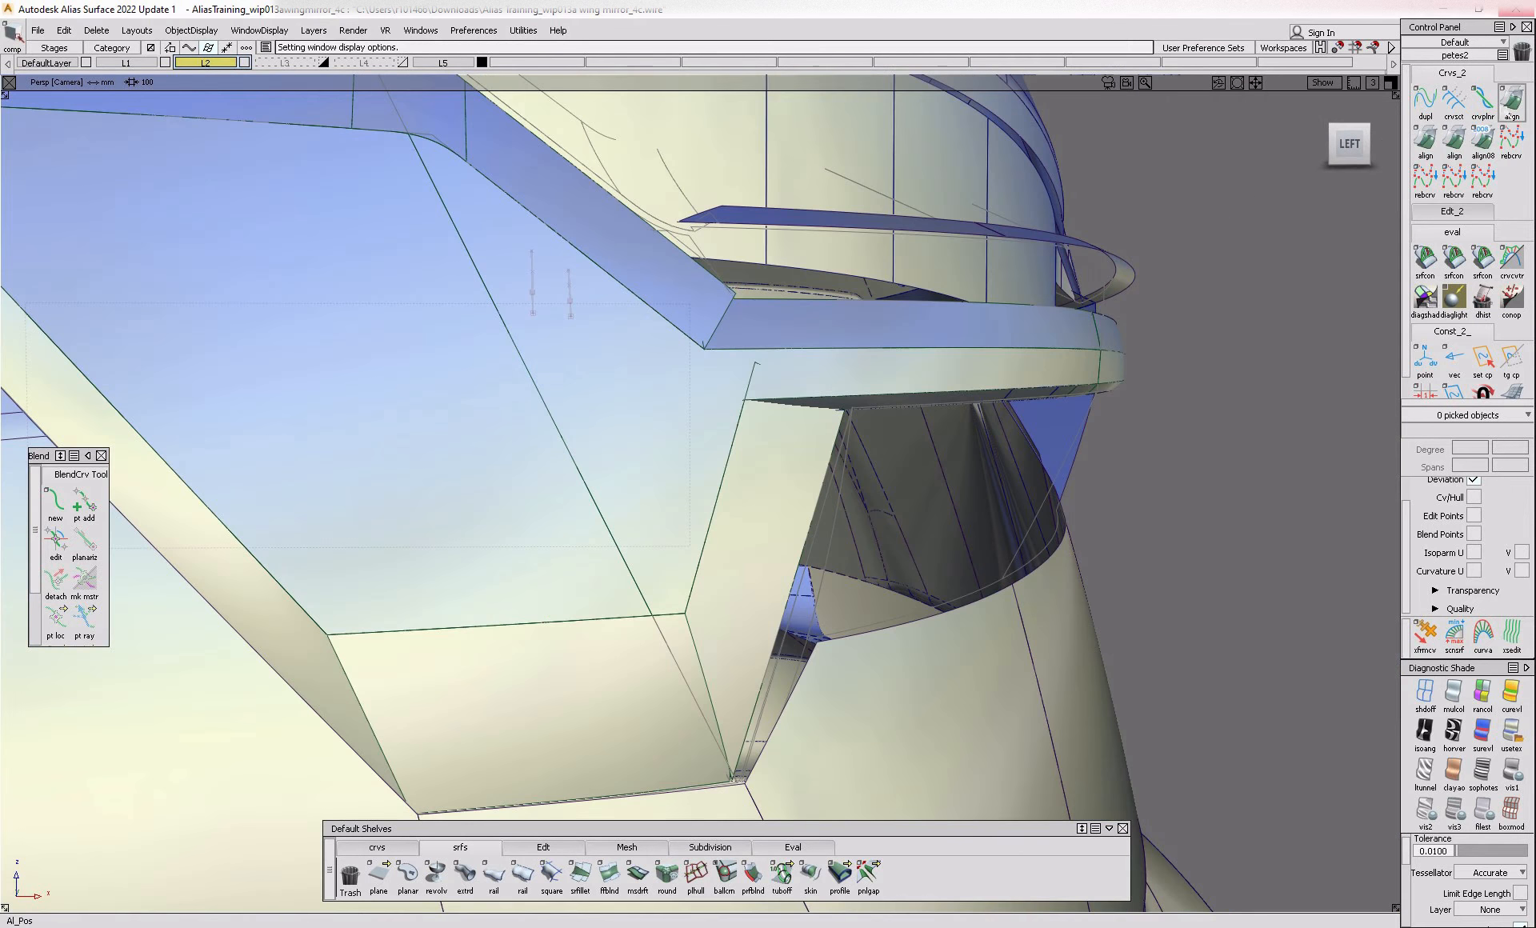
left_click(1350, 144)
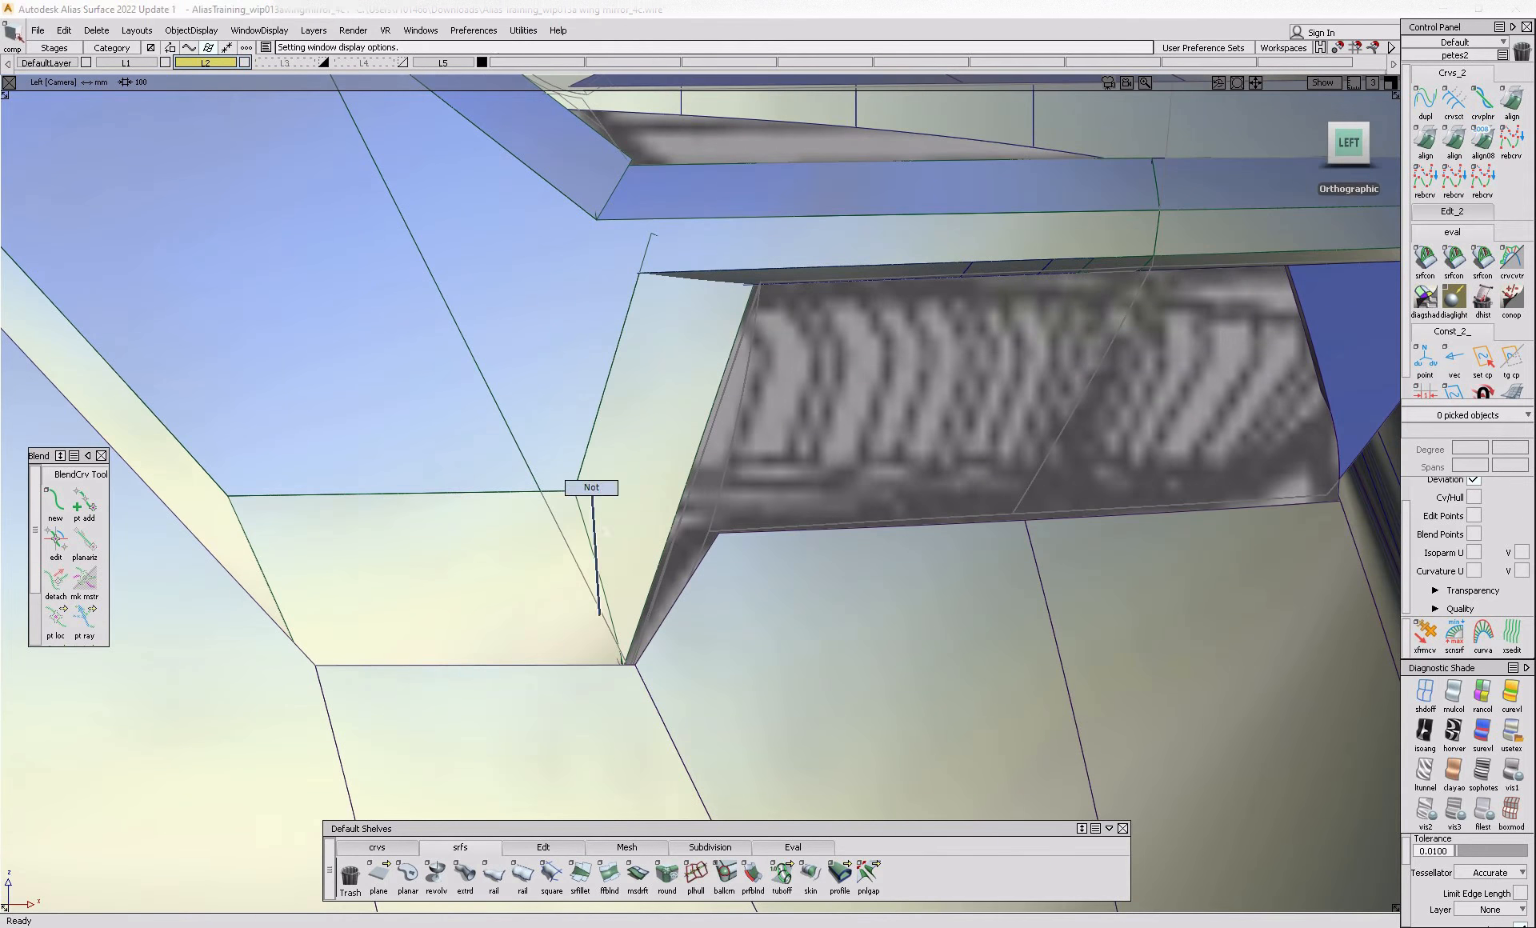
left_click(1424, 694)
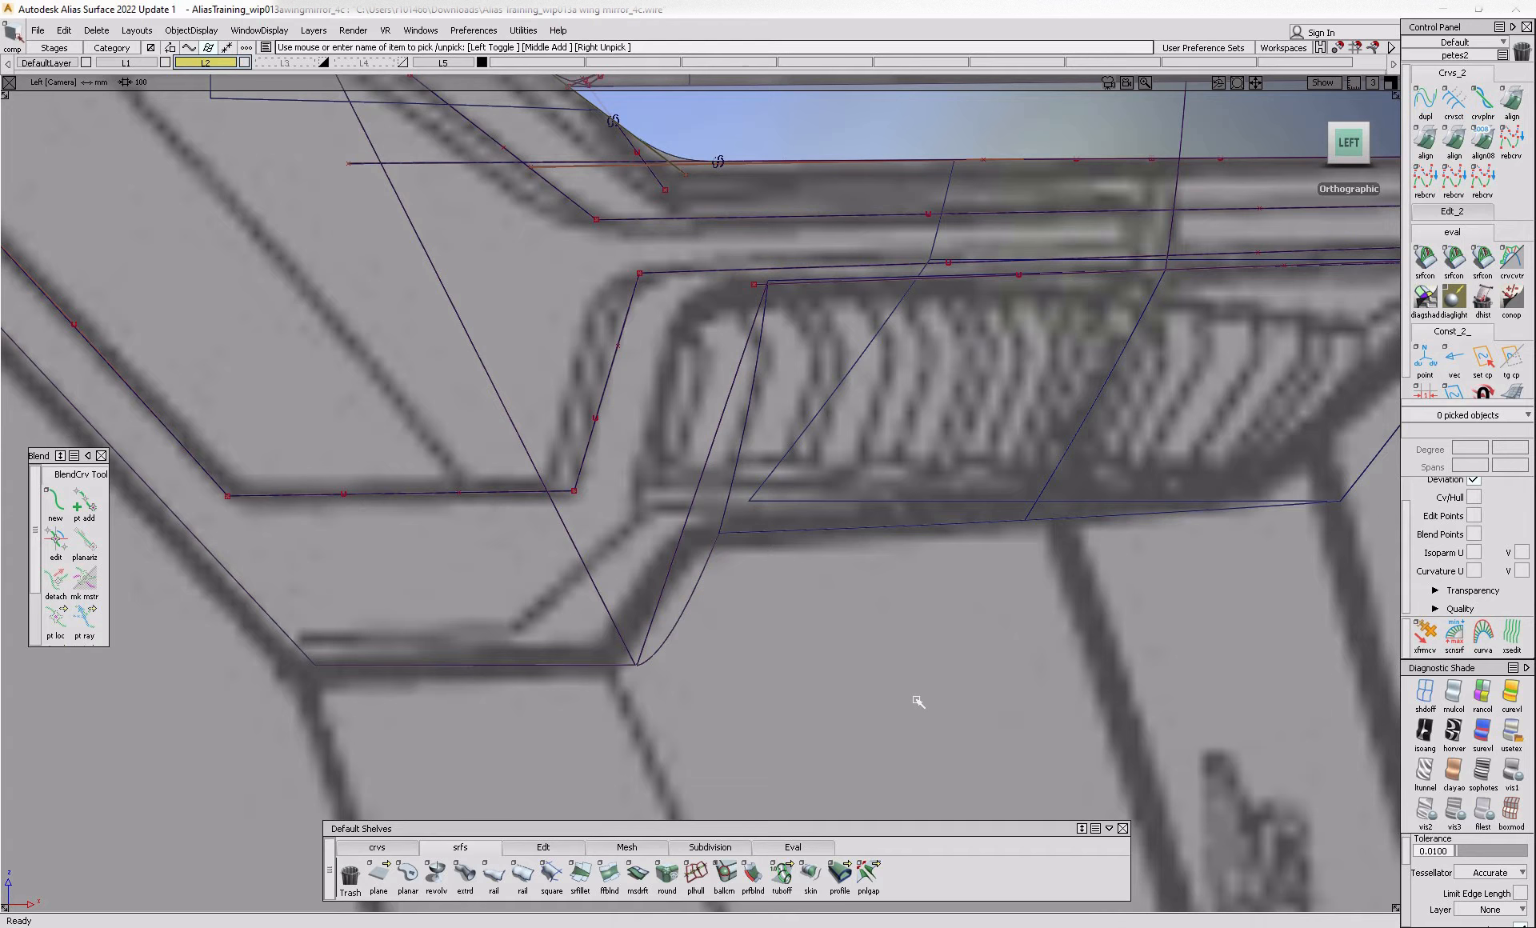
key("5")
key("5")
key("5")
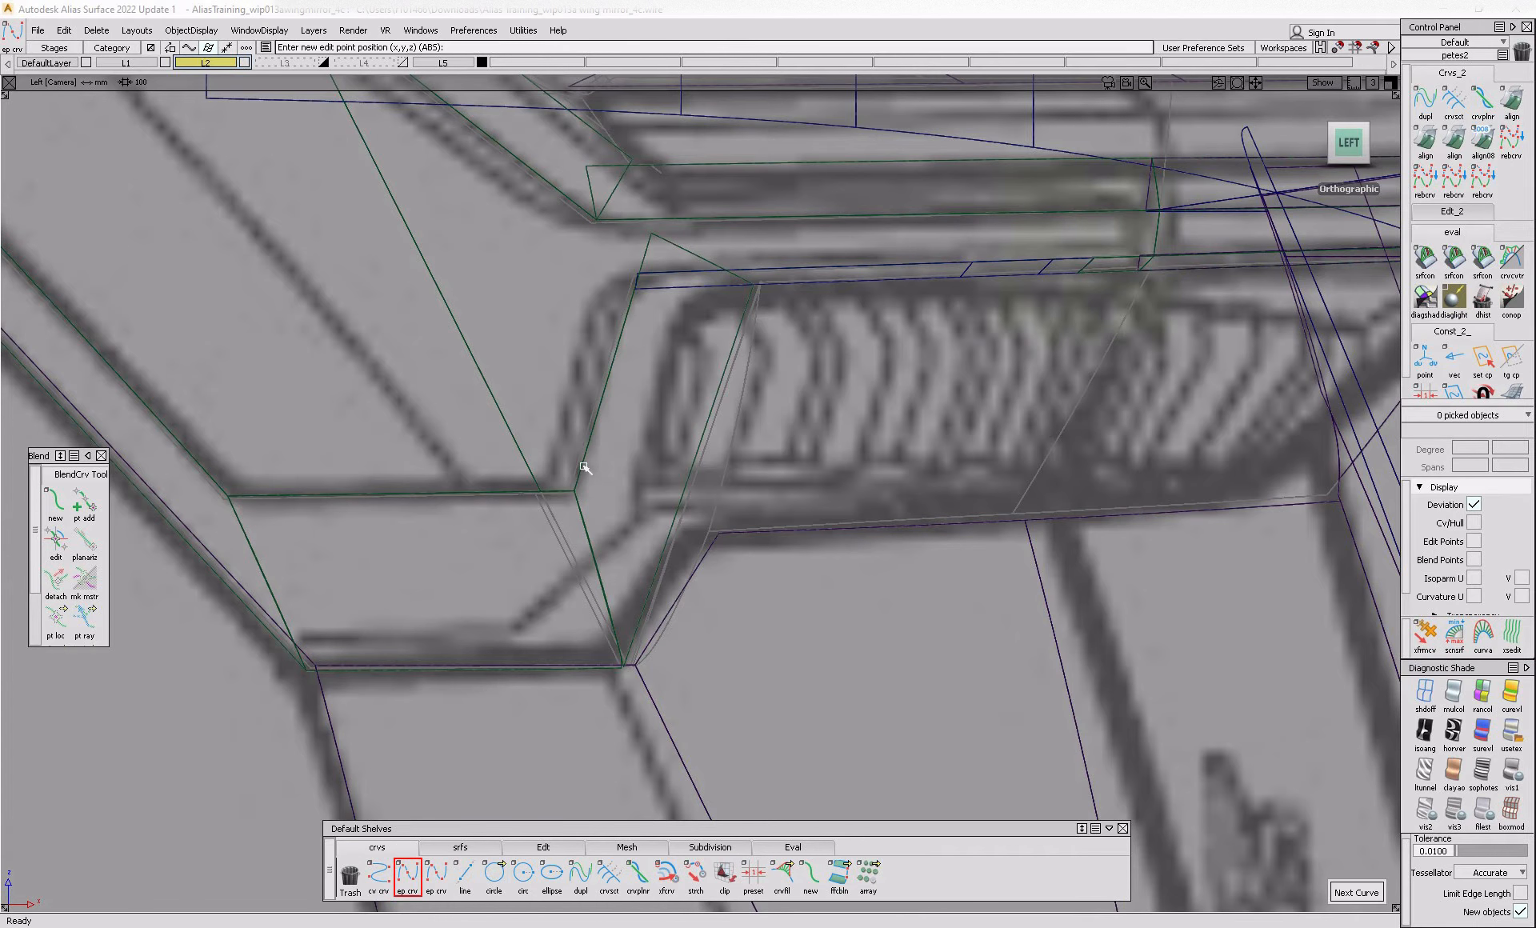
left_click(586, 452)
left_click(652, 661)
left_click_drag(655, 688, 649, 682)
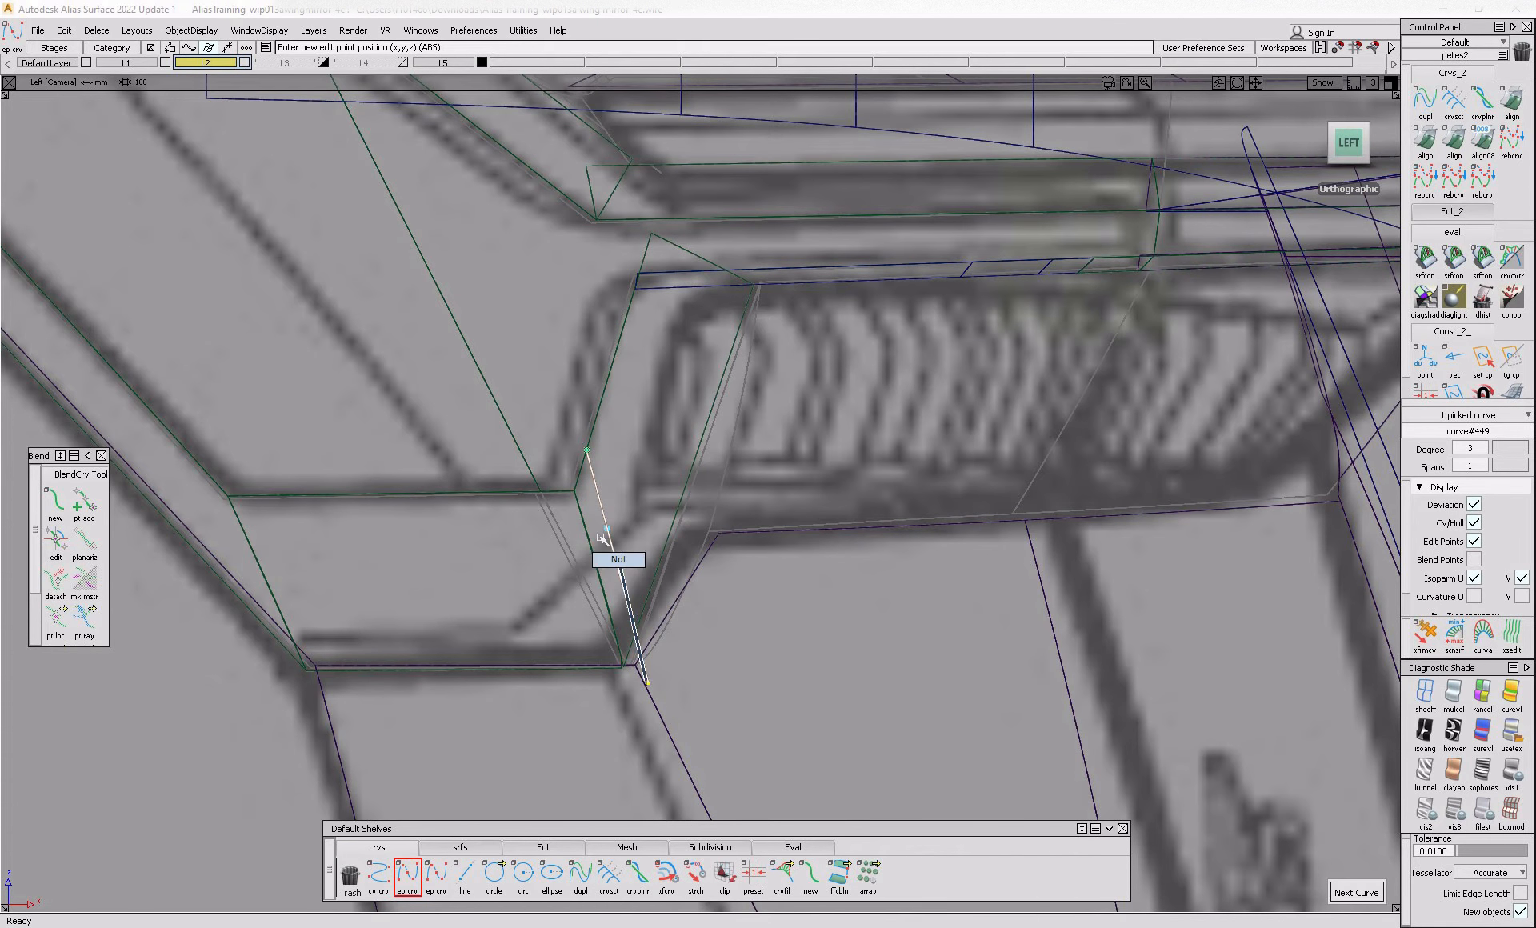
- Draw a second slanted edit-point curve just ahead of the first, roughly parallel to it across the lower facet
left_click_drag(573, 566, 547, 473, "ctrl+shift")
left_click(545, 479)
left_click(588, 677)
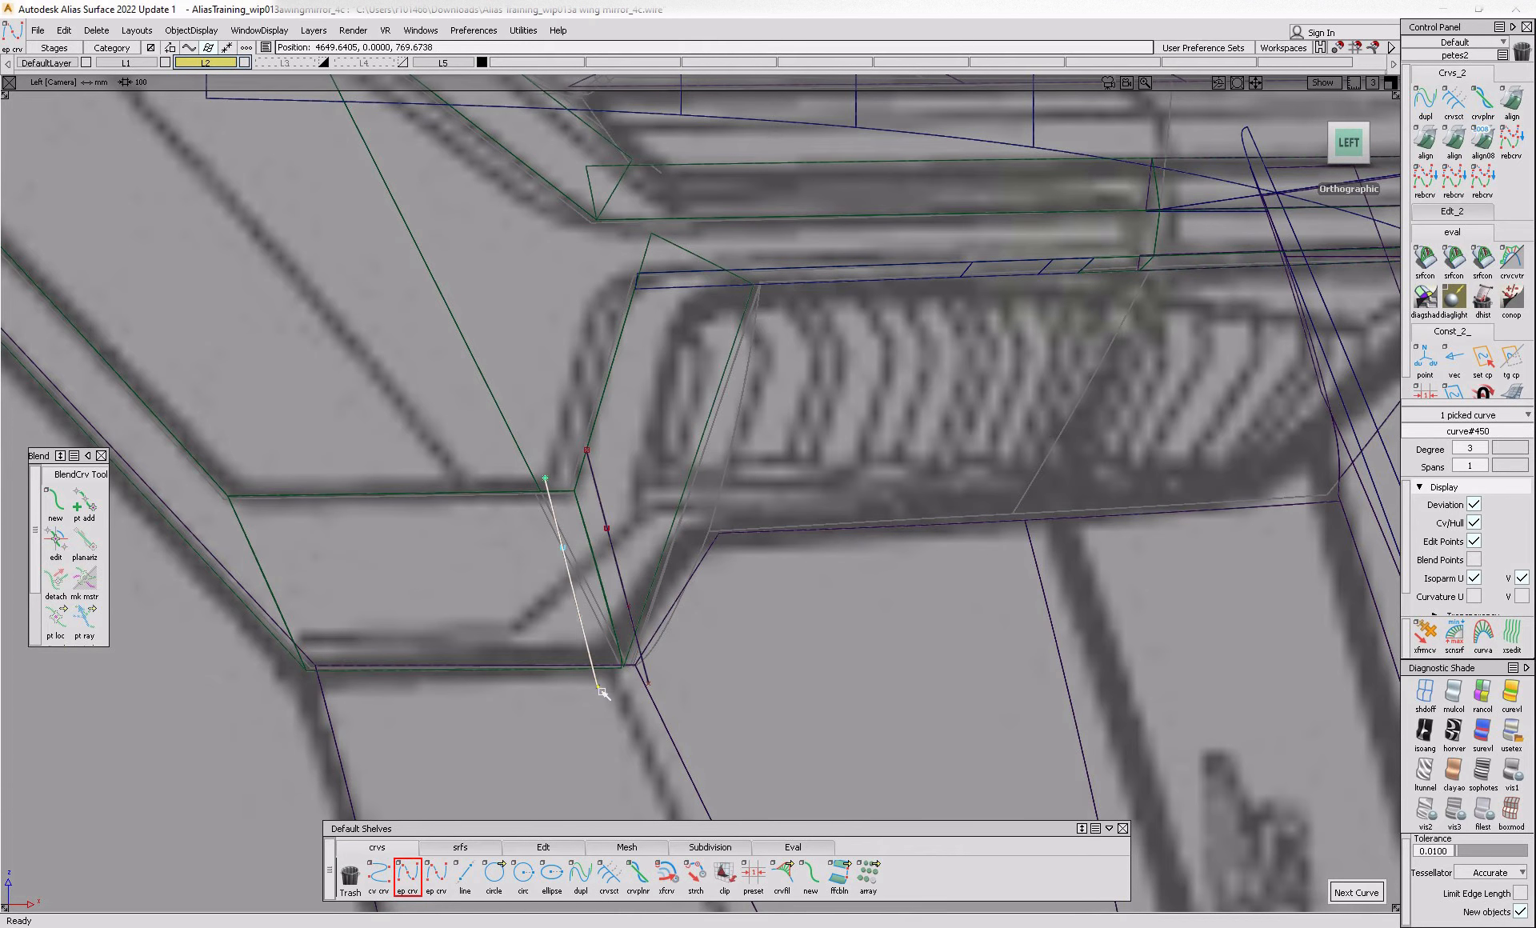
left_click_drag(624, 731, 605, 661, "ctrl+shift")
- Check the shape of the light's lower corner in the Audi reference photo and return to Alias
key("alt+Tab")
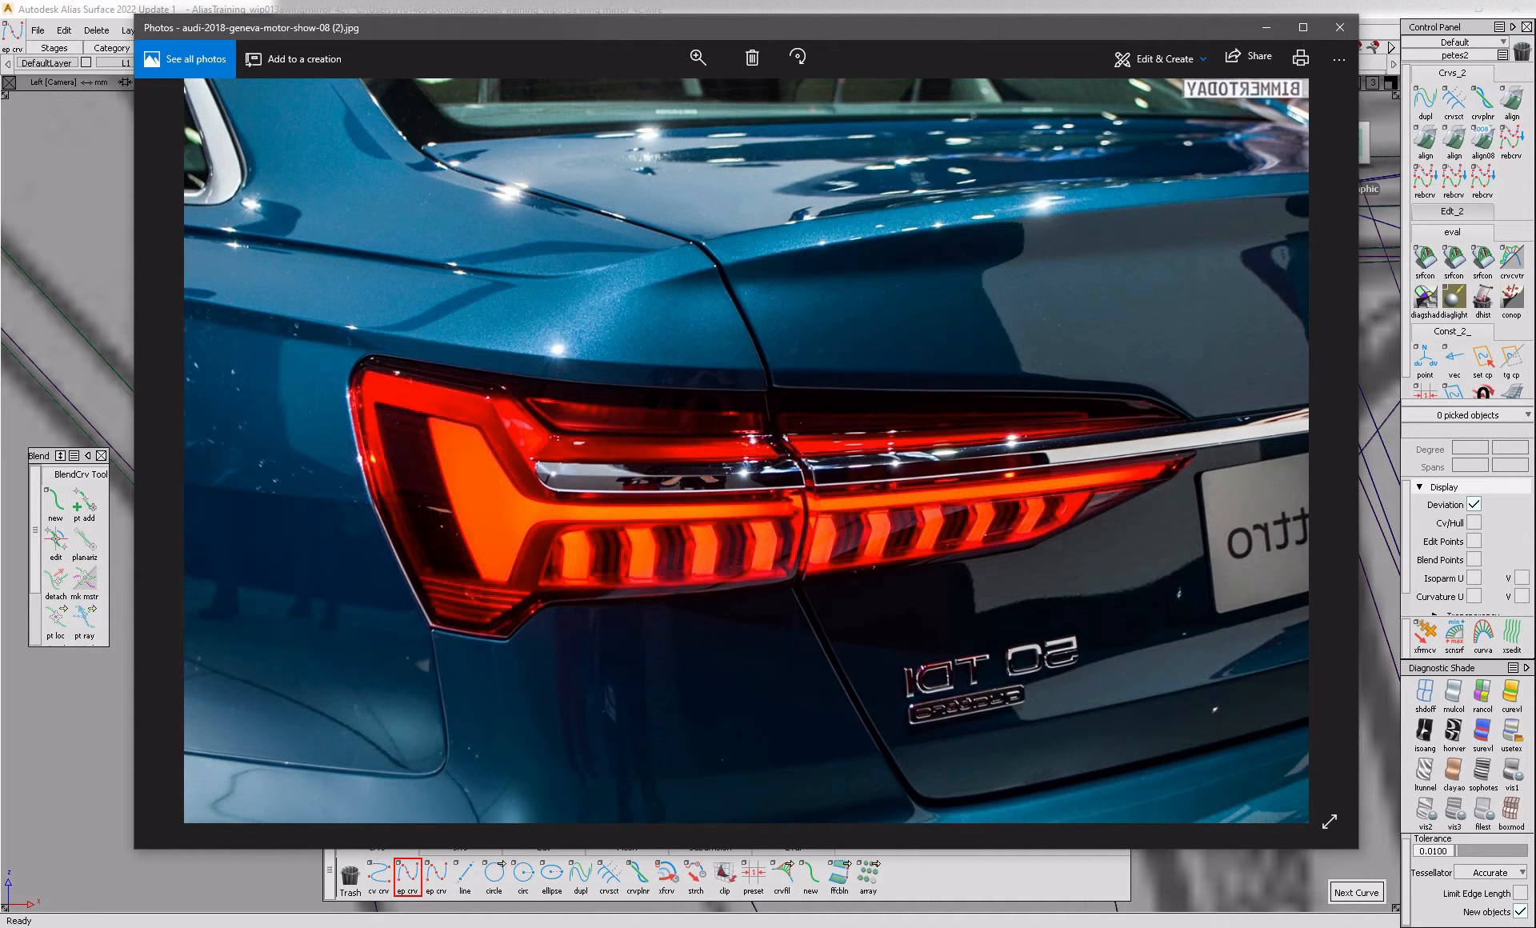
mouse_move(530, 927)
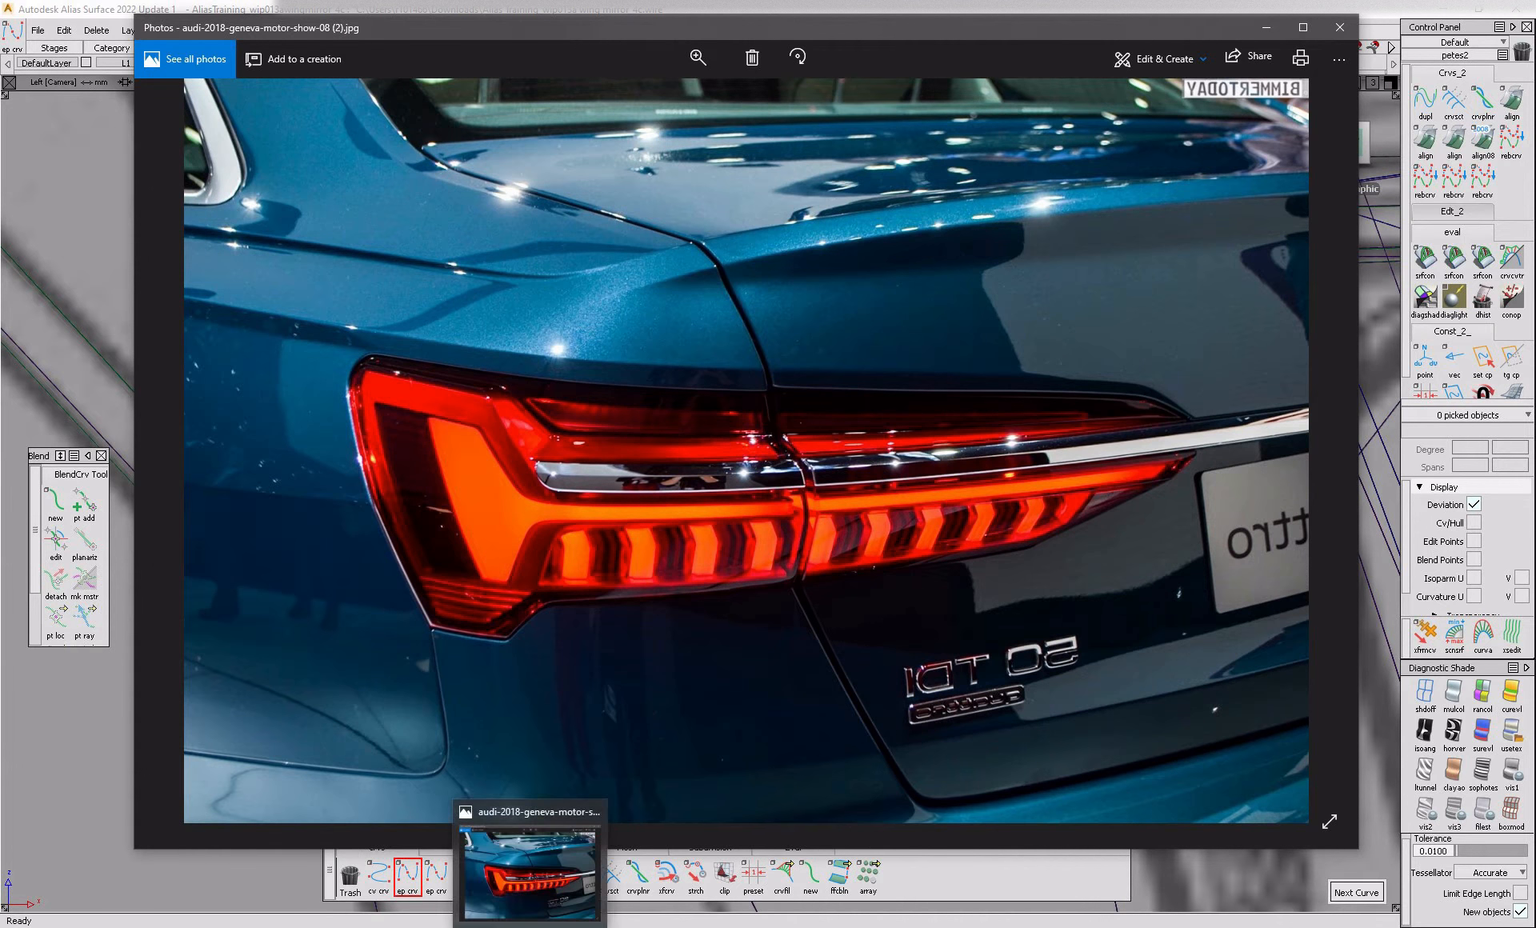
left_click(625, 927)
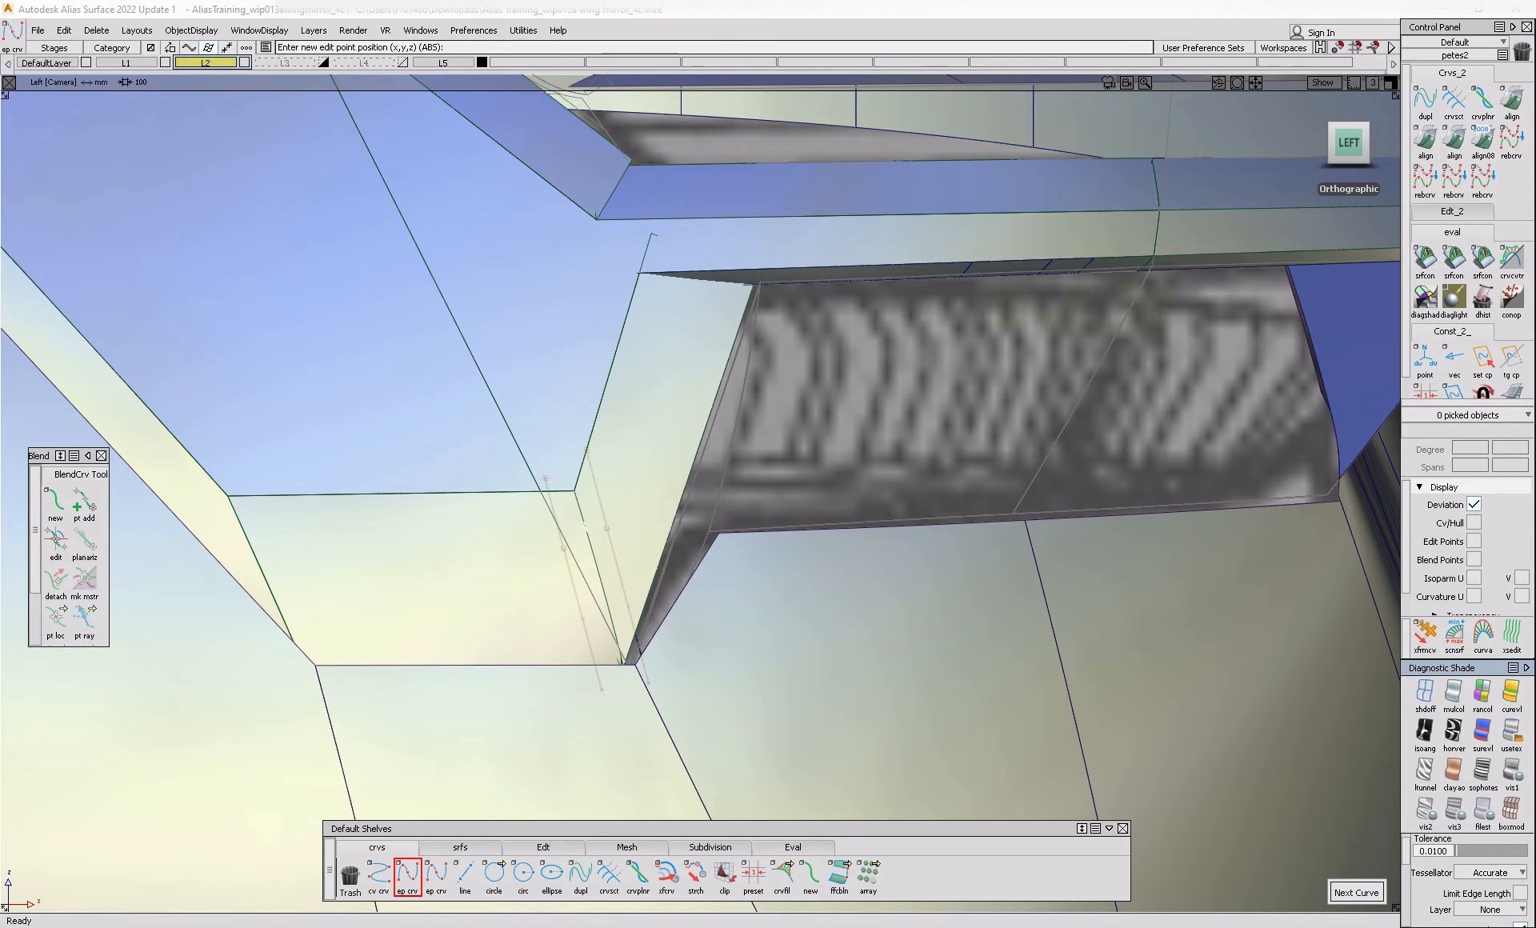
- Open the lower bevel skin for editing, with its start flow set to Extend and its end set to Connect ends
left_click_drag(809, 640, 415, 654, "alt+shift")
right_click_drag(583, 720, 632, 704, "alt+shift")
left_click_drag(632, 705, 610, 666, "alt+shift")
key("alt+m")
left_click_drag(611, 666, 530, 664, "ctrl+shift")
left_click(530, 666)
right_click_drag(535, 668, 648, 652, "alt+shift")
left_click_drag(504, 613, 565, 570, "ctrl+shift")
left_click(477, 567)
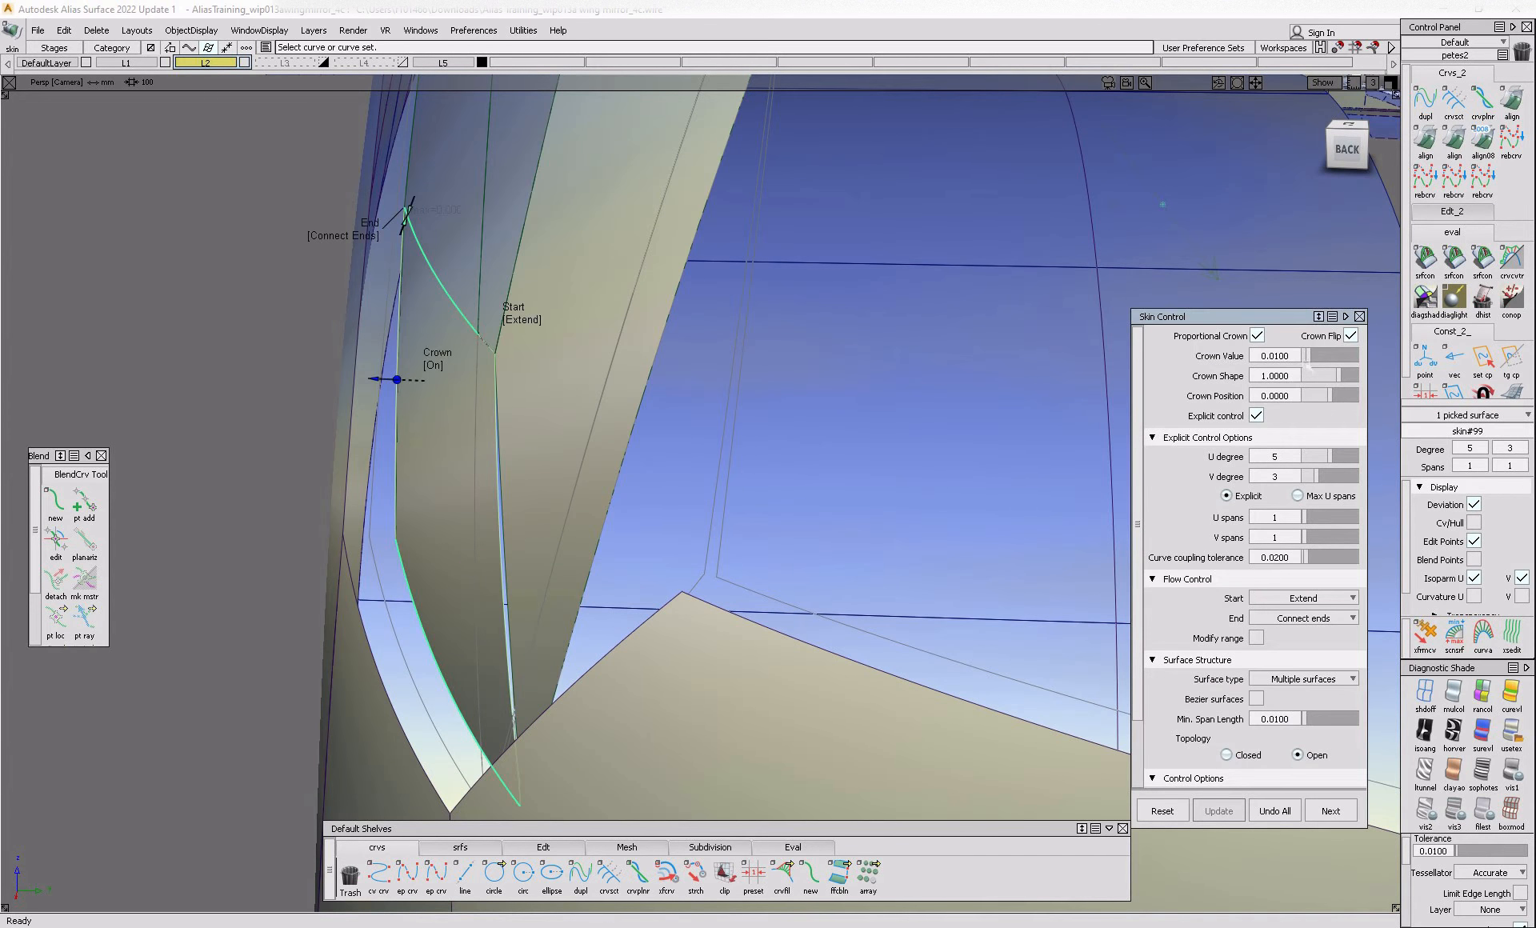
- Examine the lower bevel surfaces from behind and the side, and compare them with the Audi reference photo
left_click_drag(358, 776, 287, 824, "alt+shift")
right_click_drag(287, 824, 481, 686, "alt+shift")
left_click_drag(480, 686, 182, 156, "alt+shift")
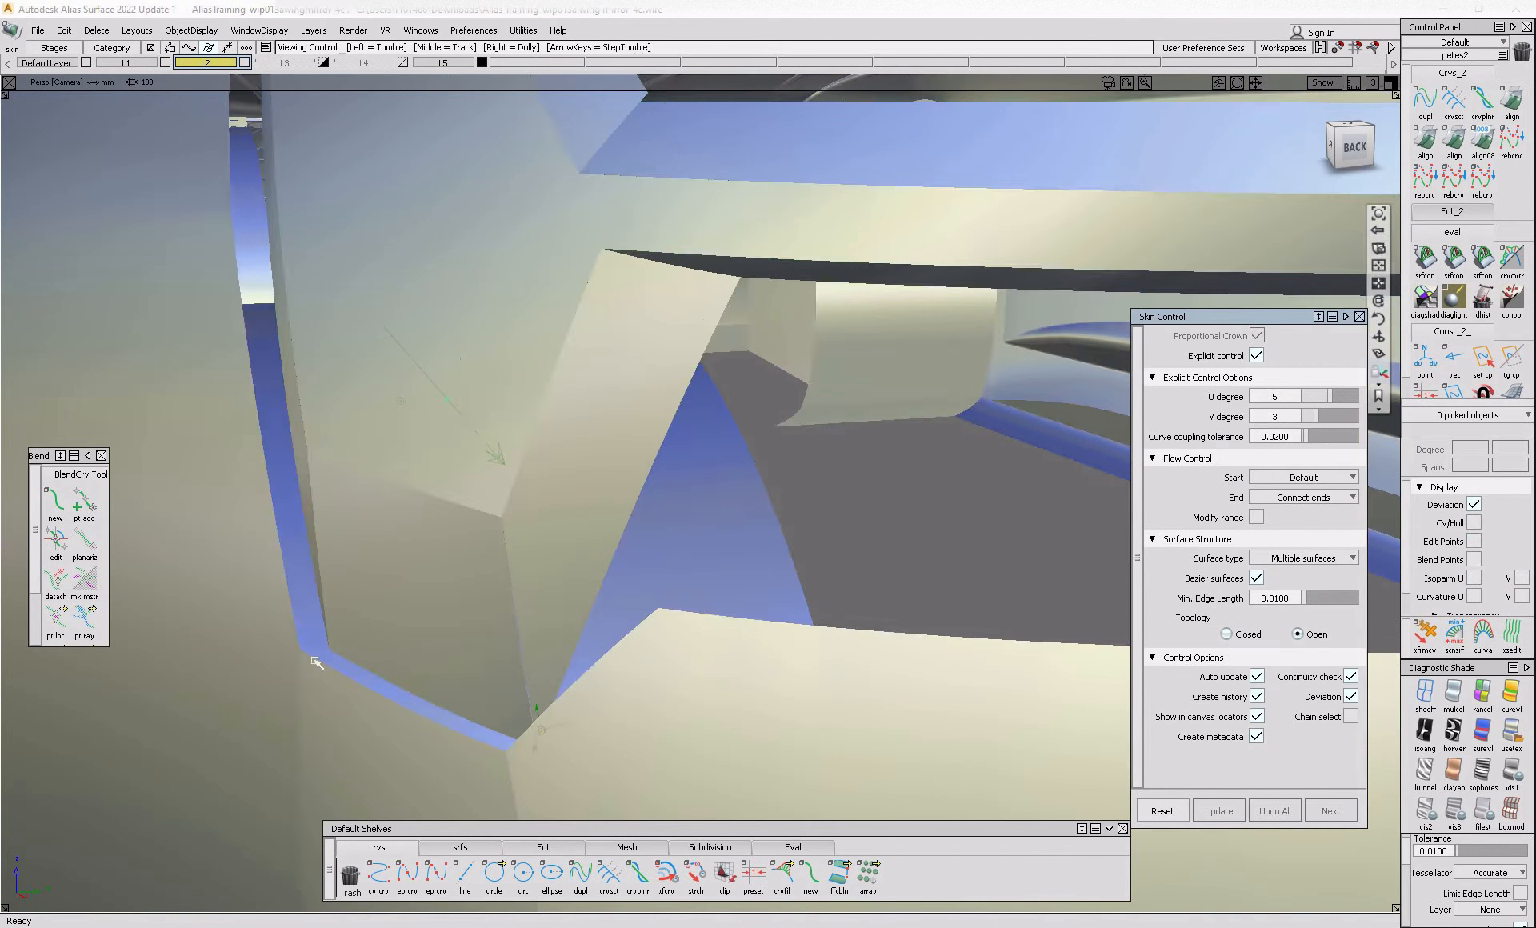
left_click_drag(720, 640, 789, 723, "alt+shift")
left_click_drag(788, 746, 460, 670, "alt+shift")
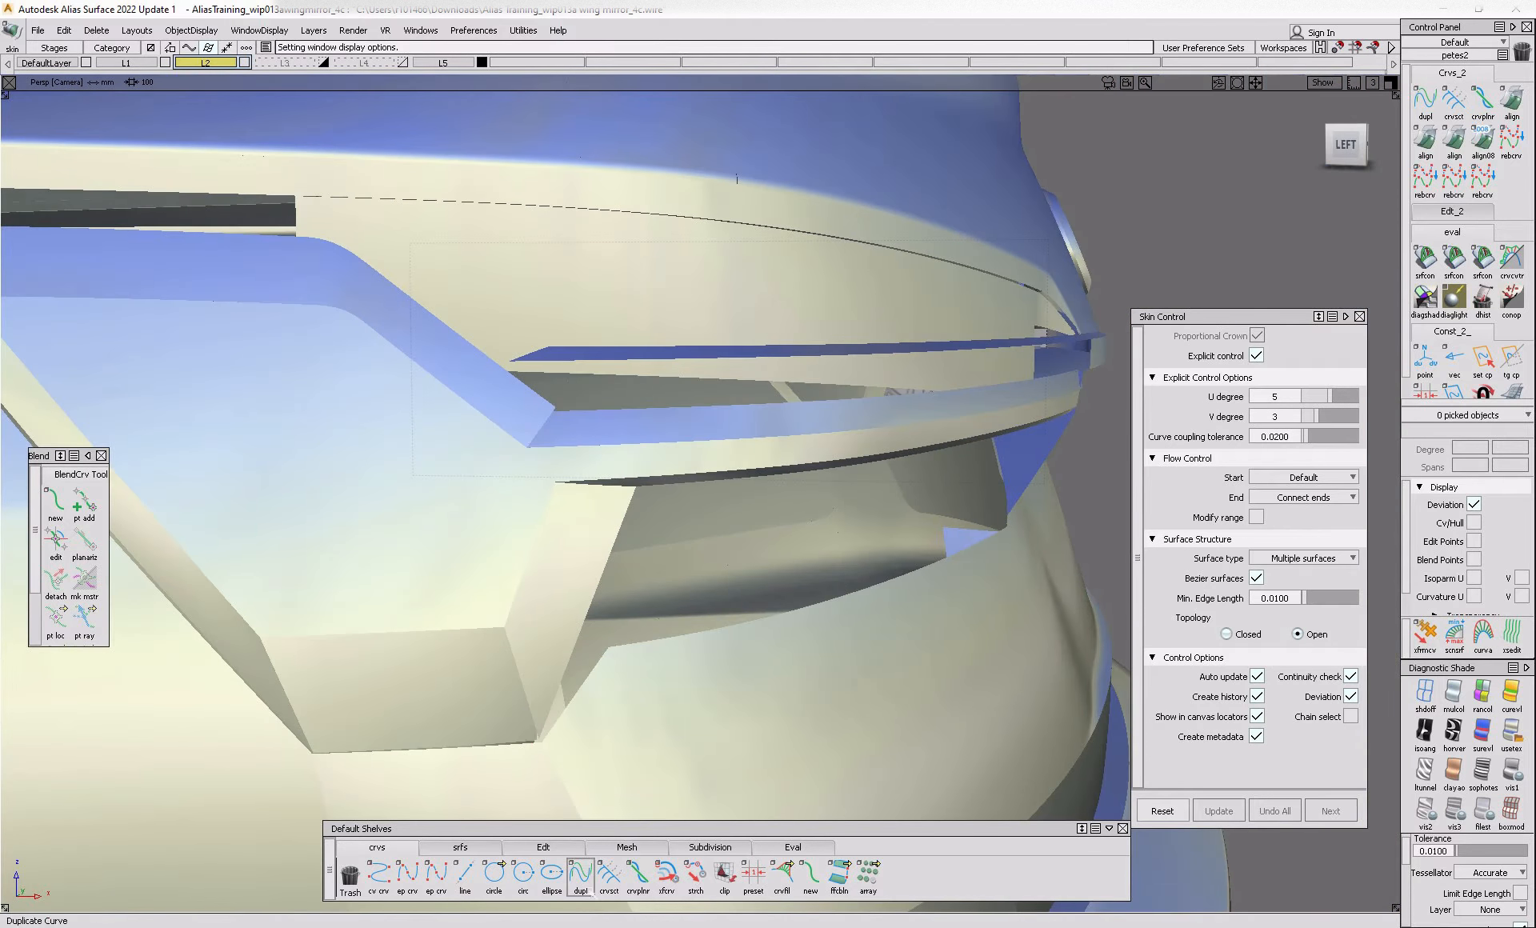
key("alt+Tab")
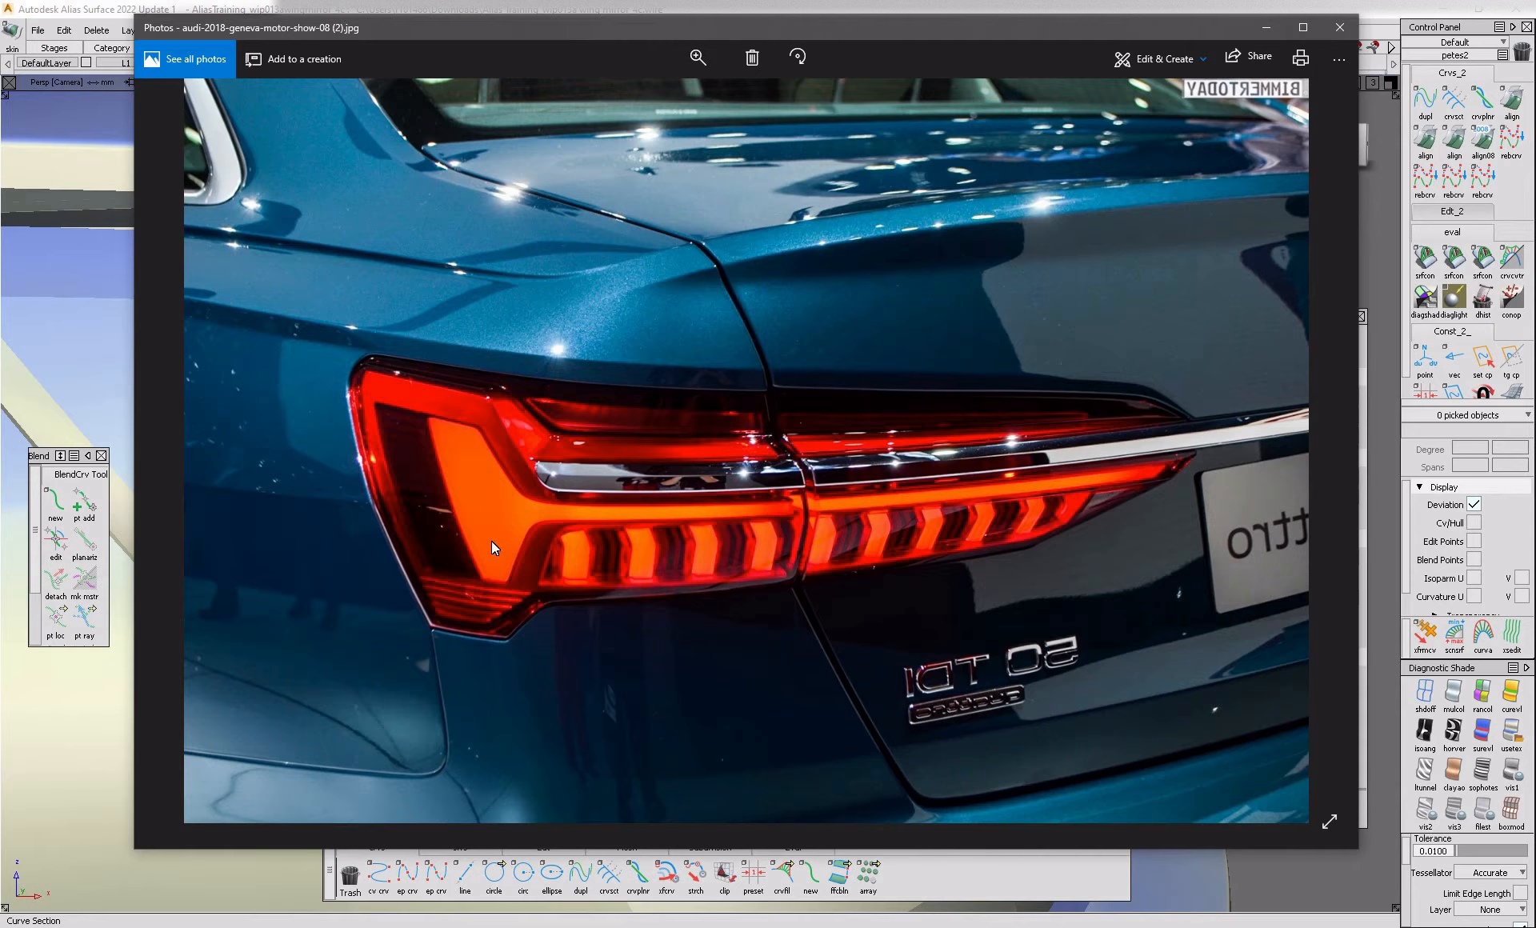
key("alt+Tab")
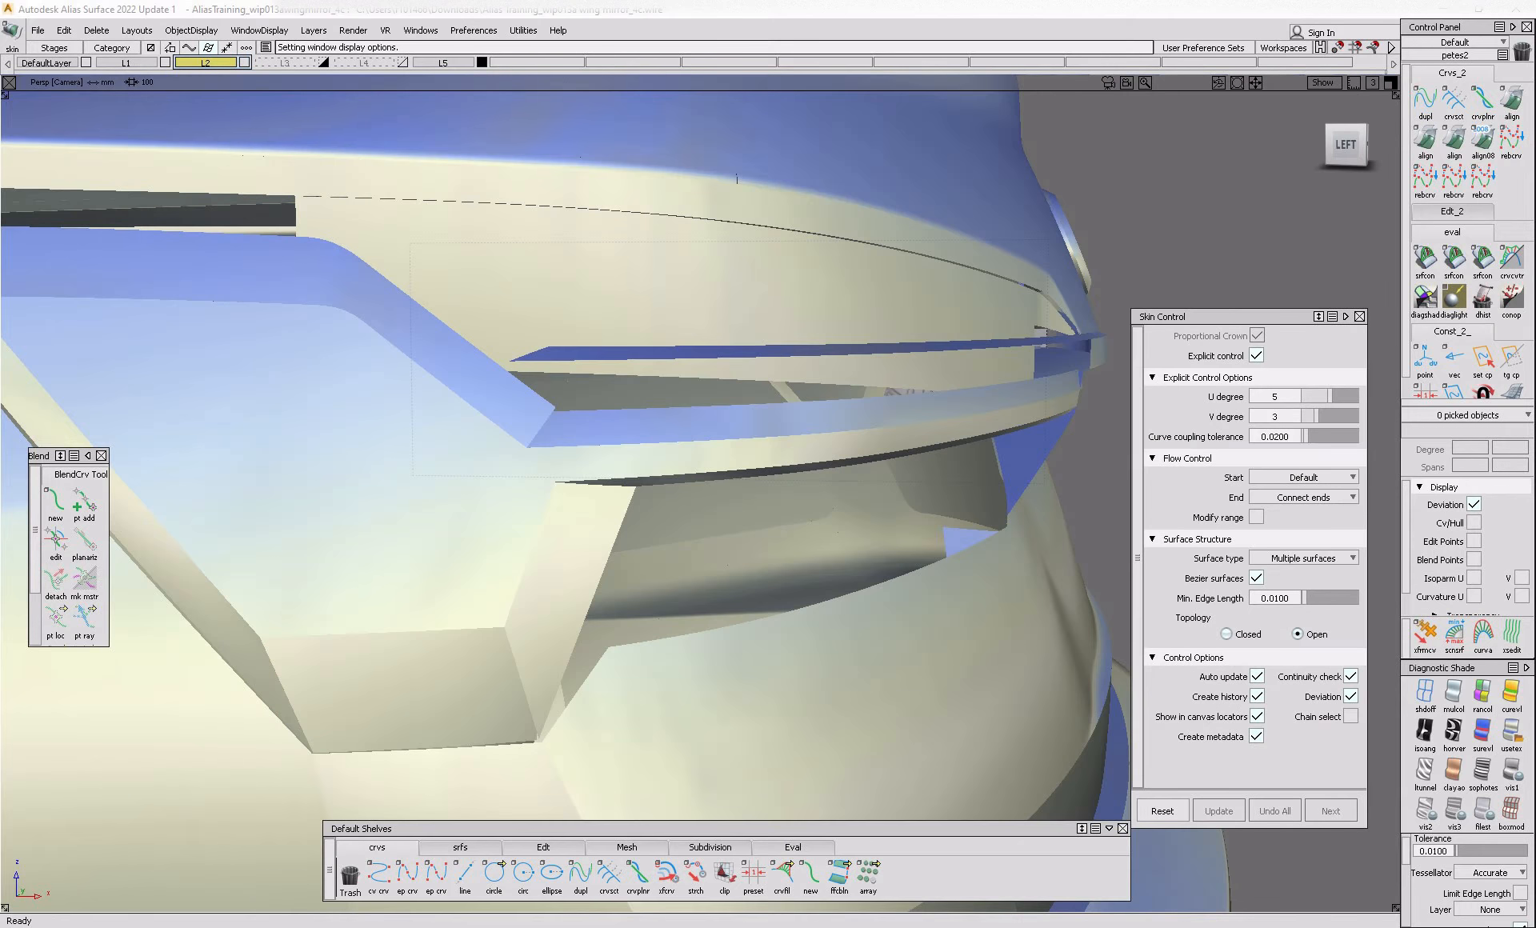
- Draw a diagonal edit-point curve across the lower bevel corner and a nearly horizontal one rearward from its upper end, following the blueprint
mouse_move(567, 642)
left_mouse_down("alt+shift")
mouse_move(648, 459)
mouse_move(603, 463)
mouse_move(578, 632)
left_mouse_up("alt+shift")
left_click(1344, 142)
left_click(1425, 693)
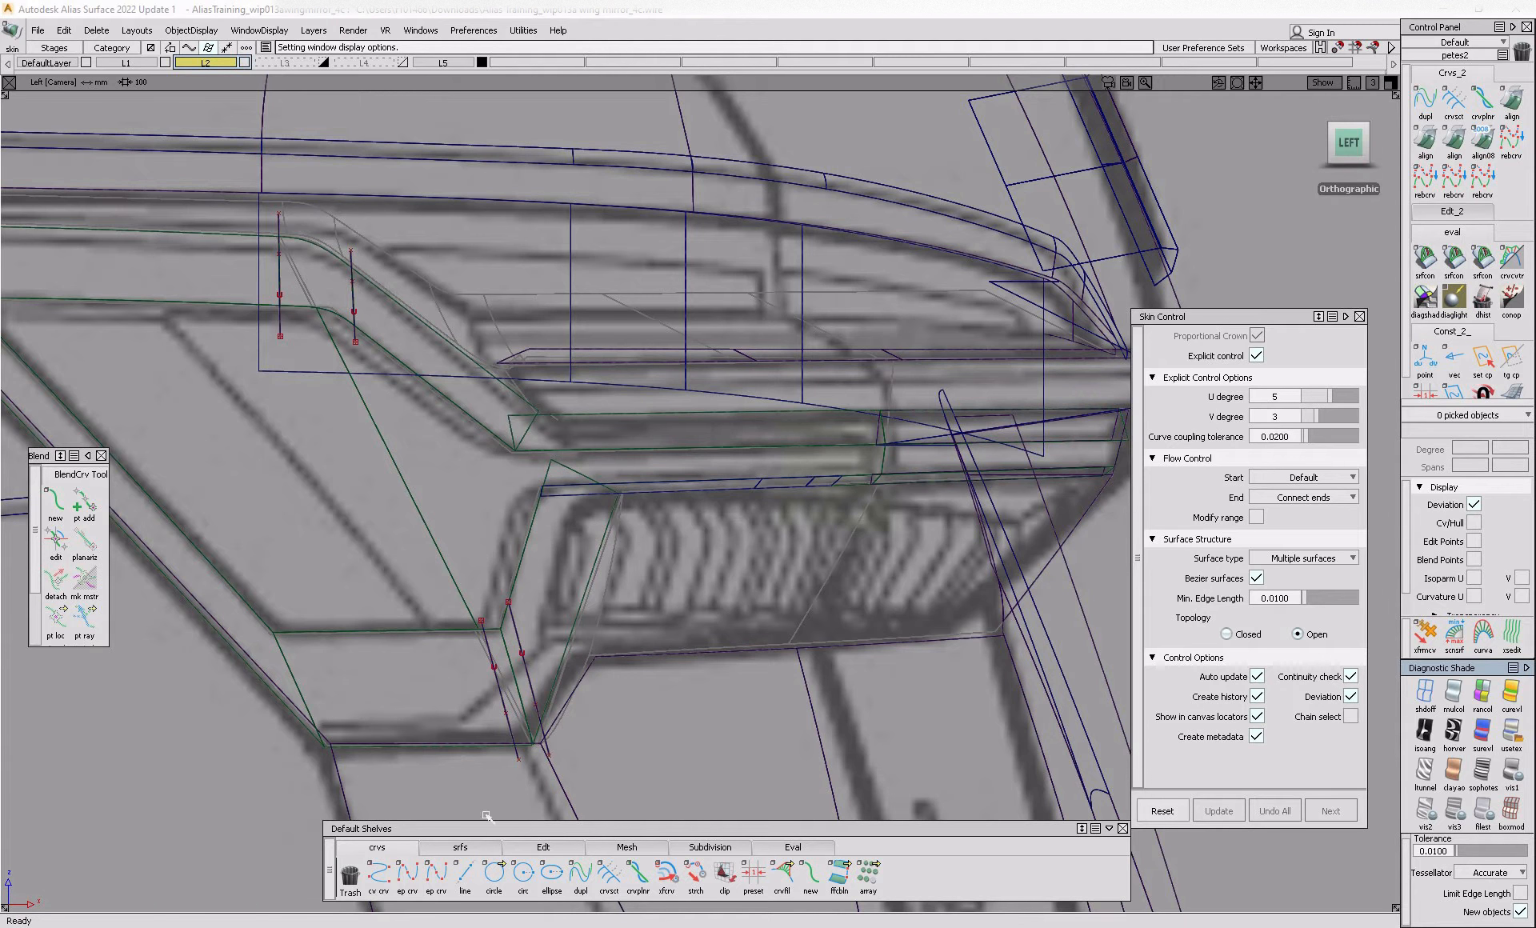
left_click(408, 874)
left_click(427, 752)
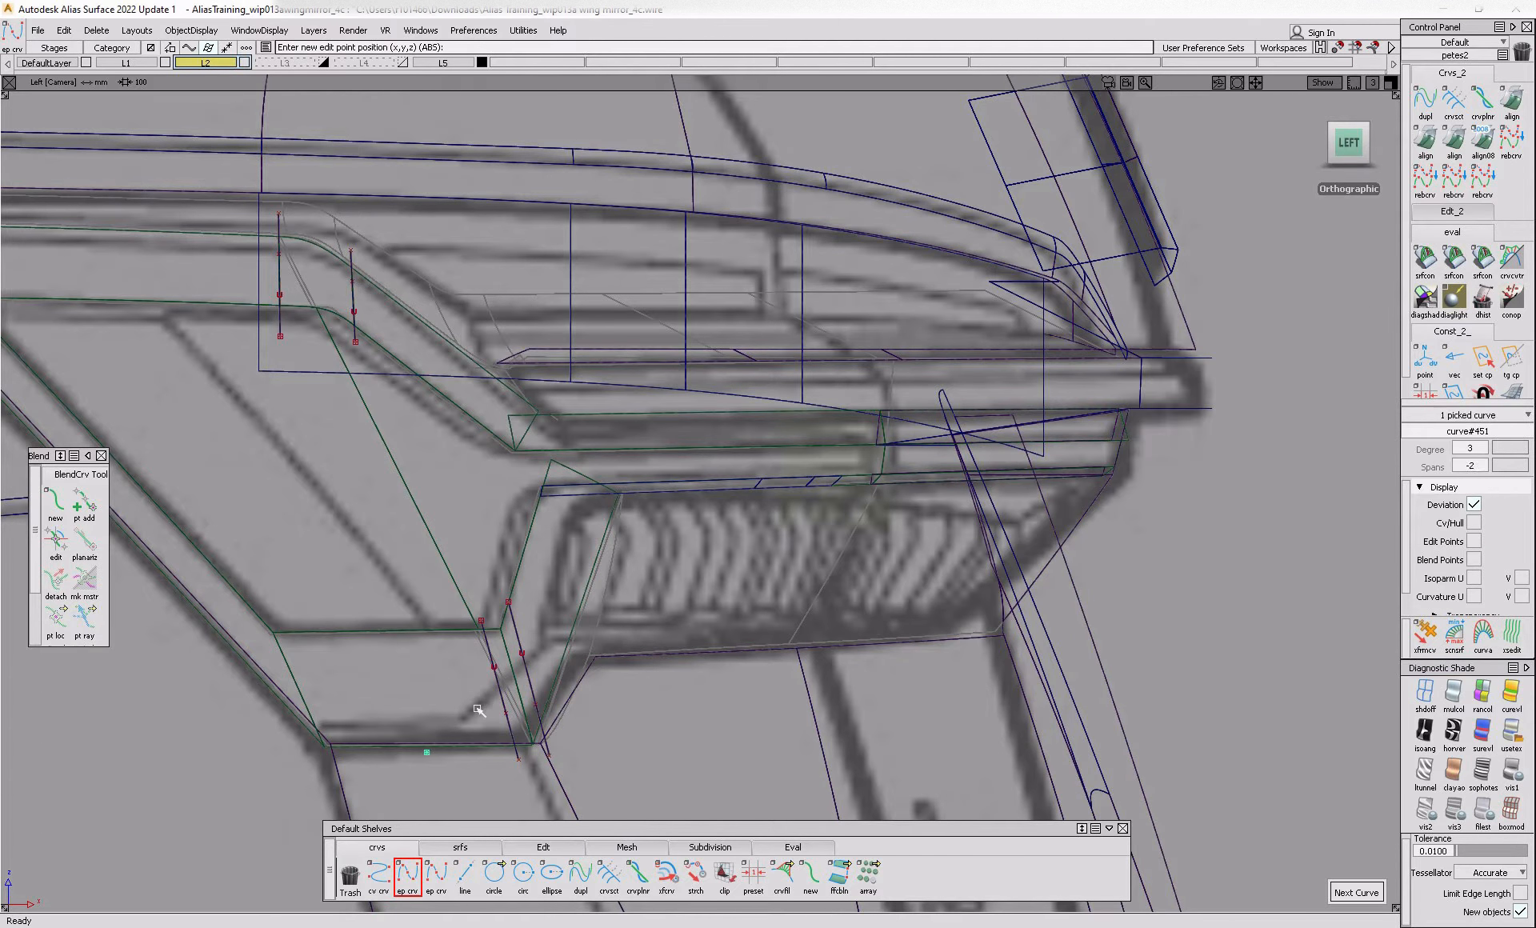
left_click(553, 641)
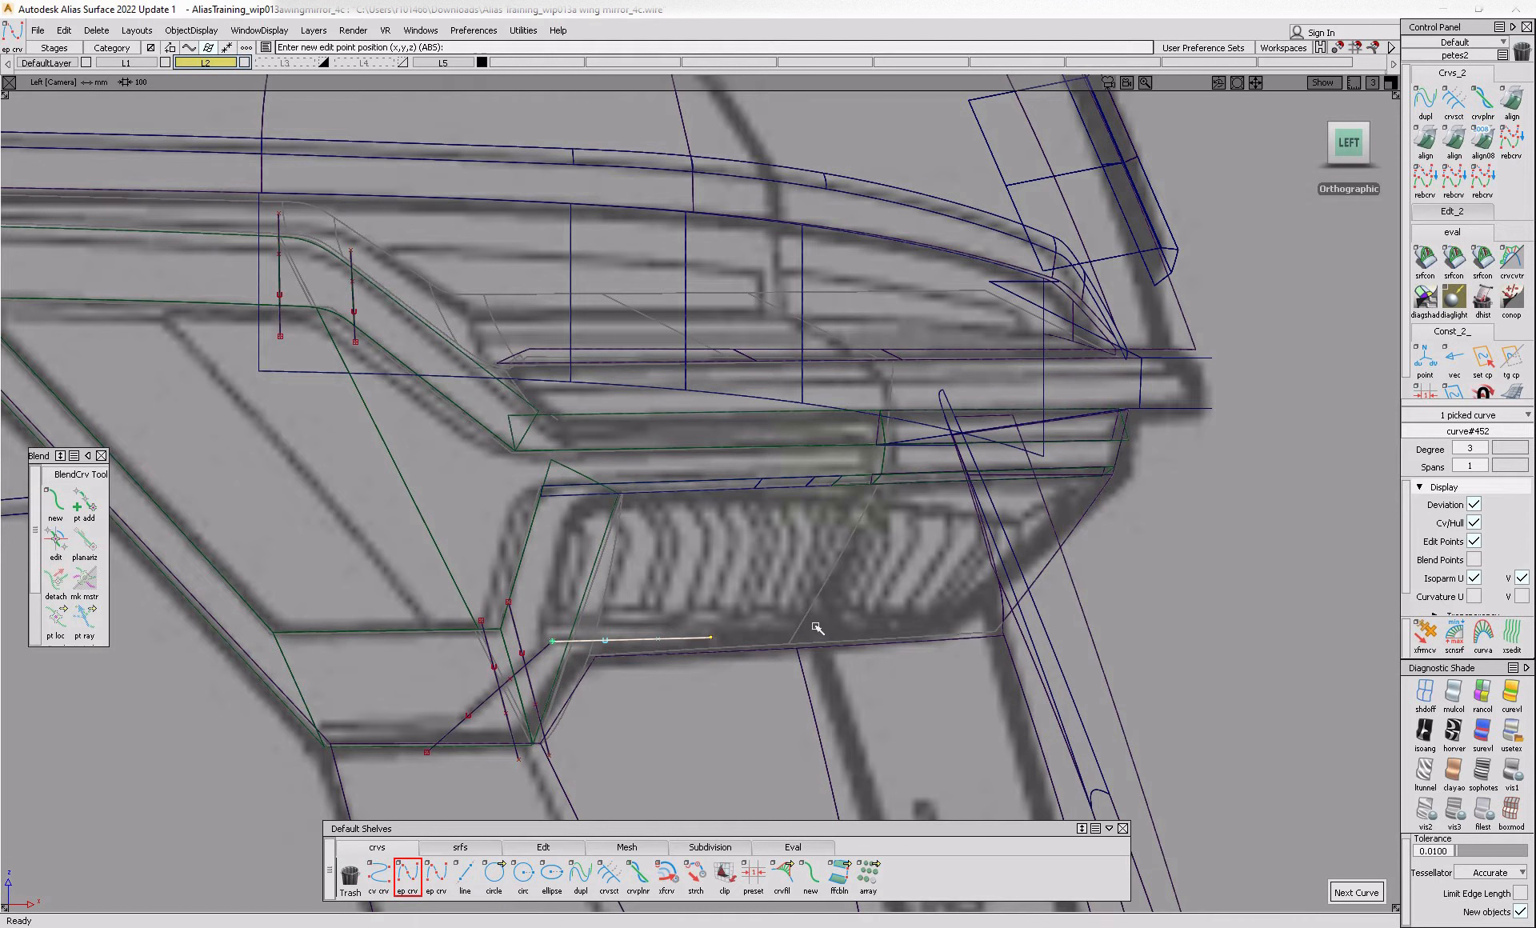
left_click(1058, 621)
- Project the diagonal curve onto the lower facet and the adjacent rear flank in the left view
left_click_drag(1059, 621, 1004, 628, "ctrl+shift")
left_click(569, 643)
left_click(389, 740)
right_click_drag(443, 694, 506, 704, "ctrl")
left_click(486, 703)
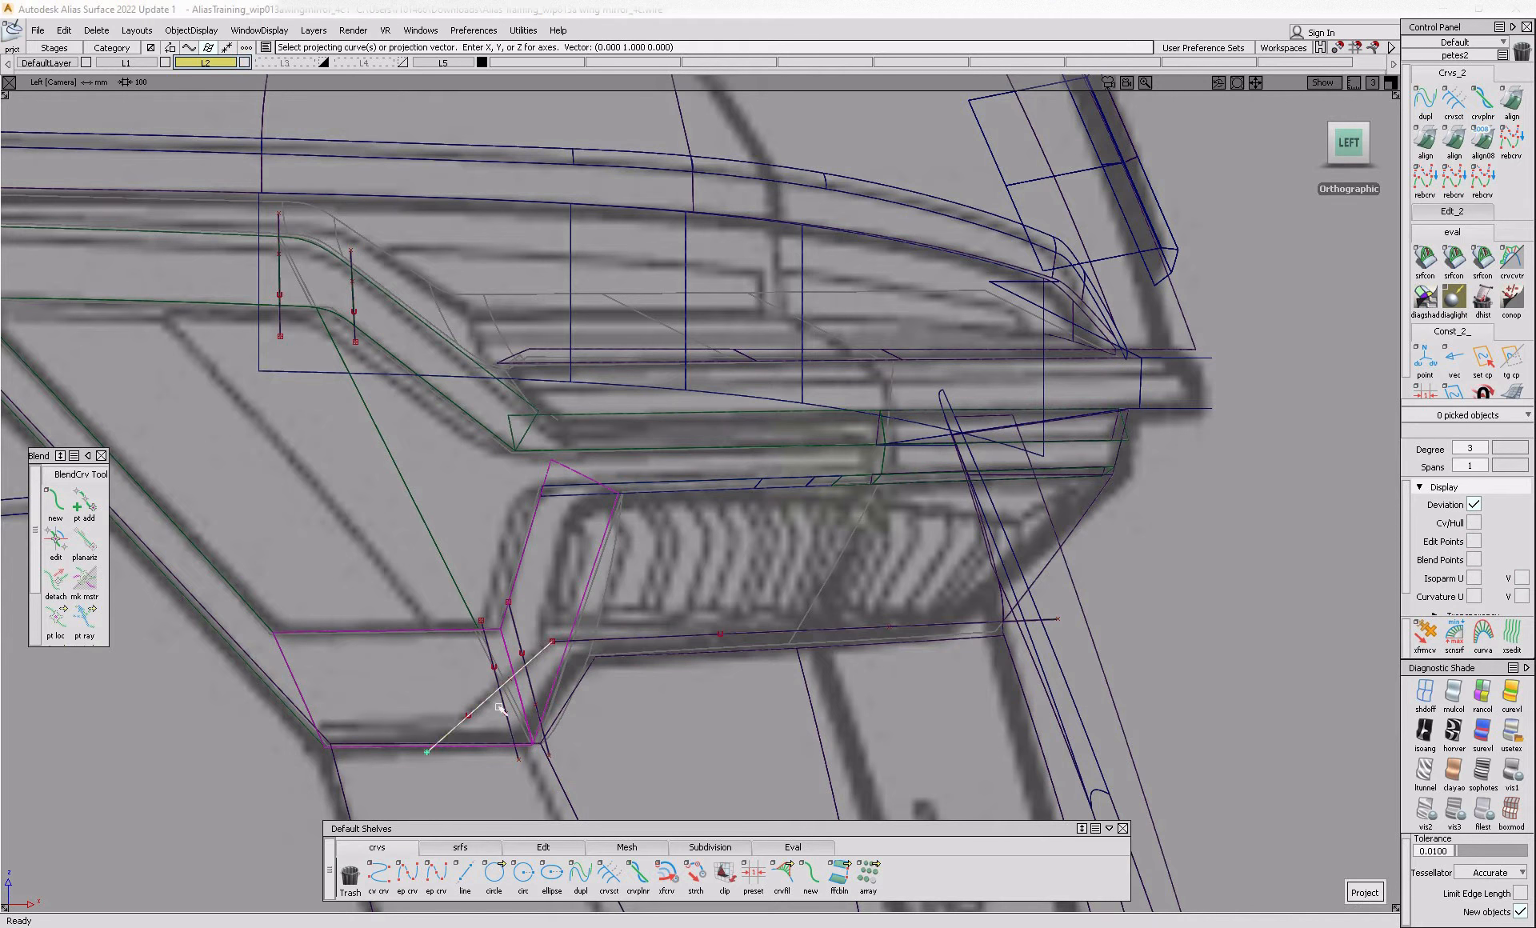
key("space")
- Try to trim the lower facet and rear flank along the projected curves
left_click(563, 600)
mouse_move(596, 611)
left_mouse_down("ctrl+shift")
mouse_move(549, 628)
mouse_move(581, 629)
left_mouse_up("ctrl+shift")
left_click(516, 653)
left_click(467, 690)
key("space")
left_click(678, 793)
left_click(1511, 732)
left_click_drag(943, 744, 420, 759, "alt+shift")
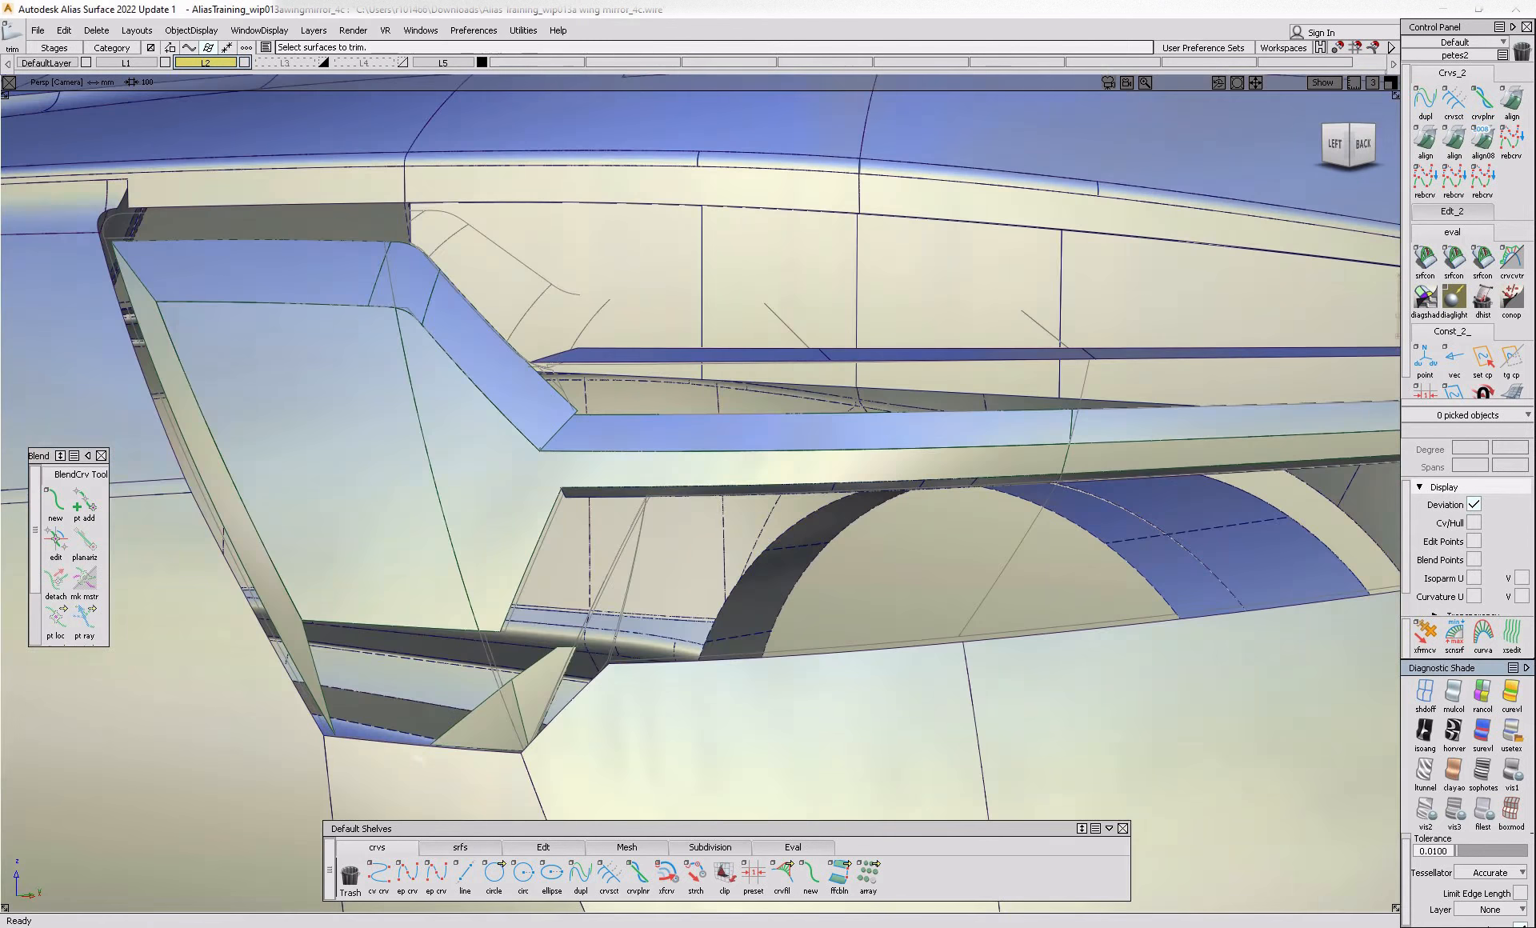
- Restore the lower facet and trim it again along the diagonal, keeping the main region above it
left_click(512, 727)
left_click_drag(512, 726, 449, 704, "ctrl+shift")
left_click(441, 692)
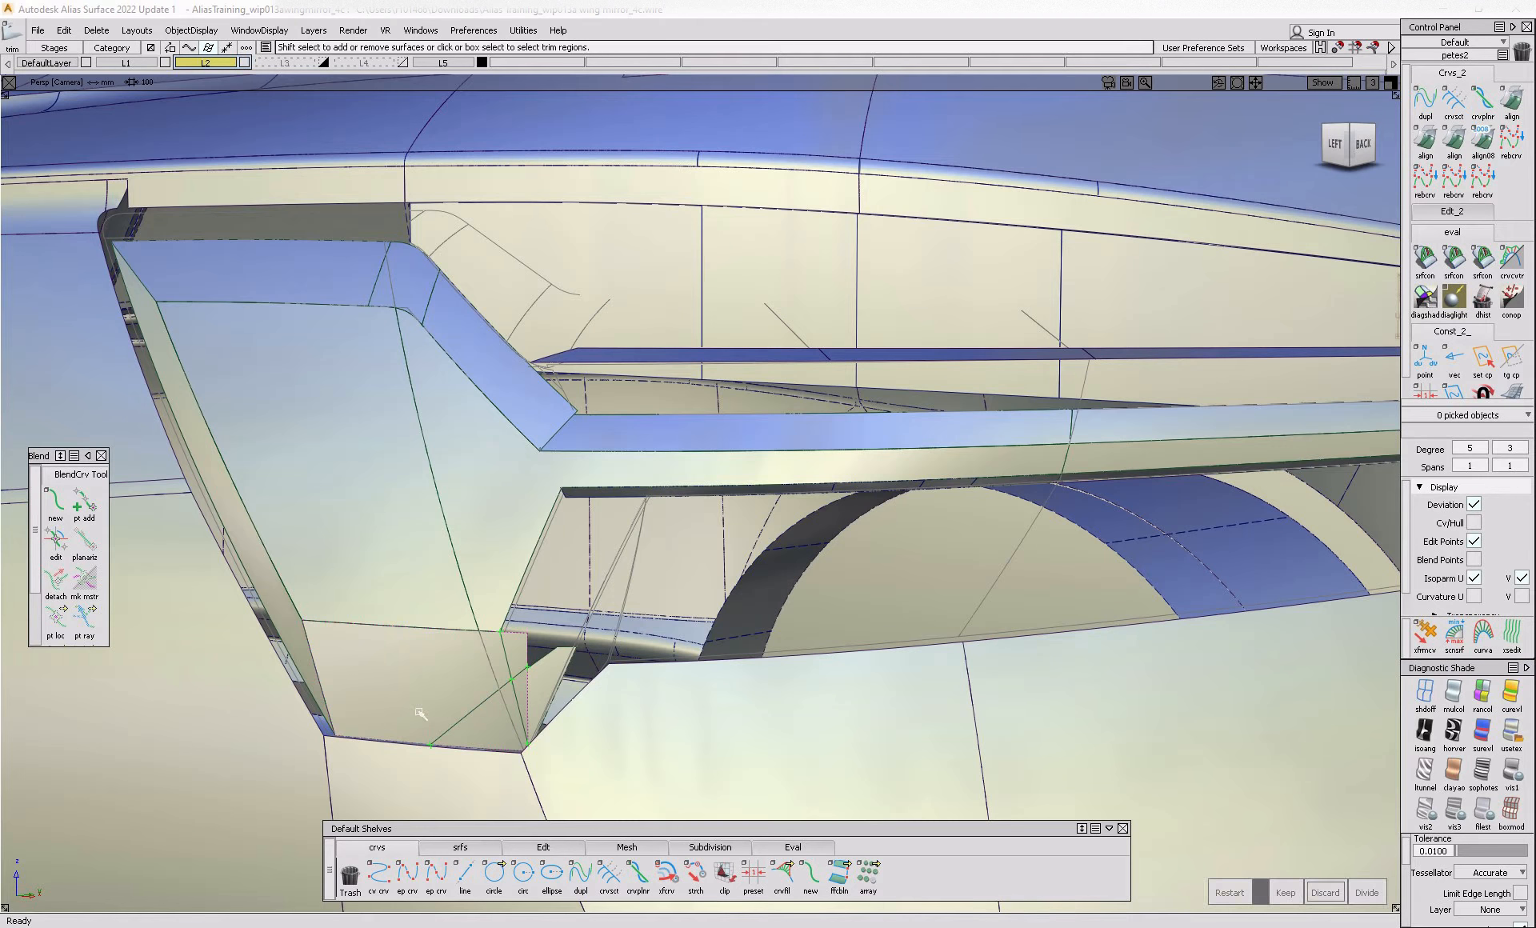
left_click(1286, 893)
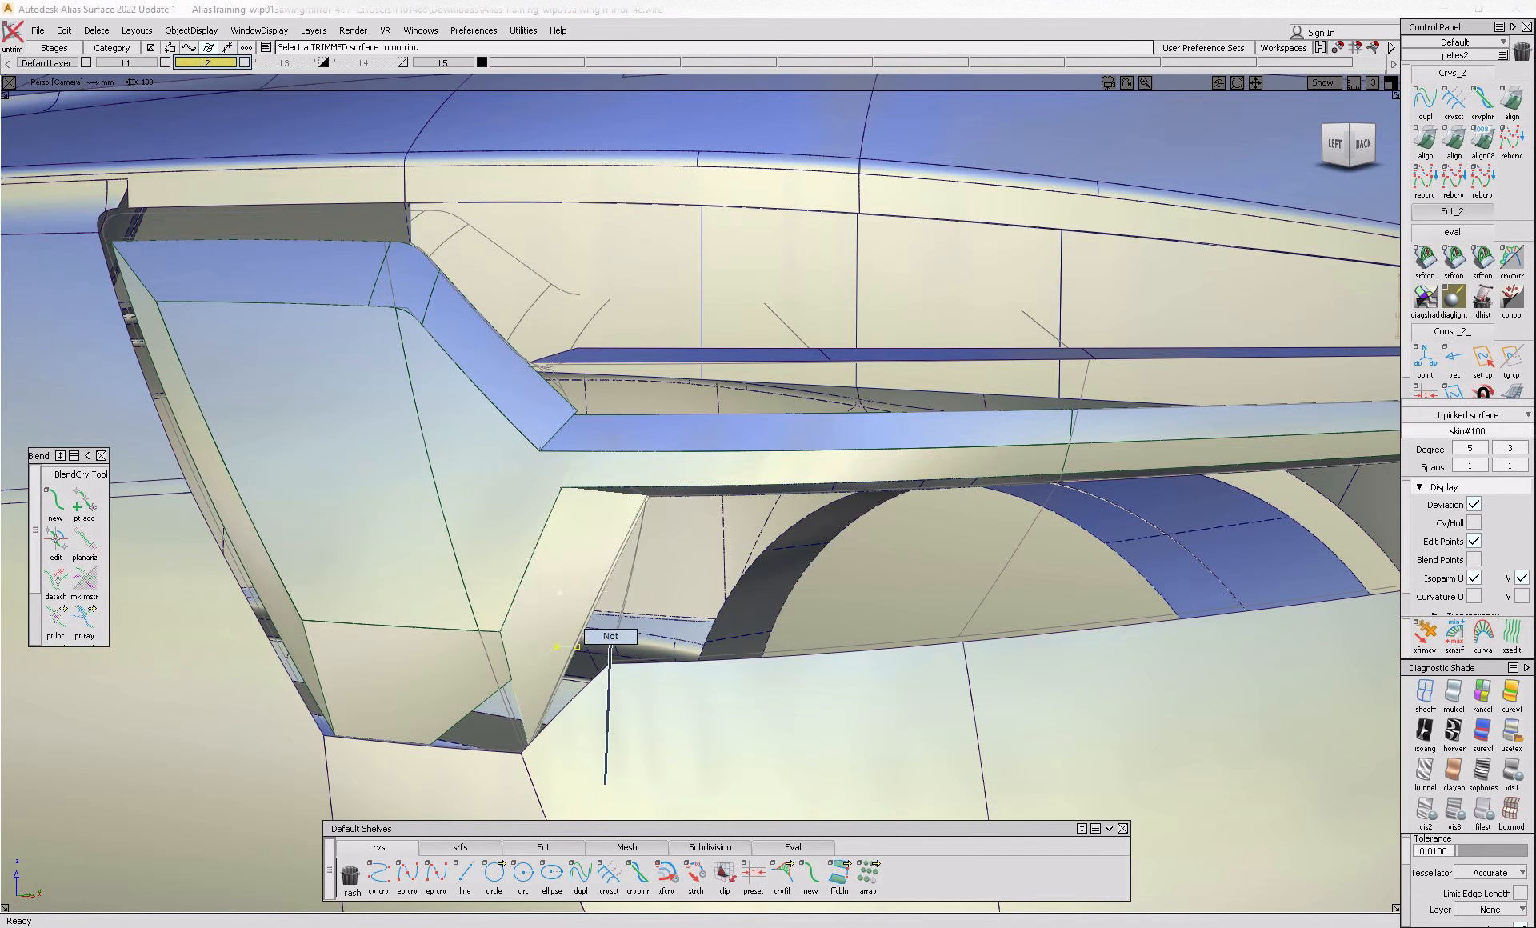
- Adjust the position of the two slanted trim curves slightly over the lower bevel corner in the left view
left_click_drag(528, 682, 747, 795, "alt+shift")
left_click(1330, 141)
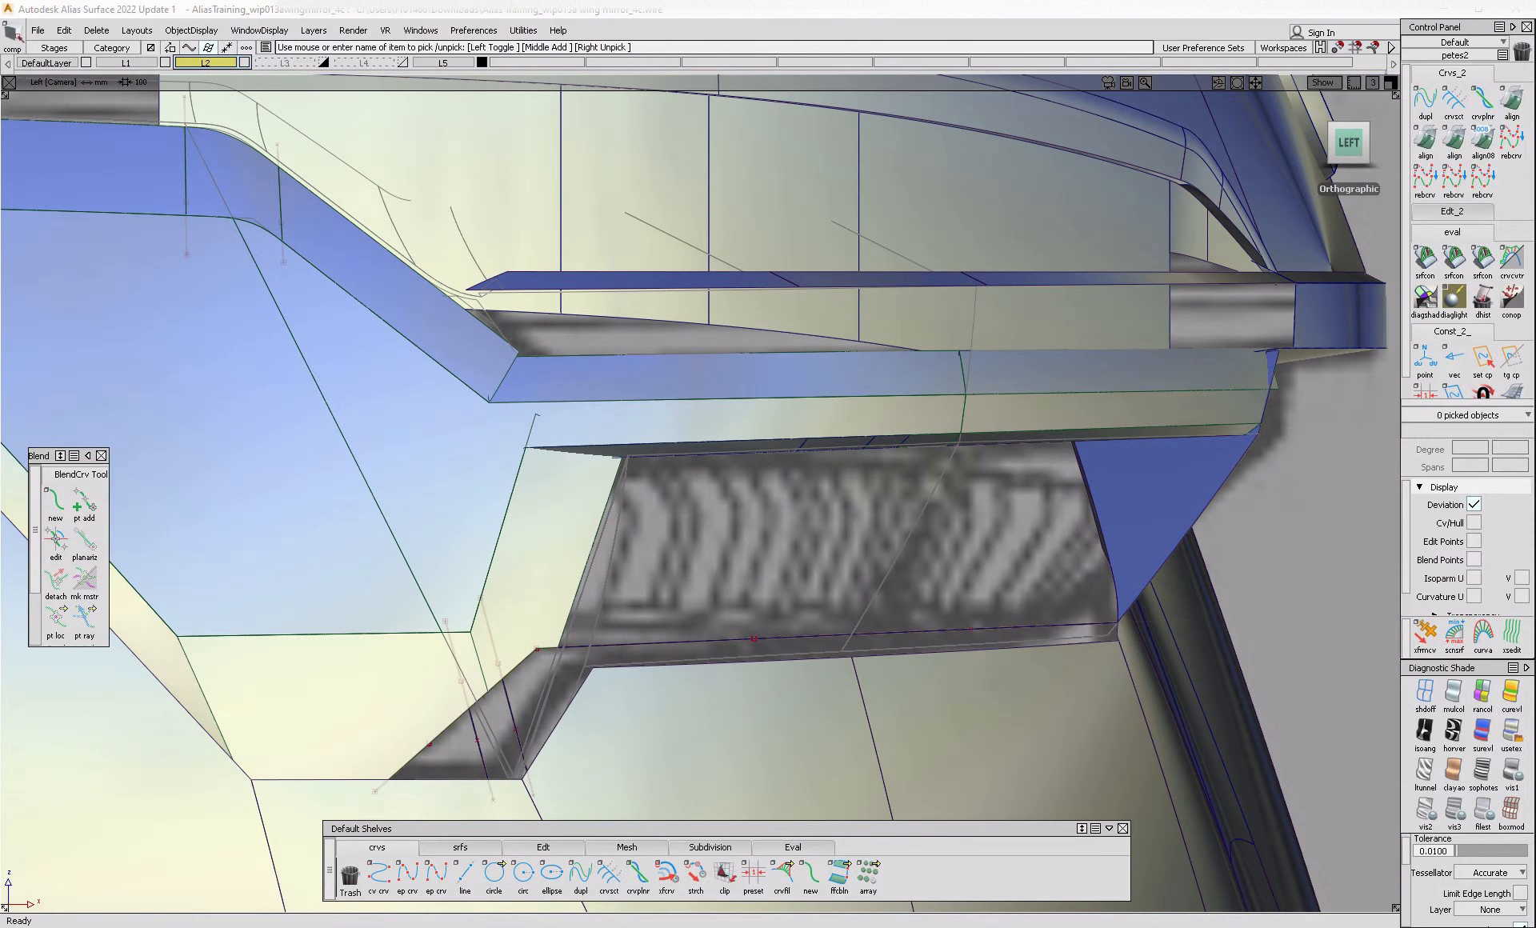
left_click_drag(503, 680, 502, 712, "ctrl+shift")
left_click(508, 701)
middle_click_drag(514, 704, 514, 680, "ctrl+shift")
right_click_drag(515, 704, 515, 700)
left_click(483, 742)
- Project the slanted curves onto the lower facet and rear flank, and trim away the corner strip between them
right_click_drag(549, 570, 524, 612, "ctrl+shift")
left_click_drag(520, 629, 474, 676)
key("space")
left_click(1365, 893)
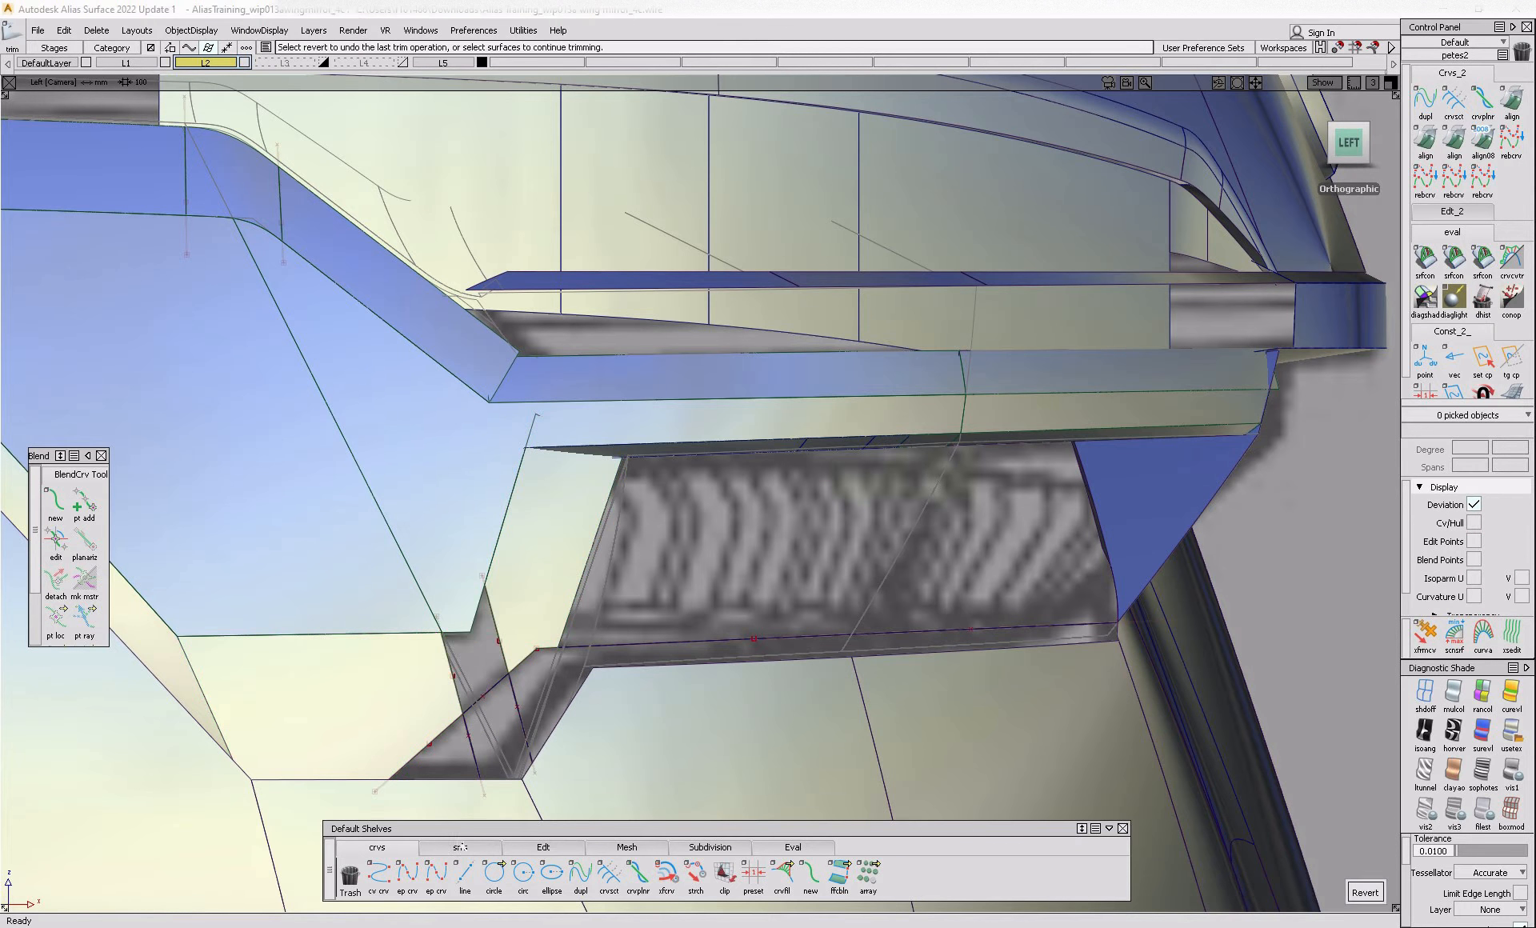
- Bridge the trimmed edges of the lower facet and rear flank with a Freeform Blend around the lower corner
left_click(468, 847)
left_click(608, 874)
left_click(450, 670)
left_click(474, 698)
left_click(499, 639)
left_click(530, 667)
mouse_move(524, 672)
left_mouse_down("alt+shift")
mouse_move(405, 723)
mouse_move(510, 656)
left_mouse_up("alt+shift")
left_click(522, 699)
left_click(522, 699)
- Trim the light's side face to the upper edge of the lower corner blend, keeping the main region
key("alt+m")
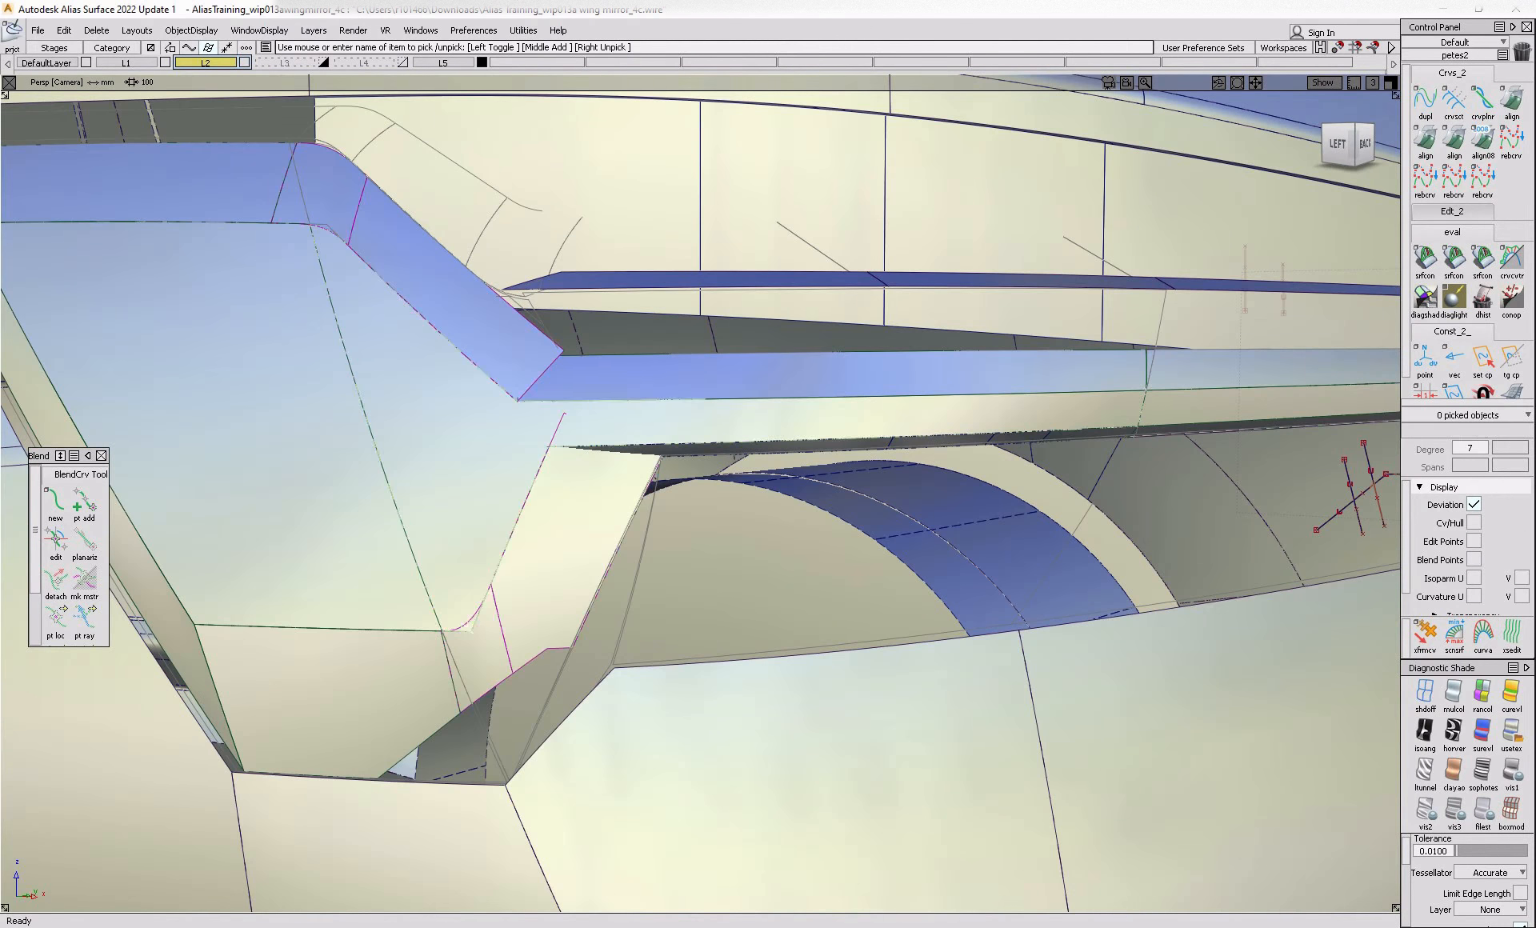
left_click(470, 631)
left_click(471, 630)
left_click(458, 594)
key("space")
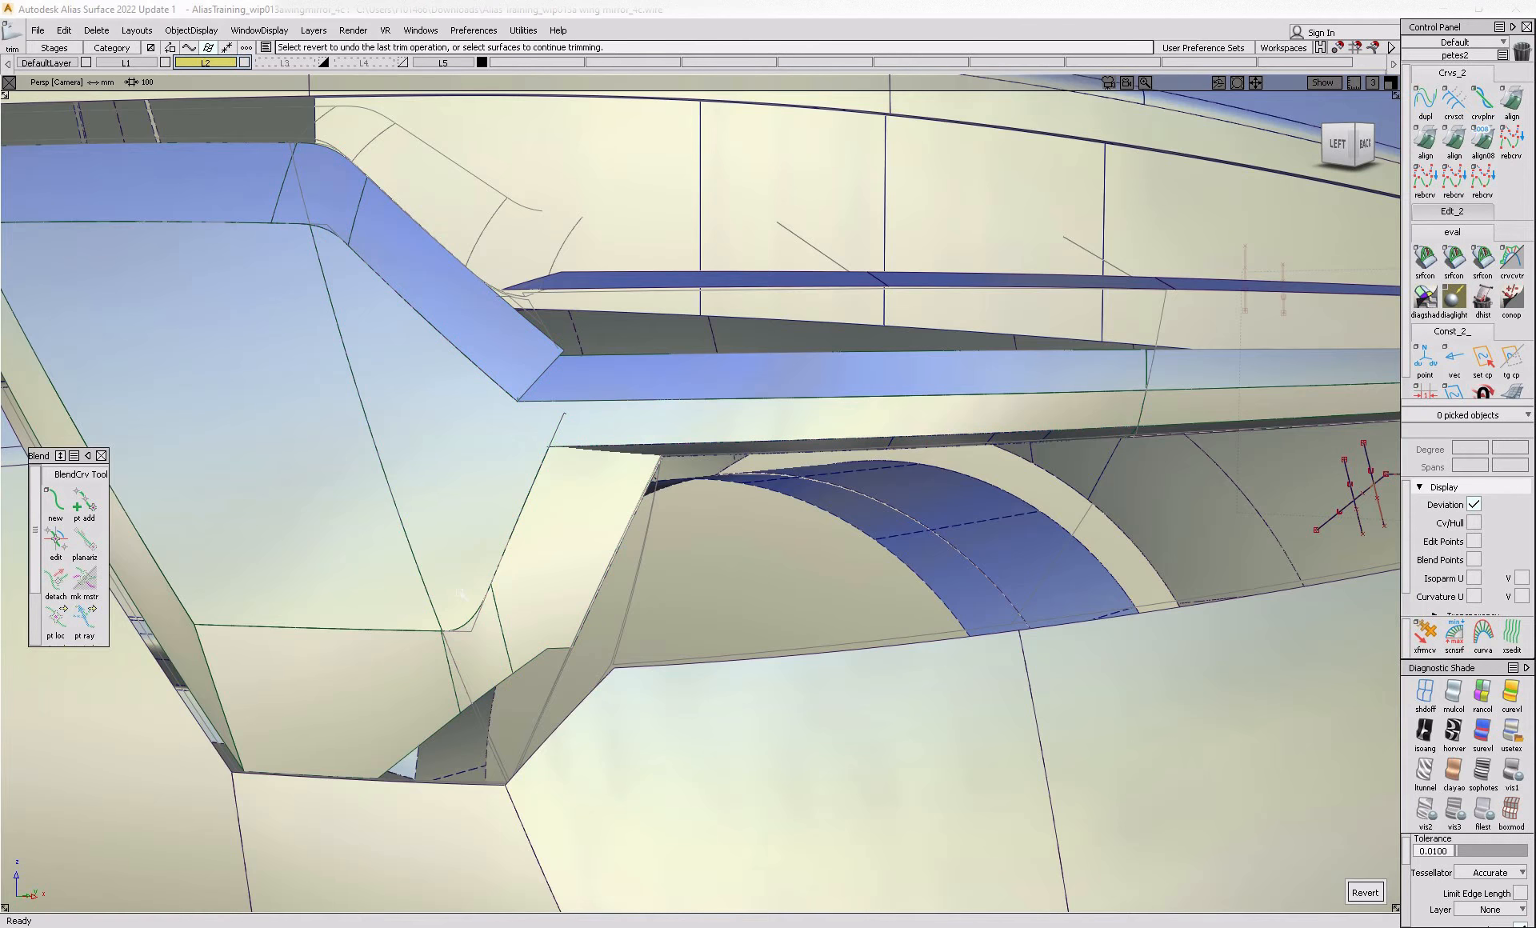
- Compare the shaded light's lower corner with the blueprint in the orthographic back view
key("alt+m")
left_click_drag(448, 608, 333, 621, "alt+shift")
right_click_drag(333, 621, 312, 613, "alt+shift")
mouse_move(312, 614)
left_mouse_down("alt+shift")
mouse_move(254, 691)
mouse_move(413, 730)
mouse_move(398, 721)
left_mouse_up("alt+shift")
left_click(1350, 143)
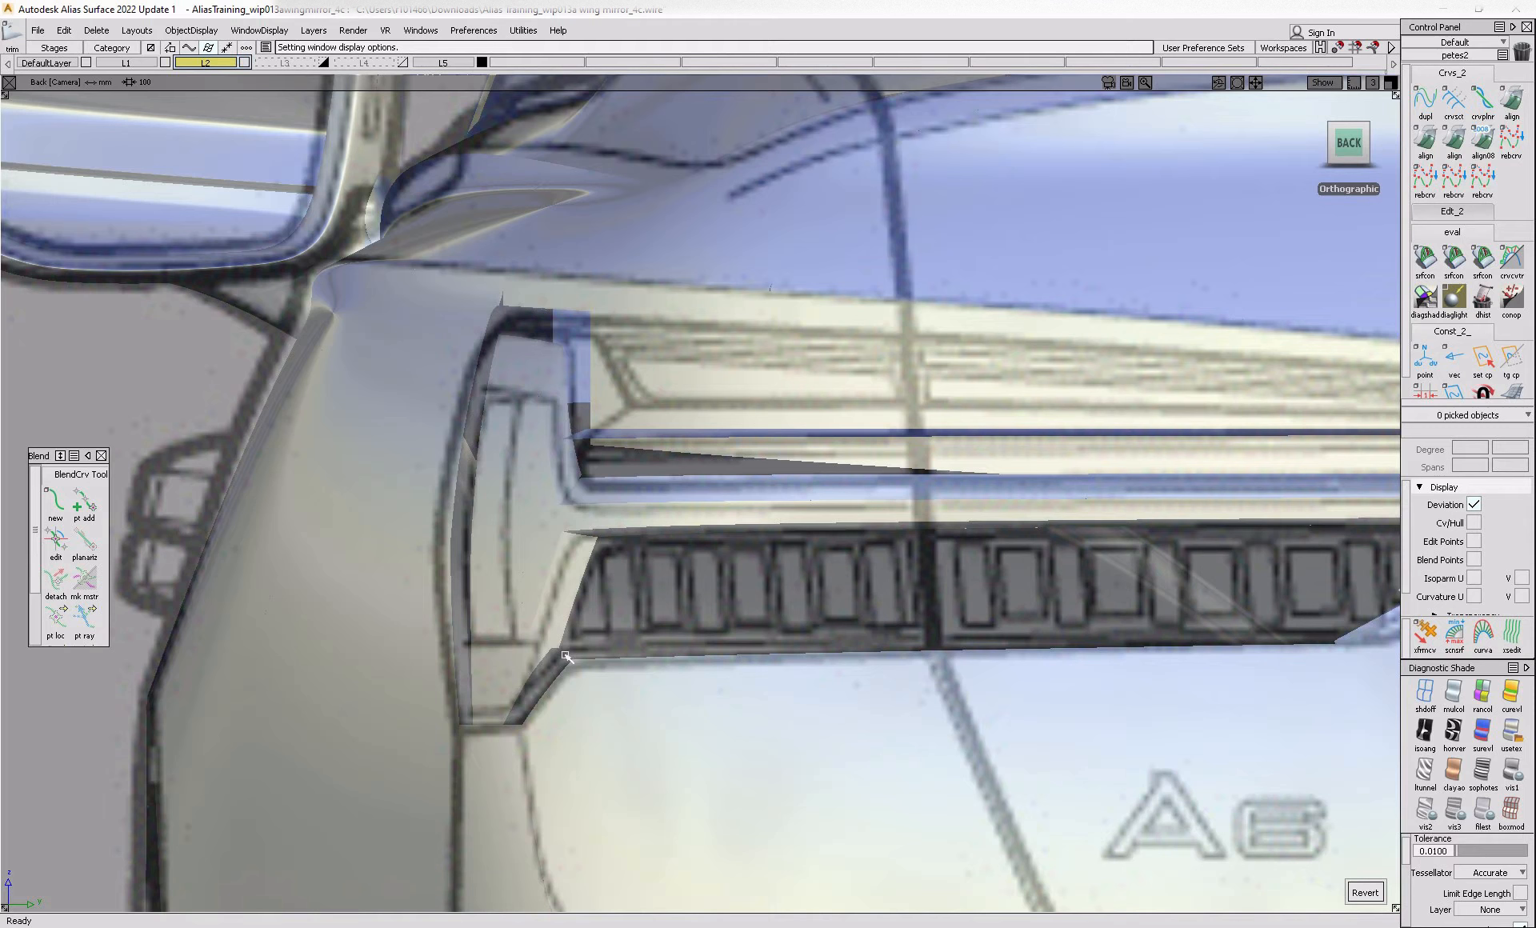
- Untrim the lower bevel facet beside the new corner blend
key("shift+alt")
left_click_drag(449, 685, 501, 741, "alt+shift")
right_click_drag(501, 741, 553, 745, "alt+shift")
mouse_move(553, 744)
left_mouse_down("alt+shift")
mouse_move(500, 752)
mouse_move(539, 761)
mouse_move(588, 712)
left_mouse_up("alt+shift")
left_click_drag(554, 594, 419, 658, "ctrl+shift")
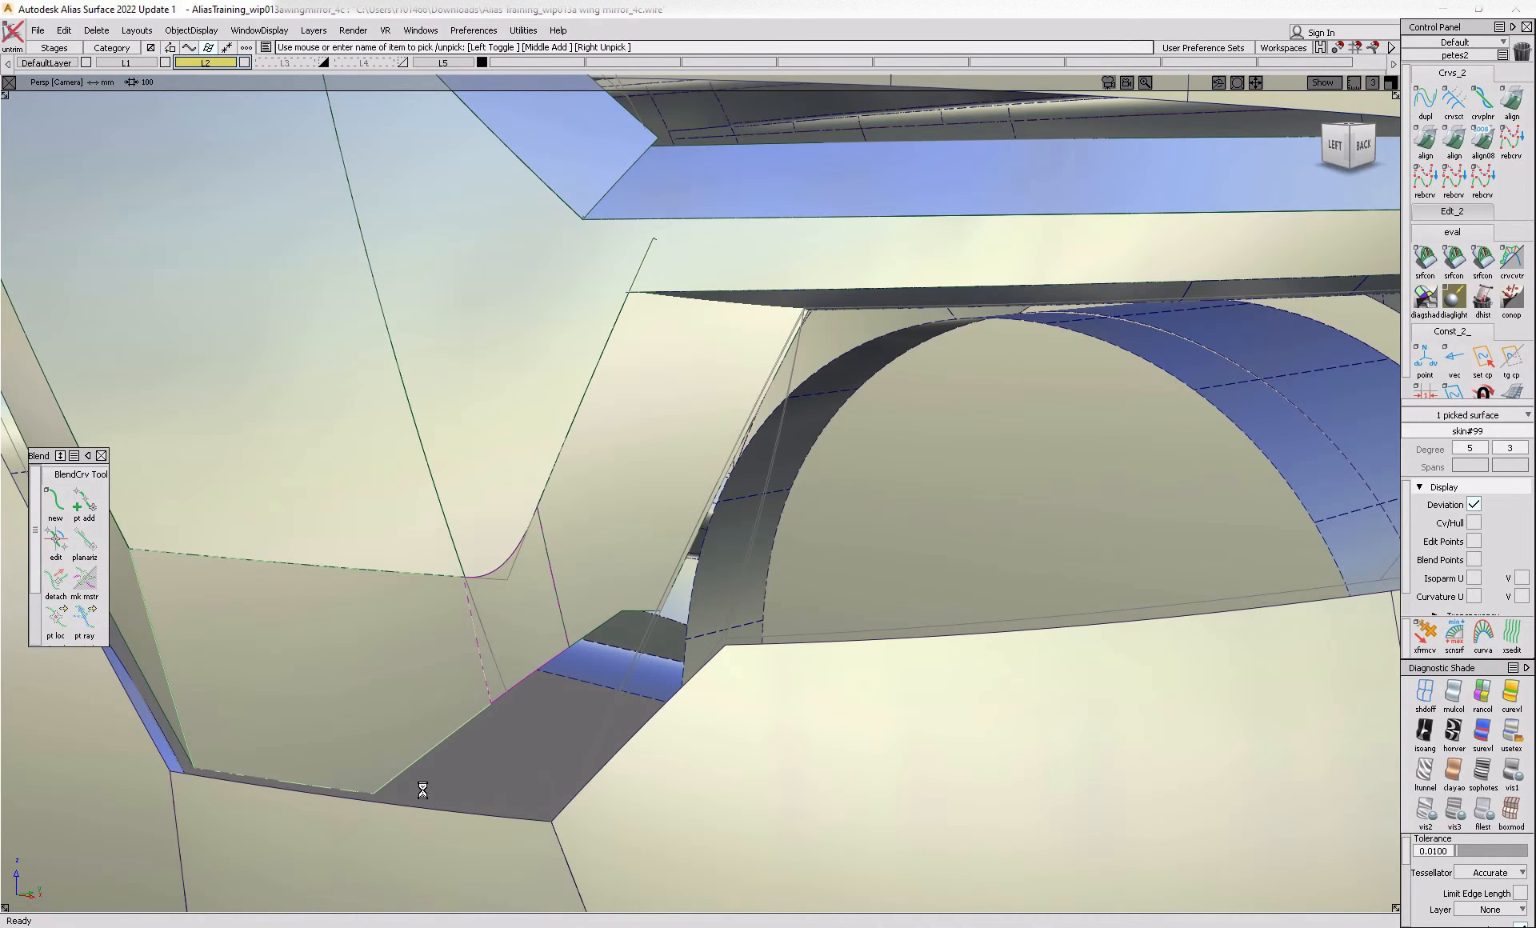
- Trim the lower and vertical strips of the side recess back at the shared corner beside the grille
left_click(420, 791)
mouse_move(492, 760)
left_mouse_down("alt+shift")
mouse_move(214, 761)
mouse_move(504, 744)
left_mouse_up("alt+shift")
left_click_drag(512, 608, 408, 692, "ctrl+shift")
left_click(416, 690)
left_click(1280, 898)
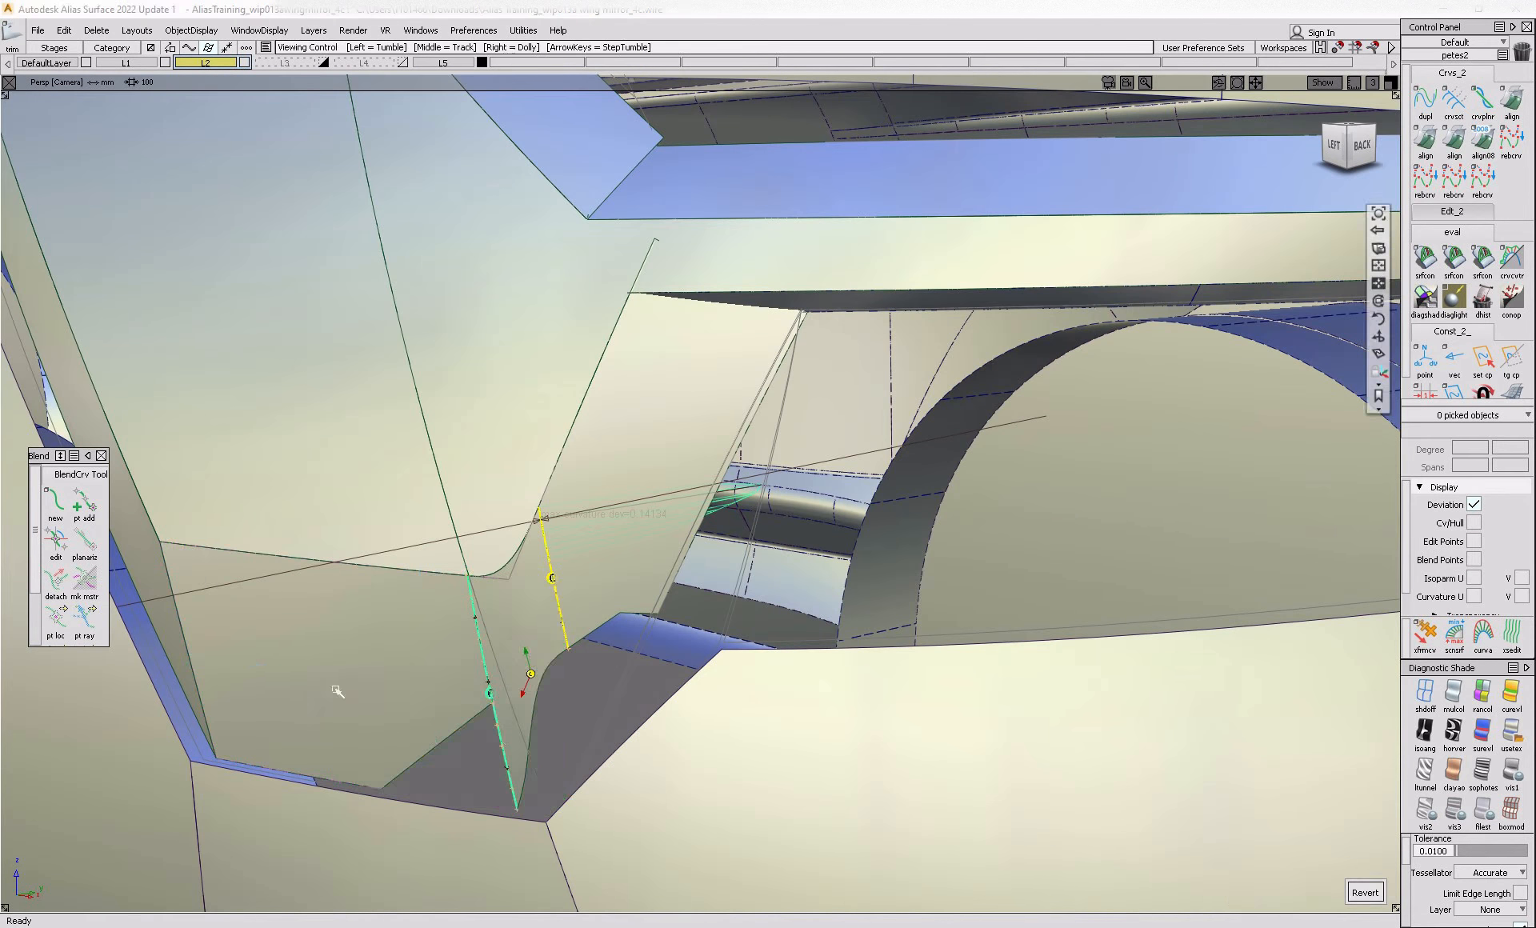
right_click_drag(336, 689, 272, 704, "alt+shift")
left_click_drag(272, 704, 463, 731, "alt+shift")
left_click_drag(542, 654, 557, 855, "ctrl+shift")
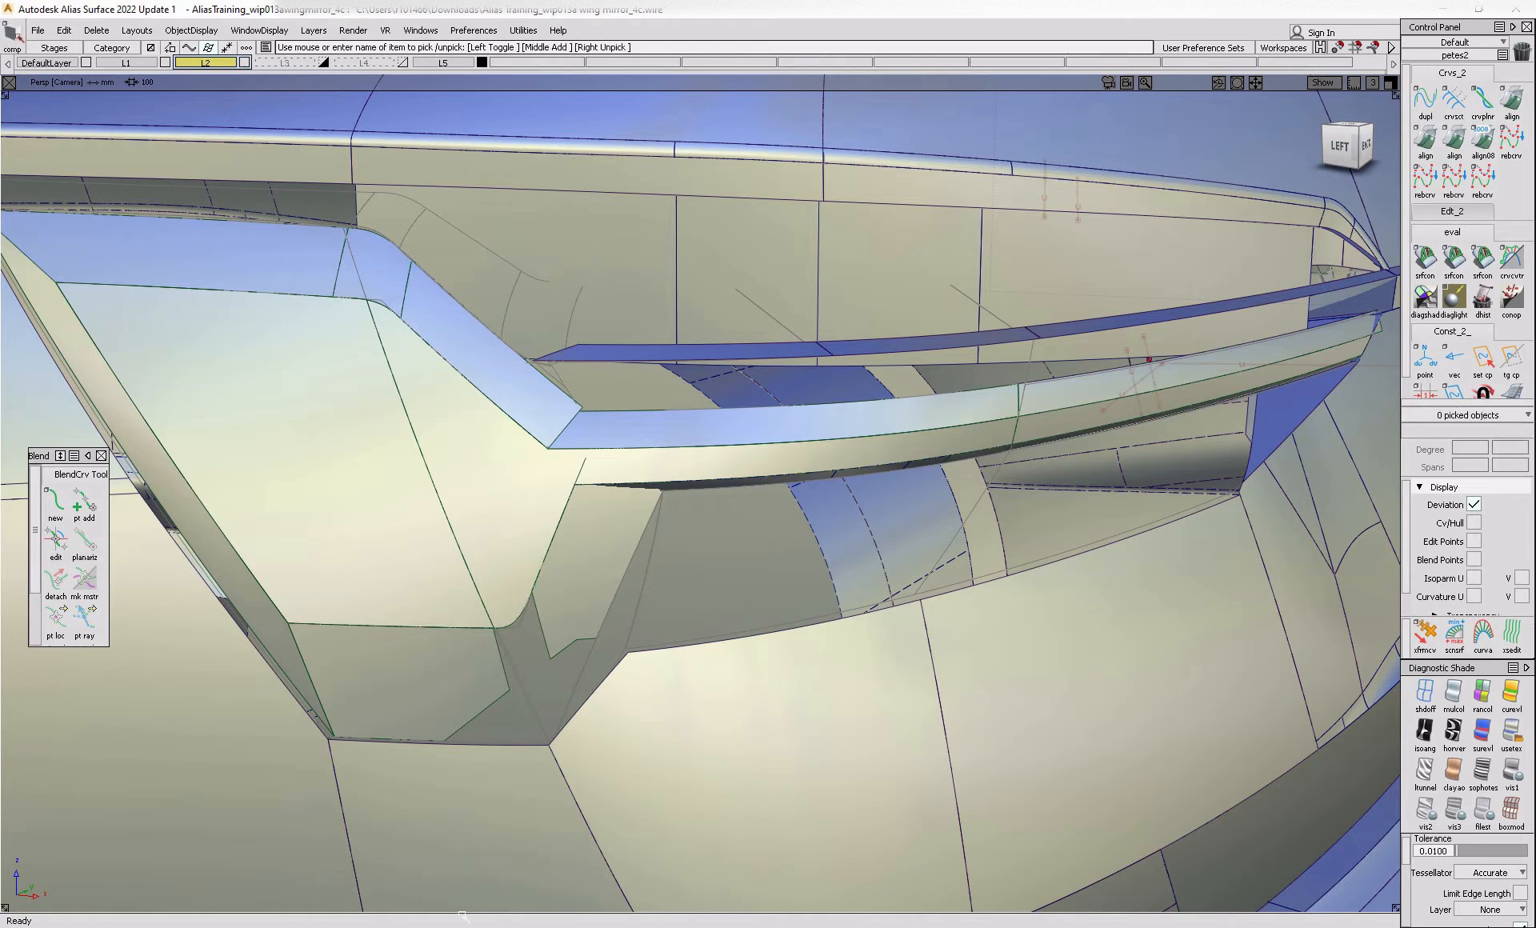
- Create a freeform blend with G2 curvature between the two trimmed edges at the lower corner beside the grille
mouse_move(462, 908)
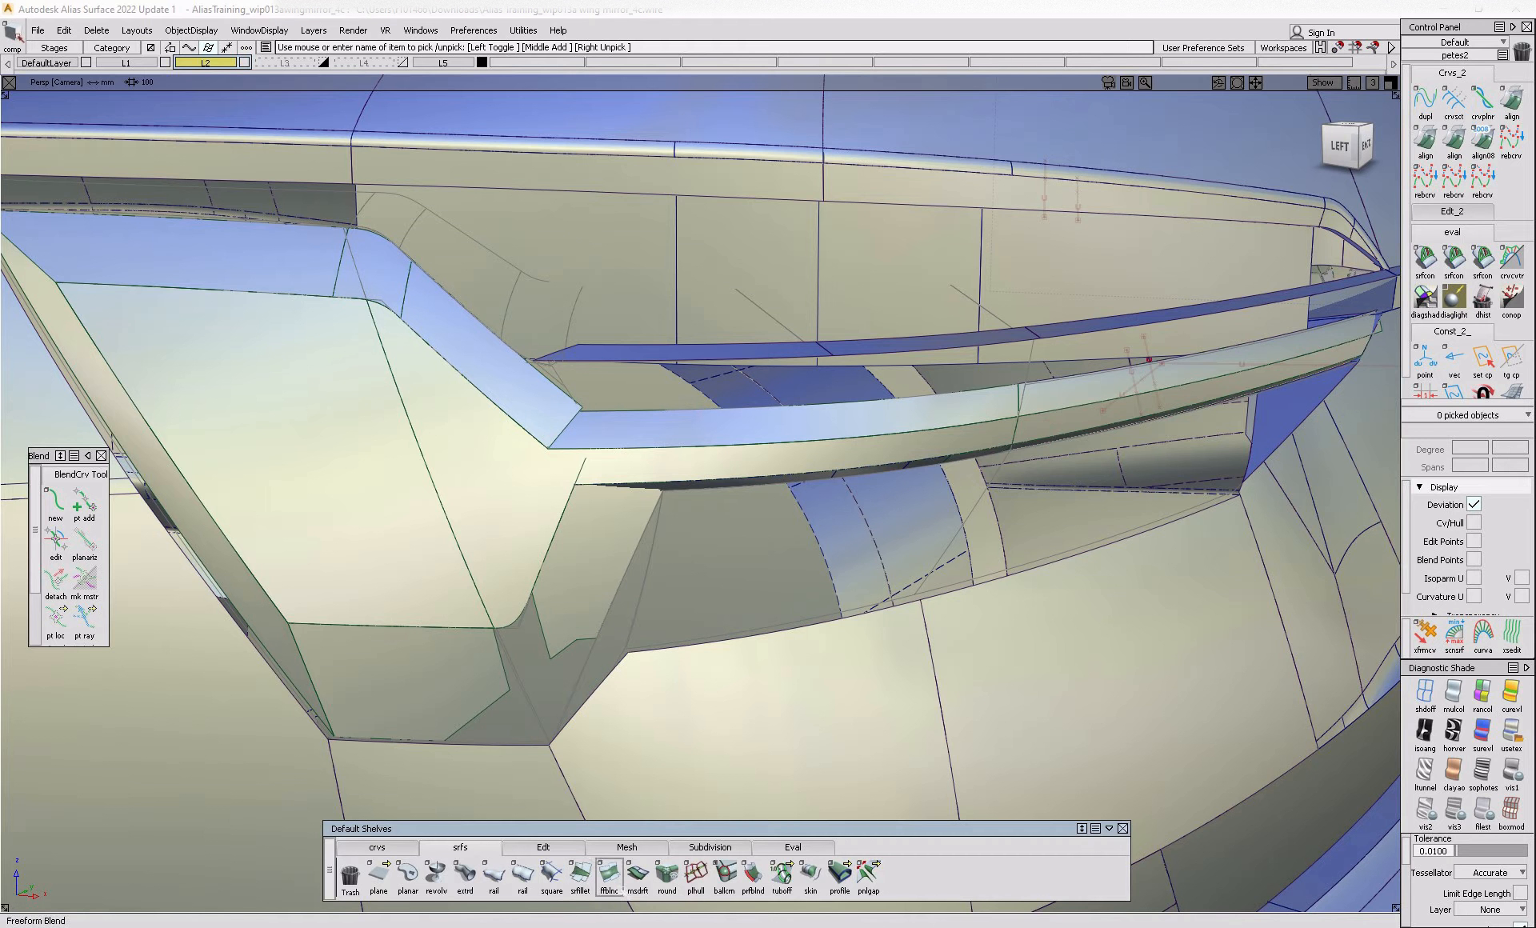
left_click(609, 874)
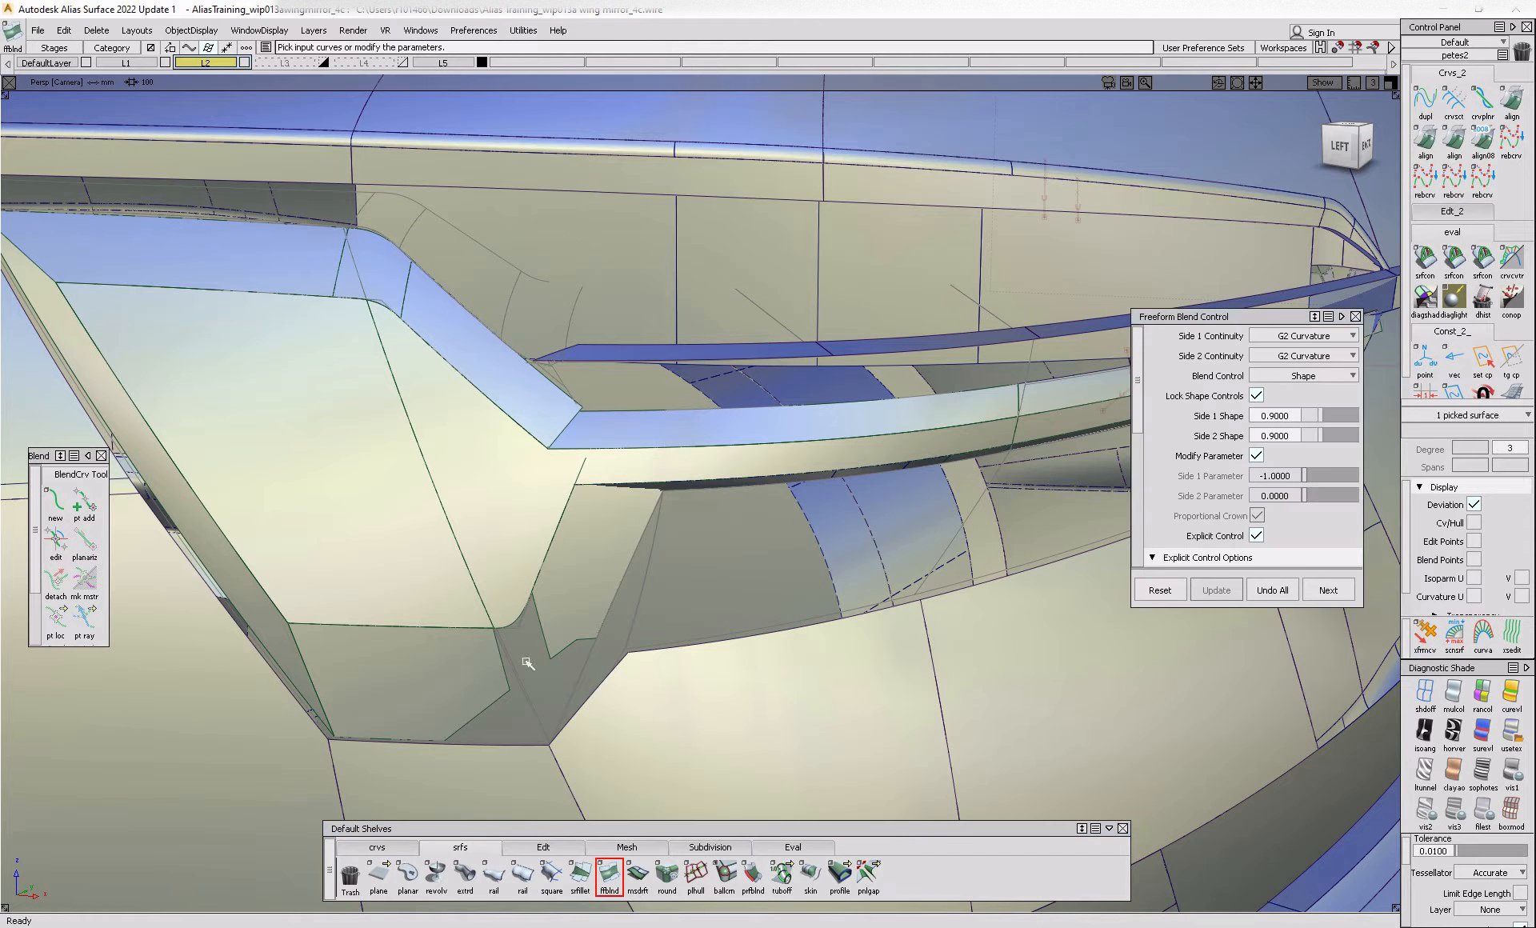
left_click(550, 649)
left_click_drag(581, 654, 541, 623, "alt+shift")
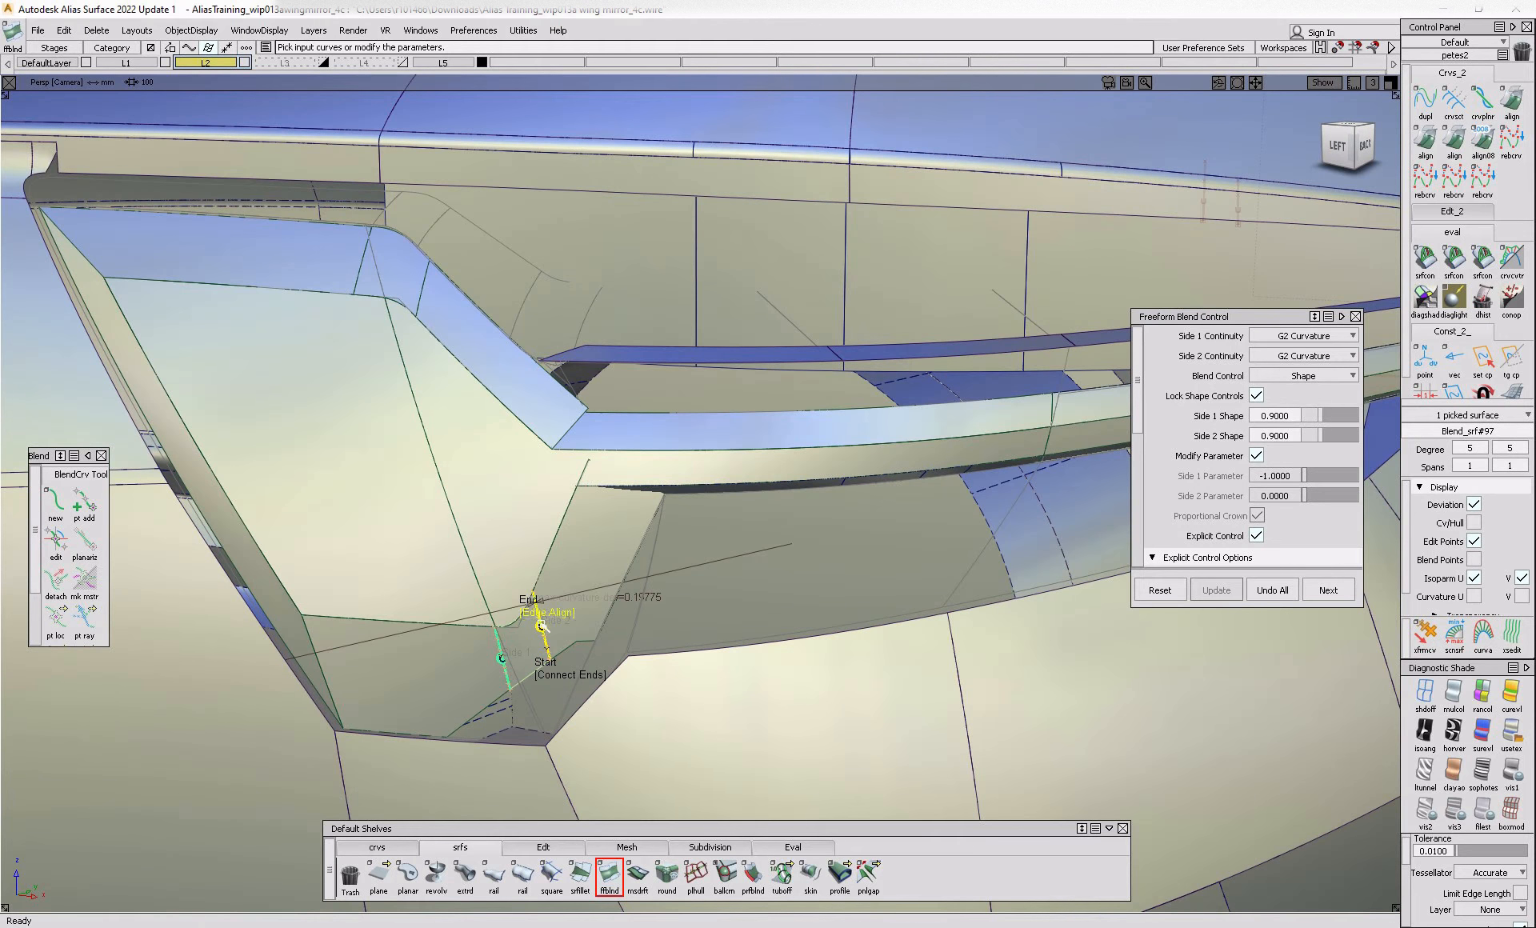
left_click(565, 676)
left_click_drag(569, 693, 608, 693, "ctrl+shift")
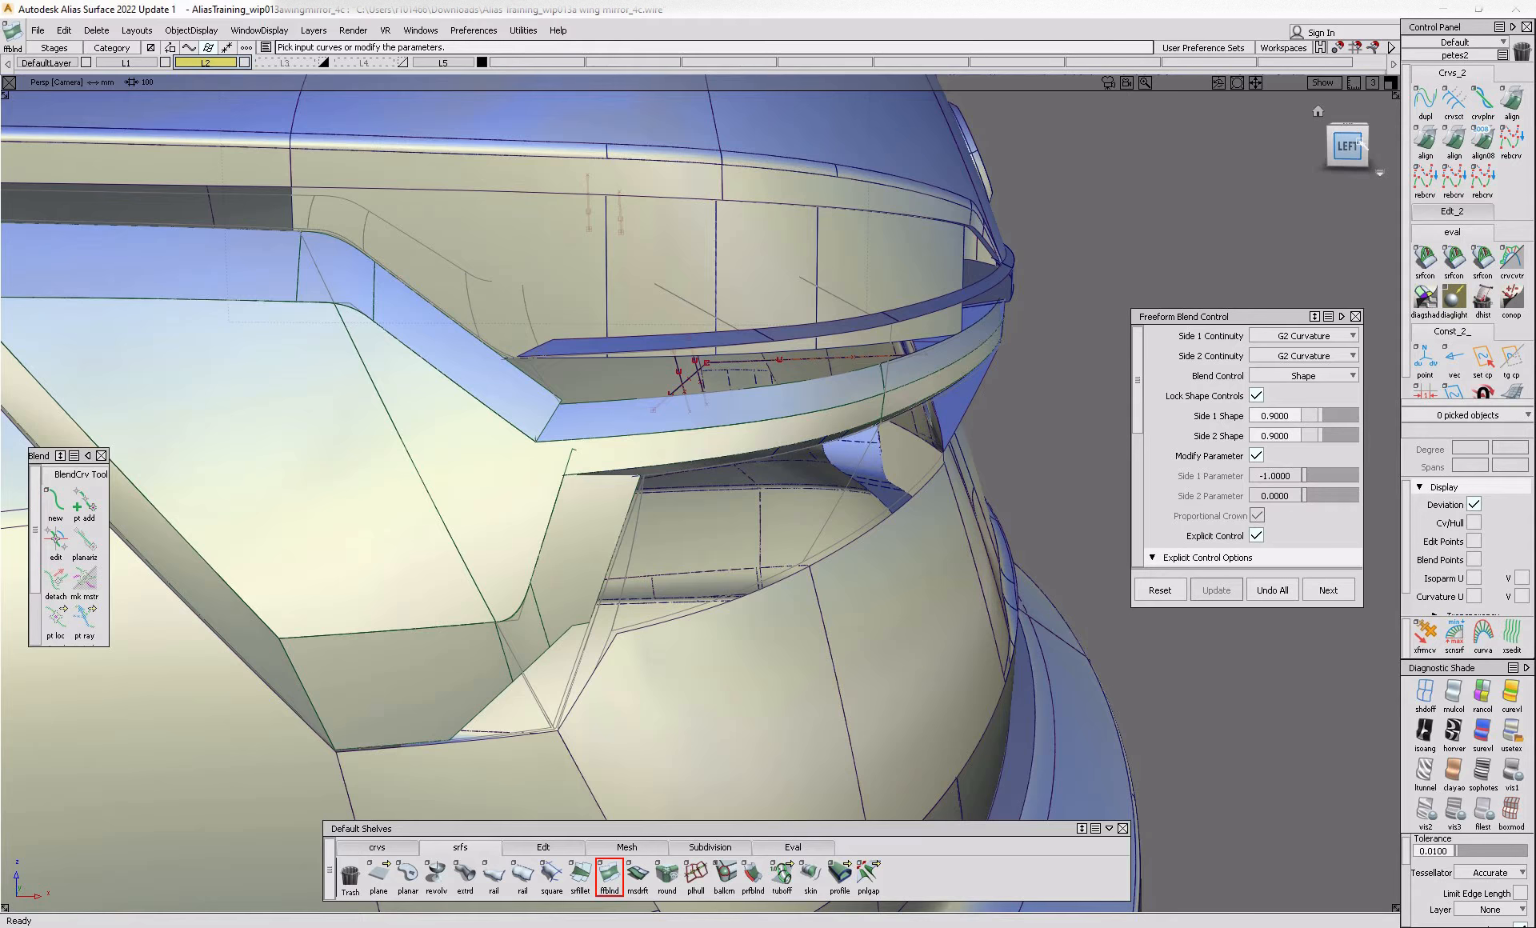
- In the left view, draw two slanted edit-point curves across the corner where the long diagonal strip meets the lower strip
left_click(1349, 144)
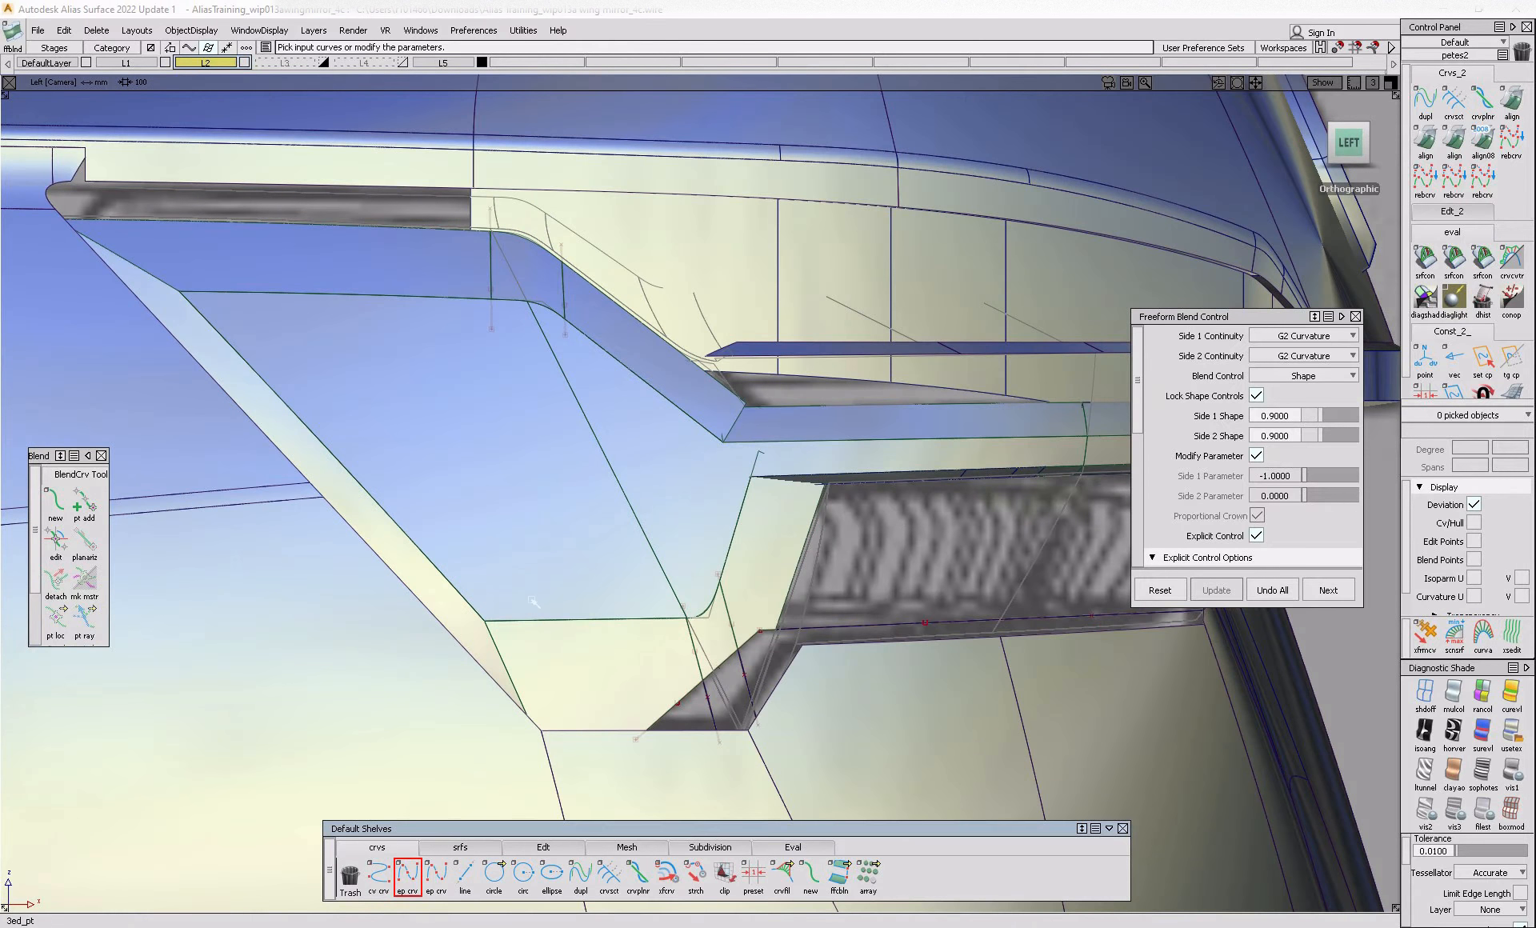
left_click(498, 615)
left_click(556, 756)
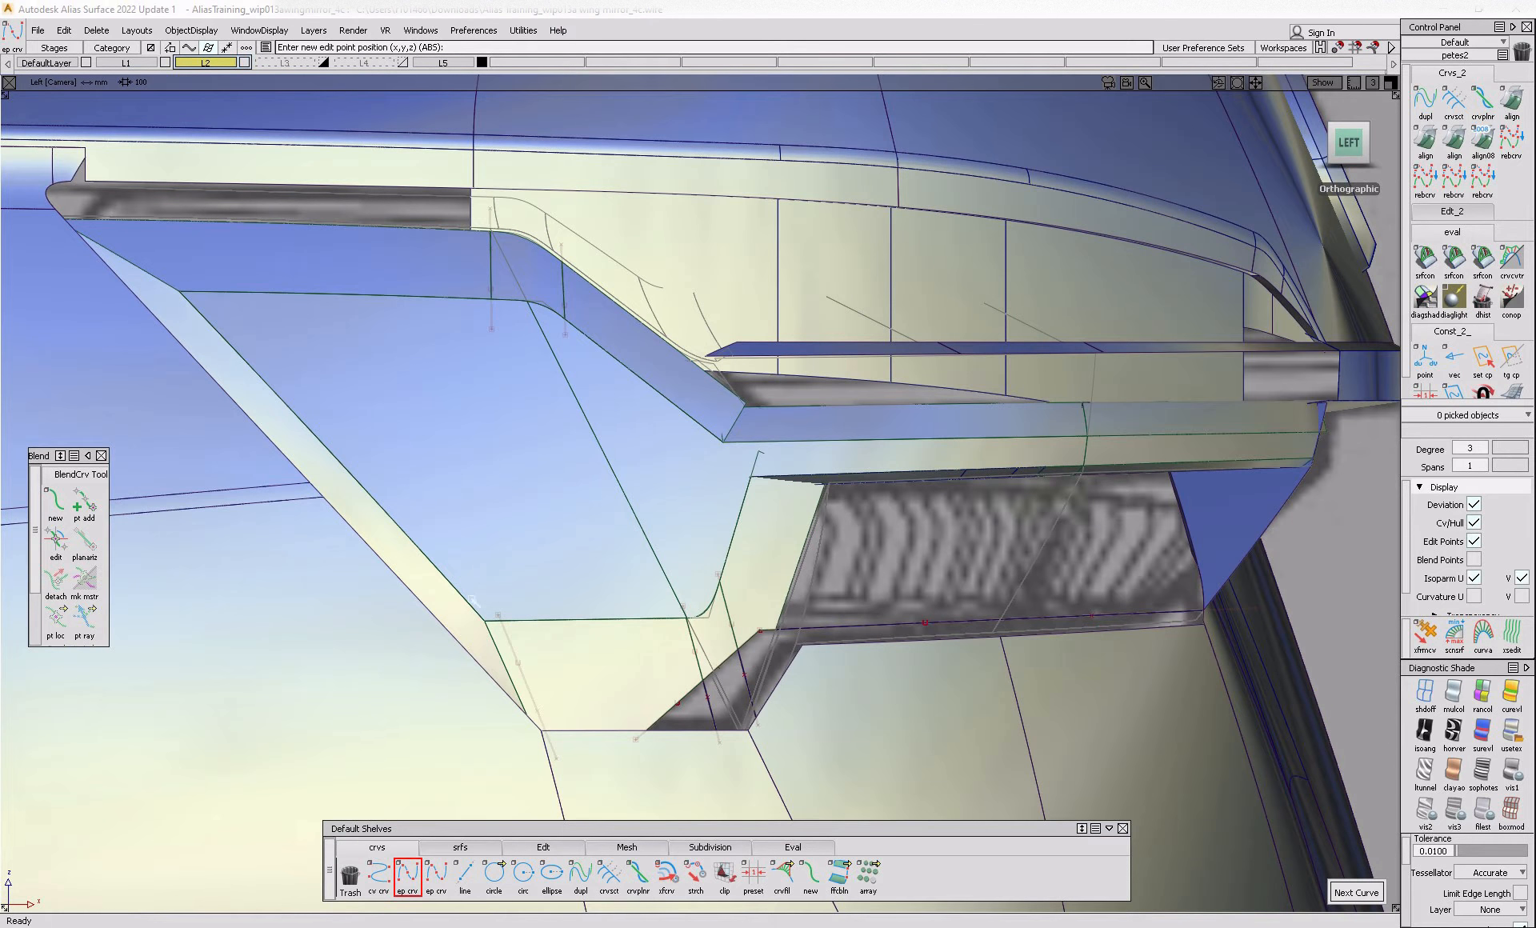
left_click(462, 593)
left_click(531, 783)
- Project the two curves onto the diagonal and lower strips and trim away the corner between them
left_click_drag(555, 784, 556, 659, "ctrl+shift")
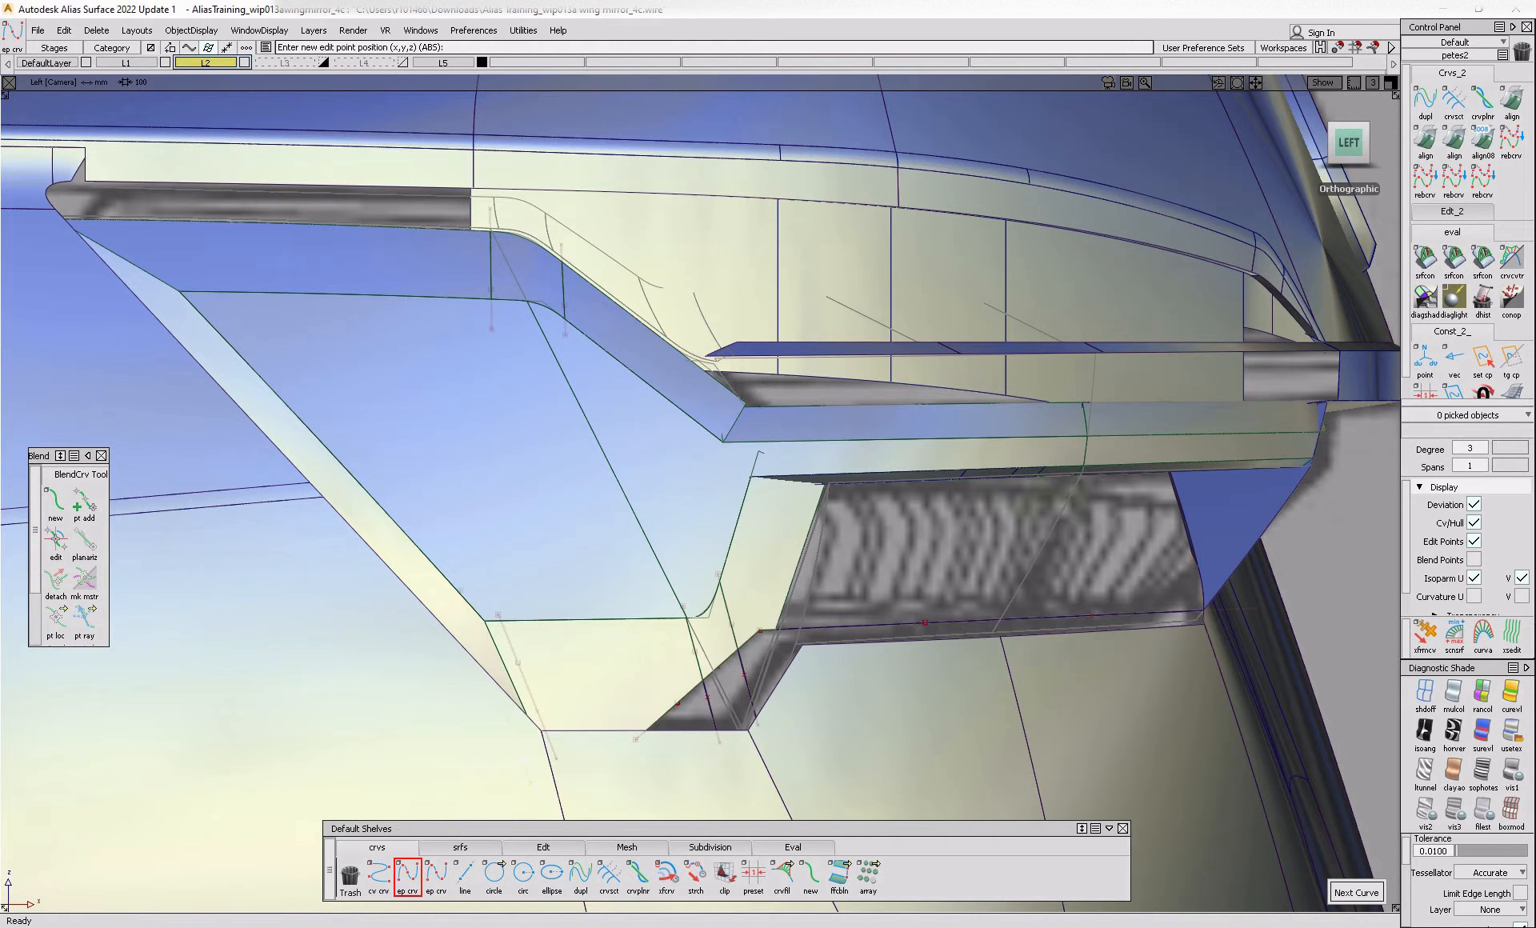
left_click(555, 660)
left_click(473, 639)
key("space")
mouse_move(465, 634)
left_mouse_down()
mouse_move(529, 665)
mouse_move(603, 635)
left_mouse_up()
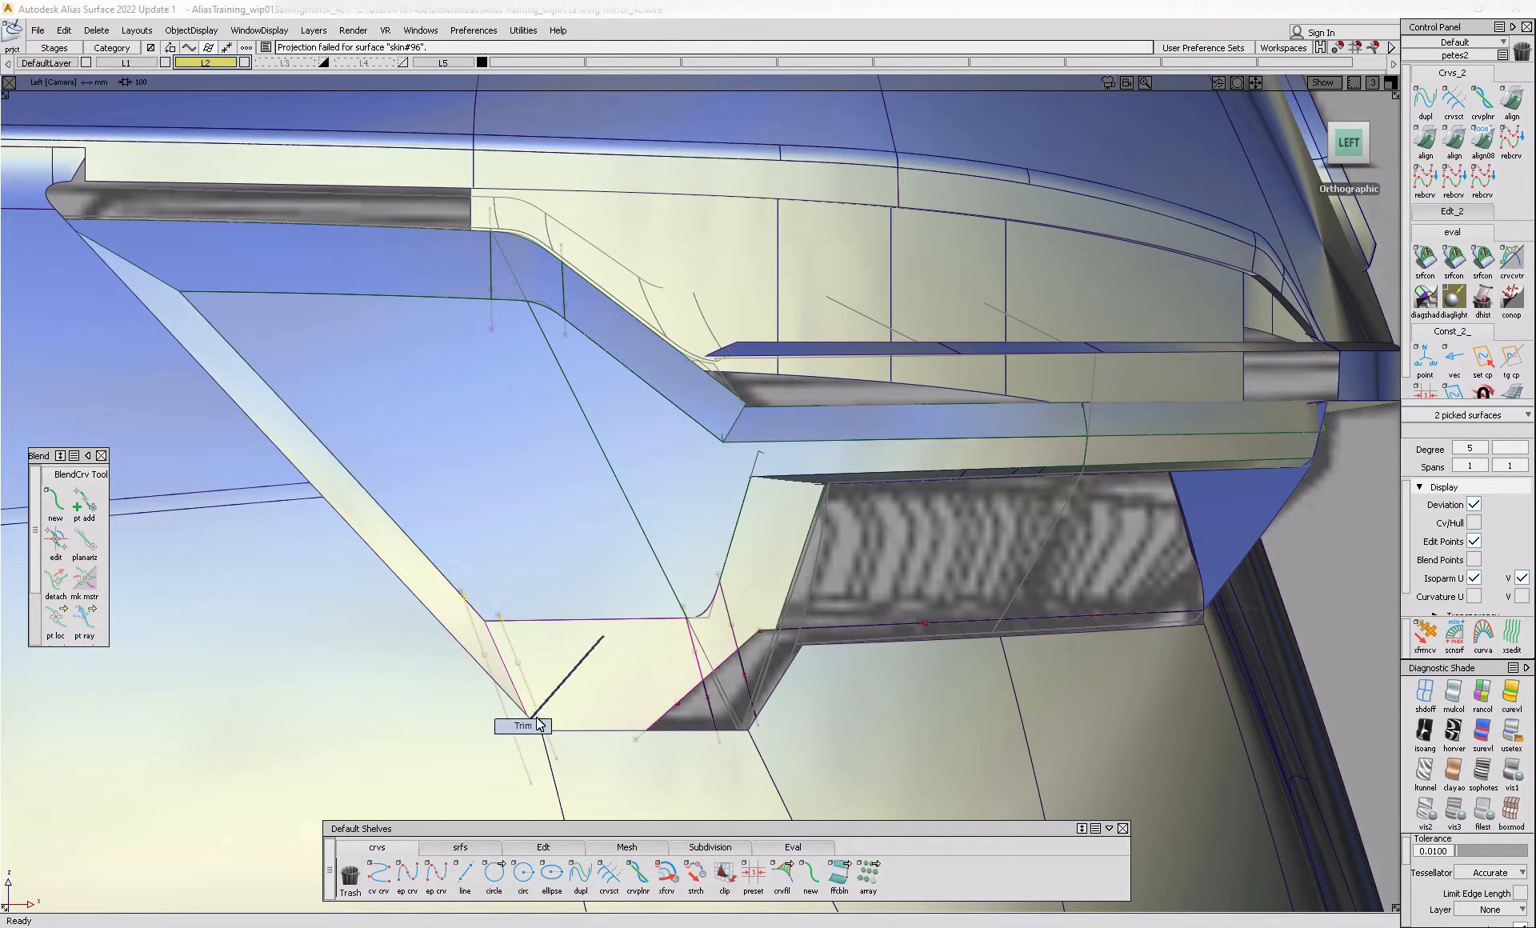
left_click(596, 642)
left_click(597, 643)
key("space")
left_click(449, 622)
left_click(449, 623)
key("space")
- Fill the gap between the trimmed diagonal and lower strips with a G2 freeform blend
left_click(469, 850)
left_click(580, 874)
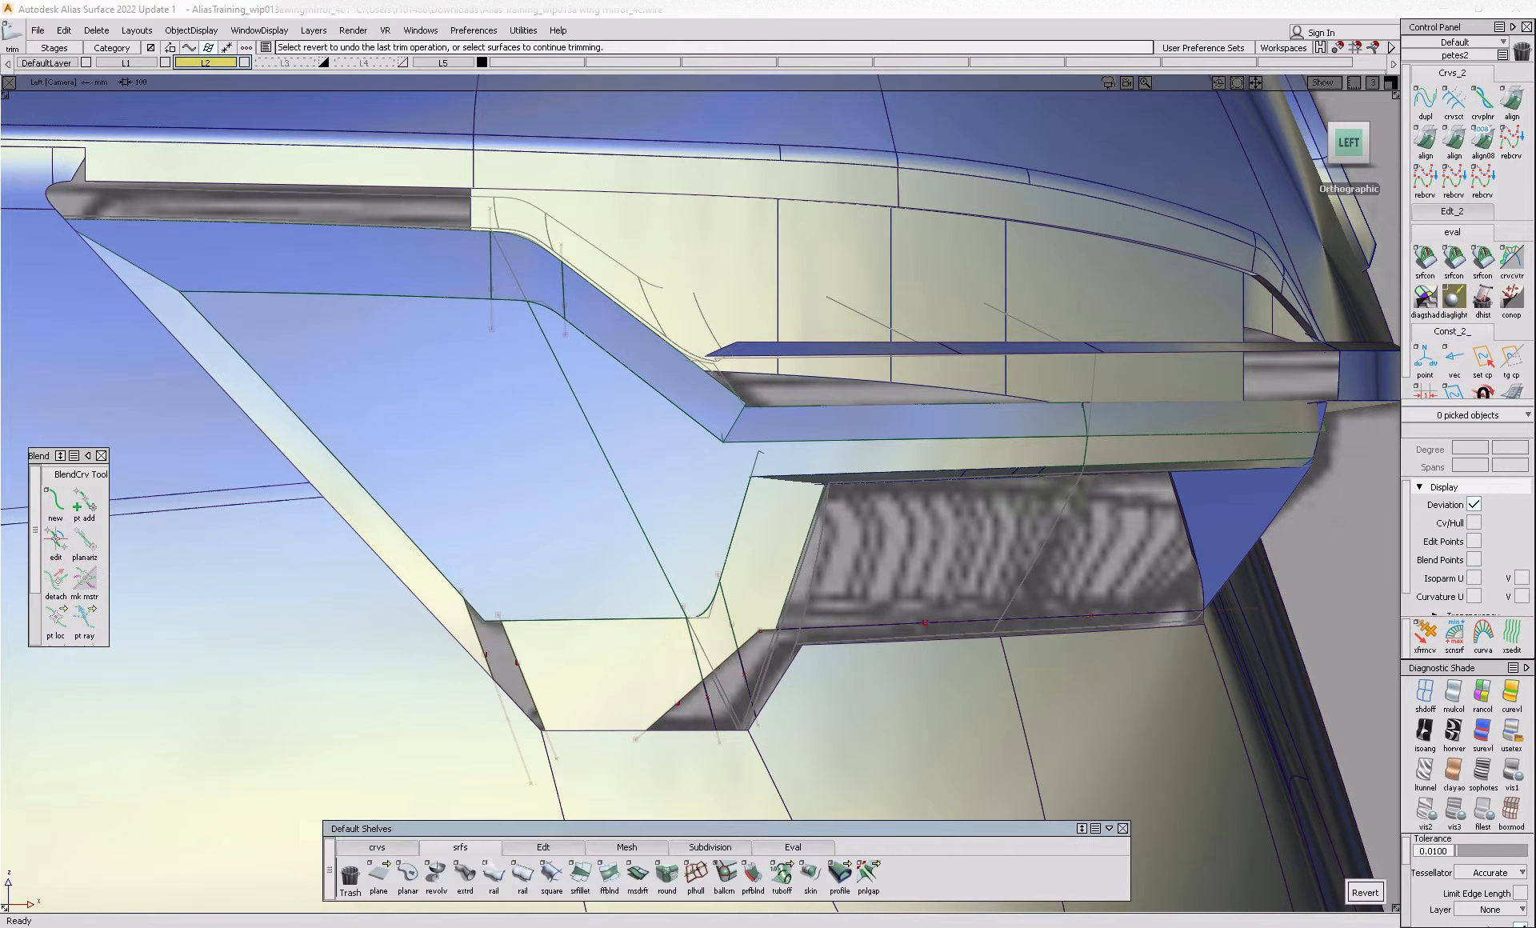
left_click(610, 874)
left_click(509, 638)
left_click(525, 647)
left_click(478, 637)
left_click(513, 664)
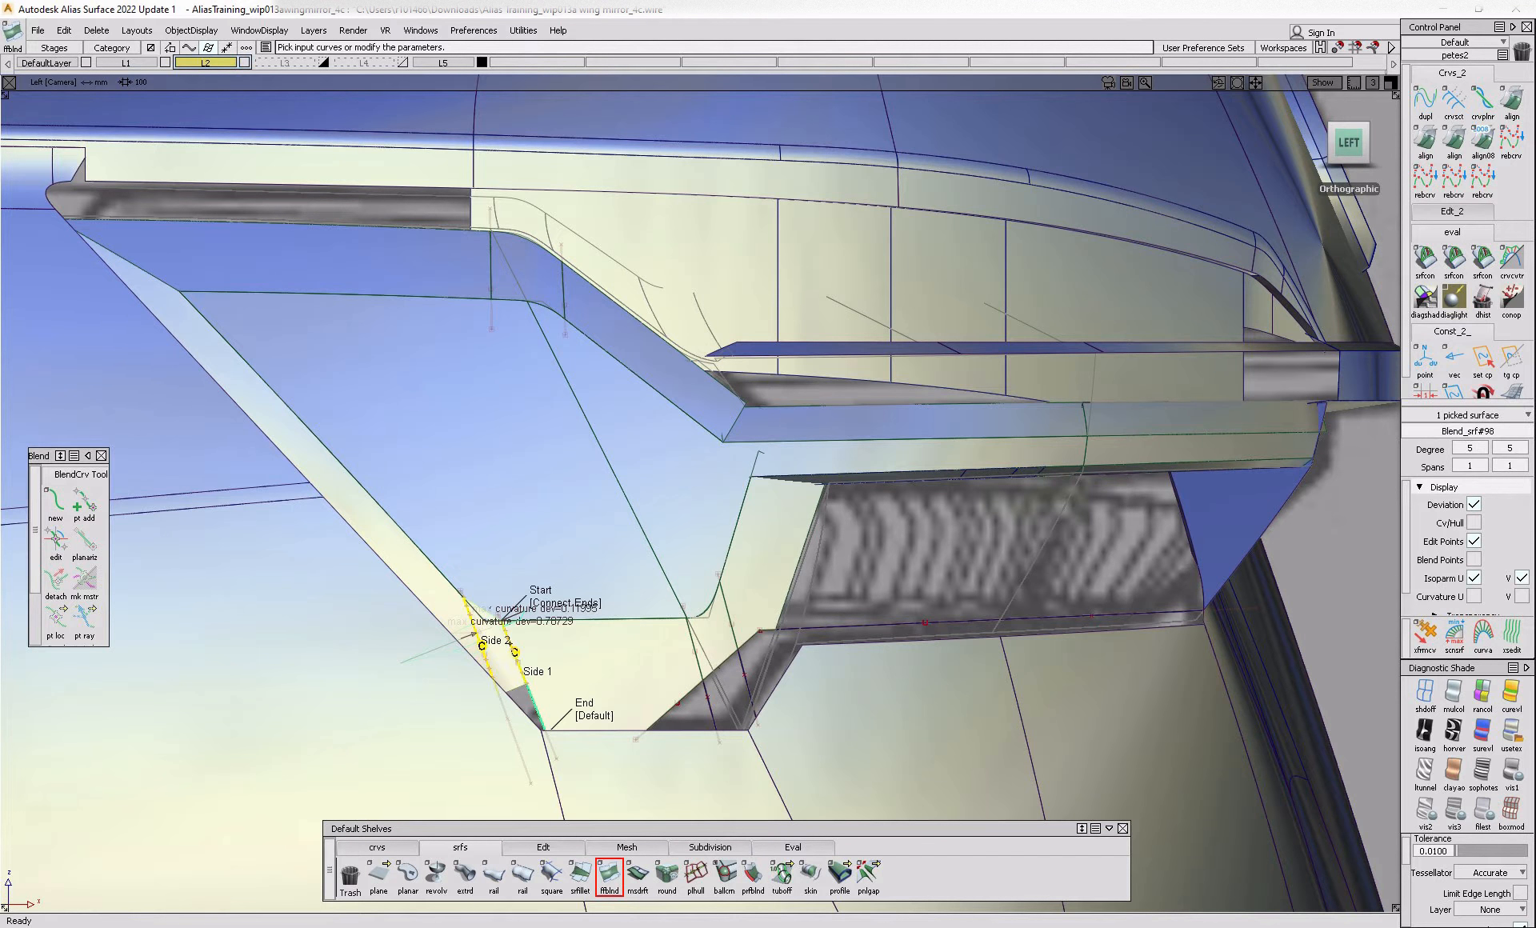
left_click(554, 611)
left_click(555, 610)
double_click(609, 874)
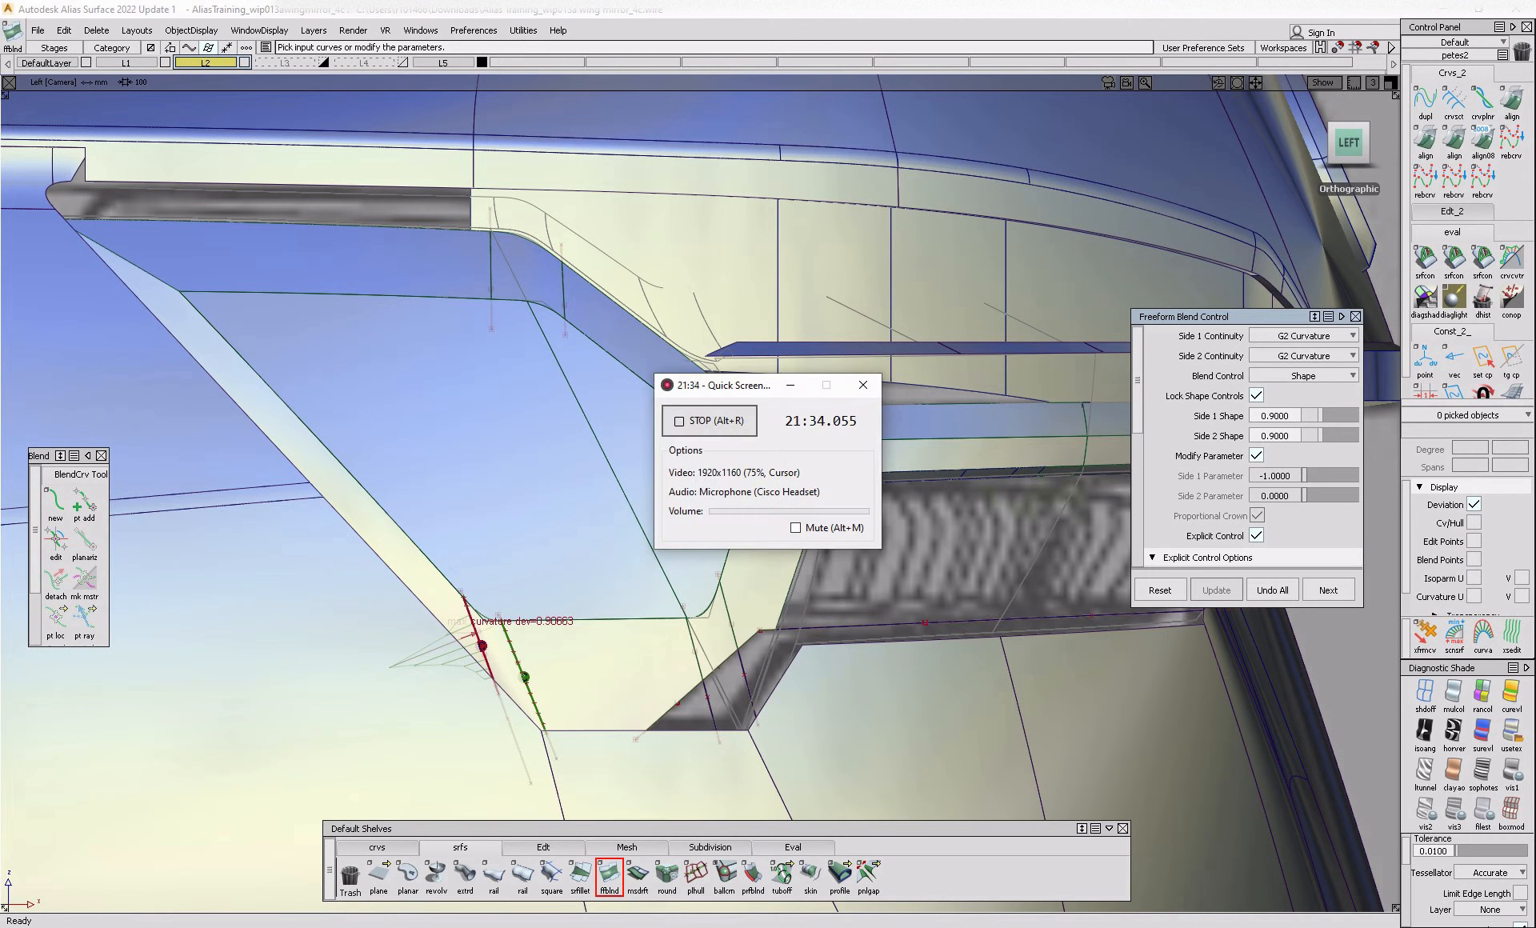
- Project the new blend's edge onto the large side face and trim off the face's sharp lower corner
left_click_drag(412, 472, 520, 624, "alt+shift")
left_click_drag(520, 625, 502, 551, "ctrl+shift")
right_click_drag(503, 551, 547, 594, "alt+shift")
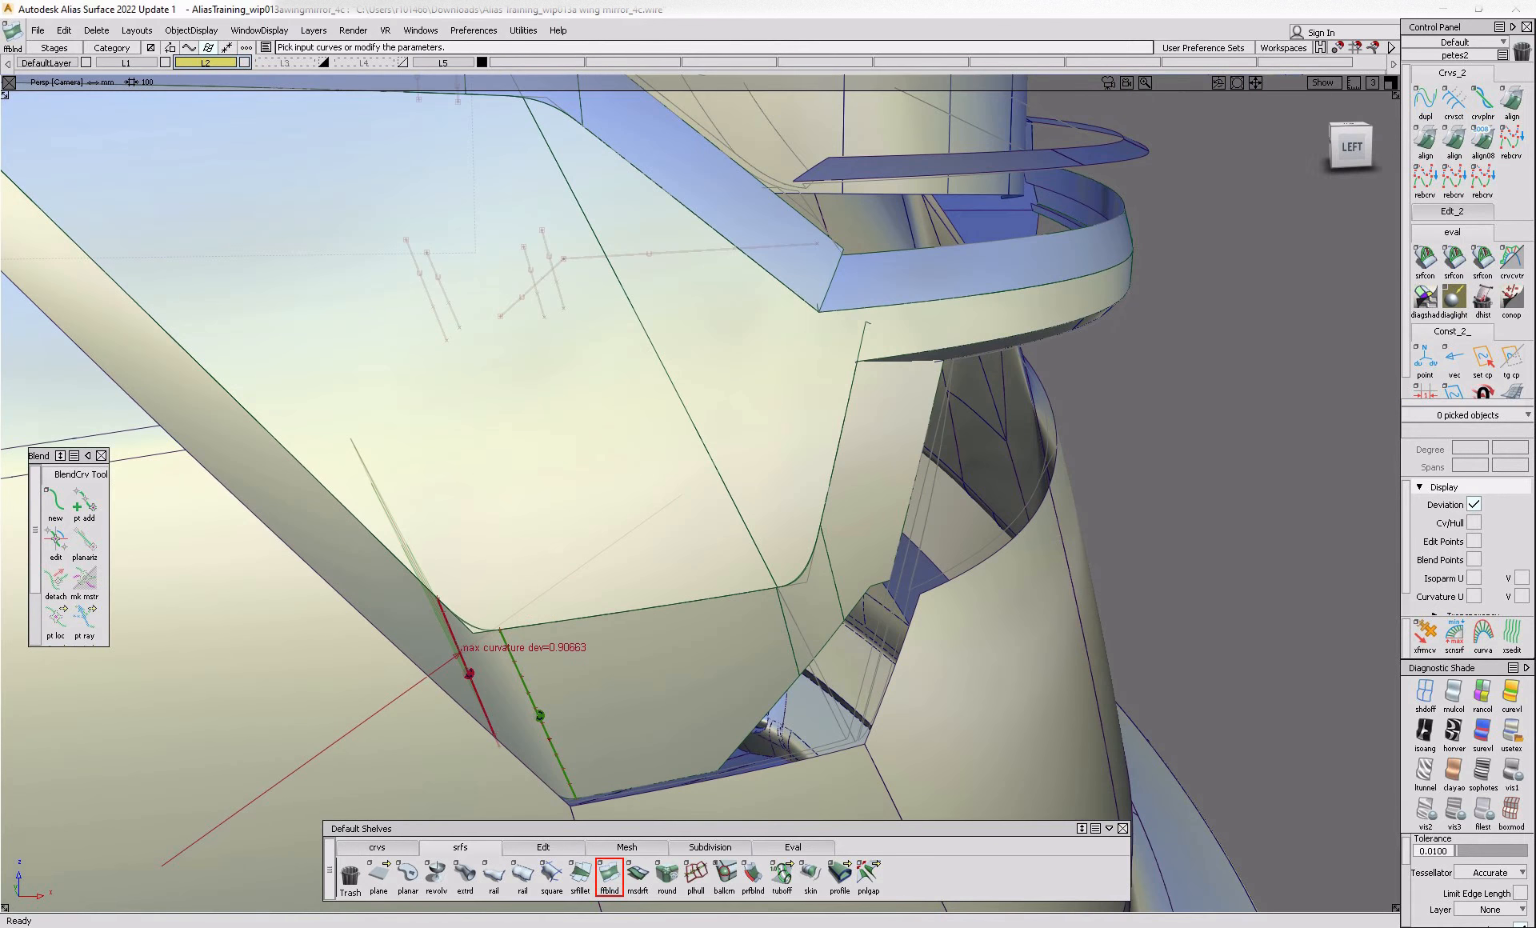
left_click_drag(515, 552, 474, 604, "ctrl+shift")
left_click(482, 630)
key("space")
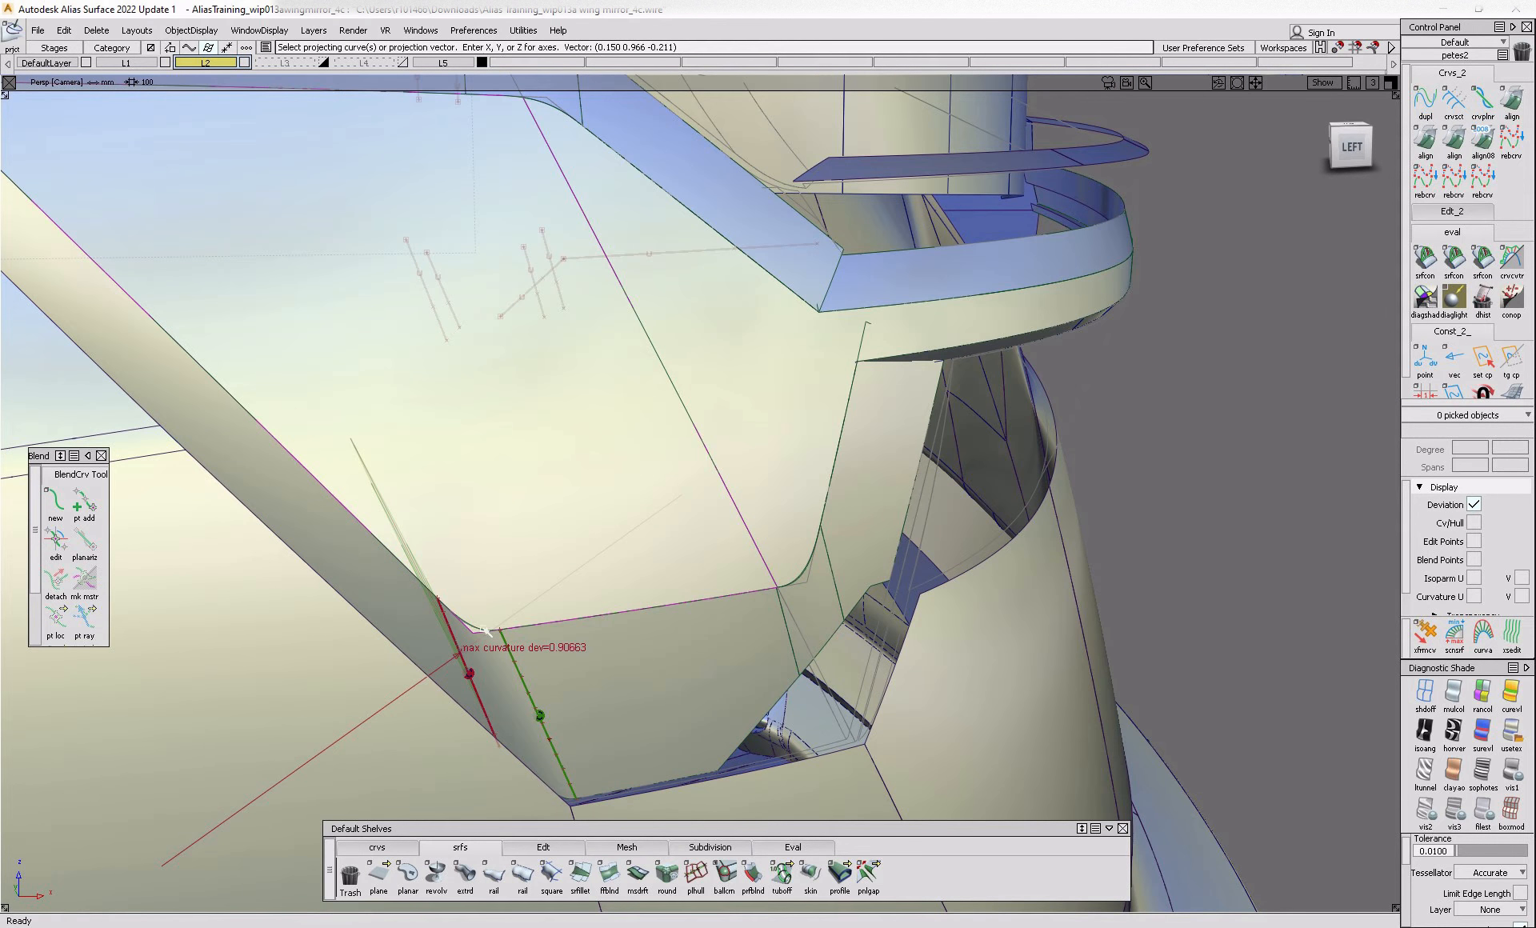
left_click(484, 632)
right_click_drag(486, 630, 471, 612, "alt+shift")
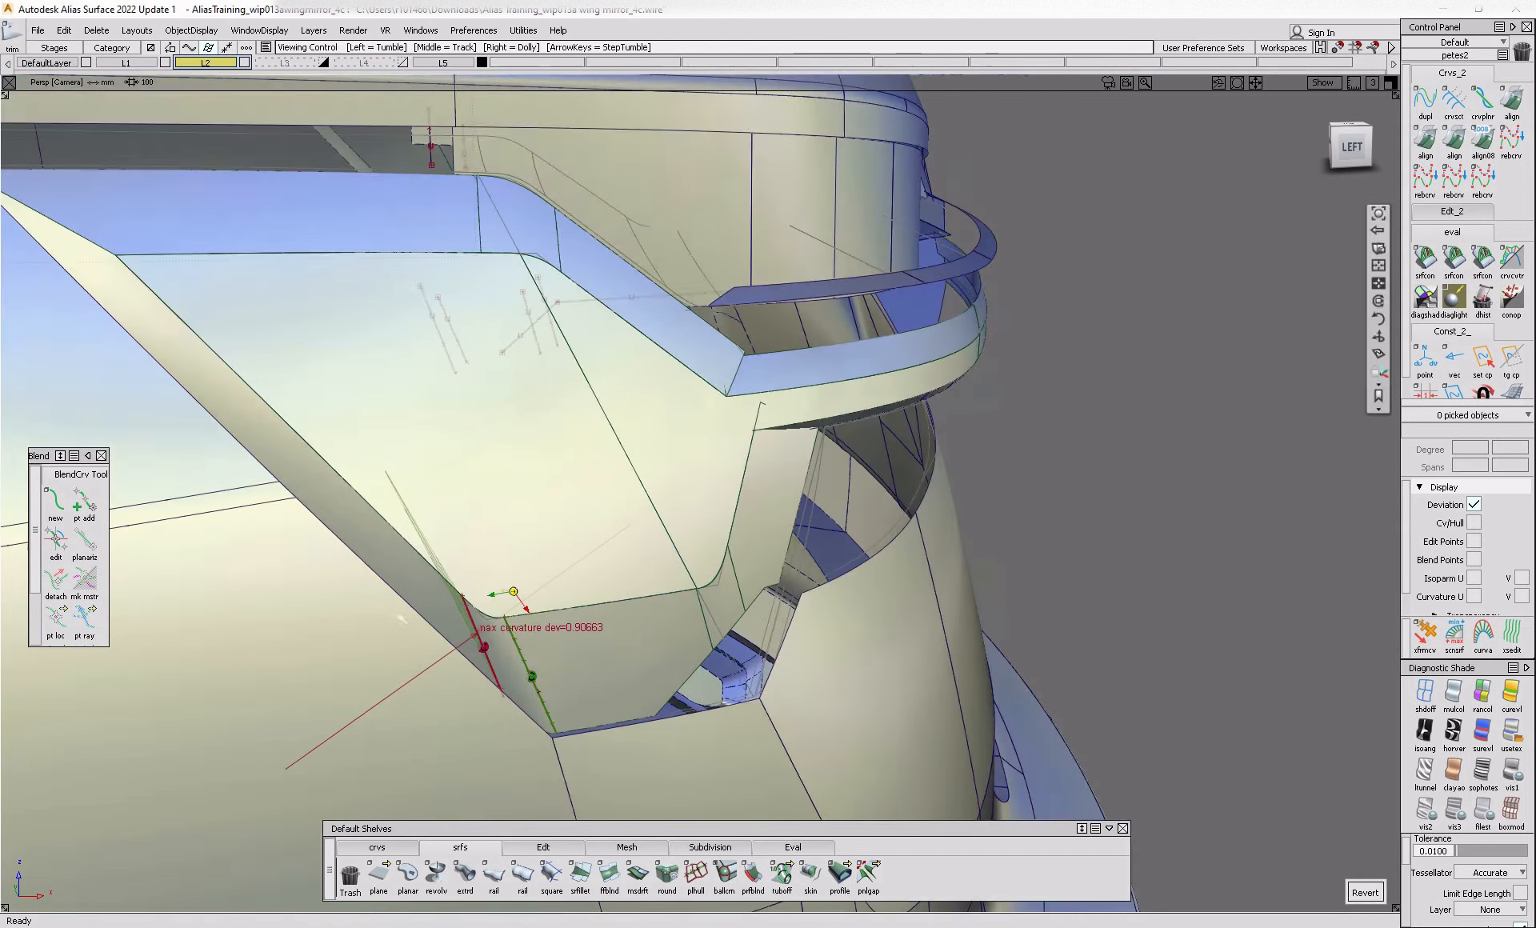
left_click_drag(472, 612, 336, 648, "alt+shift")
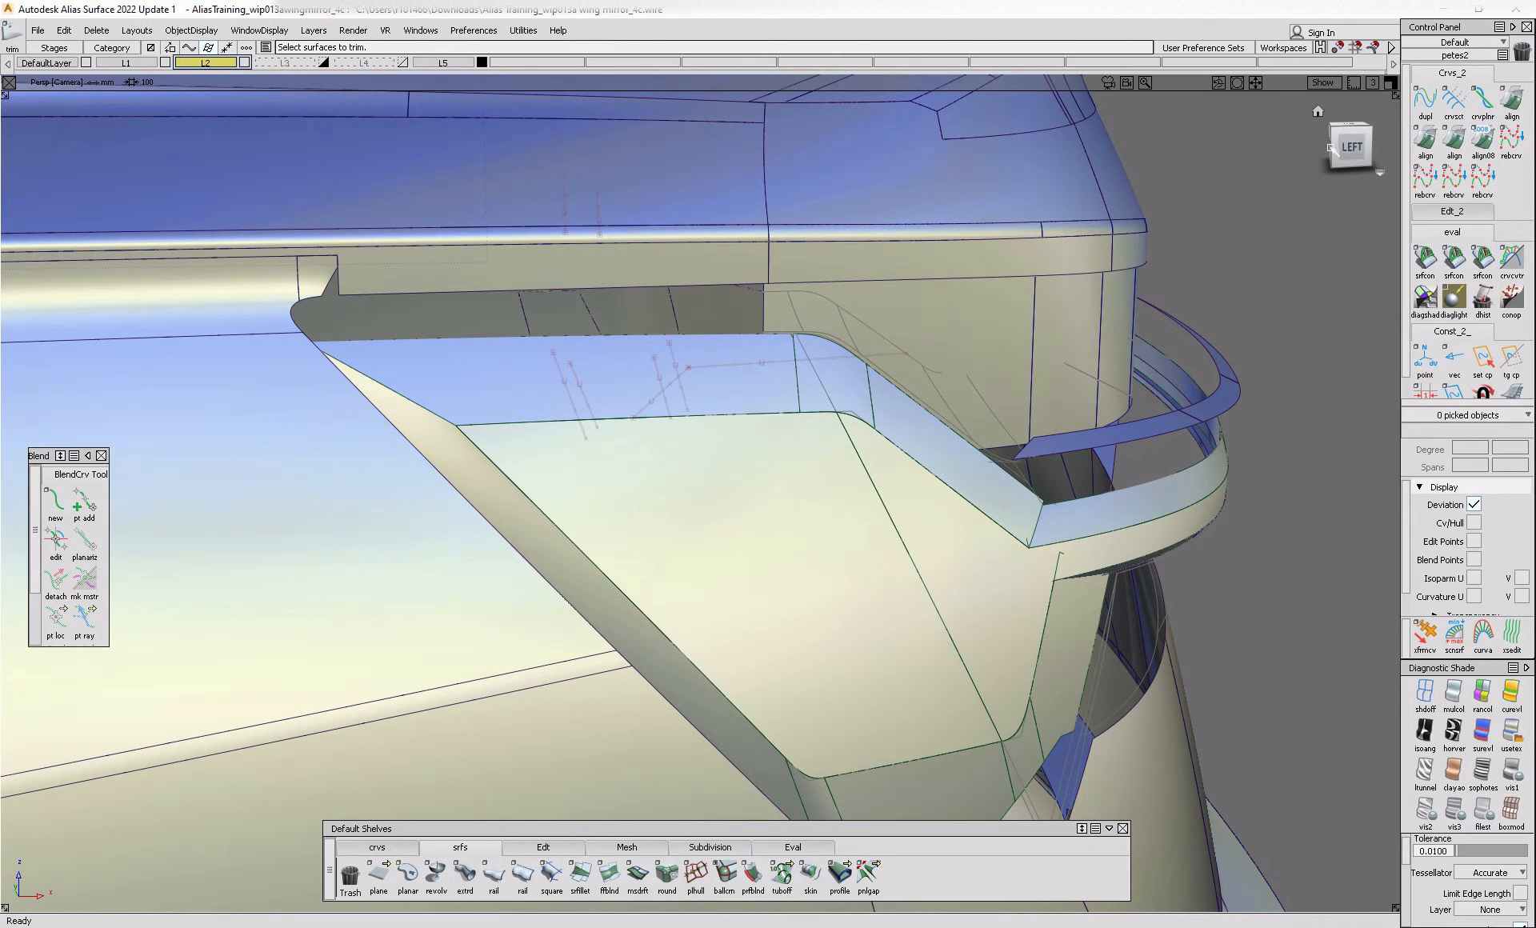
- In the left view, draw two edit-point curves across the corner where the diagonal strip meets the upper strip
left_click(1342, 147)
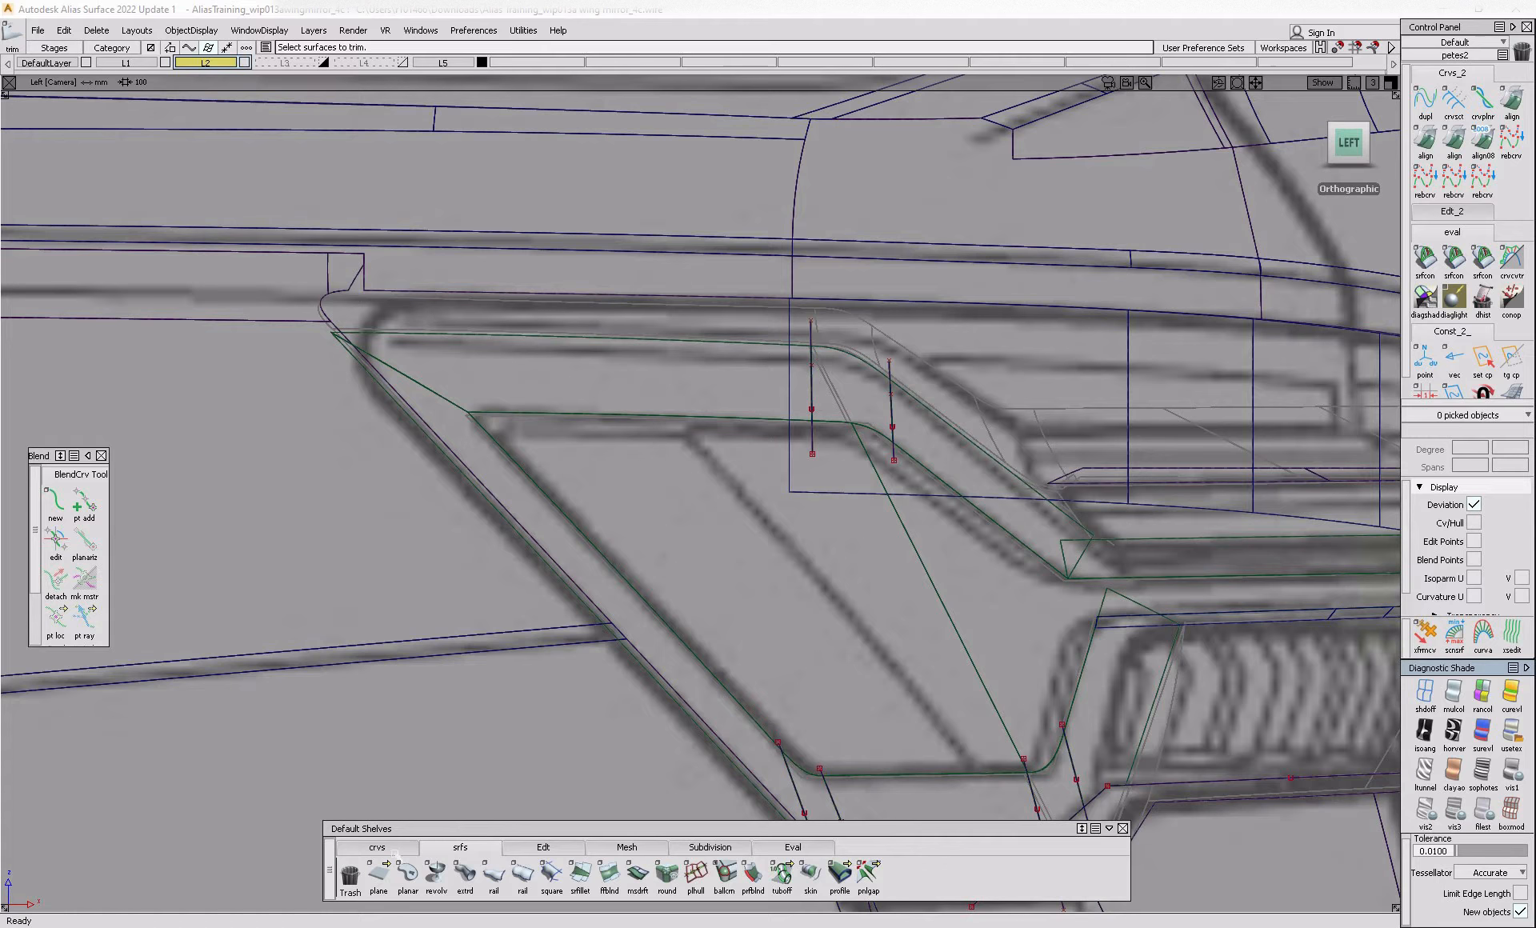
left_click(392, 850)
left_click(407, 875)
left_click(536, 421)
left_click_drag(514, 376, 534, 533, "ctrl+shift")
left_click(521, 465)
left_click(313, 389)
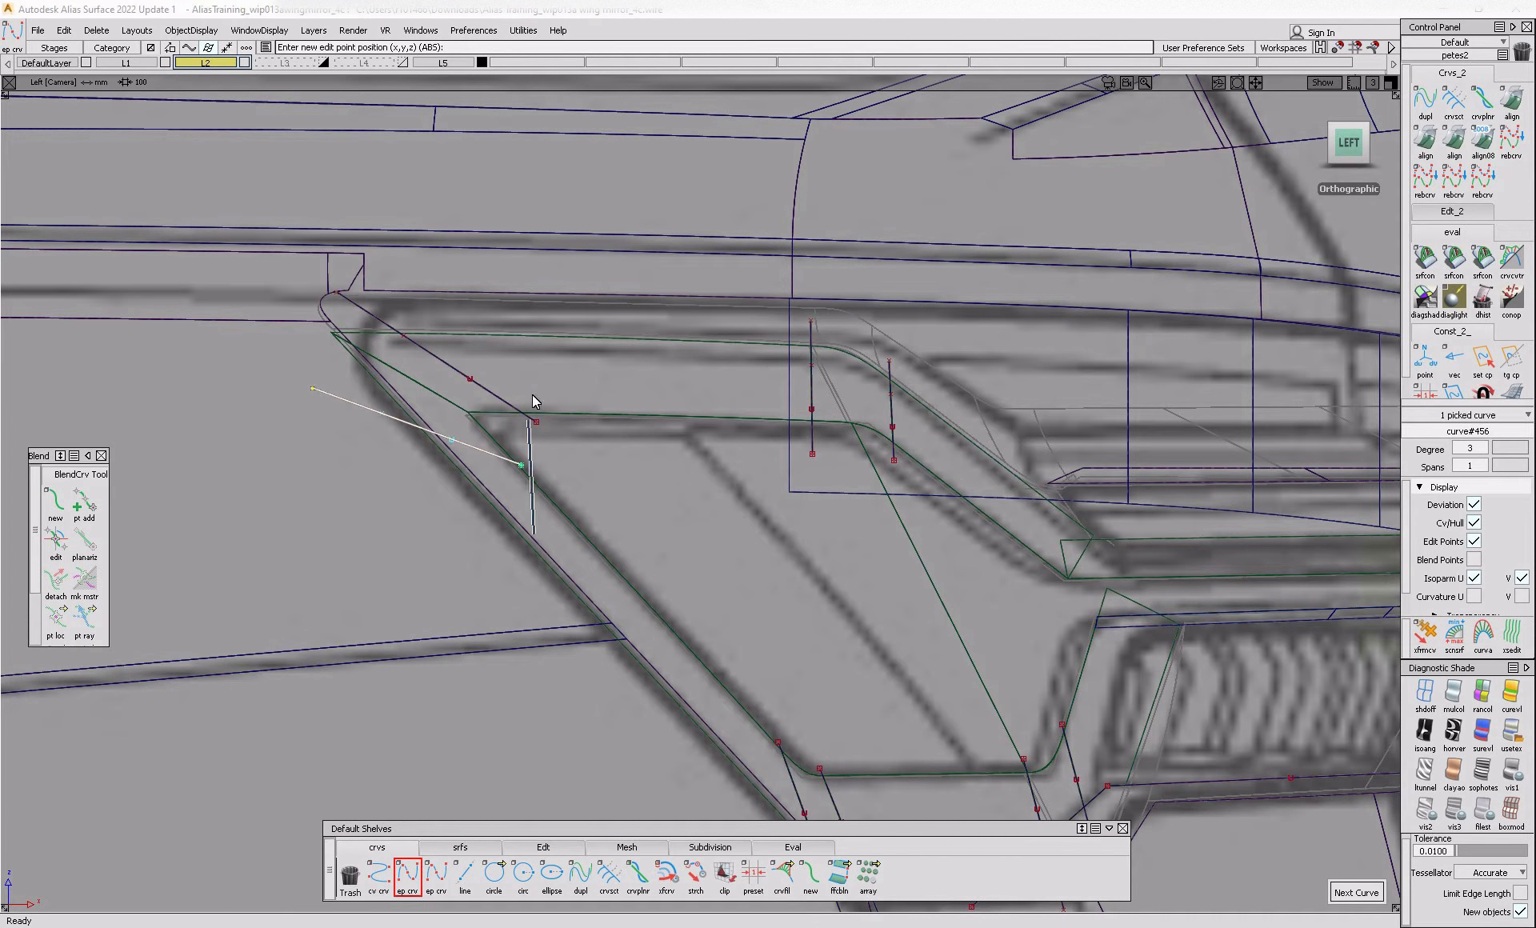
- Project the two curves onto the upper and diagonal strips and trim away the pointed corner between them
left_click(478, 414)
left_click(454, 407)
left_click_drag(467, 374, 473, 448, "ctrl+shift")
left_click_drag(484, 480, 560, 367)
left_click(552, 376)
left_click(1277, 893)
left_click(487, 453)
left_click(497, 469)
left_click(1278, 892)
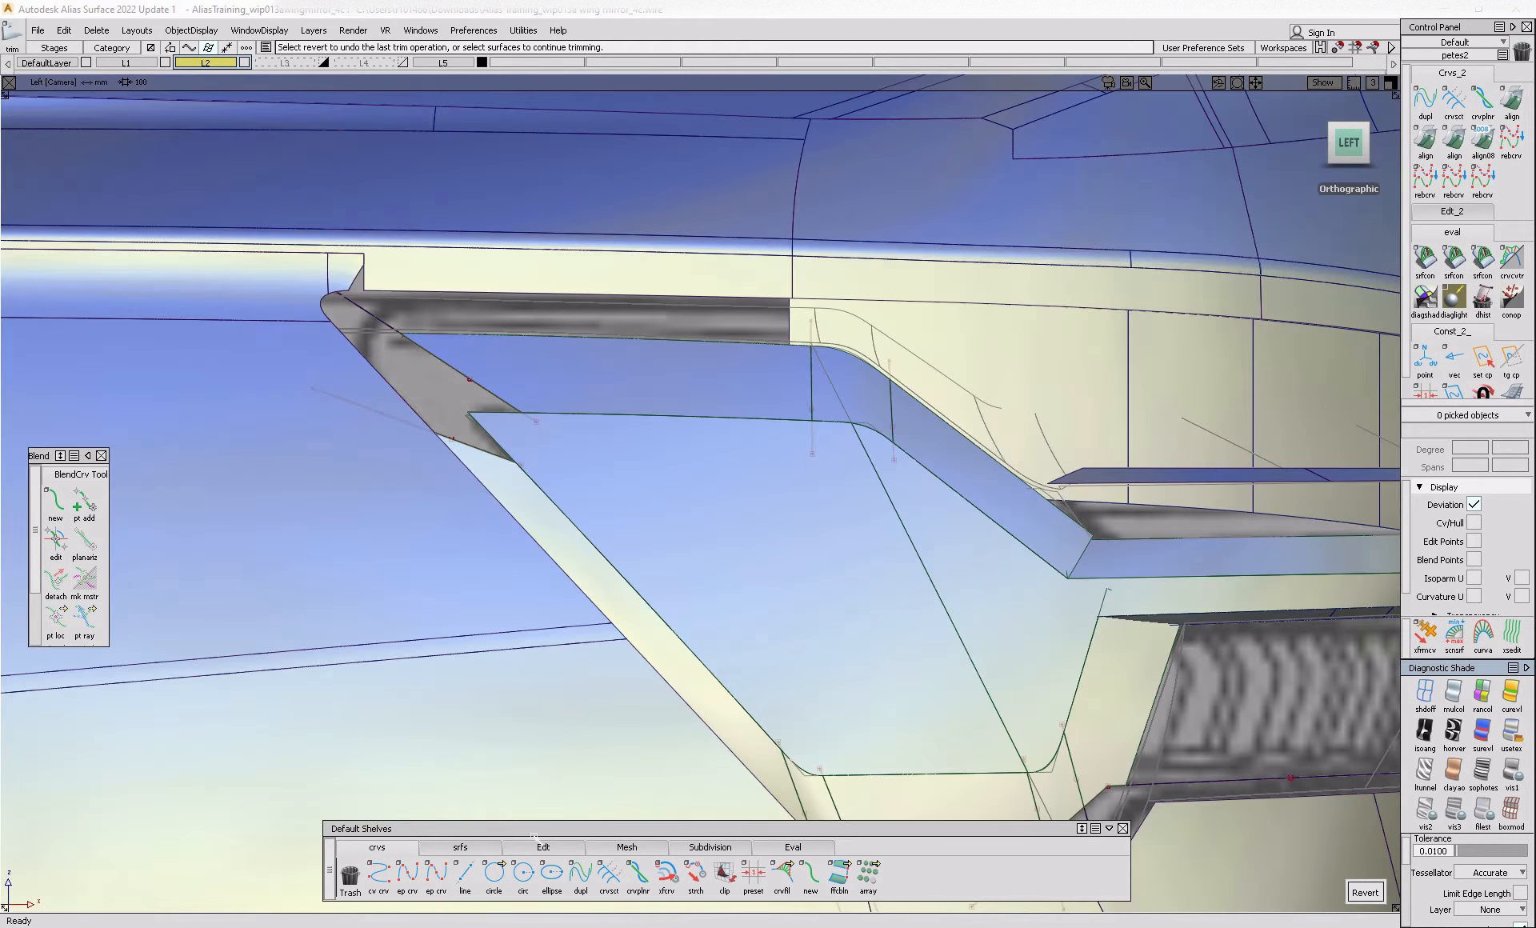
- Create a G2 freeform blend between the trimmed edges of the diagonal strip and the upper strip
left_click(461, 847)
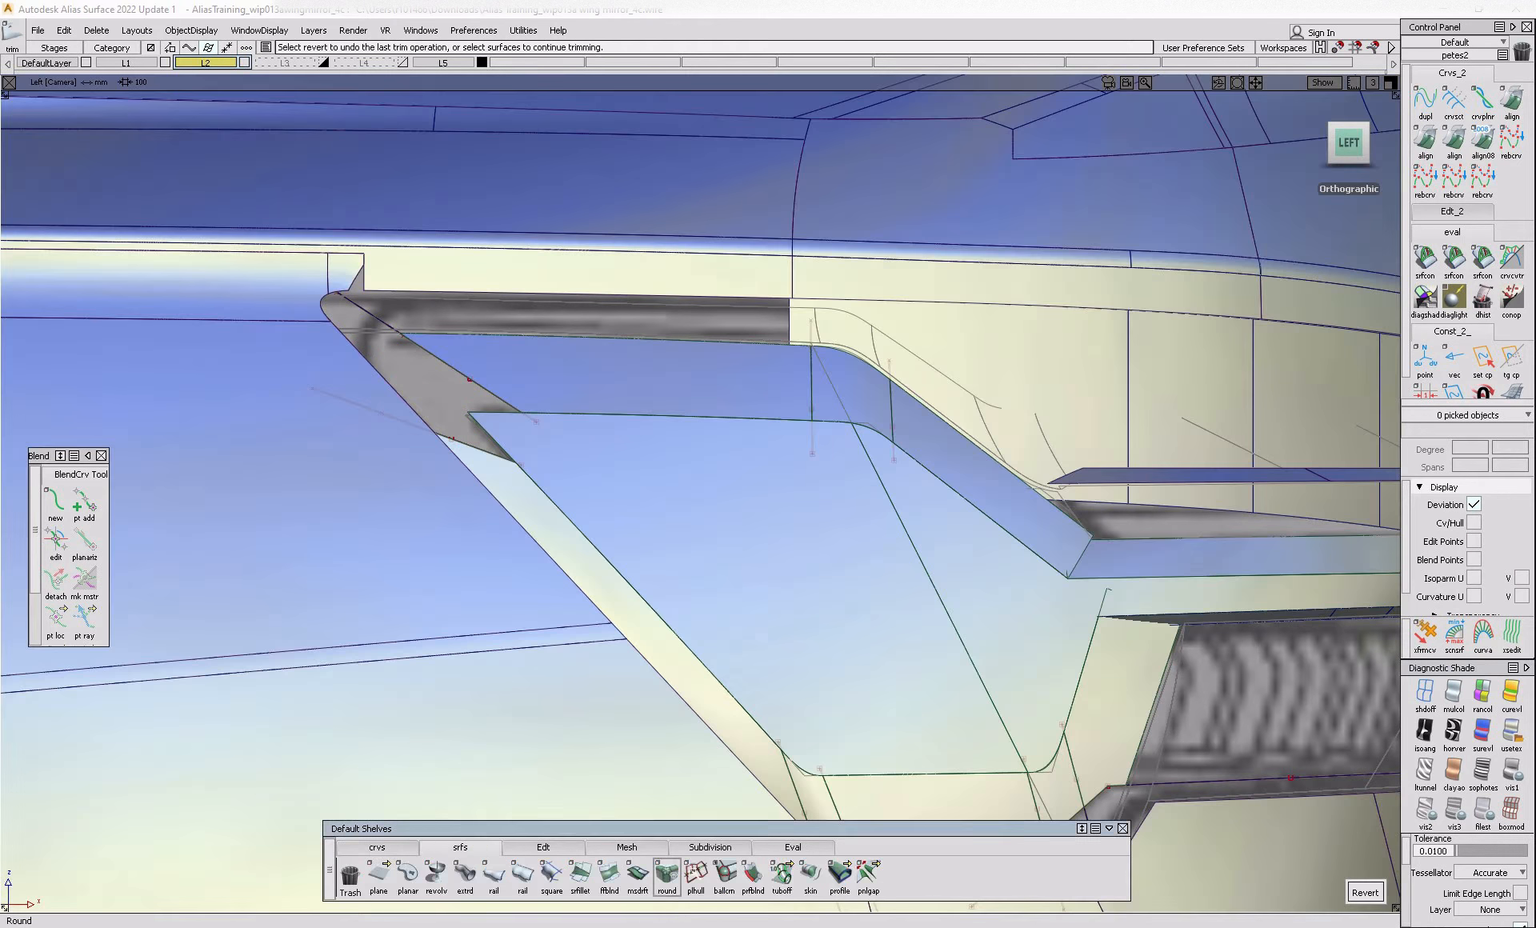
left_click(469, 445)
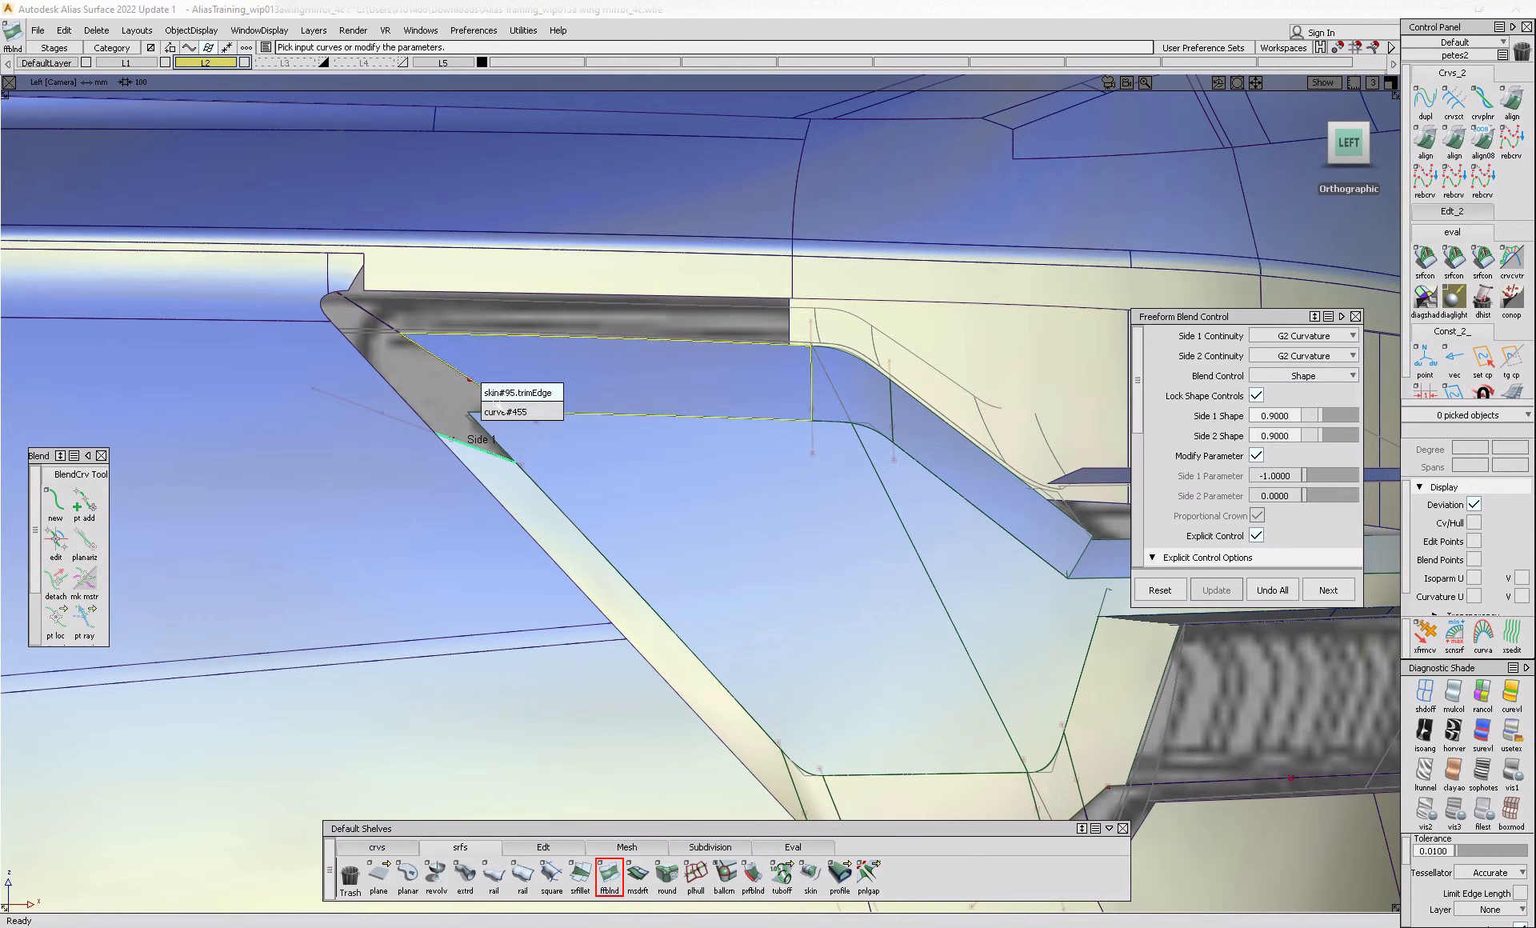
left_click(494, 398)
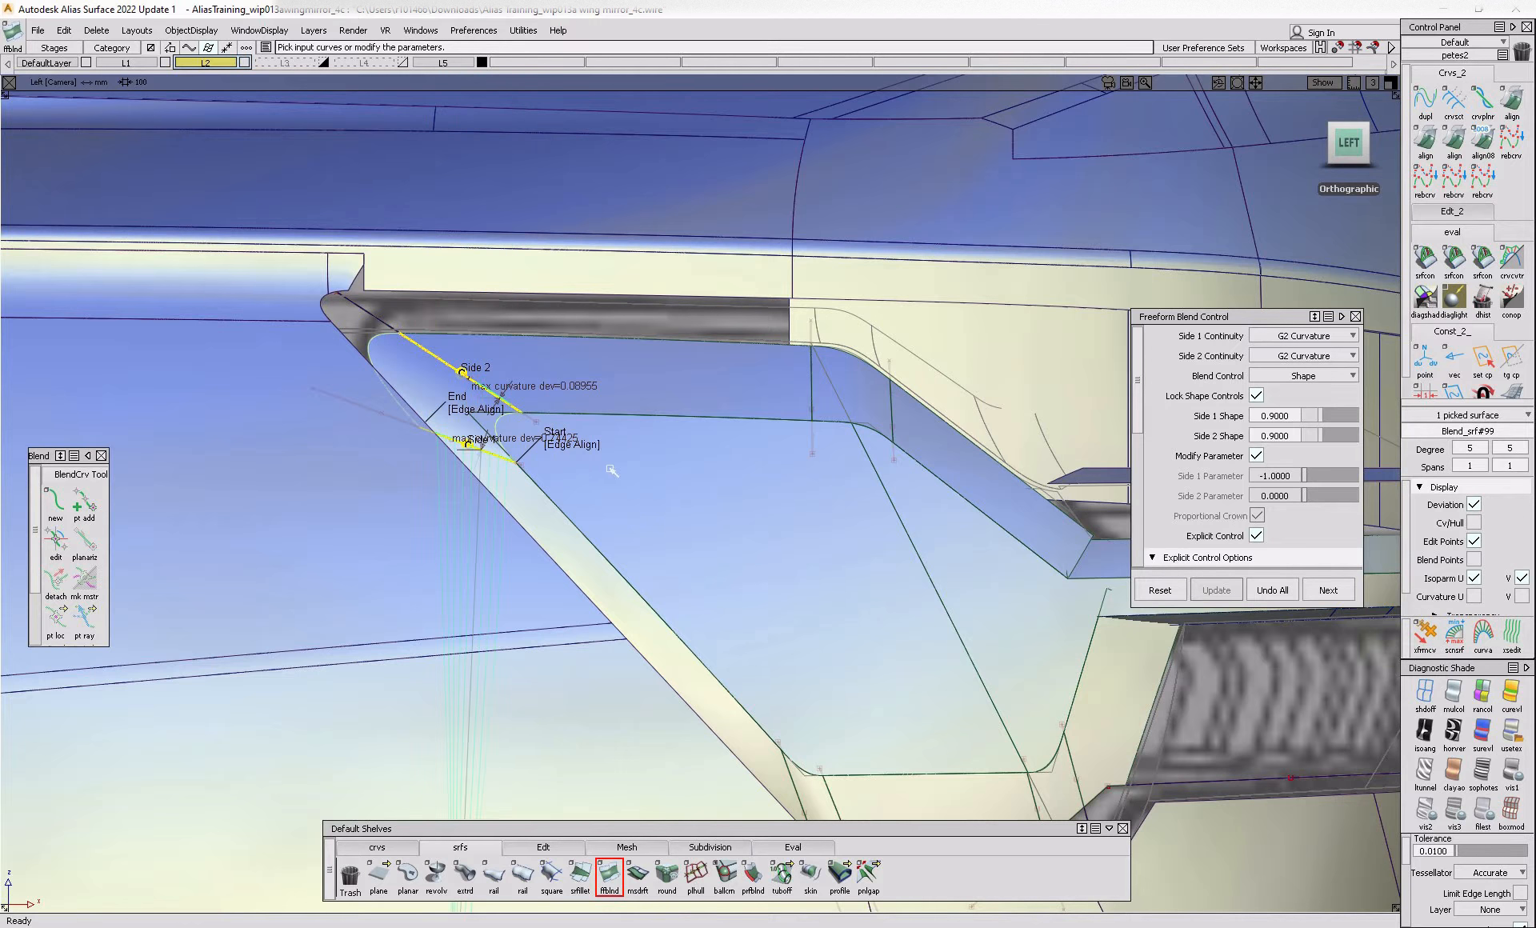
- Project the upper corner blend's edge onto the large side face and trim the face's corner to it
left_click_drag(611, 468, 588, 472, "ctrl+shift")
left_click(497, 436)
left_click(497, 437)
left_click(711, 411)
middle_click_drag(712, 410, 621, 485, "ctrl+shift")
left_click(621, 487)
key("space")
- In the unshaded left view, draw two edit-point curves across the bend where the sloping rim strip meets the horizontal strip
left_click_drag(670, 502, 598, 550, "alt+shift")
middle_click_drag(598, 551, 576, 544, "alt+shift")
right_click_drag(559, 530, 680, 524, "alt+shift")
left_click_drag(680, 524, 680, 624, "alt+shift")
right_click_drag(680, 625, 611, 599, "alt+shift")
scroll(586, 458, "up", 4, "alt+shift")
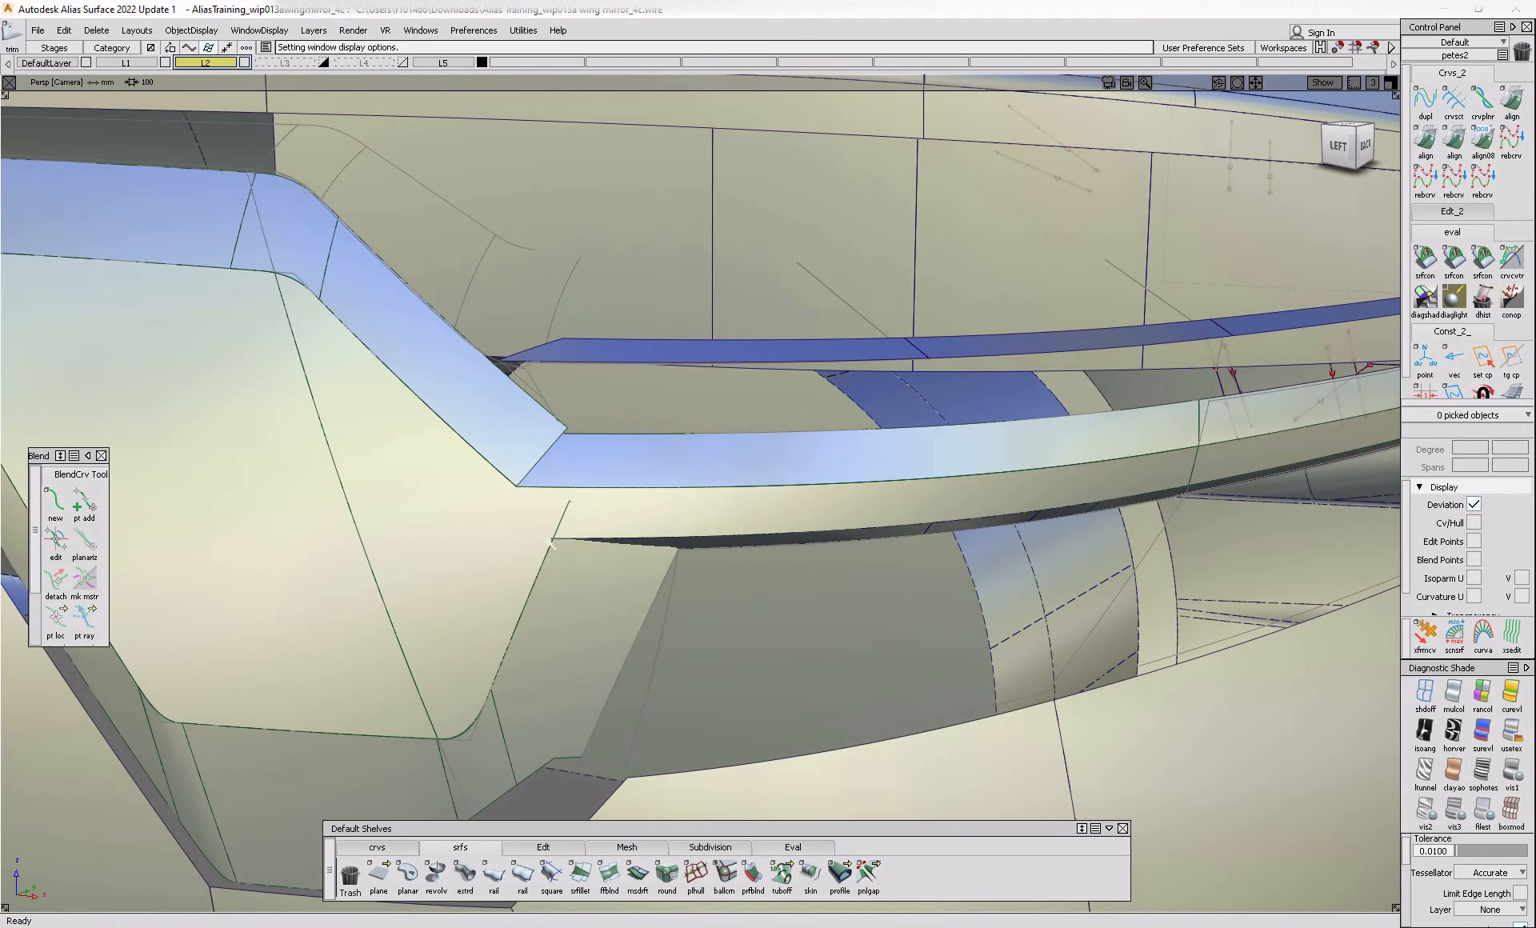
left_click(1339, 146)
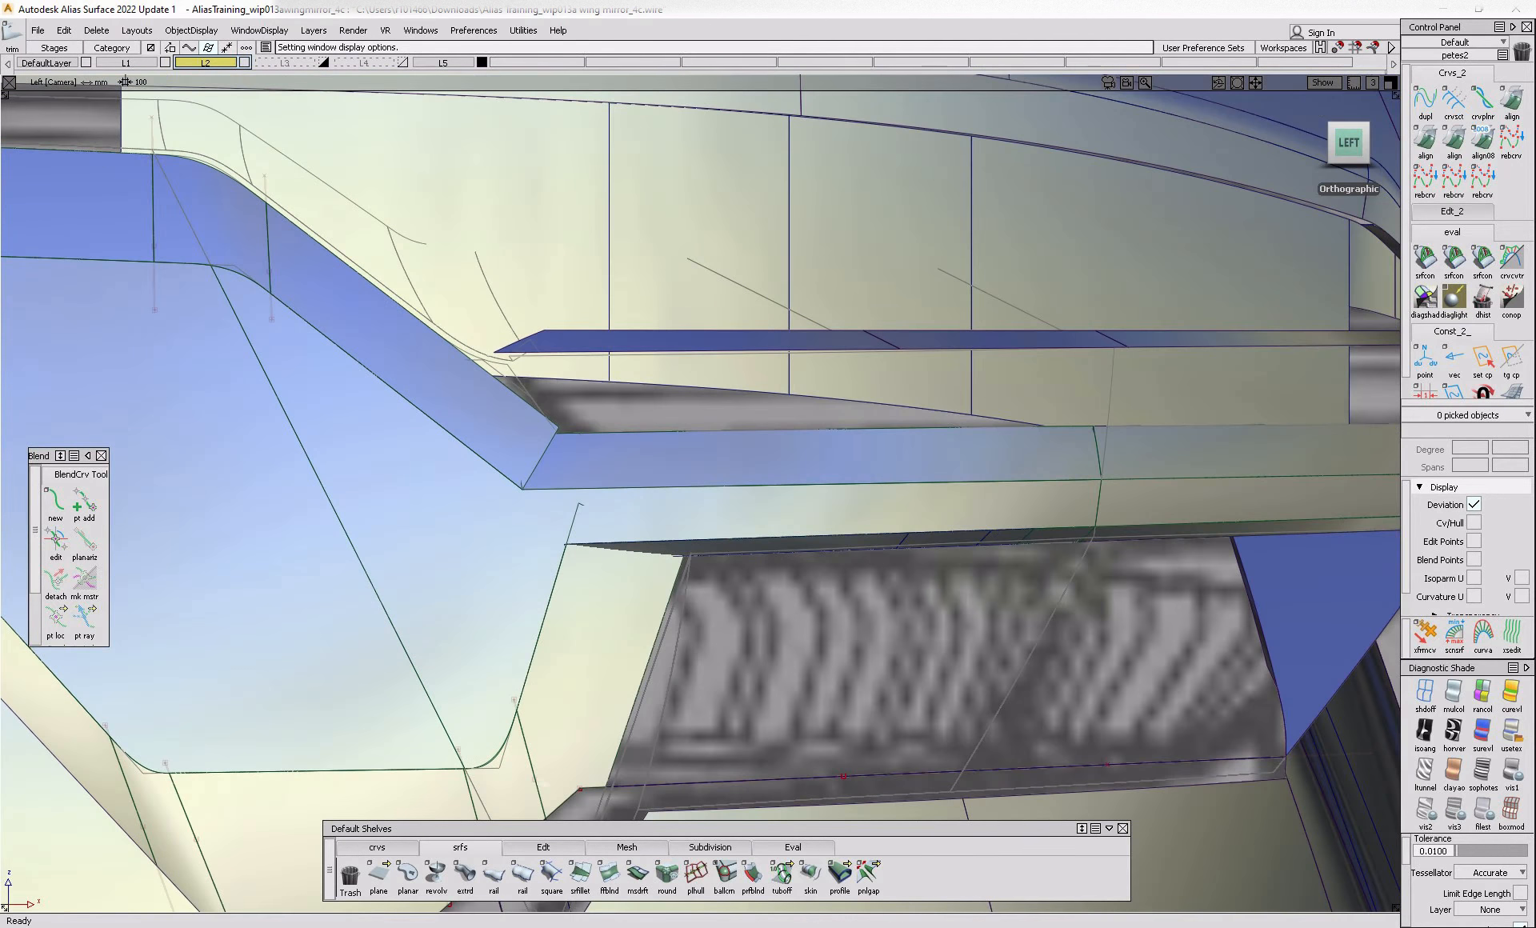
left_click(405, 850)
left_click(407, 874)
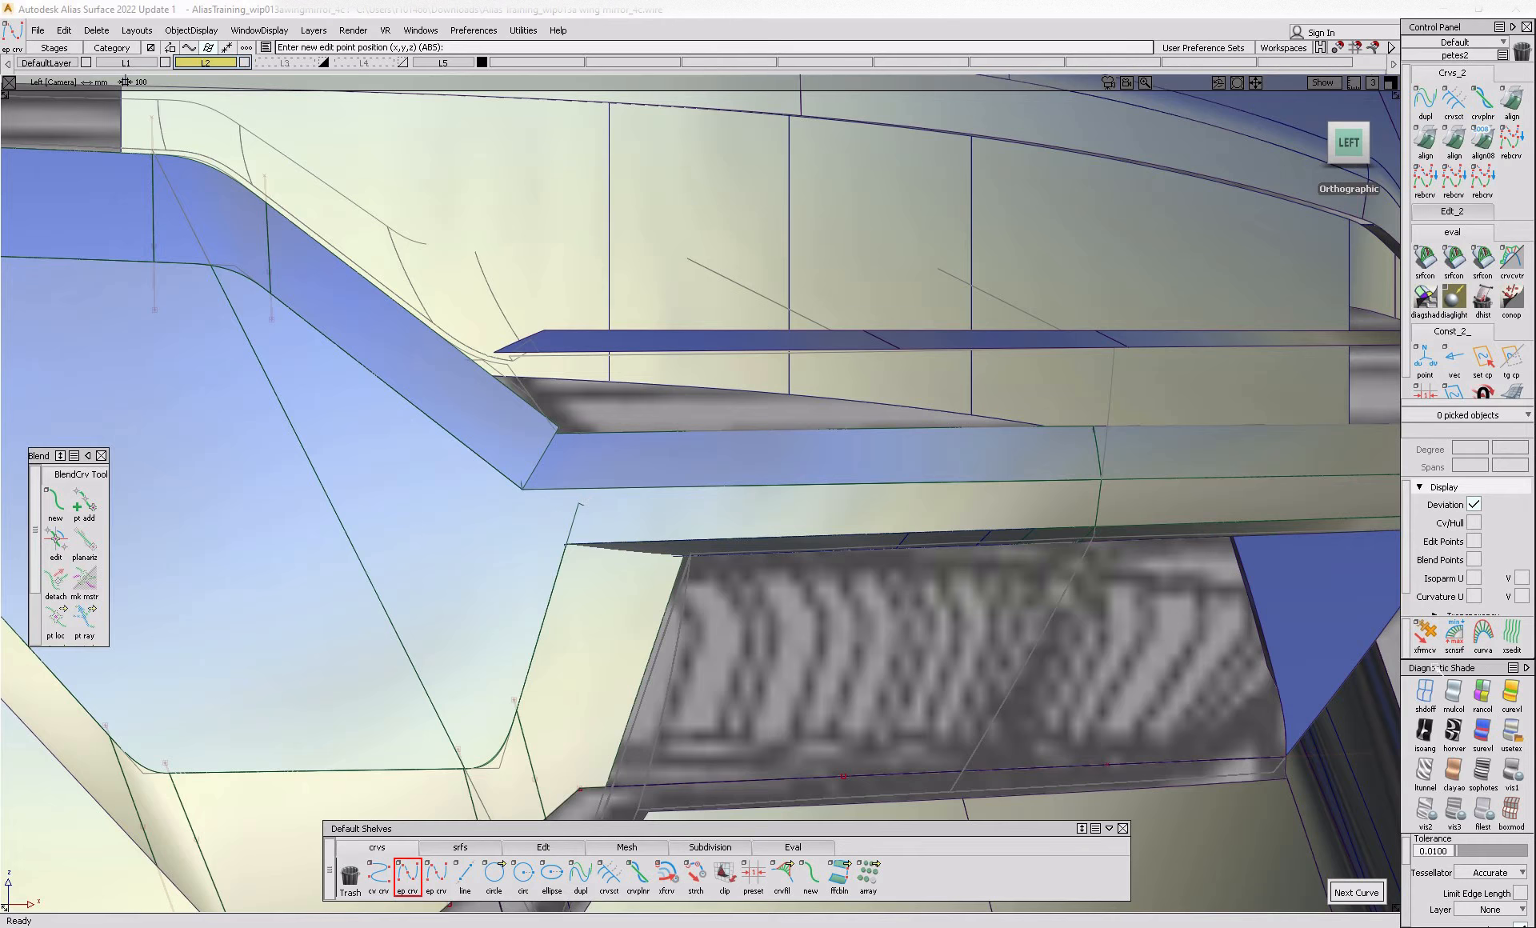
left_click(1426, 695)
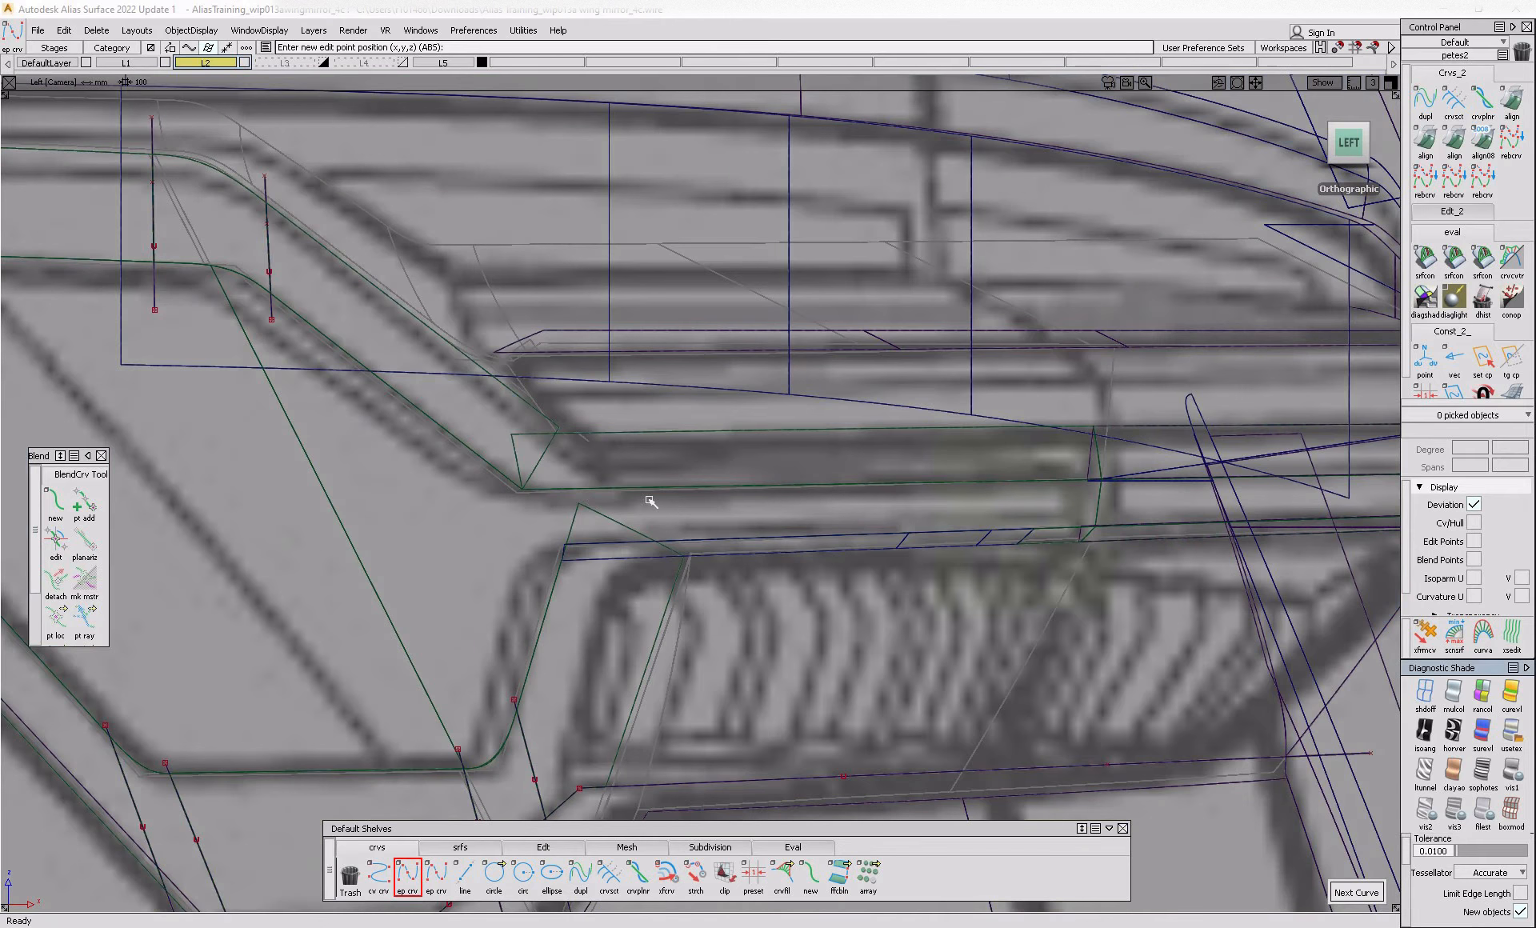
left_click(592, 514)
left_click(643, 413)
left_click_drag(596, 457, 594, 432, "ctrl+shift")
left_click(444, 457)
left_click(515, 382)
- Project the two curves onto the sloping and horizontal rim strips and trim away the corner between them
mouse_move(693, 483)
left_mouse_down("ctrl+shift")
mouse_move(695, 436)
mouse_move(678, 457)
left_mouse_up("ctrl+shift")
left_click(514, 432)
left_click(473, 448)
left_click_drag(475, 430, 635, 463, "ctrl+shift")
key("space")
left_click(690, 491)
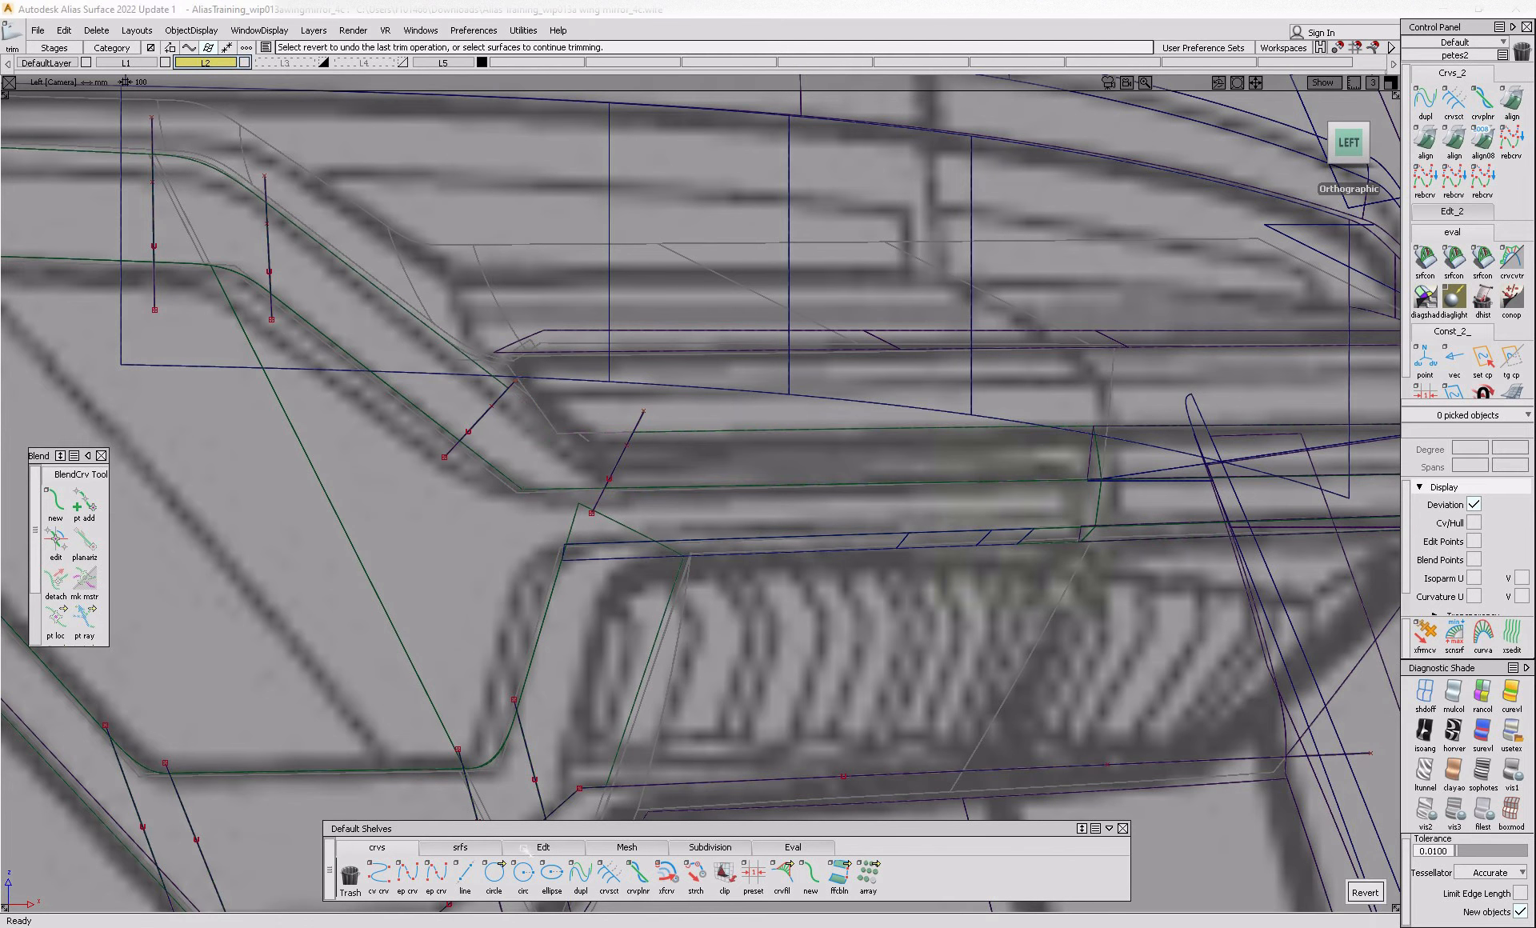
- Create a G2 freeform blend between the trimmed sloping and horizontal rim strips
left_click(460, 847)
left_click(609, 874)
left_click(503, 426)
left_click(619, 459)
left_click(649, 489)
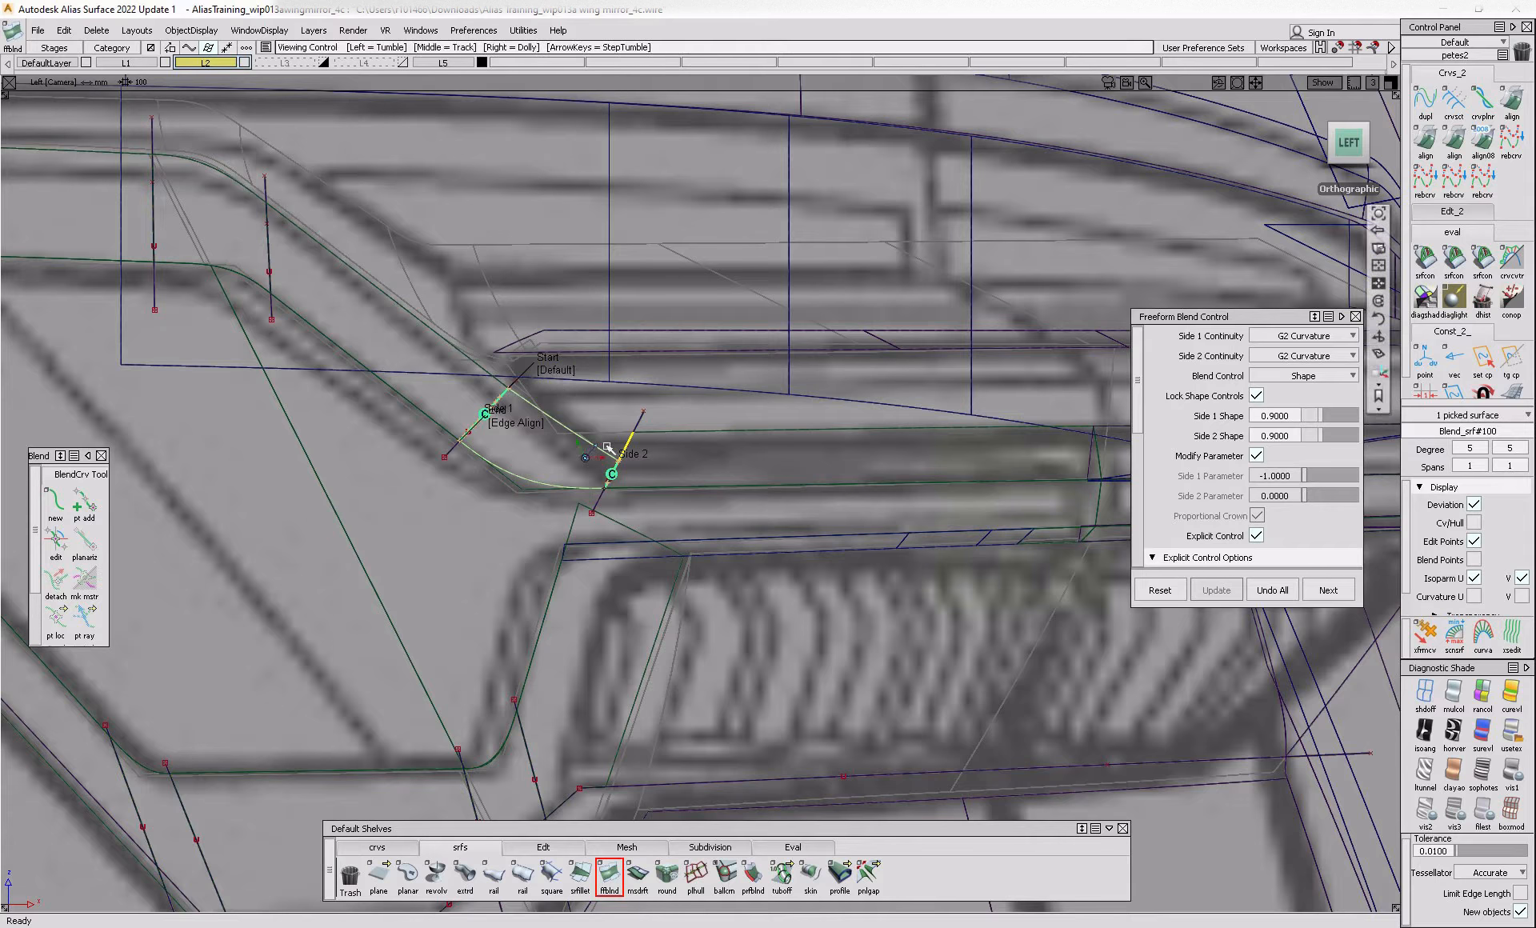
left_click(564, 374)
- Set the rim blend's start and end flow control to Edge align
middle_click_drag(693, 564, 645, 504, "alt+shift")
left_click_drag(674, 472, 675, 576, "ctrl+shift")
left_click(672, 508)
scroll(1249, 448, "down", 4)
left_click(1304, 504)
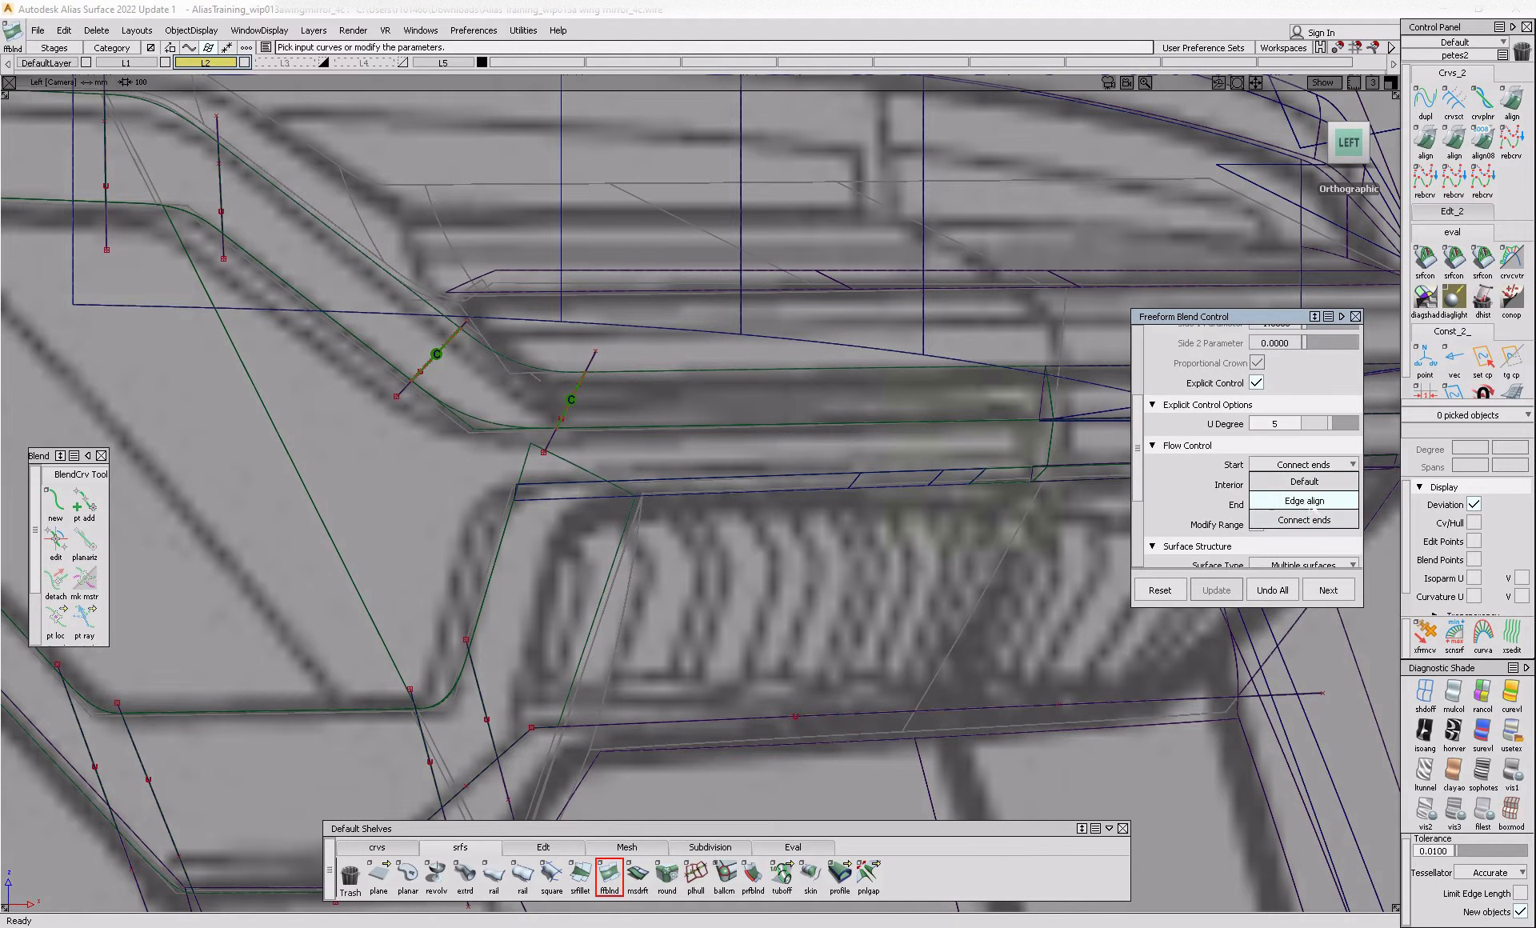
left_click(1315, 502)
left_click(1315, 505)
left_click(1315, 542)
key("alt+shift")
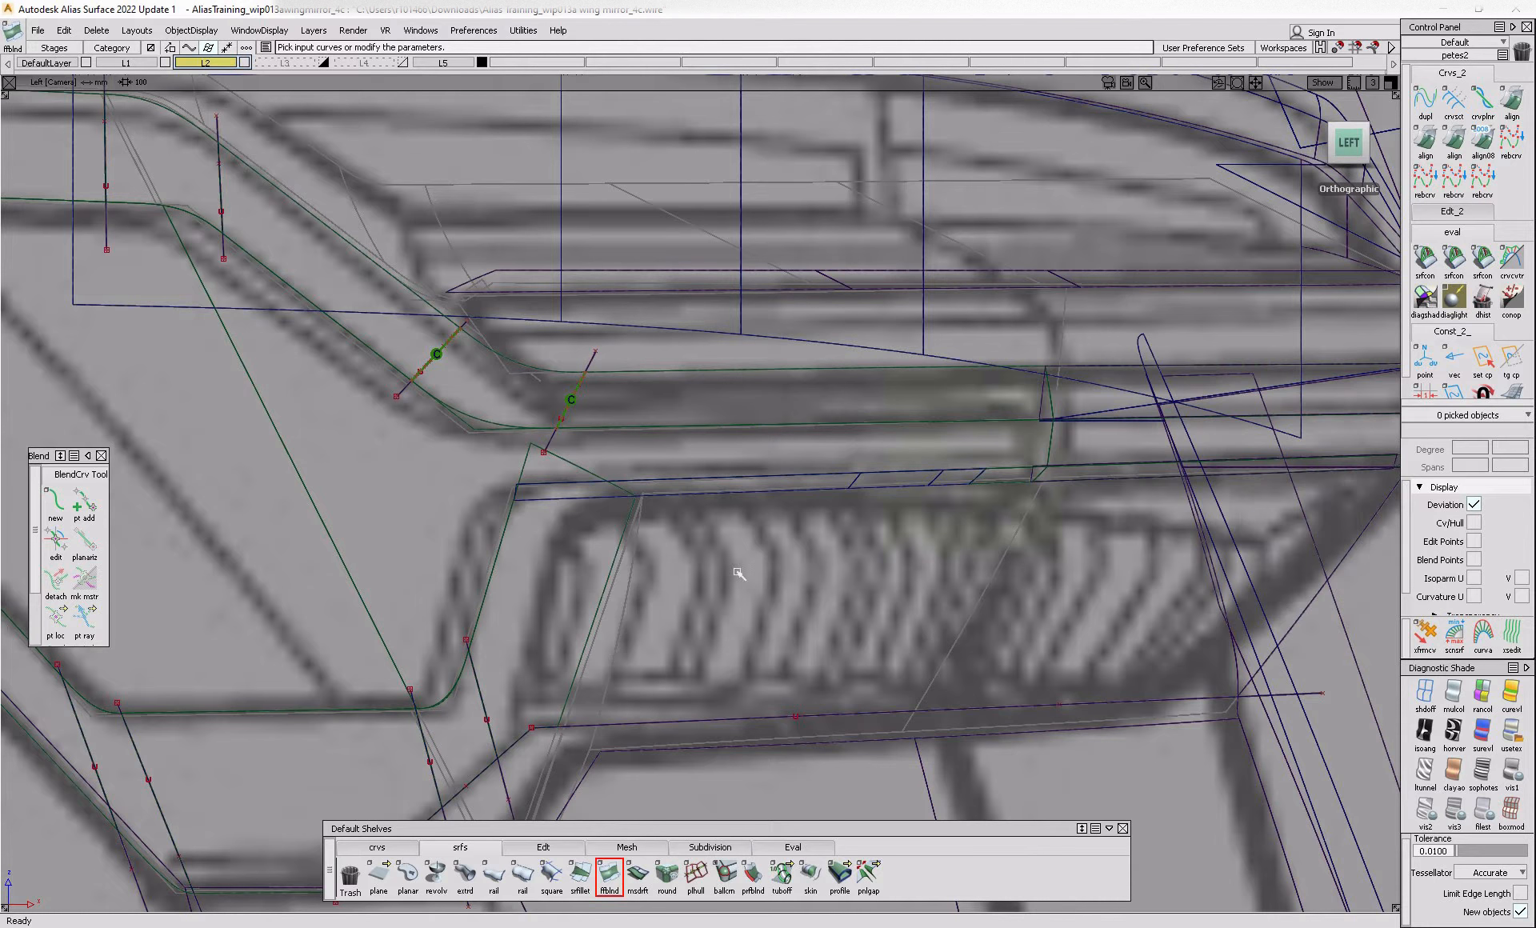
- Draw two edit-point curves in the left view across the corner between the upright strip and the dark horizontal underside strip
left_click(378, 847)
left_click(408, 876)
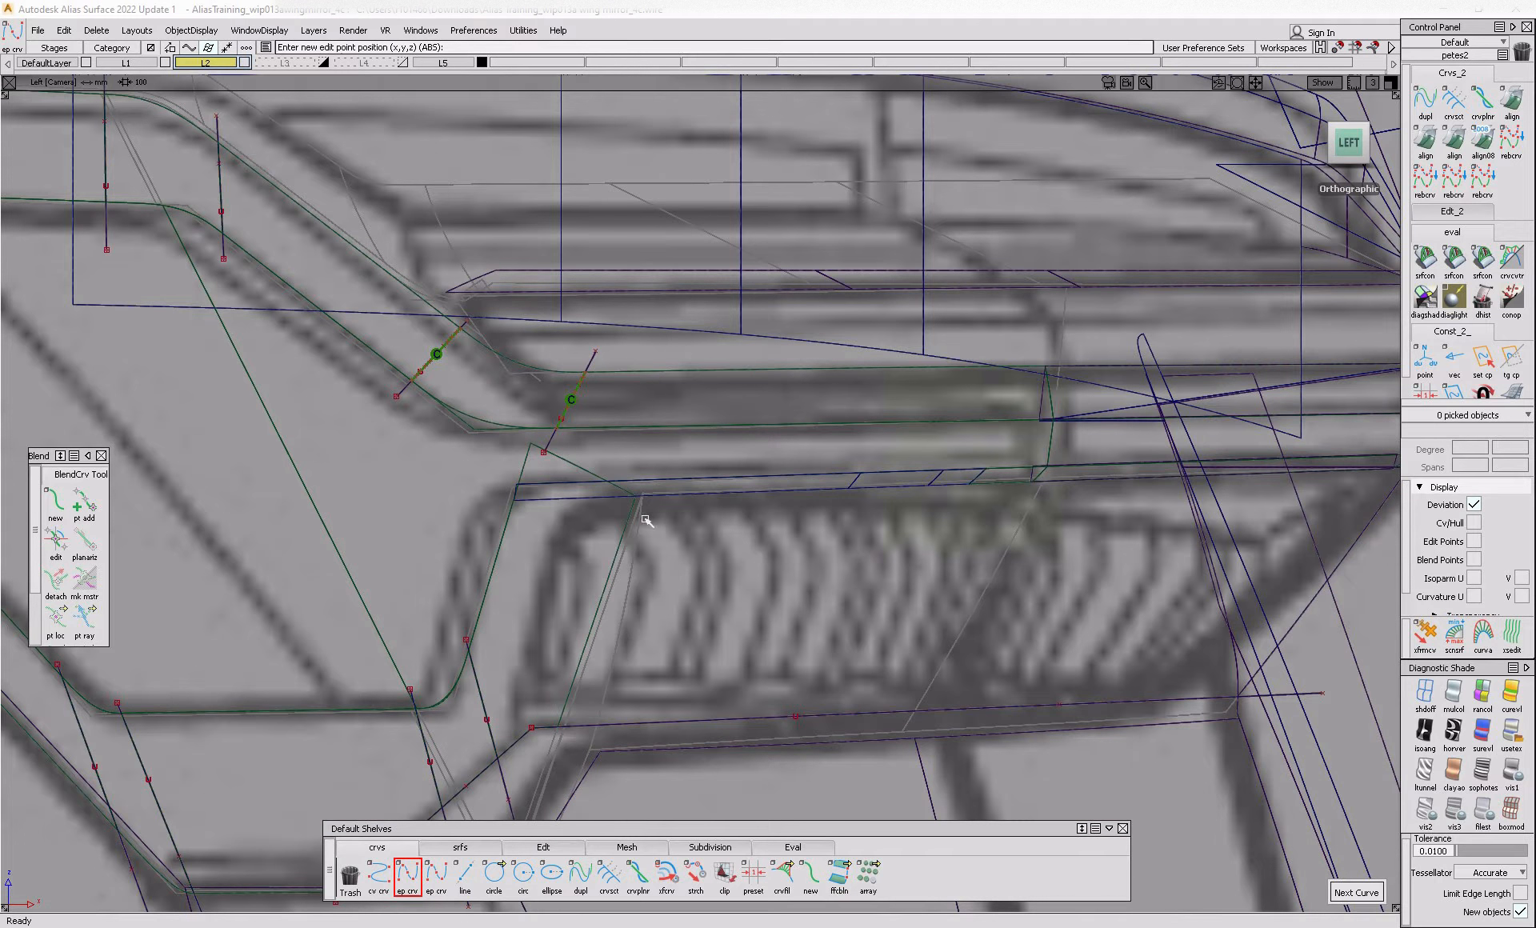
left_click(641, 515)
left_click(486, 496)
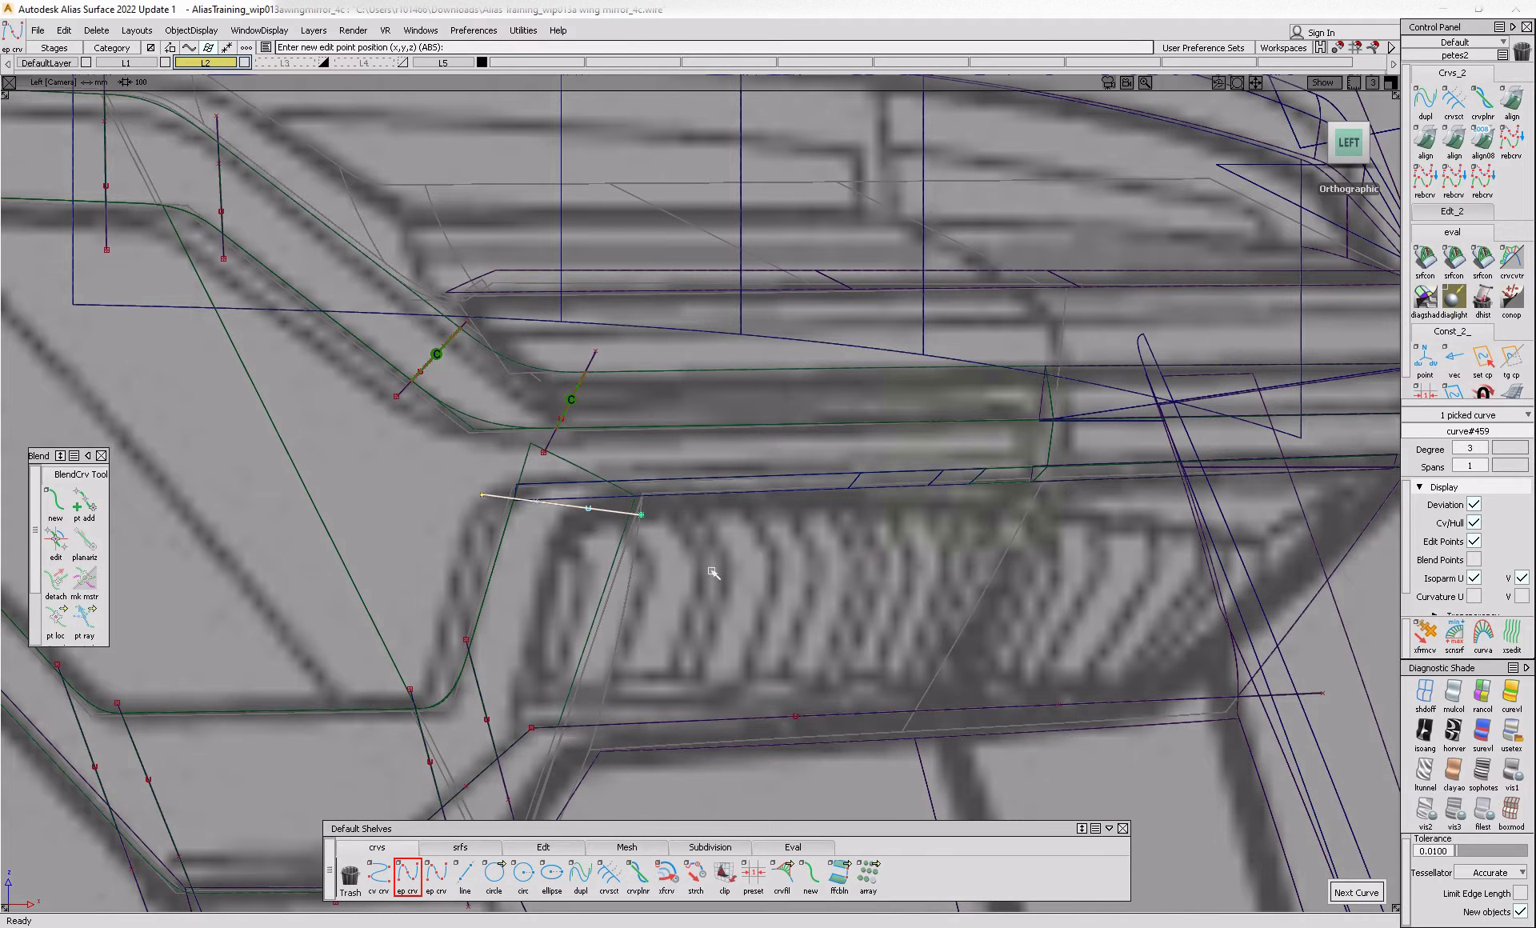
key("e")
left_click(1519, 729)
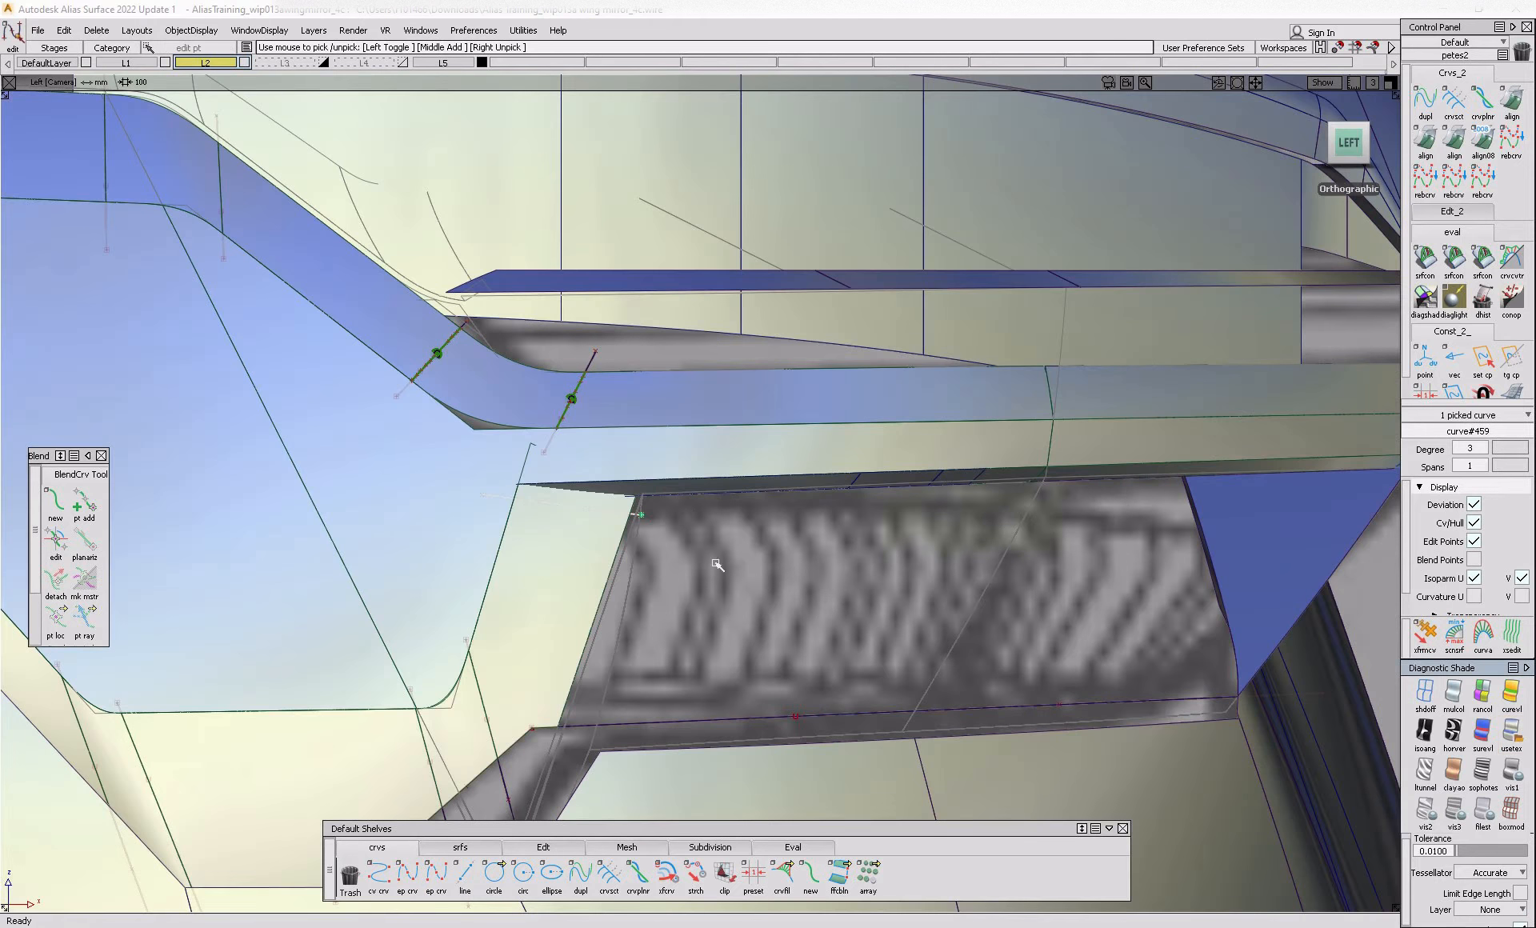
left_click_drag(693, 492, 697, 495)
left_click_drag(659, 582, 658, 445, "ctrl+shift")
left_click(409, 876)
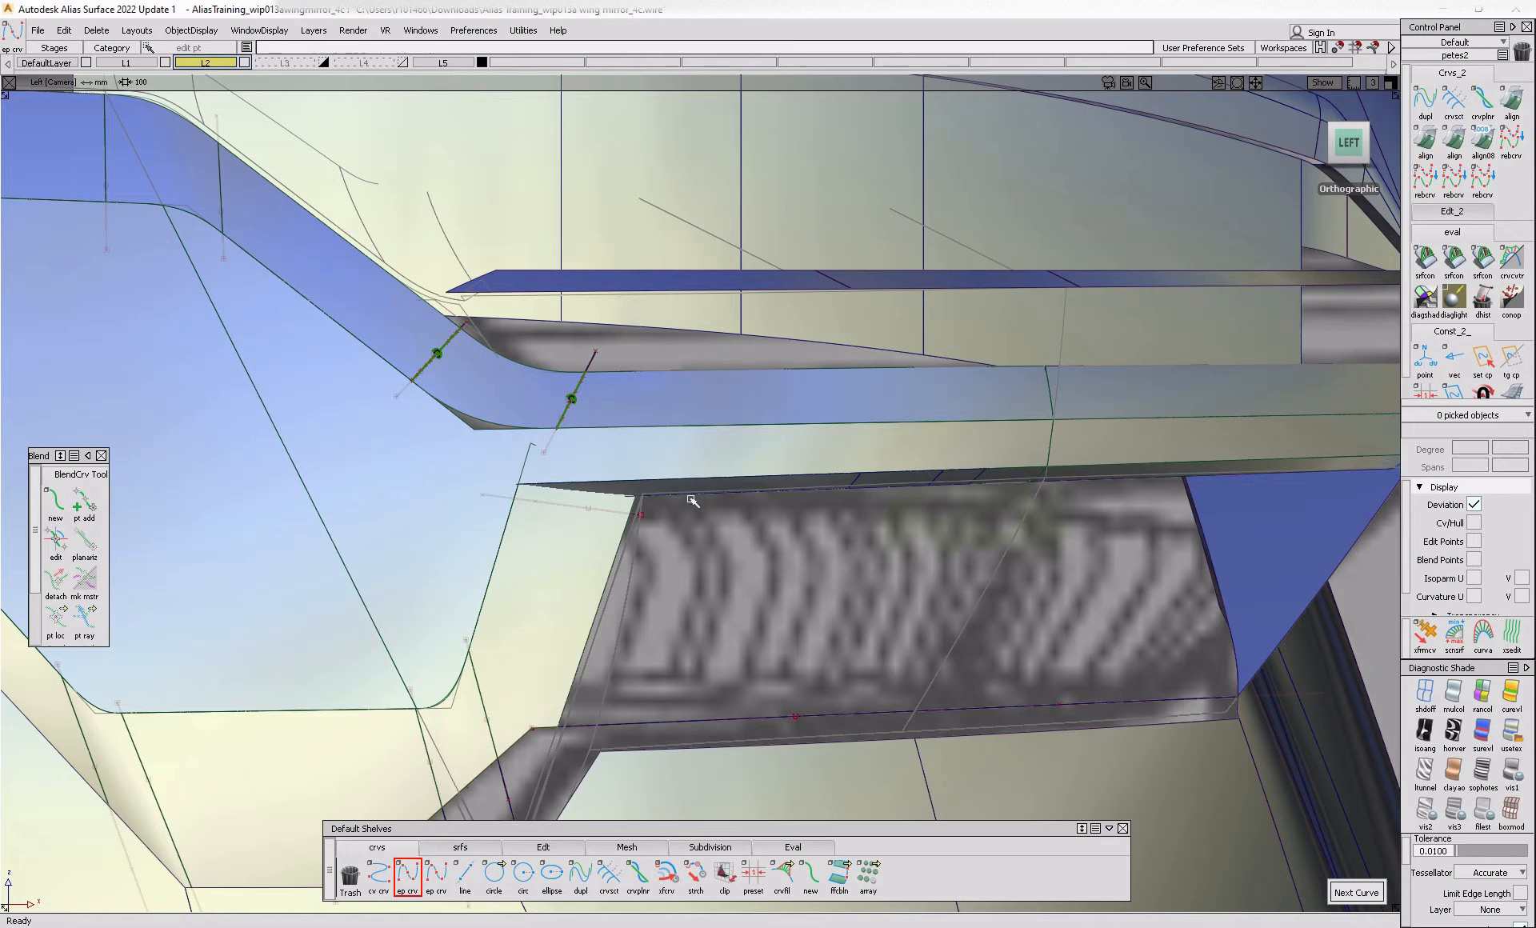
left_click(690, 497)
- Project the two curves onto the upright and underside strips and trim away the corner between them
left_click_drag(621, 536, 672, 547, "ctrl+shift")
left_click(629, 516)
left_click(622, 494)
key("space")
left_click(687, 497)
key("space")
left_click(549, 470)
key("space")
- Create a G2 freeform blend between the trimmed edges of the upright strip and the underside strip
left_click(494, 872)
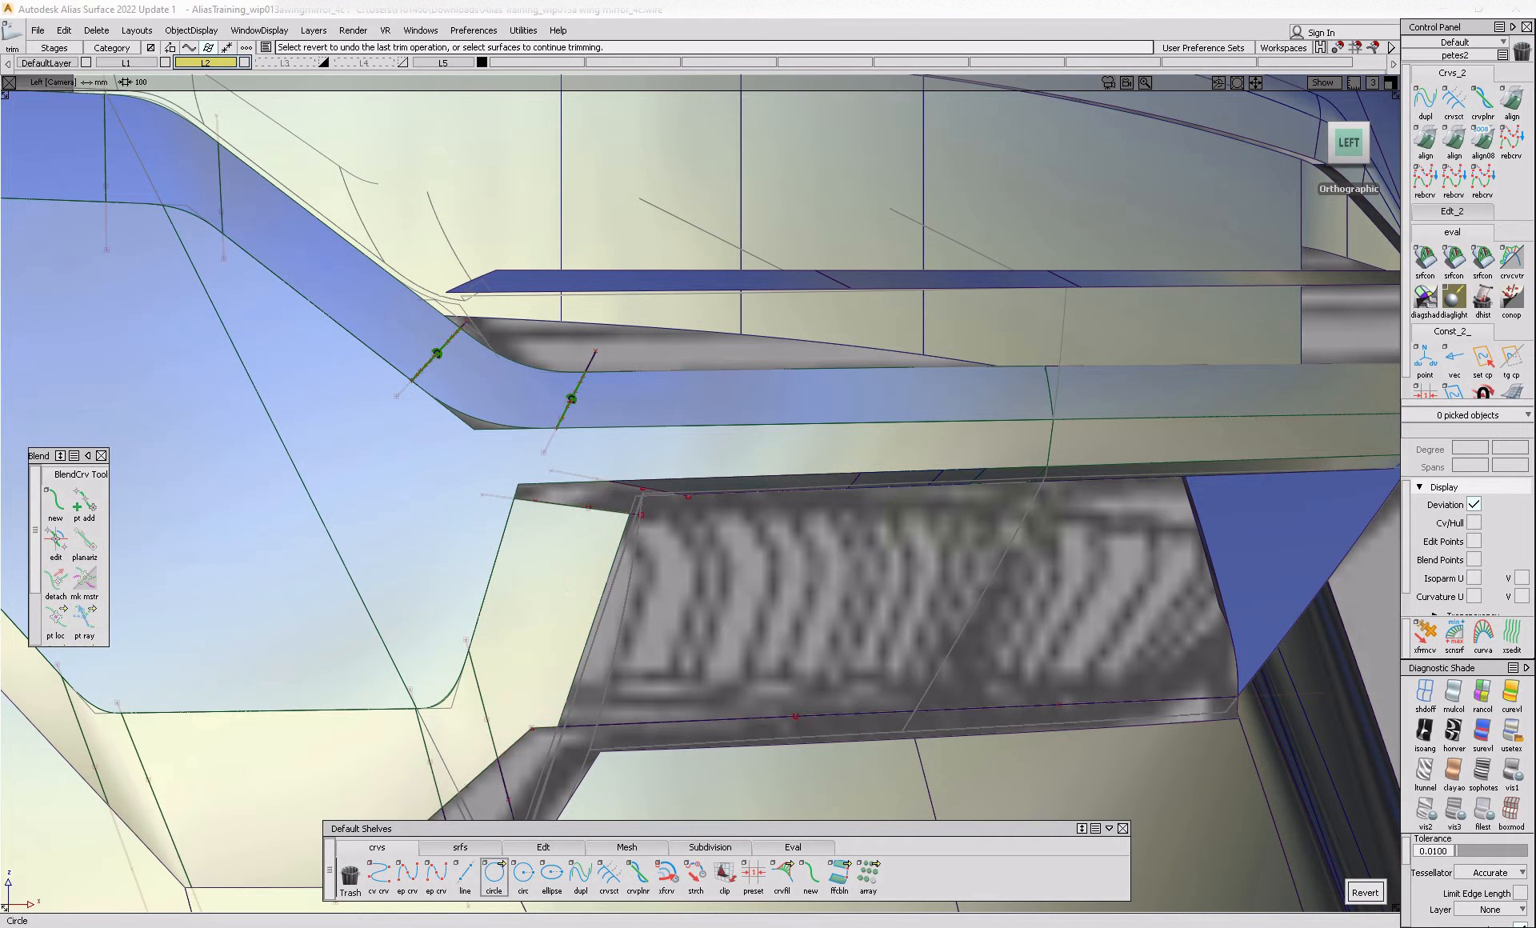
left_click(458, 846)
left_click(580, 873)
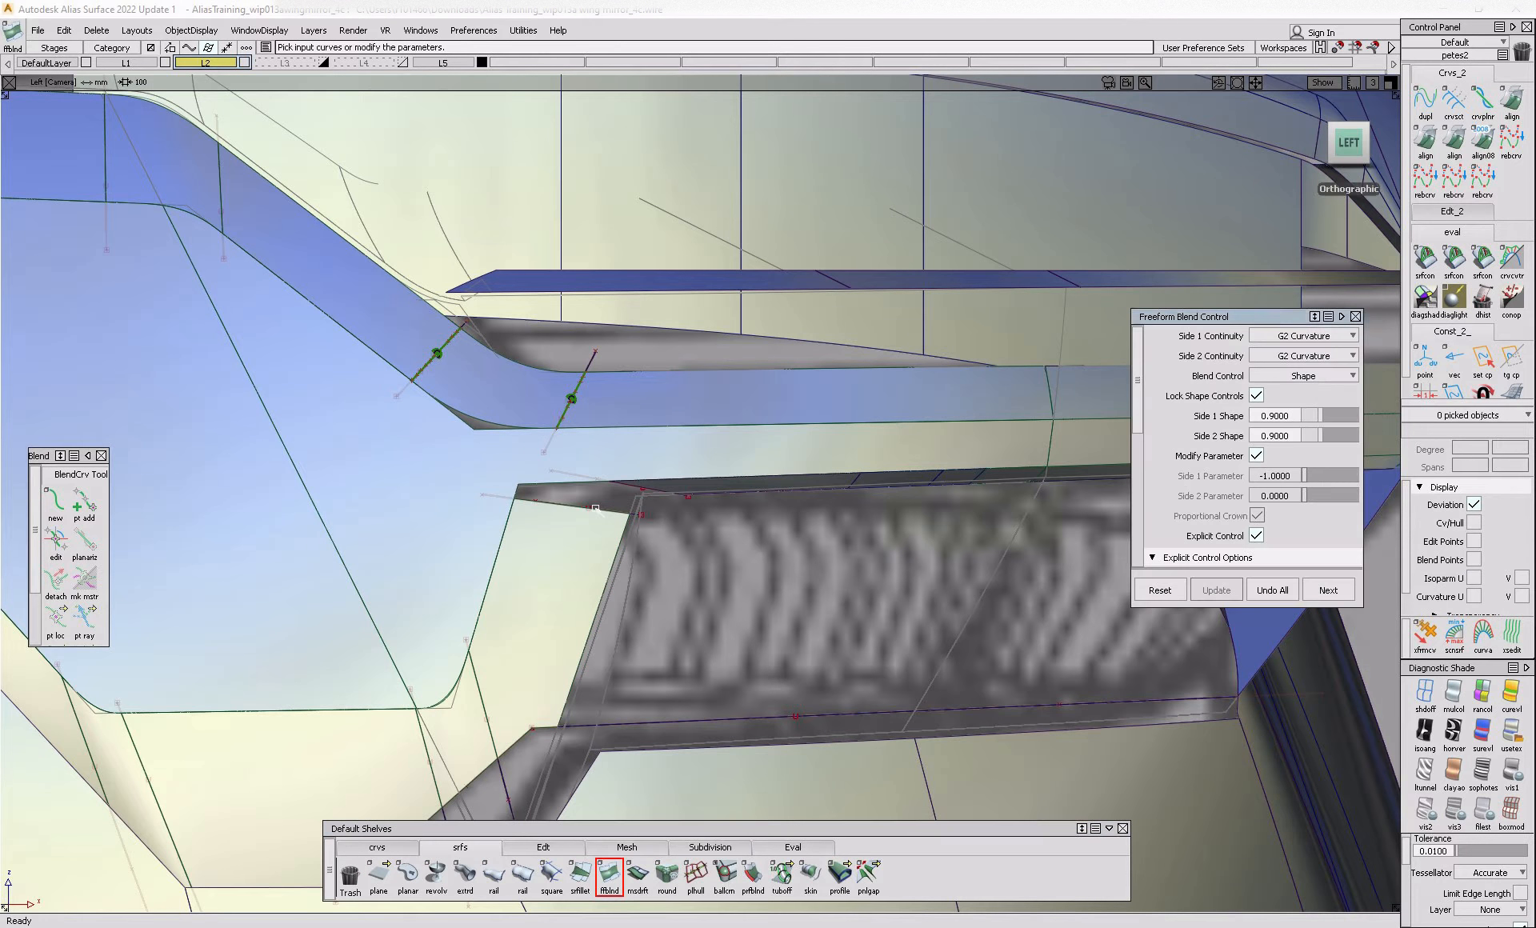
left_click(651, 496)
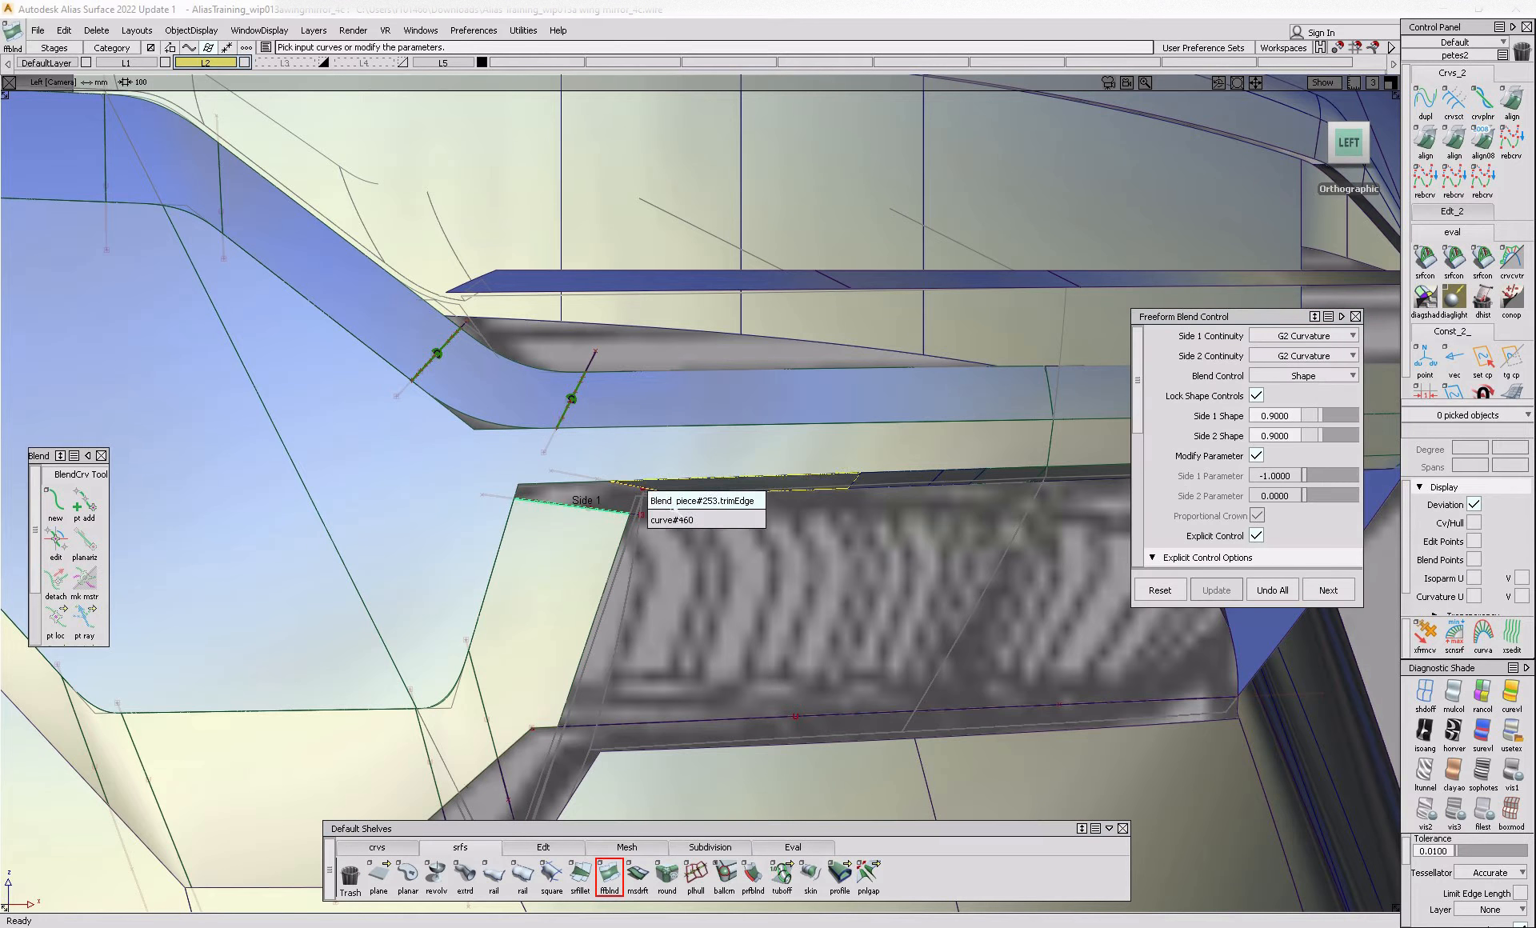
left_click(653, 510)
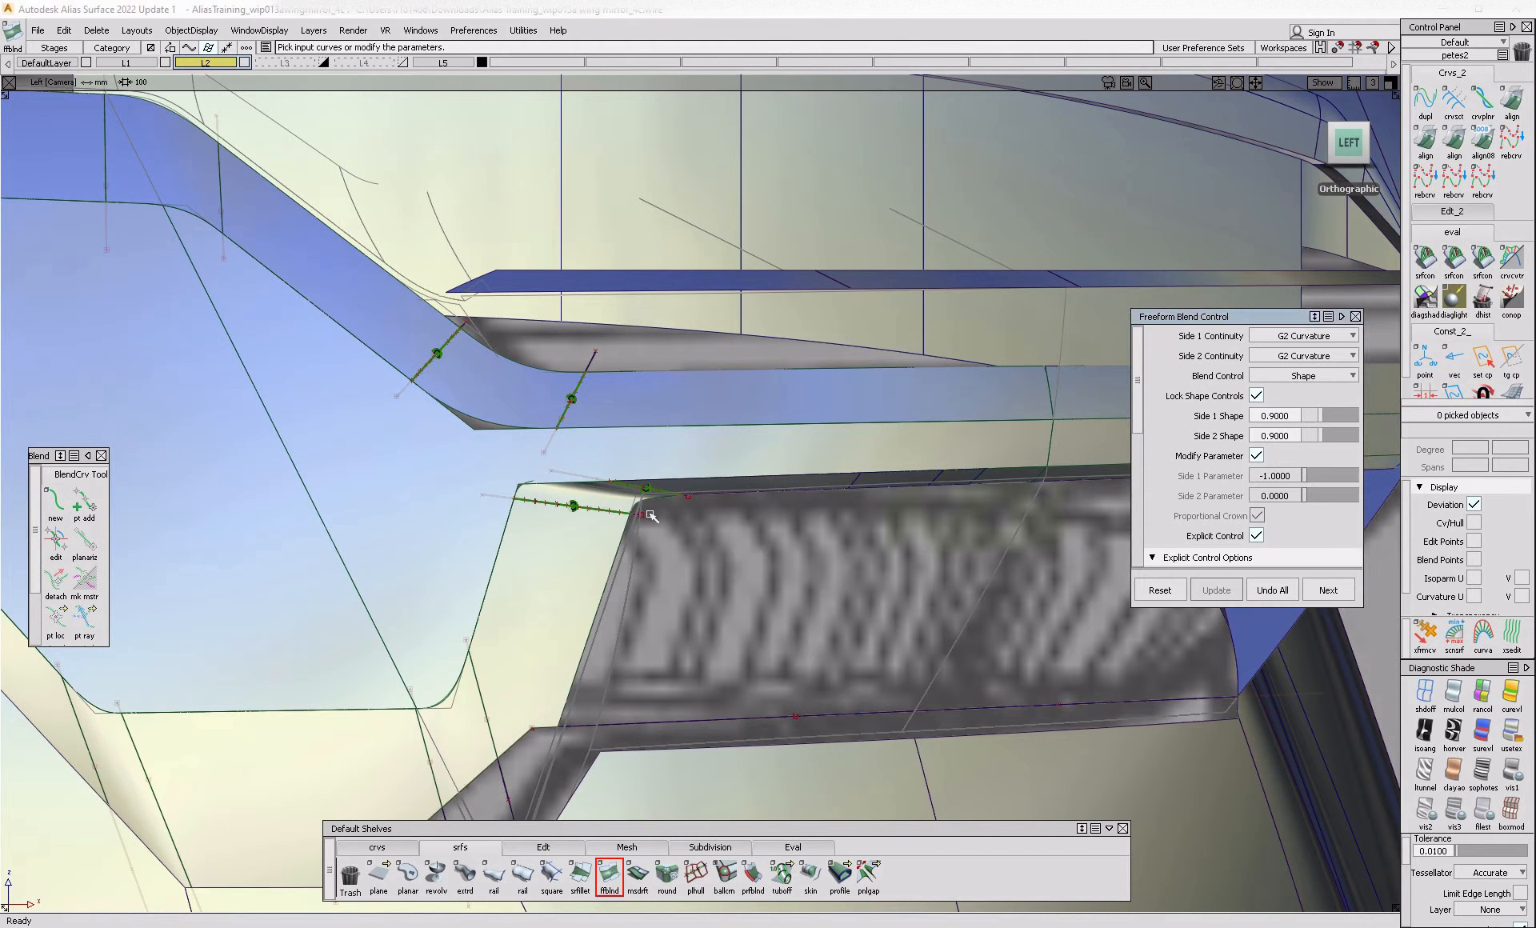
- Move the trim curve on the upright strip slightly downward in the left view to enlarge the rounded corner
right_click_drag(603, 496, 644, 501, "alt+shift")
left_click_drag(644, 501, 576, 559, "ctrl+shift")
key("F8")
right_click_drag(576, 559, 1183, 297, "alt+shift")
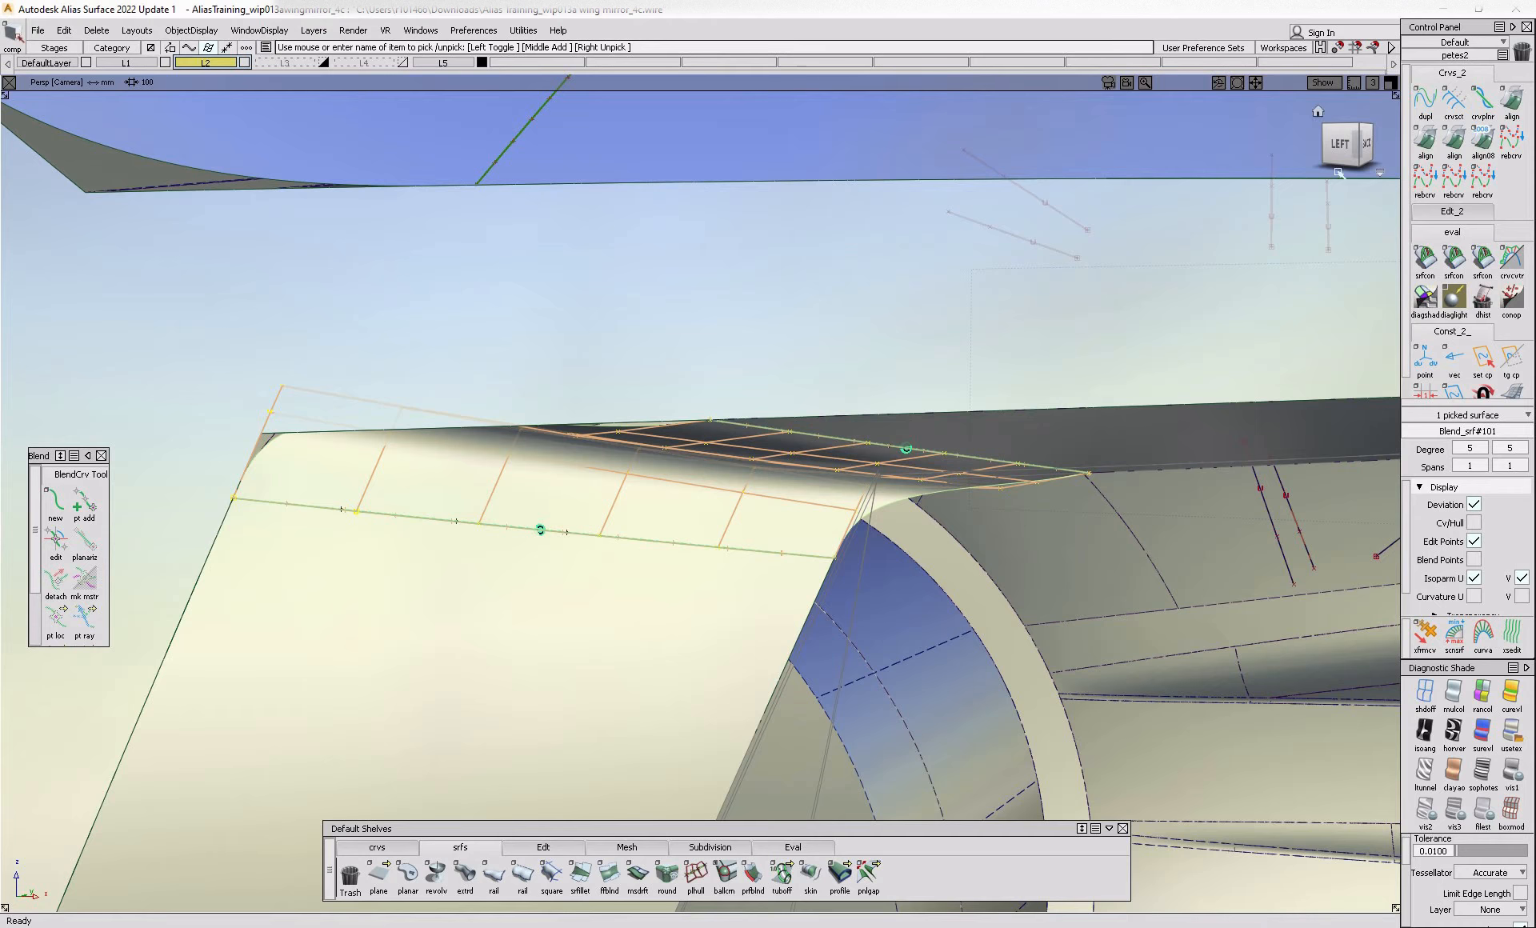
left_click(1343, 146)
left_click_drag(498, 506, 503, 549, "ctrl+shift")
middle_click_drag(503, 549, 502, 528, "ctrl+shift")
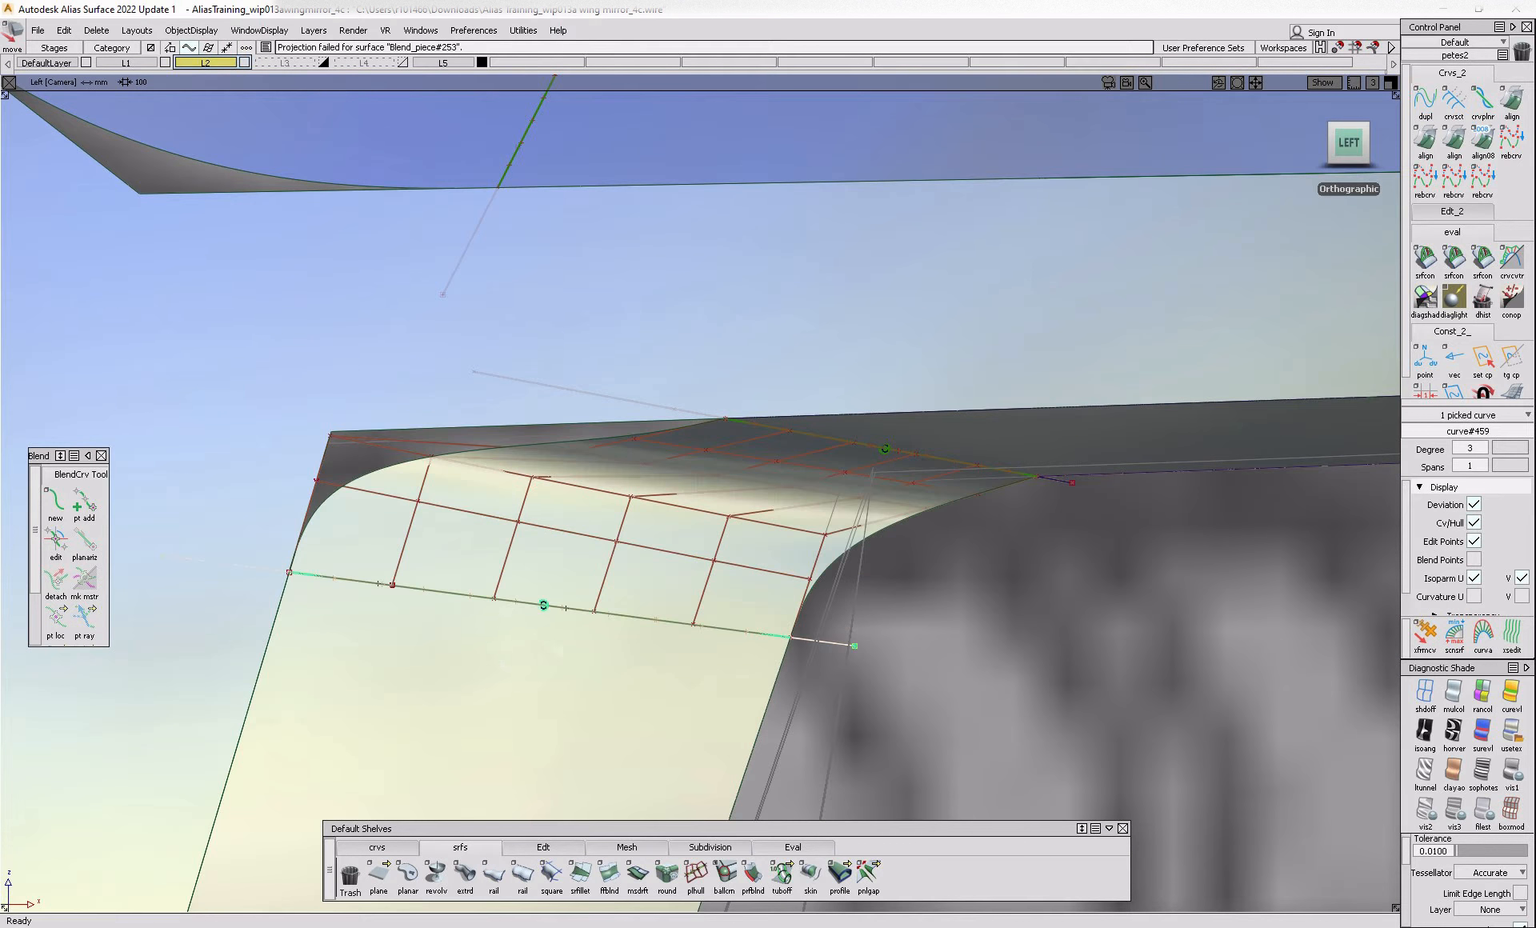
- Switch the freeform blend's start flow to Default and back to Edge align, and undo the blend
left_click(562, 455)
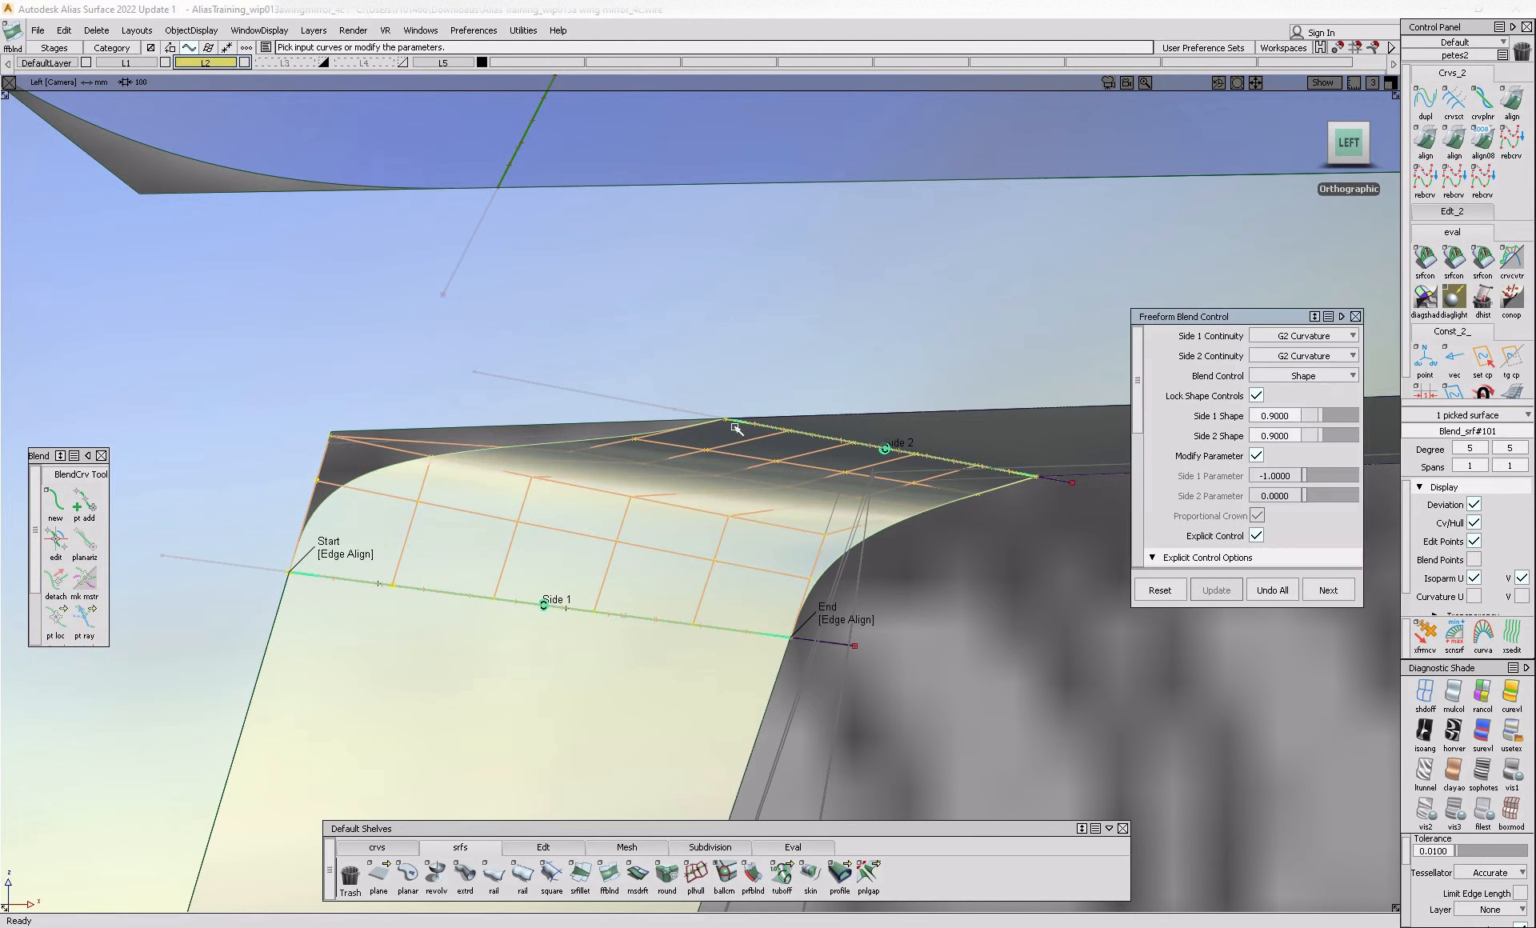
left_click(346, 554)
left_click(351, 563)
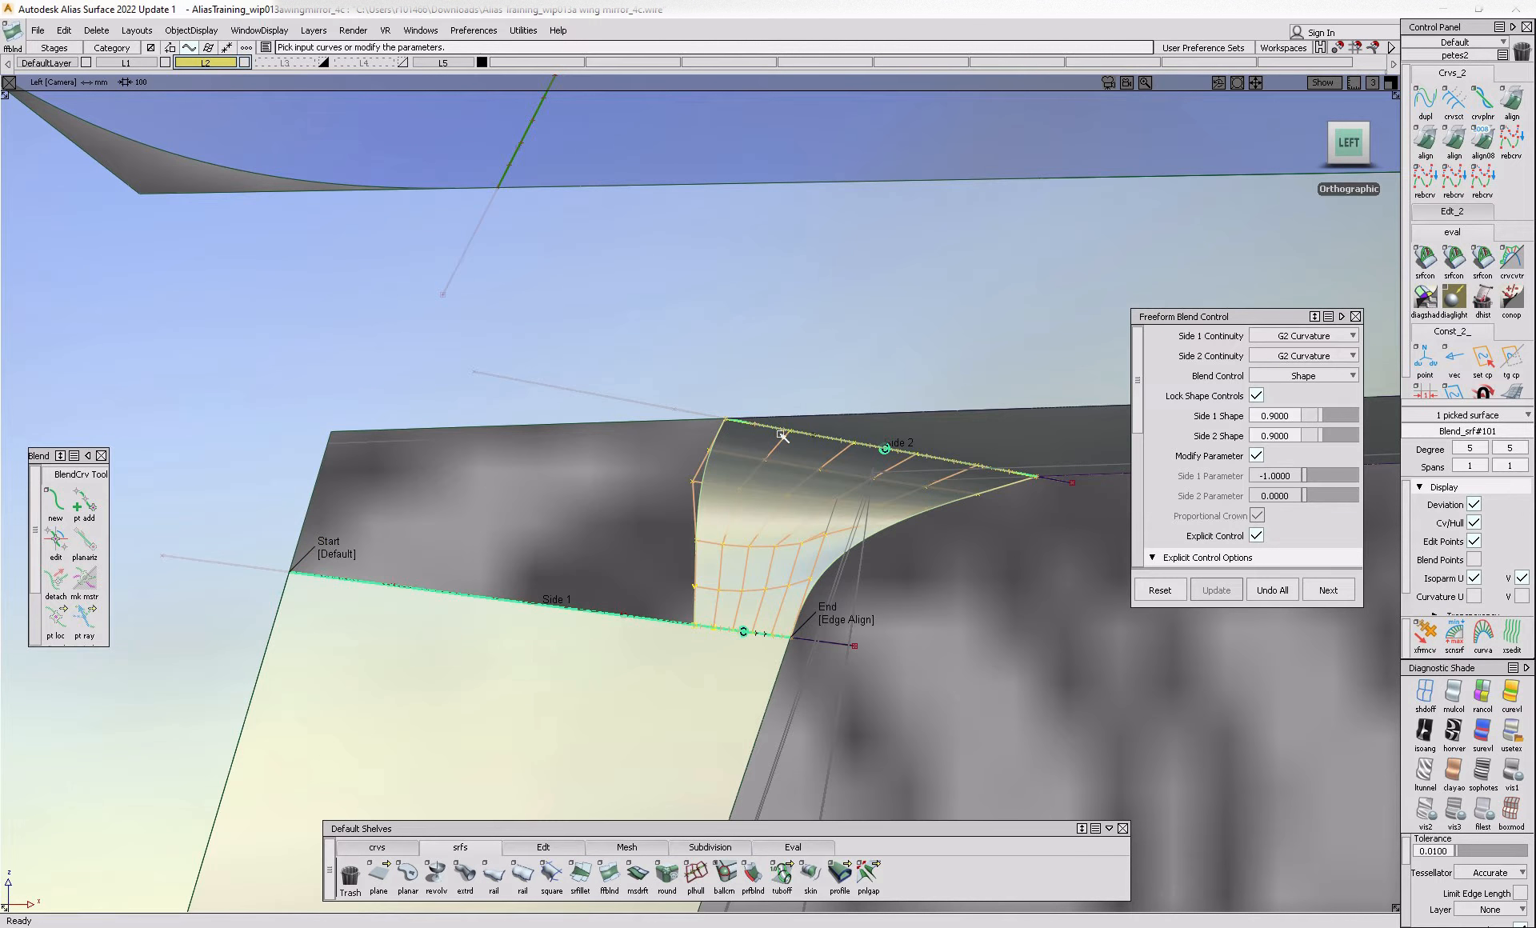
left_click(340, 558)
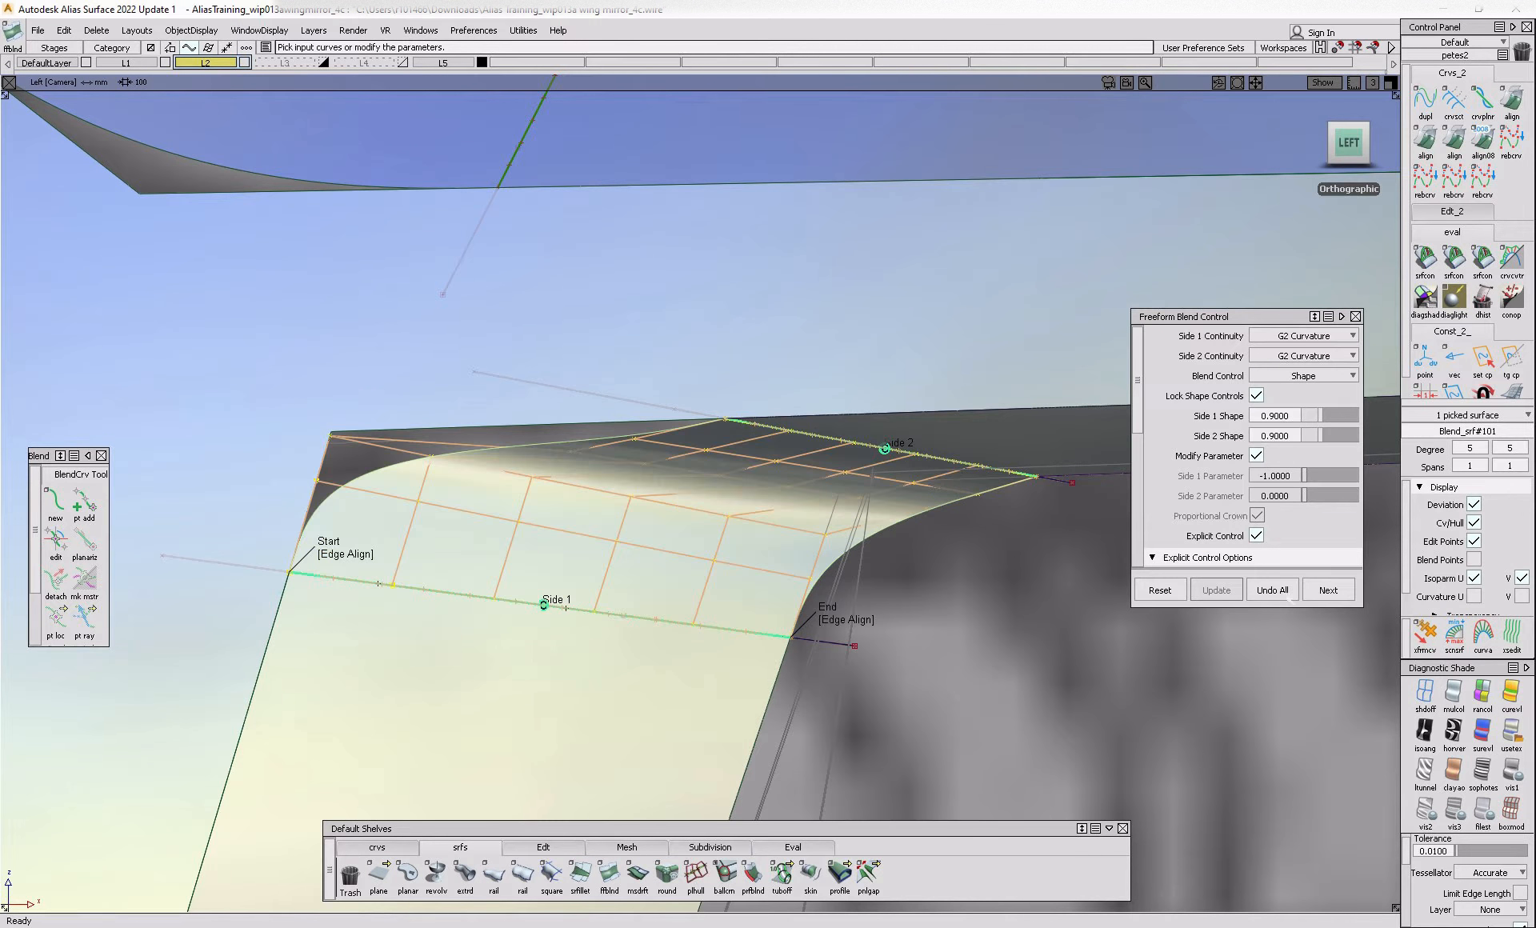
left_click(1273, 592)
- Untrim the upright strip and the horizontal underside strip
left_click_drag(1007, 507, 903, 552, "ctrl+shift")
left_click(930, 462)
left_click(768, 634)
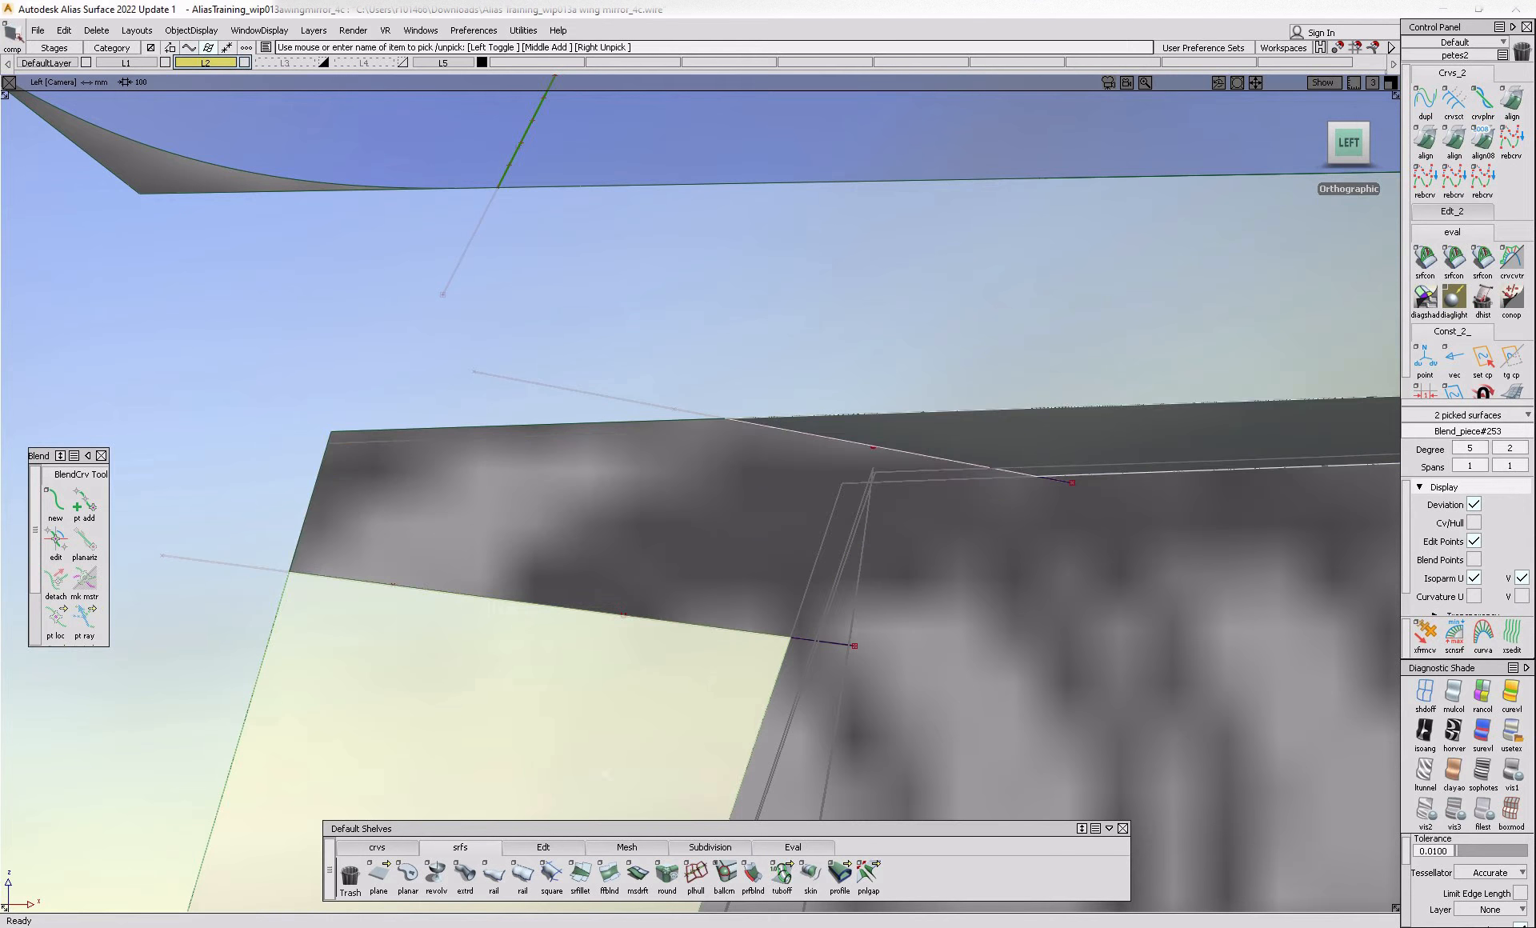
left_click(545, 847)
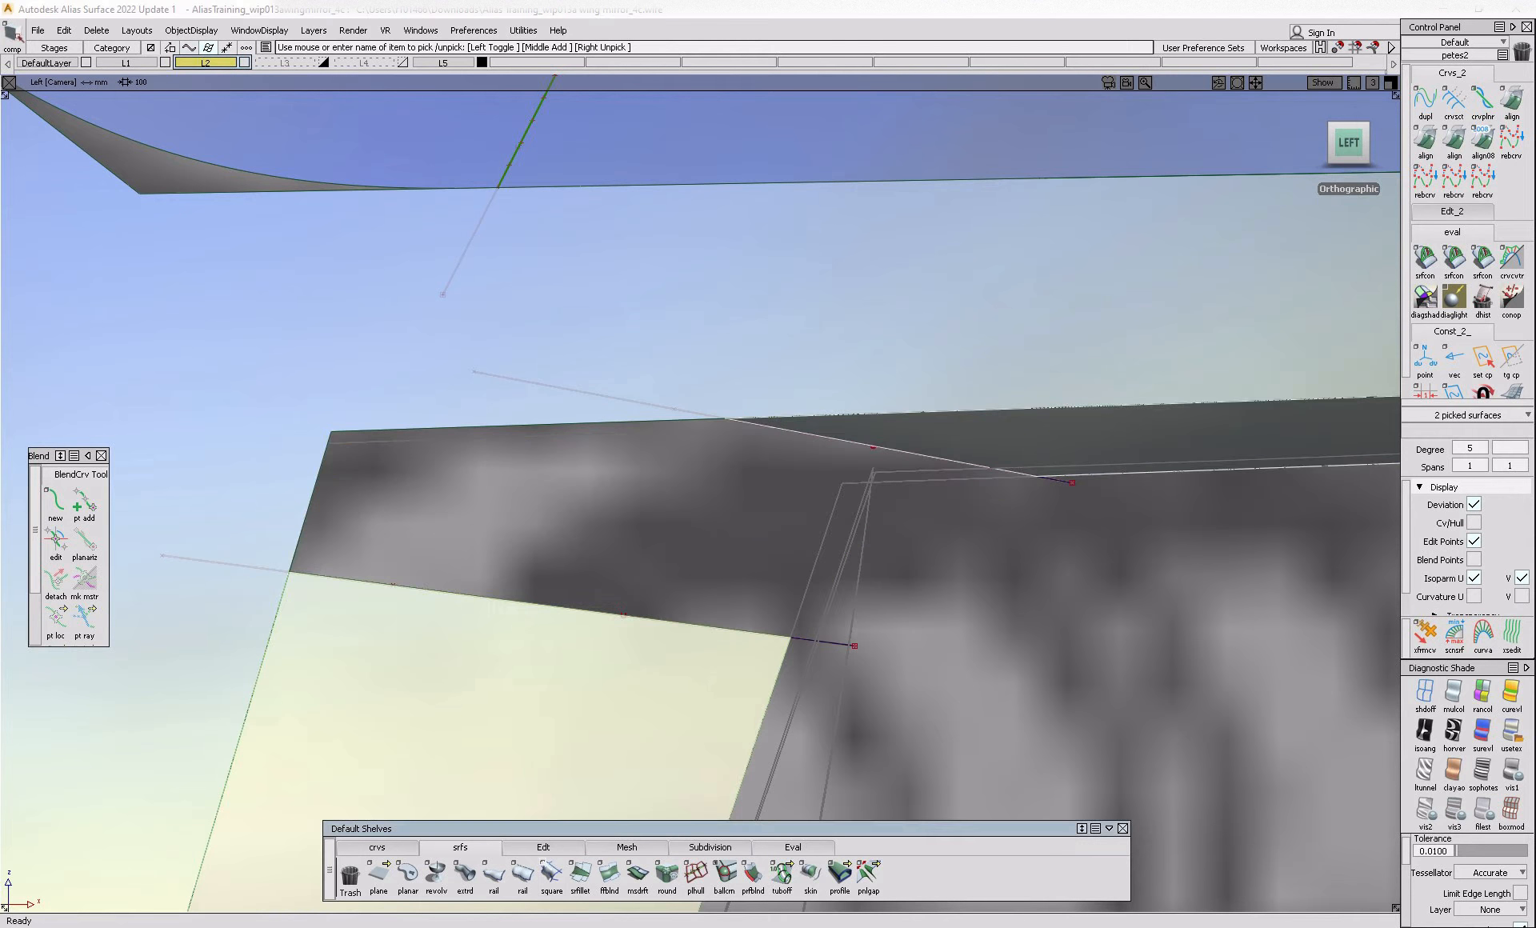
left_click(562, 523)
- Build a chord surface fillet between the upright and underside strips with chordal length 5 and a G2 Curvature section
left_click(460, 846)
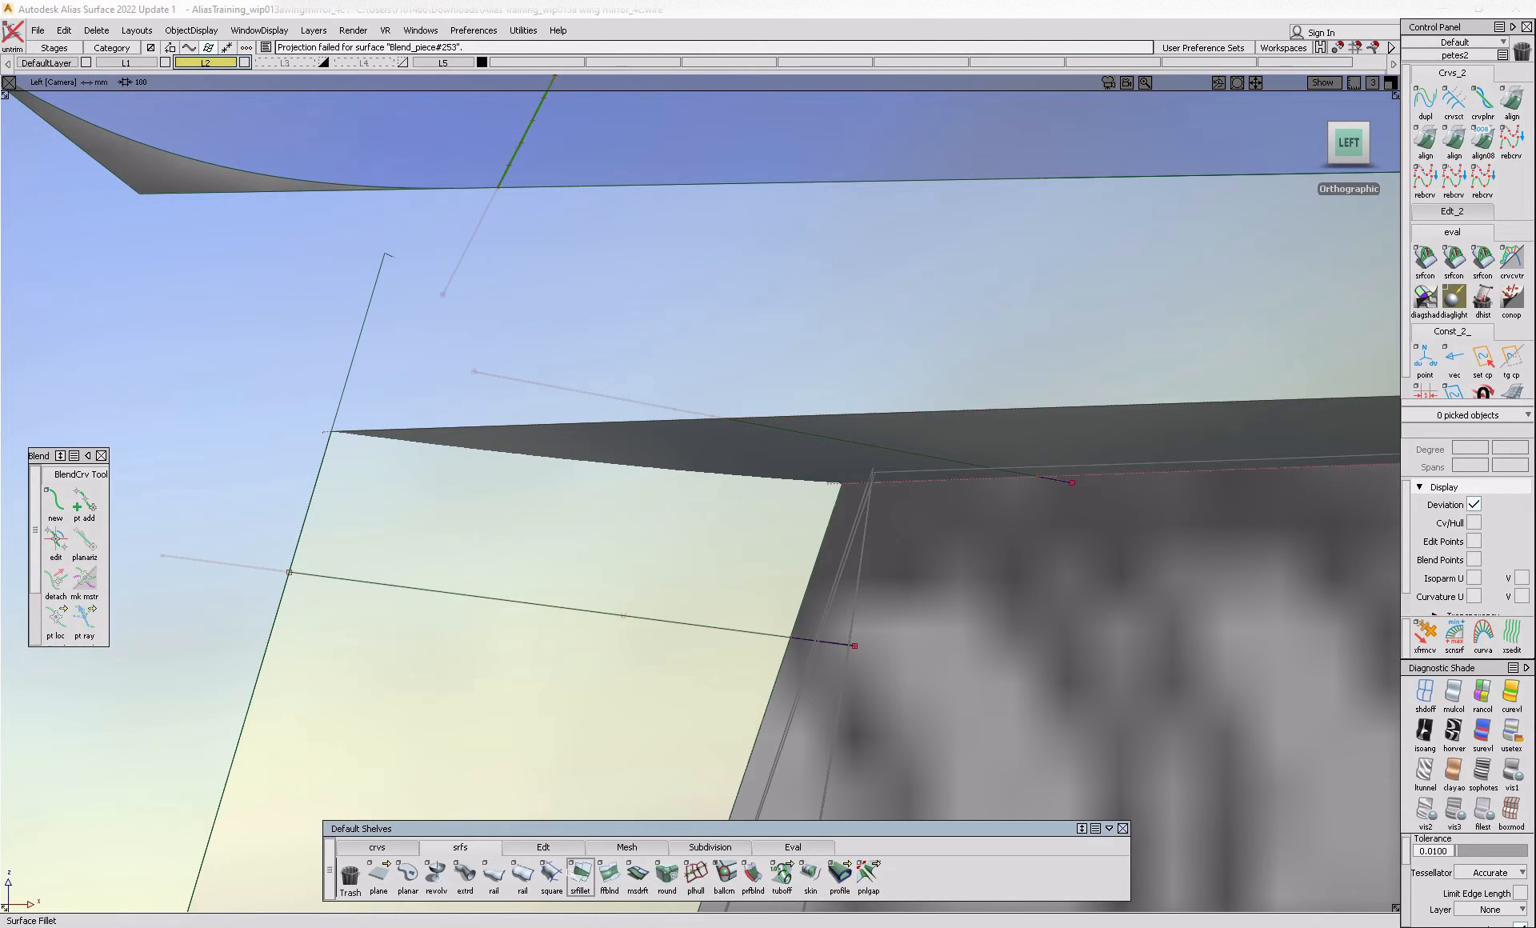
left_click(720, 608)
left_click(845, 422)
left_click_drag(840, 528, 940, 580, "alt+shift")
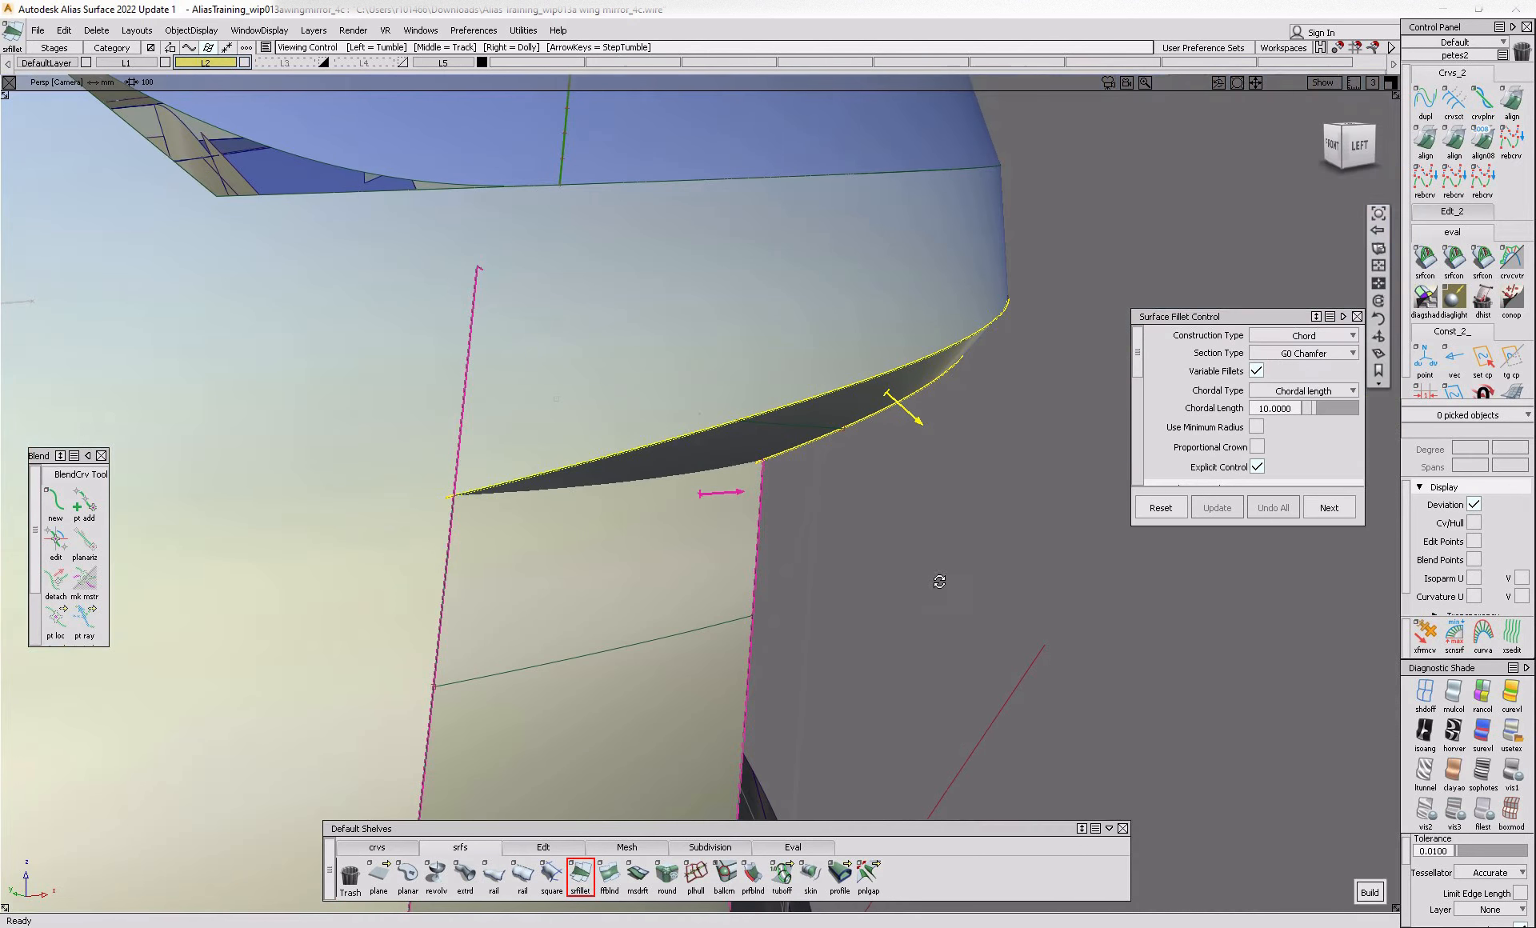
left_click_drag(1061, 471, 1013, 470, "alt+shift")
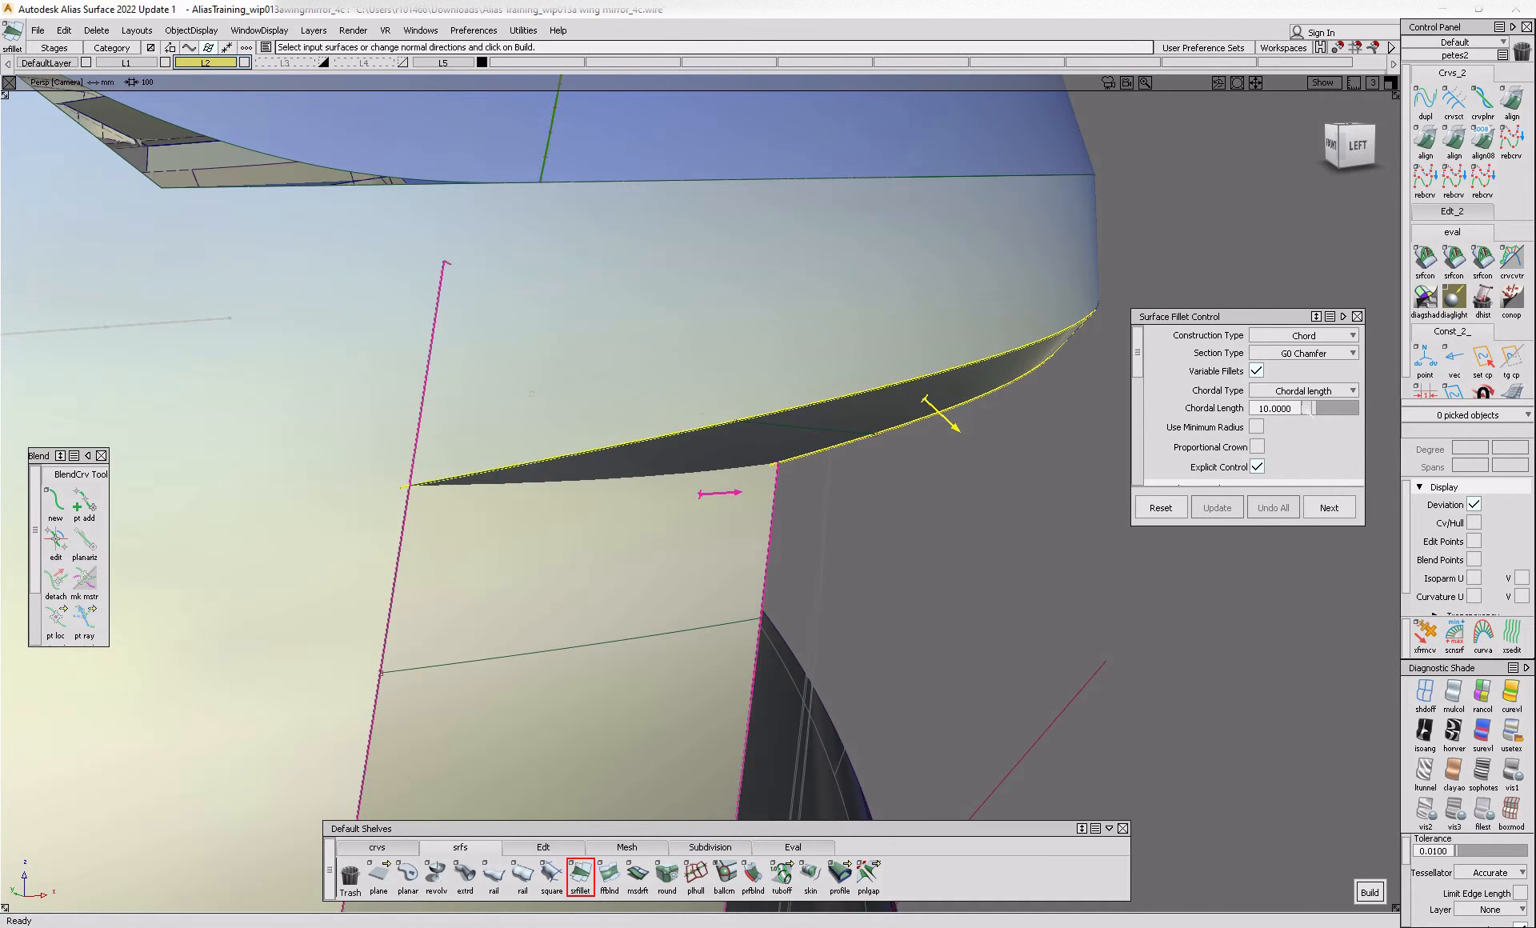
left_click(1291, 408)
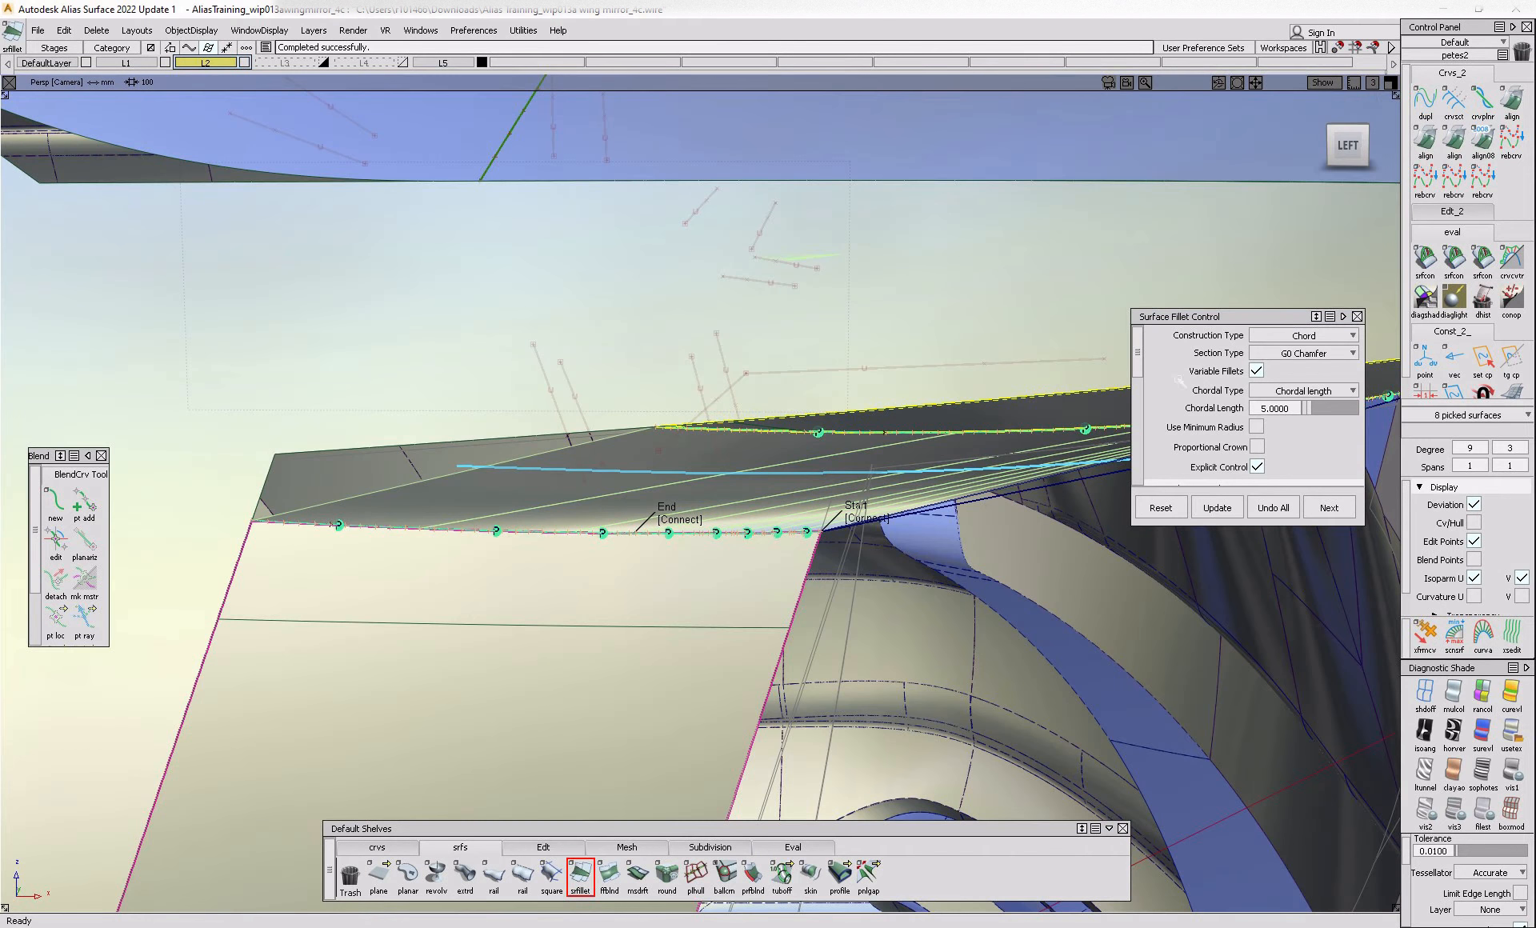
left_click(1304, 353)
left_click(1298, 409)
left_click(1304, 353)
left_click(1301, 427)
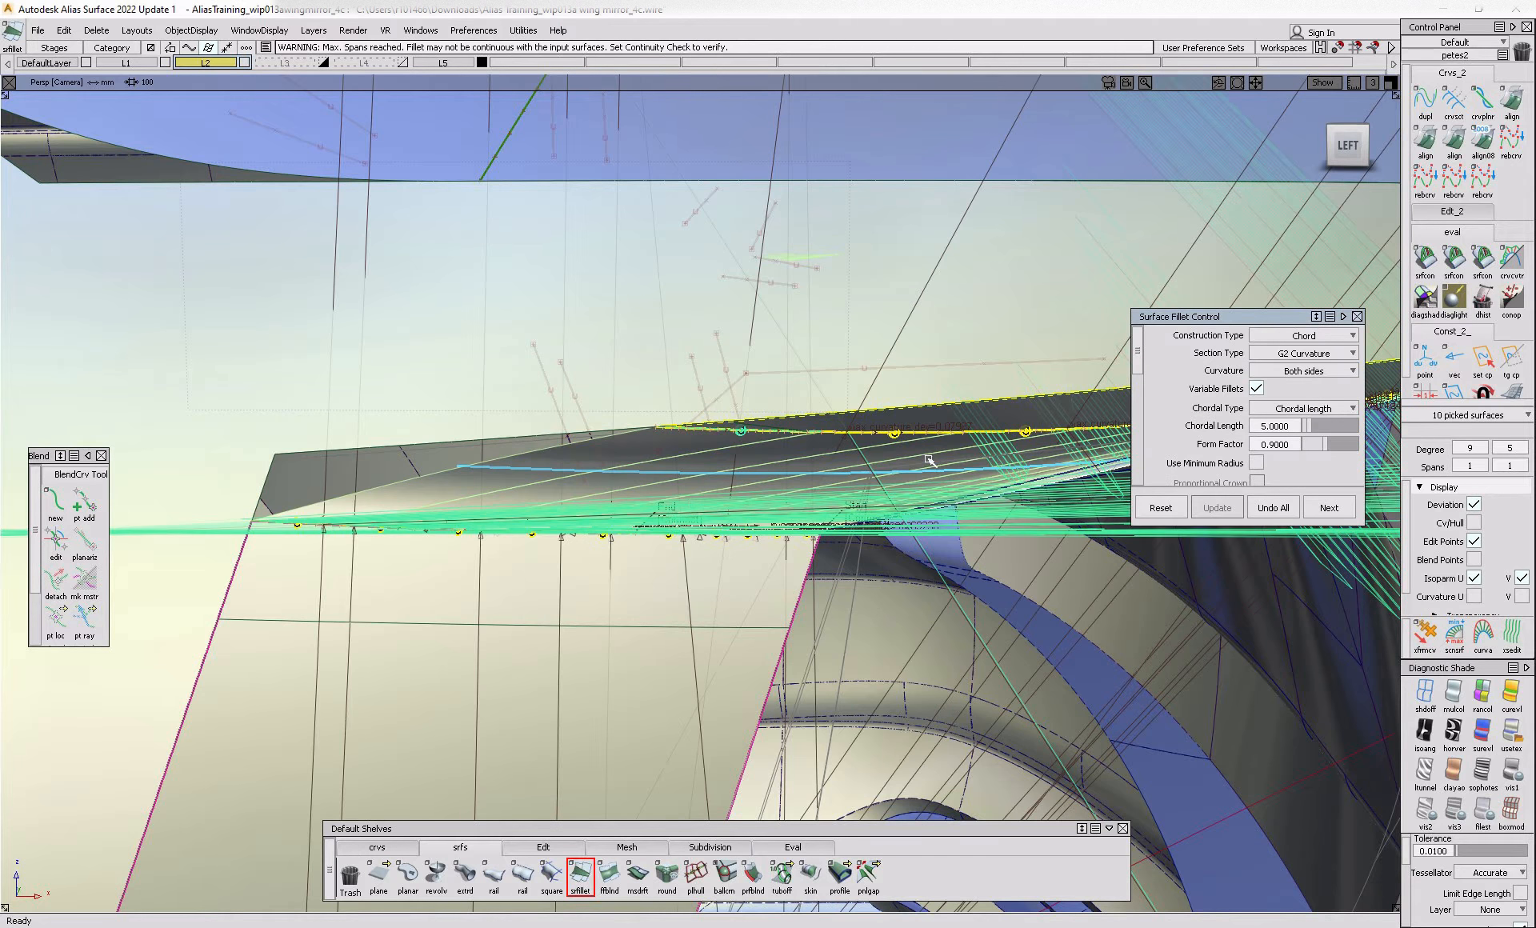
- Try the surface fillet with start and end flow on Edge align and a U degree of 5
scroll(1249, 448, "down", 5)
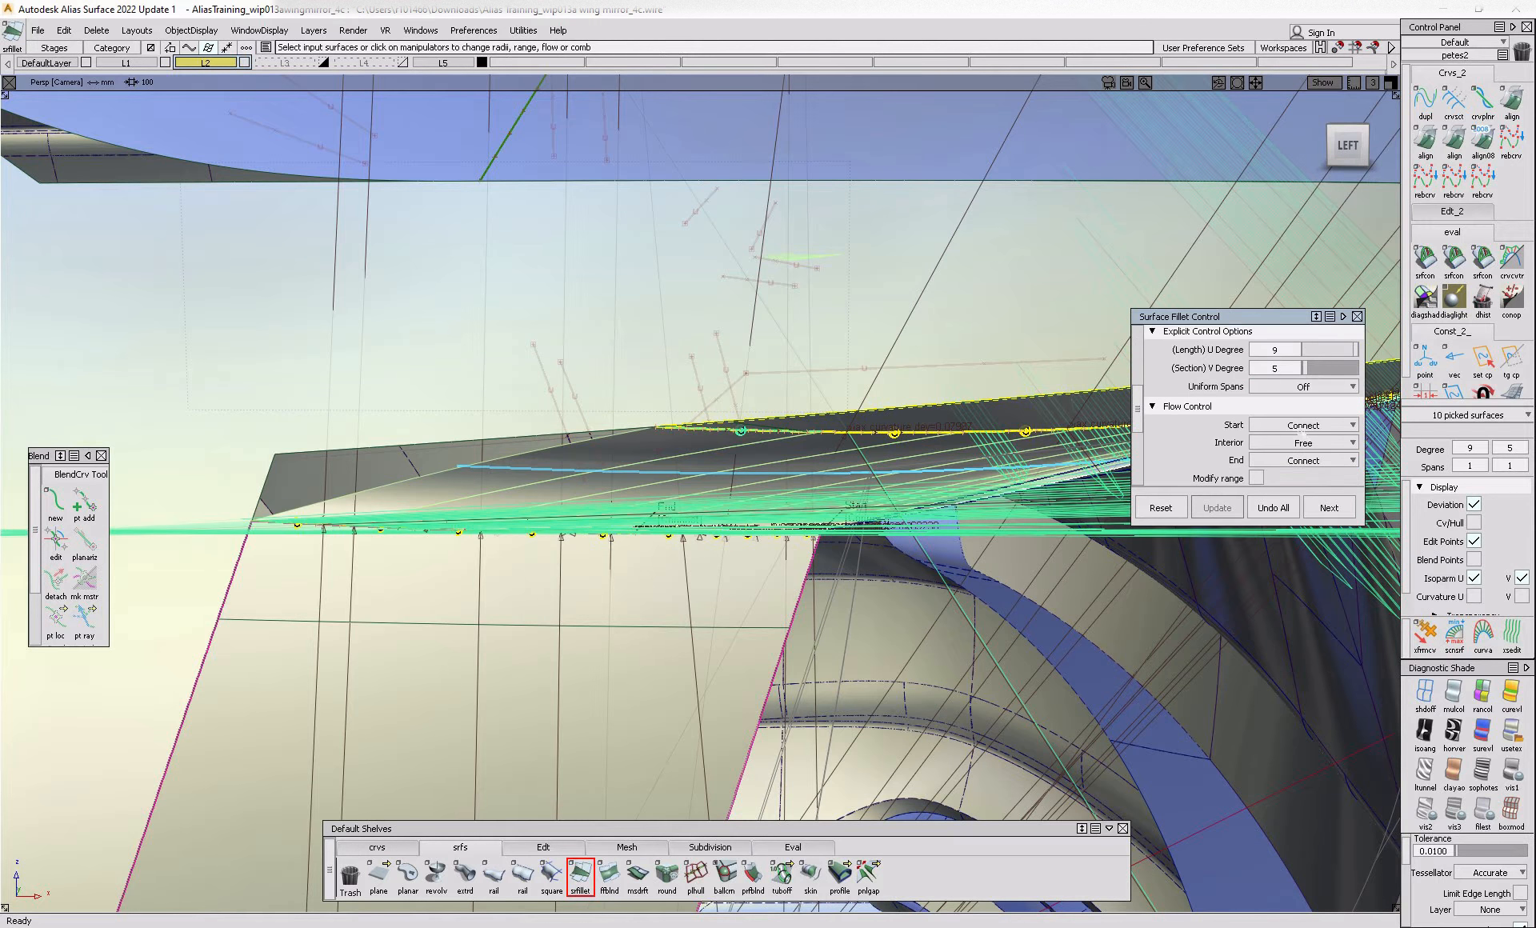
left_click(1304, 425)
left_click(1304, 481)
left_click(1305, 461)
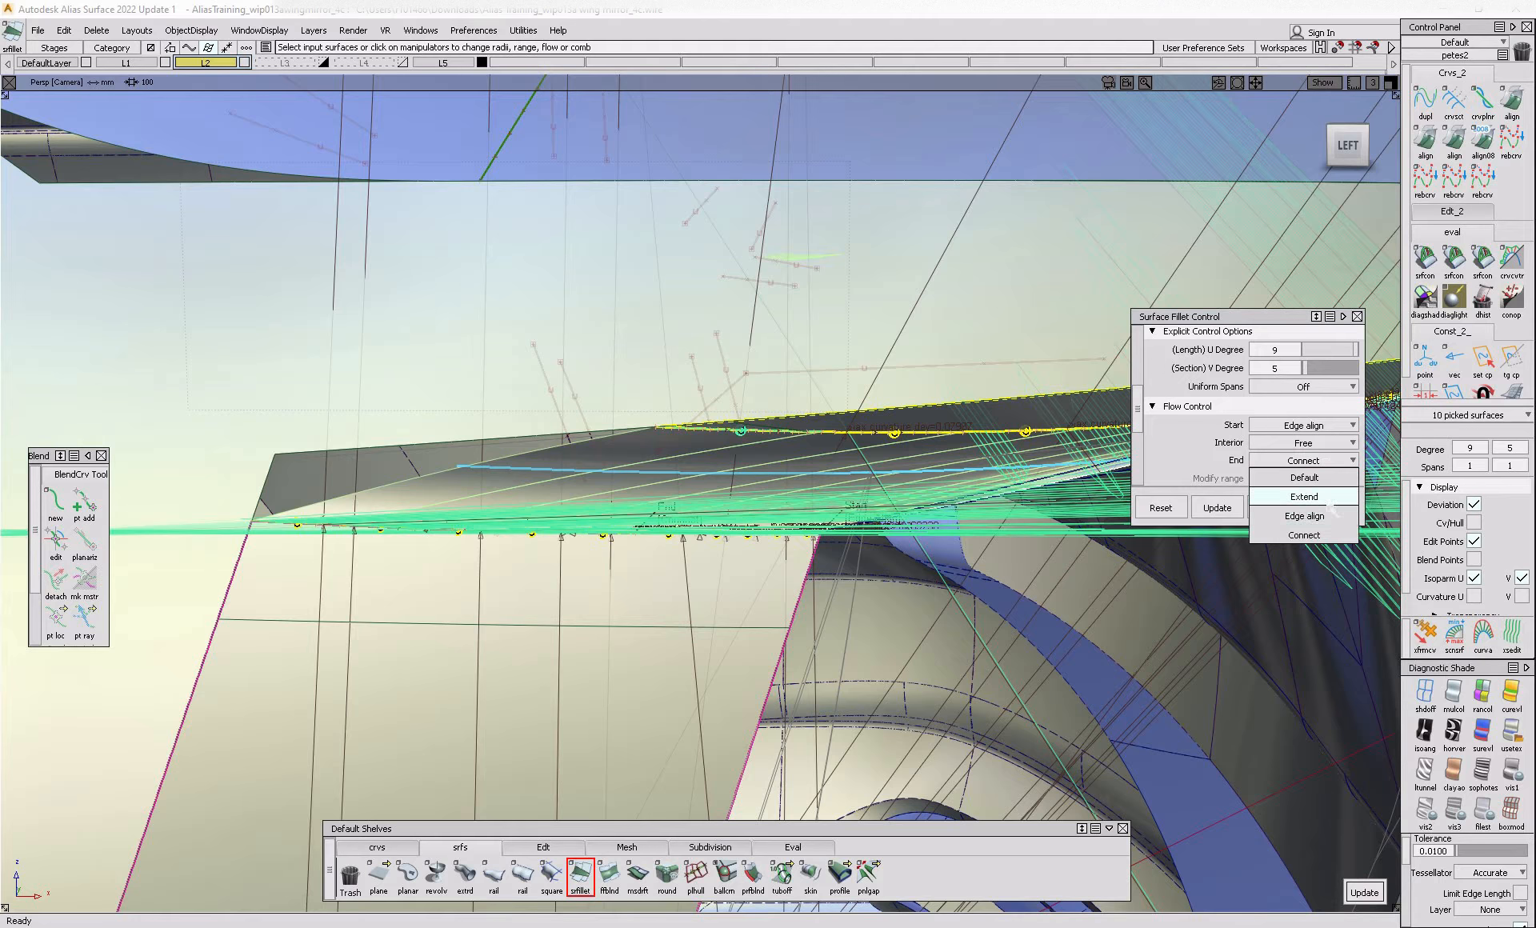
left_click(1304, 517)
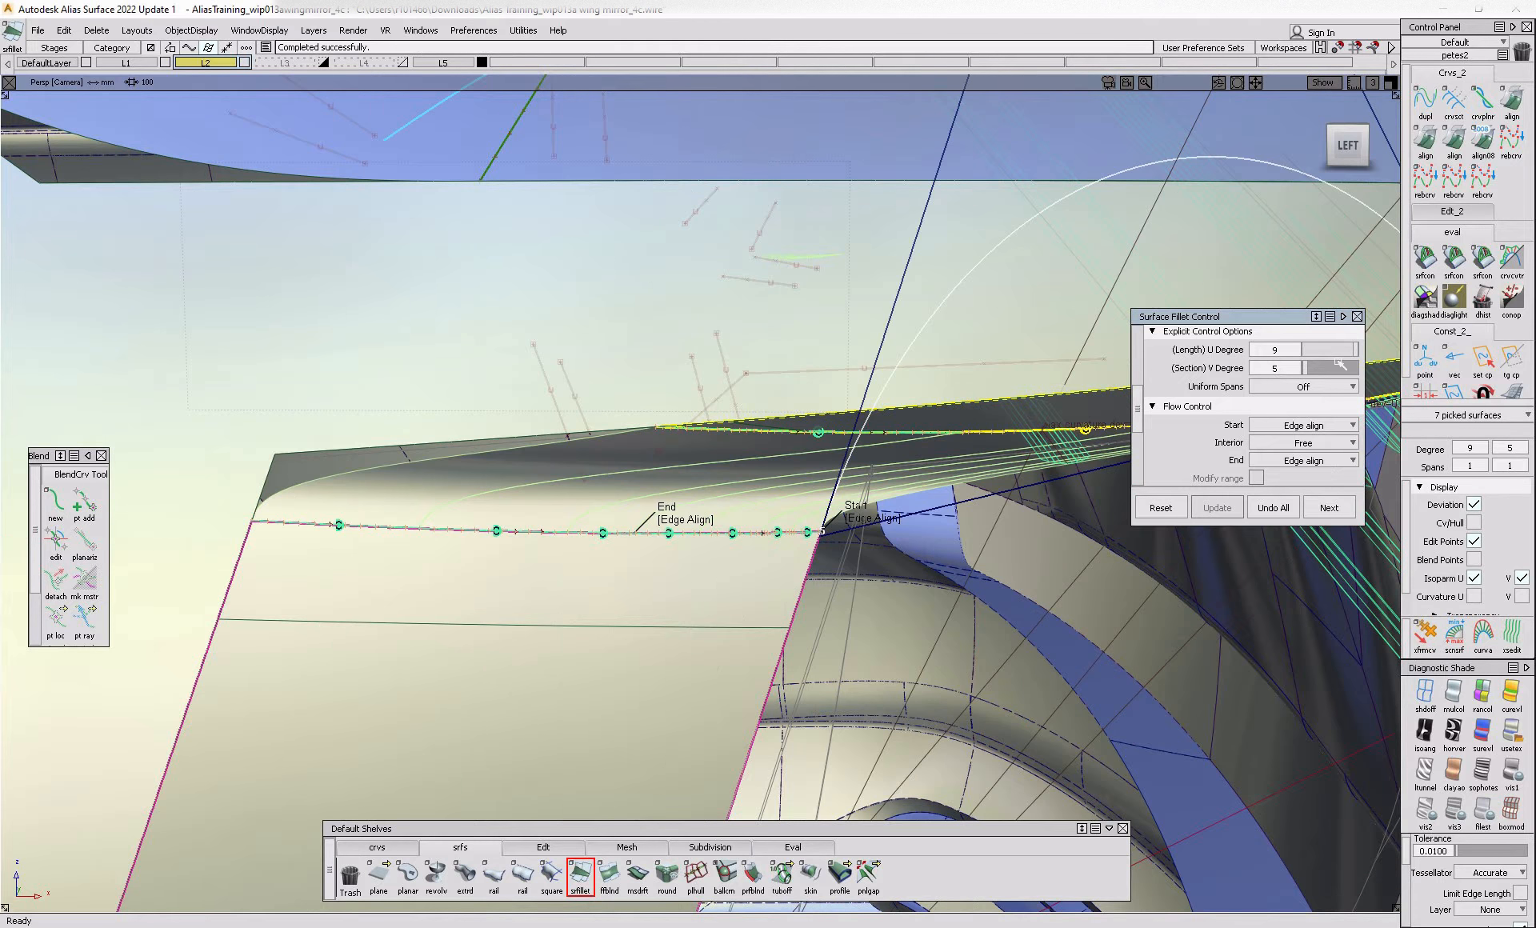
left_click(1330, 351)
left_click_drag(1014, 486, 848, 516, "alt+shift")
right_click_drag(848, 517, 1011, 548, "alt+shift")
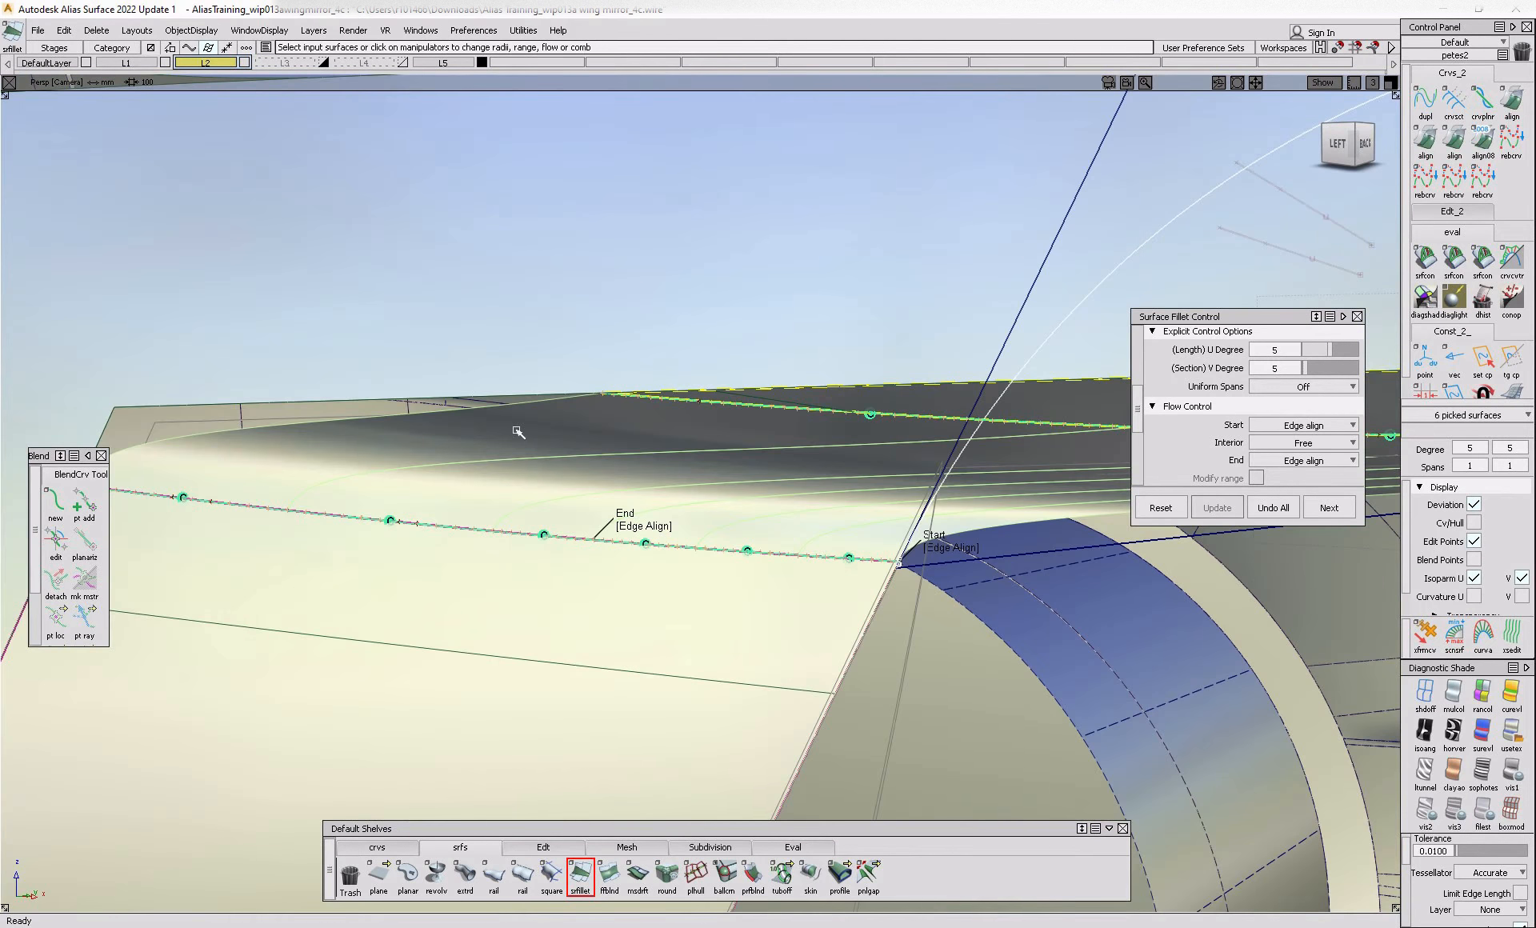
left_click(1273, 508)
- Trim the underside strip and the upright strip along their projected curves again, removing the corner between them
left_click_drag(1241, 544, 928, 441, "alt+shift")
left_click(844, 415)
left_click_drag(844, 415, 920, 449, "alt+shift")
mouse_move(920, 448)
left_mouse_down("ctrl+shift")
mouse_move(971, 470)
mouse_move(920, 448)
left_mouse_up("ctrl+shift")
left_click(853, 392)
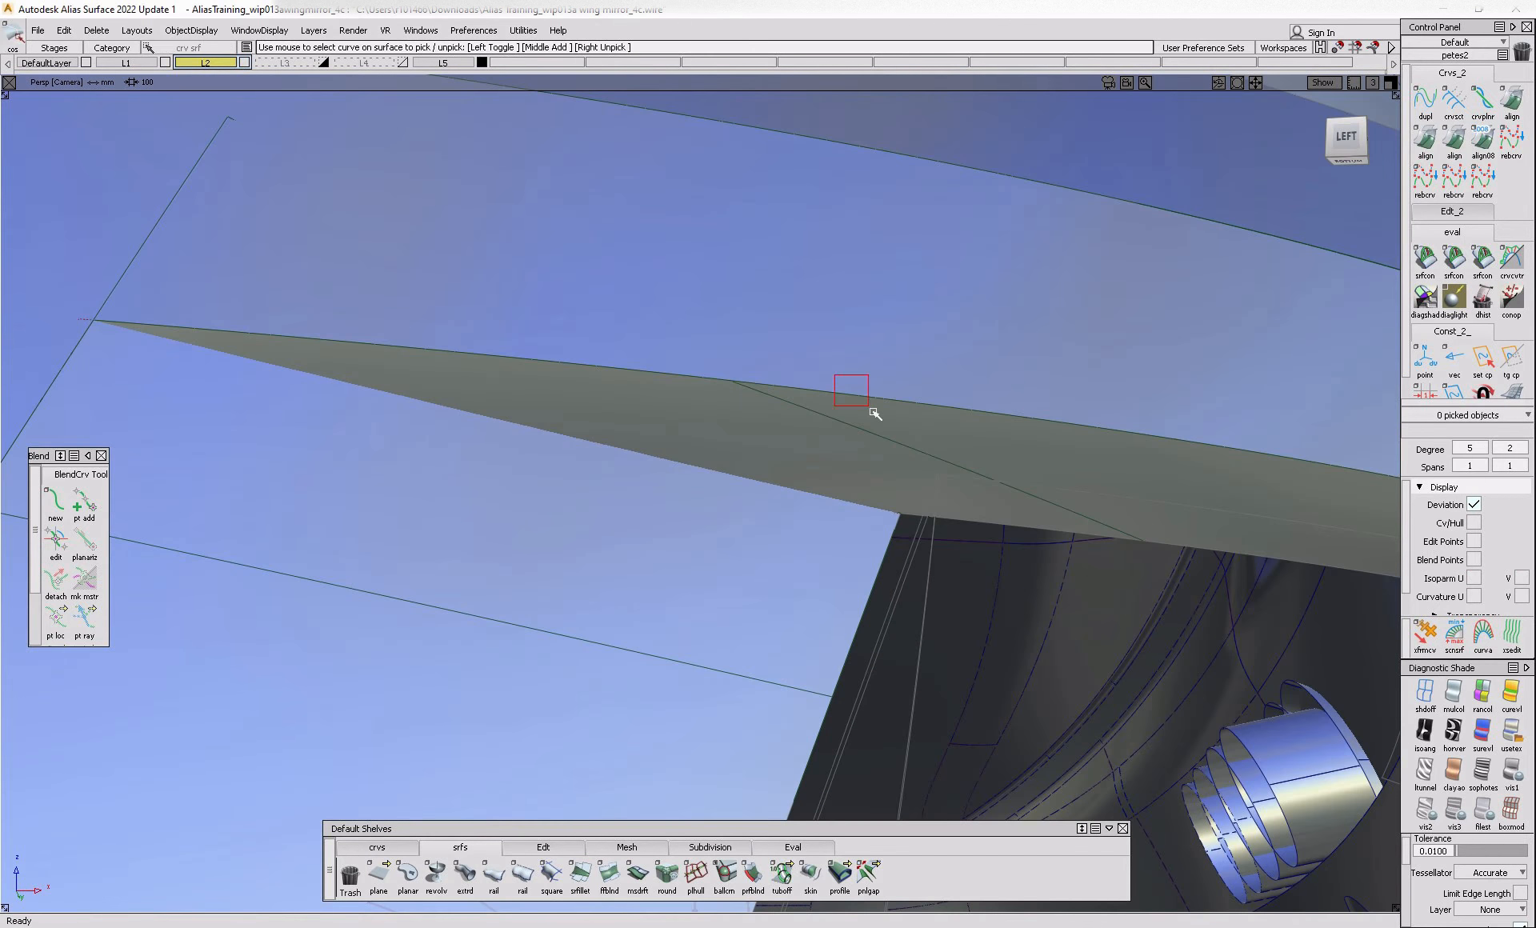
left_click(744, 383, "alt+shift")
right_click_drag(826, 435, 773, 448, "alt+shift")
mouse_move(832, 472)
left_mouse_down("alt+shift")
mouse_move(893, 540)
mouse_move(932, 516)
left_mouse_up("alt+shift")
middle_click_drag(1058, 422, 1005, 460, "ctrl+shift")
left_click(1040, 458)
left_click(1040, 458)
key("k")
left_click(547, 678)
left_click(535, 683)
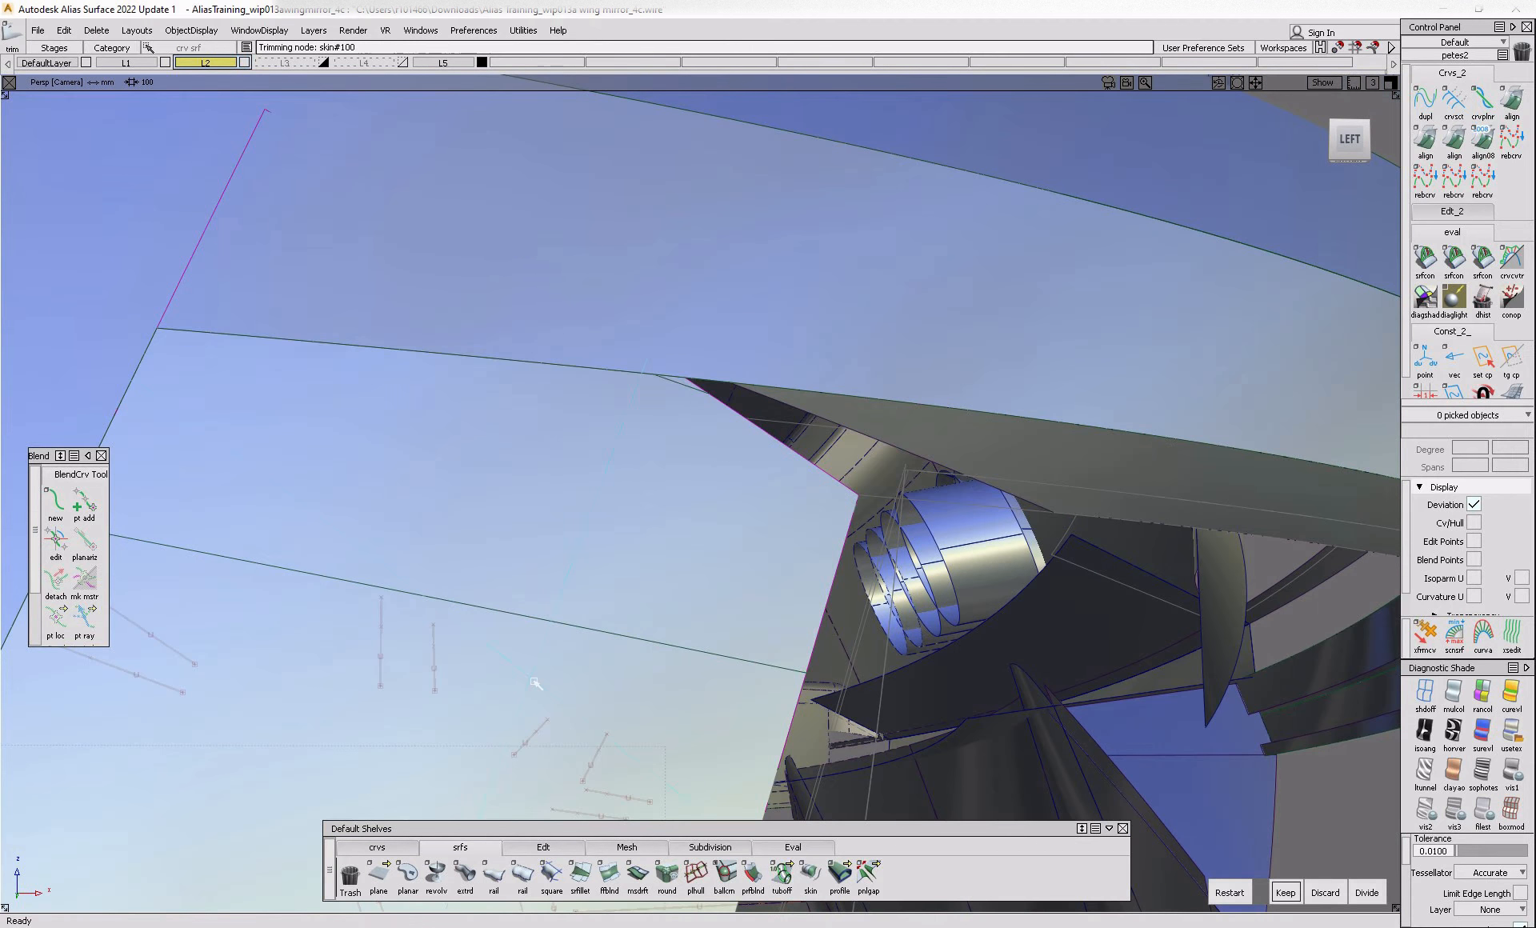
key("k")
- Create a skin surface between the two trimmed edges with start and end flow set to Connect ends
left_click(810, 875)
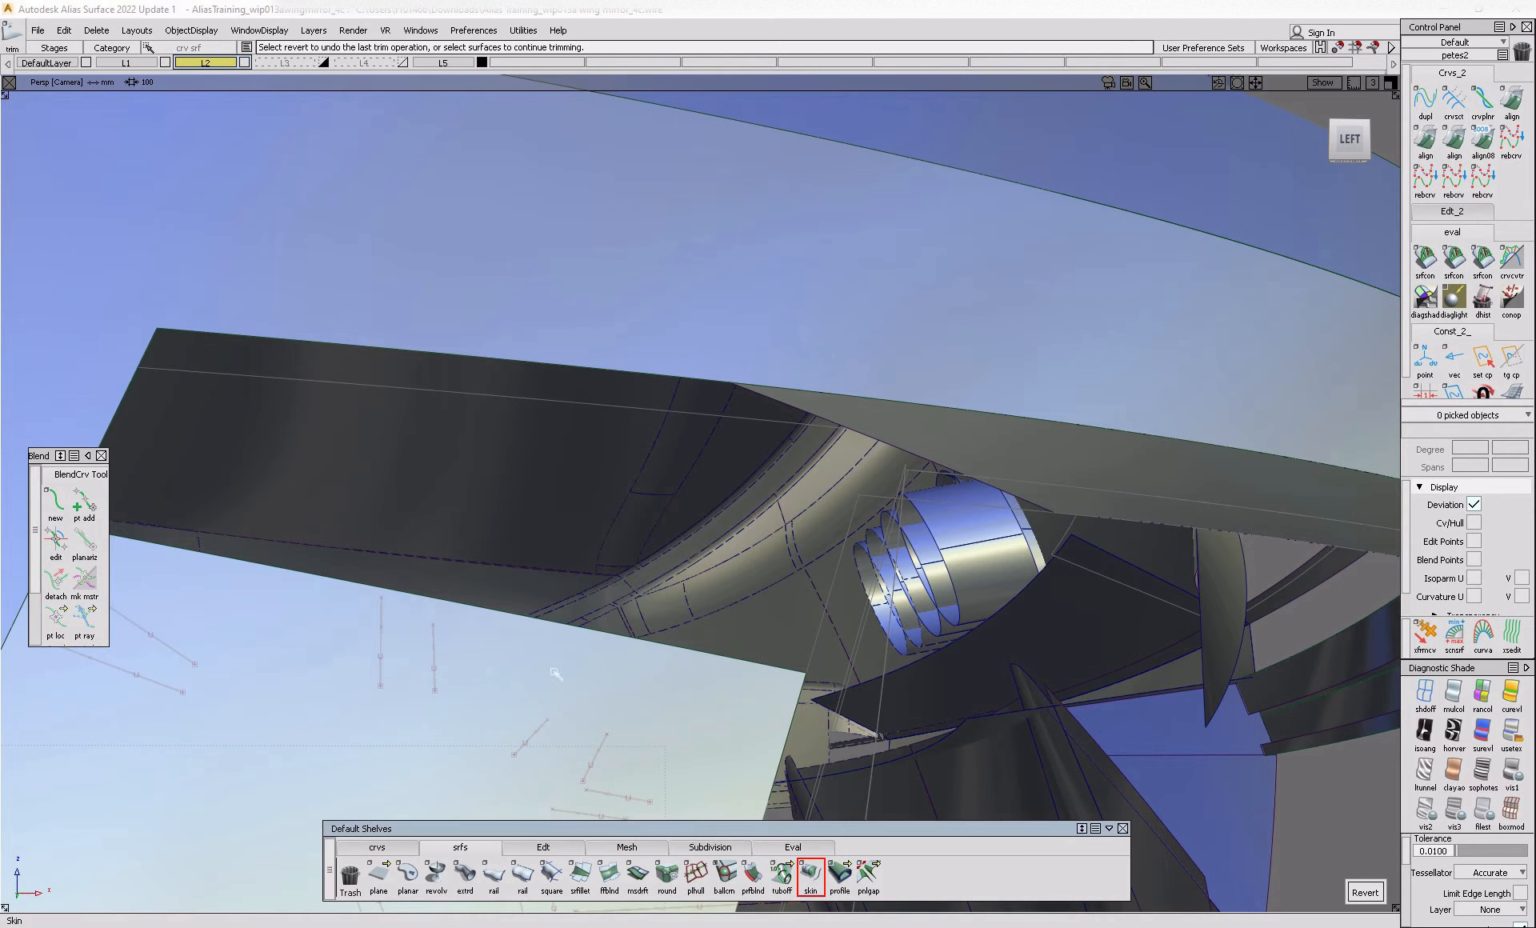
left_click(860, 439)
left_click_drag(782, 456, 760, 489, "alt+shift")
right_click_drag(736, 480, 528, 473, "alt+shift")
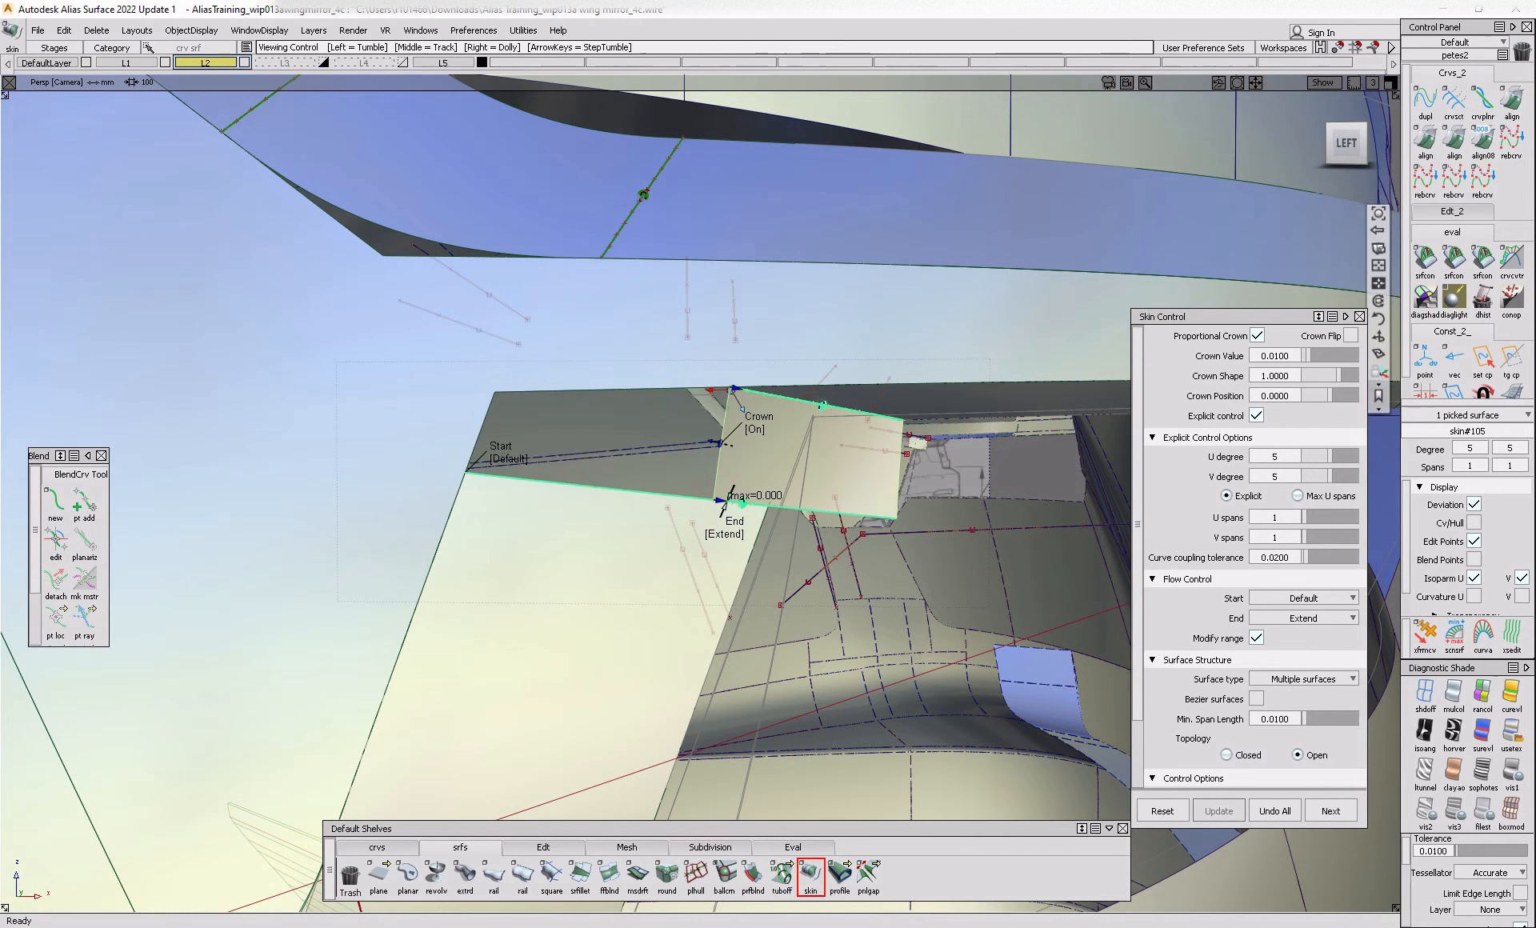
left_click(519, 466)
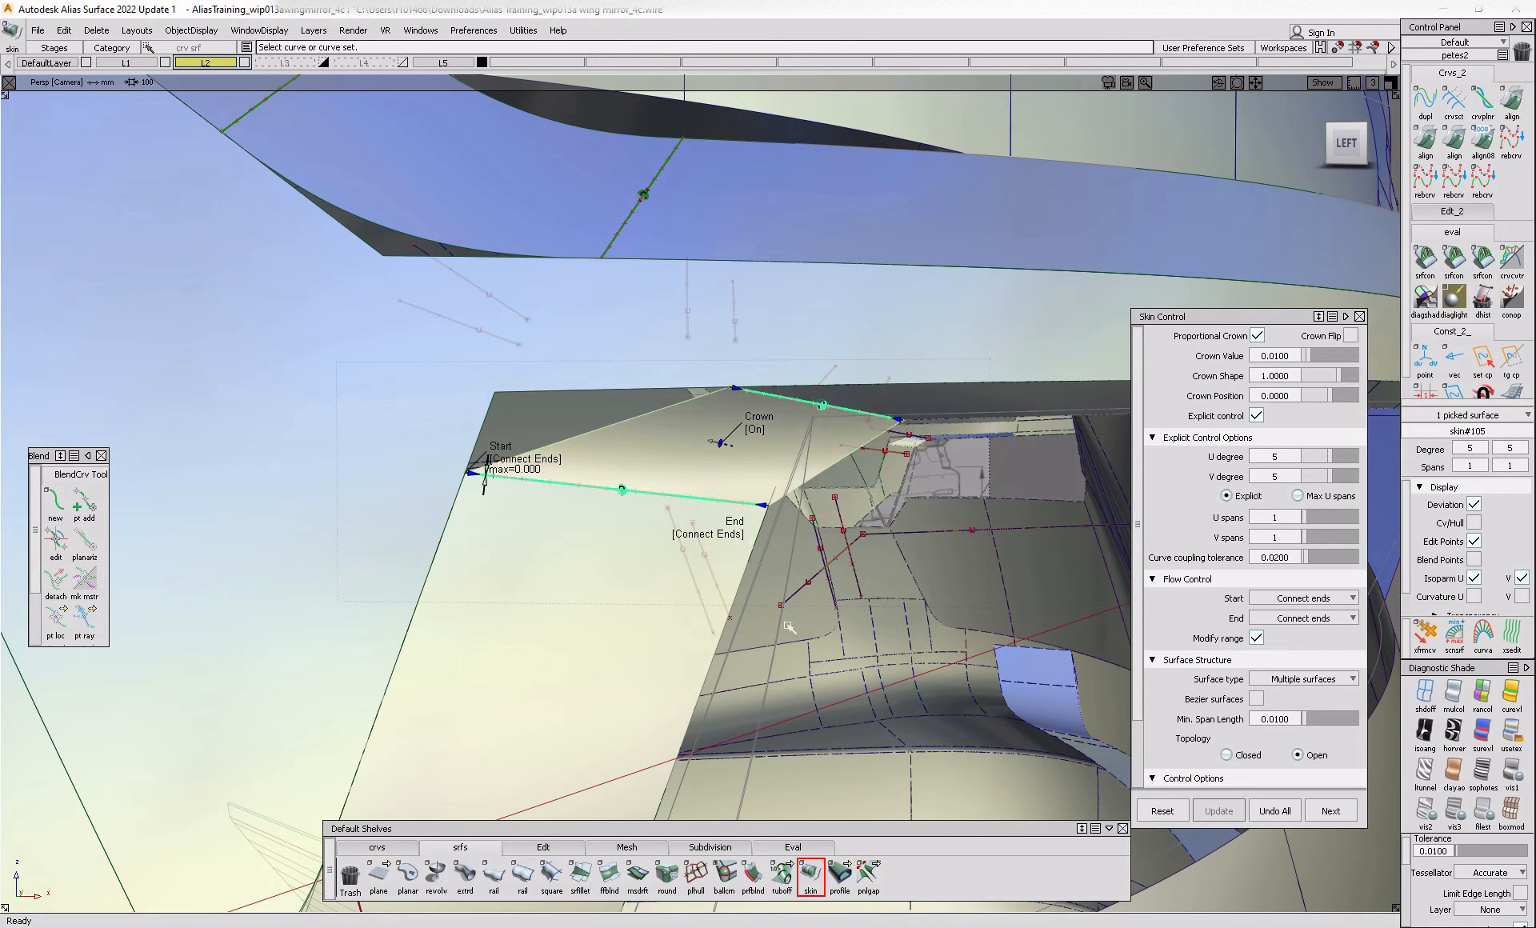
- Align the skin's upper edge to the underside strip with G2 continuity and Edge flow at both ends
left_click(1426, 140)
left_click_drag(780, 449, 621, 384, "alt+shift")
left_click(796, 407)
key("Return")
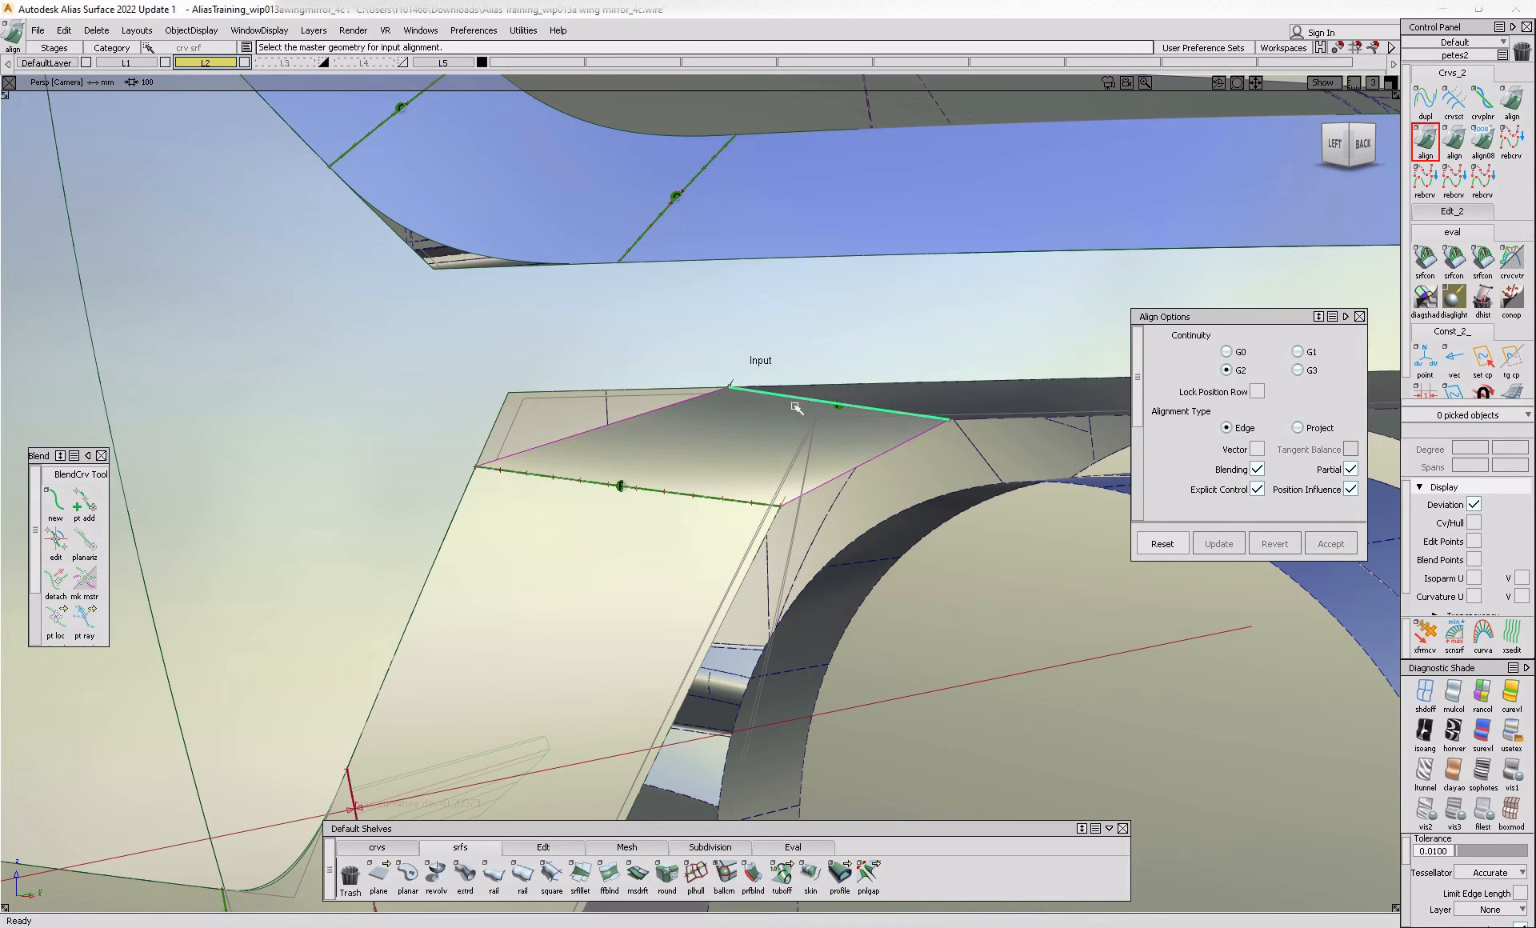
left_click(796, 406)
left_click(999, 428)
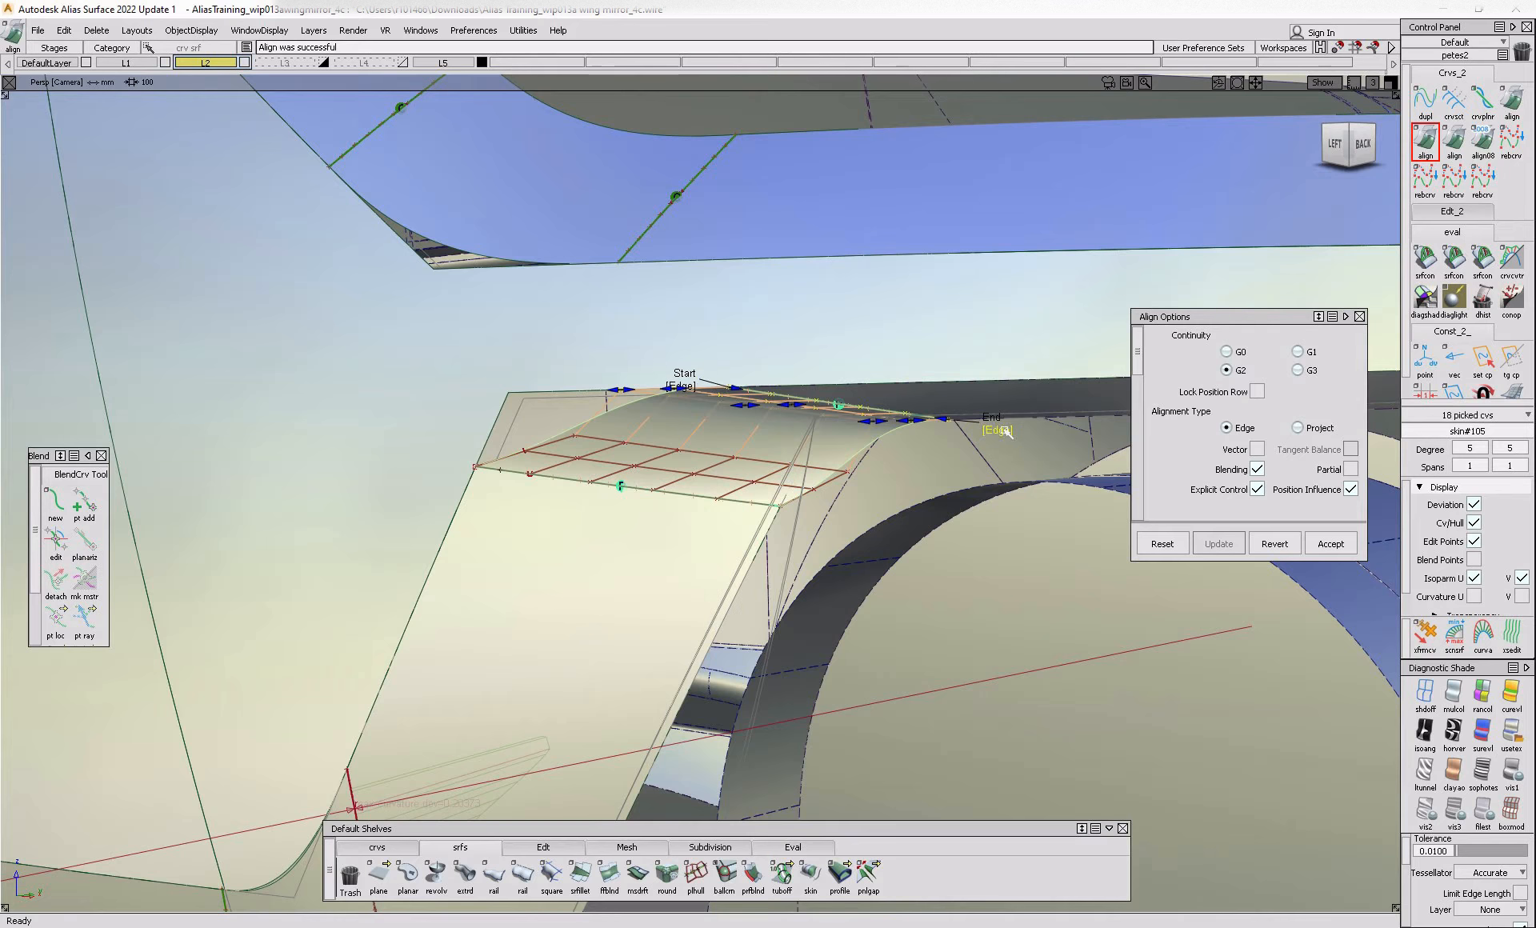
- Align the skin's lower edge to the upright strip with G2 continuity and Edge flow at both ends
left_click(592, 482)
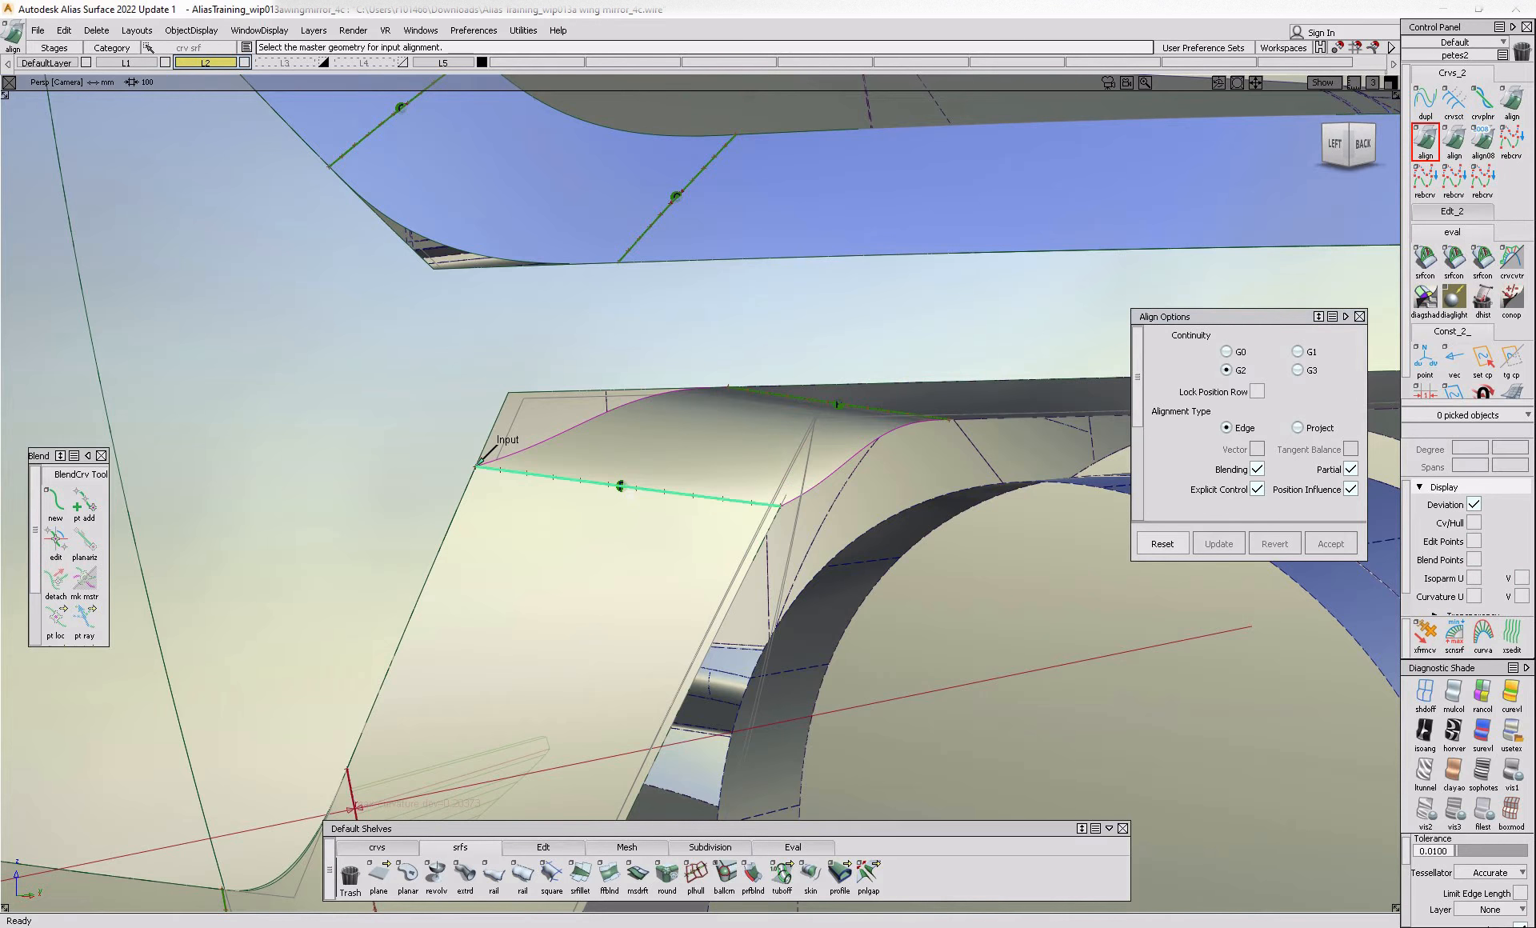
left_click(592, 485)
left_click(427, 479)
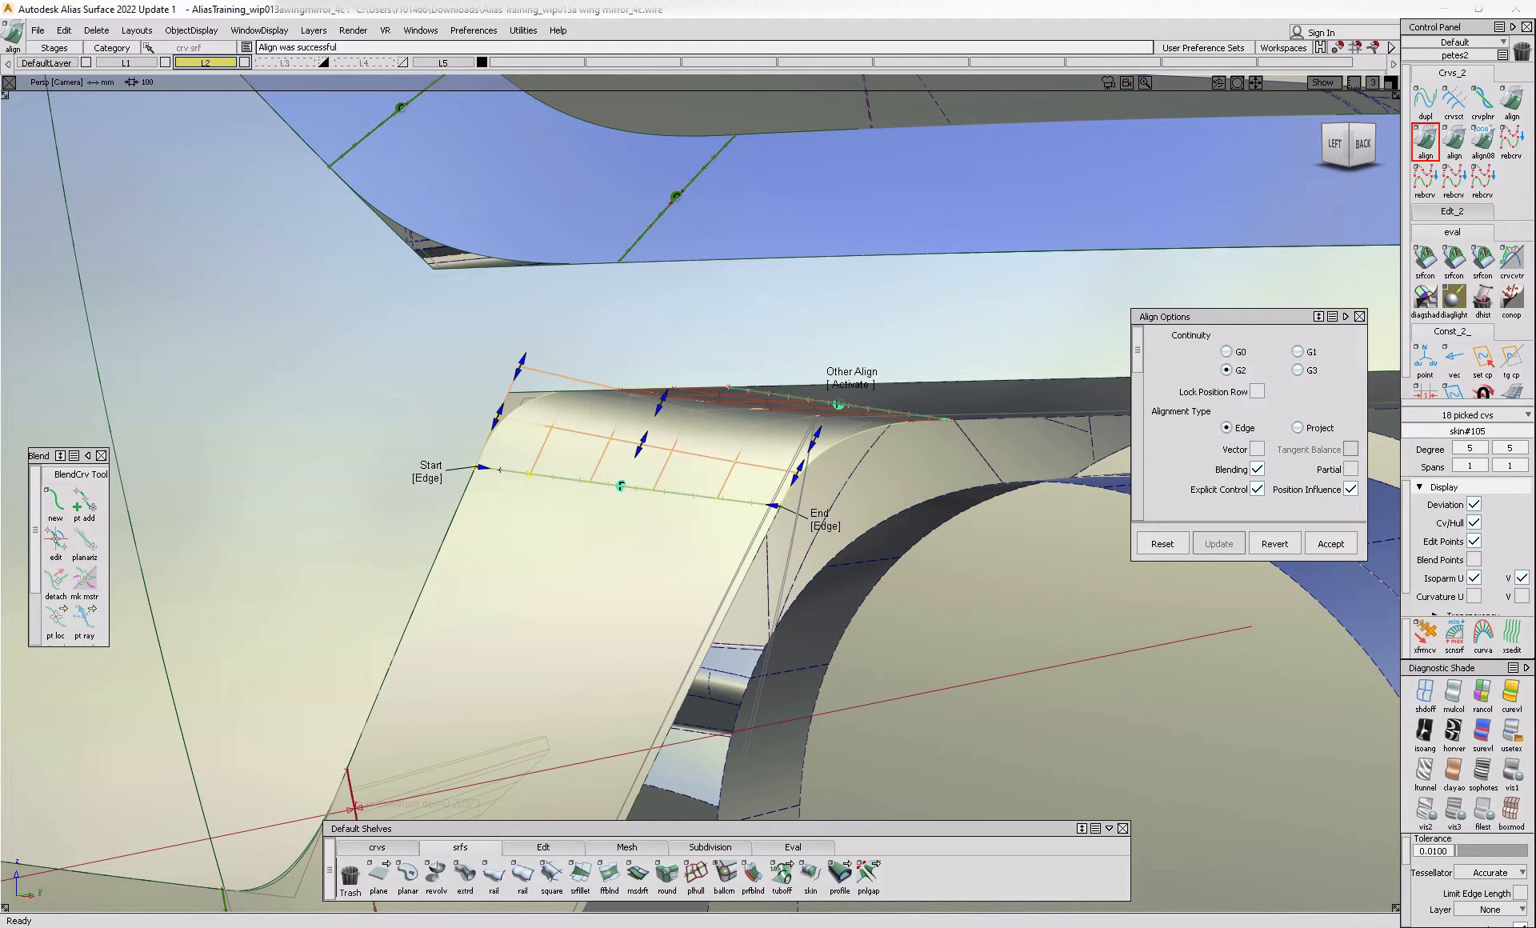
left_click(825, 527)
left_click(823, 527)
left_click_drag(632, 502, 1268, 167, "alt+shift")
left_click(1338, 146)
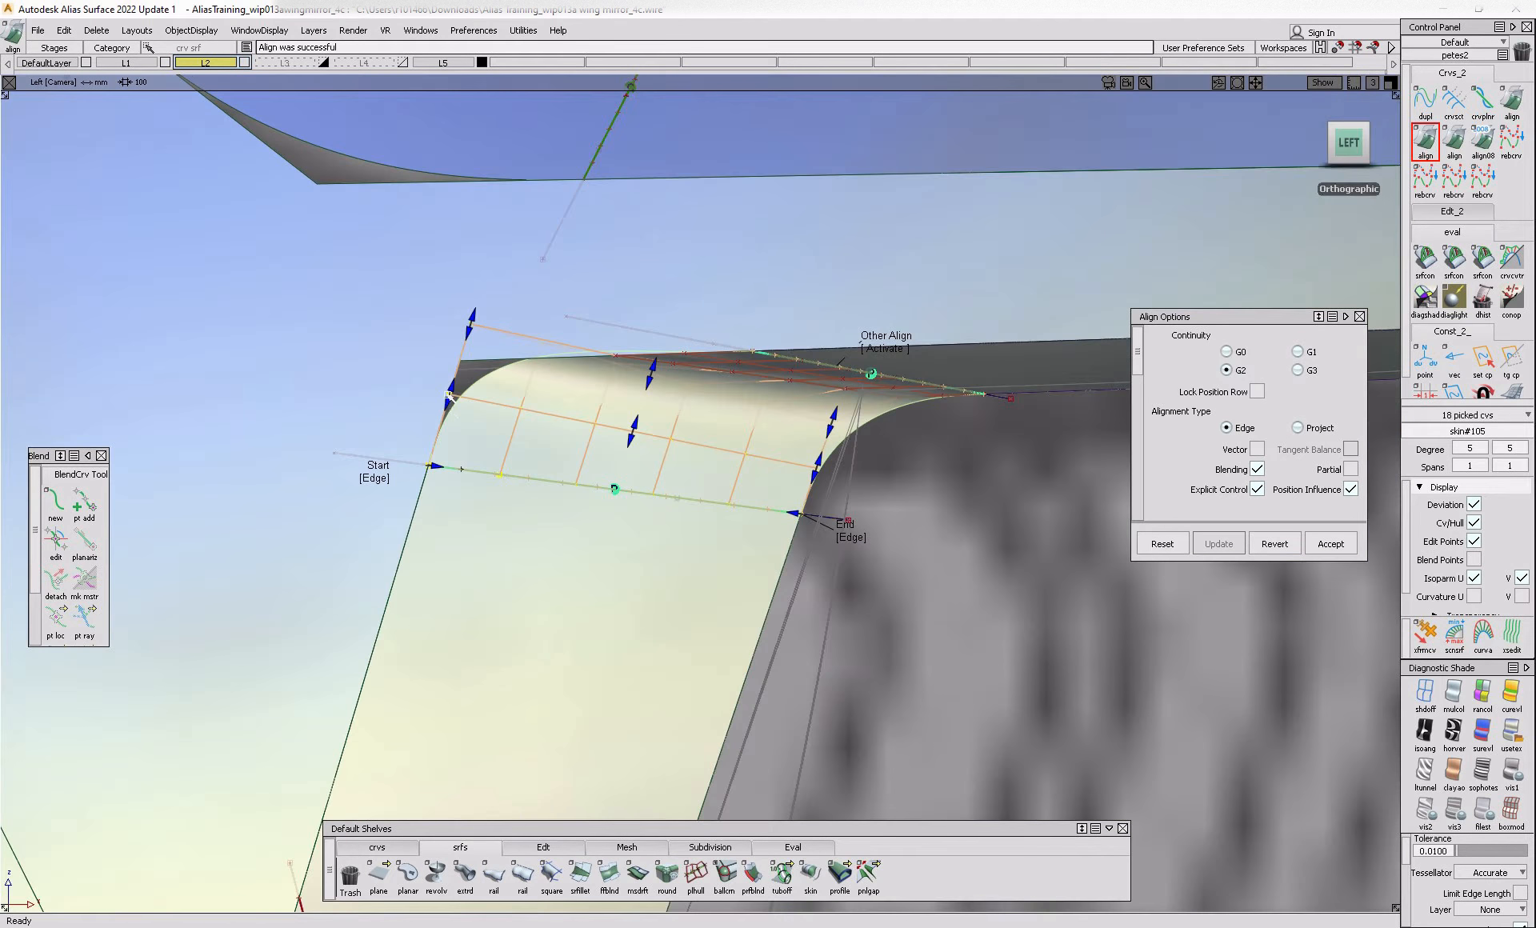
left_click(448, 416)
left_click_drag(674, 459, 772, 469, "ctrl+shift")
left_click(641, 436)
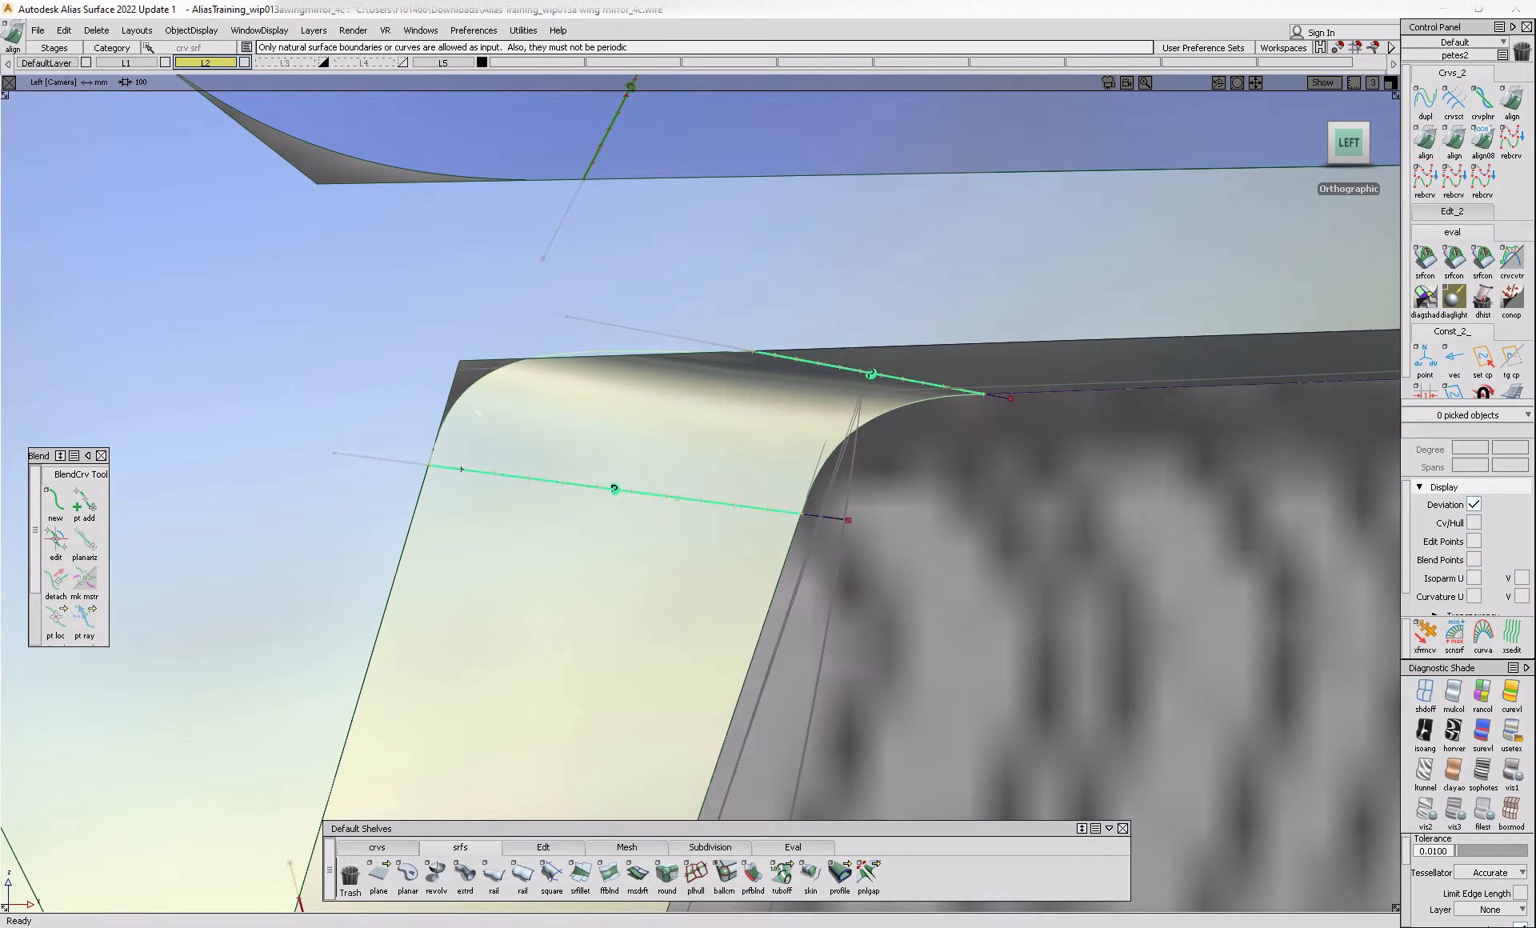
- Reshape the corner skin between the underside strip and the upright strip, giving its outer edge a larger rounding
left_click_drag(449, 401, 441, 431)
left_click_drag(475, 336, 449, 414)
mouse_move(617, 490)
left_mouse_down("ctrl+shift")
mouse_move(622, 407)
mouse_move(752, 405)
mouse_move(729, 393)
left_mouse_up("ctrl+shift")
left_click(841, 435)
left_click_drag(825, 384, 810, 386)
left_click_drag(707, 383, 679, 380)
left_click_drag(715, 477, 716, 398, "ctrl+shift")
left_click_drag(716, 426, 819, 447, "ctrl+shift")
left_click(681, 495)
mouse_move(647, 398)
left_mouse_down()
mouse_move(636, 456)
mouse_move(664, 380)
left_mouse_up()
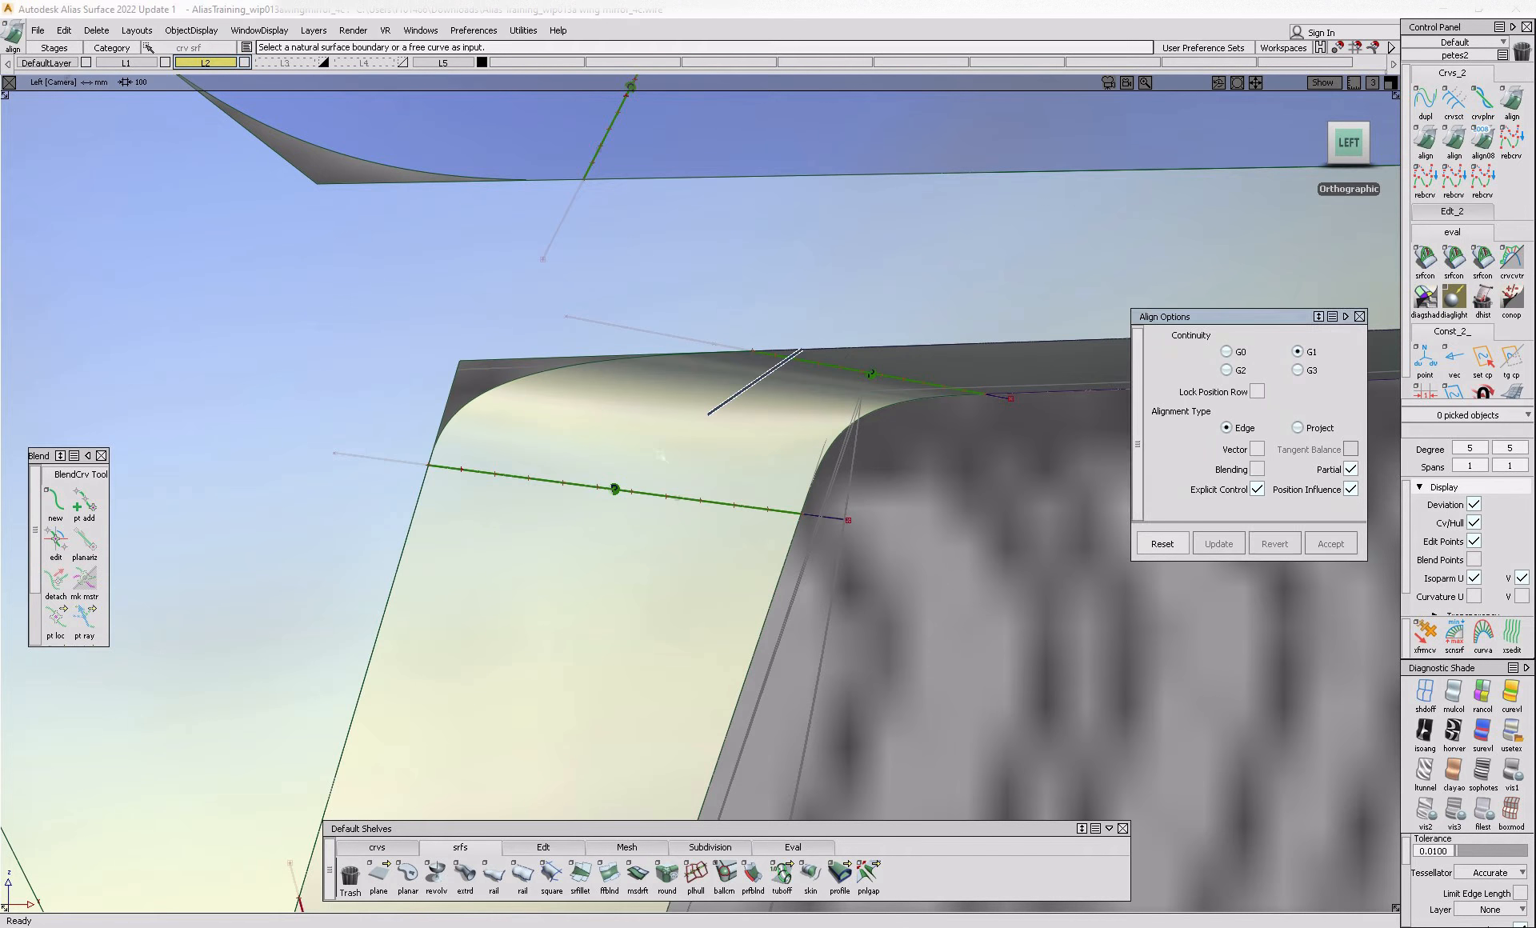
left_click(679, 444)
mouse_move(682, 445)
left_mouse_down("ctrl+shift")
mouse_move(680, 524)
mouse_move(702, 434)
left_mouse_up("ctrl+shift")
left_click(680, 526)
- Pick the large side surface bordering the recess and untrim it to its full extent
left_click(499, 333)
right_click_drag(499, 335, 468, 480, "alt+shift")
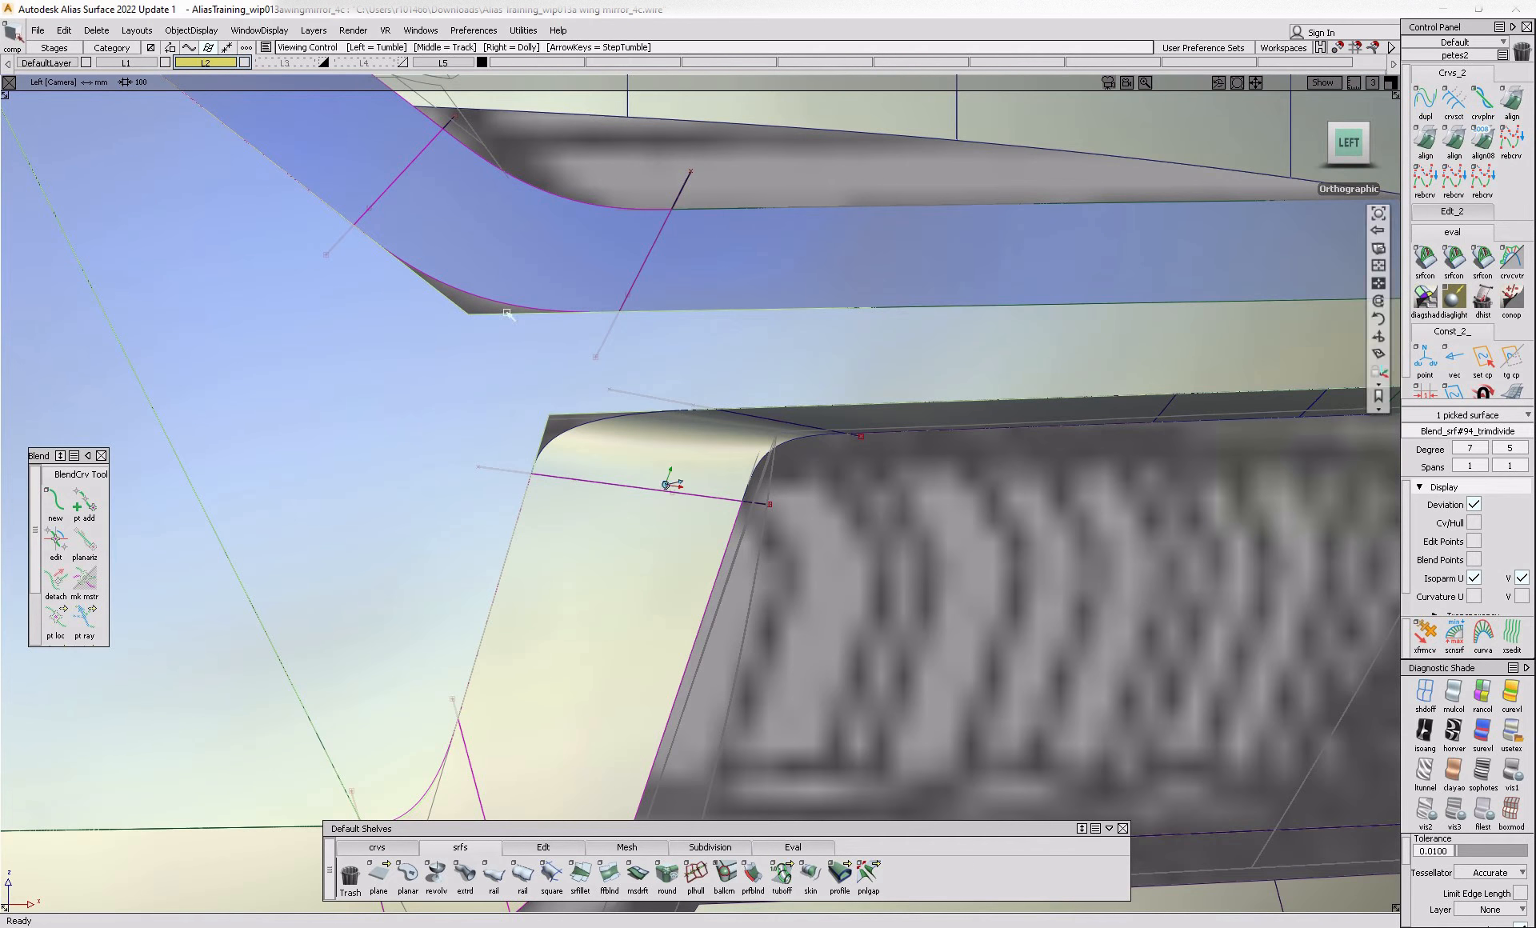
right_click_drag(522, 407, 534, 568, "alt+shift")
left_click_drag(534, 568, 528, 472, "ctrl+shift")
left_click_drag(130, 290, 904, 696)
key("Return")
right_click_drag(646, 446, 707, 558, "alt+shift")
left_click_drag(707, 558, 710, 417, "ctrl+shift")
right_click_drag(655, 432, 673, 425, "alt+shift")
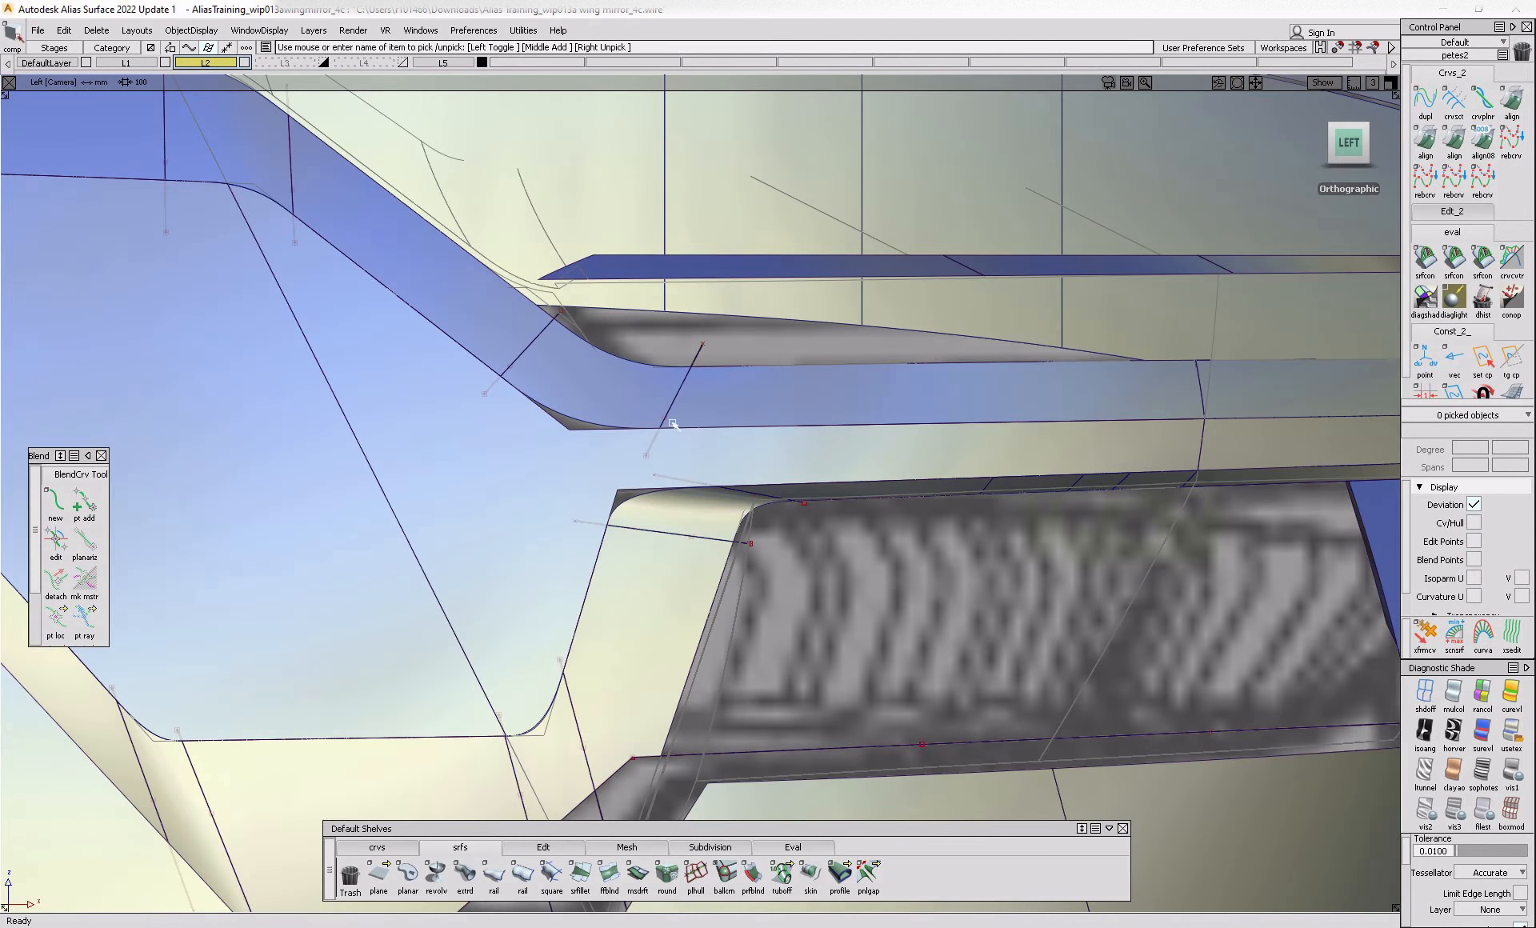
left_click(570, 489)
middle_click_drag(566, 516, 565, 602, "ctrl+shift")
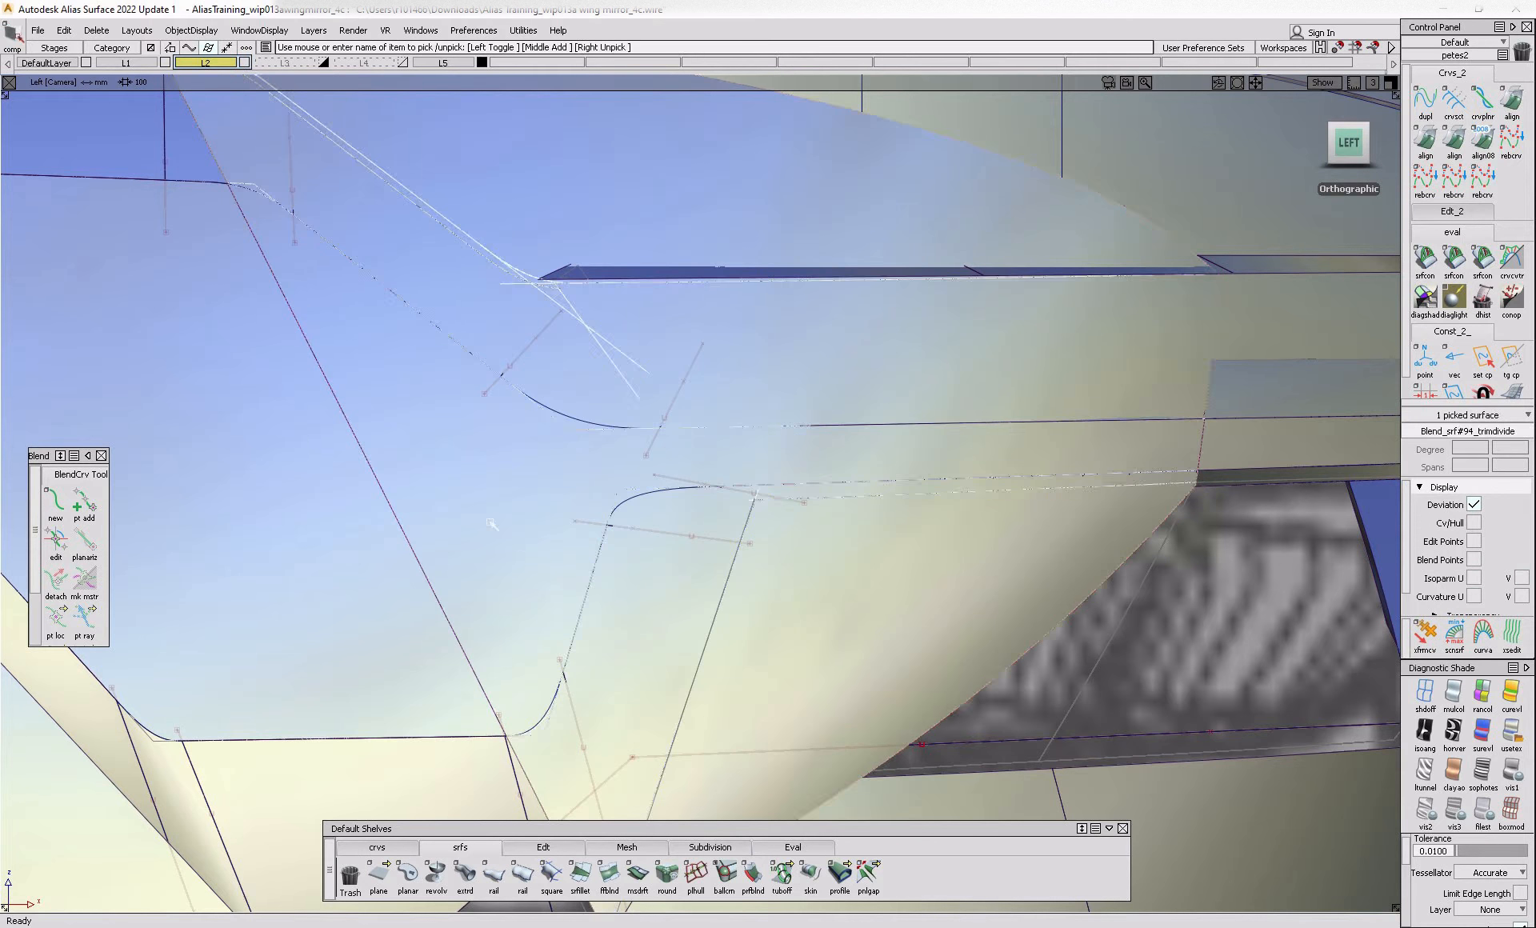
- Project the rounded corner edges onto the side surface in the left view direction and trim it, keeping the outer region
middle_click_drag(554, 501, 621, 504, "ctrl+shift")
left_click(621, 504)
left_click(584, 426)
key("space")
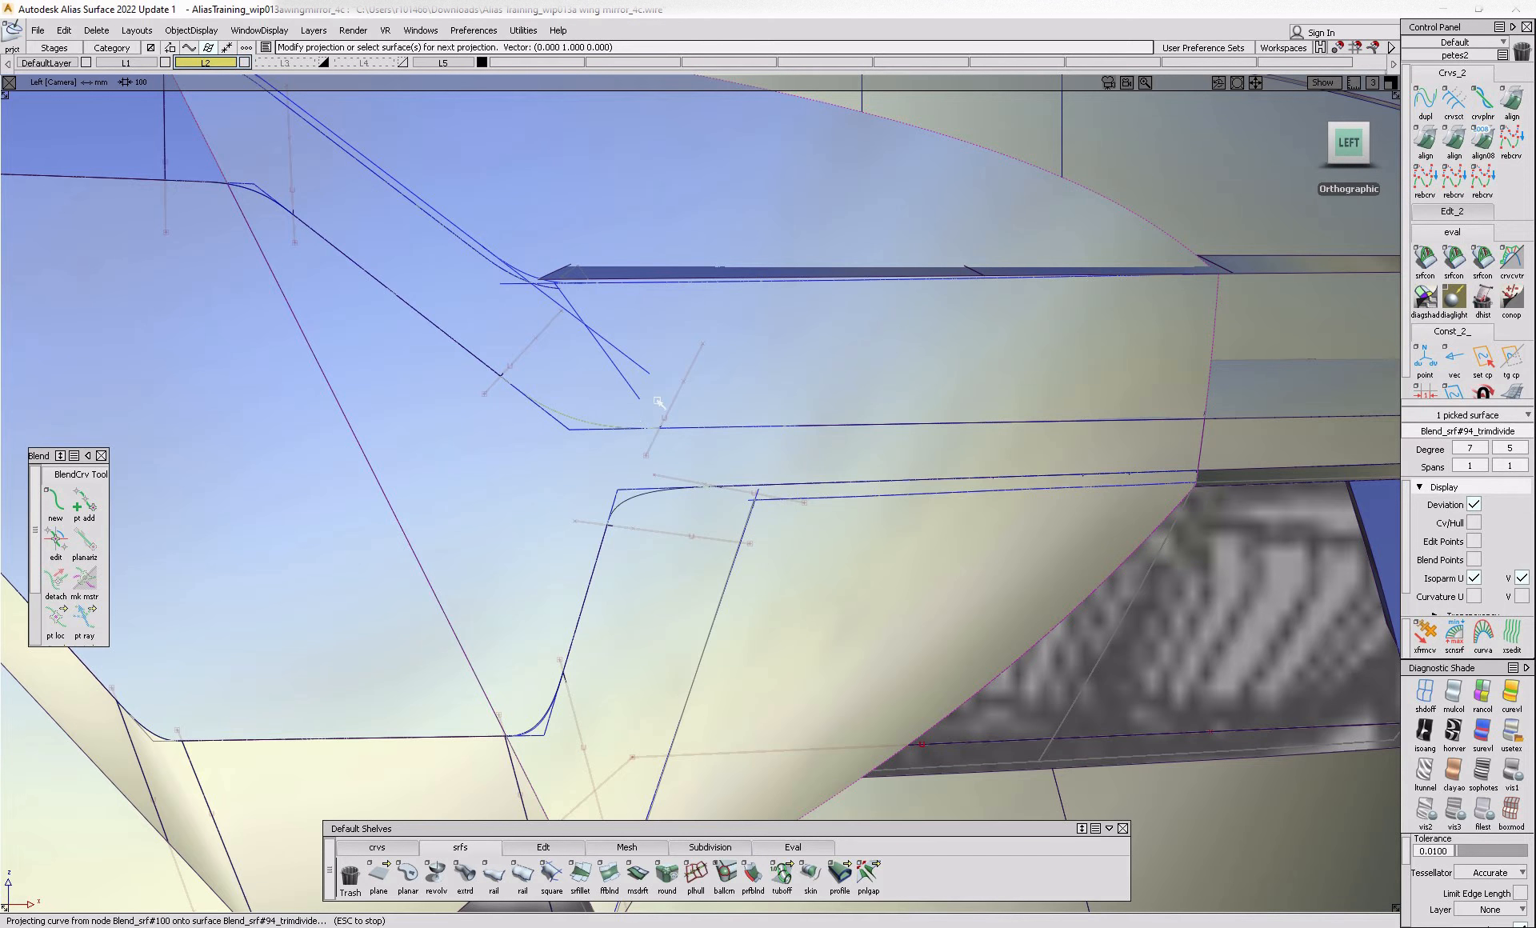
middle_click_drag(634, 422, 539, 523, "ctrl+shift")
left_click(539, 519)
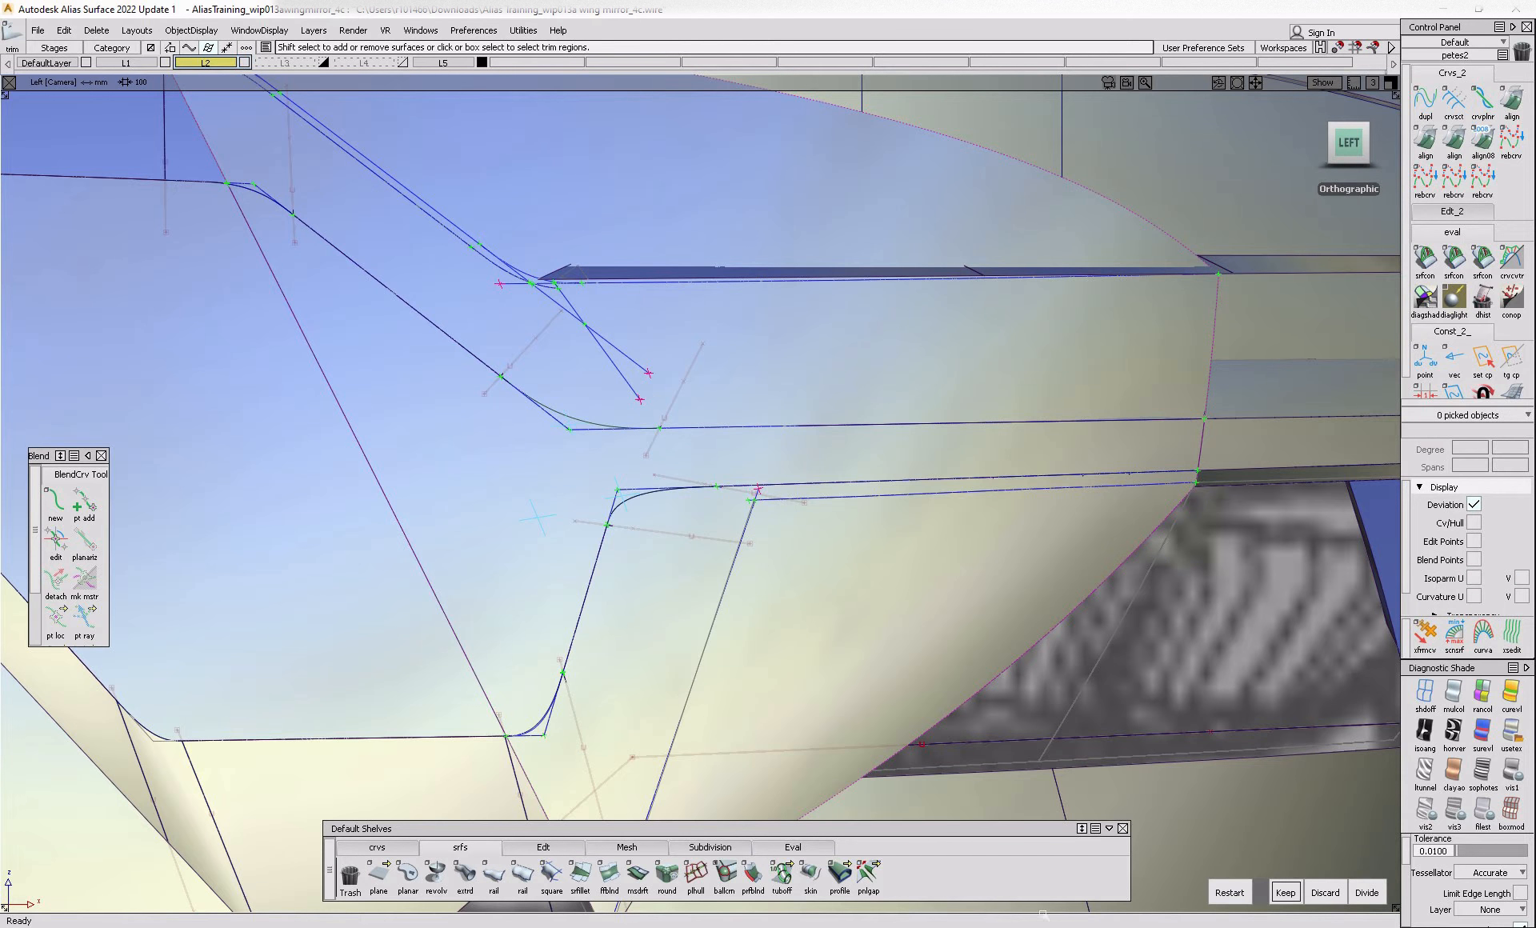
left_click(1286, 893)
- Untrim the side surface again and delete the surplus curve on surface at its lower corner
left_click_drag(567, 656, 567, 704, "ctrl+shift")
left_click(500, 721)
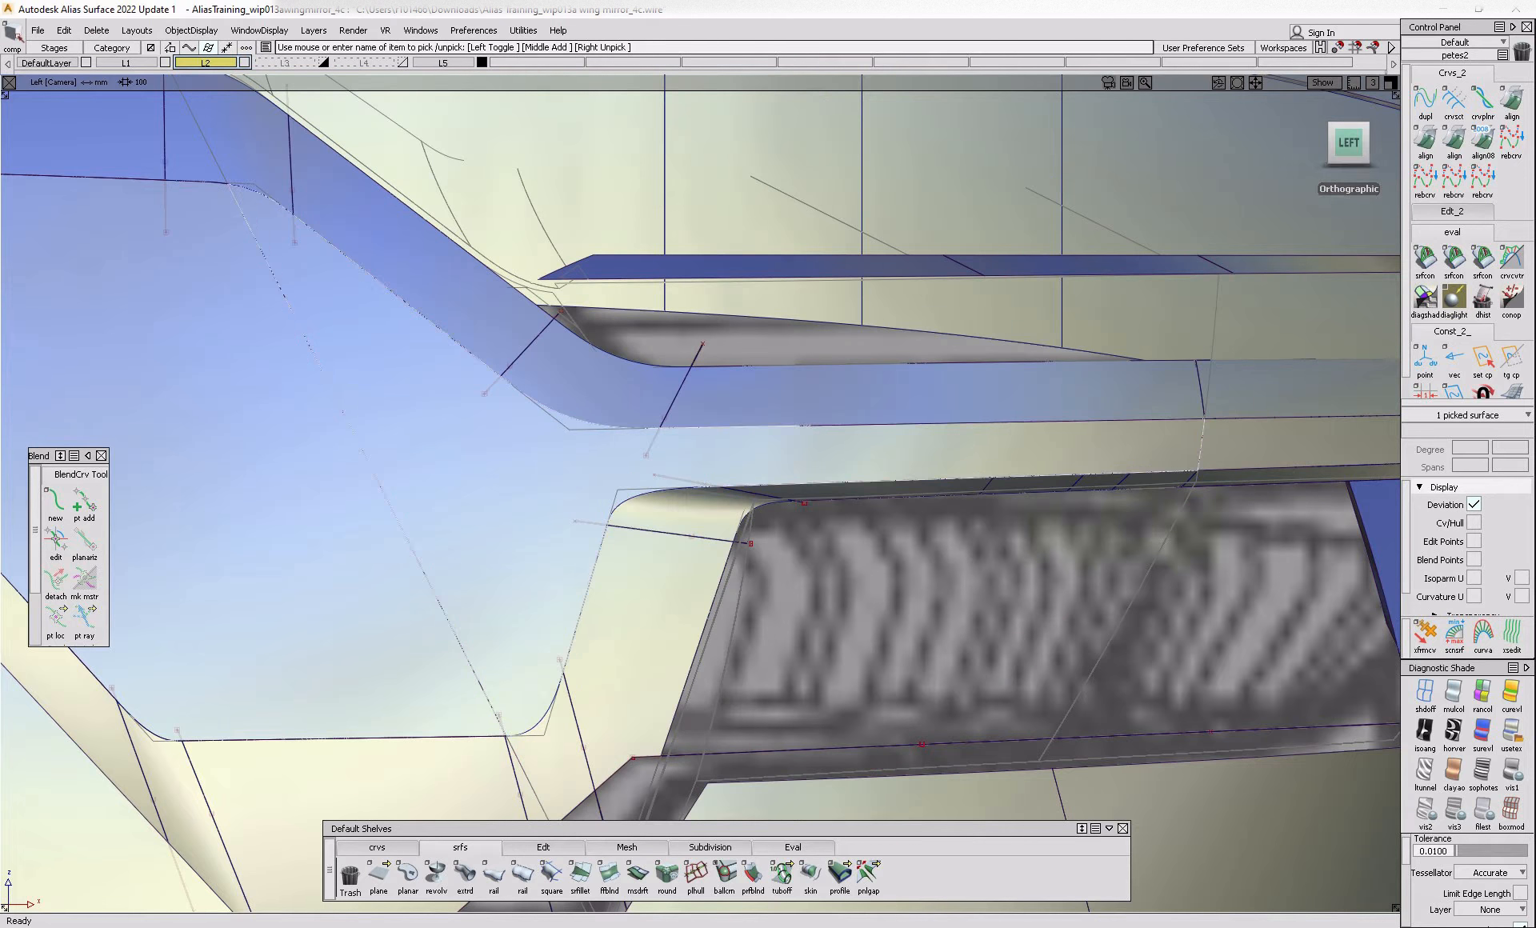
right_click_drag(504, 689, 535, 696, "alt+shift")
middle_click_drag(535, 696, 536, 617, "alt+shift")
middle_click_drag(611, 676, 611, 754, "ctrl+shift")
mouse_move(611, 754)
left_mouse_down("ctrl+shift")
mouse_move(610, 704)
mouse_move(652, 640)
mouse_move(610, 679)
left_mouse_up("ctrl+shift")
left_click(592, 580)
key("Delete")
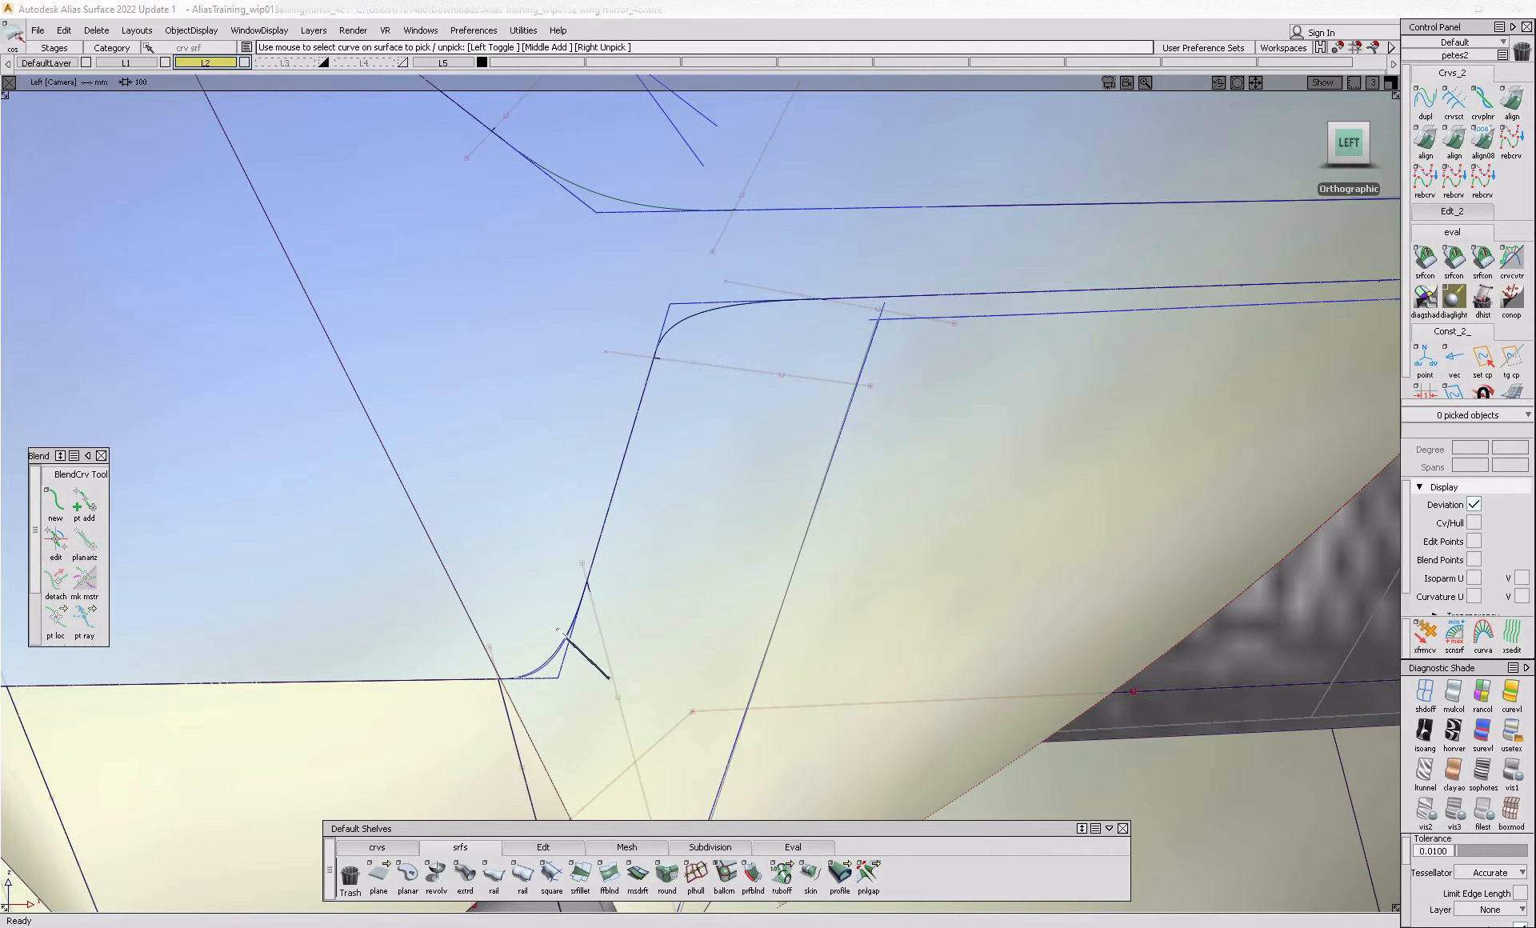
left_click(503, 632)
left_click(502, 631)
left_click(502, 632)
left_click(554, 654)
- Trim the side surface to the rounded outline, keeping the picked region, and compare the model with the tail-light photo
middle_click_drag(535, 617, 565, 569, "ctrl+shift")
left_click(564, 569)
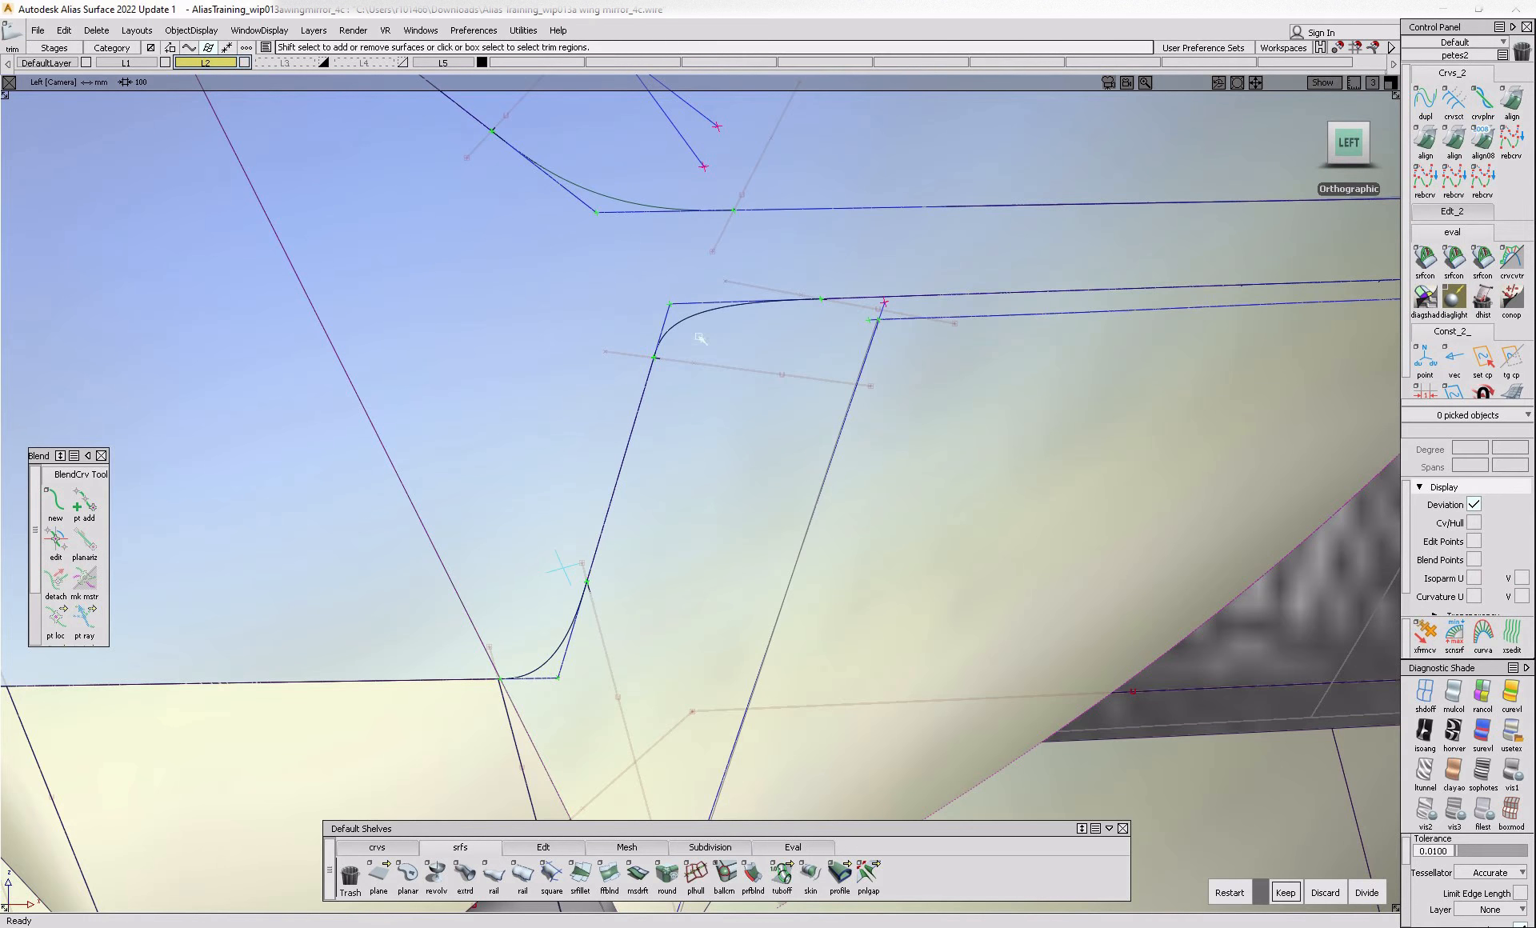
key("space")
right_click_drag(855, 386, 846, 436, "ctrl+shift")
left_click_drag(847, 436, 608, 545, "alt+shift")
right_click_drag(608, 544, 508, 630, "alt+shift")
left_click_drag(508, 630, 837, 651, "alt+shift")
right_click_drag(837, 651, 672, 645, "alt+shift")
left_click_drag(672, 645, 616, 640, "alt+shift")
key("space")
key("alt+Tab")
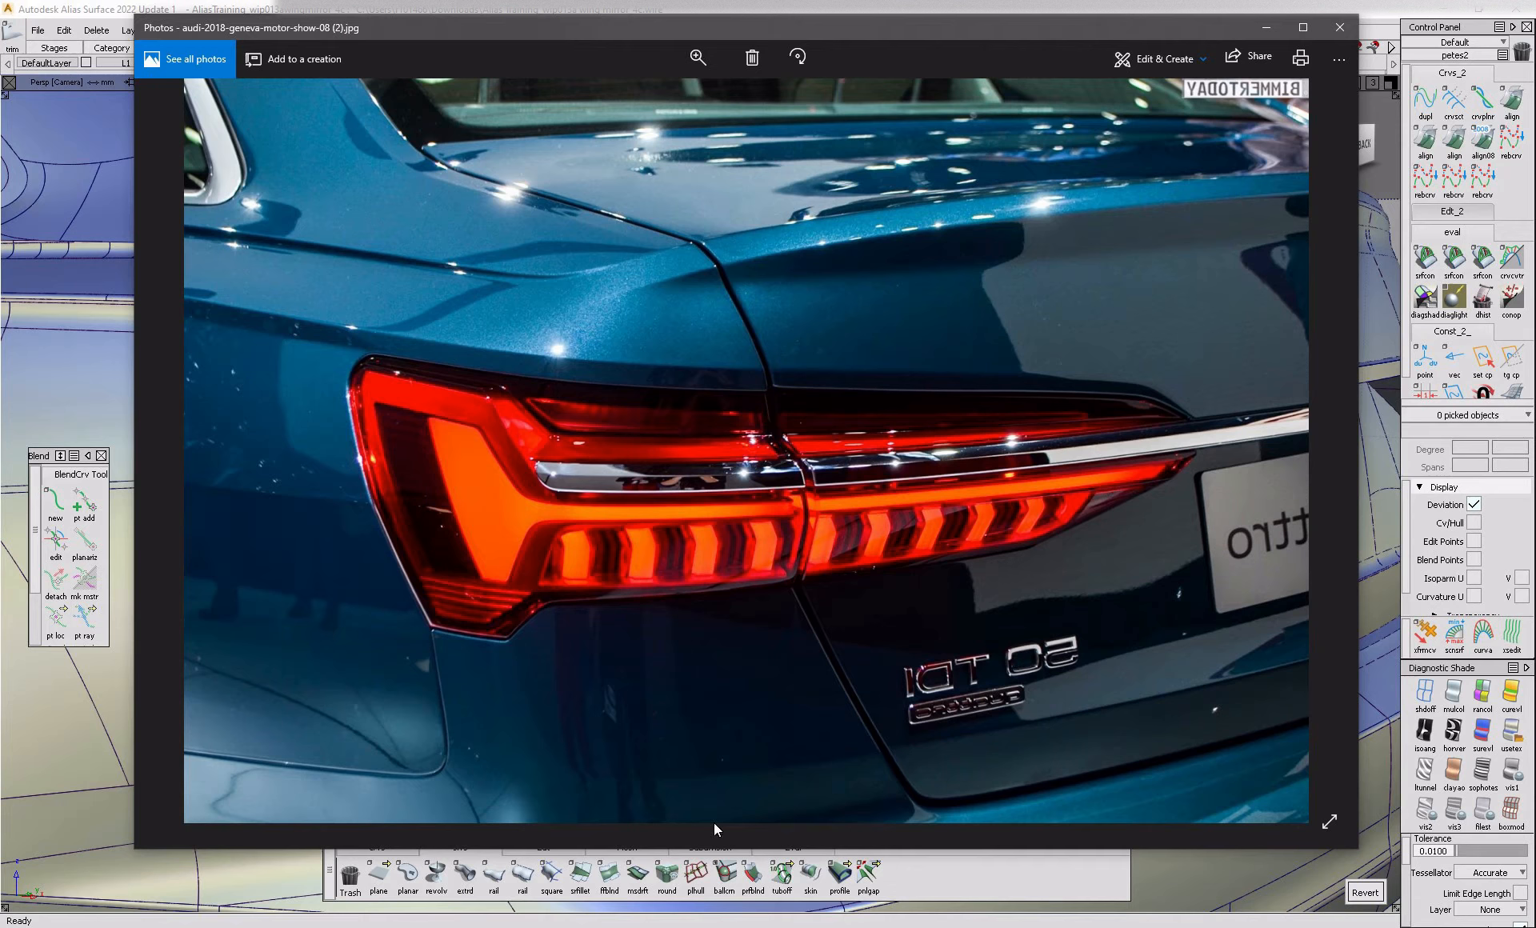
key("alt+Tab")
- Pick the inner wall surfaces inside the lamp recess and clear them from the shaded view
left_click_drag(720, 525, 312, 669, "alt+shift")
left_click_drag(413, 608, 415, 675, "ctrl+shift")
left_click_drag(560, 576, 386, 622, "alt+shift")
left_click(387, 623)
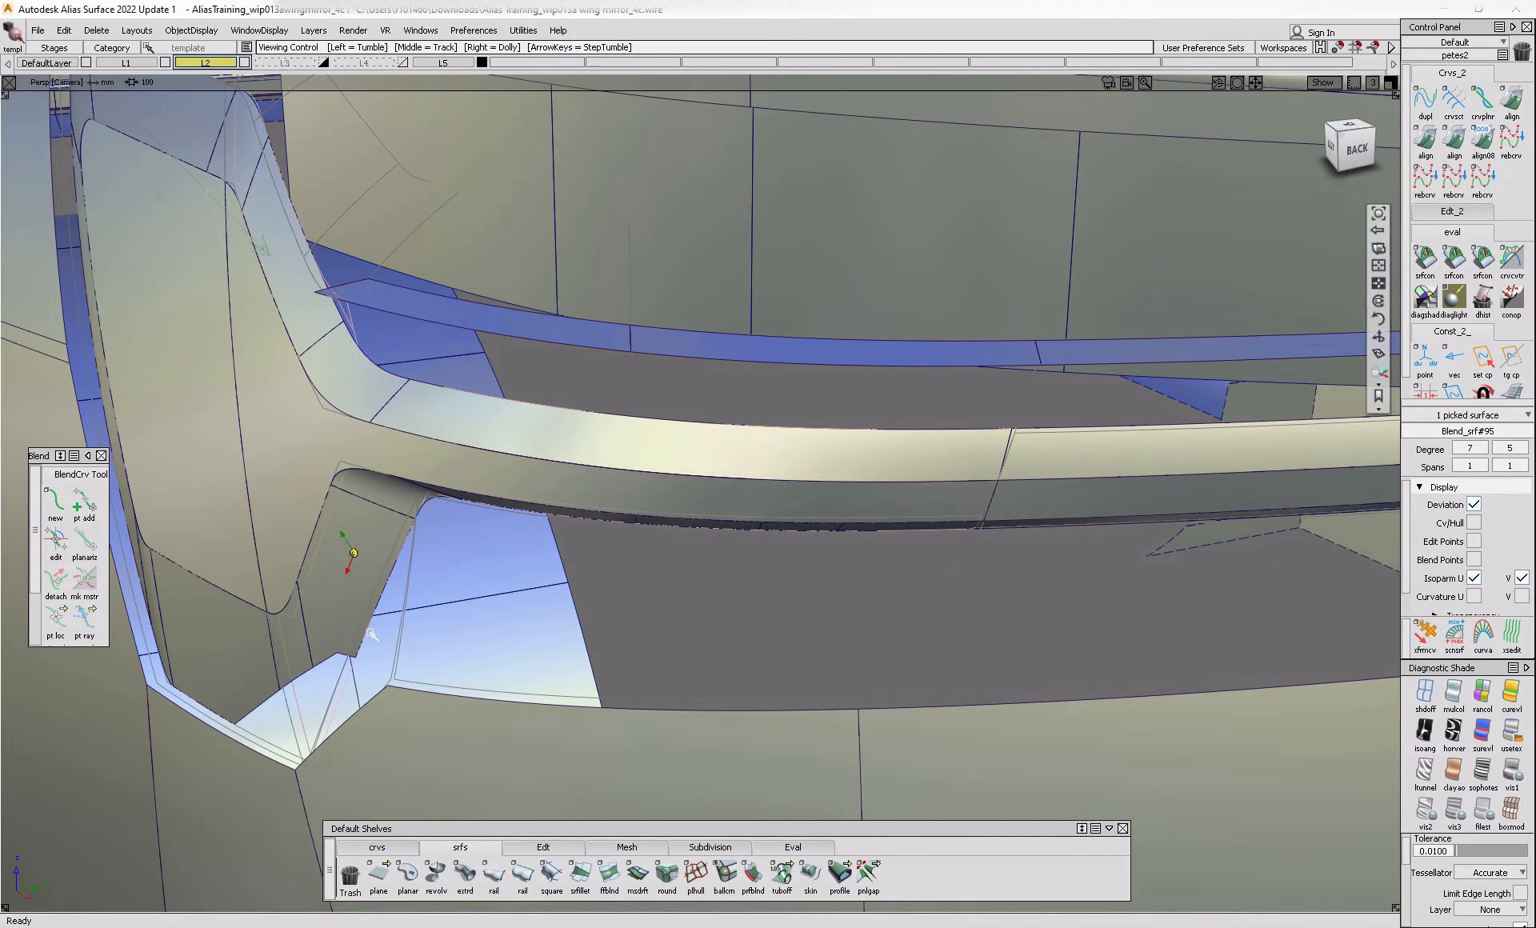
left_click_drag(343, 558, 520, 628, "alt+shift")
left_click(528, 630)
left_click_drag(395, 610, 322, 696, "ctrl+shift")
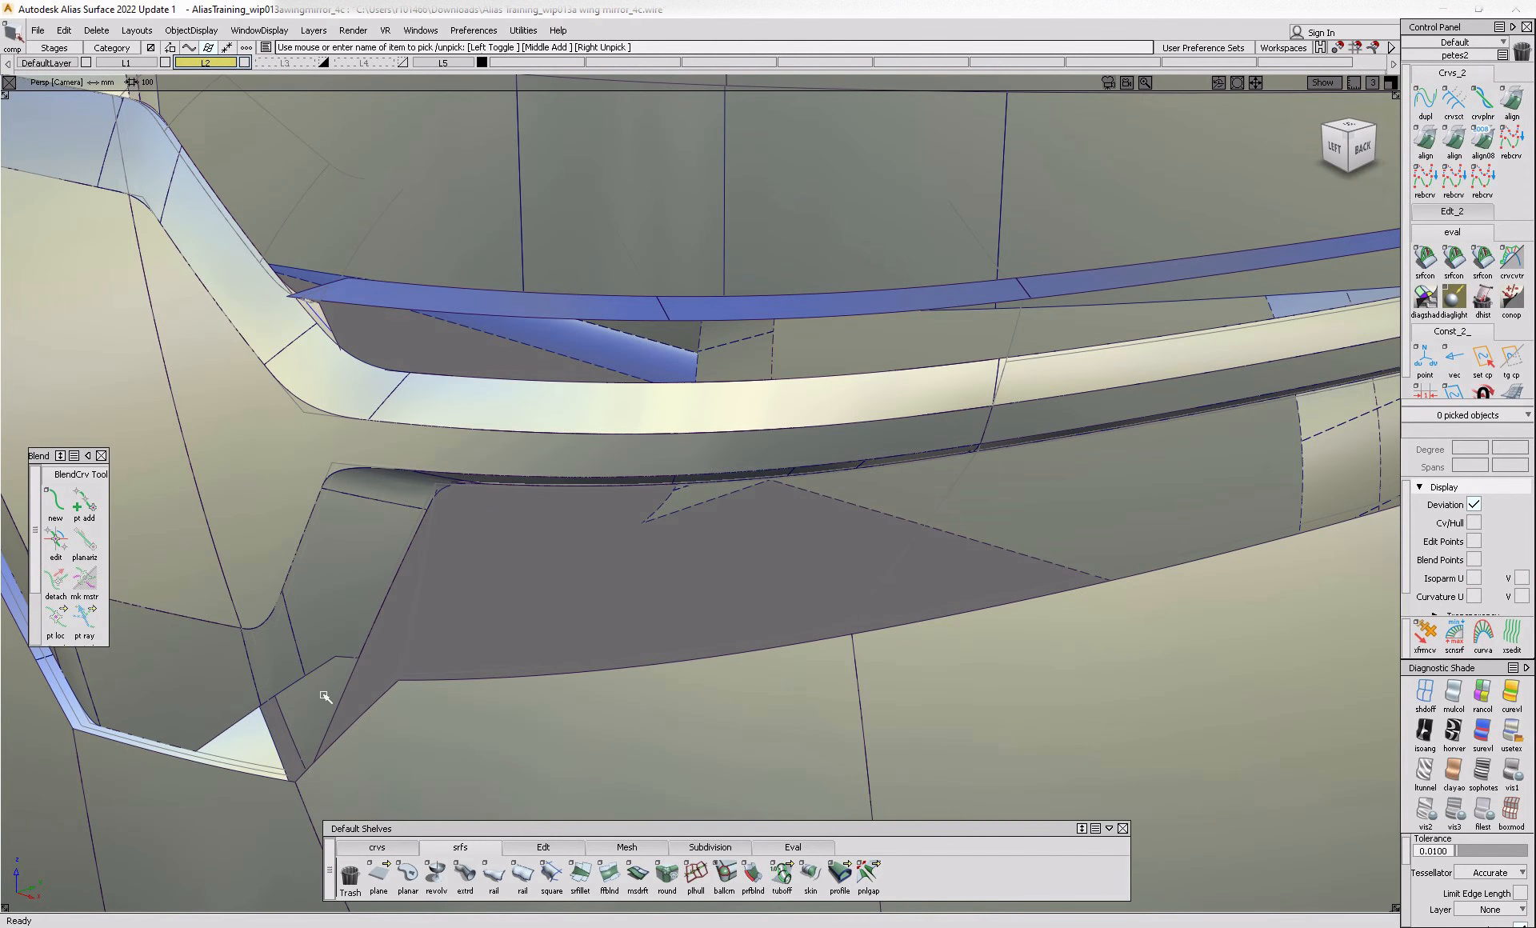
left_click(326, 704)
middle_click_drag(483, 644, 450, 732, "ctrl+shift")
mouse_move(513, 746)
left_mouse_down("alt+shift")
mouse_move(793, 655)
mouse_move(1056, 647)
mouse_move(771, 679)
mouse_move(549, 619)
mouse_move(433, 688)
mouse_move(680, 720)
mouse_move(916, 824)
mouse_move(704, 723)
left_mouse_up("alt+shift")
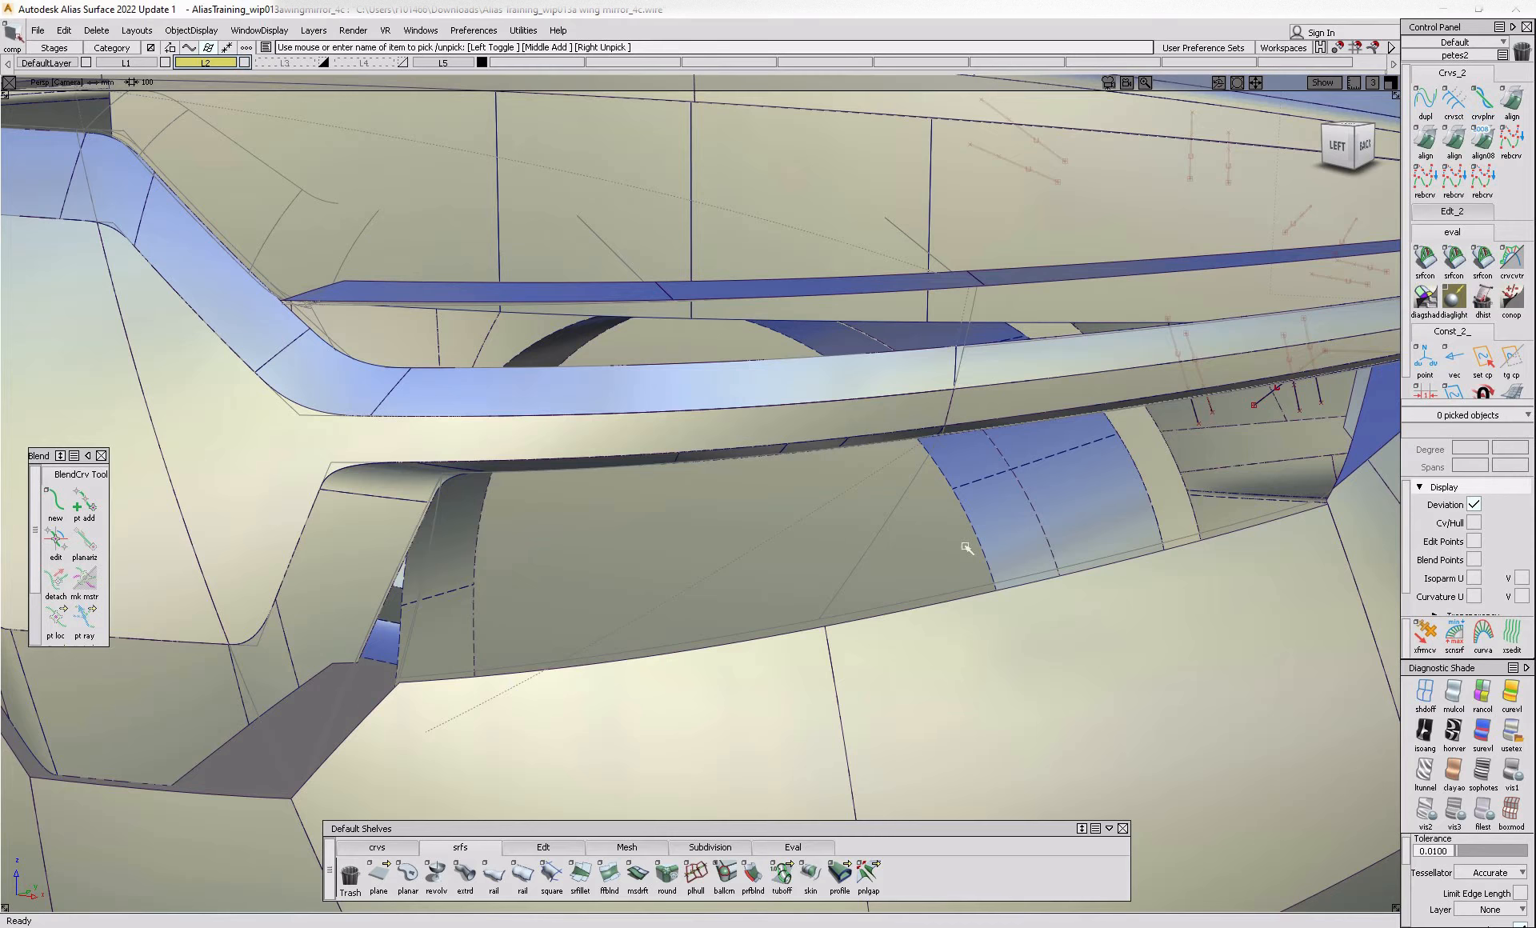
- Examine the recess's slanted inboard end in the back view against the blueprint image
middle_click_drag(1207, 544, 781, 583, "alt+shift")
left_click_drag(781, 583, 391, 583, "alt+shift")
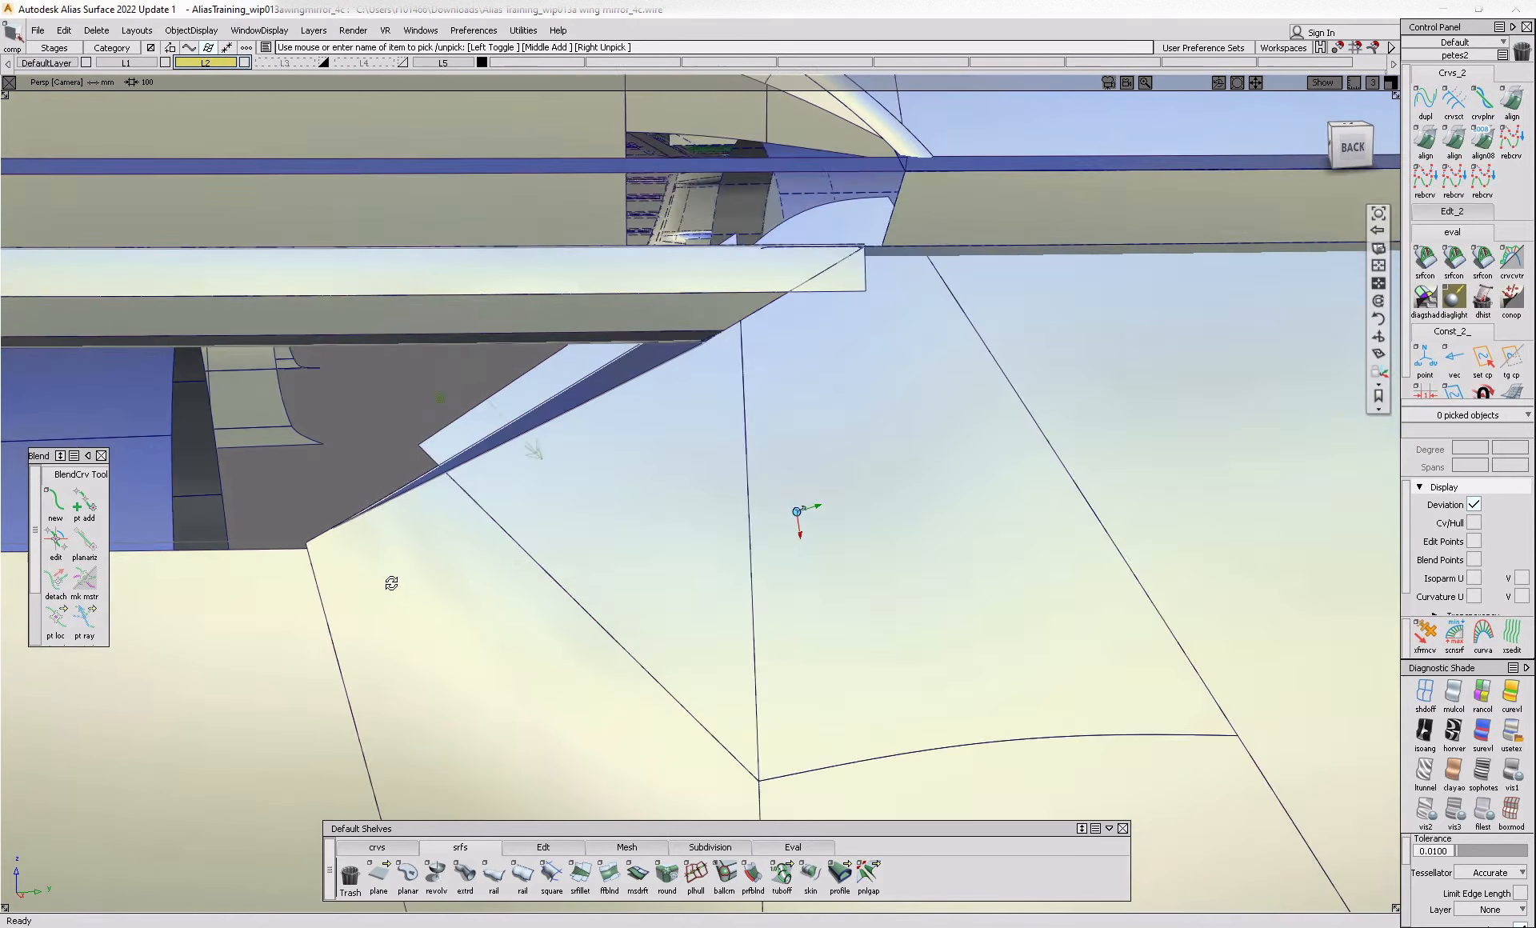
middle_click_drag(391, 583, 572, 583, "alt+shift")
left_click(1358, 149)
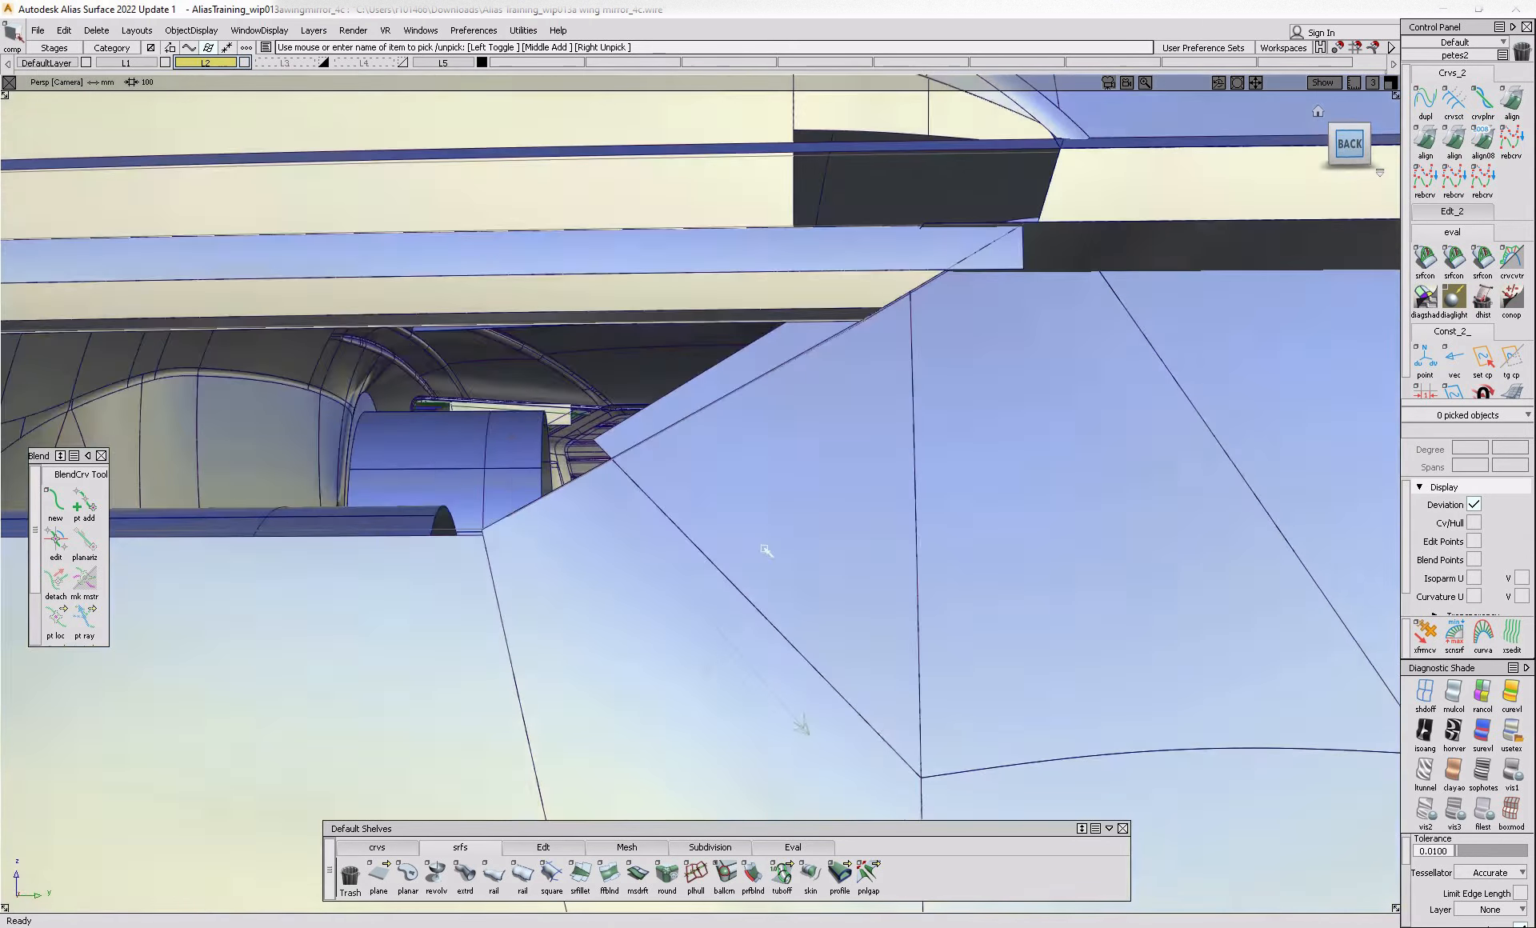
key("alt+v")
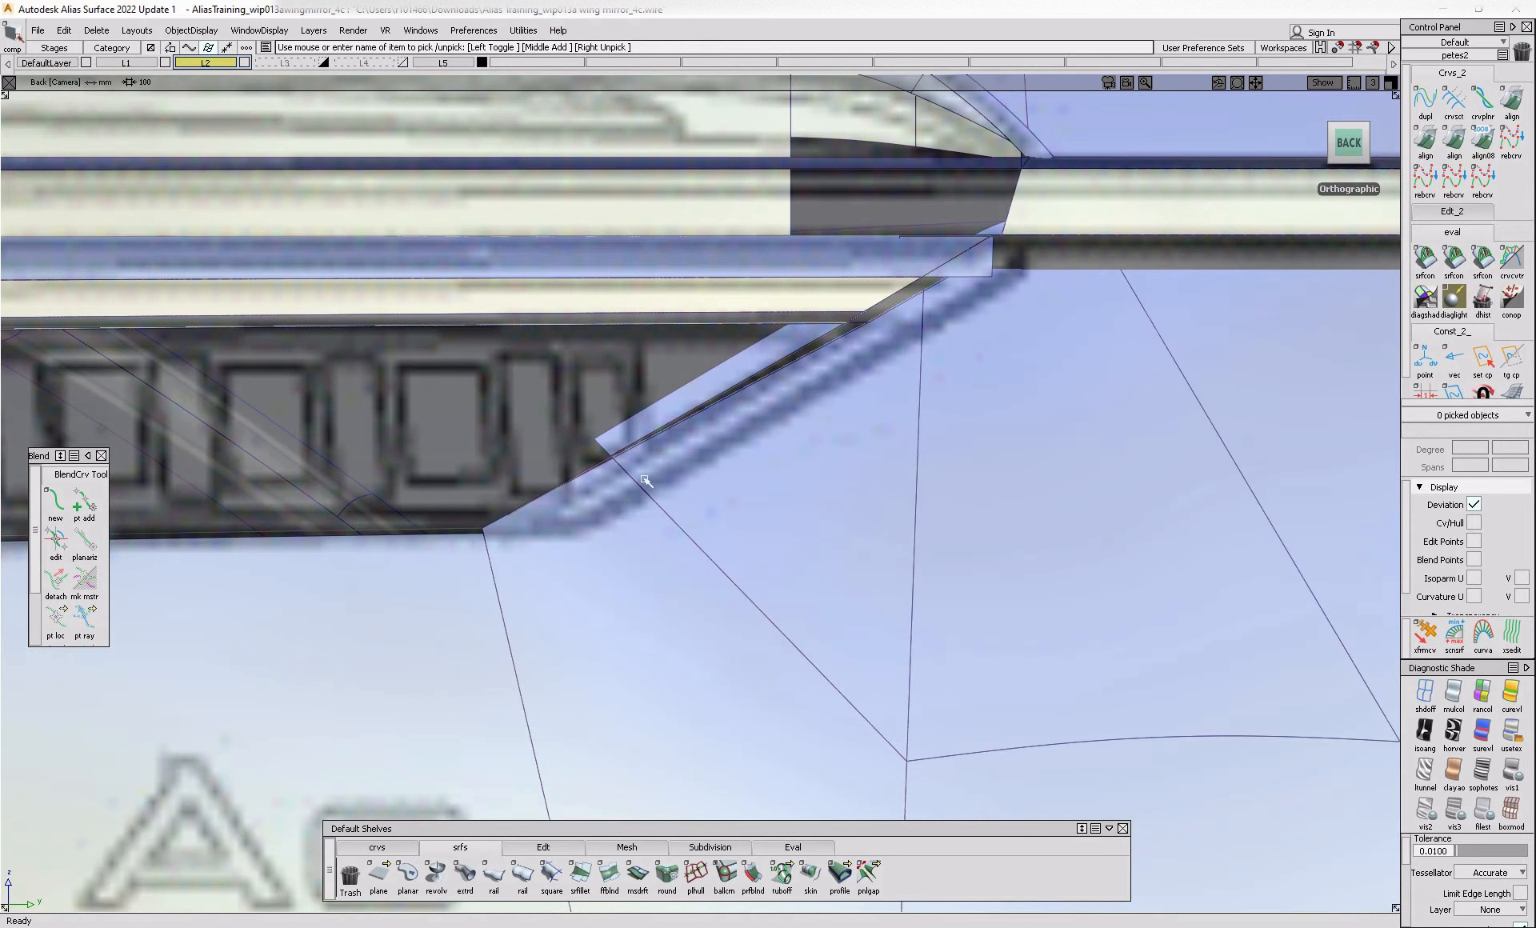
mouse_move(729, 461)
right_mouse_down("alt+shift")
mouse_move(708, 573)
mouse_move(724, 455)
right_mouse_up("alt+shift")
key("alt+v")
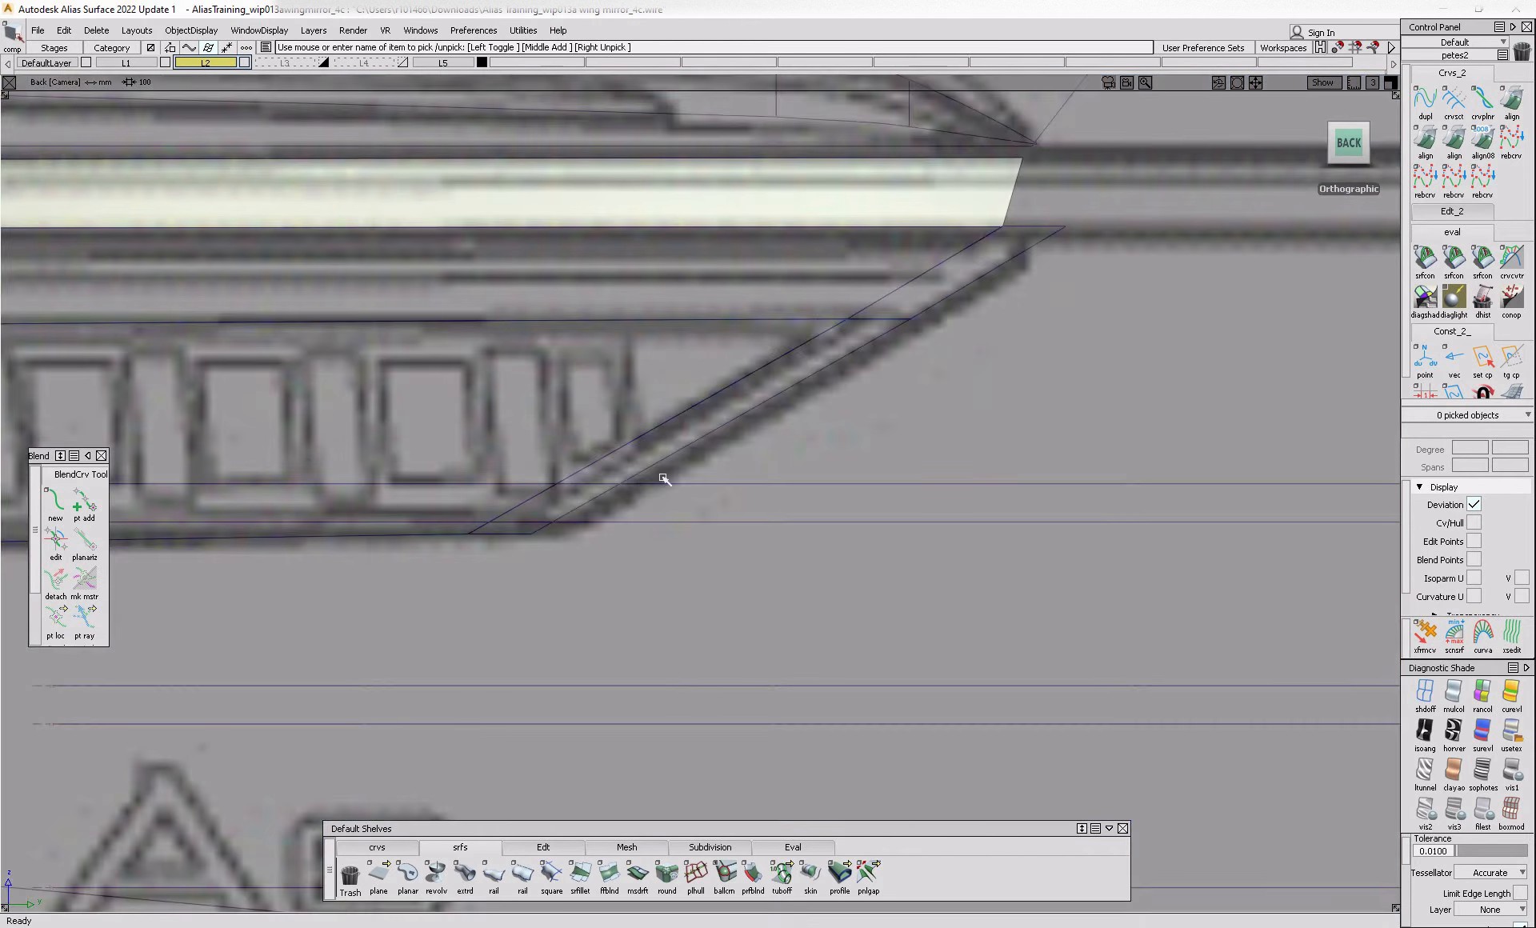
key("alt+v")
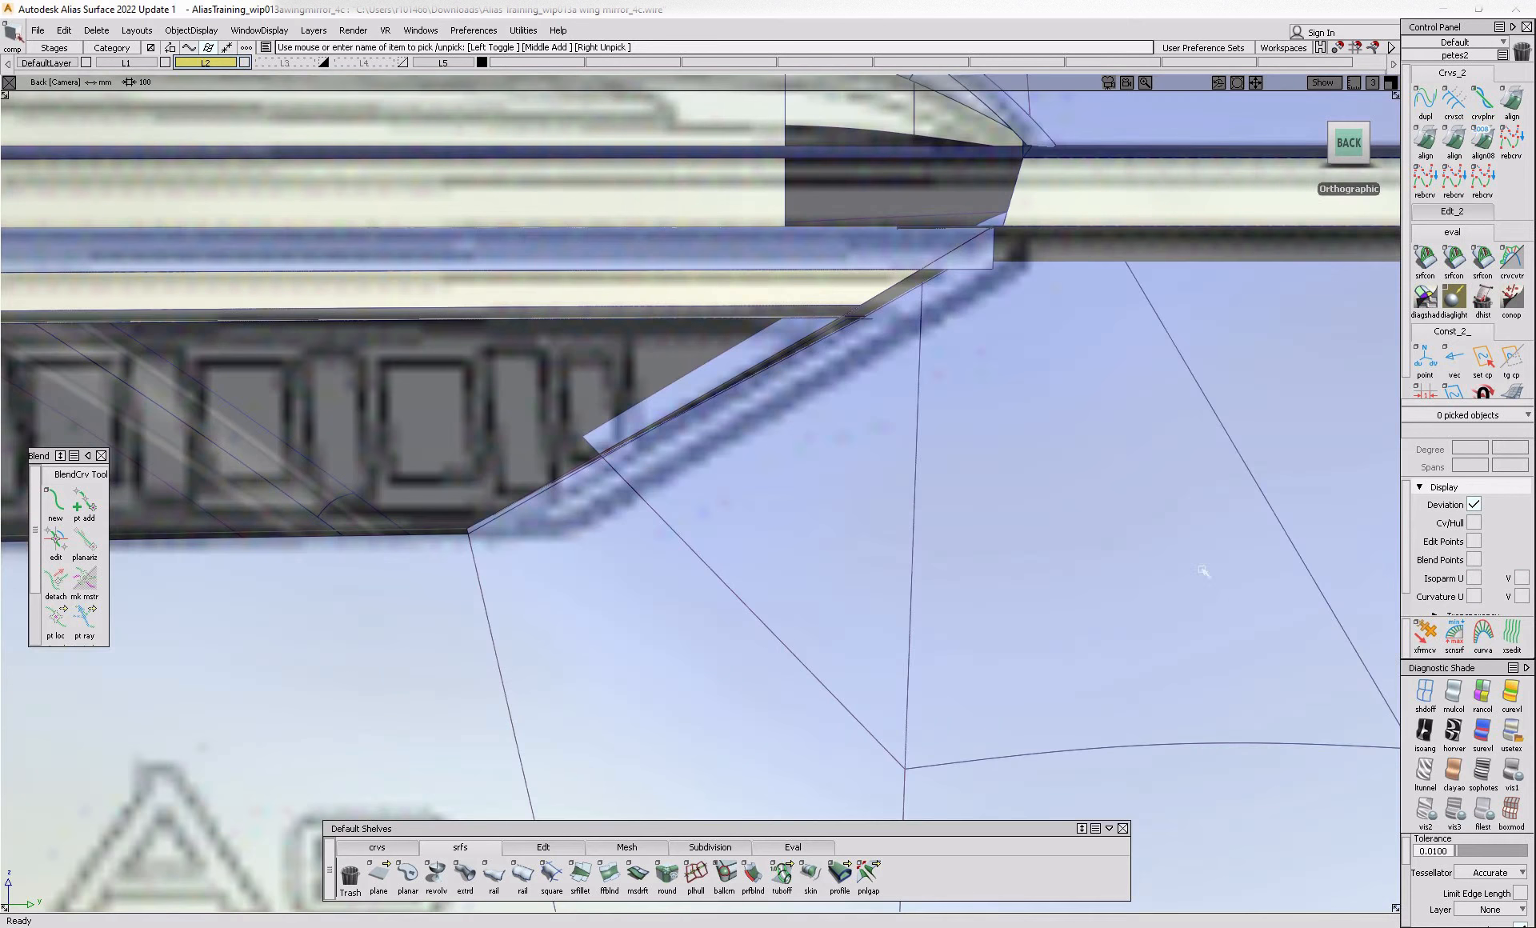
right_click_drag(965, 615, 885, 641, "alt+shift")
middle_click_drag(544, 595, 584, 629, "alt+shift")
right_click_drag(583, 629, 624, 582, "alt+shift")
middle_click_drag(586, 618, 713, 665, "alt+shift")
- Delete the leftover narrow surfaces along the slanted inboard end of the recess
left_click(638, 468, "alt+shift")
right_click_drag(650, 481, 638, 549, "alt+shift")
left_click_drag(638, 549, 512, 561, "alt+shift")
left_click(757, 373)
left_click(834, 350)
key("Delete")
left_click(862, 329)
key("Delete")
left_click(816, 350)
key("Delete")
- Draw a single-span degree 3 edit-point curve along the blueprint's slanted lower lamp edge in the back view
left_click_drag(612, 512, 688, 497, "alt+shift")
left_click(1347, 147)
left_click(376, 849)
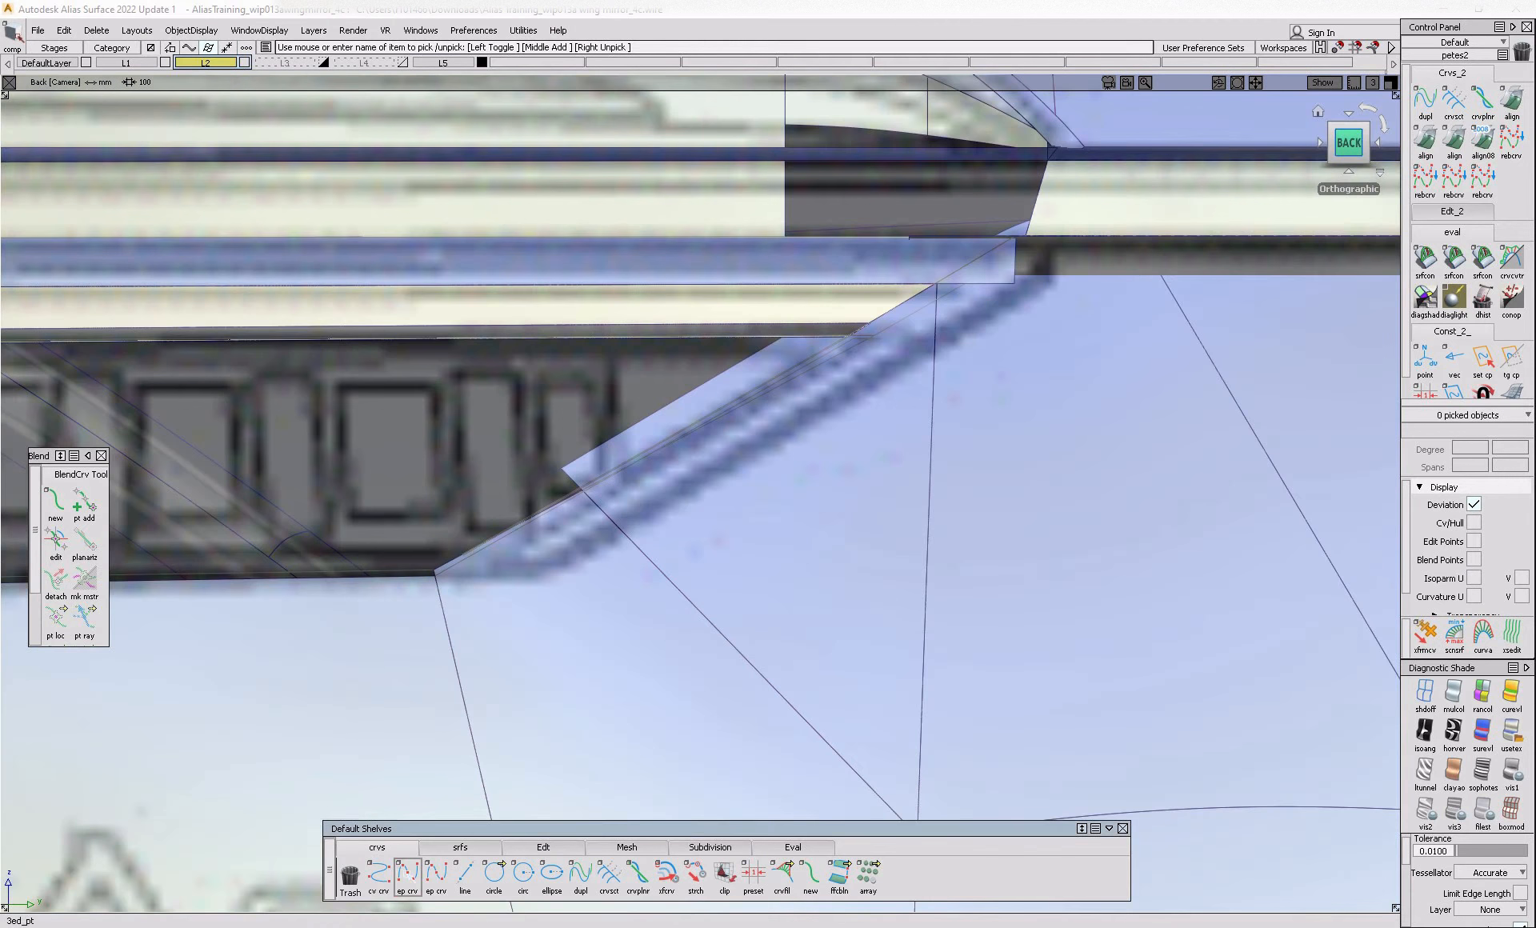
left_click(1061, 279)
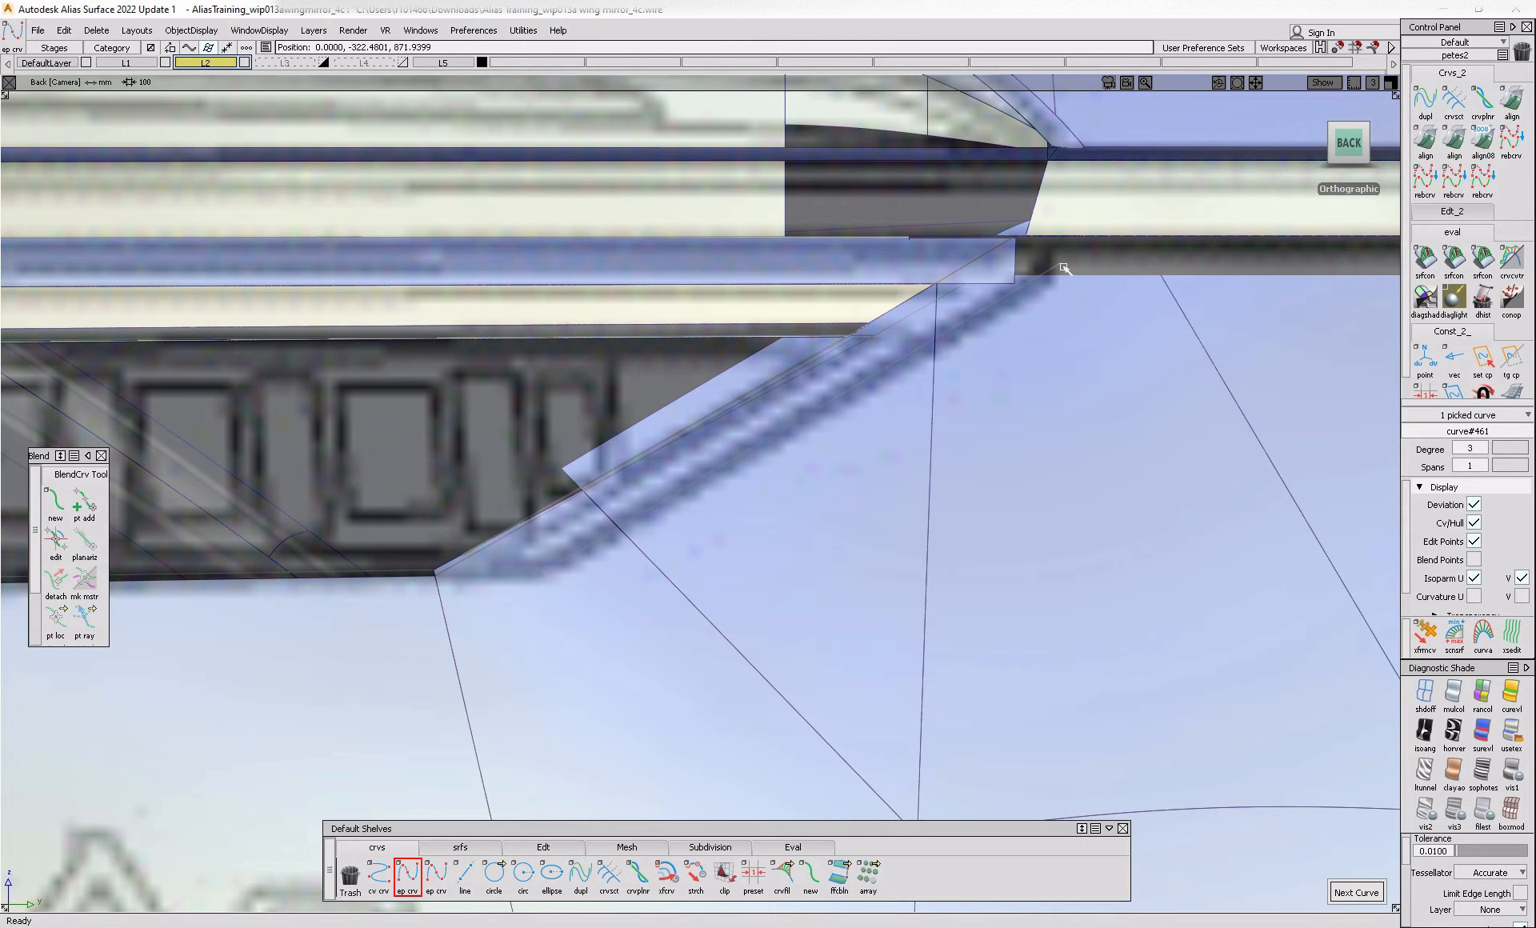
key("ctrl+z")
left_click_drag(909, 387, 800, 472, "ctrl+shift")
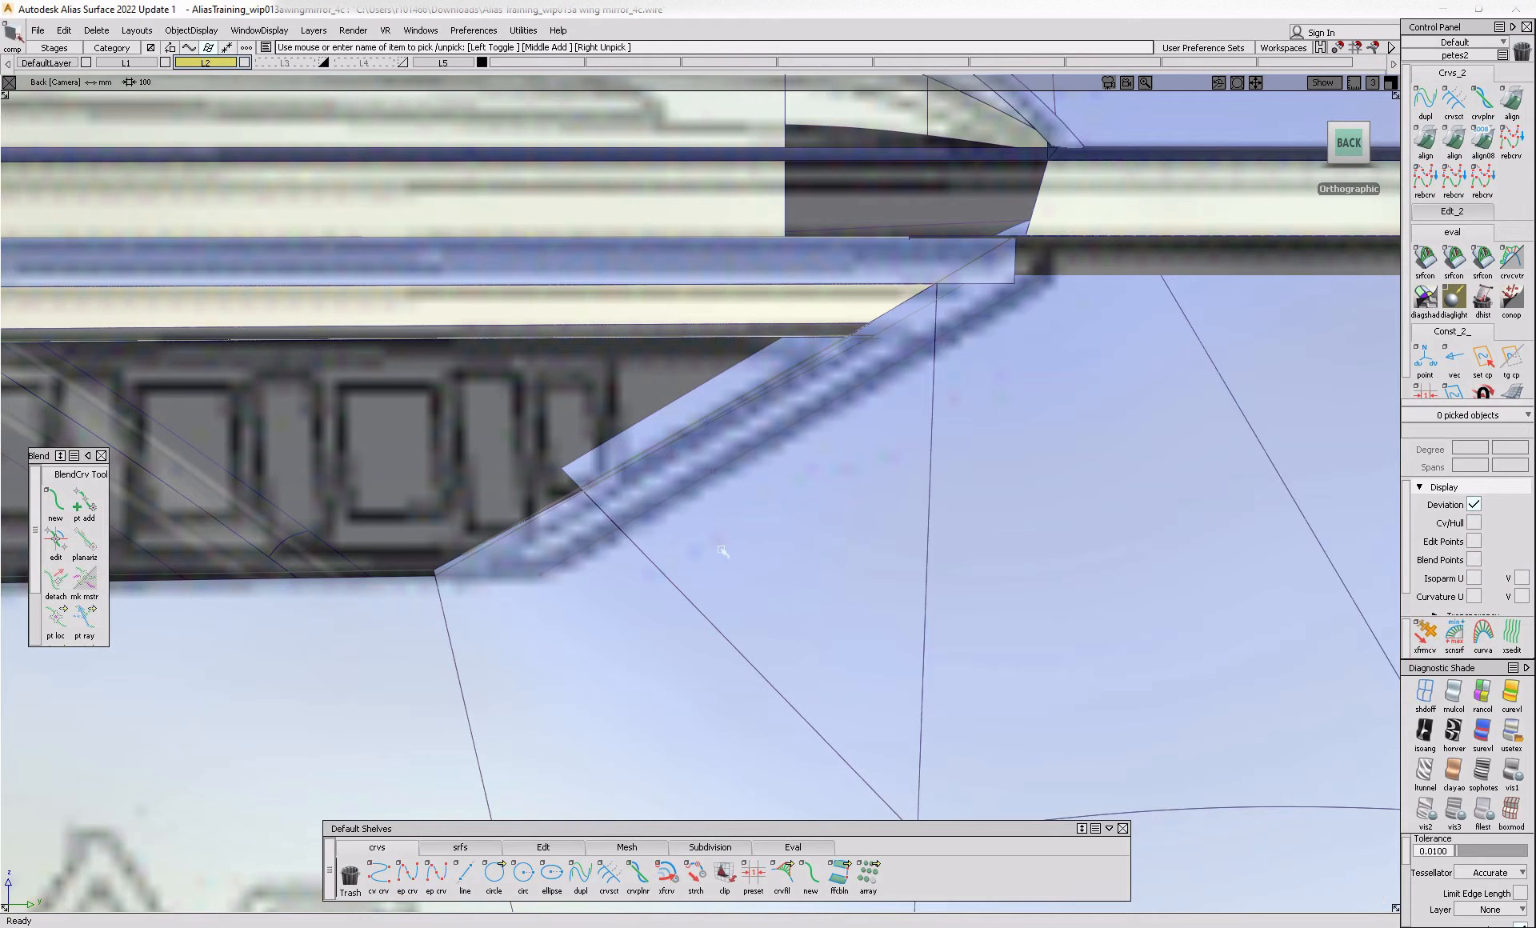
- Project the slanted curve onto the rear body panels in the back view direction
left_click_drag(723, 552, 616, 645)
left_click(1003, 481)
middle_click_drag(1004, 479, 850, 520, "ctrl+shift")
left_click(1010, 449)
left_click(1009, 448)
- Trim the rear body panels along the projected slanted curve, keeping the areas below it
mouse_move(1176, 446)
left_mouse_down("alt+shift")
mouse_move(1139, 312)
mouse_move(940, 459)
left_mouse_up("alt+shift")
middle_click_drag(940, 460, 1114, 281, "ctrl+shift")
left_click_drag(1127, 294, 954, 418, "ctrl+shift")
left_click(952, 417)
middle_click_drag(952, 418, 977, 449, "ctrl+shift")
left_click(1140, 240)
left_click(997, 429)
left_click(998, 427)
key("space")
left_click(820, 549)
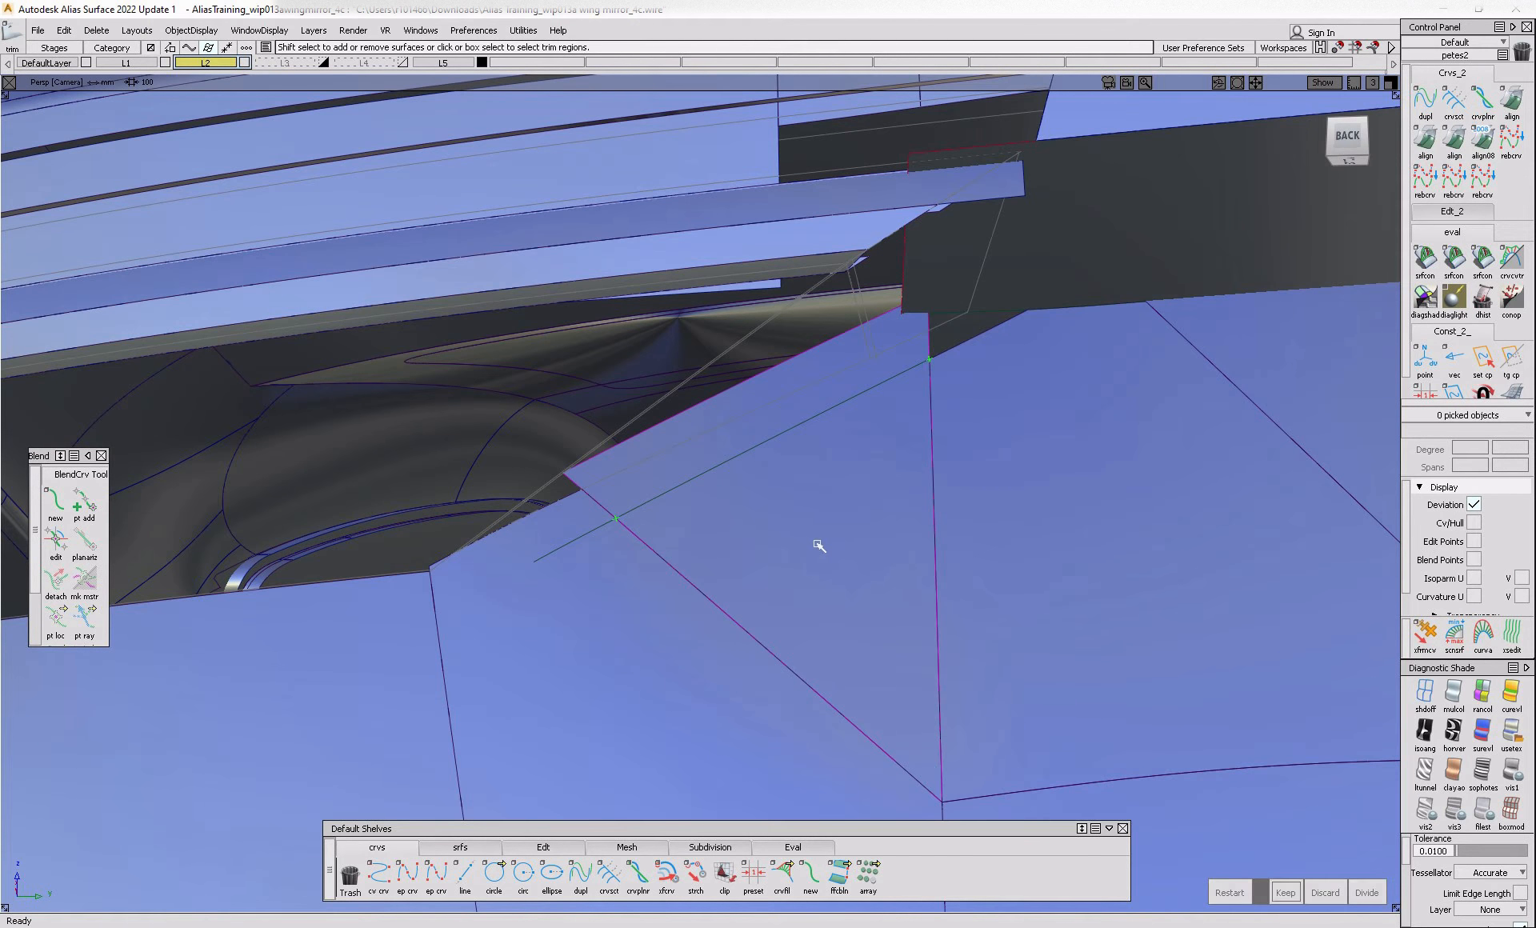
left_click(817, 550)
key("space")
- Duplicate the body panel's edge along the bottom of the lamp recess as a free curve
left_click(1348, 136)
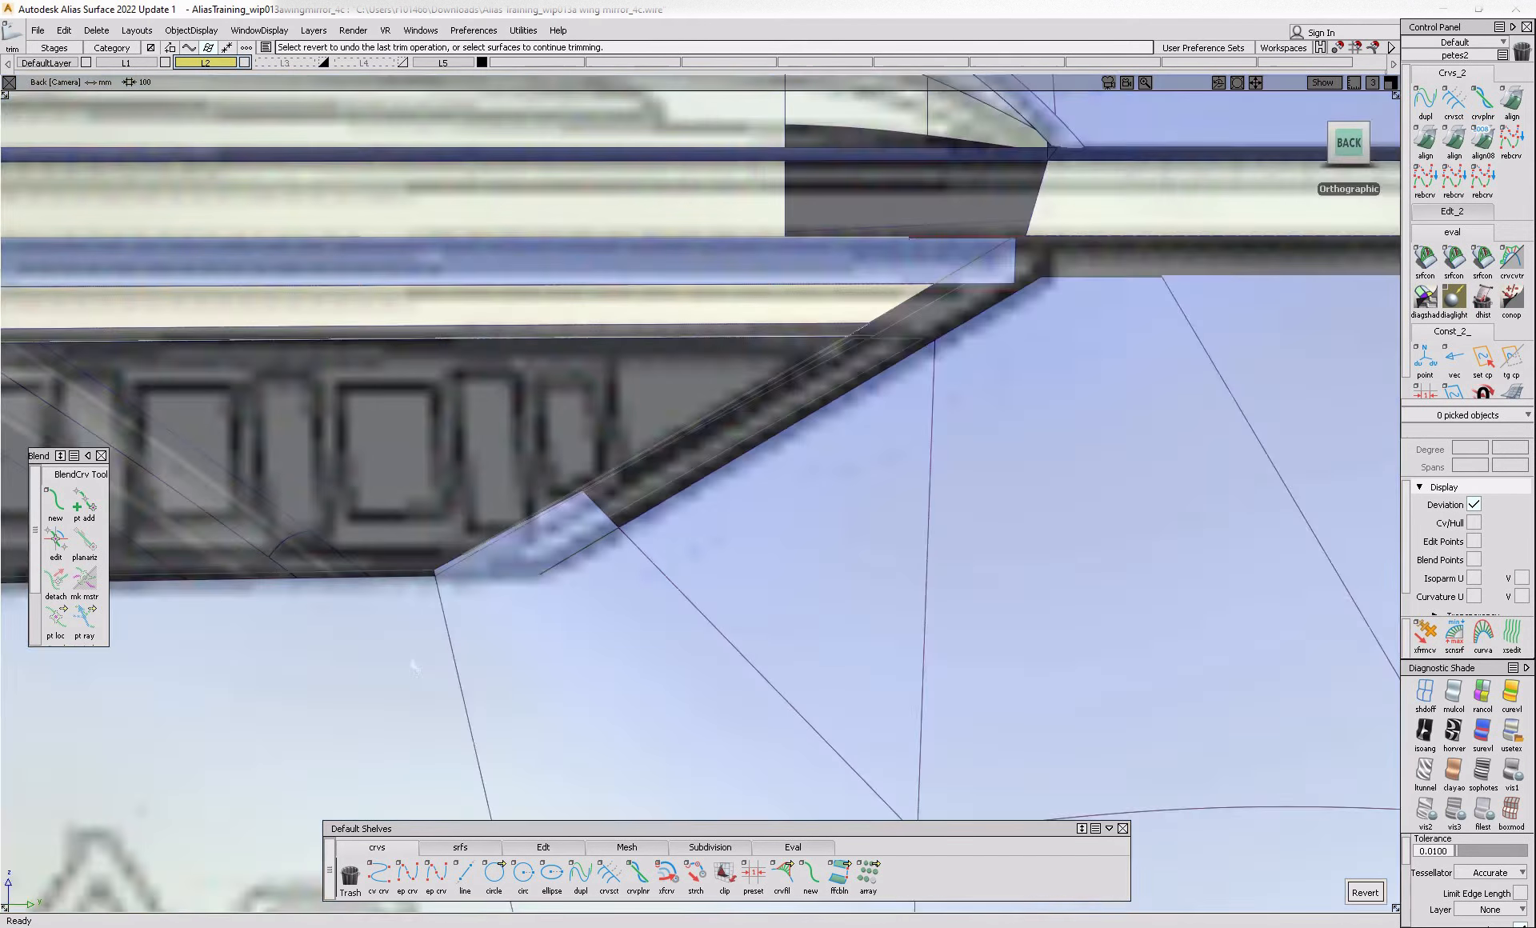
left_click(408, 877)
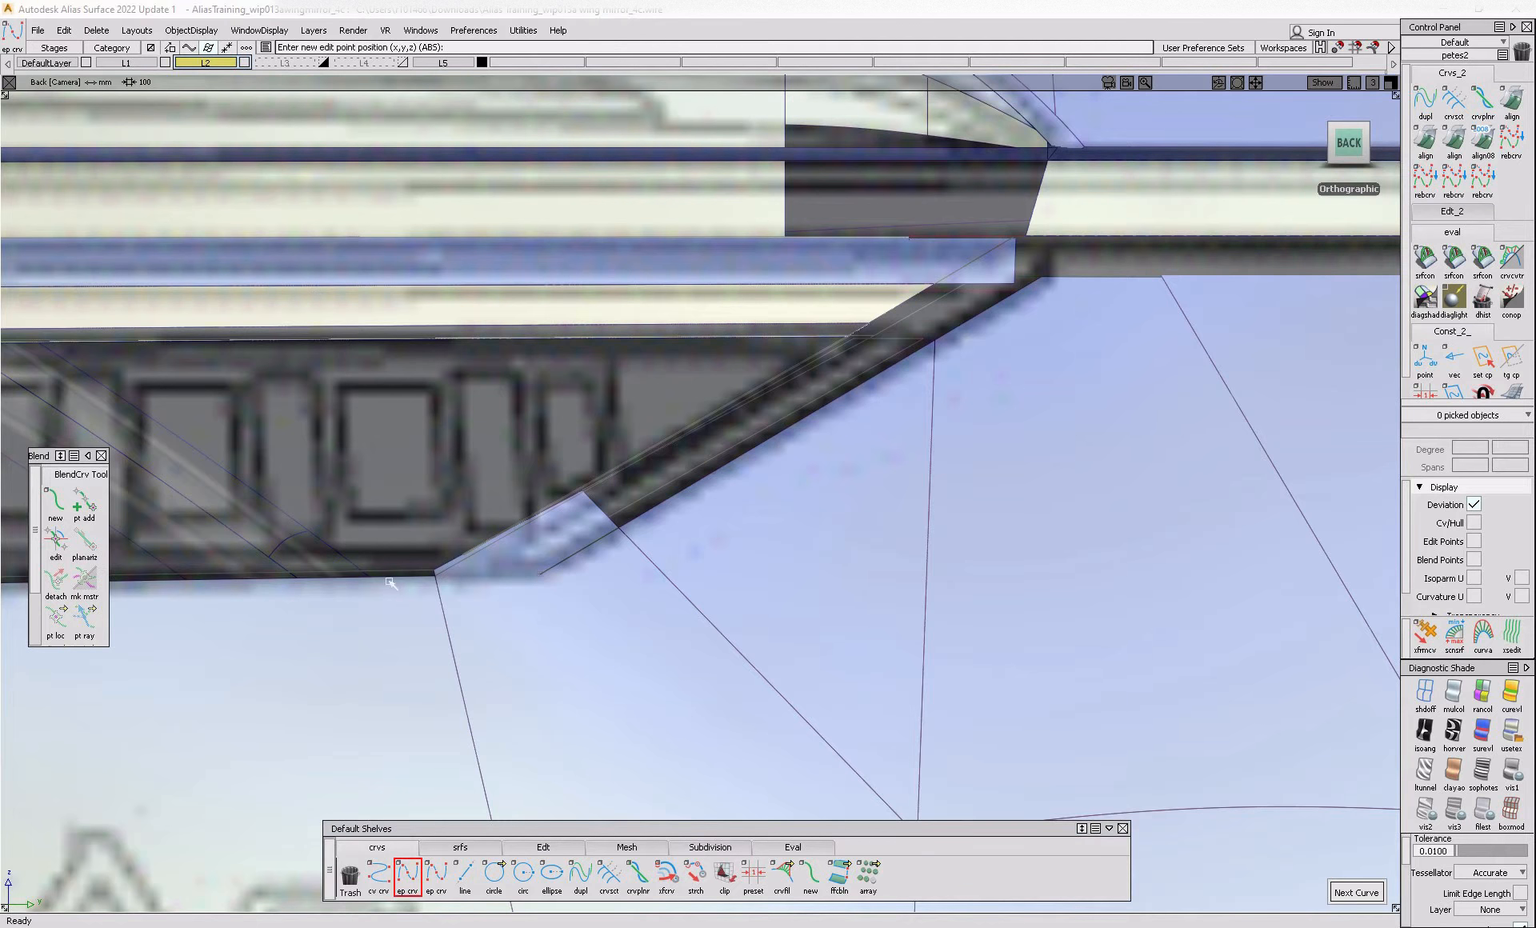
left_click(435, 575)
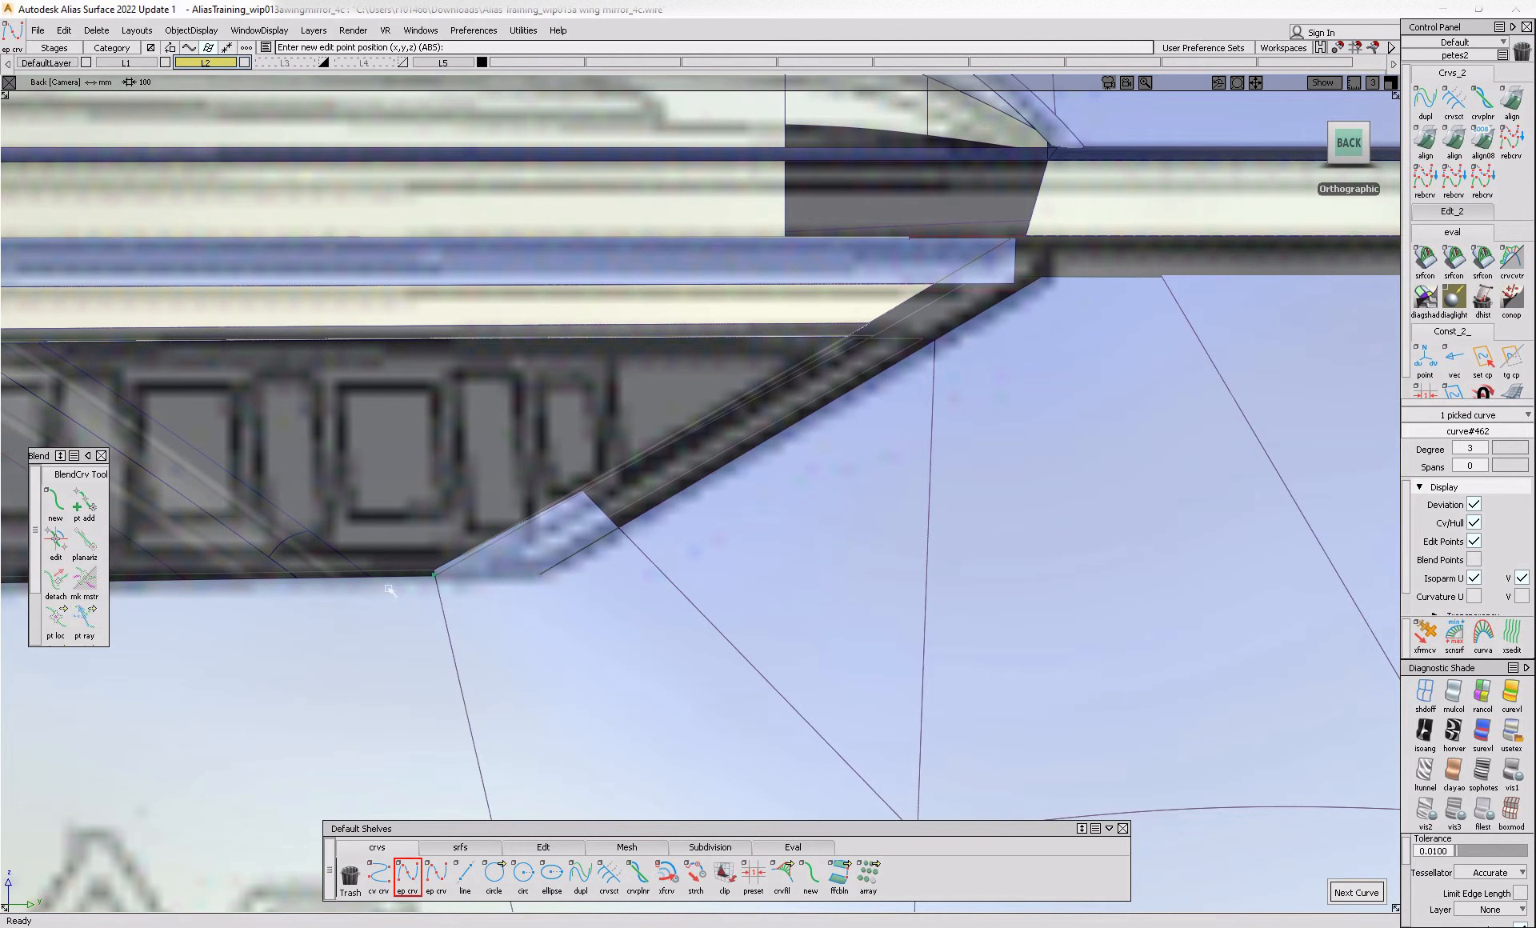
right_click_drag(389, 590, 144, 639, "alt+shift")
middle_click_drag(144, 638, 560, 660, "alt+shift")
left_click(581, 874)
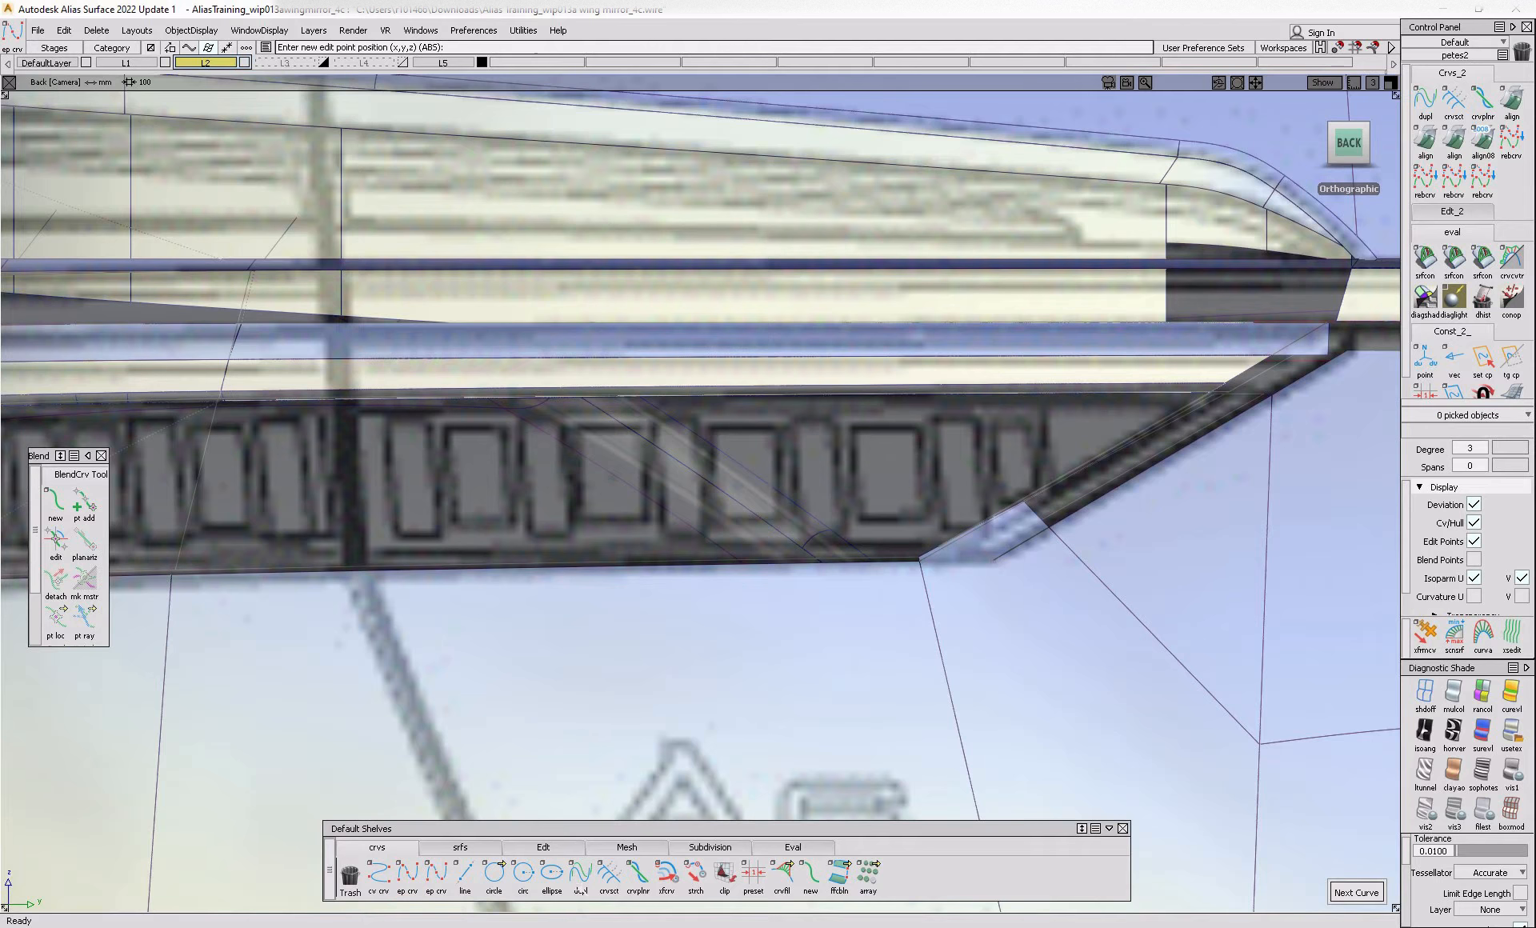
left_click(857, 564)
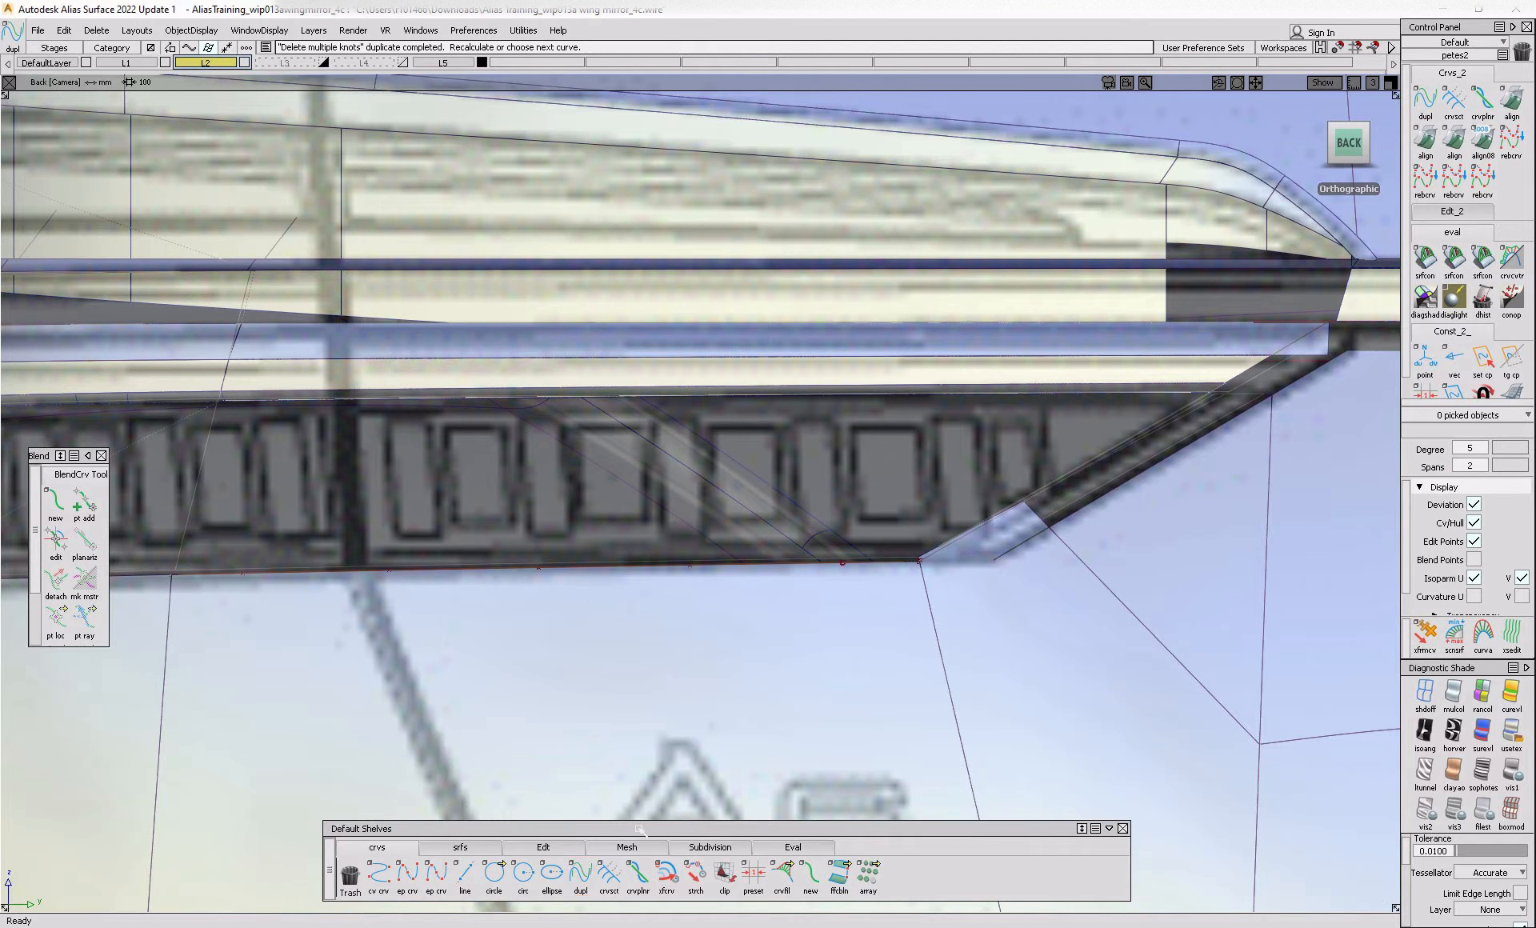
- Extend the duplicated lower-edge curve past the recess corner to beyond the slanted edge
left_click(543, 847)
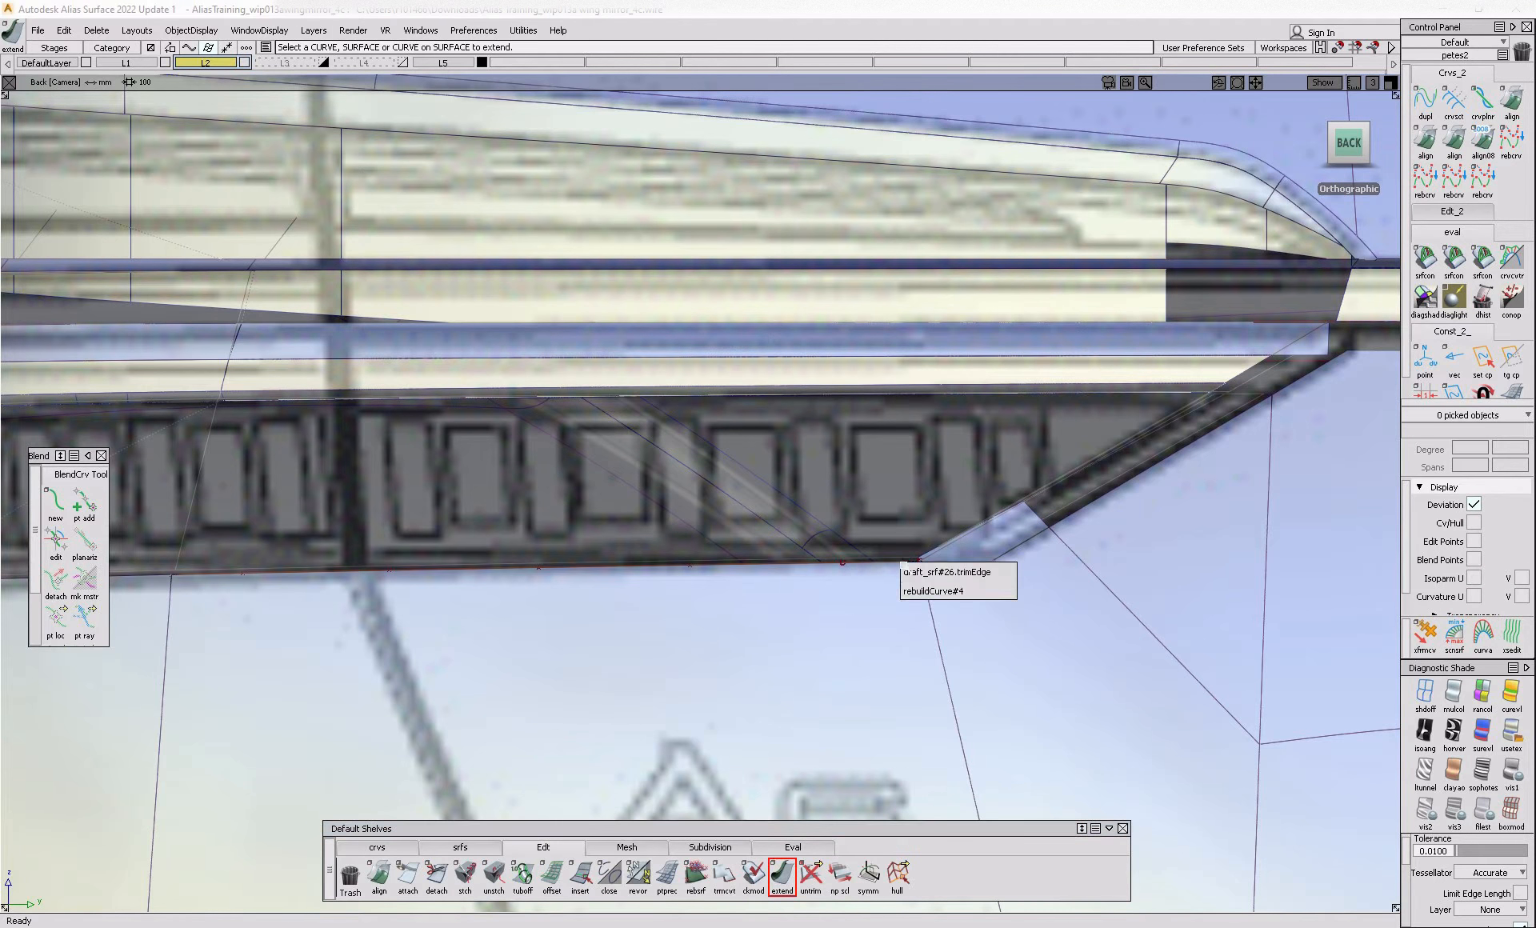
left_click(913, 563)
left_click_drag(920, 562, 1013, 508)
- Project the extended curve onto the corner panel in the back view and trim off the part above it
left_click(1069, 549)
left_click(989, 561)
left_click_drag(1070, 567, 966, 654, "ctrl+shift")
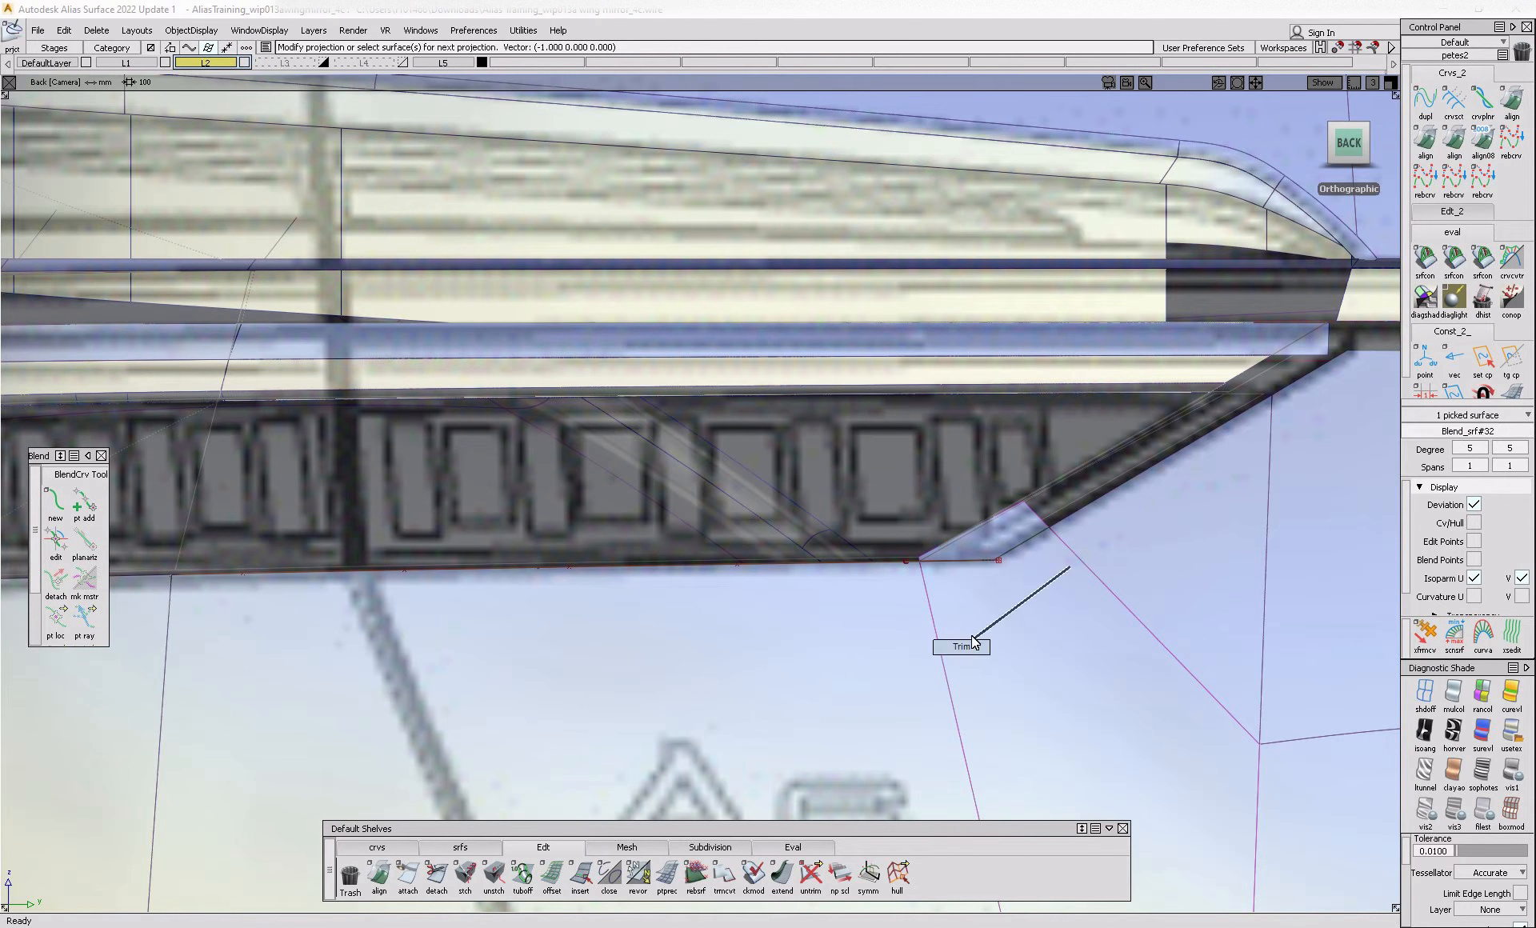
left_click(974, 637)
key("space")
right_click_drag(1014, 584, 876, 662, "alt+shift")
left_click_drag(876, 662, 792, 680, "alt+shift")
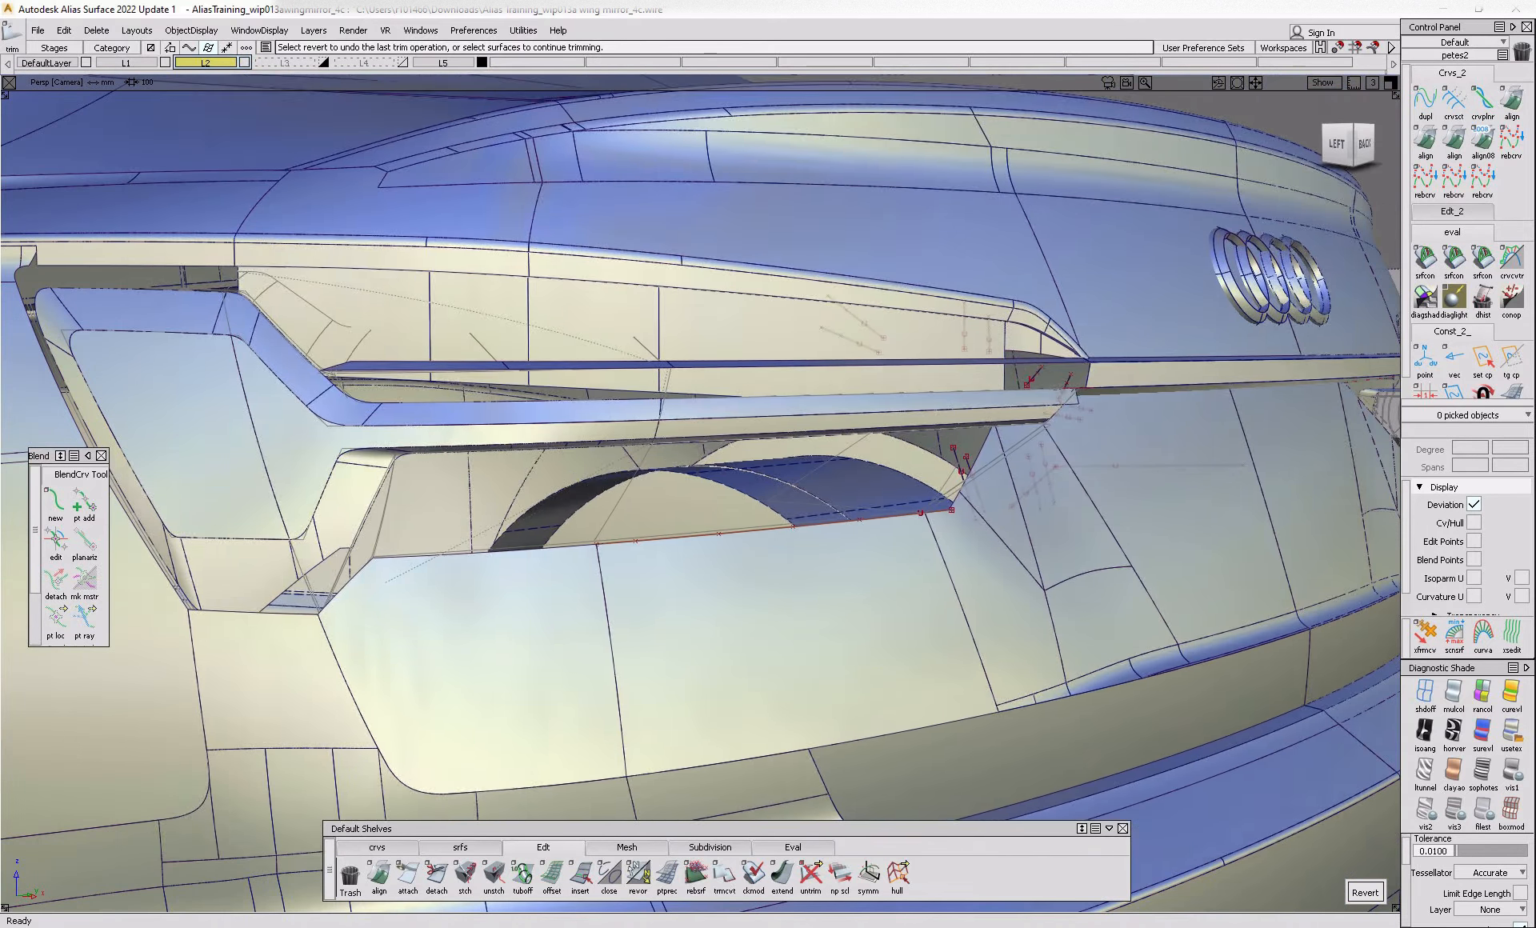
- Check the tail-light photo, display the hidden lamp surfaces and apply textured diagnostic shading to the two picked ones
key("alt+Tab")
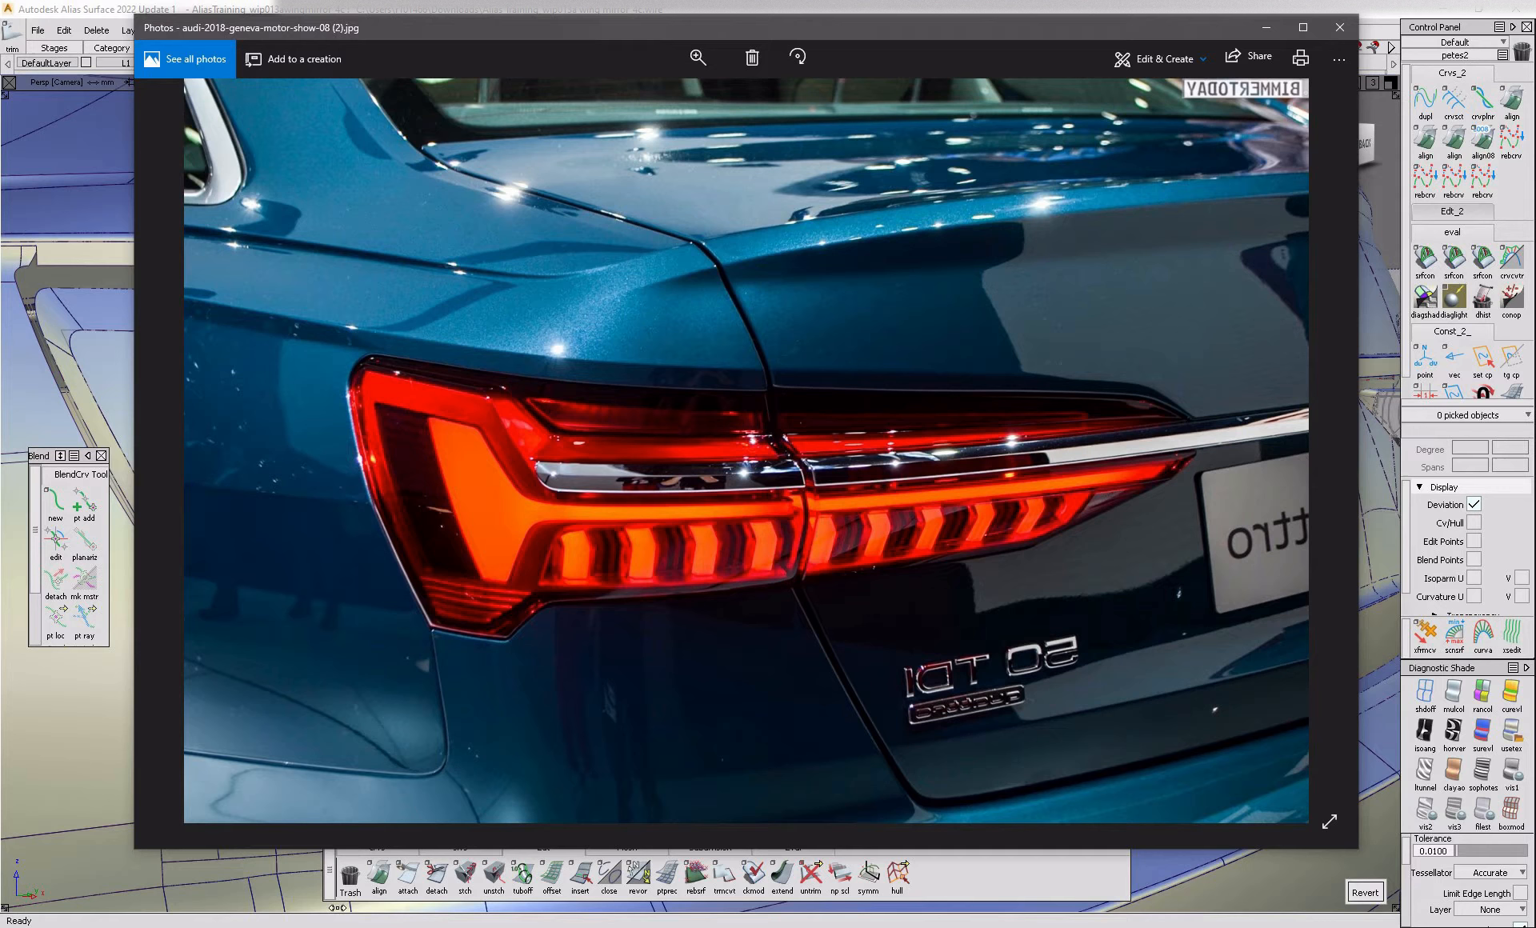
left_click(121, 436)
mouse_move(584, 551)
left_mouse_down("alt+shift")
mouse_move(628, 569)
mouse_move(737, 675)
mouse_move(607, 691)
mouse_move(720, 620)
mouse_move(583, 632)
left_mouse_up("alt+shift")
left_click_drag(589, 475, 517, 551, "ctrl+shift")
left_click(552, 553)
left_click(637, 531)
left_click_drag(693, 649, 600, 670, "alt+shift")
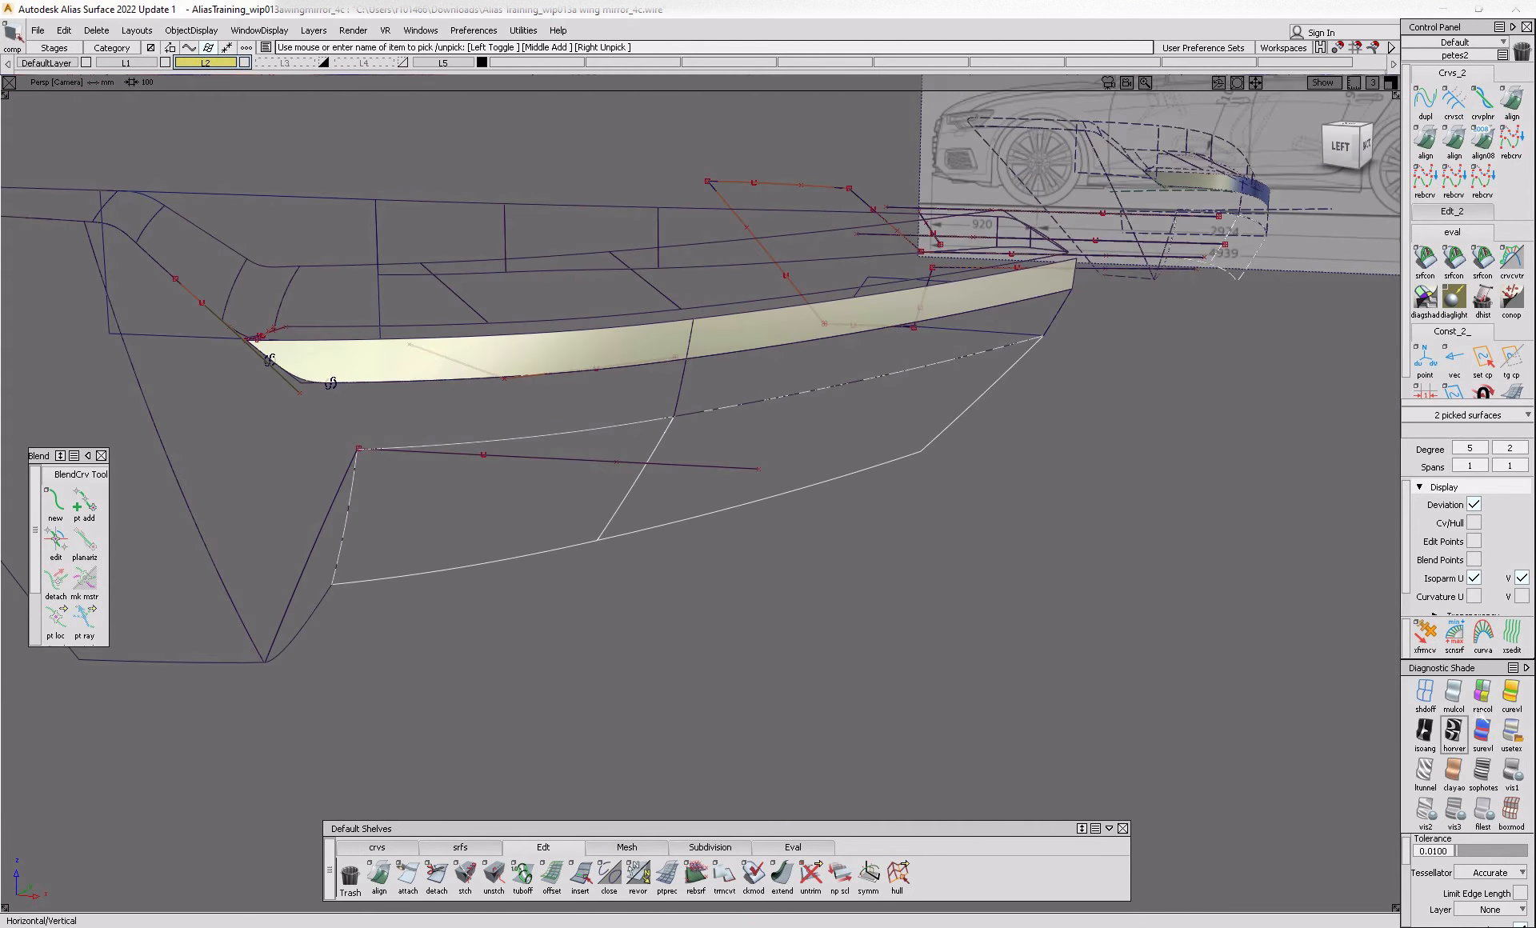
left_click(1511, 693)
left_click(1511, 732)
mouse_move(824, 685)
left_mouse_down("alt+shift")
mouse_move(1036, 634)
mouse_move(690, 471)
mouse_move(876, 658)
mouse_move(765, 657)
left_mouse_up("alt+shift")
left_click(715, 741)
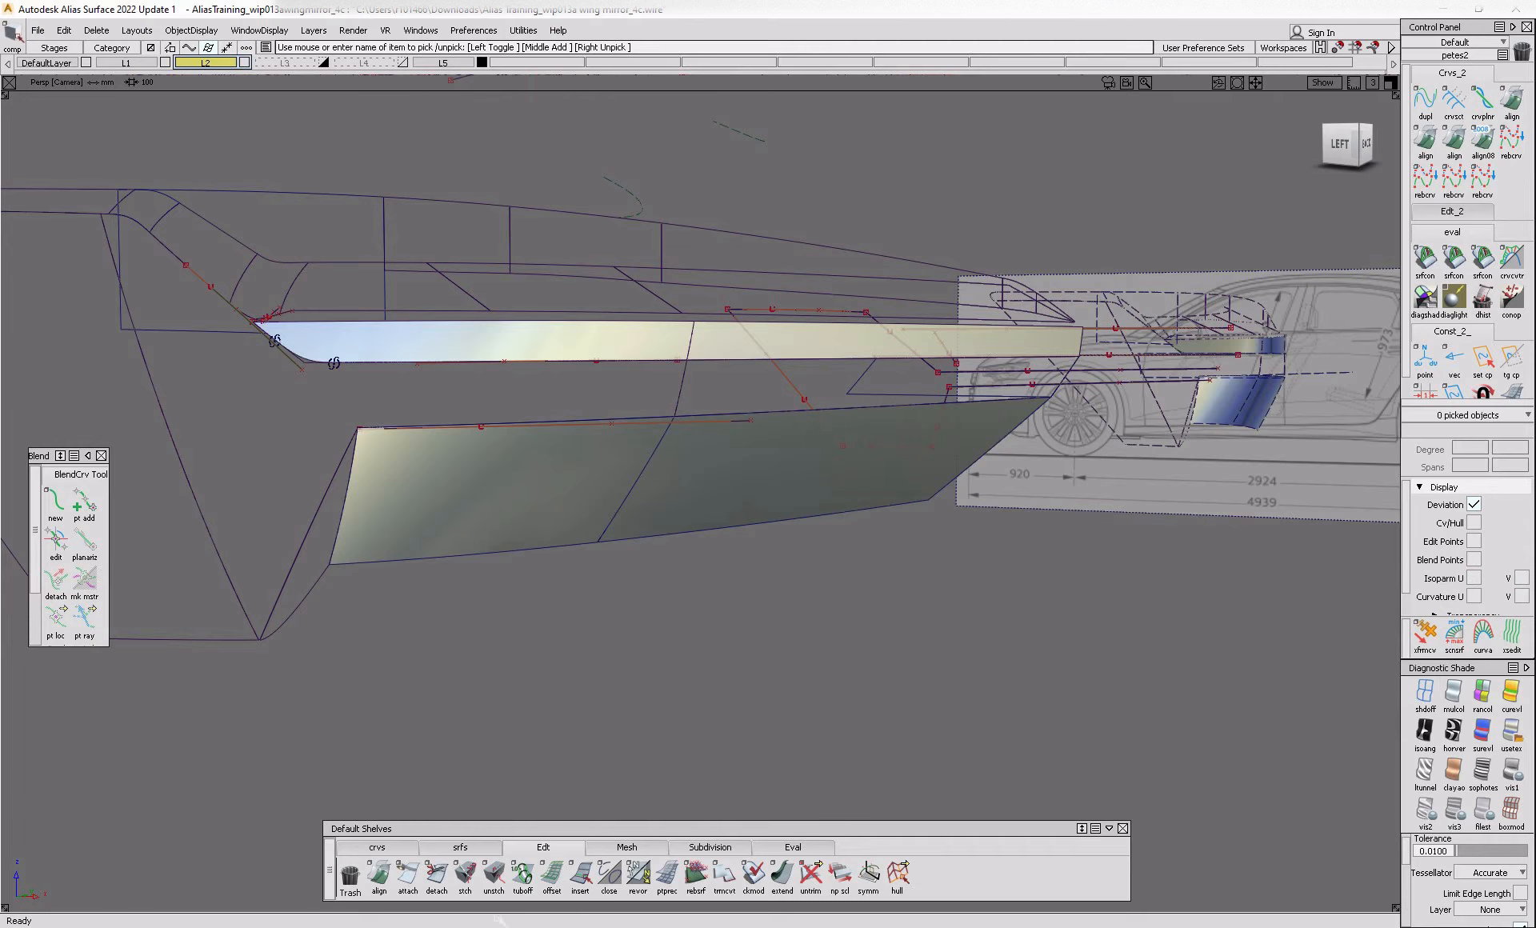
- Check the tail-light photo and create a 45 mm multi-surface draft from the body edge along the bottom of the lamp recess
left_click(535, 927)
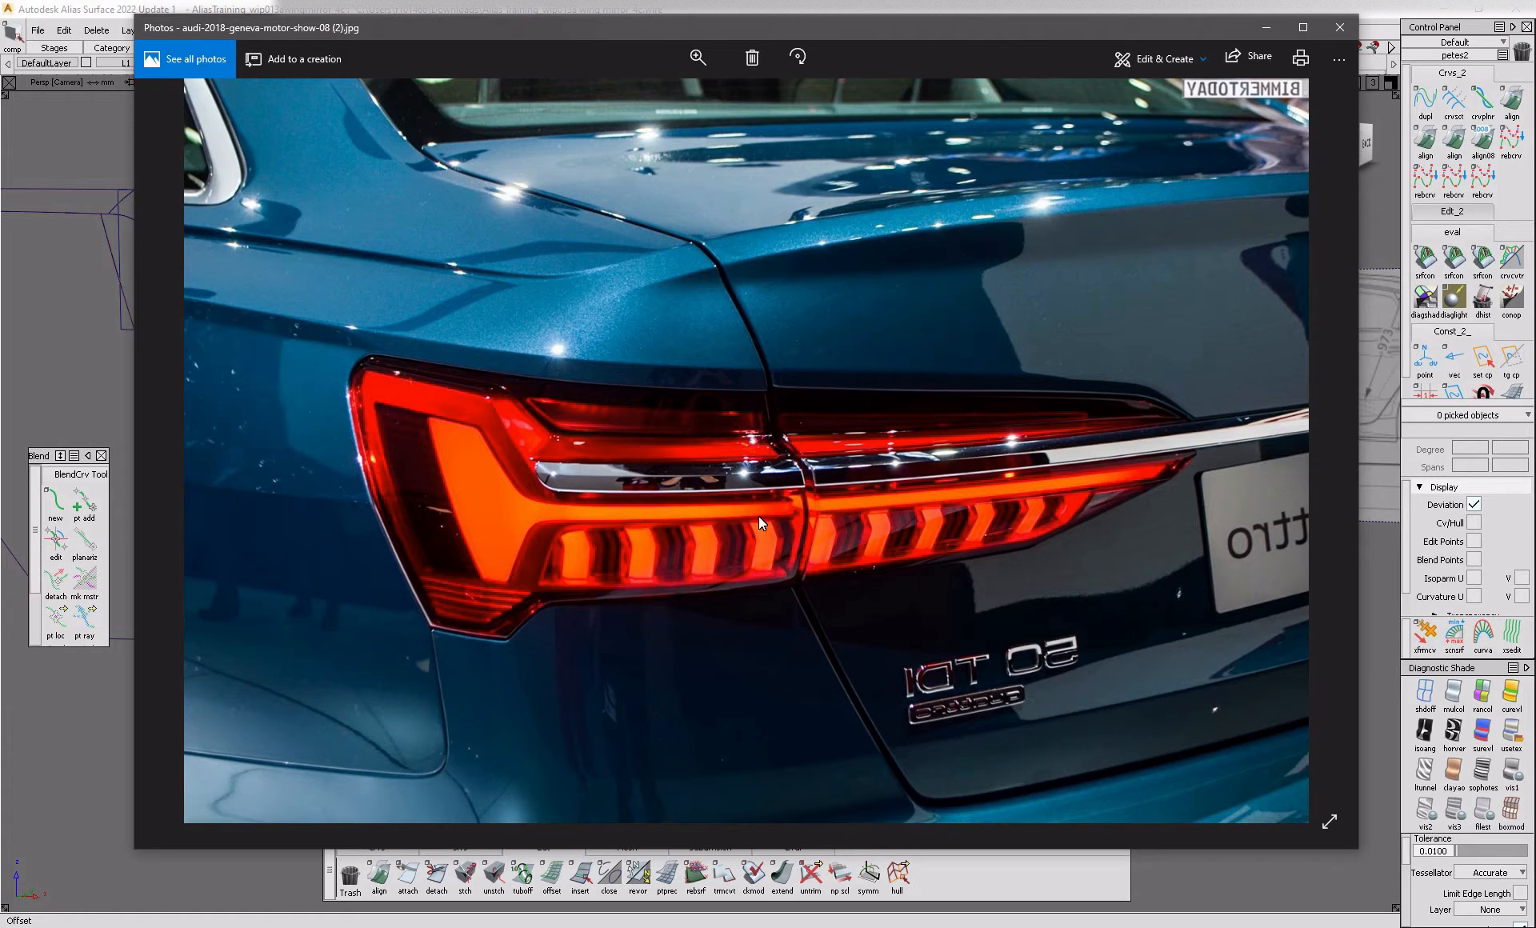
left_click(170, 905)
key("alt+v")
left_click_drag(544, 495, 488, 520, "alt+shift")
left_click(460, 847)
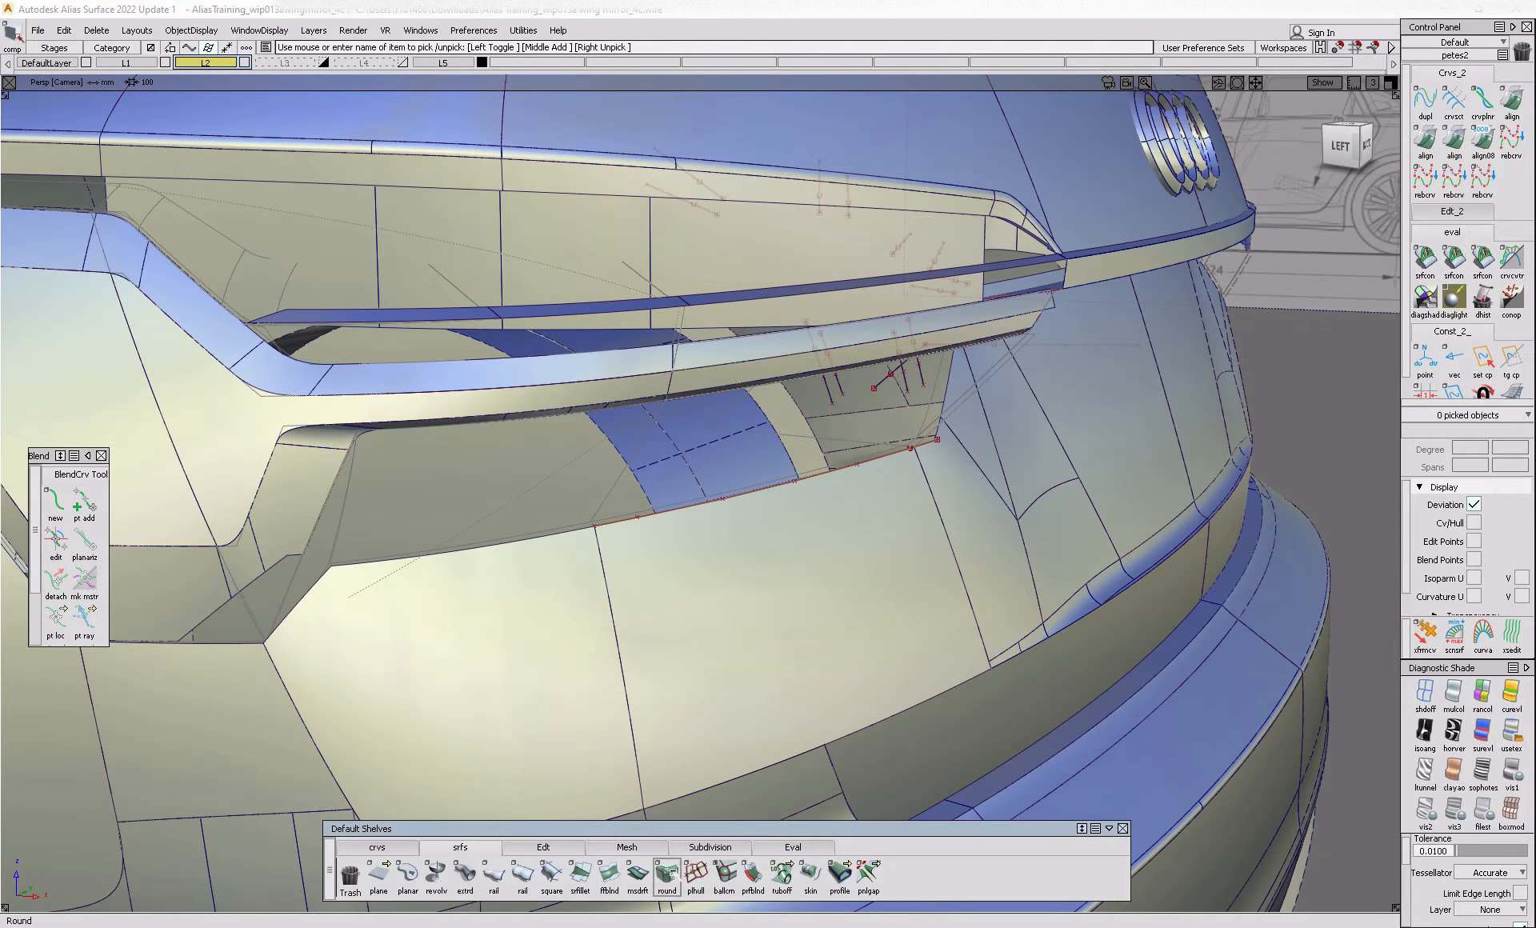
left_click(638, 875)
left_click(509, 541)
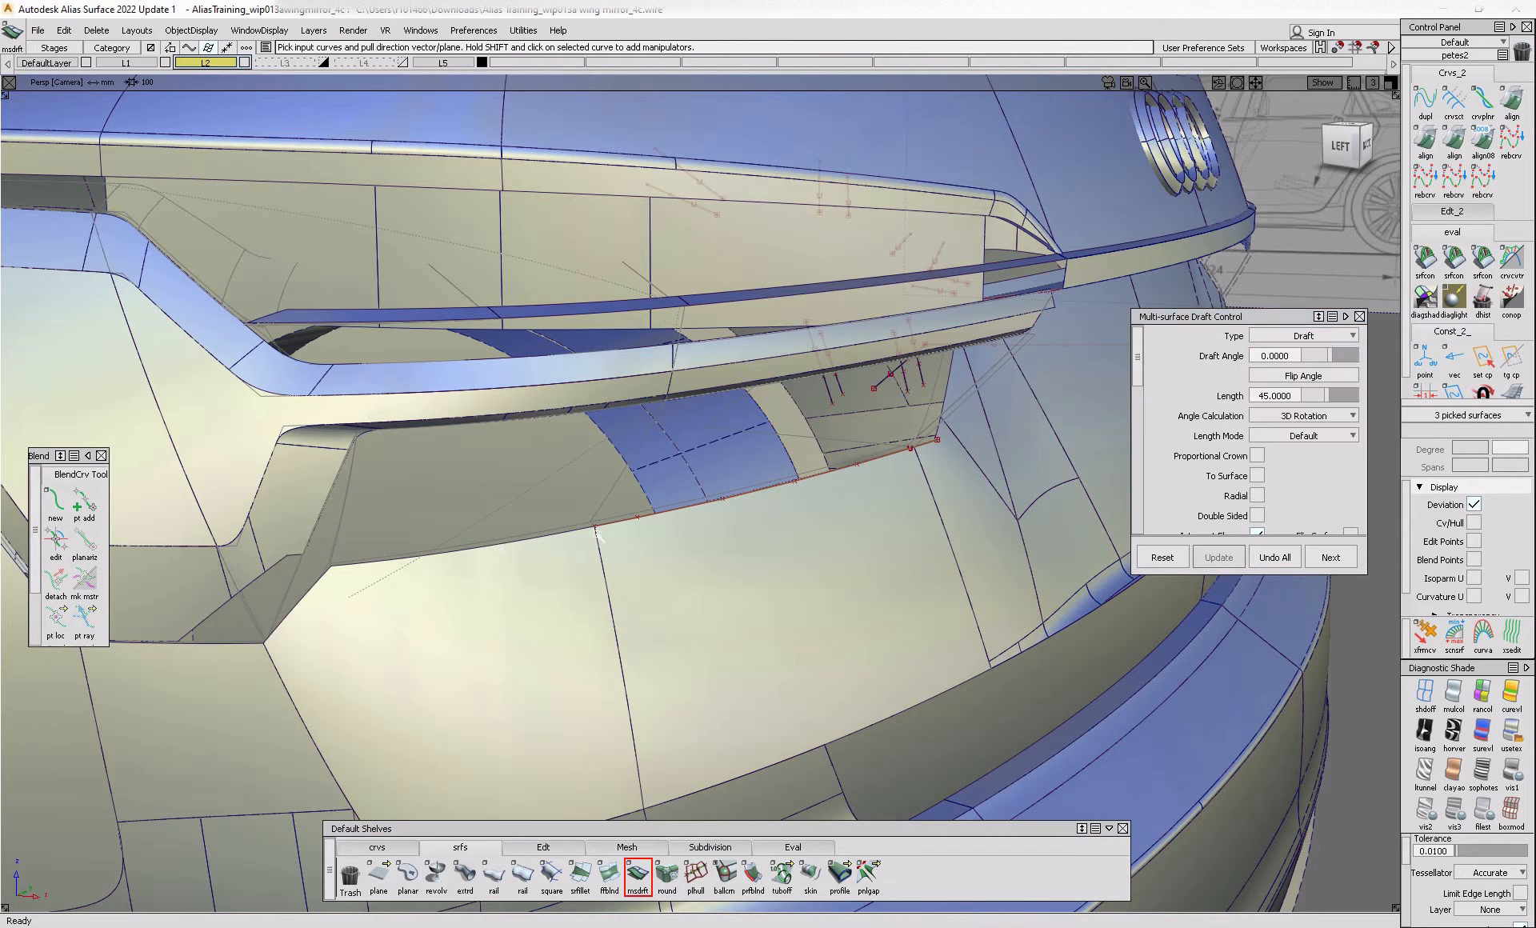
- Set the multi-surface draft angle to 5 degrees
left_click_drag(512, 536, 661, 485, "alt+shift")
right_click_drag(662, 486, 713, 519, "alt+shift")
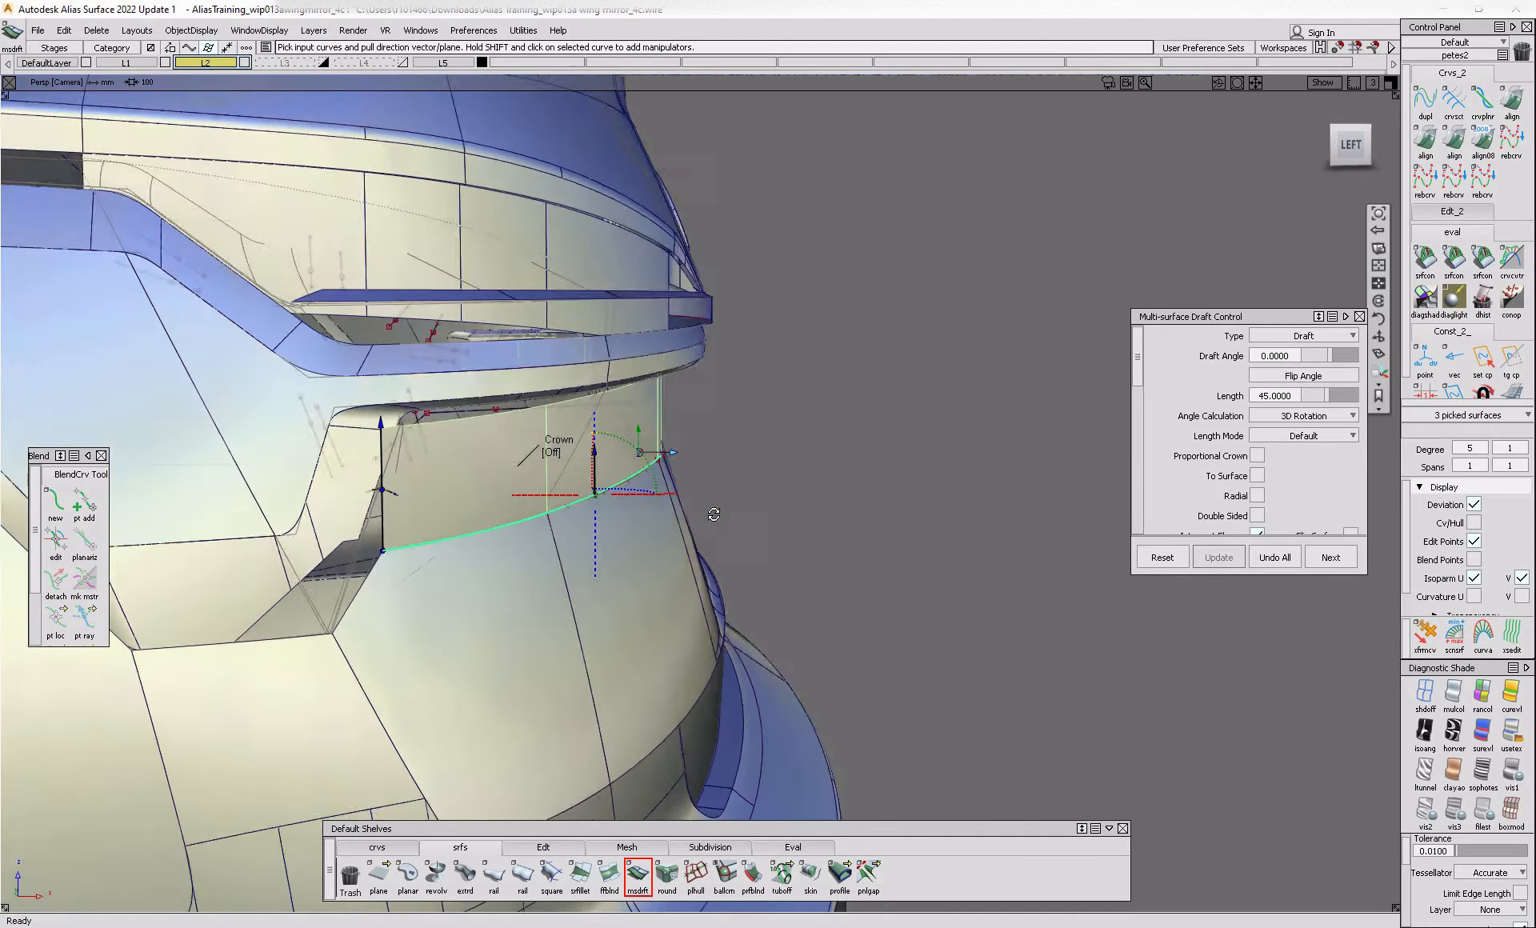
left_click_drag(713, 520, 763, 522, "alt+shift")
left_click(1290, 355)
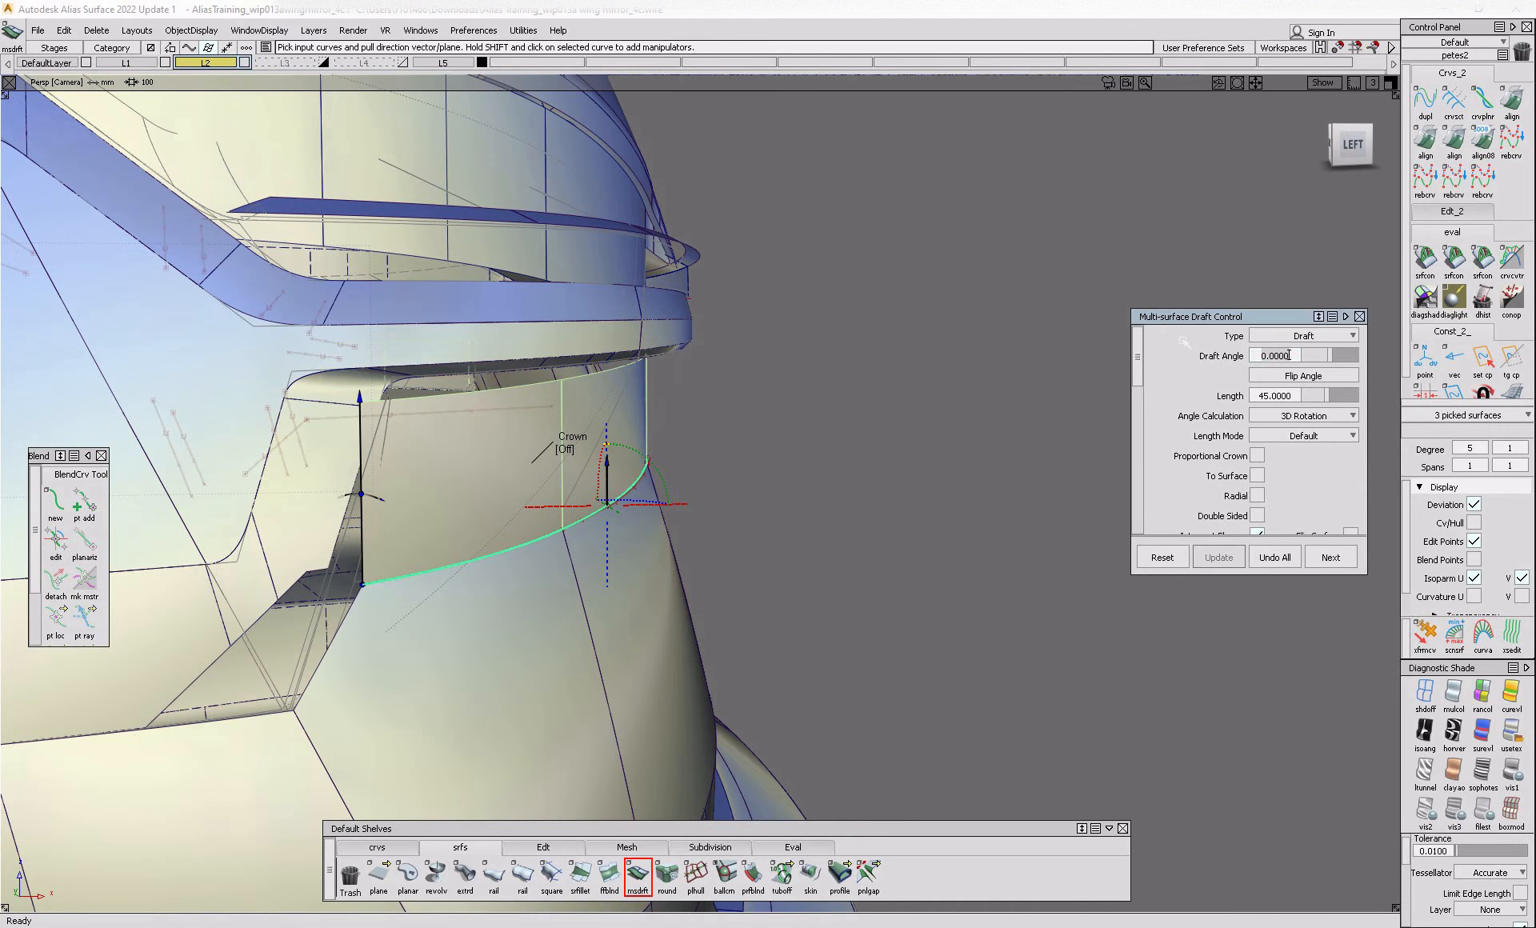
type("5")
key("Return")
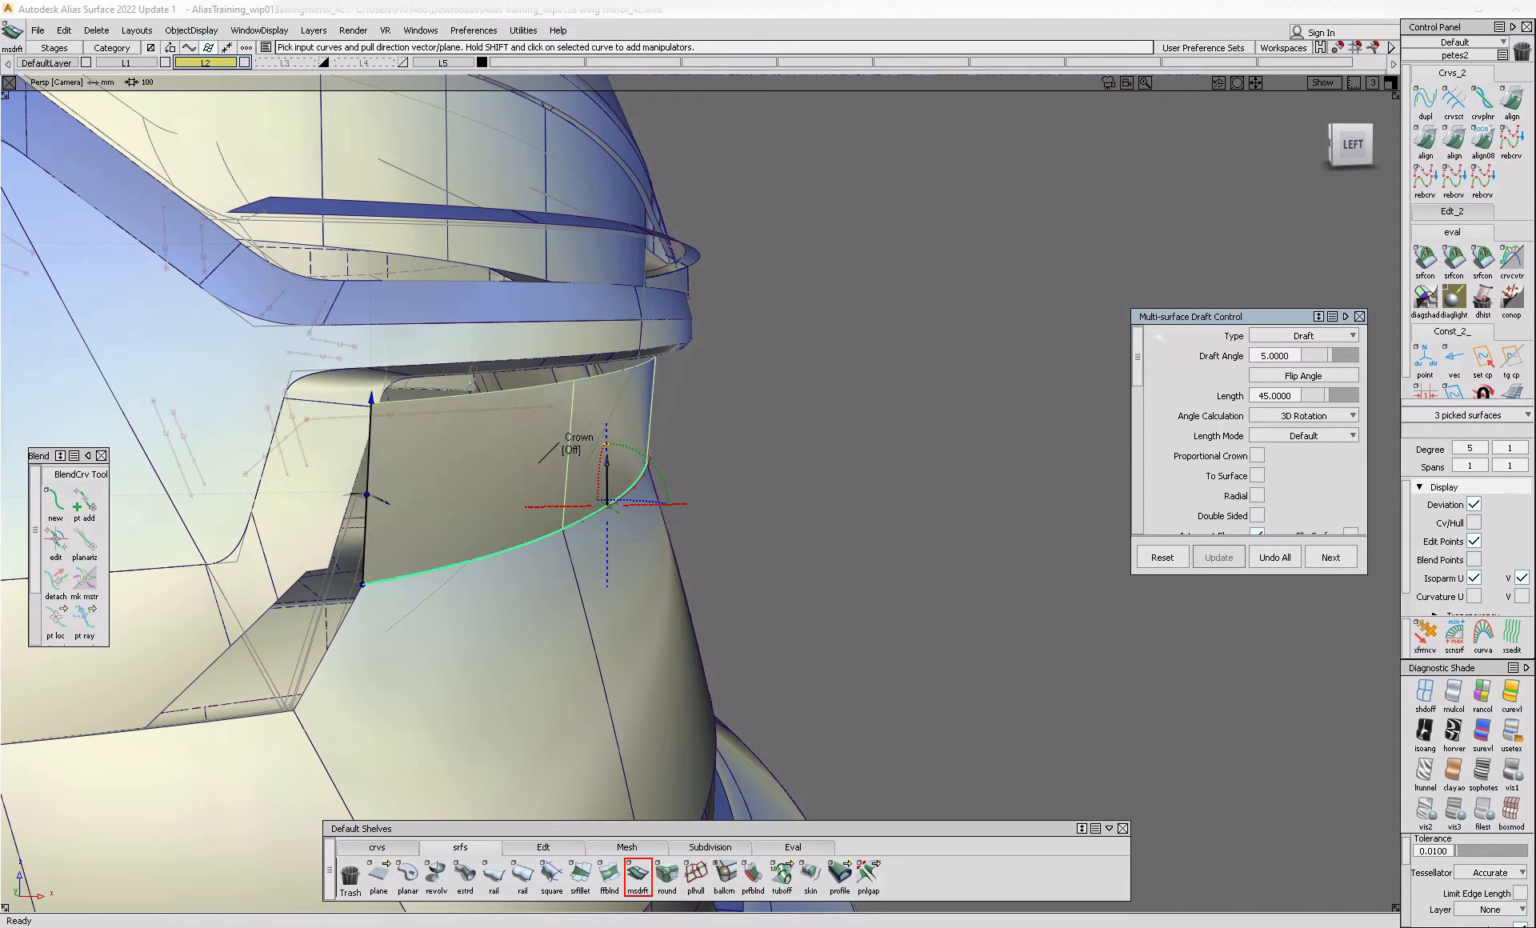
middle_click_drag(778, 627, 770, 512, "ctrl+shift")
left_click(860, 497)
key("Return")
mouse_move(924, 512)
left_mouse_down()
mouse_move(611, 569)
mouse_move(693, 538)
mouse_move(377, 519)
mouse_move(504, 532)
left_mouse_up()
left_click_drag(796, 742, 796, 670, "ctrl+shift")
- Try extending the draft surface past its inboard end and delete the piece
left_click(556, 848)
left_click(868, 468)
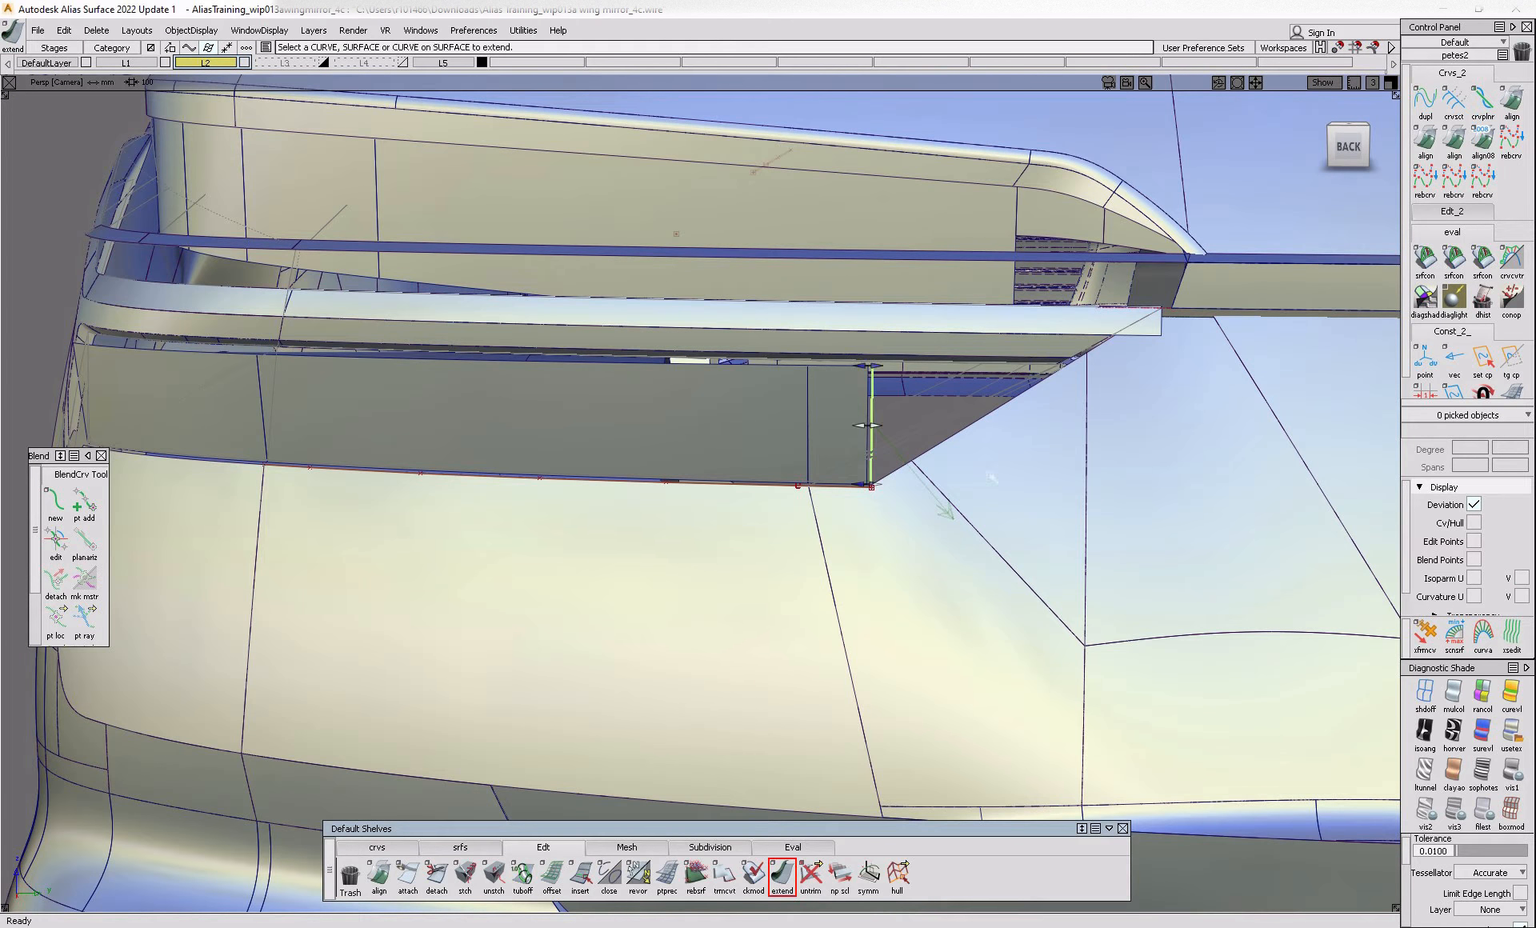
left_click_drag(868, 468, 903, 535)
left_click(915, 435)
key("Delete")
- Extend the draft surface's inboard end by extrapolation past the slanted recess edge and compare it with the blueprint in the back view
double_click(782, 874)
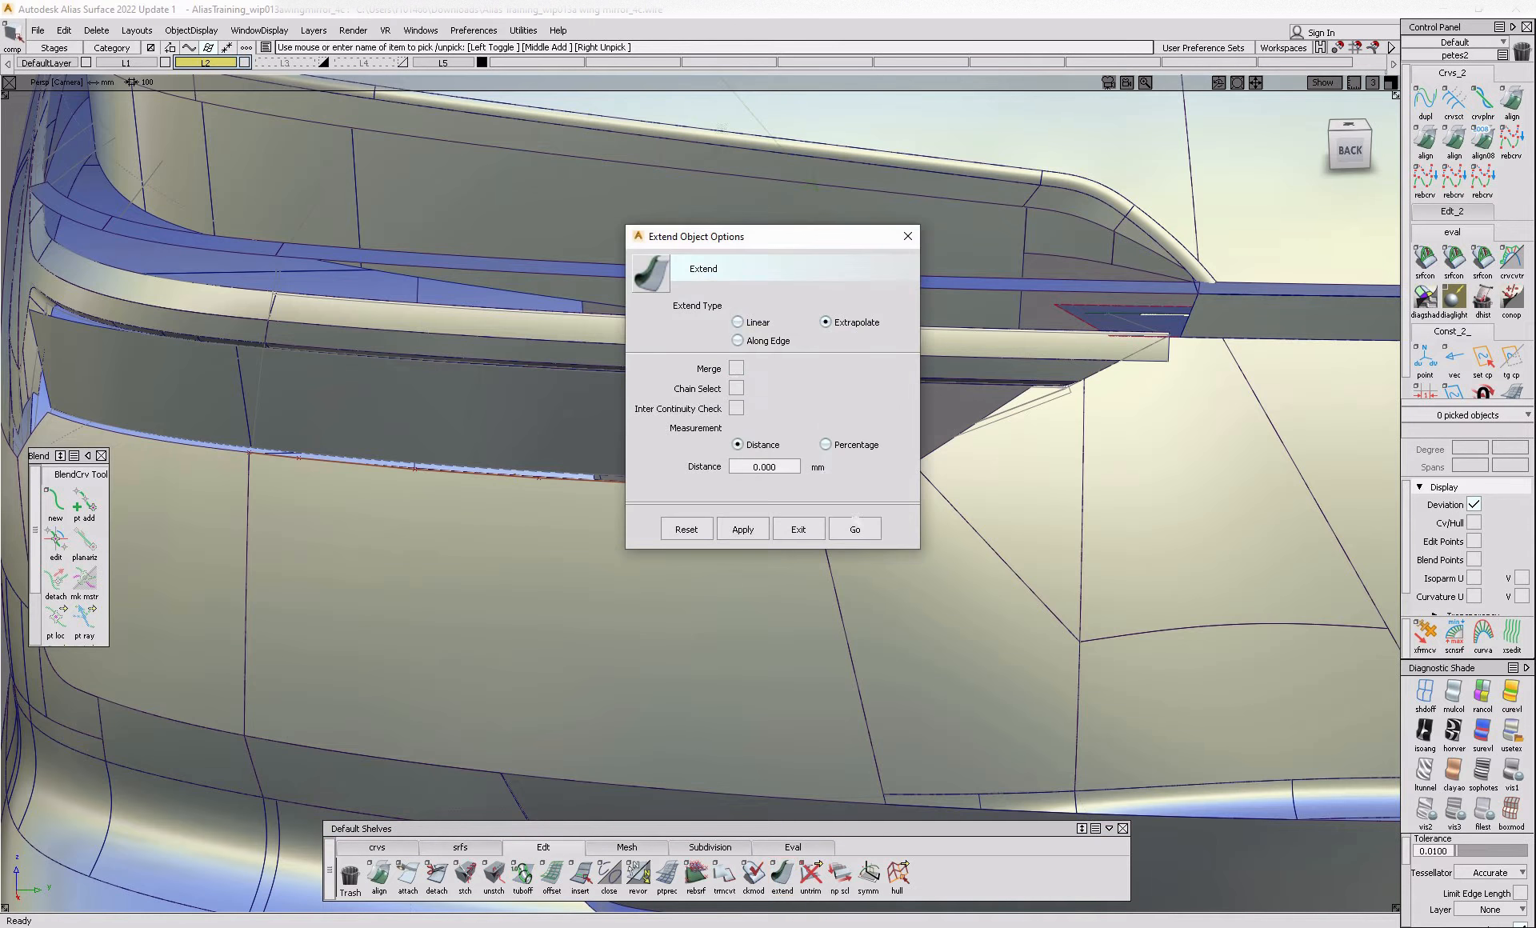
left_click(854, 528)
left_click_drag(840, 436, 1046, 435)
left_click_drag(978, 544, 972, 468, "alt+shift")
left_click(1244, 284)
left_click(1352, 147)
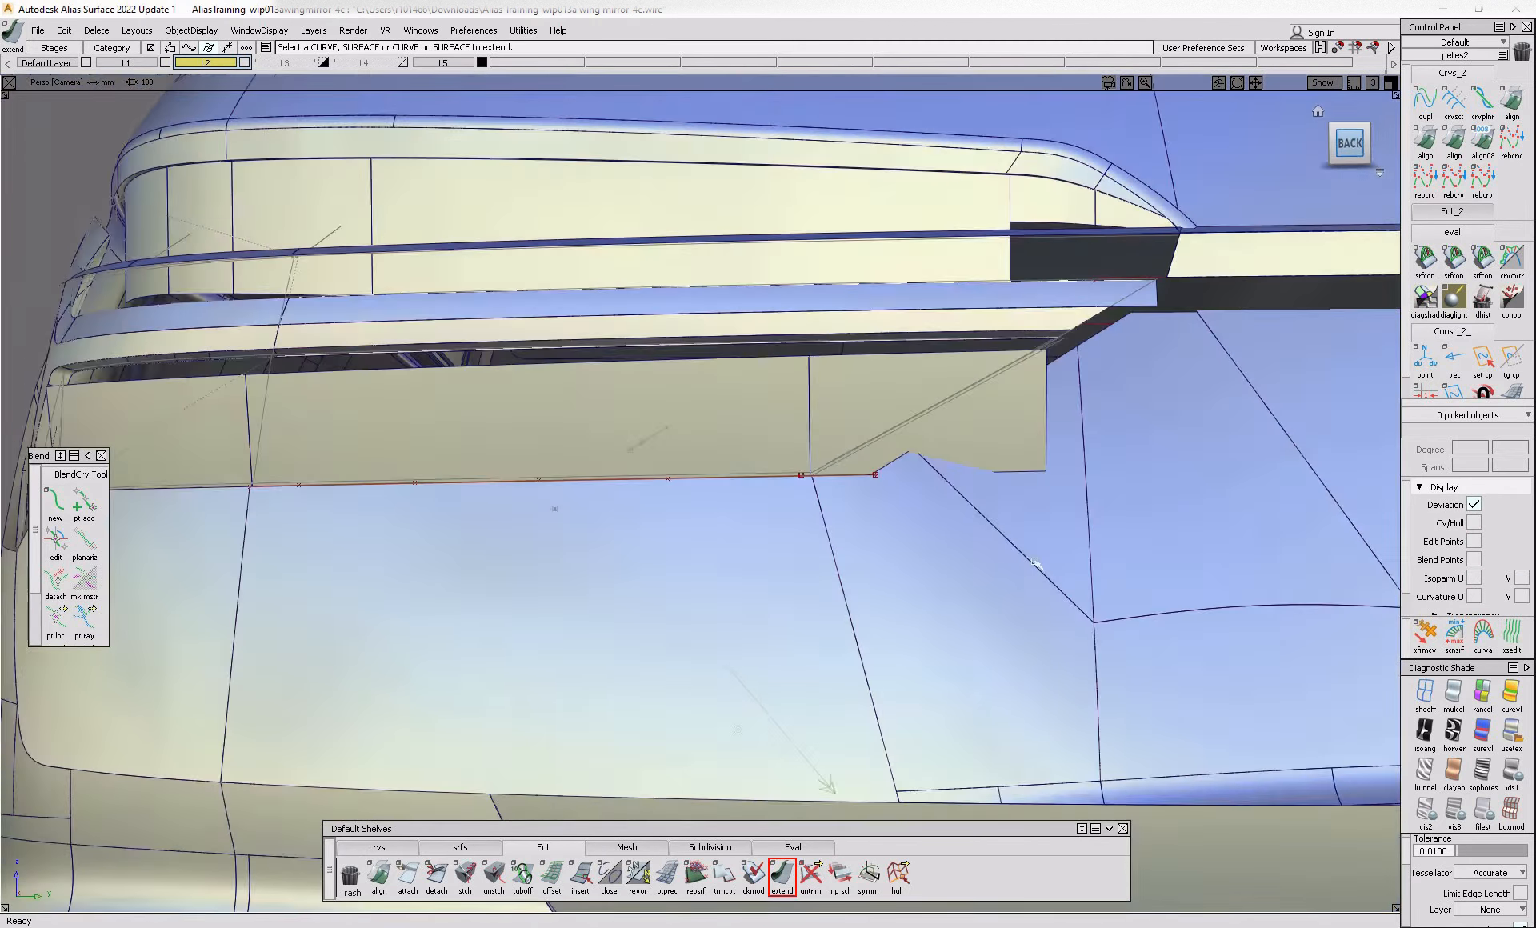
middle_click_drag(937, 403, 982, 404, "alt+shift")
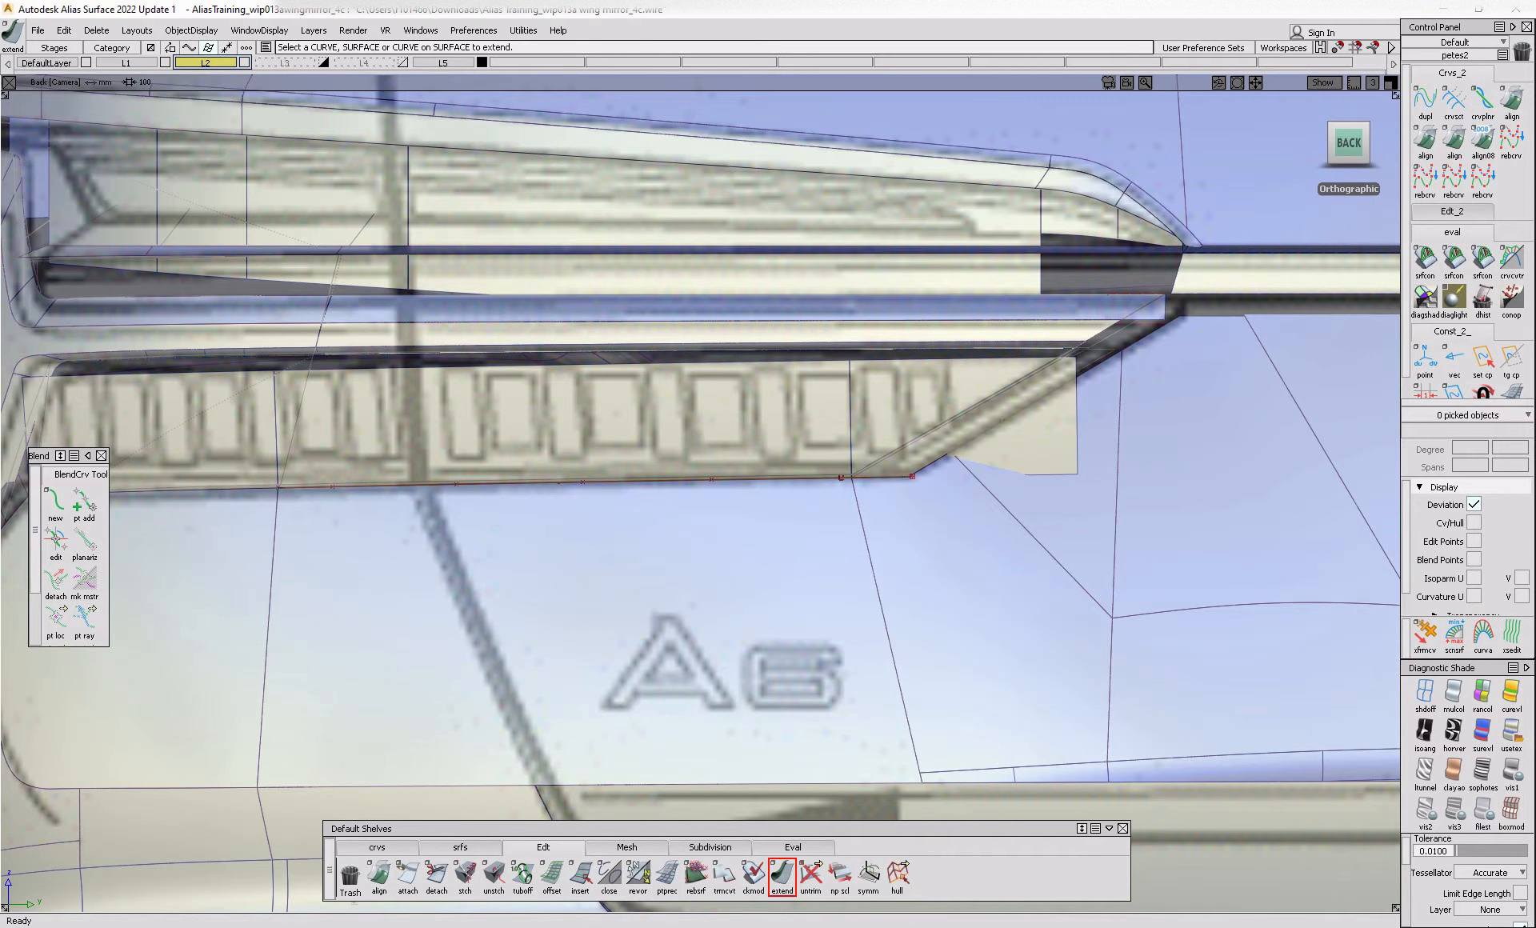
- Move the three draft surfaces slightly forward along the car's length in the left view
key("alt+Tab")
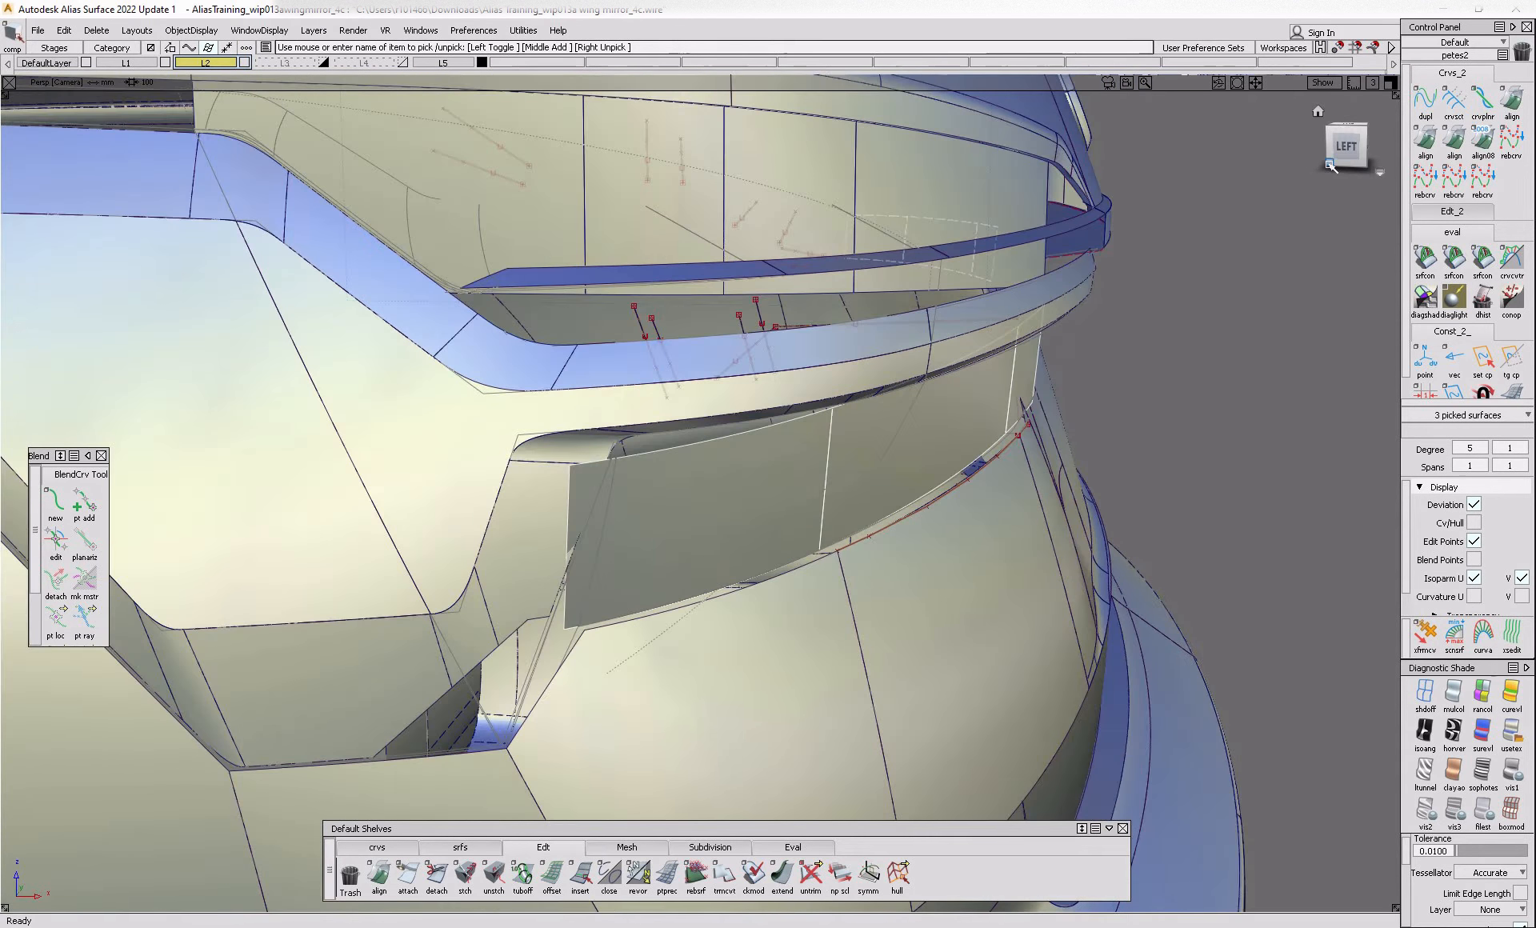
left_click(1342, 152)
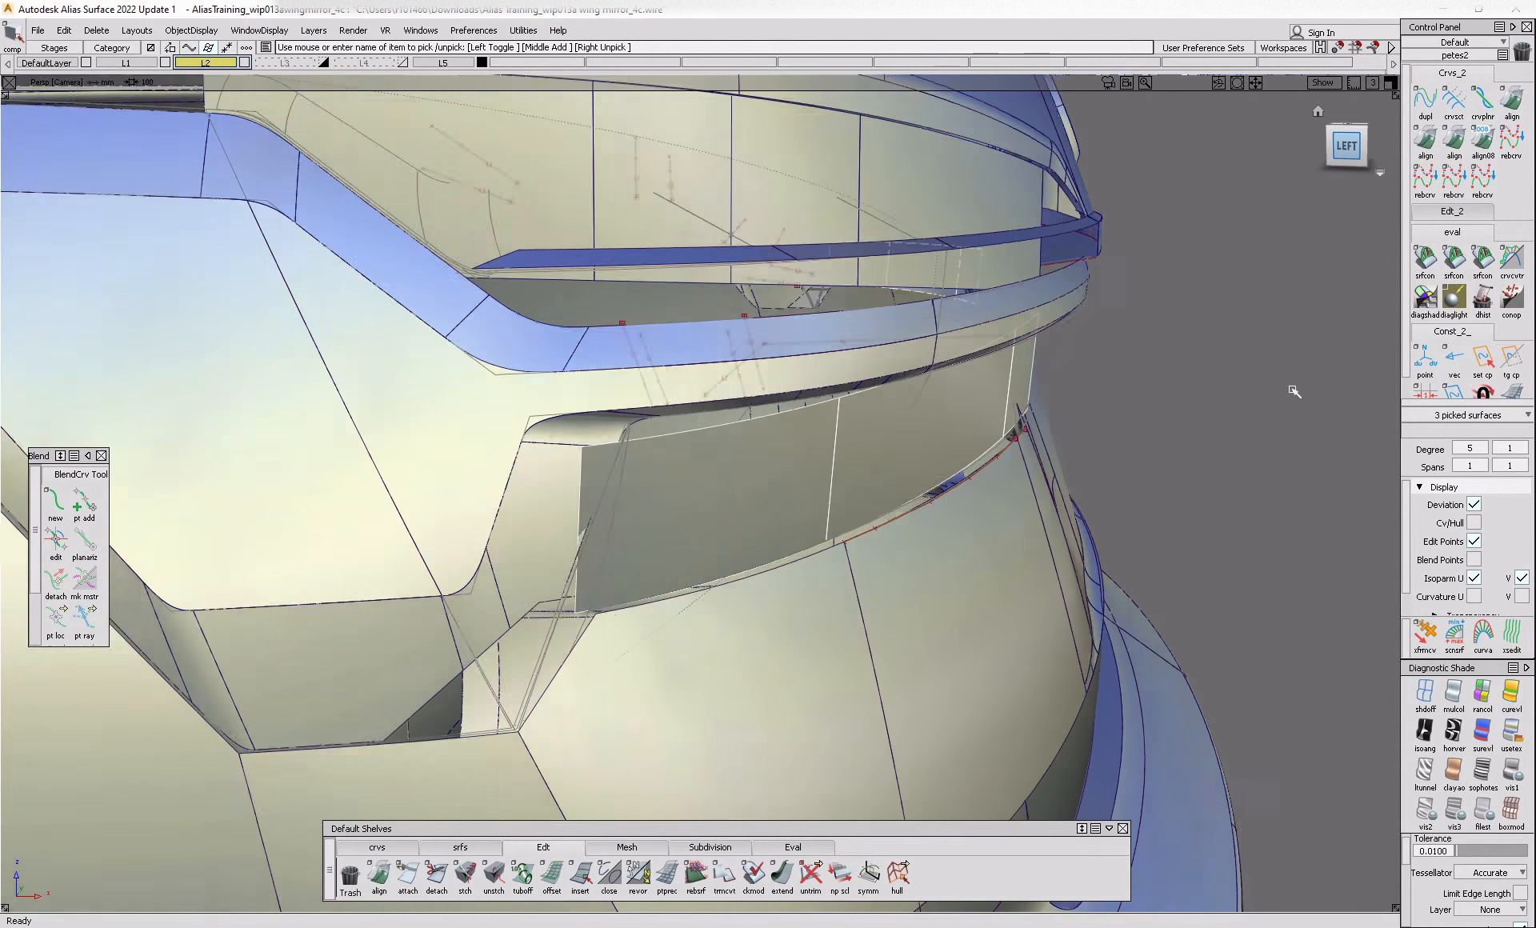
middle_click_drag(1221, 573, 1240, 489, "ctrl+shift")
middle_click_drag(1253, 463, 1237, 463)
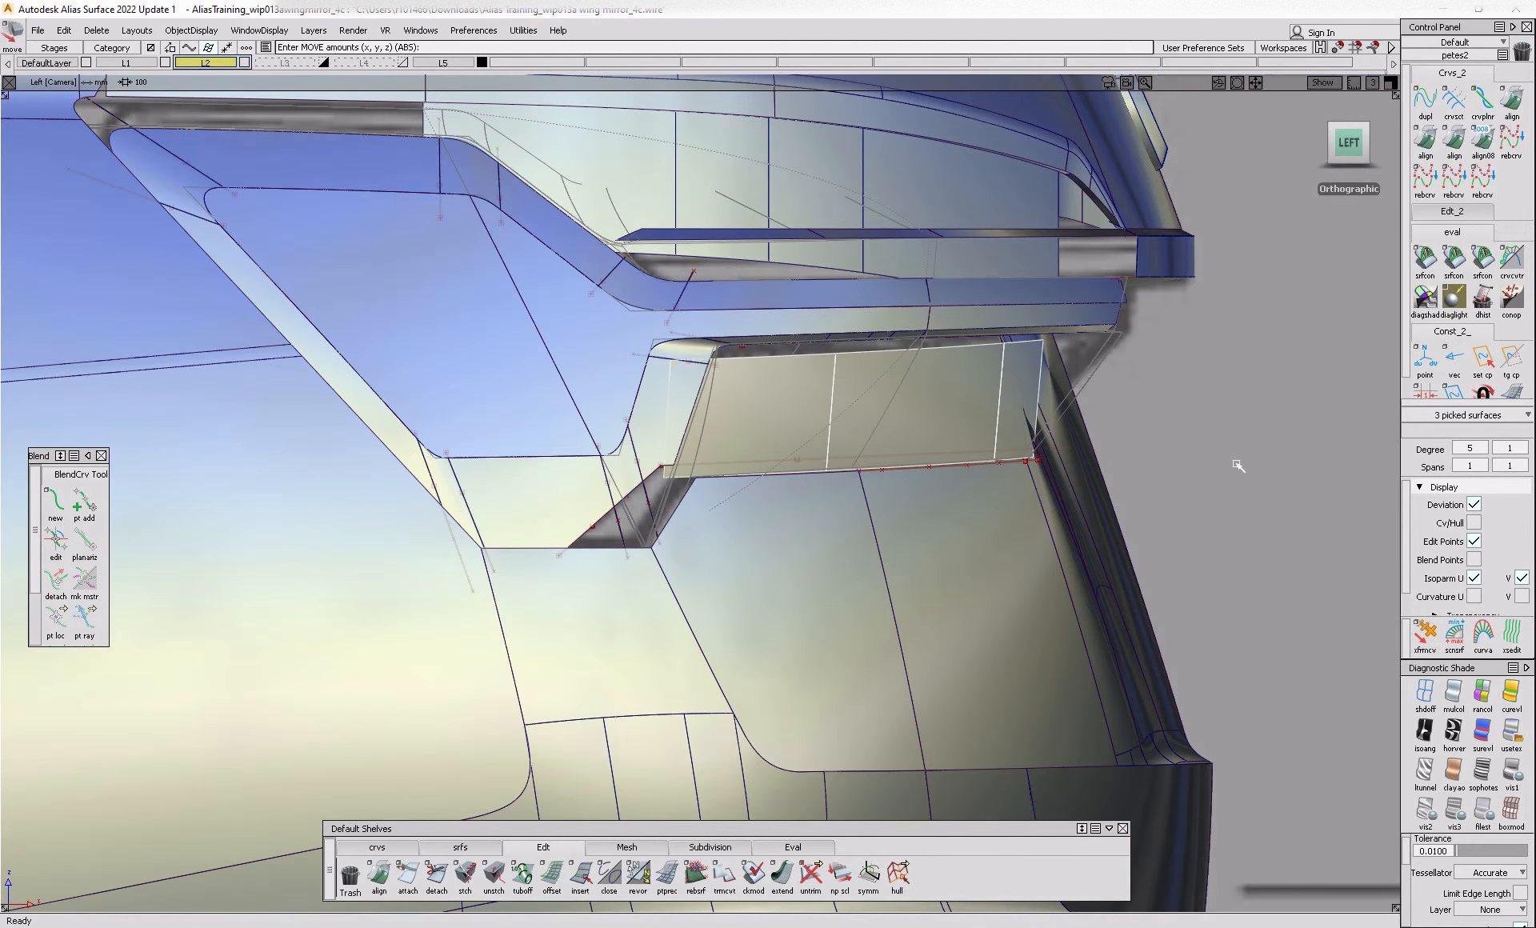
left_click_drag(1210, 611, 1214, 505, "ctrl+shift")
- Turn off the surface shading and draw a straight horizontal edit point curve across the draft surfaces in the left view
left_click(1425, 693)
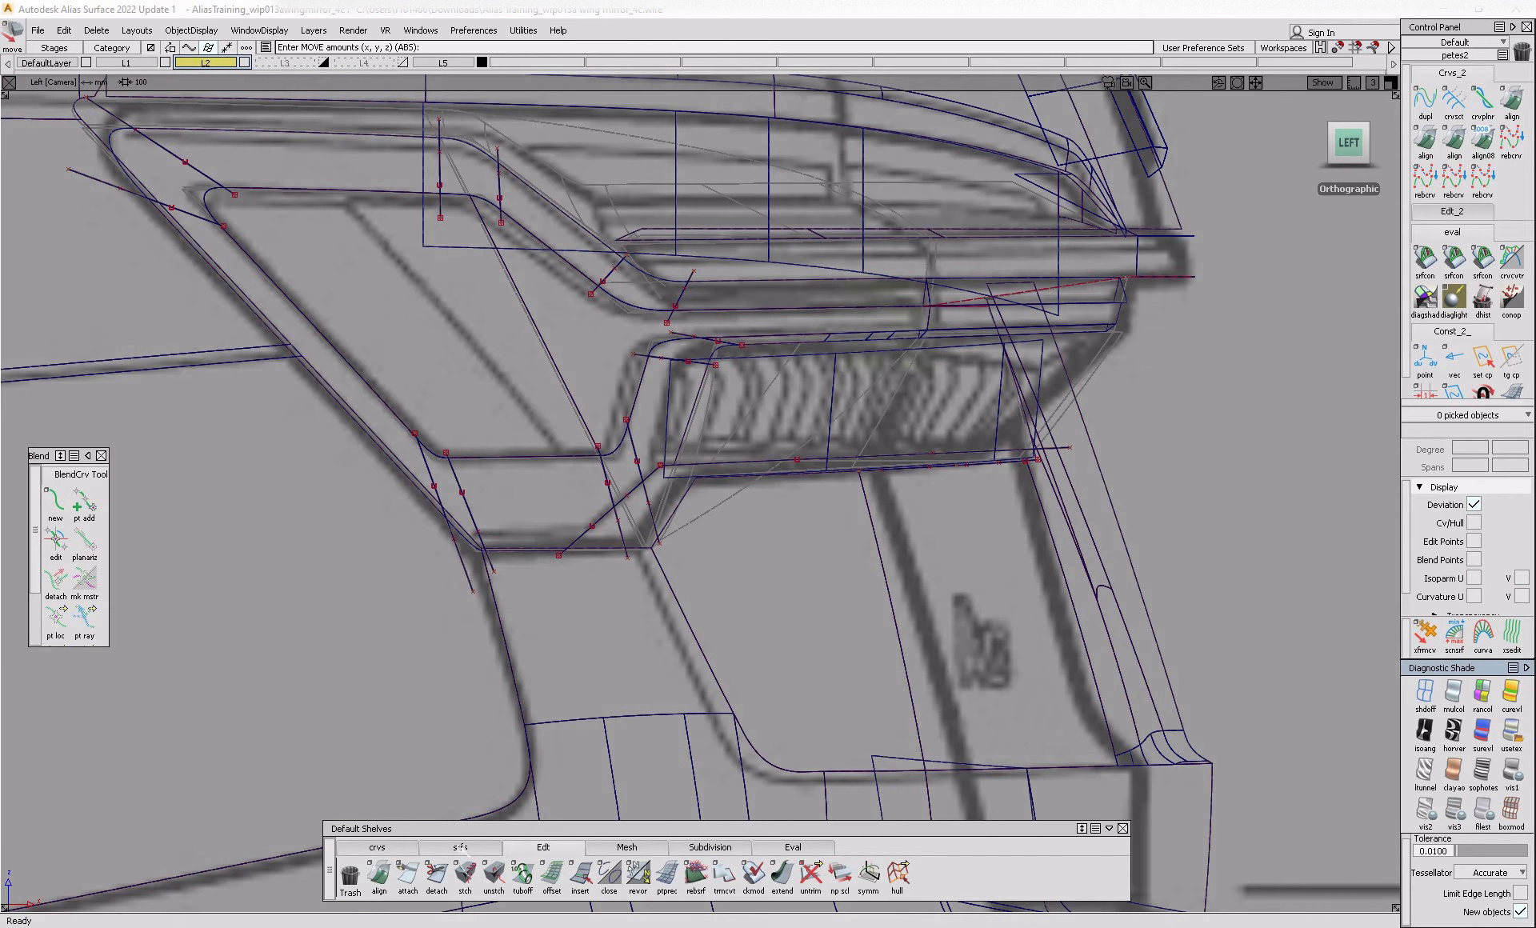
left_click(377, 847)
left_click(407, 874)
left_click(659, 389)
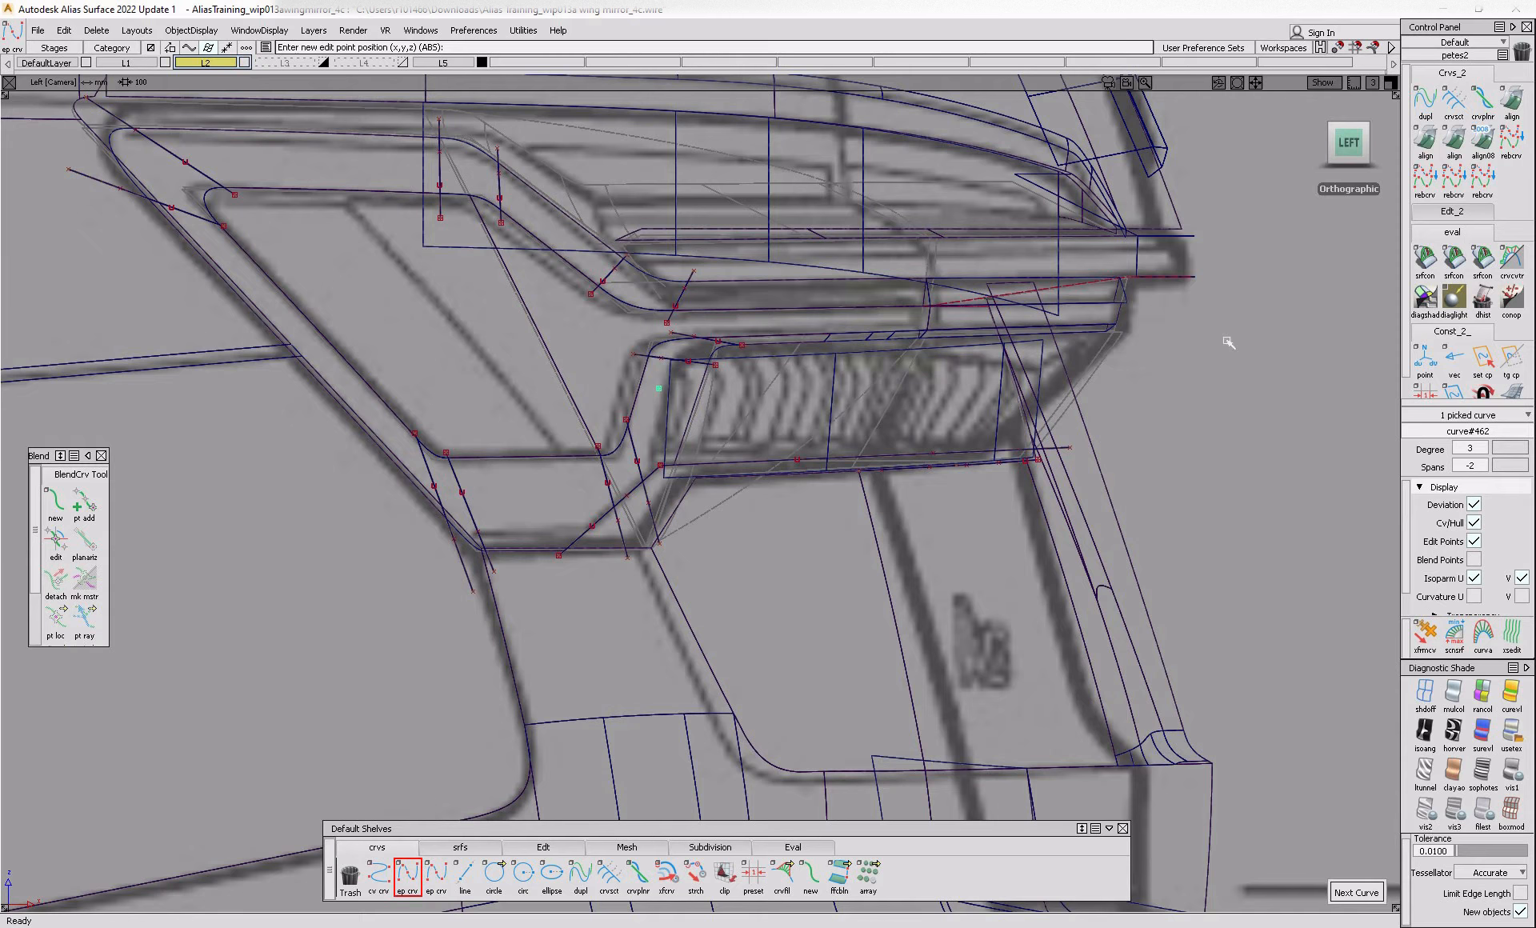
key("shift+alt")
left_click(1062, 390)
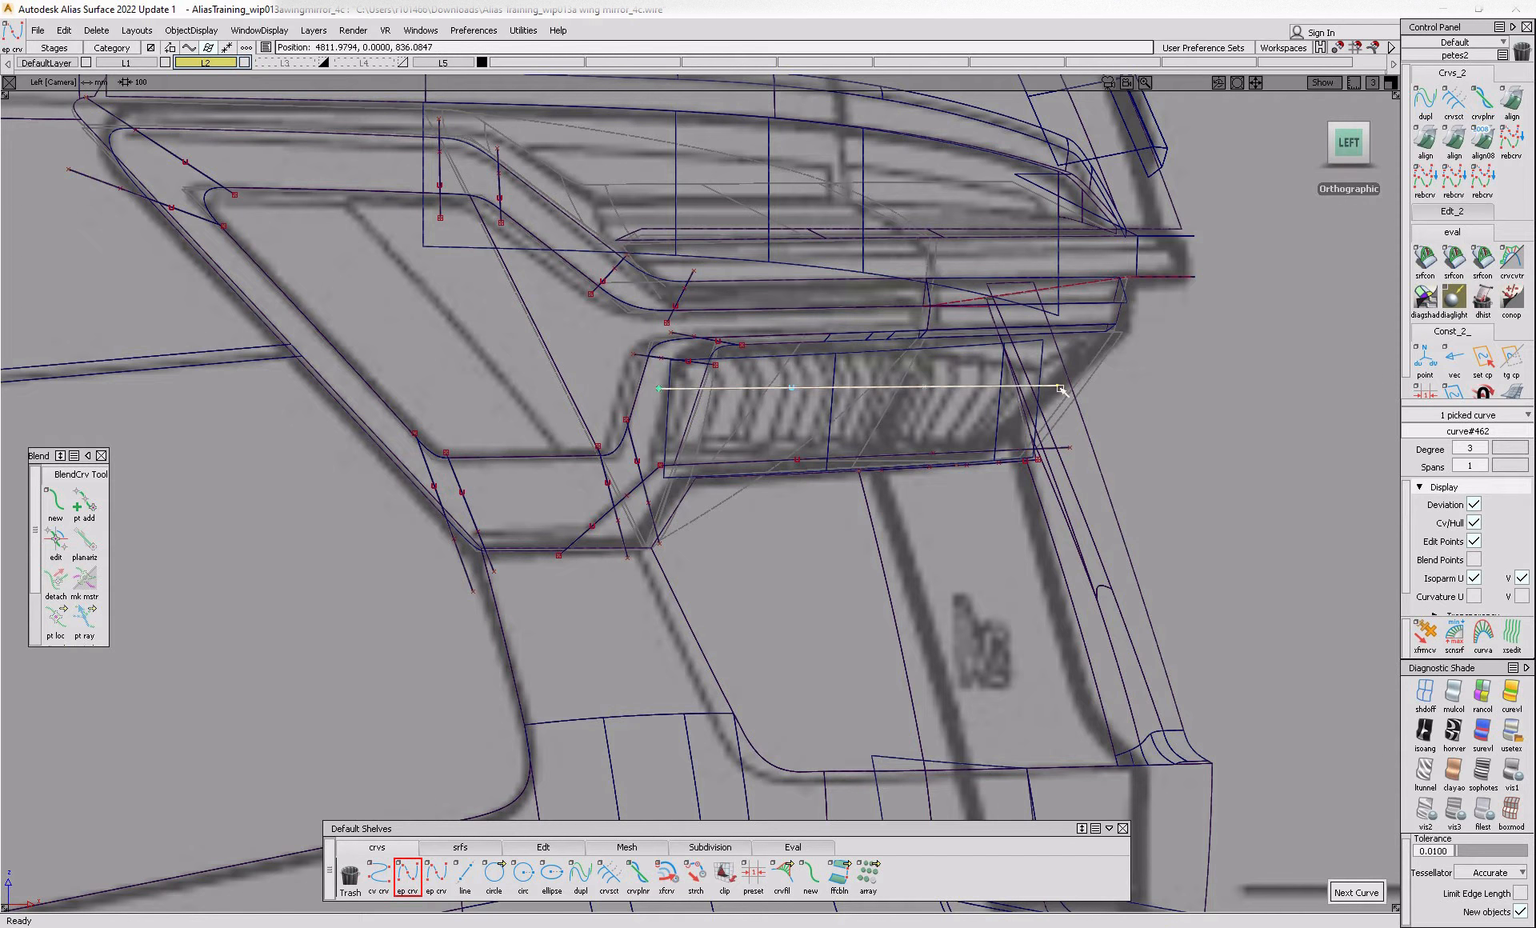
- Project the horizontal line onto the draft surfaces in the left view and trim off the part above it
left_click_drag(992, 372, 697, 428, "ctrl+shift")
left_click_drag(826, 392, 560, 440, "ctrl+shift")
left_click(845, 388)
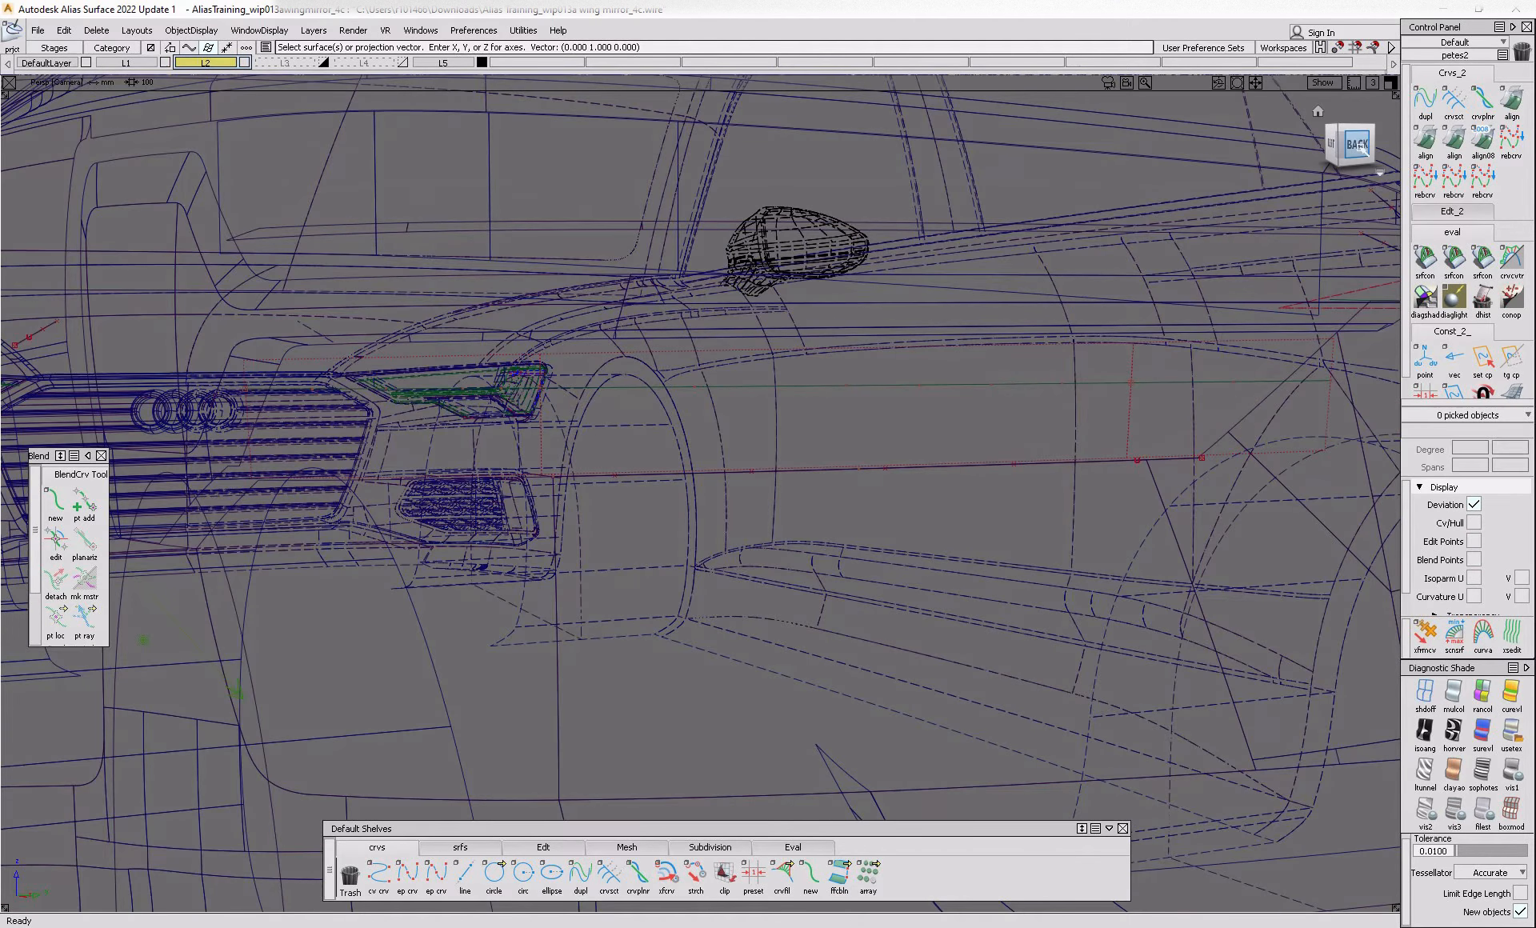
left_click(1358, 145)
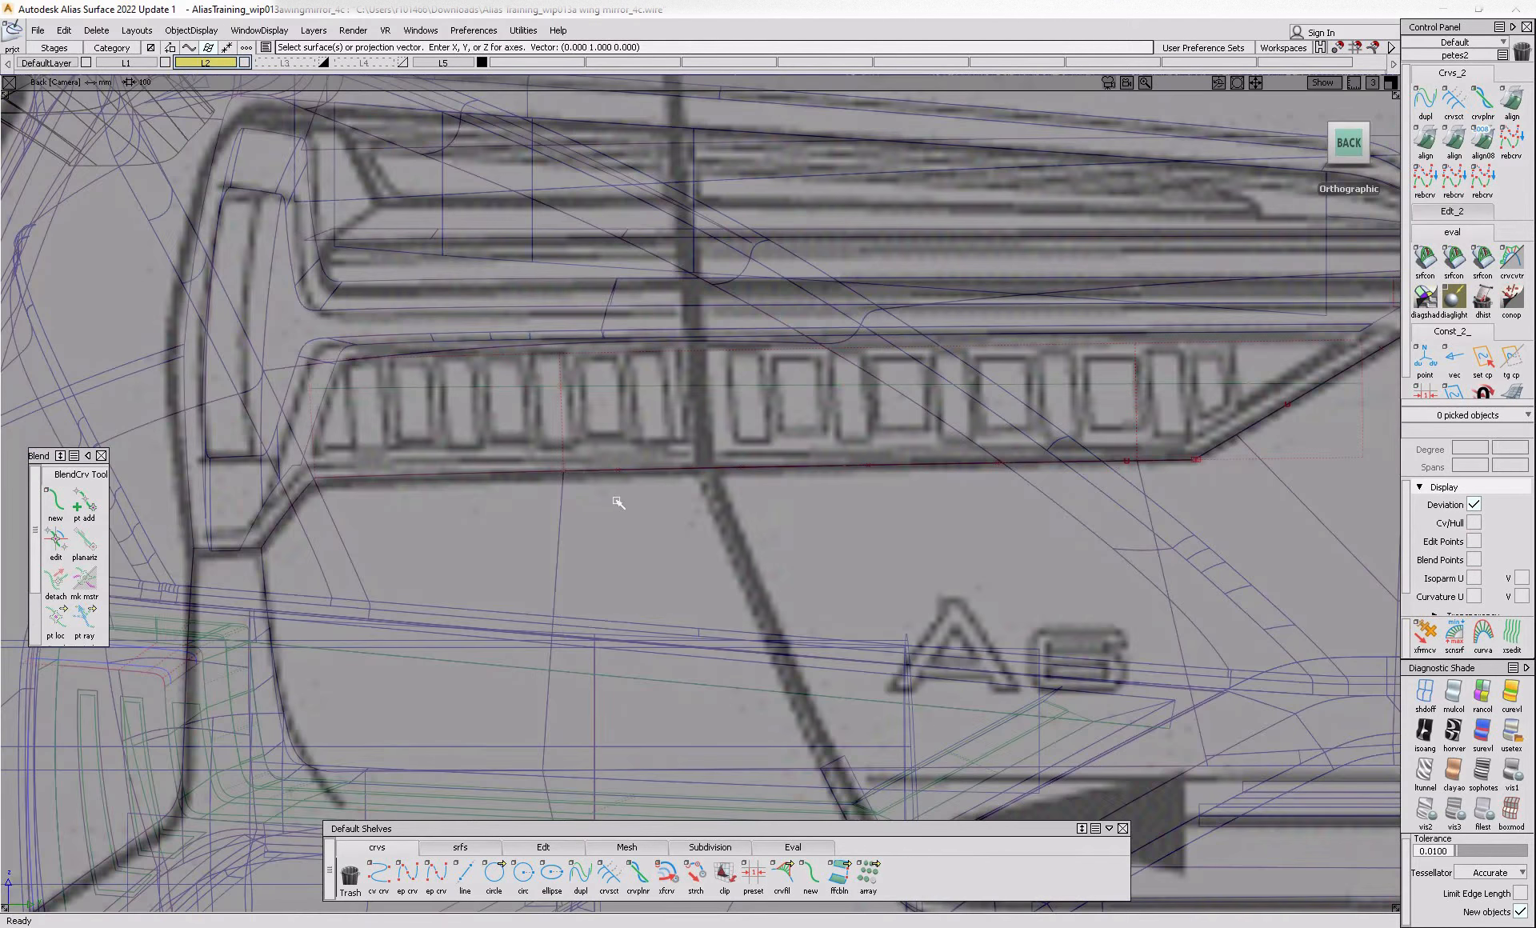
left_click_drag(730, 354, 650, 429, "ctrl+shift")
left_click(514, 428)
left_click(514, 429)
key("space")
left_click(611, 426)
left_click(611, 424)
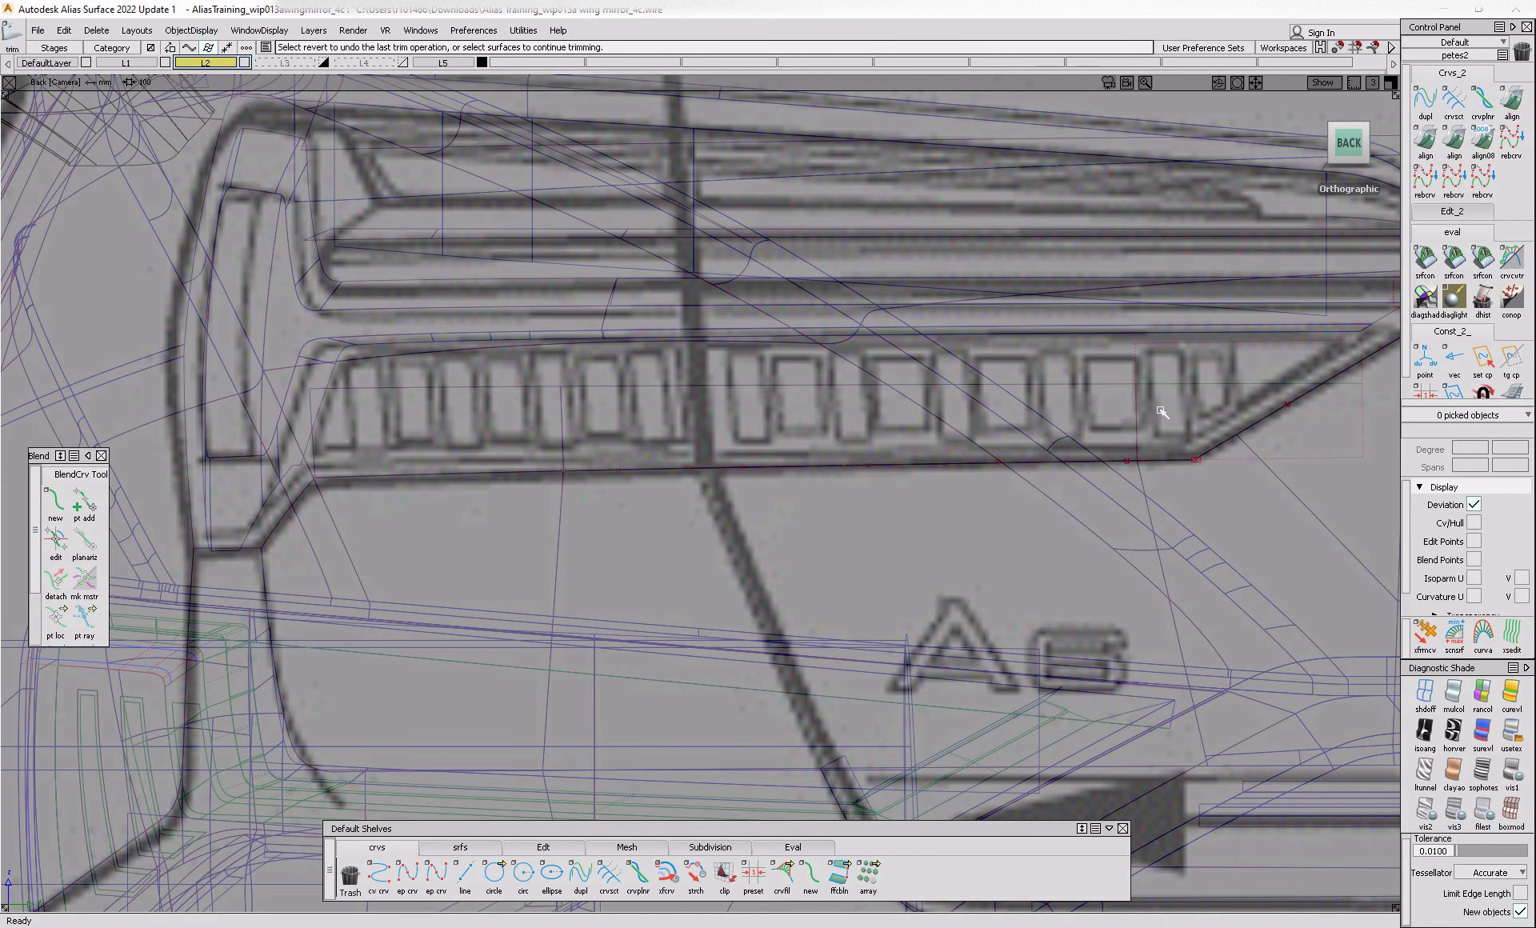
- Restore the textured diagnostic shading and examine the trimmed draft surfaces inside the lamp recess from the side and rear
mouse_move(1155, 412)
left_mouse_down("alt+shift")
mouse_move(725, 478)
mouse_move(1120, 449)
left_mouse_up("alt+shift")
right_click_drag(1120, 448, 1252, 433, "alt+shift")
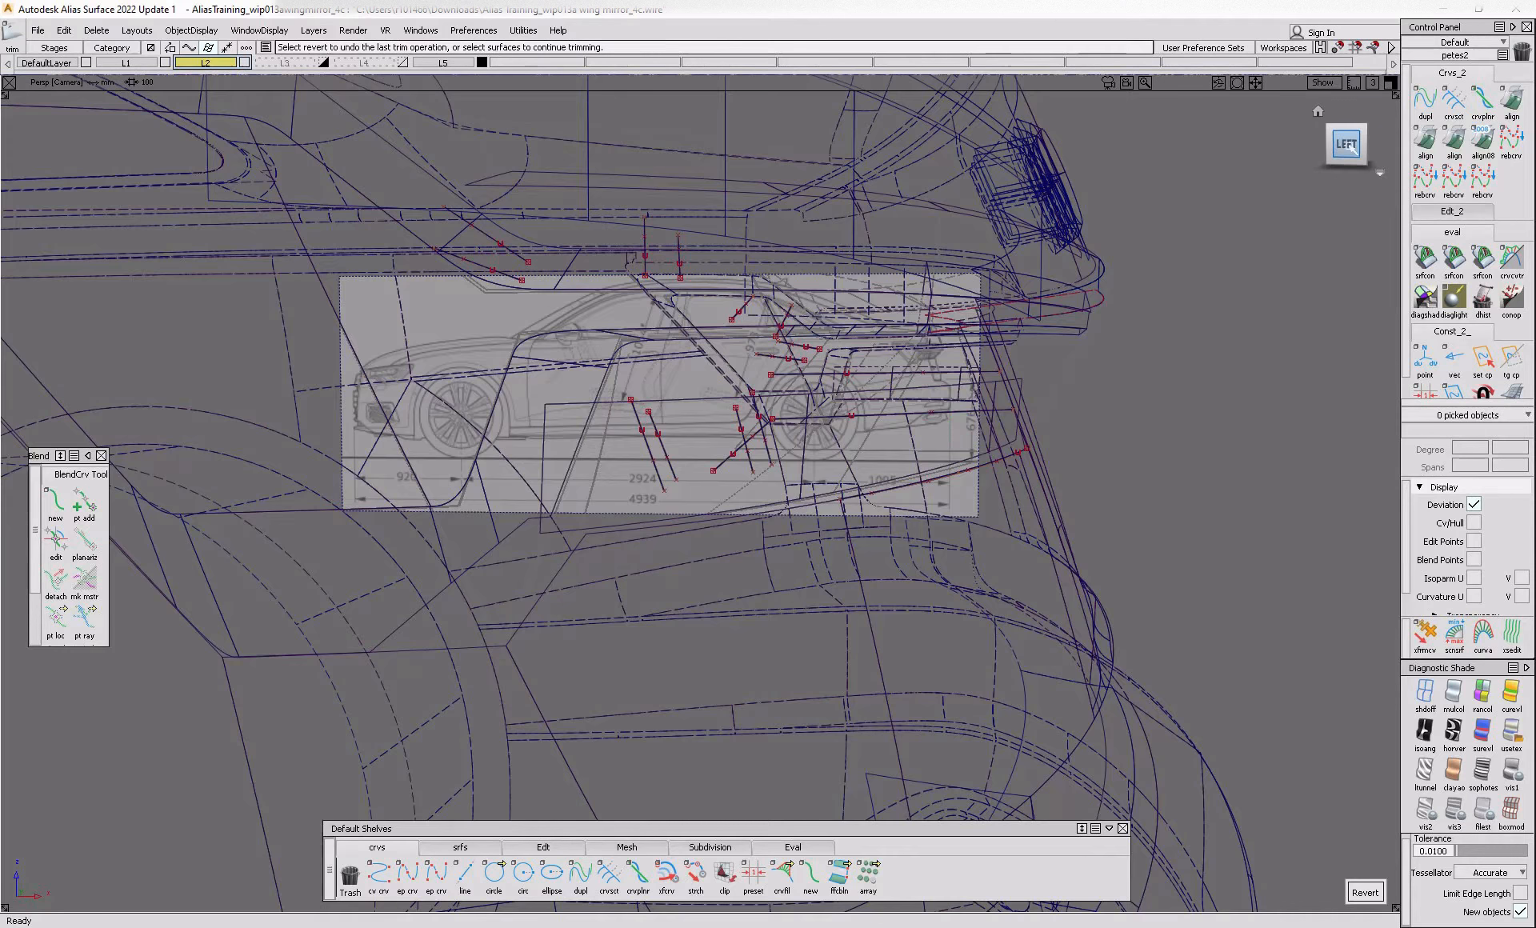
left_click(1348, 144)
left_click(1513, 733)
middle_click_drag(1113, 655, 997, 682, "alt+shift")
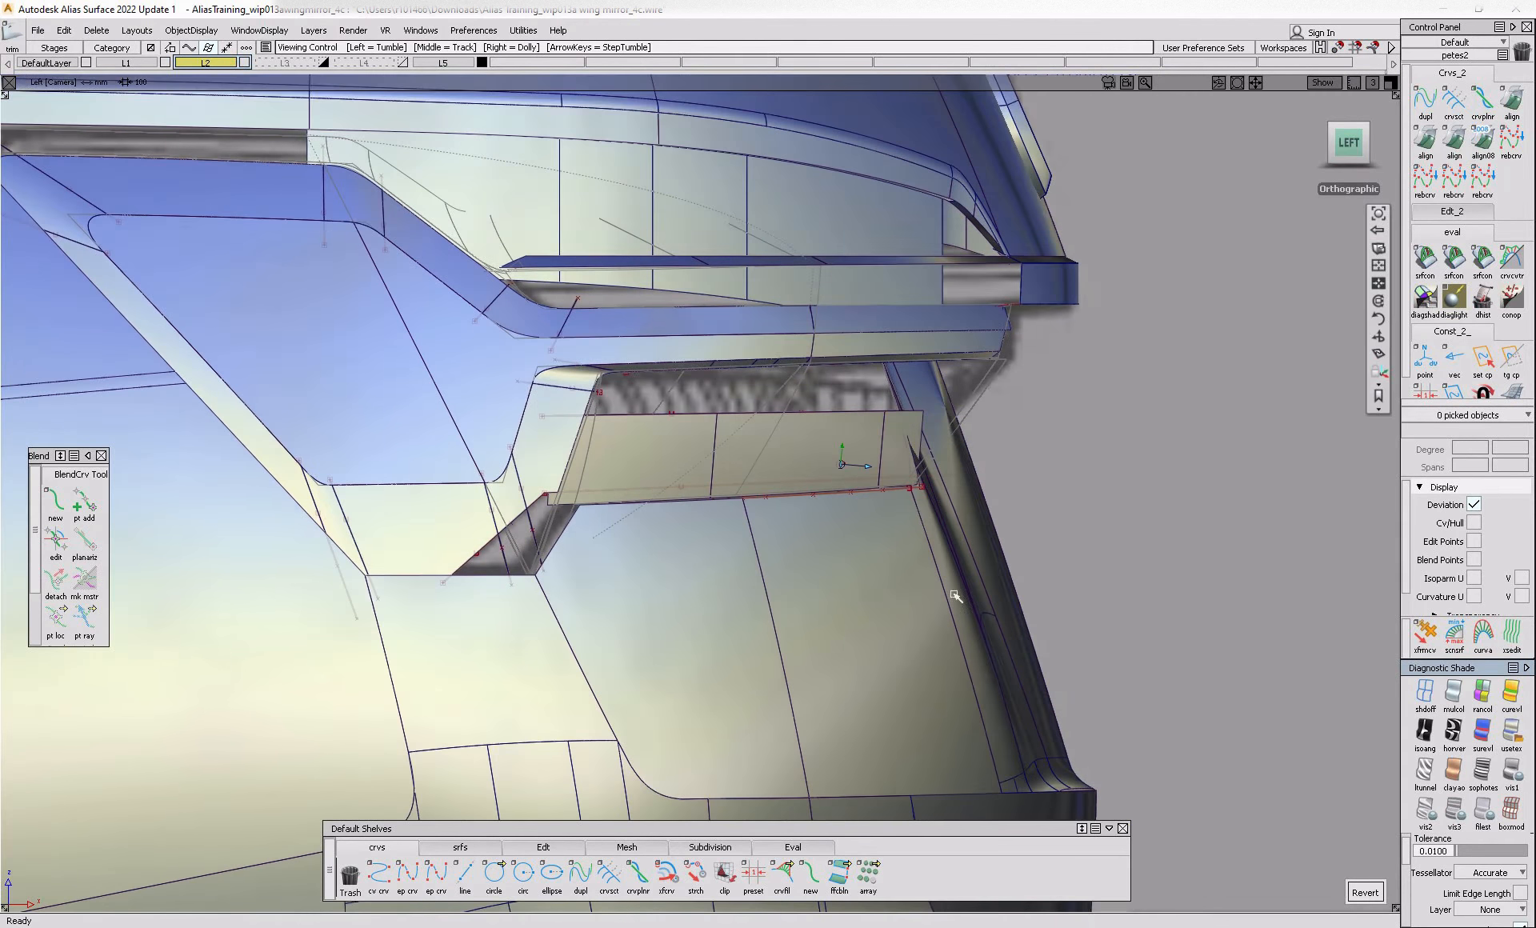
right_click_drag(905, 460, 945, 525, "alt+shift")
left_click_drag(945, 526, 496, 560, "alt+shift")
middle_click_drag(496, 561, 961, 617, "alt+shift")
left_click_drag(960, 616, 761, 573, "alt+shift")
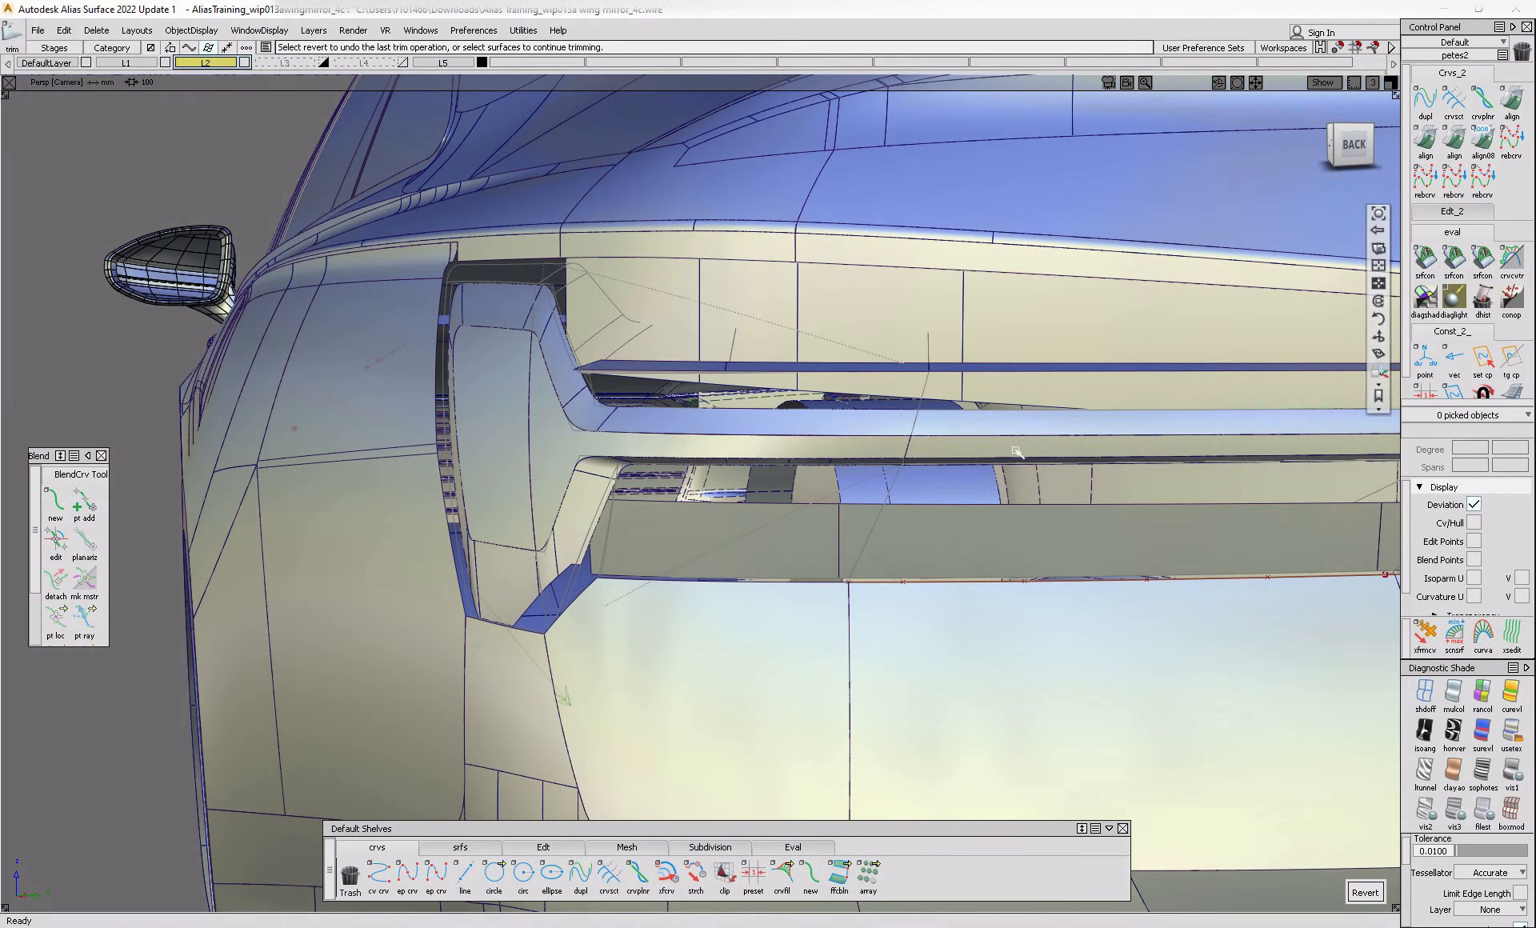
- Draw a trim line from the outboard recess corner along the bottom of the draft surfaces, aligned in the back and left views
left_click(1342, 147)
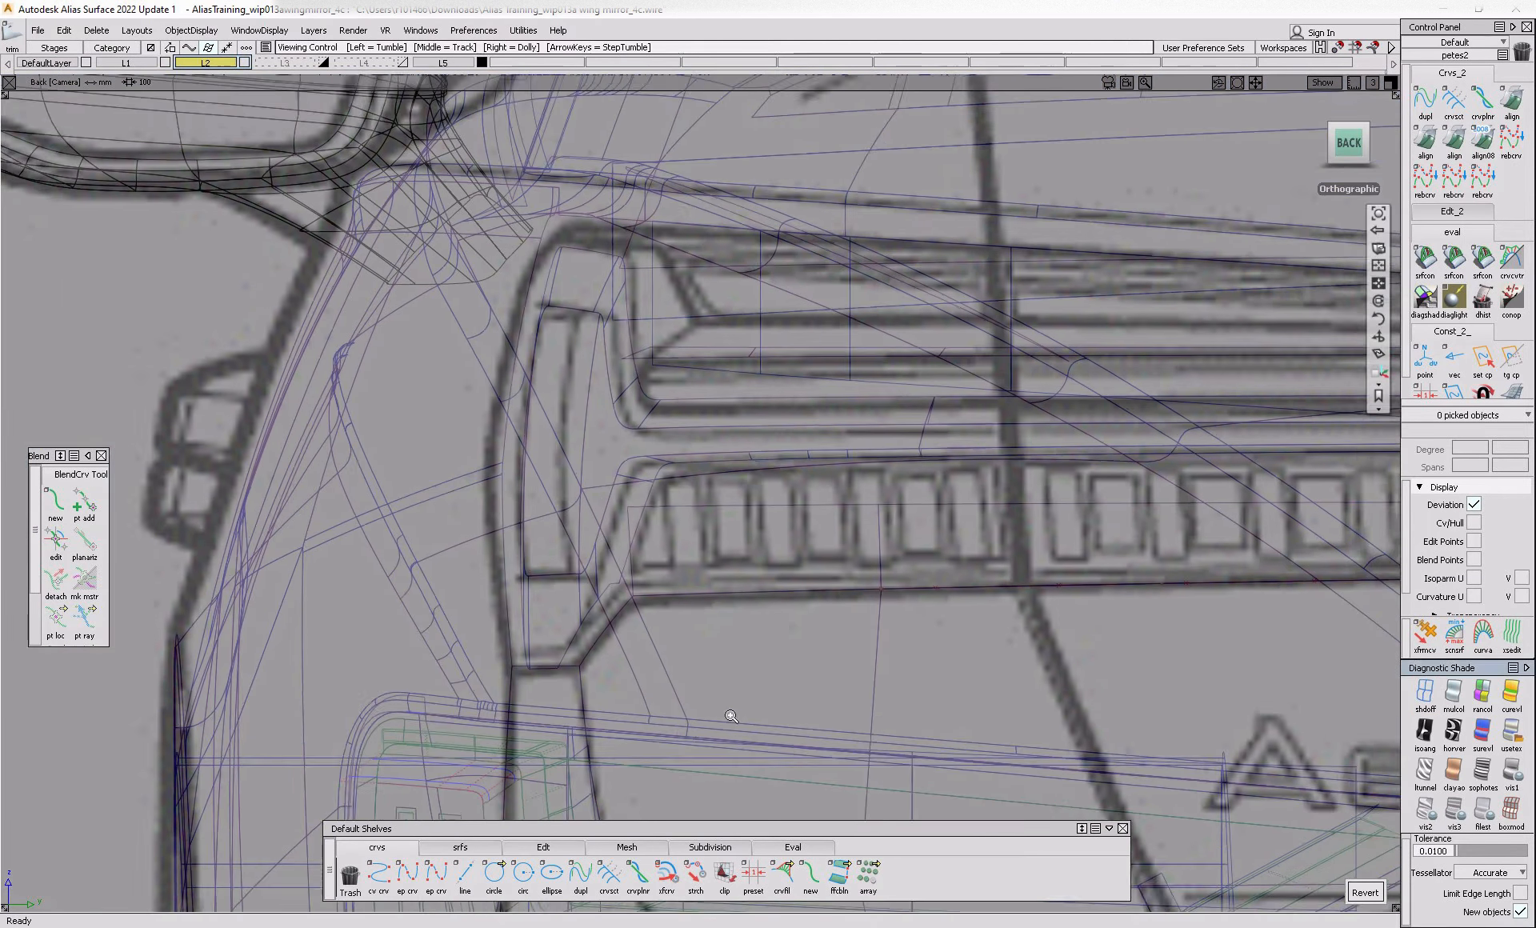
right_click_drag(731, 715, 608, 605, "alt+shift")
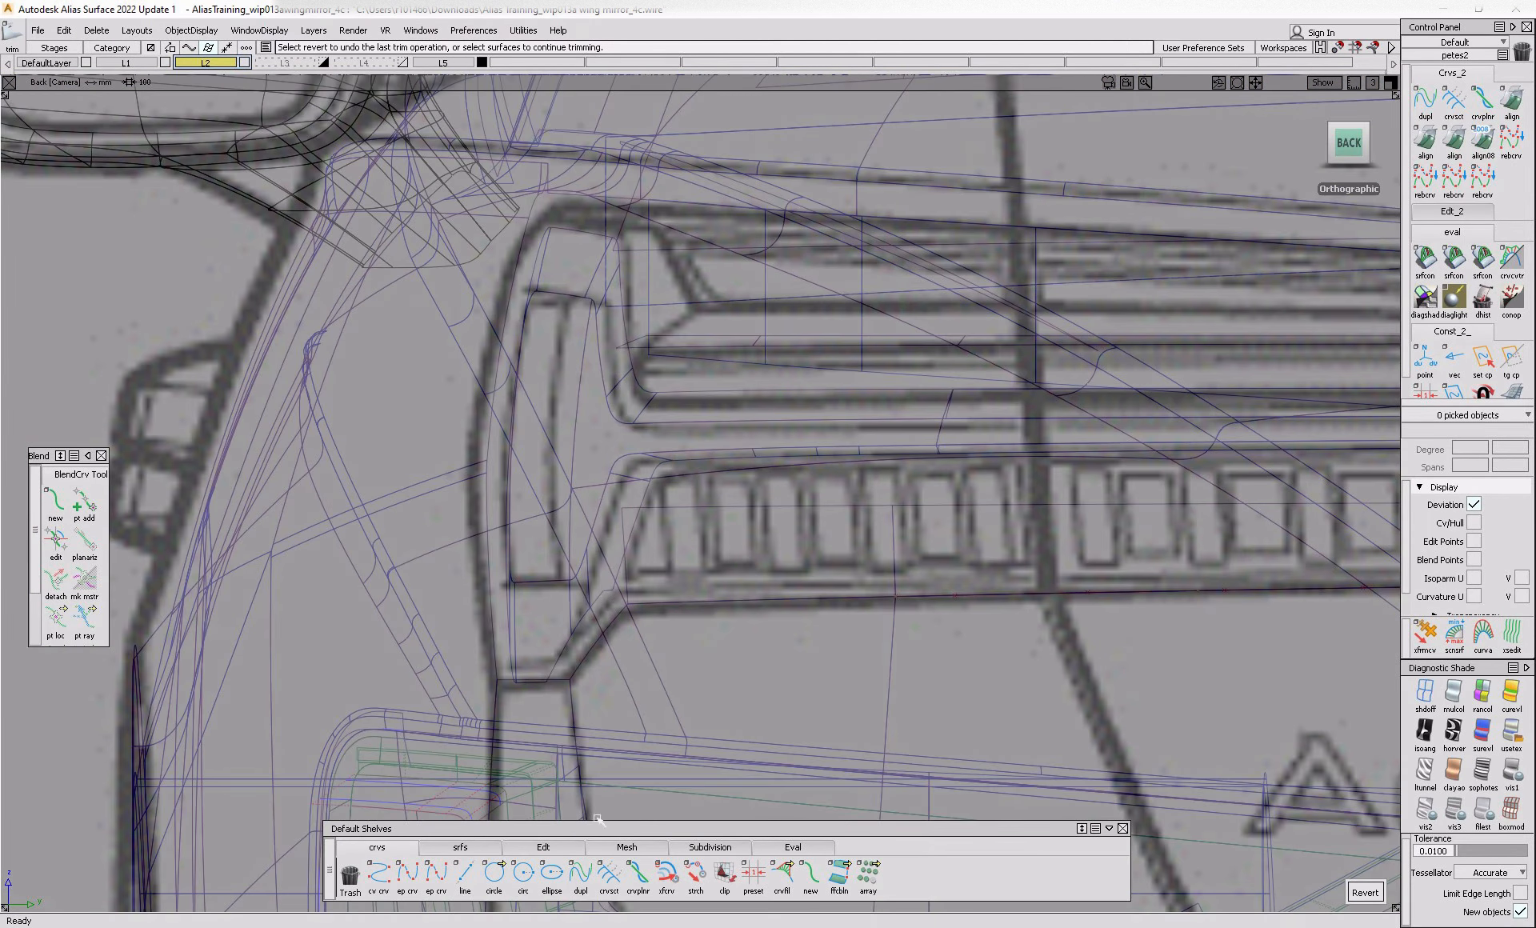
left_click(419, 871)
left_click(603, 592)
left_click_drag(605, 596, 1363, 237, "alt+shift")
left_click(1342, 146)
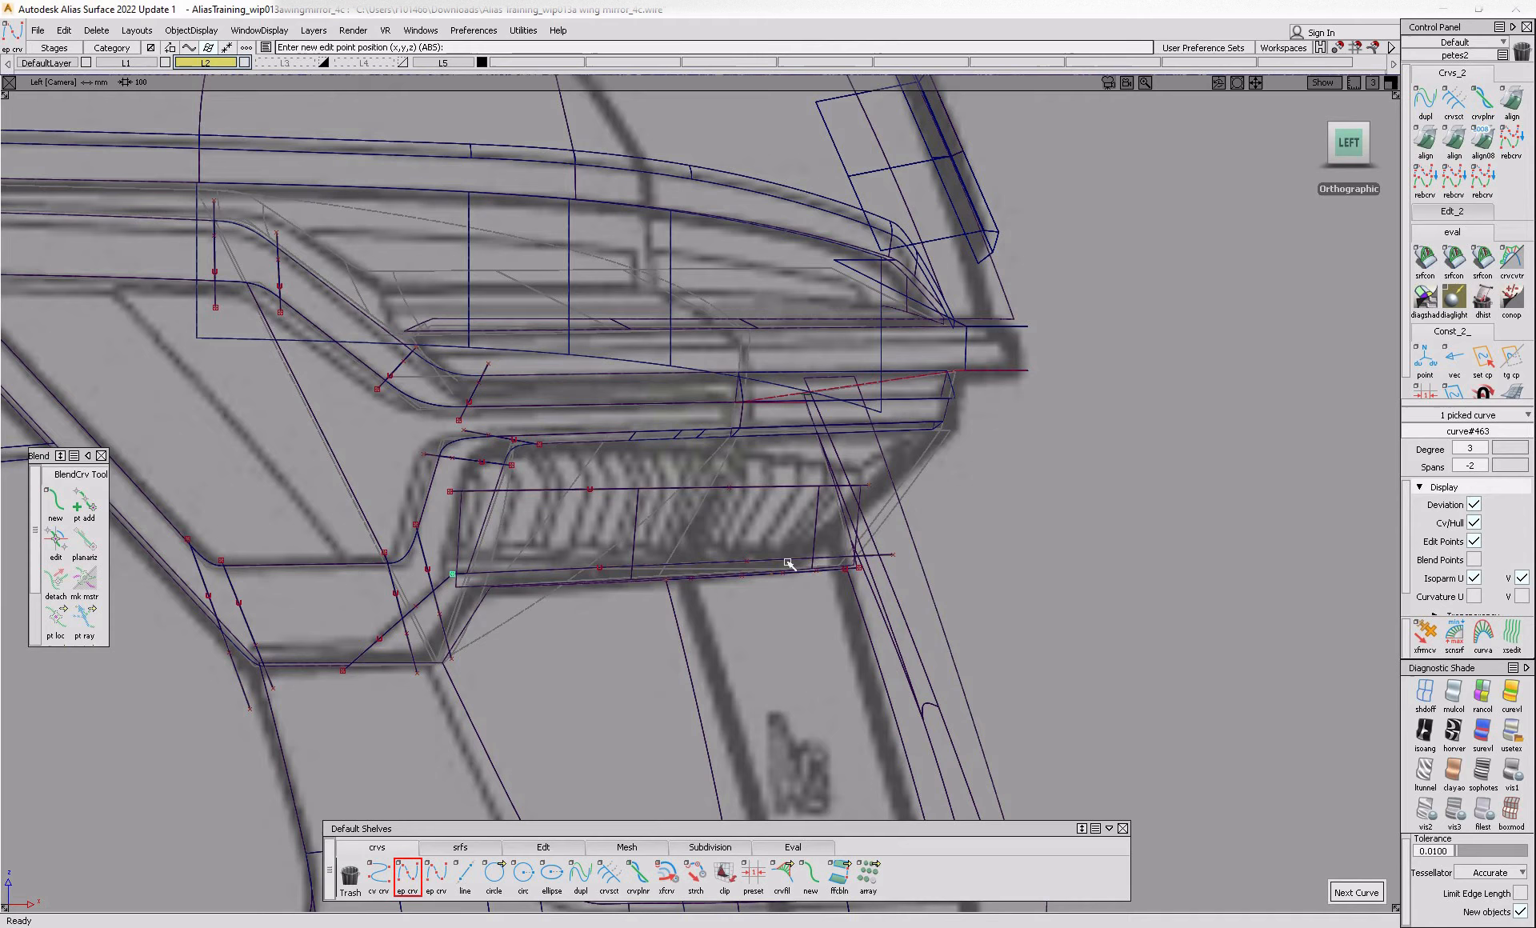
left_click_drag(763, 605, 755, 520, "ctrl+shift")
left_click(635, 536)
left_click(813, 529)
- Project the lower trim line onto the draft surfaces in the left view and trim off the strip below it
right_click_drag(670, 569, 756, 563, "ctrl+shift")
left_click(757, 574)
right_click_drag(659, 600, 661, 528, "ctrl+shift")
left_click(549, 559)
left_click(550, 555)
key("space")
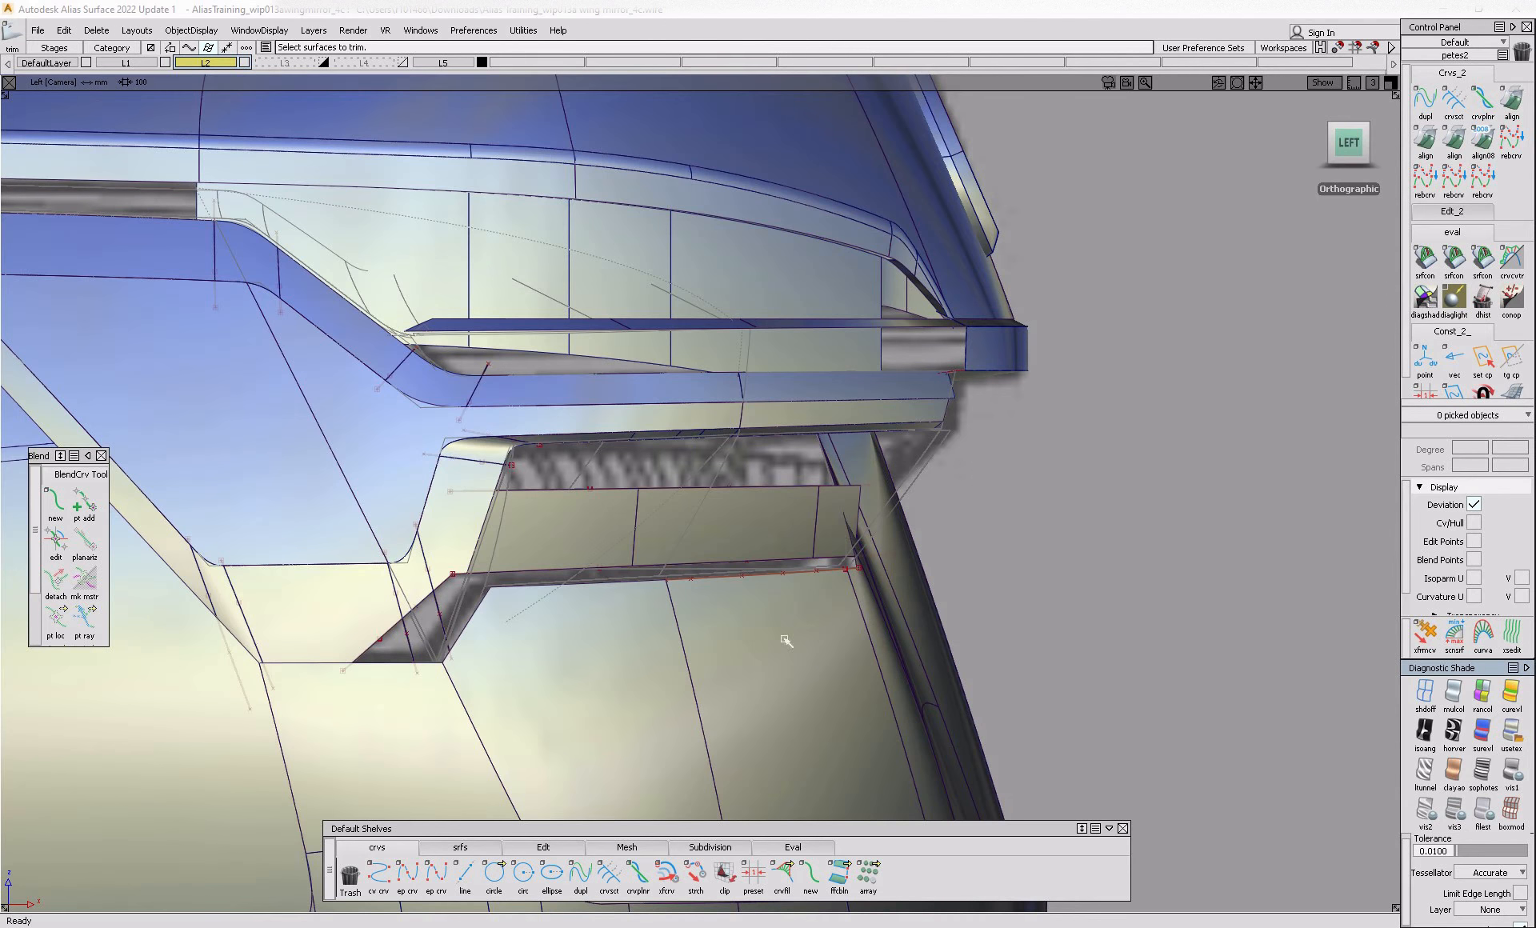
- Examine the trimmed draft strip and its overhanging inboard end from the side and rear
left_click_drag(786, 536, 806, 554, "alt+shift")
left_click_drag(843, 527, 792, 525, "alt+shift")
right_click_drag(792, 525, 720, 525, "alt+shift")
left_click_drag(720, 525, 1138, 574, "alt+shift")
left_click_drag(640, 634, 768, 576, "alt+shift")
right_click_drag(785, 531, 977, 553, "alt+shift")
left_click_drag(992, 561, 856, 614, "alt+shift")
right_click_drag(856, 615, 438, 701, "alt+shift")
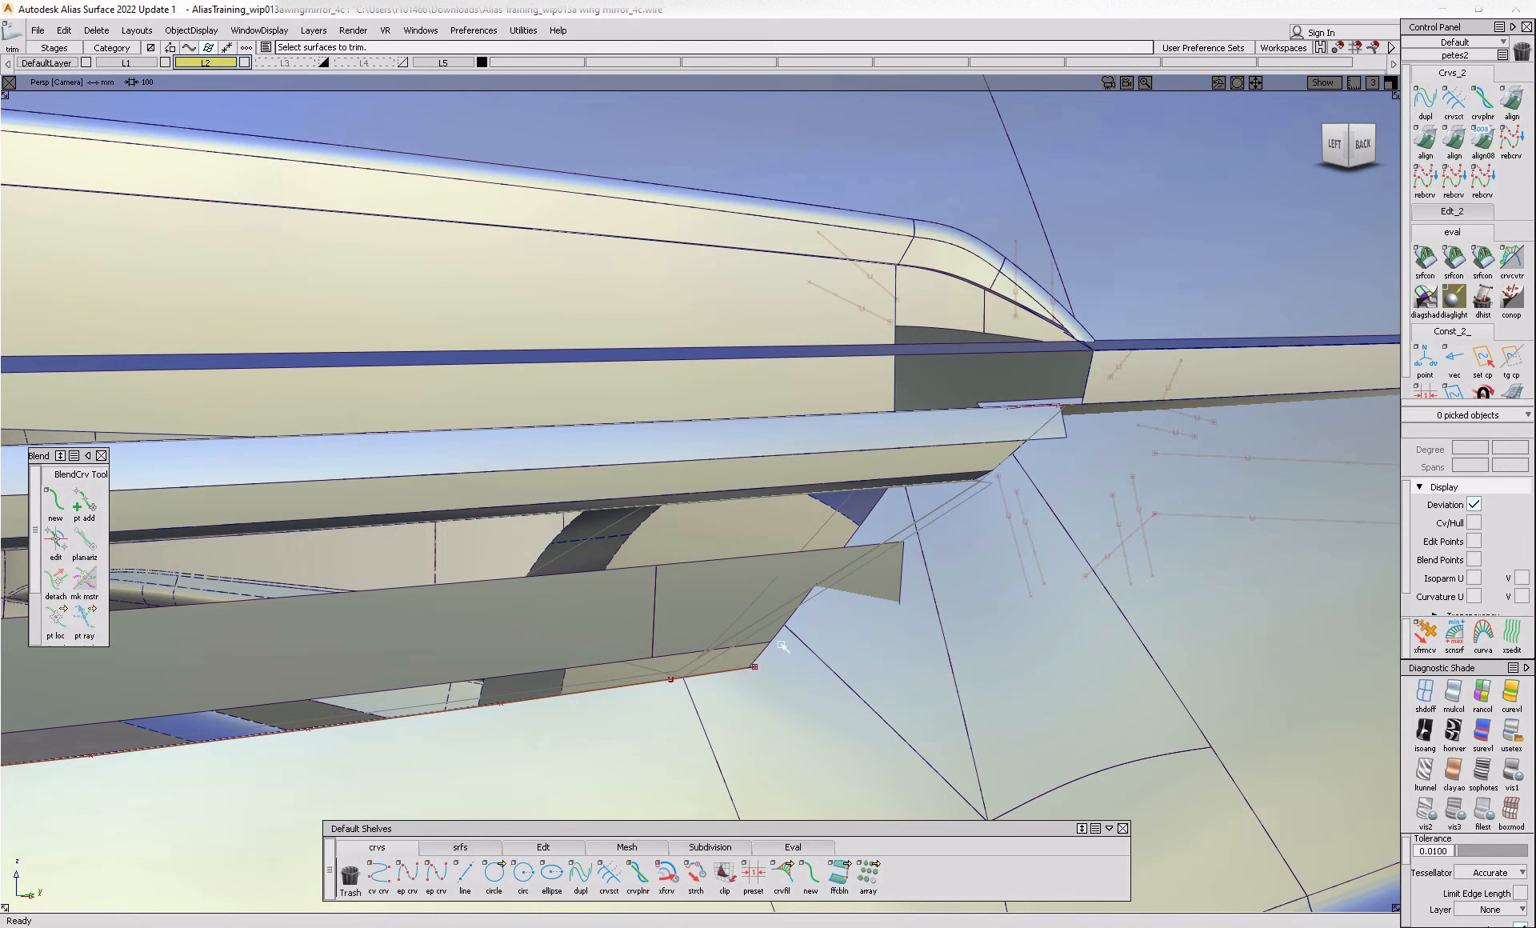
left_click_drag(795, 639, 662, 632, "alt+shift")
right_click_drag(984, 680, 806, 710, "alt+shift")
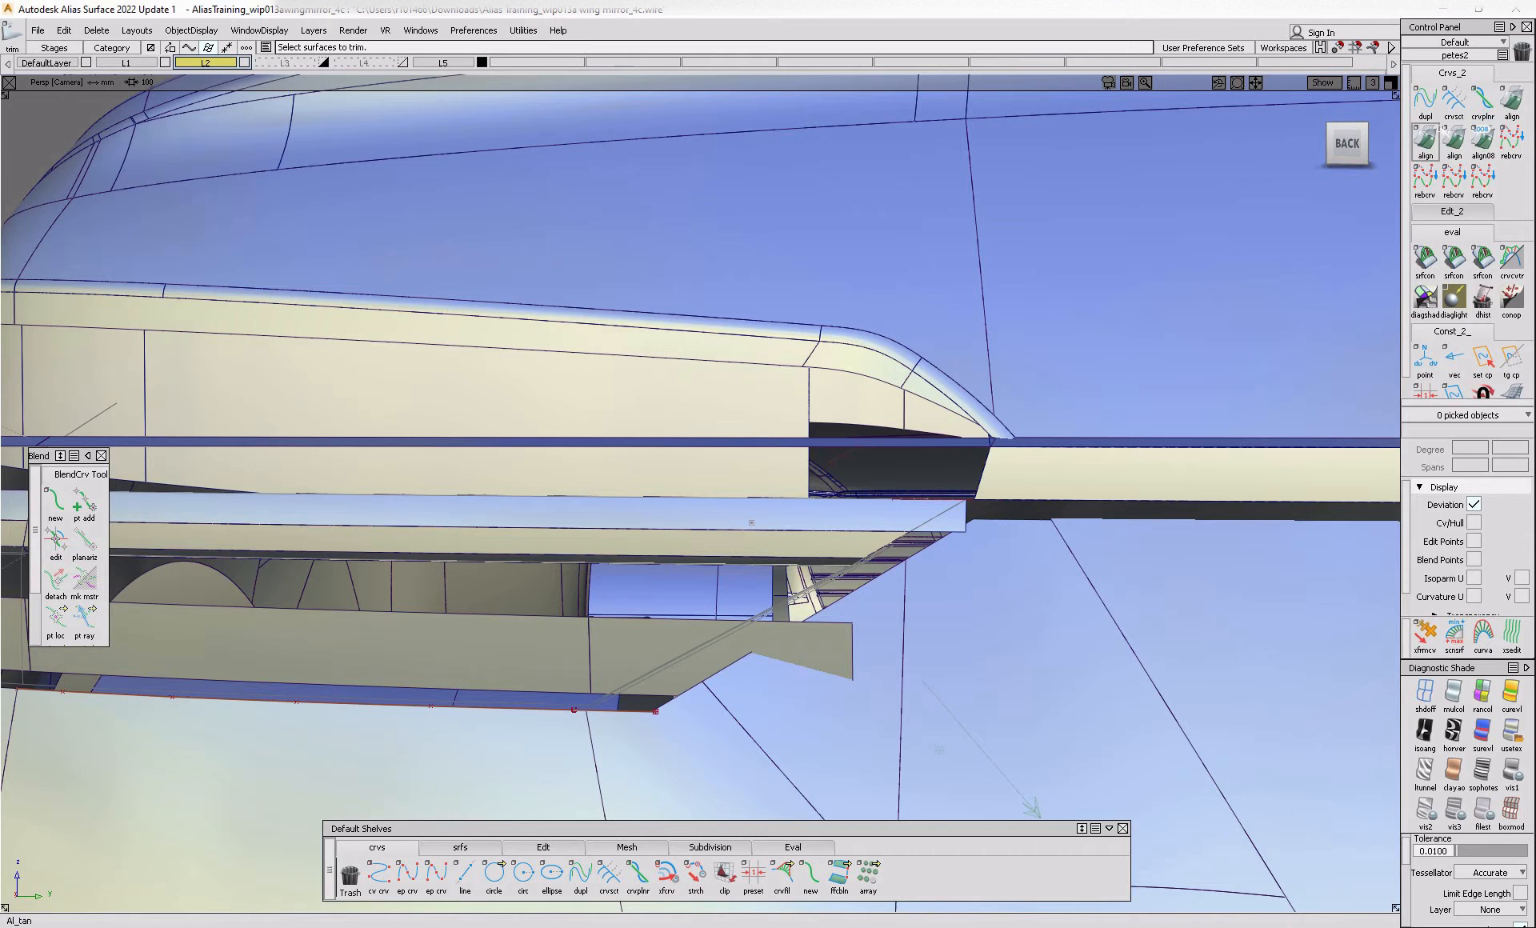
- Trim the draft strip's inboard end in the back view and check the shape with the model lines hidden
left_click(1348, 142)
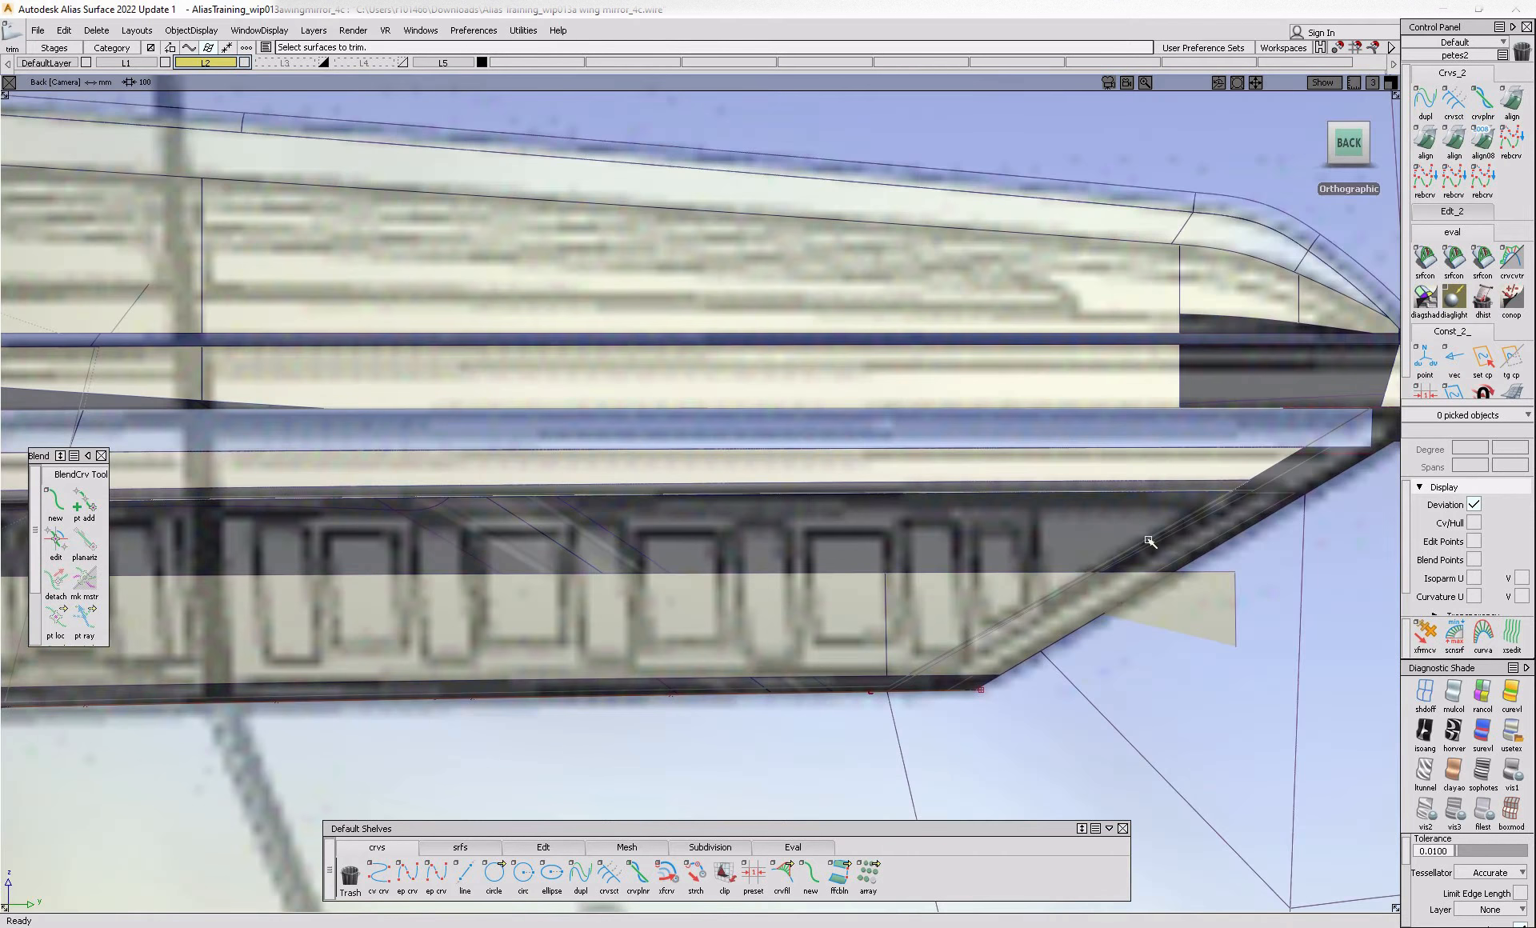
left_click(1007, 643)
key("alt+m")
left_click_drag(888, 681, 632, 740, "alt+shift")
middle_click_drag(631, 740, 885, 689, "alt+shift")
left_click_drag(885, 690, 739, 649, "alt+shift")
middle_click_drag(723, 659, 769, 669, "alt+shift")
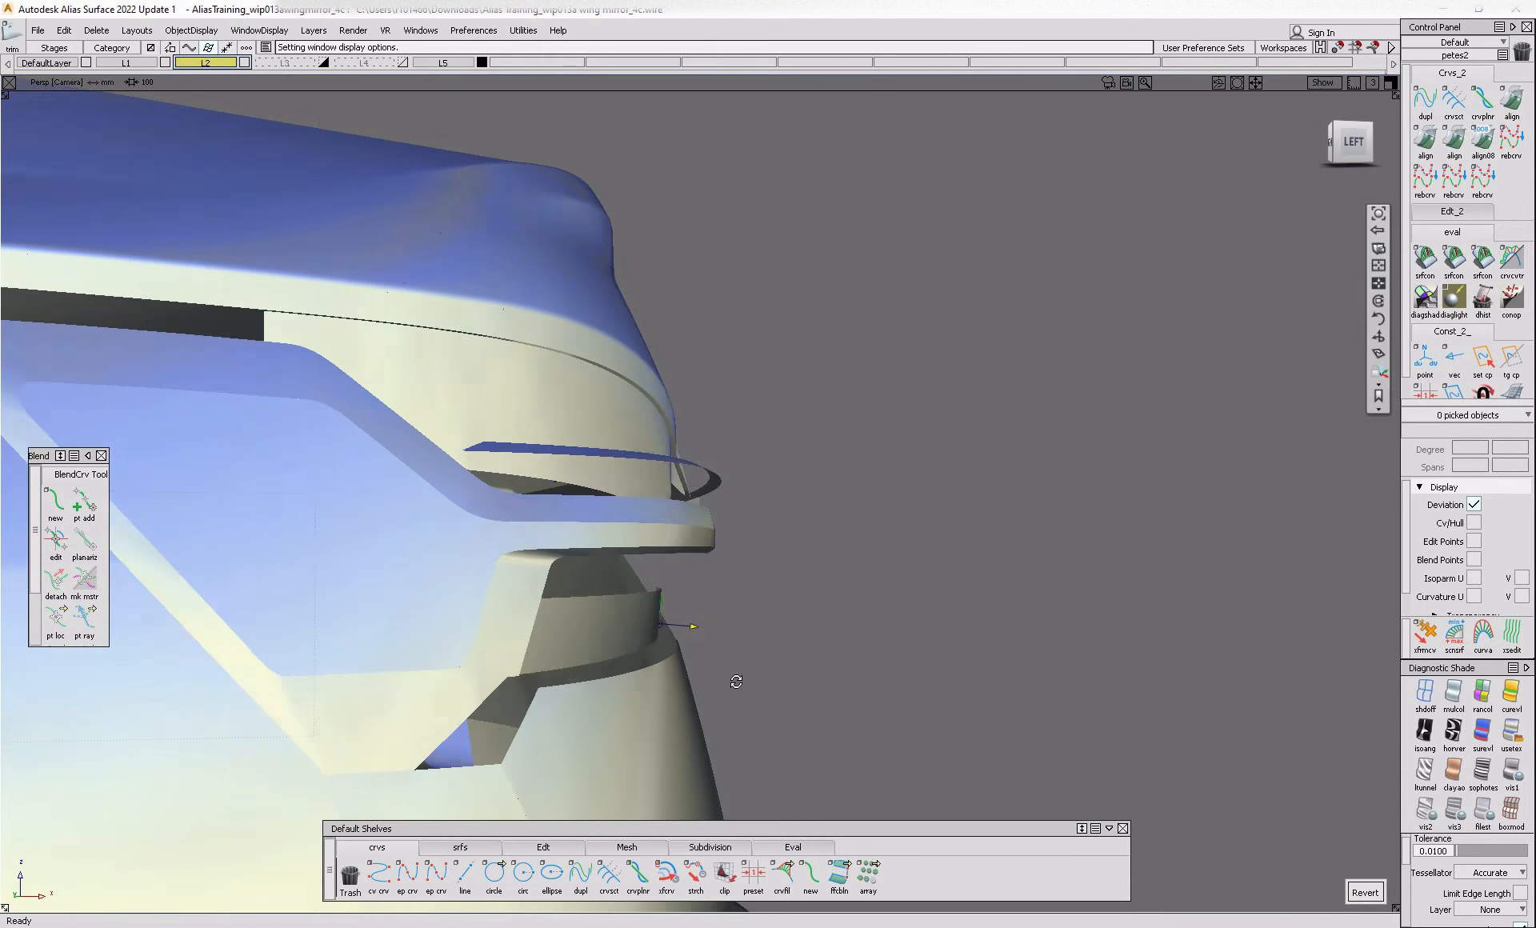
left_click_drag(768, 669, 615, 690, "alt+shift")
right_click_drag(358, 690, 405, 654, "alt+shift")
key("alt+m")
- Pick the three trimmed draft surfaces and shift them with the Move tool
left_click_drag(404, 653, 428, 683, "alt+shift")
right_click_drag(429, 682, 449, 708, "alt+shift")
left_click_drag(449, 708, 525, 720, "alt+shift")
left_click(525, 721, "ctrl+shift")
left_click(528, 720)
left_click(720, 732)
right_click_drag(760, 740, 640, 738, "alt+shift")
left_click(749, 663)
right_click_drag(232, 669, 344, 673, "alt+shift")
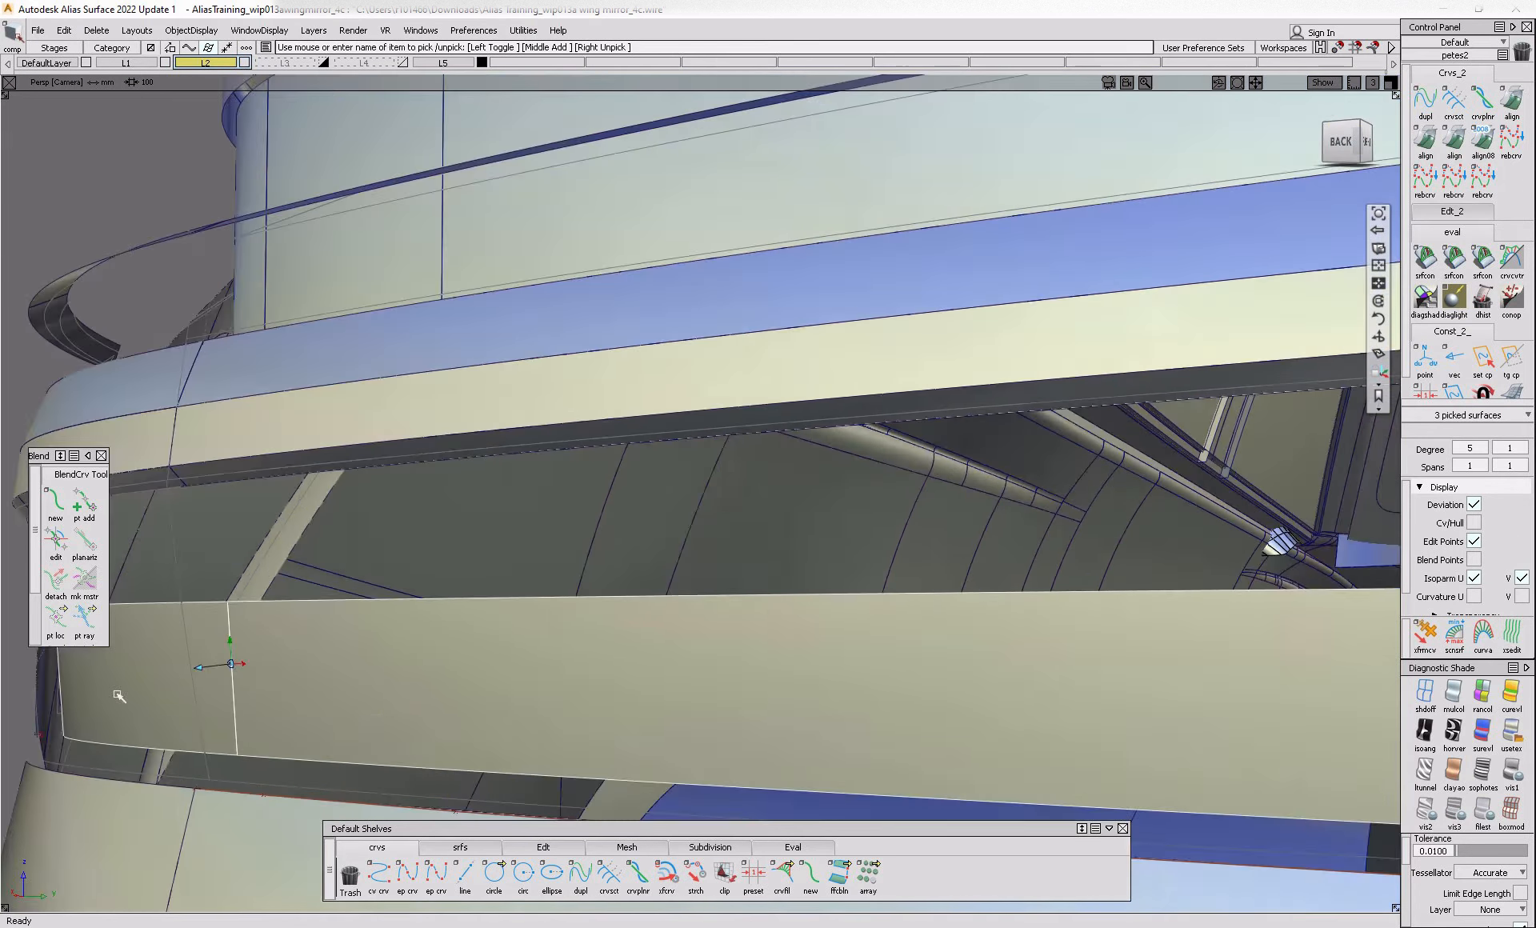
middle_click_drag(120, 700, 552, 663, "alt+shift")
right_click_drag(519, 663, 610, 702, "alt+shift")
left_click_drag(611, 702, 381, 727, "alt+shift")
middle_click_drag(374, 731, 360, 668, "ctrl+shift")
left_click_drag(396, 688, 1040, 681)
middle_click_drag(1065, 680, 813, 701, "alt+shift")
left_click_drag(722, 624, 615, 680, "alt+shift")
- Compare with the tail-light photo, pick the three draft surfaces again and move them about 3 mm rearward along X
key("alt+Tab")
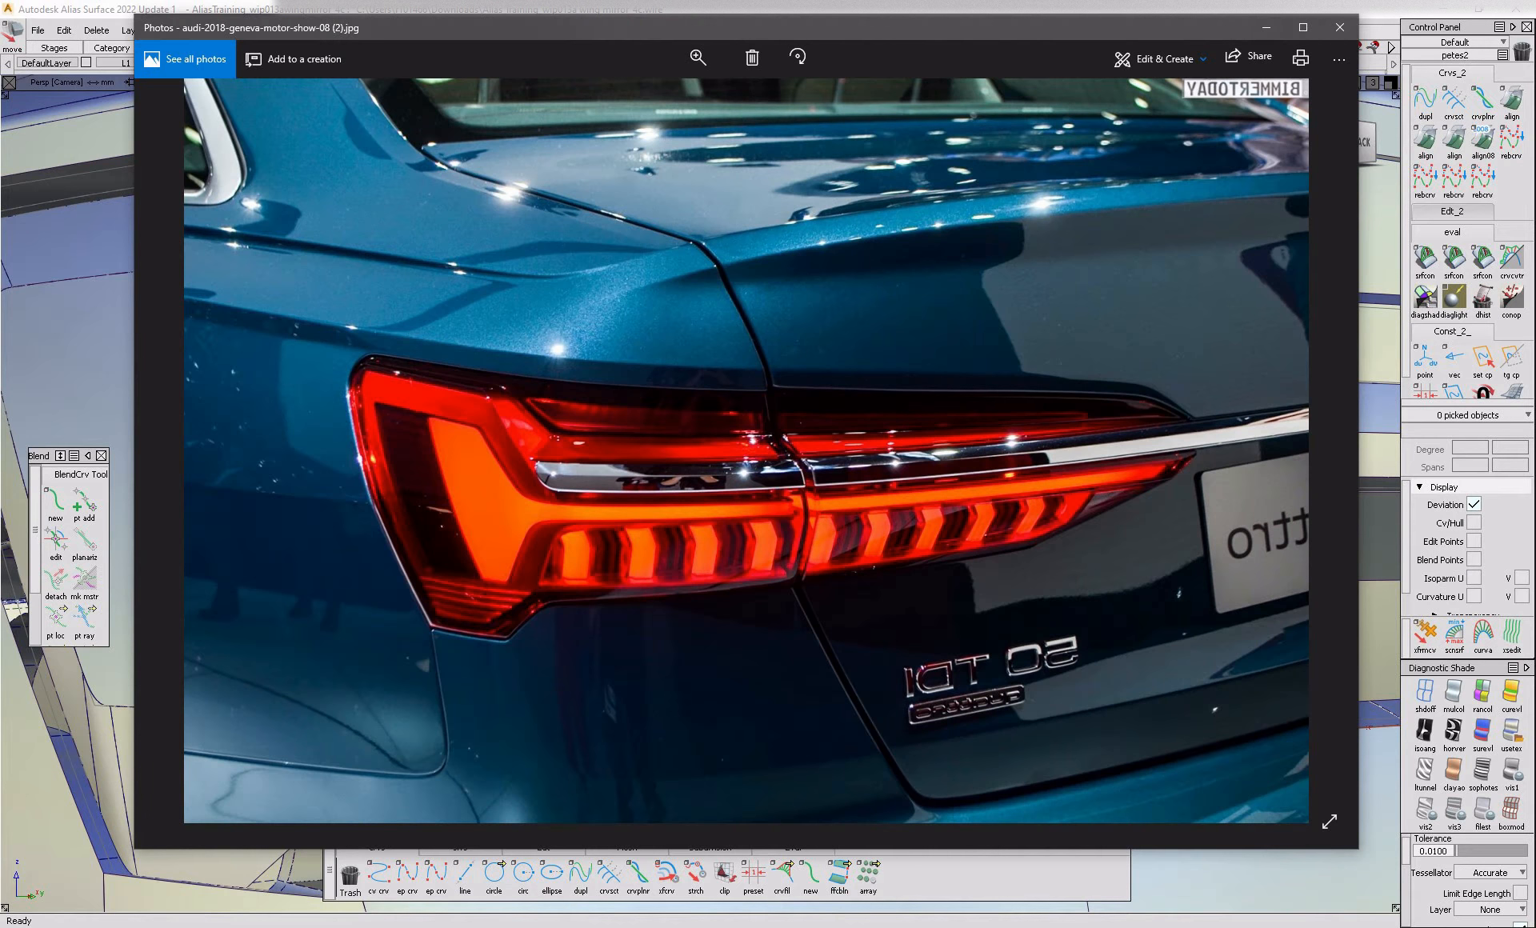
key("alt+Tab")
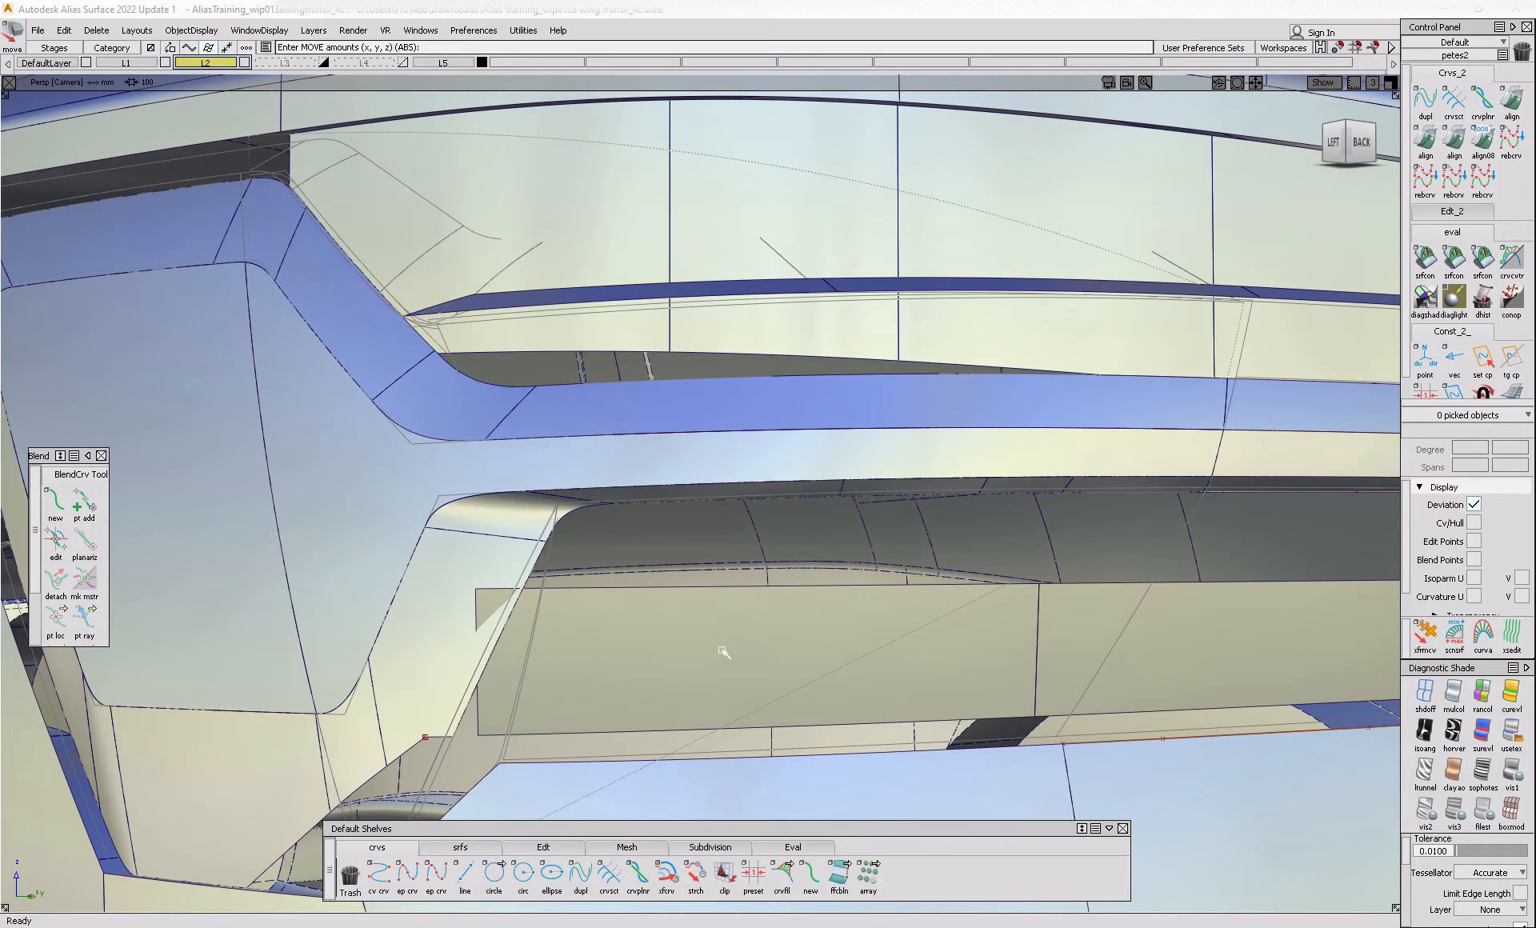
left_click_drag(782, 604, 848, 640, "ctrl+shift")
left_click(994, 693)
left_click(1087, 658)
right_click_drag(1121, 680, 1091, 700, "alt+shift")
left_click_drag(1091, 699, 1073, 680, "alt+shift")
middle_click_drag(1073, 680, 737, 714, "alt+shift")
left_click_drag(764, 730, 998, 704, "alt+shift")
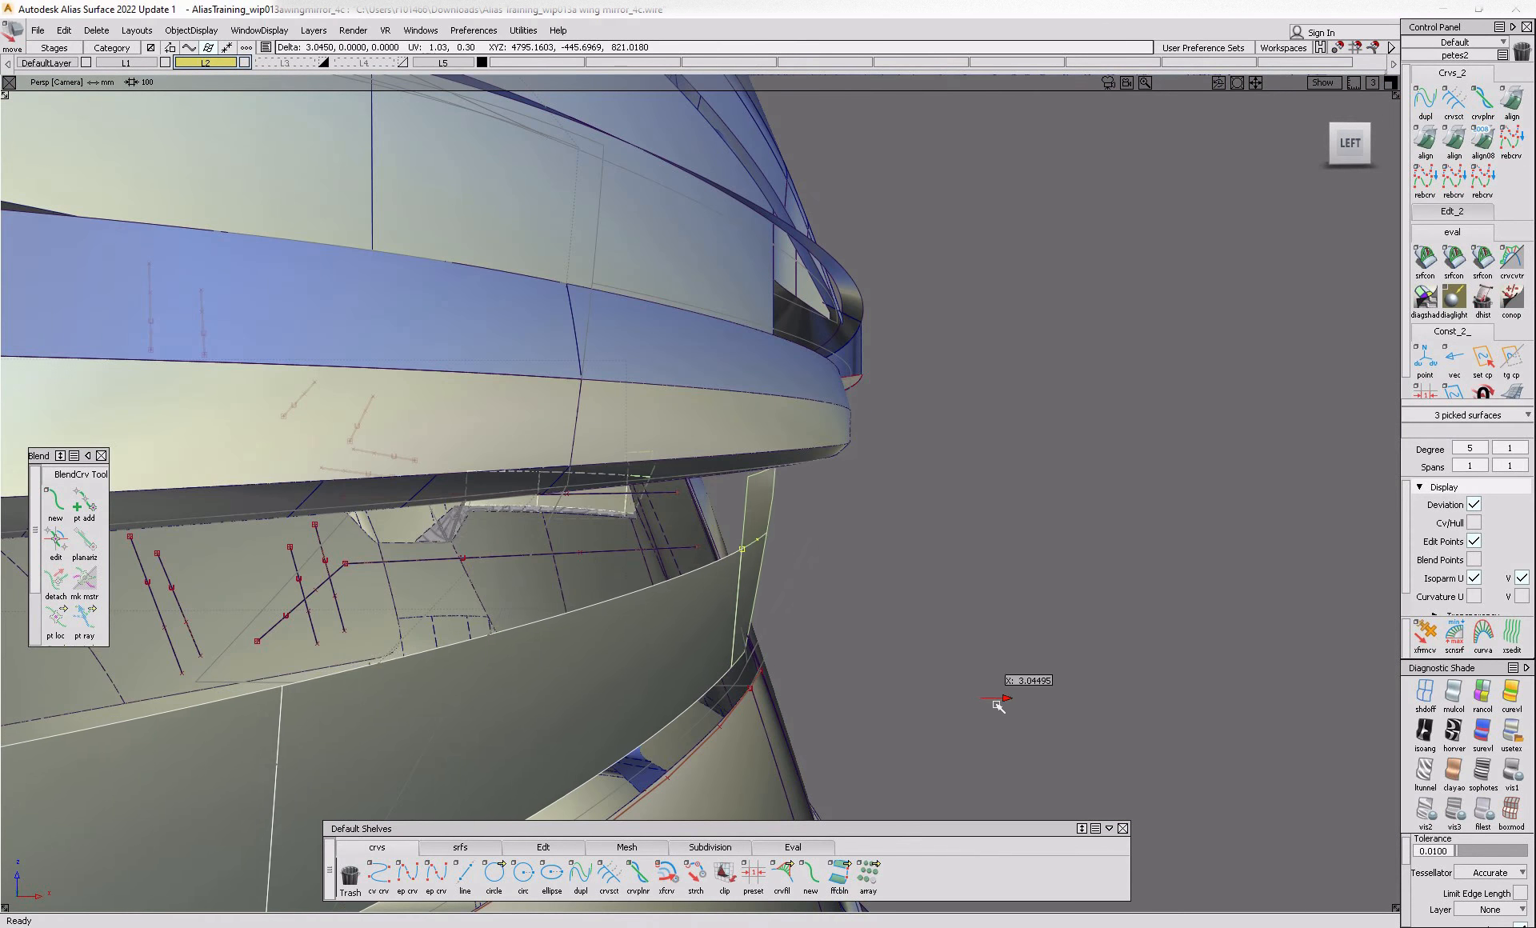
- Move the three picked draft surfaces about 2.9 mm forward along X, inspect the fit, and clear the selection
right_click_drag(998, 703, 820, 745, "alt+shift")
mouse_move(820, 744)
left_mouse_down("alt+shift")
mouse_move(676, 745)
mouse_move(848, 740)
left_mouse_up("alt+shift")
right_click_drag(848, 740, 916, 736, "alt+shift")
left_click_drag(916, 736, 1028, 711, "alt+shift")
right_click_drag(1028, 710, 965, 708, "alt+shift")
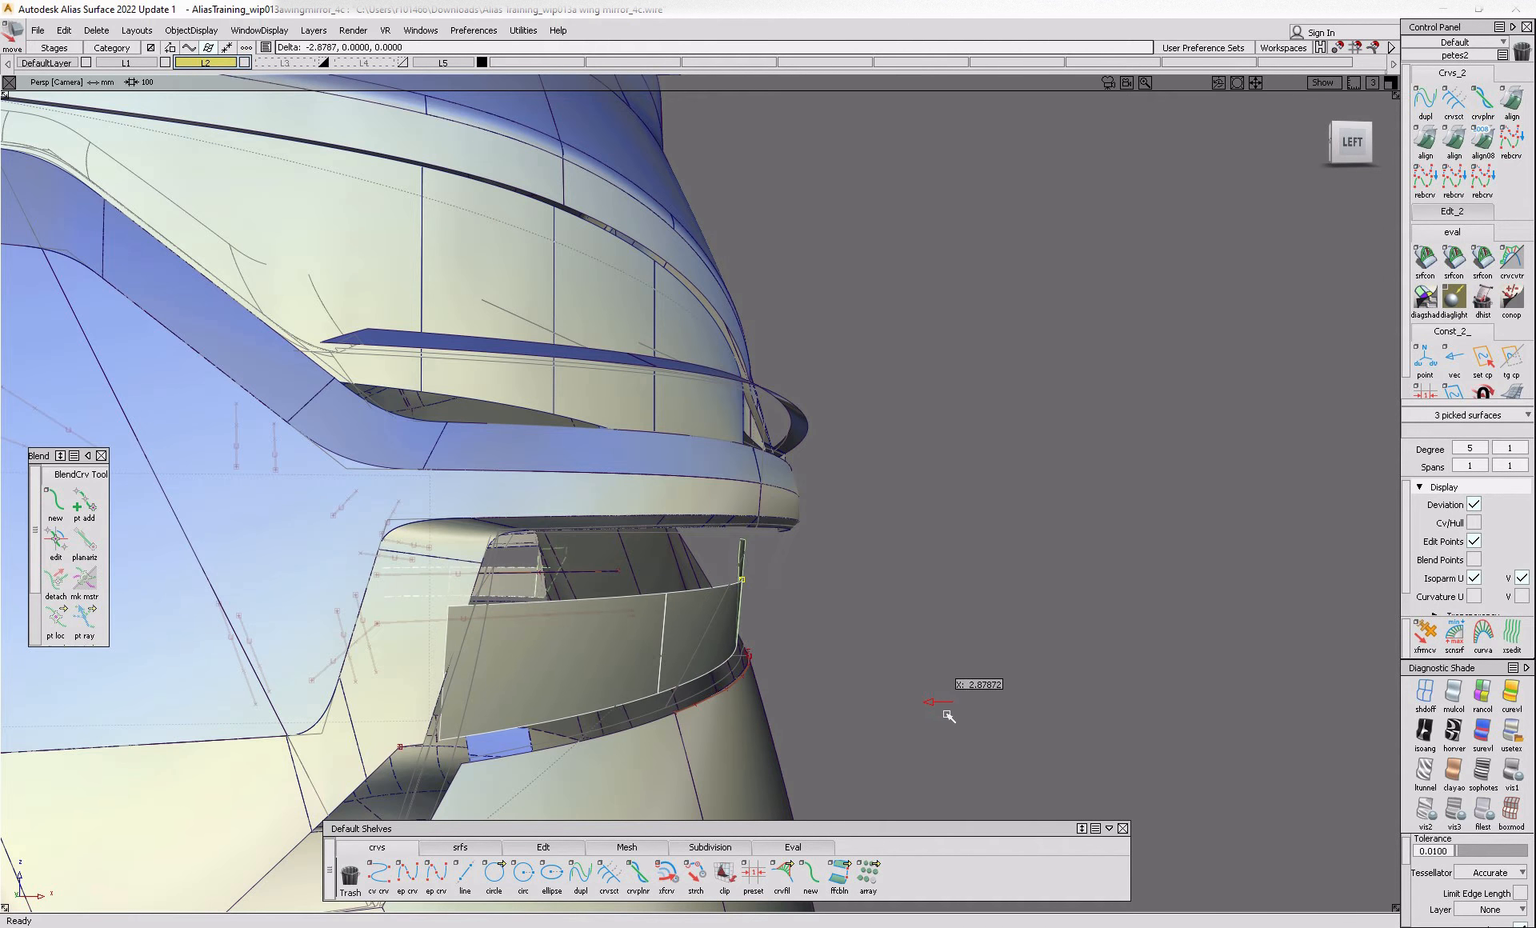
left_click_drag(960, 724, 501, 757, "alt+shift")
left_click_drag(501, 757, 558, 627, "ctrl+shift")
left_click_drag(797, 600, 760, 621, "ctrl+shift")
left_click(788, 624)
left_click(1257, 229)
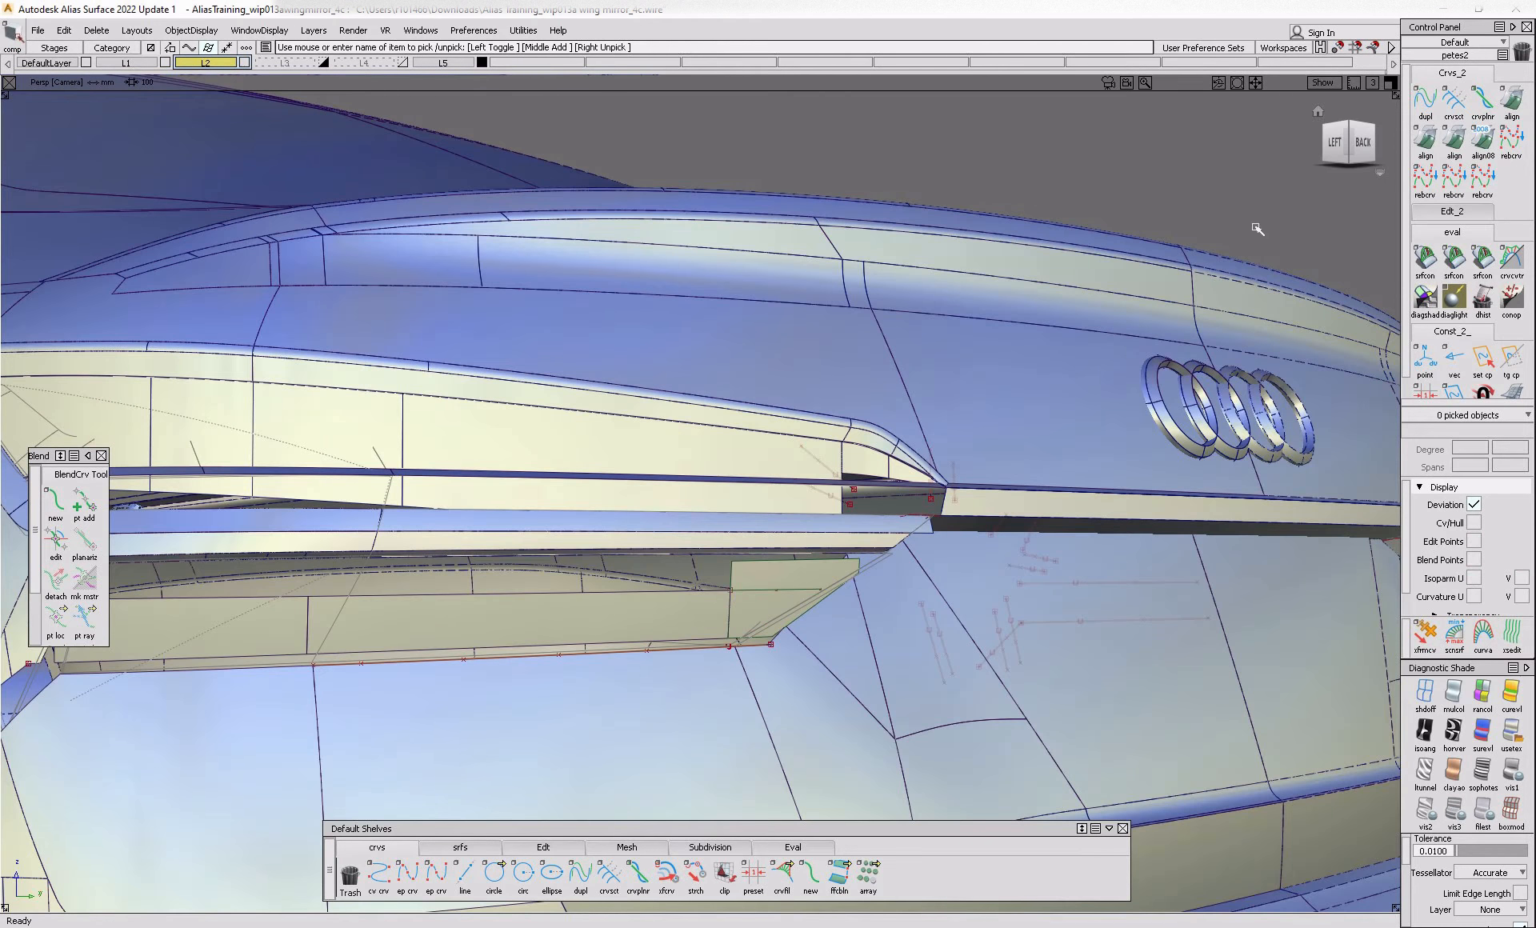
- Create a multi-surface draft from the strip's upper edge with a 5° draft angle and 45 mm length
left_click(1337, 143)
middle_click_drag(712, 613, 804, 614, "ctrl+shift")
left_click_drag(886, 628, 920, 620)
left_click_drag(880, 640, 752, 645, "alt+shift")
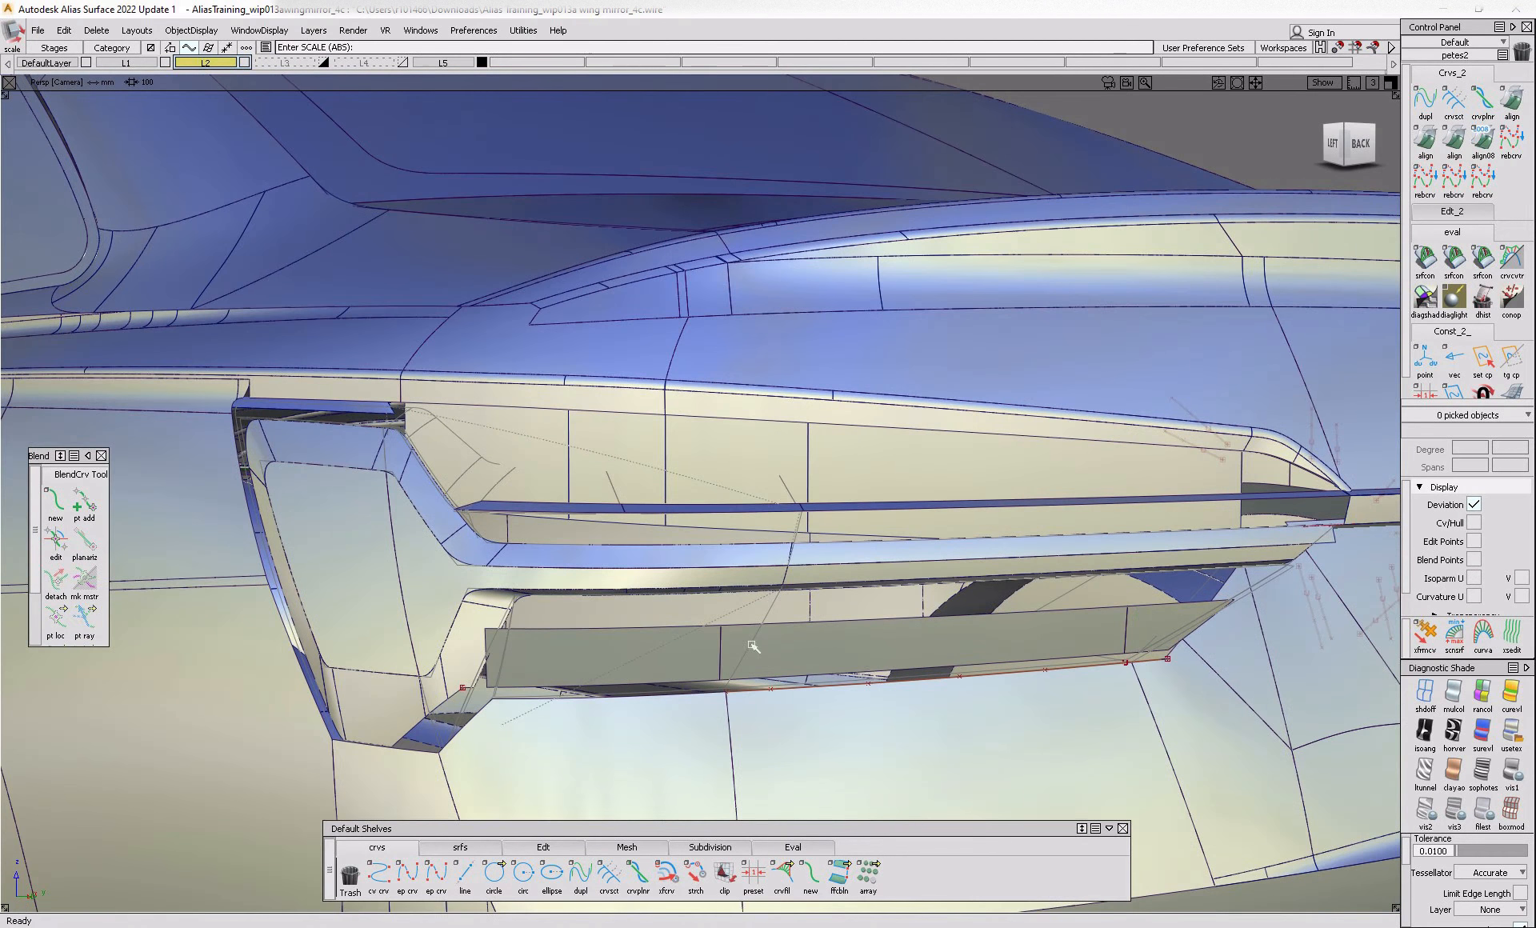
left_click(461, 848)
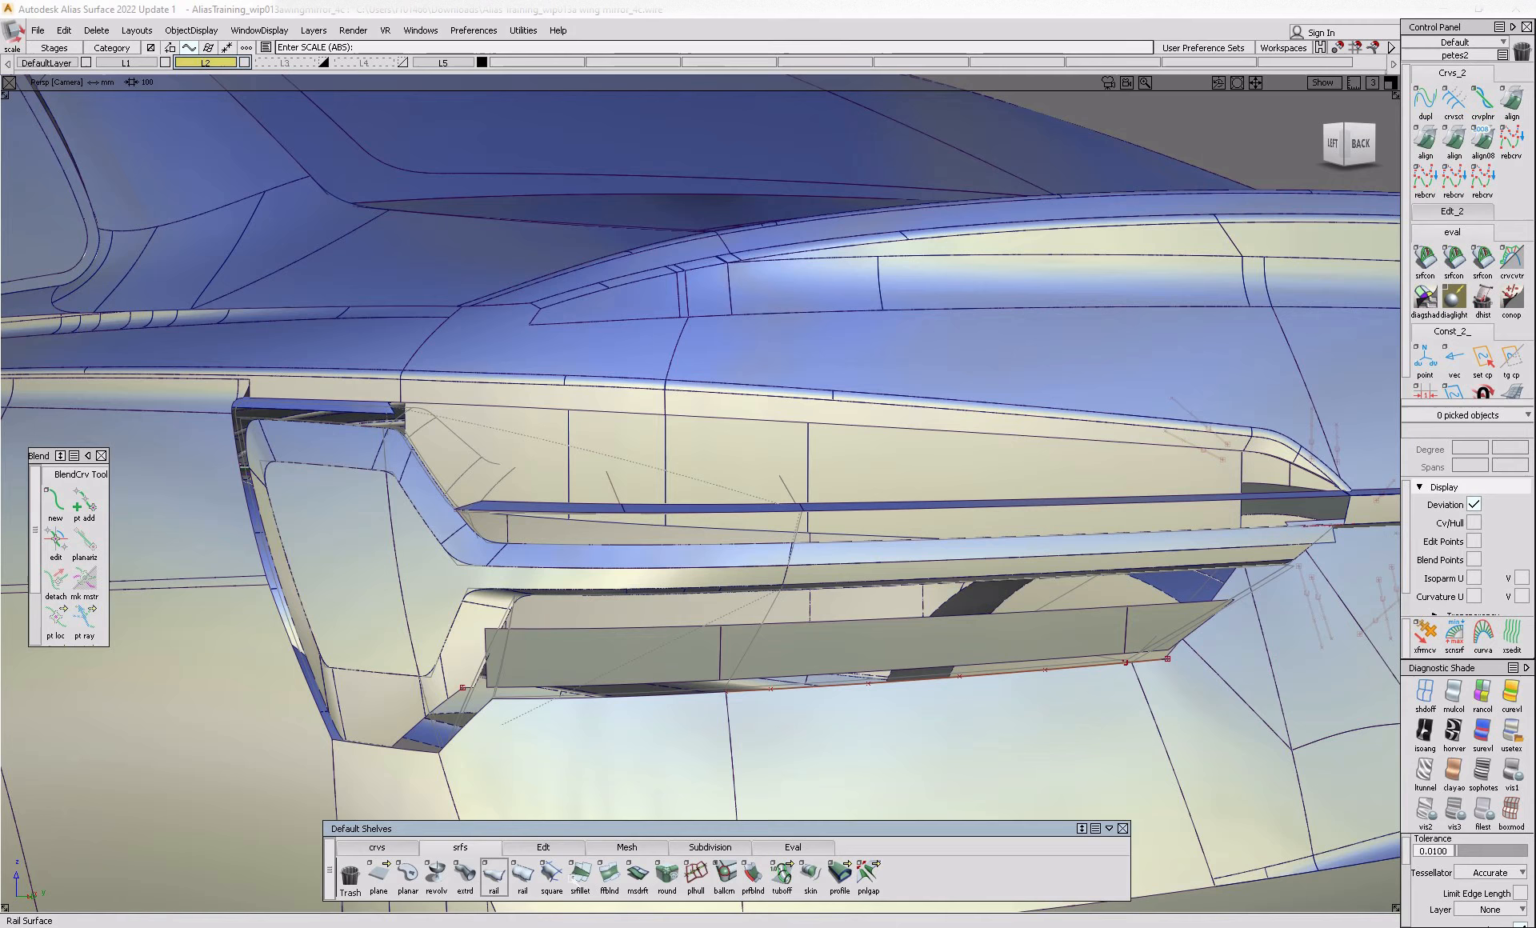
left_click(637, 875)
left_click(754, 631)
left_click_drag(810, 653, 604, 540, "alt+shift")
right_click_drag(570, 532, 809, 448, "alt+shift")
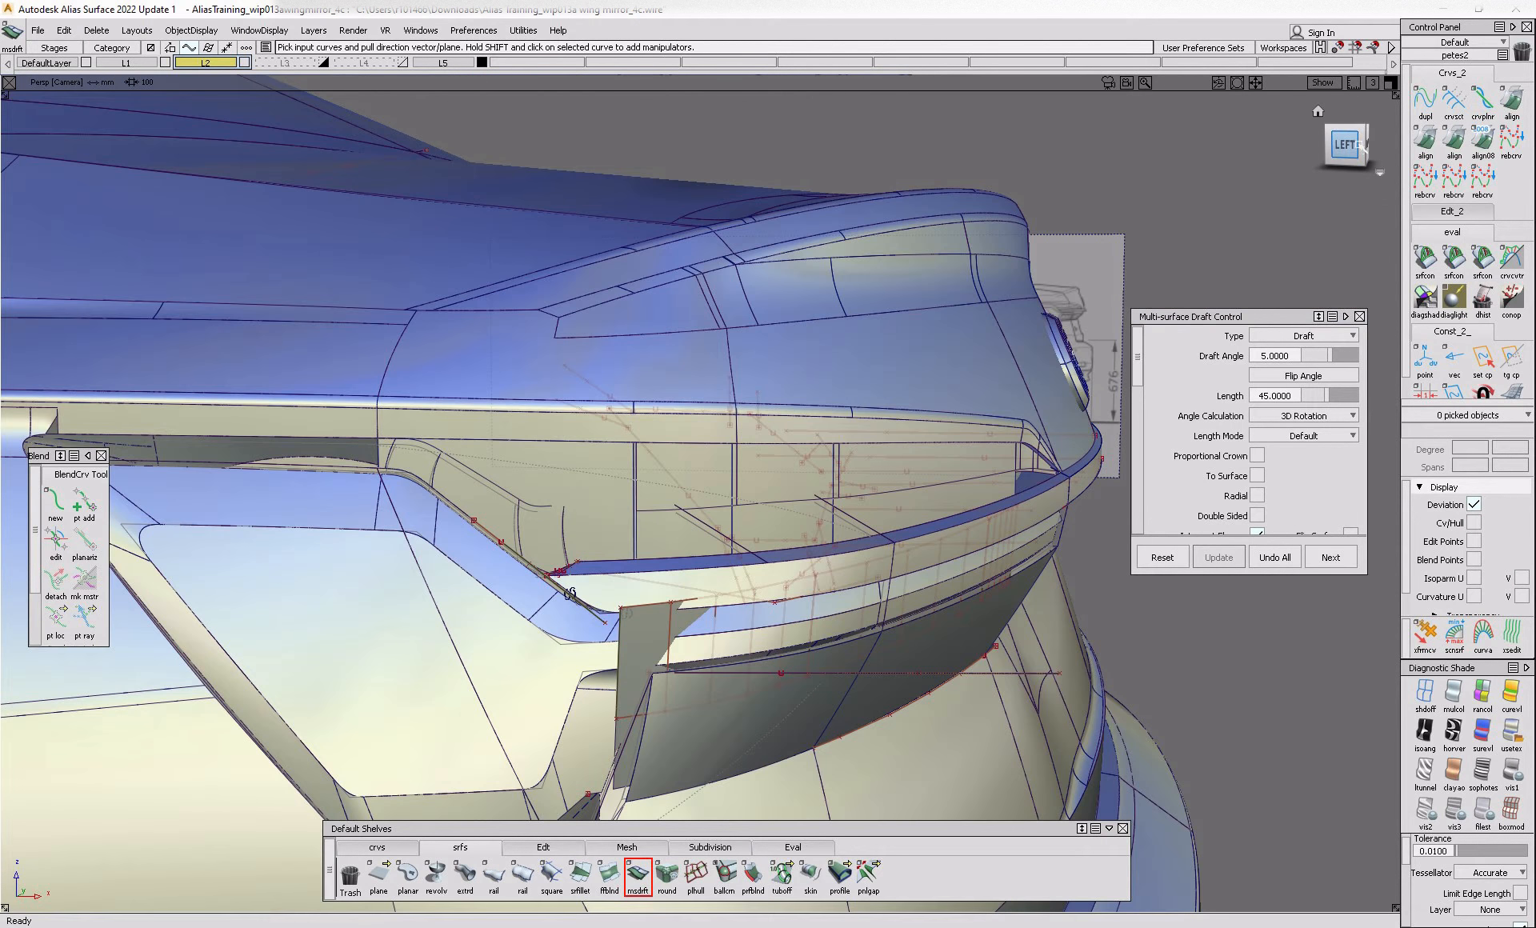
- Move the new flange's outer control-point row about 11 mm forward and 27 mm down in the left view
left_click(1352, 144)
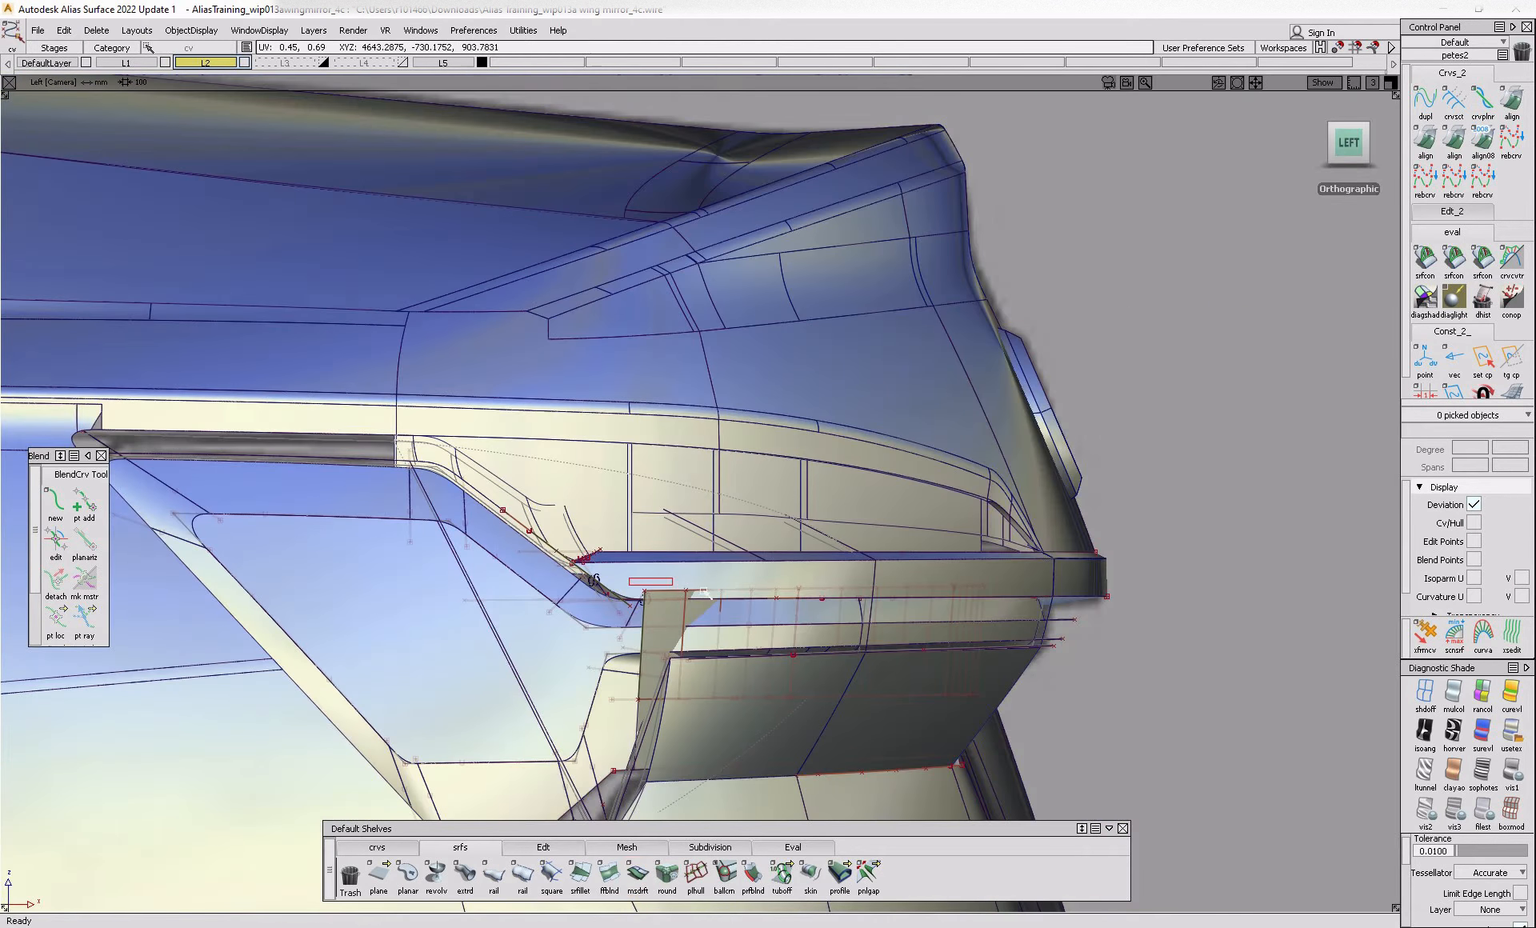
left_click_drag(1022, 589, 1024, 591)
left_click_drag(658, 592, 662, 512, "ctrl+shift")
left_click_drag(1034, 599, 1033, 600)
right_click_drag(1100, 725, 1097, 680, "ctrl+shift")
key("Return")
left_click_drag(1129, 699, 1092, 756)
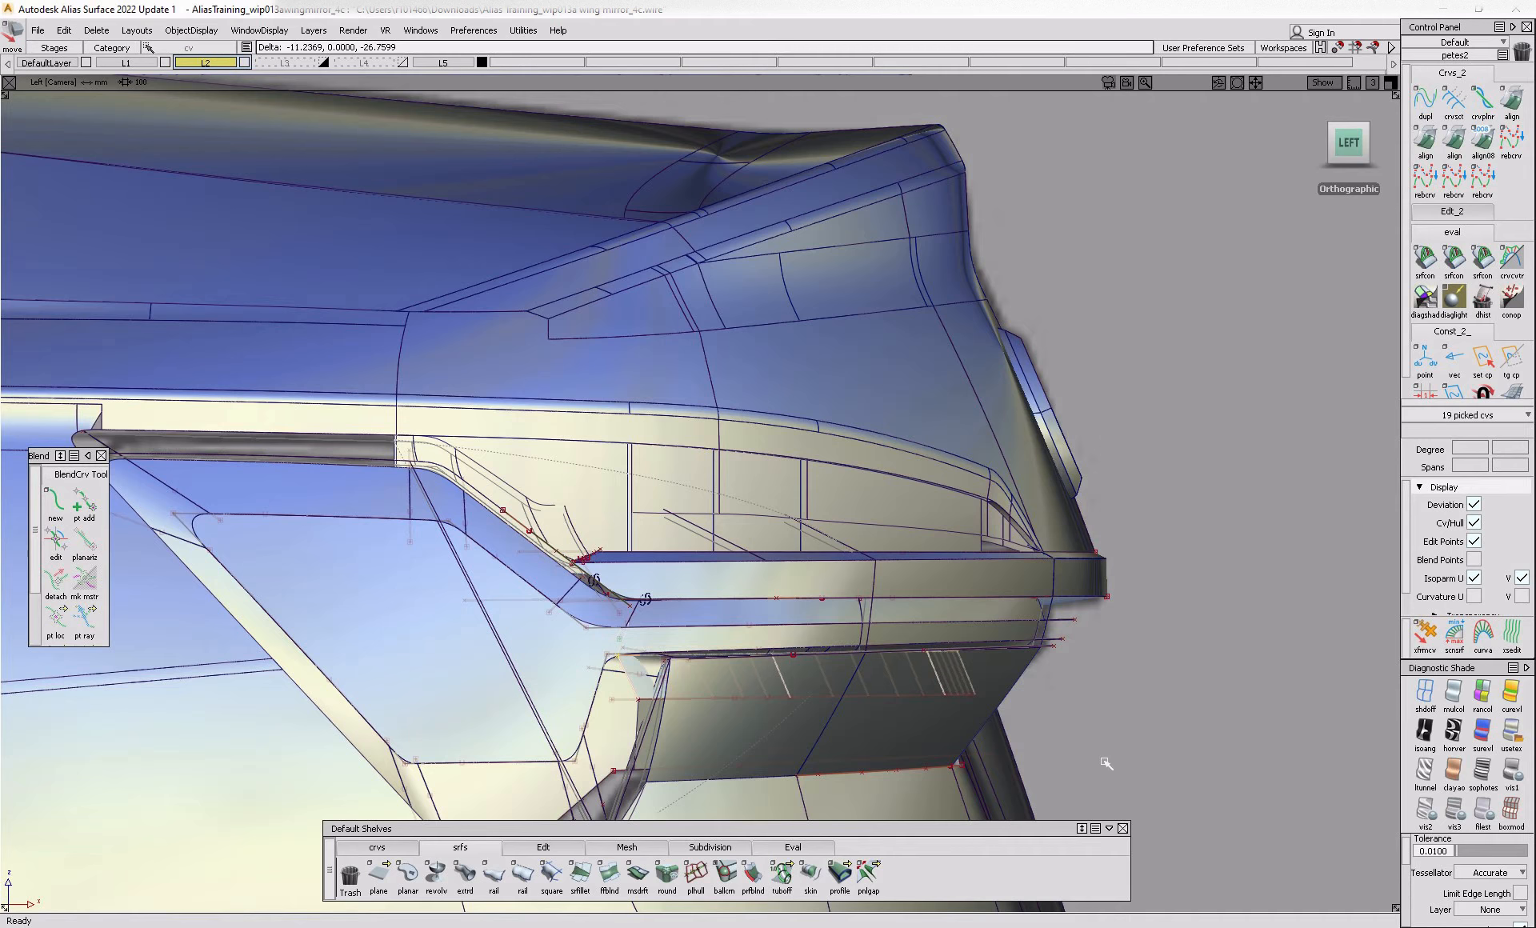
left_click_drag(699, 661, 707, 701, "ctrl+shift")
left_click(727, 744)
key("Delete")
left_click_drag(833, 732, 673, 770, "alt+shift")
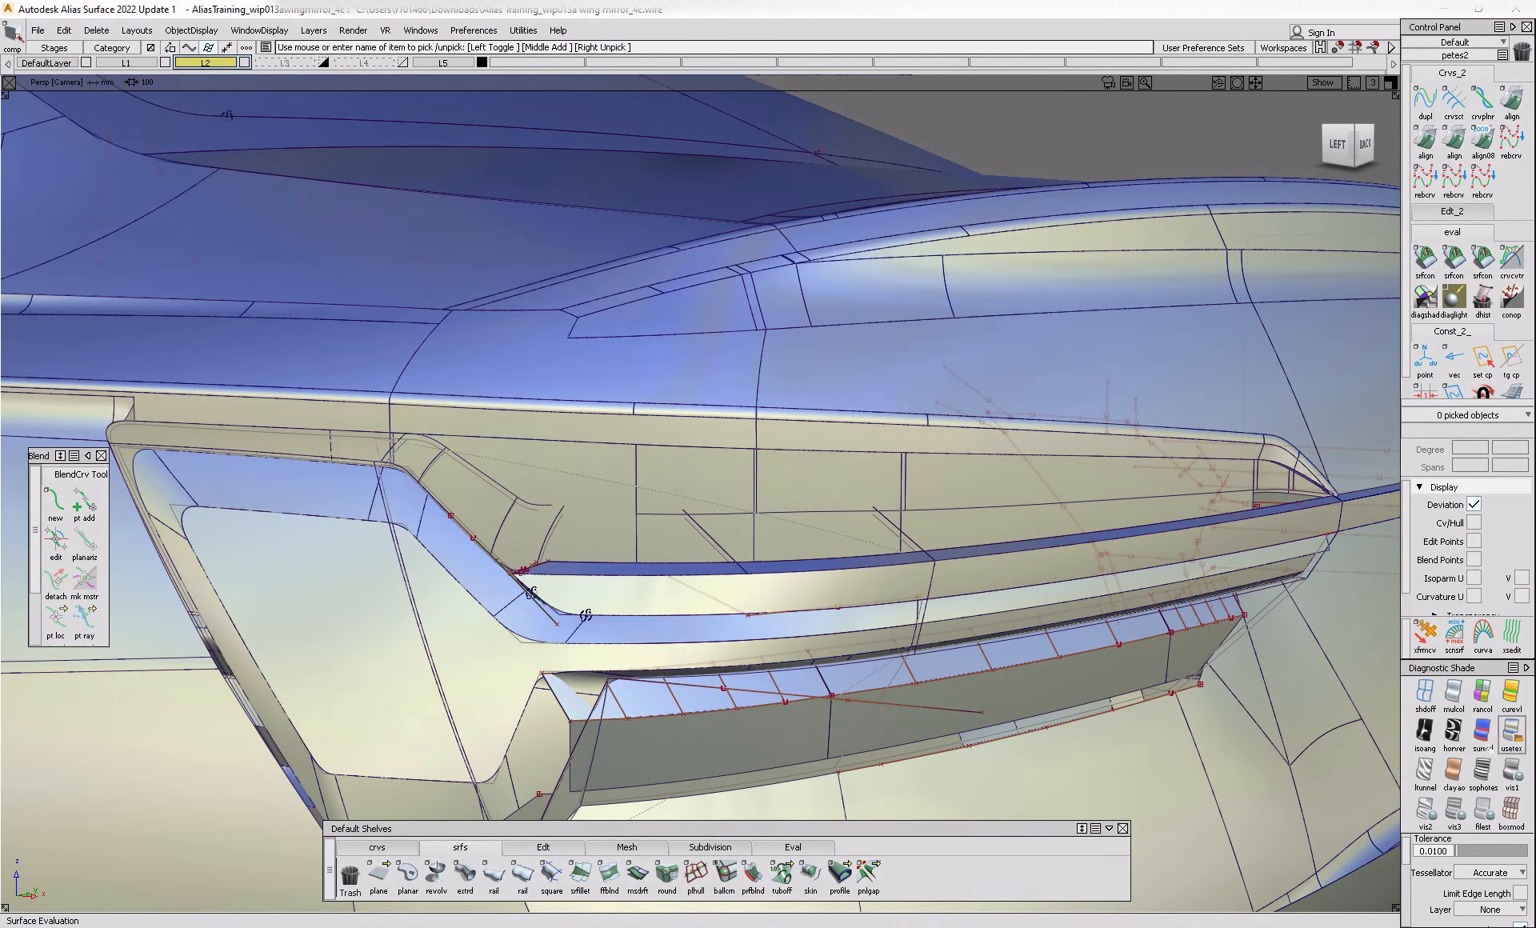
- Hide the leftover draft surfaces along the upper tail-light recess and on top of the light bar
left_click(1483, 732)
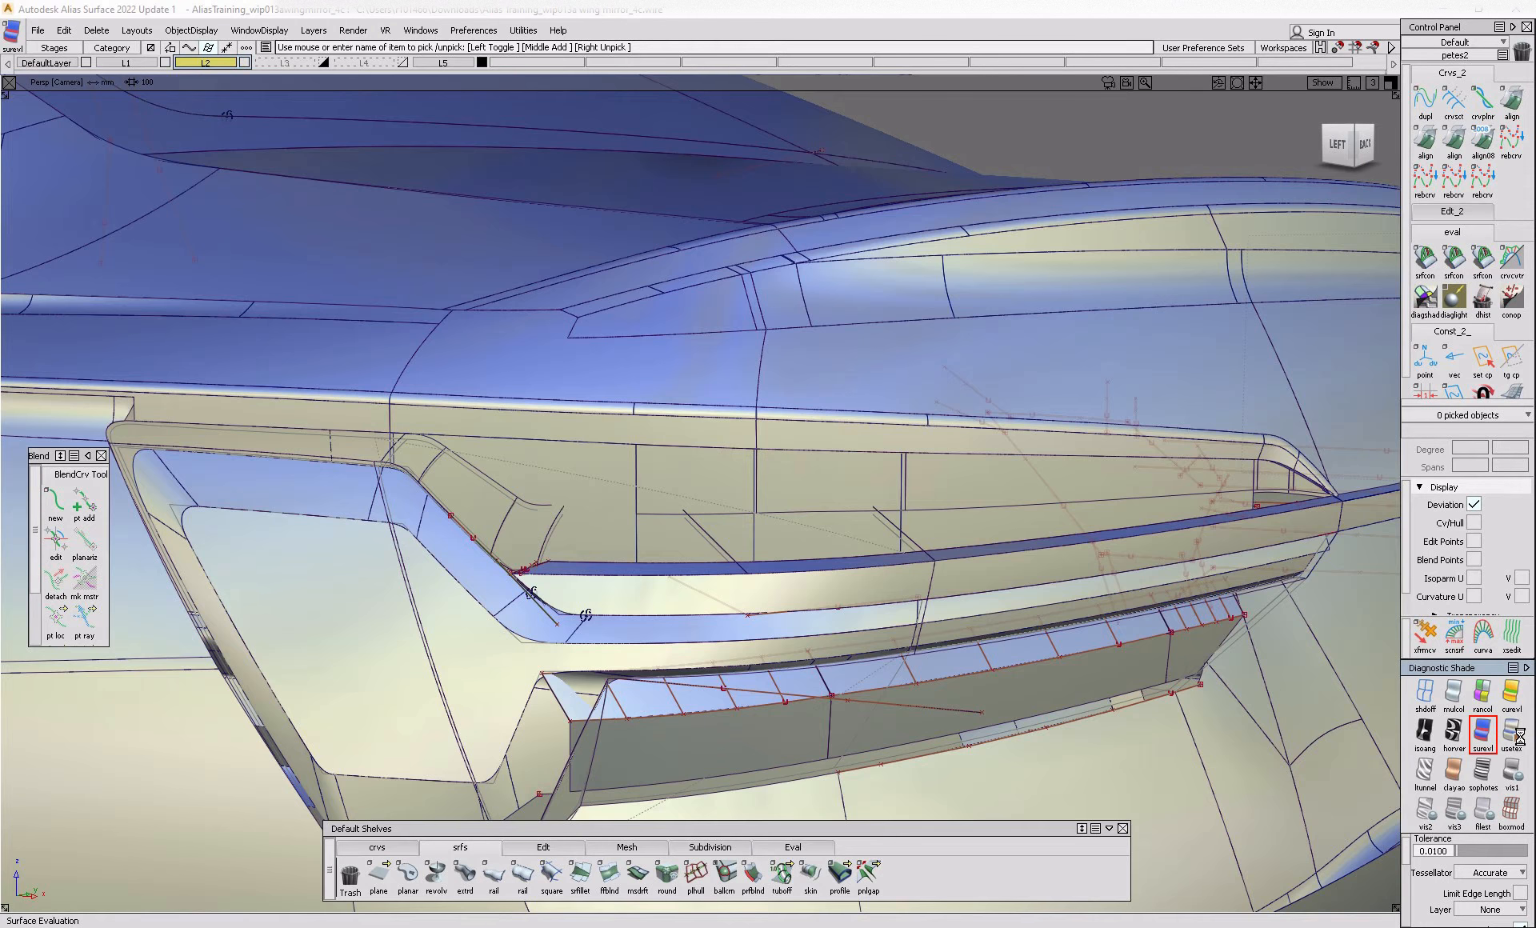
left_click(1517, 734)
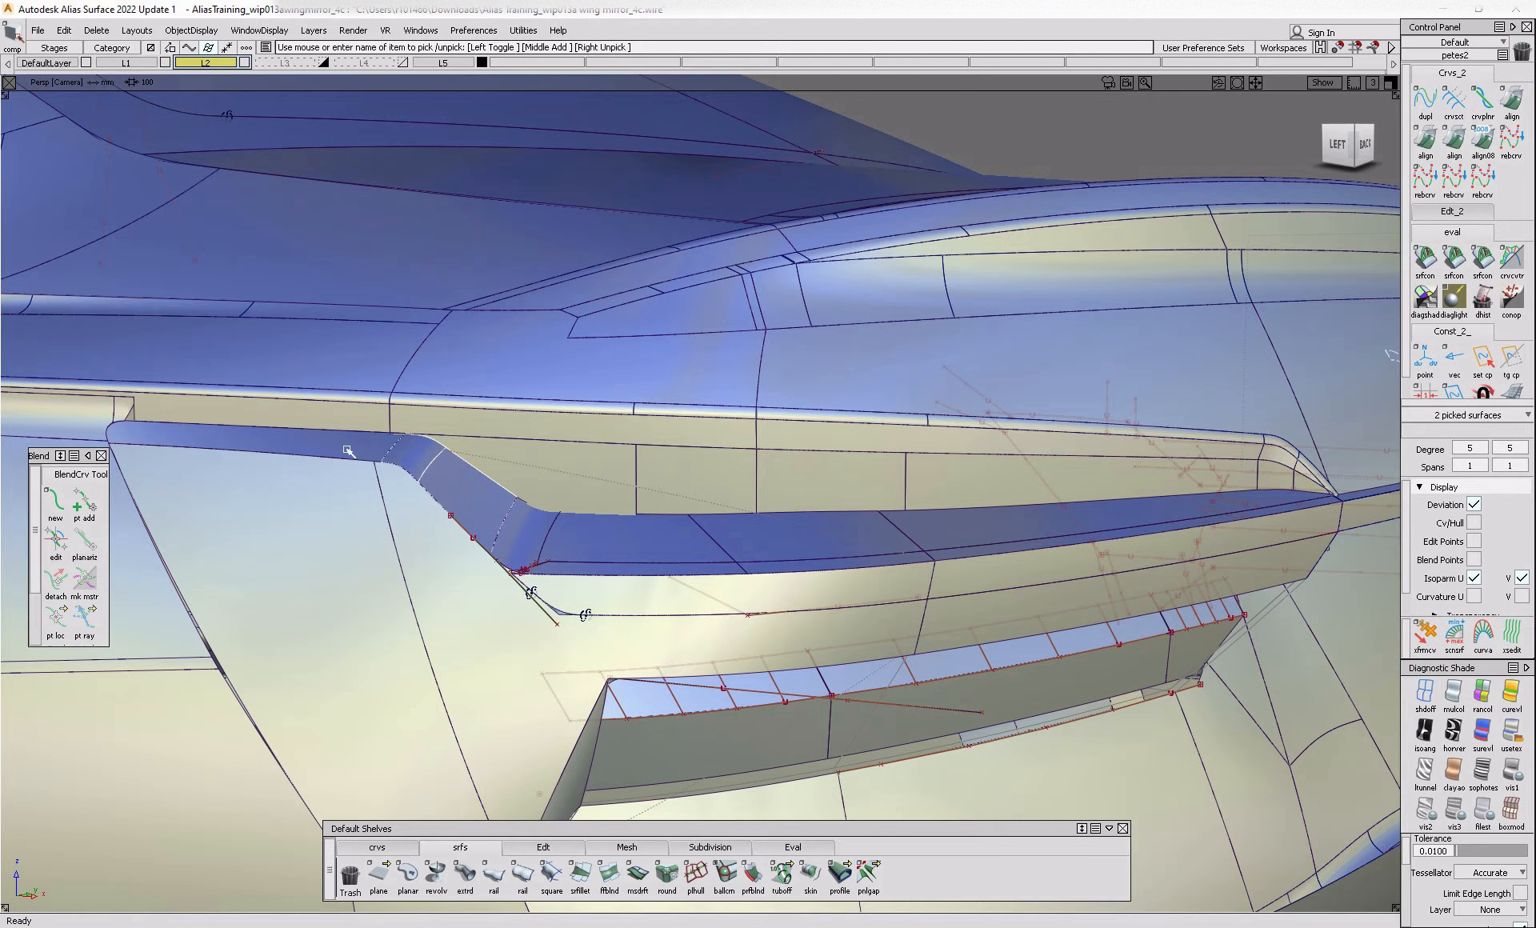
left_click(532, 530)
key("alt+i")
left_click(588, 541)
key("alt+i")
left_click(854, 549)
key("alt+i")
left_click(1012, 532)
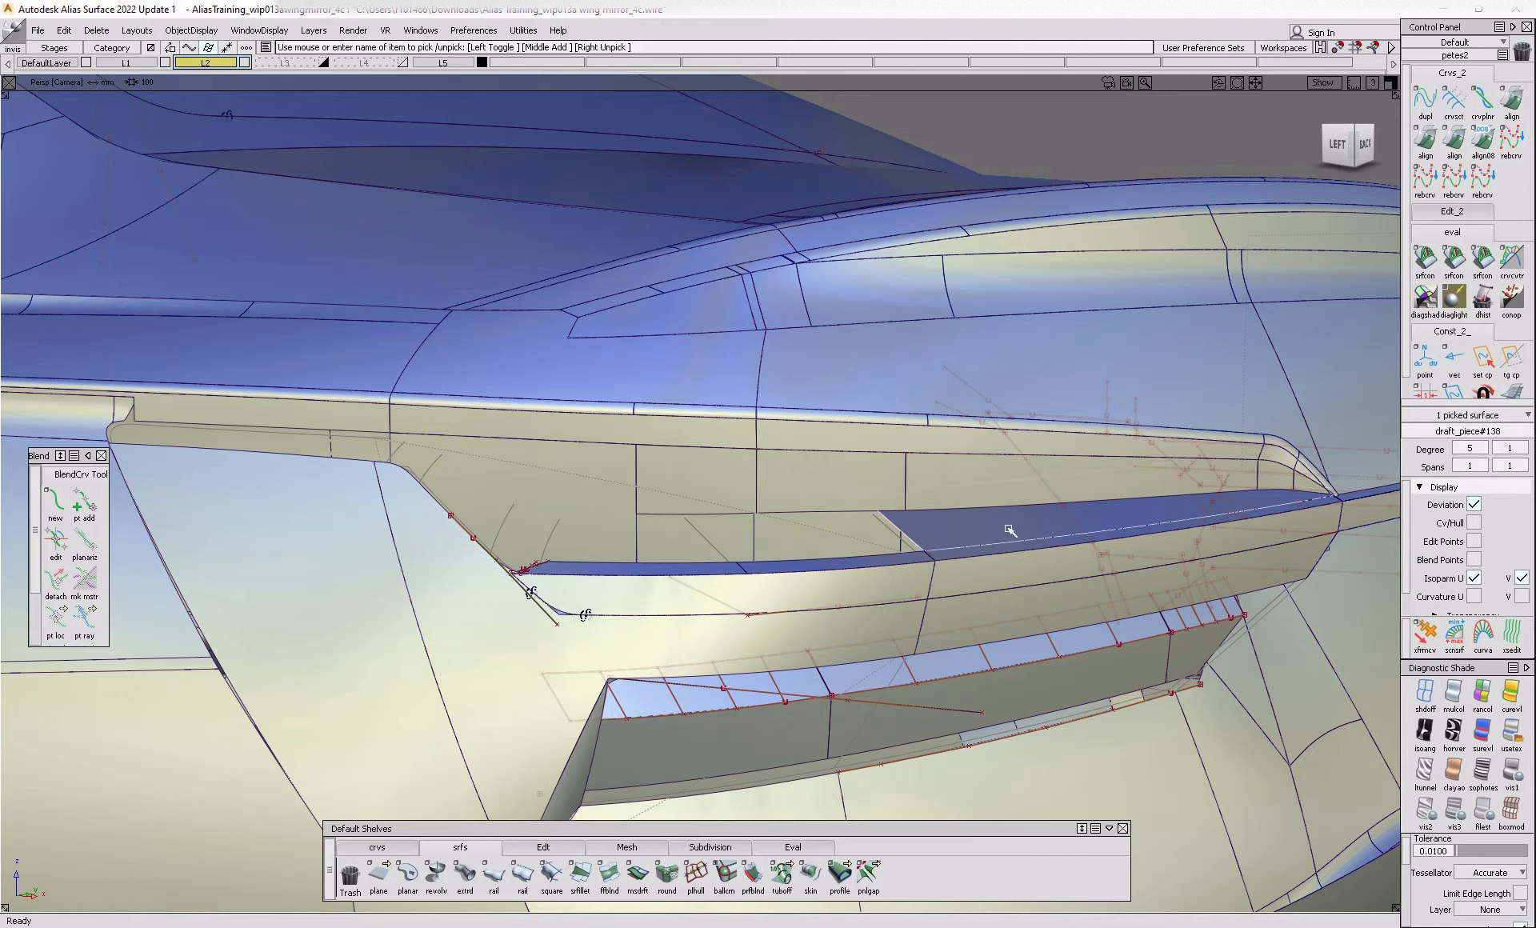
key("alt+i")
key("alt+i")
- Hide the remaining large construction surfaces over the light bar's outer face and the body side
left_click(906, 585)
left_click(972, 578)
key("alt+i")
left_click_drag(484, 544, 416, 596, "ctrl+shift")
left_click(445, 598)
key("alt+i")
left_click(344, 596)
key("alt+i")
left_click(993, 613)
key("alt+i")
- Select the leftover construction curves around the tail light in groups and hide them
mouse_move(688, 632)
left_mouse_down("alt+shift")
mouse_move(915, 655)
mouse_move(624, 656)
mouse_move(570, 682)
mouse_move(960, 704)
mouse_move(877, 706)
mouse_move(920, 768)
mouse_move(824, 752)
mouse_move(632, 617)
left_mouse_up("alt+shift")
right_click_drag(632, 618, 308, 543, "alt+shift")
left_click_drag(302, 539, 415, 650, "ctrl+shift")
left_click_drag(243, 525, 542, 717)
key("alt+i")
middle_click_drag(520, 630, 626, 642, "alt+shift")
left_click_drag(276, 474, 288, 440, "ctrl+shift")
left_click_drag(180, 502, 243, 580)
key("alt+i")
- Select the remaining templated construction objects around the tail light and hide them
mouse_move(801, 694)
right_mouse_down("alt+shift")
mouse_move(877, 764)
mouse_move(993, 808)
right_mouse_up("alt+shift")
left_click_drag(993, 808, 1032, 800, "alt+shift")
left_click_drag(484, 700, 448, 636, "ctrl+shift")
left_click_drag(448, 636, 560, 712)
left_click_drag(347, 693, 360, 542, "ctrl+shift")
left_click_drag(357, 540, 364, 618, "ctrl+shift")
left_click_drag(208, 489, 1167, 850)
key("alt+i")
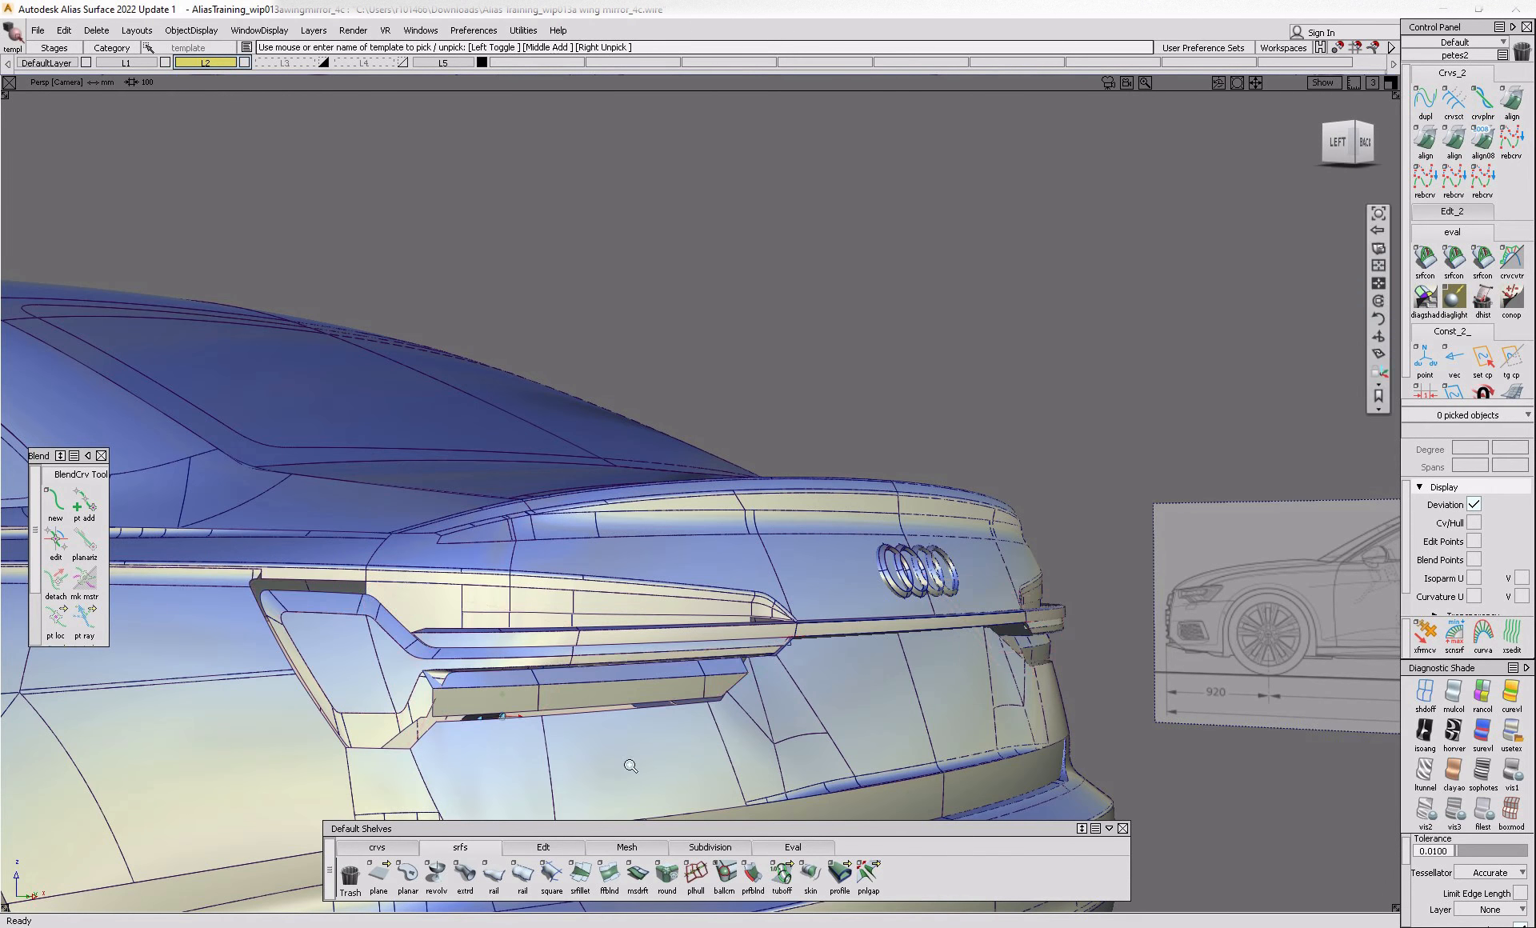
- Examine the cleaned-up tail-light bar, recess and lamp strip from the side and the rear
right_click_drag(631, 766, 857, 742, "alt+shift")
middle_click_drag(857, 742, 608, 640, "alt+shift")
left_click_drag(608, 640, 665, 689, "alt+shift")
left_click(630, 599, "alt+shift")
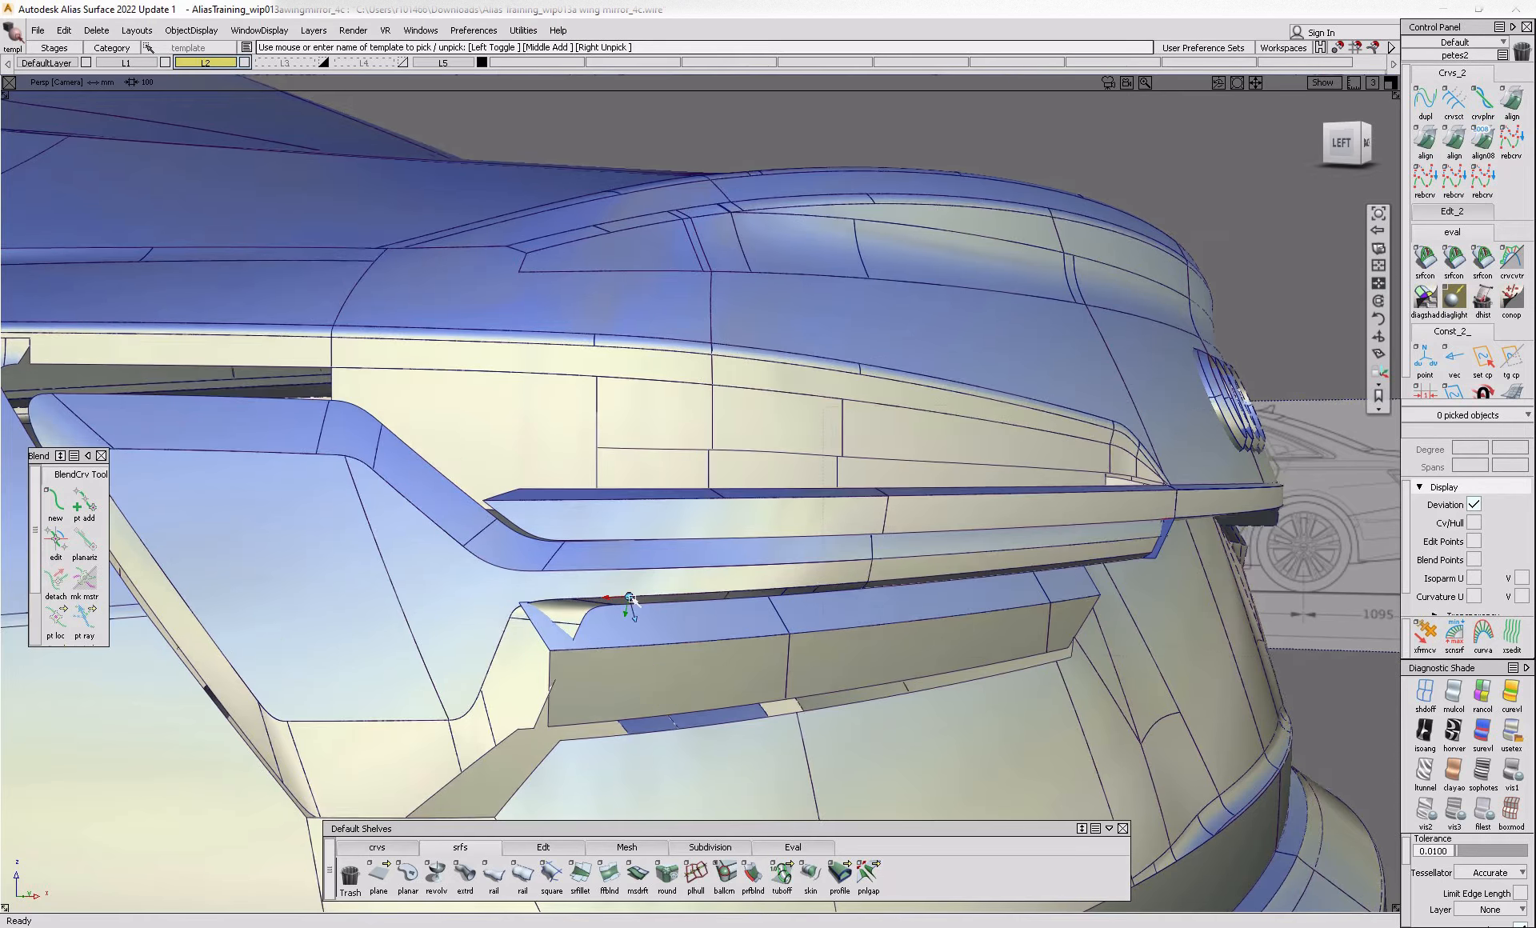
left_click_drag(630, 599, 737, 640, "alt+shift")
left_click_drag(568, 344, 505, 417, "ctrl+shift")
left_click(505, 418)
left_click(599, 396)
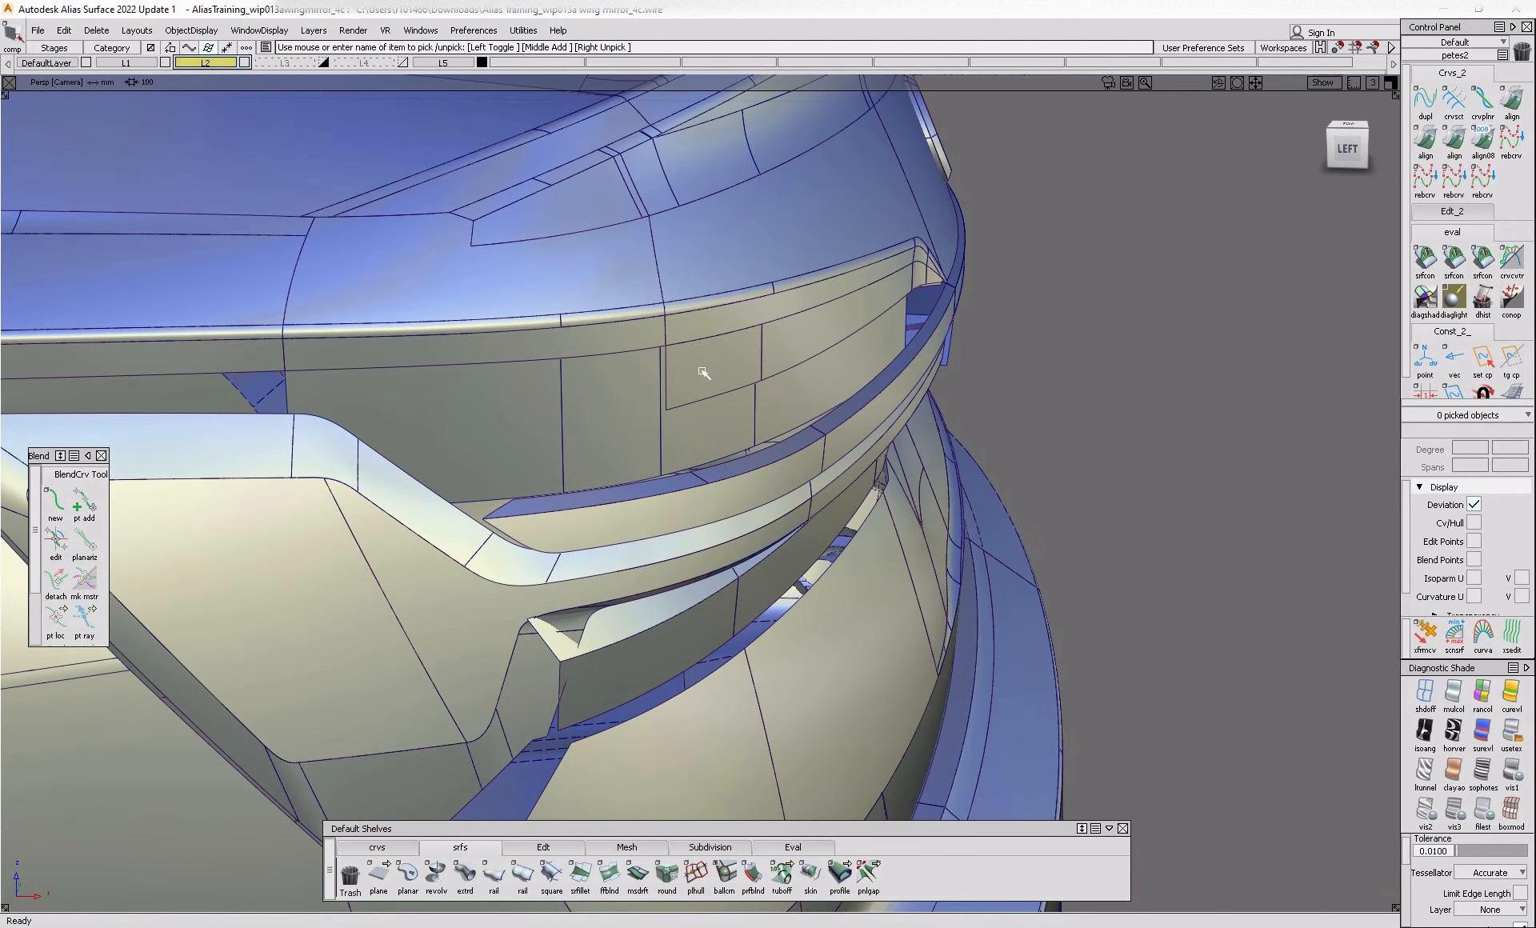
left_click_drag(977, 398, 545, 483, "alt+shift")
middle_click_drag(945, 432, 709, 455, "alt+shift")
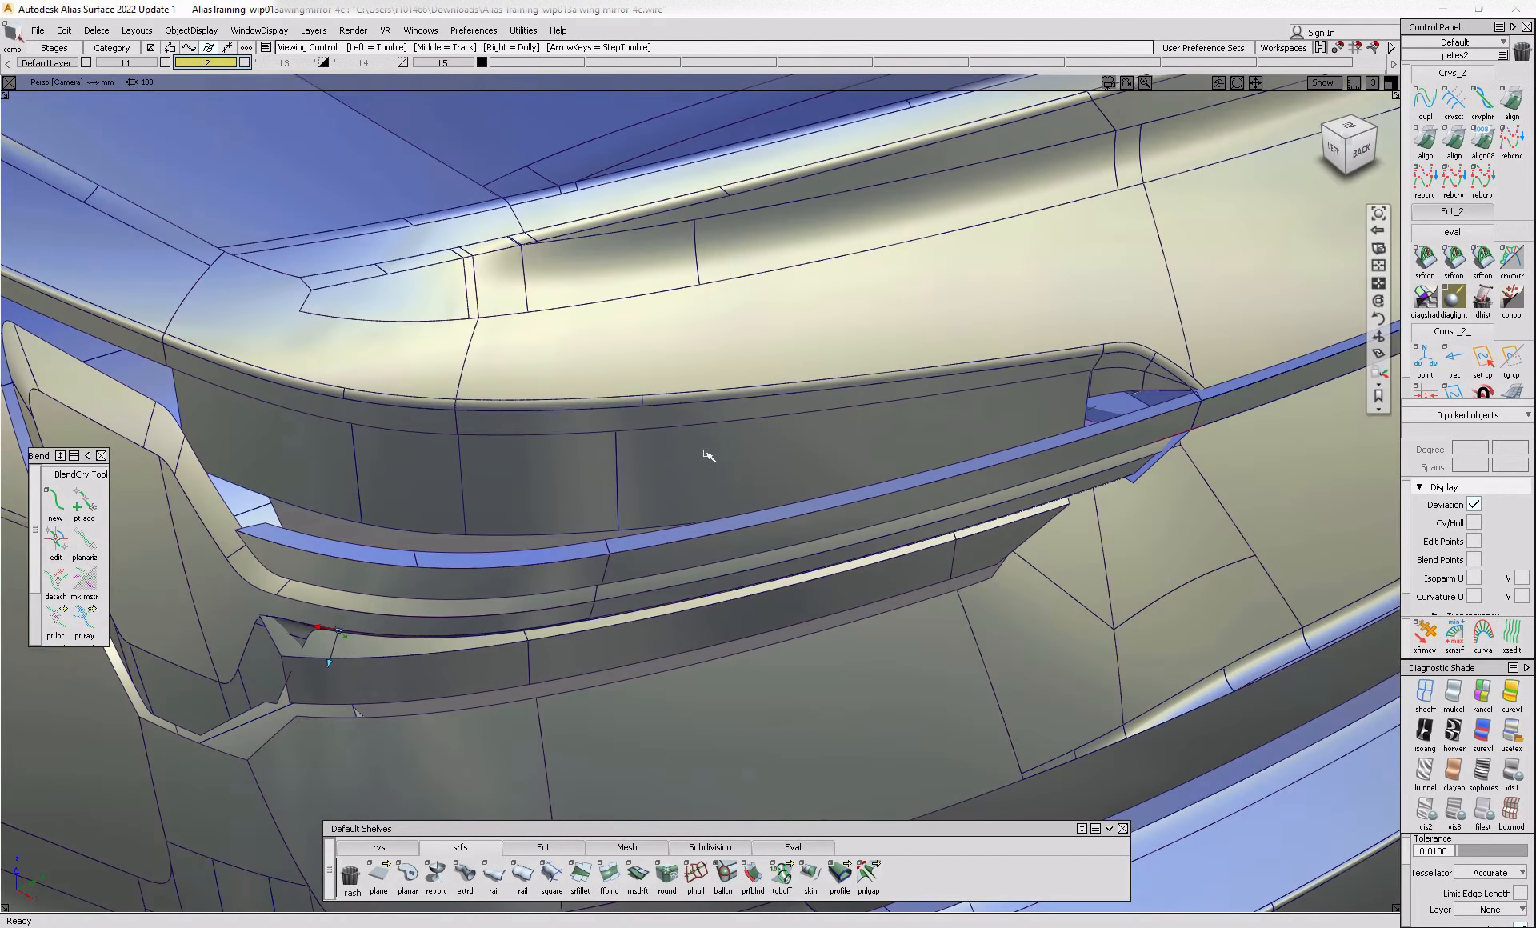
- Delete the leftover piece near the tail light's inboard end and compare that corner with the blueprint from the back
left_click(1146, 396)
left_click_drag(1150, 397, 1214, 467, "alt+shift")
left_click_drag(1213, 466, 1165, 515, "ctrl+shift")
left_click(1191, 513)
key("Delete")
left_click_drag(999, 555, 1353, 553, "alt+shift")
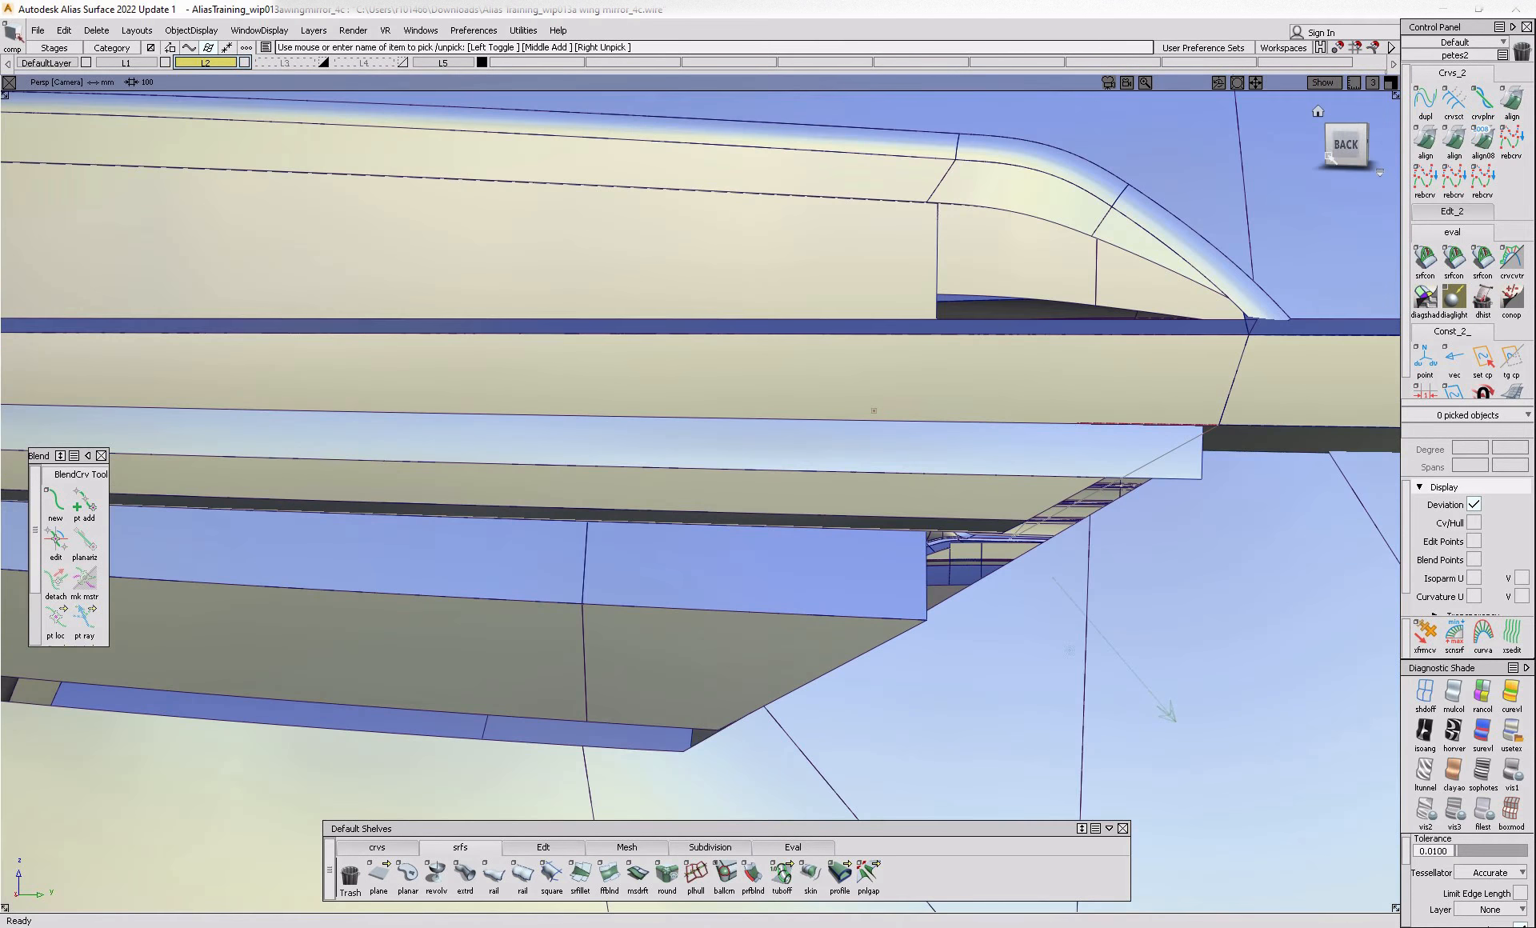
left_click(1330, 157)
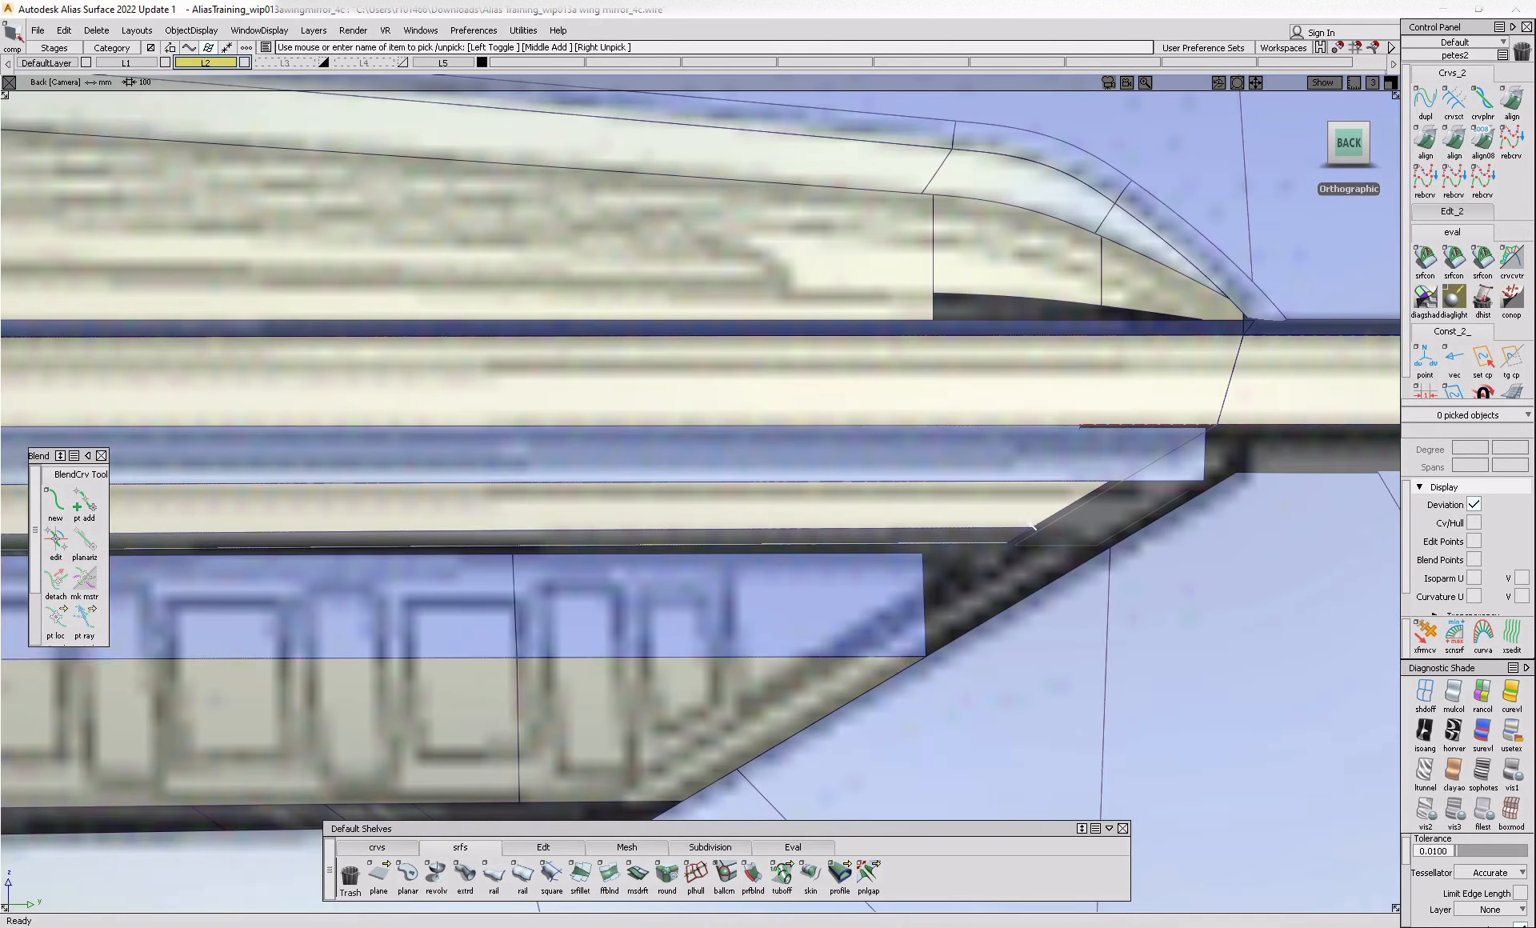
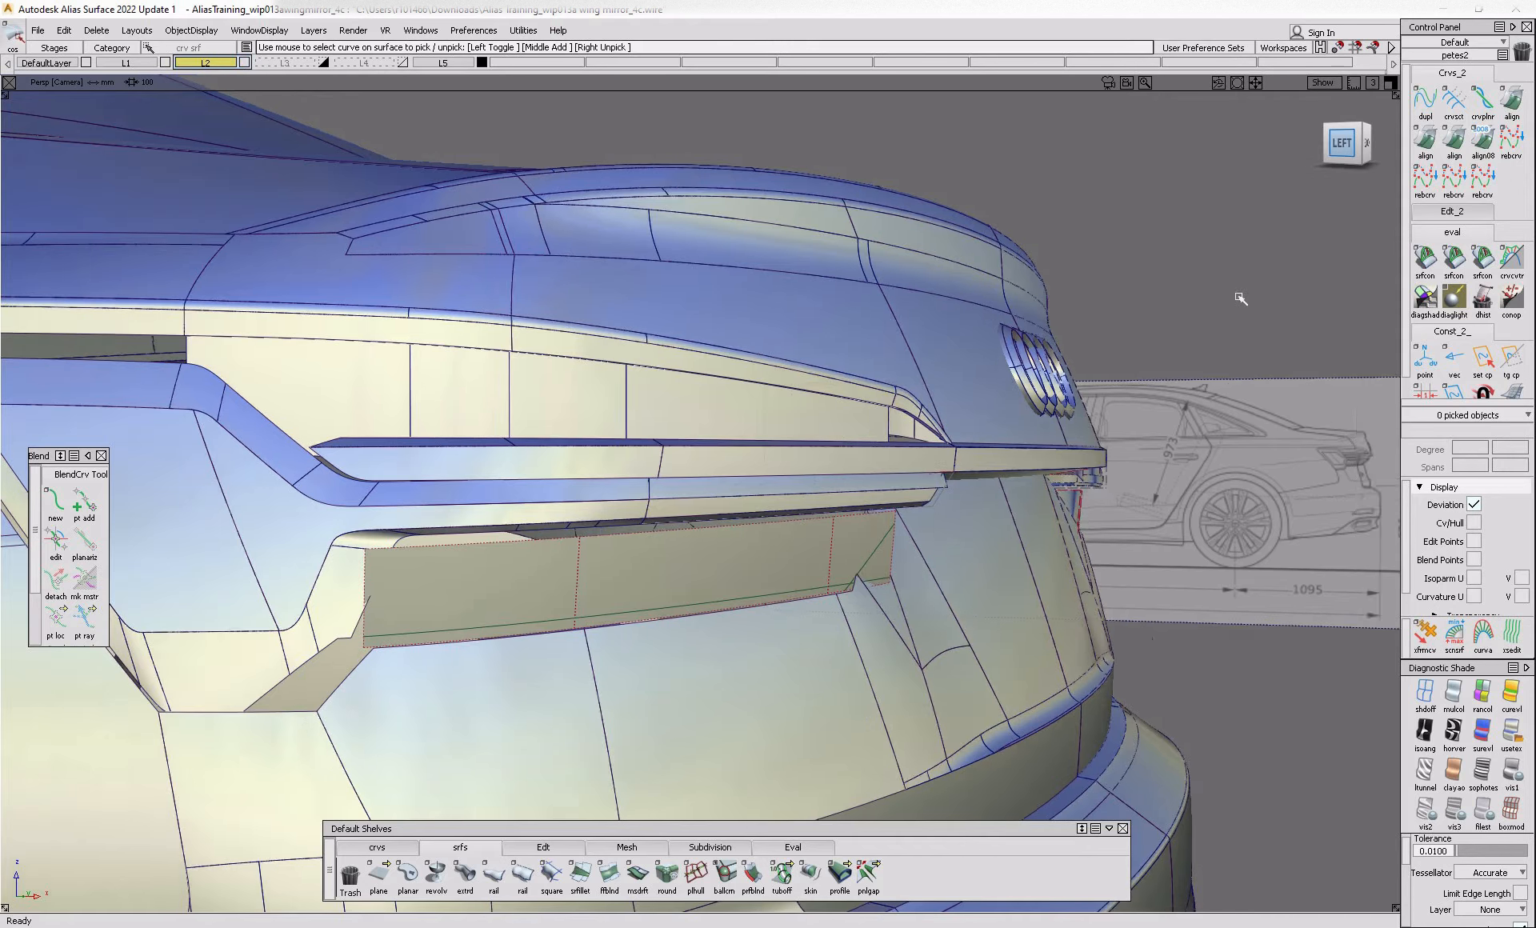
- Undo the last five changes made around the untrimmed lamp strip
key("ctrl+z")
key("ctrl+z")
key("ctrl+z")
key("ctrl+z")
key("ctrl+z")
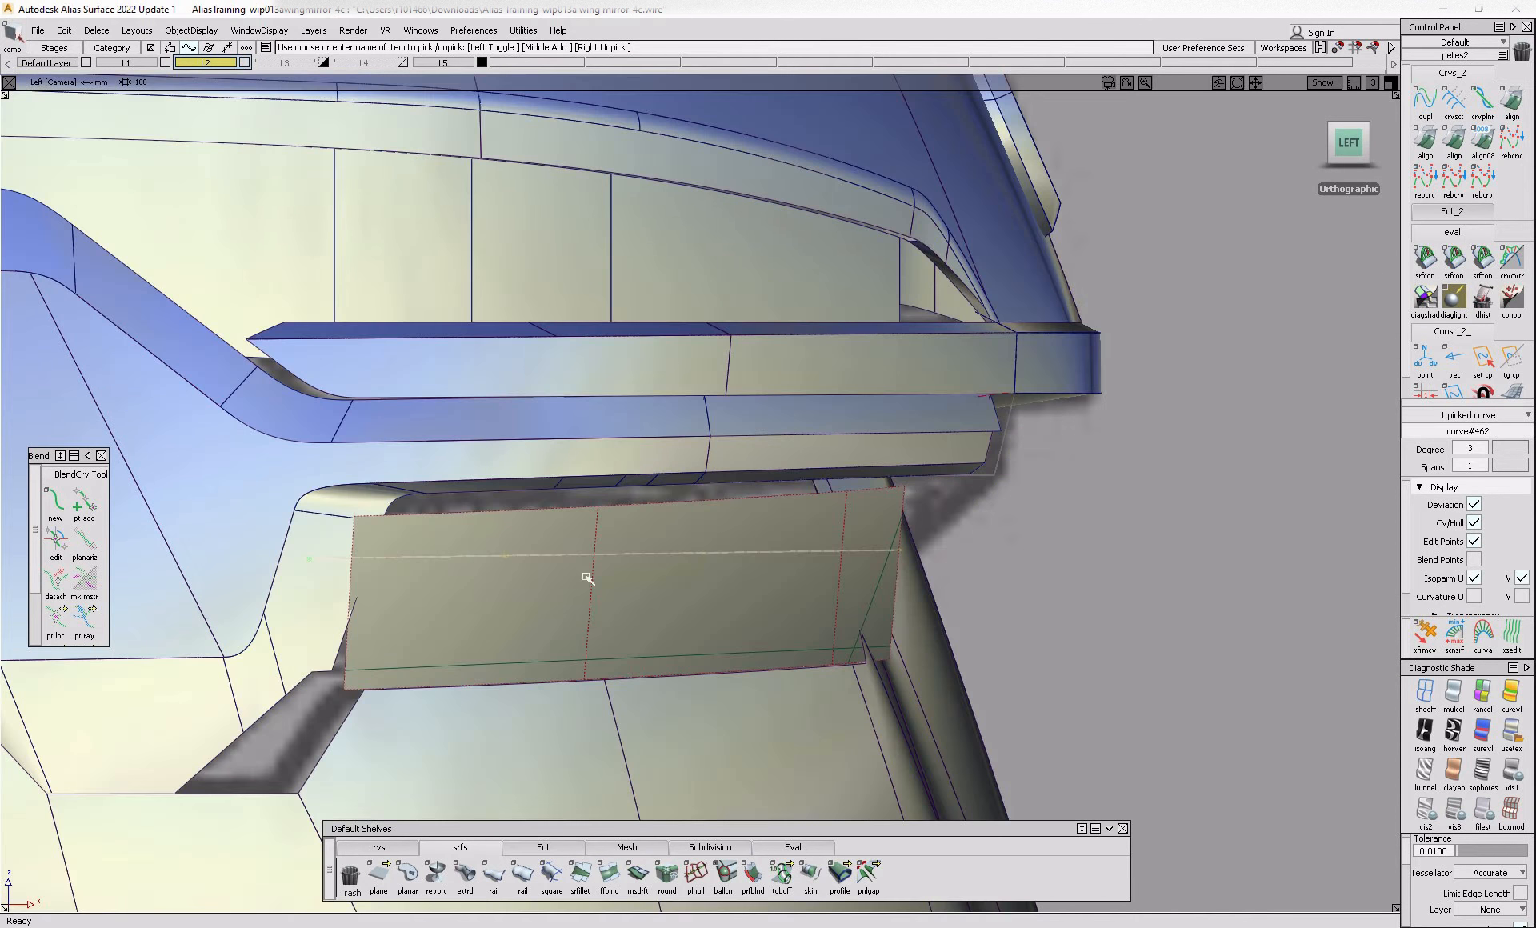
- Adjust the trim curve across the lamp strip in the left view, raising its rear end
middle_click_drag(586, 577, 593, 595, "ctrl+shift")
mouse_move(1110, 582)
middle_mouse_down()
mouse_move(1133, 582)
mouse_move(1042, 581)
mouse_move(1124, 582)
middle_mouse_up()
left_click(1425, 691)
left_click_drag(800, 592, 800, 561, "ctrl+shift")
middle_click_drag(800, 592, 795, 576, "ctrl+shift")
left_click(1509, 714)
- Project the adjusted curve onto the three lamp-strip surfaces in the left view
left_click_drag(935, 572, 778, 673, "ctrl+shift")
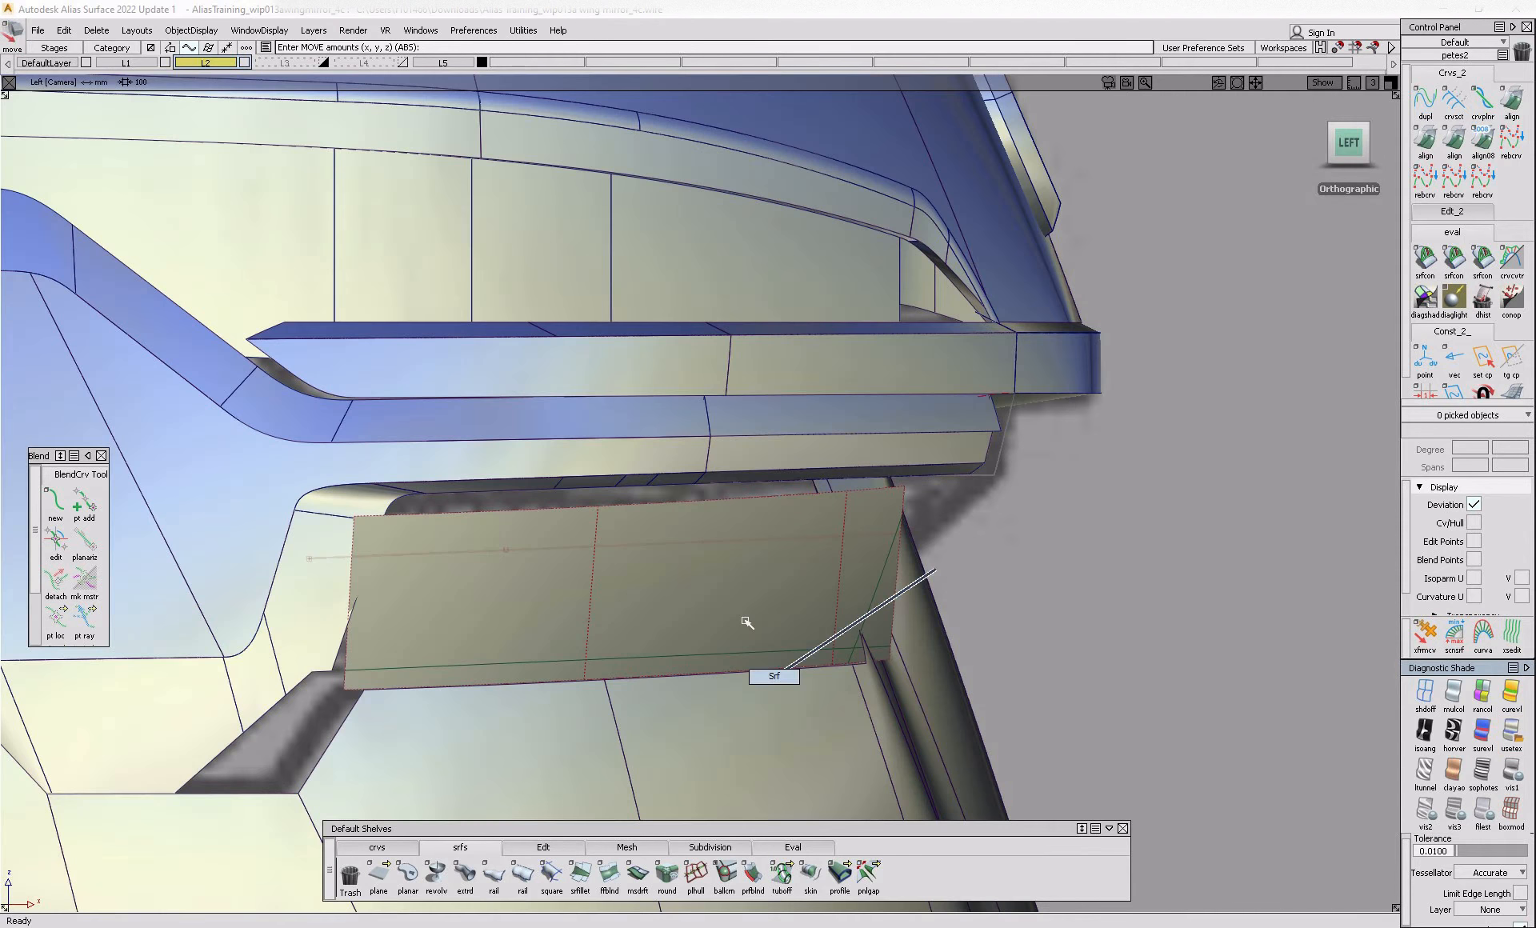
left_click(747, 624)
left_click(855, 589)
left_click(380, 607)
right_click_drag(392, 601, 570, 575, "ctrl+shift")
left_click(578, 549)
right_click_drag(704, 707, 700, 559, "ctrl+shift")
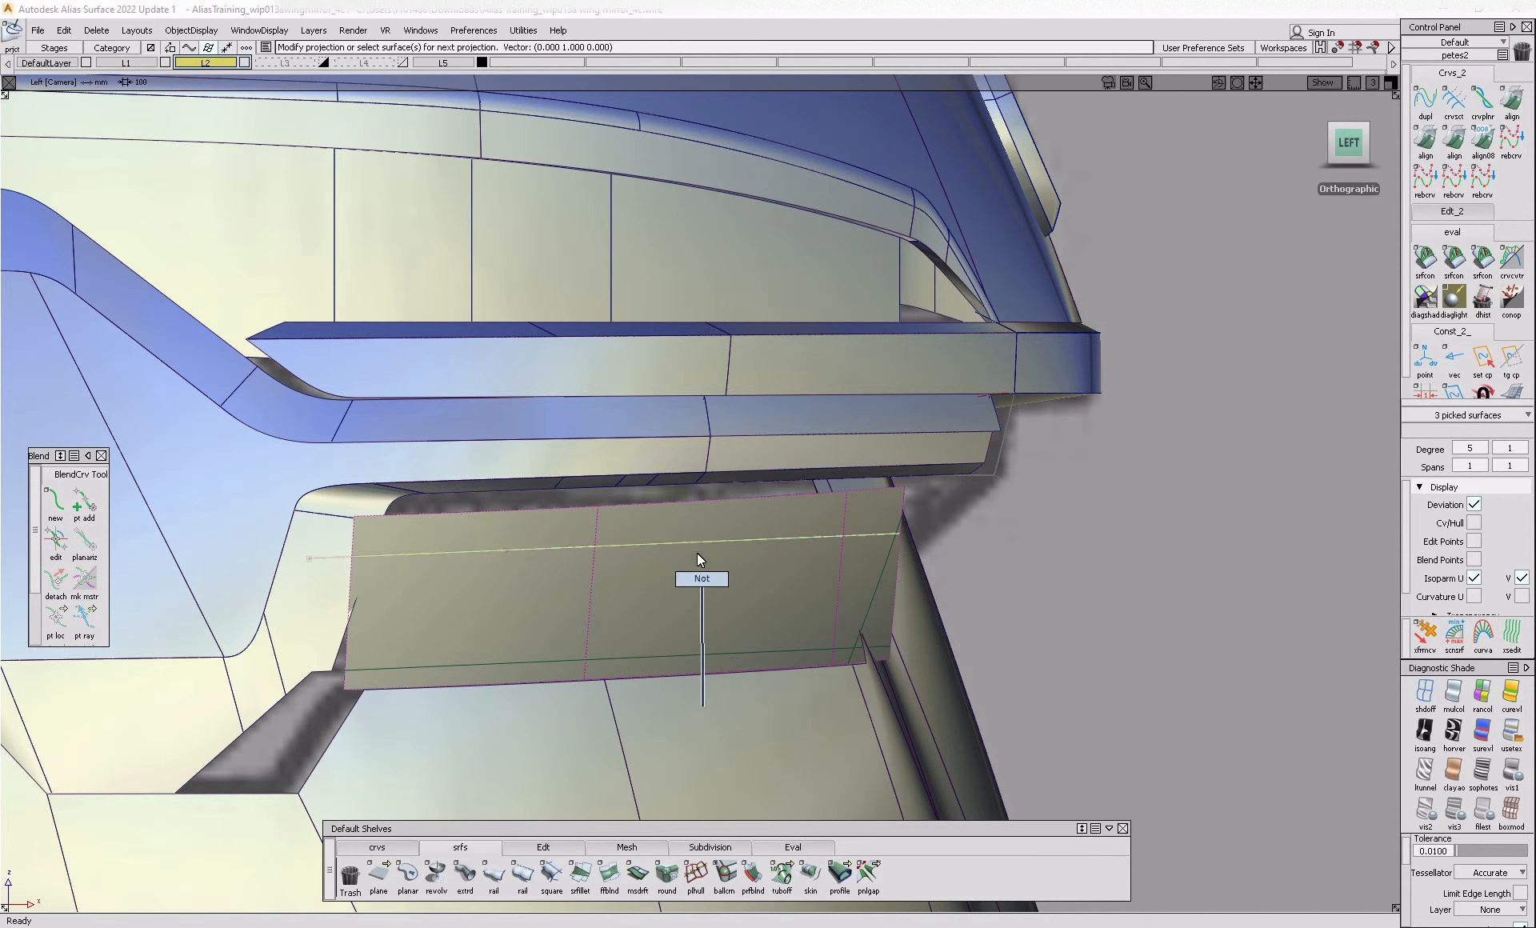
- Trim the three lamp-strip surfaces, keeping only the regions between the projected upper and lower curves
double_click(488, 608)
key("space")
double_click(710, 579)
key("space")
left_click(859, 585)
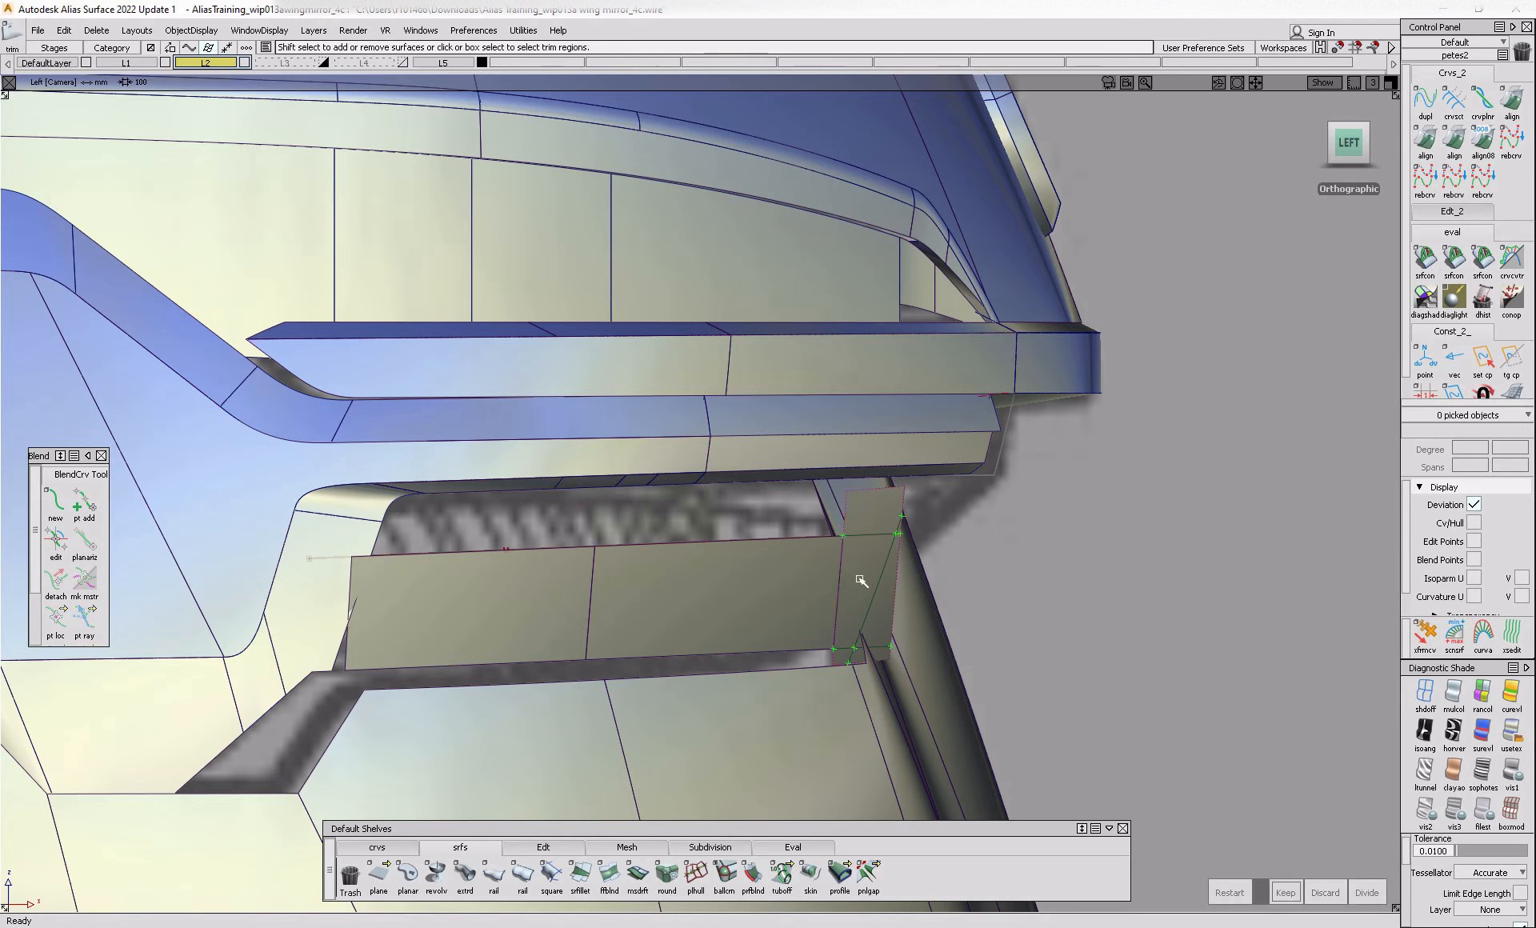
left_click(862, 587)
key("space")
- Compare the trimmed lamp strip with the blueprint from the back and inspect its outboard end in perspective
right_click_drag(865, 594, 843, 650, "alt+shift")
left_click_drag(843, 650, 600, 640, "alt+shift")
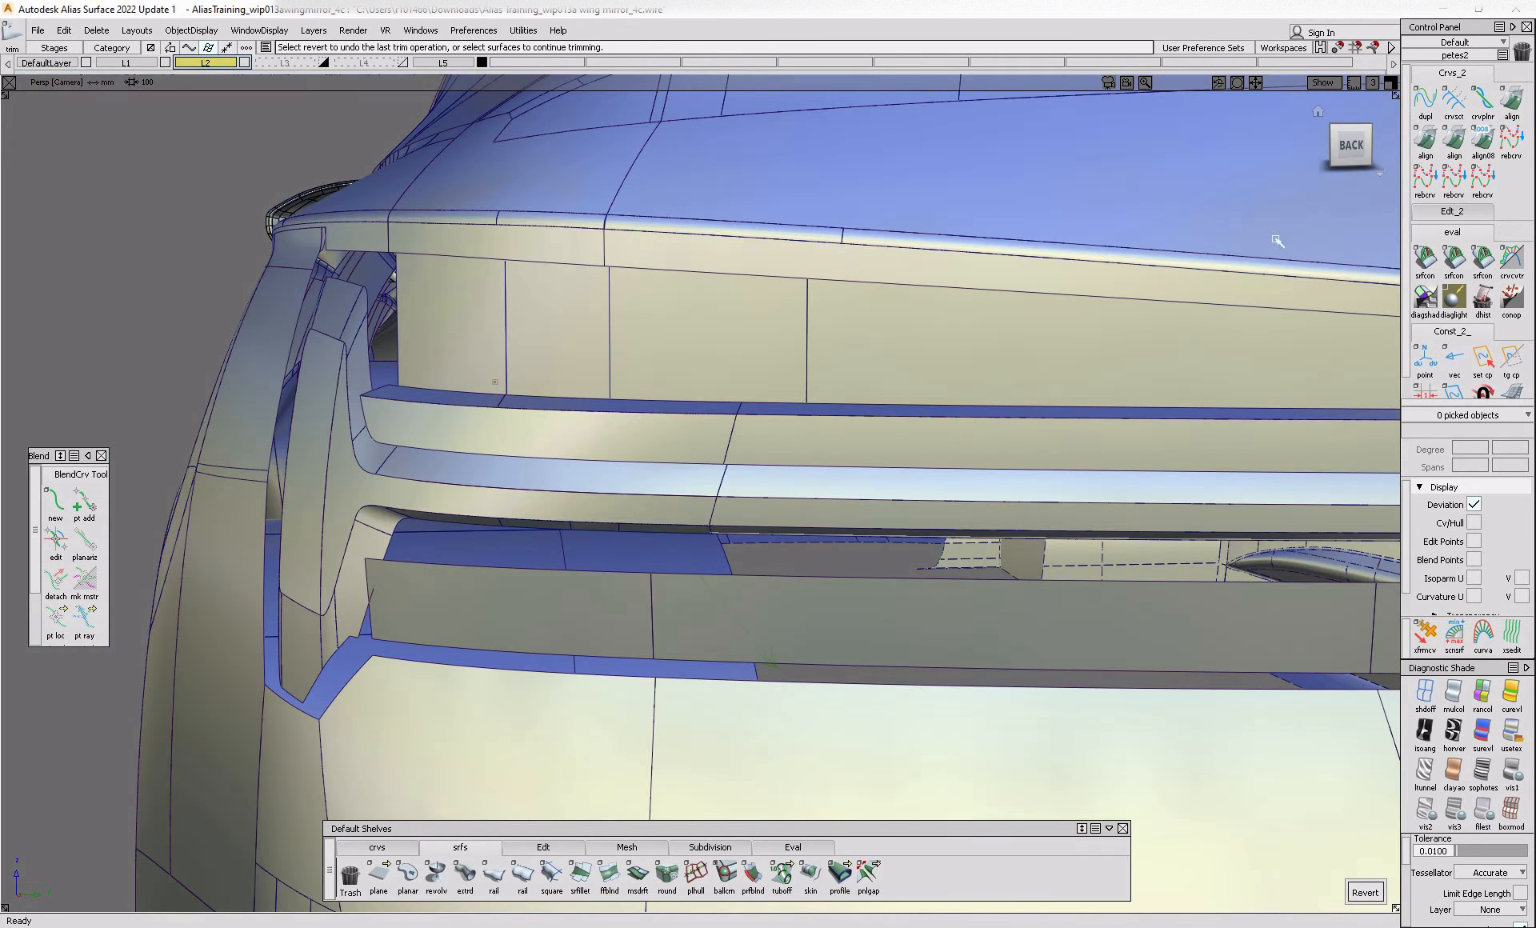
left_click(1351, 144)
key("F7")
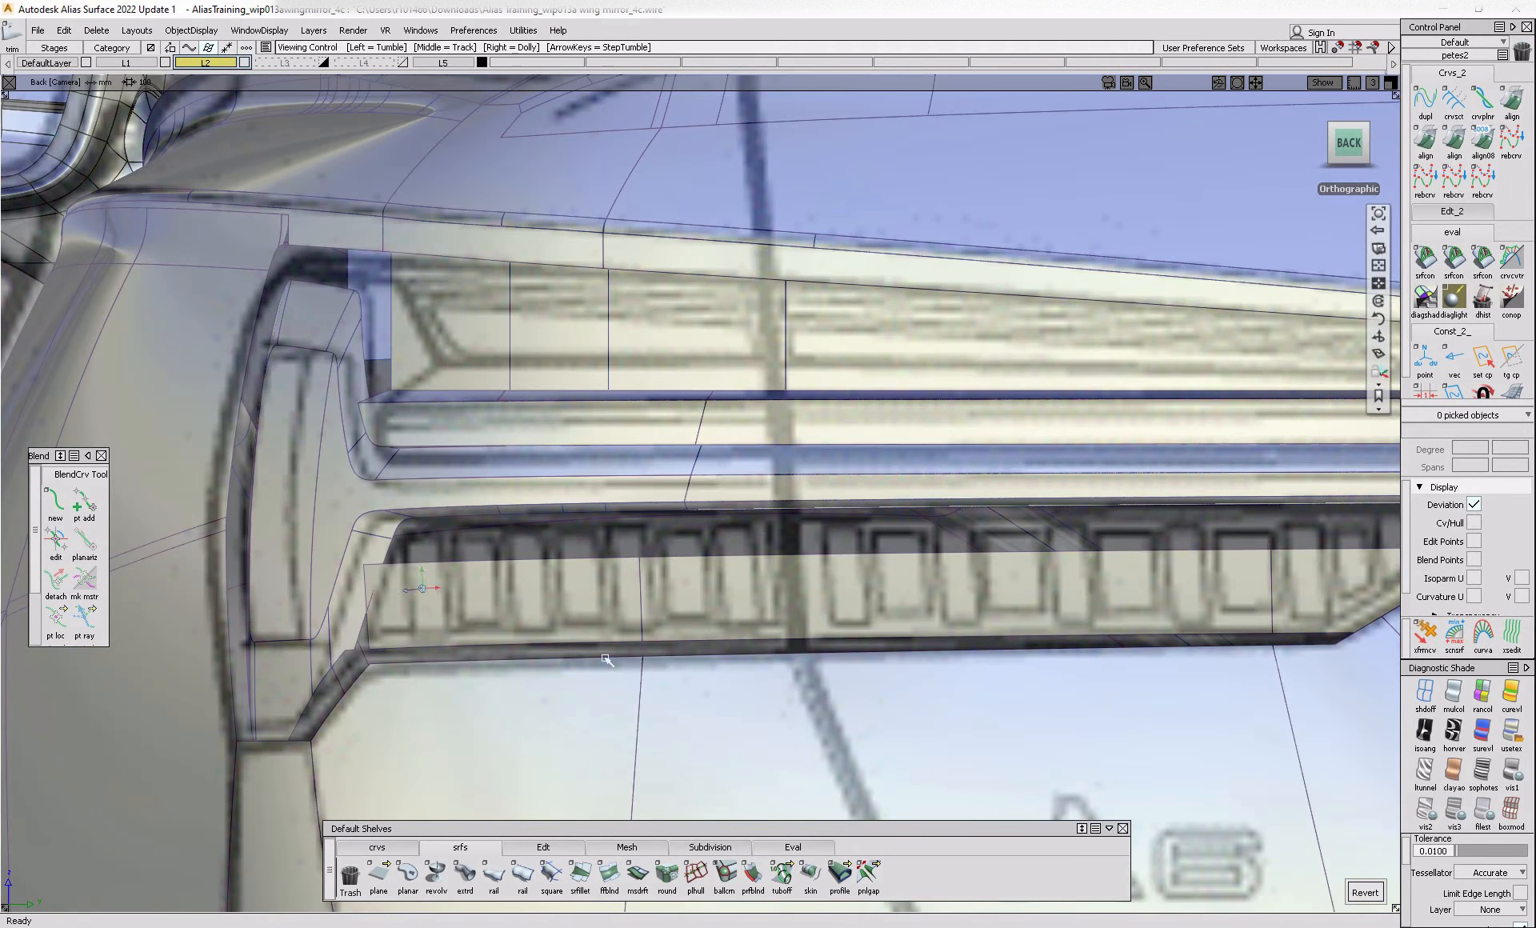
middle_click_drag(1049, 459, 796, 460, "alt+shift")
key("F8")
left_click_drag(302, 593, 144, 628, "alt+shift")
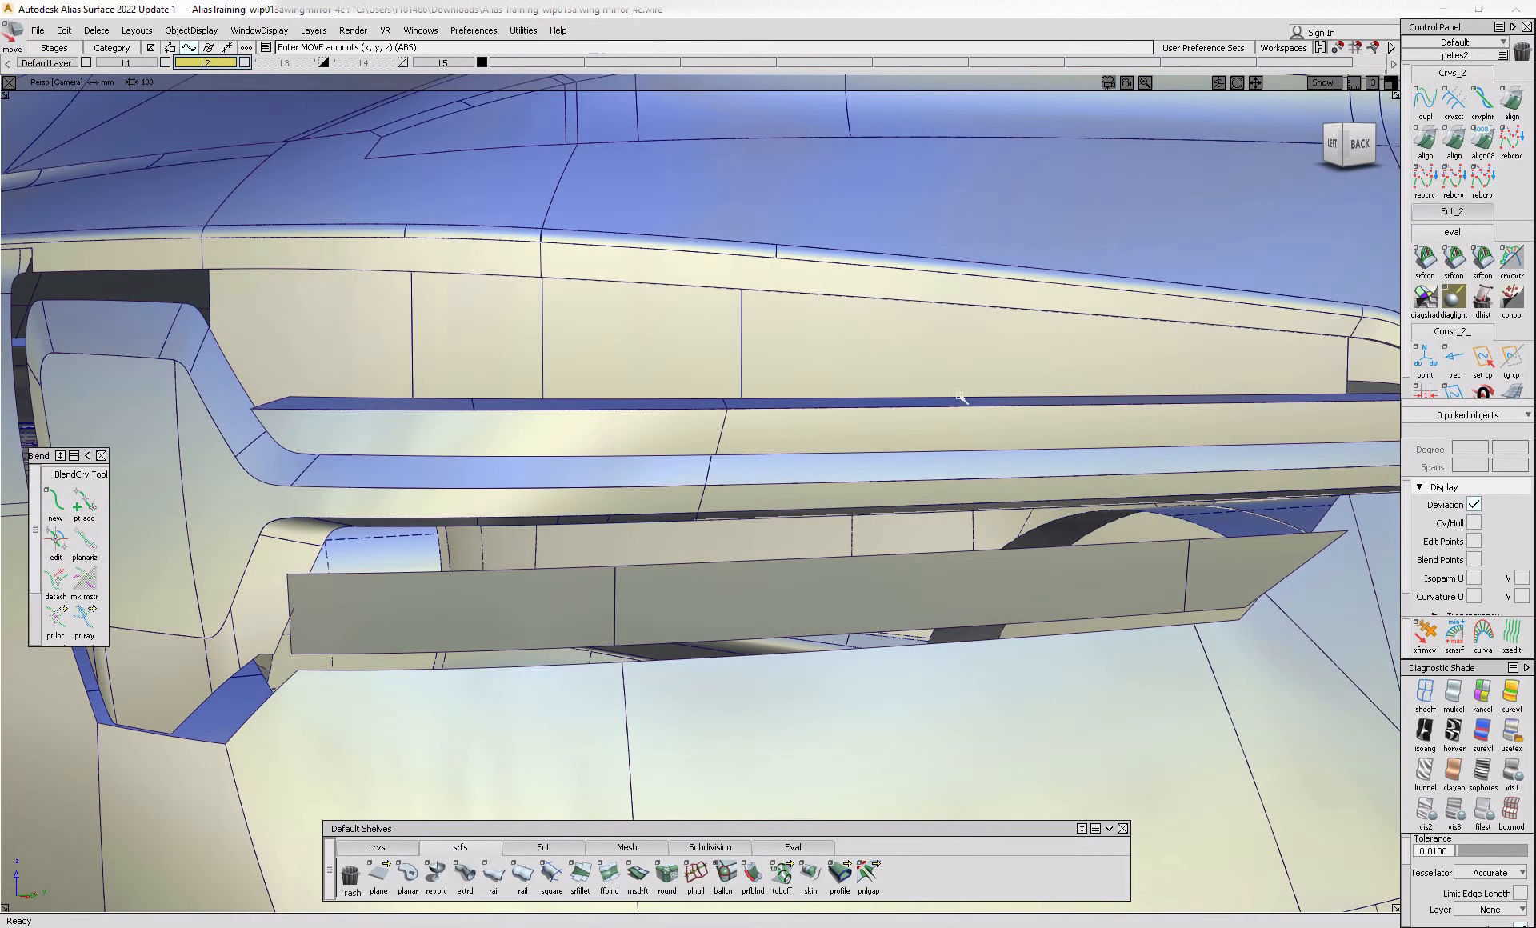
key("F7")
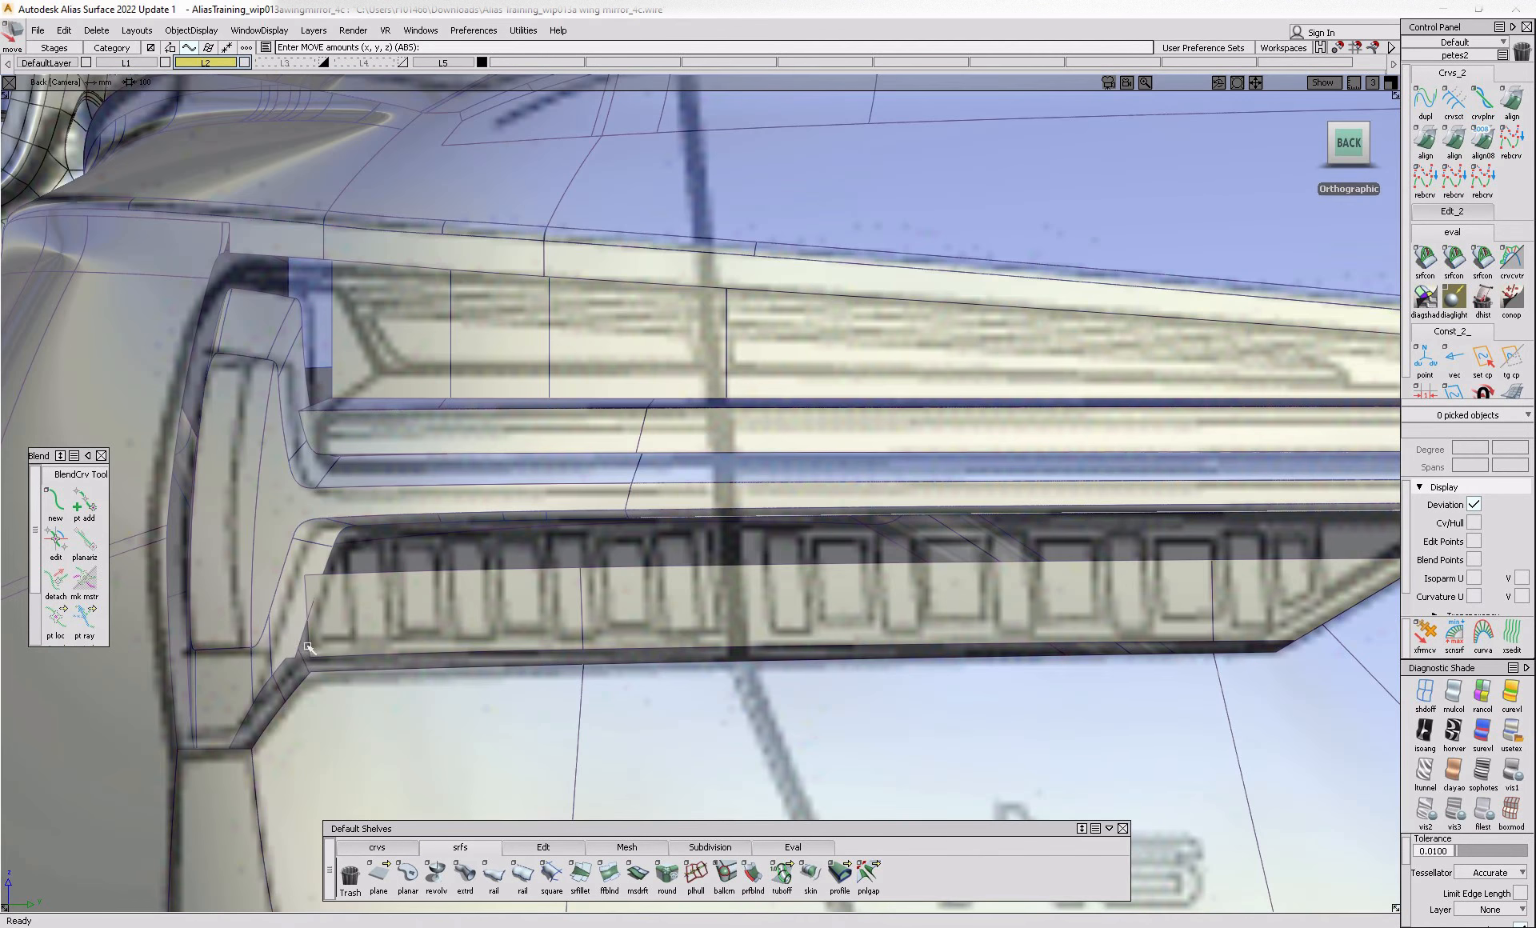
- Draw an edit-point curve along the blueprint's slanted outboard lamp edge and trim the strip's outboard end to it
left_click(377, 846)
left_click(407, 875)
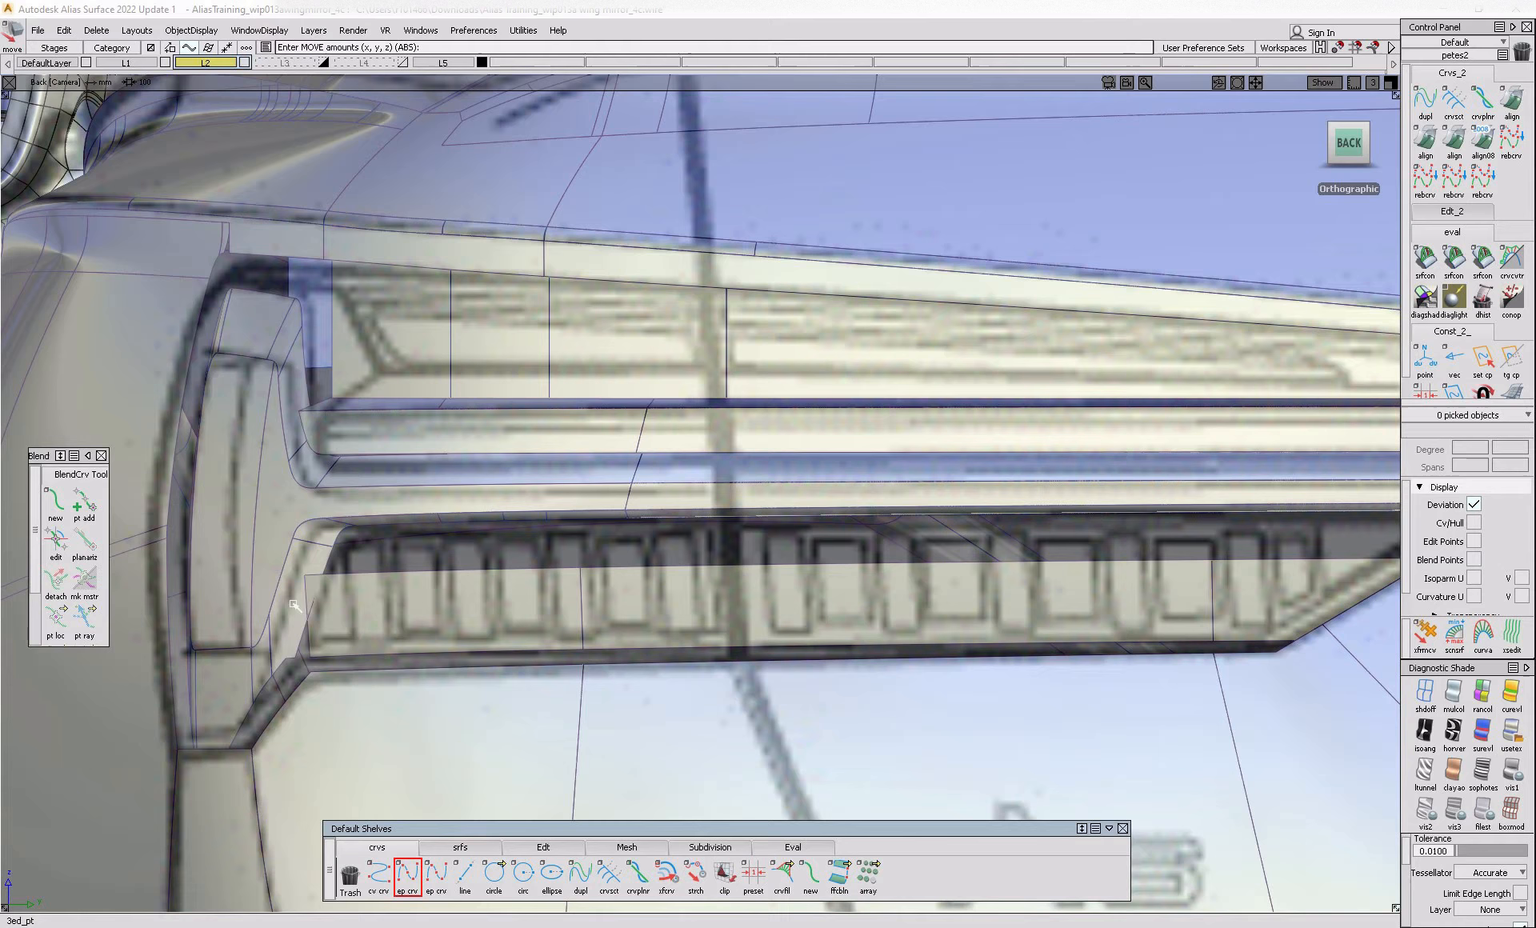
left_click(312, 656)
left_click(346, 559)
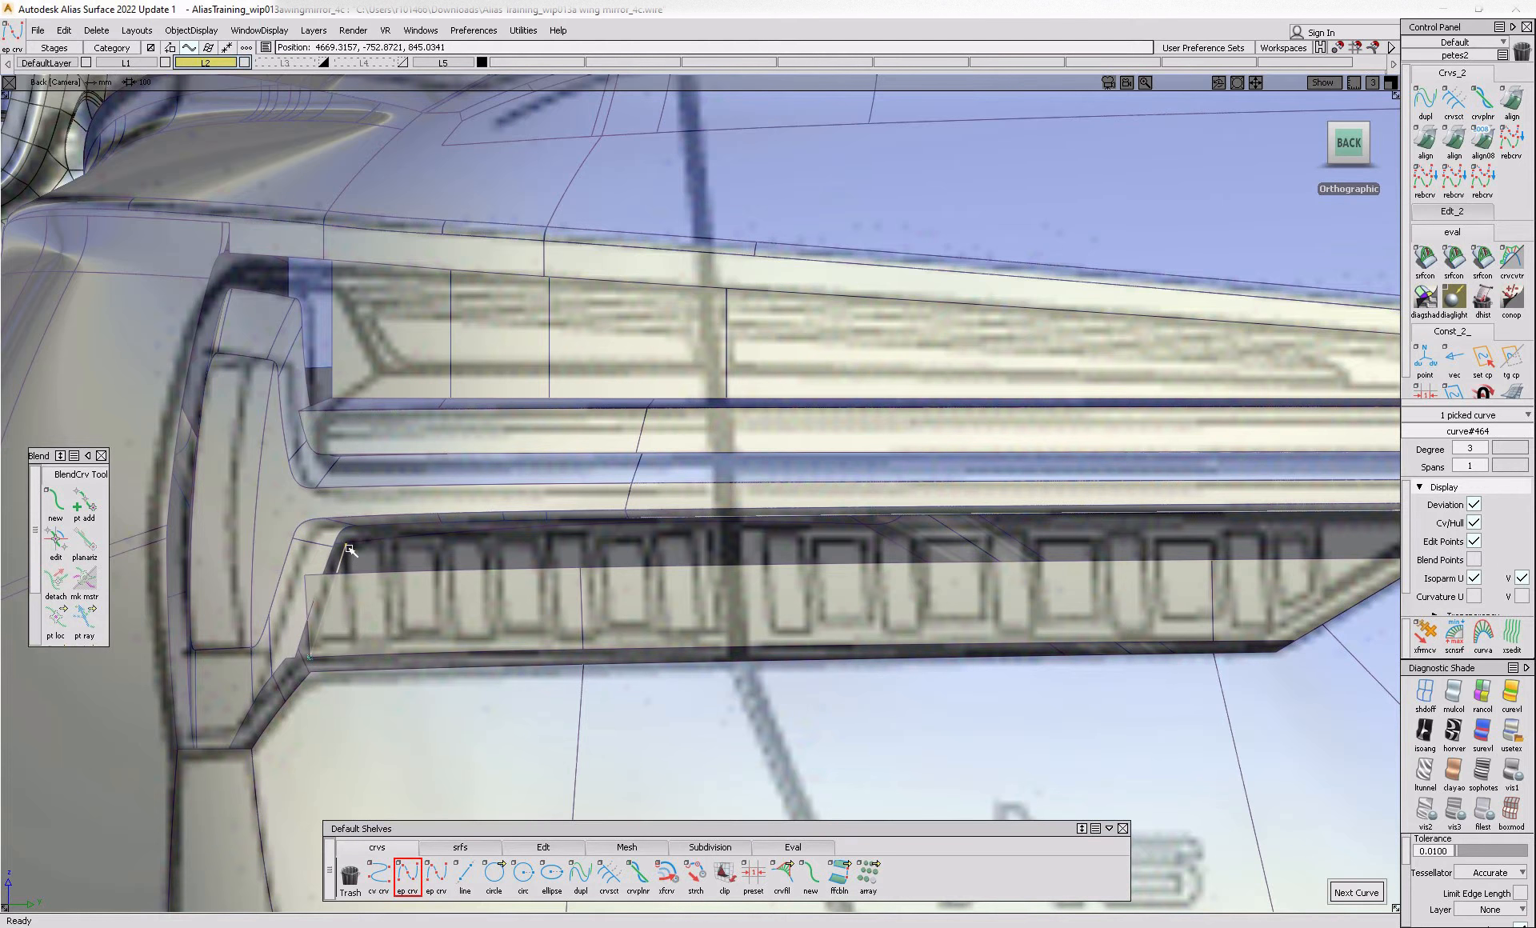
left_click_drag(357, 649, 413, 591, "ctrl+shift")
left_click(352, 654)
left_click(337, 618)
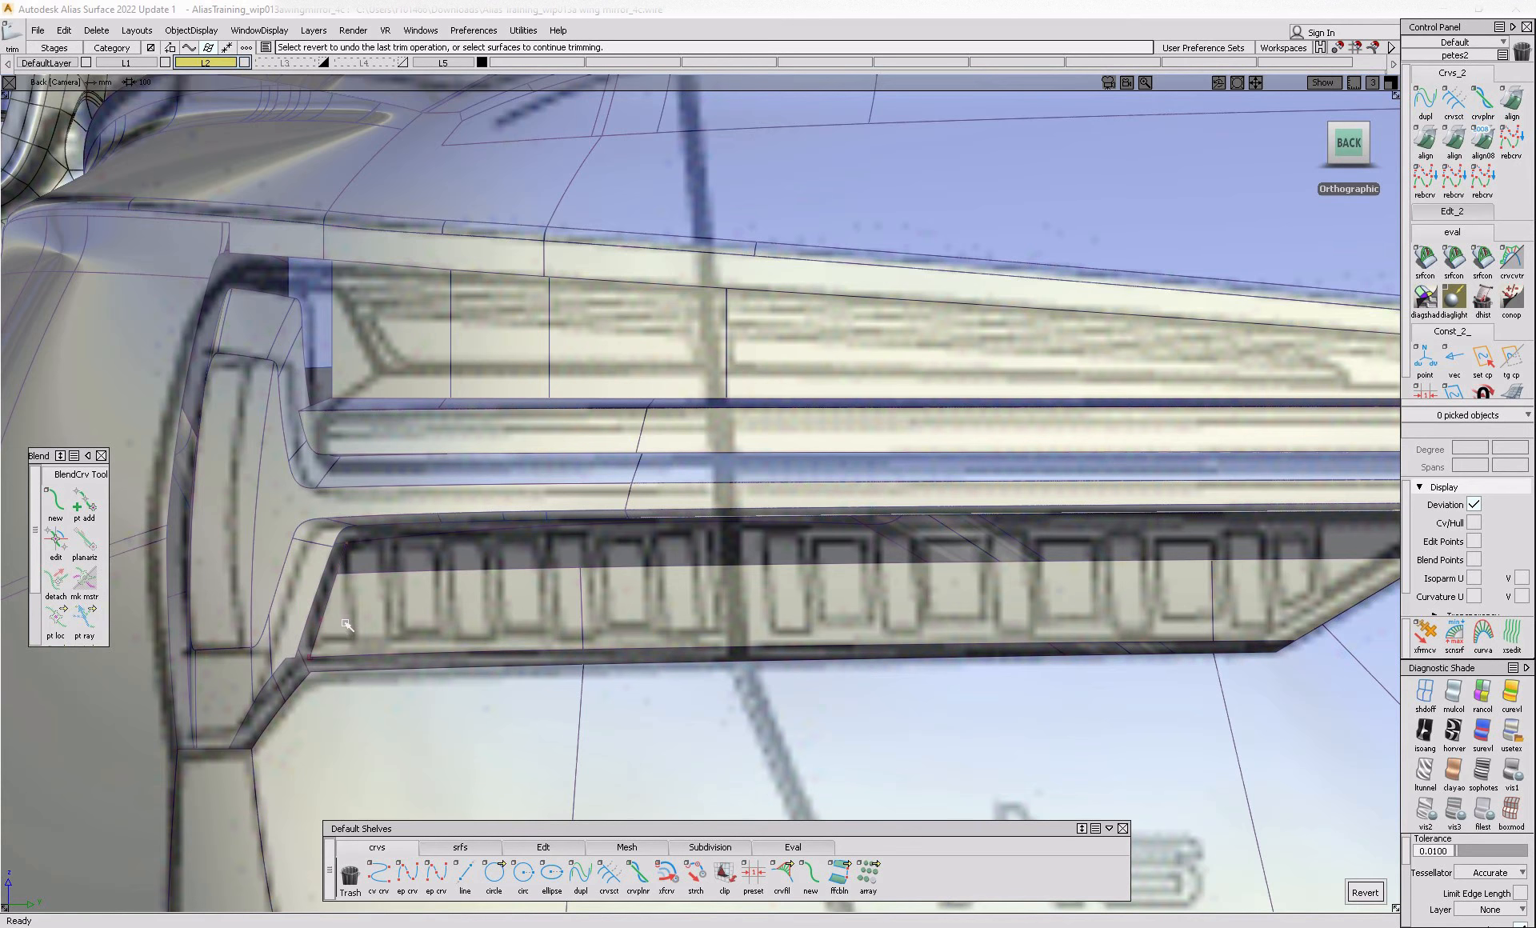
- Move the upper row of control points on the three strip surfaces about 3.9 mm forward along X
left_click_drag(346, 588, 736, 614, "alt+shift")
left_click_drag(510, 556, 456, 632, "ctrl+shift")
left_click(449, 617)
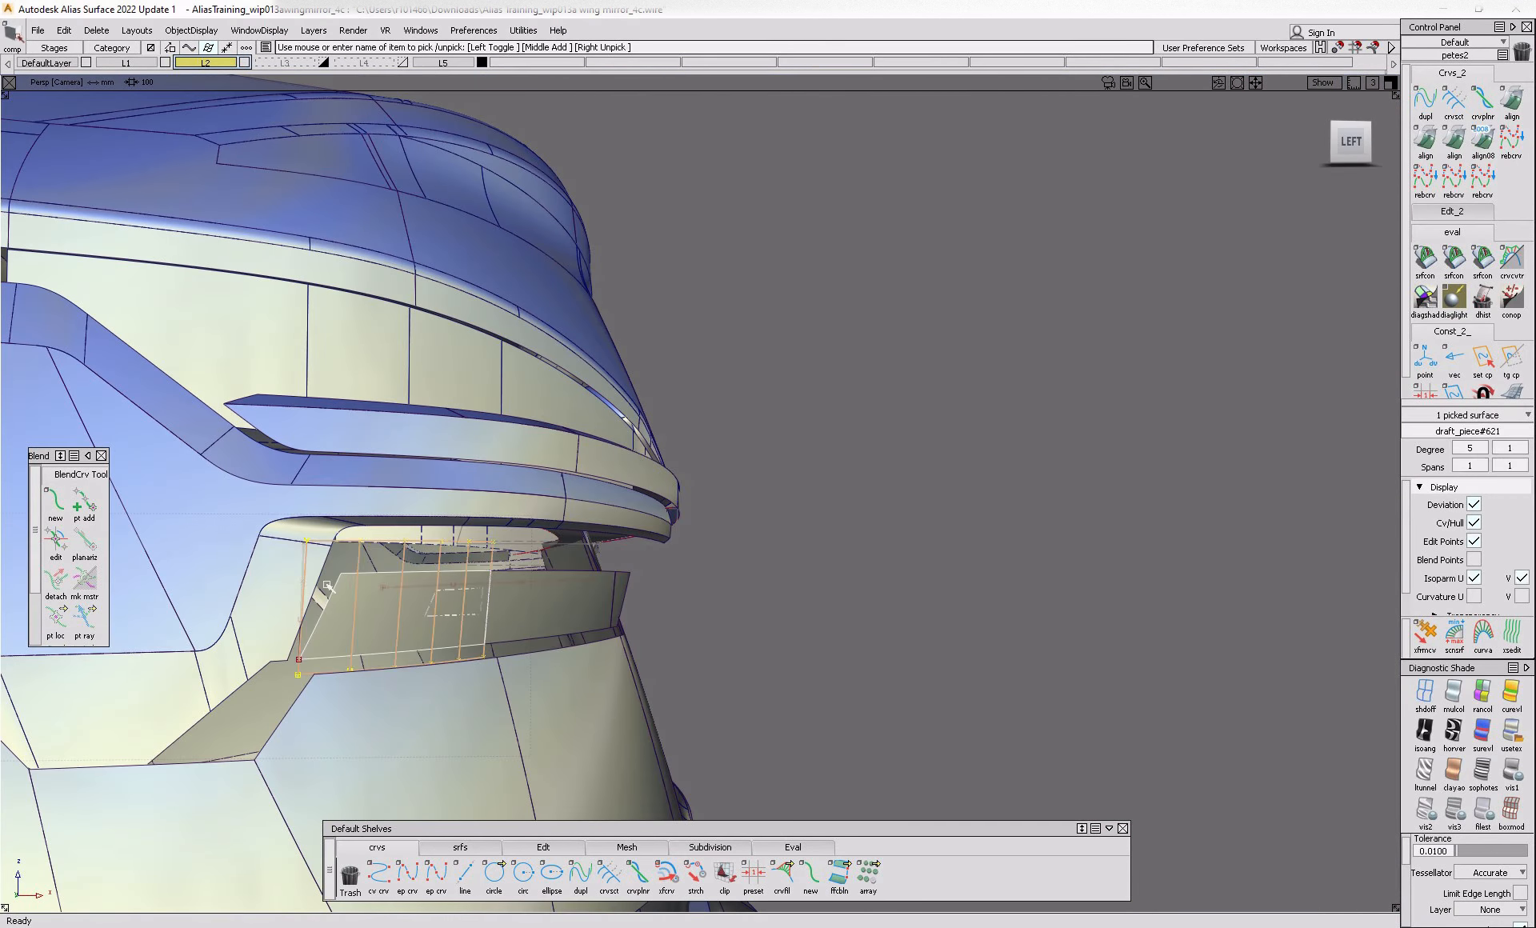
left_click(552, 605)
left_click(1351, 142)
left_click_drag(270, 509, 797, 570)
middle_click_drag(795, 573, 817, 674, "ctrl+shift")
left_click_drag(367, 555, 339, 614, "ctrl+shift")
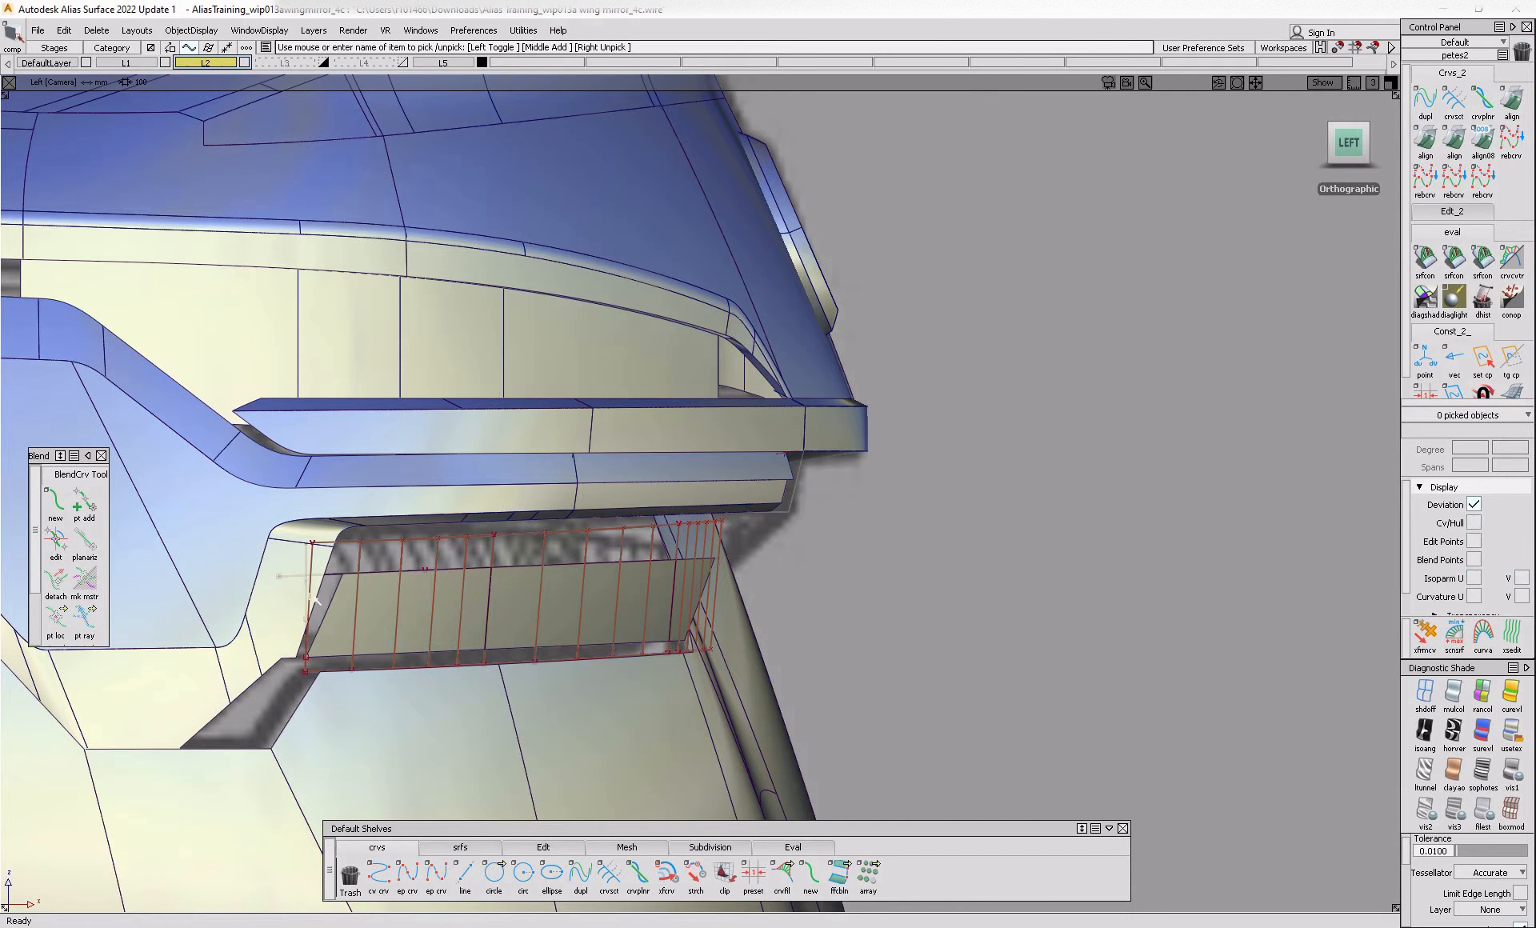
left_click_drag(261, 542, 352, 542, "ctrl+shift")
left_click_drag(213, 509, 786, 551)
middle_click_drag(801, 571, 798, 597, "ctrl+shift")
middle_click_drag(837, 556, 830, 554)
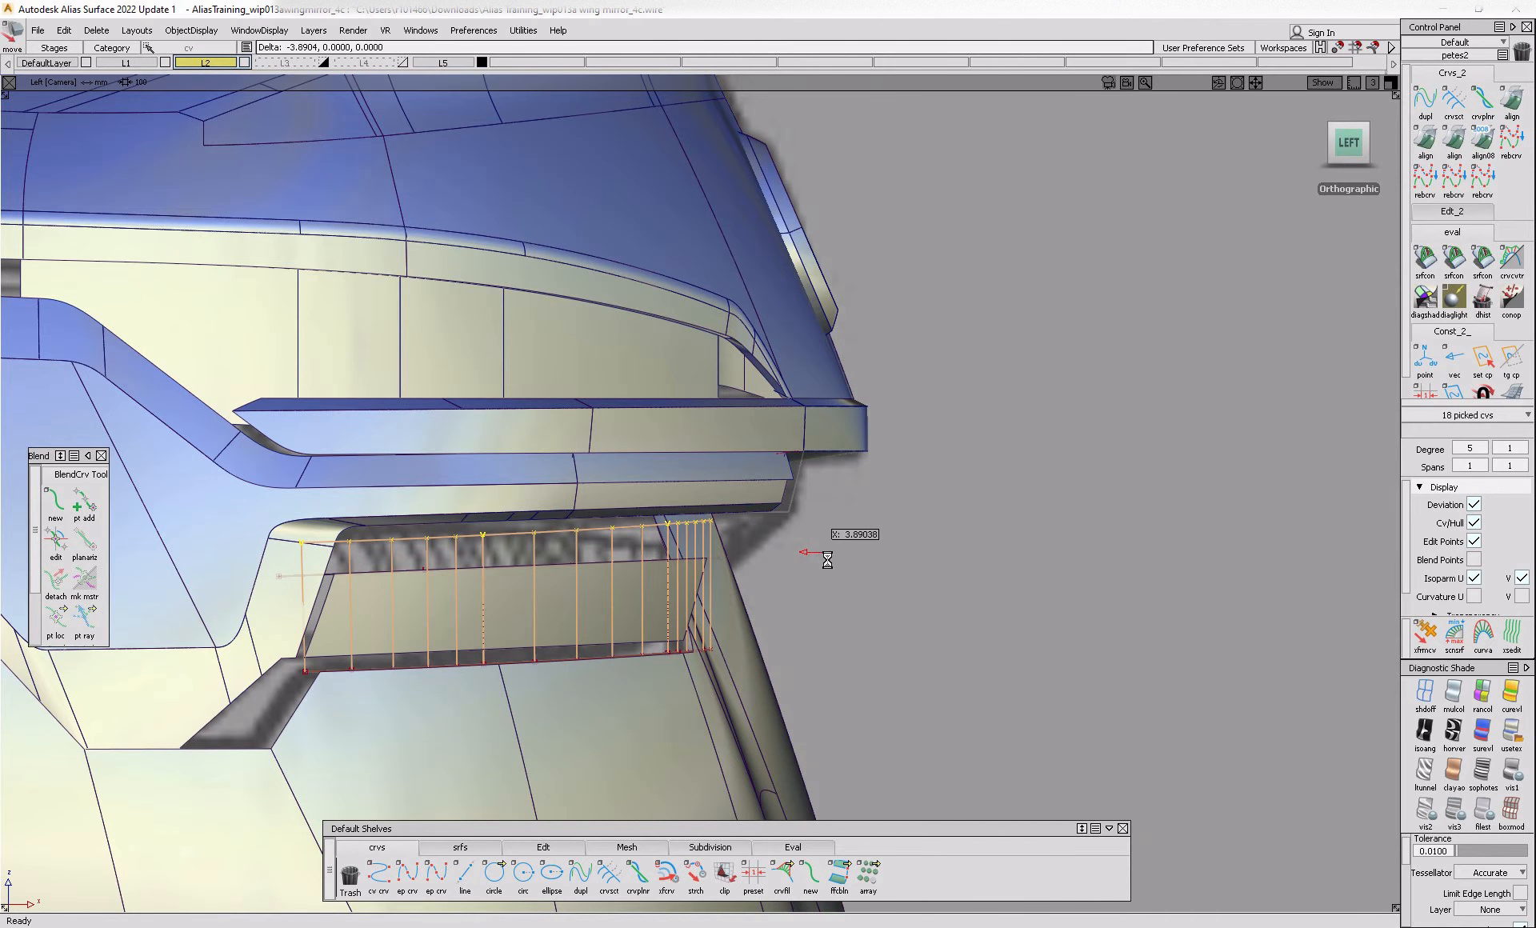
- Hide the strip's control points and draft new surfaces from its upper edge at 5° with 45 mm length
left_click_drag(933, 651, 681, 693, "alt+shift")
left_click_drag(520, 480, 492, 537, "ctrl+shift")
left_click_drag(288, 379, 1495, 658)
left_click_drag(1073, 733, 1049, 784, "ctrl+shift")
left_click_drag(921, 713, 596, 704, "alt+shift")
left_click(460, 848)
left_click(638, 874)
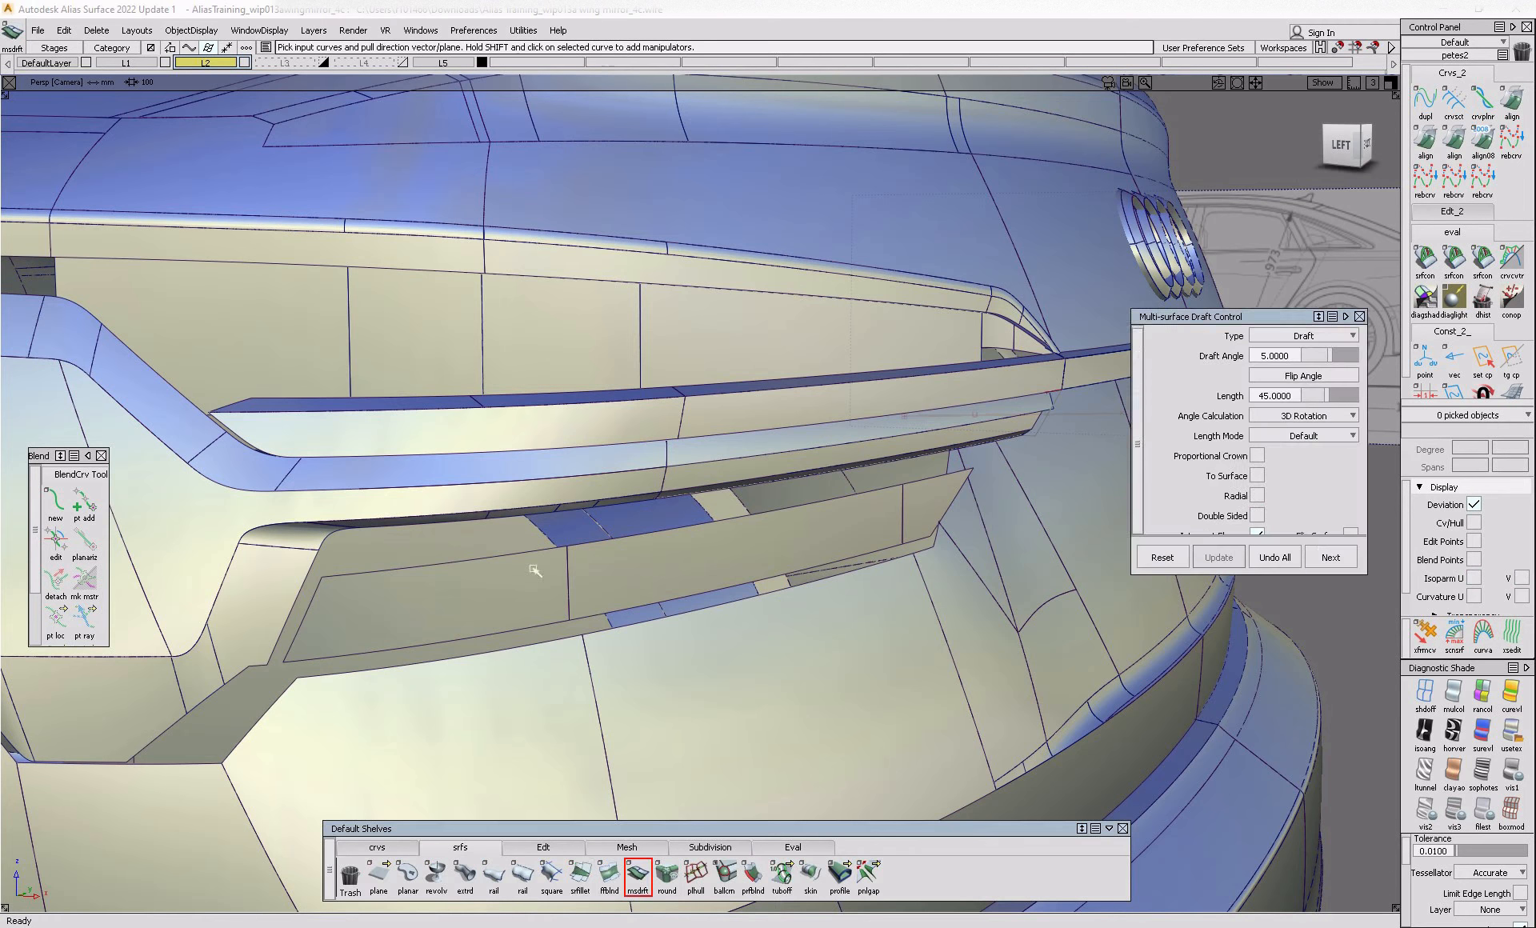
left_click(618, 550)
left_click_drag(832, 536, 968, 520, "alt+shift")
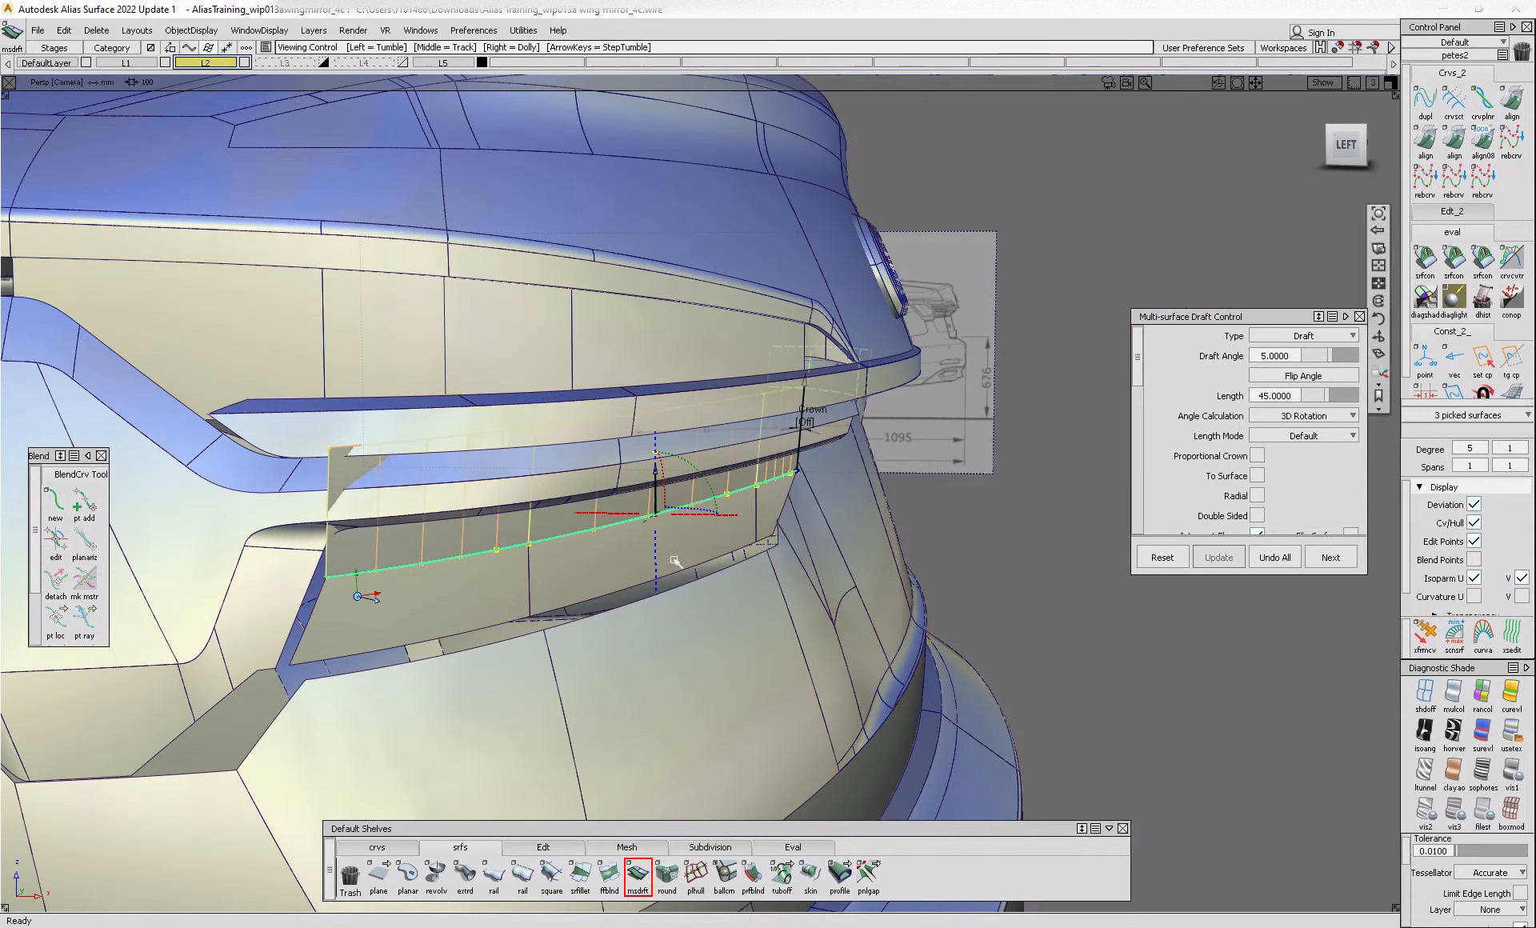
- Pick the new flange's outer control-point row in the left view and move it down and forward into the recess
left_click(1358, 151)
left_click_drag(381, 353, 799, 487, "ctrl+shift")
right_click_drag(864, 671, 854, 556, "ctrl+shift")
left_click(929, 580)
key("Return")
left_click_drag(929, 605, 886, 716)
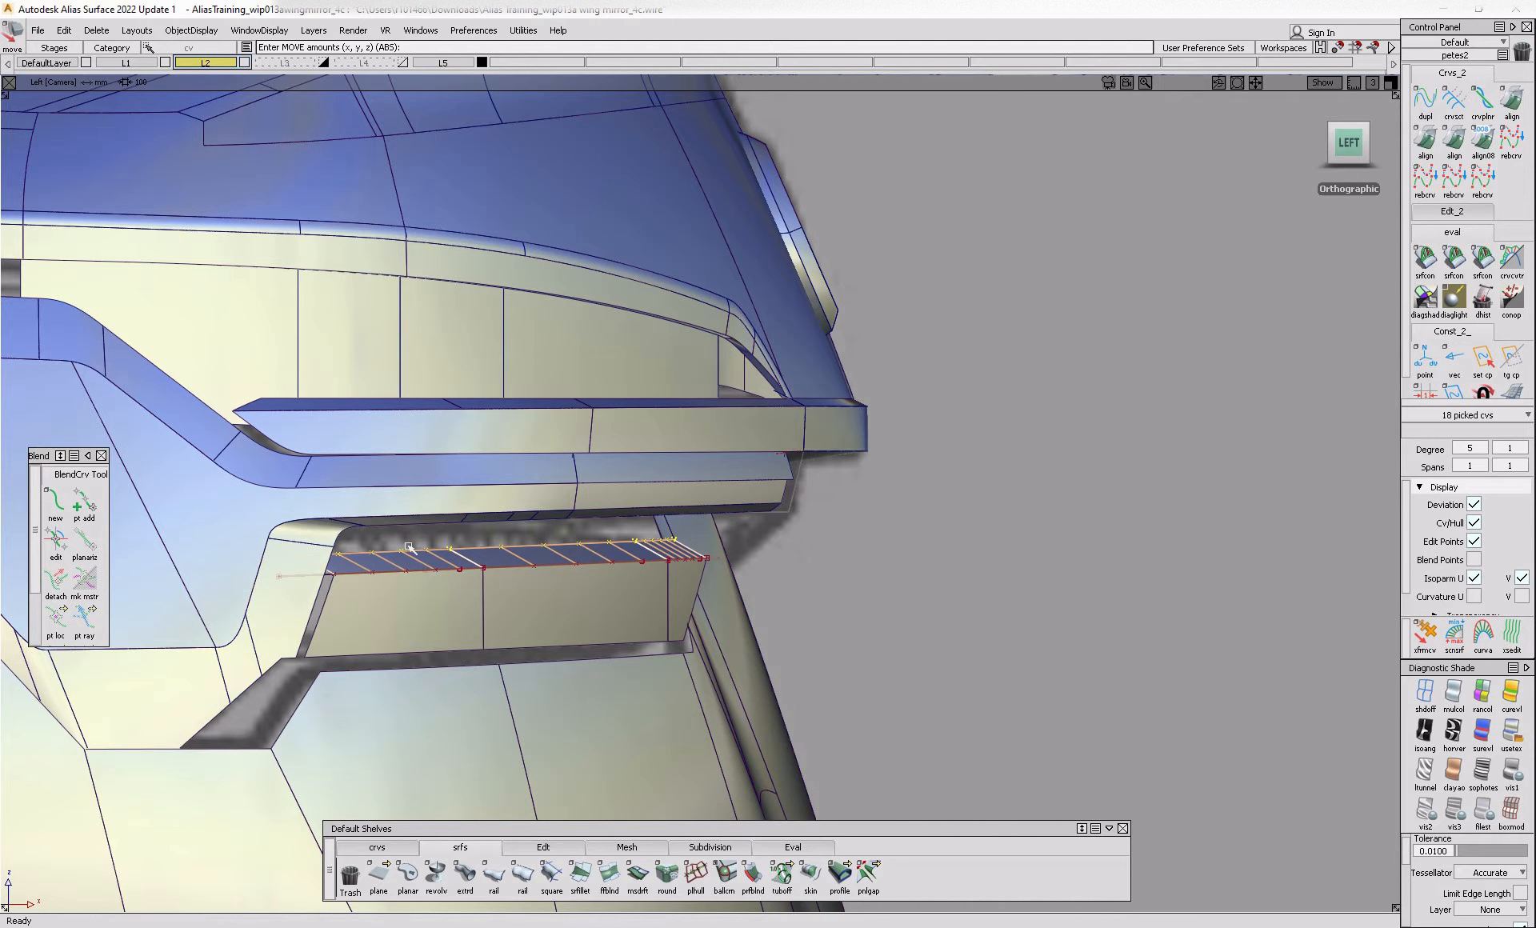
- Pick the flange's outer control-point row again in the left view and move it about 11.7 mm up and 1.4 mm along X
left_click_drag(442, 600, 437, 531, "ctrl+shift")
left_click_drag(259, 526, 369, 559)
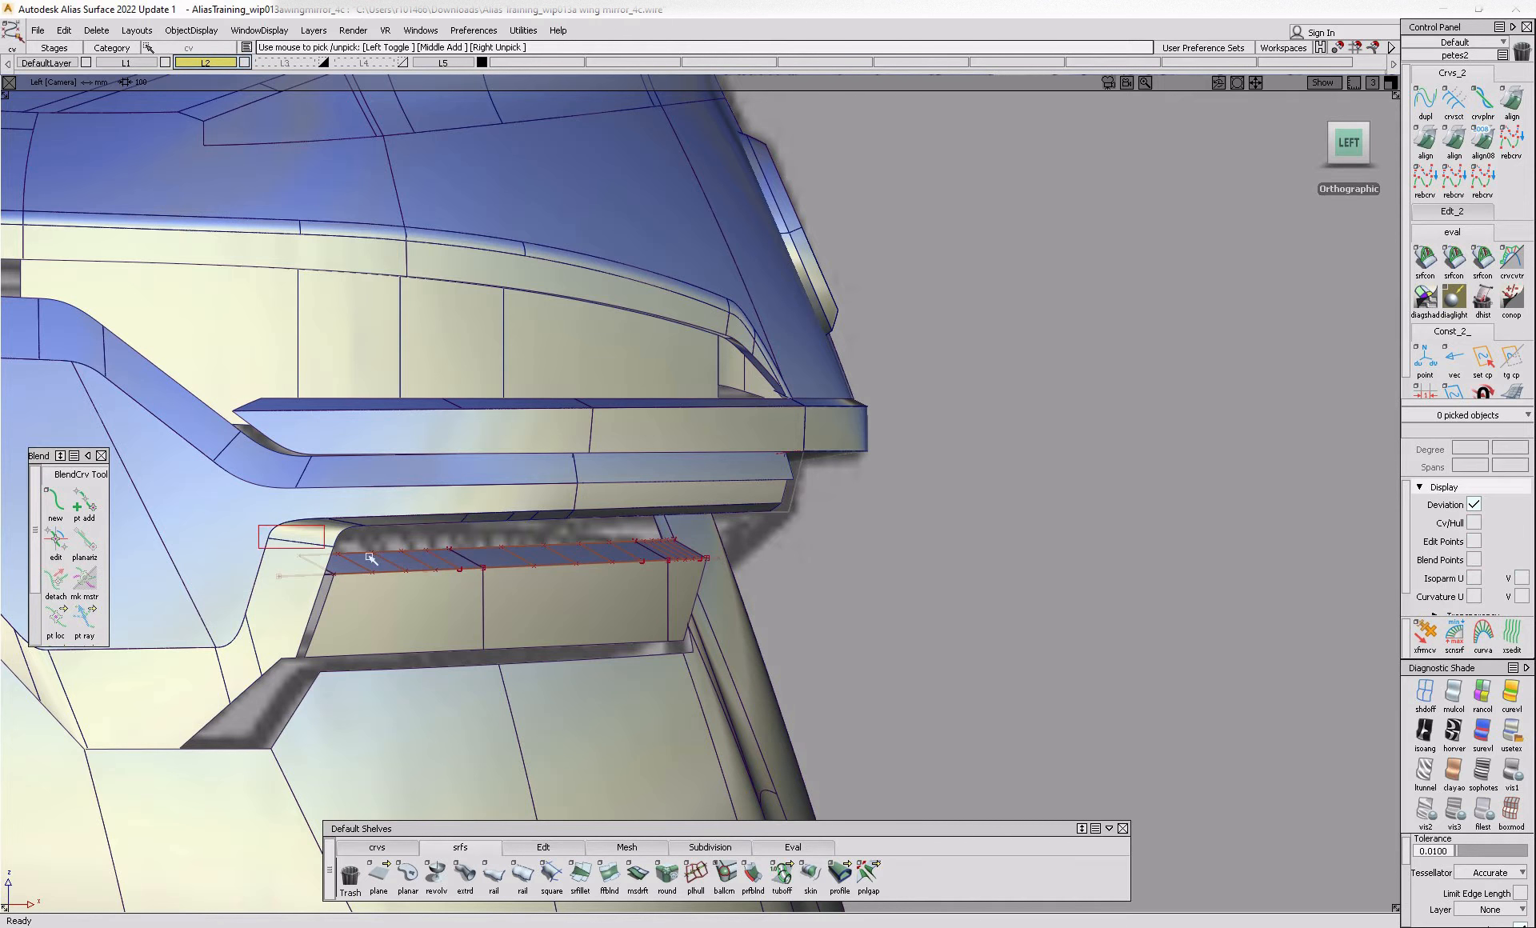
left_click_drag(500, 565, 690, 558)
left_click_drag(784, 624, 841, 672, "ctrl+shift")
left_click_drag(848, 696, 859, 622)
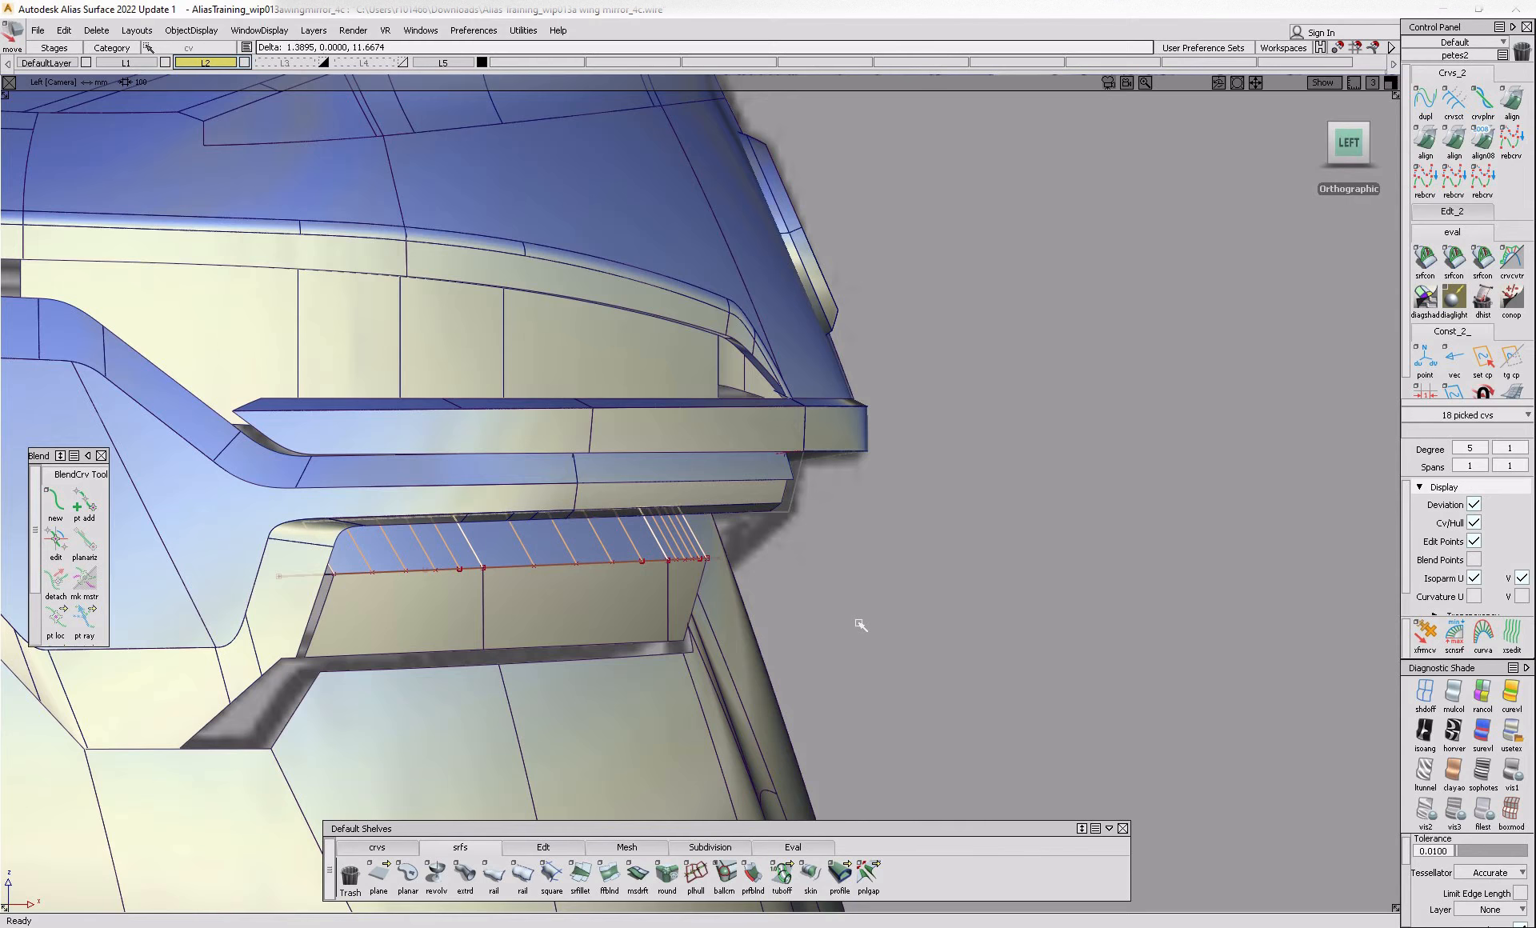
- Project the slanted outboard lamp edge curve onto the flange's outboard surface in the back view
key("F8")
right_click_drag(800, 560, 566, 541, "alt+shift")
left_click_drag(566, 541, 512, 570, "alt+shift")
right_click_drag(512, 570, 592, 564, "alt+shift")
left_click_drag(372, 576, 373, 553, "ctrl+shift")
left_click(372, 556)
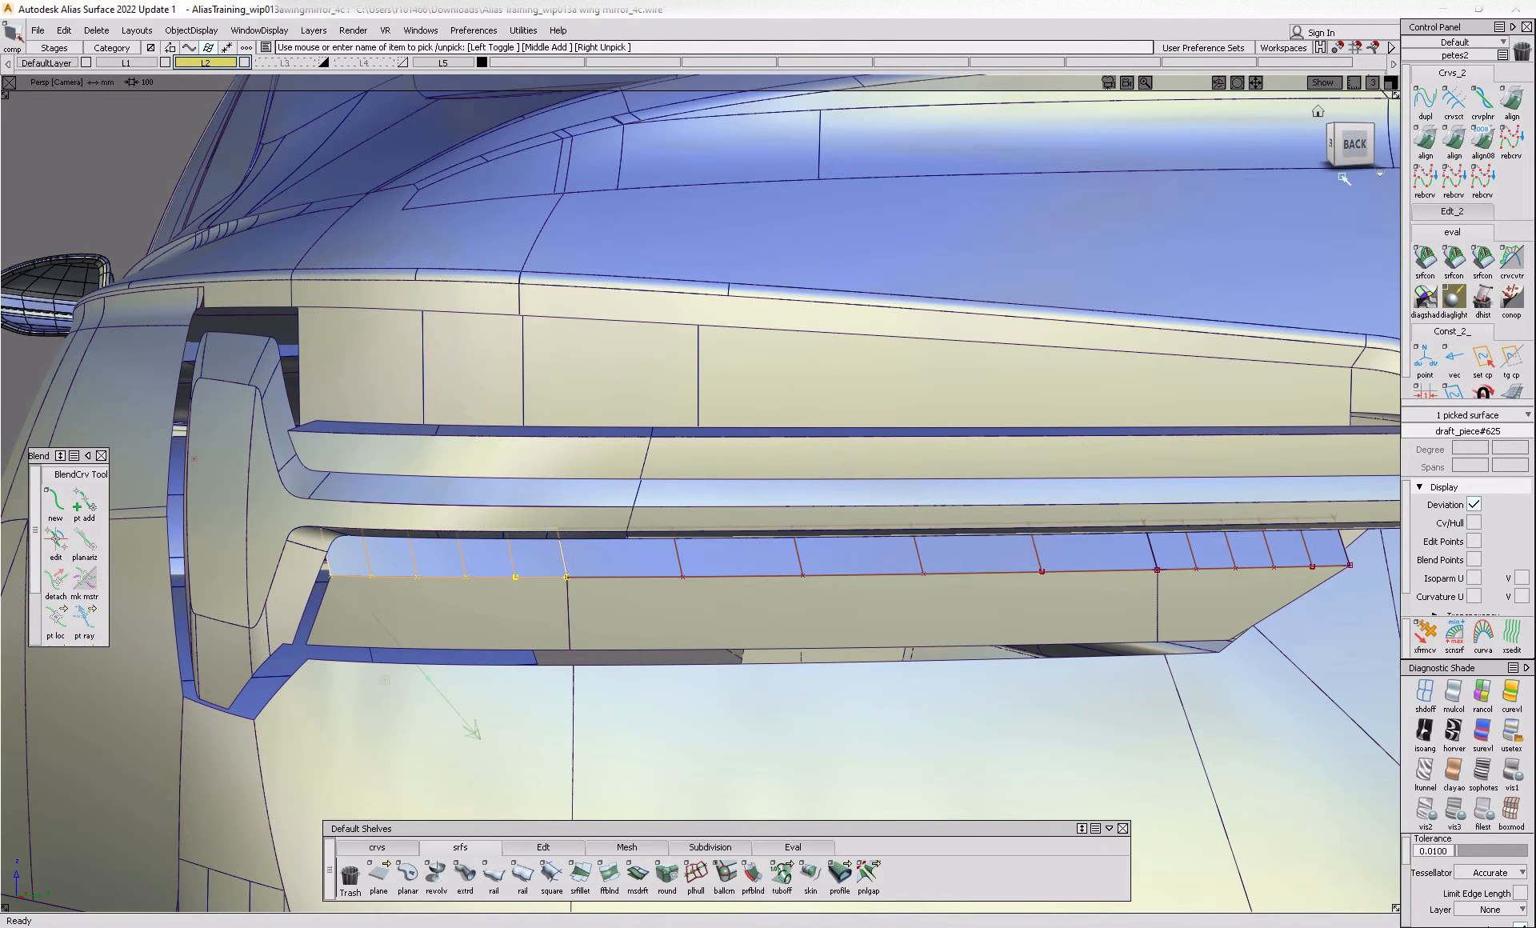
left_click(1354, 144)
middle_click_drag(371, 564, 367, 591, "ctrl+shift")
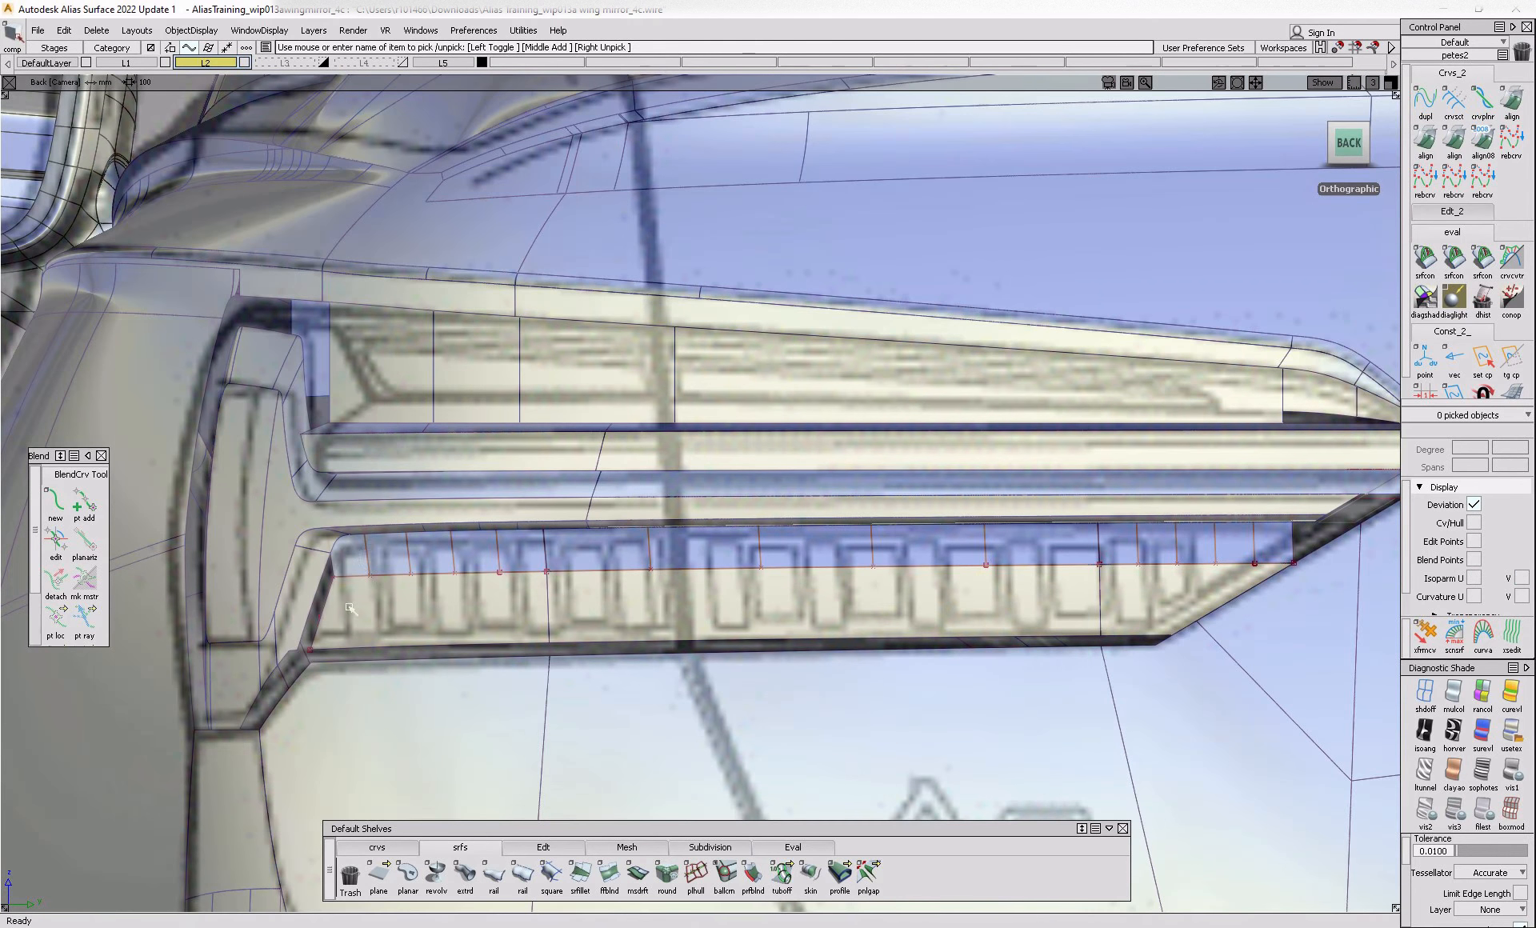
left_click(360, 566)
left_click_drag(359, 567, 352, 572, "ctrl+shift")
left_click(364, 570)
middle_click_drag(372, 552, 369, 576, "ctrl+shift")
left_click_drag(521, 572, 680, 580, "alt+shift")
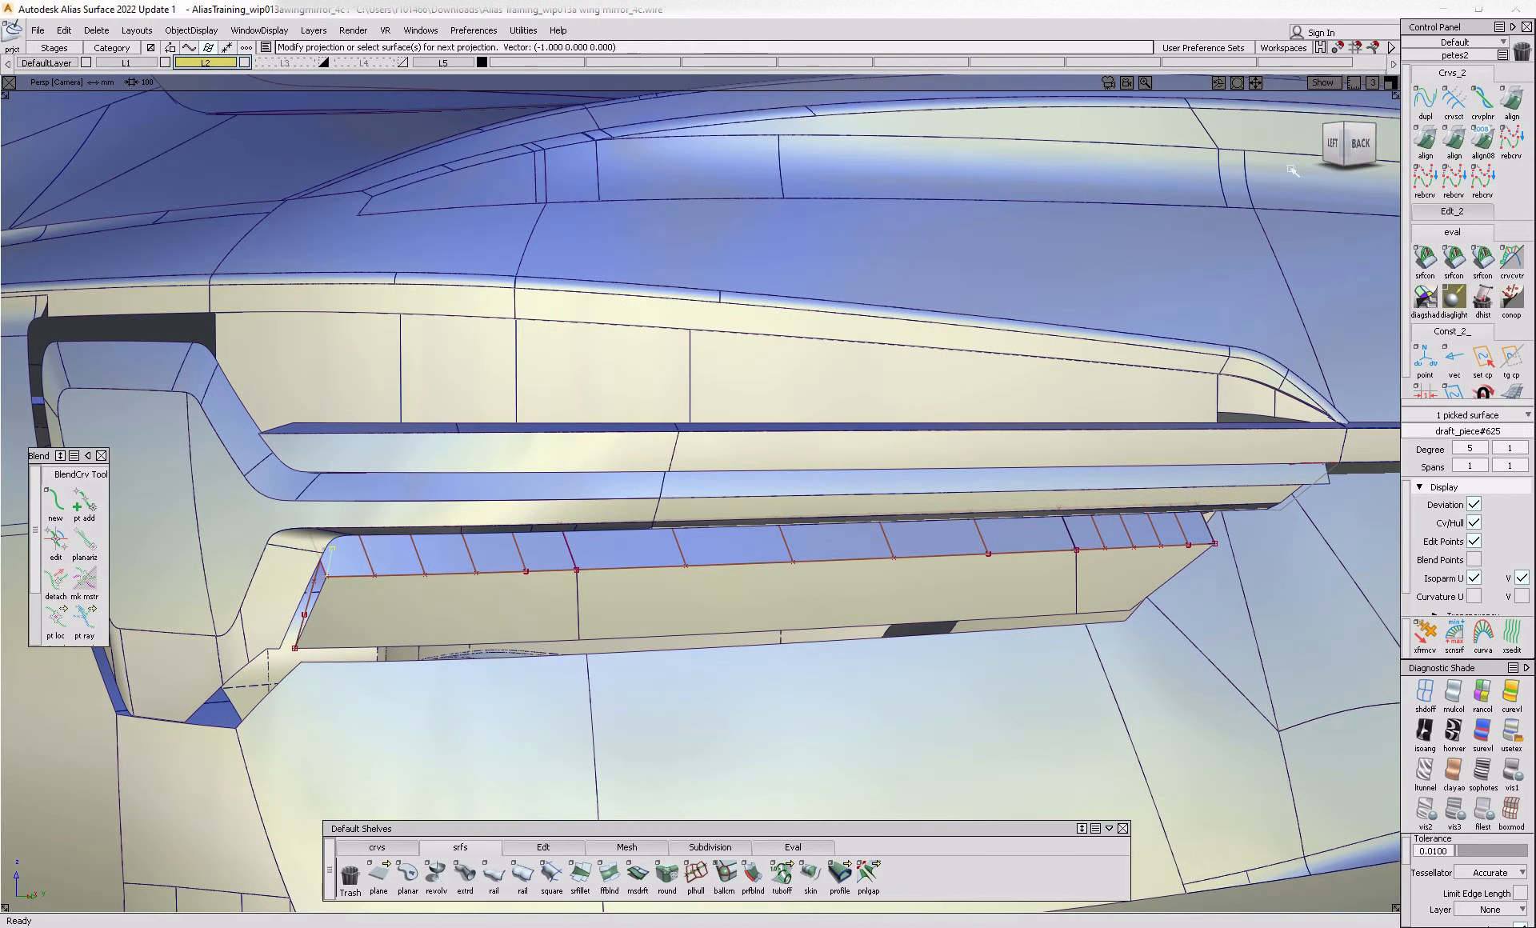
left_click(1367, 144)
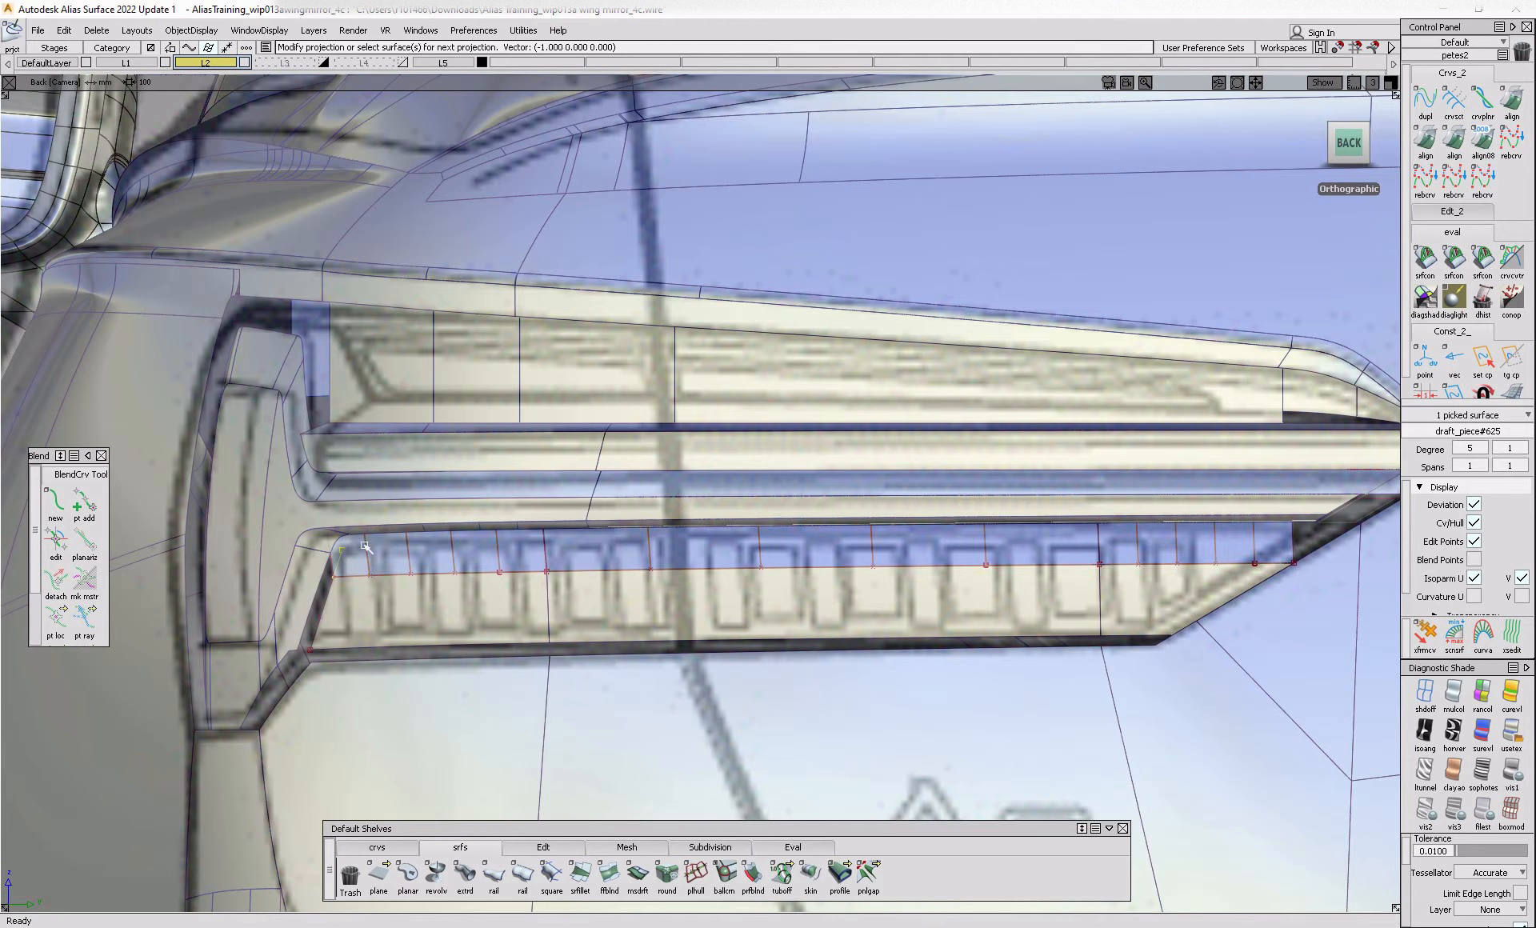
- Duplicate the strip's upper edge curve in the left view, raise the copy to the recess's upper edge and rotate it to fit
left_click(1378, 216, "alt+shift")
left_click(1350, 144)
left_click(720, 549)
key("ctrl+c")
key("ctrl+v")
right_click_drag(1082, 629, 1086, 571)
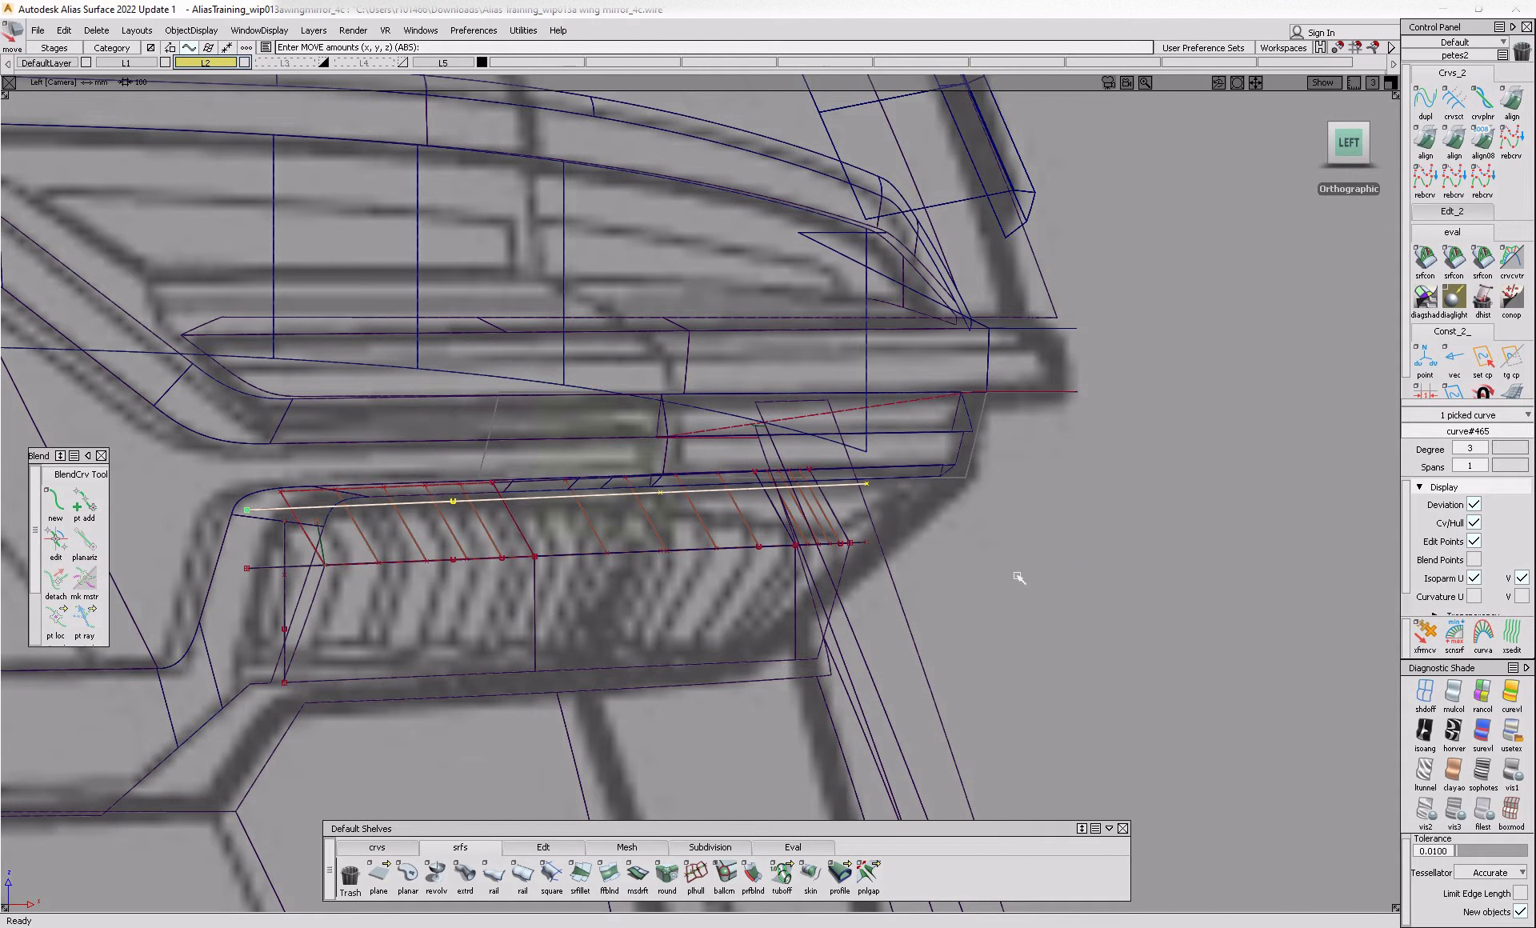
mouse_move(610, 470)
left_mouse_down("ctrl+shift")
mouse_move(680, 498)
mouse_move(494, 528)
mouse_move(442, 492)
left_mouse_up("ctrl+shift")
key("space")
left_click(450, 502)
left_click(452, 504)
middle_click_drag(986, 522, 997, 576, "ctrl+shift")
left_click_drag(938, 466, 989, 471, "ctrl+shift")
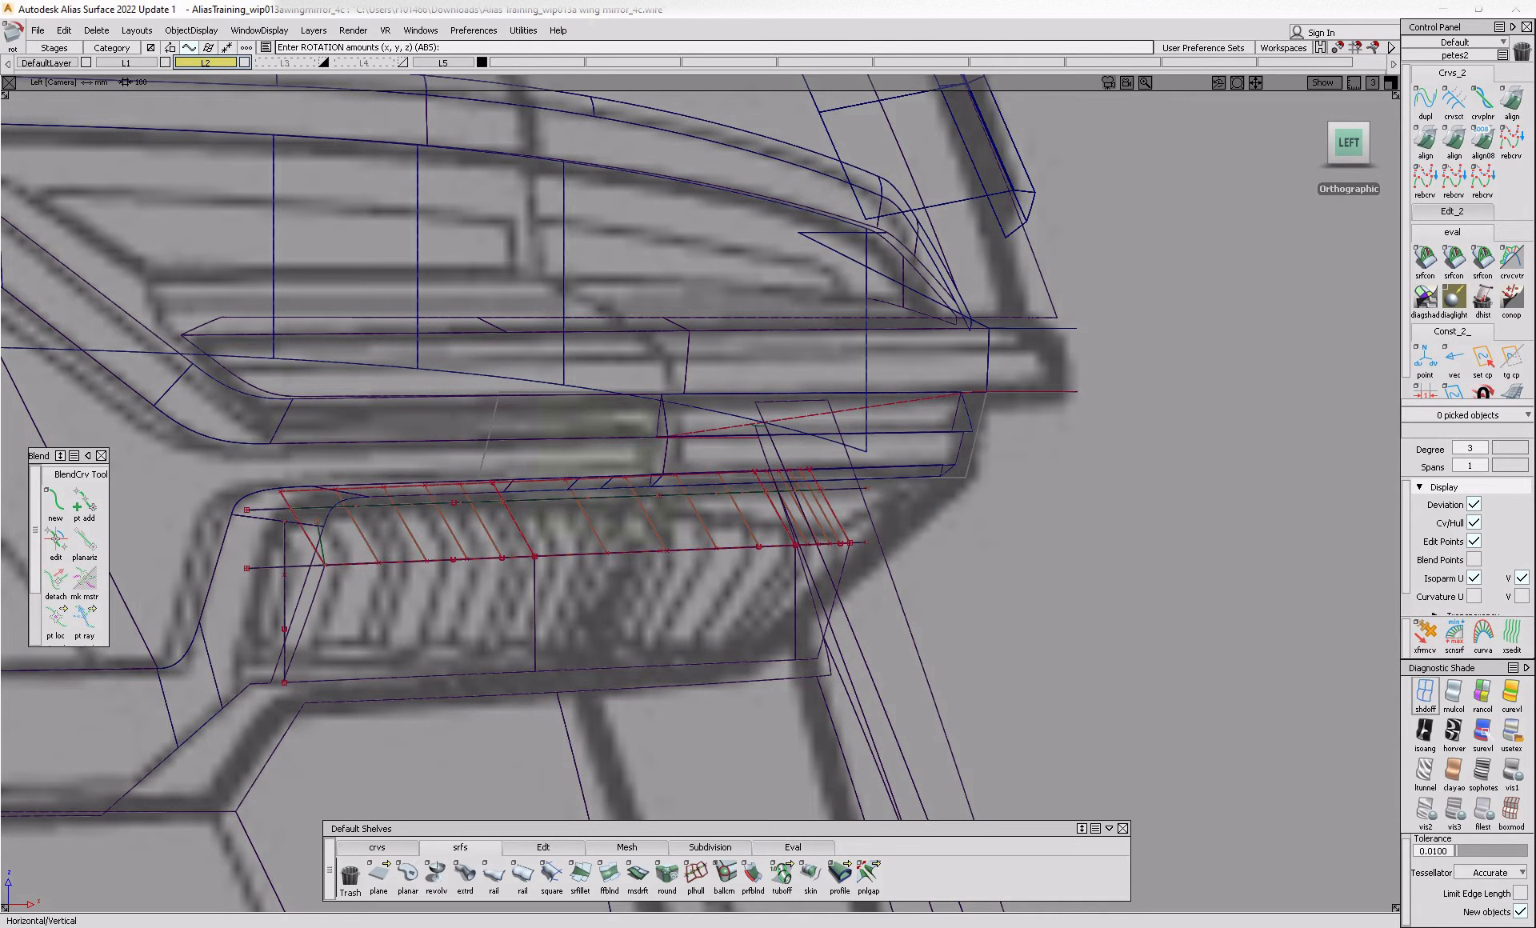
- Trim the three upper flange surfaces back to the duplicated curve along the recess's upper edge
left_click(1511, 732)
right_click_drag(735, 461, 532, 554, "ctrl+shift")
left_click(457, 545)
key("space")
left_click(560, 521)
key("space")
left_click(811, 531)
key("space")
left_click_drag(951, 546, 157, 675, "alt+shift")
right_click_drag(158, 674, 429, 617, "alt+shift")
middle_click_drag(429, 617, 448, 511, "ctrl+shift")
right_click_drag(448, 510, 264, 552, "alt+shift")
left_click_drag(264, 552, 336, 544, "alt+shift")
left_click(543, 847)
left_click_drag(549, 481, 776, 699, "ctrl+shift")
right_click_drag(400, 689, 488, 680, "alt+shift")
left_click_drag(488, 681, 569, 674, "alt+shift")
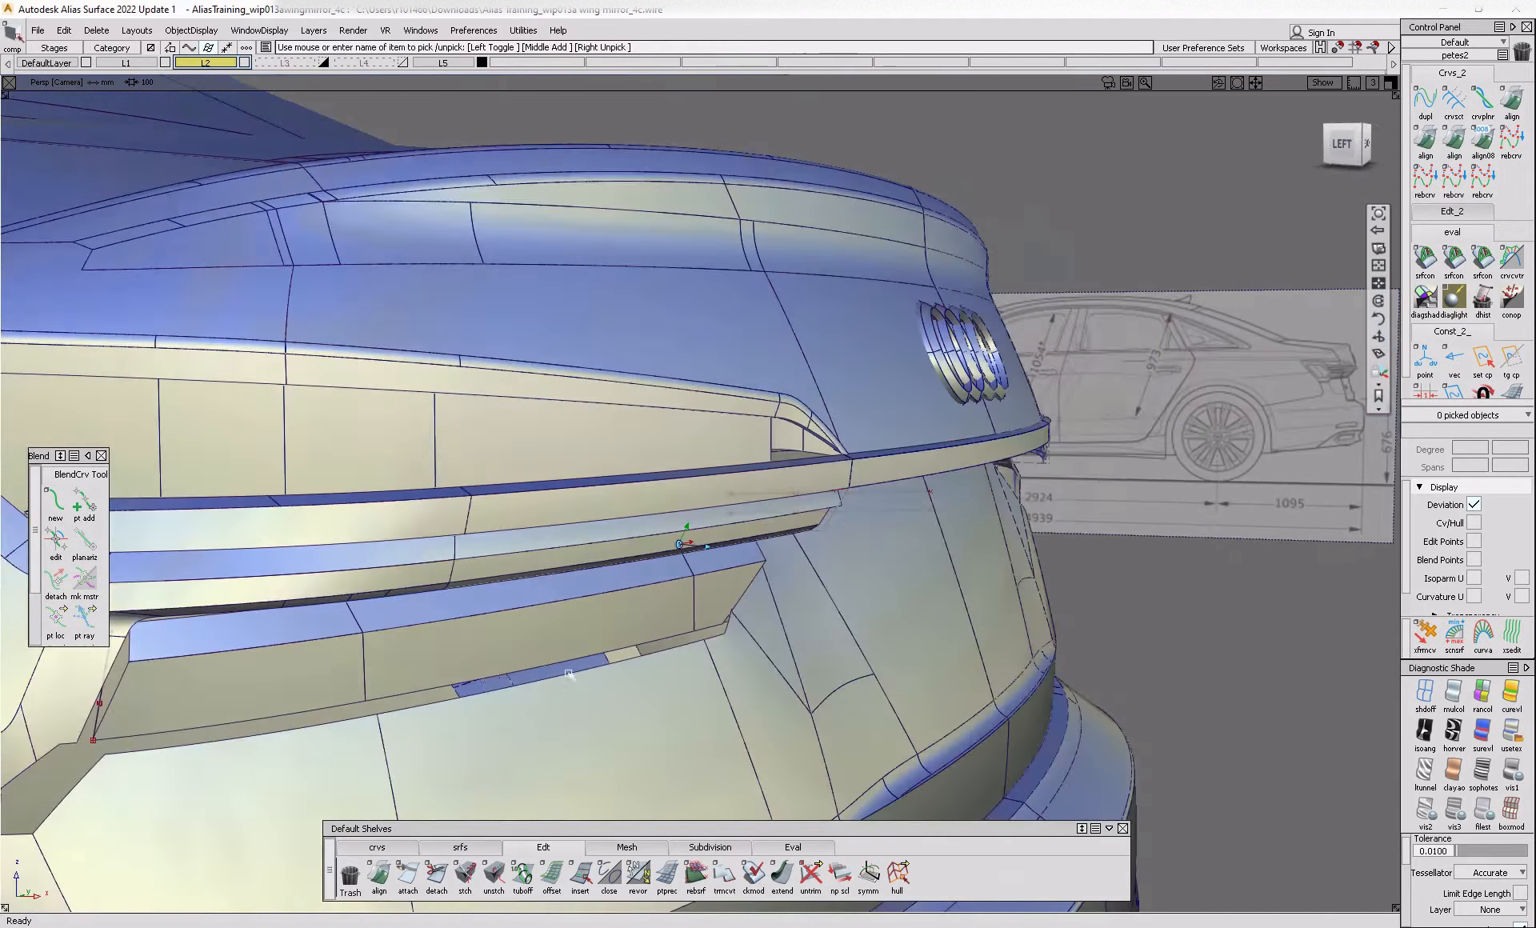
- Skin a degree 5, single-span surface between the lamp strip's outboard lower edge and the body panel edge below it
middle_click_drag(569, 675, 828, 644, "alt+shift")
left_click(448, 663, "alt+shift")
mouse_move(449, 663)
left_mouse_down("alt+shift")
mouse_move(620, 728)
mouse_move(590, 698)
left_mouse_up("alt+shift")
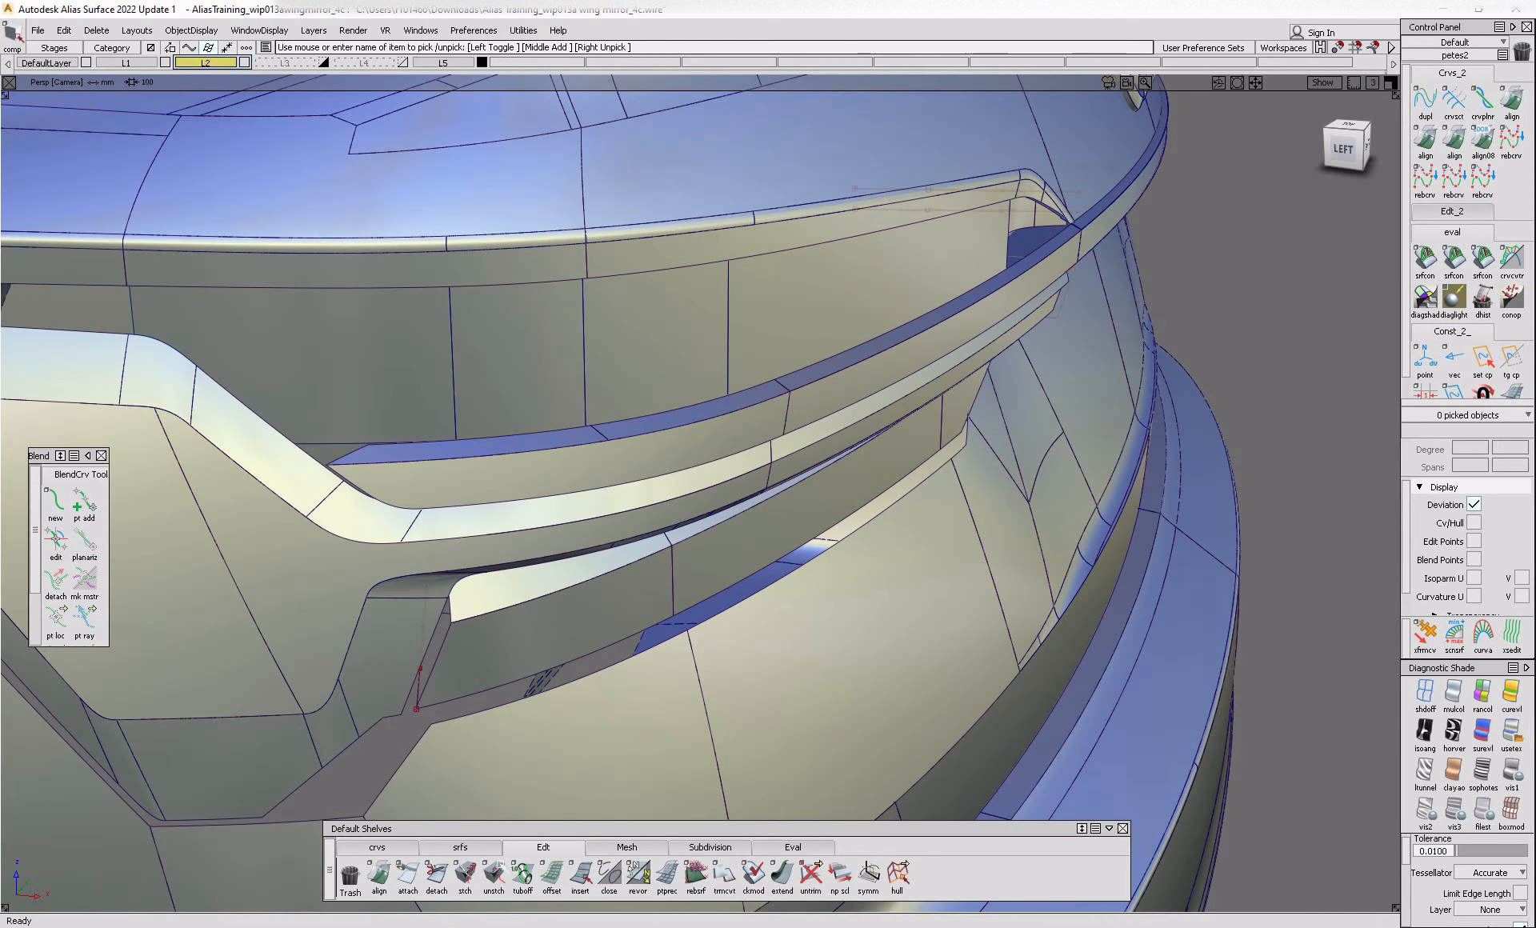
left_click(461, 846)
left_click(811, 873)
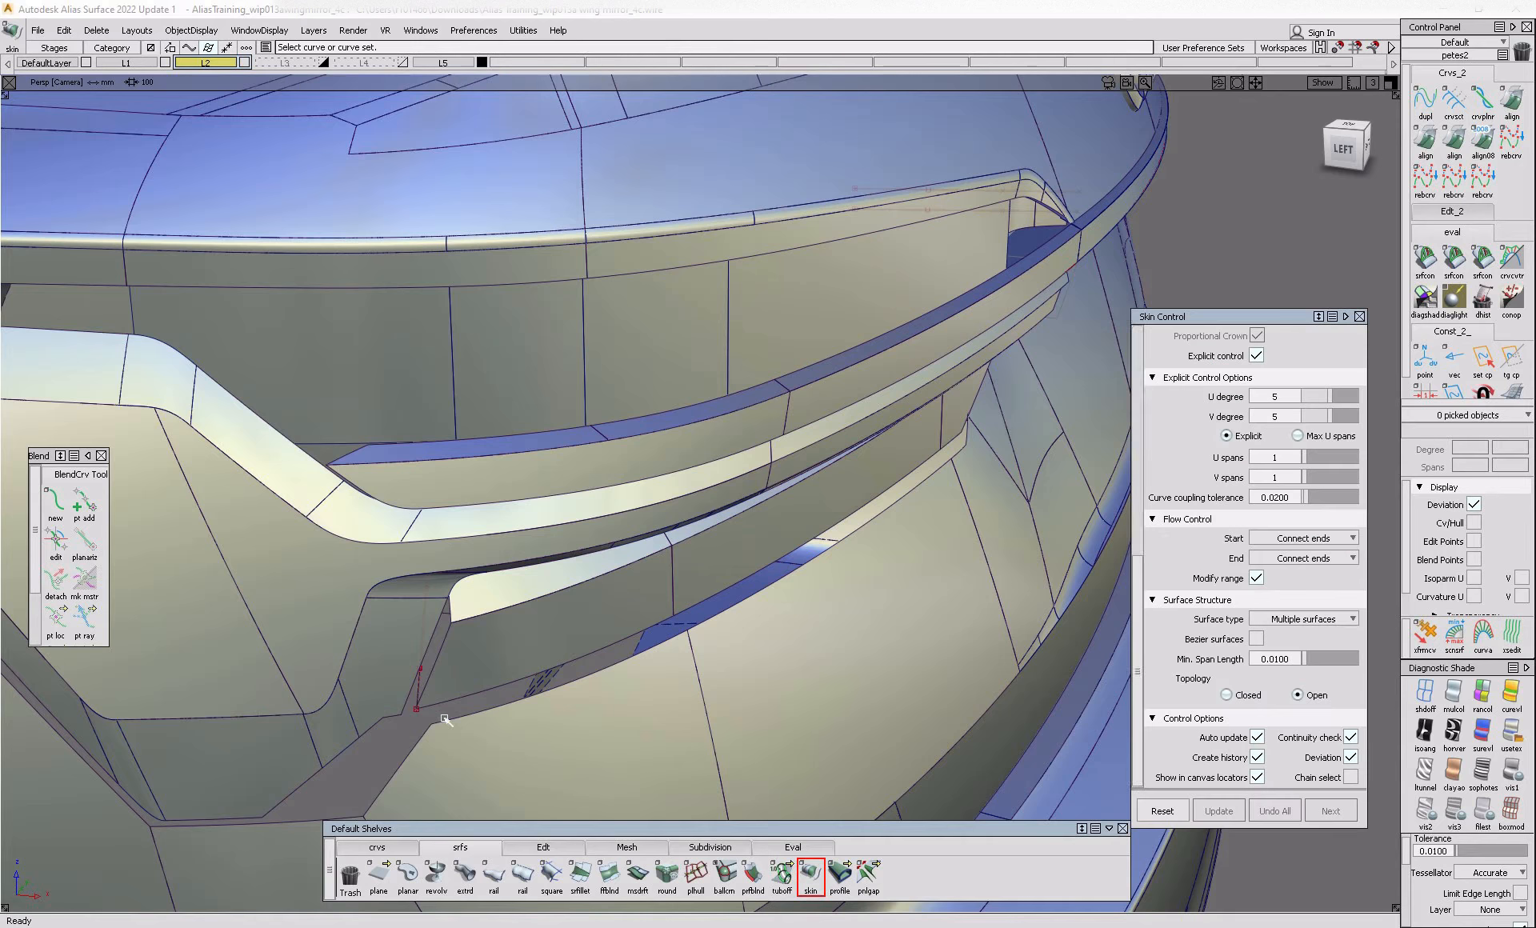
left_click(444, 704)
left_click(442, 703)
middle_click_drag(656, 628, 522, 623, "alt+shift")
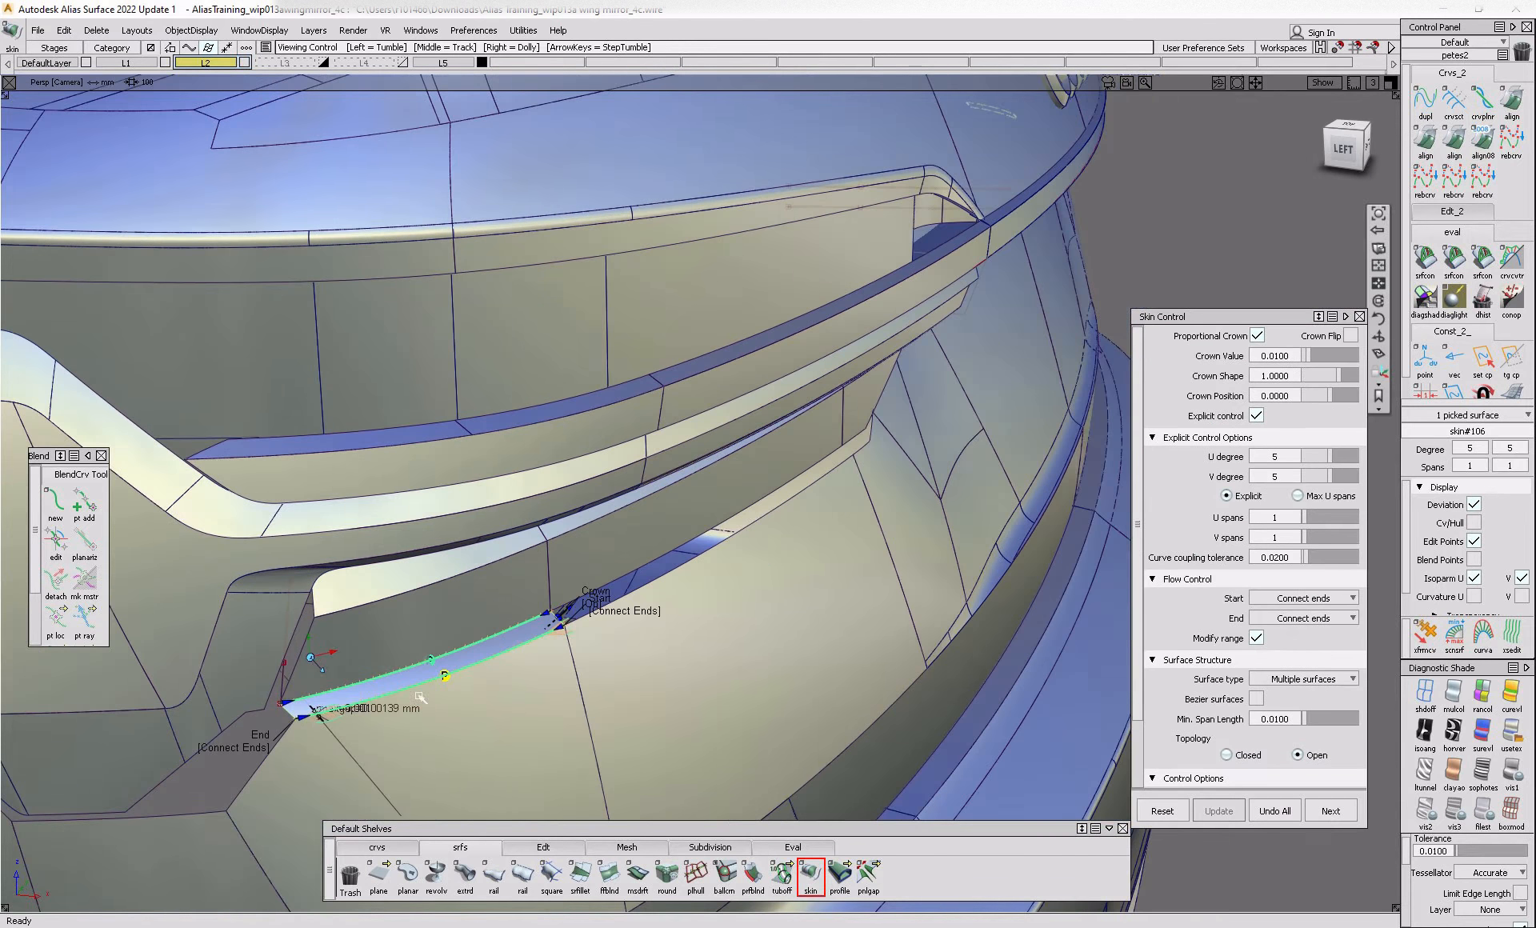
right_click_drag(522, 623, 555, 696, "alt+shift")
left_click_drag(555, 696, 588, 720, "alt+shift")
- Skin the two remaining gap surfaces along the strip's lower edge, continuing inboard to the lamp's tip
left_click(686, 645)
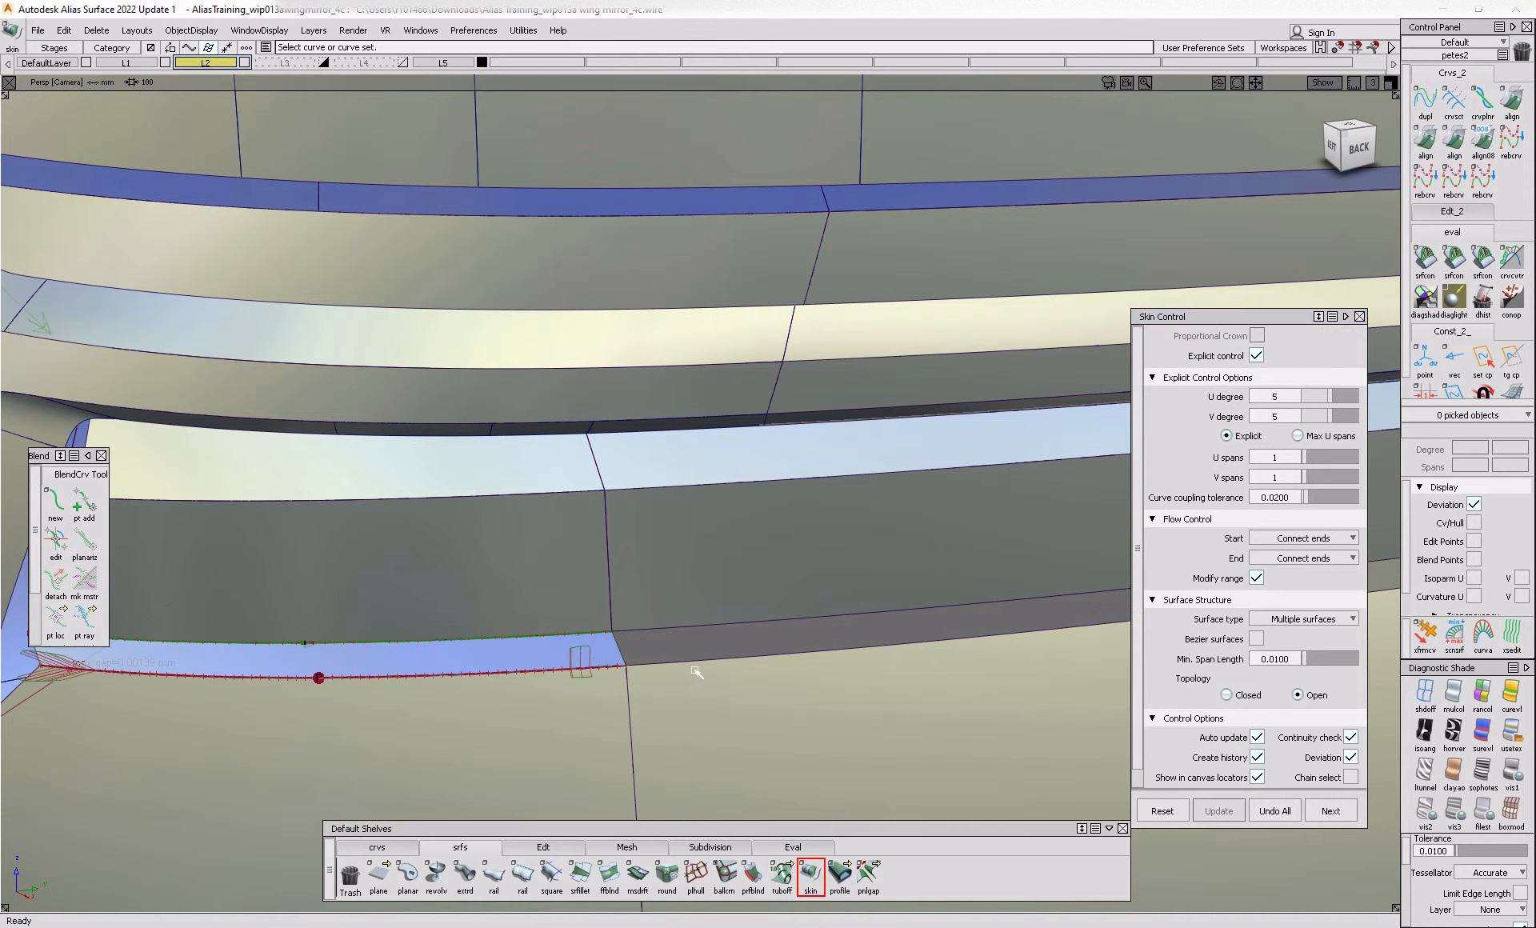
left_click(679, 633)
middle_click_drag(680, 640, 443, 674, "alt+shift")
middle_click_drag(945, 632, 432, 671, "alt+shift")
key("space")
left_click(574, 577)
left_click(577, 558)
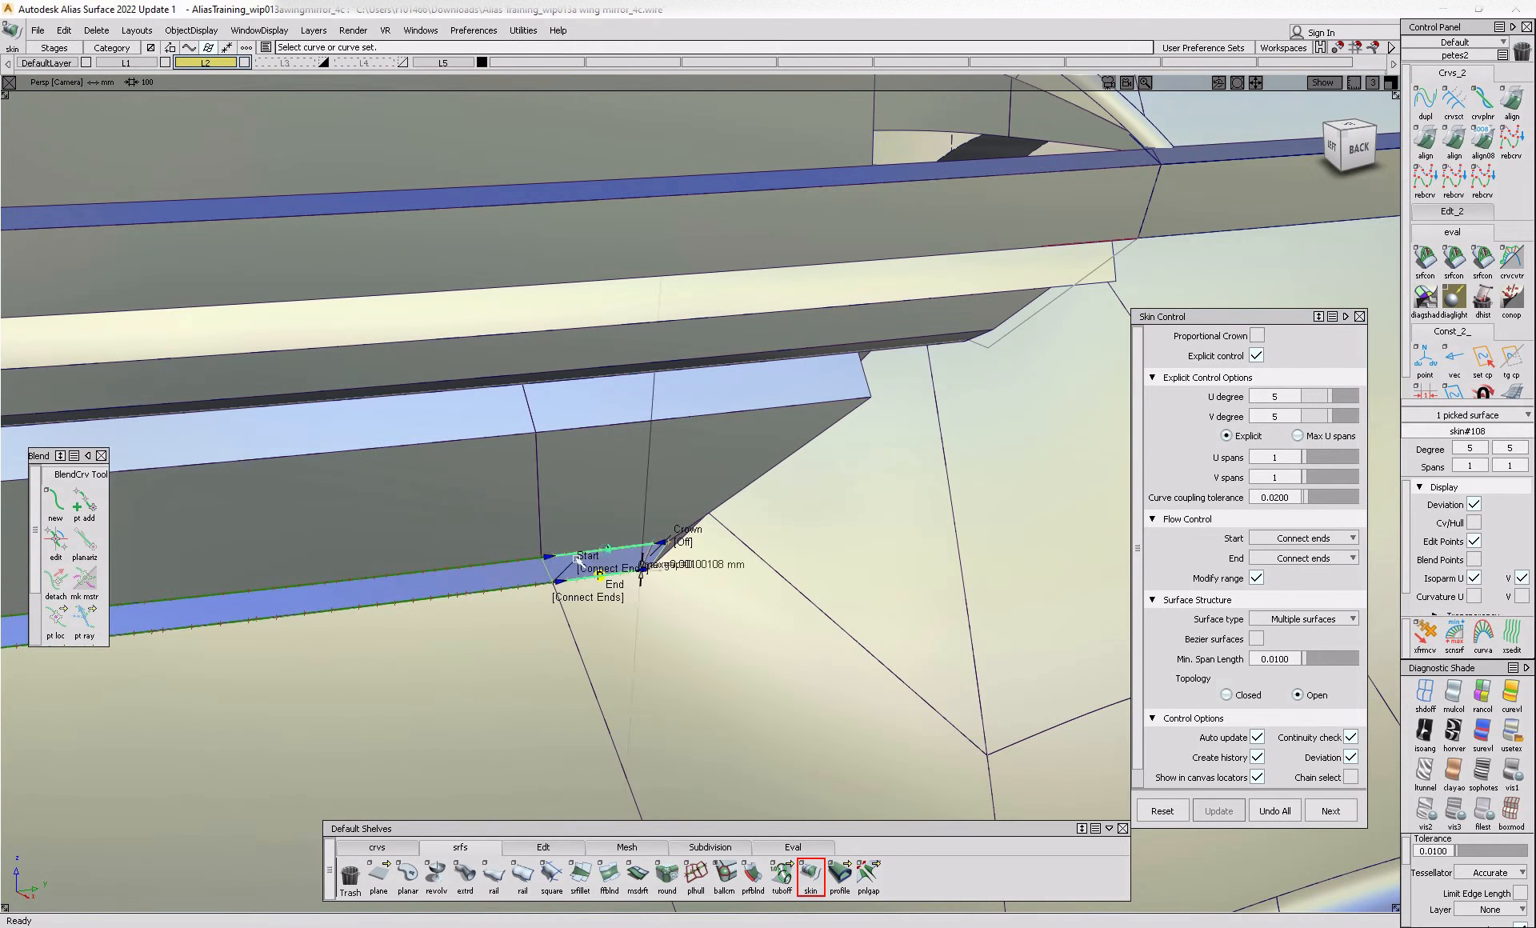
left_click_drag(575, 558, 512, 558, "ctrl+shift")
left_click_drag(512, 558, 447, 490, "alt+shift")
- Save the model as a new wire file named Alias Training_wip014a
left_click_drag(557, 510, 547, 445, "ctrl+shift")
right_click_drag(547, 445, 320, 472, "alt+shift")
left_click_drag(321, 472, 429, 531, "alt+shift")
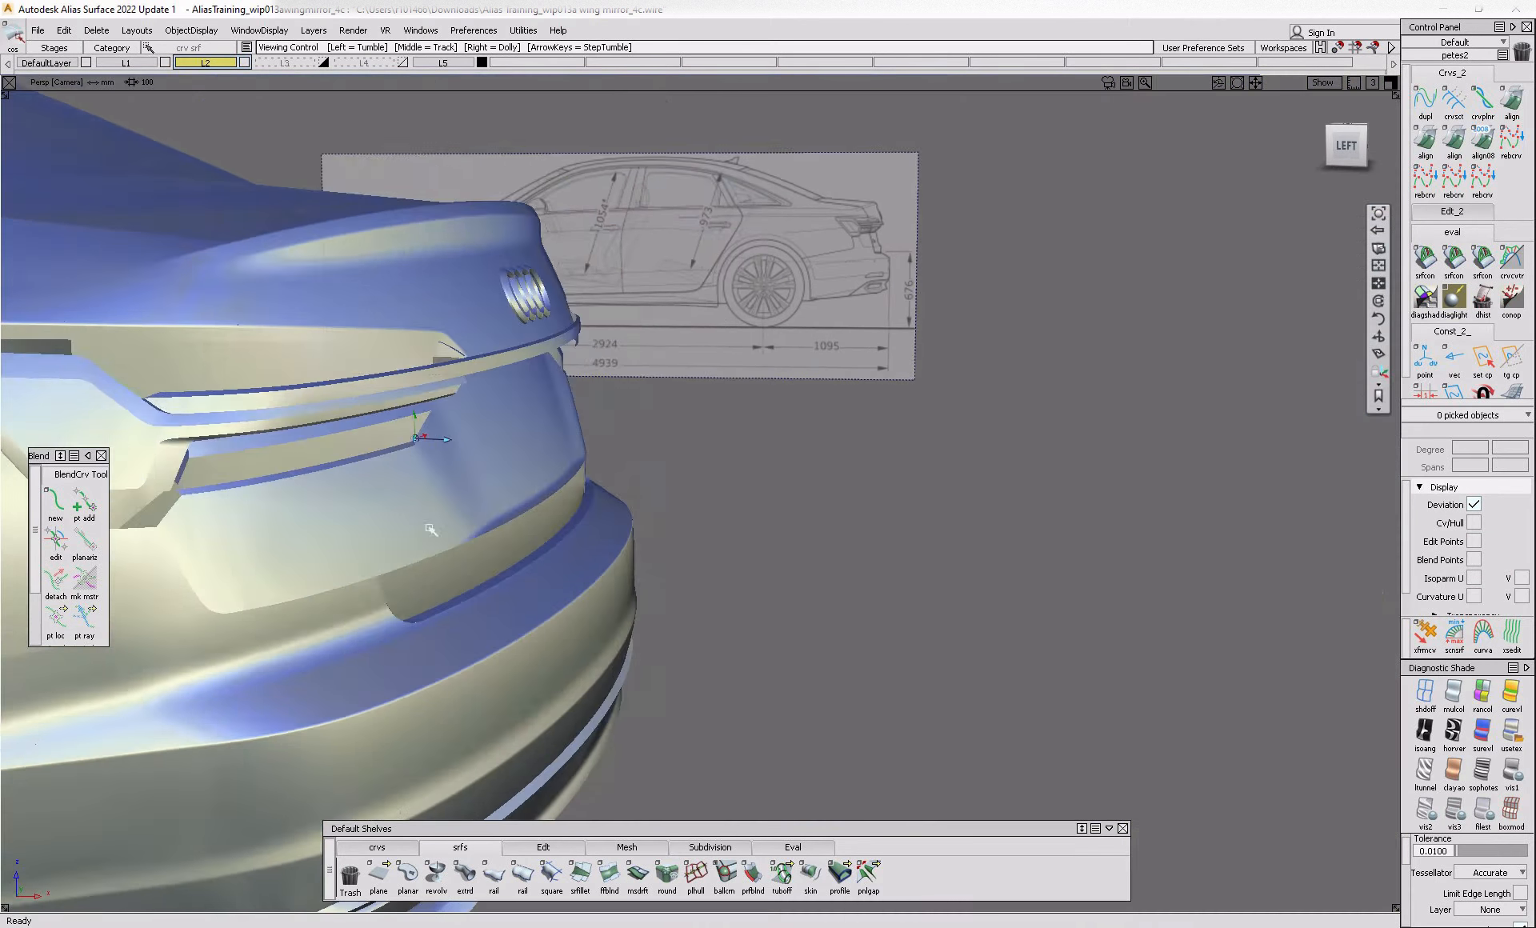
middle_click_drag(200, 424, 343, 432, "alt+shift")
right_click_drag(343, 432, 384, 432, "alt+shift")
left_click(42, 32)
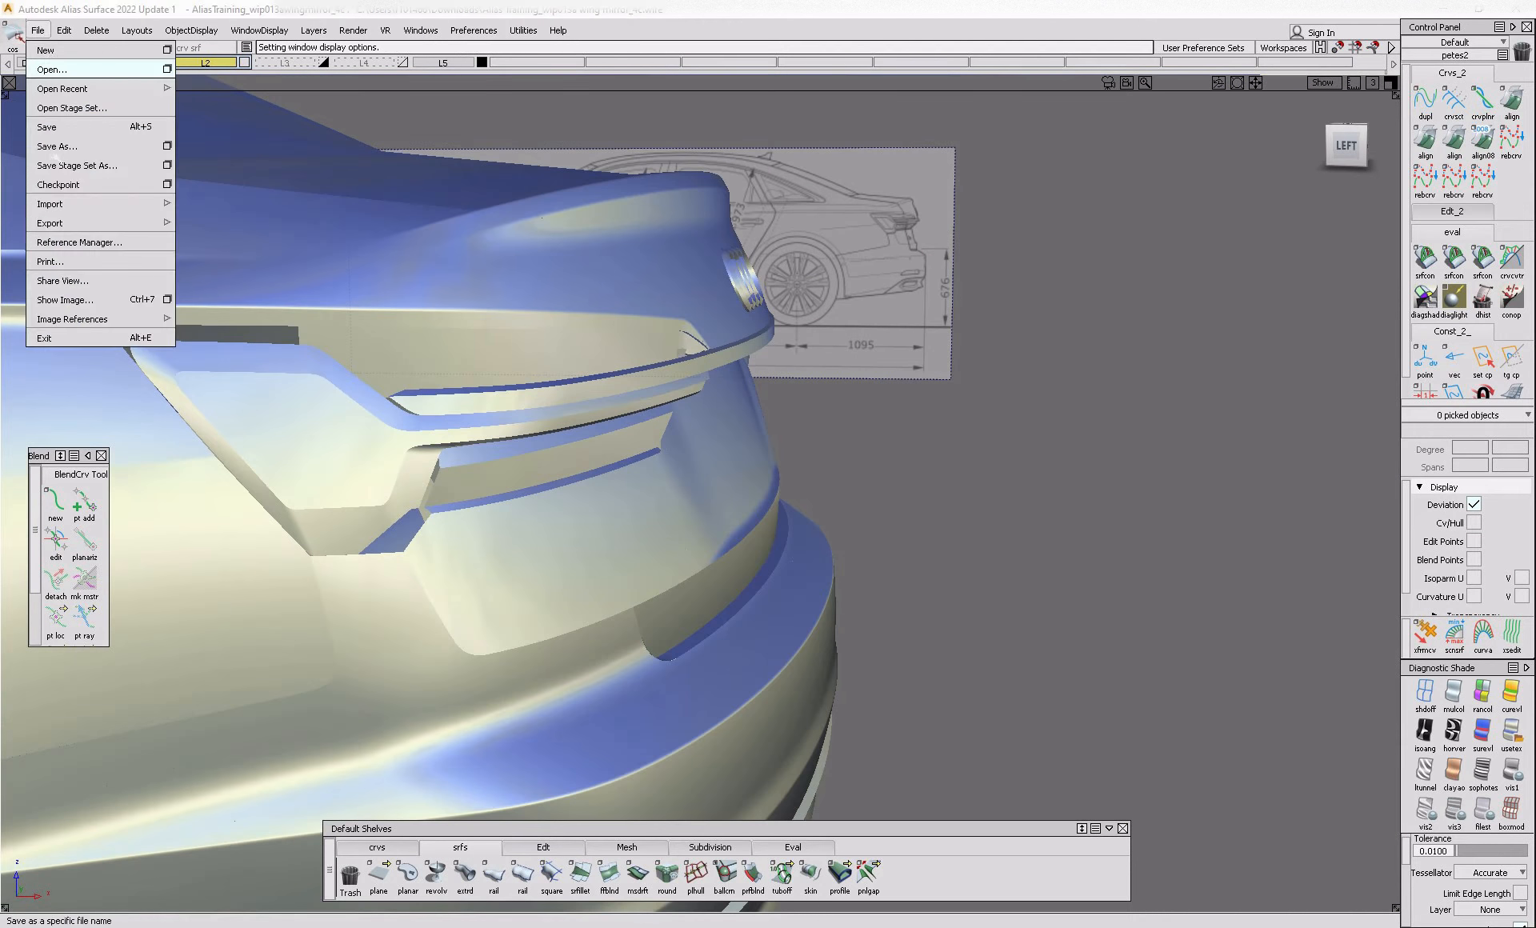
left_click(61, 147)
type("Alias Training_wip014a")
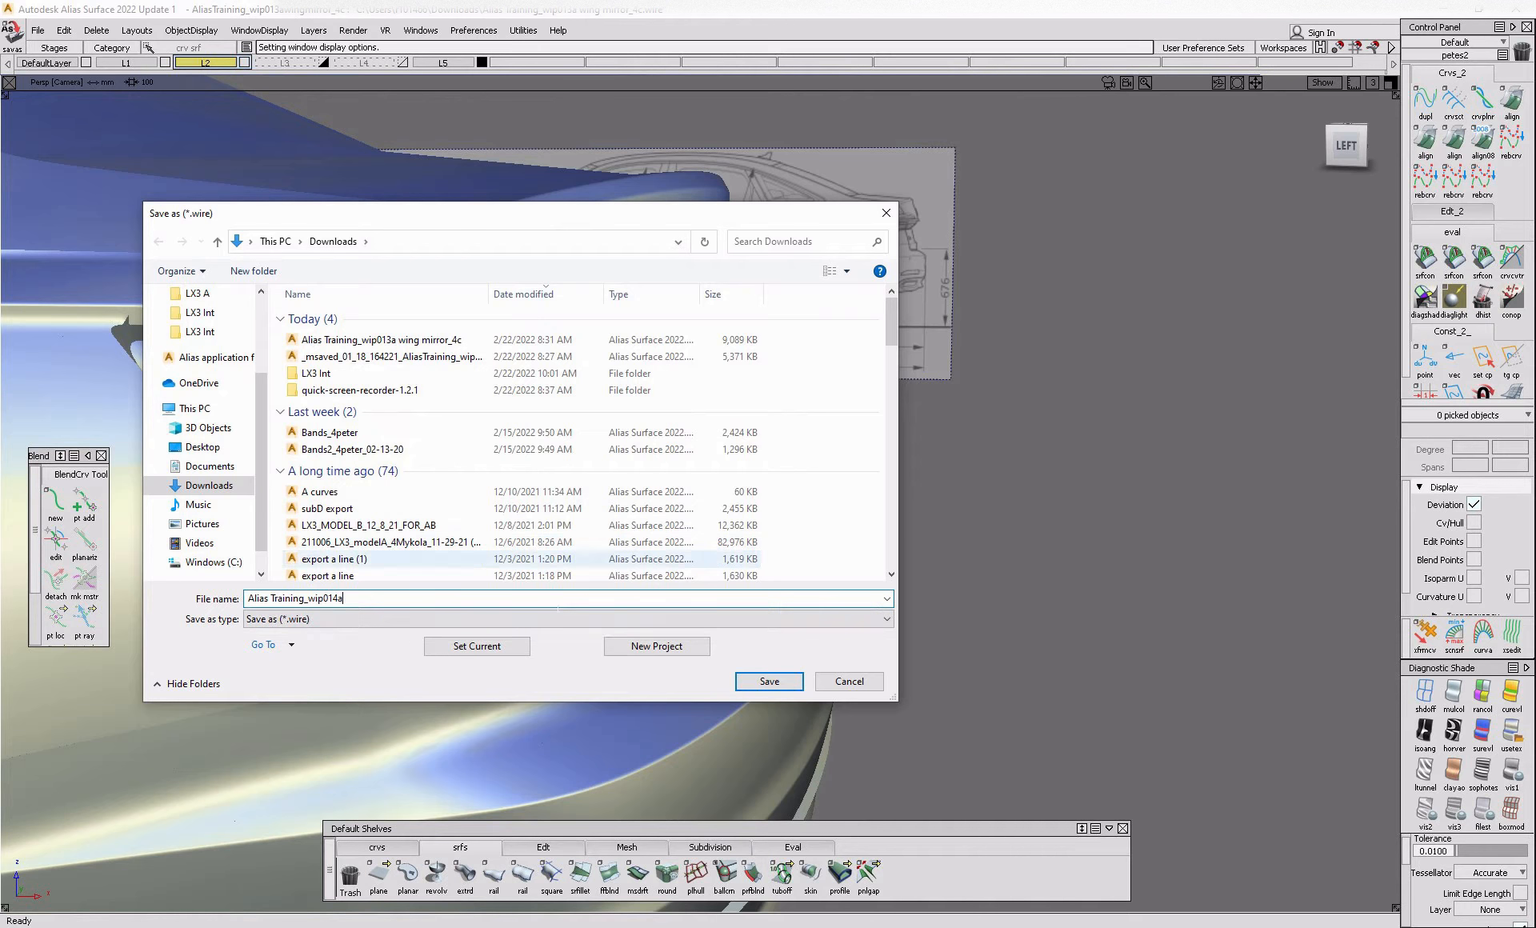
left_click(770, 681)
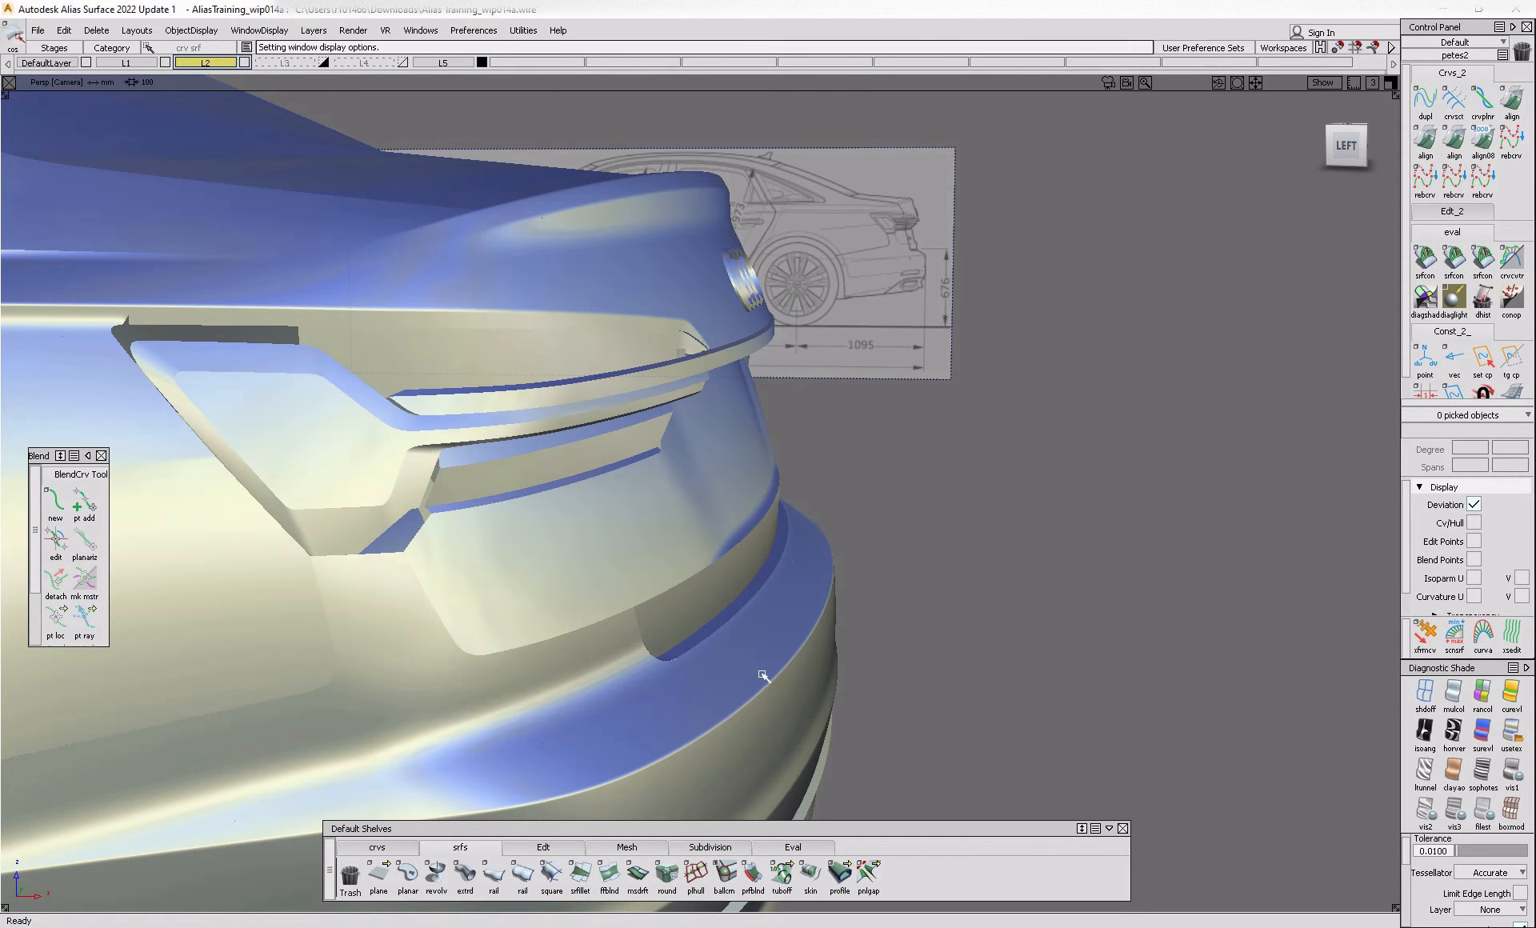
- Draw a degree 3 curve along the recess's diagonal lower outboard corner and shape it with its two middle control points
right_click_drag(447, 504, 513, 573, "alt+shift")
left_click_drag(513, 573, 448, 588, "alt+shift")
left_click_drag(298, 701, 669, 567, "alt+shift")
left_click_drag(309, 612, 485, 633)
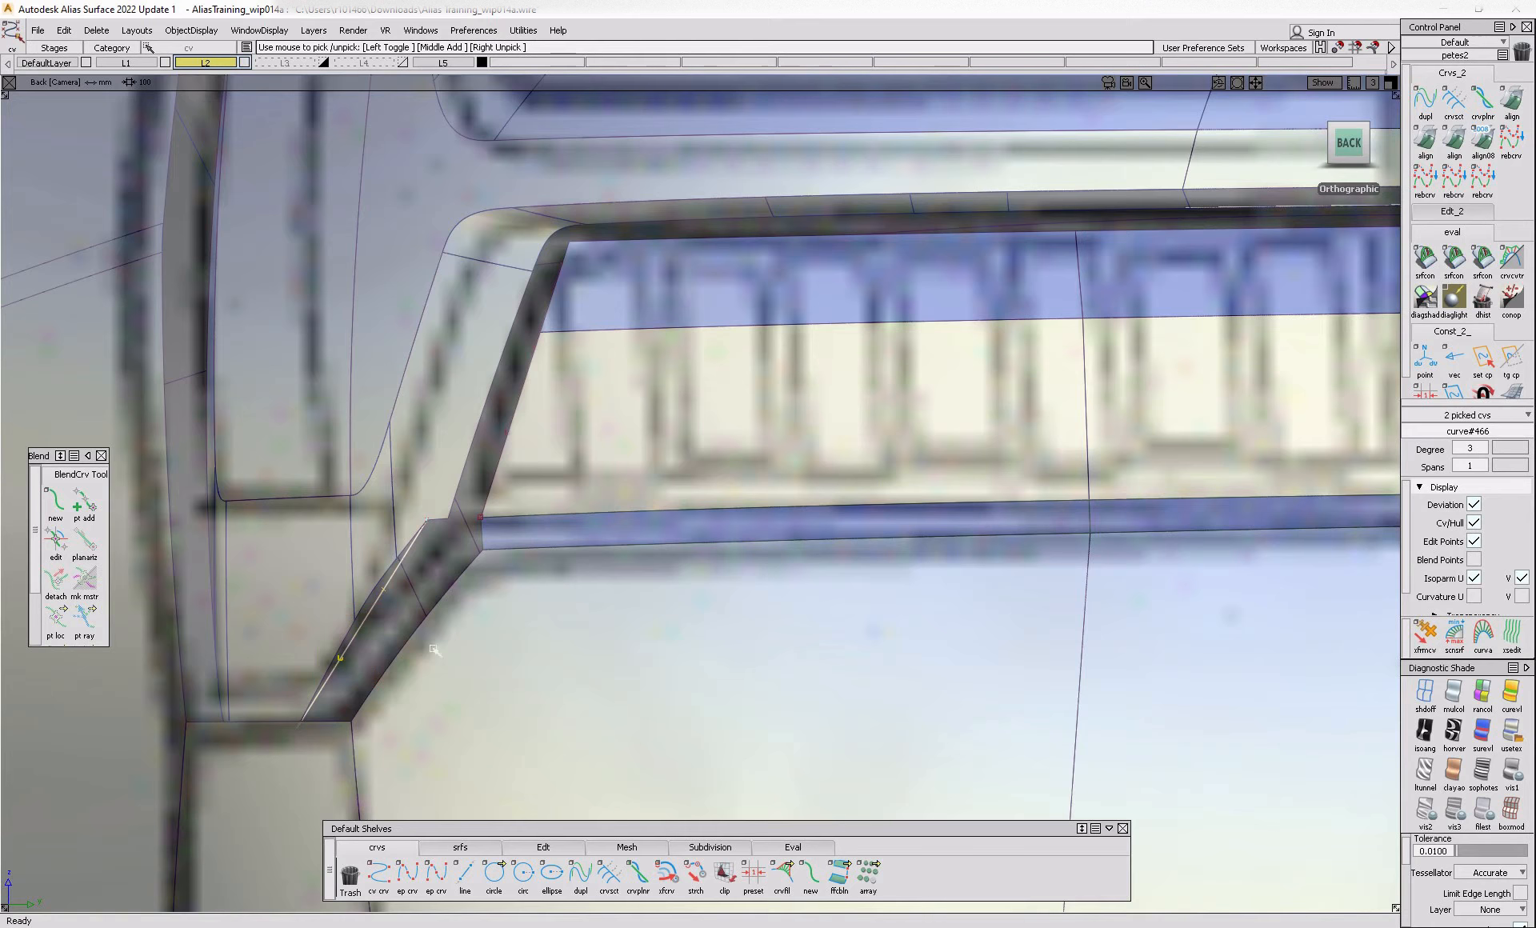
left_click_drag(485, 632, 478, 626)
left_click_drag(392, 555, 406, 687, "alt+shift")
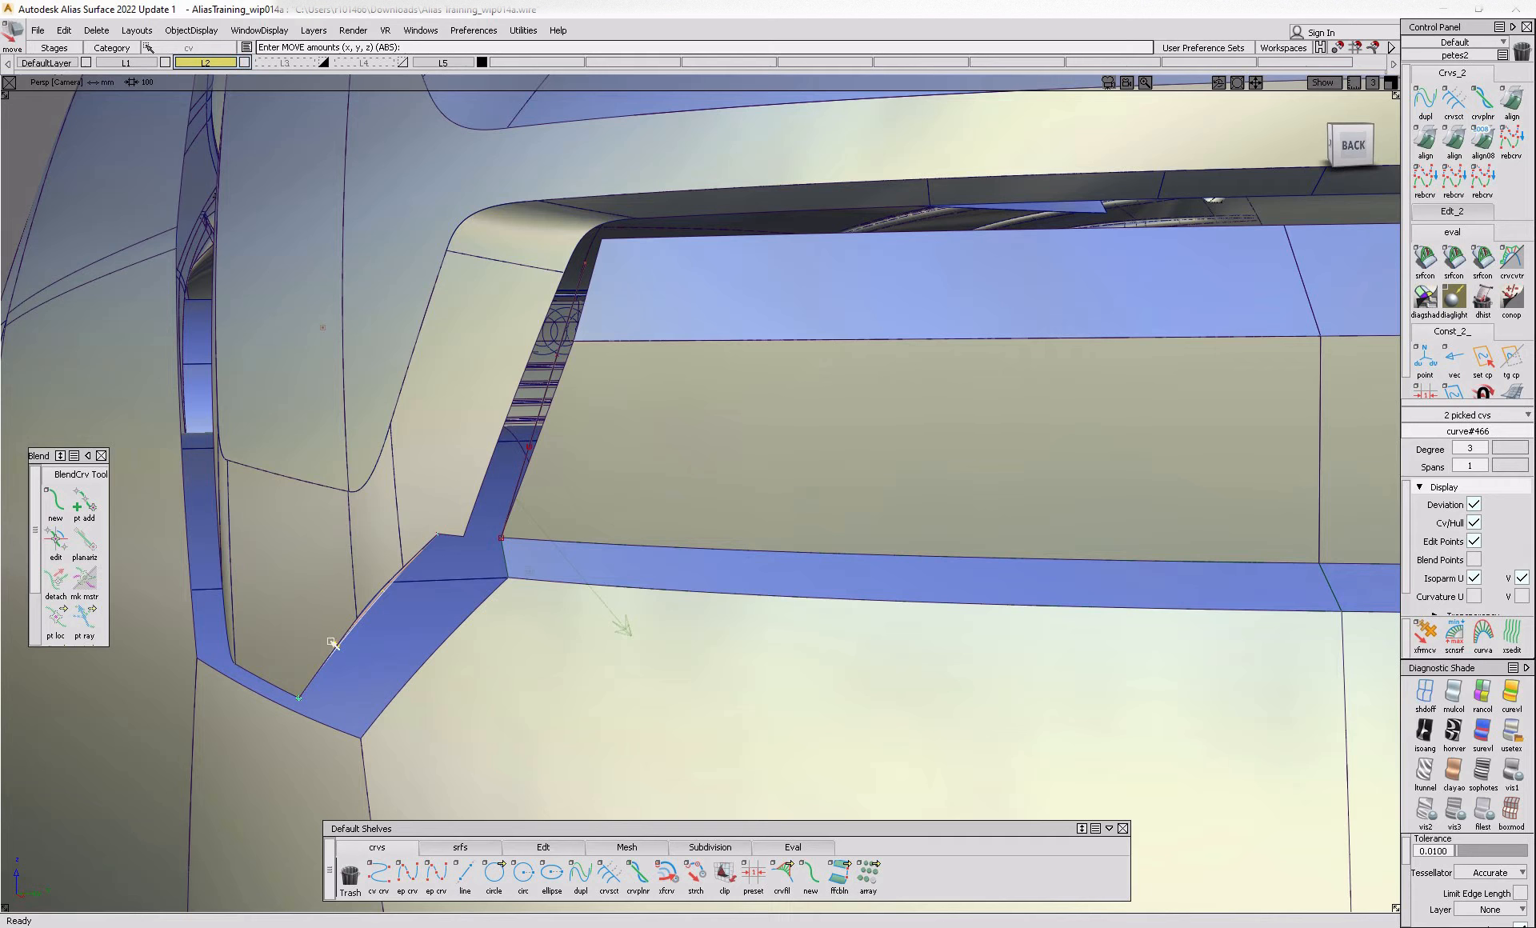
left_click_drag(324, 770, 317, 779, "ctrl+shift")
left_click_drag(627, 629, 840, 704, "alt+shift")
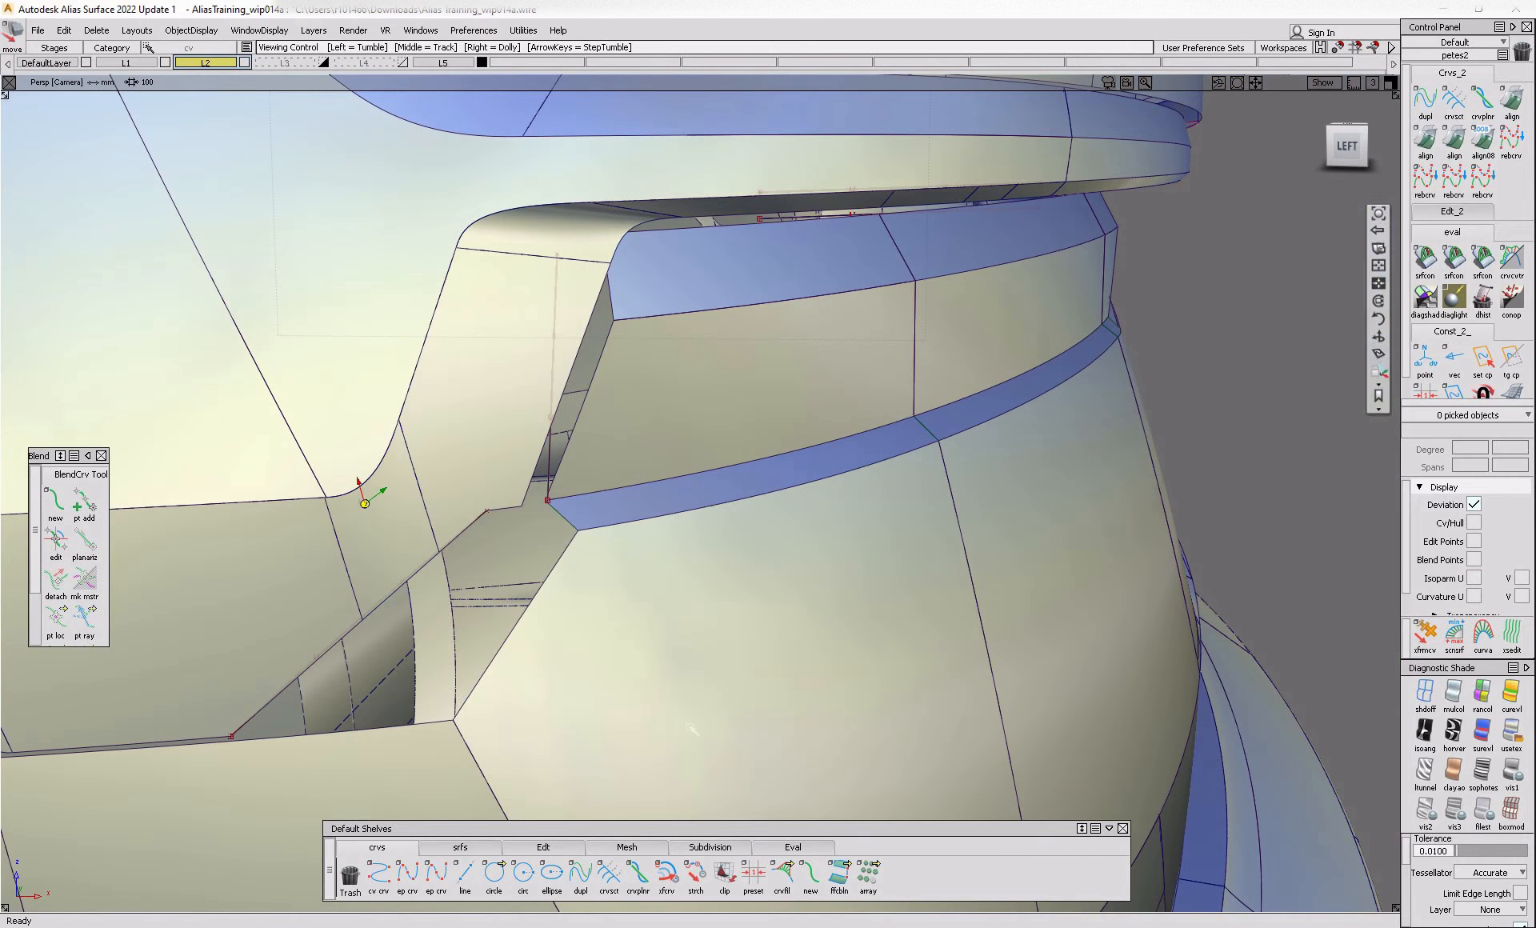
- Skin a surface from the new curve to the body panel's diagonal edge with End flow set to Extend, comparing with the photo
left_click(502, 846)
left_click(810, 874)
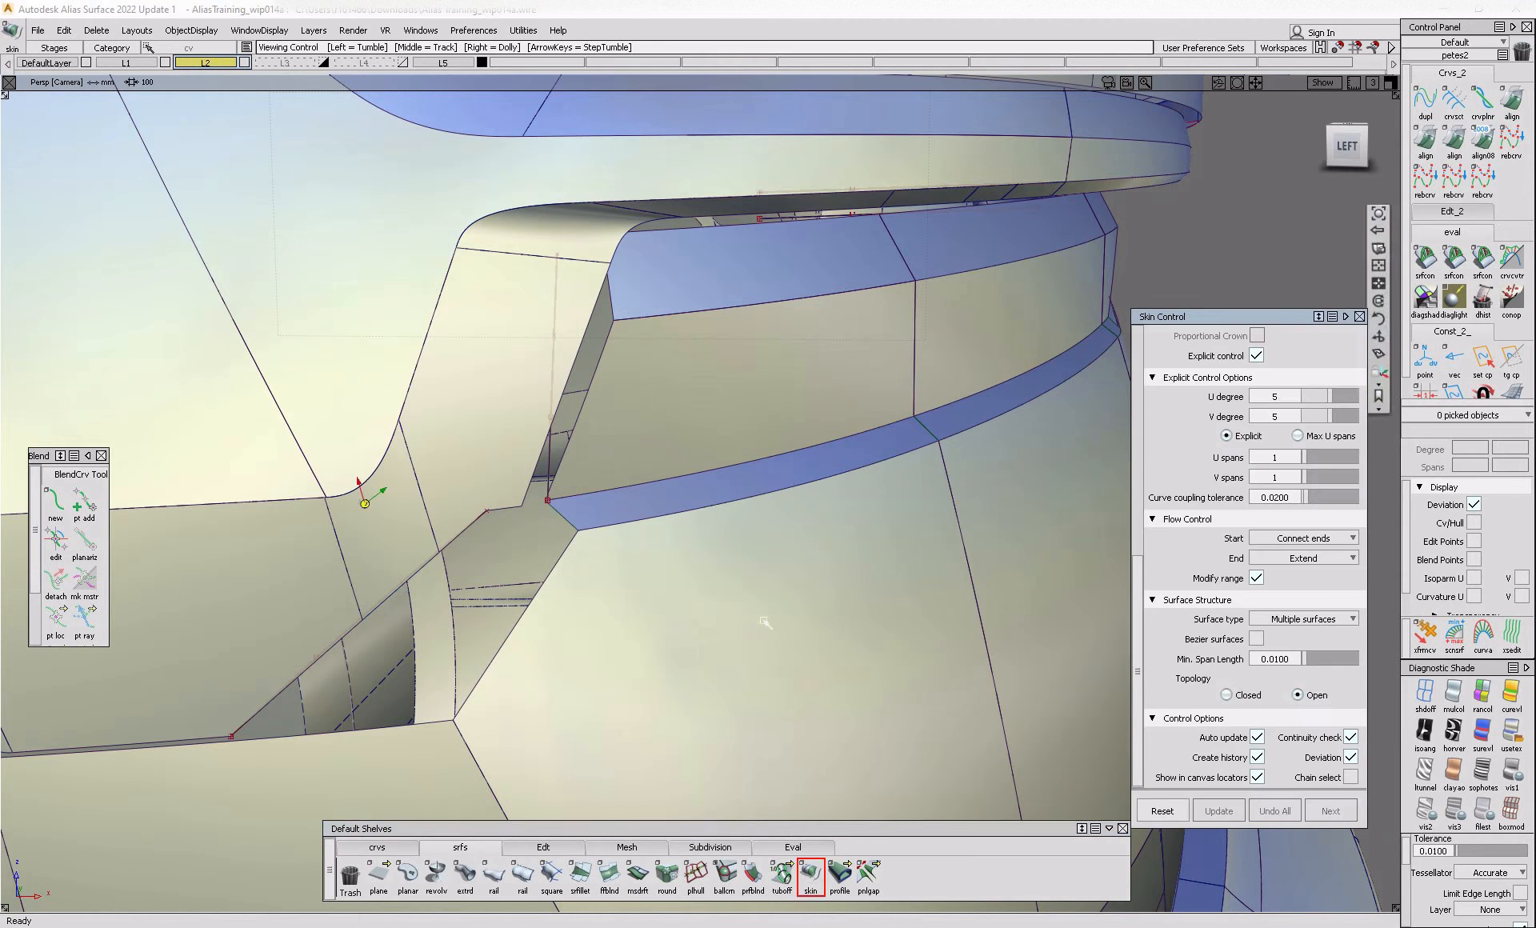
left_click_drag(367, 652, 404, 602, "alt+shift")
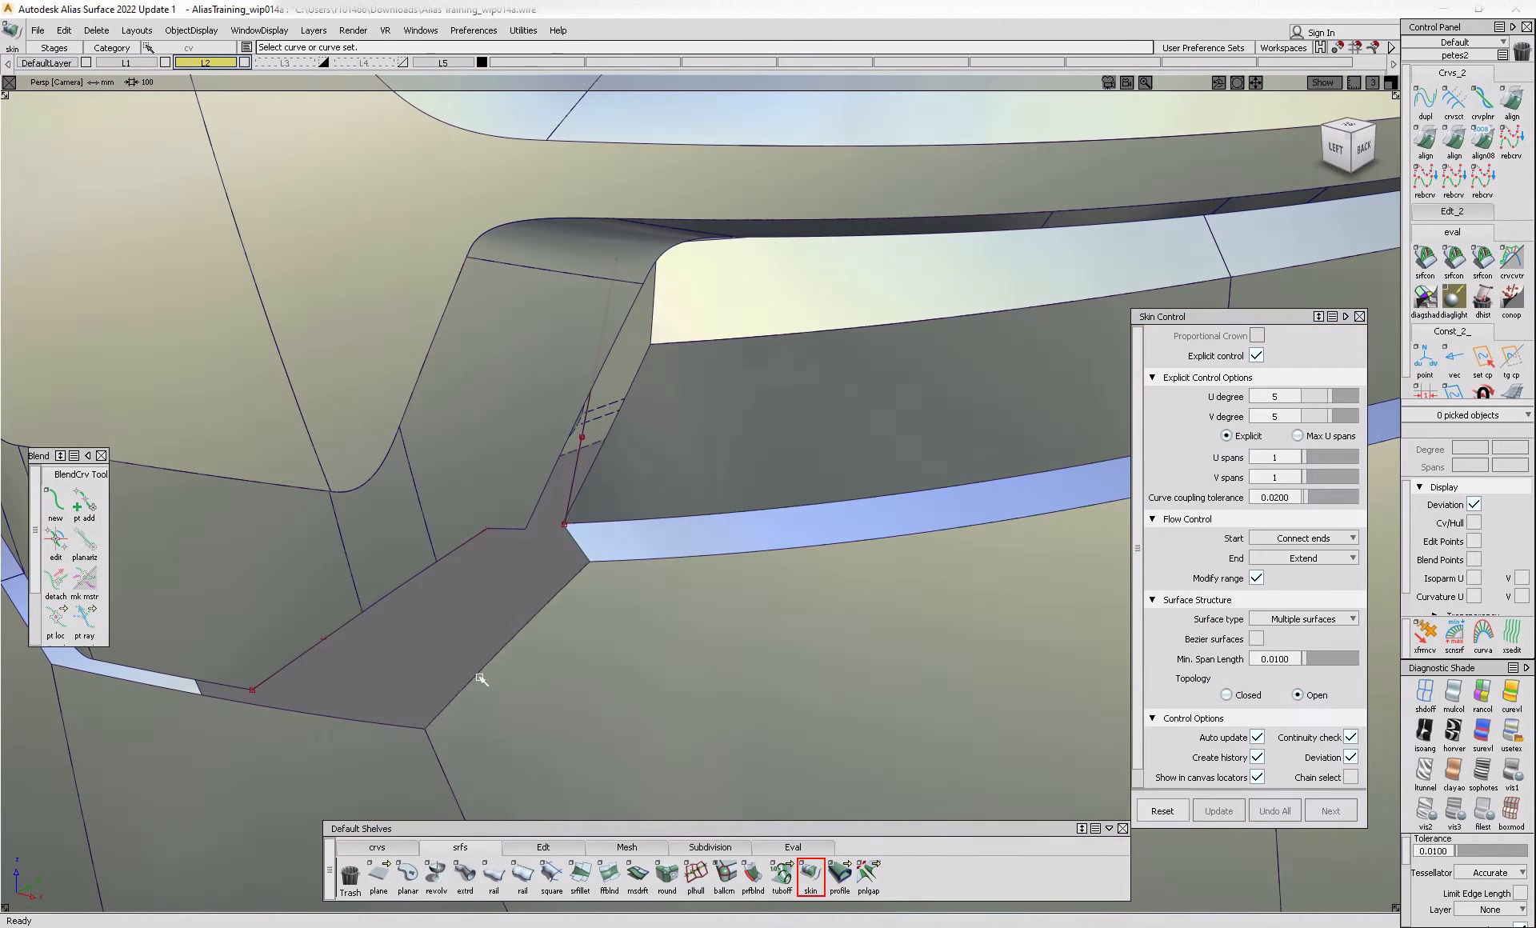
left_click(408, 585)
left_click_drag(445, 616, 352, 619, "alt+shift")
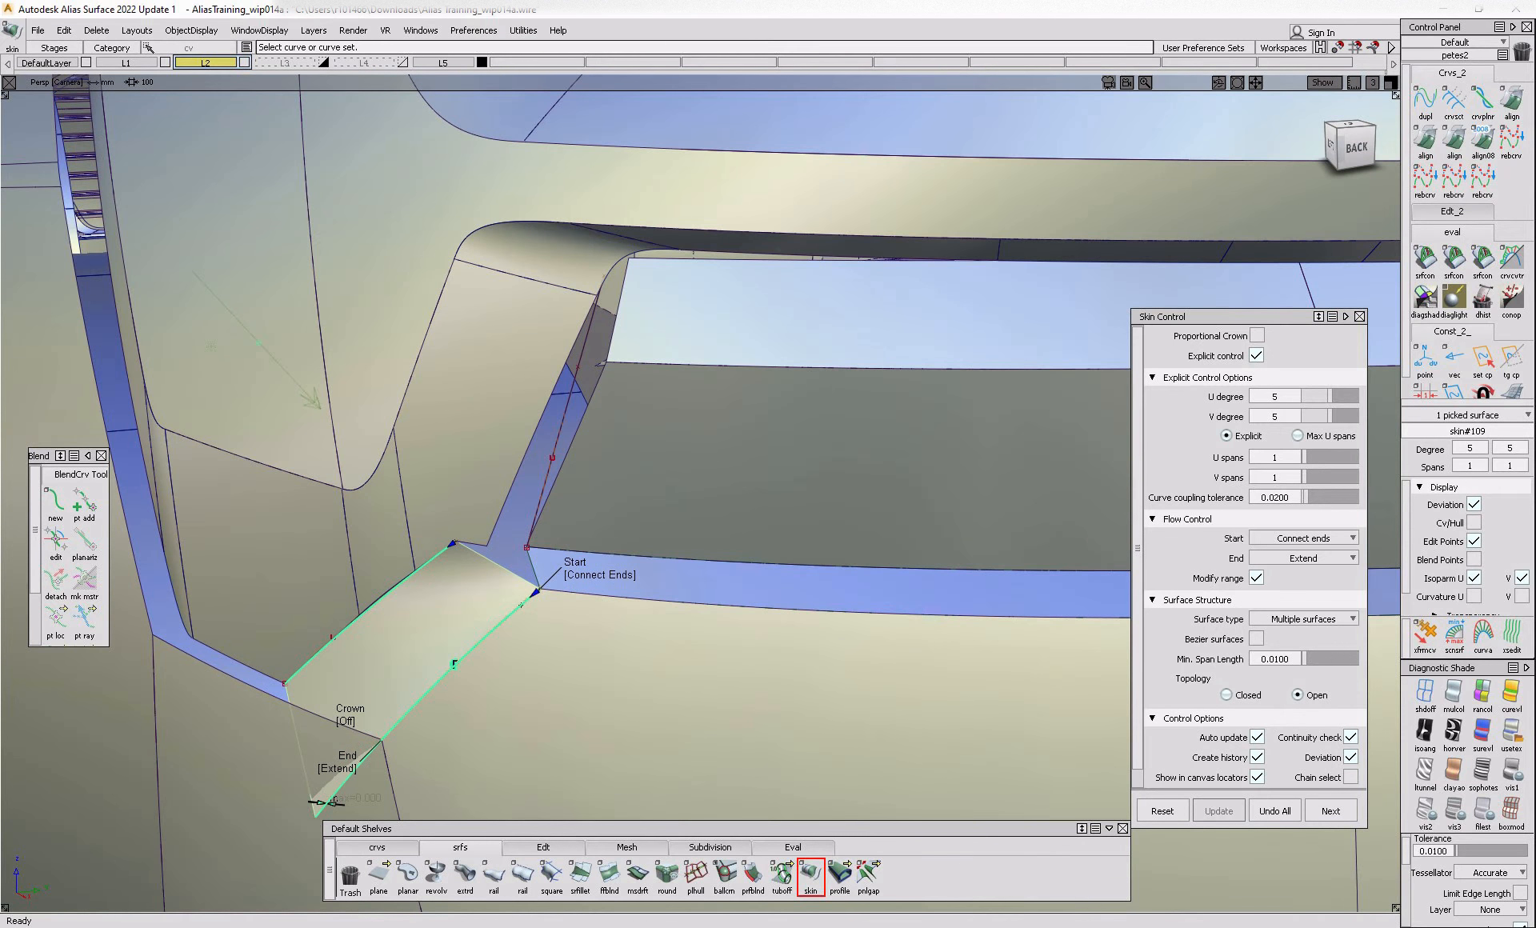
key("alt+Tab")
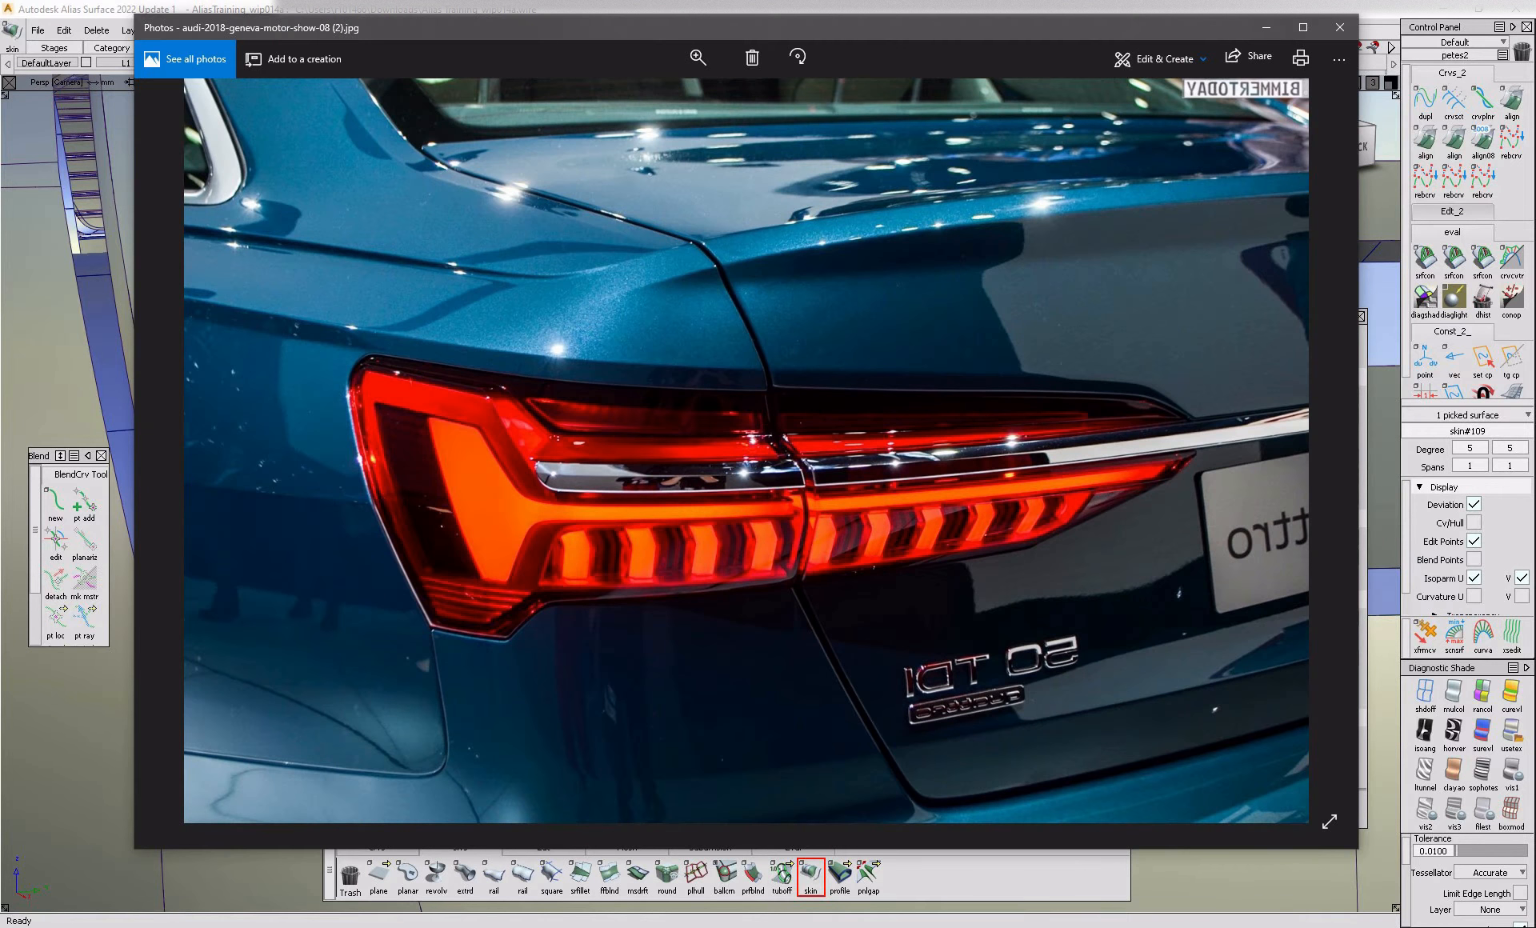
left_click(640, 927)
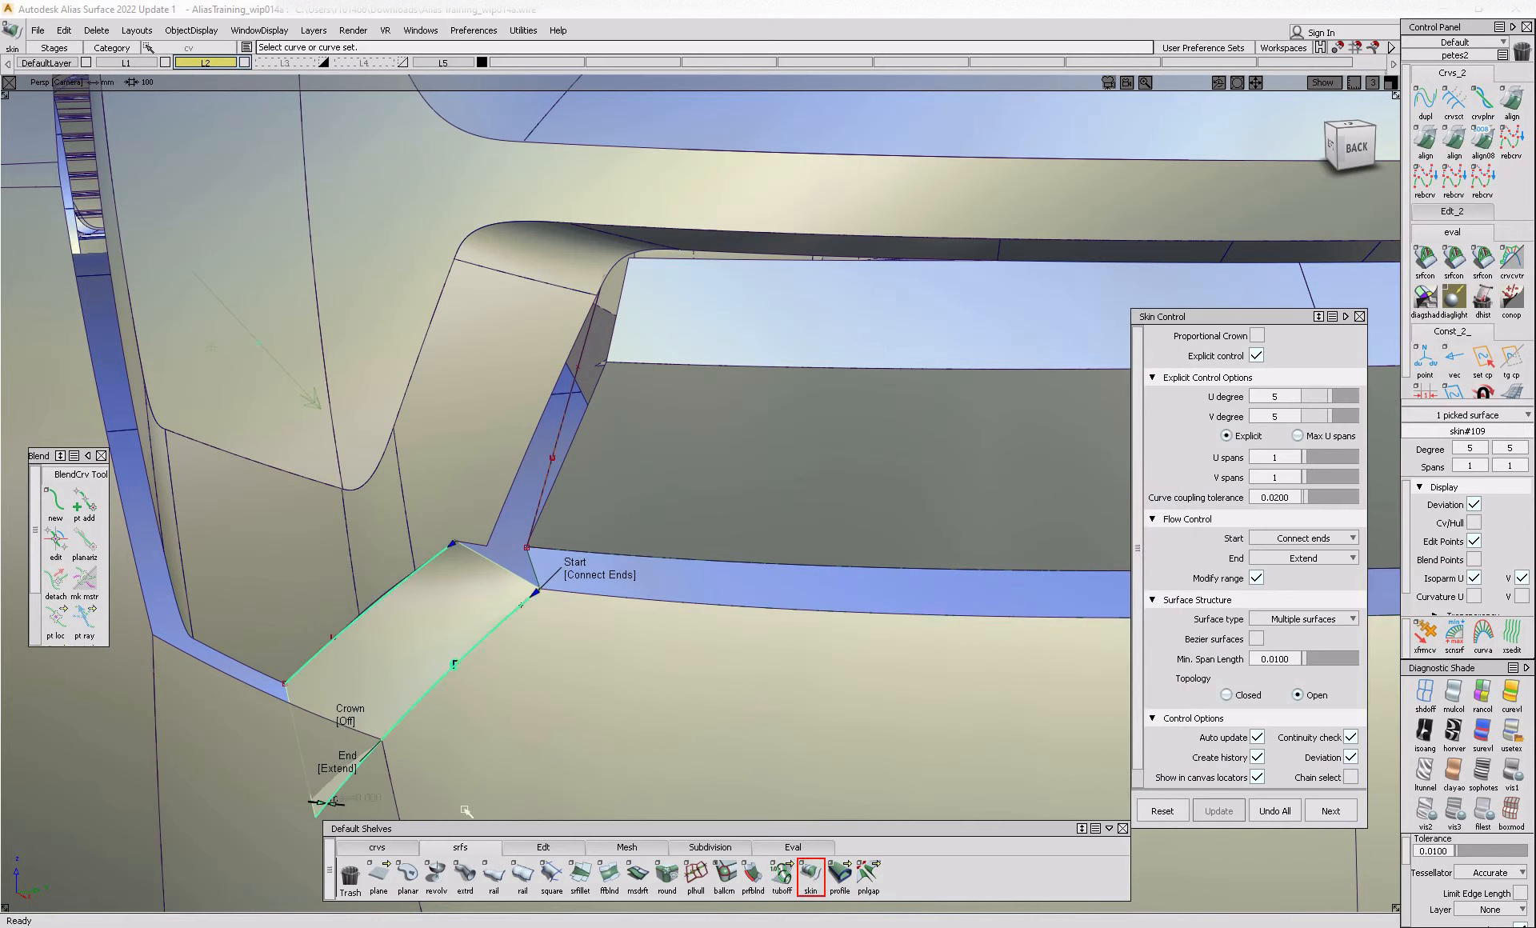
- Stretch the diagonal curve's upper end toward the recess corner and give the skin a proportional crown of 0.03
left_click(811, 873)
left_click(696, 874)
left_click(460, 547)
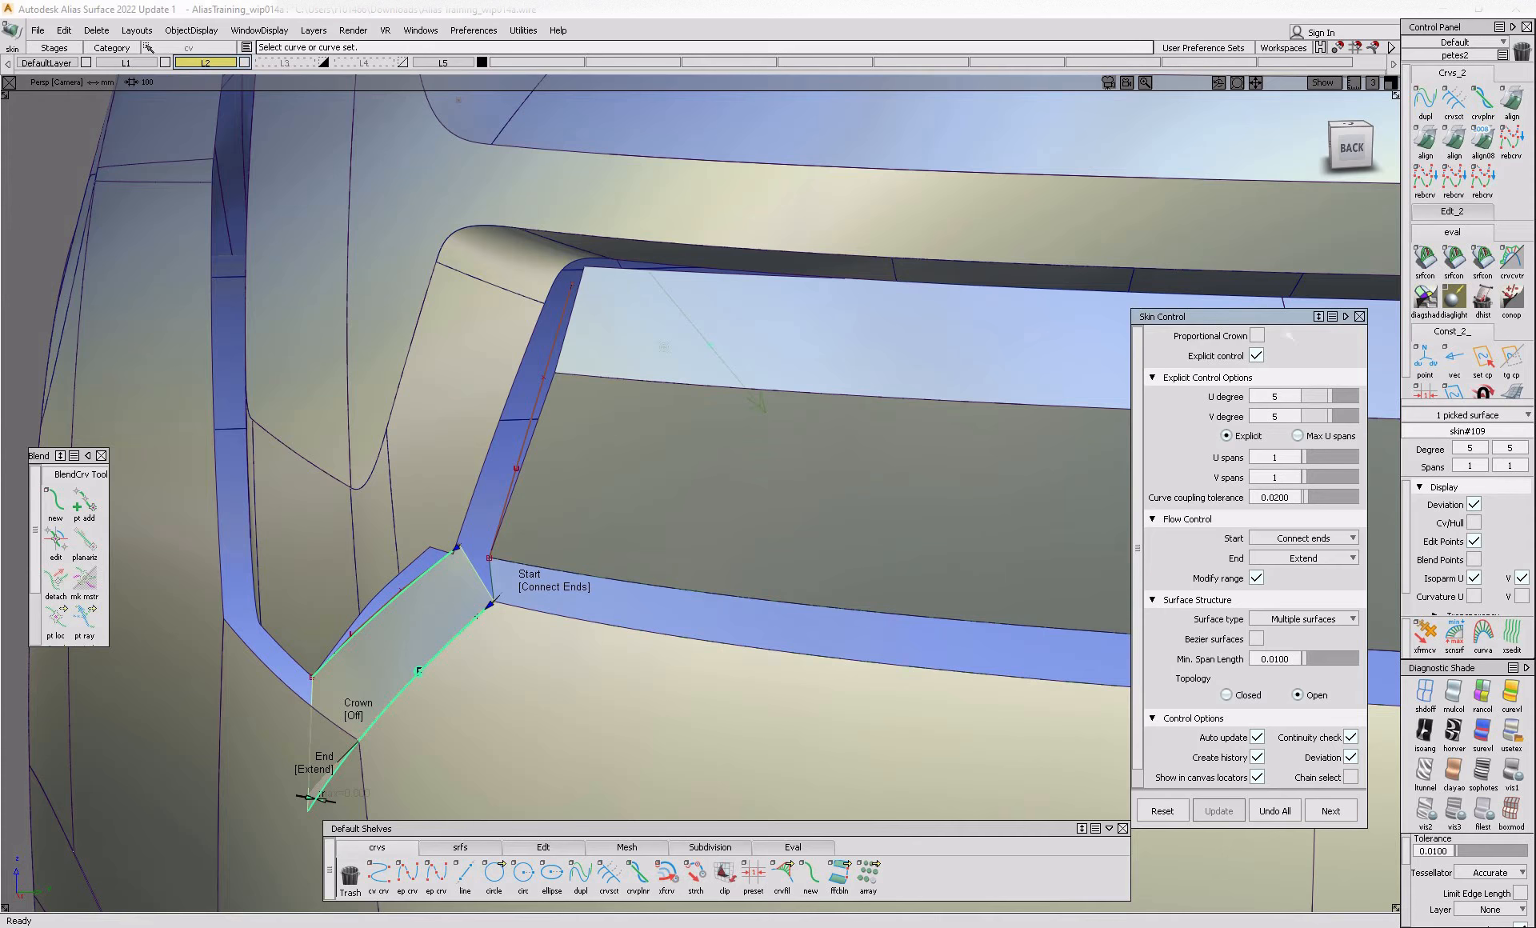
scroll(1249, 560, "up", 2)
left_click_drag(1307, 356, 1319, 356)
left_click_drag(418, 476, 436, 504, "alt+shift")
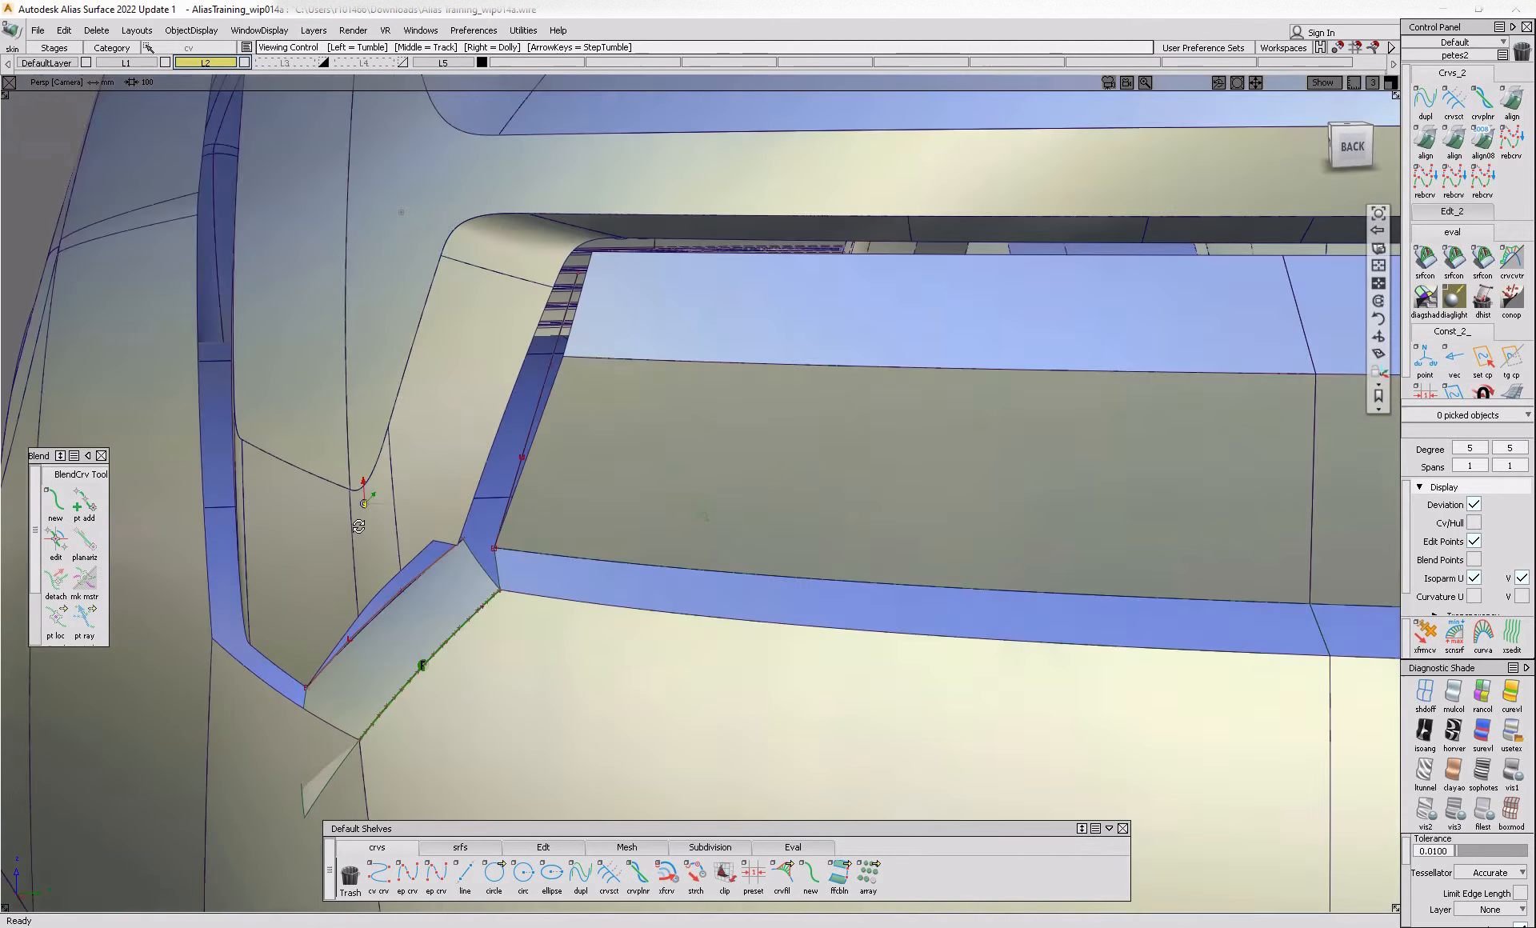
- Stretch the diagonal curve's upper end in the left view toward the front of the car, past the recess edge
left_click_drag(422, 657, 278, 527, "alt+shift")
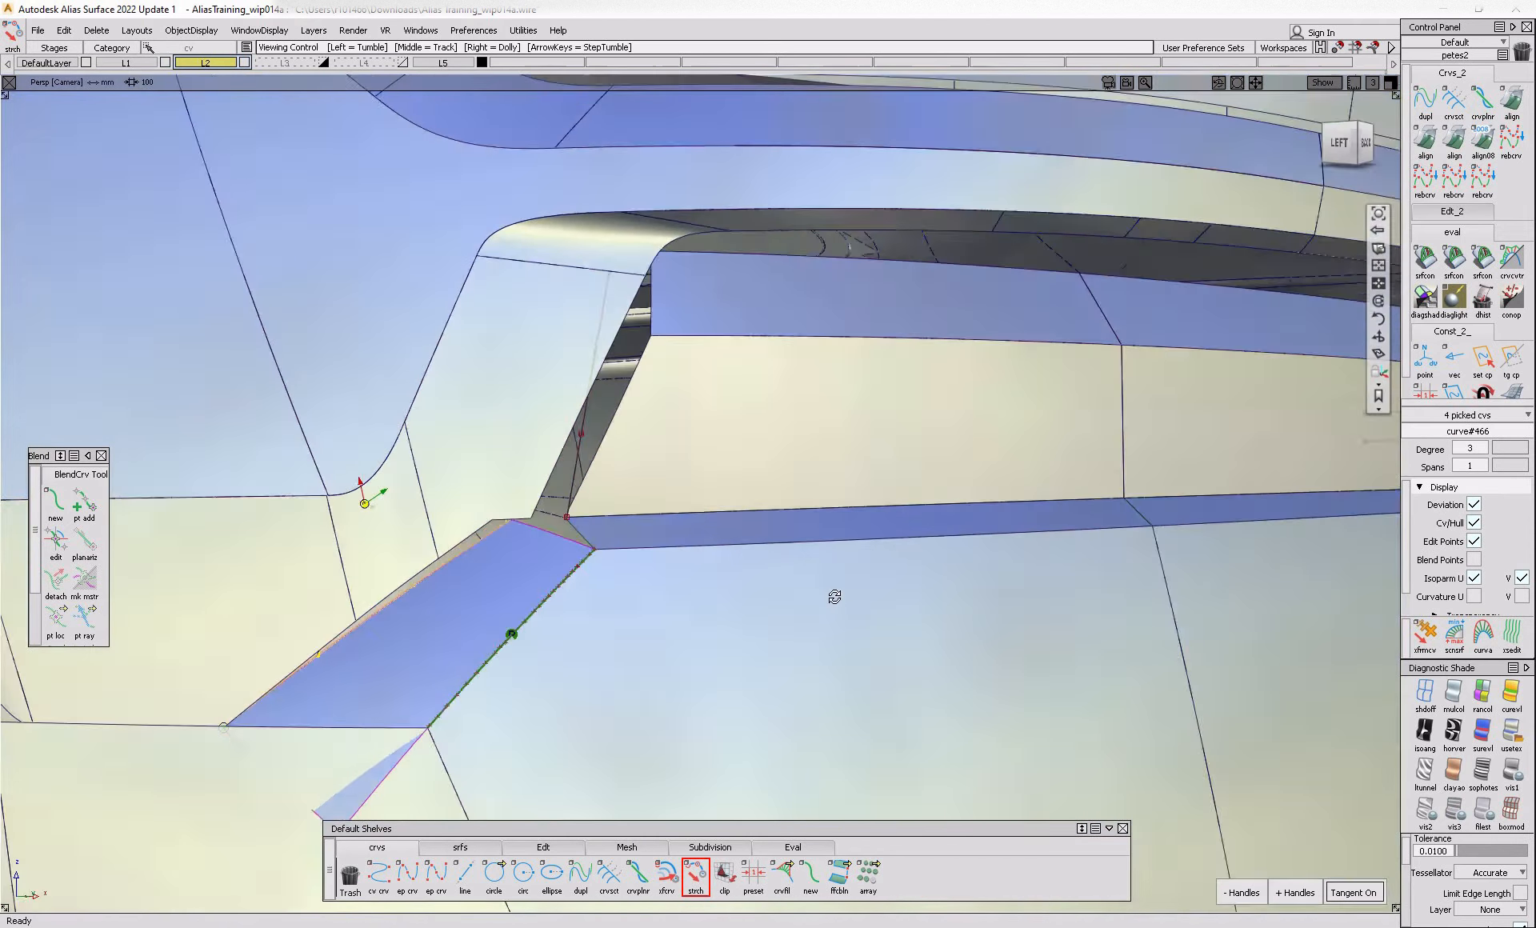
left_click_drag(835, 597, 950, 549, "alt+shift")
mouse_move(1341, 146)
left_mouse_down()
mouse_move(1135, 448)
mouse_move(1185, 444)
left_mouse_up()
middle_click_drag(894, 687, 889, 601, "ctrl+shift")
middle_click_drag(834, 665, 797, 664)
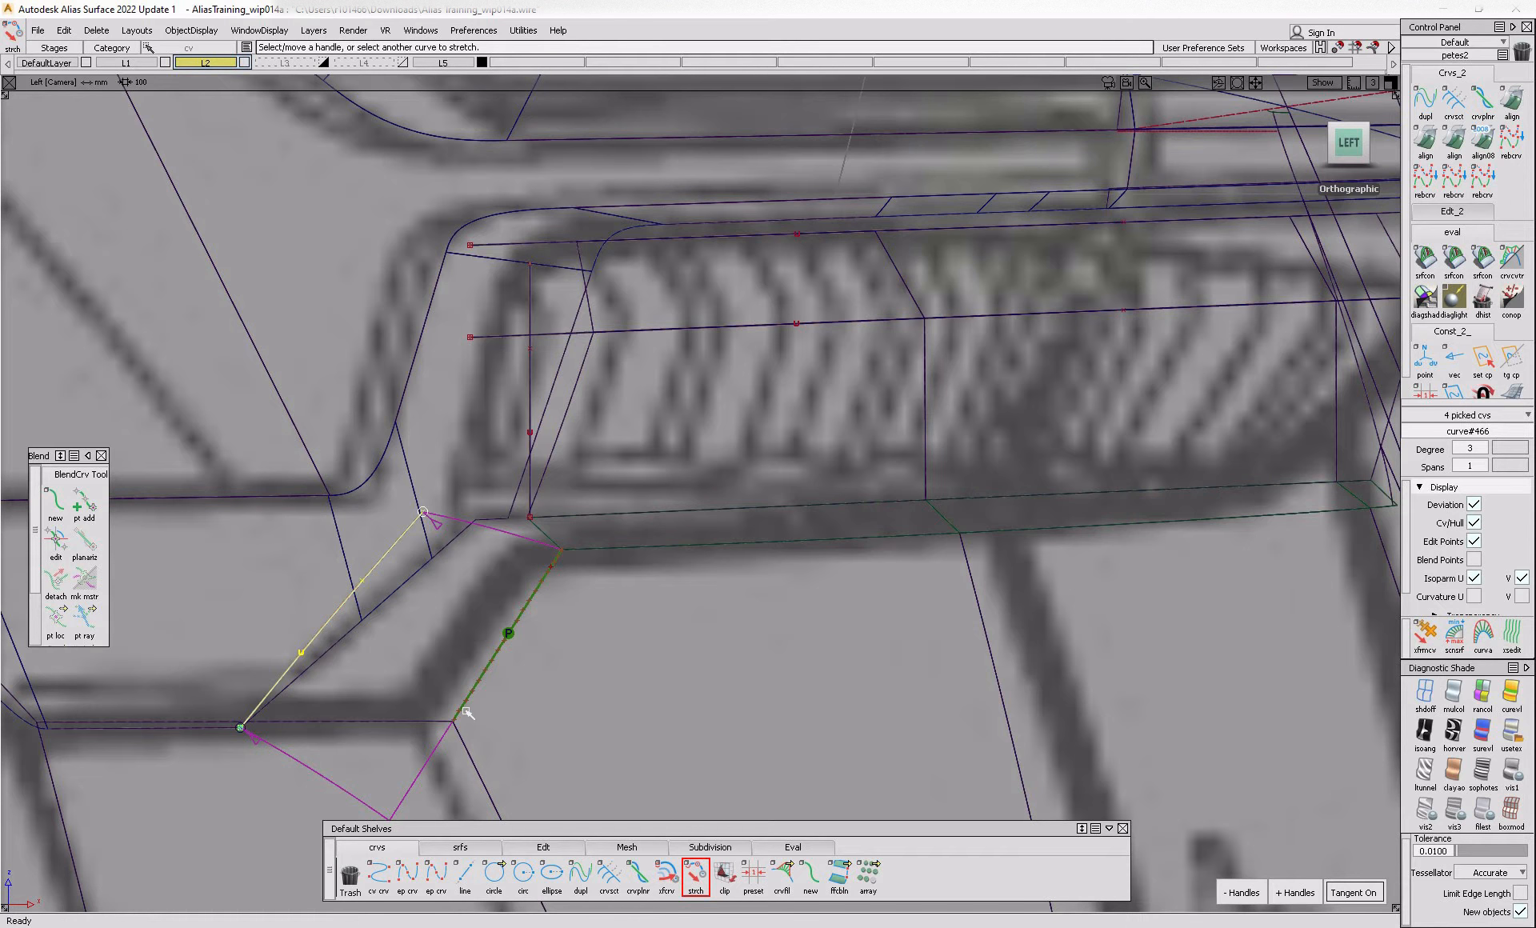
left_click_drag(745, 608, 538, 647, "alt+shift")
mouse_move(630, 734)
left_mouse_down("alt+shift")
mouse_move(552, 593)
mouse_move(524, 596)
left_mouse_up("alt+shift")
left_click_drag(898, 651, 932, 573, "ctrl+shift")
left_click(1511, 734)
- Lower the diagonal skin's crown value and compare the lower lamp corner with the reference photo and left-view blueprint
left_click_drag(525, 703, 932, 708, "alt+shift")
left_click_drag(684, 577, 596, 579, "ctrl+shift")
left_click(516, 591)
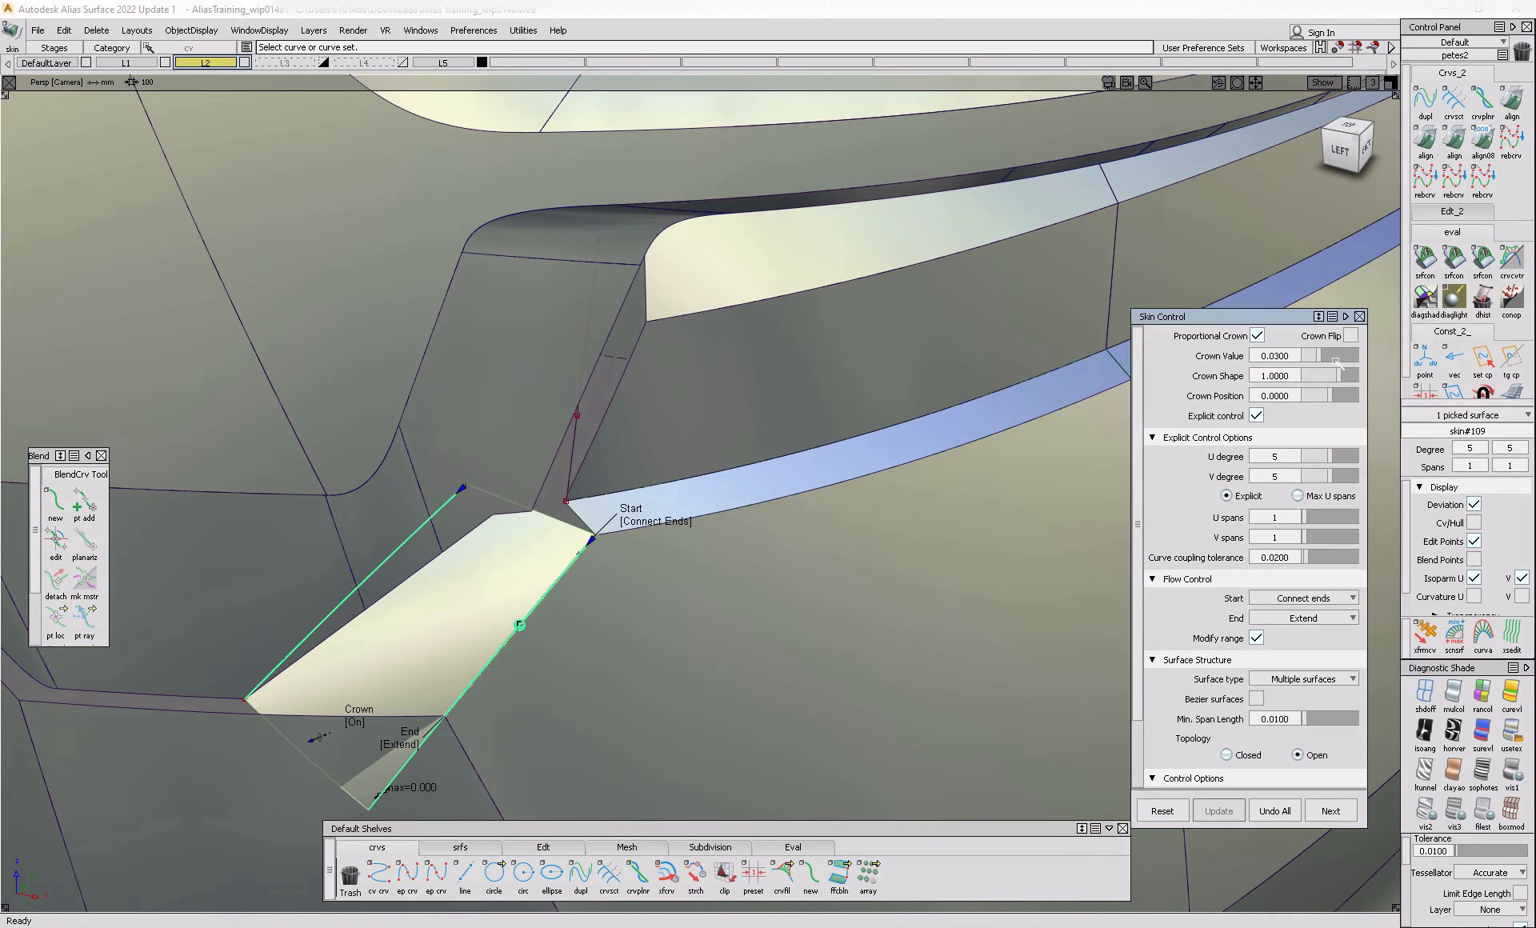
left_click_drag(1320, 357, 1309, 357)
left_click_drag(838, 565, 819, 453, "ctrl+shift")
left_click_drag(593, 590, 676, 567, "alt+shift")
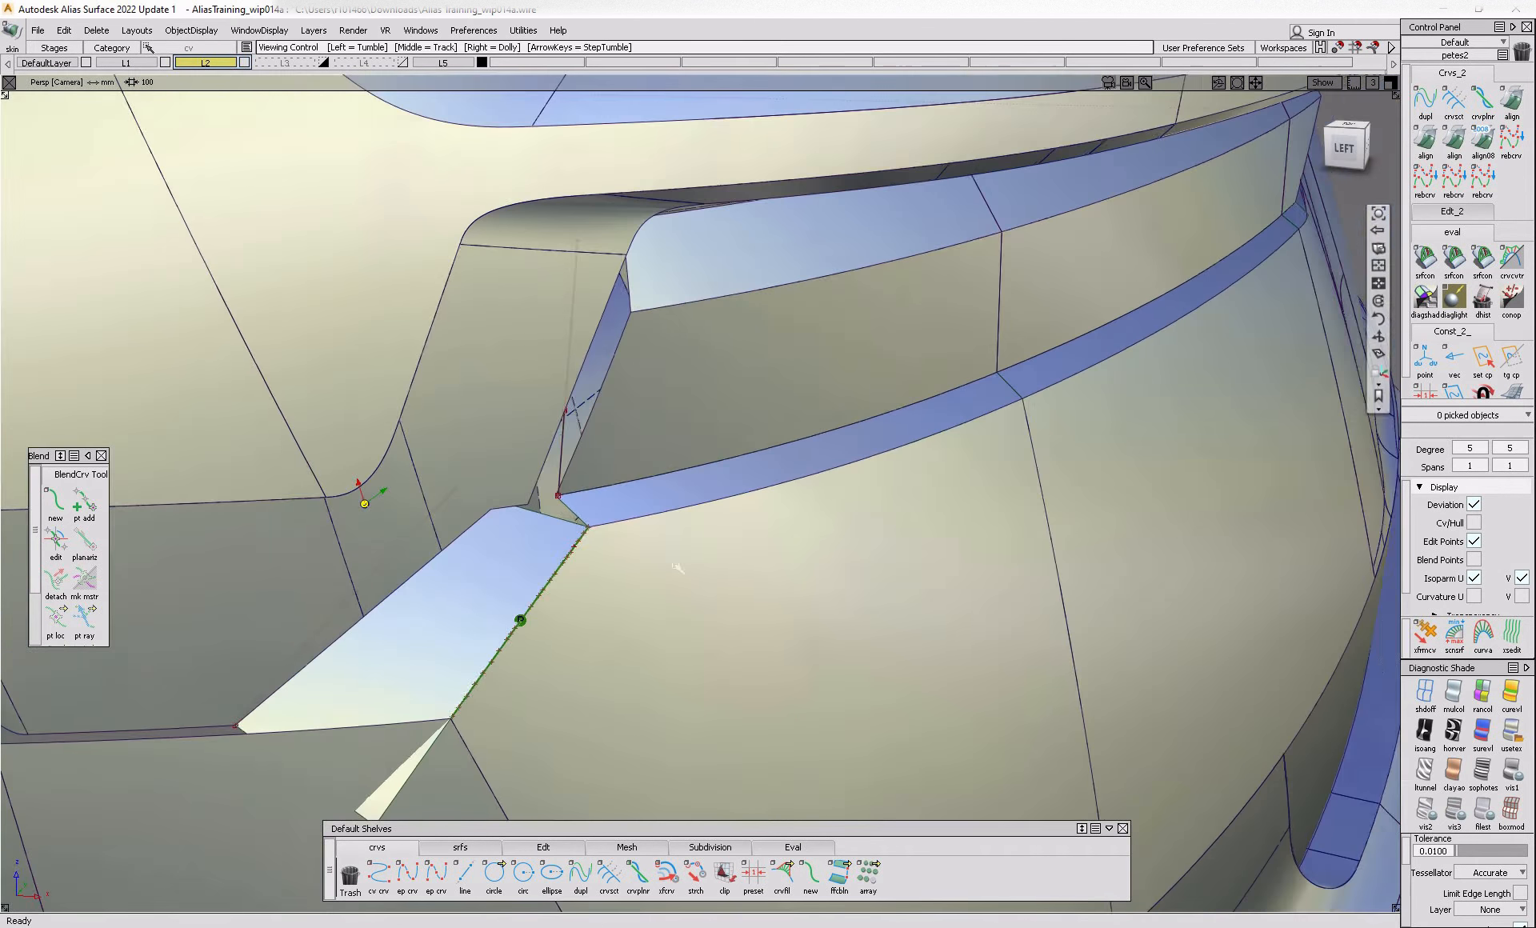
middle_click_drag(679, 568, 922, 513, "alt+shift")
left_click_drag(923, 514, 634, 795, "alt+shift")
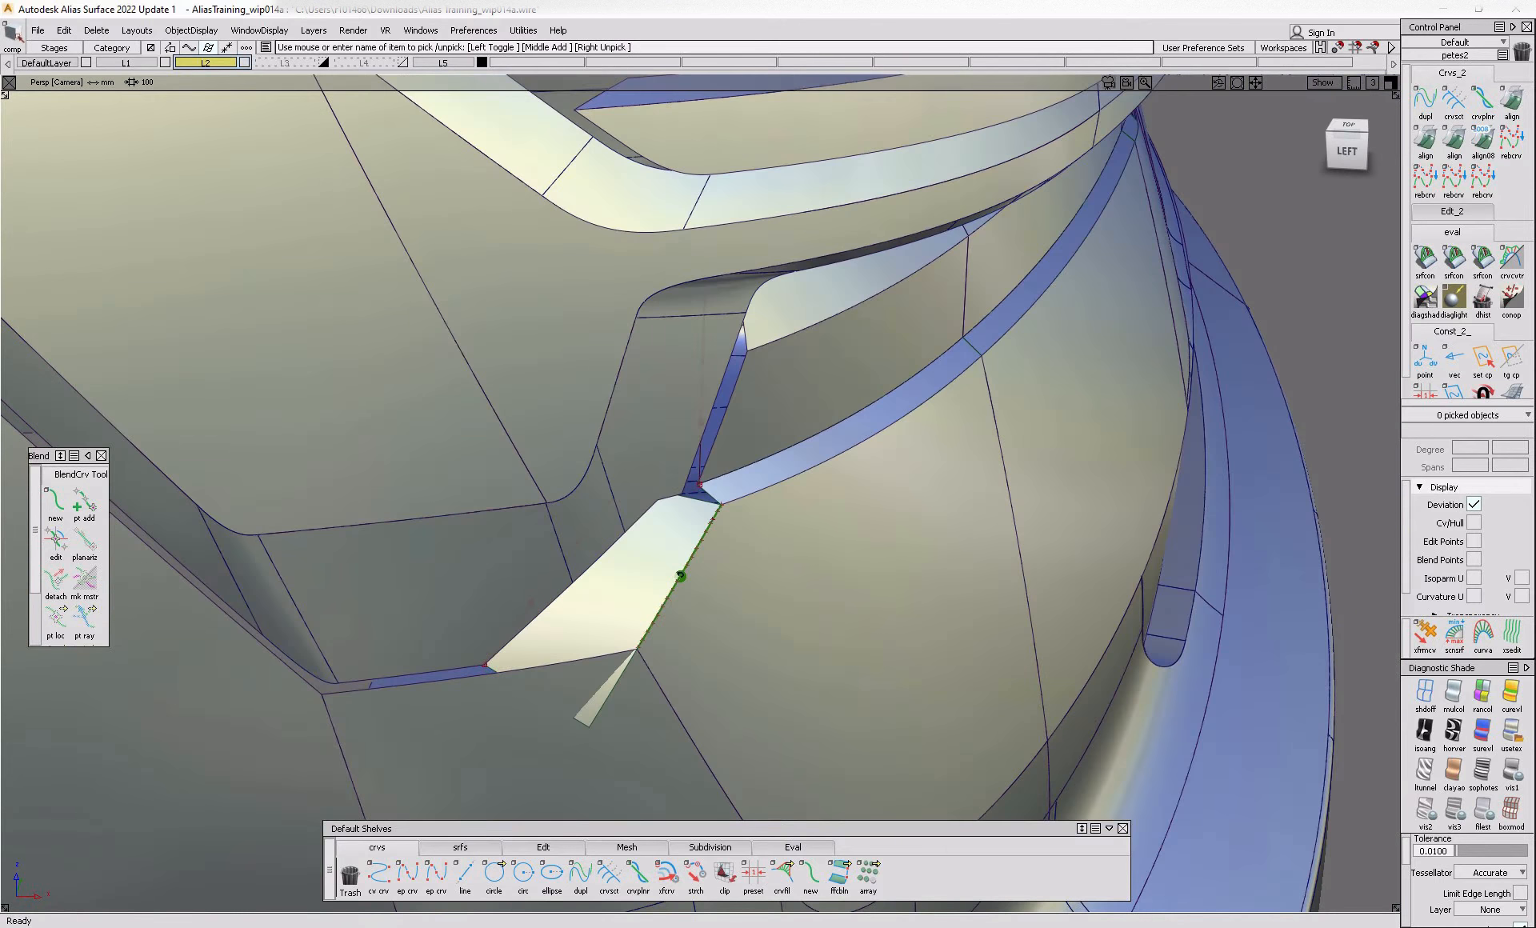
key("alt+Tab")
key("alt+Tab")
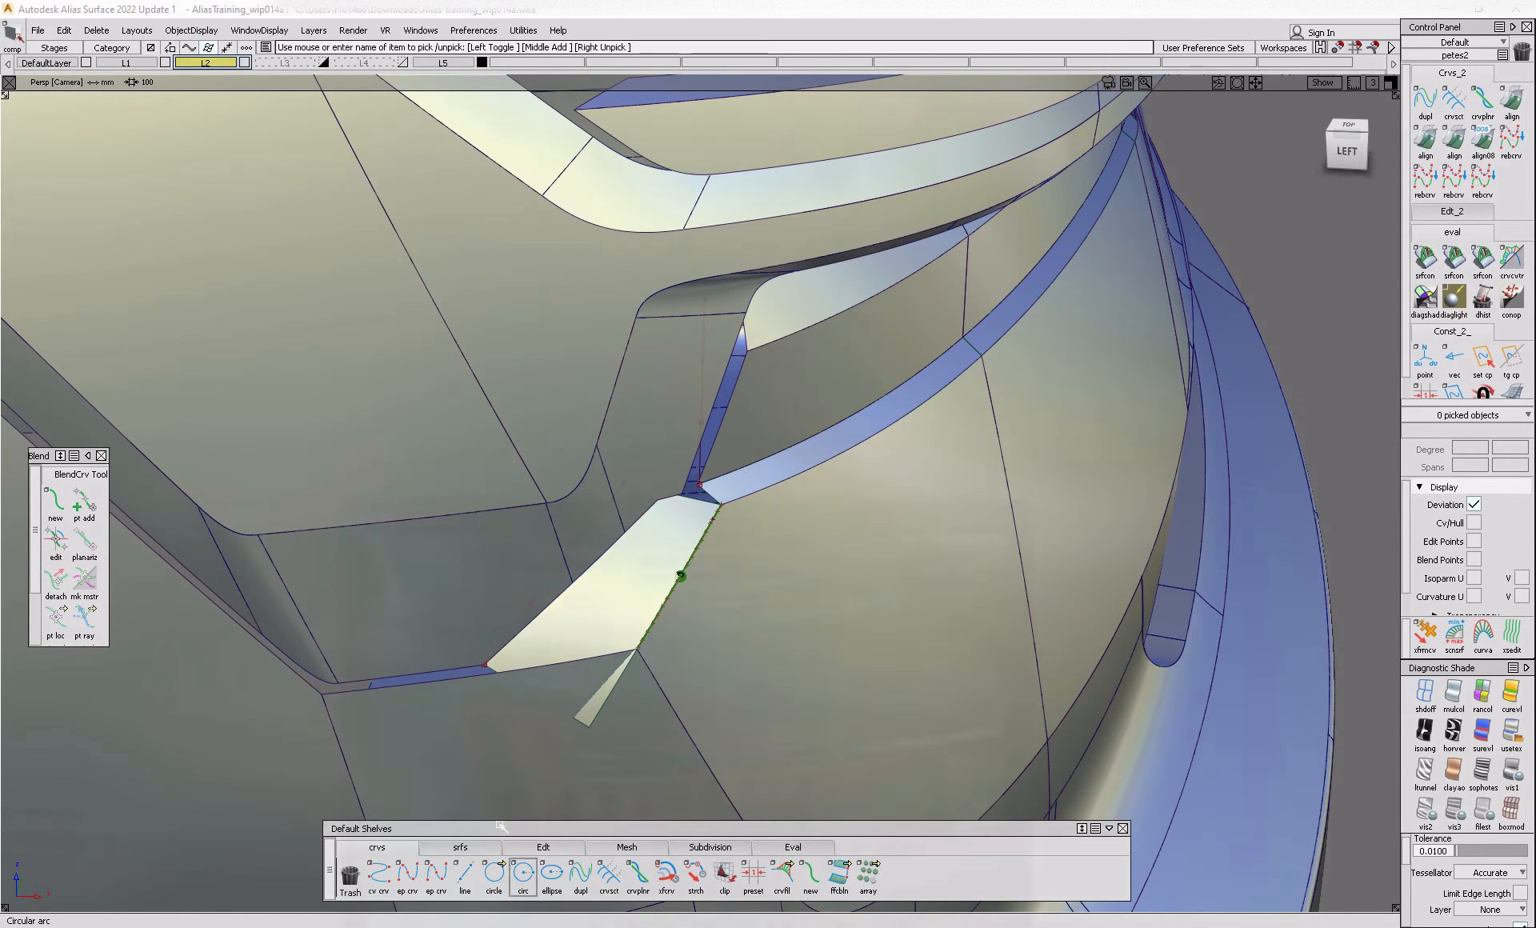
left_click(1347, 150)
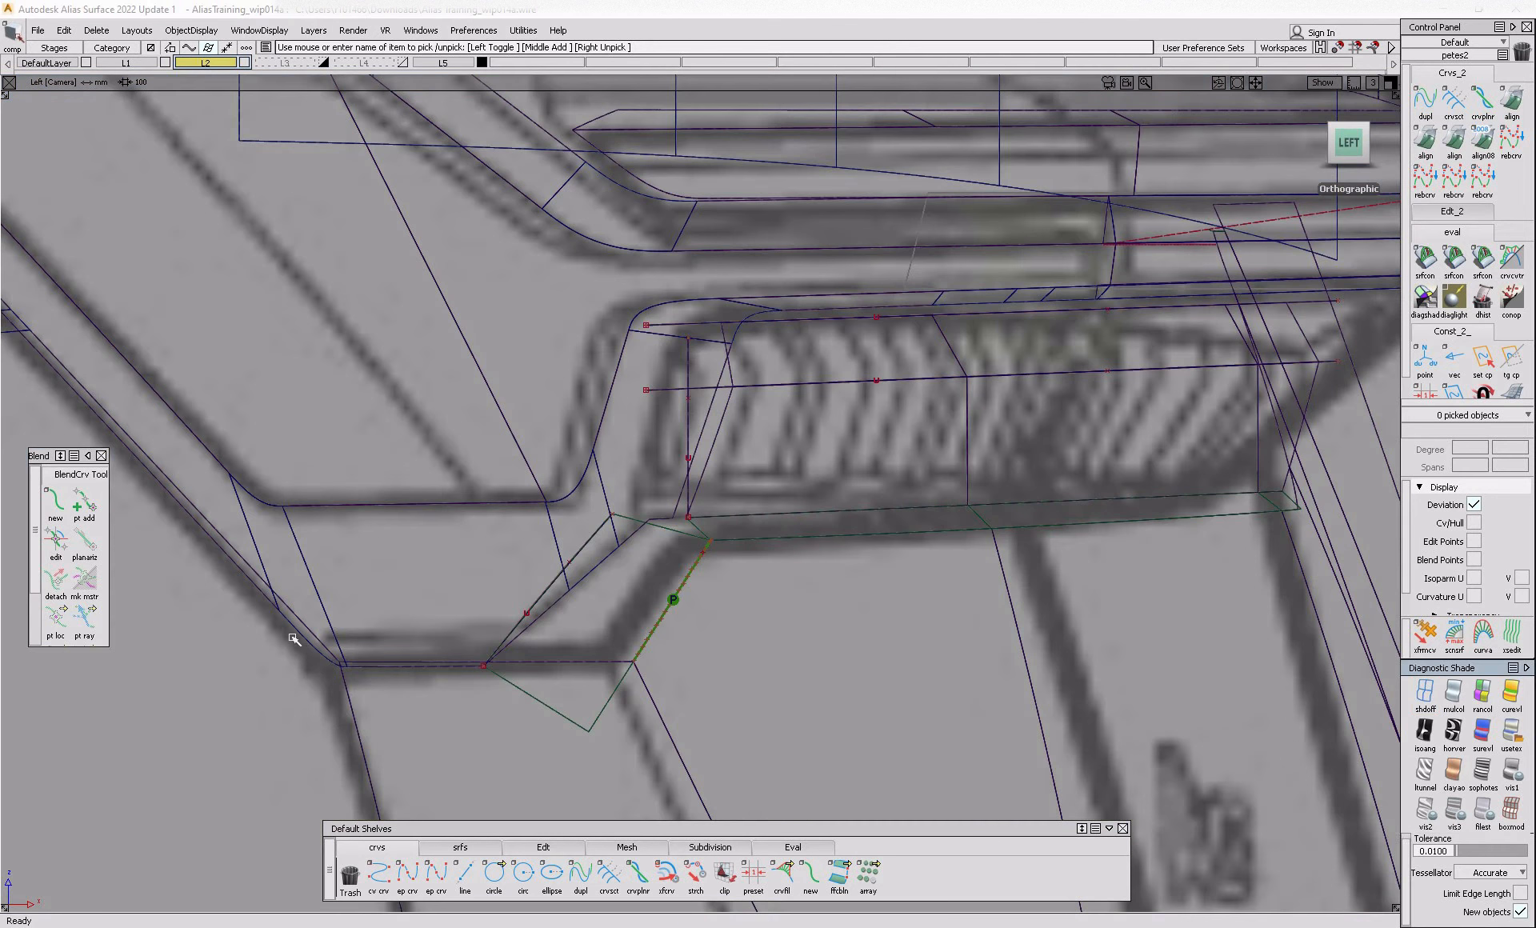
- Draw a nearly horizontal edit-point curve just above the recess's lower edge in the left view and move it down slightly
left_click(408, 874)
left_click_drag(525, 640, 537, 626)
left_click(268, 638)
left_click_drag(268, 638, 238, 630)
left_click_drag(340, 614, 344, 684, "ctrl+shift")
left_click_drag(387, 579, 439, 641)
right_click_drag(439, 636, 435, 601, "ctrl+shift")
right_click_drag(434, 605, 434, 612)
- Project the new curve onto the lower recess surfaces and trim the surfaces at the lower outboard corner
middle_click_drag(469, 662, 489, 549, "ctrl+shift")
left_click(329, 612)
left_click(302, 610)
key("space")
left_click_drag(368, 593, 415, 638)
middle_click_drag(533, 524, 475, 578, "ctrl+shift")
left_click(476, 576)
left_click(475, 576)
key("space")
left_click(292, 593)
left_click(293, 592)
key("space")
- Apply diagnostic shading to the model and inspect the trimmed lower outboard corner in perspective
left_click_drag(470, 600, 439, 622, "alt+shift")
left_click(1512, 733)
left_click_drag(632, 613, 552, 596, "alt+shift")
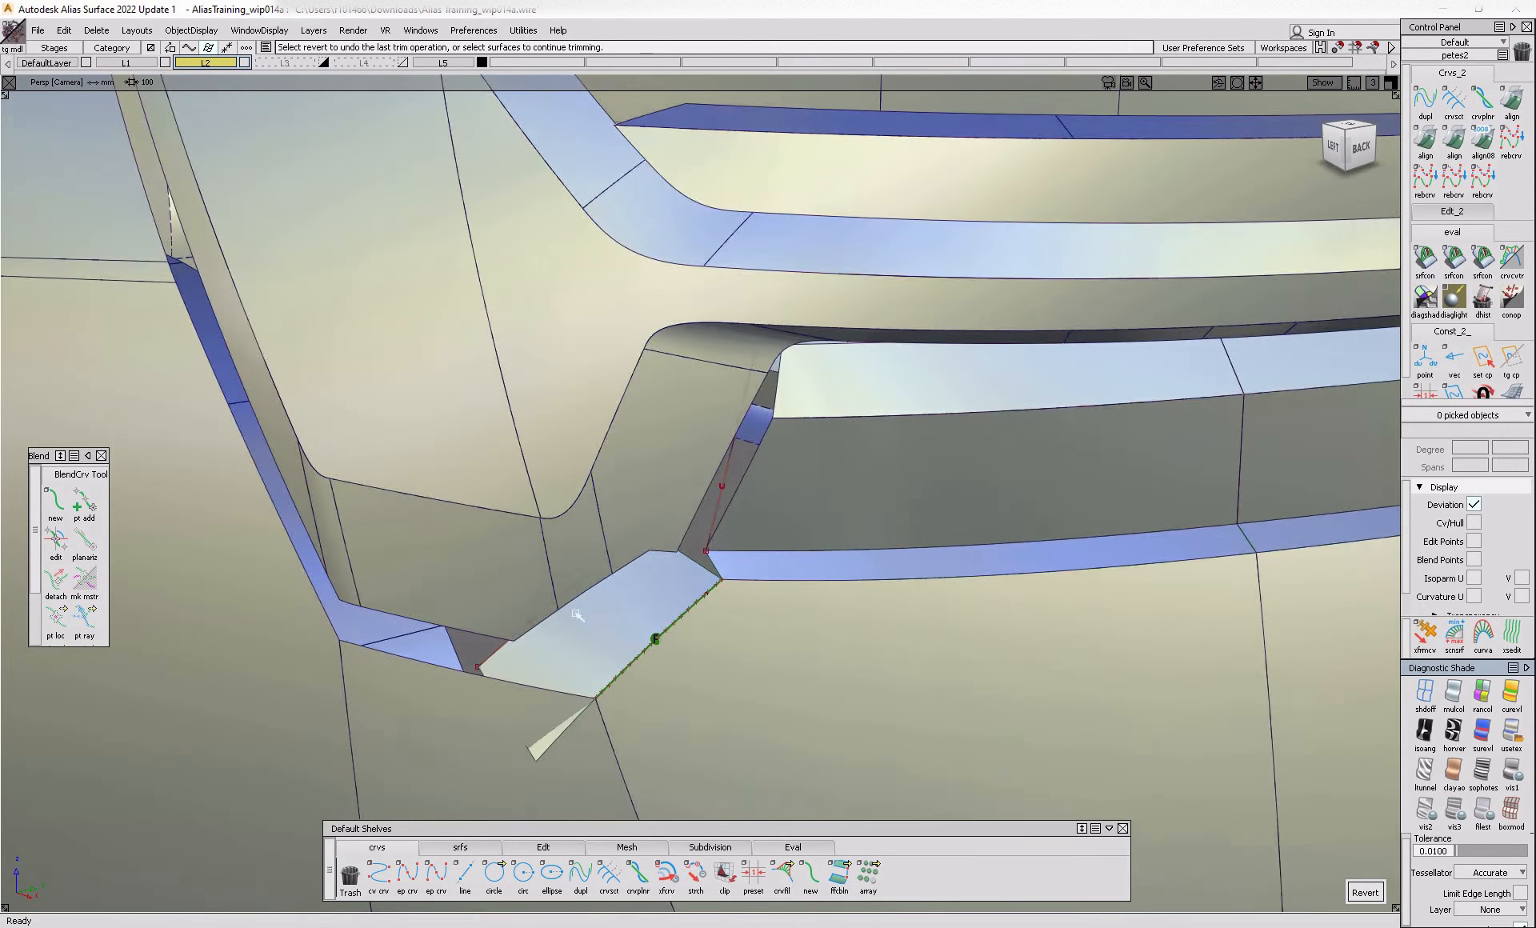
right_click_drag(640, 613, 560, 616, "alt+shift")
left_click_drag(608, 617, 529, 620, "alt+shift")
right_click_drag(529, 621, 608, 634, "alt+shift")
left_click_drag(610, 636, 592, 672, "ctrl+shift")
right_click_drag(552, 744, 538, 828, "ctrl+shift")
- Skin a flange strip between the body panel's lower recess edge and the trimmed recess edge, with Start flow set to Extend
left_click(472, 847)
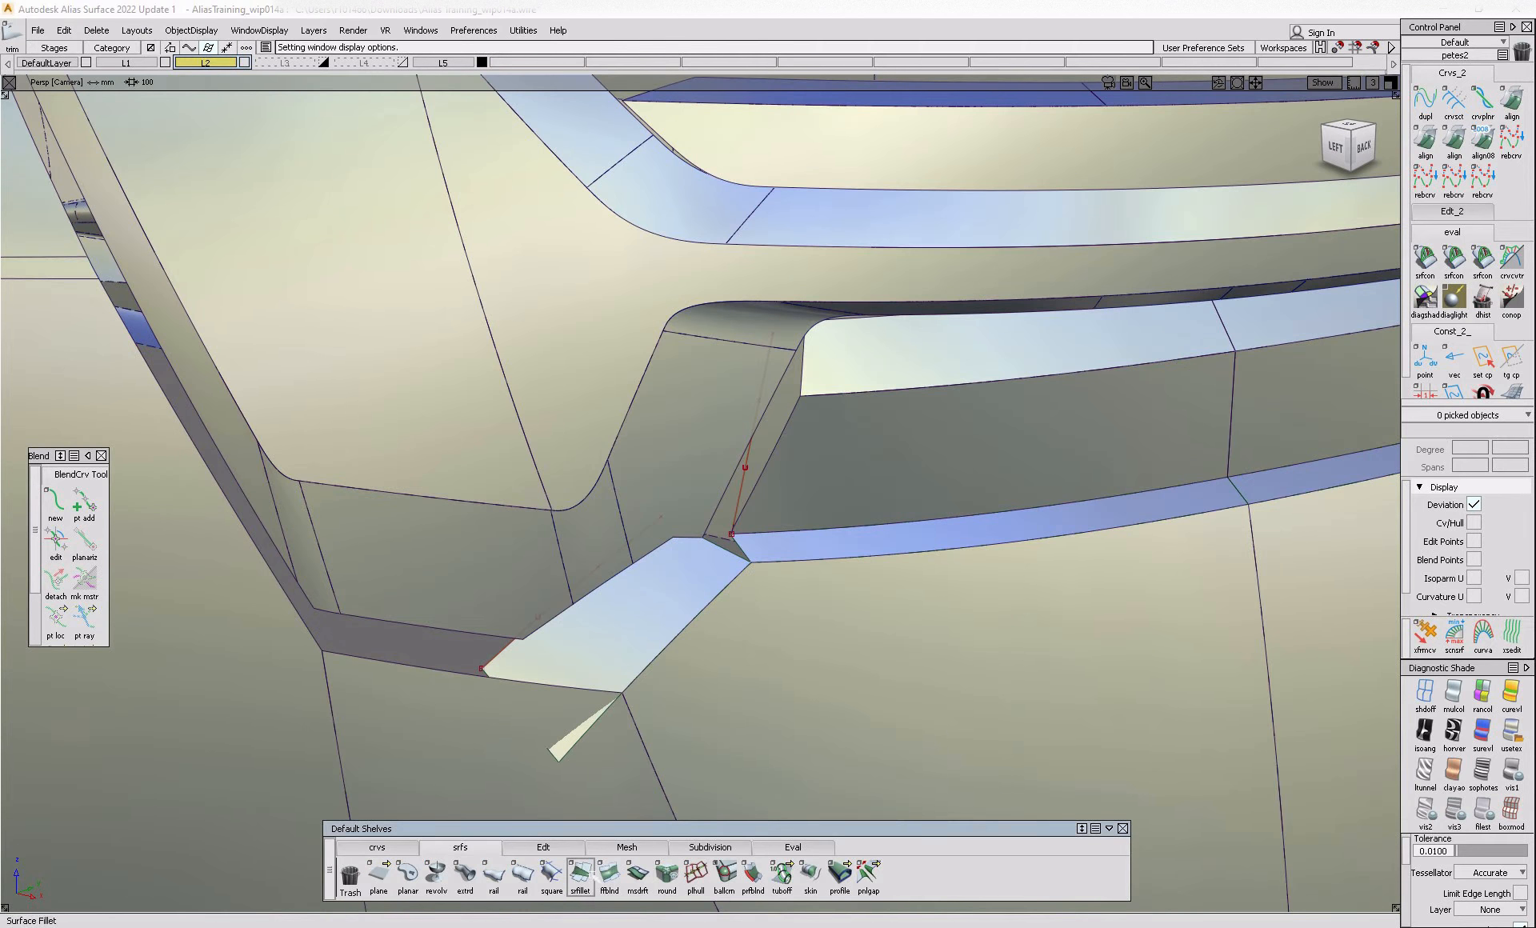
left_click(811, 874)
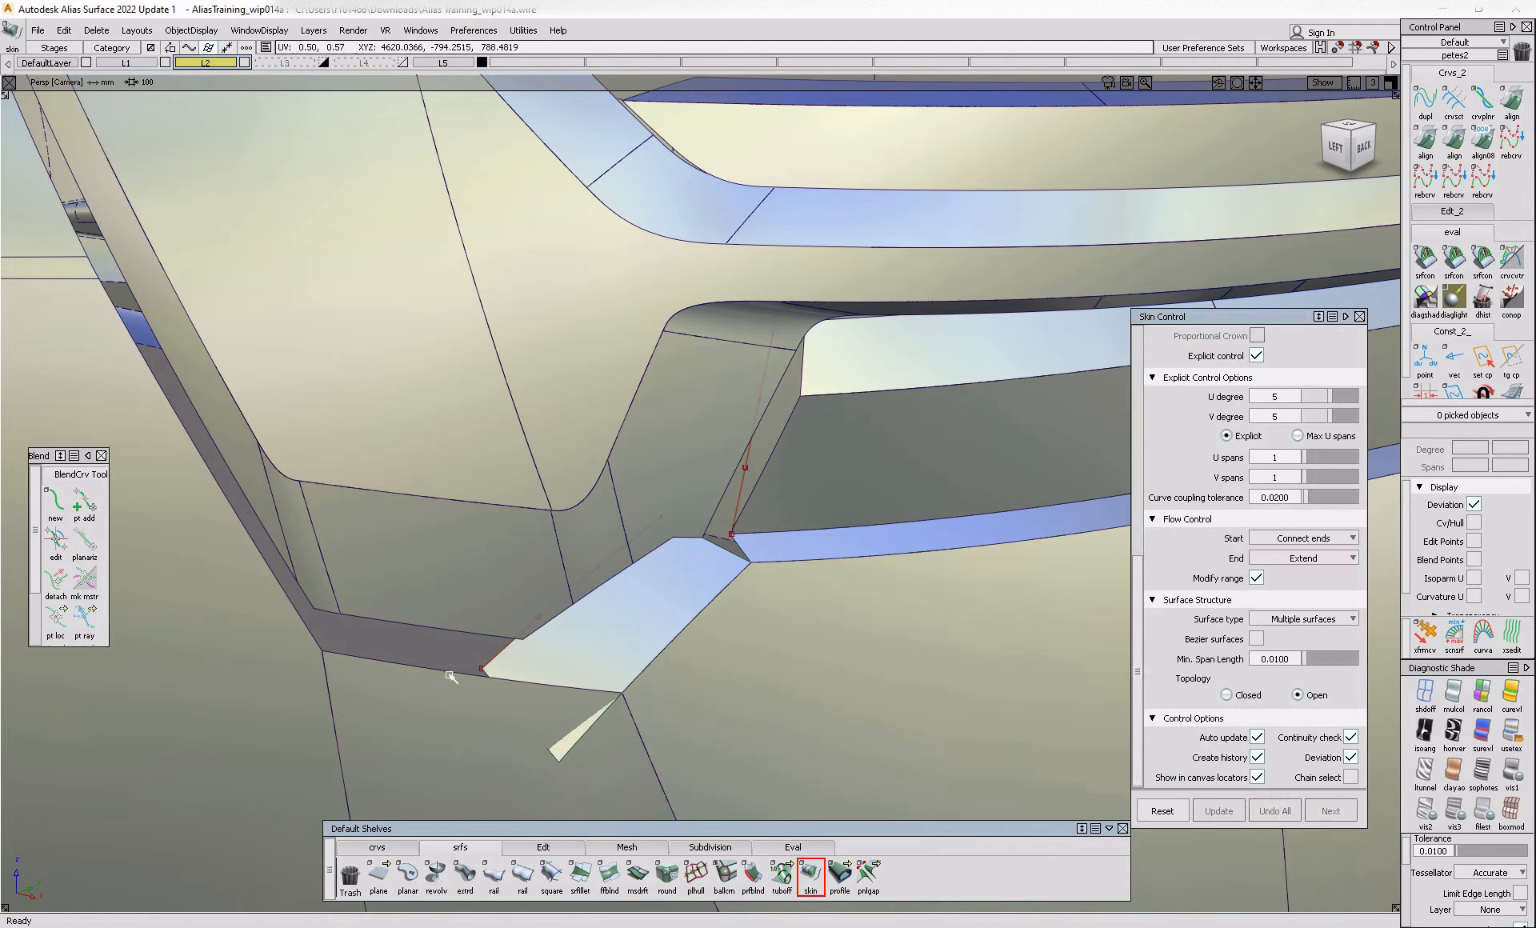
left_click(449, 672)
left_click(450, 632)
left_click_drag(468, 652, 396, 662, "alt+shift")
left_click(619, 705)
left_click(621, 708)
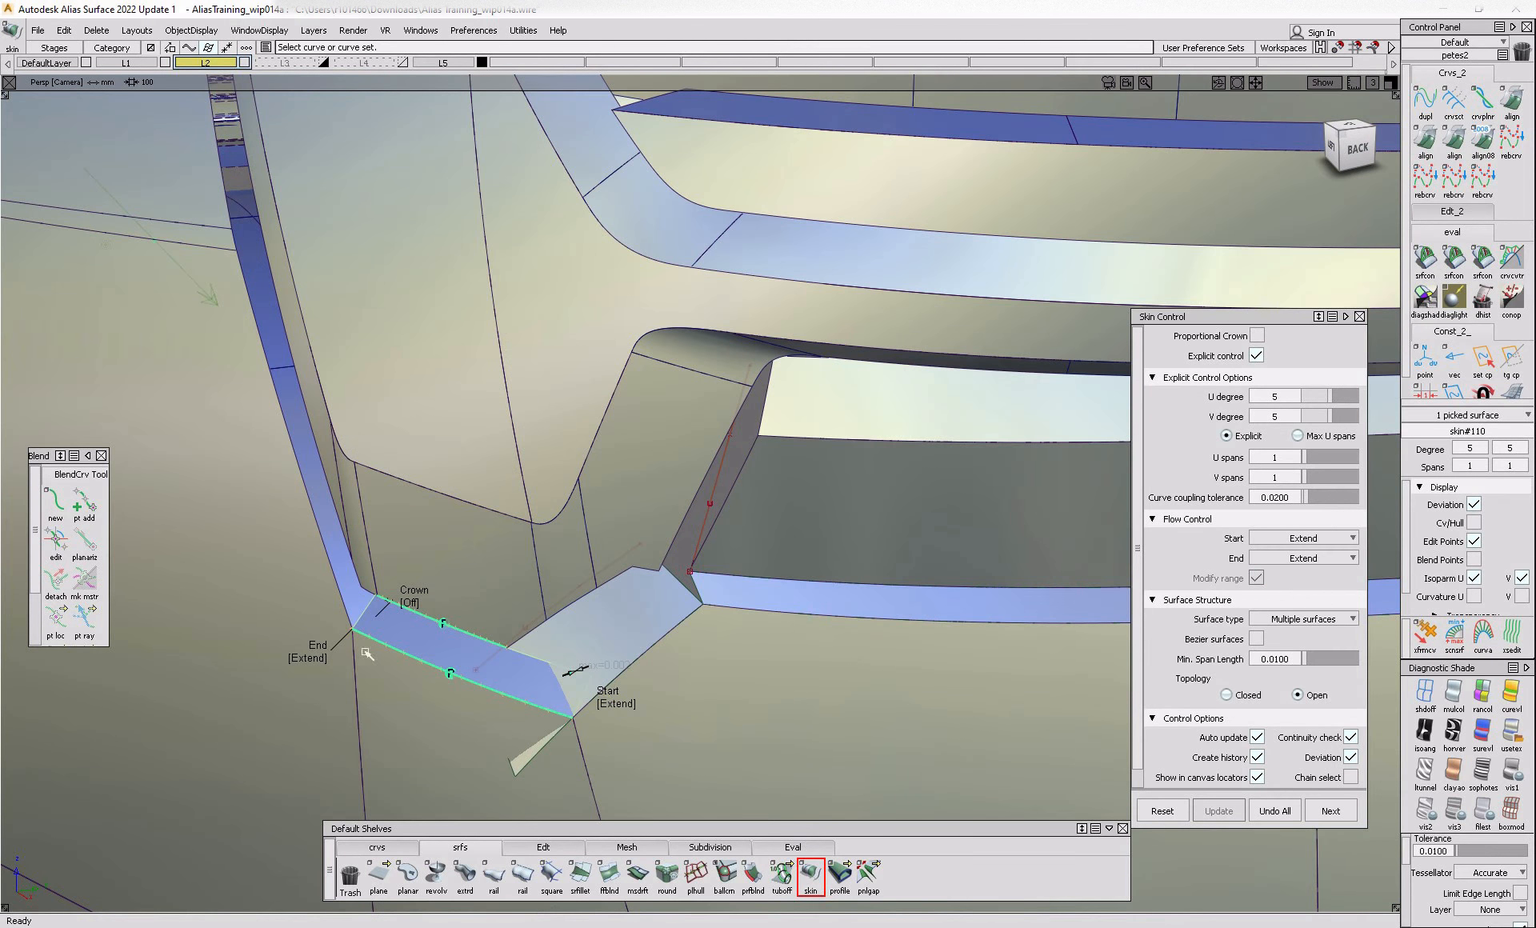
left_click_drag(294, 659, 359, 663, "alt+shift")
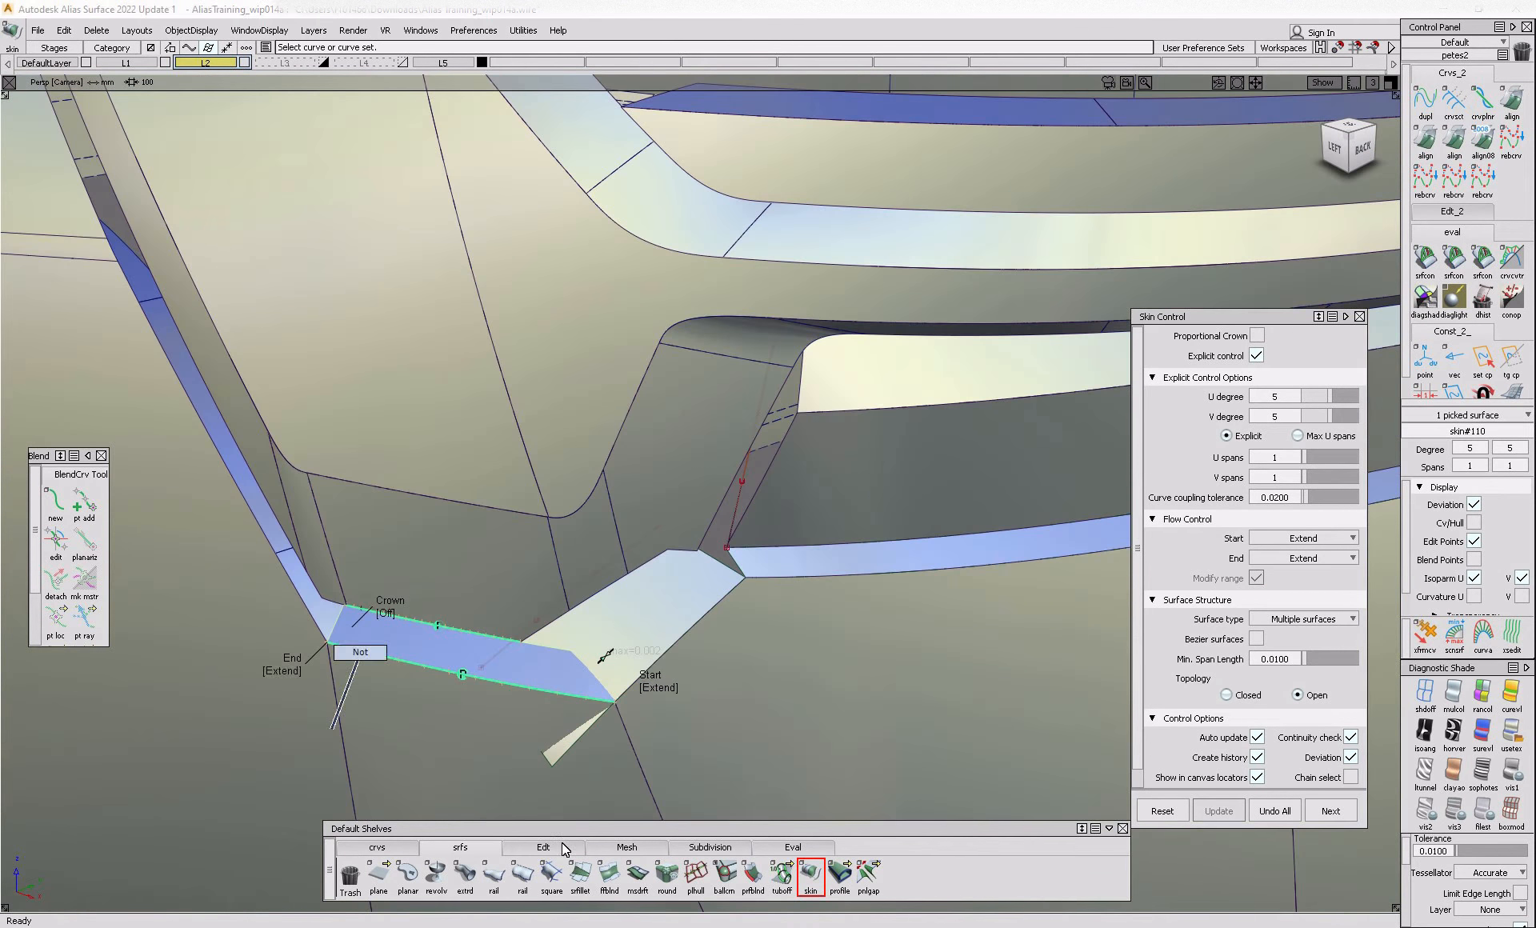
- Extend the lower flange strip's outboard end past the recess corner using Extrapolate with the Merge option toggled on
left_click(564, 848)
left_click(782, 875)
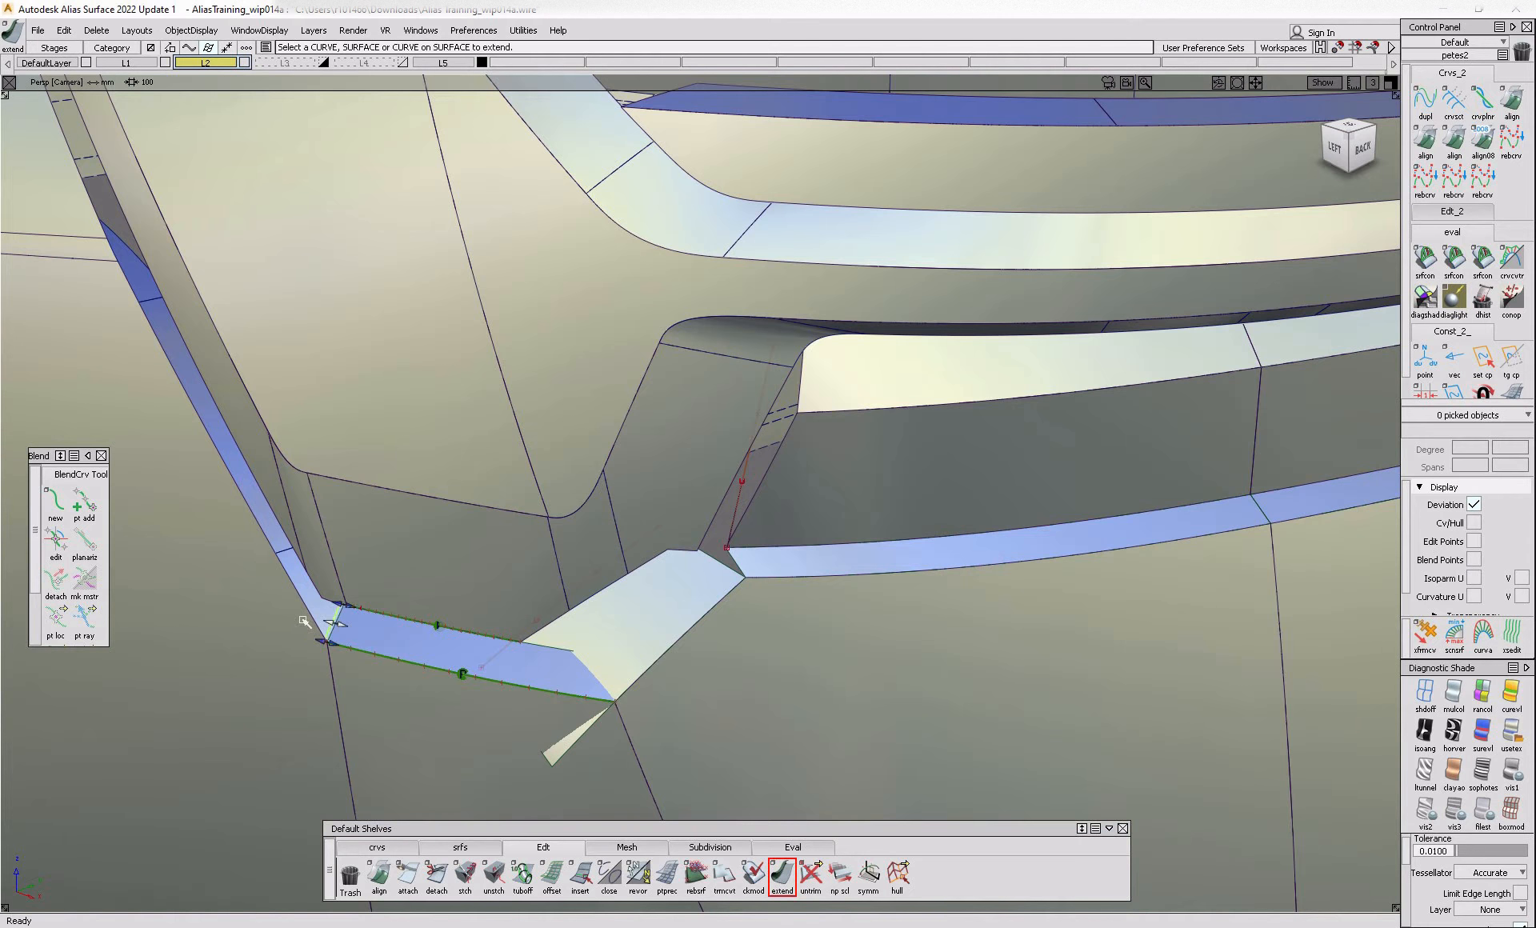
left_click(311, 621)
double_click(775, 882)
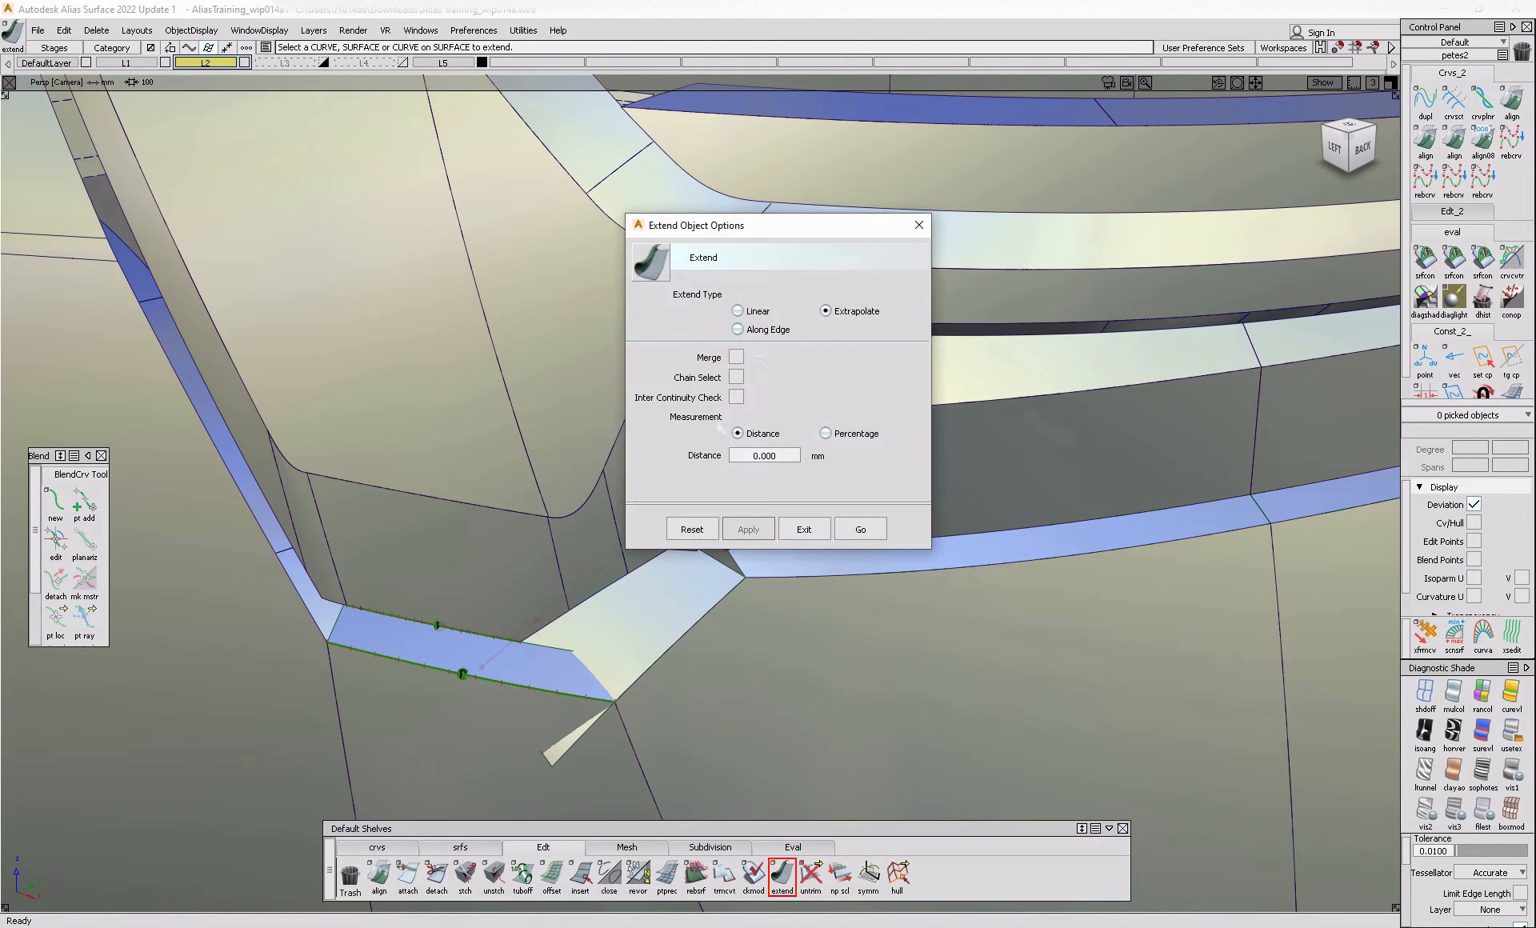
left_click(738, 358)
left_click(860, 529)
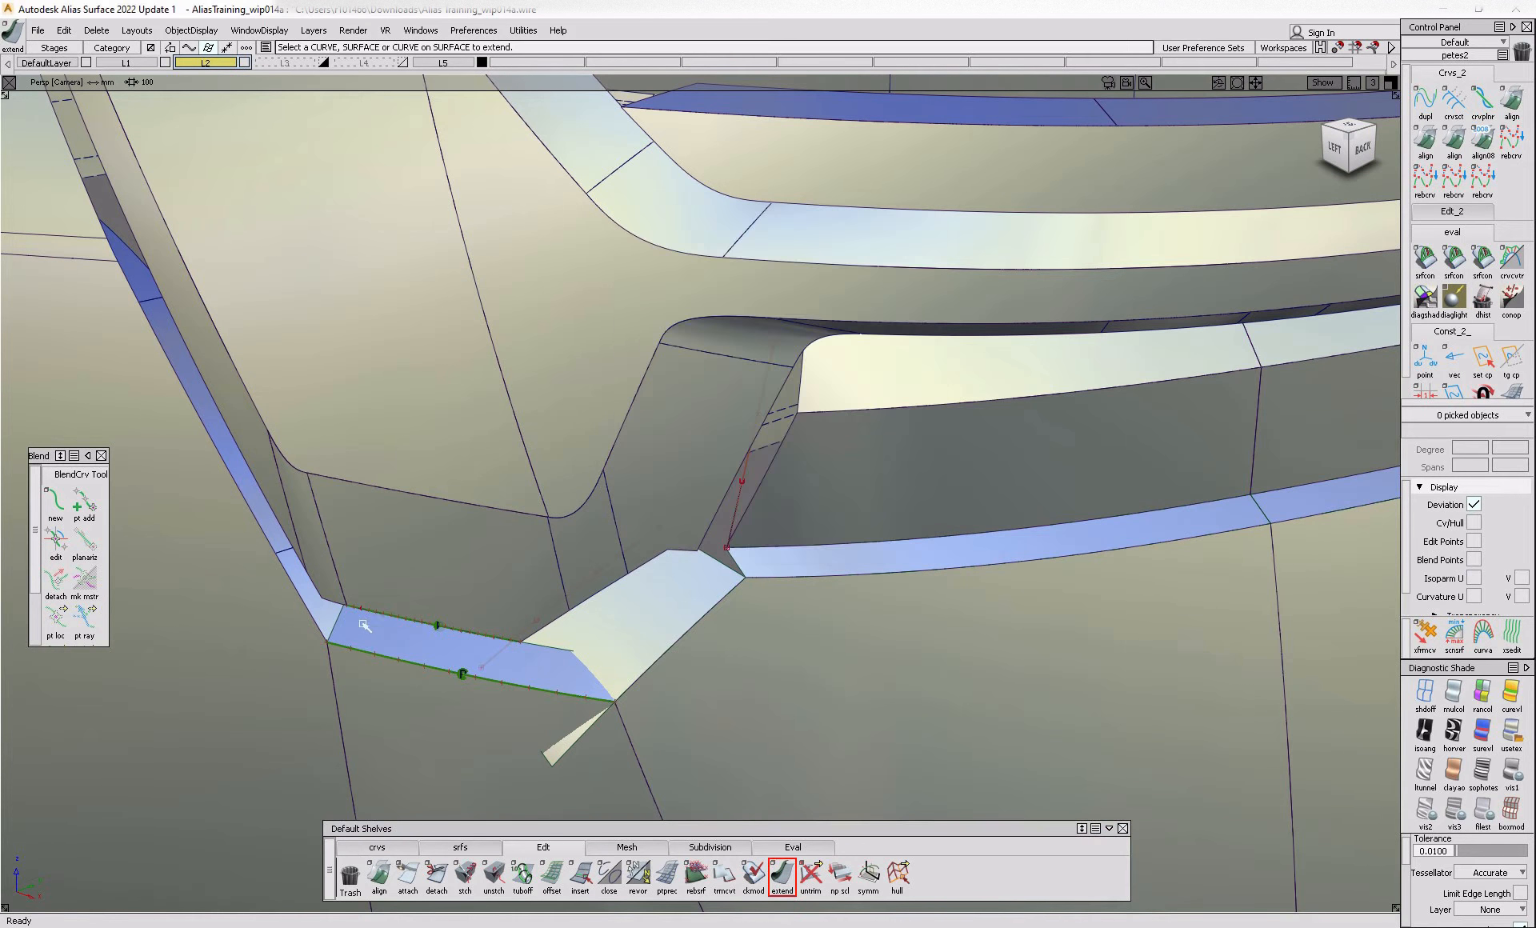
left_click(310, 623)
key("Return")
key("alt+m")
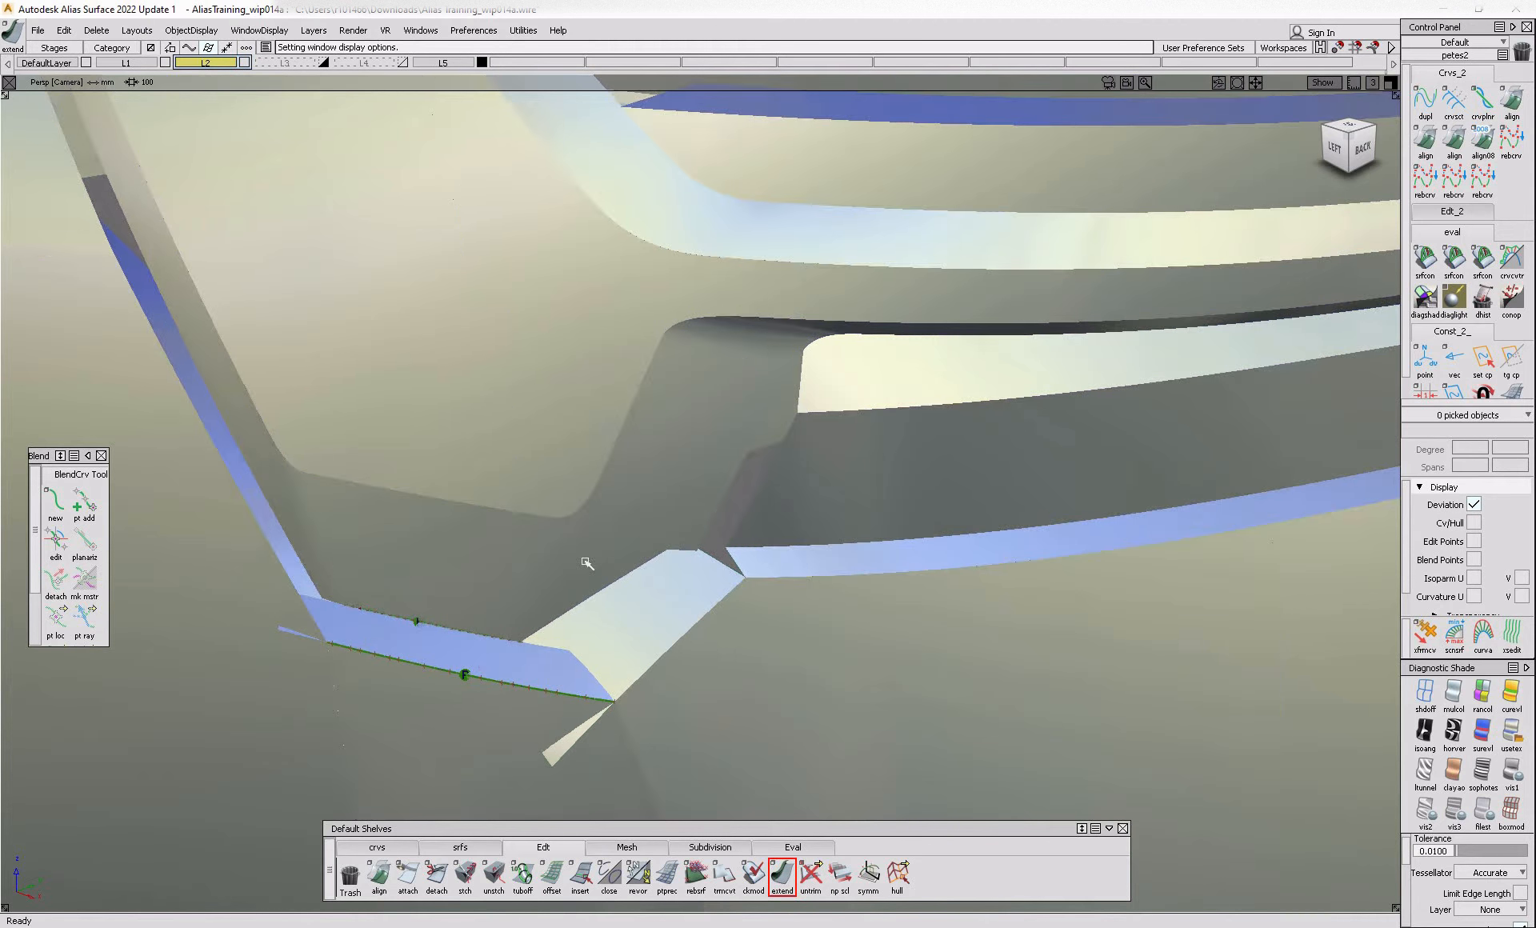
- Examine the extended lower flange without model lines and compare the lamp corner with the reference photo
left_click_drag(584, 560, 767, 605, "alt+shift")
right_click_drag(766, 605, 849, 625, "alt+shift")
left_click_drag(848, 624, 688, 638, "alt+shift")
key("ctrl+l")
key("alt+m")
right_click_drag(688, 637, 566, 668, "alt+shift")
left_click_drag(566, 669, 264, 632, "alt+shift")
key("alt+Tab")
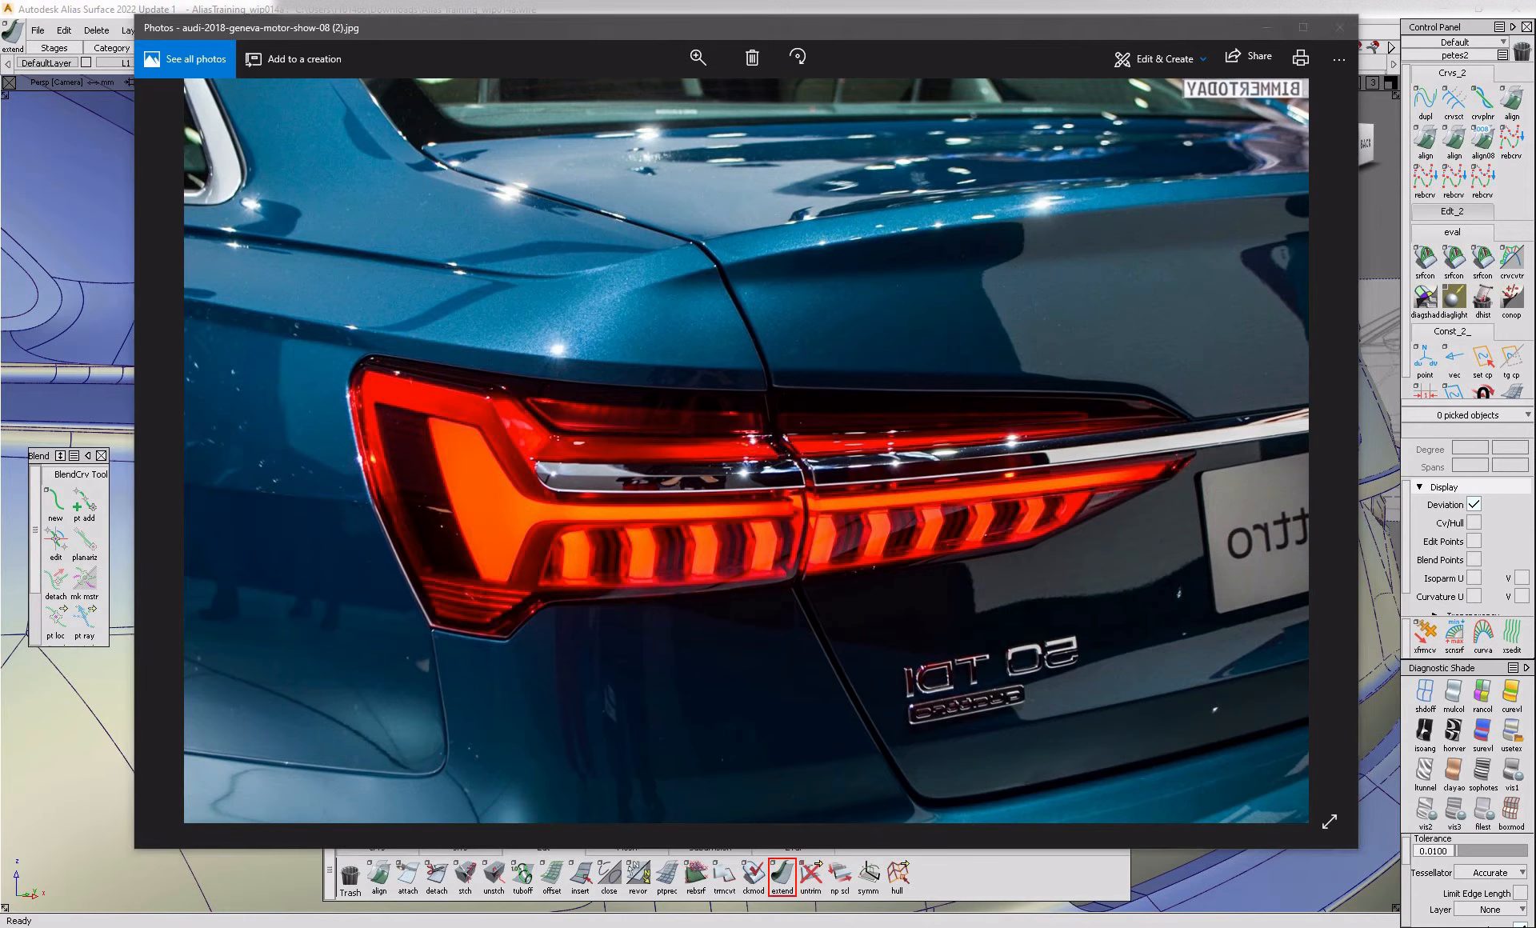
key("alt+Tab")
- Create a multi-surface draft along Y from the recess's long outboard edge, with length 25 and draft angle -5
right_click_drag(529, 461, 696, 549, "alt+shift")
mouse_move(696, 549)
left_mouse_down("alt+shift")
mouse_move(213, 549)
mouse_move(325, 587)
mouse_move(277, 689)
left_mouse_up("alt+shift")
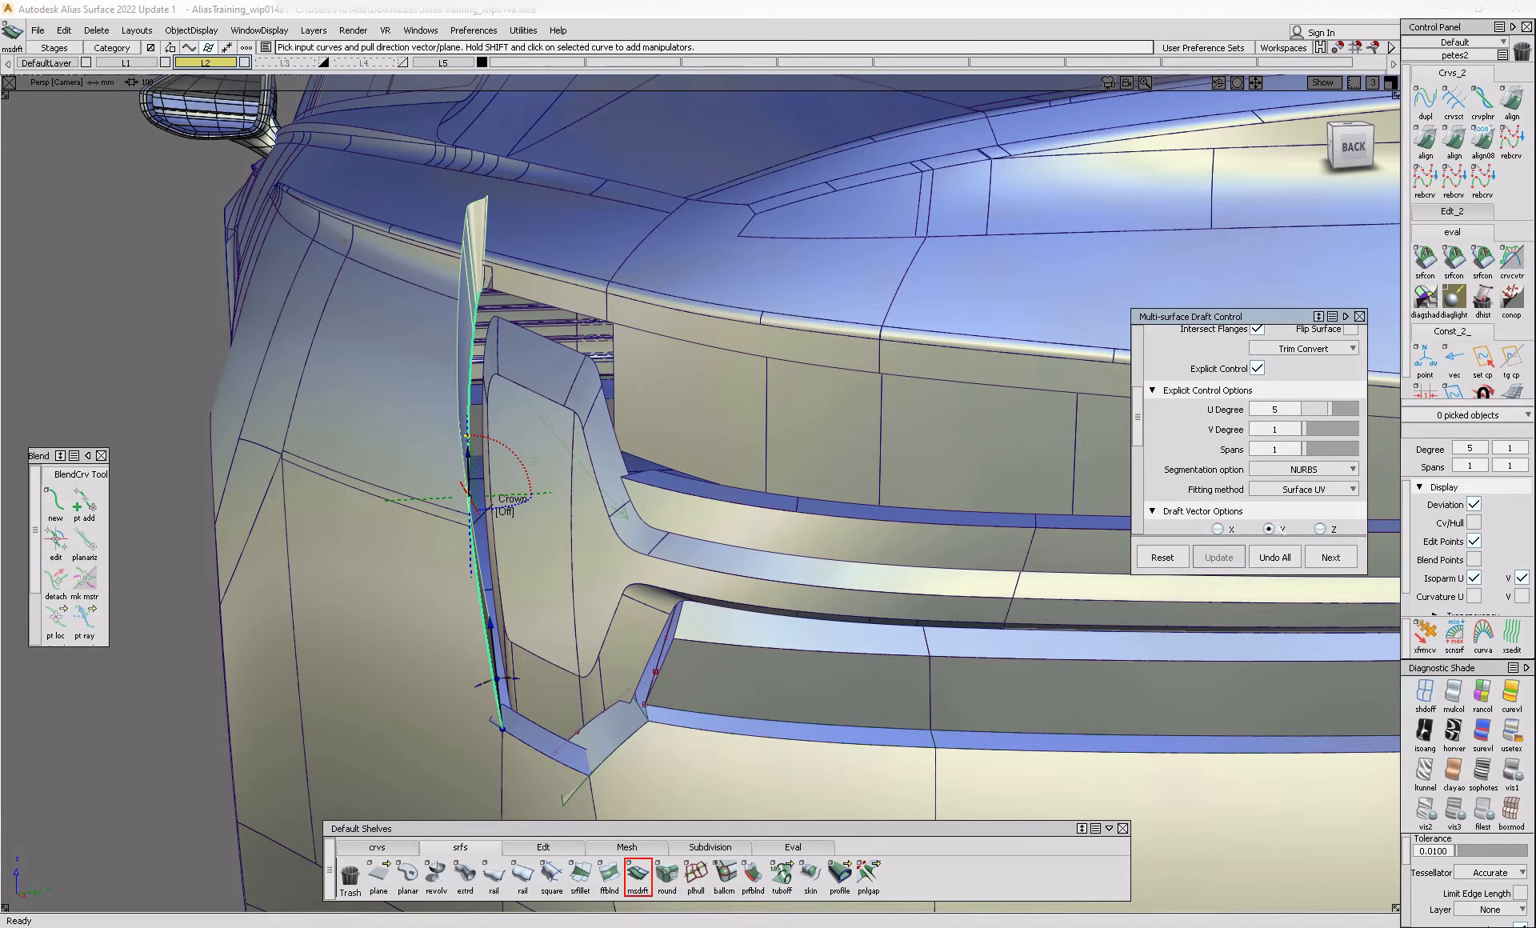
left_click(1270, 529)
left_click_drag(551, 411, 720, 412, "alt+shift")
scroll(1226, 390, "up", 5)
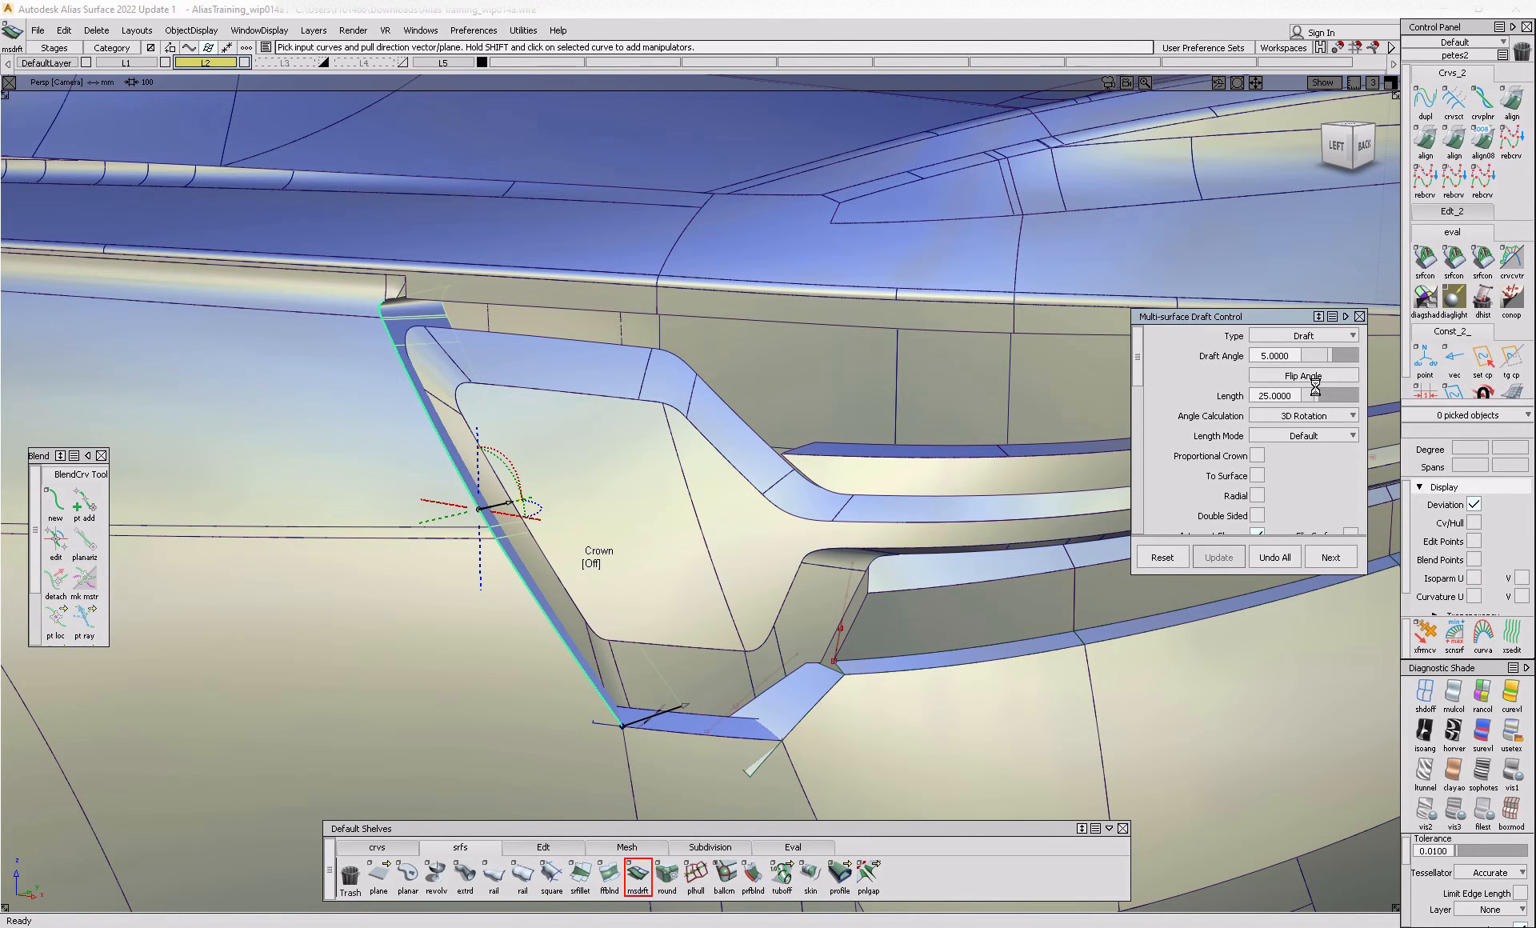
left_click_drag(631, 481, 768, 473, "alt+shift")
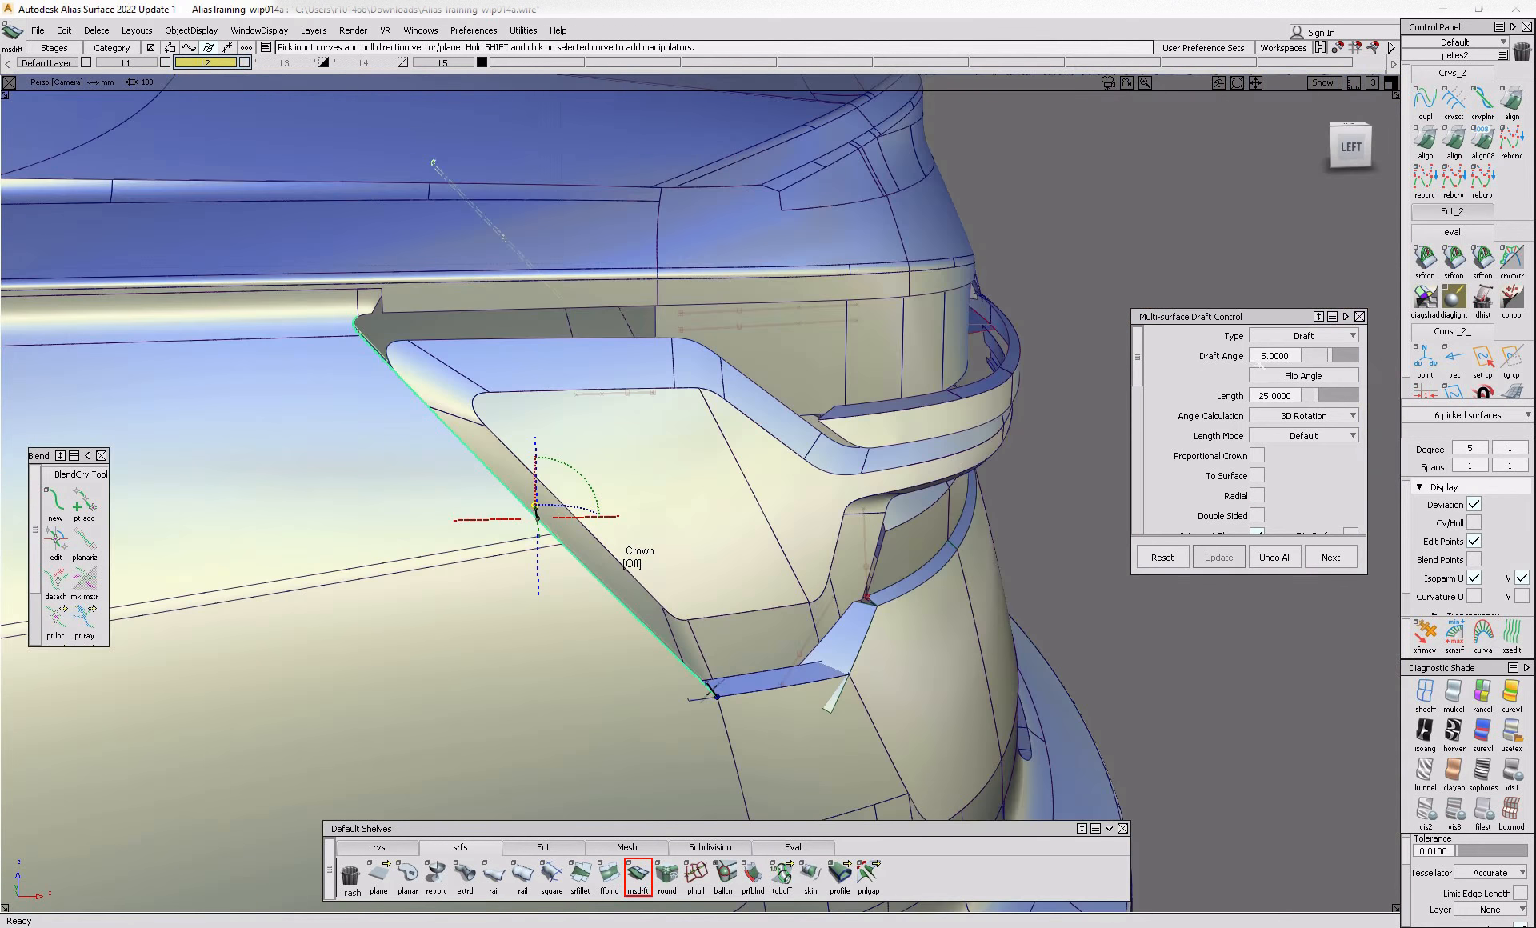
left_click(1262, 355)
type("-")
key("Return")
- Inspect the drafted flange and lower lamp corner from behind and compare them with the reference photo
left_click_drag(720, 592, 366, 590, "alt+shift")
middle_click_drag(366, 590, 224, 648, "alt+shift")
key("alt+m")
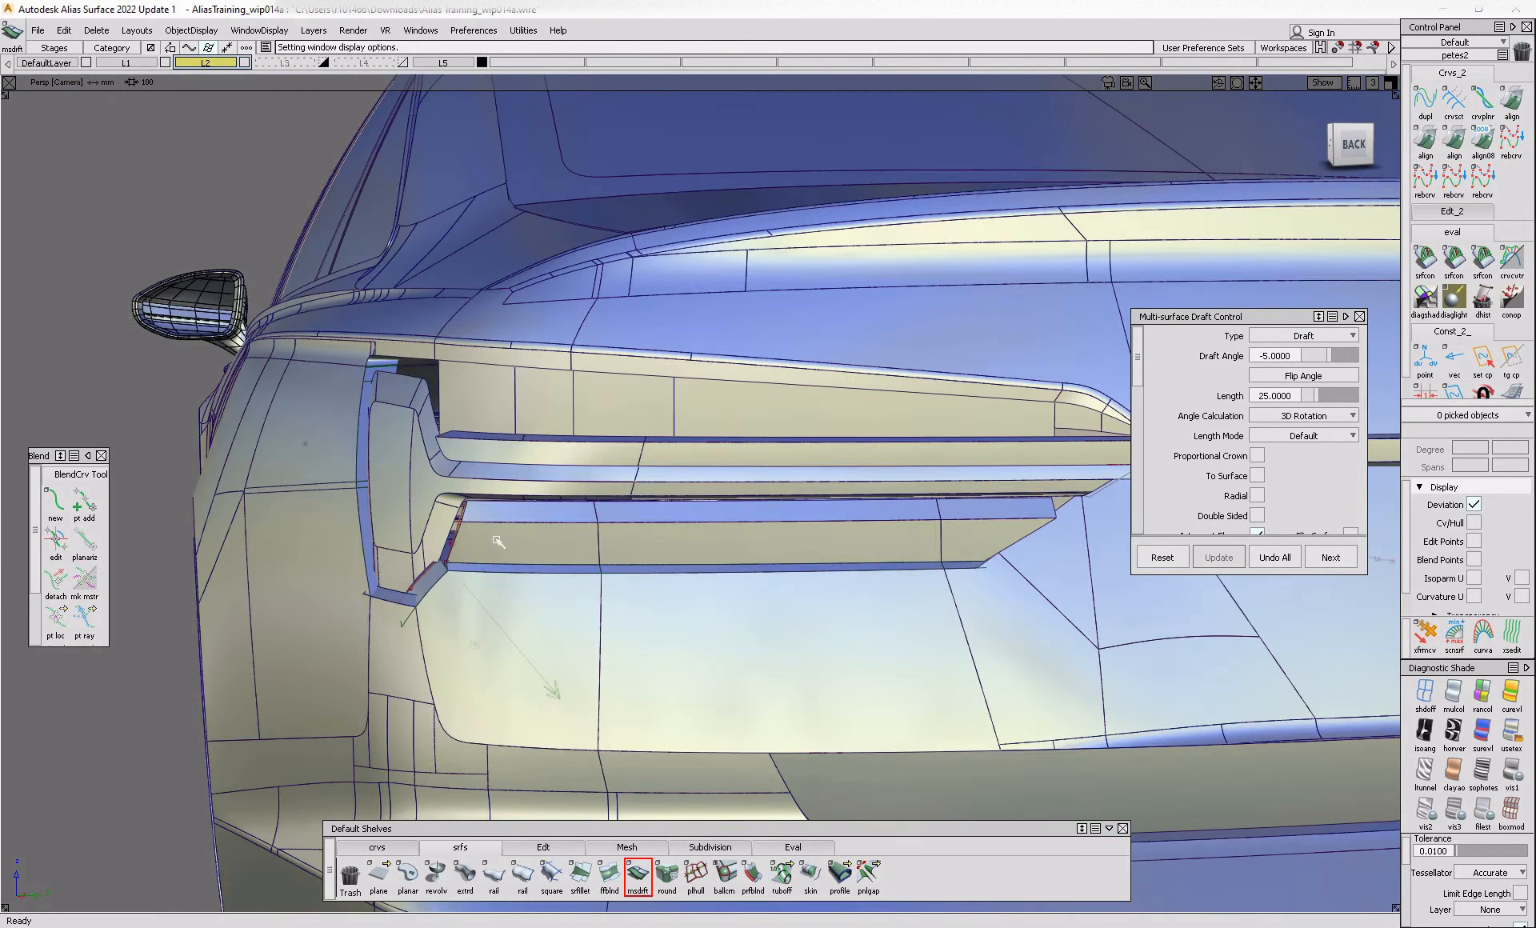
right_click_drag(494, 535, 608, 552, "alt+shift")
left_click_drag(609, 552, 704, 576, "alt+shift")
left_click_drag(392, 602, 392, 555, "alt+shift")
right_click_drag(386, 552, 497, 593, "alt+shift")
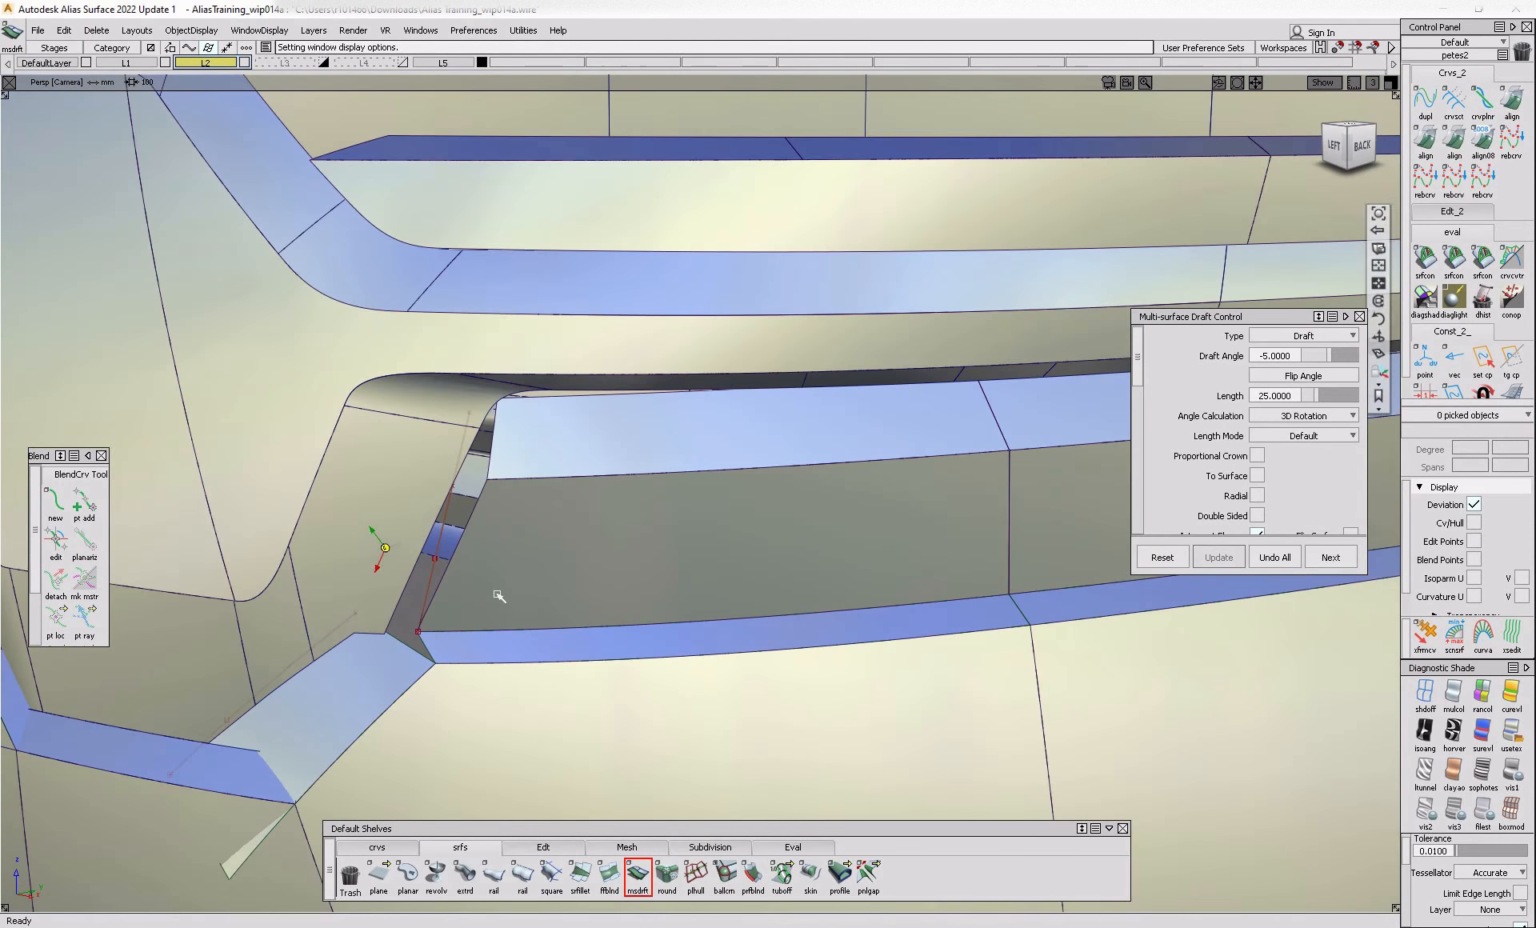
left_click(554, 926)
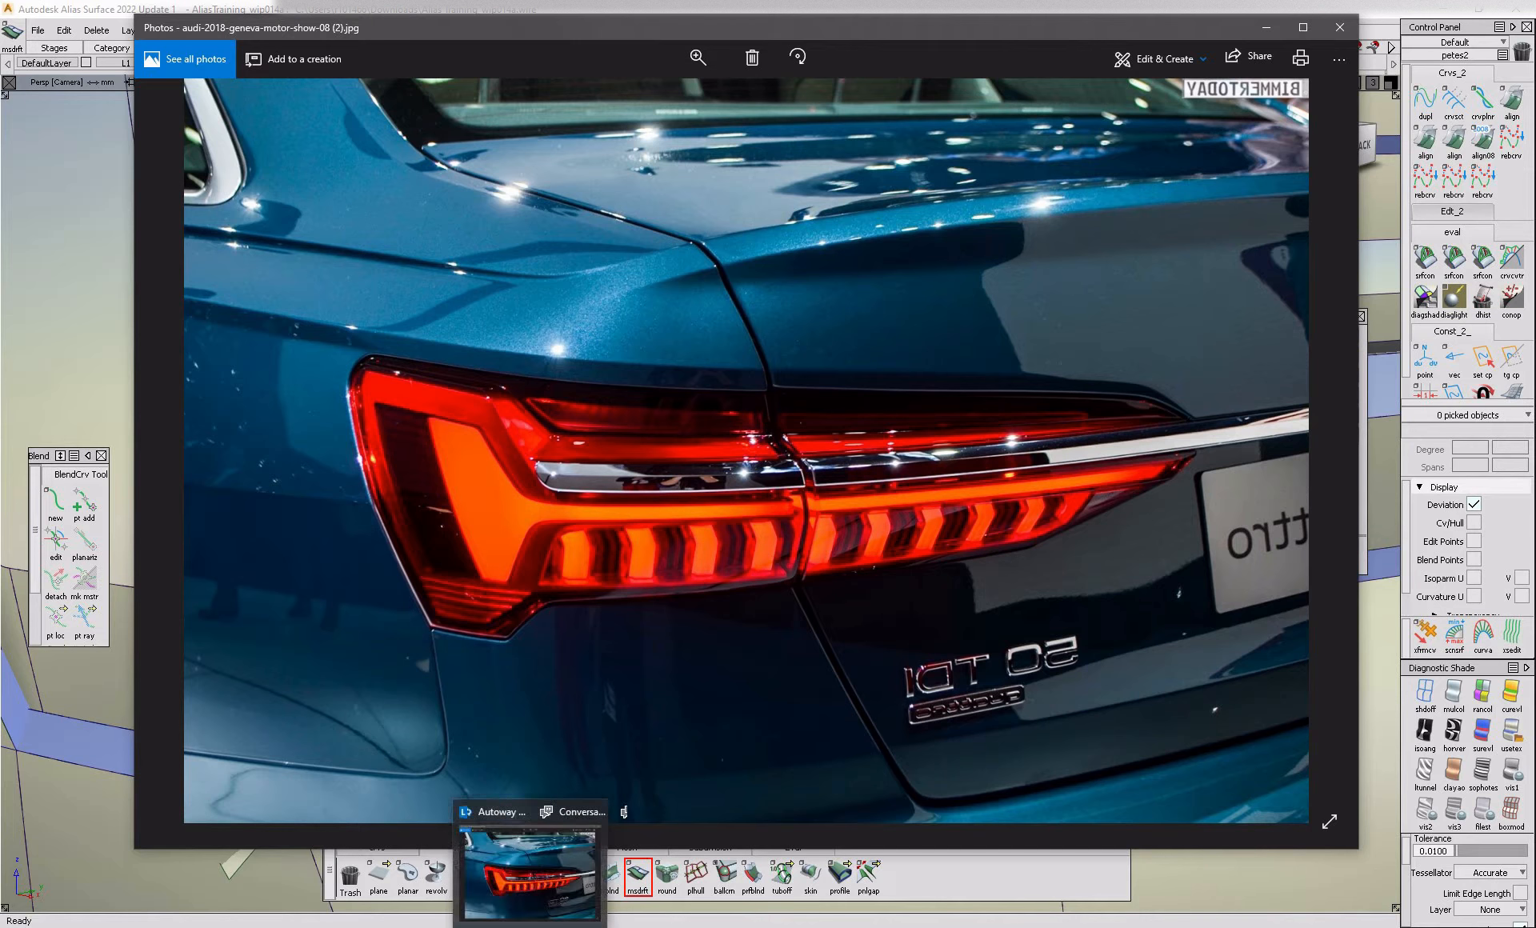
left_click(644, 864)
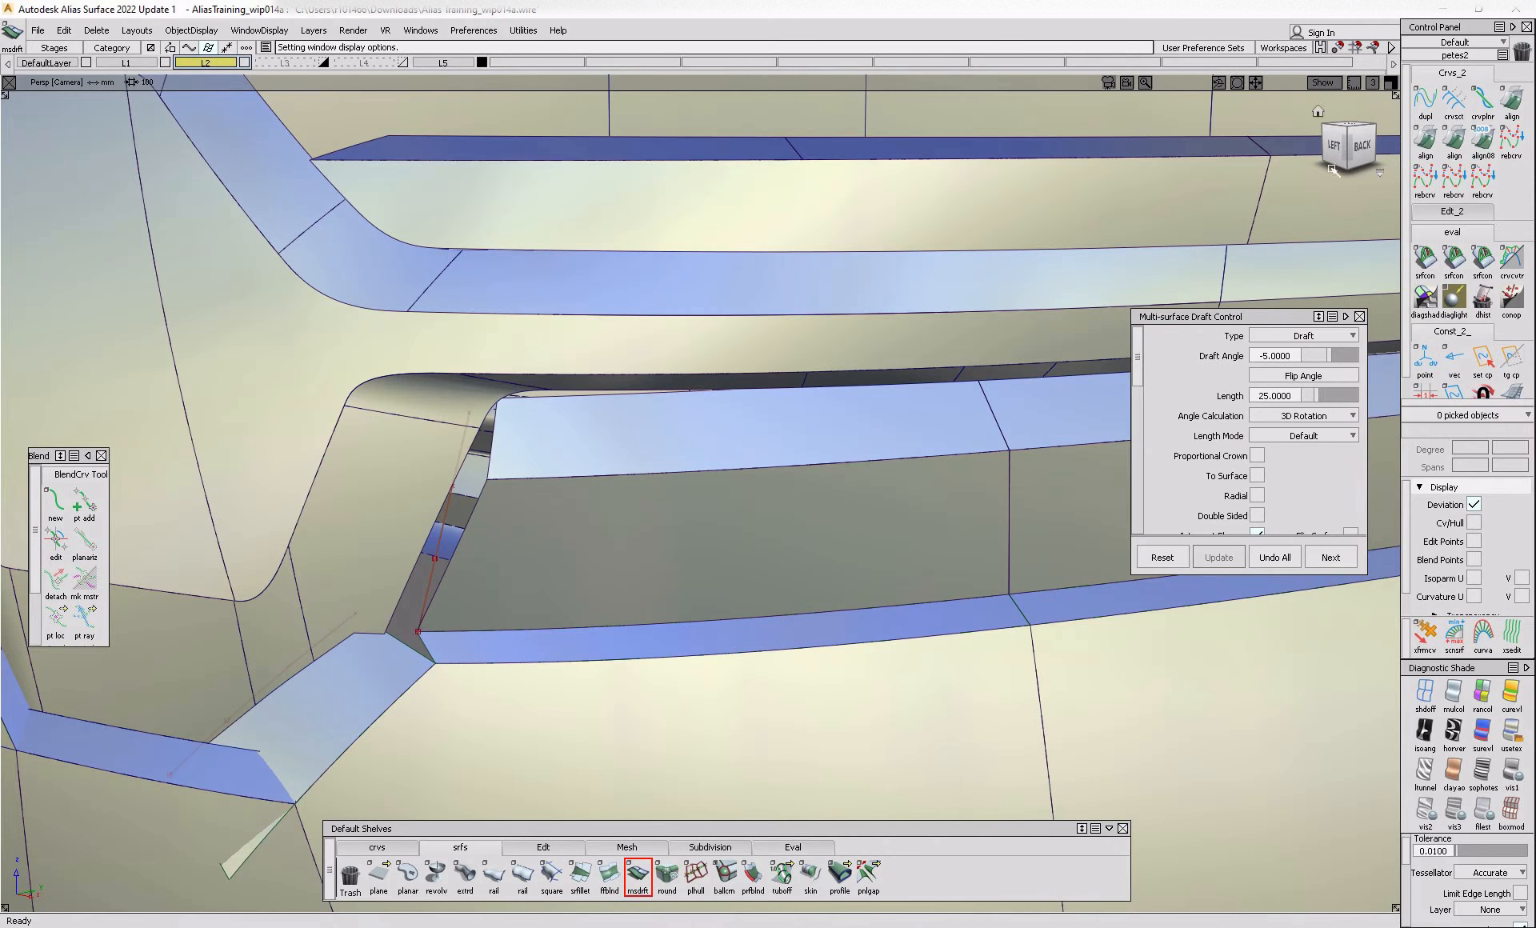
- Compare the lower lamp strip's light segments in the back-view blueprint with the reference photo
left_click(1361, 145)
left_click(1349, 142)
left_click(377, 848)
left_click(407, 873)
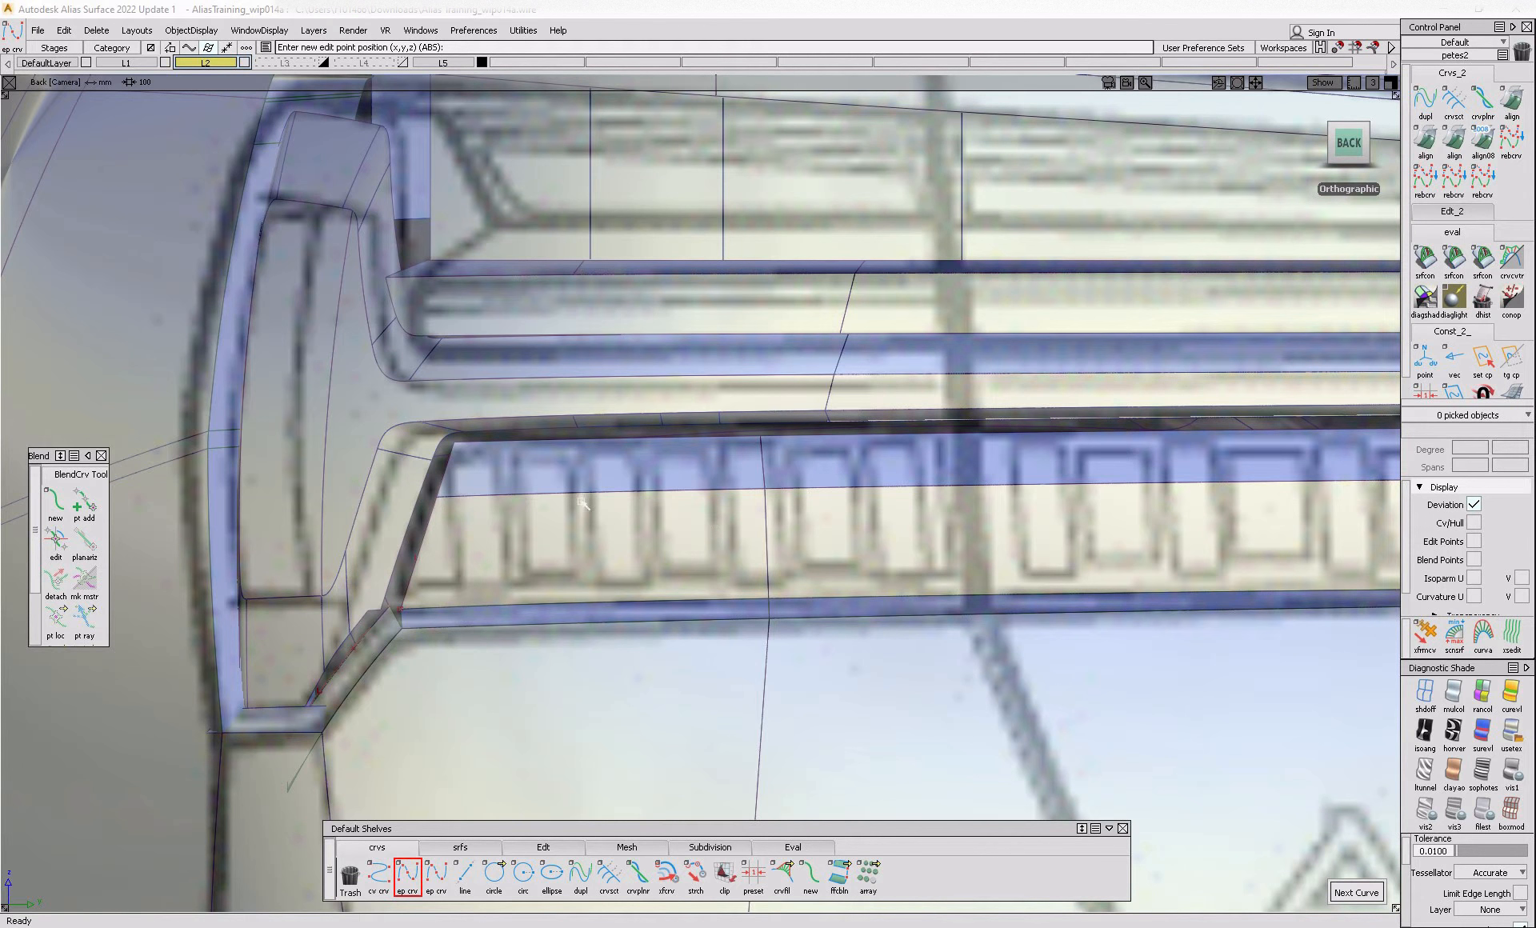
key("alt+Tab")
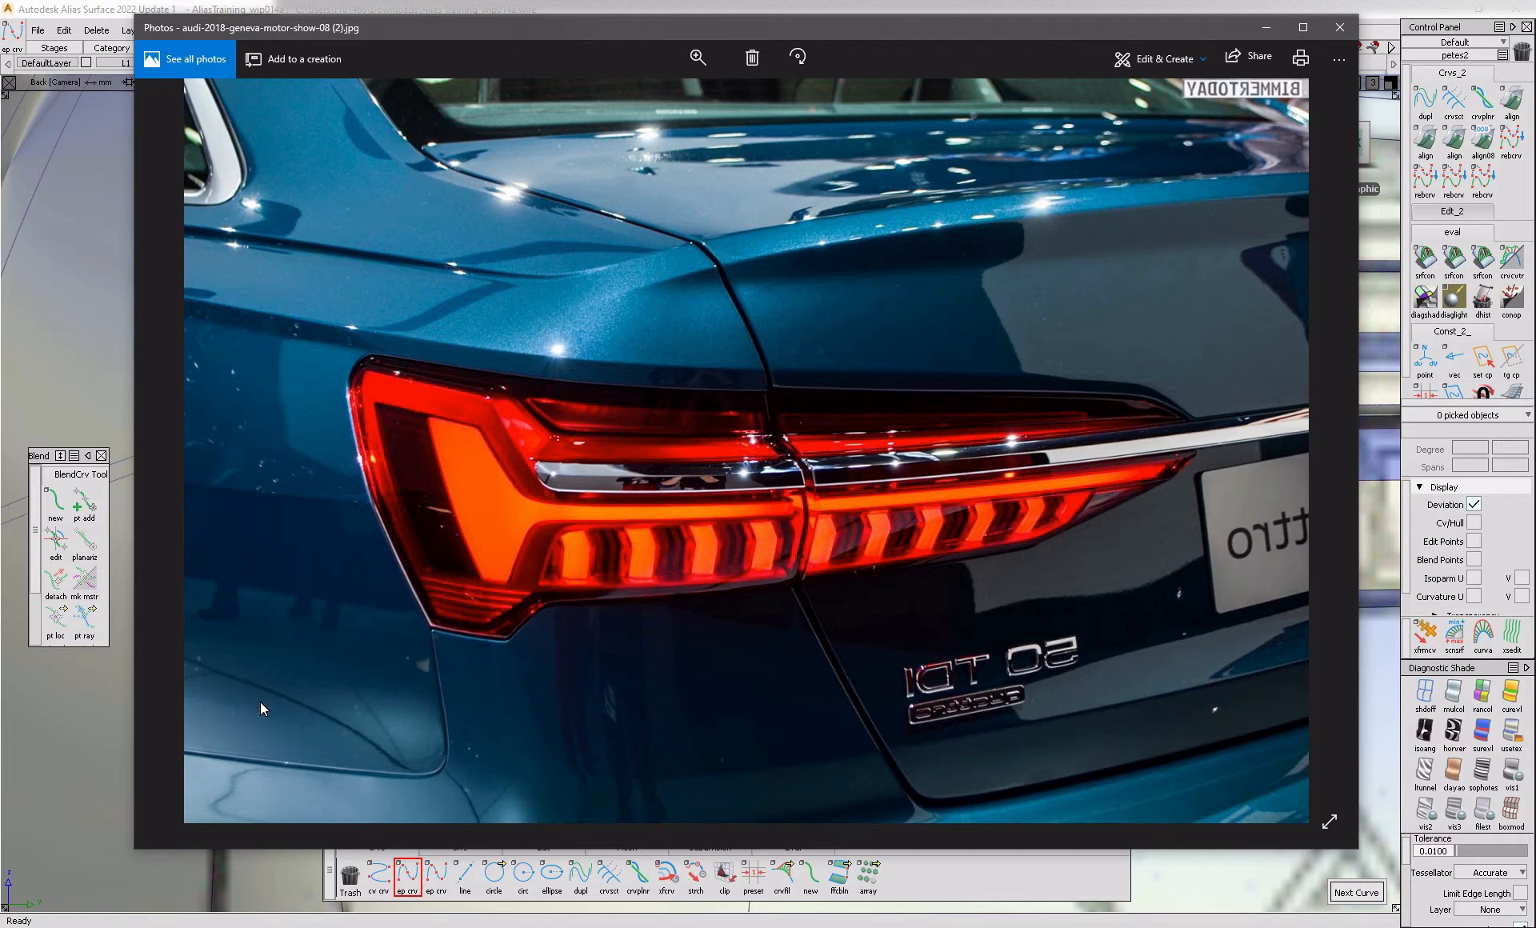
key("alt+Tab")
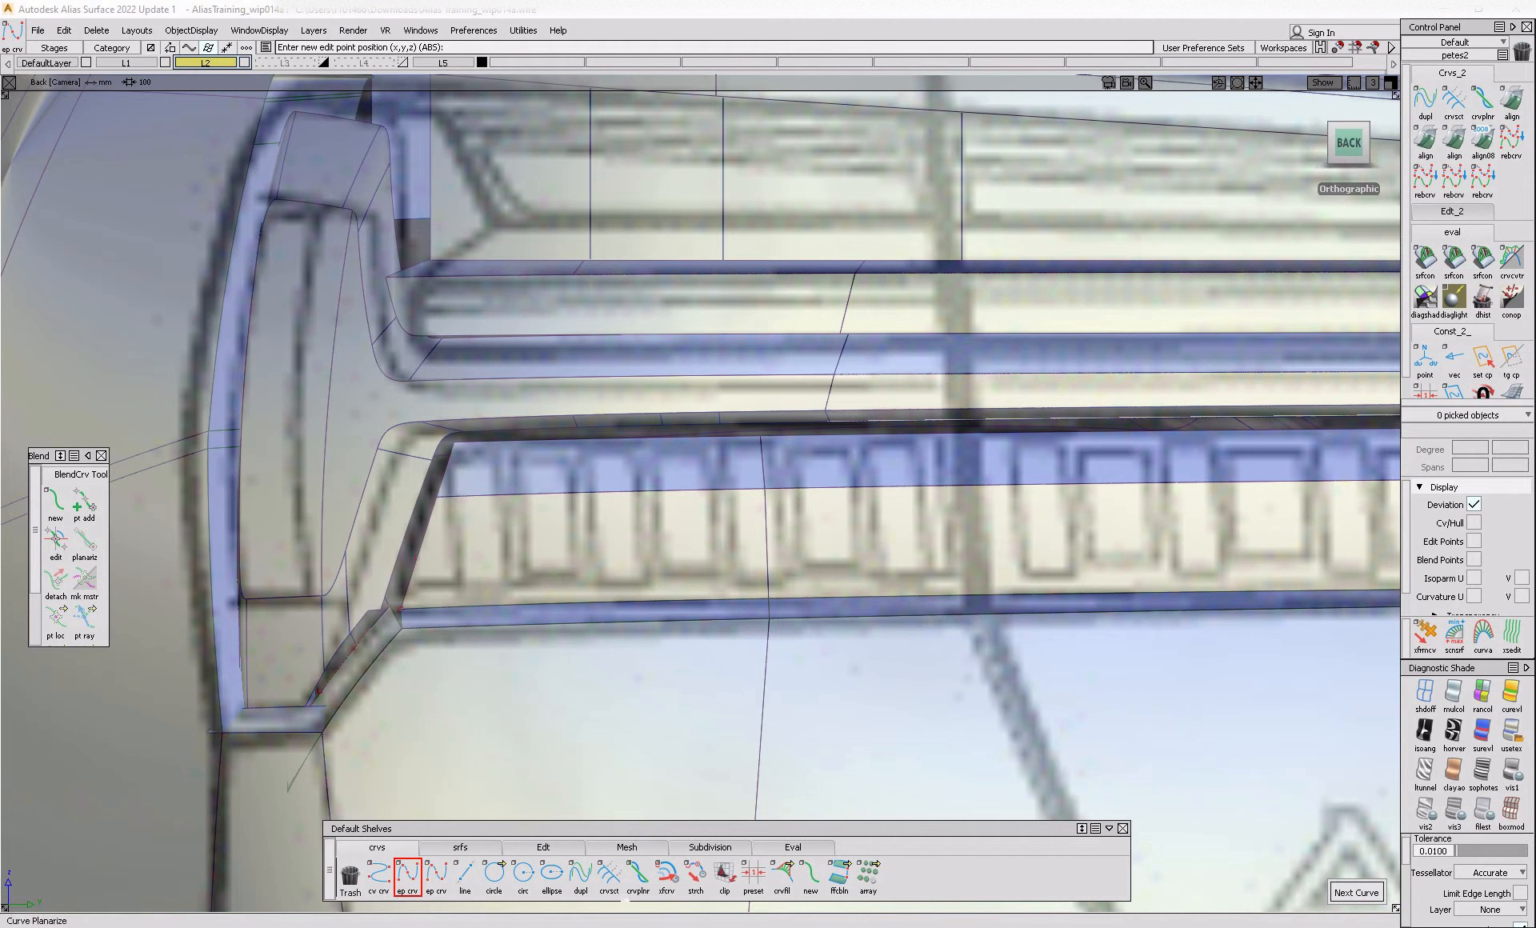
left_click(624, 927)
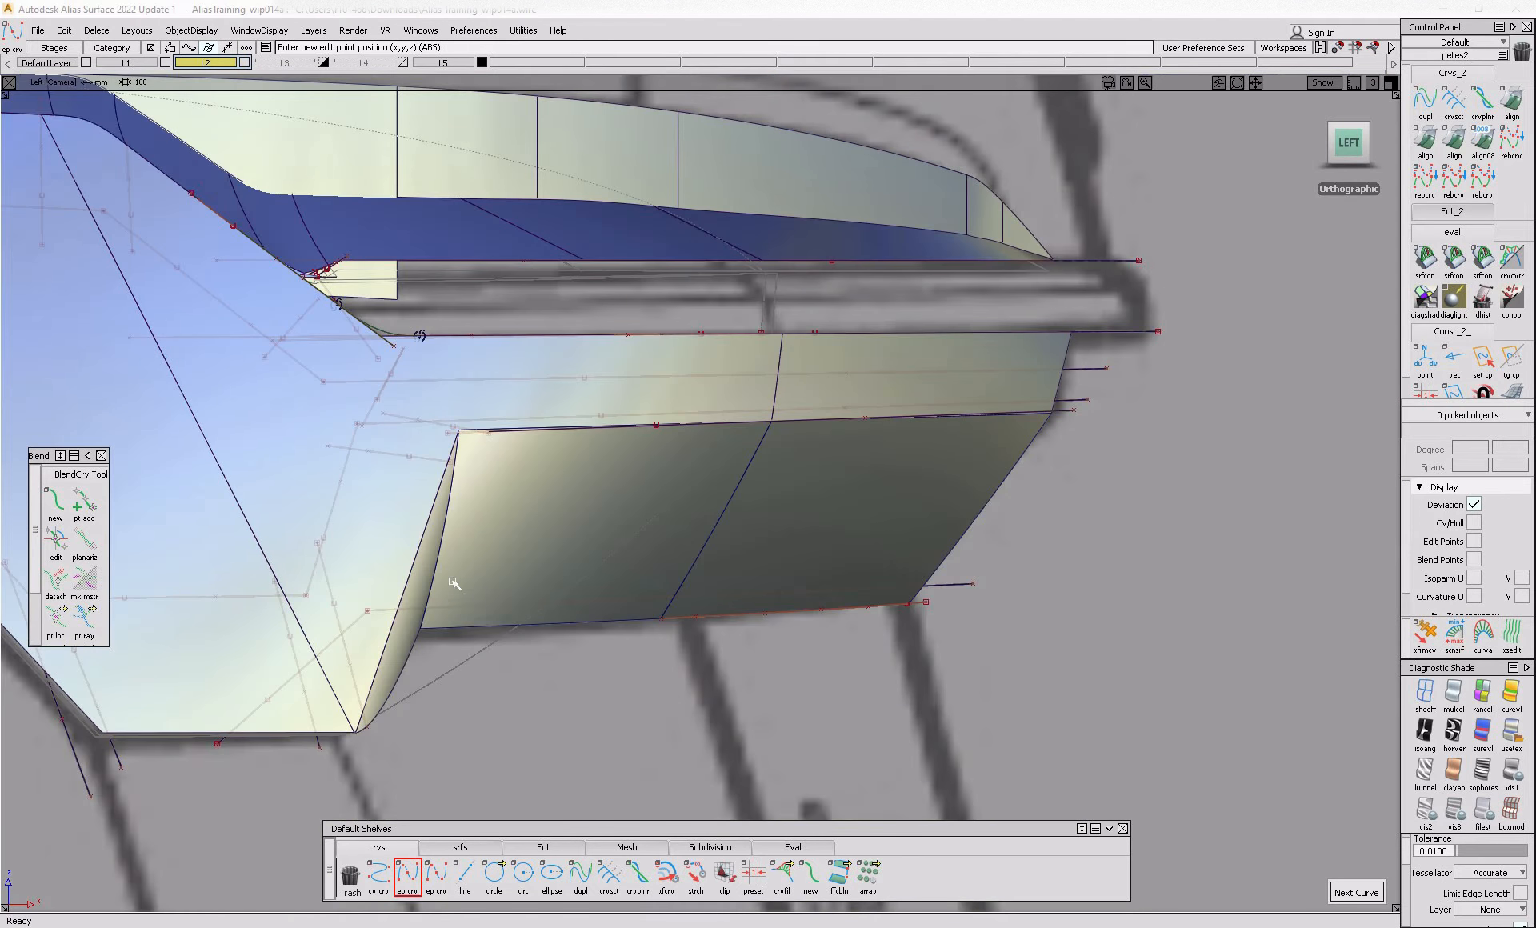
- Copy and paste the curve along the lower lamp strip's bottom edge and move the copy up slightly in the left view
left_click_drag(452, 581, 493, 625, "ctrl+shift")
left_click(493, 625)
right_click_drag(484, 605, 495, 620, "ctrl+shift")
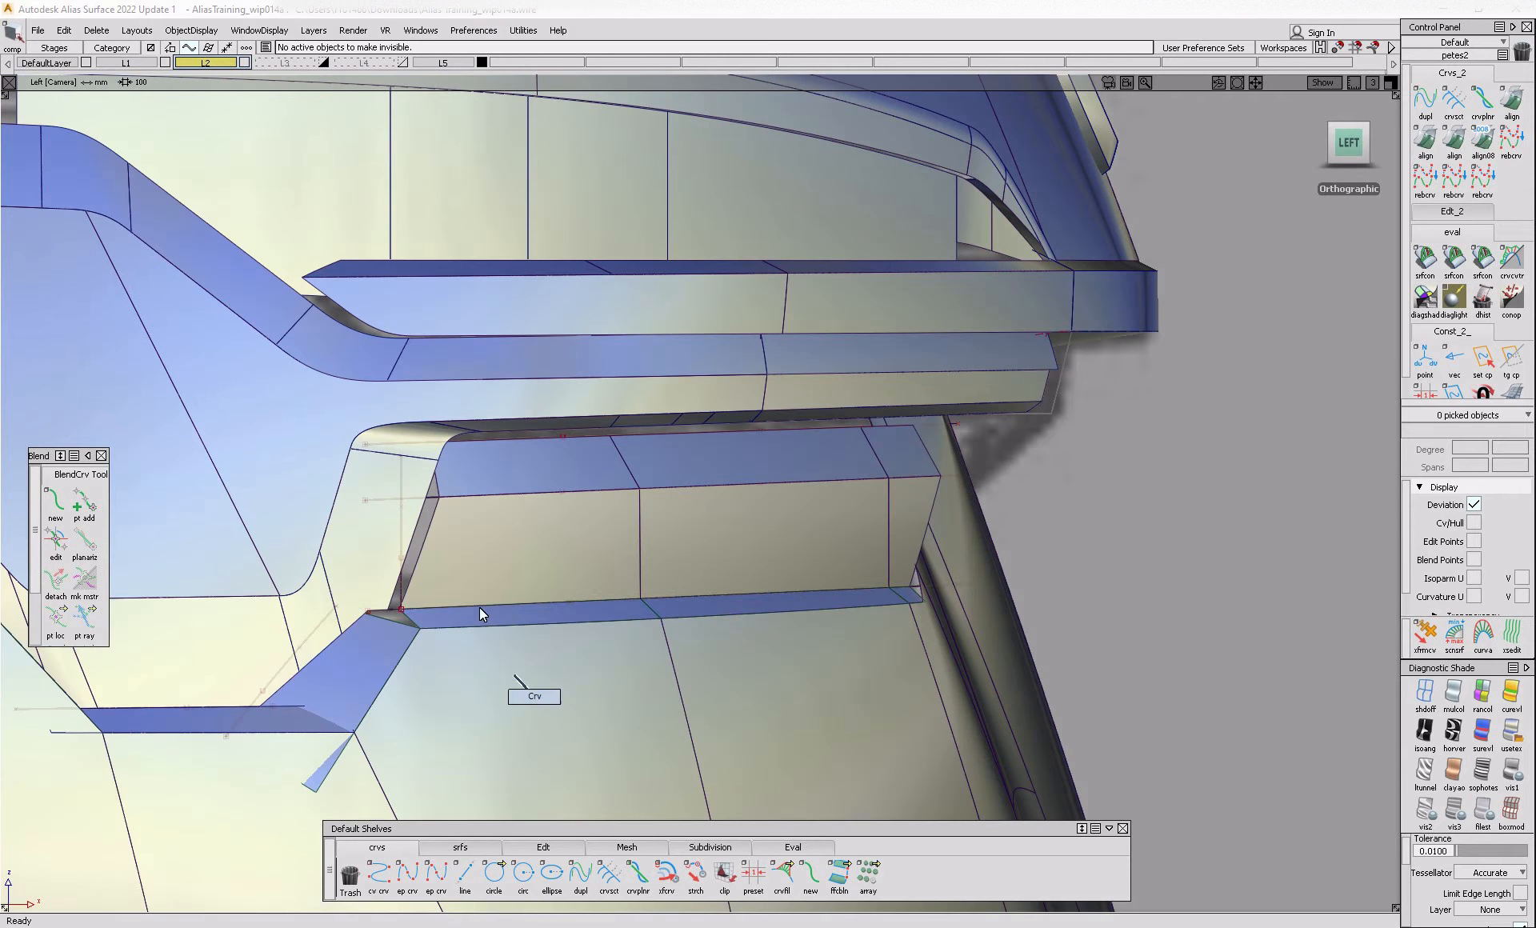
left_click(497, 620)
key("ctrl+c")
key("ctrl+v")
right_click_drag(1171, 643, 1167, 635)
- Project the raised curve onto the three face surfaces of the lower lamp strip
left_click_drag(865, 612, 865, 540, "ctrl+shift")
left_click_drag(867, 552, 909, 531, "ctrl+shift")
left_click(909, 532)
left_click(768, 550)
left_click(560, 570)
middle_click_drag(486, 571, 590, 572, "ctrl+shift")
left_click(609, 596)
- Check the projected curve on the lamp strip in the left, perspective and back views against the blueprint
left_click_drag(720, 601, 695, 516, "ctrl+shift")
left_click_drag(461, 517, 515, 574, "ctrl+shift")
left_click_drag(969, 679, 740, 651, "alt+shift")
left_click(1351, 147)
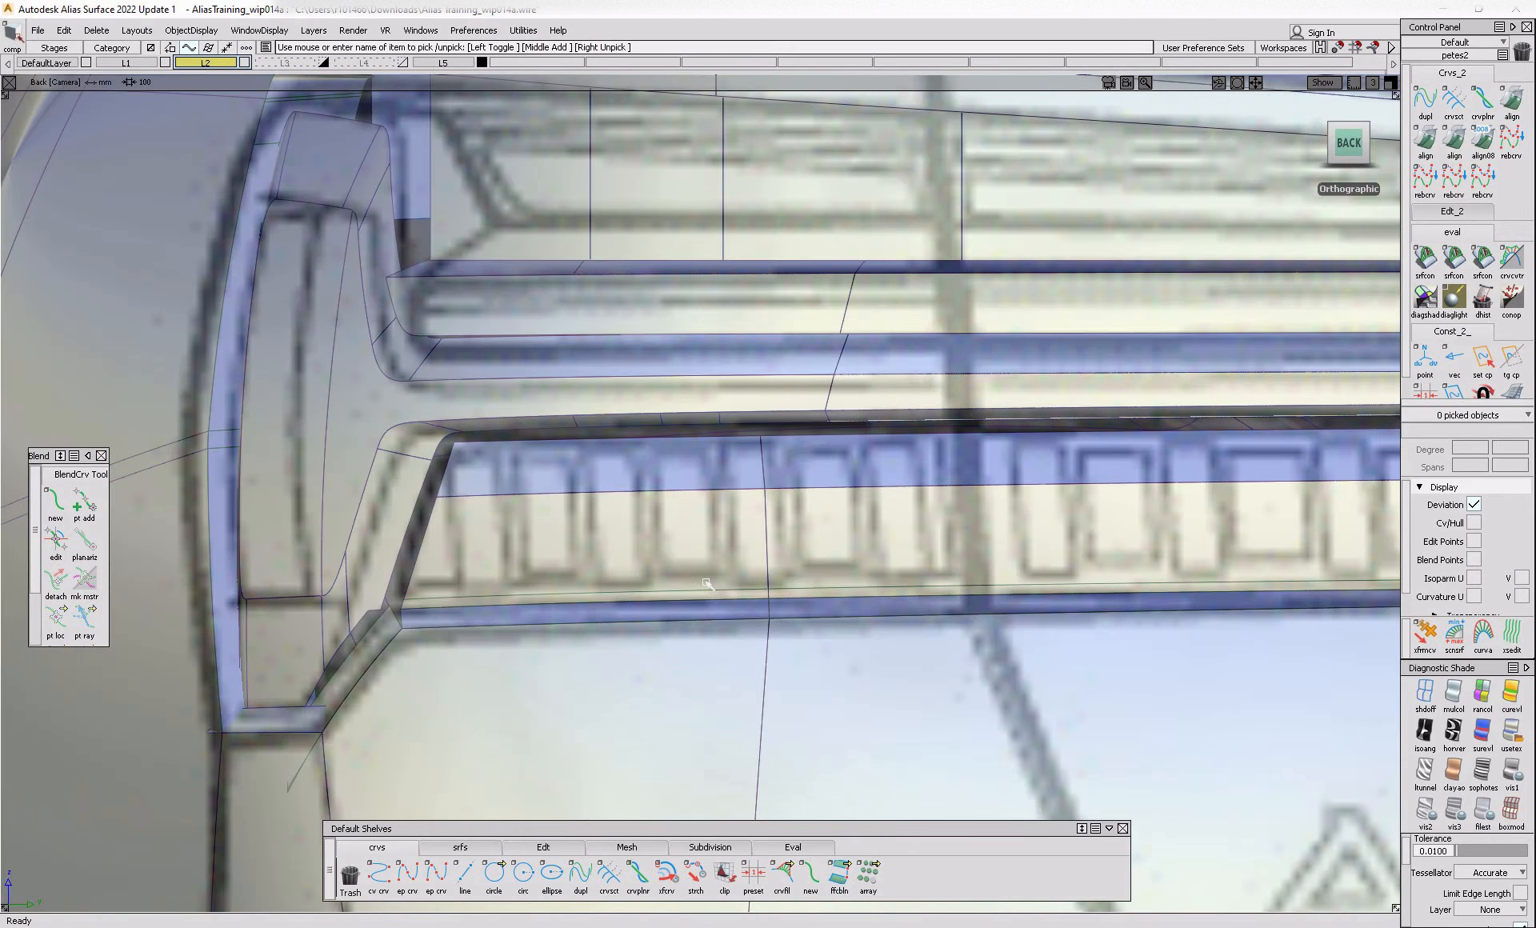
left_click_drag(376, 582, 1081, 529, "alt+shift")
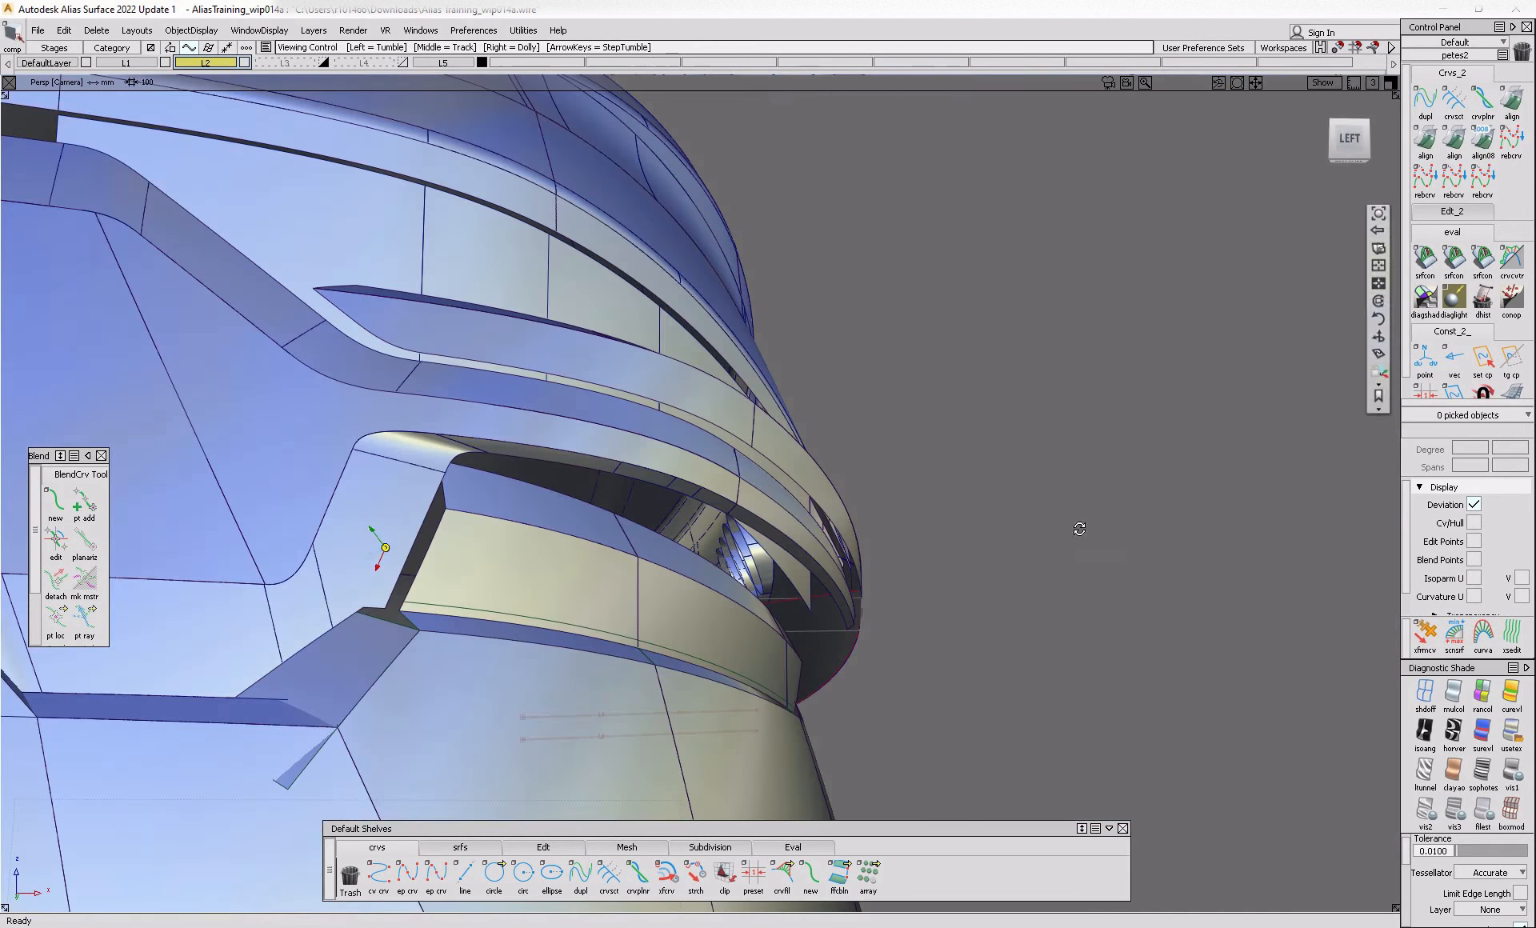
left_click(1349, 143)
left_click_drag(960, 640, 680, 632, "alt+shift")
left_click(1353, 147)
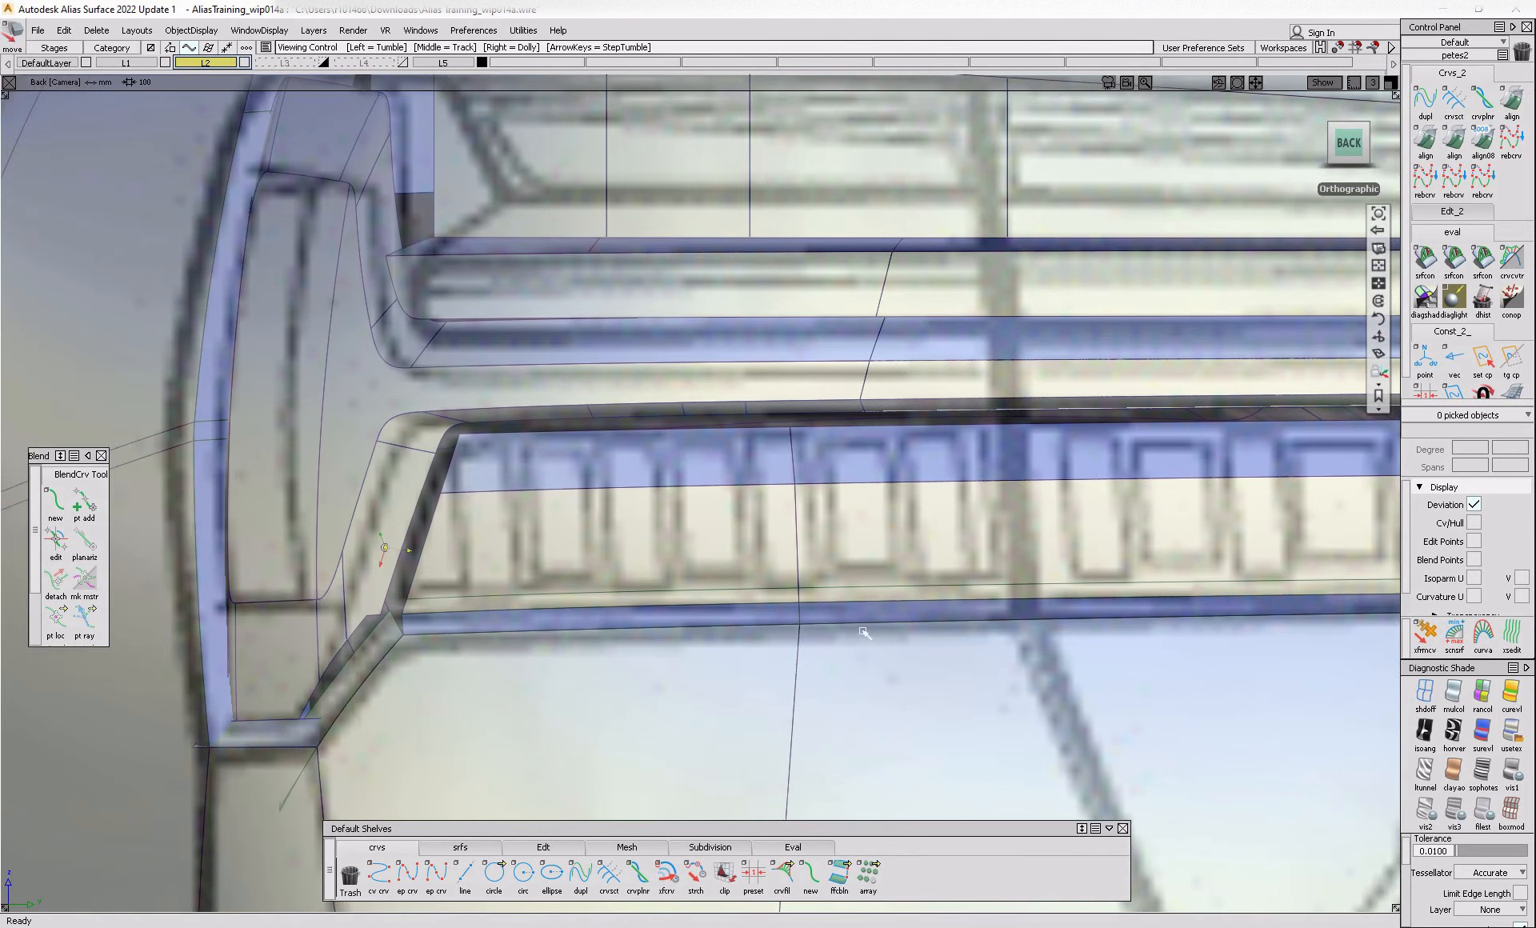
- Draw two vertical edit-point curves near the lamp strip's outboard end in the back view, pick both and activate the pivot tool
middle_click_drag(863, 632, 776, 629, "alt+shift")
left_click(407, 874)
left_click(377, 593)
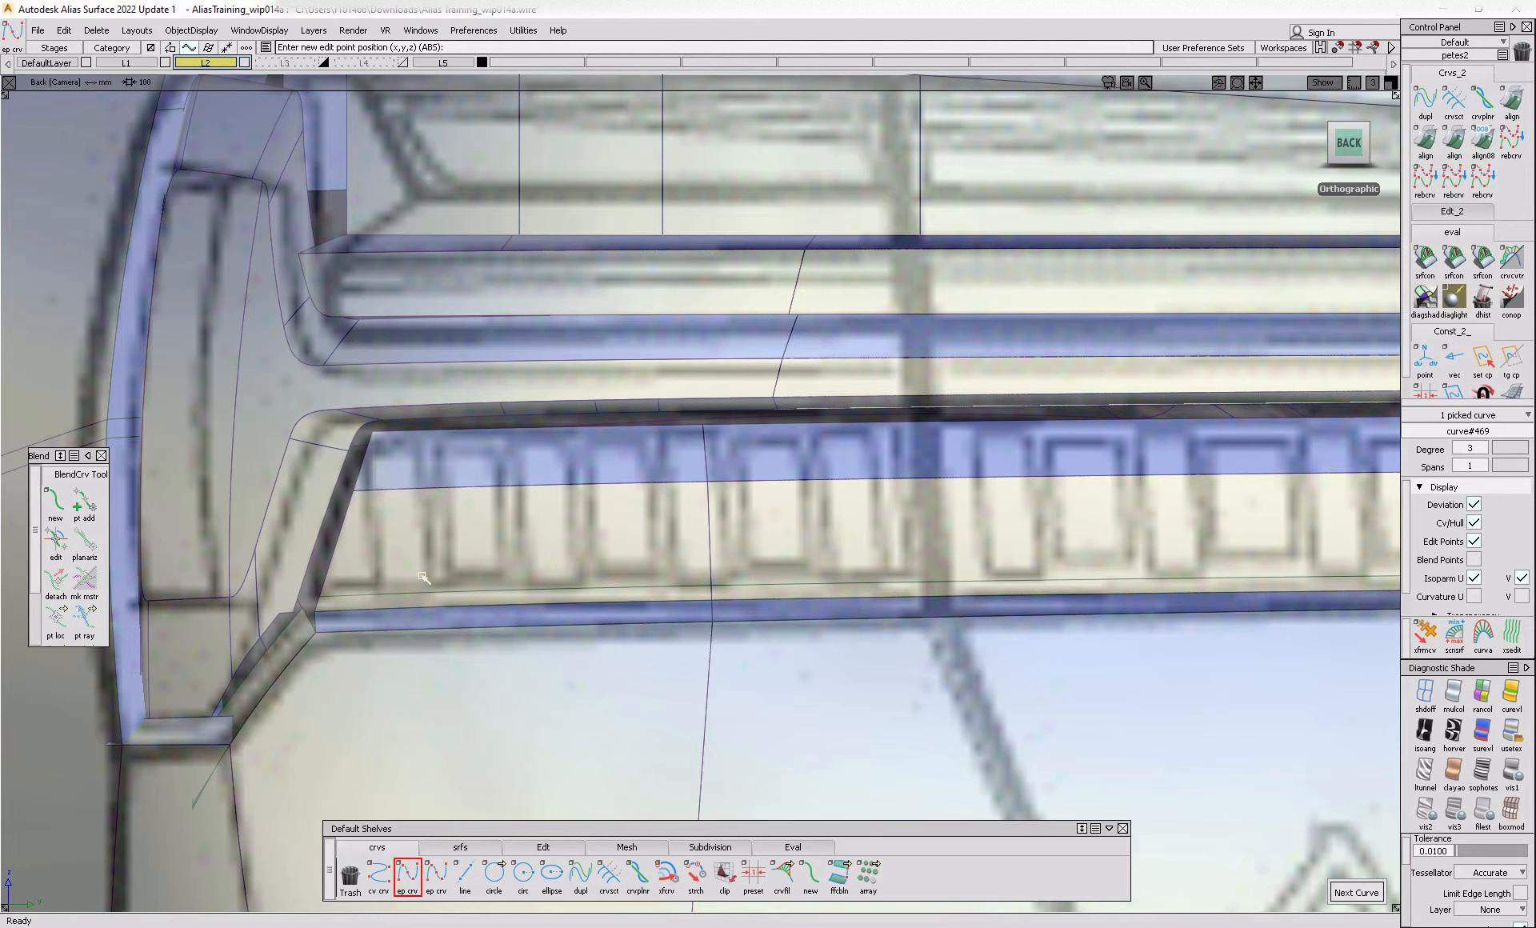
left_click_drag(439, 623, 447, 515, "ctrl+shift")
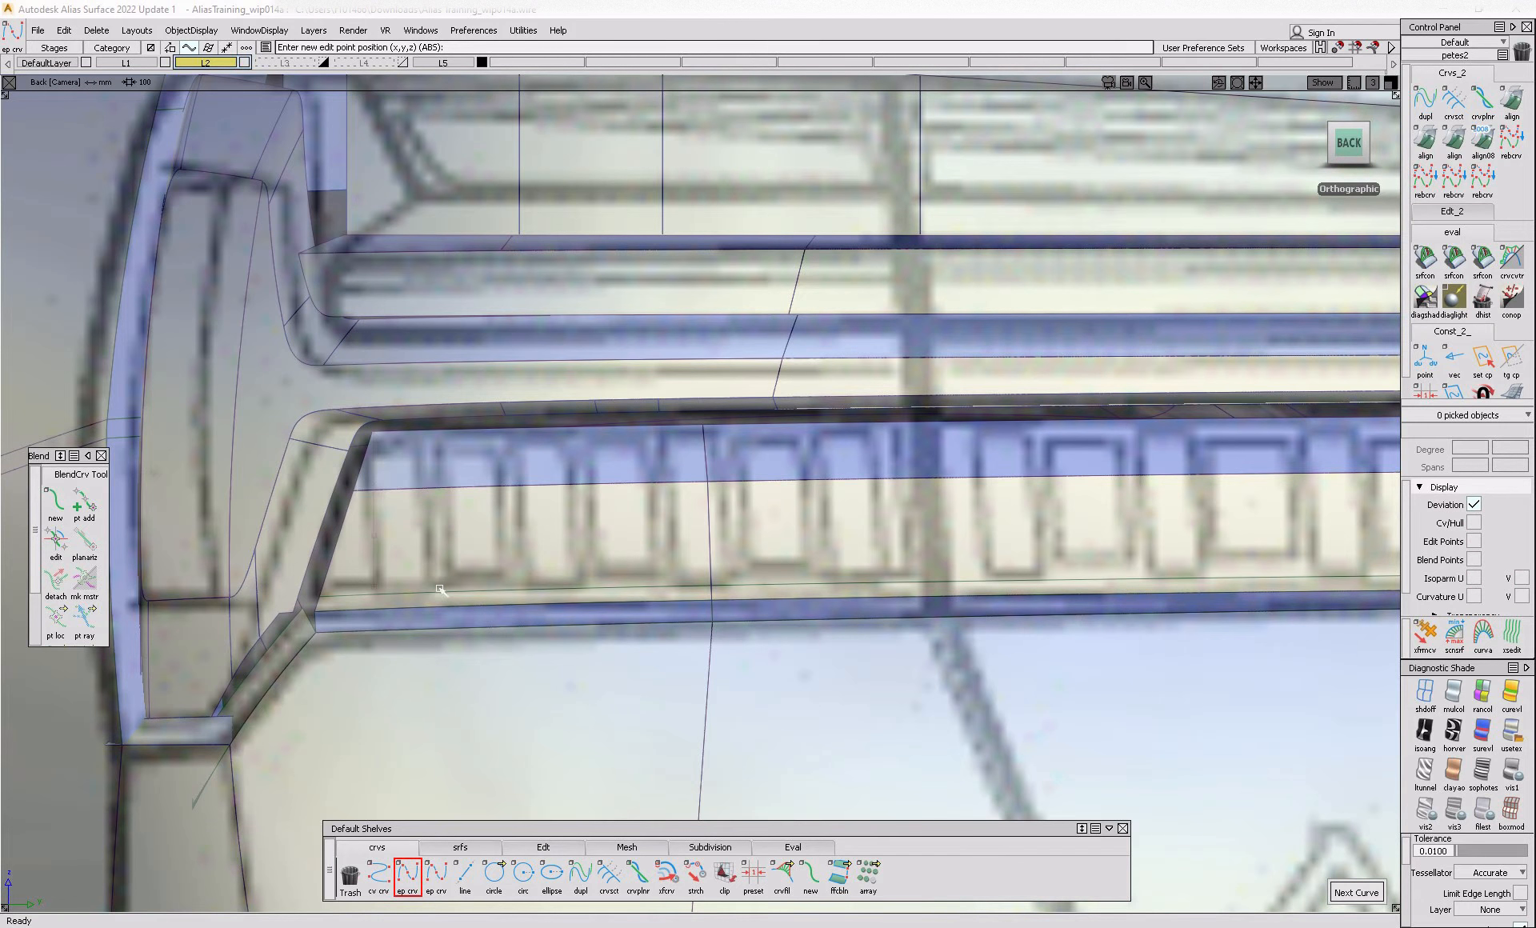
left_click(441, 590)
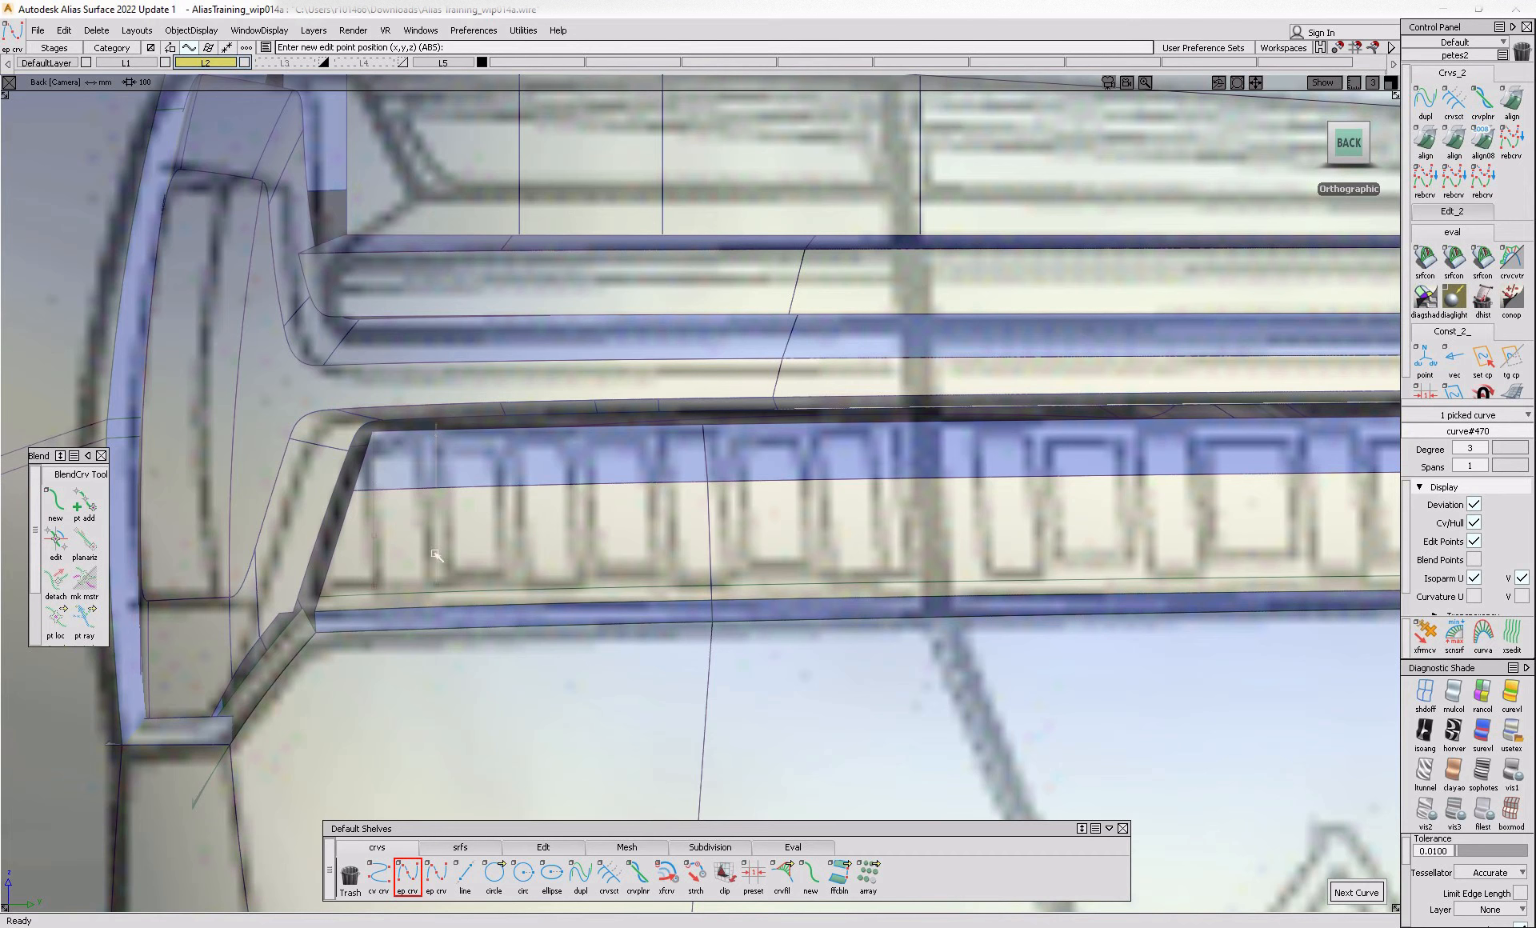
mouse_move(411, 646)
left_mouse_down("ctrl+shift")
mouse_move(407, 552)
mouse_move(427, 586)
left_mouse_up("ctrl+shift")
left_click_drag(370, 531, 467, 578)
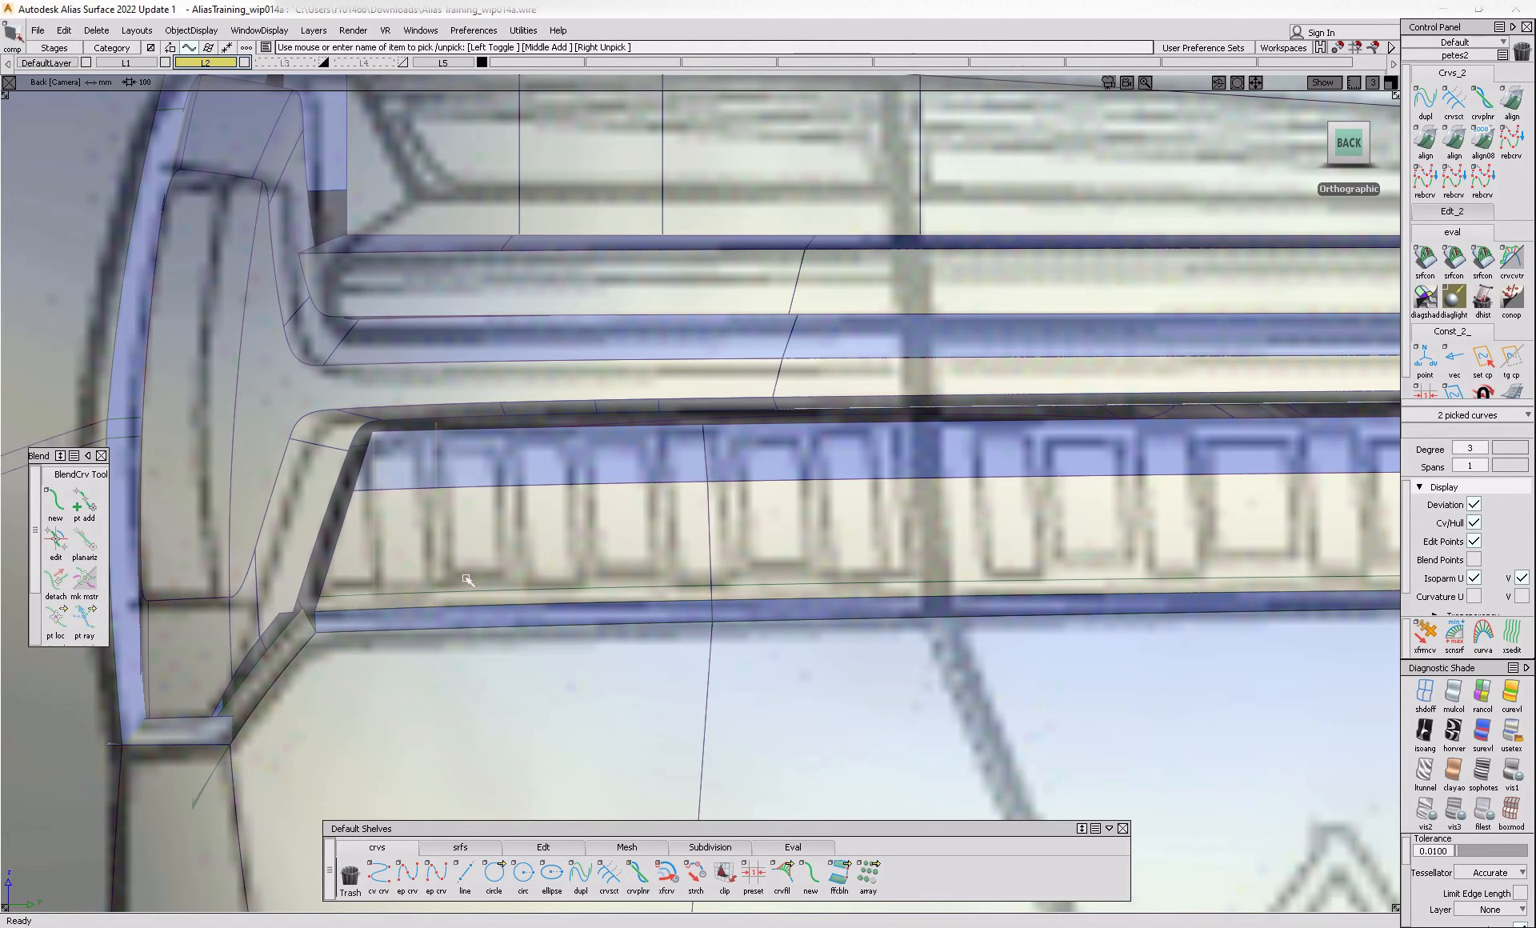
right_click_drag(349, 614, 368, 583, "ctrl+shift")
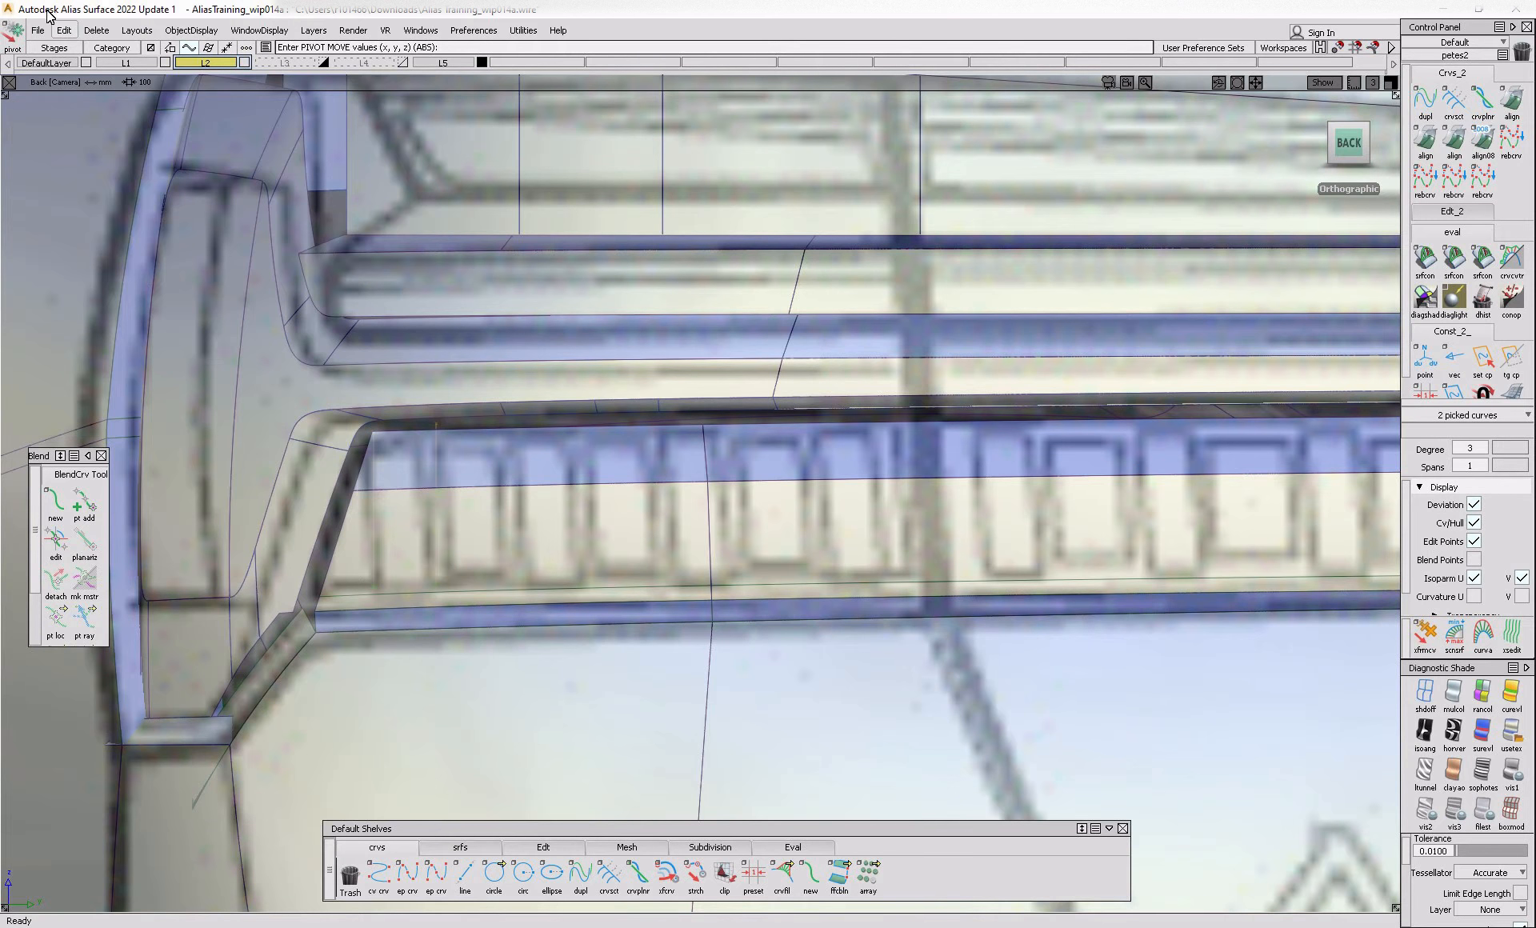
- Try duplicating the two vertical curves as 20 copies spaced along Y across the lamp strip
left_click(64, 30)
mouse_move(88, 164)
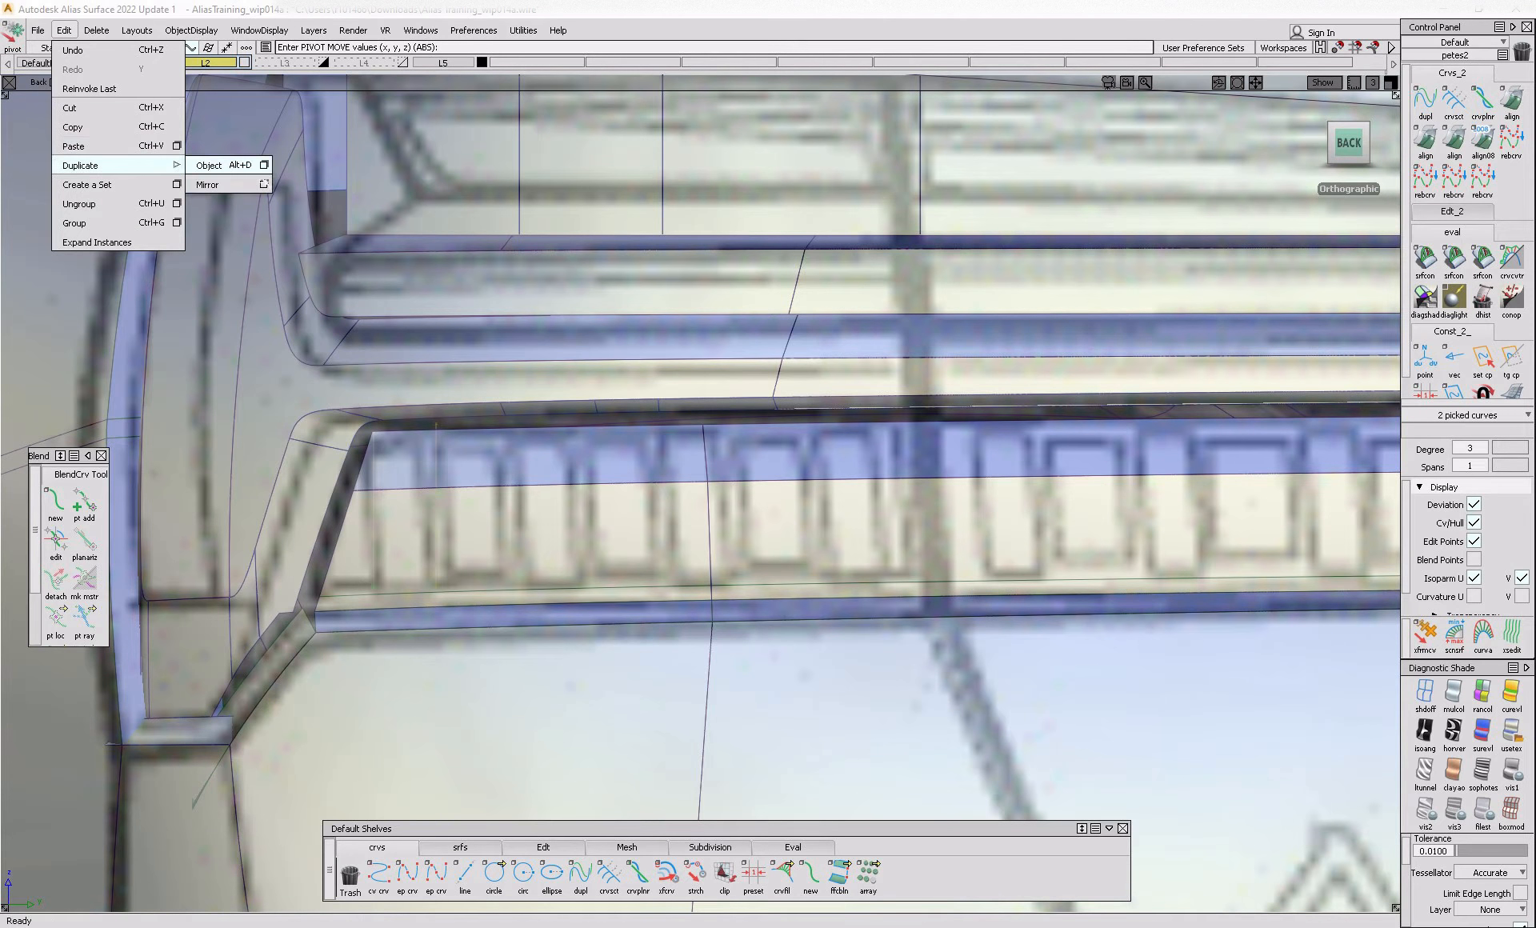
left_click(265, 183)
double_click(905, 190)
type("1")
key("Return")
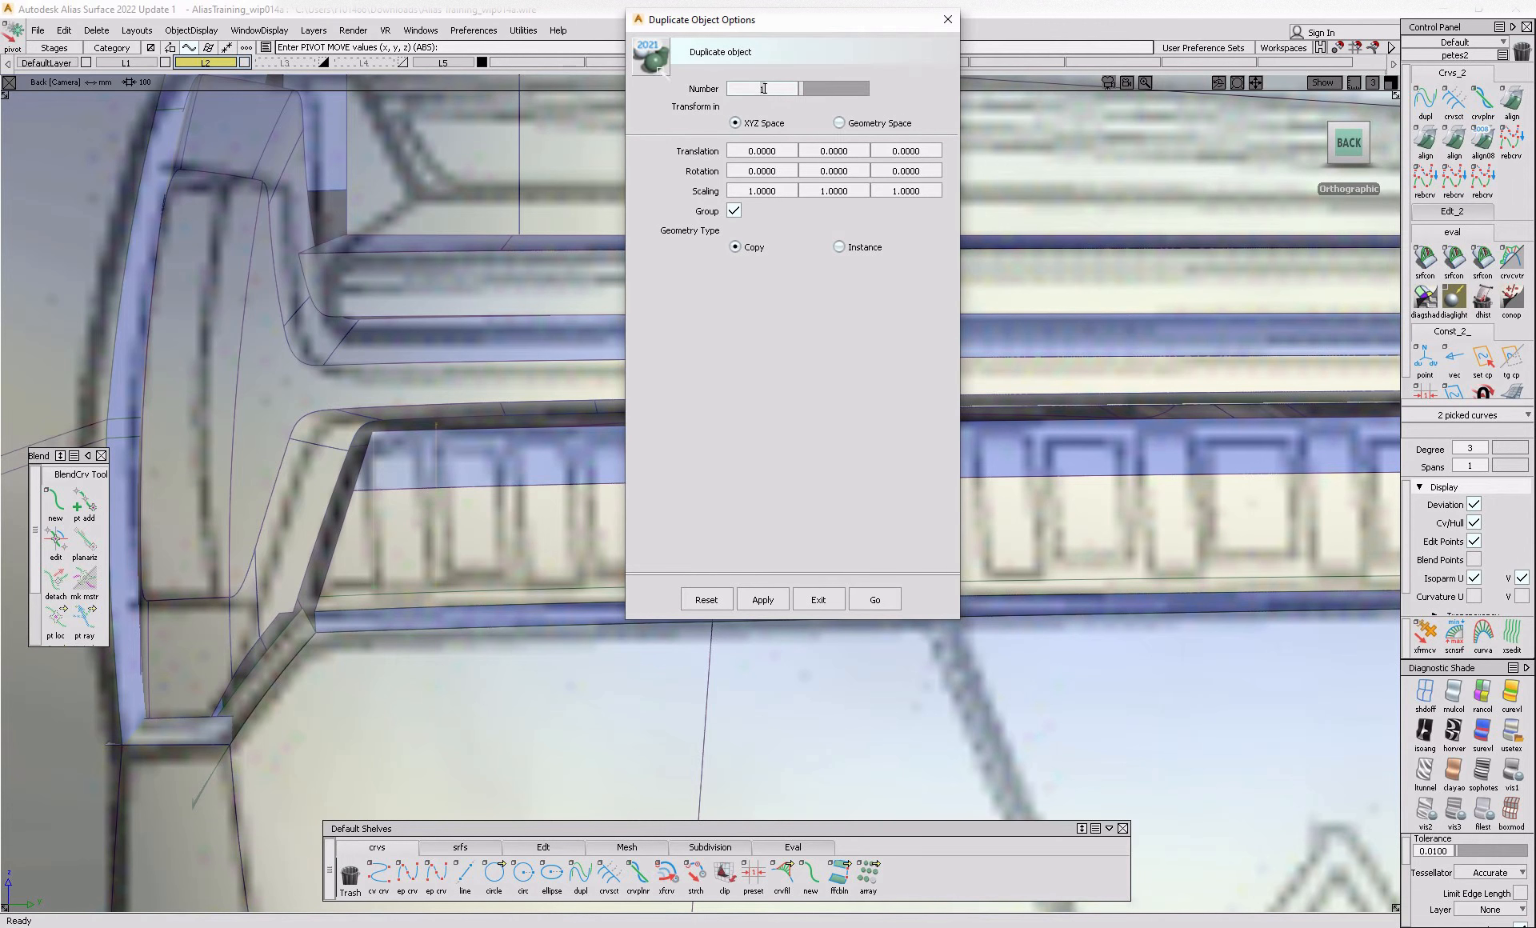
left_click(763, 88)
type("0")
left_click_drag(818, 153, 848, 151)
key("BackSpace")
left_click(874, 600)
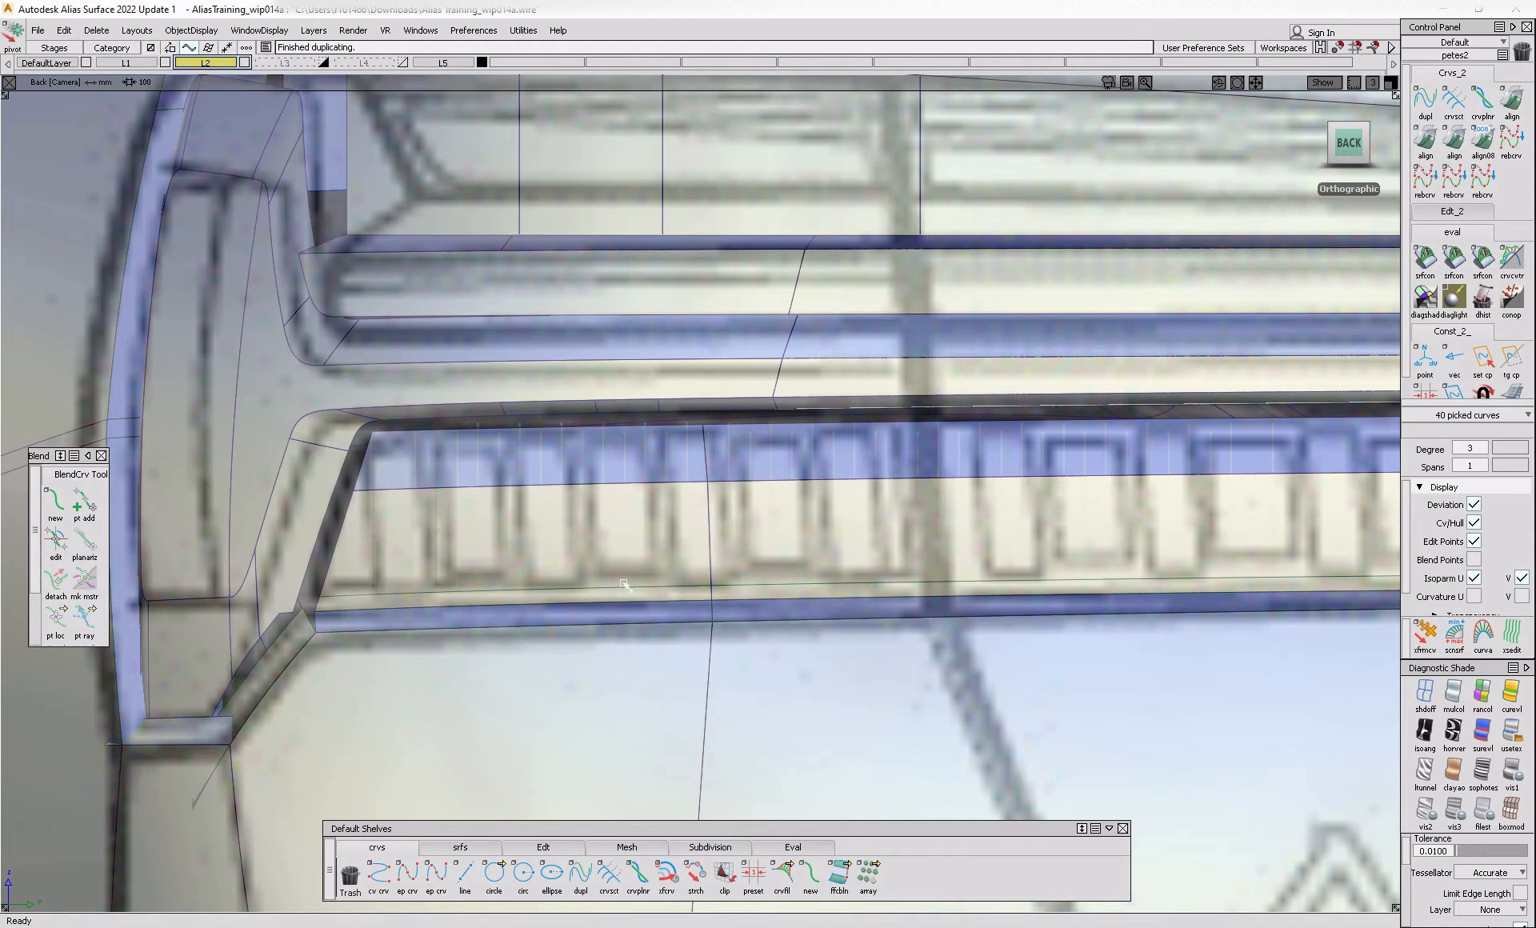
- Duplicate the two outboard vertical curves as 20 copies with a Y translation of 20
left_click_drag(361, 526, 498, 593)
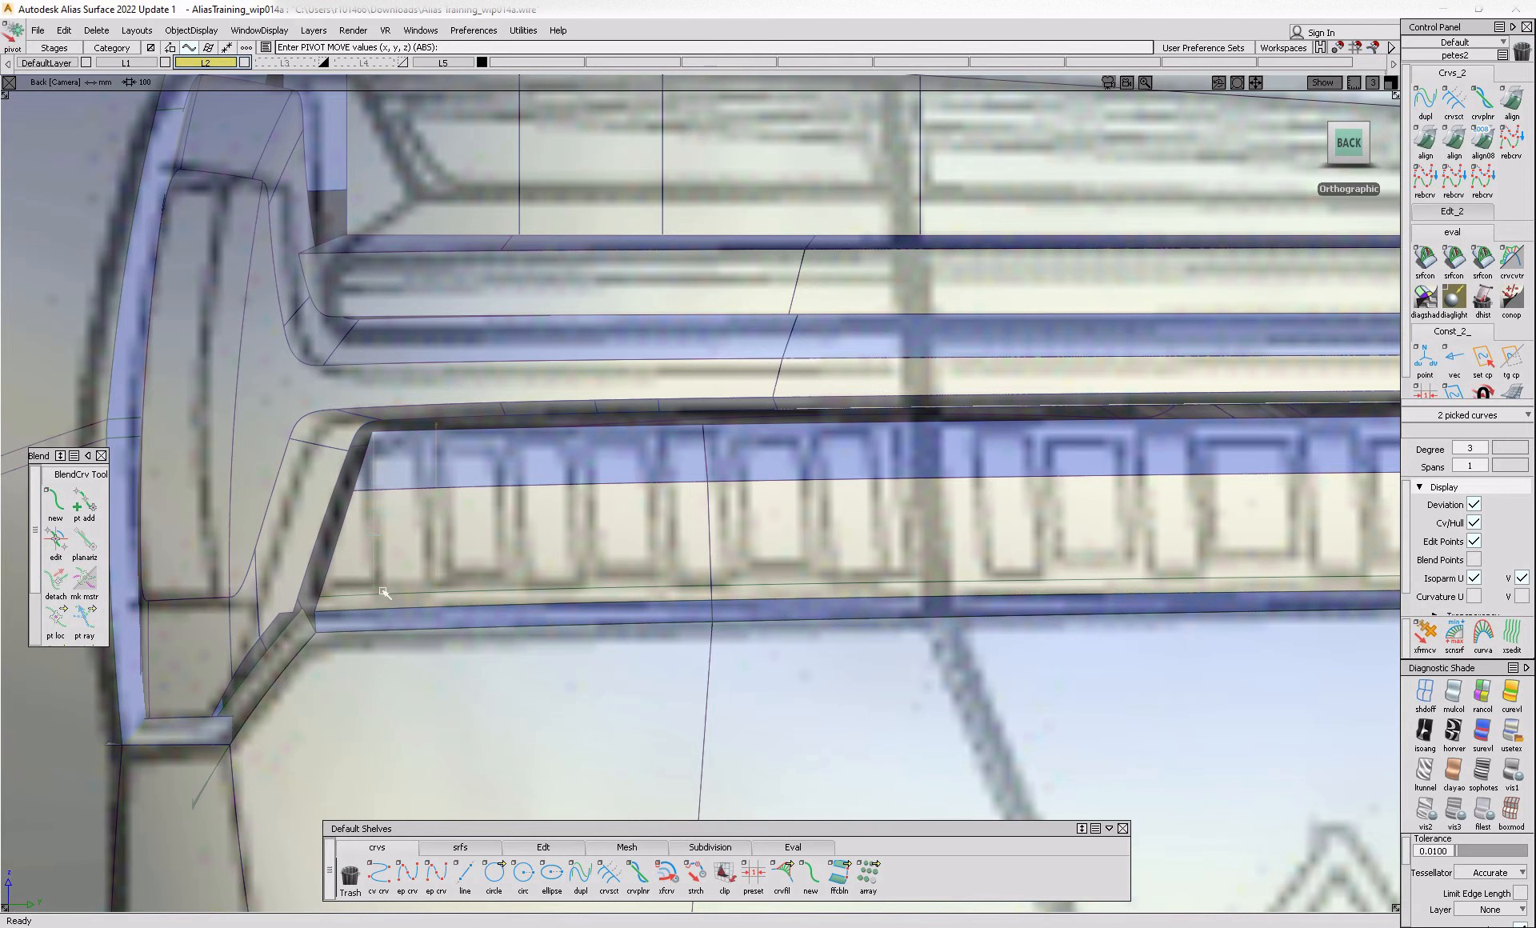
left_click(65, 29)
mouse_move(88, 151)
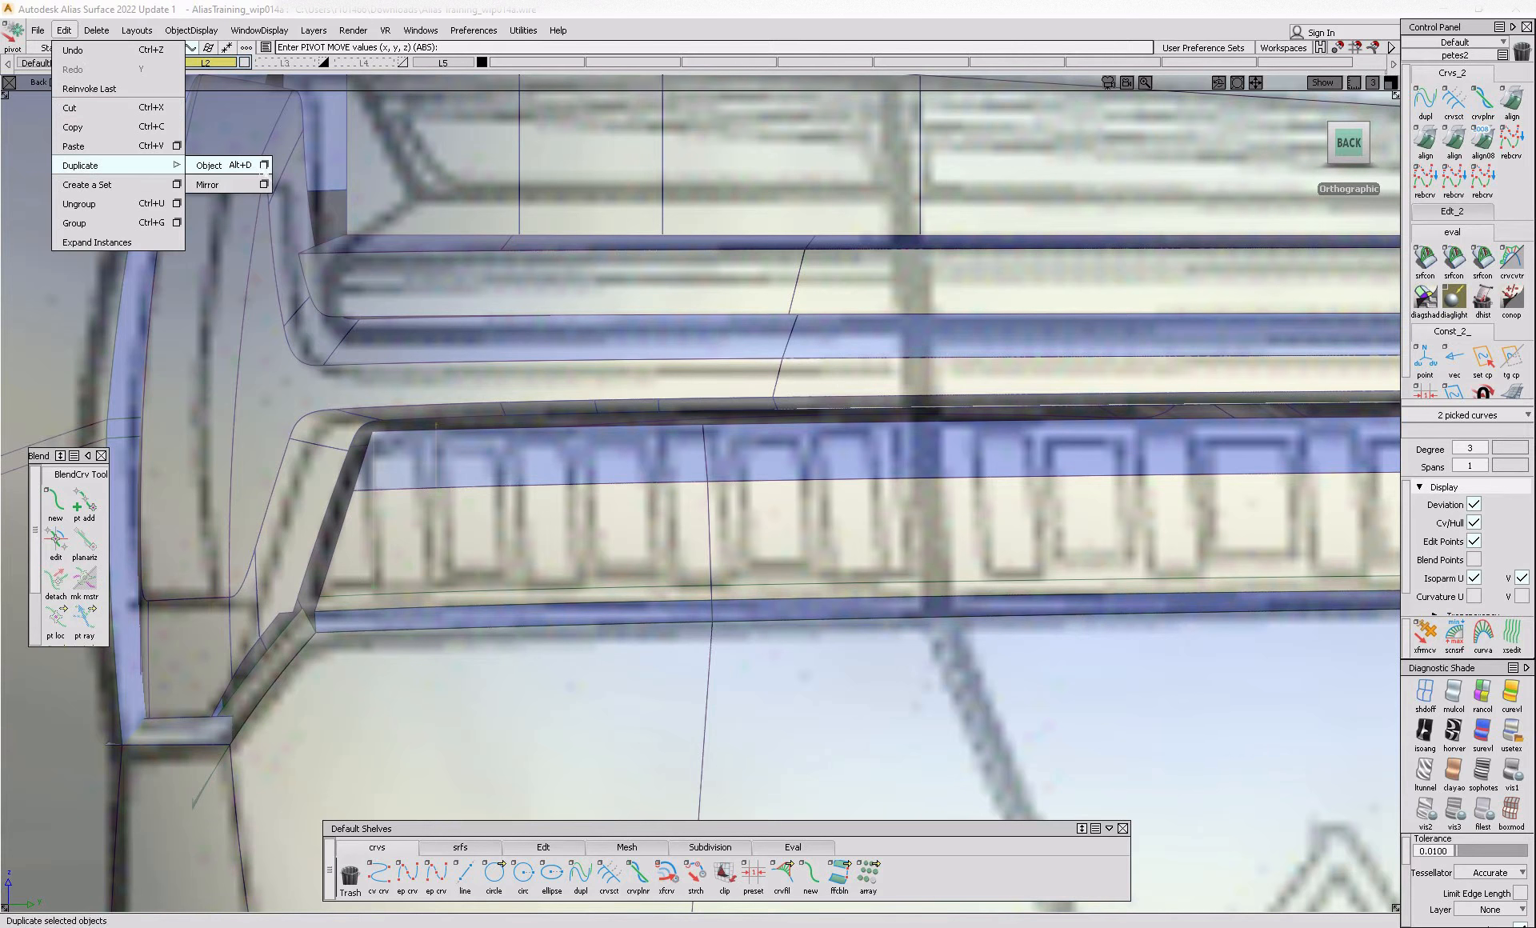
left_click(257, 153)
left_click(851, 150)
type("20")
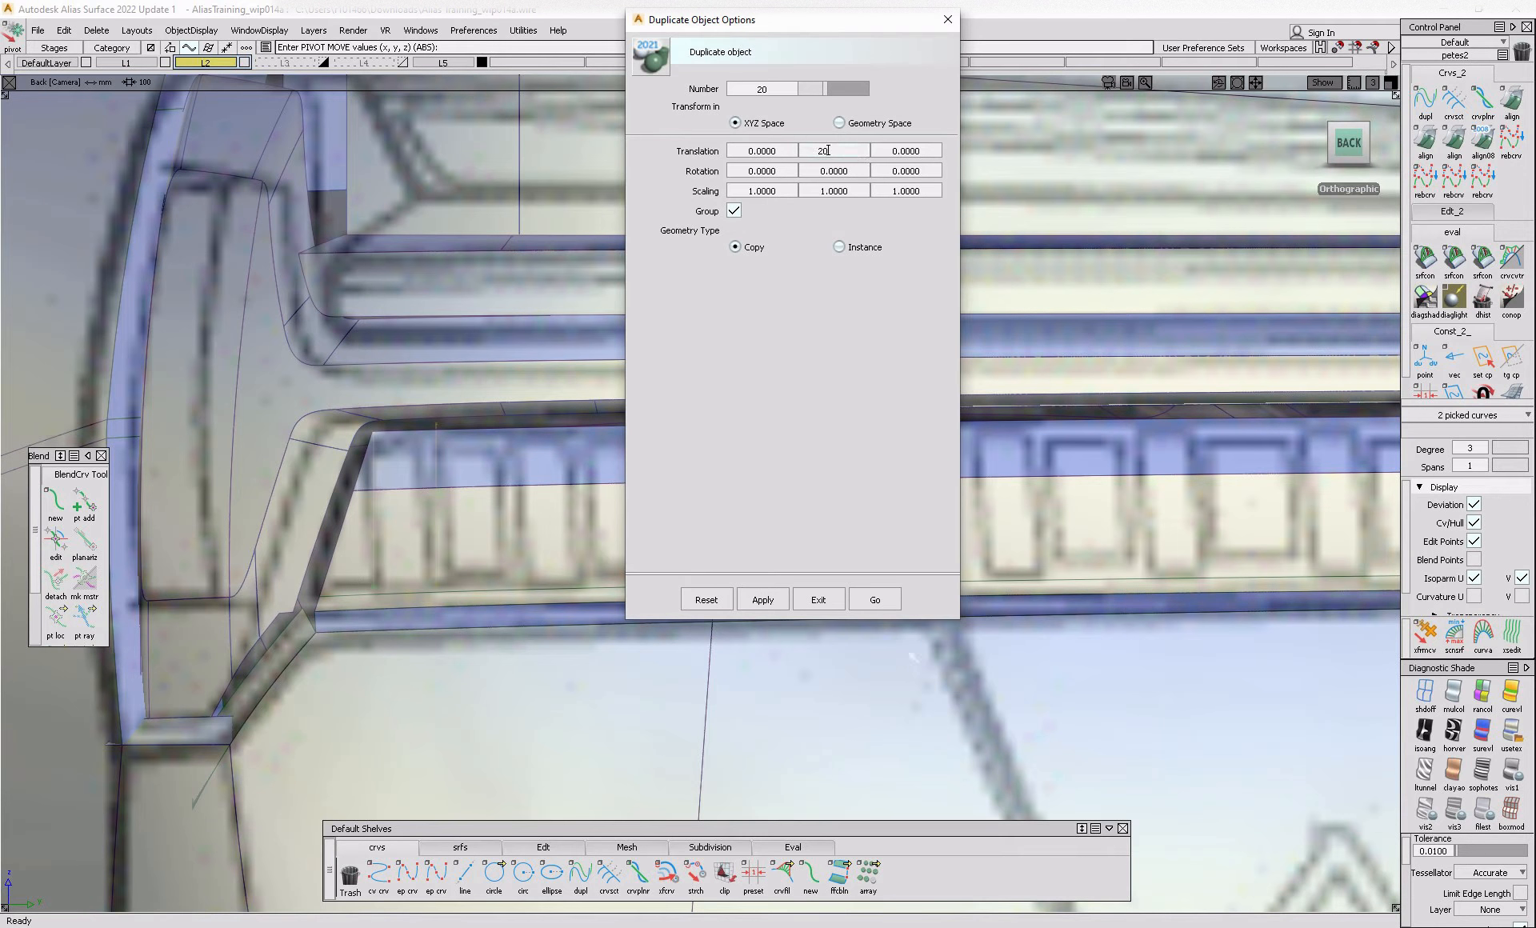
left_click(875, 599)
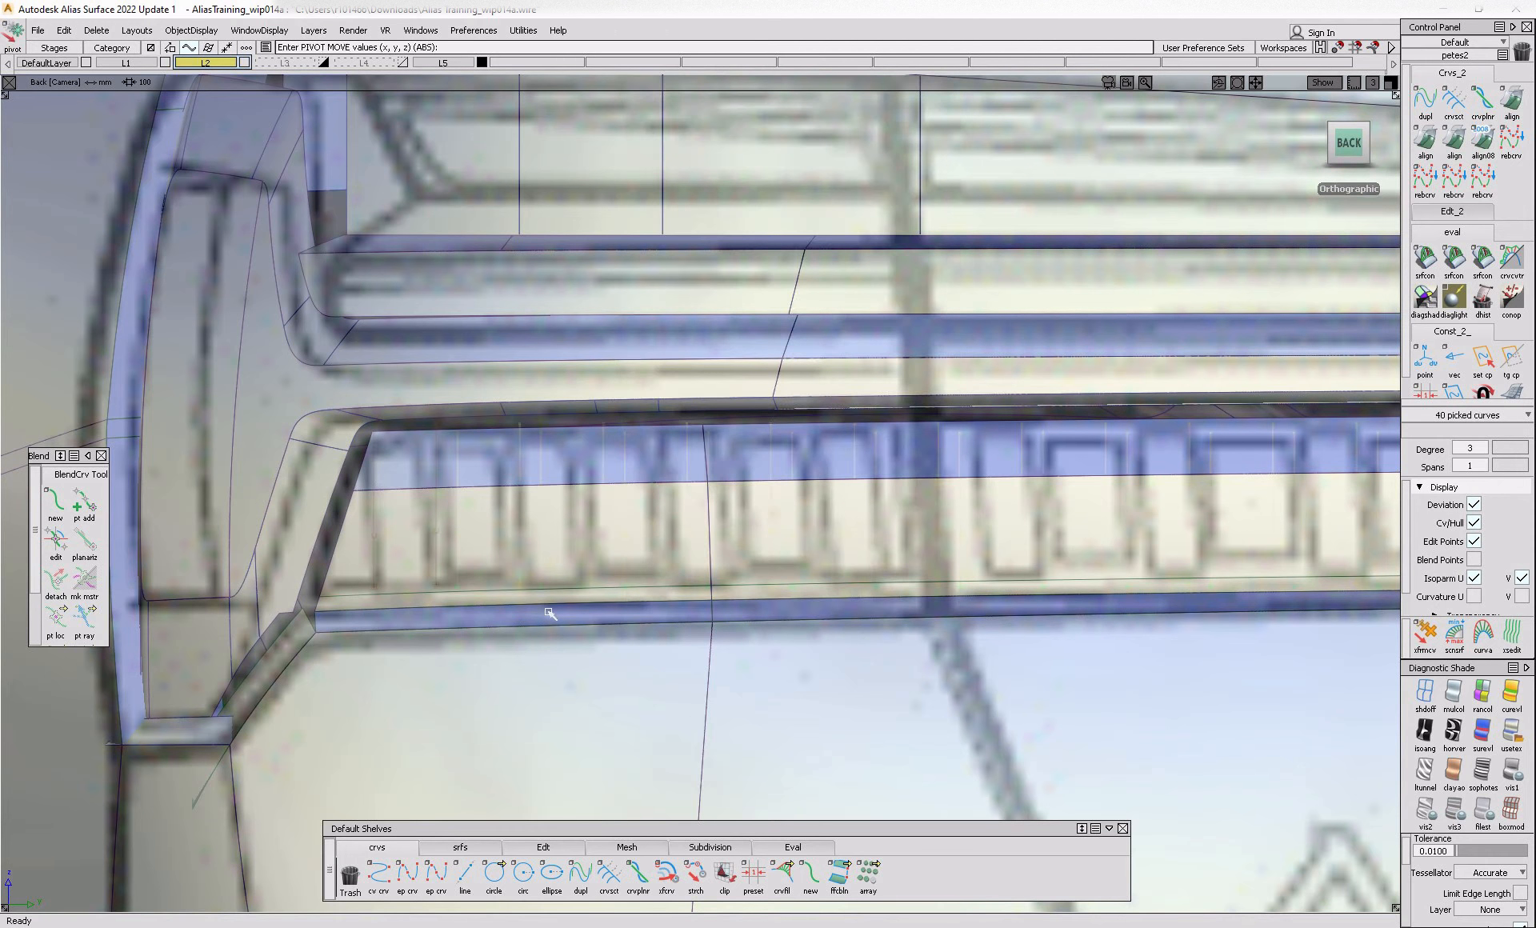
- Pick the duplicated curves across the lamp strip and delete them
key("alt+shift")
left_click_drag(469, 631, 449, 588, "ctrl+shift")
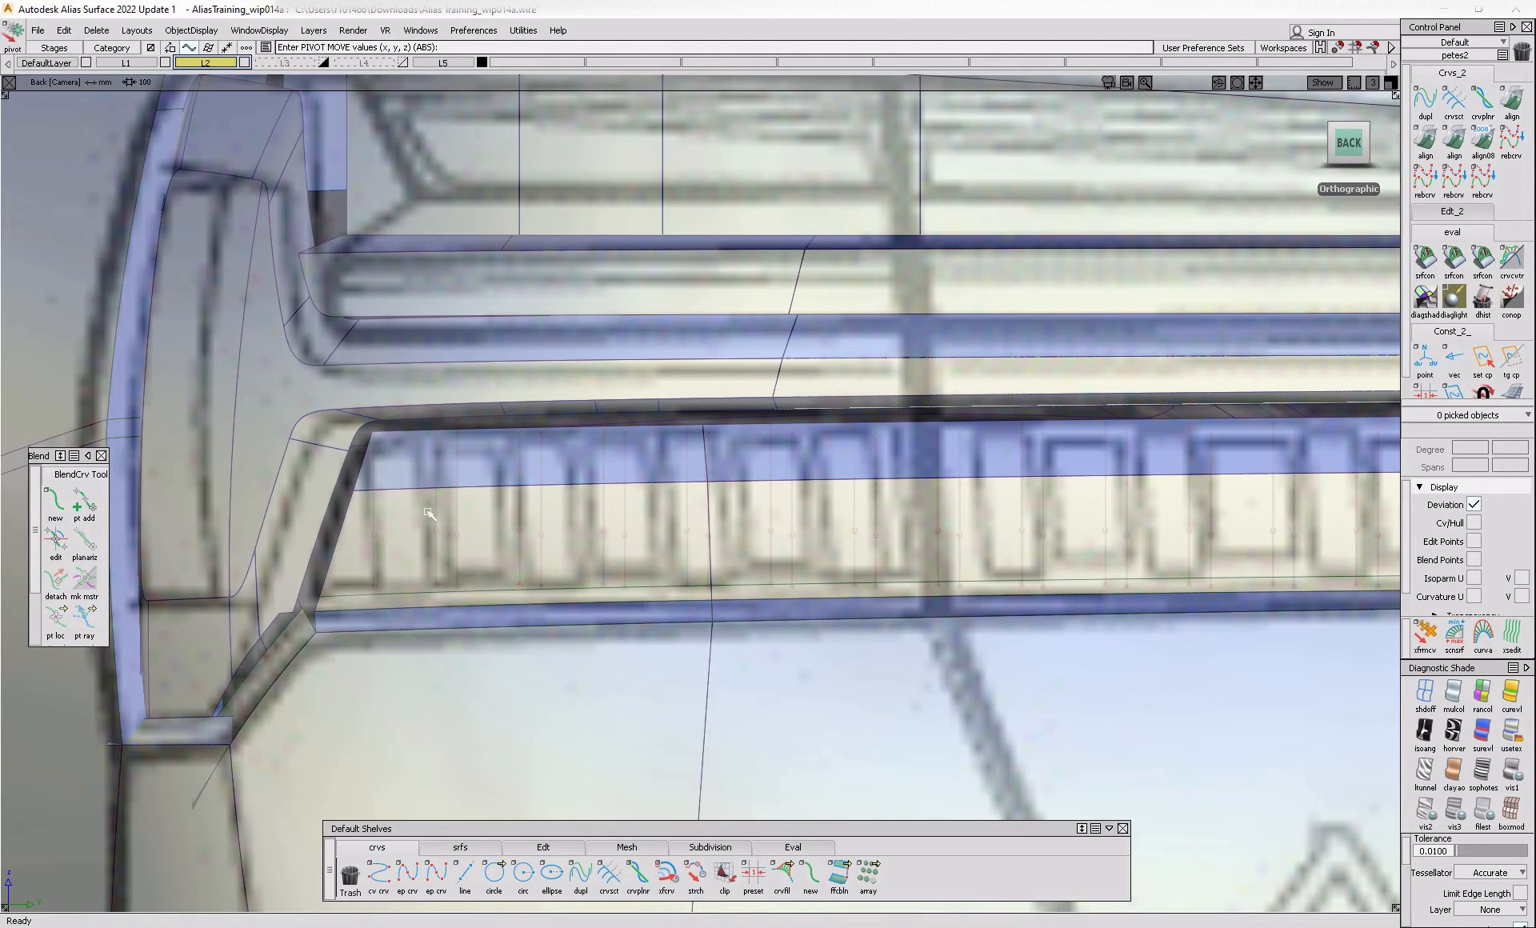
right_click_drag(487, 459, 501, 537, "alt+shift")
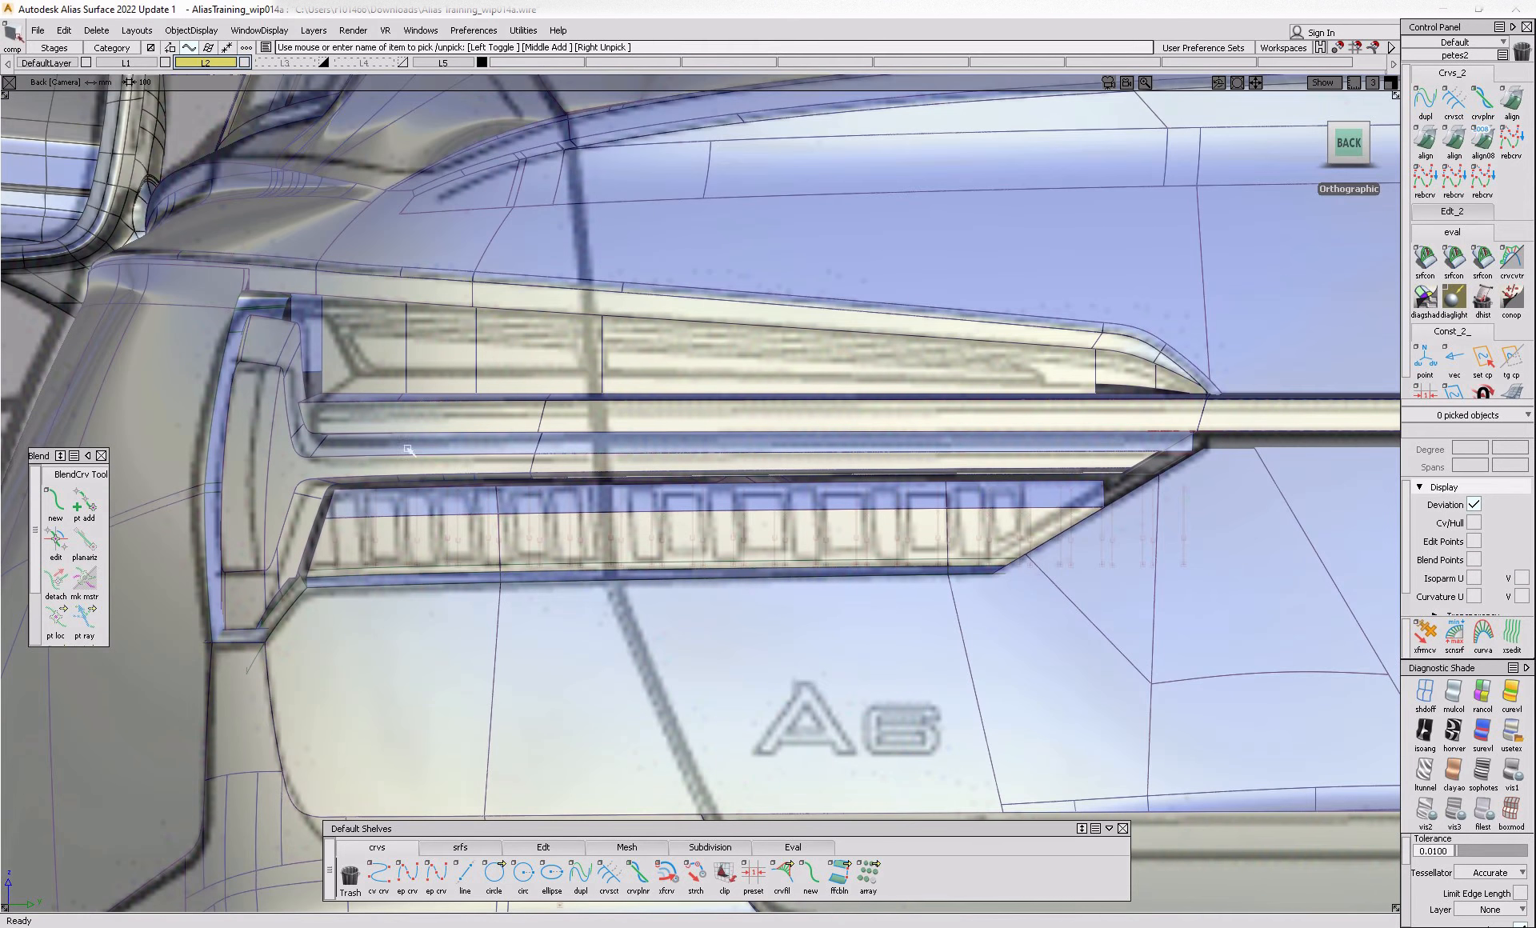
left_click_drag(374, 453, 1108, 622)
left_click_drag(1079, 479, 1352, 574)
key("Delete")
- Try moving the two vertical curves about 17.6 mm along Y to gauge the spacing of the blueprint's lamp segments
right_click_drag(298, 548, 480, 560, "alt+shift")
middle_click_drag(480, 755, 585, 756)
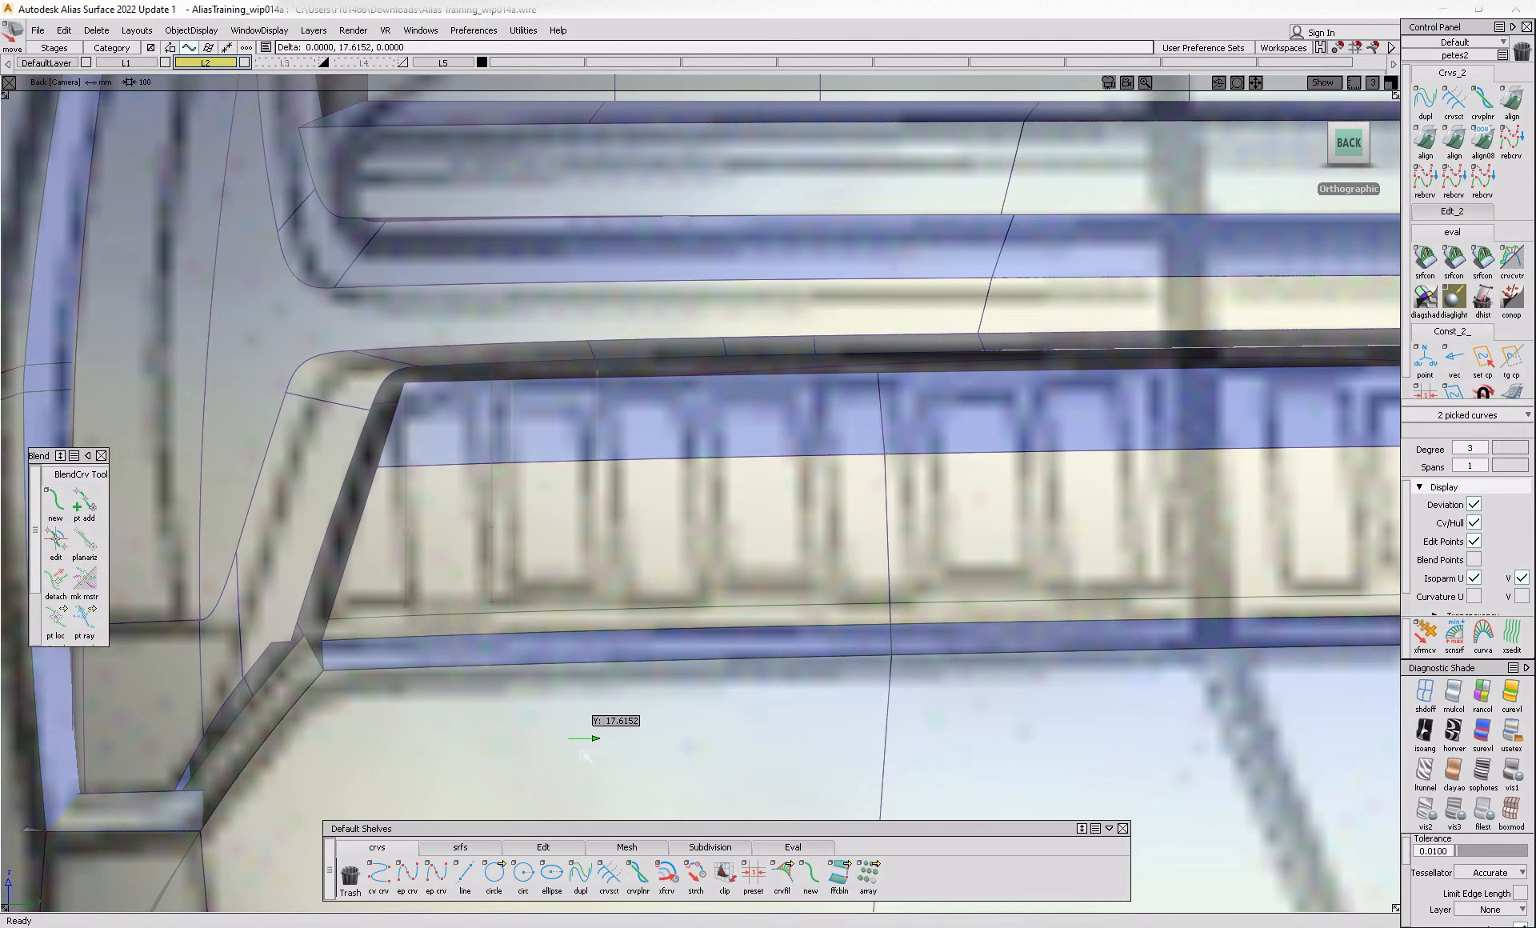
middle_click_drag(585, 755, 587, 757)
- Duplicate the two outboard vertical curves as 20 copies with a Y translation of 18
left_click_drag(374, 504, 406, 537, "ctrl+shift")
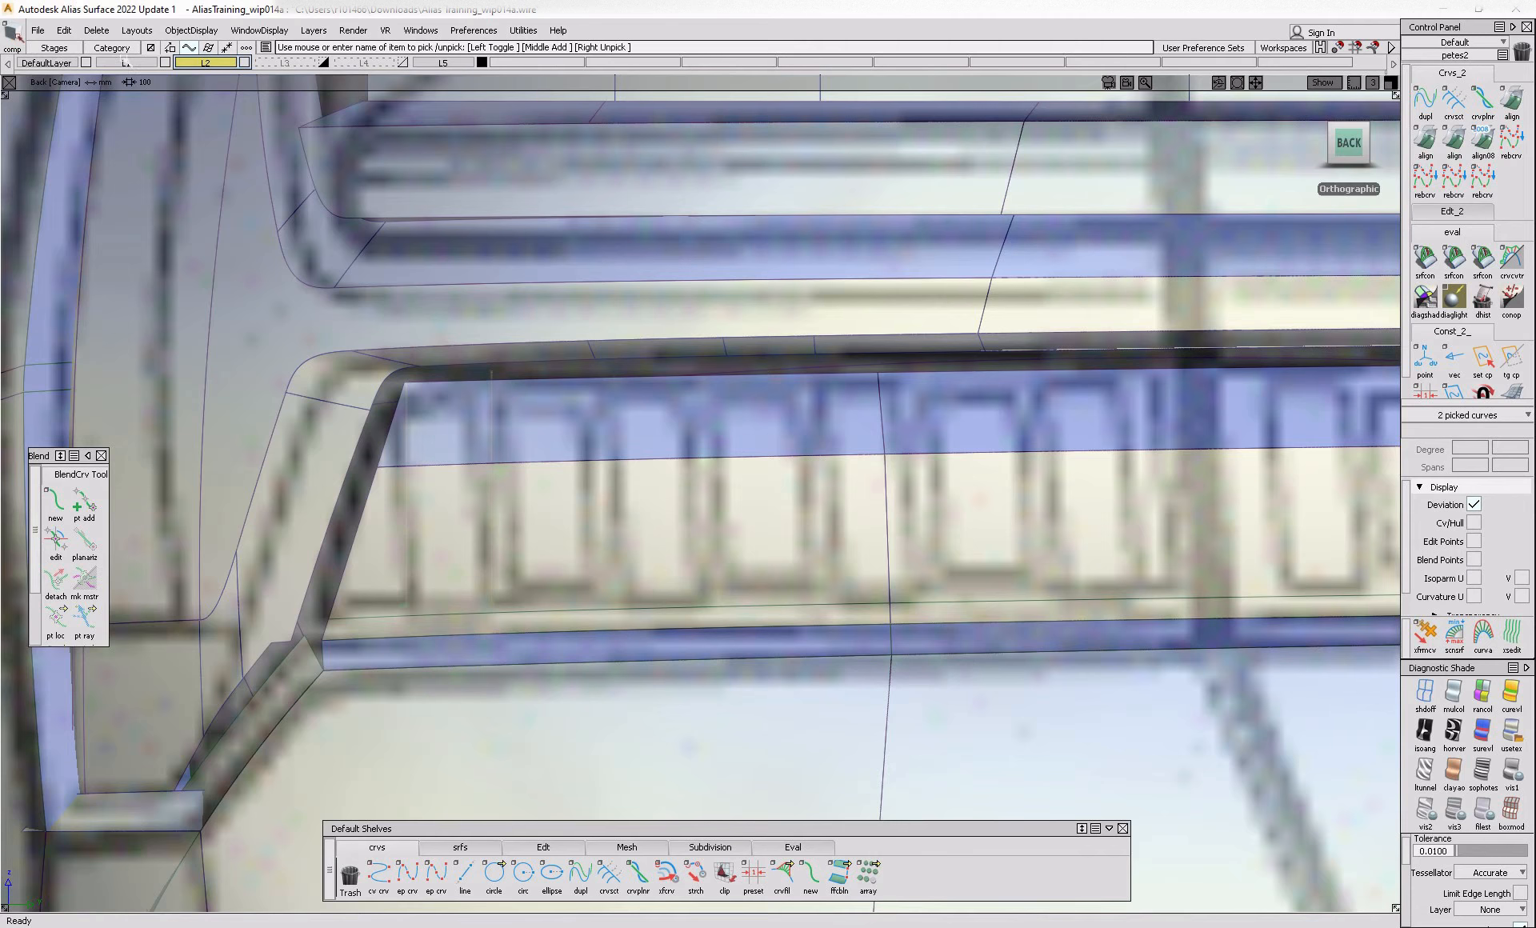
left_click(65, 29)
mouse_move(88, 161)
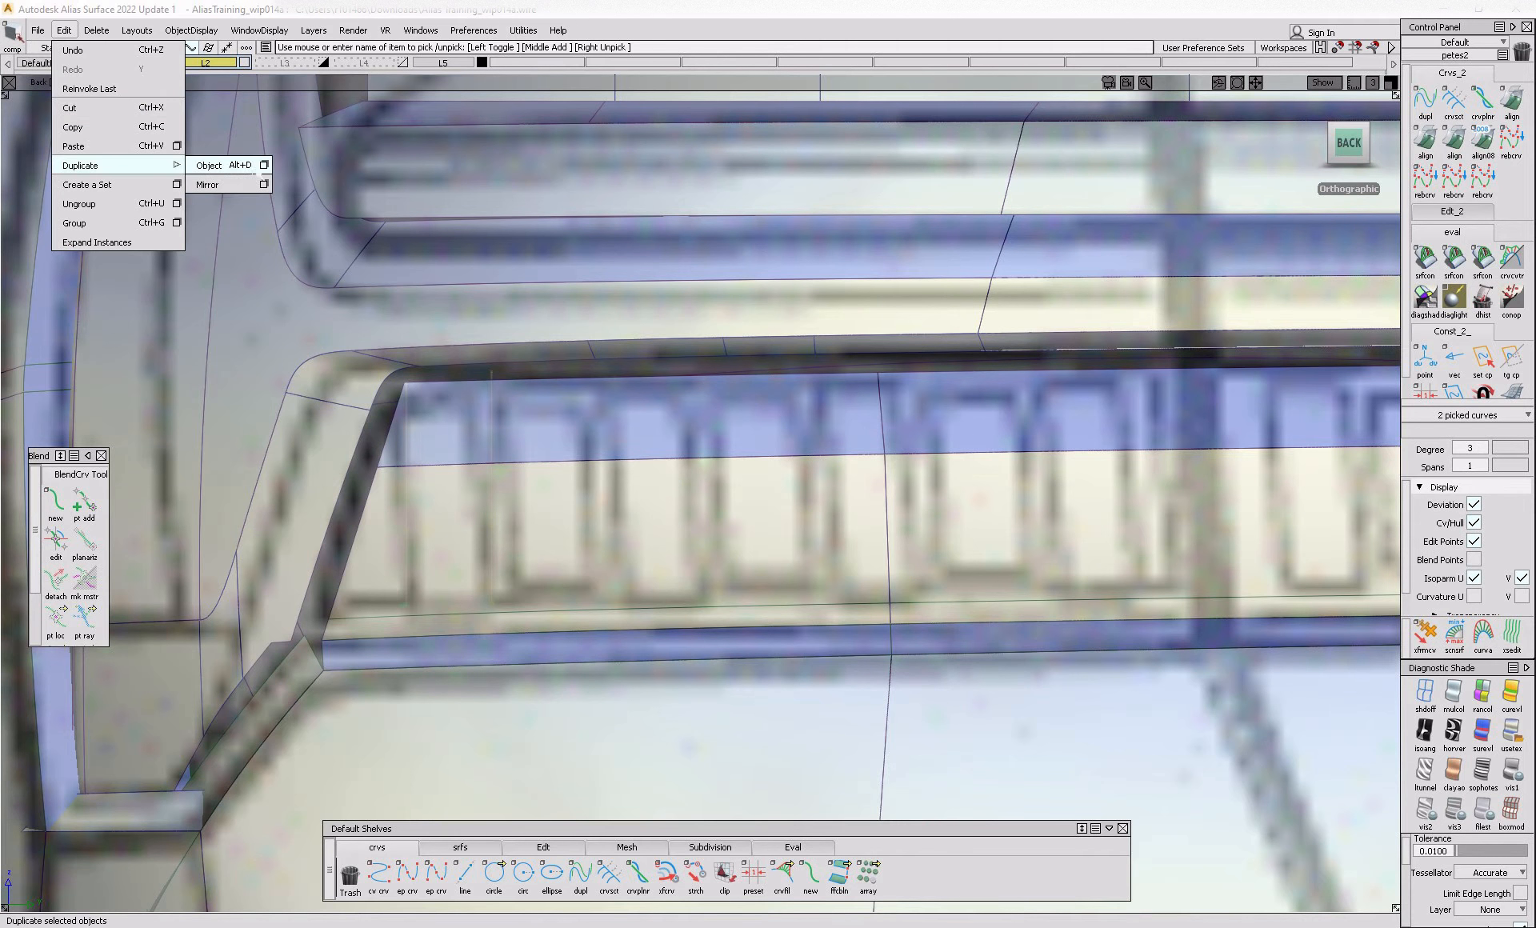
left_click(262, 161)
left_click(851, 151)
type("18")
left_click(876, 599)
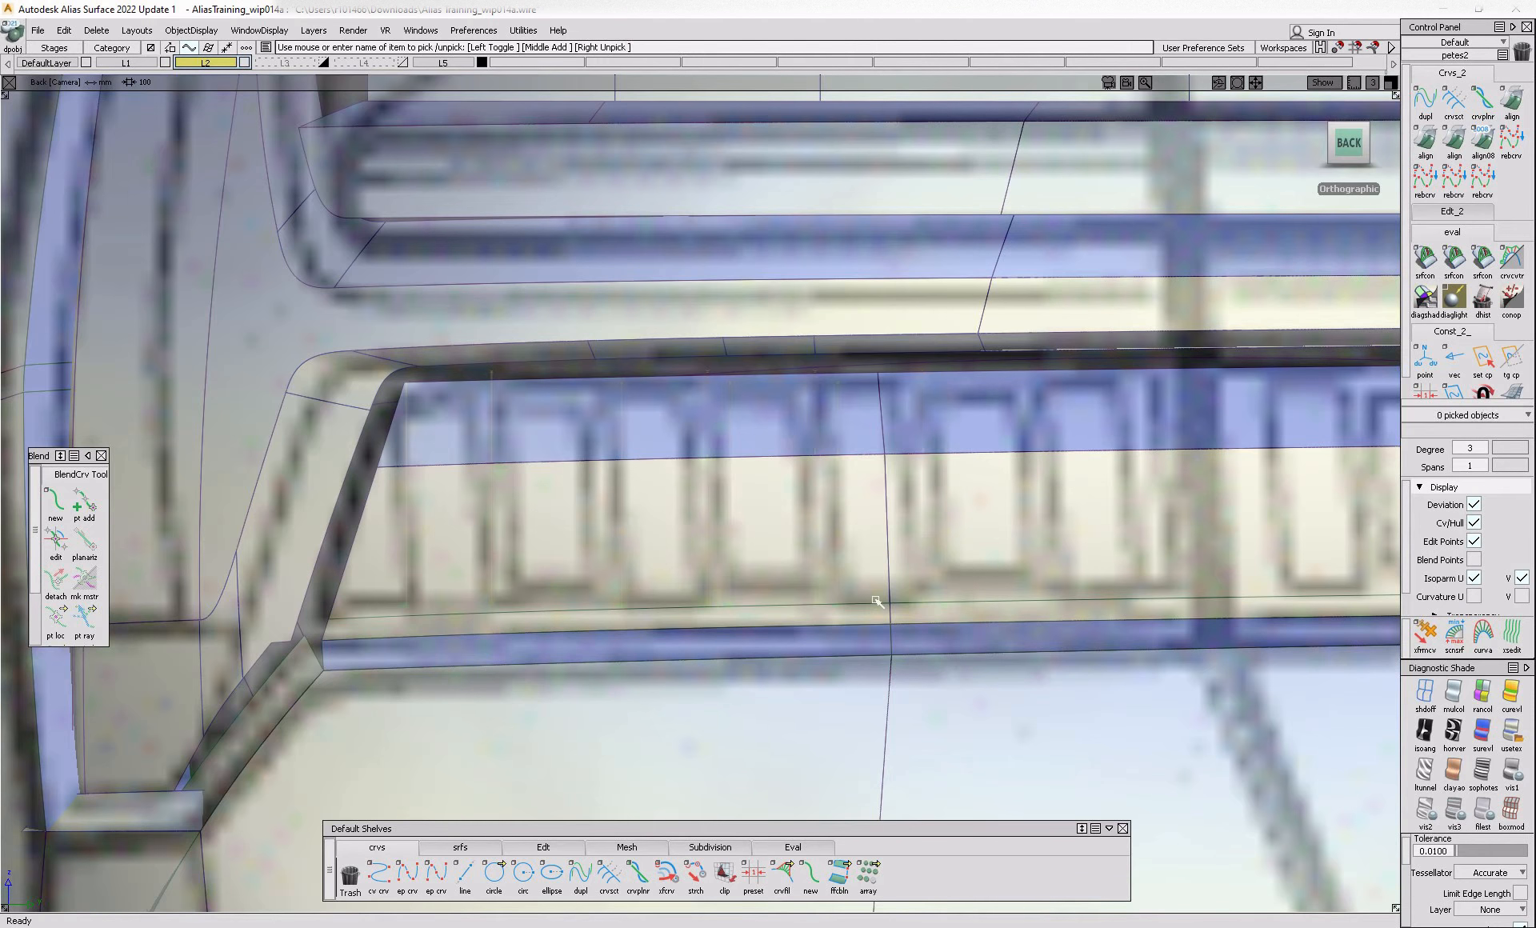
scroll(524, 570, "up", 5)
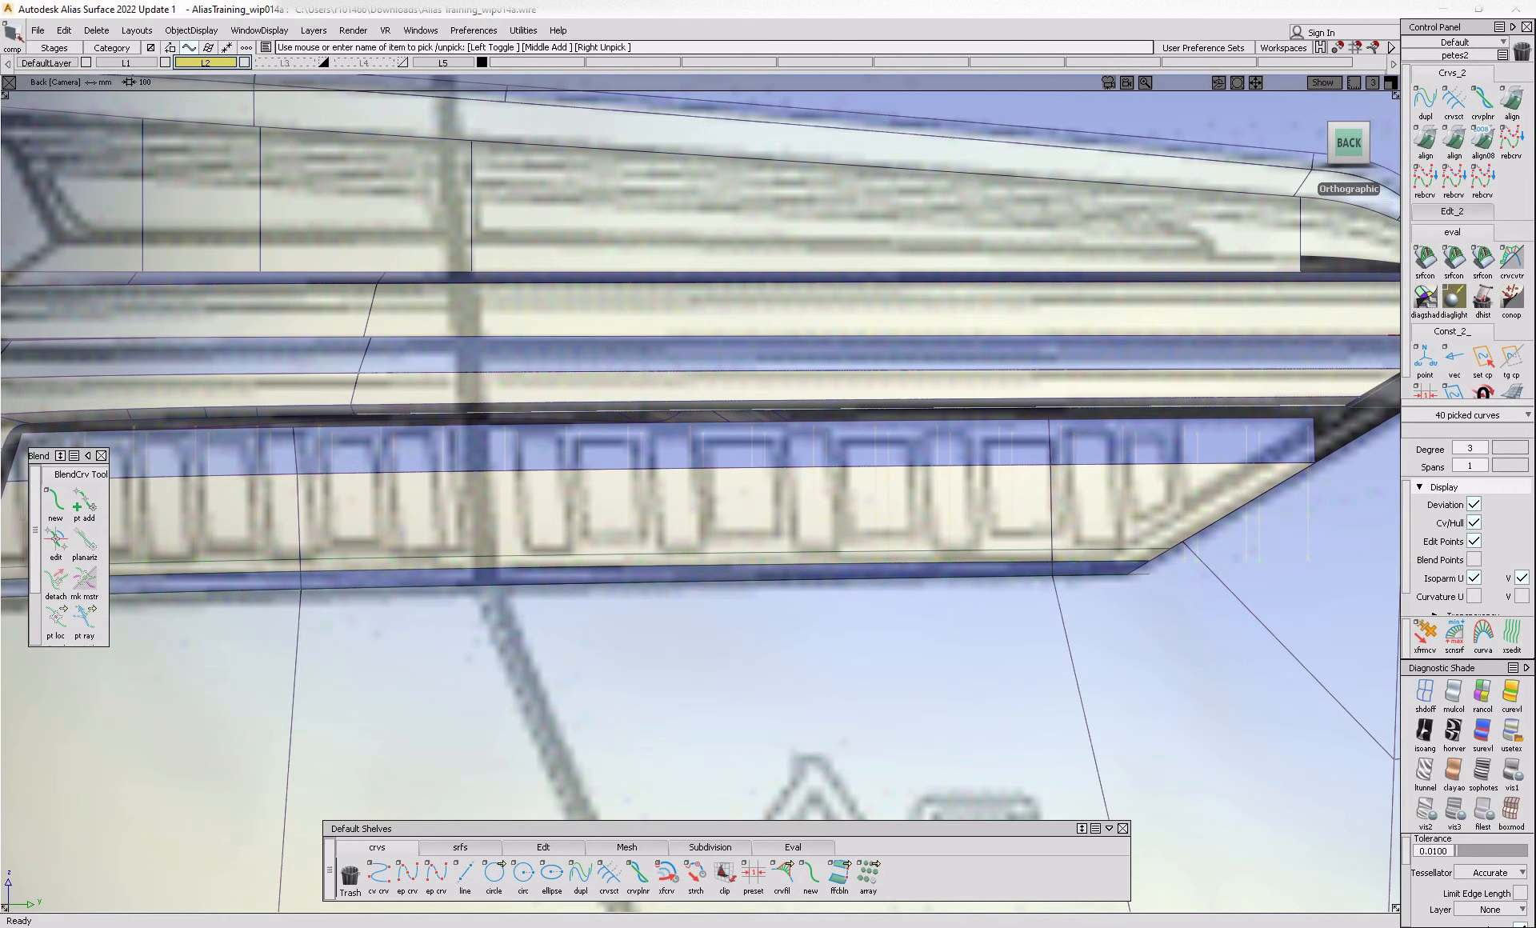
- Compare the spacing of the copied curves with the blueprint and the tail-light reference photo
left_click_drag(712, 776, 688, 627, "ctrl+shift")
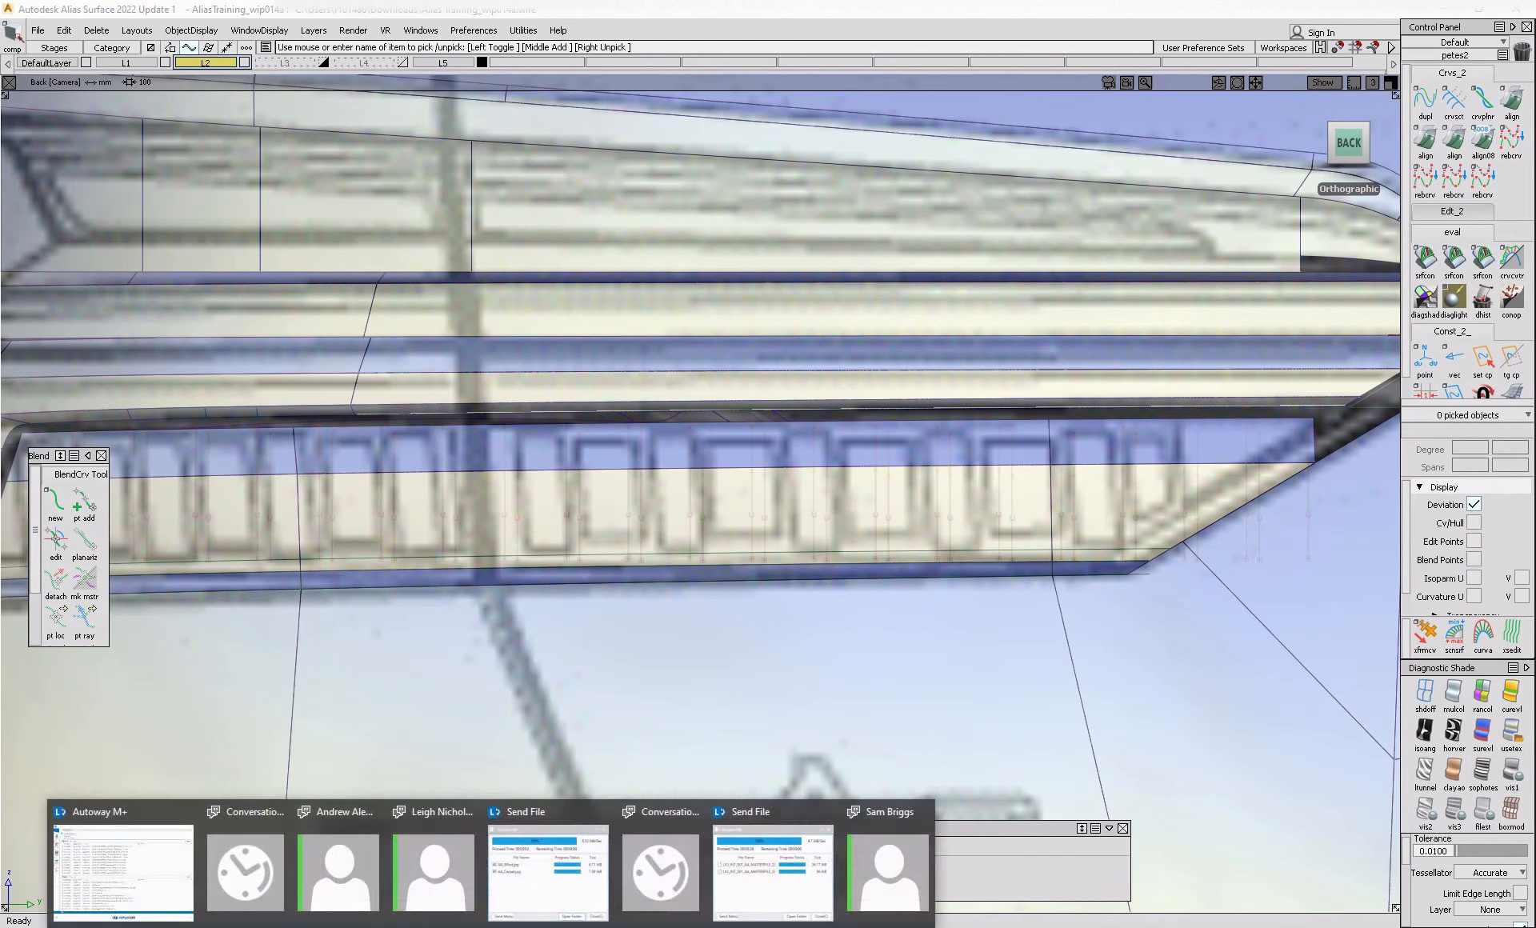
left_click(504, 927)
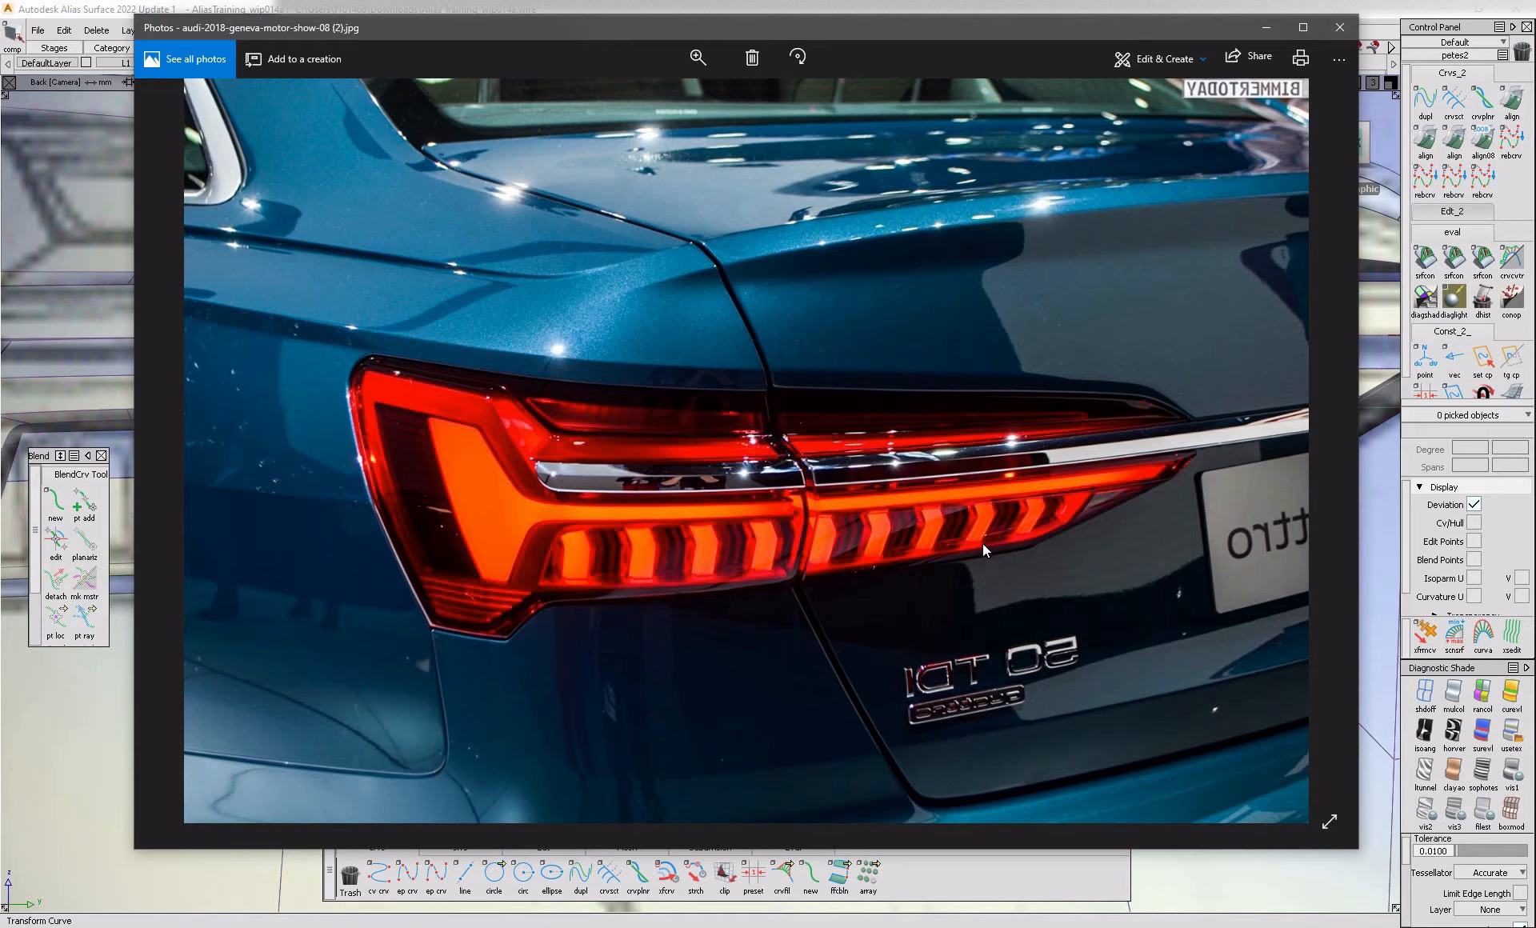
left_click(88, 696)
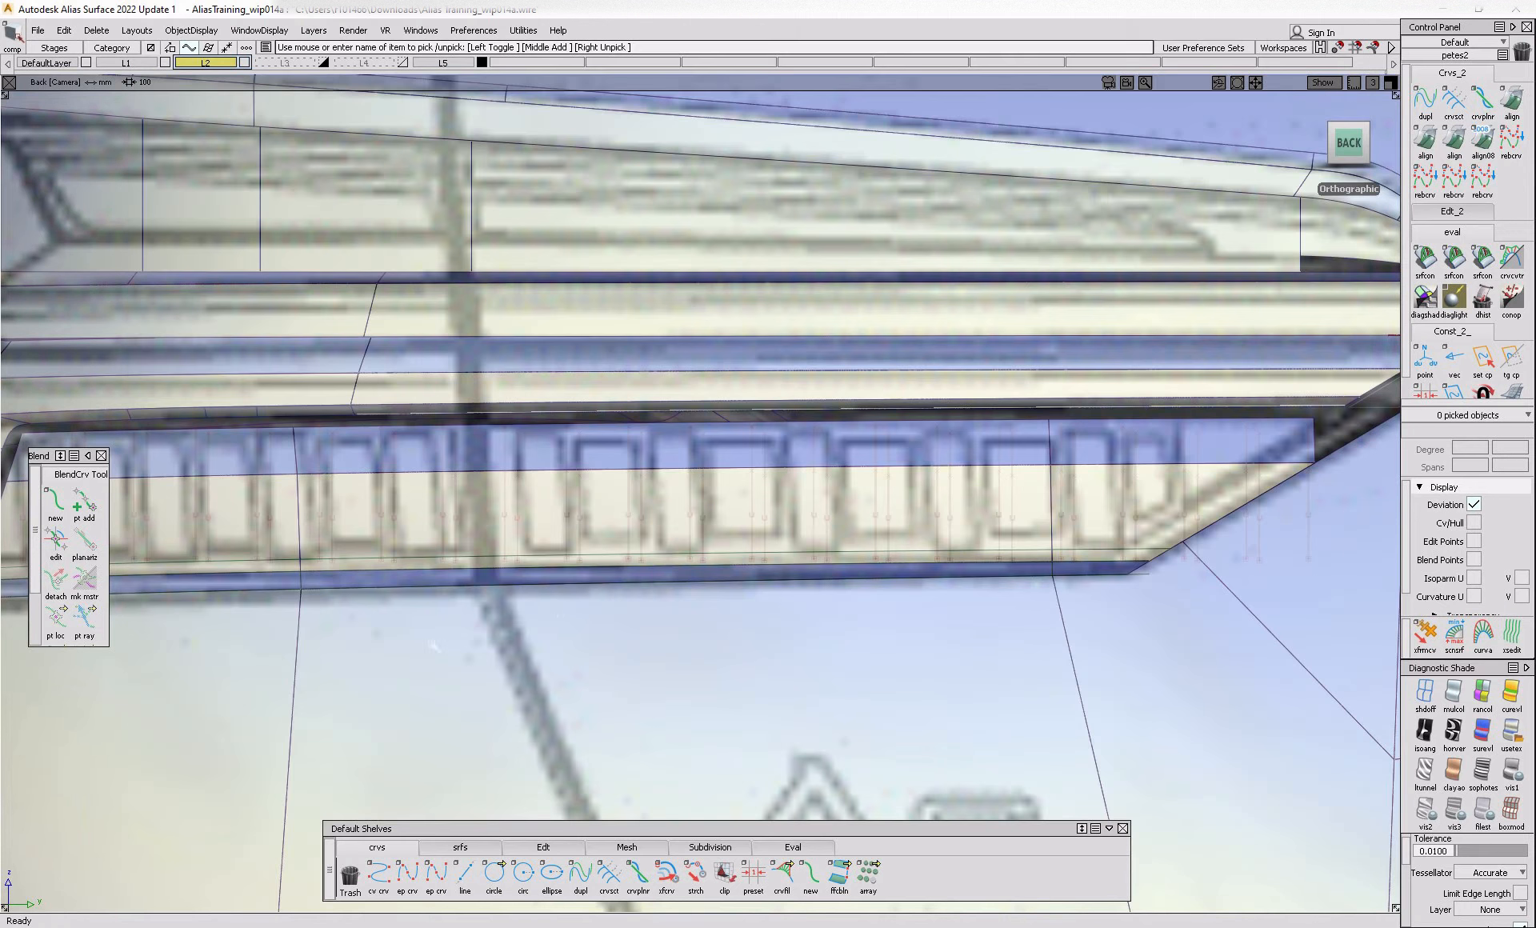
middle_click_drag(554, 617, 700, 623, "alt+shift")
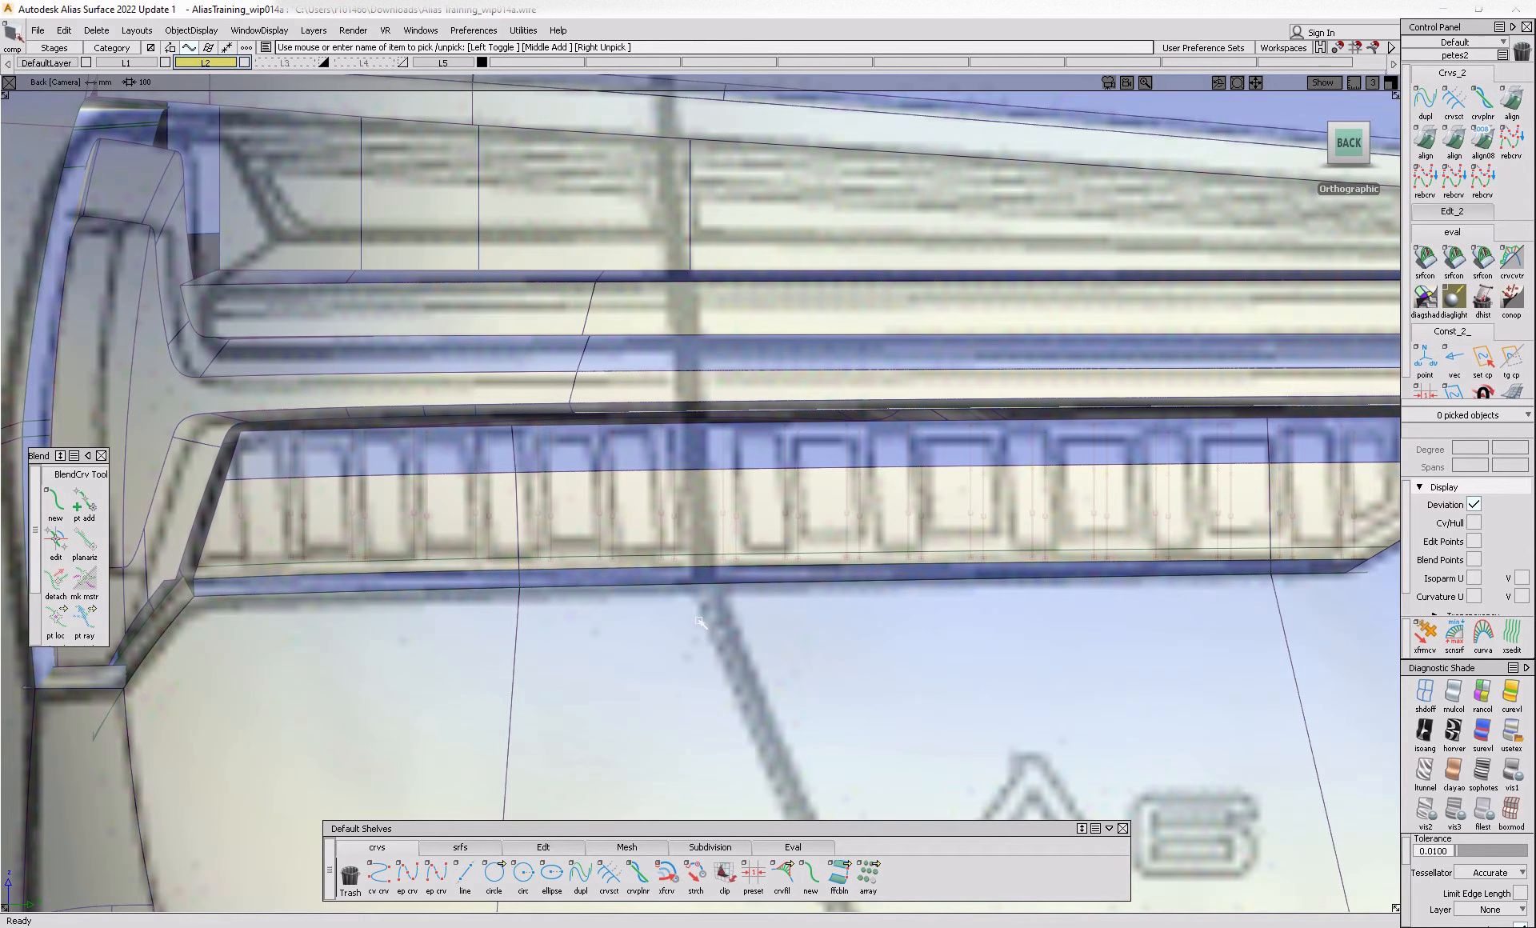
middle_click_drag(685, 627, 486, 635, "alt+shift")
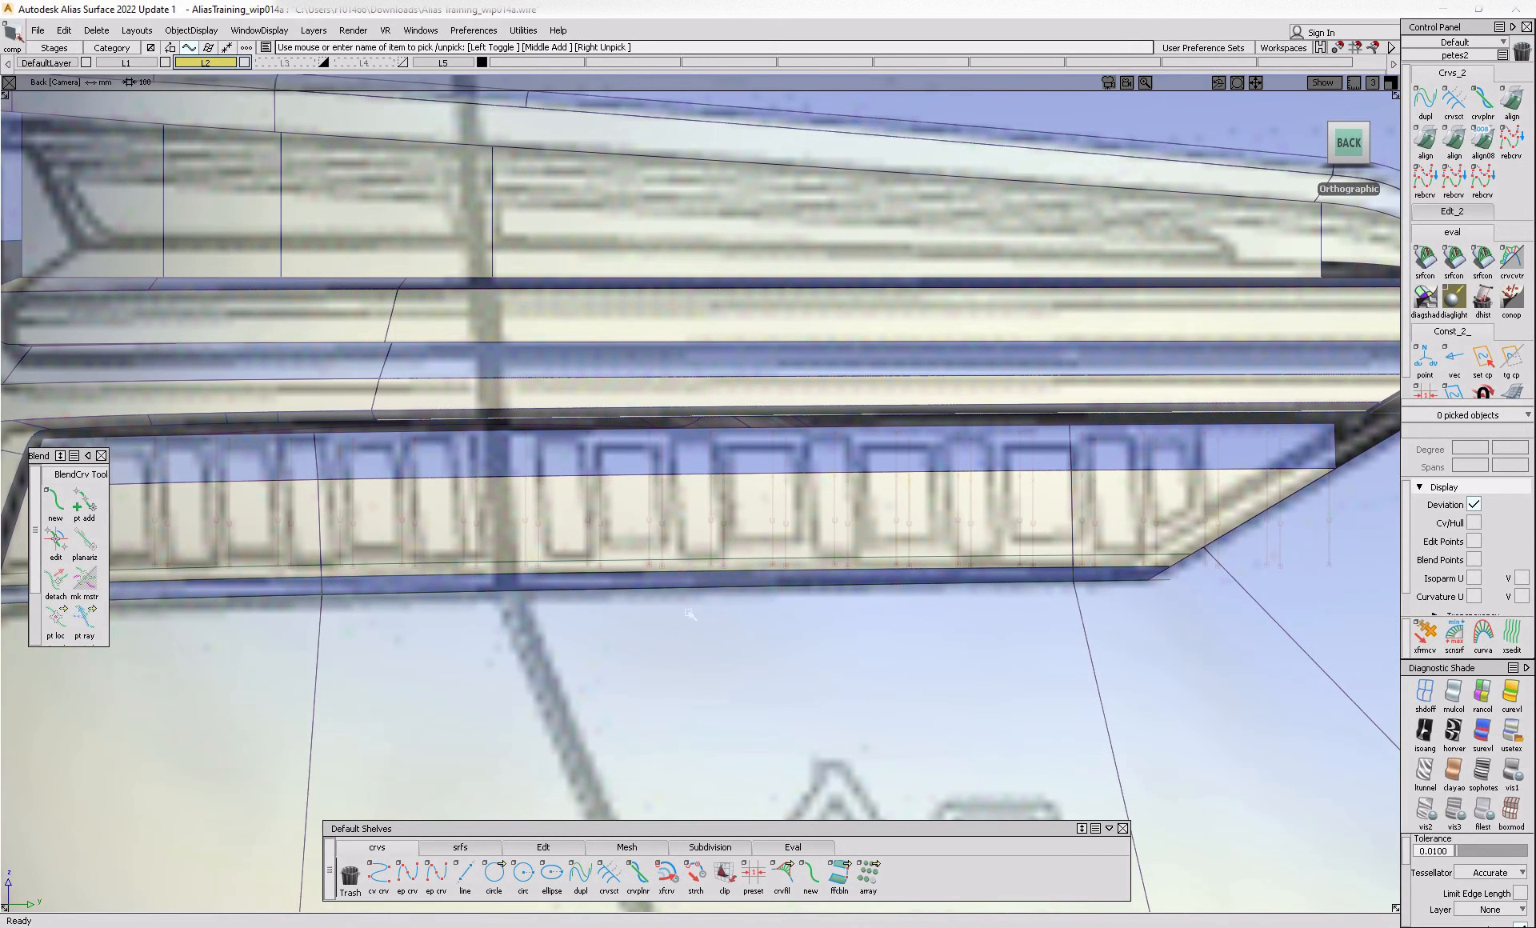
- Pick the inboard group of copied curves and shift it along Y towards the matching blueprint segments
left_click_drag(673, 487, 834, 572, "ctrl+shift")
left_click_drag(751, 478, 1333, 667)
middle_click_drag(1169, 782, 1182, 706, "ctrl+shift")
middle_click_drag(1193, 705, 1224, 705)
left_click_drag(1208, 696, 1184, 640, "ctrl+shift")
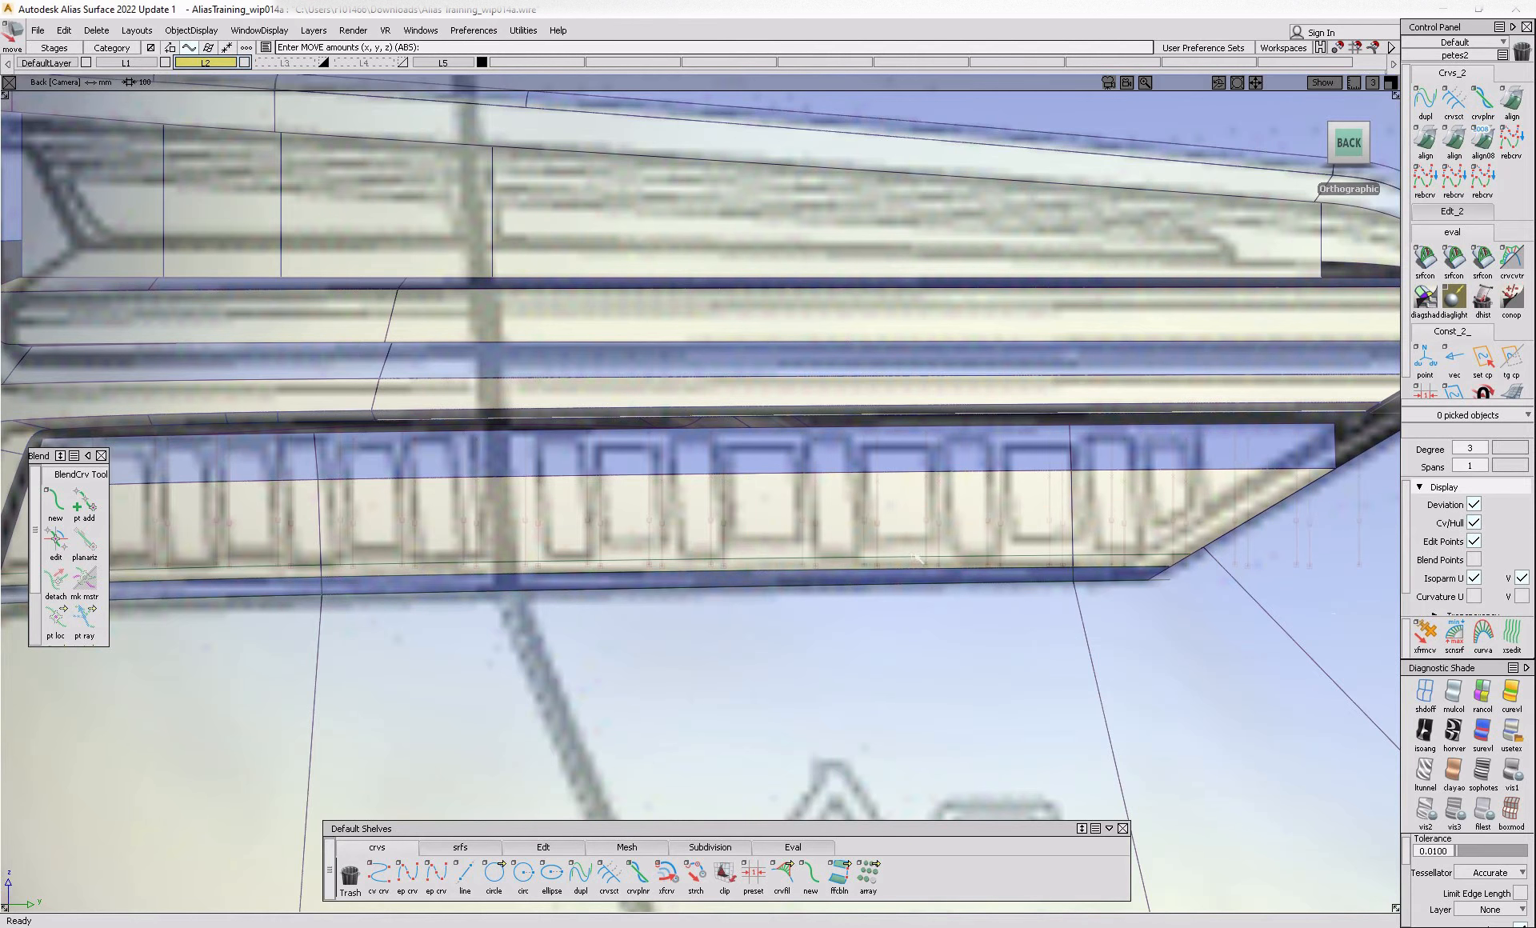
- Pick the smaller group of curves further inboard and move it along Y to follow the wider blueprint segments
left_click_drag(907, 544, 980, 602, "ctrl+shift")
left_click_drag(869, 506, 1382, 630)
middle_click_drag(1217, 695, 1217, 611, "ctrl+shift")
mouse_move(1229, 659)
middle_mouse_down()
mouse_move(1300, 663)
mouse_move(921, 666)
middle_mouse_up()
left_click_drag(910, 634, 905, 559, "ctrl+shift")
- Move the 13 innermost curves about 7.2 mm along Y
mouse_move(783, 500)
left_mouse_down("ctrl+shift")
mouse_move(868, 573)
mouse_move(1185, 628)
left_mouse_up("ctrl+shift")
middle_click_drag(1078, 725, 1078, 612, "ctrl+shift")
middle_click_drag(969, 696, 995, 690)
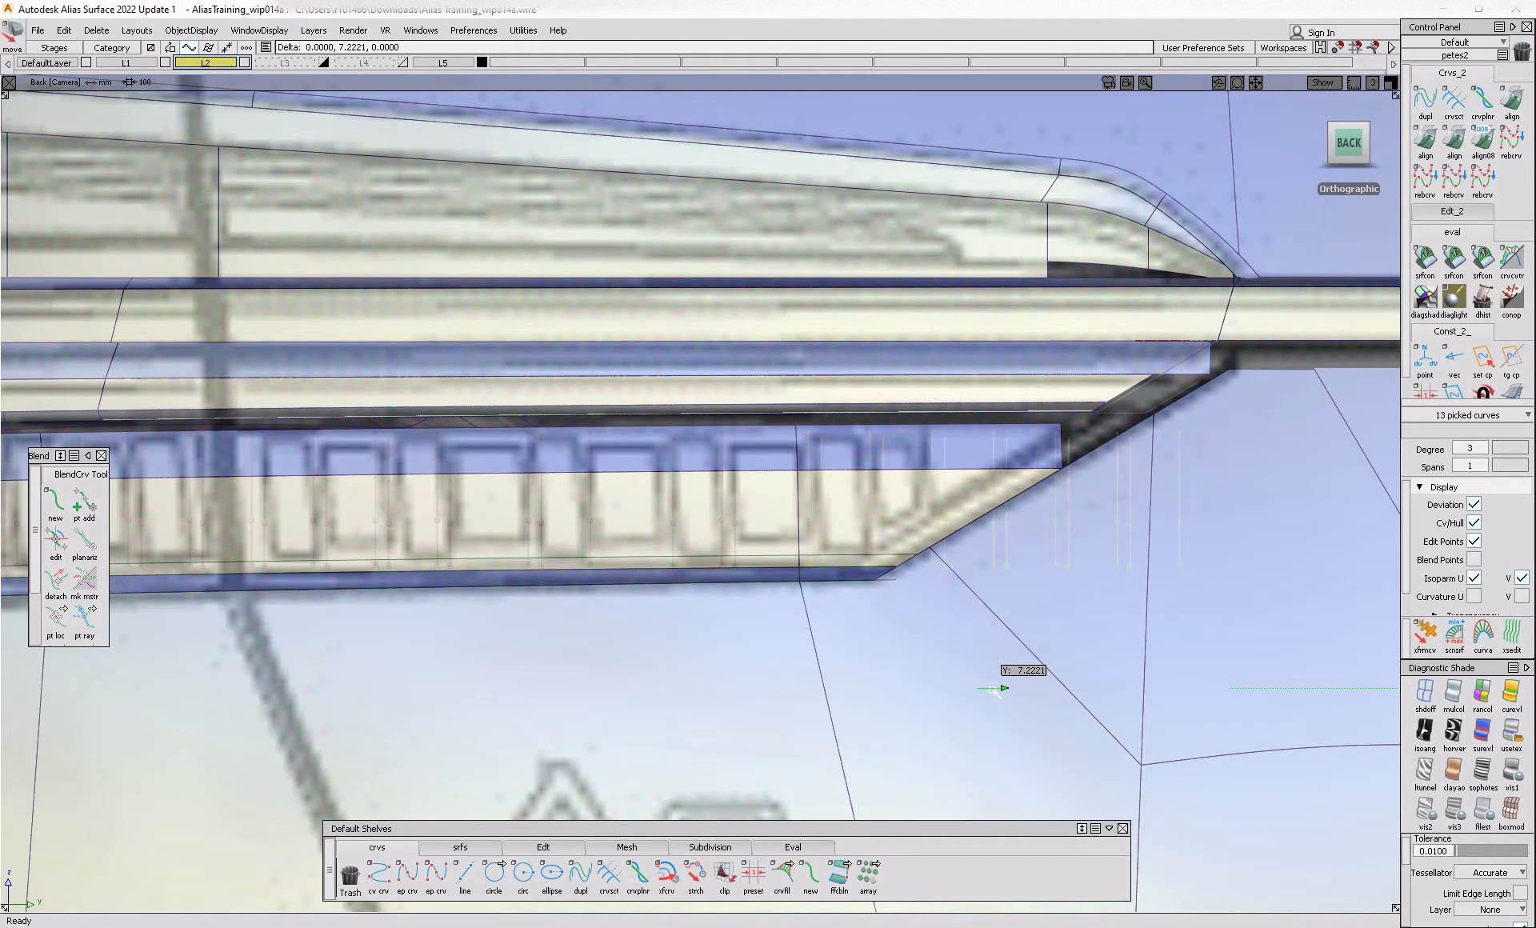
middle_click_drag(995, 690, 994, 690)
left_click_drag(718, 640, 717, 553, "ctrl+shift")
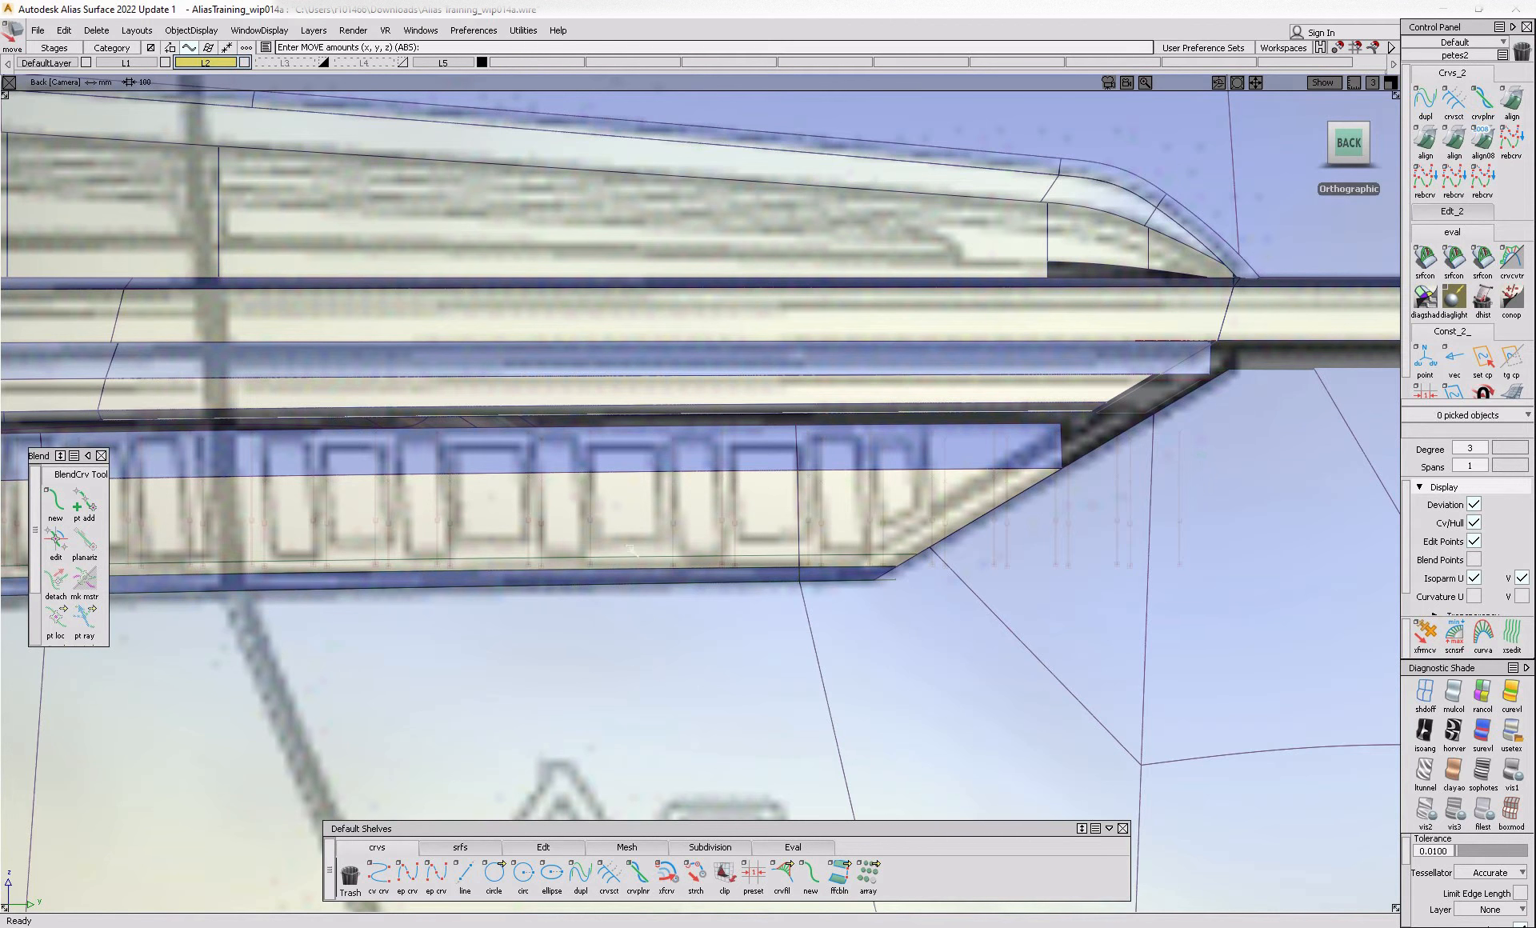
- Pick the 17 surplus curves beyond the lamp strip's inboard end and delete them
left_click_drag(600, 497, 676, 562, "ctrl+shift")
left_click(676, 561)
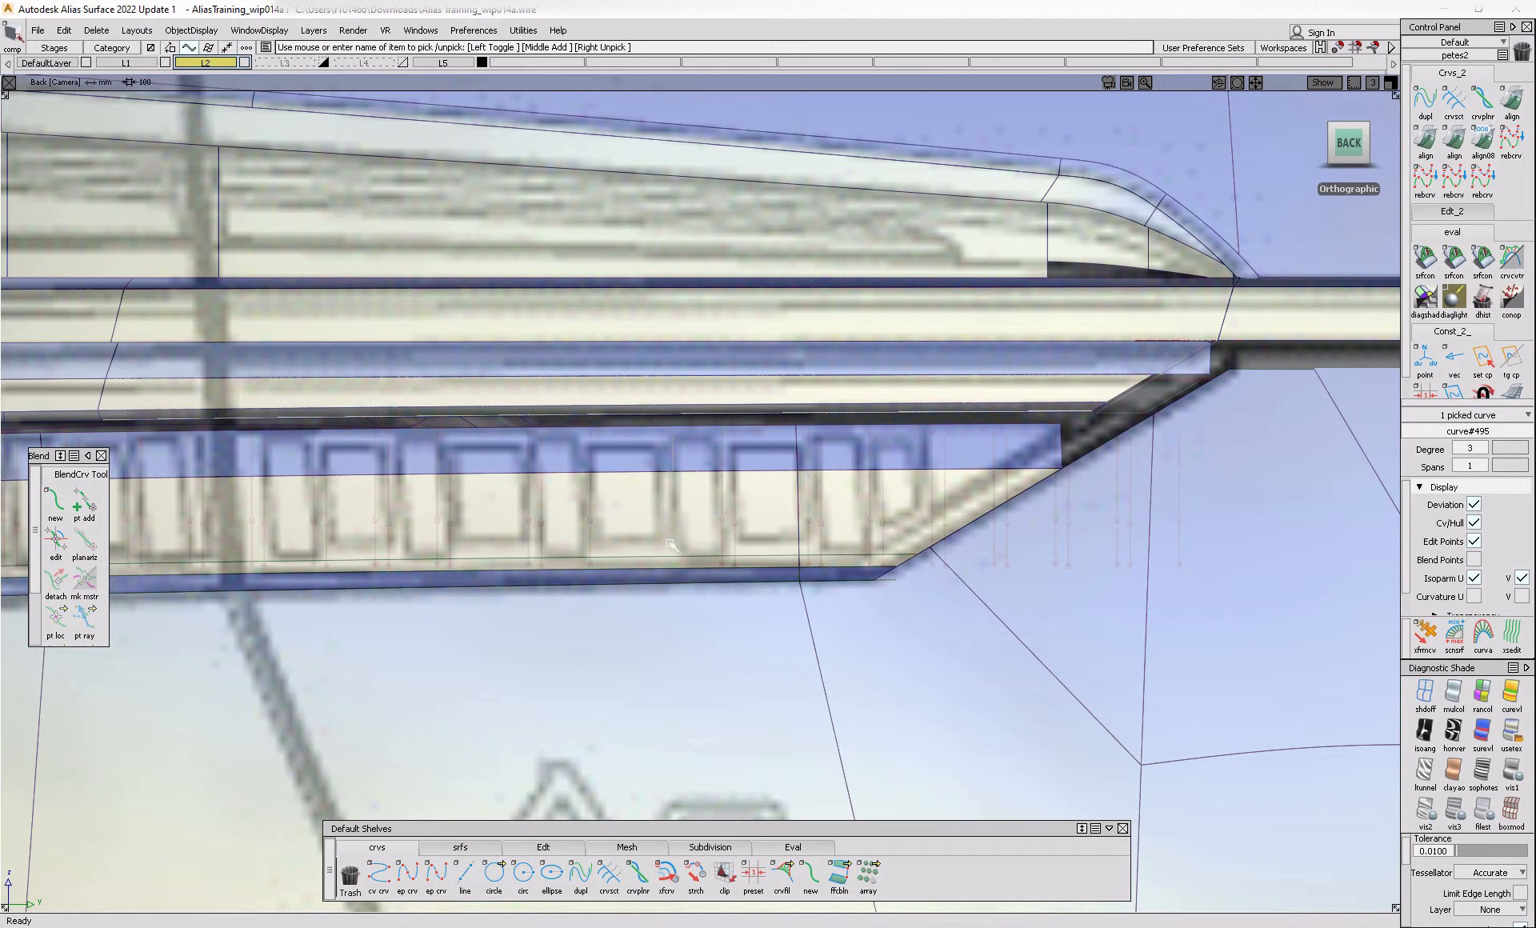
middle_click_drag(670, 544, 738, 627, "alt+shift")
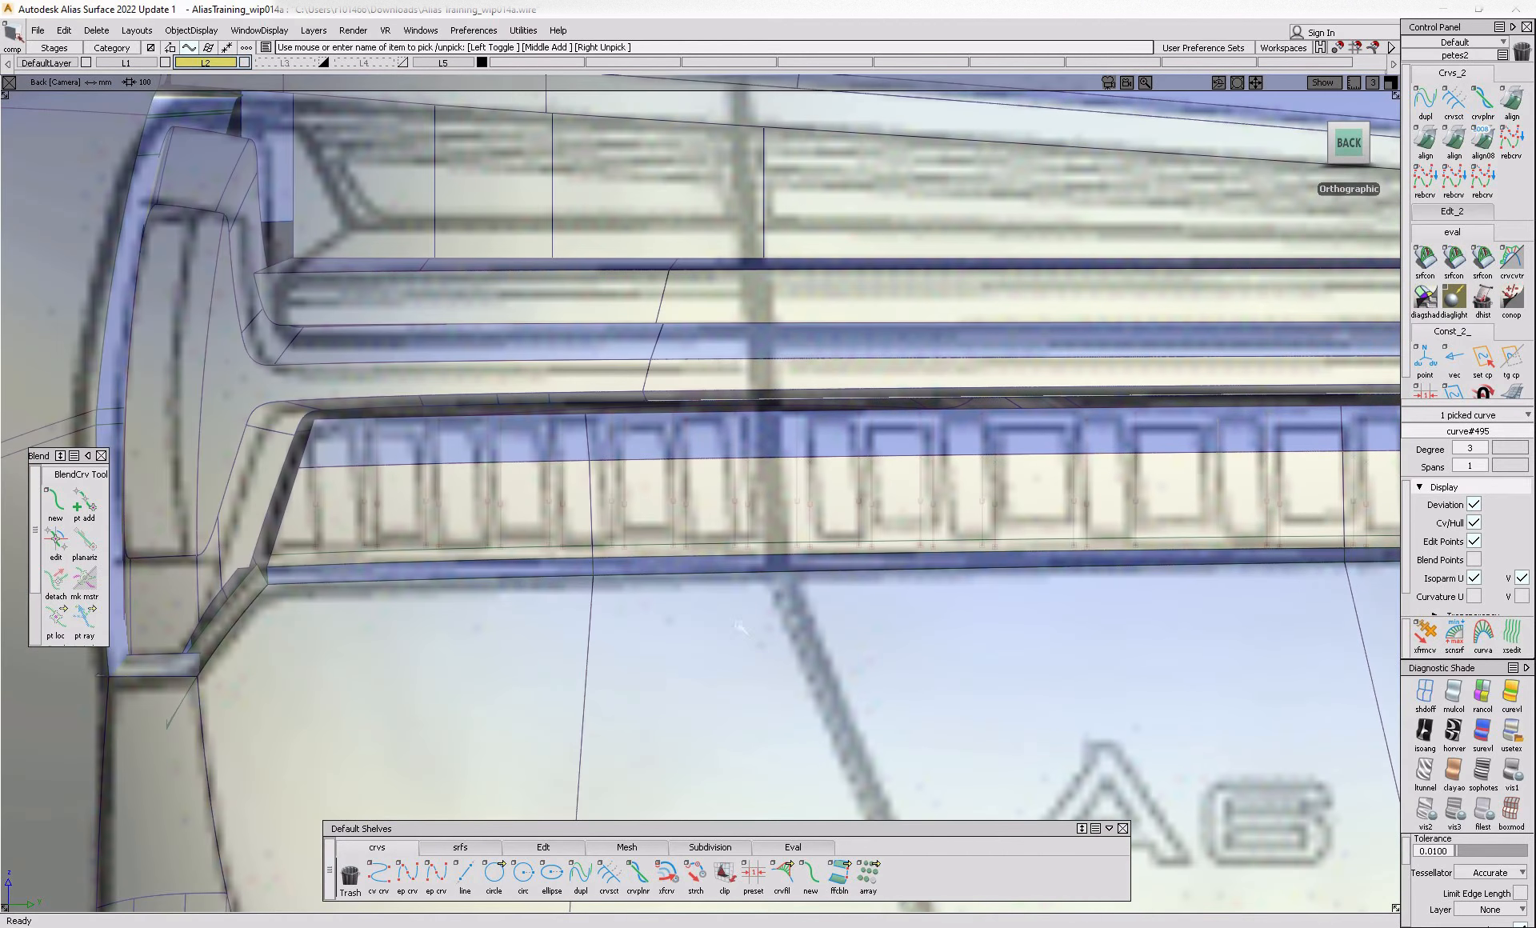
right_click_drag(380, 546, 254, 510, "alt+shift")
left_click_drag(347, 500, 913, 622)
right_click_drag(913, 622, 978, 624, "alt+shift")
middle_click_drag(978, 624, 590, 635, "alt+shift")
right_click_drag(590, 635, 696, 583, "alt+shift")
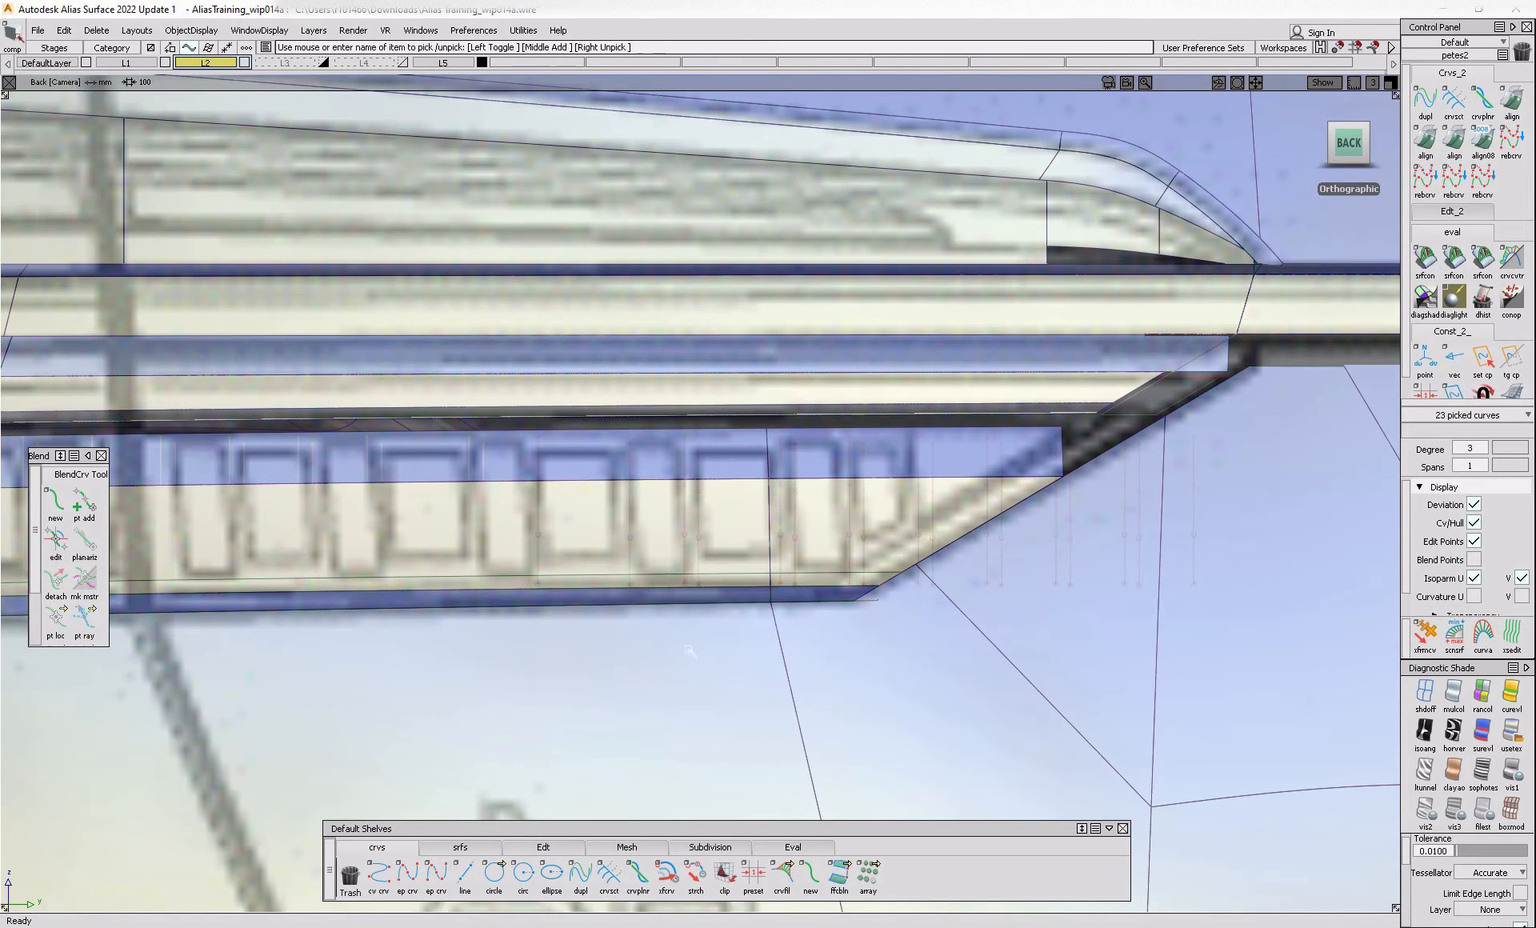
left_click(606, 539)
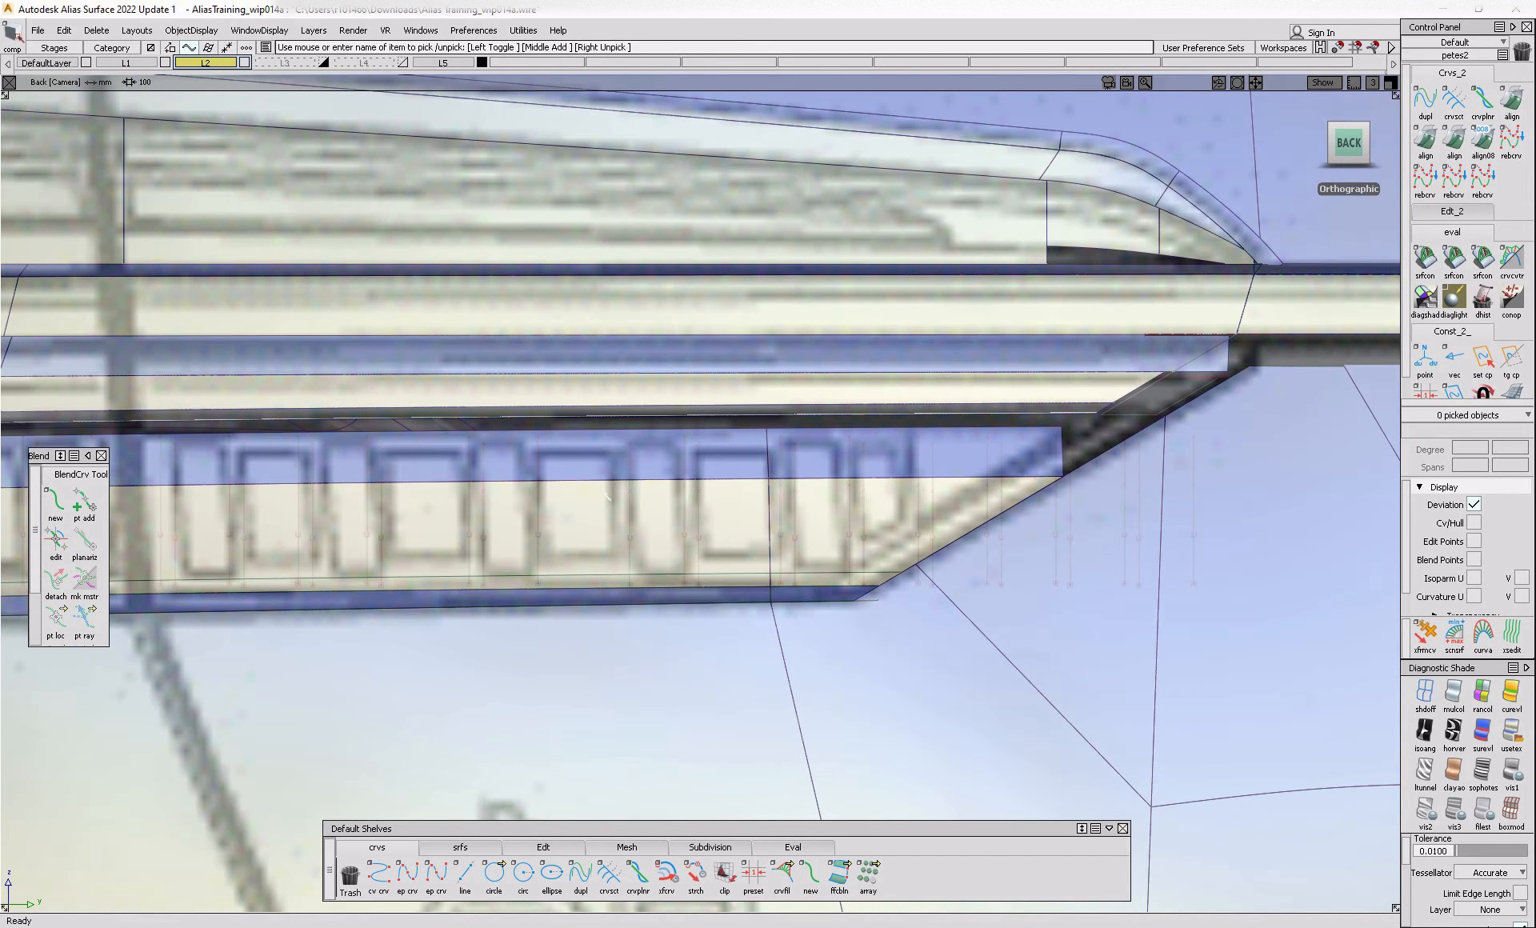
right_click_drag(606, 496, 590, 552, "alt+shift")
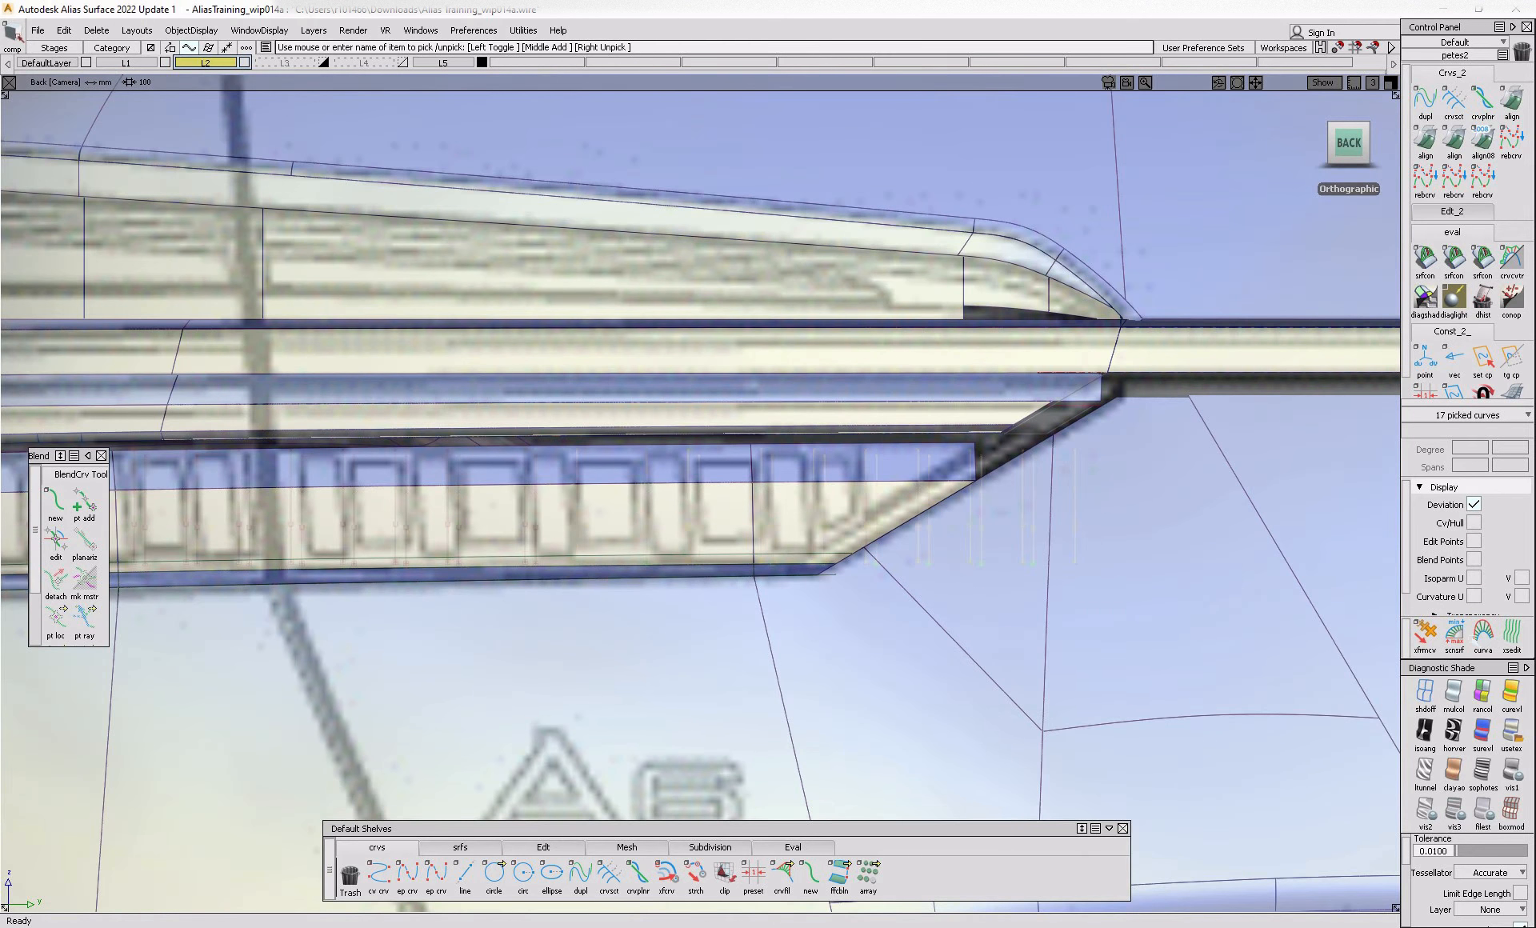
left_click_drag(499, 520, 550, 571)
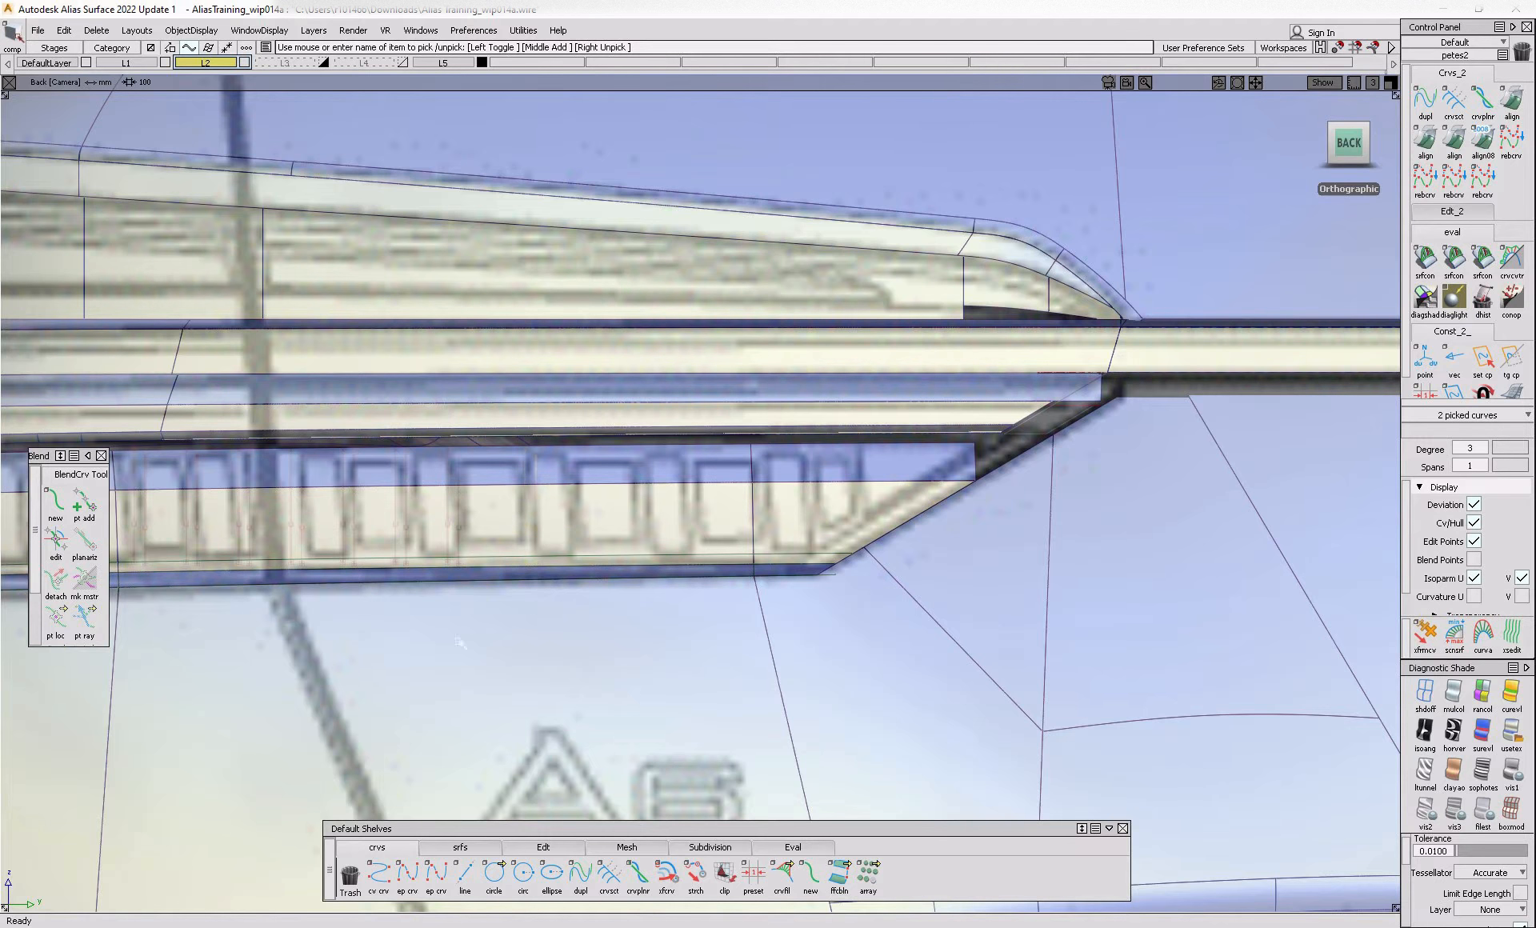
left_click(529, 512)
left_click_drag(519, 514, 545, 540)
middle_click_drag(544, 538, 408, 519, "ctrl+shift")
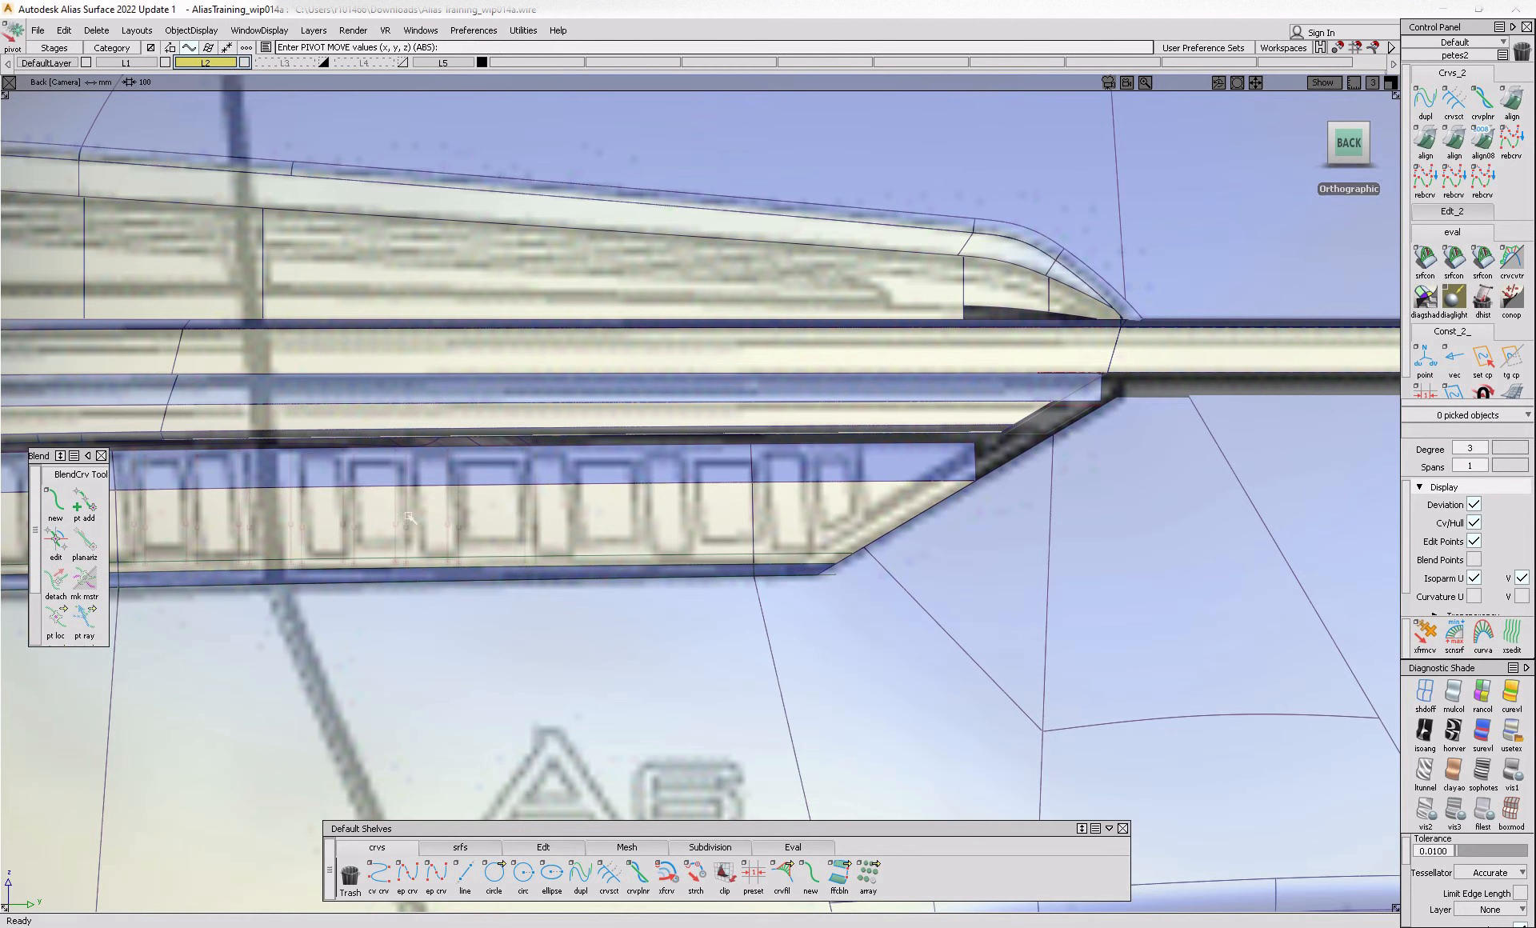
left_click_drag(408, 519, 420, 539, "ctrl+shift")
left_click(515, 534)
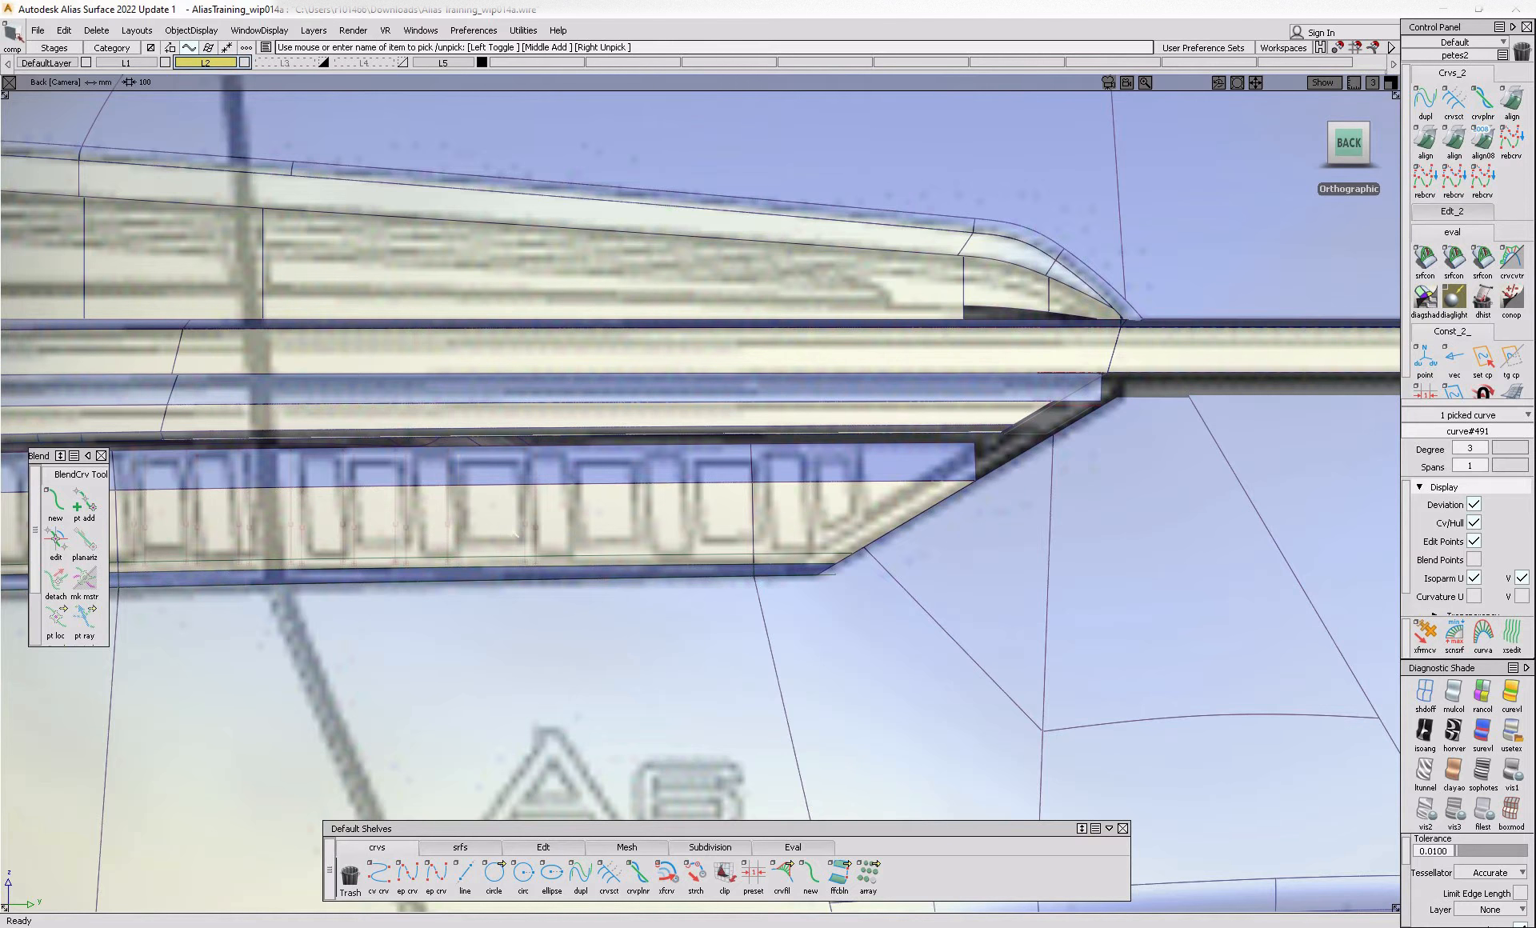
left_click(534, 542)
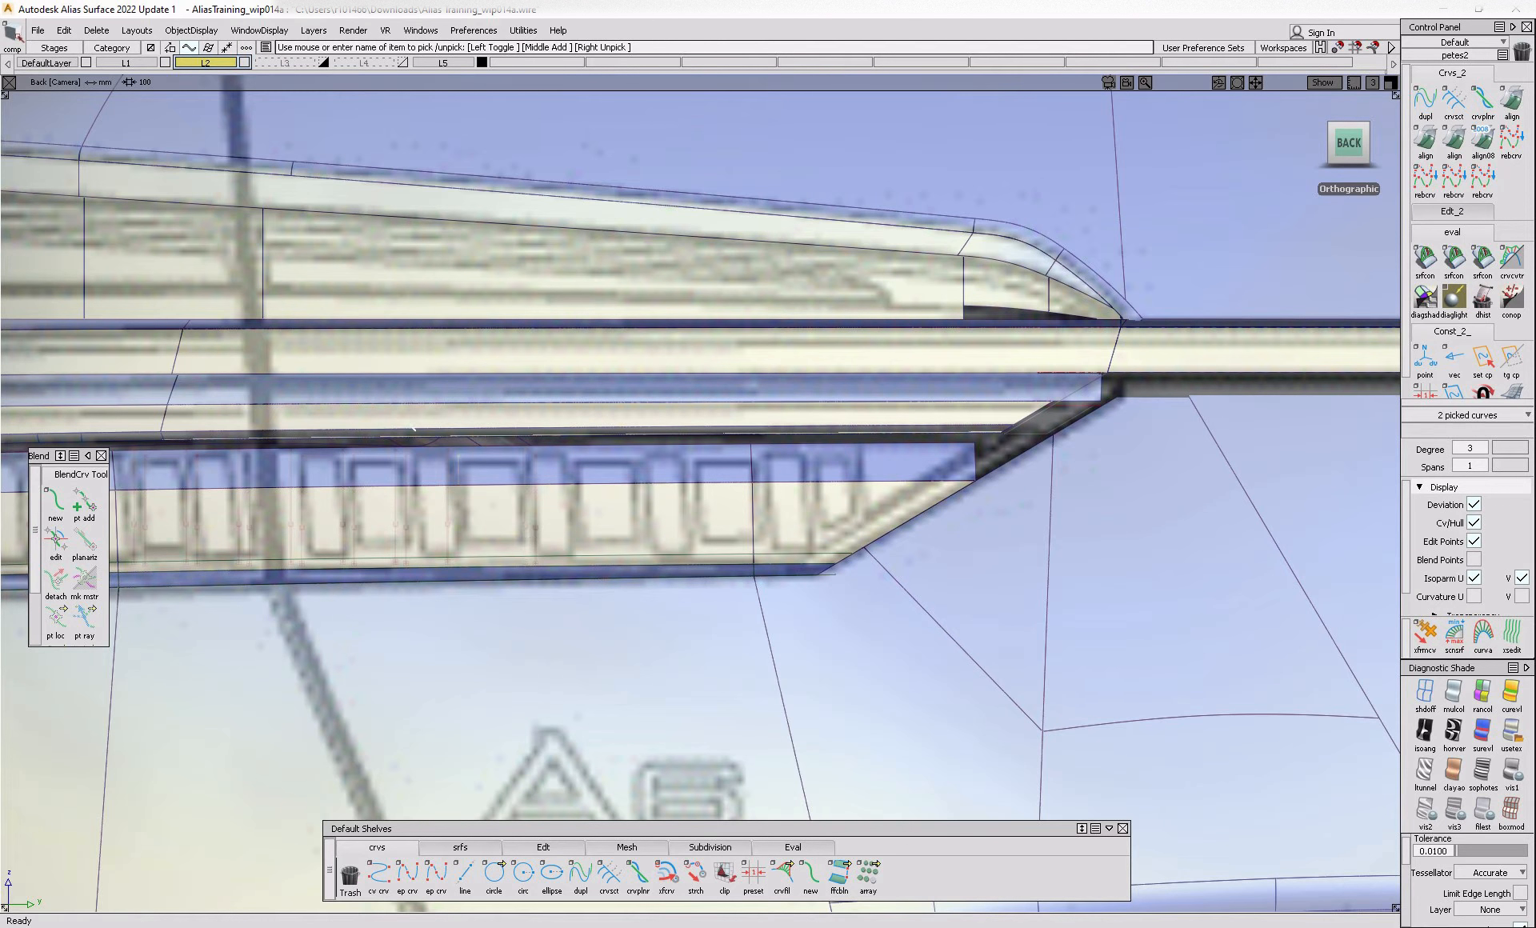
- Turn off the diagnostic shading and check individual inboard curves against the blueprint's lamp segments
left_click(1427, 693)
mouse_move(429, 603)
right_mouse_down("alt+shift")
mouse_move(459, 525)
mouse_move(480, 528)
right_mouse_up("alt+shift")
middle_click_drag(400, 609, 736, 630, "alt+shift")
left_click(880, 633)
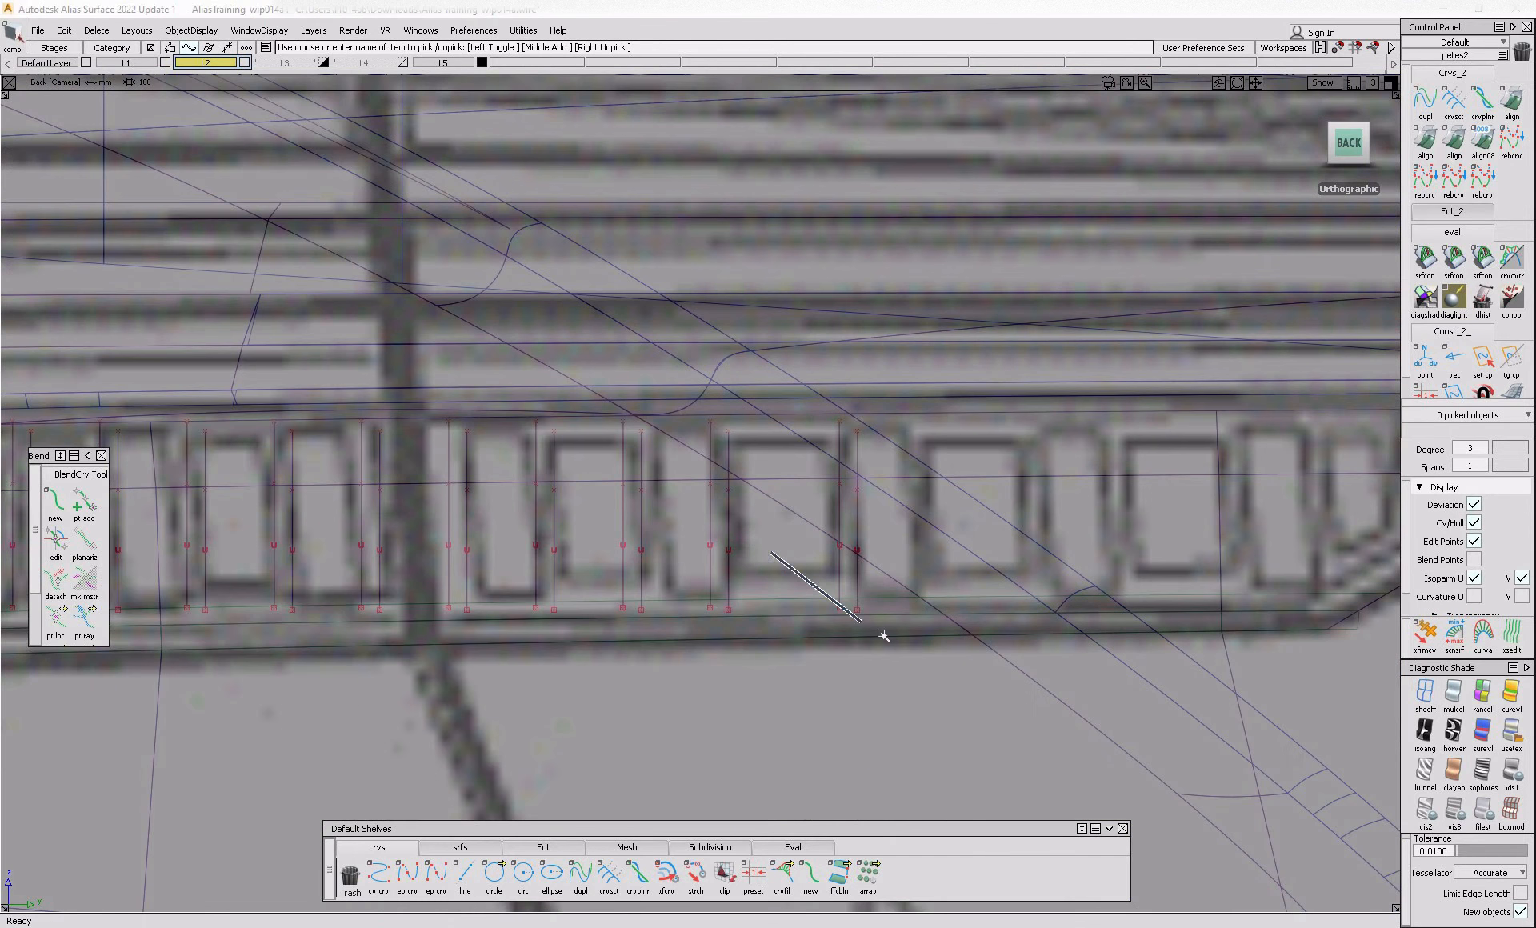
left_click(855, 560)
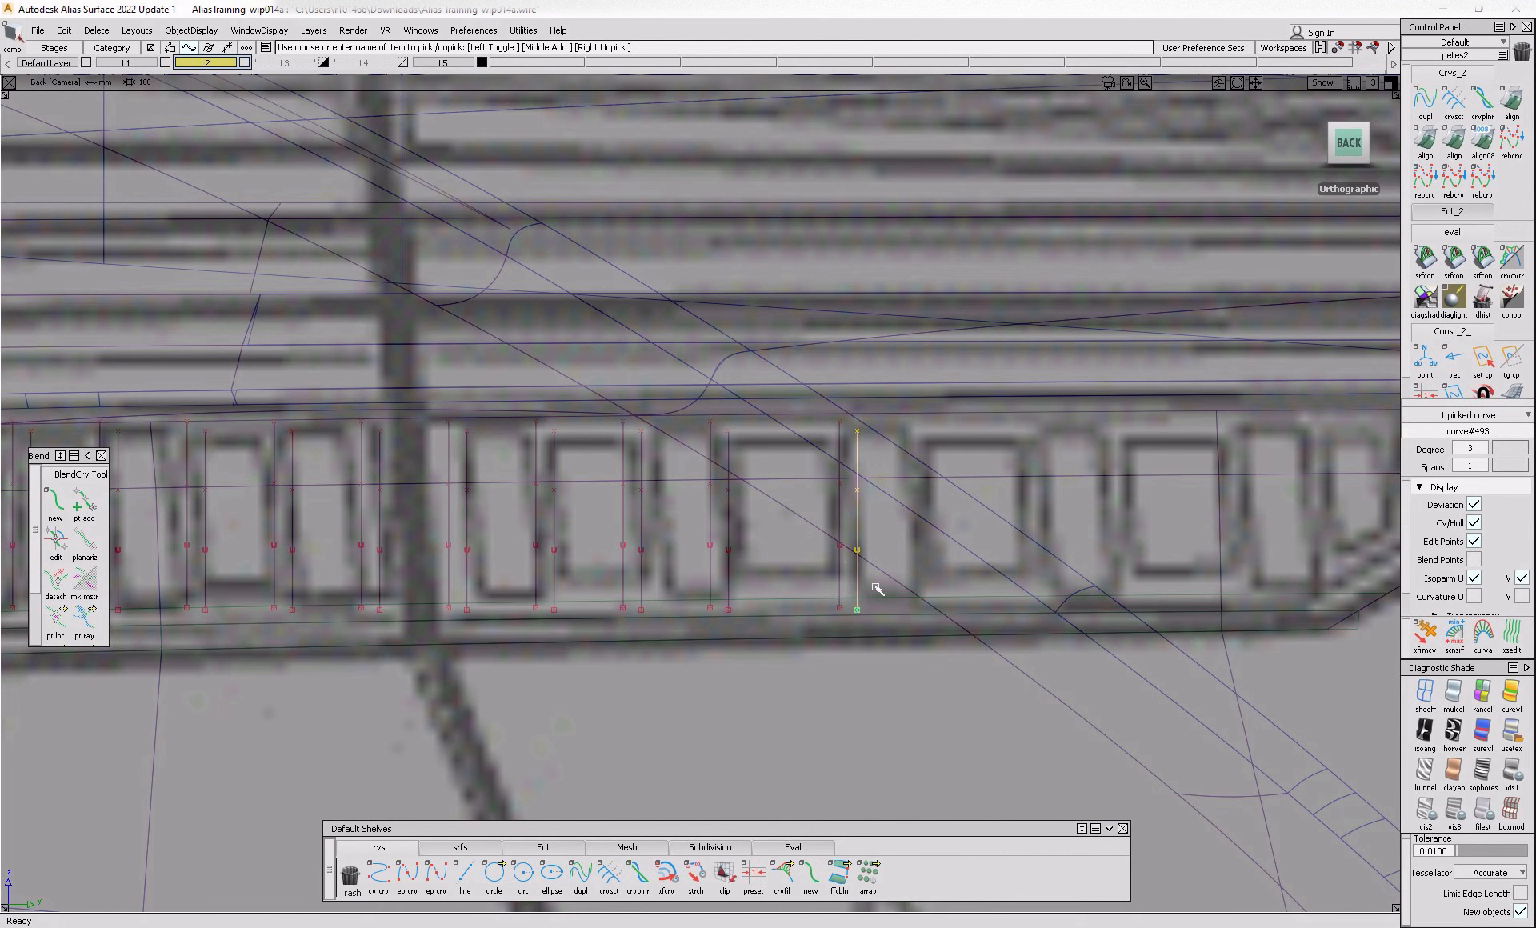
left_click(724, 568)
left_click(764, 635)
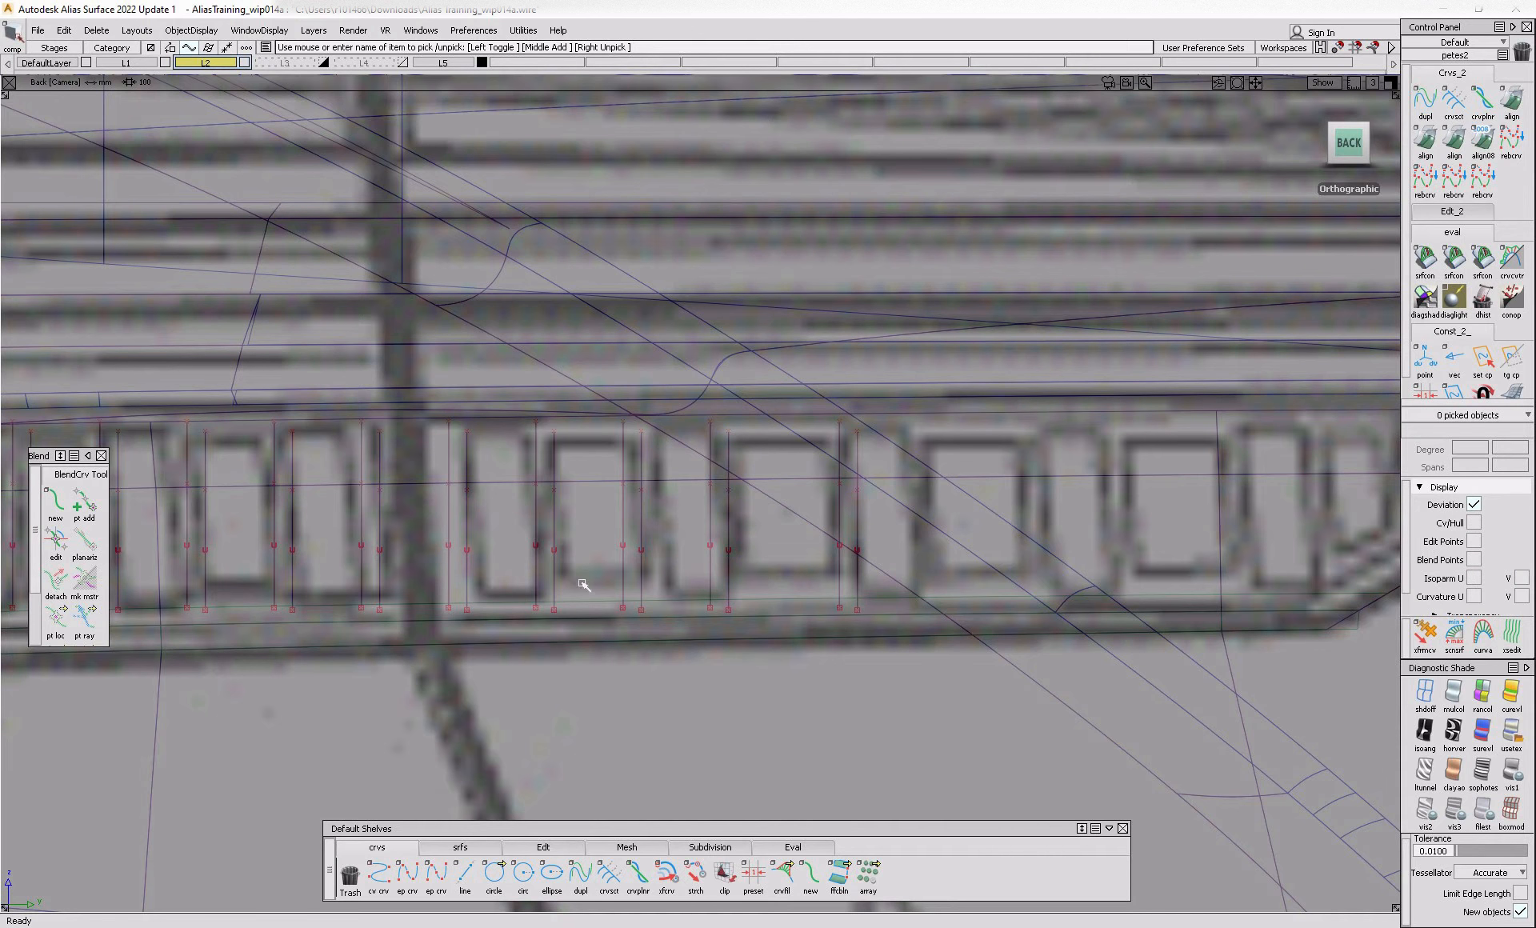
left_click(648, 575)
left_click(714, 593)
left_click(714, 598)
left_click(738, 601)
- Copy and paste the innermost curve pair and move it along Y towards the next blueprint segment
mouse_move(750, 601)
left_mouse_down()
mouse_move(943, 622)
mouse_move(889, 579)
left_mouse_up()
mouse_move(887, 589)
right_mouse_down("alt+shift")
mouse_move(754, 641)
mouse_move(810, 590)
right_mouse_up("alt+shift")
left_click_drag(829, 560, 825, 592, "ctrl+shift")
left_click_drag(808, 582, 852, 602)
middle_click_drag(909, 624, 815, 714, "alt+shift")
key("ctrl+c")
key("ctrl+v")
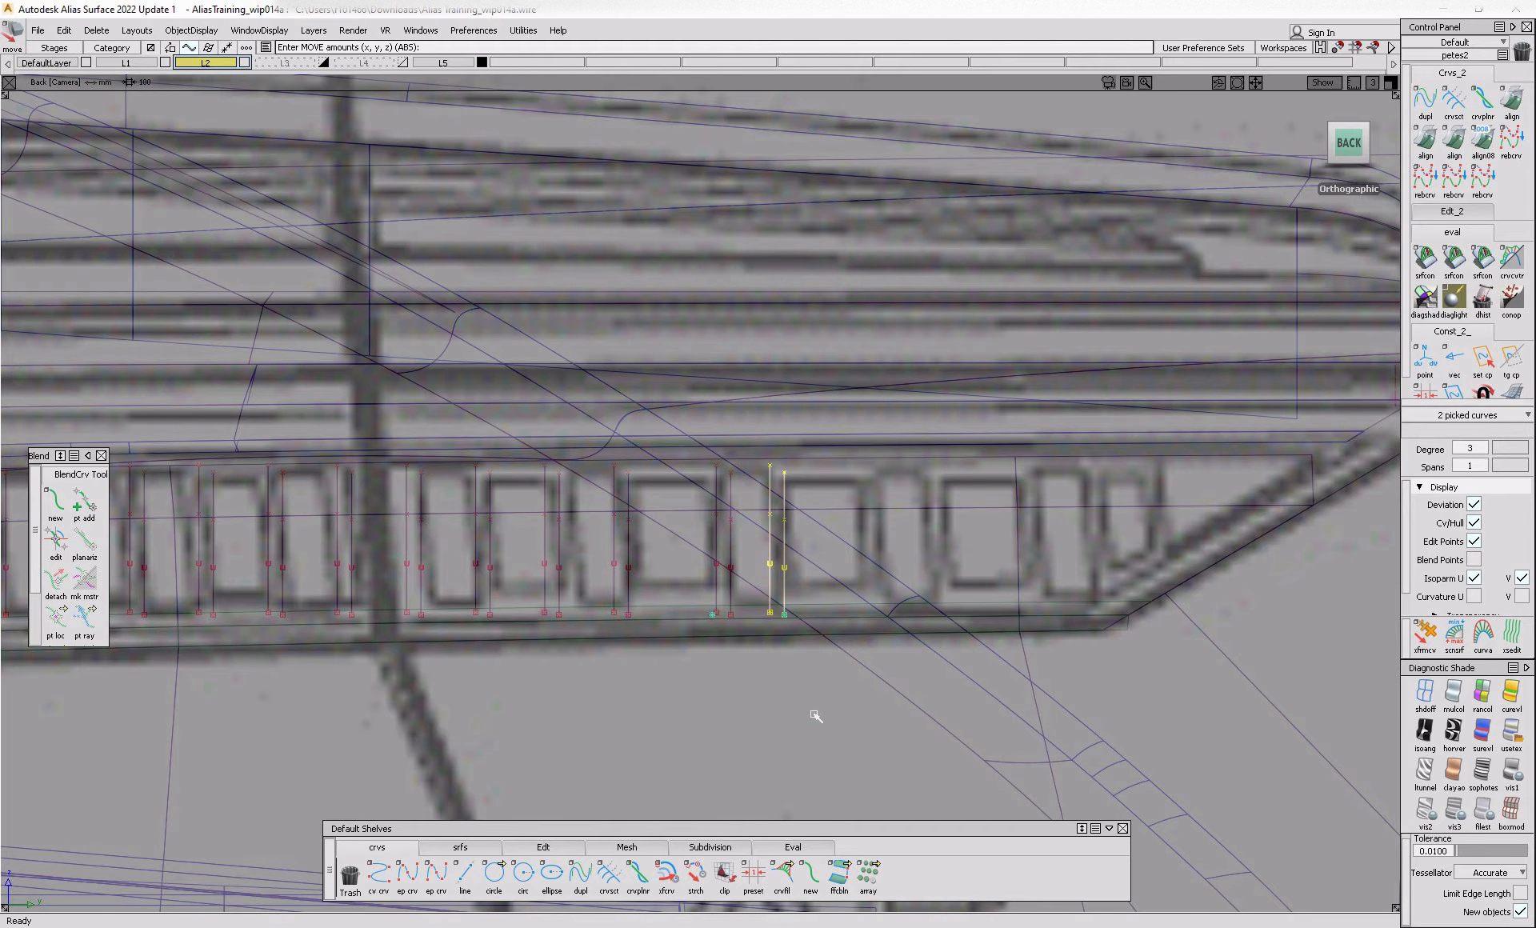
- Delete all the copied curves, keeping only the original two at the strip's outboard end
right_click_drag(812, 708, 384, 693, "alt+shift")
middle_click_drag(384, 693, 659, 754, "alt+shift")
left_click_drag(675, 651, 1288, 690, "ctrl+shift")
key("Delete")
- Pick the two outboard vertical curves and duplicate them again as 20 copies along Y across the lamp strip
left_click_drag(612, 606, 713, 660)
left_click_drag(605, 569, 630, 585)
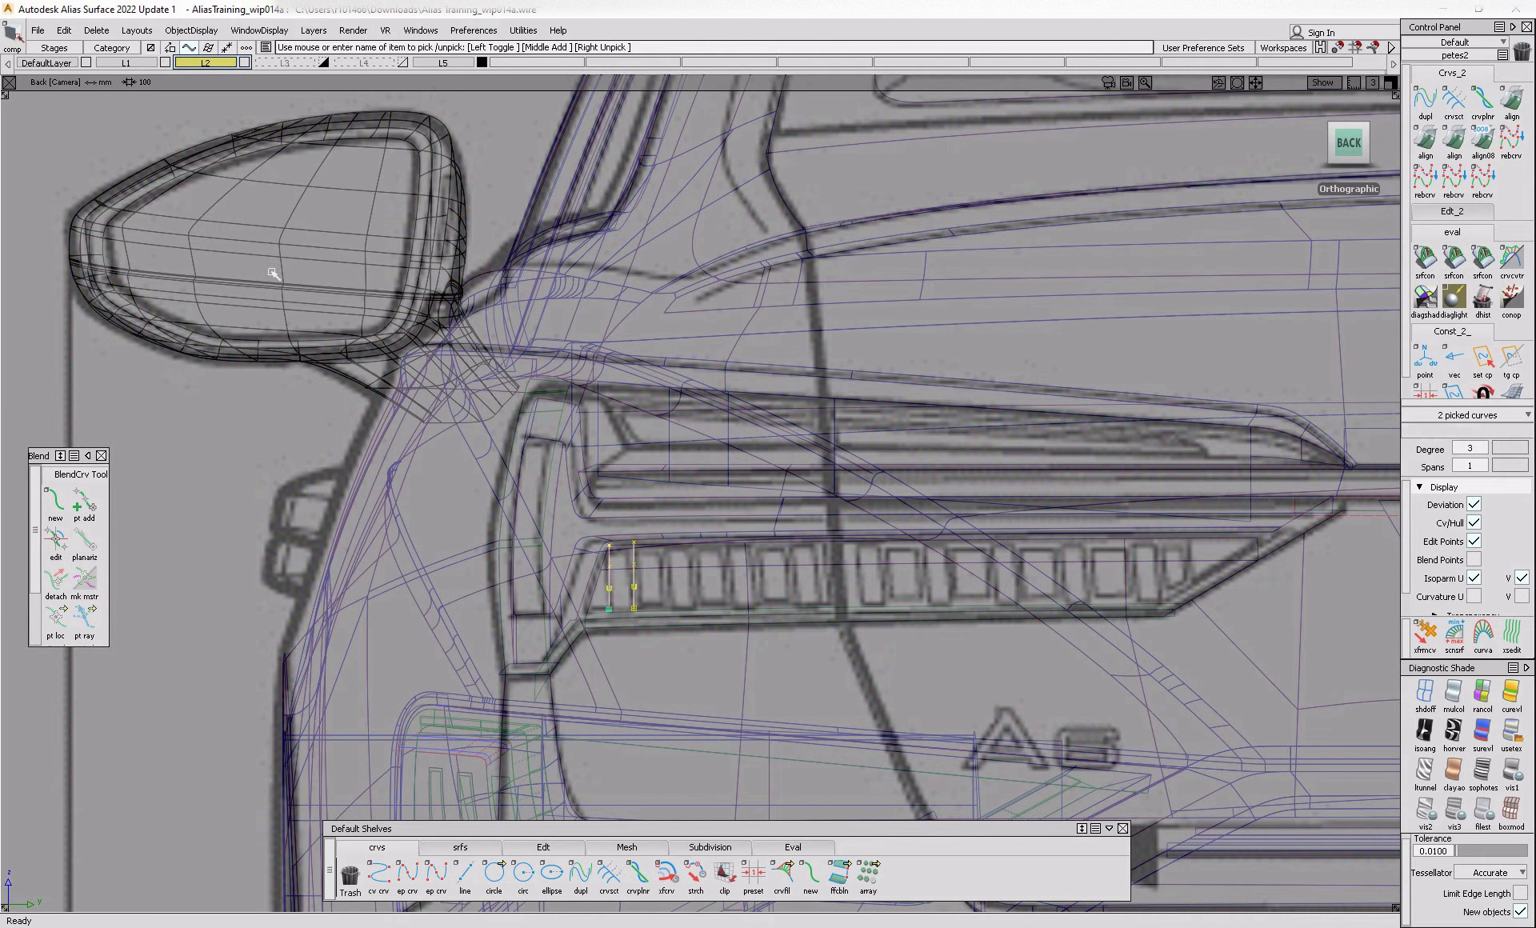
left_click(64, 30)
mouse_move(152, 164)
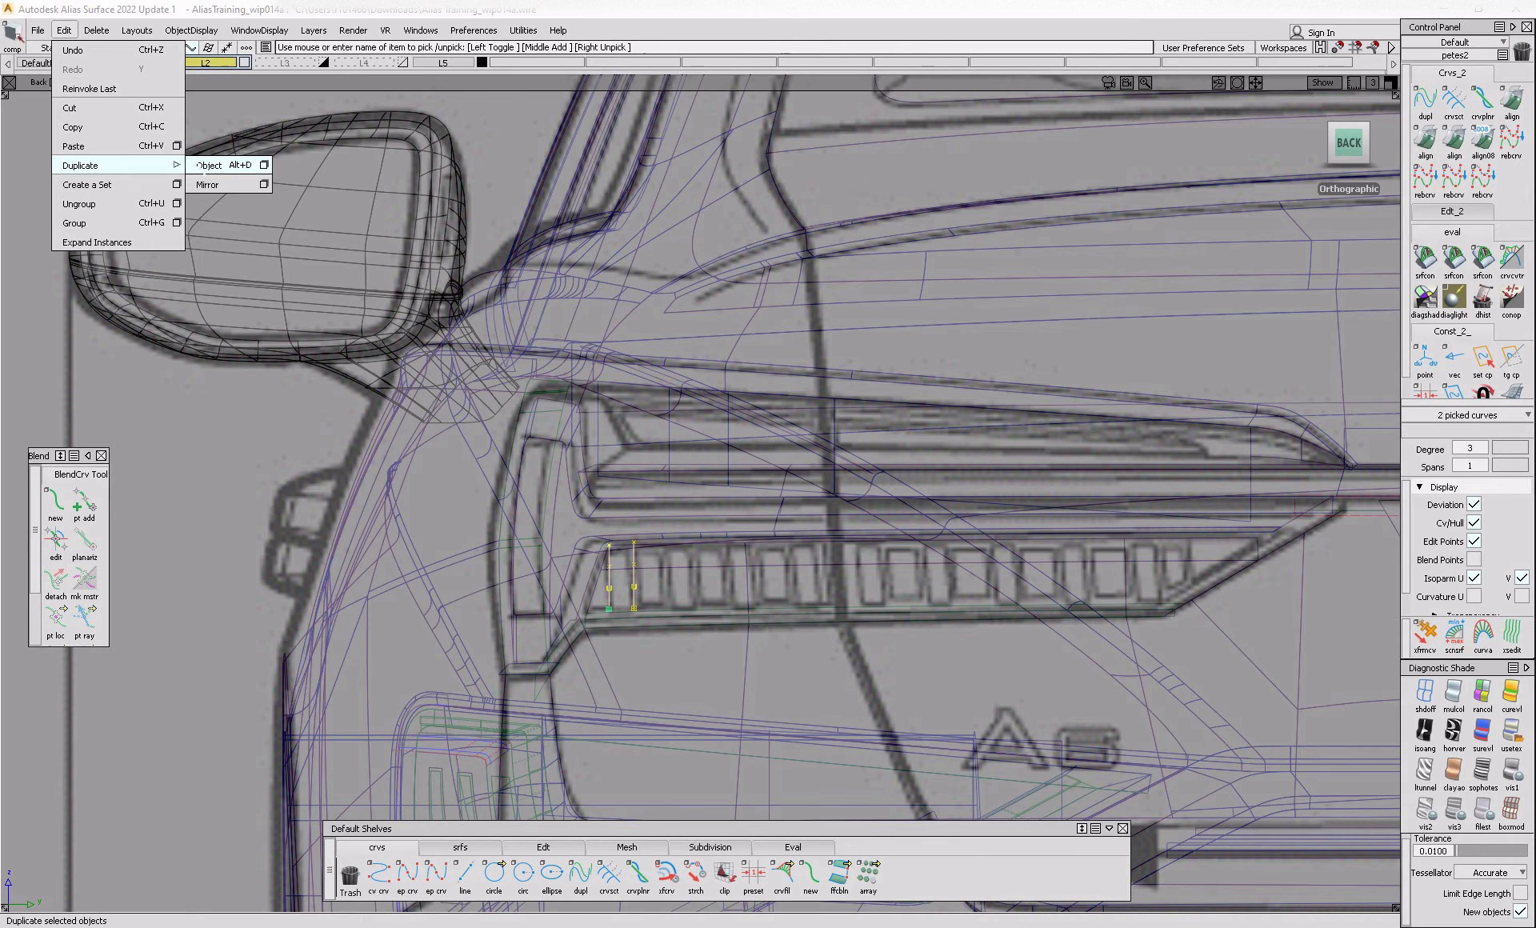
left_click(204, 166)
scroll(833, 646, "up", 6)
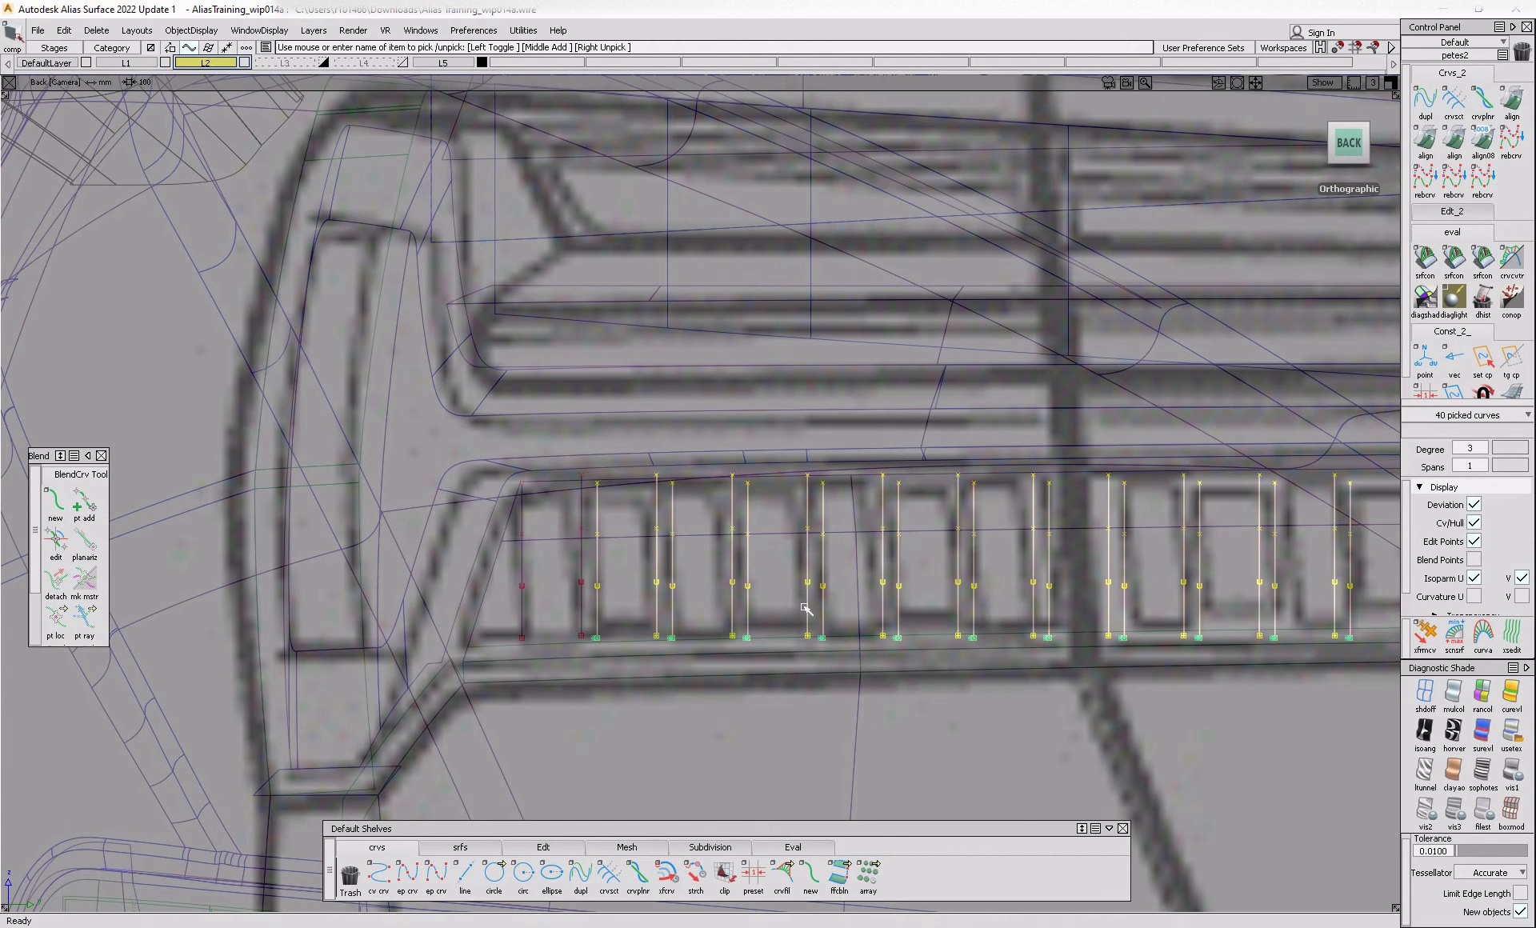
- Undo the latest duplication of the two outboard vertical curves
key("shift+alt")
right_click_drag(813, 612, 740, 633, "alt+shift")
key("ctrl+z")
- Paste a copy of the curve pair, move it about 34.73 along Y to gauge the segment spacing, and delete it
key("ctrl+c")
key("ctrl+v")
middle_click_drag(605, 735, 716, 739)
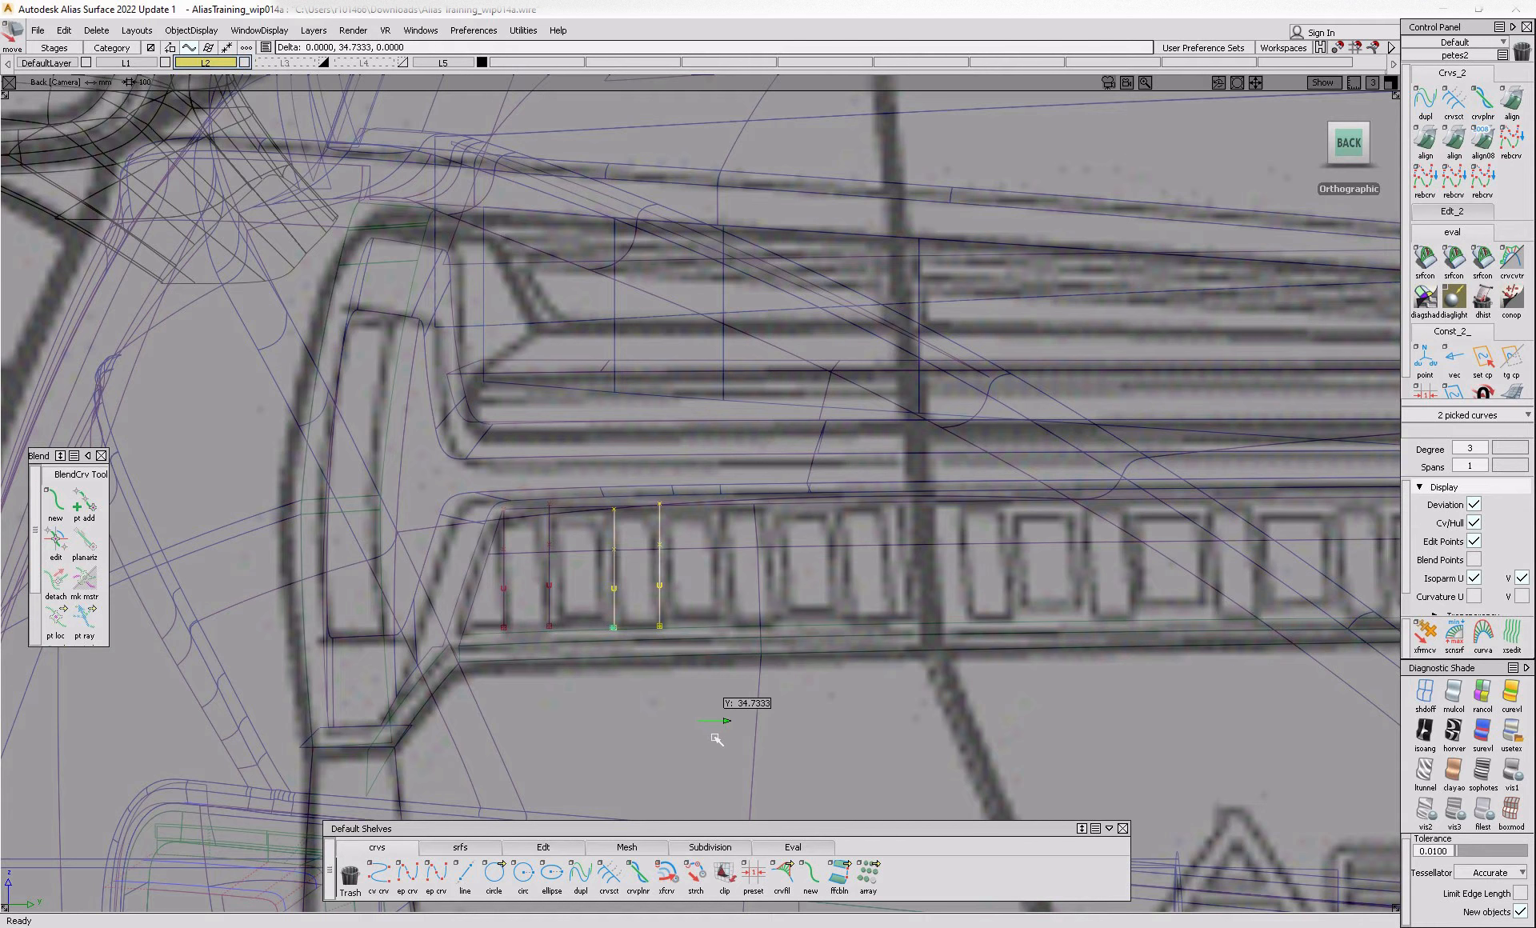
key("Delete")
- Pick the two original vertical curves and duplicate them as 10 copies spaced 34 along Y across the lamp strip
mouse_move(474, 597)
left_mouse_down("ctrl+shift")
mouse_move(509, 629)
mouse_move(478, 593)
left_mouse_up("ctrl+shift")
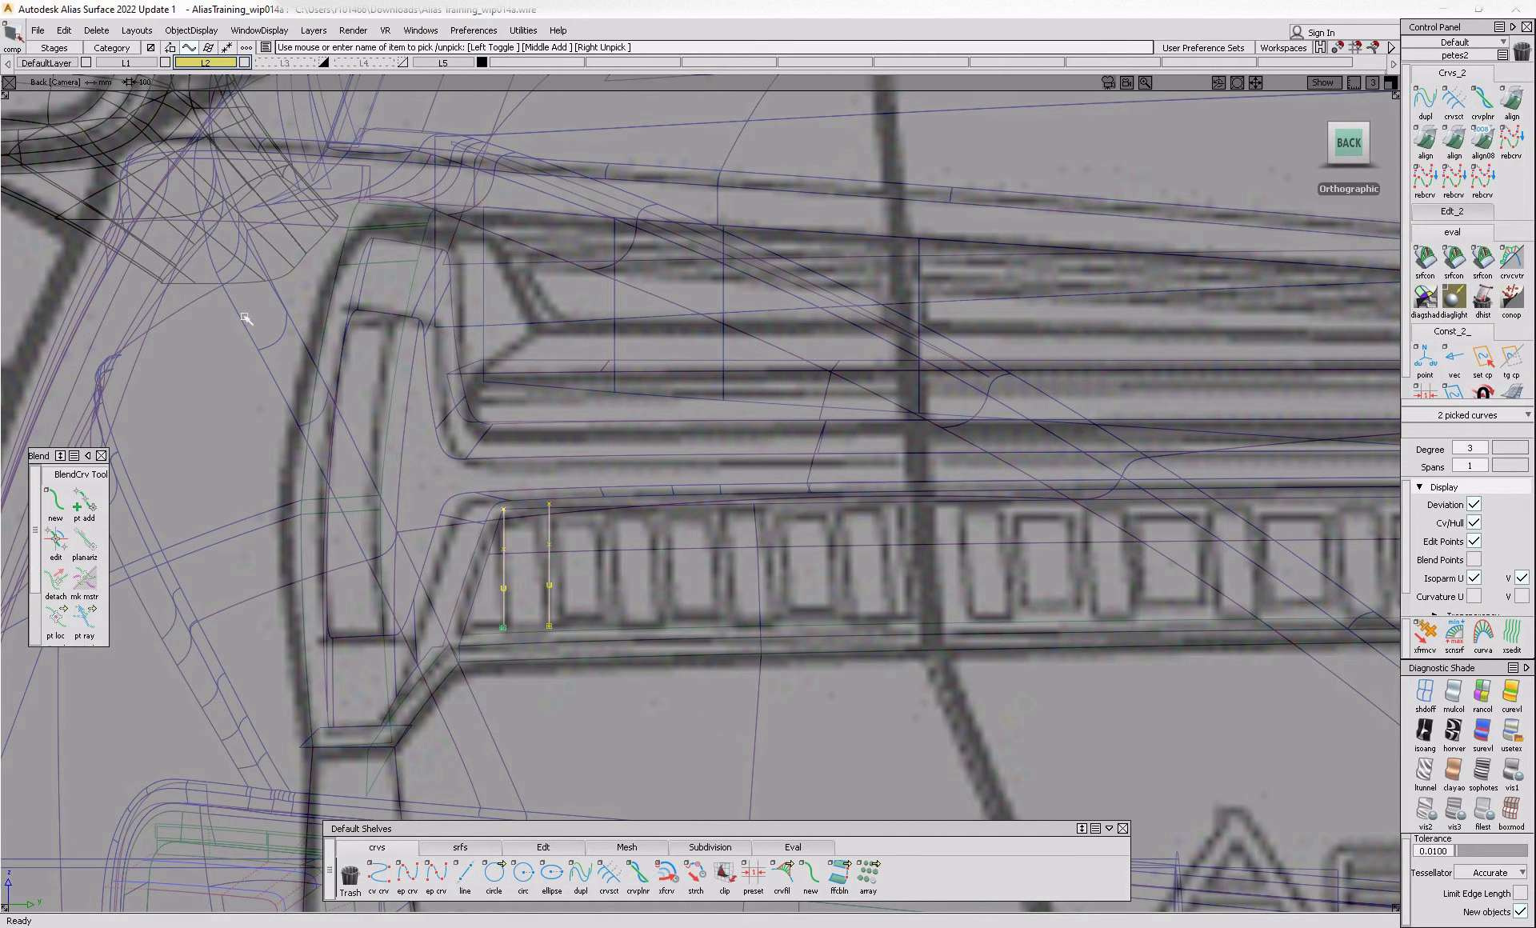
left_click(64, 29)
mouse_move(120, 162)
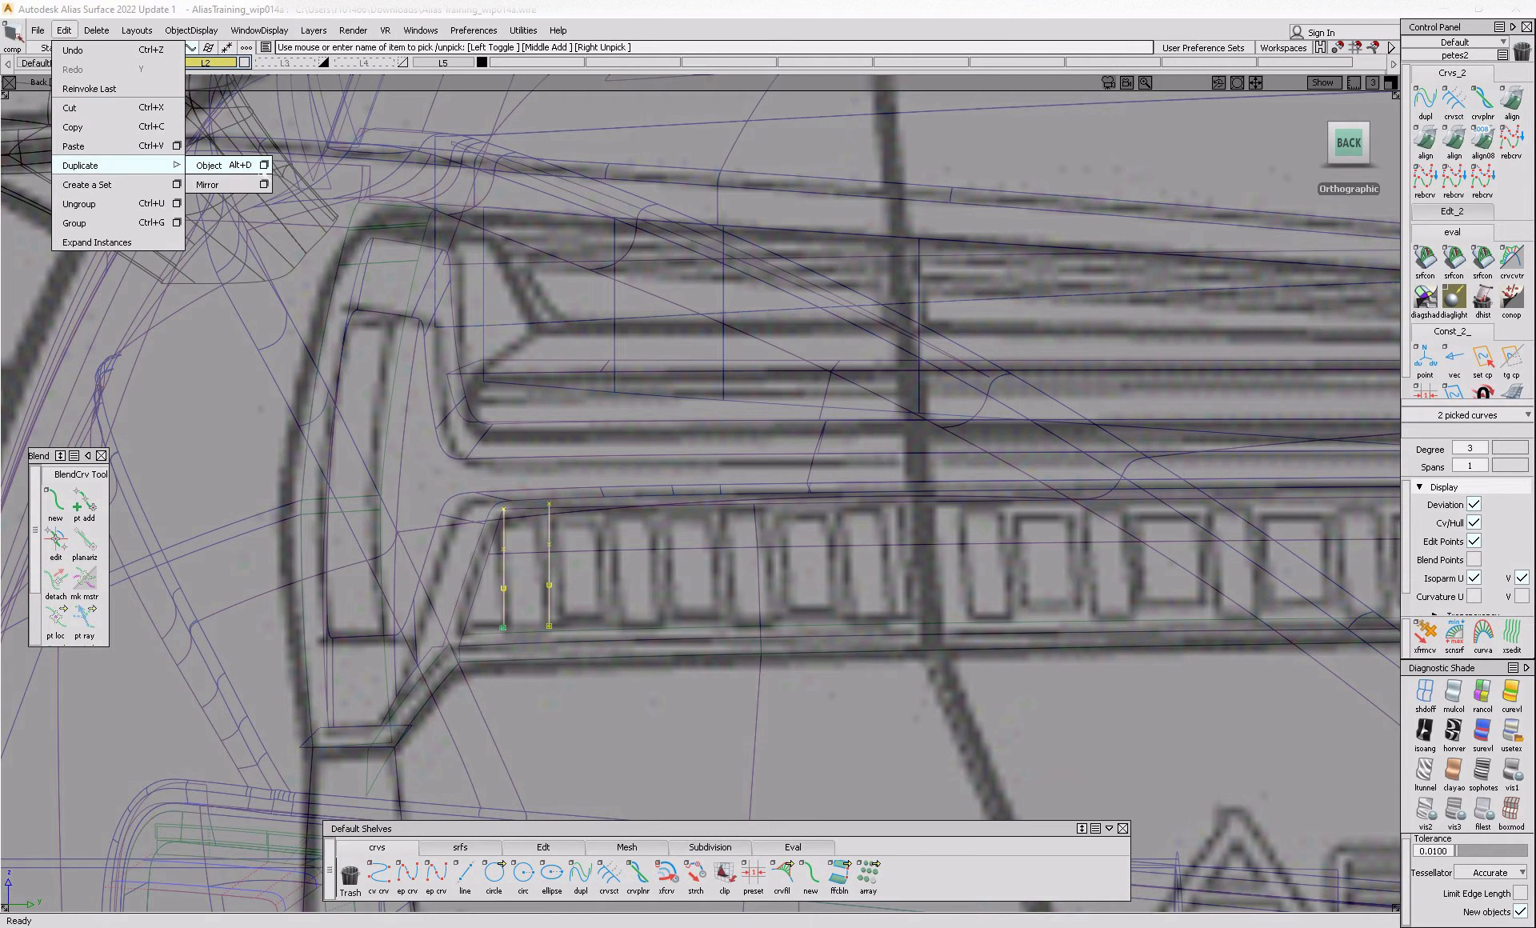
left_click(262, 161)
left_click(851, 150)
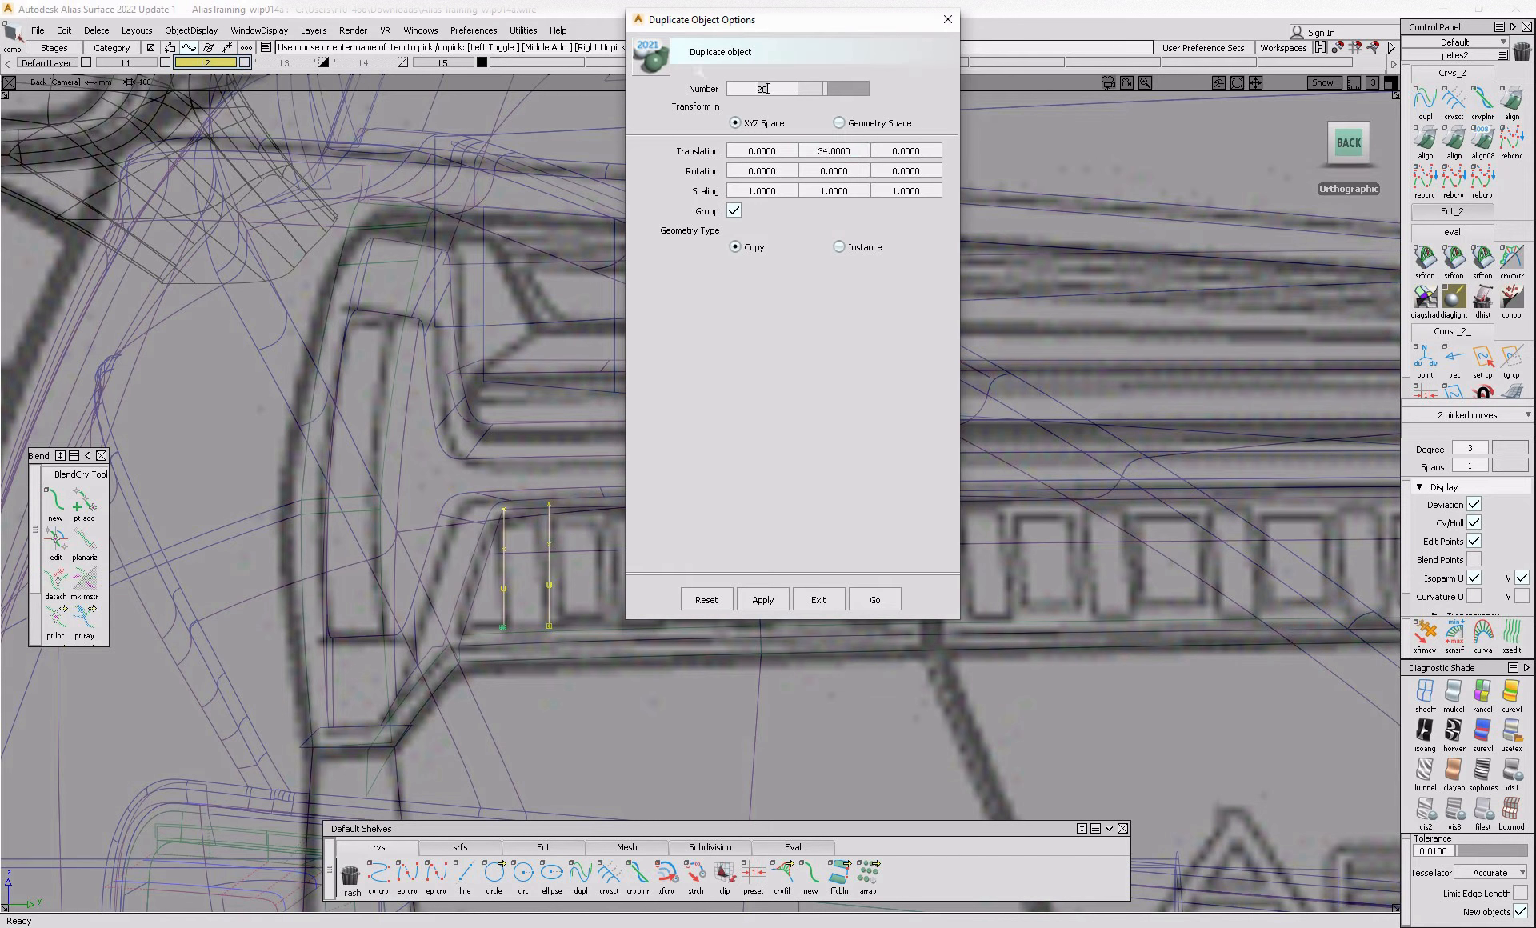
left_click(891, 592)
right_click_drag(894, 592, 886, 641, "alt+shift")
middle_click_drag(886, 640, 748, 646, "alt+shift")
key("shift+alt")
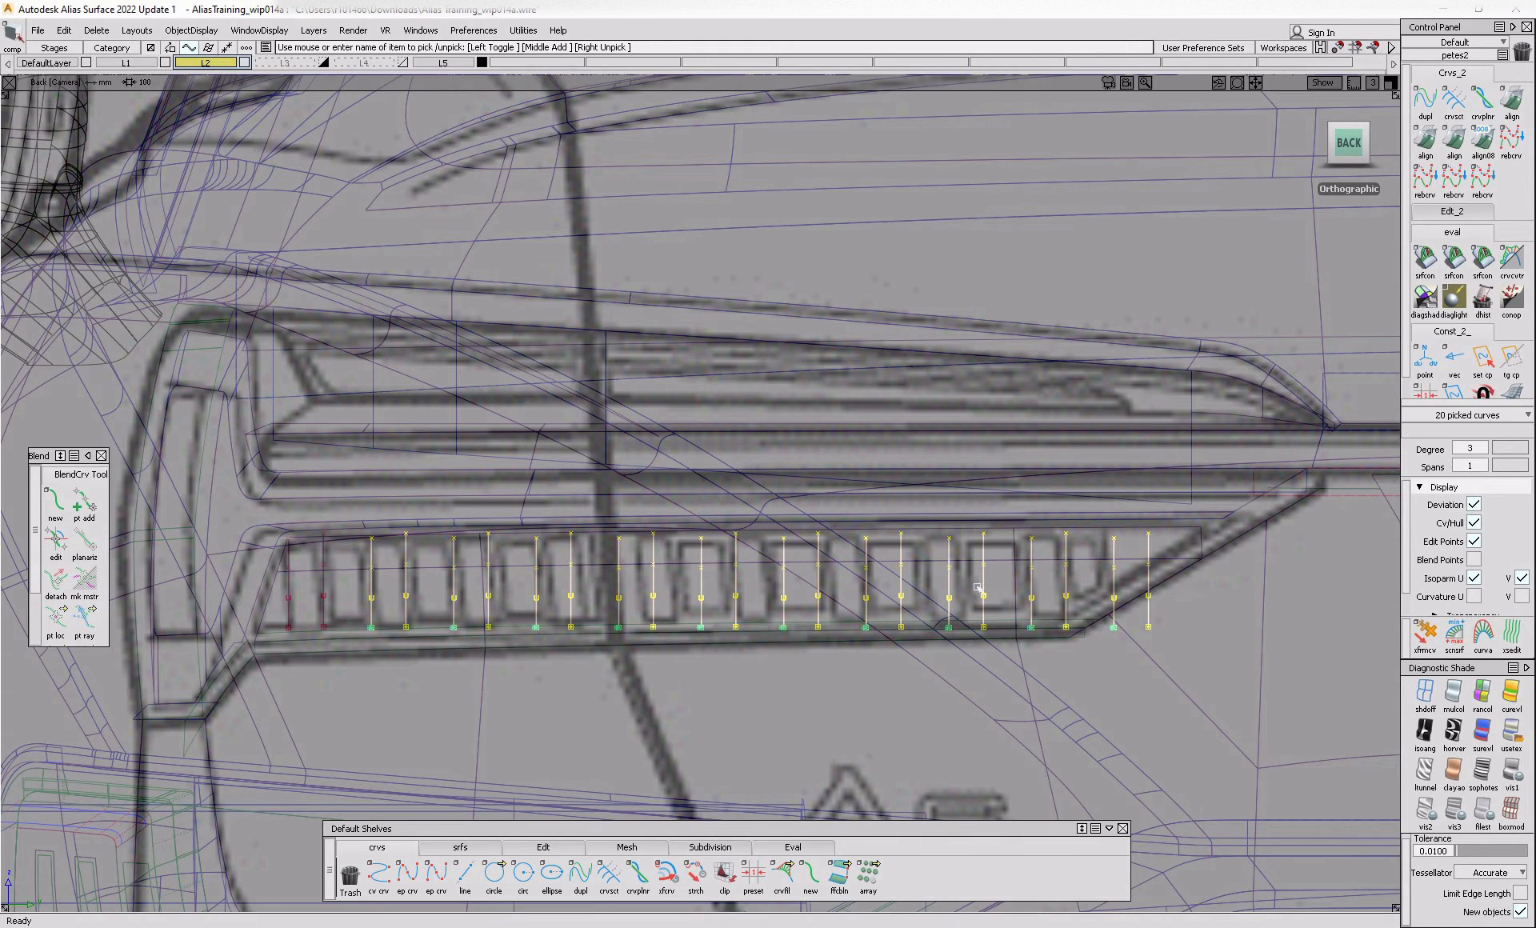
- Shift the copied curve pairs from the third copy inboard slightly along Y to match the blueprint's lamp segments
right_click_drag(760, 680, 780, 642, "alt+shift")
middle_click_drag(780, 642, 772, 688, "alt+shift")
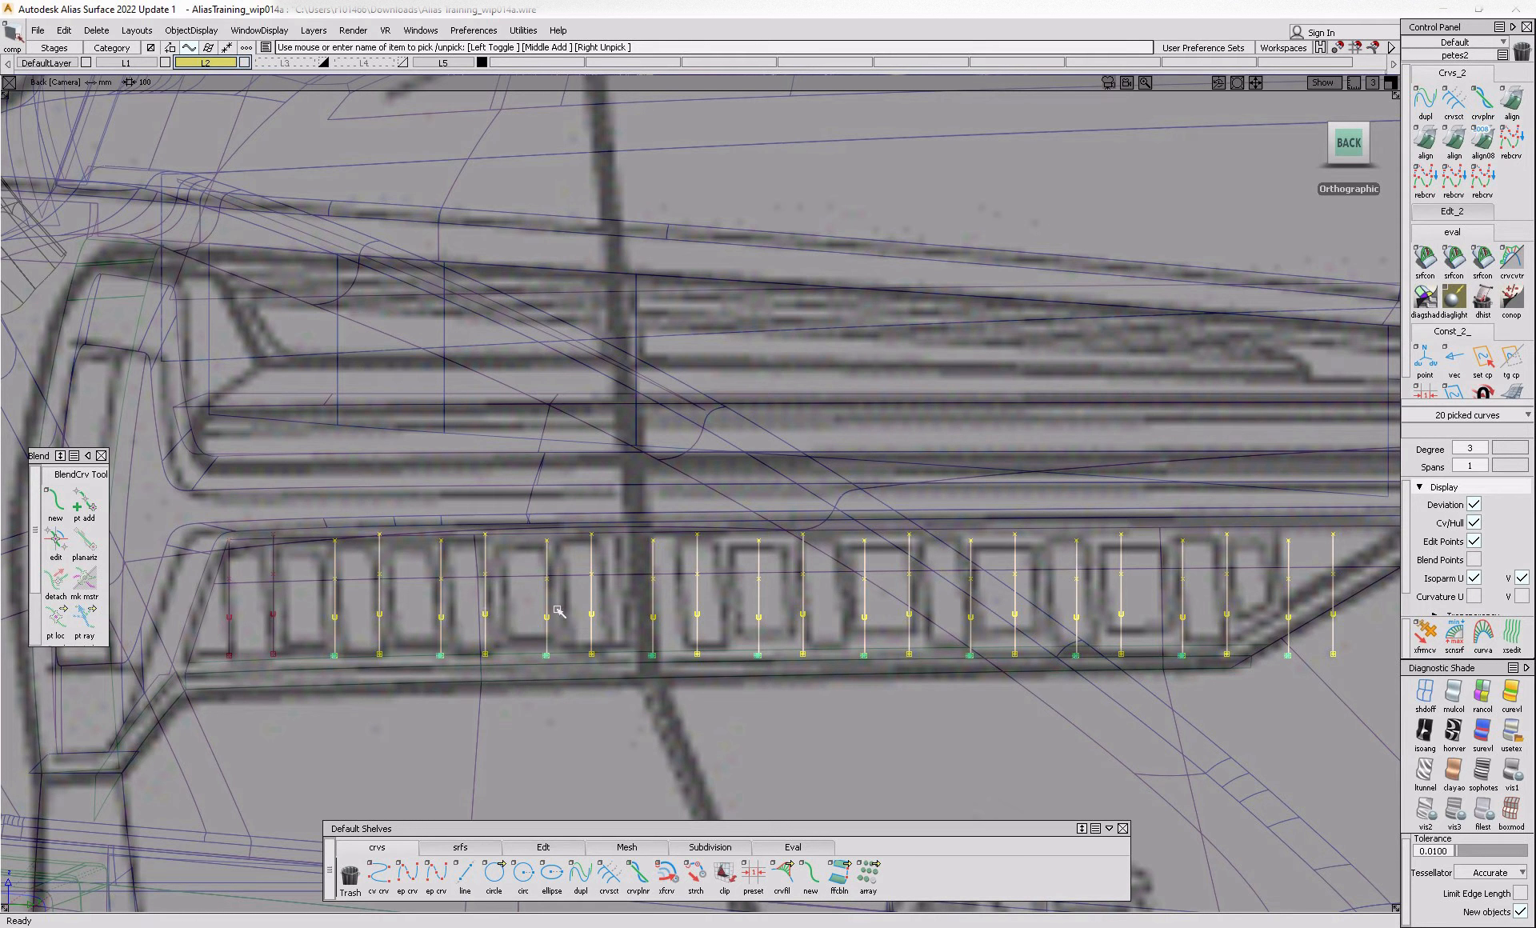
left_click_drag(533, 628, 1378, 751, "ctrl+shift")
middle_click_drag(1107, 644, 1058, 704, "ctrl+shift")
middle_click_drag(925, 757, 938, 756)
- Shift the pairs from the fourth copy inboard along Y, and again those from the fifth, to follow the widening blueprint segments
left_click_drag(910, 759, 893, 645, "ctrl+shift")
left_click_drag(678, 638, 723, 688, "ctrl+shift")
mouse_move(661, 617)
left_mouse_down()
mouse_move(692, 639)
mouse_move(1406, 758)
left_mouse_up()
middle_click_drag(998, 827, 994, 679, "ctrl+shift")
middle_click_drag(971, 741, 985, 745)
left_click_drag(954, 744, 925, 619, "ctrl+shift")
mouse_move(730, 559)
left_mouse_down("ctrl+shift")
mouse_move(772, 607)
mouse_move(1372, 785)
left_mouse_up("ctrl+shift")
left_click_drag(768, 621, 796, 664)
mouse_move(852, 748)
middle_mouse_down("ctrl+shift")
mouse_move(850, 690)
mouse_move(896, 750)
middle_mouse_up("ctrl+shift")
- Shift the pairs from the sixth copy inboard along Y, and again those from the seventh, to align with the blueprint segments
middle_click_drag(997, 772, 771, 775, "alt+shift")
left_click_drag(795, 630, 794, 552, "ctrl+shift")
left_click_drag(715, 601, 758, 649, "ctrl+shift")
left_click_drag(659, 605, 1348, 753)
middle_click_drag(1188, 771, 1192, 720, "ctrl+shift")
middle_click_drag(1208, 748, 1222, 750)
left_click_drag(1173, 765, 1171, 673, "ctrl+shift")
left_click_drag(829, 673, 864, 712, "ctrl+shift")
left_click_drag(790, 599, 1267, 749)
middle_click_drag(1184, 758, 1179, 704, "ctrl+shift")
middle_click_drag(1151, 760, 1169, 764)
- Shift the curves from the eighth copy inboard along Y and remove the surplus curves beyond the strip's inboard end
left_click_drag(1160, 759, 1139, 531, "ctrl+shift")
left_click_drag(974, 606, 1071, 688, "ctrl+shift")
left_click_drag(906, 582, 1352, 788)
mouse_move(1236, 764)
middle_mouse_down("ctrl+shift")
mouse_move(1232, 712)
mouse_move(1257, 766)
middle_mouse_up("ctrl+shift")
left_click_drag(1224, 809, 1203, 641, "ctrl+shift")
left_click_drag(1107, 610, 1194, 671, "ctrl+shift")
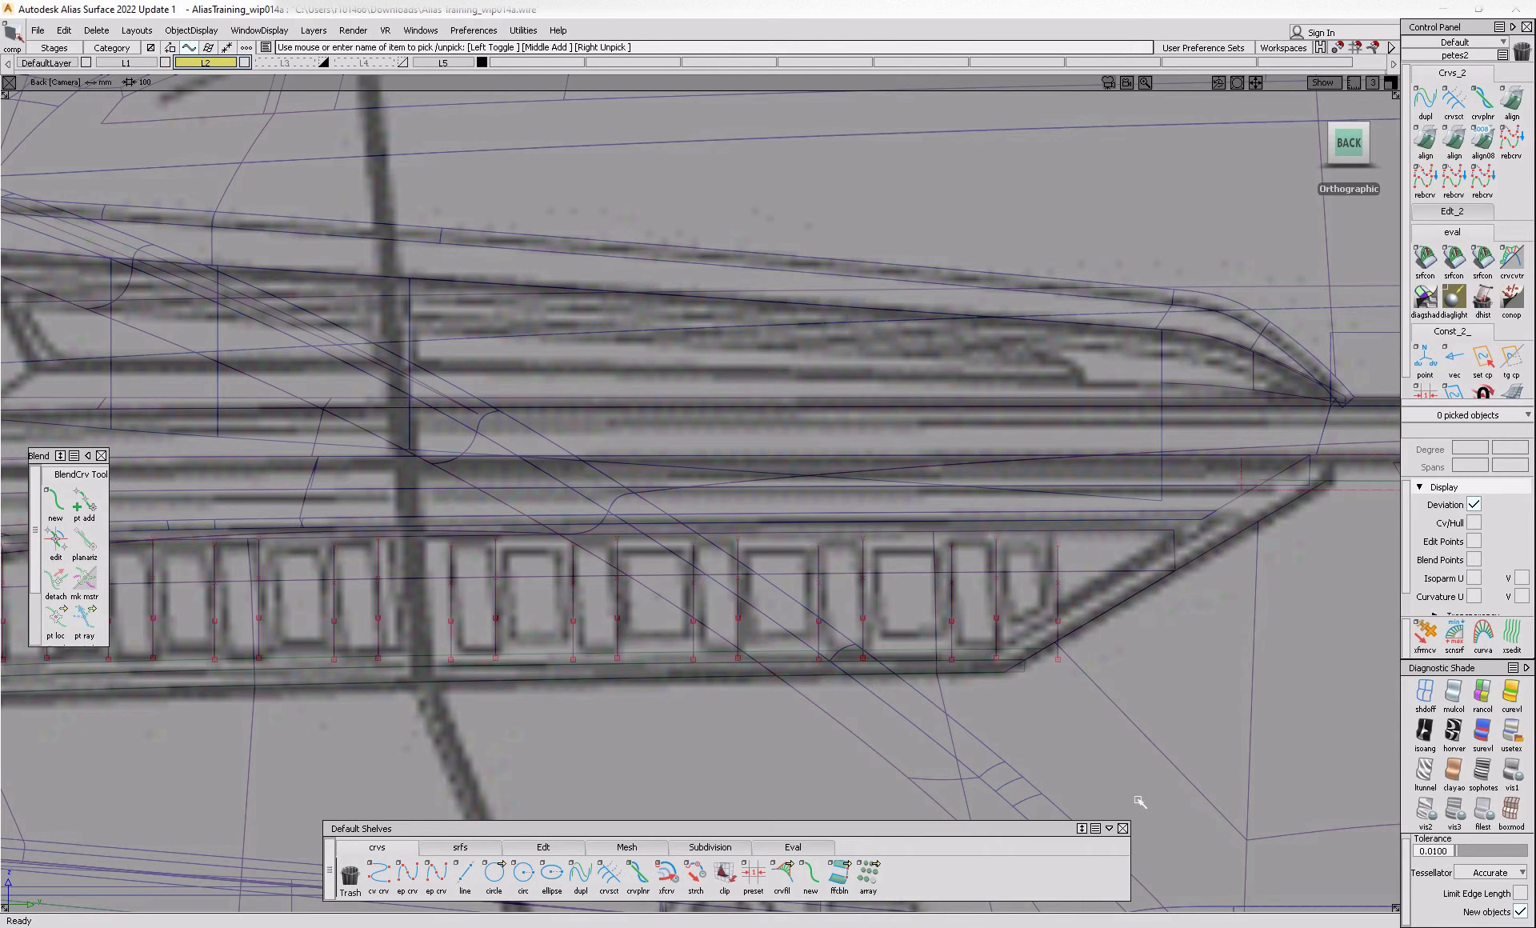
- Check the vertical curve layout across the whole lamp strip with user-defined texture shading, and turn the shading off
right_click_drag(679, 665, 607, 708, "alt+shift")
middle_click_drag(606, 707, 785, 696, "alt+shift")
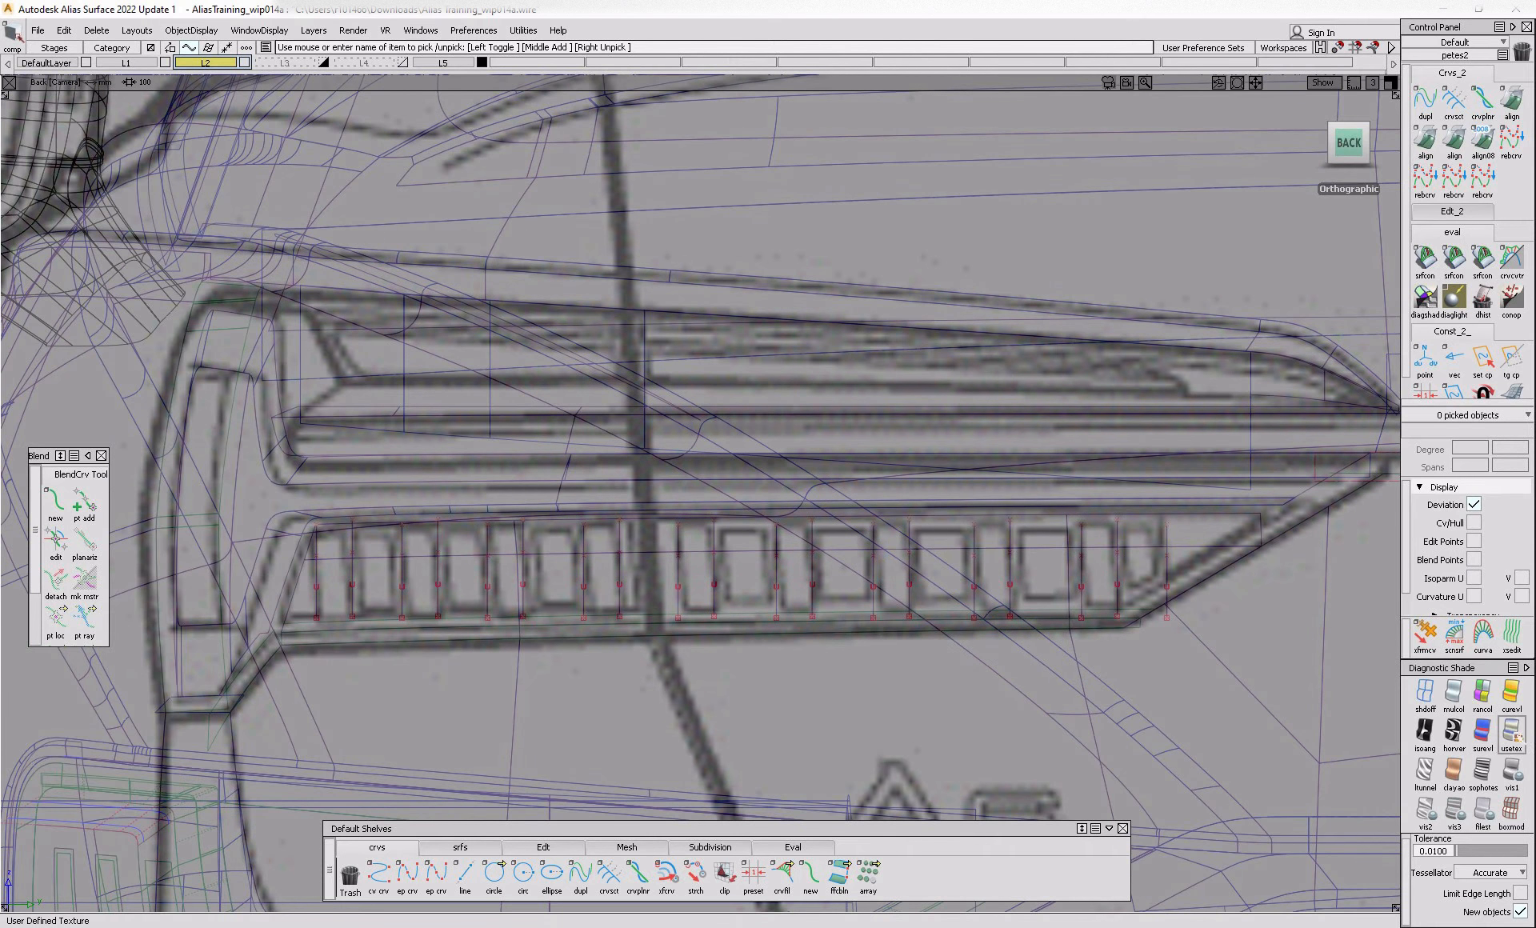
left_click(1511, 732)
left_click_drag(358, 528, 407, 590, "ctrl+shift")
left_click_drag(207, 460, 1310, 670)
left_click_drag(1166, 769, 1170, 616, "ctrl+shift")
left_click(1425, 693)
right_click_drag(364, 724, 462, 720, "alt+shift")
middle_click_drag(461, 720, 611, 686, "alt+shift")
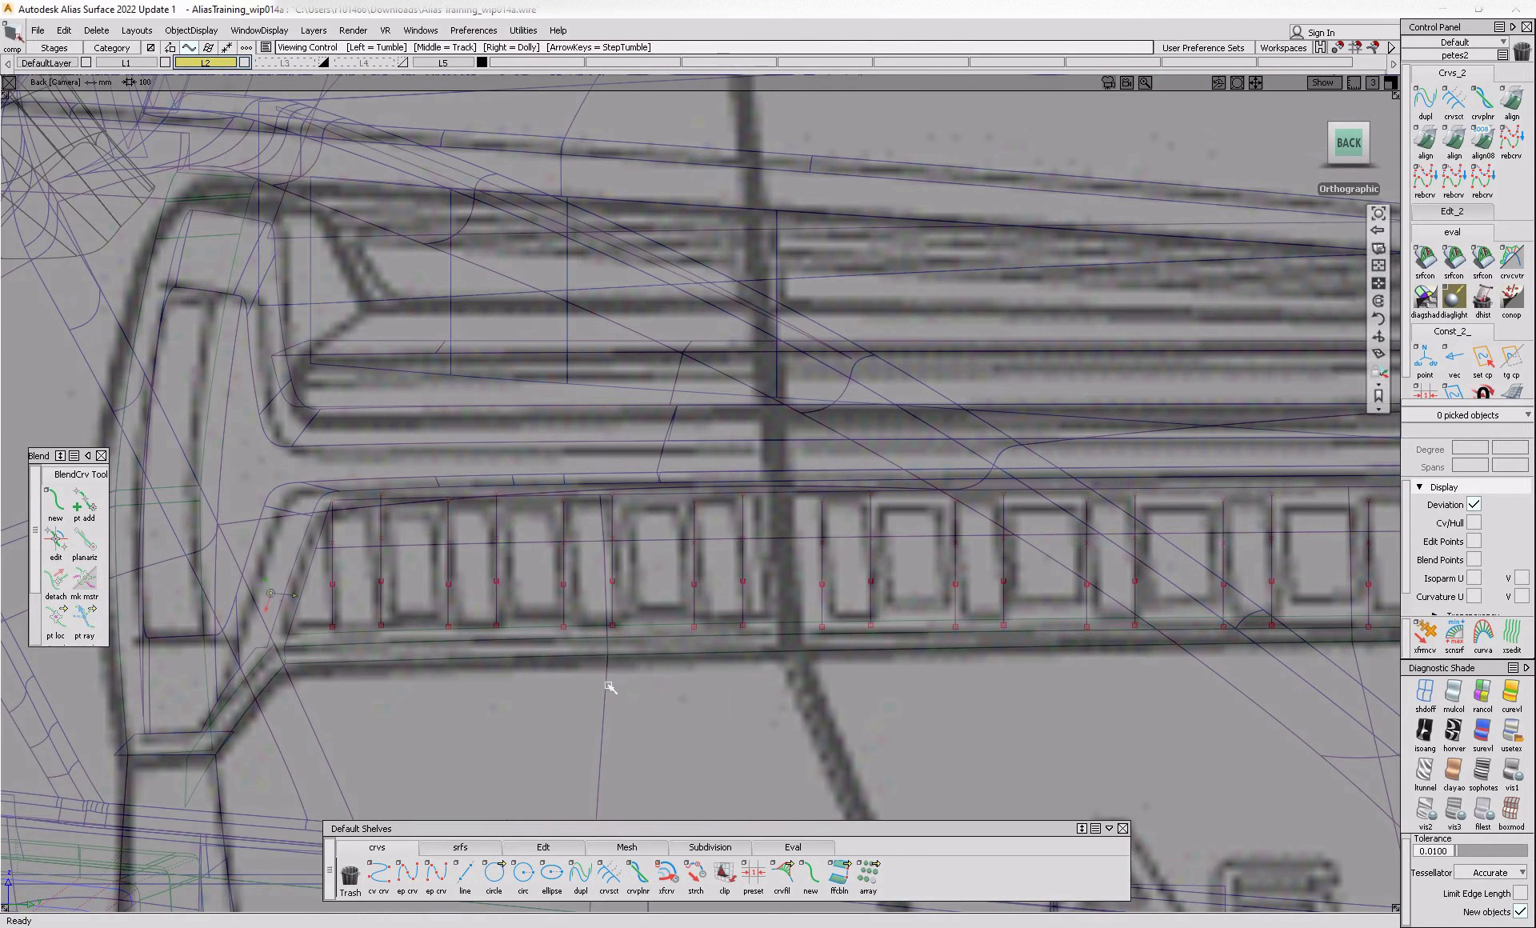
- Extend the upper ends of the copied vertical curves slightly past the lamp strip's upper edge
left_click(547, 847)
left_click(782, 874)
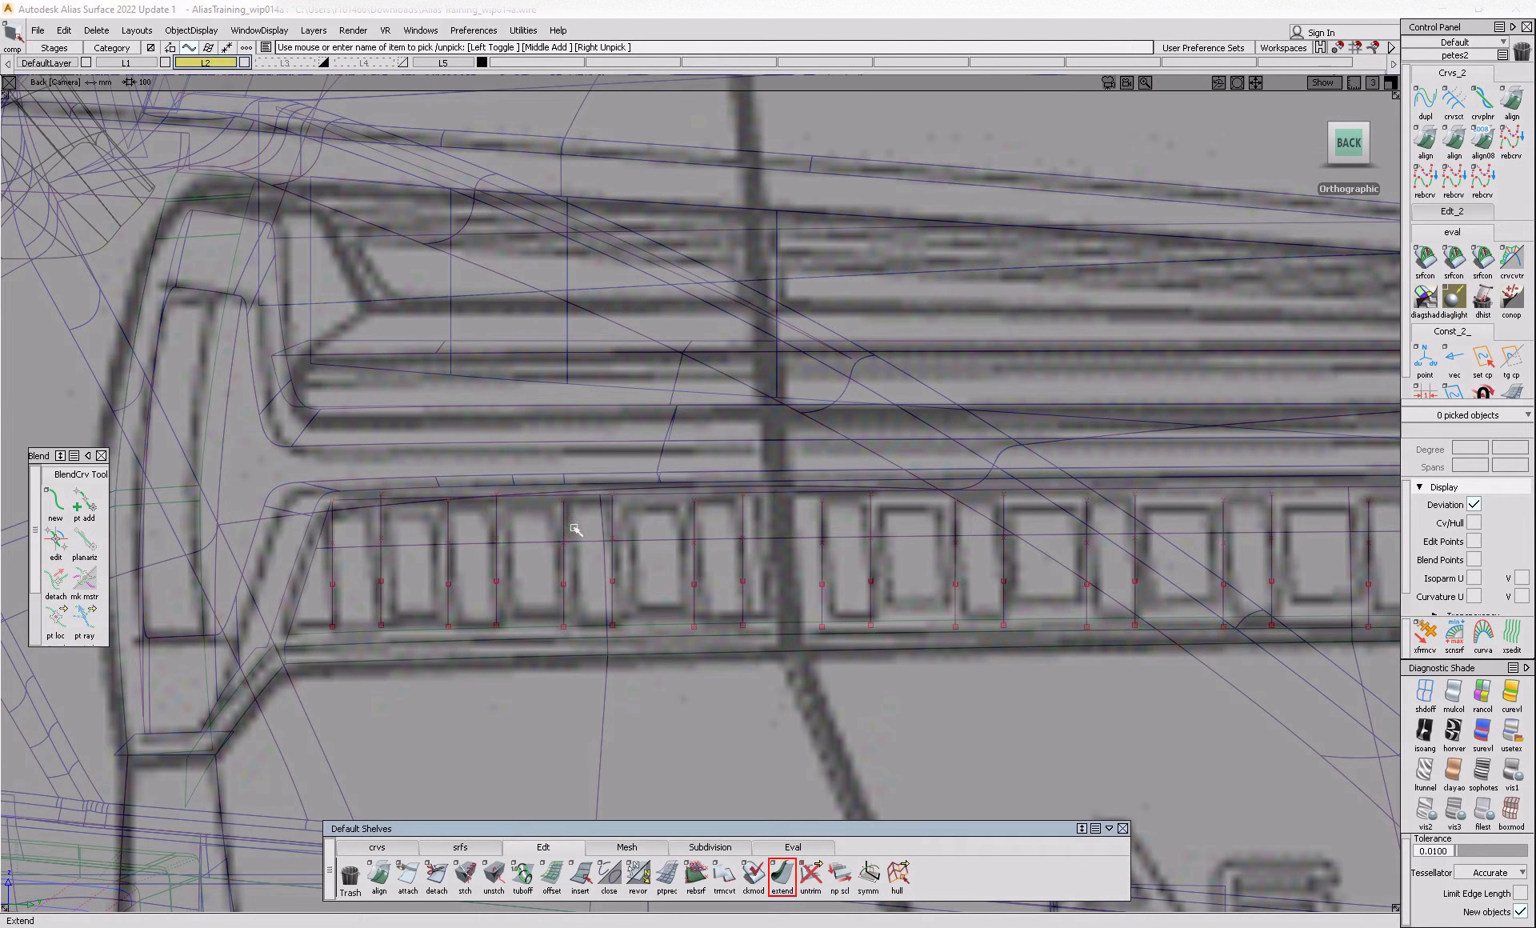
left_click(567, 516)
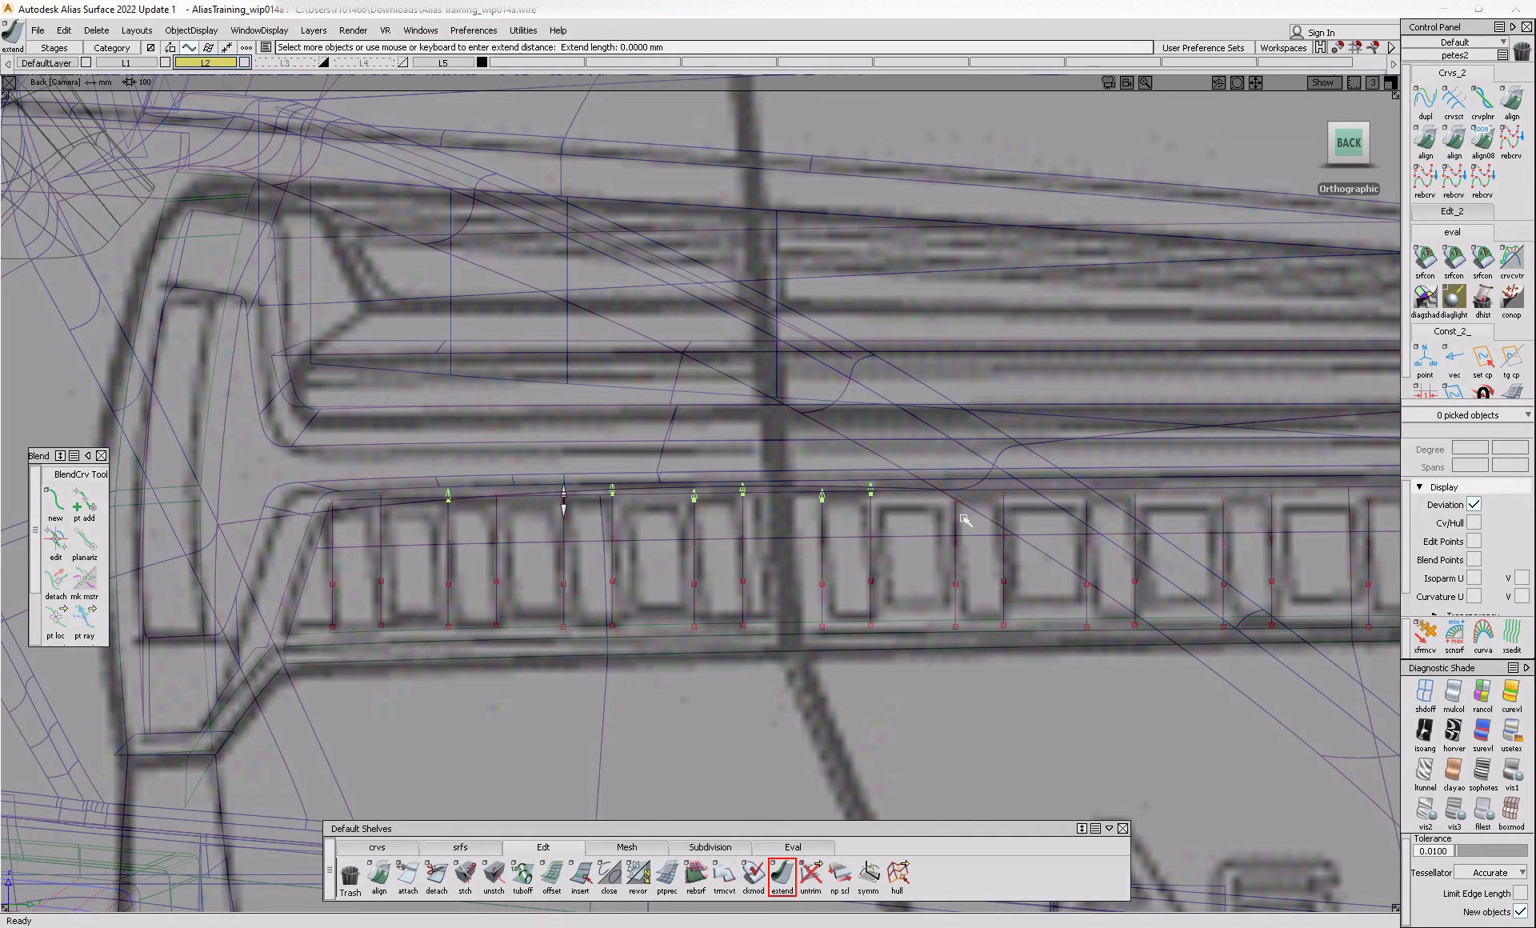
middle_click_drag(1012, 513, 743, 526, "alt+shift")
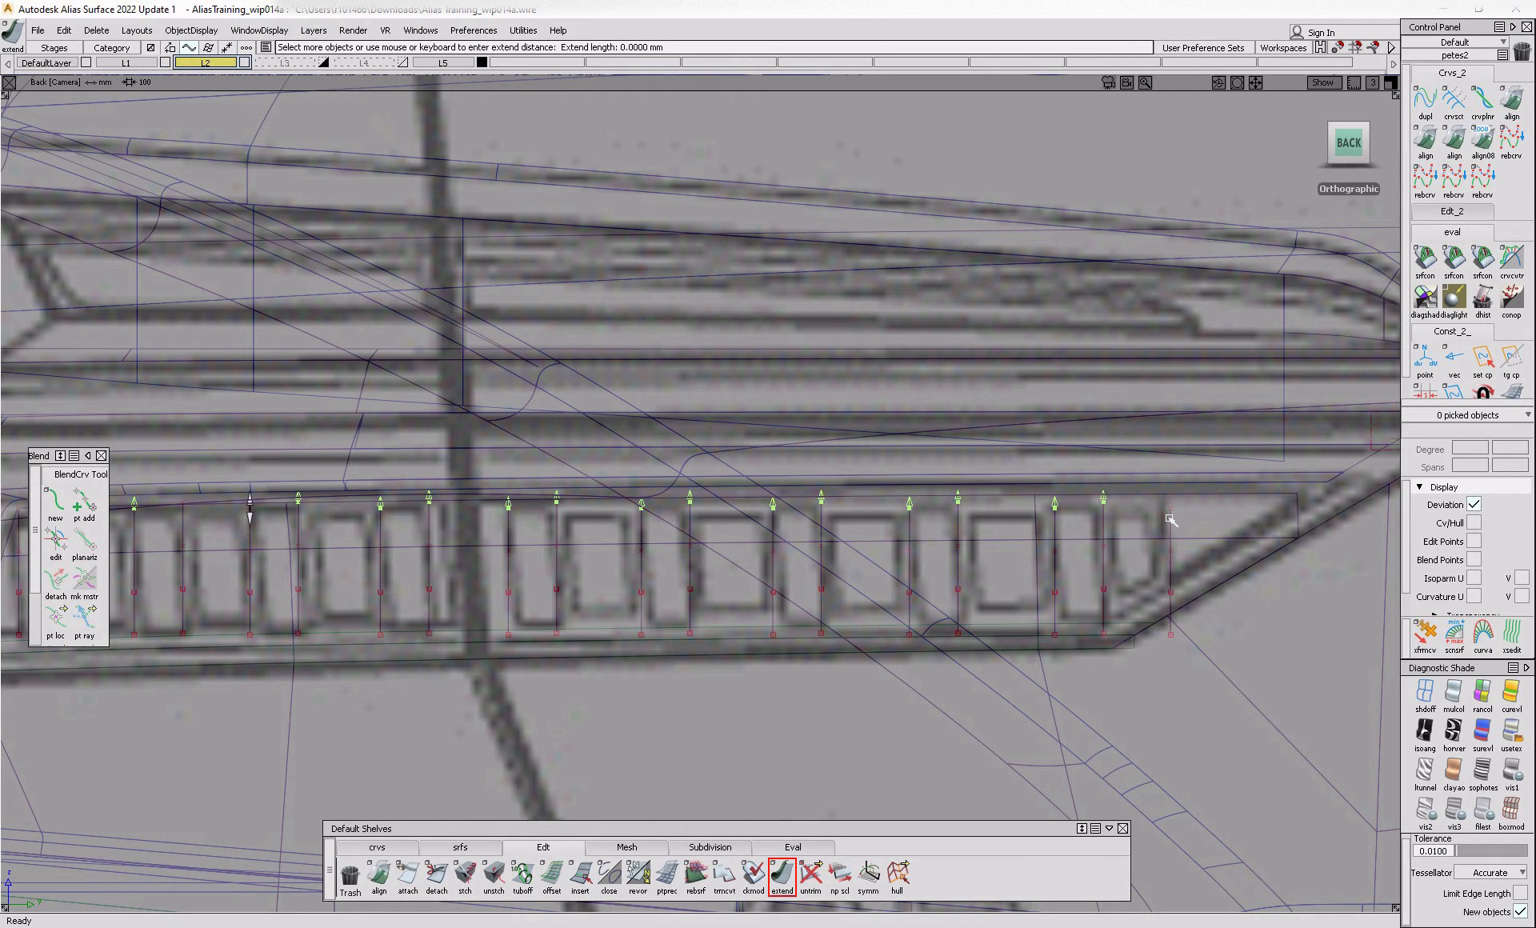
middle_click_drag(540, 524, 821, 533, "alt+shift")
left_click_drag(532, 528, 533, 513)
left_click(469, 464)
left_click_drag(379, 525, 383, 572, "ctrl+shift")
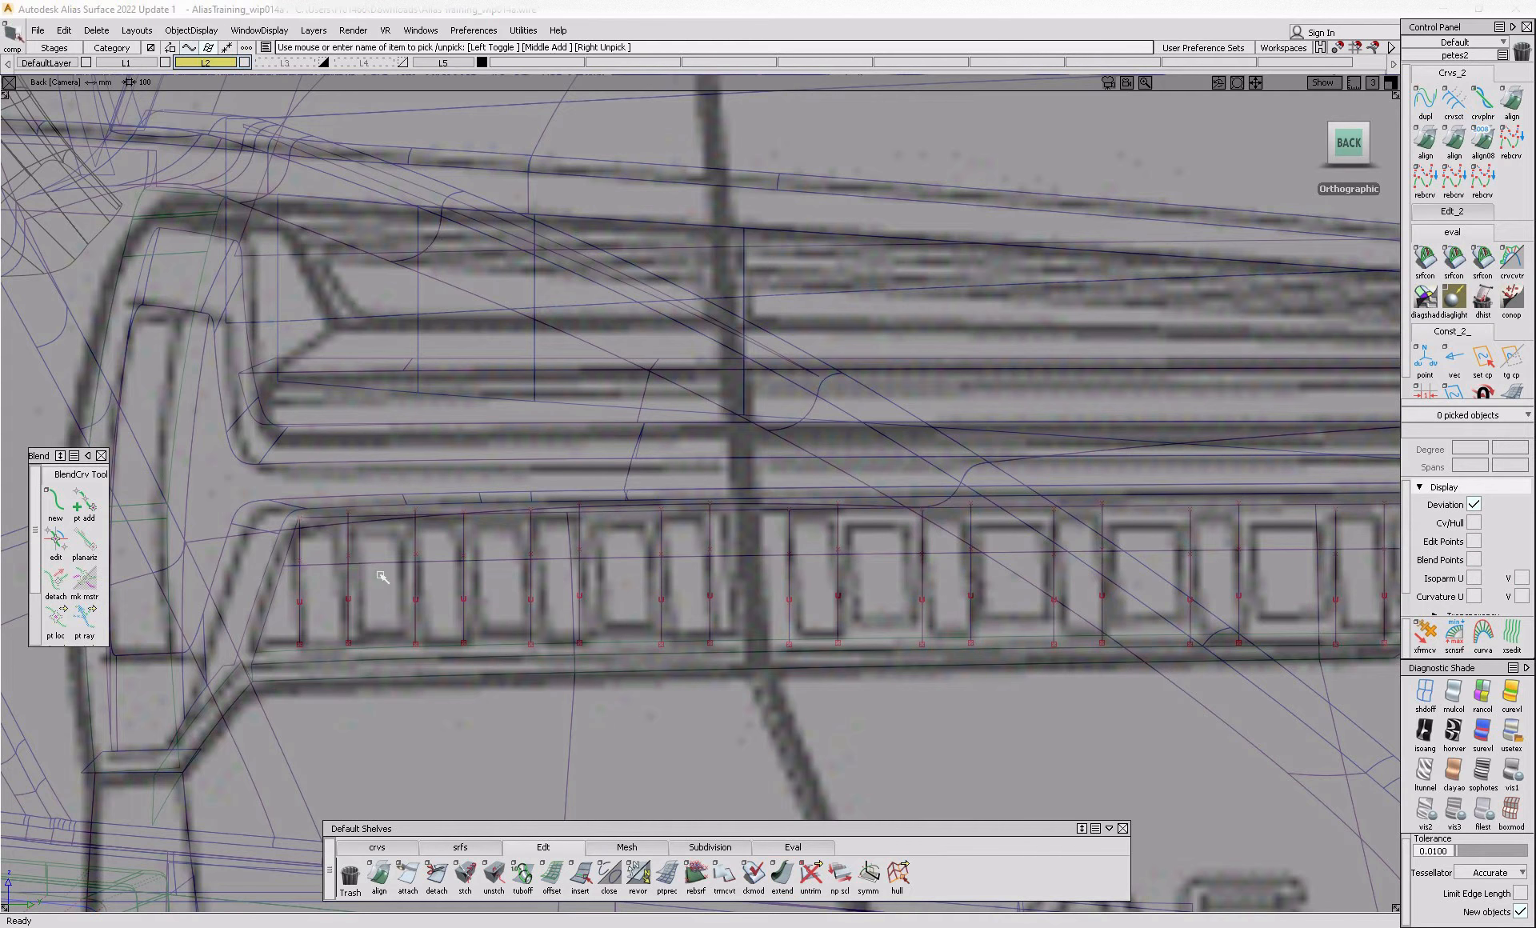
- Project all the vertical curves onto the six lamp strip surfaces in the back view
left_click(383, 565)
middle_click_drag(337, 594, 154, 609, "alt+shift")
right_click_drag(153, 609, 216, 603, "alt+shift")
left_click(1024, 614)
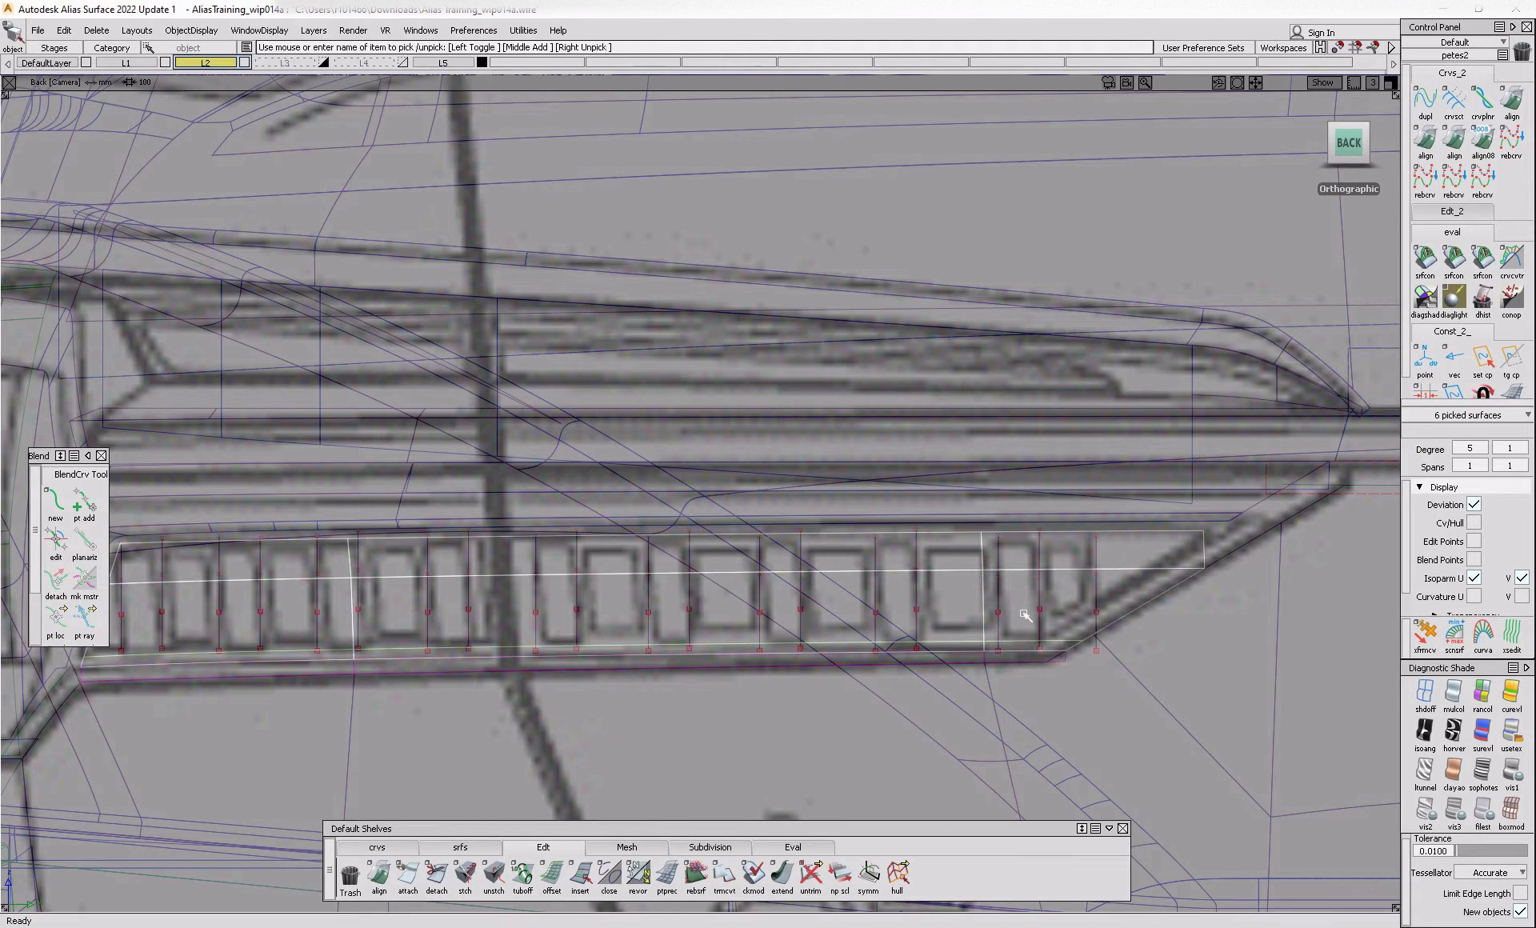
middle_click_drag(221, 588, 534, 585, "alt+shift")
right_click_drag(381, 589, 436, 591, "ctrl+shift")
middle_click_drag(573, 600, 367, 595, "alt+shift")
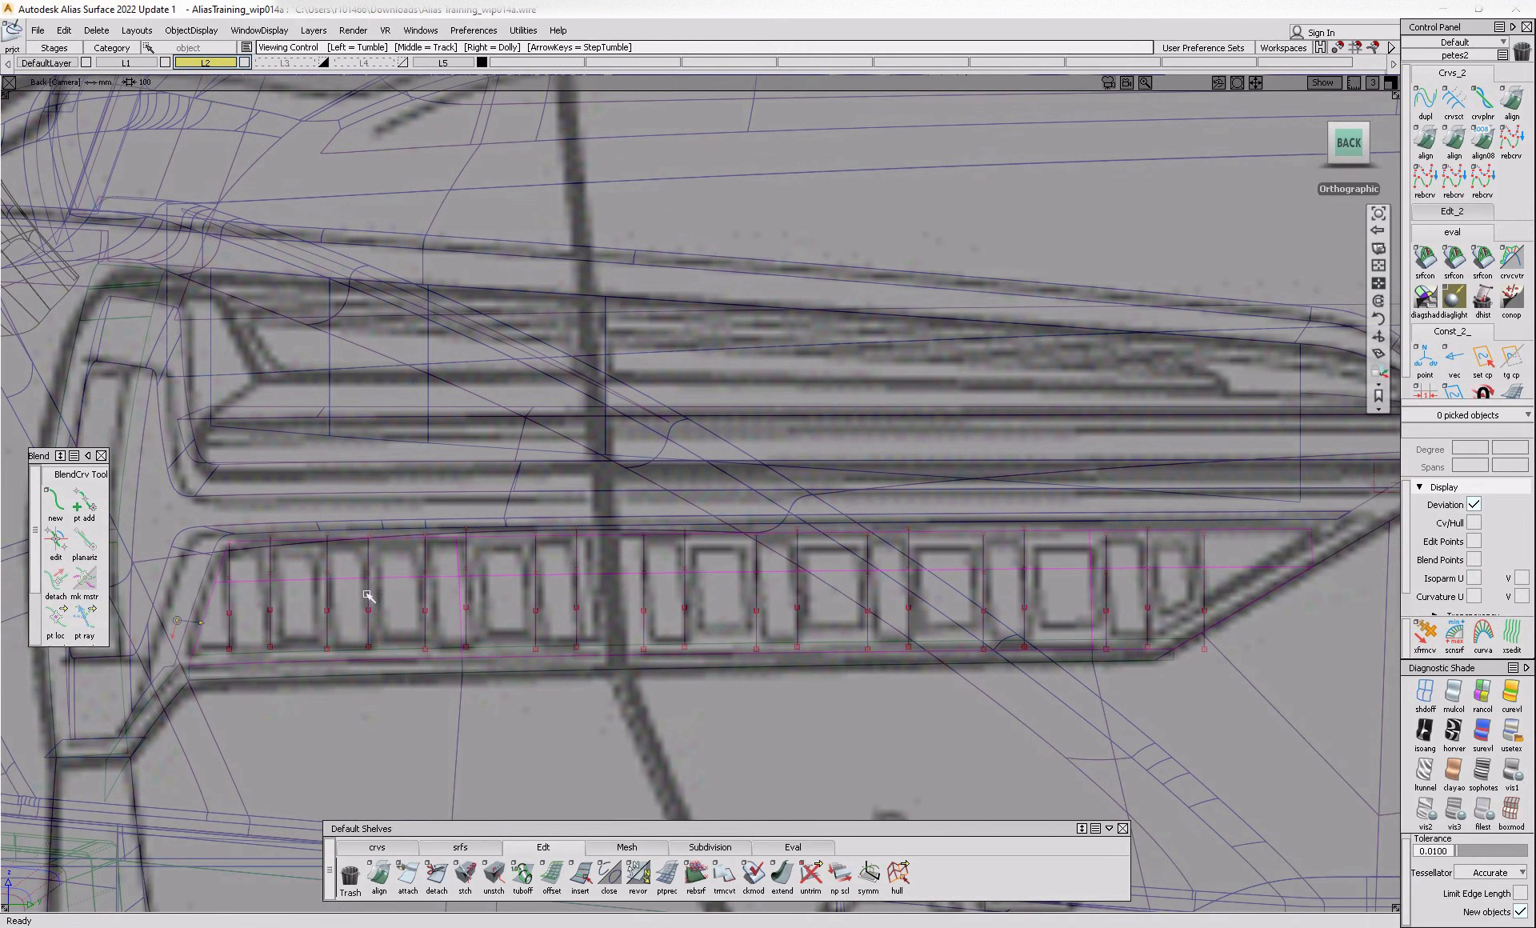
left_click_drag(156, 494, 1384, 637)
key("space")
- Untrim the lower face at the lamp strip's inboard end and trim it again
left_click_drag(1234, 707, 1224, 561, "ctrl+shift")
middle_click_drag(1231, 651, 1007, 623, "alt+shift")
right_click_drag(1007, 624, 1203, 566, "alt+shift")
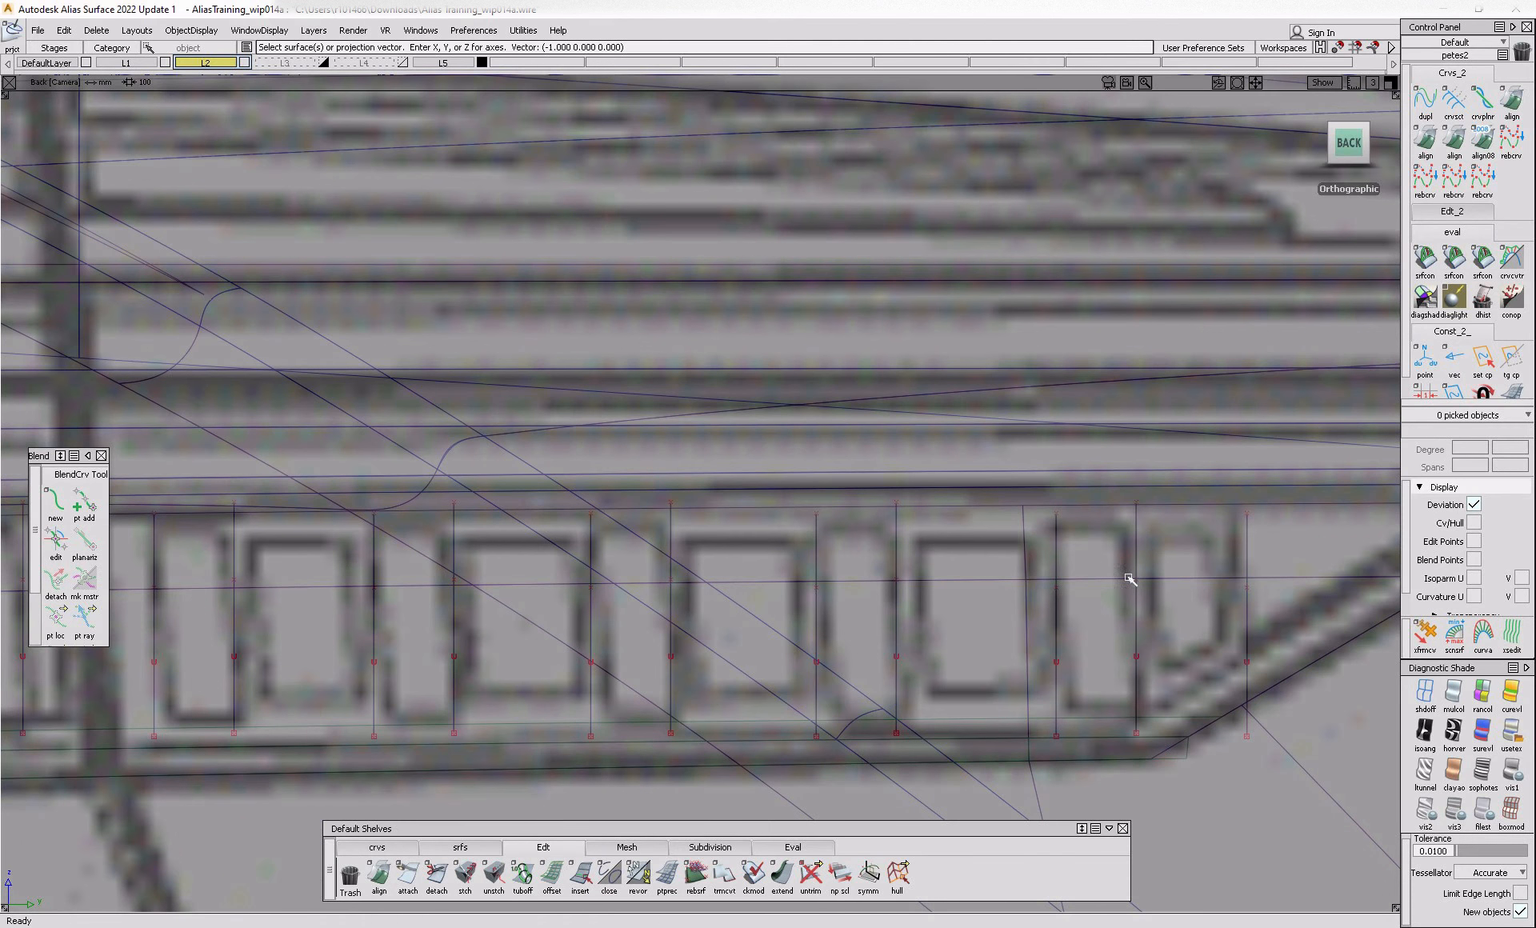
left_click(811, 874)
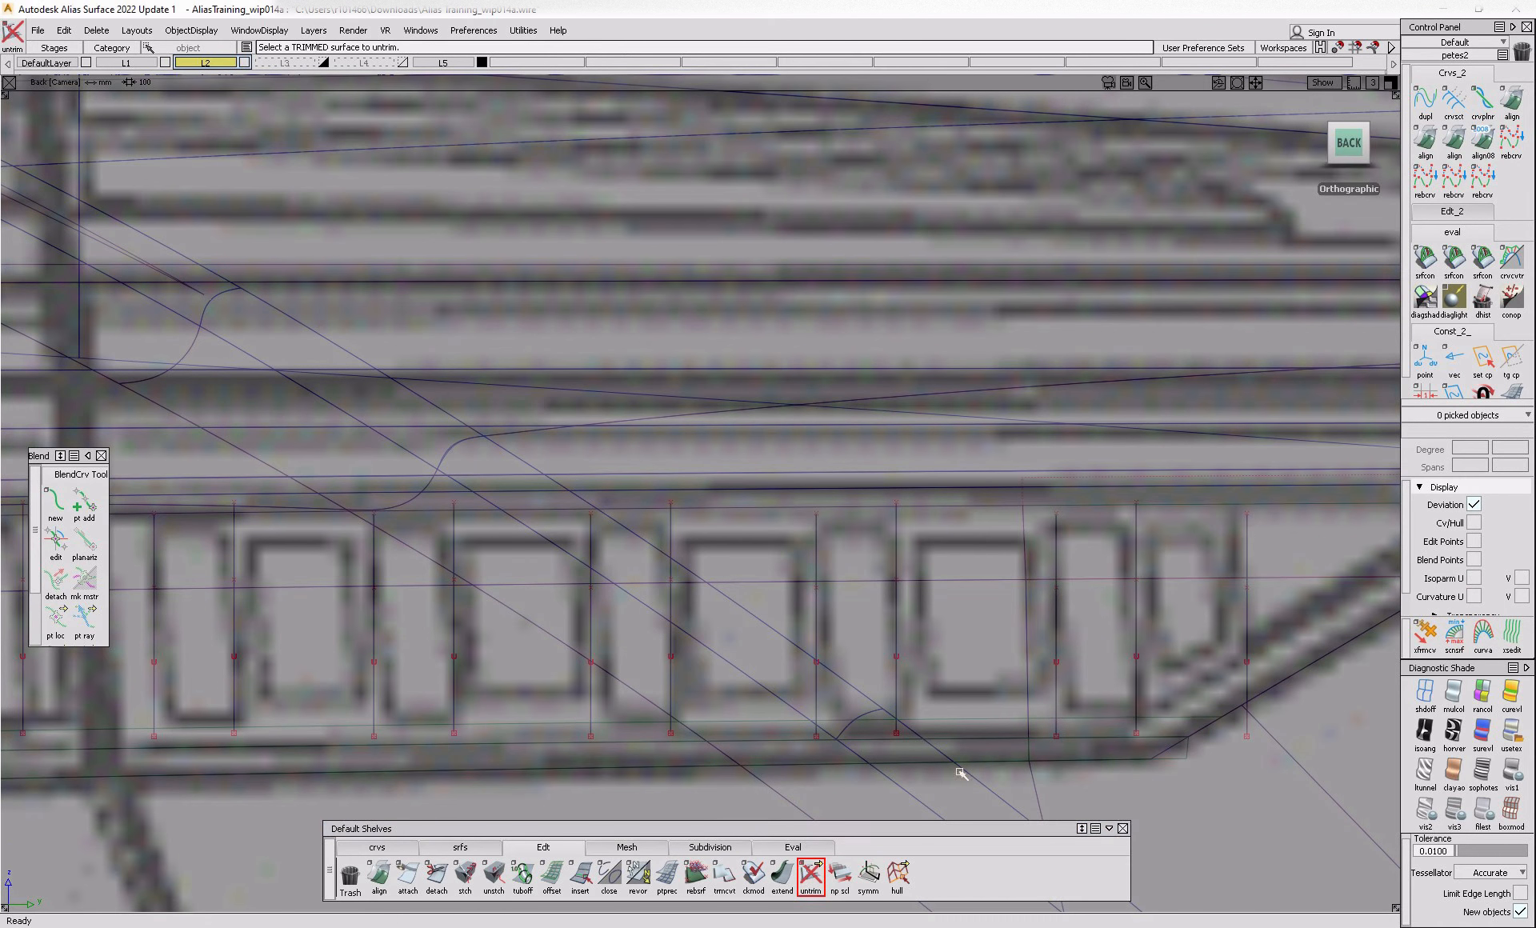
left_click(1089, 626)
- Extend the upper ends of the single inboard curve and each inboard pair's outboard curve, accepting the removal of their construction history
left_click(782, 873)
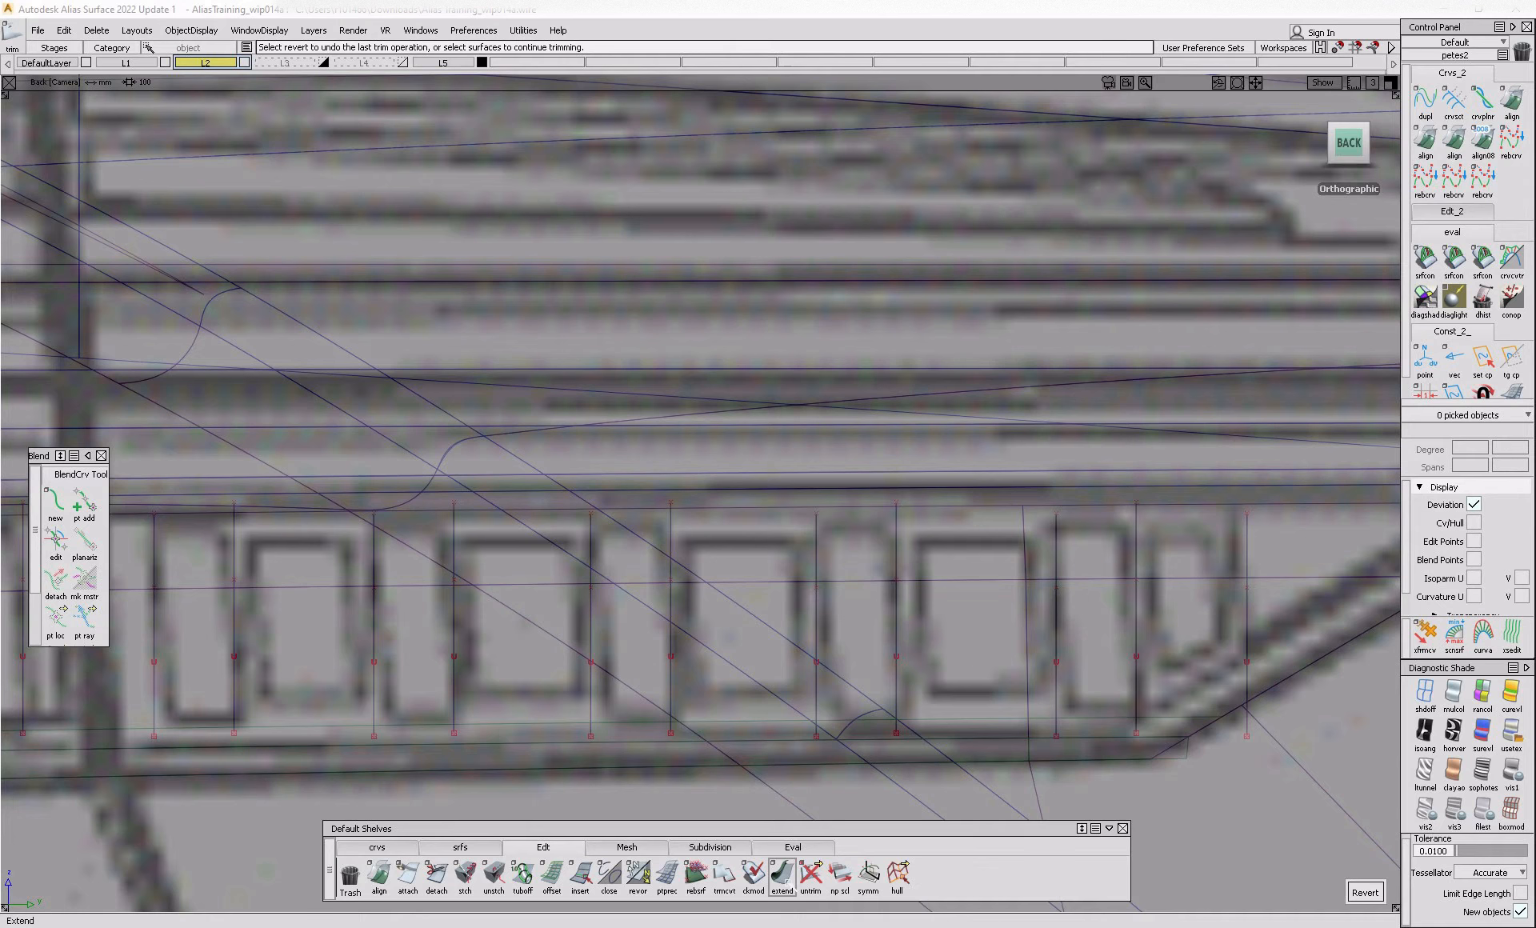
left_click(1252, 519)
left_click(1261, 542)
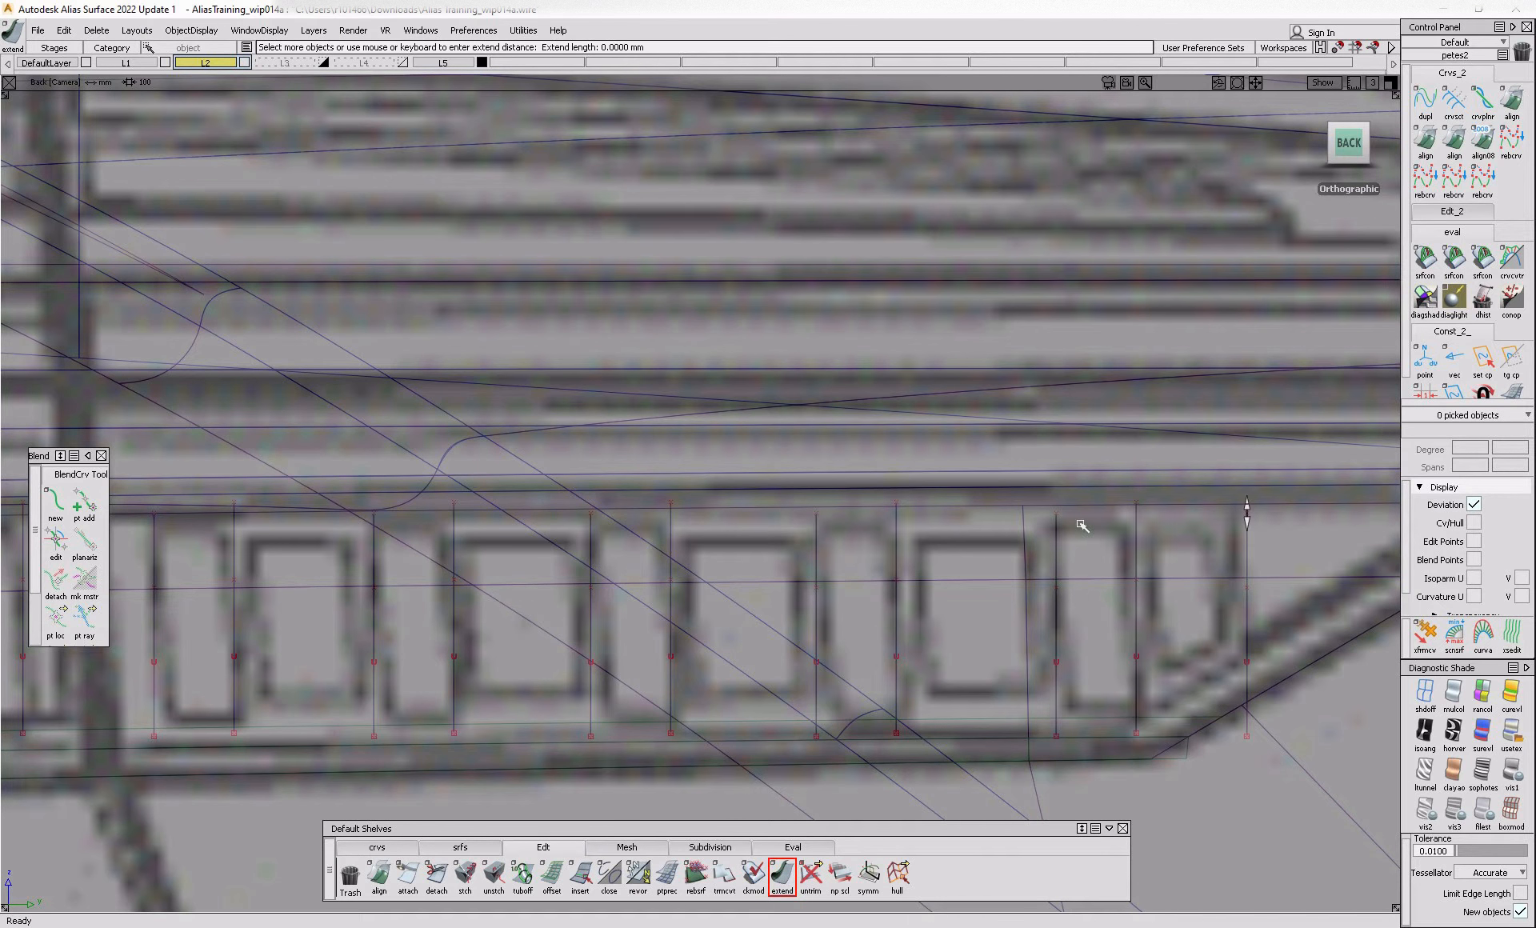
left_click(1061, 520)
left_click(1152, 544)
left_click(821, 526)
left_click(872, 548)
left_click(582, 520)
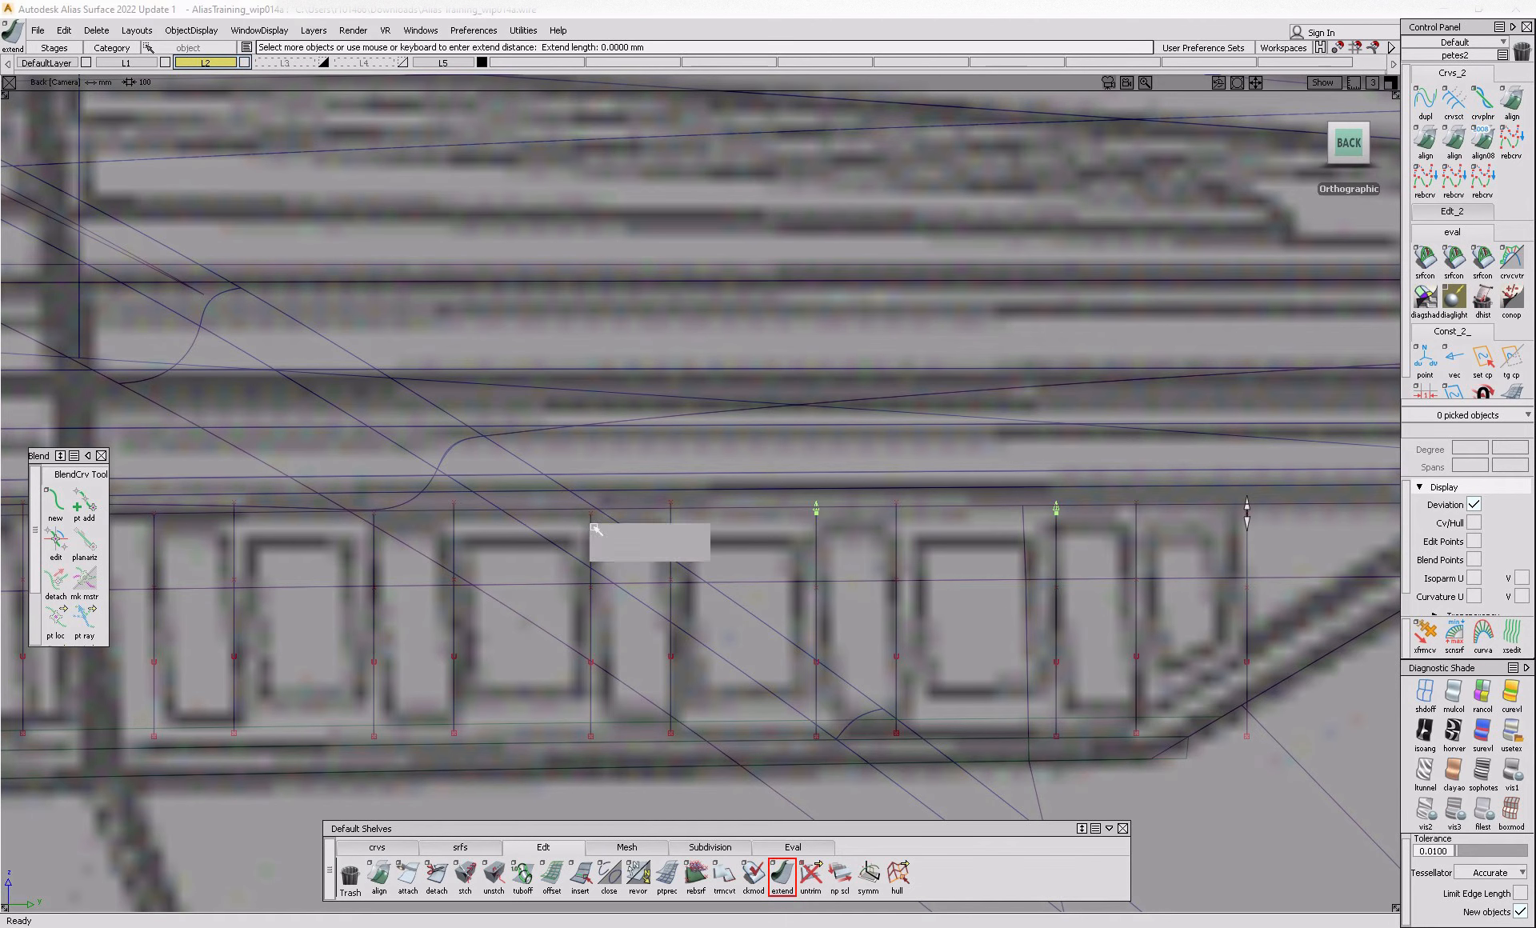
left_click(680, 552)
left_click(374, 548)
left_click(481, 572)
middle_click_drag(478, 582, 871, 614, "alt+shift")
left_click(551, 559)
left_click(652, 580)
middle_click_drag(1090, 558, 621, 573, "alt+shift")
left_click_drag(1173, 565, 1170, 534)
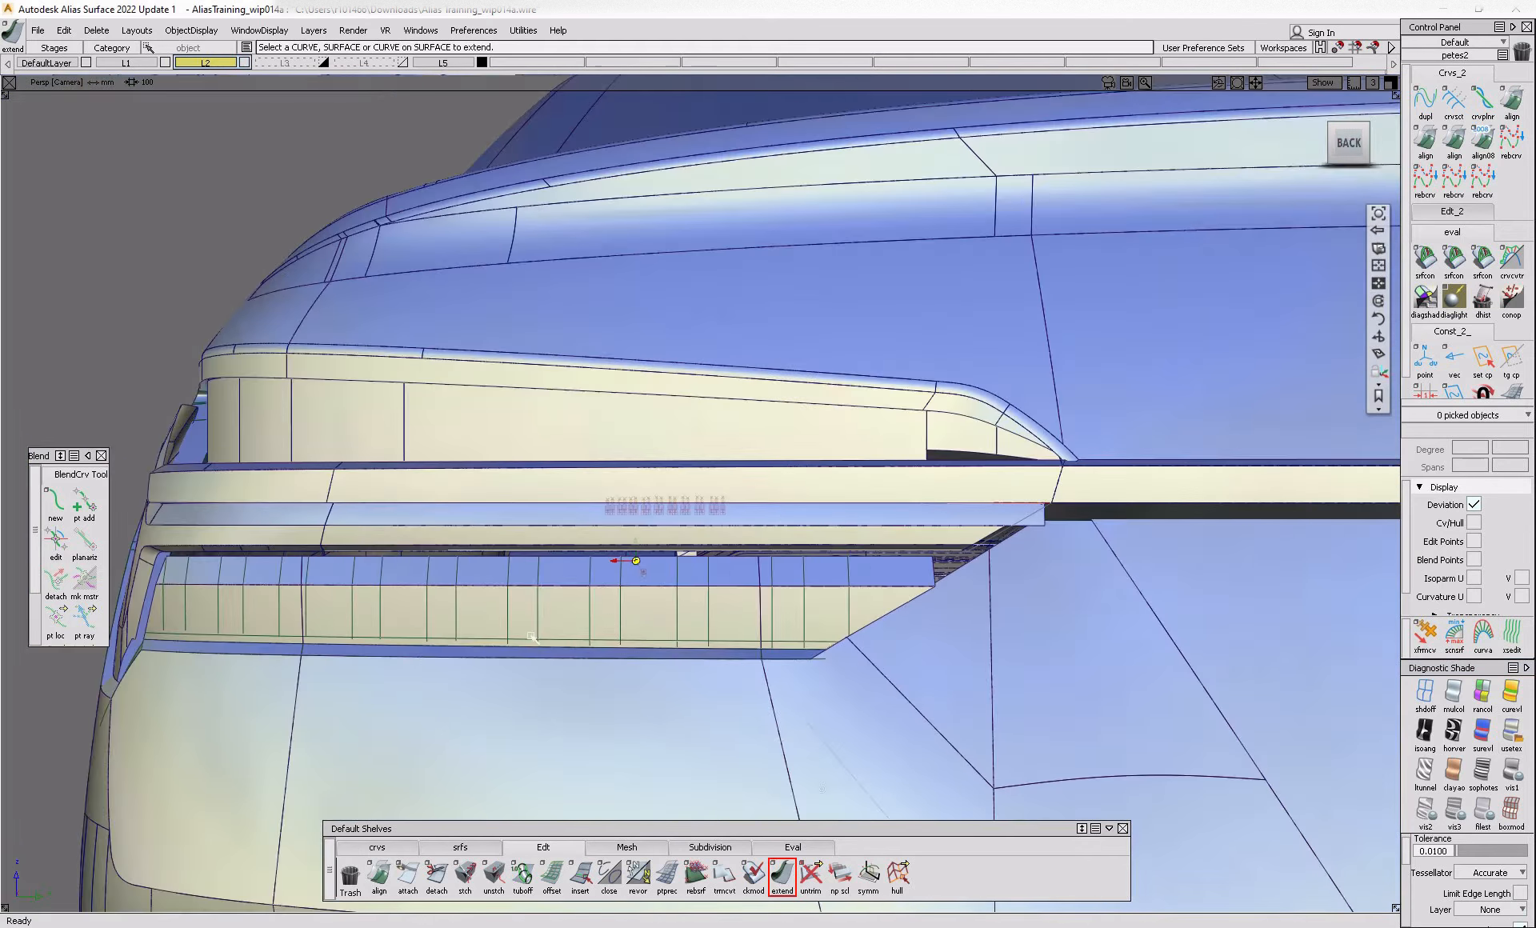
- Examine the projected segment curves on the shaded lamp strip and compare them with the tail-light reference photo
left_click_drag(532, 637, 769, 592, "alt+shift")
right_click_drag(501, 618, 601, 584, "alt+shift")
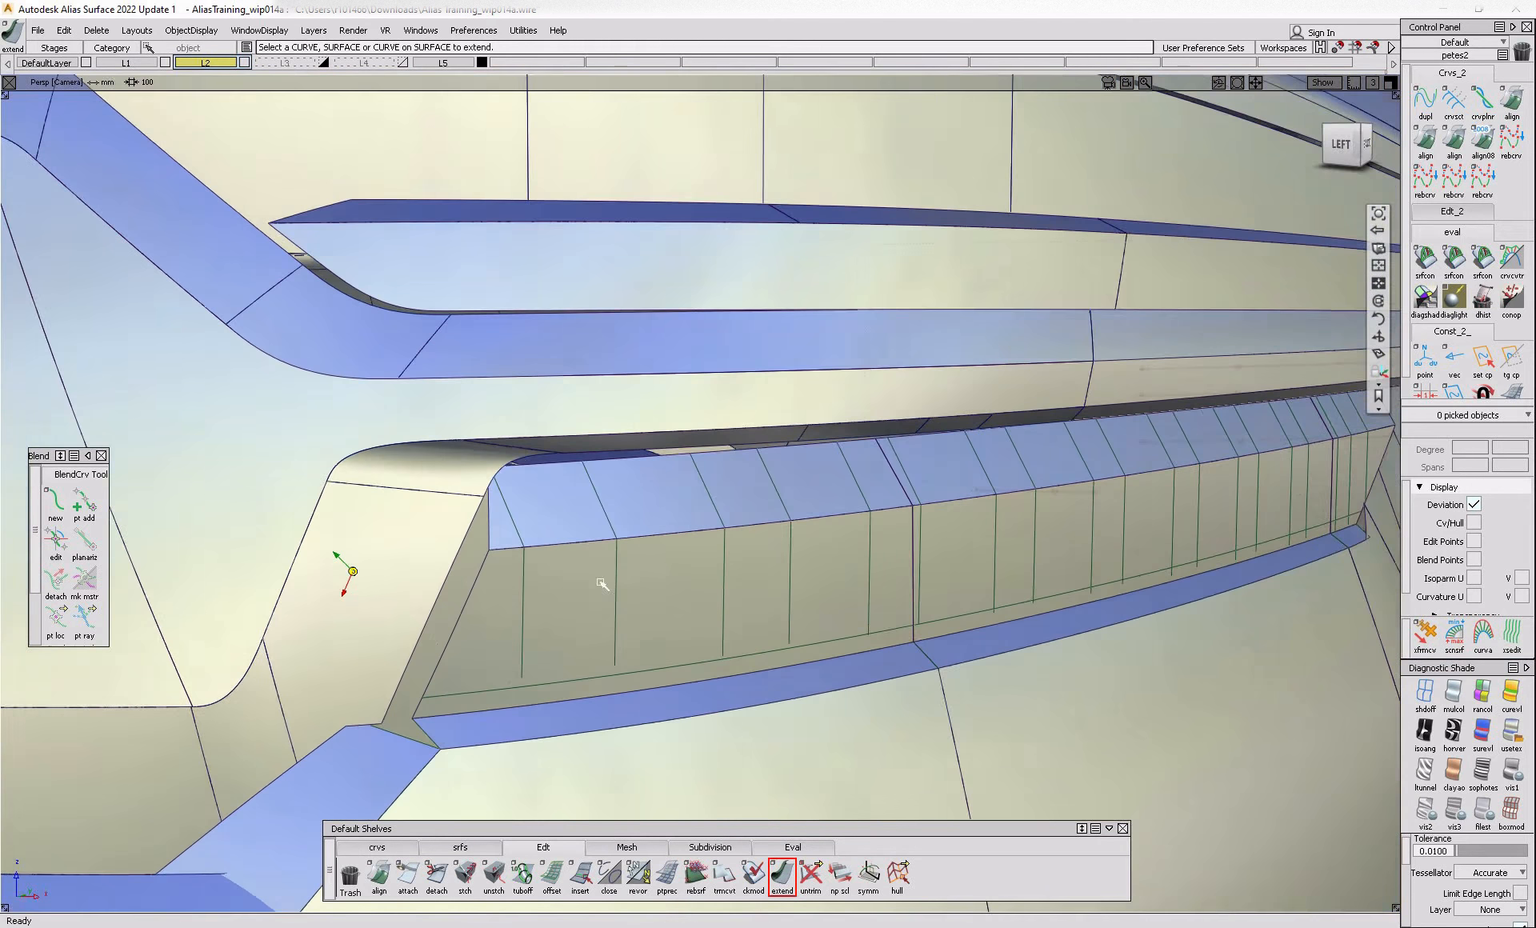
left_click_drag(602, 585, 560, 586, "alt+shift")
key("alt+Tab")
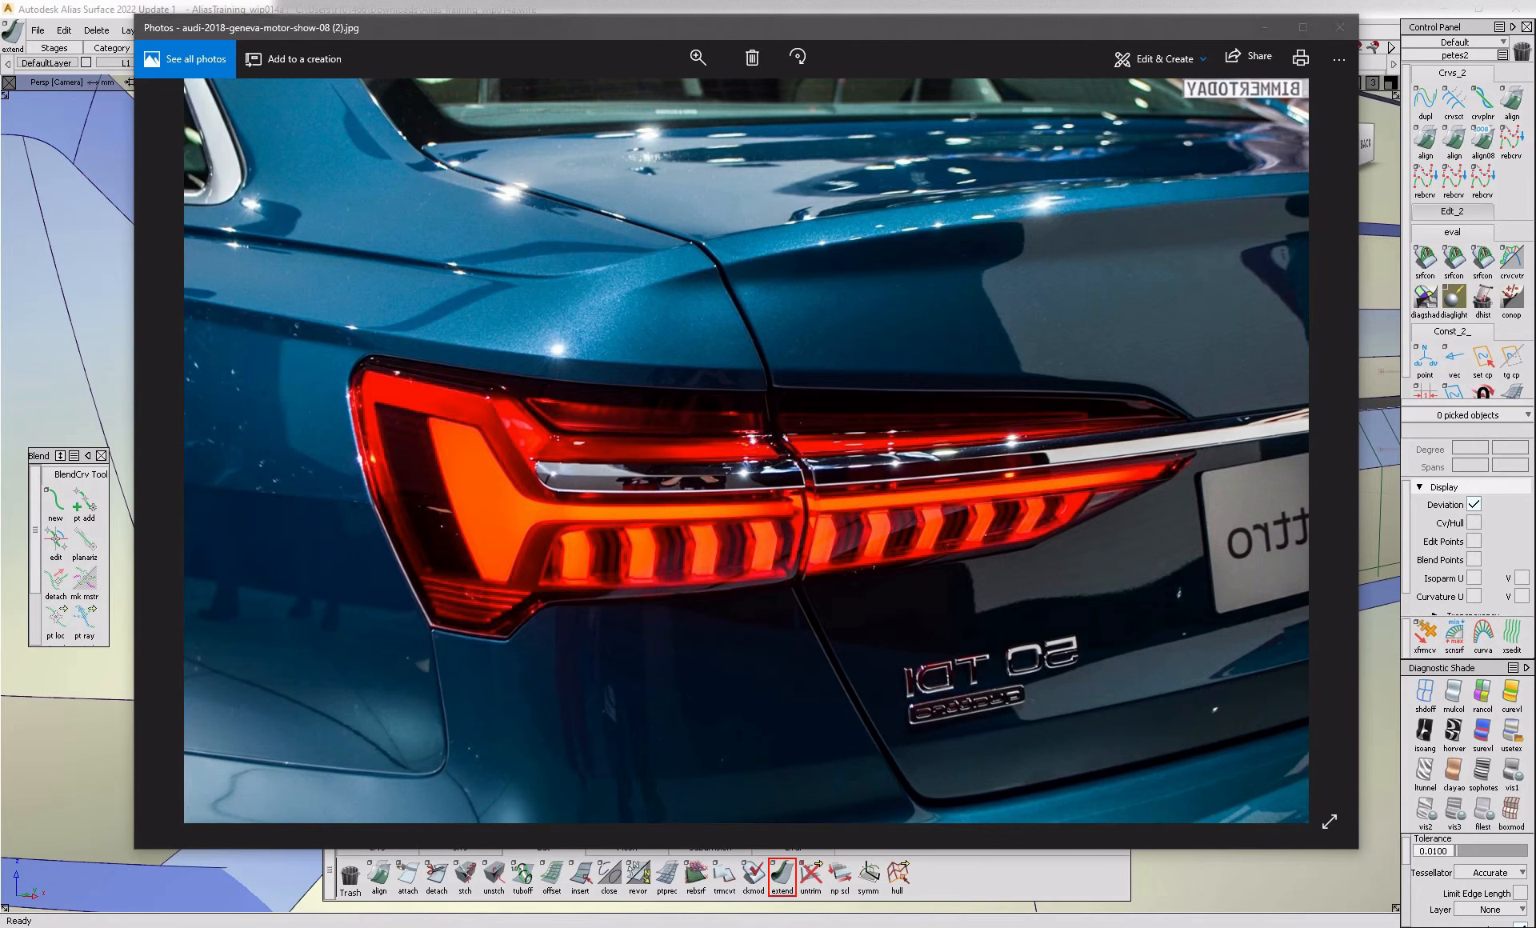
key("alt+Tab")
left_click_drag(707, 451, 727, 488, "alt+shift")
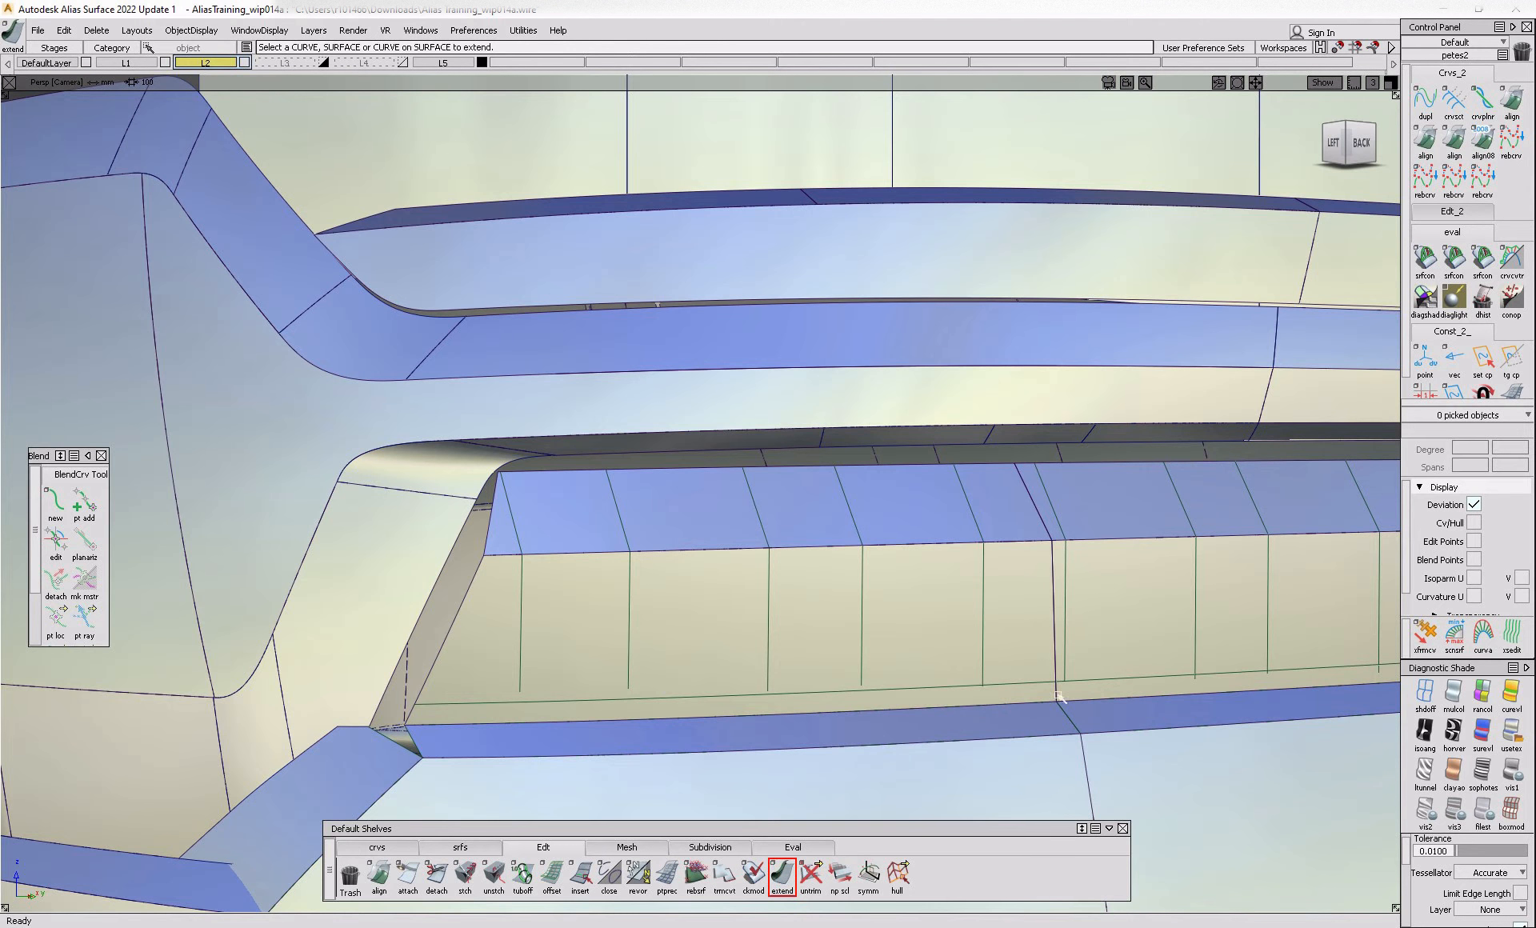
key("shift+alt")
left_click(1363, 146)
left_click(1352, 154)
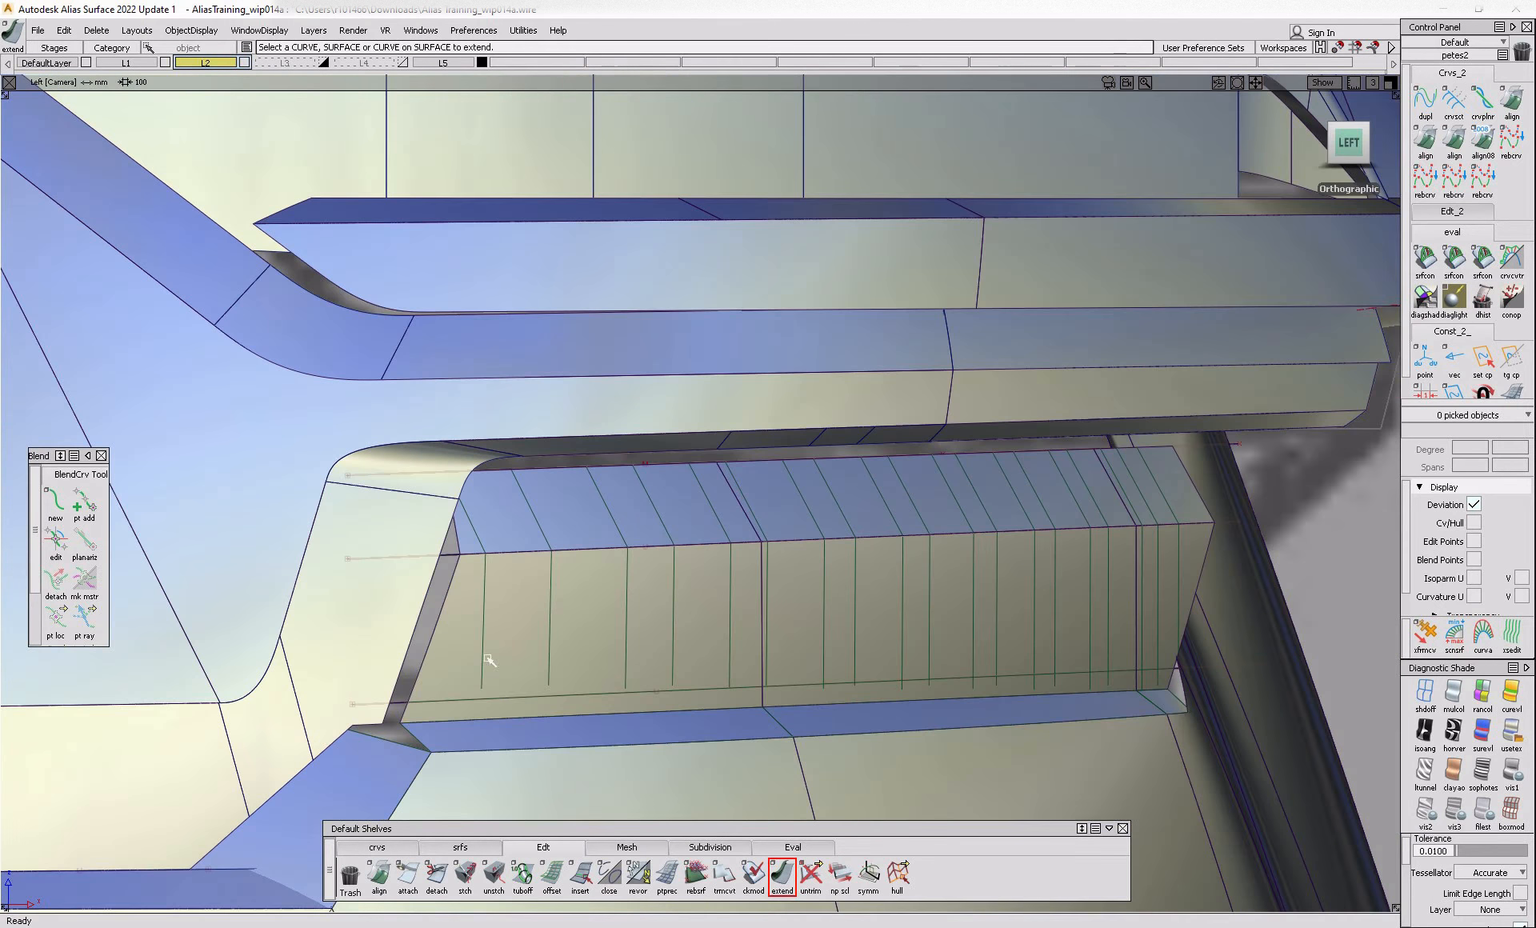
- Extend the lower ends of the four outboard segment curves past the horizontal curve on the lower face, accepting the history removal
left_click_drag(491, 662, 521, 700, "ctrl+shift")
left_click(782, 874)
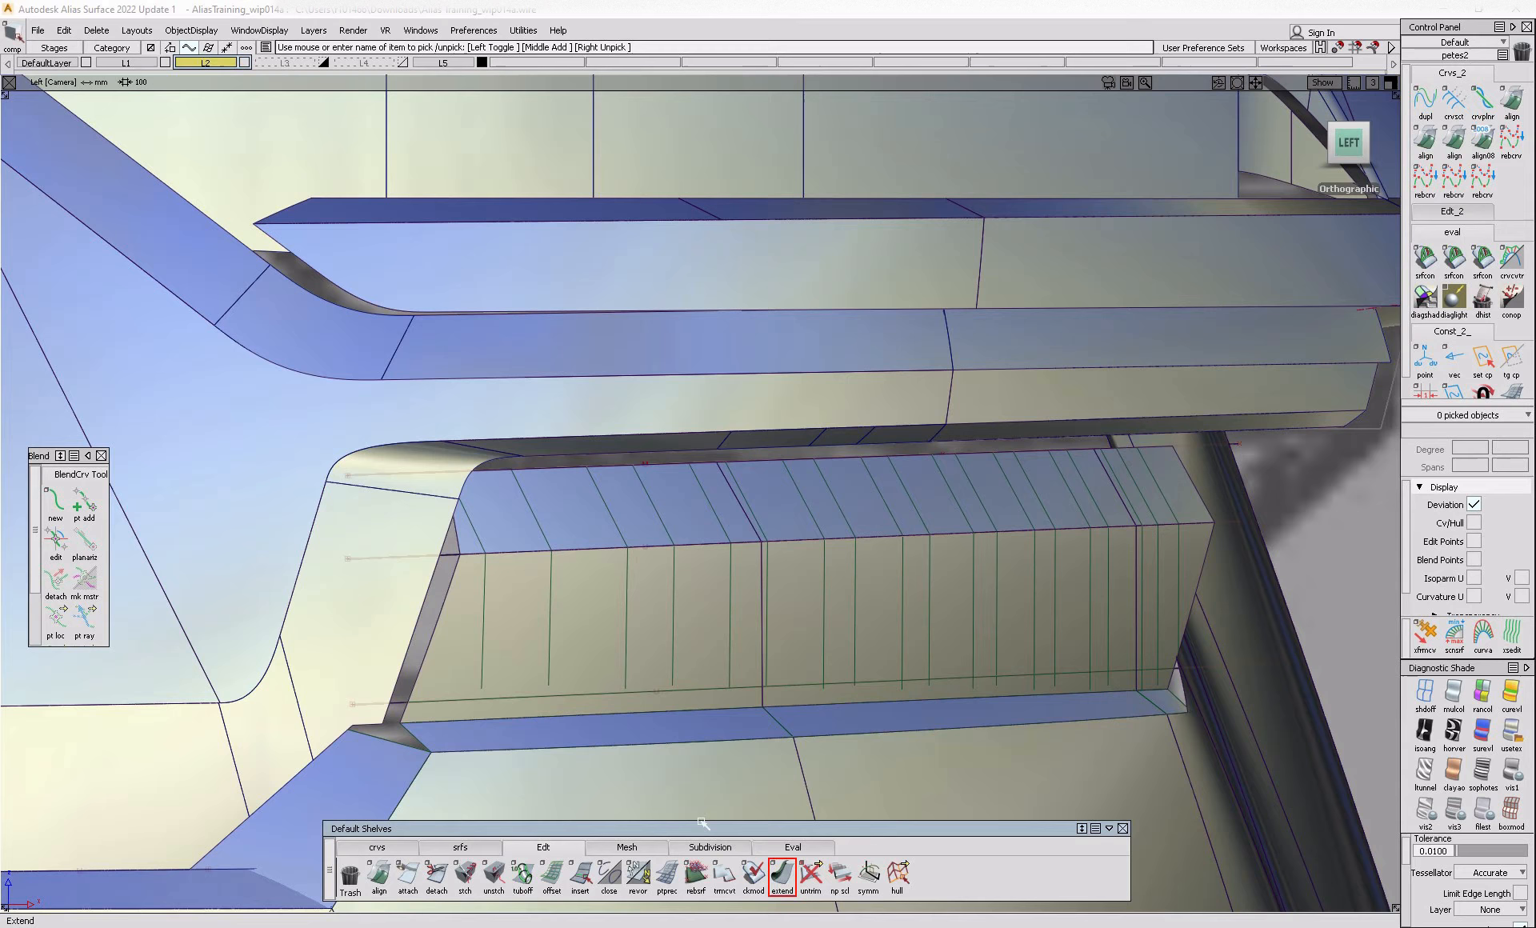
left_click(482, 684)
key("Return")
left_click(548, 686)
key("Return")
left_click(625, 688)
key("Return")
left_click(674, 674)
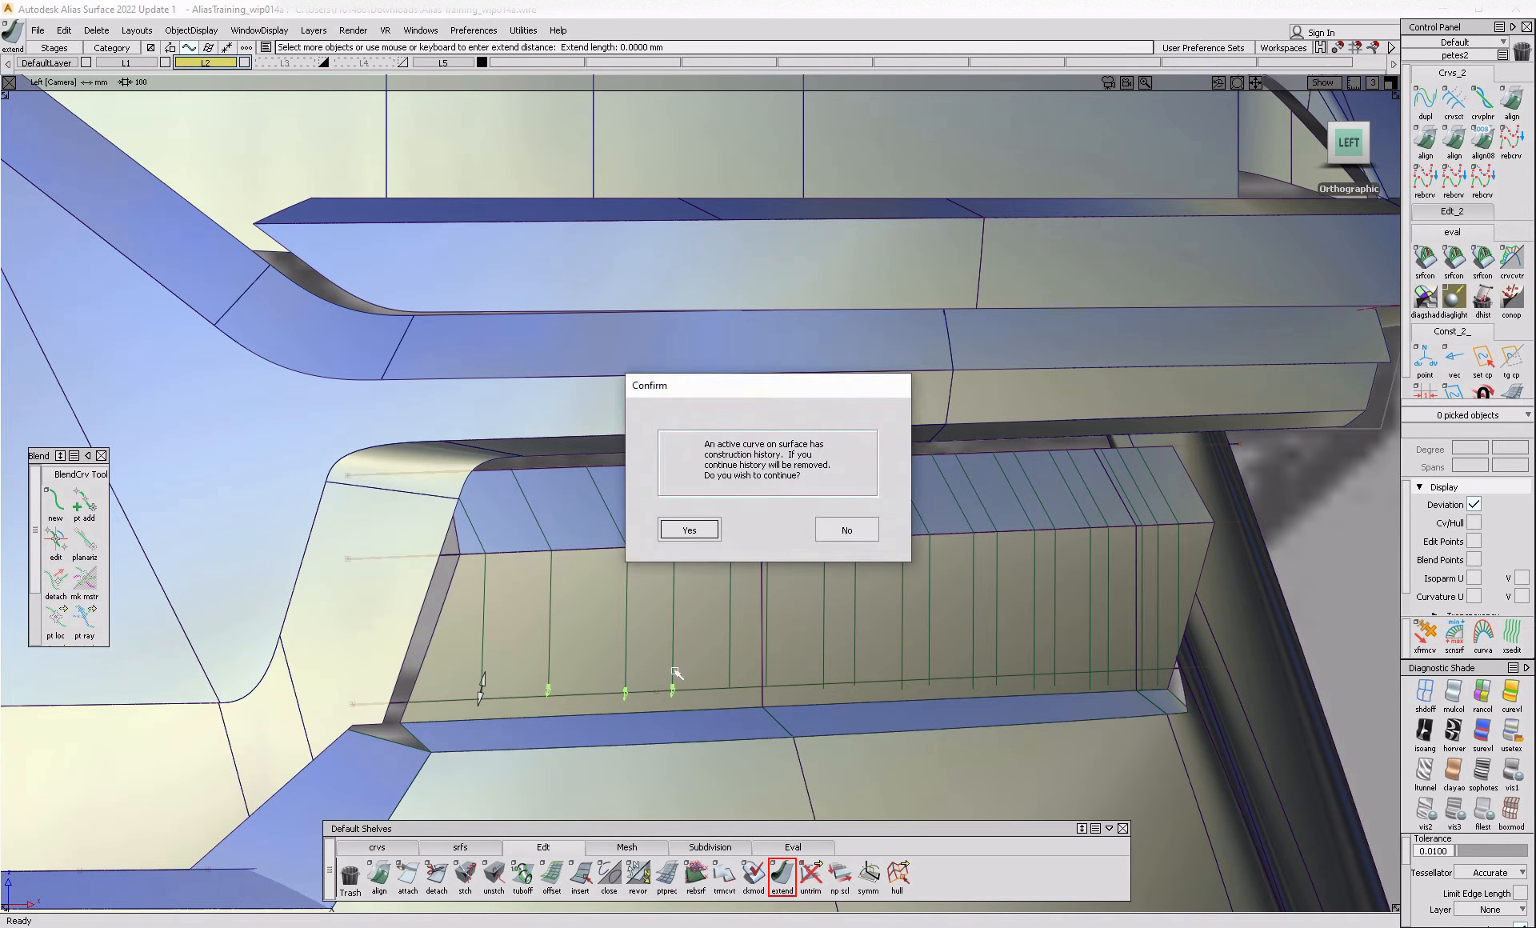
key("Return")
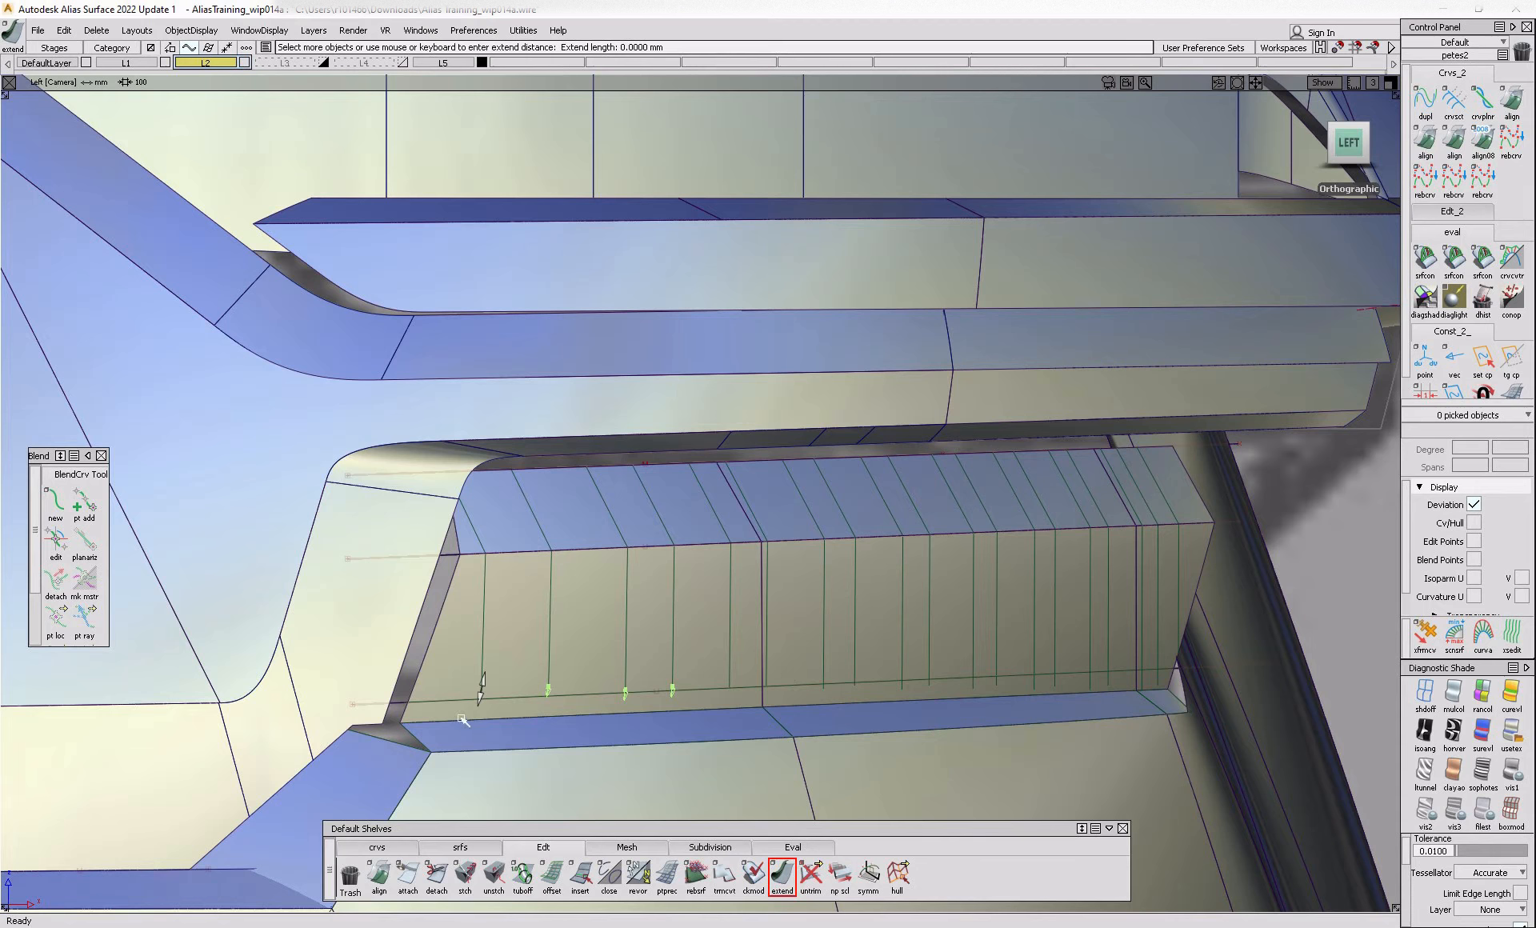
left_click_drag(480, 690, 602, 636)
- Trim the outboard lower face of the strip, keeping the lower border and alternate segments to cut the lamp openings
key("t")
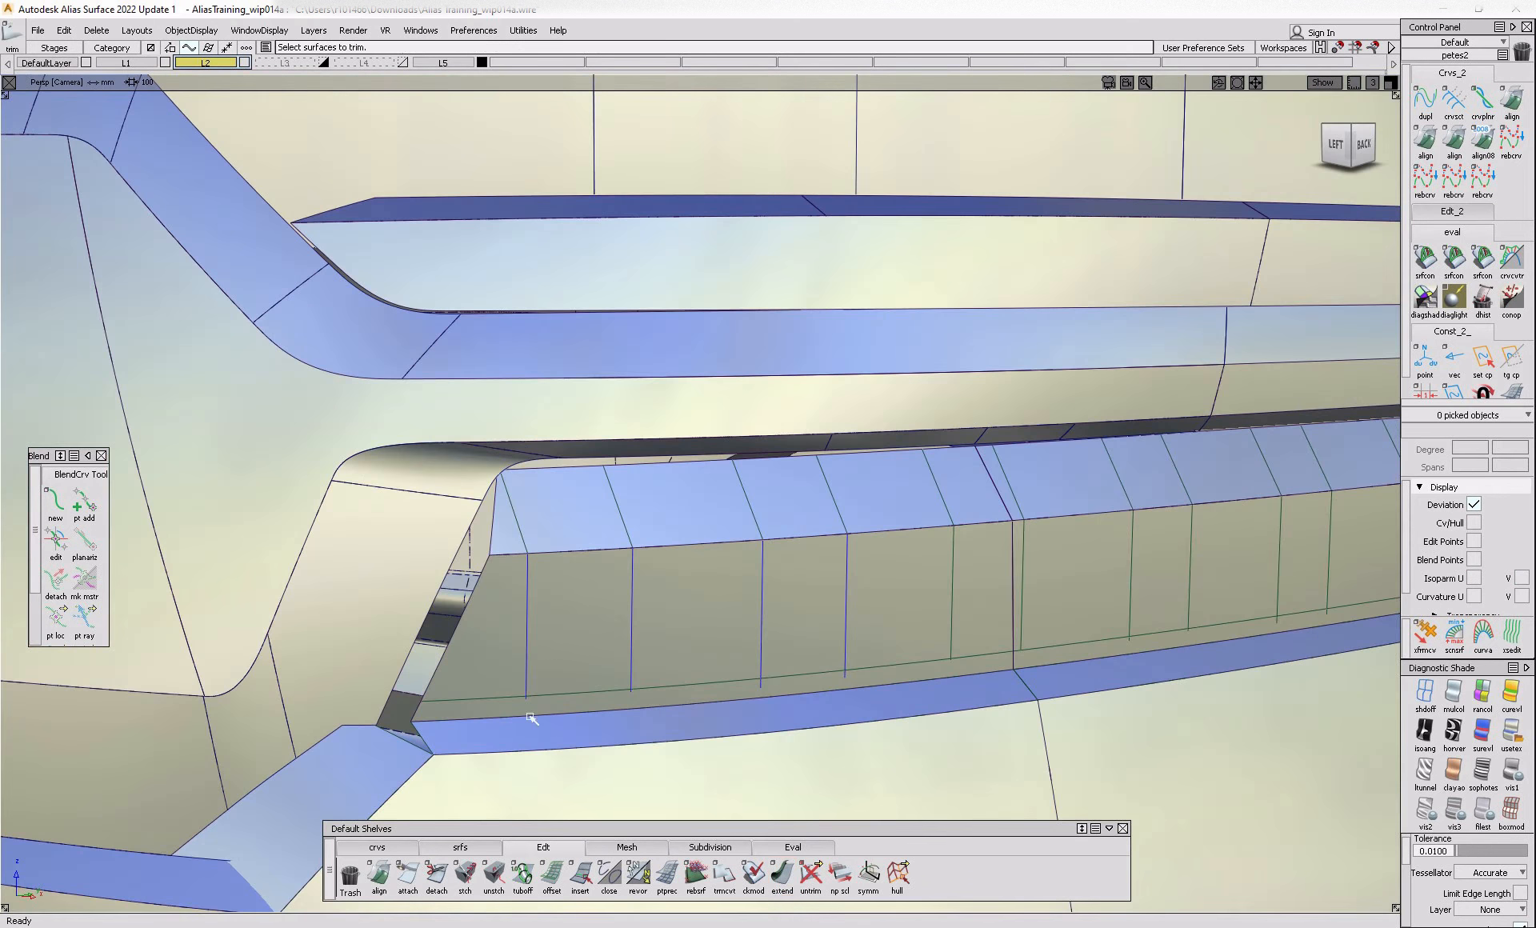
left_click(530, 717)
left_click(528, 716)
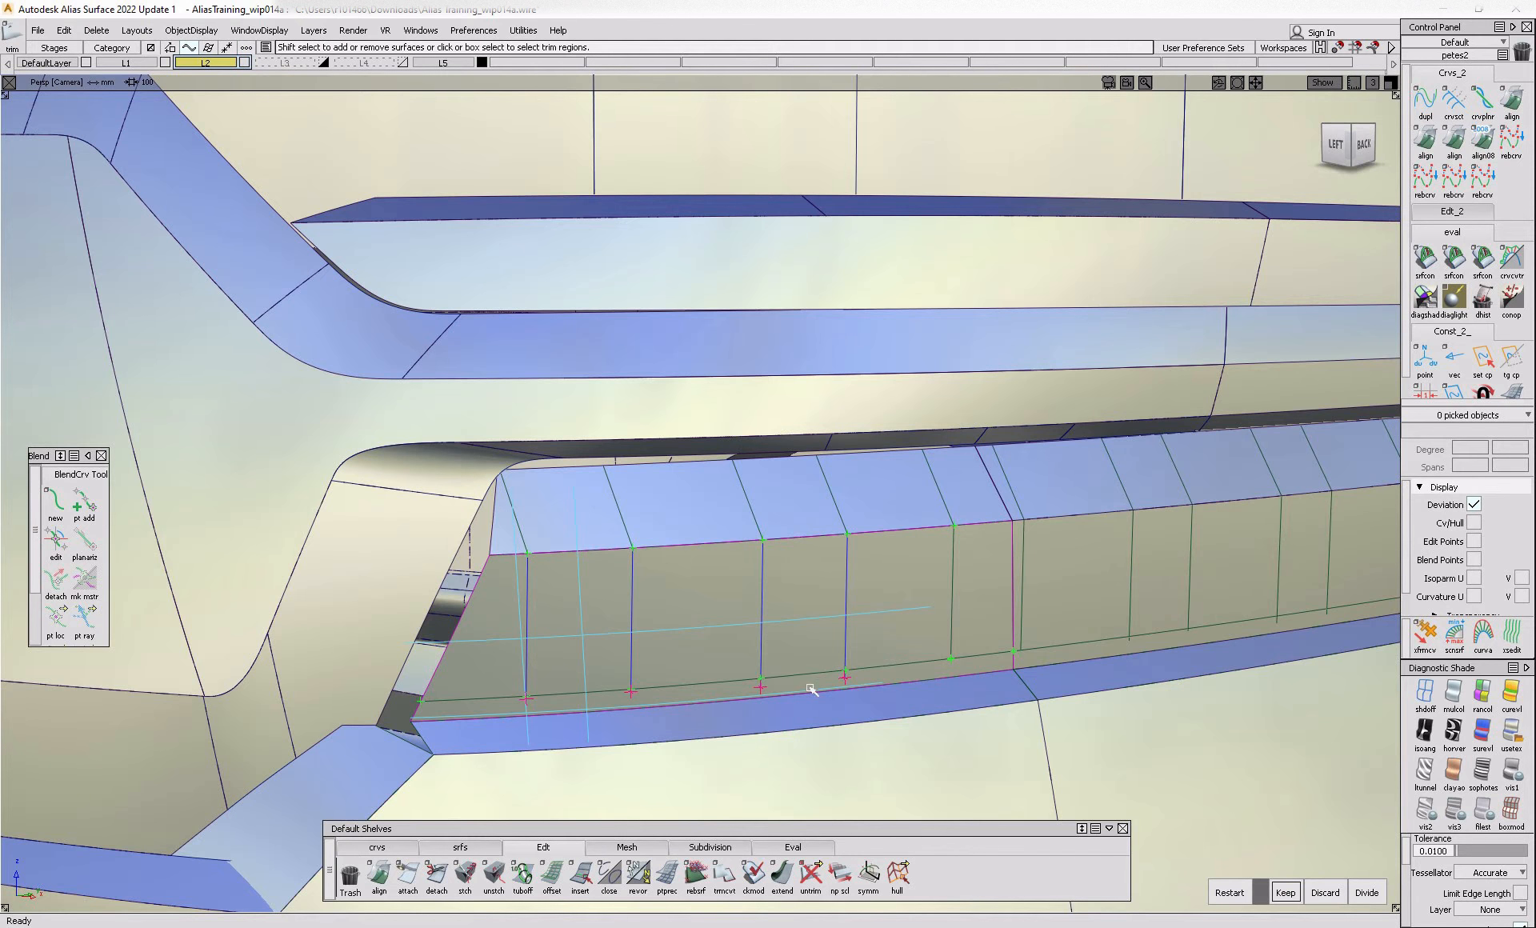
middle_click_drag(796, 651, 541, 692, "alt+shift")
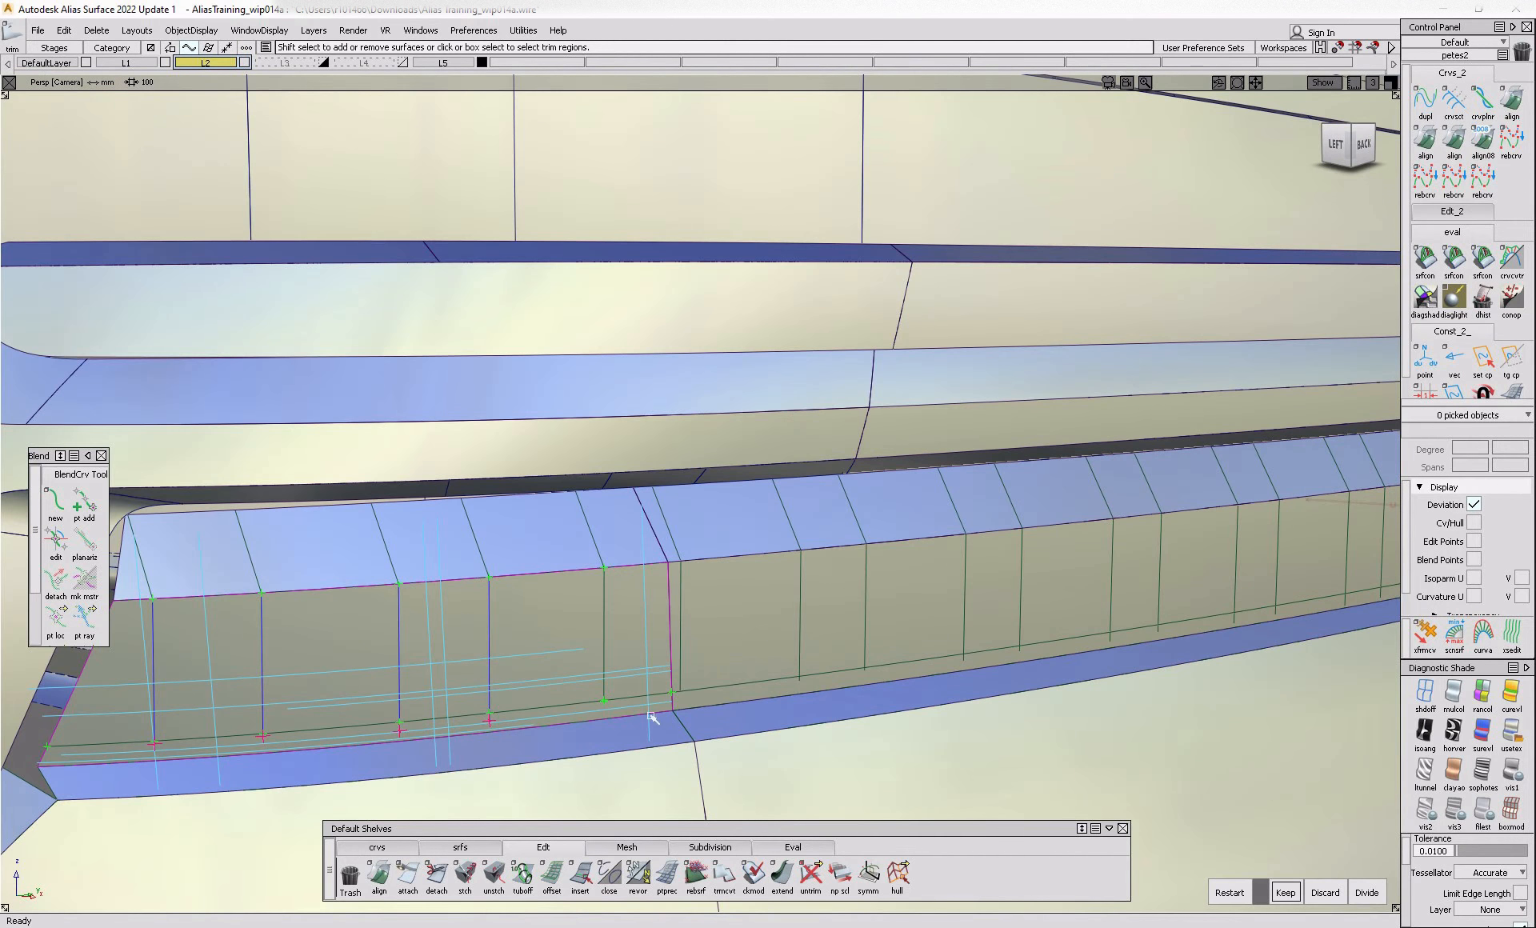
left_click(655, 707)
left_click(1286, 893)
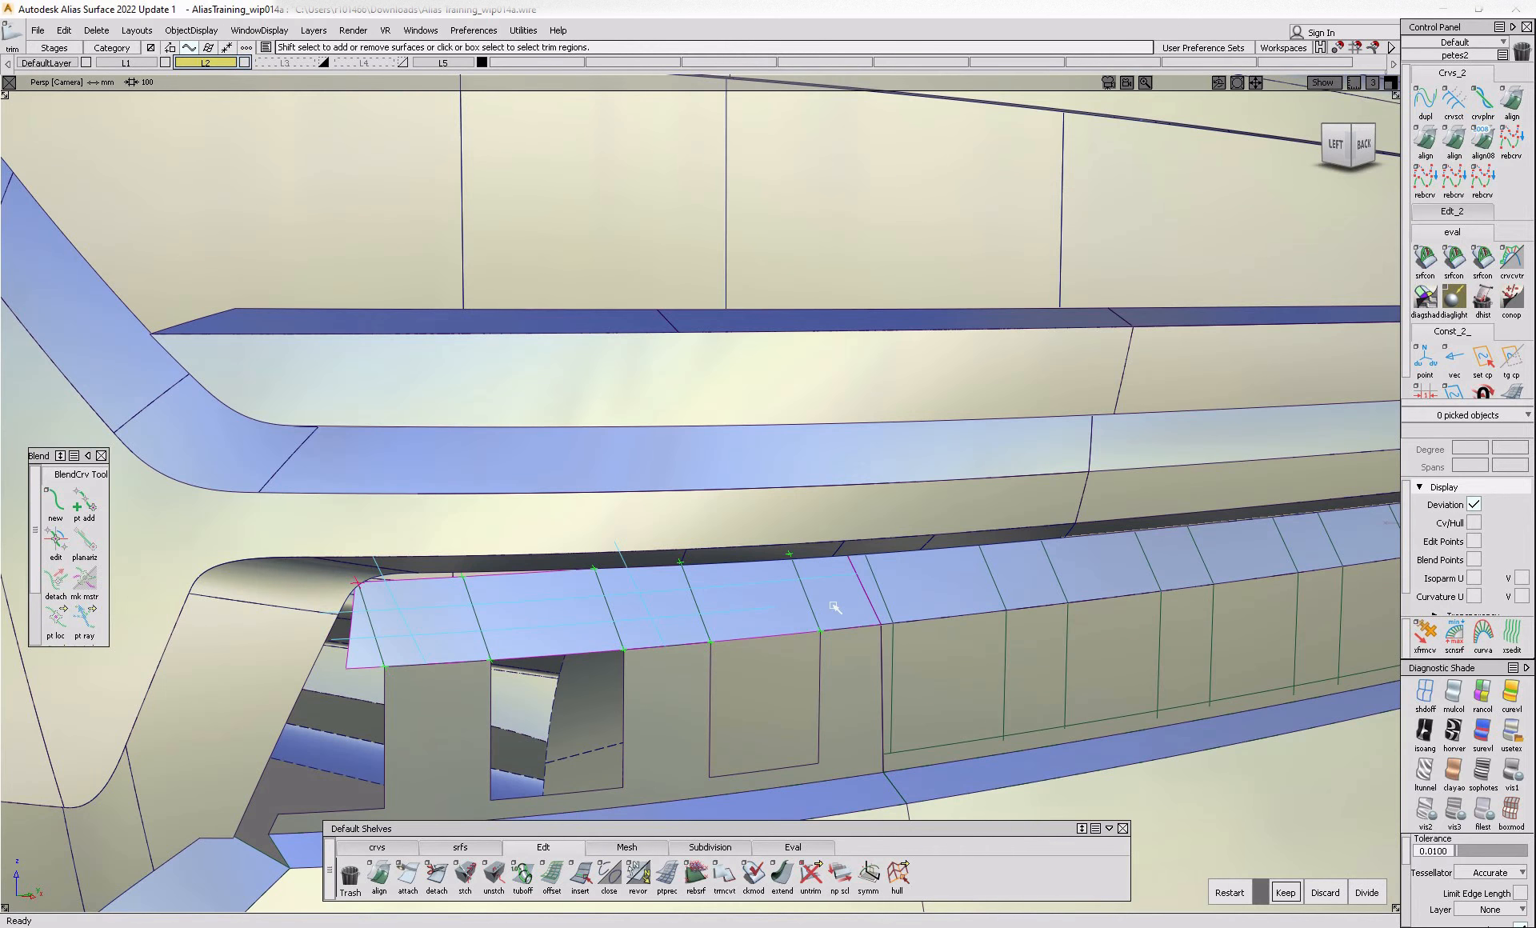
- Trim the outboard and middle upper sloped faces, keeping the alternate segments that line up with the lower face
left_click(835, 608)
left_click(1286, 892)
middle_click_drag(915, 651, 638, 628, "alt+shift")
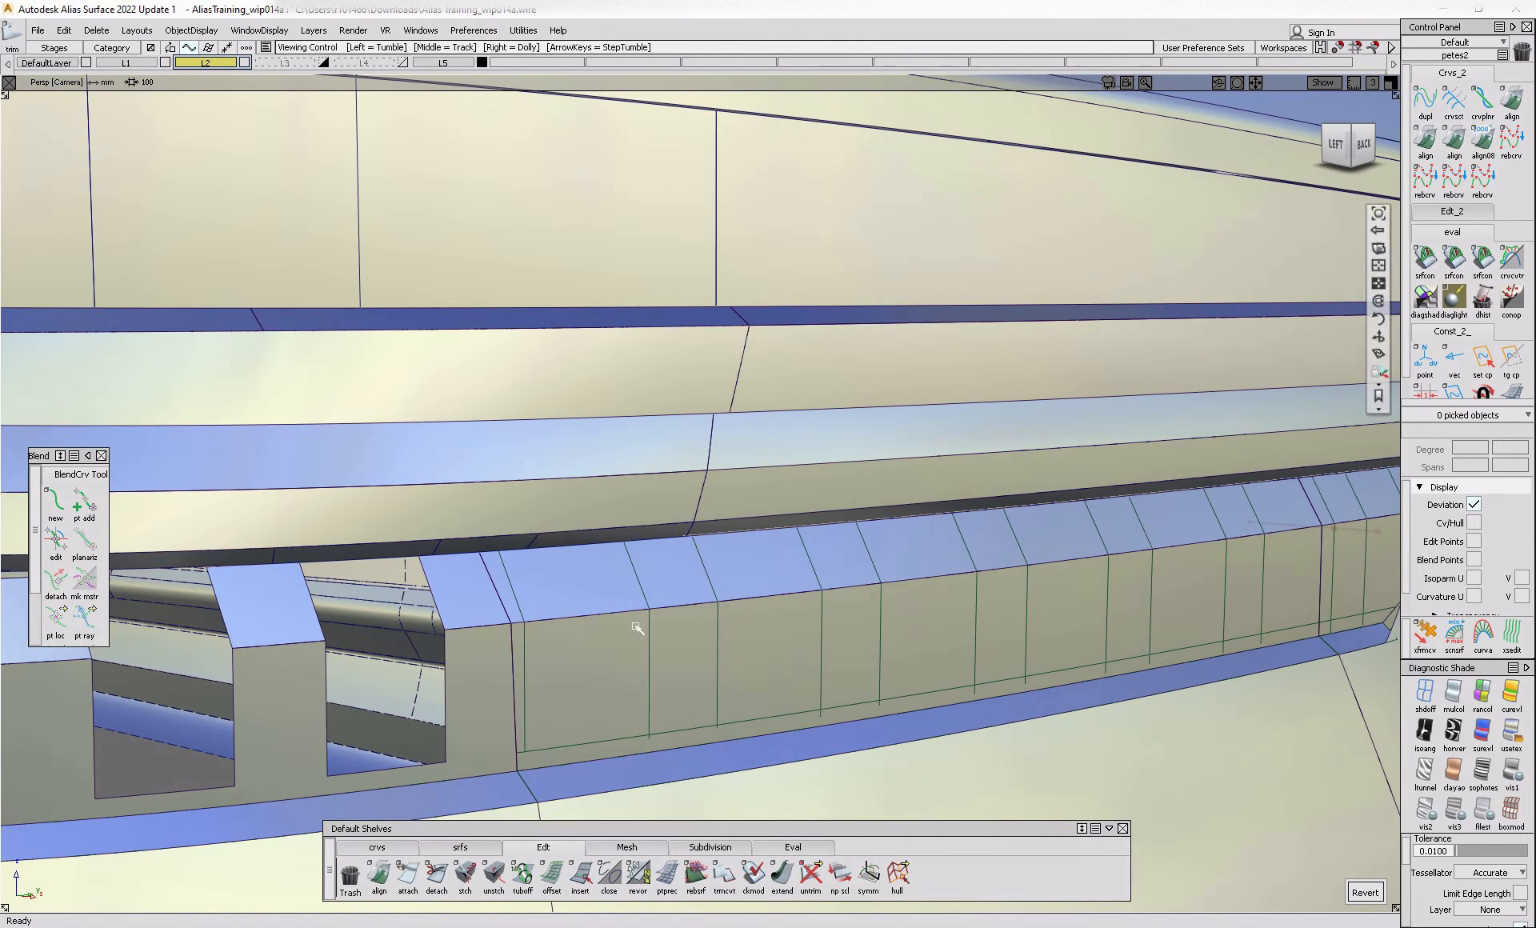
left_click(519, 614)
left_click(517, 613)
left_click(670, 572)
left_click(838, 556)
left_click(989, 537)
left_click(1286, 892)
- Try to trim the middle lower face, choosing its alternate segments as the regions to keep
left_click_drag(416, 612, 370, 609, "alt+shift")
left_click(370, 608)
left_click(365, 601)
left_click(442, 615)
left_click(552, 616)
left_click(640, 616)
left_click(732, 605)
- Extend the outboard segment curve on the middle lower face slightly past the horizontal border curve
right_click_drag(317, 629, 178, 650, "alt+shift")
middle_click_drag(175, 649, 209, 661, "alt+shift")
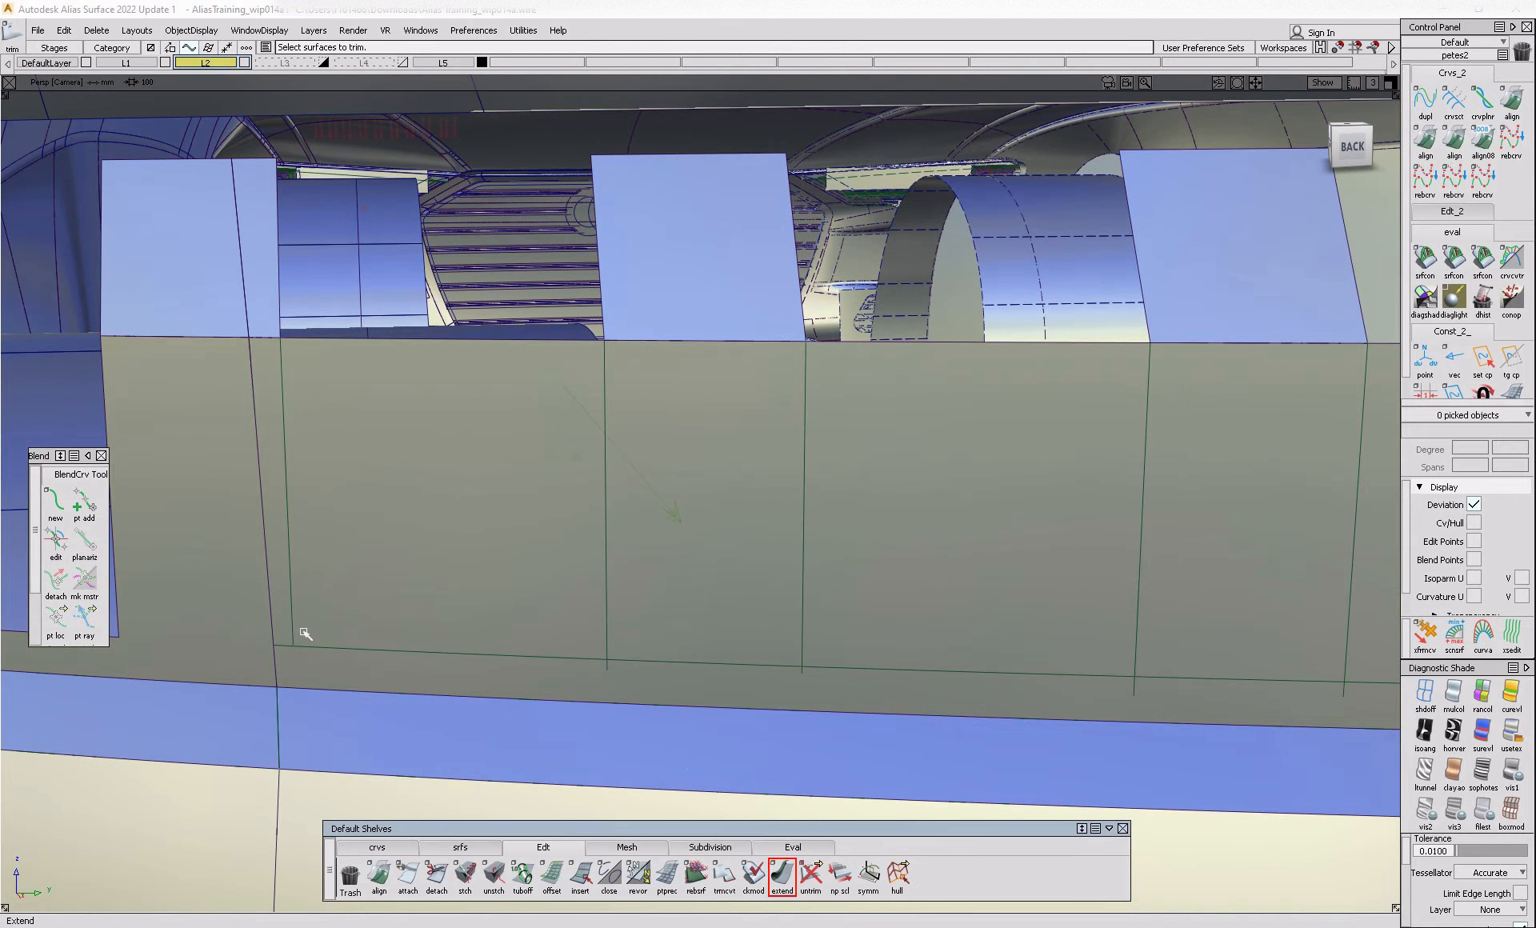
left_click_drag(294, 631, 329, 665)
key("Return")
- Trim the middle lower face of the strip, keeping the lower border and the alternate vertical segments
key("t")
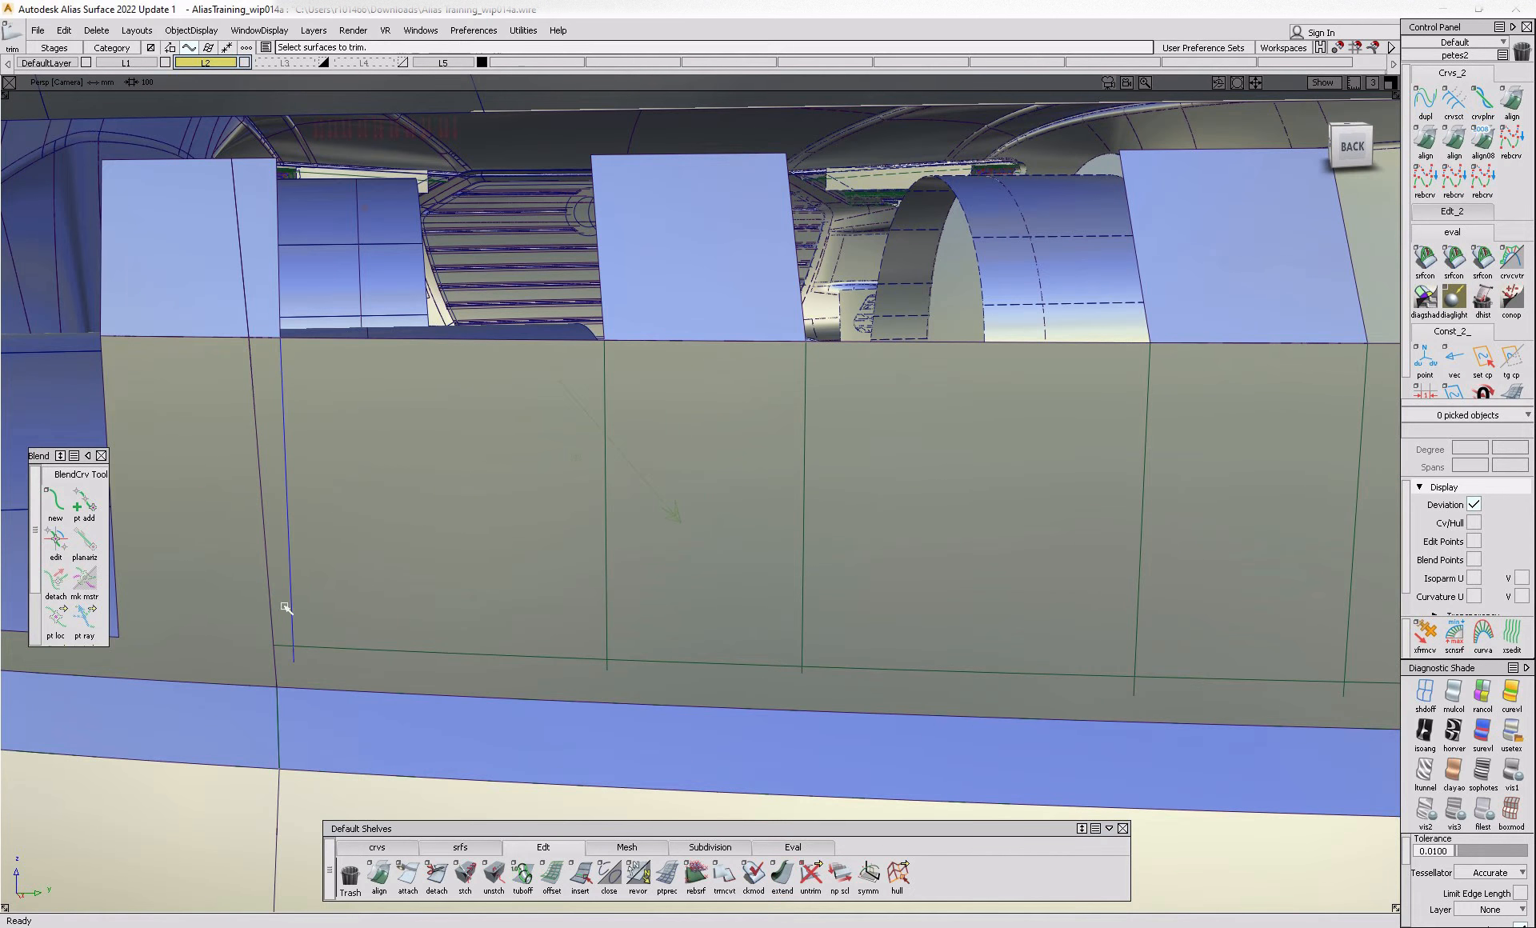
left_click(283, 606)
left_click(372, 673)
left_click(726, 491)
right_click_drag(712, 573, 627, 615, "alt+shift")
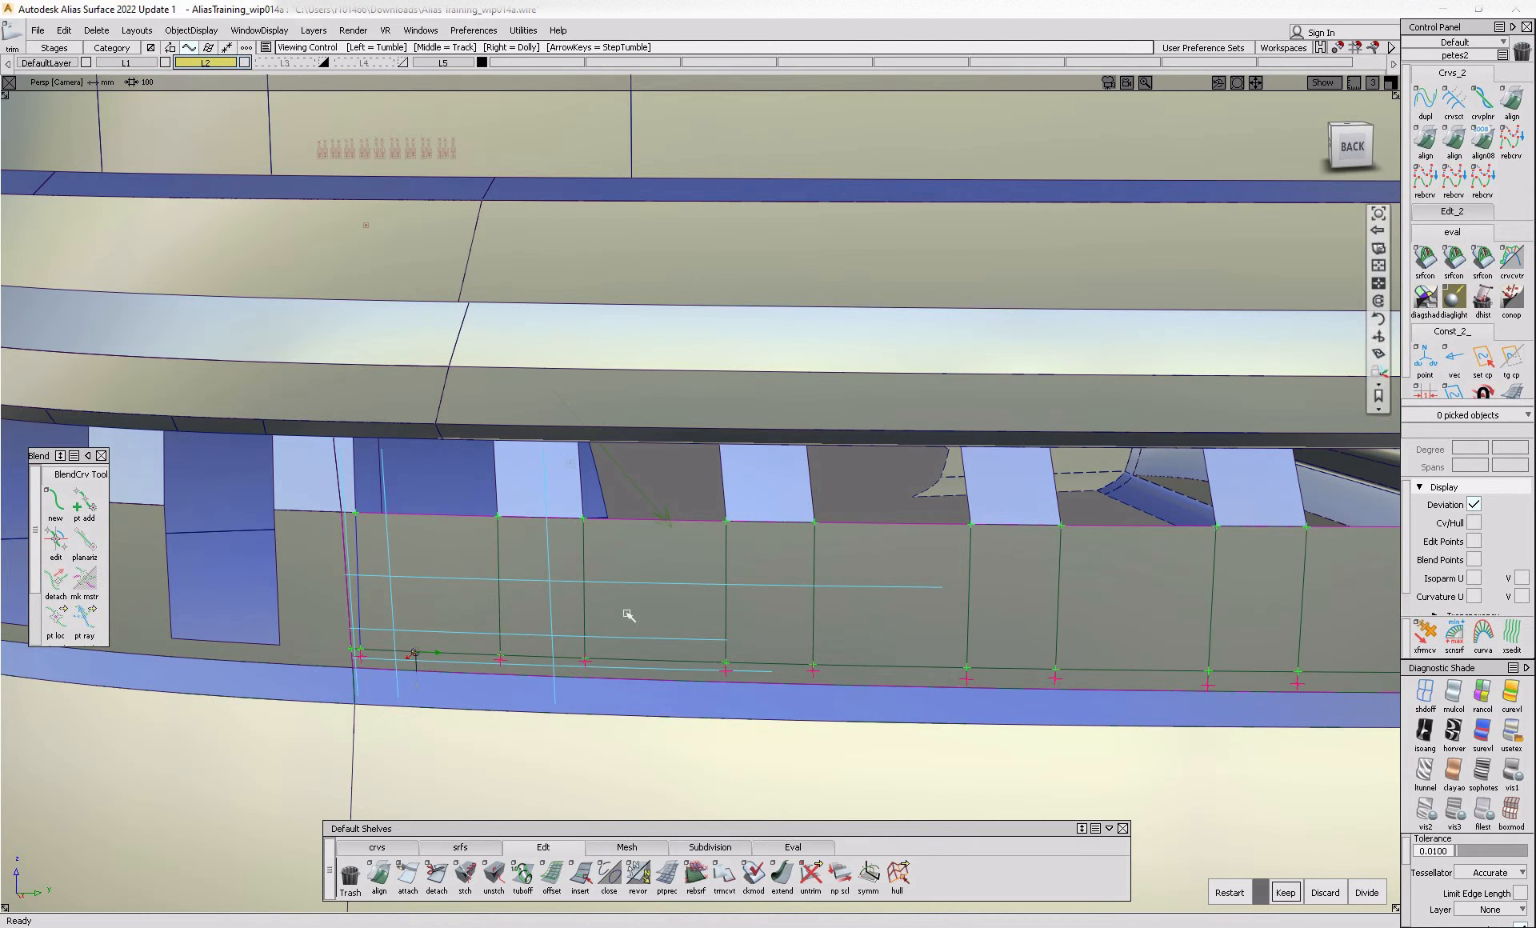
middle_click_drag(782, 531, 559, 537, "alt+shift")
left_click(1069, 577)
left_click(566, 482)
left_click(1180, 617)
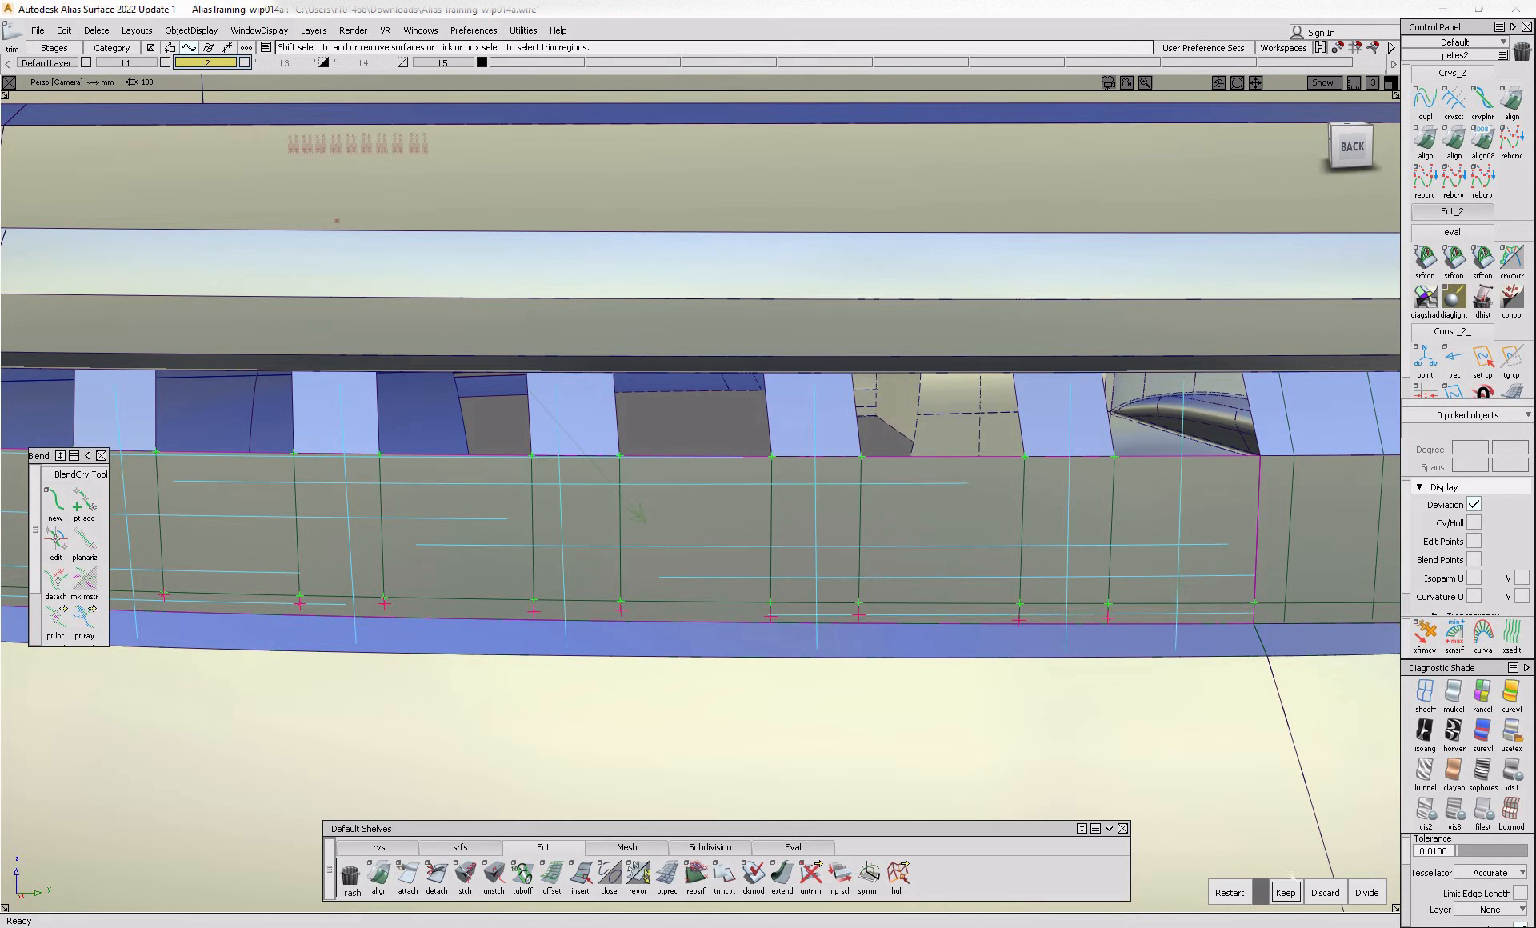
left_click(1286, 893)
- Examine the cut light segments along the whole lamp strip in plain shading from the back and side
right_click_drag(984, 640, 761, 693, "alt+shift")
middle_click_drag(761, 692, 785, 701, "alt+shift")
left_click(975, 540, "alt+shift")
right_click_drag(976, 544, 824, 603, "alt+shift")
key("alt+m")
left_click_drag(823, 604, 960, 612, "alt+shift")
right_click_drag(960, 612, 902, 641, "alt+shift")
left_click_drag(902, 641, 1022, 612, "alt+shift")
right_click_drag(1022, 612, 1113, 588, "alt+shift")
left_click_drag(1112, 588, 1012, 580, "alt+shift")
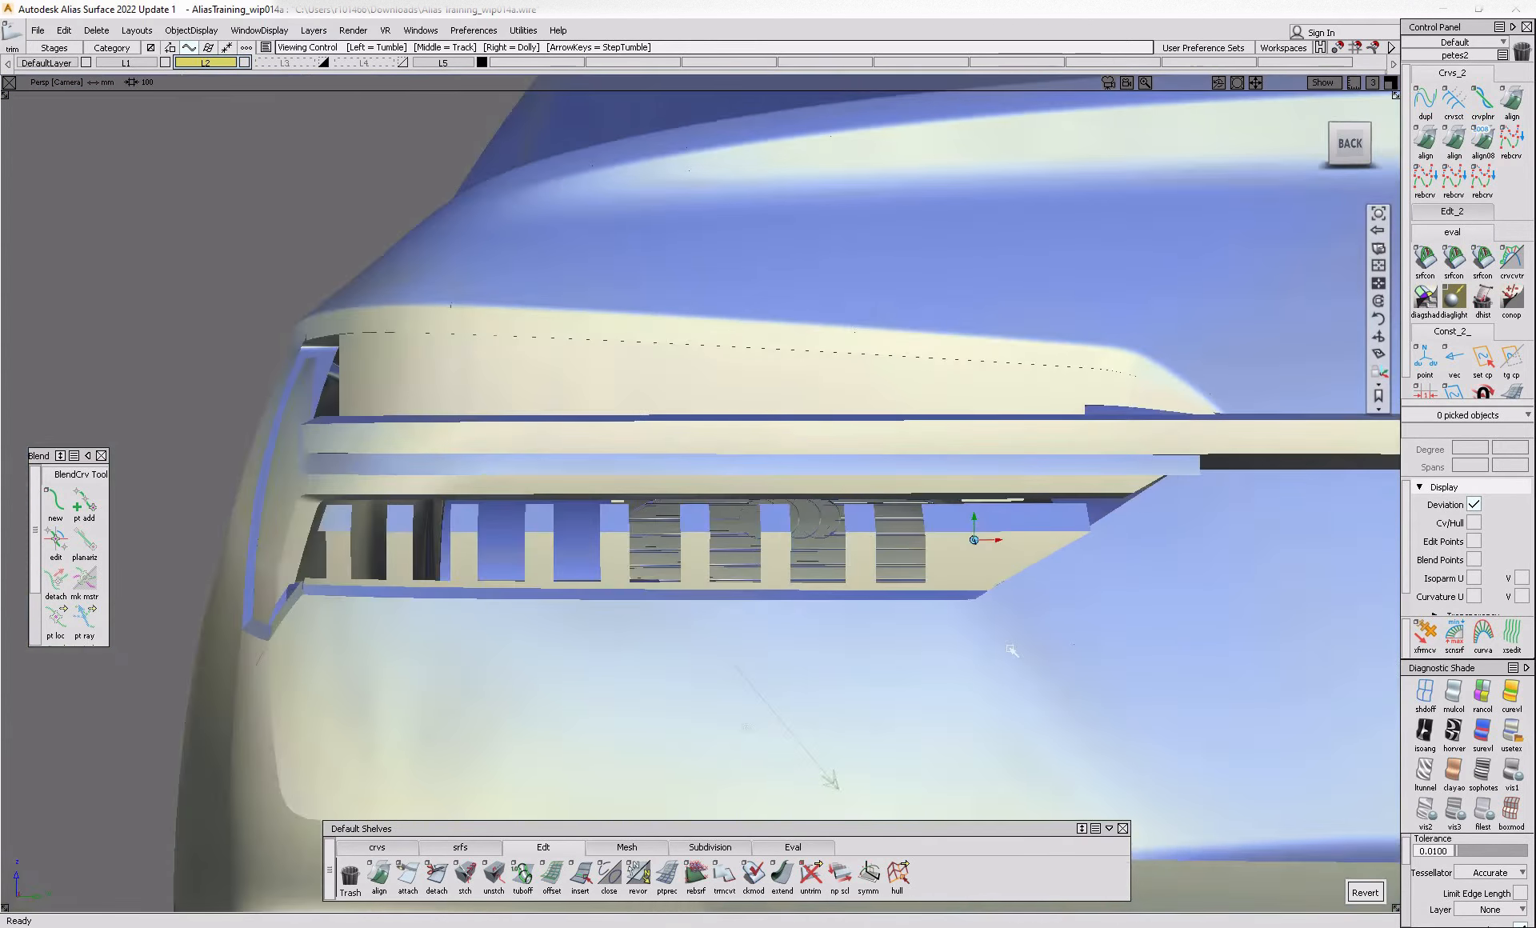
right_click_drag(1012, 580, 1108, 557, "alt+shift")
key("alt+m")
left_click_drag(1040, 560, 994, 570, "alt+shift")
left_click(1004, 580)
left_click_drag(945, 539, 1030, 702, "ctrl+shift")
right_click_drag(1029, 703, 1039, 675, "alt+shift")
right_click_drag(847, 686, 588, 624, "alt+shift")
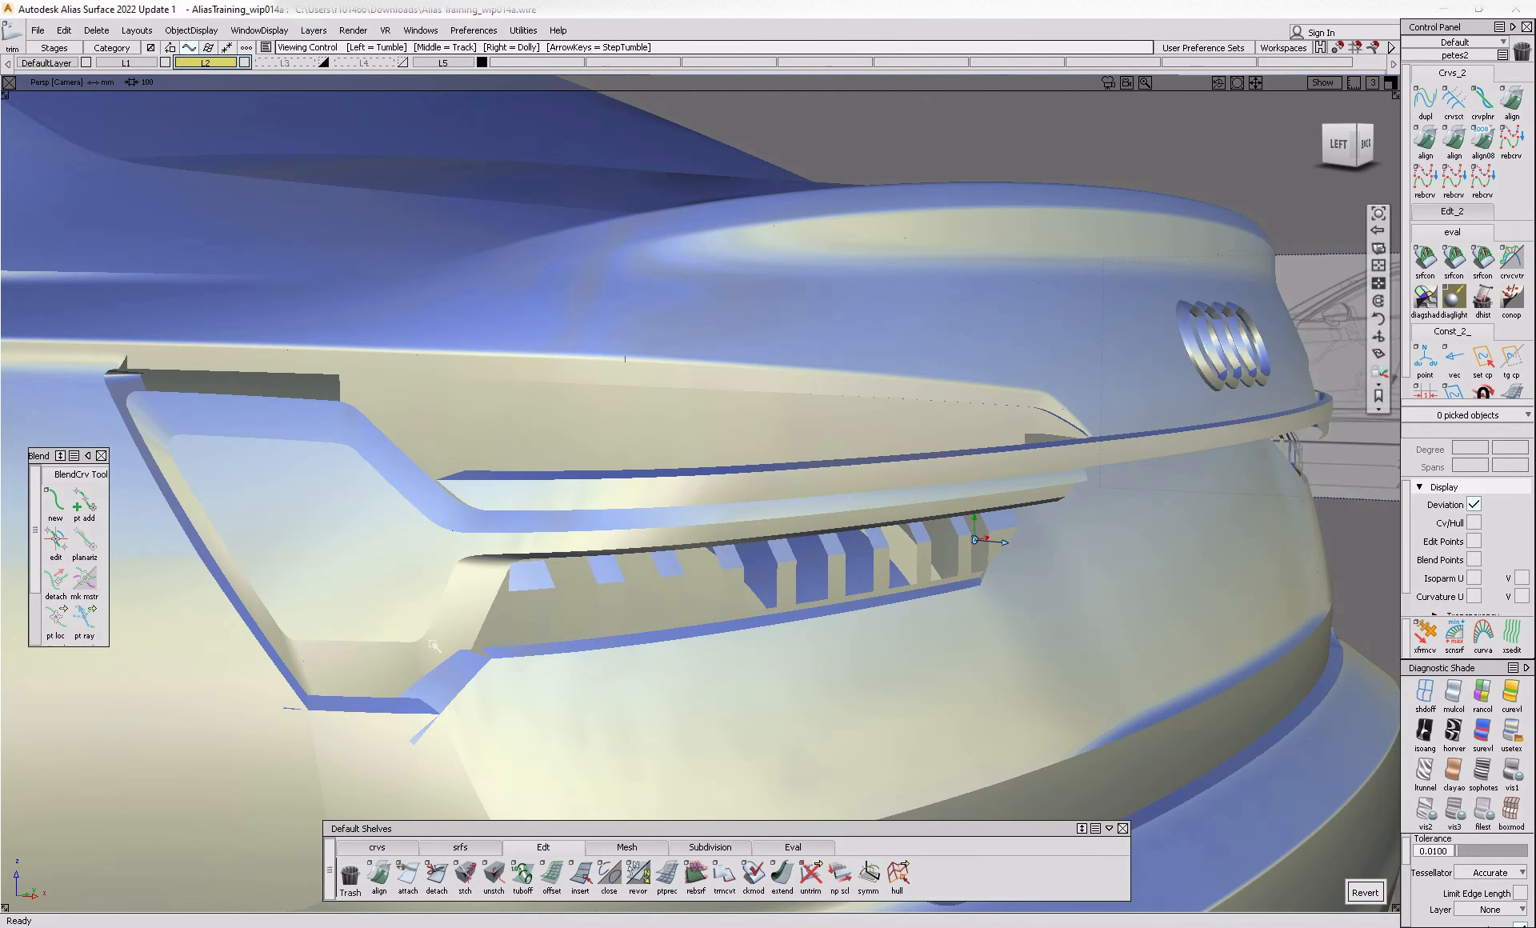
left_click_drag(681, 620, 880, 652, "alt+shift")
key("alt+t")
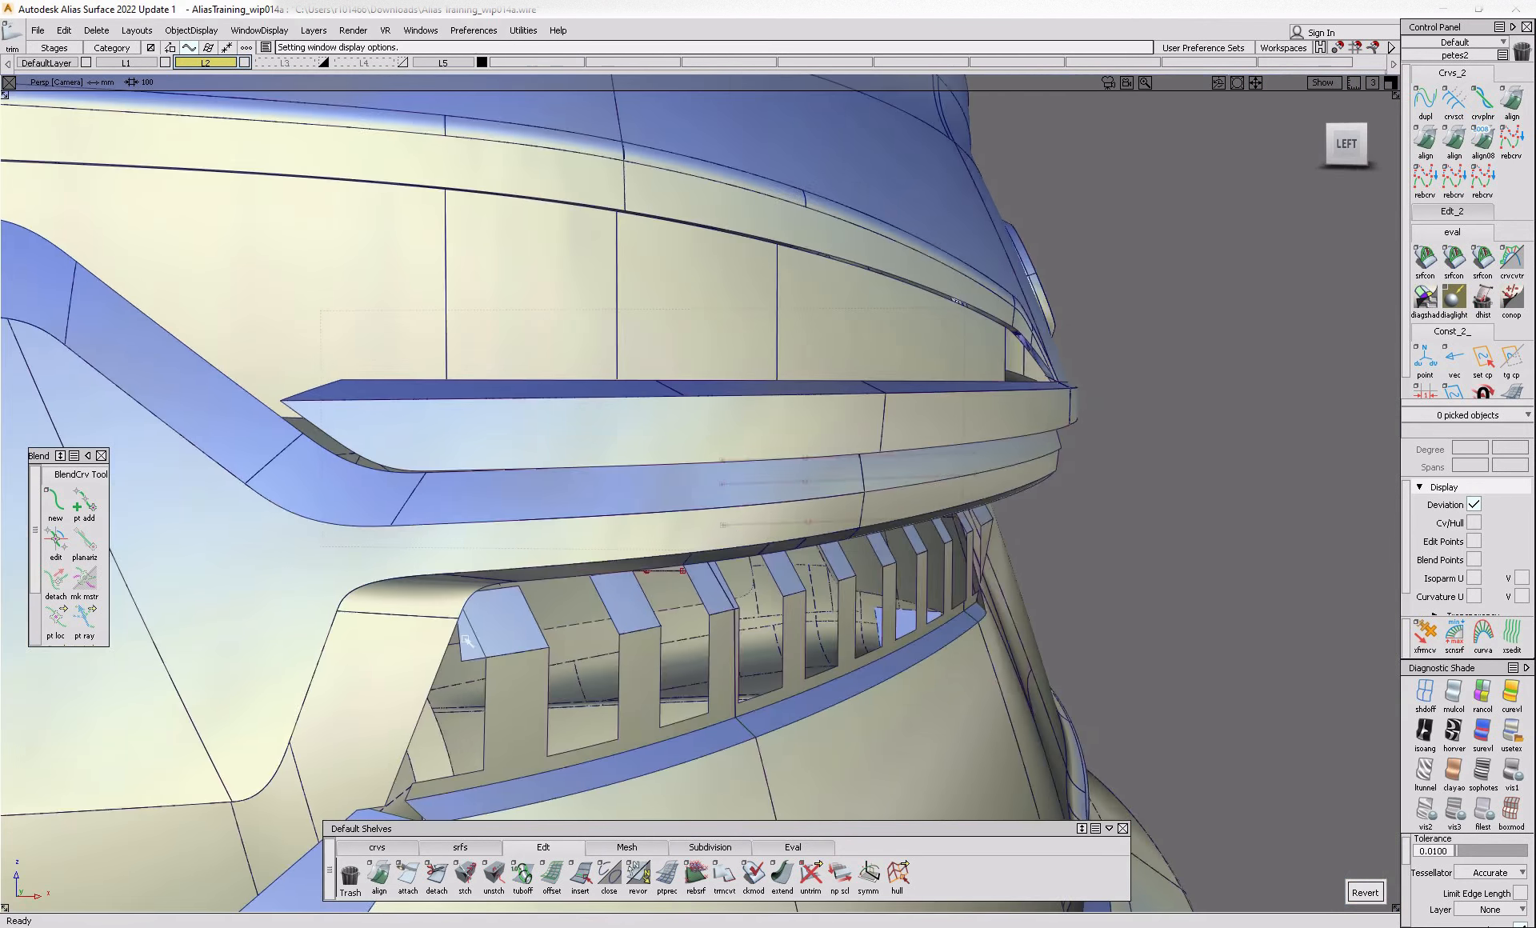
- Extend the curve at the outboard end of the upper sloped face and trim away the sliver outboard of it
right_click_drag(462, 634, 533, 618, "alt+shift")
left_click_drag(533, 618, 640, 621, "alt+shift")
left_click(782, 872)
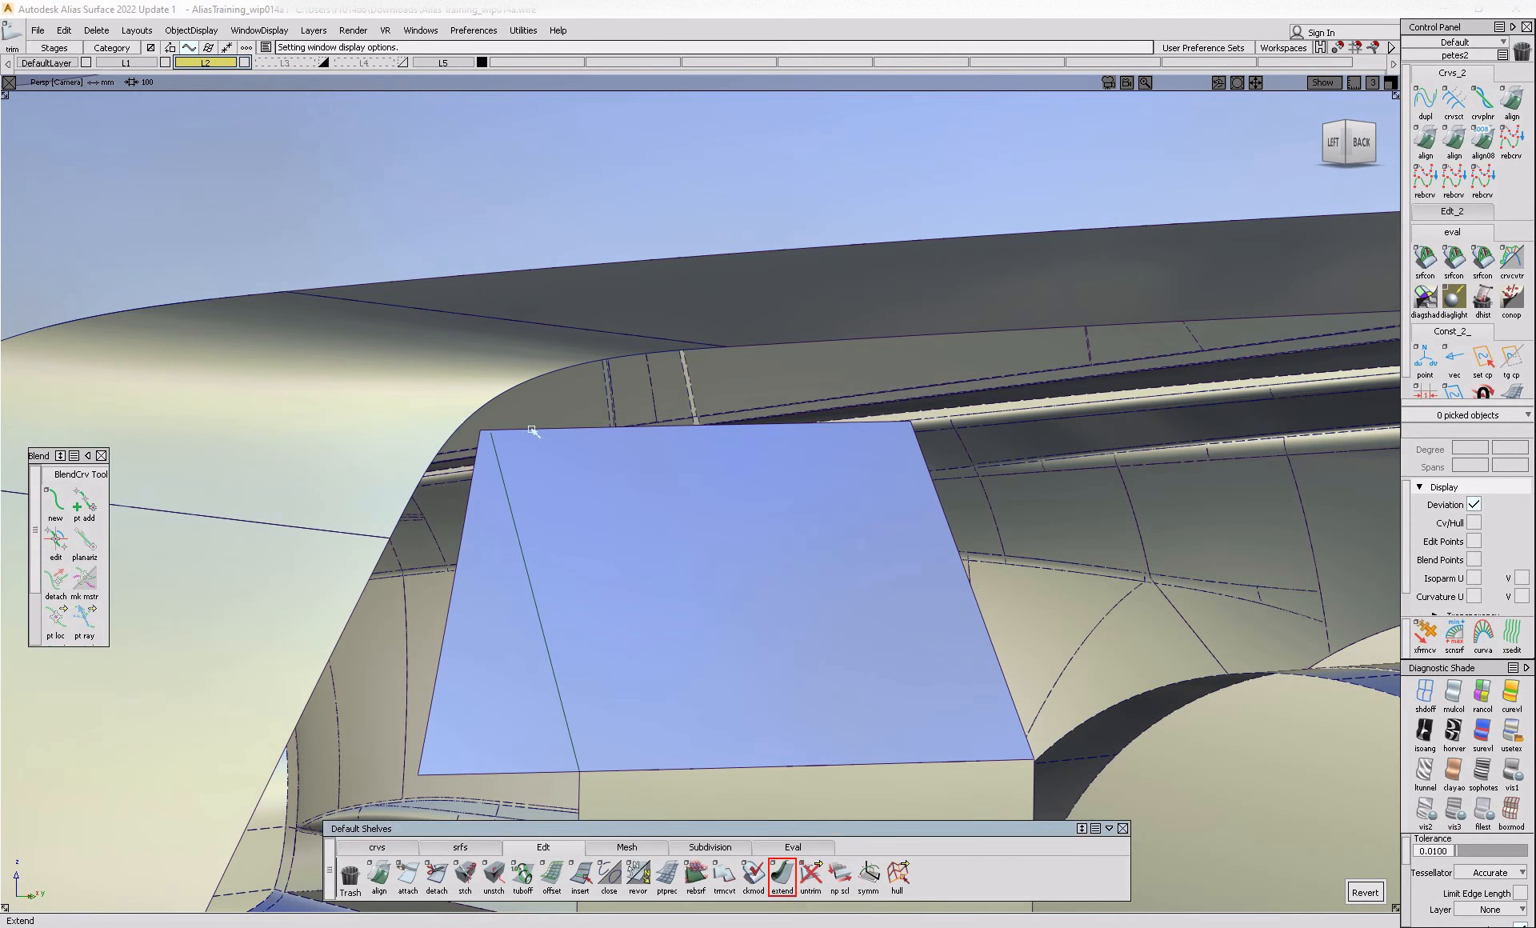
left_click(499, 450)
left_click(603, 687)
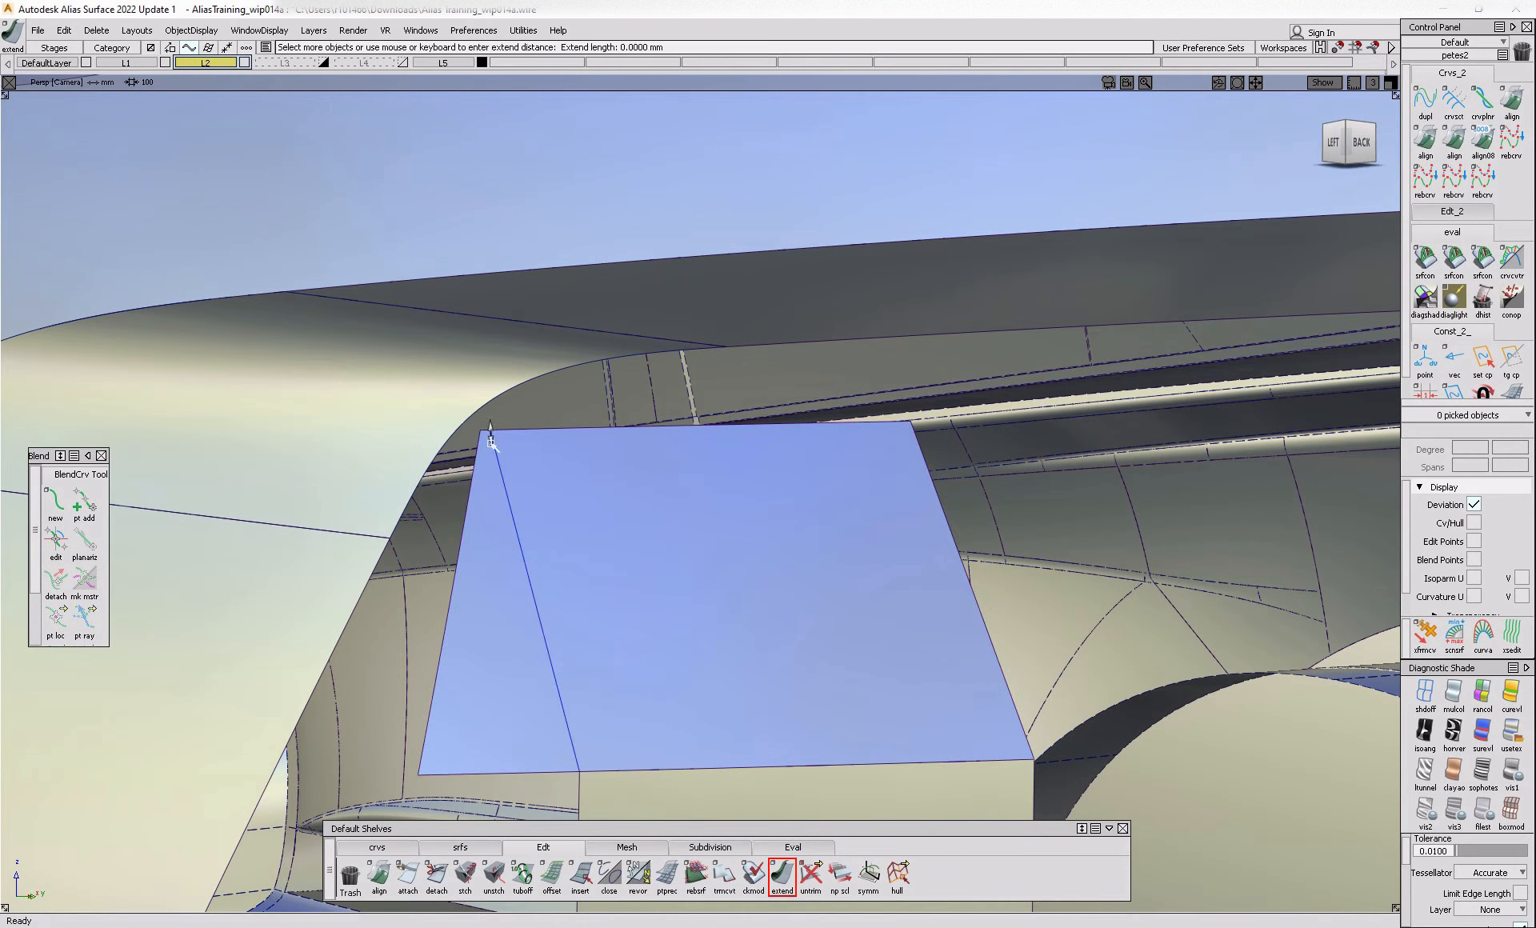
right_click_drag(530, 560, 506, 583, "ctrl+shift")
left_click(504, 583)
left_click(505, 583)
left_click(1328, 892)
- Duplicate the six trimmed upper and lower faces of the lamp strip and move the copies slightly behind the originals
mouse_move(712, 570)
right_mouse_down("alt+shift")
mouse_move(665, 576)
mouse_move(616, 616)
right_mouse_up("alt+shift")
mouse_move(616, 616)
left_mouse_down("alt+shift")
mouse_move(781, 655)
mouse_move(665, 507)
mouse_move(709, 510)
left_mouse_up("alt+shift")
left_click(744, 514)
left_click(759, 602)
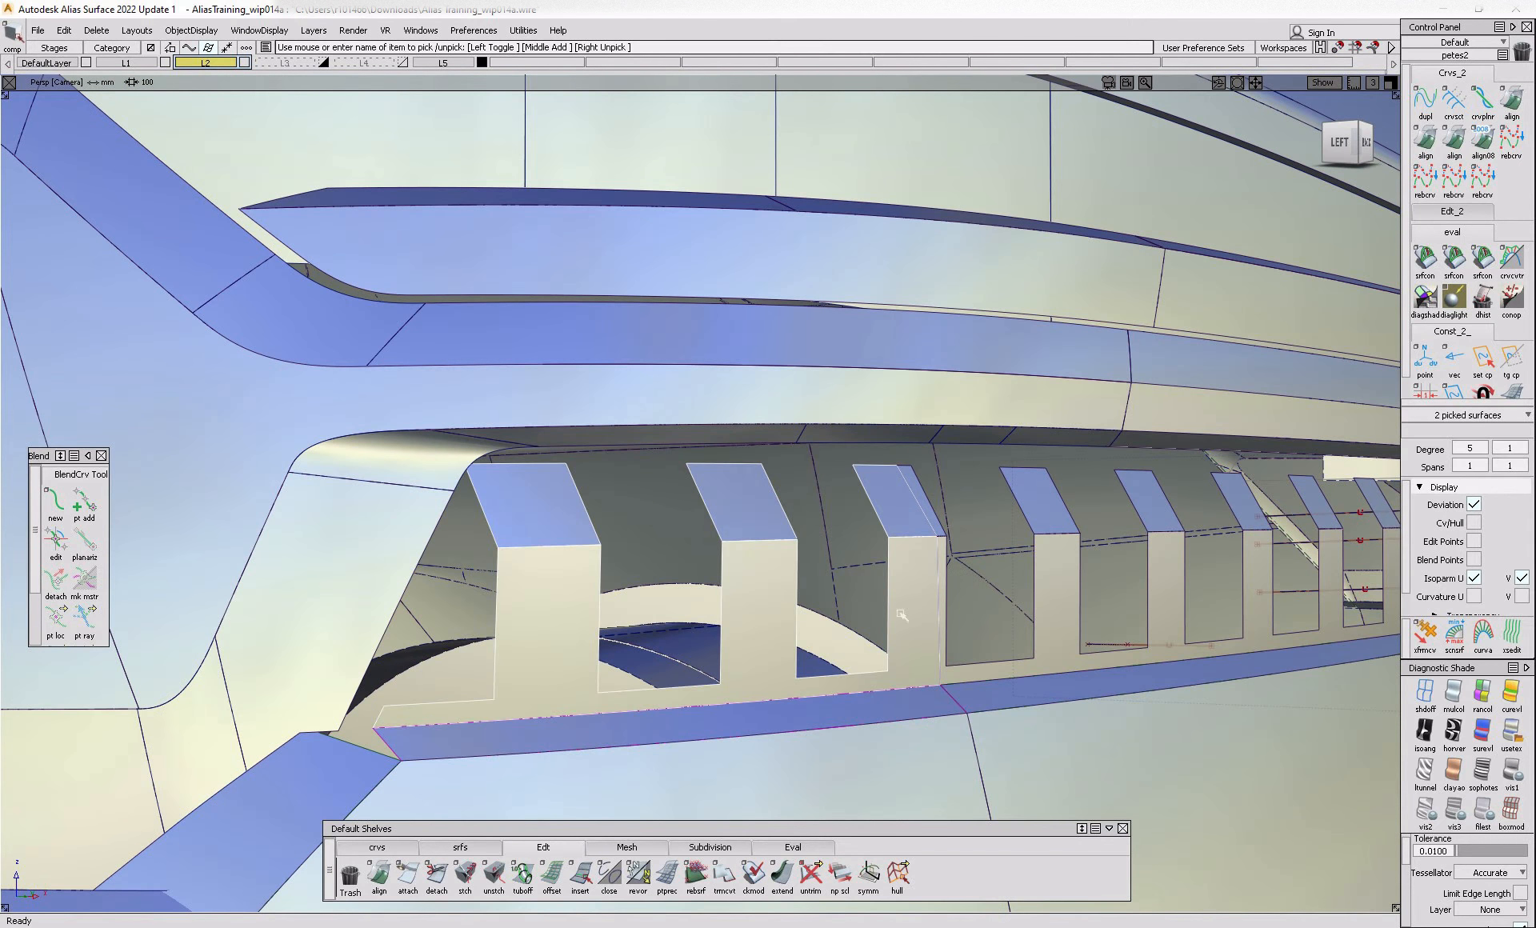
left_click_drag(1070, 610, 1053, 511, "alt+shift")
left_click(857, 490)
left_click(868, 538)
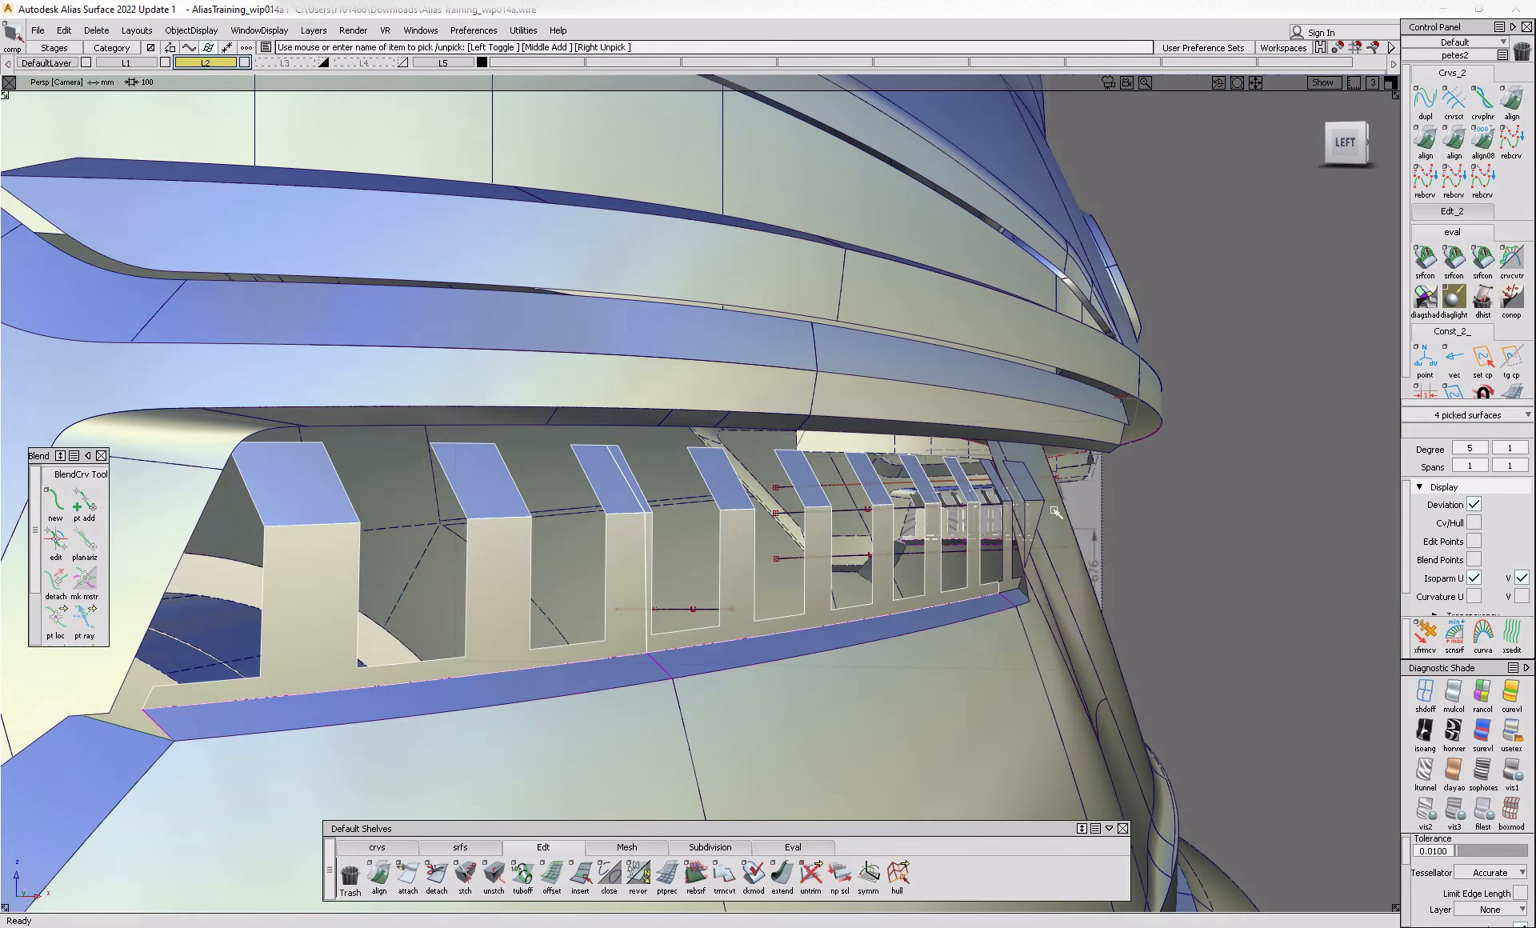
right_click_drag(1053, 510, 1060, 534, "alt+shift")
left_click_drag(1061, 535, 886, 584, "alt+shift")
middle_click_drag(886, 583, 1070, 501, "alt+shift")
left_click(915, 618)
left_click(893, 524)
right_click_drag(892, 524, 809, 652, "alt+shift")
left_click_drag(809, 652, 1009, 502, "alt+shift")
right_click_drag(1010, 503, 1046, 532, "alt+shift")
mouse_move(1046, 531)
left_mouse_down("alt+shift")
mouse_move(1109, 525)
mouse_move(1067, 537)
left_mouse_up("alt+shift")
key("ctrl+c")
key("ctrl+v")
left_click_drag(1233, 520, 1231, 432)
- Untrim the copied outboard and middle strip faces to close their lamp openings
left_click(811, 874)
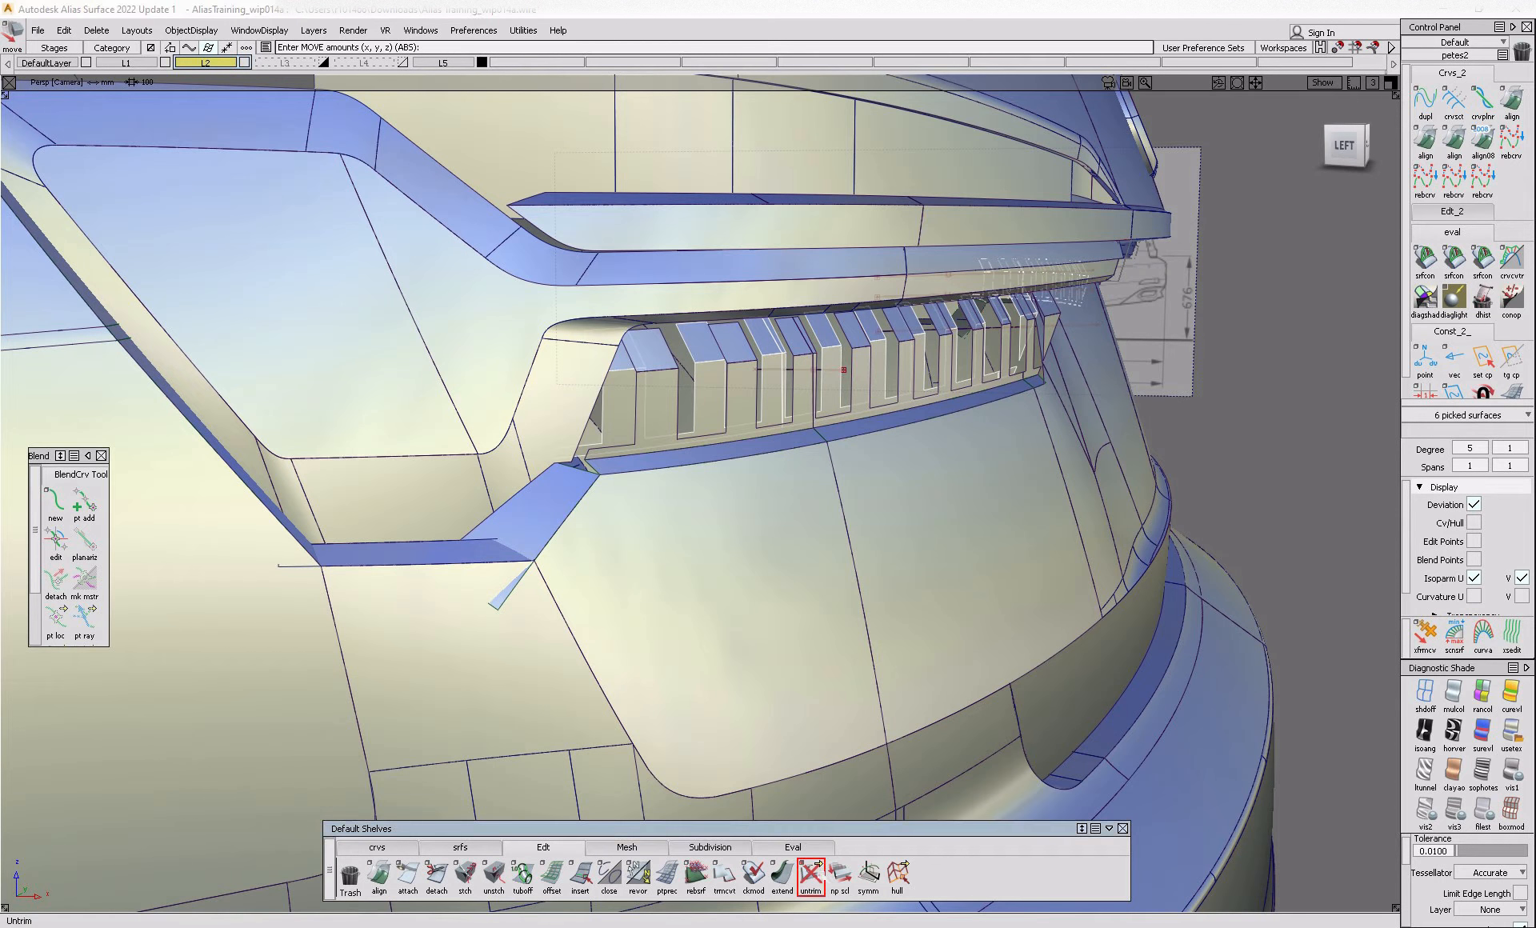
left_click(691, 510)
left_click_drag(722, 473, 707, 321, "ctrl+shift")
left_click(706, 325)
left_click(814, 876)
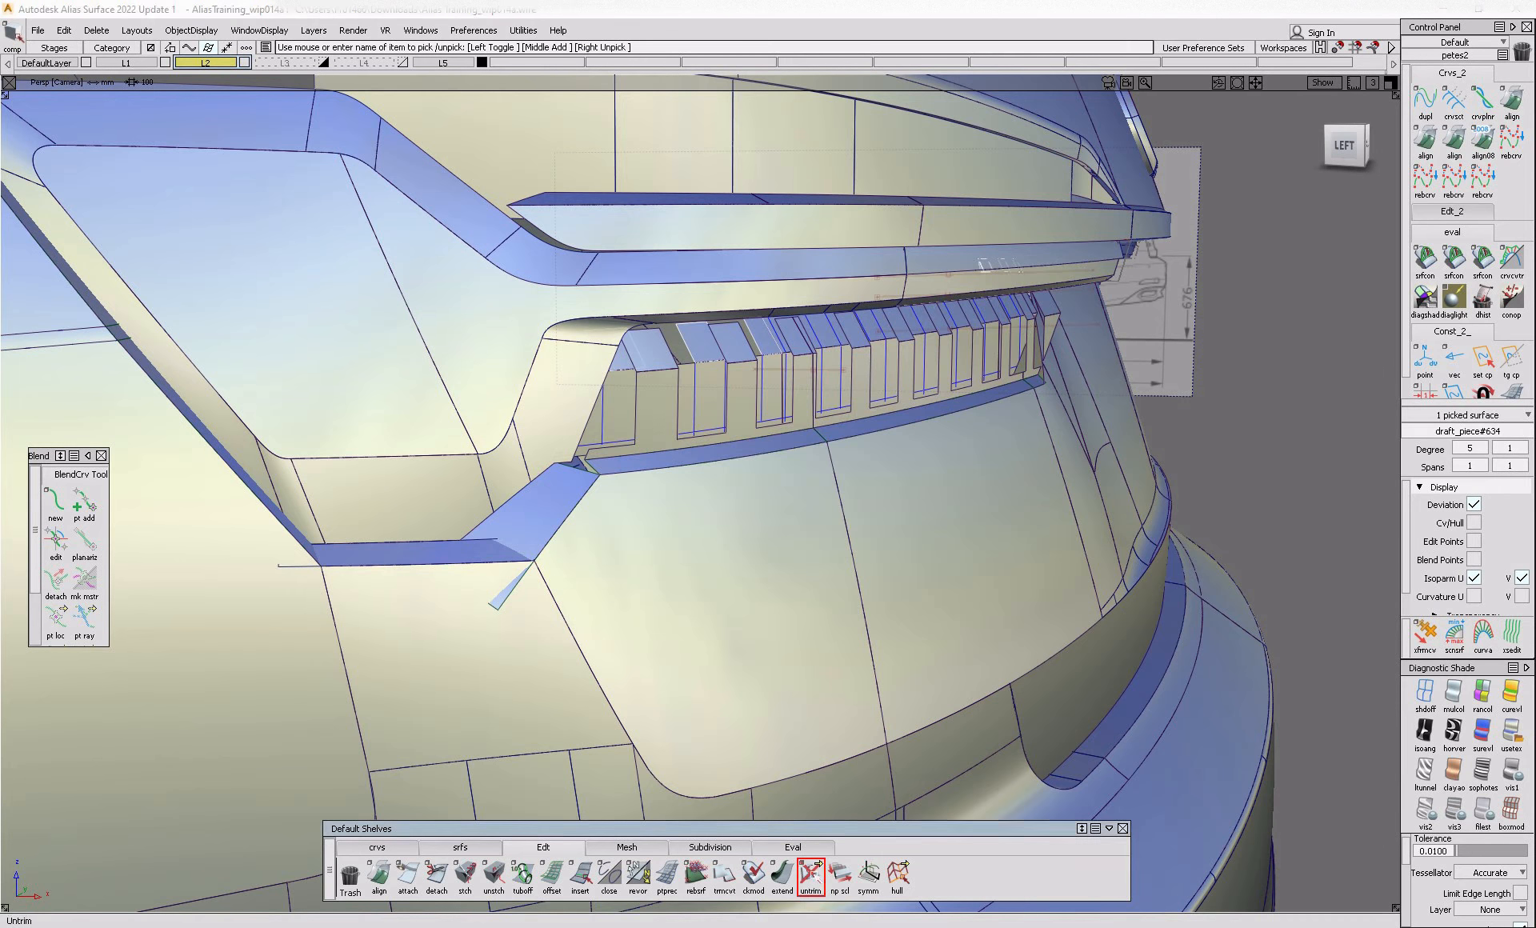
- Untrim the copied upper and lower faces at the inboard end of the strip
left_click_drag(796, 380, 479, 403, "alt+shift")
middle_click_drag(793, 376, 267, 405, "alt+shift")
left_click(904, 400, "alt+shift")
right_click_drag(991, 446, 909, 384, "alt+shift")
left_click_drag(909, 385, 864, 439, "ctrl+shift")
left_click(811, 874)
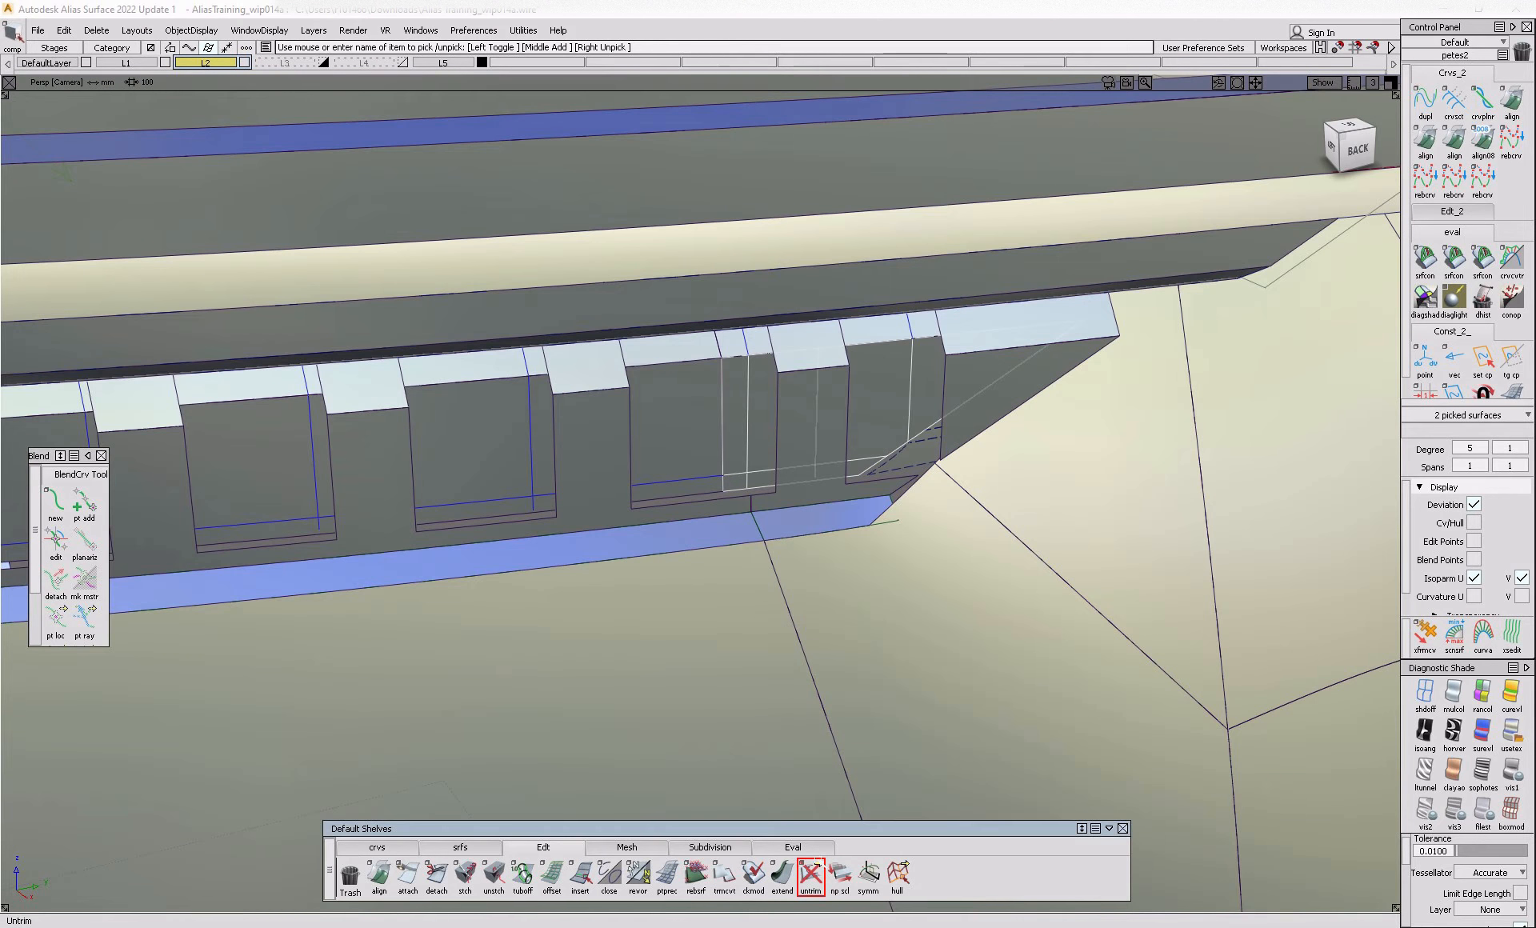
left_click(890, 418)
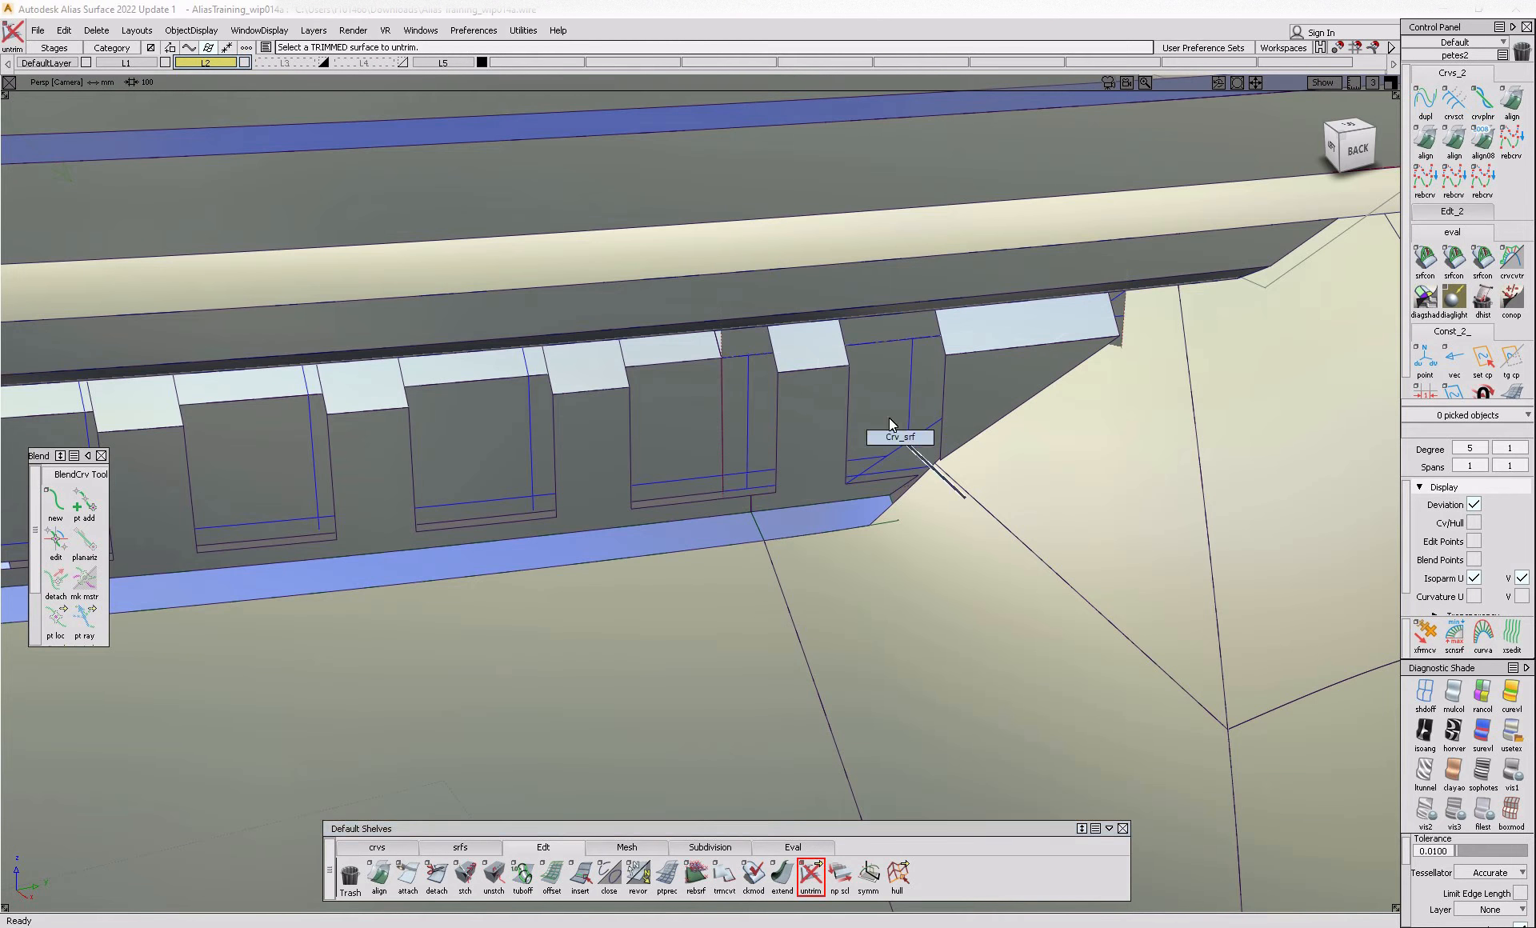
key("ctrl+s")
left_click_drag(929, 428, 899, 395, "alt+shift")
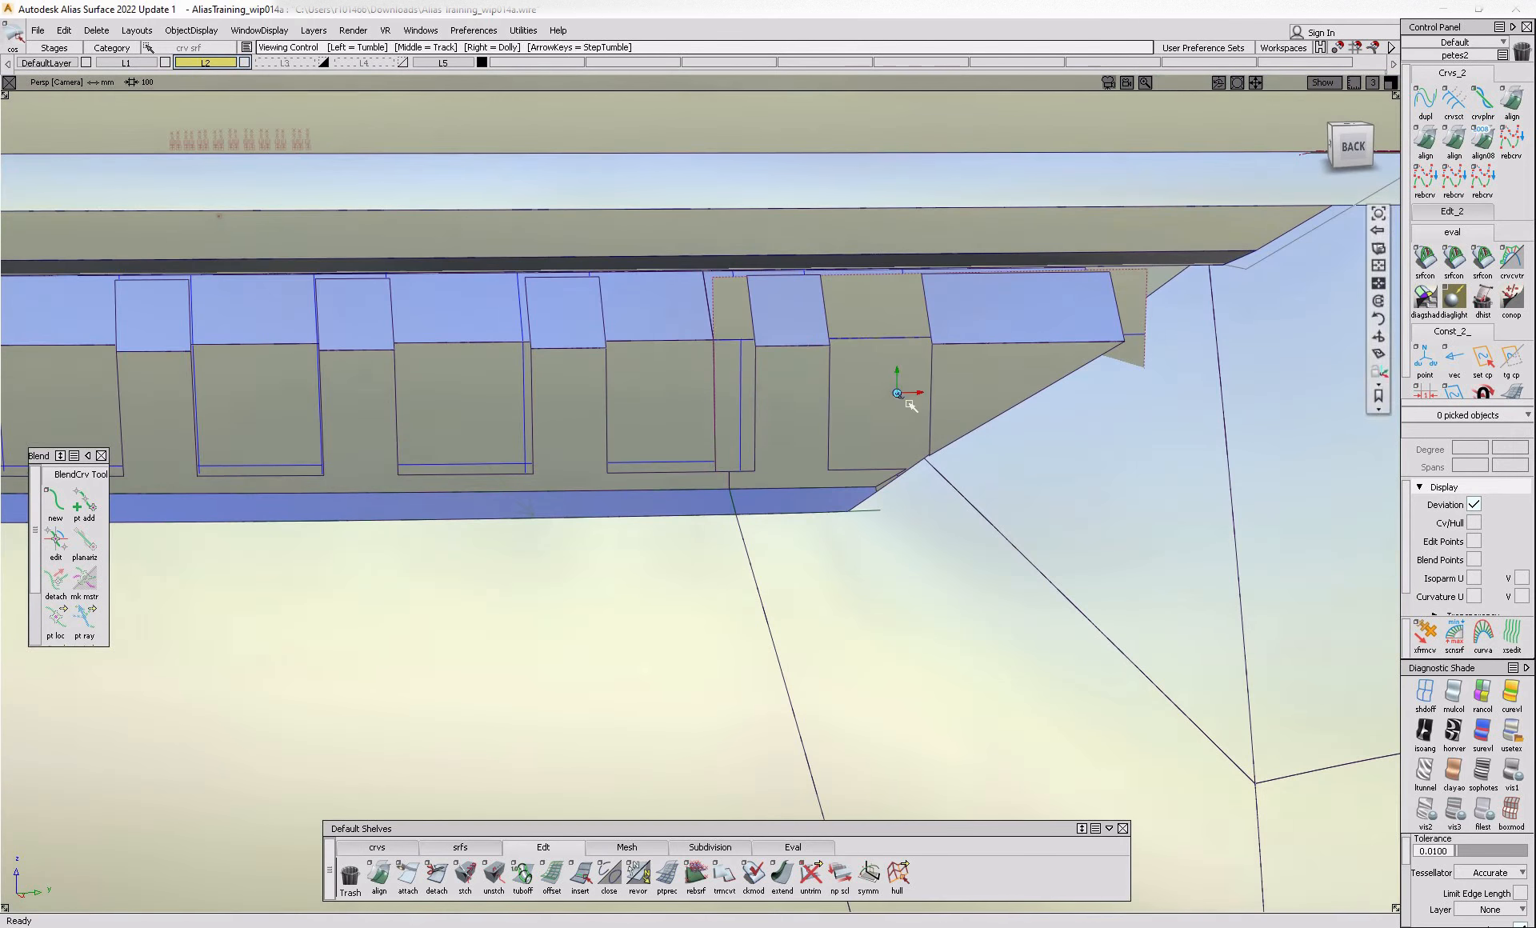
- Trim the overhanging inboard copies again, keeping the regions inside the strip's outline
left_click(871, 424)
left_click(875, 417)
left_click(725, 393)
left_click(1285, 893)
- Switch to the reference tail-light photo and enlarge it to study the lit lower segments
right_click_drag(992, 664, 779, 638, "alt+shift")
left_click_drag(779, 638, 833, 620, "alt+shift")
right_click_drag(832, 620, 1040, 620, "alt+shift")
left_click(581, 926)
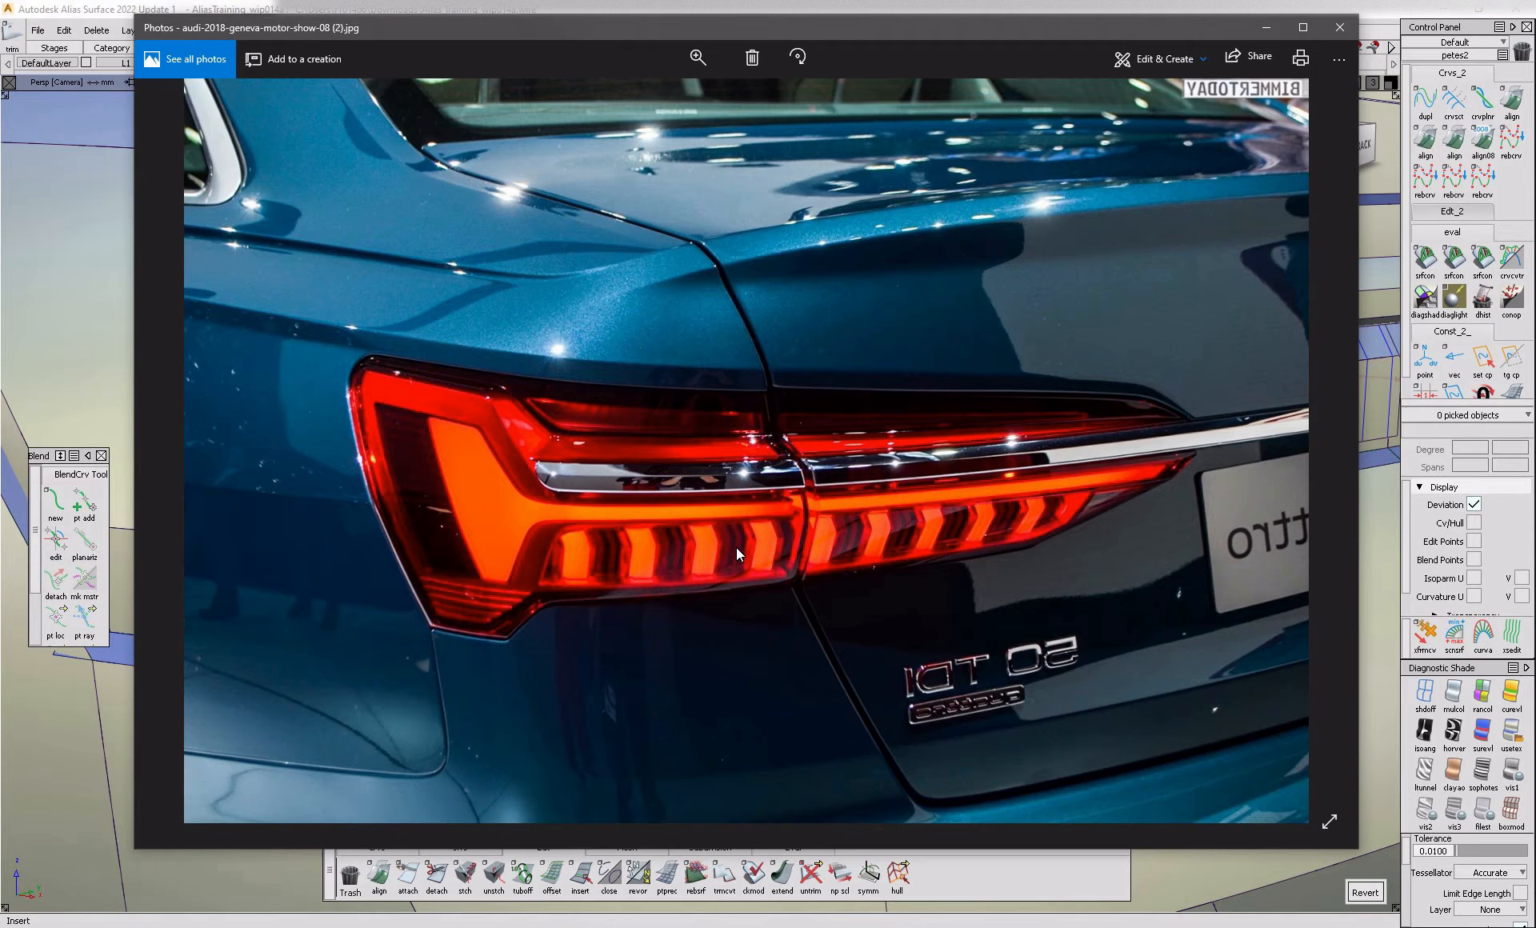
left_click(700, 59)
left_click_drag(712, 93, 690, 92)
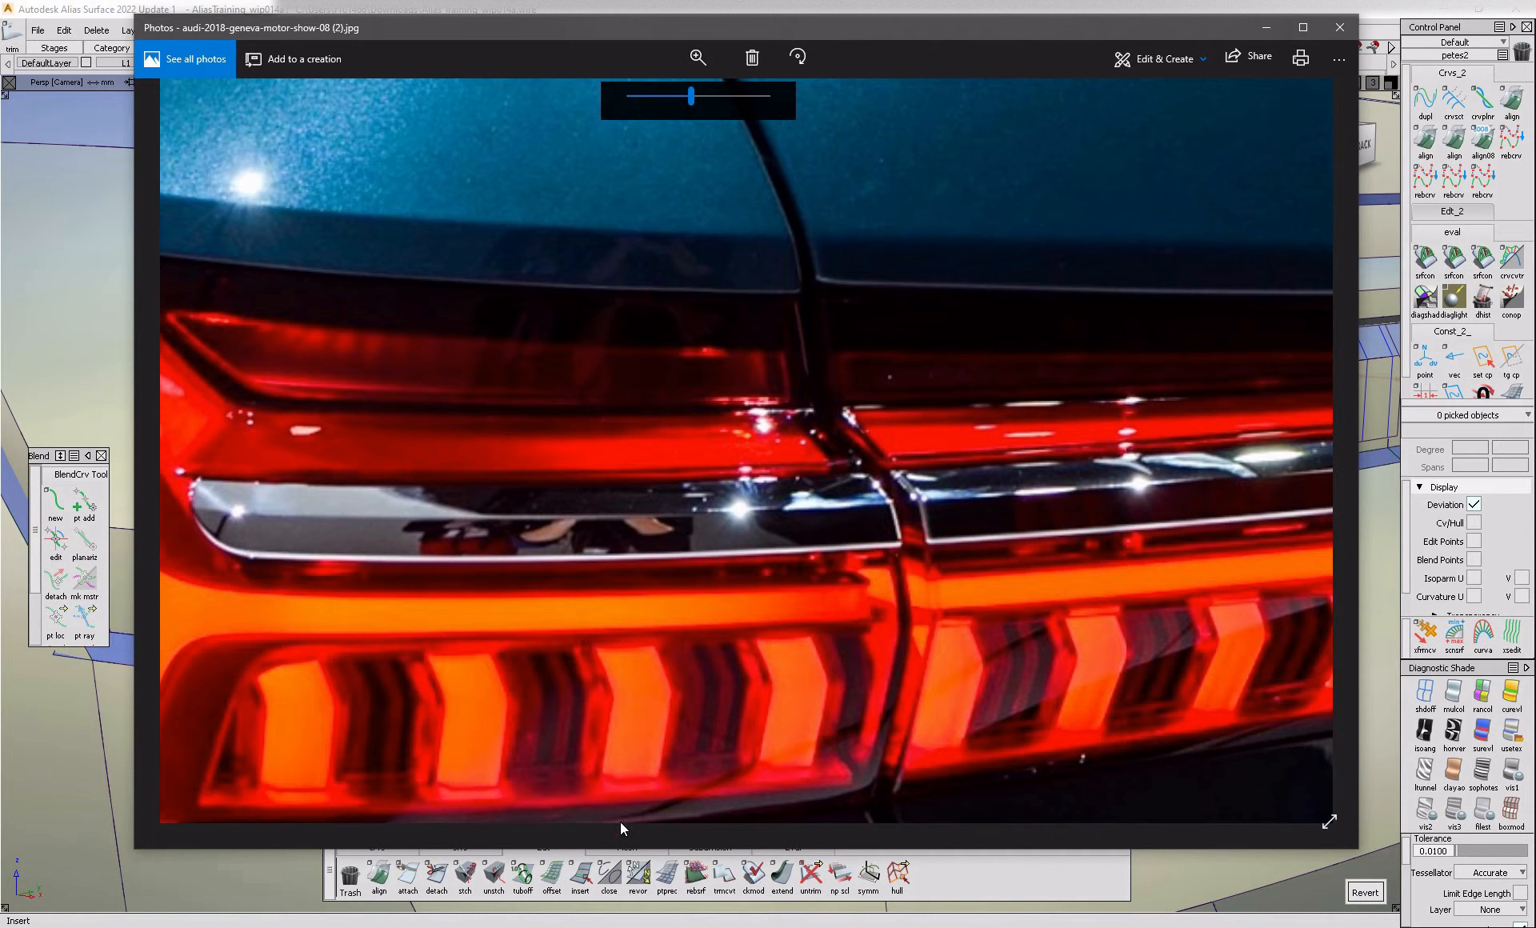
key("alt+Tab")
- Reposition the untrimmed copies behind the outboard light segments
mouse_move(708, 578)
left_mouse_down("alt+shift")
mouse_move(1042, 551)
mouse_move(760, 524)
left_mouse_up("alt+shift")
left_click_drag(641, 497, 576, 535, "ctrl+shift")
left_click(576, 453)
left_click(563, 490)
left_click(545, 376)
left_click_drag(545, 376, 573, 394)
left_click_drag(681, 424, 928, 529, "alt+shift")
middle_click_drag(928, 529, 938, 529, "ctrl+shift")
left_click_drag(938, 529, 520, 798)
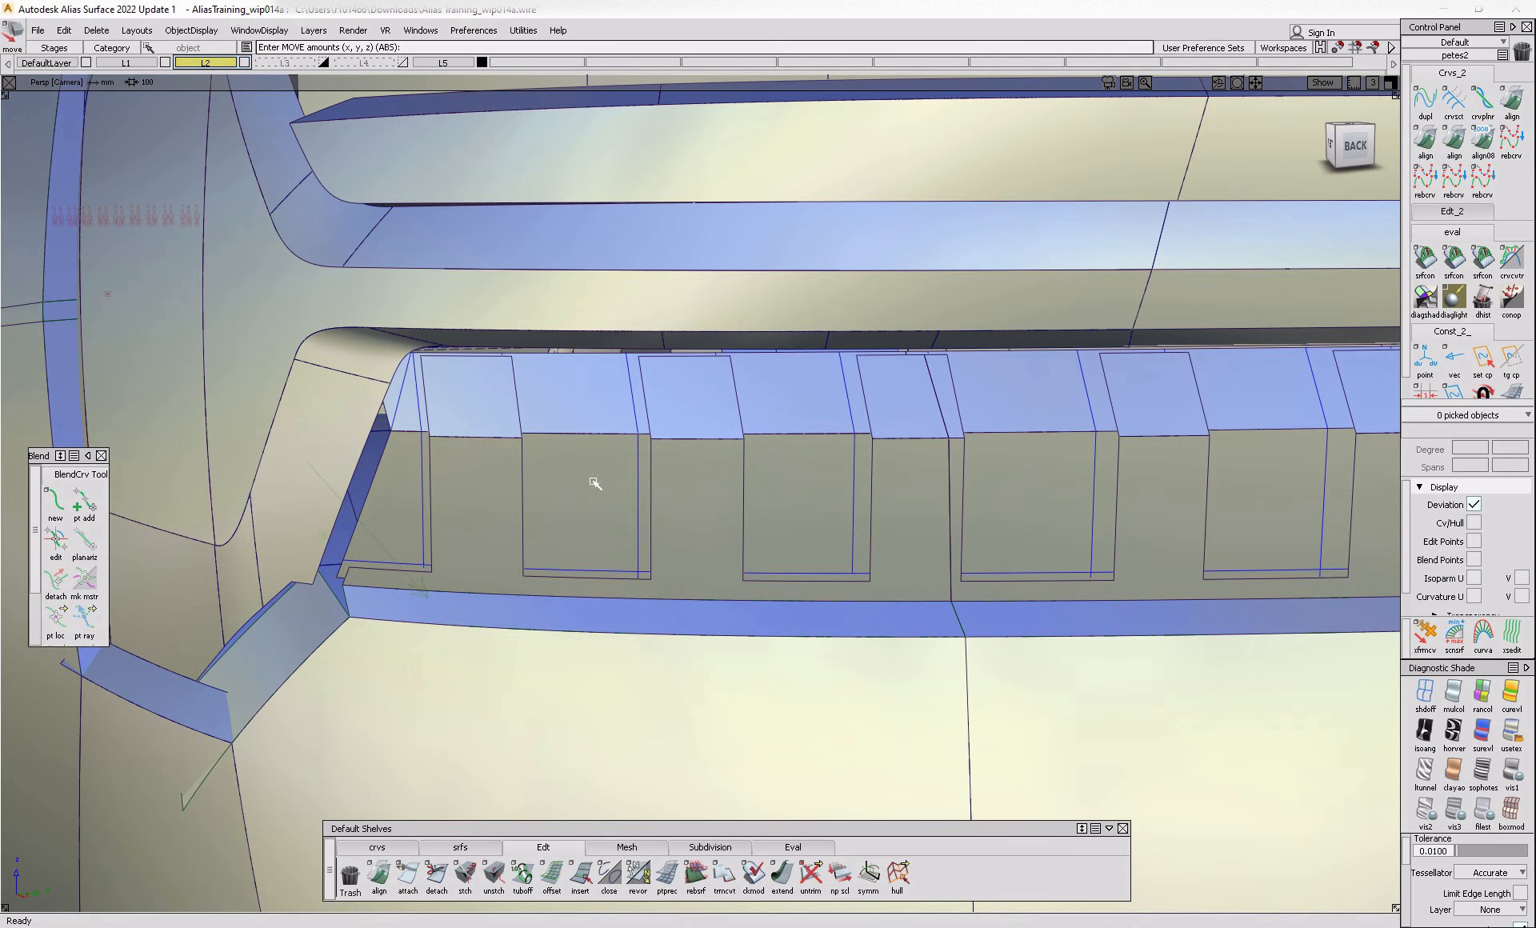
- Isolate the six trimmed strip faces by selecting them and hiding all other geometry
left_click_drag(641, 499, 702, 501, "ctrl+shift")
left_click(704, 499)
left_click(902, 412)
left_click(963, 430)
left_click(1149, 531)
left_click_drag(1149, 530, 645, 548, "alt+shift")
middle_click_drag(1211, 484, 694, 533, "alt+shift")
left_click(694, 533)
left_click(669, 477)
right_click_drag(669, 477, 165, 785, "alt+shift")
left_click_drag(346, 590, 752, 560, "alt+shift")
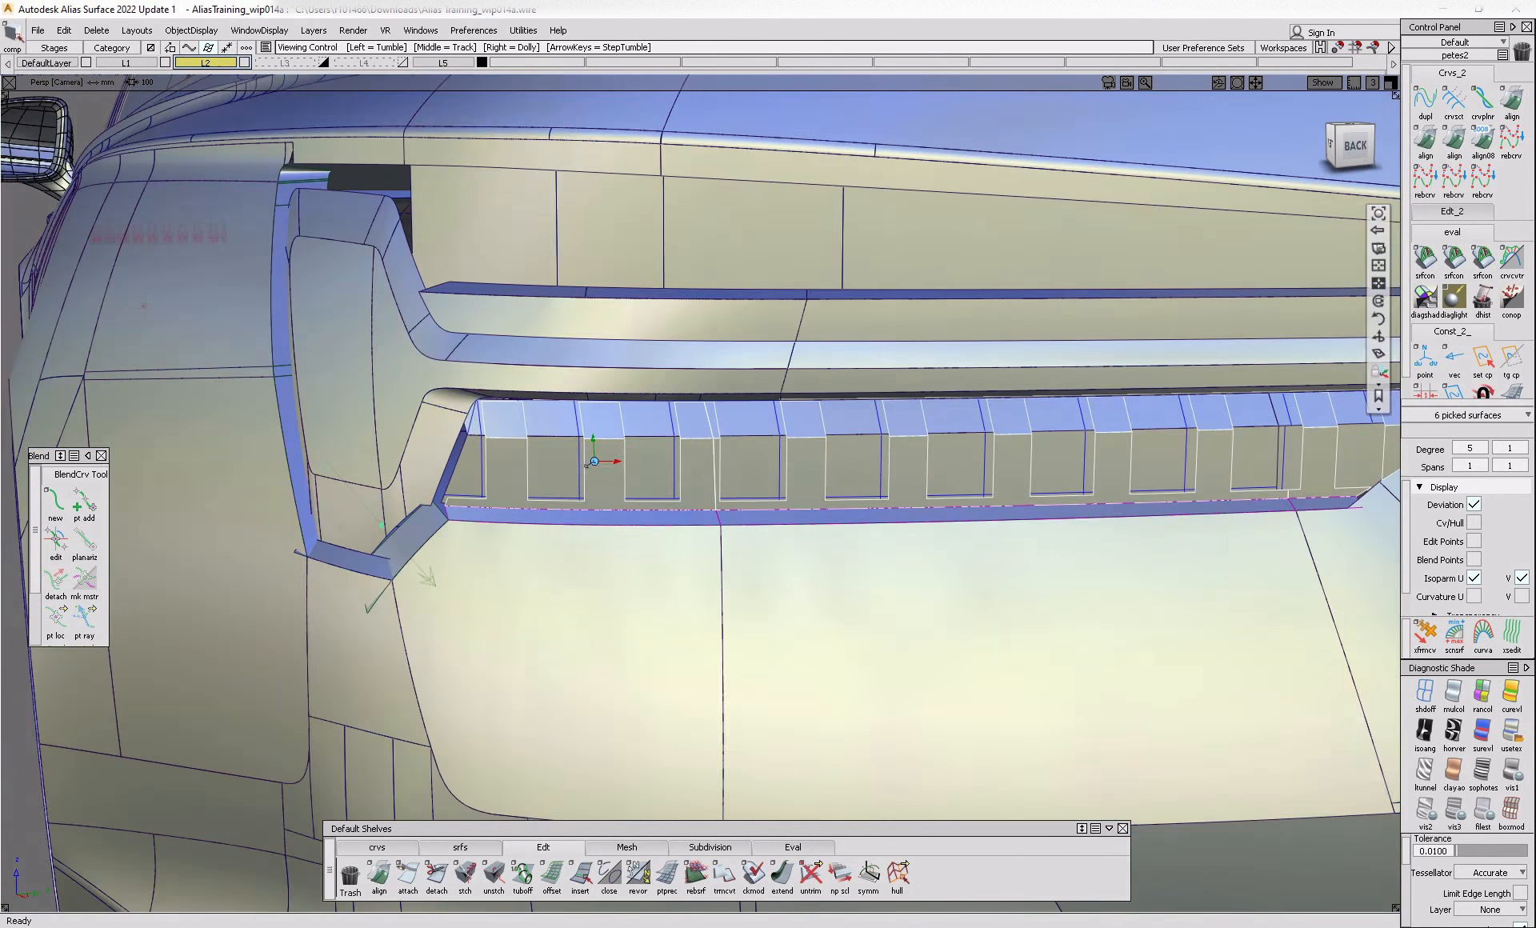
right_click_drag(752, 560, 574, 592, "alt+shift")
key("alt+h")
left_click(602, 618)
- Compare the inboard end of the isolated strip with the same area in the reference tail-light photo
left_click_drag(1048, 520, 894, 544, "alt+shift")
right_click_drag(1046, 450, 933, 553, "alt+shift")
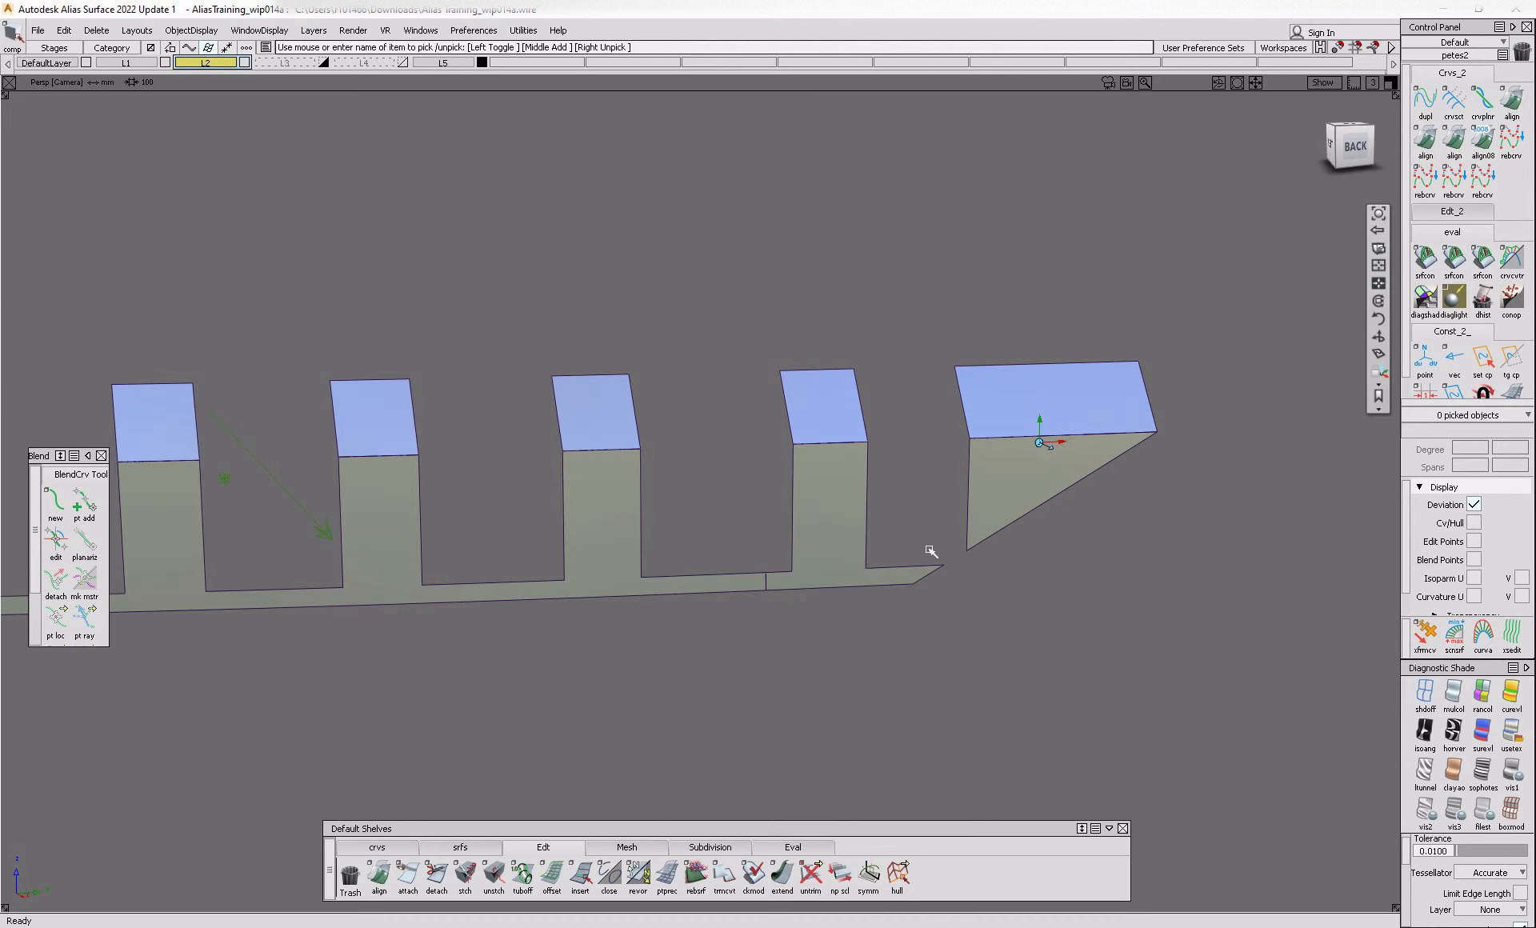
left_click_drag(1019, 651, 981, 648, "alt+shift")
right_click_drag(980, 648, 933, 645, "alt+shift")
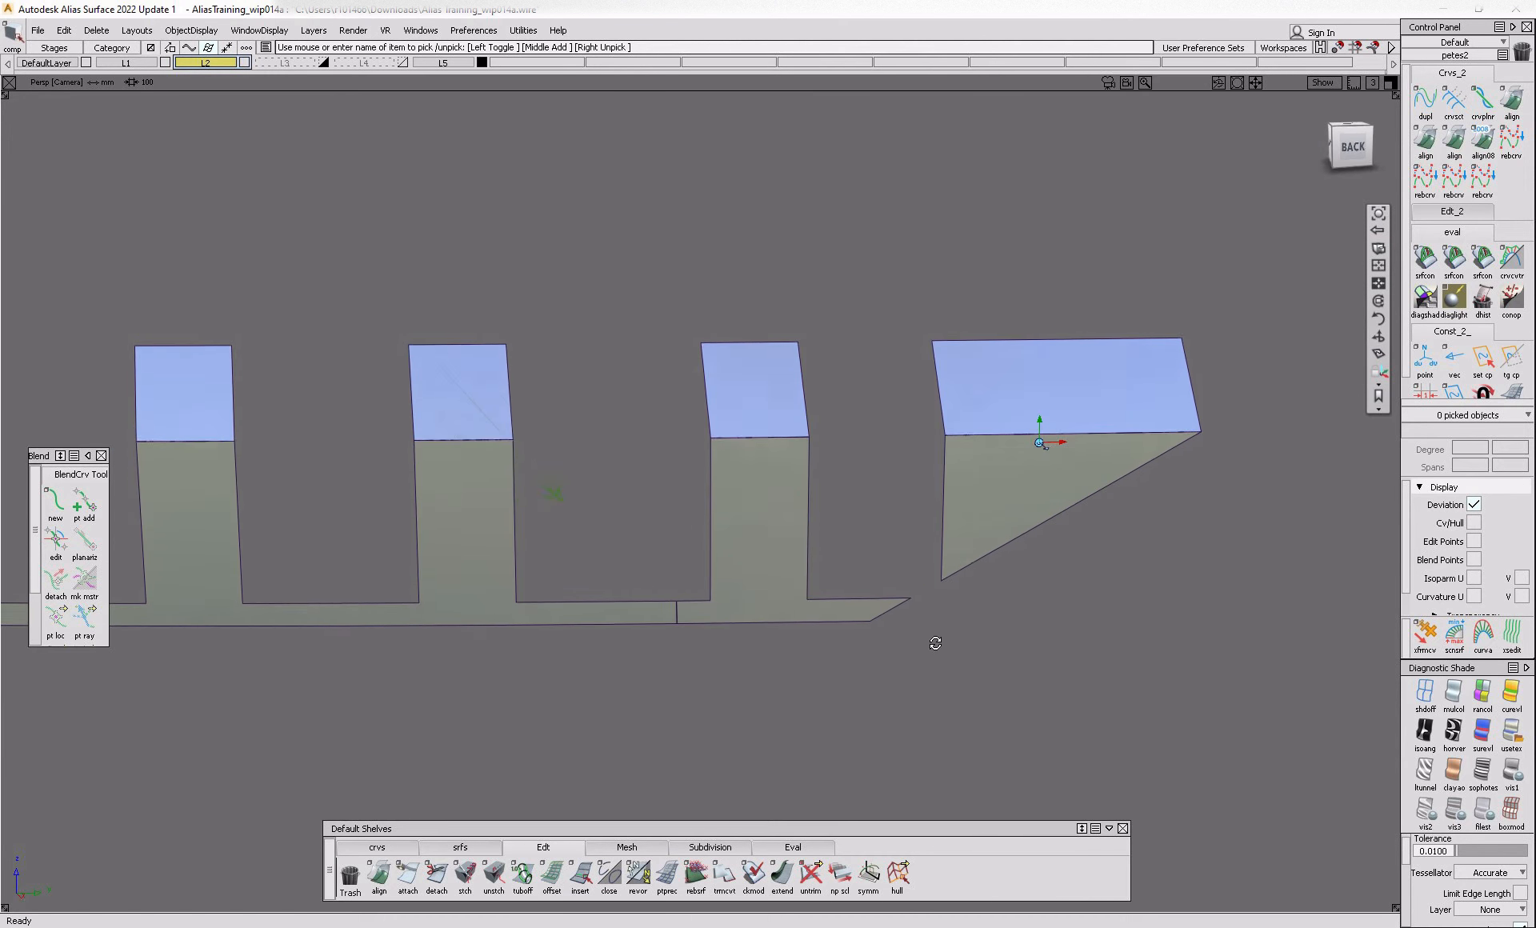
key("alt+Tab")
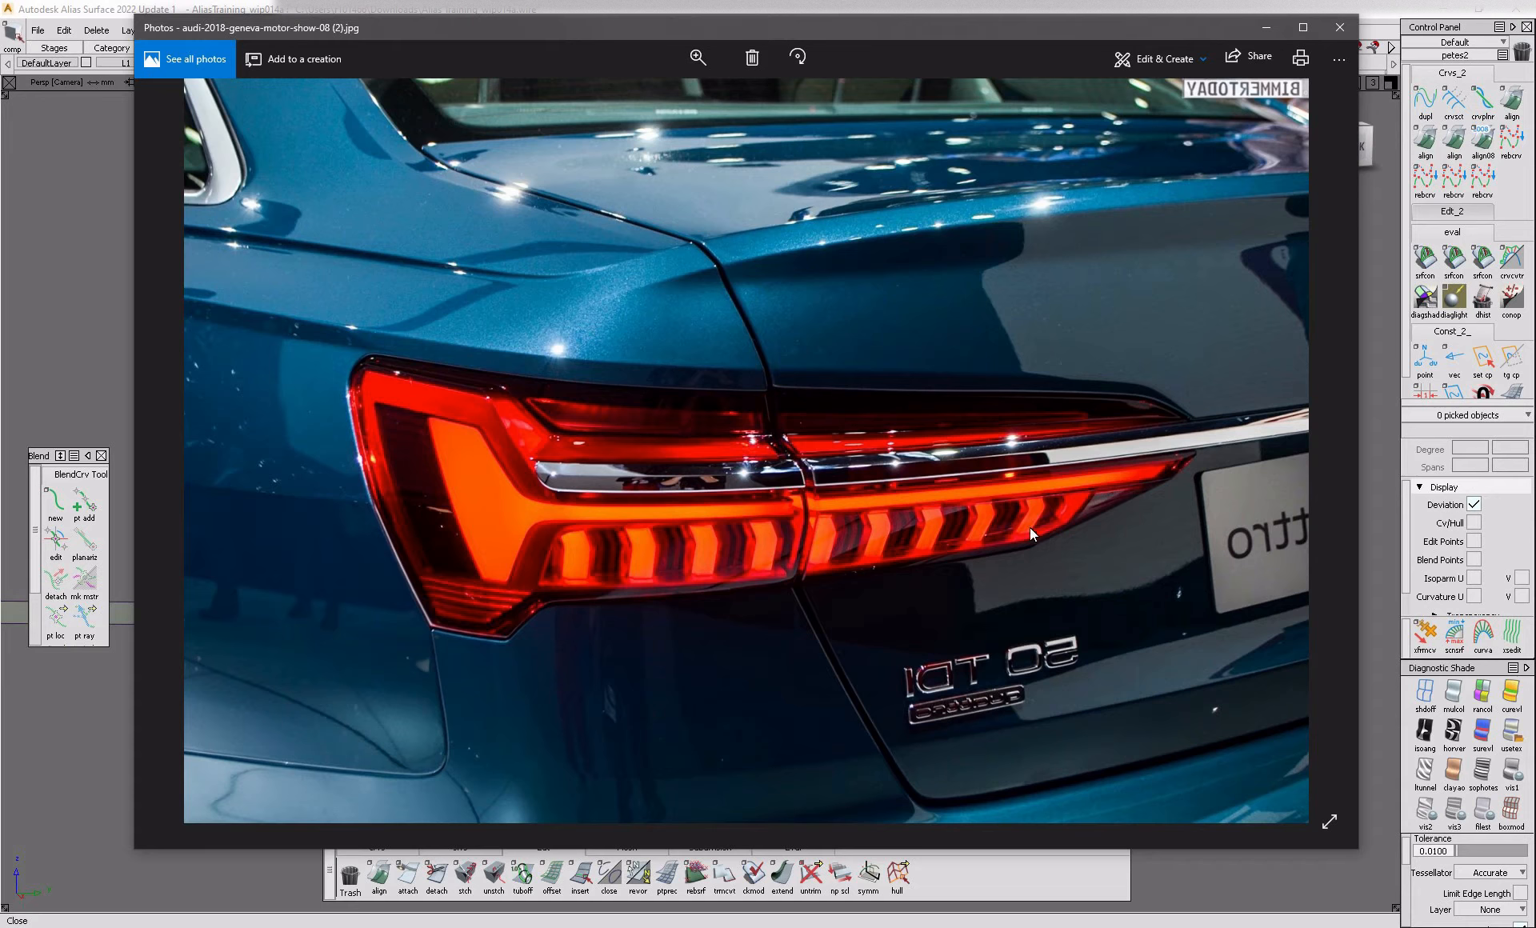
key("alt+Tab")
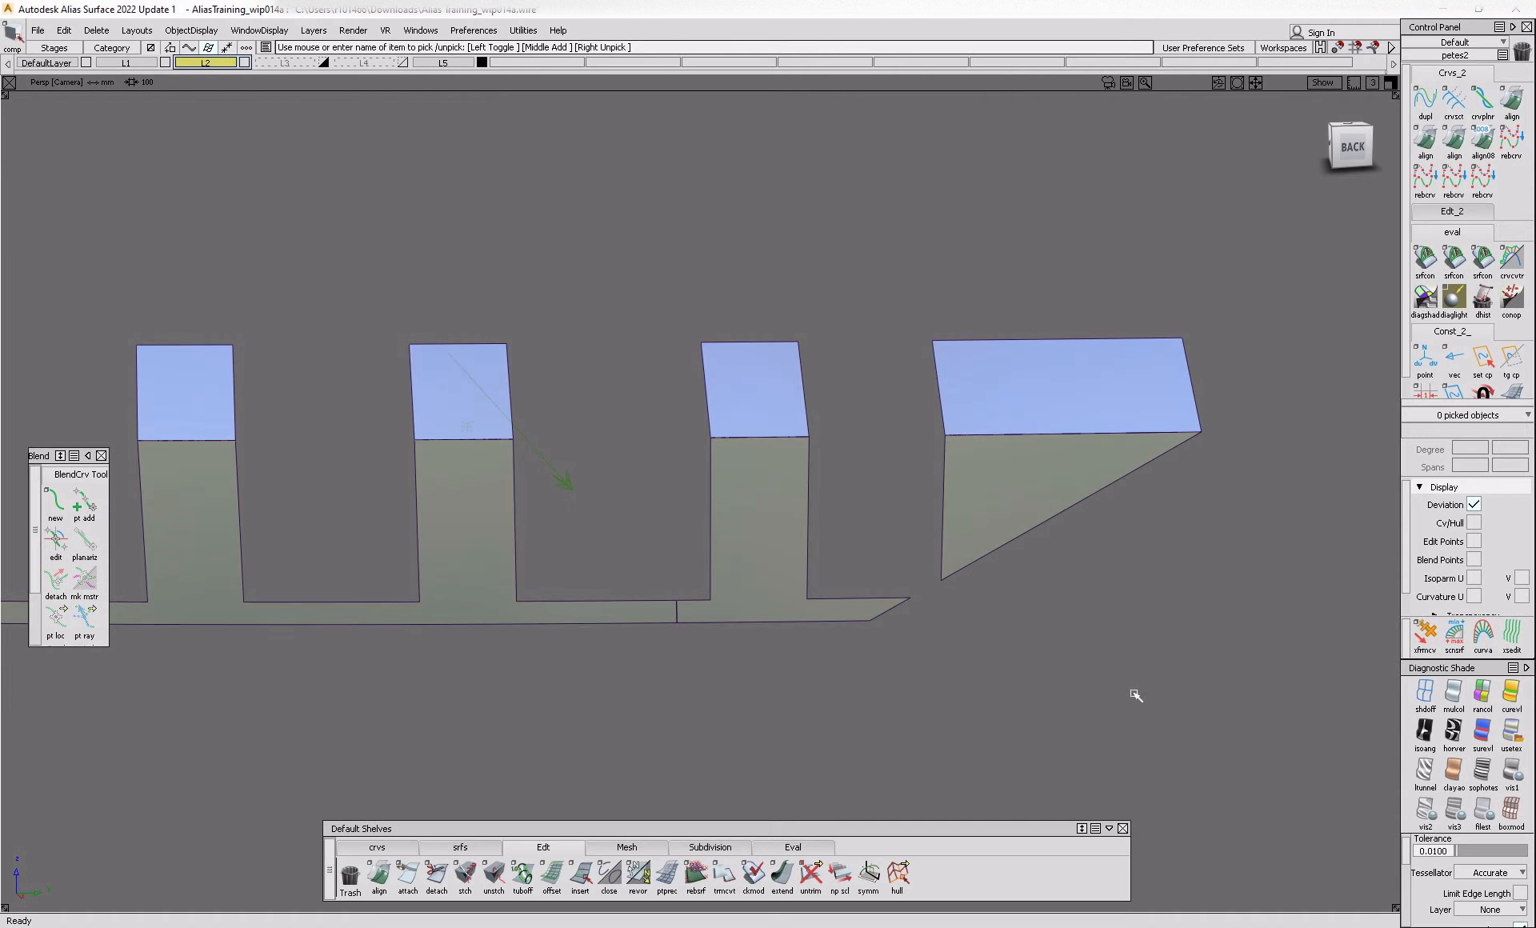
- Draw an edit-point curve from the last segment's lower inboard corner to the triangular panel's lower outboard edge, ending in the orthographic back view
left_click(386, 848)
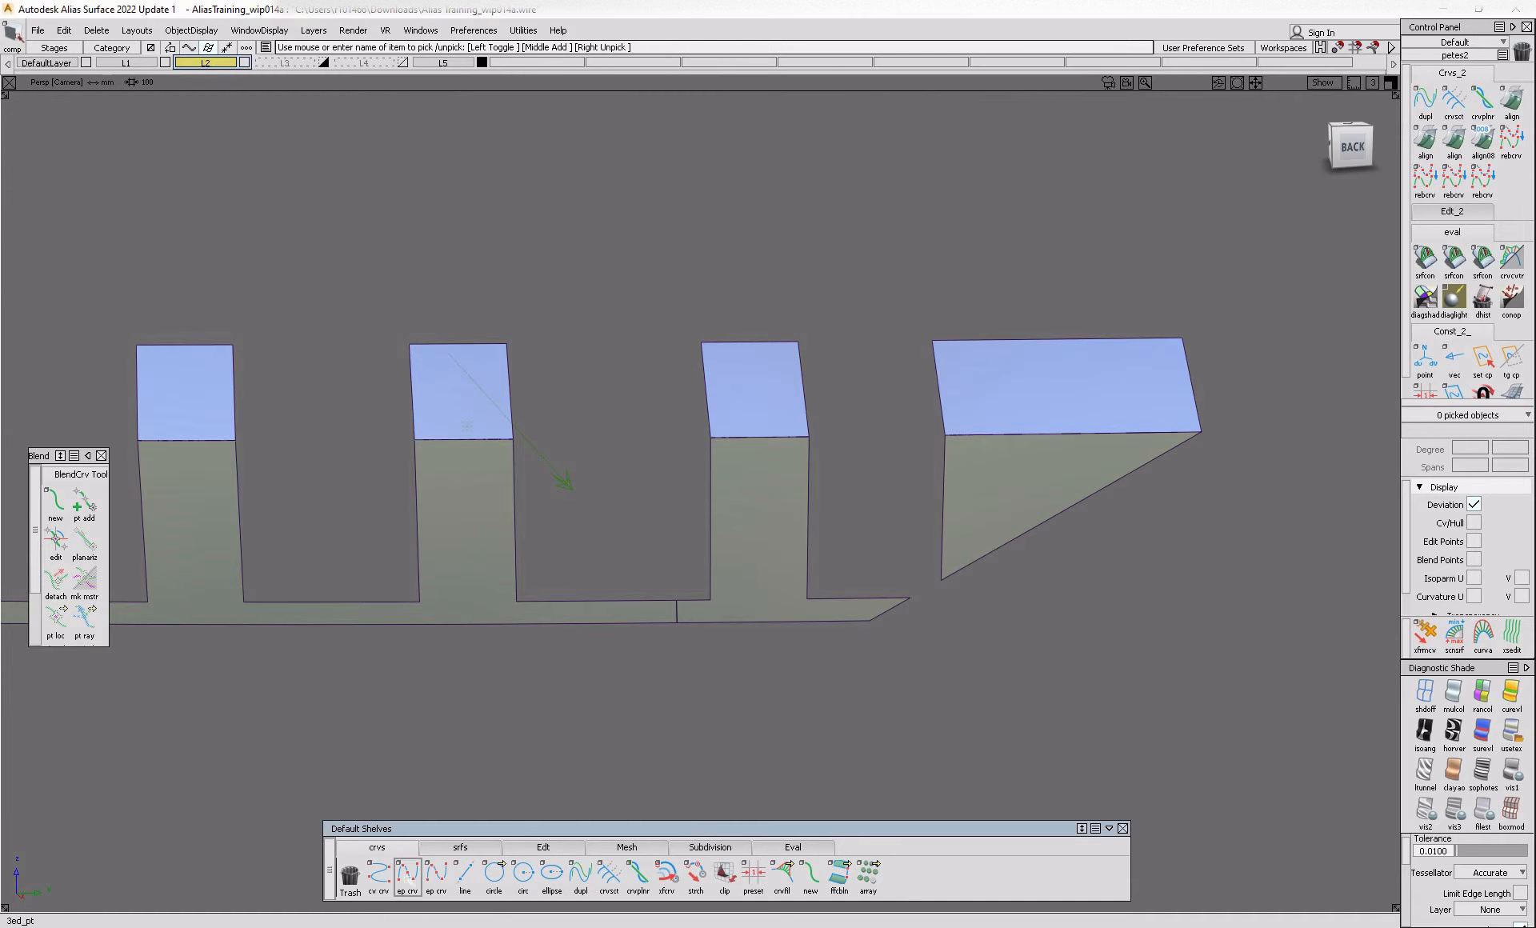
left_click(806, 598)
left_click(945, 581)
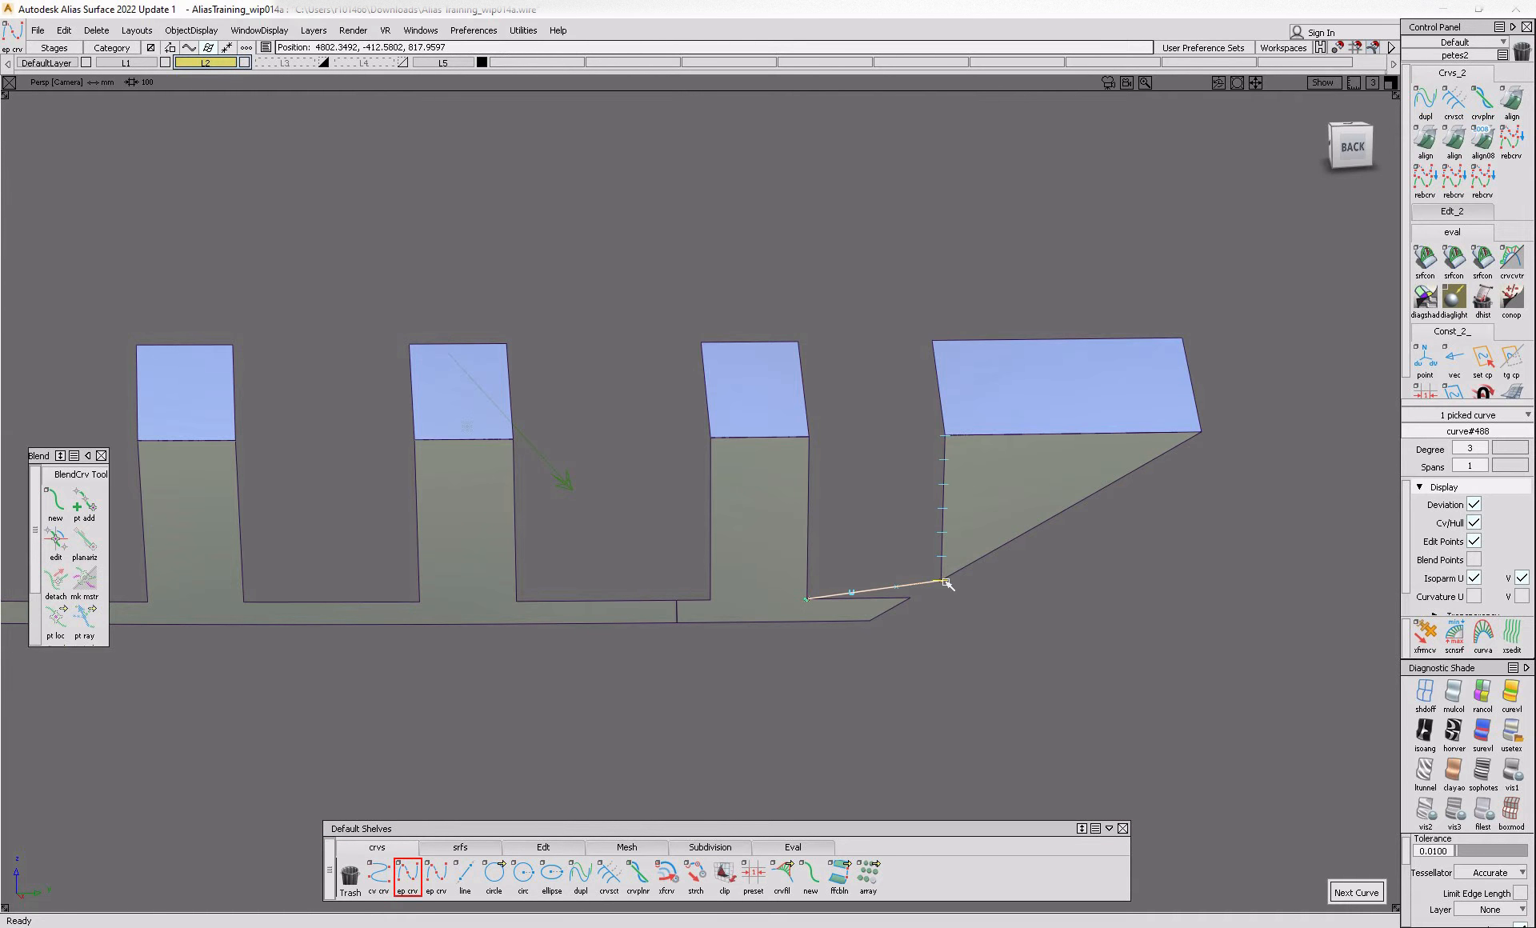
left_click(1350, 148)
left_click_drag(947, 321, 938, 298, "ctrl+shift")
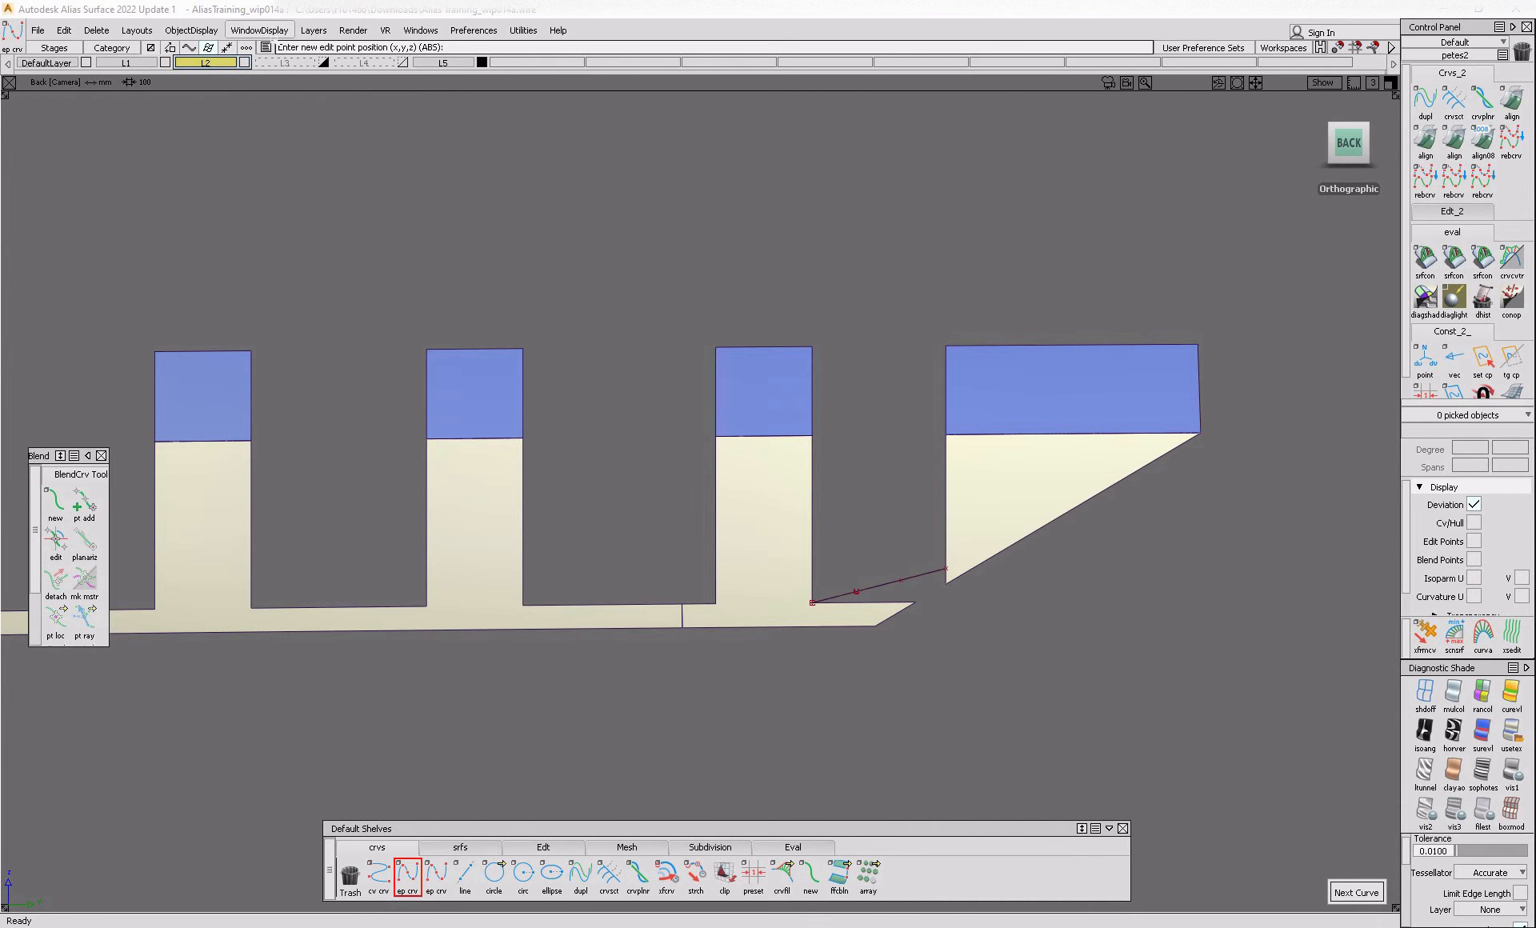
- Untrim the inboard lower face of the strip to restore its full surface
left_click_drag(958, 457, 727, 636, "ctrl+shift")
left_click(796, 629)
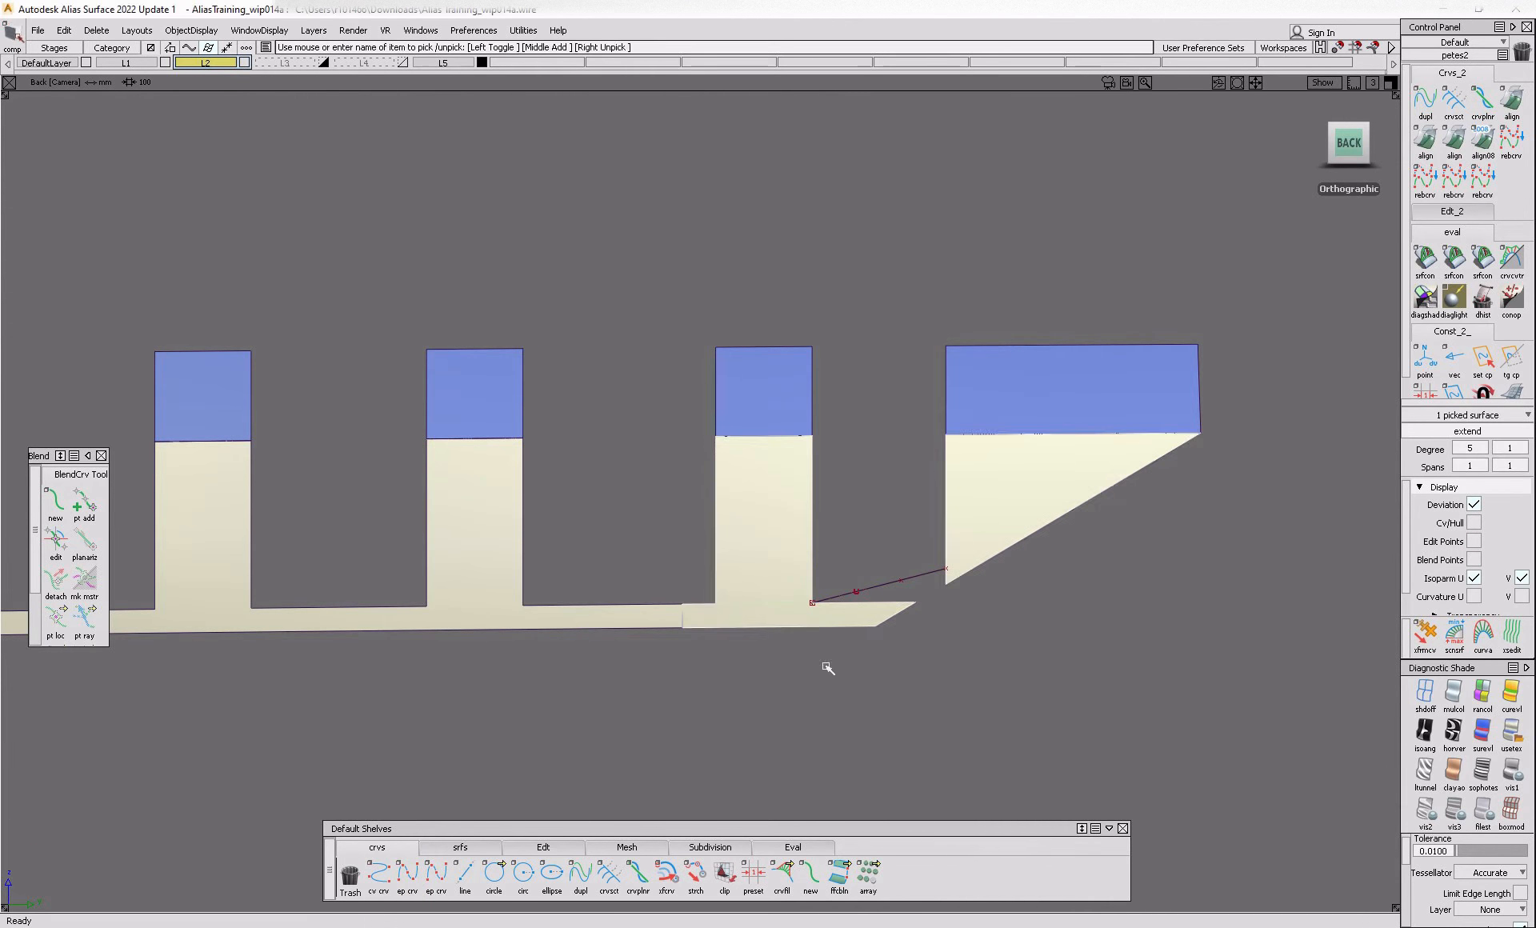
left_click_drag(938, 611, 848, 622, "ctrl+shift")
left_click(848, 623)
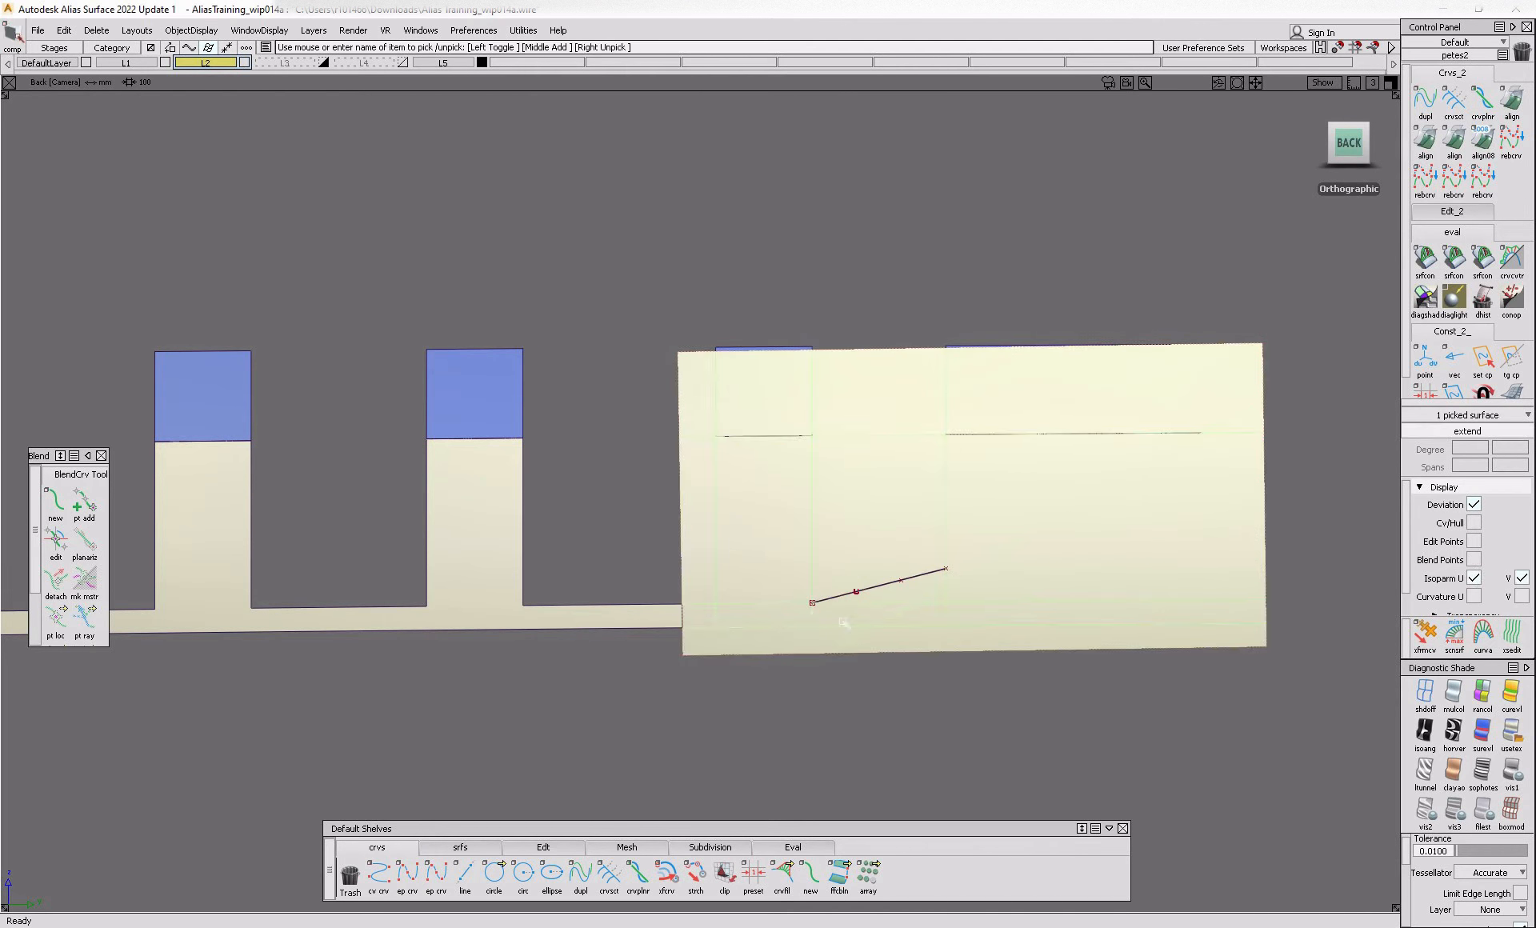
left_click(904, 580)
key("space")
left_click_drag(973, 559, 881, 611, "ctrl+shift")
left_click(790, 552)
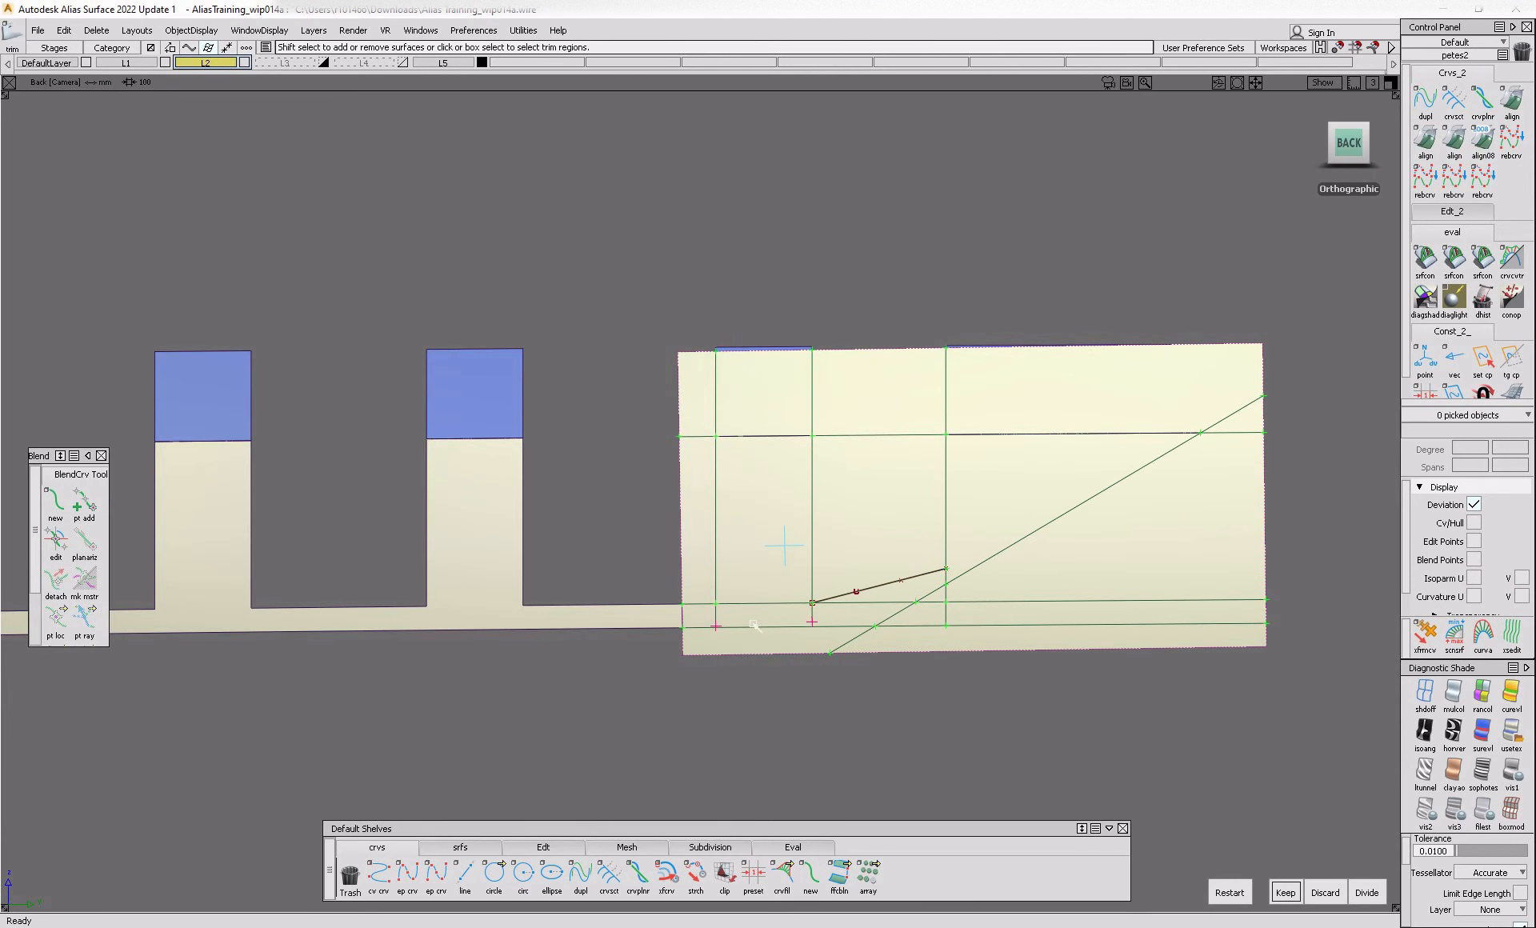
left_click(943, 618)
- Try to delete the diagonal curve-on-surface from the end panel
left_click_drag(900, 591, 960, 651, "ctrl+shift")
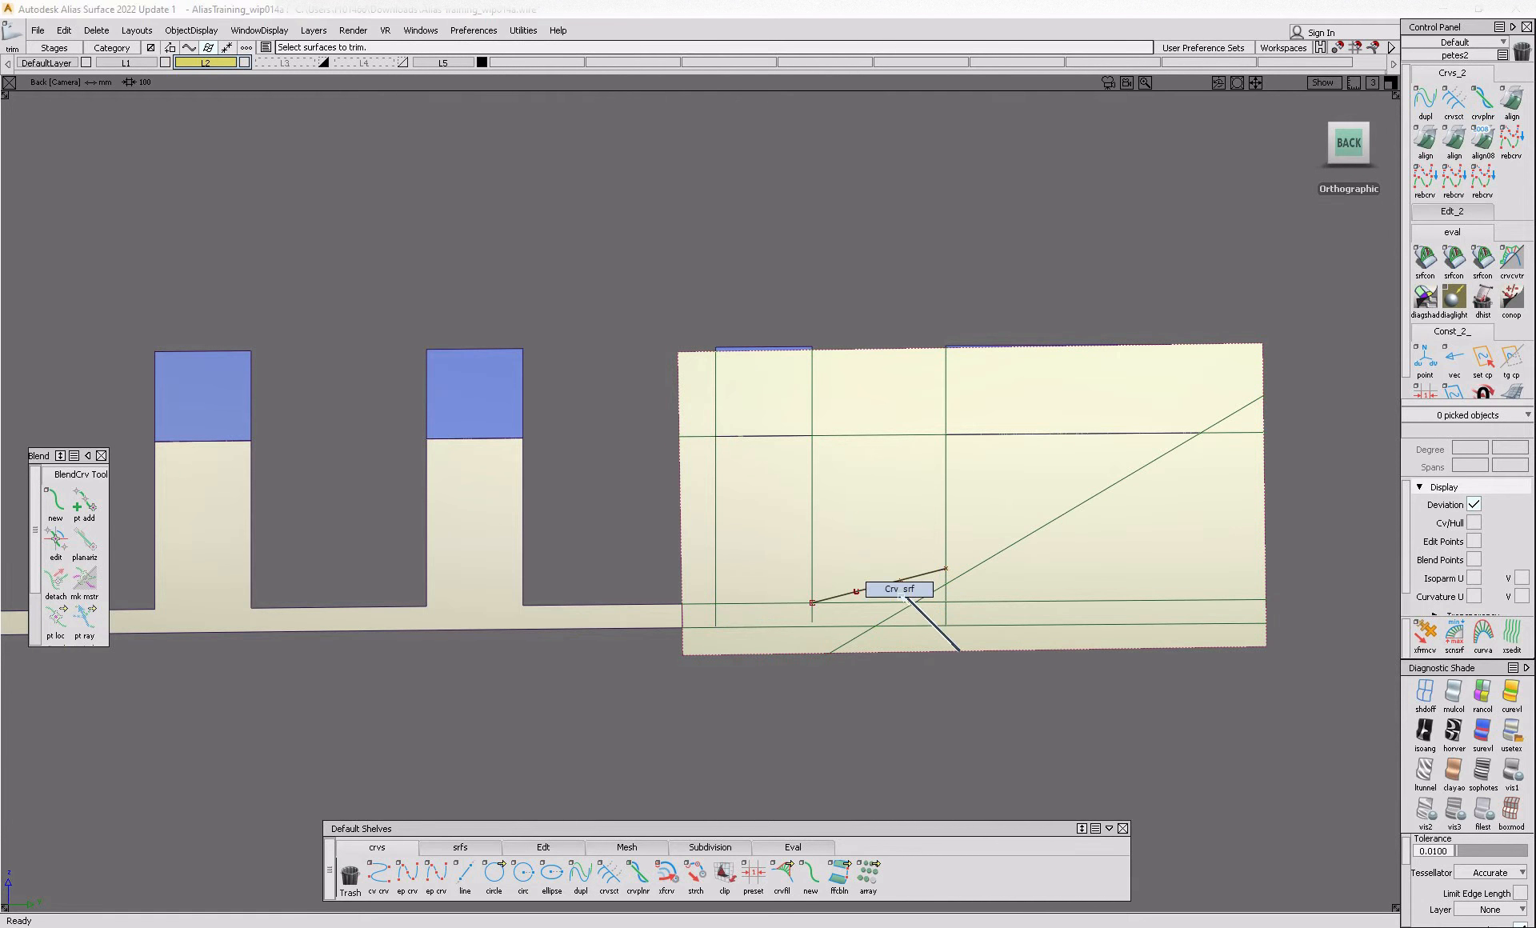
left_click(910, 617)
key("Delete")
key("ctrl+z")
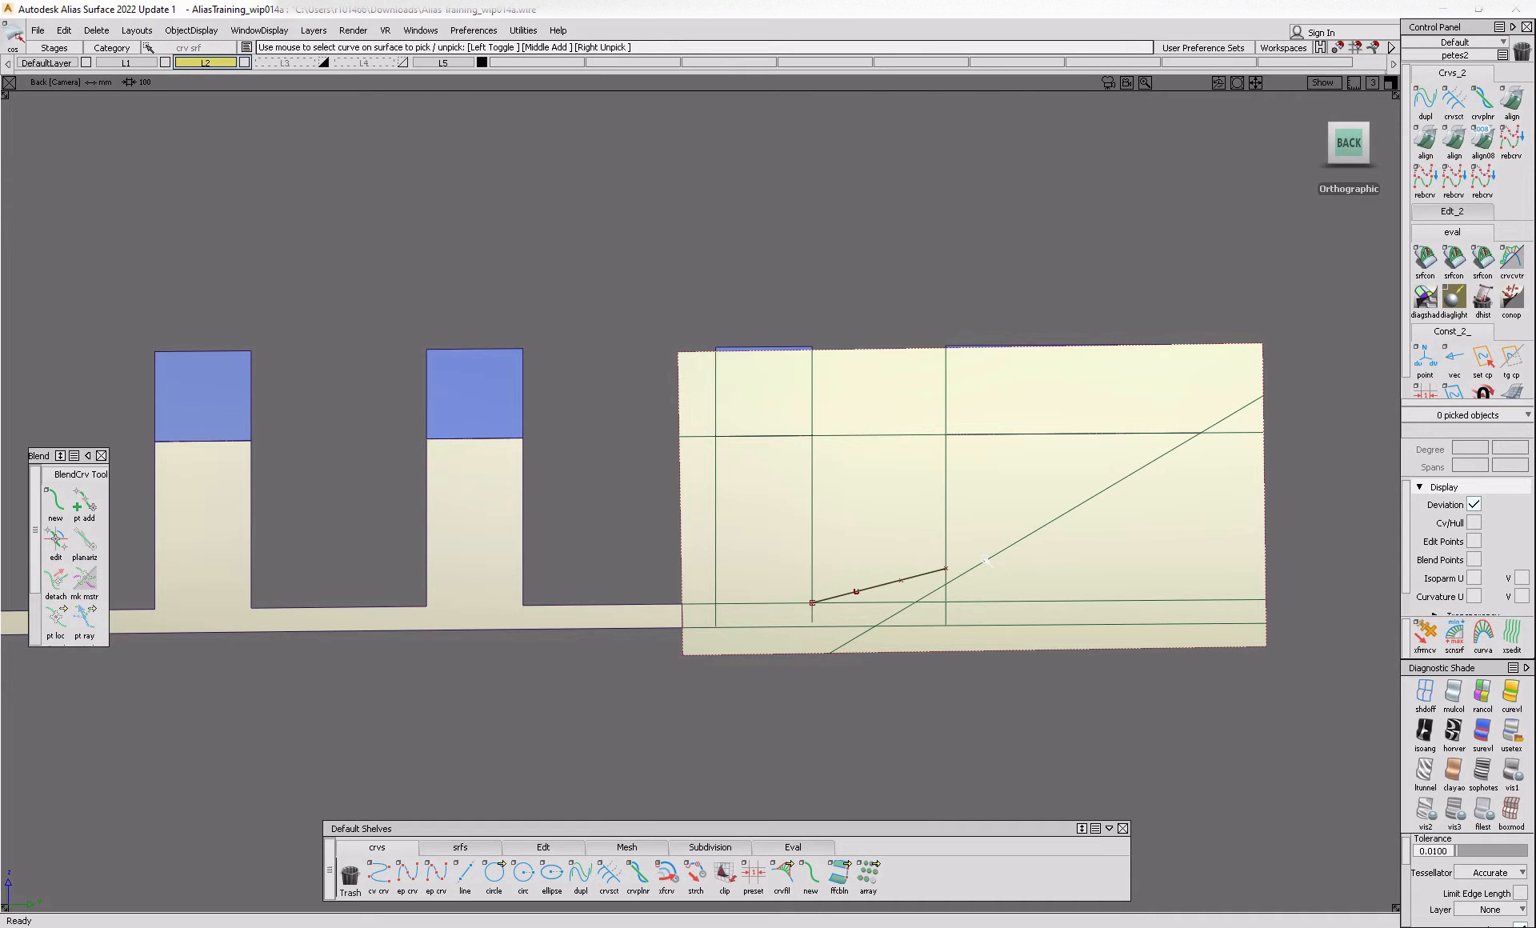
left_click(886, 582)
left_click_drag(985, 559, 926, 593, "ctrl+shift")
key("Delete")
key("ctrl+z")
- Delete the long diagonal curve-on-surface crossing the lower corner of the end panel
left_click(886, 583)
right_click_drag(863, 590, 914, 586, "ctrl+shift")
left_click_drag(920, 618, 917, 536, "ctrl+shift")
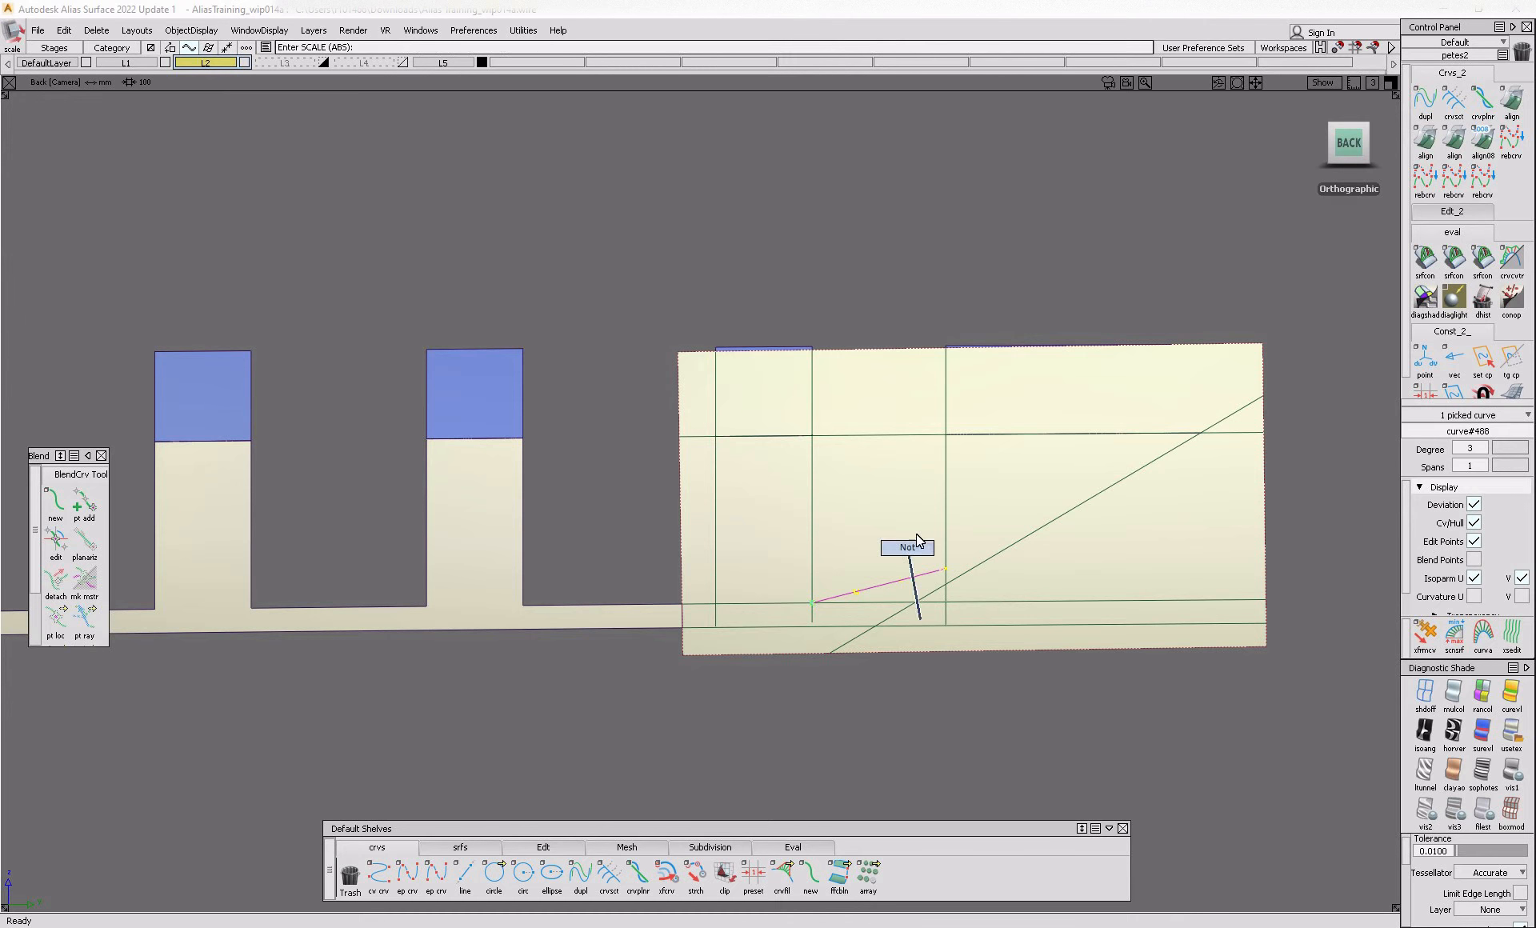
middle_click_drag(1001, 483, 887, 575, "ctrl+shift")
left_click_drag(944, 541, 997, 592, "ctrl+shift")
left_click(1008, 548)
key("Delete")
- Trim the end panel, keeping the last tooth, the sloped gap section, the end block and the base strip
middle_click_drag(1010, 549, 974, 586, "ctrl+shift")
left_click(980, 588)
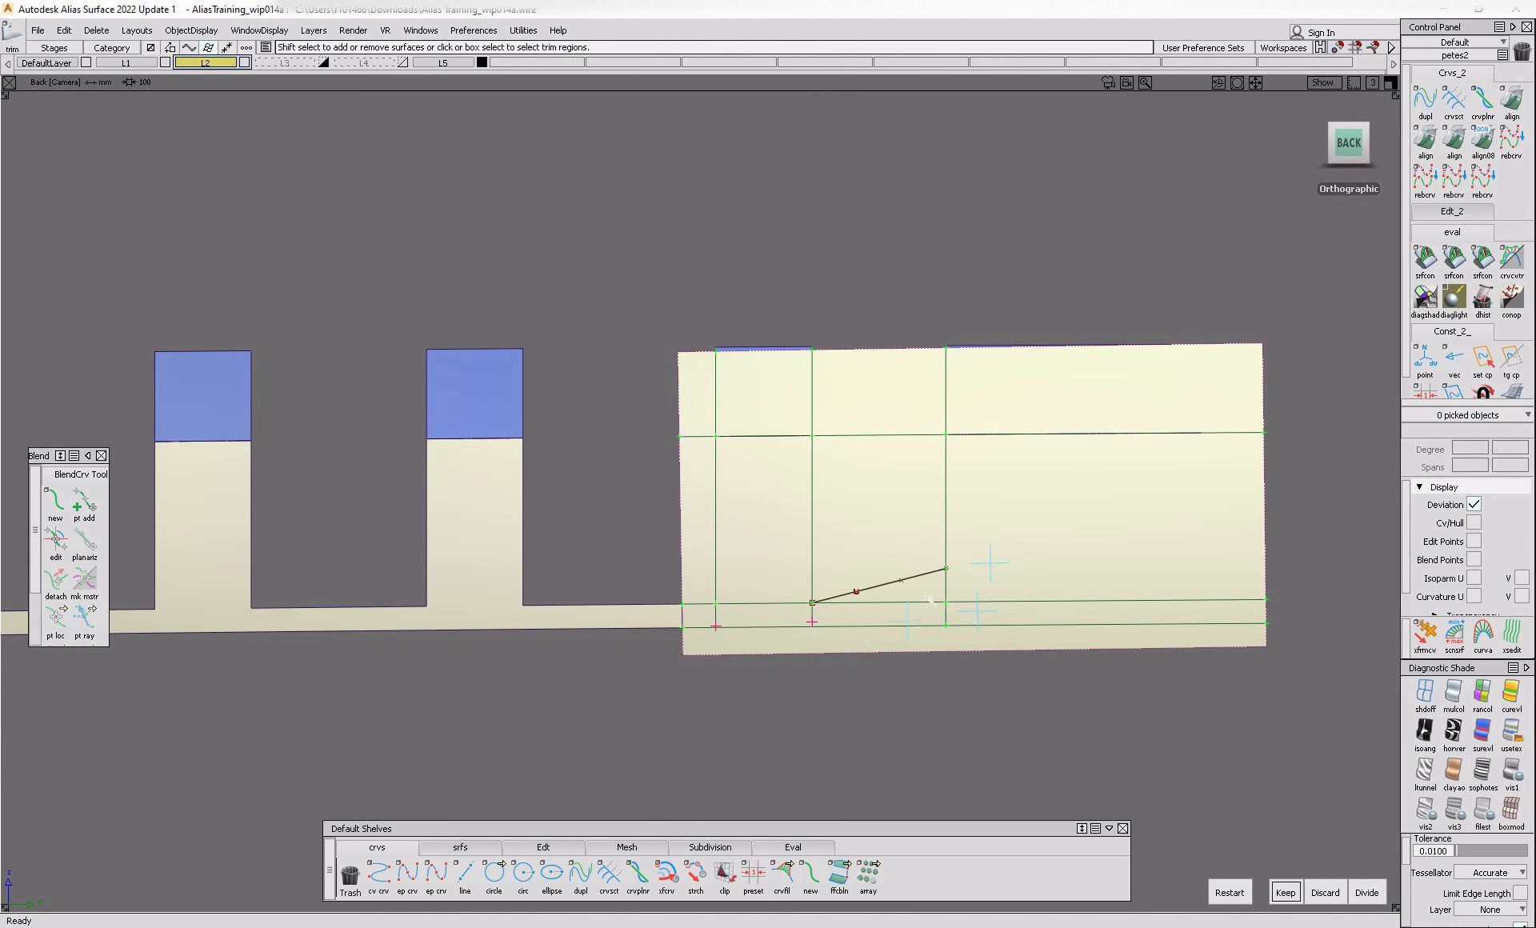
left_click(695, 607)
key("space")
key("alt+m")
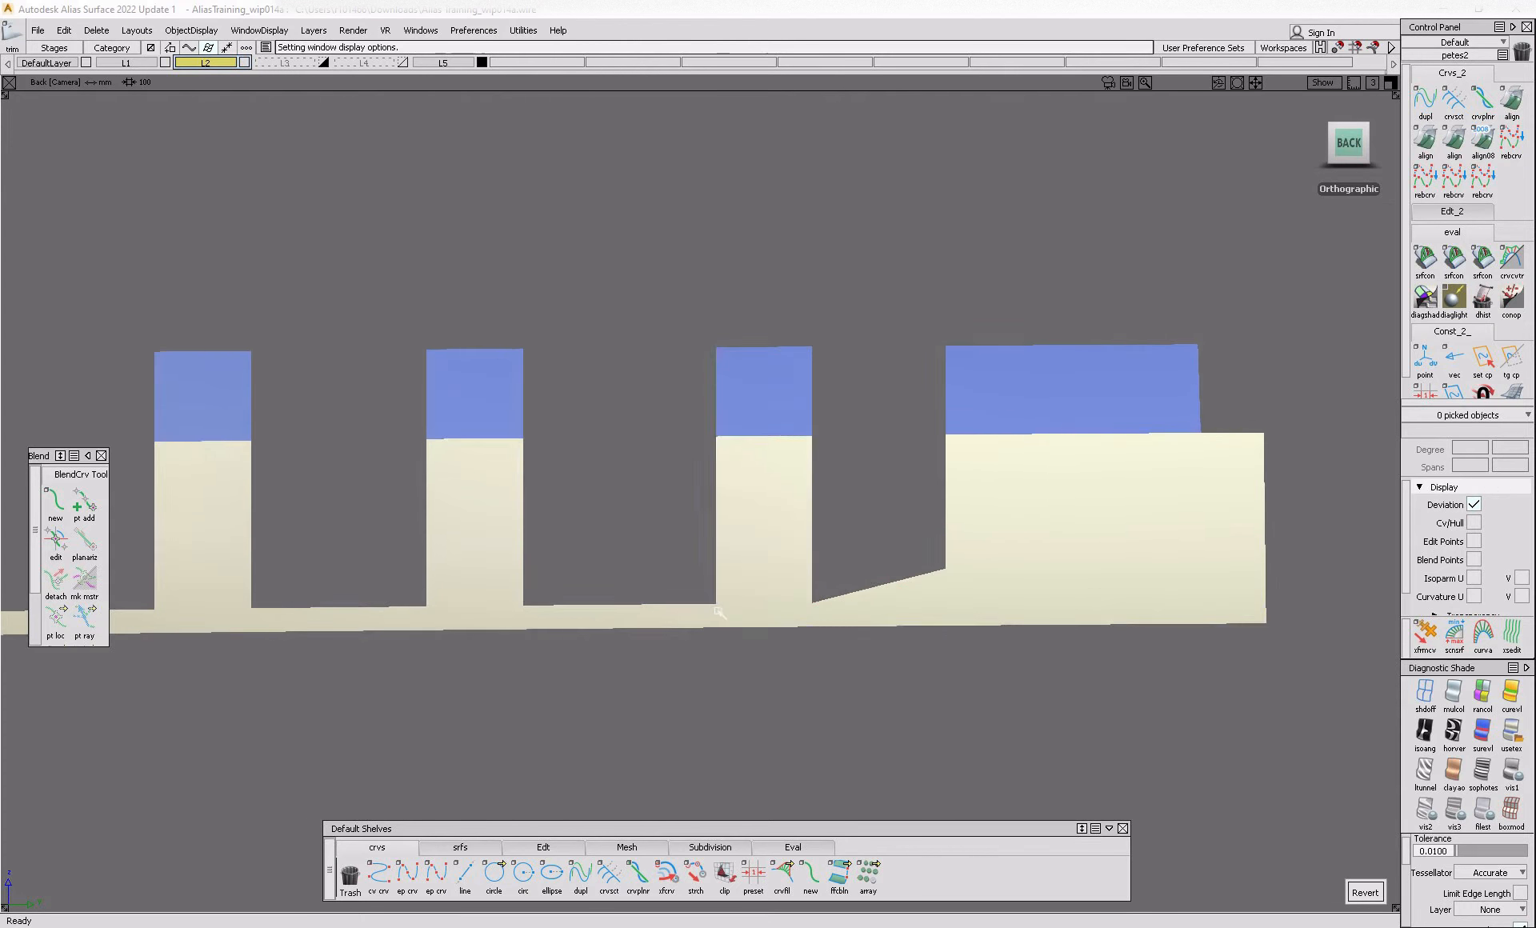
- Delete the leftover construction curves across the whole comb-shaped part
right_click_drag(801, 632, 710, 655, "alt+shift")
key("alt+m")
left_click_drag(912, 469, 840, 520, "alt+shift")
right_click_drag(840, 520, 672, 612, "alt+shift")
left_click_drag(672, 612, 820, 625, "alt+shift")
right_click_drag(820, 624, 865, 625, "alt+shift")
left_click_drag(864, 625, 641, 621, "alt+shift")
right_click_drag(640, 621, 689, 609, "alt+shift")
left_click_drag(511, 320, 706, 428, "ctrl+shift")
left_click_drag(360, 247, 1131, 749)
key("Delete")
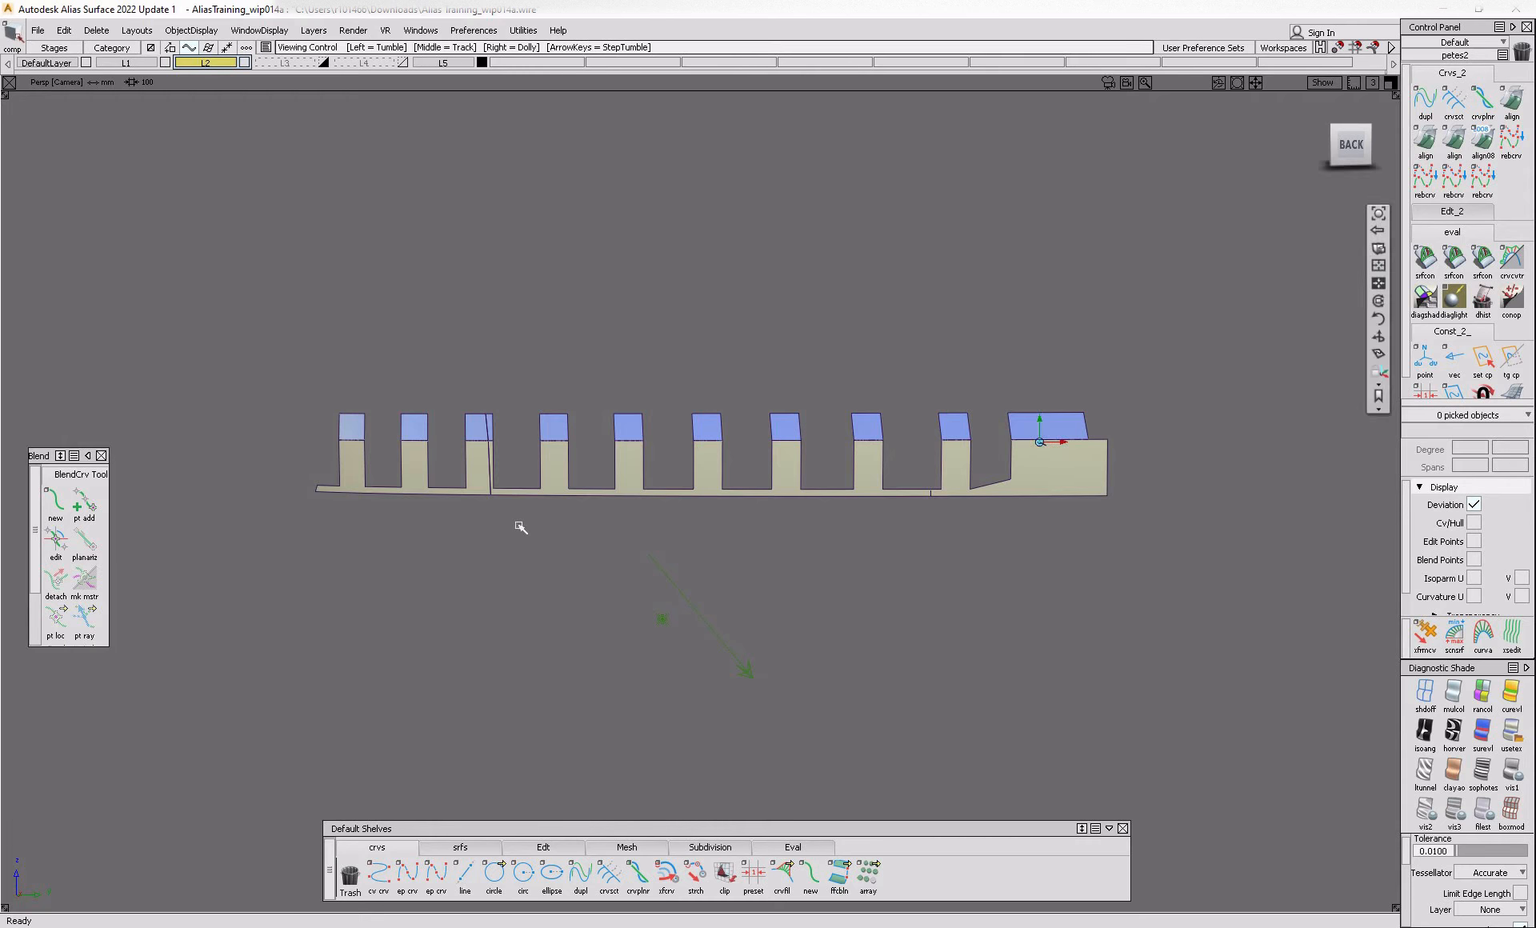
- Start the Multi-surface Draft tool and set the draft length to 15
left_click_drag(521, 528, 531, 597, "alt+shift")
left_click(460, 847)
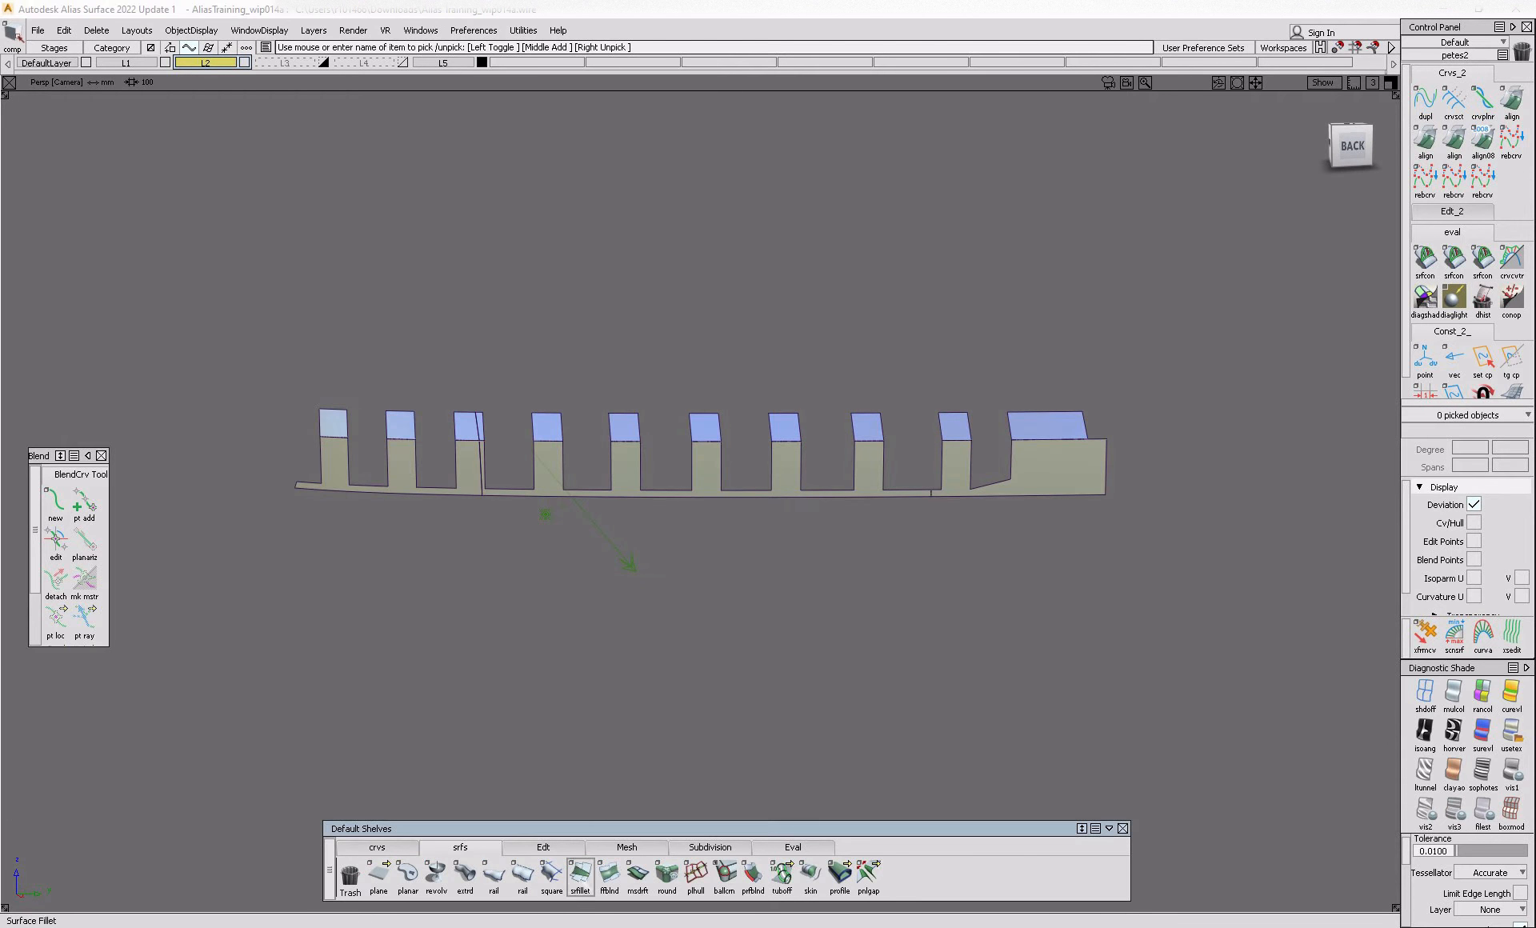
left_click(638, 876)
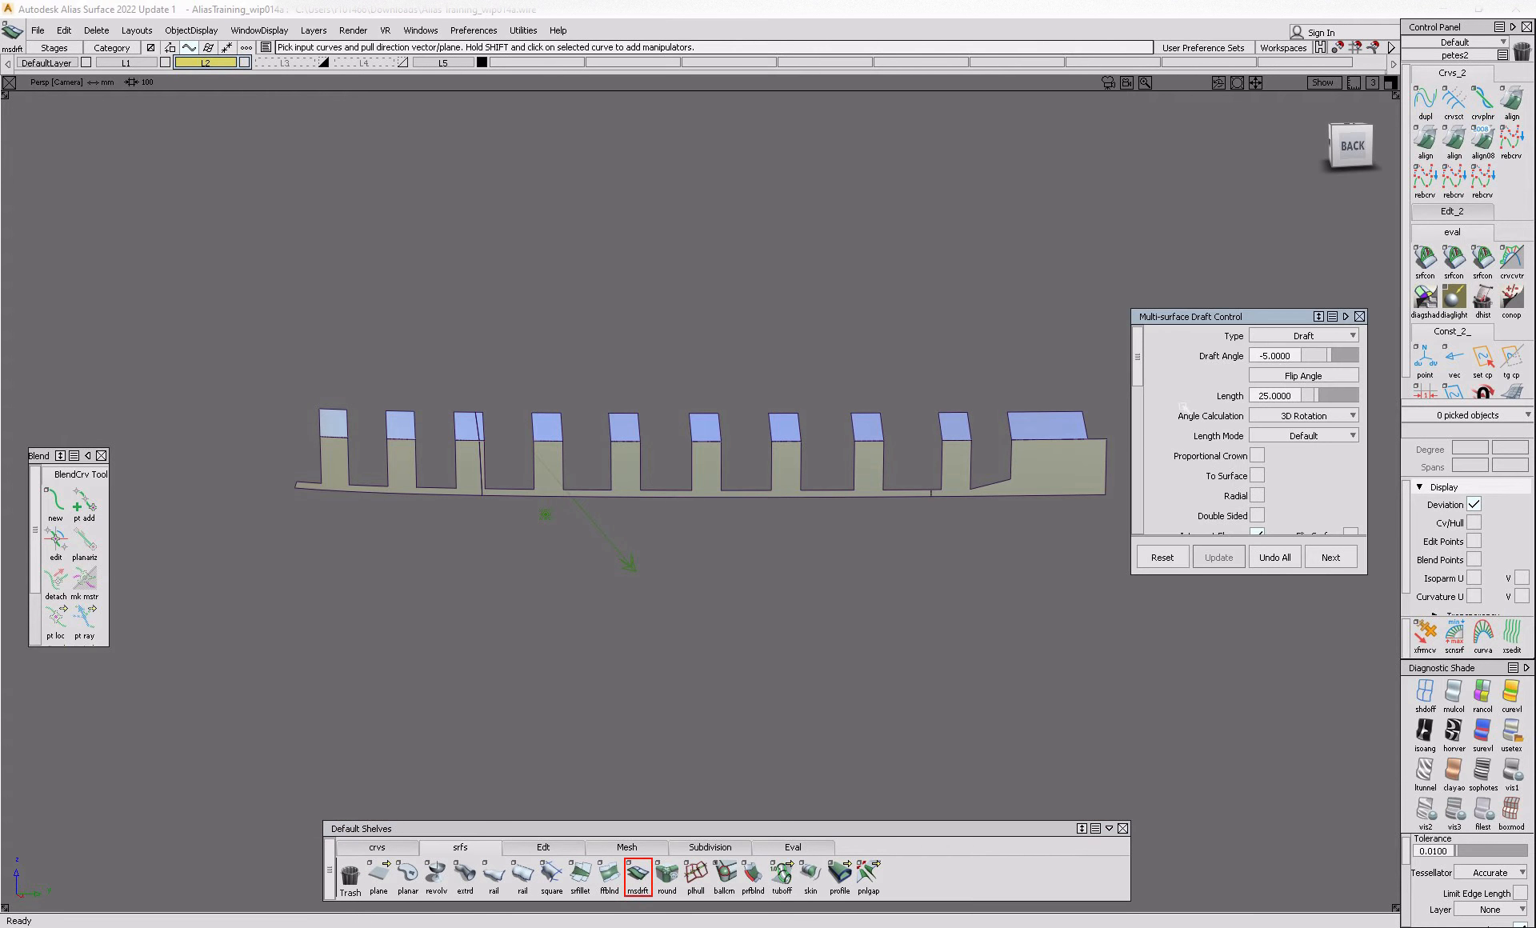
scroll(1183, 405, "down", 4)
left_click(480, 531)
scroll(1276, 385, "down", 5)
scroll(1225, 442, "up", 4)
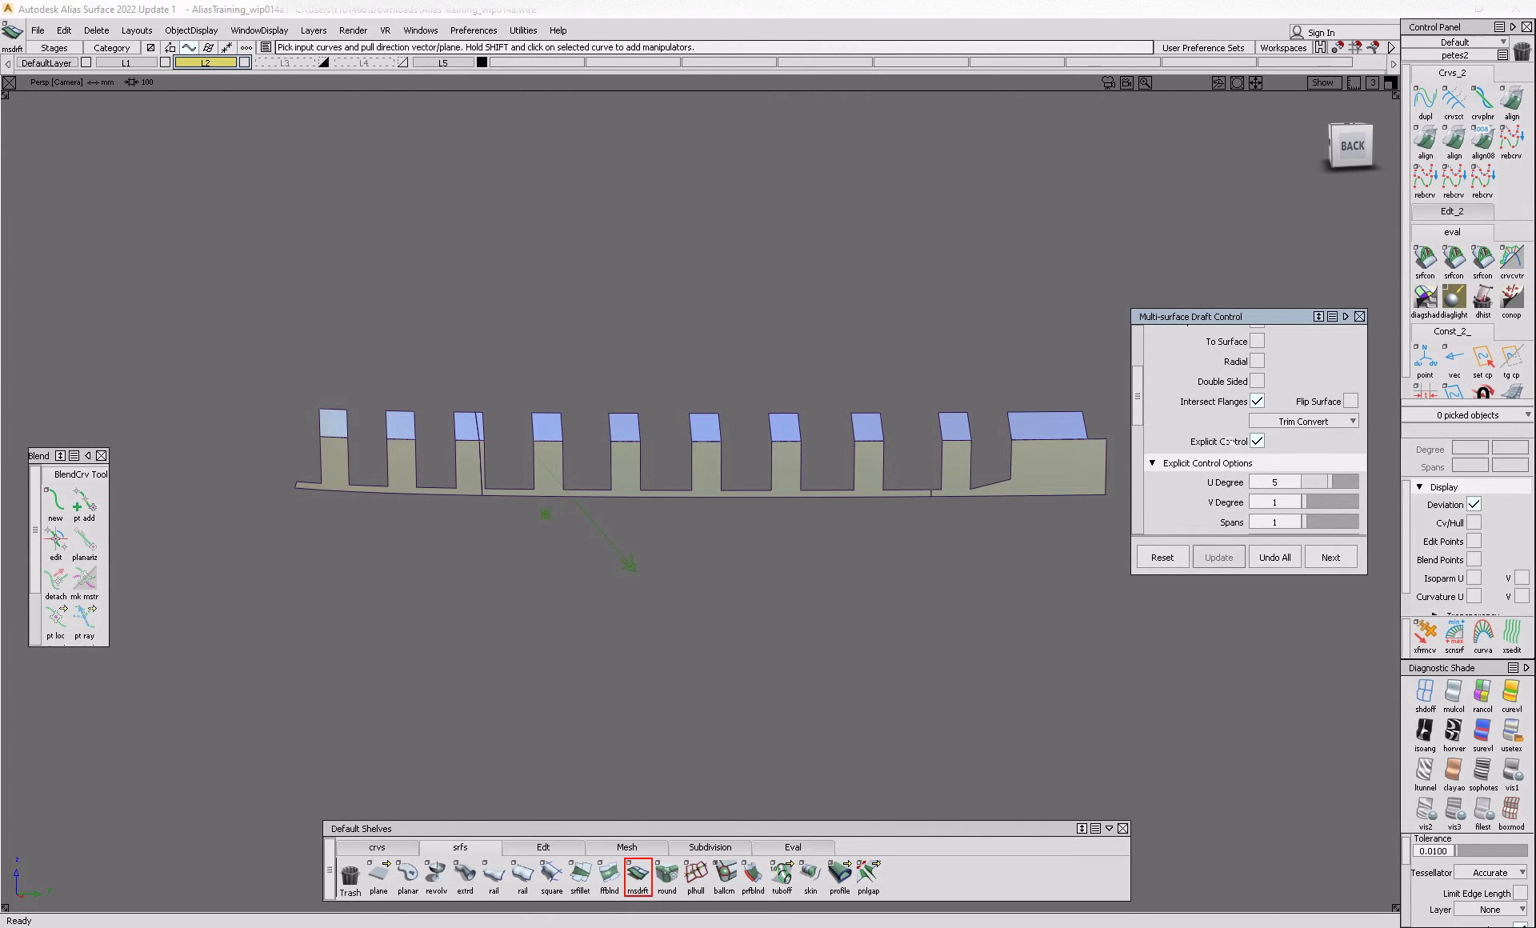
scroll(1225, 442, "up", 1)
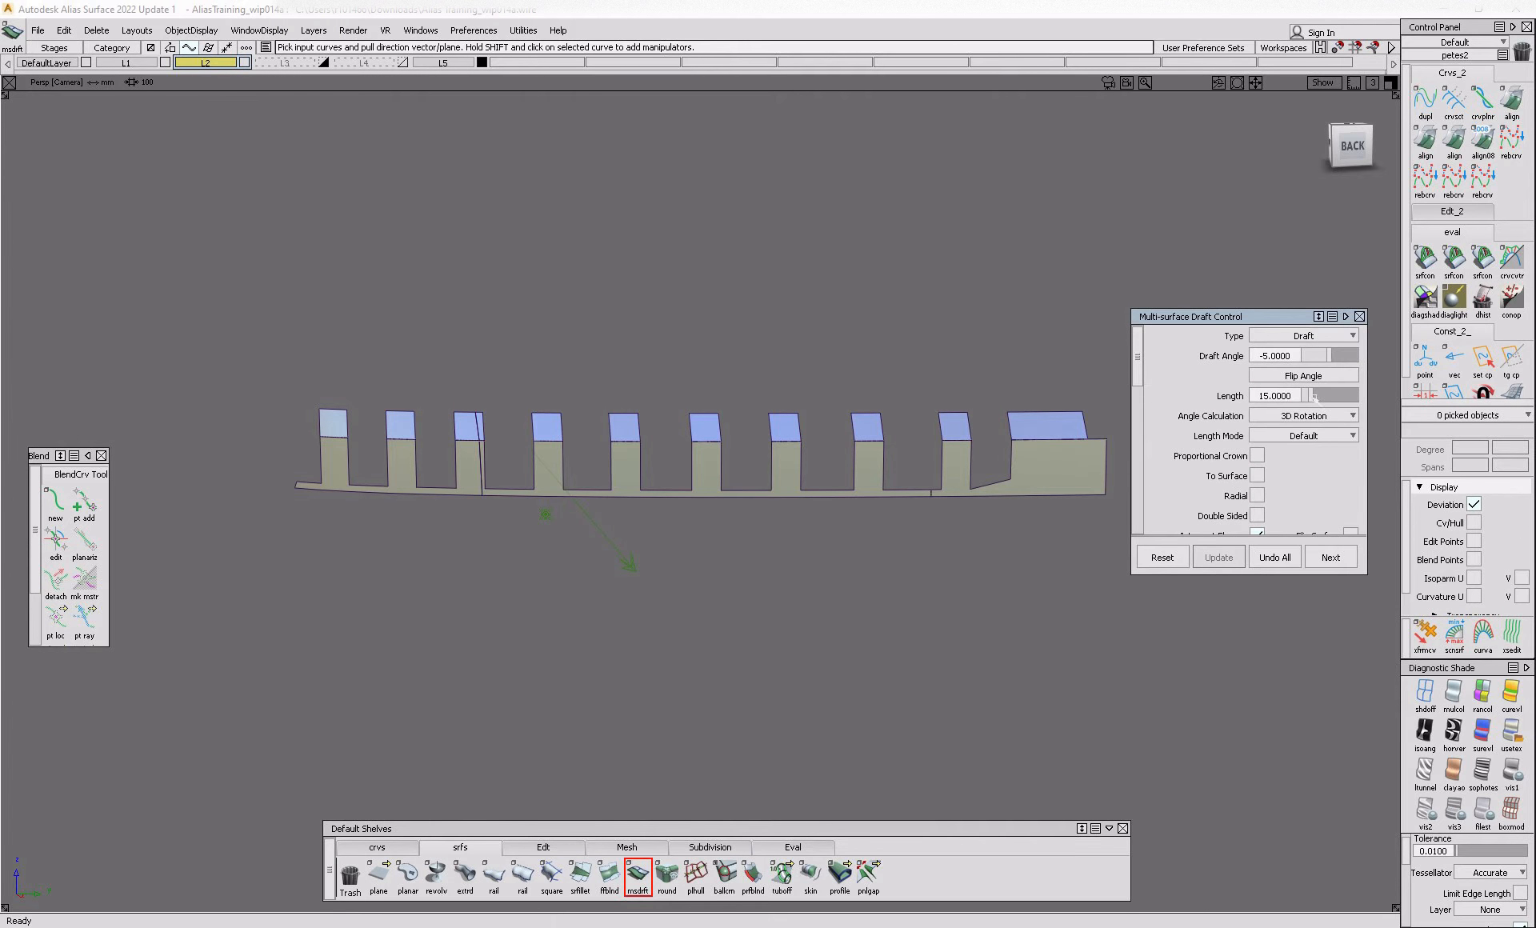
scroll(1312, 404, "down", 5)
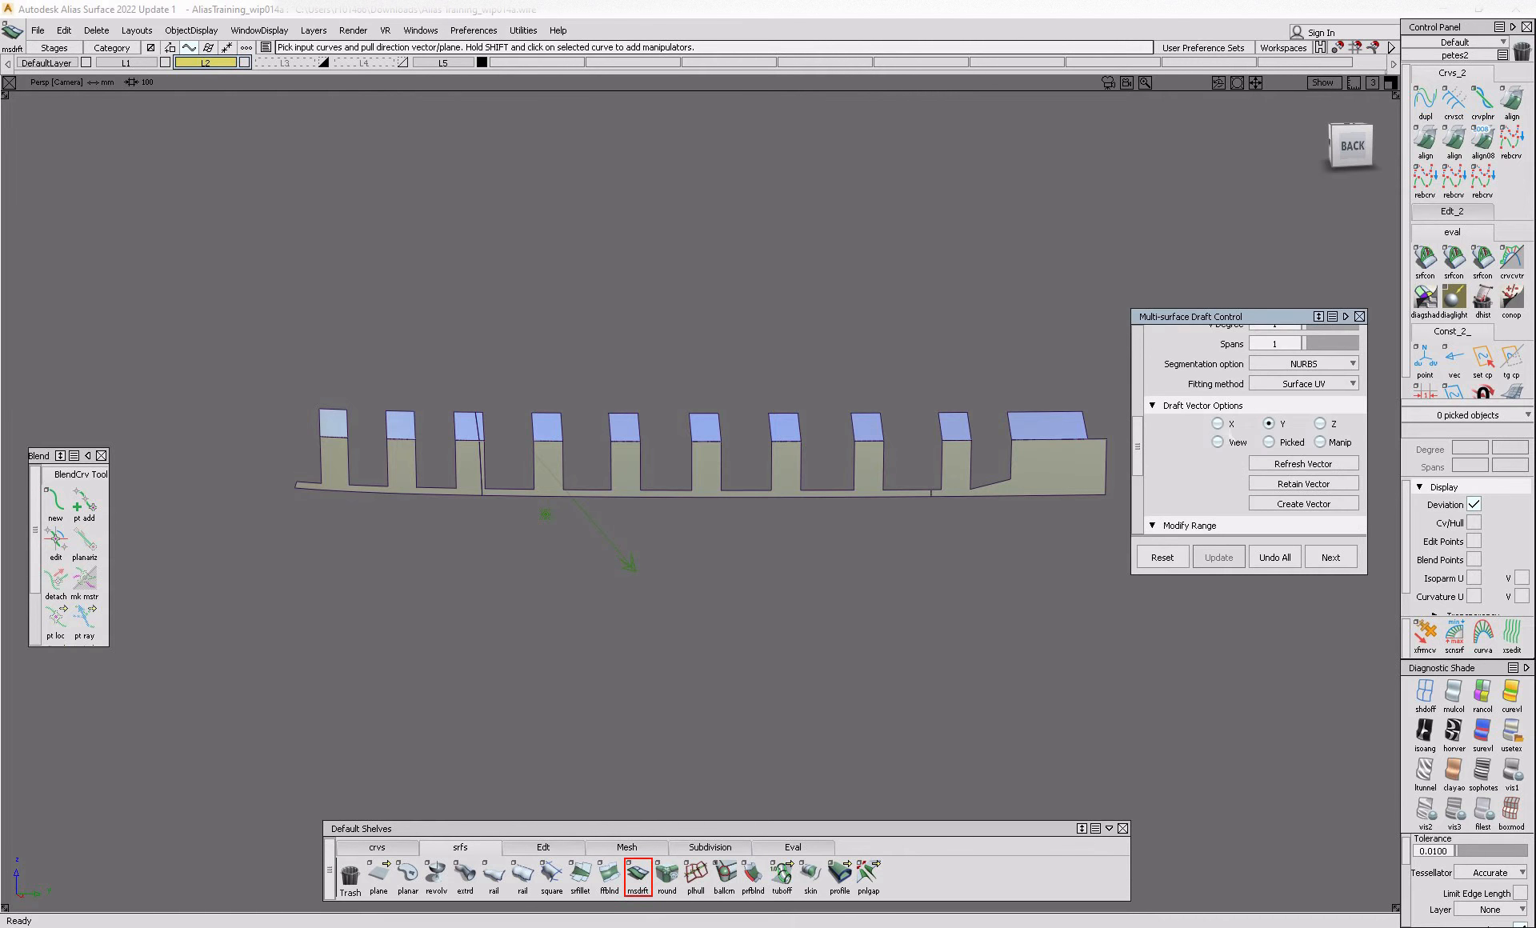
- Build draft surfaces along the X vector from the comb's outer edges and turn on Flip Surface
left_click_drag(276, 397, 732, 455)
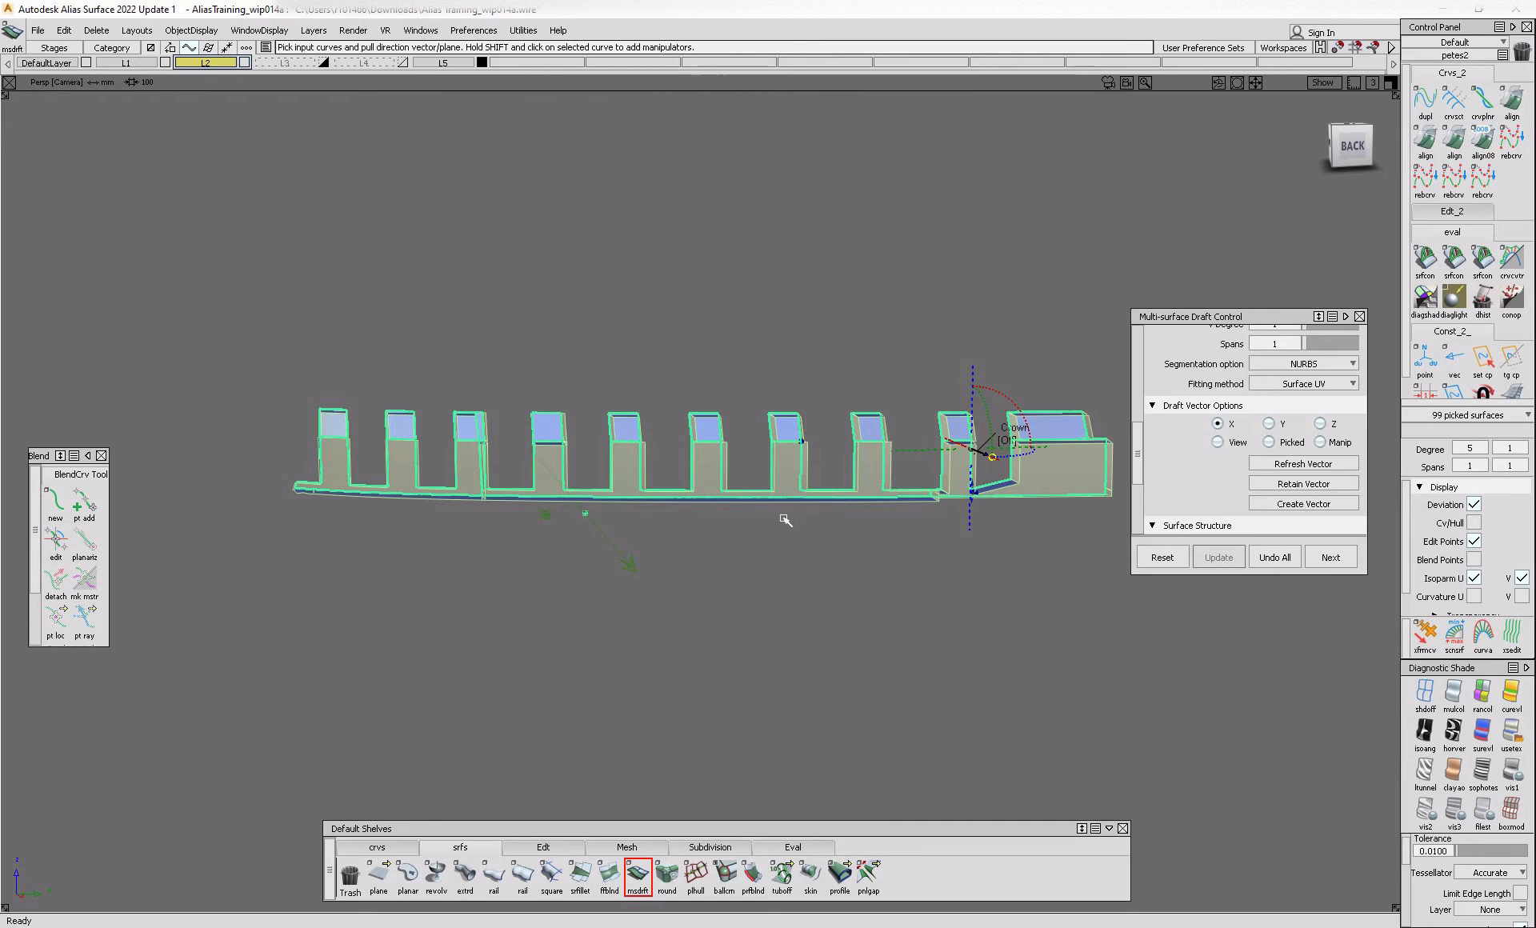
right_click_drag(546, 453, 544, 480, "alt+shift")
left_click_drag(544, 481, 632, 504, "alt+shift")
scroll(1280, 432, "up", 5)
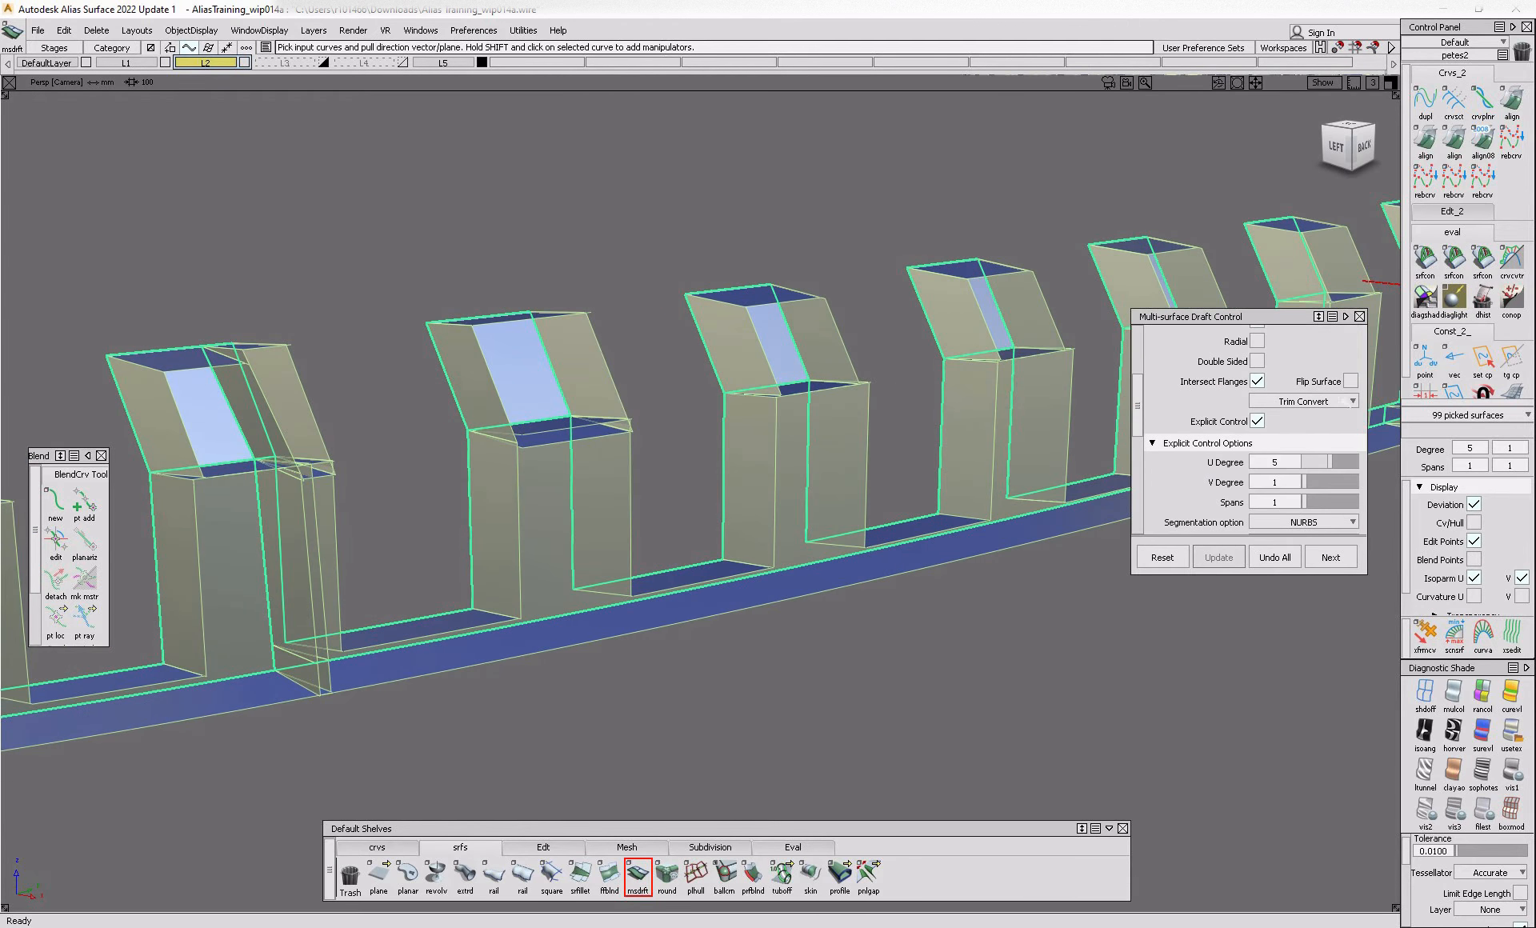
left_click(1353, 382)
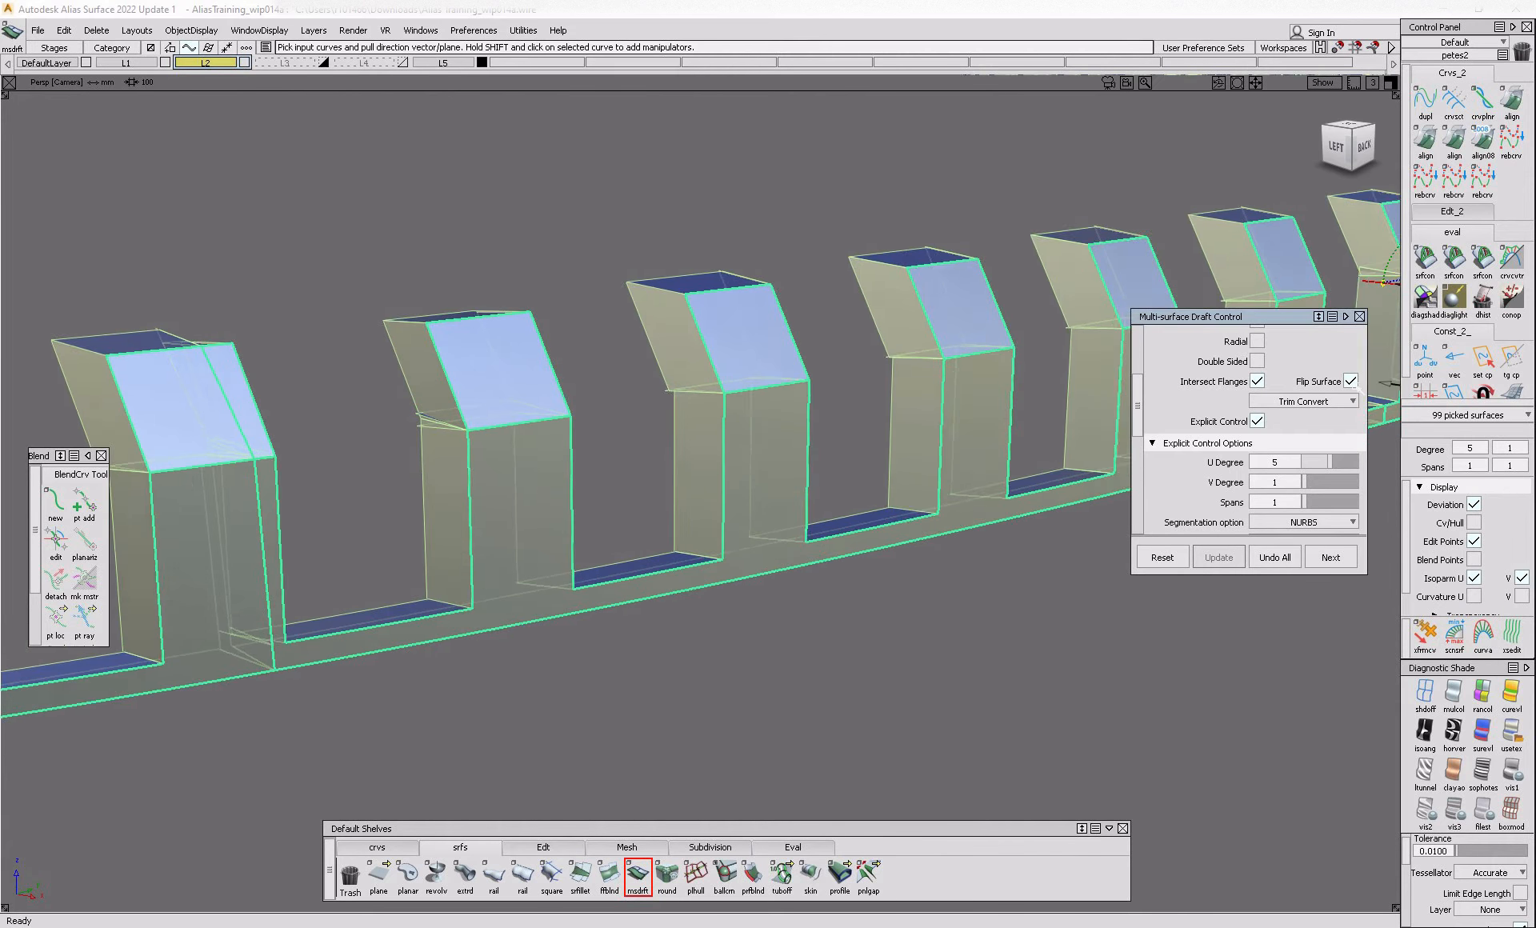
- Set the draft angle to 0 and the length to 10, and inspect the flanges around the teeth
left_click_drag(820, 504, 468, 525, "alt+shift")
right_click_drag(621, 528, 448, 456, "alt+shift")
left_click_drag(560, 480, 513, 480, "alt+shift")
left_click_drag(1138, 405, 1138, 358)
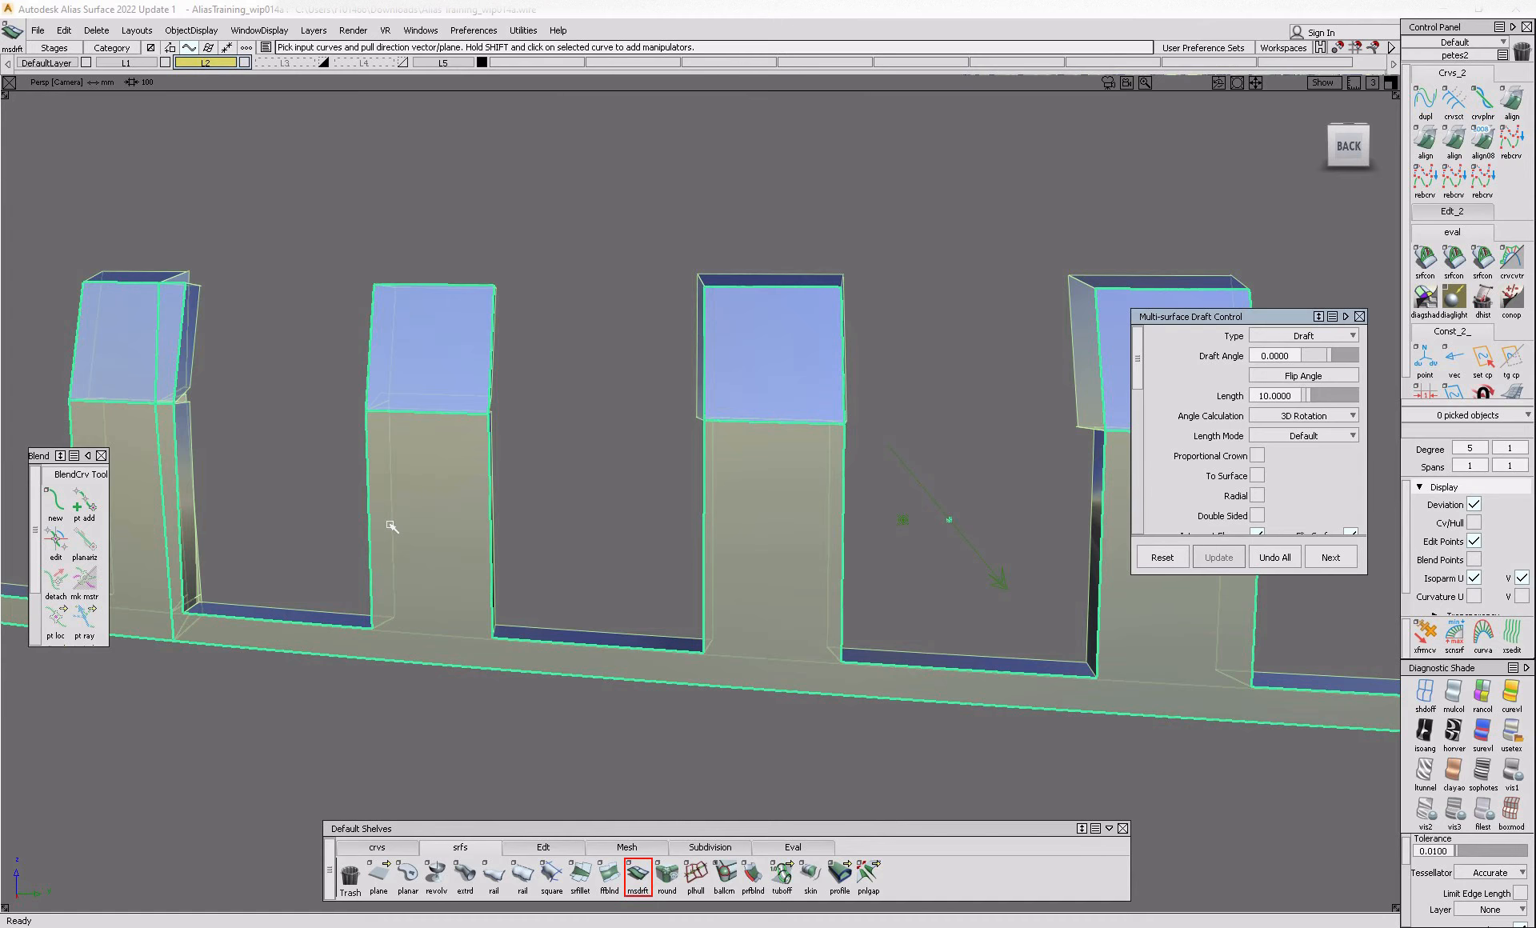
right_click_drag(389, 528, 439, 584, "alt+shift")
mouse_move(320, 565)
left_mouse_down("alt+shift")
mouse_move(561, 575)
mouse_move(320, 565)
left_mouse_up("alt+shift")
right_click_drag(320, 565, 185, 569, "alt+shift")
middle_click_drag(192, 570, 379, 592, "alt+shift")
left_click_drag(379, 592, 272, 600, "alt+shift")
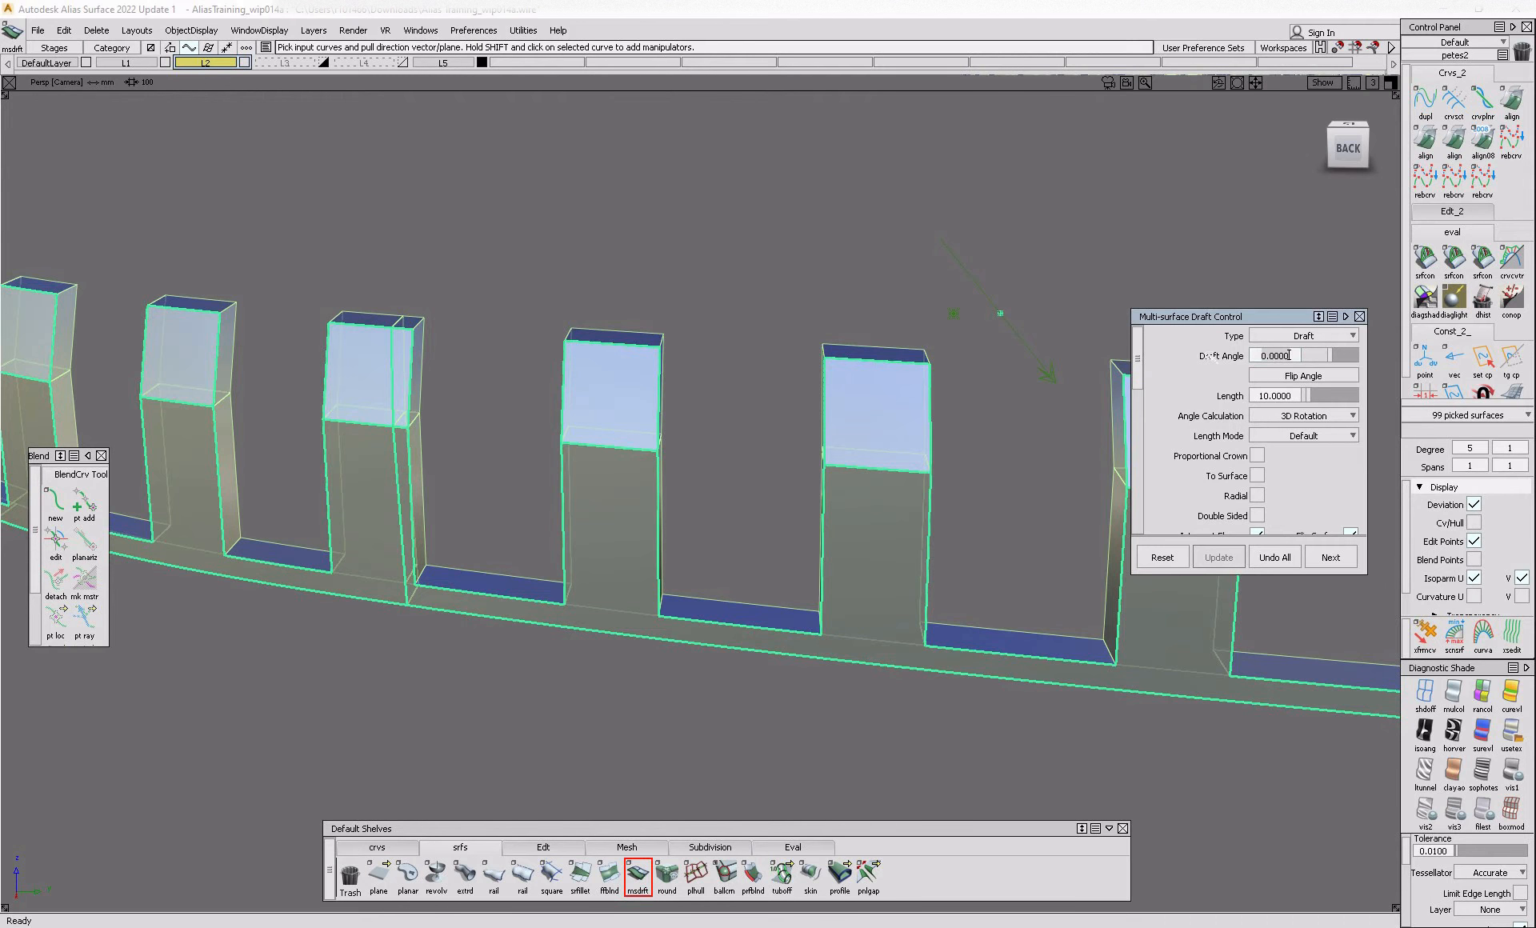
- Undo all the draft surfaces built around the comb
left_click(1276, 558)
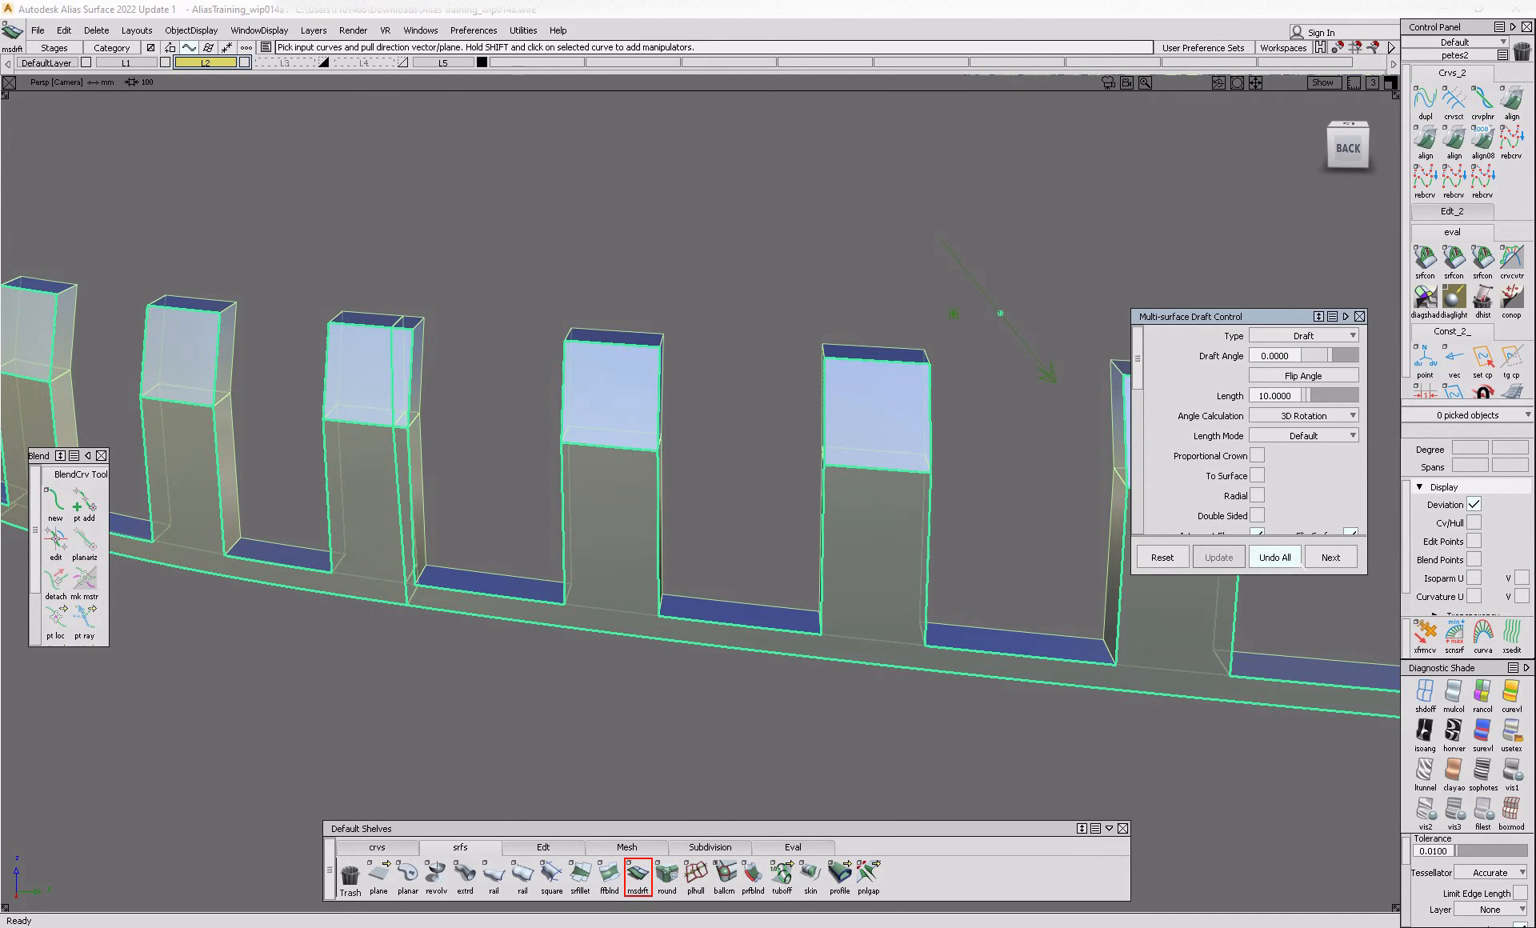
right_click_drag(400, 624, 462, 641, "alt+shift")
left_click_drag(463, 641, 472, 600, "alt+shift")
- Try drafting only the vertical side edges of the teeth with angle 0 and length 10
left_click(1361, 154)
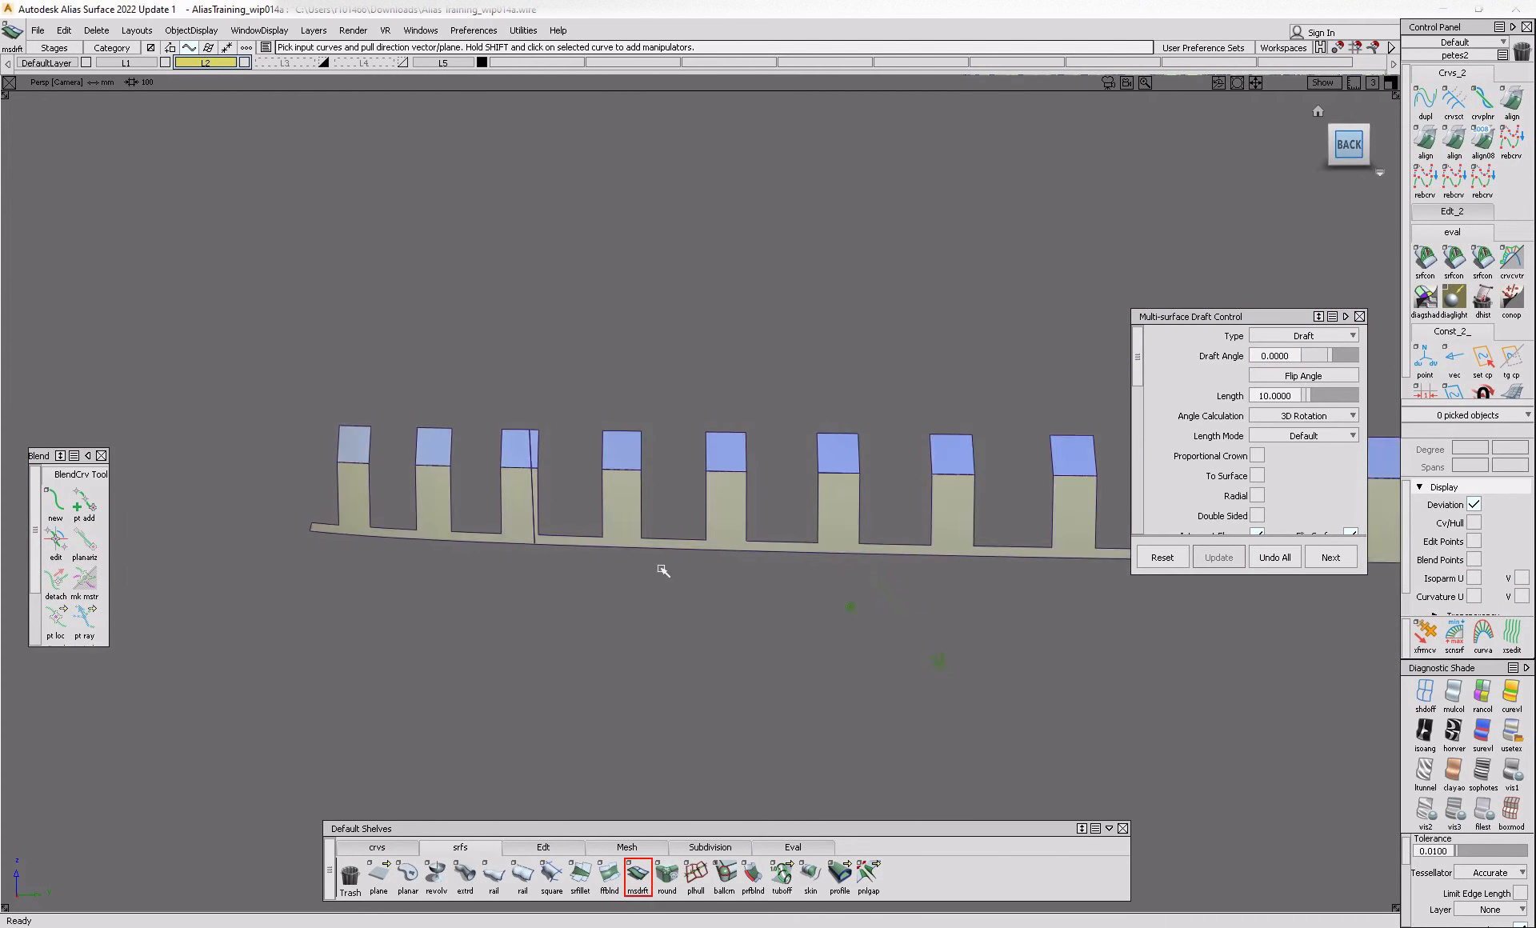
left_click_drag(280, 489, 914, 498)
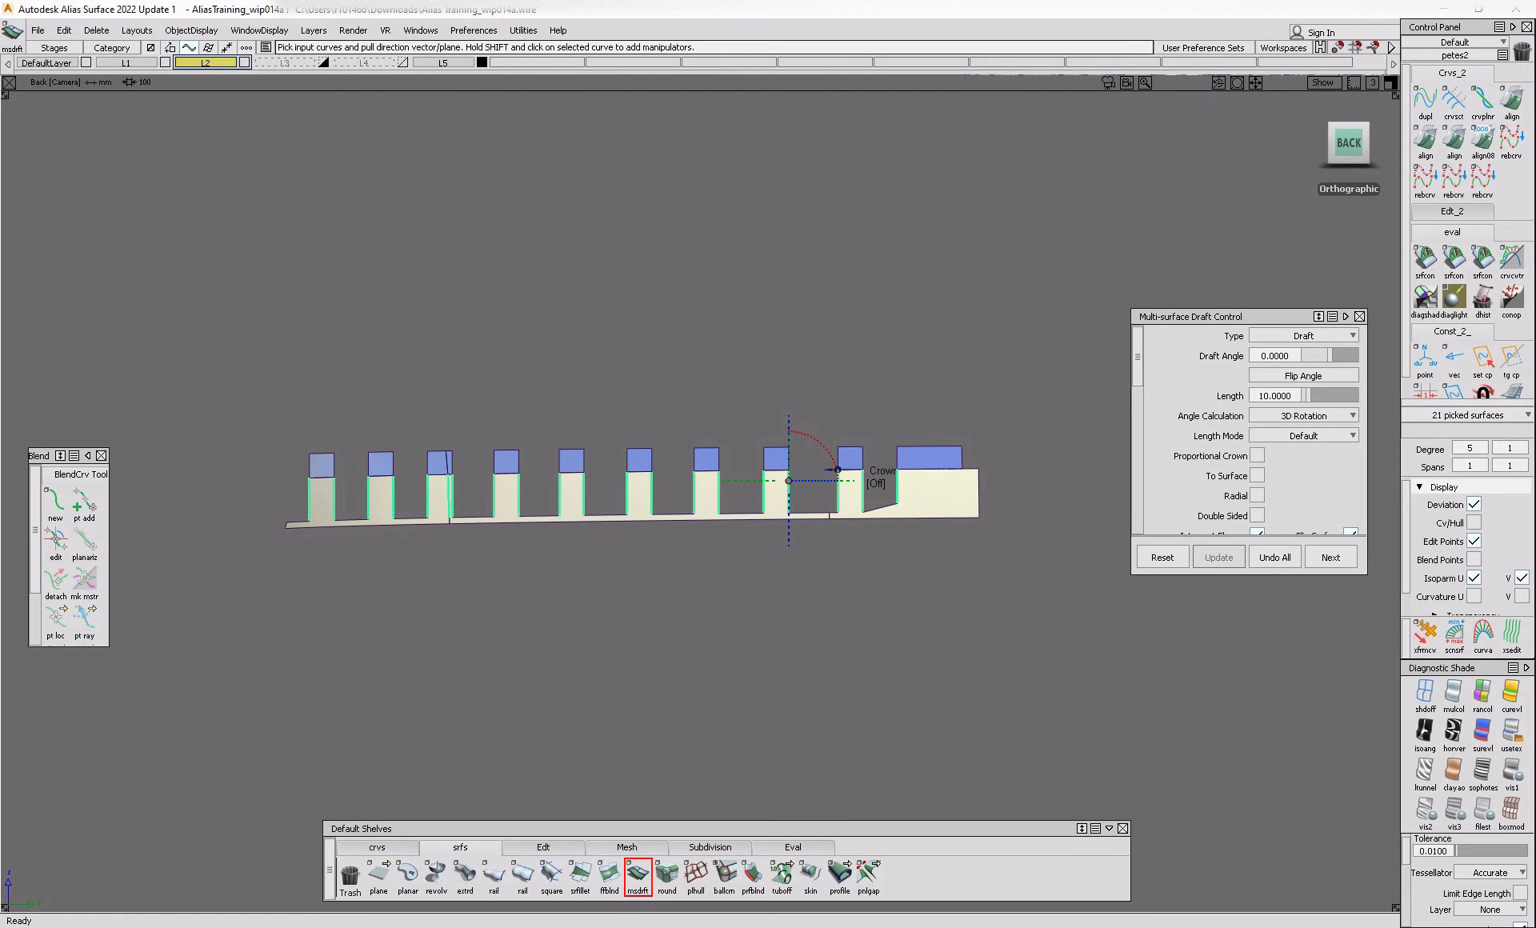
left_click_drag(395, 506, 460, 489, "alt+shift")
right_click_drag(461, 490, 688, 516, "alt+shift")
left_click_drag(688, 516, 799, 531, "alt+shift")
right_click_drag(799, 531, 592, 584, "alt+shift")
left_click_drag(593, 585, 717, 536, "alt+shift")
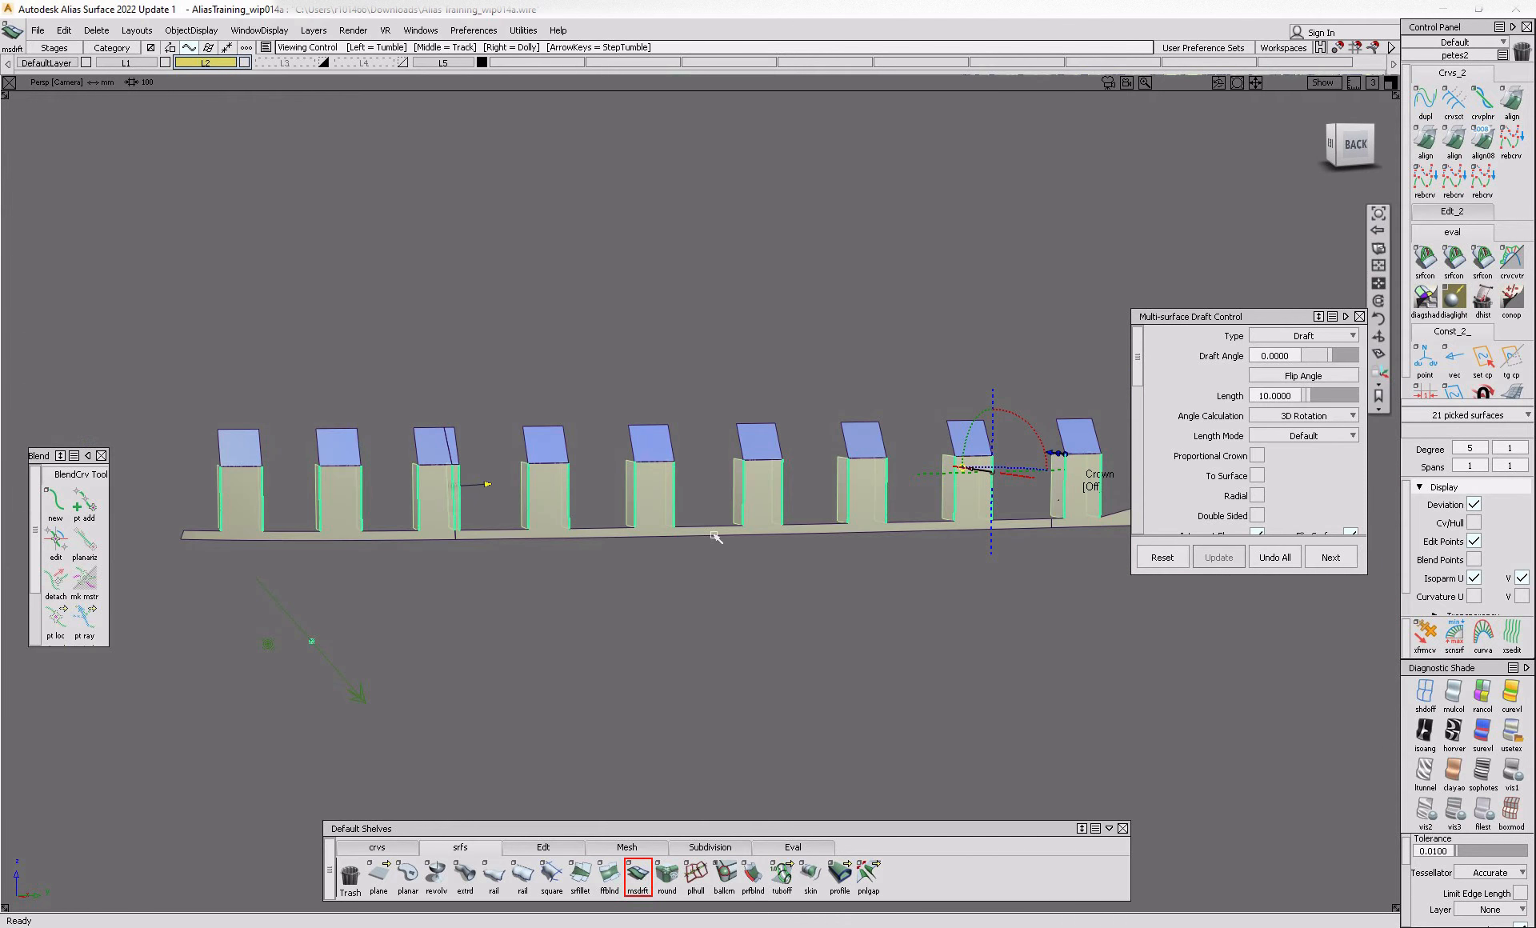
- Try the Normal type on the tooth-side flanges, and undo all of them
left_click(1287, 340)
left_click(1297, 357)
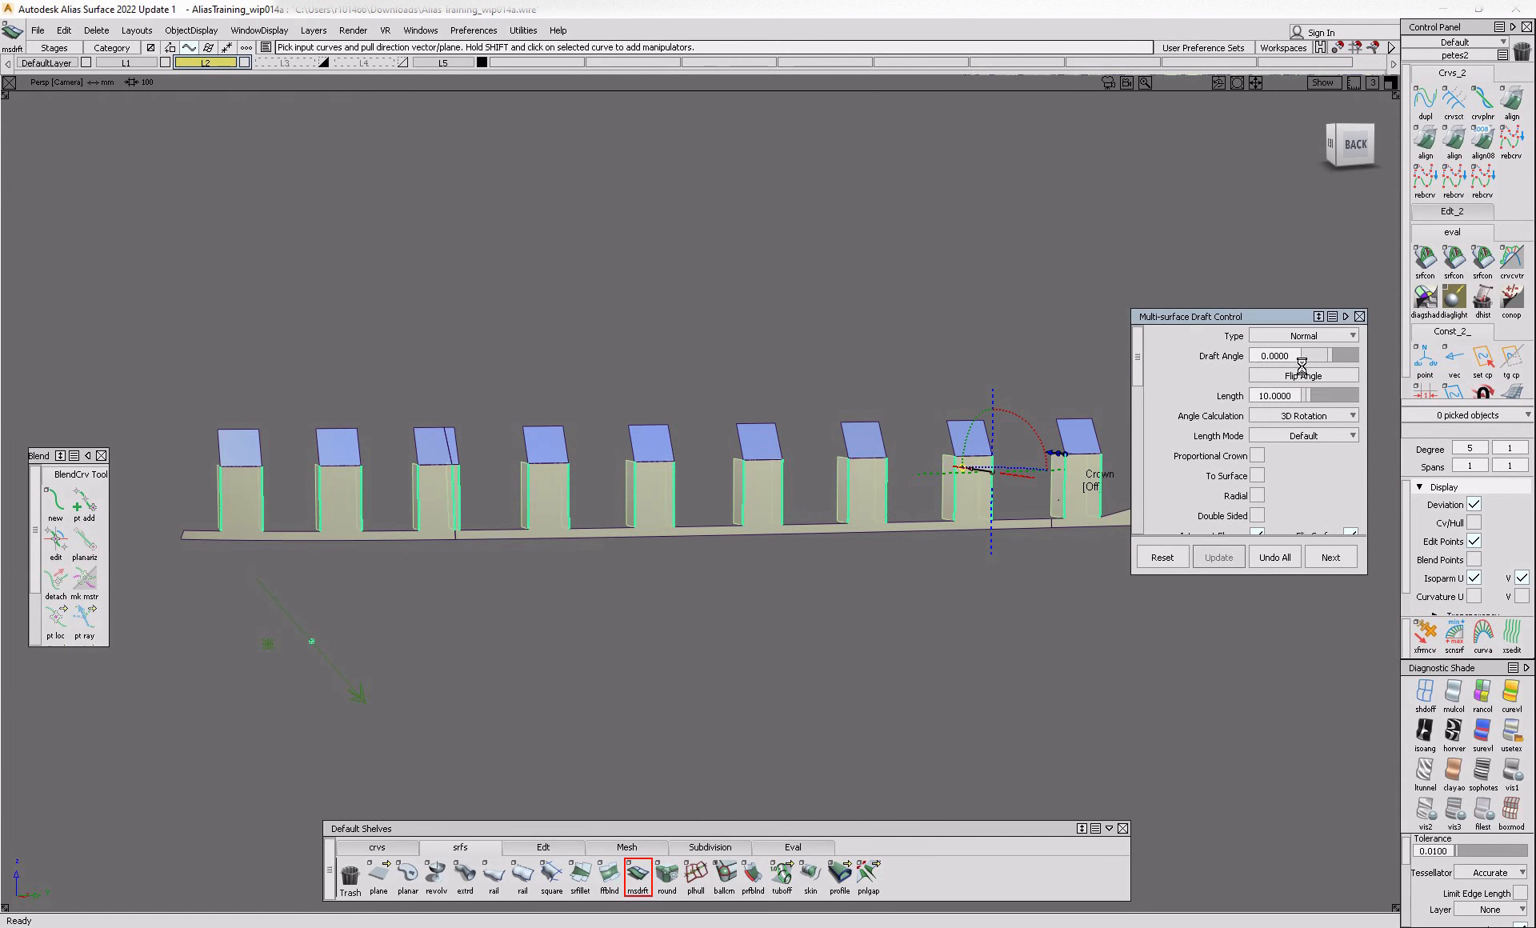
left_click_drag(788, 530, 1038, 532, "alt+shift")
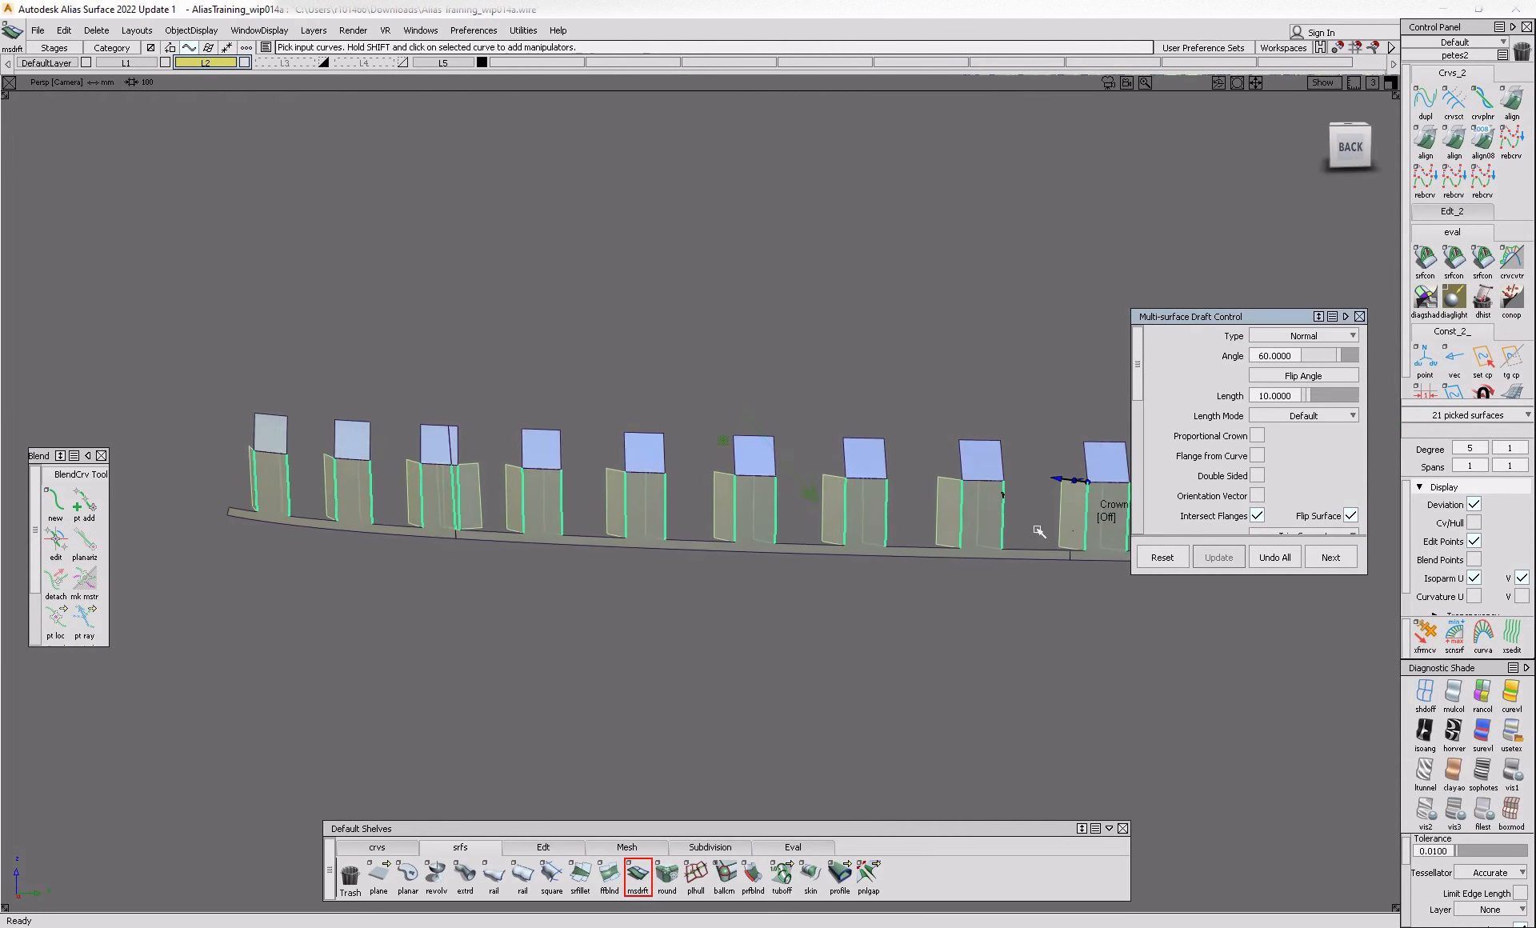
left_click(1275, 557)
left_click_drag(518, 593, 538, 581, "alt+shift")
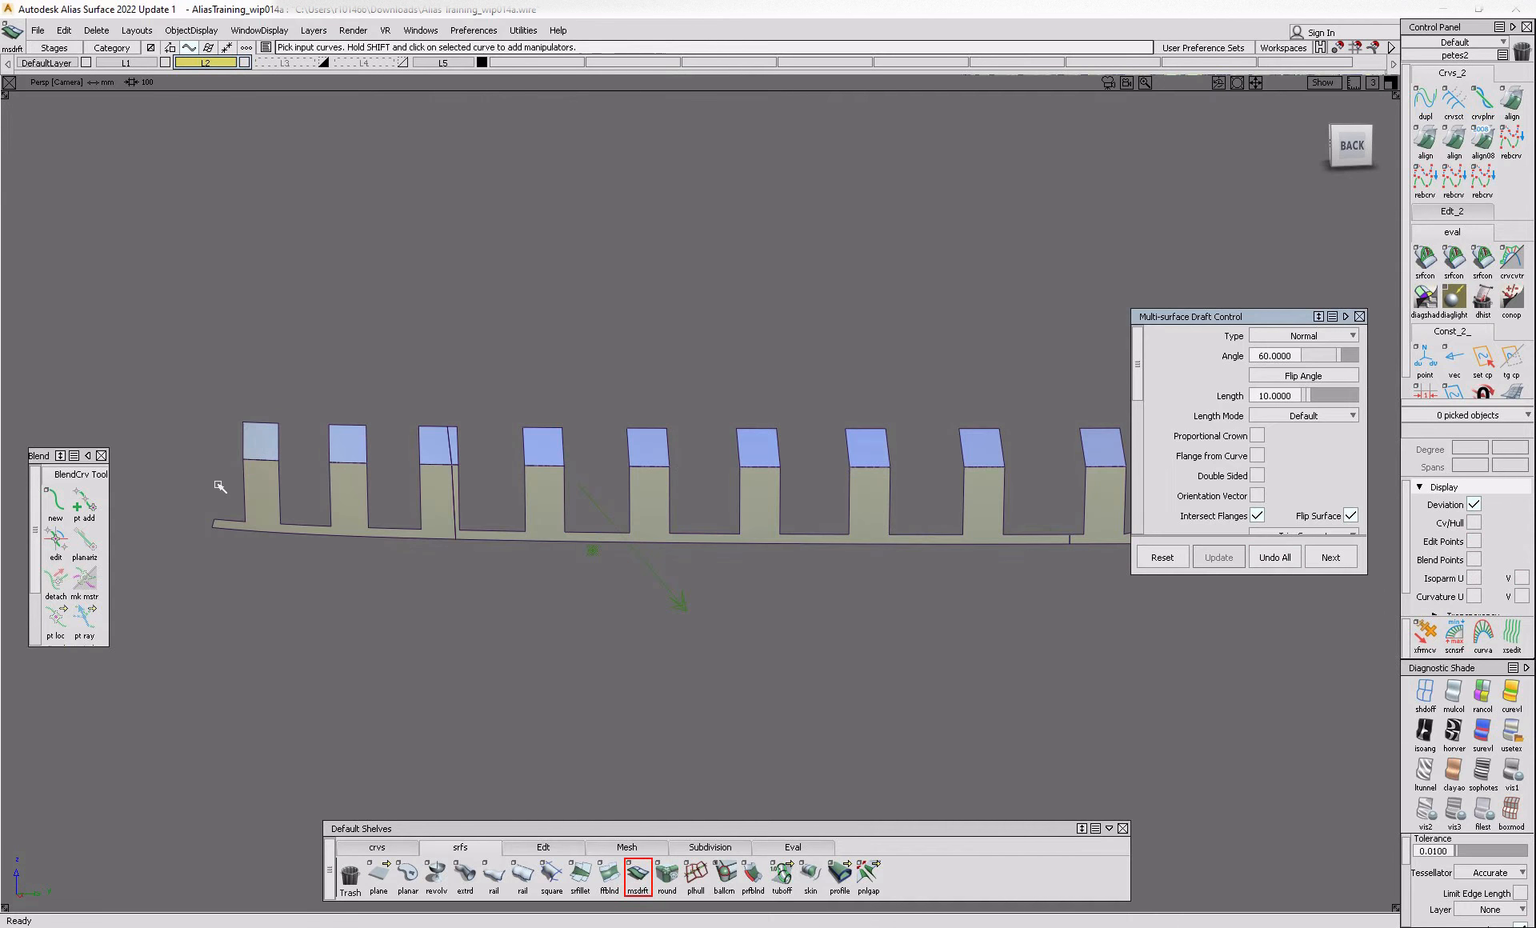
- Build a Draft-type surface from the outer side edge of the leftmost tooth with a draft angle of -5
left_click(278, 518)
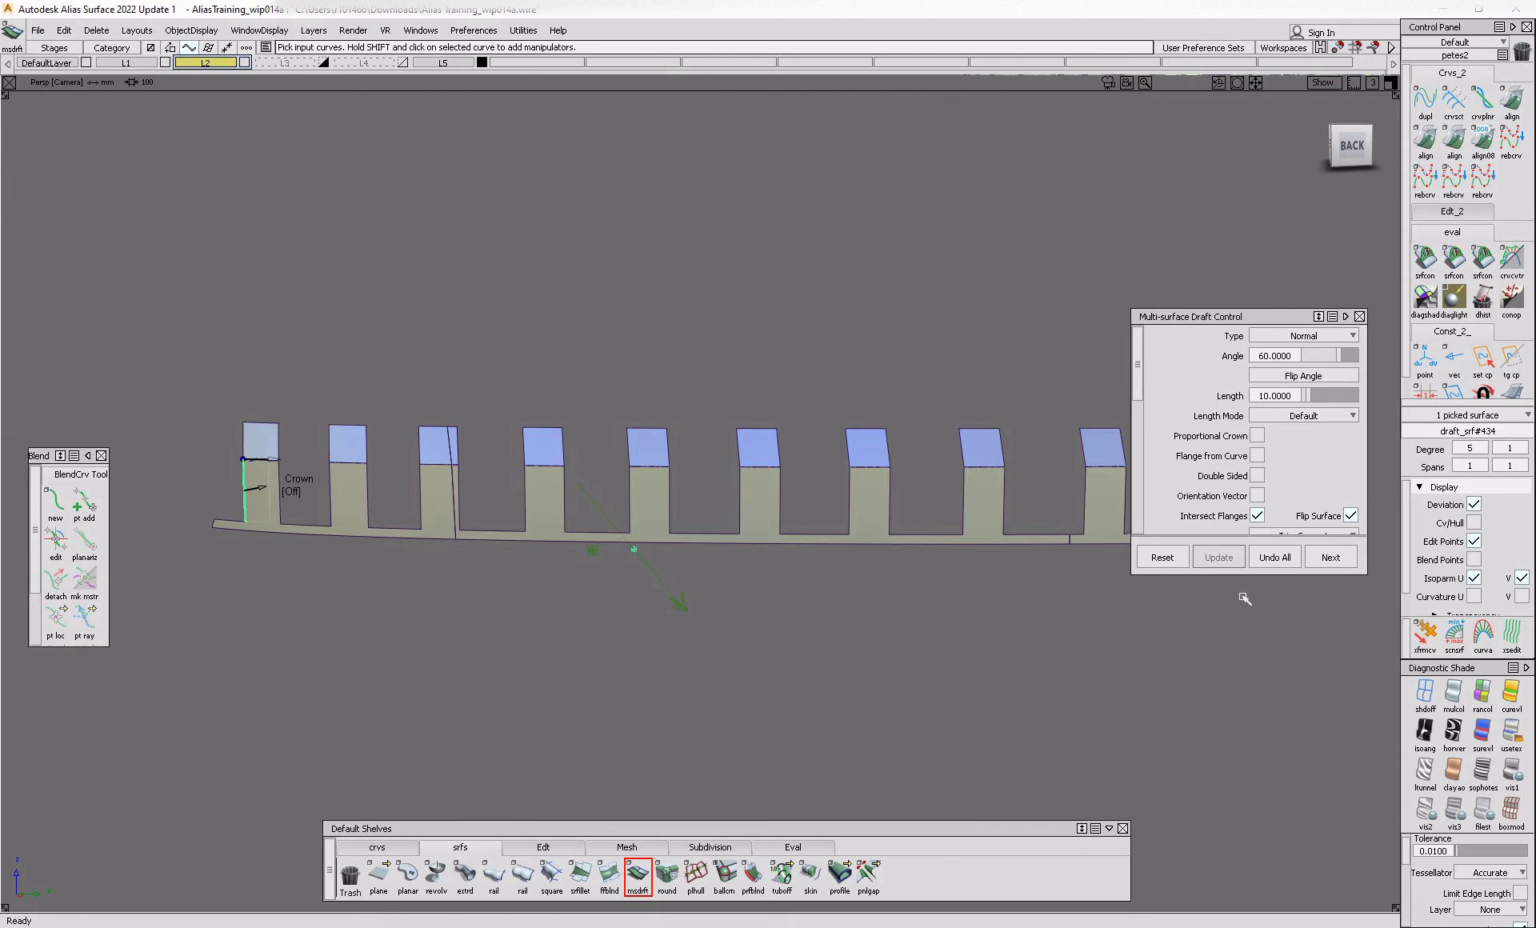
left_click_drag(298, 531, 328, 516, "alt+shift")
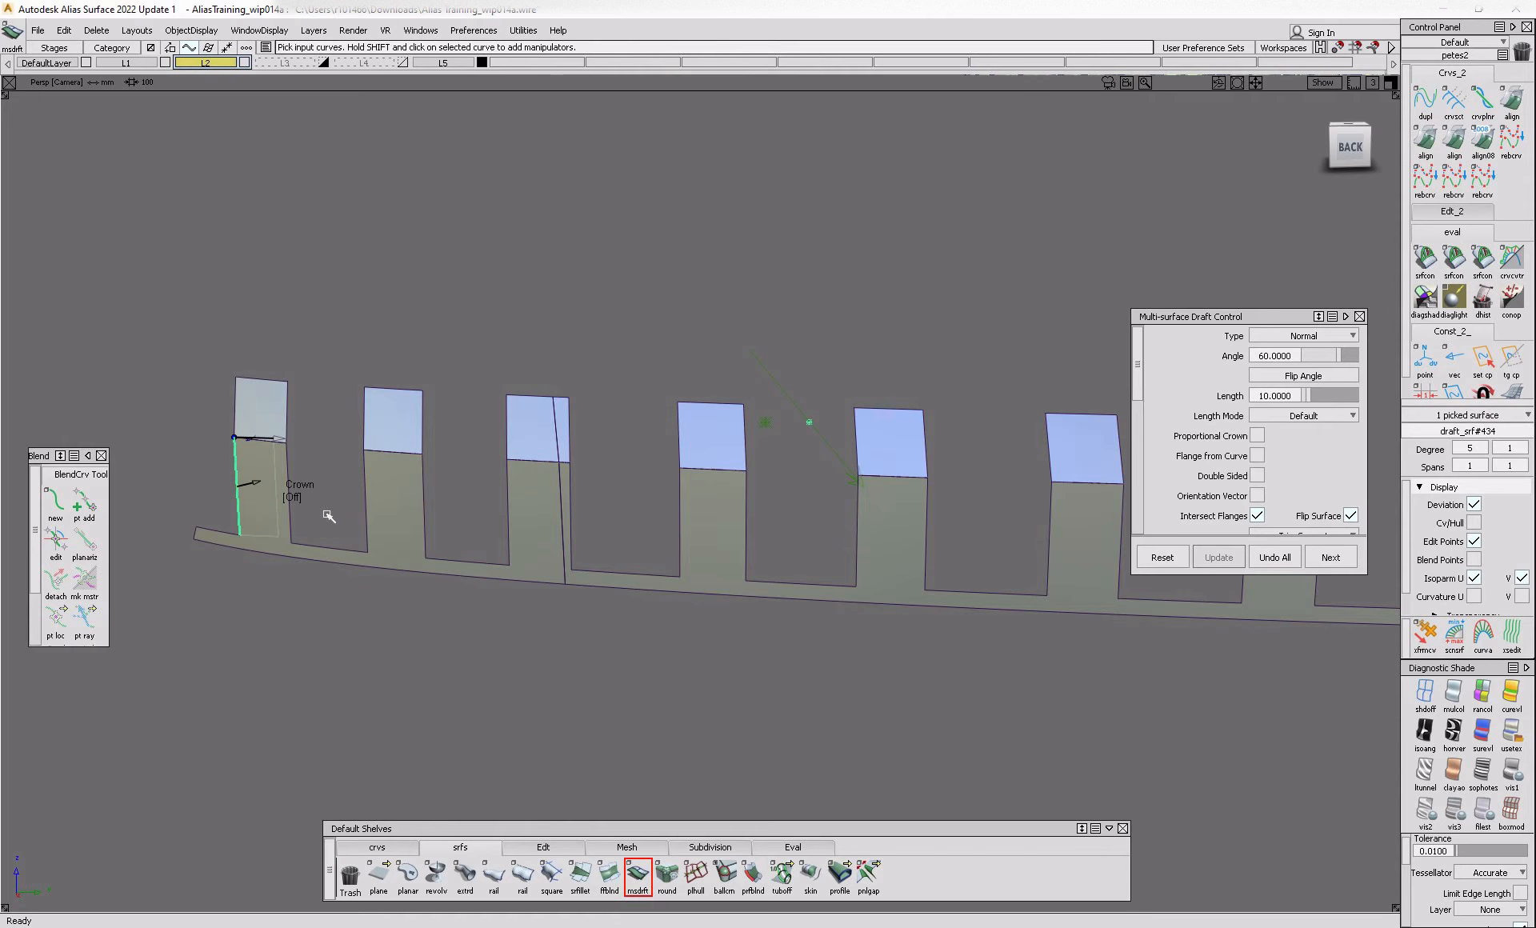
left_click(1299, 338)
left_click(1302, 371)
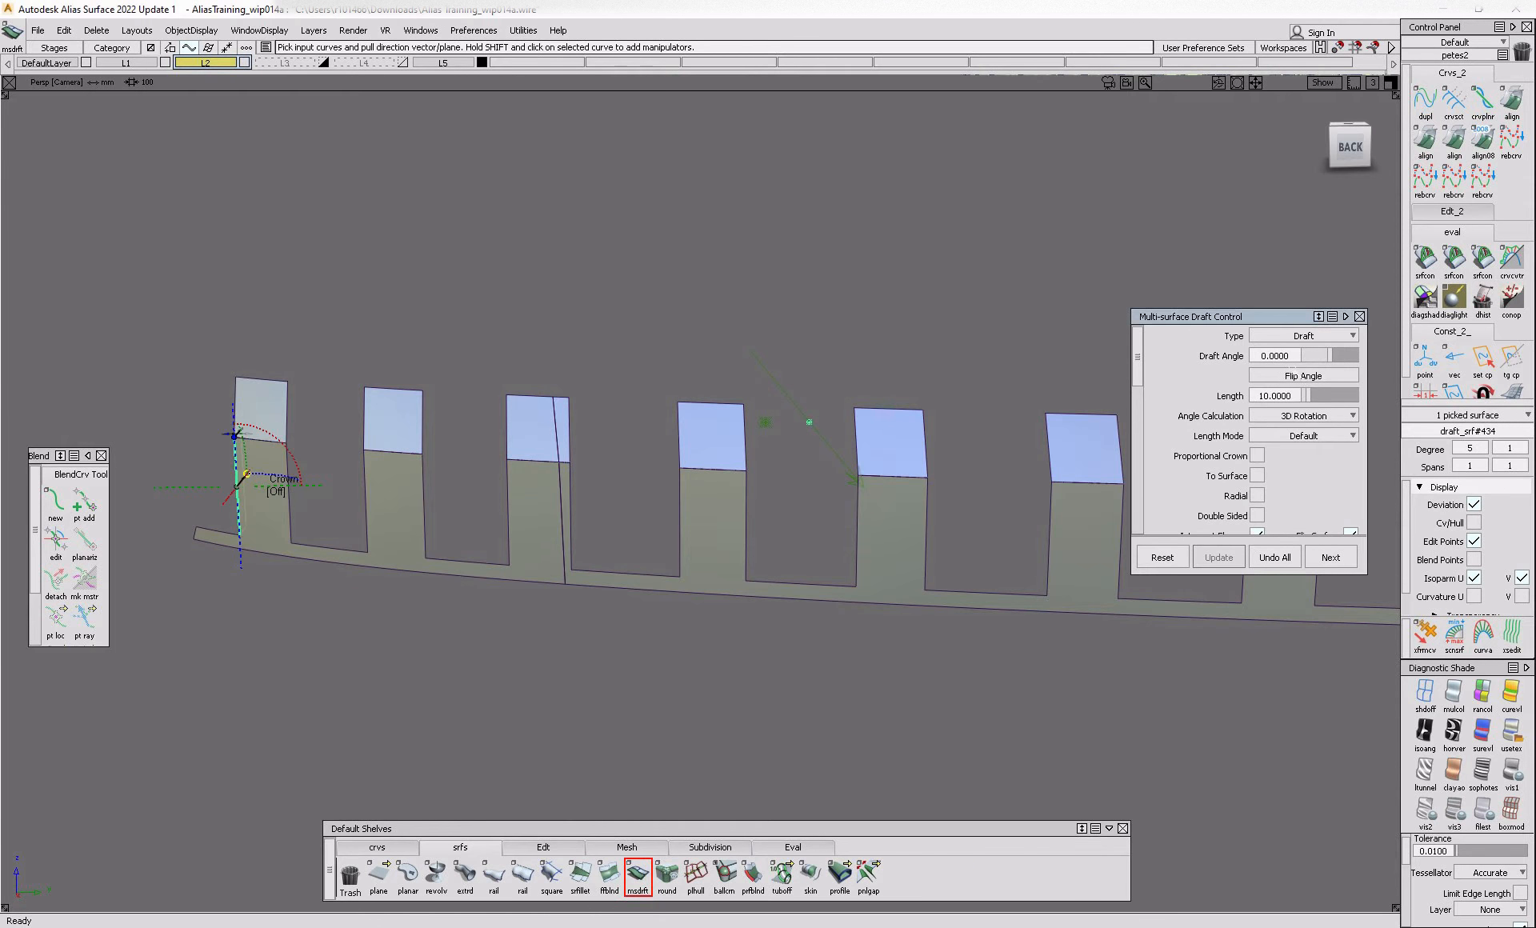
left_click_drag(209, 549, 382, 551, "alt+shift")
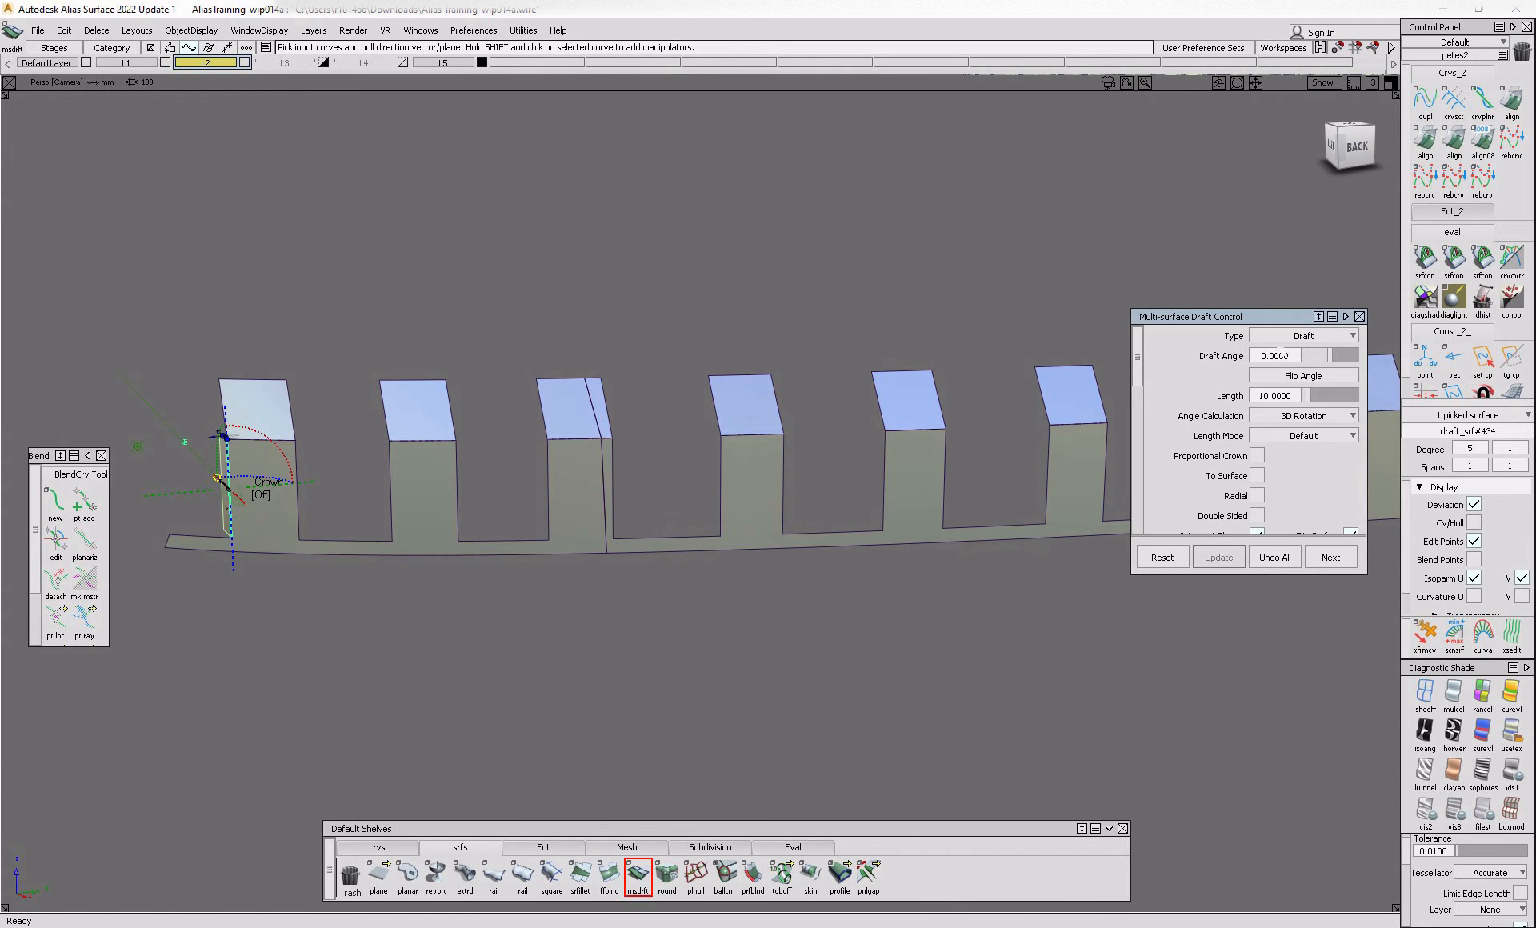
type("5")
key("Return")
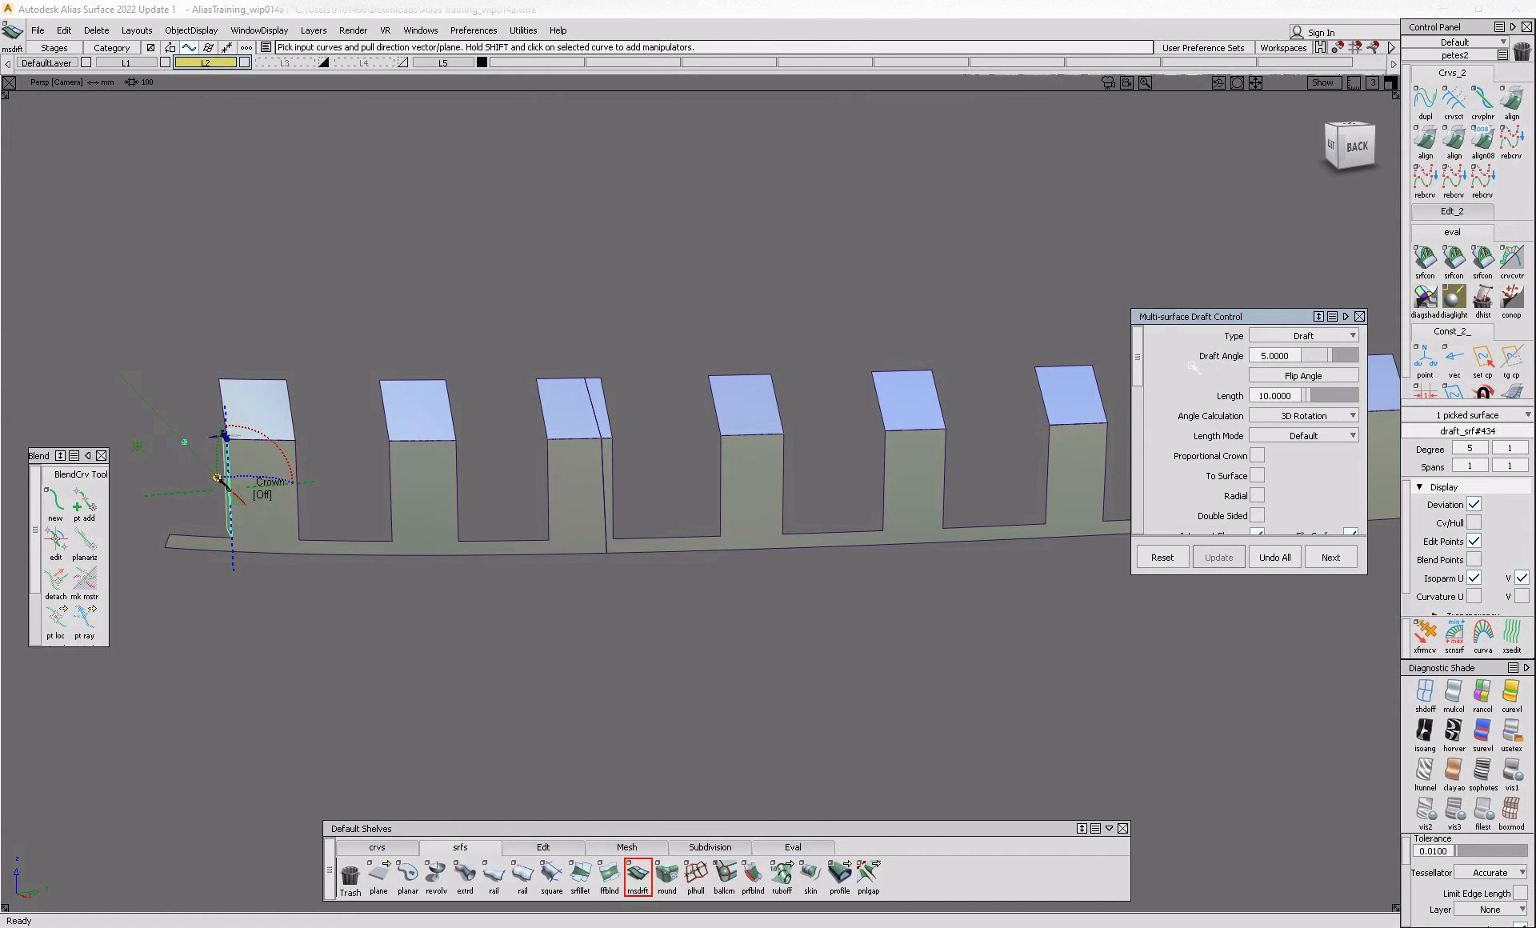
key("Return")
- Add the matching left side edges of the remaining teeth and the end block to the draft
left_click(390, 502)
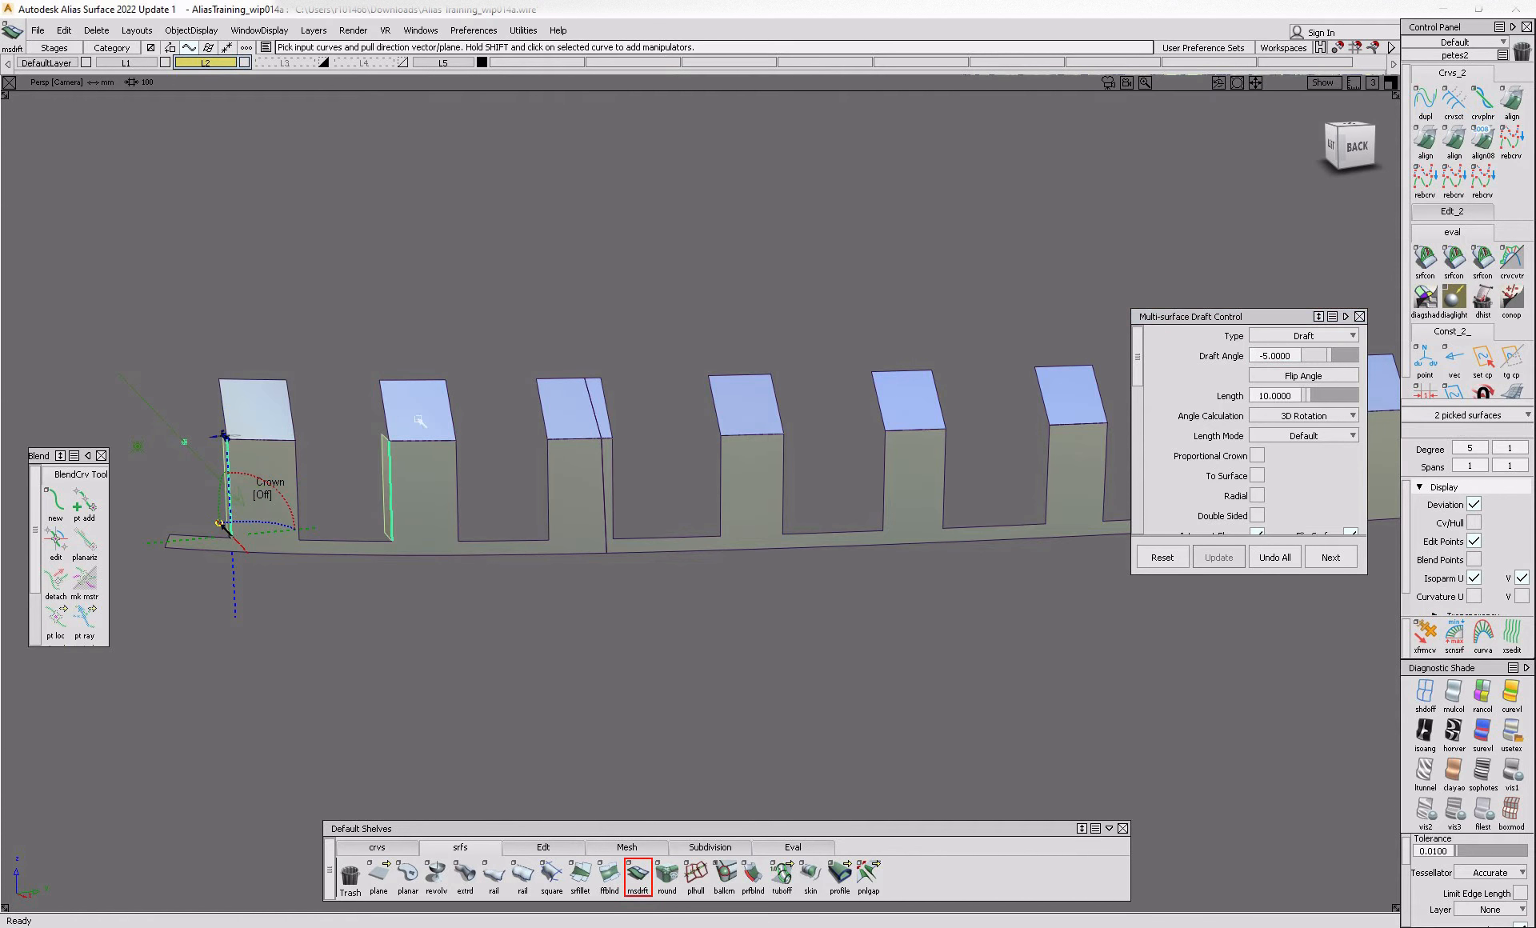
left_click(554, 490)
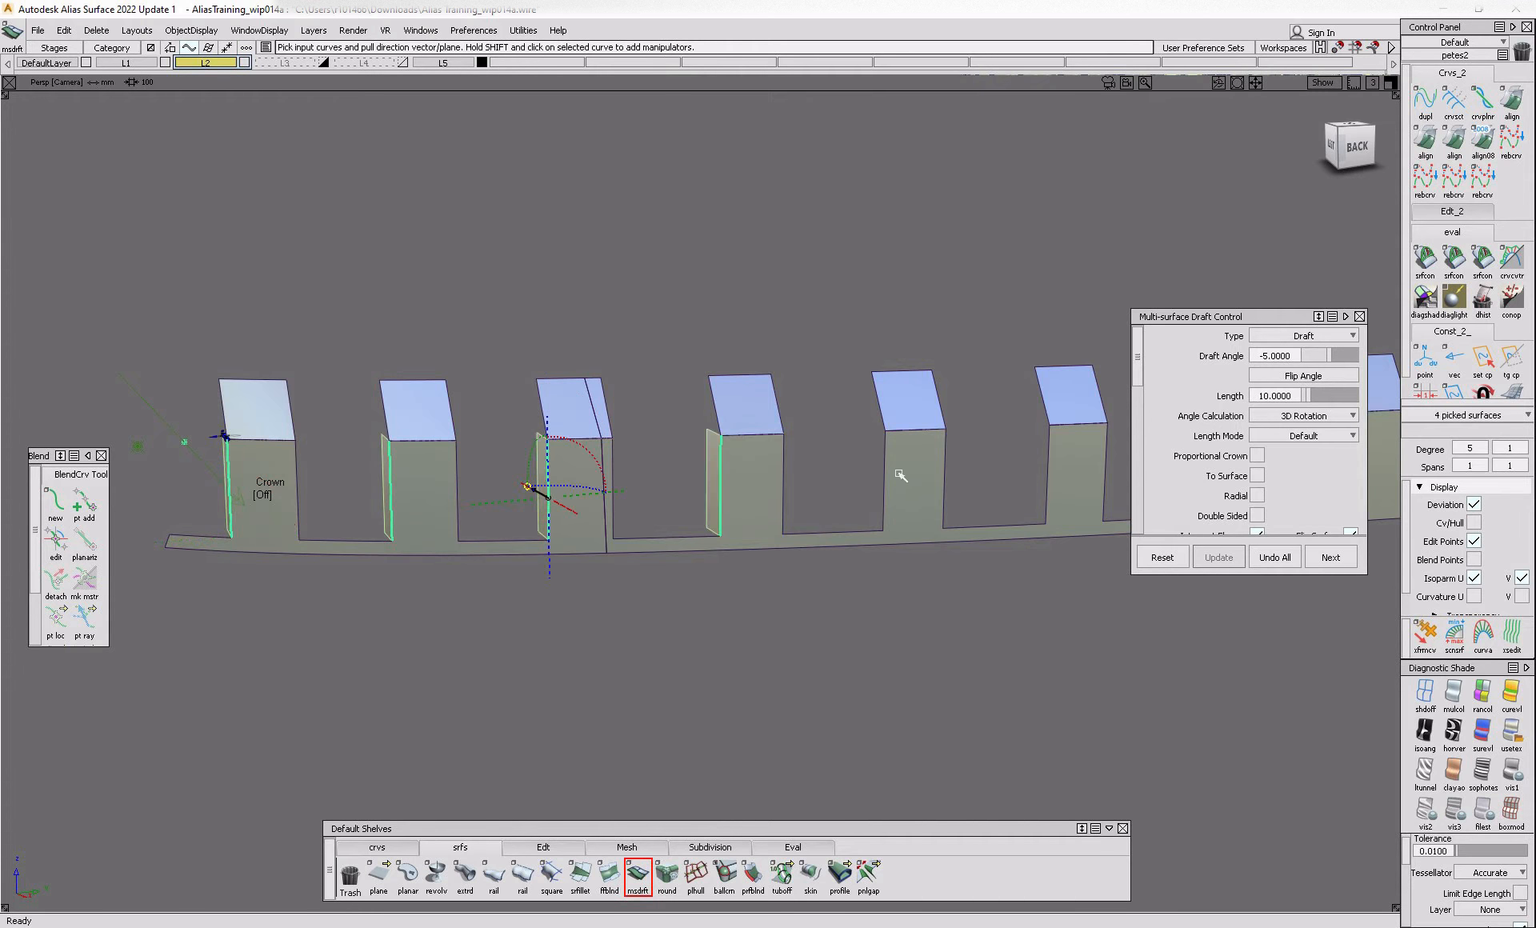
left_click(884, 466)
middle_click_drag(922, 485, 617, 494, "alt+shift")
left_click(731, 488)
left_click(894, 479)
middle_click_drag(912, 494, 560, 506, "alt+shift")
left_click(770, 486)
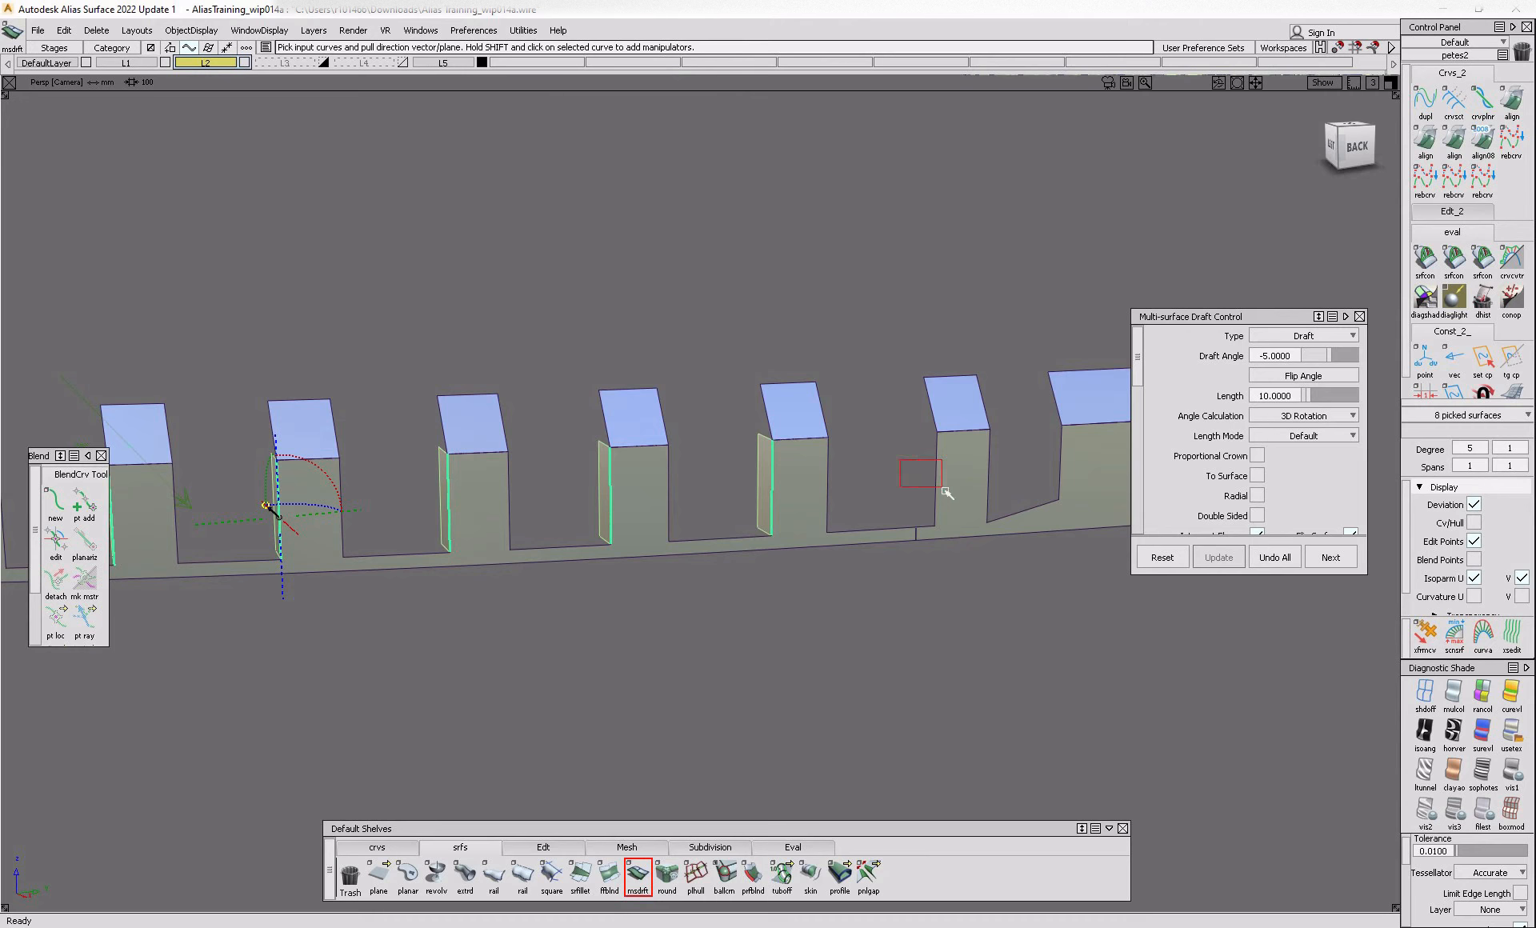
left_click_drag(943, 488, 945, 491)
left_click_drag(1052, 462, 1090, 485)
- Start a new draft from the sloped edge beside the end block and the bottom edge of the adjacent gap
left_click_drag(1022, 601, 1028, 500, "ctrl+shift")
left_click(1029, 512)
left_click(877, 533)
right_click_drag(757, 538, 944, 558, "alt+shift")
left_click_drag(944, 558, 954, 562, "alt+shift")
left_click(950, 542, "alt+shift")
right_click_drag(987, 567, 1164, 560, "alt+shift")
left_click(875, 480)
right_click_drag(874, 524, 661, 588, "alt+shift")
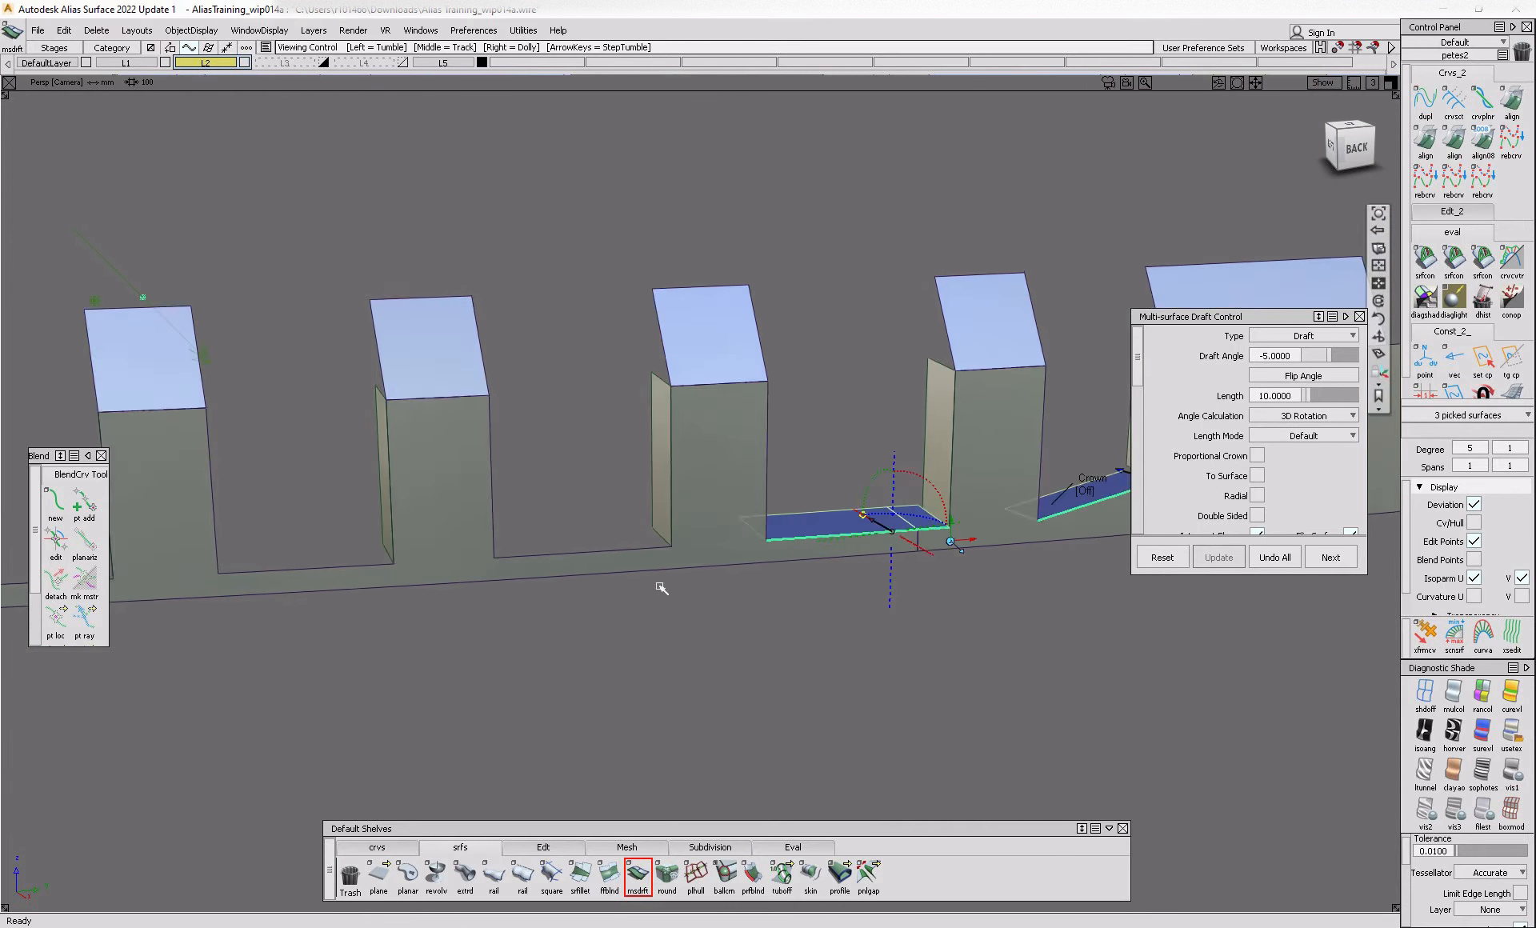
- Add the bottom edges of all remaining gaps and the base strip's end stub to the draft
middle_click_drag(661, 588, 756, 564, "alt+shift")
left_click(652, 528)
left_click(436, 541)
middle_click_drag(397, 569, 689, 589, "alt+shift")
left_click(409, 566)
left_click(472, 598)
middle_click_drag(474, 596, 709, 589, "alt+shift")
left_click(392, 574)
middle_click_drag(392, 583, 628, 583, "alt+shift")
left_click(427, 572)
left_click(413, 572)
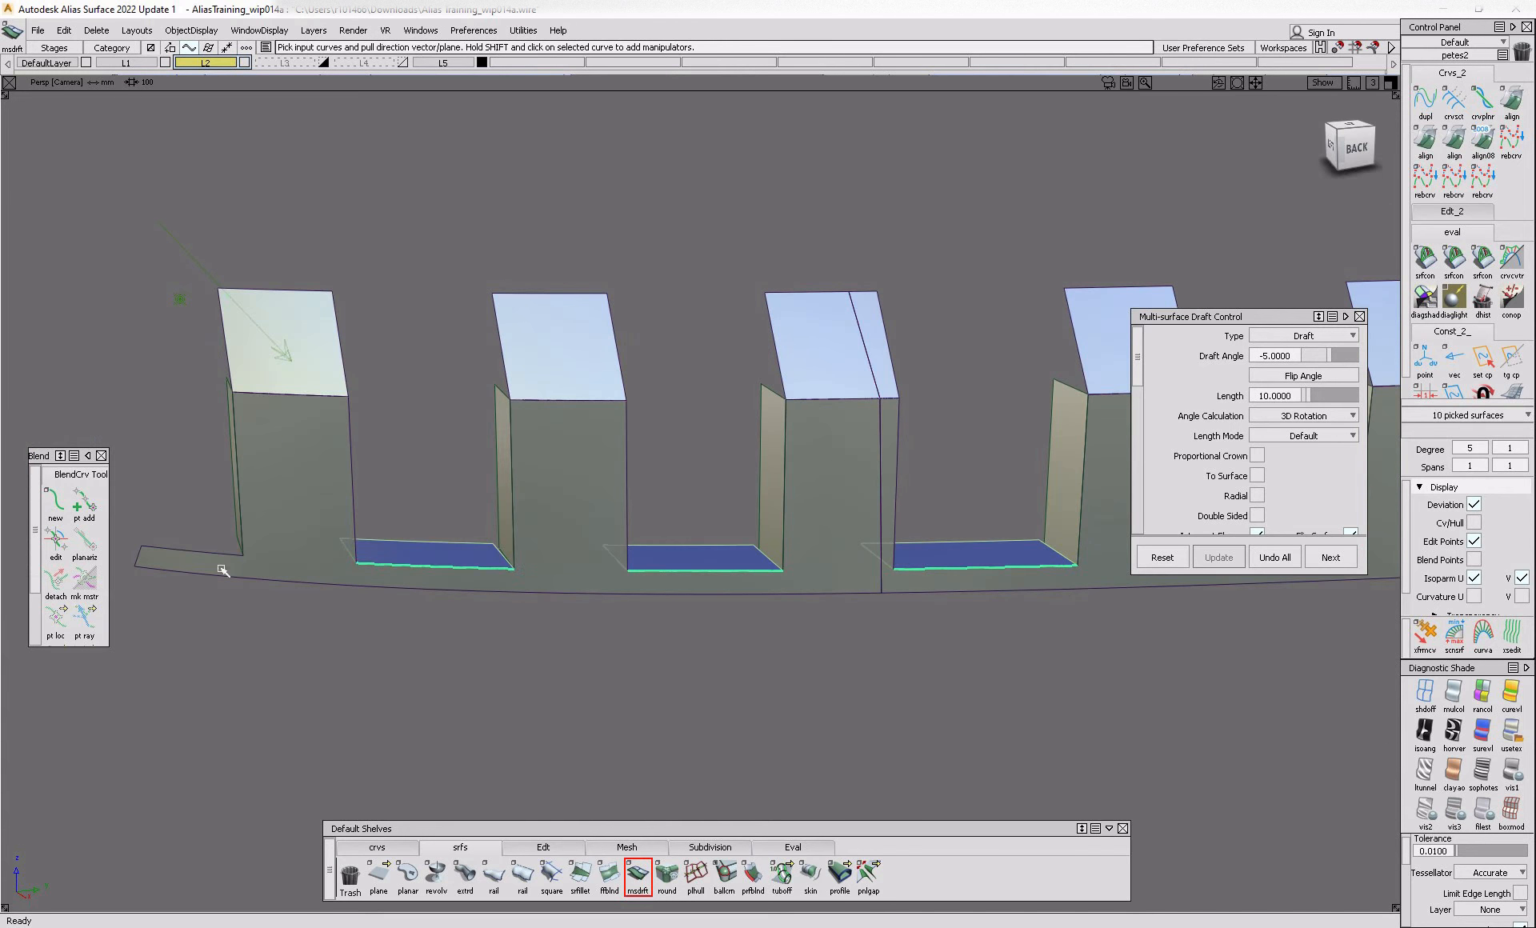
mouse_move(347, 583)
left_mouse_down("alt+shift")
mouse_move(275, 576)
mouse_move(304, 570)
left_mouse_up("alt+shift")
left_click_drag(356, 557, 371, 377, "ctrl+shift")
left_click(397, 406)
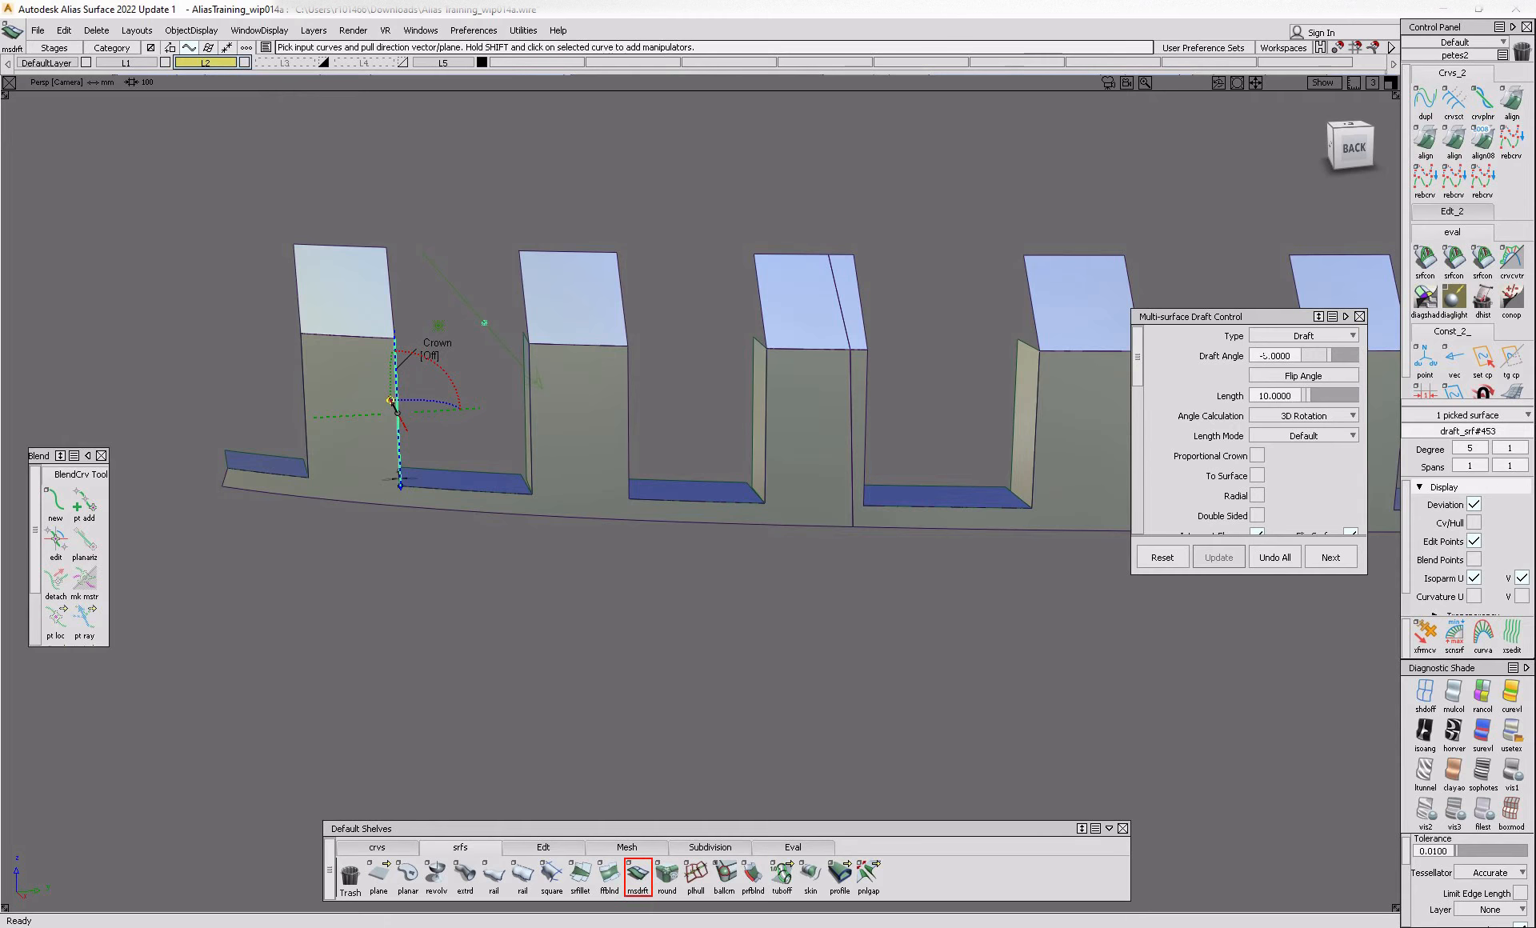
left_click(1291, 356)
left_click(1264, 375)
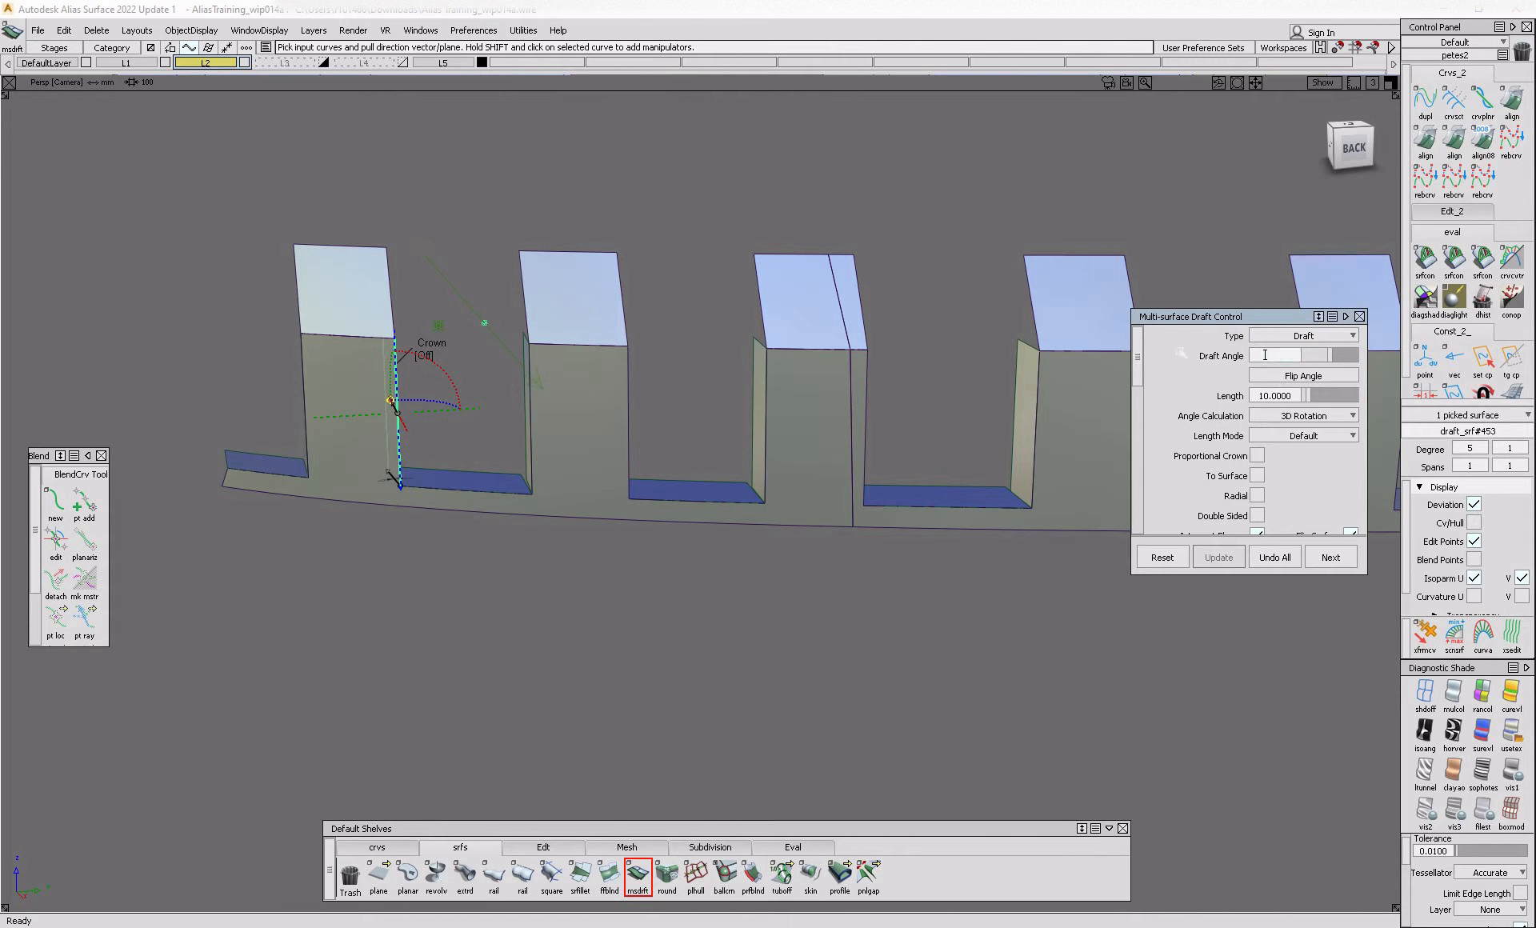
key("Return")
left_click_drag(628, 418, 604, 416, "alt+shift")
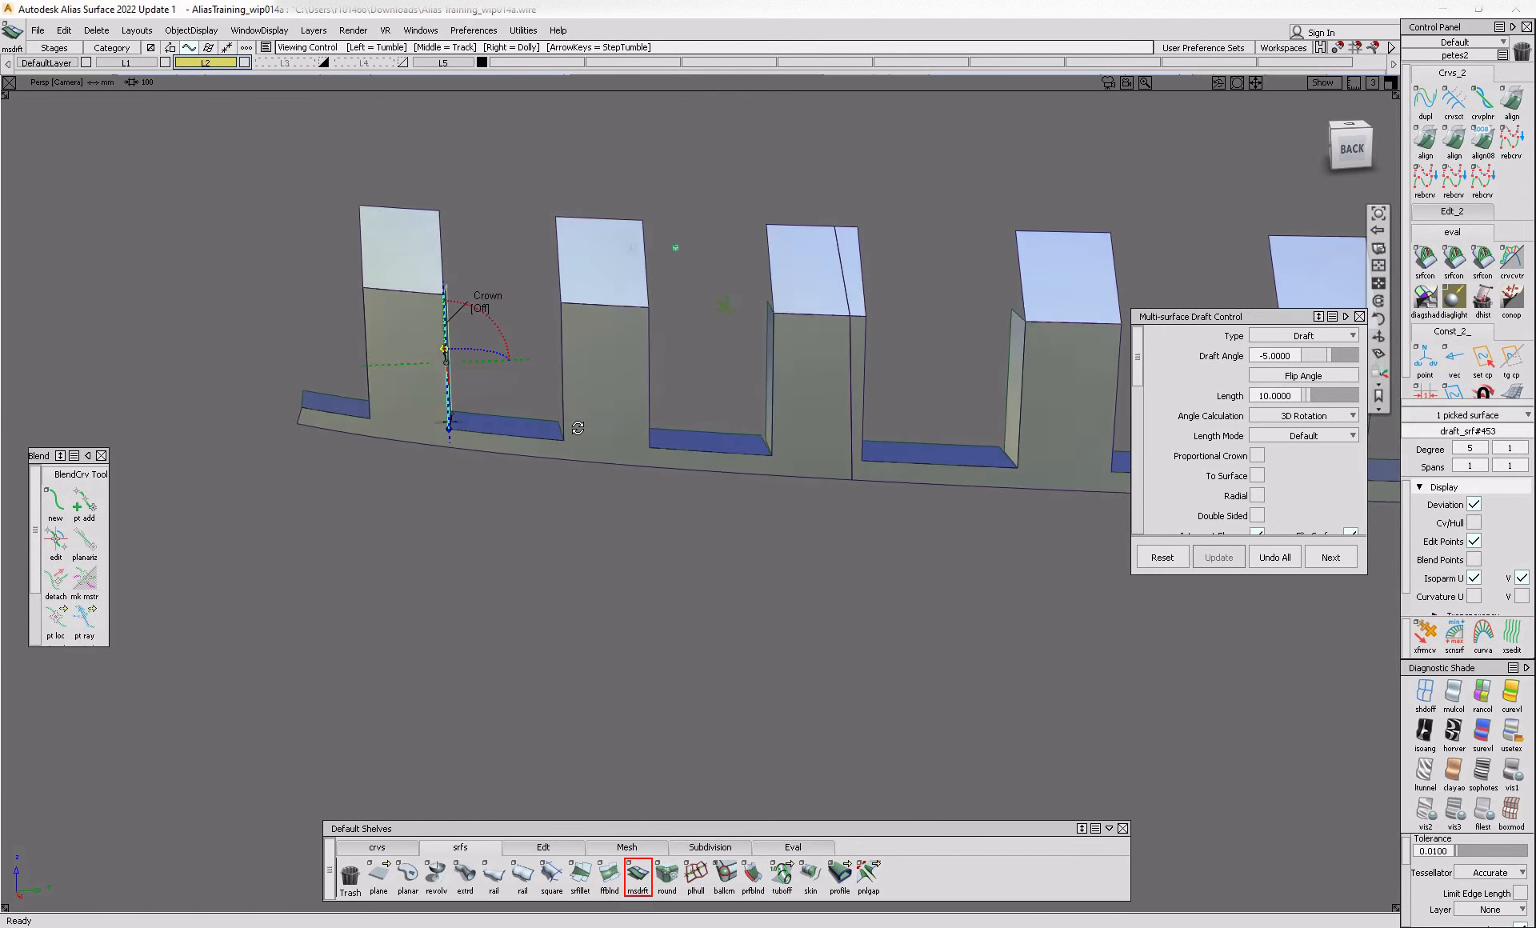
right_click_drag(605, 416, 631, 444, "alt+shift")
left_click_drag(631, 444, 618, 505, "alt+shift")
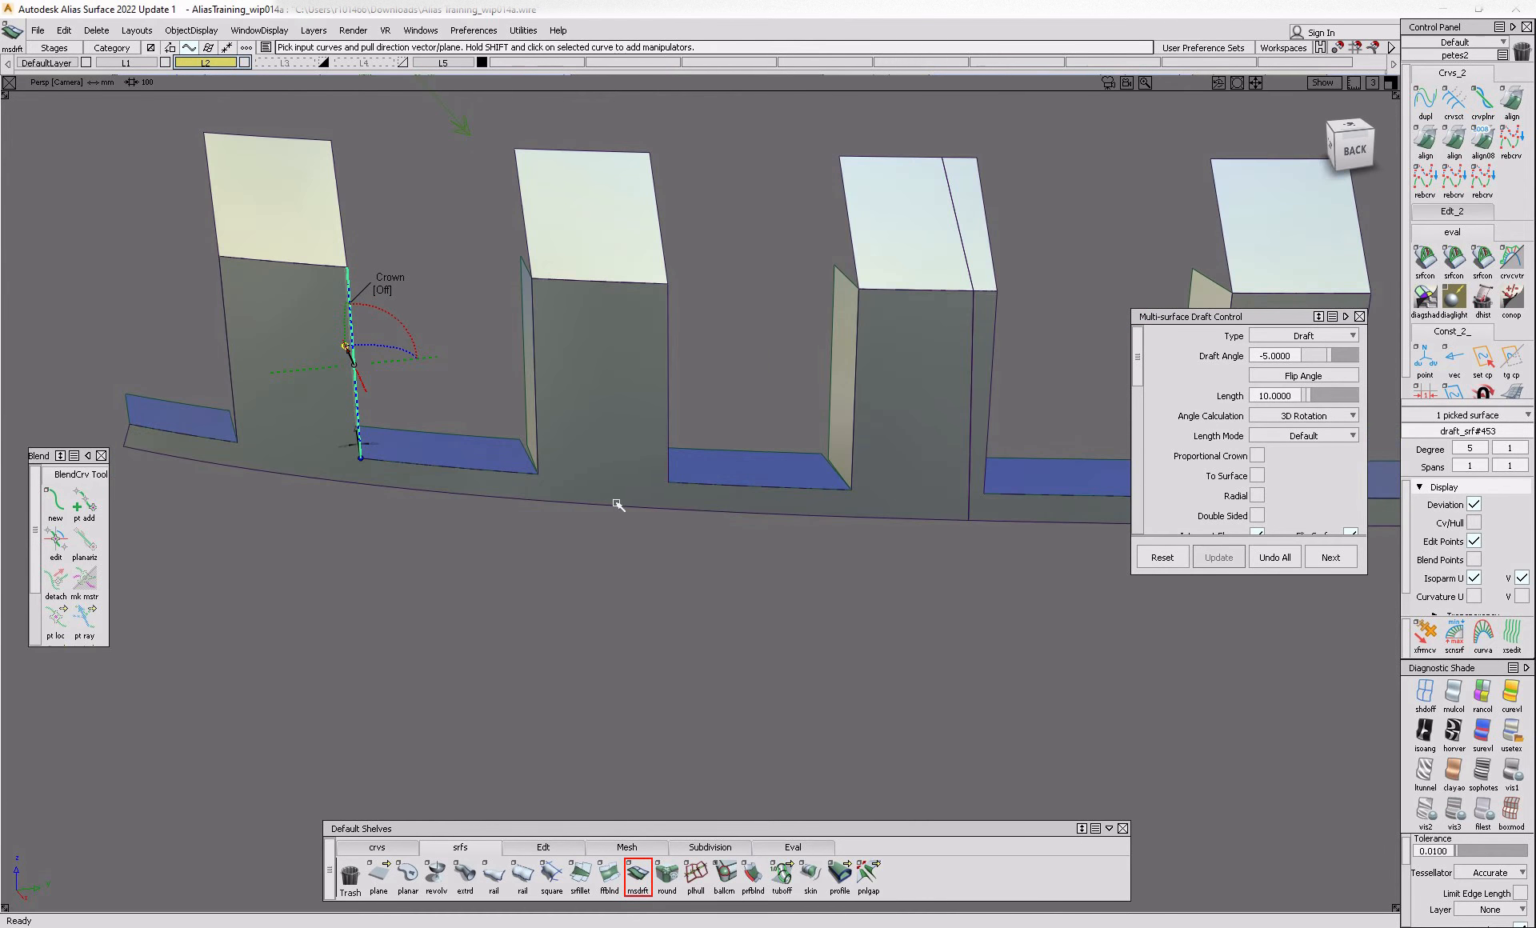
left_click(1272, 558)
- Reopen the existing draft on the teeth's left side edges and set its draft angle to 10
mouse_move(928, 482)
left_mouse_down("alt+shift")
mouse_move(824, 472)
mouse_move(926, 476)
left_mouse_up("alt+shift")
left_click_drag(926, 476, 810, 436, "ctrl+shift")
left_click(837, 432)
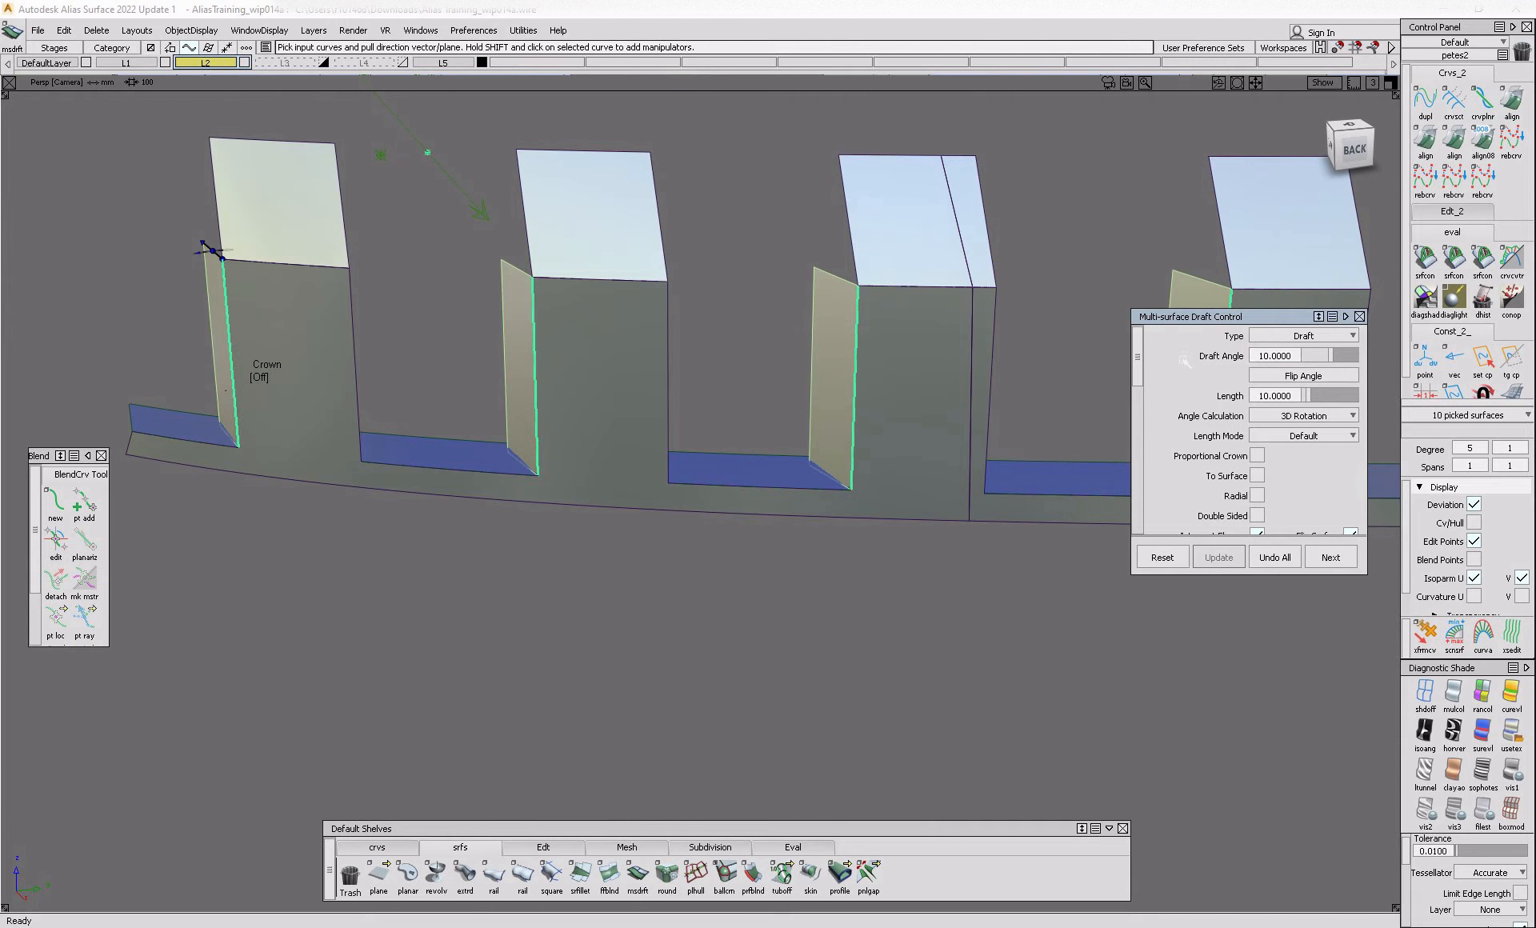
left_click(364, 343)
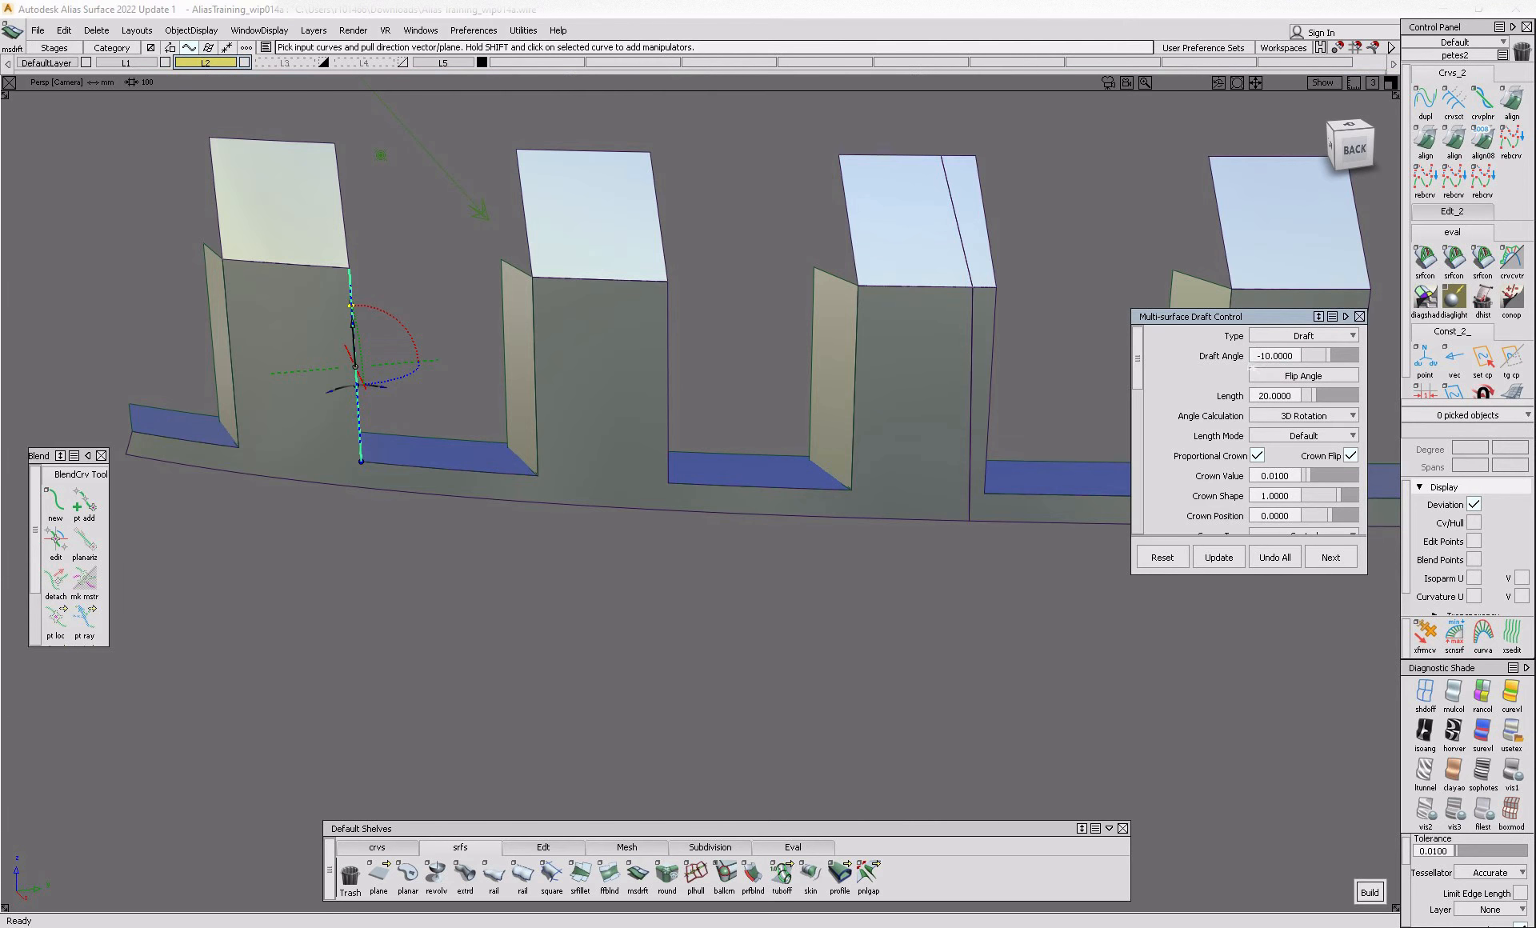
left_click_drag(905, 448, 756, 438, "alt+shift")
key("space")
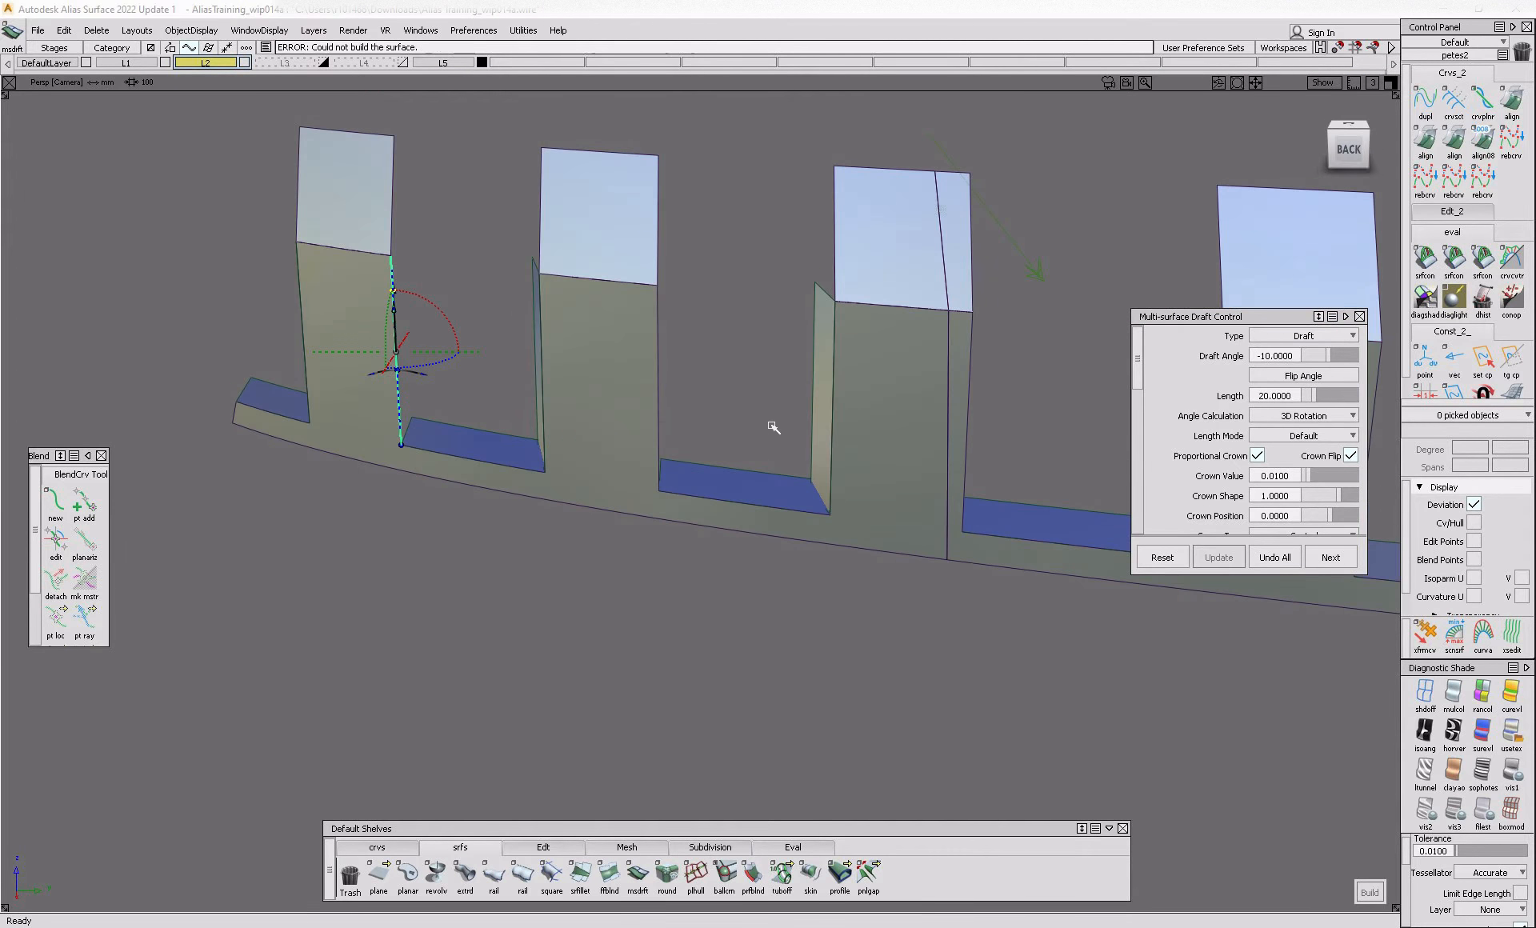
left_click_drag(547, 379, 788, 404, "alt+shift")
mouse_move(974, 597)
left_mouse_down("ctrl+shift")
mouse_move(962, 403)
mouse_move(743, 435)
left_mouse_up("ctrl+shift")
left_click(639, 876)
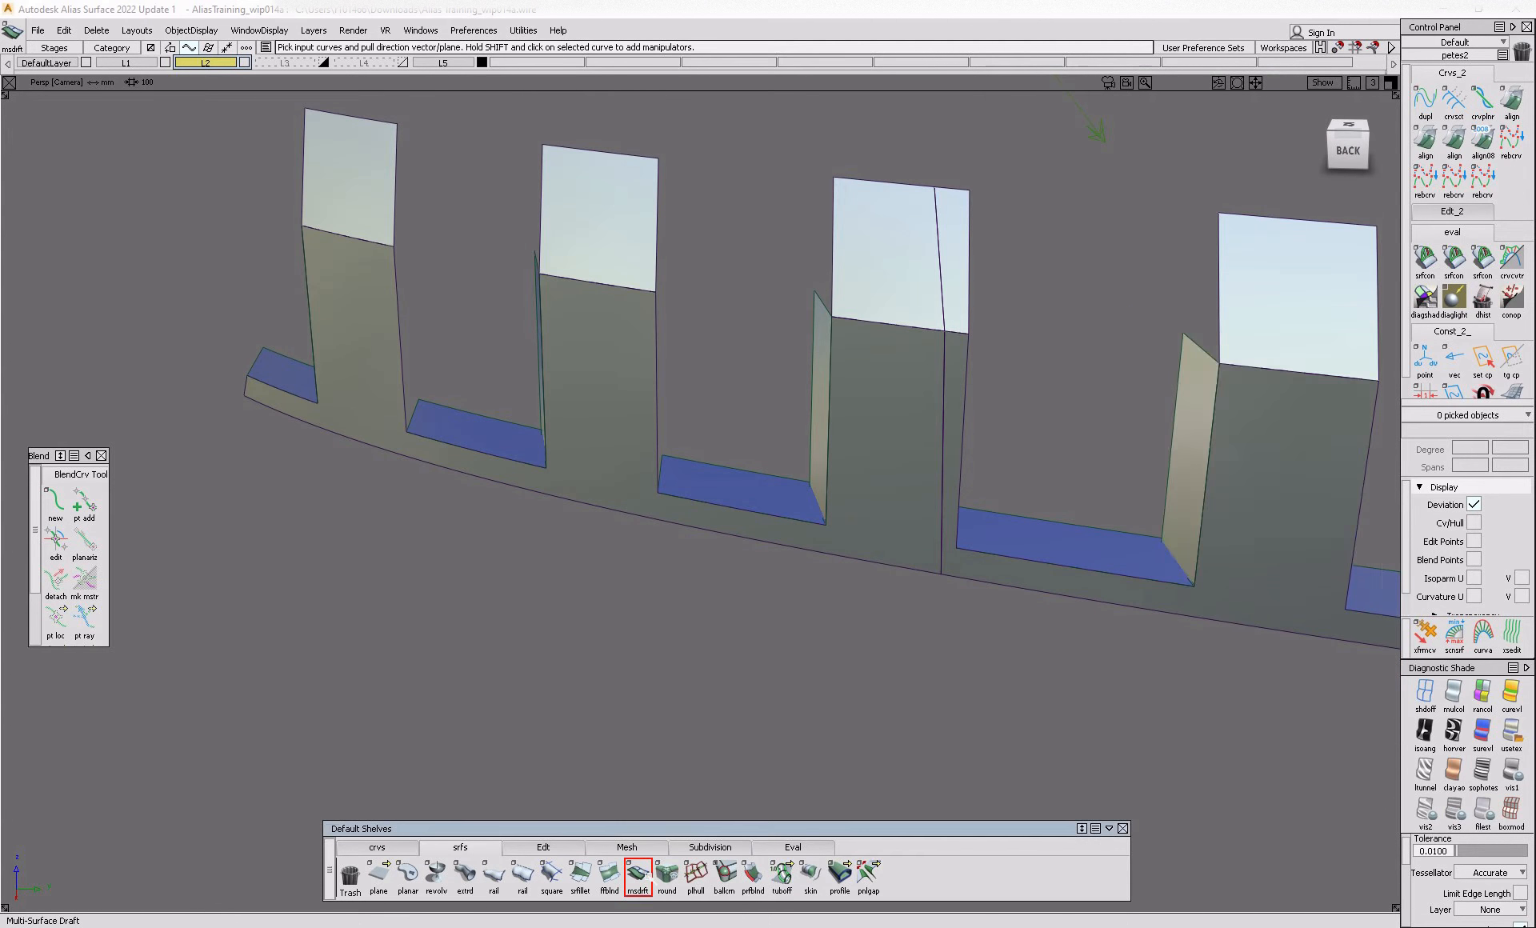
- Build a Draft-type surface from the right side edge of the leftmost tooth with a draft angle of -10
left_click_drag(377, 294, 422, 329)
left_click_drag(540, 404, 690, 360, "alt+shift")
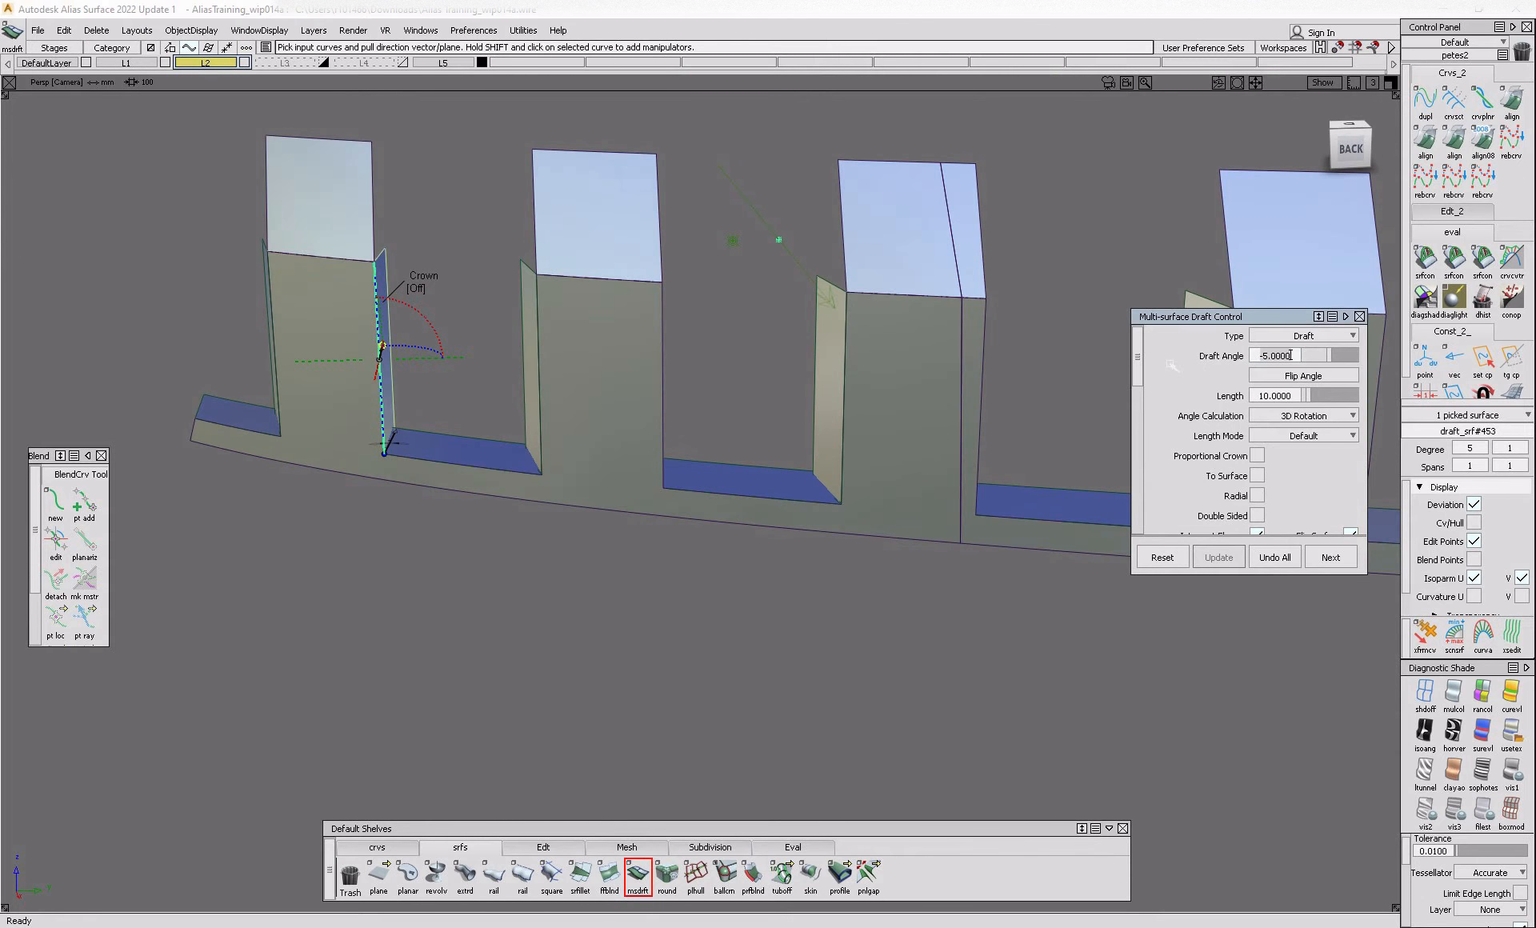
type("-10")
key("Return")
- Add the matching right side edges of the remaining teeth to the draft
left_click(662, 345)
left_click_drag(663, 353, 400, 389, "alt+shift")
left_click(508, 344)
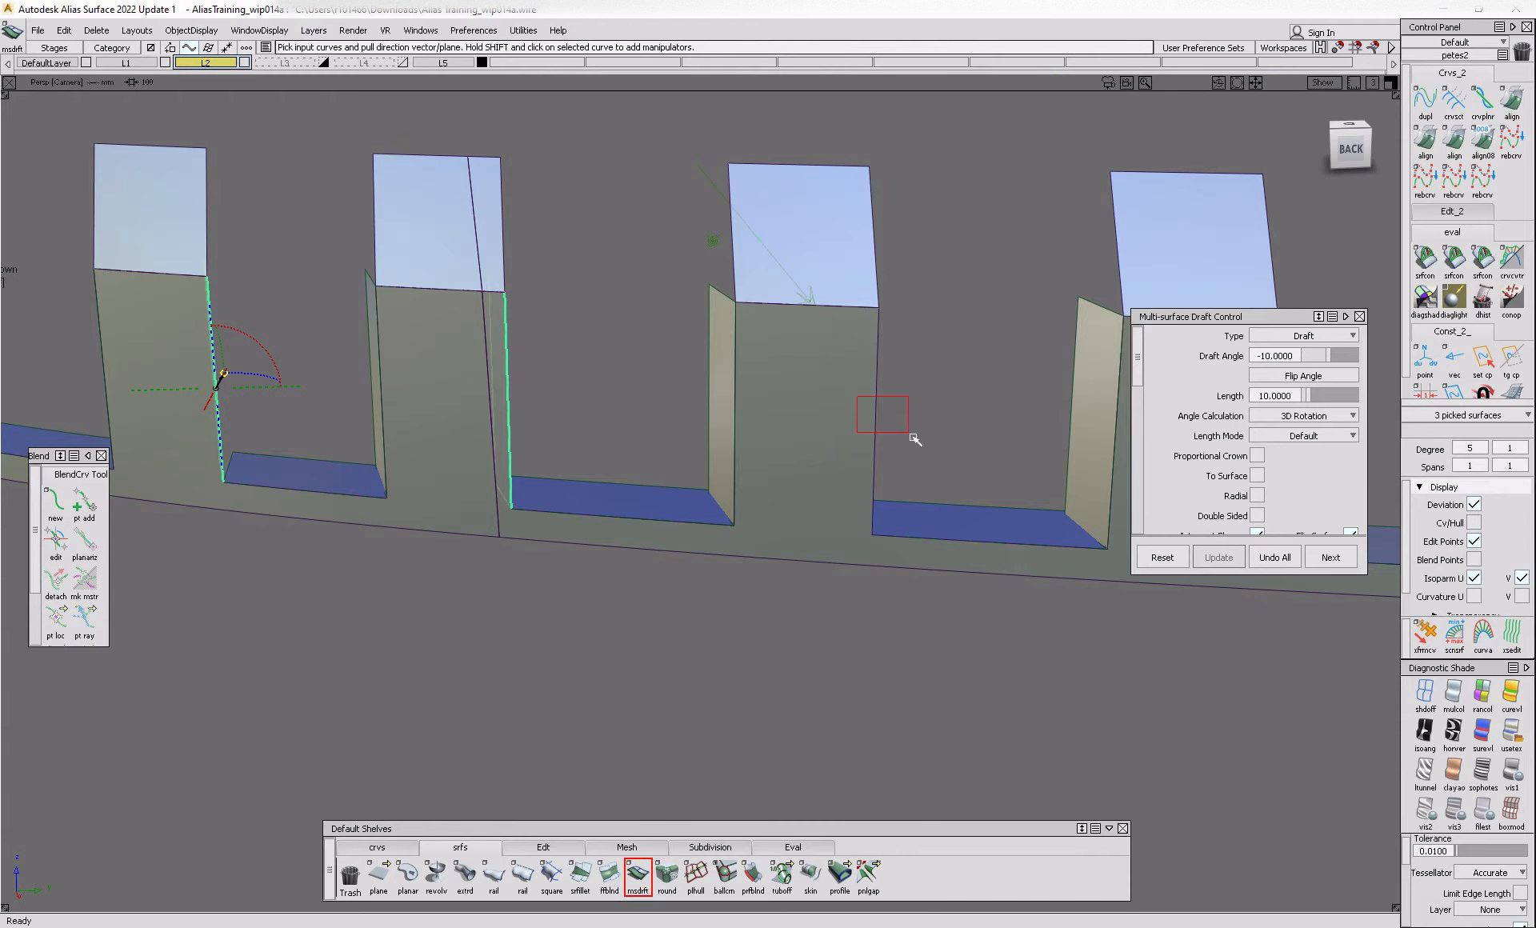
left_click_drag(911, 435, 914, 437)
left_click_drag(913, 437, 612, 413, "alt+shift")
left_click_drag(835, 336, 902, 365)
left_click_drag(902, 365, 228, 423, "alt+shift")
left_click_drag(368, 429, 370, 433)
middle_click_drag(660, 520, 349, 433, "alt+shift")
middle_click_drag(874, 450, 314, 399, "alt+shift")
left_click_drag(297, 360, 322, 414)
scroll(270, 390, "down", 5)
left_click_drag(546, 462, 264, 400, "alt+shift")
- Set the draft angle of the teeth's right side walls to 10 and complete that draft
left_click(1293, 356)
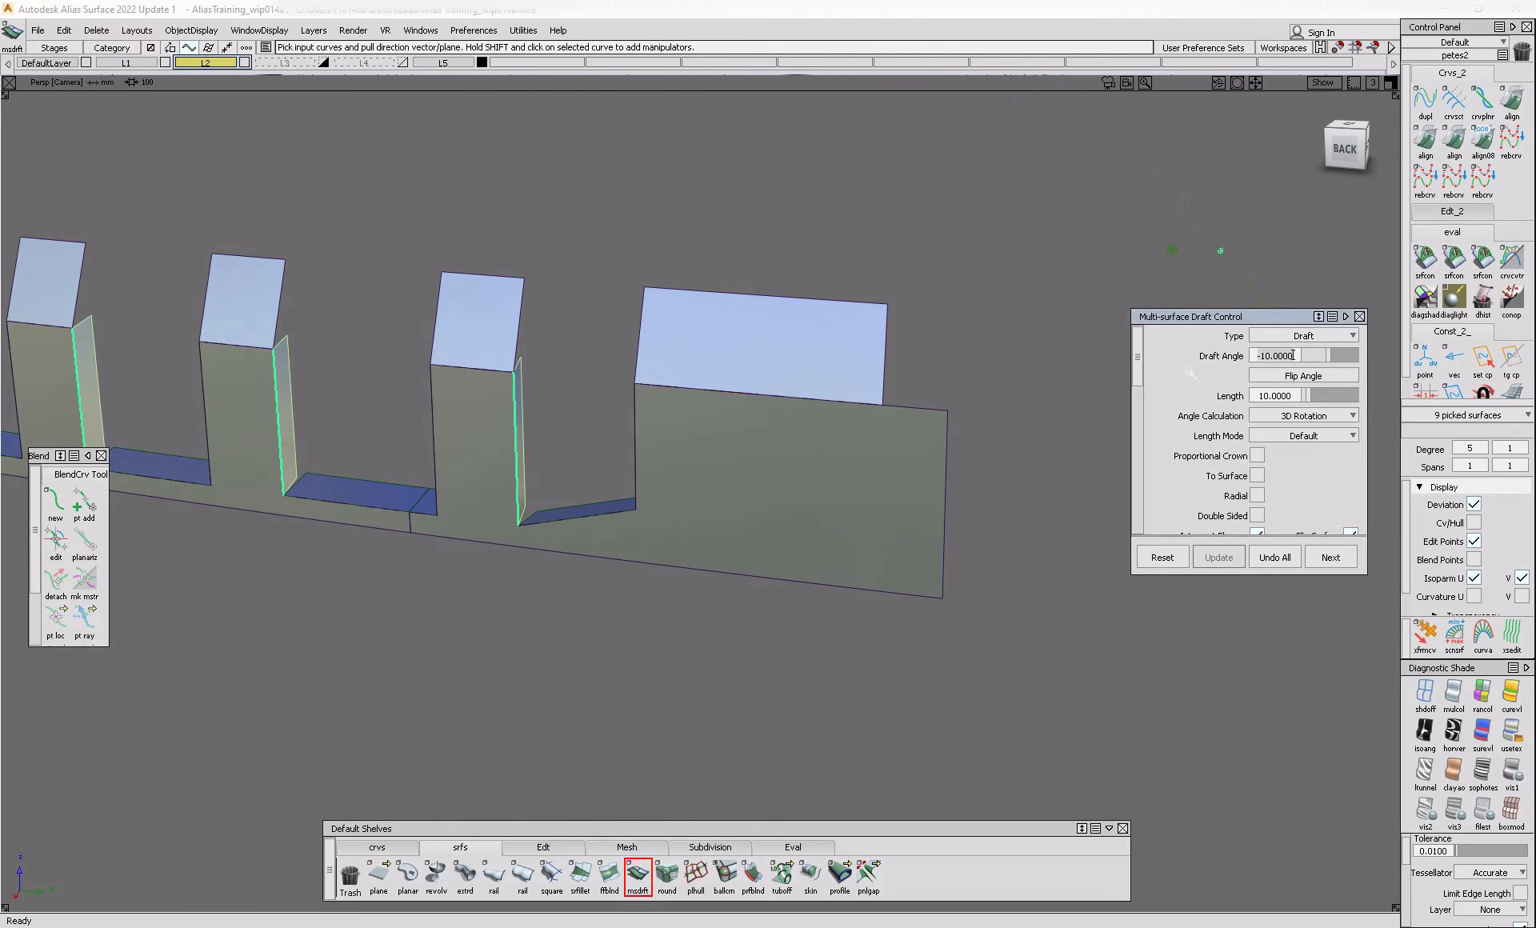
left_click_drag(416, 502, 572, 505, "alt+shift")
right_click_drag(572, 506, 377, 531, "alt+shift")
middle_click_drag(377, 531, 593, 543, "alt+shift")
right_click_drag(593, 543, 473, 540, "alt+shift")
mouse_move(473, 540)
left_mouse_down("alt+shift")
mouse_move(394, 565)
mouse_move(448, 552)
left_mouse_up("alt+shift")
middle_click_drag(448, 552, 545, 624, "alt+shift")
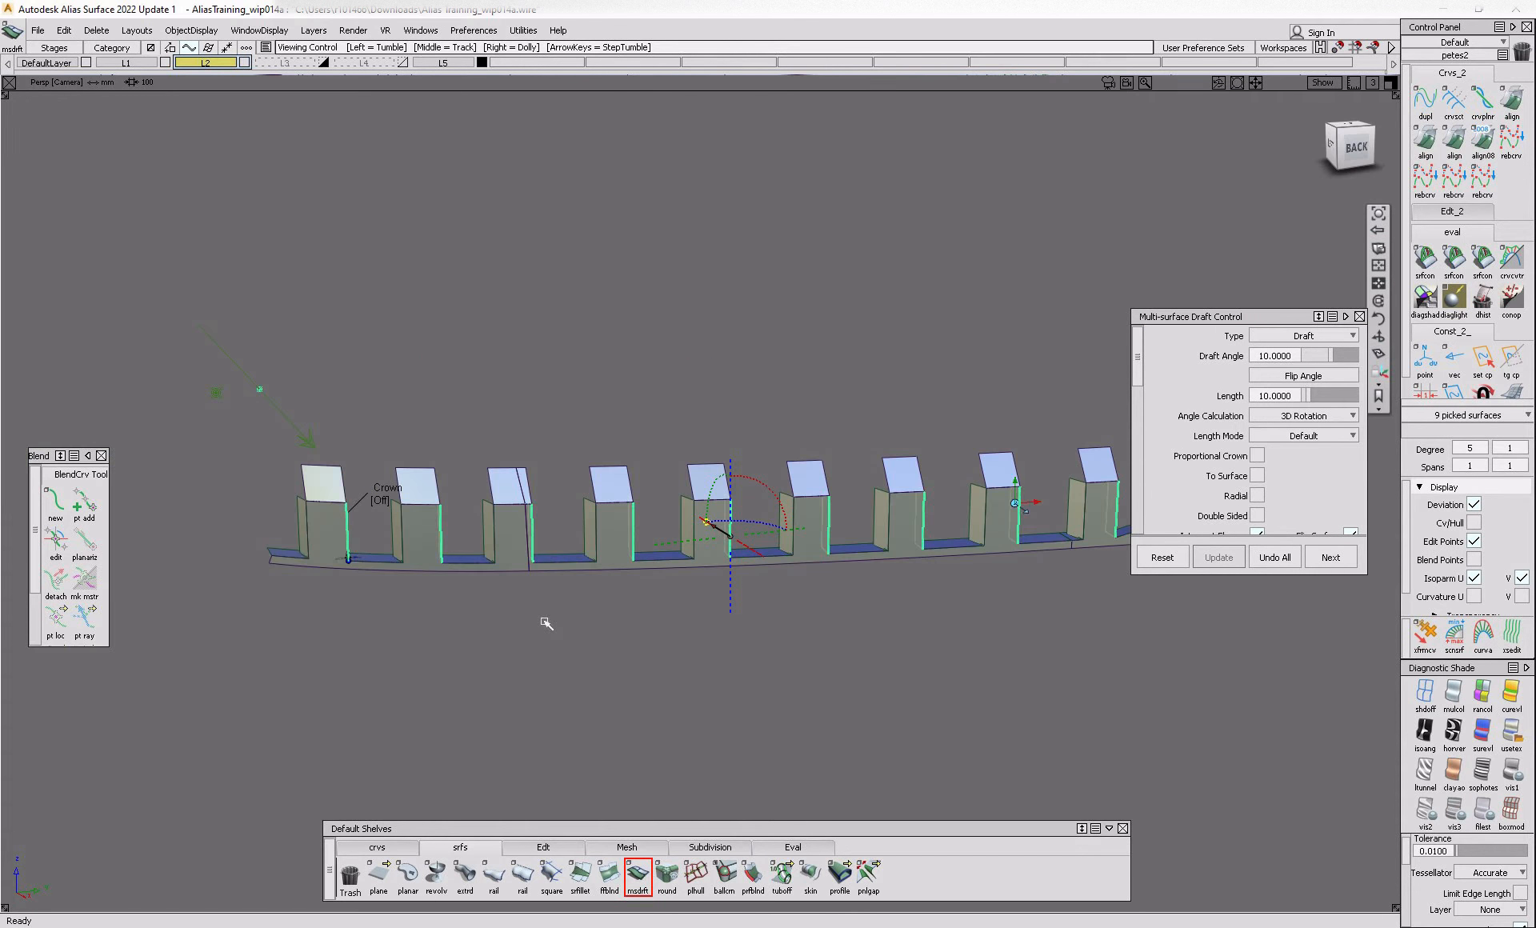
key("space")
- Start a new draft from the left edges of the sloped upper faces on the first five teeth
scroll(309, 490, "up", 5)
left_click(309, 489)
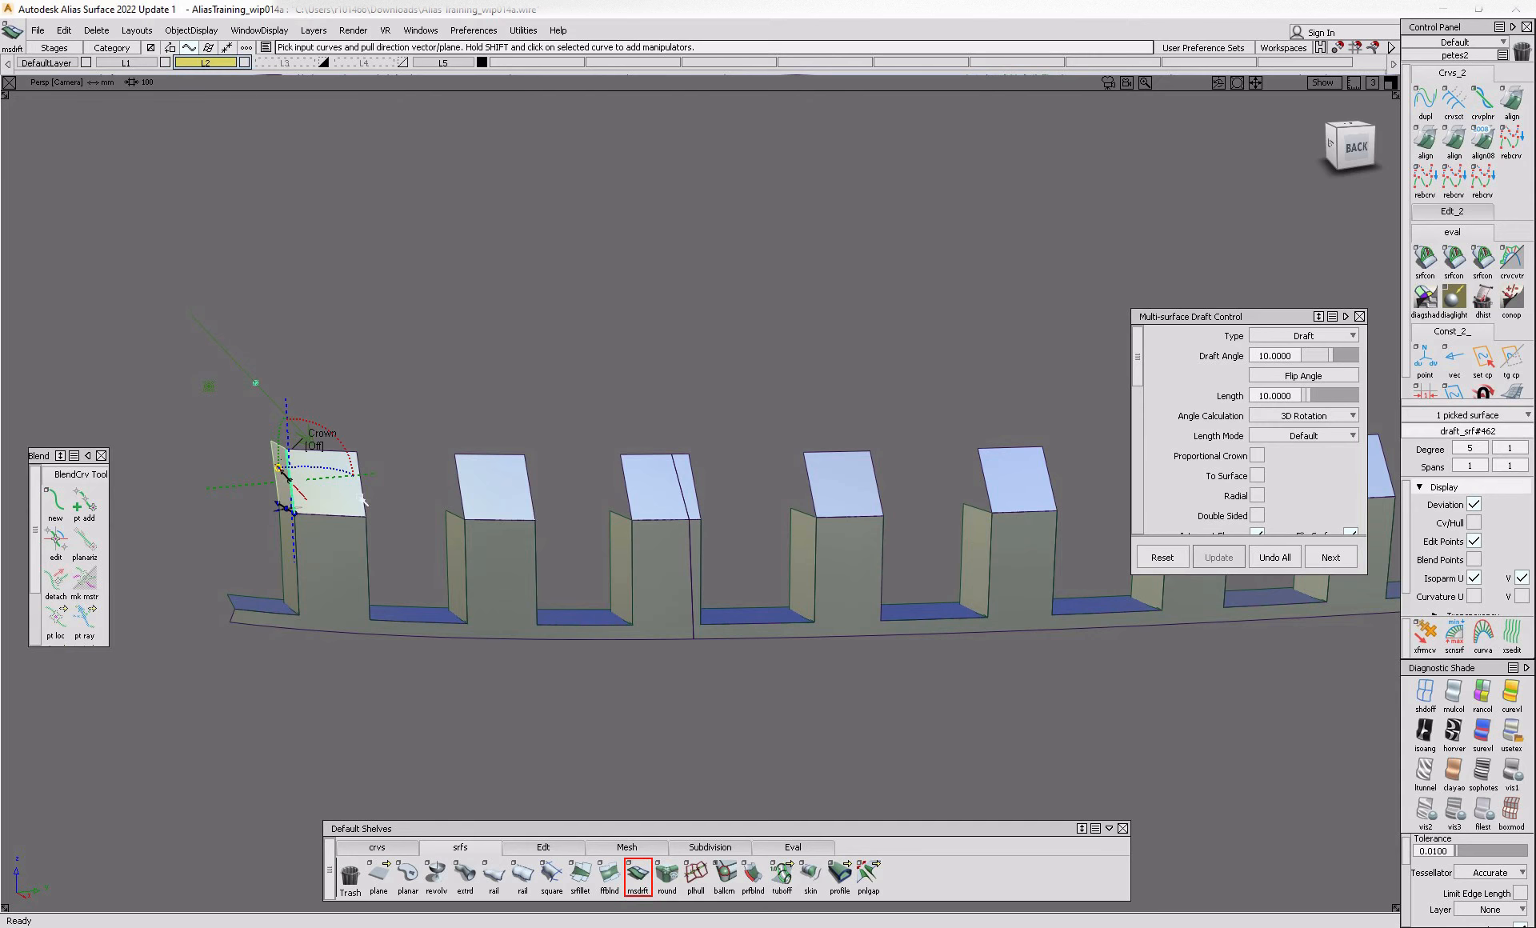
left_click(468, 494)
middle_click_drag(644, 507, 457, 531, "alt+shift")
left_click(376, 495)
left_click(560, 494)
left_click(708, 493)
middle_click_drag(685, 488, 488, 513, "alt+shift")
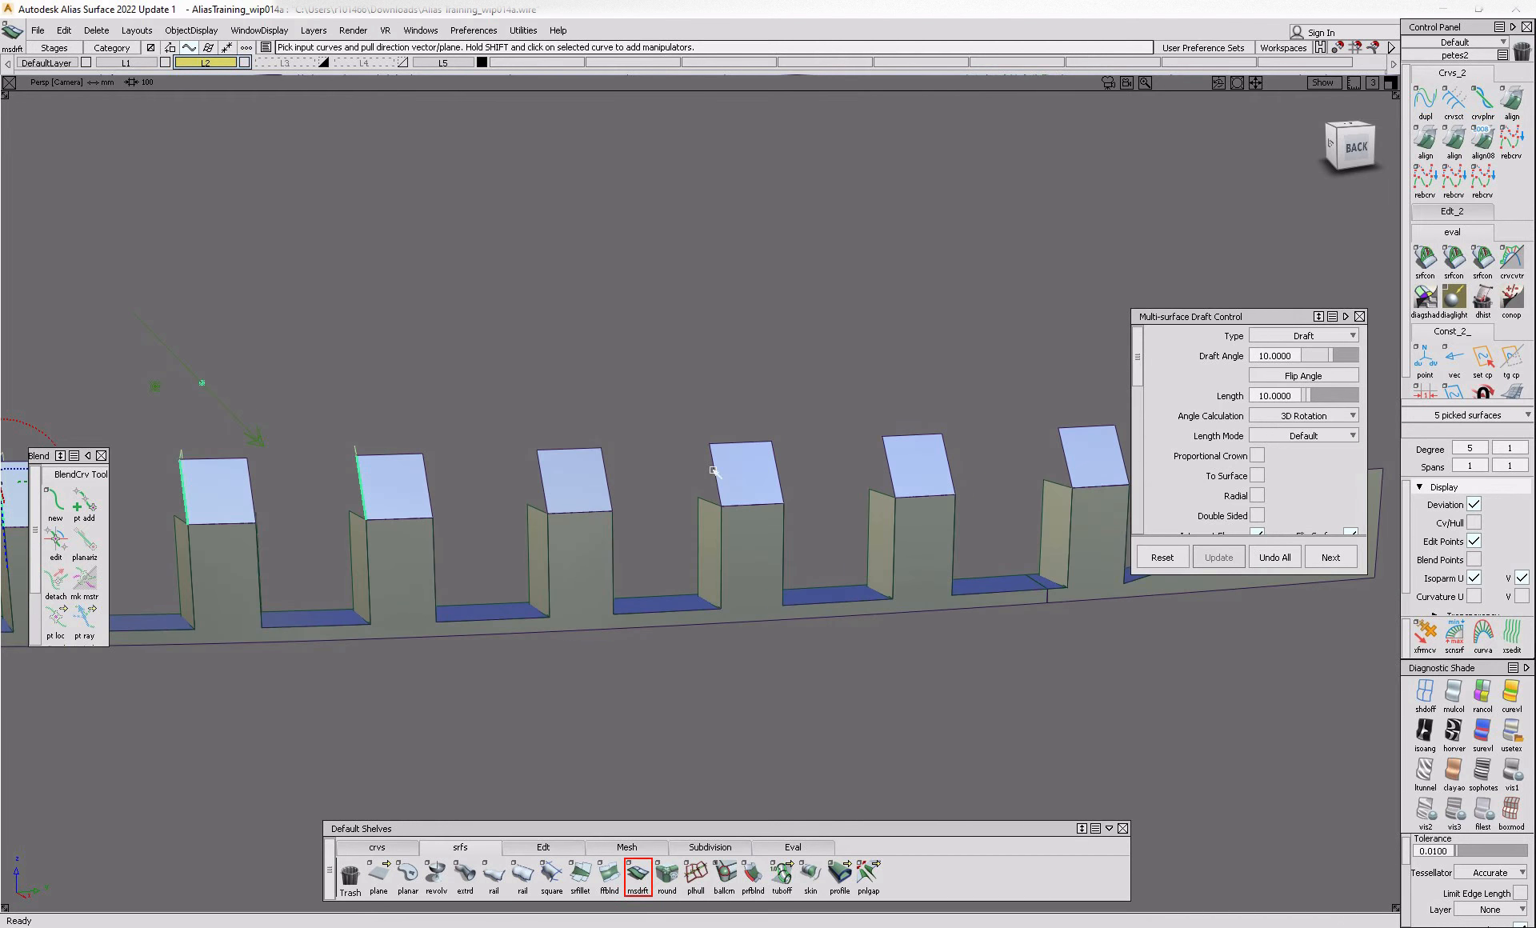
- Add the left edges of the remaining sloped faces, including the end block's, and set the draft angle to -10
left_click(545, 478)
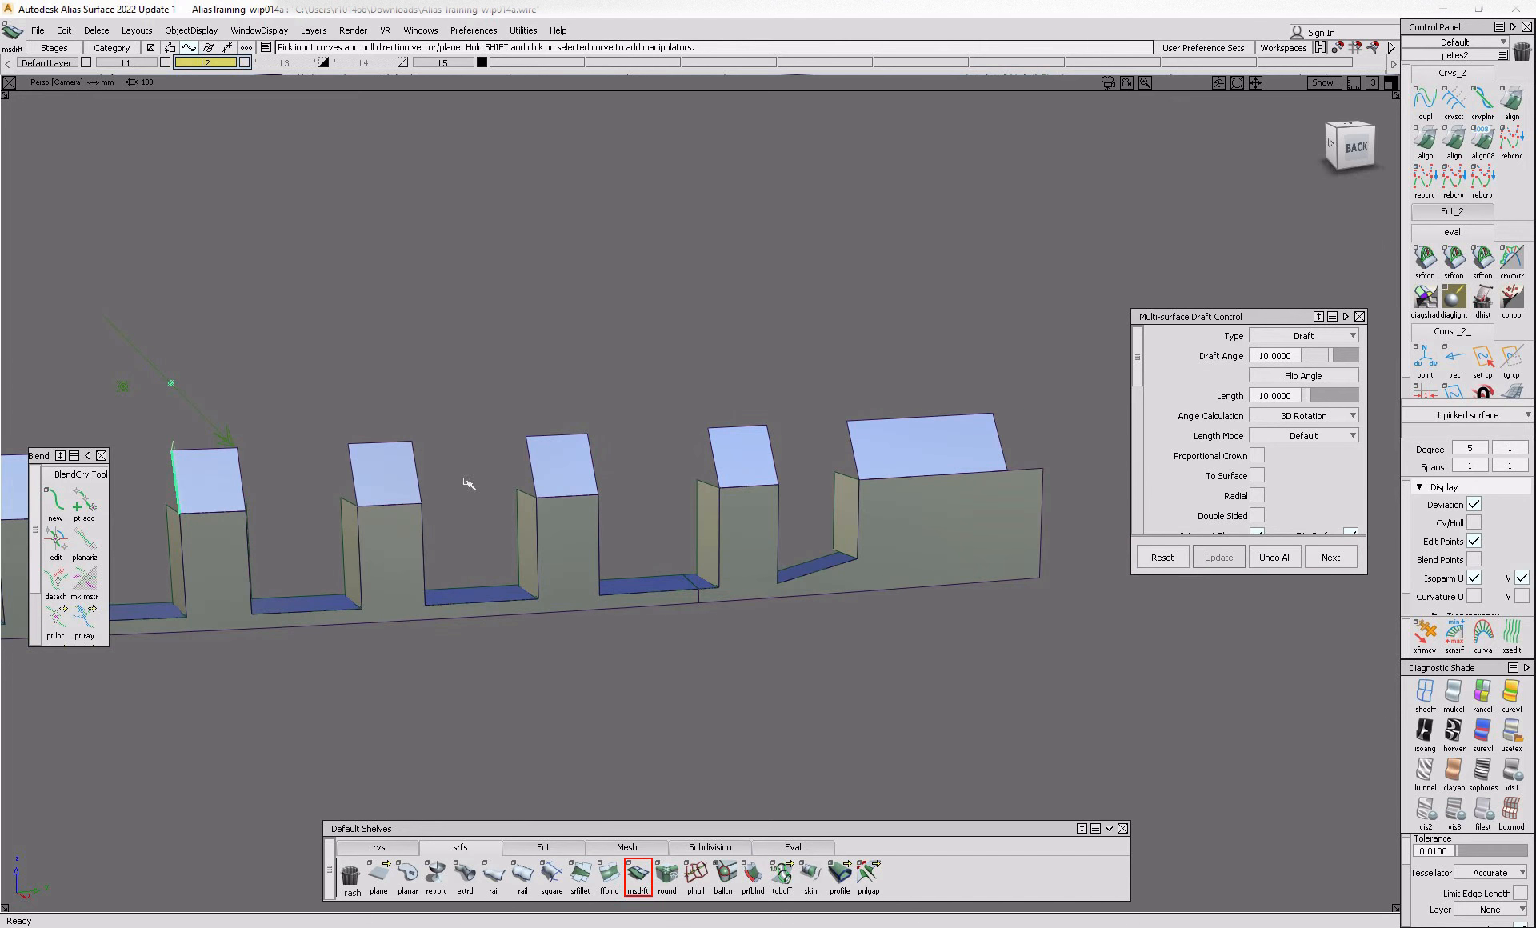
left_click(528, 467)
left_click(709, 457)
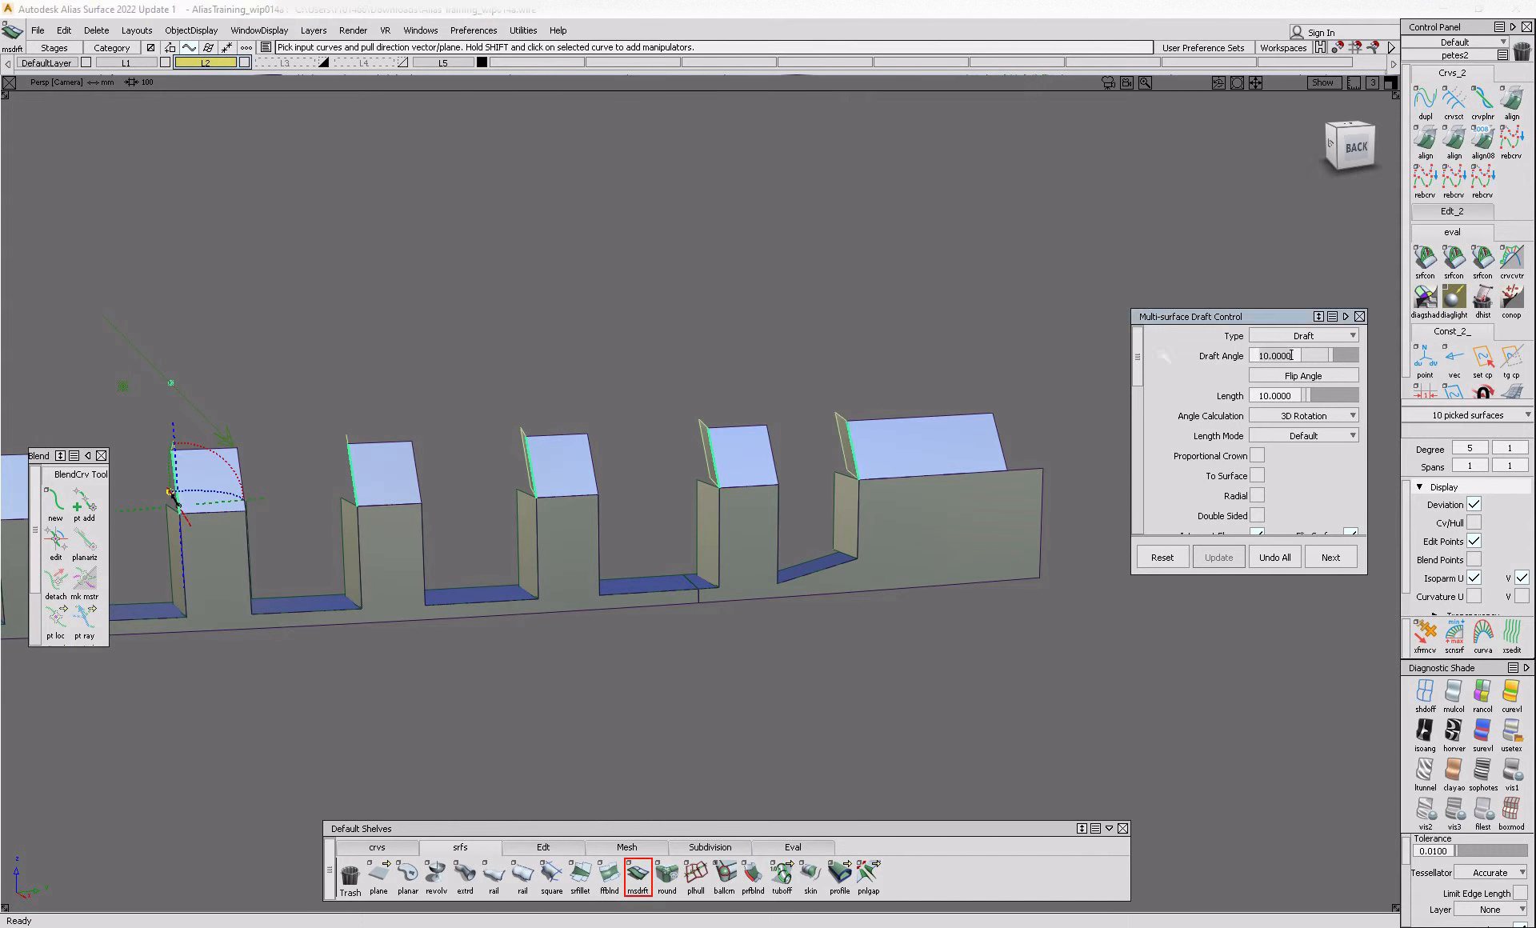
key("Return")
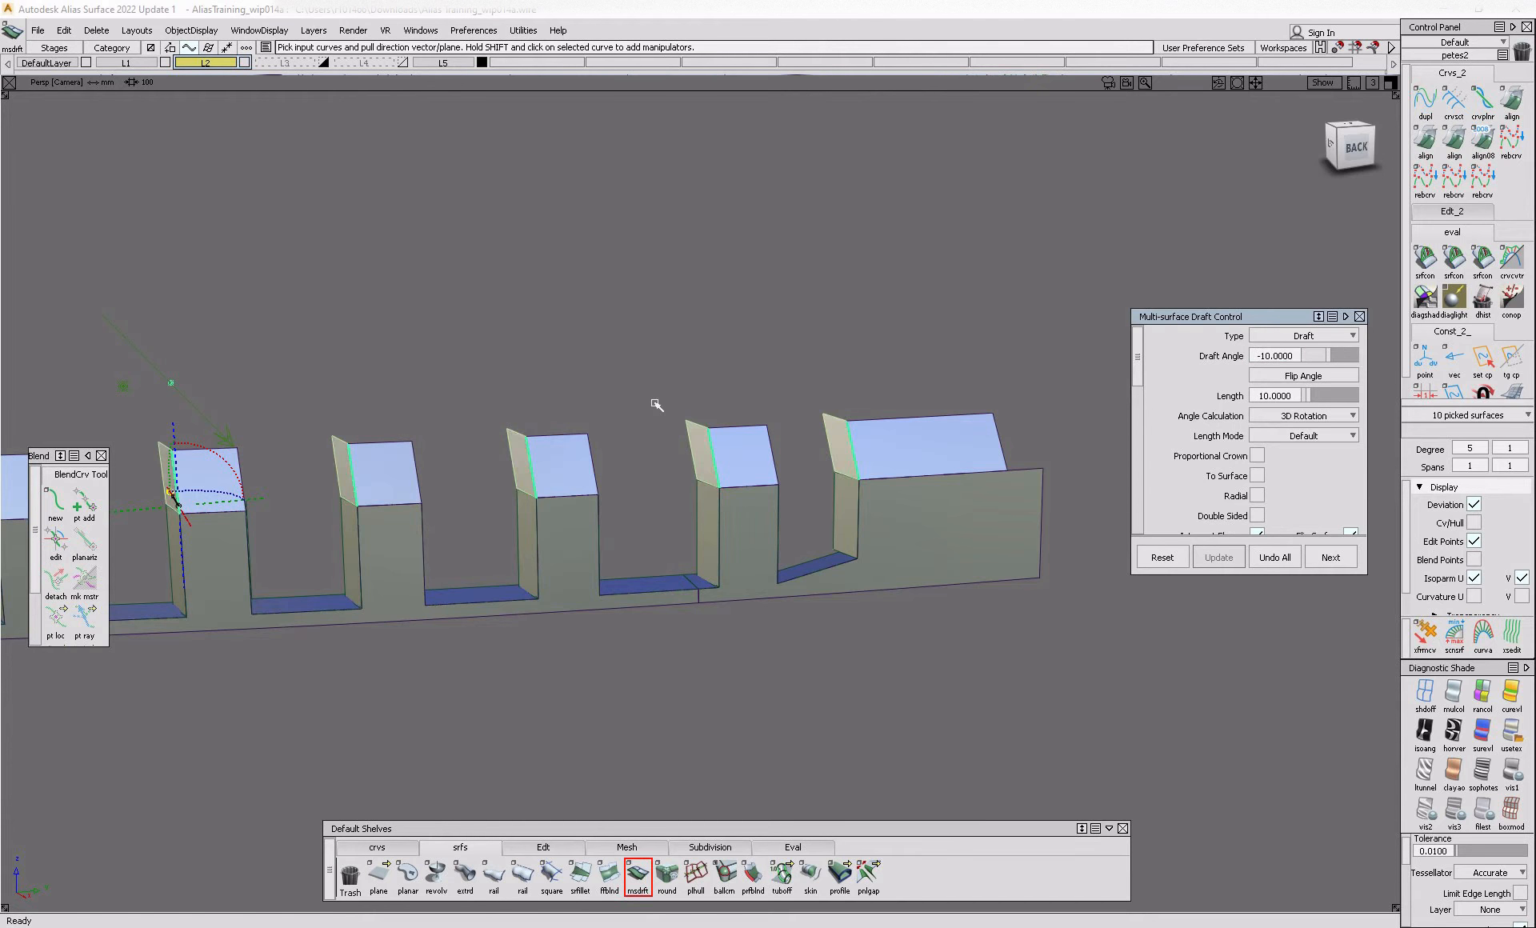
- Start a new draft from the right edges of the sloped upper faces, beginning with the teeth nearest the end block
left_click_drag(656, 404, 395, 473, "alt+shift")
middle_click_drag(400, 625, 552, 413, "alt+shift")
left_click_drag(554, 413, 576, 436, "ctrl+shift")
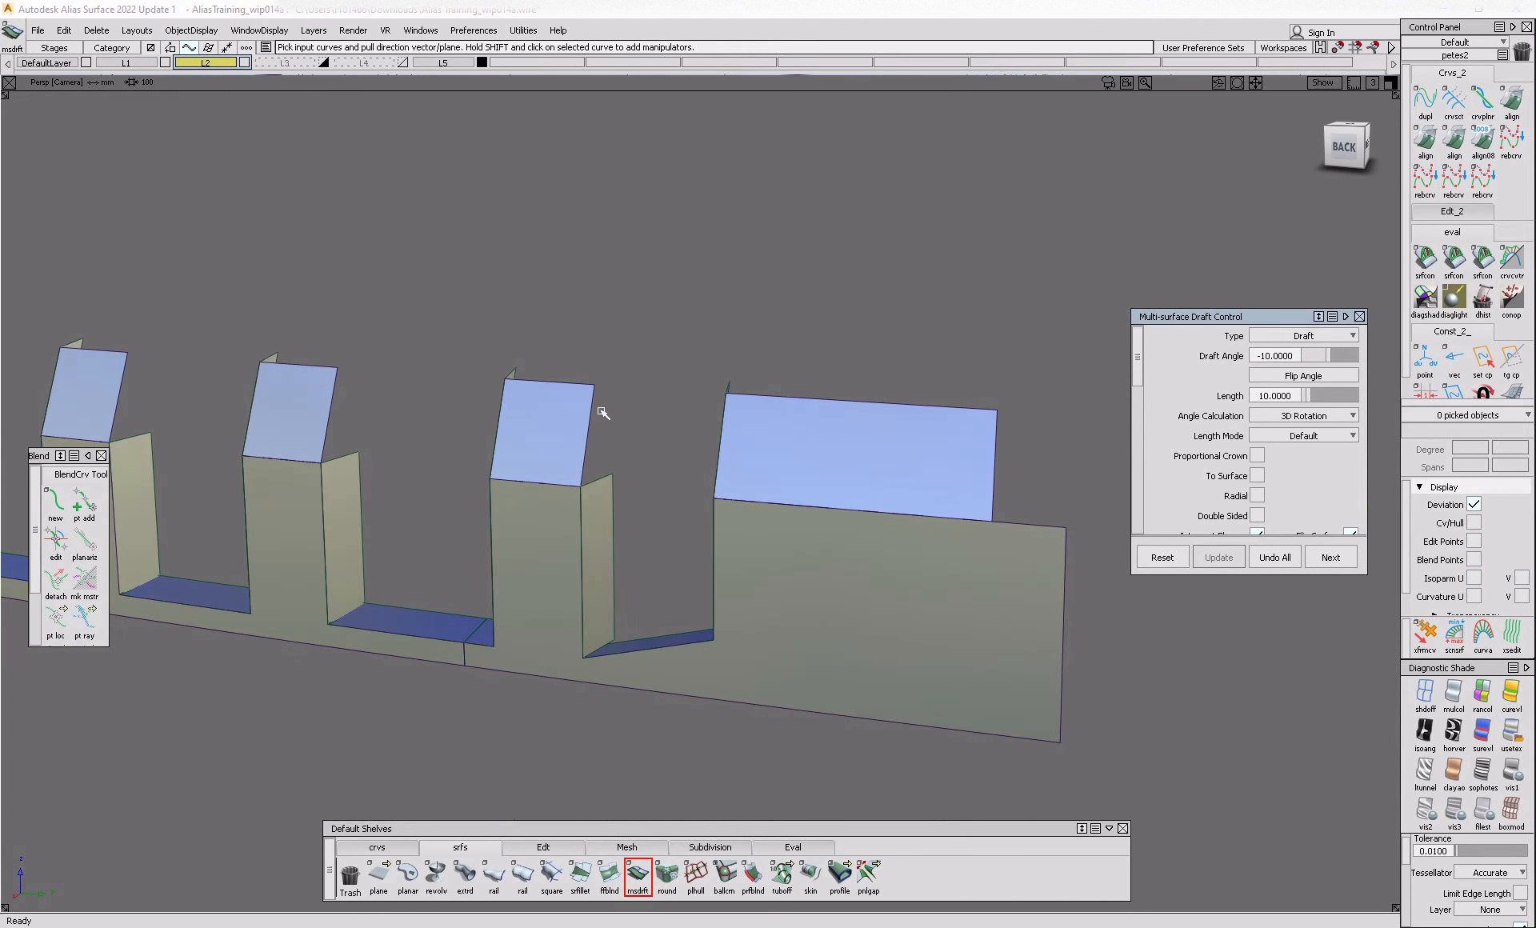
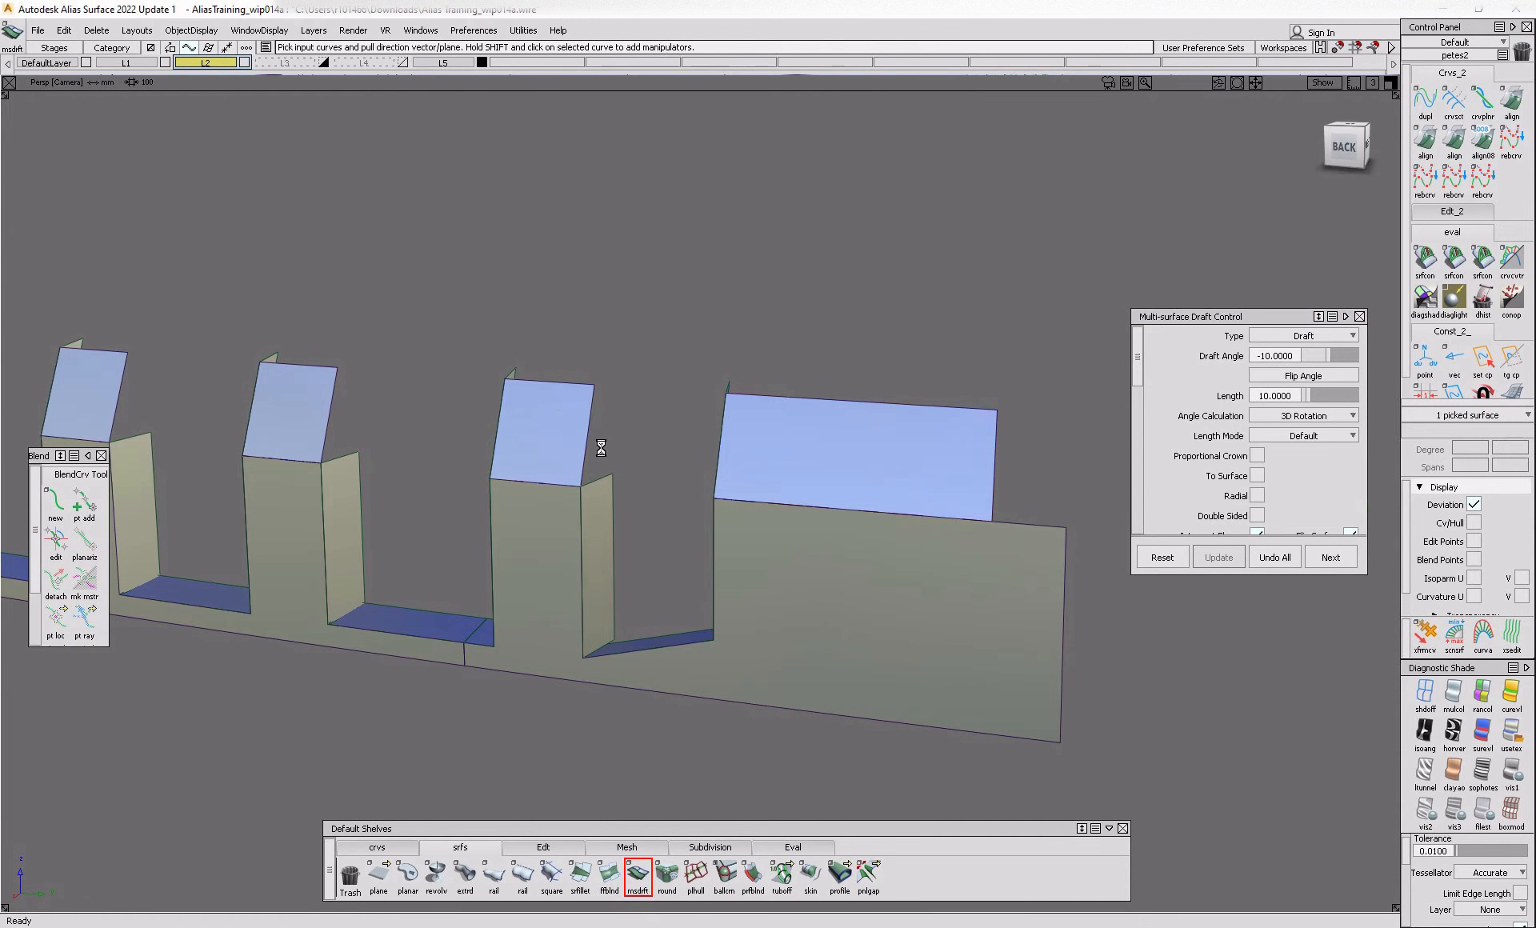
left_click(596, 442)
left_click(349, 438)
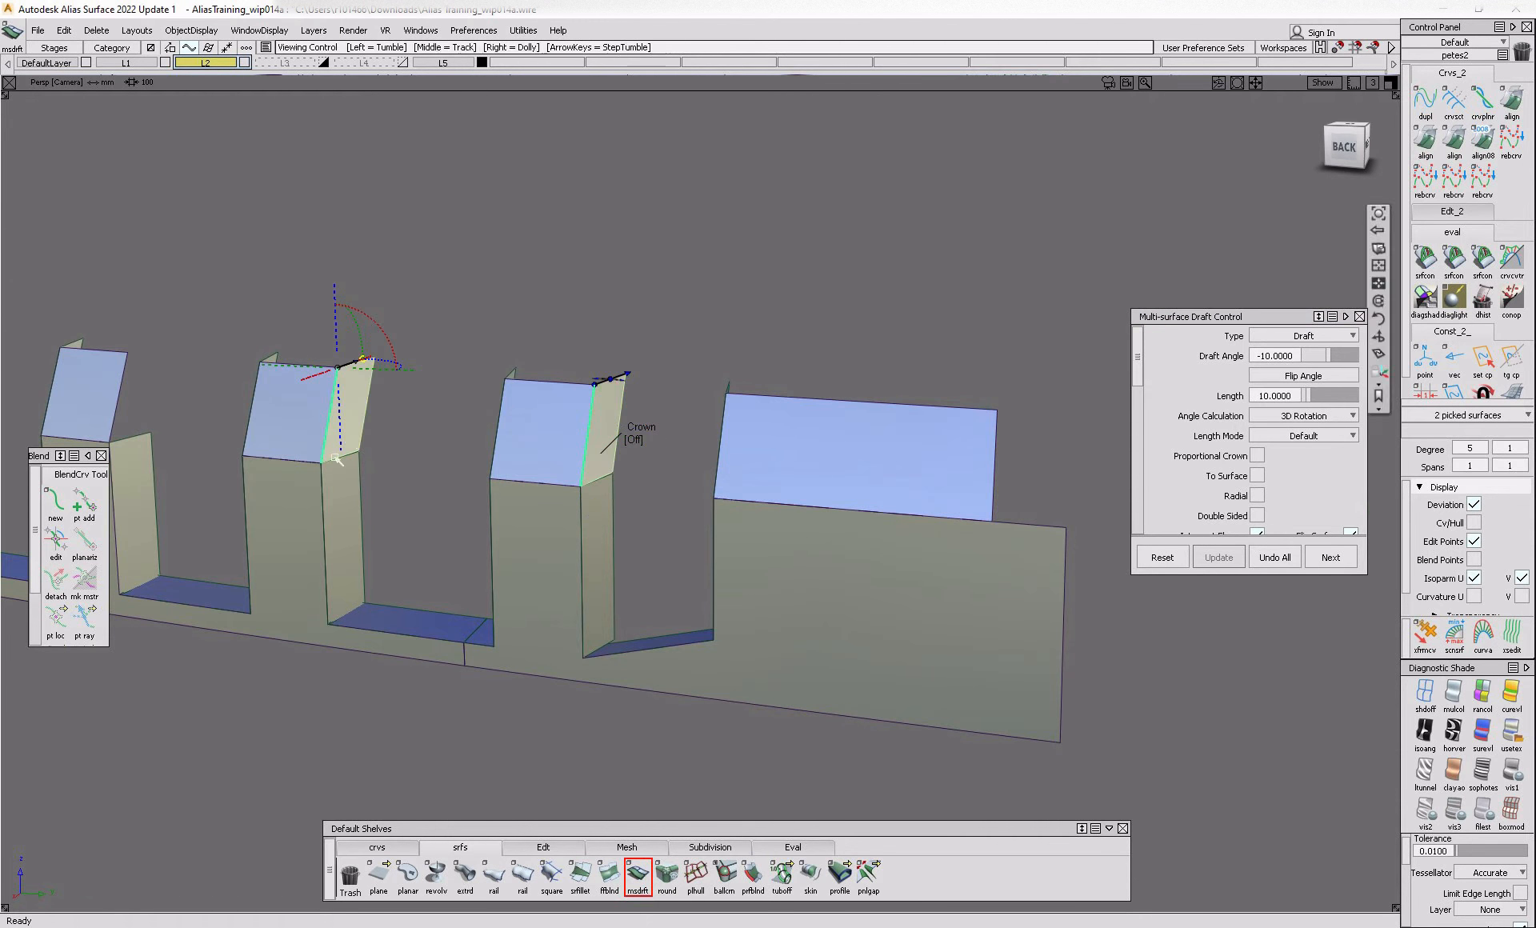
left_click_drag(352, 440, 446, 483, "alt+shift")
left_click_drag(549, 388, 626, 434, "alt+shift")
left_click(460, 429)
middle_click_drag(429, 424, 516, 433, "alt+shift")
middle_click_drag(420, 428, 512, 462, "alt+shift")
left_click(504, 450)
- Add the right edges of the sloped faces toward the leftmost tooth and complete the draft
middle_click_drag(315, 440, 466, 457, "alt+shift")
left_click(496, 462)
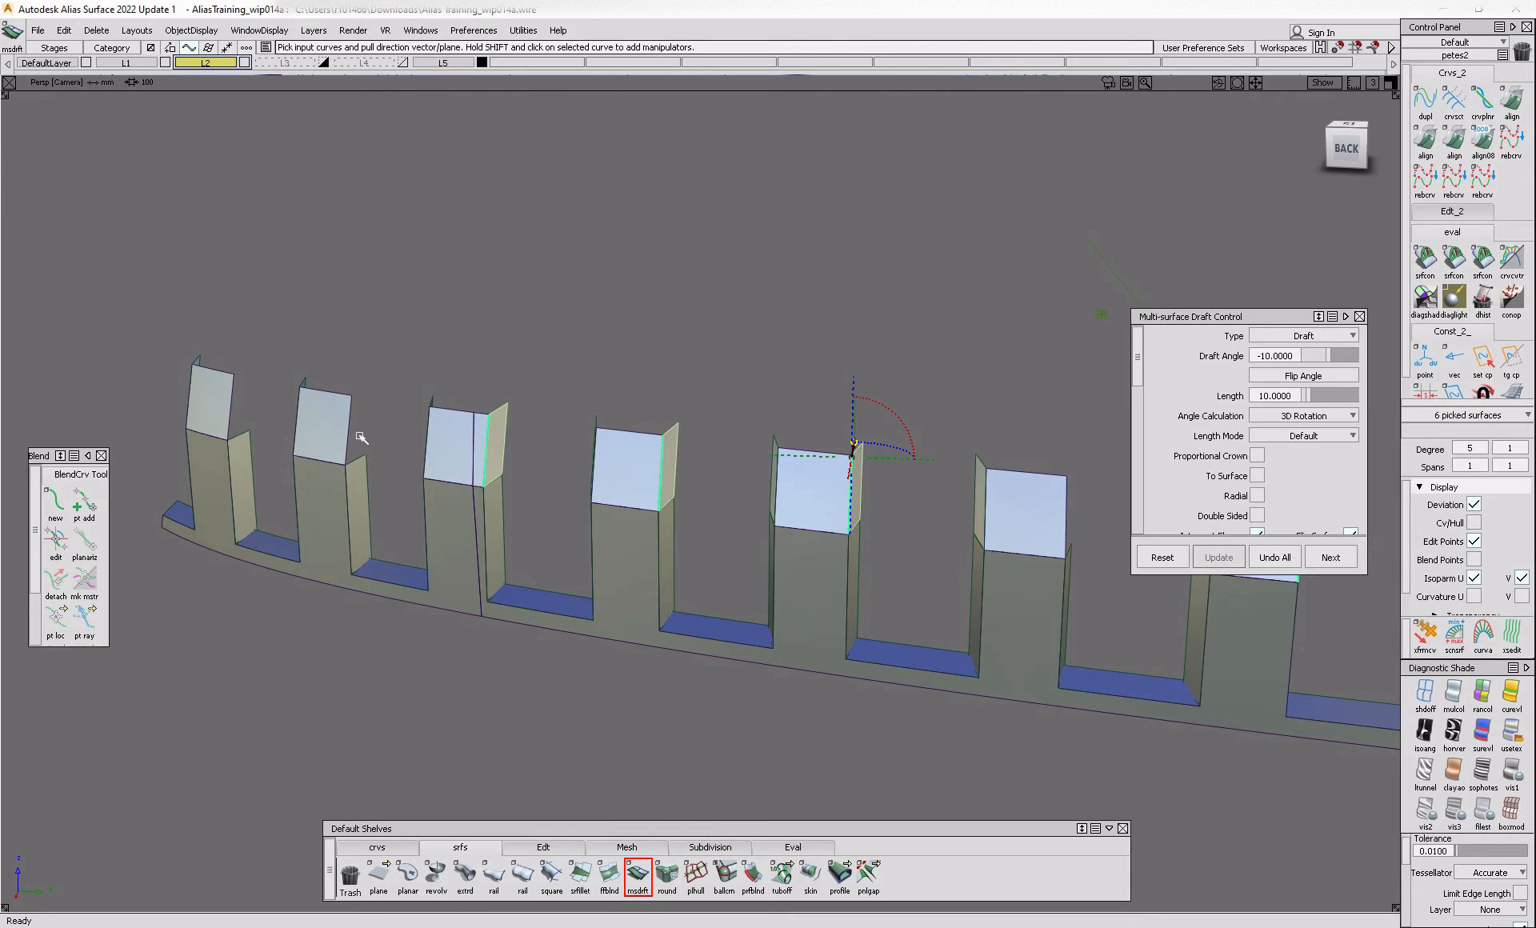
left_click(352, 432)
left_click(235, 424)
left_click_drag(235, 424, 256, 420, "alt+shift")
middle_click_drag(244, 404, 281, 428, "alt+shift")
key("space")
- Draft surfaces from the top edges of the sloped faces, working from the leftmost tooth toward the end block
left_click(239, 397)
left_click(407, 399)
left_click(569, 401)
mouse_move(602, 410)
right_mouse_down("alt+shift")
mouse_move(688, 409)
mouse_move(582, 419)
right_mouse_up("alt+shift")
left_click(594, 392)
left_click_drag(582, 419, 552, 436, "alt+shift")
middle_click_drag(552, 436, 420, 475, "alt+shift")
left_click(560, 412)
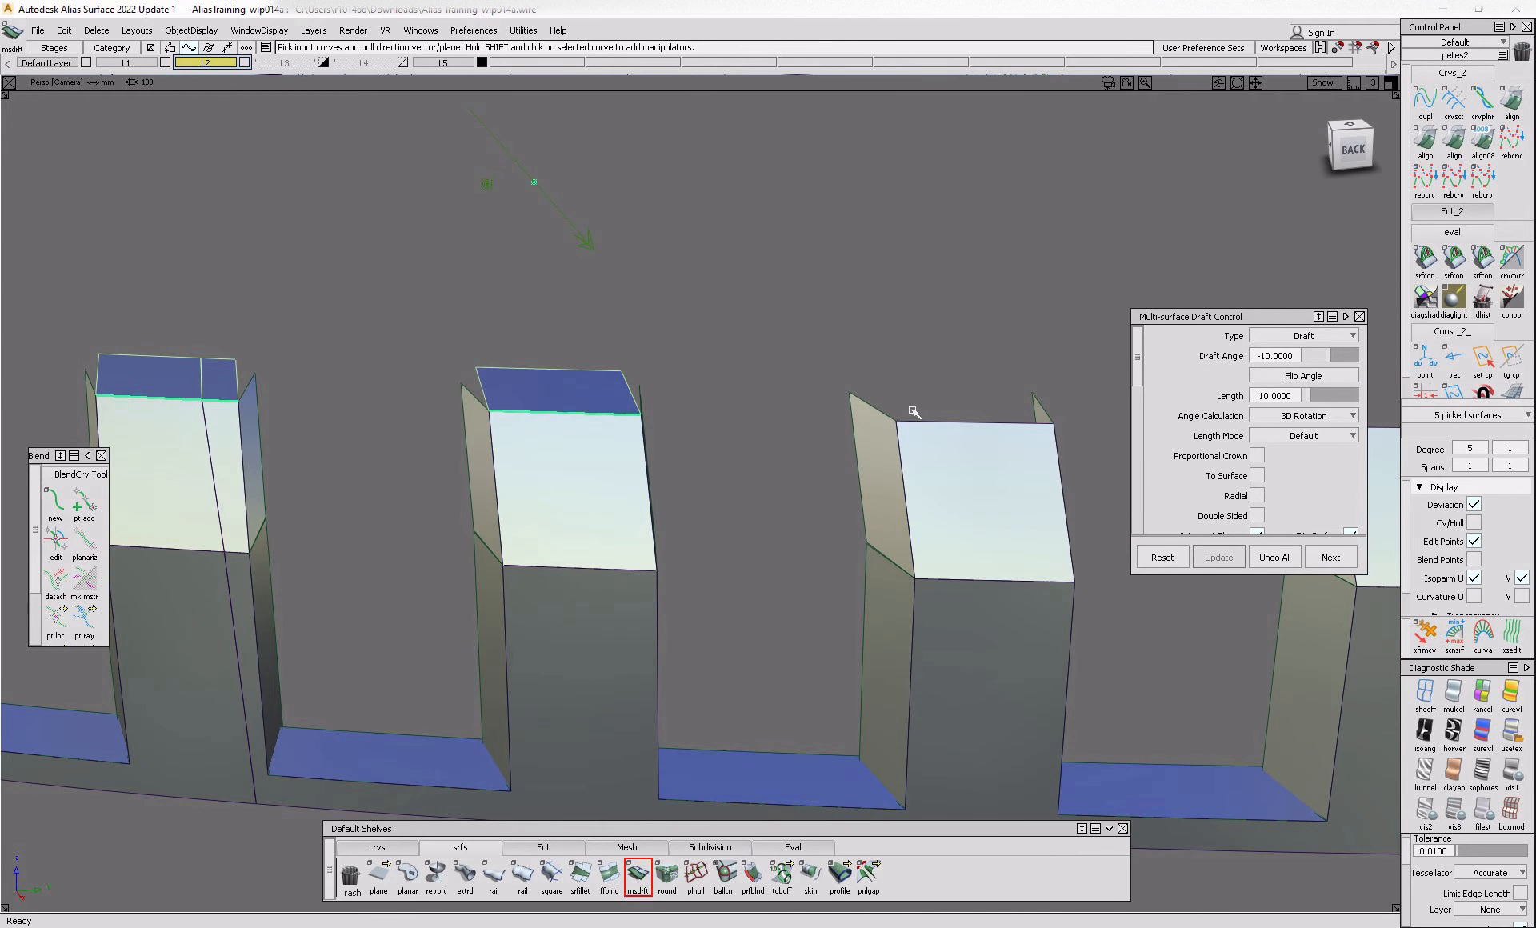
middle_click_drag(1010, 459, 774, 437, "alt+shift")
left_click(740, 398)
left_click_drag(738, 392, 509, 424, "alt+shift")
right_click_drag(509, 424, 530, 420, "alt+shift")
middle_click_drag(530, 420, 566, 399, "alt+shift")
- Build the missing draft wall on the right edge of one tooth's sloped face with a draft angle of 10
left_click(576, 569)
left_click(595, 546)
left_click_drag(636, 596, 672, 605, "alt+shift")
right_click_drag(673, 606, 652, 594, "alt+shift")
left_click_drag(1293, 356, 1191, 370)
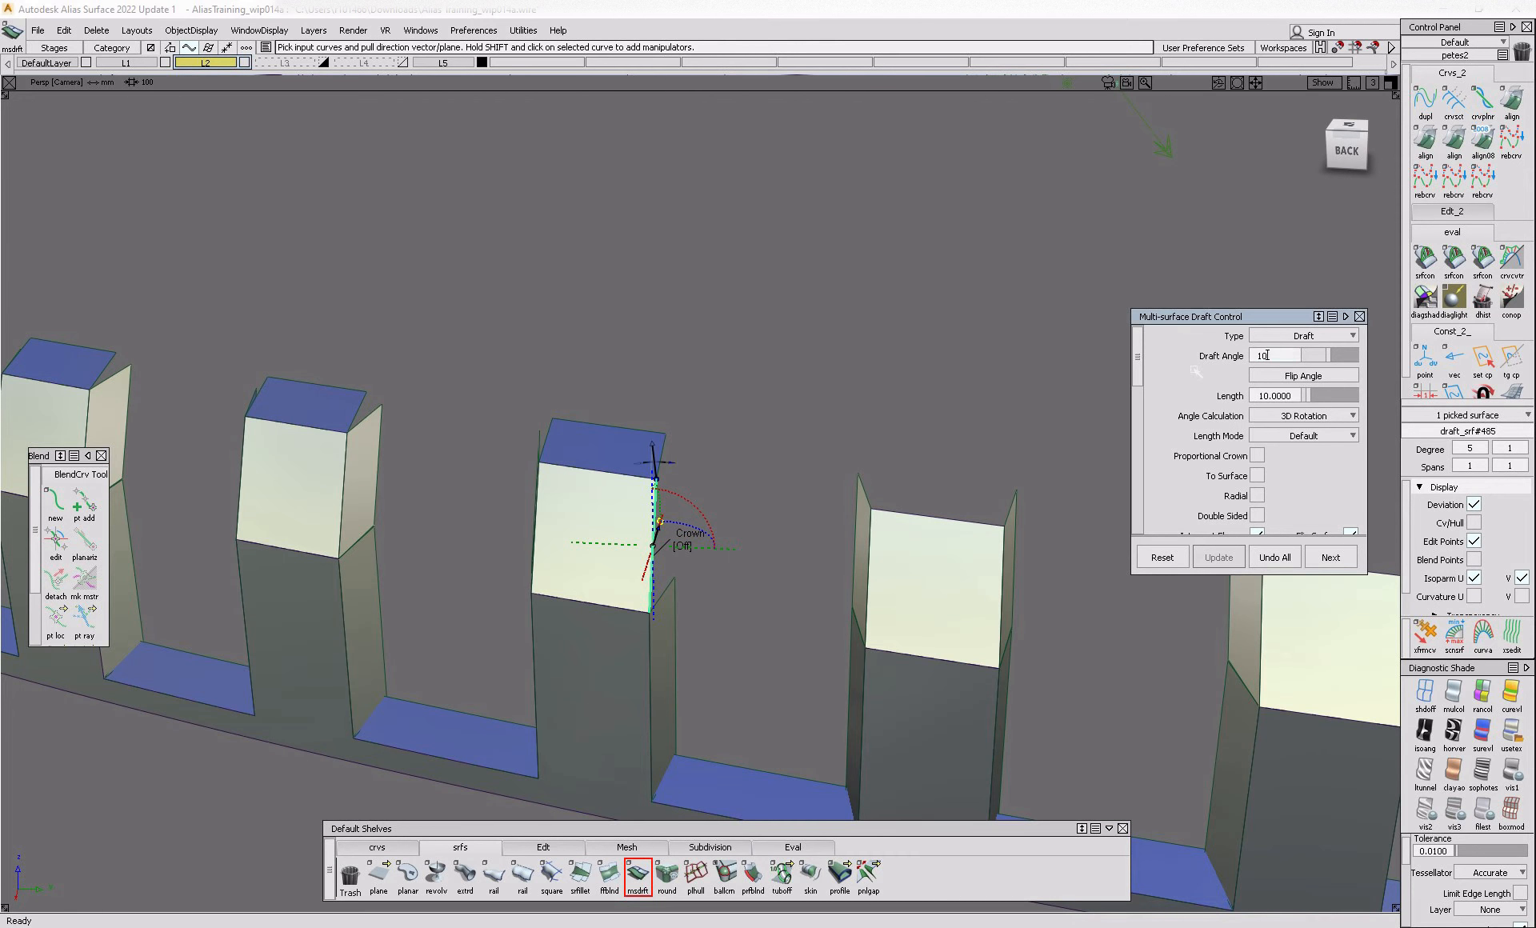
key("Return")
left_click(1331, 558)
- Start a new draft from the top edge of the next undrafted tooth and set its draft angle to -10
right_click_drag(664, 512, 760, 488, "alt+shift")
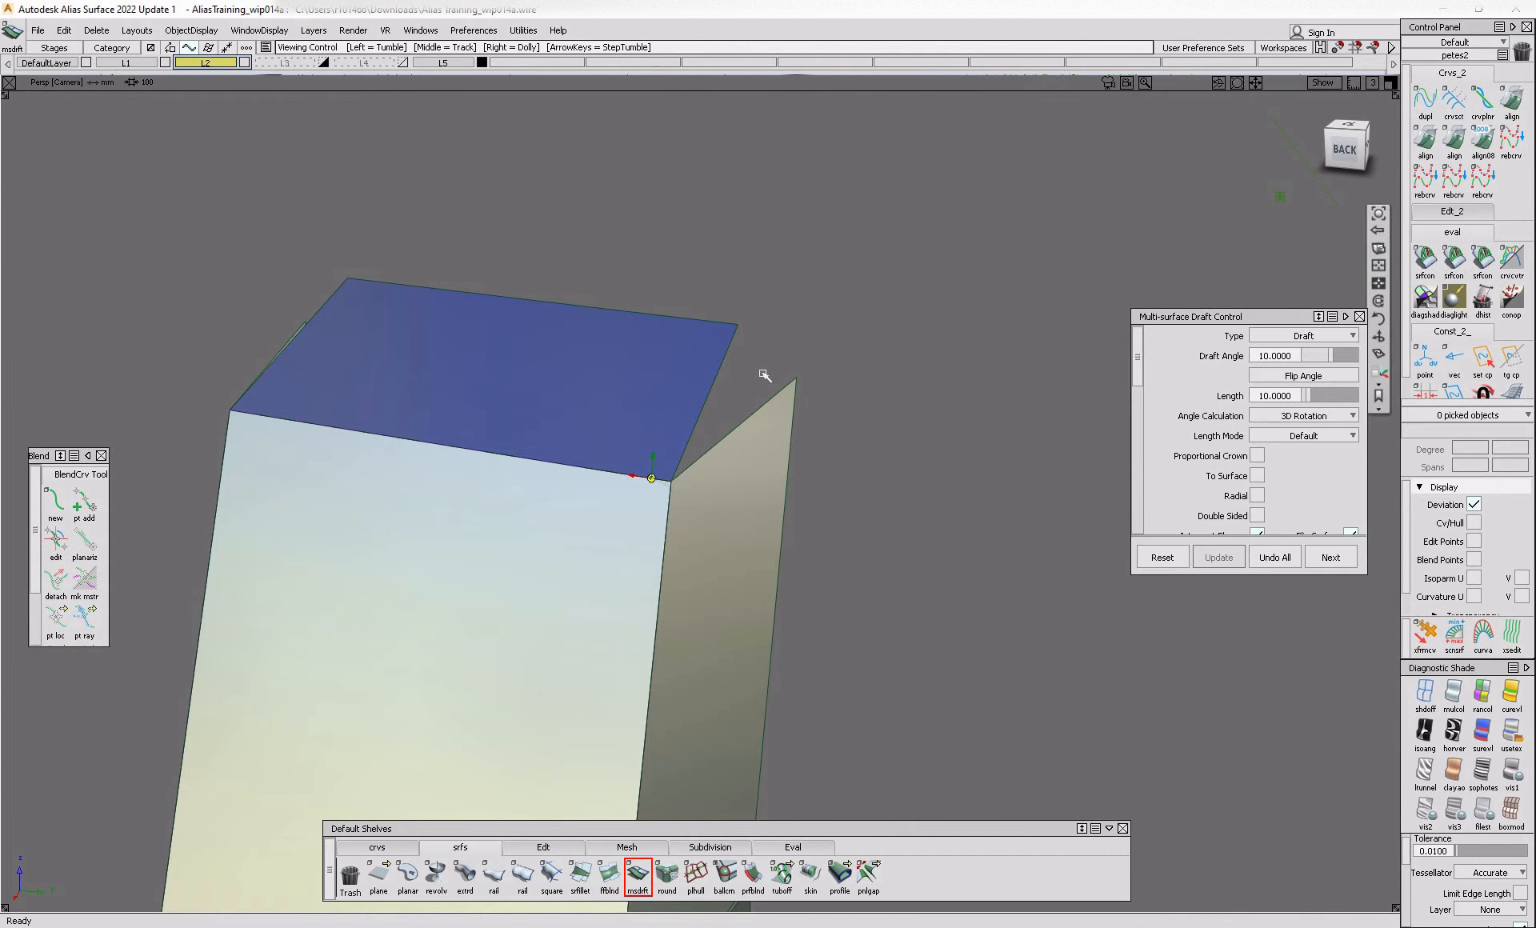
right_click_drag(765, 377, 680, 400, "alt+shift")
left_click_drag(765, 449, 909, 528, "alt+shift")
middle_click_drag(909, 528, 696, 504, "alt+shift")
left_click(789, 492)
middle_click_drag(992, 512, 823, 490, "alt+shift")
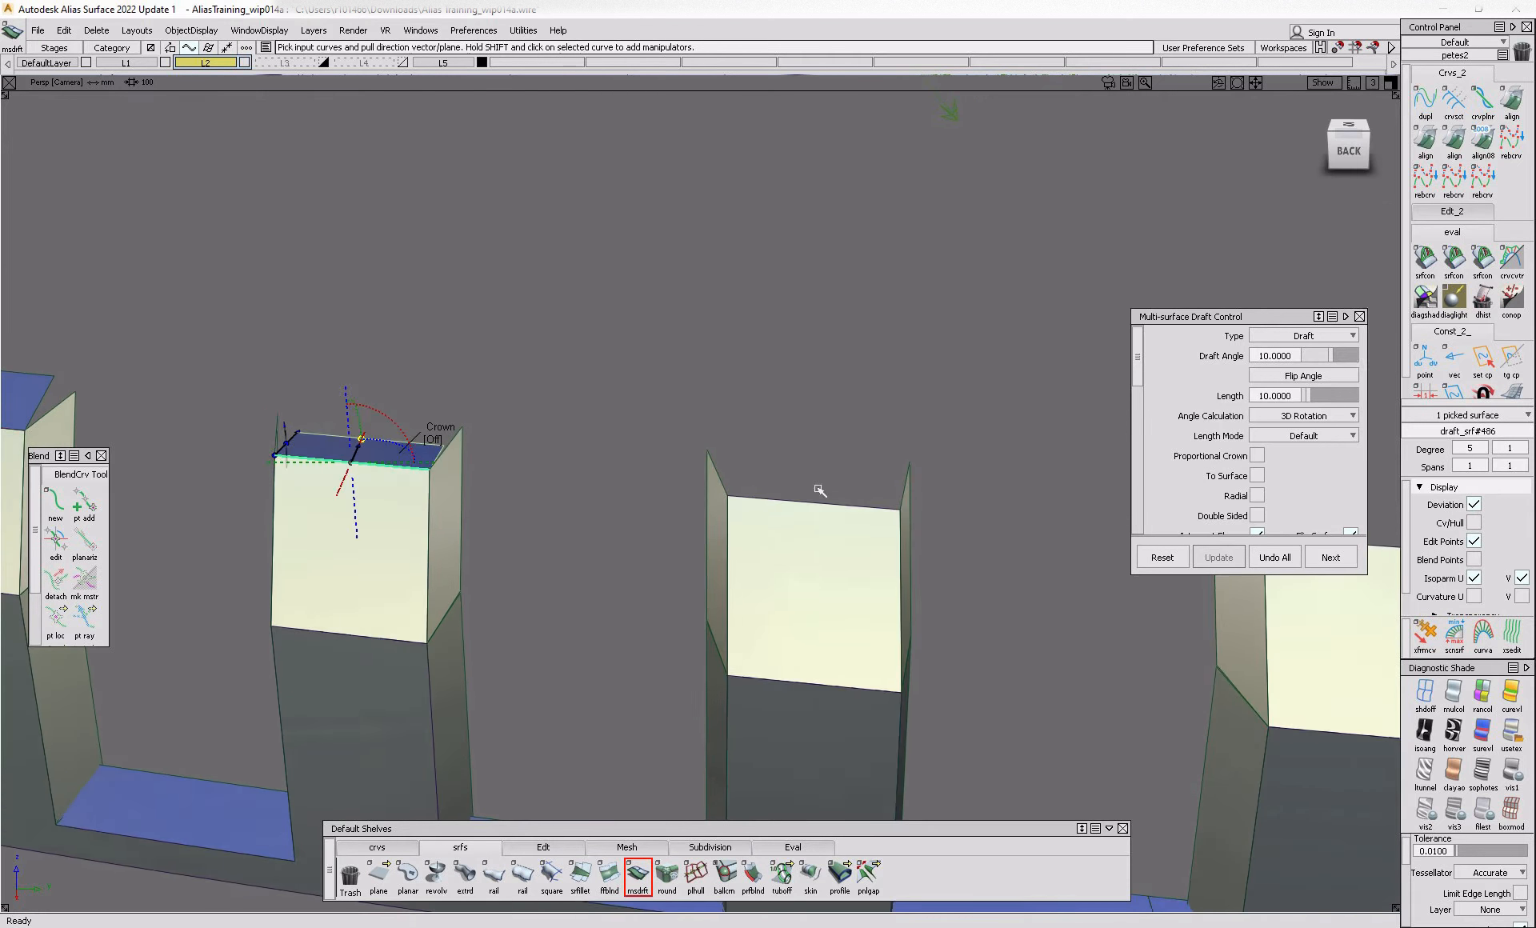
left_click_drag(612, 504, 631, 491, "alt+shift")
left_click_drag(1293, 356, 1189, 358)
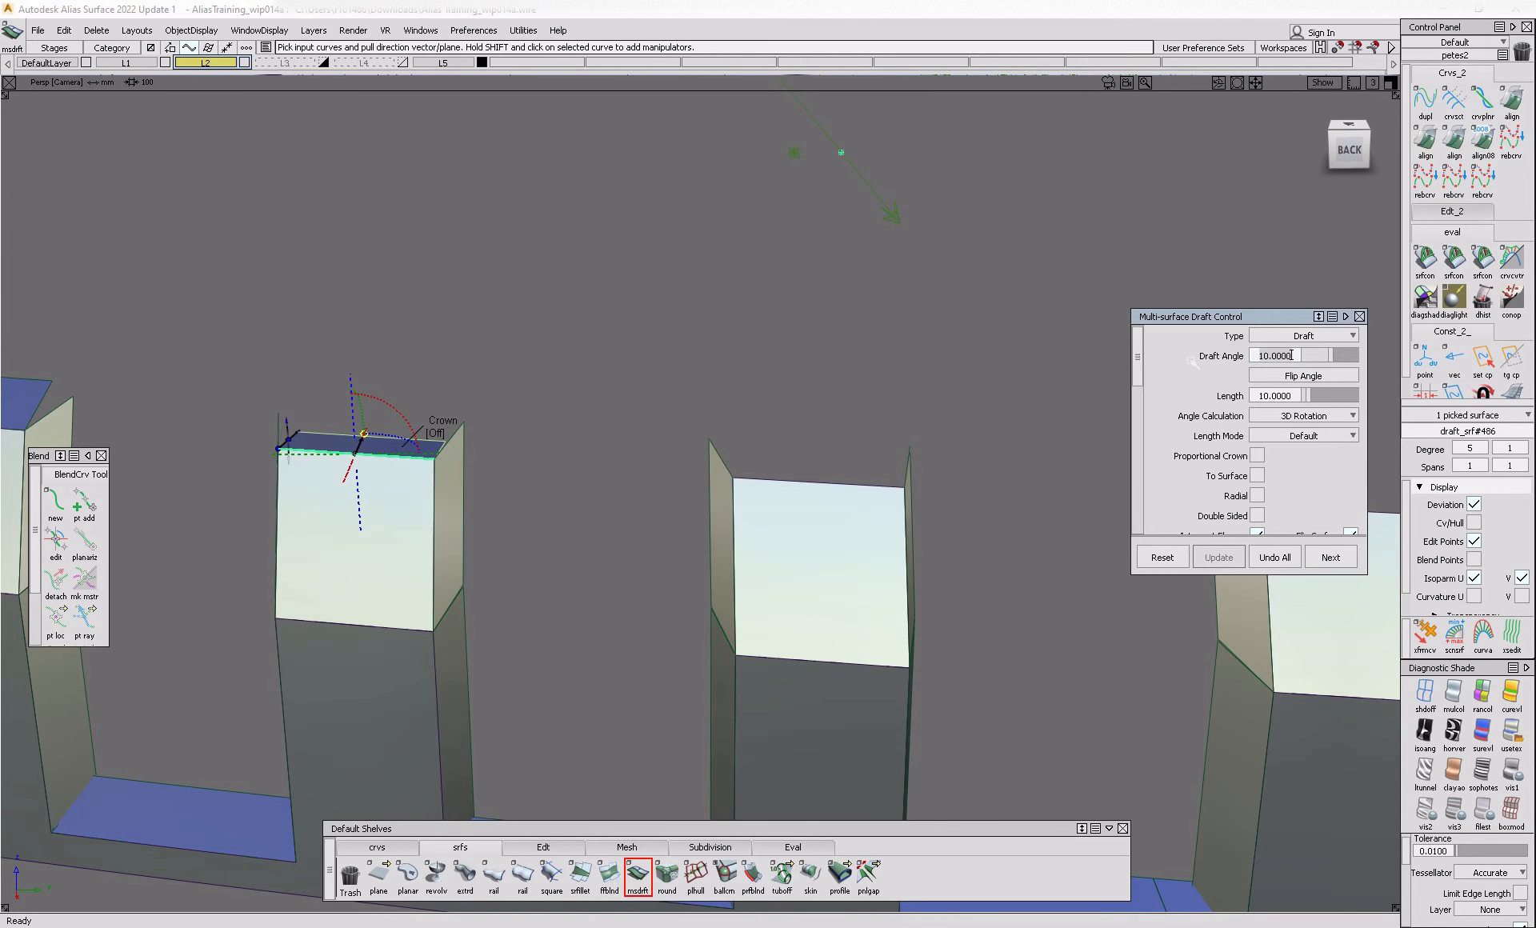
type("-10")
key("Return")
- Add the top edges of the remaining teeth and the end block to the draft and complete it
left_click(841, 485)
middle_click_drag(800, 512, 384, 480, "alt+shift")
left_click(772, 443)
left_click_drag(659, 424, 696, 482)
right_click_drag(695, 484, 500, 505, "alt+shift")
middle_click_drag(501, 506, 804, 458, "alt+shift")
left_click(1332, 557)
- Examine the drafted comb against the surrounding tail-lamp surfaces, and compare it with the car reference picture in Photos
left_click_drag(512, 472, 580, 487, "alt+shift")
right_click_drag(580, 487, 406, 494, "alt+shift")
middle_click_drag(406, 494, 584, 514, "alt+shift")
left_click_drag(583, 515, 360, 508, "alt+shift")
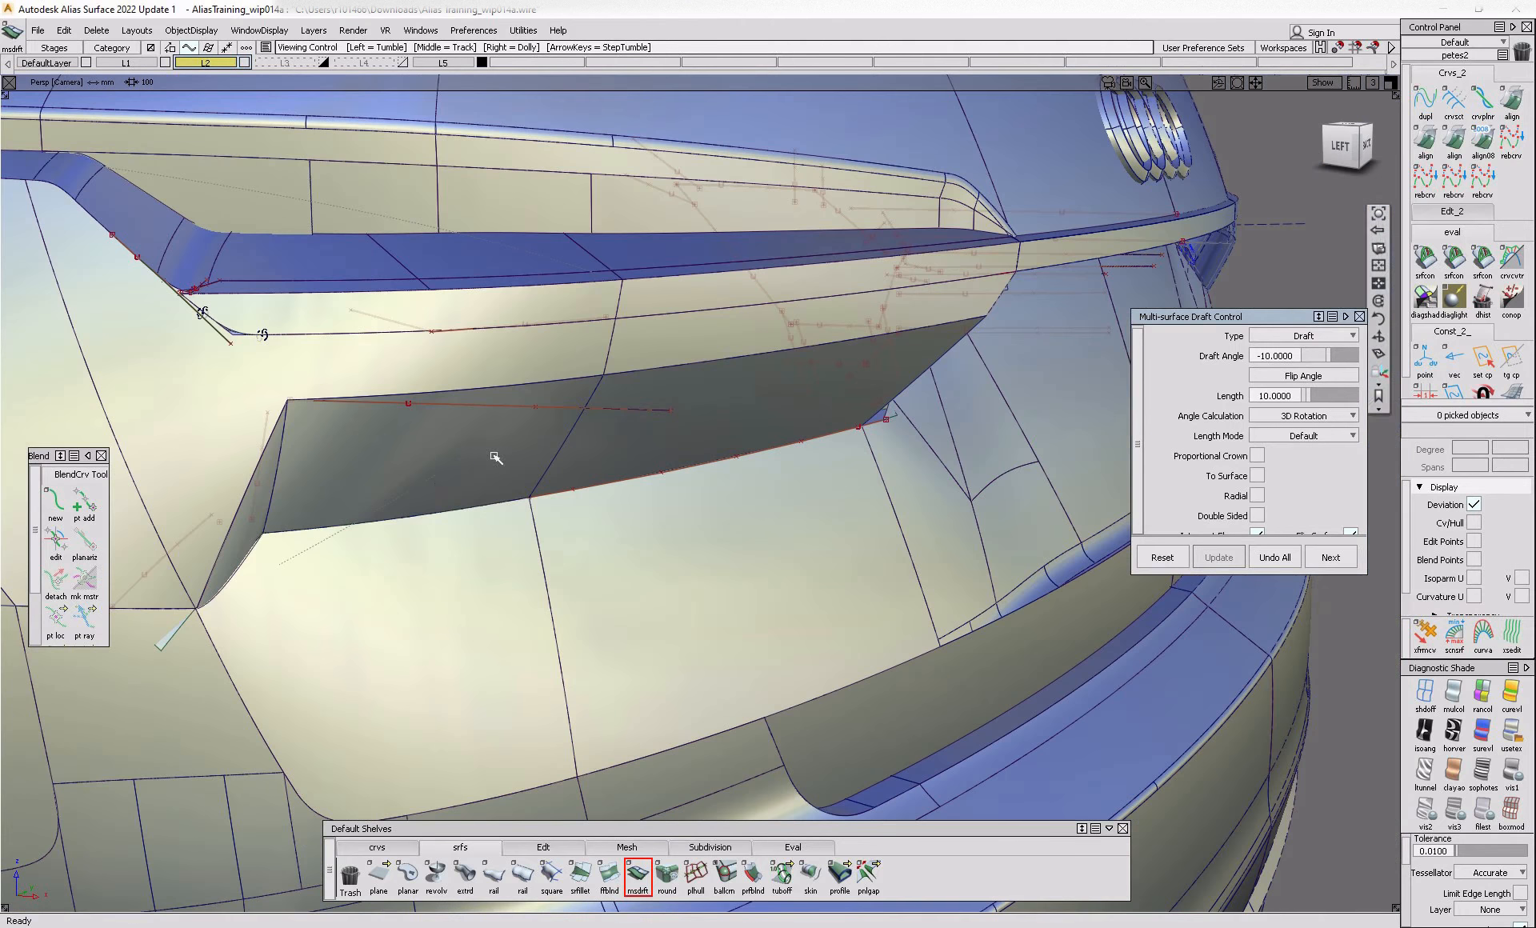
key("Escape")
left_click(775, 429)
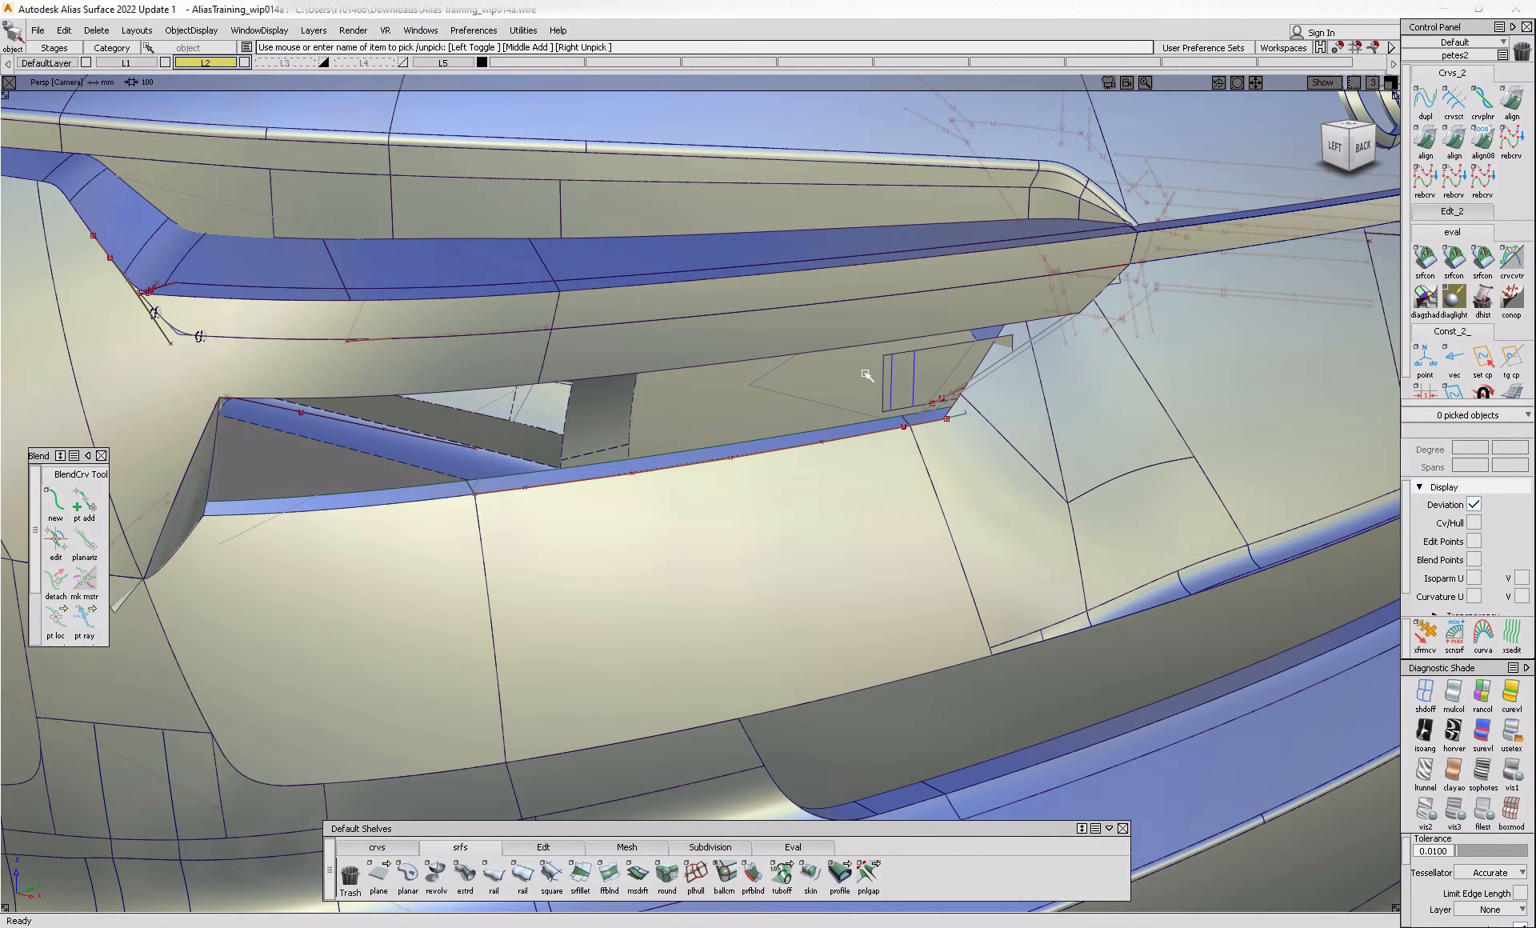
left_click(933, 387)
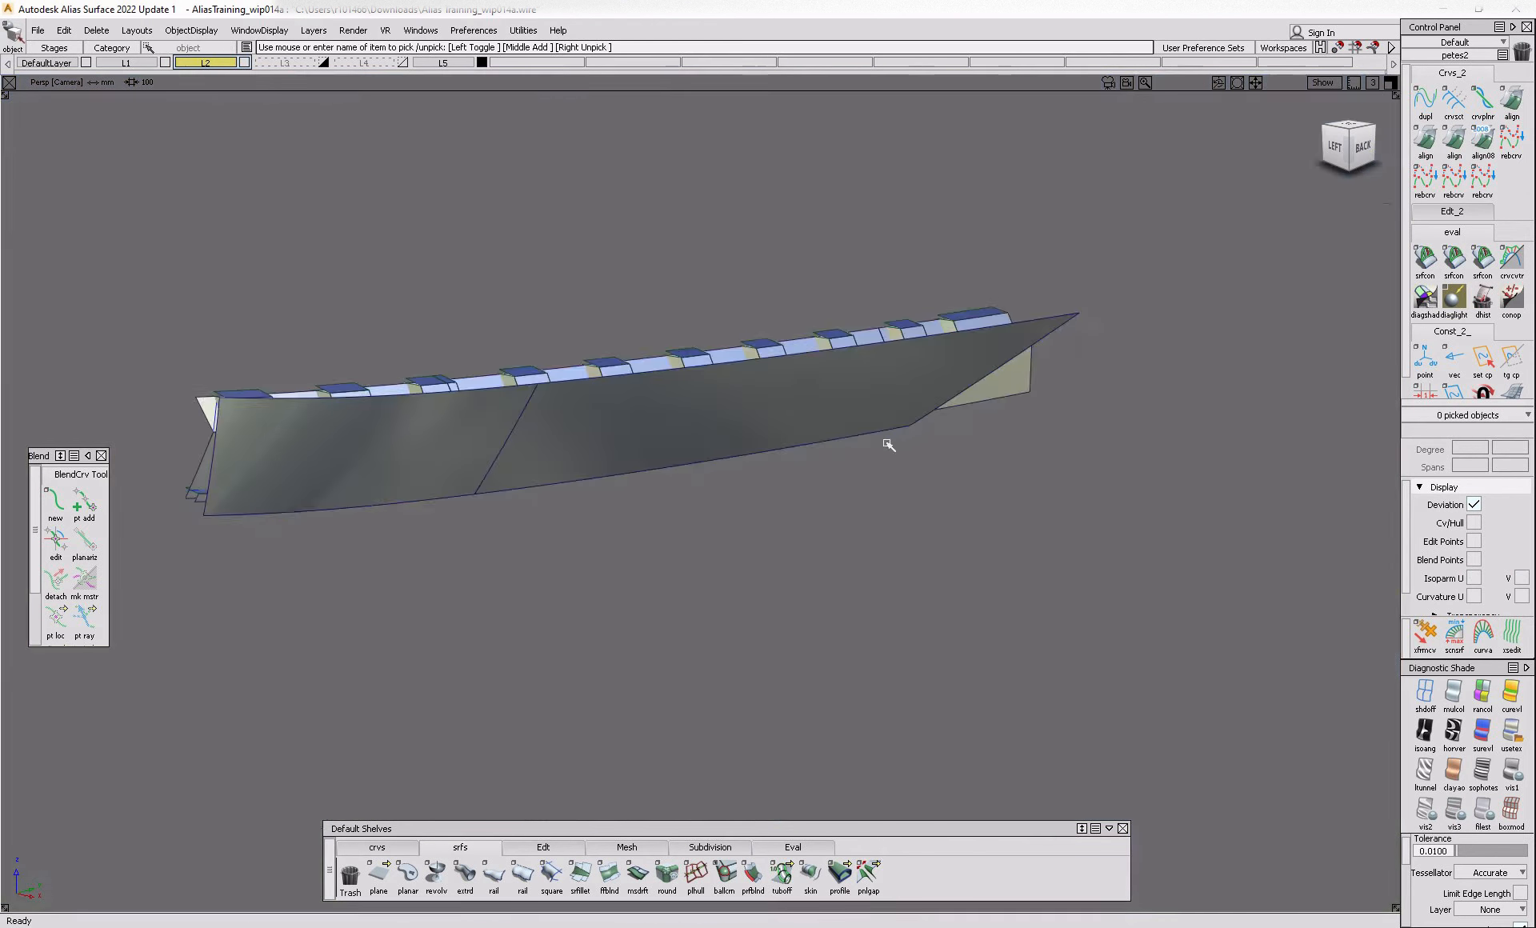
left_click_drag(885, 439, 599, 446, "alt+shift")
right_click_drag(599, 446, 579, 476, "alt+shift")
left_click_drag(579, 476, 480, 464, "alt+shift")
left_click(498, 926)
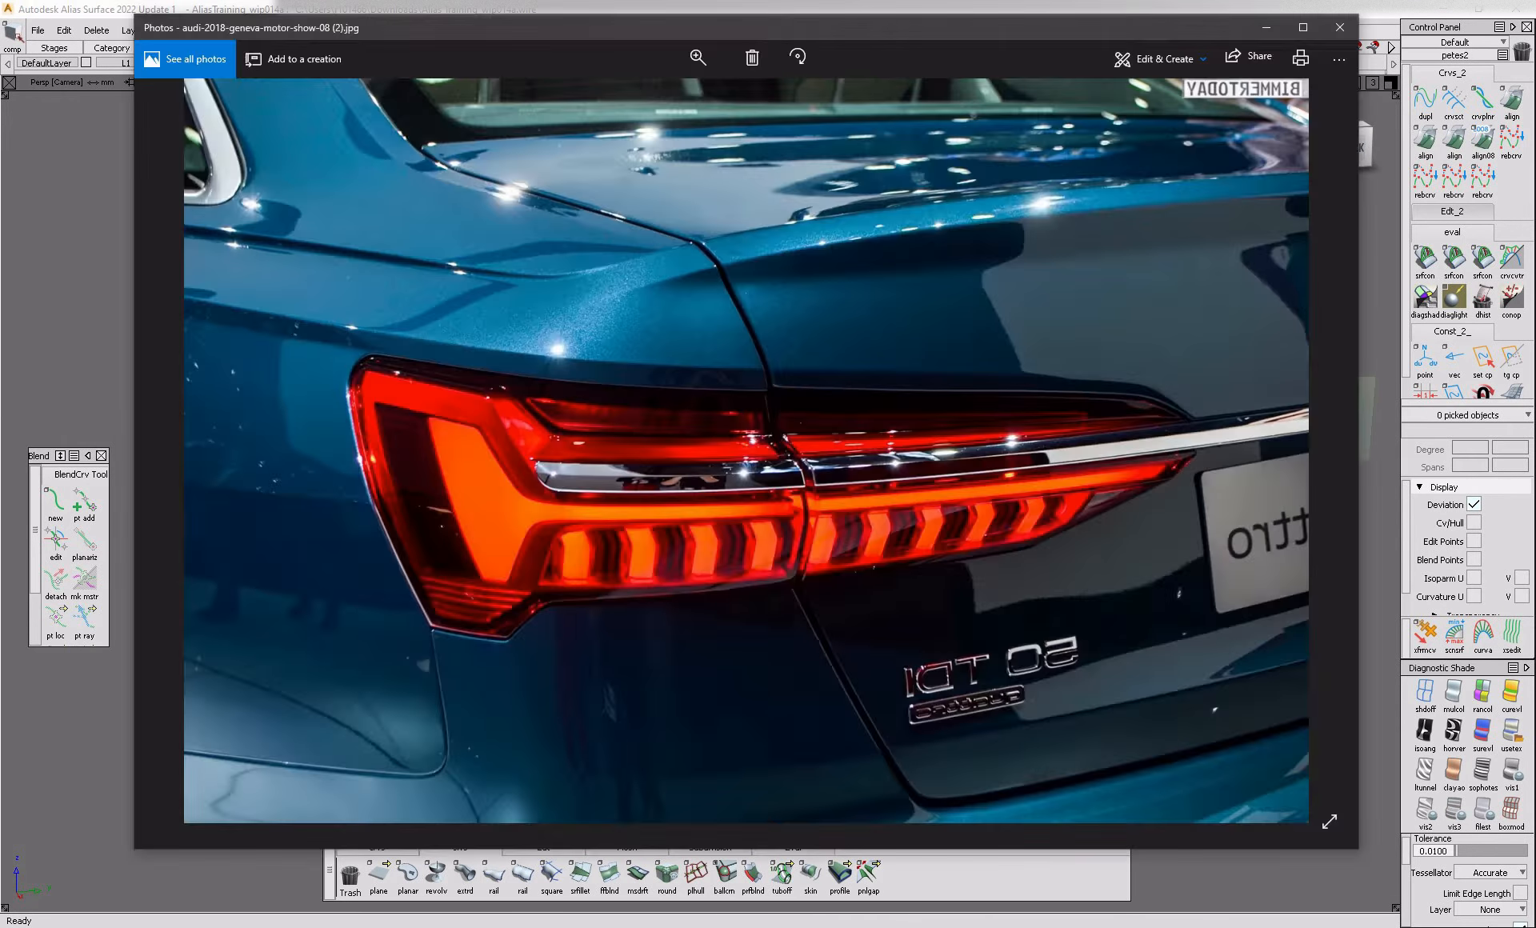
left_click(497, 927)
right_click_drag(475, 405, 536, 432, "alt+shift")
left_click_drag(536, 432, 721, 456, "alt+shift")
- Edit the existing drafts on both lower sides of the teeth and set their draft angles to 15
key("alt+t")
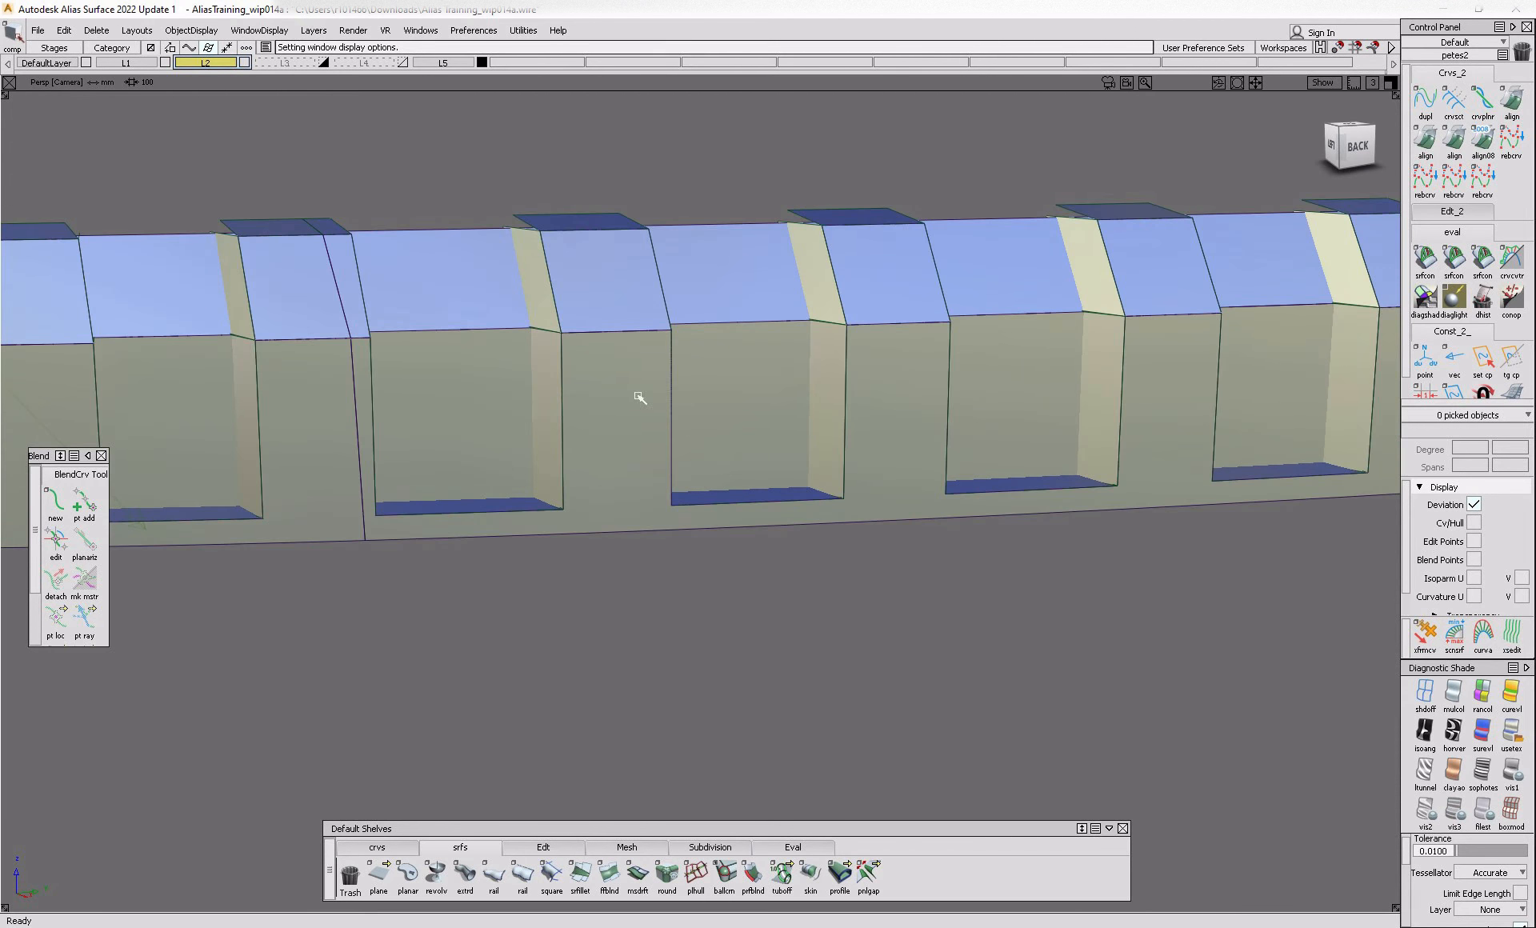
left_click(552, 391)
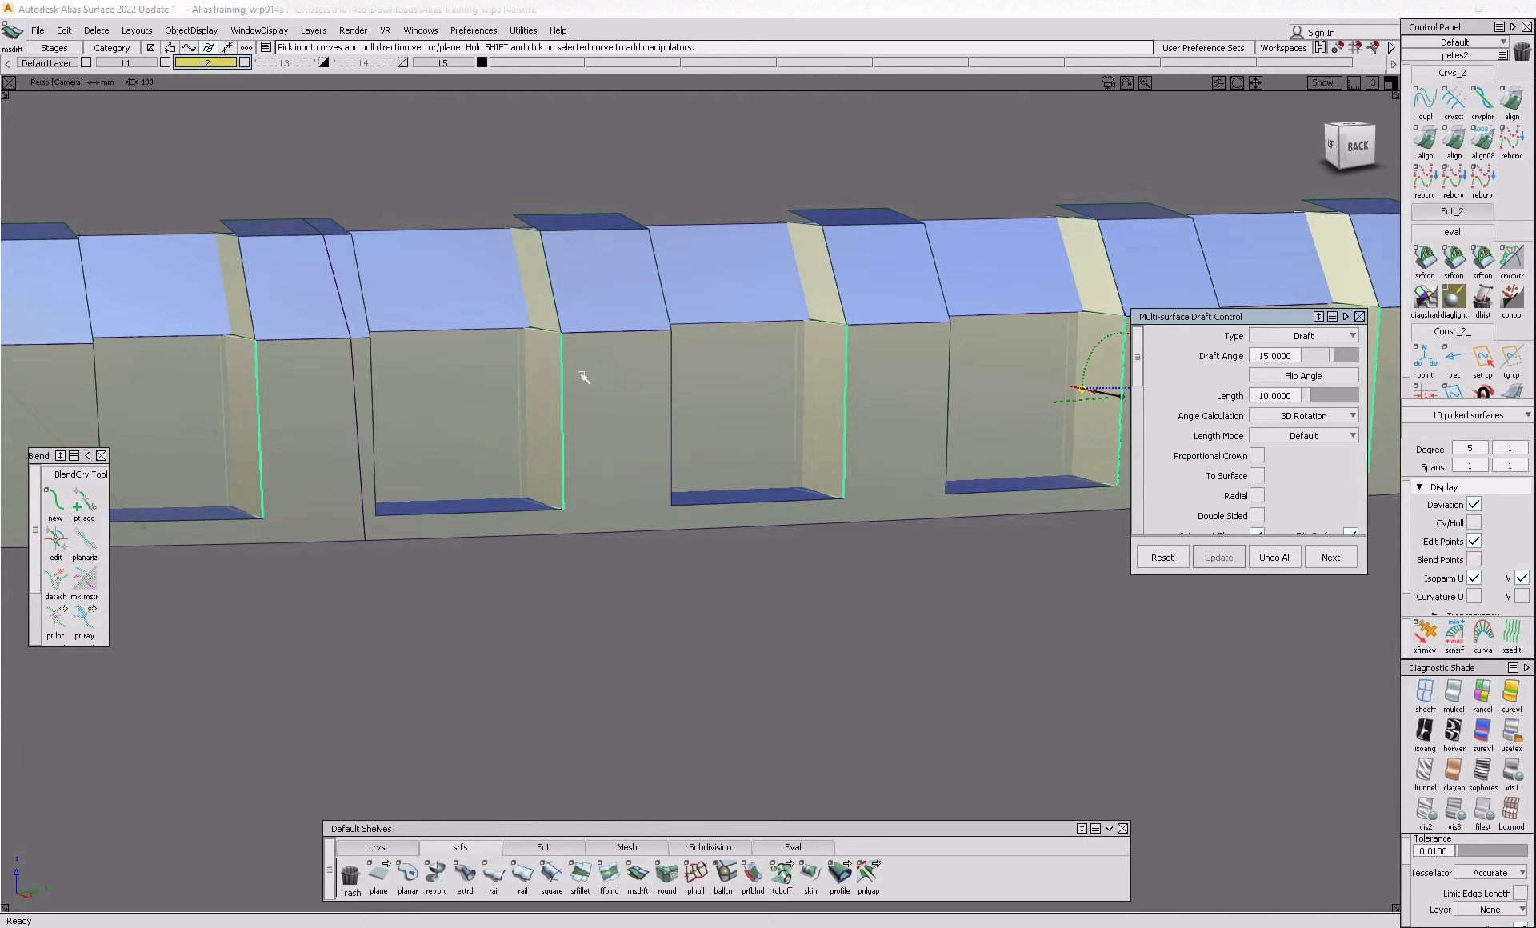
left_click_drag(583, 377, 436, 436, "alt+shift")
left_click_drag(480, 379, 388, 382, "ctrl+shift")
left_click(377, 375)
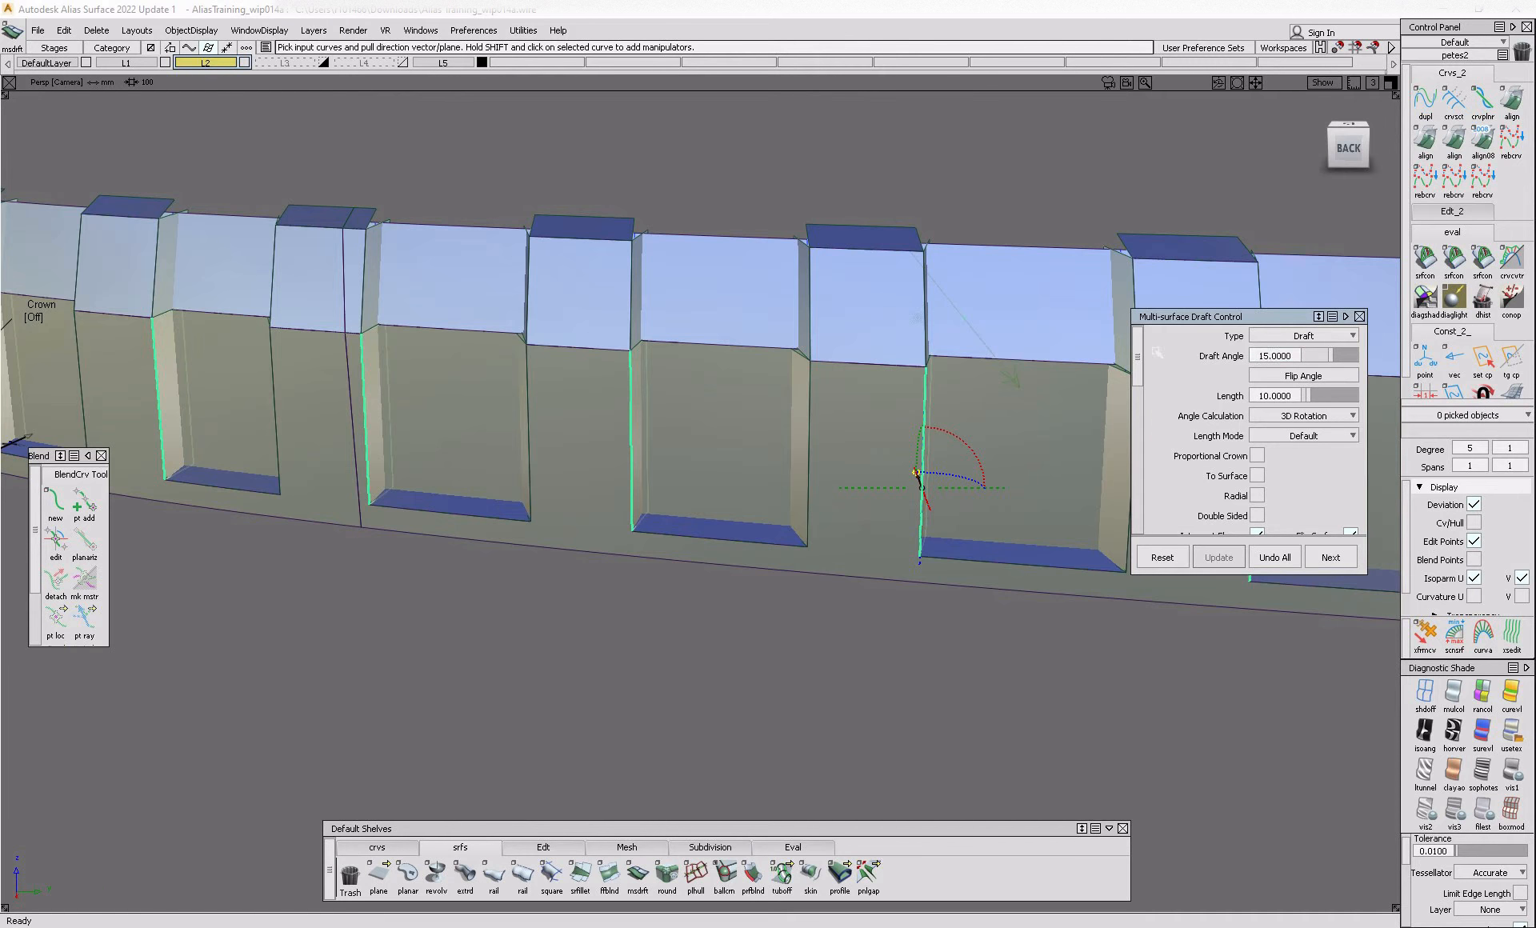
- Set the draft angle of the walls along the right edges of the sloped upper faces to -15
left_click_drag(557, 300, 487, 301, "ctrl+shift")
left_click(373, 275)
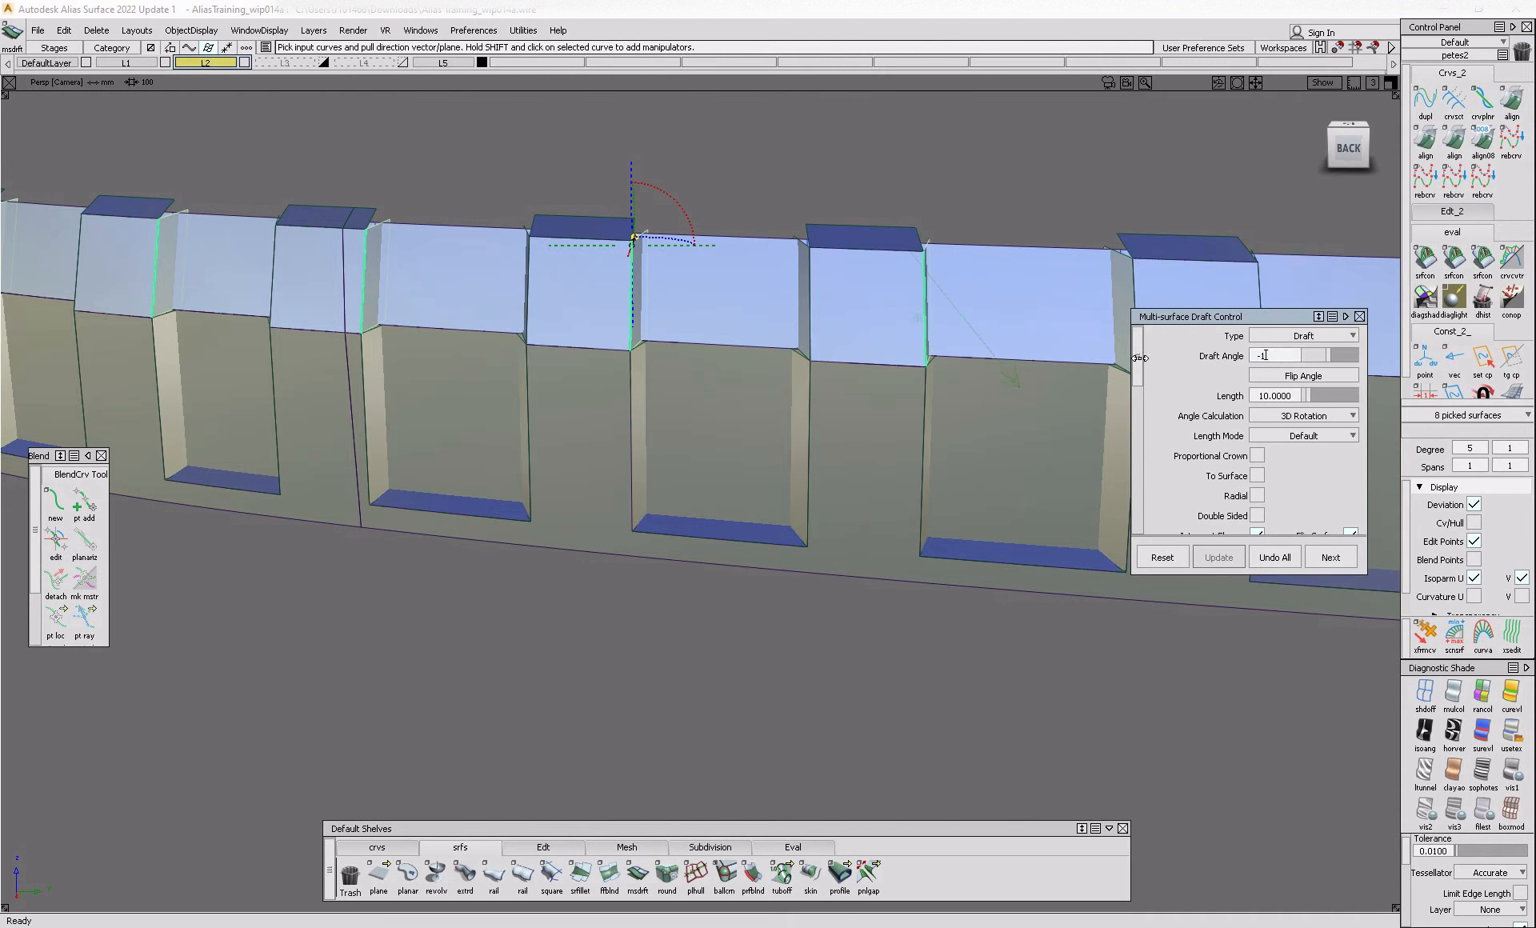
key("Return")
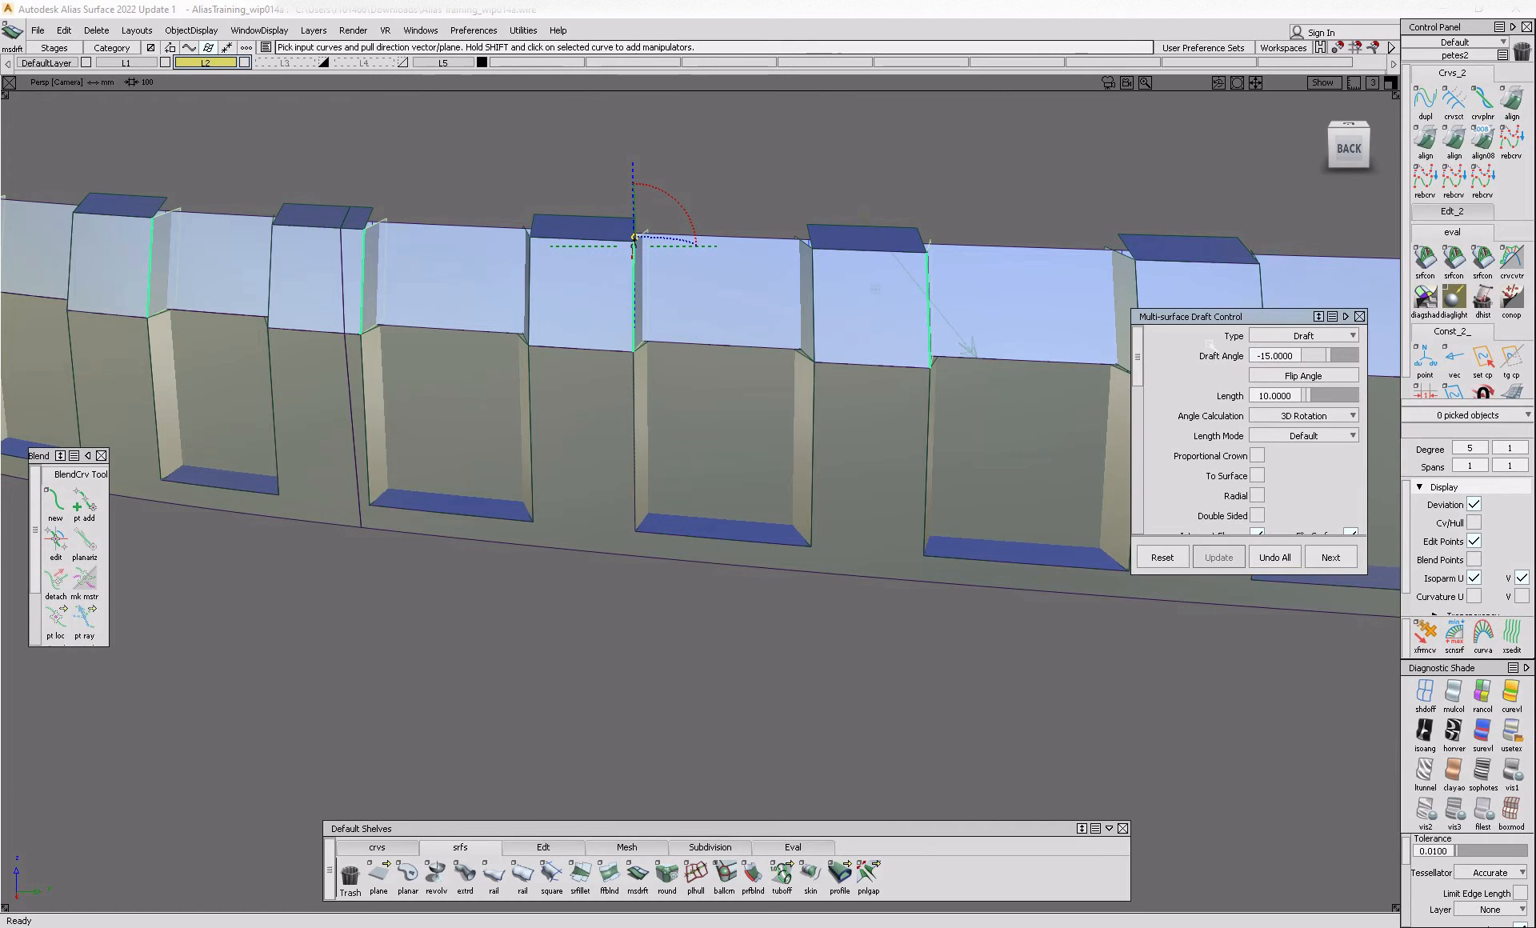
- Set the draft angle of the walls along the left edges of the sloped upper faces to -15
left_click_drag(828, 253, 764, 253, "ctrl+shift")
left_click_drag(640, 311, 696, 320, "alt+shift")
left_click(522, 276)
left_click_drag(551, 331, 540, 275, "ctrl+shift")
left_click_drag(652, 308, 569, 294, "ctrl+shift")
left_click(540, 282)
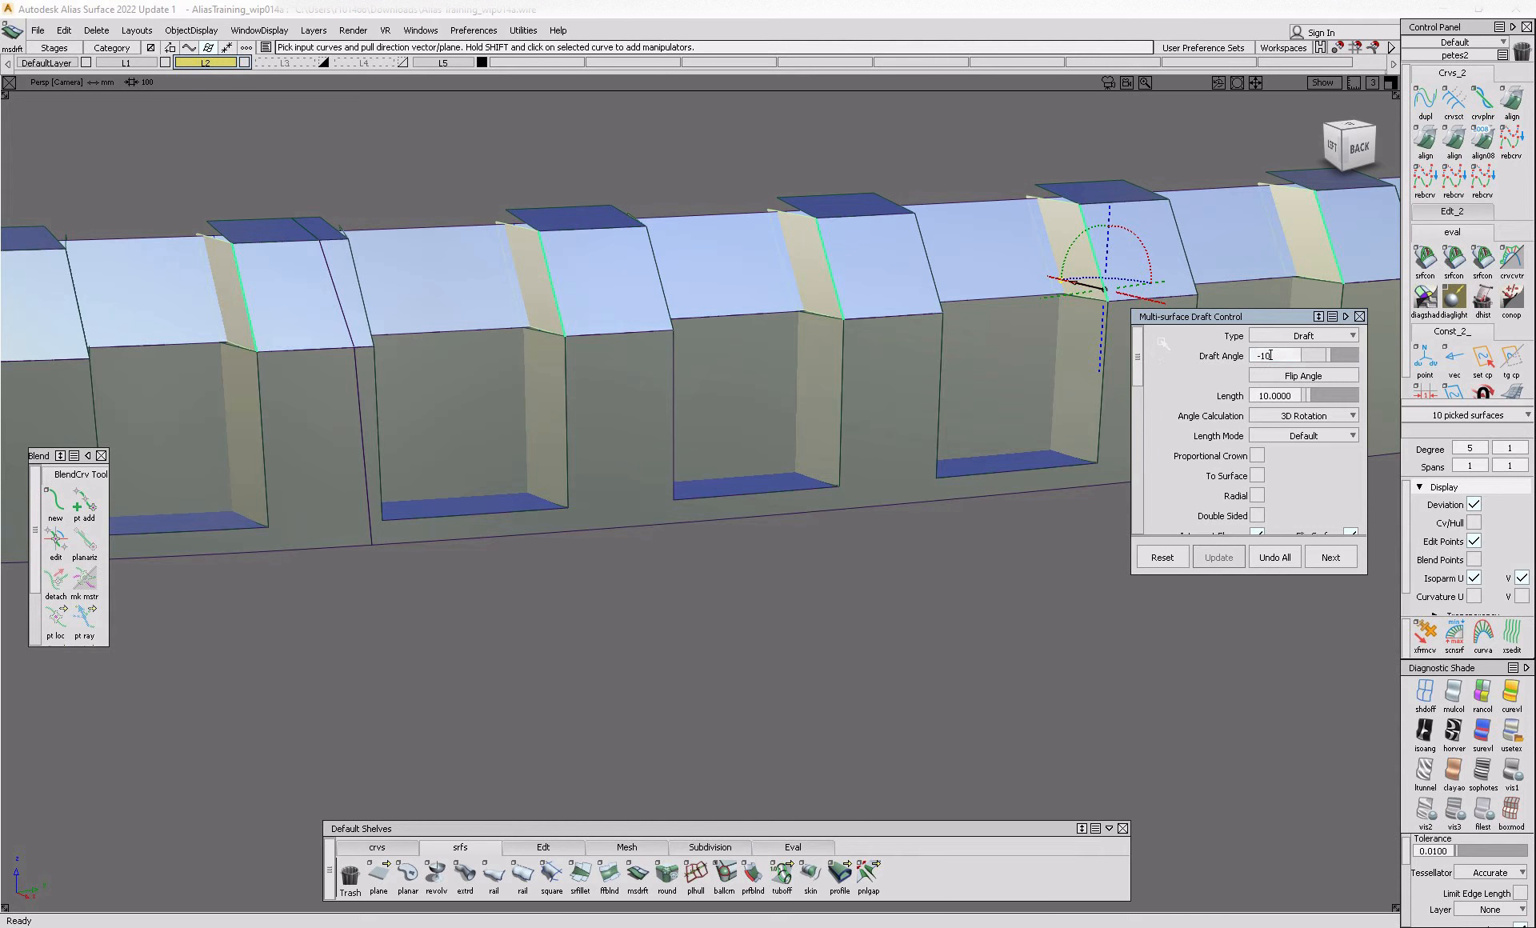
left_click(1266, 354)
type("-15")
key("Return")
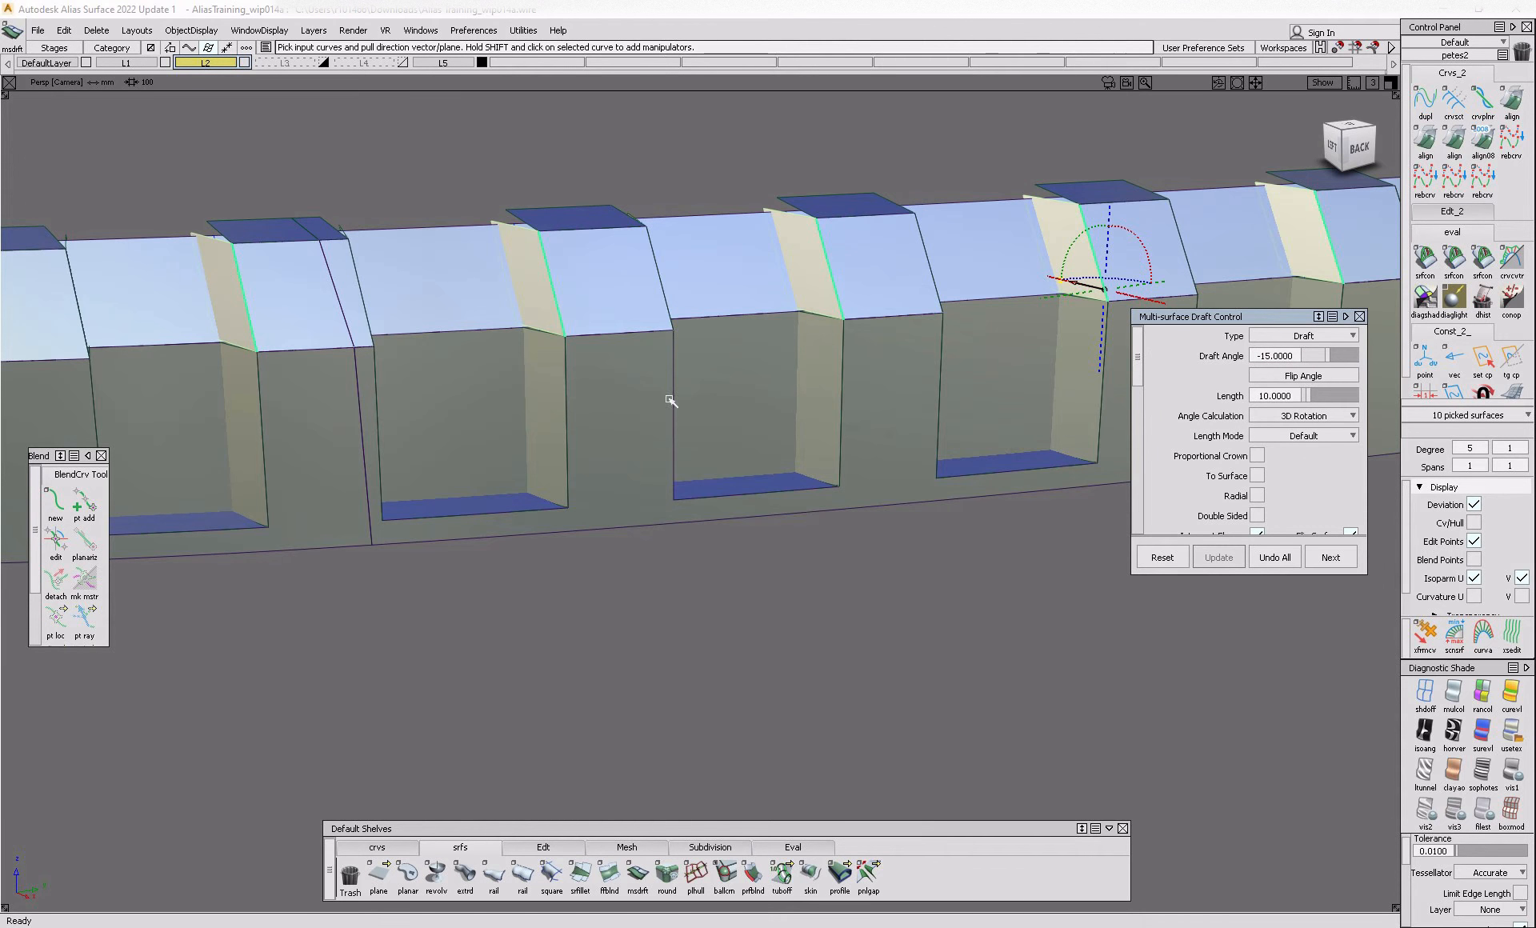
- Examine the drafted side walls of the sloped upper faces and their joints with the lower walls from both sides
left_click_drag(566, 401, 360, 425, "alt+shift")
left_click_drag(944, 383, 881, 378, "ctrl+shift")
left_click(840, 375)
left_click(856, 416, "alt+shift")
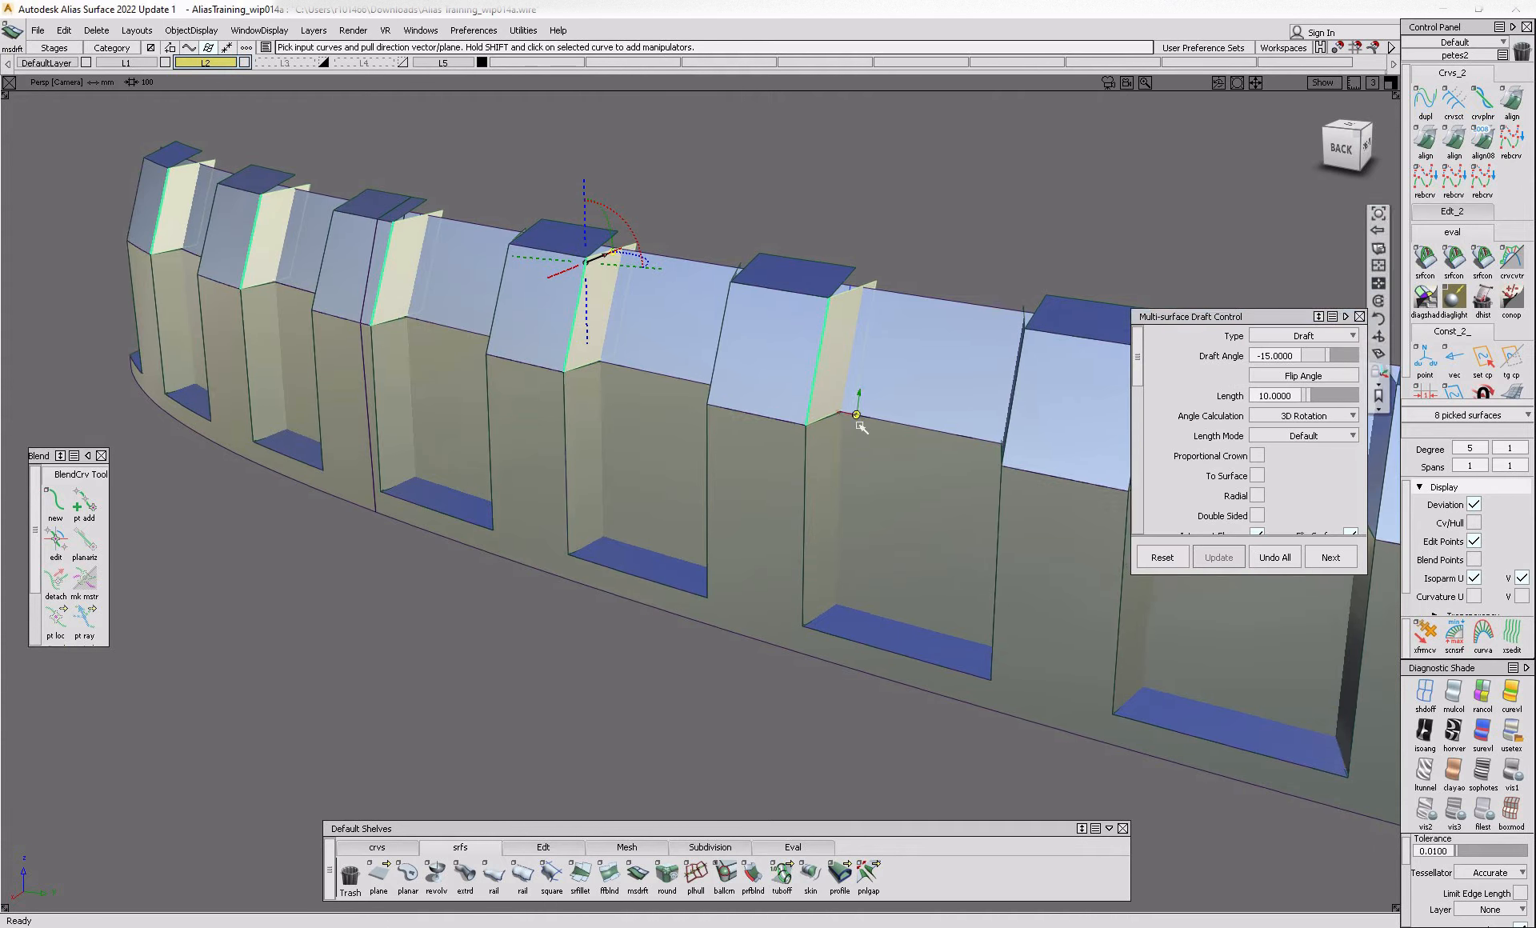
right_click_drag(856, 415, 977, 507, "alt+shift")
left_click_drag(884, 424, 816, 432, "alt+shift")
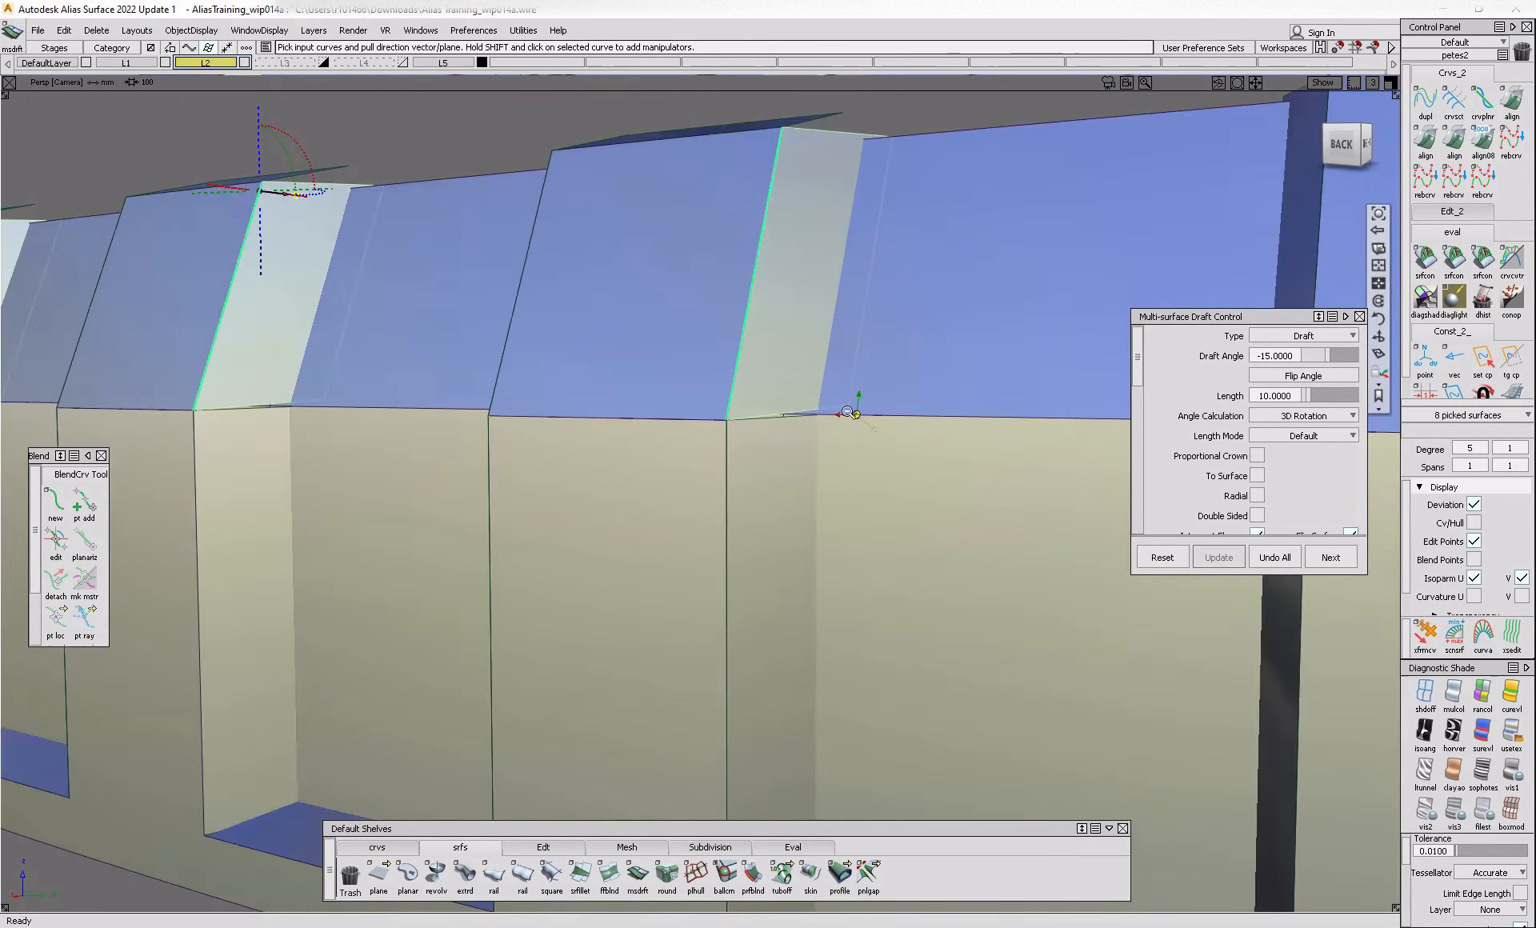
right_click_drag(817, 432, 566, 508, "alt+shift")
left_click_drag(566, 507, 964, 525, "alt+shift")
middle_click_drag(963, 525, 86, 549, "alt+shift")
left_click(618, 450, "alt+shift")
right_click_drag(618, 450, 696, 472, "alt+shift")
left_click_drag(696, 472, 549, 583, "alt+shift")
middle_click_drag(549, 582, 640, 605, "alt+shift")
mouse_move(640, 604)
left_mouse_down("alt+shift")
mouse_move(621, 576)
mouse_move(789, 564)
mouse_move(515, 591)
mouse_move(620, 615)
left_mouse_up("alt+shift")
right_click_drag(620, 614, 589, 658, "alt+shift")
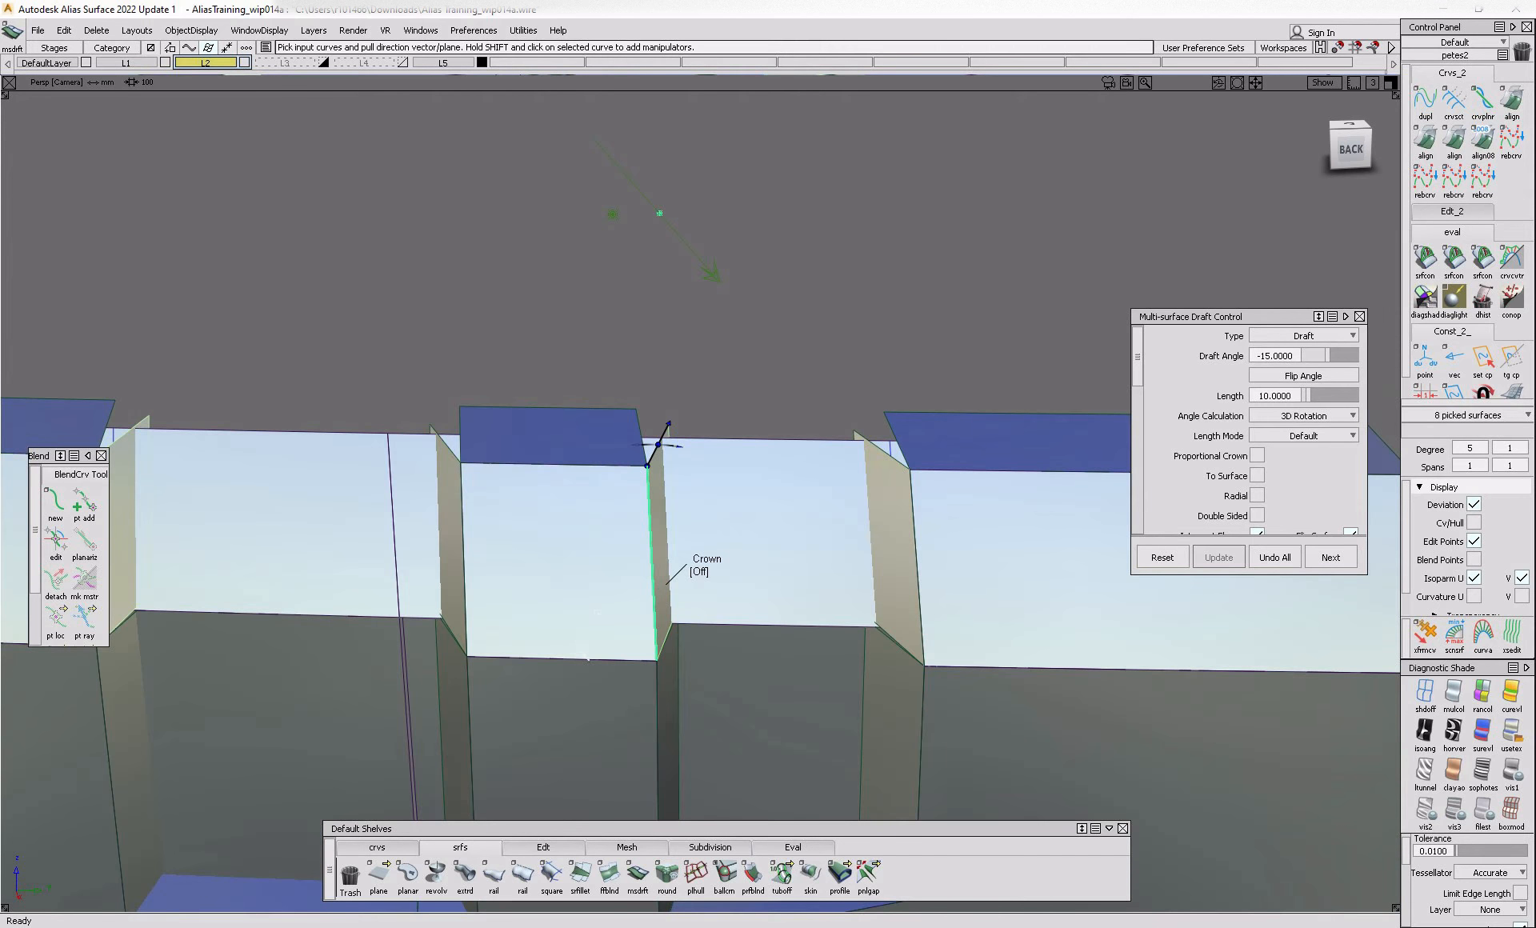
left_click_drag(589, 658, 529, 599, "alt+shift")
left_click_drag(590, 467, 587, 440, "ctrl+shift")
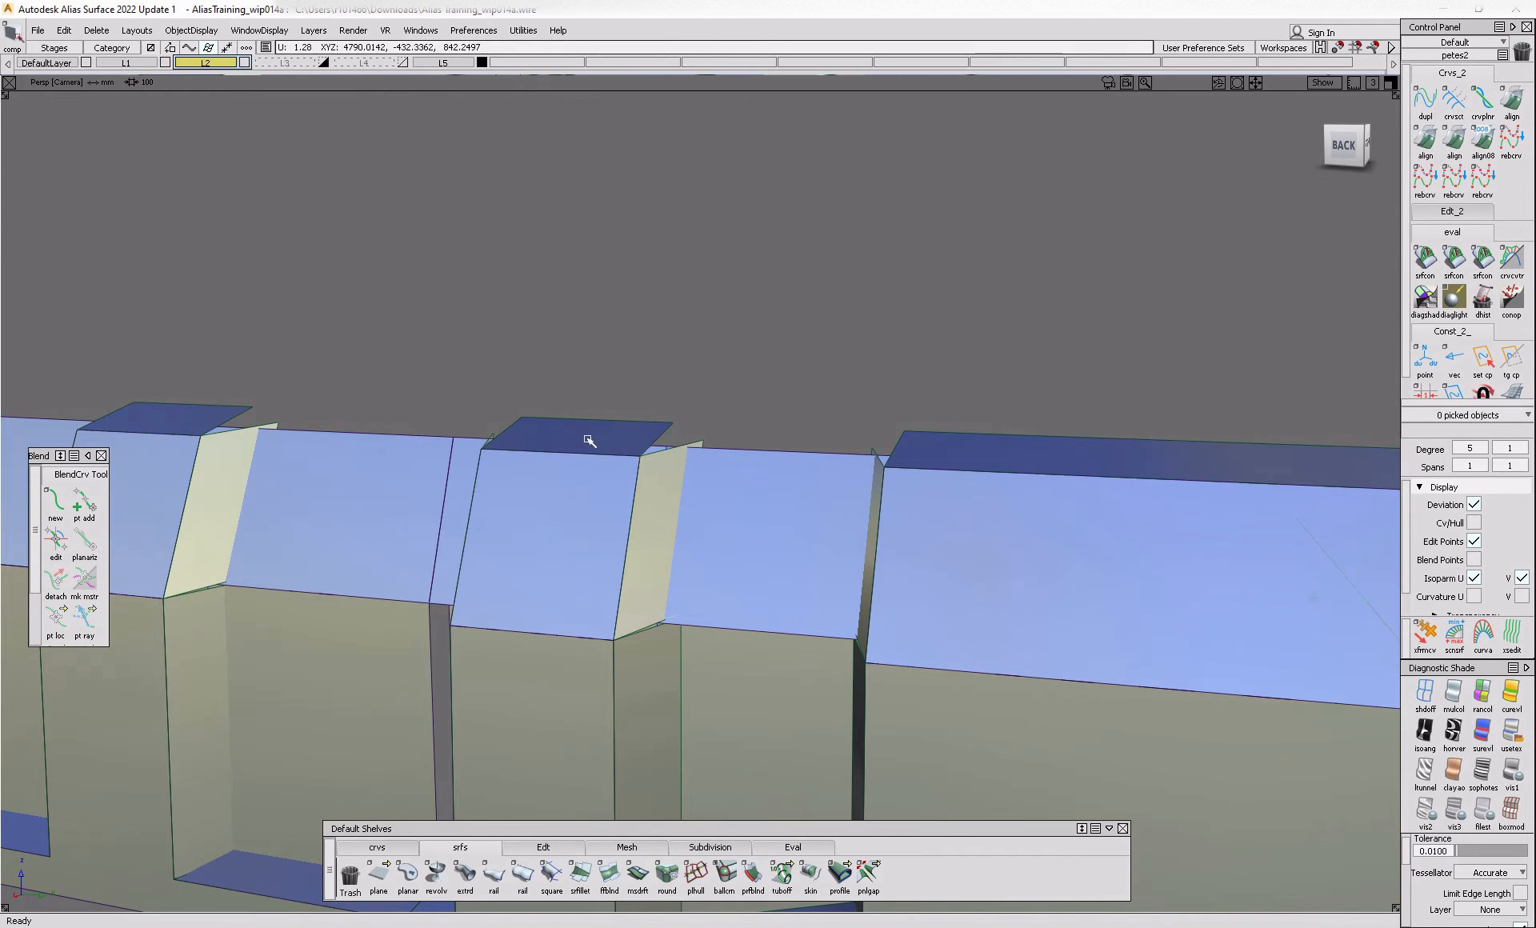
- Select comb surfaces and inspect the whole row and its end block where the upper and lower walls meet
left_click(589, 439)
mouse_move(611, 494)
left_mouse_down("ctrl+shift")
mouse_move(617, 548)
mouse_move(652, 543)
mouse_move(364, 534)
left_mouse_up("ctrl+shift")
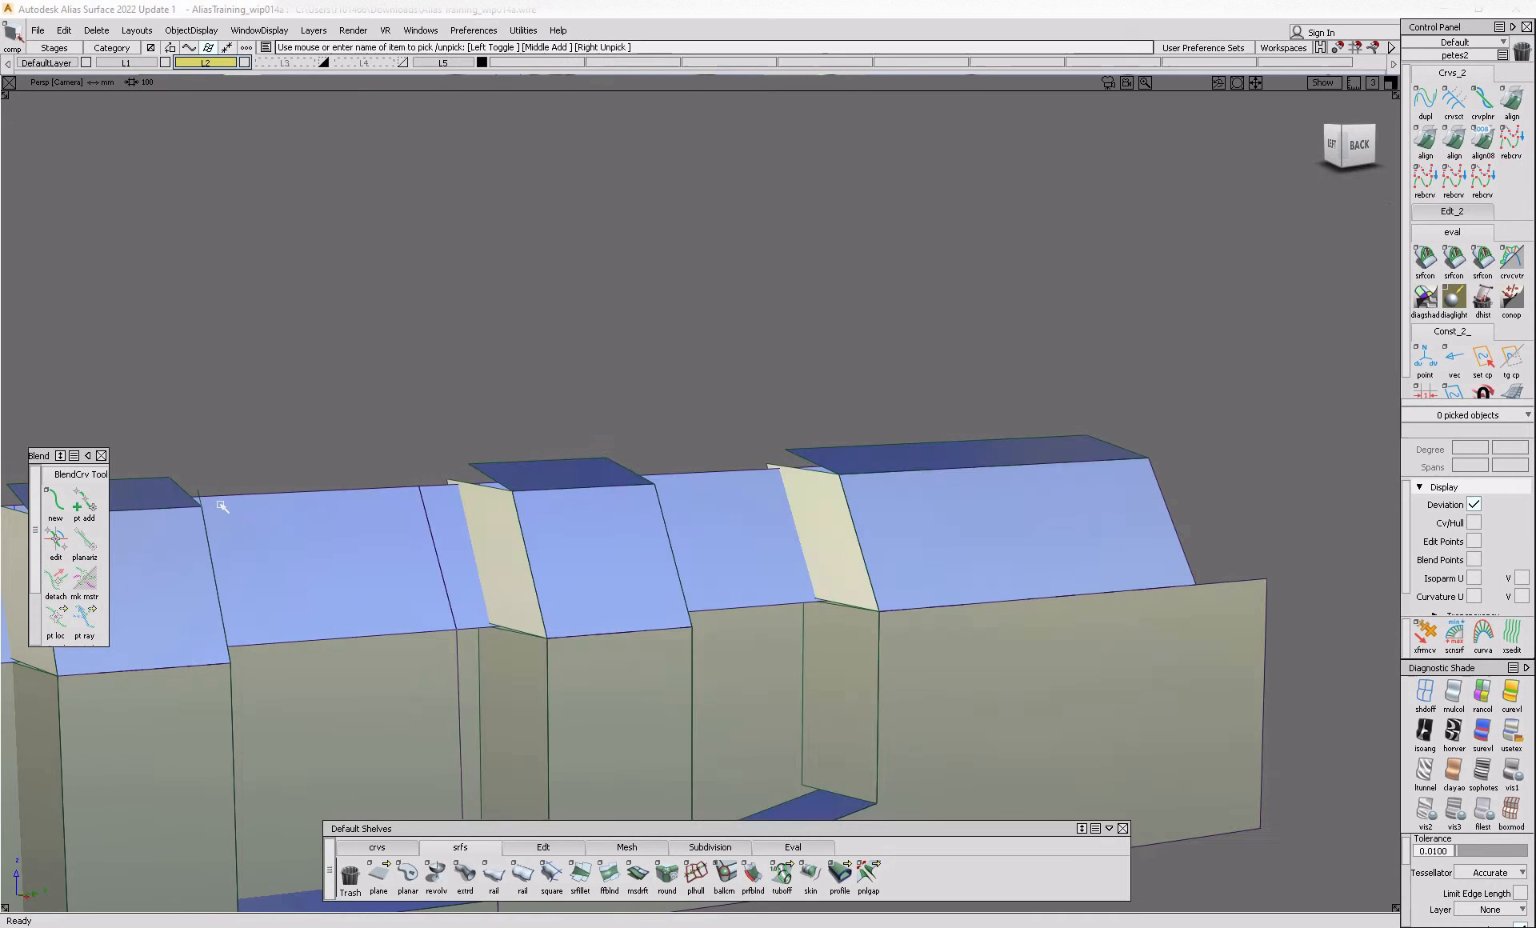
right_click_drag(560, 480, 720, 560, "alt+shift")
middle_click_drag(720, 560, 716, 650, "alt+shift")
scroll(490, 693, "up", 10)
left_click_drag(506, 629, 571, 724, "alt+shift")
left_click(489, 456)
left_click_drag(572, 729, 542, 579, "ctrl+shift")
left_click_drag(398, 641, 336, 560)
right_click_drag(640, 632, 458, 653, "alt+shift")
left_click_drag(460, 653, 433, 609, "alt+shift")
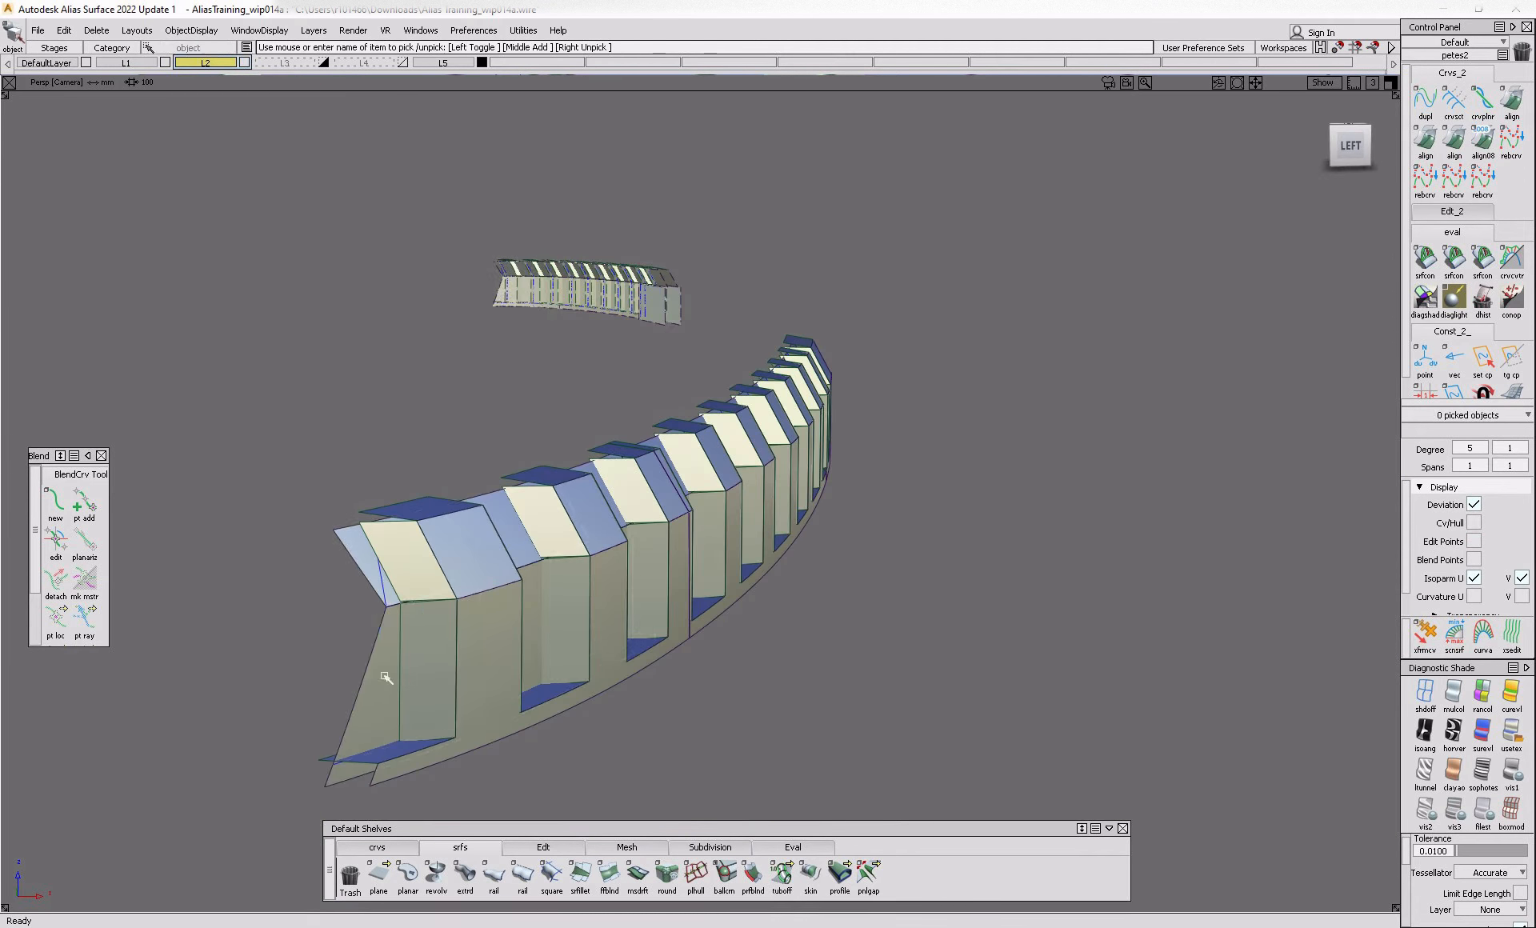
middle_click_drag(649, 599, 392, 693, "alt+shift")
mouse_move(475, 489)
left_mouse_down("alt+shift")
mouse_move(473, 535)
mouse_move(543, 560)
left_mouse_up("alt+shift")
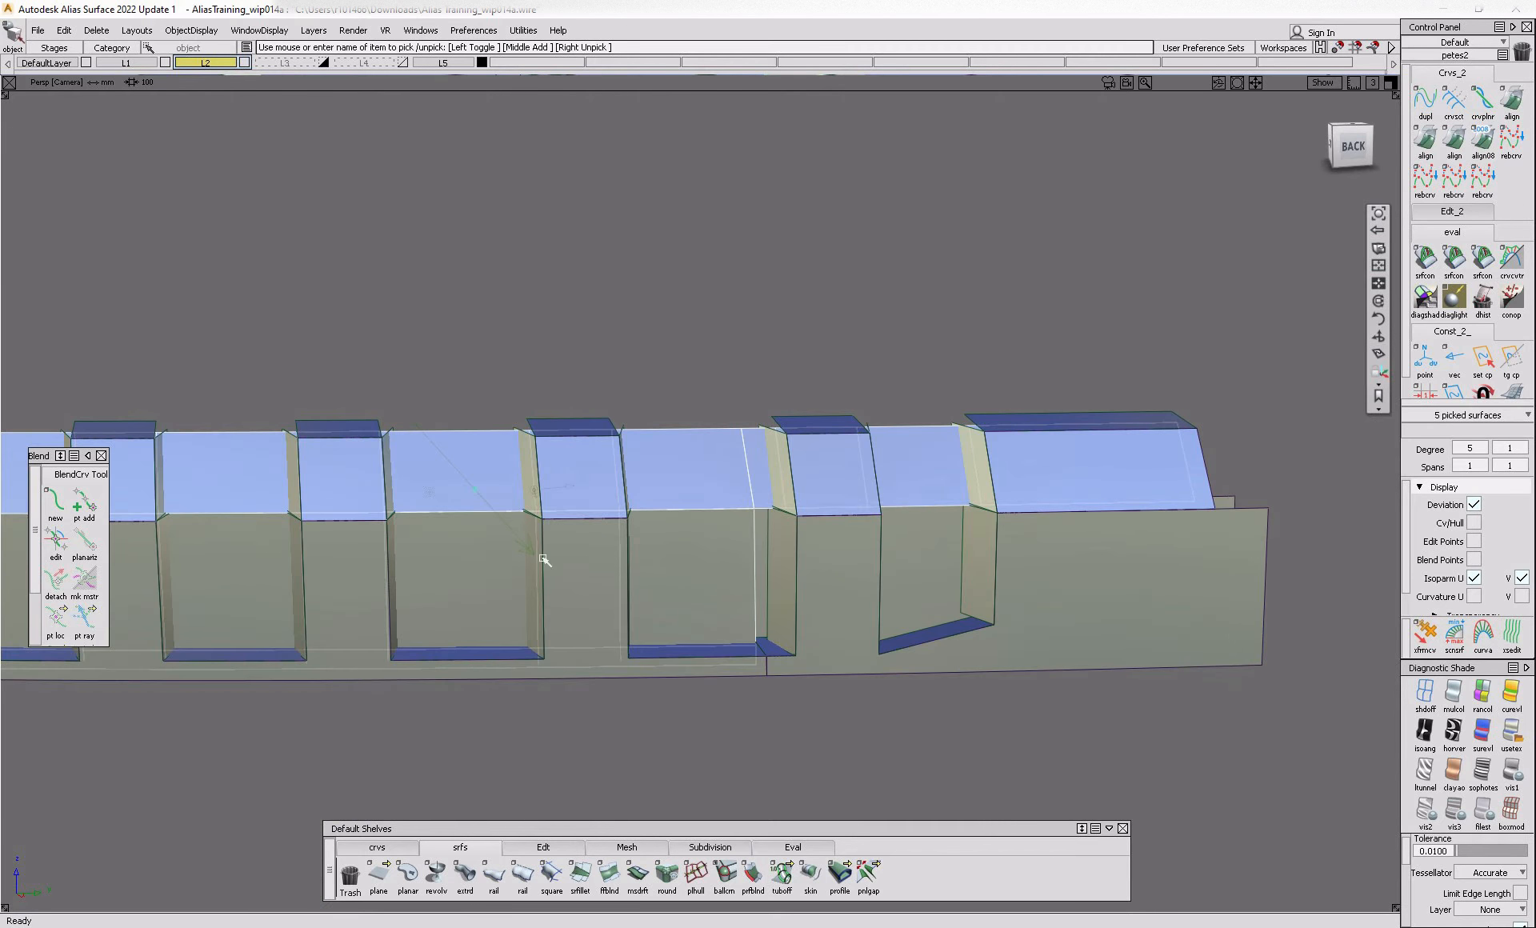
mouse_move(637, 582)
left_mouse_down("alt+shift")
mouse_move(986, 609)
mouse_move(870, 674)
left_mouse_up("alt+shift")
middle_click_drag(870, 674, 863, 598, "ctrl+shift")
left_click_drag(863, 598, 783, 642)
middle_click_drag(783, 641, 952, 609, "alt+shift")
- Use Align with G0 edge continuity to match the first upper side walls' lower edges to the walls beneath
double_click(1425, 140)
right_click_drag(610, 668, 900, 664, "alt+shift")
left_click(594, 657)
key("Return")
left_click(594, 667)
middle_click_drag(900, 664, 657, 639, "alt+shift")
left_click(851, 603, "alt+shift")
left_click_drag(851, 616, 320, 668, "alt+shift")
right_click_drag(1113, 669, 1016, 576, "alt+shift")
left_click(984, 568)
key("Return")
left_click(979, 567)
- Align the lower edge of the next tooth's upper left wall to the top of the wall below with G0
middle_click_drag(1016, 576, 614, 622, "alt+shift")
left_click_drag(862, 609, 1193, 622, "alt+shift")
left_click(892, 569)
right_click_drag(892, 570, 893, 592, "alt+shift")
left_click_drag(893, 593, 920, 612, "alt+shift")
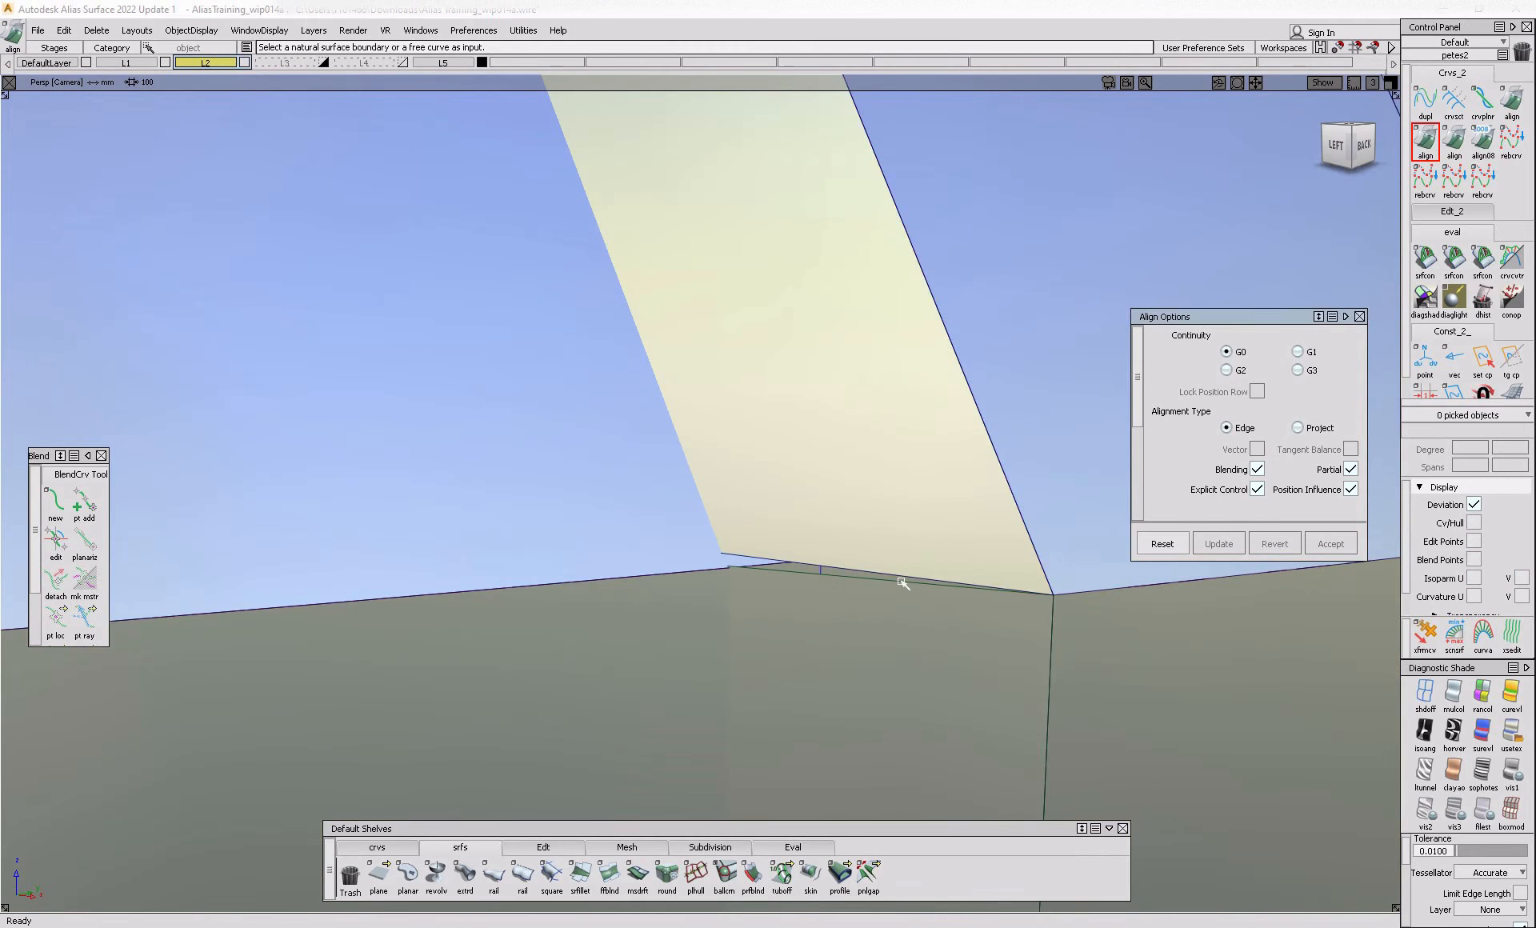
left_click(902, 582)
left_click(894, 589)
key("alt+Tab")
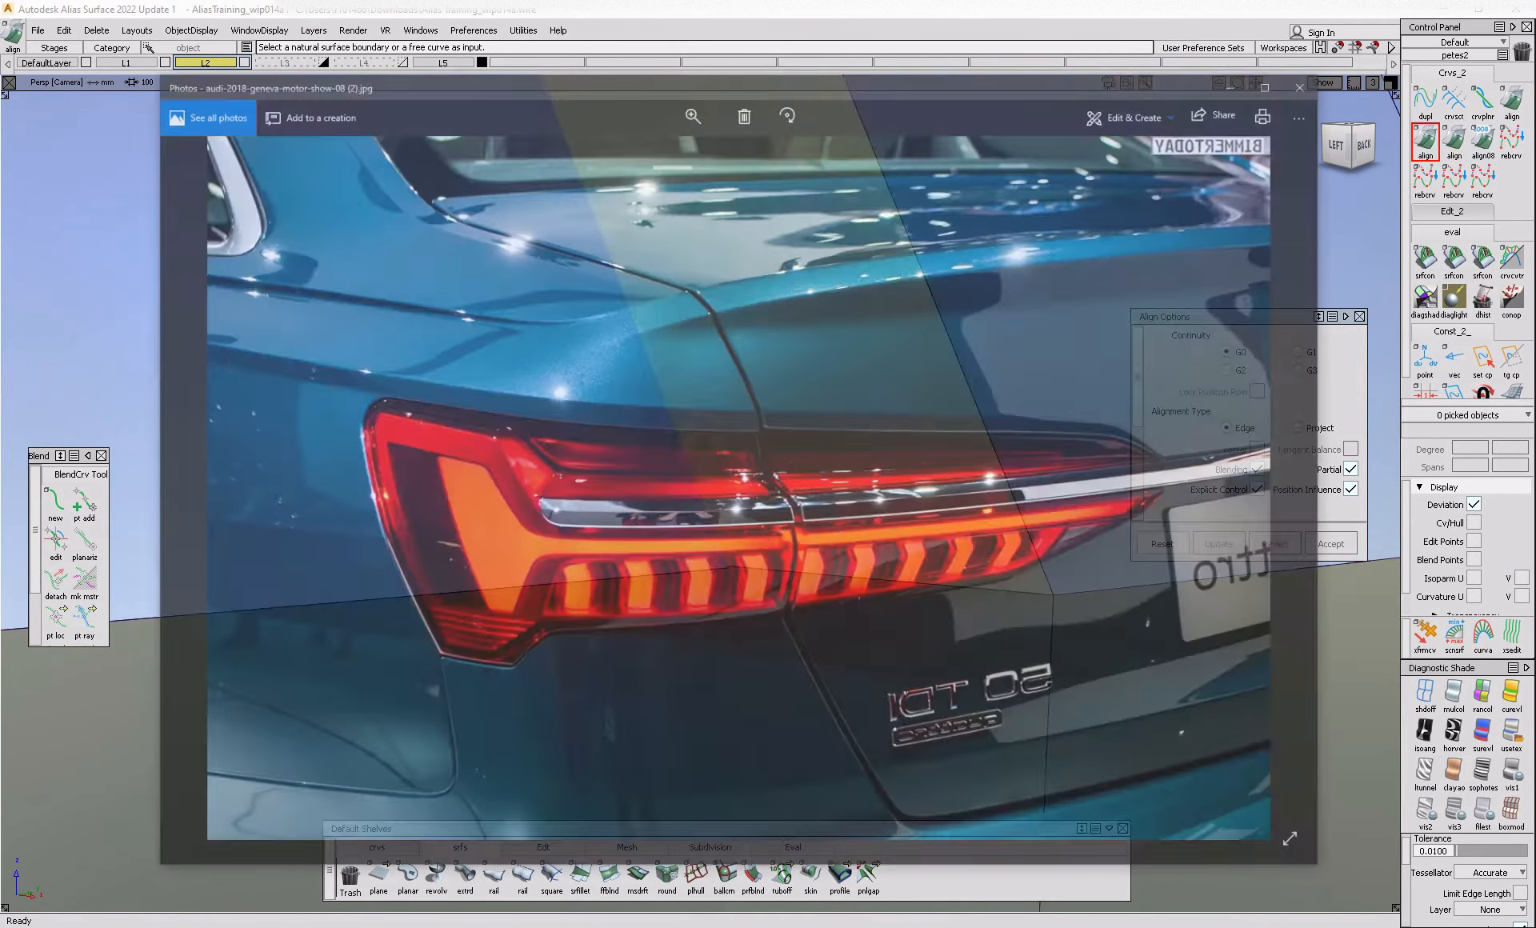
key("alt+Tab")
- Align the upper left walls of the following teeth along the comb to their lower walls with G0
left_click_drag(889, 605, 1057, 583, "alt+shift")
left_click(1000, 552)
left_click(1005, 561)
left_click(546, 583)
left_click(525, 593)
middle_click_drag(1082, 548, 544, 544, "alt+shift")
left_click_drag(546, 545, 546, 525, "ctrl+shift")
right_click_drag(874, 469, 662, 456, "alt+shift")
left_click(872, 481)
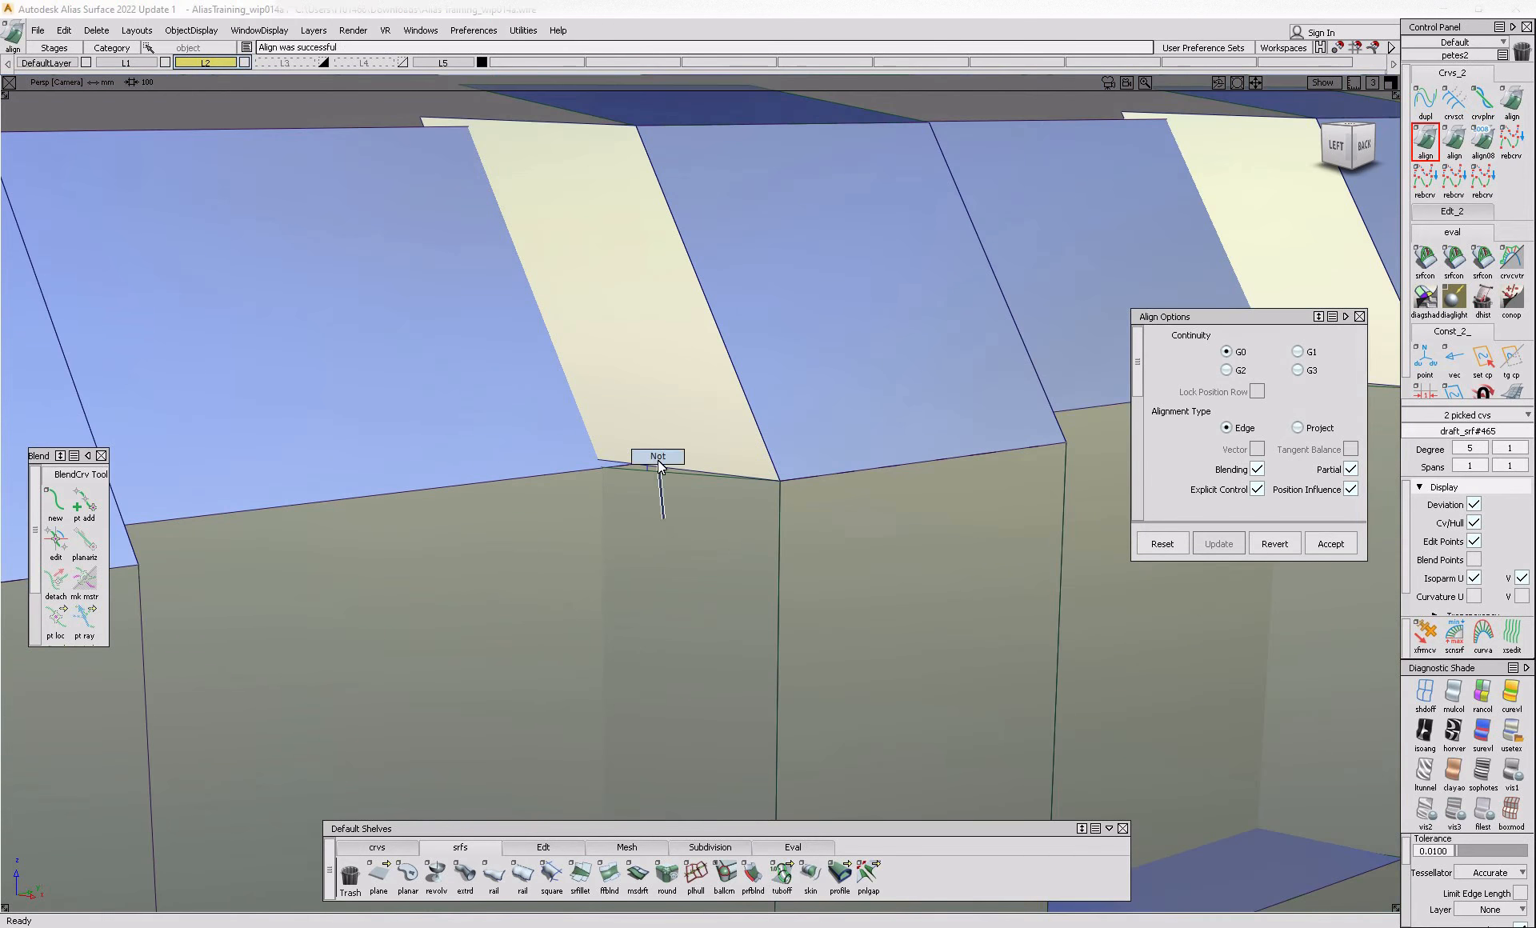
left_click(689, 477)
- Continue the G0 alignment on the upper left walls of the next teeth beyond those already matched
middle_click_drag(689, 483, 144, 490, "alt+shift")
left_click_drag(702, 491, 712, 407, "ctrl+shift")
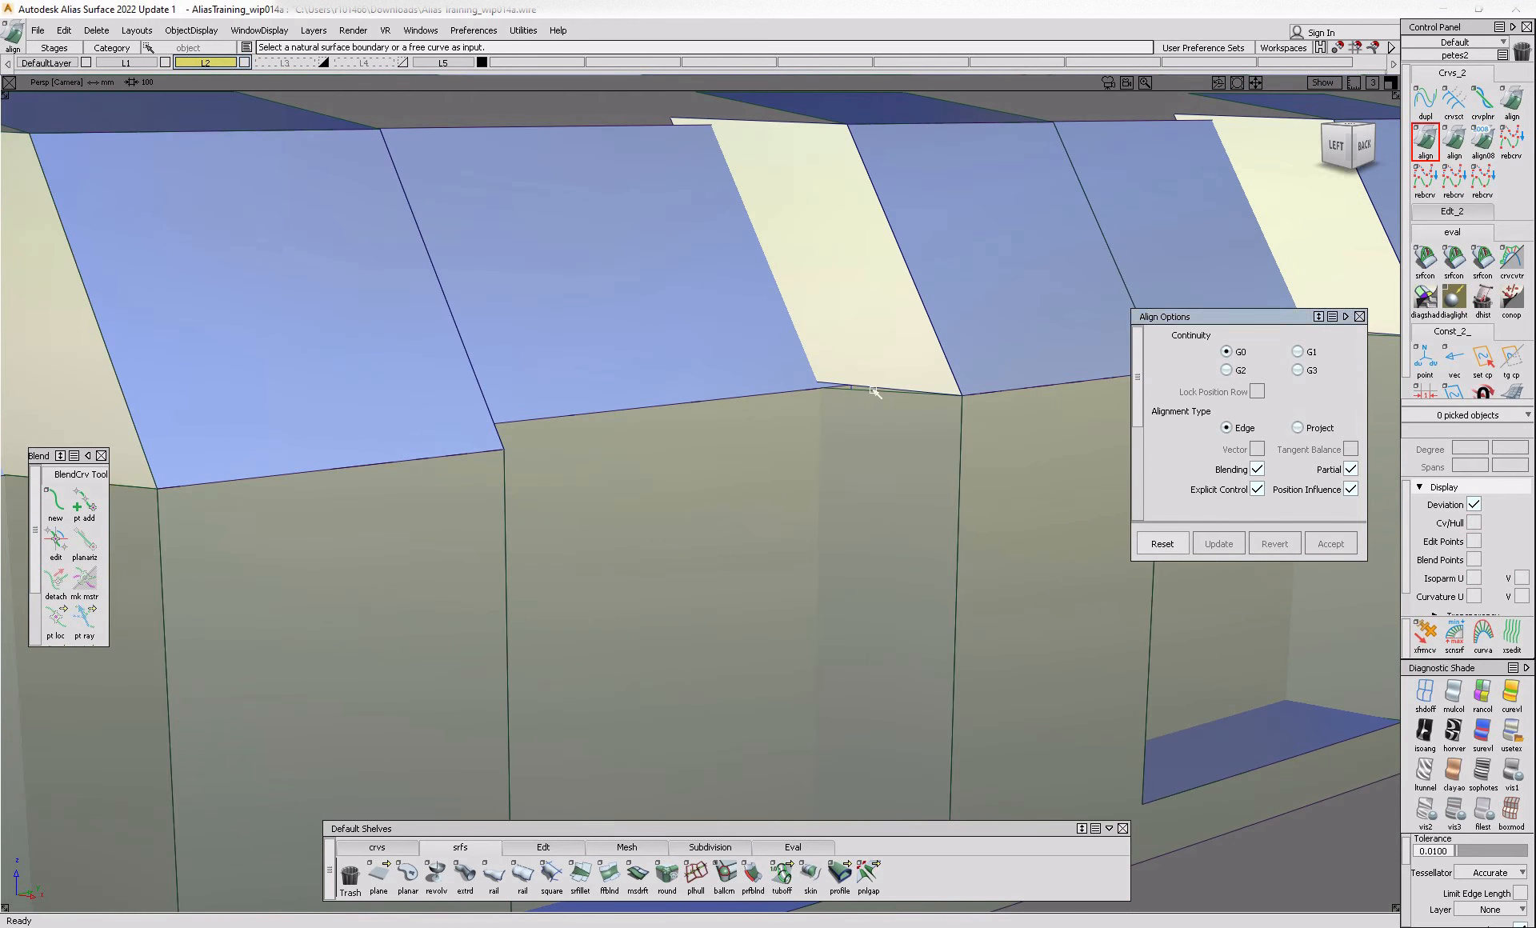
right_click_drag(920, 392, 686, 456, "alt+shift")
left_click(919, 404)
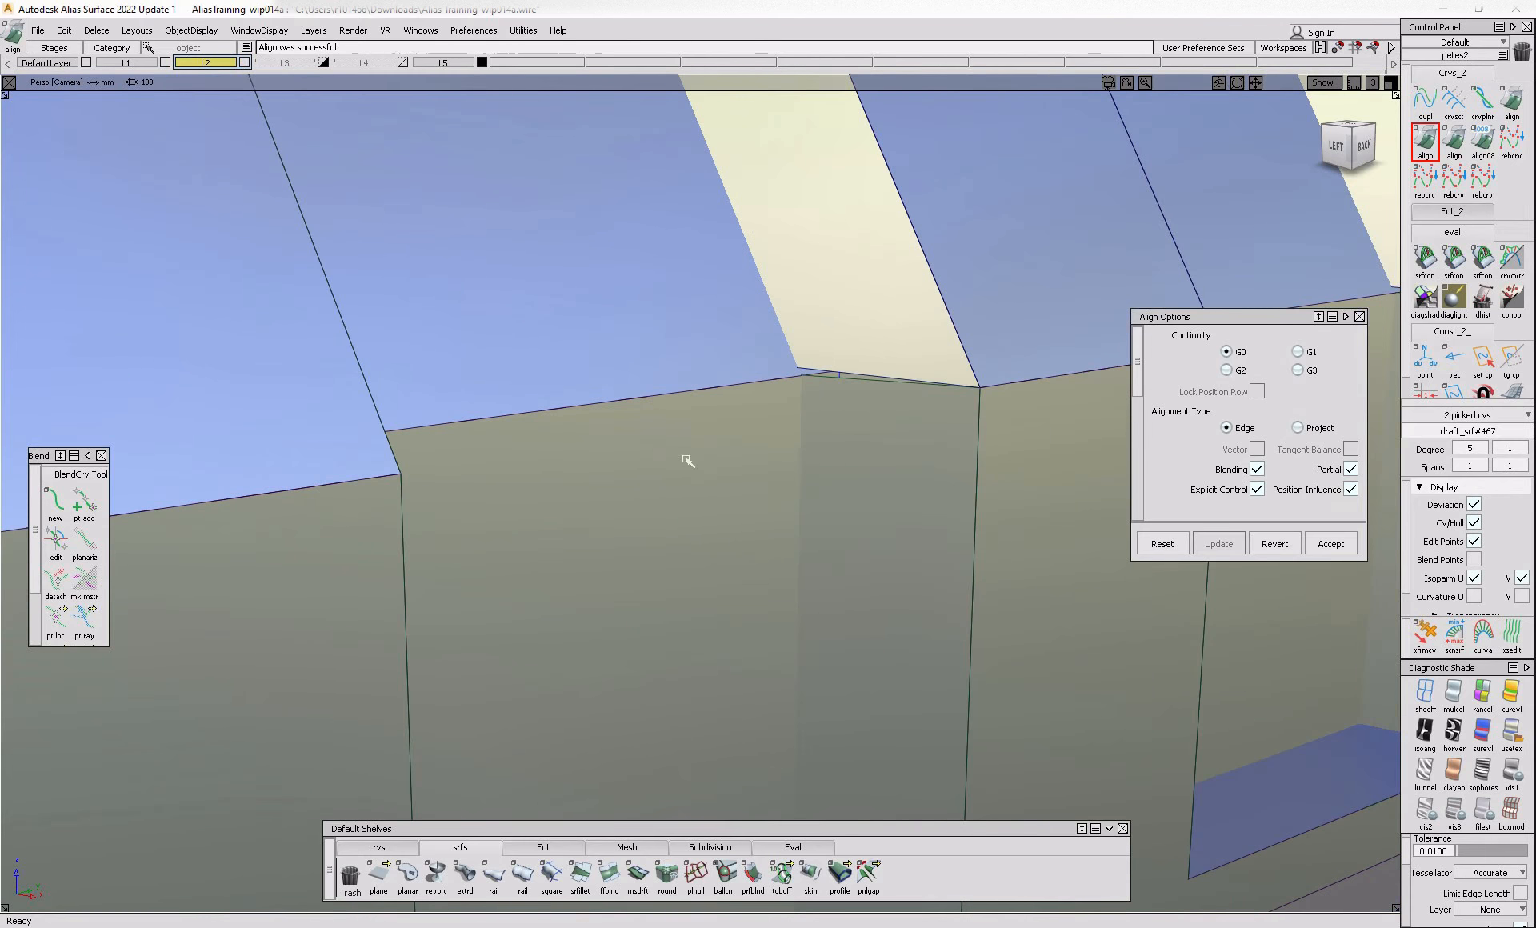
left_click(888, 389)
middle_click_drag(888, 388, 72, 536, "alt+shift")
left_click_drag(731, 480, 737, 402, "ctrl+shift")
right_click_drag(833, 411, 872, 458, "alt+shift")
left_click(830, 436)
- Align the upper left wall beside the vertical seam to its lower wall, and continue with the adjacent wall
middle_click_drag(830, 436, 46, 555, "alt+shift")
left_click_drag(920, 464, 928, 392, "ctrl+shift")
right_click_drag(1005, 395, 1013, 444, "alt+shift")
left_click_drag(1013, 444, 1012, 429, "alt+shift")
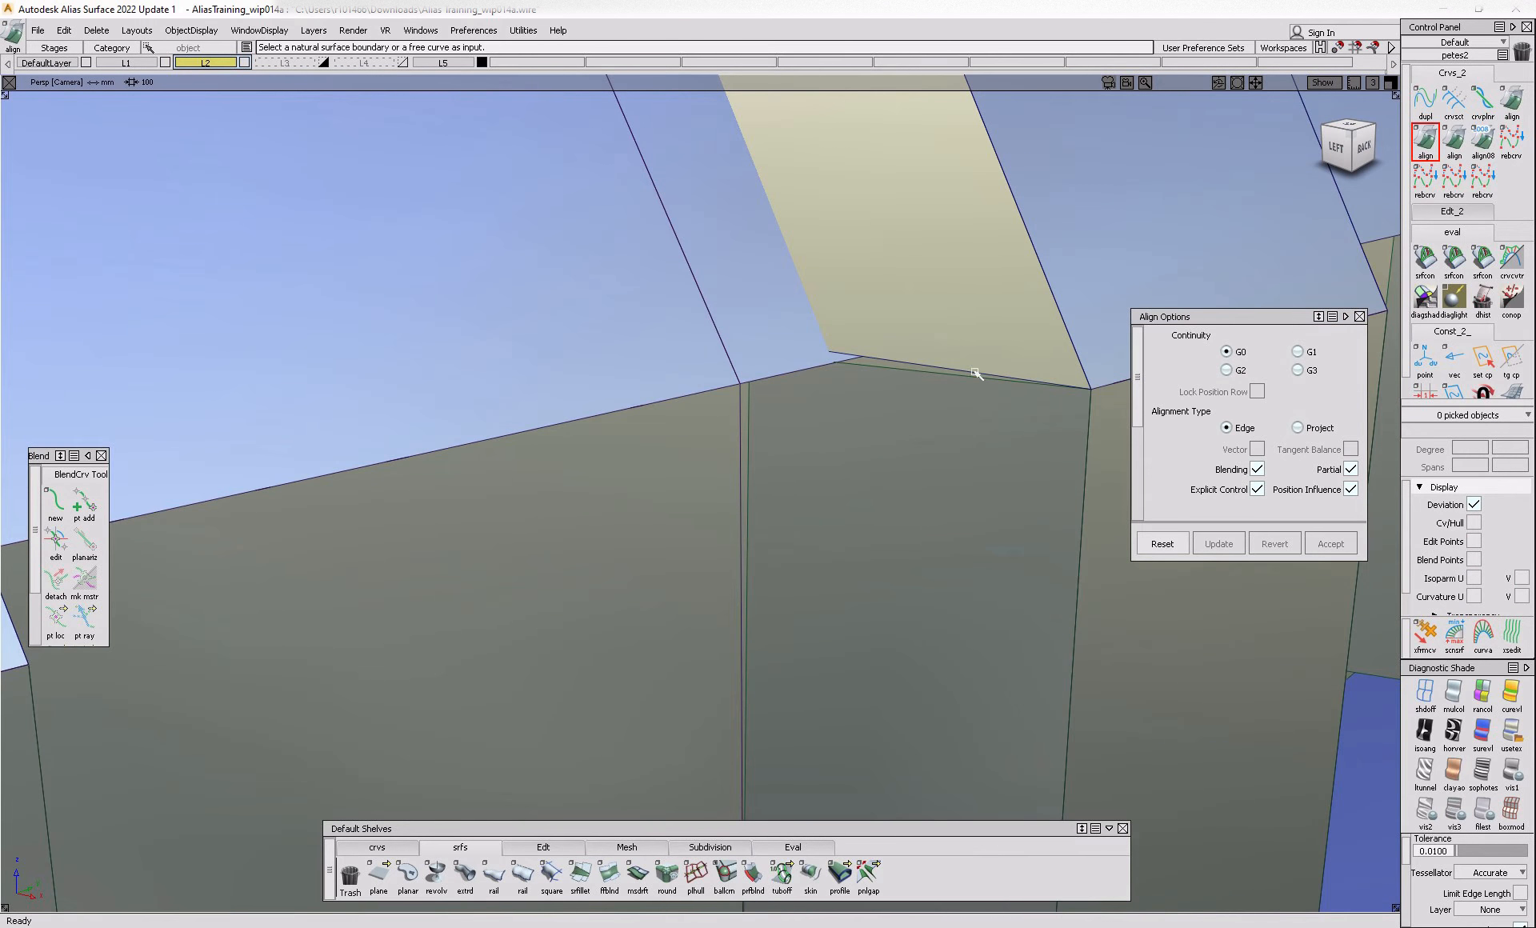
left_click(951, 385)
left_click_drag(907, 383, 1012, 405, "ctrl+shift")
left_click_drag(803, 385, 728, 459, "ctrl+shift")
left_click(741, 462)
- Close the remaining gap between upper and lower left walls farther along the comb with a G0 edge alignment
left_click_drag(822, 471, 672, 480, "alt+shift")
right_click_drag(672, 480, 480, 496, "alt+shift")
left_click_drag(480, 496, 565, 530, "alt+shift")
right_click_drag(566, 531, 705, 520, "alt+shift")
left_click_drag(705, 520, 772, 483, "alt+shift")
right_click_drag(772, 483, 715, 515, "alt+shift")
left_click_drag(734, 562, 731, 487, "ctrl+shift")
left_click_drag(1232, 441, 1006, 445, "alt+shift")
left_click(737, 507)
left_click_drag(737, 507, 925, 455, "alt+shift")
- Examine the surrounding lamp surfaces at the comb's end and the tooth corner that is still open
left_click_drag(889, 520, 500, 471, "ctrl+shift")
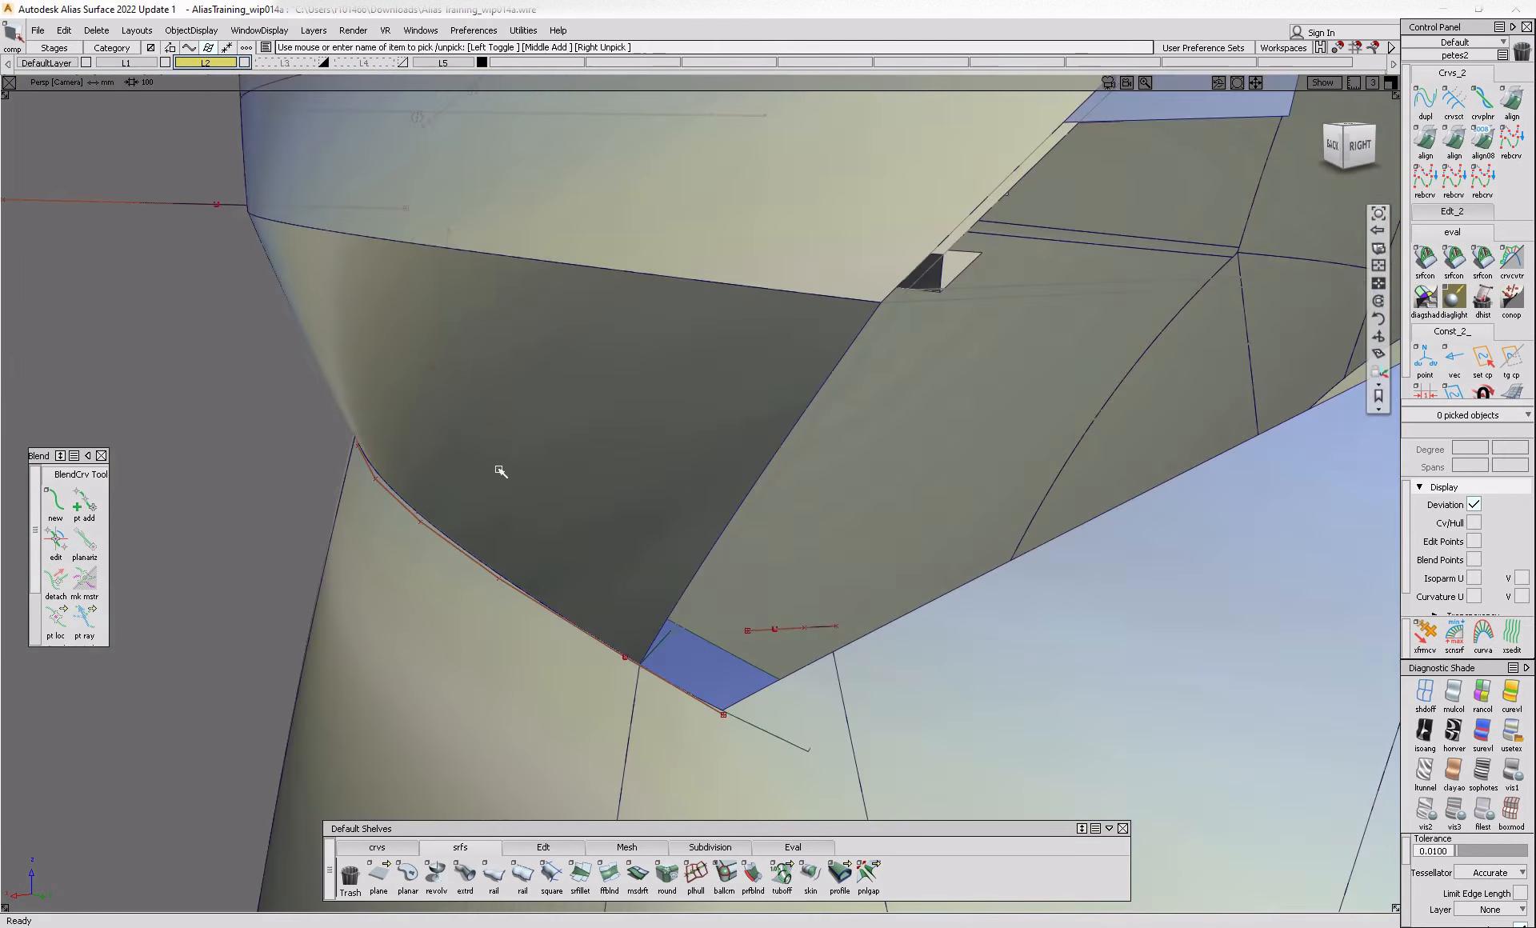
right_click_drag(500, 470, 480, 492, "alt+shift")
left_click_drag(480, 492, 915, 480, "alt+shift")
left_click(966, 438)
left_click_drag(773, 404, 1073, 428, "alt+shift")
right_click_drag(1073, 428, 1056, 356, "alt+shift")
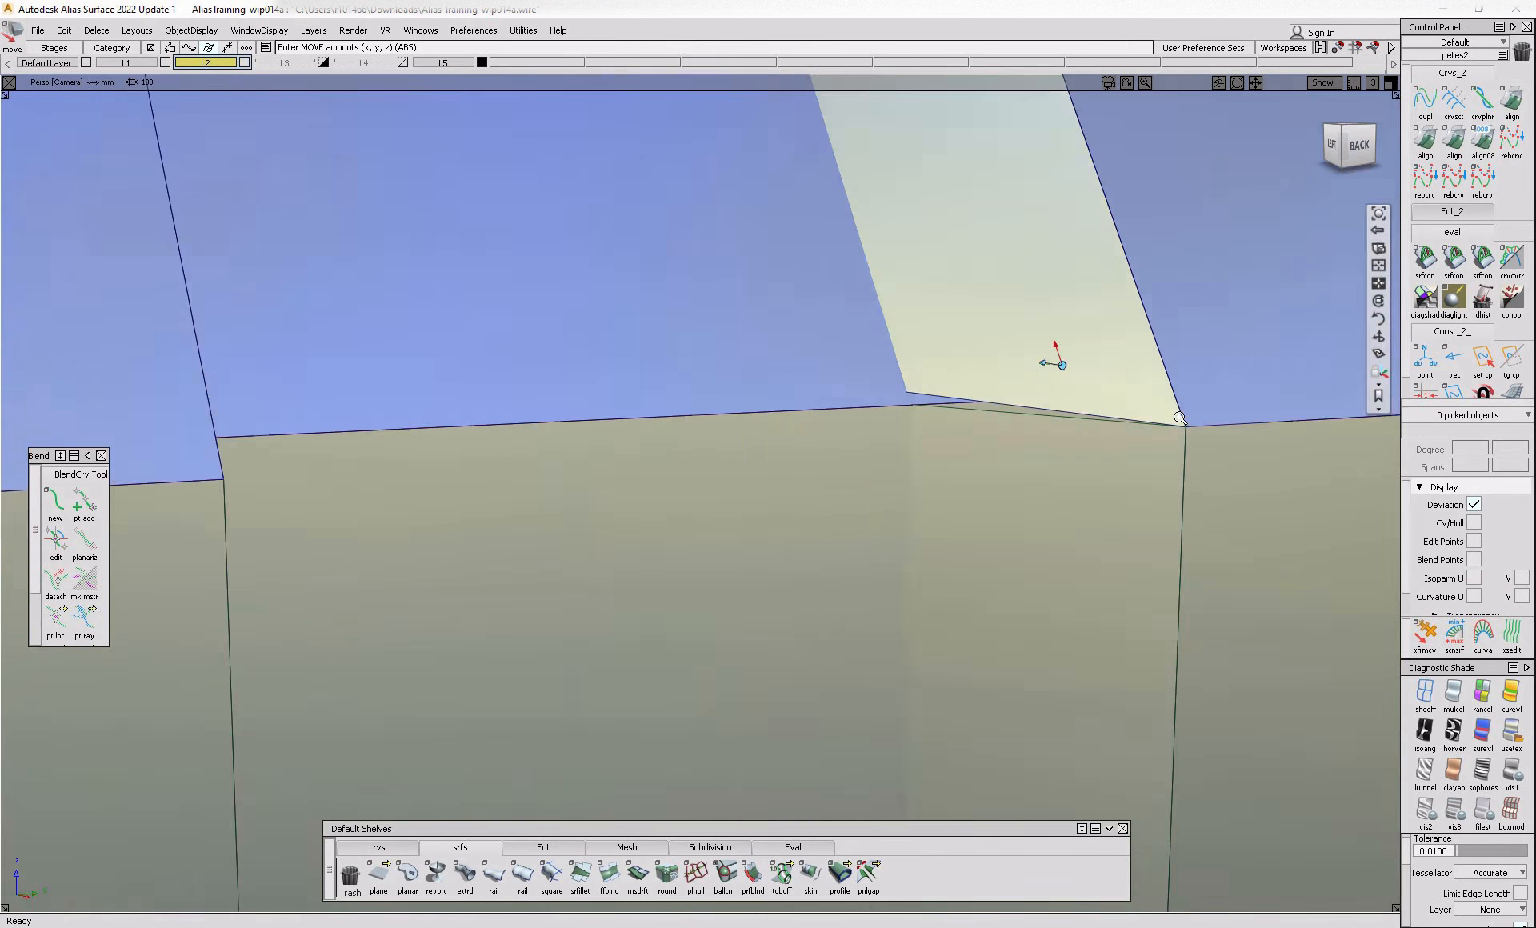
- Align the open upper left wall's lower edge to the wall below with G0 edge alignment
double_click(1426, 141)
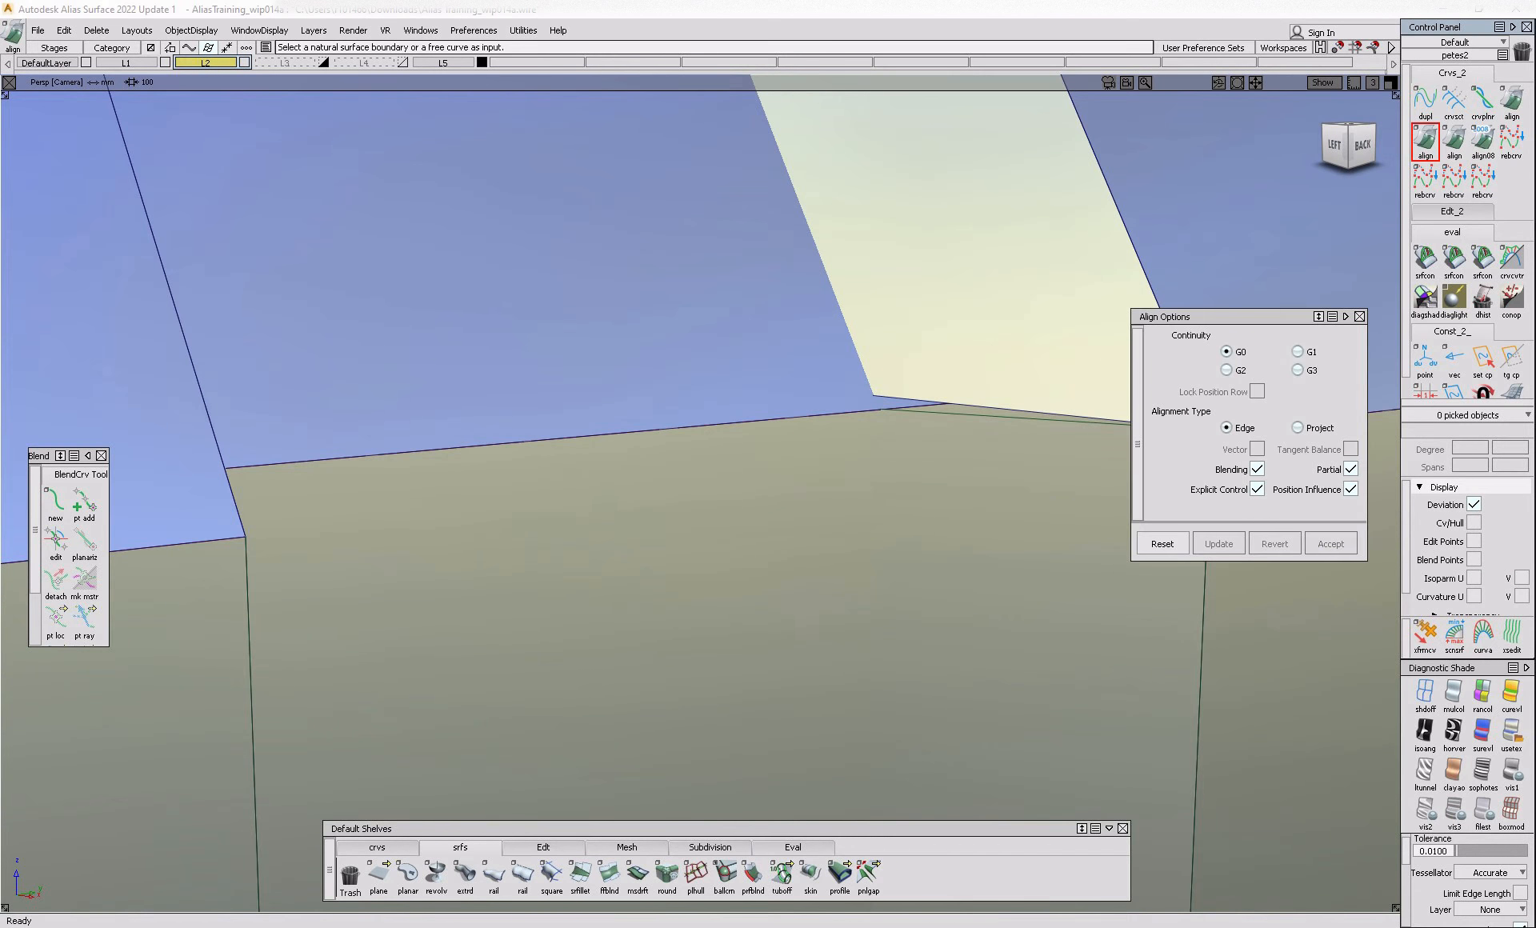
left_click(1009, 409)
left_click(992, 418)
right_click_drag(992, 419, 941, 546, "alt+shift")
- Pick the inner hull row of the end gap's slanted floor surface and move it up about 1.75 in Z
left_click_drag(941, 546, 941, 472, "ctrl+shift")
left_click_drag(941, 488, 899, 680, "alt+shift")
middle_click_drag(898, 680, 867, 532, "alt+shift")
mouse_move(902, 534)
left_mouse_down("alt+shift")
mouse_move(696, 573)
mouse_move(902, 534)
left_mouse_up("alt+shift")
left_click_drag(912, 544, 995, 566, "ctrl+shift")
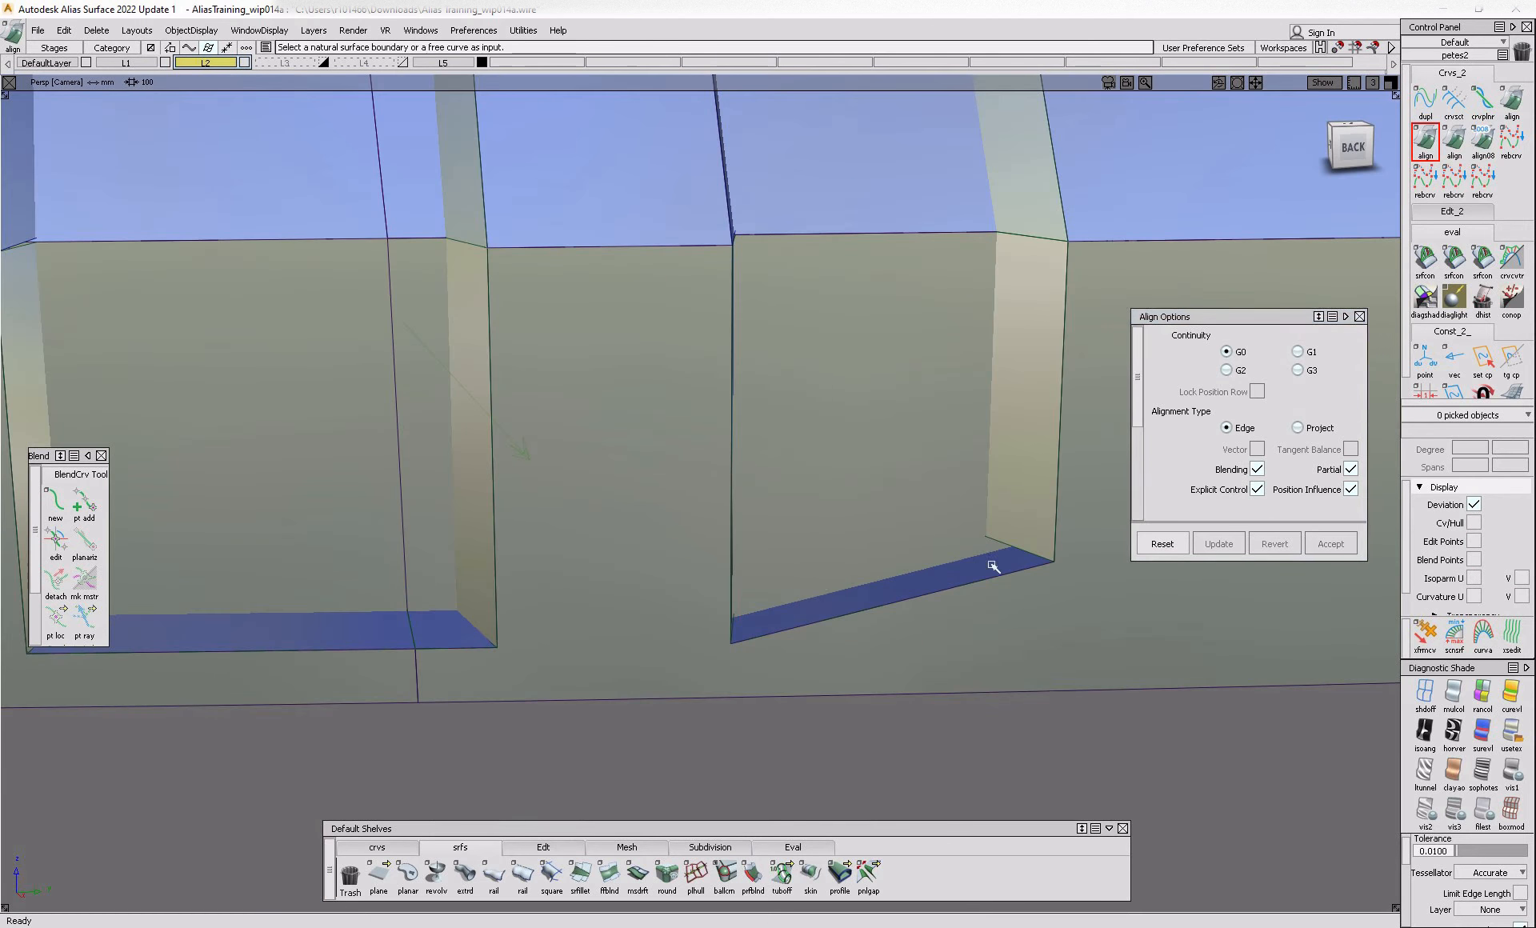
left_click(824, 594)
left_click_drag(827, 603, 870, 596, "alt+shift")
left_click(871, 605)
middle_click_drag(871, 604, 878, 628, "ctrl+shift")
left_click_drag(878, 627, 795, 611, "ctrl+shift")
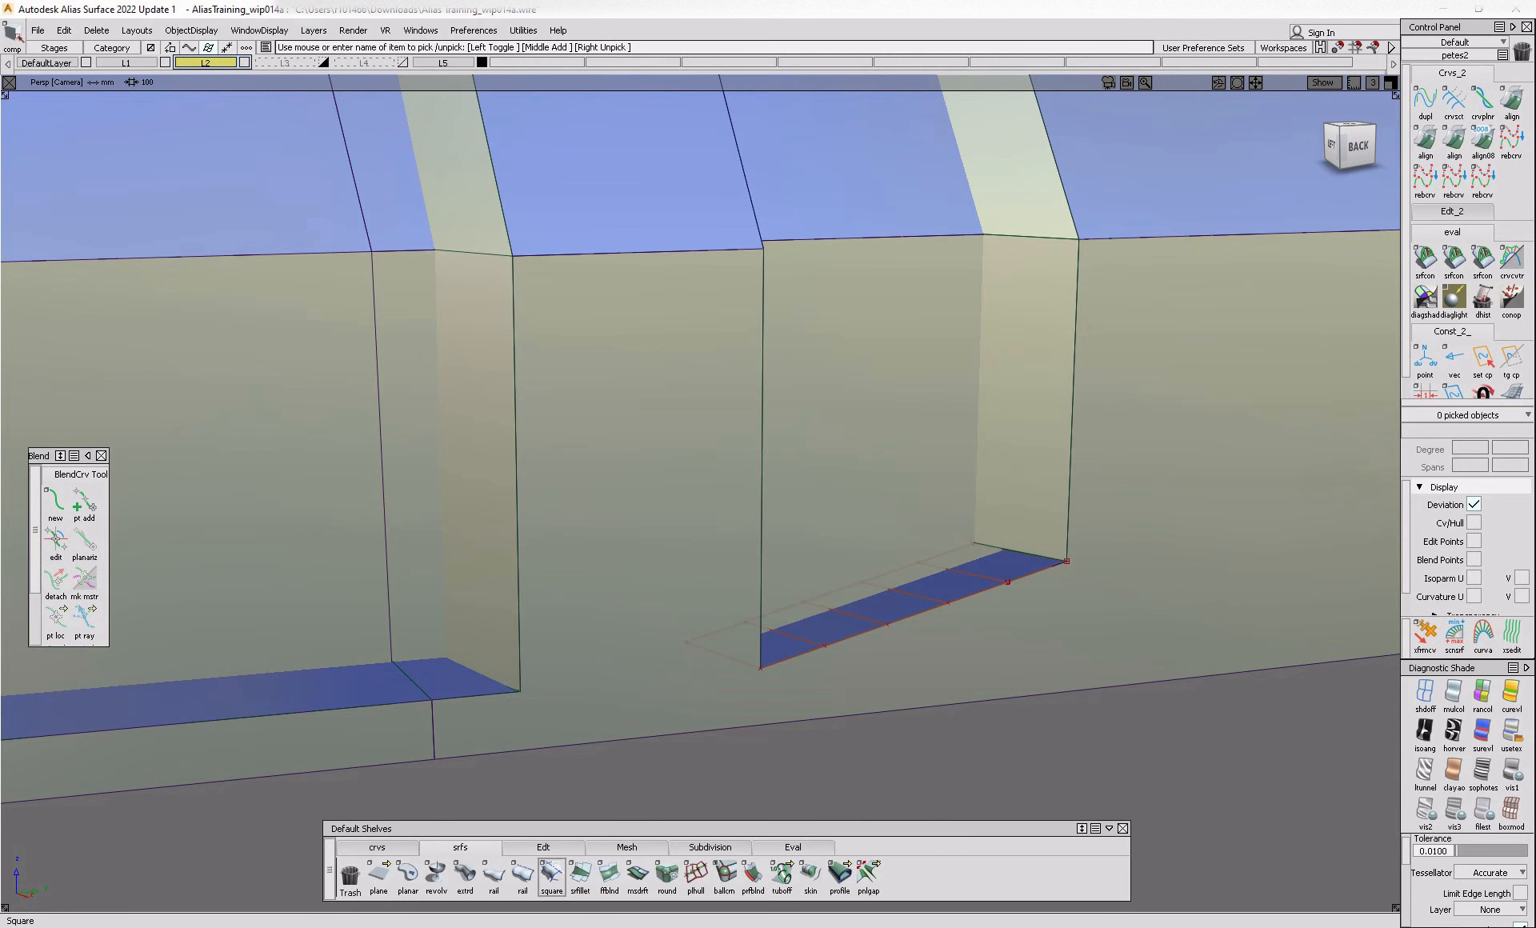
left_click(546, 848)
left_click(841, 594)
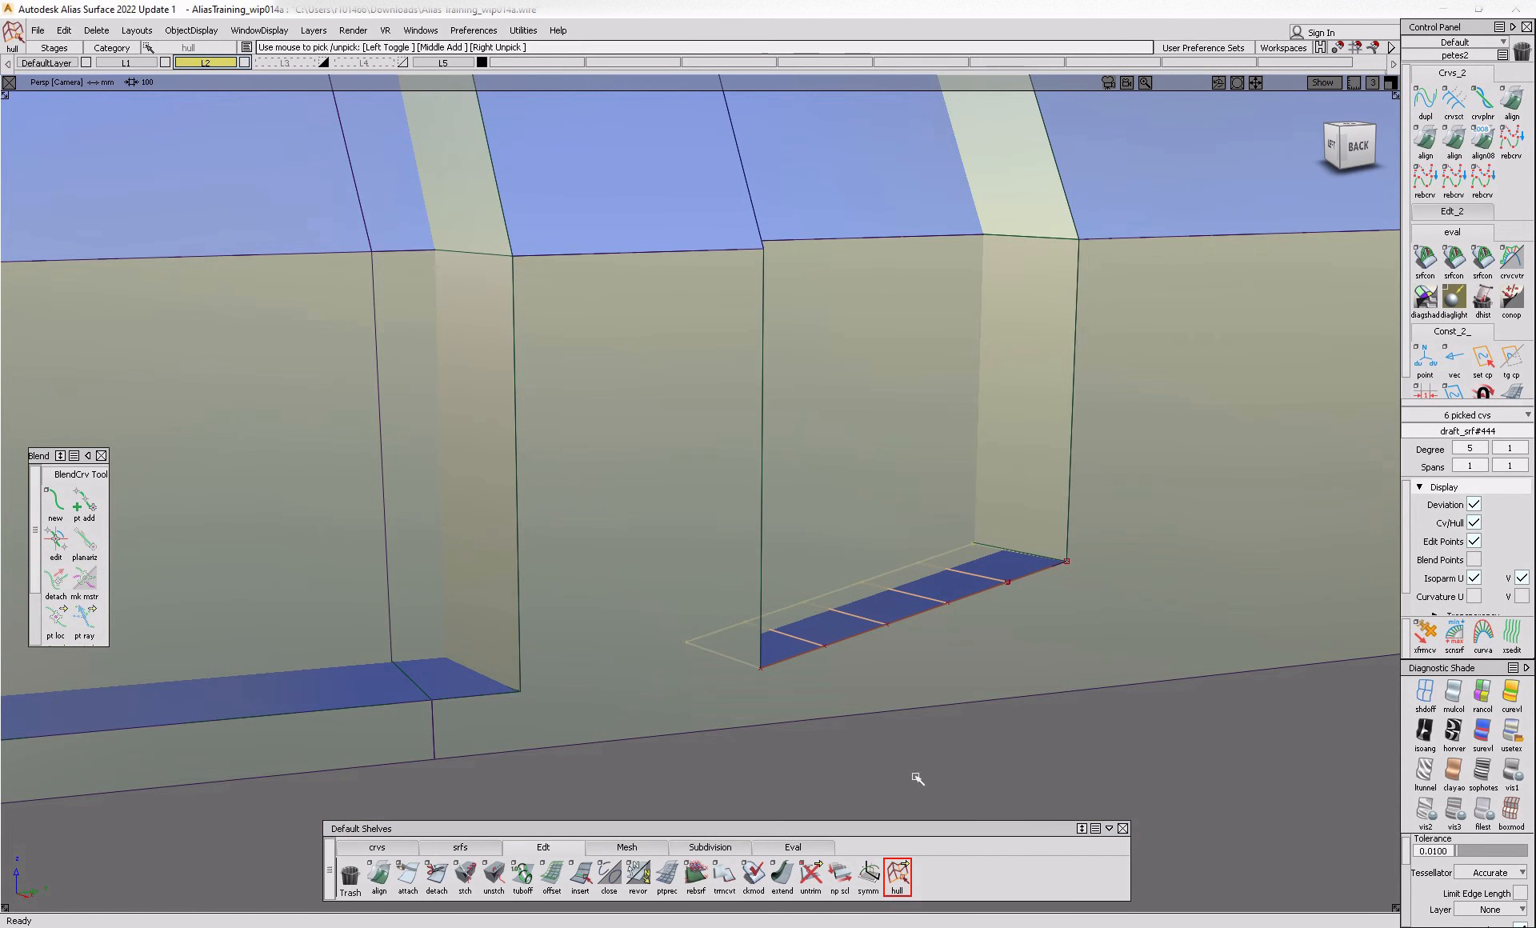
key("Return")
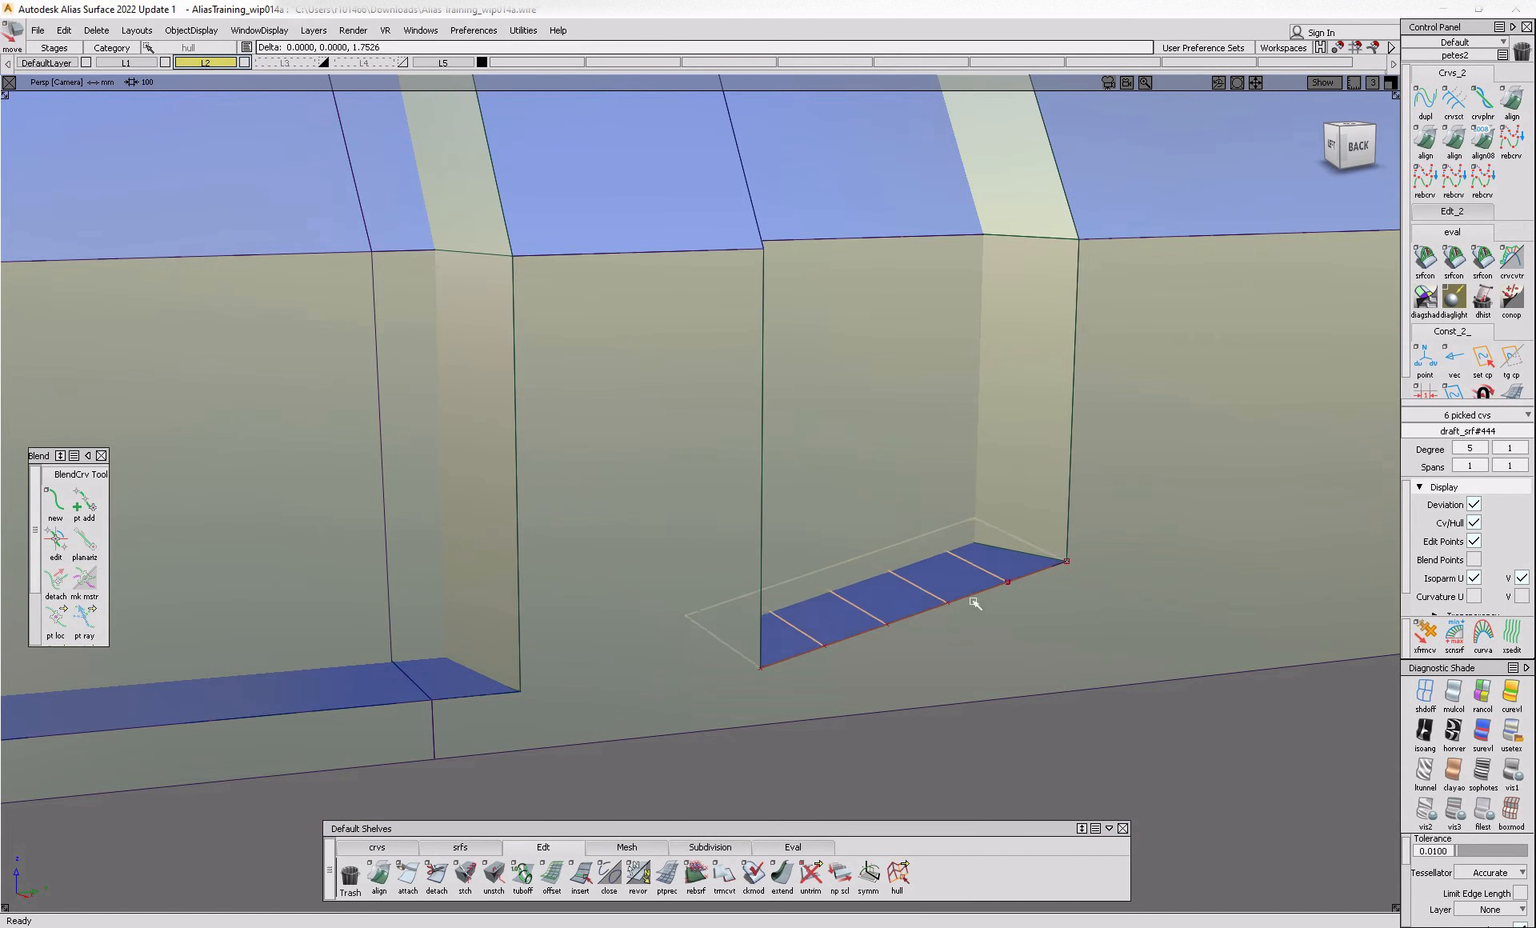
left_click_drag(1034, 732, 536, 746, "ctrl+shift")
- Check the reshaped floor of the end gap in the orthographic back view and up close
right_click_drag(619, 597, 448, 640, "alt+shift")
left_click_drag(512, 657, 844, 618, "alt+shift")
left_click(1354, 145)
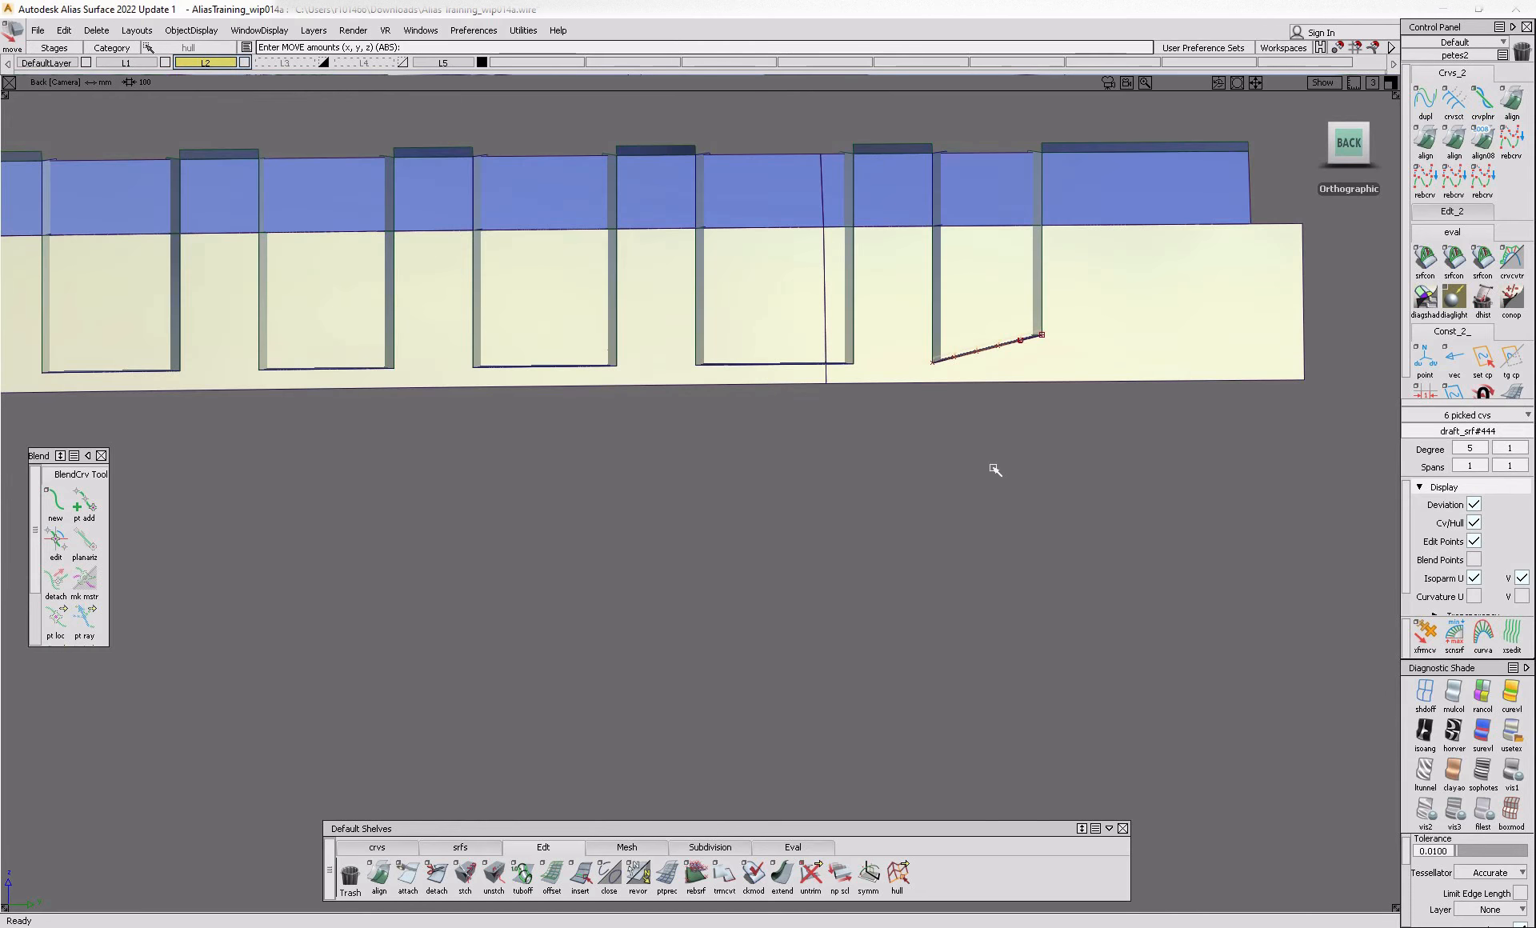
right_click_drag(748, 435, 742, 462, "alt+shift")
left_click_drag(742, 463, 970, 558, "alt+shift")
right_click_drag(971, 558, 1193, 560, "alt+shift")
- Select the surfaces at the end gap's floor and trim off the excess
left_click_drag(997, 590, 983, 493, "ctrl+shift")
mouse_move(789, 489)
left_mouse_down()
mouse_move(1108, 815)
mouse_move(1044, 764)
left_mouse_up()
left_click(1000, 593)
left_click_drag(1028, 620, 984, 662, "alt+shift")
middle_click_drag(1008, 597, 1028, 485, "ctrl+shift")
left_click_drag(1030, 486, 849, 453, "alt+shift")
key("space")
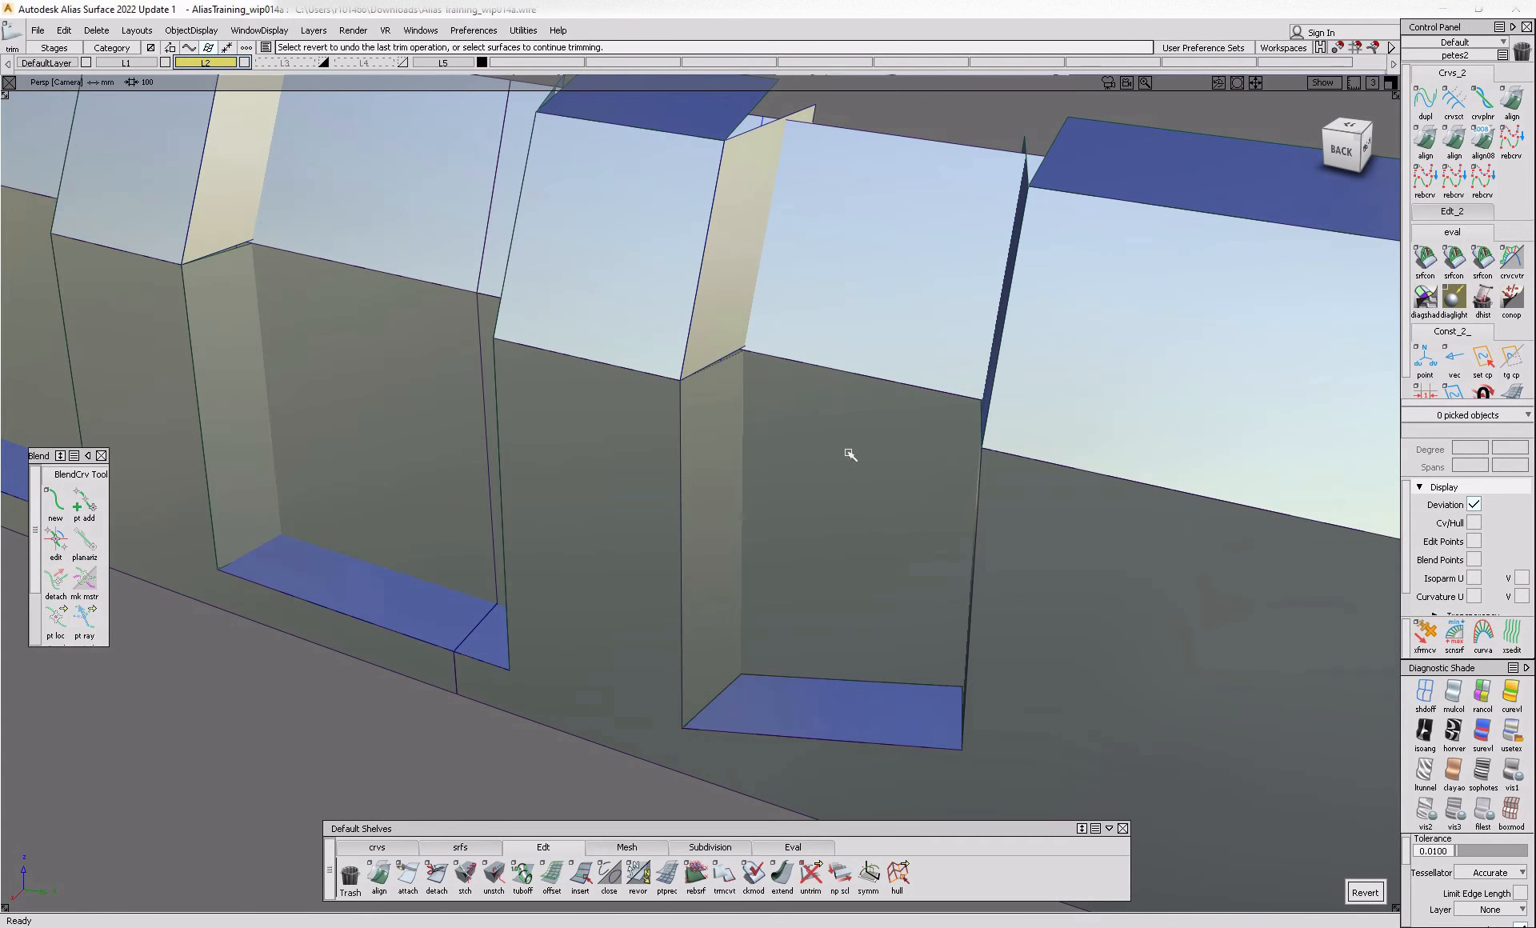
- Align the lower edge of a tooth's upper right wall to the top of its lower wall with G0
left_click(1425, 140)
left_click(753, 319, "alt+shift")
right_click_drag(744, 373, 726, 372, "alt+shift")
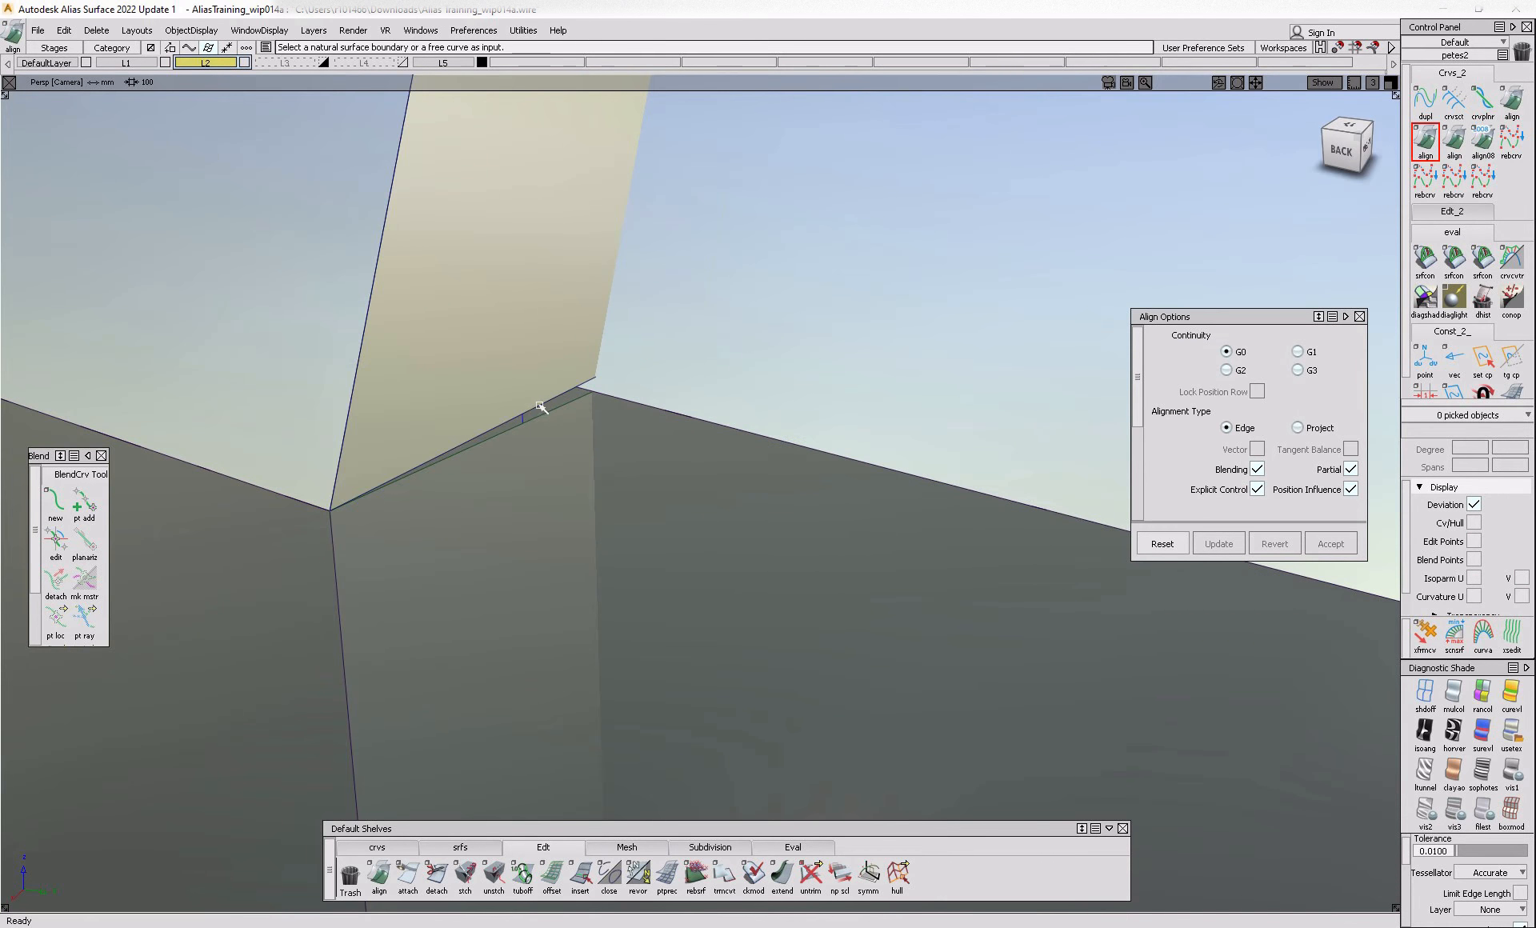
left_click(539, 405)
left_click(546, 415)
right_click_drag(547, 418, 483, 529, "alt+shift")
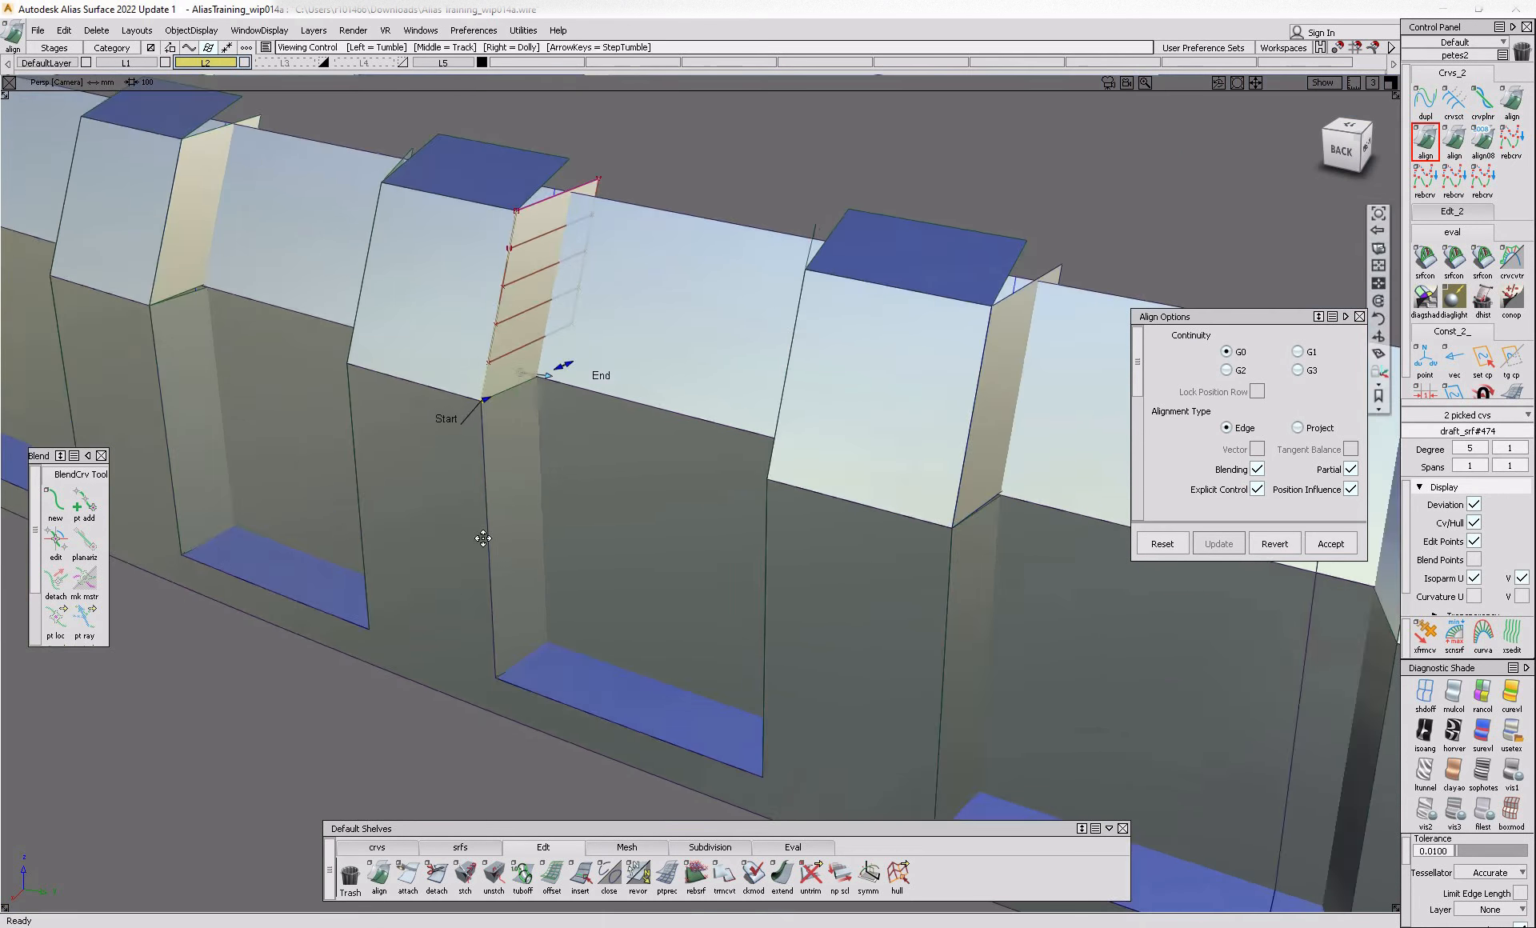
- Align the neighbouring tooth's upper right wall to its lower wall with the same G0 edge settings
middle_click_drag(483, 530, 582, 578, "alt+shift")
left_click_drag(471, 472, 458, 340, "ctrl+shift")
left_click(445, 378, "alt+shift")
right_click_drag(444, 378, 504, 416, "alt+shift")
middle_click_drag(504, 416, 645, 388, "alt+shift")
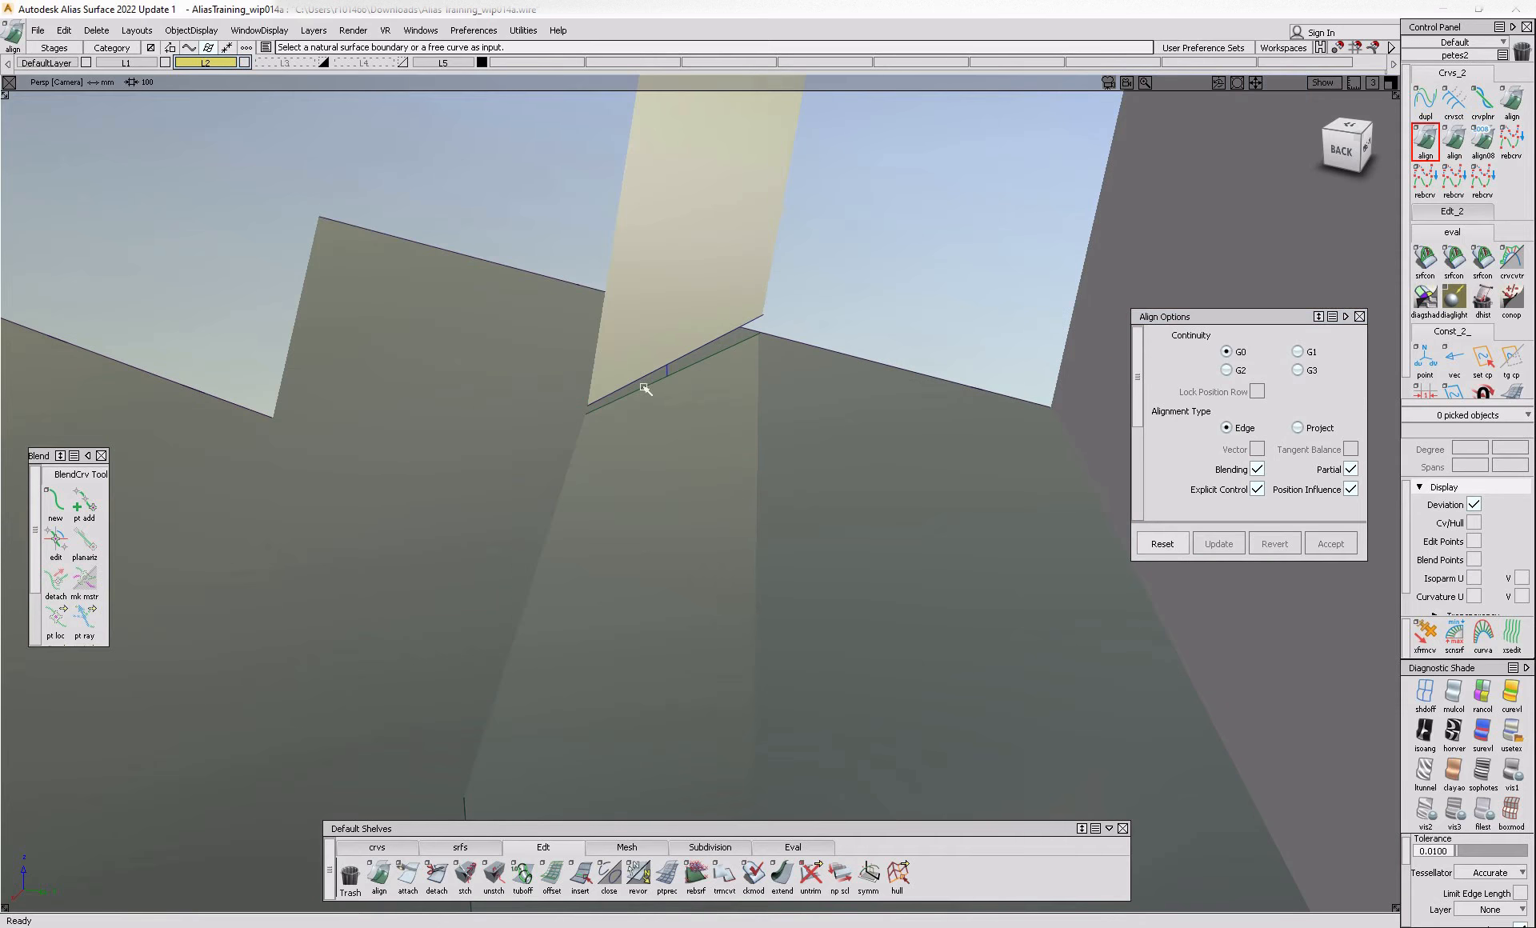
left_click(643, 396)
right_click_drag(643, 397, 449, 507, "alt+shift")
middle_click_drag(449, 507, 604, 586, "alt+shift")
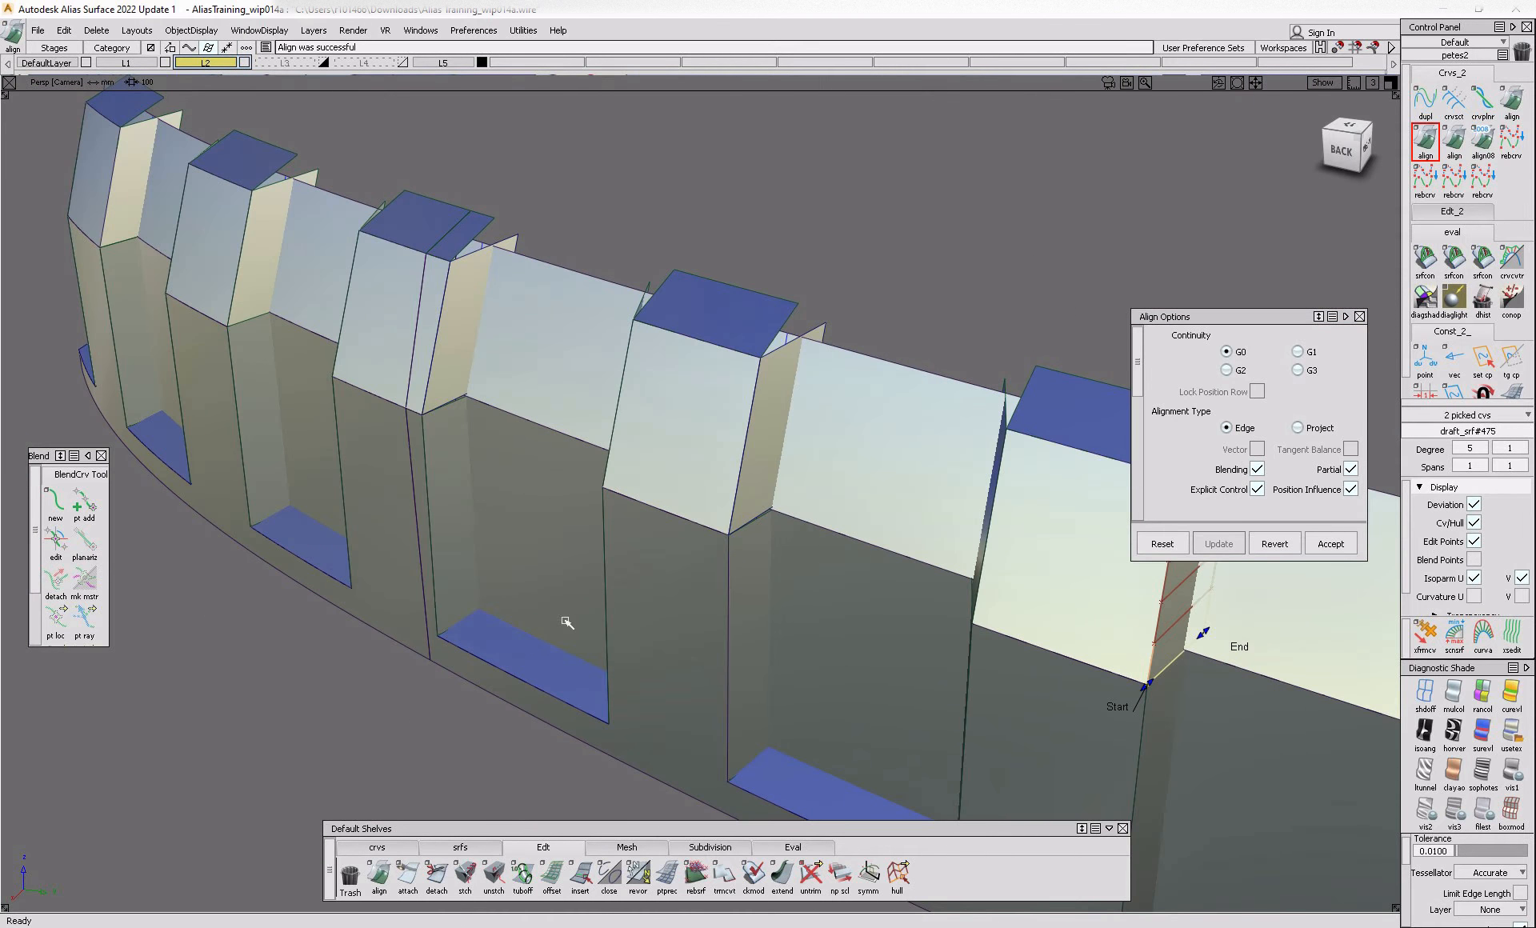
- Align the remaining upper right walls toward the comb's far end to their lower walls with G0 edge alignment
left_click_drag(566, 622, 578, 512, "ctrl+shift")
right_click_drag(608, 512, 604, 629, "alt+shift")
left_click(785, 550)
middle_click_drag(605, 628, 778, 690, "alt+shift")
left_click_drag(756, 676, 720, 560, "ctrl+shift")
right_click_drag(497, 353, 416, 448, "alt+shift")
left_click(547, 377)
left_click(554, 388)
middle_click_drag(416, 448, 576, 488, "alt+shift")
left_click_drag(573, 464, 569, 345, "ctrl+shift")
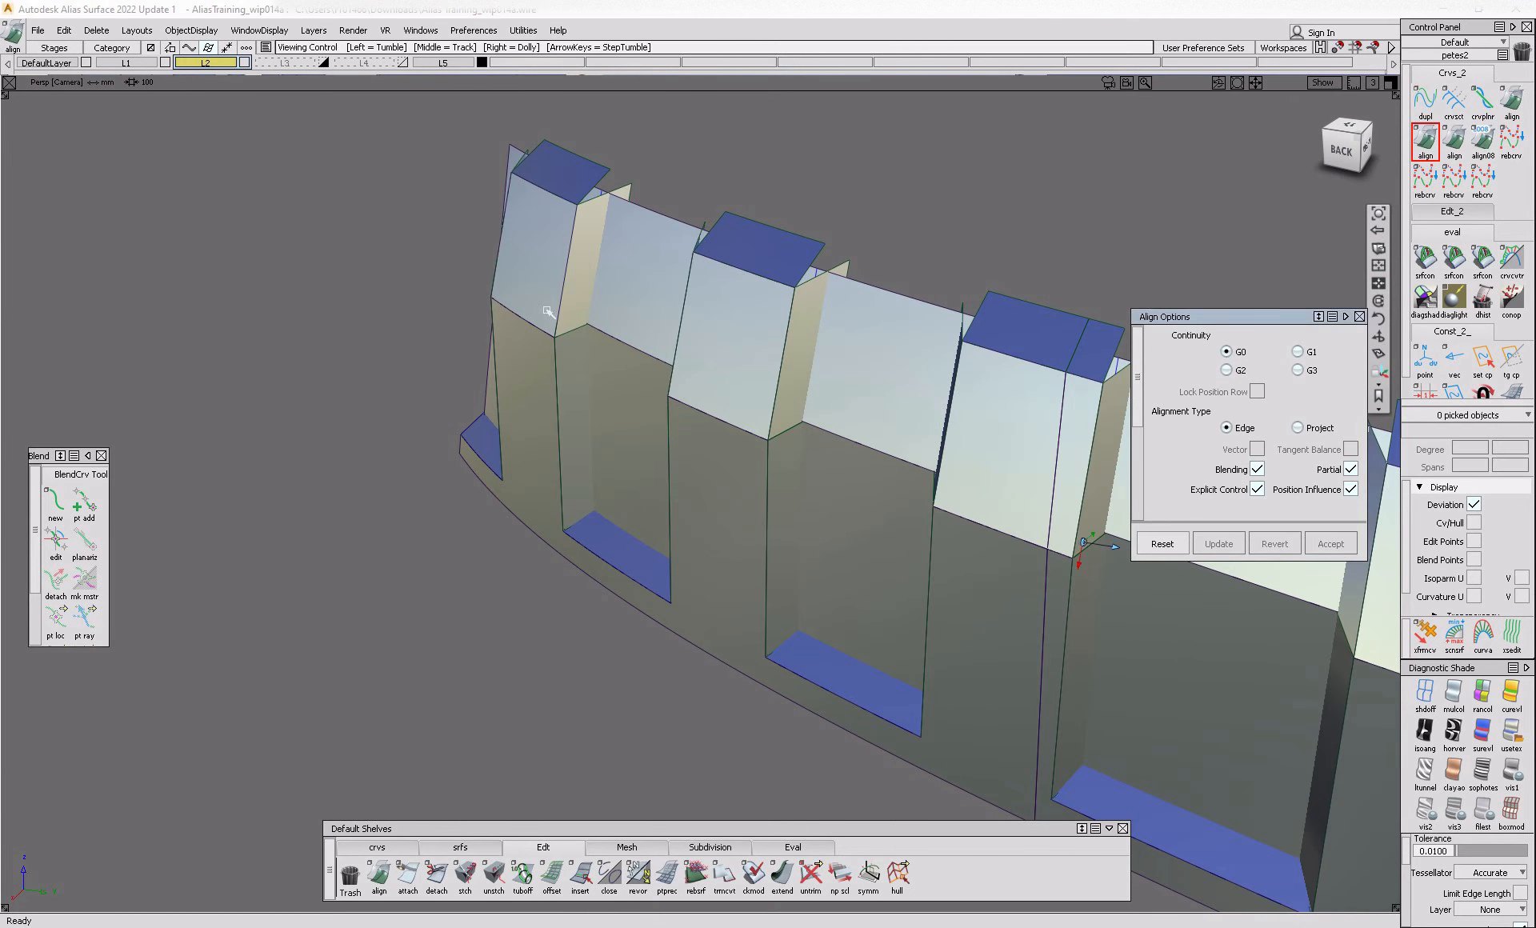
- Extend the top edge of the end tooth's upper right wall above its top face
right_click_drag(549, 315, 483, 411, "alt+shift")
left_click_drag(483, 411, 518, 366, "alt+shift")
right_click_drag(517, 366, 566, 481, "alt+shift")
left_click_drag(566, 480, 696, 488, "alt+shift")
middle_click_drag(696, 488, 730, 673, "alt+shift")
right_click_drag(439, 453, 608, 528, "alt+shift")
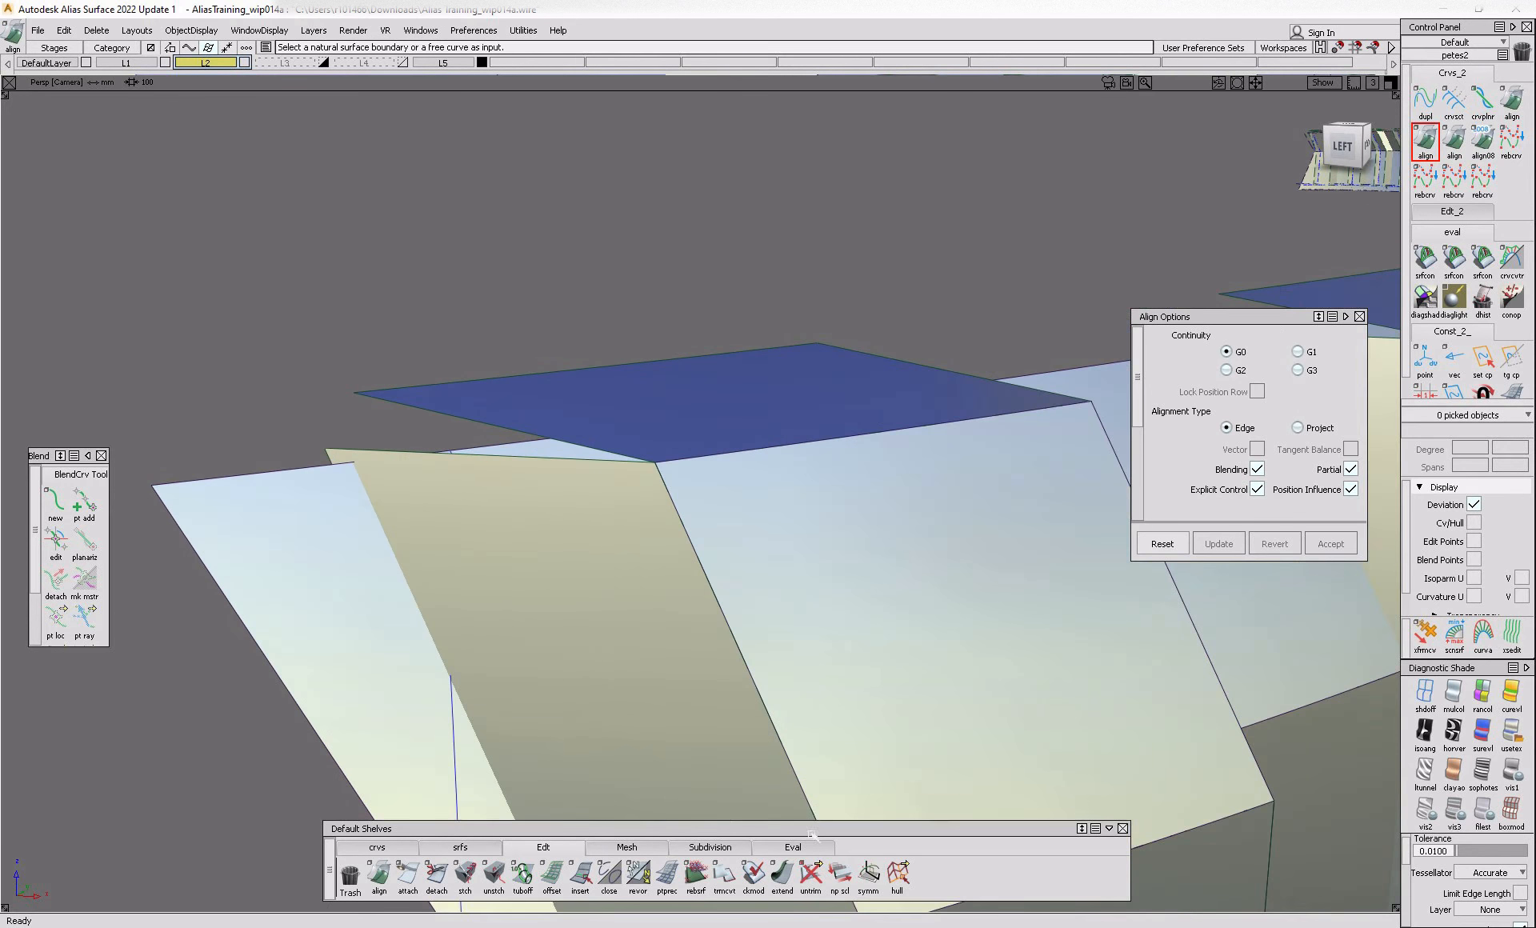
left_click(781, 875)
mouse_move(384, 452)
left_mouse_down()
mouse_move(377, 387)
mouse_move(400, 391)
left_mouse_up()
key("Return")
left_click_drag(1104, 389, 738, 407, "alt+shift")
right_click_drag(738, 406, 532, 468, "alt+shift")
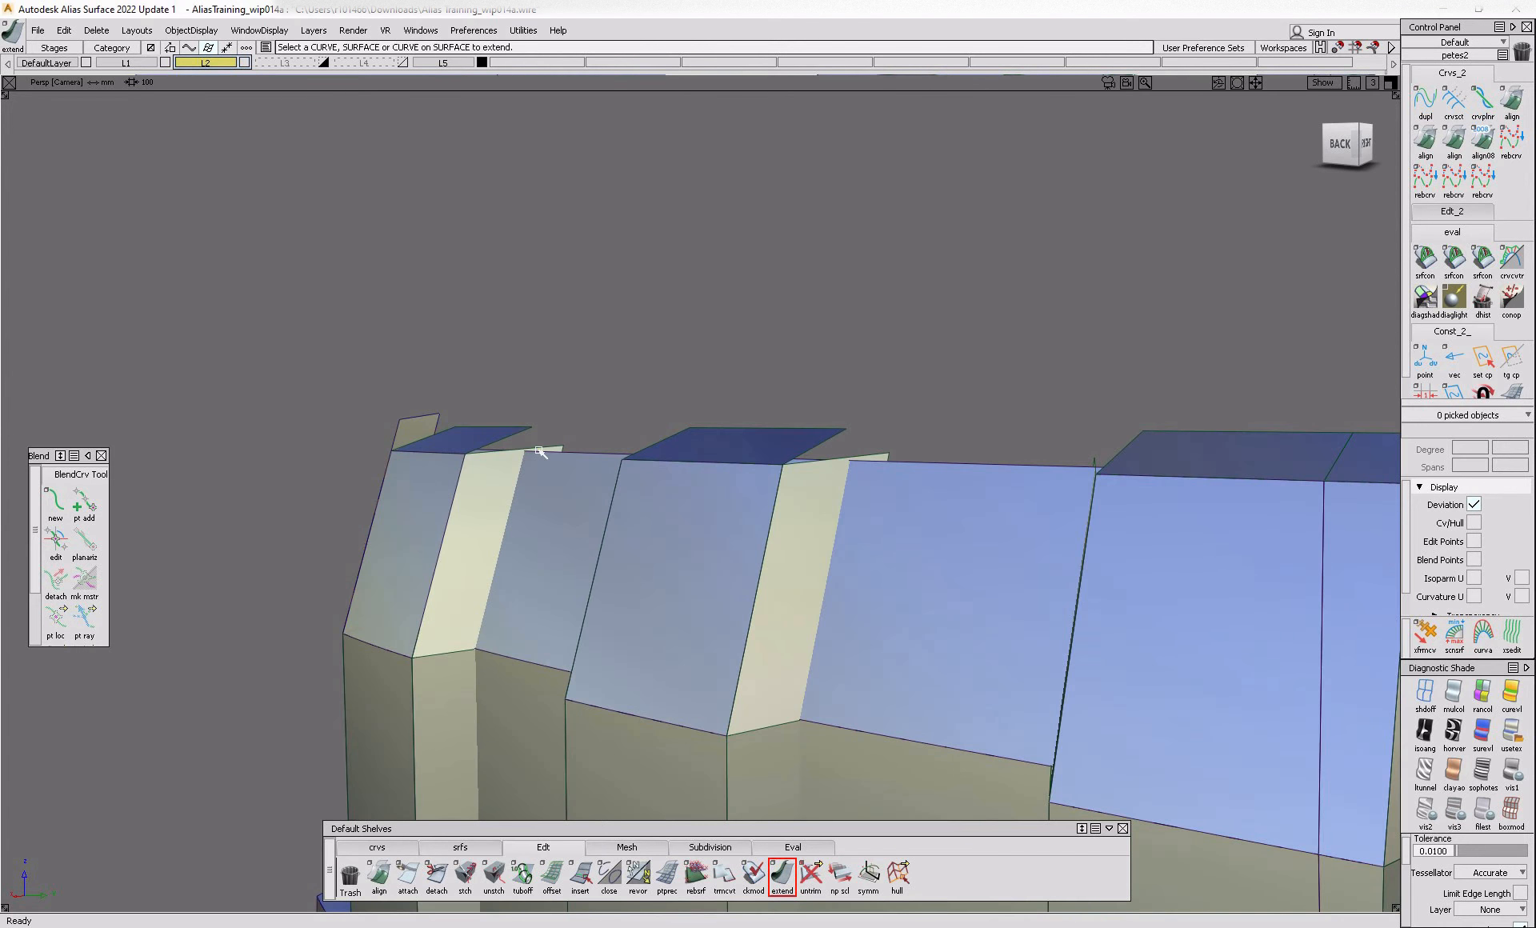
left_click(540, 451)
left_click(690, 527)
left_click(883, 458)
left_click(690, 528)
- Select all the comb's surfaces, delete their construction history and clear the selection
right_click_drag(1018, 511, 469, 631, "alt+shift")
left_click_drag(470, 632, 512, 632, "alt+shift")
middle_click_drag(224, 576, 397, 637, "alt+shift")
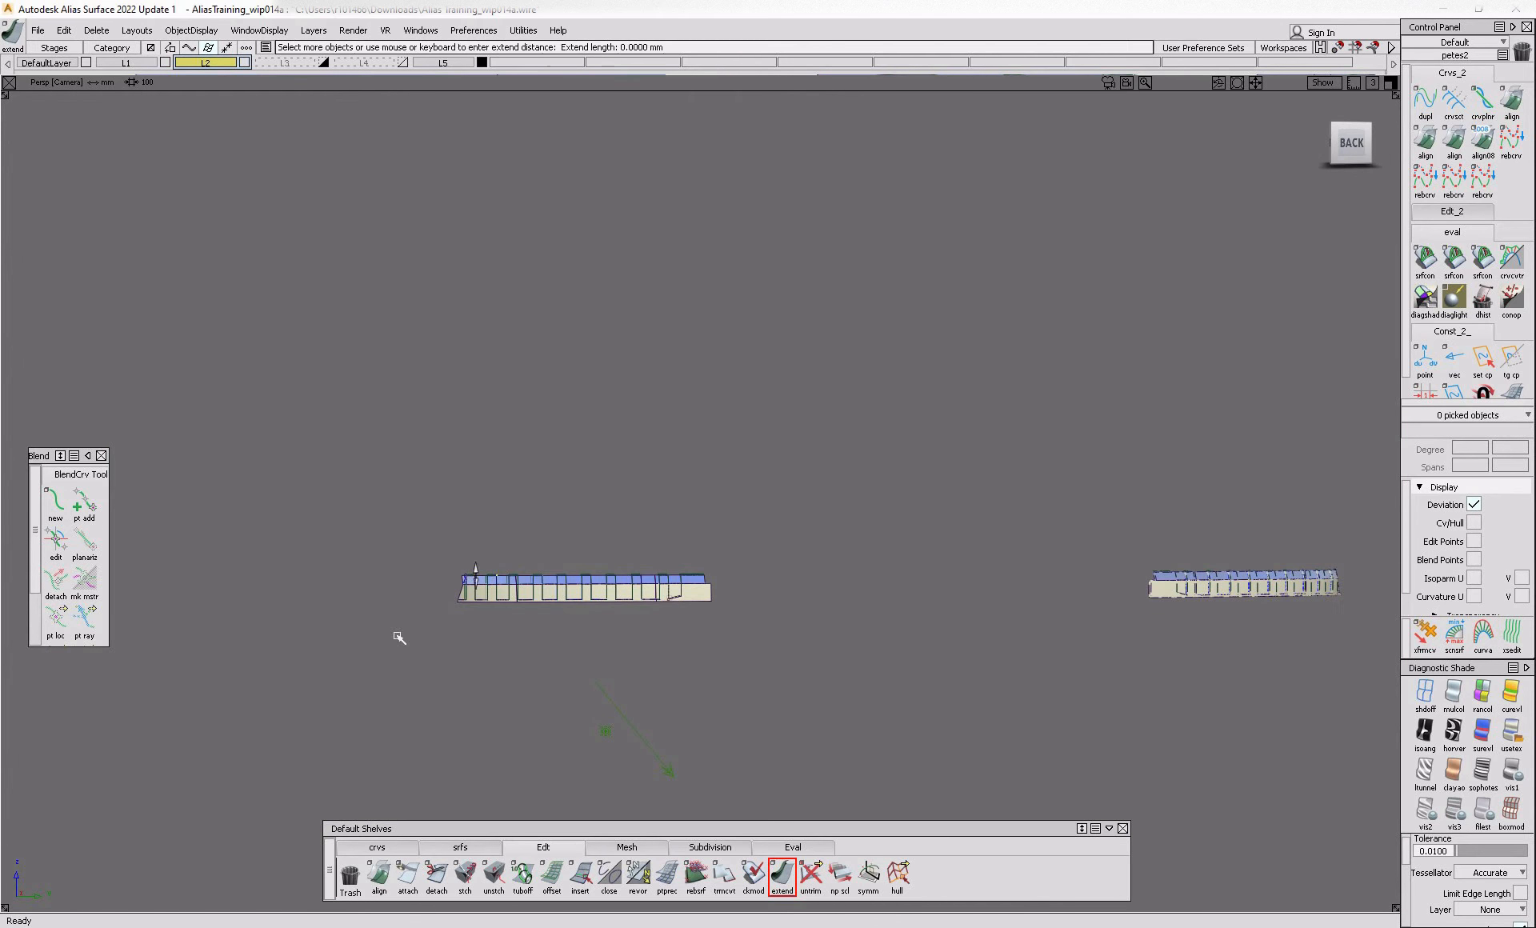
left_click_drag(447, 416, 320, 561, "ctrl+shift")
left_click_drag(389, 513, 808, 668)
left_click(690, 526)
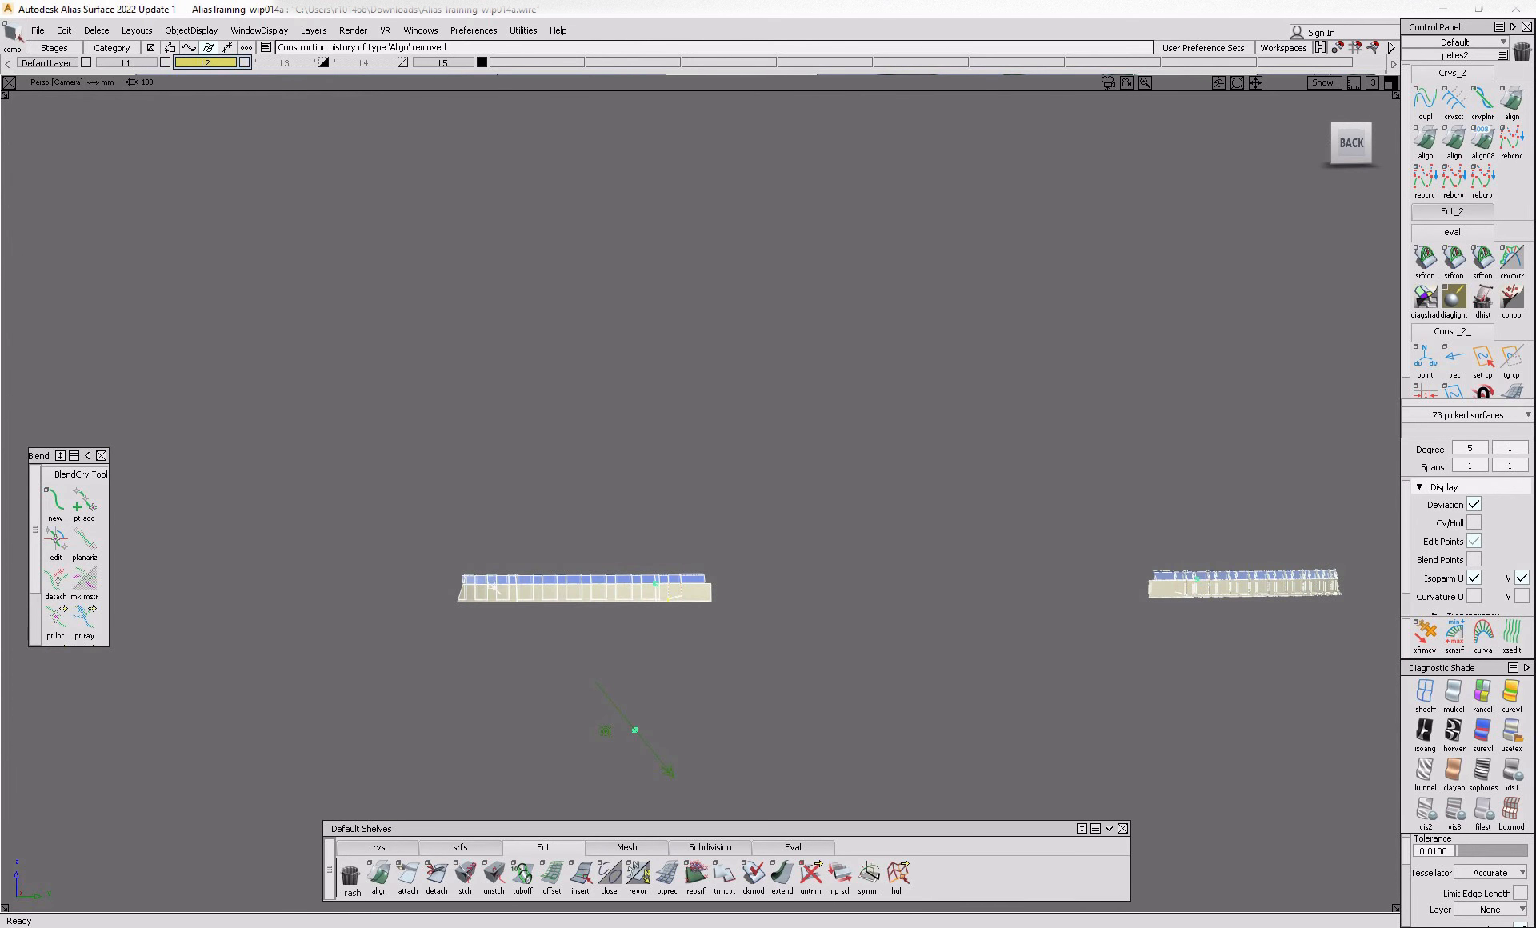
right_click_drag(646, 753, 732, 740, "alt+shift")
left_click_drag(648, 726, 626, 649, "ctrl+shift")
right_click_drag(320, 617, 436, 626, "alt+shift")
left_click_drag(436, 626, 403, 631, "alt+shift")
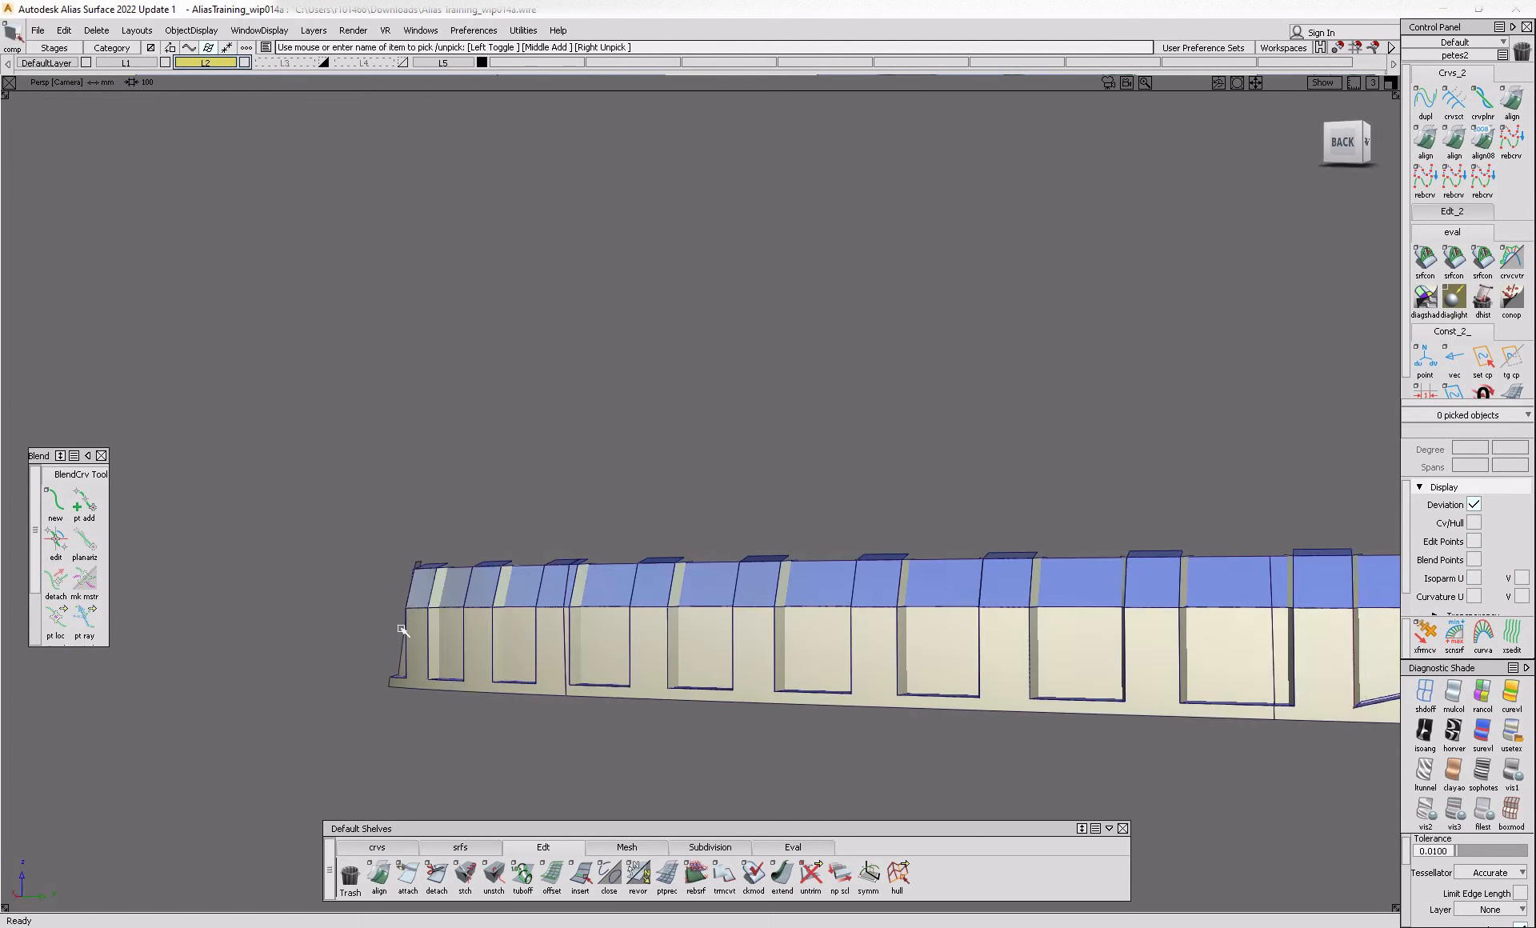
- Start Extend and pick the top edges of the upper right walls on the teeth near the narrow end
left_click(781, 872)
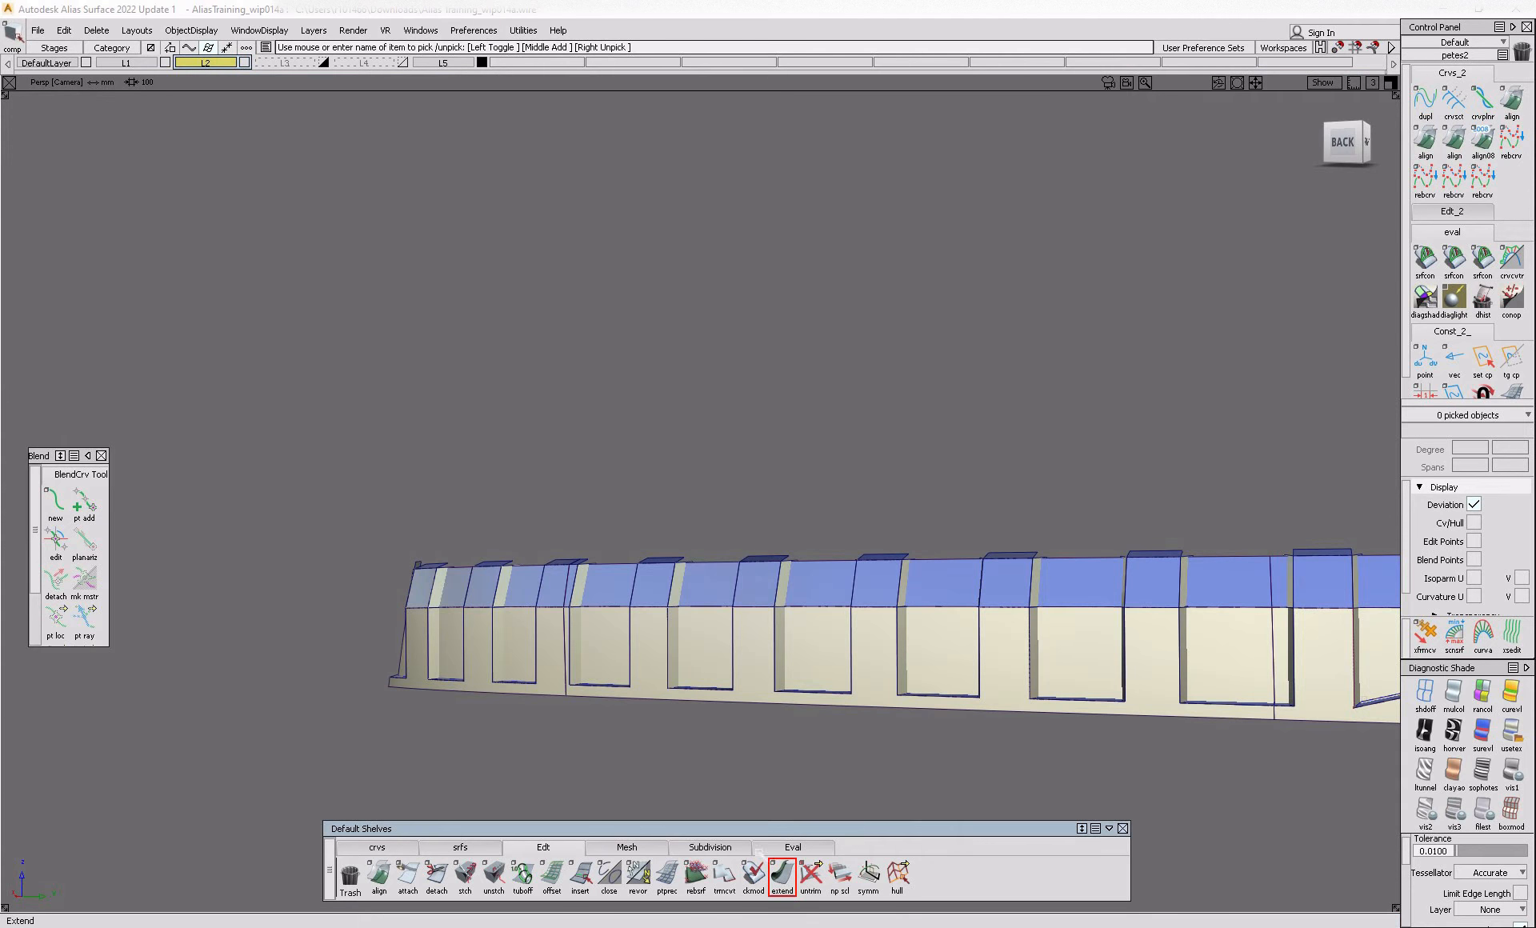
left_click_drag(509, 579, 376, 612, "alt+shift")
right_click_drag(377, 612, 635, 593, "alt+shift")
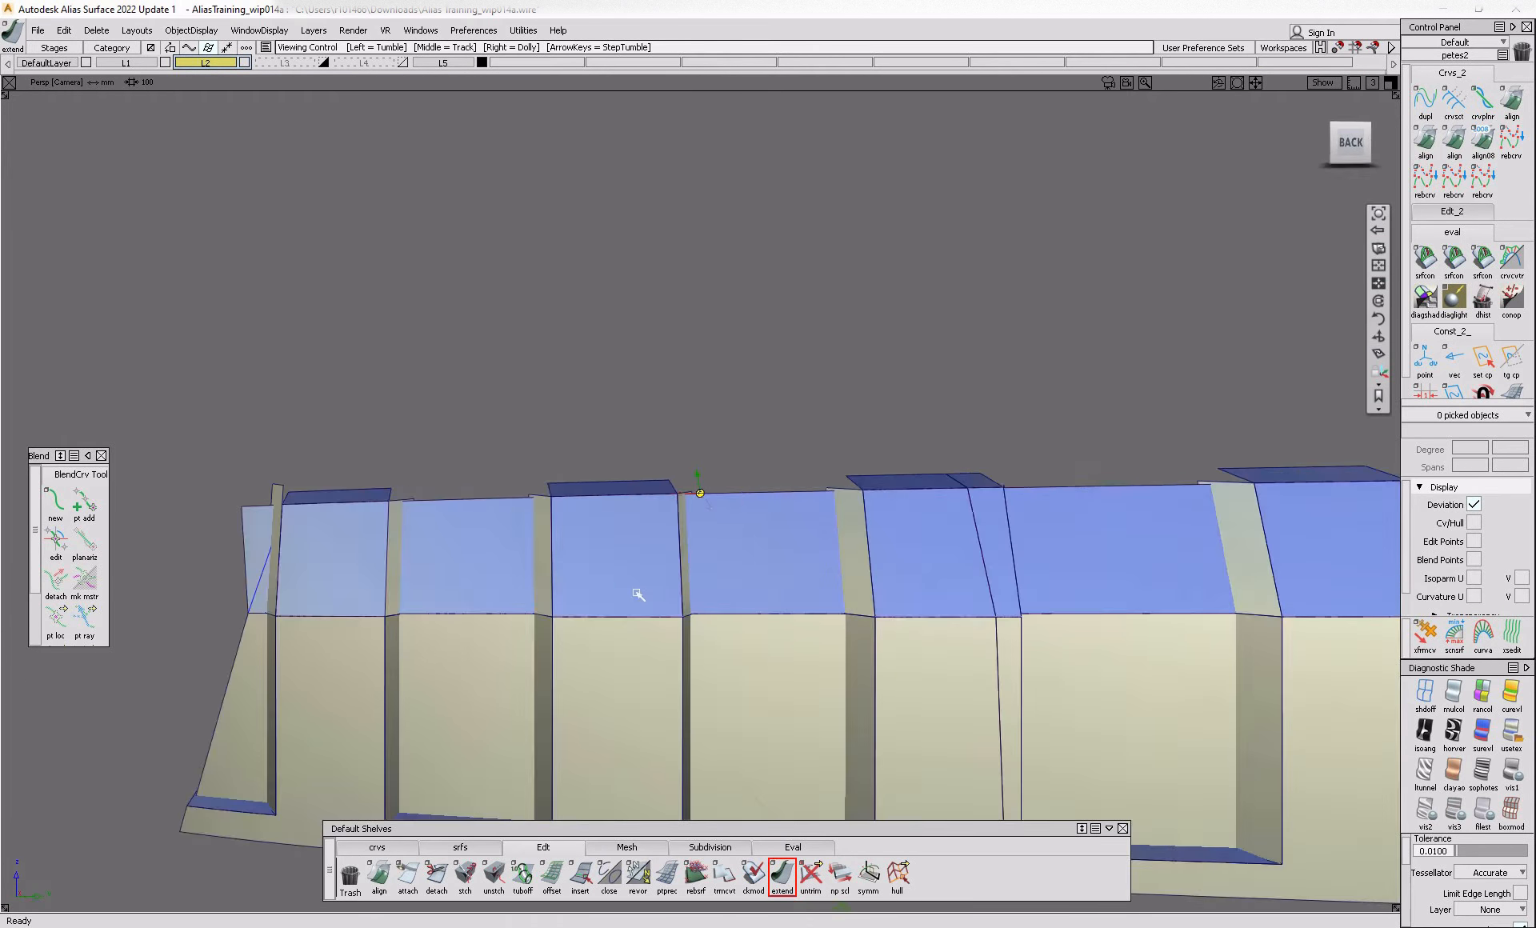
left_click_drag(634, 593, 530, 550, "alt+shift")
middle_click_drag(569, 485, 720, 489, "alt+shift")
left_click(494, 453)
right_click_drag(480, 512, 727, 531, "alt+shift")
left_click(432, 438)
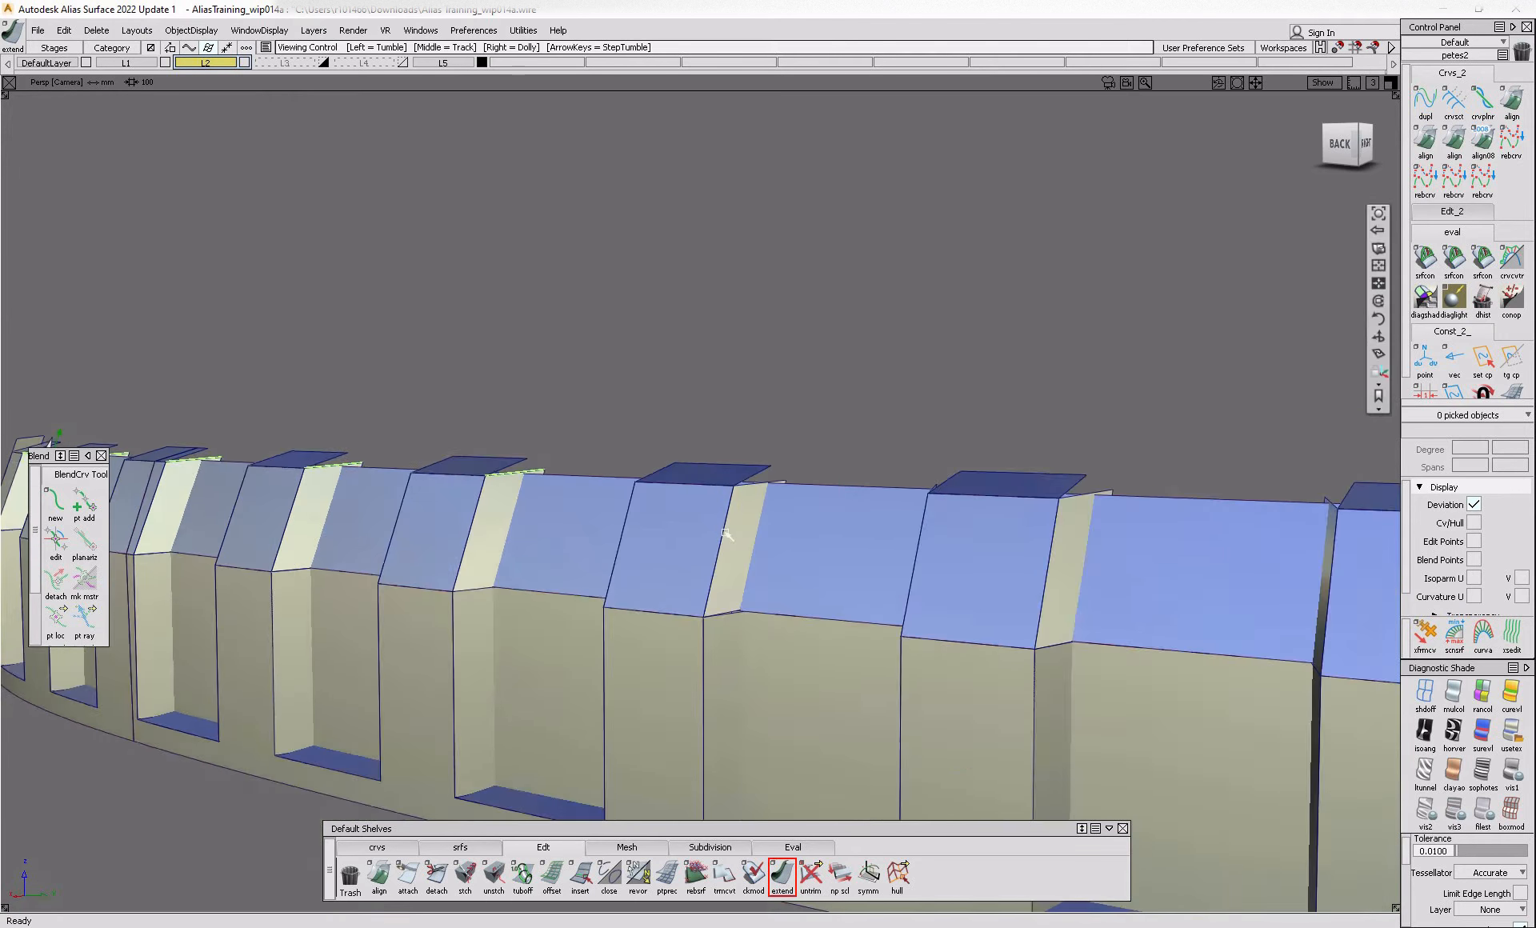
- Add the remaining teeth's upper right wall top edges and extend them all above the top faces
middle_click_drag(727, 532, 640, 544, "alt+shift")
right_click_drag(663, 513, 679, 512, "alt+shift")
middle_click_drag(720, 512, 657, 492, "alt+shift")
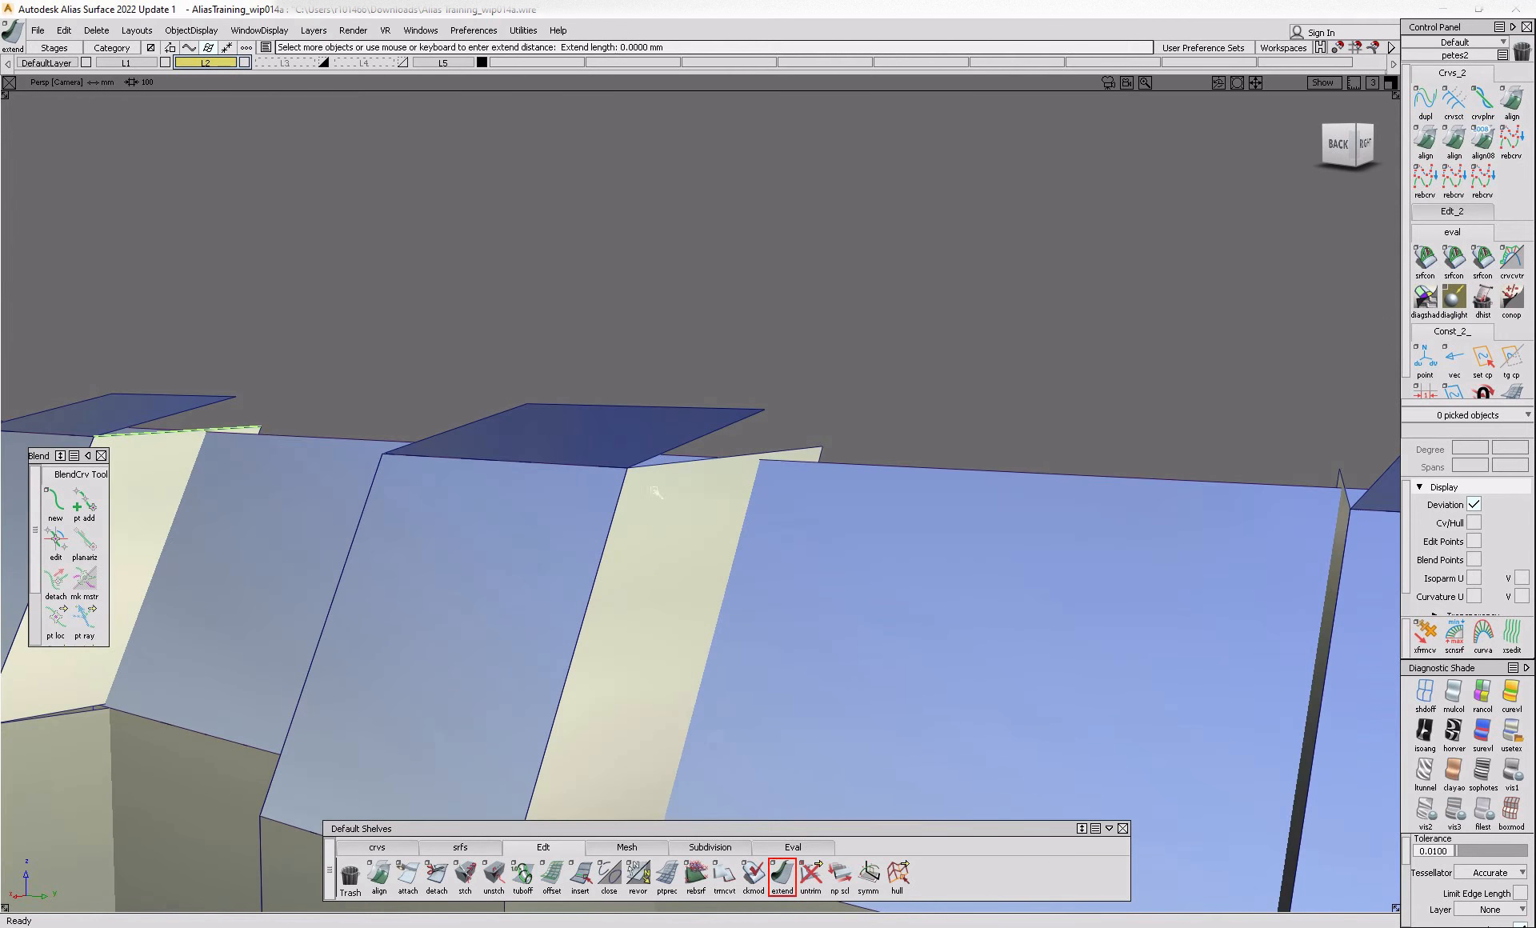
left_click(774, 457)
middle_click_drag(924, 490, 383, 501, "alt+shift")
left_click(720, 544)
right_click_drag(984, 584, 737, 513, "alt+shift")
mouse_move(505, 504)
right_mouse_down("alt+shift")
mouse_move(563, 485)
mouse_move(746, 629)
right_mouse_up("alt+shift")
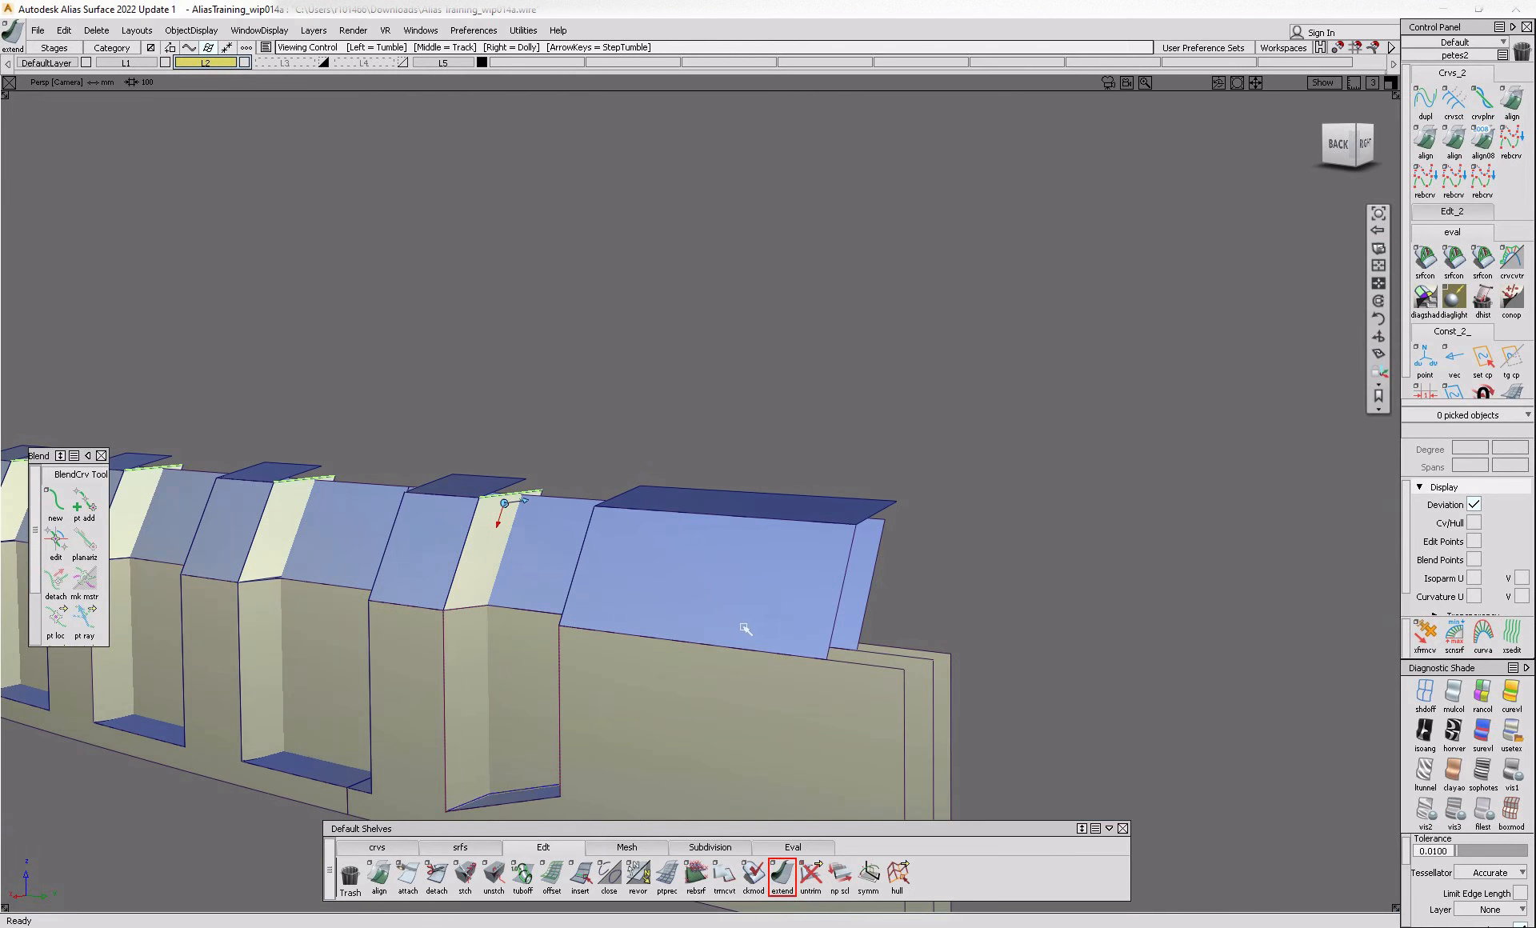
left_click_drag(697, 622, 898, 604, "alt+shift")
mouse_move(899, 603)
right_mouse_down("alt+shift")
mouse_move(663, 502)
mouse_move(680, 696)
right_mouse_up("alt+shift")
left_click_drag(680, 696, 384, 592, "alt+shift")
middle_click_drag(384, 592, 789, 614, "alt+shift")
left_click_drag(455, 514, 865, 598)
- Pick the top edges of the upper left walls on the first teeth for Extend
middle_click_drag(320, 704, 722, 619, "alt+shift")
right_click_drag(565, 594, 696, 579, "alt+shift")
left_click(697, 577)
middle_click_drag(709, 596, 336, 617, "alt+shift")
left_click(670, 544)
right_click_drag(835, 598, 617, 537, "alt+shift")
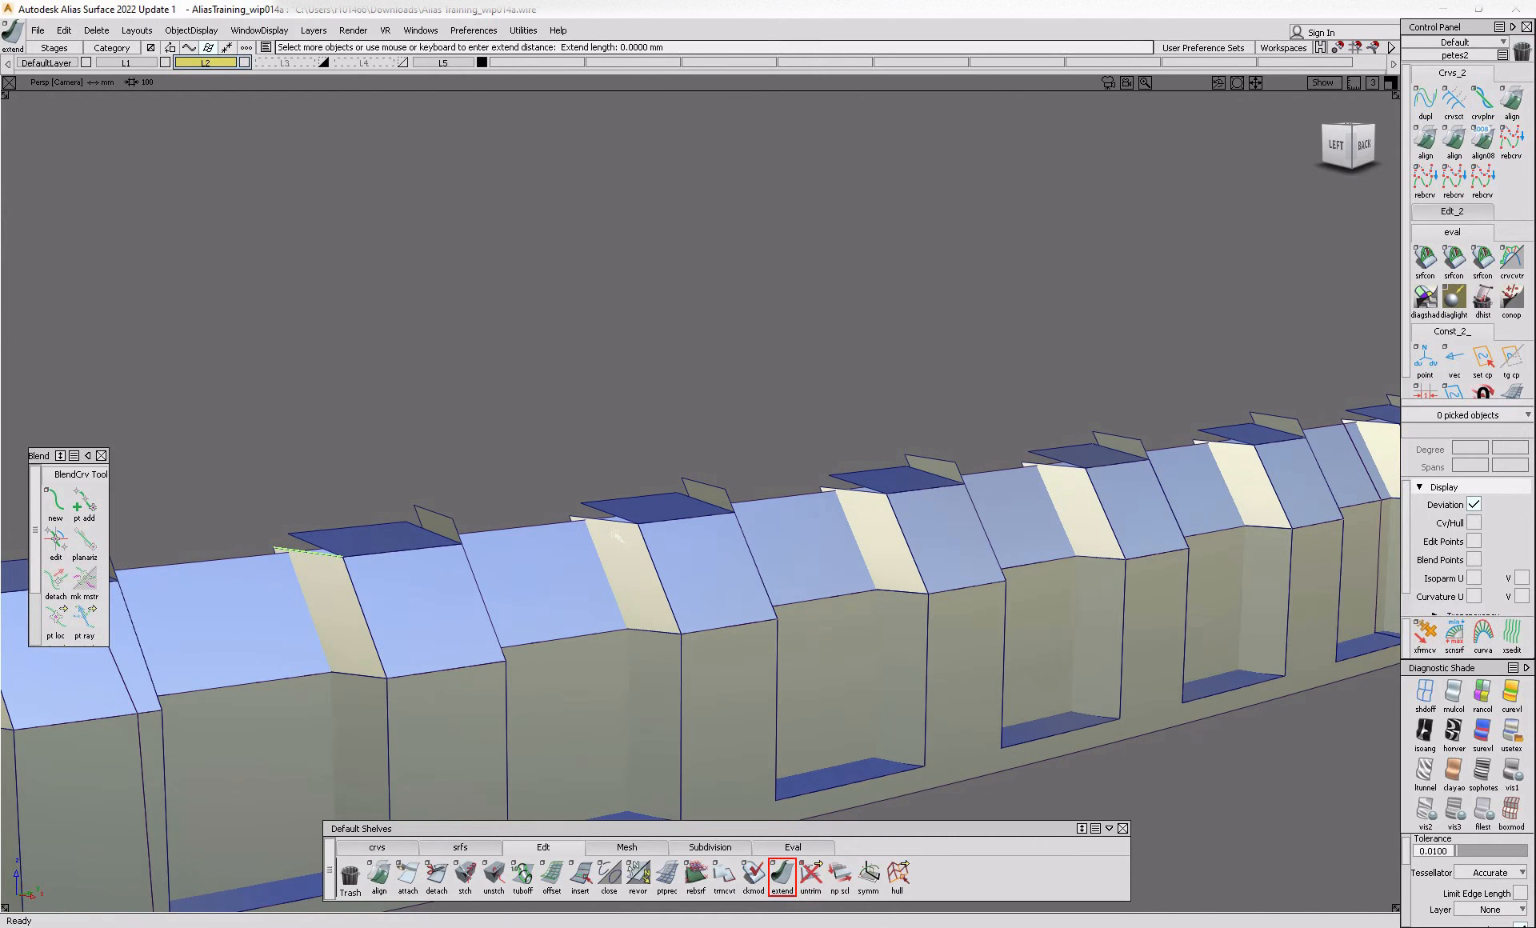
mouse_move(782, 547)
right_mouse_down("alt+shift")
mouse_move(648, 526)
mouse_move(610, 575)
right_mouse_up("alt+shift")
right_click_drag(804, 538, 741, 512, "alt+shift")
- Add the last teeth's upper left wall top edges and extend all the left walls above the top faces
middle_click_drag(930, 521, 791, 520, "alt+shift")
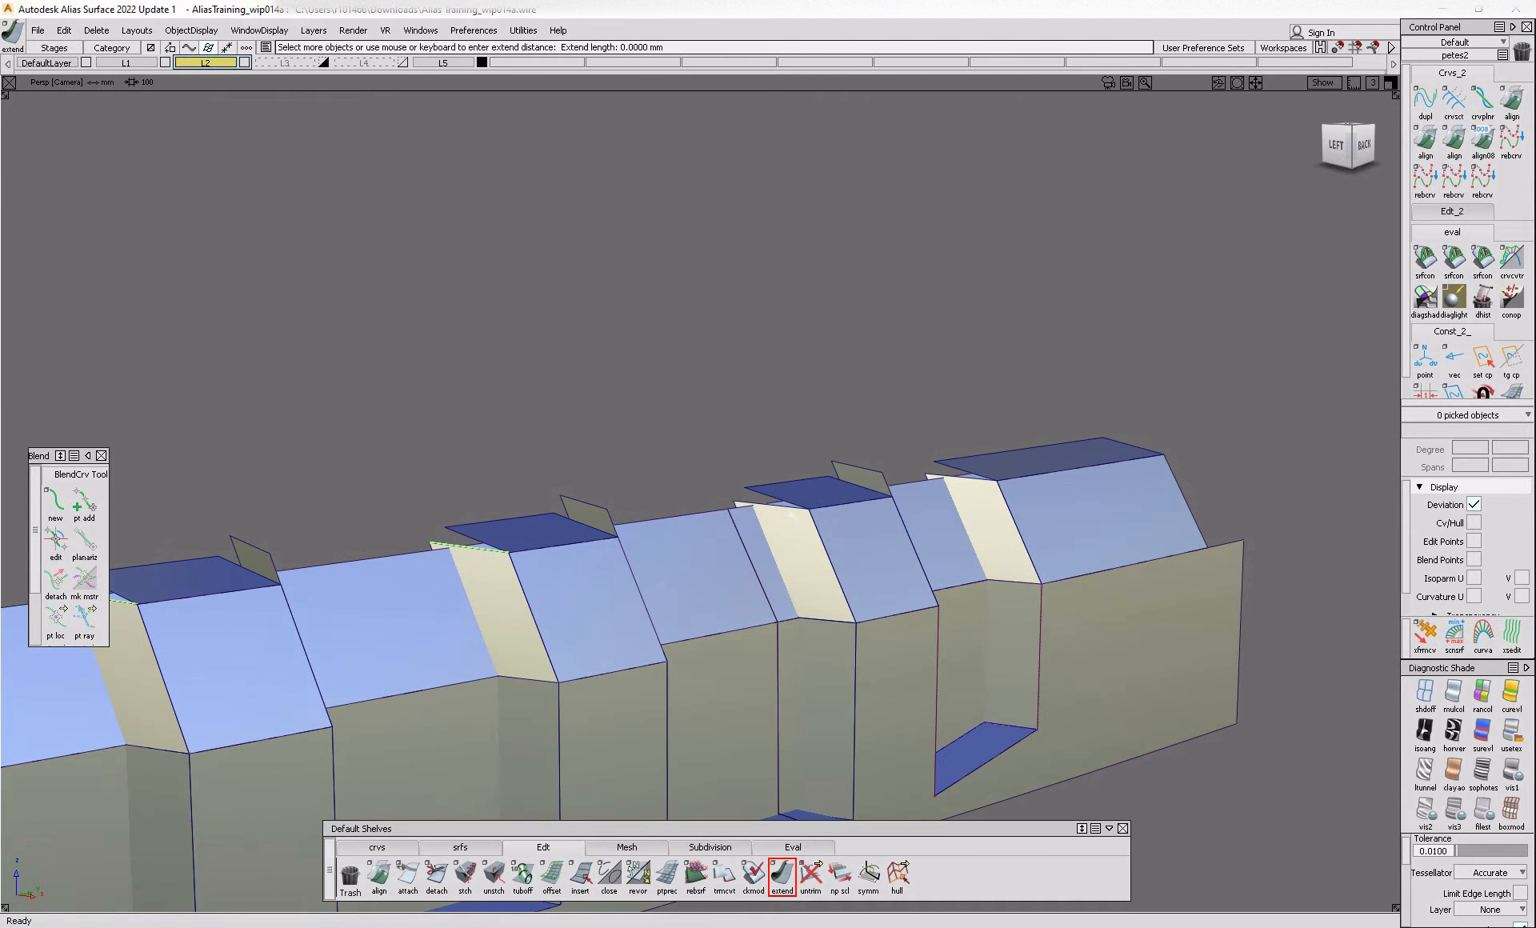
right_click_drag(1082, 508, 1017, 480, "alt+shift")
left_click(897, 492)
right_click_drag(897, 500, 769, 687, "alt+shift")
middle_click_drag(438, 546, 516, 556, "alt+shift")
left_click_drag(545, 556, 542, 544)
left_click_drag(571, 620, 562, 558, "ctrl+shift")
- Select the teeth's top faces along the comb and check how far they reach past the side walls
right_click_drag(564, 558, 640, 538, "alt+shift")
left_click_drag(640, 538, 552, 578, "alt+shift")
left_click_drag(528, 588, 445, 617, "alt+shift")
mouse_move(412, 546)
left_mouse_down("ctrl+shift")
mouse_move(372, 583)
mouse_move(597, 604)
mouse_move(488, 716)
left_mouse_up("ctrl+shift")
left_click(369, 571)
left_click(607, 566)
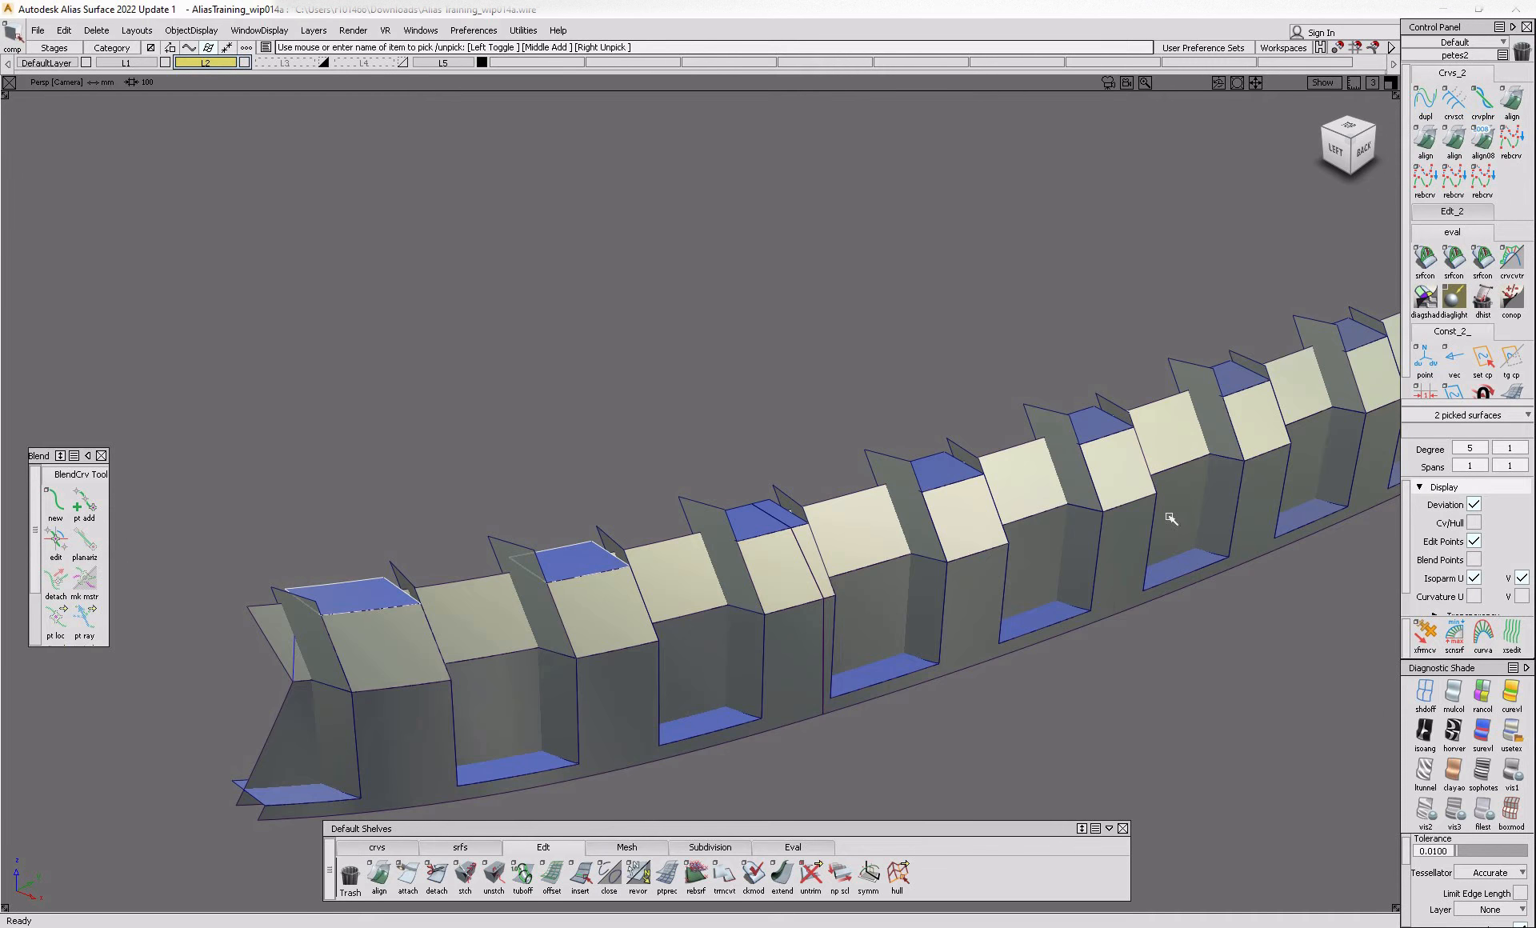
left_click_drag(1111, 417, 1064, 449, "alt+shift")
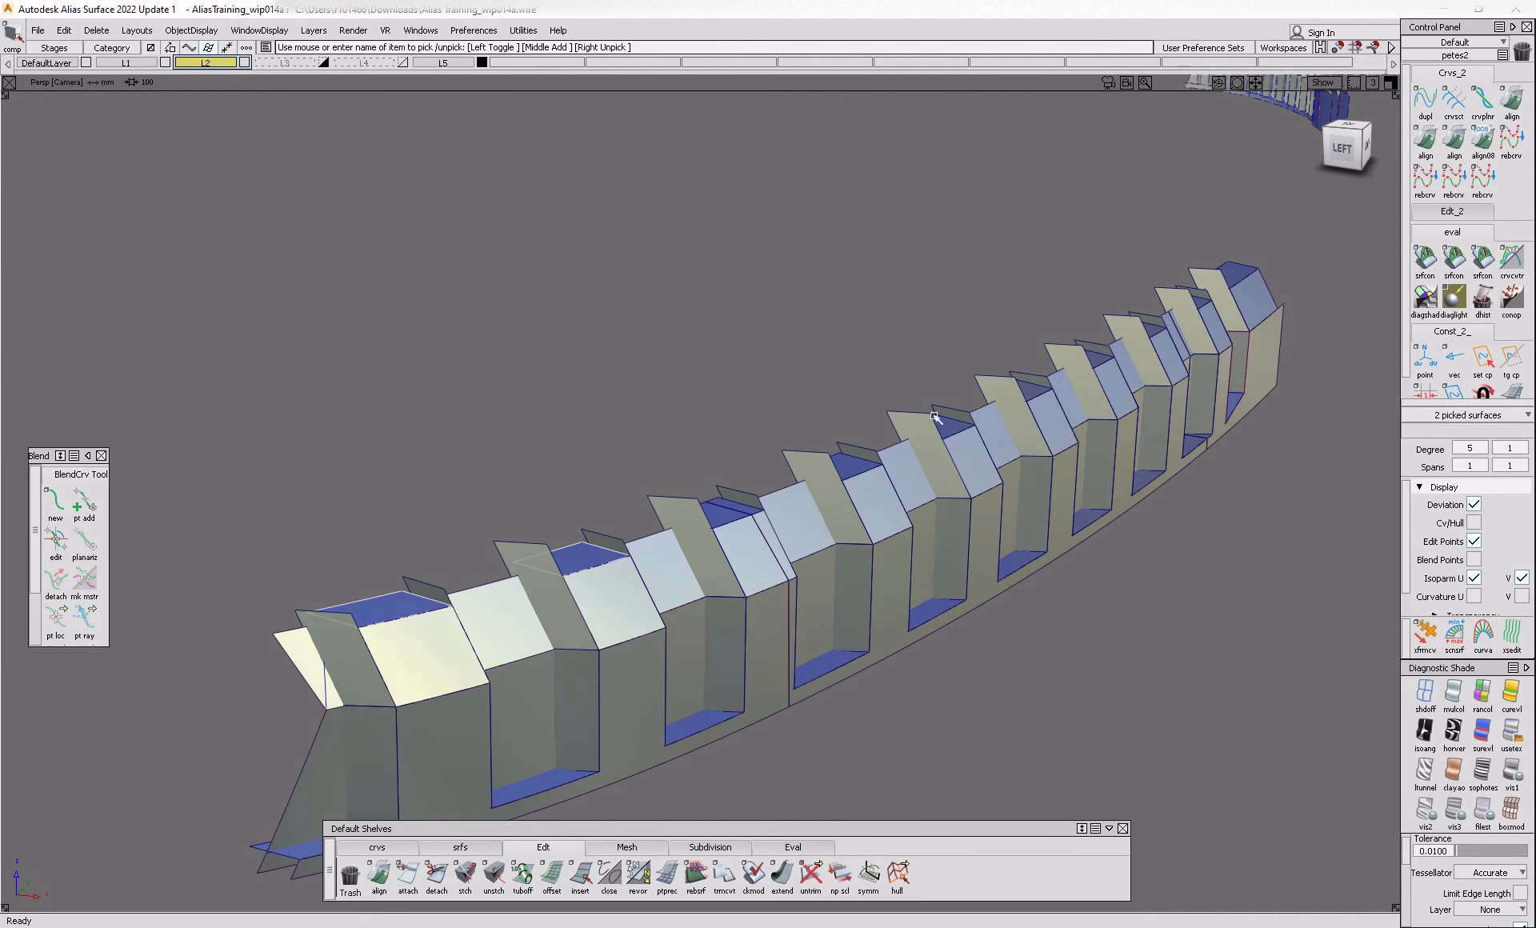
left_click_drag(449, 649, 485, 626, "alt+shift")
right_click_drag(485, 626, 531, 640, "alt+shift")
left_click_drag(532, 640, 484, 689, "alt+shift")
middle_click_drag(484, 689, 568, 680, "alt+shift")
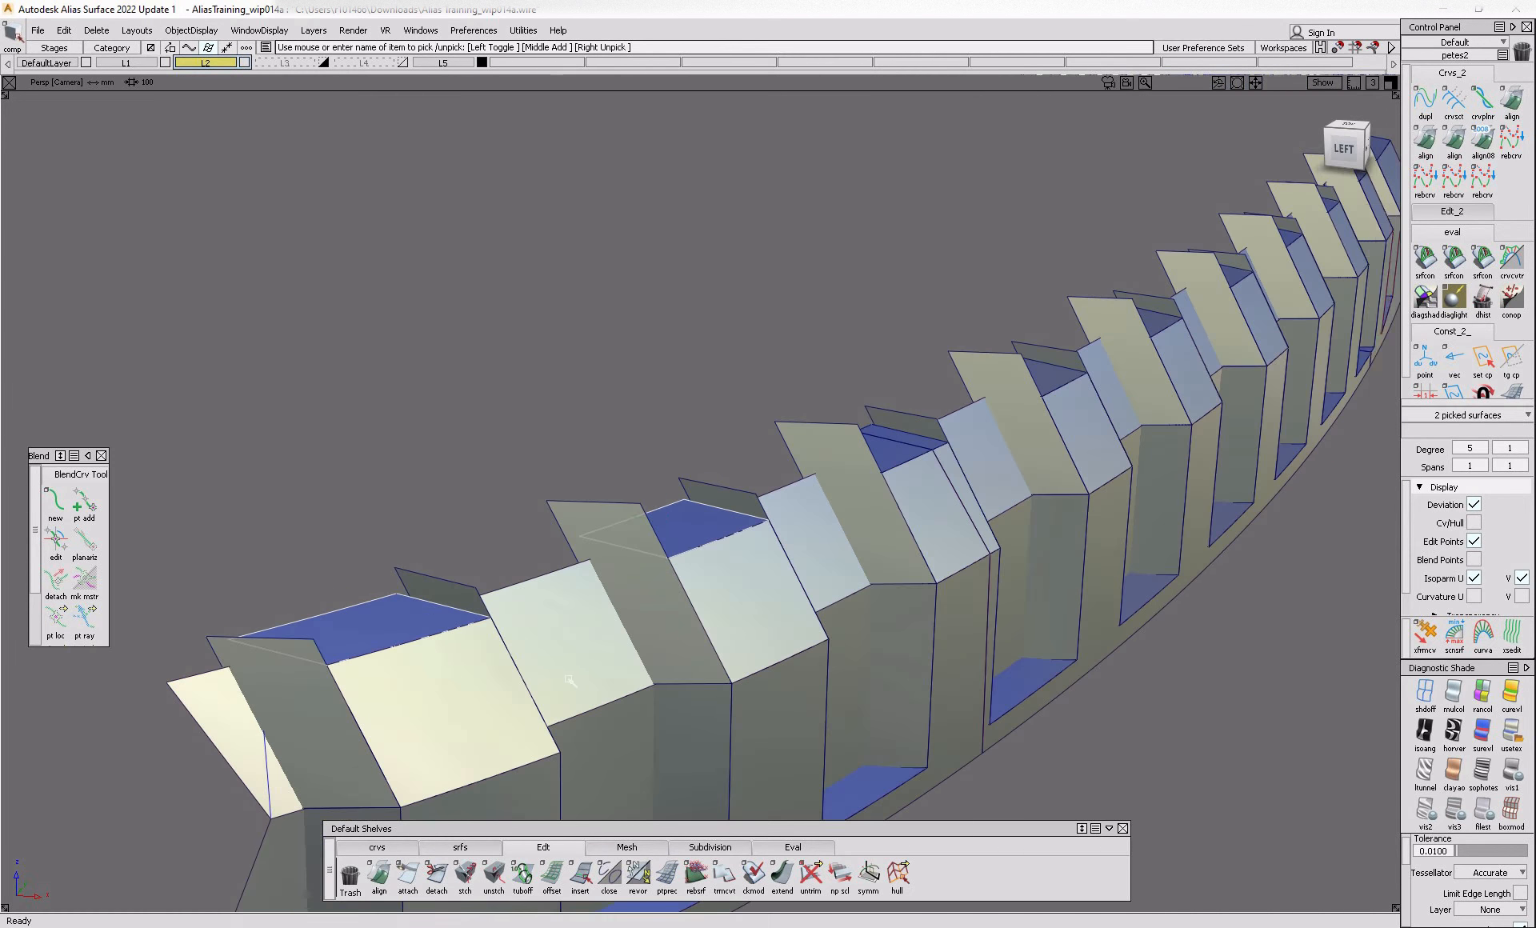
left_click_drag(535, 538, 407, 626, "ctrl+shift")
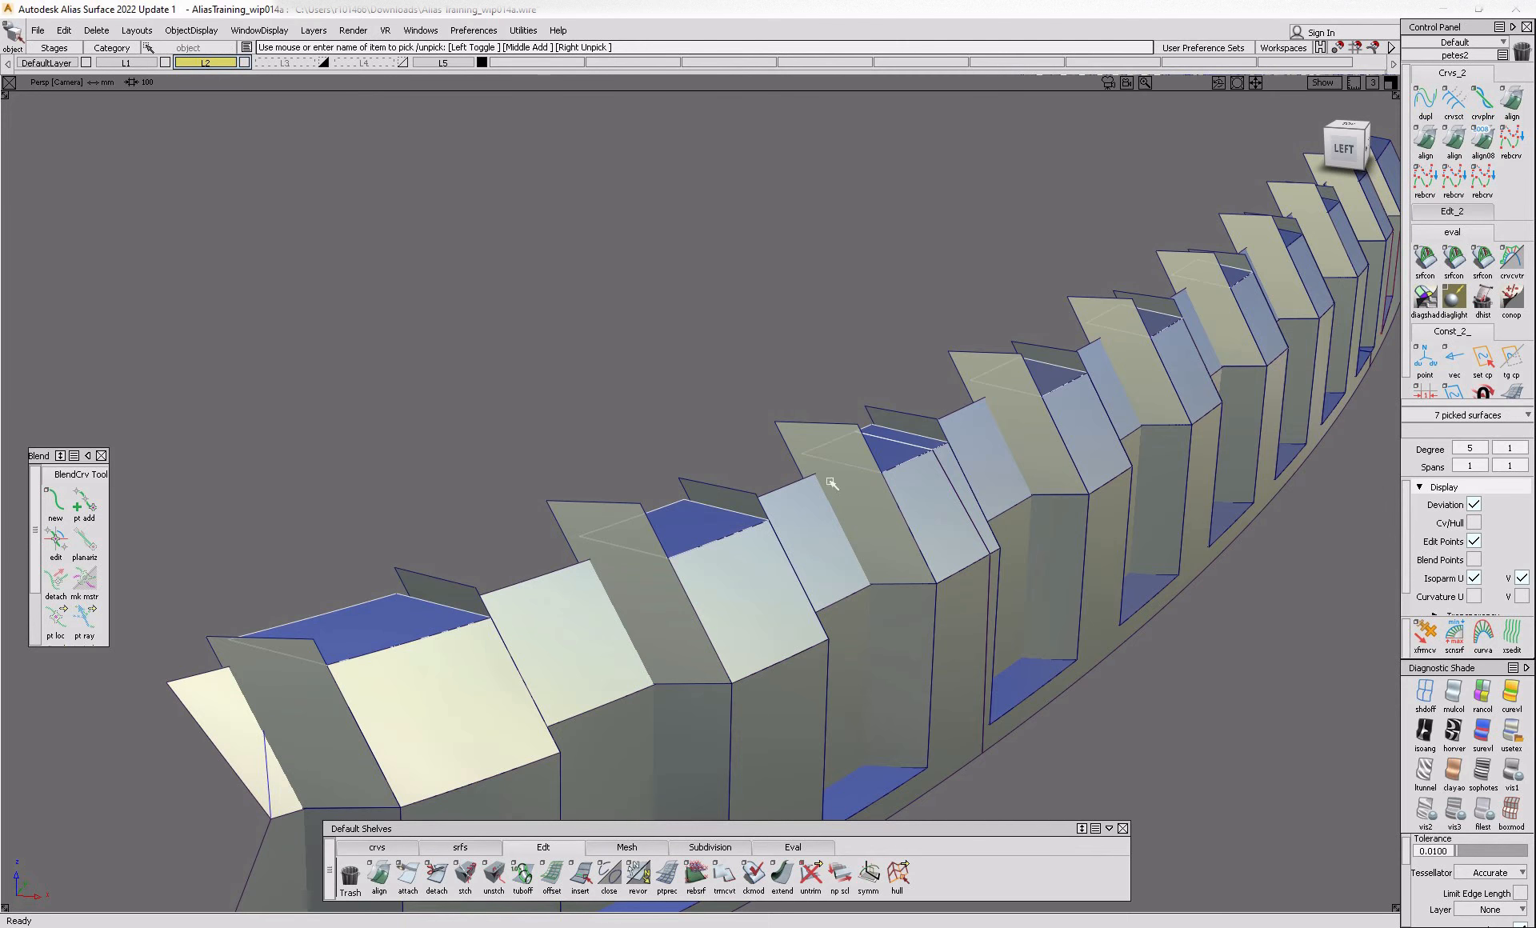
left_click_drag(758, 550, 792, 531, "alt+shift")
left_click_drag(1227, 309, 1176, 415, "alt+shift")
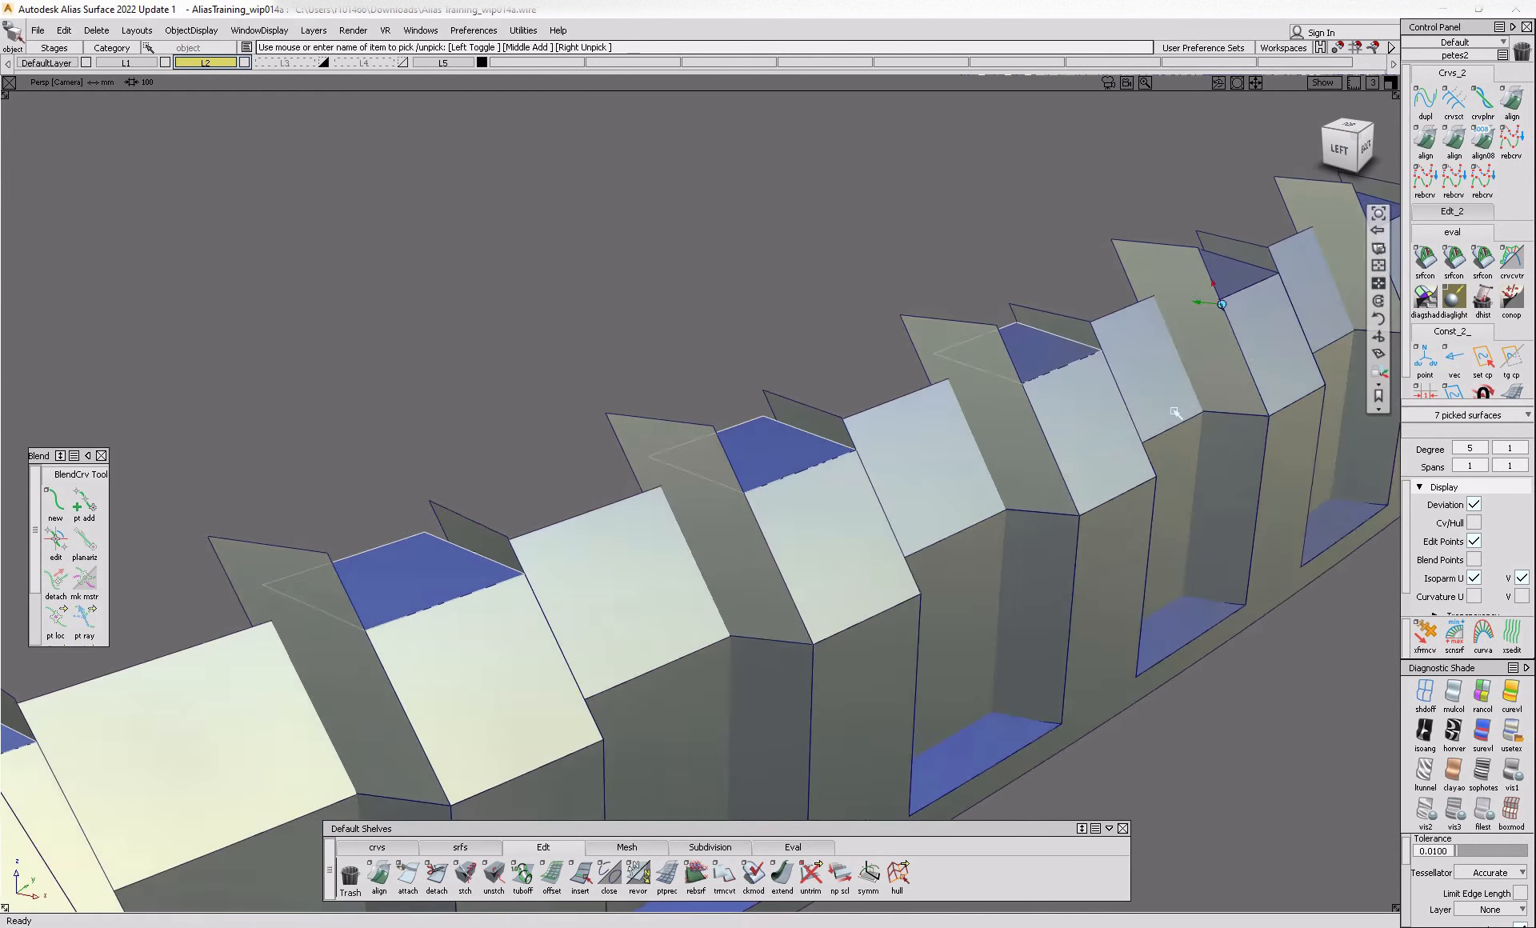
middle_click_drag(1177, 415, 809, 590, "alt+shift")
right_click_drag(809, 590, 448, 696, "alt+shift")
middle_click_drag(448, 696, 820, 623, "alt+shift")
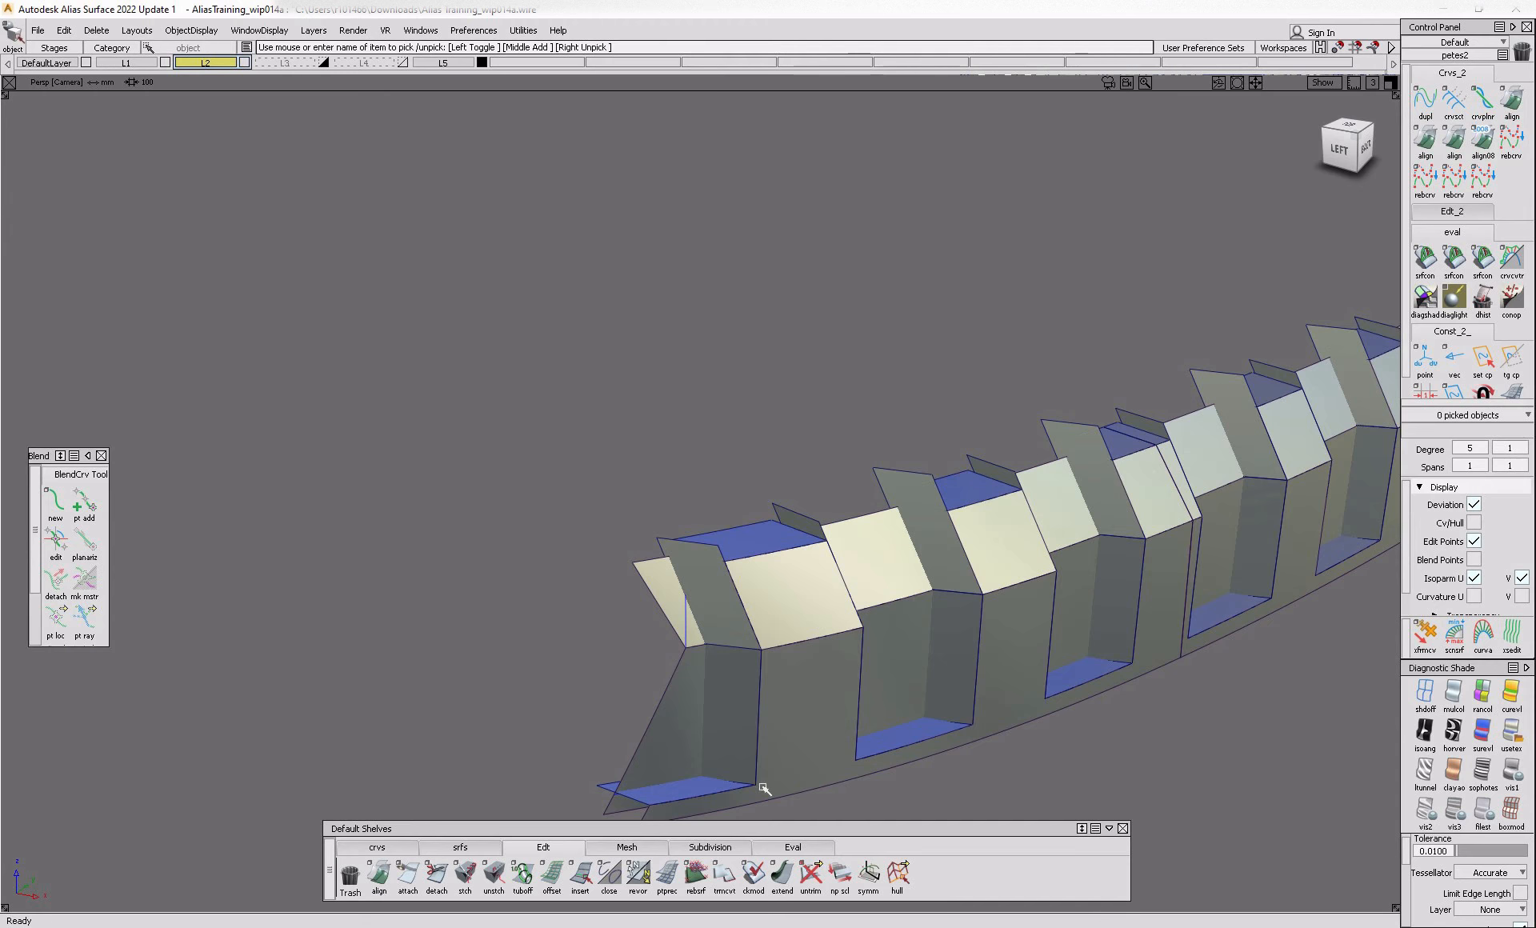
- Start Extend and pick the right edges of the top faces on the first teeth
left_click(782, 872)
right_click_drag(741, 576, 824, 496, "alt+shift")
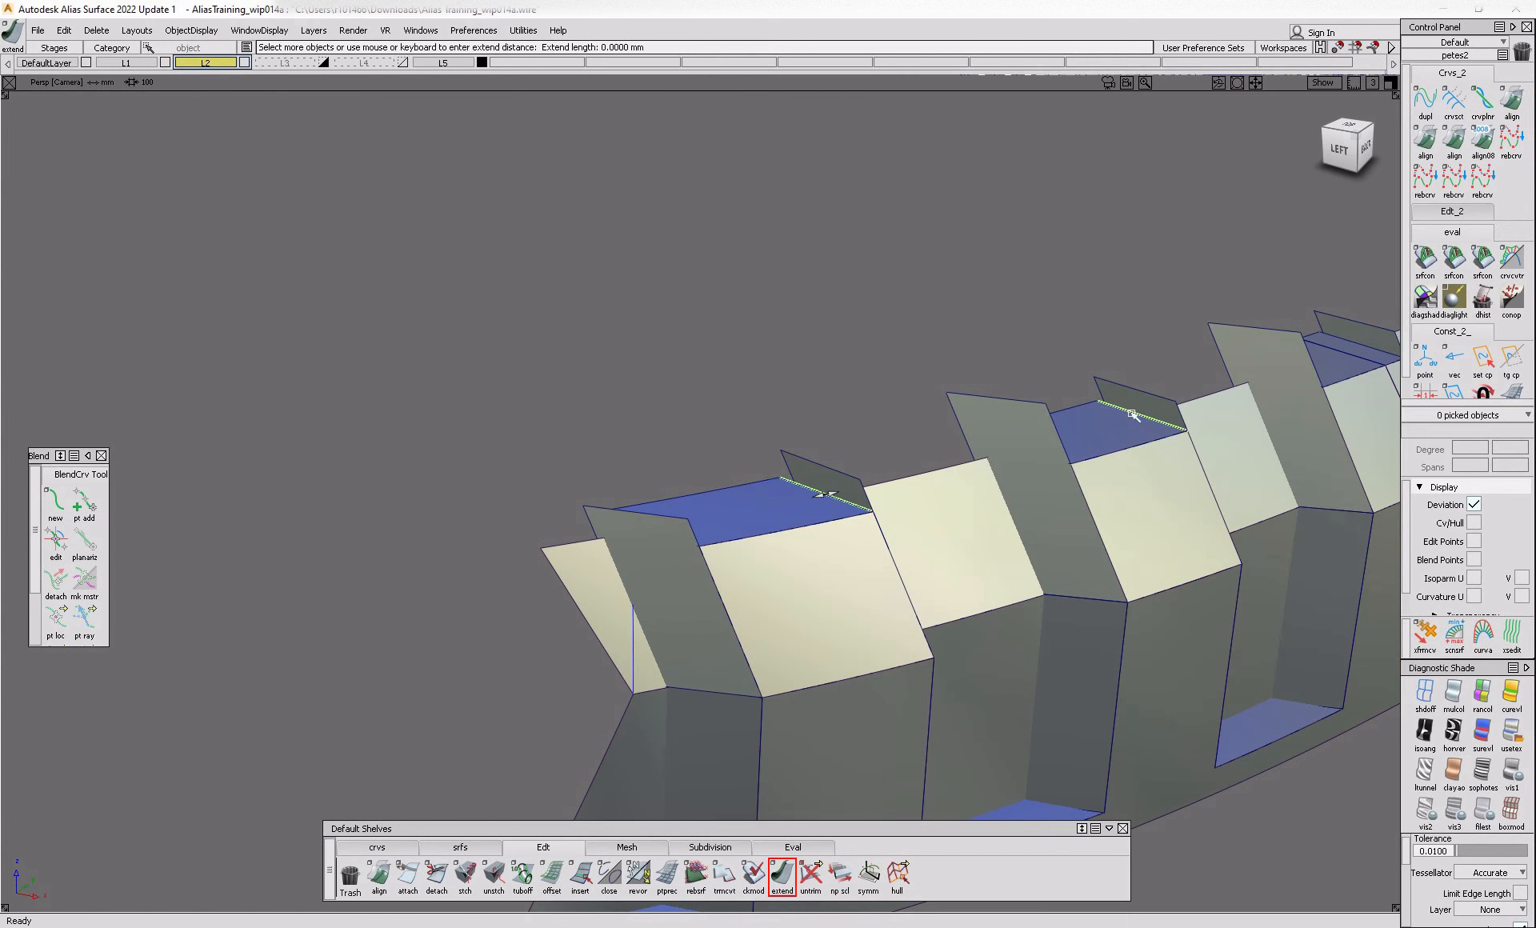
middle_click_drag(1132, 414, 992, 431, "alt+shift")
left_click(981, 455)
left_click(1186, 373)
left_click(1348, 308)
- Add the remaining top faces' right edges and extend them through the upper right walls
middle_click_drag(1328, 328, 705, 464, "alt+shift")
left_click(883, 376)
left_click_drag(1060, 332, 1010, 327, "alt+shift")
left_click(1022, 326)
middle_click_drag(1022, 332, 655, 408, "alt+shift")
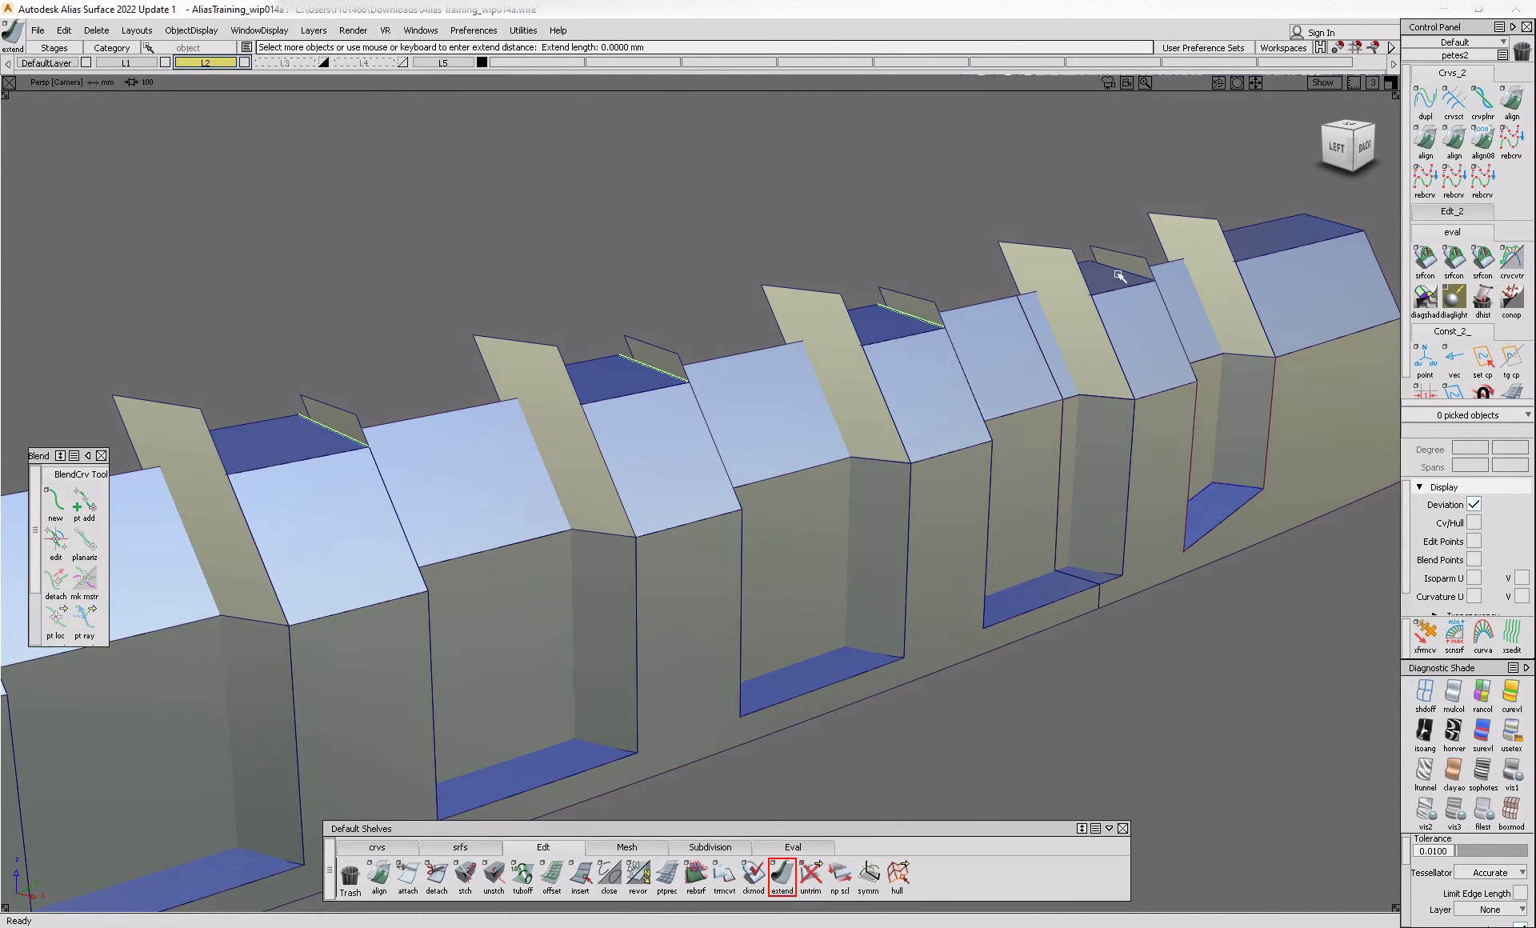
right_click_drag(1037, 308, 856, 480, "alt+shift")
middle_click_drag(856, 480, 1153, 424, "alt+shift")
middle_click_drag(545, 496, 1112, 460, "alt+shift")
middle_click_drag(496, 532, 637, 492, "alt+shift")
mouse_move(405, 517)
left_mouse_down()
mouse_move(428, 514)
mouse_move(433, 598)
left_mouse_up()
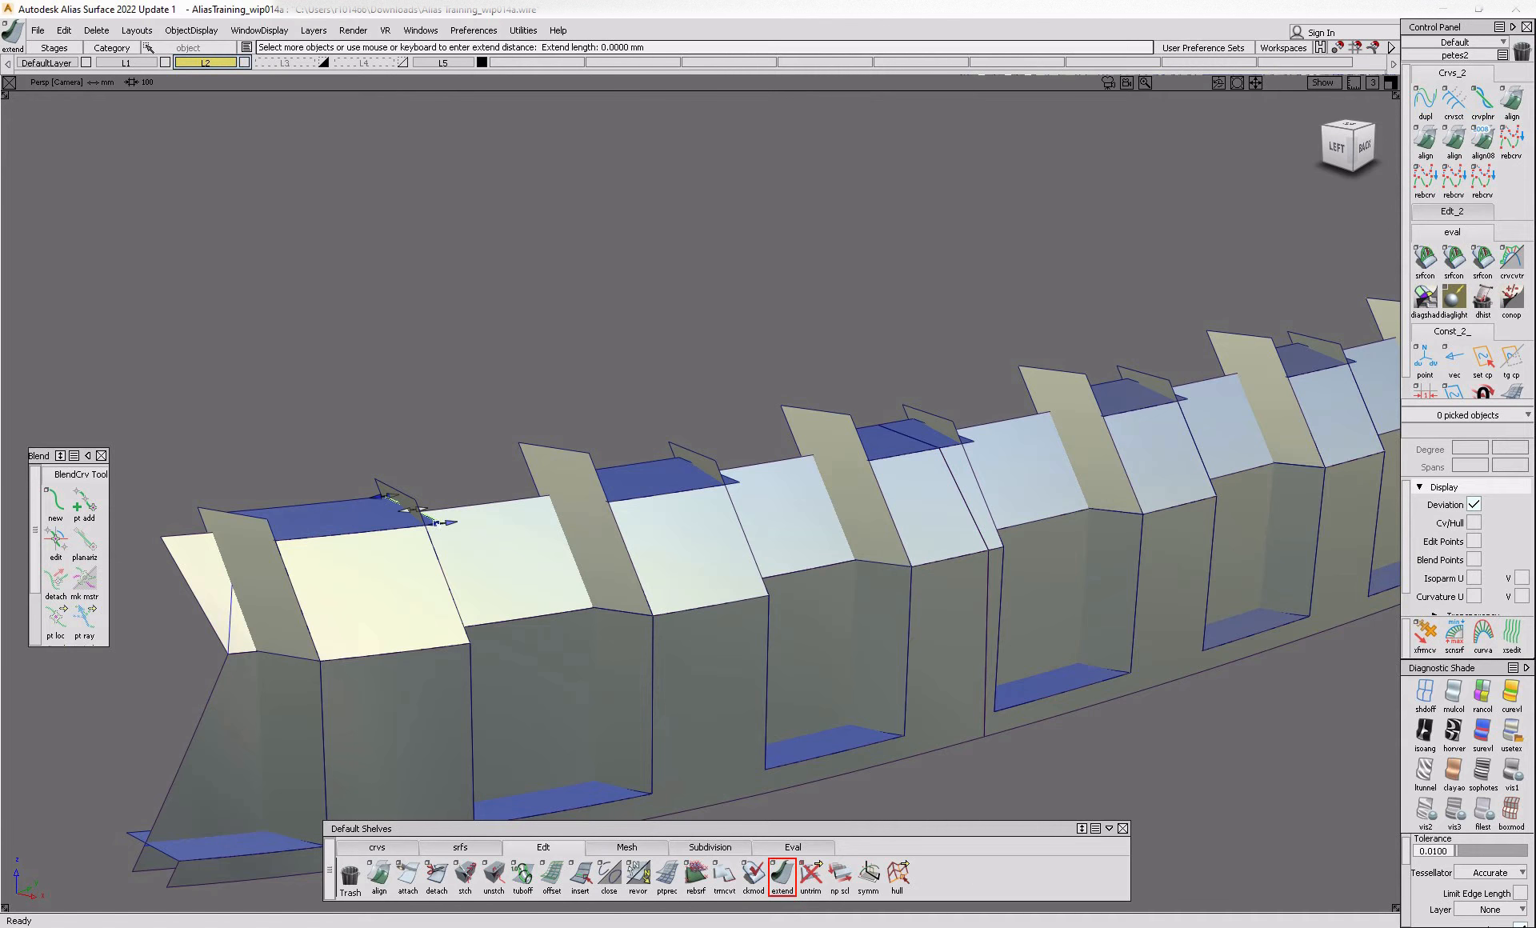
- Extend the right edges of the first five teeth's top faces by about 1.95 mm past the right walls
right_click_drag(734, 483, 704, 512, "alt+shift")
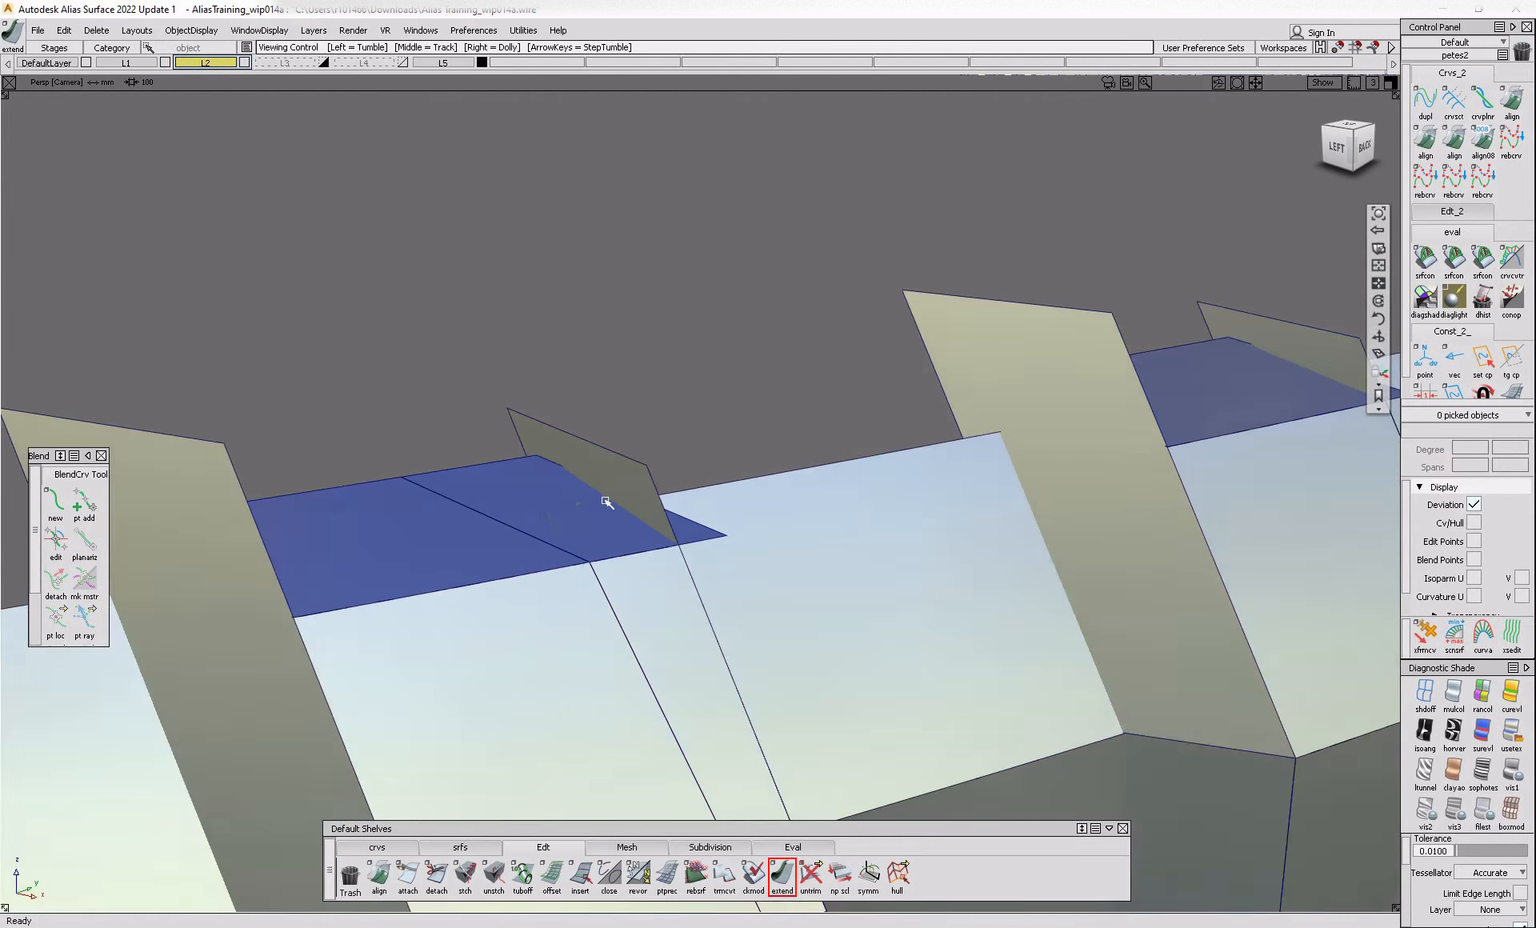
right_click_drag(832, 529, 956, 394, "alt+shift")
right_click_drag(634, 494, 676, 565, "alt+shift")
middle_click_drag(676, 565, 1115, 532, "alt+shift")
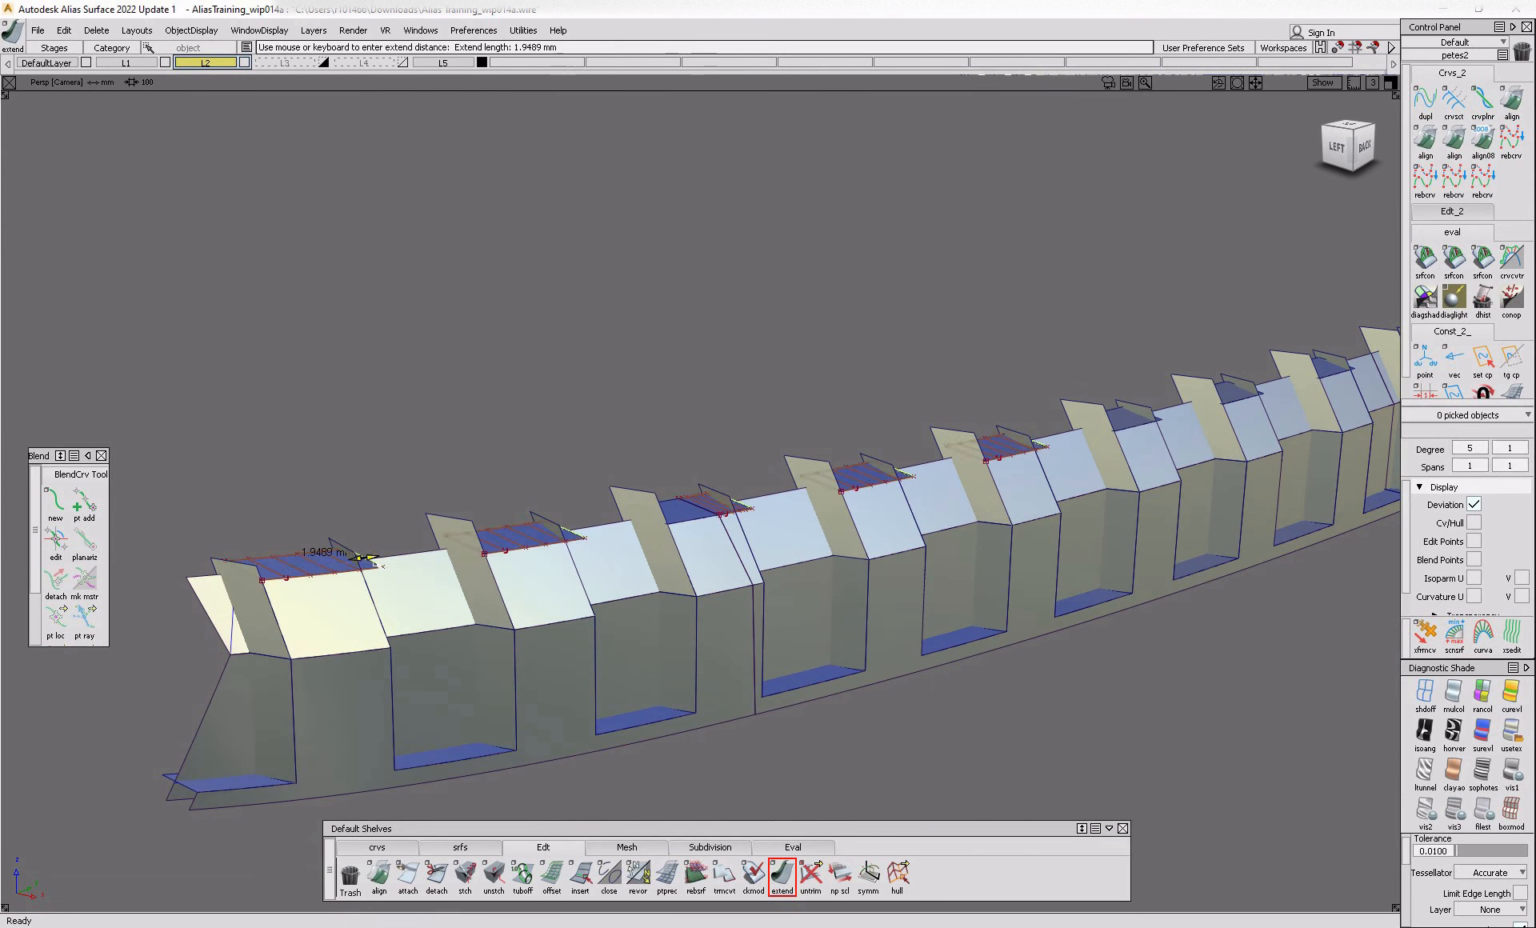
key("shift+alt")
- Pick the left edges of the top faces on the teeth nearest the narrow end for Extend
left_click_drag(320, 573, 240, 577, "alt+shift")
right_click_drag(240, 578, 85, 583, "alt+shift")
left_click_drag(85, 584, 40, 628, "alt+shift")
left_click(209, 611)
right_click_drag(210, 611, 320, 628, "alt+shift")
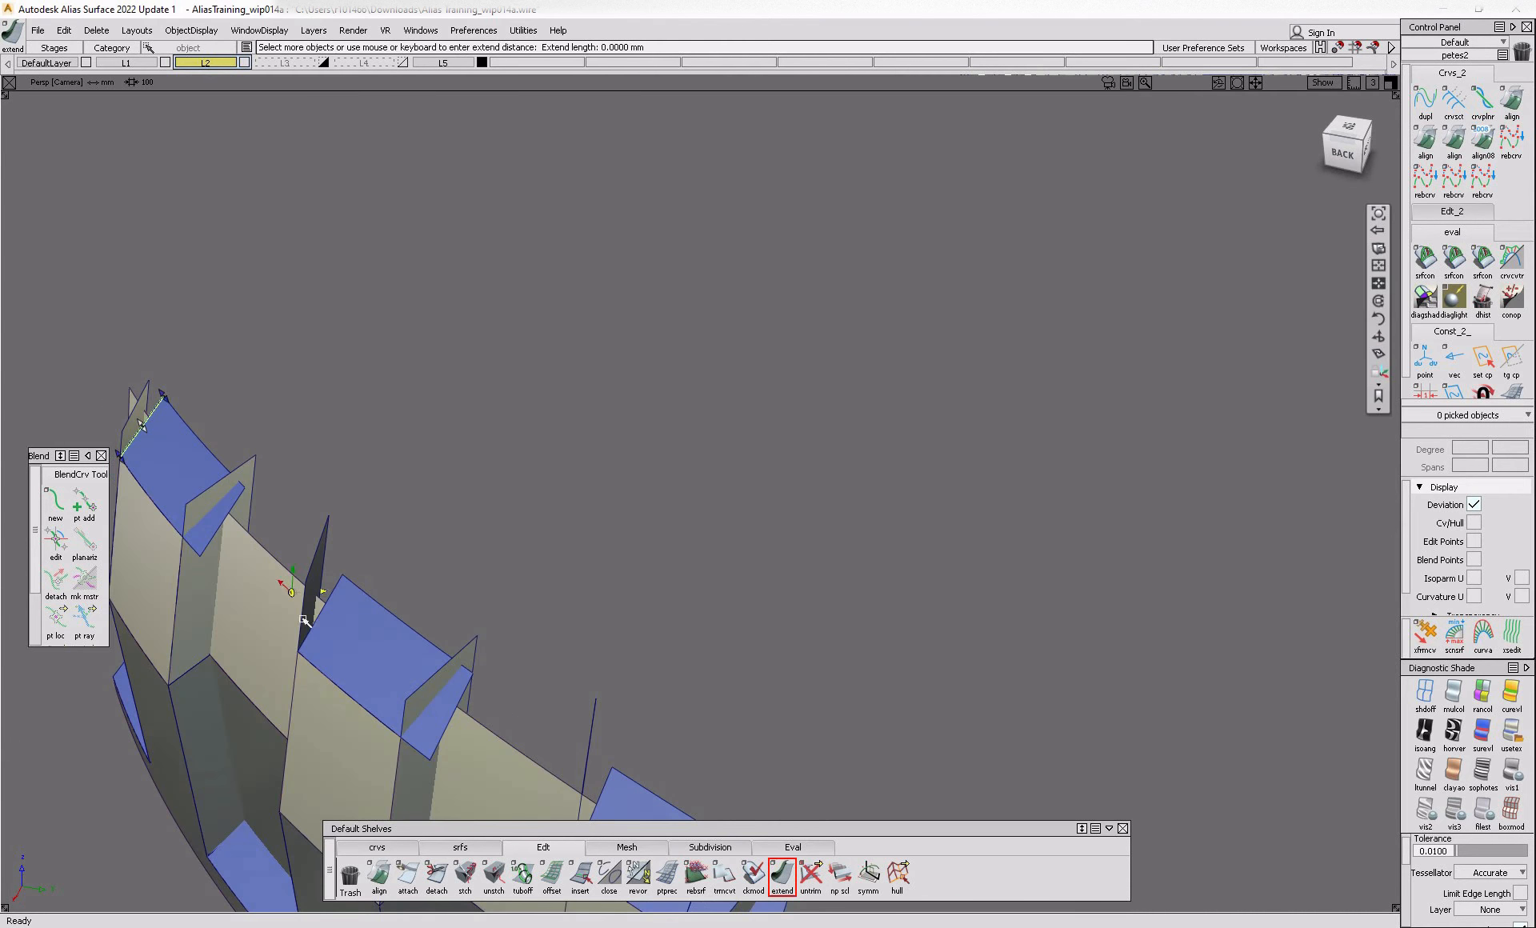
left_click(320, 627)
left_click(411, 644)
middle_click_drag(532, 708, 434, 555, "alt+shift")
middle_click_drag(639, 744, 383, 573, "alt+shift")
middle_click_drag(730, 704, 584, 470, "alt+shift")
- Add the other top faces' left edges and extend them all through the upper left walls
right_click_drag(532, 466, 896, 593, "alt+shift")
middle_click_drag(938, 625, 597, 556, "alt+shift")
left_click(717, 509)
right_click_drag(717, 508, 731, 583, "alt+shift")
left_click(869, 550, "alt+shift")
right_click_drag(892, 577, 809, 525, "alt+shift")
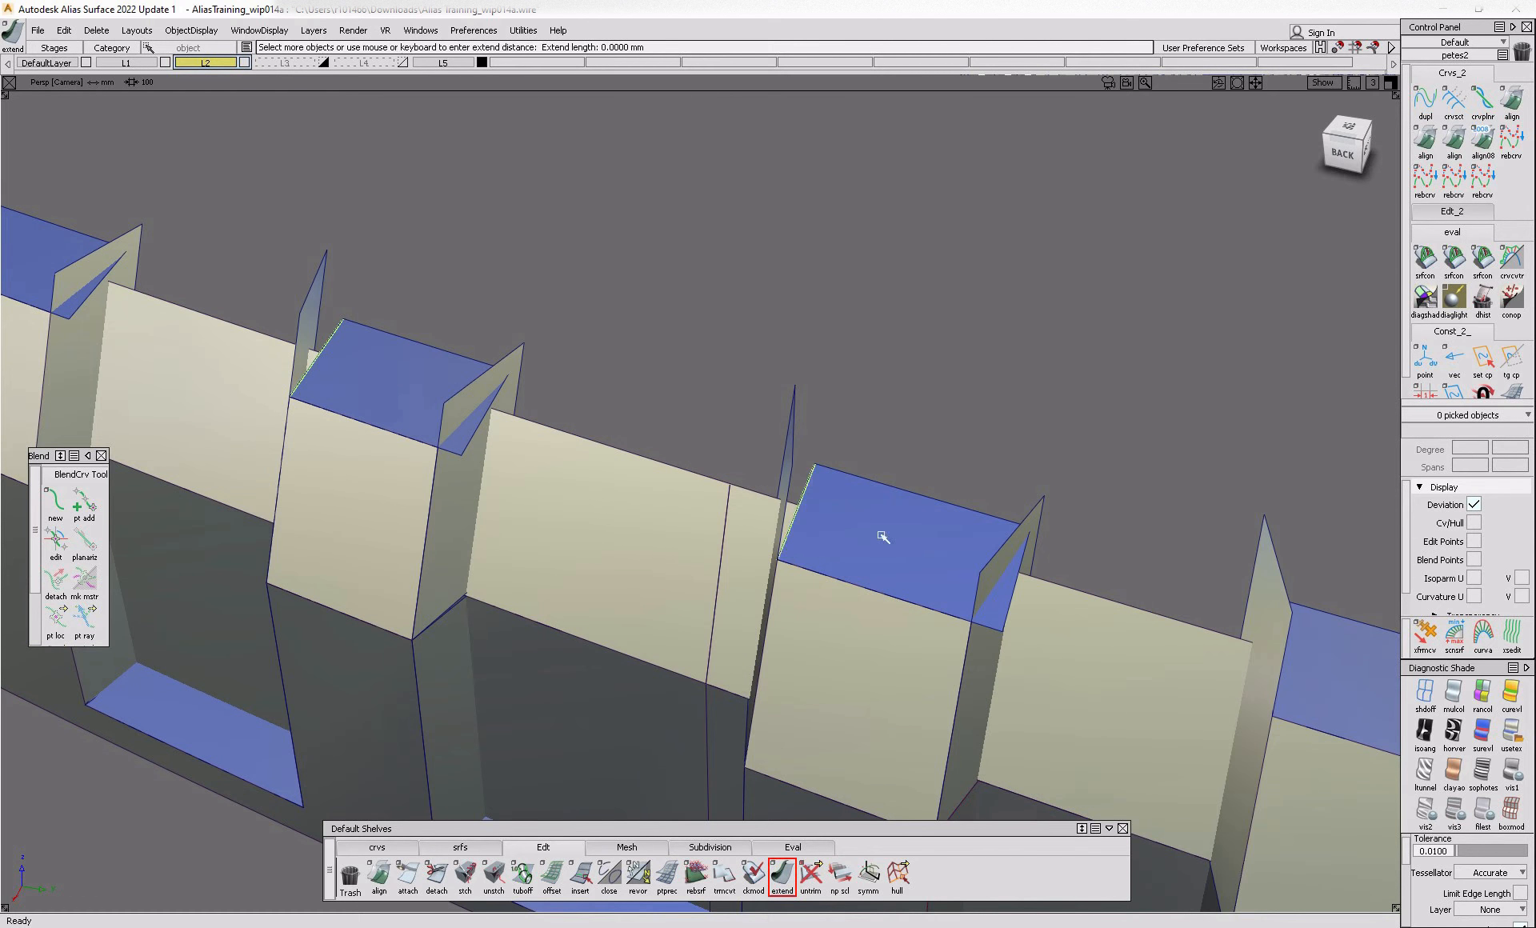
middle_click_drag(883, 537, 496, 450, "alt+shift")
right_click_drag(856, 534, 512, 528, "alt+shift")
middle_click_drag(512, 538, 1464, 800, "alt+shift")
middle_click_drag(453, 549, 656, 721, "alt+shift")
mouse_move(542, 394)
left_mouse_down()
mouse_move(552, 432)
mouse_move(713, 454)
left_mouse_up()
- Untrim the long upper rear wall surfaces running behind the teeth
left_click_drag(713, 455, 638, 528, "ctrl+shift")
left_click(613, 606)
left_click_drag(613, 606, 613, 612, "ctrl+shift")
mouse_move(982, 480)
left_mouse_down("ctrl+shift")
mouse_move(925, 521)
mouse_move(962, 620)
left_mouse_up("ctrl+shift")
left_click(957, 517)
middle_click_drag(1064, 583, 378, 592, "alt+shift")
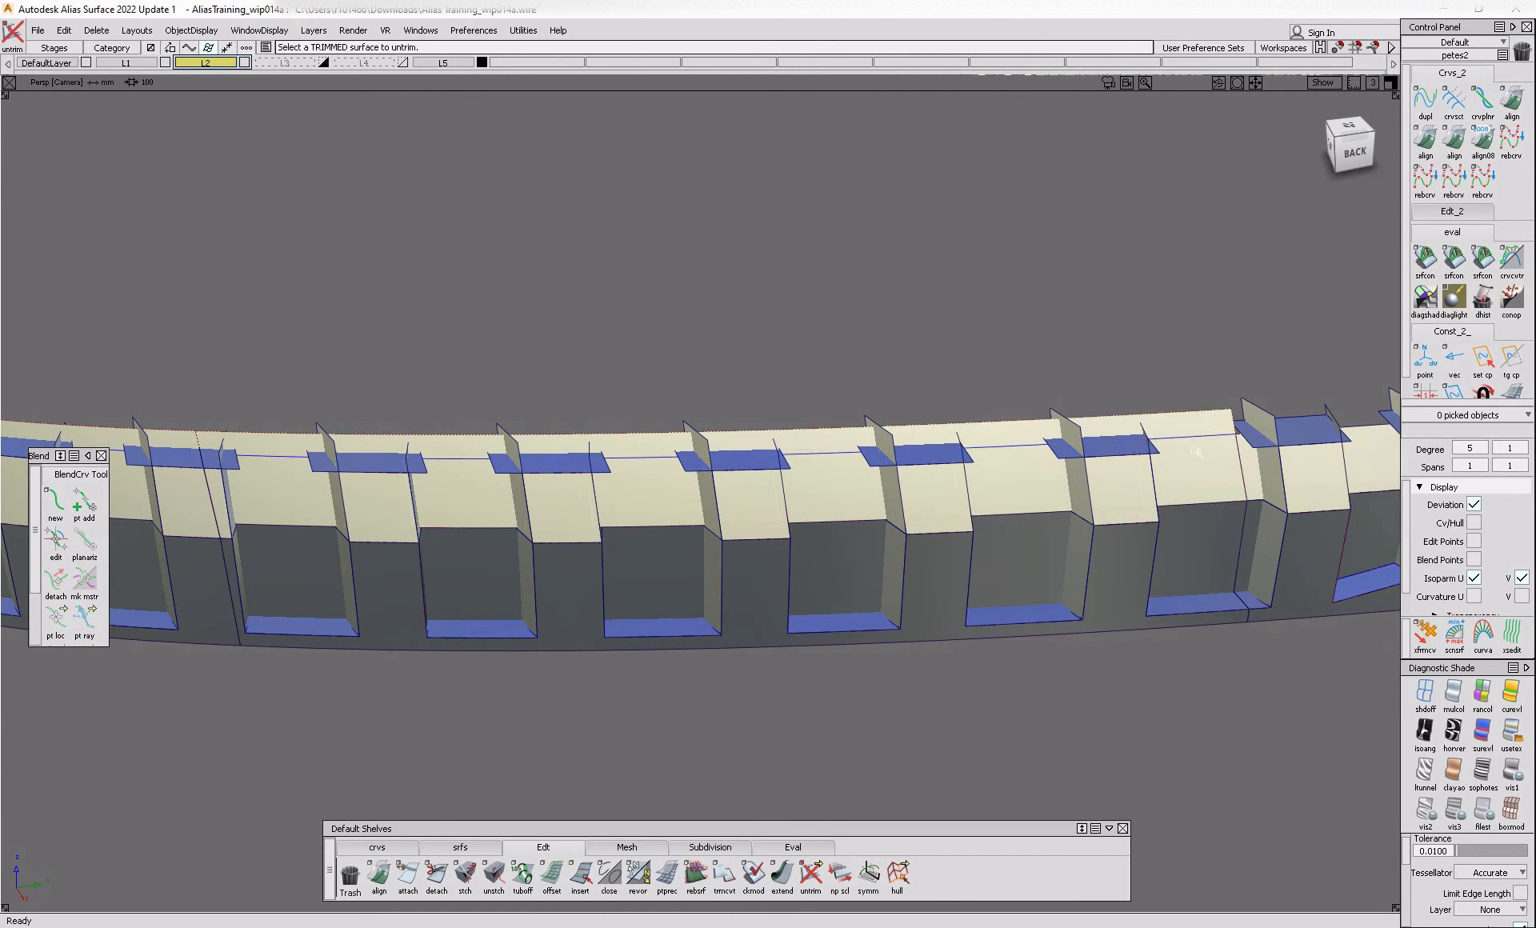
middle_click_drag(1360, 416, 848, 440, "alt+shift")
- Select the end tooth's top face and its upper left wall
left_click_drag(896, 439, 758, 554, "ctrl+shift")
left_click(756, 485)
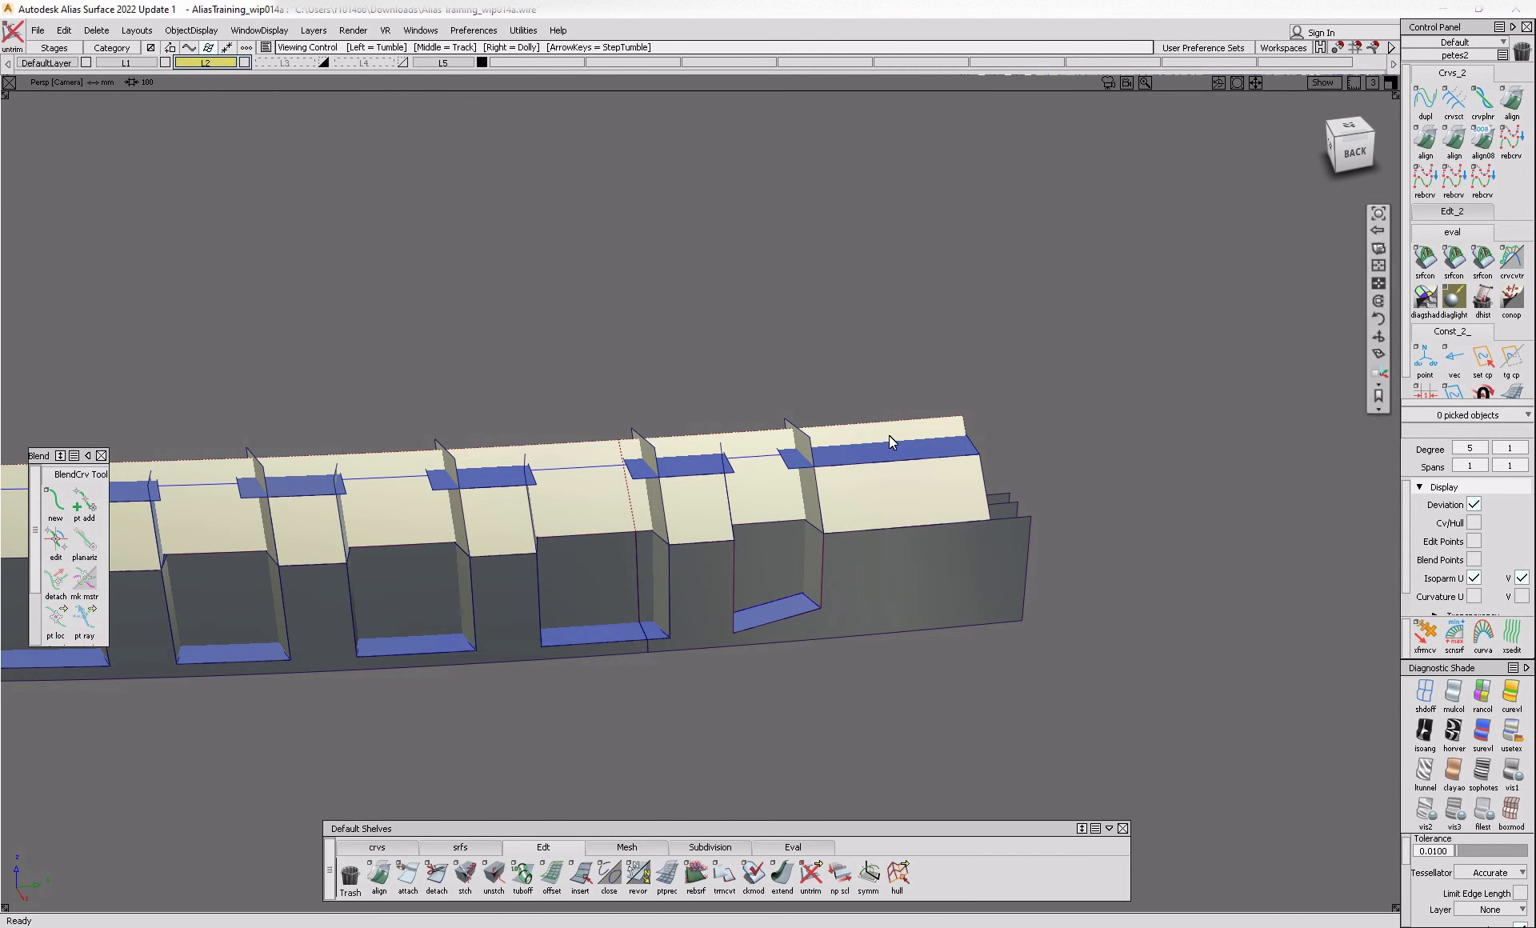
left_click_drag(890, 435, 832, 478, "ctrl+shift")
right_click_drag(837, 446, 868, 442, "alt+shift")
left_click_drag(849, 445, 772, 489, "ctrl+shift")
left_click(763, 448)
left_click(763, 448)
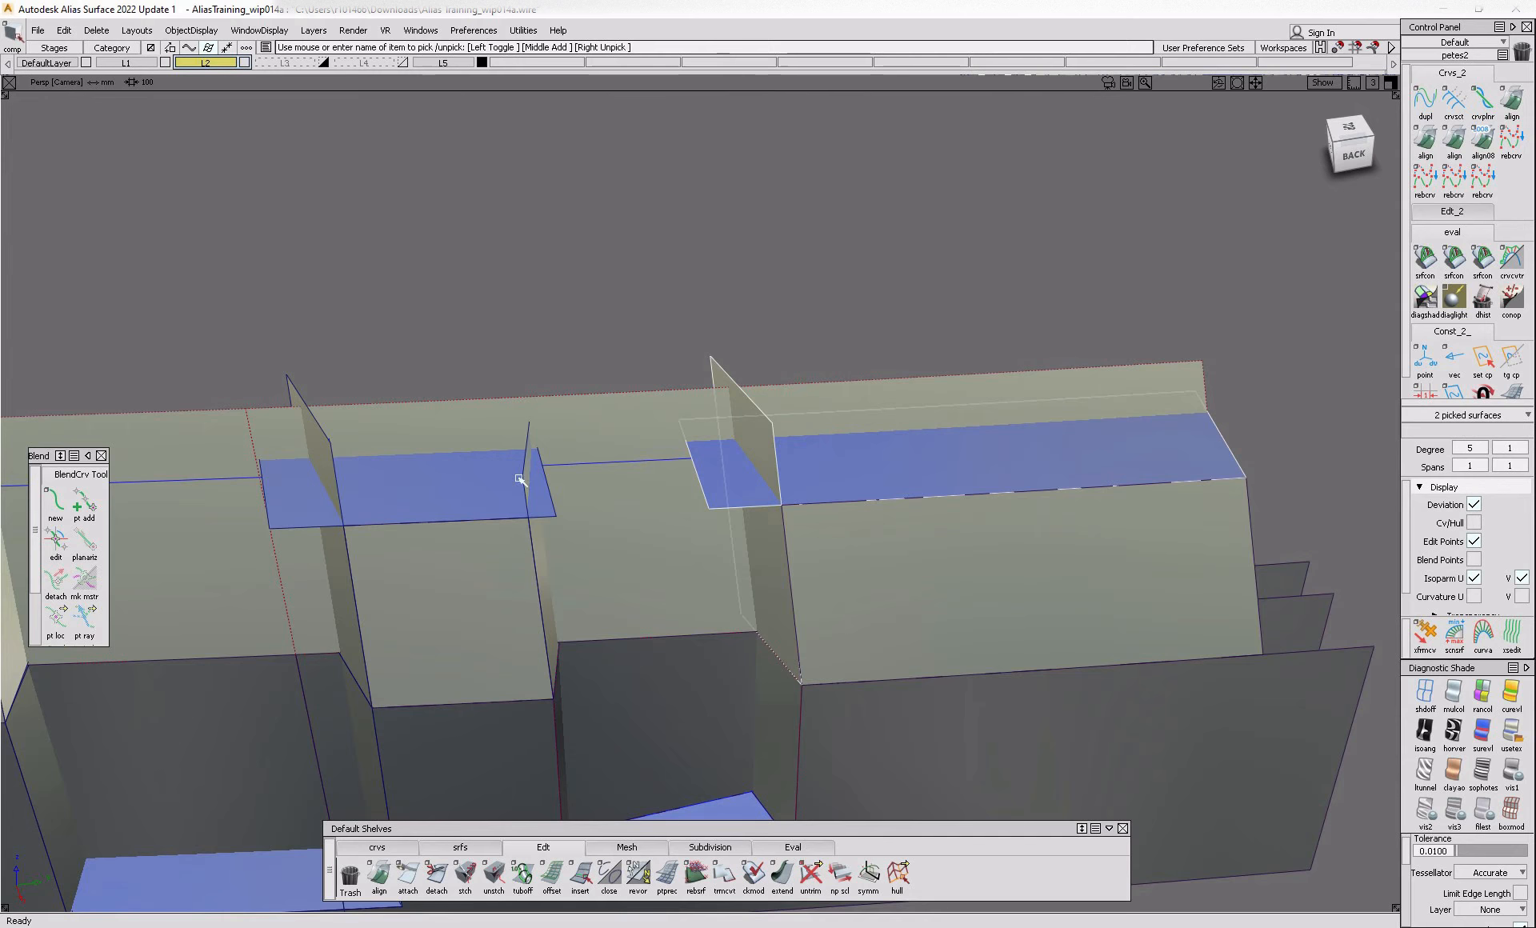
right_click_drag(524, 474, 353, 602, "alt+shift")
middle_click_drag(353, 602, 755, 656, "alt+shift")
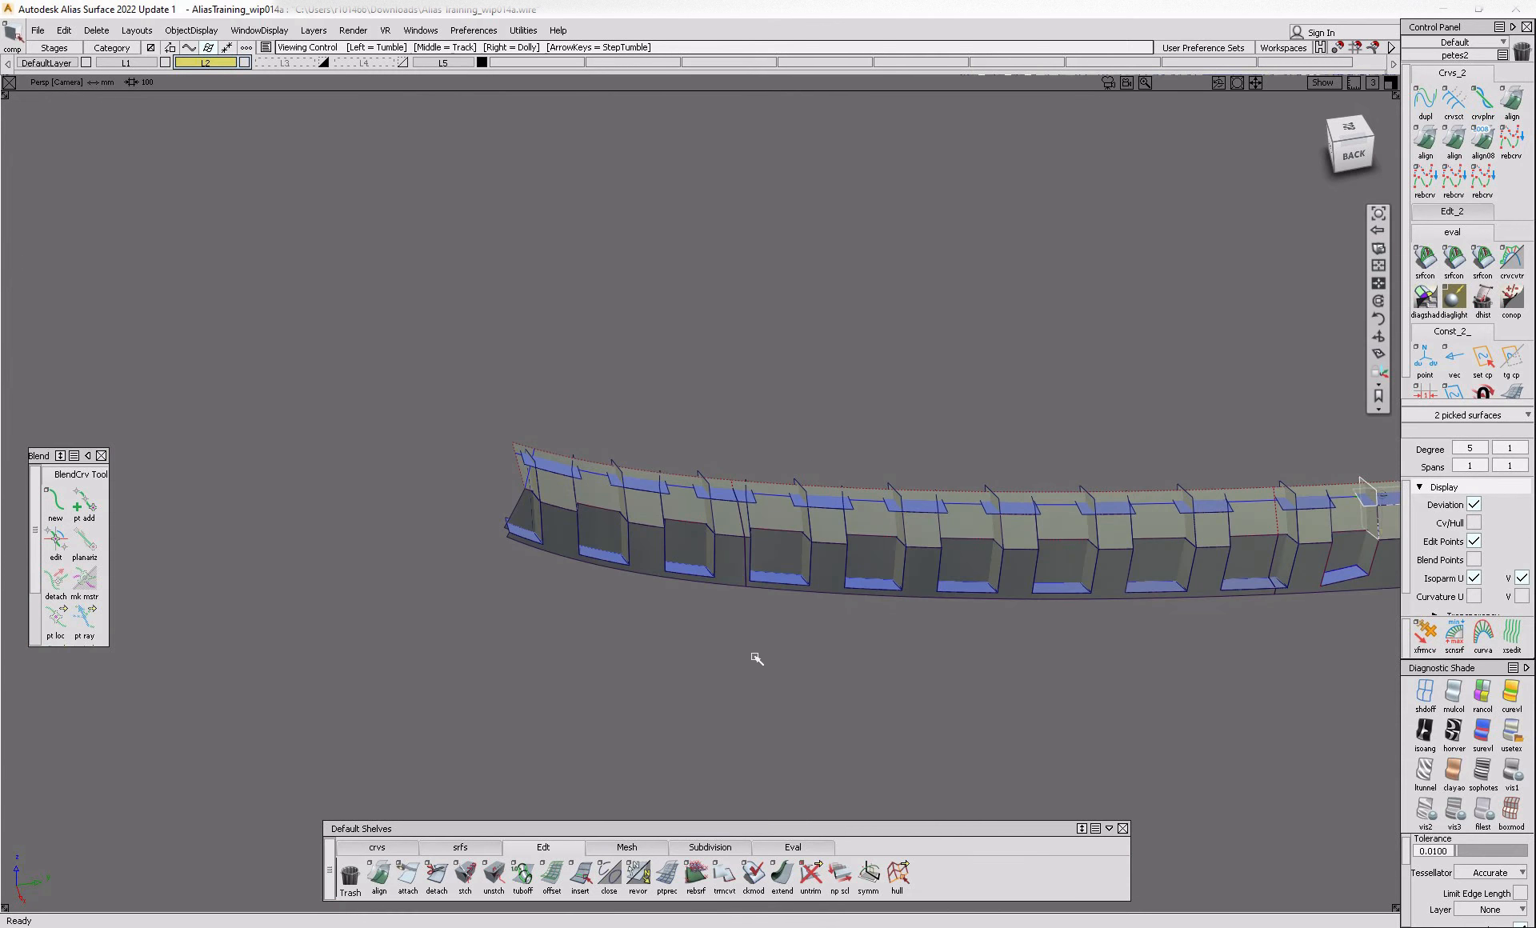
- Intersect the upper rear wall, the side walls and the top faces to create curves-on-surface where they meet
right_click_drag(755, 656, 286, 682, "alt+shift")
mouse_move(675, 591)
left_mouse_down("alt+shift")
mouse_move(674, 549)
mouse_move(570, 518)
left_mouse_up("alt+shift")
left_click_drag(517, 460, 858, 489)
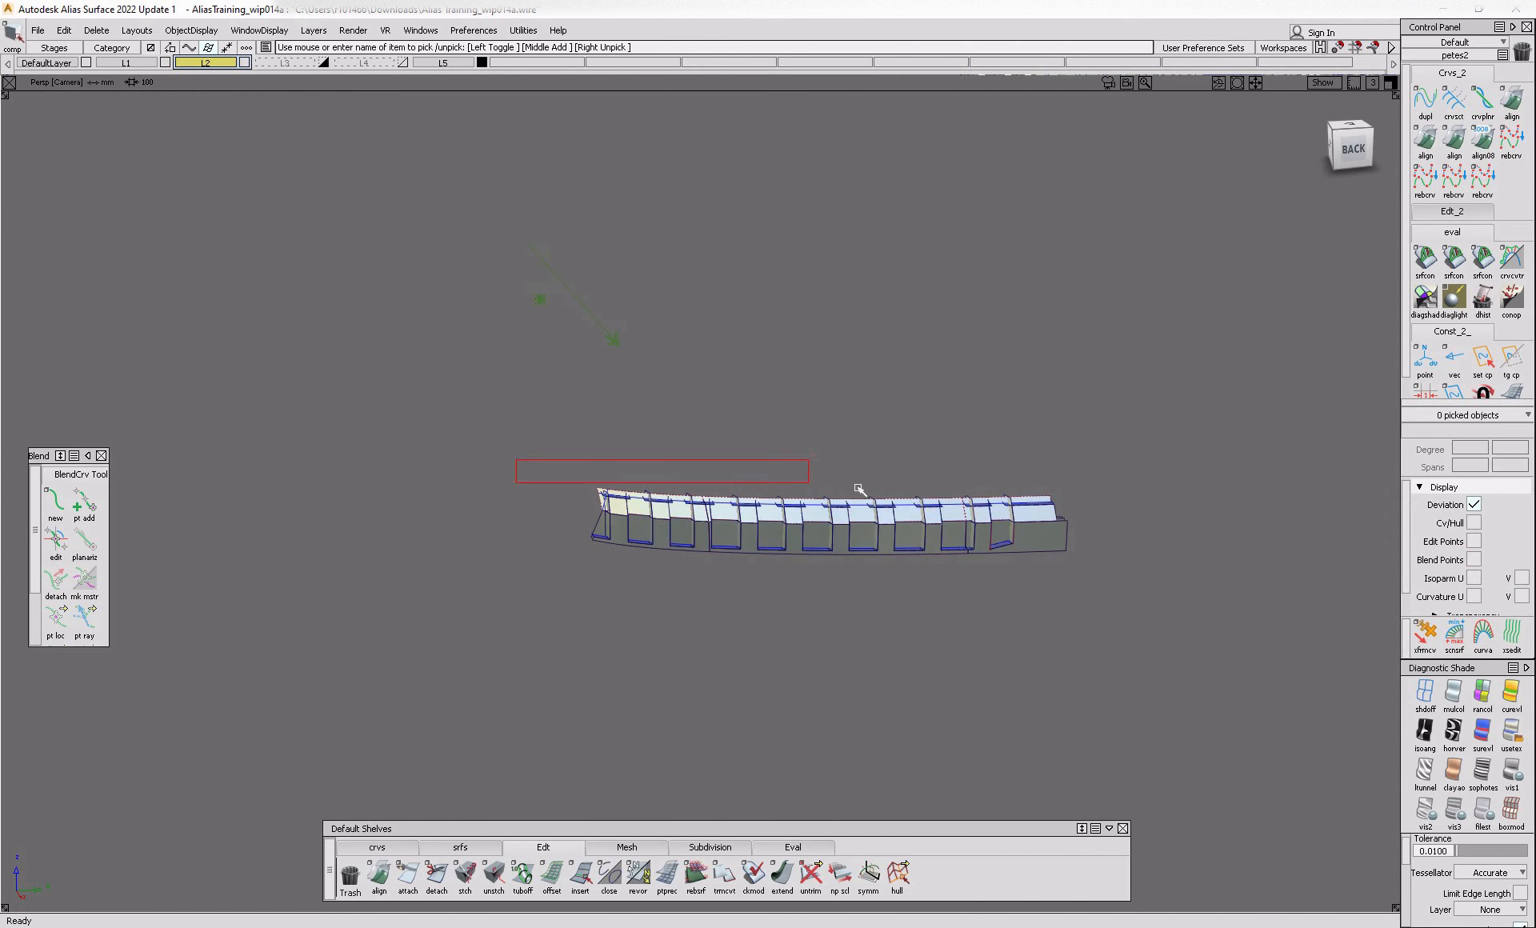
left_click_drag(1110, 508, 1116, 510)
right_click_drag(560, 553, 768, 544, "alt+shift")
middle_click_drag(676, 537, 367, 656, "alt+shift")
right_click_drag(368, 656, 436, 639, "ctrl+shift")
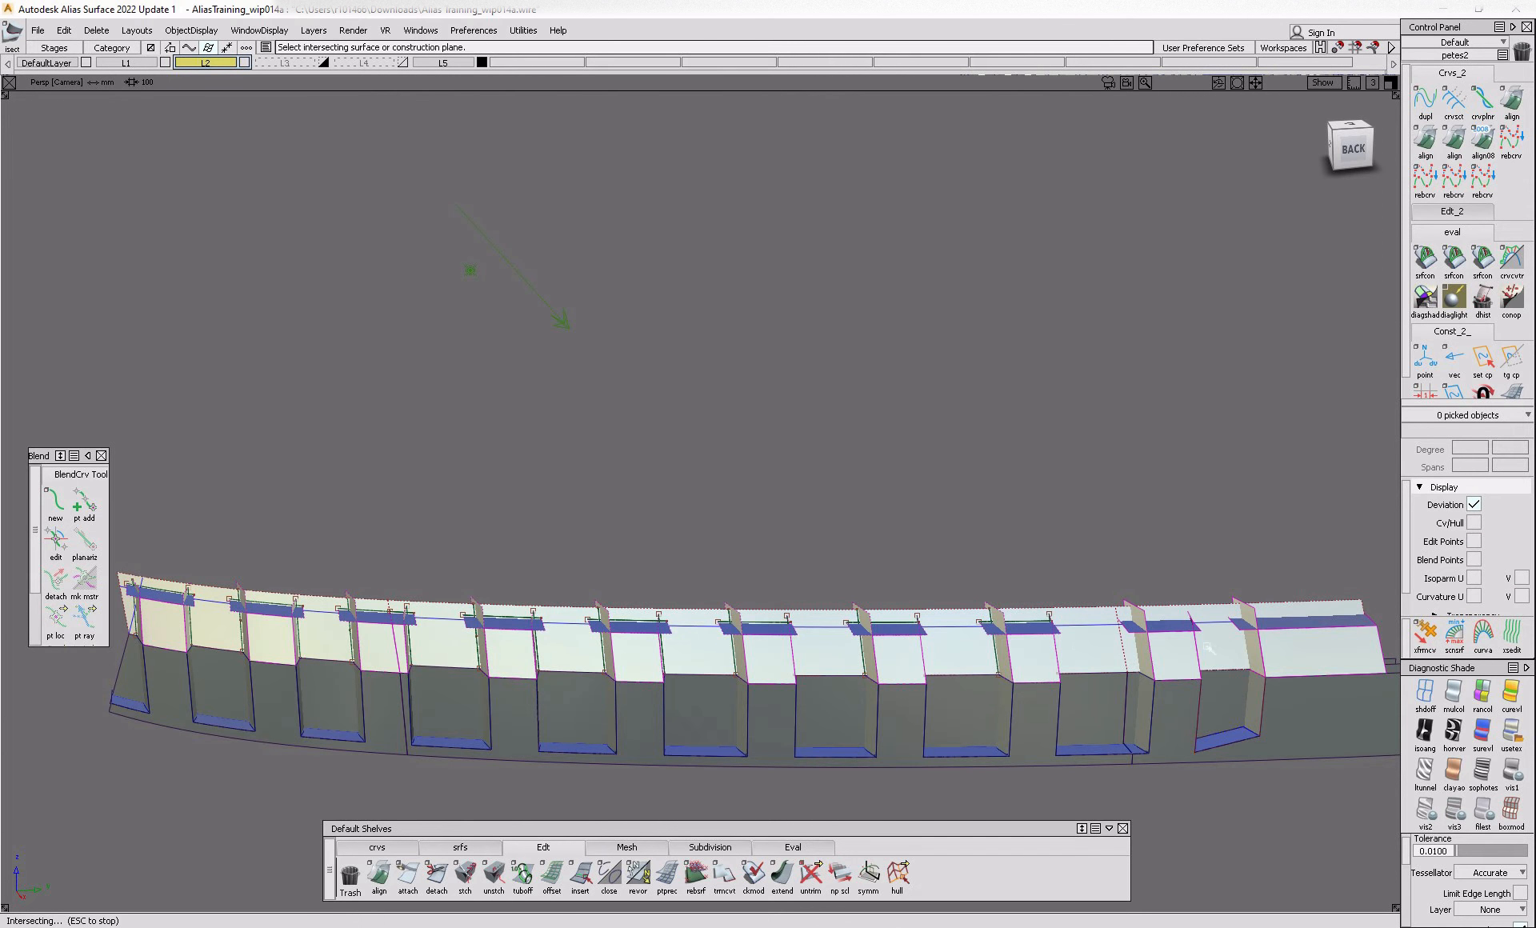
right_click_drag(1058, 621, 1144, 628, "alt+shift")
left_click_drag(1048, 640, 1112, 672, "alt+shift")
left_click_drag(834, 622, 868, 622, "alt+shift")
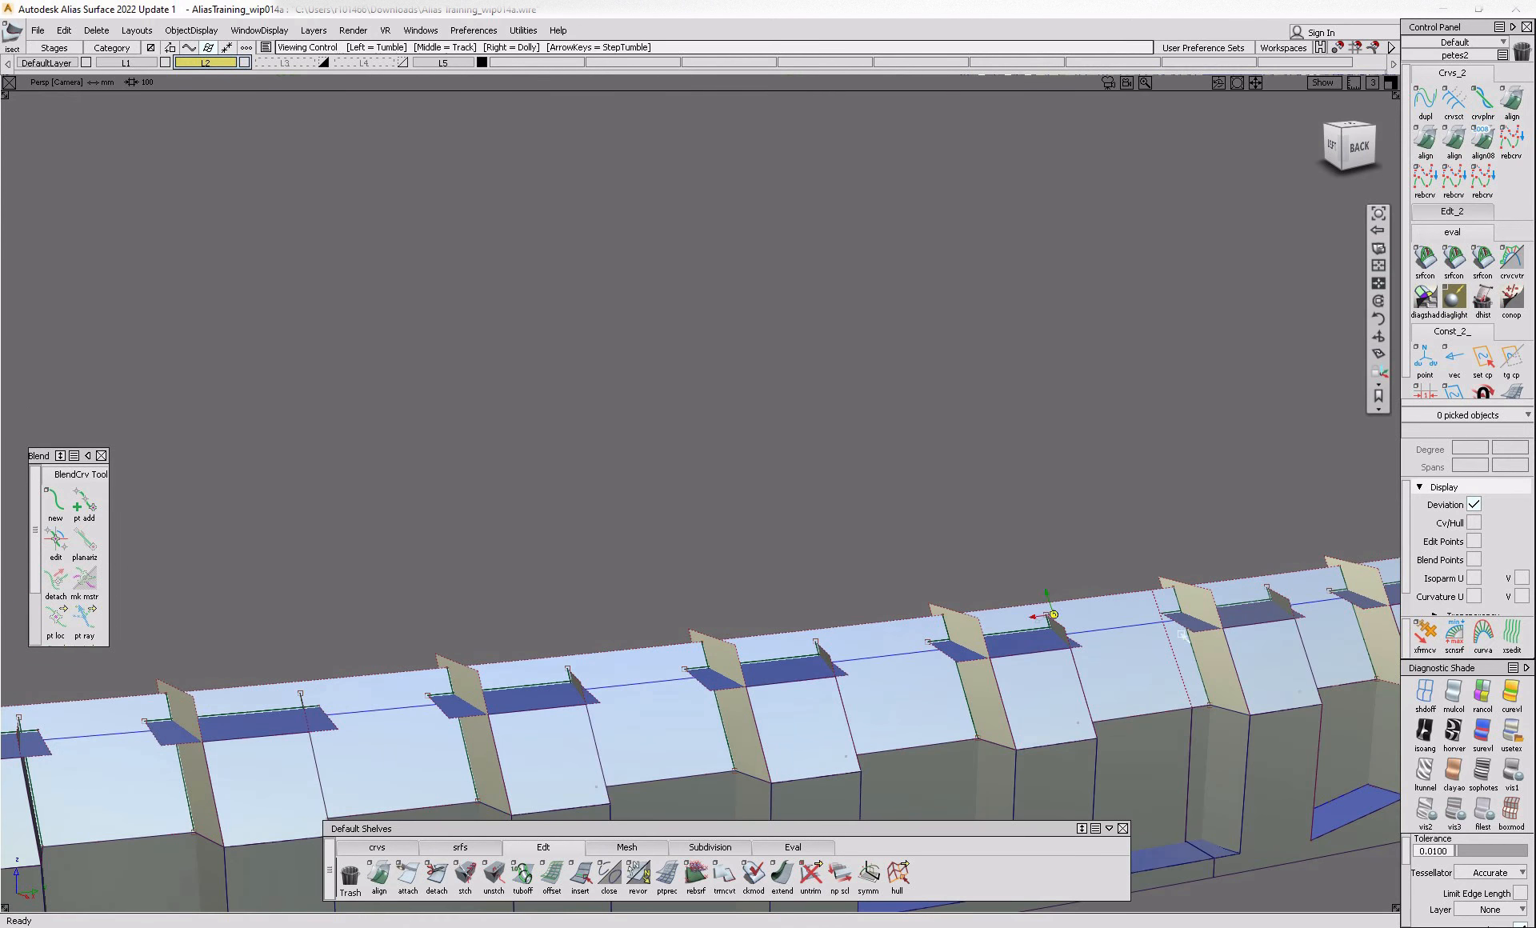
- Intersect the end tooth's extended top face with its upper left wall
middle_click_drag(1044, 621, 824, 594, "alt+shift")
right_click_drag(720, 589, 755, 577, "alt+shift")
left_click_drag(720, 586, 618, 631, "ctrl+shift")
left_click(619, 630)
right_click_drag(585, 734, 712, 637, "ctrl+shift")
left_click(739, 632)
- Trim the end tooth's top face and upper left wall back to each other, removing the overhangs
right_click_drag(656, 686, 653, 689, "ctrl+shift")
left_click(694, 628)
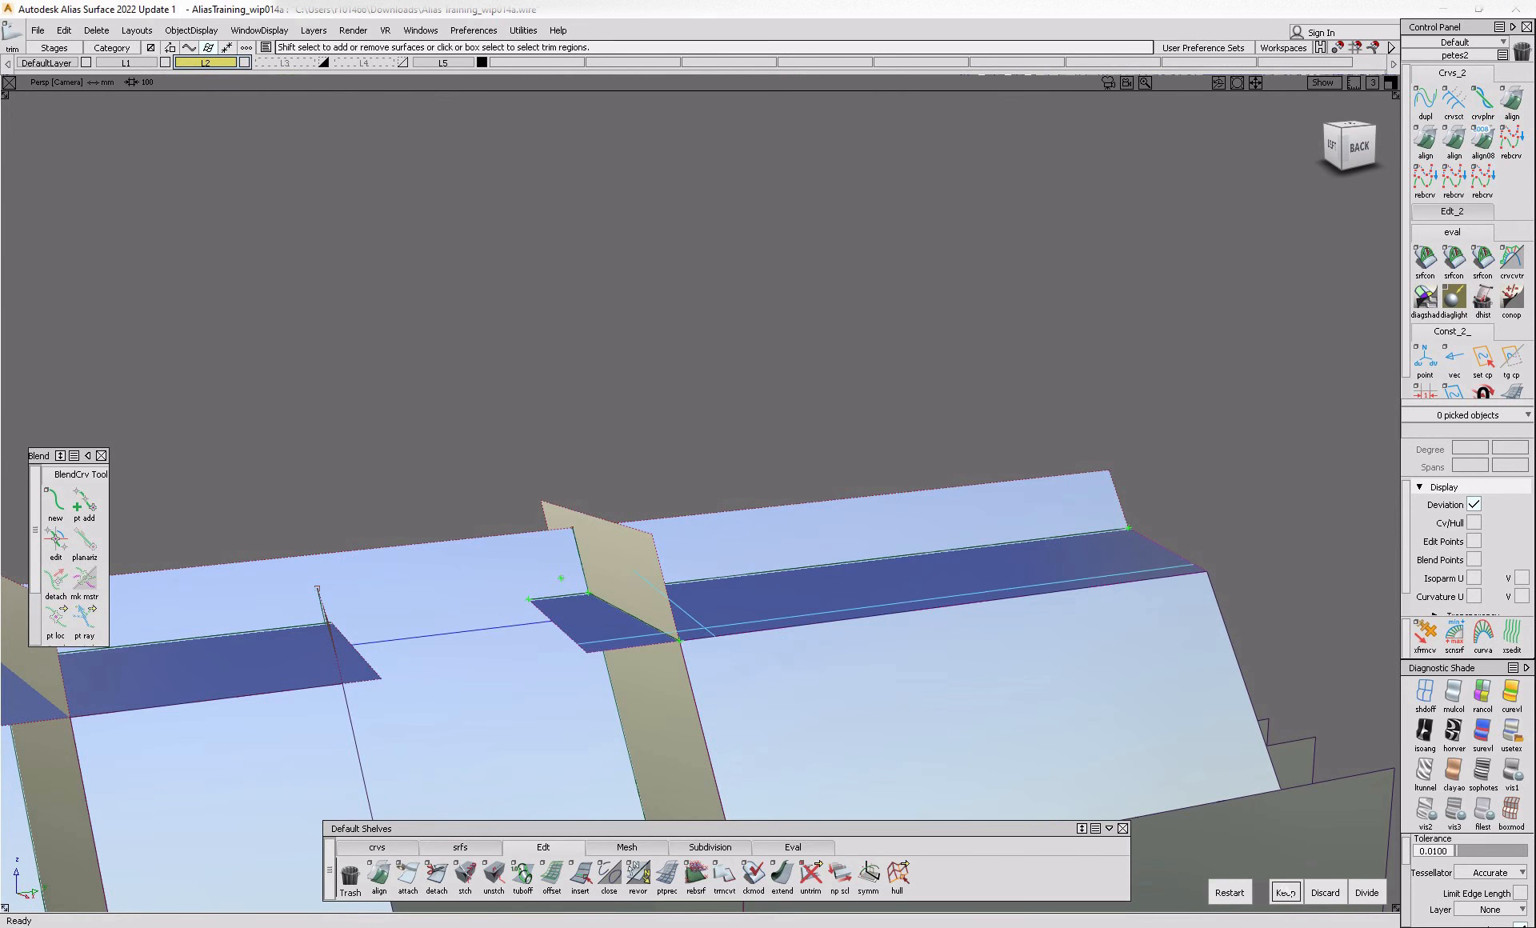
key("space")
left_click(653, 750)
key("space")
left_click_drag(682, 734, 106, 699, "alt+shift")
middle_click_drag(106, 699, 582, 611, "alt+shift")
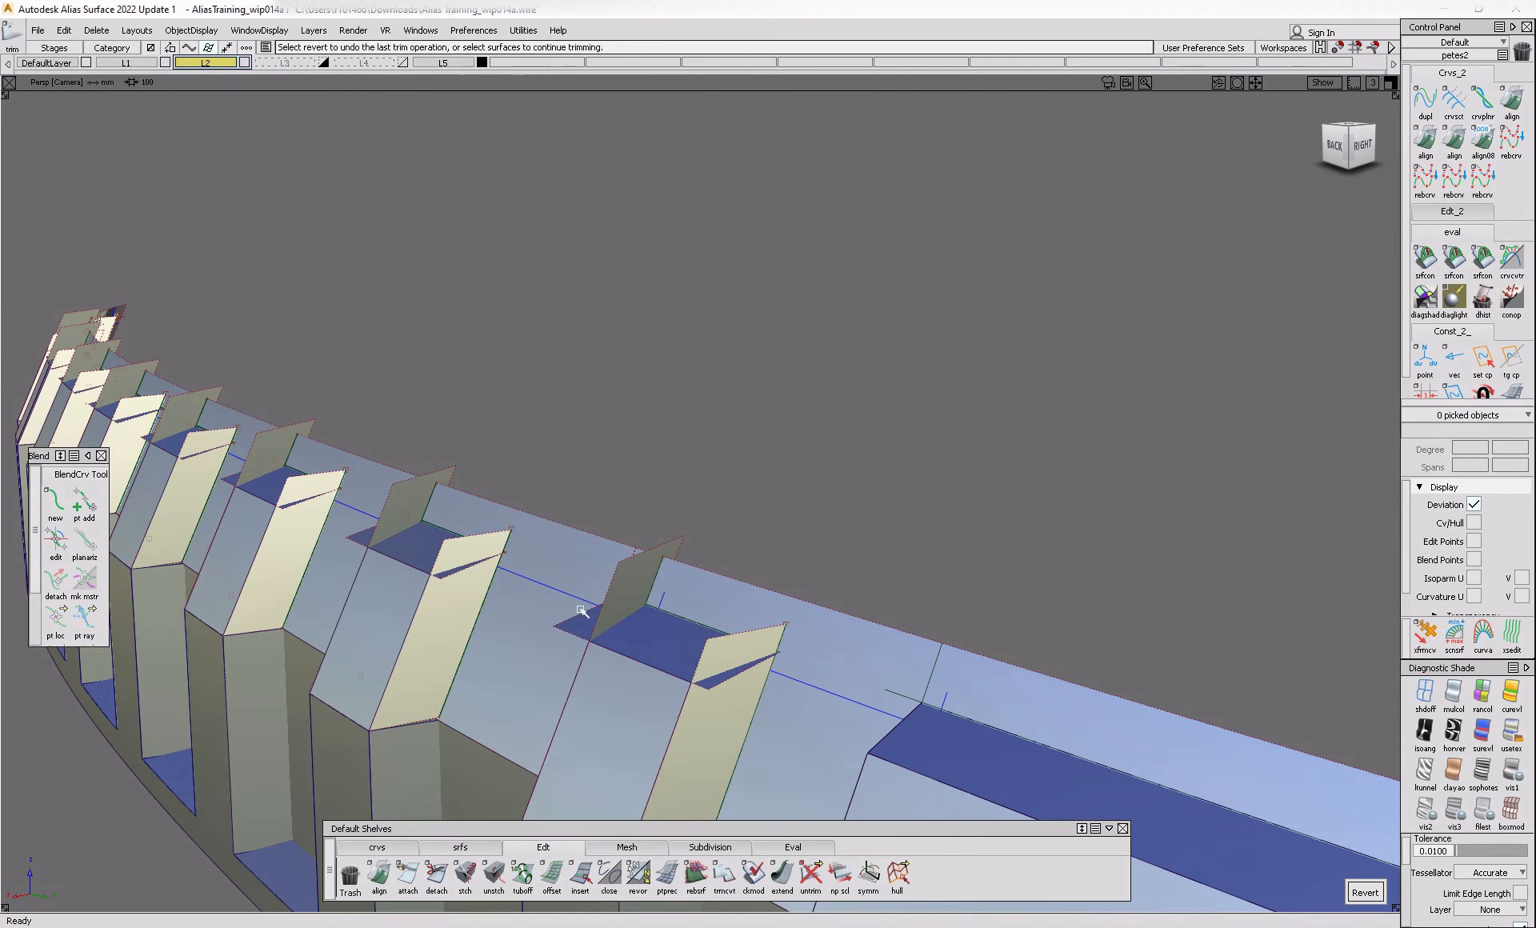
- Intersect the second tooth's upper right wall with its top face and trim both to each other
left_click(707, 717)
right_click_drag(705, 711, 676, 746, "ctrl+shift")
left_click(675, 648)
left_click(696, 739)
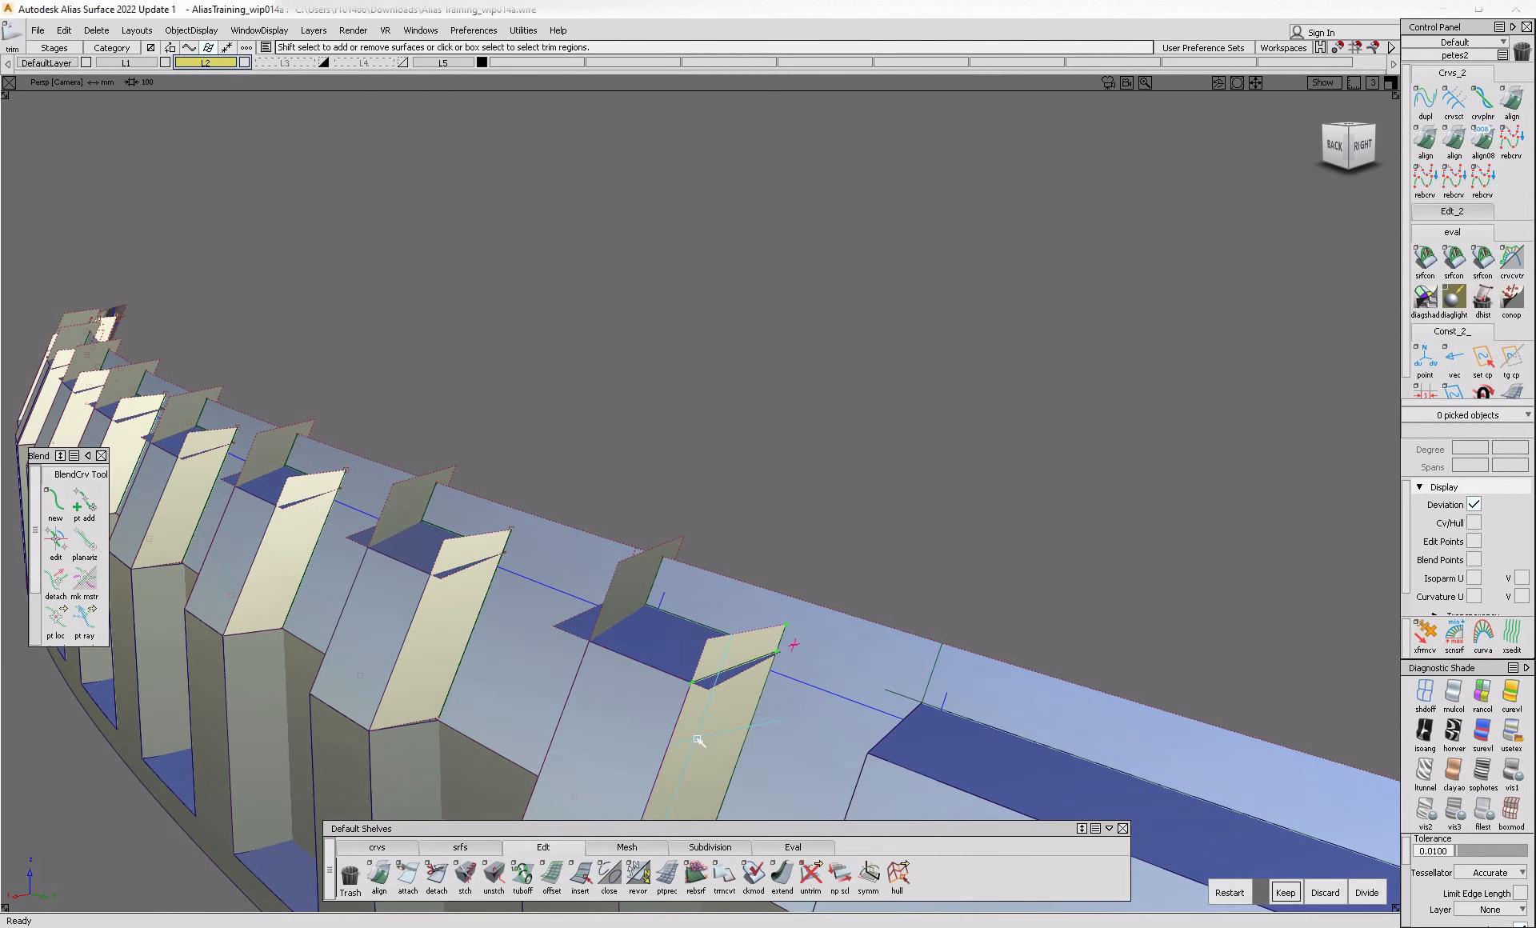
key("space")
left_click(660, 664)
key("space")
- Intersect the second tooth's top face with its upper left wall and trim off the overhangs
left_click_drag(741, 597, 677, 649, "ctrl+shift")
left_click(615, 624)
right_click_drag(615, 624, 599, 573, "ctrl+shift")
left_click(683, 638)
right_click_drag(682, 639, 678, 704, "ctrl+shift")
left_click(655, 646)
key("space")
left_click_drag(633, 654, 448, 788, "alt+shift")
middle_click_drag(448, 789, 578, 663, "alt+shift")
key("space")
- Intersect the next tooth's top face with its upper side wall and trim the surface at the intersection
right_click_drag(564, 656, 489, 669, "alt+shift")
left_click_drag(488, 668, 290, 702, "alt+shift")
right_click_drag(431, 533, 480, 568, "alt+shift")
left_click_drag(429, 497, 388, 552, "ctrl+shift")
left_click(439, 489)
right_click_drag(440, 489, 433, 436, "ctrl+shift")
left_click(499, 493)
right_click_drag(500, 495, 497, 559, "ctrl+shift")
left_click(441, 512)
key("space")
middle_click_drag(284, 572, 525, 533, "alt+shift")
left_click_drag(500, 509, 432, 604, "alt+shift")
- Trim this tooth's top face and its overhanging upper left wall to each other
left_click(453, 612)
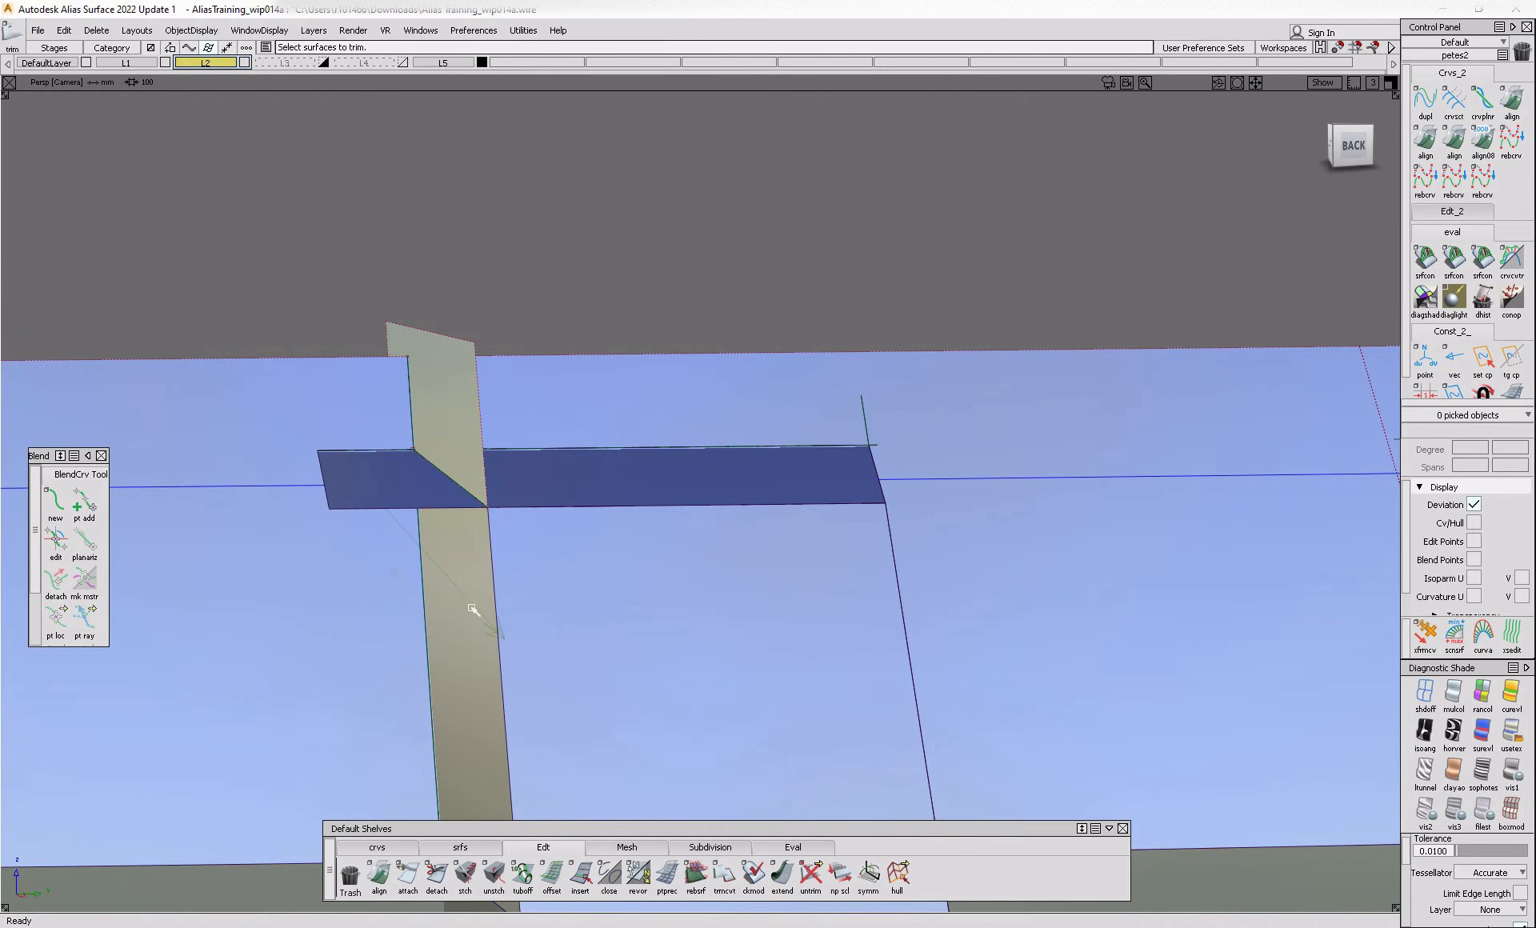
left_click(552, 480)
key("space")
left_click(467, 559)
left_click(473, 564)
key("space")
- Trim the neighbouring tooth's upper right wall down to its top face
right_click_drag(477, 565, 416, 552, "alt+shift")
left_click_drag(416, 552, 376, 560, "alt+shift")
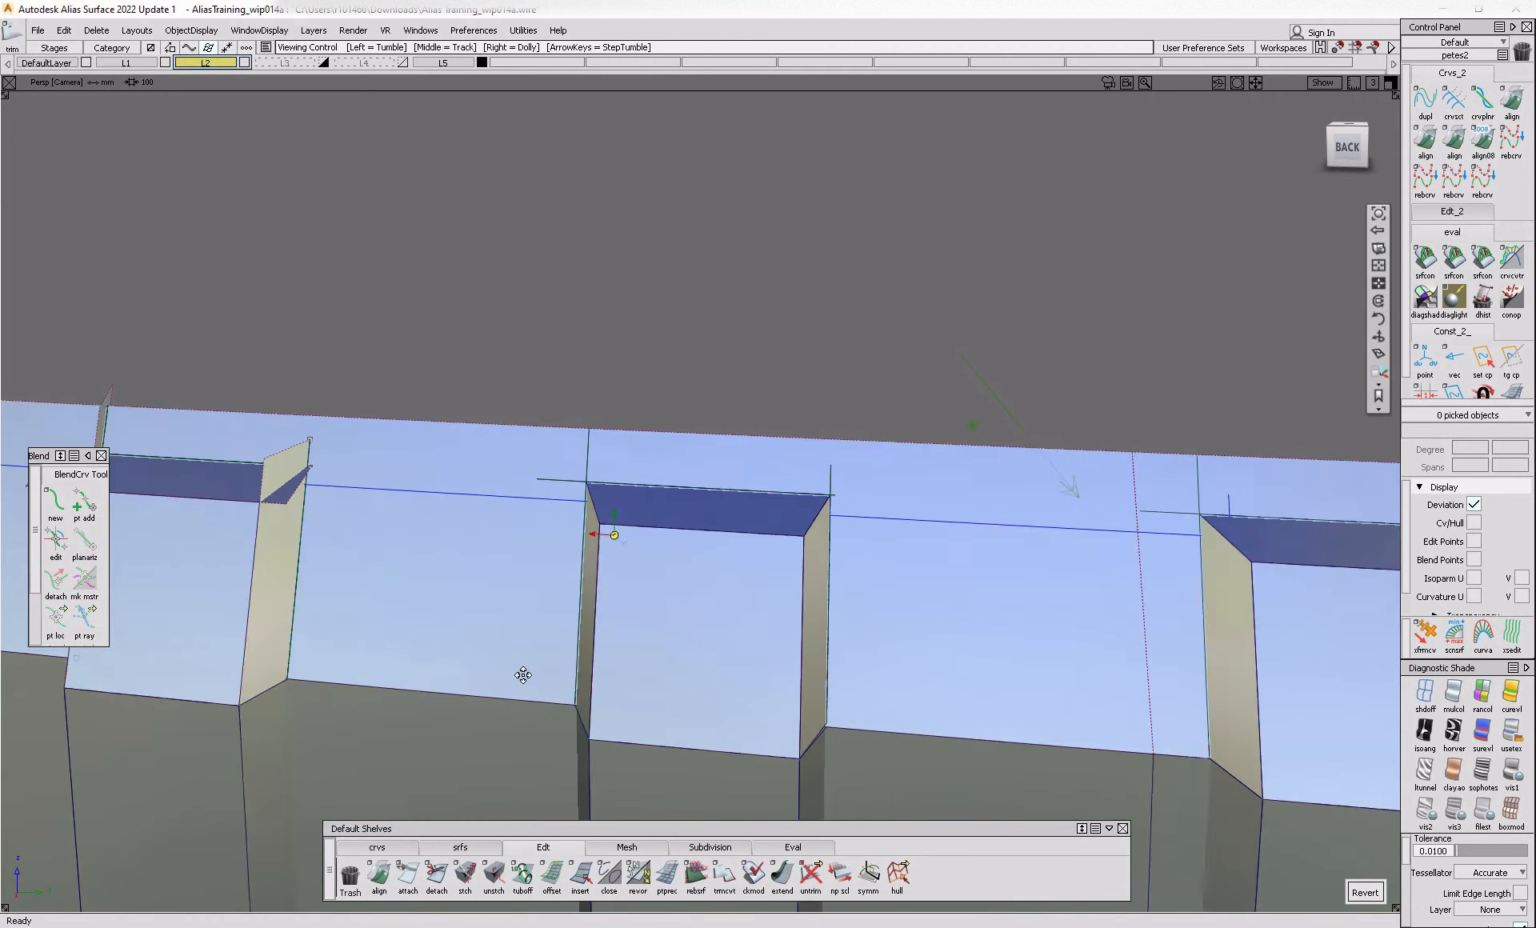
middle_click_drag(600, 531, 840, 565, "alt+shift")
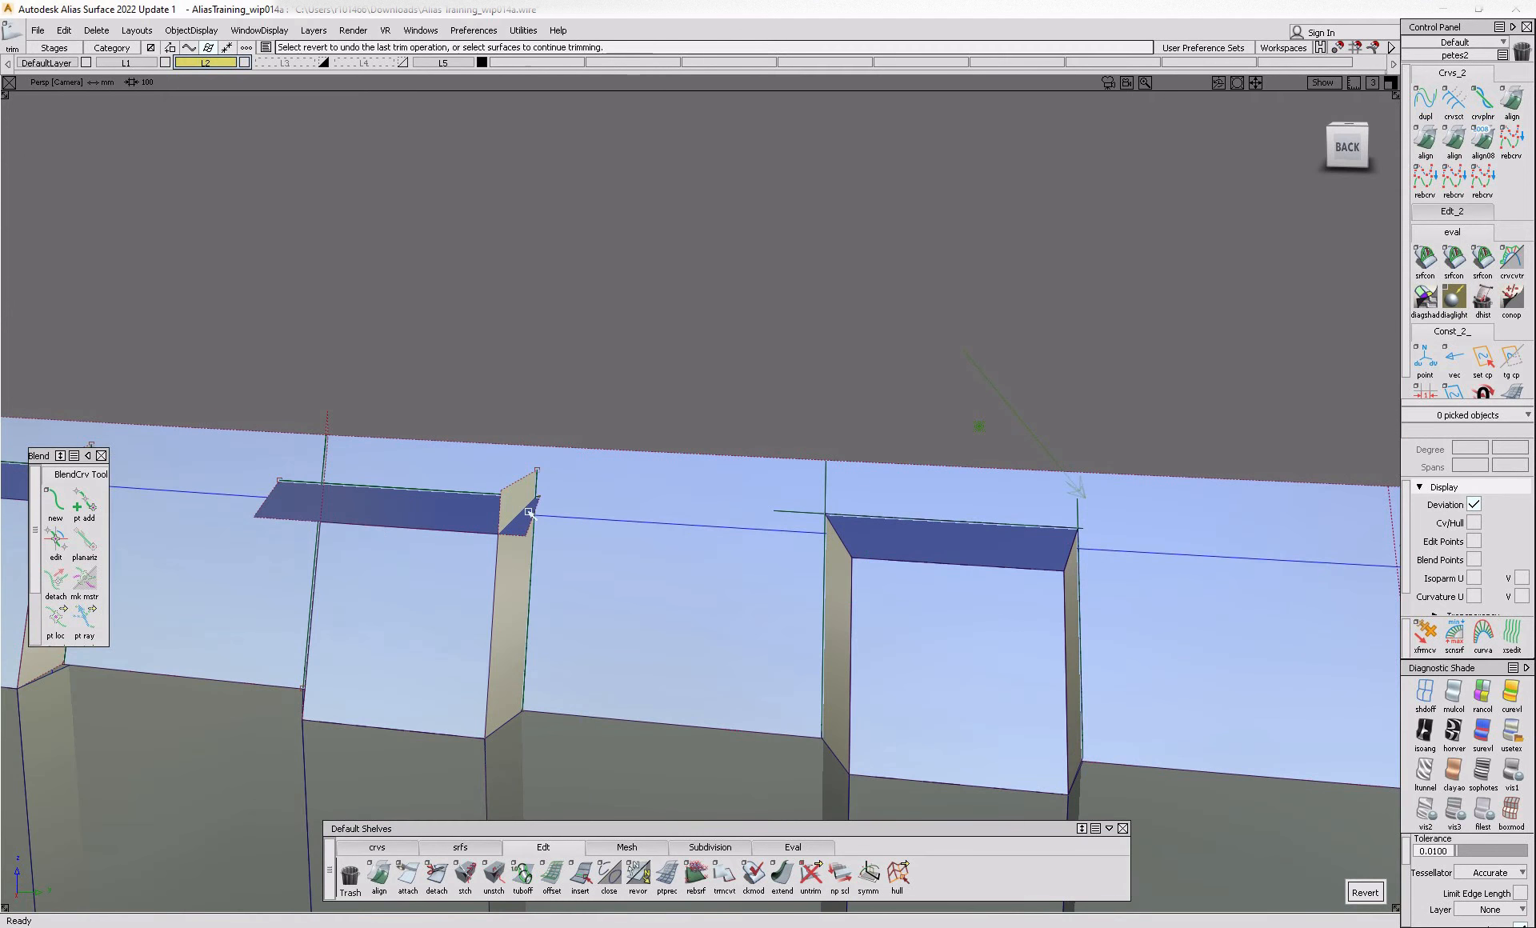
left_click(519, 577)
left_click(519, 577)
key("space")
- Intersect the same tooth's top face with its upper left wall and trim off the top face's overhang
left_click_drag(340, 513, 380, 516, "alt+shift")
left_click_drag(377, 512, 310, 568, "ctrl+shift")
left_click(309, 570)
right_click_drag(231, 642, 252, 611, "ctrl+shift")
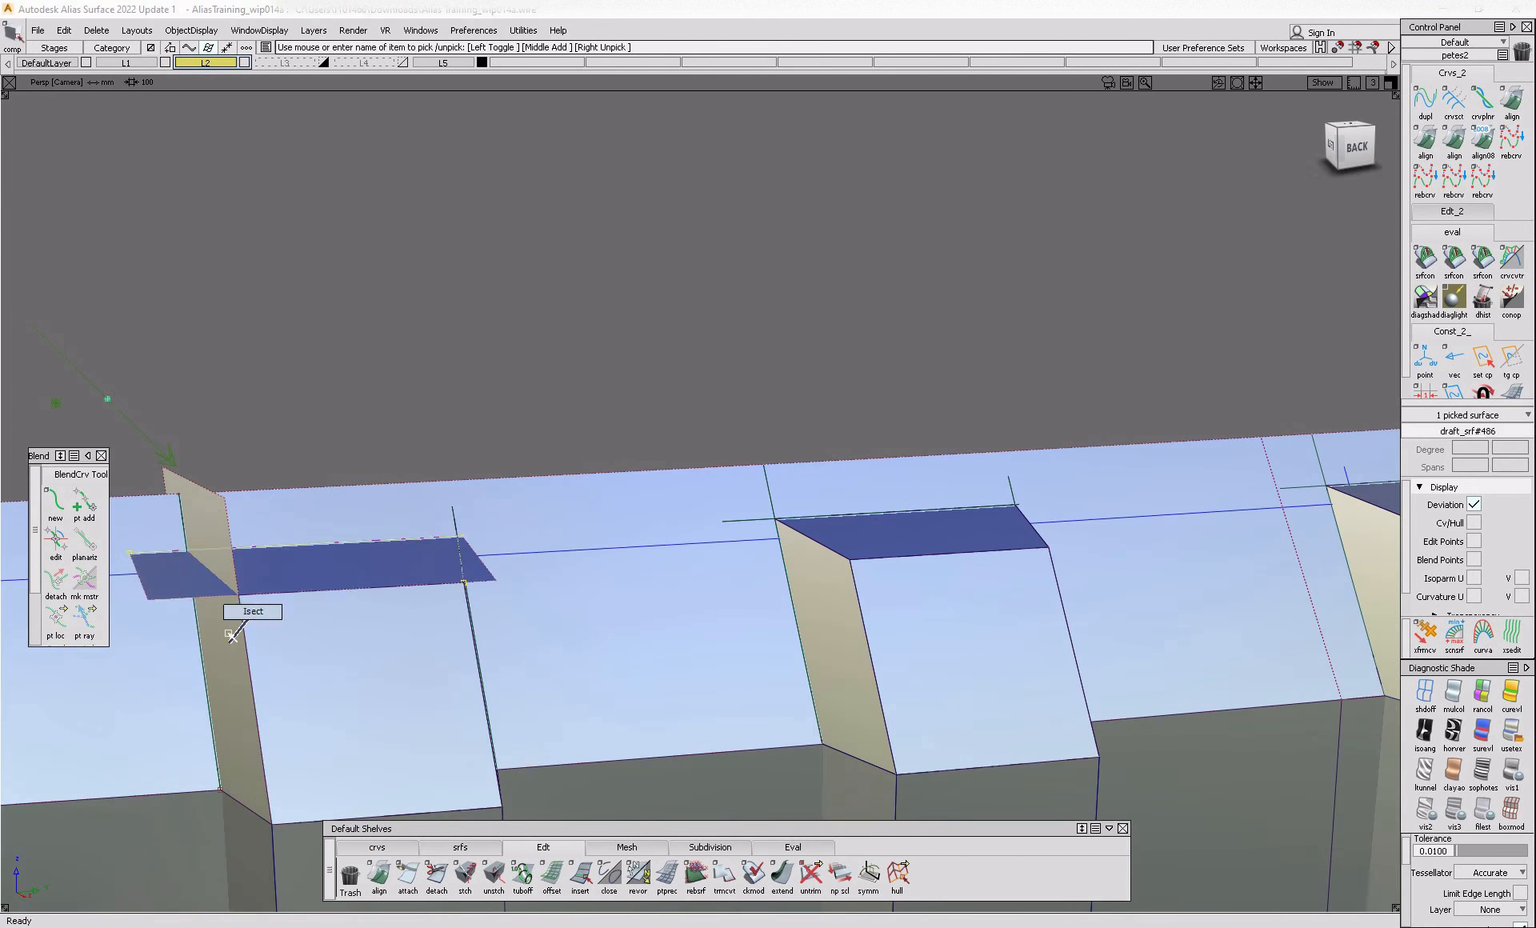
middle_click_drag(231, 637, 384, 649, "alt+shift")
left_click(416, 597)
left_click(416, 599)
key("space")
- Intersect the top face of the following tooth with its upper side walls
middle_click_drag(216, 623, 701, 632, "alt+shift")
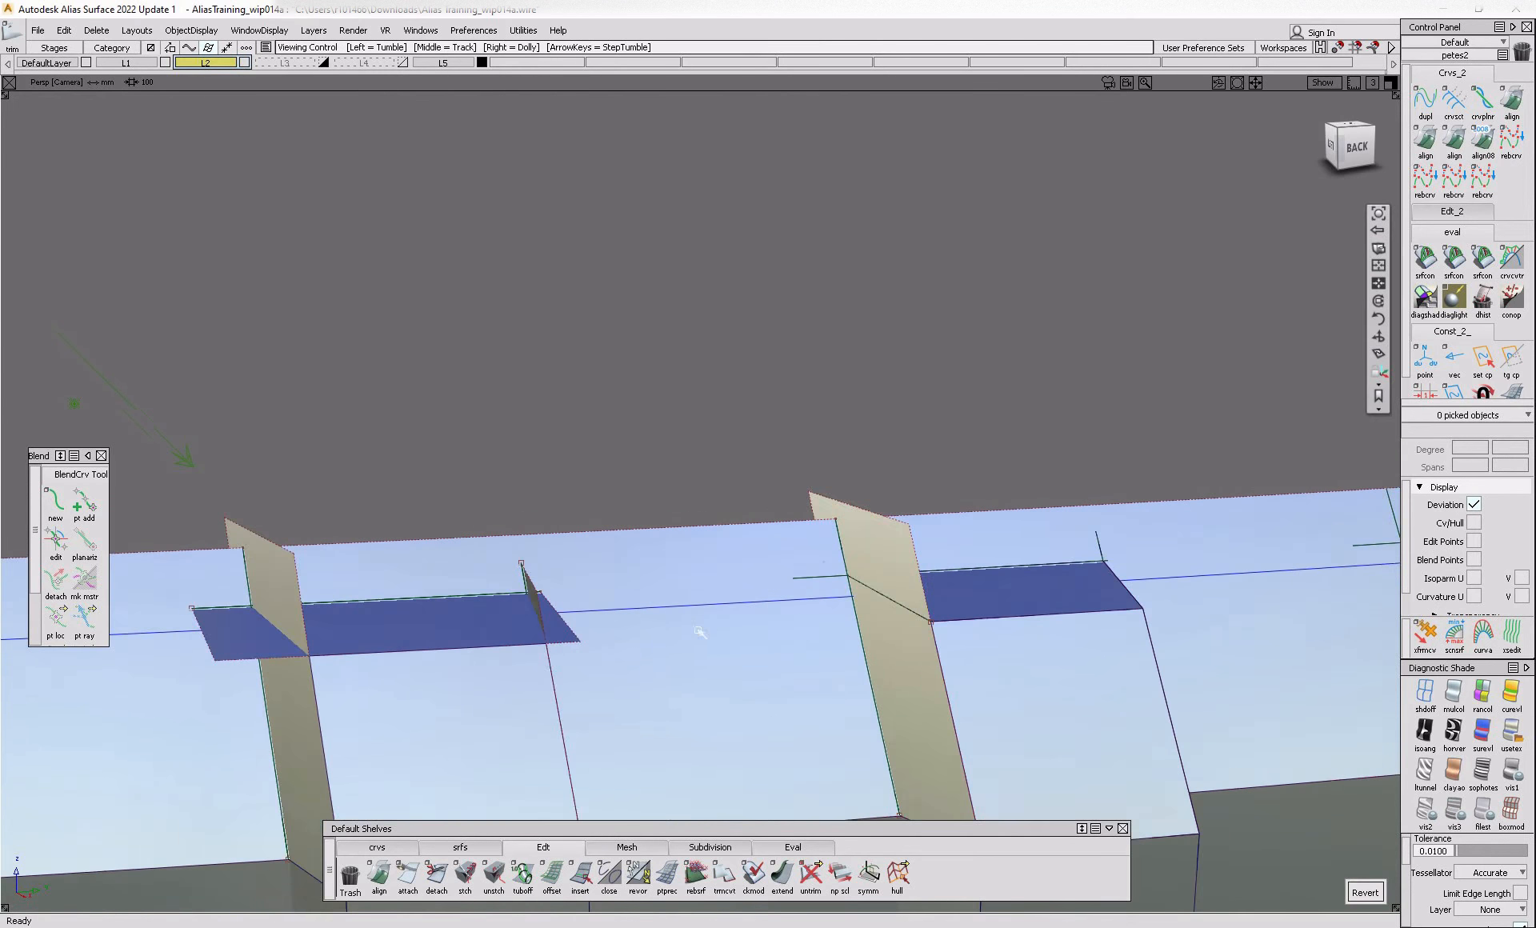
right_click_drag(699, 631, 571, 615, "alt+shift")
left_click_drag(566, 566, 521, 600, "ctrl+shift")
left_click(521, 600)
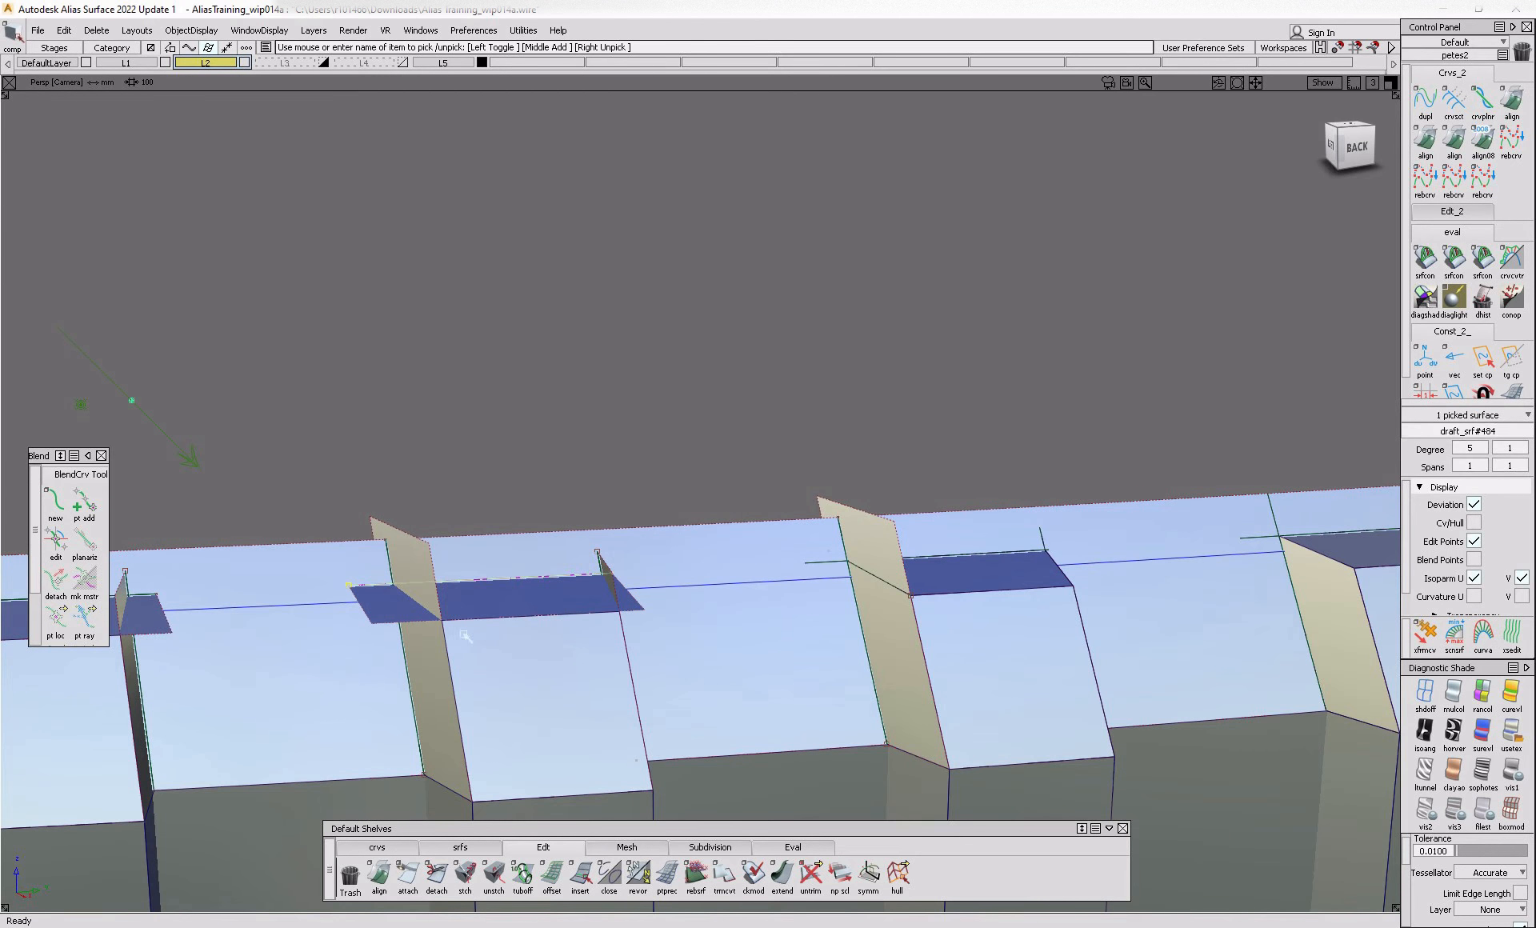
right_click_drag(466, 637, 552, 645, "ctrl+shift")
left_click_drag(683, 670, 799, 480, "alt+shift")
right_click_drag(807, 498, 854, 482, "alt+shift")
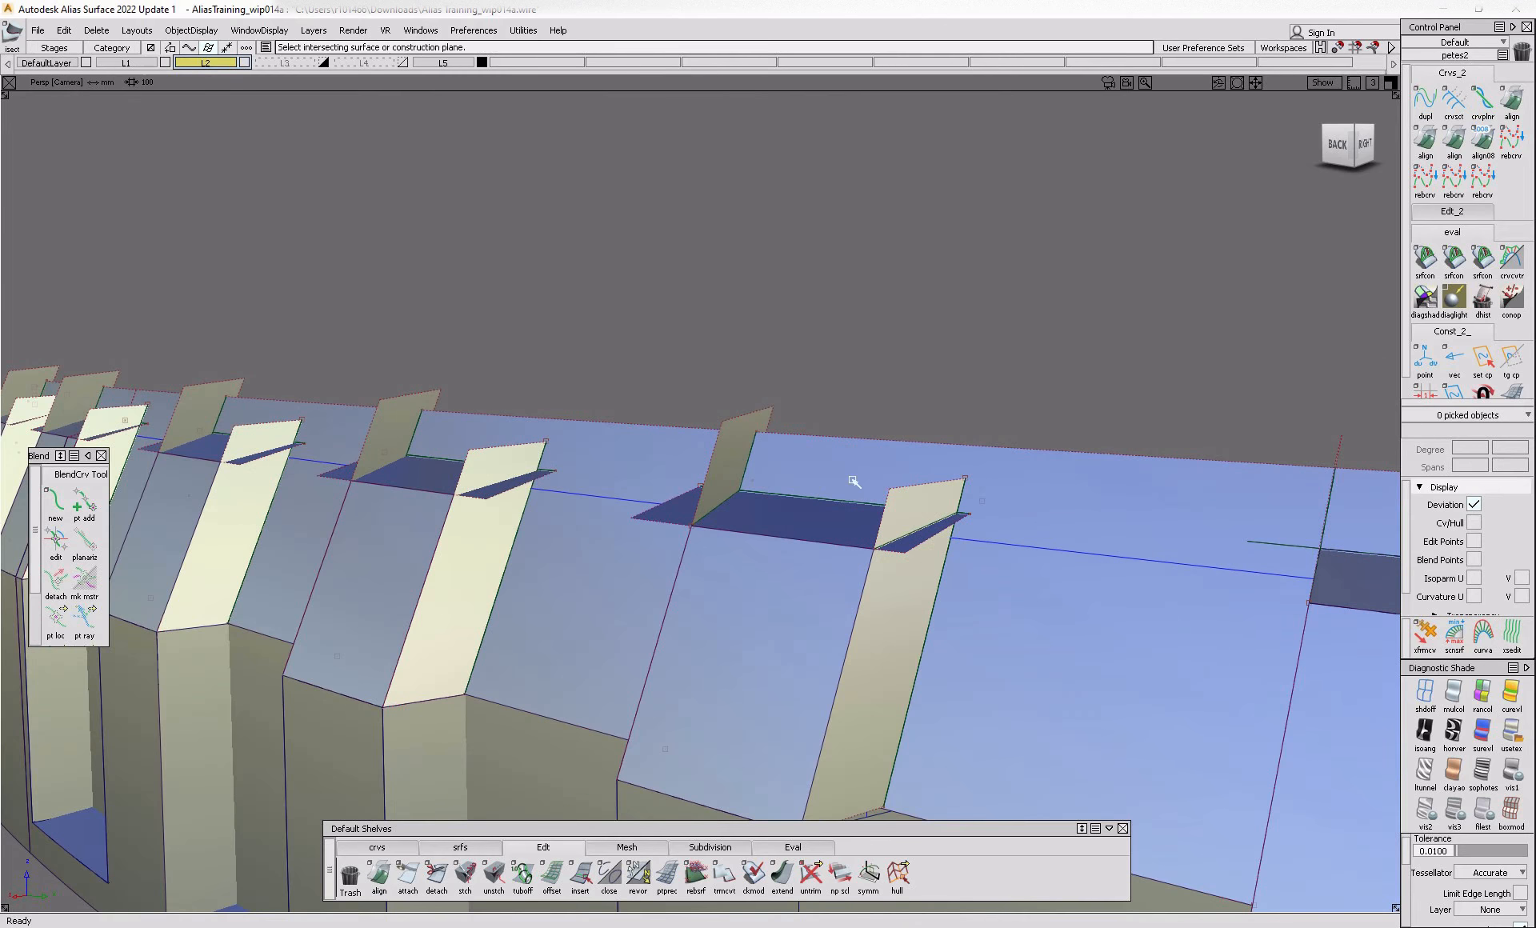
- Trim the upper right and upper left walls of that tooth along the intersection curves
key("space")
left_click(884, 615)
key("space")
left_click_drag(752, 559, 844, 562, "alt+shift")
left_click(725, 583)
key("space")
right_click_drag(494, 587, 469, 589, "alt+shift")
middle_click_drag(469, 589, 830, 688, "alt+shift")
- Intersect the remaining teeth's top faces with their upper side walls to create the curves for trimming
left_click_drag(773, 648, 726, 615, "ctrl+shift")
left_click(726, 615)
middle_click_drag(791, 711, 561, 608, "alt+shift")
right_click_drag(561, 609, 590, 606, "ctrl+shift")
left_click(565, 592)
left_click_drag(566, 596, 614, 621, "alt+shift")
left_click(394, 622)
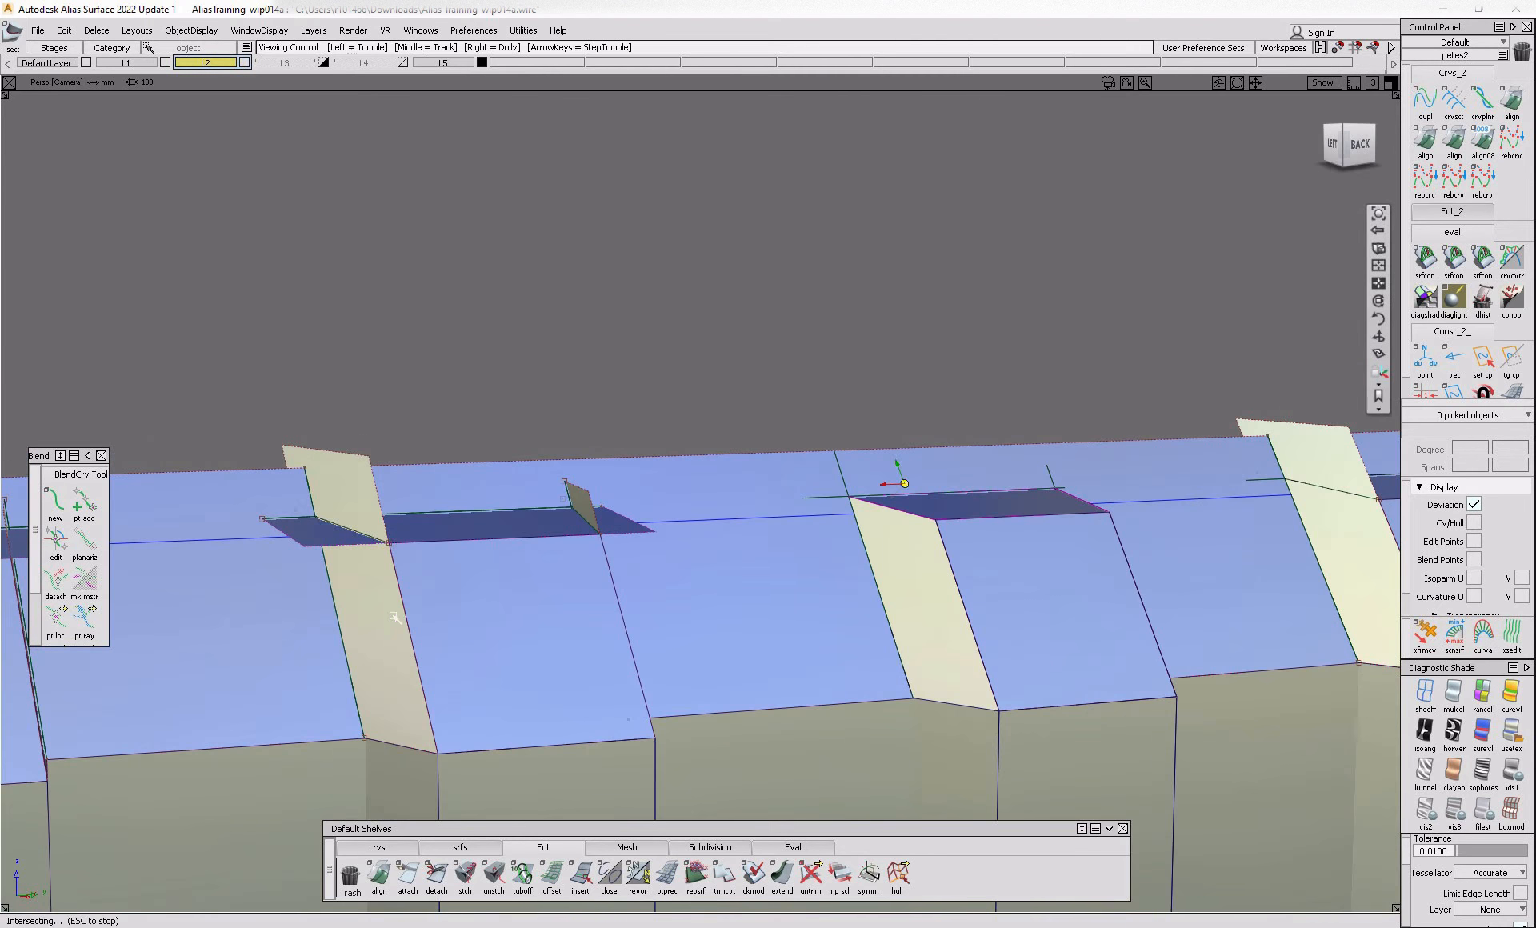
left_click_drag(395, 622, 328, 612, "alt+shift")
right_click_drag(328, 612, 155, 595, "alt+shift")
left_click(334, 548)
middle_click_drag(256, 561, 933, 636, "alt+shift")
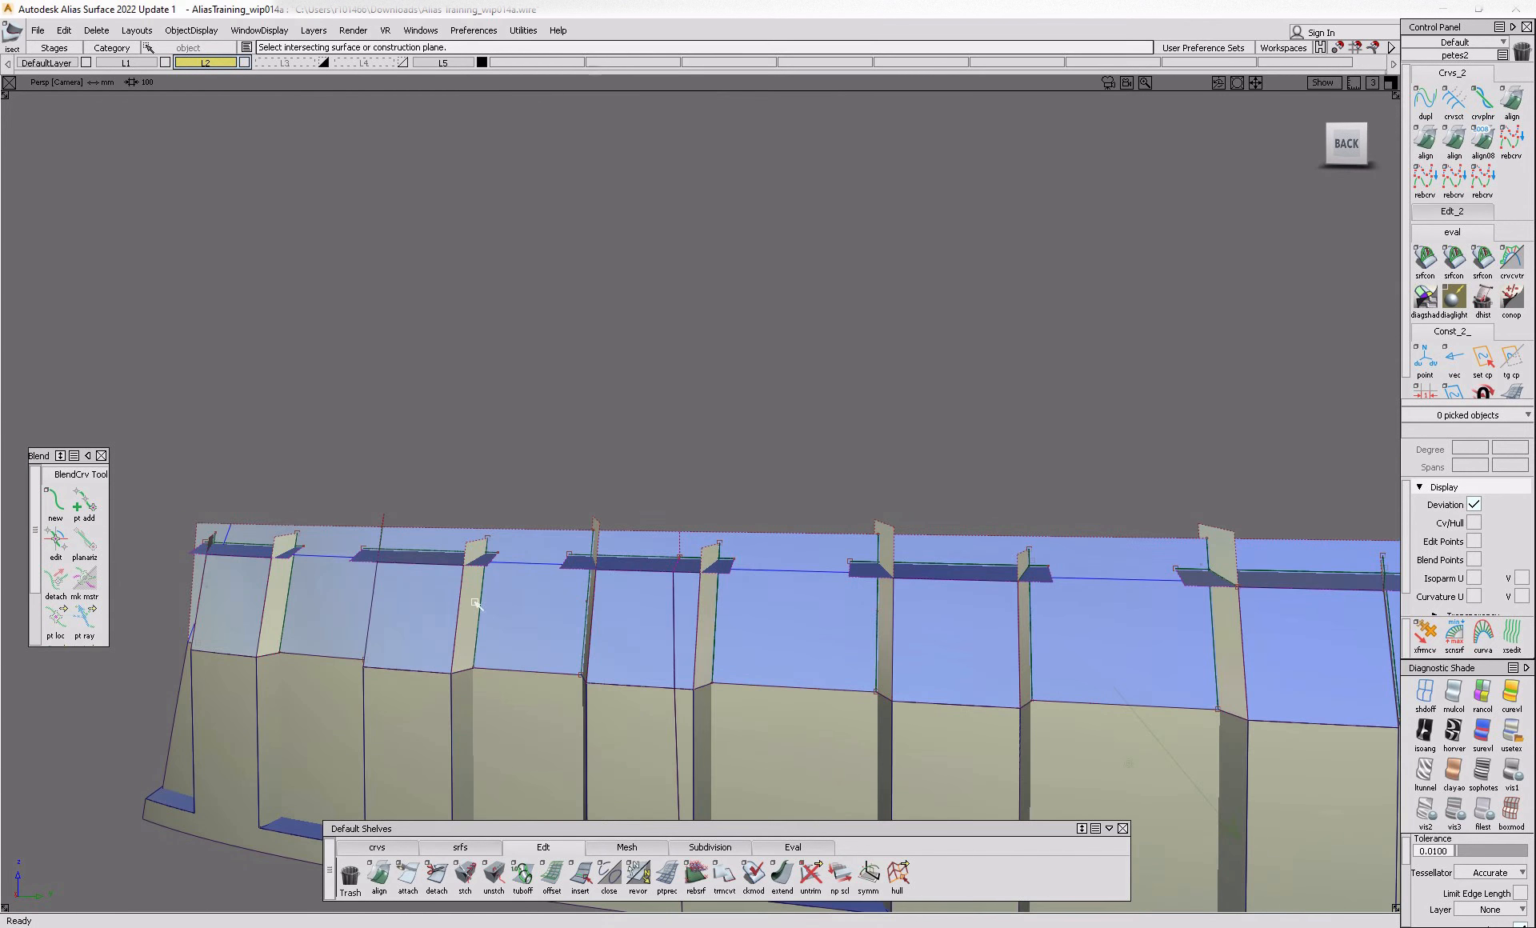
left_click_drag(283, 590, 222, 625, "alt+shift")
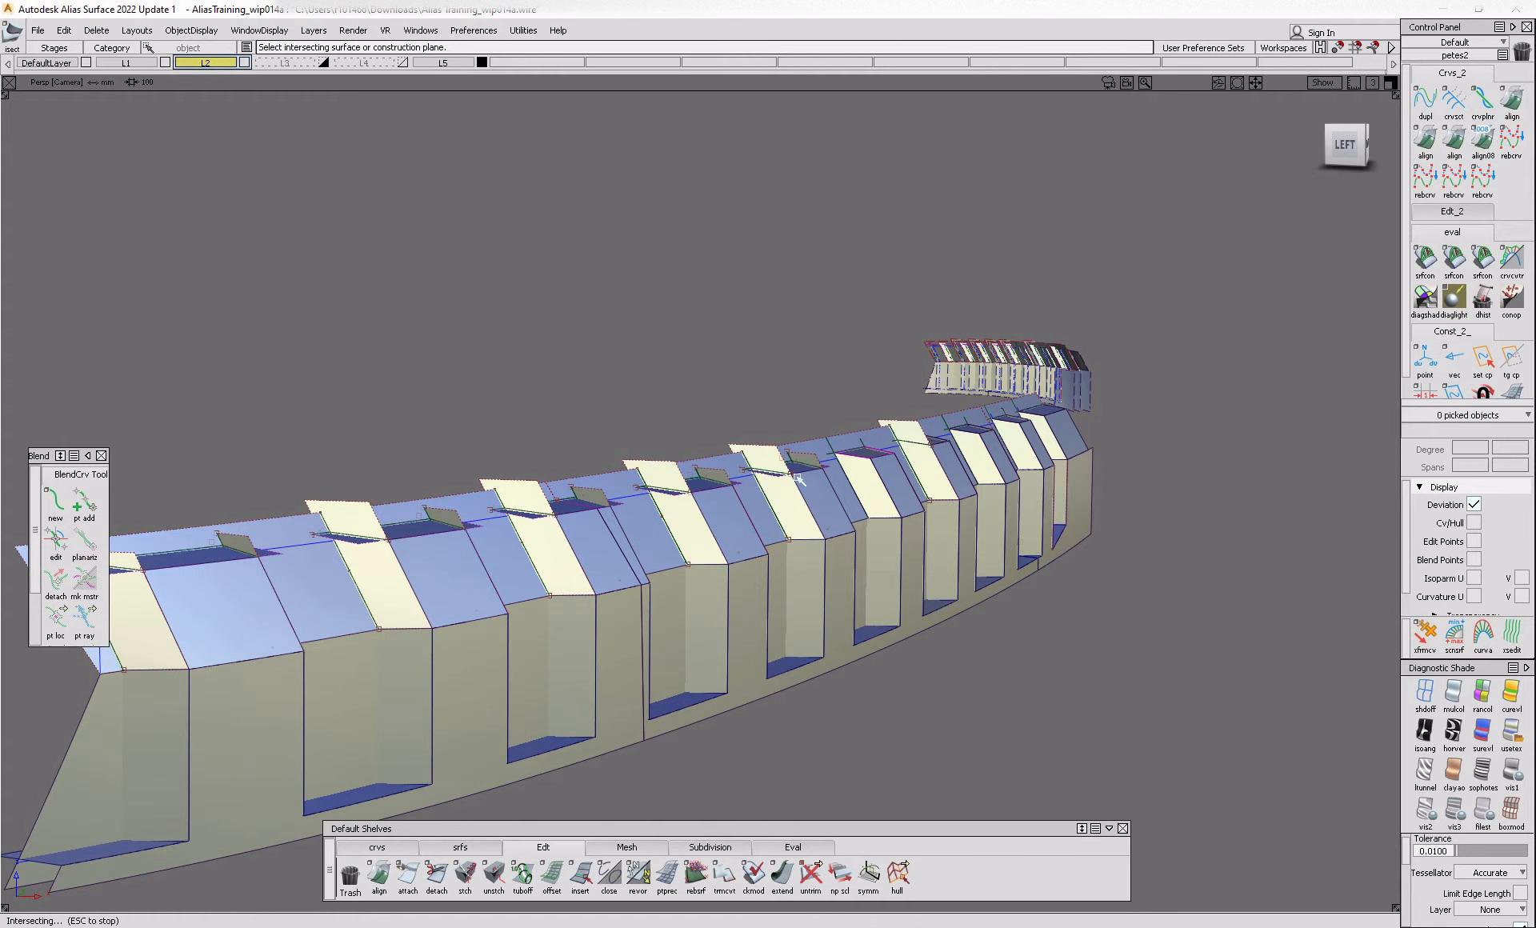
right_click_drag(844, 488, 945, 455, "alt+shift")
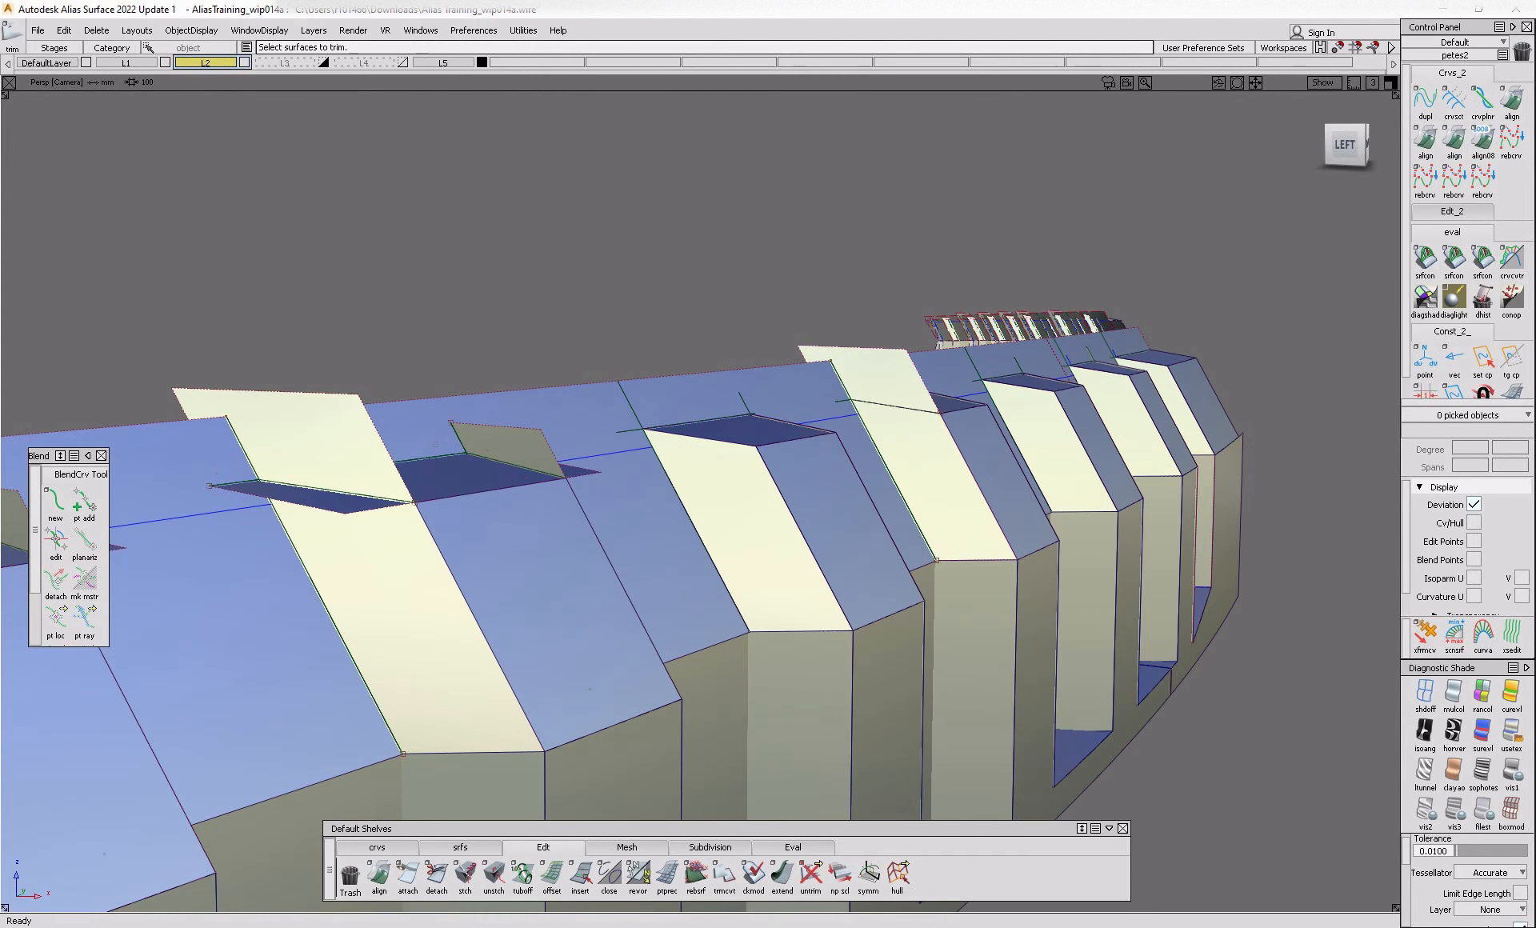
- Trim the overhanging upper left walls of the two unfinished middle teeth down to their top faces
left_click(944, 480)
left_click(1365, 891)
left_click(400, 608)
left_click(401, 608)
left_click(1286, 892)
left_click_drag(952, 452, 916, 462, "alt+shift")
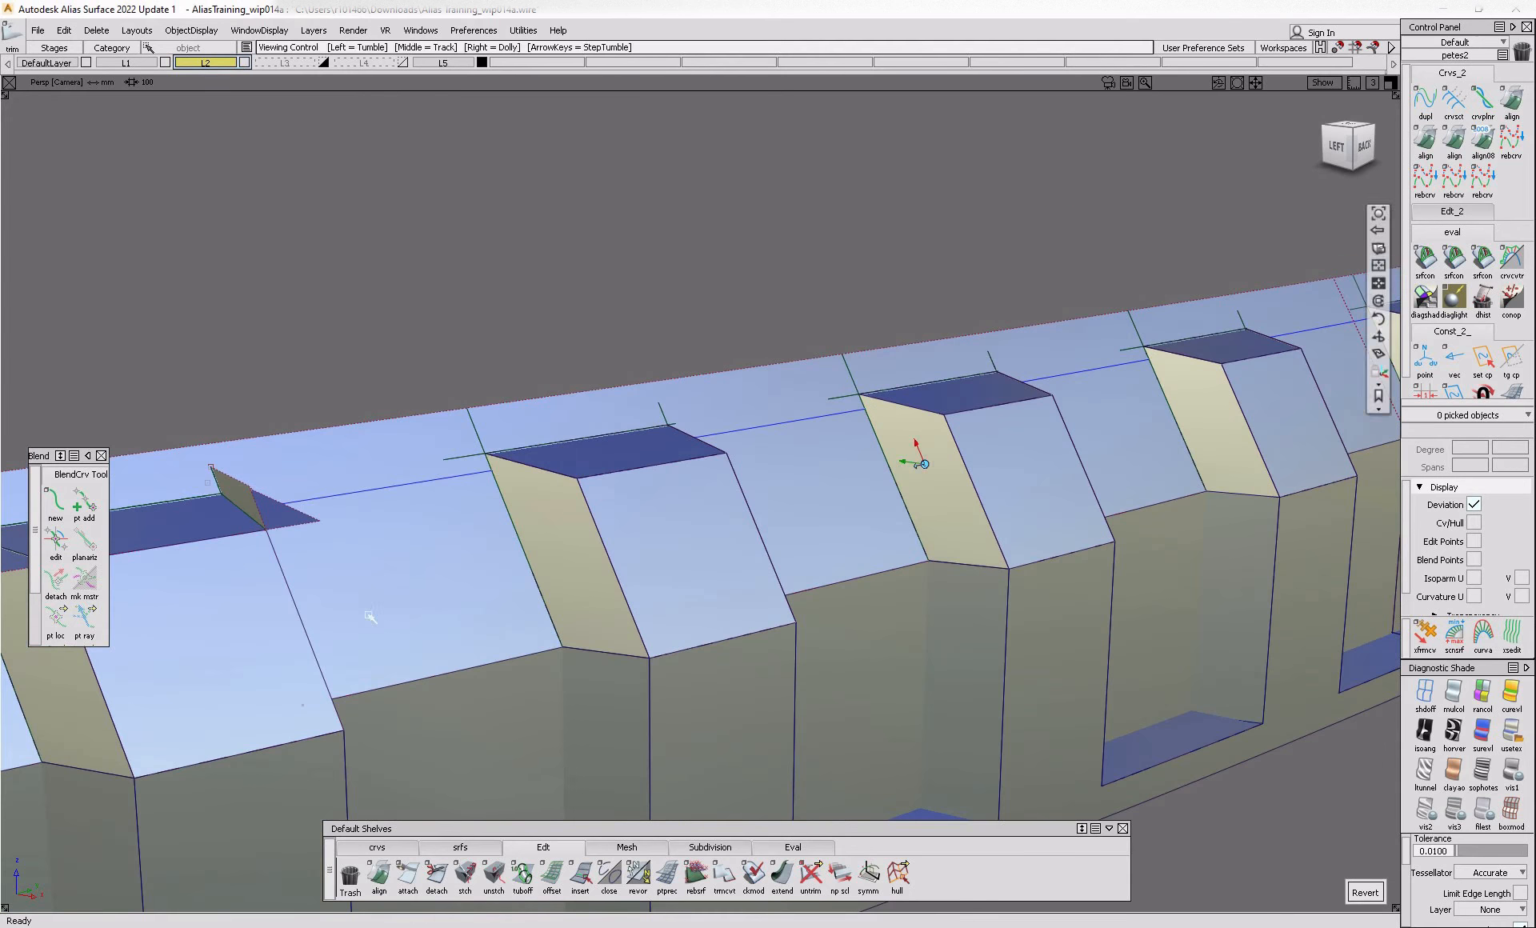
- Trim the next tooth's top face and the following teeth's upper right walls at their intersection curves
left_click(192, 523)
left_click_drag(262, 570, 469, 562, "alt+shift")
left_click(346, 577)
middle_click_drag(240, 616, 730, 577, "alt+shift")
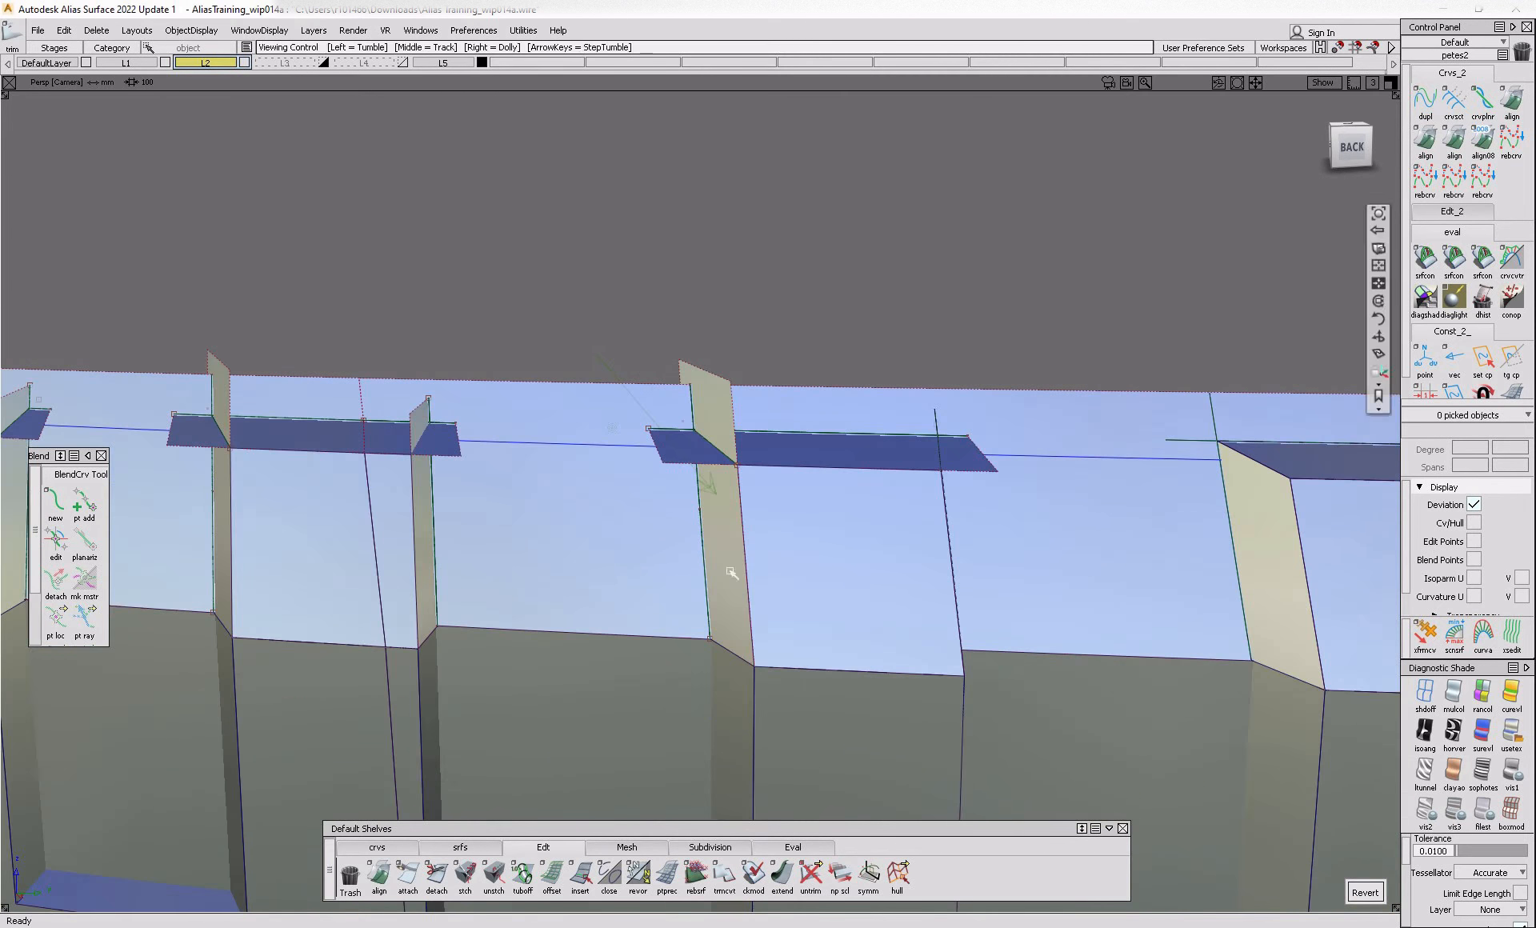
left_click(424, 533)
right_click_drag(440, 536, 384, 549, "alt+shift")
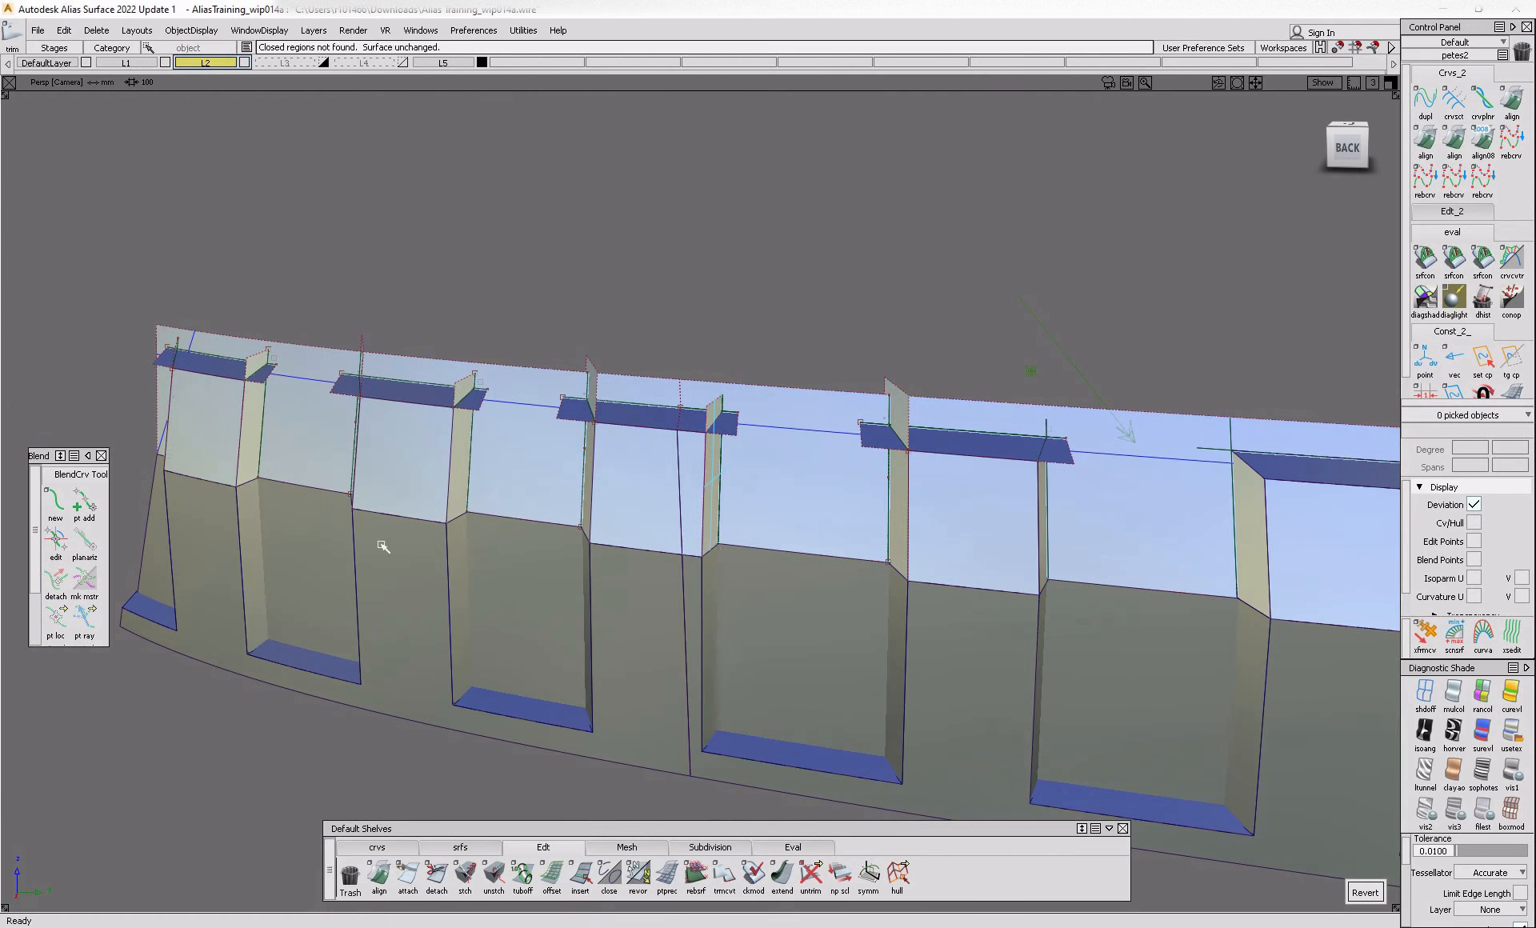
right_click_drag(728, 428, 769, 422, "alt+shift")
left_click_drag(768, 422, 735, 432, "ctrl+shift")
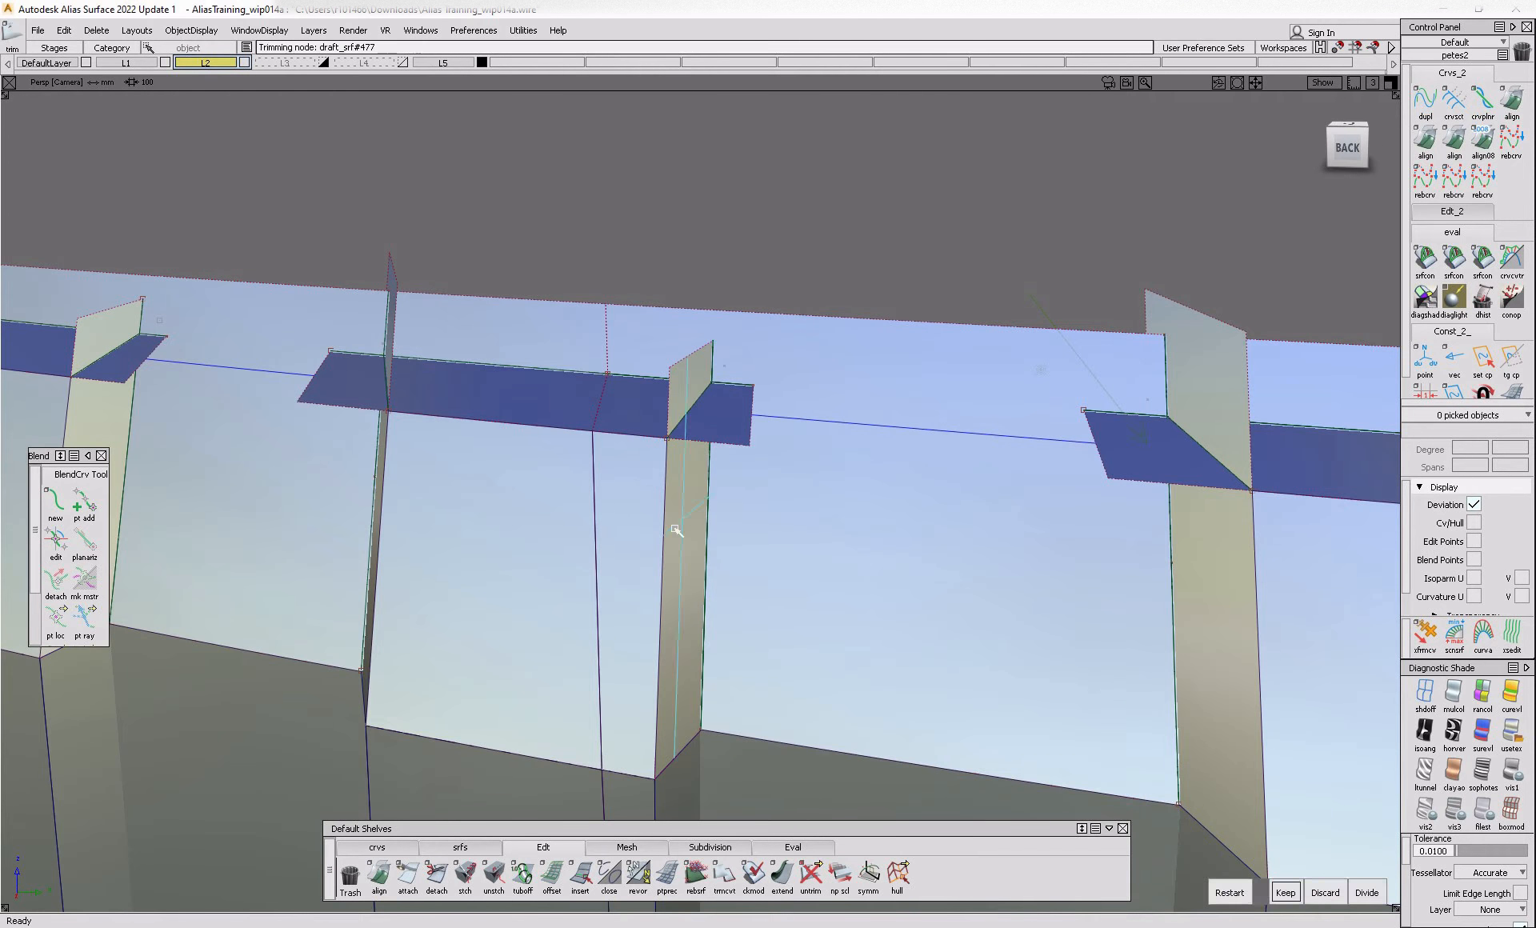
key("space")
- Trim the upper left and right walls of the teeth beside the far end down to their top faces
right_click_drag(675, 529, 586, 583, "alt+shift")
left_click_drag(587, 582, 416, 513, "alt+shift")
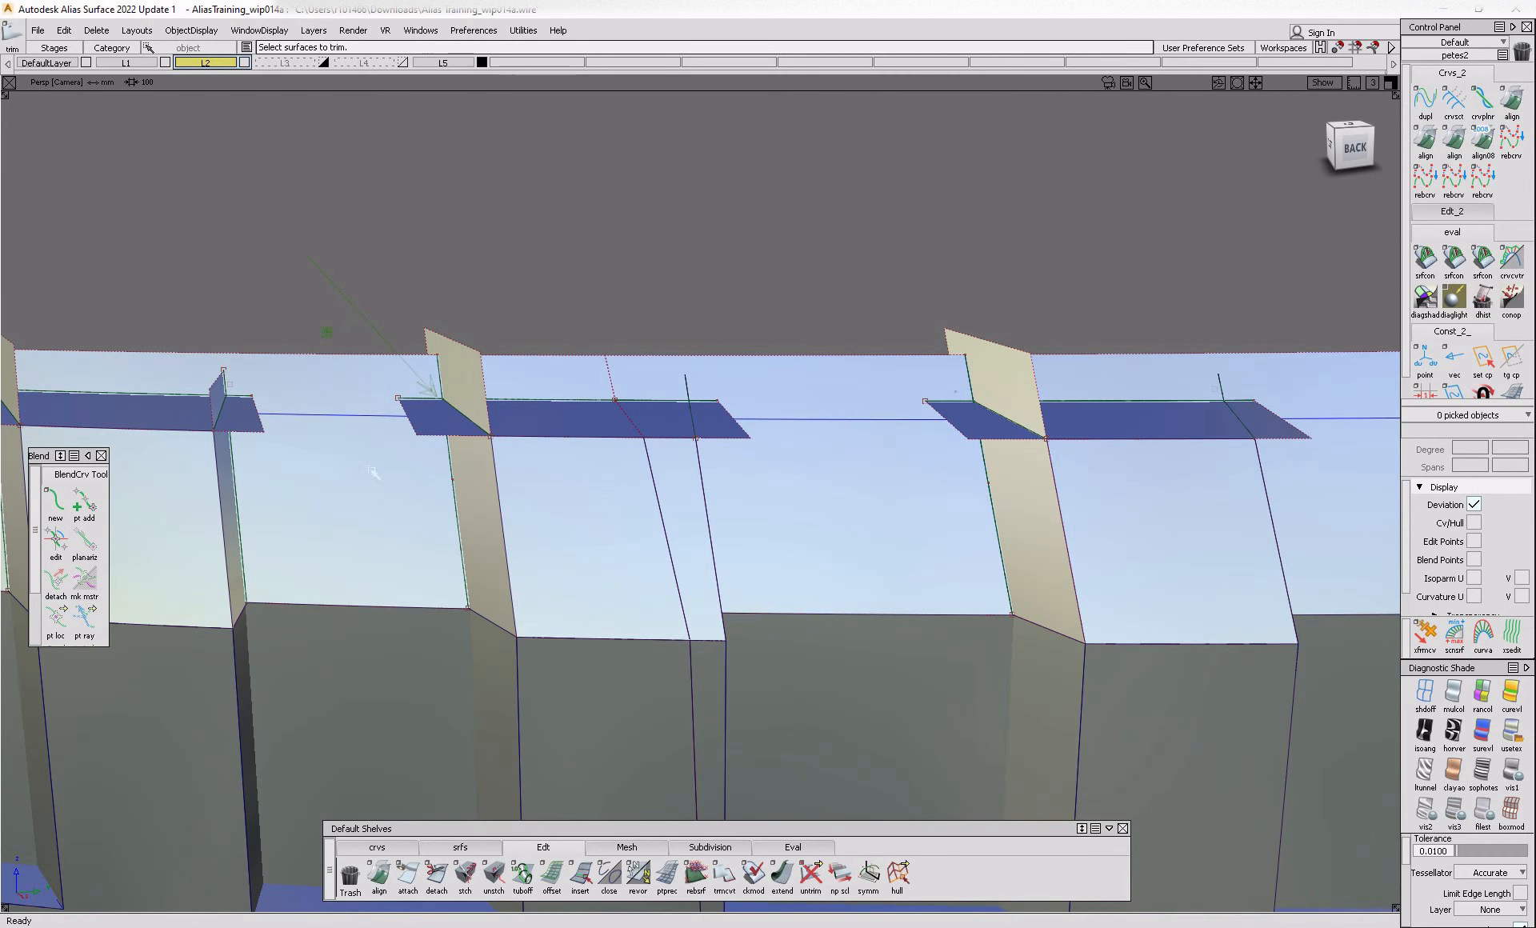
left_click(482, 472)
key("space")
left_click(231, 512)
left_click(230, 512)
key("space")
middle_click_drag(231, 512, 848, 504, "alt+shift")
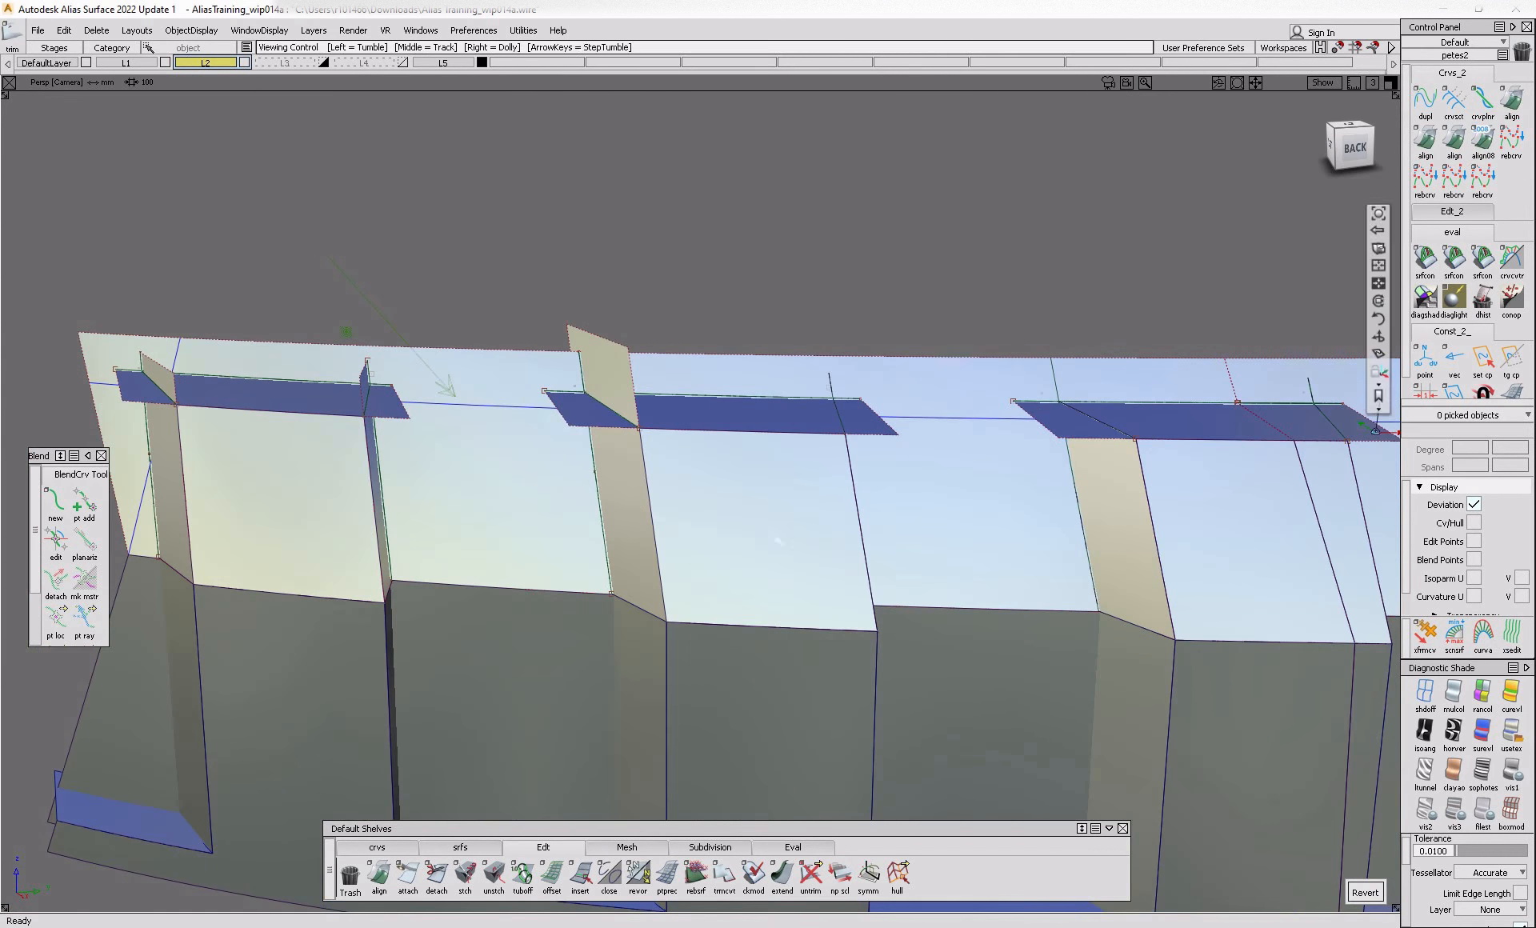
double_click(622, 468)
key("space")
left_click_drag(404, 489, 320, 488, "alt+shift")
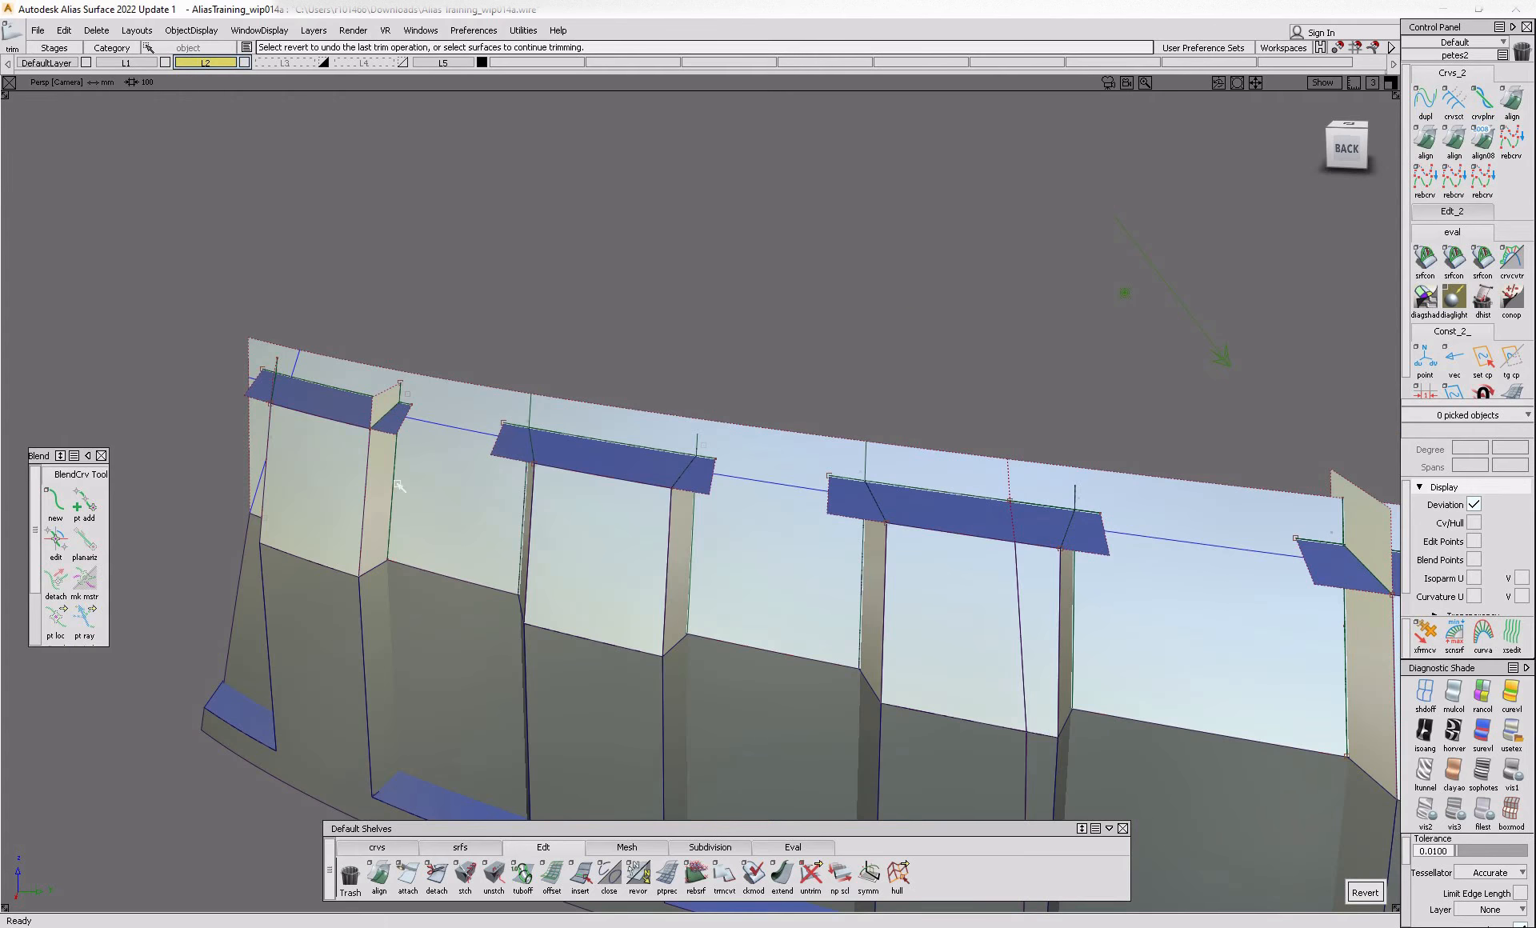
- Trim the far end tooth's upper right and upper left walls down to its top face
left_click(388, 482)
key("space")
left_click(785, 504)
left_click_drag(785, 504, 300, 545, "alt+shift")
left_click_drag(300, 545, 292, 485, "ctrl+shift")
left_click_drag(248, 479, 218, 514, "ctrl+shift")
double_click(218, 513)
key("space")
- Trim the overhanging ends off the top faces of the last three teeth at the far end
left_click_drag(439, 394, 352, 448, "alt+shift")
double_click(283, 452)
key("space")
double_click(642, 371)
key("space")
left_click(900, 303)
left_click(909, 309)
left_click(912, 307)
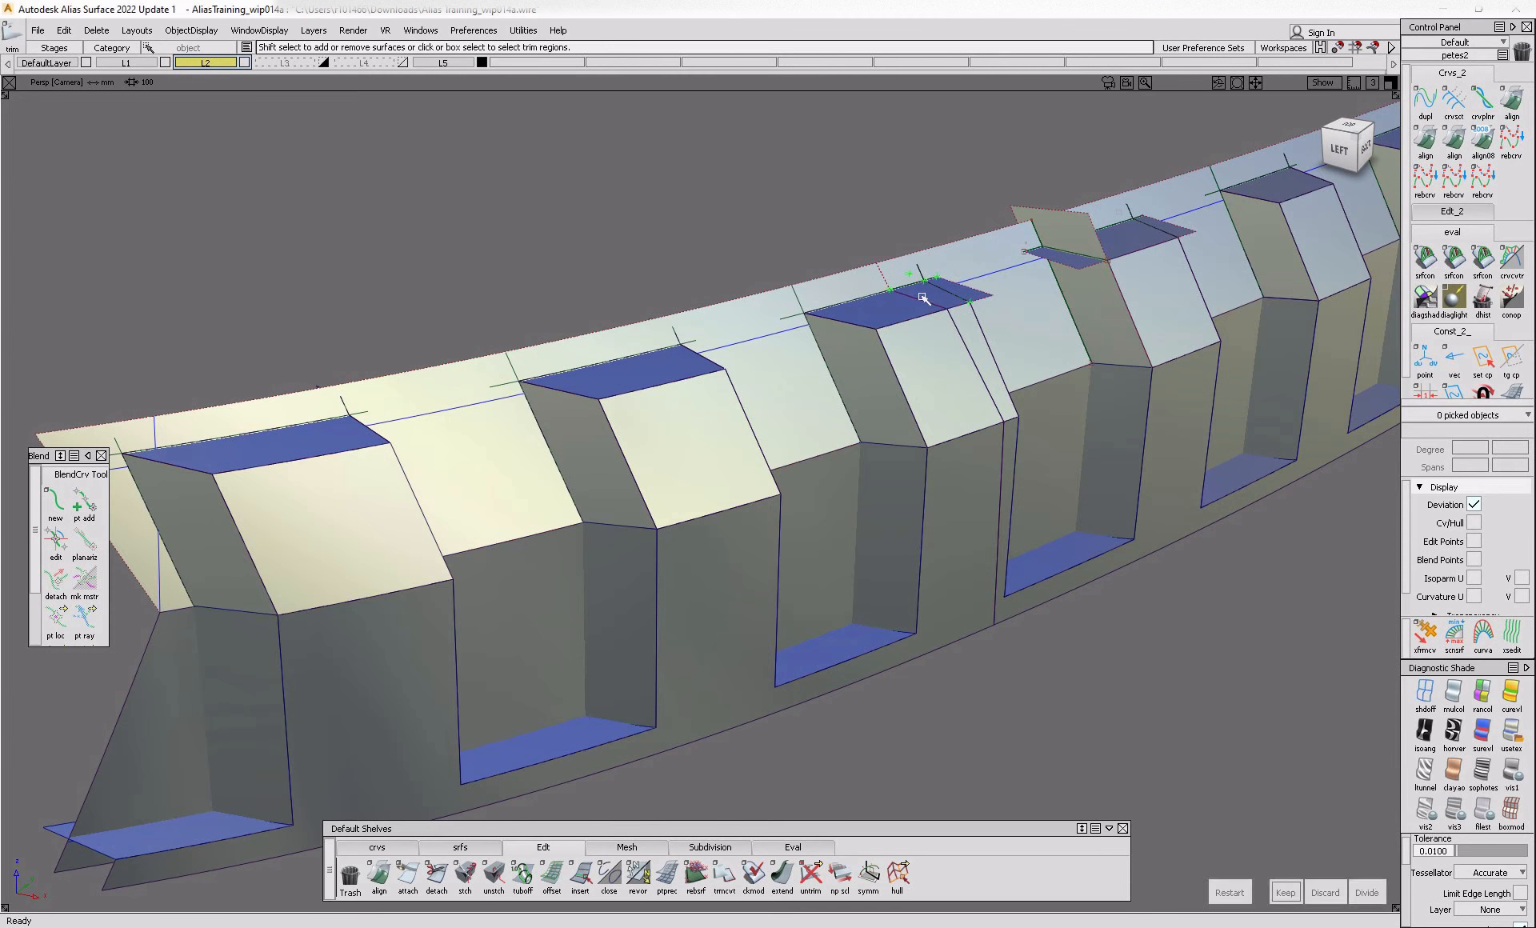
key("space")
- Trim the one remaining overhanging tooth's top face and its upper left wall to each other
left_click(1118, 247)
left_click(1118, 247)
key("space")
left_click(1103, 287)
left_click(1104, 287)
key("space")
right_click_drag(1176, 280, 1137, 361, "alt+shift")
left_click_drag(1152, 360, 1208, 352, "alt+shift")
right_click_drag(1209, 352, 1232, 340, "alt+shift")
middle_click_drag(1224, 320, 999, 370, "alt+shift")
left_click_drag(682, 483, 573, 519, "alt+shift")
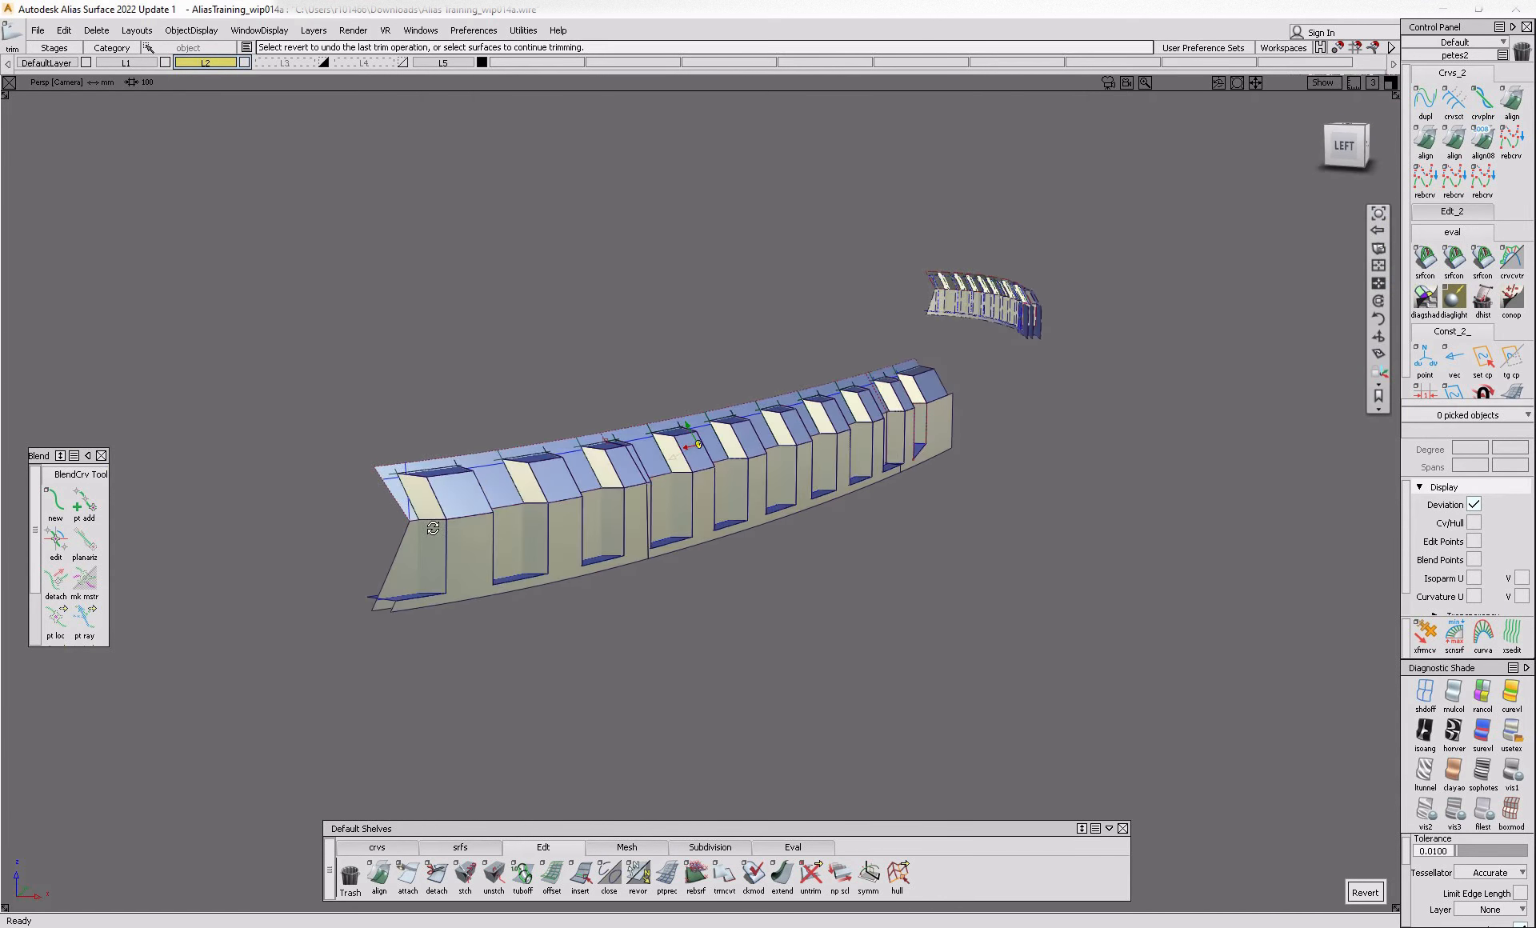
right_click_drag(433, 528, 479, 529, "alt+shift")
- Build a G2 surface fillet with chordal length 5 between the first tooth's sloped front face and the lower front wall
left_click(461, 846)
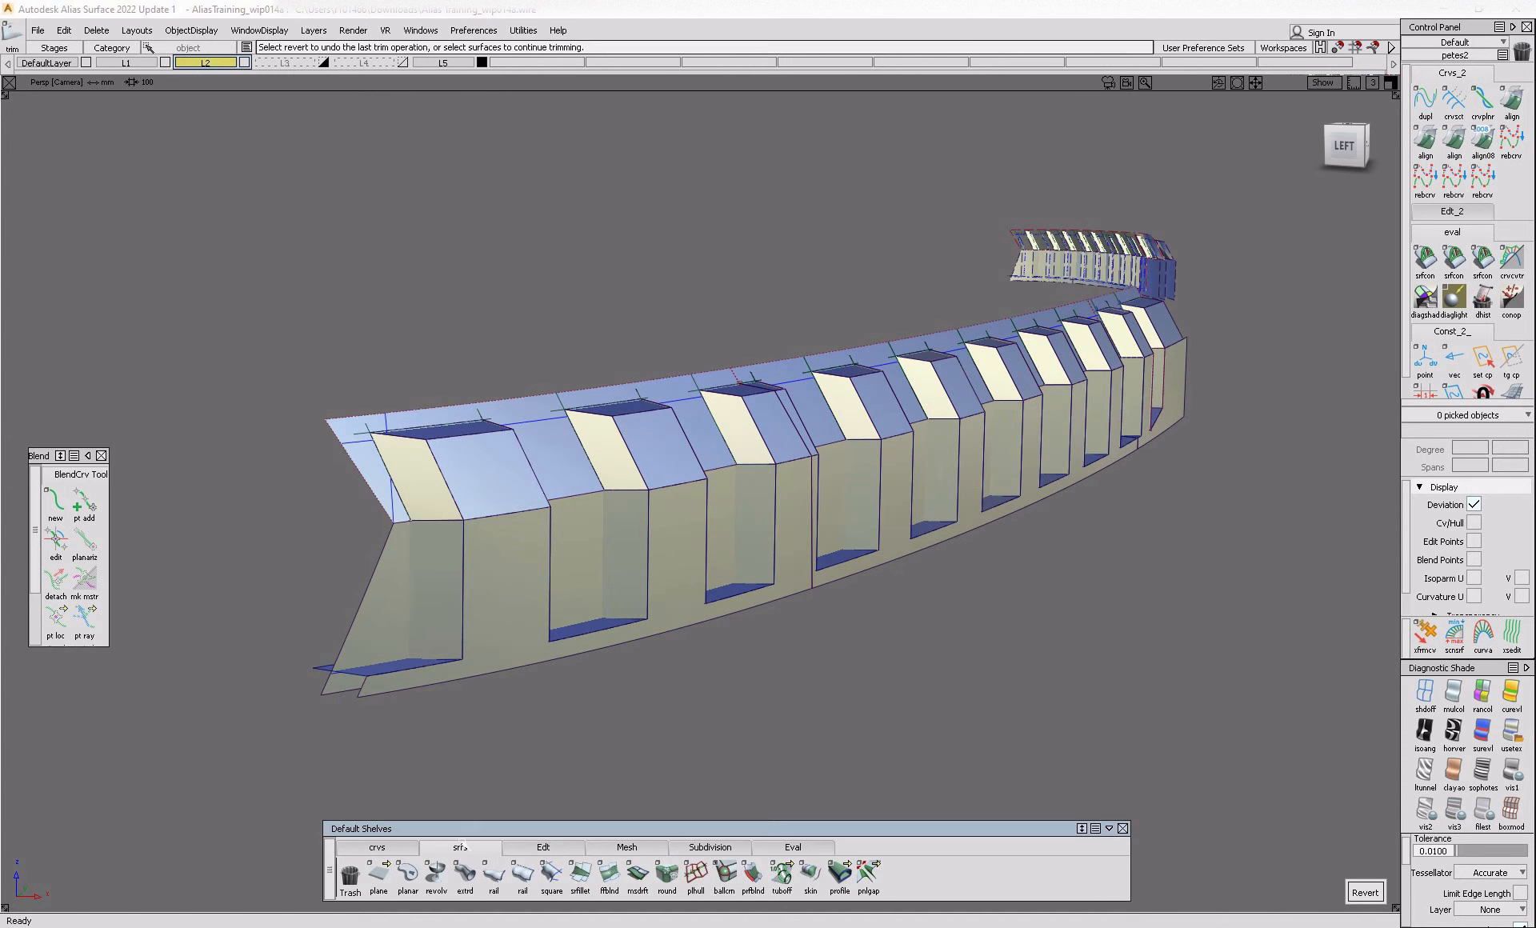
left_click(477, 477)
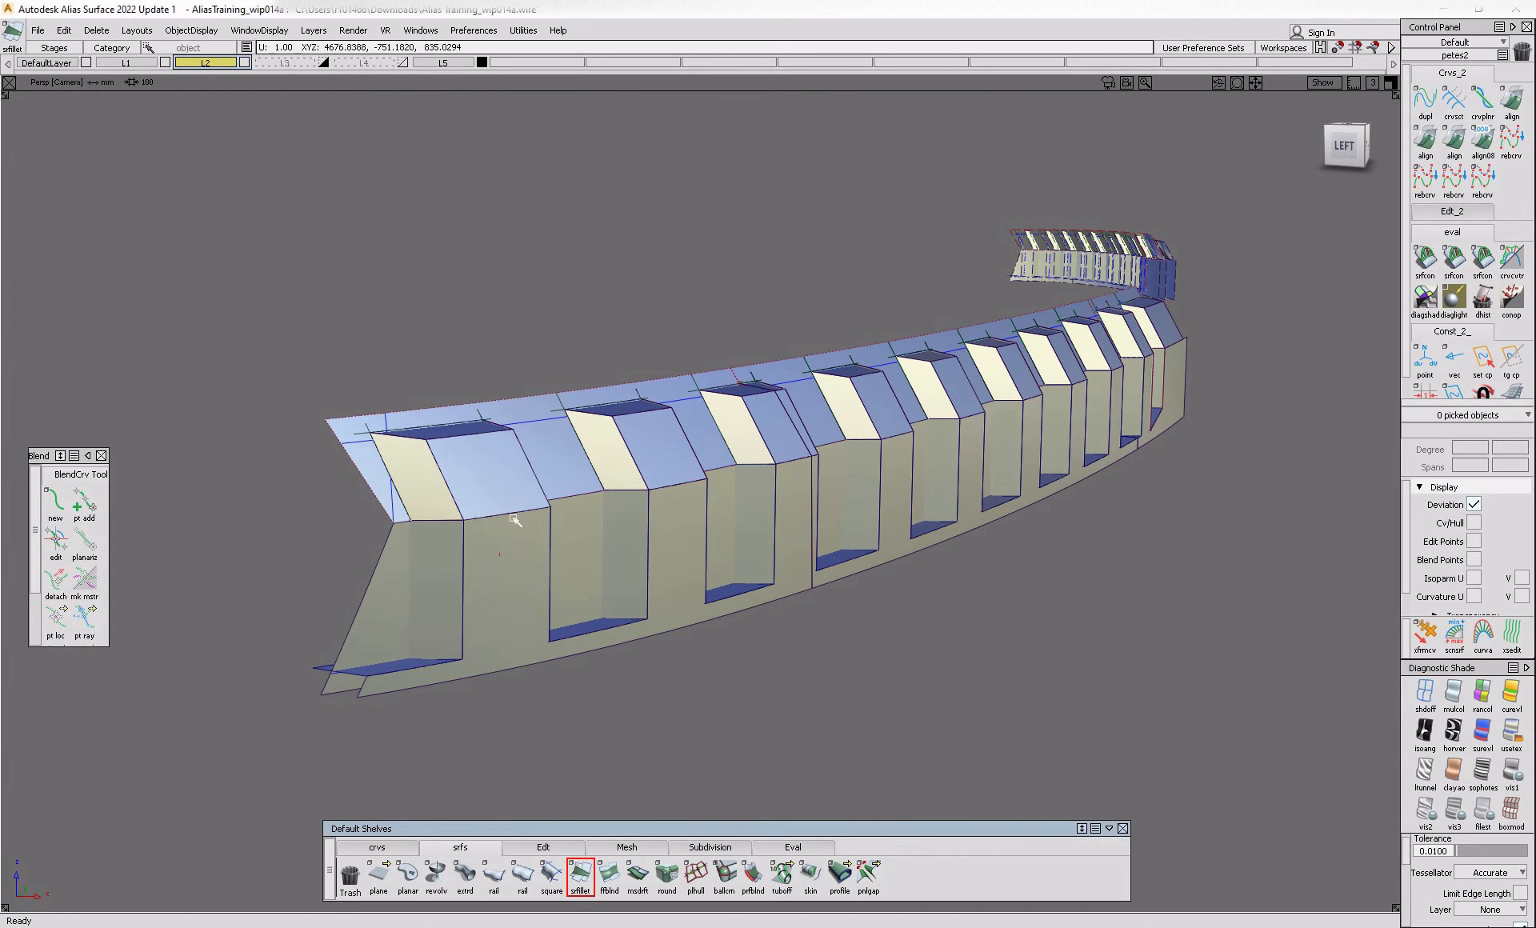
left_click(549, 566)
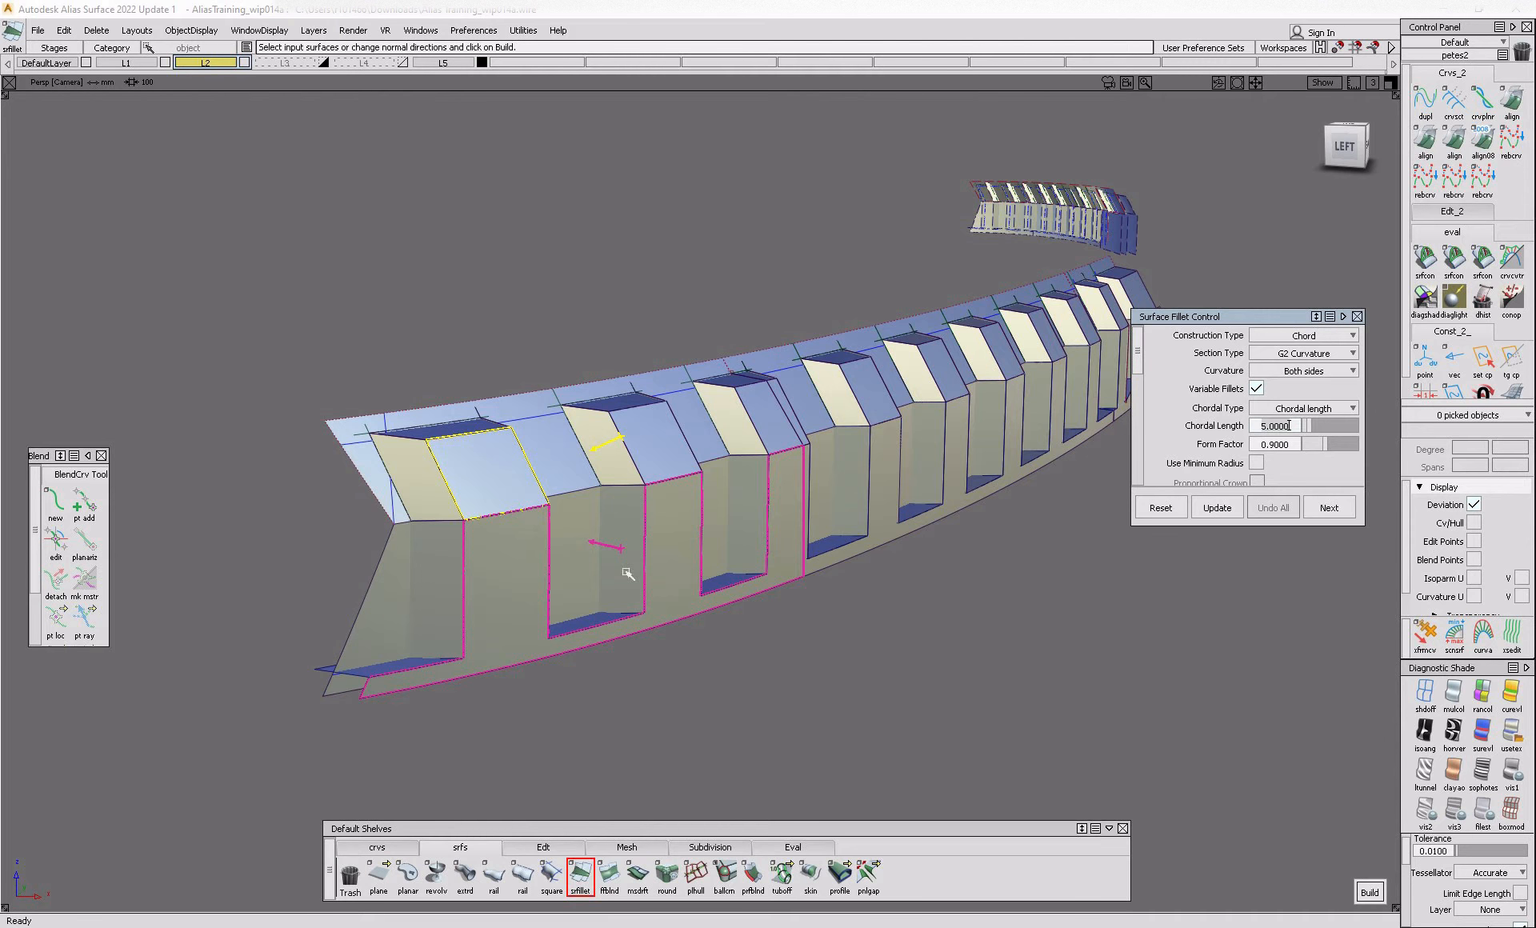
left_click(1363, 893)
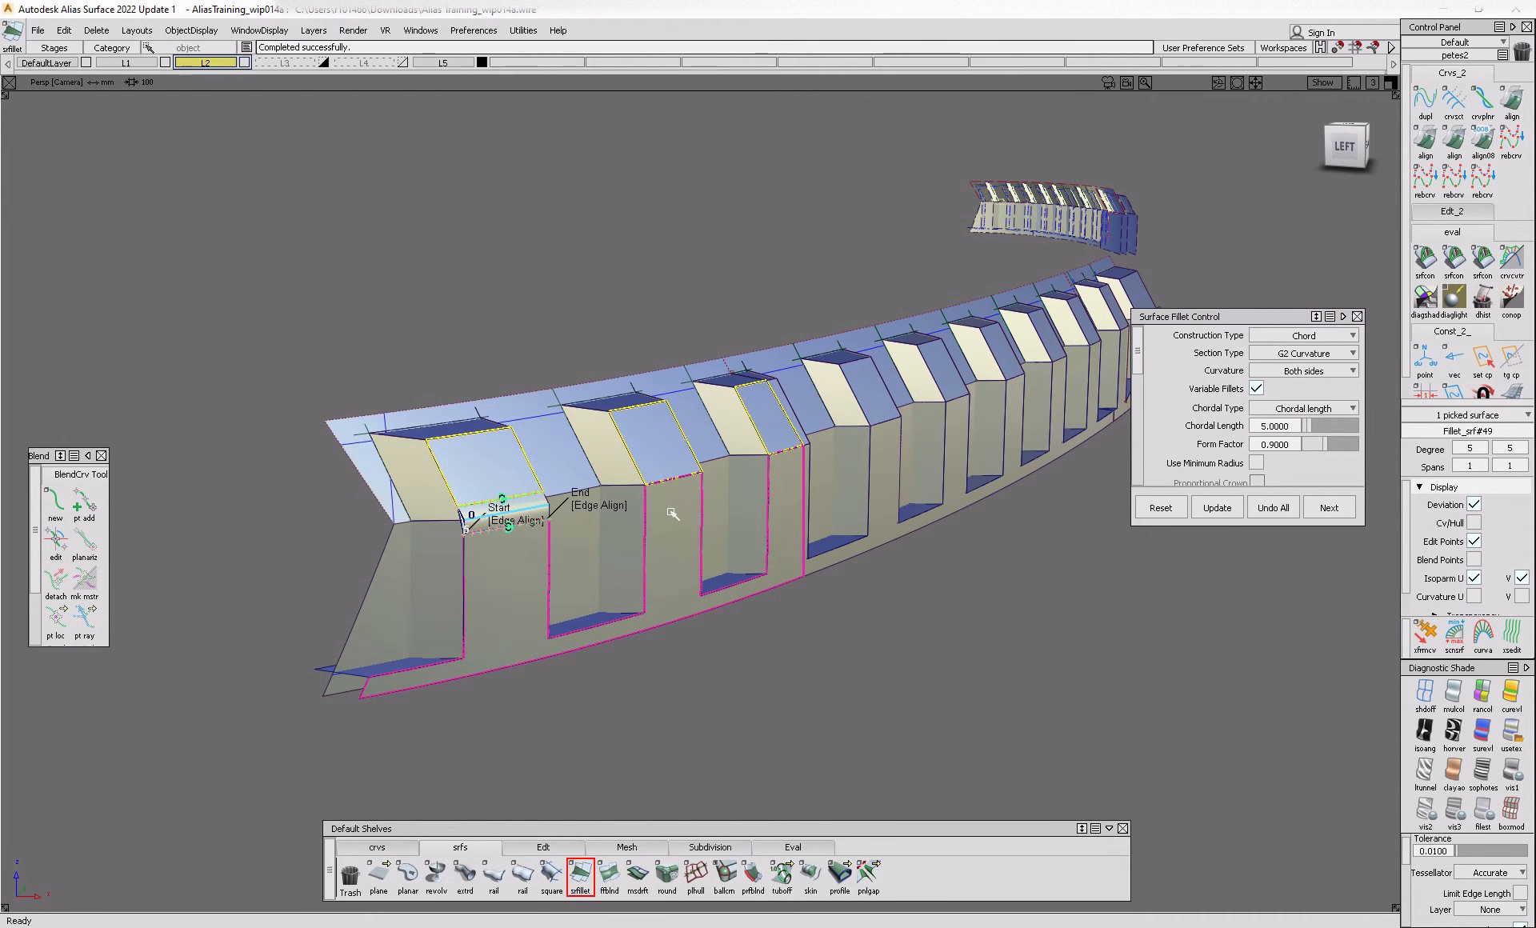
- Build the same chordal-length 5 surface fillets between the sloped front faces and lower front wall on the next five teeth
left_click_drag(690, 513, 712, 524, "ctrl+shift")
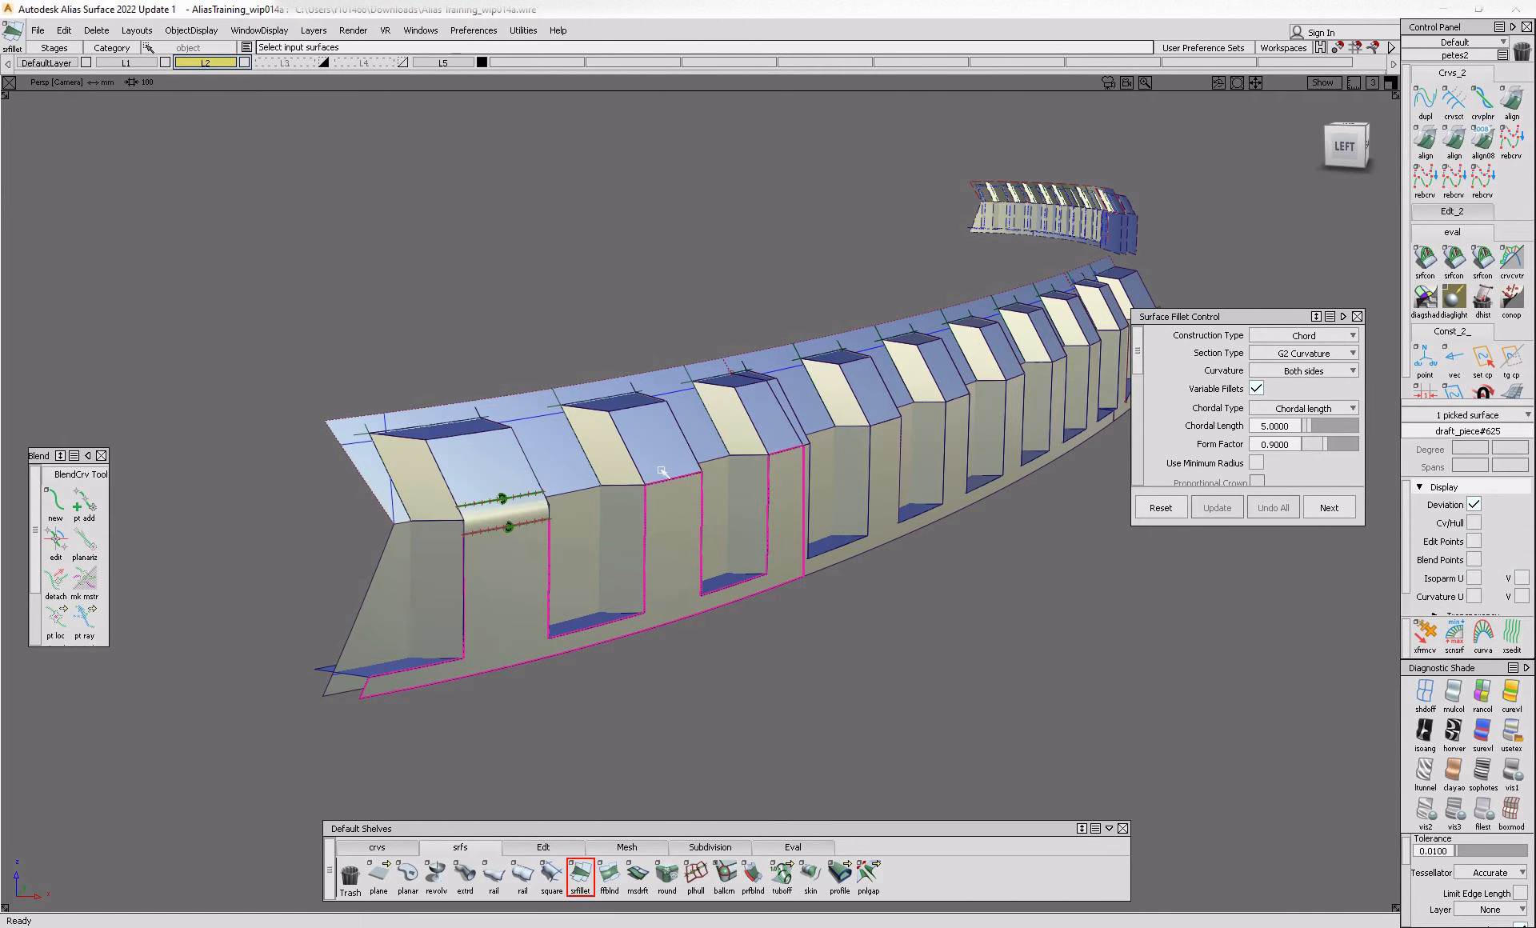
left_click(790, 480)
left_click(780, 424)
left_click_drag(808, 450, 832, 464, "ctrl+shift")
left_click(885, 436)
left_click(887, 406)
left_click(957, 424)
left_click_drag(928, 411, 1015, 391, "ctrl+shift")
left_click(952, 377)
left_click(1014, 391)
left_click(1009, 349)
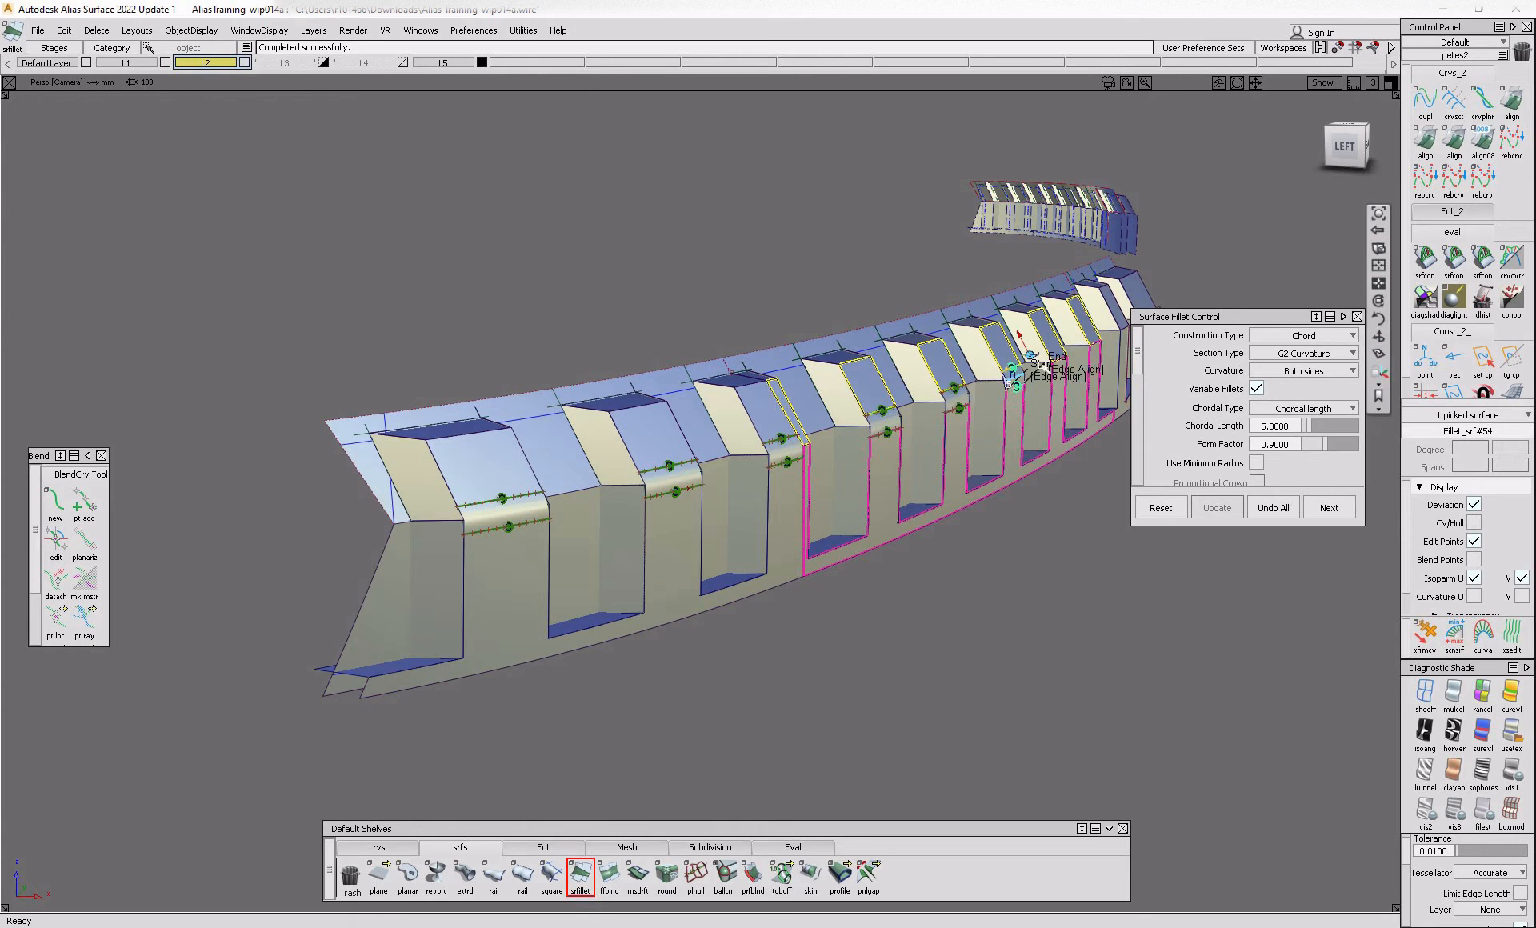
- Build the same chordal-length 5 surface fillets between the sloped front faces and lower front wall on the next teeth toward the far end
middle_click_drag(1020, 340, 480, 448, "alt+shift")
right_click_drag(480, 448, 516, 442, "alt+shift")
left_click_drag(569, 463, 609, 469, "ctrl+shift")
left_click(496, 497)
left_click(469, 442)
left_click_drag(489, 464, 552, 468, "ctrl+shift")
left_click(601, 460)
left_click(593, 406)
left_click_drag(627, 416, 670, 420, "ctrl+shift")
left_click(694, 428)
left_click(679, 373)
- Build the chordal-length 5 surface fillet between the last far-end tooth's sloped front face and the lower front wall
left_click(752, 356)
mouse_move(775, 460)
left_mouse_down("ctrl+shift")
mouse_move(765, 394)
mouse_move(778, 432)
left_mouse_up("ctrl+shift")
left_click(766, 396)
left_click(763, 370)
right_click_drag(778, 436, 735, 442, "alt+shift")
left_click(750, 401)
scroll(749, 400, "up", 5)
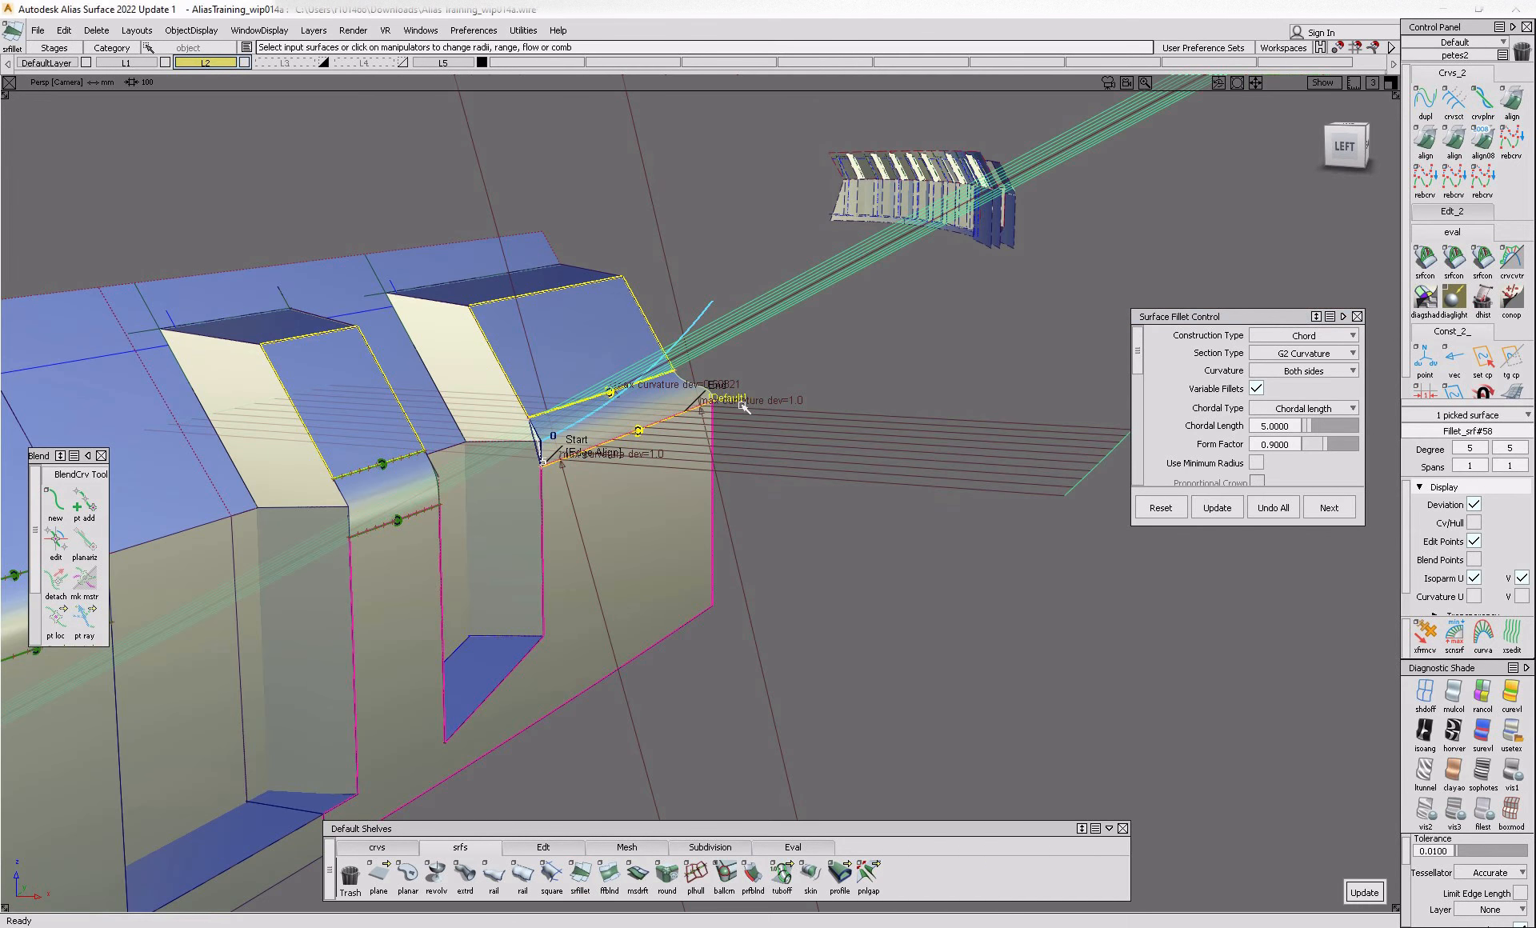
right_click_drag(748, 512, 644, 534, "alt+shift")
- Select the filleted comb surfaces, delete their construction history and save the file
left_click_drag(424, 280, 344, 376, "ctrl+shift")
left_click_drag(205, 396, 934, 630)
key("alt+shift+d")
key("Return")
right_click_drag(398, 556, 464, 568, "alt+shift")
left_click_drag(385, 619, 385, 559, "ctrl+shift")
key("ctrl+s")
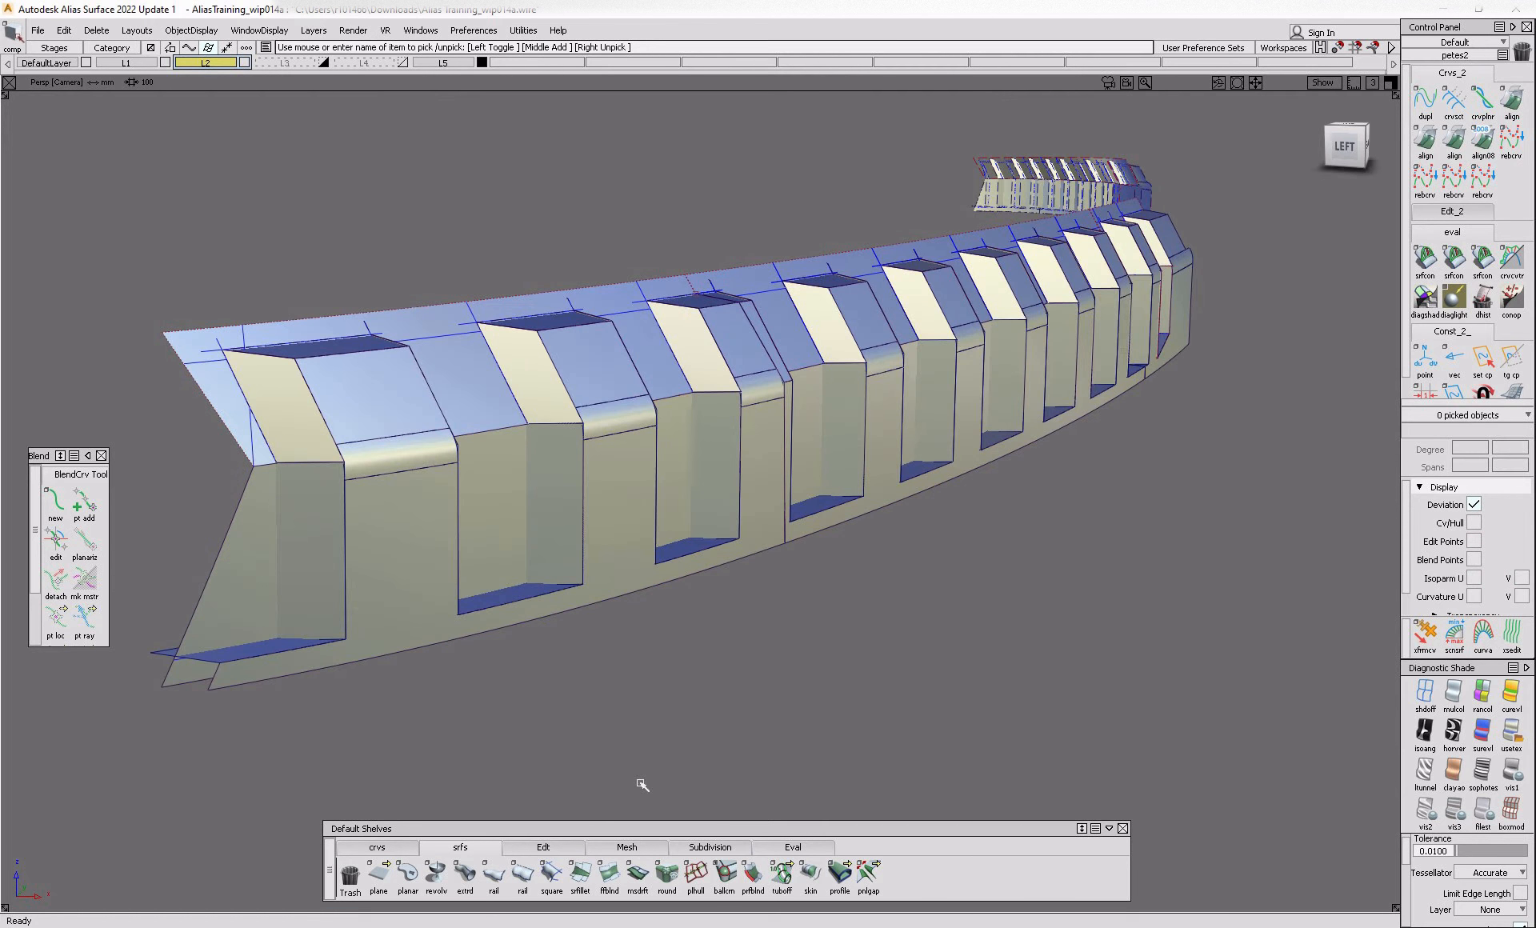
- Build a G2 surface fillet with chordal length 5 between the first tooth's upper and lower left side walls
left_click(581, 874)
left_click(300, 424)
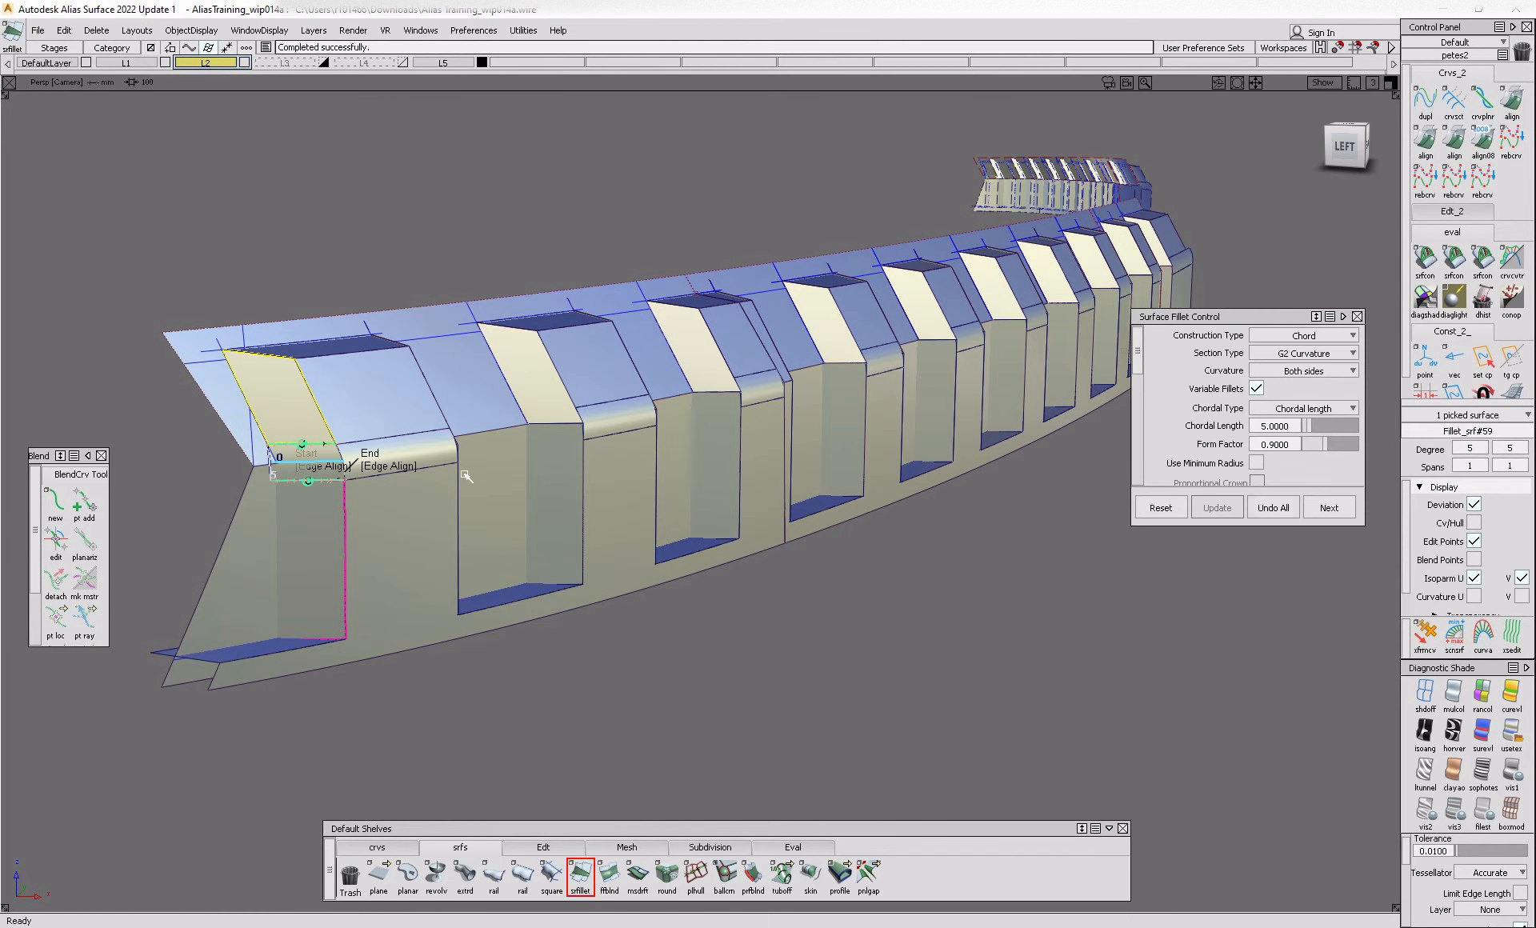
right_click_drag(331, 464, 422, 510, "alt+shift")
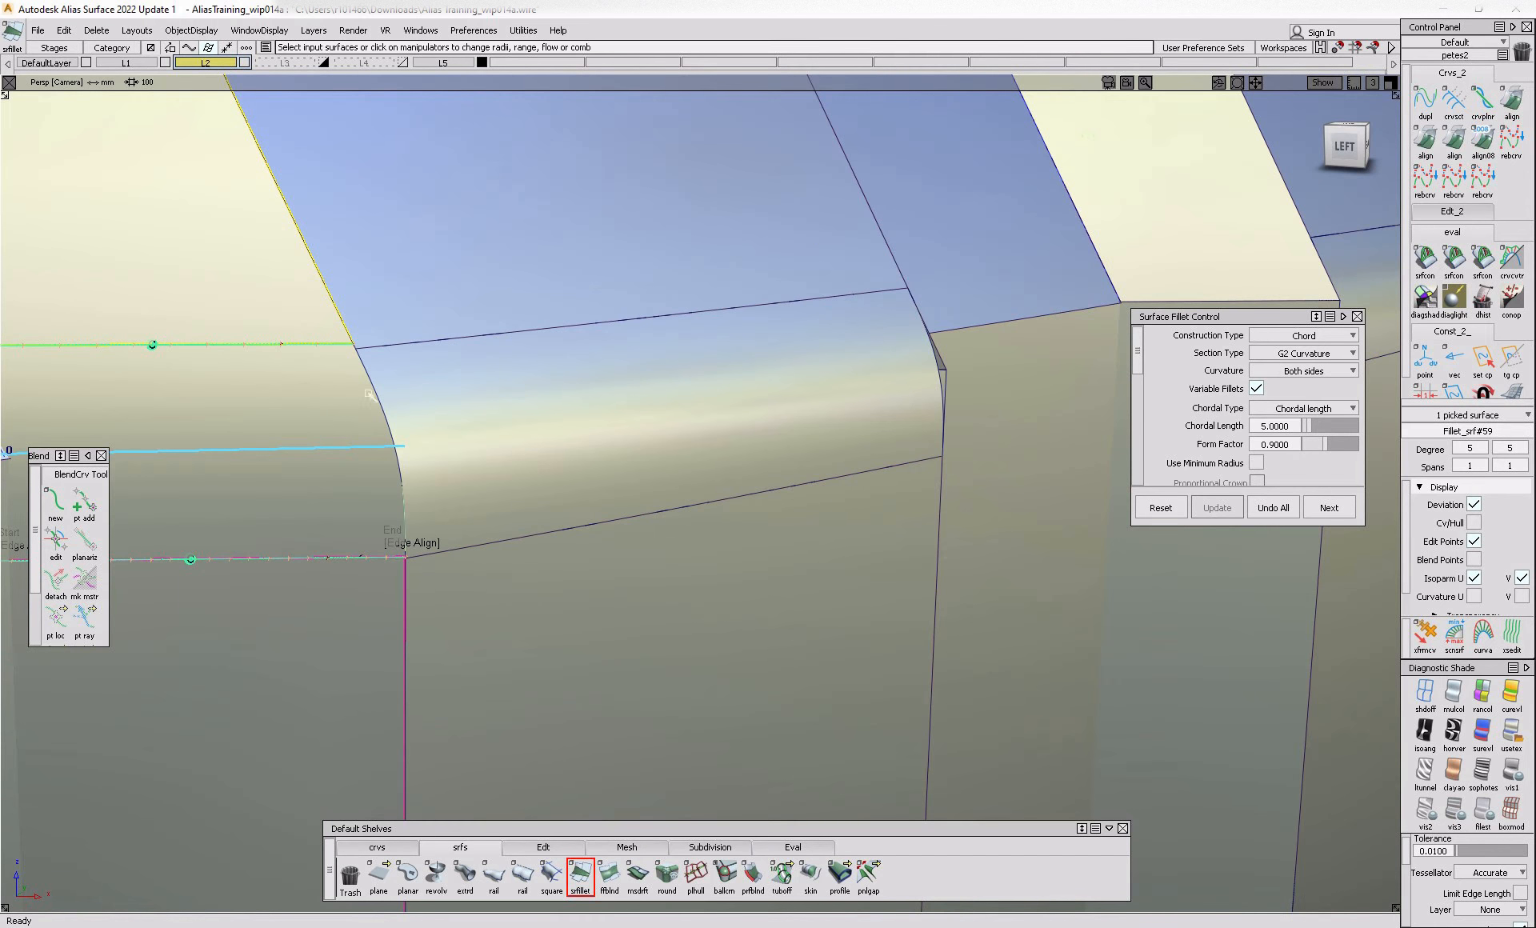
right_click_drag(353, 350, 637, 601, "alt+shift")
- Build the same chordal-length 5 surface fillets between the upper and lower left side walls of the next three teeth
left_click(597, 417)
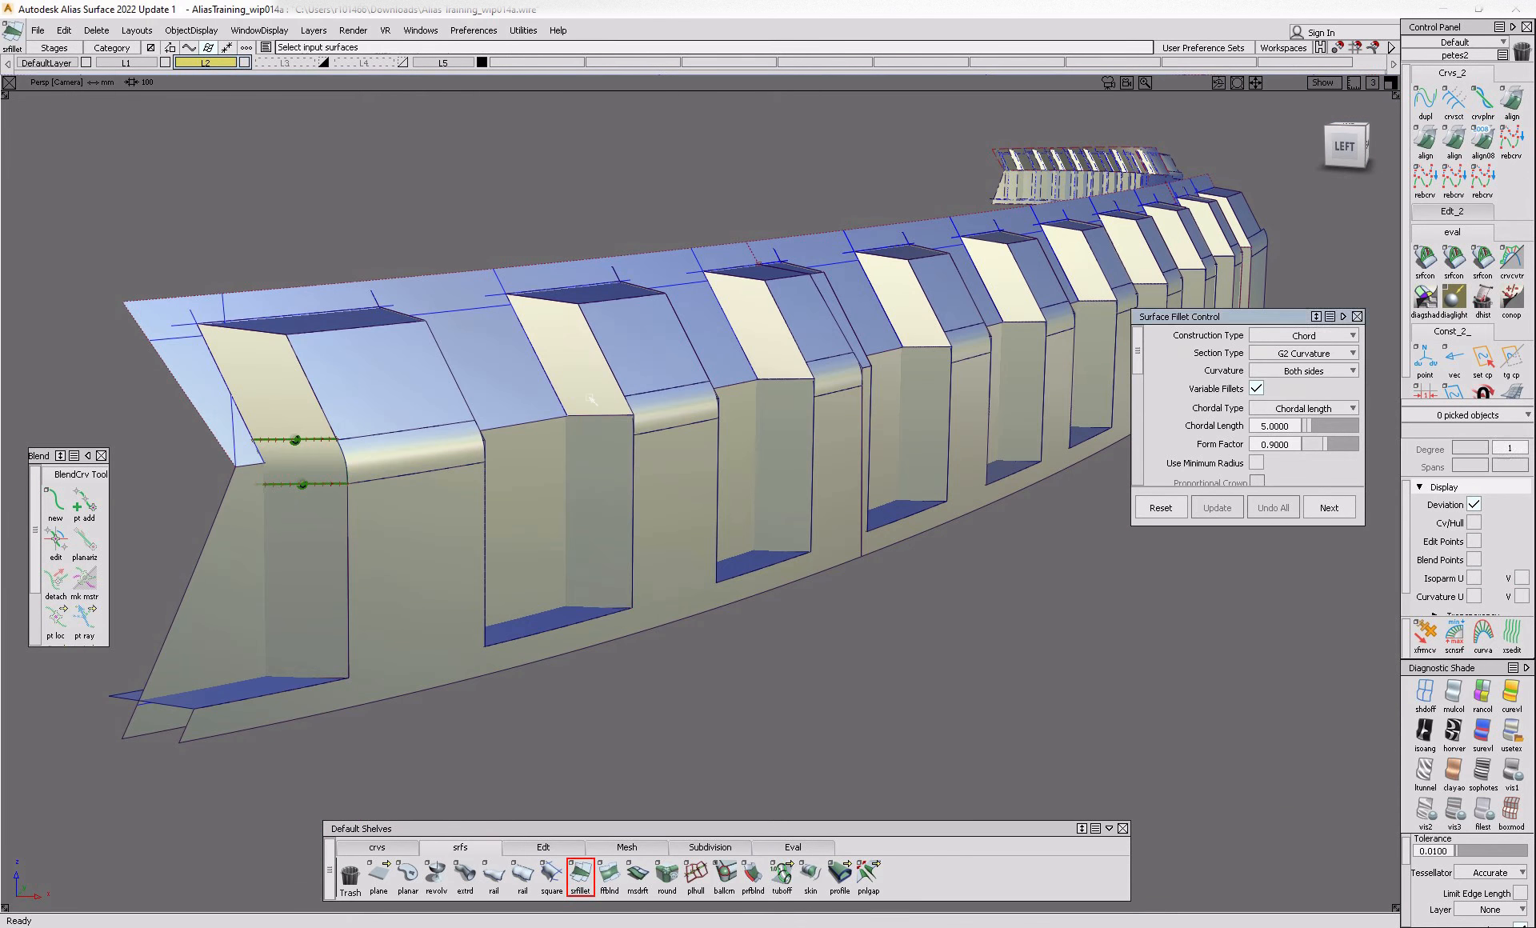
key("space")
left_click(792, 425)
middle_click_drag(861, 387, 652, 372, "alt+shift")
key("space")
left_click(460, 300)
key("space")
left_click(656, 337)
left_click(654, 312)
key("space")
right_click_drag(724, 368, 802, 364, "alt+shift")
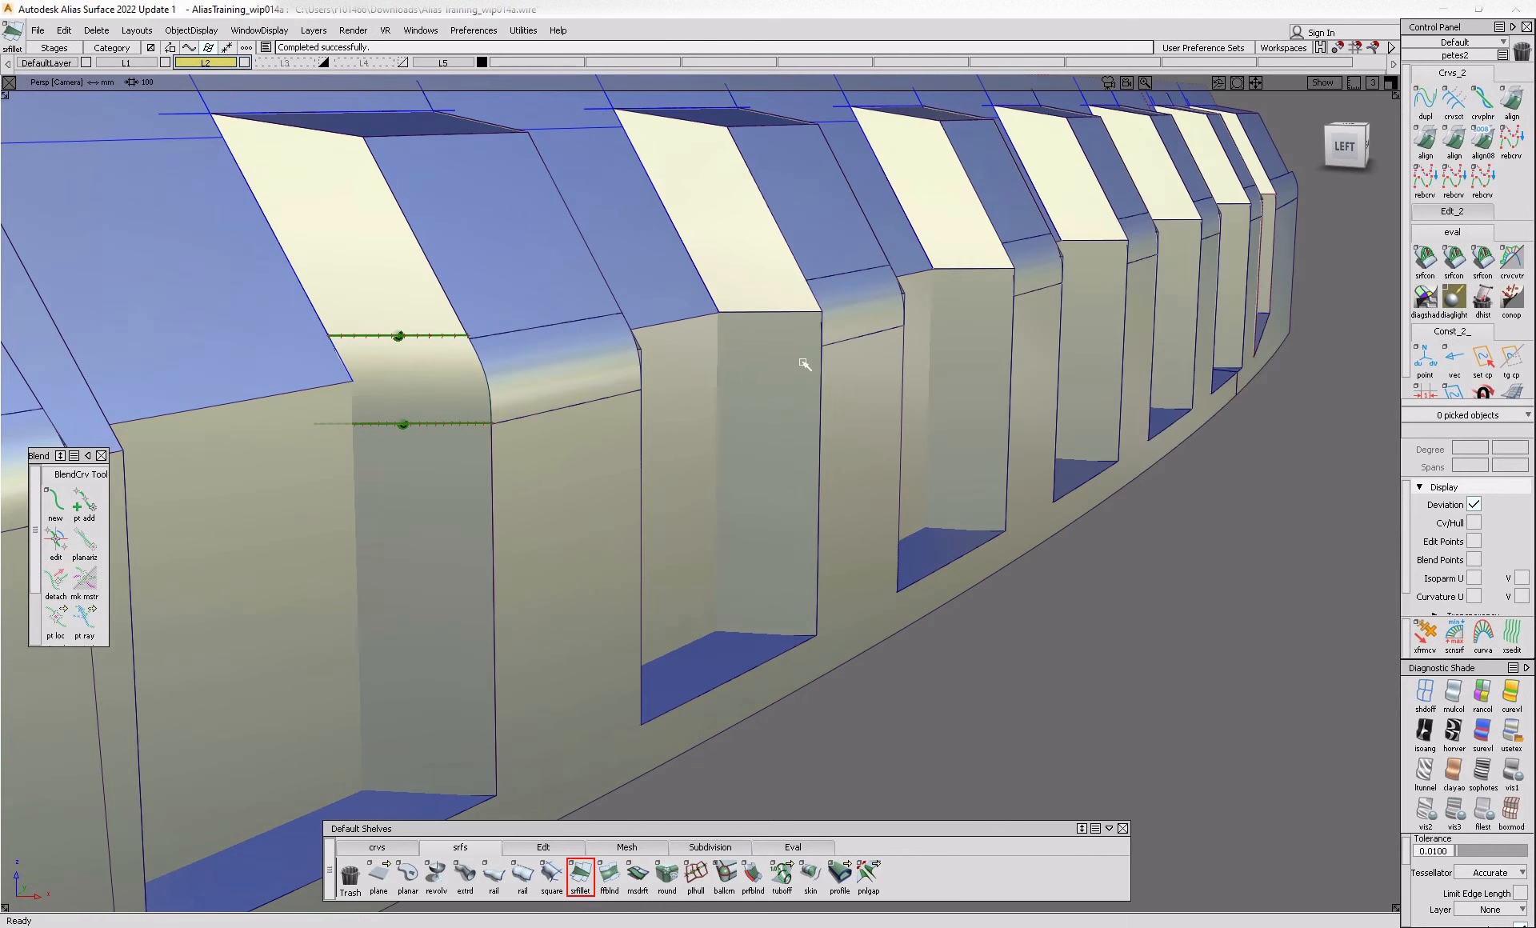
- Continue the chordal-length 5 surface fillets between the upper and lower left side walls on the middle teeth
left_click(801, 360)
left_click(791, 288)
right_click_drag(895, 294, 691, 356, "alt+shift")
key("space")
key("f")
left_click(648, 402)
left_click(622, 314)
- Build the chordal-length 5 surface fillets between the upper and lower left side walls of the remaining teeth at the far end
key("n")
key("f")
left_click(800, 361)
left_click(778, 265)
left_click(894, 381)
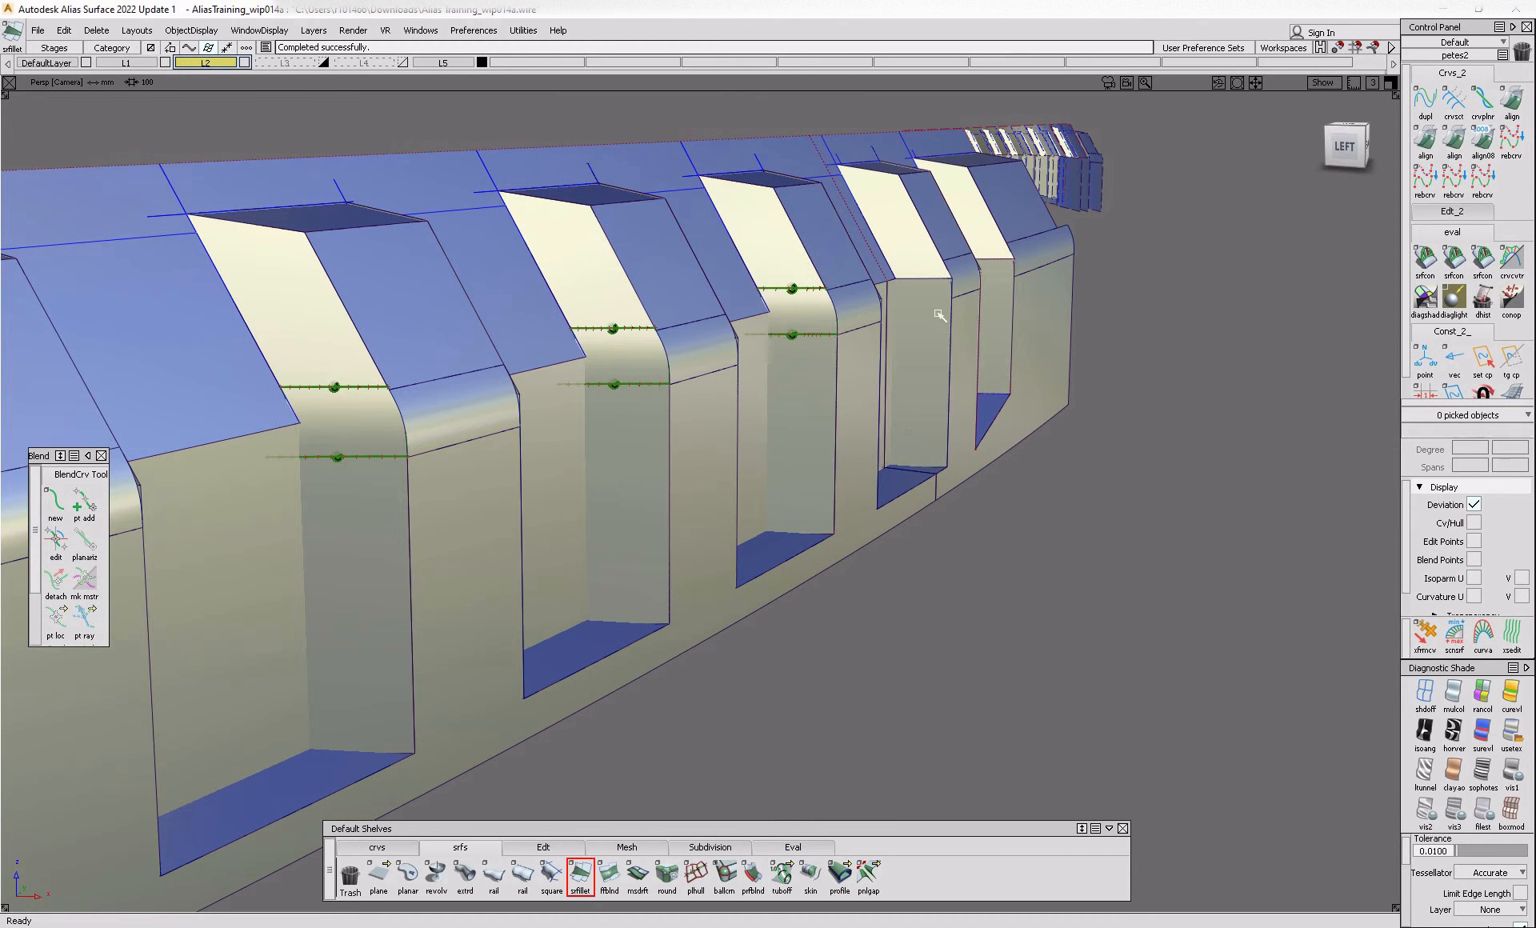
left_click(904, 232)
left_click(970, 323)
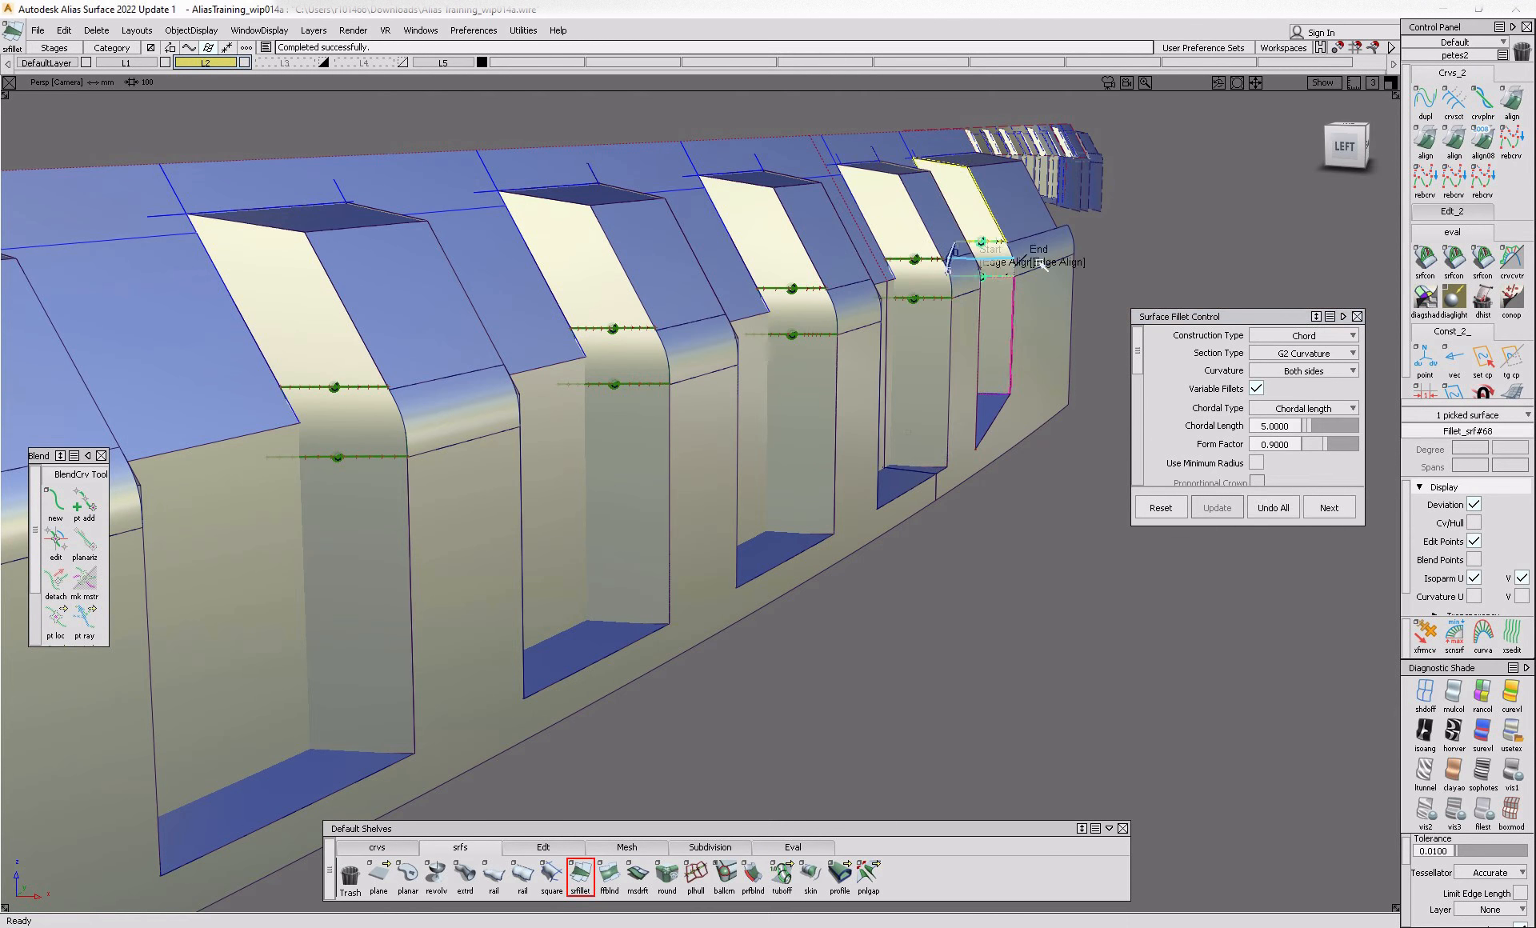
- Build chordal-length 5 surface fillets between the upper and lower opposite side walls of the first two teeth at the far end
left_click_drag(634, 315, 692, 317, "alt+shift")
right_click_drag(959, 271, 900, 340, "alt+shift")
left_click(841, 228)
left_click_drag(575, 390, 560, 238, "ctrl+shift")
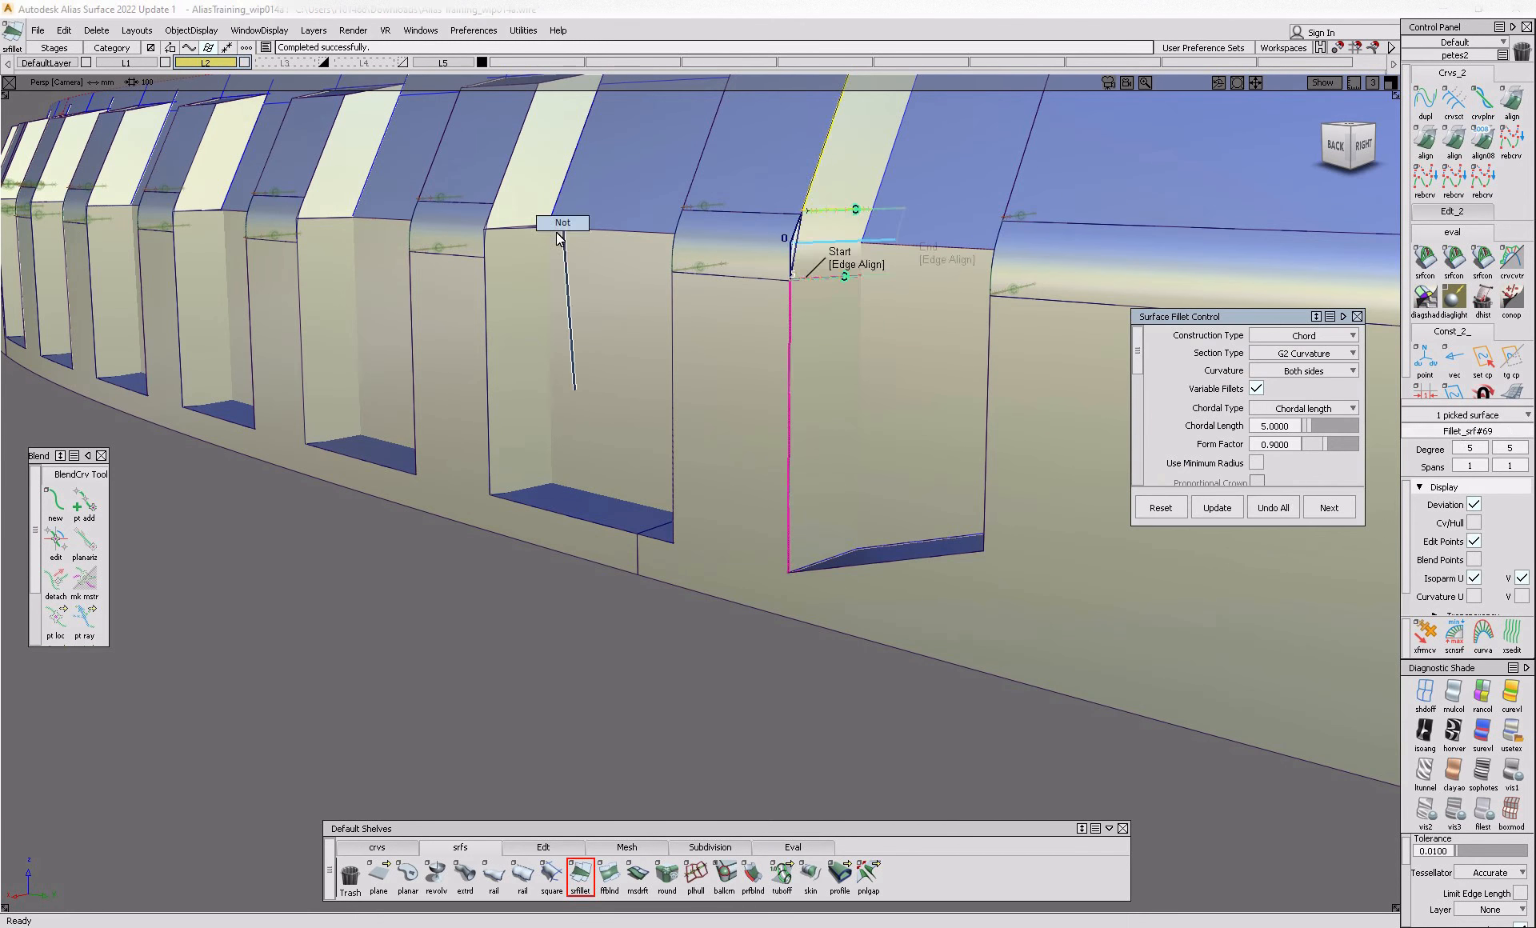
left_click(560, 238)
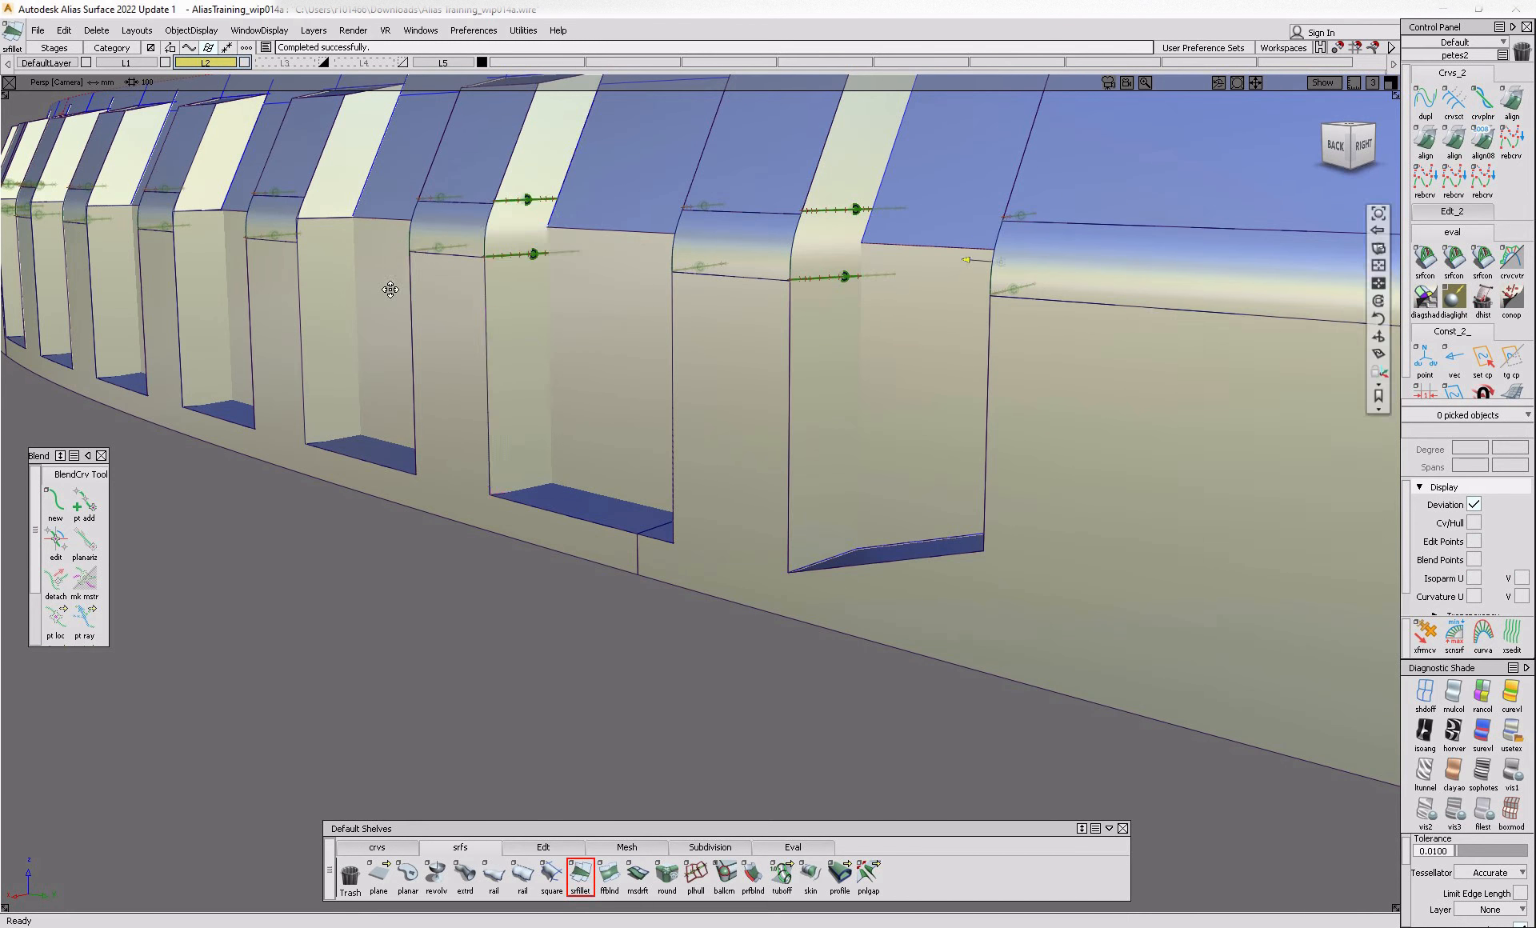
- Build the same chordal-length 5 surface fillet between the opposite side walls of the next tooth toward the near end
middle_click_drag(387, 289, 474, 330, "alt+shift")
left_click(381, 324)
left_click(398, 217)
middle_click_drag(296, 269, 505, 357, "alt+shift")
left_click_drag(506, 356, 432, 216, "ctrl+shift")
left_click(456, 368)
left_click(476, 276)
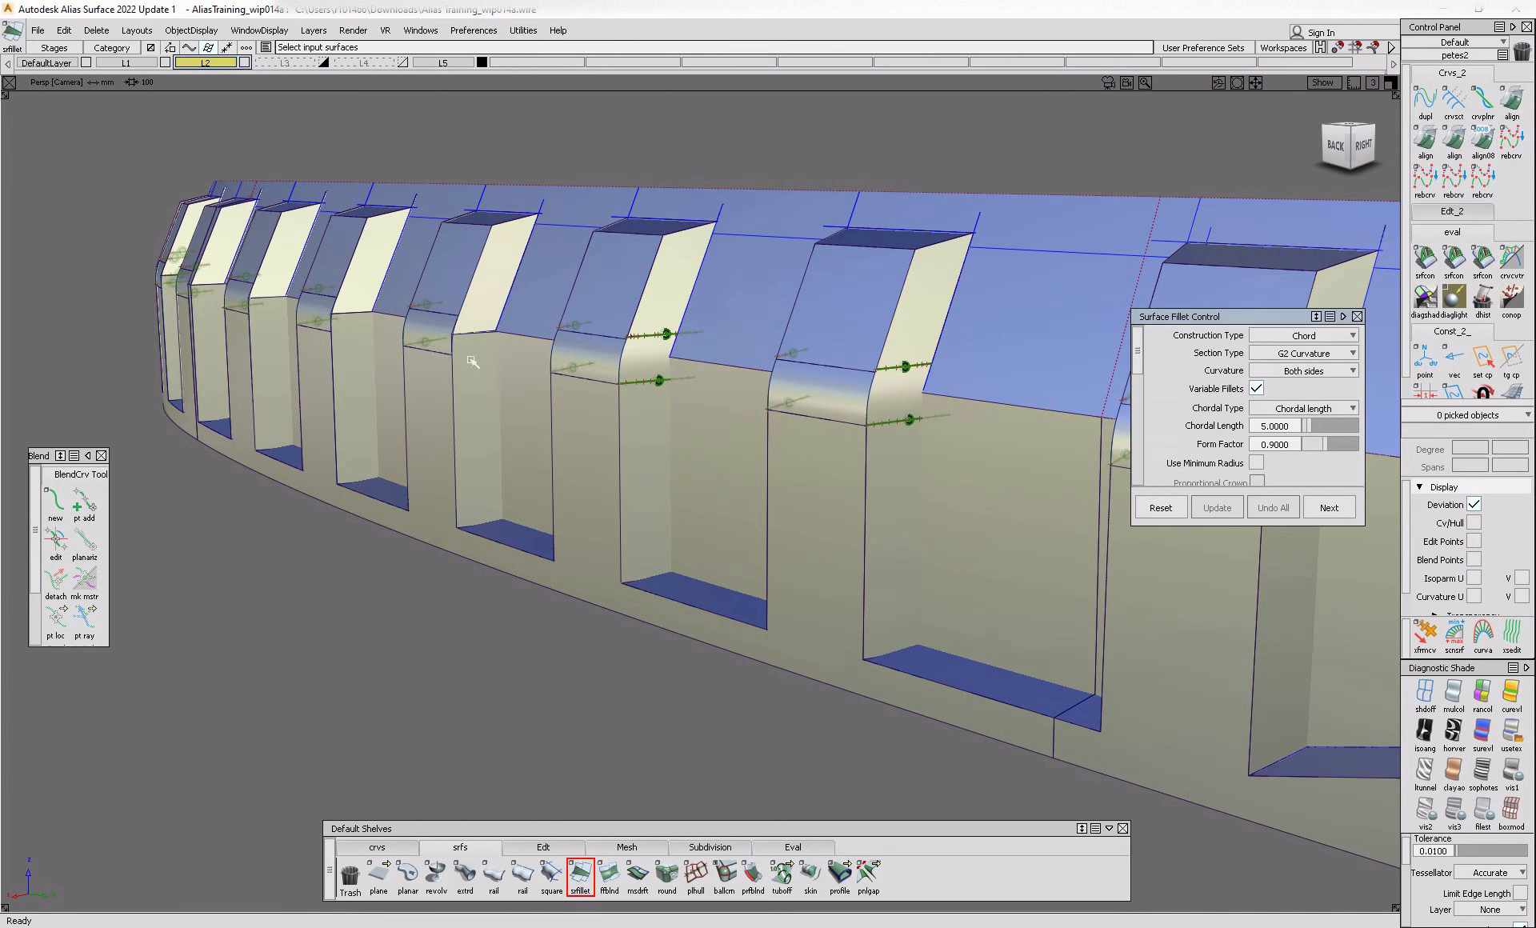
- Try to build the surface fillet between the following tooth's upper and lower opposite side walls
scroll(479, 358, "up", 3, "alt+shift")
left_click(489, 380)
left_click(466, 321)
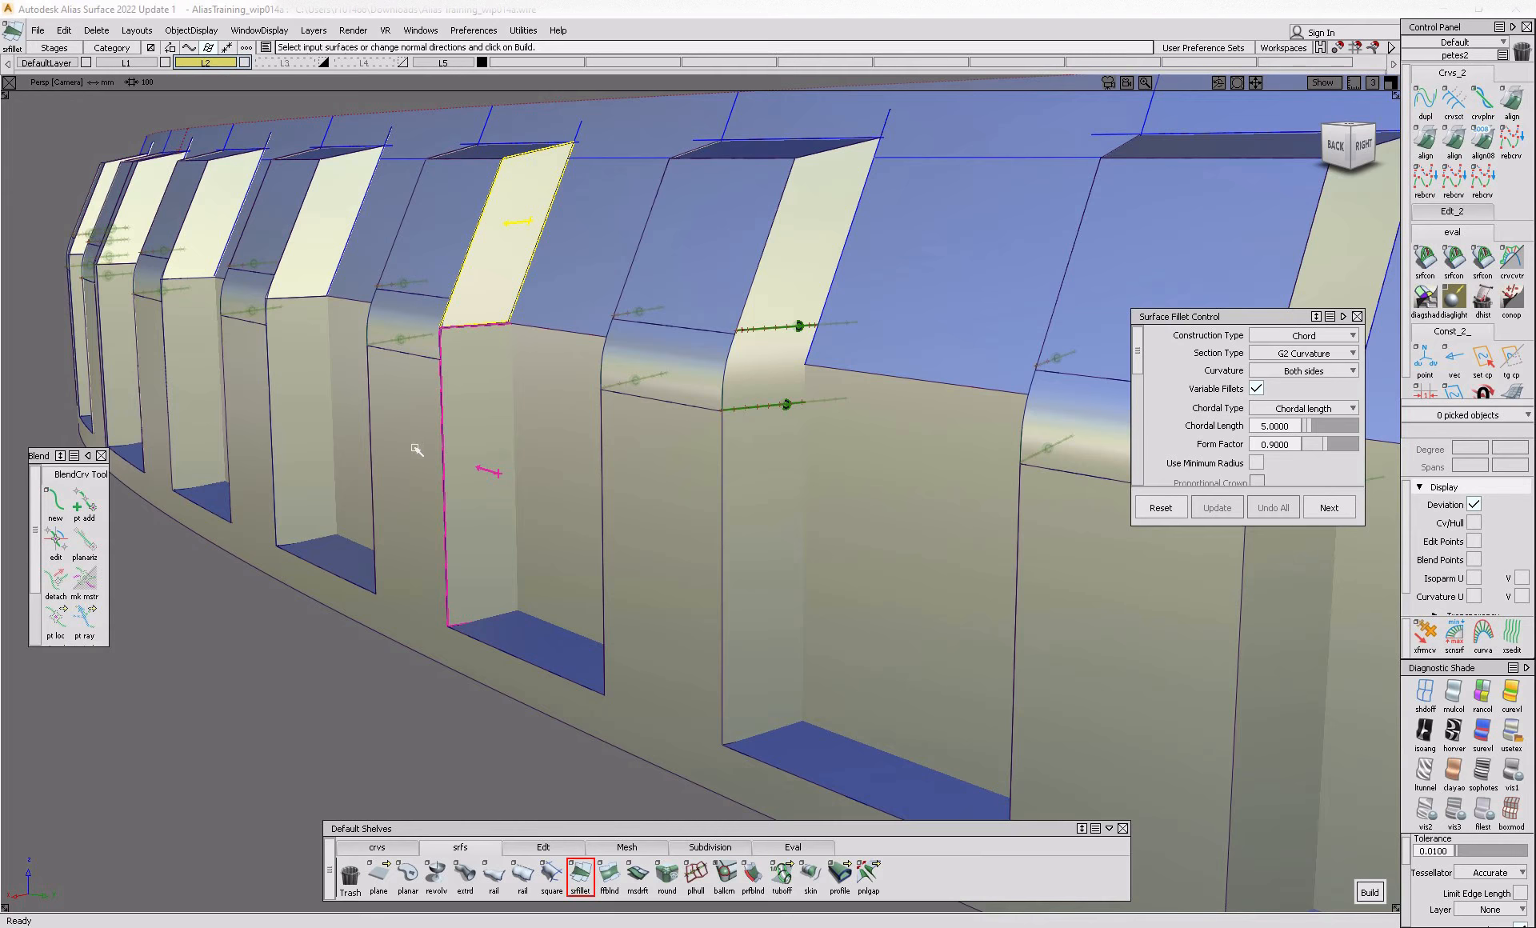
left_click_drag(416, 450, 426, 425, "alt+shift")
key("ctrl+z")
- Pick the upper side wall of the unfilleted tooth, where it falls short of the lower wall, and show its control hull
scroll(479, 304, "up", 3, "alt+shift")
left_click_drag(478, 304, 817, 360, "alt+shift")
left_click_drag(593, 272, 560, 276, "ctrl+shift")
left_click(487, 332)
middle_click_drag(486, 332, 448, 537, "alt+shift")
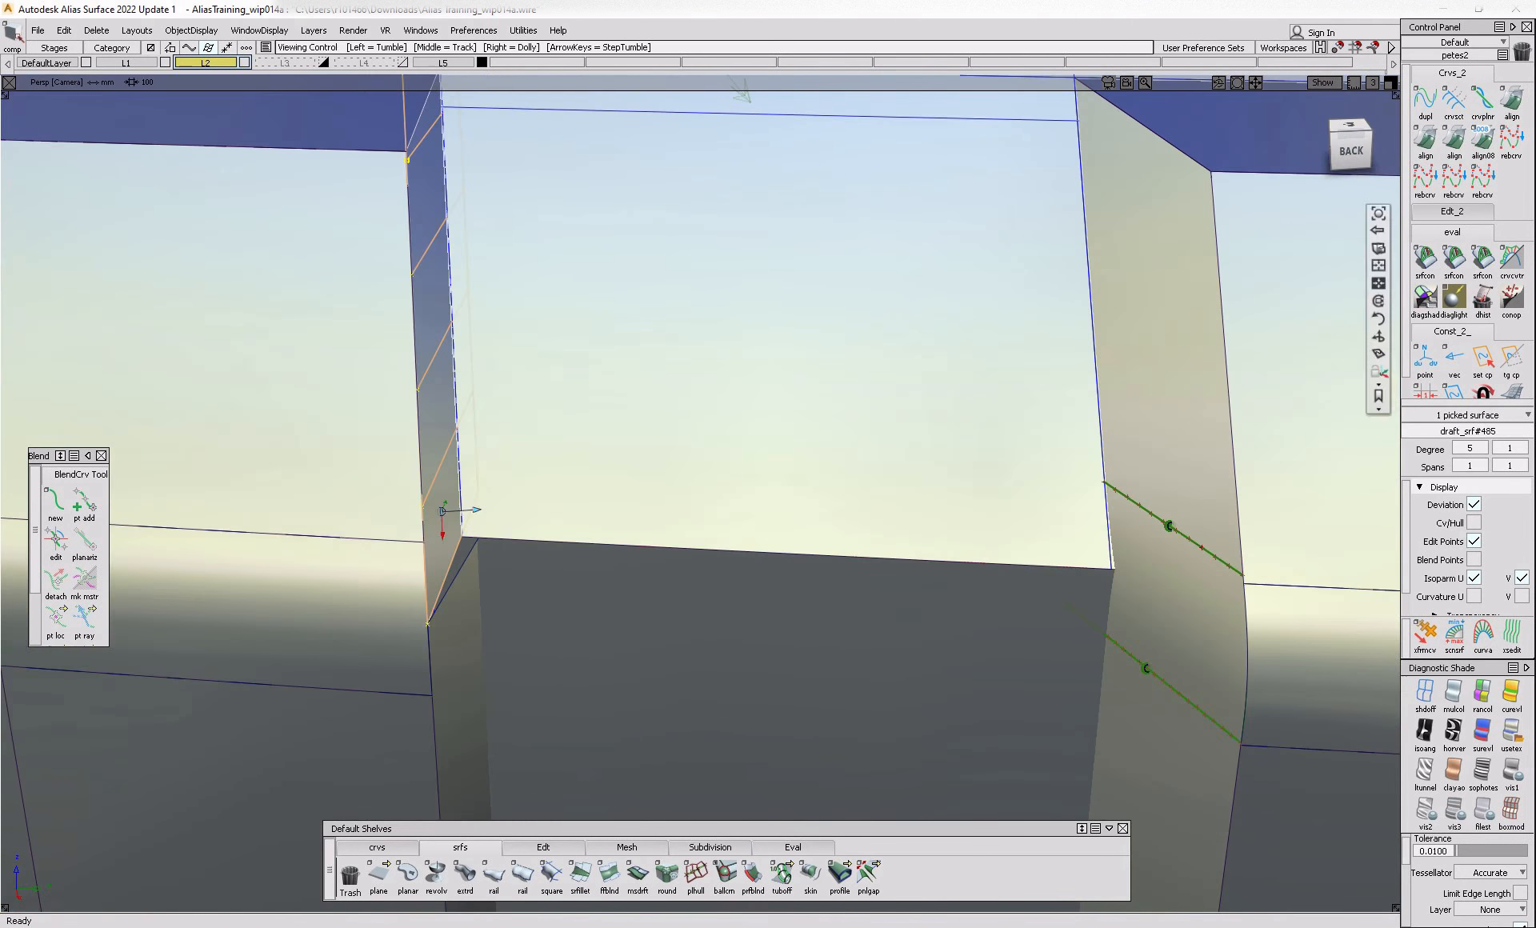
key("Delete")
left_click(580, 846)
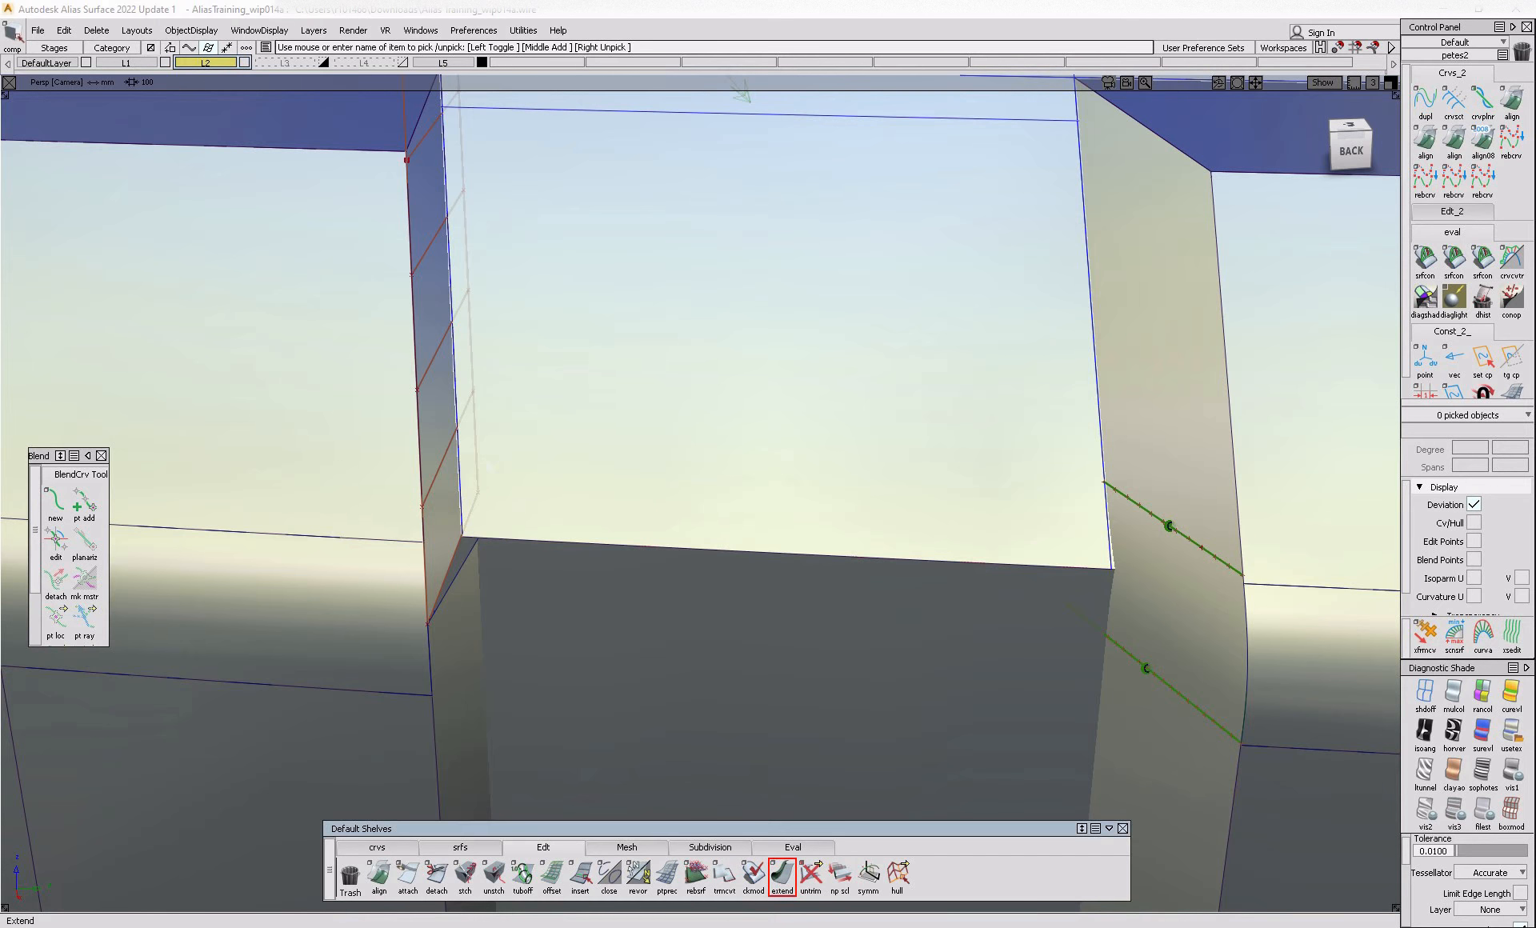
left_click(782, 874)
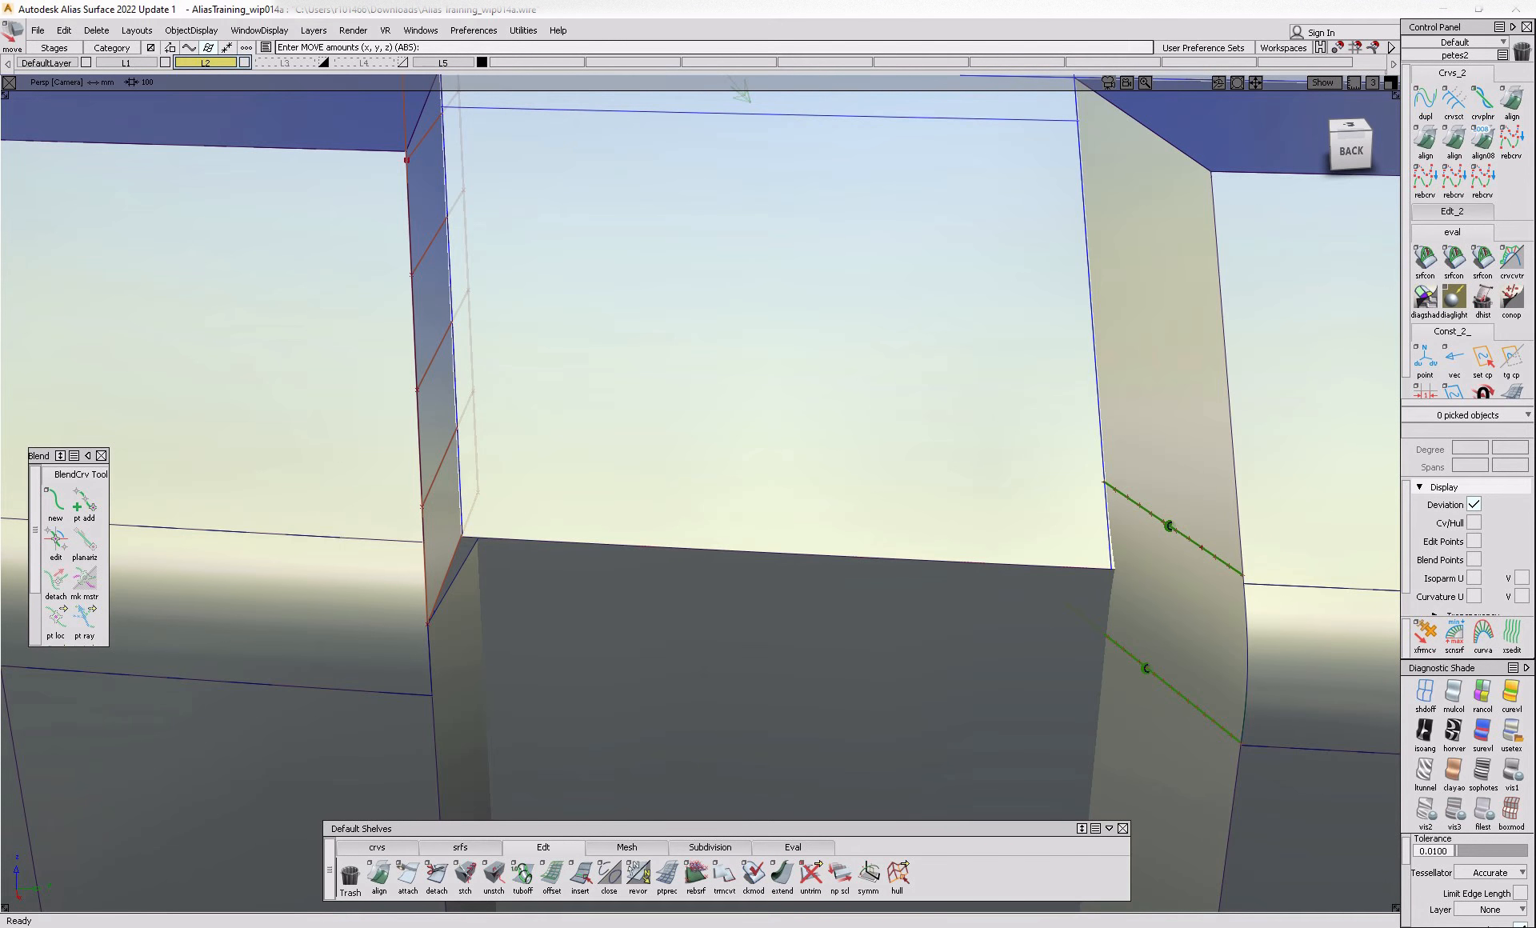
- Move the hull row on the outer edge of the upper side wall about 0.97 mm in Y to meet the lower wall's corner
left_click(436, 353)
middle_click_drag(576, 450, 597, 449)
key("ctrl+z")
left_click_drag(656, 710, 668, 600, "ctrl+shift")
left_click(897, 874)
left_click(478, 454)
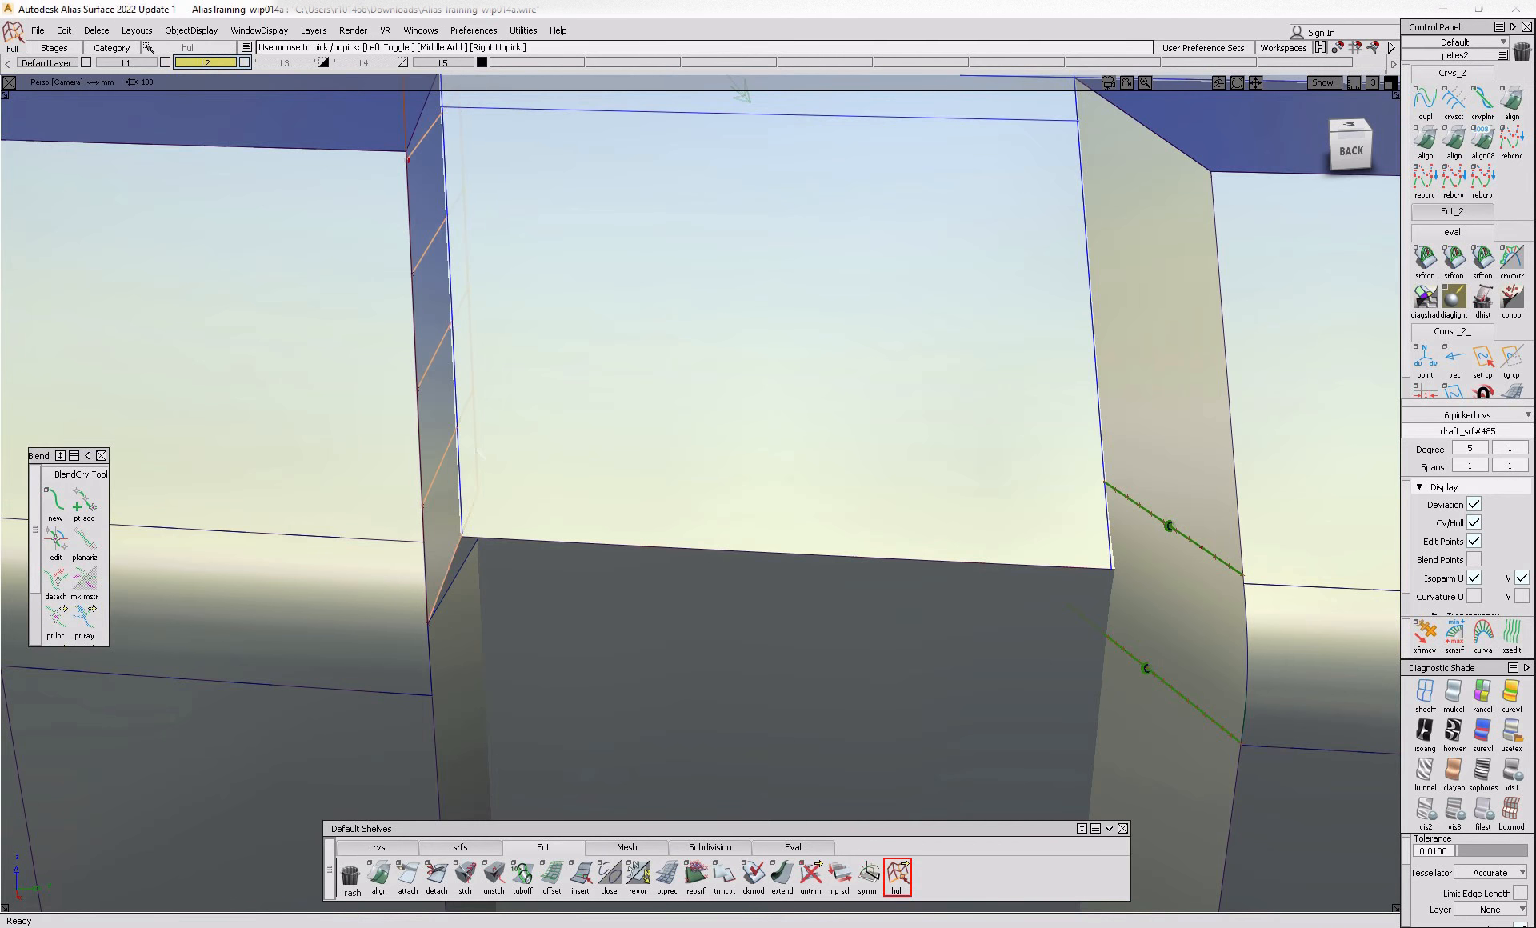
middle_click_drag(526, 439, 553, 445)
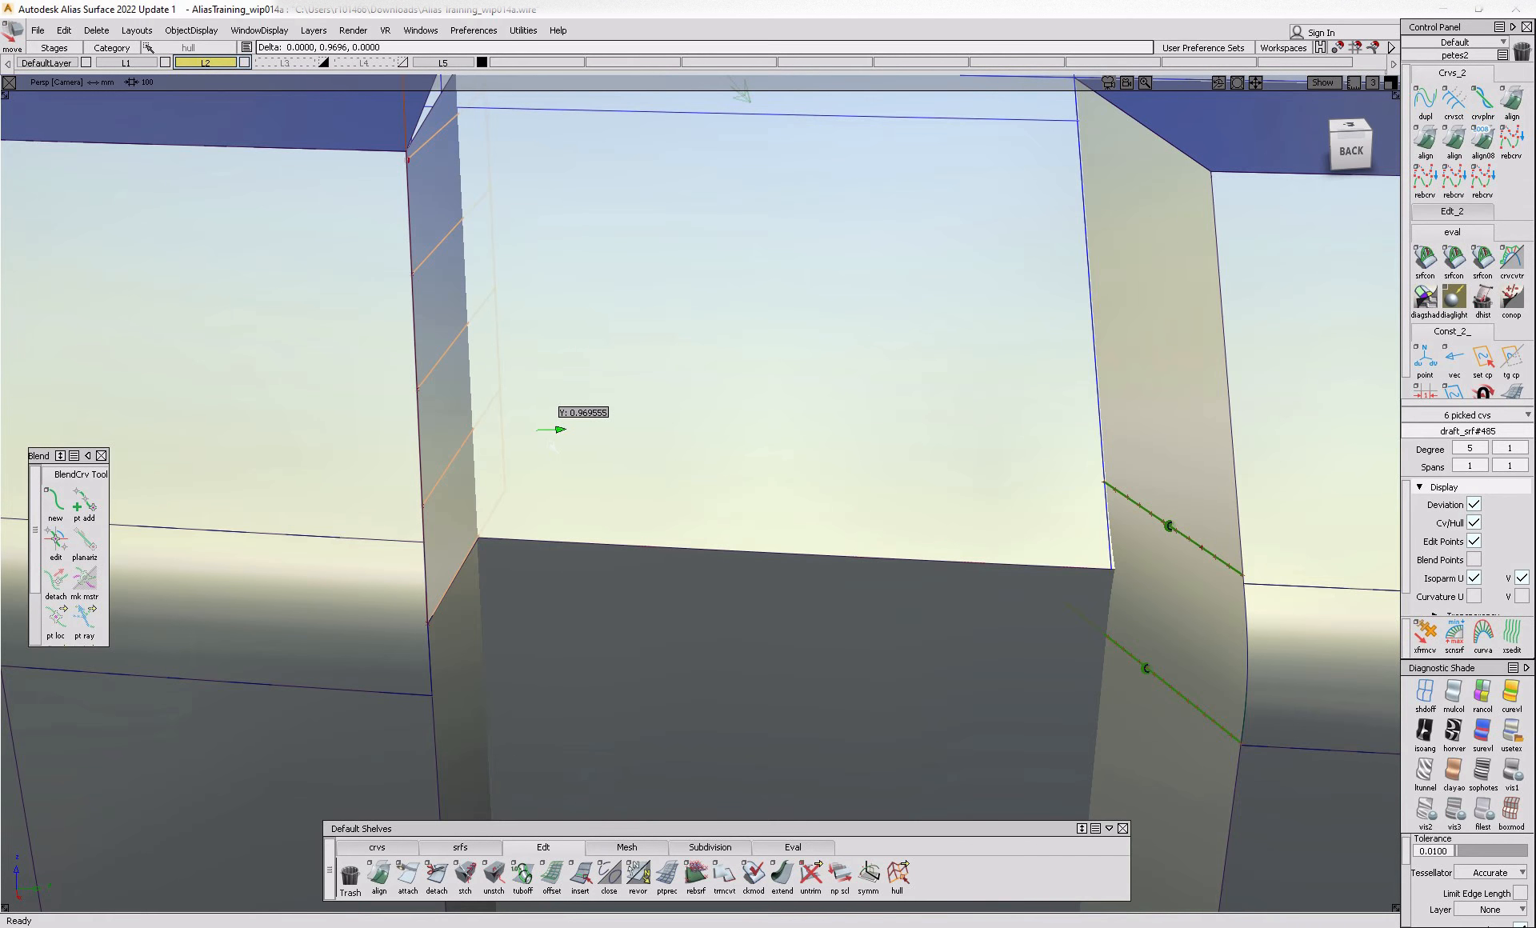
- Untrim the top face beside the moved side wall and delete the curve running along the upper surface across the teeth
right_click_drag(552, 448, 497, 472, "alt+shift")
left_click_drag(497, 473, 486, 478, "alt+shift")
left_click_drag(352, 328, 344, 218, "ctrl+shift")
left_click(810, 875)
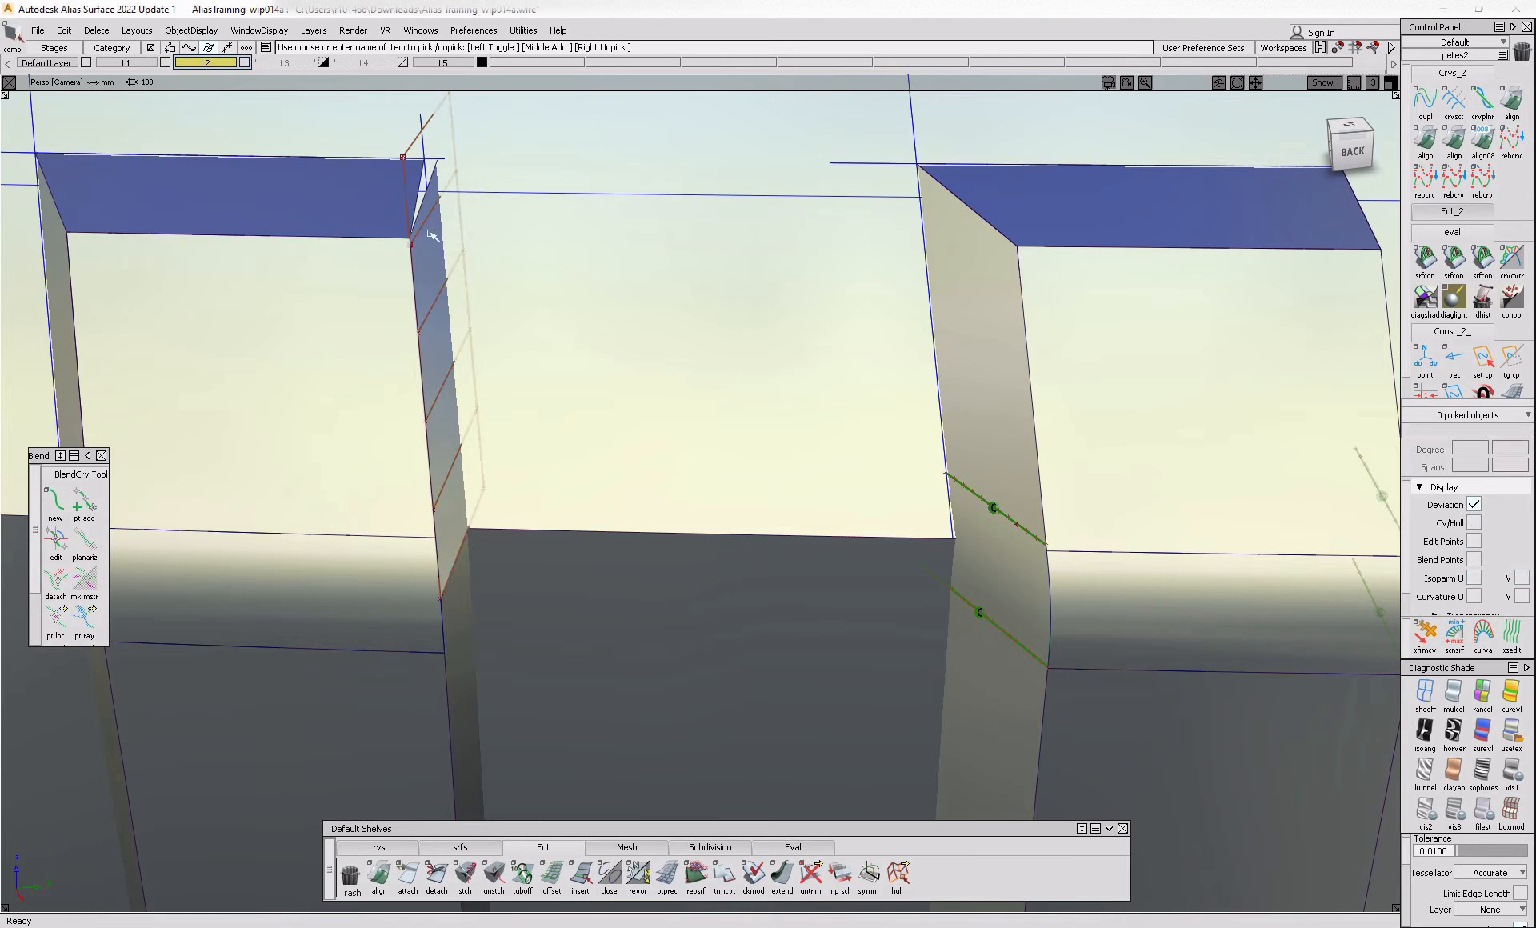
left_click(417, 211)
left_click(363, 213)
left_click_drag(353, 350, 364, 227, "ctrl+shift")
left_click_drag(471, 281, 425, 212, "ctrl+shift")
key("Delete")
- Extend the tooth's top face about 9.88 mm past the moved side wall and trim the face and wall to each other
left_click_drag(410, 276, 406, 180, "ctrl+shift")
left_click(409, 183)
middle_click_drag(413, 183, 407, 224, "ctrl+shift")
left_click(438, 188)
middle_click_drag(439, 186, 316, 261, "ctrl+shift")
left_click(439, 332)
key("space")
left_click(782, 874)
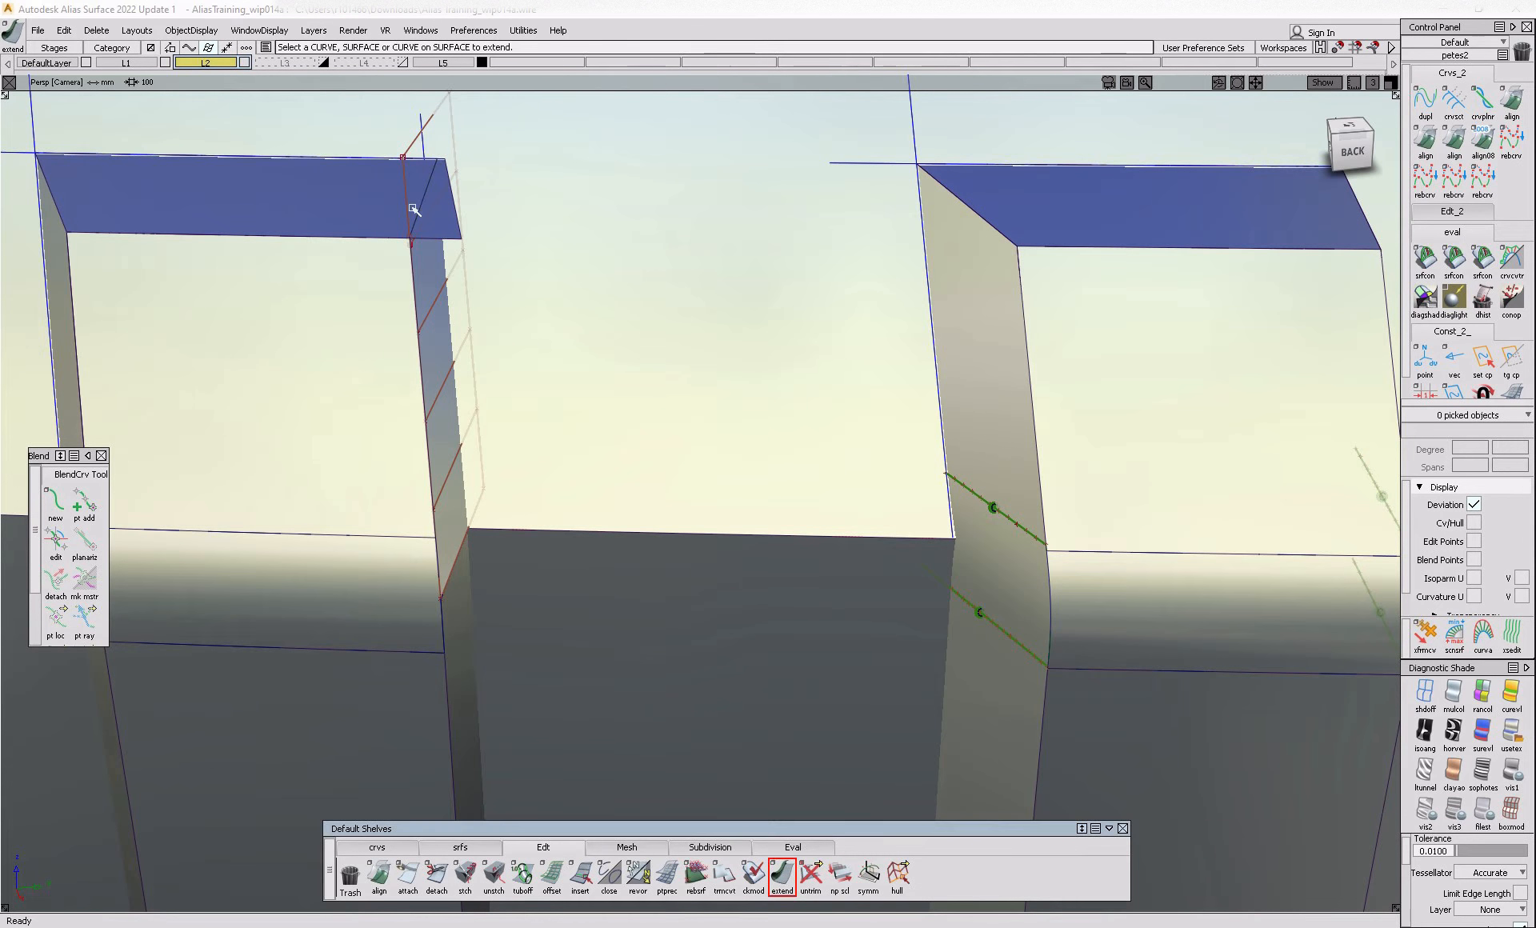
left_click(416, 216)
left_click(528, 246)
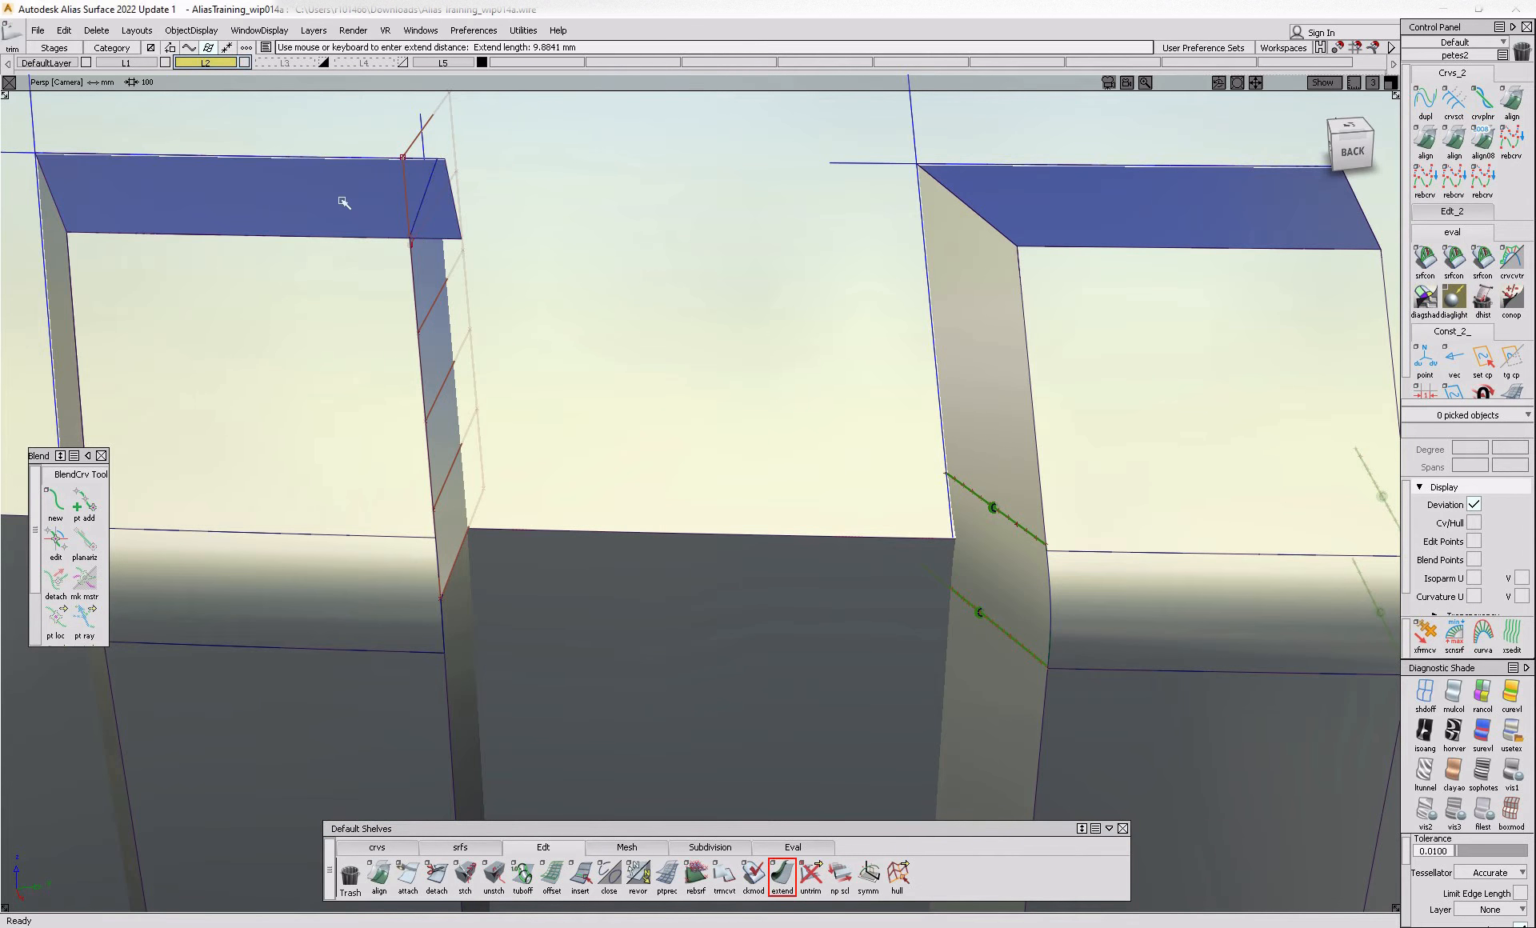
key("space")
left_click(463, 850)
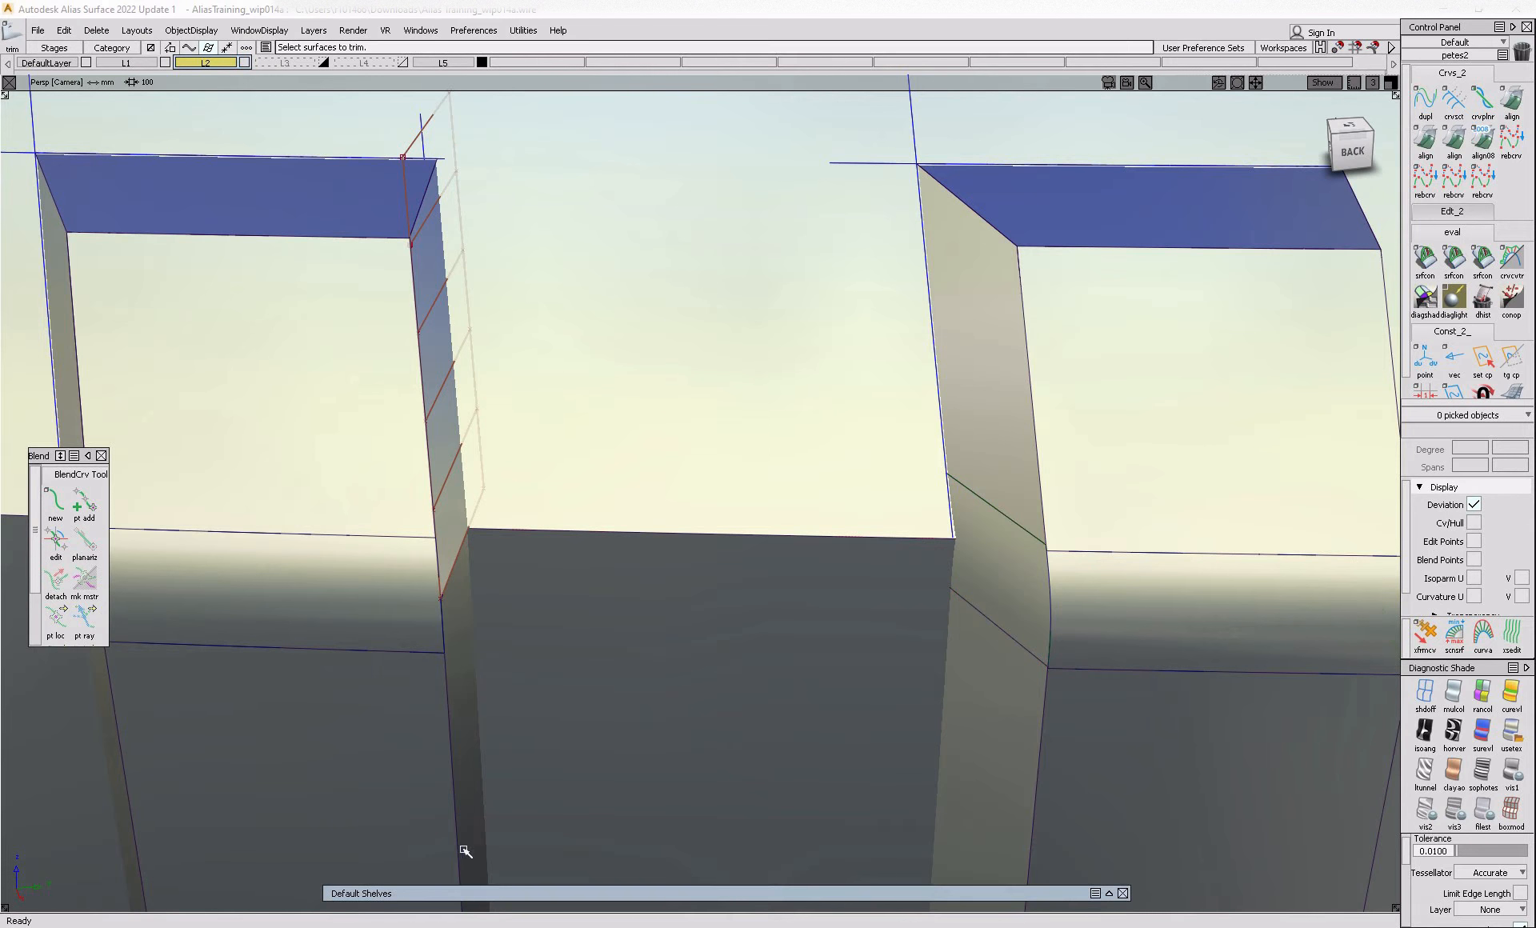
left_click(1109, 894)
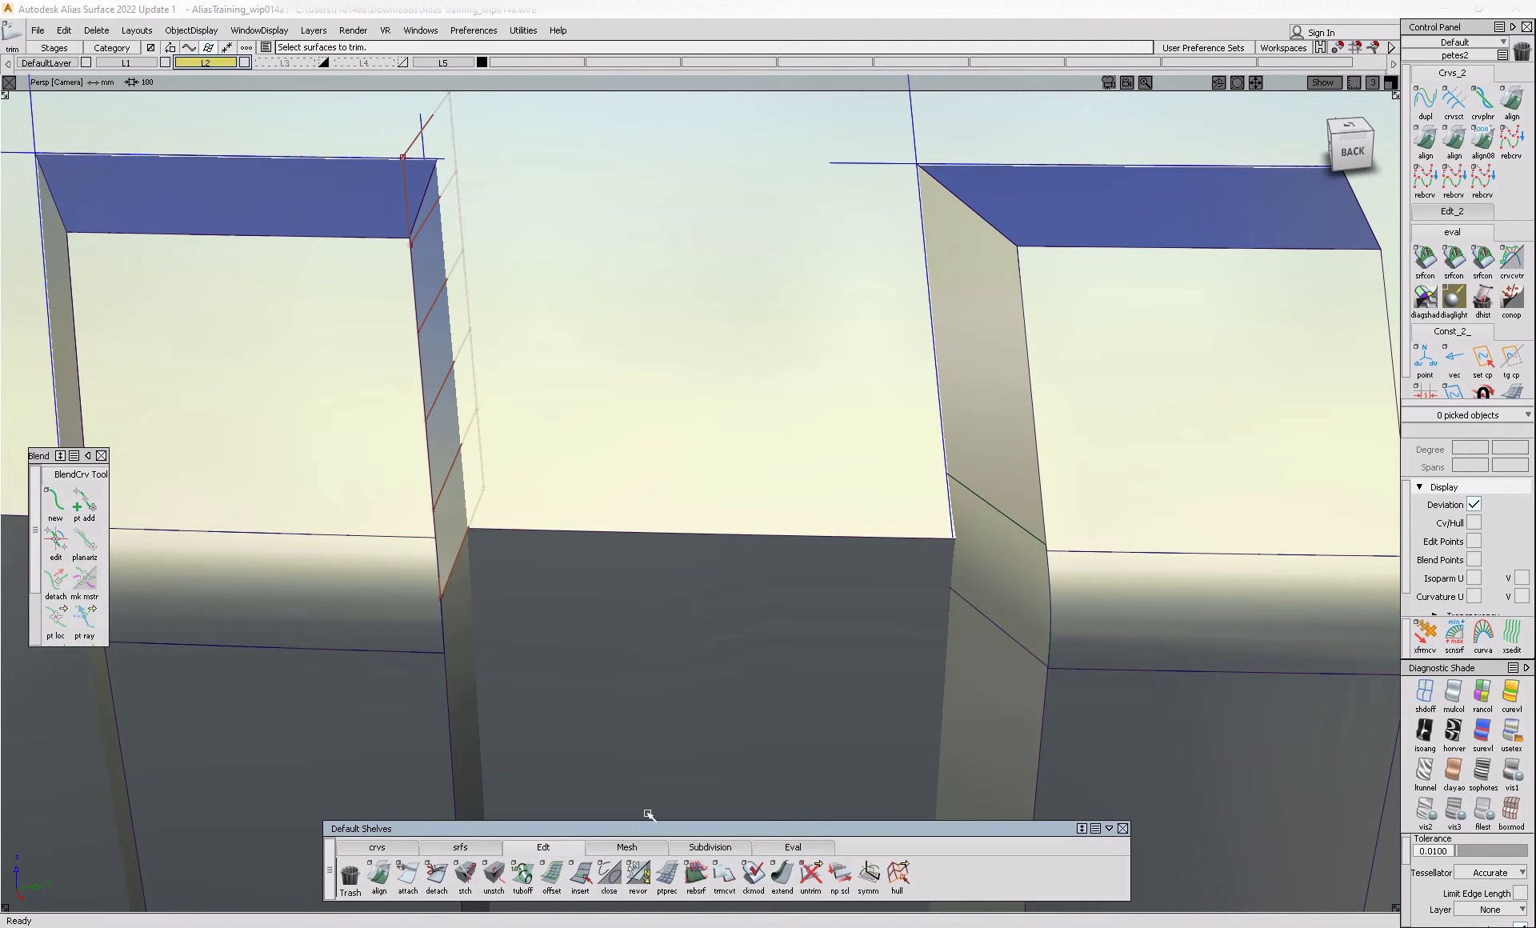
- Build chordal-length 5 surface fillets between the upper and lower side walls of the repaired tooth and the next two teeth
left_click(478, 849)
left_click(581, 877)
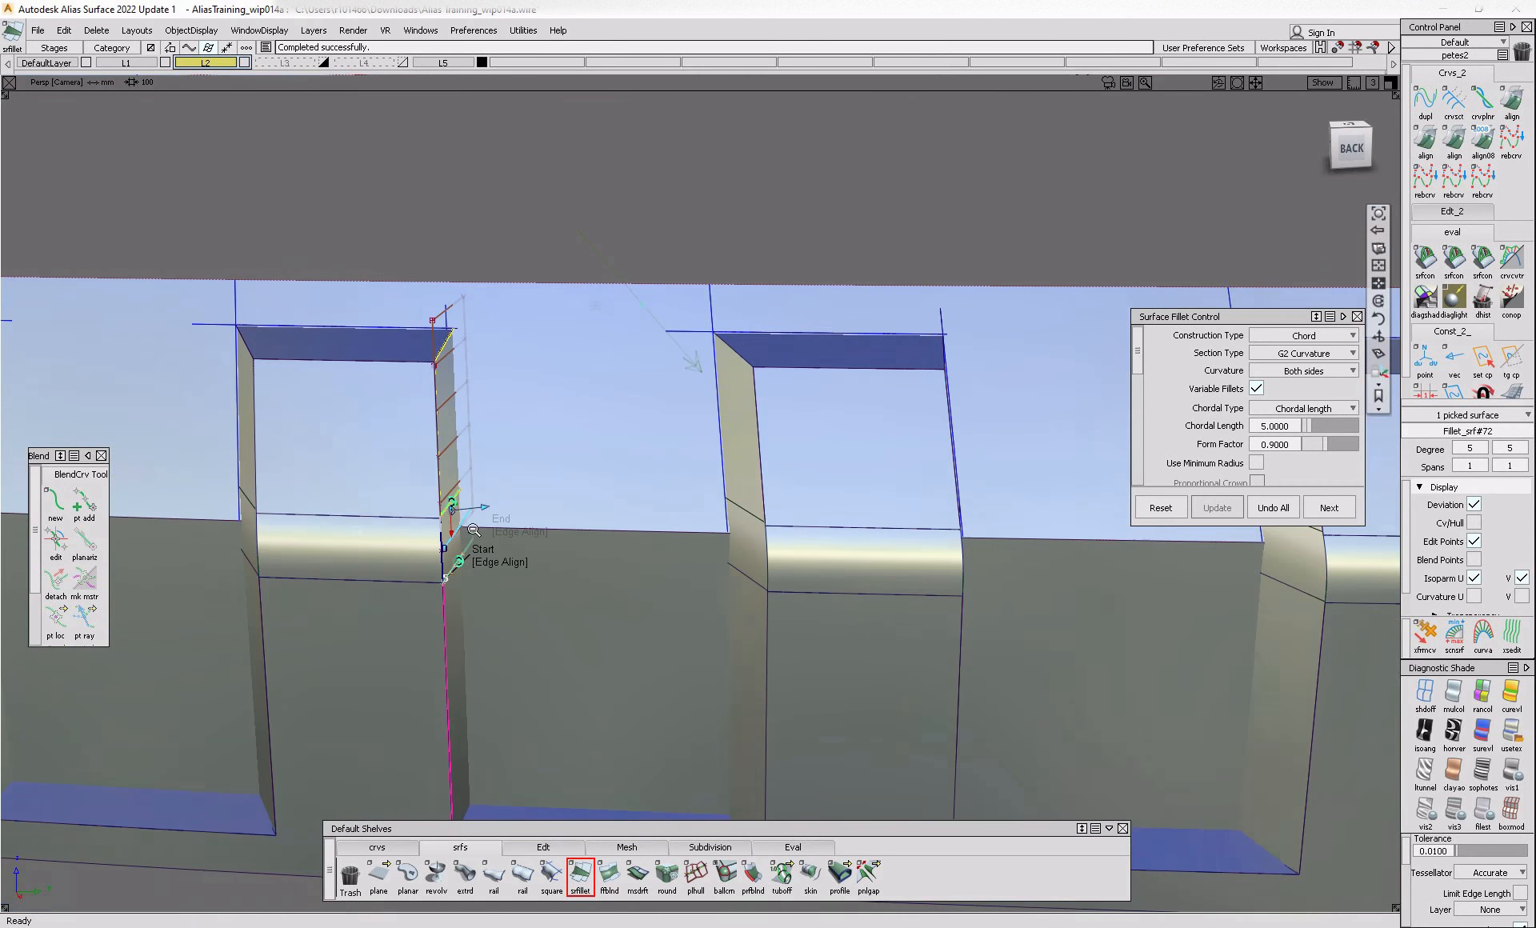
right_click_drag(474, 530, 449, 504, "alt+shift")
middle_click_drag(449, 504, 480, 520, "alt+shift")
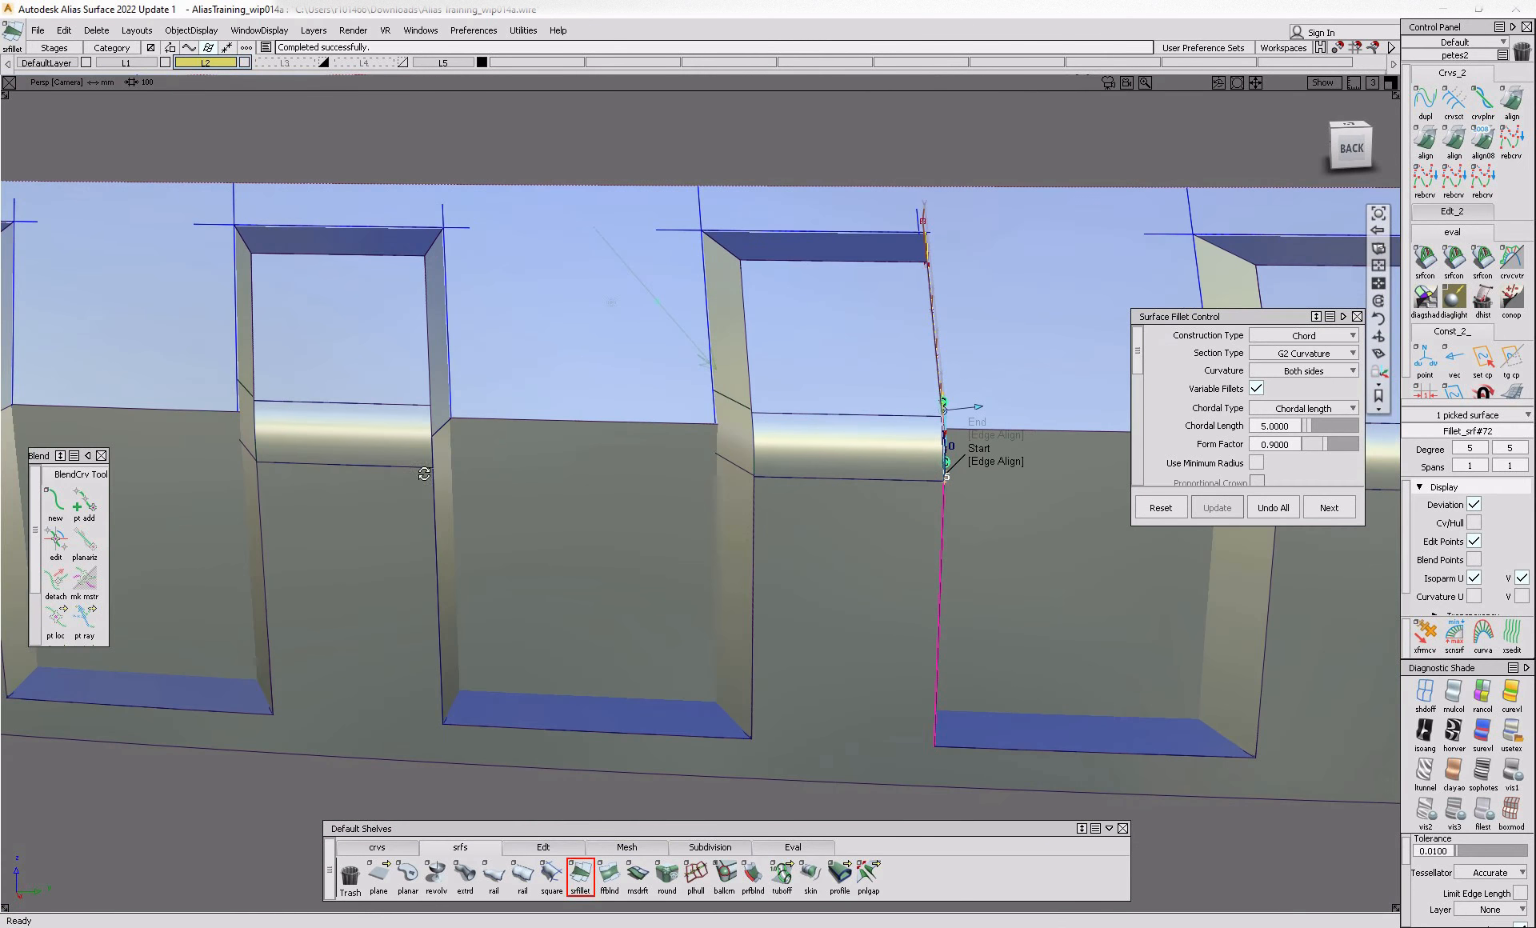
left_click_drag(513, 528, 484, 559, "alt+shift")
left_click_drag(458, 450, 463, 416, "ctrl+shift")
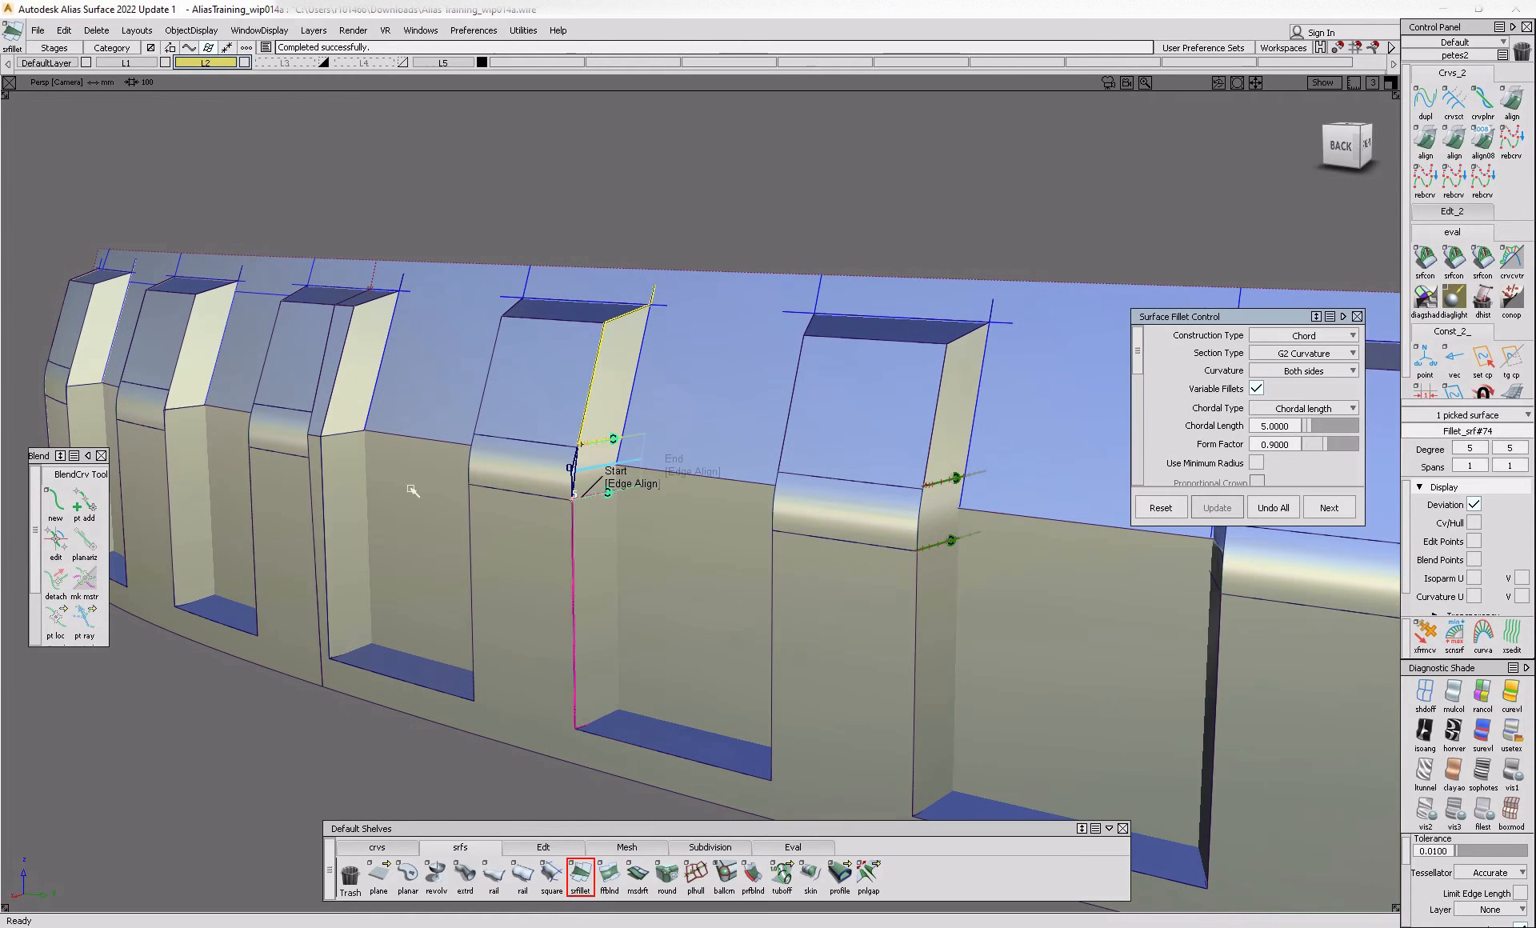
left_click_drag(412, 490, 411, 457, "ctrl+shift")
- Build chordal-length 5 surface fillets on the third tooth's narrow front strip and between its upper and lower side walls
left_click(341, 475)
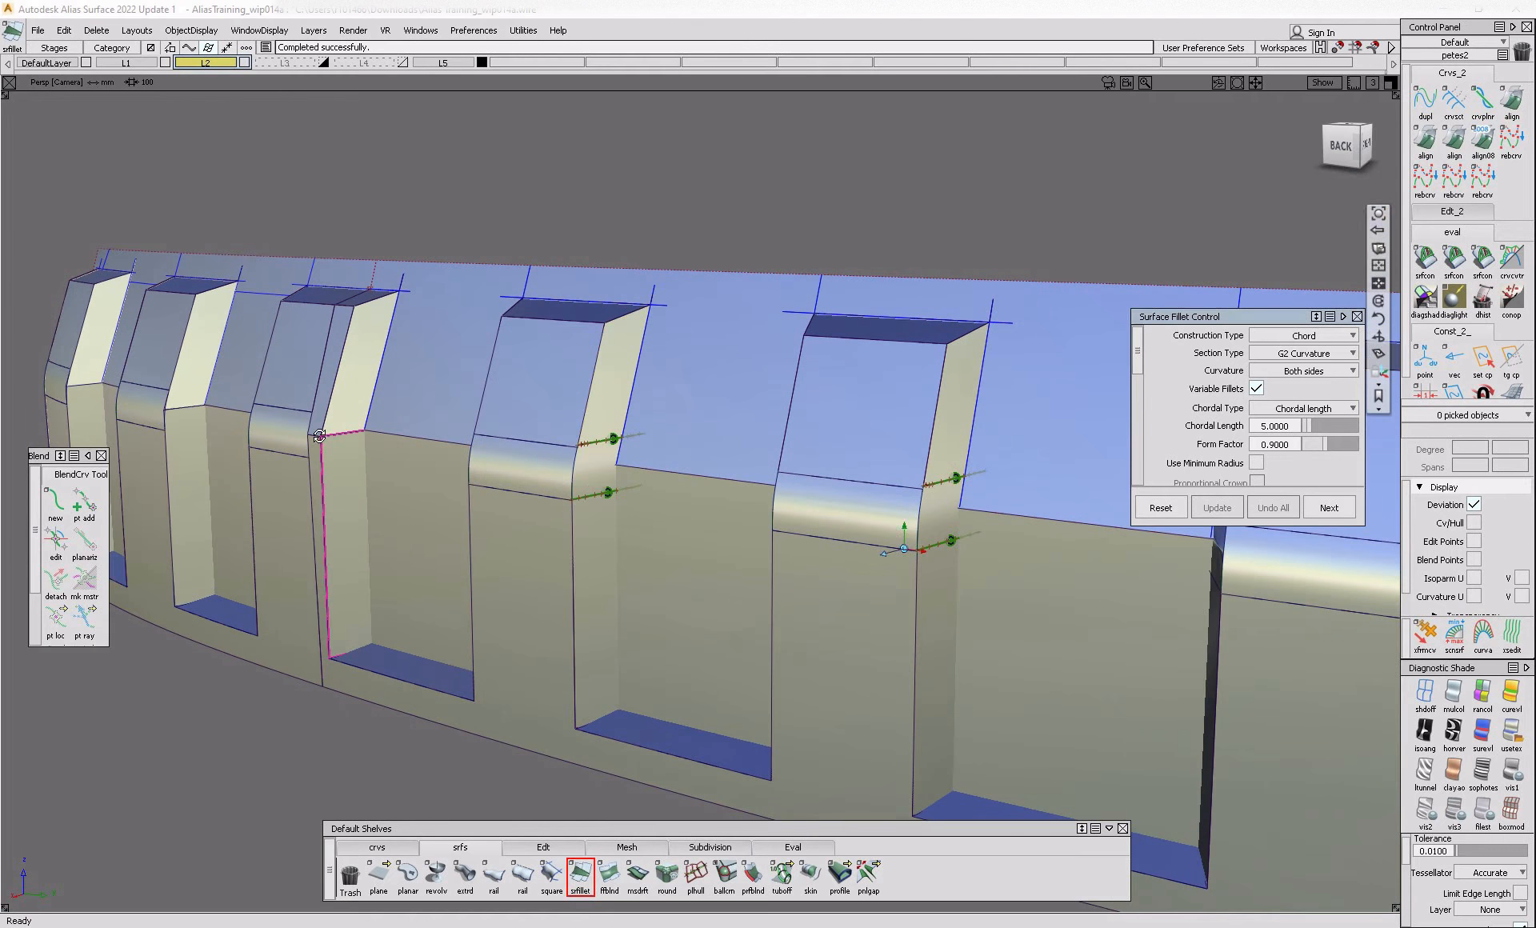
right_click_drag(308, 427, 374, 470, "alt+shift")
mouse_move(375, 471)
left_mouse_down("alt+shift")
mouse_move(795, 472)
mouse_move(420, 486)
mouse_move(375, 457)
left_mouse_up("alt+shift")
left_click(336, 463)
left_click(319, 418)
left_click(378, 483)
left_click(378, 401)
right_click_drag(377, 401, 309, 429, "alt+shift")
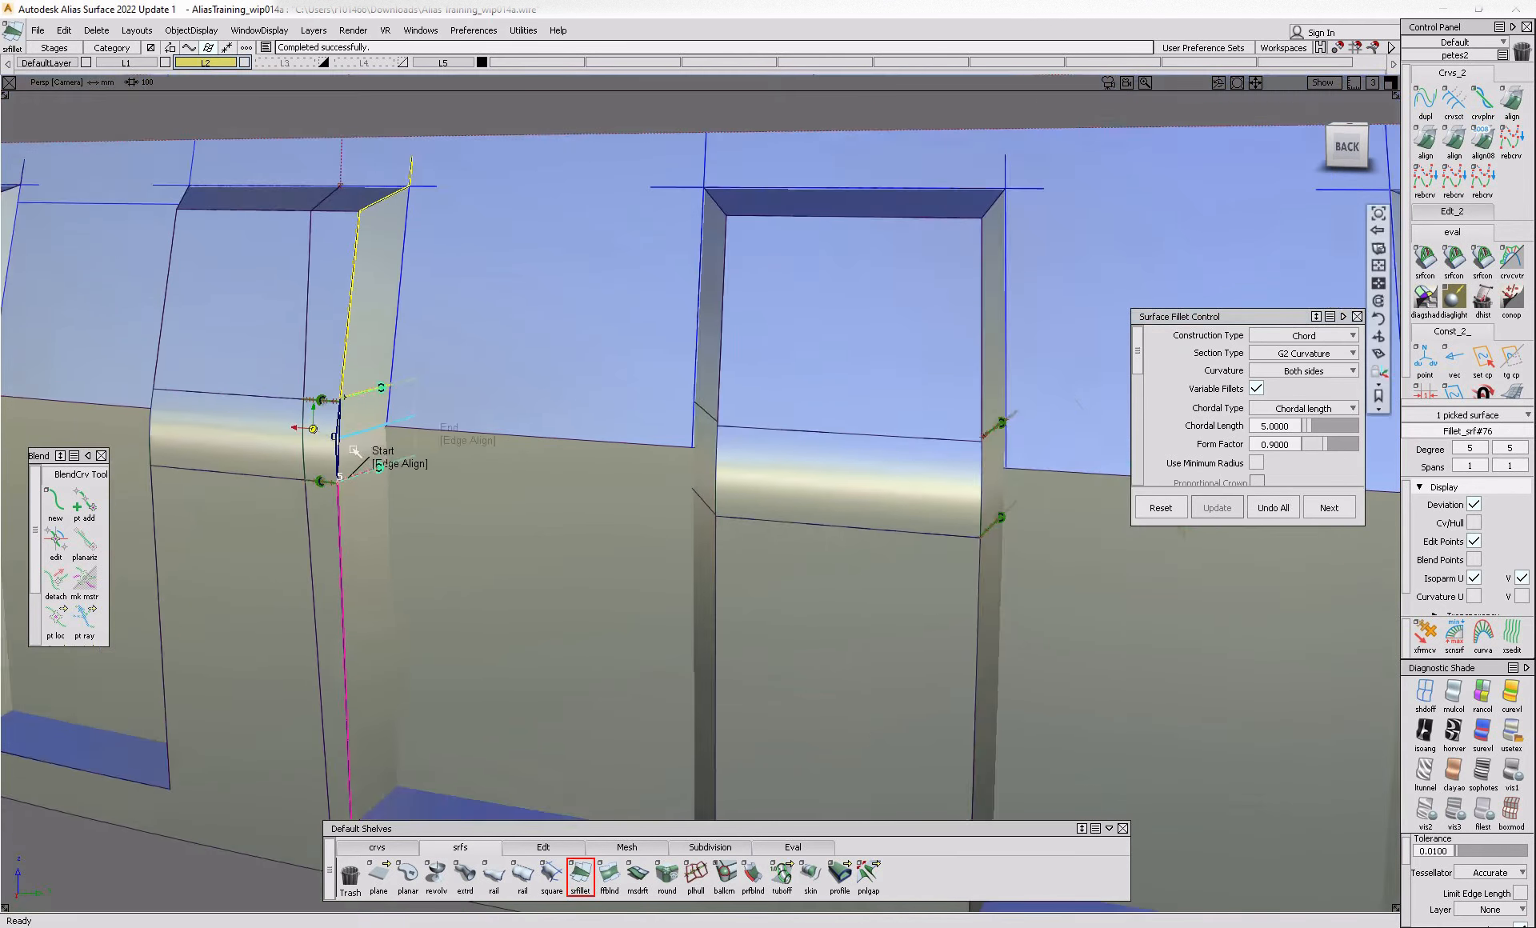
- Build the chordal-length 5 surface fillets between the upper and lower side walls of the last two teeth at the near end
middle_click_drag(308, 428, 904, 535, "alt+shift")
left_click_drag(481, 542, 479, 481, "ctrl+shift")
left_click(468, 512)
left_click(469, 448)
middle_click_drag(332, 539, 606, 566, "alt+shift")
left_click_drag(396, 536, 392, 482, "ctrl+shift")
left_click(381, 508)
left_click(384, 432)
left_click_drag(438, 541, 437, 498, "ctrl+shift")
right_click_drag(437, 498, 439, 460, "alt+shift")
- Select the whole comb-shaped lamp and delete the construction history of its surfaces
left_click_drag(439, 459, 1152, 587, "ctrl+shift")
right_click_drag(1152, 586, 603, 344, "alt+shift")
left_click_drag(588, 353, 462, 488, "ctrl+shift")
left_click_drag(333, 312, 1117, 671)
left_click(1483, 300)
left_click(689, 521)
- Select the leftover curves on surface across the comb-shaped lamp and delete them
left_click_drag(754, 622, 608, 520, "ctrl+shift")
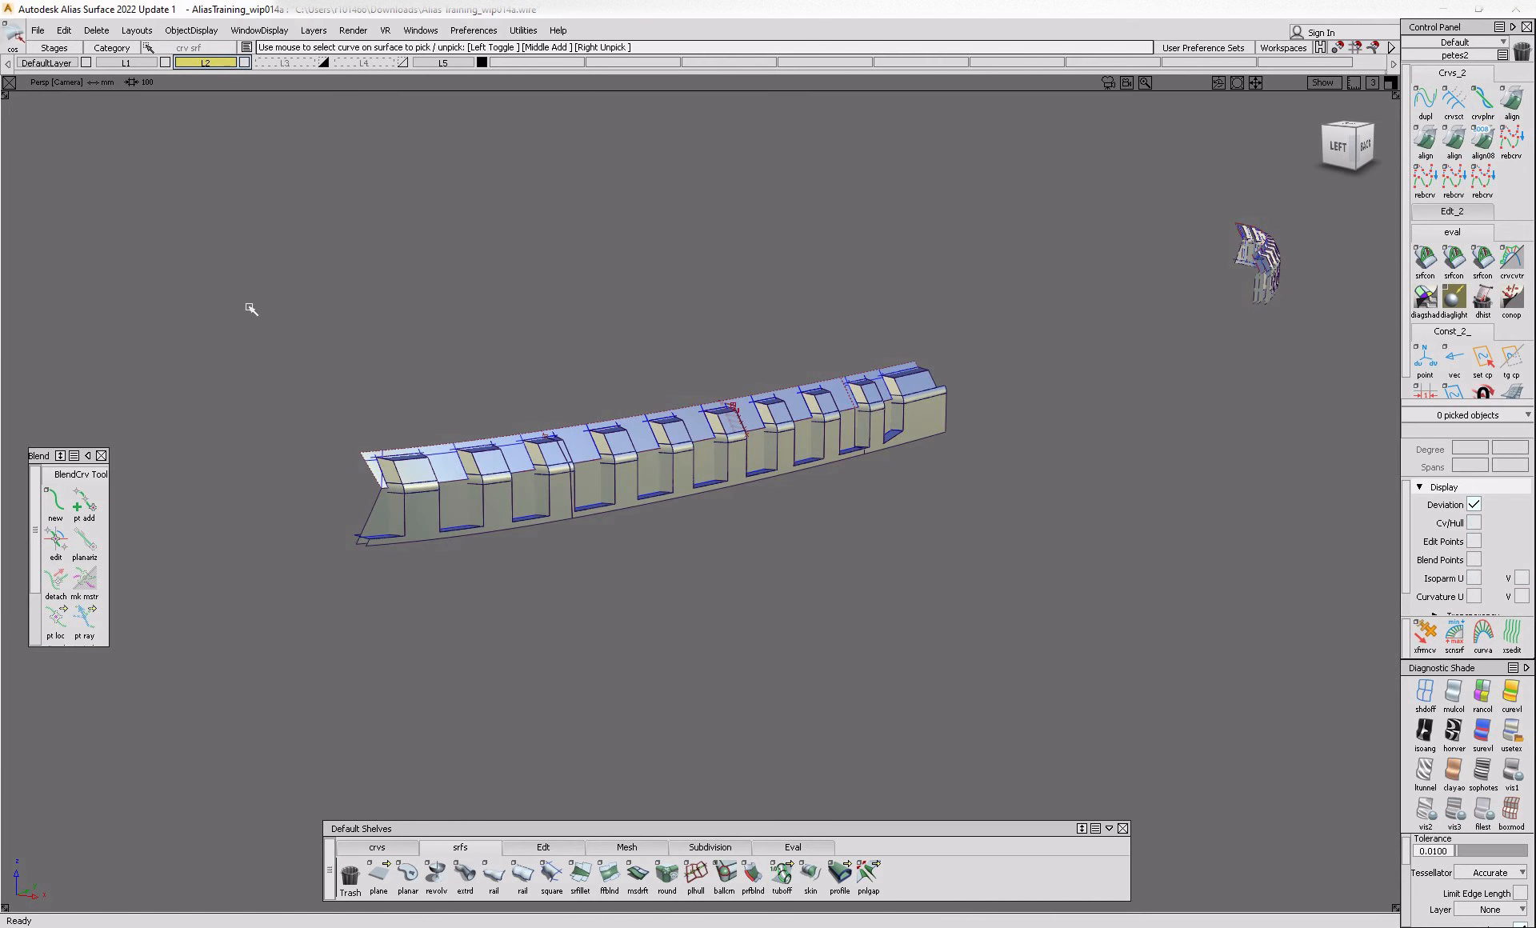
left_click_drag(957, 653, 641, 428, "alt+shift")
left_click_drag(671, 384, 992, 632)
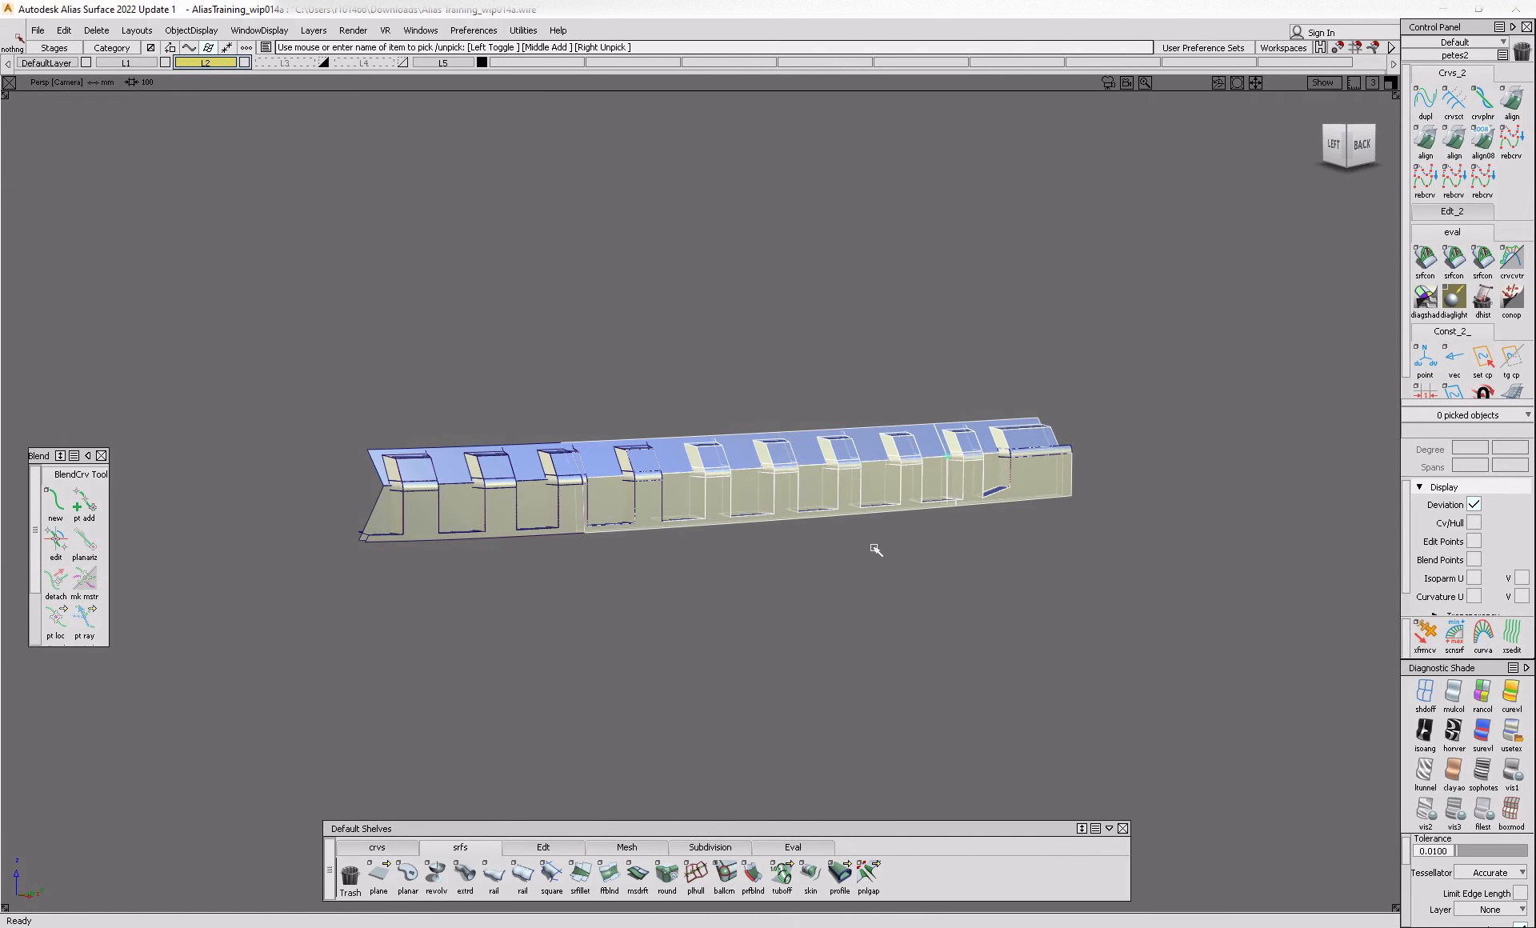
- Switch the display from the comb-shaped lamp surfaces to the whole car model with its reference image planes
left_click_drag(876, 550, 701, 332, "alt+shift")
left_click_drag(296, 300, 1158, 628)
key("alt+i")
right_click_drag(1152, 631, 989, 641, "alt+shift")
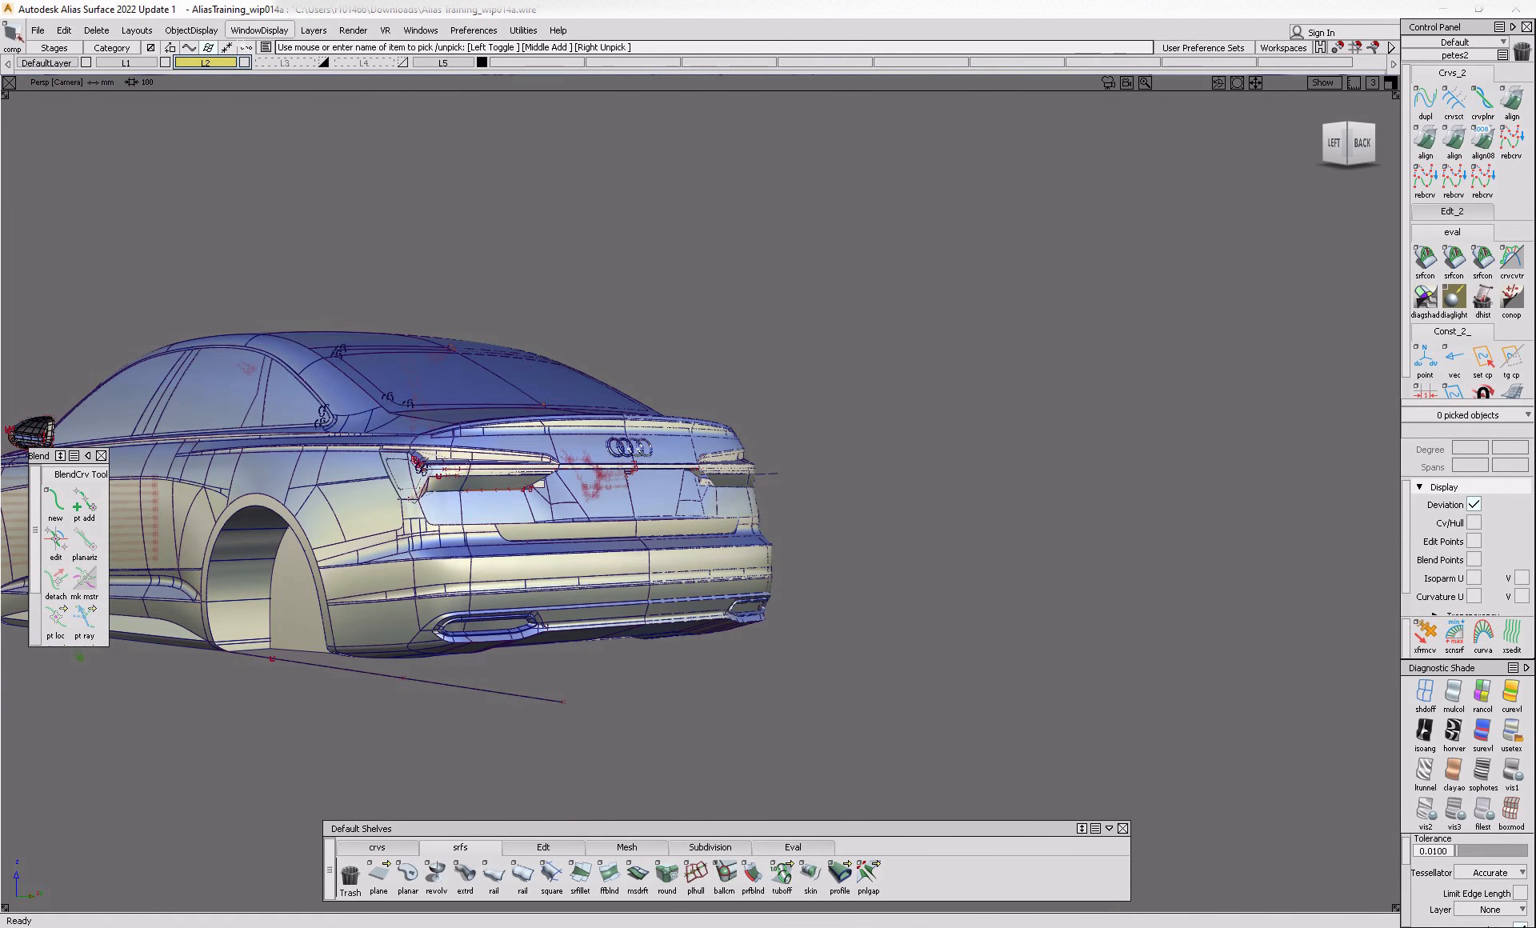
left_click(192, 30)
left_click(210, 106)
right_click_drag(760, 288, 561, 396, "alt+shift")
left_click_drag(291, 400, 541, 577)
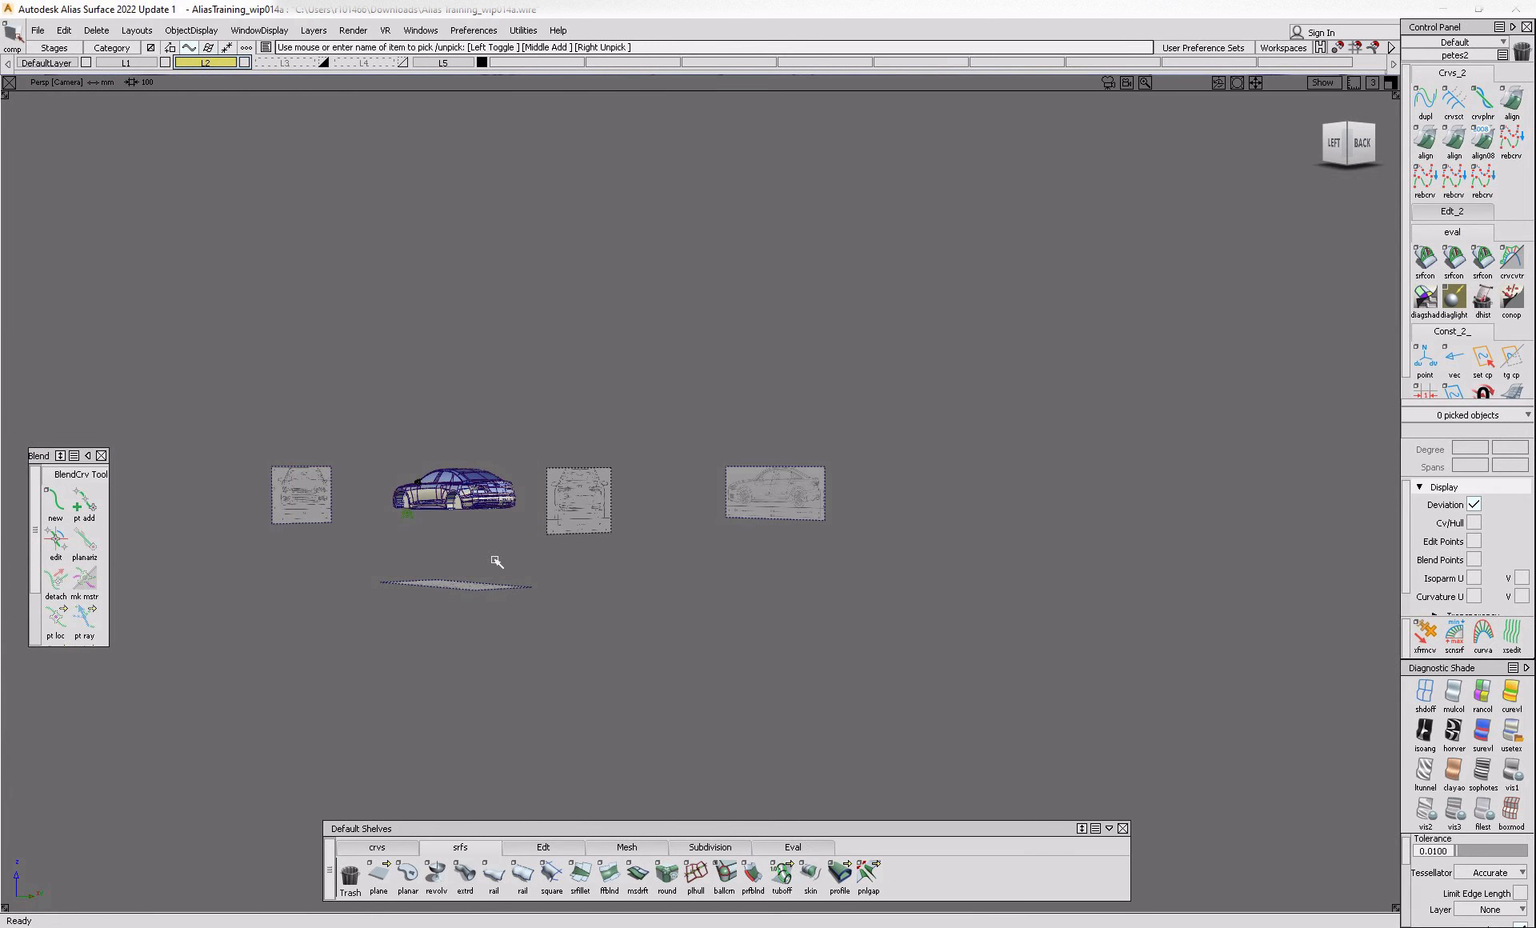
- Select the surfaces forming the car's left tail-lamp housing
right_click_drag(433, 483, 587, 406, "alt+shift")
left_click_drag(722, 445, 726, 487, "alt+shift")
left_click(717, 452)
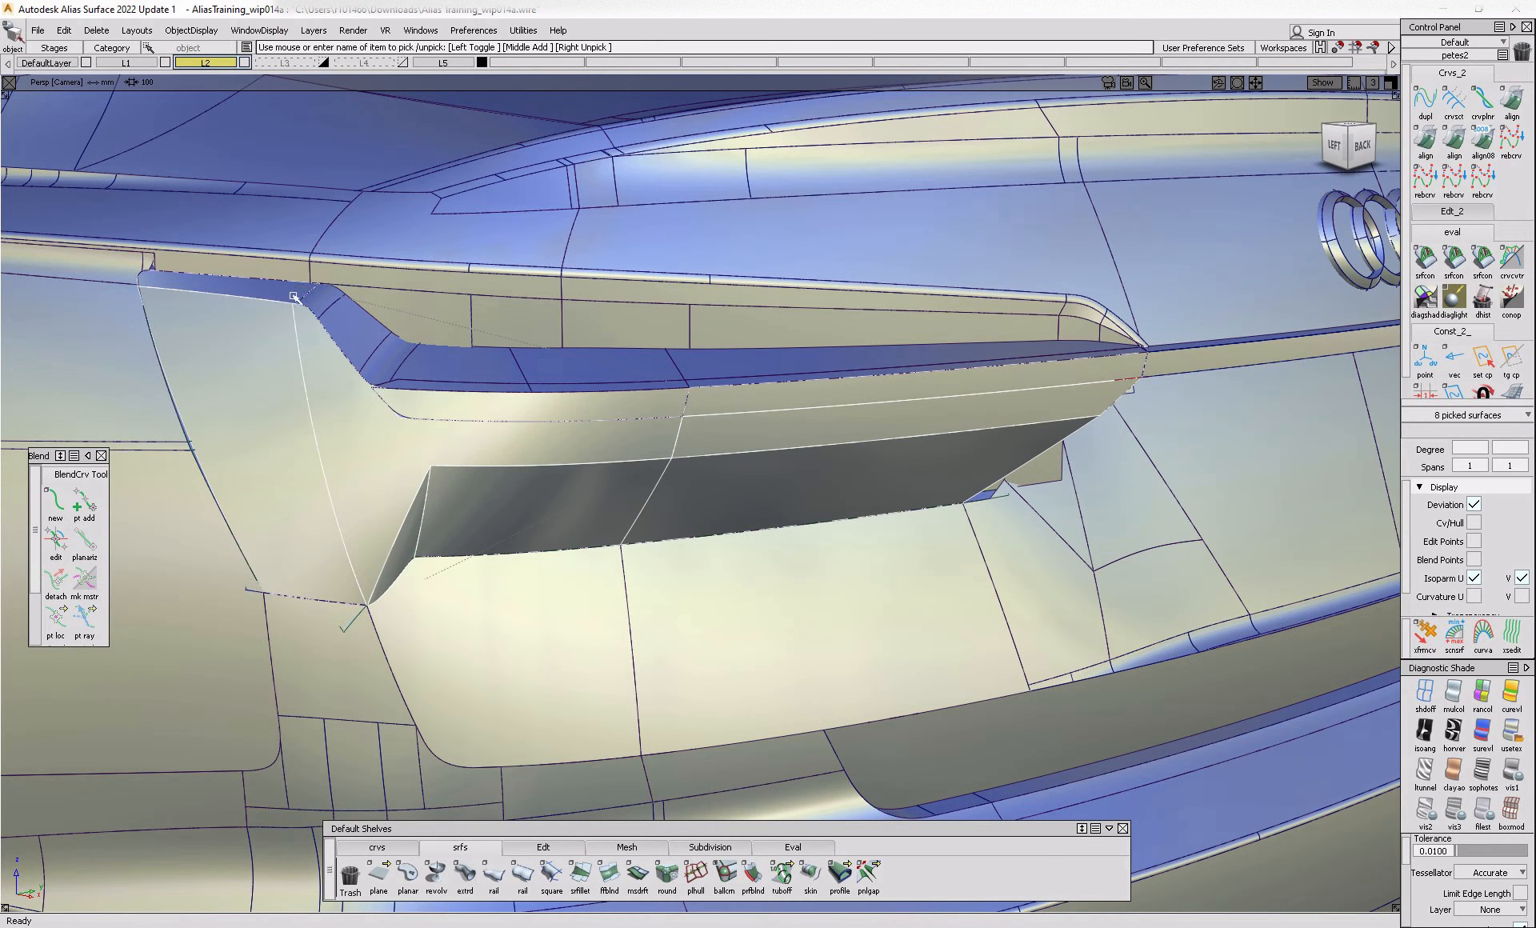
left_click(601, 369)
left_click_drag(603, 370, 617, 426, "alt+shift")
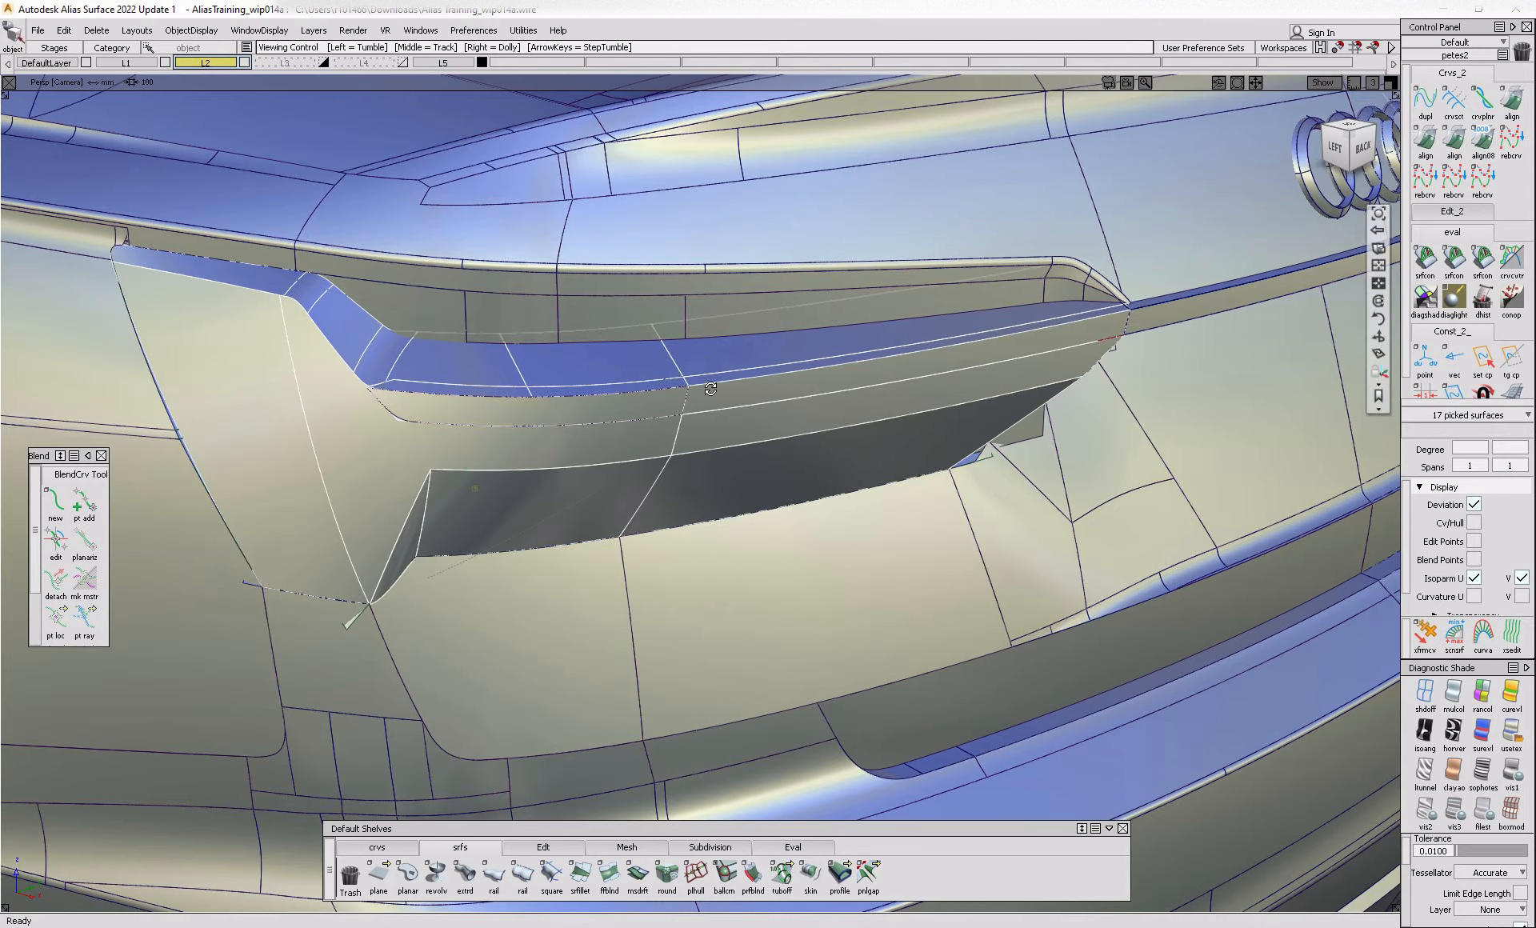
- Select the outer housing surfaces covering the left tail lamp and hide them to expose the comb-shaped lamp
right_click_drag(711, 389, 737, 429, "alt+shift")
left_click_drag(737, 429, 735, 389, "ctrl+shift")
left_click_drag(712, 354, 592, 415, "ctrl+shift")
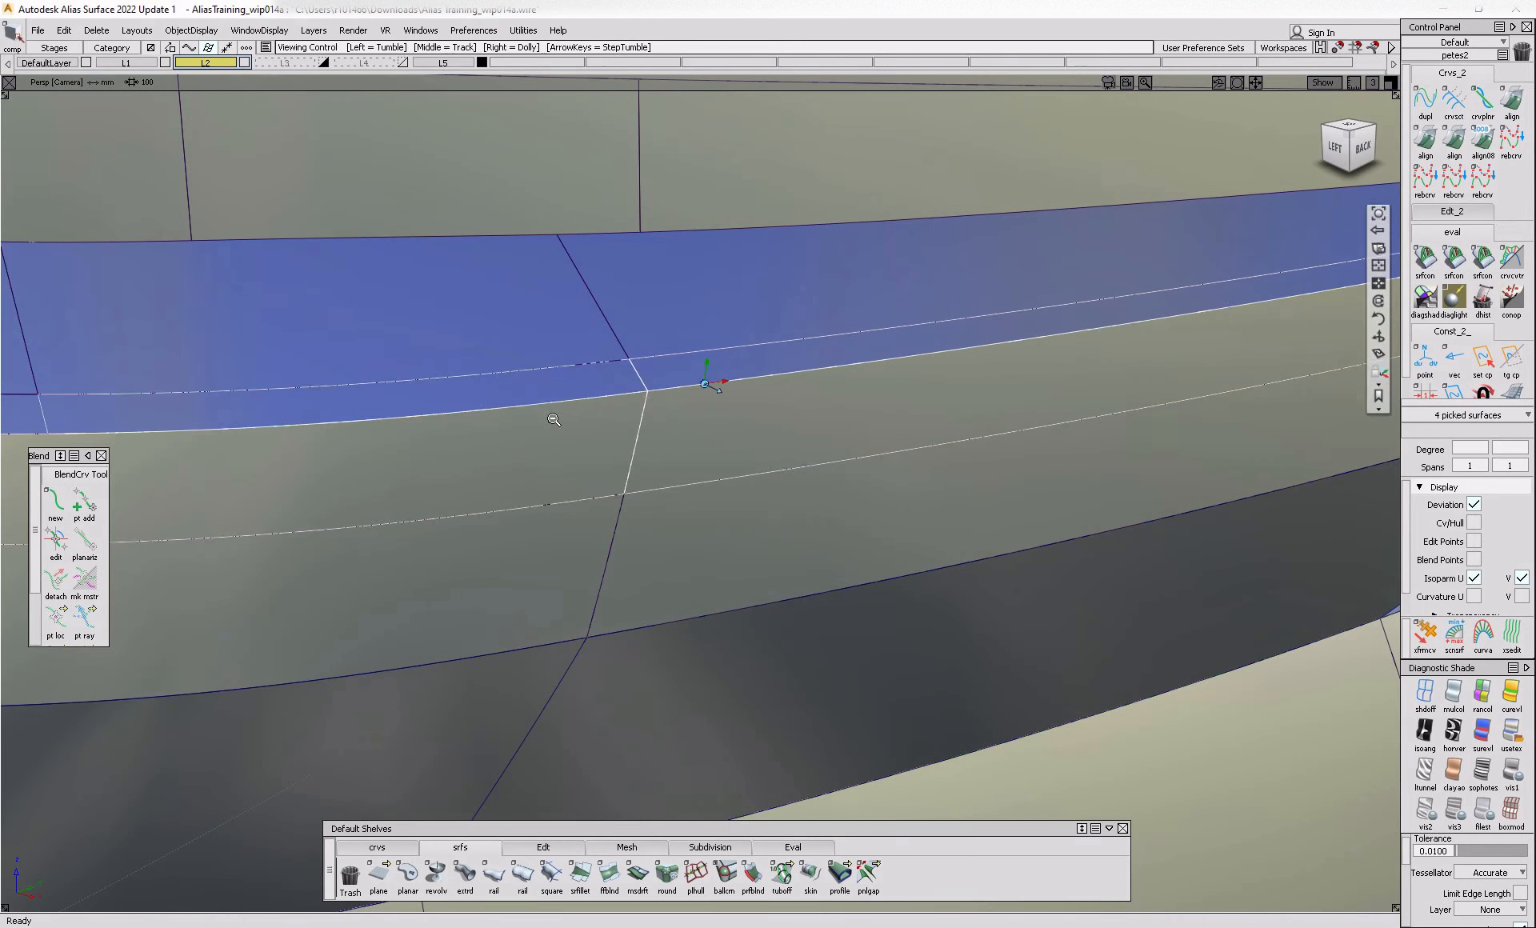
right_click_drag(554, 419, 416, 415, "alt+shift")
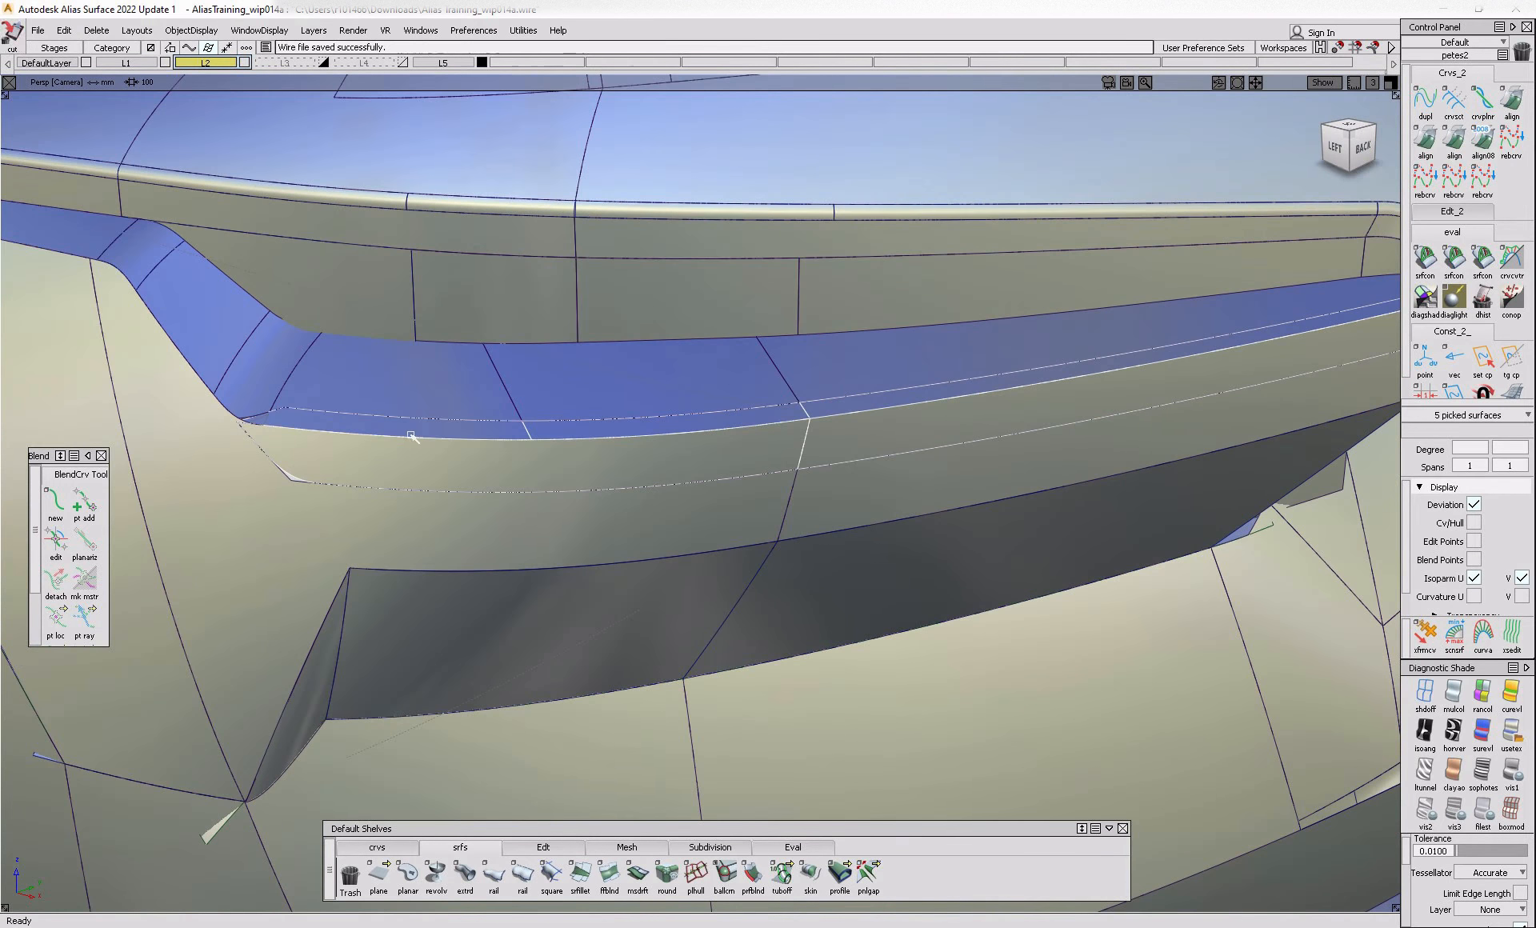
key("ctrl+v")
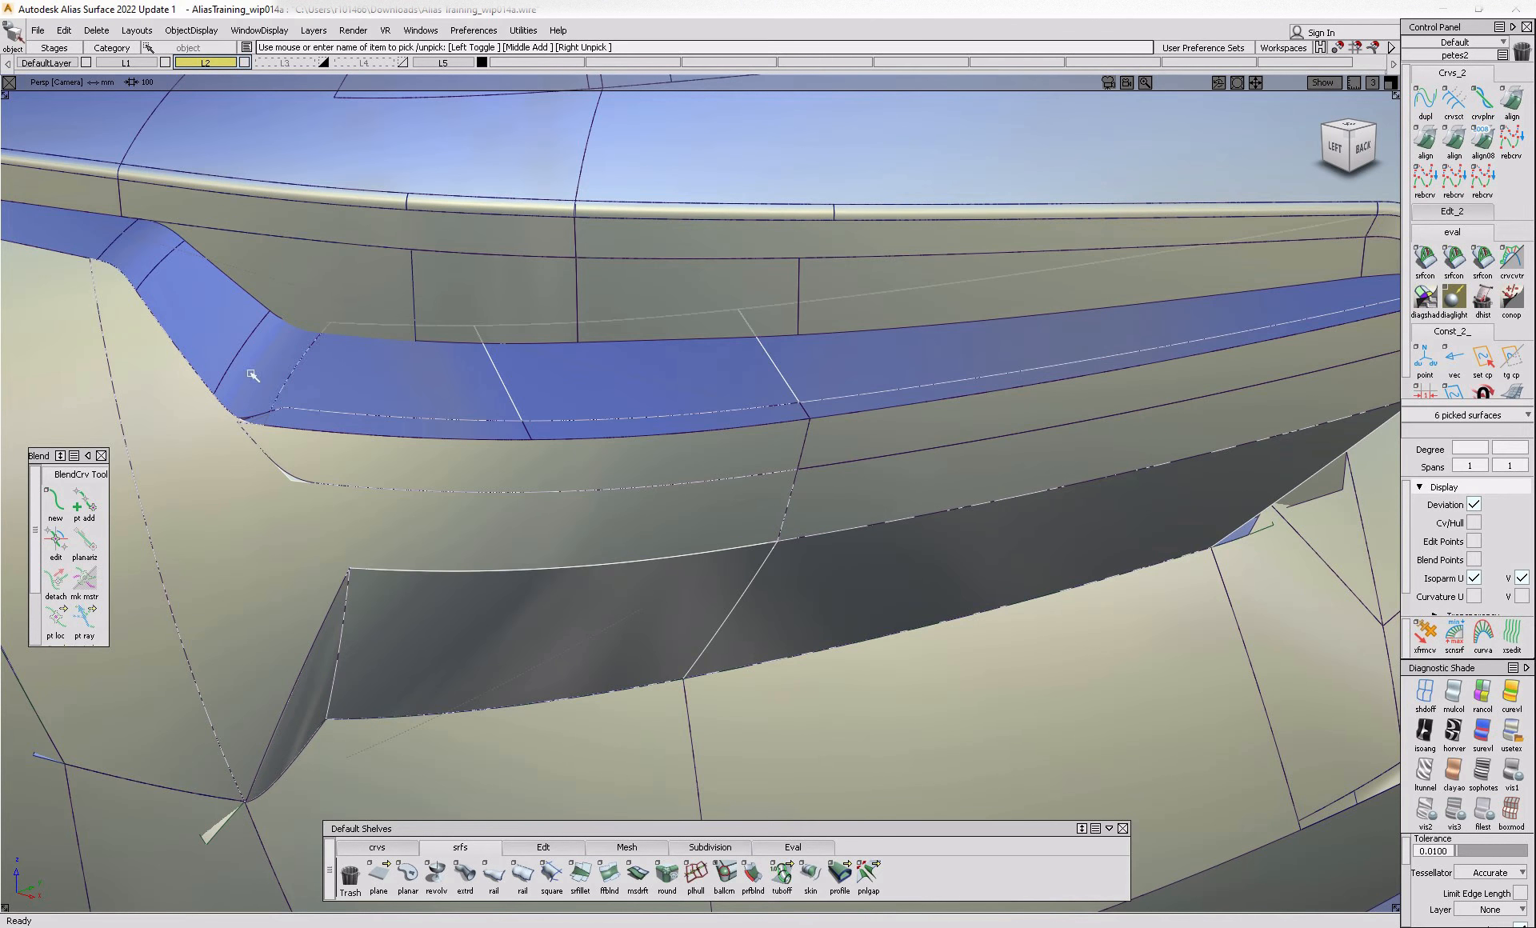
left_click_drag(159, 311, 631, 456, "alt+shift")
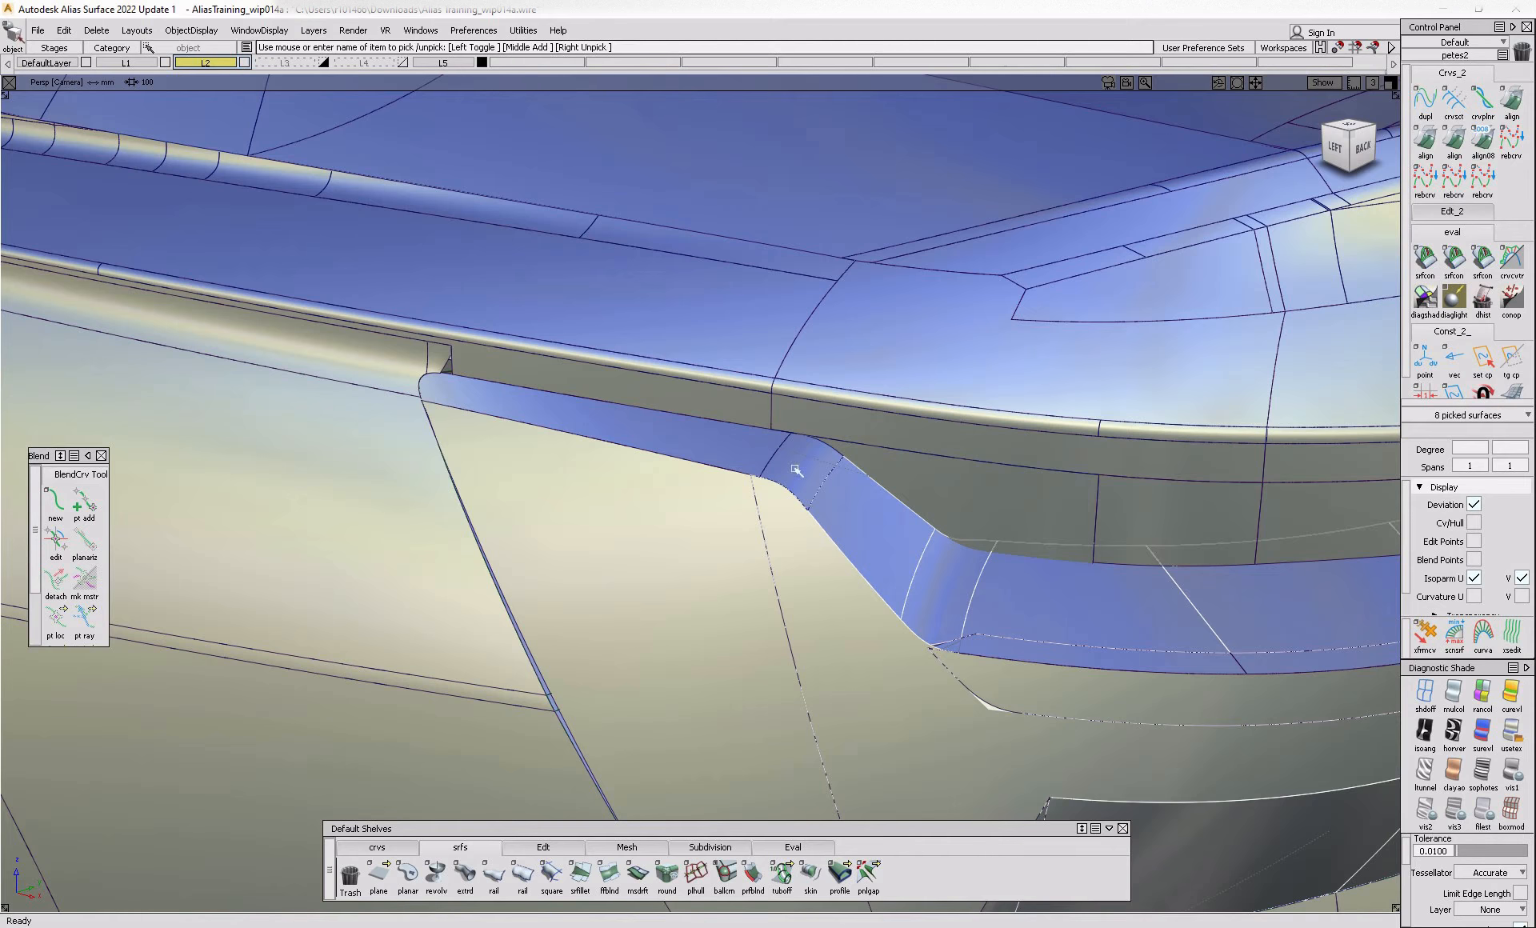
middle_click_drag(765, 496, 528, 463, "alt+shift")
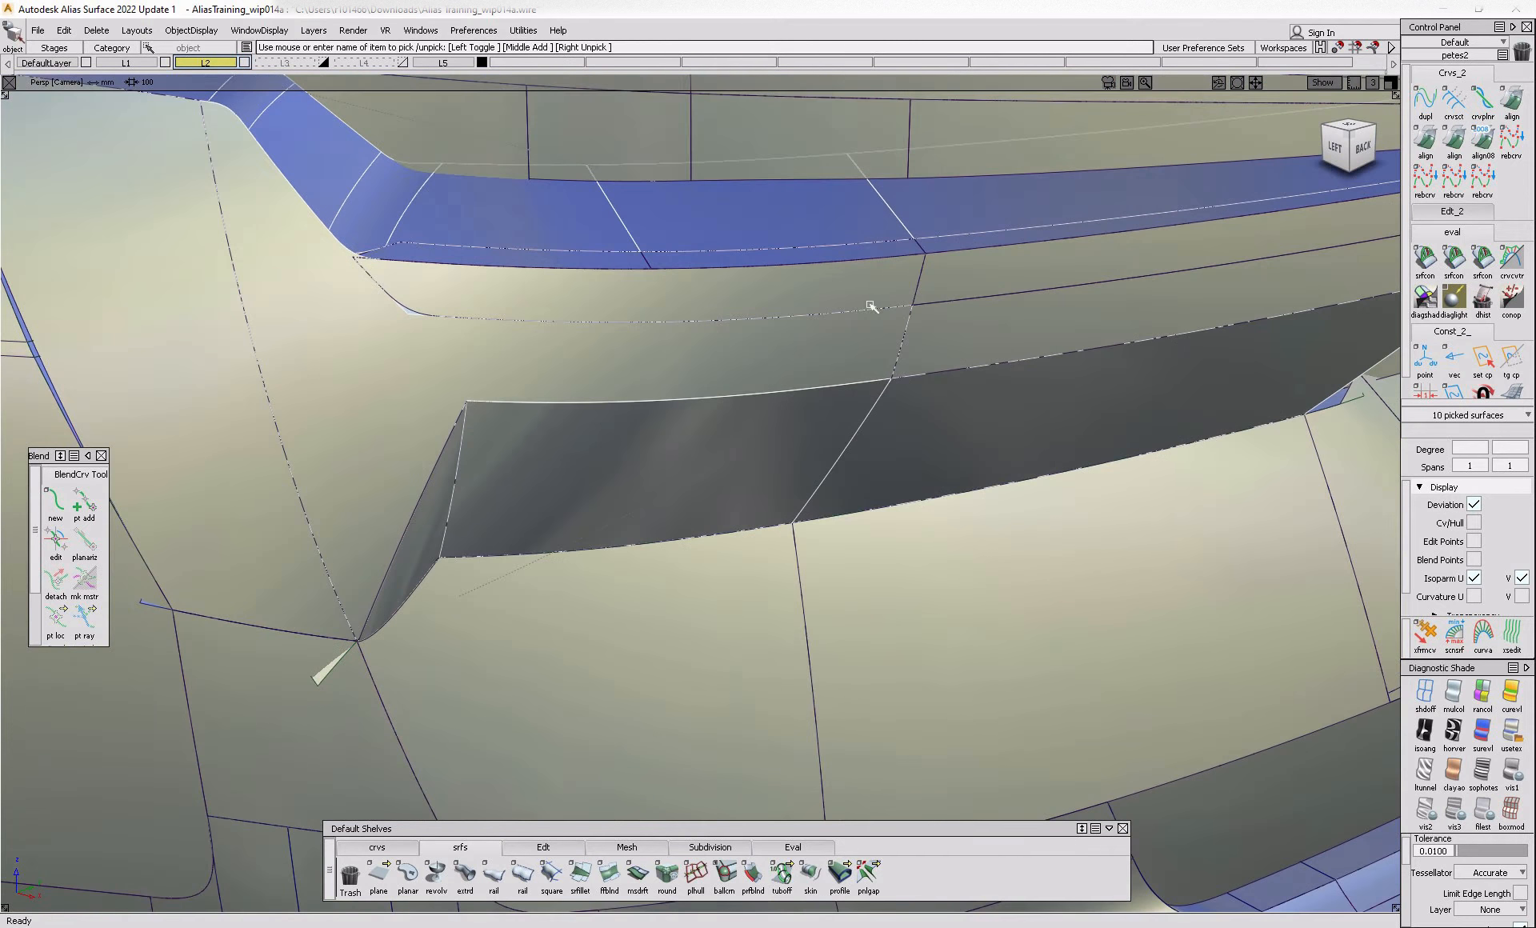
right_click_drag(239, 397, 526, 497, "alt+shift")
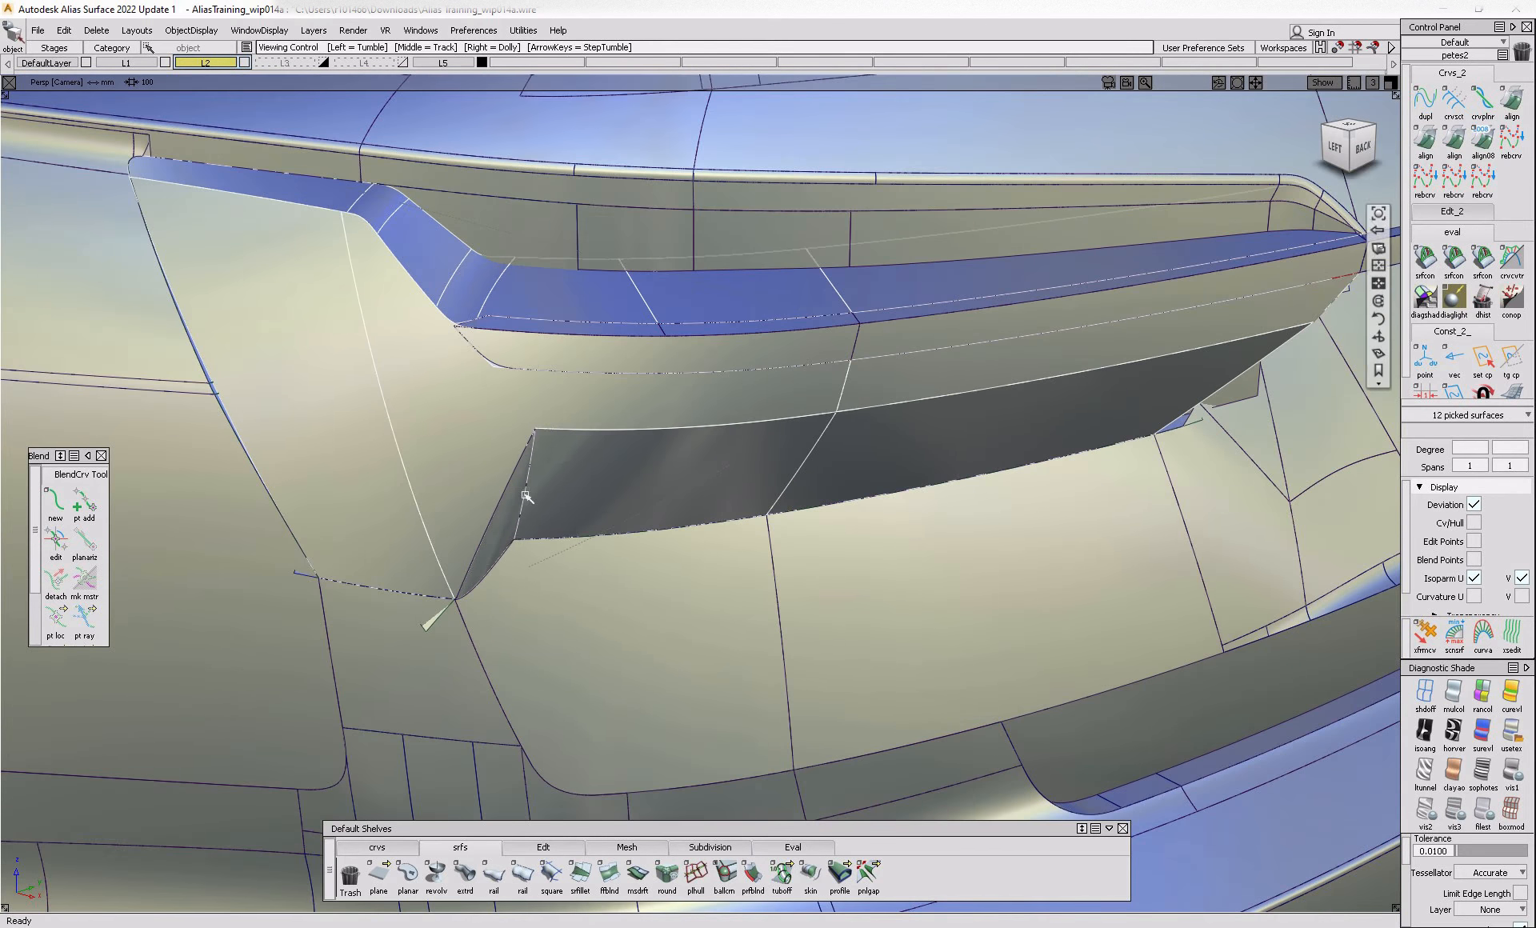
left_click_drag(605, 501, 606, 450, "alt+shift")
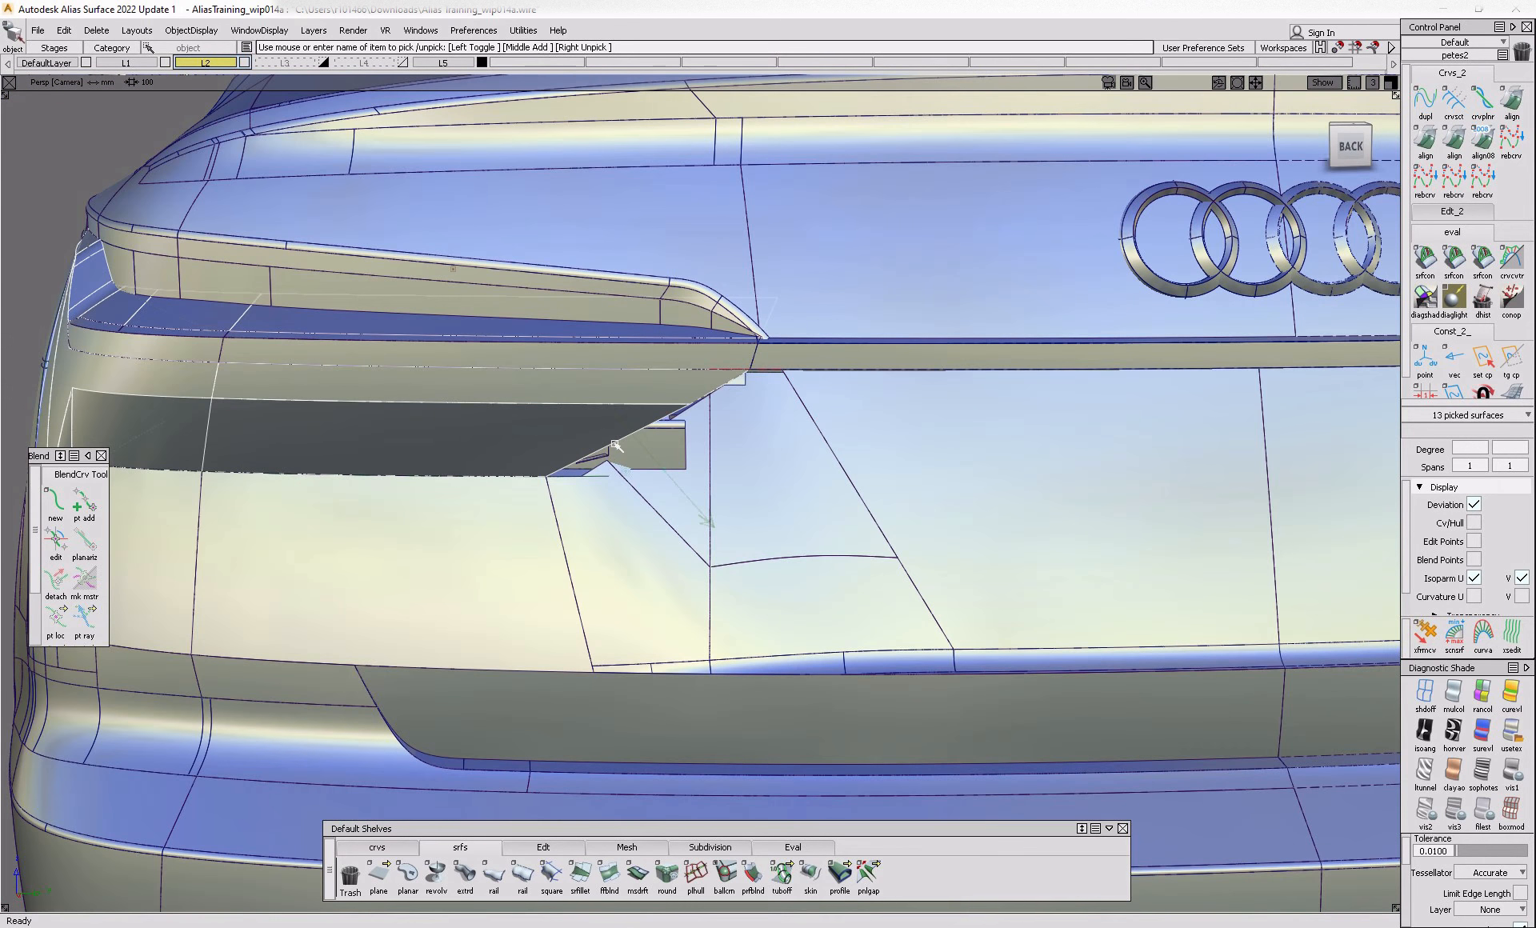
left_click_drag(370, 291, 481, 336, "alt+shift")
right_click_drag(497, 360, 625, 424, "alt+shift")
left_click_drag(624, 424, 673, 408, "alt+shift")
- Pick the comb's surfaces at its inner end and project the diagonal cut line onto them from the orthographic back view
left_click(673, 407)
left_click(673, 408)
left_click(671, 379)
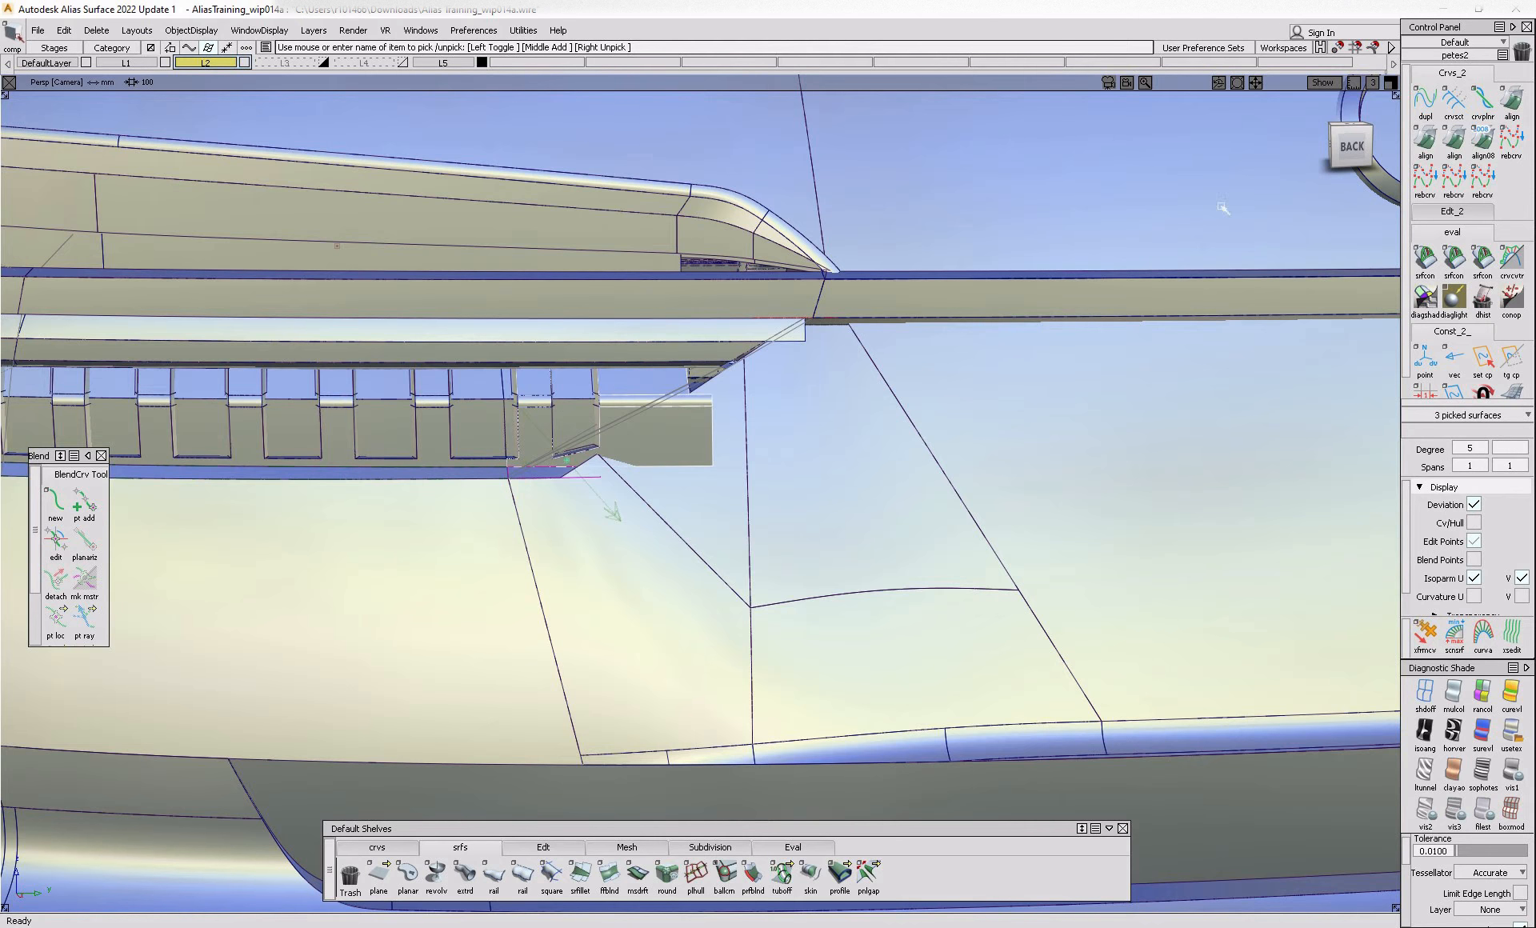
left_click(1365, 147)
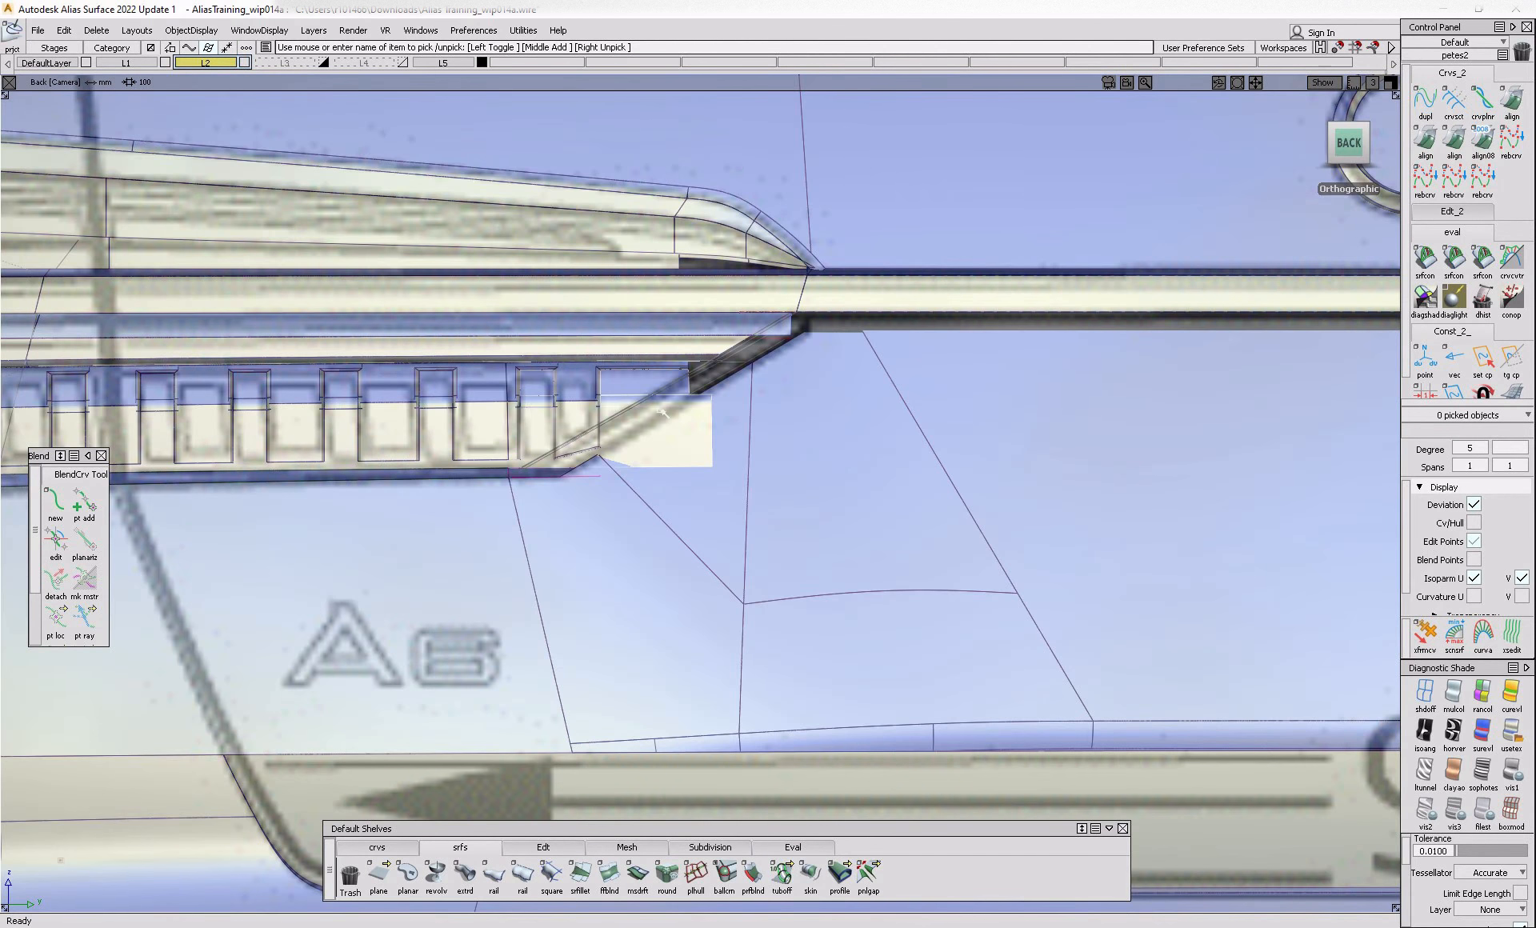
left_click_drag(664, 413, 709, 458, "ctrl+shift")
left_click_drag(593, 404, 612, 432, "ctrl+shift")
left_click(644, 427)
left_click_drag(845, 676, 788, 400, "alt+shift")
- Untrim the comb's upper surface at the inner end and extend its edge about 36 mm past the diagonal cut line
left_click_drag(672, 372, 828, 847, "ctrl+shift")
left_click(688, 387)
left_click(558, 846)
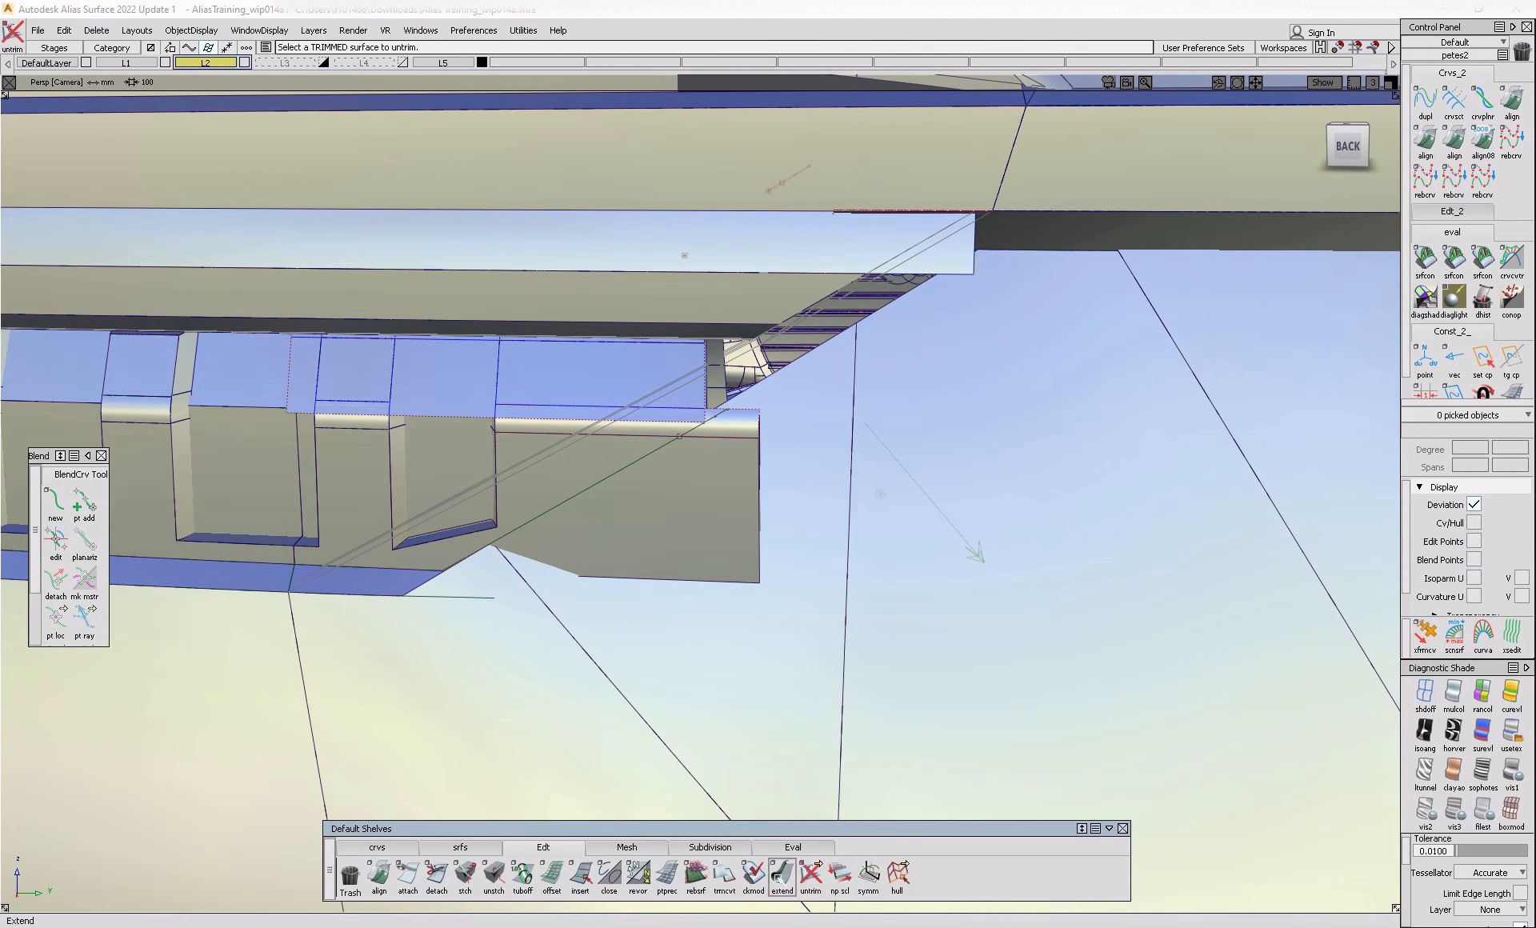
left_click(708, 417)
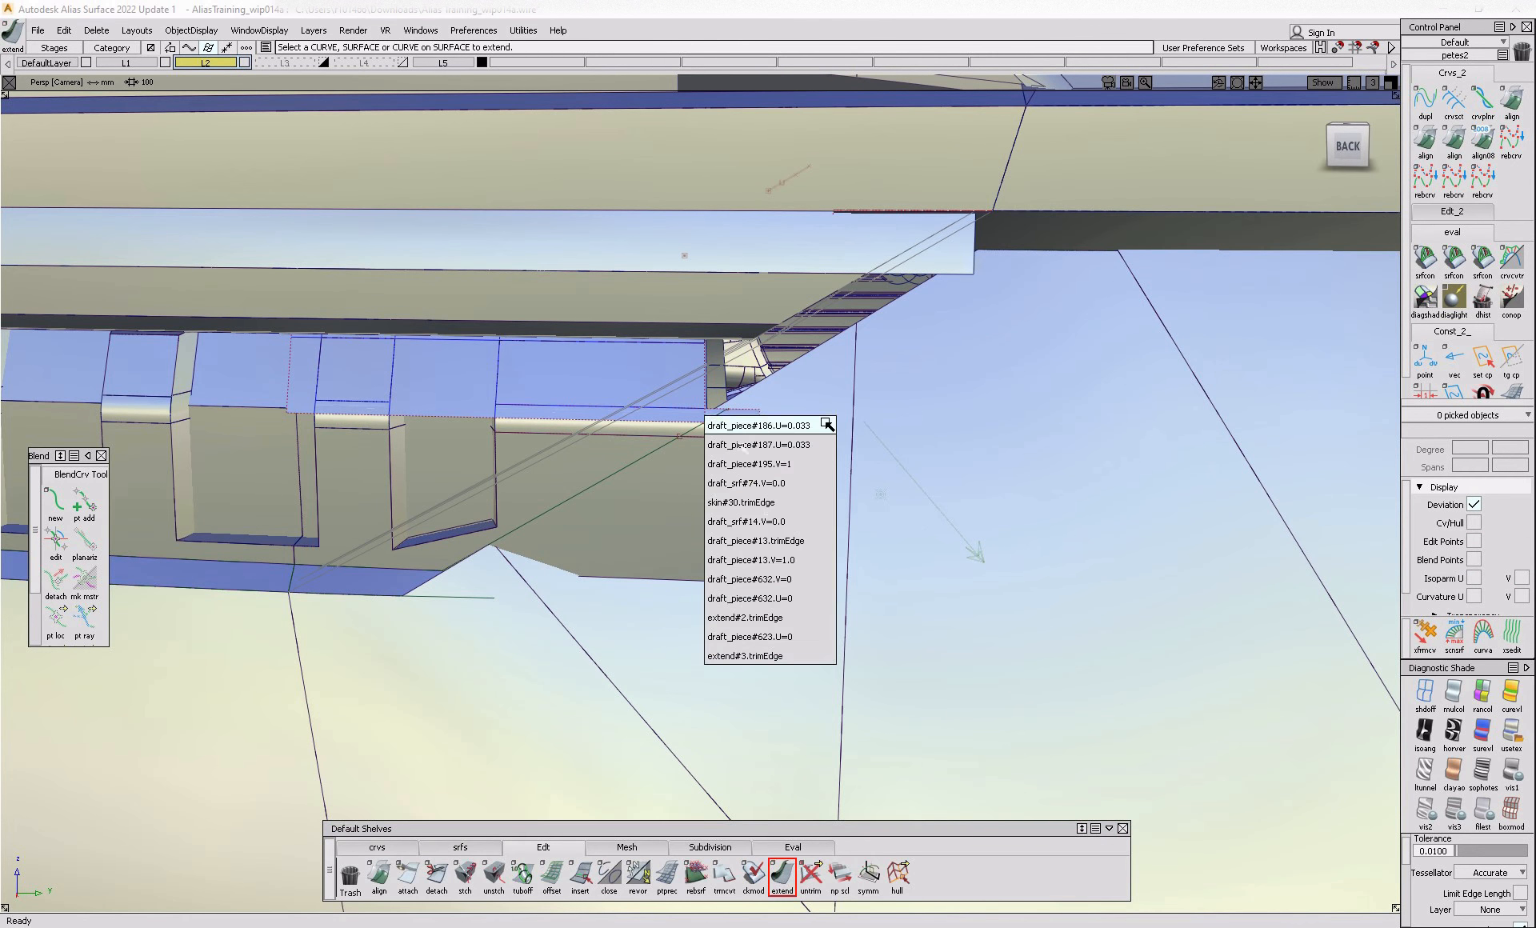
left_click(824, 636)
left_click_drag(733, 378, 973, 416)
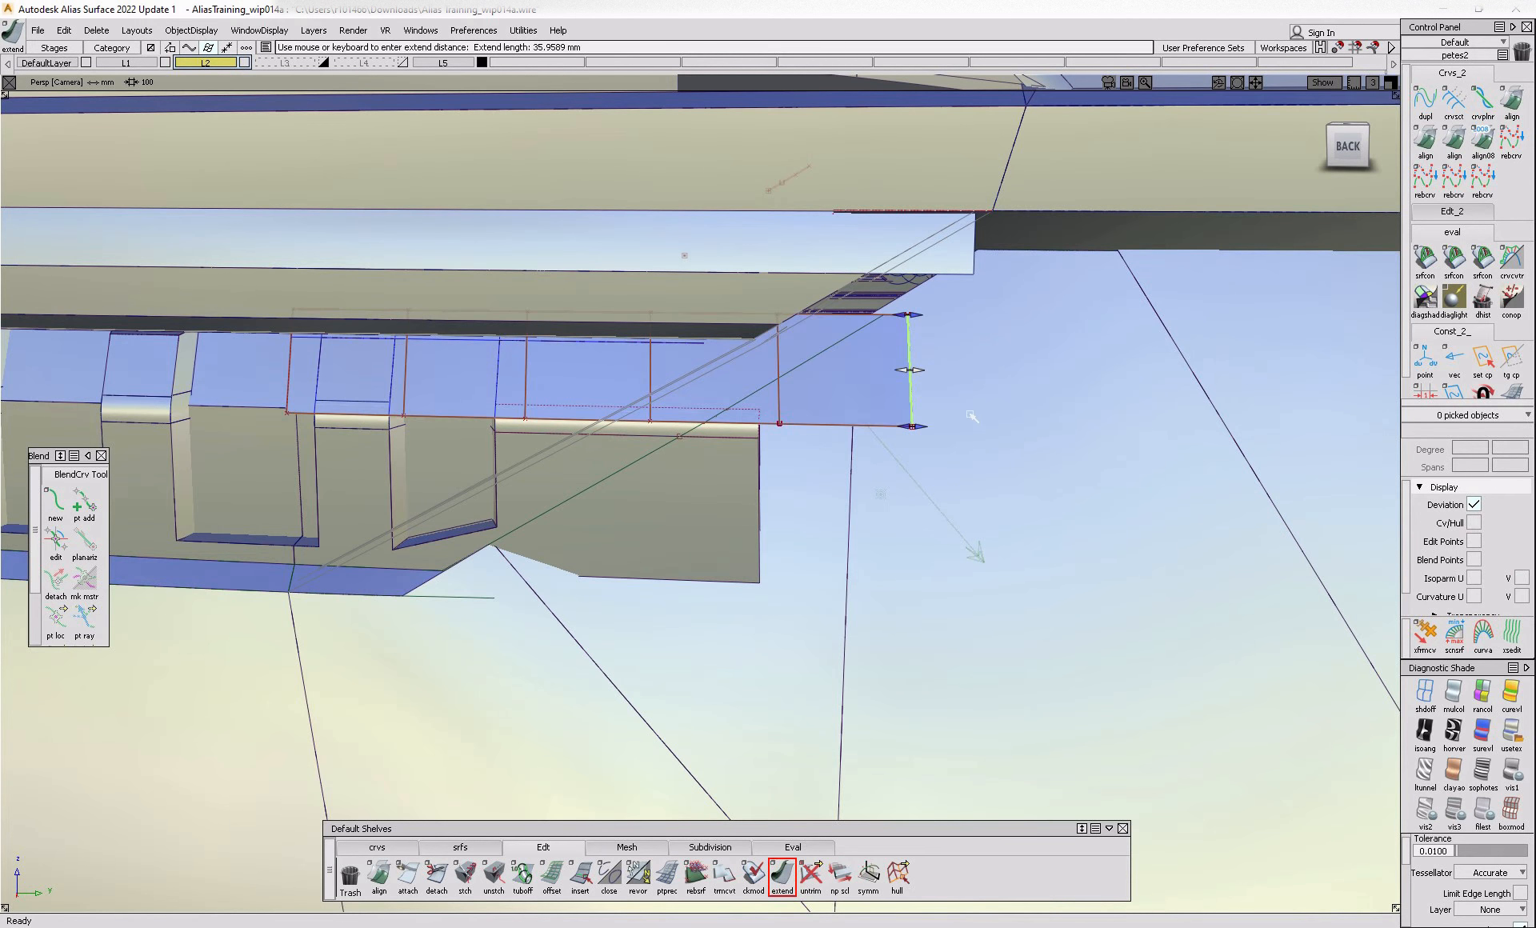
- Project the diagonal cut line onto the comb's extended upper surface and the neighbouring fillet strip
middle_click_drag(756, 384, 700, 380, "ctrl+shift")
left_click(693, 378)
left_click(692, 378)
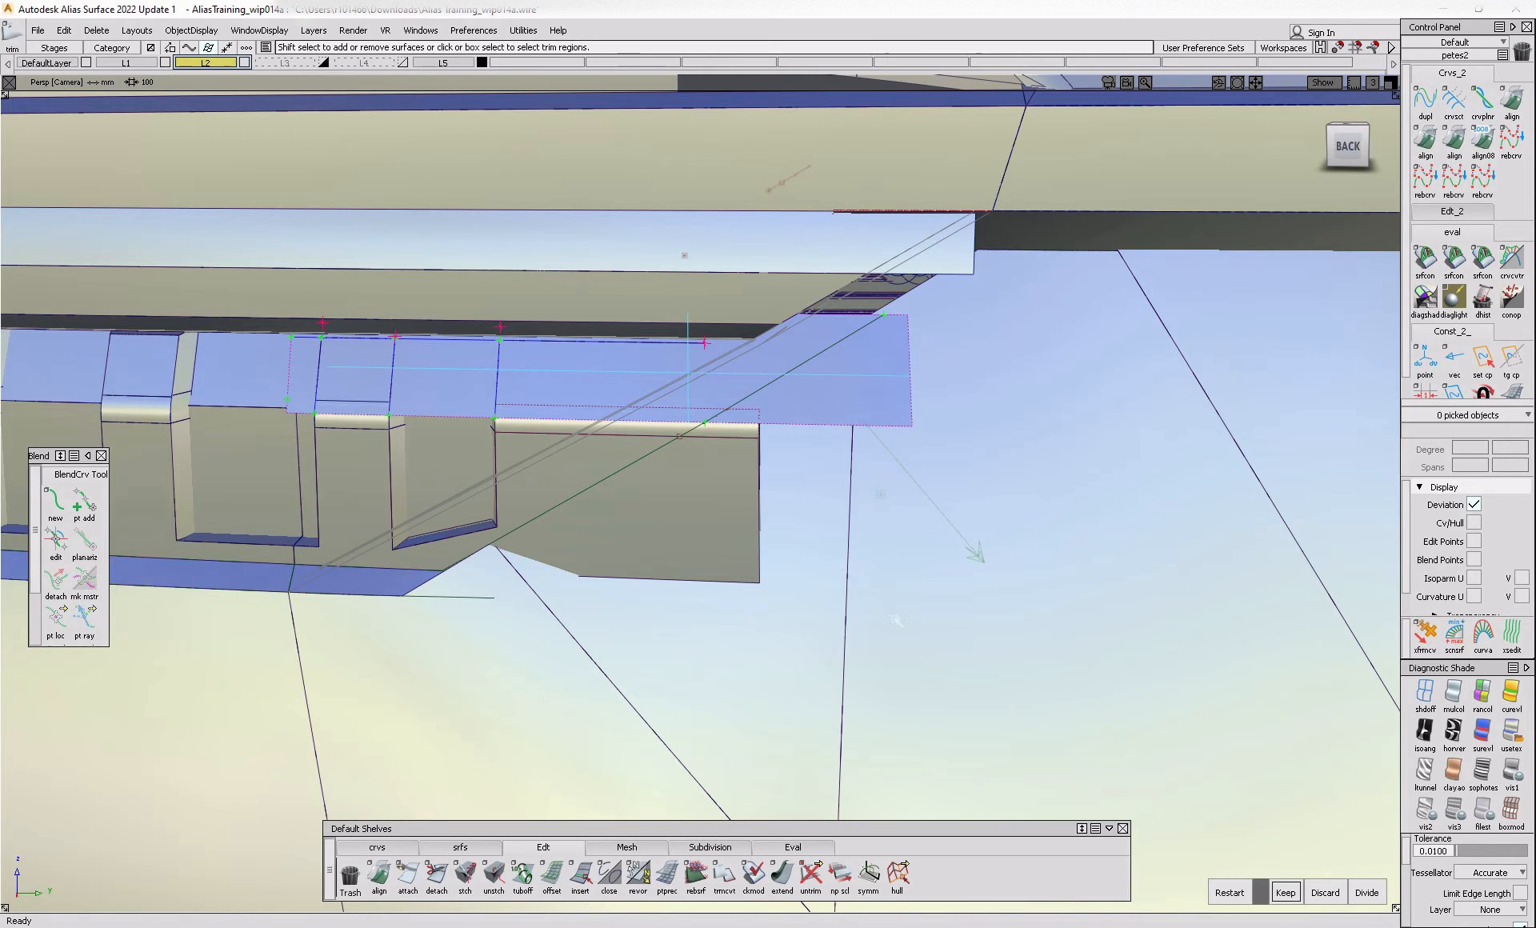
left_click(781, 351)
middle_click_drag(632, 417, 713, 409, "ctrl+shift")
left_click(690, 411)
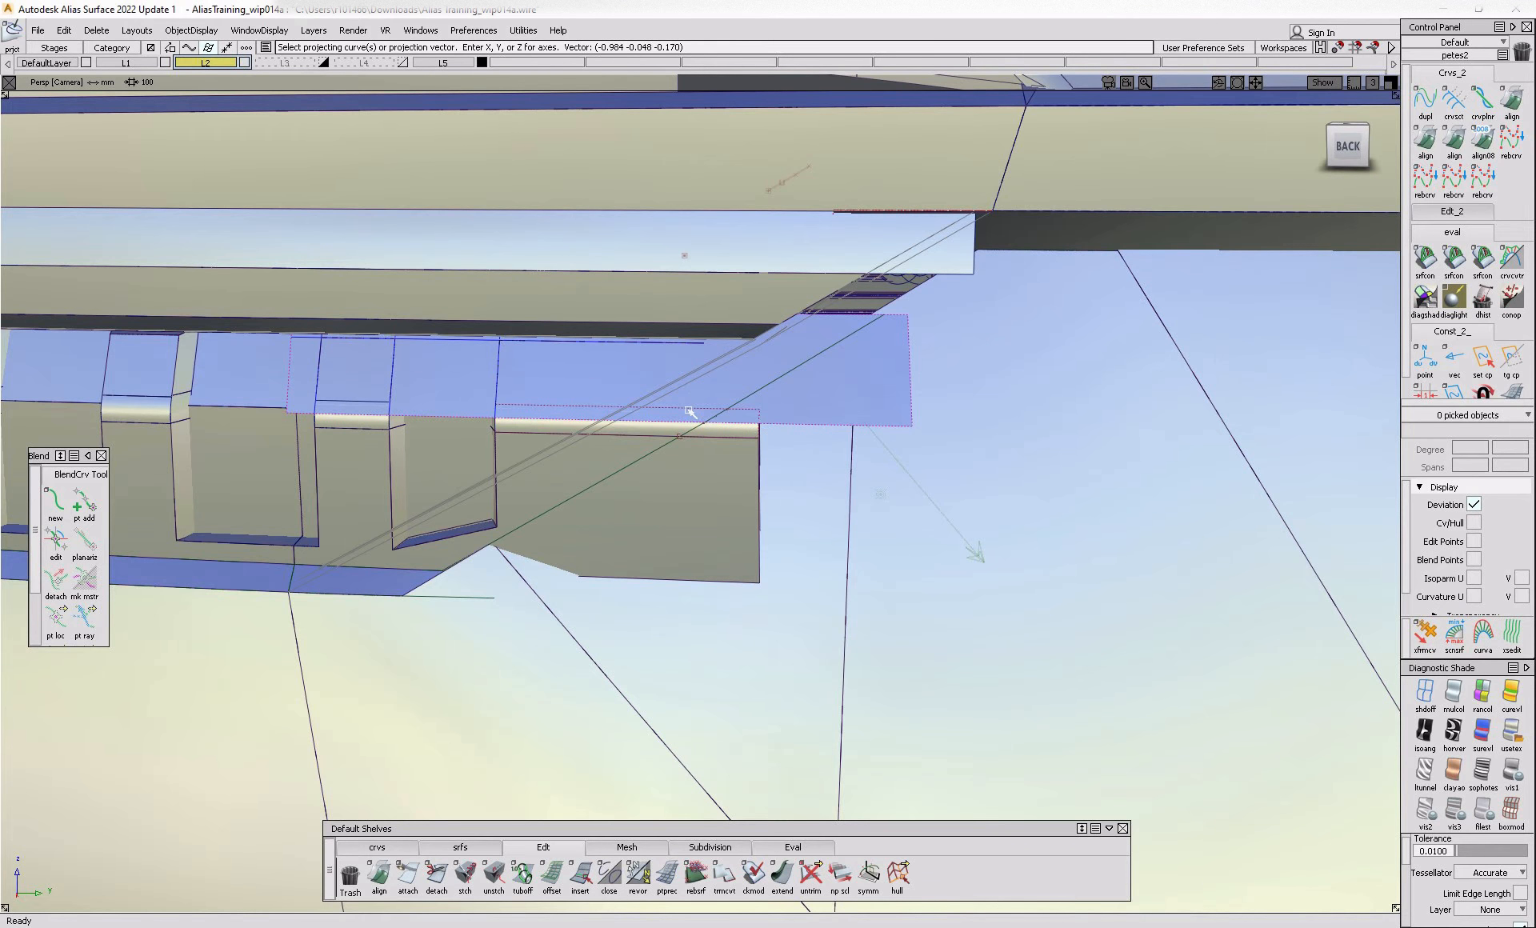
left_click(683, 408)
left_click(612, 417)
left_click(632, 459)
- Trim the comb's upper surface and fillet strip back to the diagonal line at the inner end
middle_click_drag(737, 329, 676, 332, "ctrl+shift")
left_click(672, 371)
key("space")
left_click_drag(672, 371, 647, 410, "alt+shift")
left_click(658, 509)
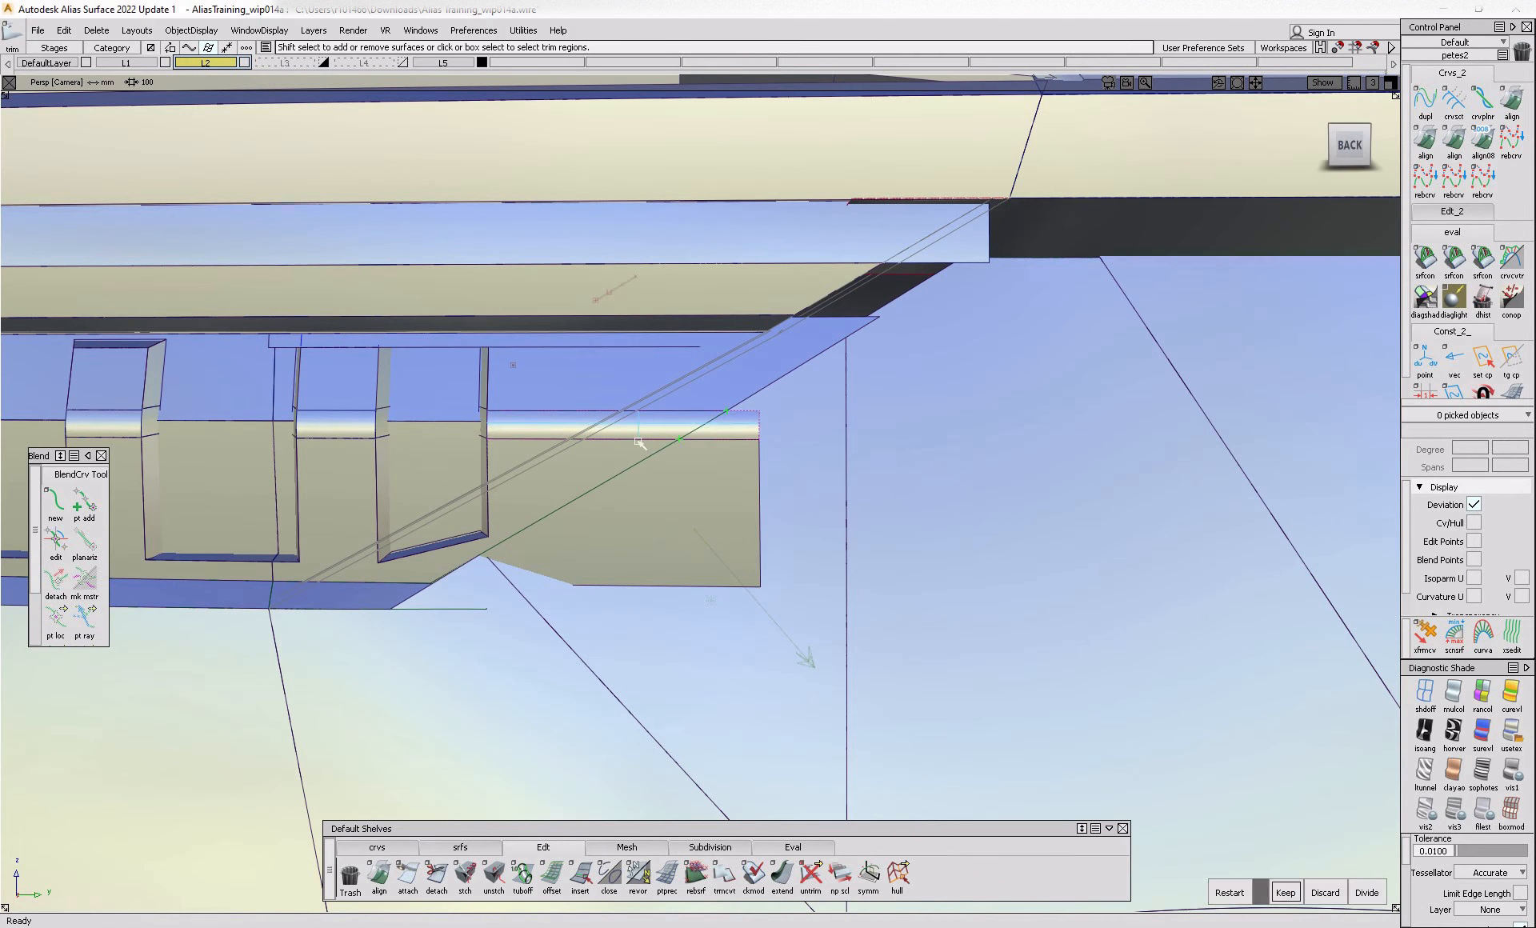
key("space")
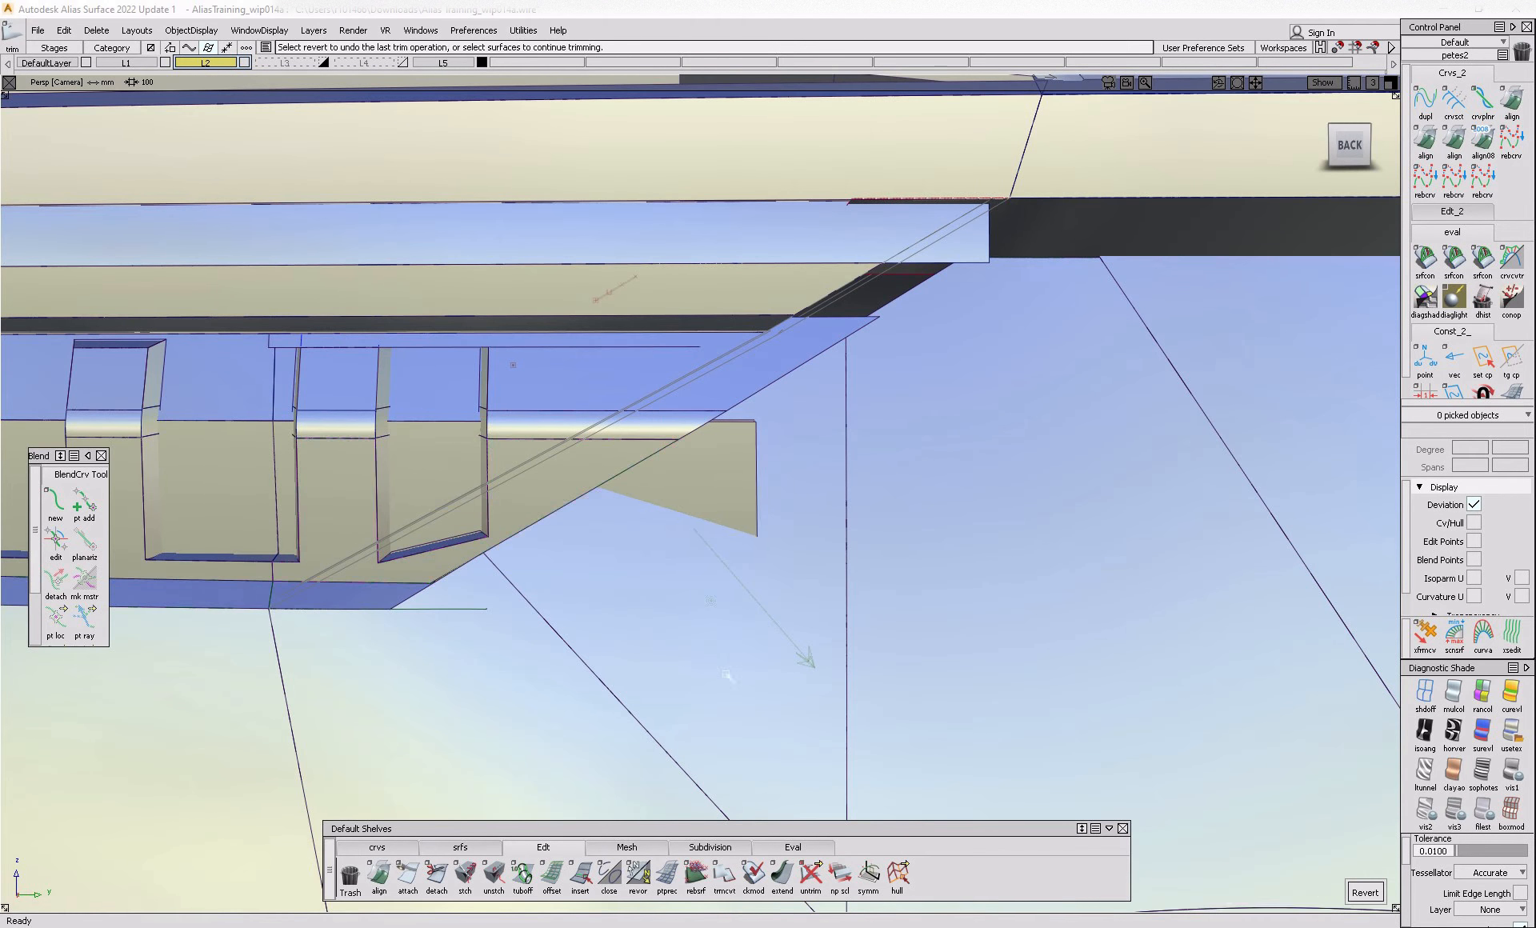
- Project the diagonal line from the back view onto the lower surface still overhanging the inner end and trim it
left_click_drag(730, 541, 687, 569, "ctrl+shift")
left_click(756, 510)
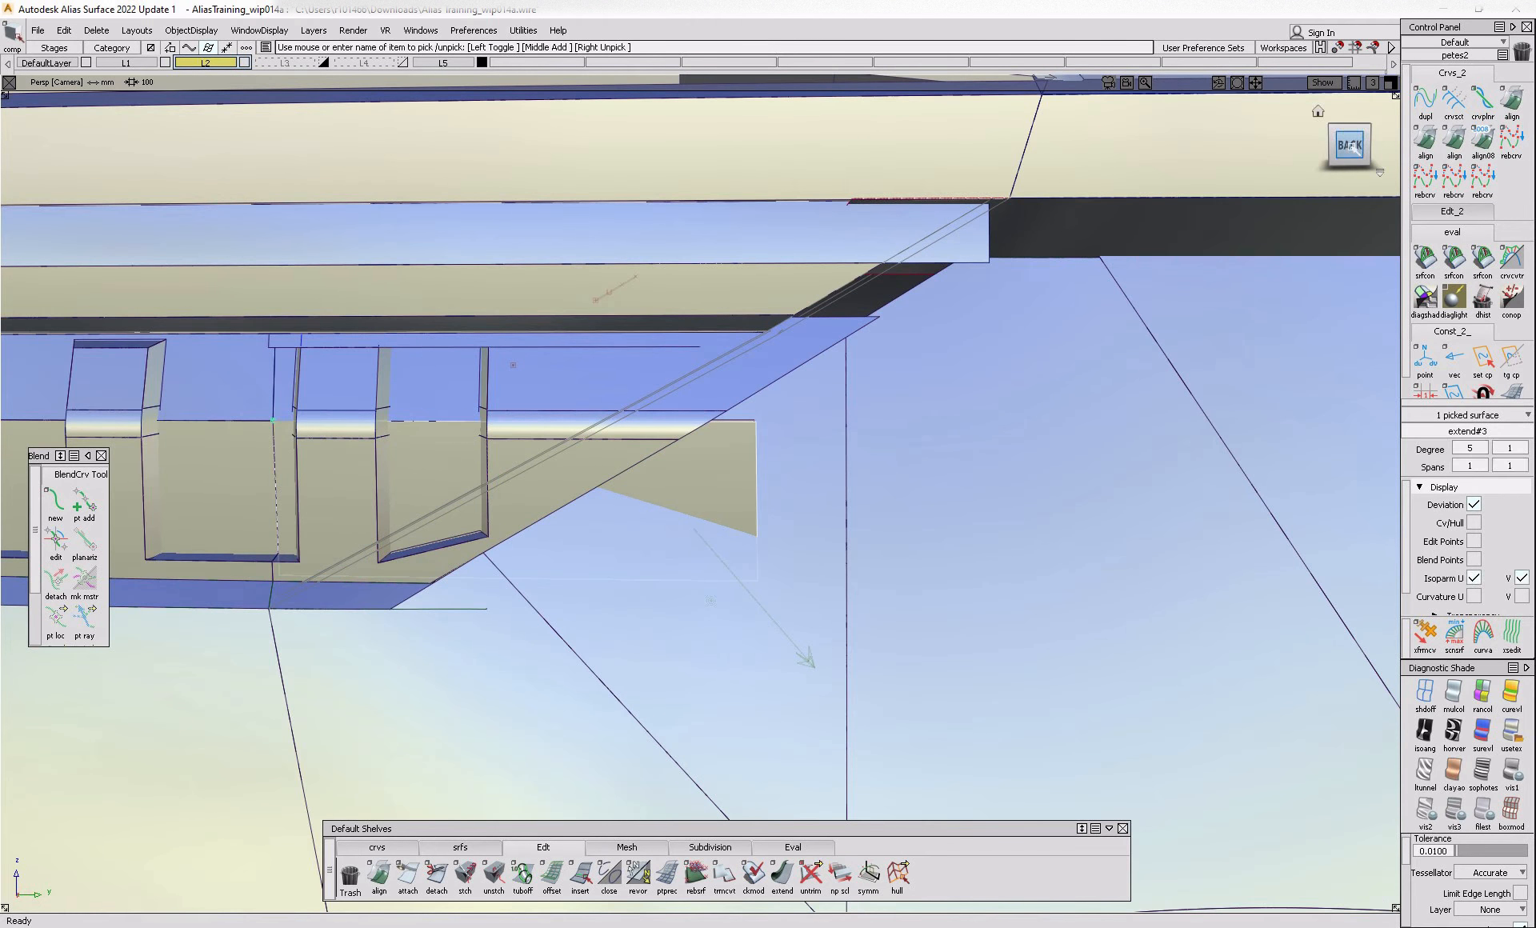
left_click(1351, 146)
middle_click_drag(522, 501, 588, 487, "ctrl+shift")
left_click(601, 483)
middle_click_drag(720, 465, 660, 466, "ctrl+shift")
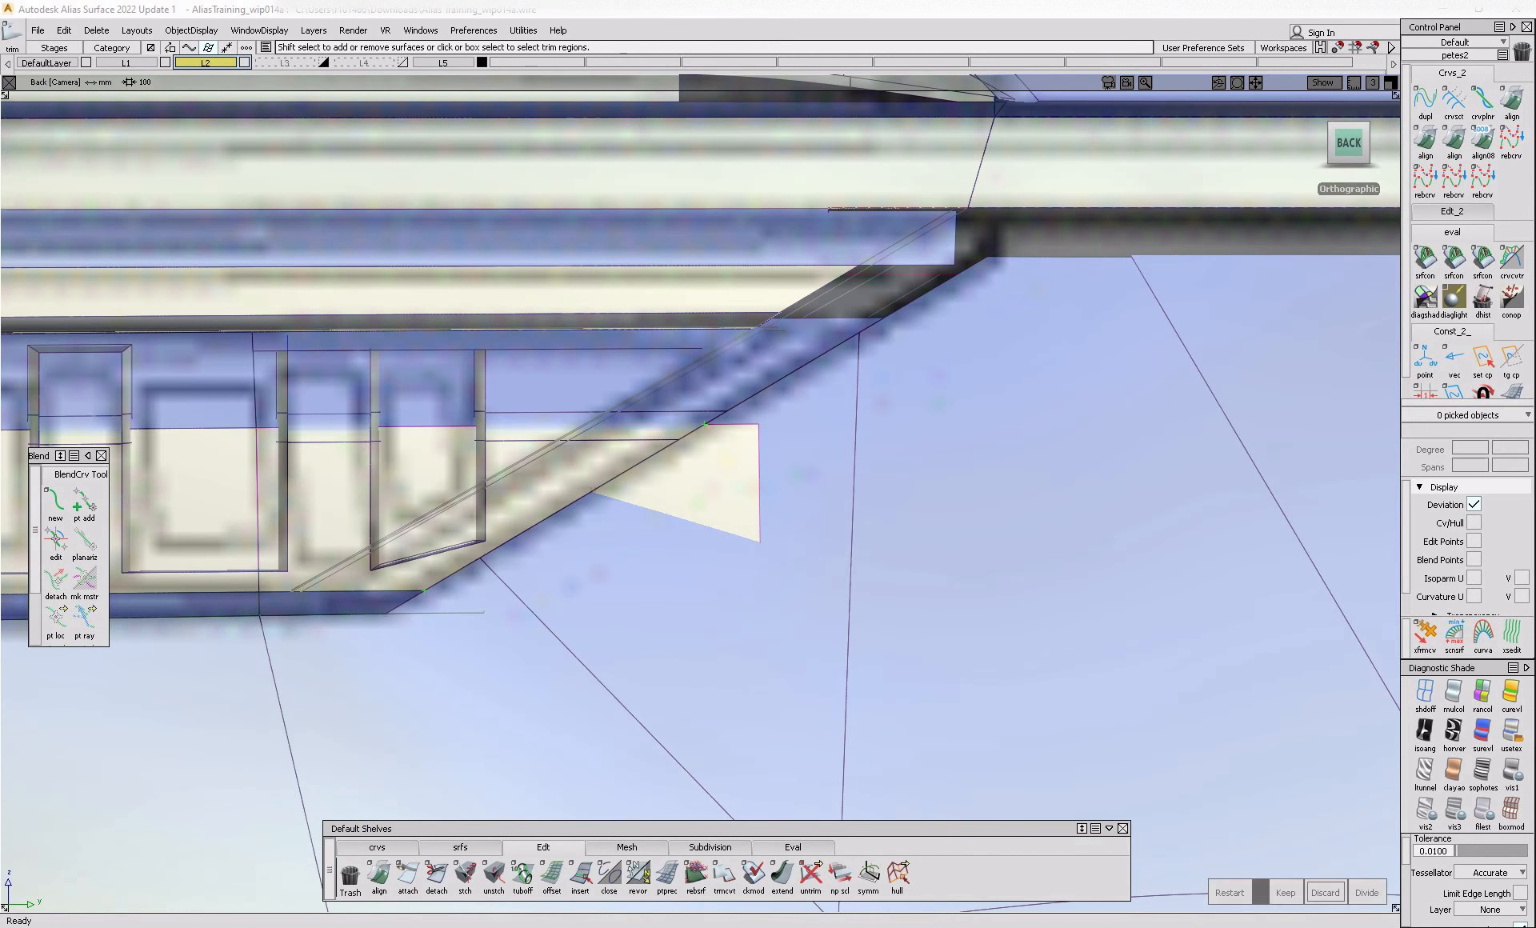
left_click(717, 506)
key("space")
- Trim the remaining piece overhanging the comb's inner end along the diagonal line projected in the back view
left_click_drag(817, 480, 636, 541, "alt+shift")
left_click(753, 445)
left_click_drag(760, 448, 706, 704, "alt+shift")
left_click(1351, 144)
middle_click_drag(641, 448, 669, 472, "ctrl+shift")
left_click(596, 487)
key("space")
left_click_drag(816, 446, 448, 528, "alt+shift")
right_click_drag(448, 528, 514, 522, "alt+shift")
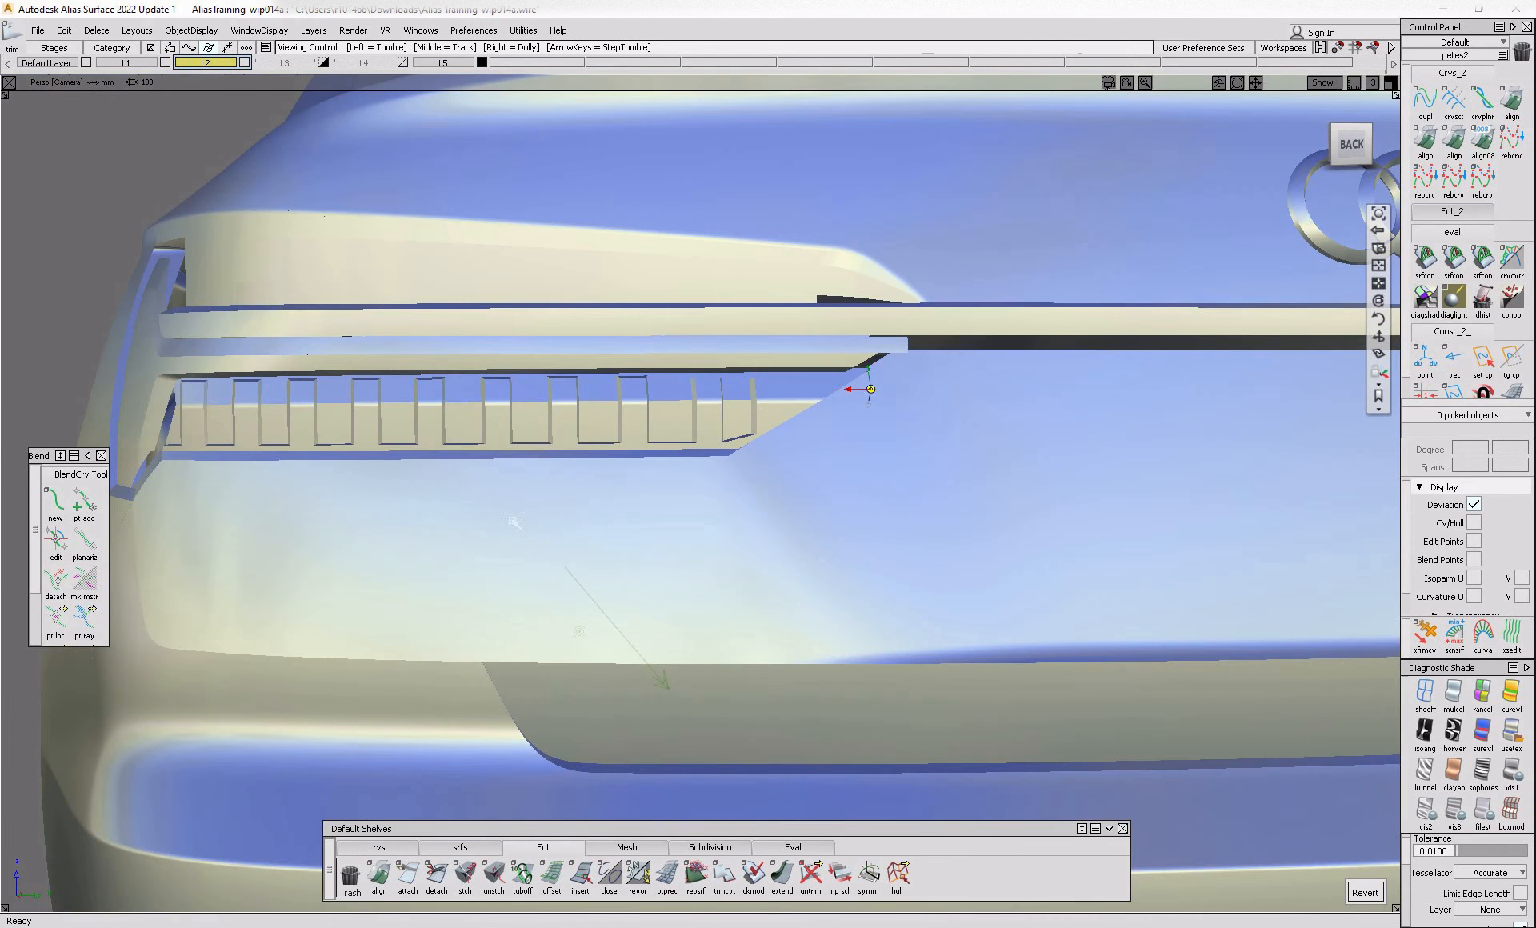
- Untrim the lower back wall behind the teeth and extend its edge at the comb's outer end
left_click(191, 441, "alt+shift")
right_click_drag(192, 441, 240, 489, "alt+shift")
middle_click_drag(240, 489, 552, 552, "alt+shift")
left_click(430, 503, "alt+shift")
right_click_drag(430, 502, 490, 538, "alt+shift")
left_click_drag(491, 539, 525, 576, "alt+shift")
left_click(526, 556)
left_click(512, 605)
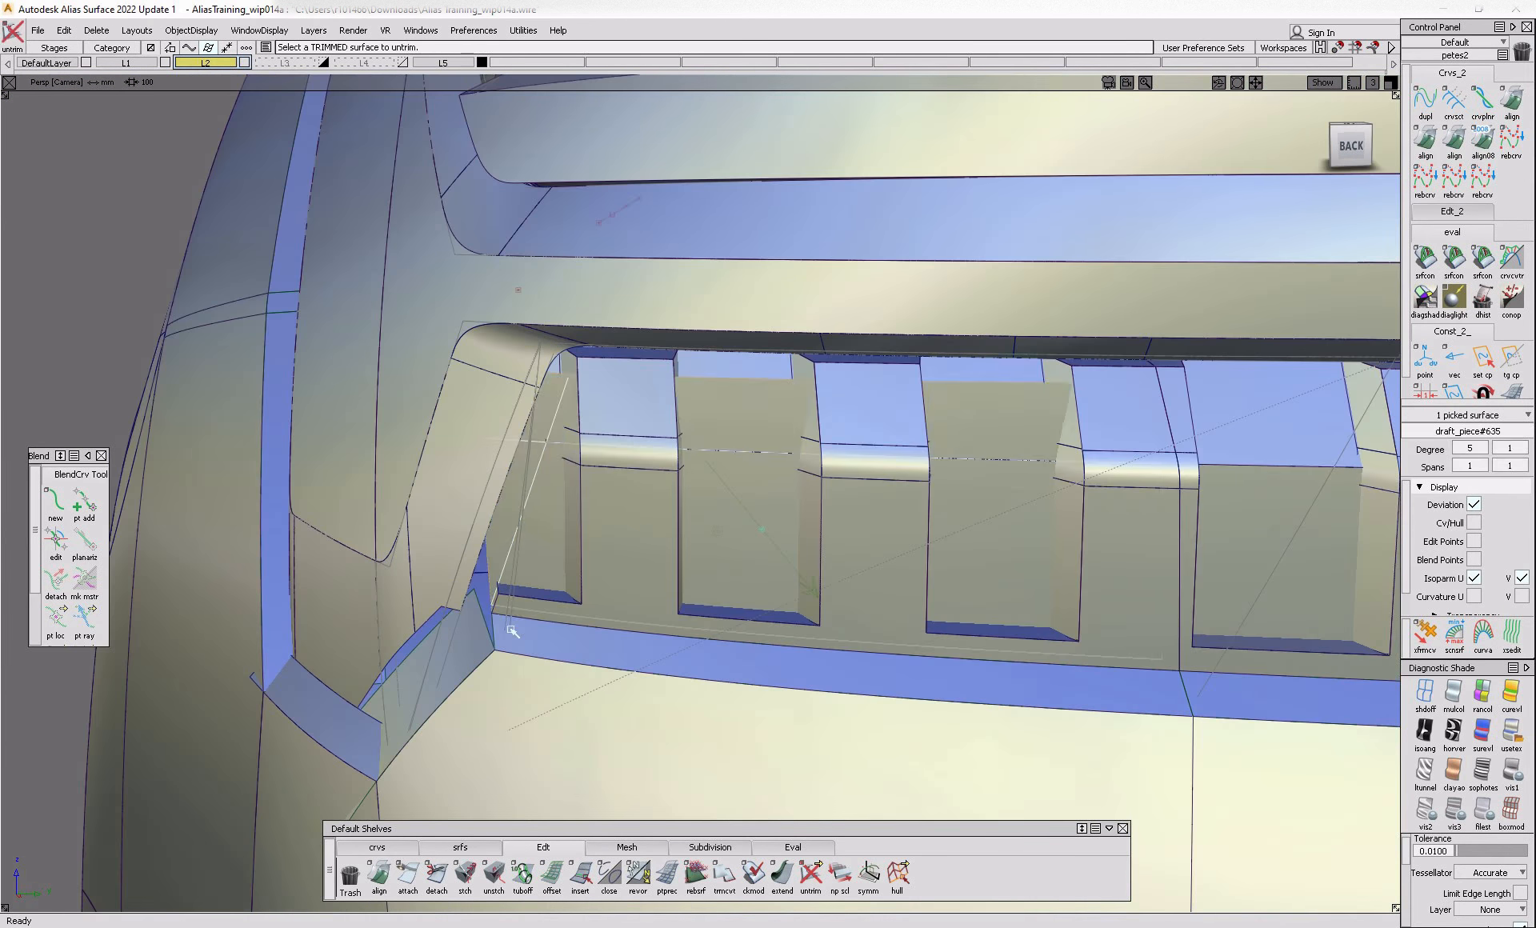
left_click(487, 582)
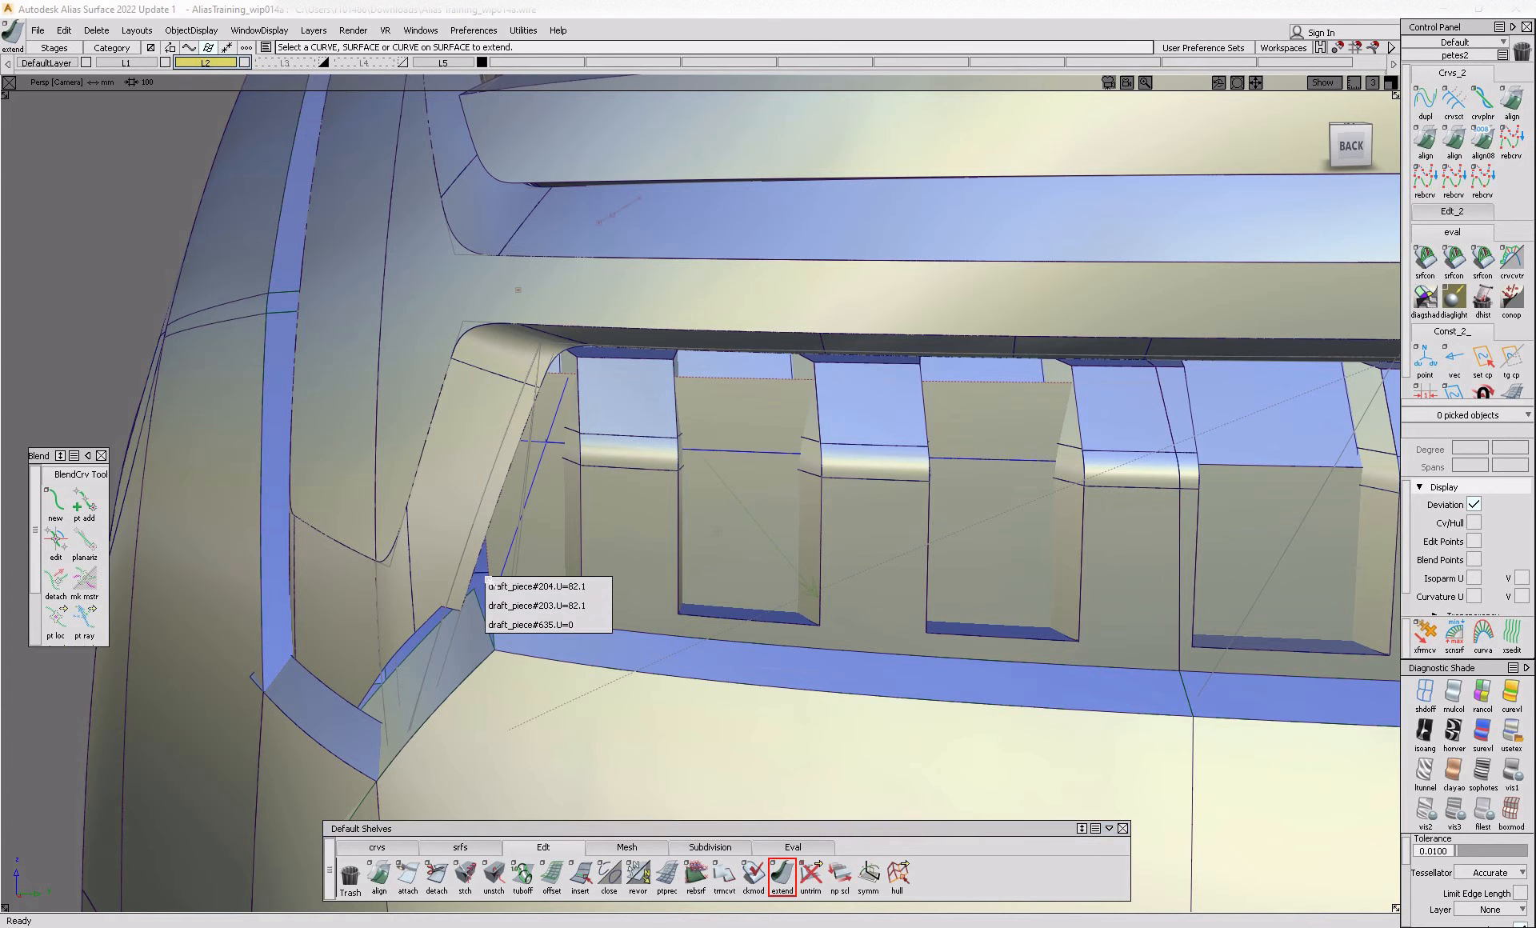
left_click(597, 616)
left_click_drag(438, 507, 462, 514)
left_click(538, 535)
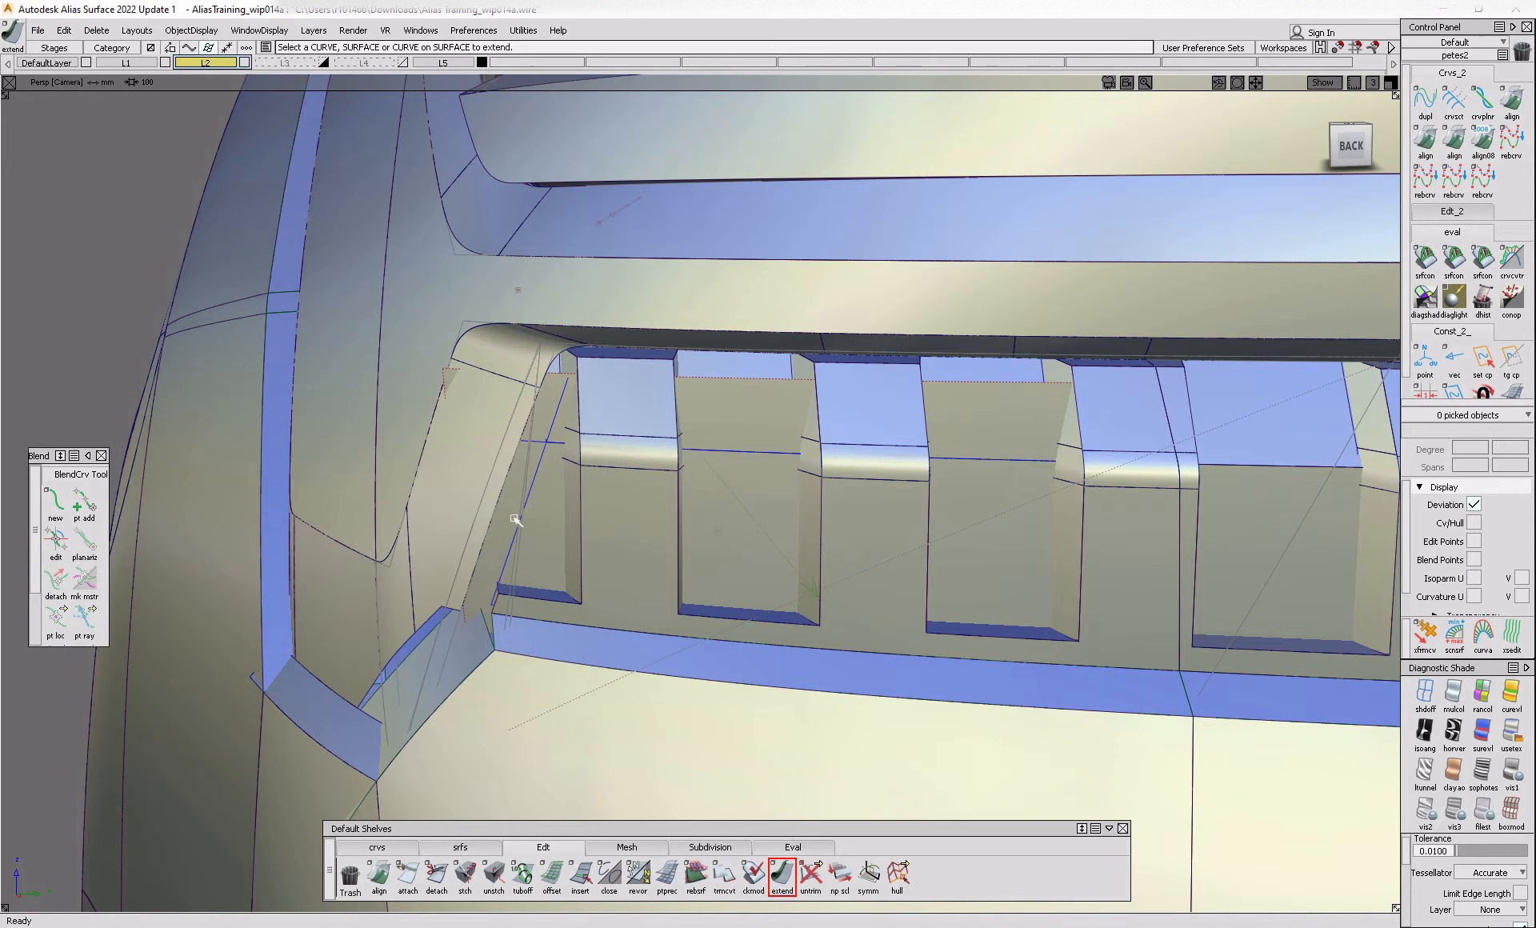
- Remove the old diagonal curve on the extended lower back wall and trim off the wall's excess
left_click(528, 447)
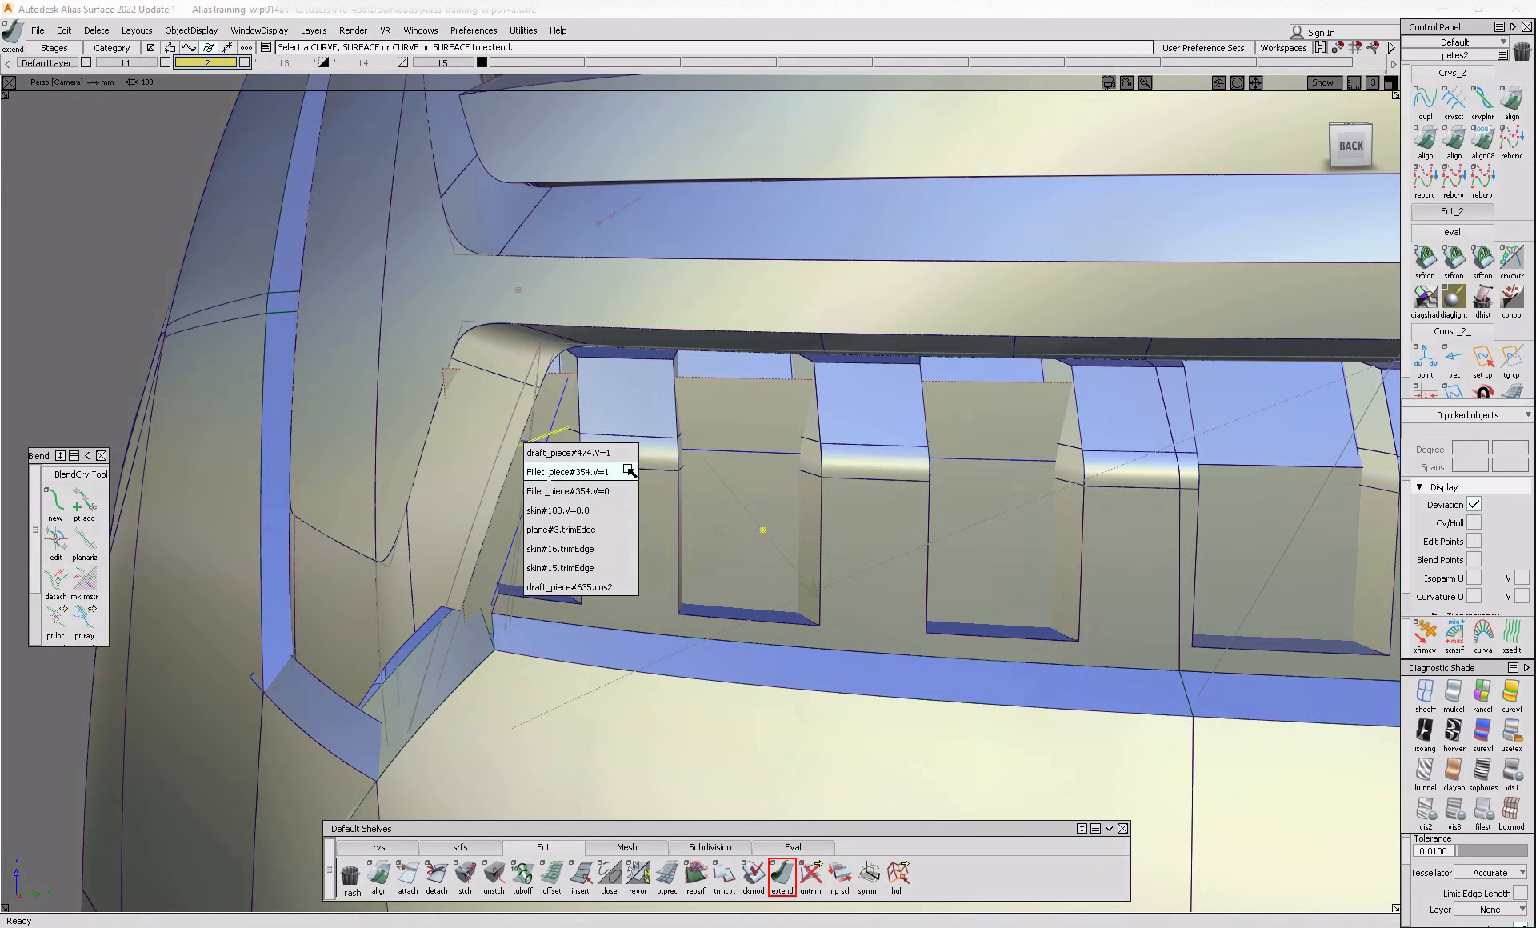
left_click(629, 567)
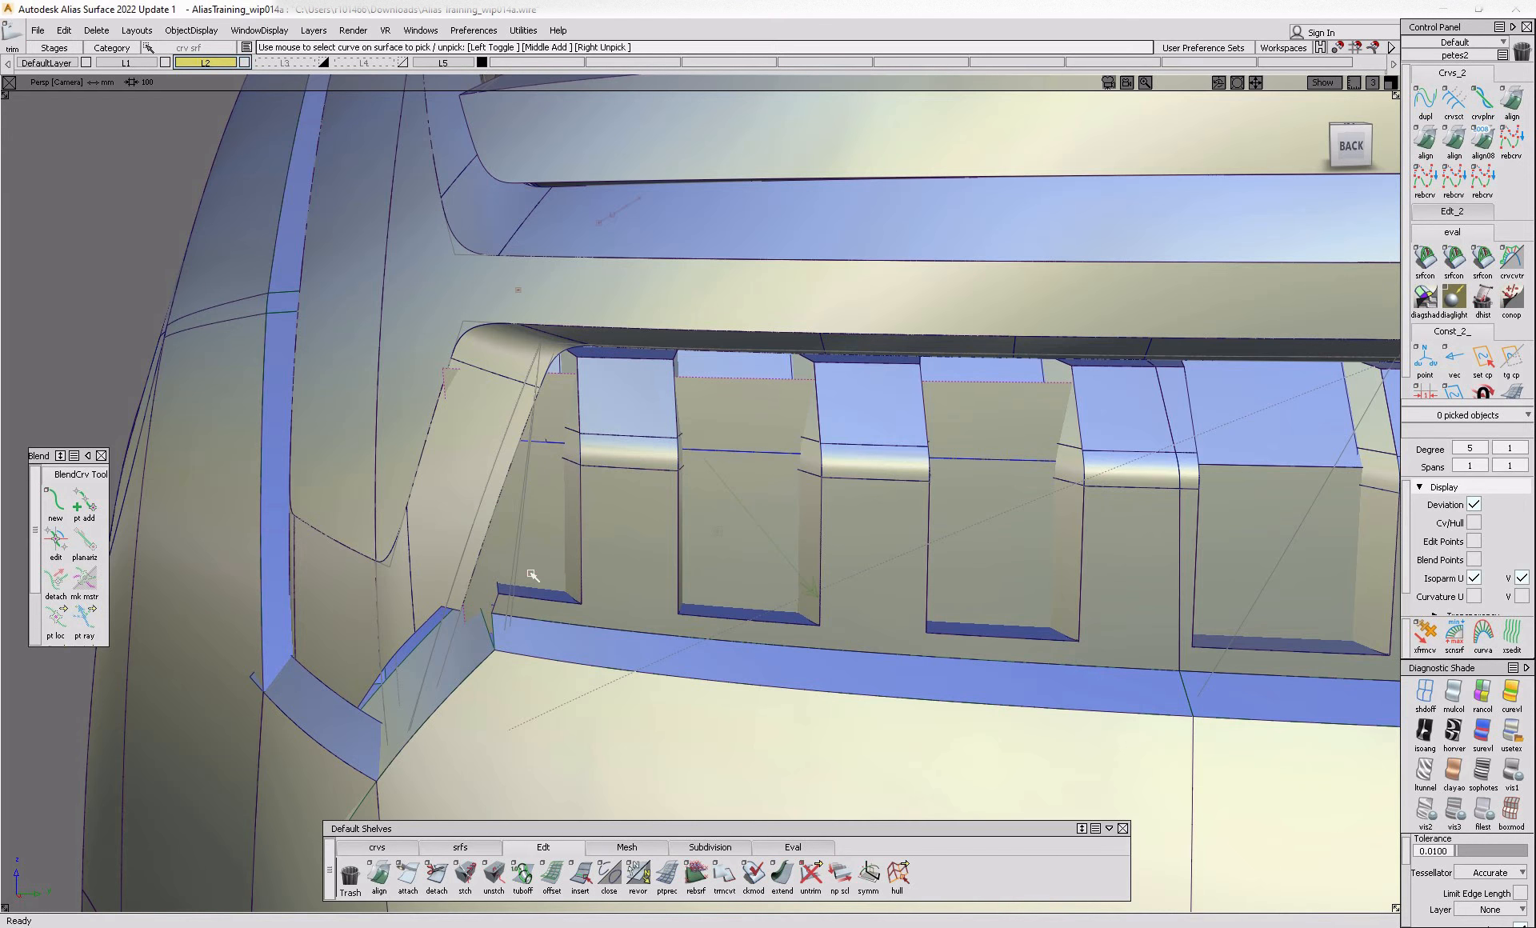
left_click(532, 574)
key("space")
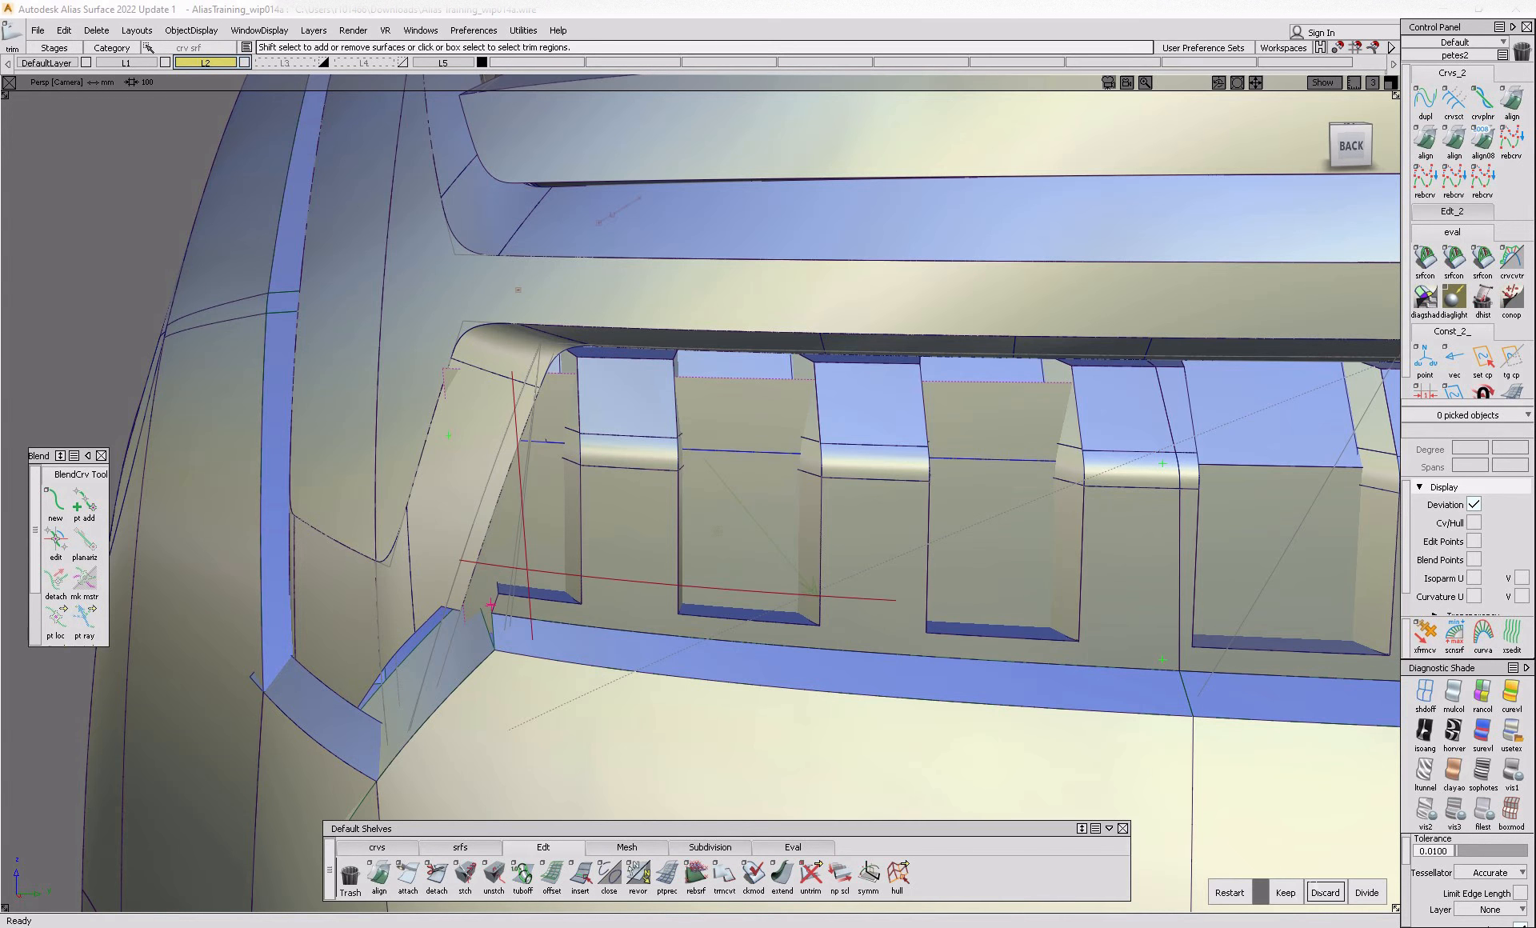
- Untrim the upper back wall behind the teeth and extend its edge at the outer end
left_click_drag(557, 429, 556, 567, "ctrl+shift")
left_click(810, 874)
left_click(781, 875)
left_click(539, 417)
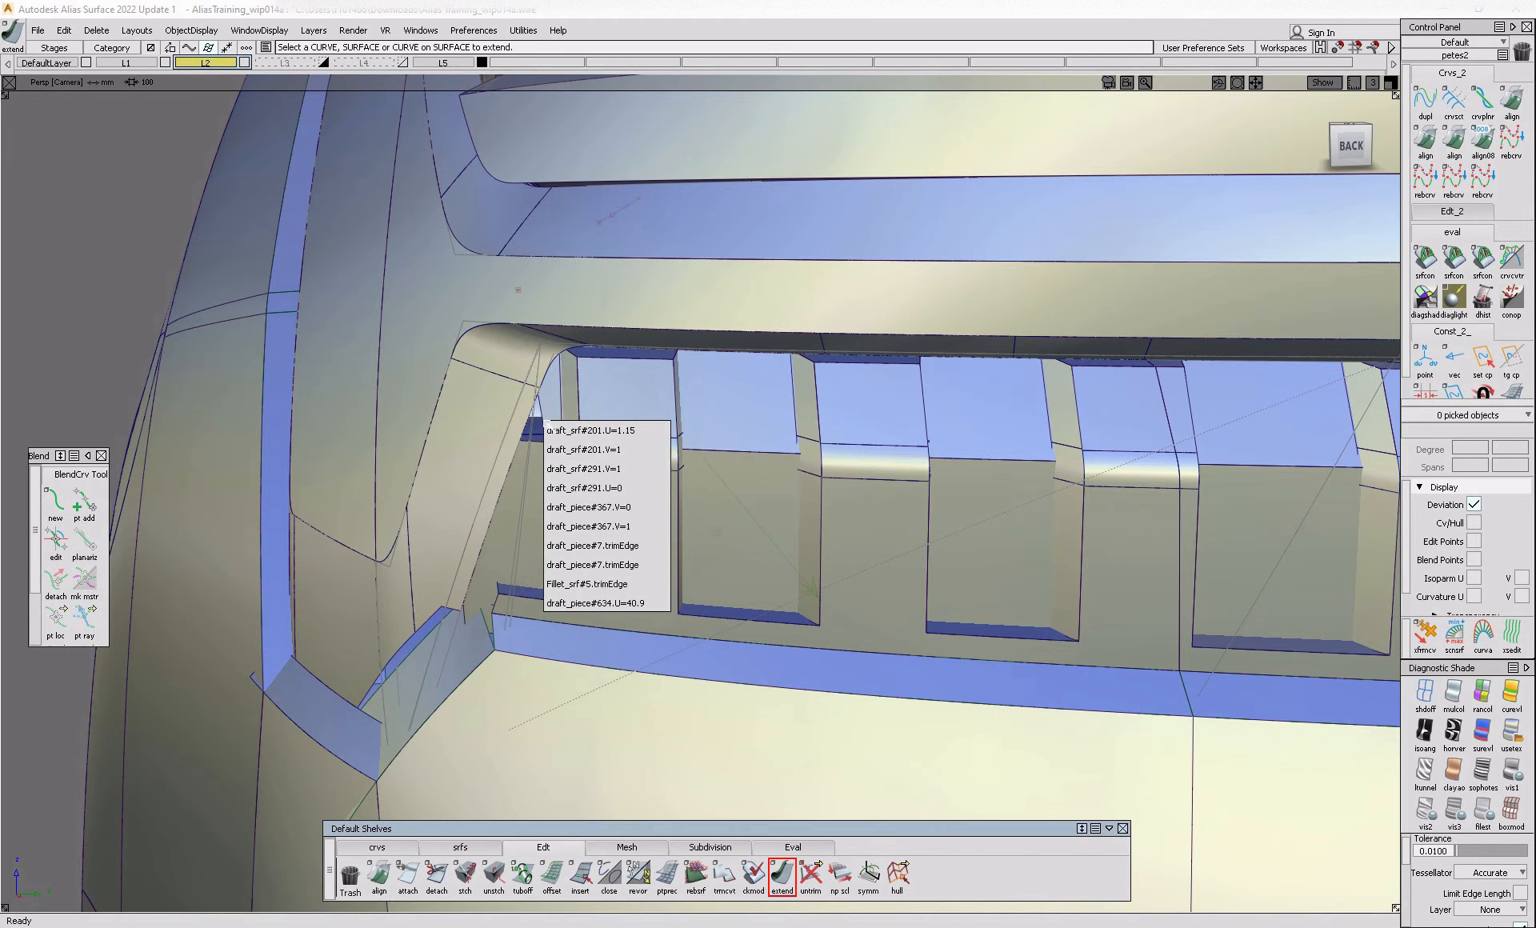
left_click(662, 603)
left_click_drag(497, 391, 727, 647)
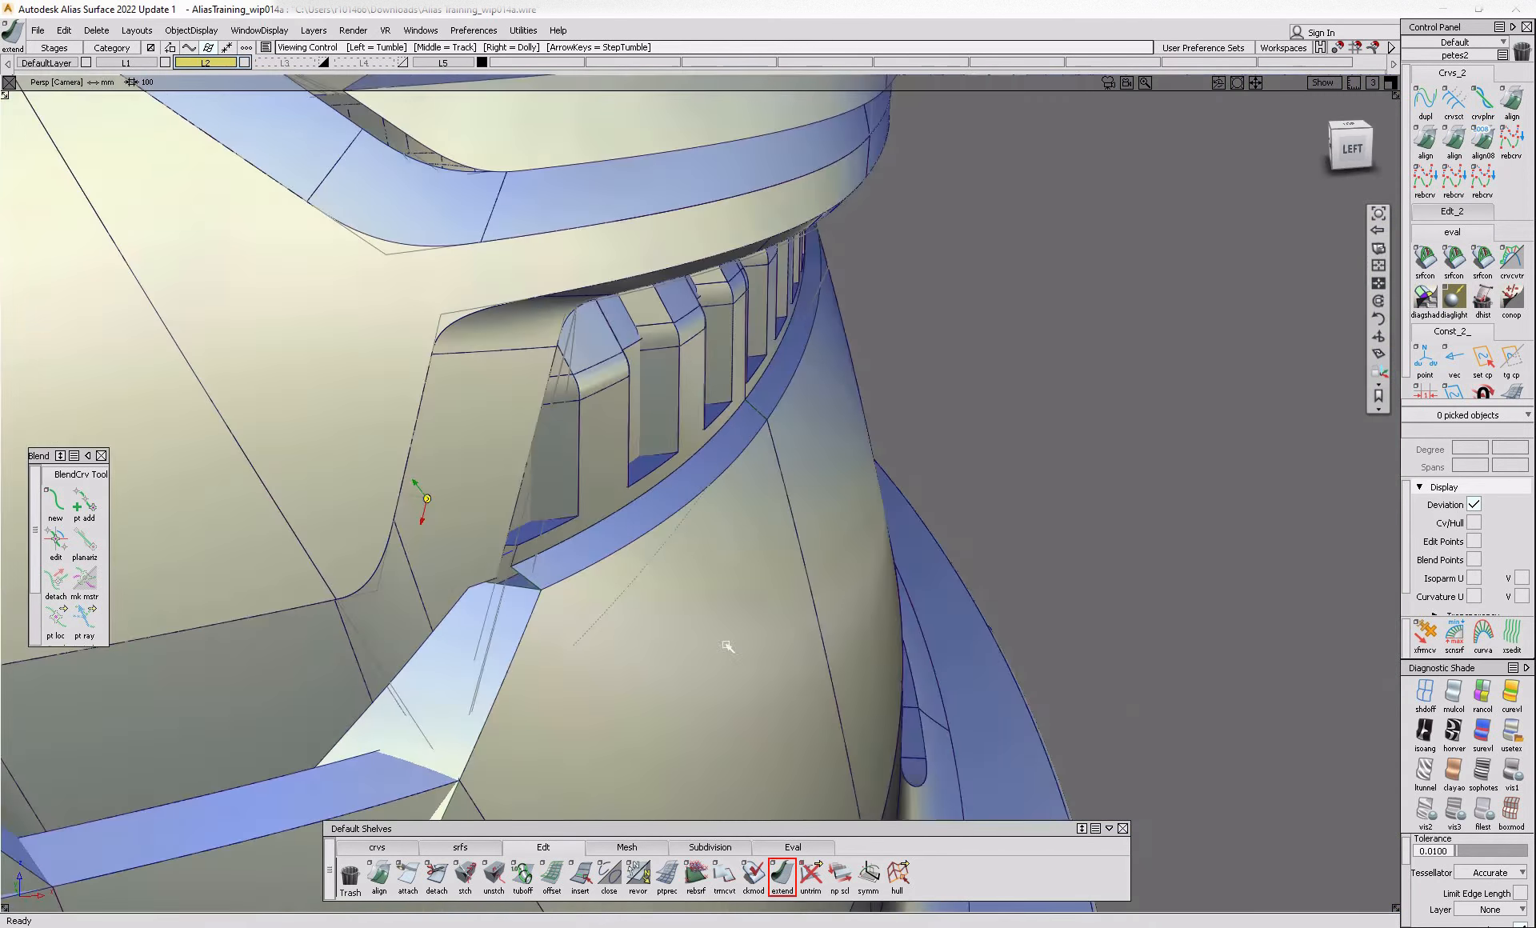
- Examine the comb's outer end and compare it with the tail-lamp reference picture in Photos
right_click_drag(727, 647, 720, 597, "alt+shift")
left_click_drag(720, 596, 697, 705, "alt+shift")
left_click(659, 611)
left_click(696, 705)
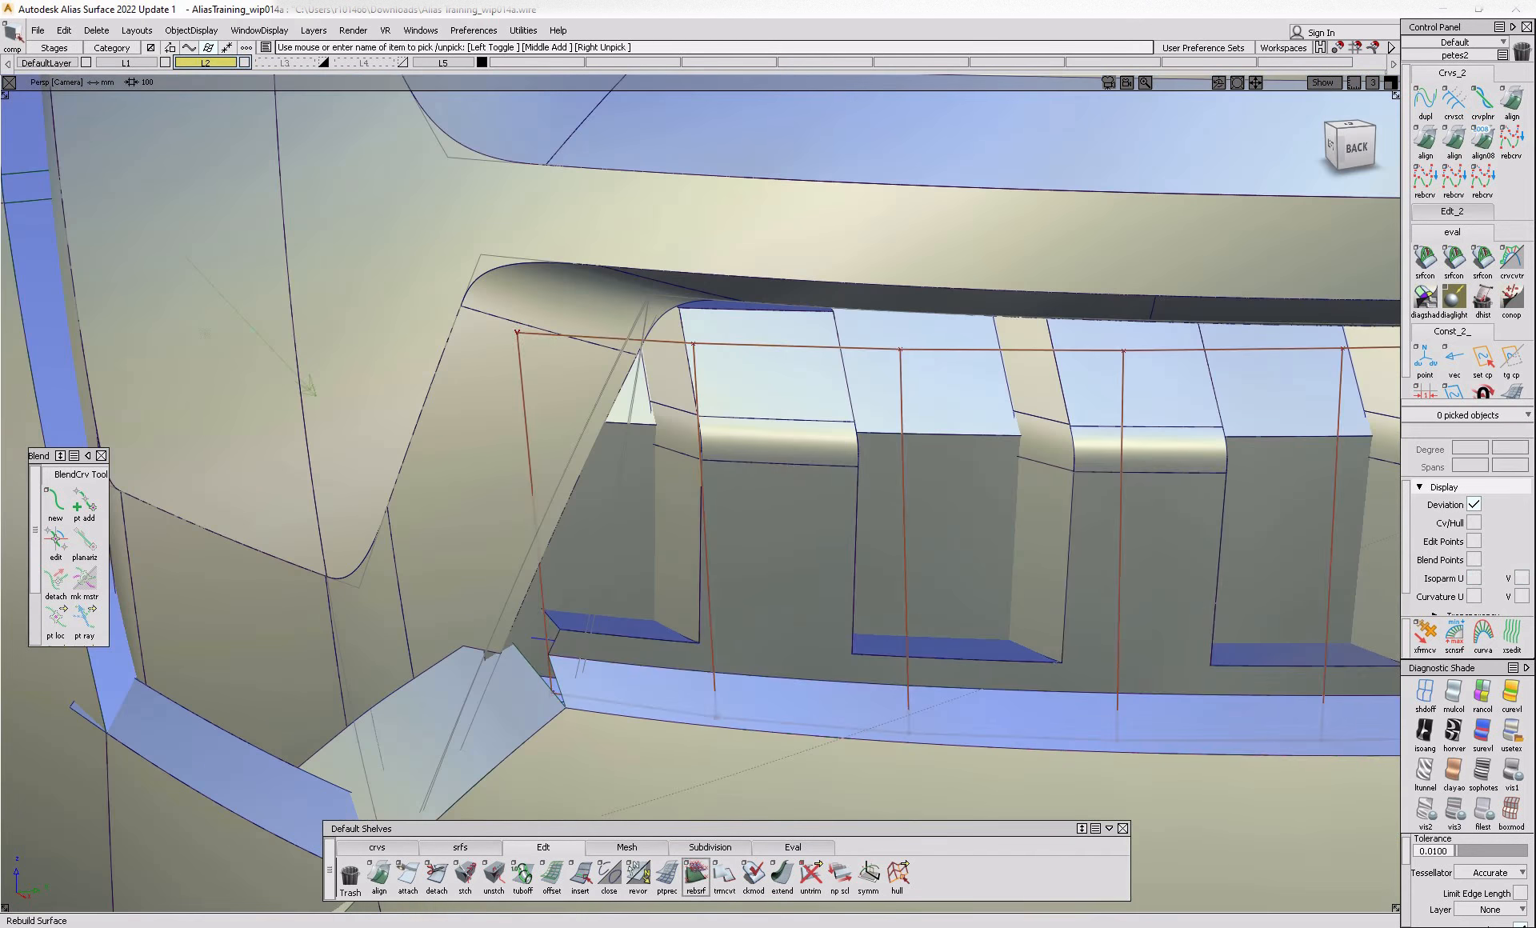
left_click(696, 927)
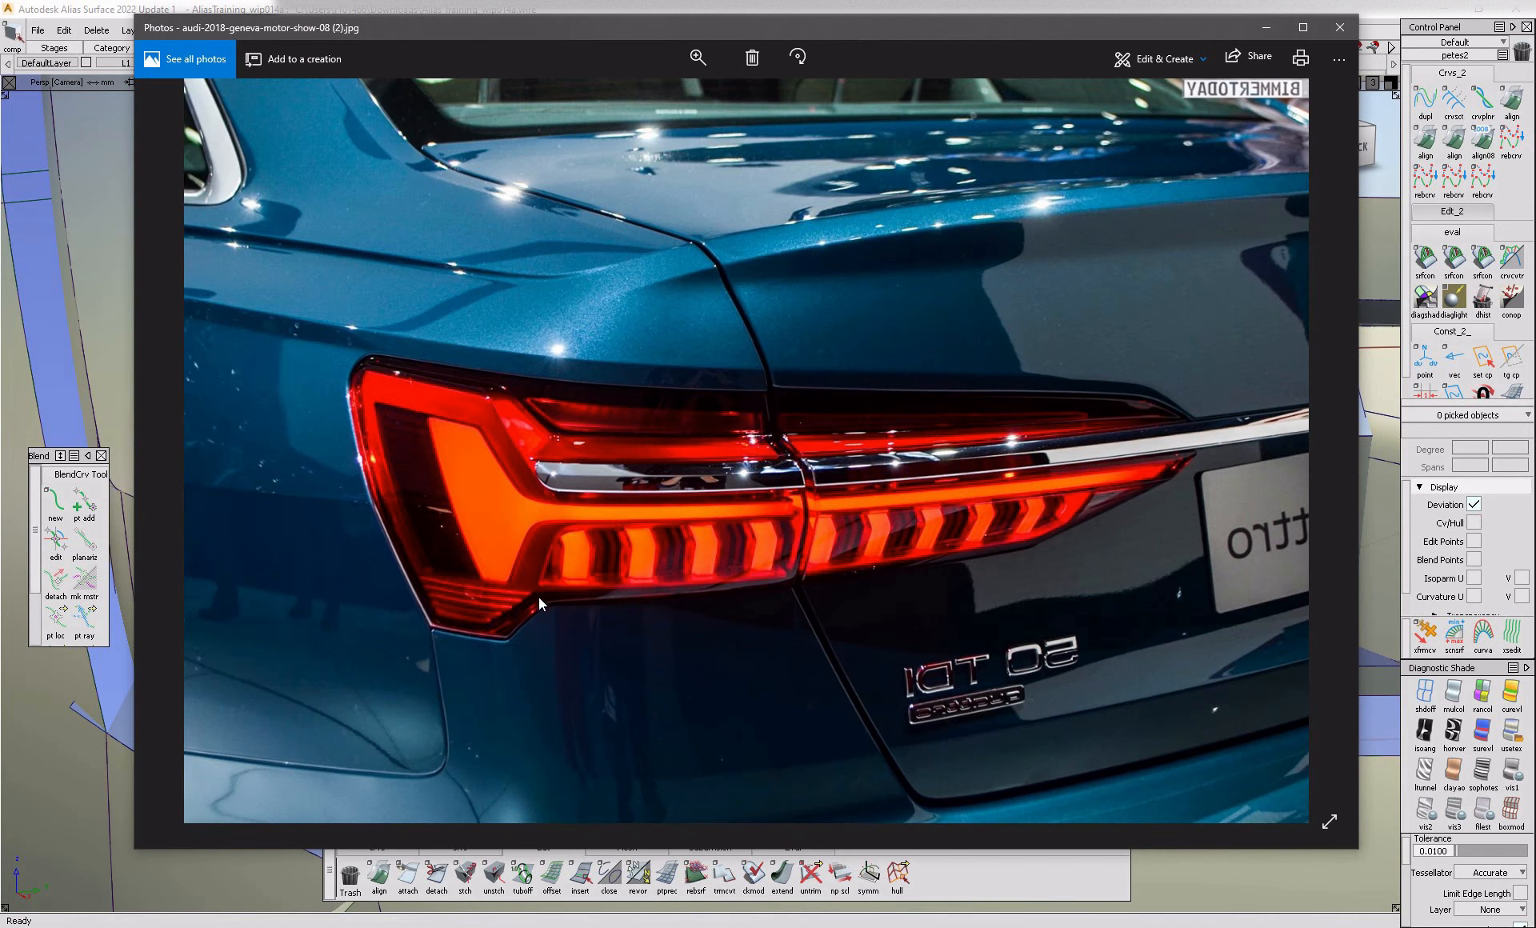
left_click(224, 884)
left_click_drag(440, 760, 563, 738, "alt+shift")
left_click(641, 632)
- Untrim the comb's lower front wall and extend its outer edge about 8.5 mm into the housing, checking against the reference photo
right_click_drag(641, 631, 512, 656, "alt+shift")
left_click_drag(512, 656, 992, 640, "alt+shift")
right_click_drag(993, 640, 1056, 684, "alt+shift")
left_click_drag(1056, 684, 320, 686, "alt+shift")
right_click_drag(321, 686, 528, 696, "alt+shift")
mouse_move(528, 696)
left_mouse_down("alt+shift")
mouse_move(401, 712)
mouse_move(411, 675)
mouse_move(436, 697)
mouse_move(541, 682)
left_mouse_up("alt+shift")
left_click_drag(541, 682, 720, 729, "ctrl+shift")
left_click(782, 875)
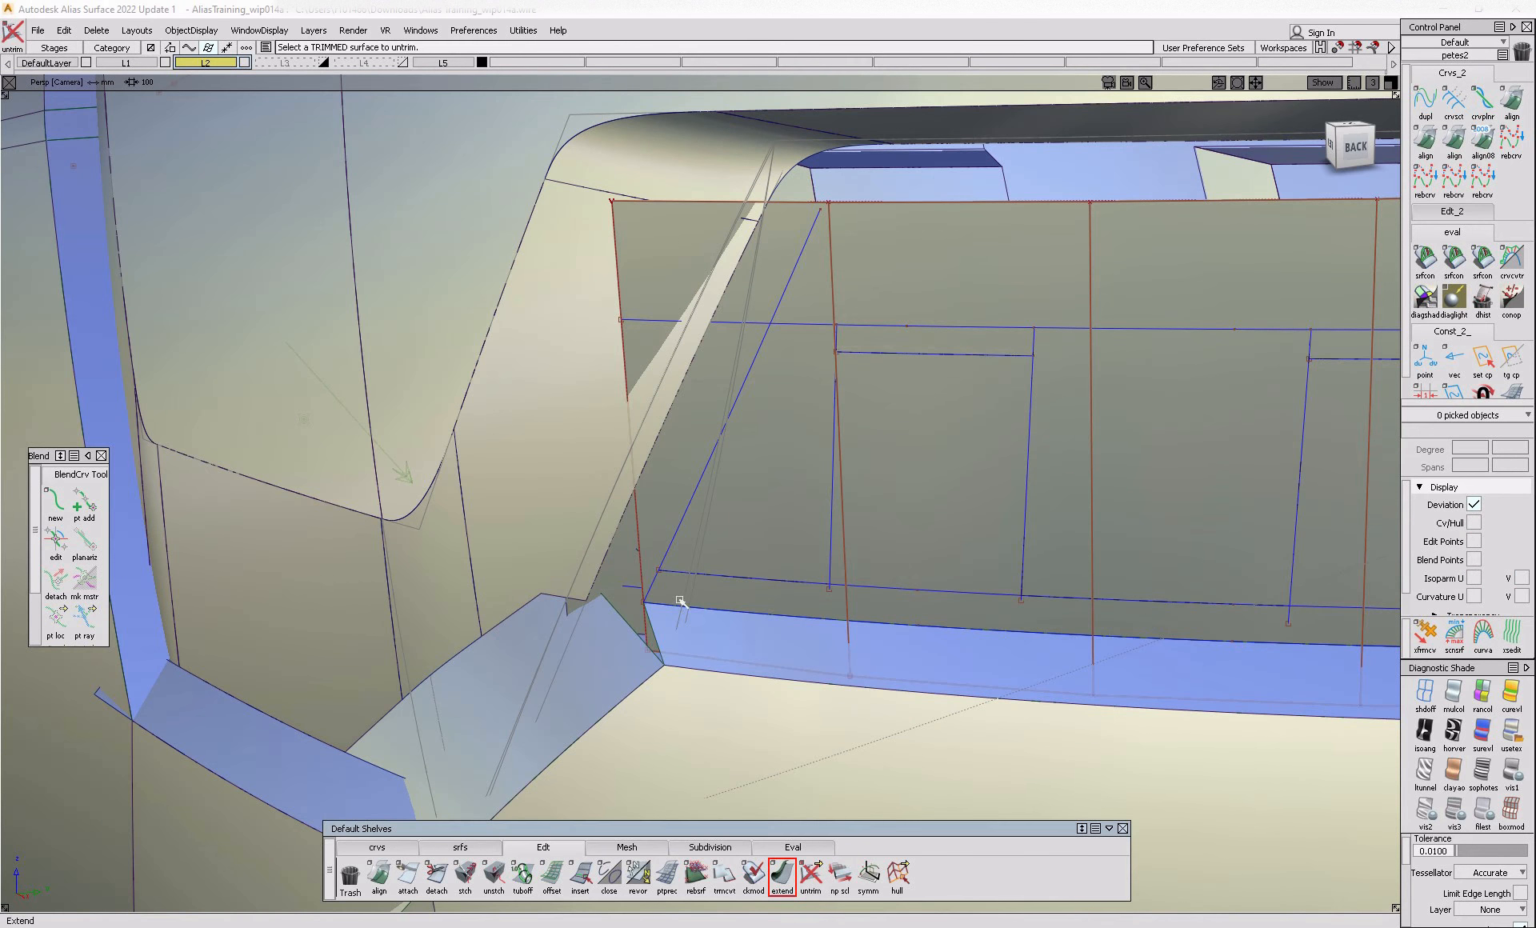
left_click(647, 574)
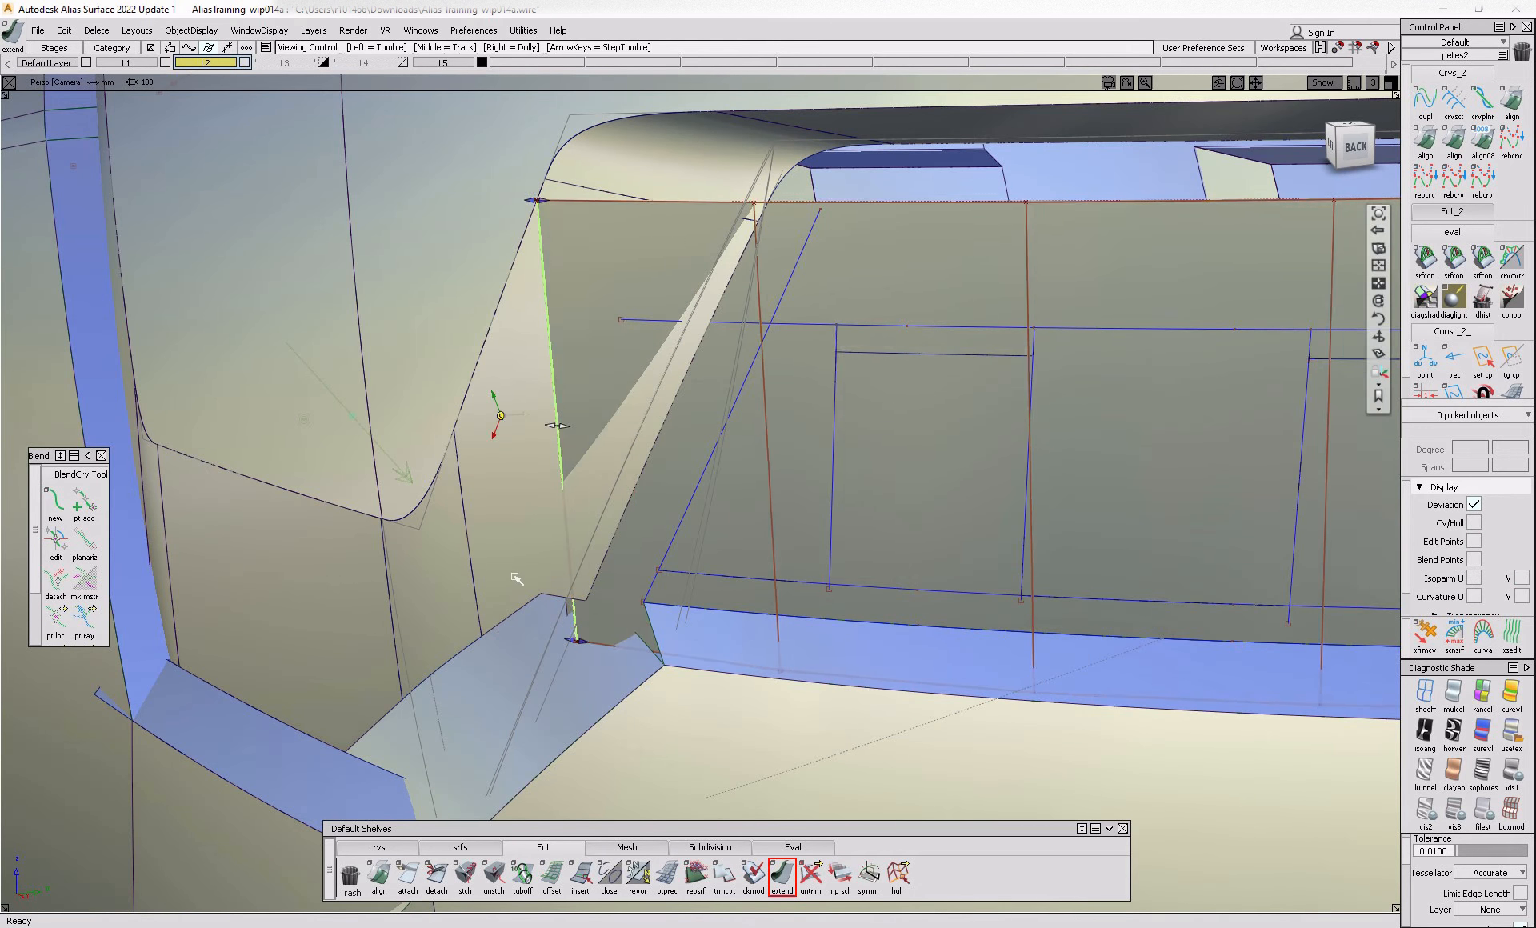
left_click_drag(514, 575, 641, 607, "alt+shift")
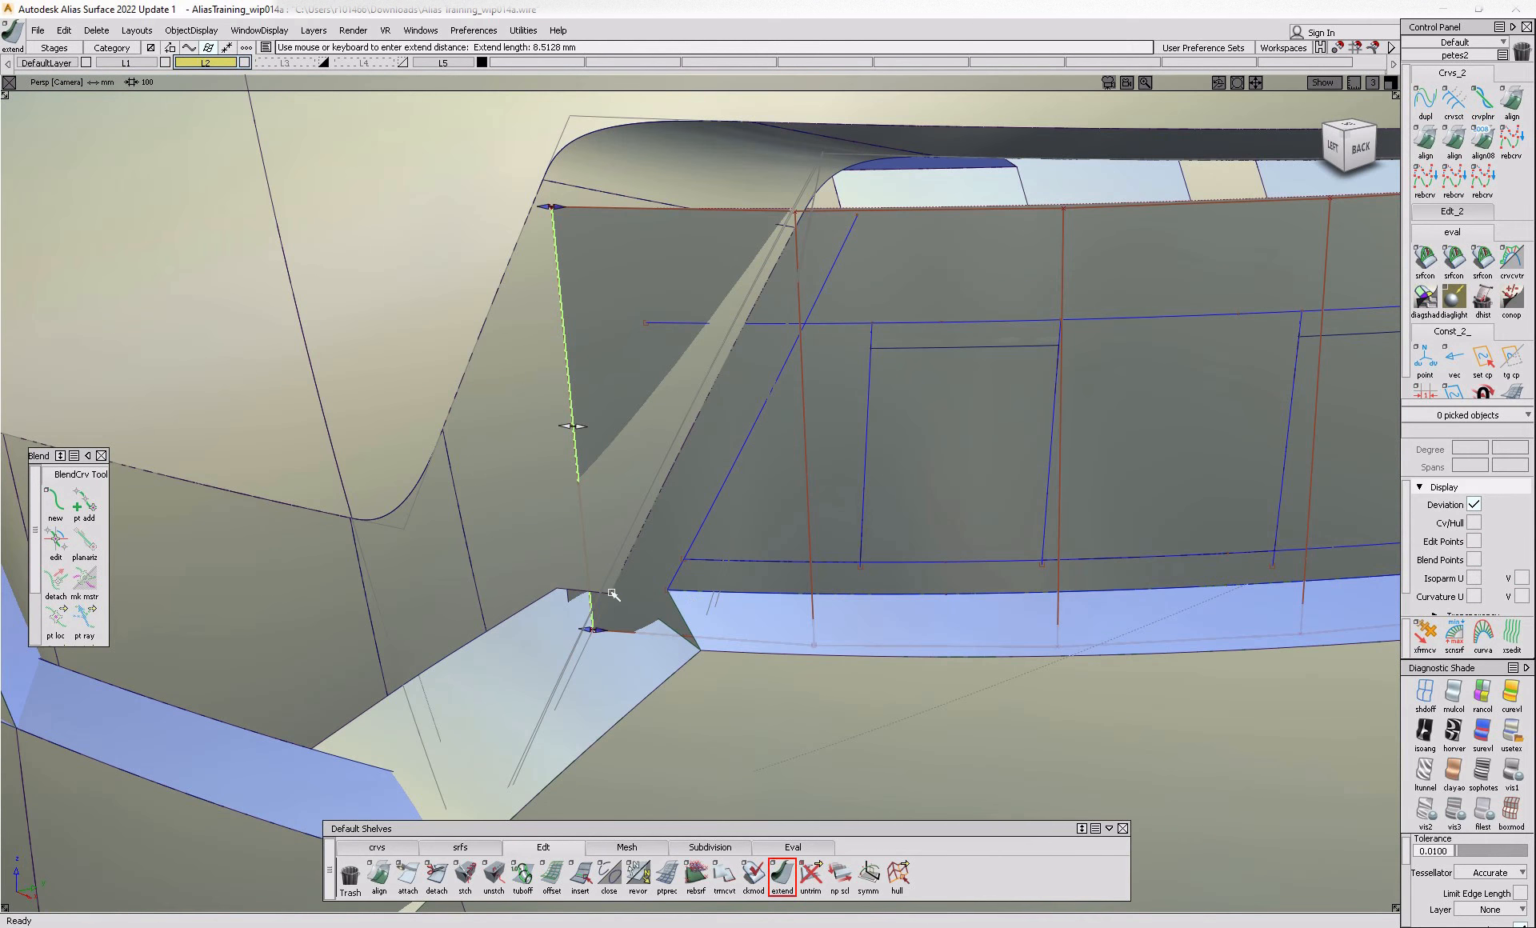
left_click_drag(566, 429, 927, 566, "alt+shift")
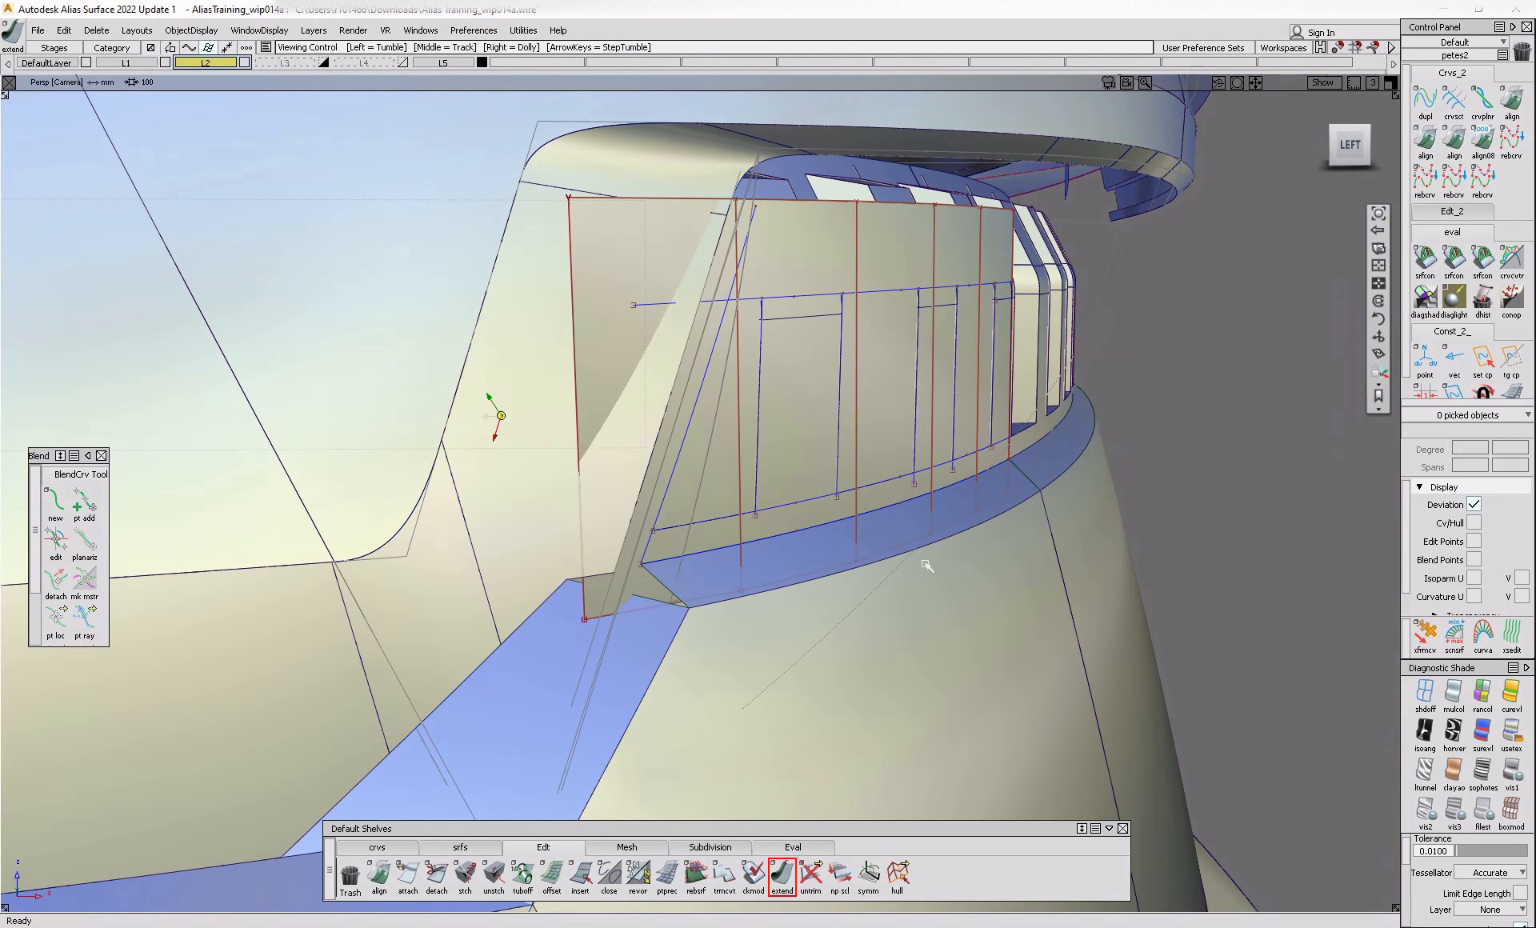
key("alt+Tab")
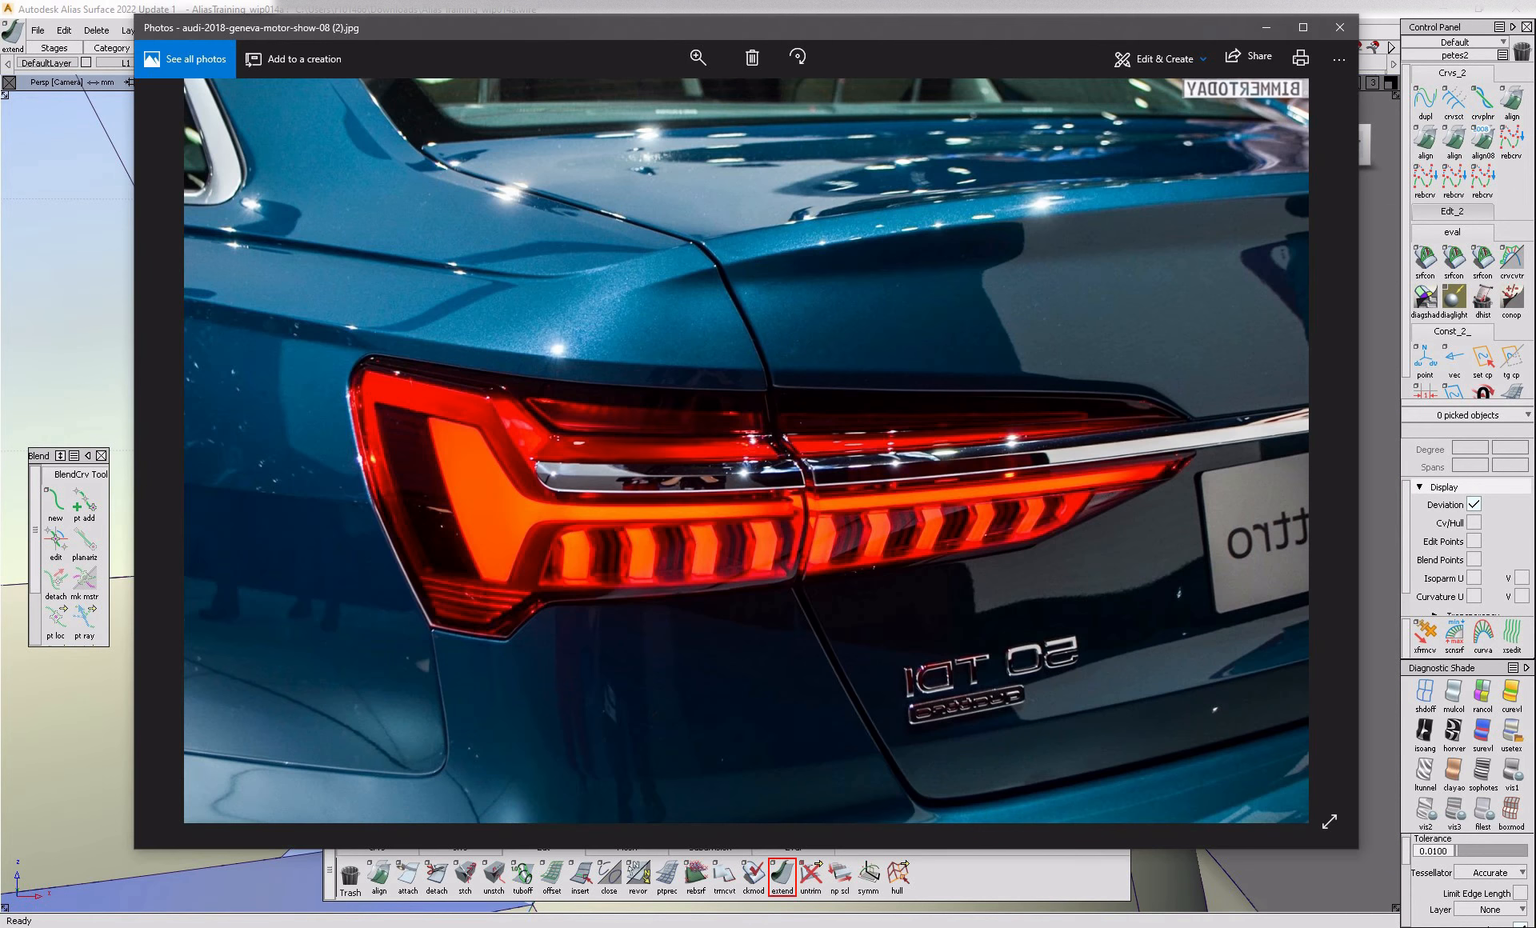
key("alt+Tab")
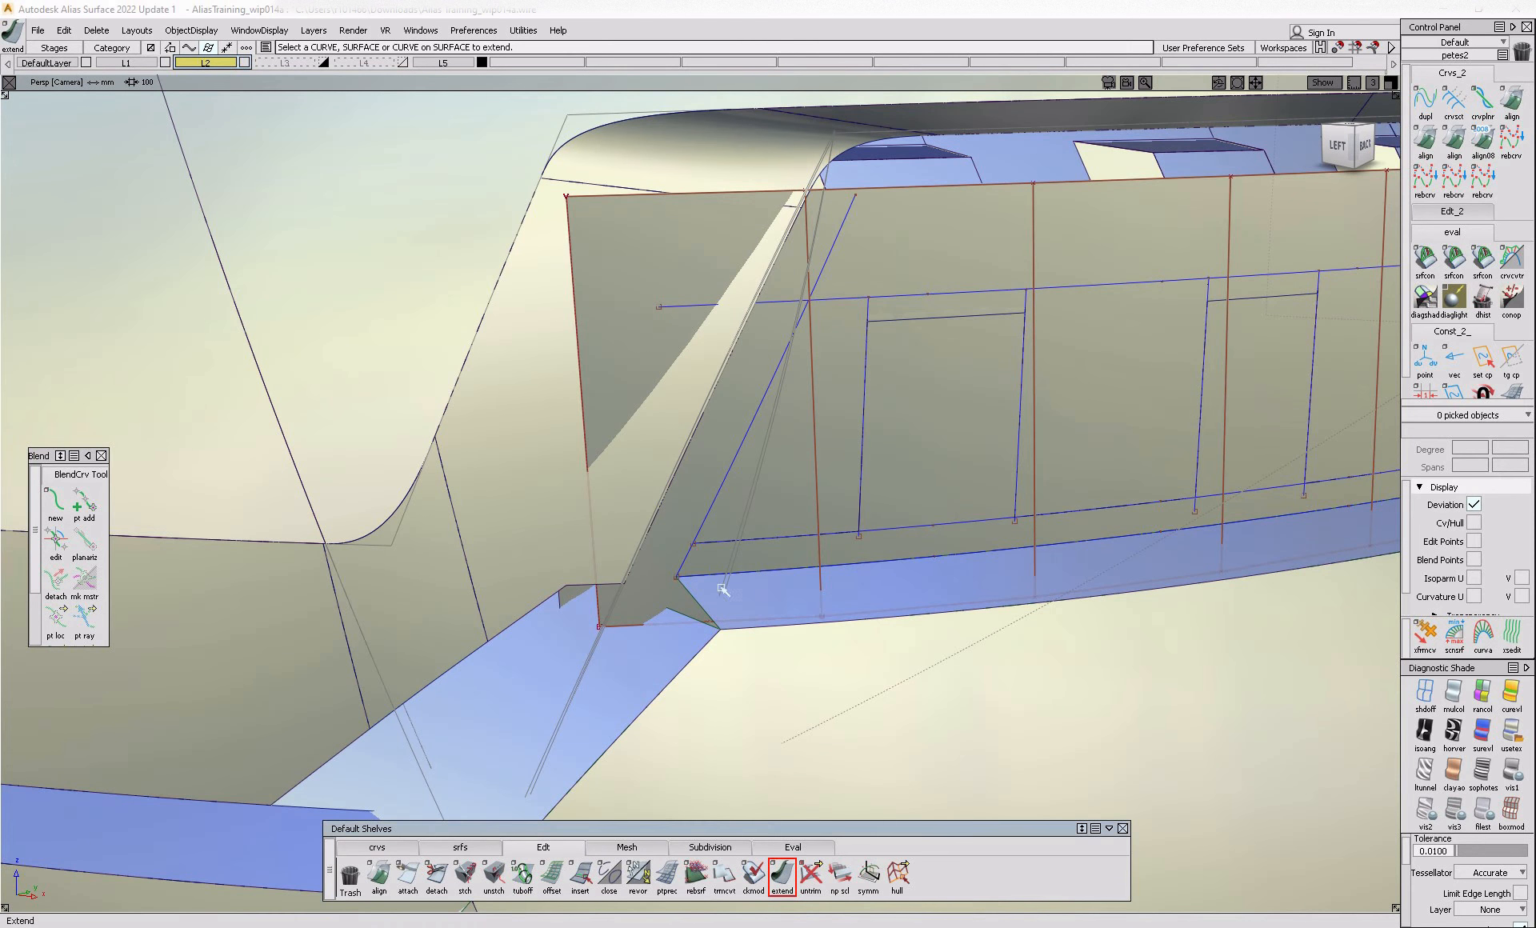
- Extend the lower front wall's two bottom curves on surface past the comb's outer end by about 45 mm and 48 mm
left_click(719, 550)
left_click(717, 555)
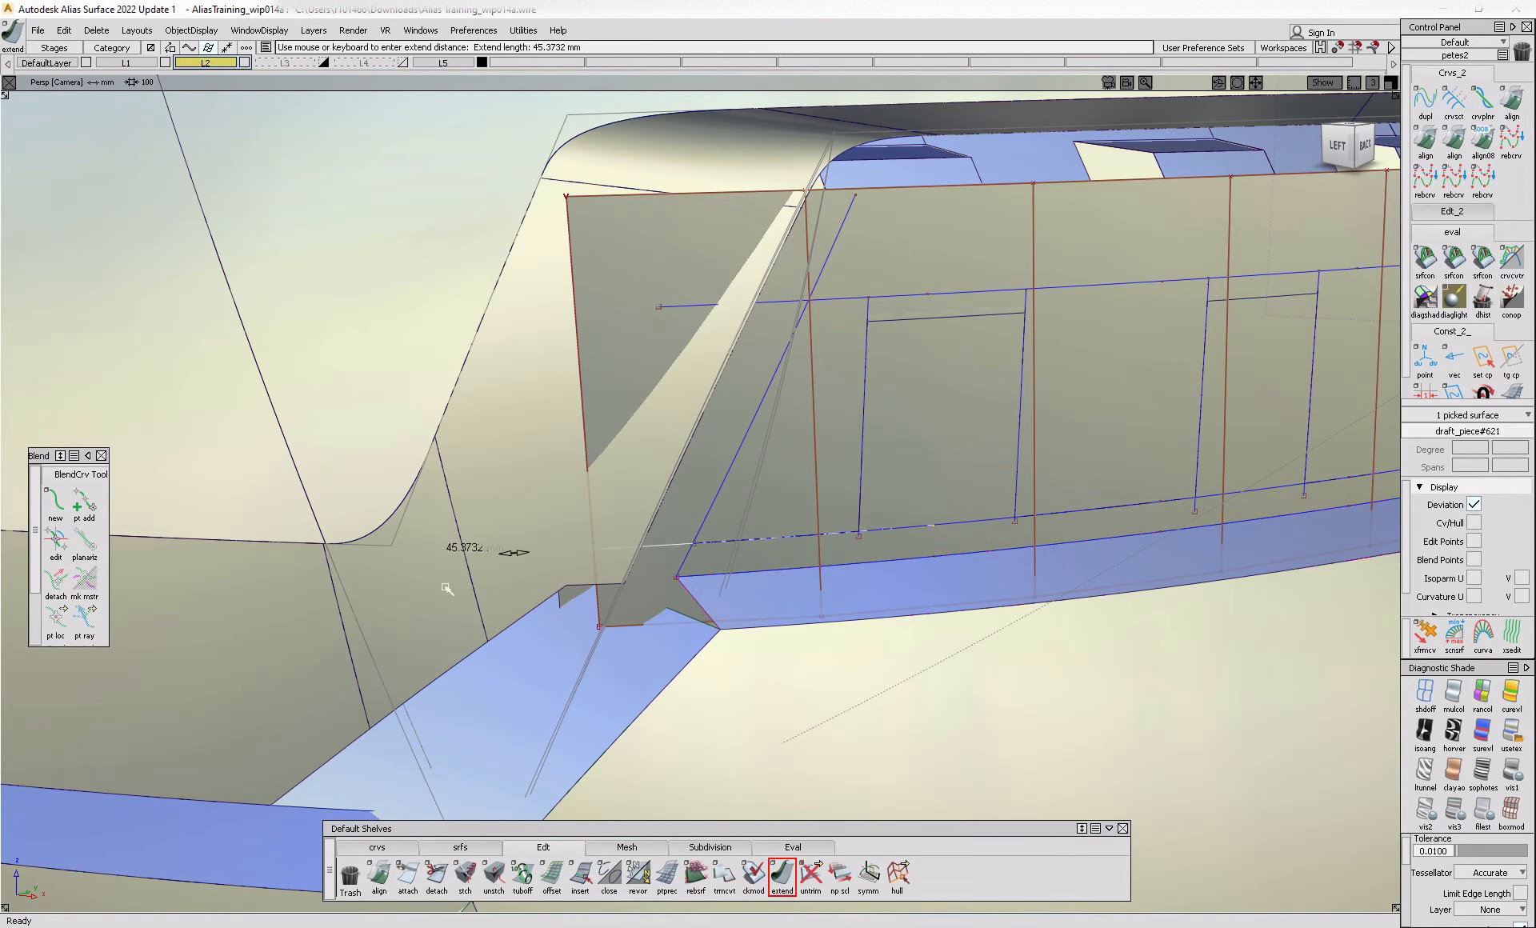
left_click(684, 581)
left_click(789, 604)
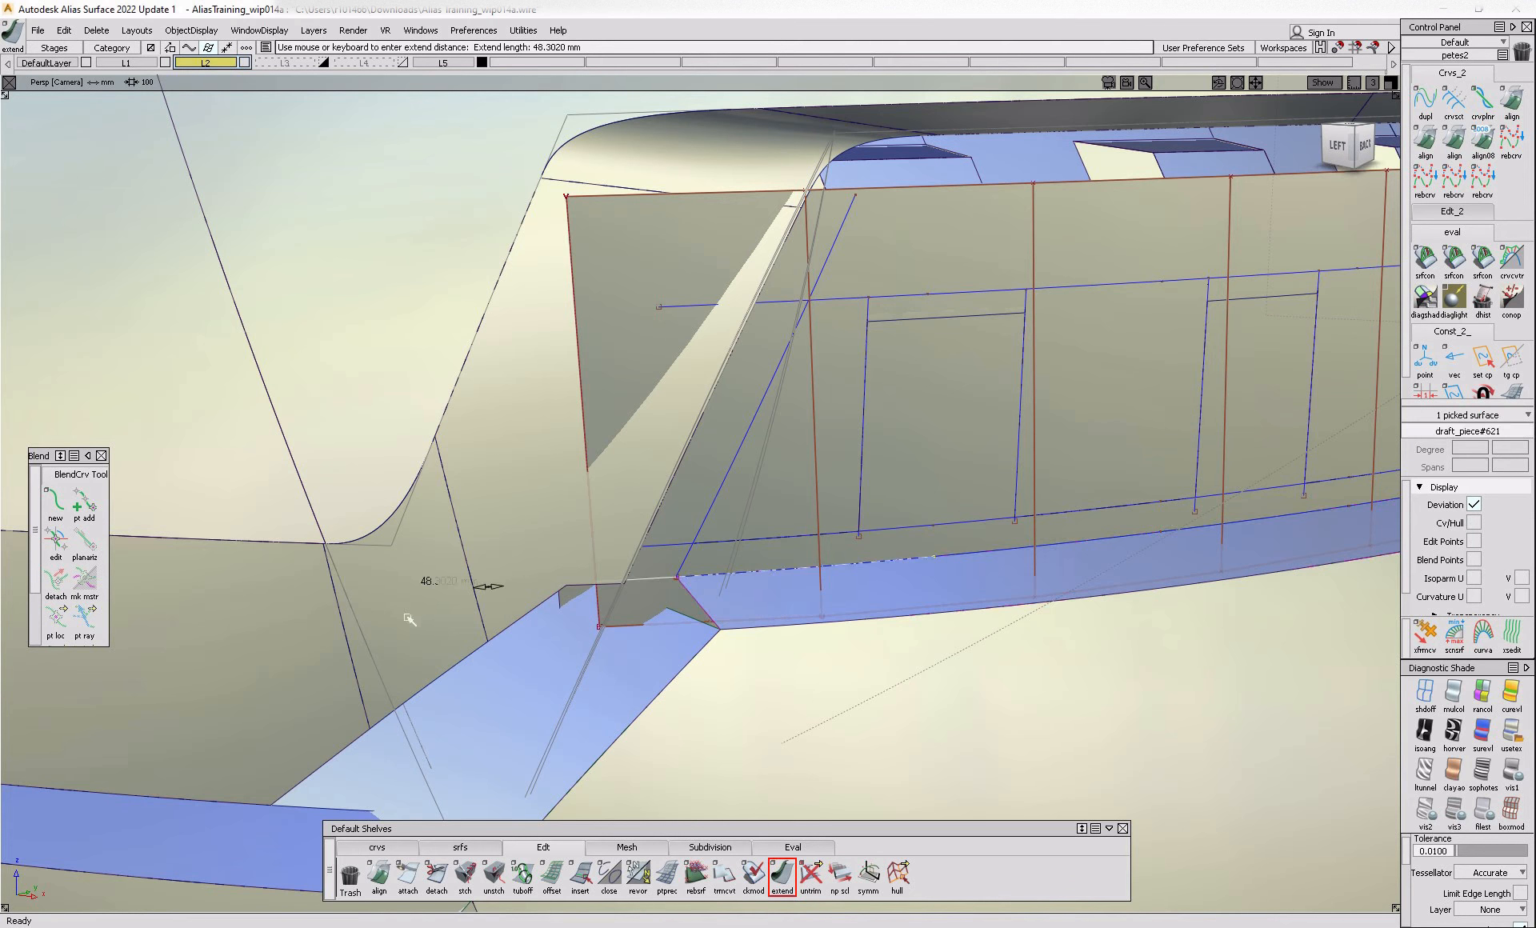
left_click_drag(410, 620, 487, 588)
- Try trimming the lower front wall to its tooth faces and bottom strip, keeping the regions marked along the comb
left_click_drag(868, 666, 871, 484, "ctrl+shift")
left_click(674, 576)
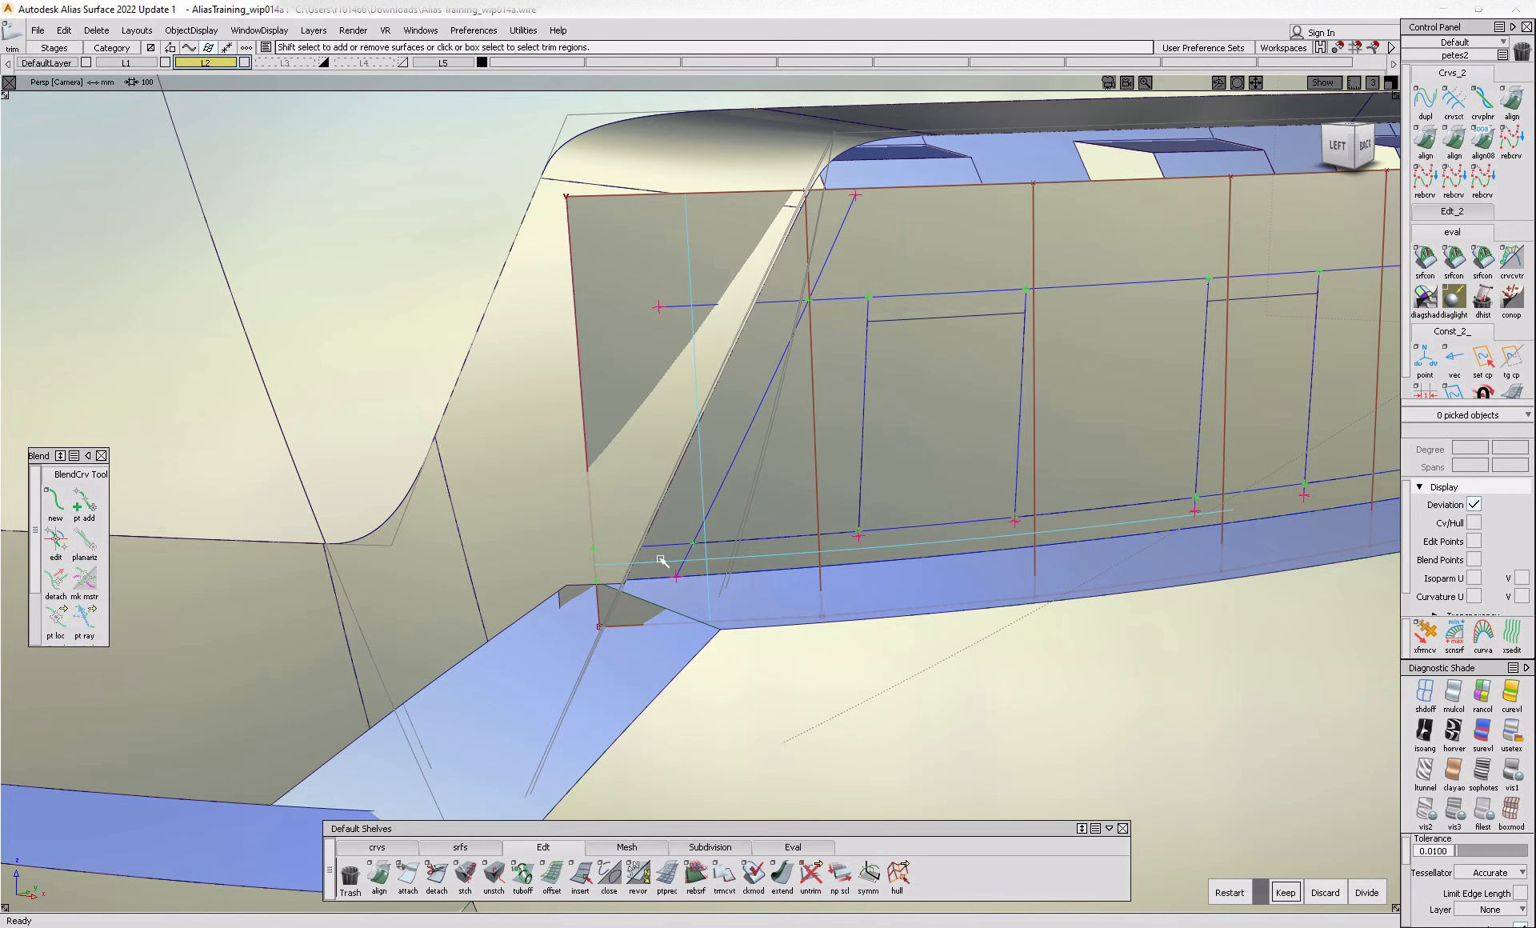
right_click_drag(863, 467, 800, 485, "alt+shift")
left_click_drag(800, 484, 706, 523, "alt+shift")
left_click(718, 490)
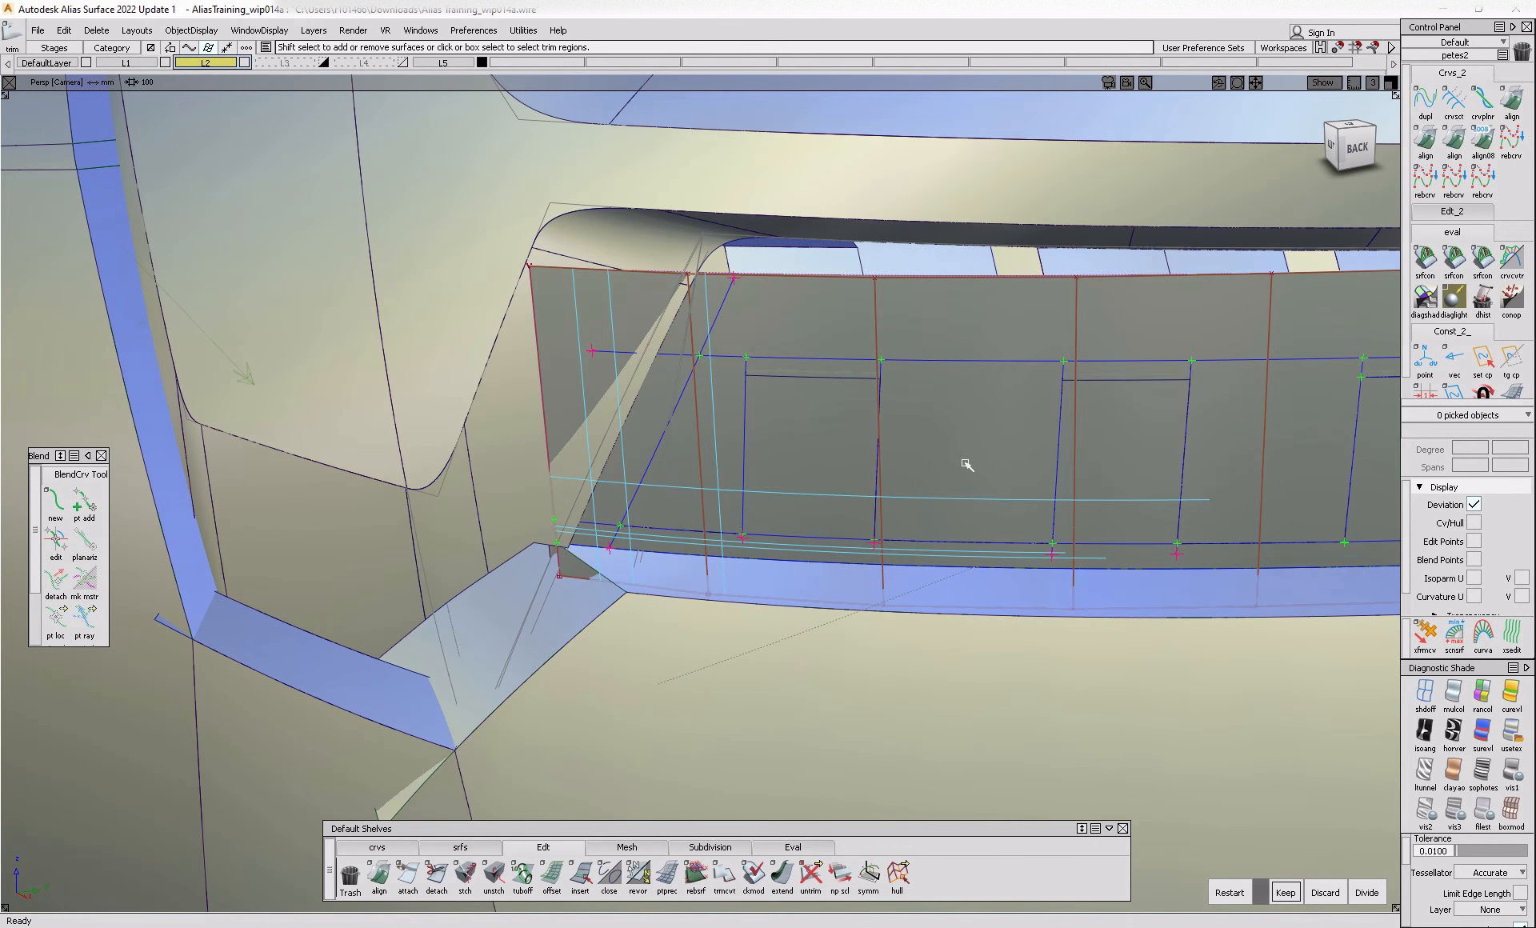
left_click_drag(925, 478, 834, 495, "ctrl+shift")
key("ctrl+z")
key("ctrl+z")
left_click(808, 488)
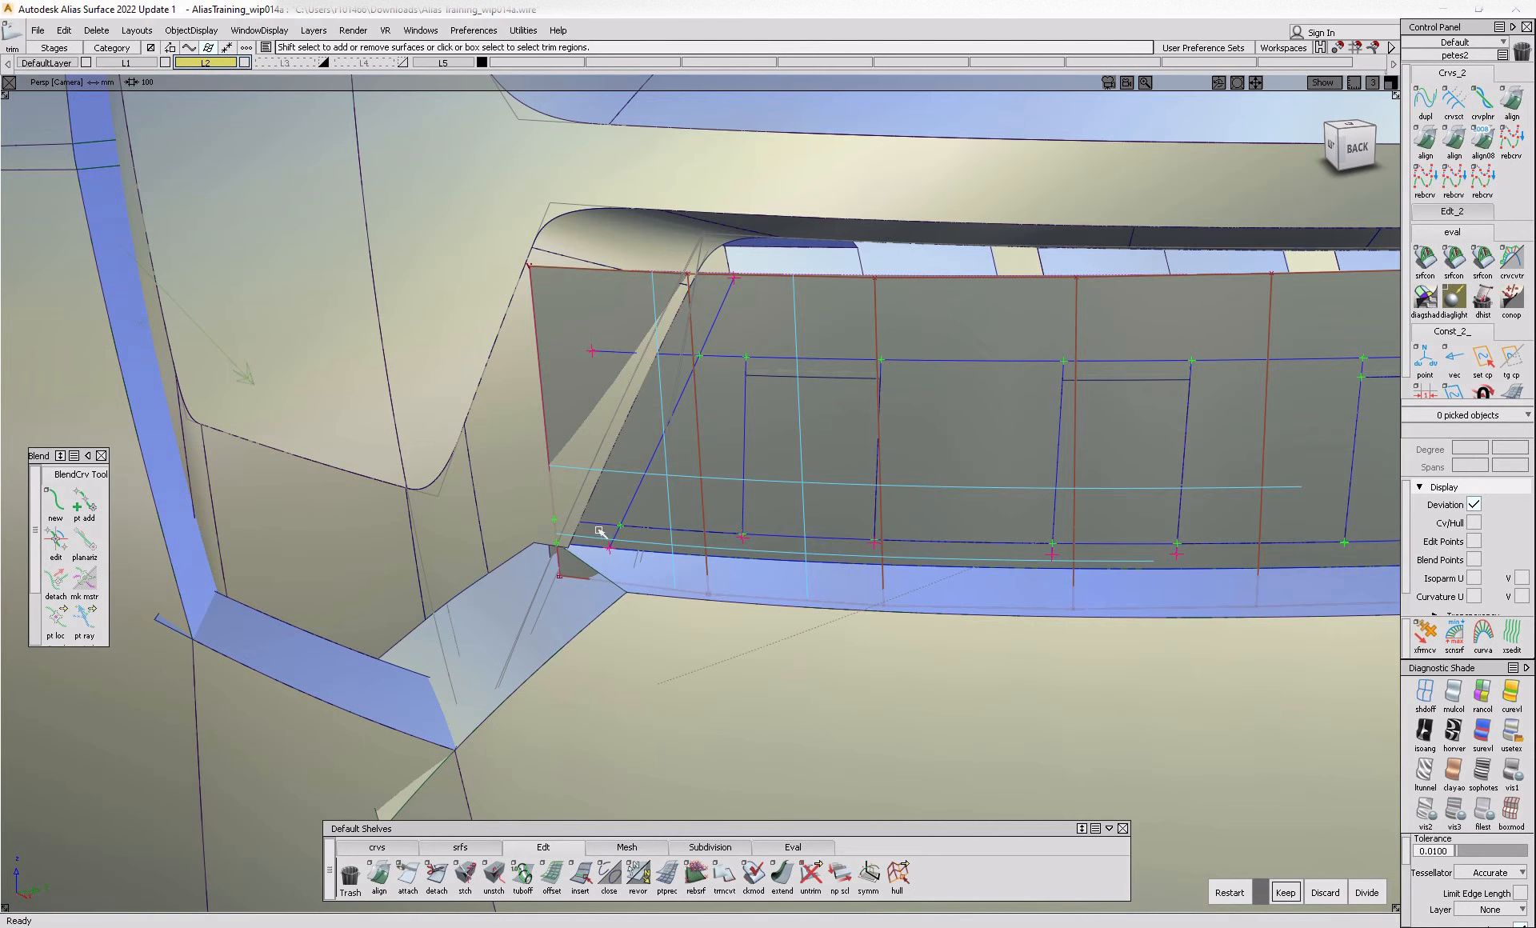
middle_click_drag(917, 562, 573, 569, "alt+shift")
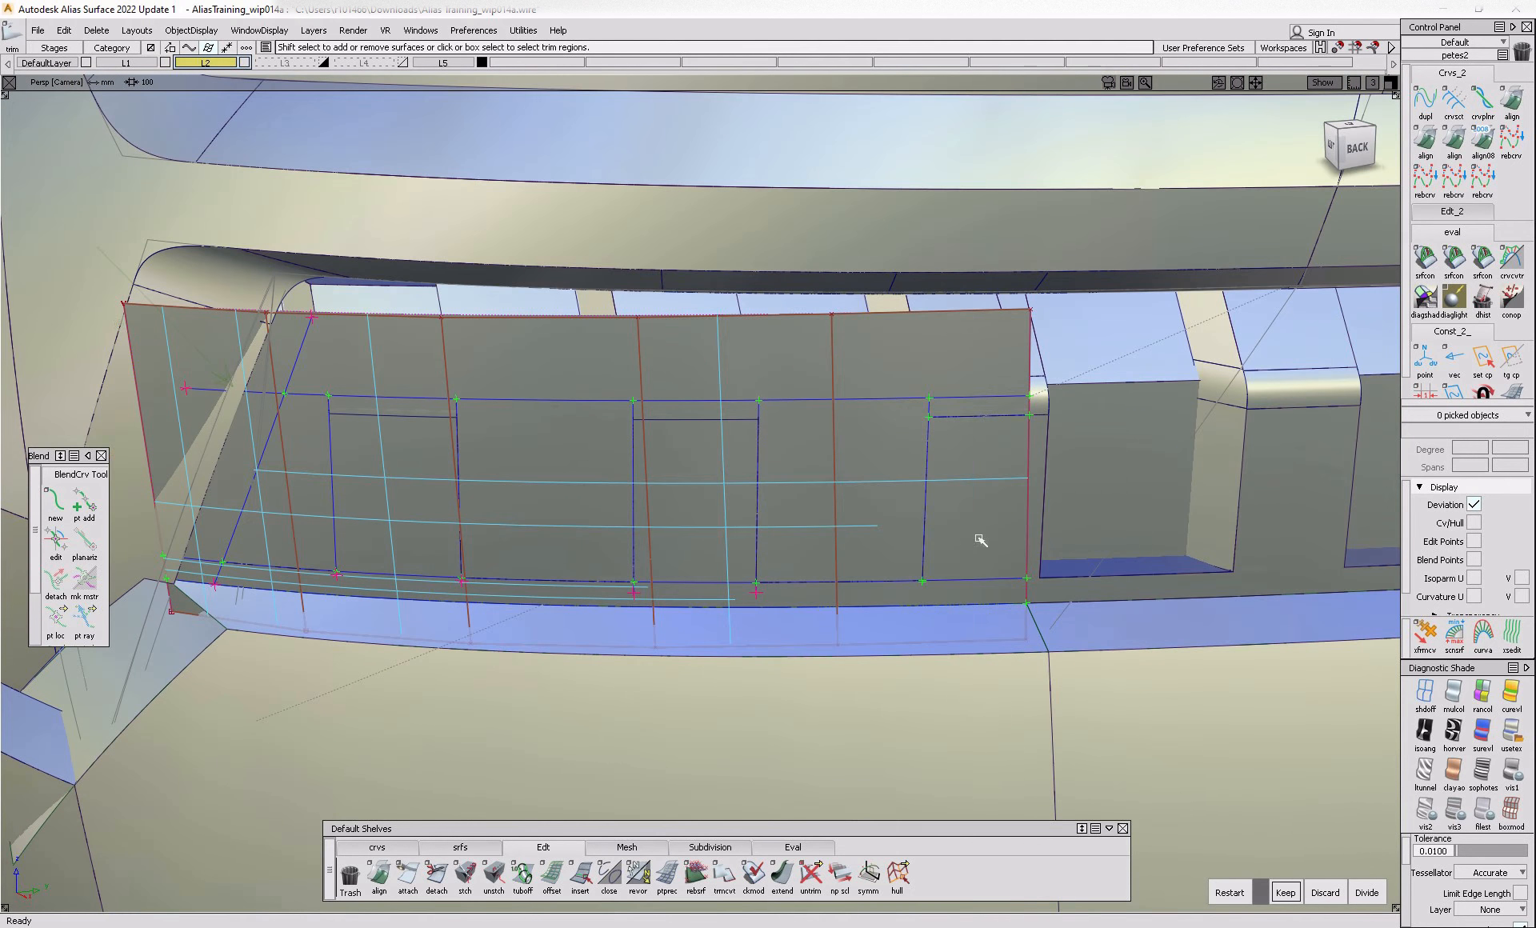
left_click(1285, 892)
- Untrim the lower front wall and project the lower edges of the teeth's rounded corners onto it
right_click_drag(632, 705, 669, 607, "alt+shift")
left_click_drag(569, 568, 171, 648, "alt+shift")
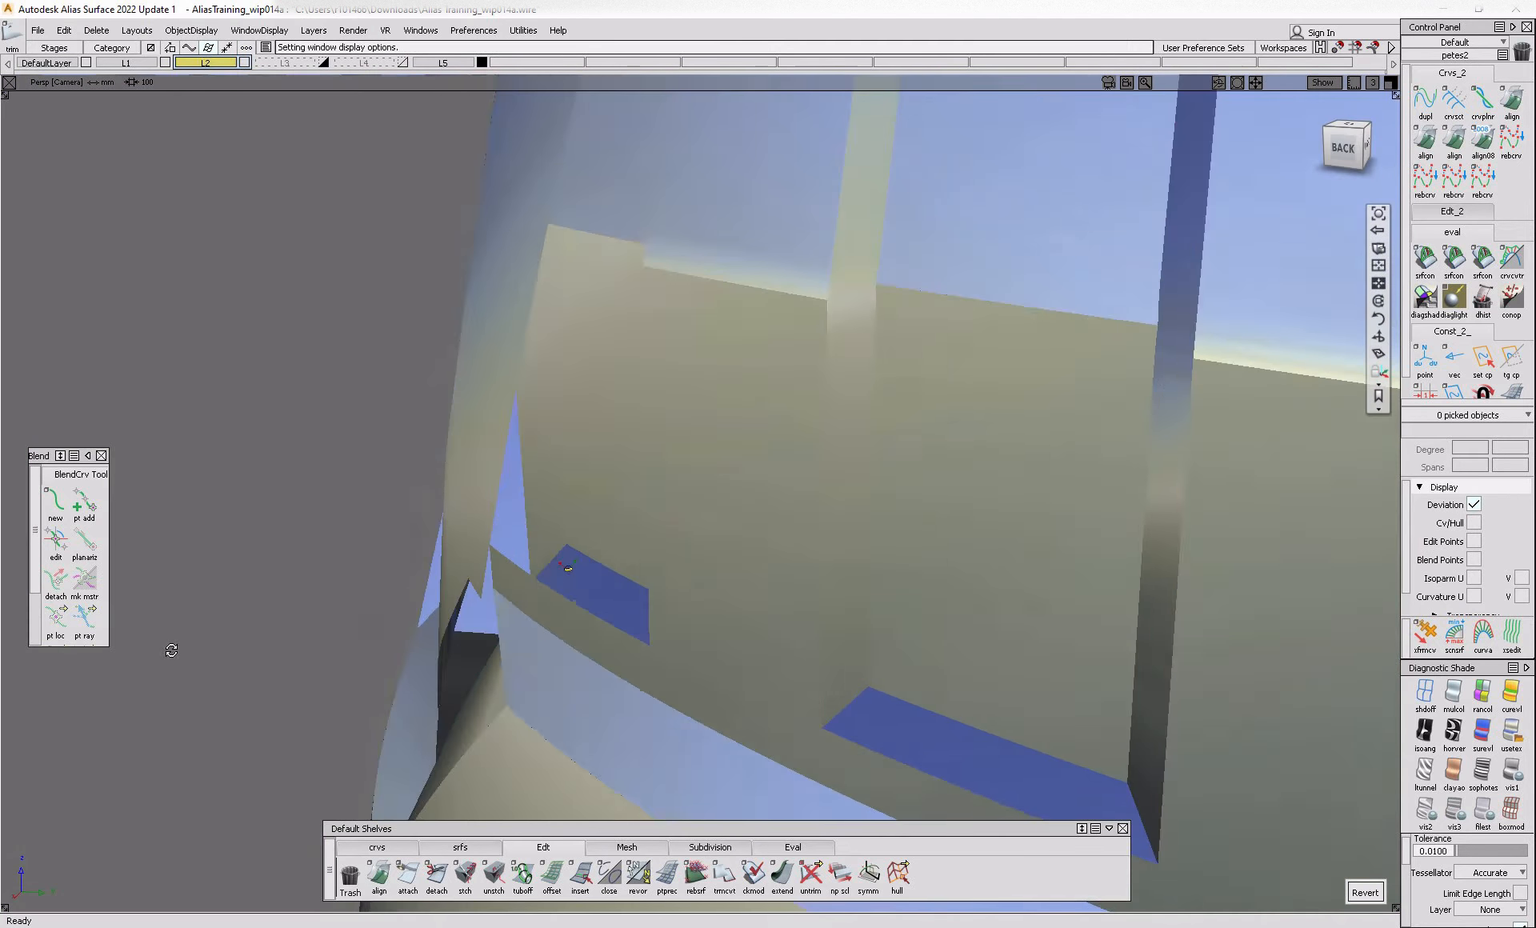
left_click_drag(366, 627, 560, 592, "alt+shift")
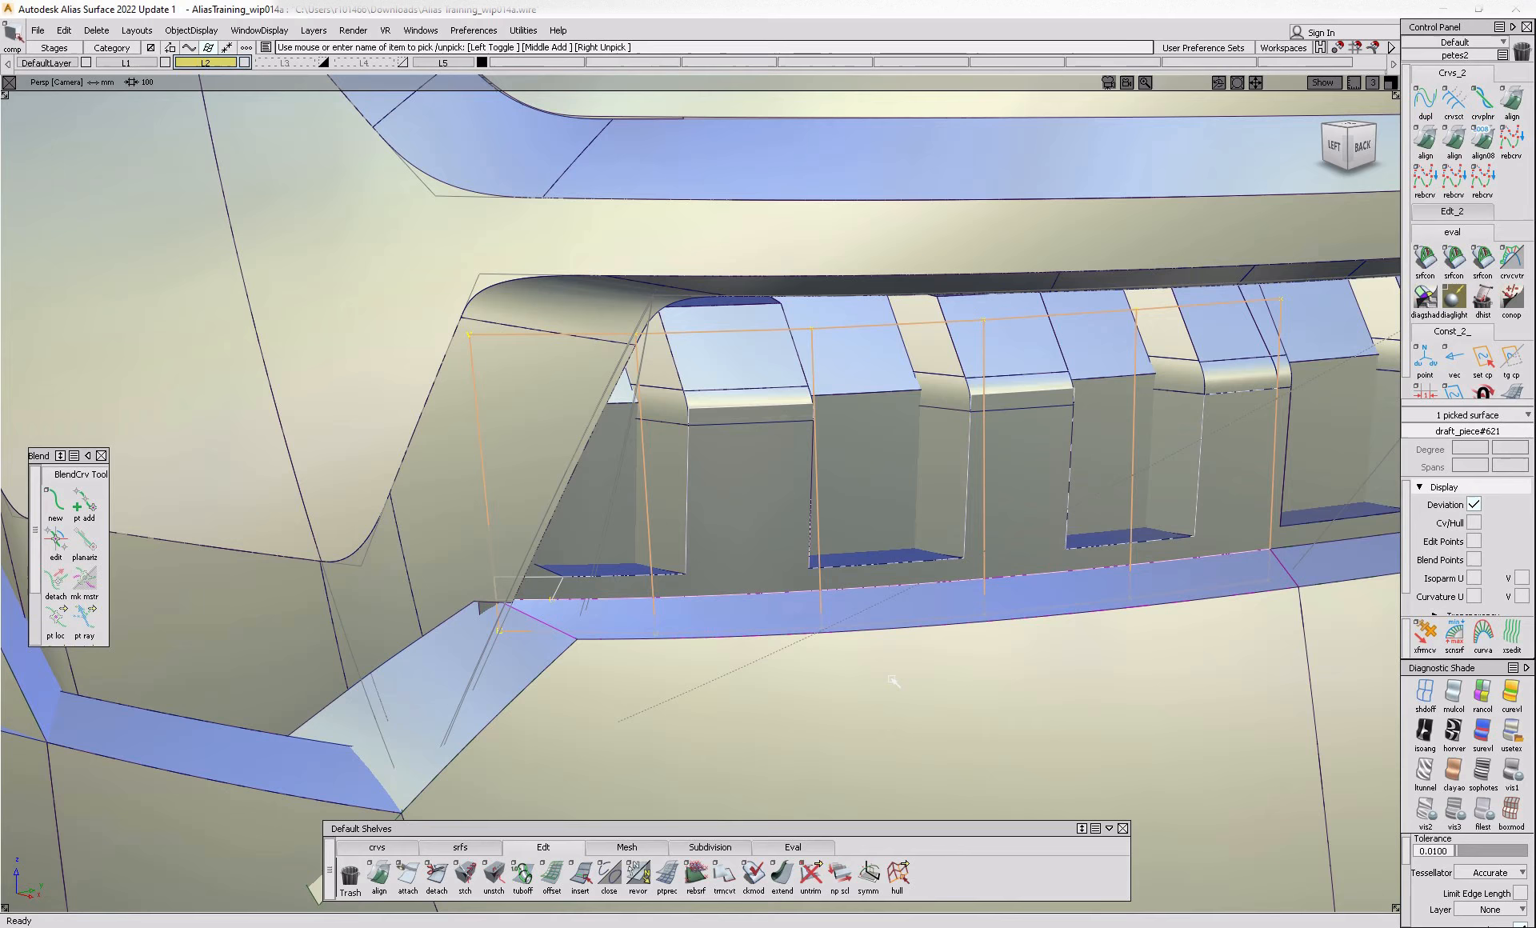
left_click(833, 464)
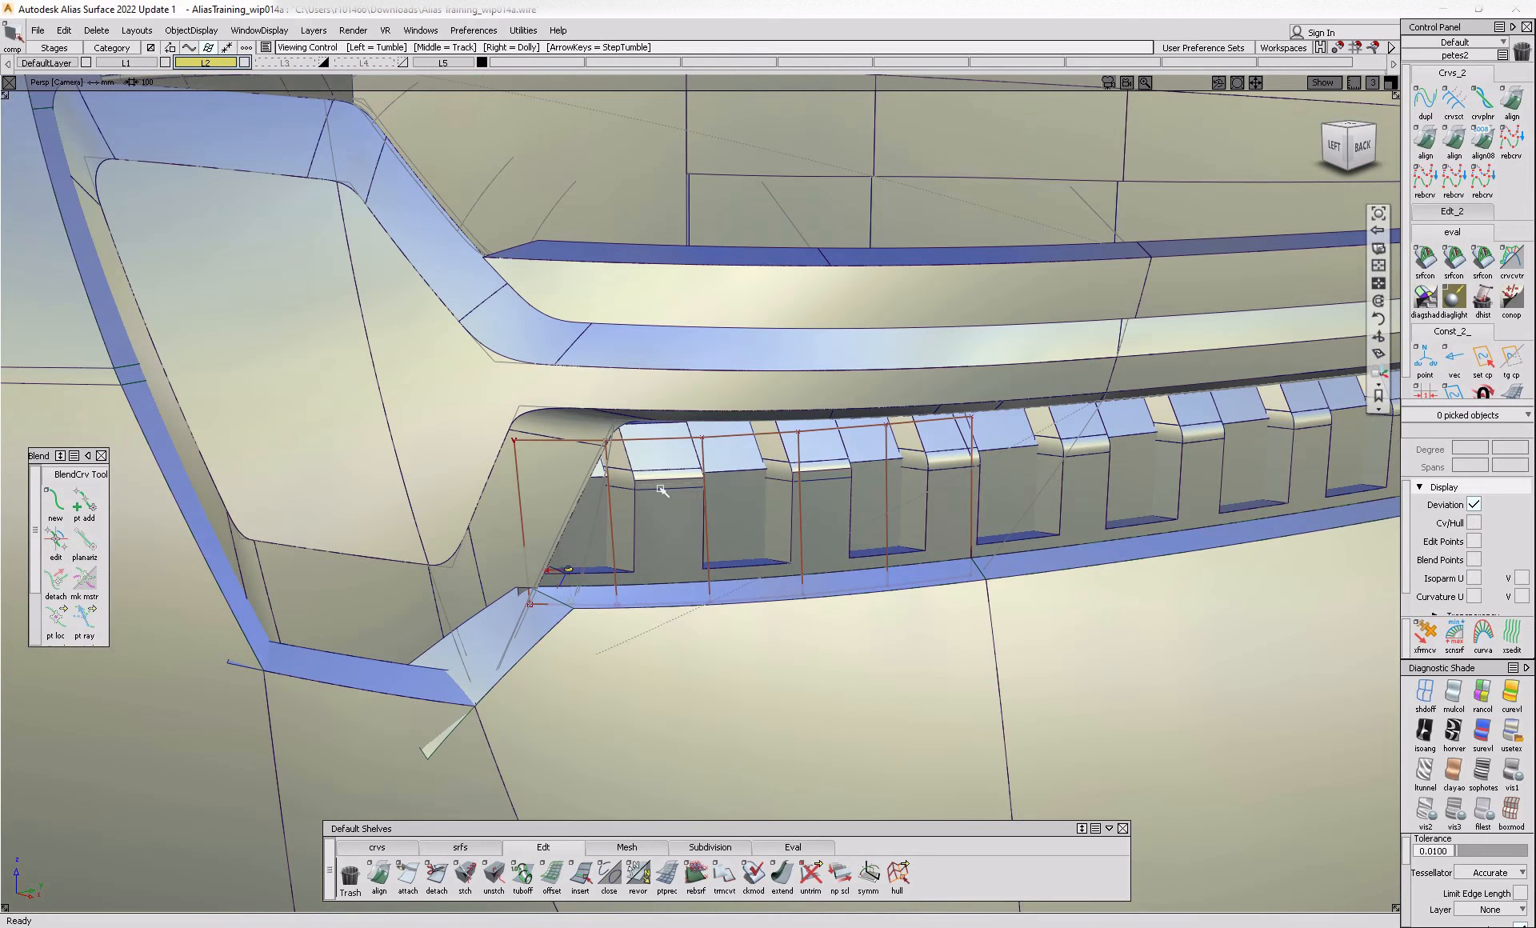
key("u")
left_click(720, 490)
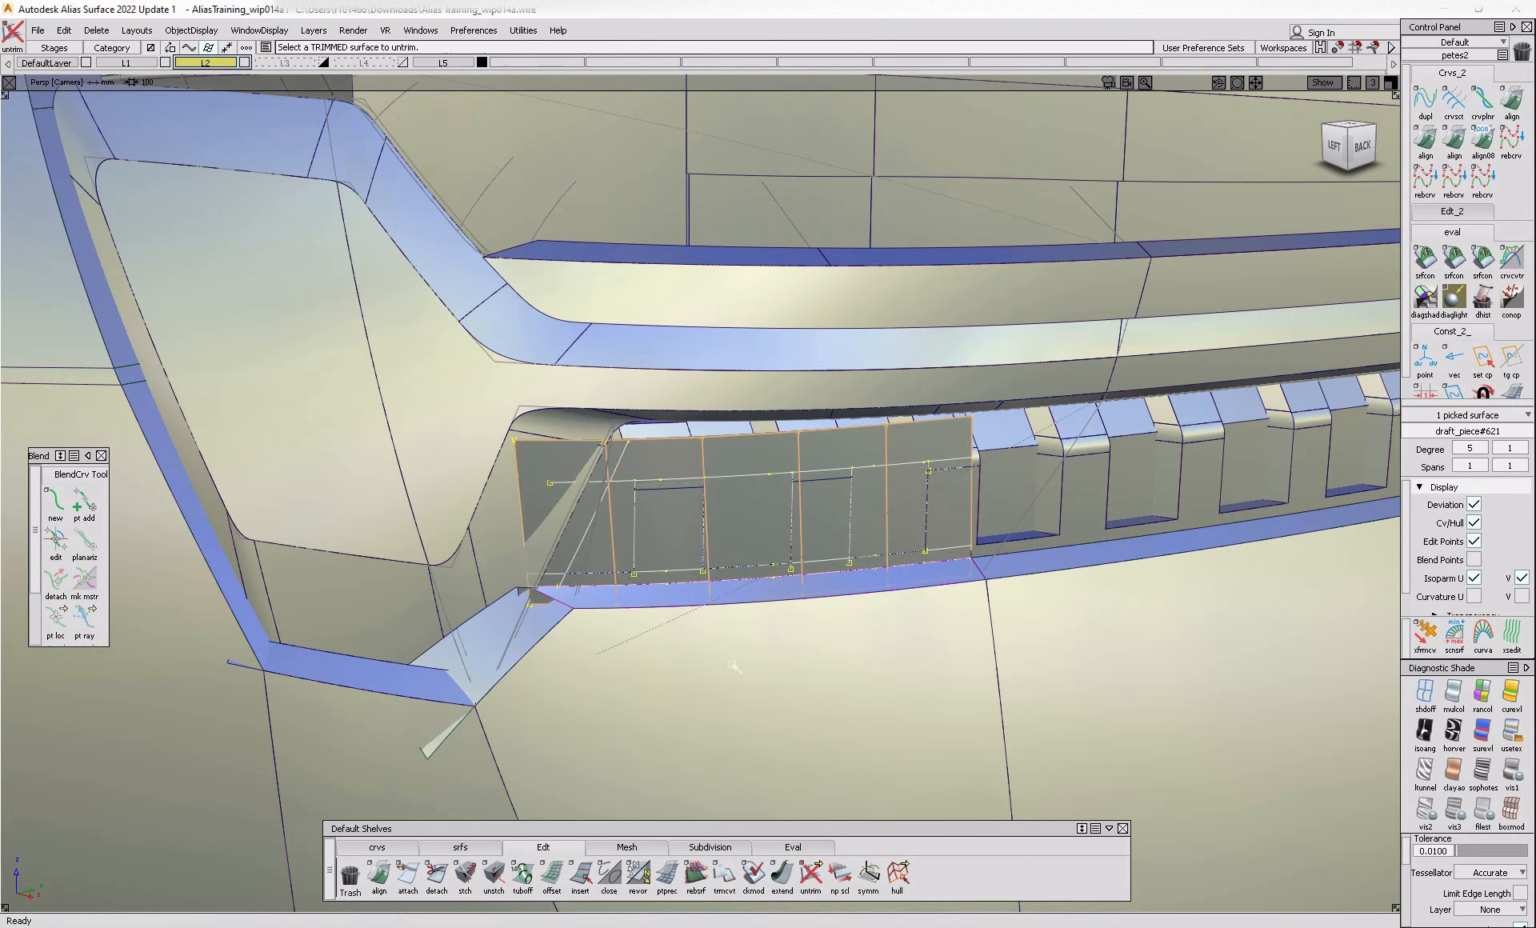
left_click(635, 537)
key("p")
left_click(656, 494)
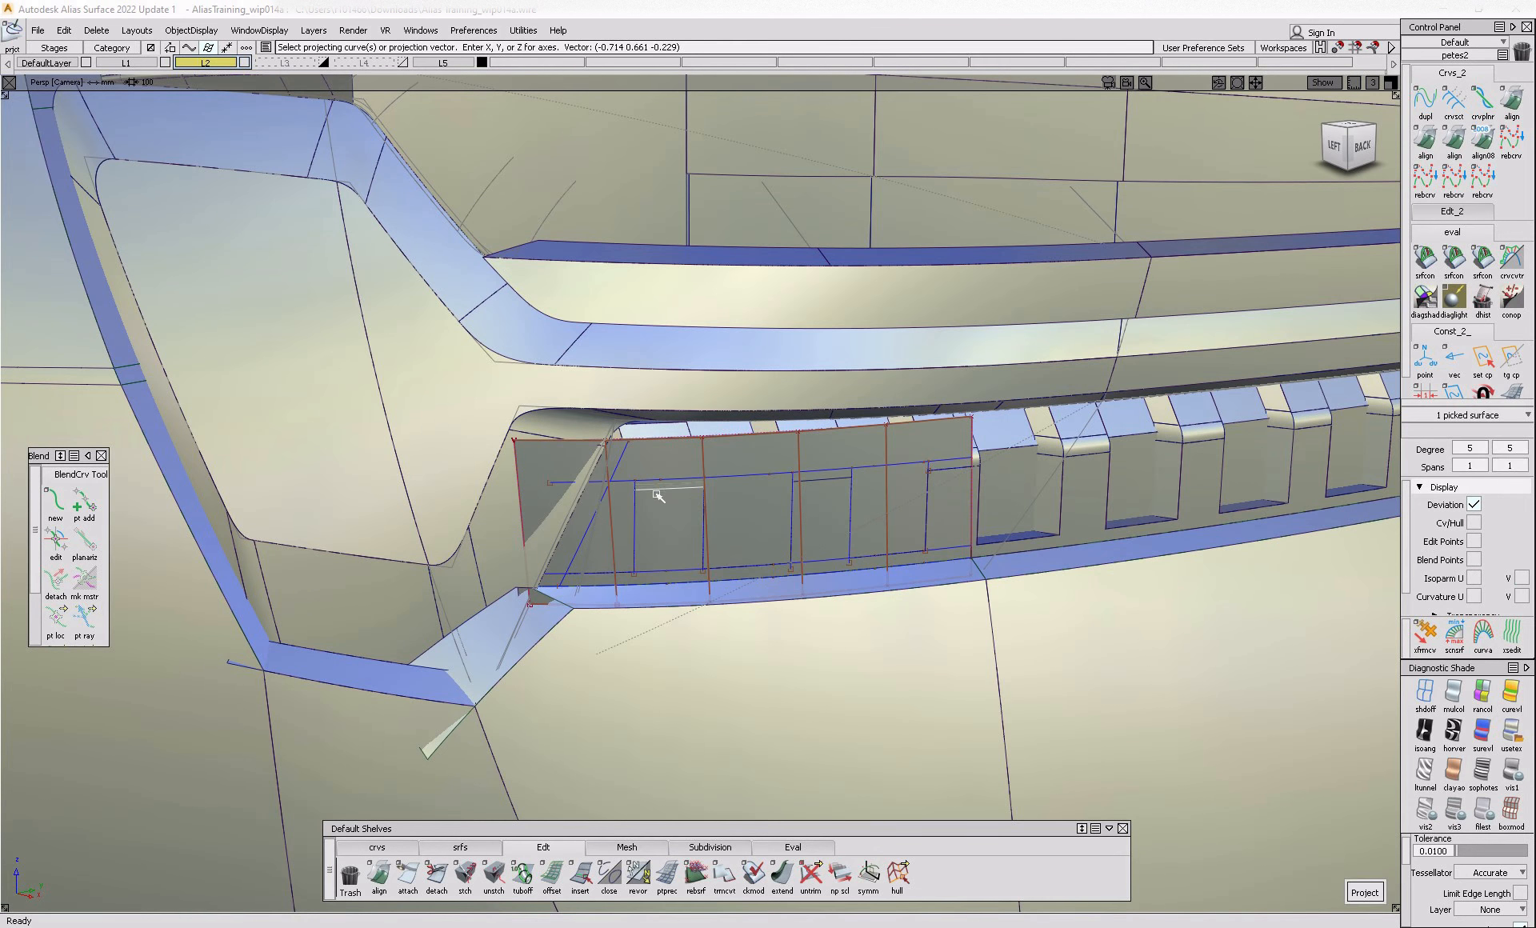
- Trim the lower front wall again, keeping the tooth faces below the rounded corners and the strip along the bottom
key("t")
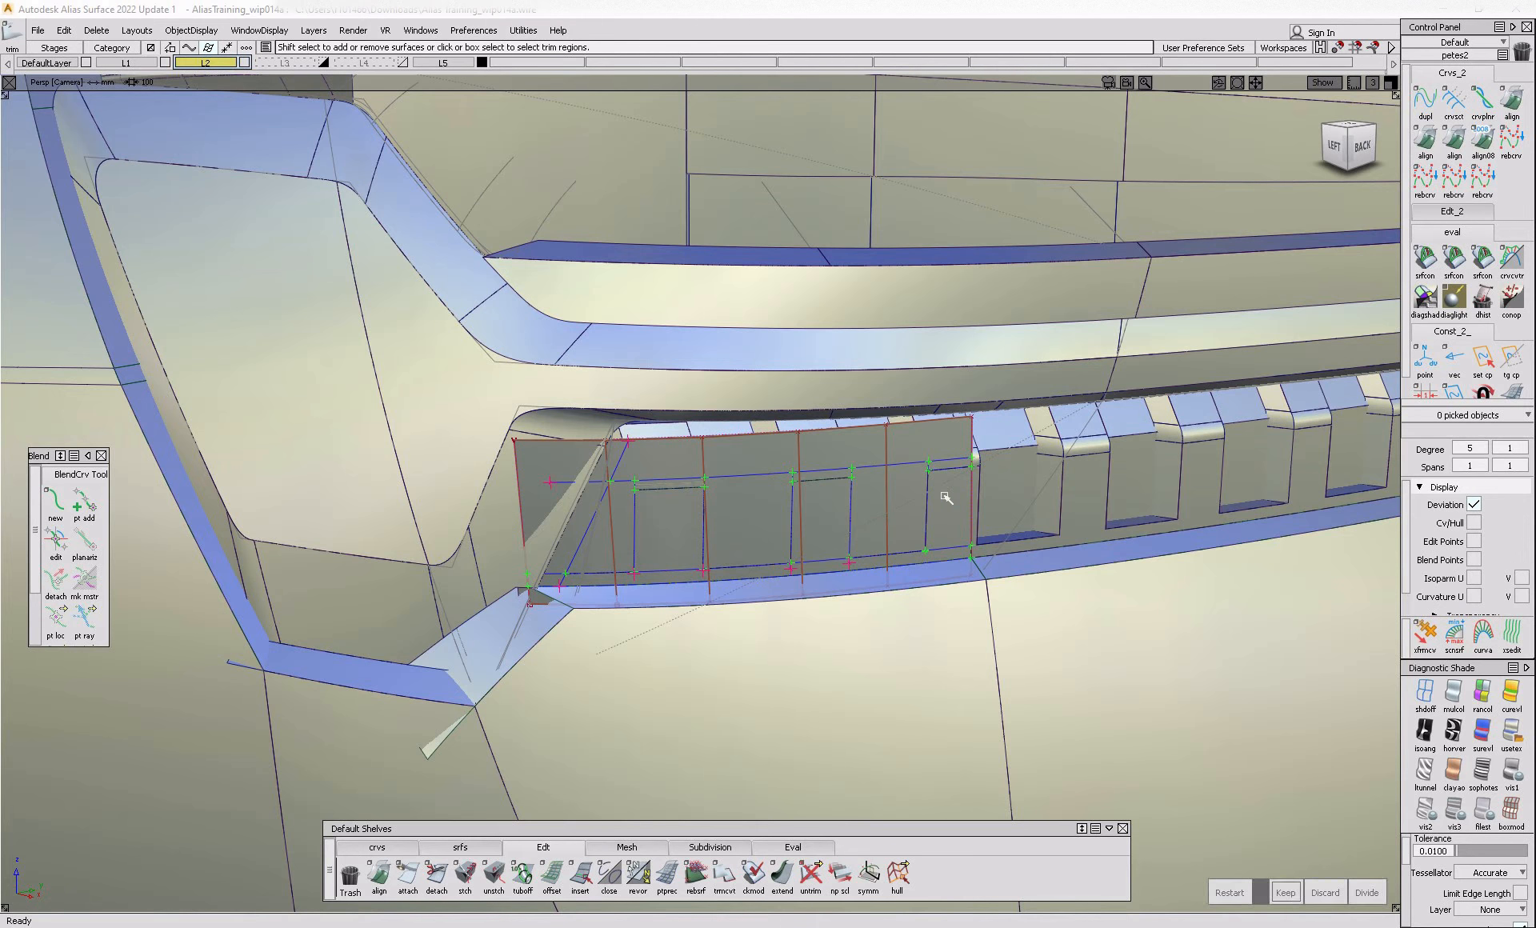
left_click(942, 493)
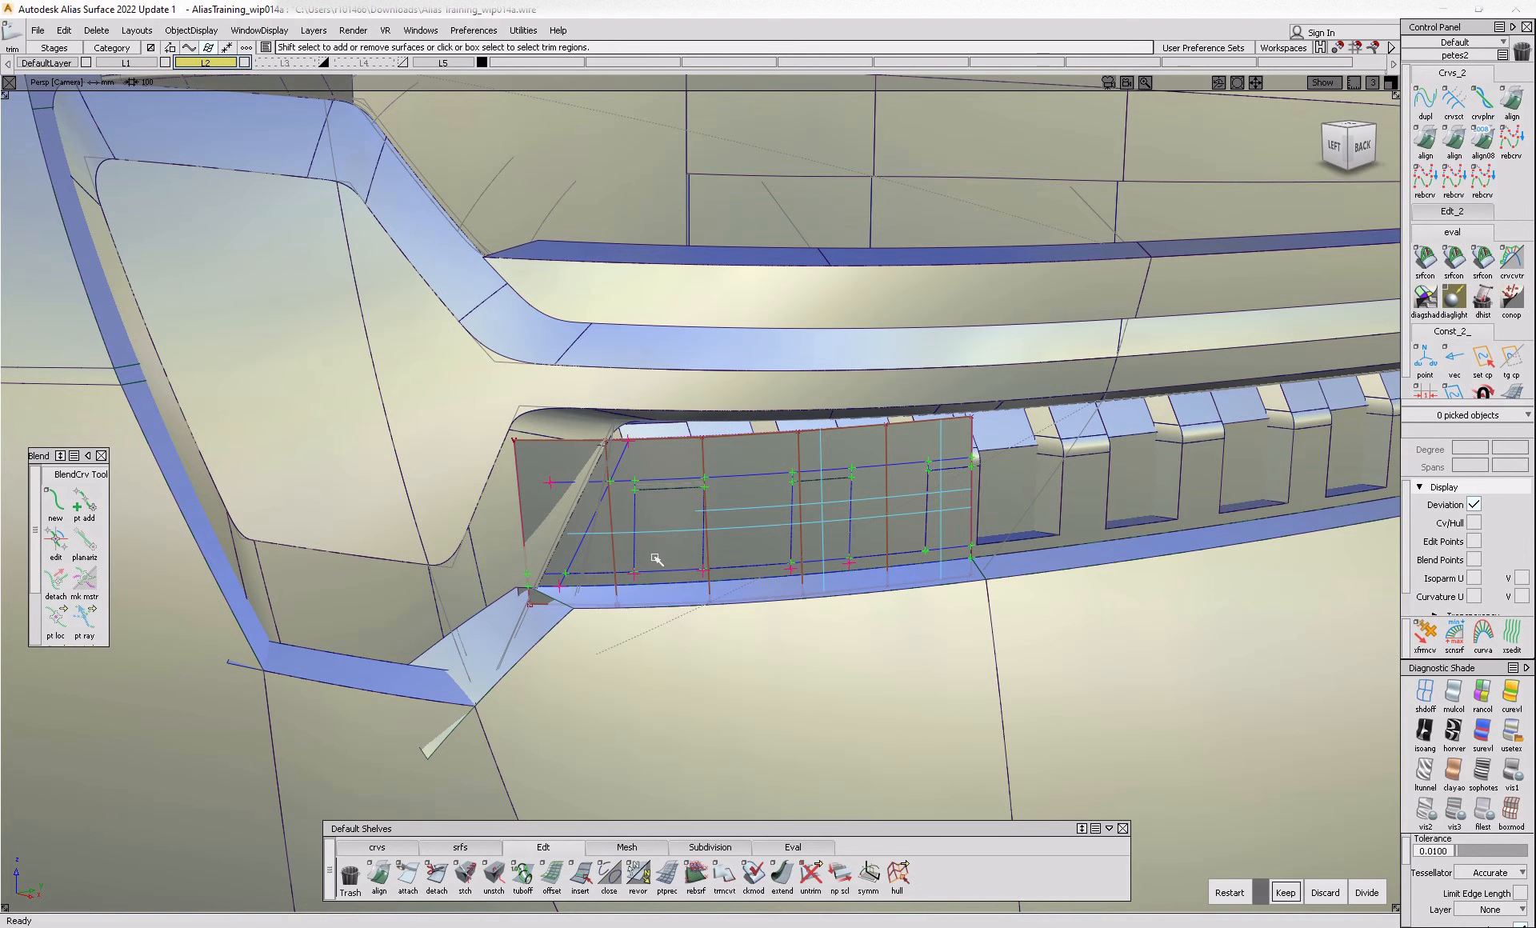
key("space")
left_click_drag(611, 580, 833, 548, "alt+shift")
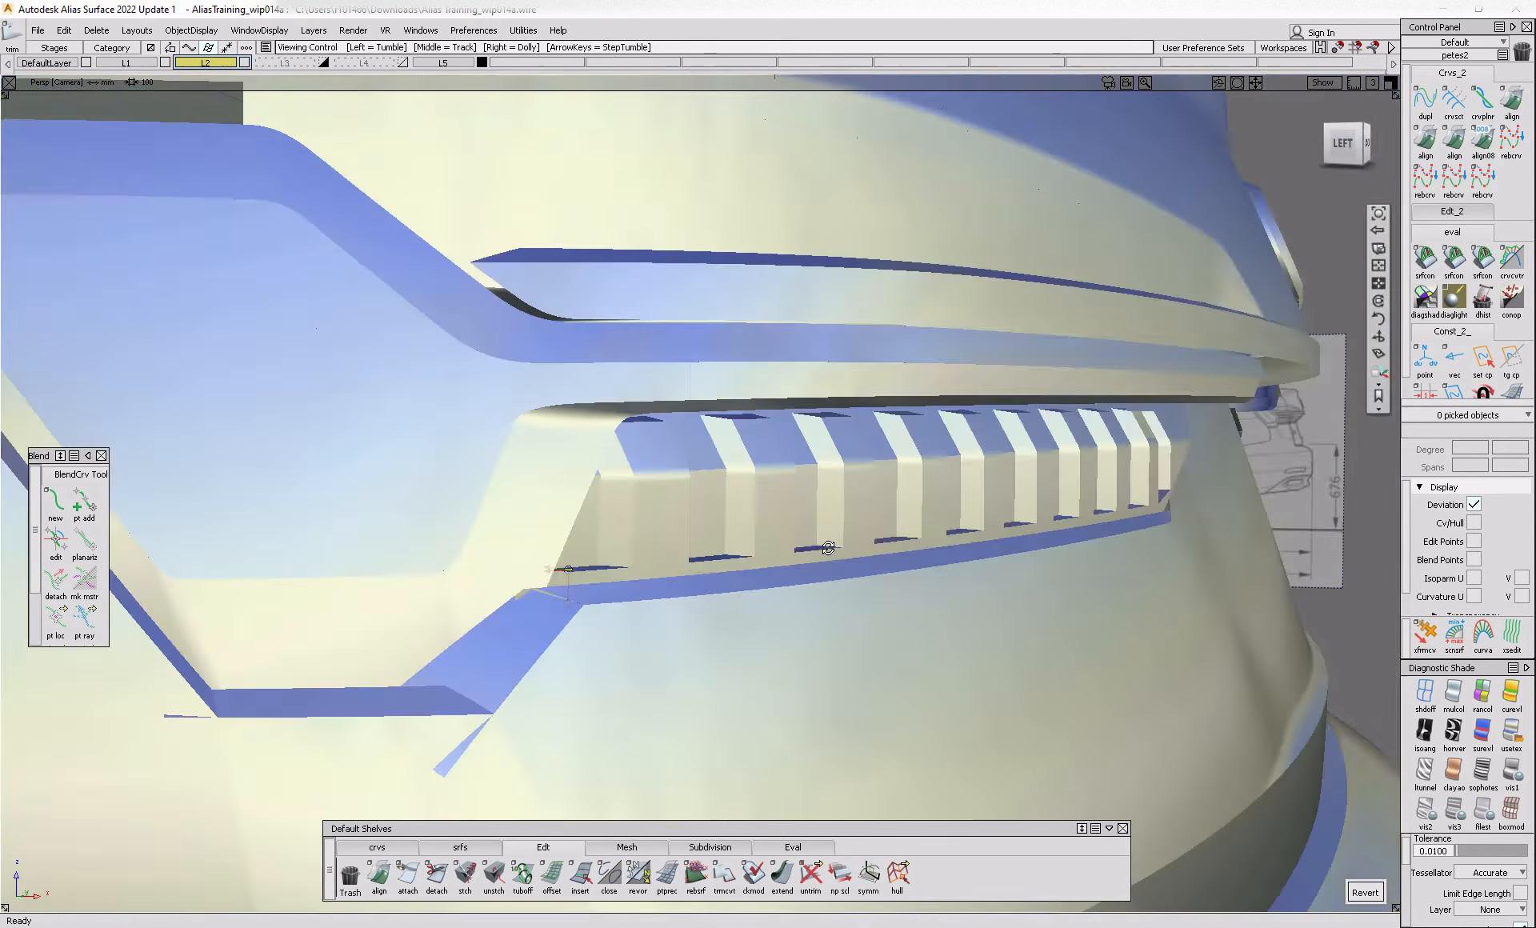
right_click_drag(833, 549, 608, 572, "alt+shift")
left_click_drag(608, 572, 844, 600, "alt+shift")
- Try to pick the comb's walls, tooth sides and rounded corners individually, starting from the outer end
key("alt+m")
left_click_drag(800, 521, 788, 541, "ctrl+shift")
left_click(788, 540)
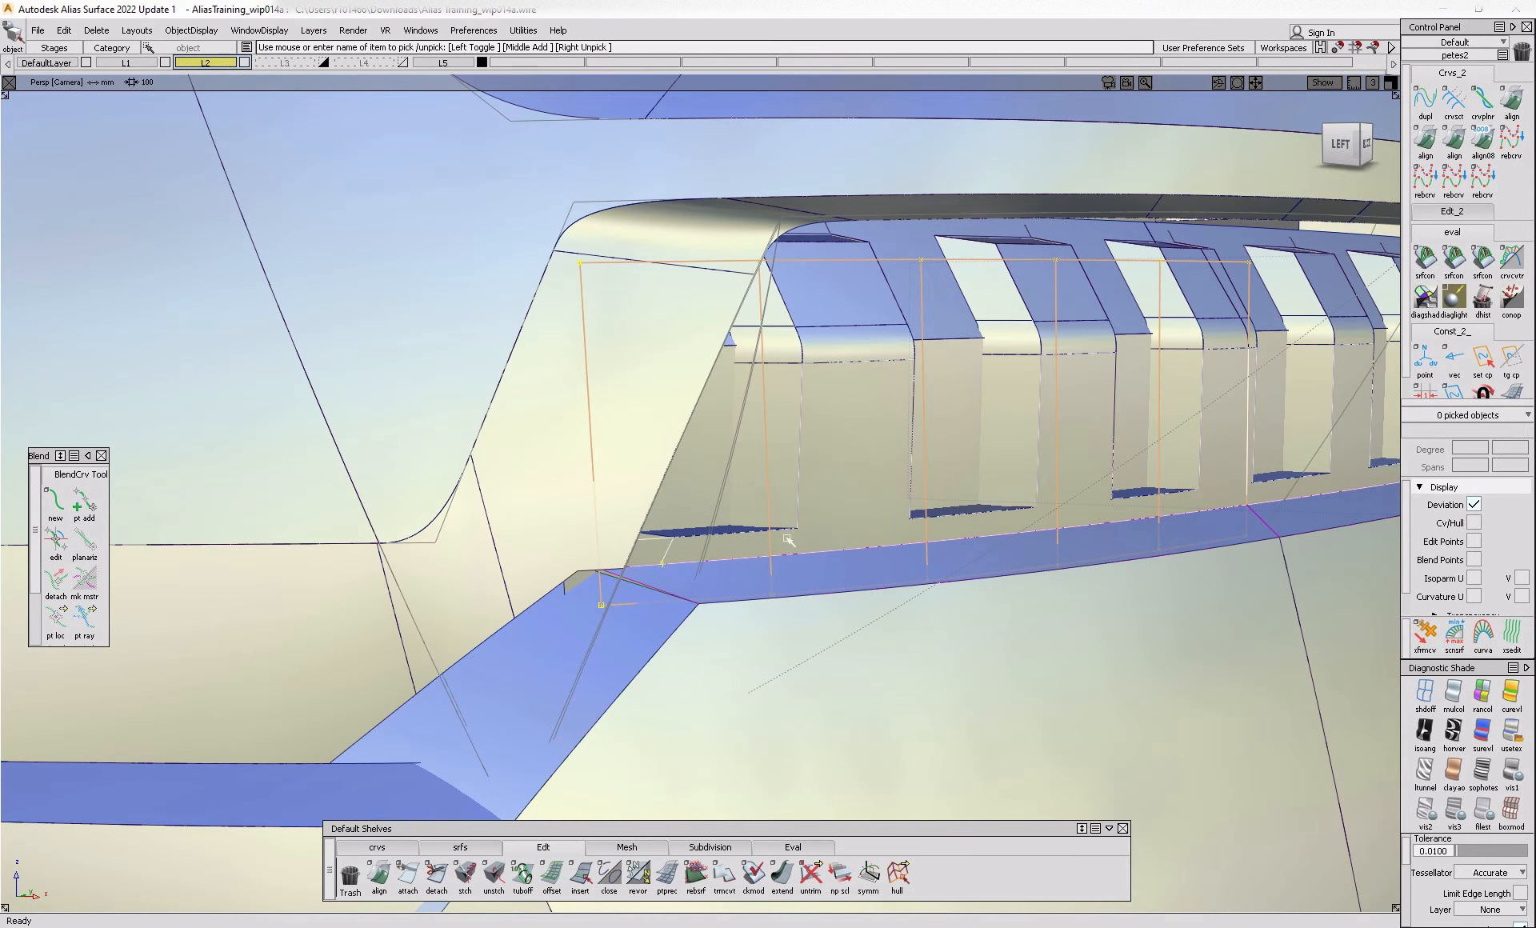
left_click(794, 446)
right_click_drag(788, 512, 703, 532, "alt+shift")
right_click_drag(603, 583, 660, 591, "alt+shift")
left_click_drag(661, 591, 474, 634, "alt+shift")
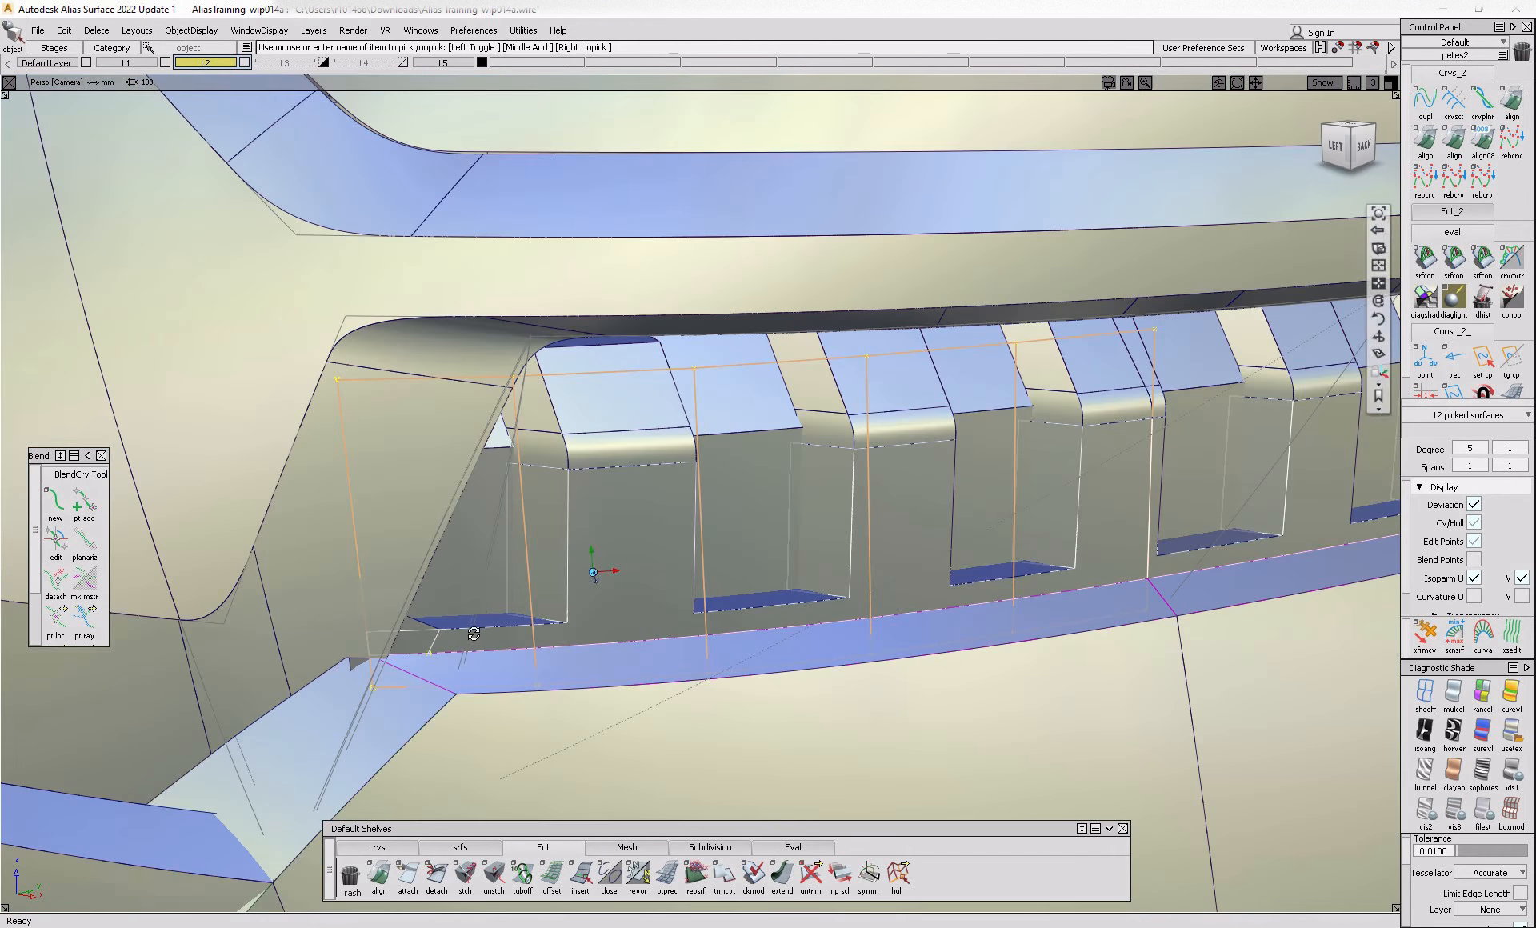
right_click_drag(741, 601, 596, 567, "alt+shift")
left_click_drag(596, 567, 389, 558, "alt+shift")
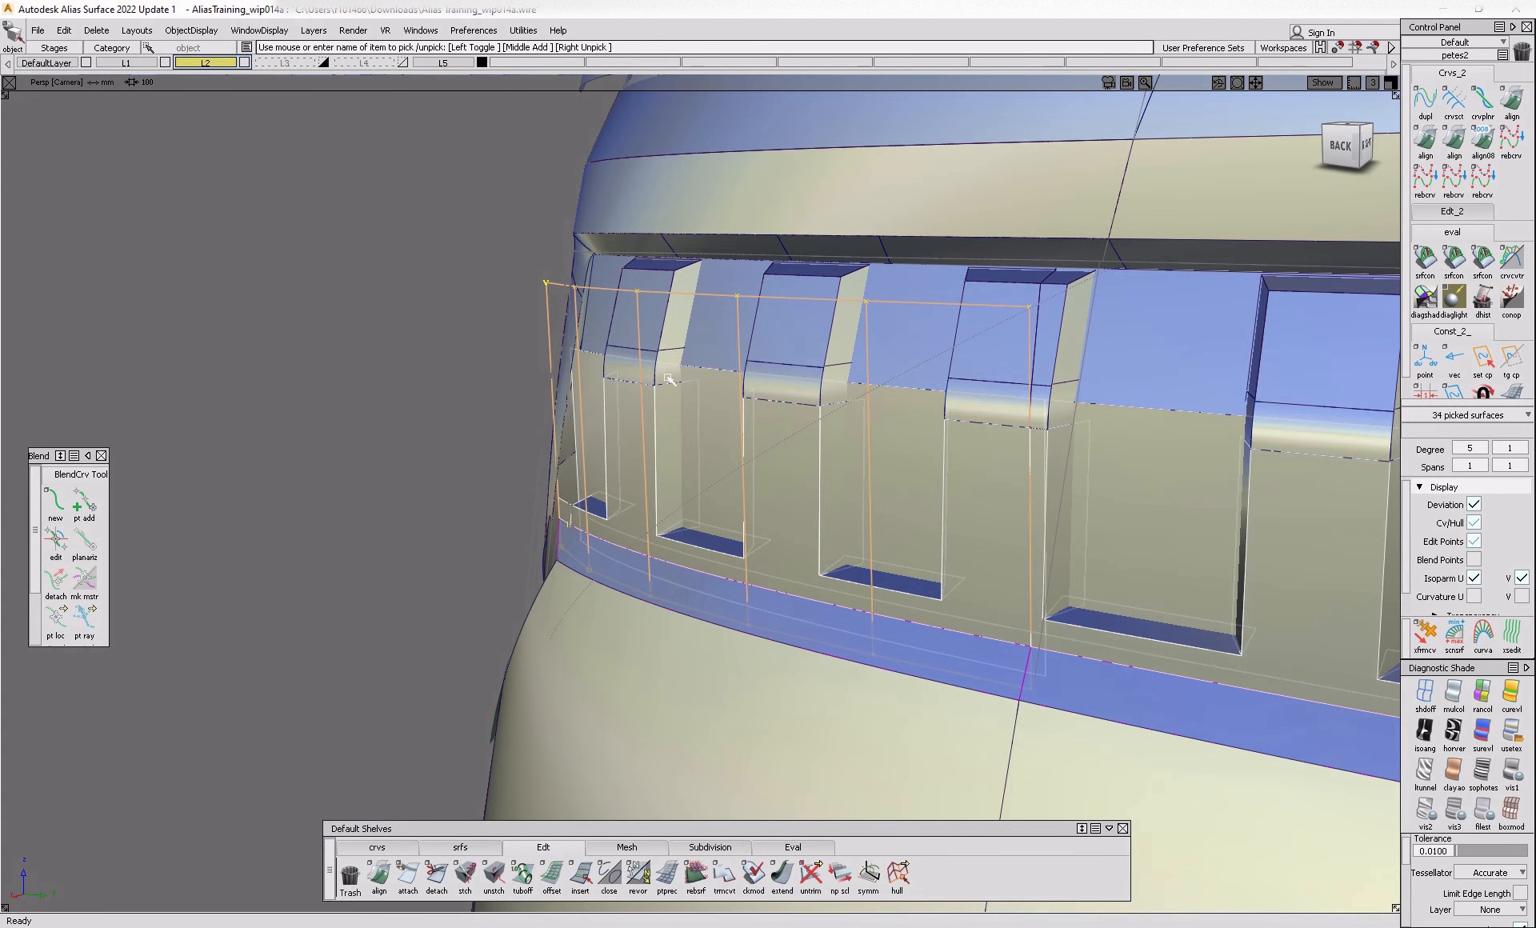
left_click_drag(640, 356, 720, 436, "alt+shift")
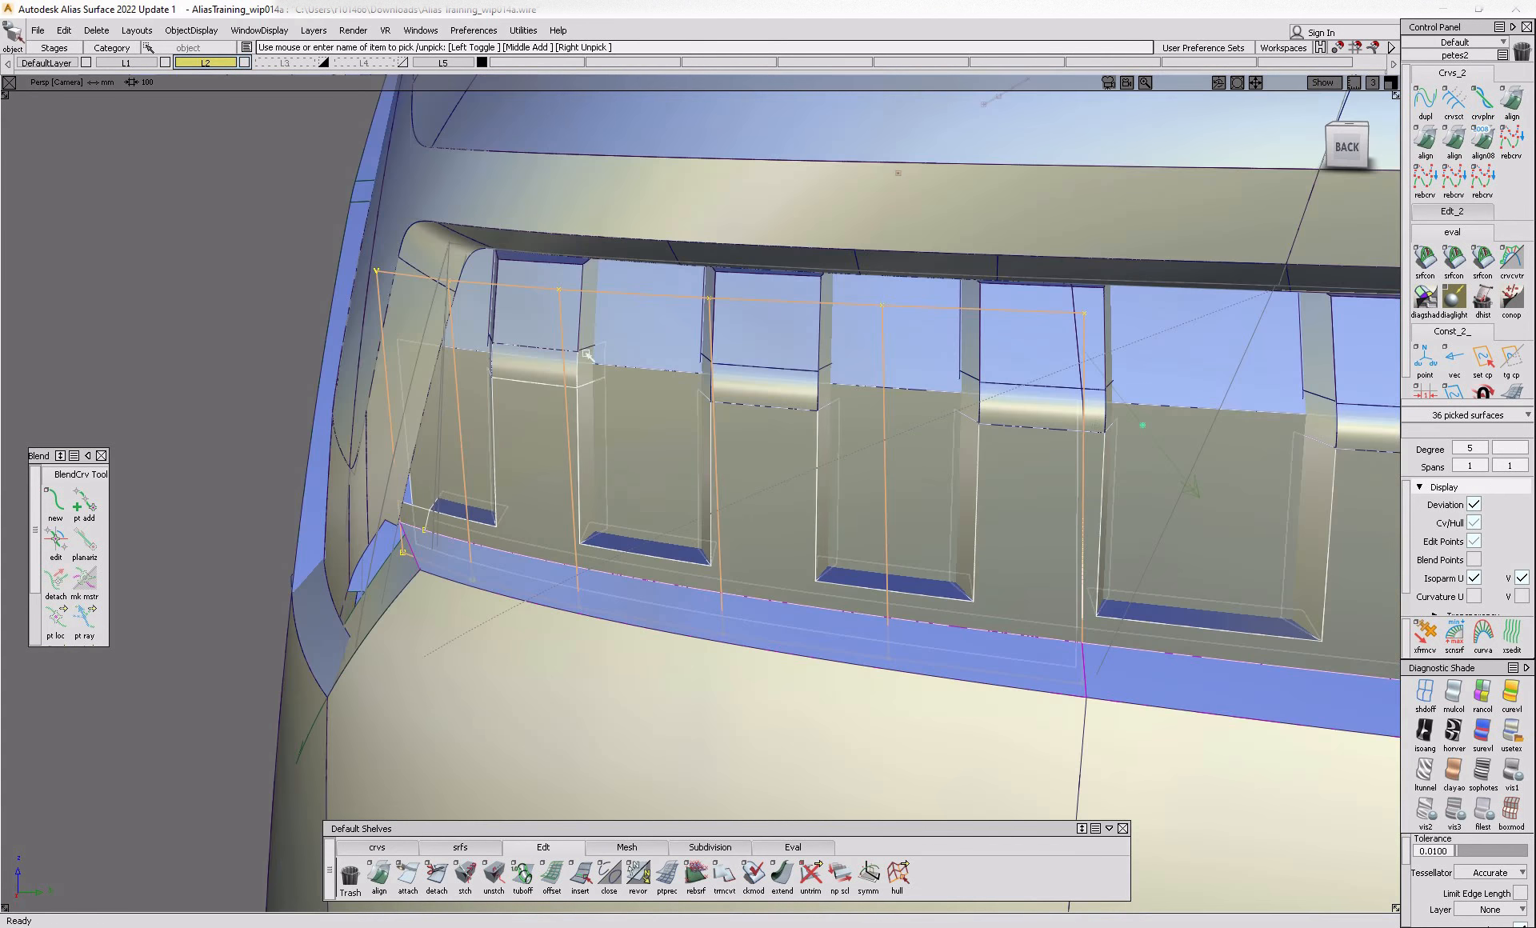
left_click(591, 325)
right_click_drag(527, 269, 549, 294, "alt+shift")
left_click_drag(549, 294, 357, 213, "alt+shift")
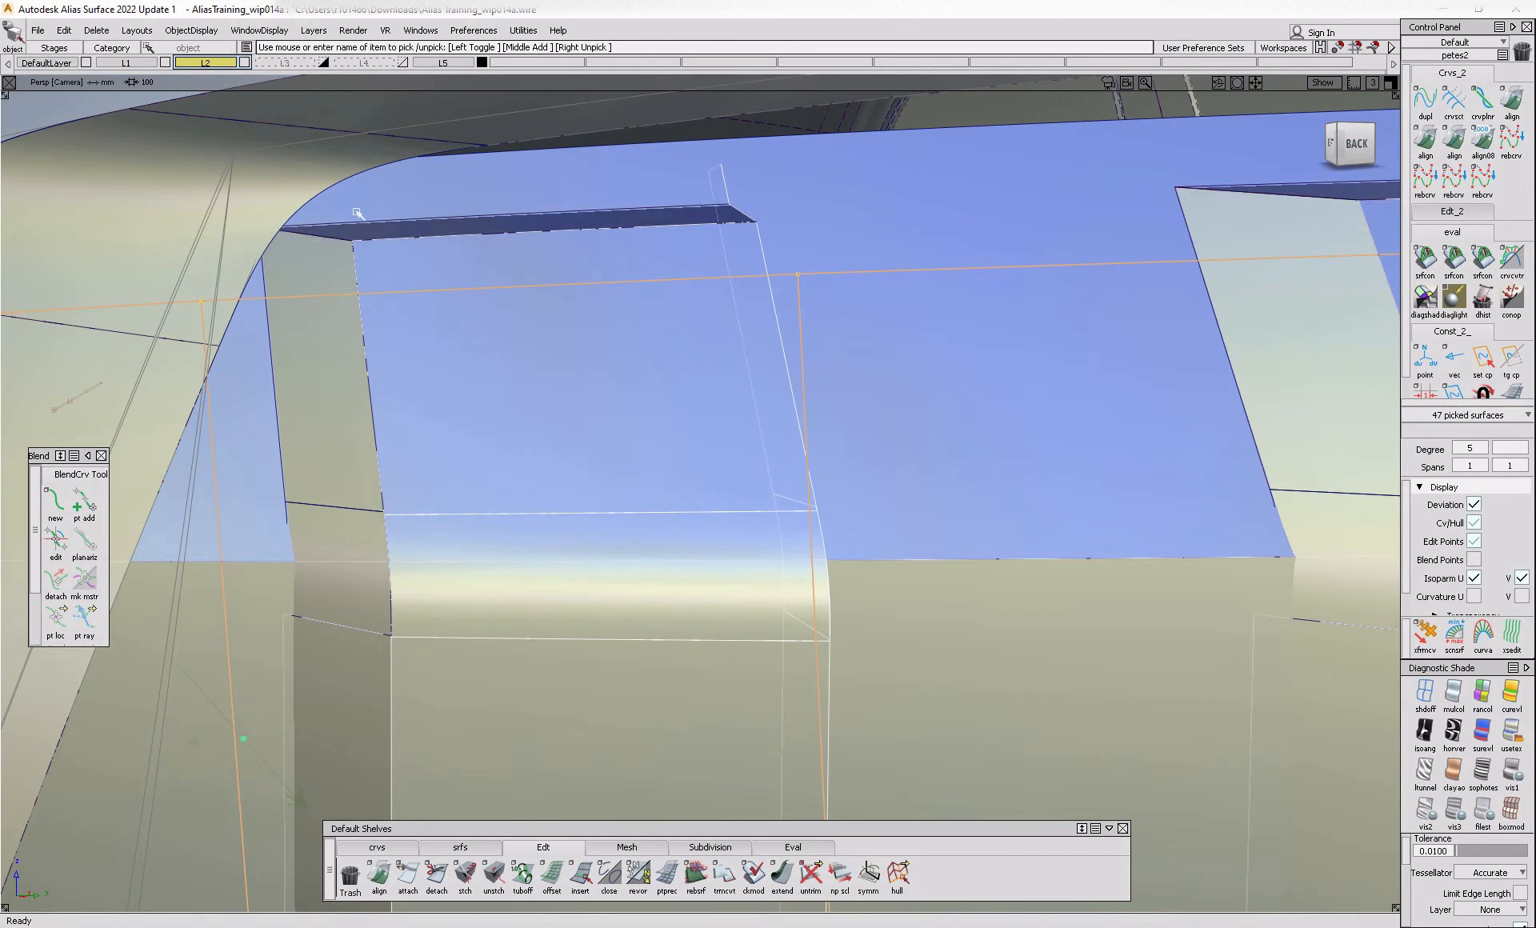
left_click(279, 427)
left_click(295, 436)
right_click_drag(984, 464, 820, 542, "alt+shift")
middle_click_drag(821, 542, 505, 660, "alt+shift")
right_click_drag(475, 533, 444, 560, "alt+shift")
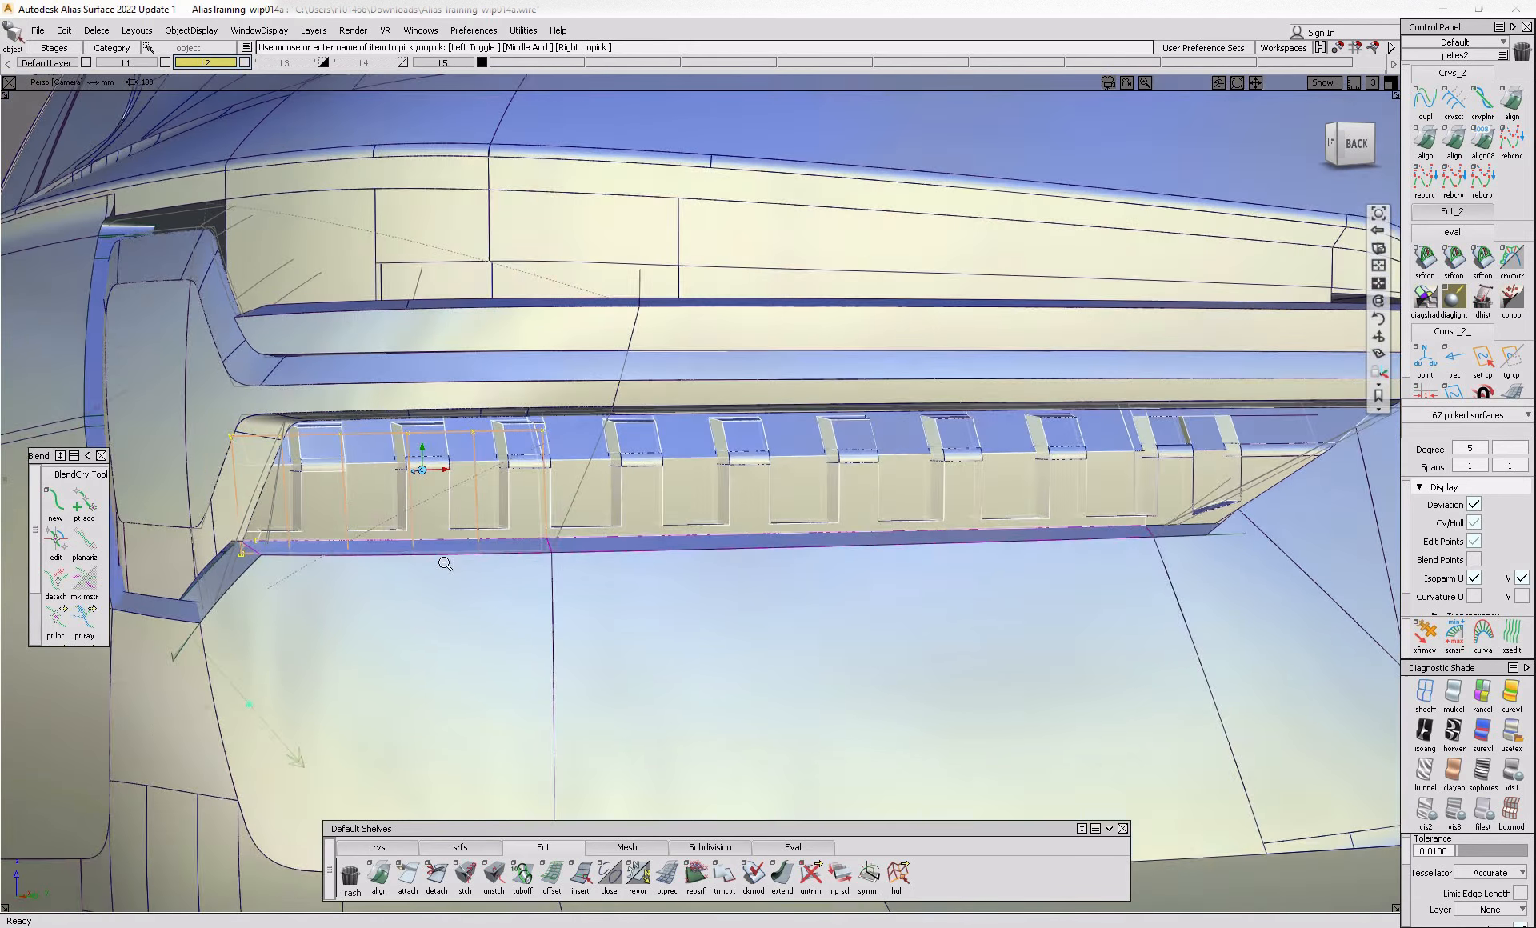
left_click(1365, 159)
left_click_drag(195, 576, 696, 610, "alt+shift")
right_click_drag(697, 610, 638, 634, "alt+shift")
left_click_drag(686, 353, 1192, 636)
left_click_drag(1258, 531, 646, 502, "alt+shift")
right_click_drag(647, 502, 865, 493, "alt+shift")
mouse_move(778, 484)
left_mouse_down("ctrl+shift")
mouse_move(788, 445)
mouse_move(764, 509)
left_mouse_up("ctrl+shift")
left_click(788, 444)
key("alt+i")
key("ctrl+z")
- Pick the housing surfaces surrounding the comb, including the outer panel and its recess walls, and hide them
right_click_drag(742, 472, 791, 412, "alt+shift")
left_click(795, 422)
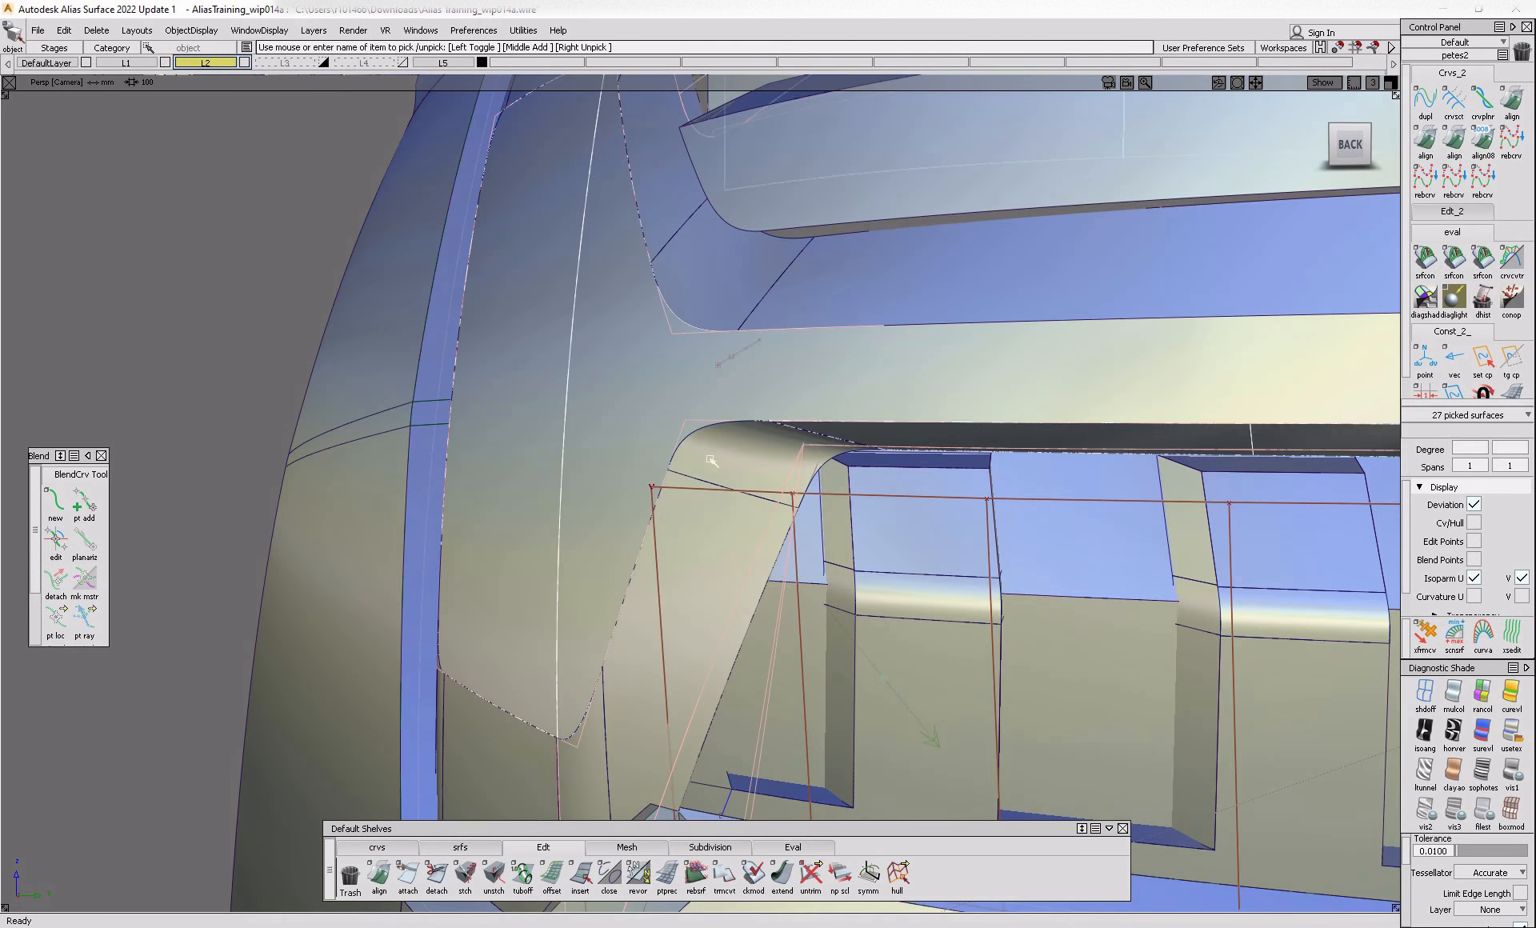
left_click(594, 761)
left_click(484, 736)
left_click_drag(470, 731, 88, 769, "alt+shift")
left_click(40, 723)
right_click_drag(312, 720, 233, 741, "alt+shift")
middle_click_drag(233, 741, 240, 835, "alt+shift")
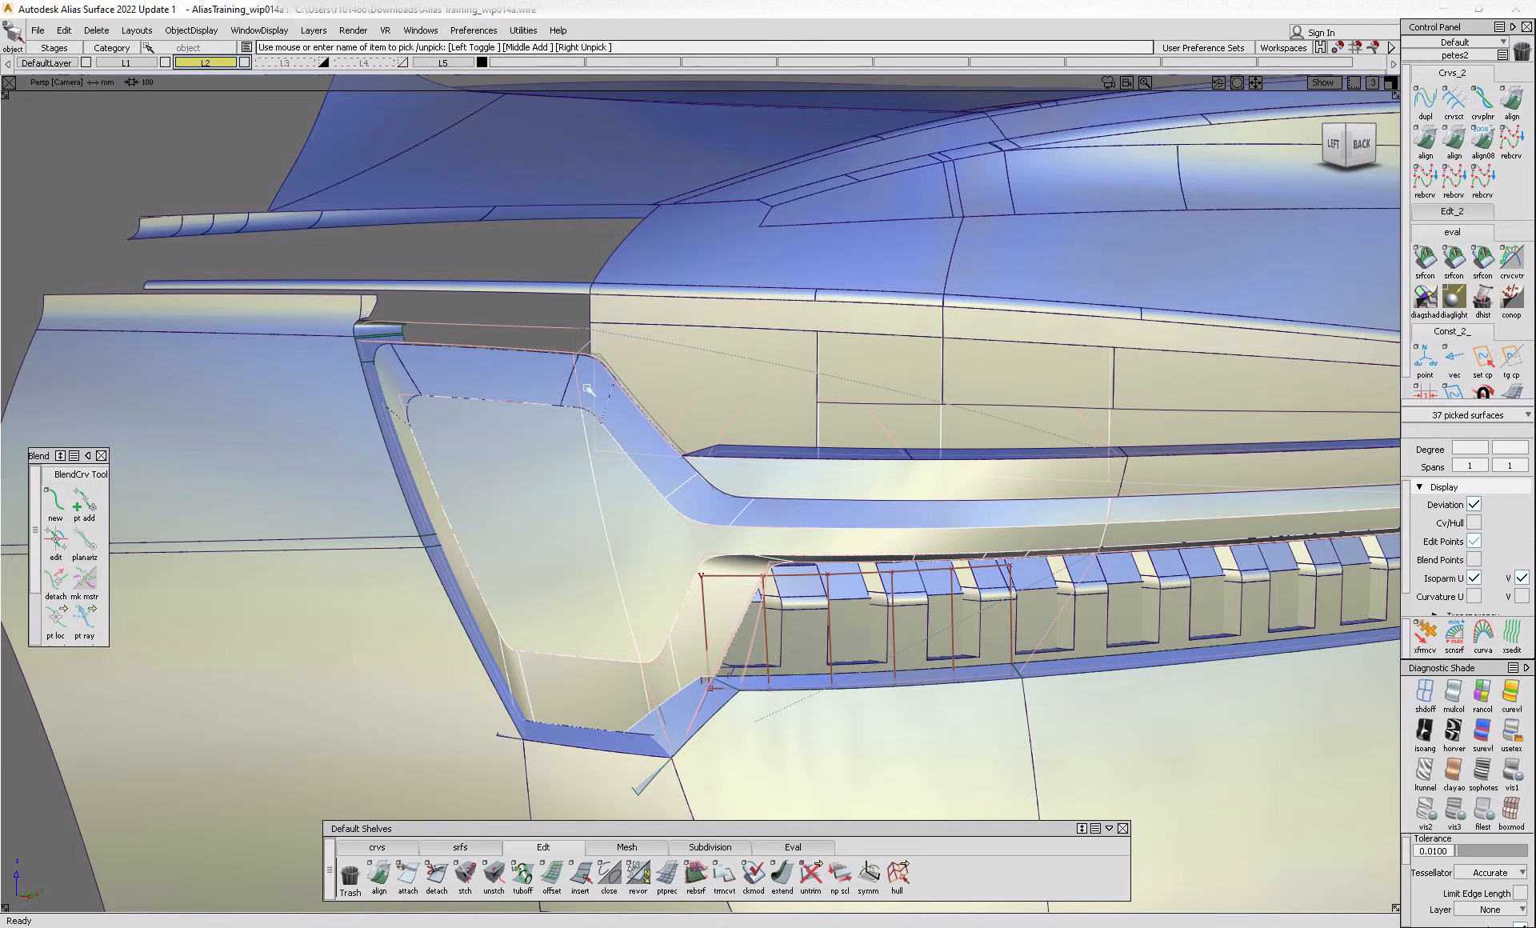
left_click(400, 396)
right_click_drag(920, 497, 856, 505, "alt+shift")
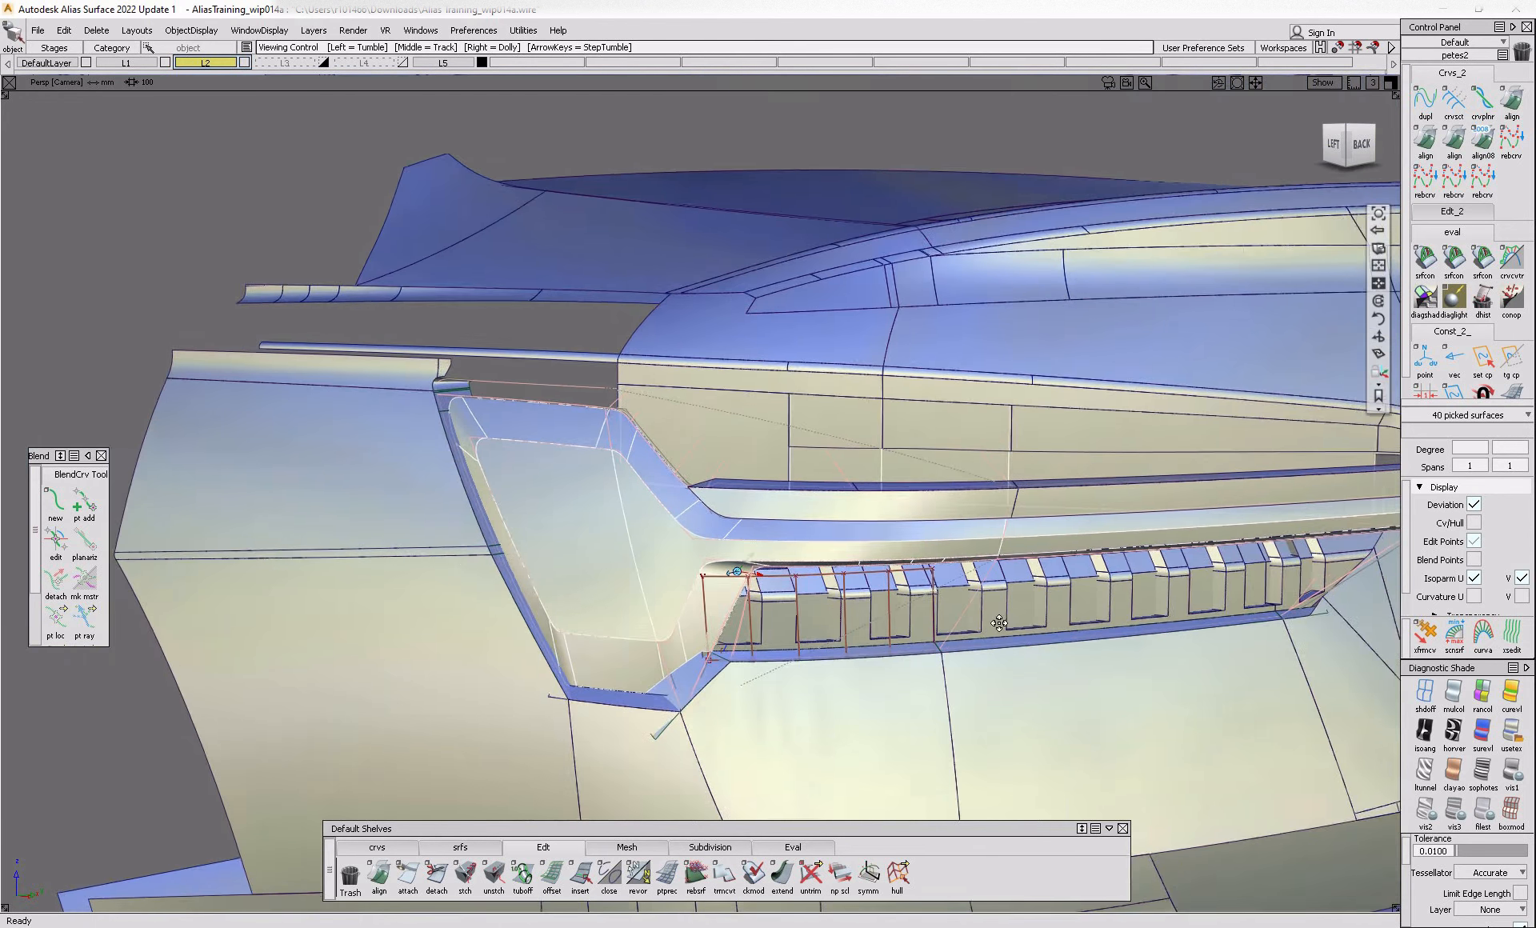
middle_click_drag(856, 504, 344, 508, "alt+shift")
left_click_drag(920, 509, 583, 517, "alt+shift")
key("Delete")
left_click(816, 552)
key("Delete")
- Pick all of the comb's surfaces in the Back view, leaving out the body panels caught below its inner end
left_click(1356, 143)
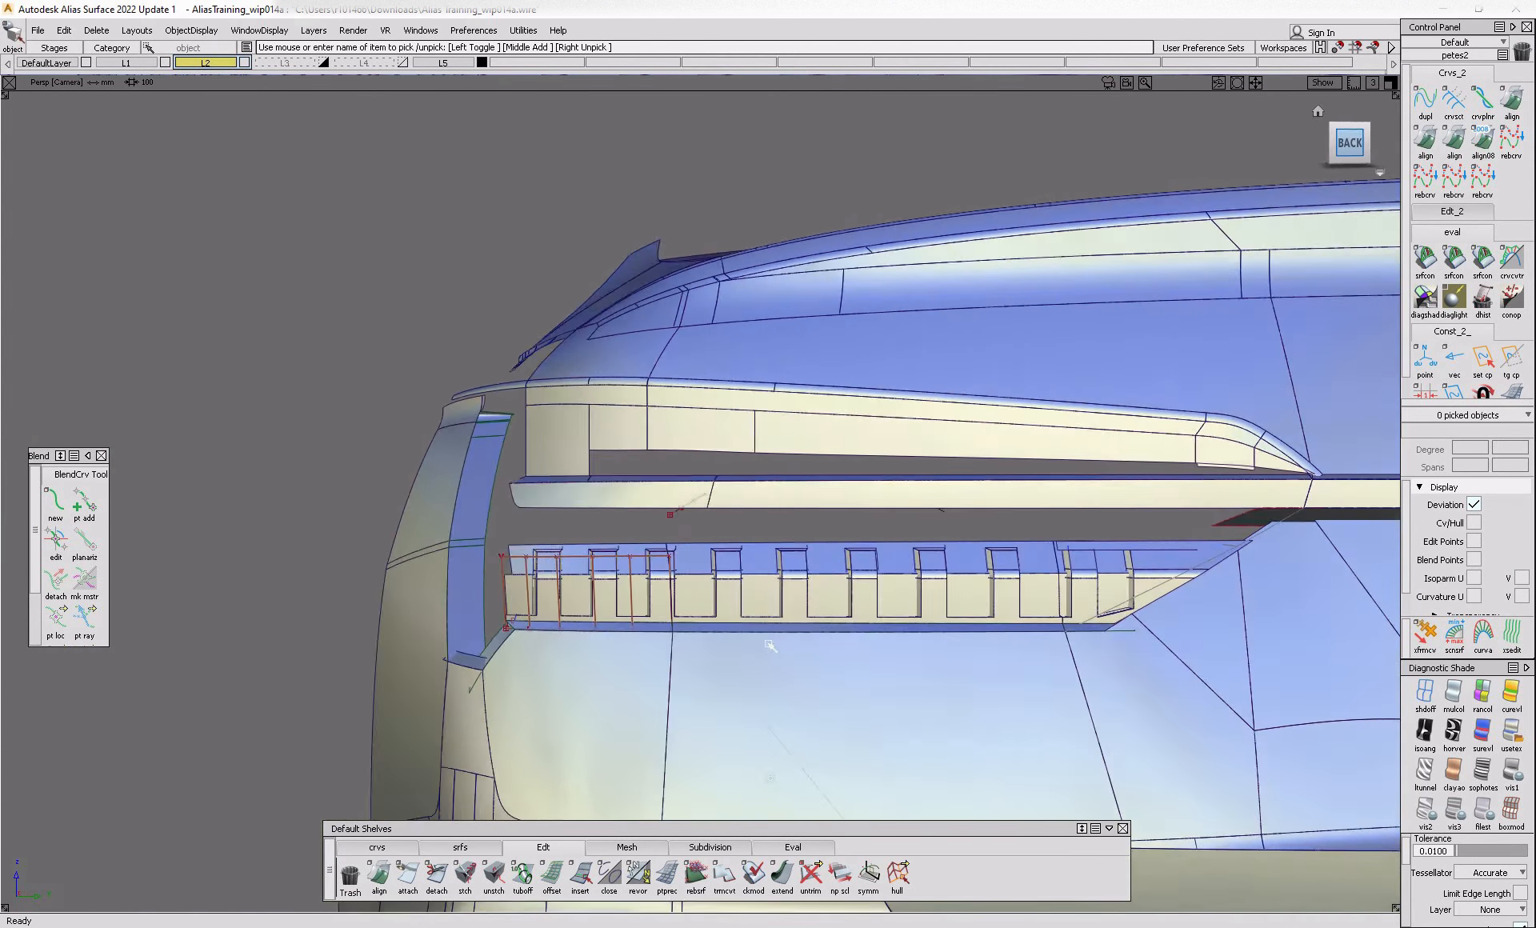
left_click_drag(591, 509, 585, 583, "ctrl+shift")
left_click_drag(478, 535, 734, 610)
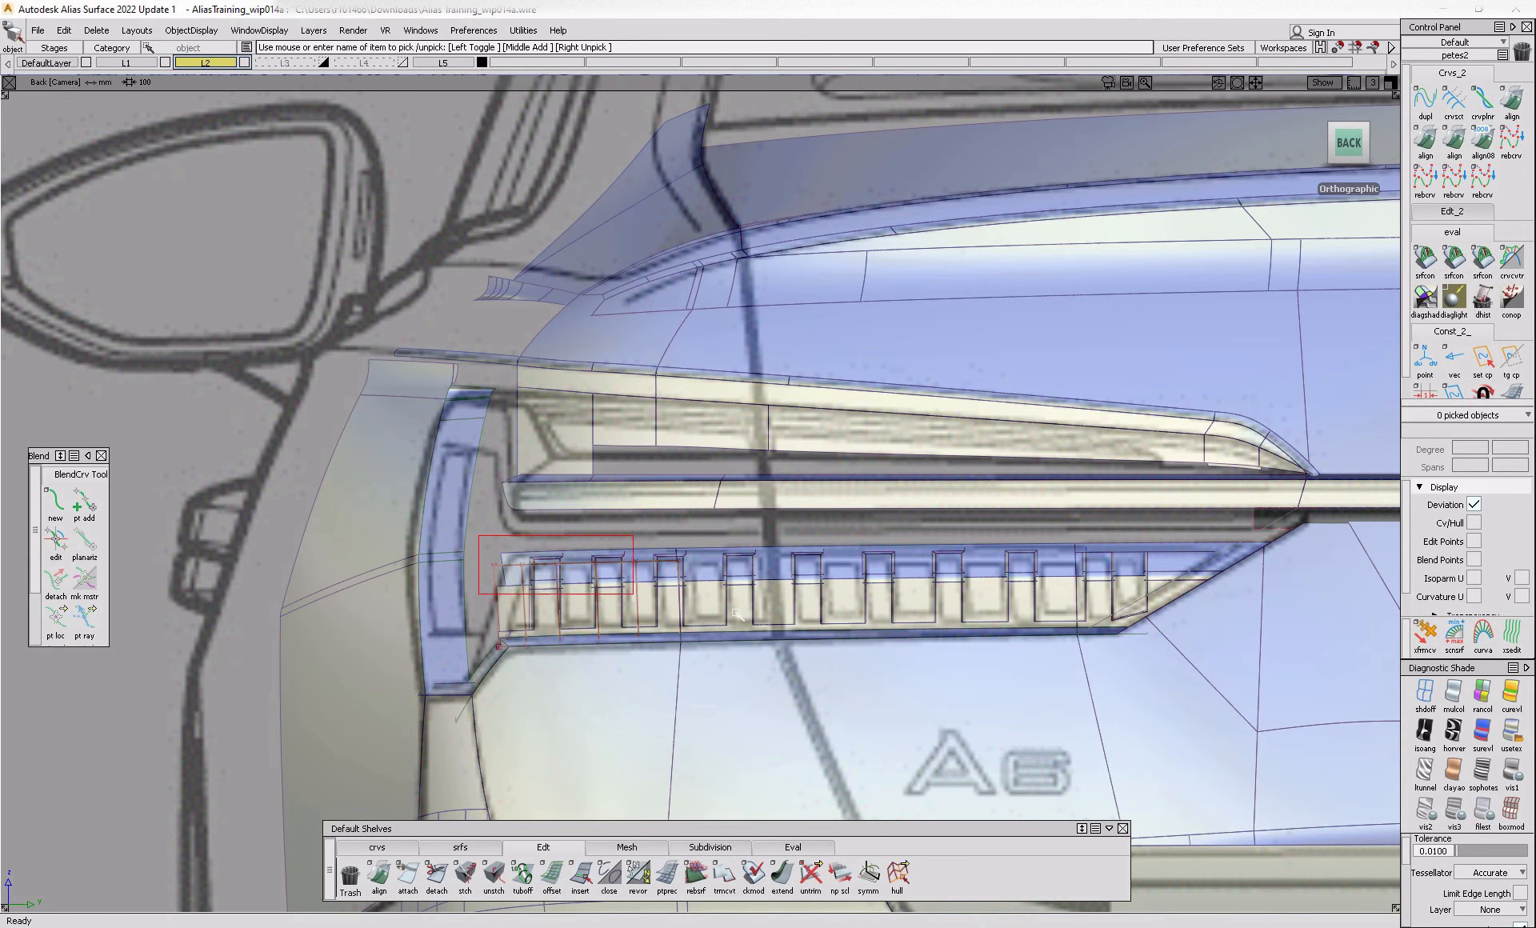
left_click_drag(1224, 630, 1268, 632)
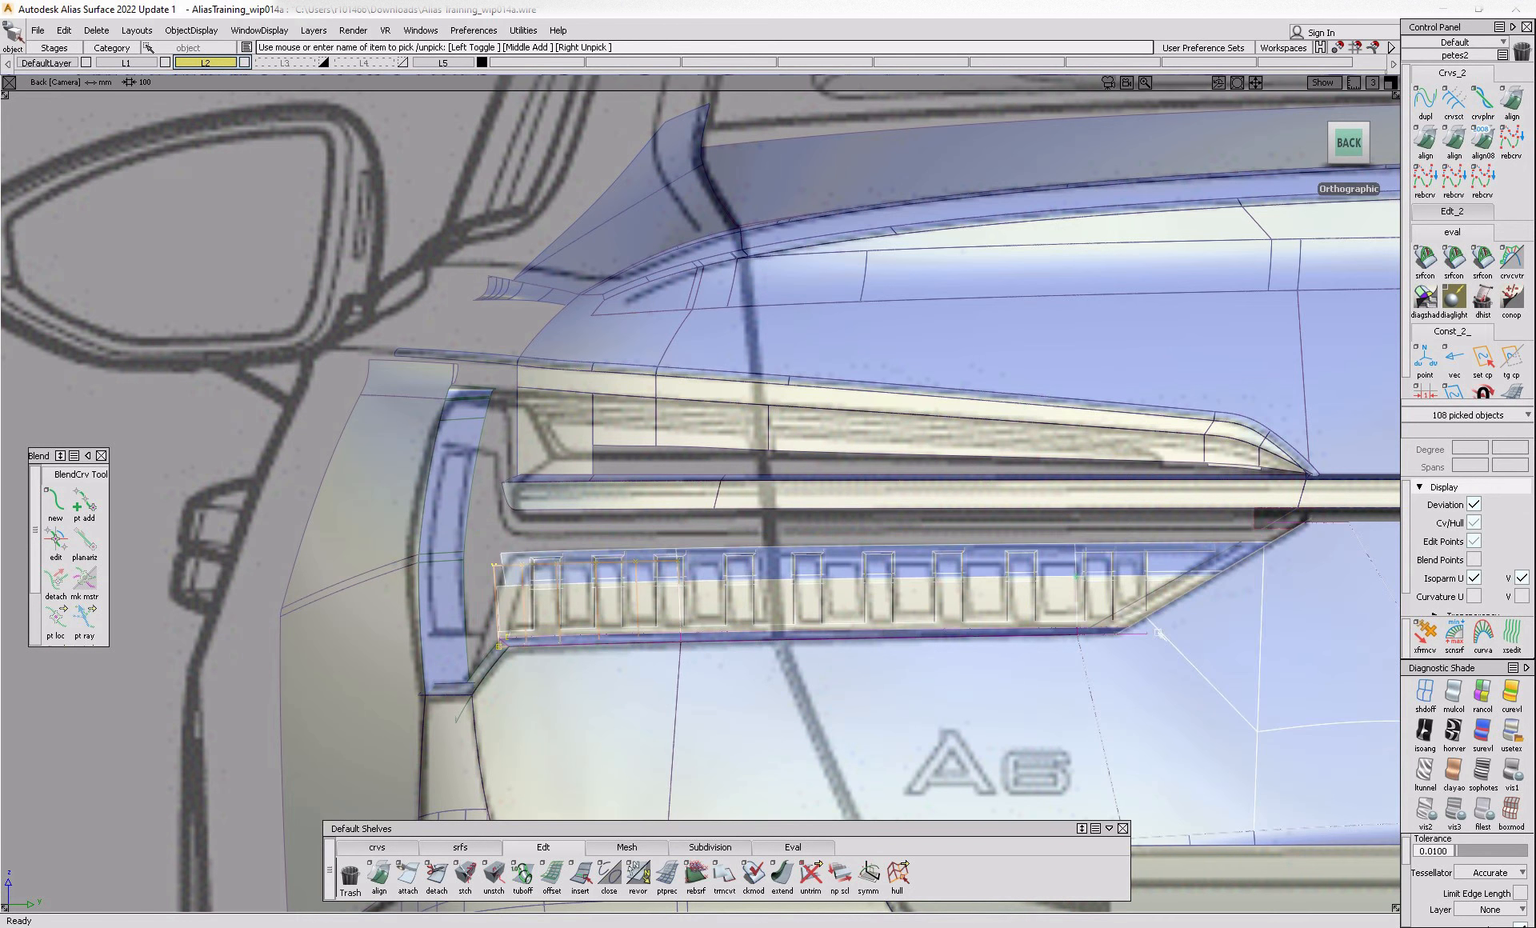
left_click_drag(1290, 770, 1291, 770)
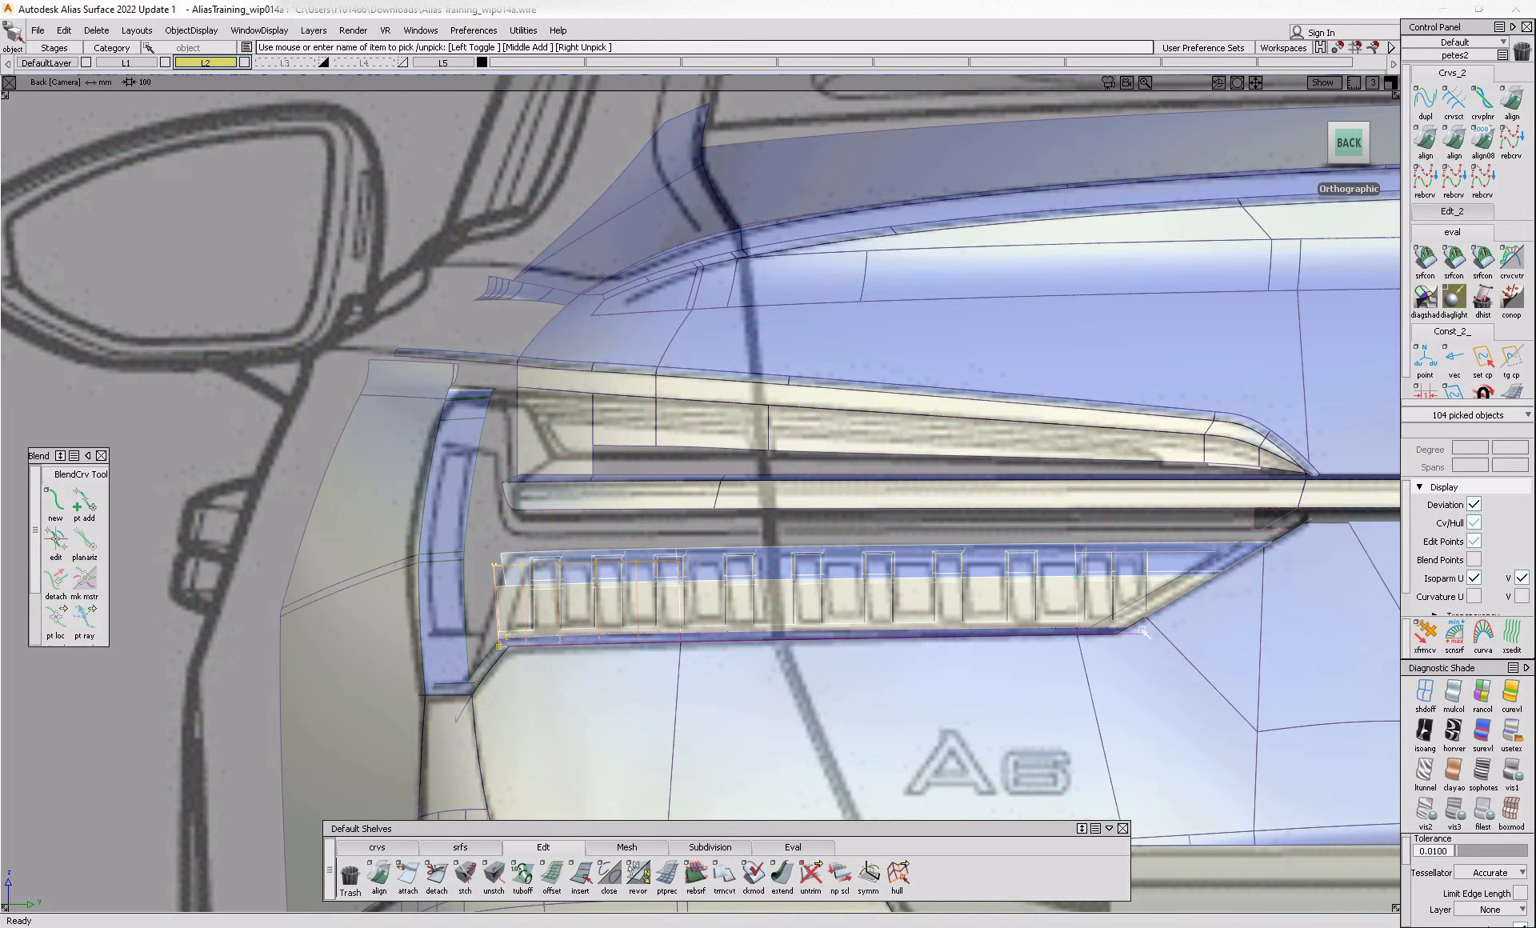
left_click_drag(1181, 669, 1181, 669)
- Look through the hidden geometry and bring the housing surfaces back into view around the comb
key("F8")
left_click_drag(1142, 720, 1249, 710, "alt+shift")
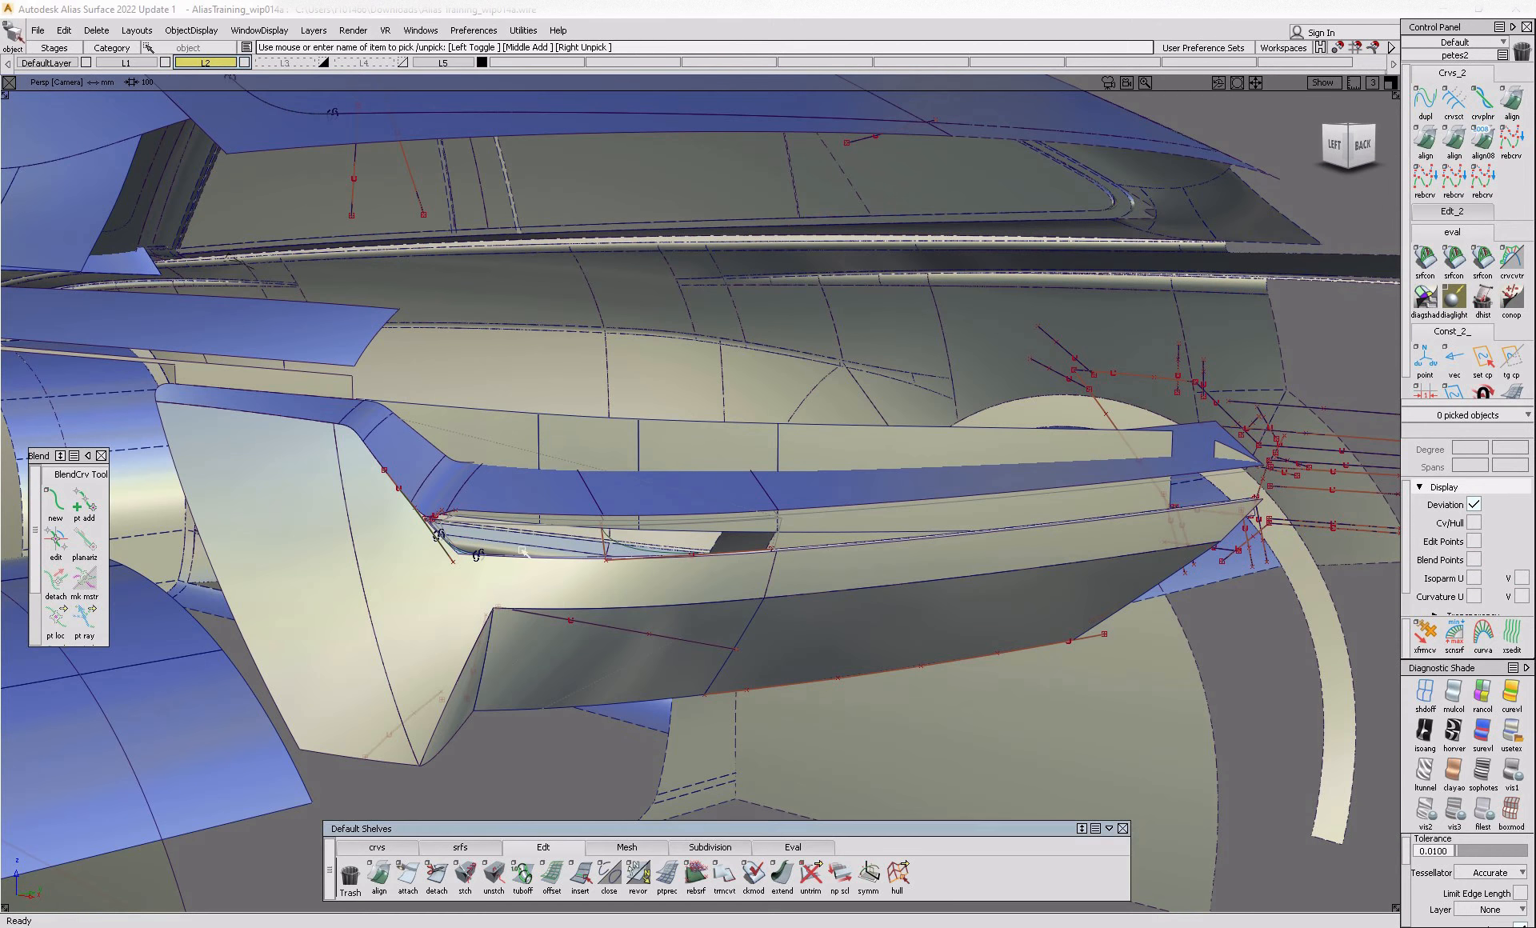
left_click_drag(507, 667, 1301, 537, "alt+shift")
left_click(1300, 538)
middle_click_drag(1317, 538, 782, 555, "alt+shift")
left_click(782, 556)
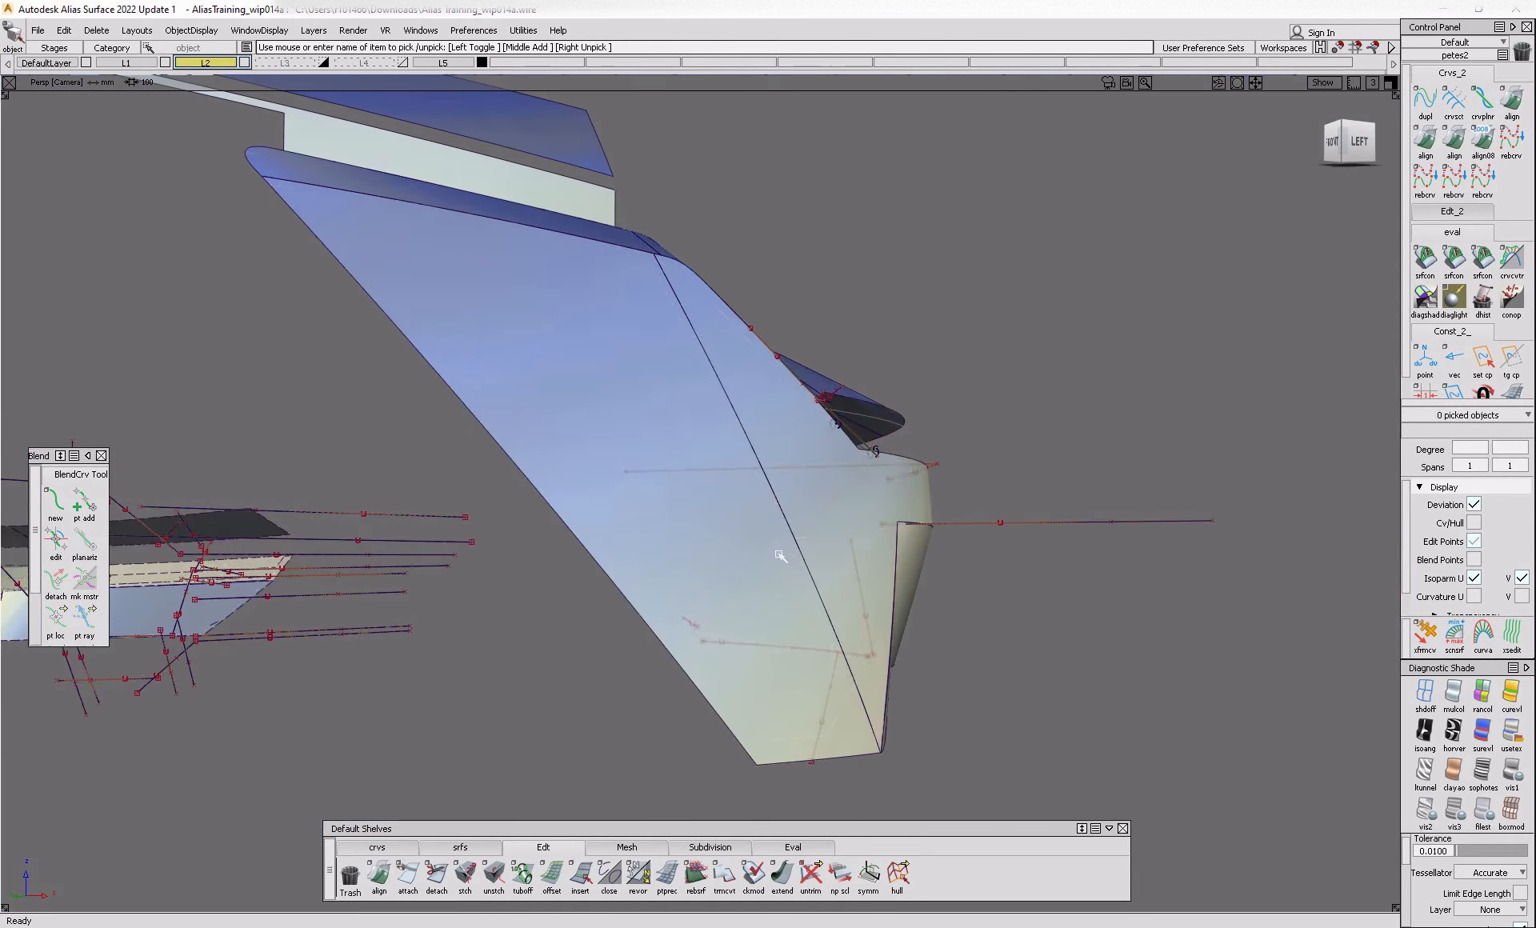
right_click_drag(782, 555, 825, 578, "alt+shift")
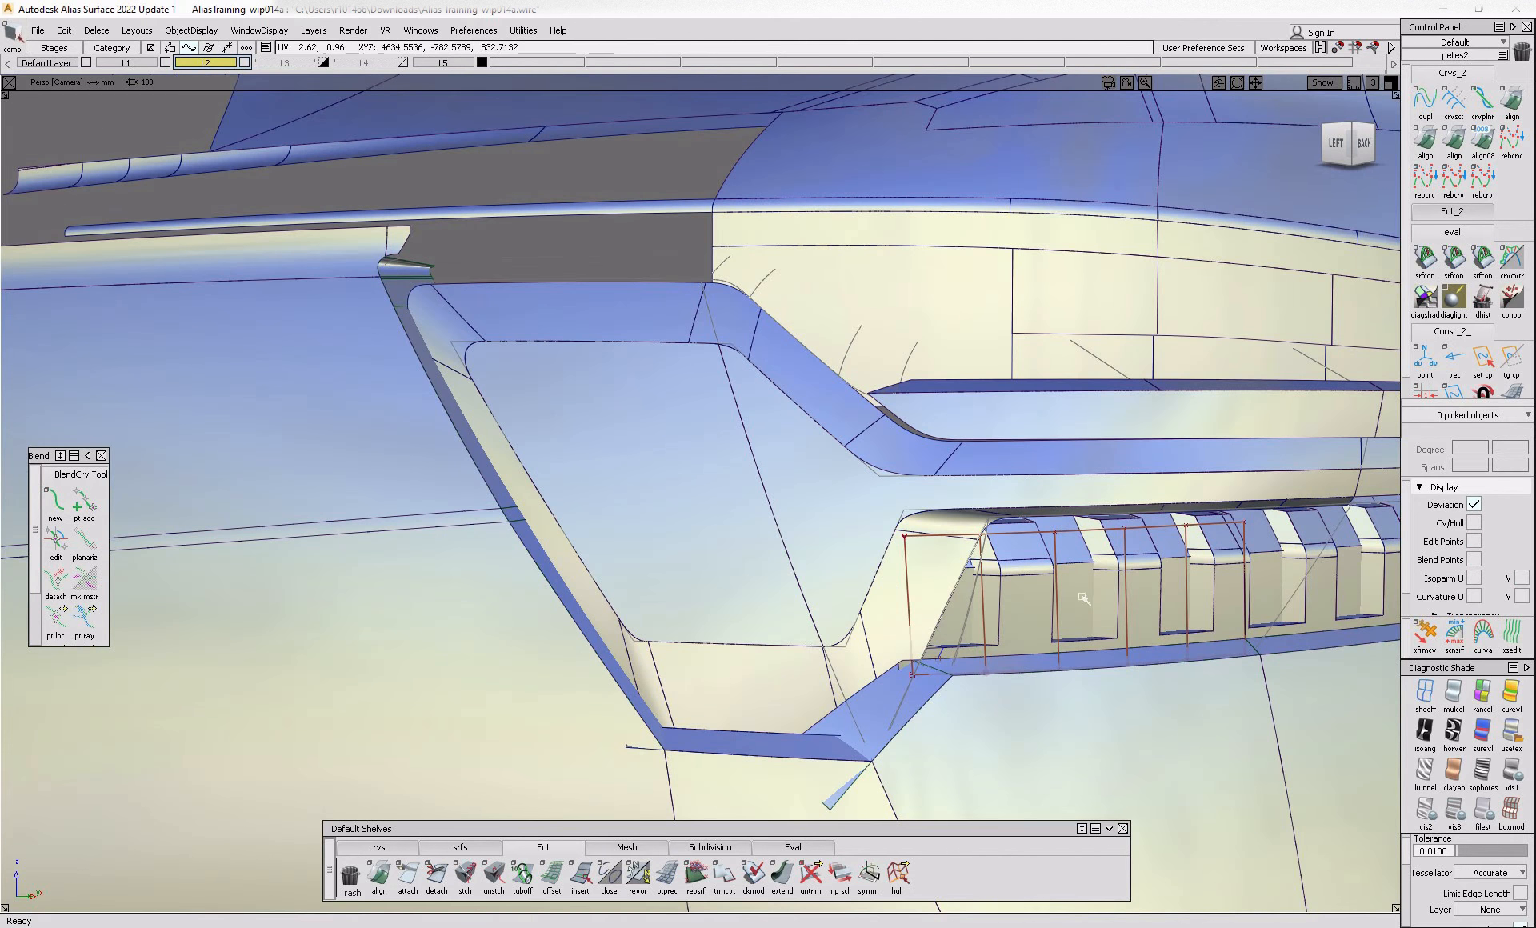
- Pick the whole comb again, add one more object to the selection and check its inner end in the housing
left_click_drag(1024, 621, 1024, 576, "ctrl+shift")
left_click(1032, 600)
middle_click_drag(1076, 600, 654, 517, "alt+shift")
left_click_drag(654, 517, 964, 606, "alt+shift")
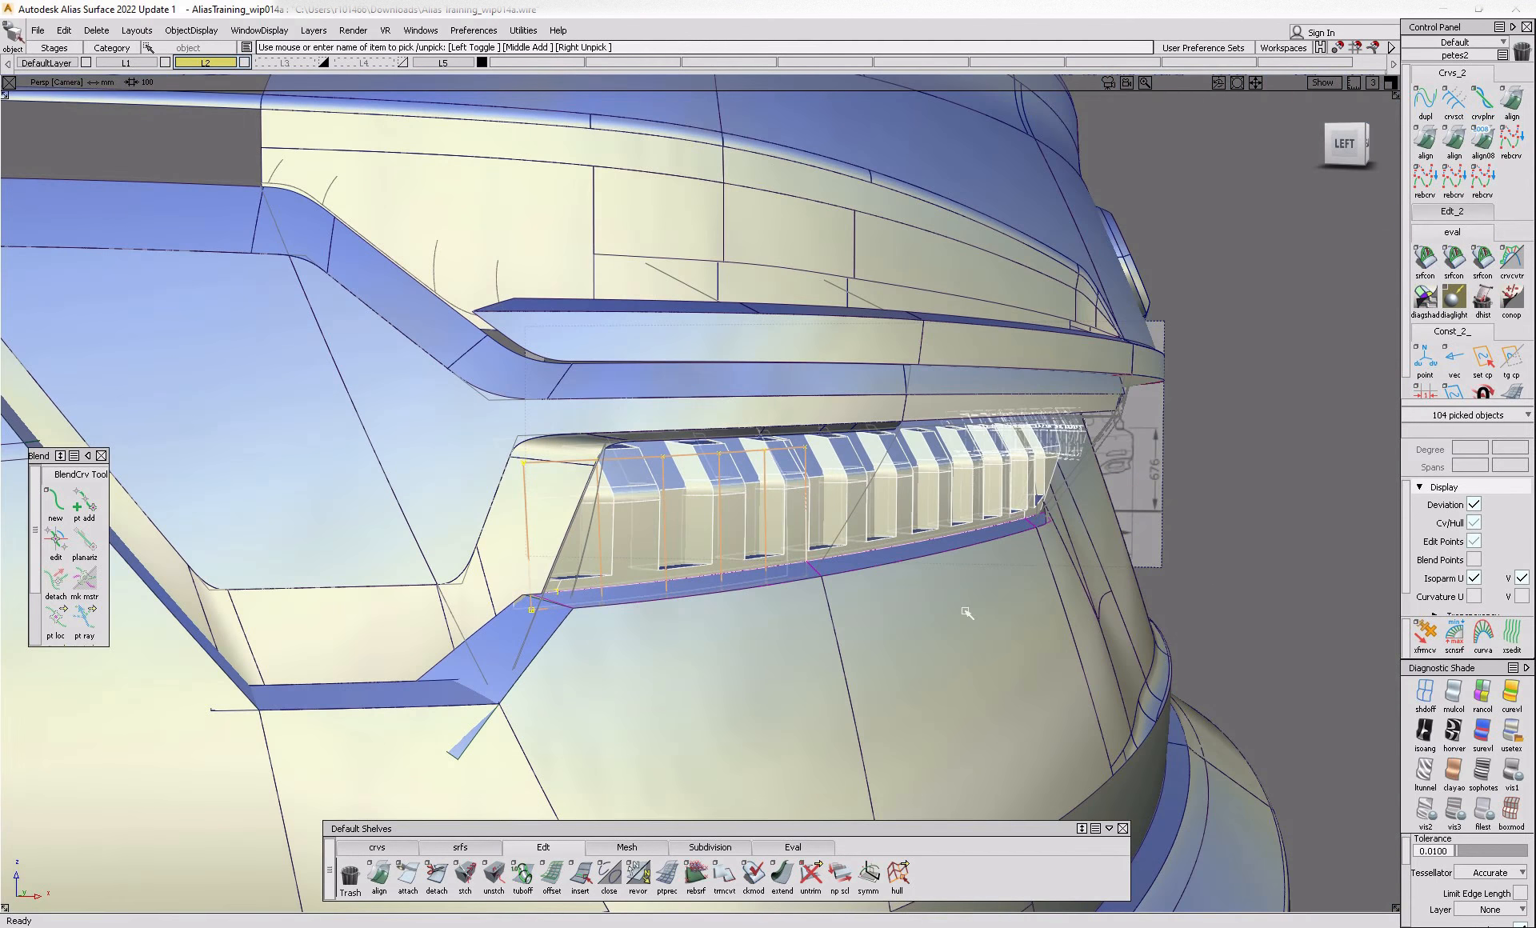
right_click_drag(965, 606, 1181, 690, "alt+shift")
middle_click_drag(1181, 689, 1171, 632, "ctrl+shift")
mouse_move(1170, 632)
left_mouse_down()
mouse_move(1198, 640)
mouse_move(1170, 638)
left_mouse_up()
right_click_drag(1170, 638, 1125, 637, "ctrl+shift")
left_click_drag(1124, 637, 956, 592, "alt+shift")
right_click_drag(956, 592, 909, 589, "ctrl+shift")
left_click_drag(909, 590, 865, 621, "ctrl+shift")
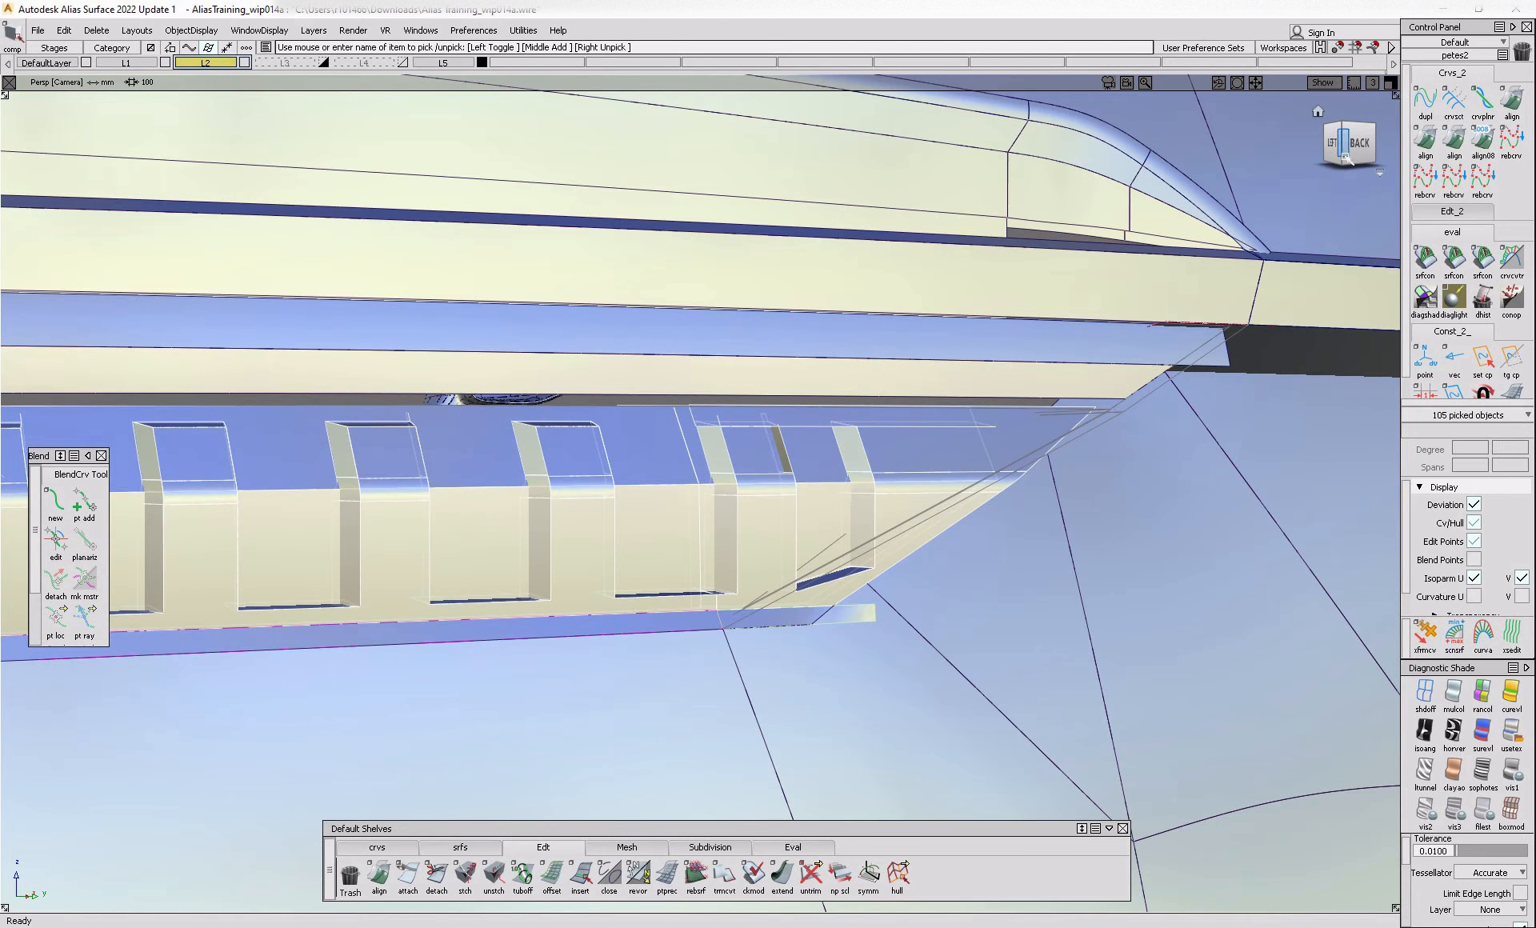
- Trim off the small piece sticking out past the comb's lower inner corner, working in the Back view
left_click(1350, 144)
left_click_drag(838, 628, 839, 612, "ctrl+shift")
left_click(837, 611)
left_click(837, 611)
left_click(1339, 891)
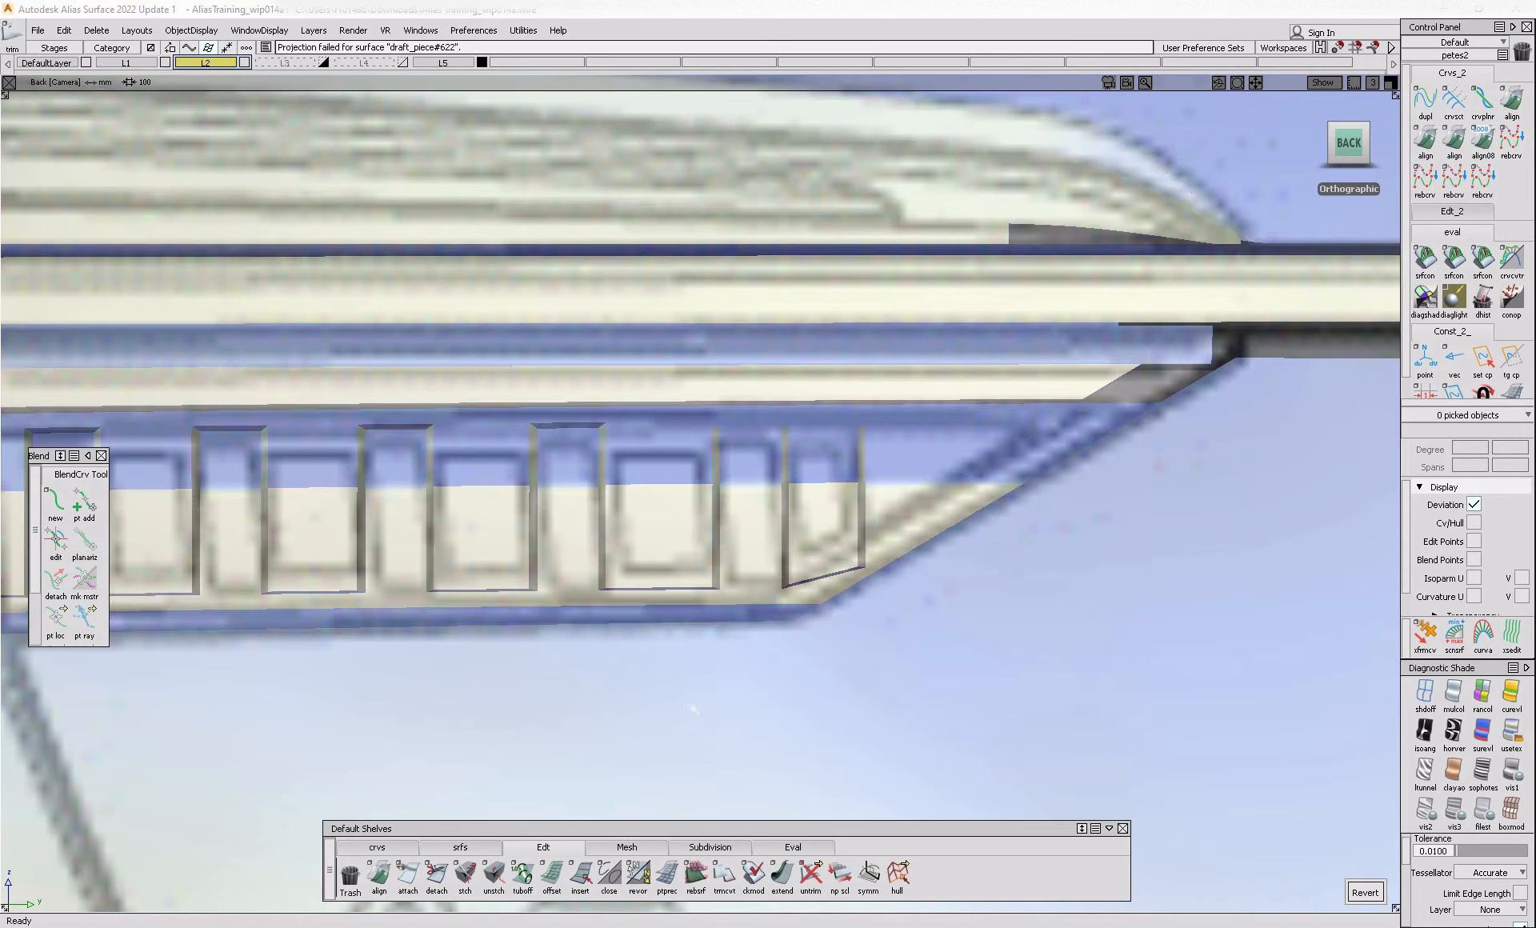
- Extend the trim curve on the comb's bottom surface at its outer end by about 5 mm
left_click_drag(689, 710, 1184, 736, "alt+shift")
right_click_drag(1184, 737, 1129, 761, "alt+shift")
left_click_drag(1128, 761, 848, 711, "alt+shift")
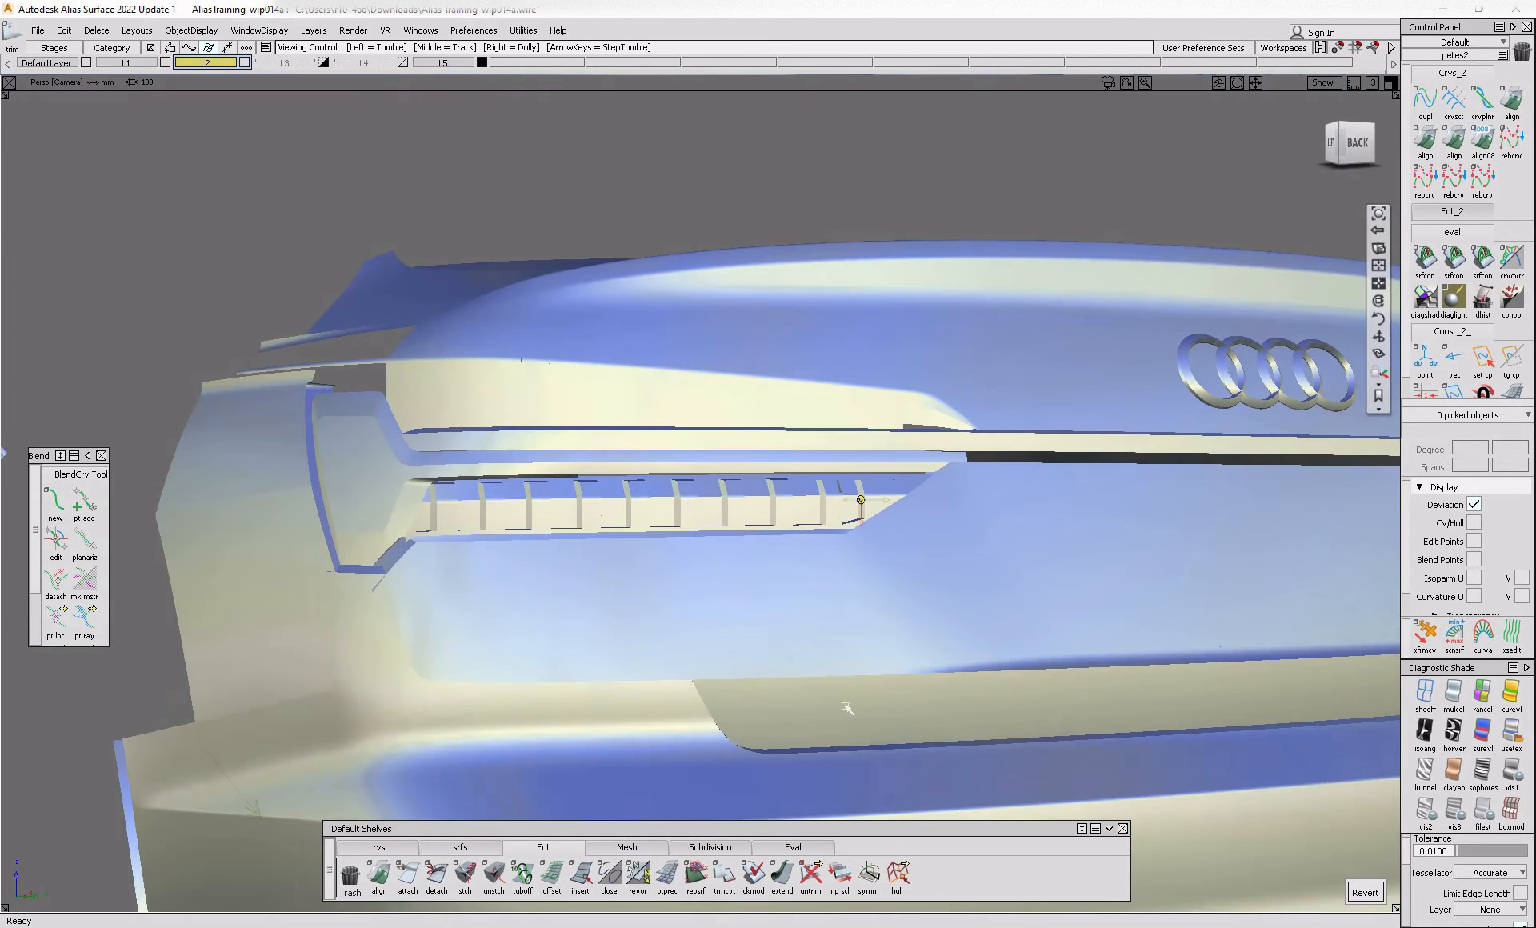
scroll(528, 587, "up", 5)
scroll(577, 576, "up", 5)
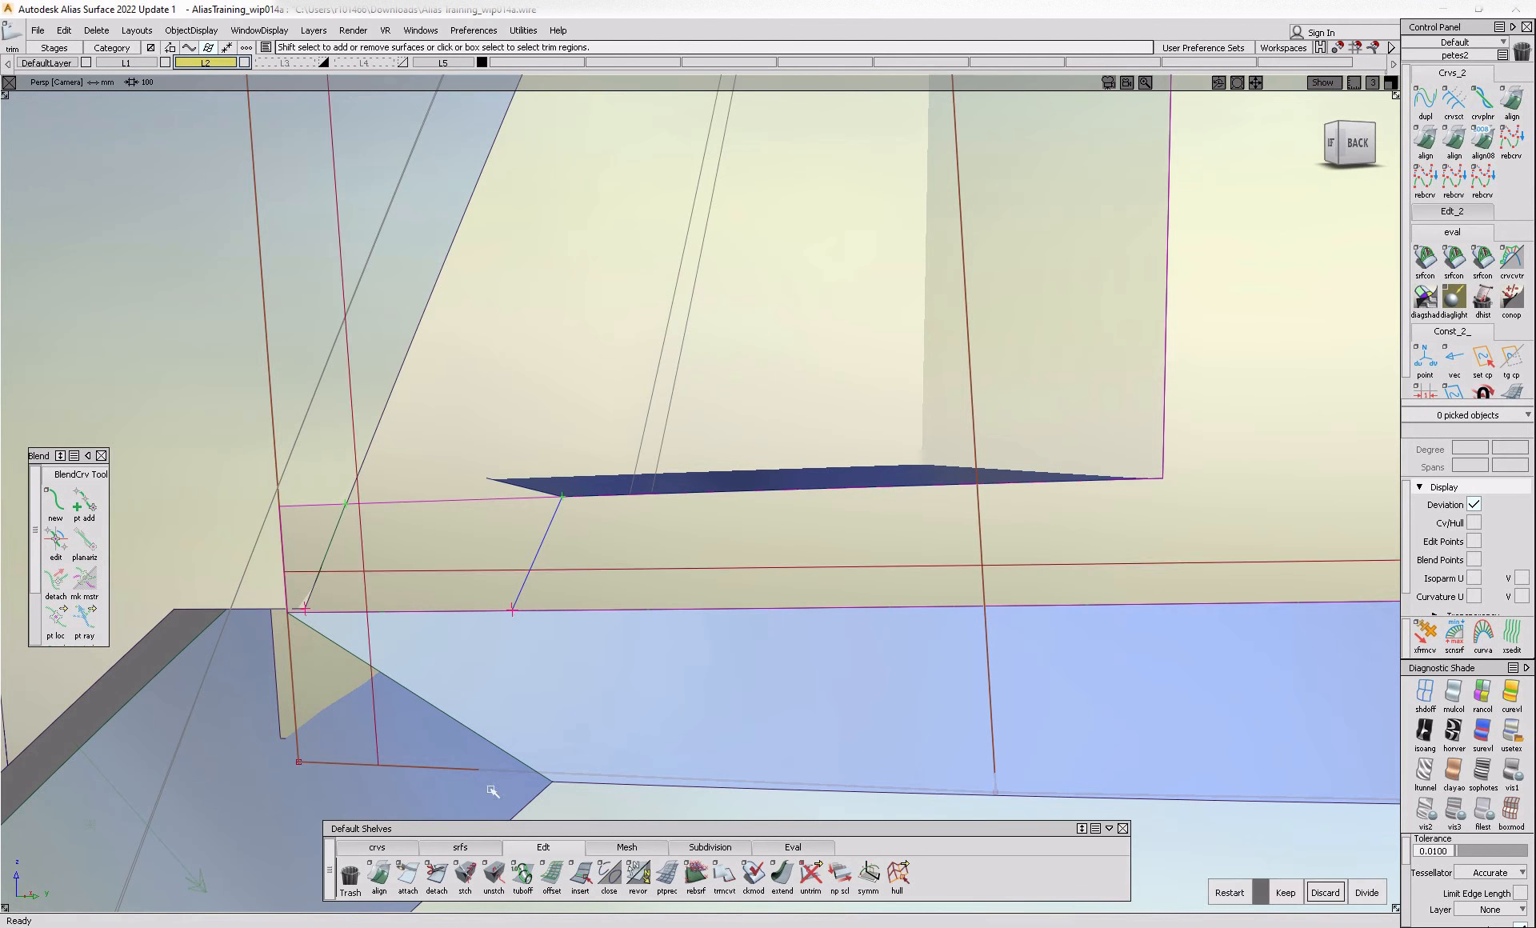
left_click(781, 873)
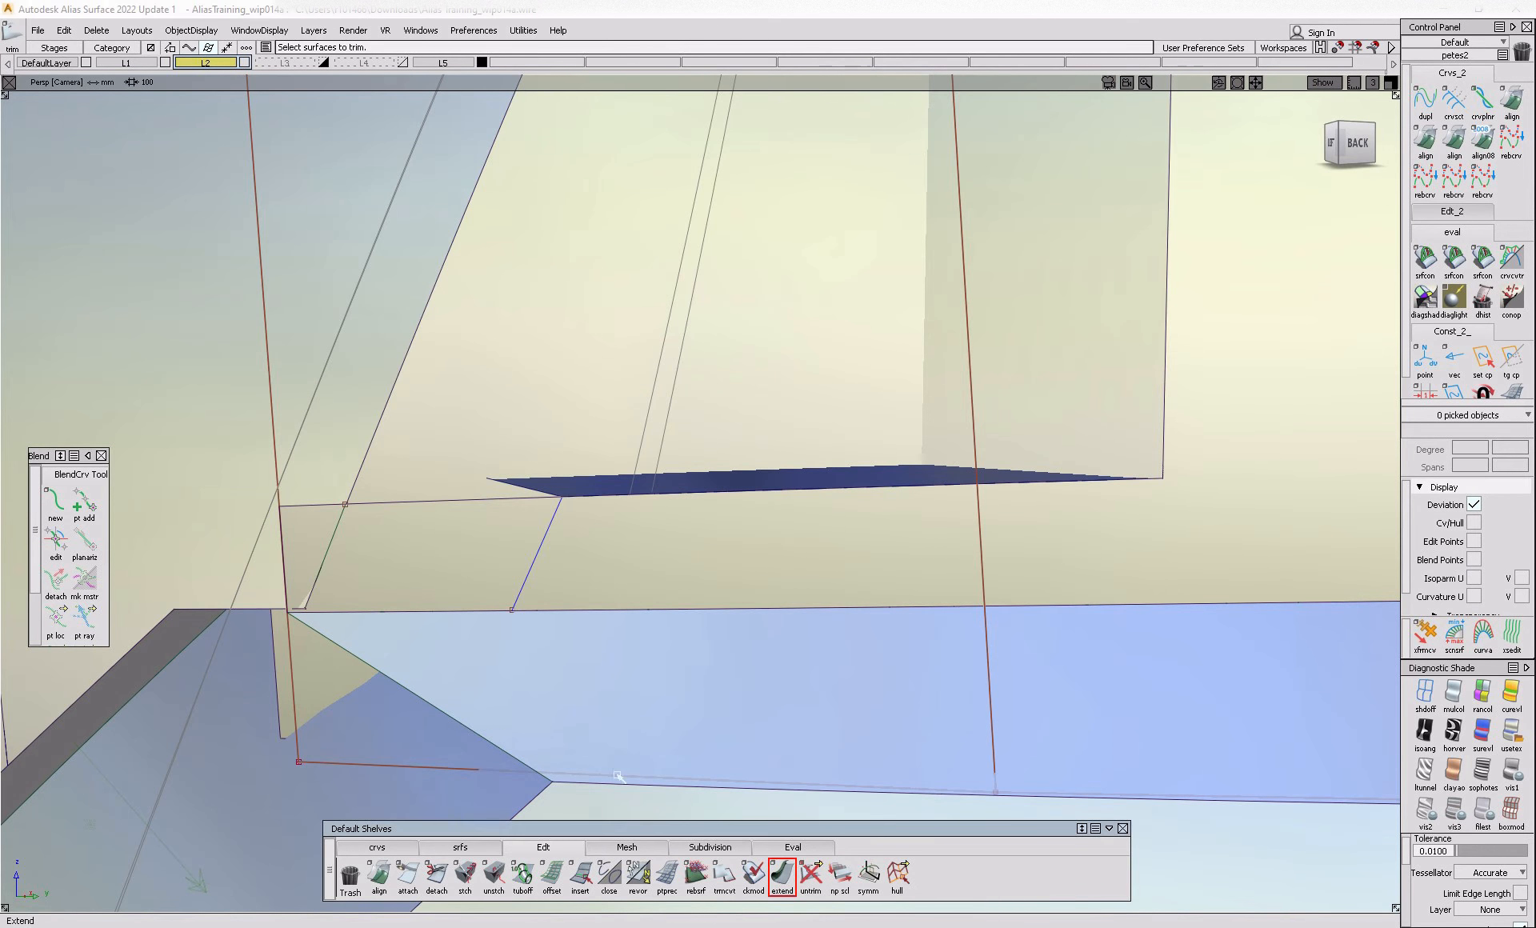
left_click(310, 593)
left_click(421, 597)
key("Return")
left_click_drag(420, 597, 422, 587)
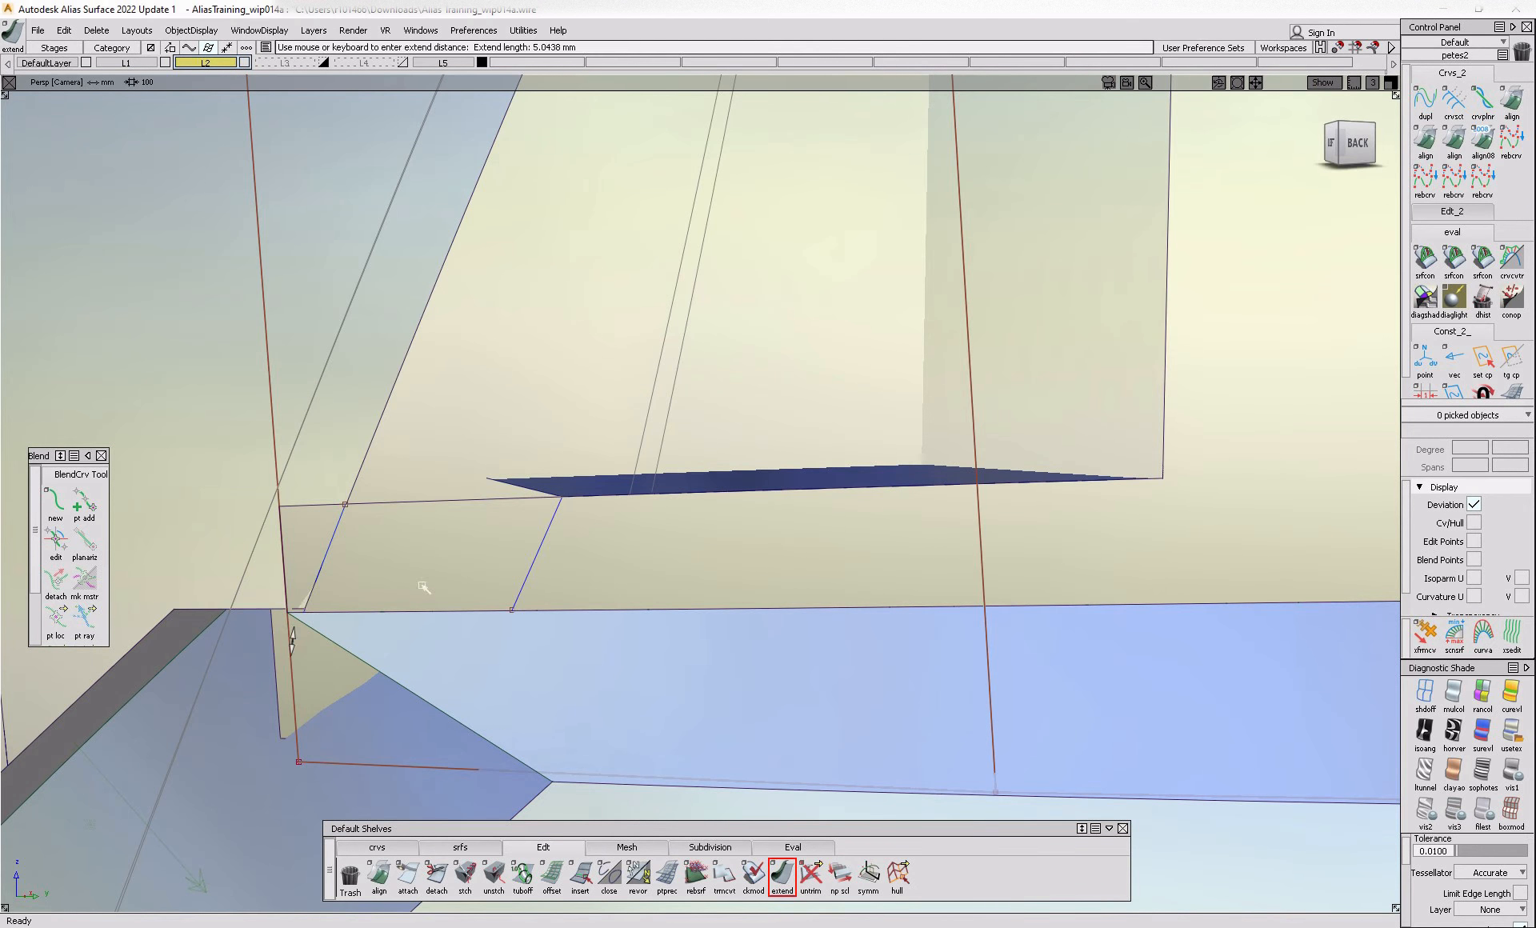
- Trim the comb's bottom surface at its outer corner along the extended curve
key("t")
left_click(308, 564)
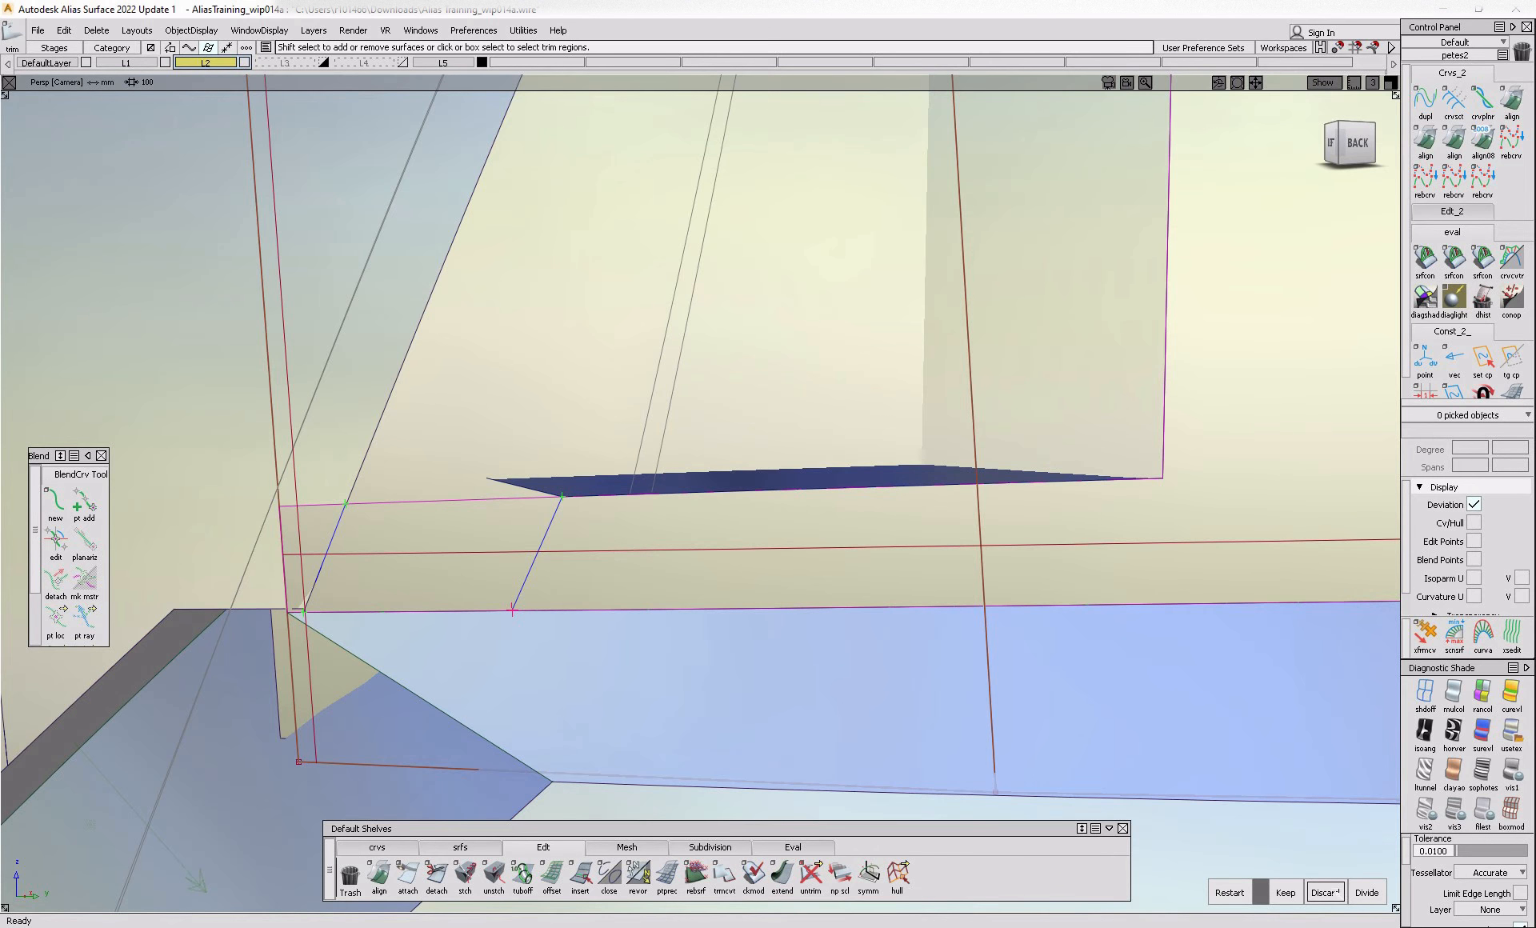
left_click(1325, 892)
left_click(1371, 895)
left_click_drag(474, 588, 505, 538, "ctrl+shift")
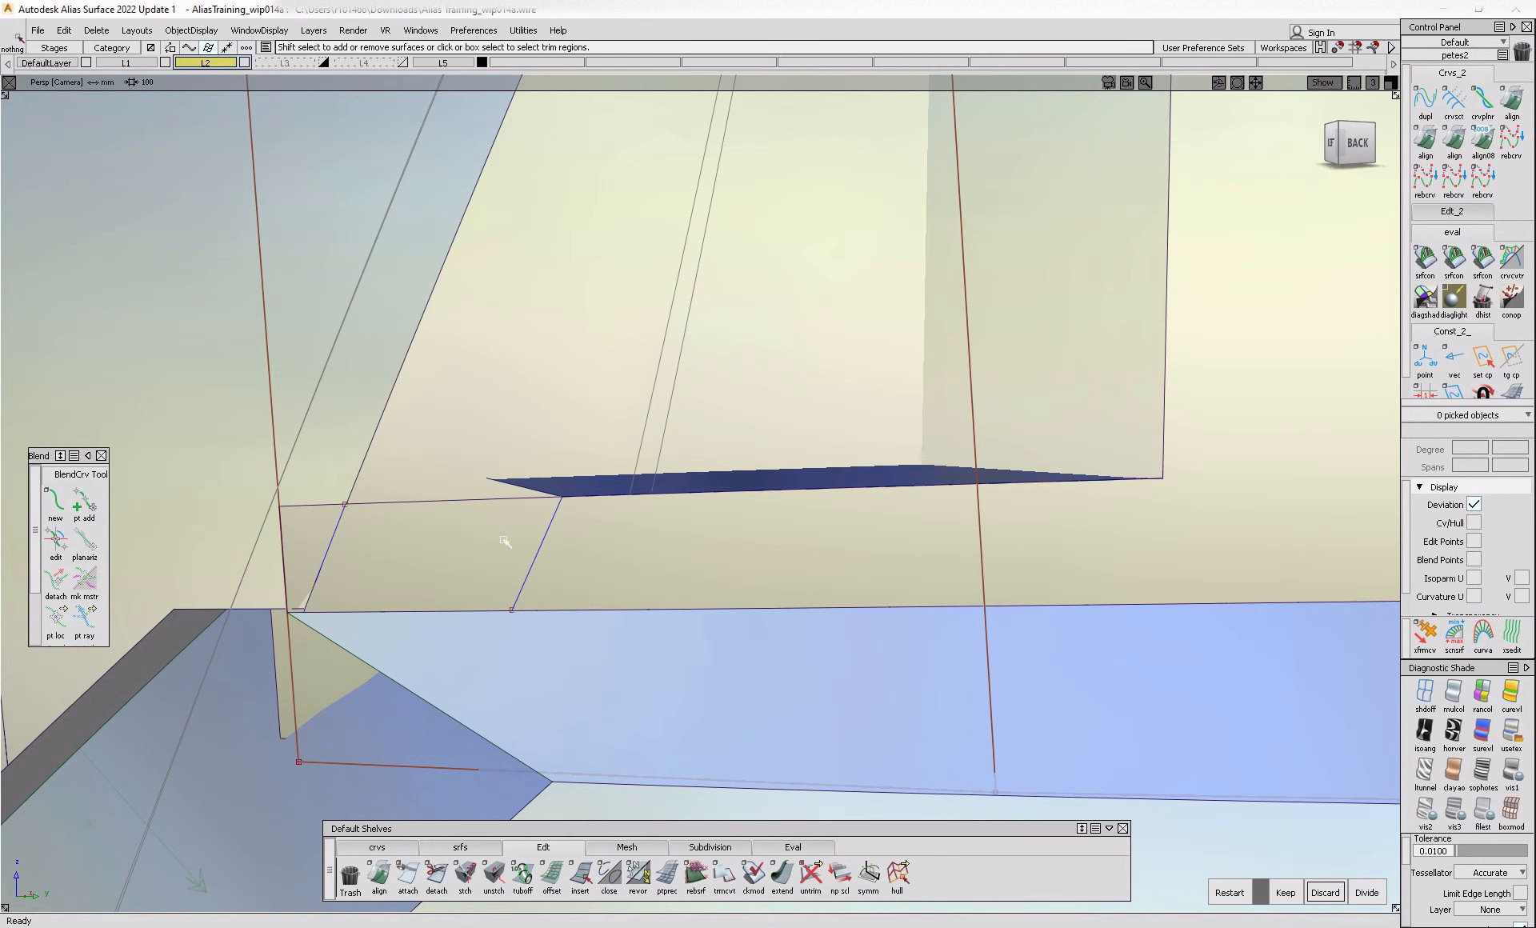
left_click(456, 586)
right_click_drag(512, 550, 452, 592, "ctrl+shift")
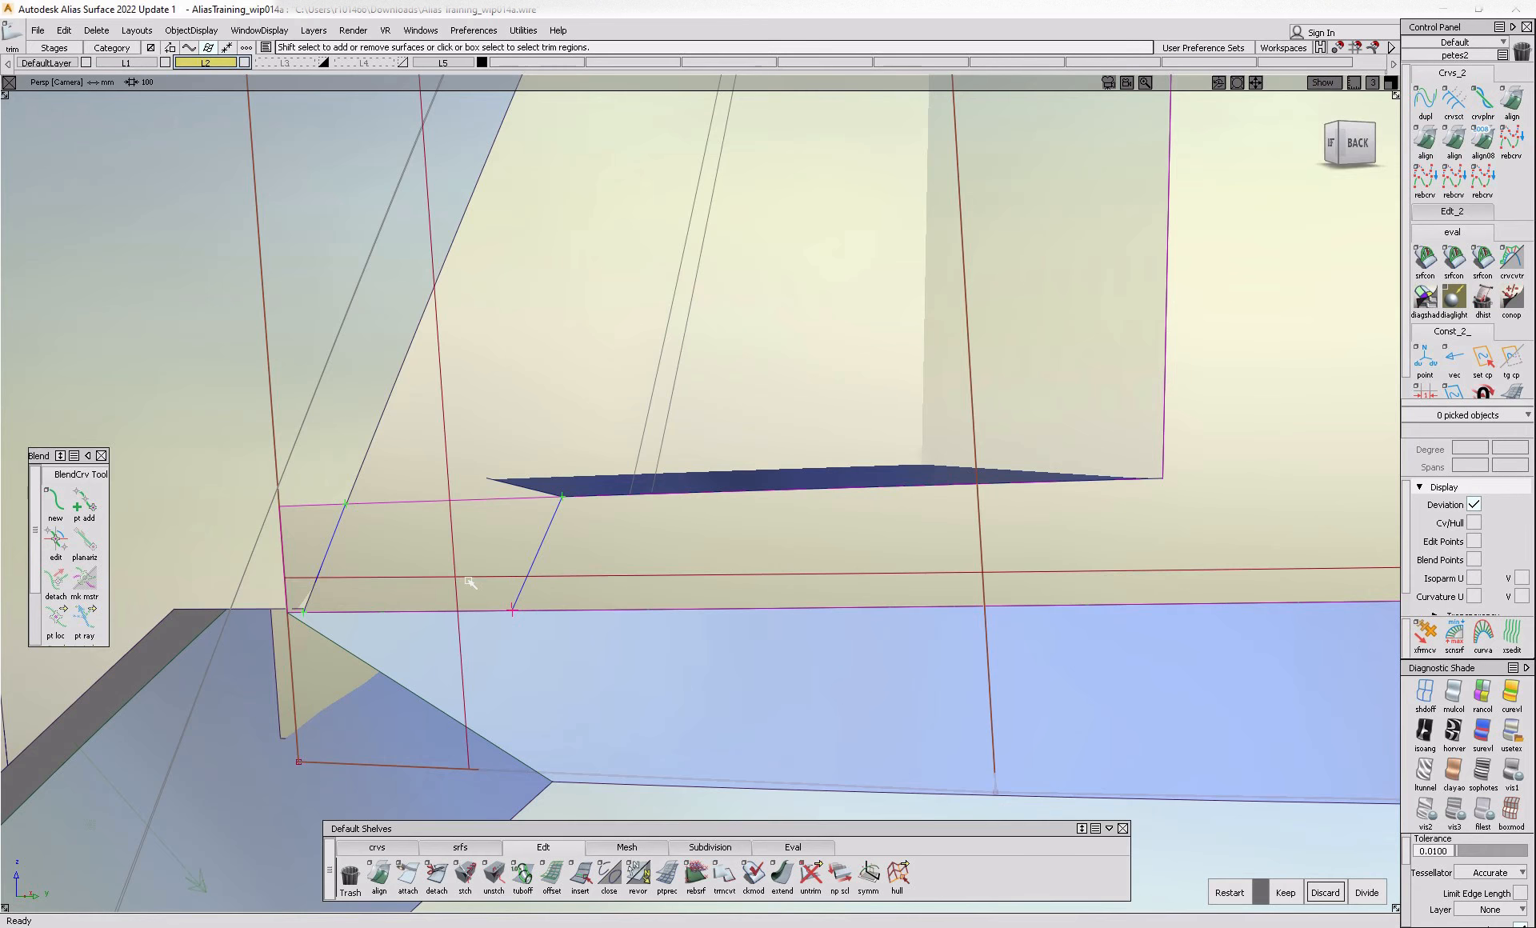
left_click(1298, 890)
- Pick the comb's bottom surface to check the trimmed outer corner, clear the selection and switch off the model lines
left_click_drag(672, 552, 748, 560, "alt+shift")
right_click_drag(748, 560, 596, 592, "alt+shift")
mouse_move(592, 596)
left_mouse_down("ctrl+shift")
mouse_move(617, 552)
mouse_move(589, 524)
left_mouse_up("ctrl+shift")
left_click(591, 590)
left_click_drag(574, 525, 549, 561, "ctrl+shift")
left_click(549, 560)
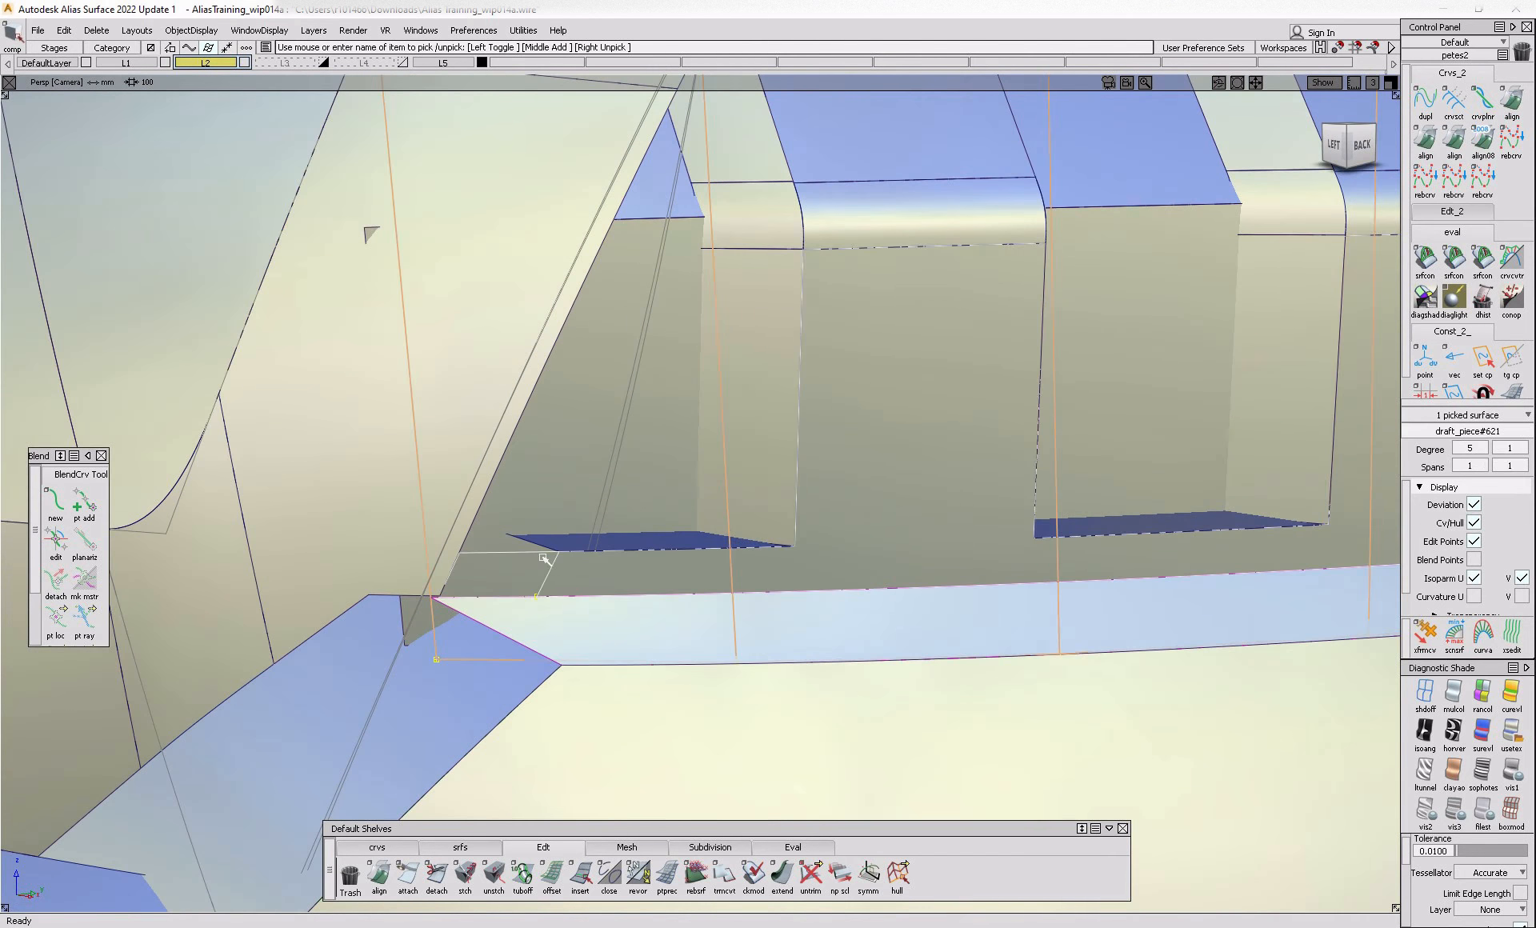
right_click_drag(553, 569, 521, 623, "alt+shift")
left_click_drag(521, 624, 484, 606, "alt+shift")
left_click_drag(481, 605, 468, 544, "ctrl+shift")
right_click_drag(497, 610, 471, 621, "alt+shift")
mouse_move(471, 616)
left_mouse_down("ctrl+shift")
mouse_move(469, 556)
mouse_move(570, 566)
mouse_move(538, 591)
left_mouse_up("ctrl+shift")
left_click(470, 555)
key("alt+t")
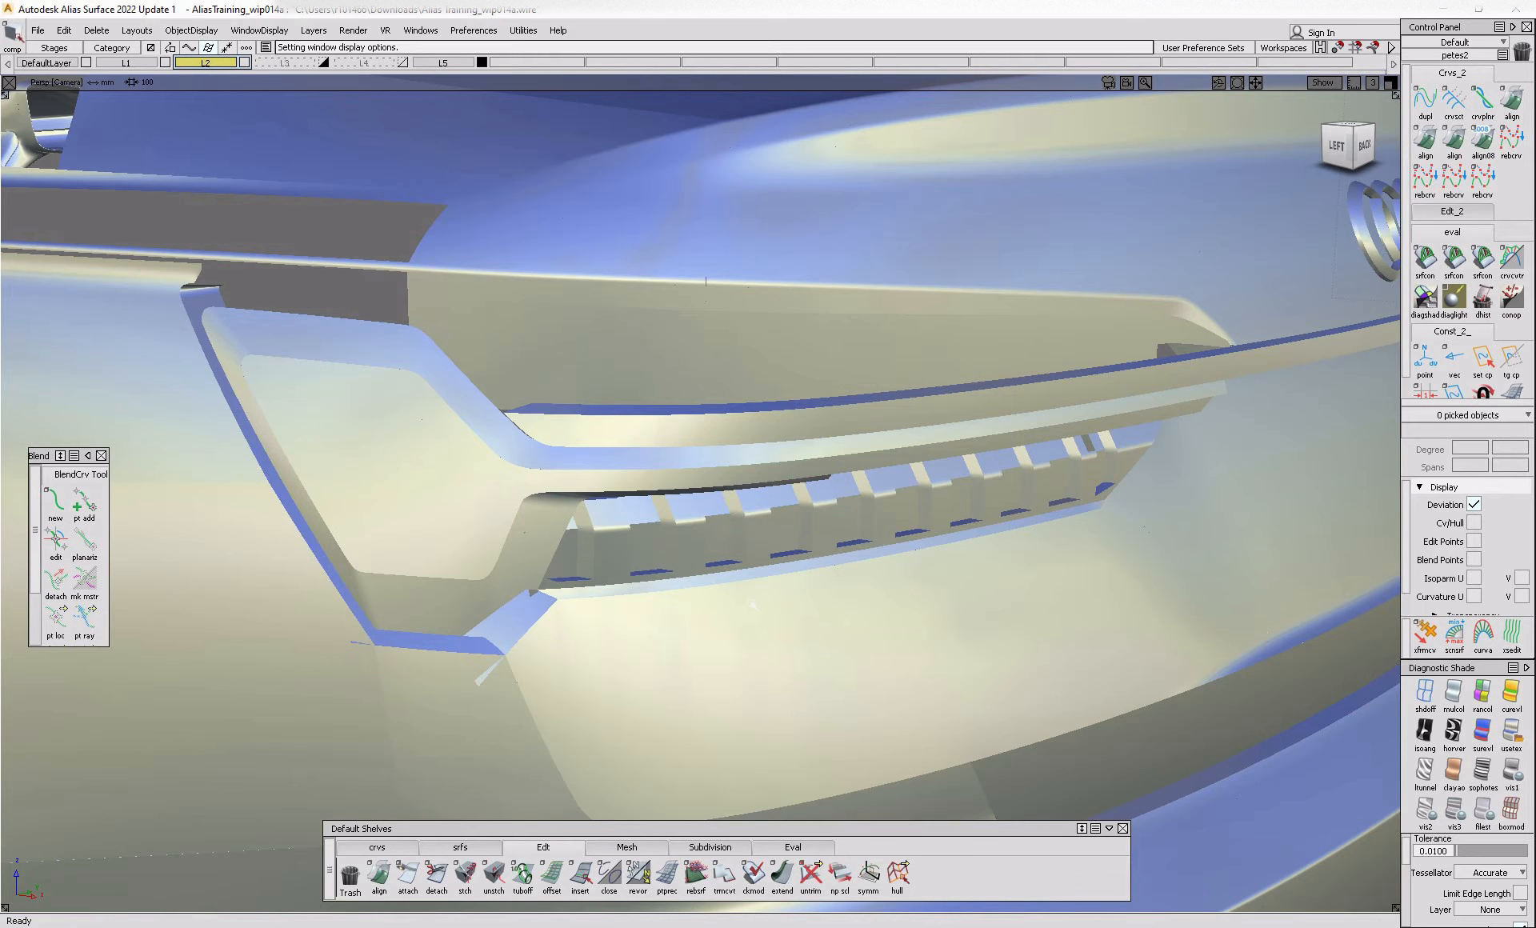
- Compare the whole lamp with the Audi reference photo, looking closely at the outer end of the photo's chrome strip
left_click(464, 616, "alt+shift")
right_click_drag(465, 616, 496, 614, "alt+shift")
mouse_move(496, 614)
left_mouse_down("alt+shift")
mouse_move(548, 614)
mouse_move(306, 630)
mouse_move(751, 604)
mouse_move(389, 681)
mouse_move(327, 677)
mouse_move(392, 681)
left_mouse_up("alt+shift")
right_click_drag(393, 680, 424, 680, "alt+shift")
left_click_drag(424, 680, 645, 655, "alt+shift")
right_click_drag(645, 656, 552, 676, "alt+shift")
left_click_drag(552, 677, 247, 677, "alt+shift")
key("alt+Tab")
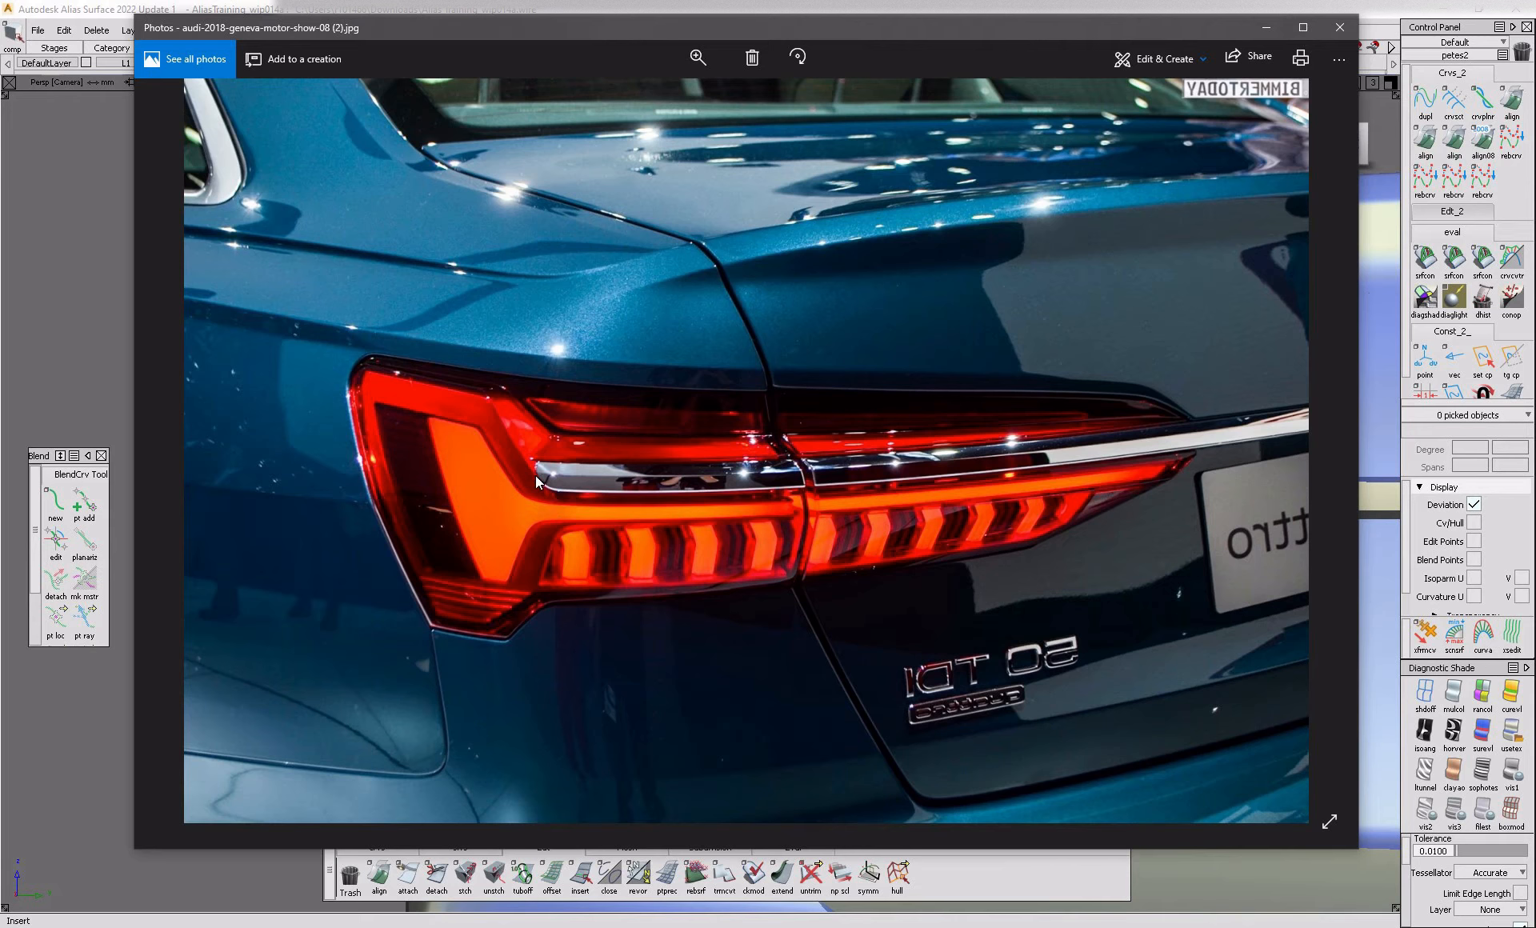
left_click(696, 57)
left_click_drag(636, 96, 666, 96)
left_click_drag(349, 444, 408, 481)
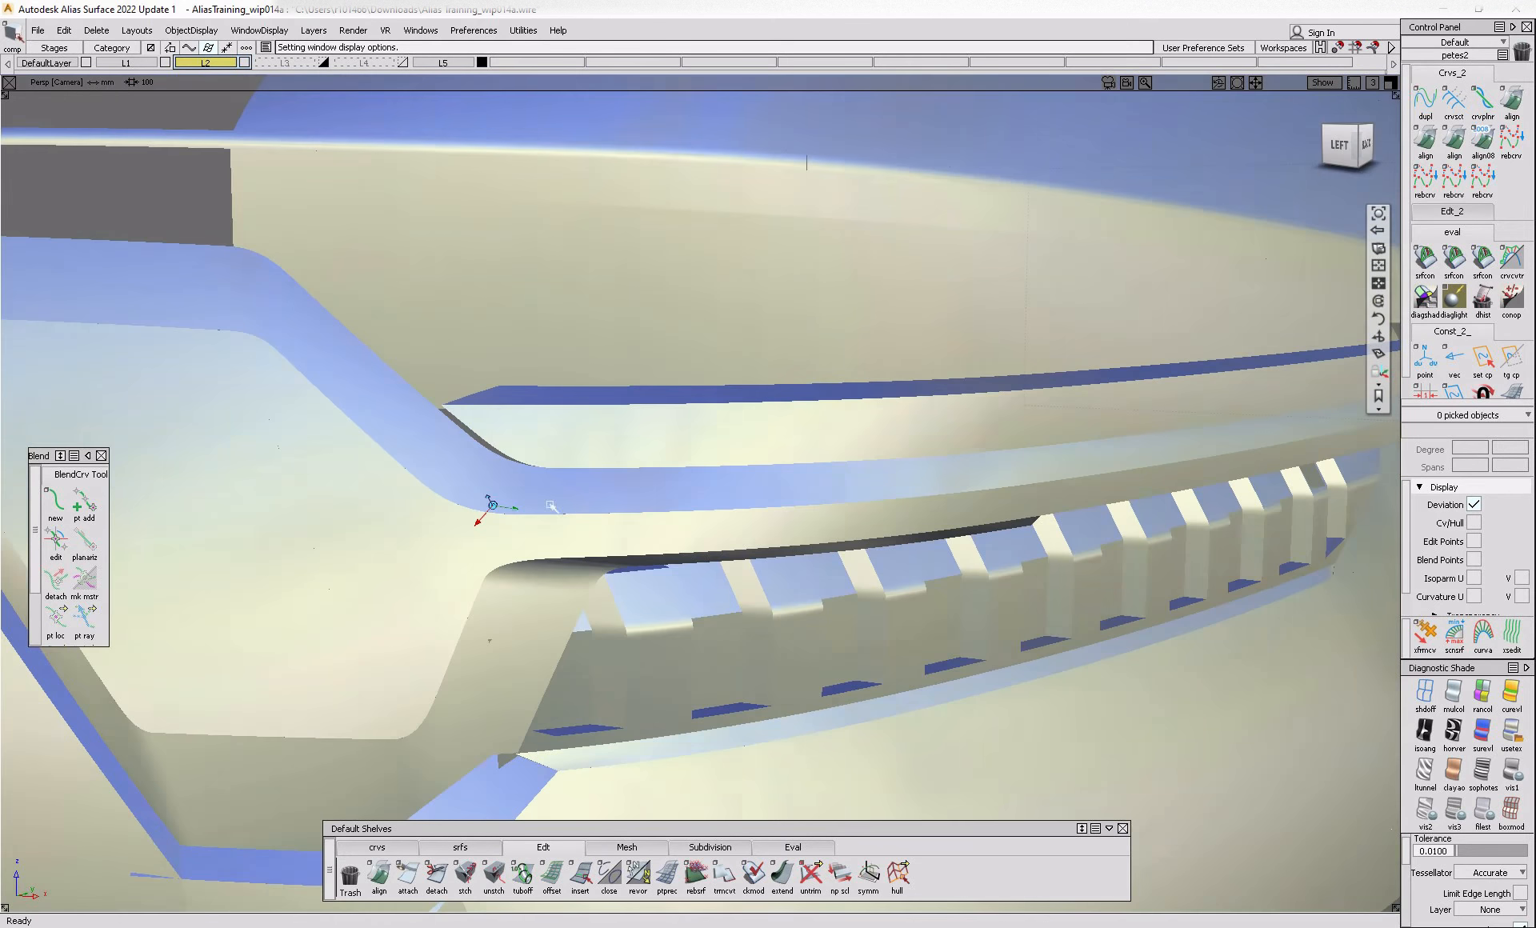
- Examine how the chrome strip's outer tip meets the lamp housing and check it against the reference photo
right_click_drag(551, 505, 616, 512, "alt+shift")
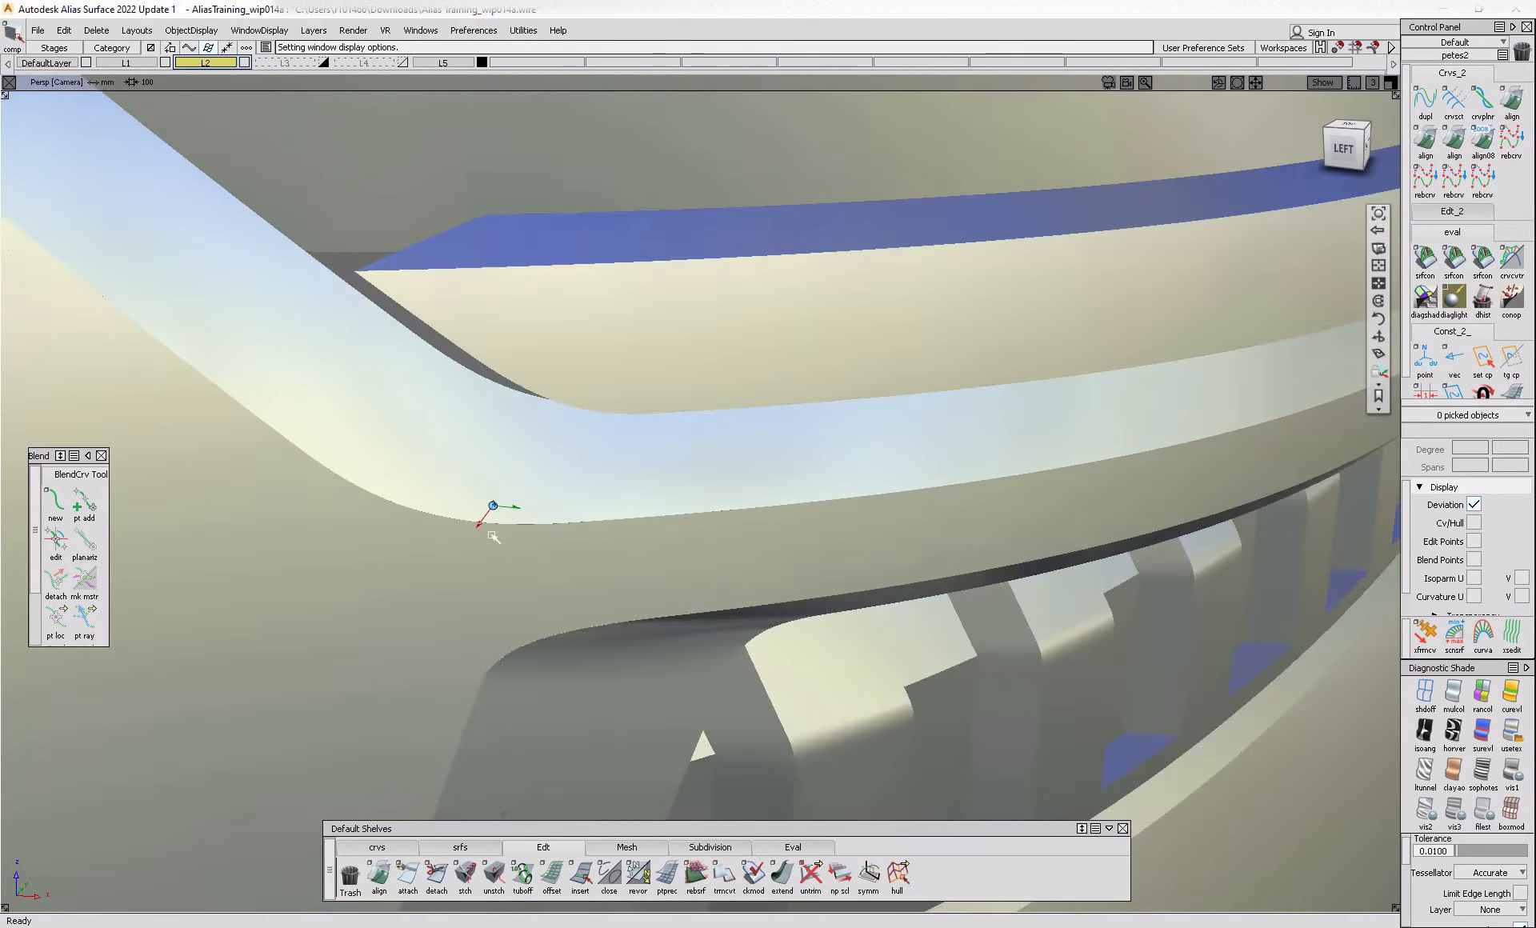
middle_click_drag(616, 512, 800, 696, "alt+shift")
right_click_drag(800, 696, 710, 641, "alt+shift")
left_click_drag(212, 669, 992, 640, "alt+shift")
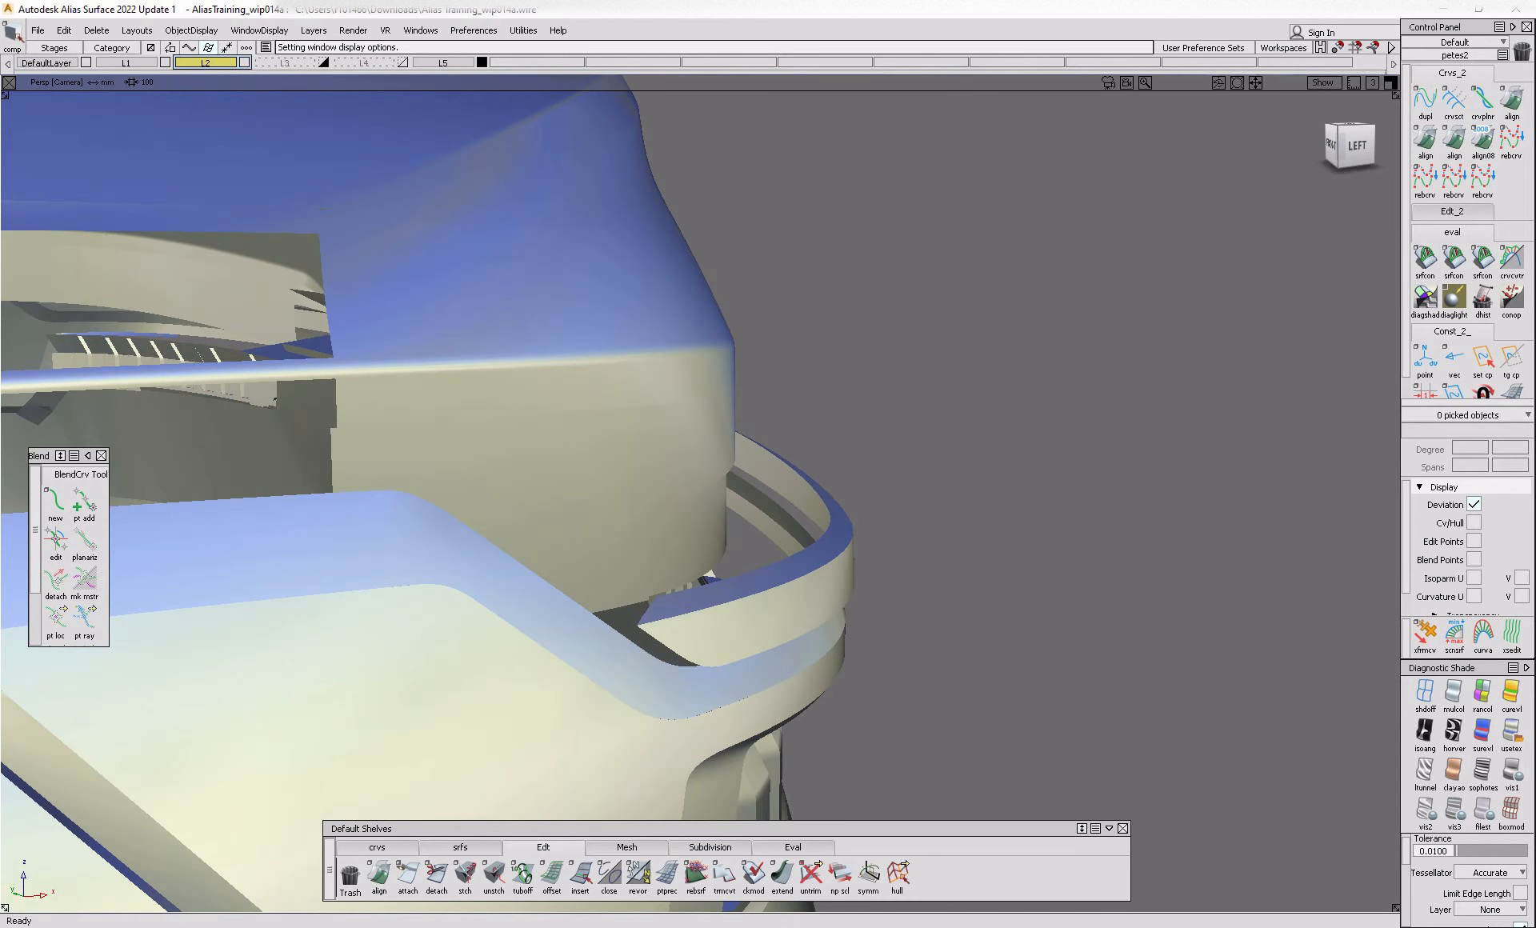
key("alt+Tab")
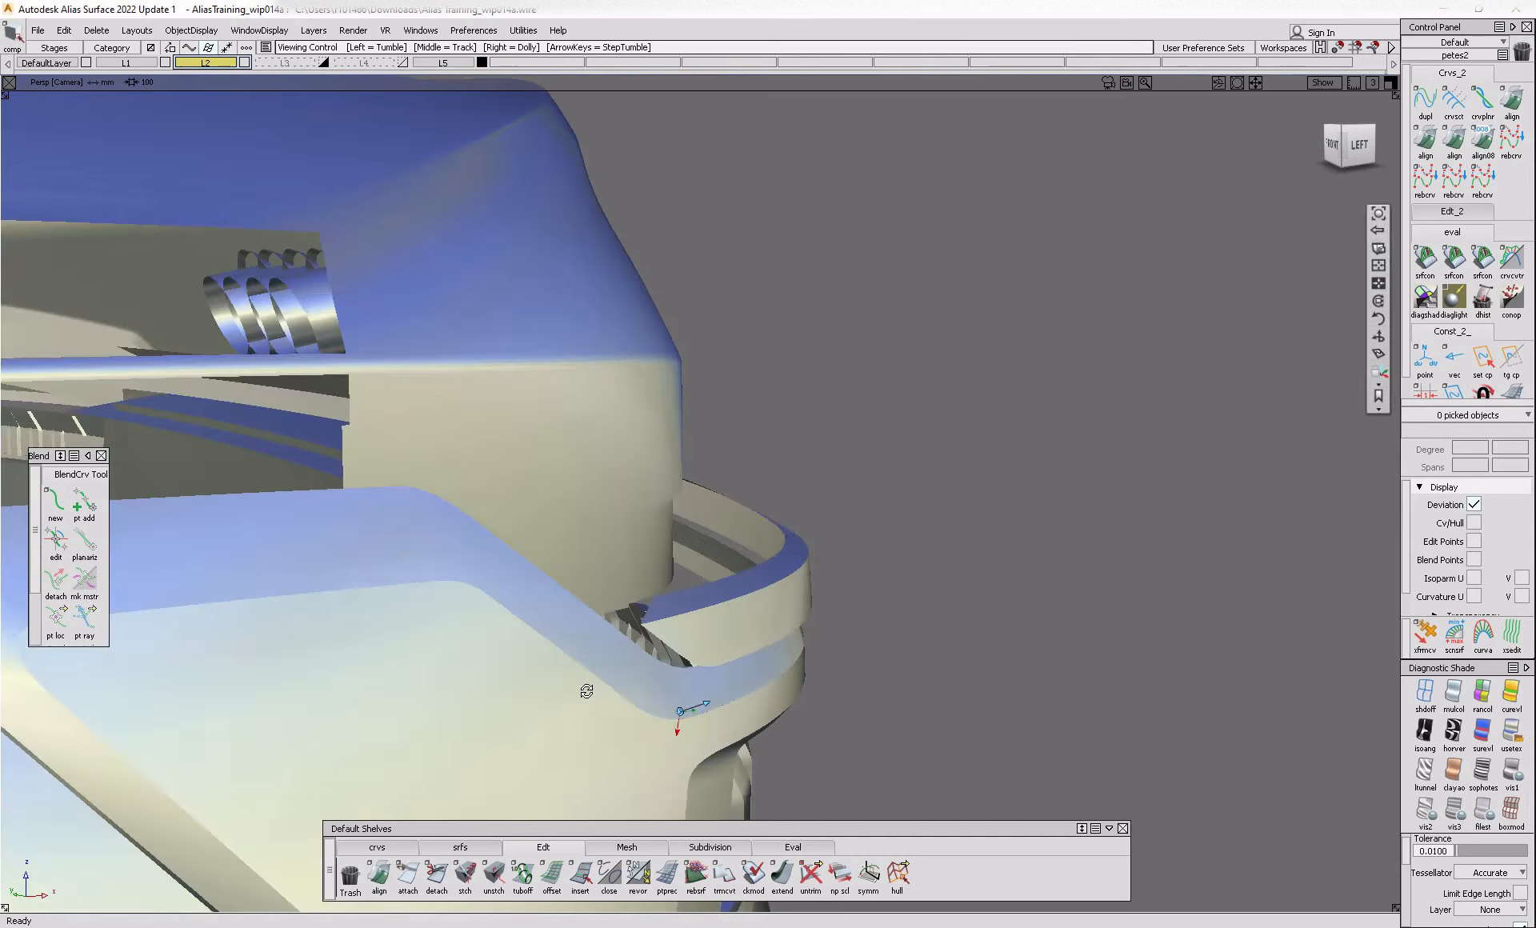
mouse_move(583, 686)
left_mouse_down("alt+shift")
mouse_move(785, 686)
mouse_move(762, 663)
left_mouse_up("alt+shift")
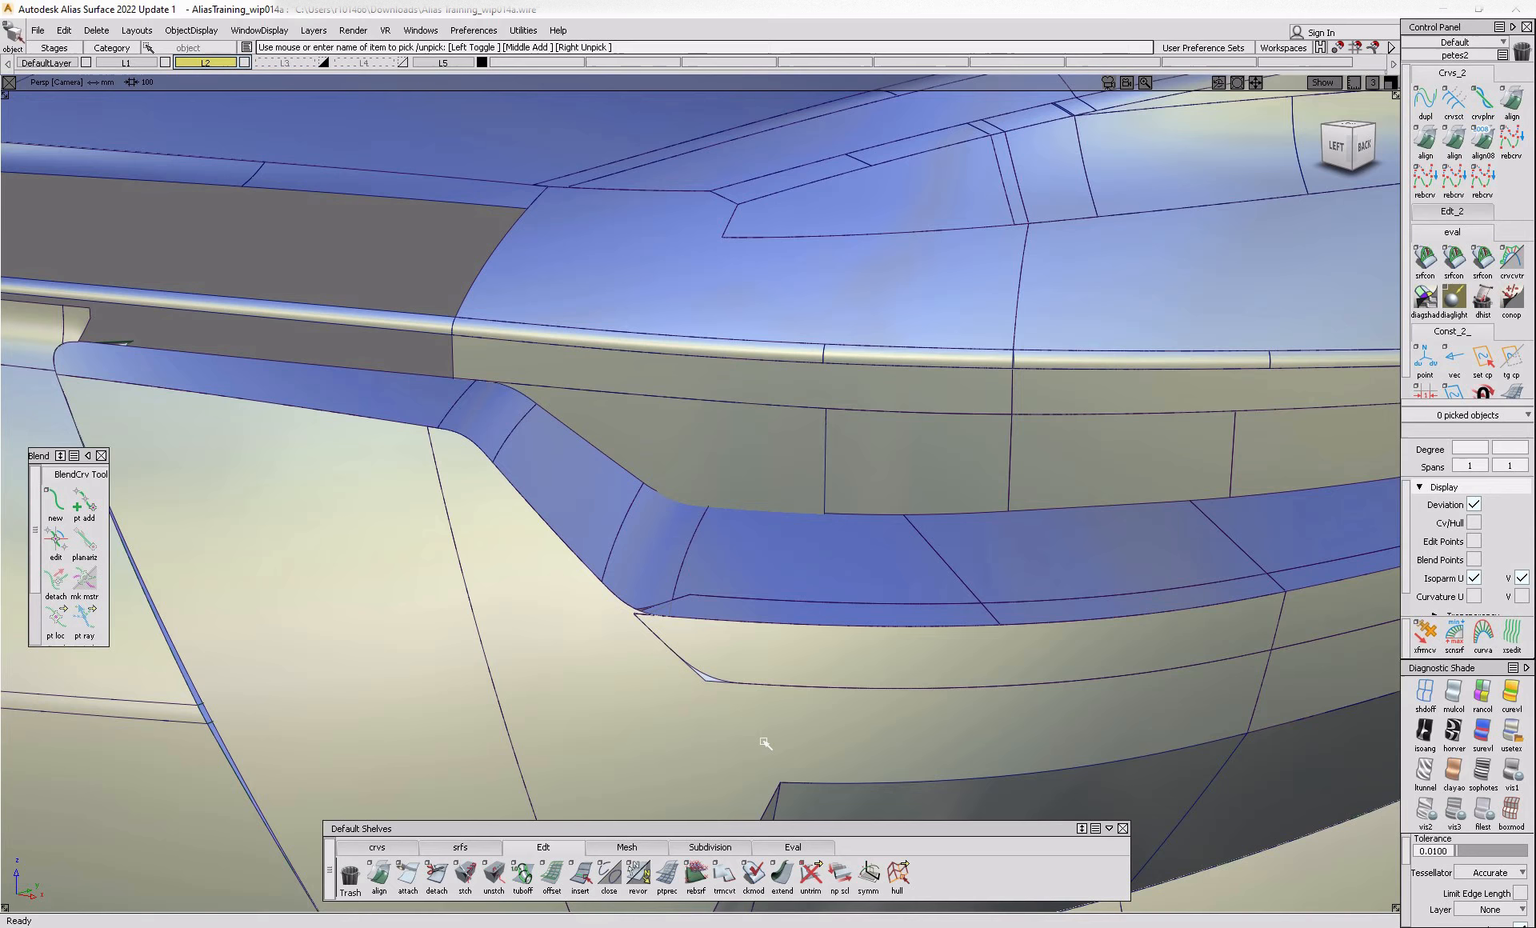
- Pick the lamp body surfaces in the realistic shaded display and assign them the resident transparent Glazing shader
left_click_drag(640, 680, 660, 752, "ctrl+shift")
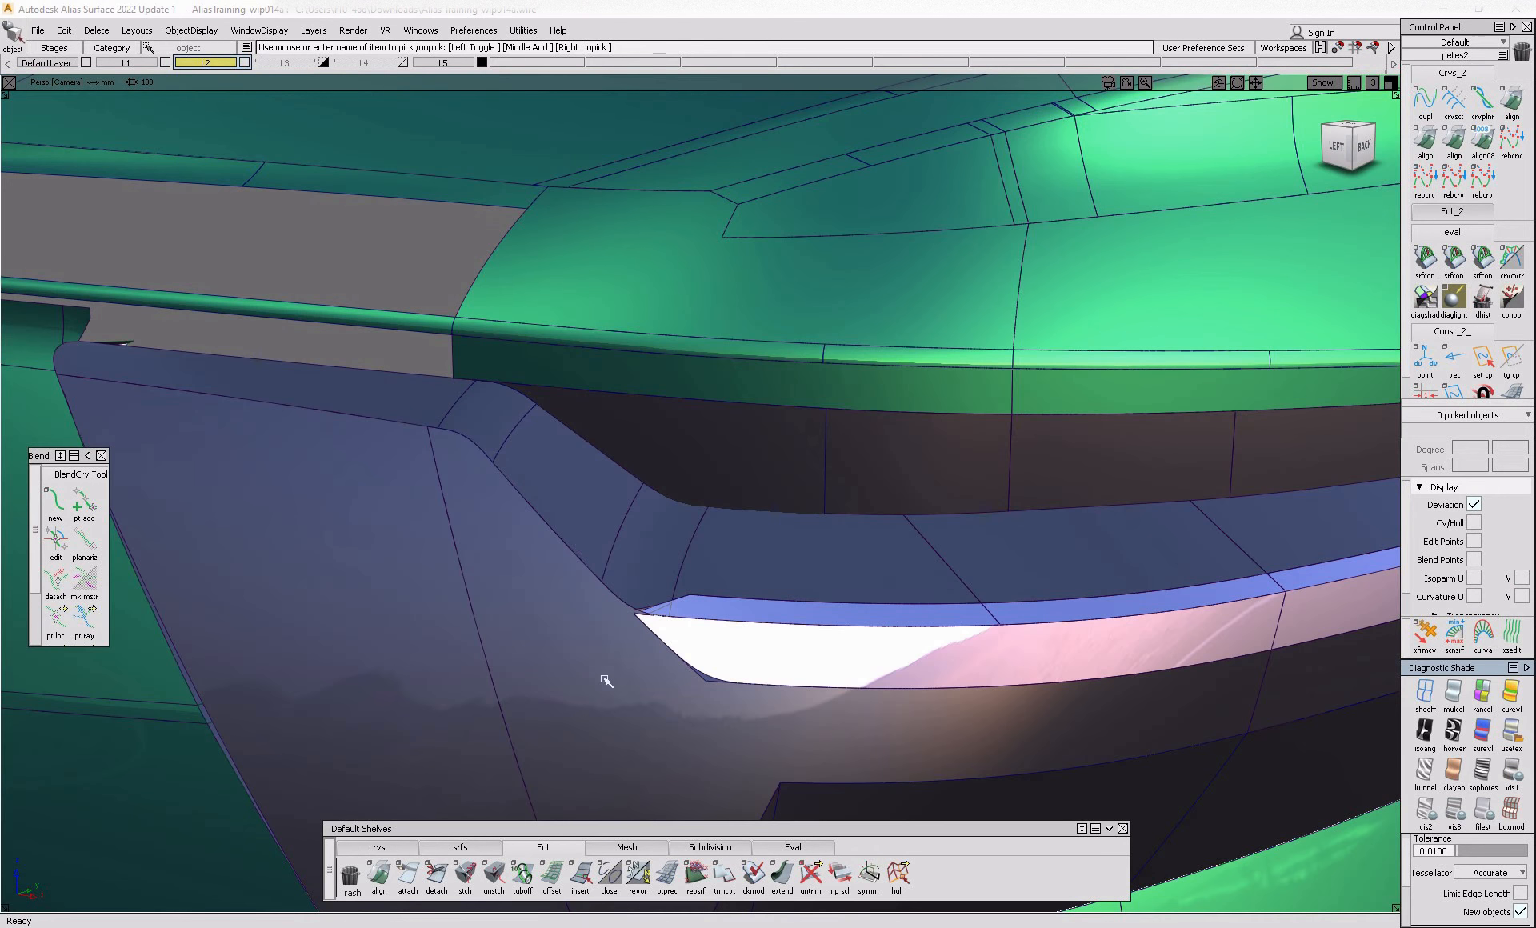
left_click(606, 681)
left_click(1449, 43)
left_click(1449, 136)
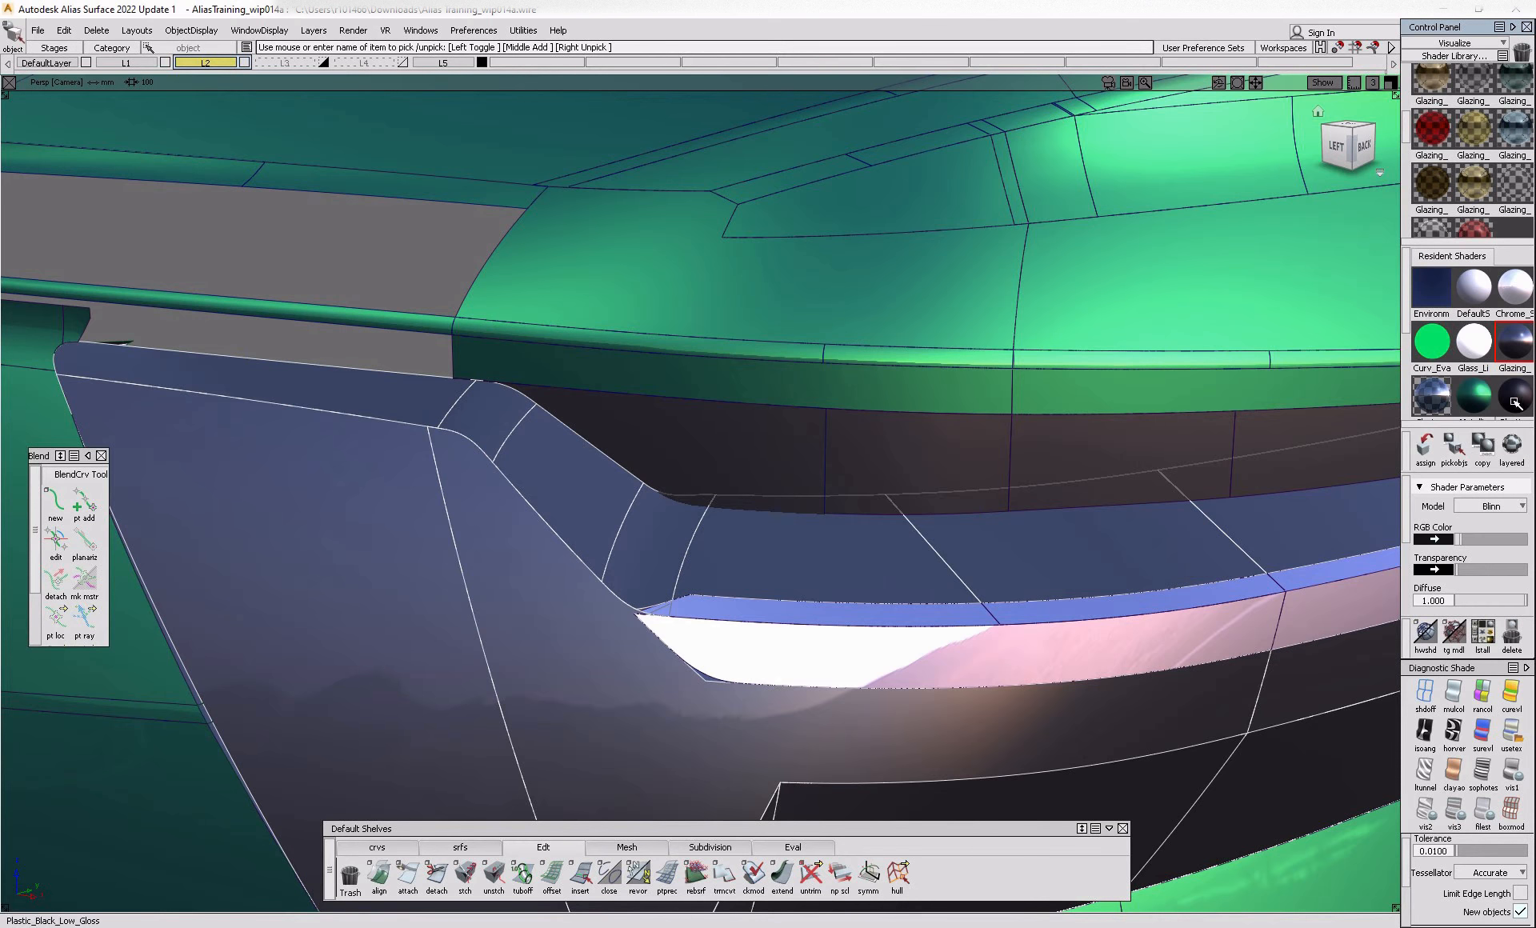
left_click(1432, 397)
left_click(1426, 448)
- Compare the lamp with the reference photo and pick its inner surfaces, including the comb
key("alt+t")
mouse_move(535, 665)
left_mouse_down("alt+shift")
mouse_move(964, 617)
mouse_move(1058, 677)
mouse_move(477, 720)
mouse_move(645, 590)
mouse_move(385, 557)
mouse_move(288, 576)
mouse_move(817, 607)
mouse_move(868, 628)
left_mouse_up("alt+shift")
right_click_drag(868, 628, 480, 589, "alt+shift")
key("alt+t")
right_click_drag(442, 512, 442, 456, "ctrl+shift")
left_click_drag(456, 434, 454, 513, "ctrl+shift")
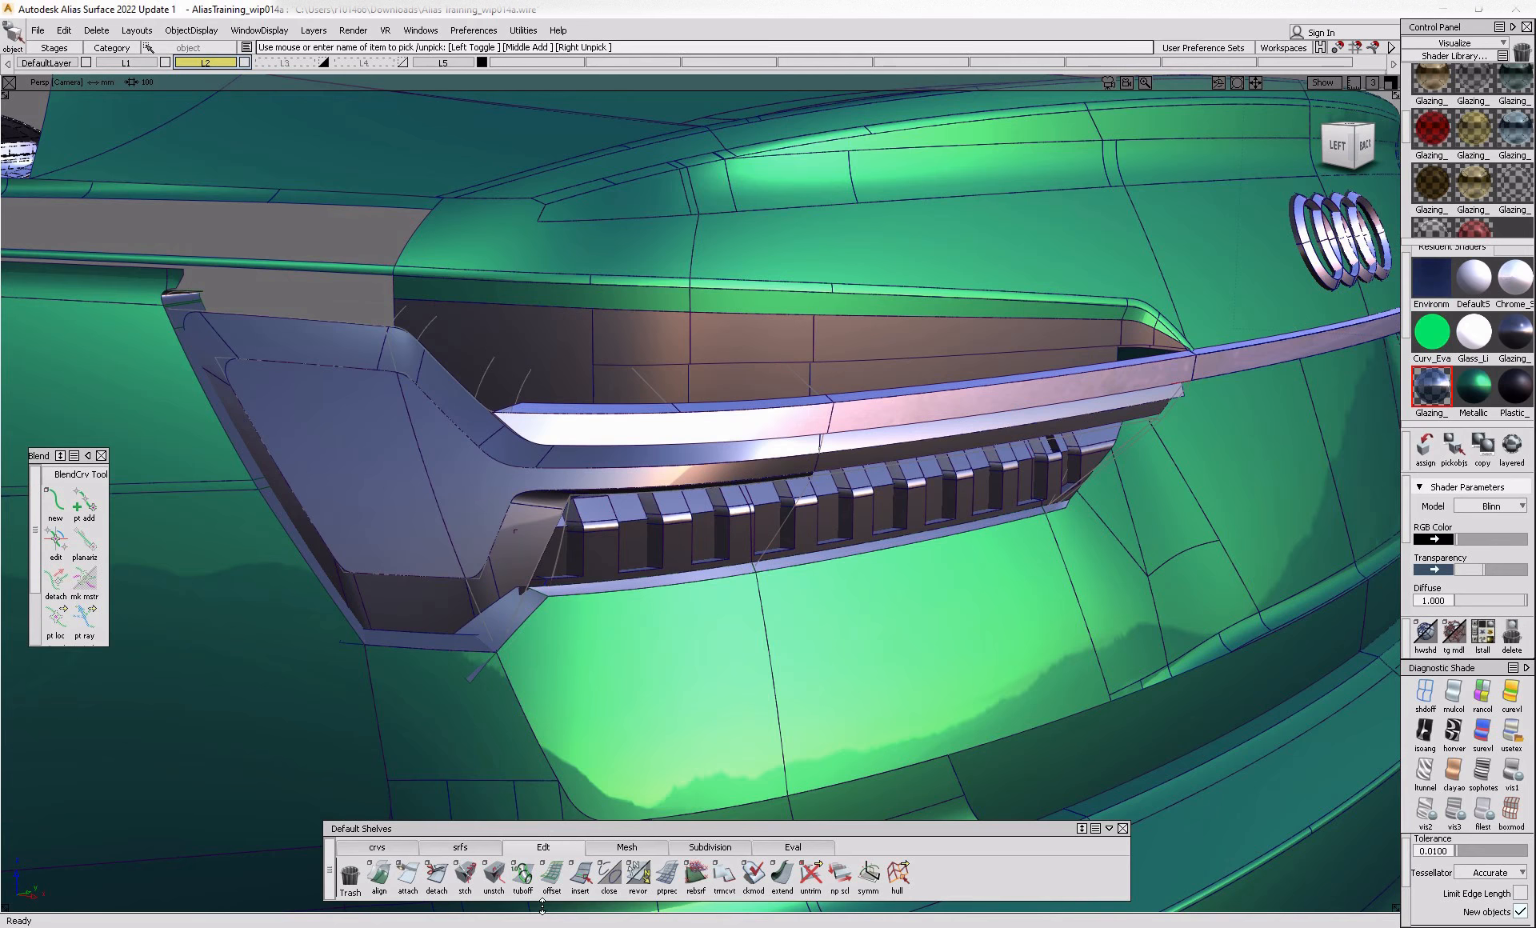
key("alt+Tab")
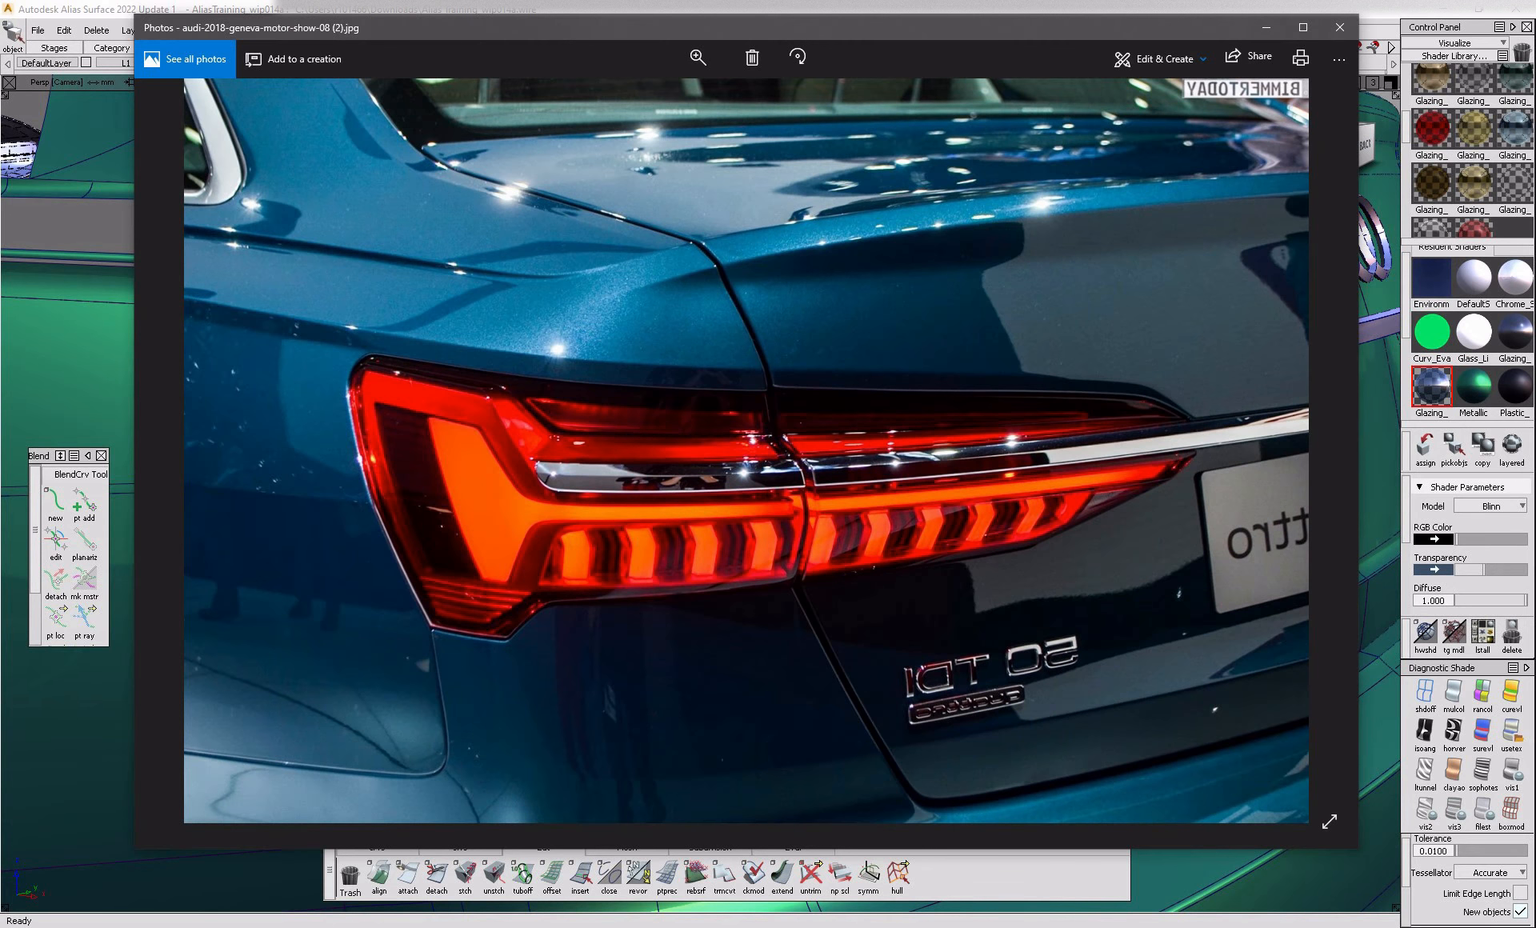
key("alt+Tab")
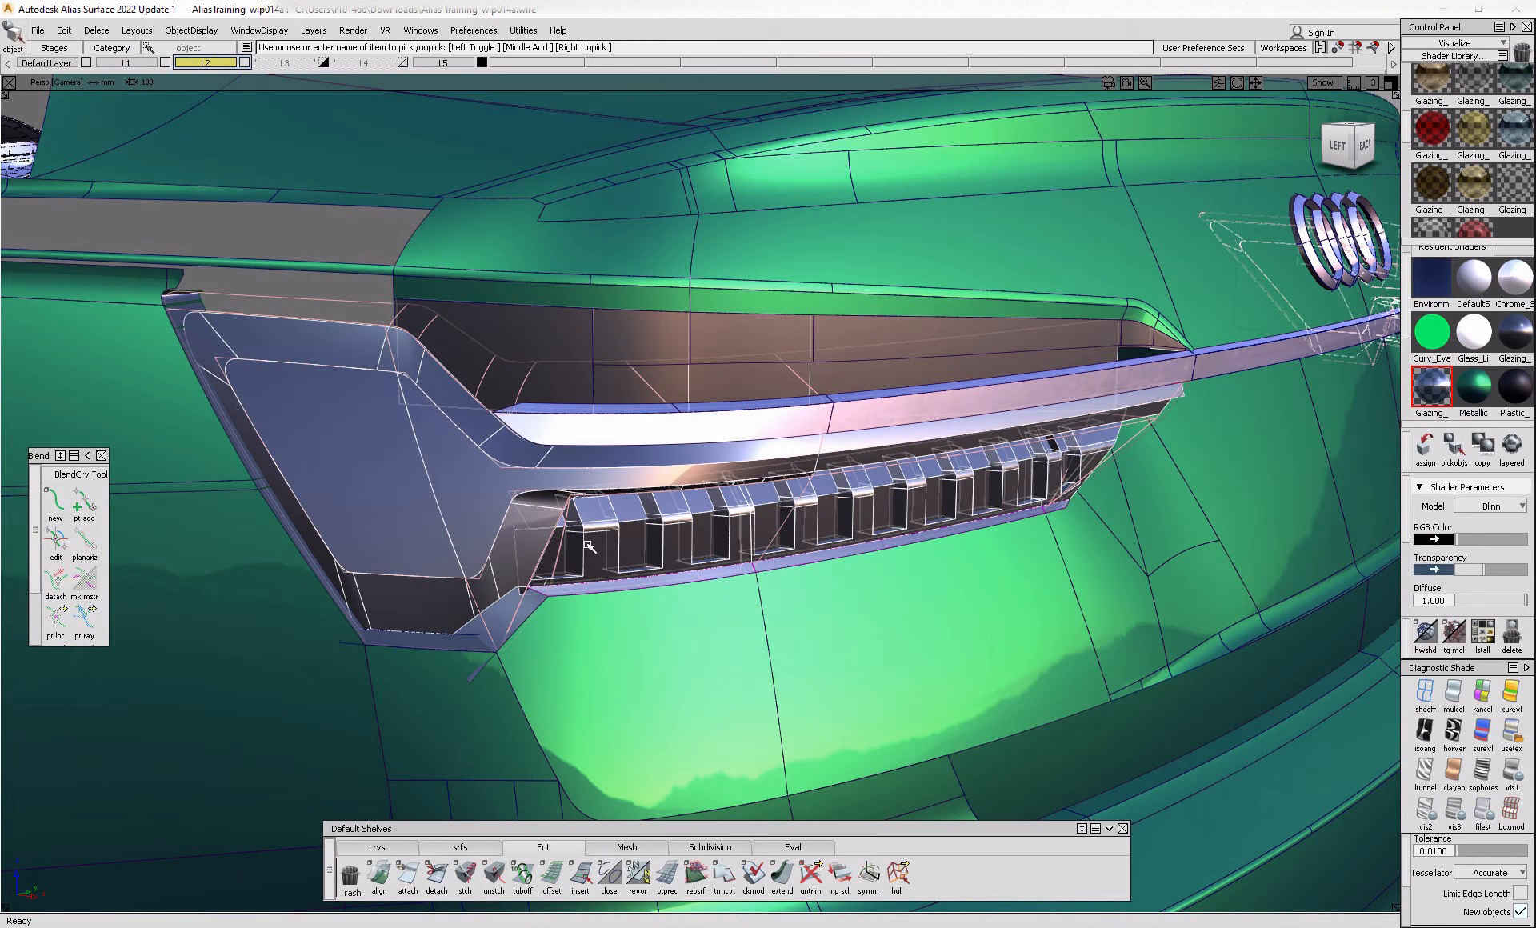
- Load two LED_Red shaders from the shader library and assign the brighter one to the picked lamp surfaces
scroll(1477, 373, "up", 2)
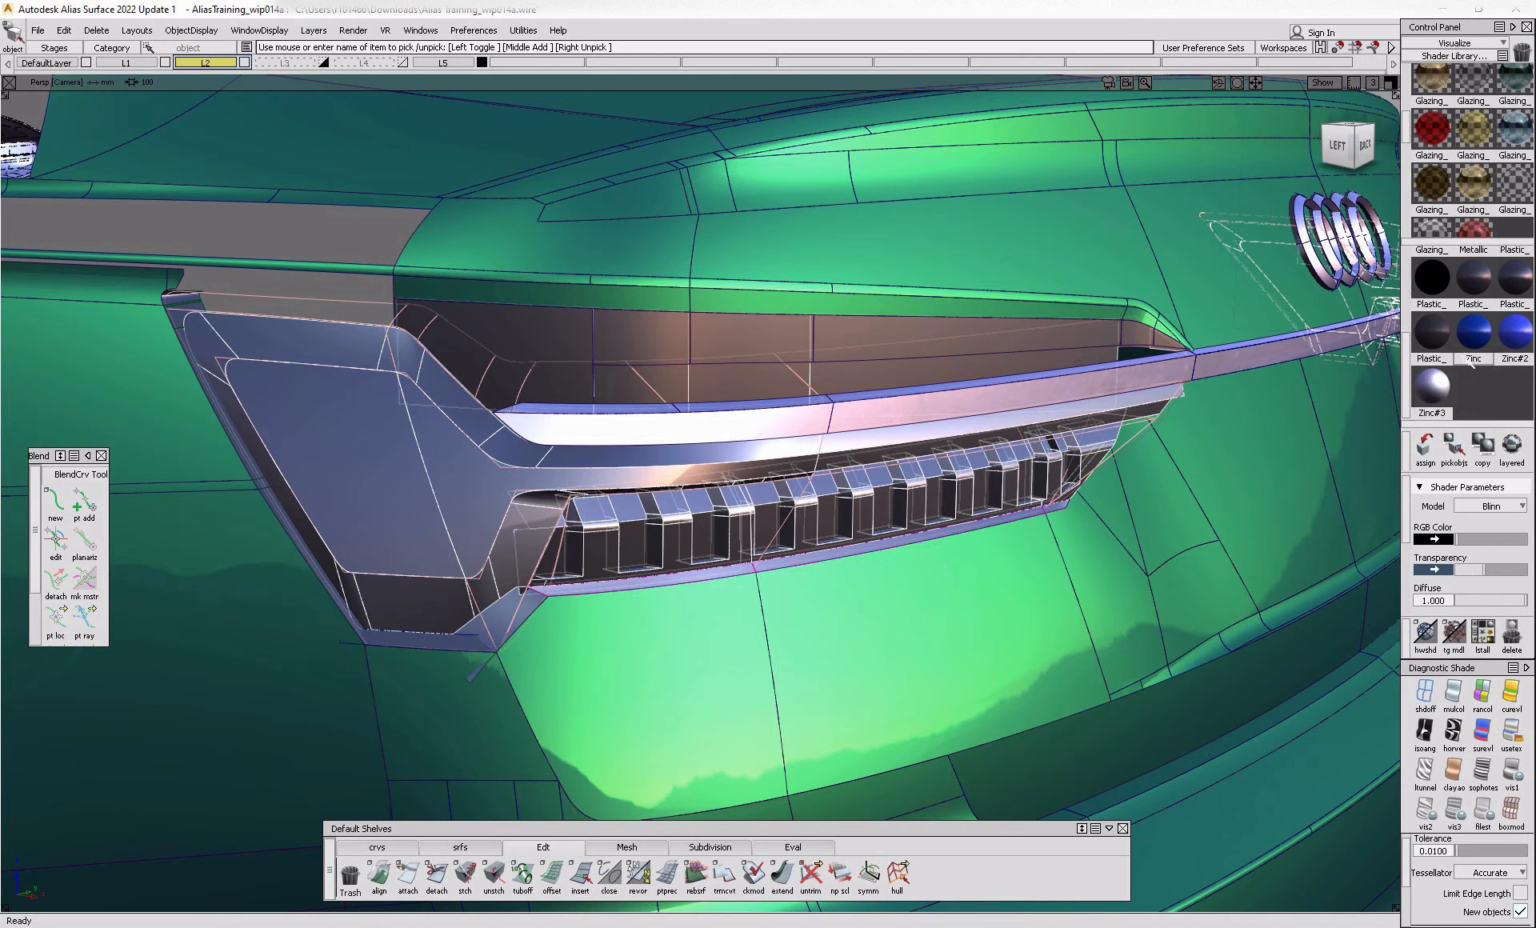
scroll(1483, 189, "up", 10)
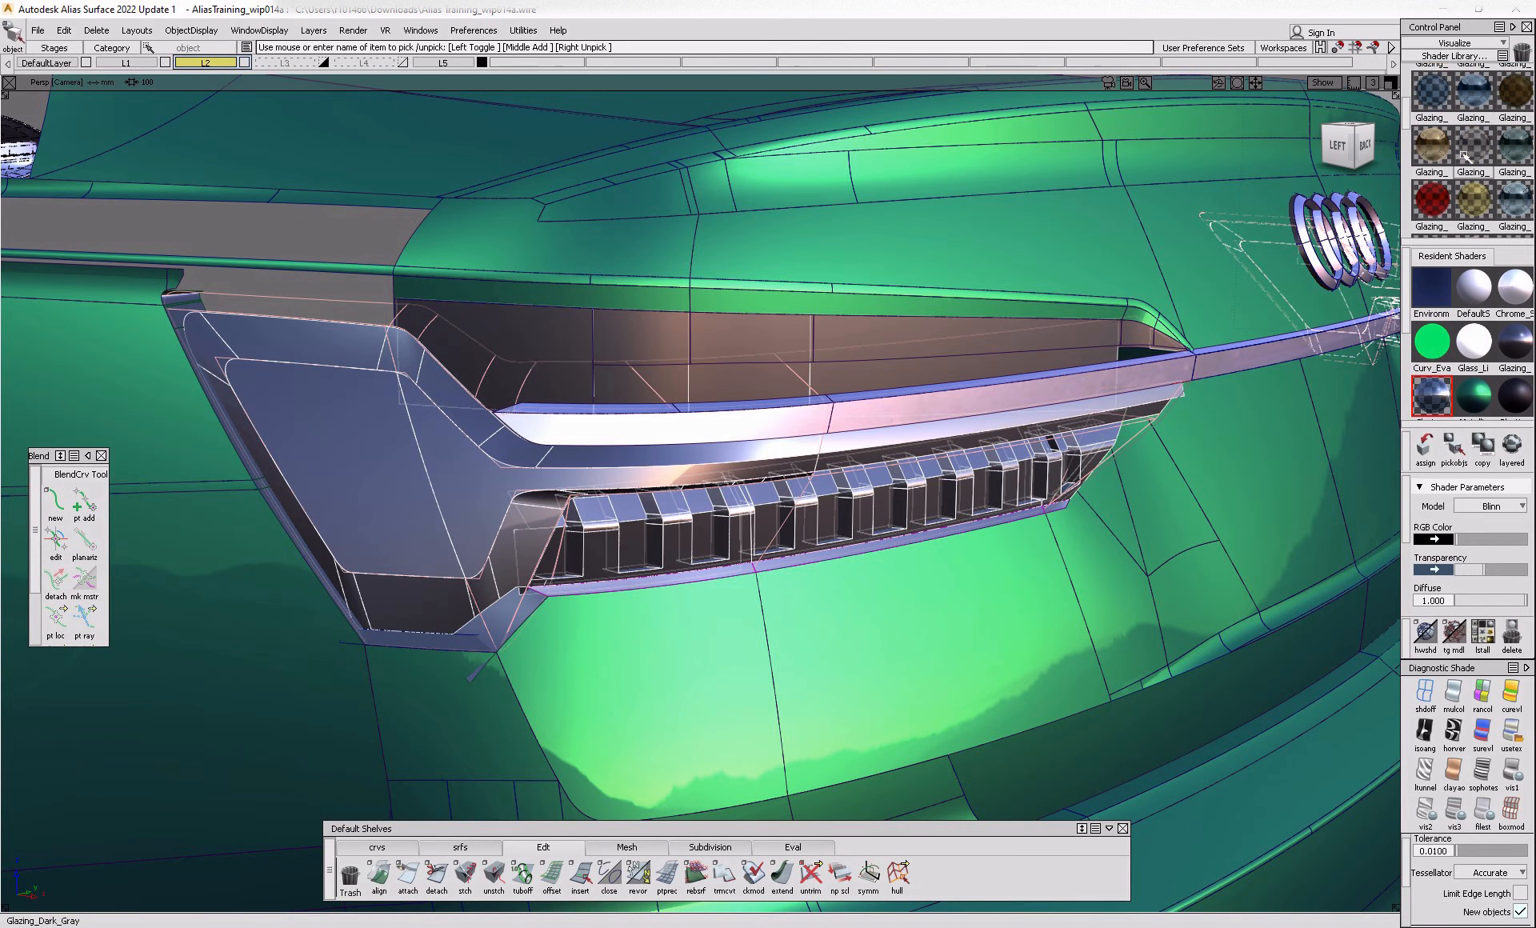
scroll(1449, 136, "down", 1)
left_click(1453, 133)
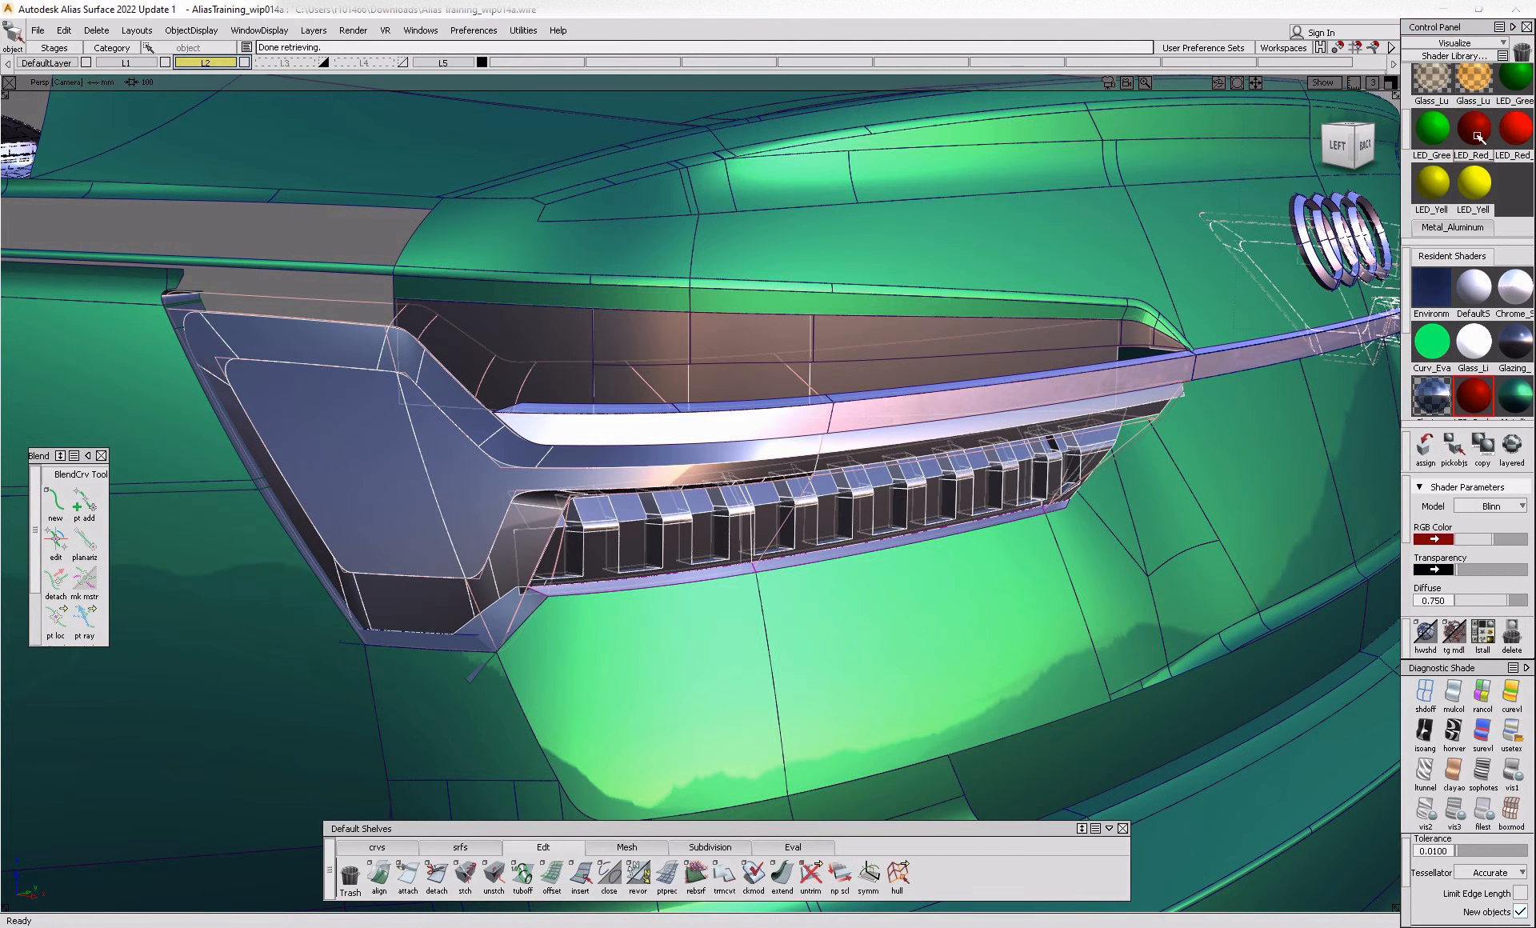
left_click(1508, 128)
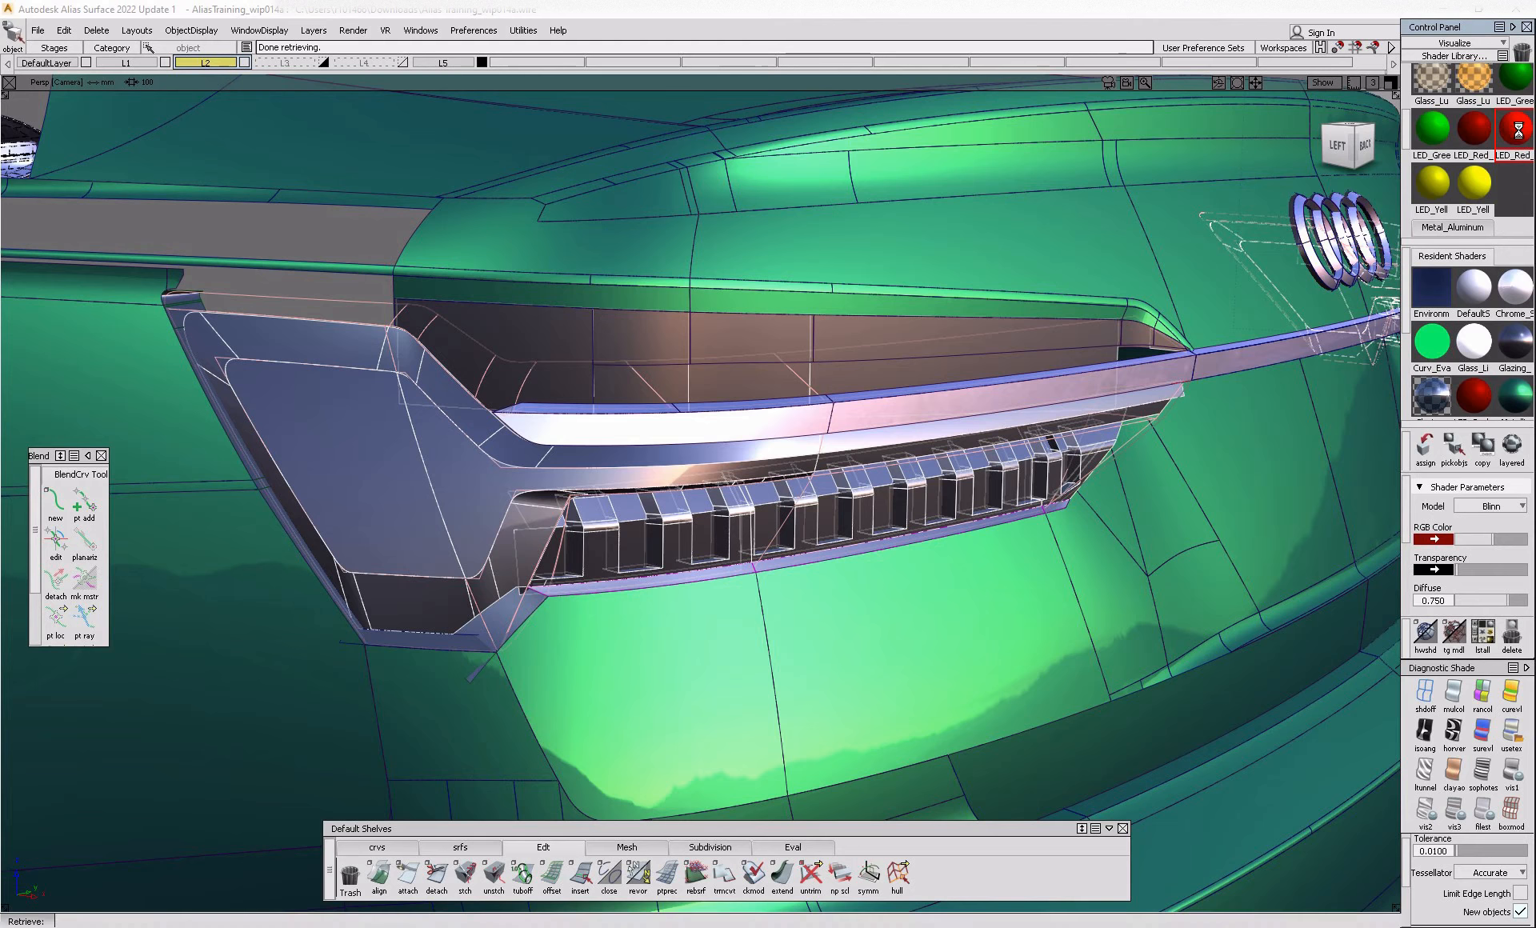
left_click(1422, 456)
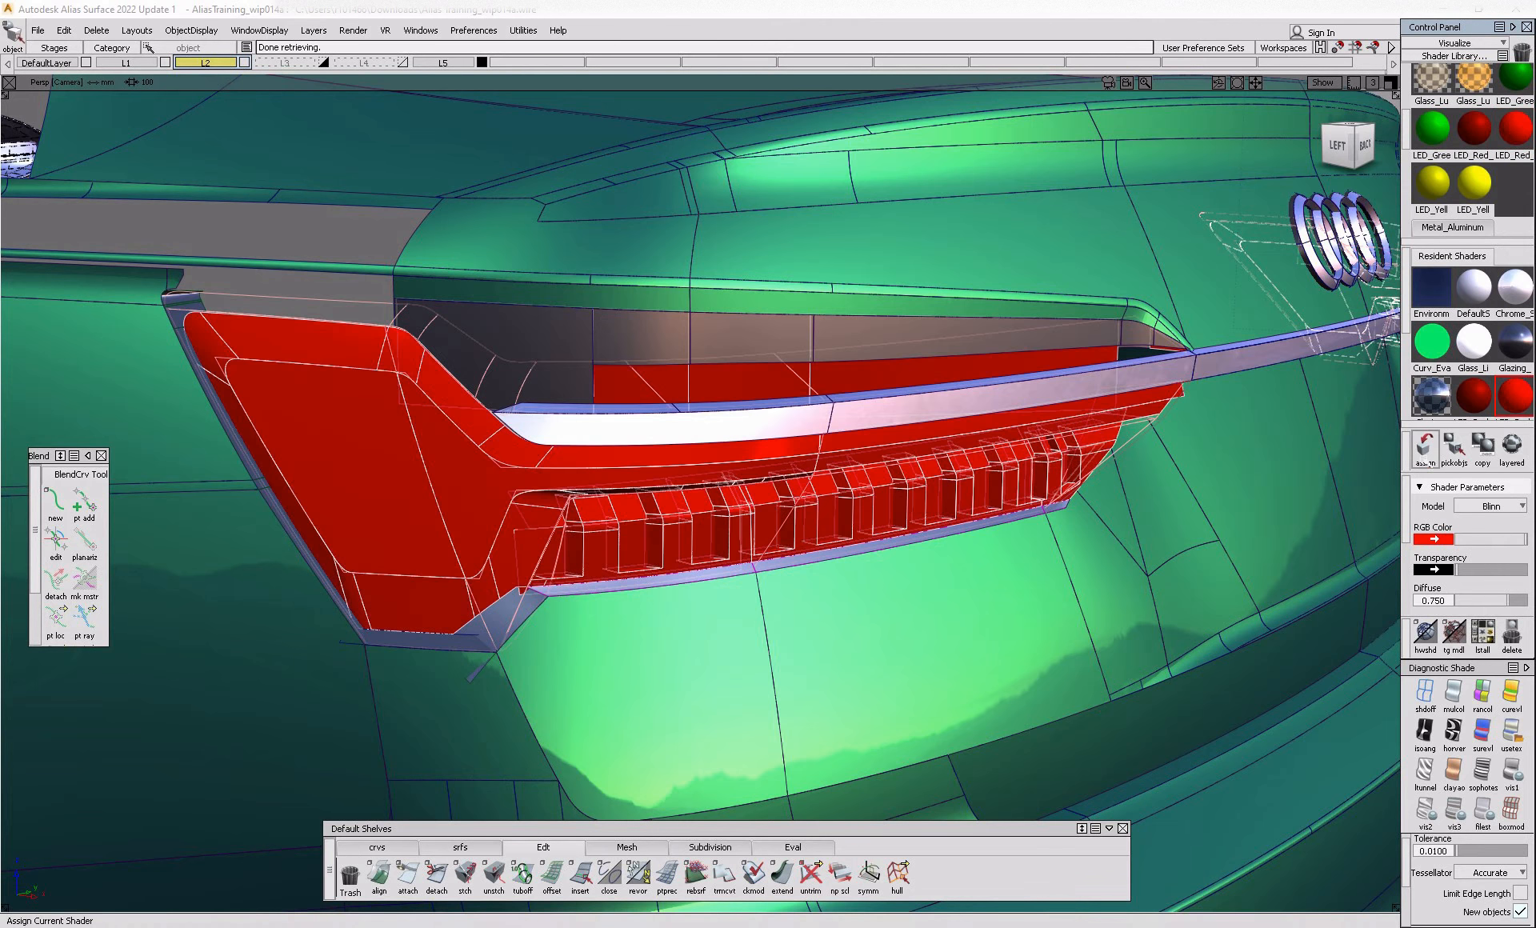
- Pick the recessed faces between the comb's teeth and assign them the Plastic_Black_Low_Gloss shader
left_click_drag(813, 624, 791, 544, "ctrl+shift")
left_click_drag(661, 509, 640, 534, "ctrl+shift")
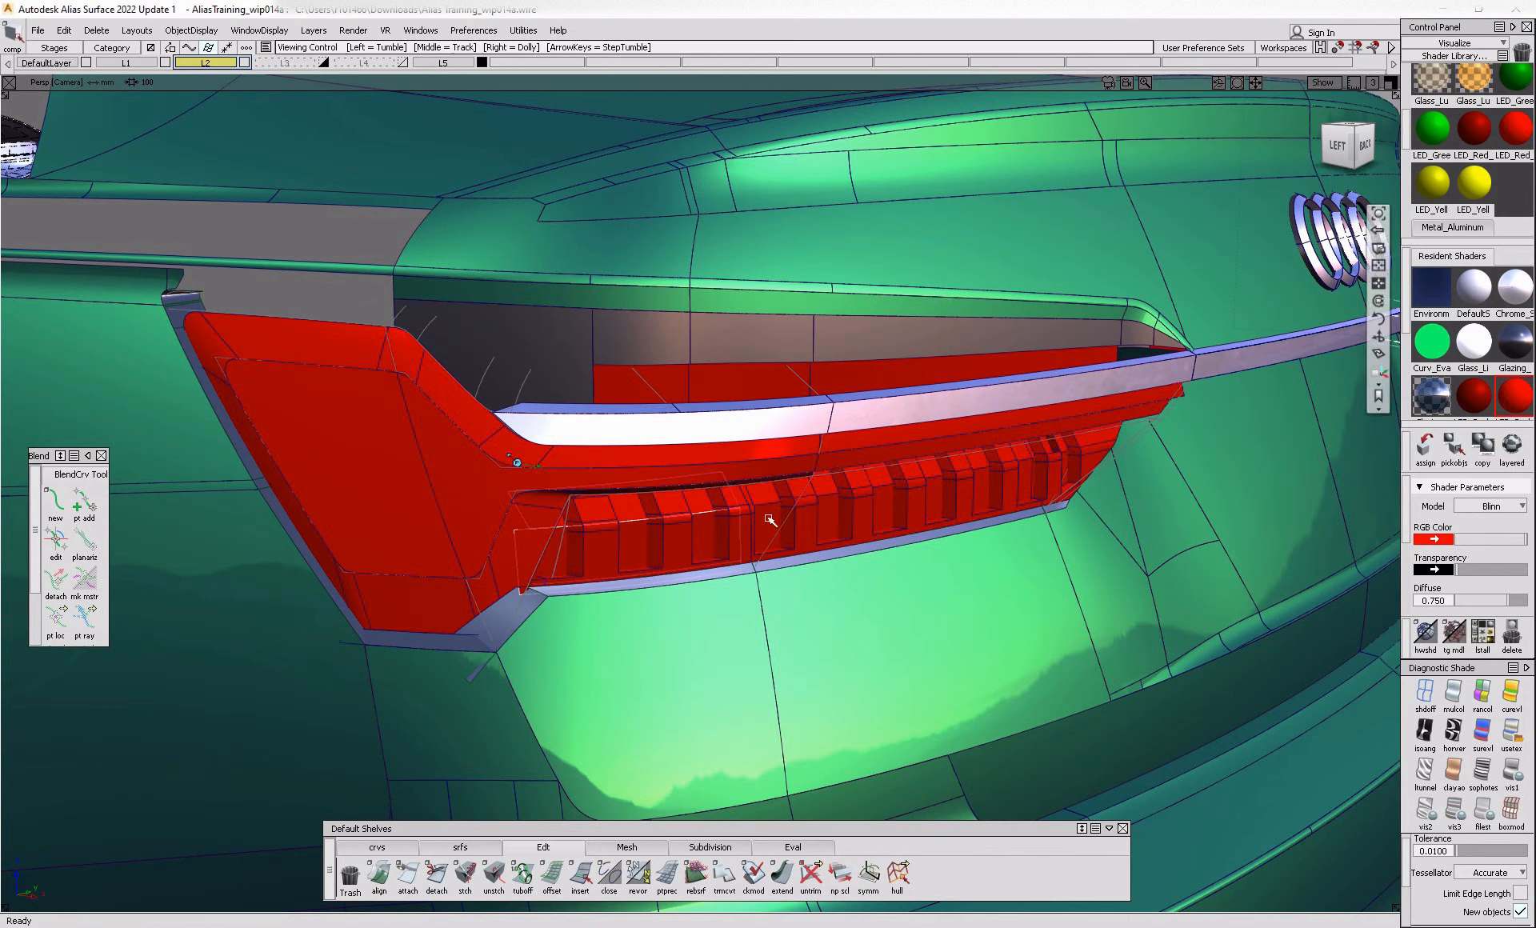
right_click_drag(772, 521, 860, 562, "alt+shift")
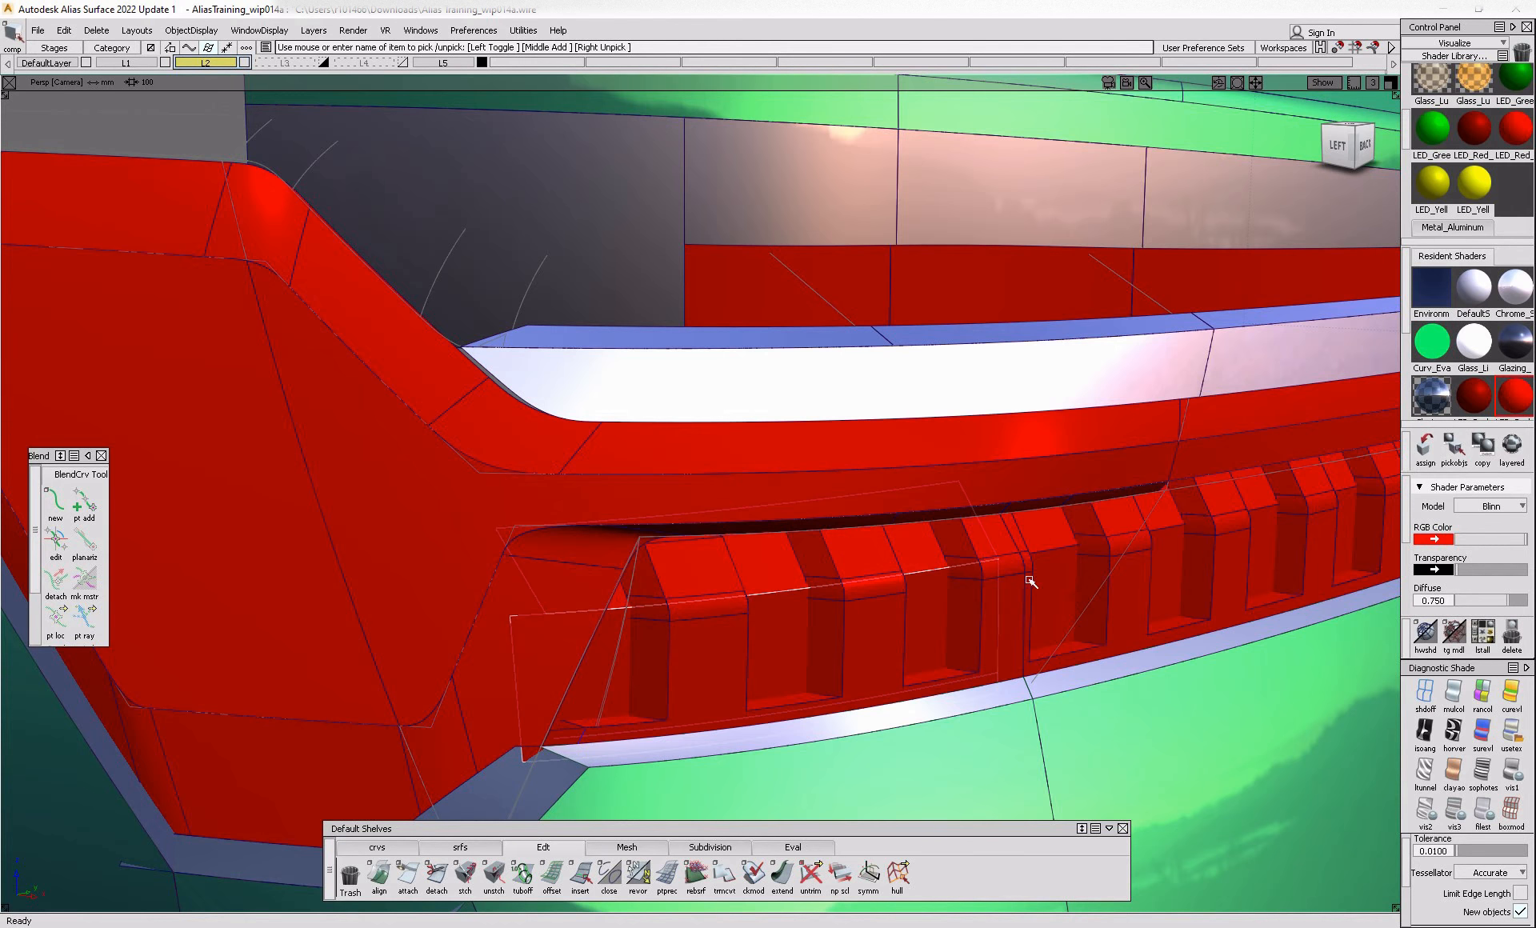
left_click_drag(1053, 531, 878, 483, "alt+shift")
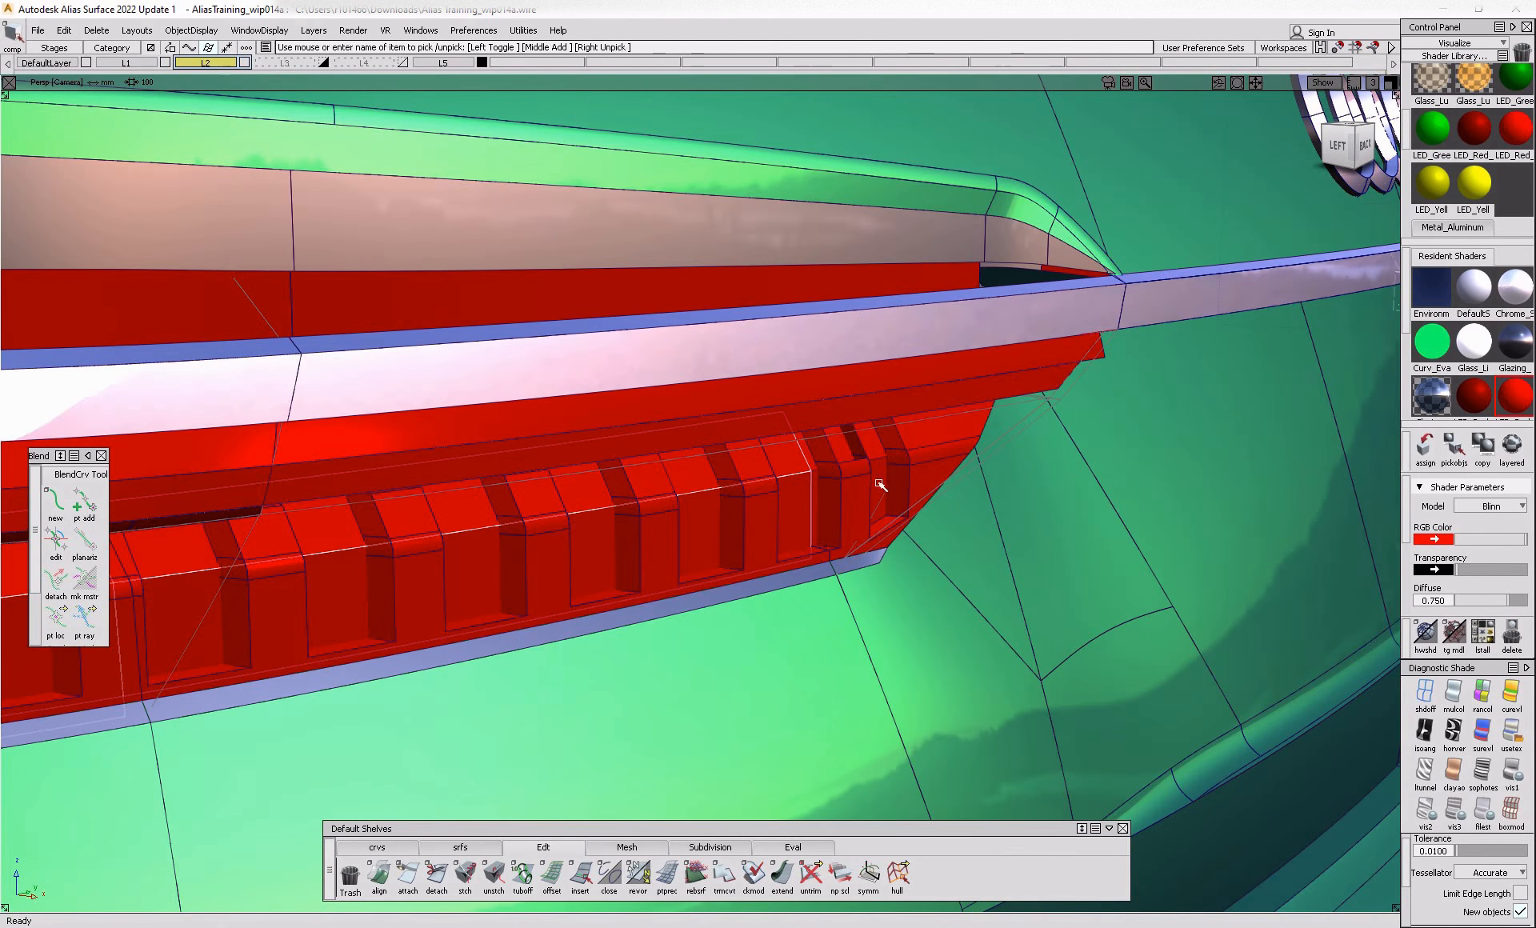
right_click_drag(905, 517, 890, 468, "alt+shift")
left_click_drag(941, 454, 876, 449, "alt+shift")
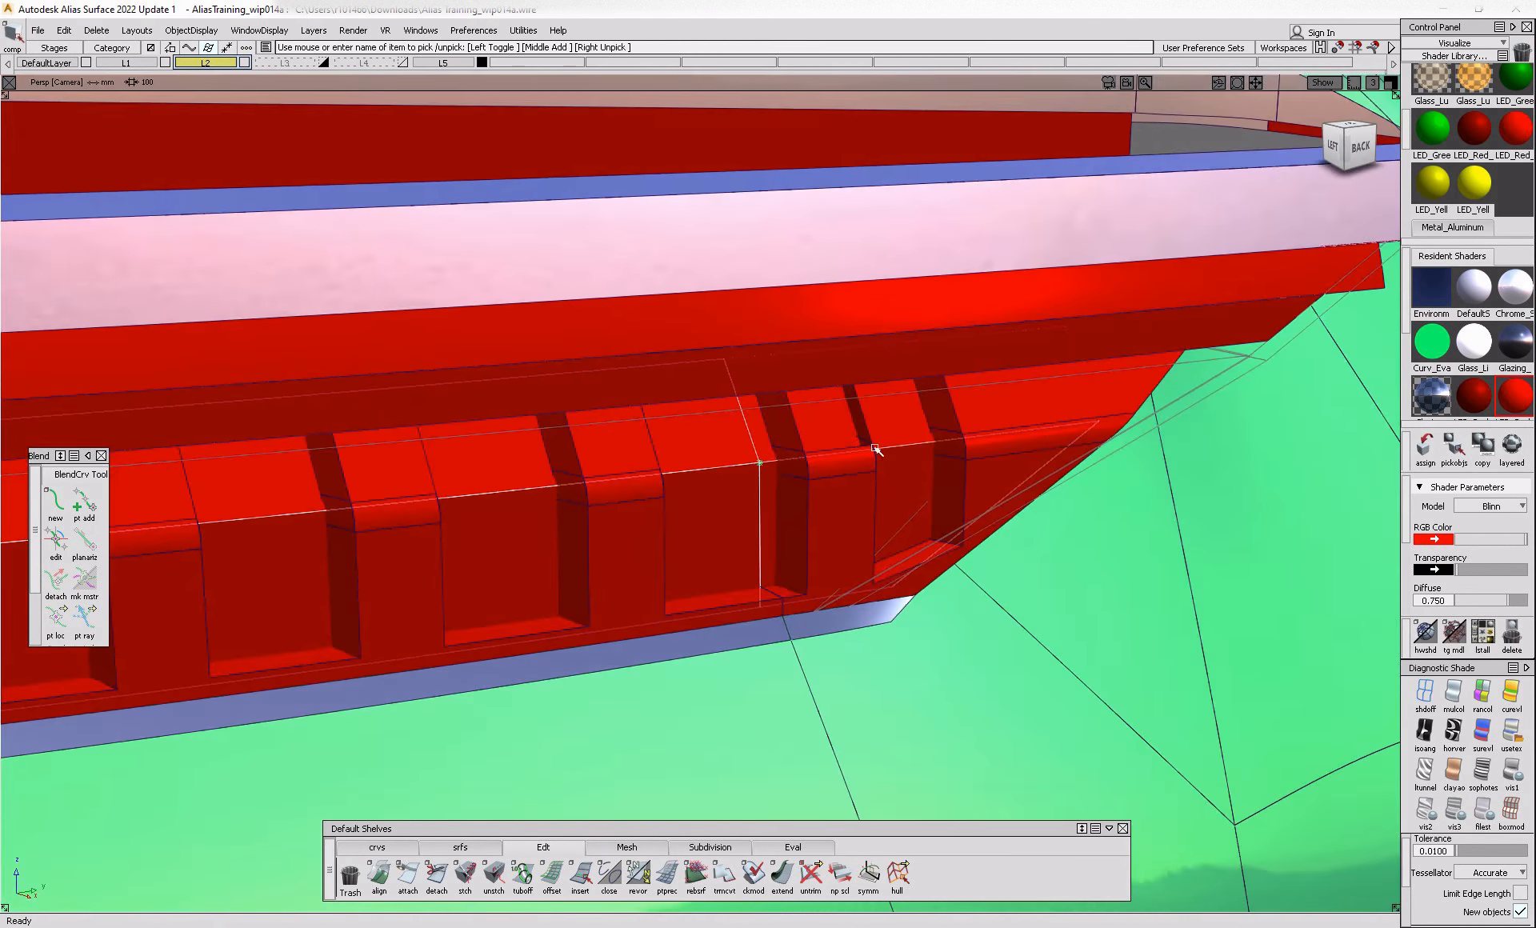
scroll(1483, 393, "down", 2)
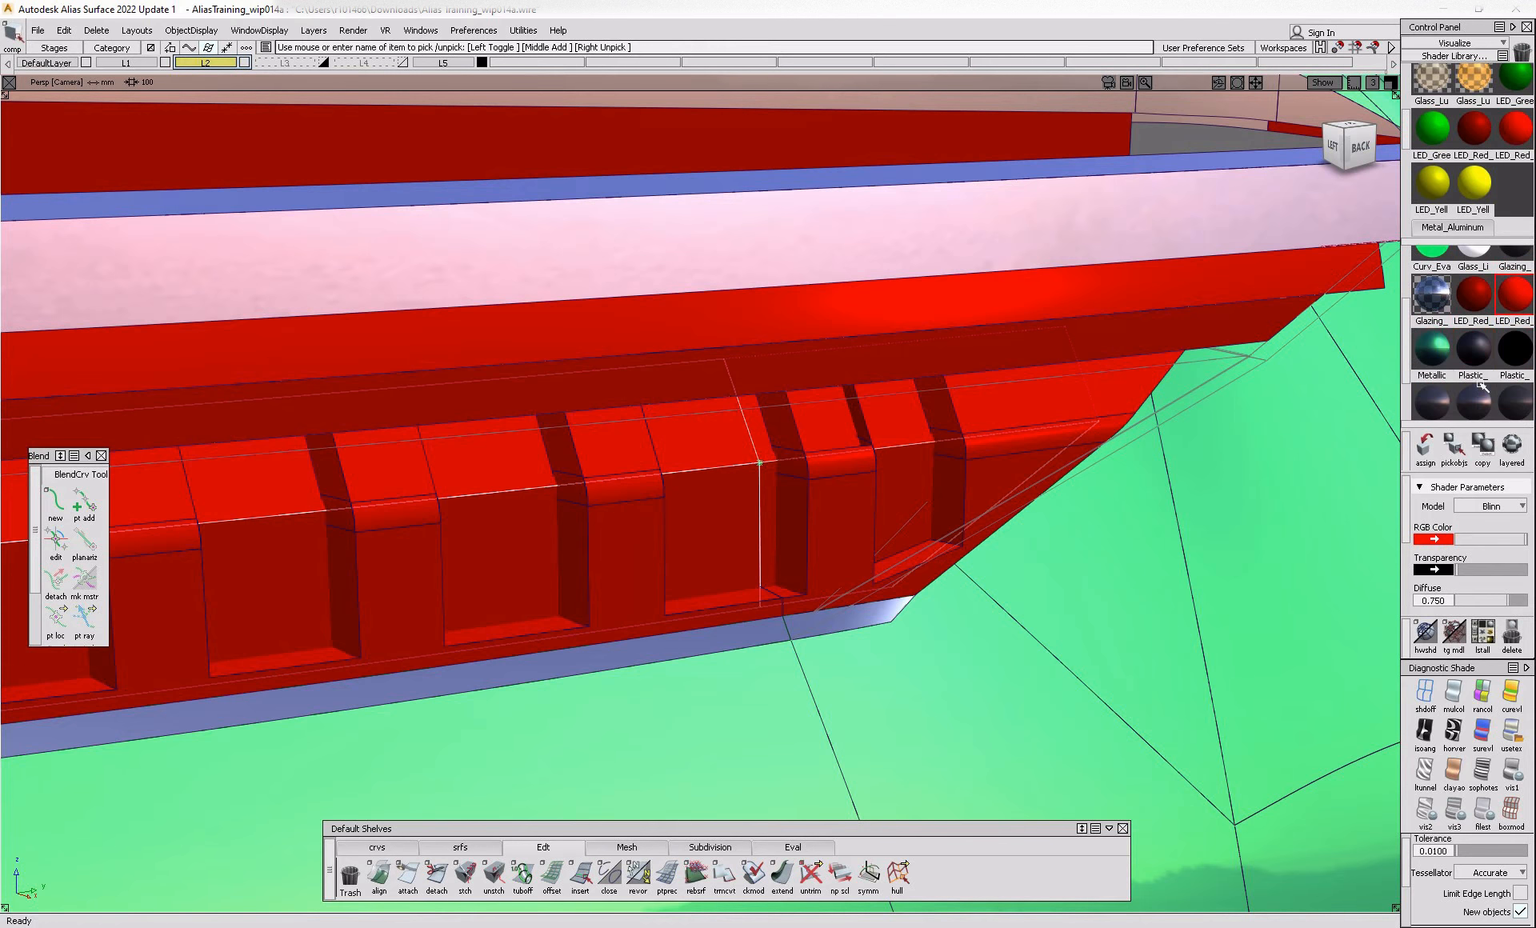
left_click(1436, 459)
- Assign the transparent Glazing shader to the recess surfaces above the chrome strip
right_click_drag(800, 590, 549, 635, "alt+shift")
left_click_drag(549, 634, 713, 555, "alt+shift")
right_click_drag(712, 555, 605, 494, "alt+shift")
left_click(555, 424, "alt+shift")
left_click_drag(658, 541, 841, 521, "alt+shift")
left_click(814, 397, "alt+shift")
right_click_drag(865, 449, 872, 457, "alt+shift")
left_click(833, 448)
left_click_drag(834, 427, 625, 343, "ctrl+shift")
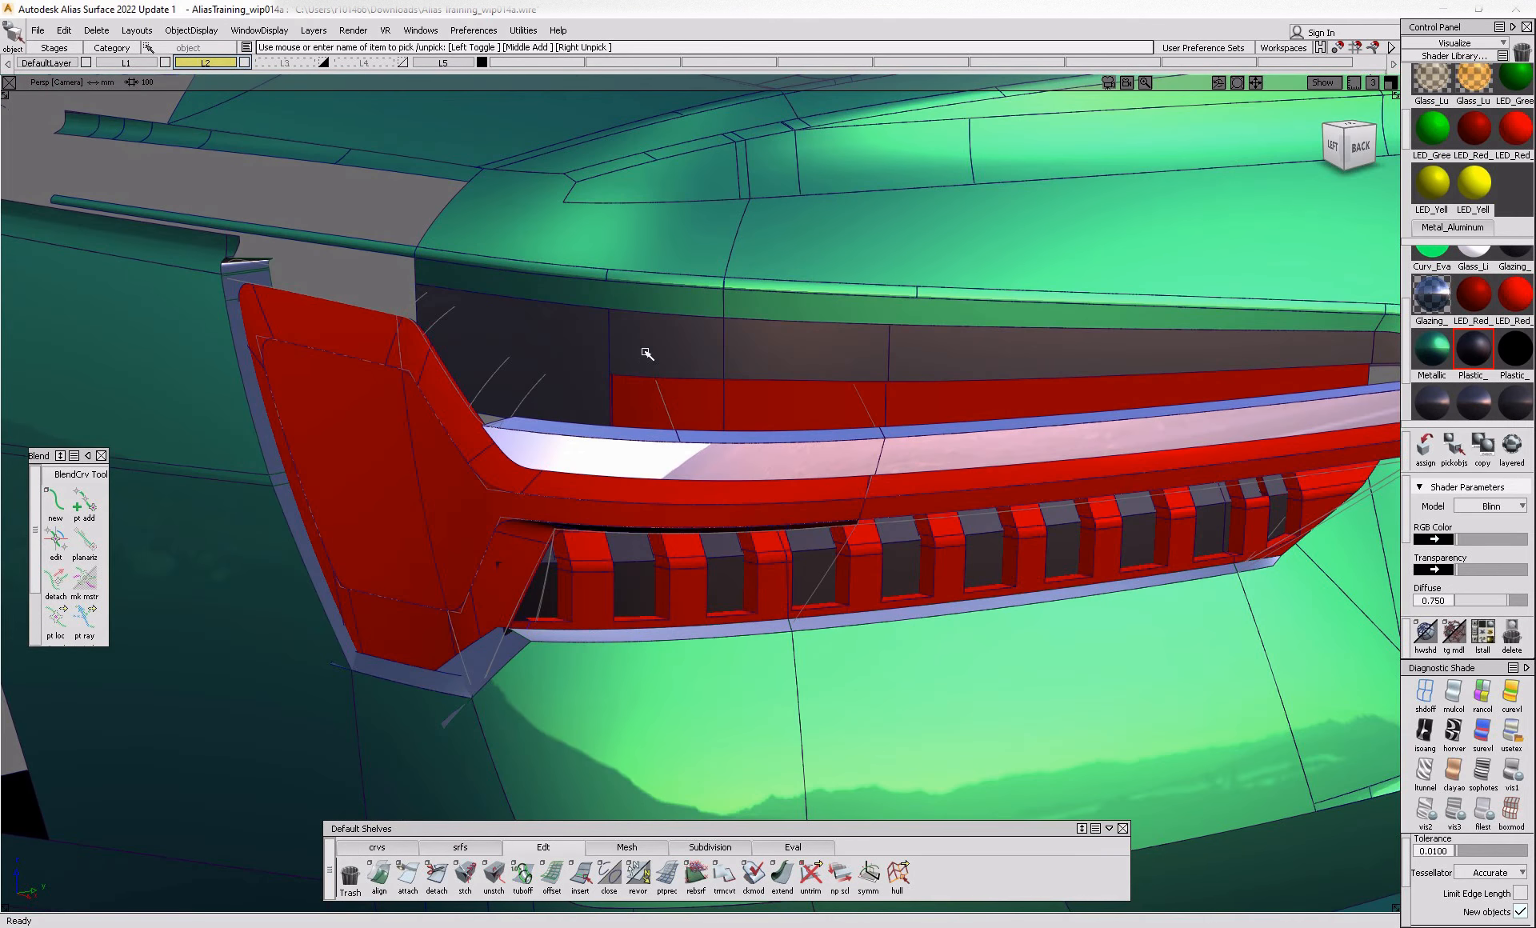
left_click(1431, 299)
left_click(1438, 454)
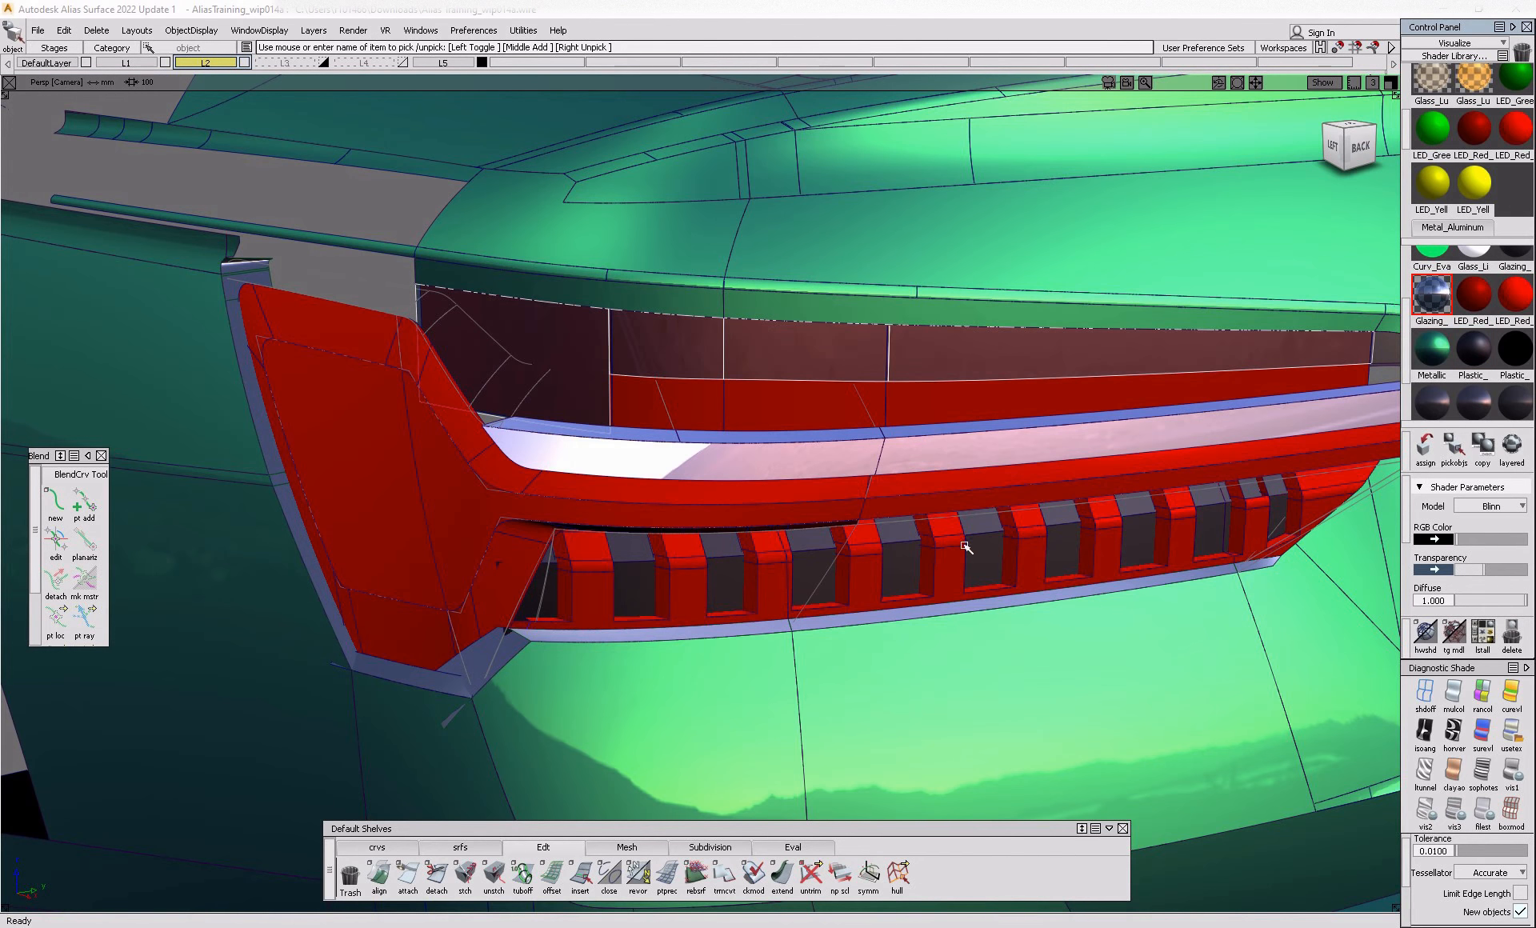
- Swap visible and hidden geometry, pick the outer lens and bring it back into view over the lamp
left_click_drag(961, 528, 951, 436, "ctrl+shift")
right_click_drag(624, 509, 560, 509, "alt+shift")
left_click_drag(560, 509, 824, 489, "alt+shift")
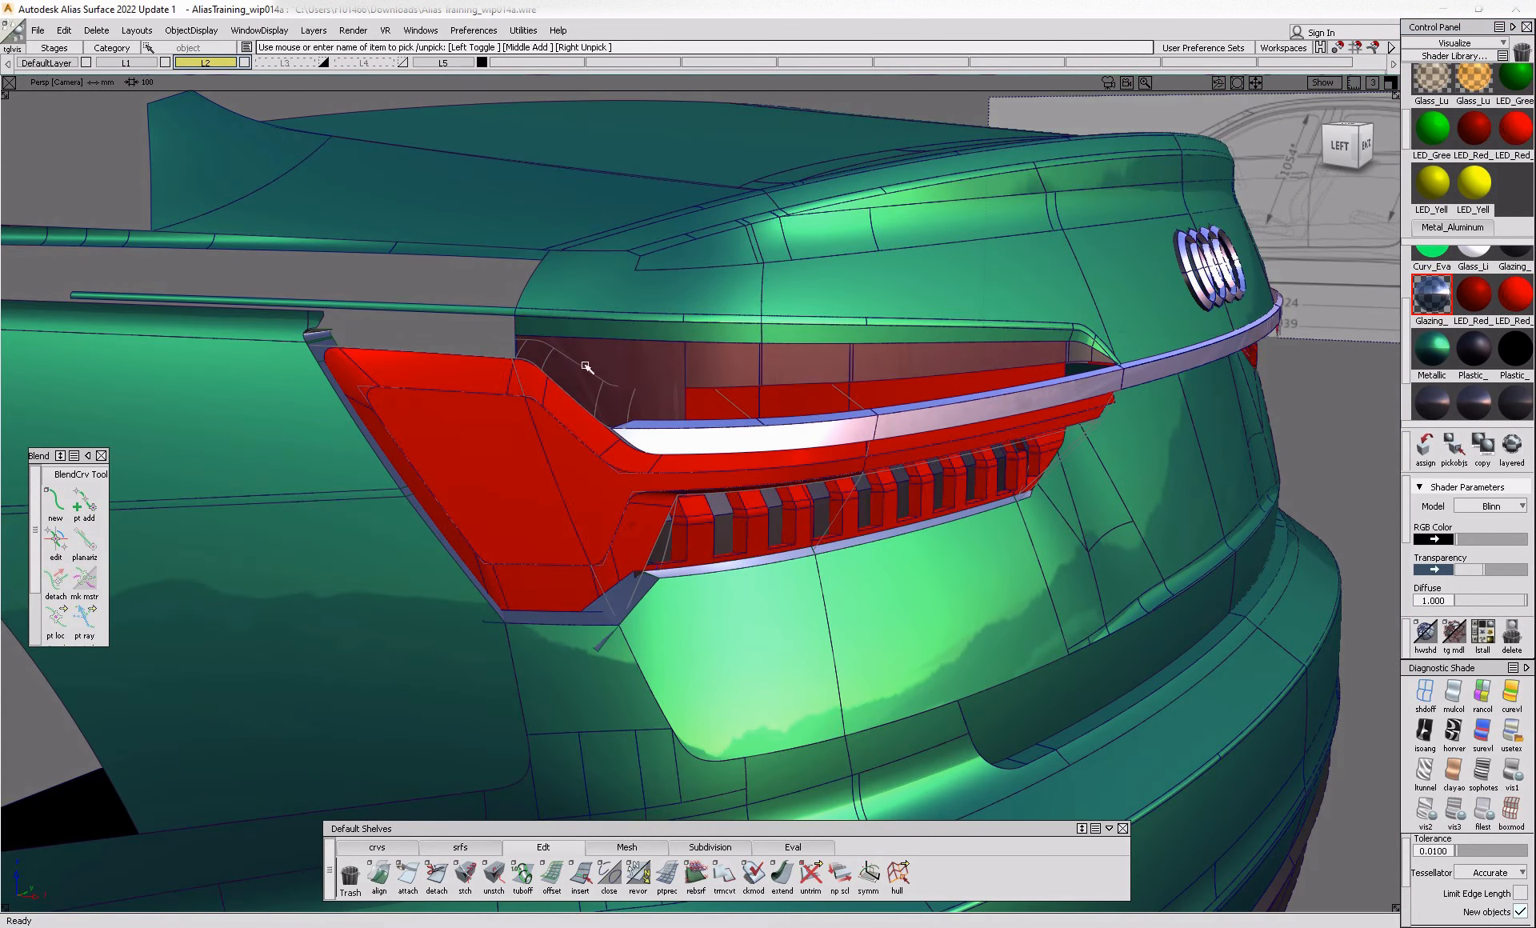
key("alt+v")
left_click(573, 472)
key("alt+i")
key("alt+v")
- Untrim the sloping lens surface just above the chrome strip's outer tip
left_click_drag(806, 387, 681, 380, "alt+shift")
right_click_drag(619, 364, 645, 404, "alt+shift")
left_click_drag(645, 404, 652, 503, "alt+shift")
left_click_drag(610, 427, 260, 335, "alt+shift")
left_click_drag(568, 410, 691, 470, "alt+shift")
left_click_drag(629, 414, 572, 453, "ctrl+shift")
left_click(576, 446)
right_click_drag(575, 419, 566, 518, "ctrl+shift")
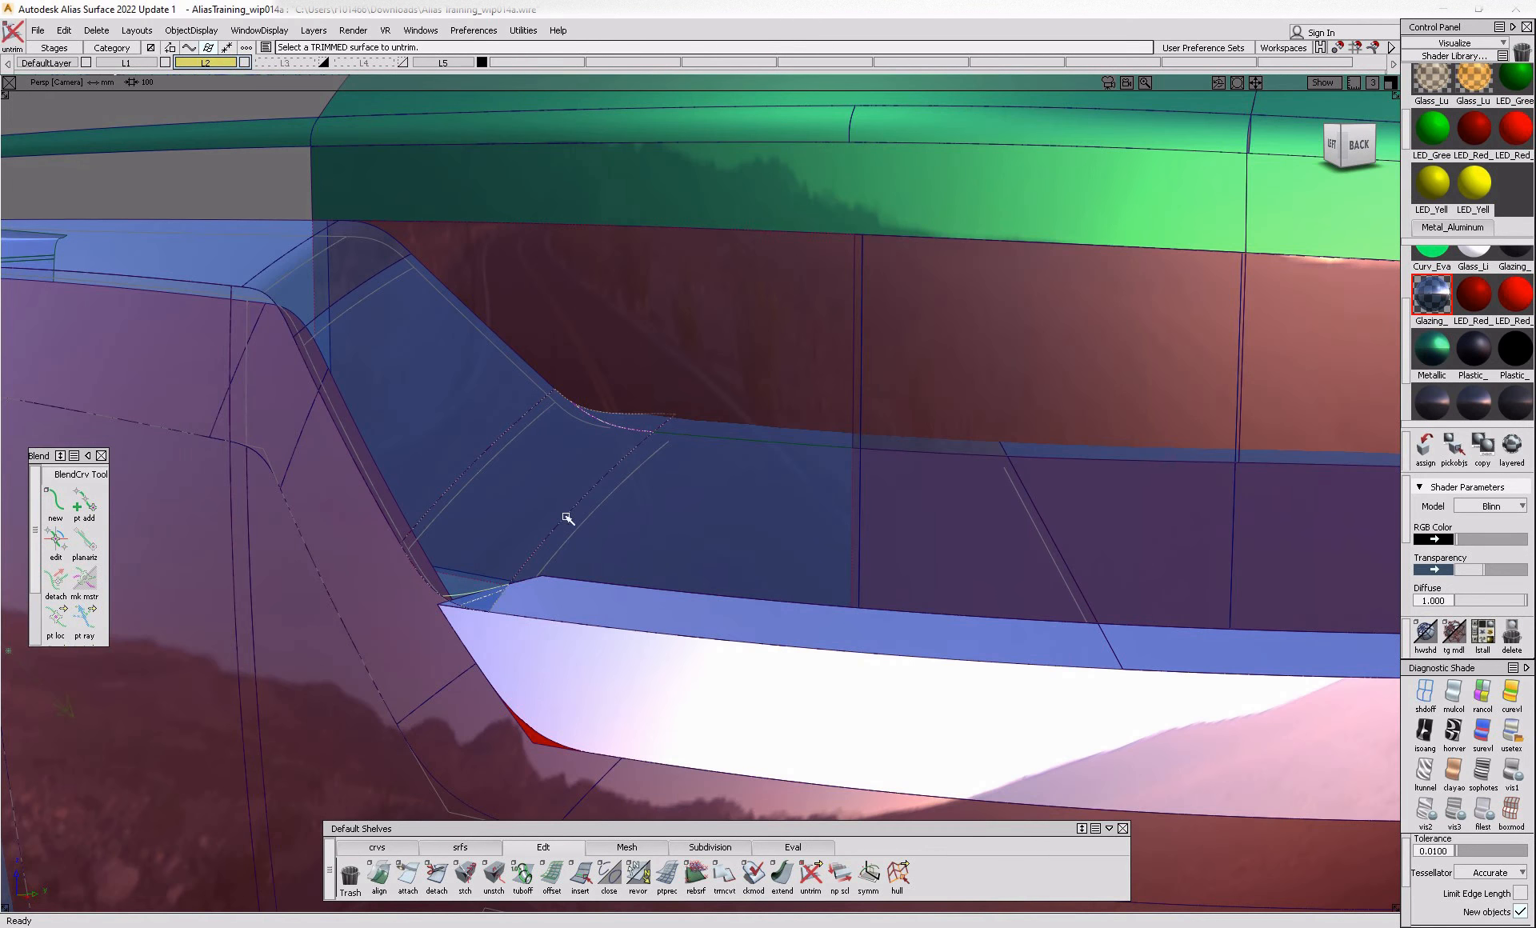
left_click(480, 410)
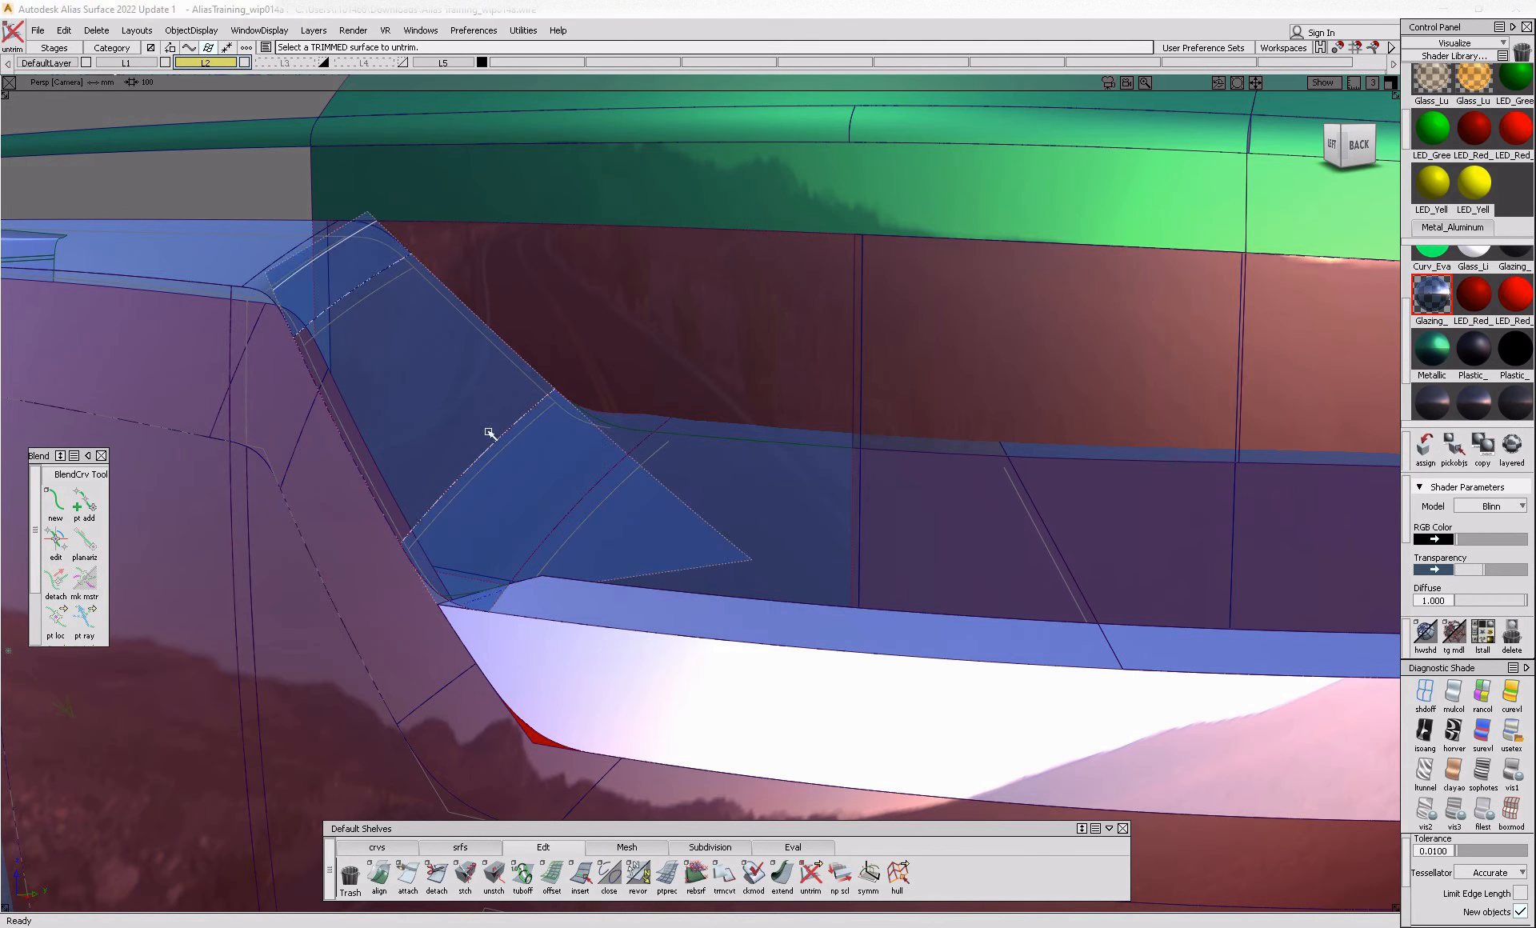
- Extend the edge of the untrimmed sloping lens surface beyond the blend corner above the chrome strip's outer tip
right_click_drag(477, 394, 584, 458, "alt+shift")
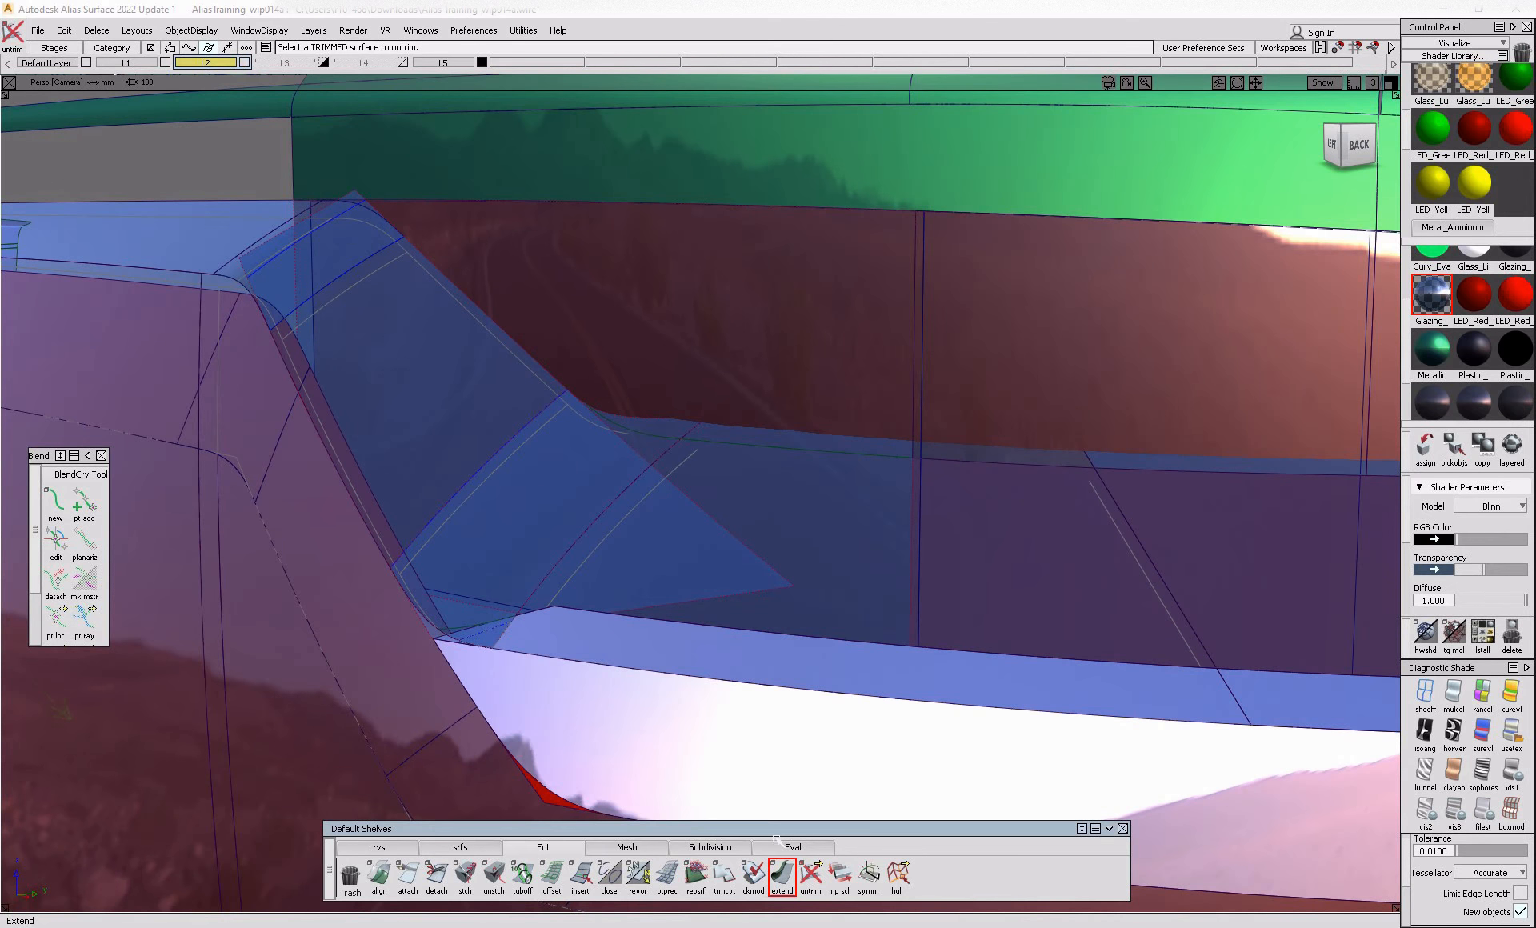
left_click(610, 414)
left_click_drag(552, 373, 633, 361)
left_click(701, 327)
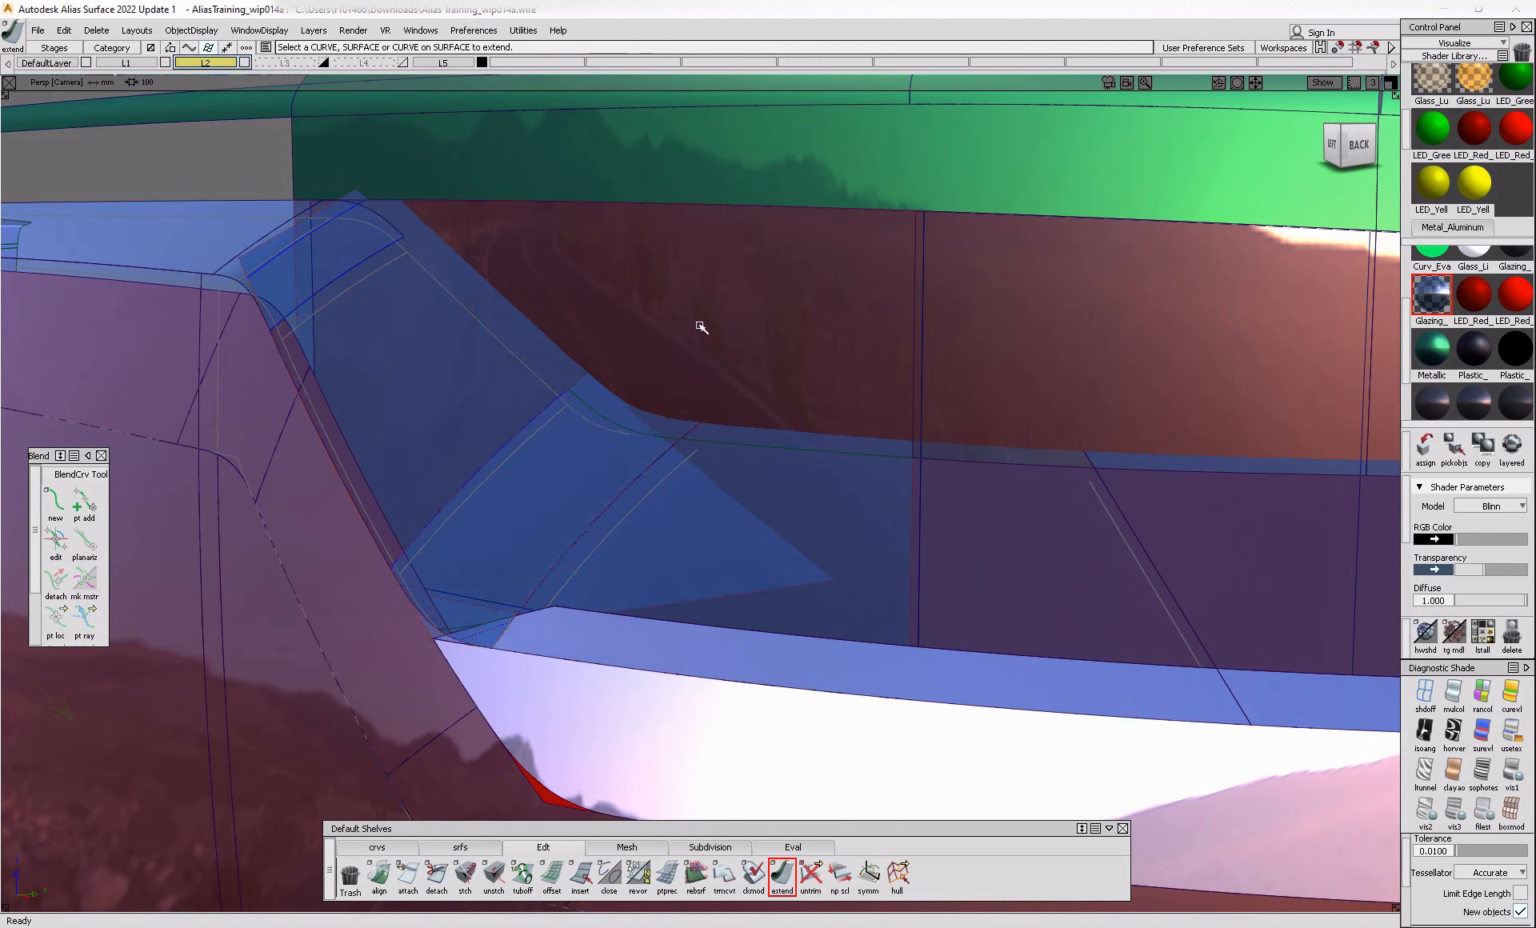
- Intersect the extended lens blend surface with its neighbour and trim it, keeping the region between the sloping and horizontal lens strips
right_click_drag(566, 459, 659, 348, "ctrl+shift")
left_click(477, 424)
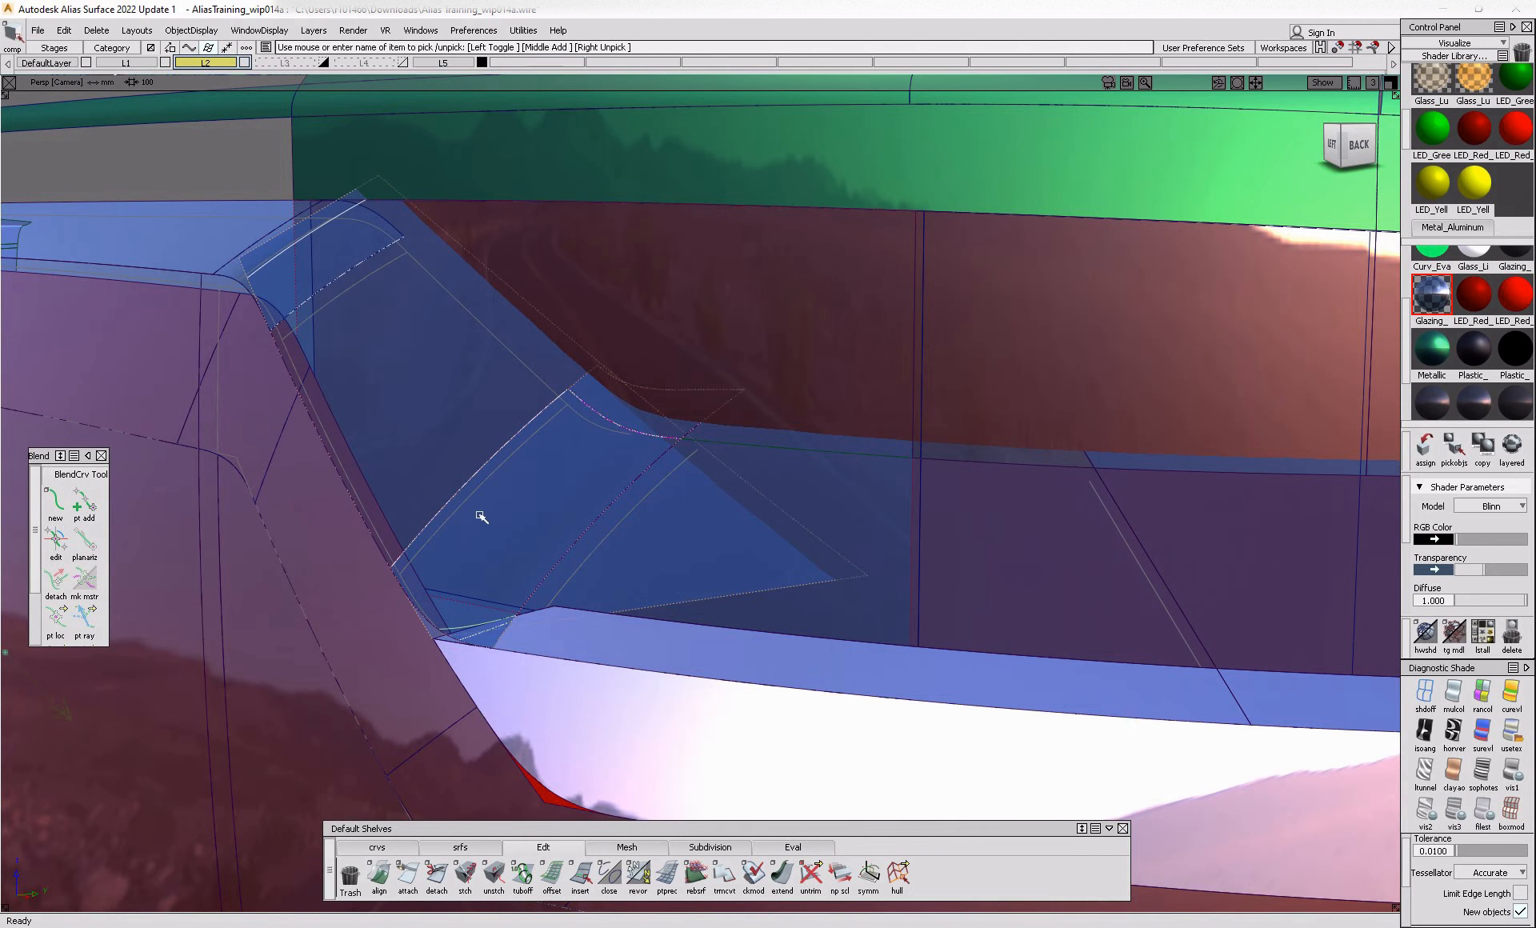
right_click_drag(727, 329, 653, 396, "ctrl+shift")
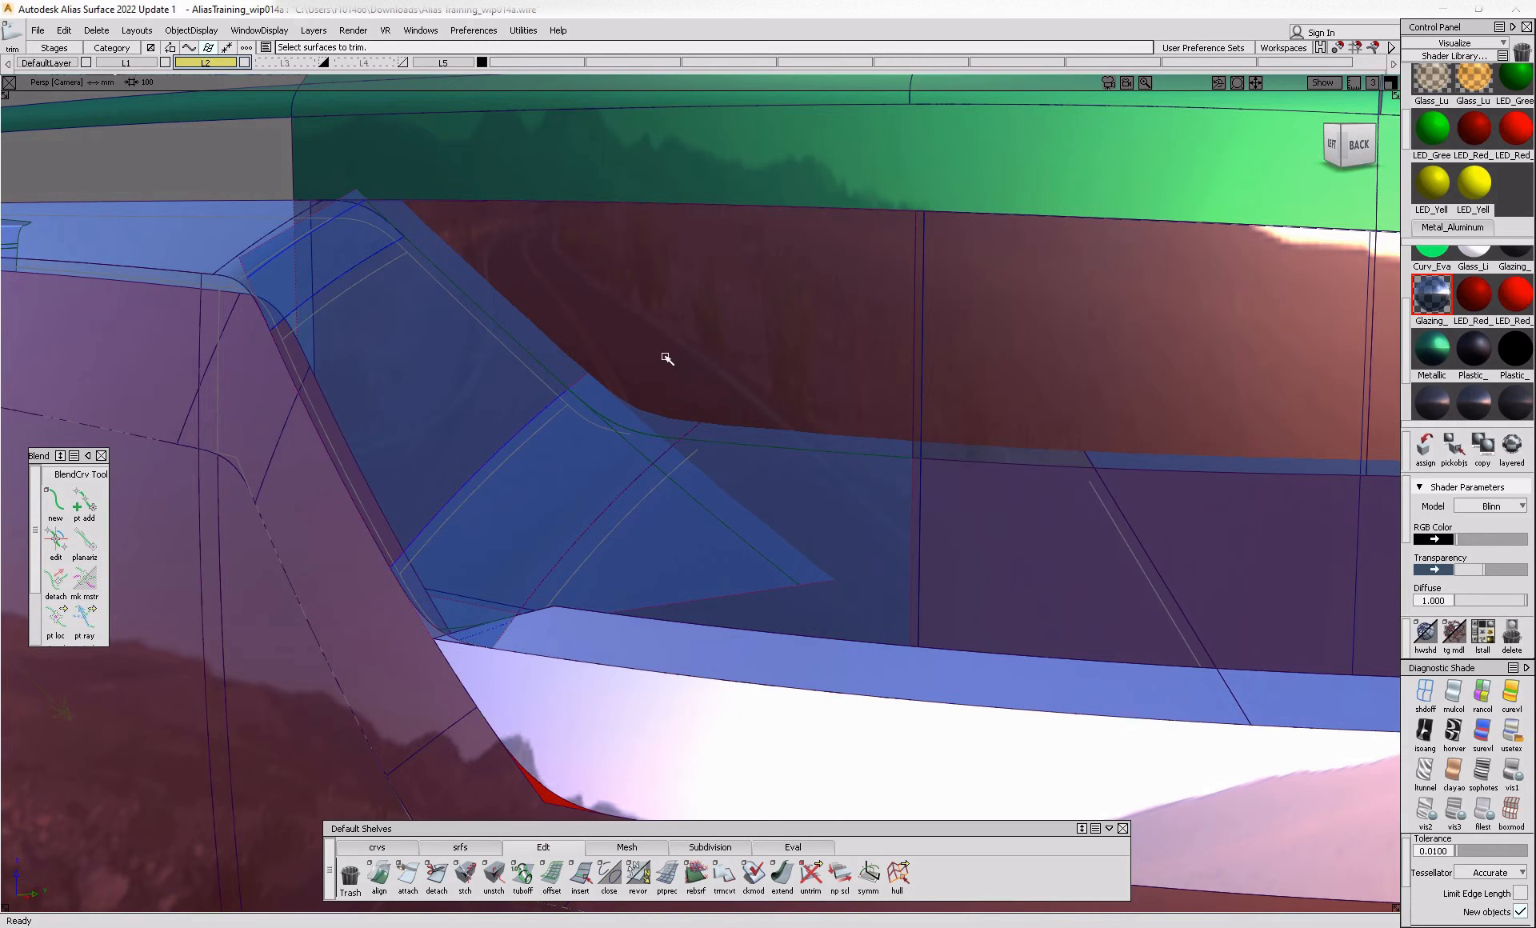
left_click(661, 353)
left_click(1285, 892)
left_click_drag(516, 564, 632, 609, "alt+shift")
left_click(621, 474)
left_click(617, 468)
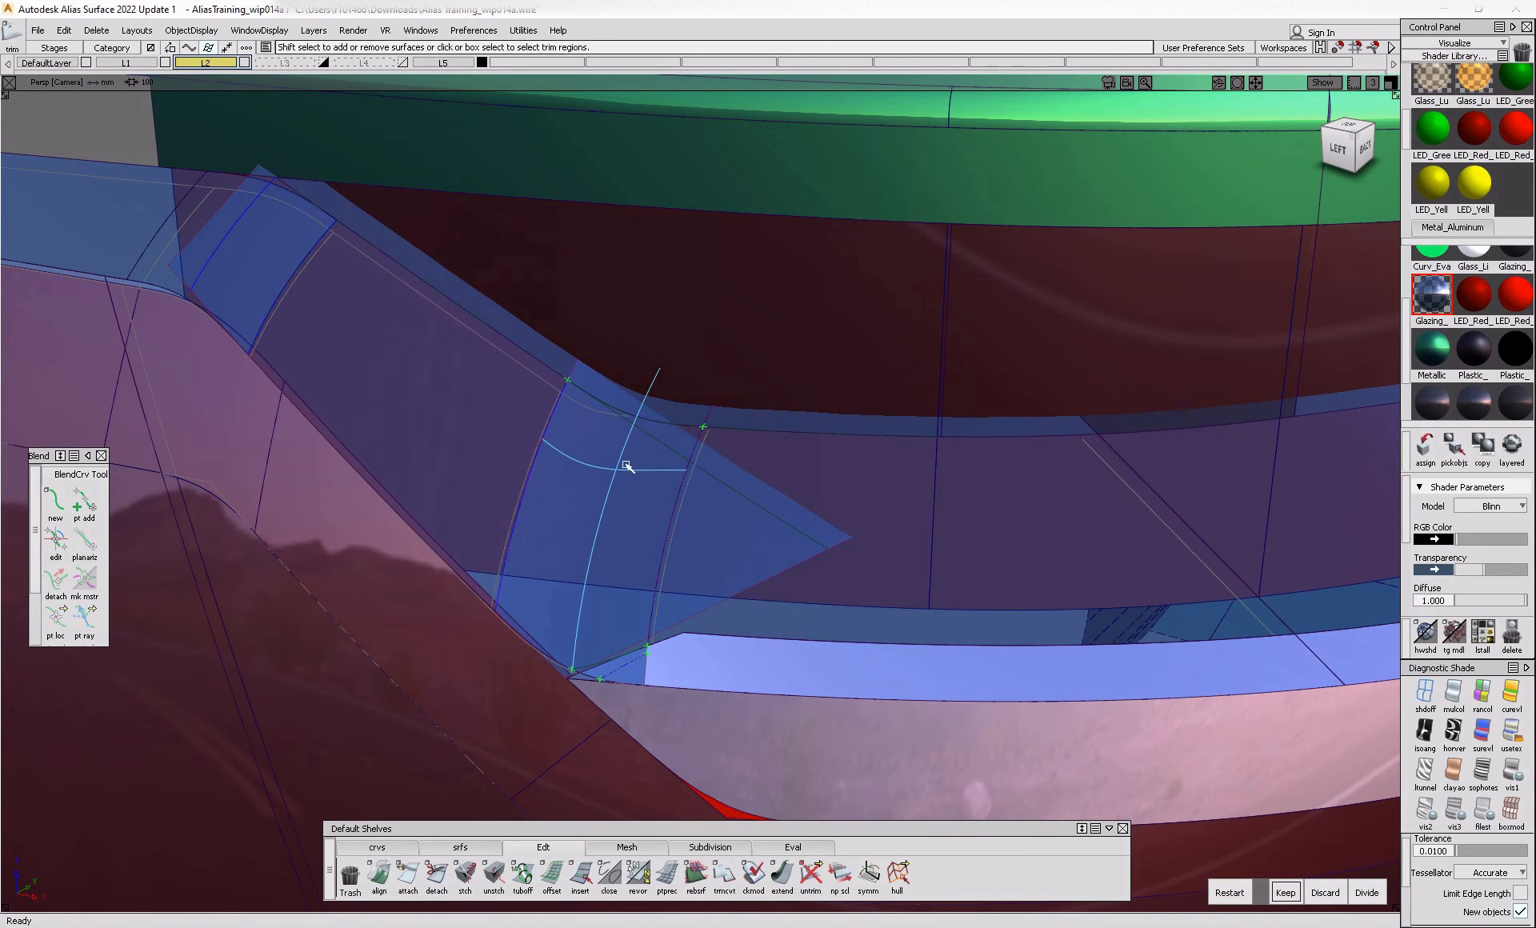
left_click(1282, 901)
- Switch on diagnostic shading and trim away the excess at the lower corner of the lens blend surface
left_click_drag(608, 529, 422, 463, "alt+shift")
left_click(605, 410)
left_click(1510, 733)
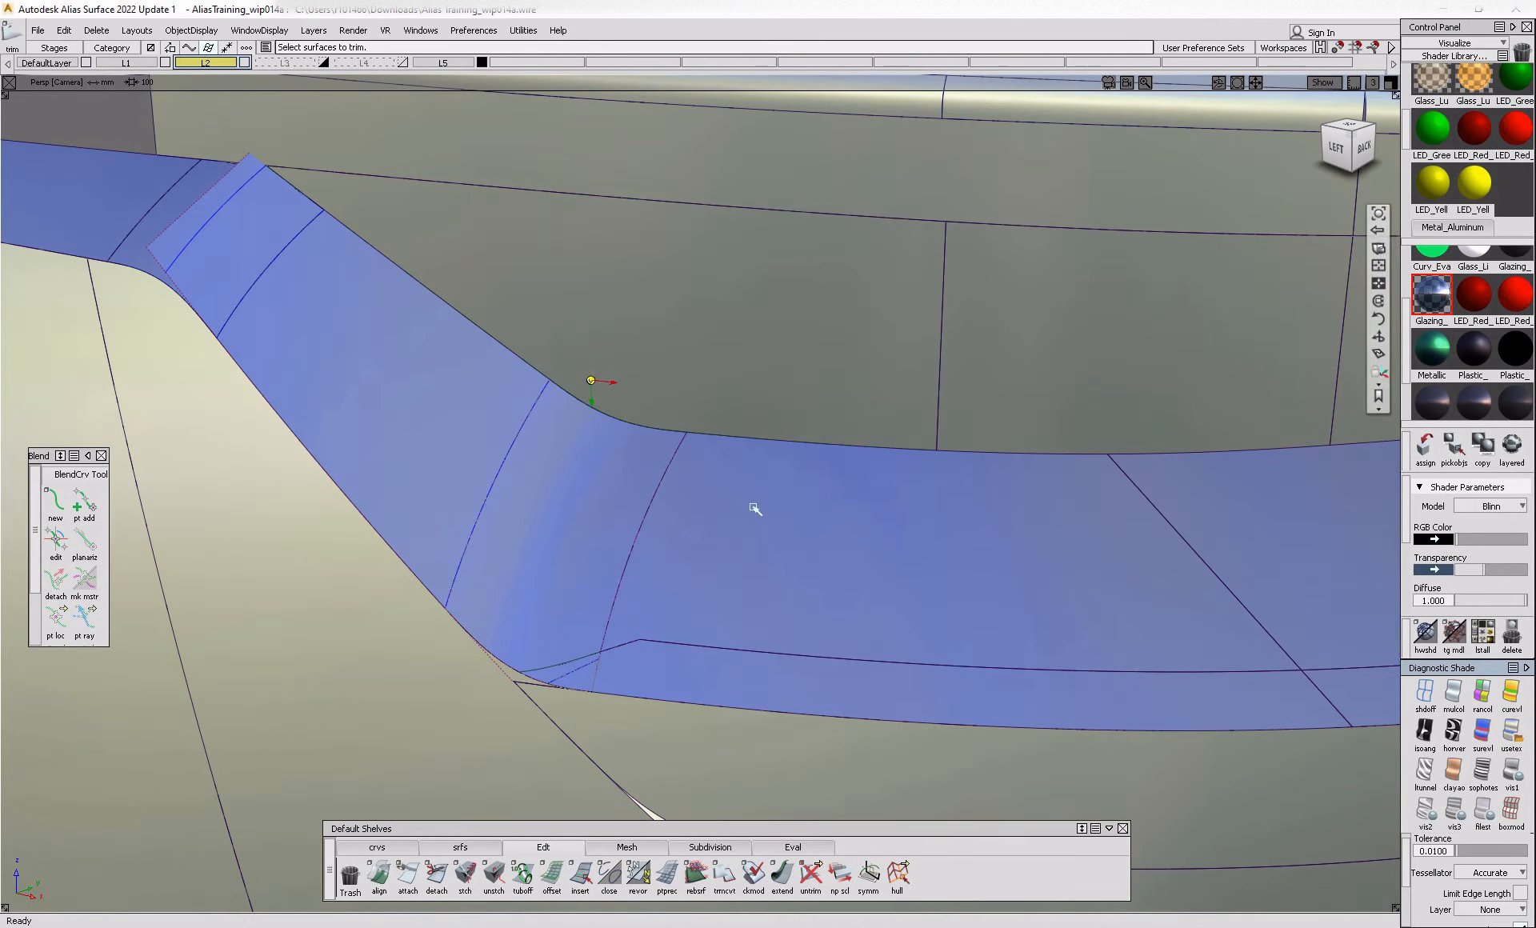
left_click(595, 505)
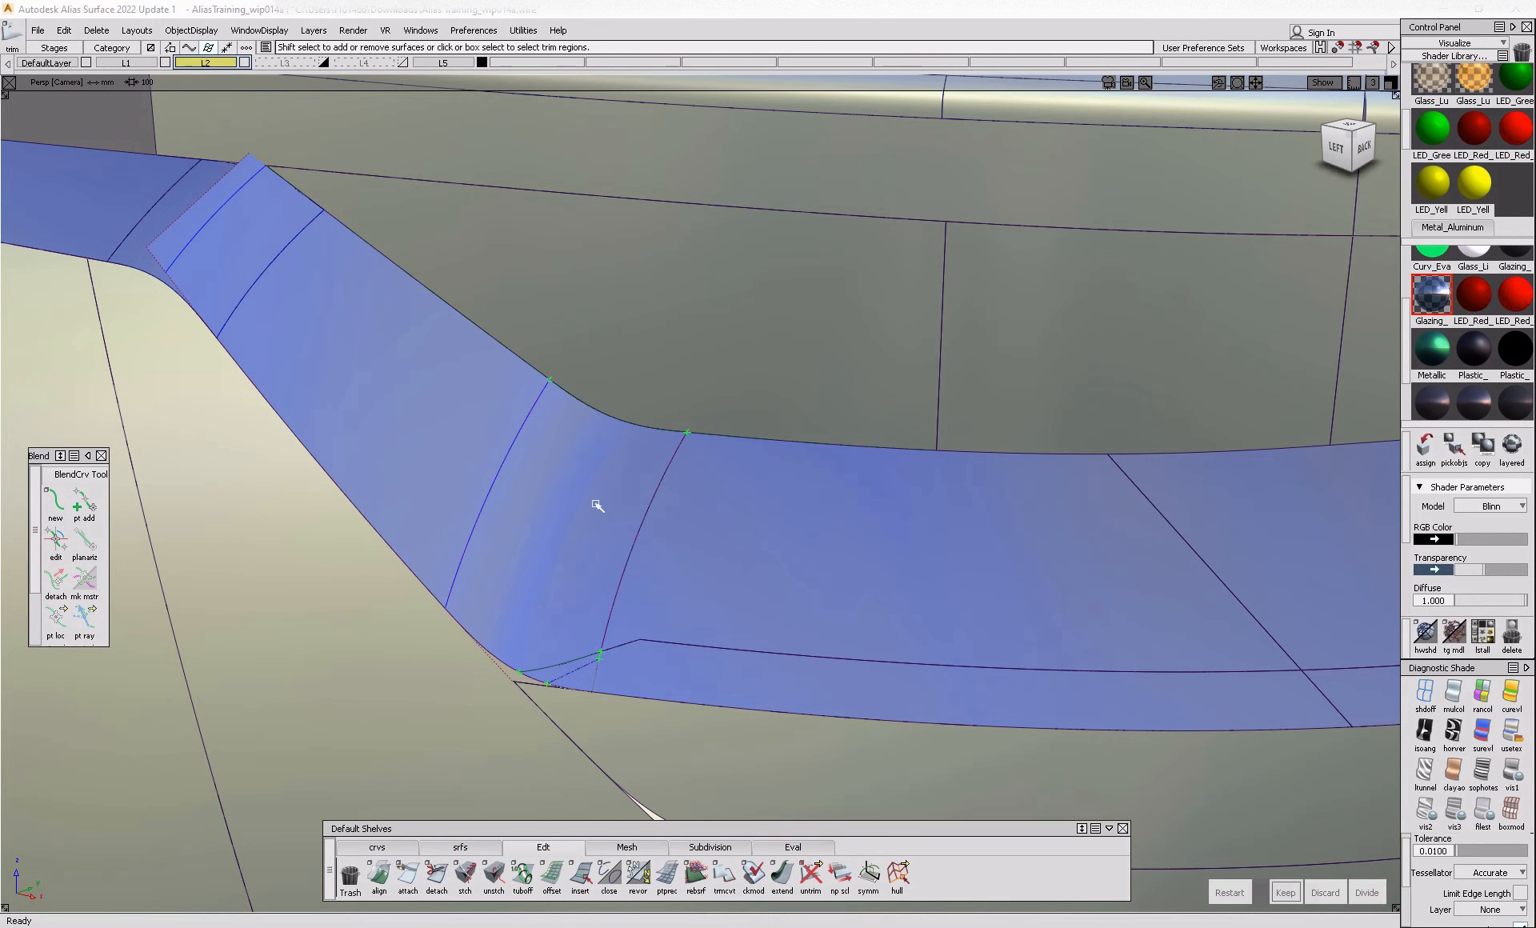
left_click_drag(617, 542, 431, 457, "ctrl+shift")
left_click(522, 624)
left_click(525, 630)
key("space")
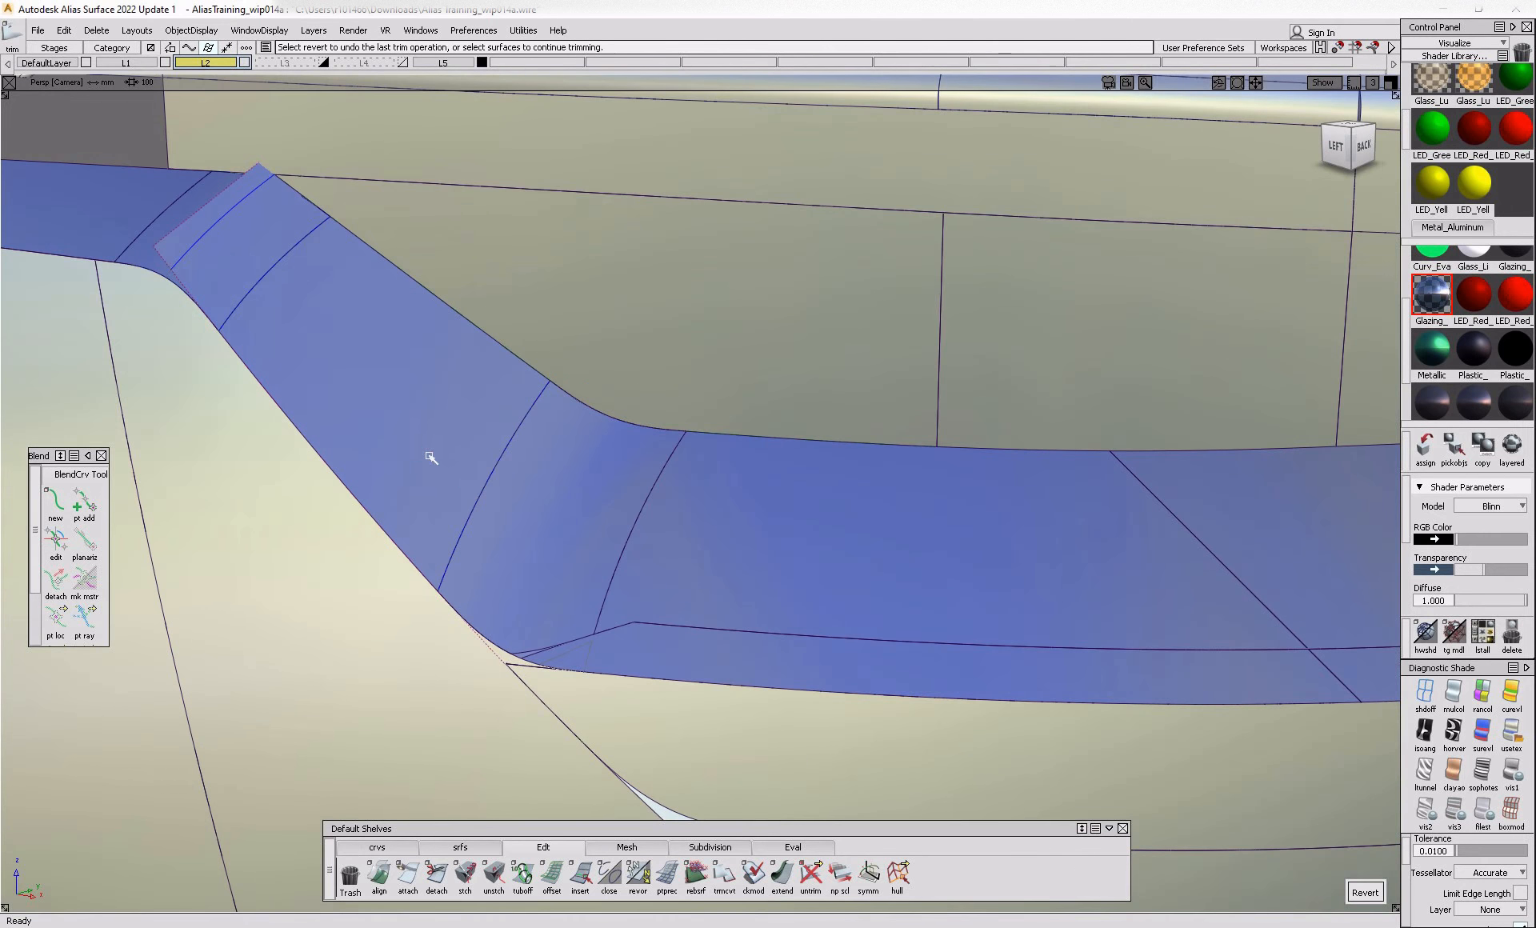
- Extend the edges bounding the lens's upper blend and trim off the overhanging corner of the sloping surface
left_click(783, 874)
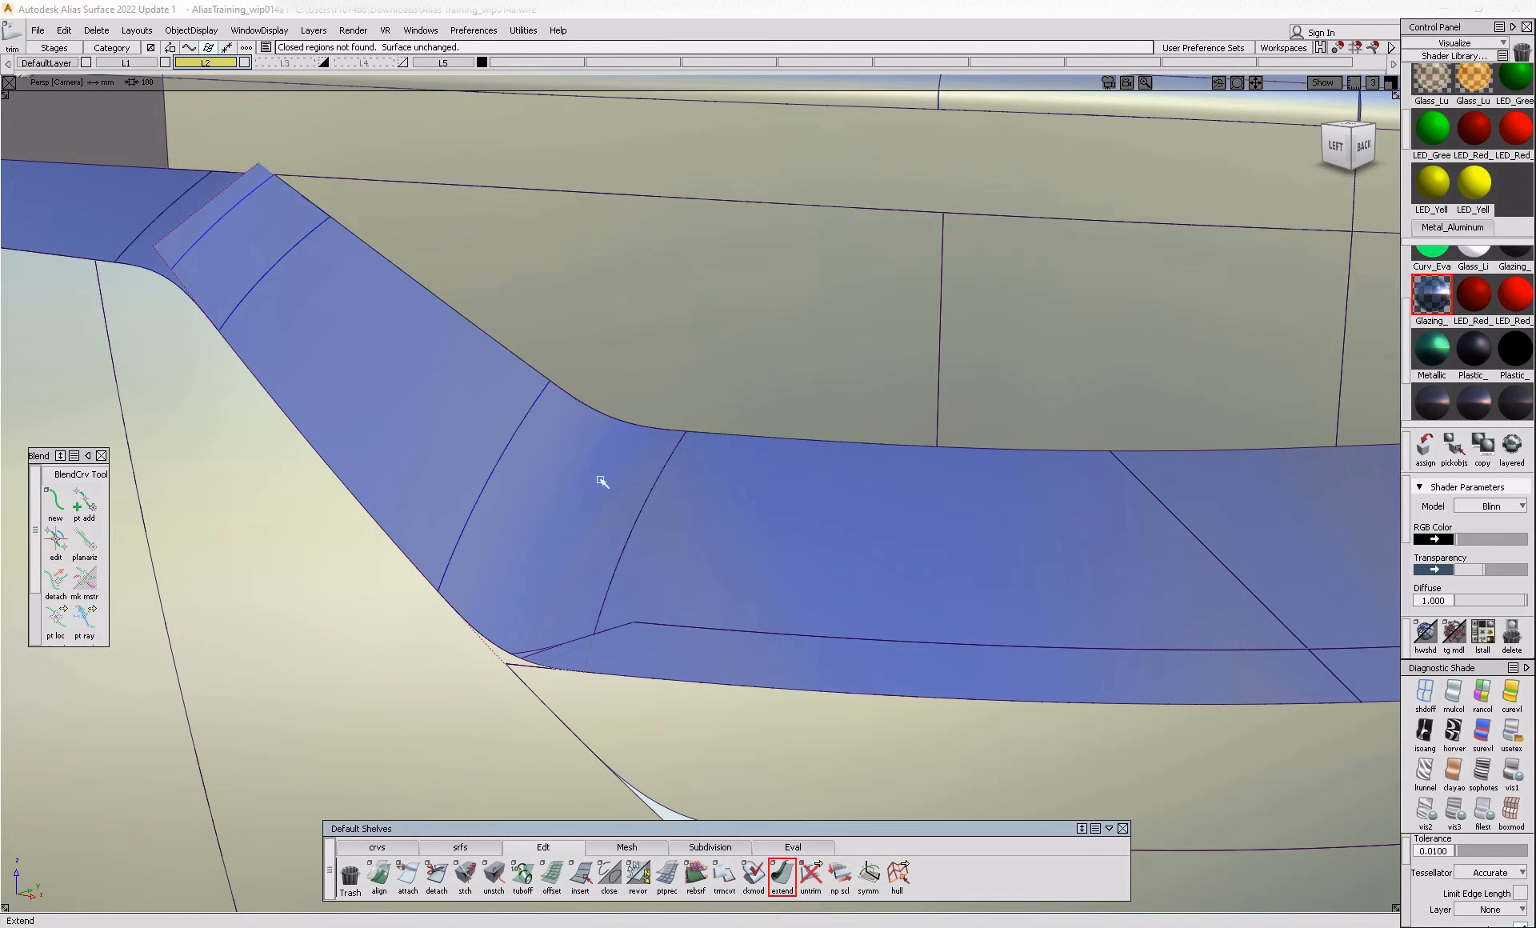
left_click(552, 417)
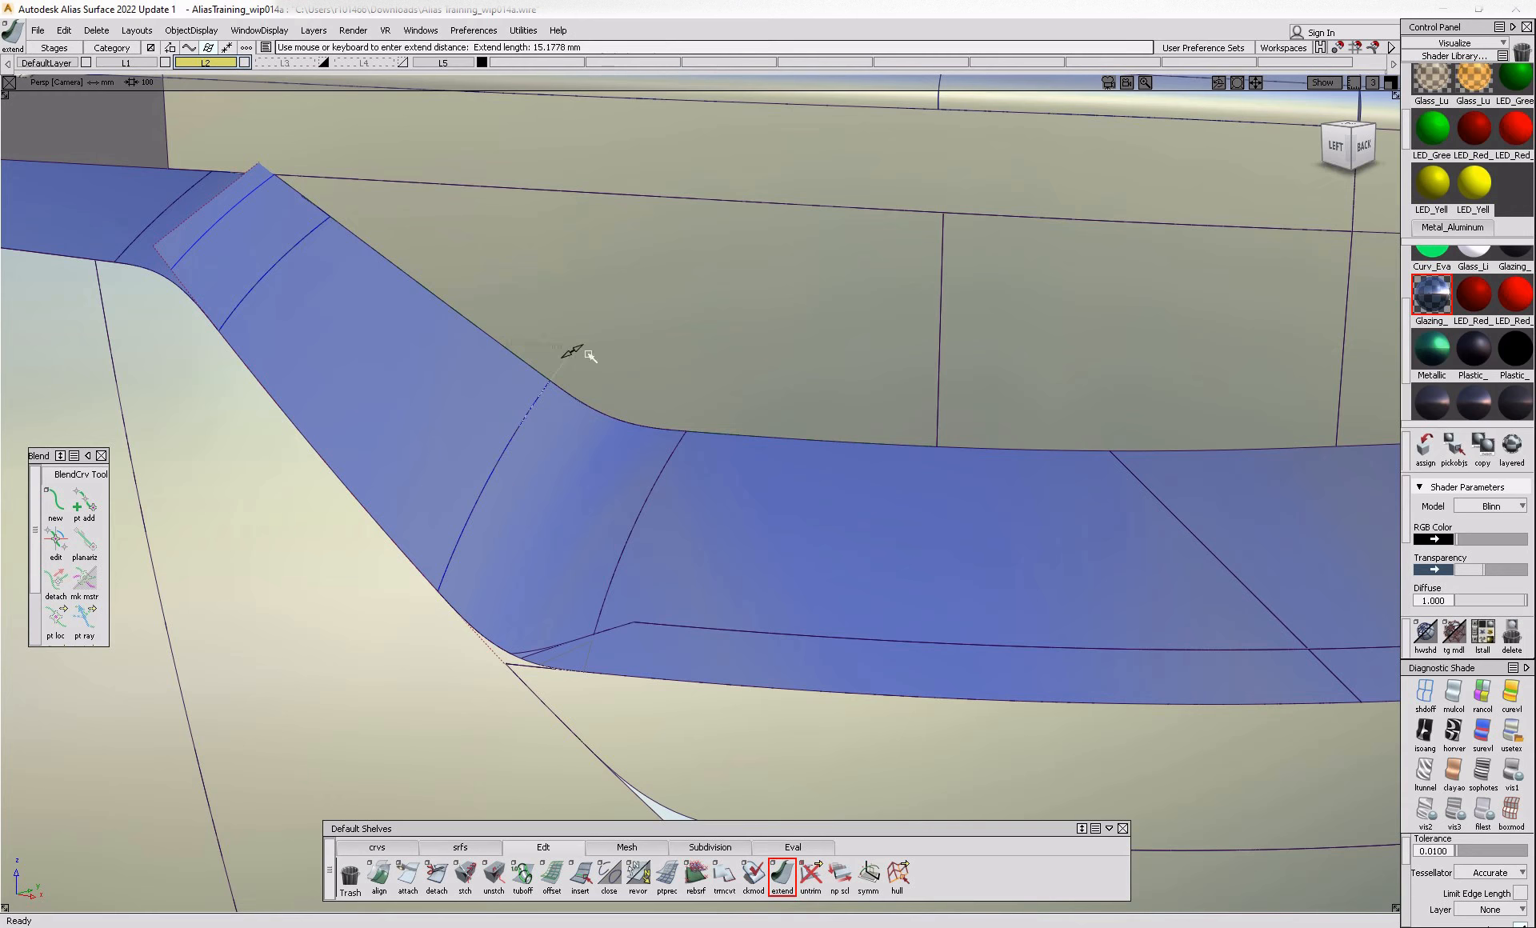
left_click(321, 232)
left_click(342, 224)
key("ctrl+t")
left_click(339, 425)
key("space")
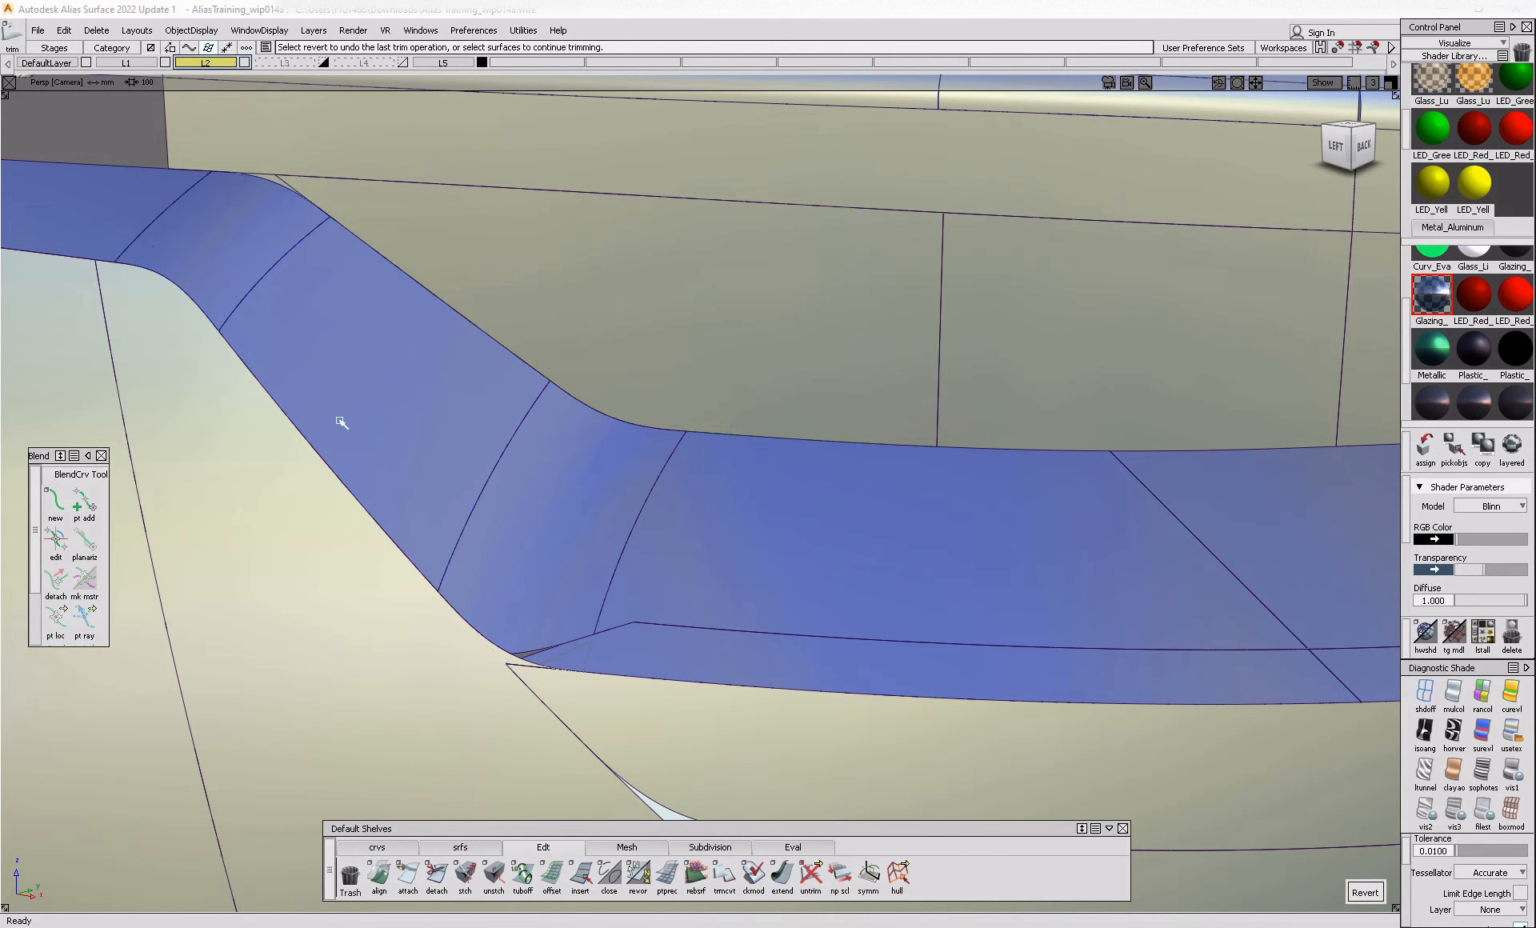
- Return to material shading and compare the lens and recess around the chrome strip with the reference photo
left_click_drag(394, 401, 656, 406, "alt+shift")
right_click_drag(656, 407, 528, 417, "alt+shift")
left_click_drag(528, 416, 416, 432, "alt+shift")
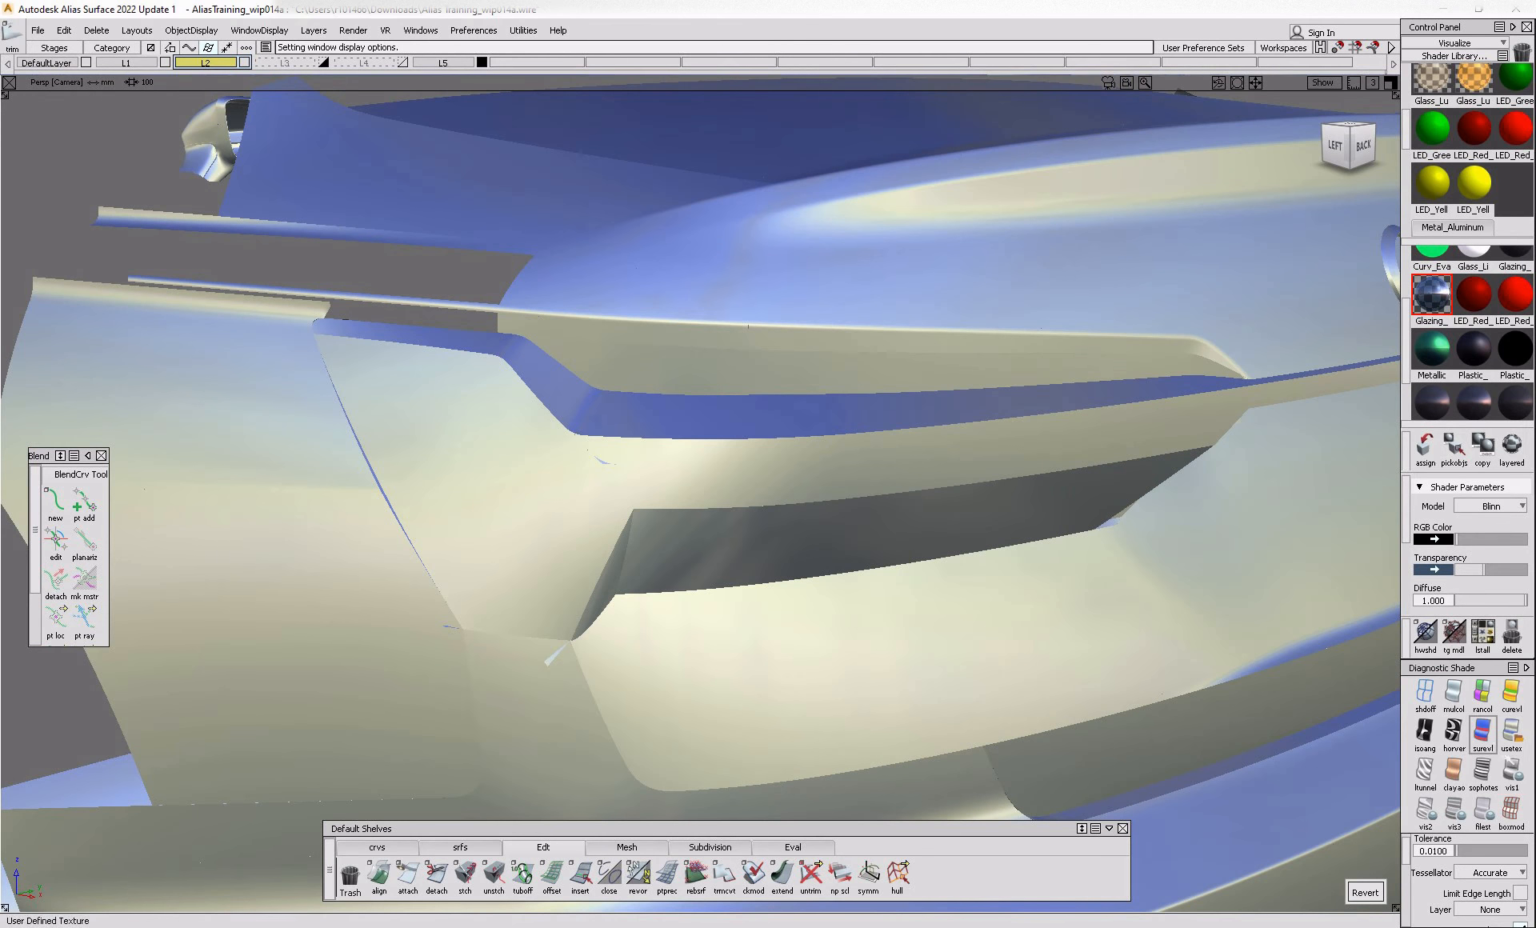
left_click(1502, 771)
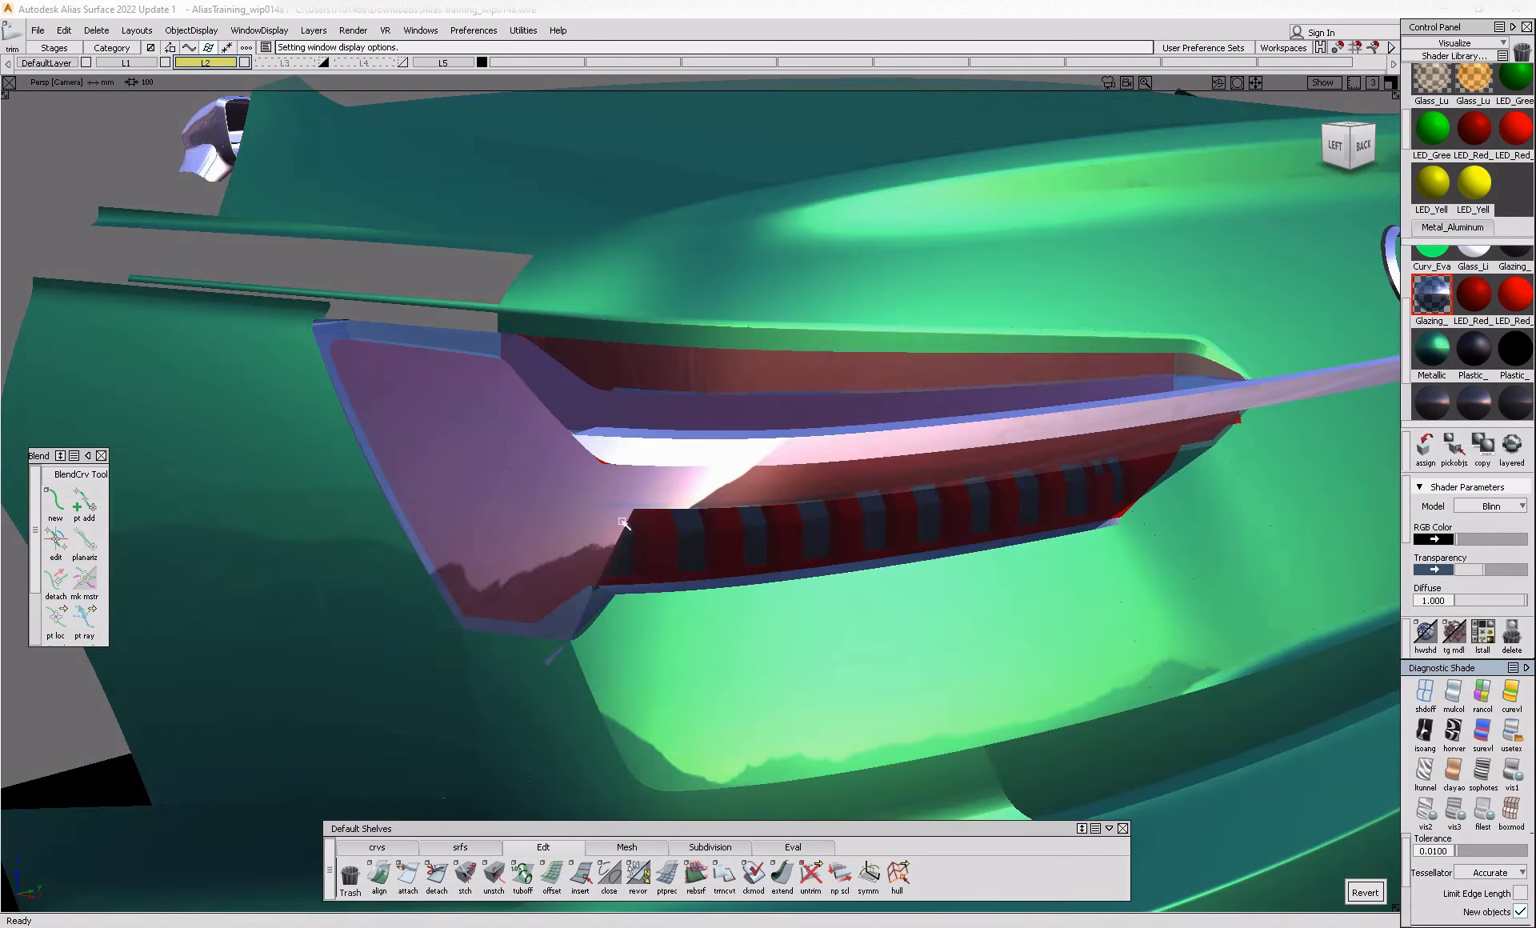
left_click_drag(752, 480, 713, 470, "alt+shift")
mouse_move(713, 469)
right_mouse_down("alt+shift")
mouse_move(768, 562)
mouse_move(788, 544)
right_mouse_up("alt+shift")
mouse_move(788, 544)
left_mouse_down("alt+shift")
mouse_move(810, 530)
mouse_move(449, 521)
mouse_move(808, 521)
left_mouse_up("alt+shift")
right_click_drag(808, 522, 648, 528, "alt+shift")
left_click_drag(648, 528, 527, 524, "alt+shift")
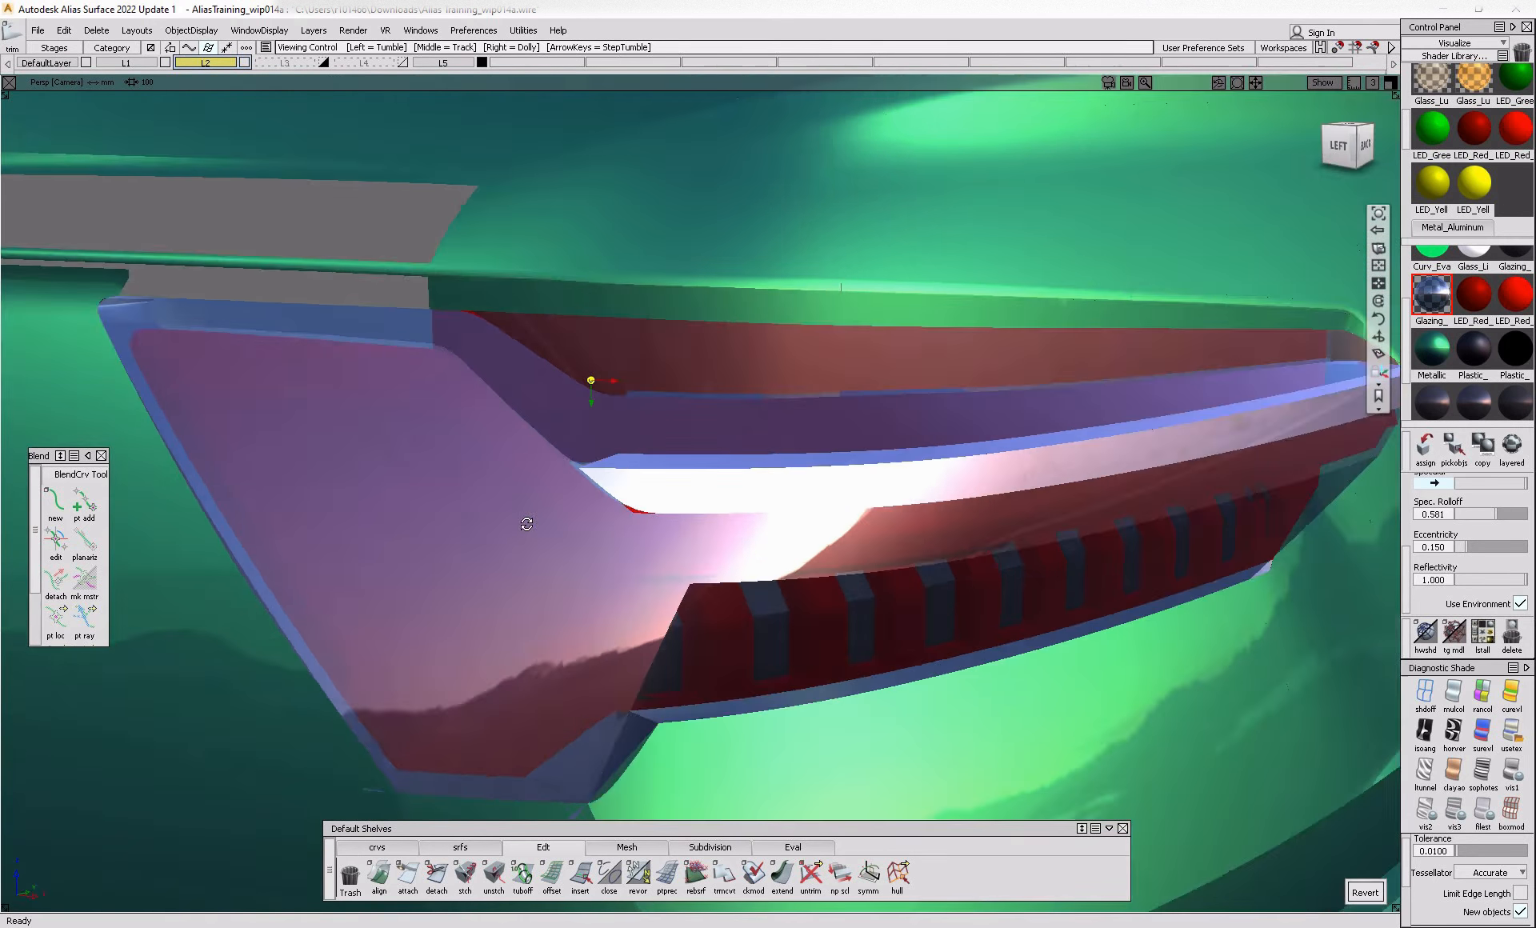
middle_click_drag(527, 525, 603, 487, "alt+shift")
right_click_drag(603, 487, 635, 552, "alt+shift")
mouse_move(635, 552)
left_mouse_down("alt+shift")
mouse_move(185, 511)
mouse_move(397, 534)
left_mouse_up("alt+shift")
right_click_drag(646, 579, 626, 547, "alt+shift")
left_click_drag(626, 548, 825, 669, "alt+shift")
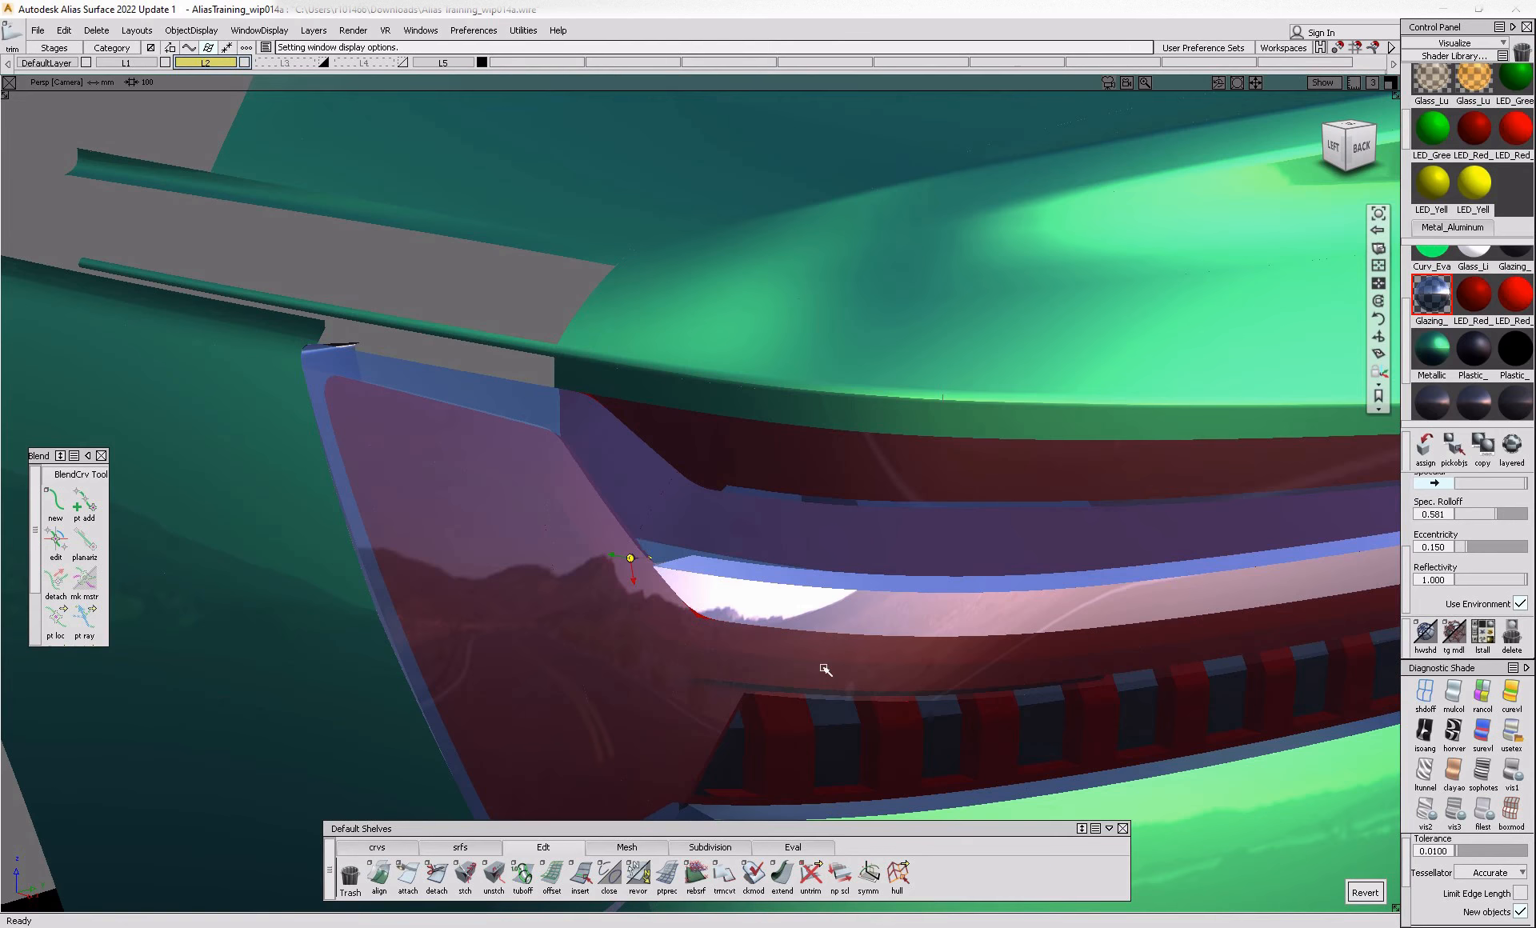
left_click(461, 847)
key("alt+Tab")
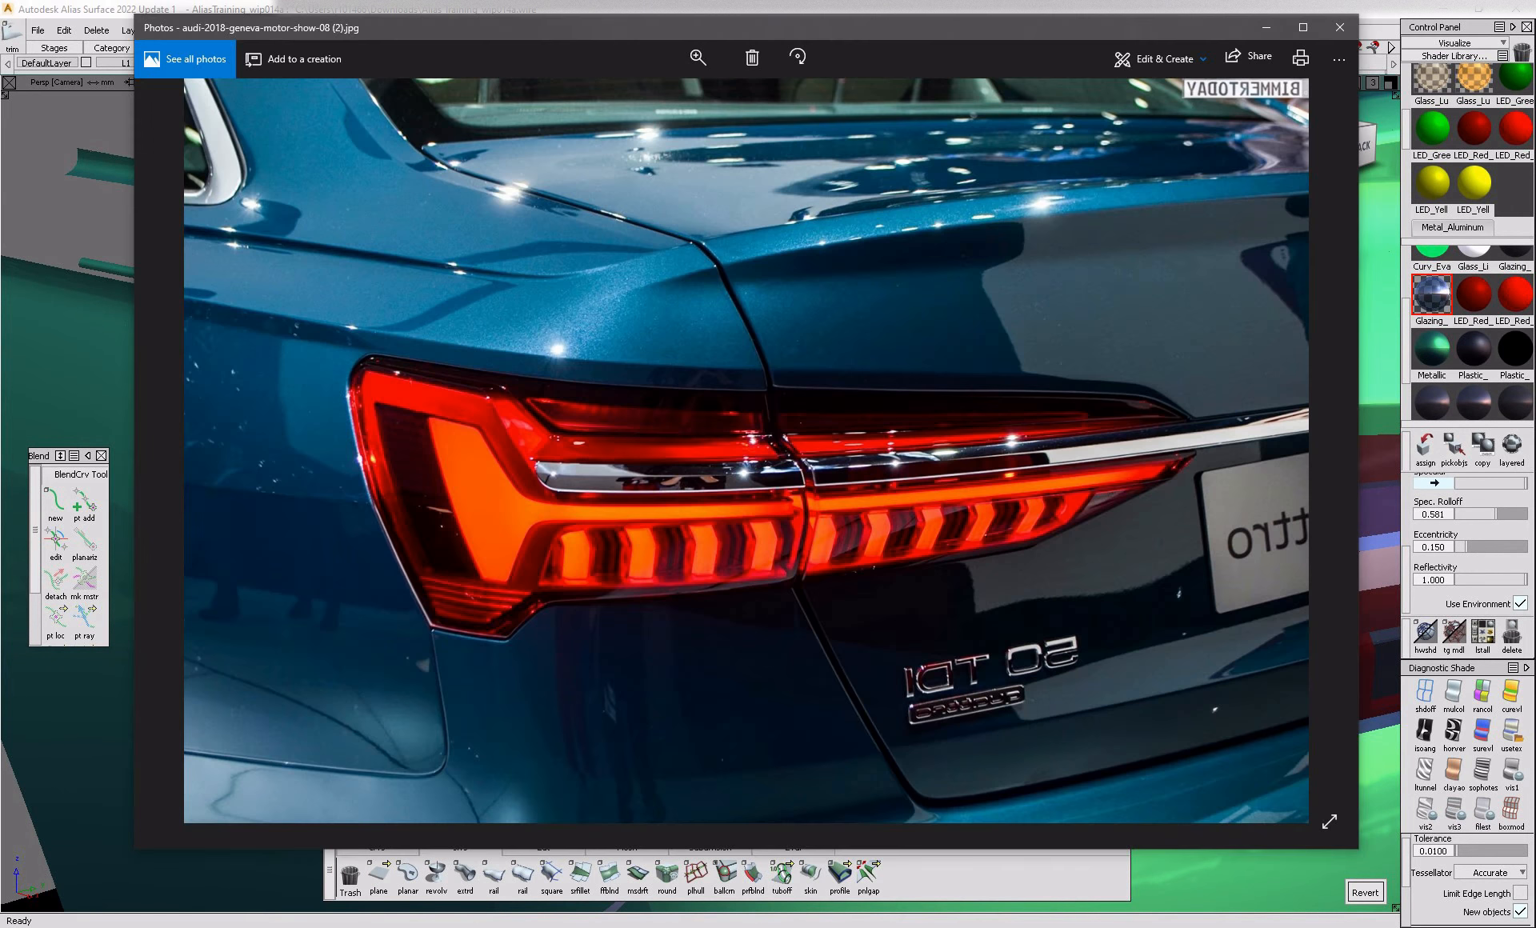
key("alt+Tab")
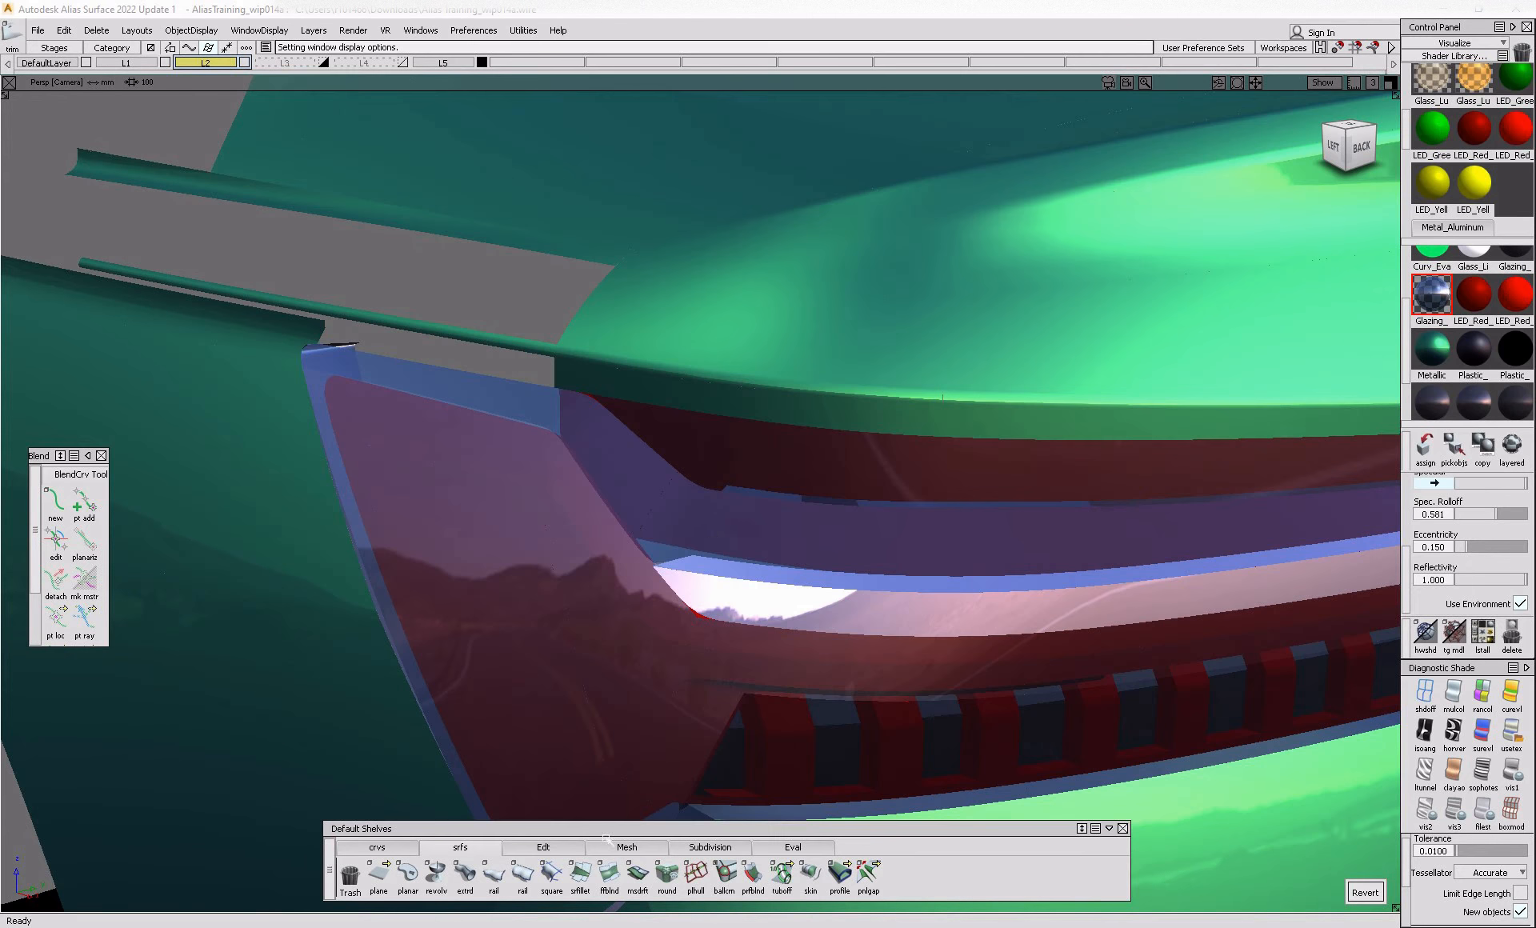
- Hide the outer lens and check the chrome strip's exposed outer end against the reference photo
mouse_move(704, 543)
left_mouse_down("alt+shift")
mouse_move(513, 606)
mouse_move(664, 609)
mouse_move(648, 596)
left_mouse_up("alt+shift")
right_click_drag(646, 597, 597, 628, "alt+shift")
left_click_drag(596, 628, 621, 654, "alt+shift")
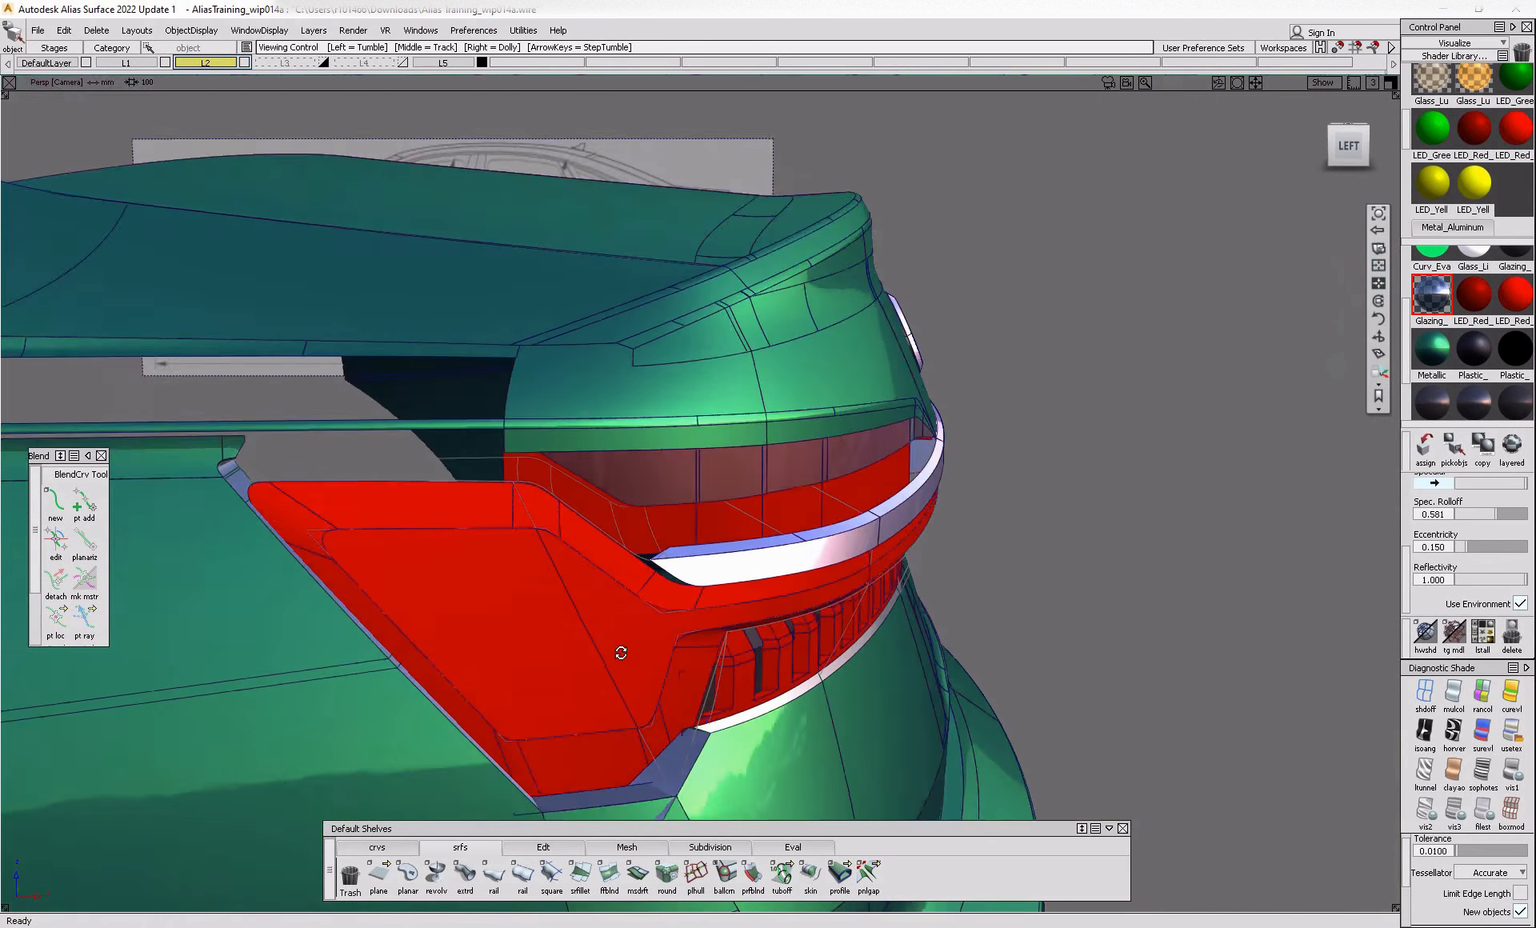
right_click_drag(621, 655, 635, 645, "alt+shift")
left_click_drag(635, 644, 933, 631, "alt+shift")
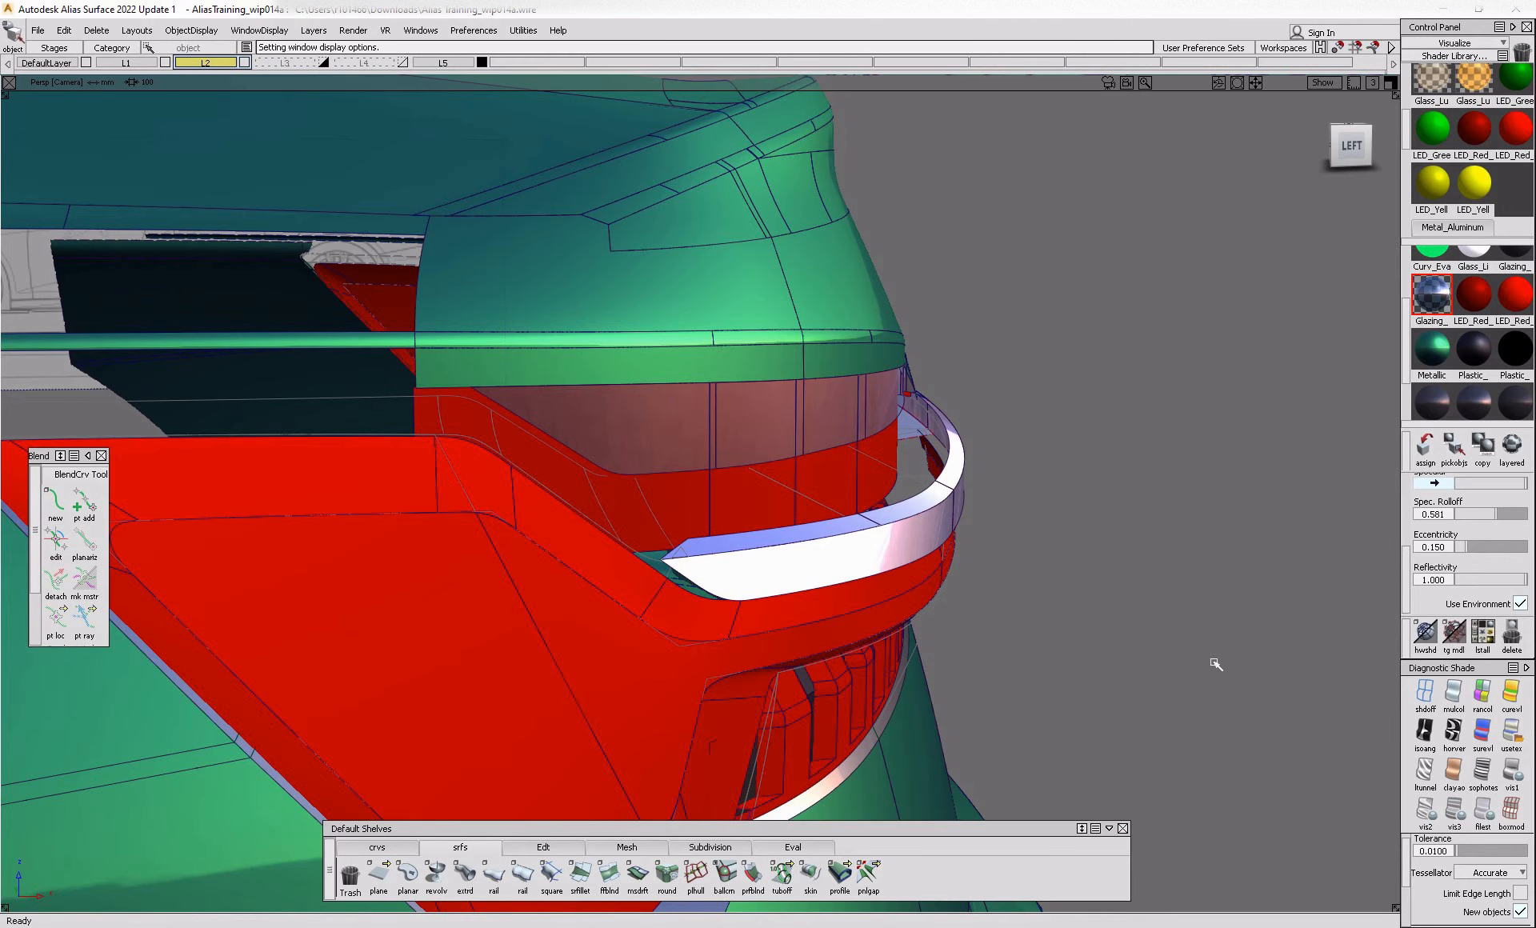
left_click_drag(1217, 664, 1041, 644, "alt+shift")
right_click_drag(1042, 643, 689, 552, "alt+shift")
left_click_drag(688, 552, 833, 528, "alt+shift")
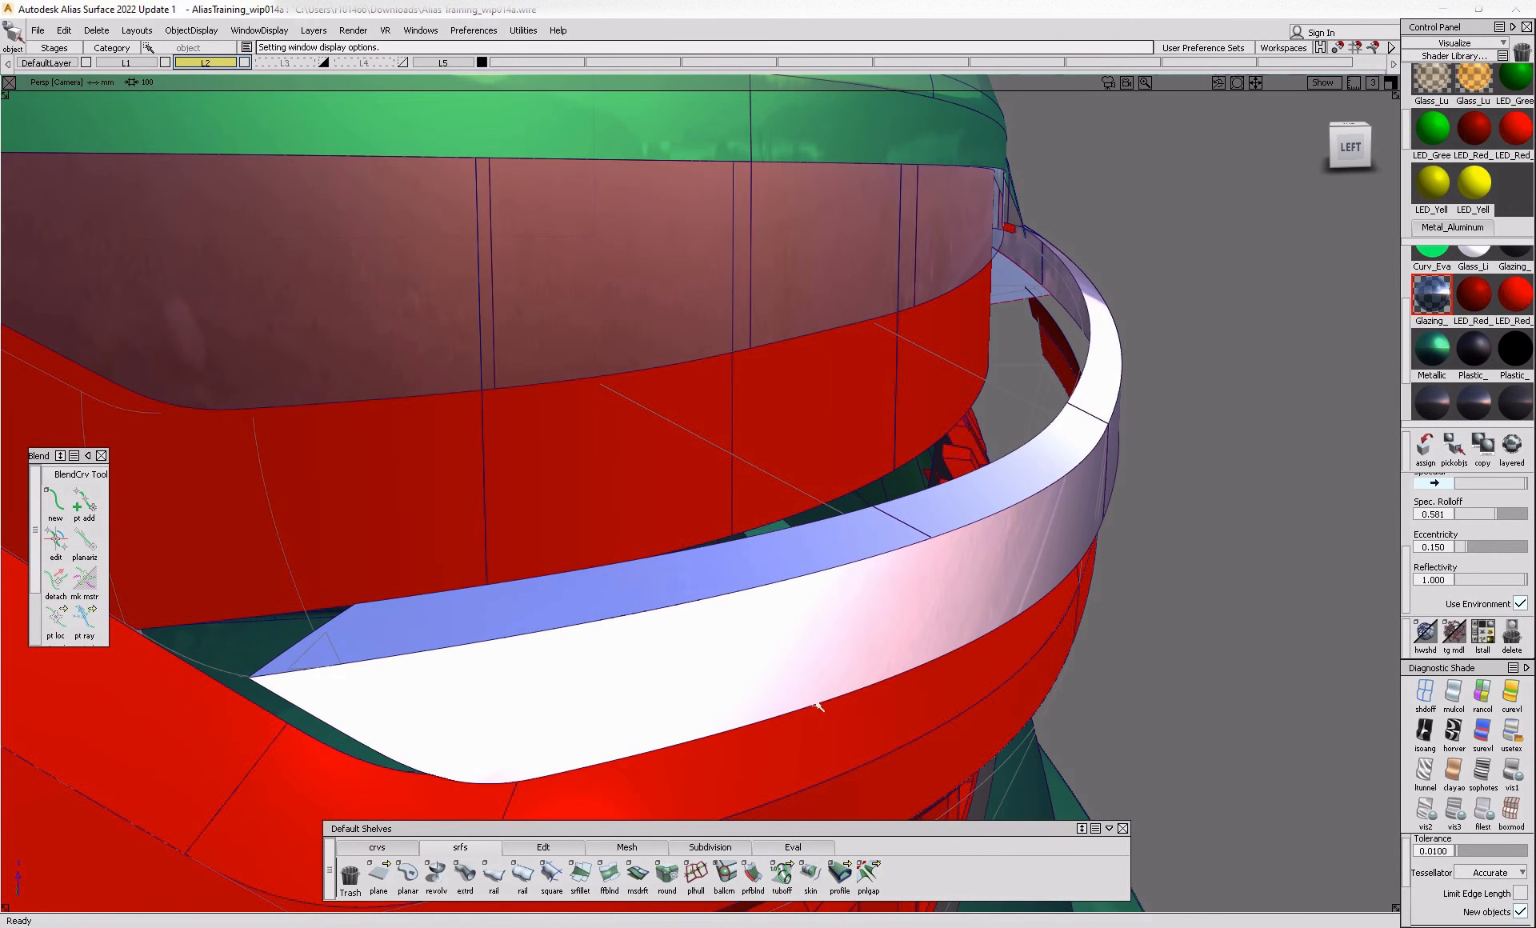
key("alt+Tab")
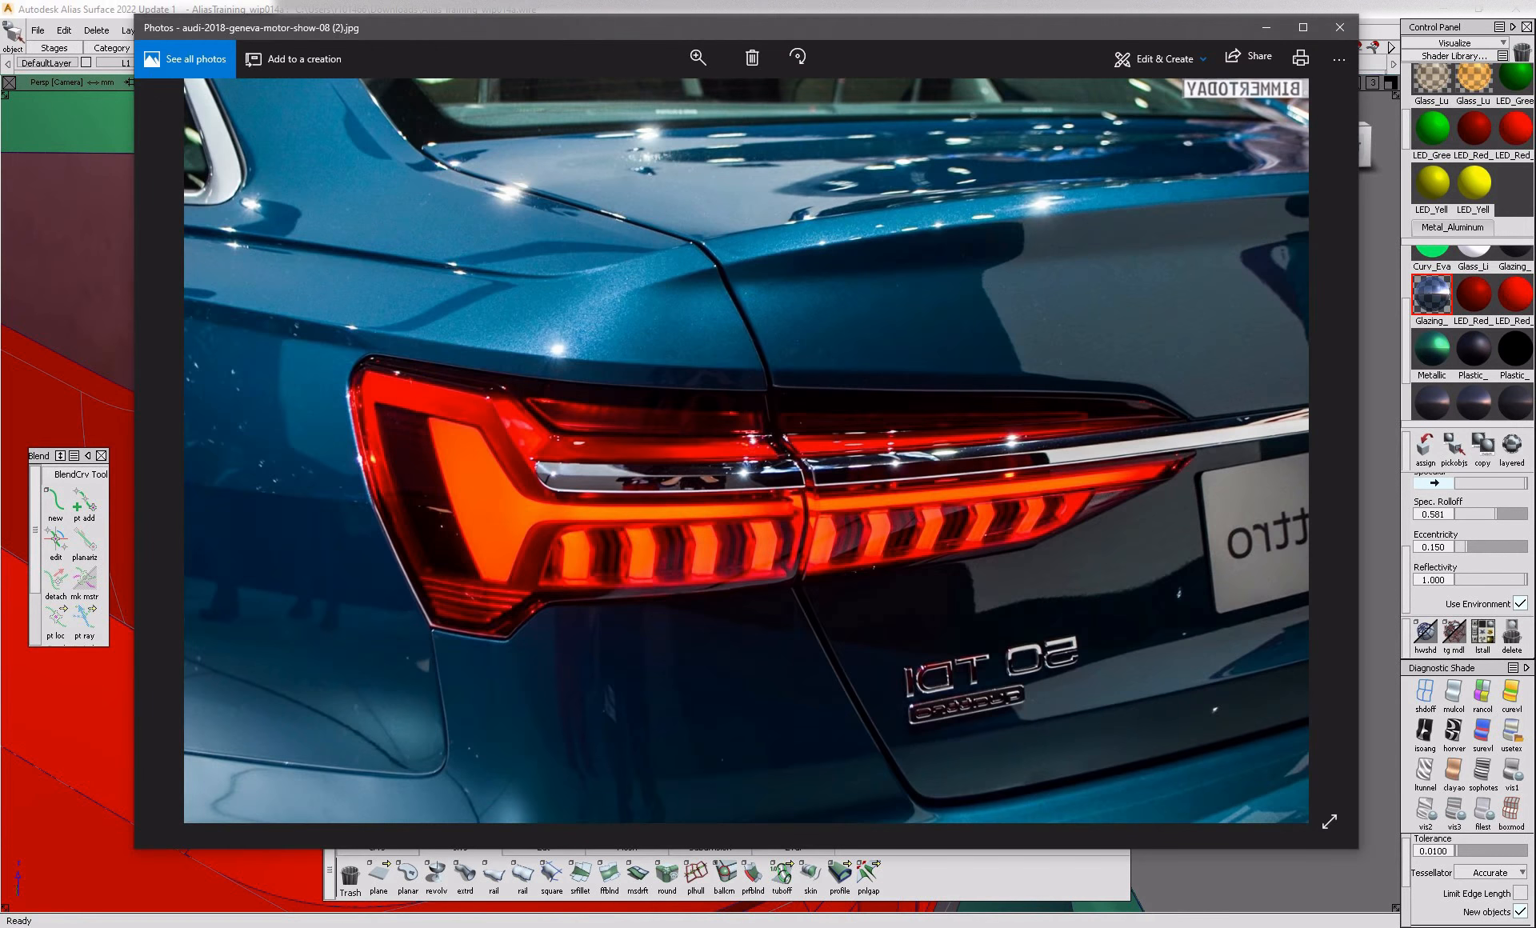
key("alt+Tab")
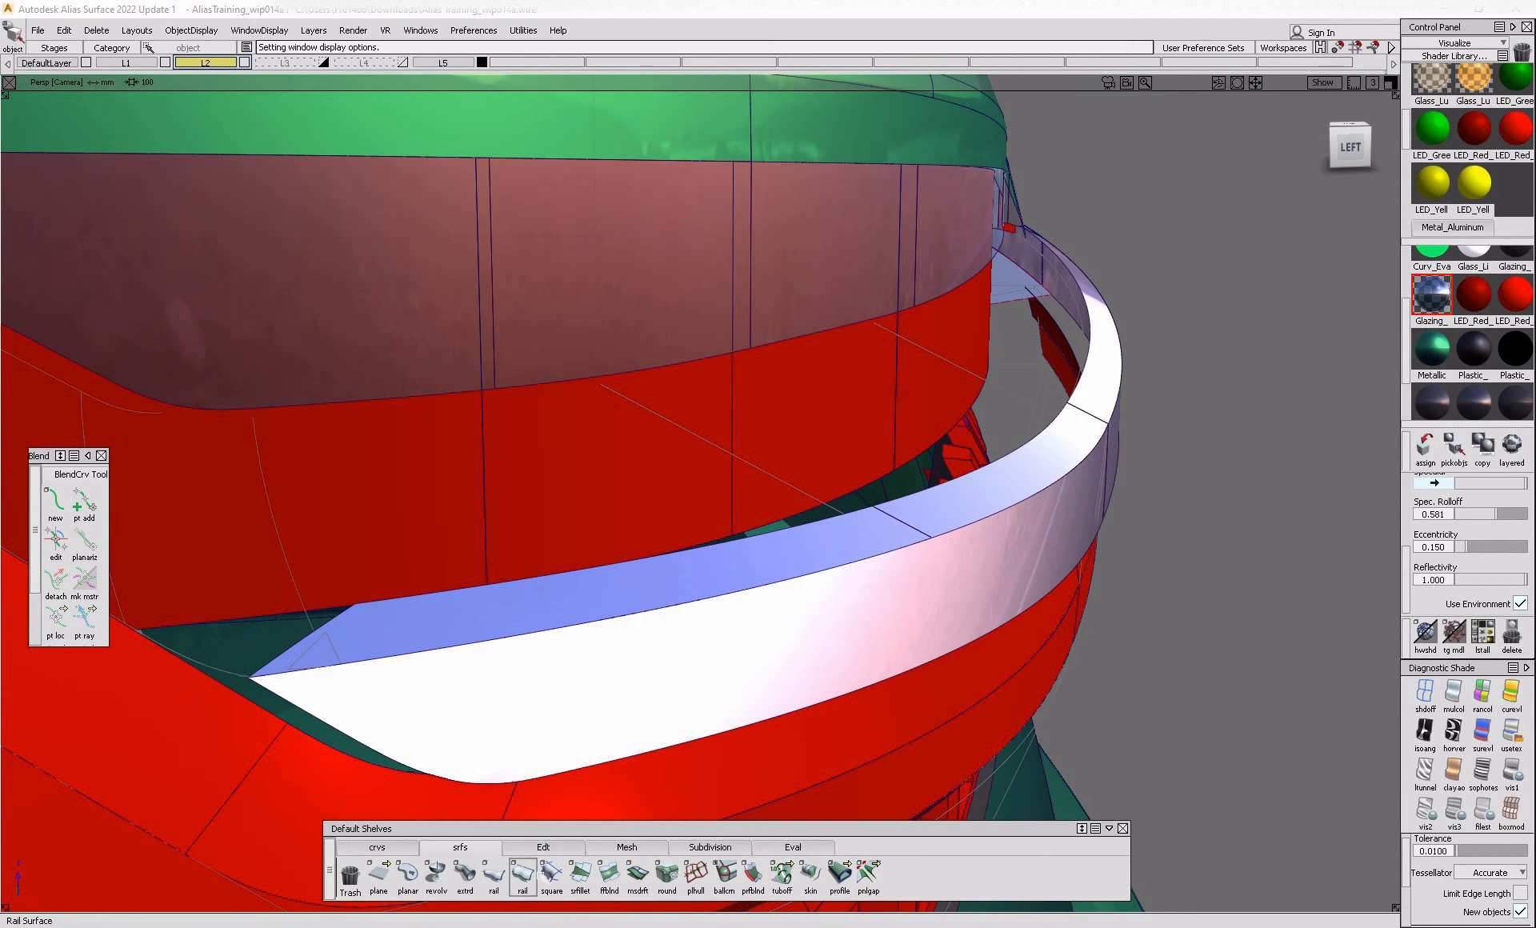
- Create a Multi-Surface Draft flange along the chrome strip's inner upper edge with a length of 5 mm
left_click(637, 876)
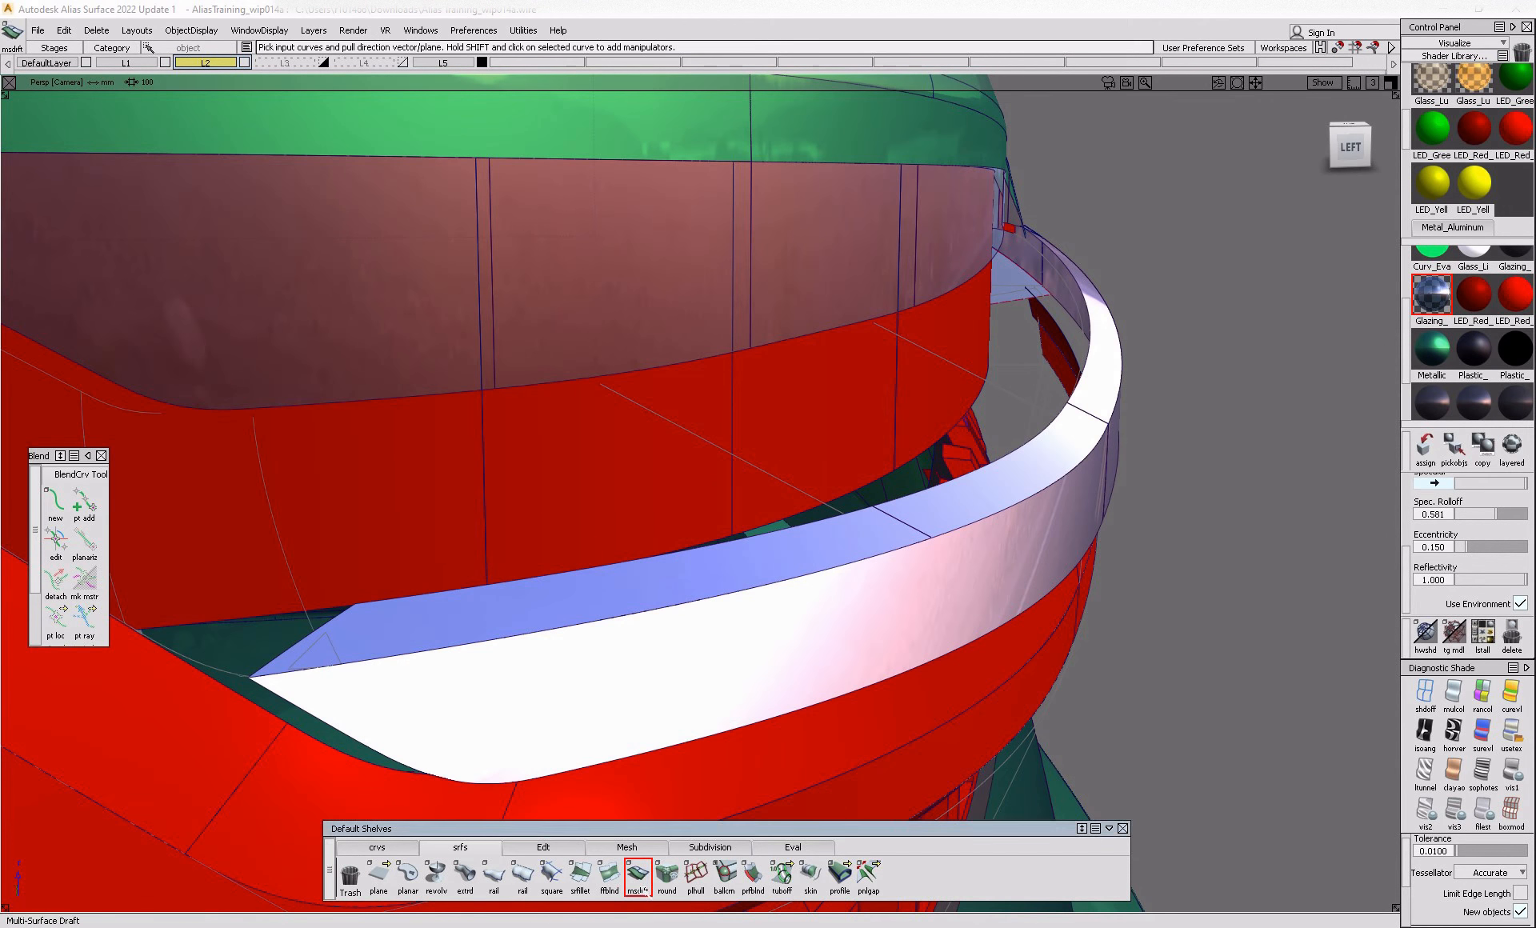
left_click(744, 546)
scroll(1284, 396, "down", 3)
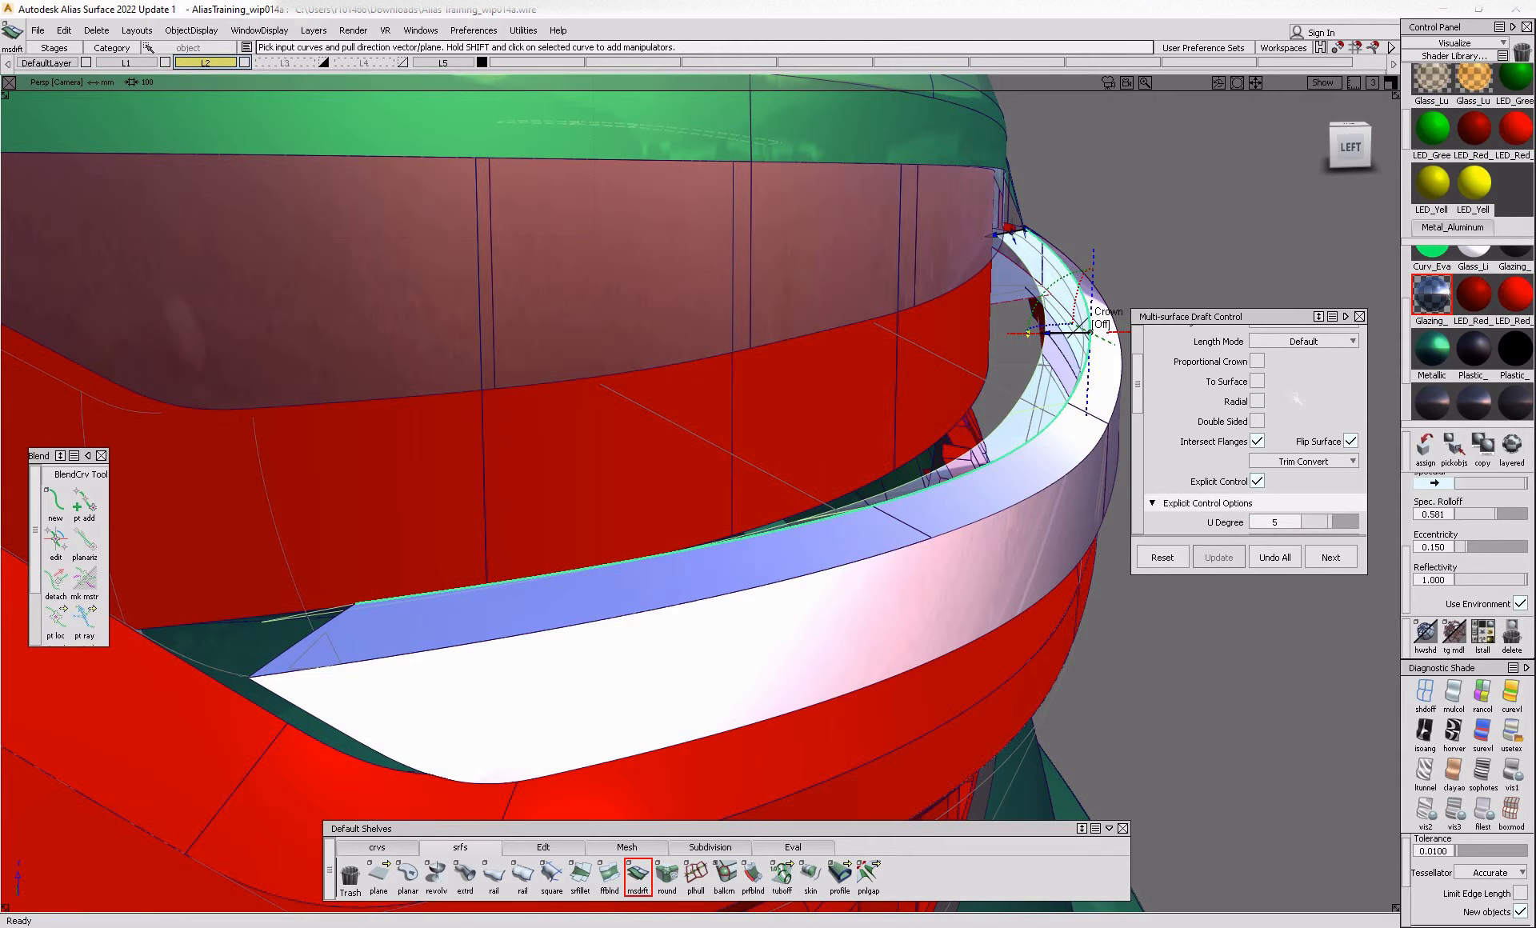
type("0.01")
key("Return")
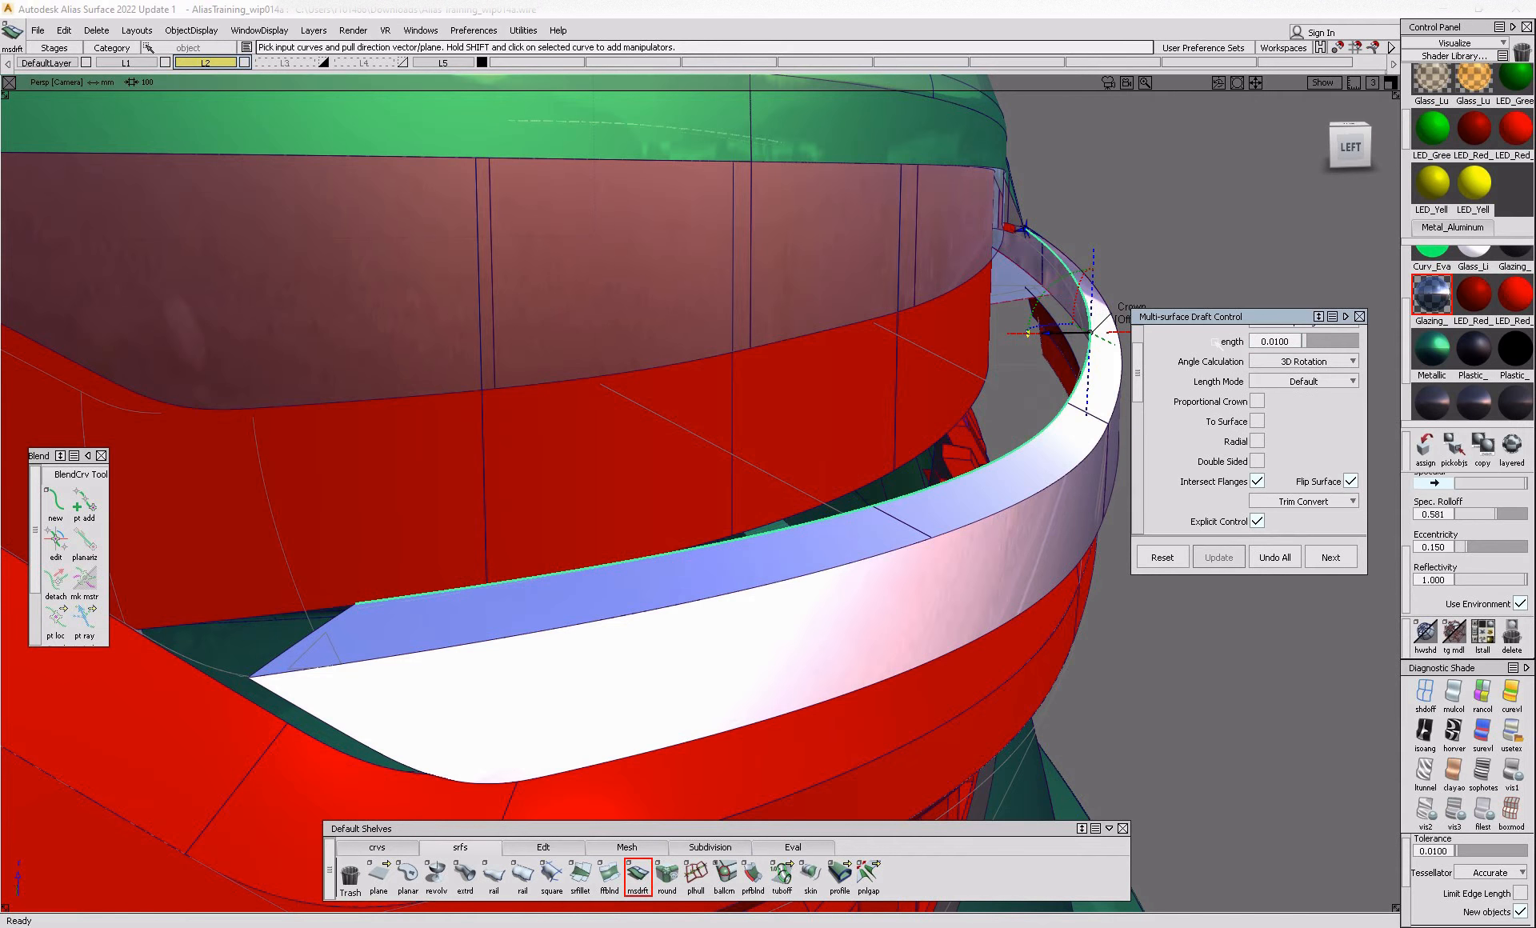
scroll(1220, 404, "down", 3)
scroll(1229, 465, "up", 6)
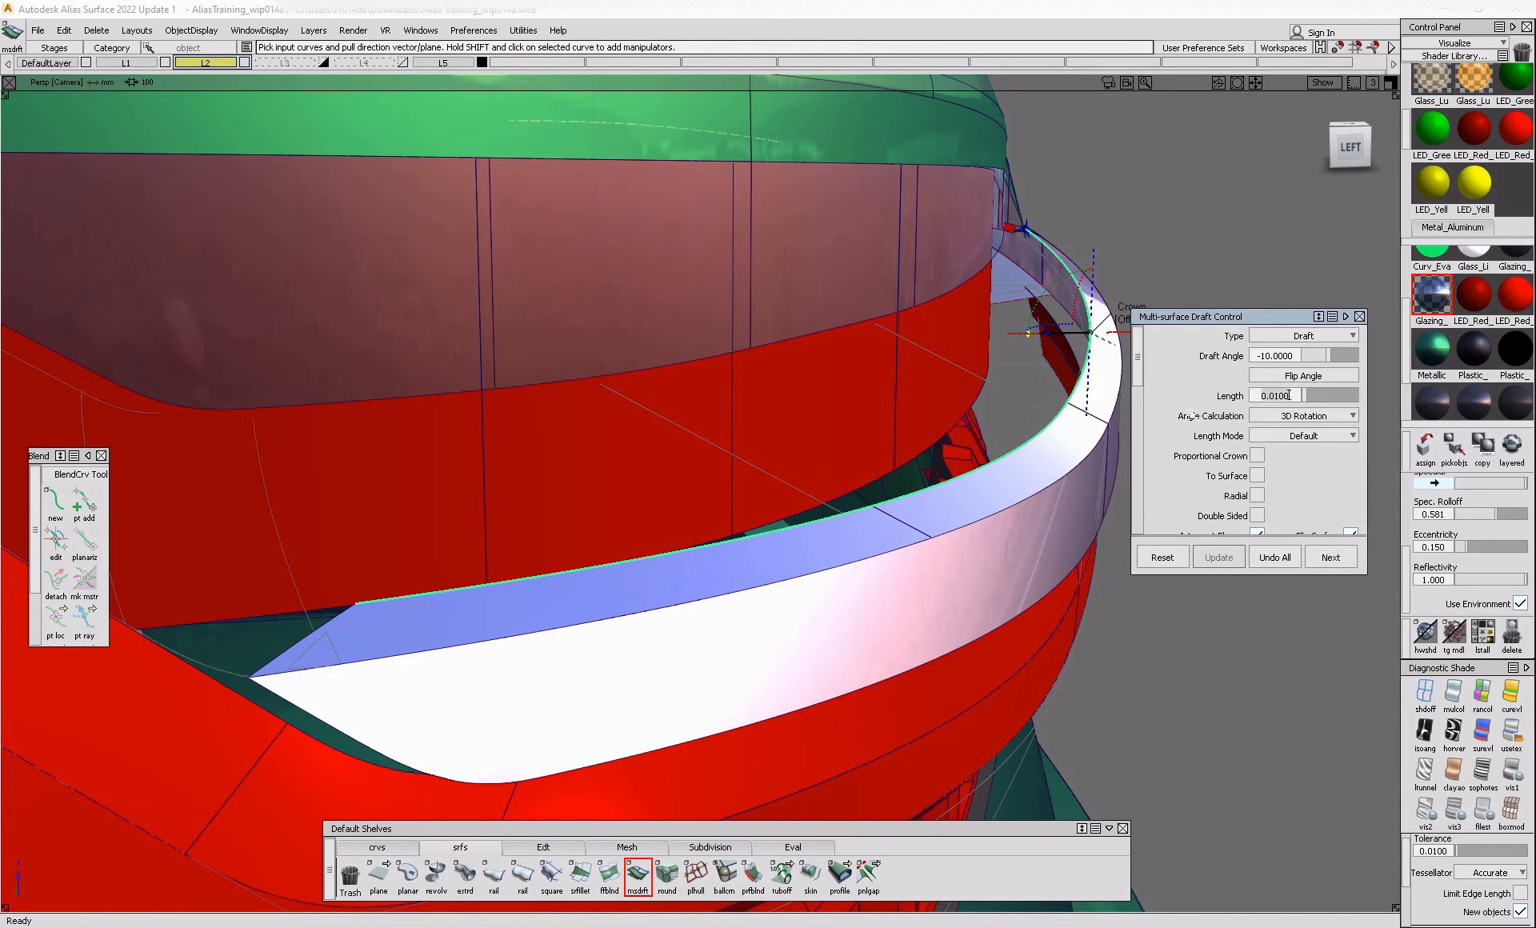
key("Return")
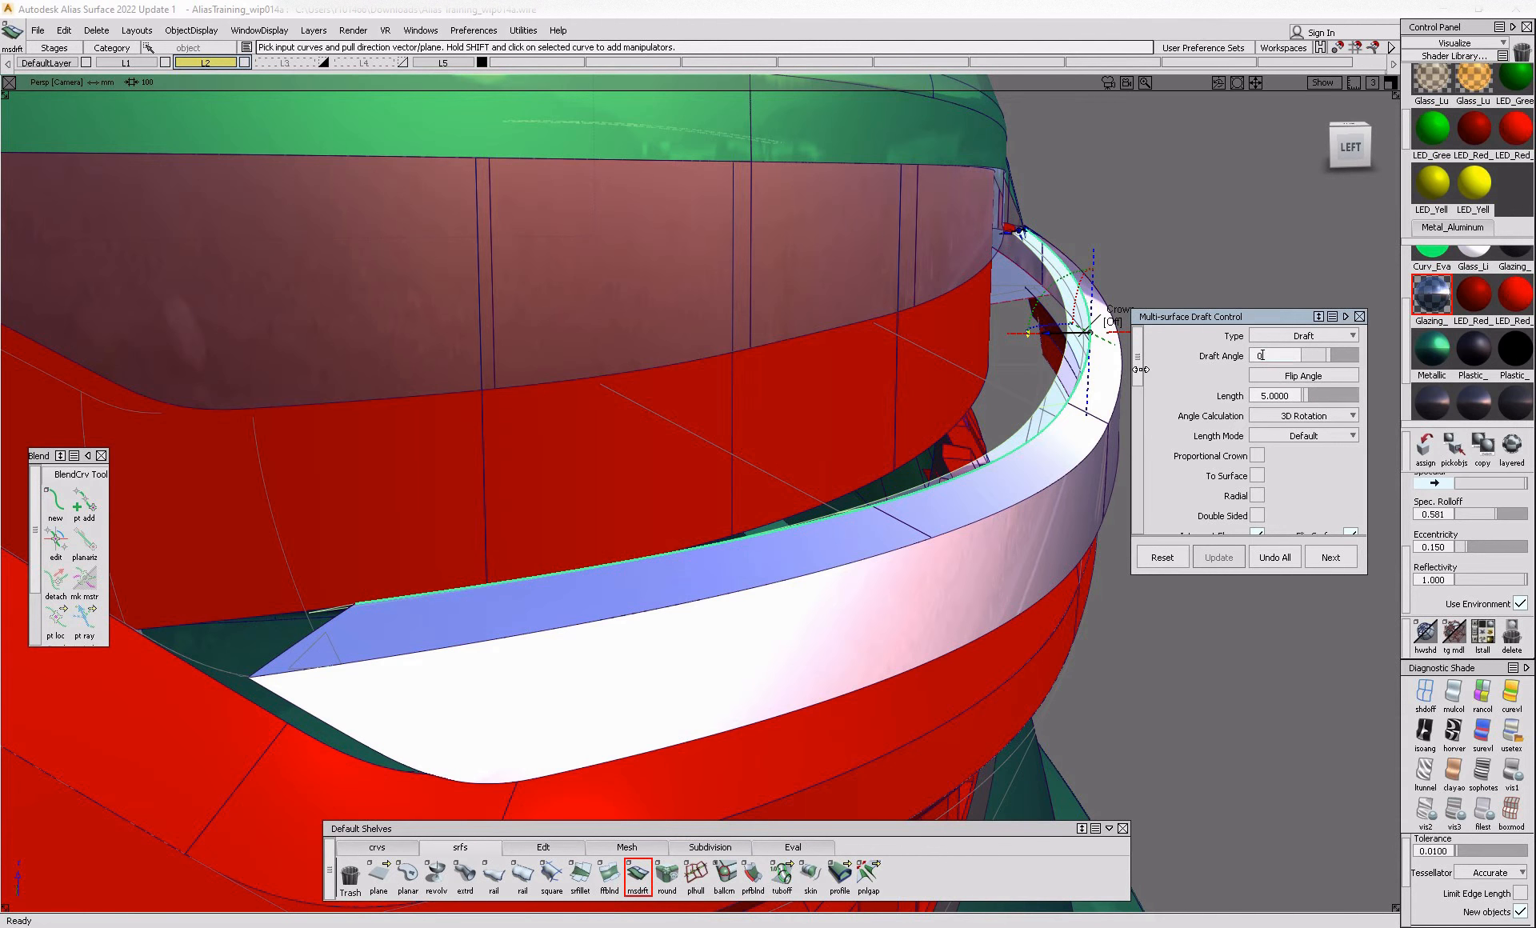
scroll(1493, 314, "up", 1)
scroll(1496, 320, "down", 3)
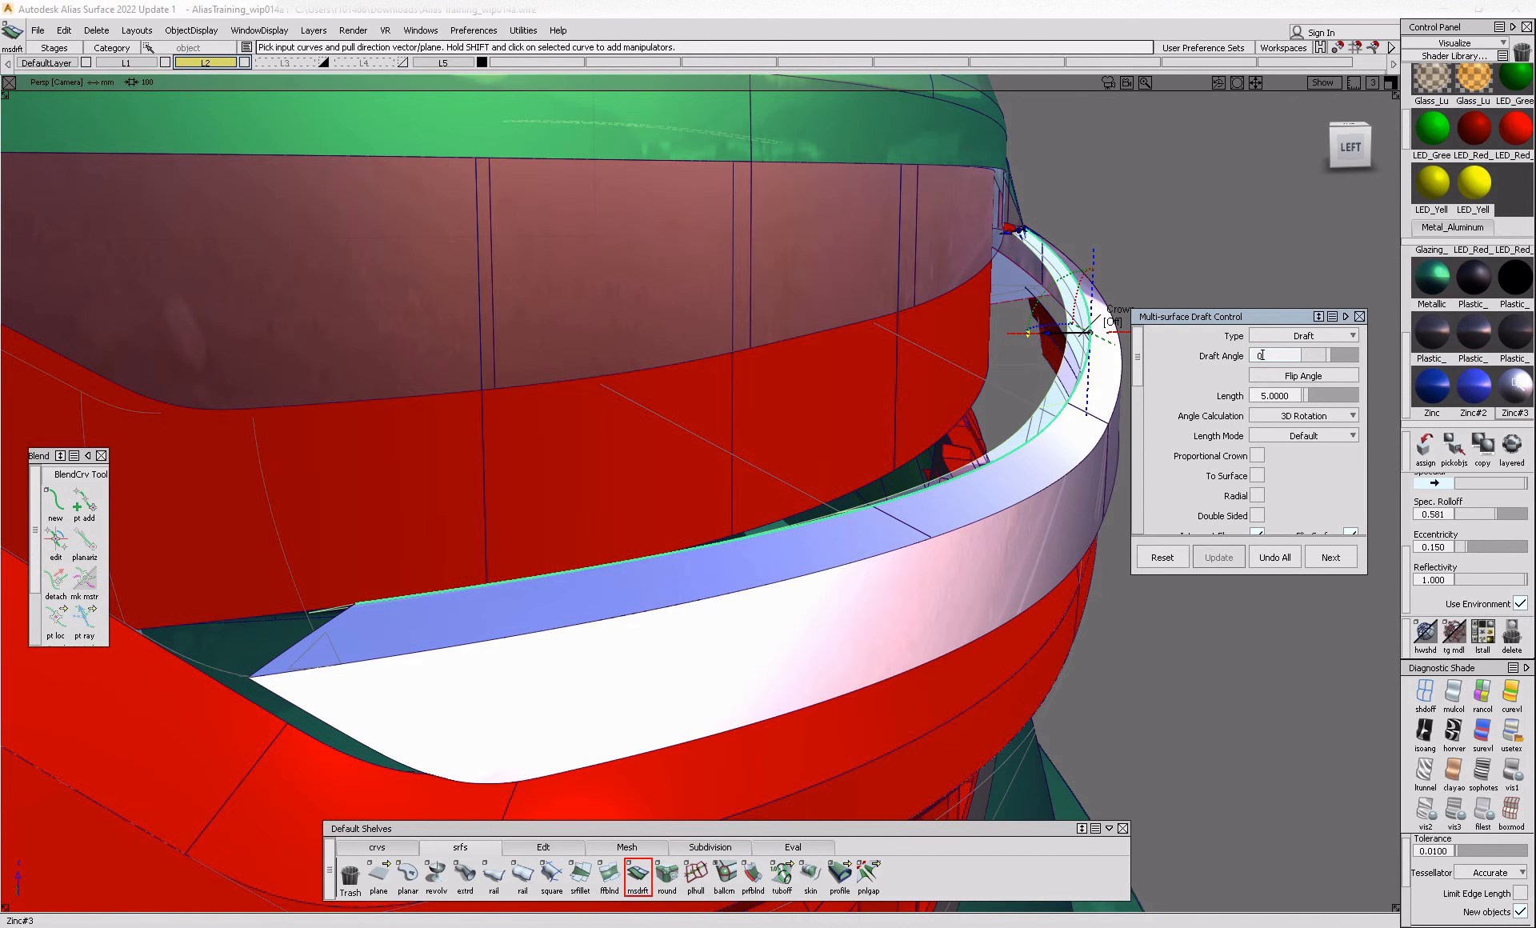
- Make Zinc#3 the current shader and set the chrome strip flange's draft angle to 0
left_click(1515, 386)
left_click(1454, 633)
left_click_drag(933, 530, 762, 629, "alt+shift")
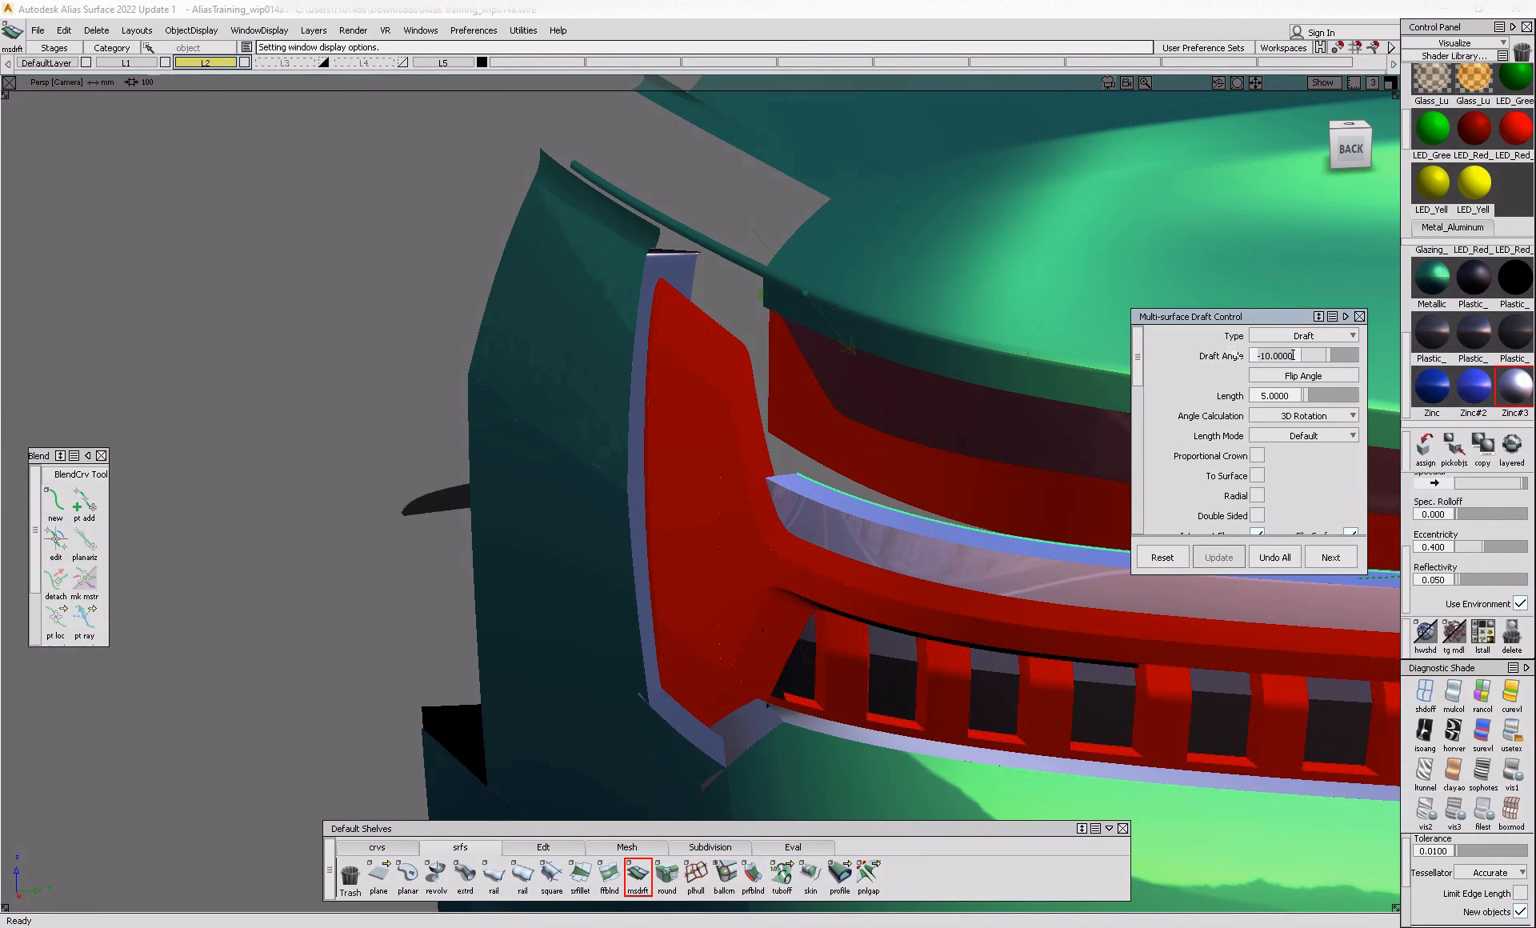
left_click_drag(655, 534, 940, 527, "alt+shift")
right_click_drag(939, 526, 626, 601, "alt+shift")
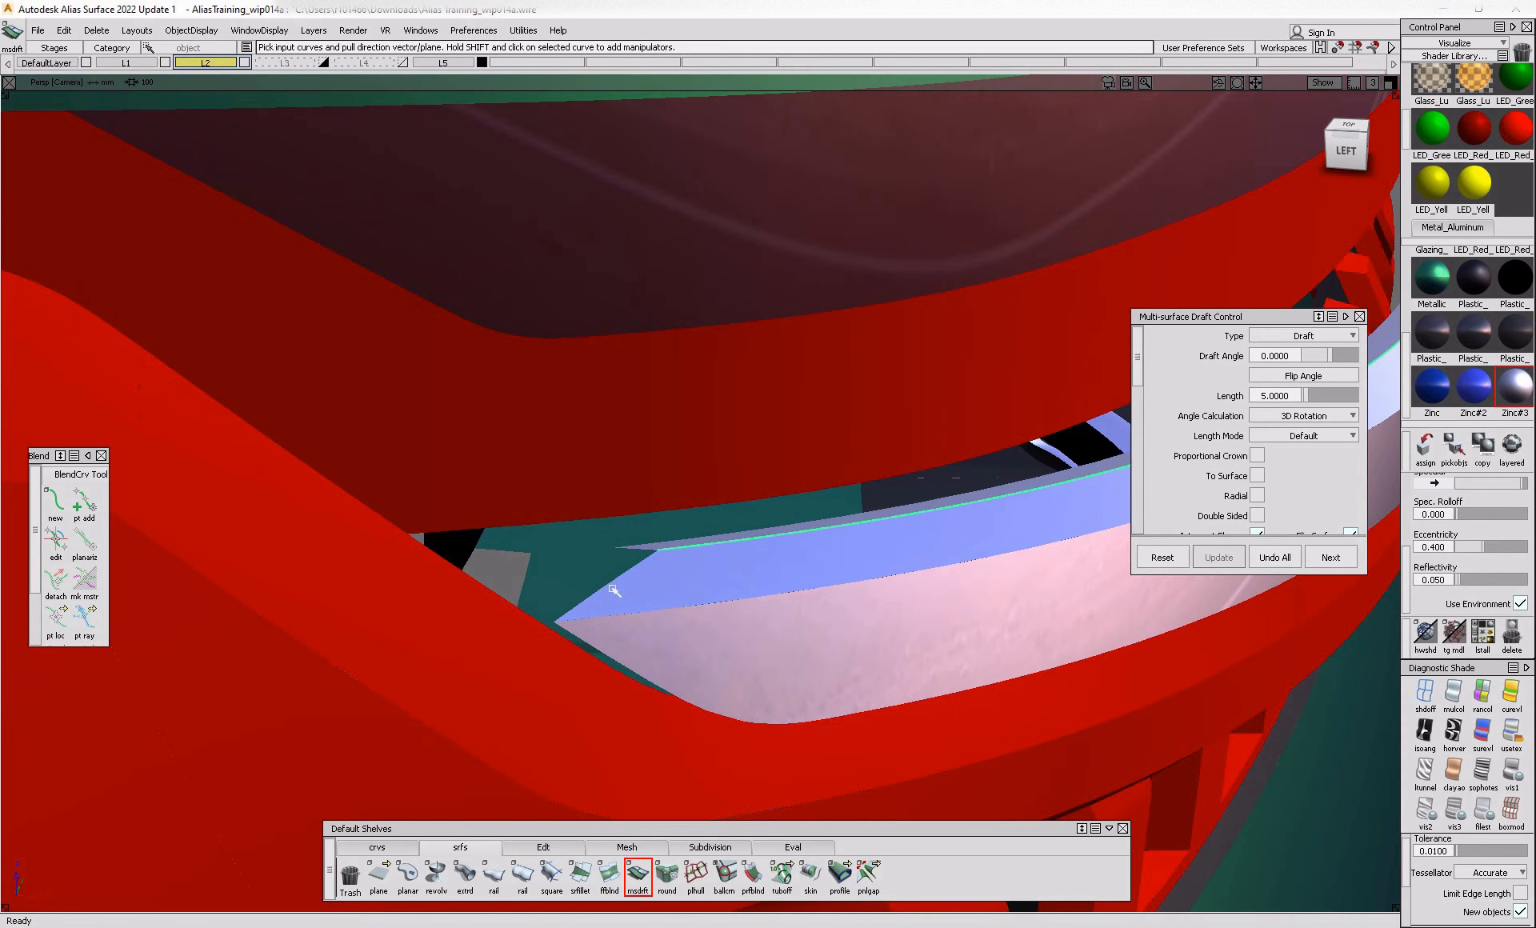
left_click_drag(615, 593, 621, 583, "alt+shift")
right_click_drag(674, 640, 679, 541, "ctrl+shift")
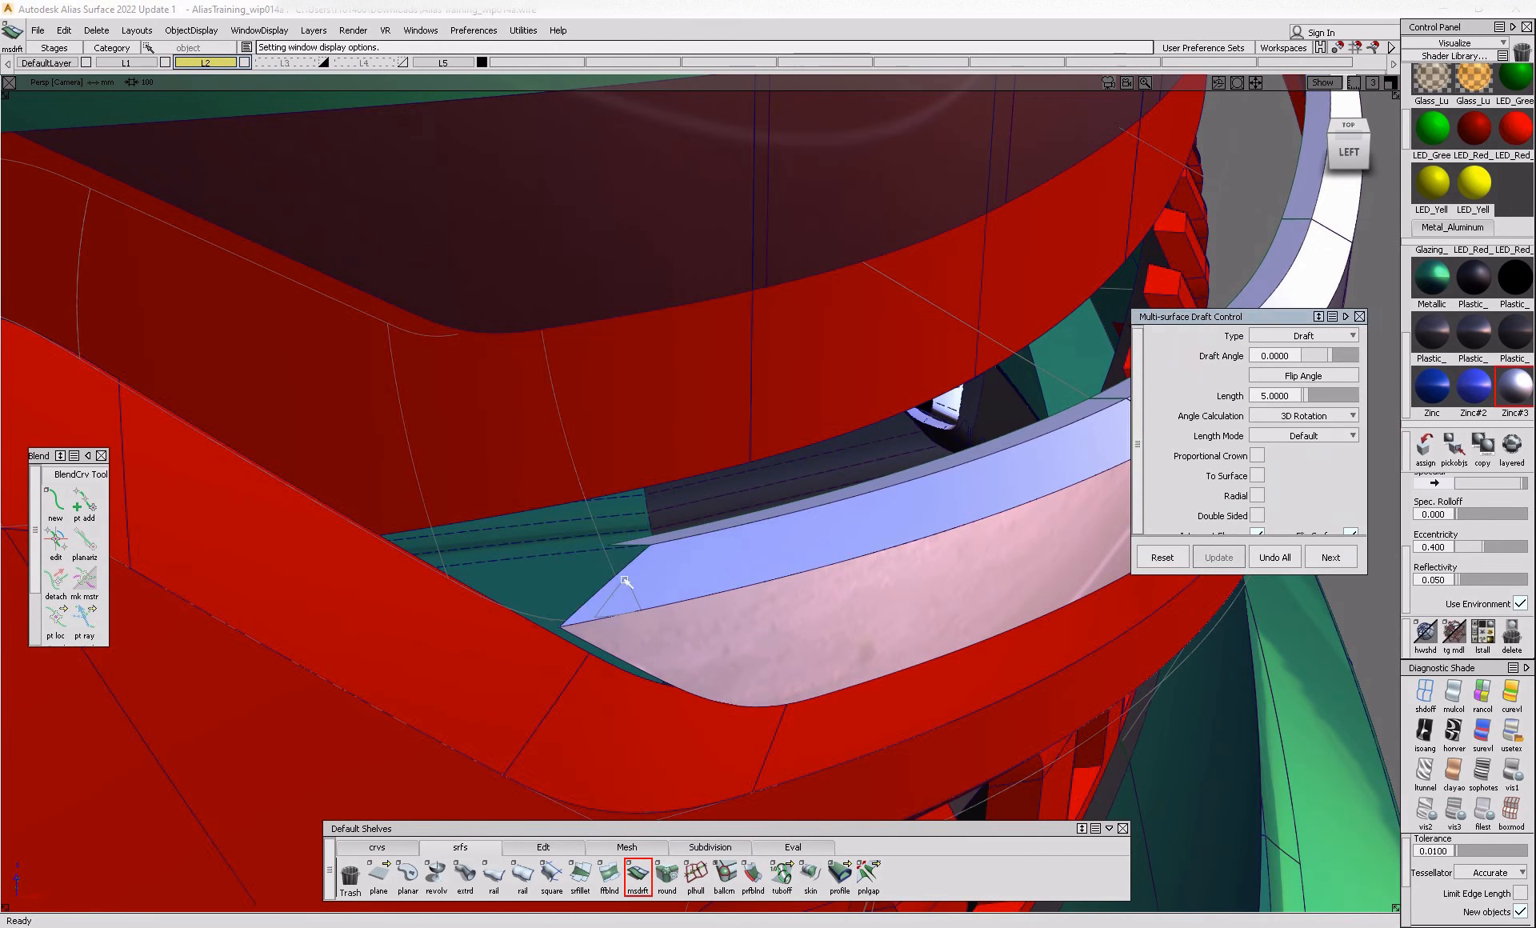
- Draft 5 mm flanges at 0 degrees from the end edges of the chrome strip's pointed outer tip
left_click(618, 580)
left_click(632, 665)
right_click_drag(633, 665, 704, 652, "alt+shift")
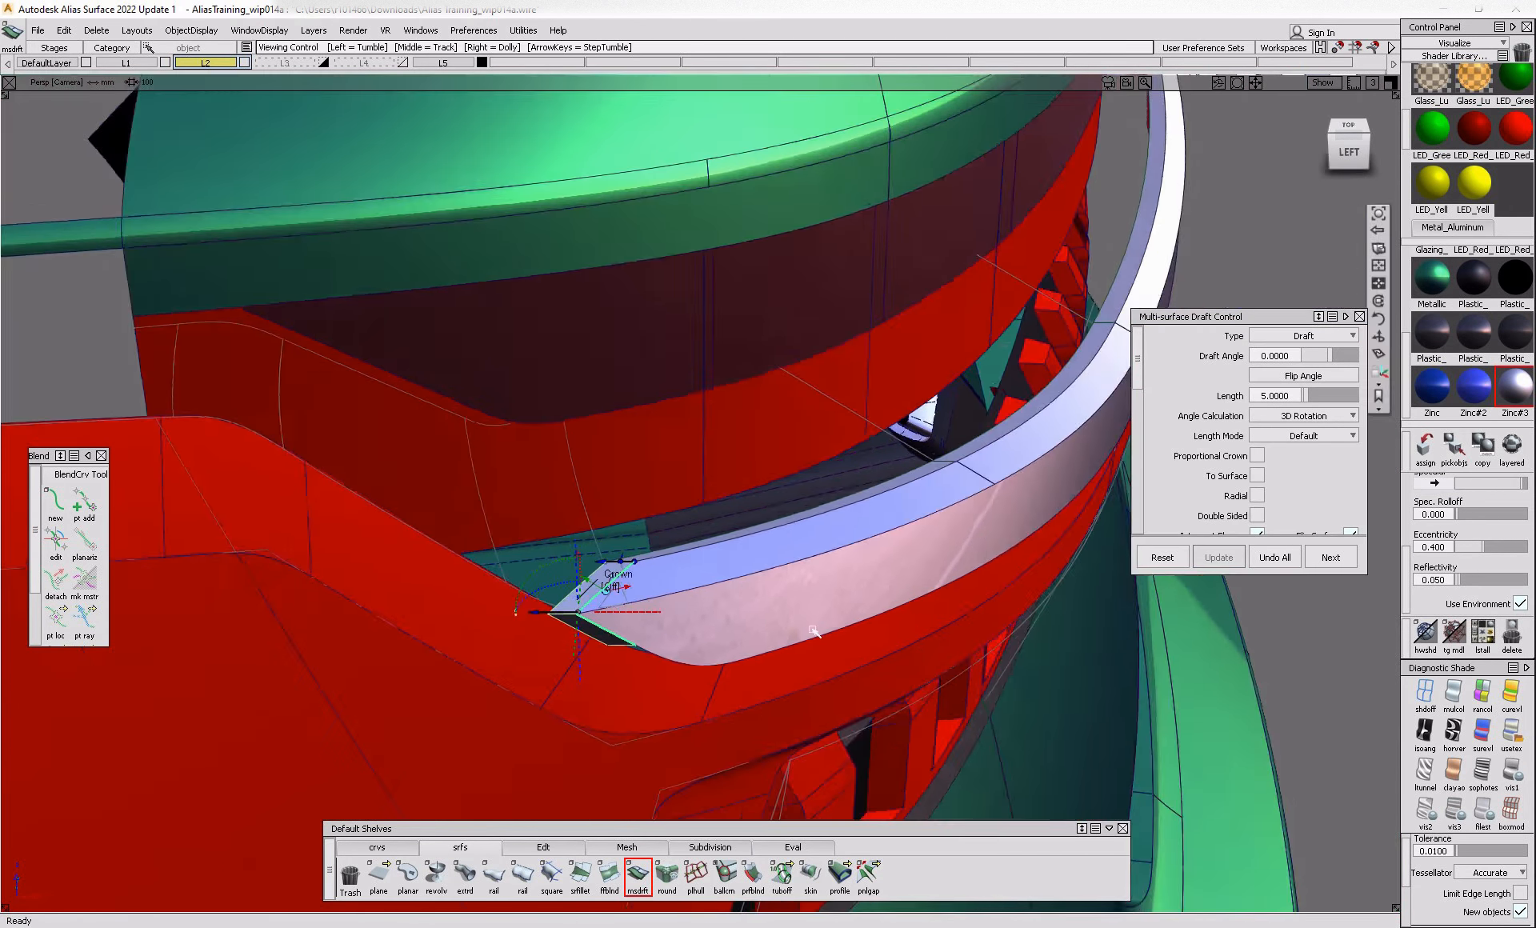
left_click_drag(704, 652, 713, 596, "alt+shift")
scroll(1257, 432, "down", 6)
scroll(1248, 432, "down", 6)
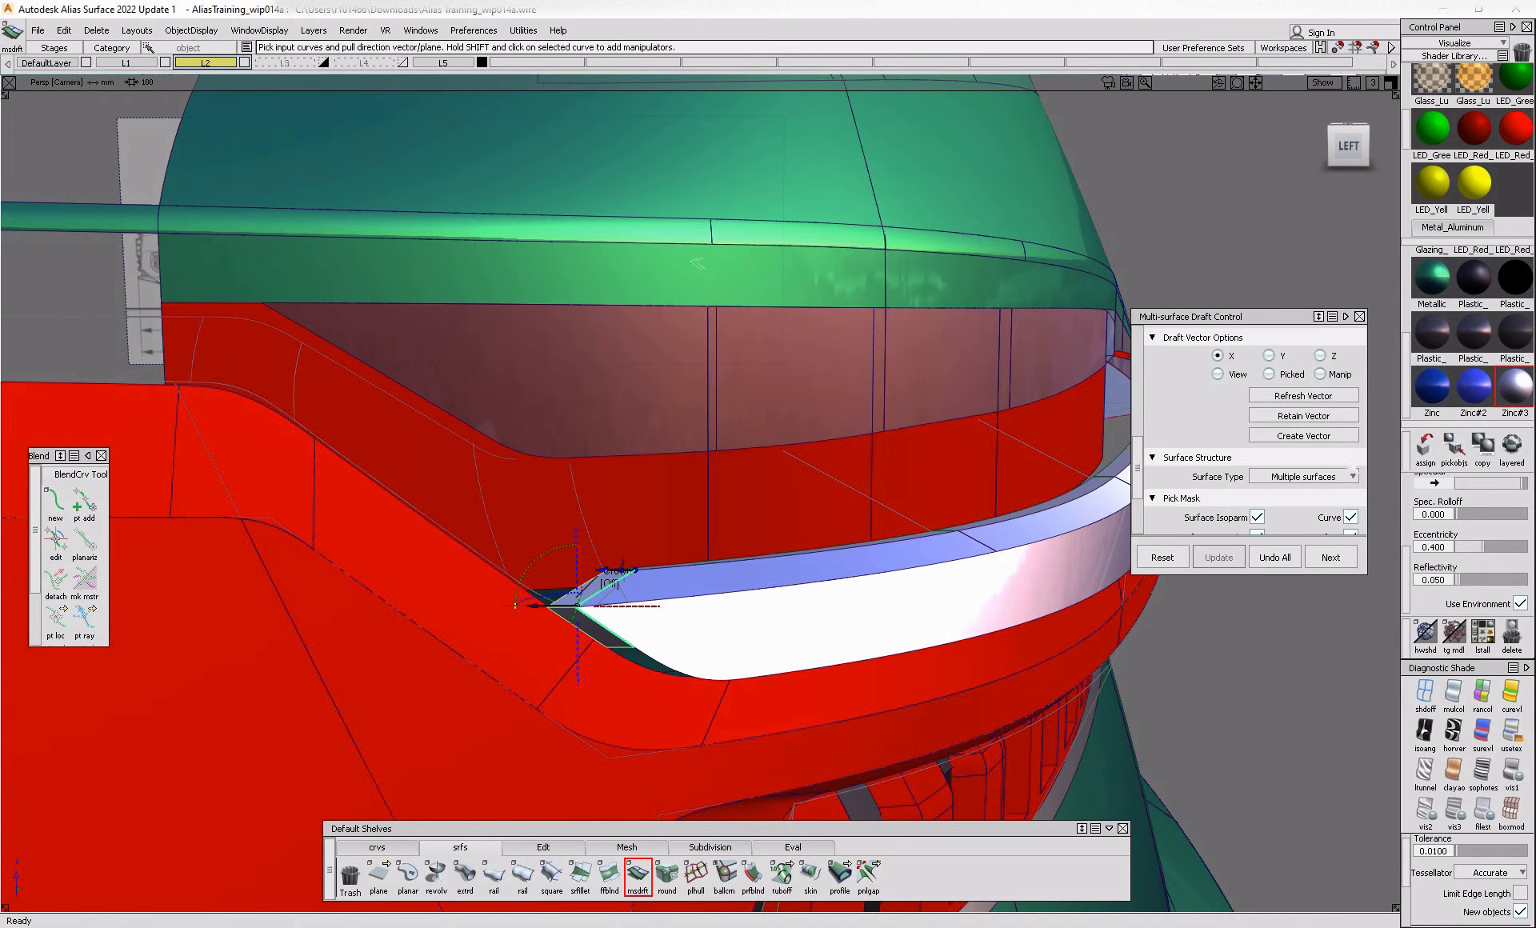
key("space")
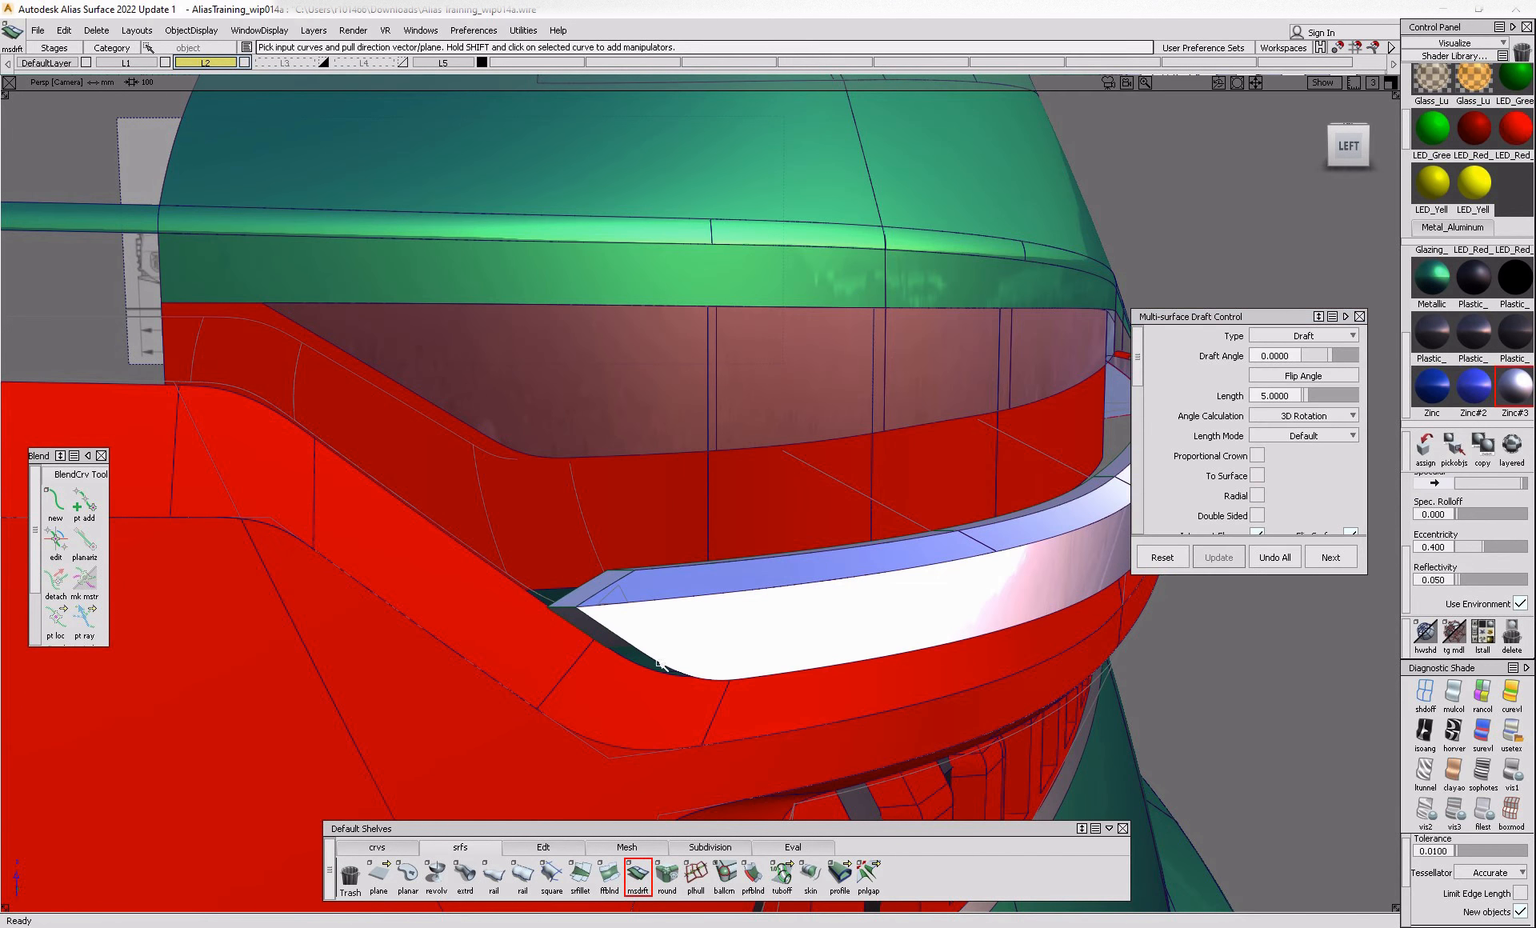
left_click(658, 665)
- Assign the Glazing shader to the tapered recess face at the lamp's inner end and the LED_Red shader to the neighbouring face
right_click_drag(660, 667, 816, 686, "alt+shift")
left_click_drag(816, 686, 331, 518, "alt+shift")
left_click(720, 444, "alt+shift")
right_click_drag(720, 444, 640, 445, "alt+shift")
left_click_drag(640, 445, 724, 487, "alt+shift")
right_click_drag(725, 487, 617, 449, "alt+shift")
left_click_drag(617, 449, 490, 288, "ctrl+shift")
left_click(506, 300)
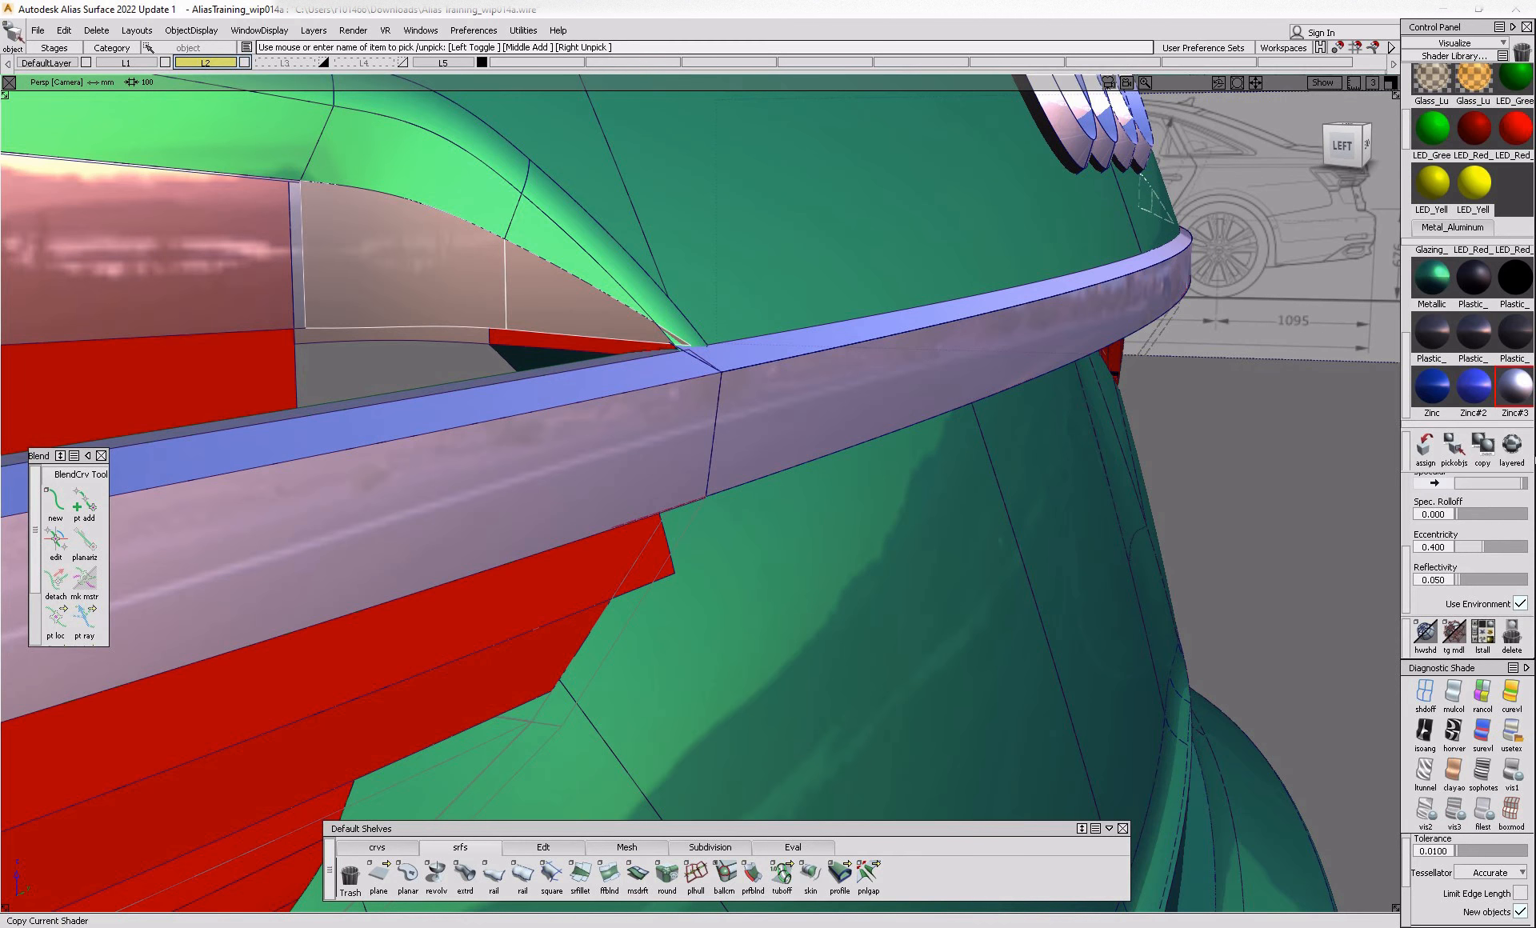
scroll(1488, 344, "up", 2)
left_click(1448, 336)
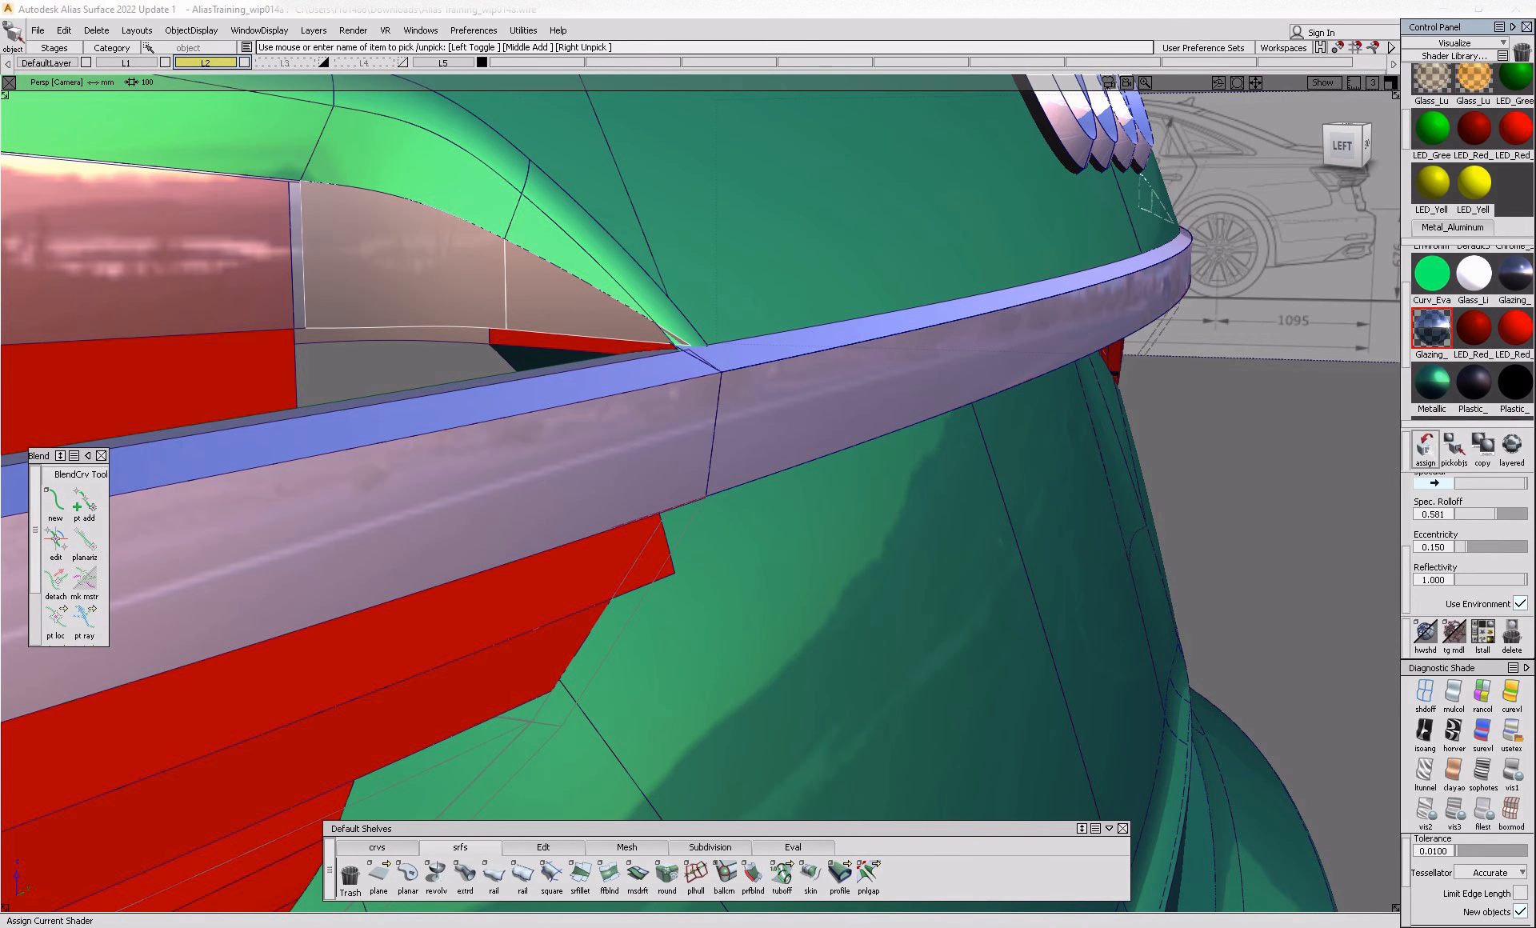
left_click(435, 334)
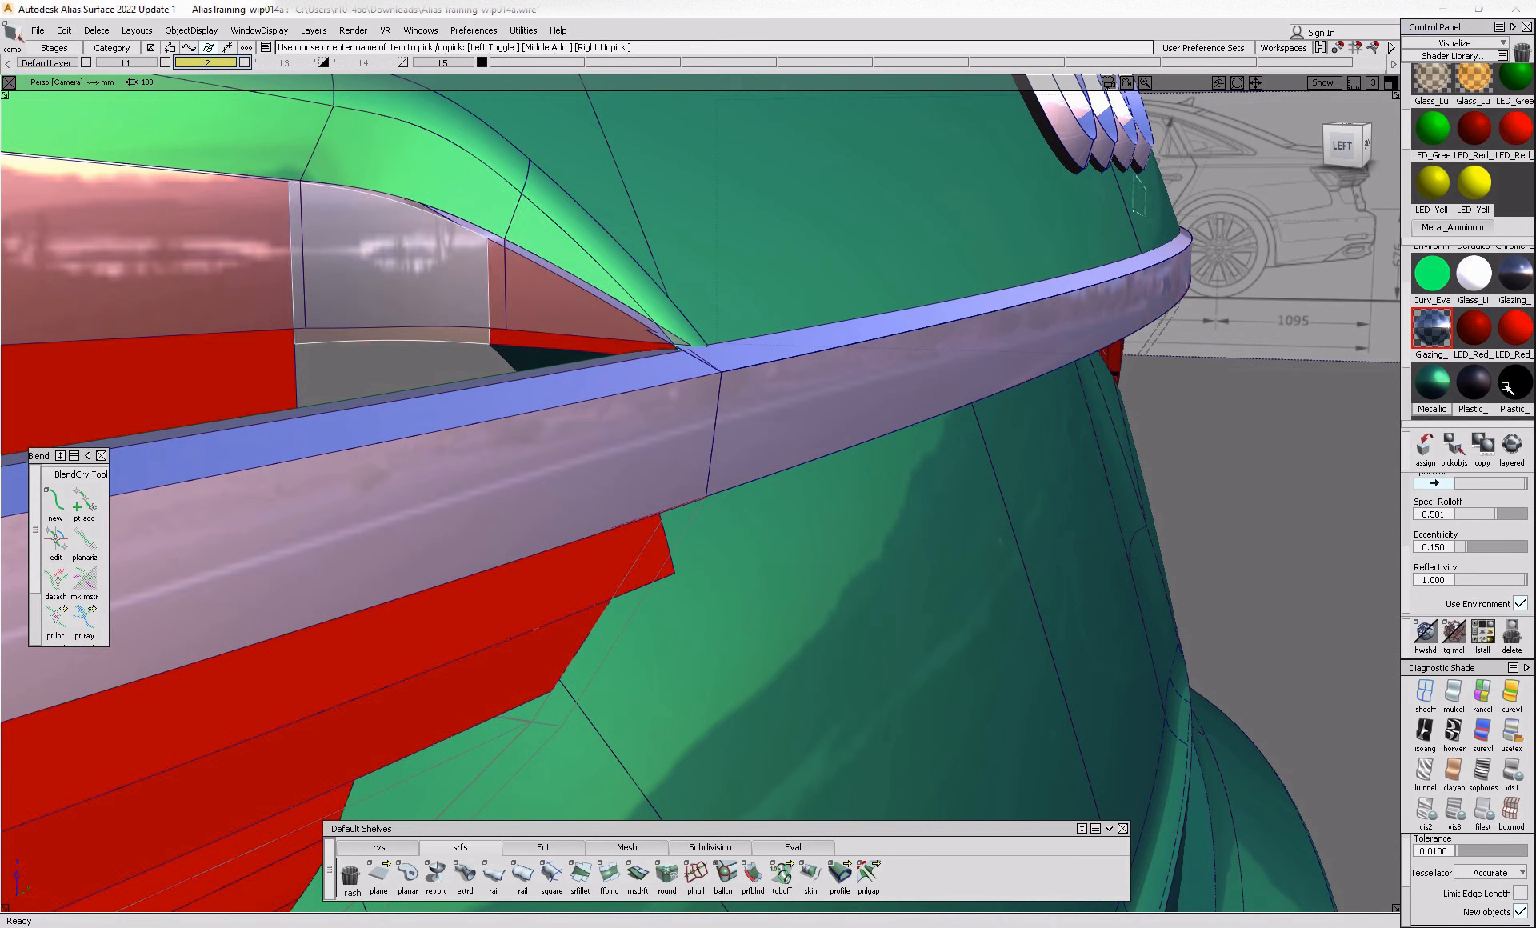
left_click(1510, 341)
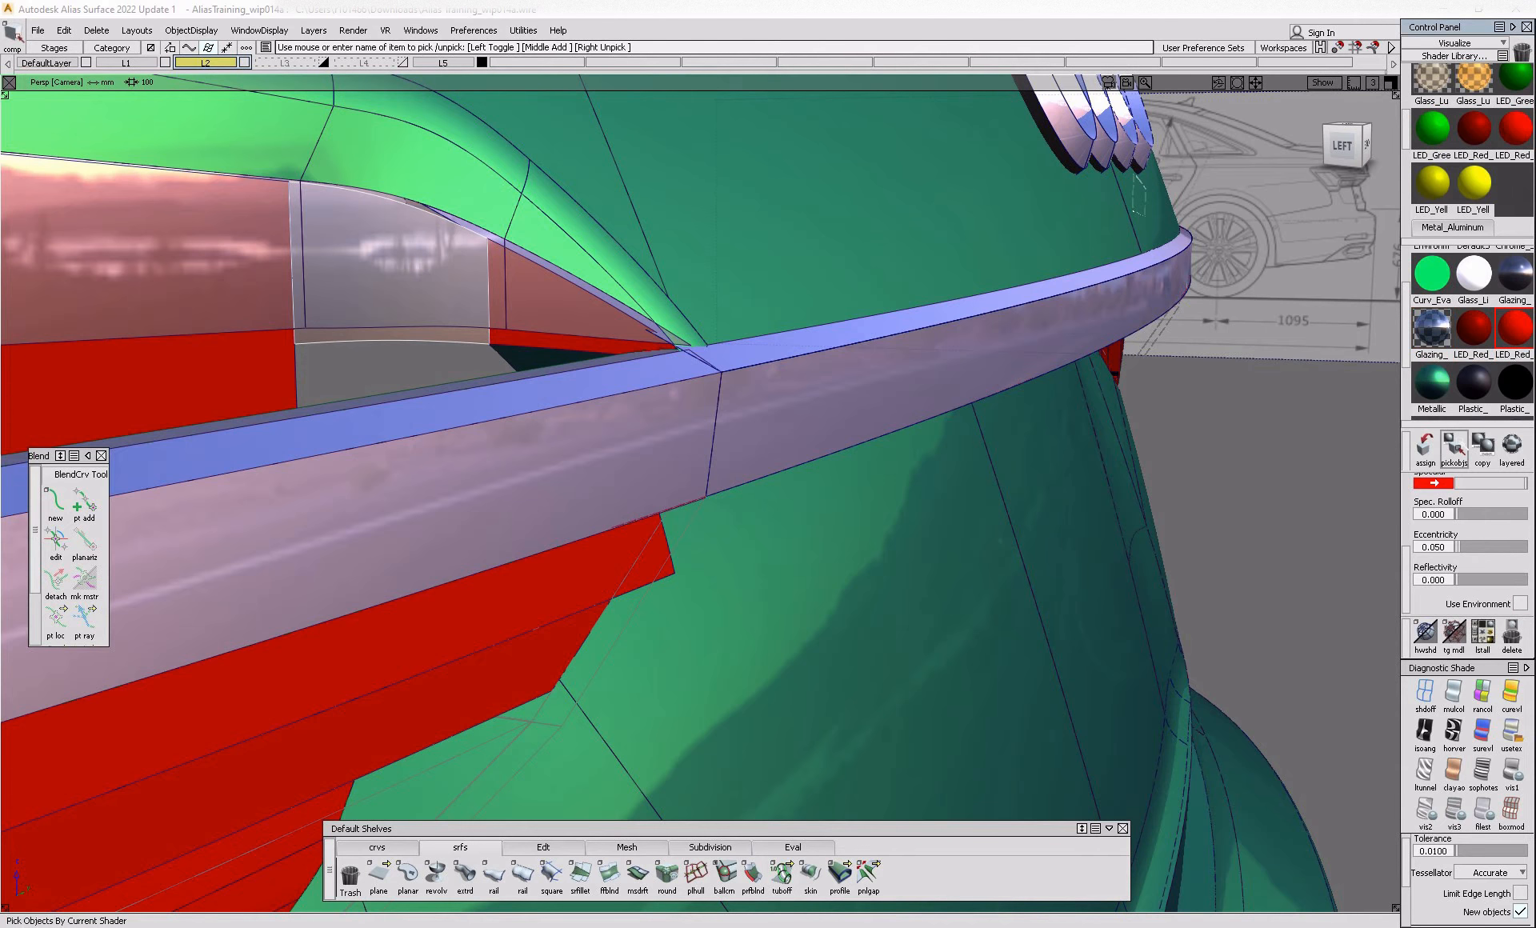
- Examine the chrome strip's new flanges and the shaded recess from the inner end to the outer tip
left_click_drag(880, 586, 785, 592, "alt+shift")
left_click(447, 484, "alt+shift")
right_click_drag(448, 485, 368, 512, "alt+shift")
left_click_drag(368, 512, 209, 545, "alt+shift")
right_click_drag(209, 545, 641, 470, "alt+shift")
left_click(723, 432, "alt+shift")
left_click_drag(640, 470, 569, 484, "alt+shift")
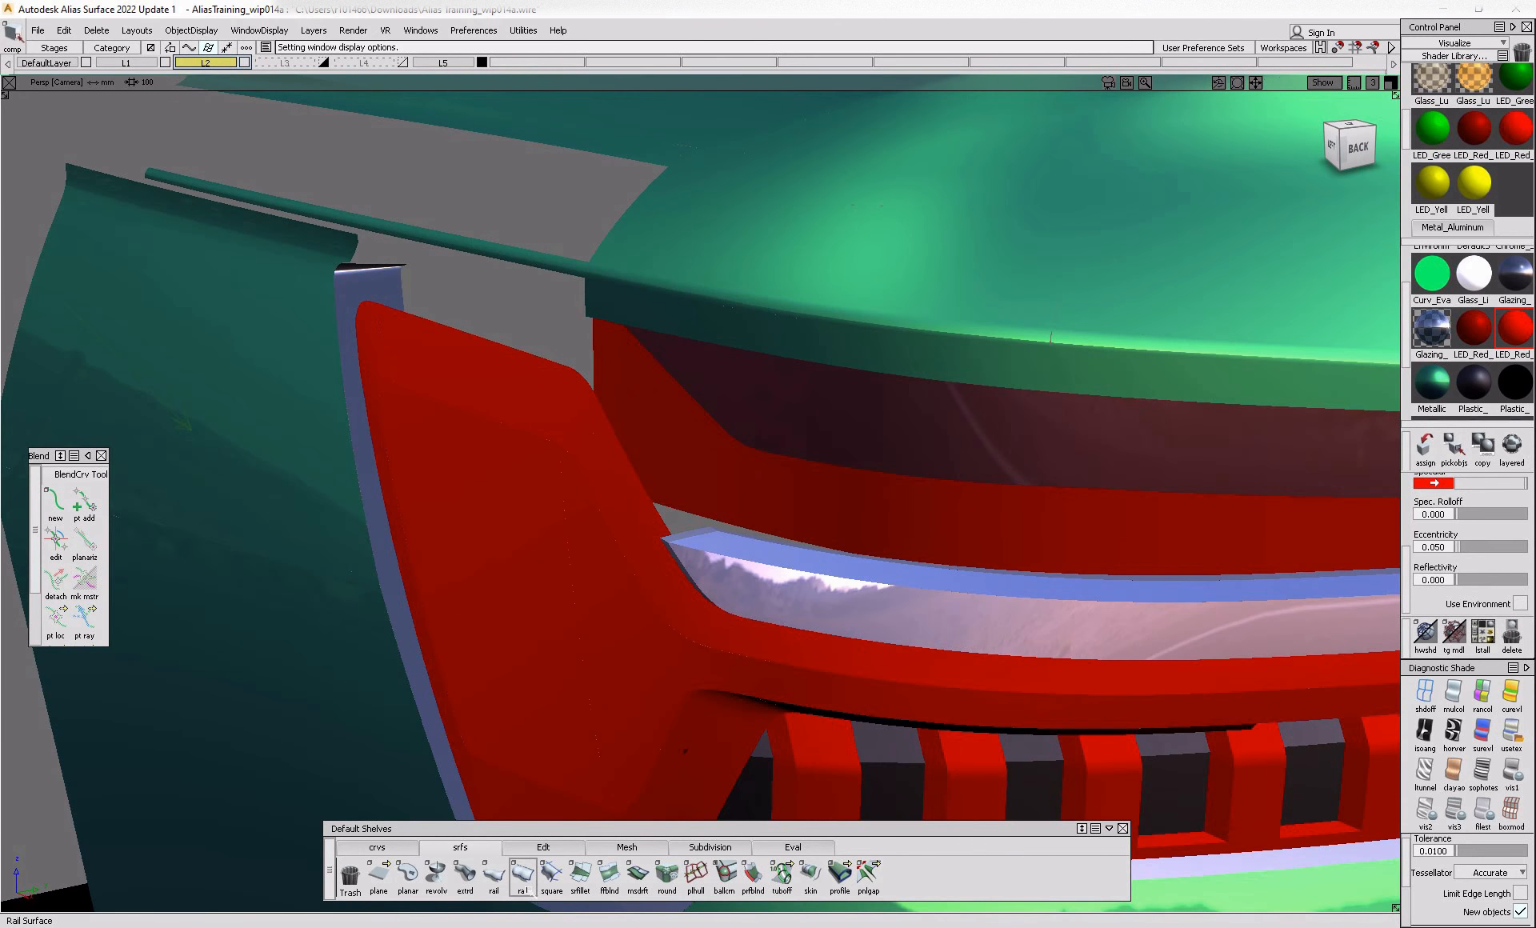
- Check the Audi rear light reference photo and come back to the chrome strip's pointed end in the model
key("alt+Tab")
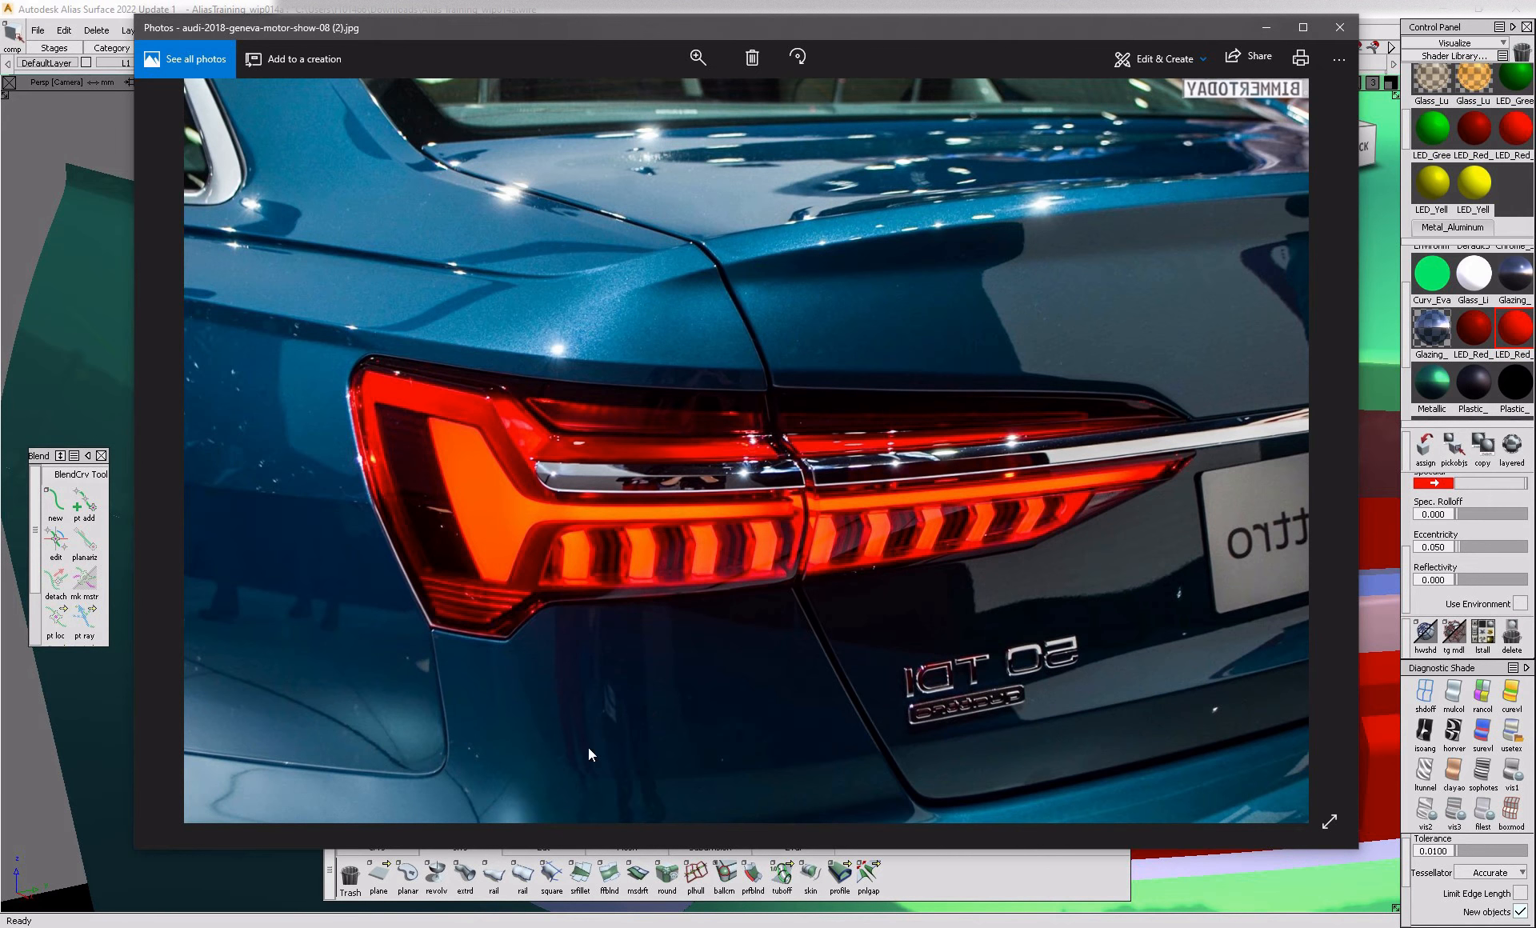
left_click(656, 927)
left_click_drag(900, 502, 1089, 552, "alt+shift")
left_click_drag(821, 522, 819, 837, "alt+shift")
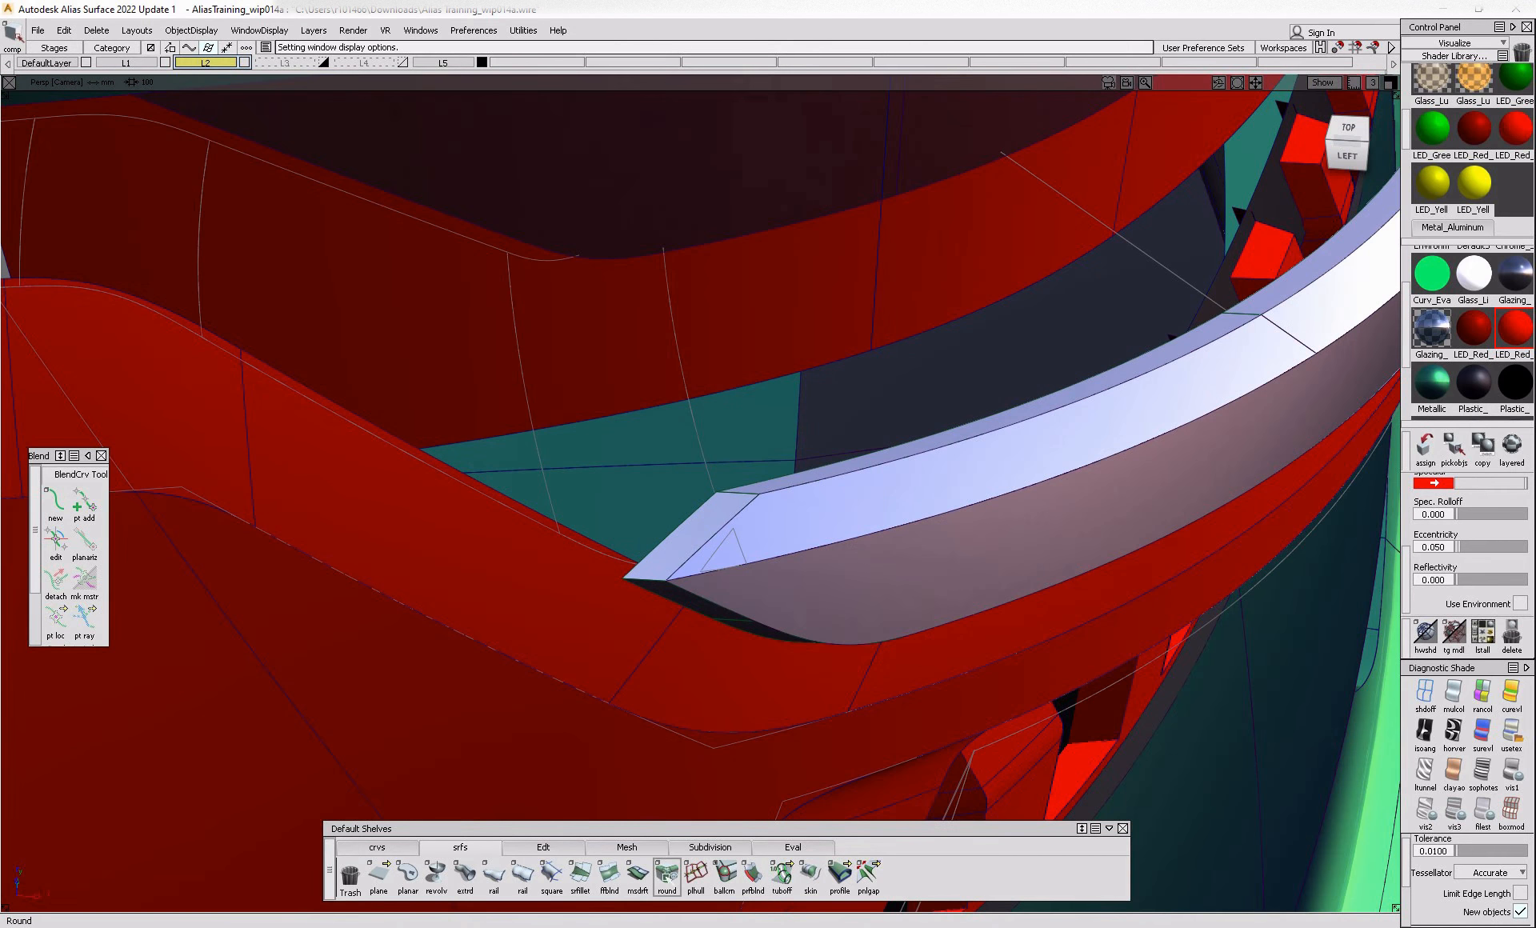
- Create a multi-surface draft from the chrome strip's upper inner edge with a length of 55
left_click(638, 880)
left_click(778, 480)
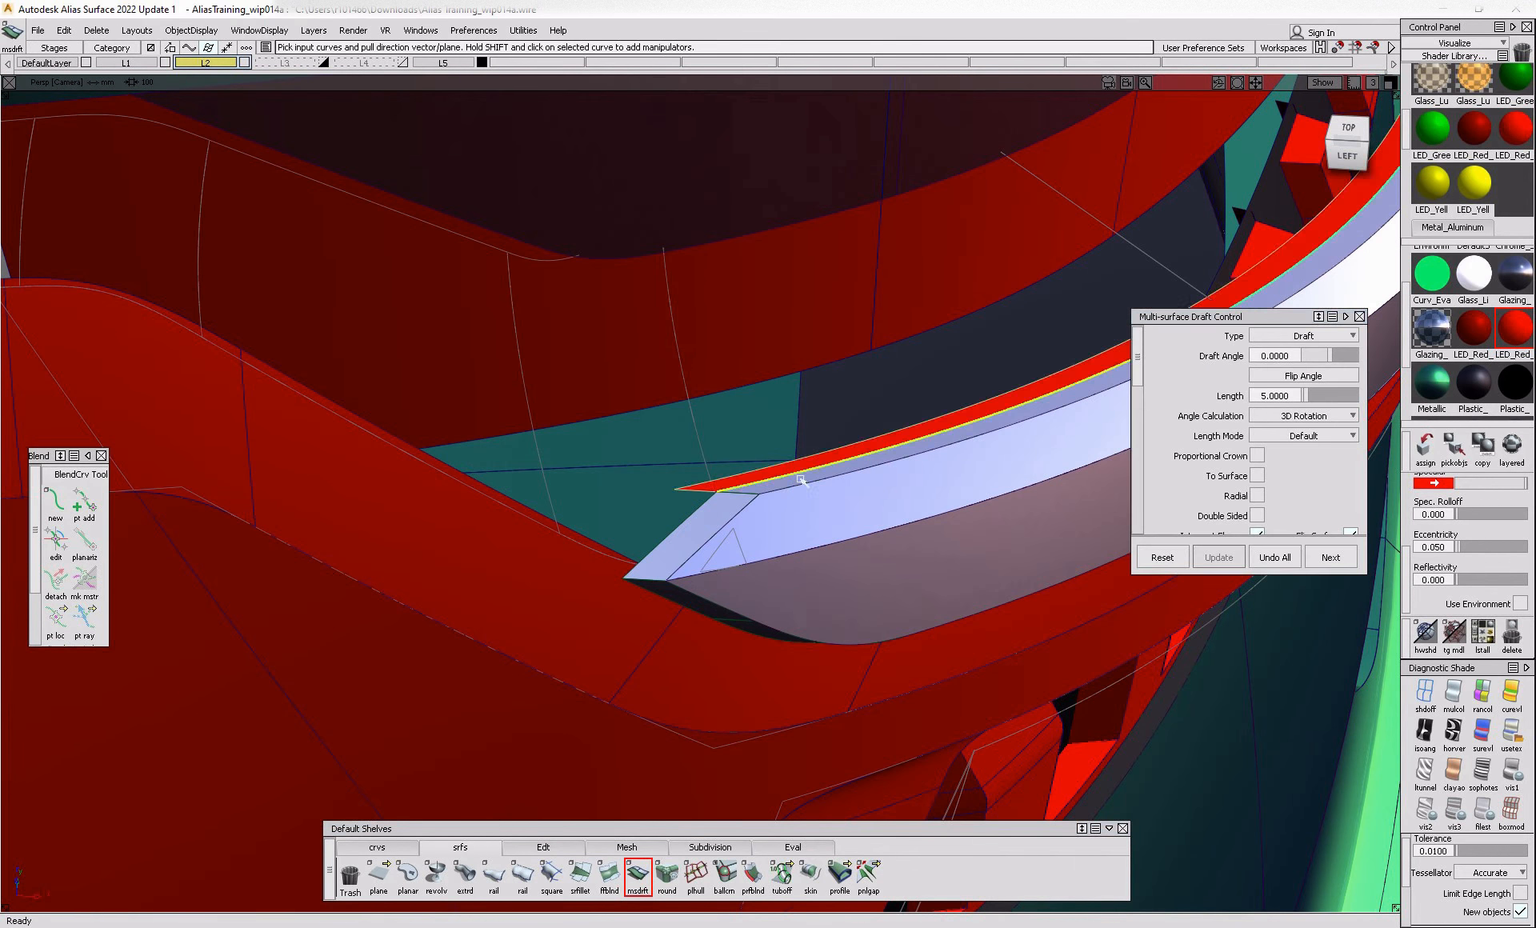
right_click_drag(818, 519, 664, 524, "alt+shift")
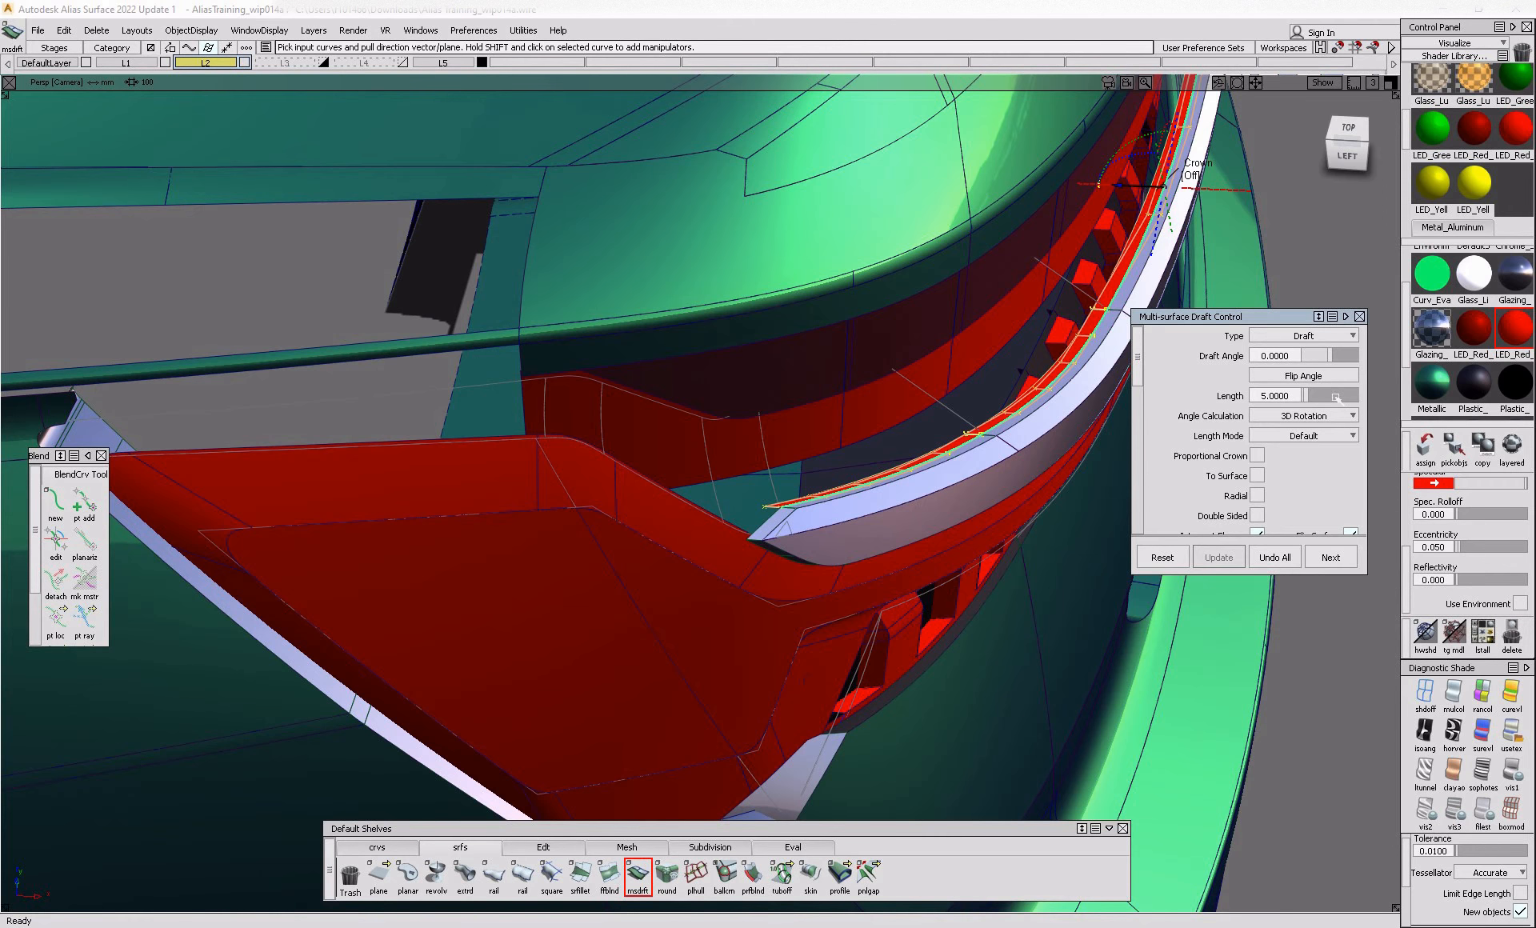
left_click_drag(1335, 398, 1356, 398)
left_click_drag(848, 352, 840, 464, "alt+shift")
right_click_drag(841, 465, 788, 463, "alt+shift")
mouse_move(788, 463)
left_mouse_down("alt+shift")
mouse_move(732, 461)
mouse_move(838, 487)
mouse_move(760, 470)
left_mouse_up("alt+shift")
right_click_drag(760, 470, 794, 464, "alt+shift")
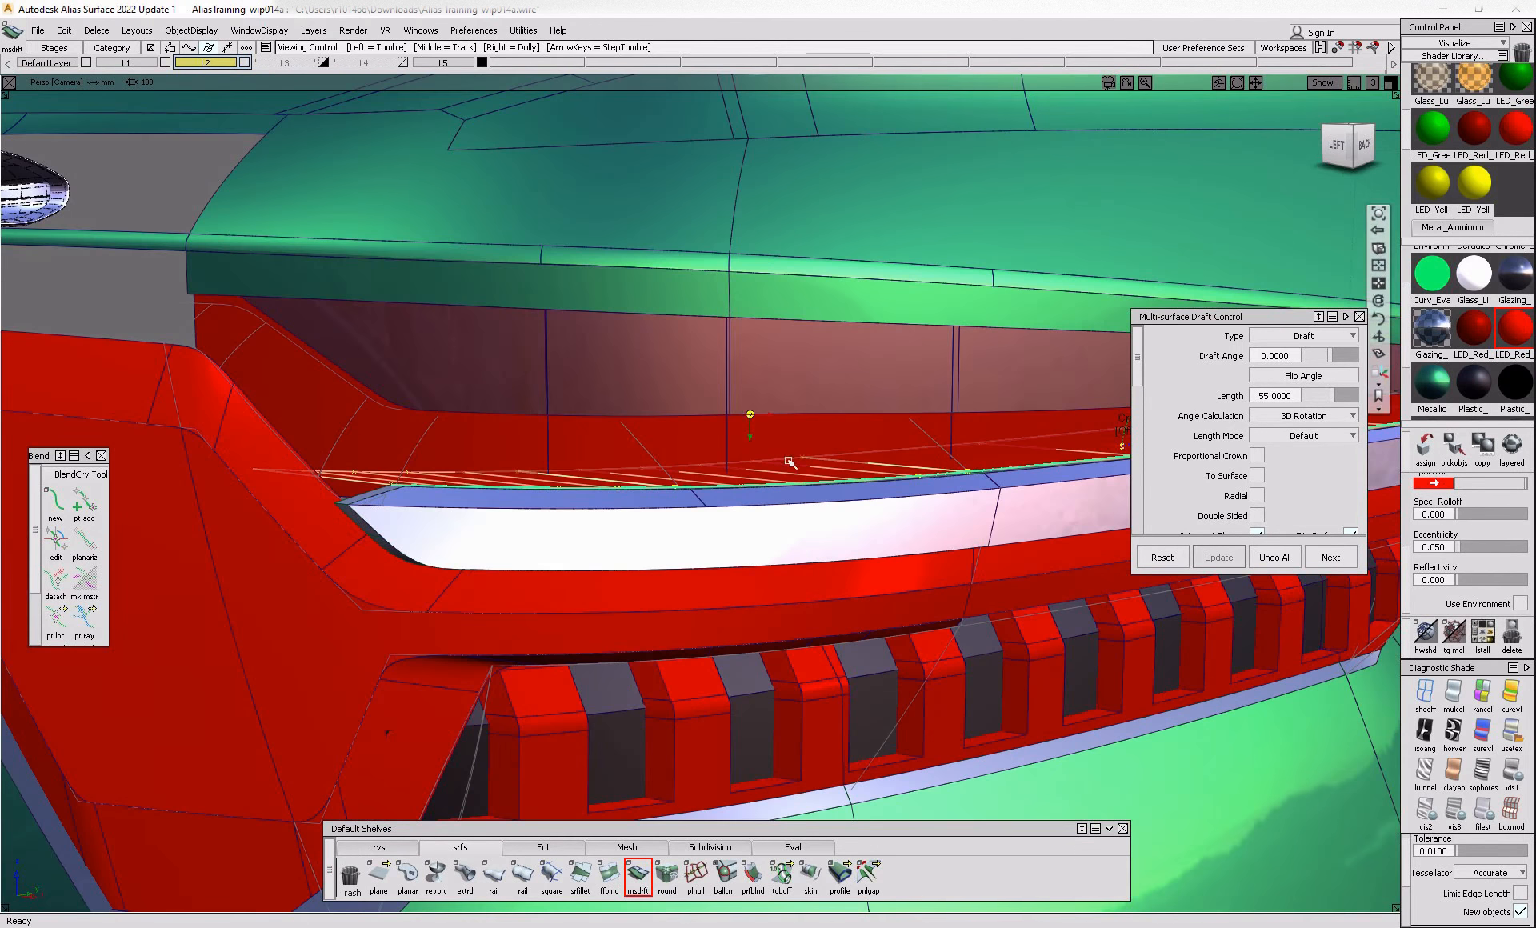
left_click_drag(749, 440, 865, 432, "alt+shift")
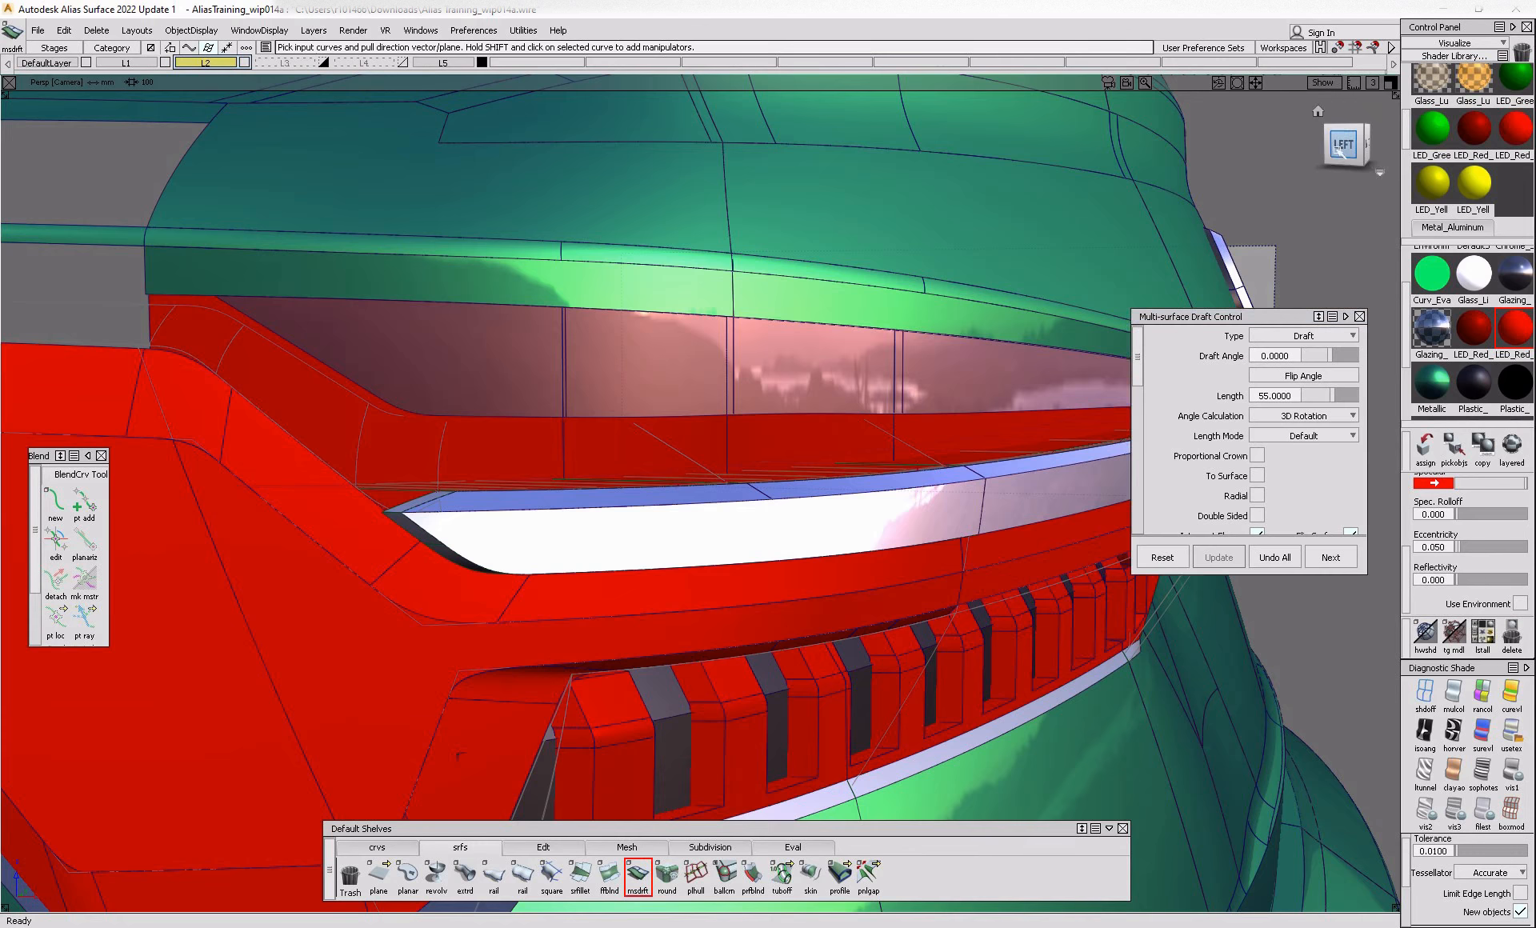
- Pick the free-edge hull of the draft surface and raise it about 11 mm in the left view
left_click(1348, 145)
left_click_drag(807, 476, 661, 516, "alt+shift")
left_click(713, 521)
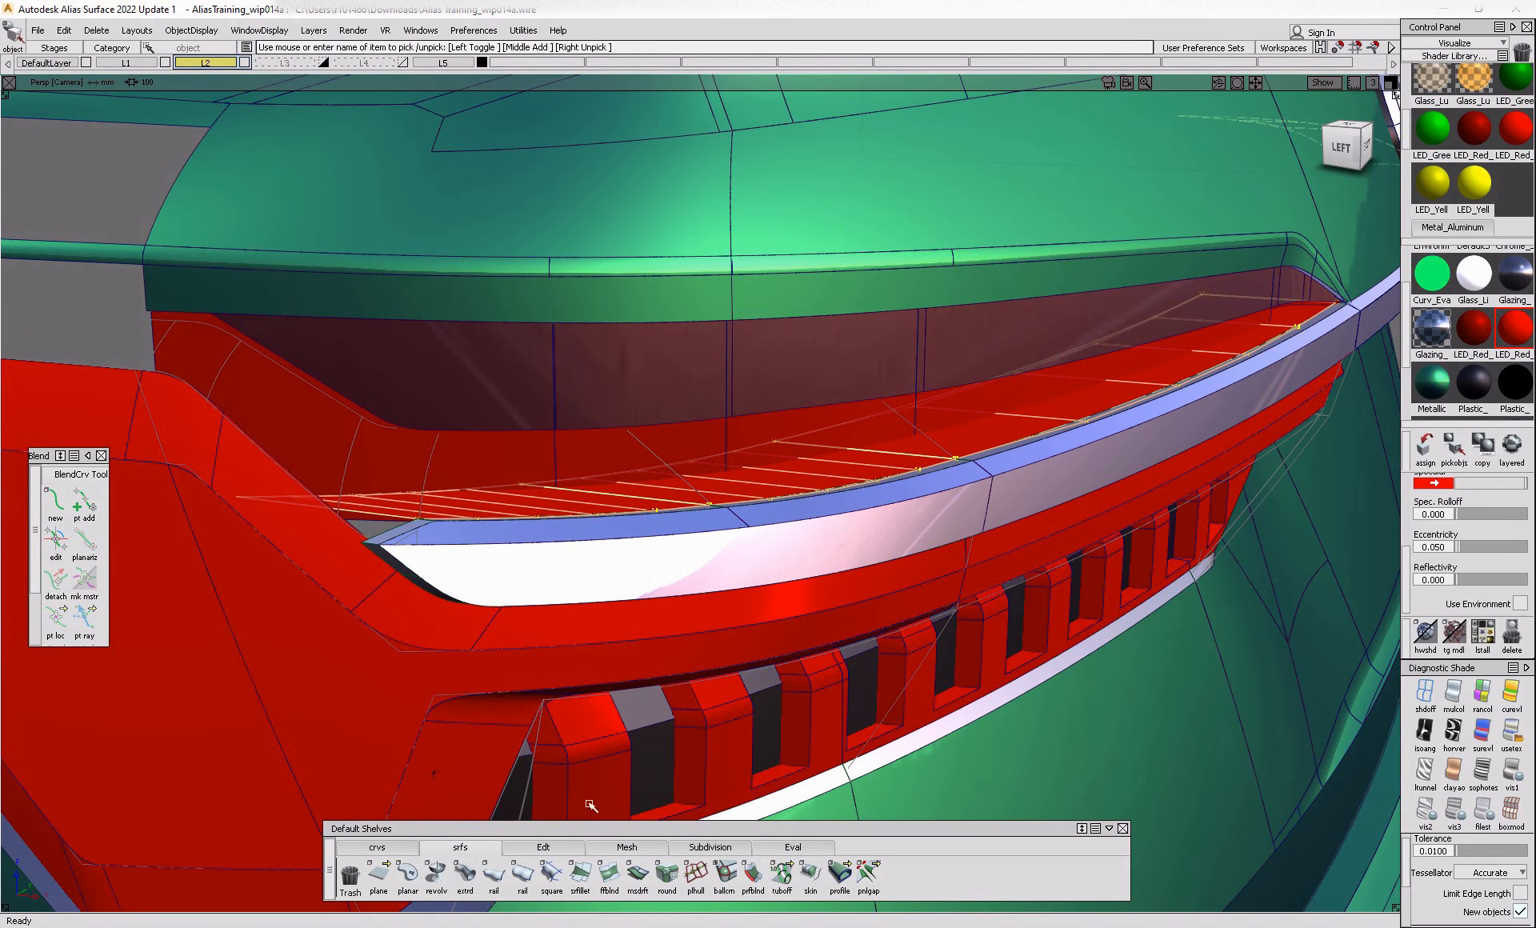
left_click(544, 847)
left_click(897, 874)
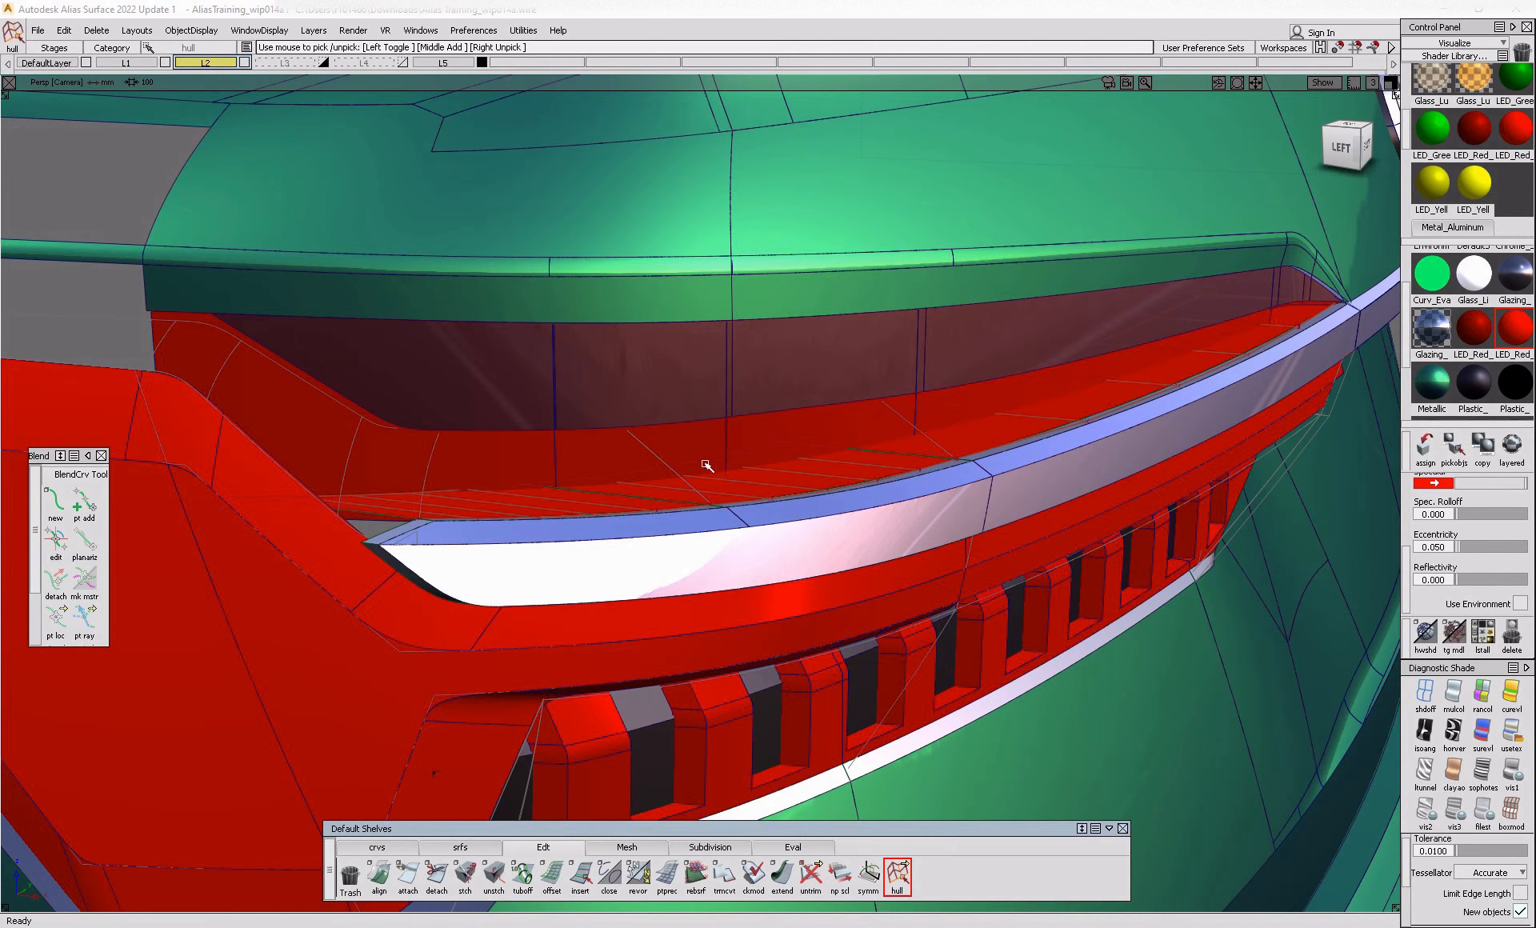
left_click(696, 465)
left_click(696, 473)
left_click_drag(590, 444, 497, 498, "alt+shift")
left_click(496, 490)
left_click(873, 412)
left_click_drag(843, 363, 576, 532, "alt+shift")
left_click(1343, 152)
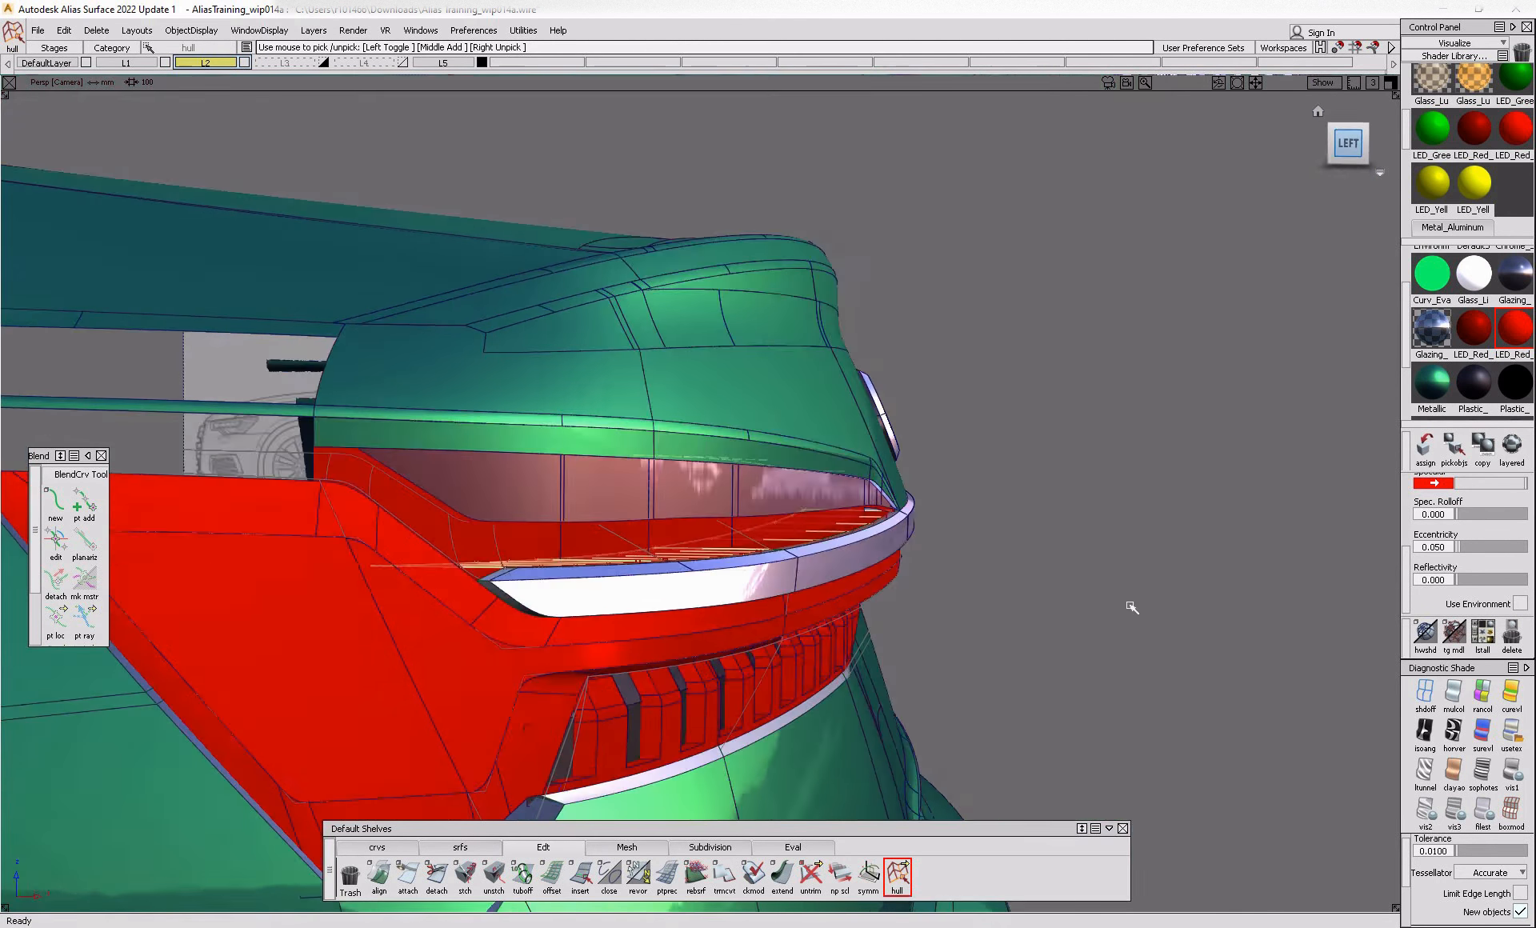
left_click_drag(1206, 535, 1260, 590)
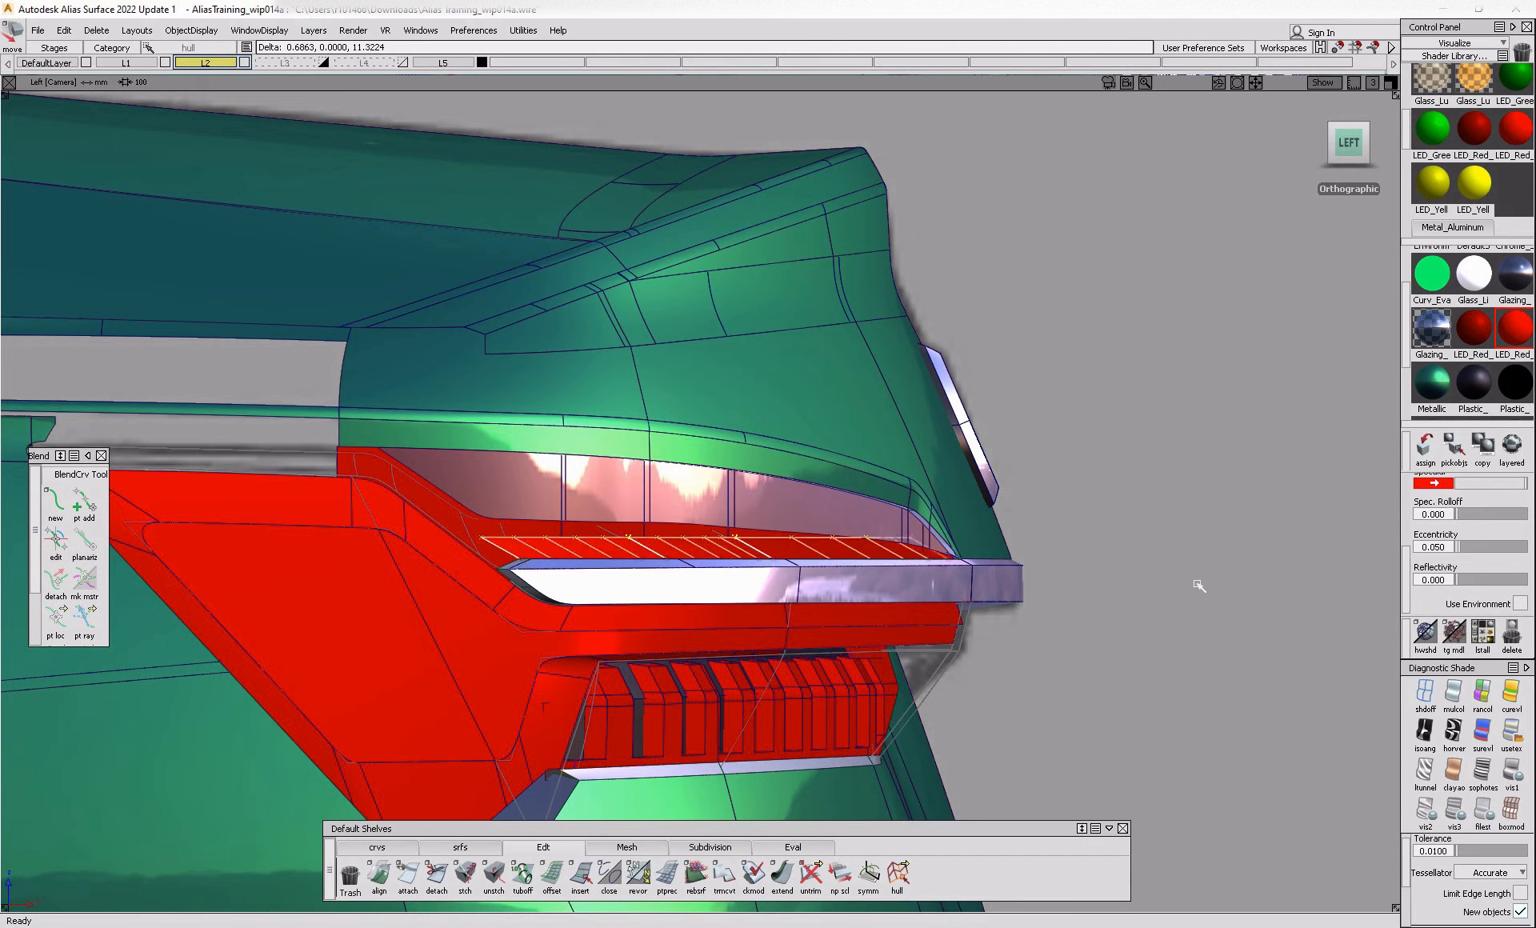
- Select the draft's free-edge hull points across the whole span and raise them further in the left view
left_click_drag(1170, 603, 391, 662, "alt+shift")
mouse_move(329, 541)
left_mouse_down()
mouse_move(411, 525)
mouse_move(388, 553)
mouse_move(652, 504)
mouse_move(944, 501)
mouse_move(1251, 511)
mouse_move(1288, 553)
left_mouse_up()
right_click_drag(1262, 625, 1262, 566, "ctrl+shift")
left_click_drag(1260, 570, 1166, 572)
right_click_drag(1175, 583, 1175, 565)
left_click_drag(1177, 565, 947, 570, "alt+shift")
- Delete the glass cover surface in front of the red inner wall above the chrome strip
left_click_drag(948, 570, 947, 494, "ctrl+shift")
left_click_drag(1032, 462, 1002, 482, "ctrl+shift")
left_click(809, 488)
key("Delete")
left_click_drag(579, 531, 636, 541, "alt+shift")
right_click_drag(637, 540, 660, 578, "alt+shift")
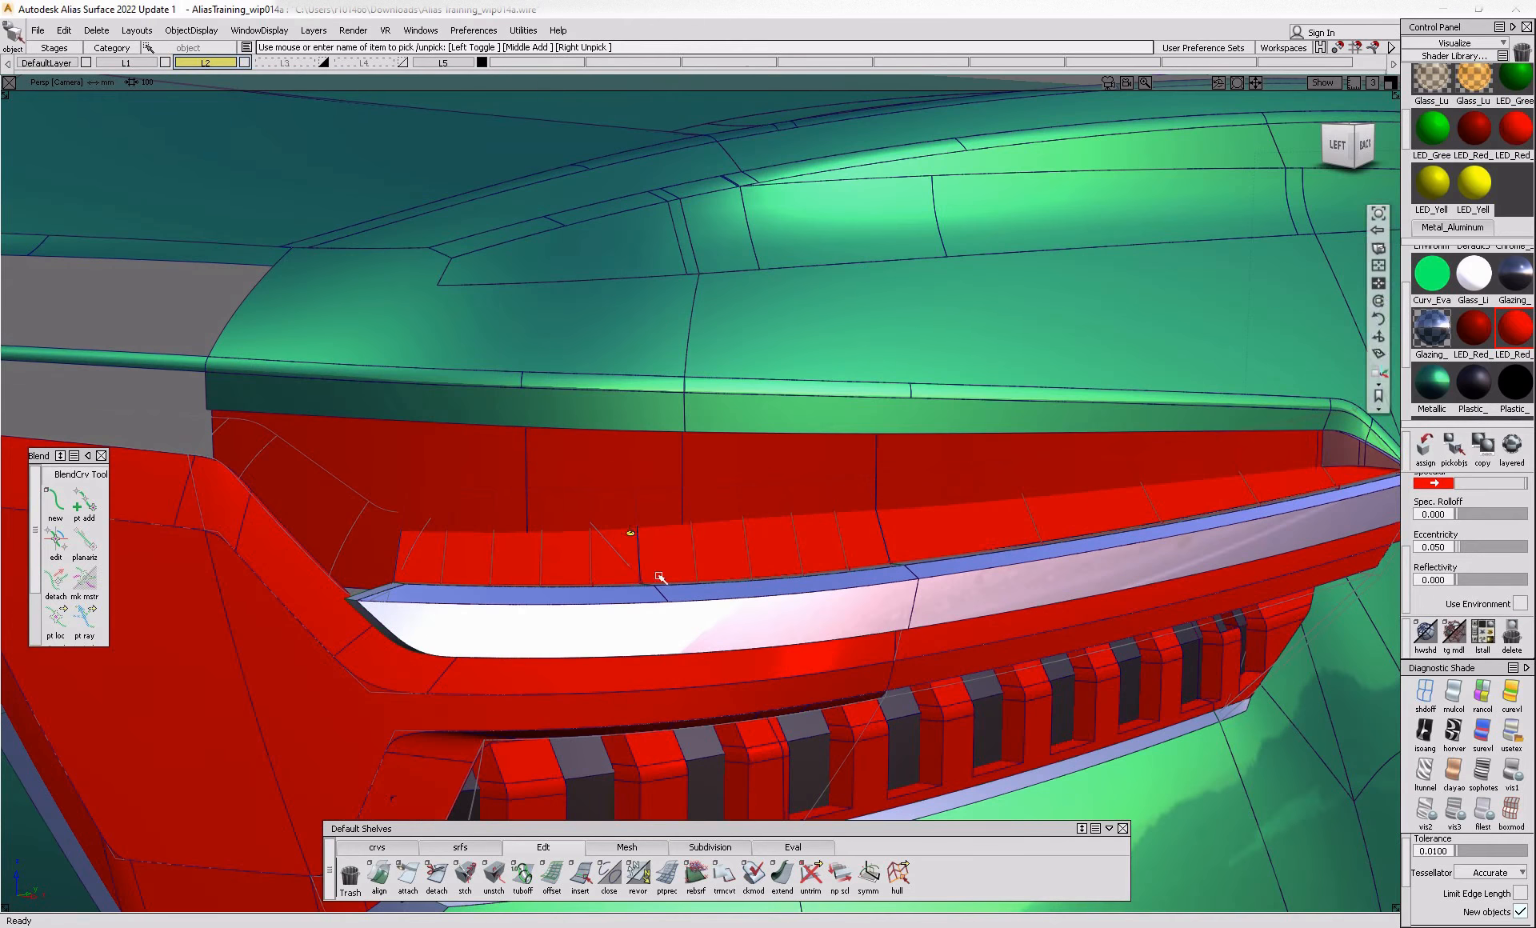
- Compare the raised draft surface with the left-view blueprint lines, toggling the shading and the model display
left_click(1338, 145)
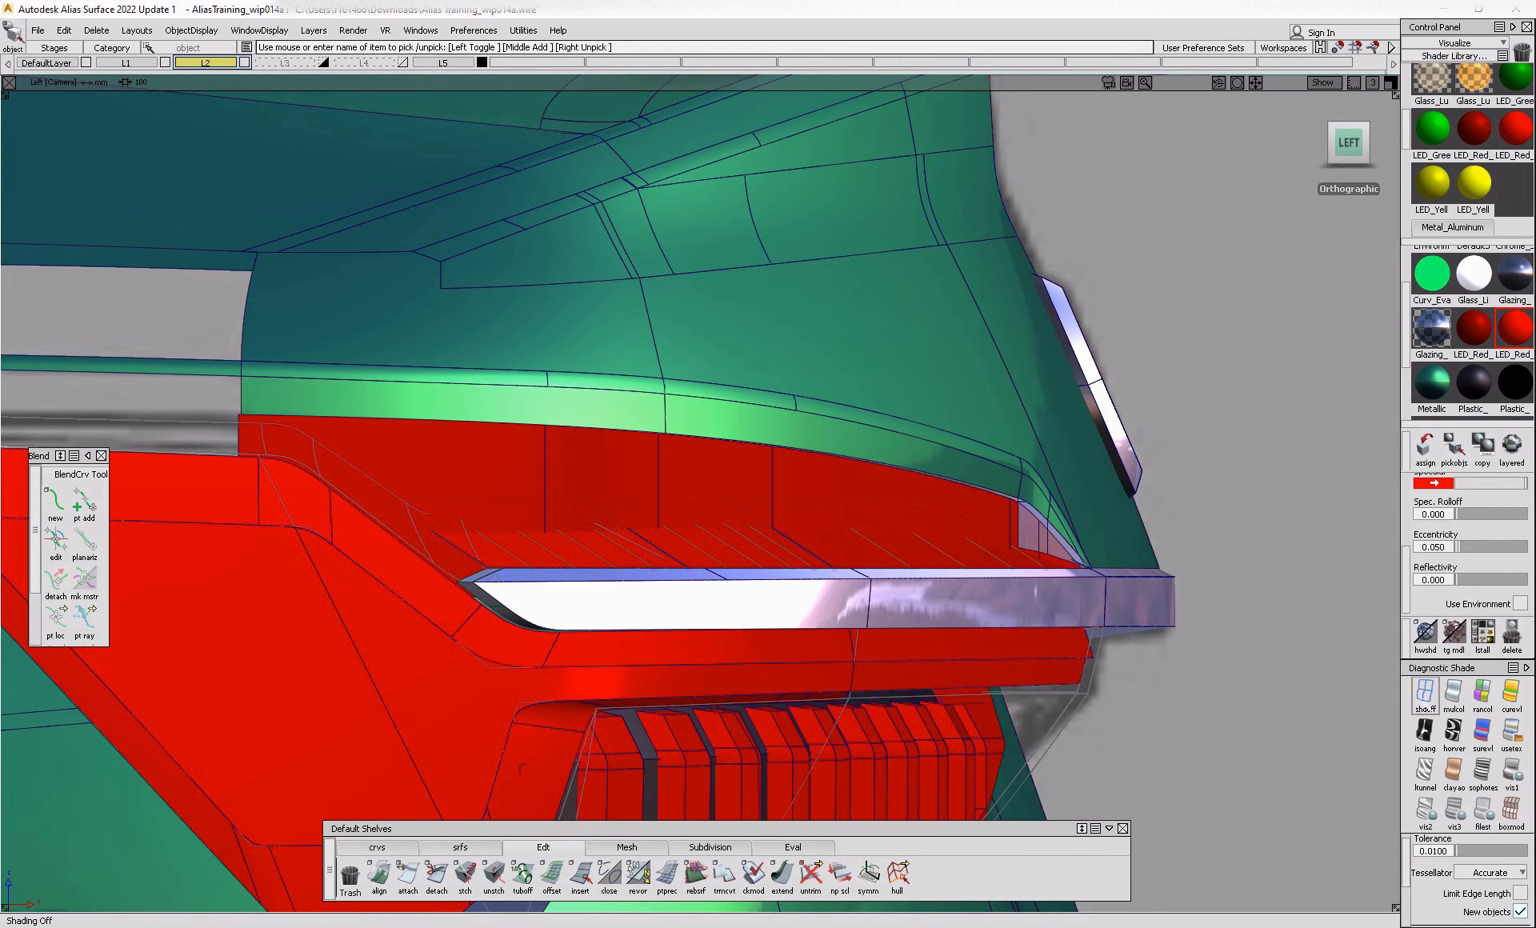
left_click(1425, 693)
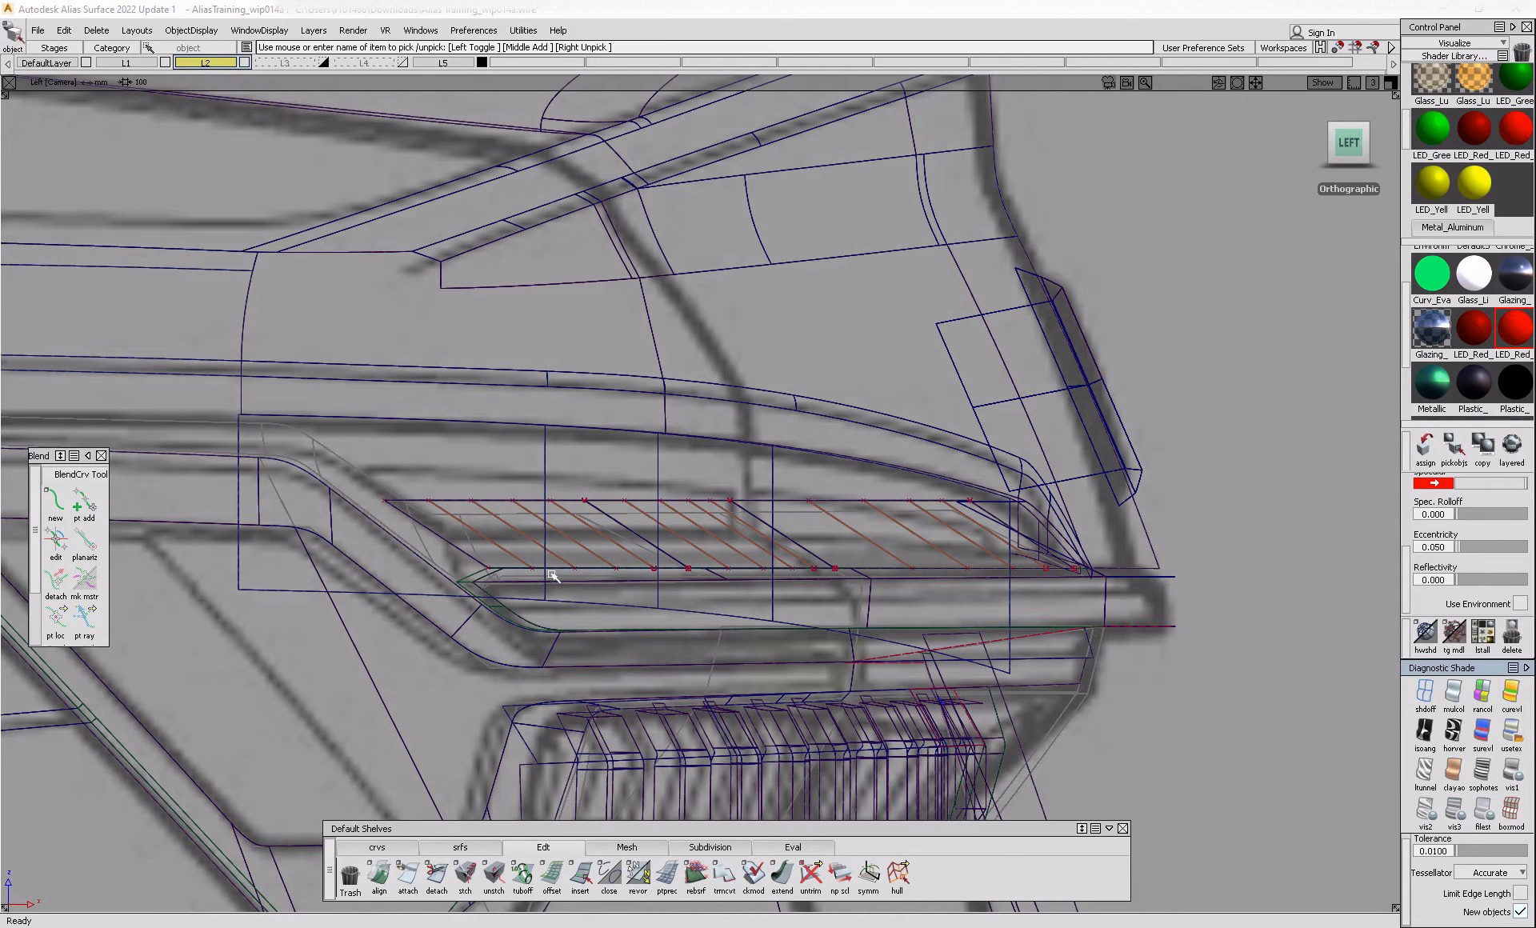
key("ctrl+m")
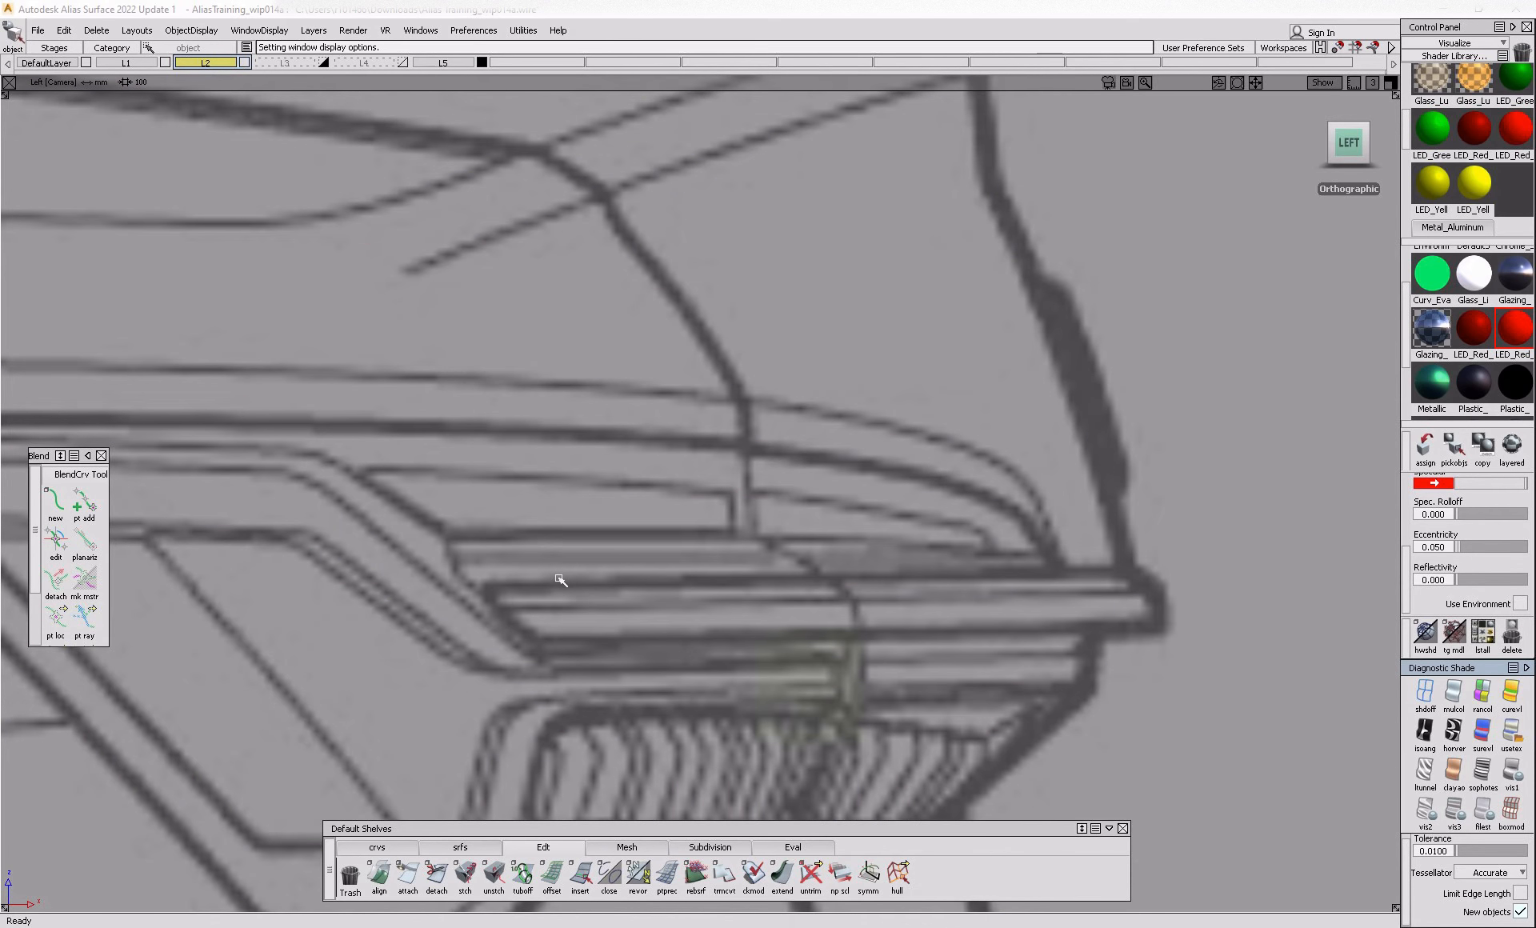
key("ctrl+m")
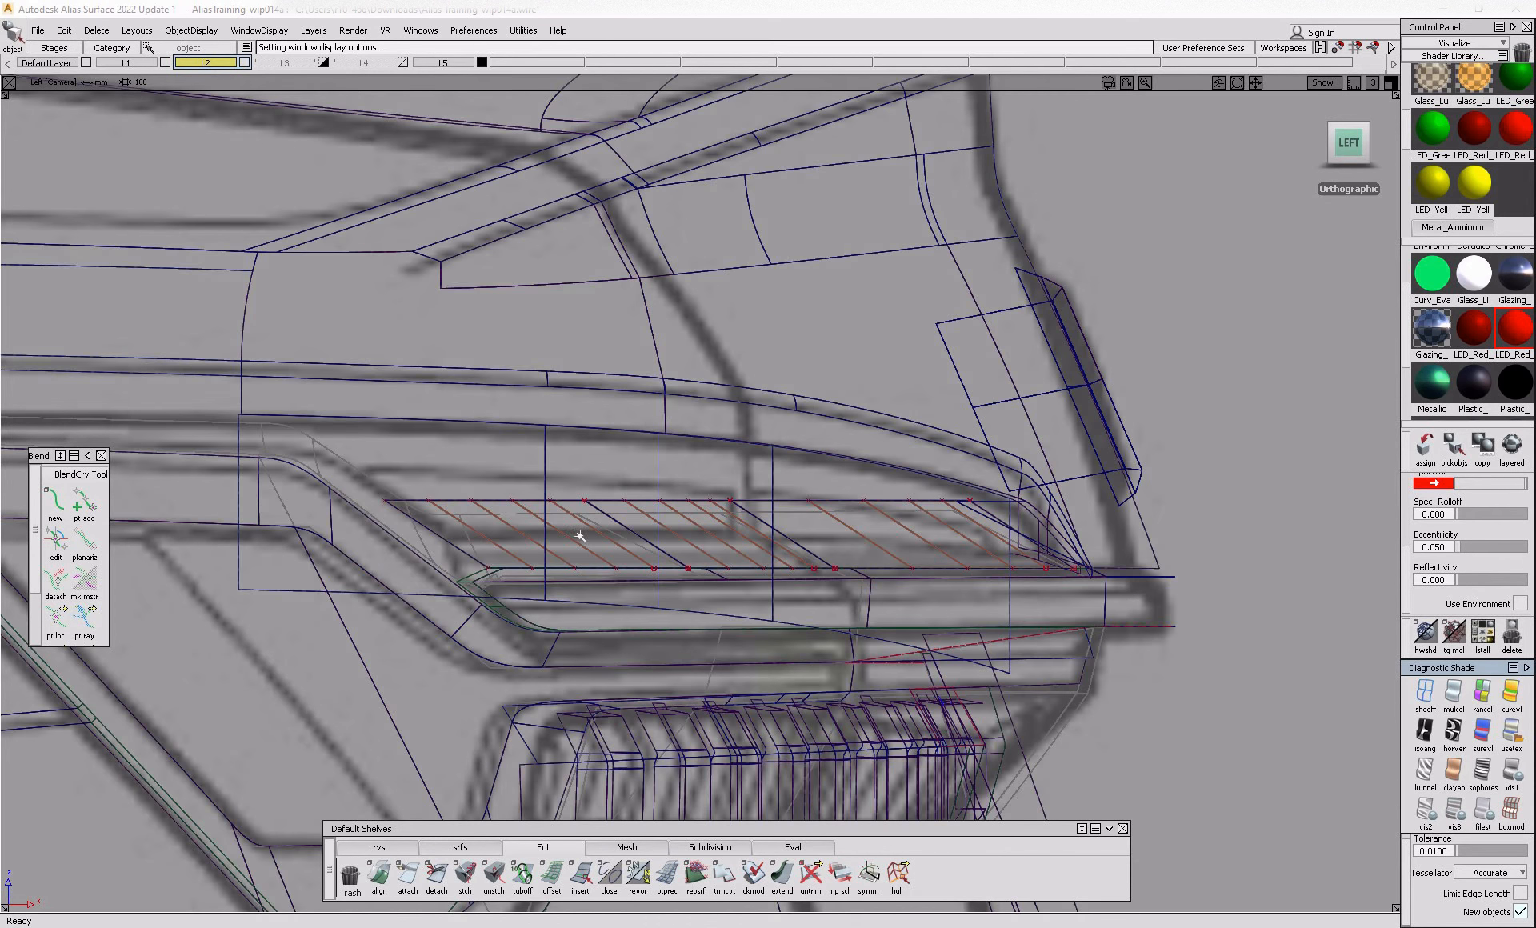
key("ctrl+m")
key("ctrl+m")
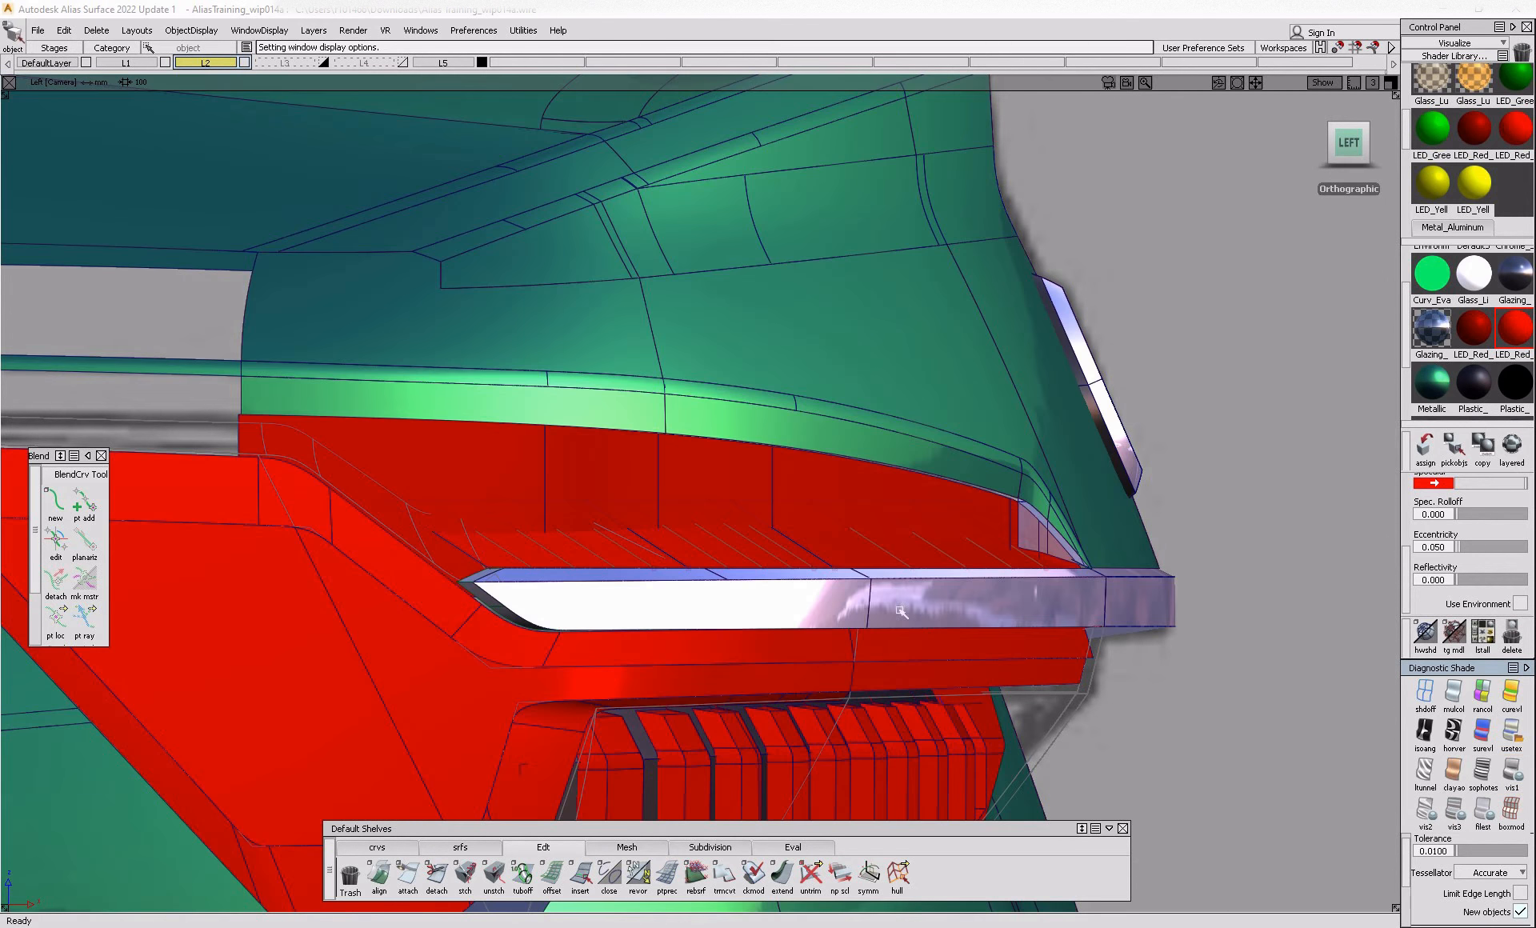
left_click_drag(901, 612, 751, 576, "alt+shift")
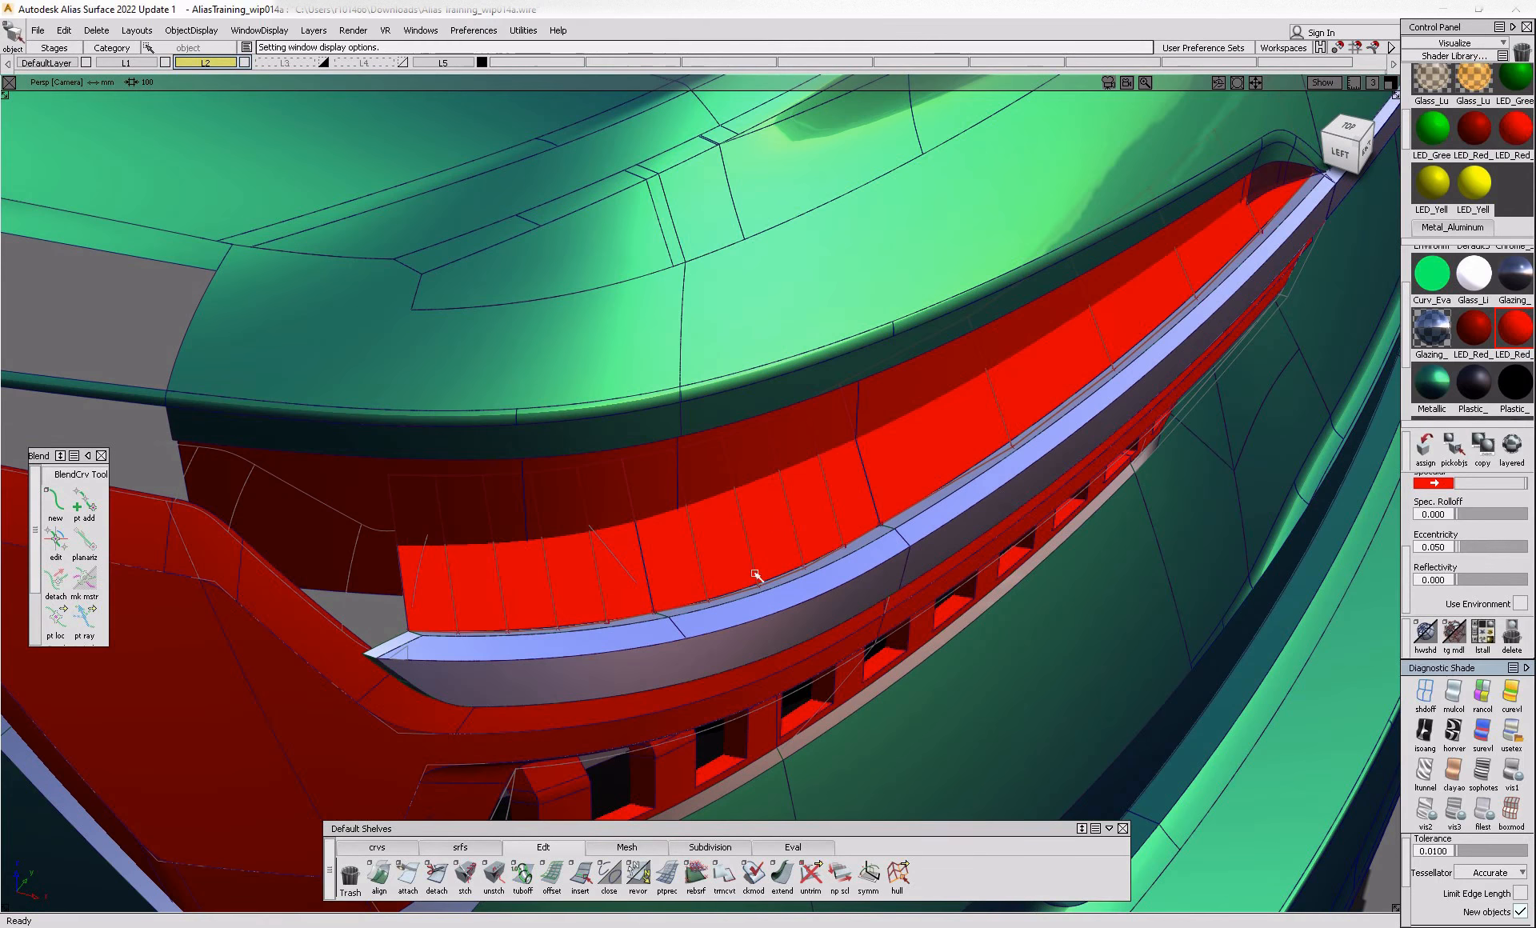
left_click_drag(760, 512, 912, 501, "alt+shift")
- Draw an edit-point curve in the unshaded left view along the blueprint line just above the chrome strip
left_click(1340, 151)
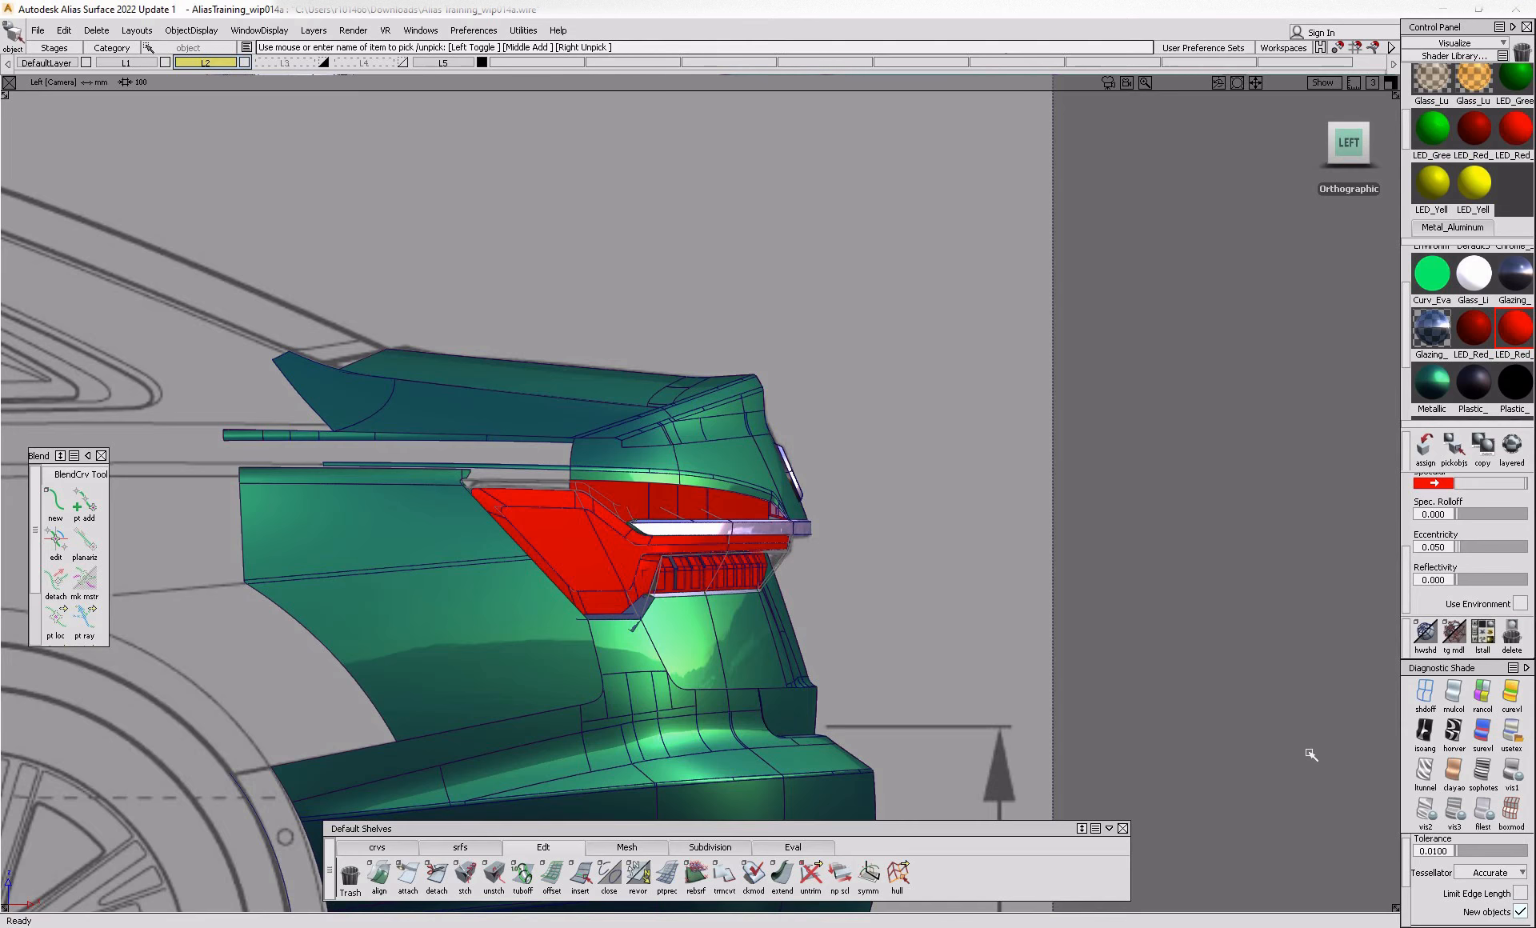
right_click_drag(632, 506, 1393, 677, "alt+shift")
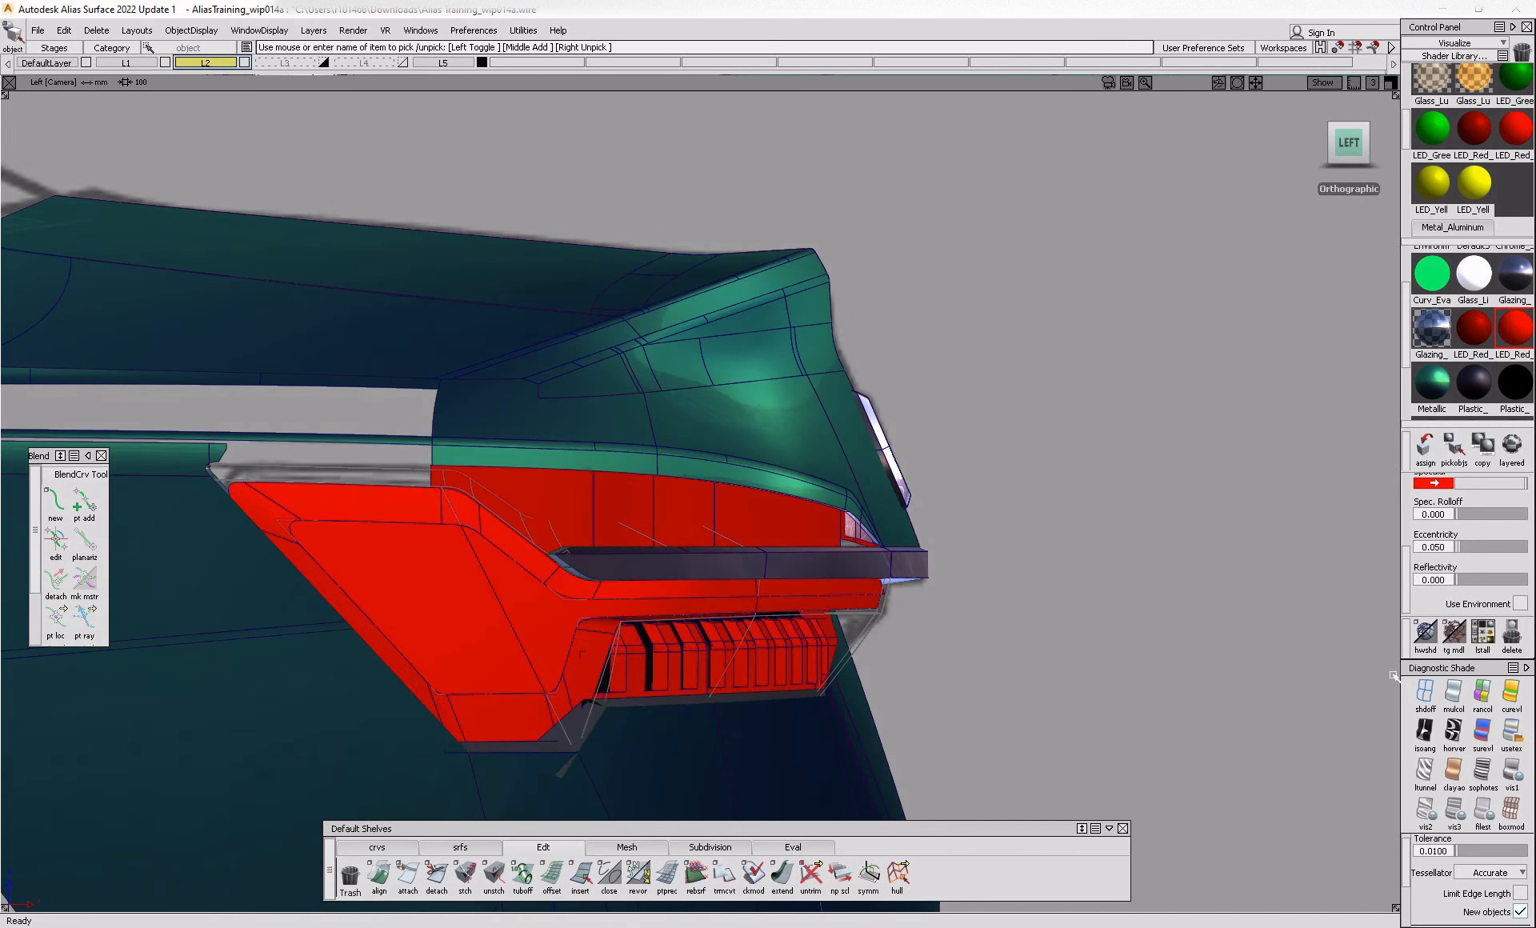
left_click(1425, 695)
right_click_drag(1069, 722, 1177, 752, "alt+shift")
left_click(380, 848)
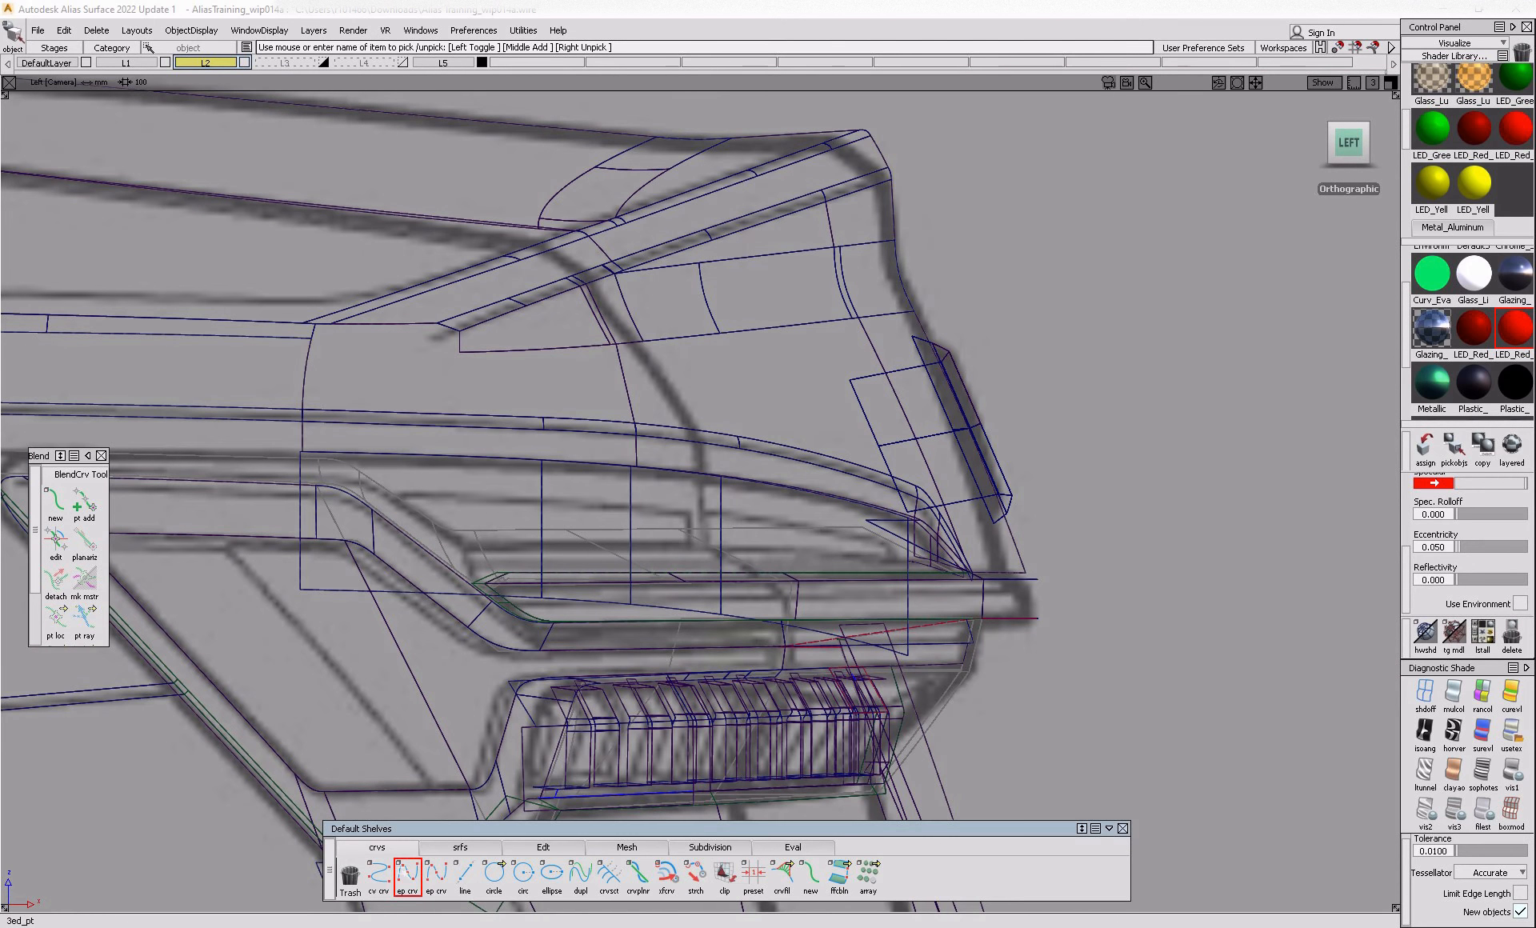
left_click(458, 543)
left_click_drag(929, 565, 966, 563)
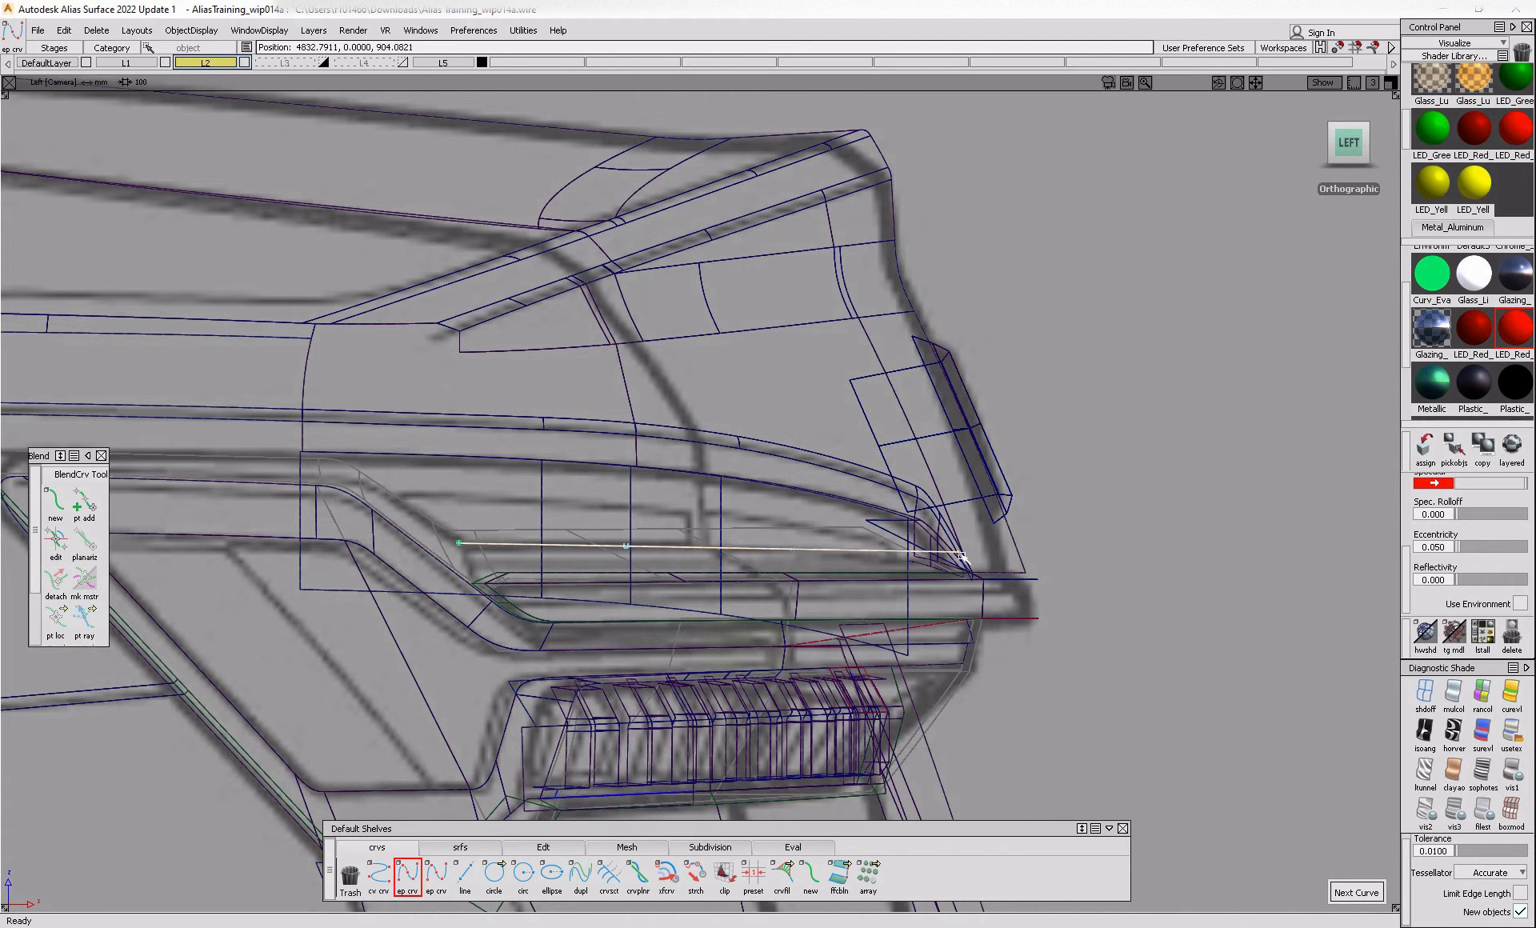
left_click_drag(940, 646, 1291, 643, "ctrl+shift")
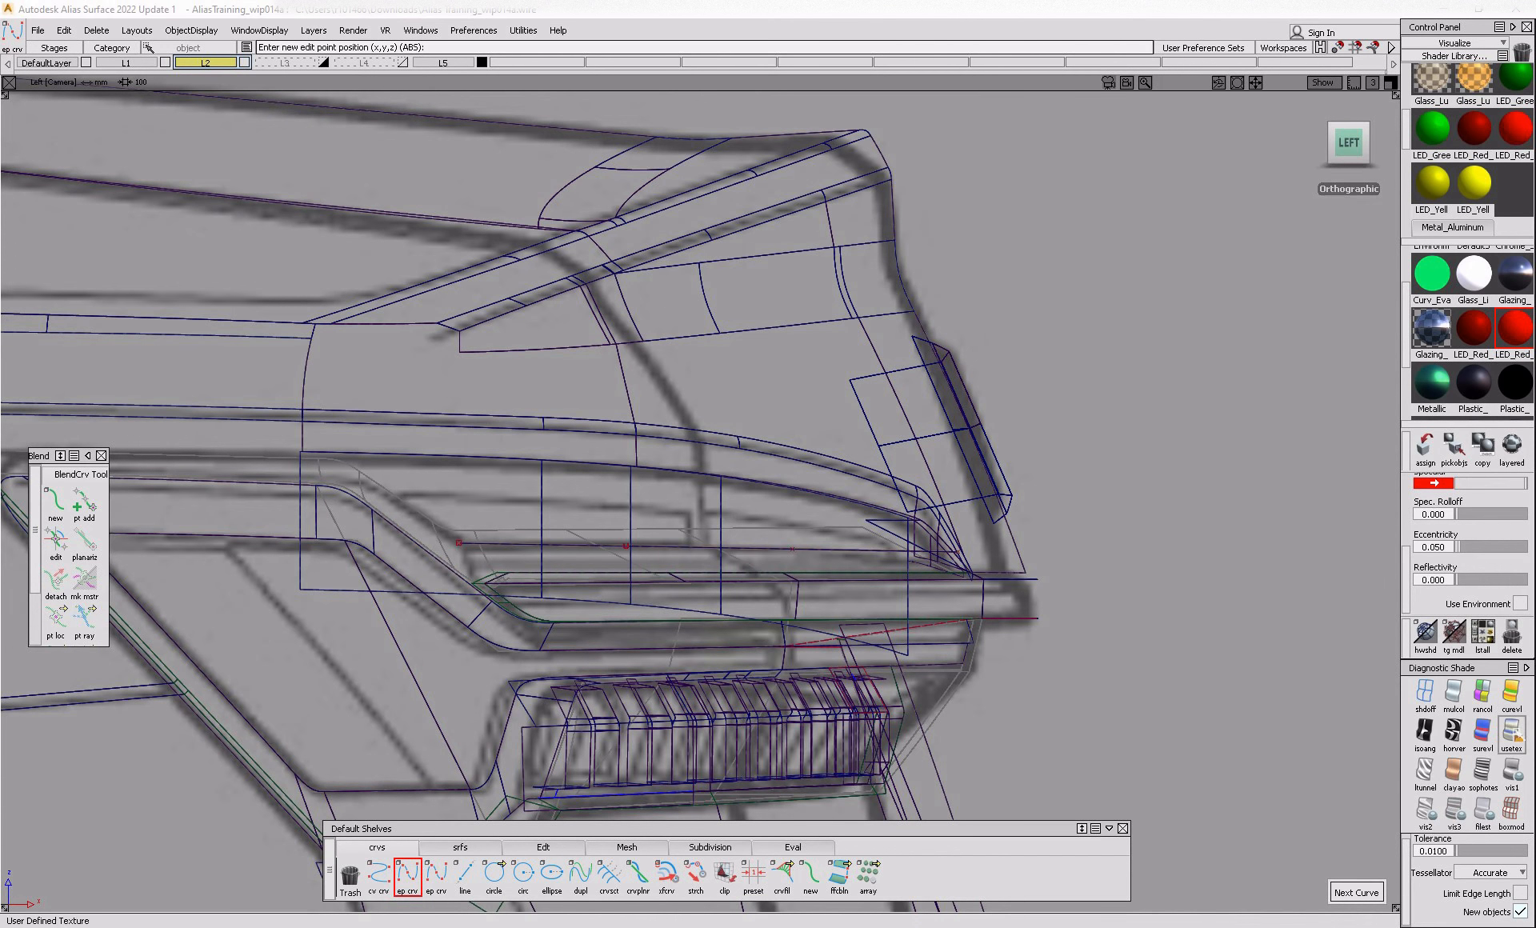
- Turn on textured shading and project the new curve from the left view onto the red inner wall above the chrome strip
left_click(1512, 772)
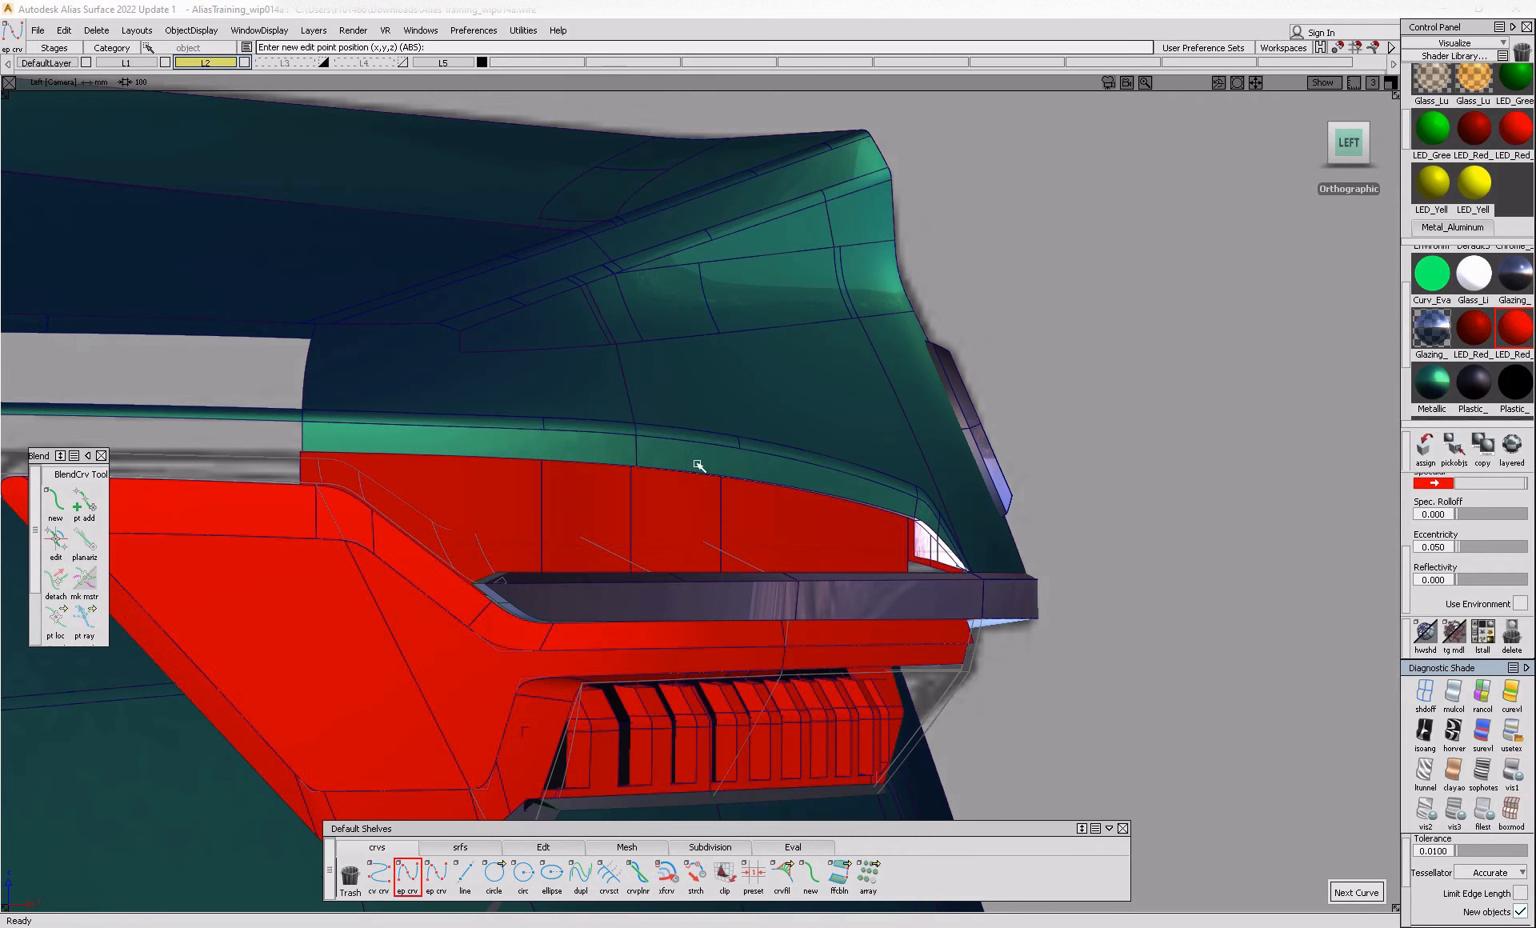
mouse_move(699, 467)
left_mouse_down("ctrl+shift")
mouse_move(691, 509)
mouse_move(624, 485)
mouse_move(762, 520)
left_mouse_up("ctrl+shift")
left_click(690, 509)
middle_click_drag(524, 514, 590, 549, "ctrl+shift")
left_click(593, 552)
key("F8")
left_click_drag(734, 548, 296, 614, "alt+shift")
middle_click_drag(296, 615, 593, 669, "alt+shift")
right_click_drag(665, 550, 816, 552, "alt+shift")
left_click_drag(816, 552, 629, 570, "alt+shift")
right_click_drag(914, 585, 970, 578, "alt+shift")
left_click_drag(970, 577, 1217, 562, "alt+shift")
left_click_drag(992, 603, 909, 573, "ctrl+shift")
left_click(1339, 147)
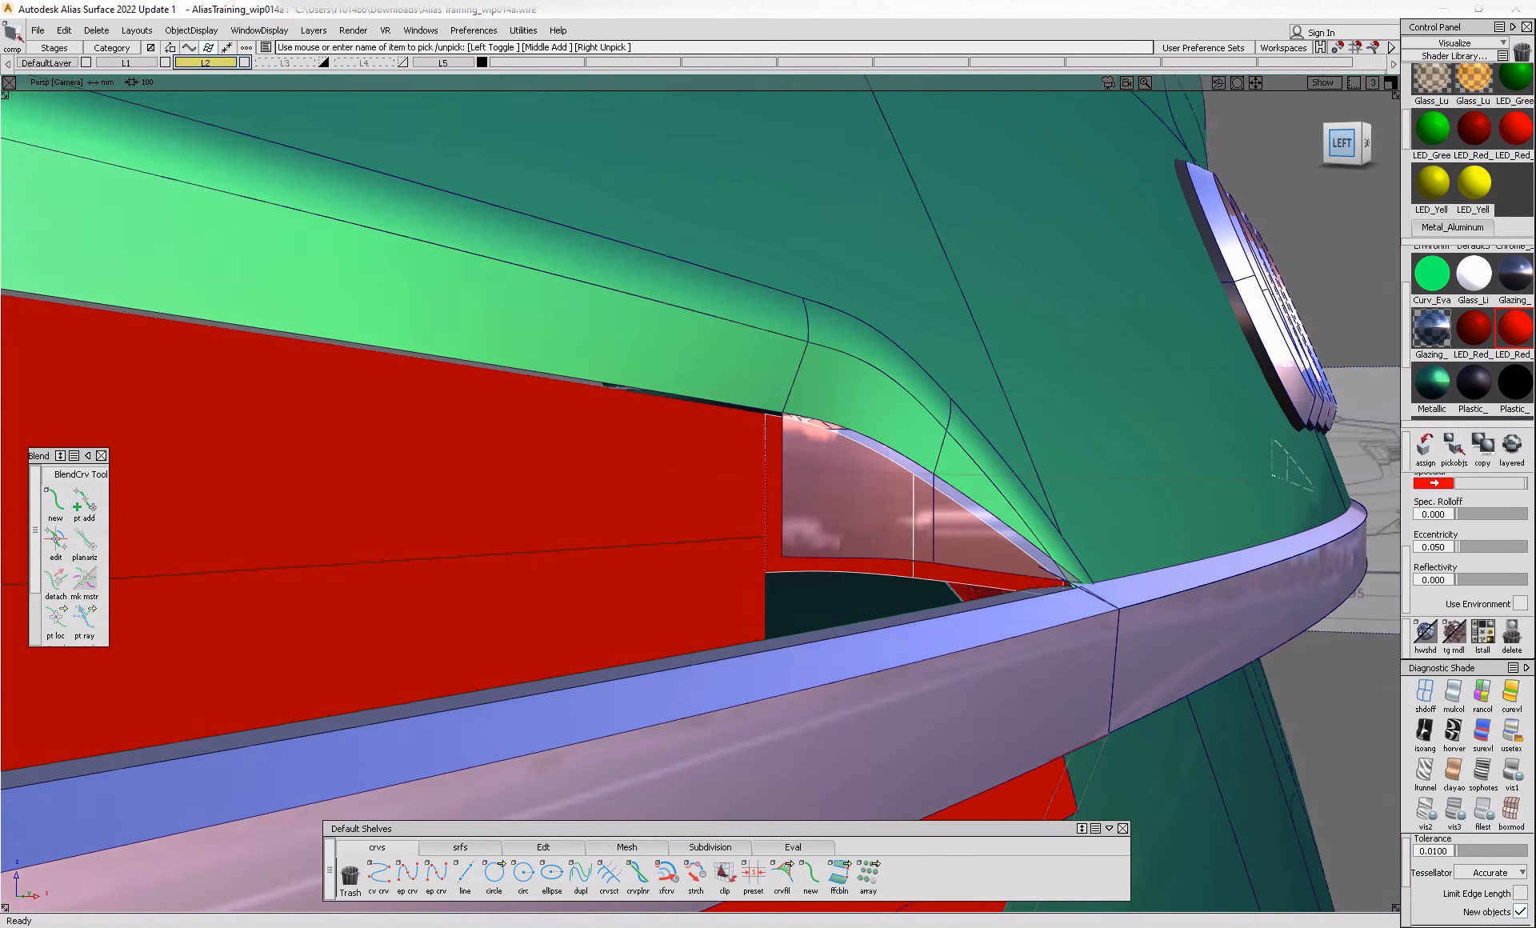
right_click_drag(785, 528, 877, 525, "ctrl+shift")
- Try to skin a surface between the chrome strip's upper inner edge and the curve on the red wall, and undo it
left_click_drag(868, 534, 576, 592, "alt+shift")
right_click_drag(577, 592, 401, 669, "alt+shift")
left_click_drag(401, 669, 576, 658, "alt+shift")
right_click_drag(576, 659, 552, 689, "alt+shift")
left_click_drag(552, 689, 413, 880, "alt+shift")
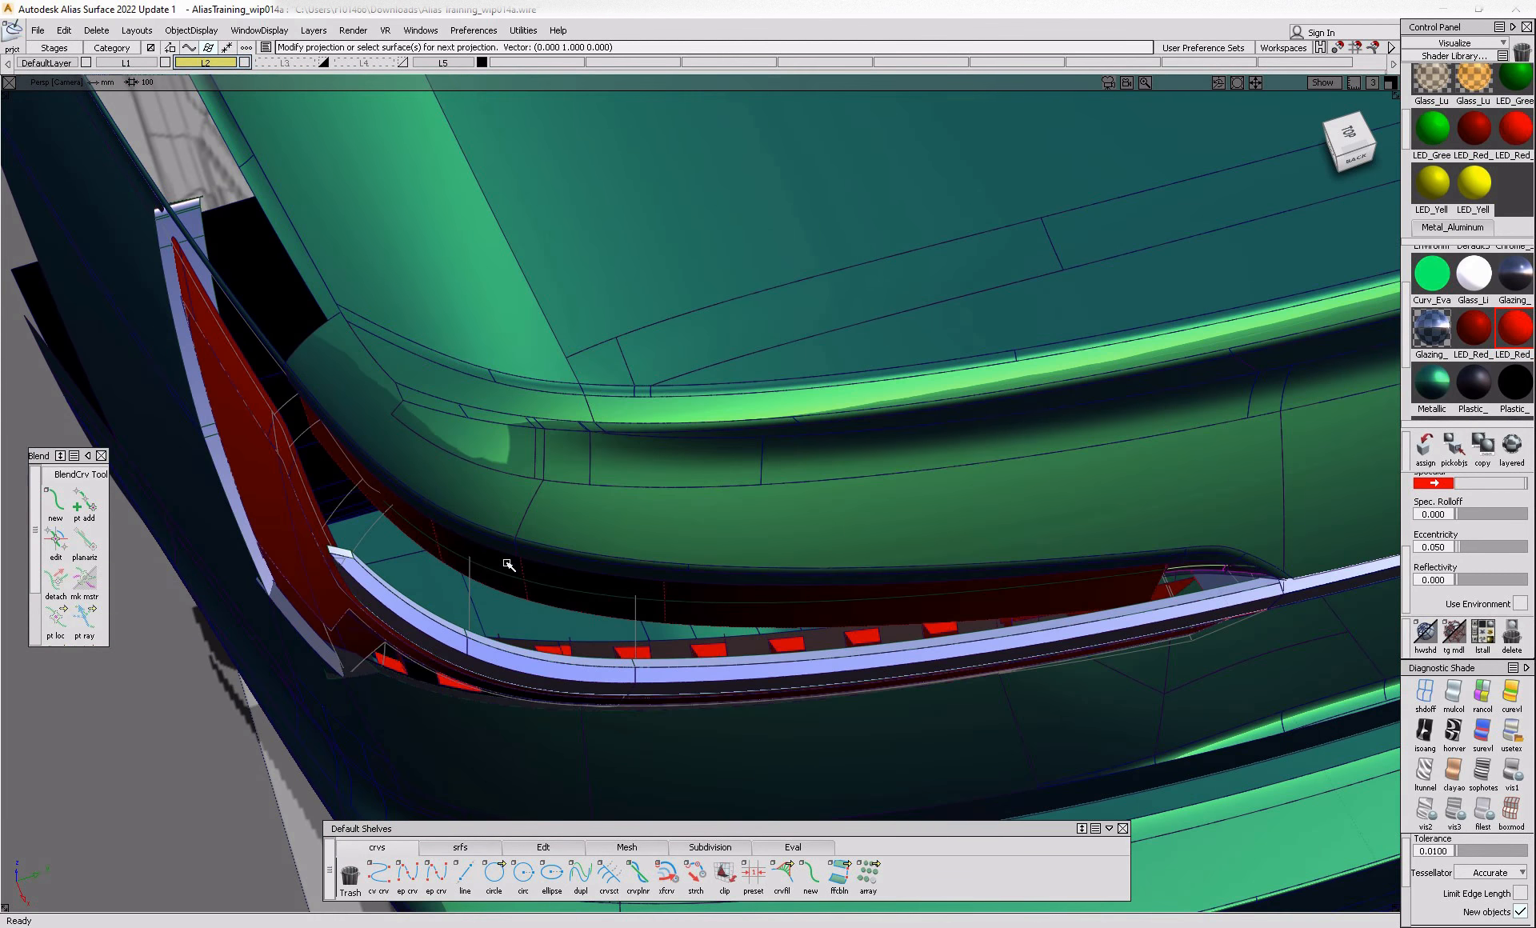
right_click_drag(540, 677, 549, 619, "alt+shift")
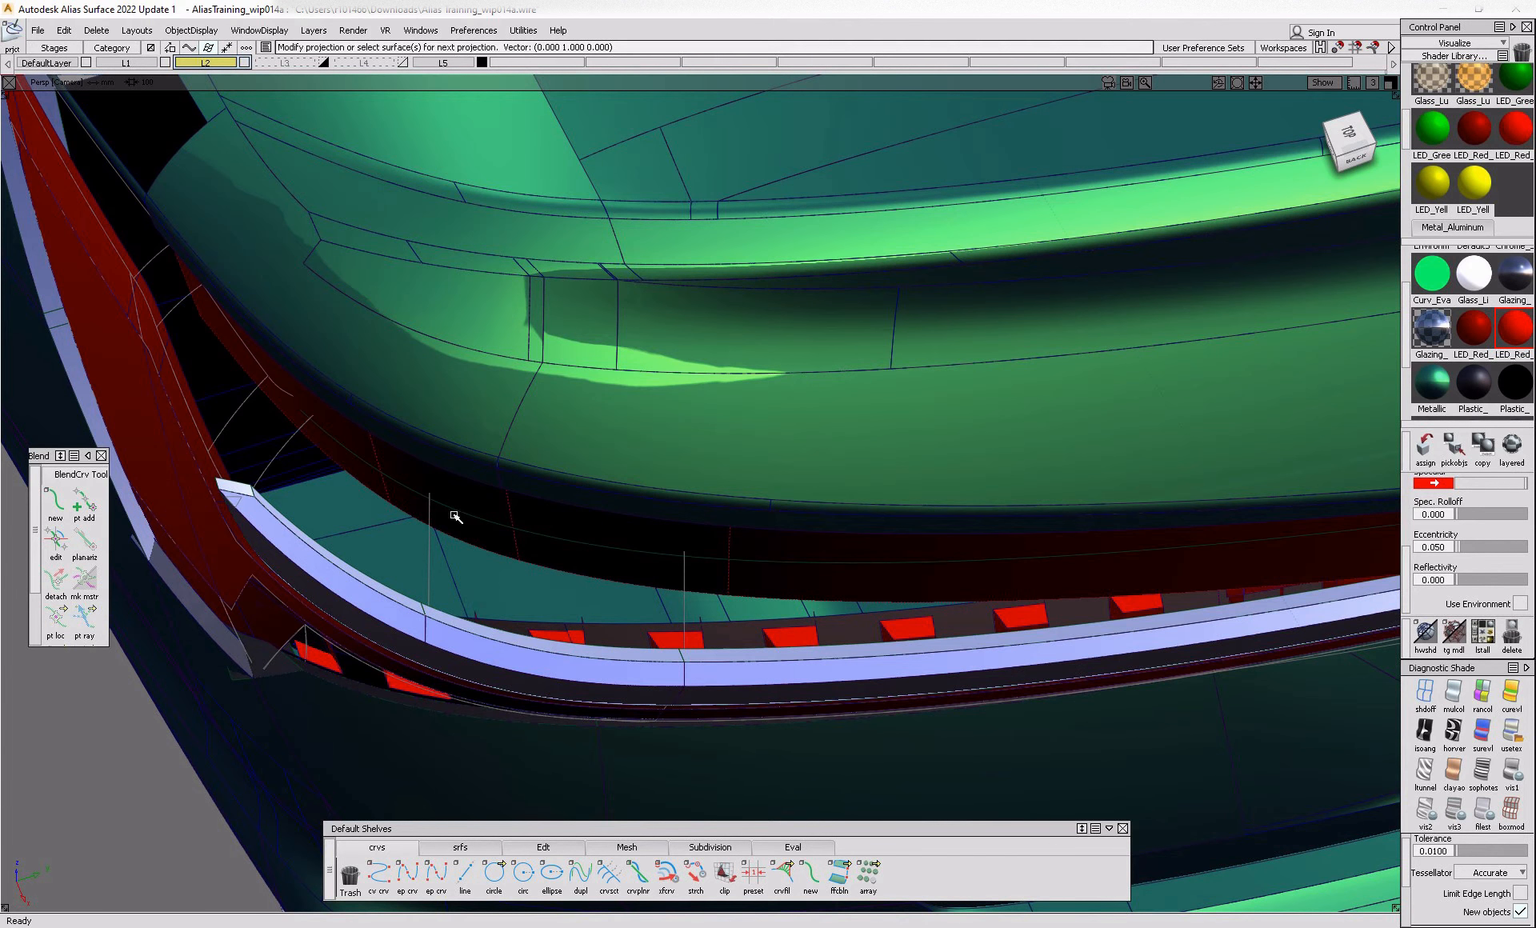
left_click(479, 851)
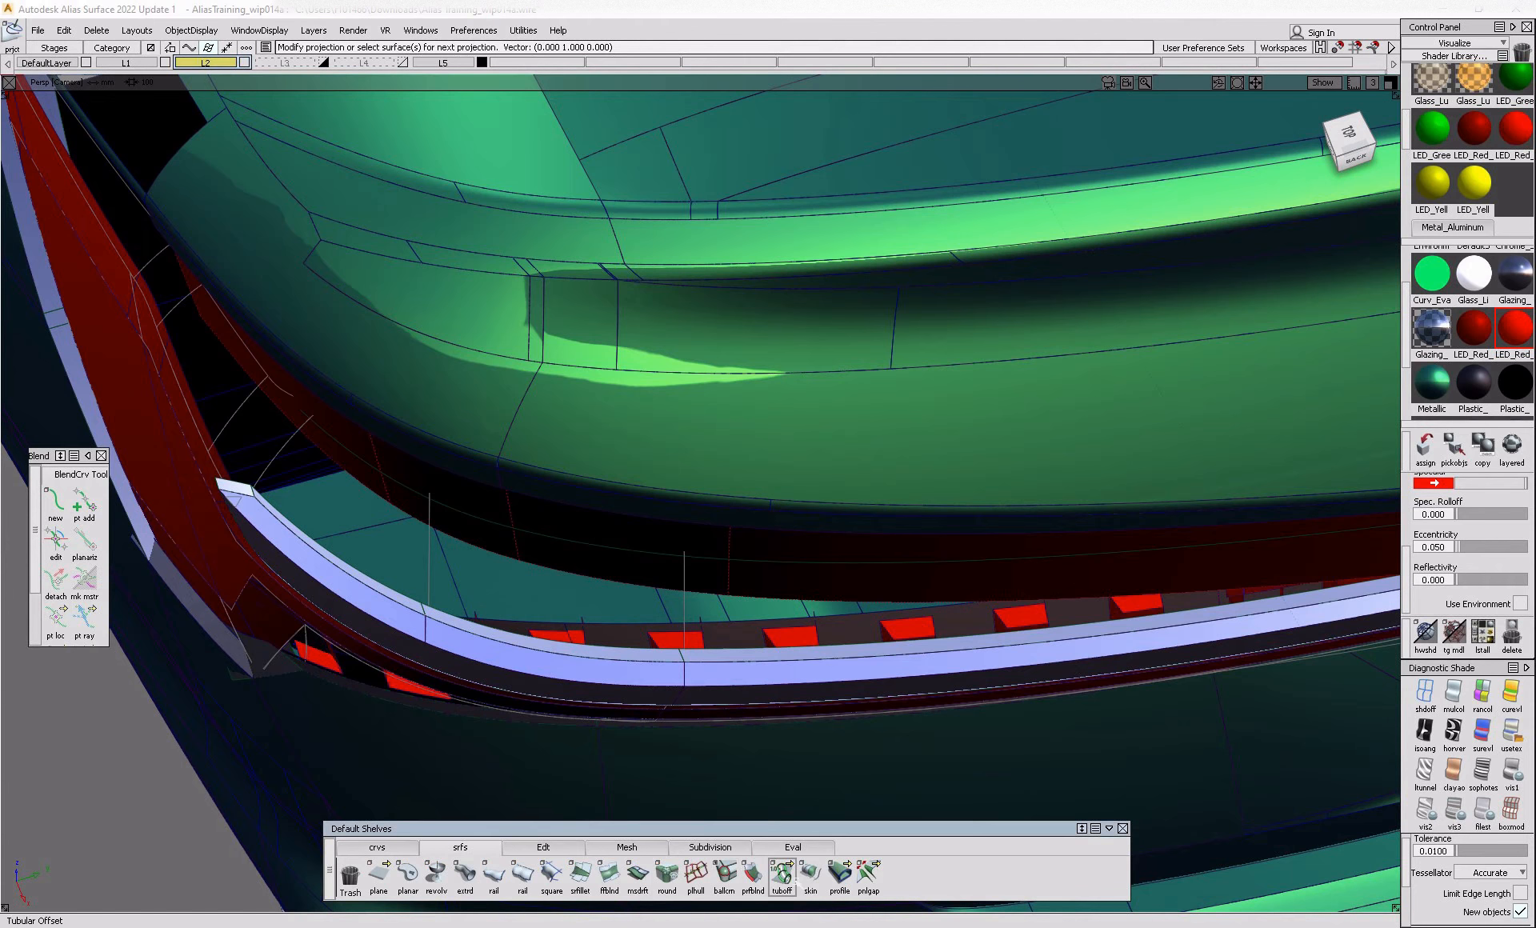
left_click_drag(563, 647, 588, 605, "alt+shift")
left_click(612, 643)
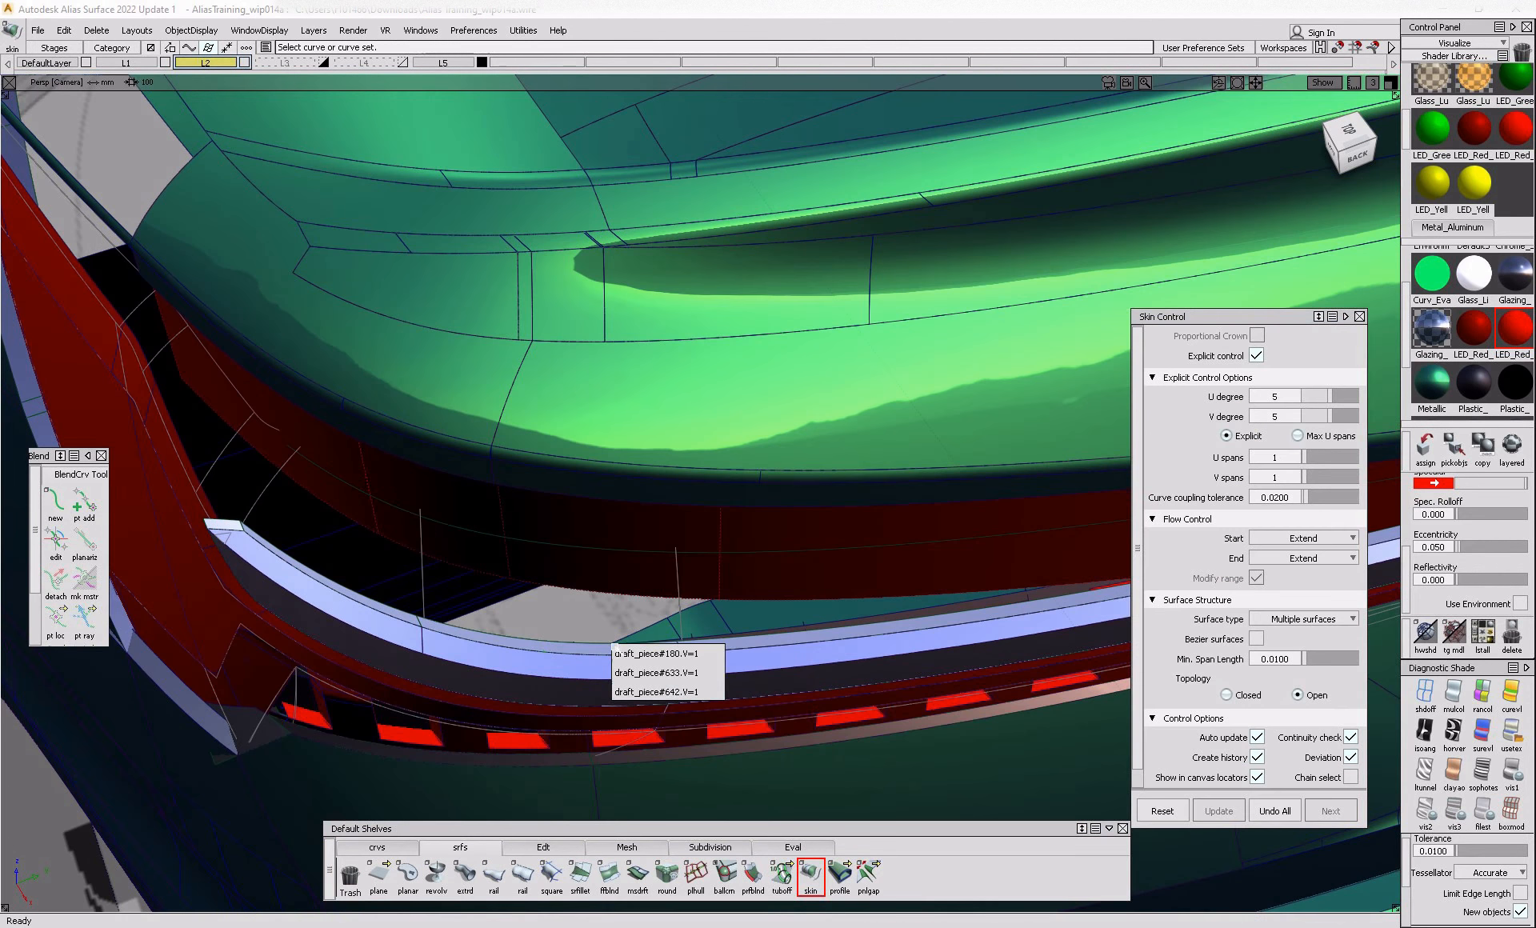
left_click(655, 695)
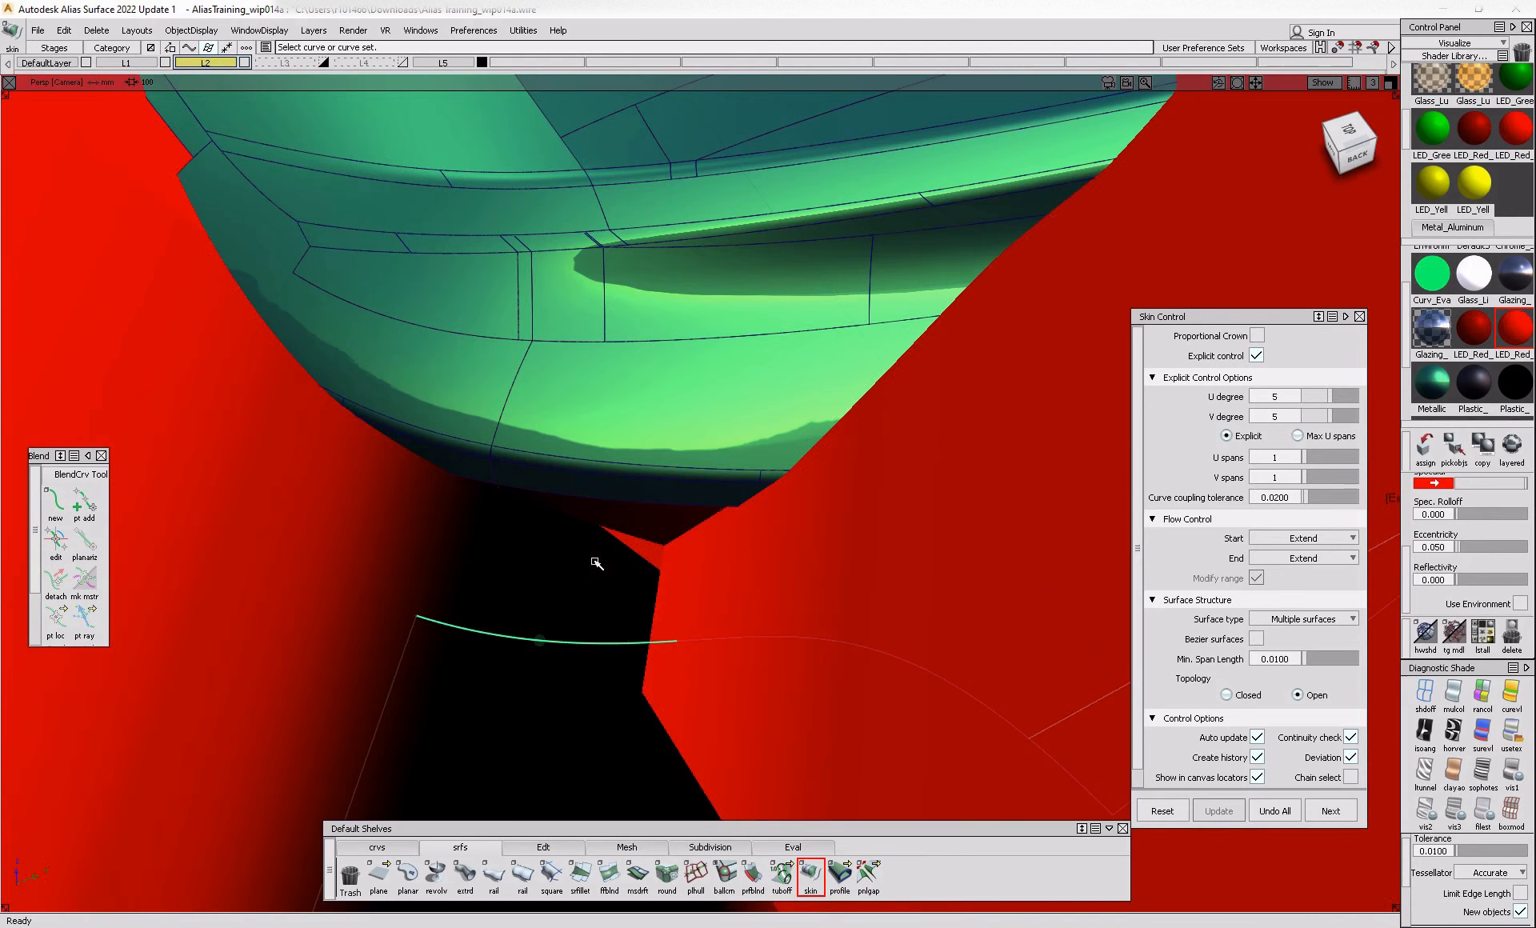
left_click(1284, 802)
left_click_drag(657, 695, 704, 705, "alt+shift")
left_click(547, 649)
left_click(550, 558)
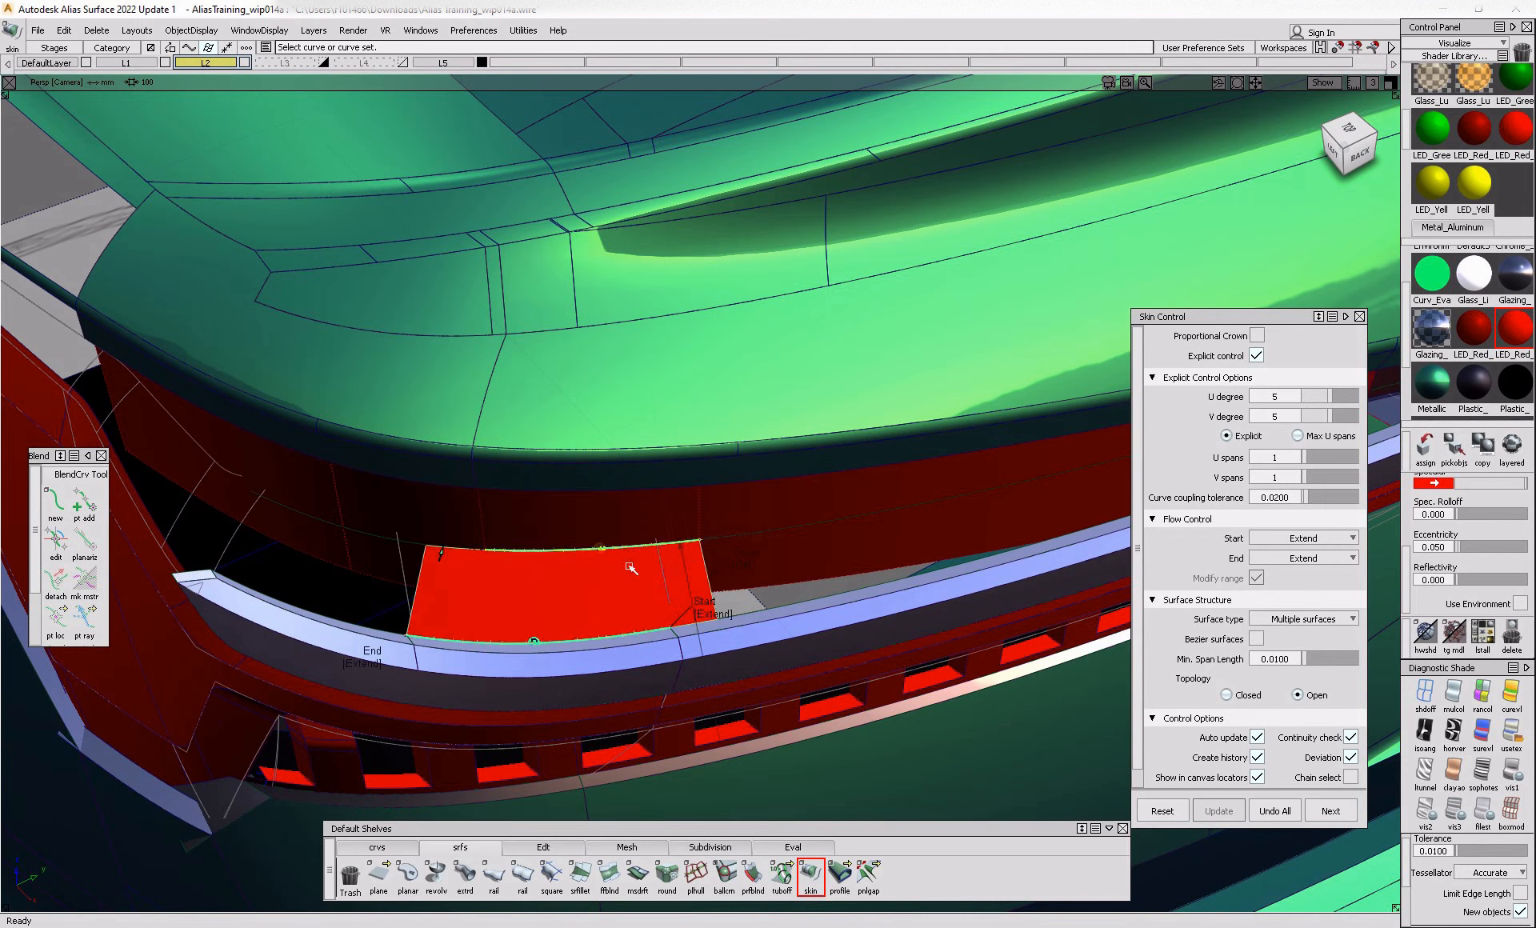
key("ctrl+z")
- Set up a Freeform Blend with G0 Position continuity on both sides
left_click(609, 874)
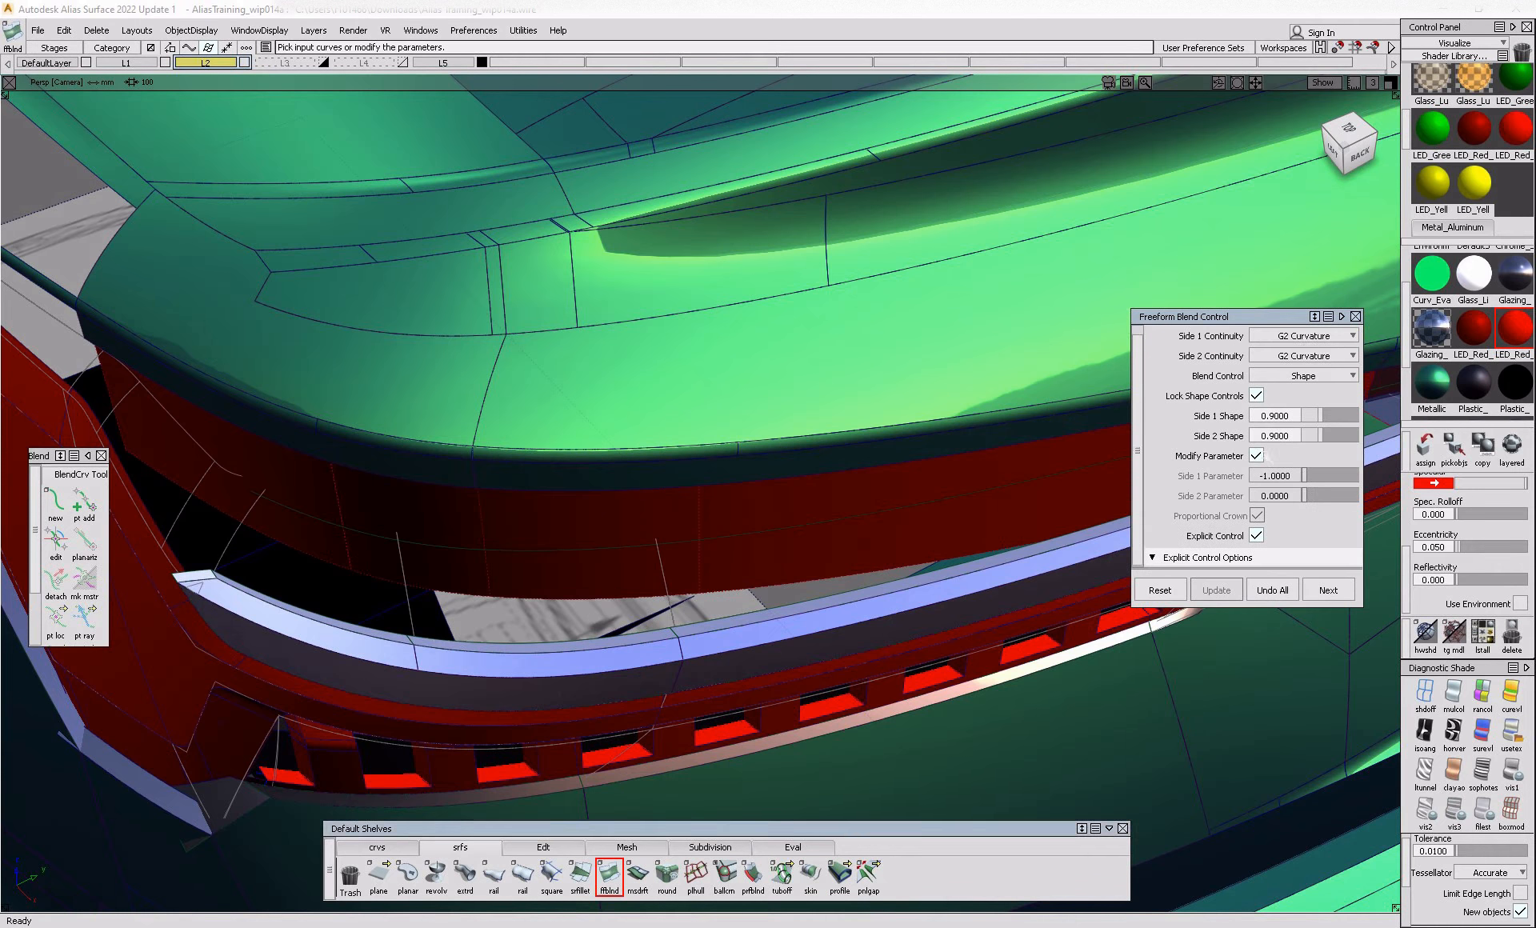
left_click(1306, 337)
left_click(1305, 353)
left_click(1304, 356)
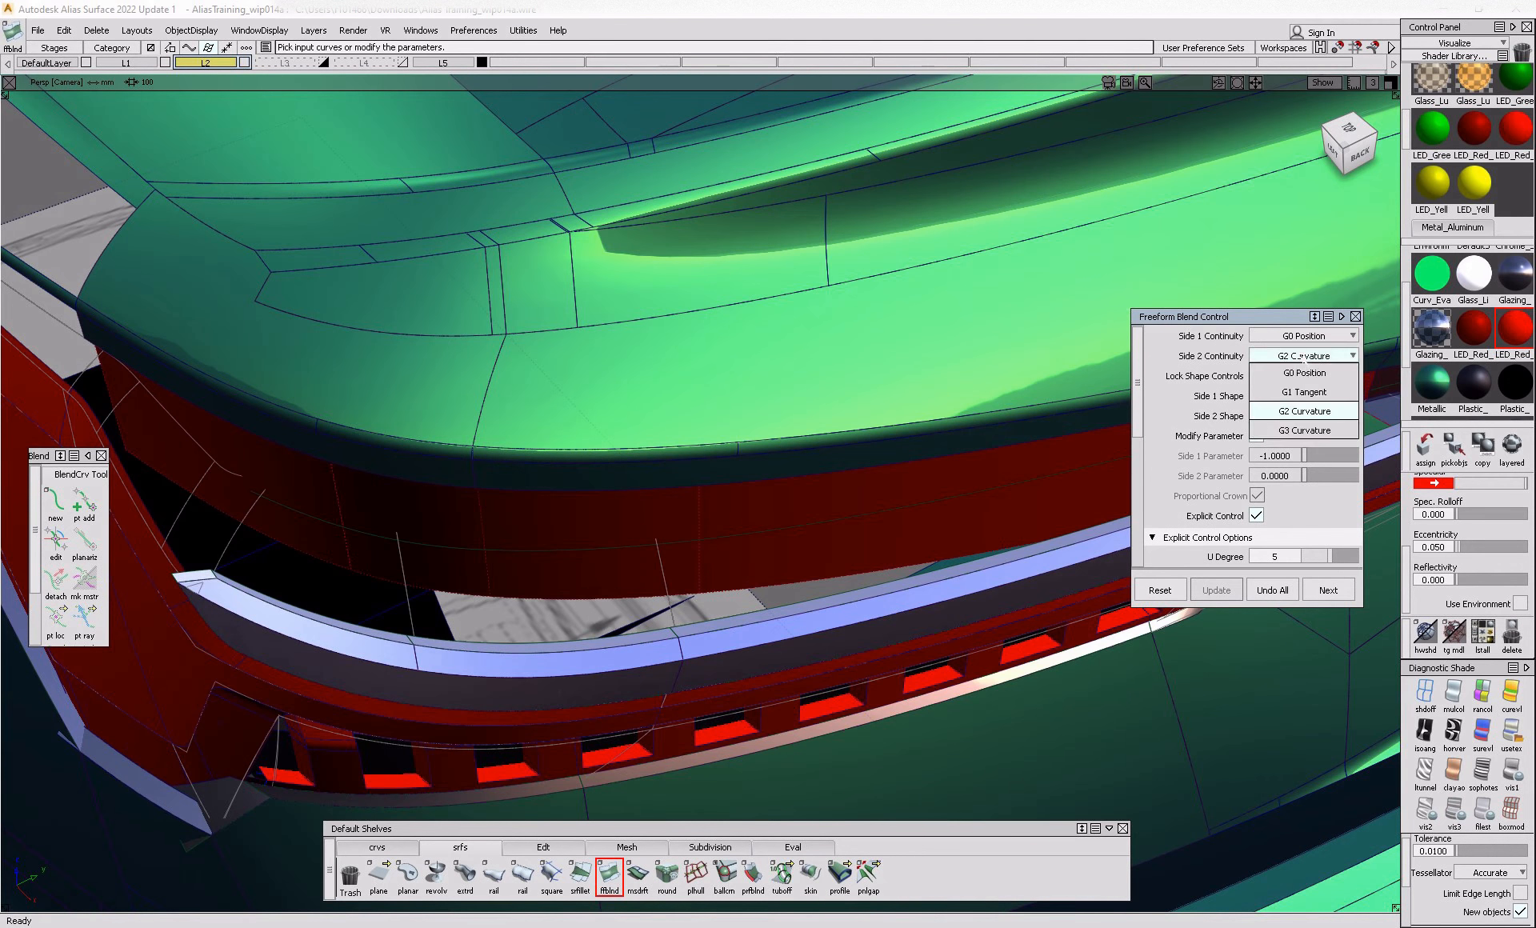
left_click(1303, 372)
scroll(1249, 488, "down", 5)
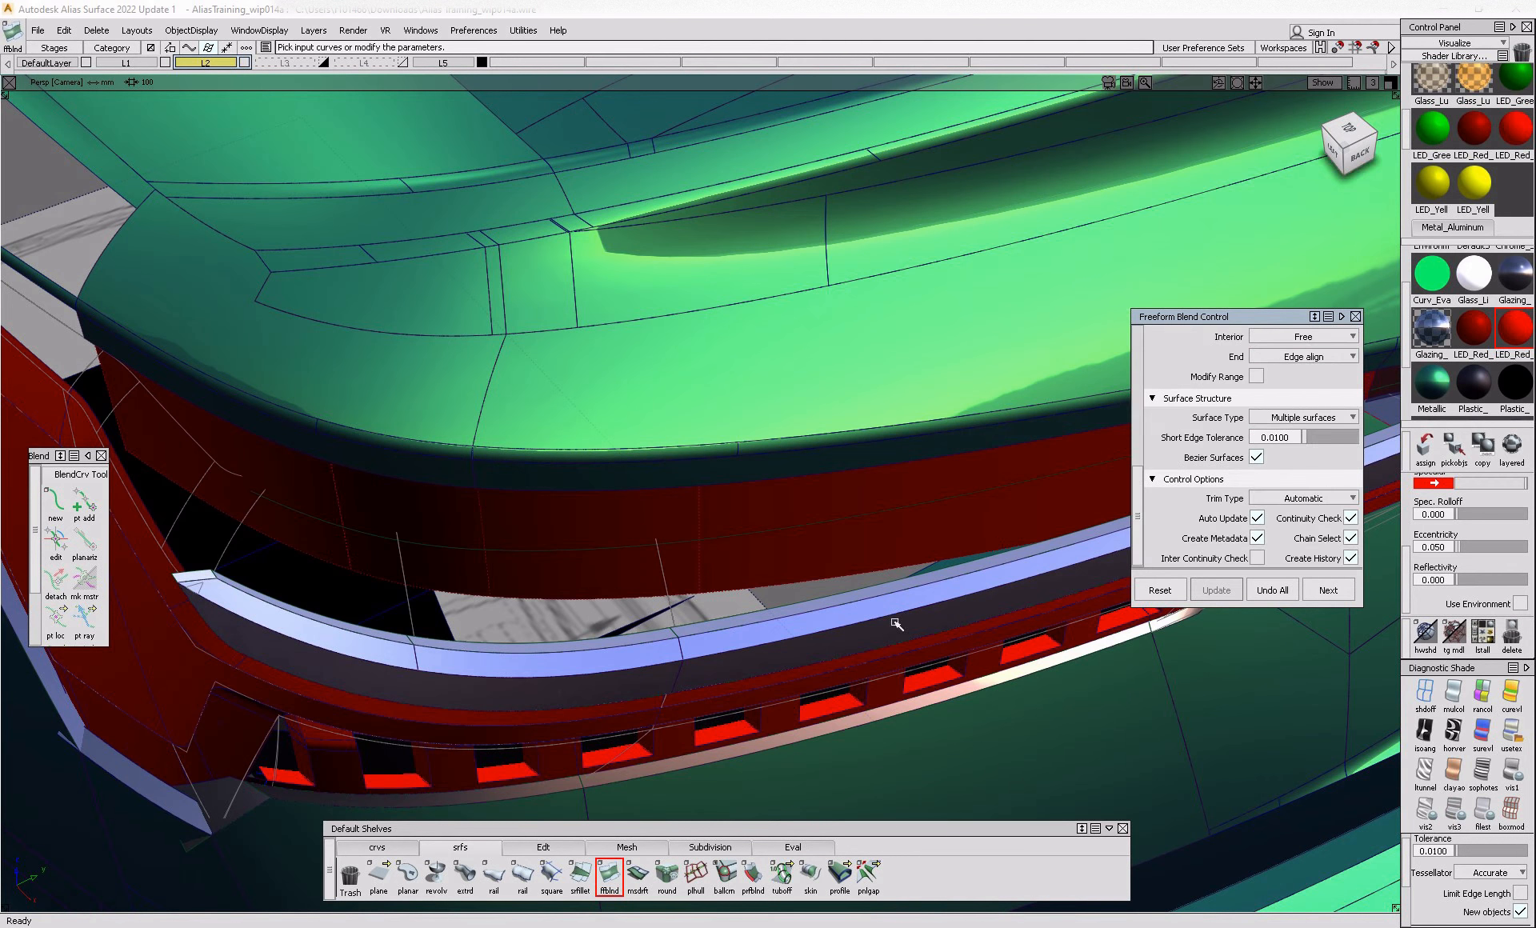
- Create the freeform blend between the chrome strip's upper inner edge chain and the projected curve on the red wall
left_click(650, 632)
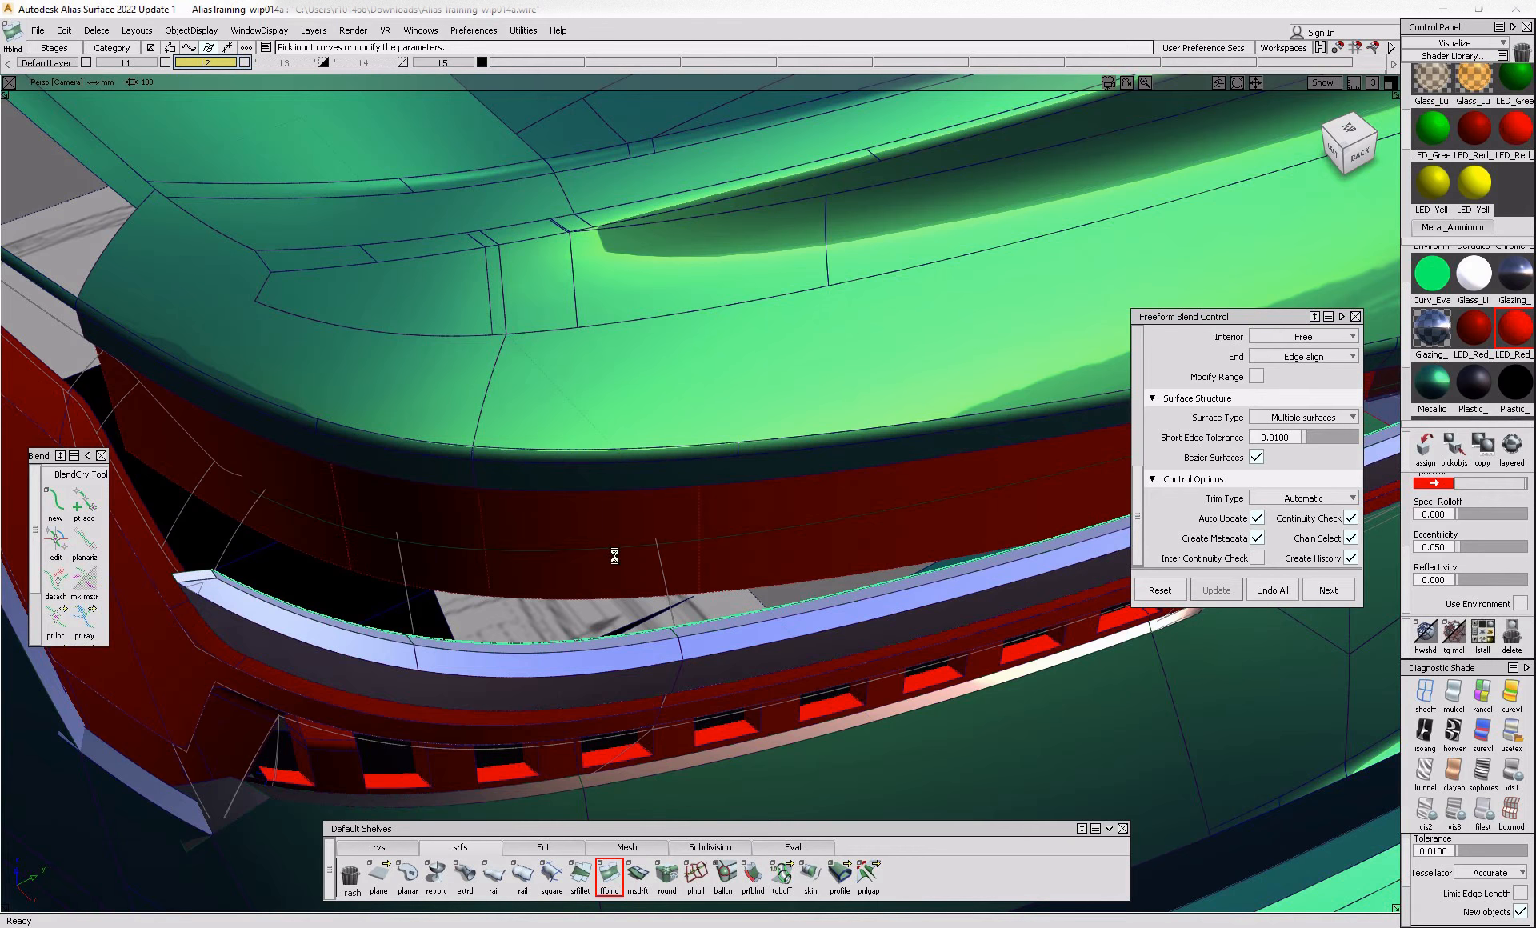
left_click_drag(615, 556, 824, 625, "alt+shift")
scroll(835, 591, "up", 5)
right_click_drag(825, 624, 620, 645, "alt+shift")
middle_click_drag(621, 645, 1224, 635, "alt+shift")
scroll(769, 617, "up", 4)
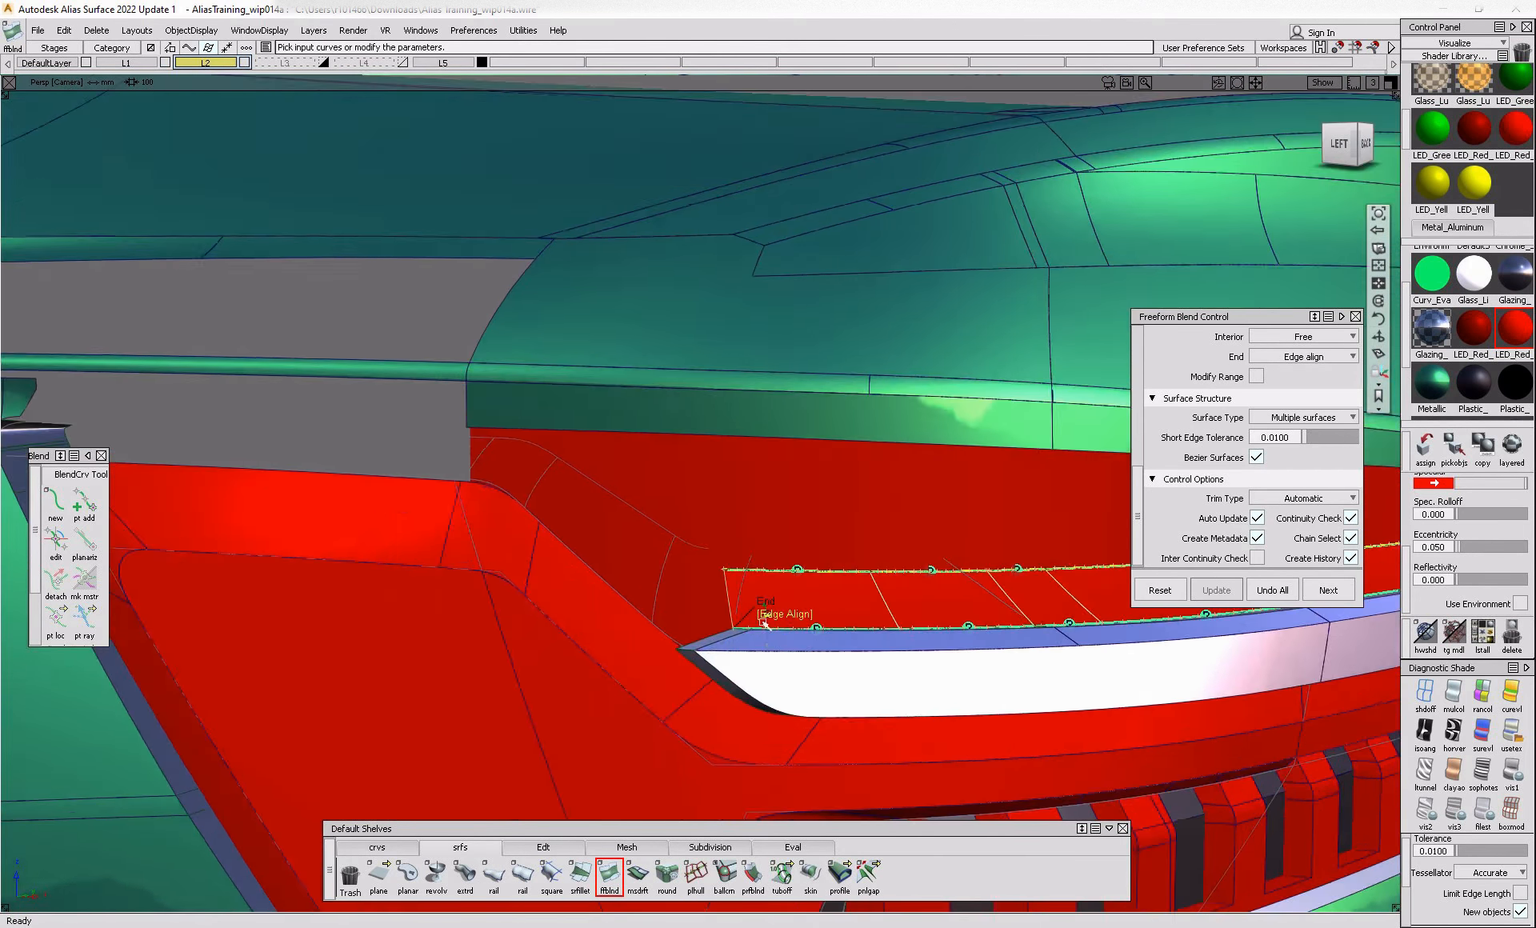
- Adjust the freeform blend's outboard end alignment and extend that end of the surface past the tip of the chrome strip
left_click_drag(770, 616, 862, 714, "alt+shift")
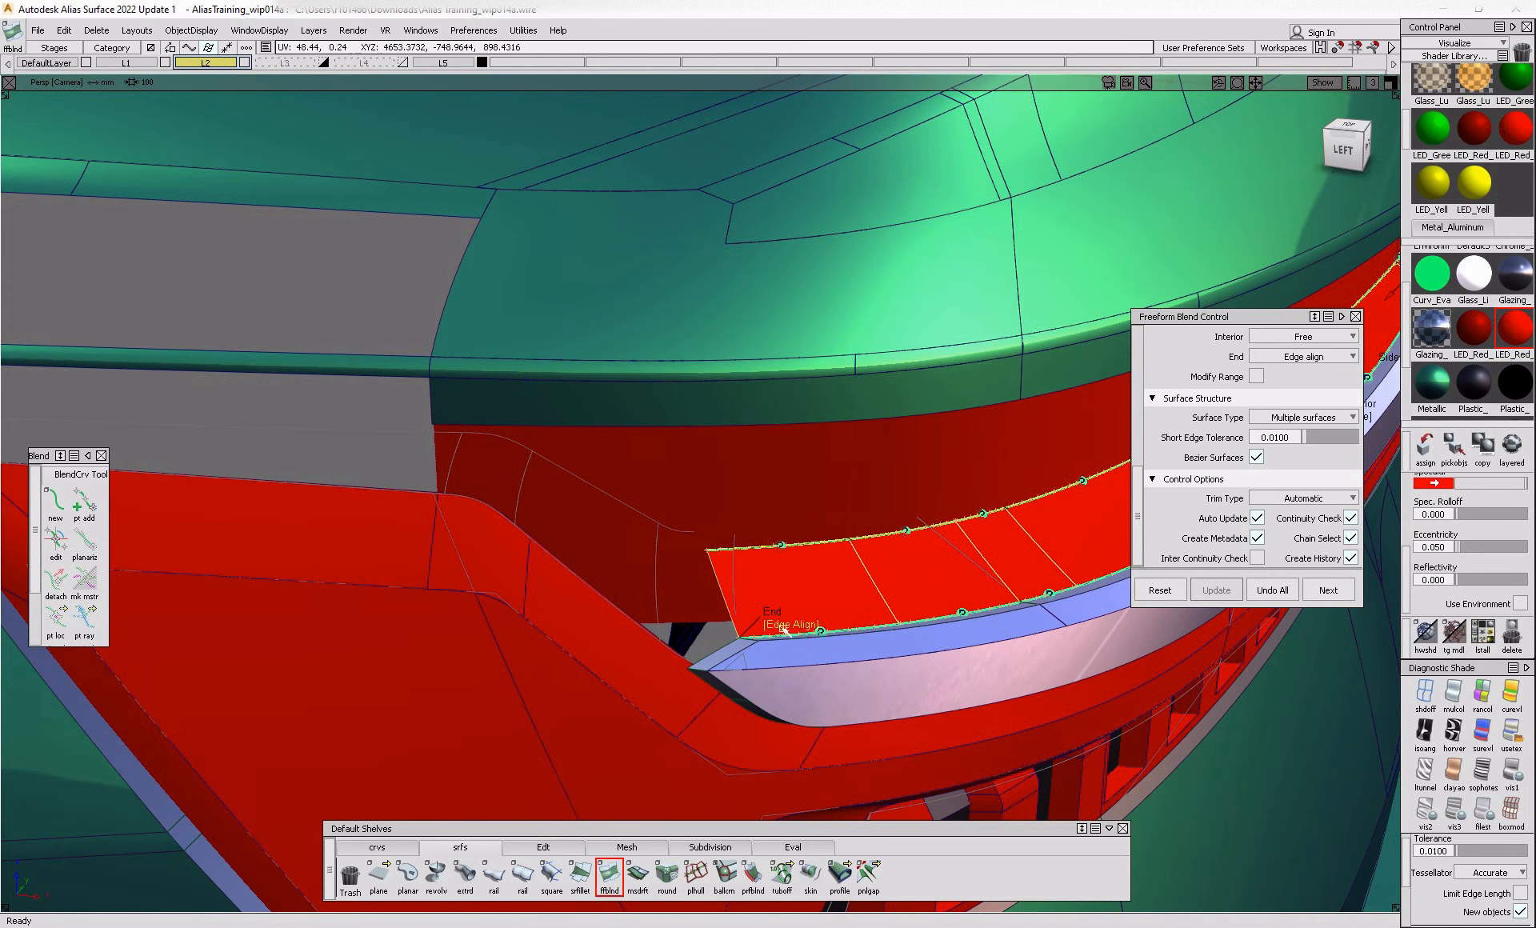
left_click(785, 626)
left_click_drag(772, 646, 766, 735, "ctrl+shift")
left_click(543, 848)
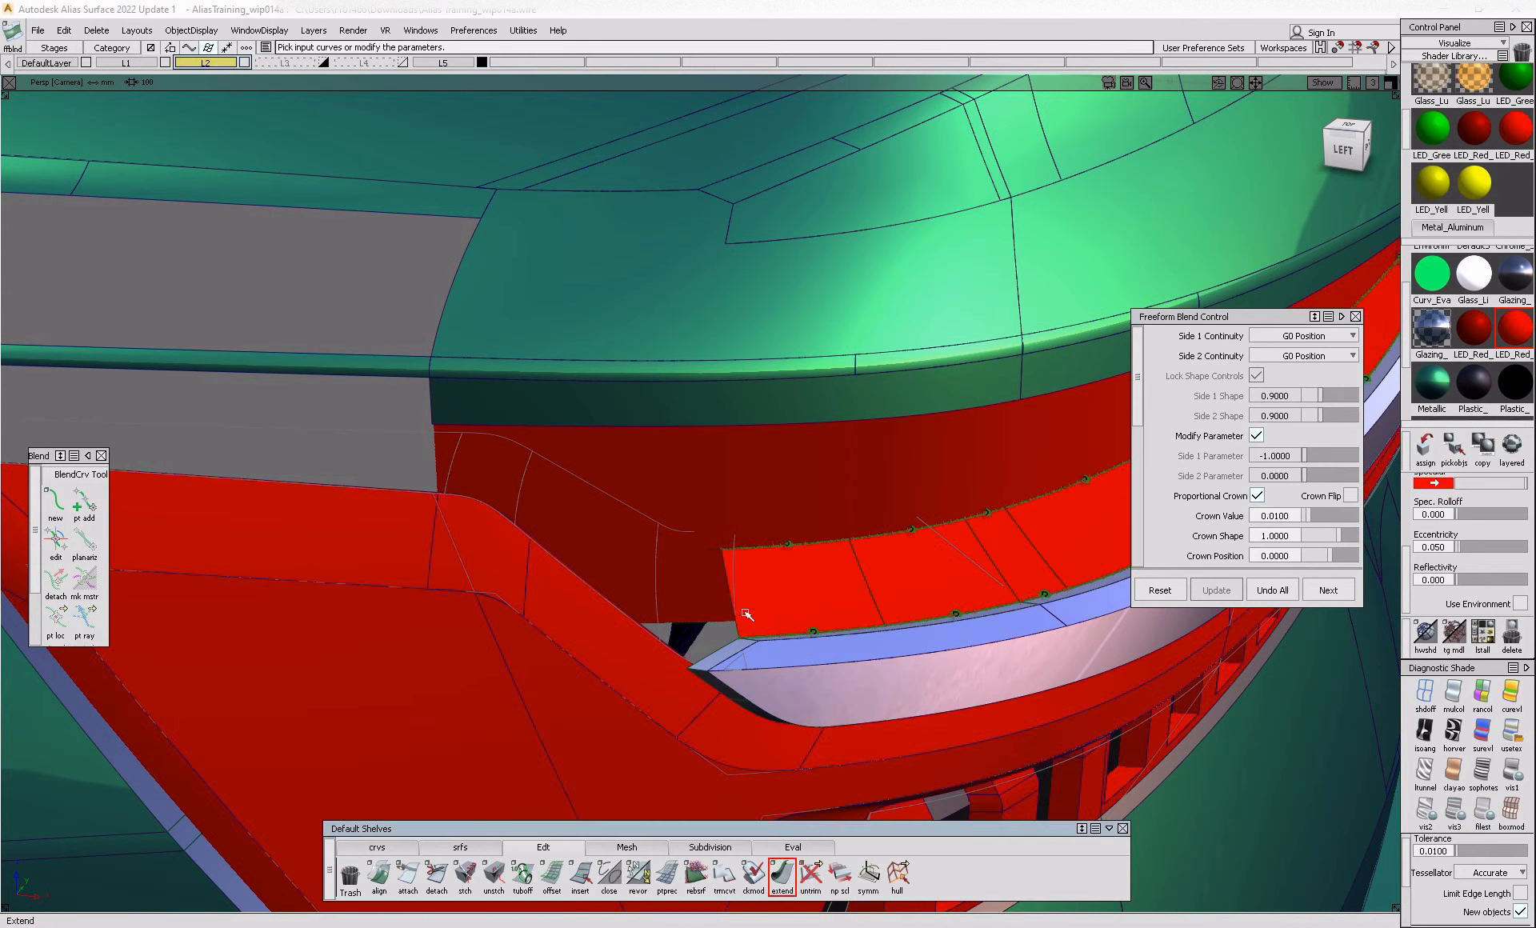
left_click(851, 637)
left_click_drag(730, 600, 678, 643)
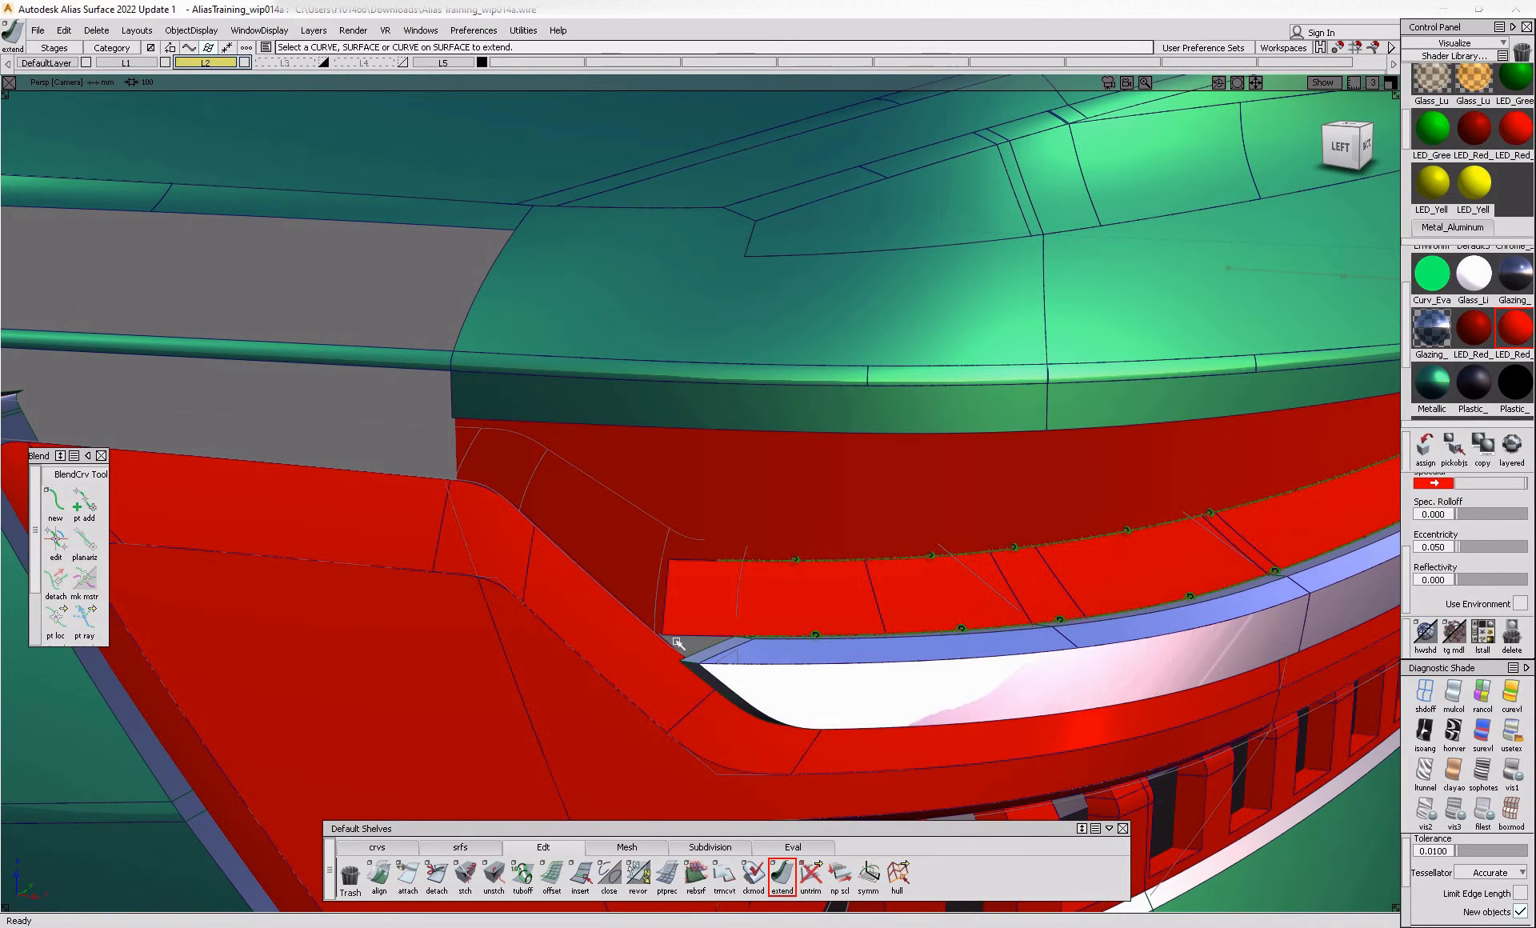
- In the unshaded left view, draw a straight edit-point curve from the blend's outer end up along the reference's diagonal edge
left_click(1349, 144)
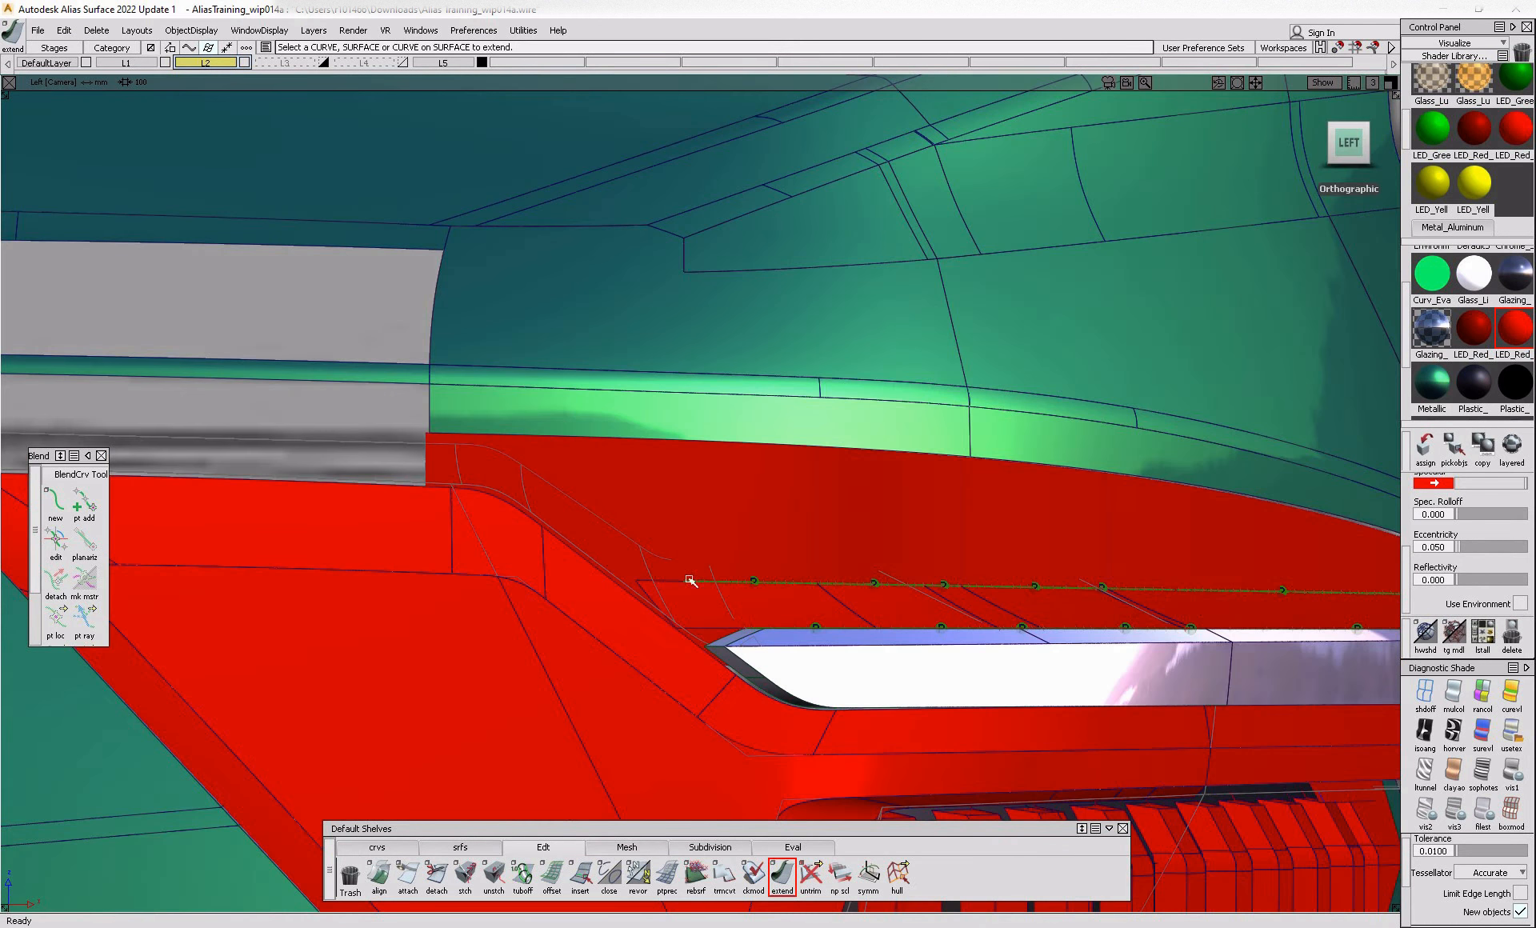
left_click(1425, 694)
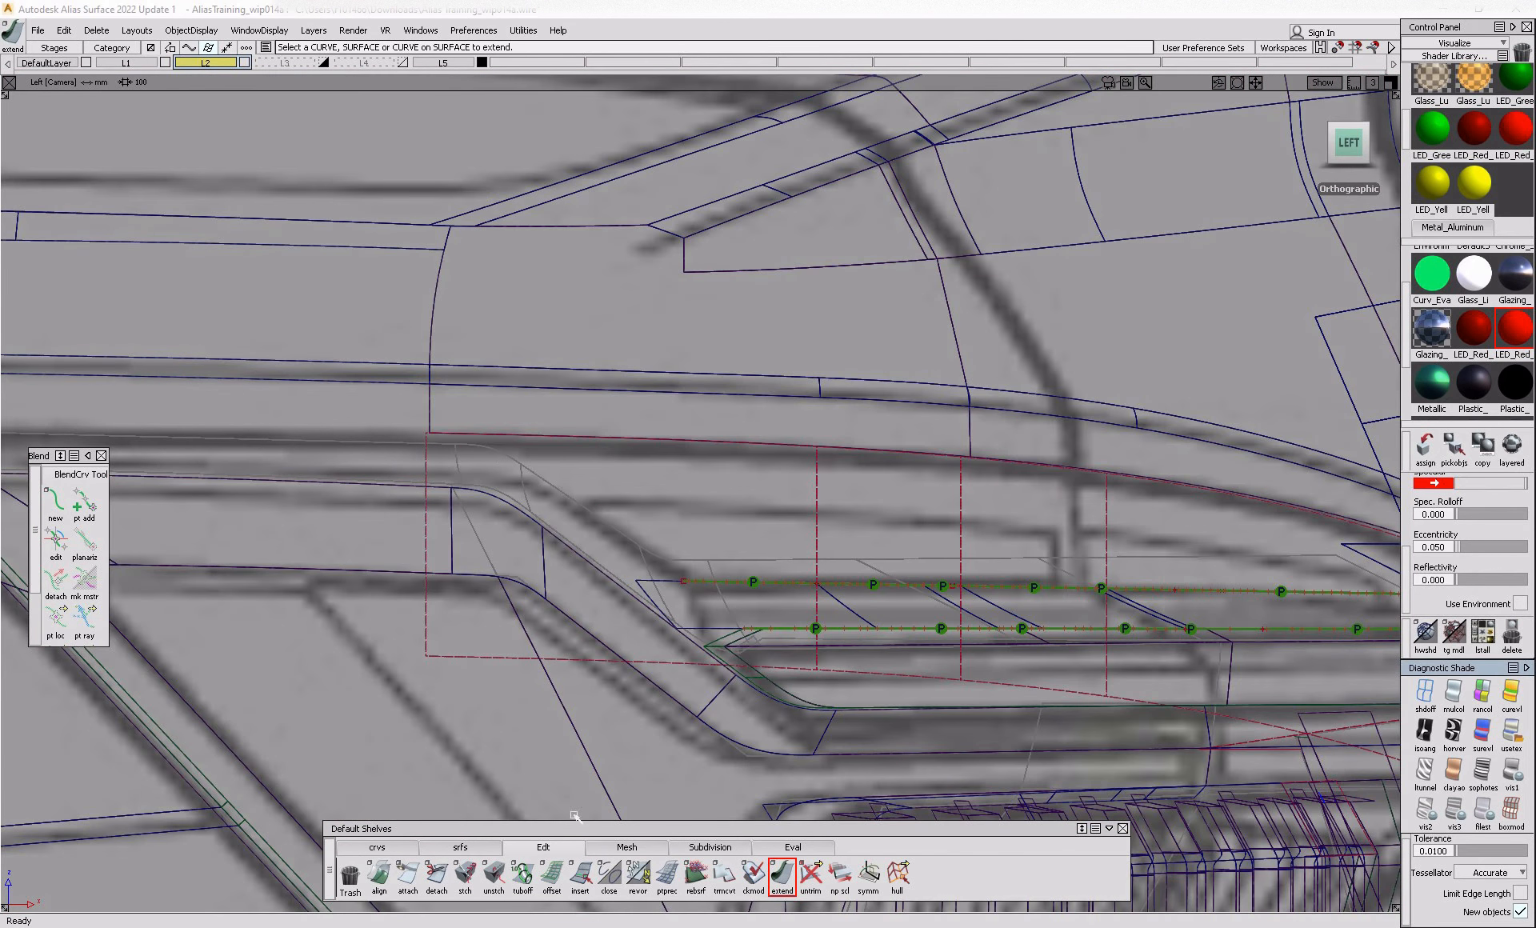
left_click(377, 846)
left_click(407, 874)
left_click(704, 586)
left_click(517, 467)
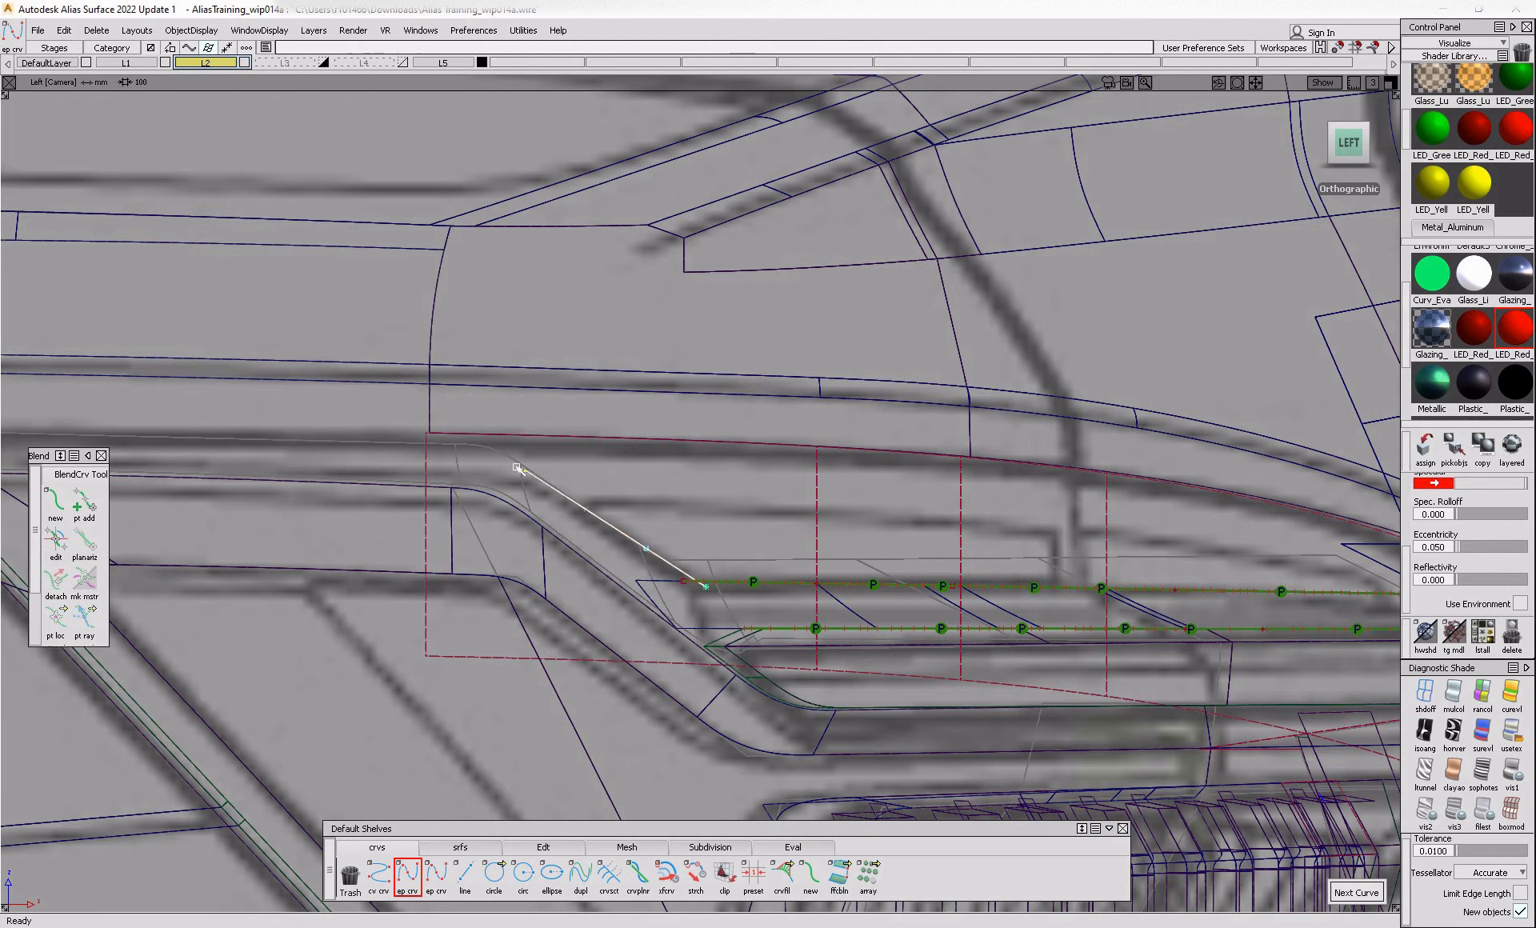
- Draw a second straight curve from the diagonal's upper end to the light's fender-side tip, and restore the textured shading
right_click_drag(606, 628, 556, 573, "alt+shift")
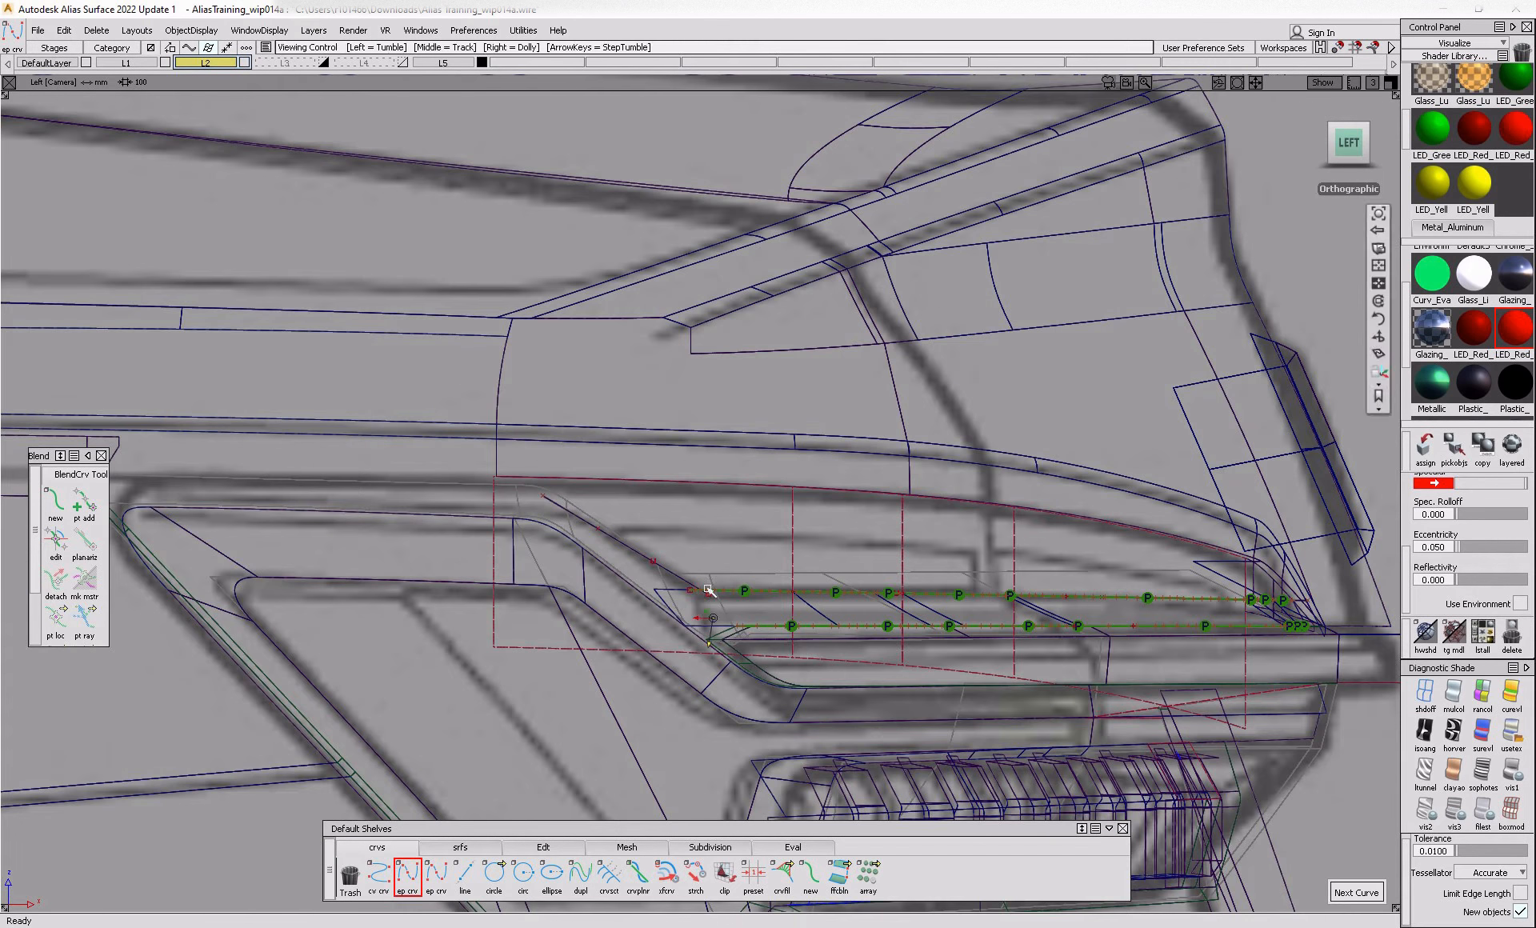
middle_click_drag(423, 552, 548, 552, "alt+shift")
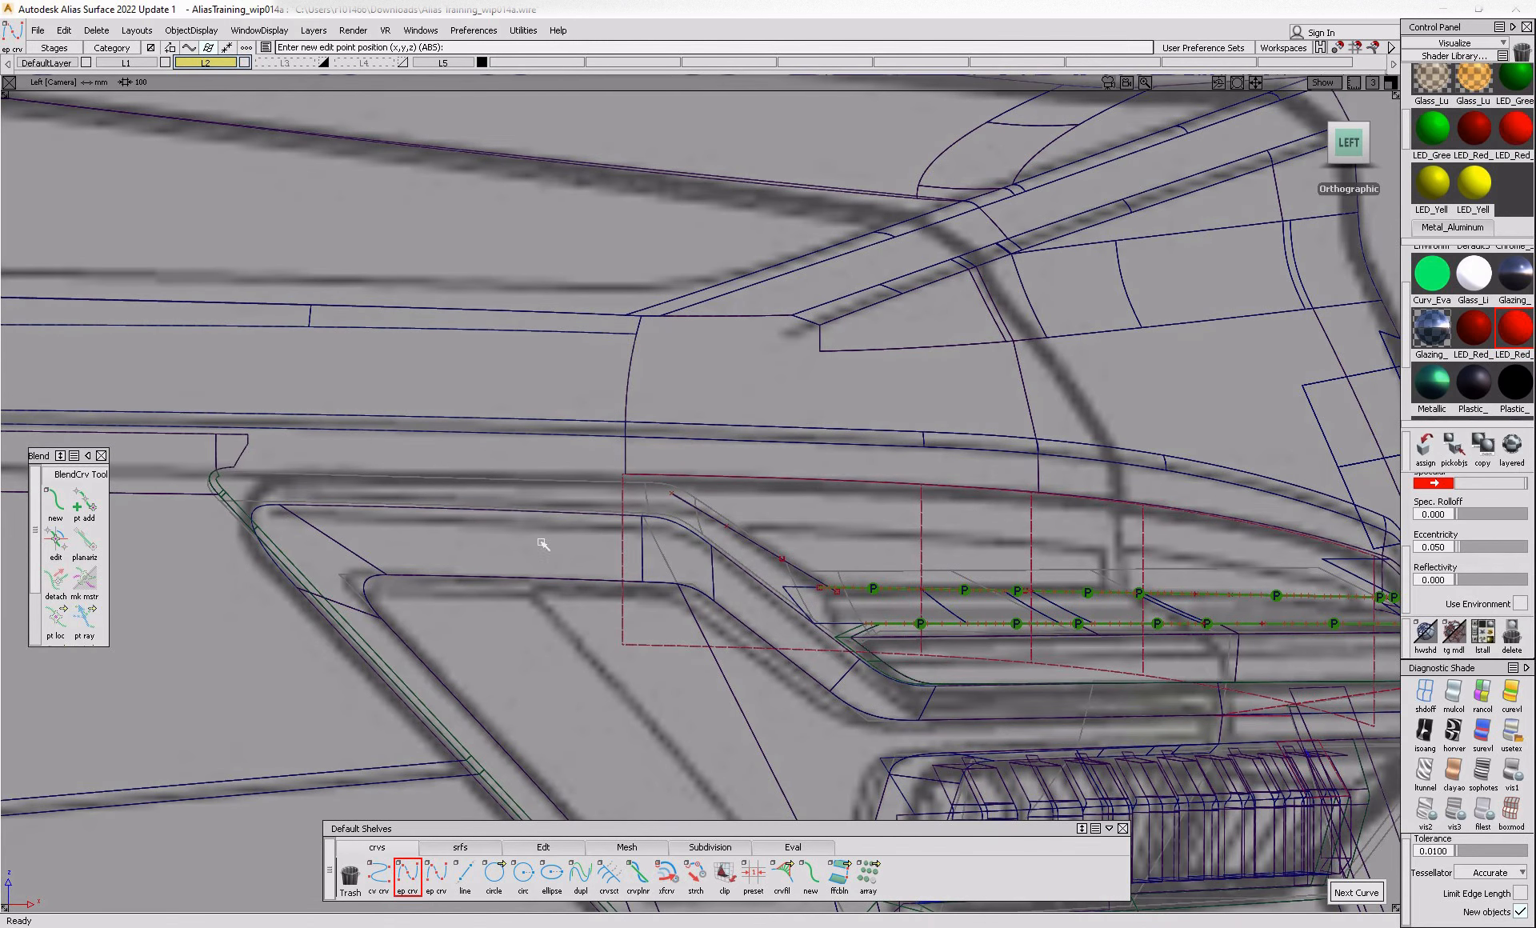
left_click_drag(225, 479, 222, 486)
left_click_drag(316, 548, 606, 534, "ctrl+shift")
right_click_drag(604, 533, 593, 536, "ctrl+shift")
right_click_drag(600, 548, 601, 541)
left_click(1513, 772)
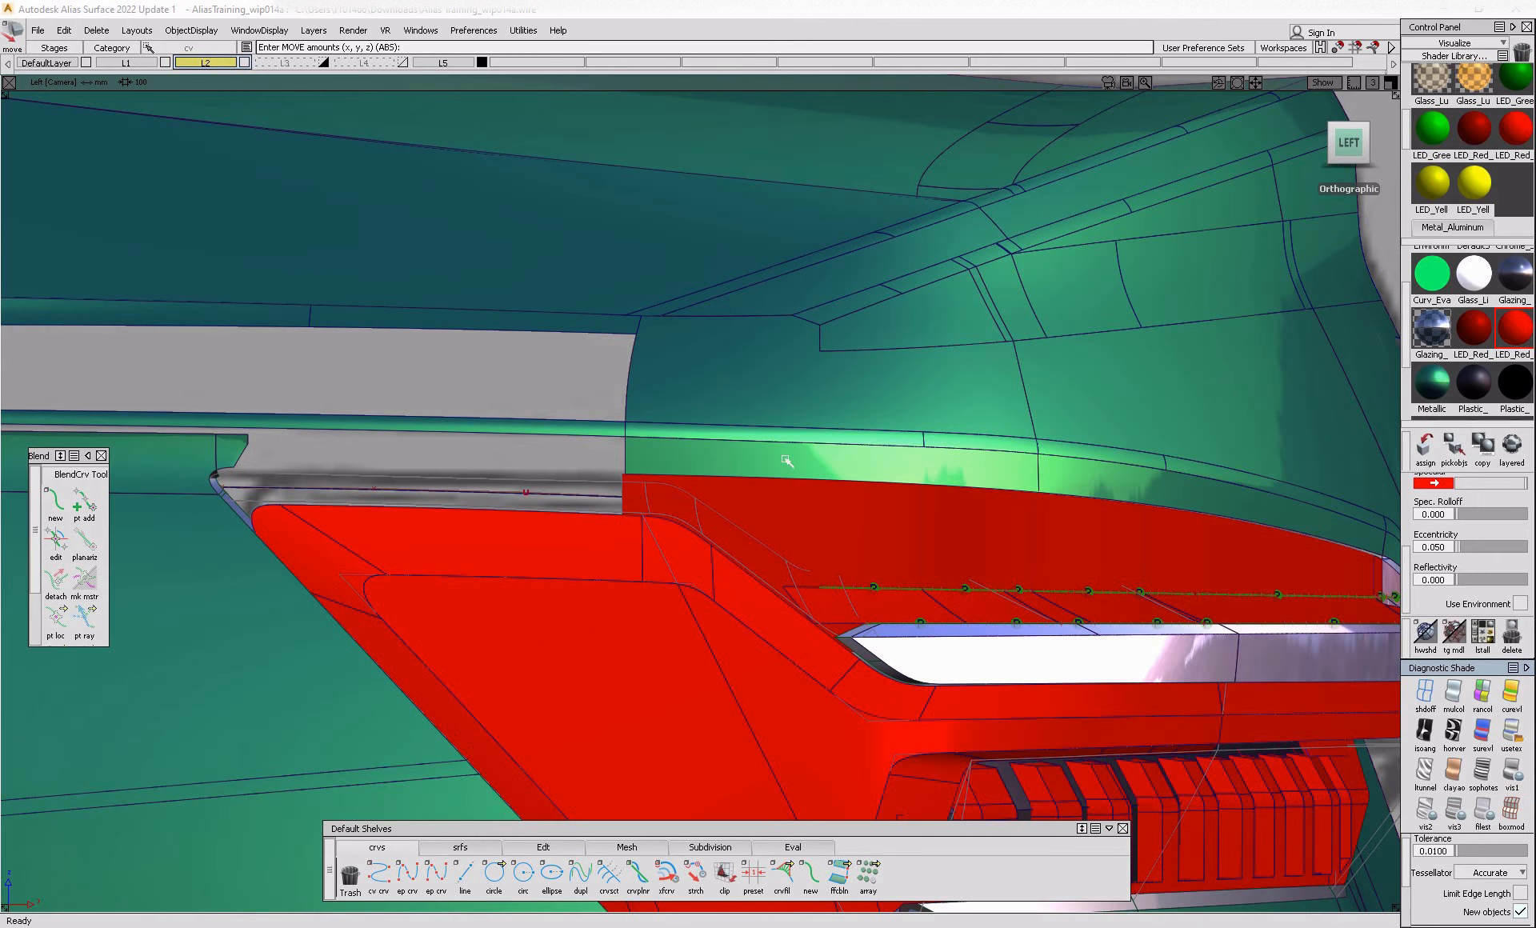
left_click_drag(785, 461, 783, 478, "ctrl+shift")
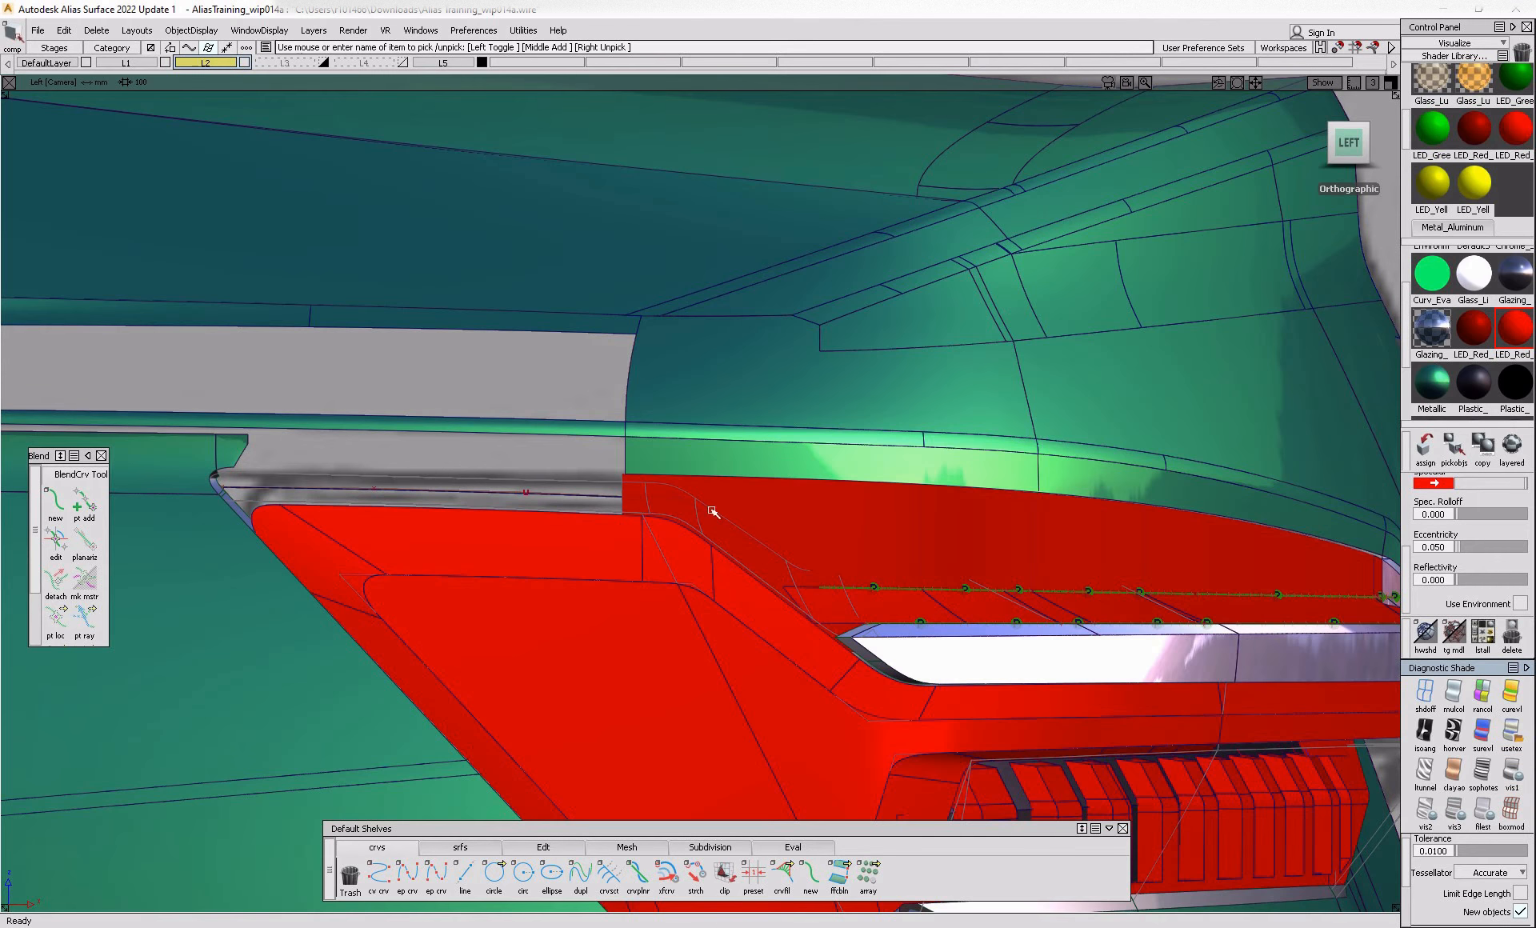
left_click(632, 531)
left_click_drag(708, 554, 620, 654, "alt+shift")
mouse_move(625, 504)
left_mouse_down("alt+shift")
mouse_move(632, 490)
mouse_move(616, 488)
left_mouse_up("alt+shift")
key("ctrl+h")
left_click_drag(748, 472, 708, 502, "ctrl+shift")
left_click(633, 498)
mouse_move(573, 579)
left_mouse_down("alt+shift")
mouse_move(704, 648)
mouse_move(706, 595)
left_mouse_up("alt+shift")
double_click(628, 829)
left_click(1109, 894)
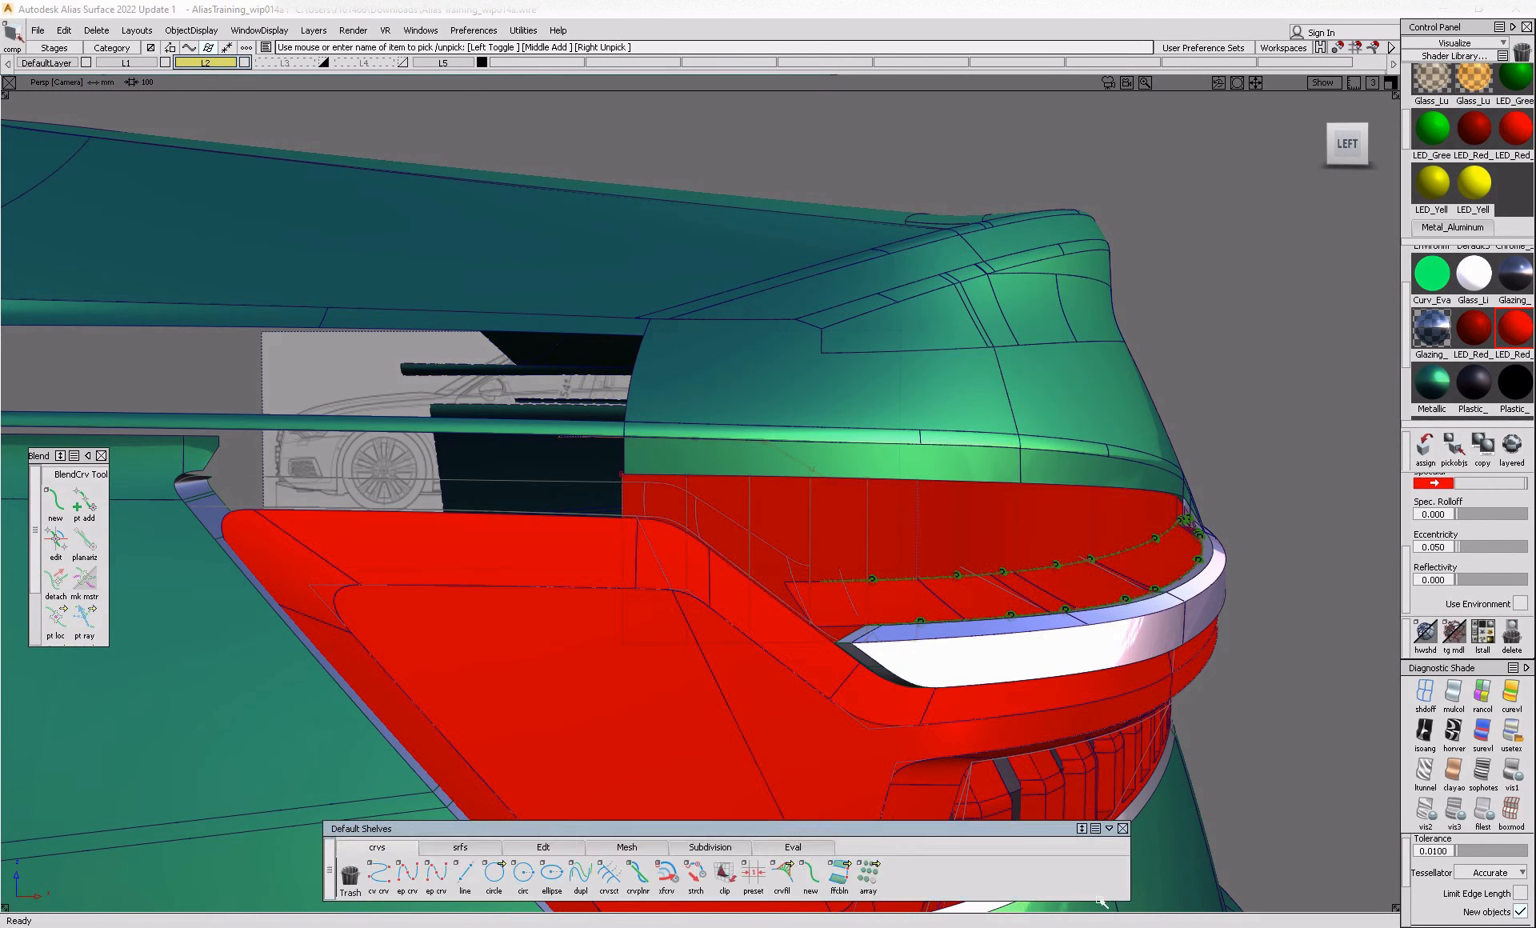
- Extend the red inner wall's outboard edge toward the fender-side tip, using the Extrapolate type with Merge off
left_click(536, 850)
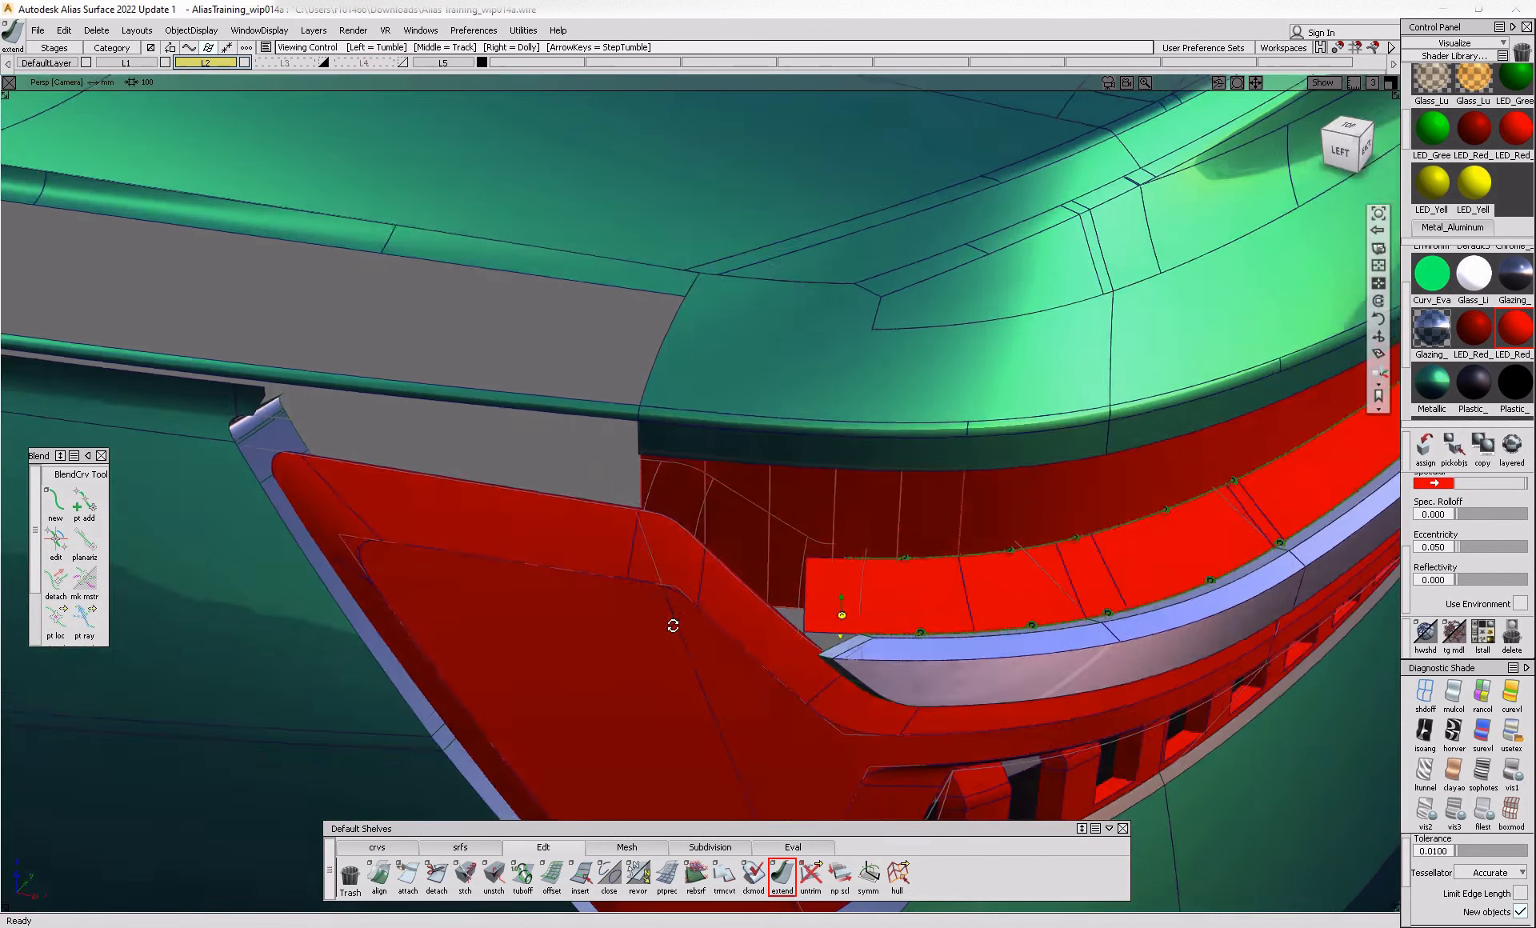
left_click_drag(672, 624, 708, 592)
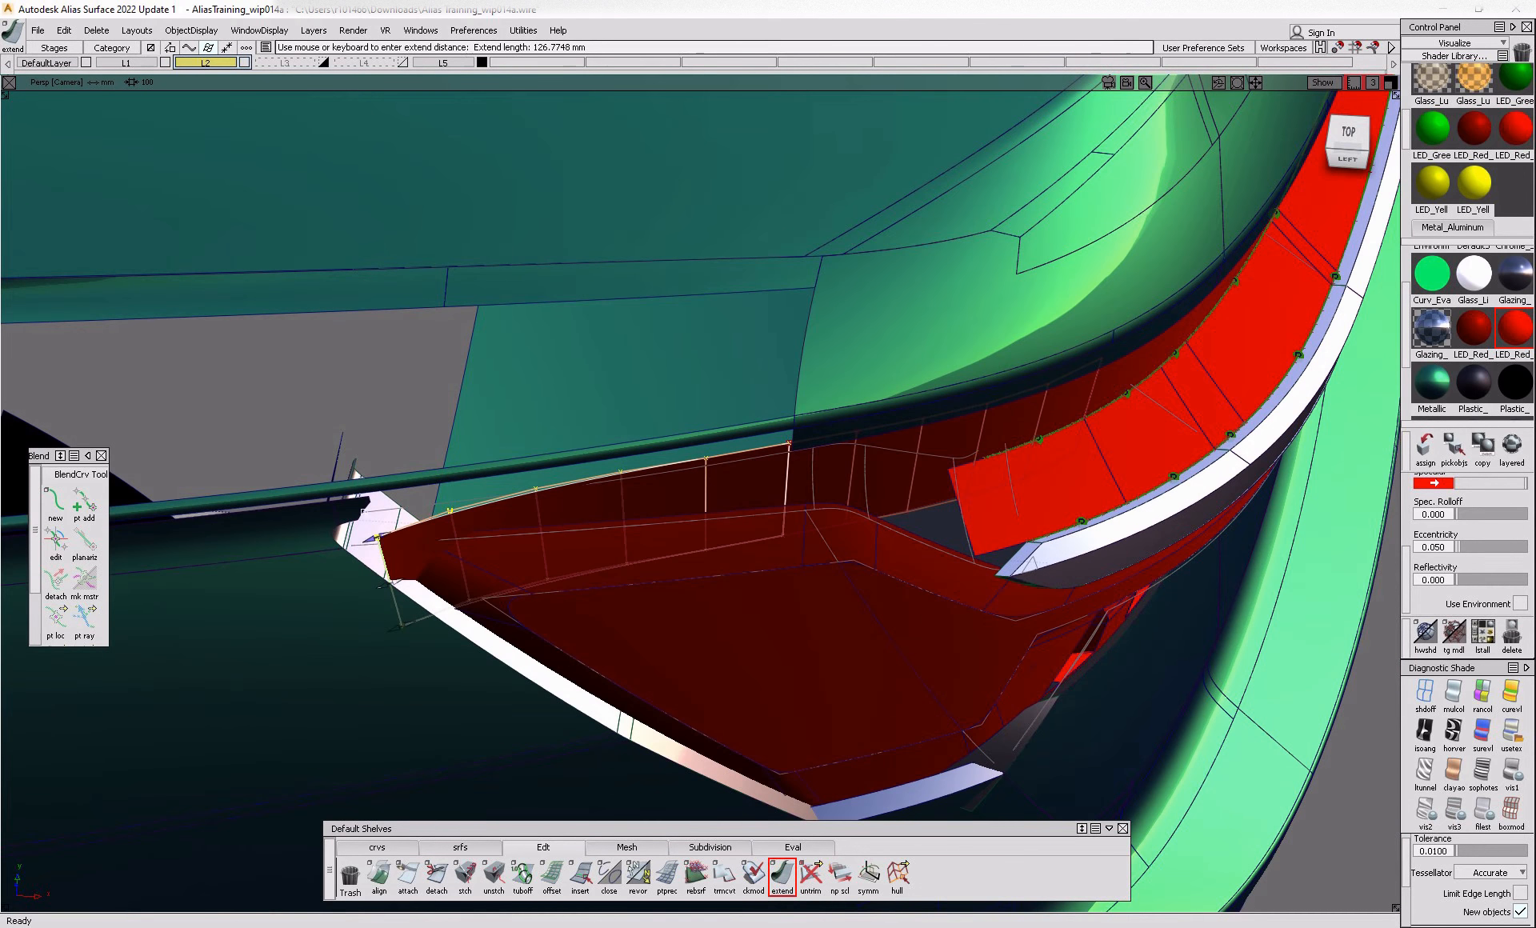
double_click(782, 872)
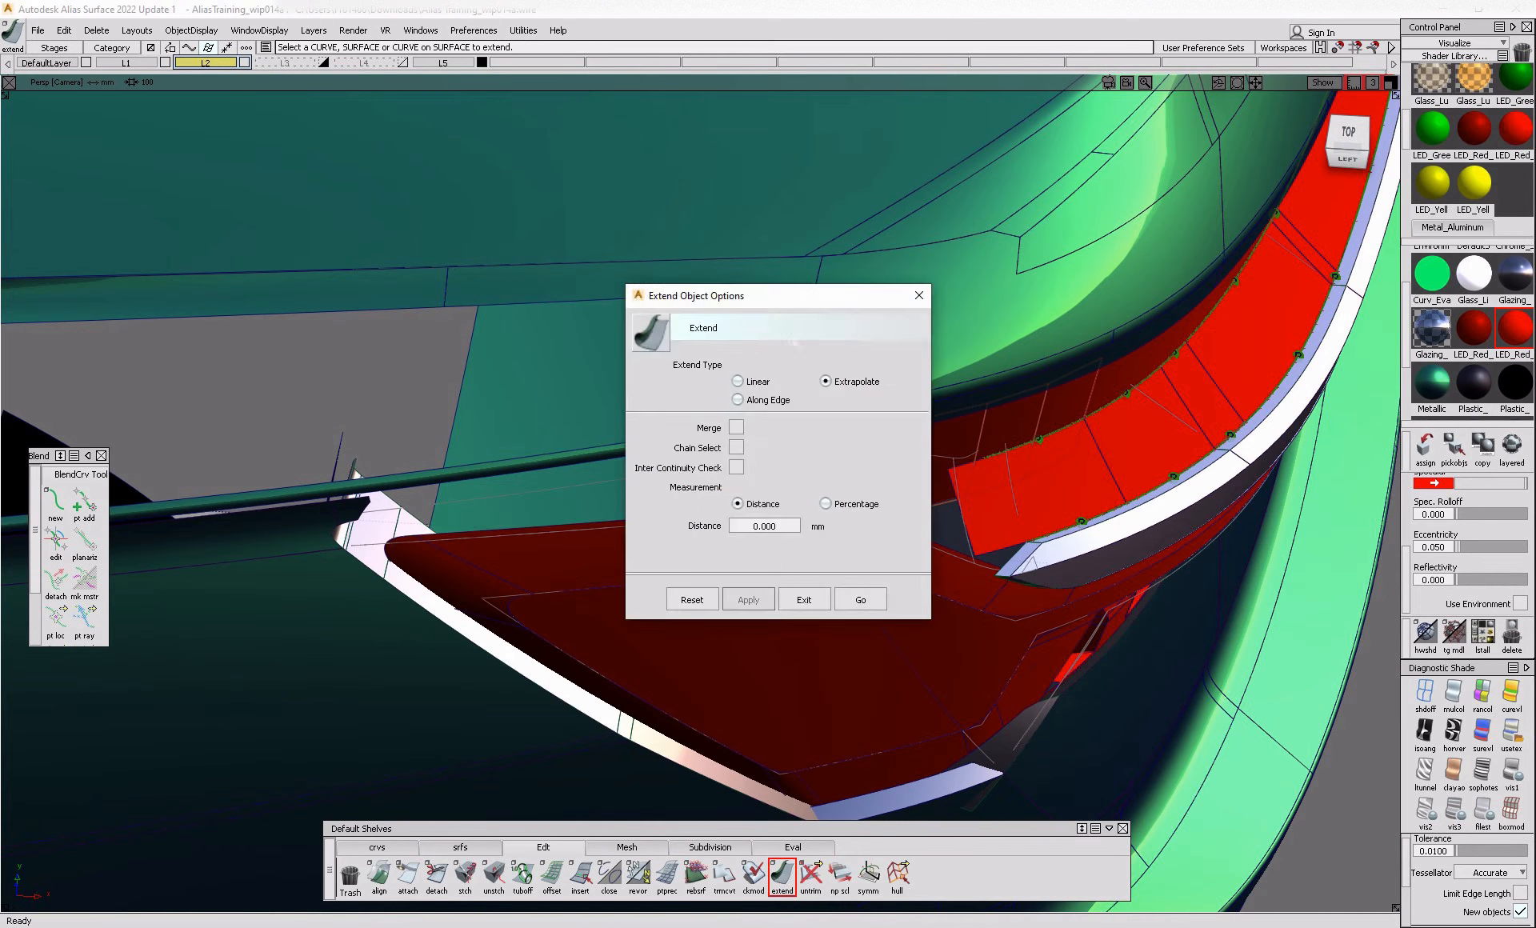
left_click(842, 599)
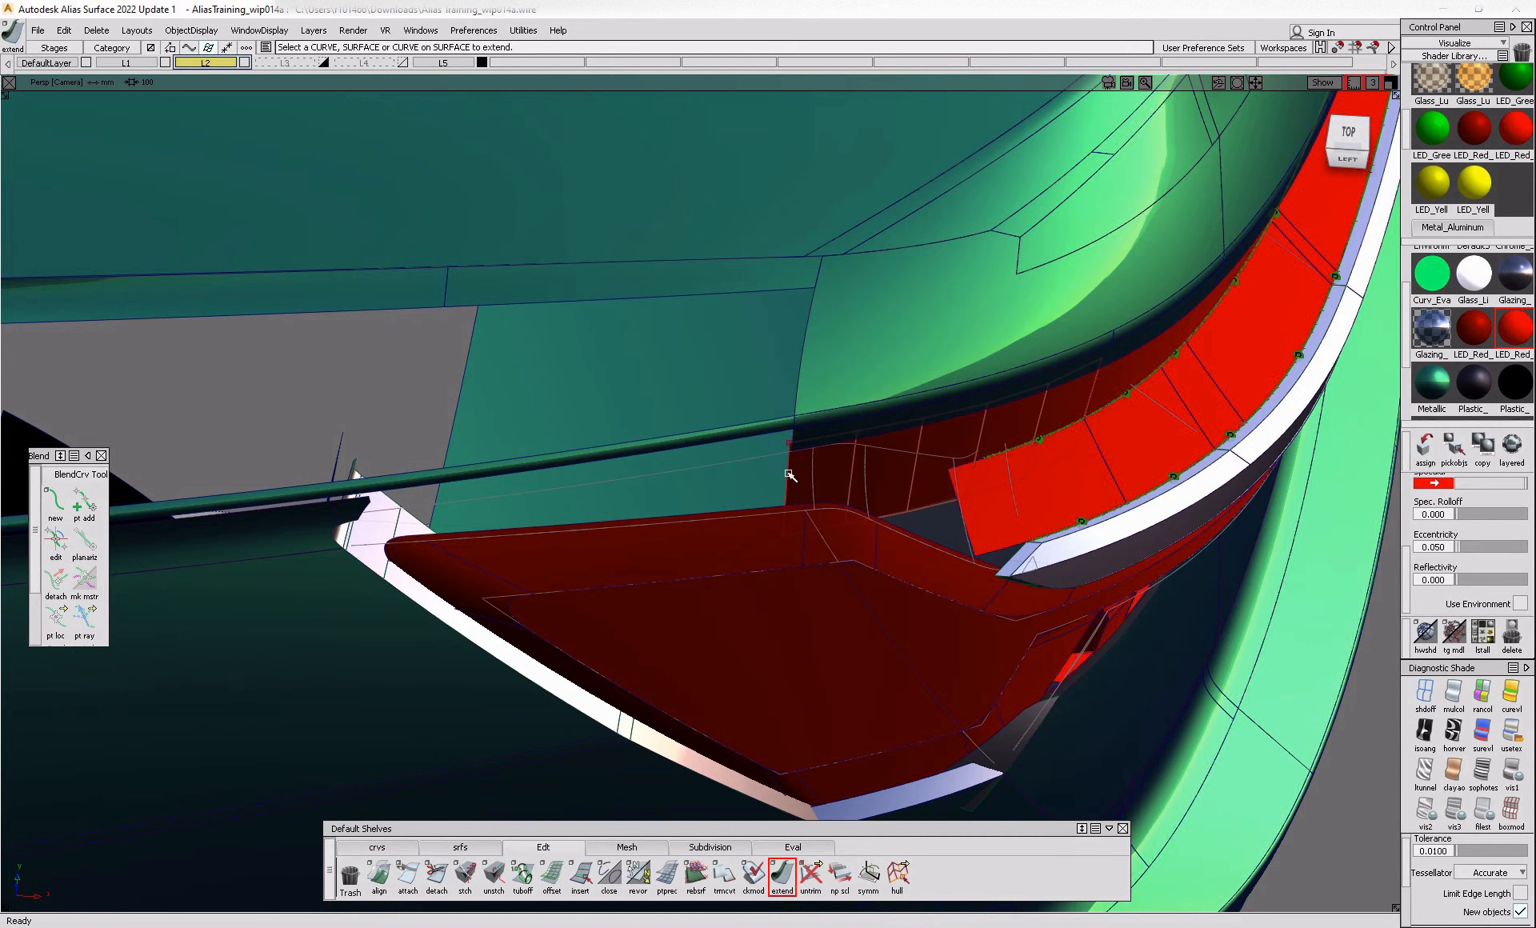
left_click_drag(791, 475, 300, 486)
- Pick the control points at the far end of the wall extension and move them to fit the light's fender-side tip
left_click_drag(264, 578, 312, 536, "ctrl+shift")
left_click_drag(346, 513, 490, 689)
right_click_drag(490, 688, 493, 723, "ctrl+shift")
middle_click_drag(493, 723, 486, 693)
mouse_move(486, 693)
left_mouse_down("alt+shift")
mouse_move(483, 792)
mouse_move(261, 664)
mouse_move(531, 483)
mouse_move(492, 484)
mouse_move(885, 497)
mouse_move(817, 468)
mouse_move(792, 469)
mouse_move(902, 504)
mouse_move(761, 443)
mouse_move(952, 586)
left_mouse_up("alt+shift")
left_click_drag(861, 592, 889, 434, "ctrl+shift")
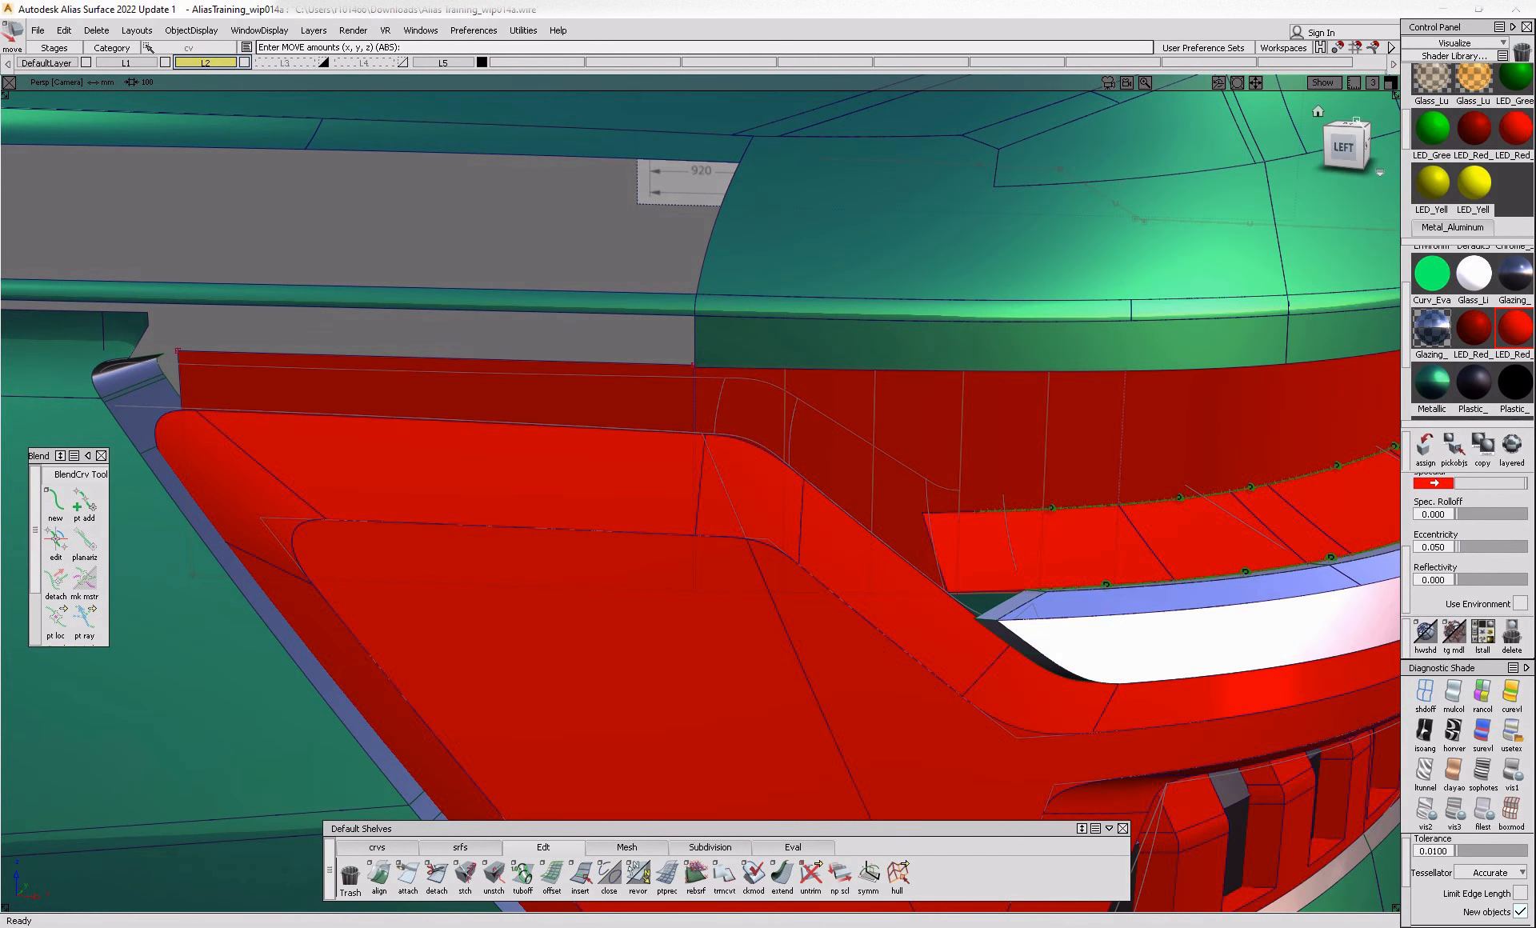
- Pick the extended piece of the red wall and nudge its position beside the original wall
left_click(1343, 156)
middle_click_drag(874, 351, 752, 450, "ctrl+shift")
left_click(718, 406)
key("space")
left_click(795, 436)
left_click_drag(685, 473, 677, 412, "ctrl+shift")
middle_click_drag(696, 377, 645, 410, "ctrl+shift")
left_click(661, 404)
key("space")
left_click(786, 426)
left_click_drag(839, 513, 825, 393, "ctrl+shift")
mouse_move(848, 484)
left_mouse_down("alt+shift")
mouse_move(899, 521)
mouse_move(899, 682)
left_mouse_up("alt+shift")
left_click_drag(750, 590, 723, 463, "ctrl+shift")
left_click_drag(636, 493, 1211, 644, "alt+shift")
right_click_drag(1210, 644, 1245, 560, "ctrl+shift")
middle_click_drag(1260, 559, 1230, 560)
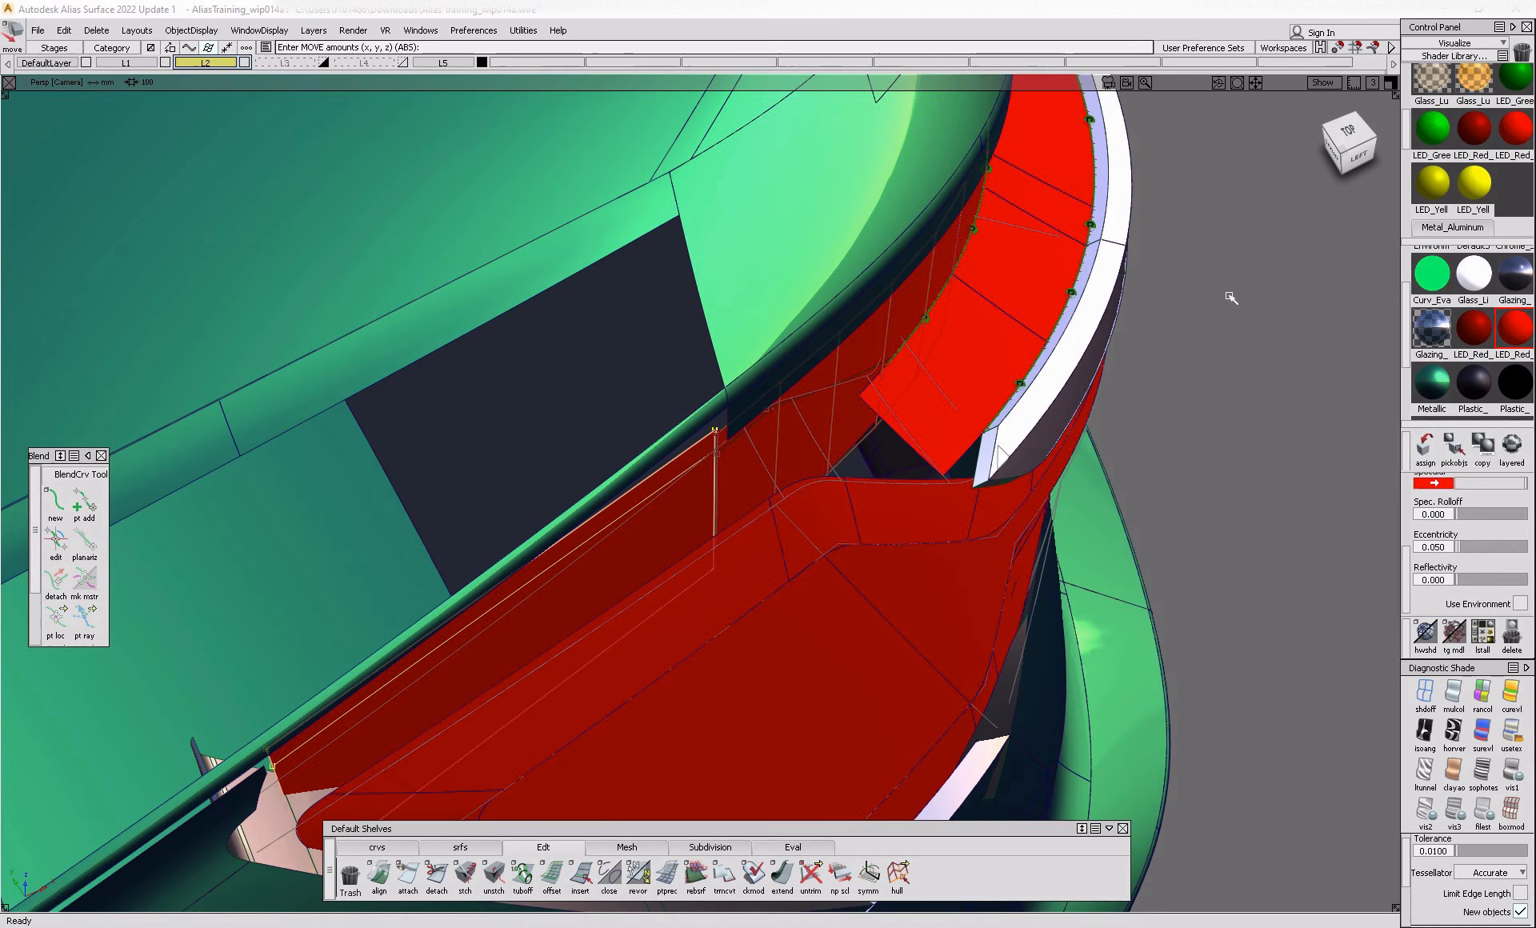
- Align the red wall's outboard edge with the extension's edge at G2 continuity, using Edge alignment with Blending, Partial and Explicit Control on
left_click(1455, 55)
left_click(1455, 44)
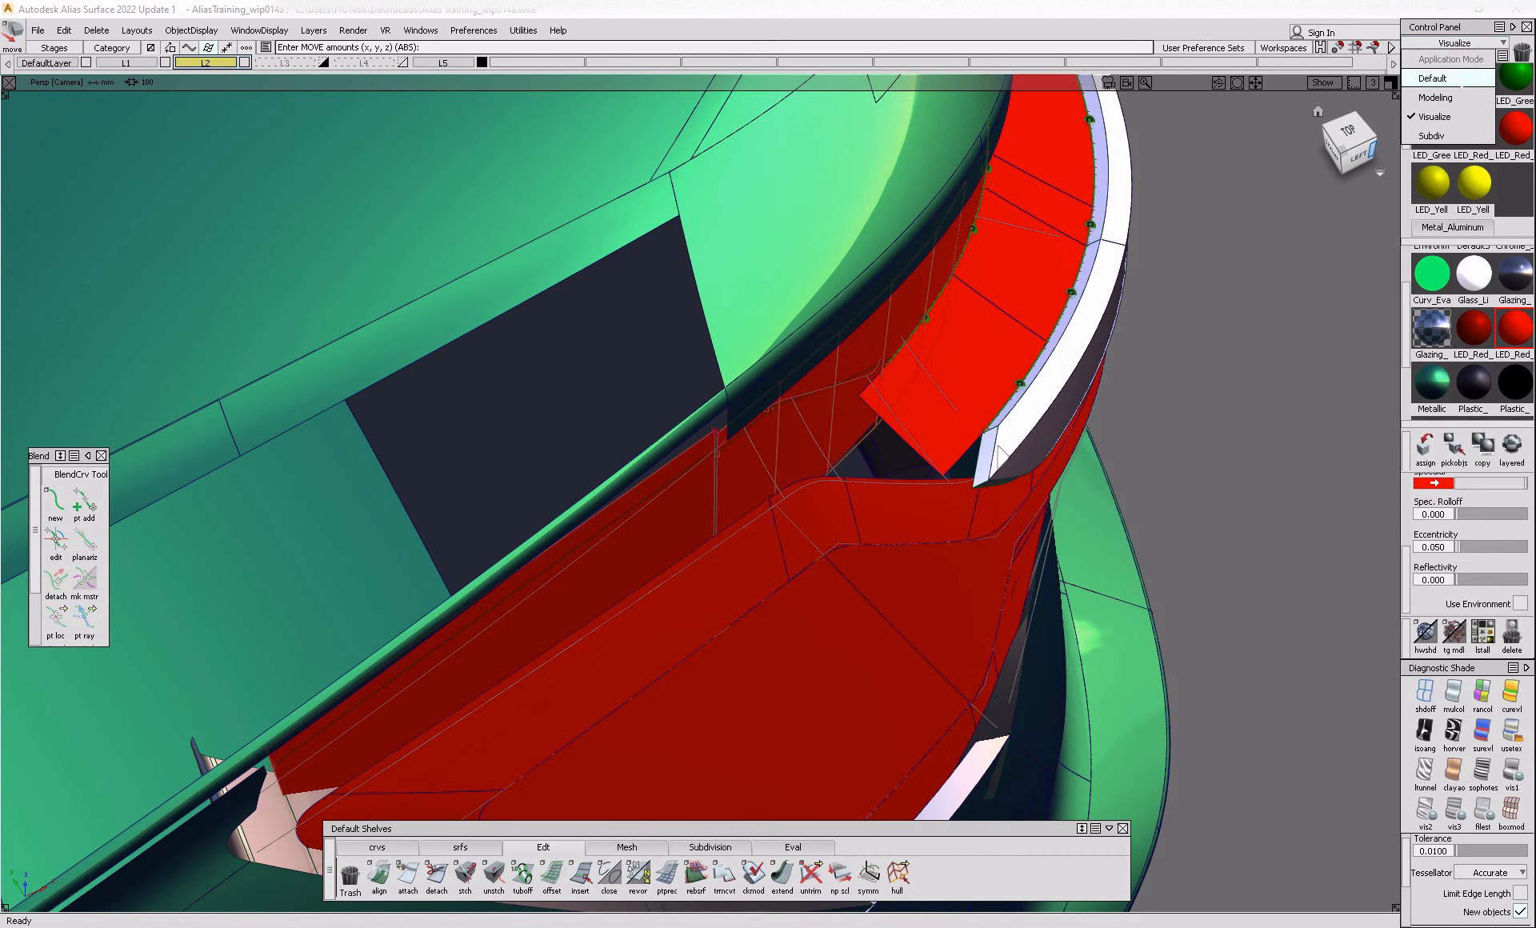
left_click(1442, 77)
left_click(1426, 141)
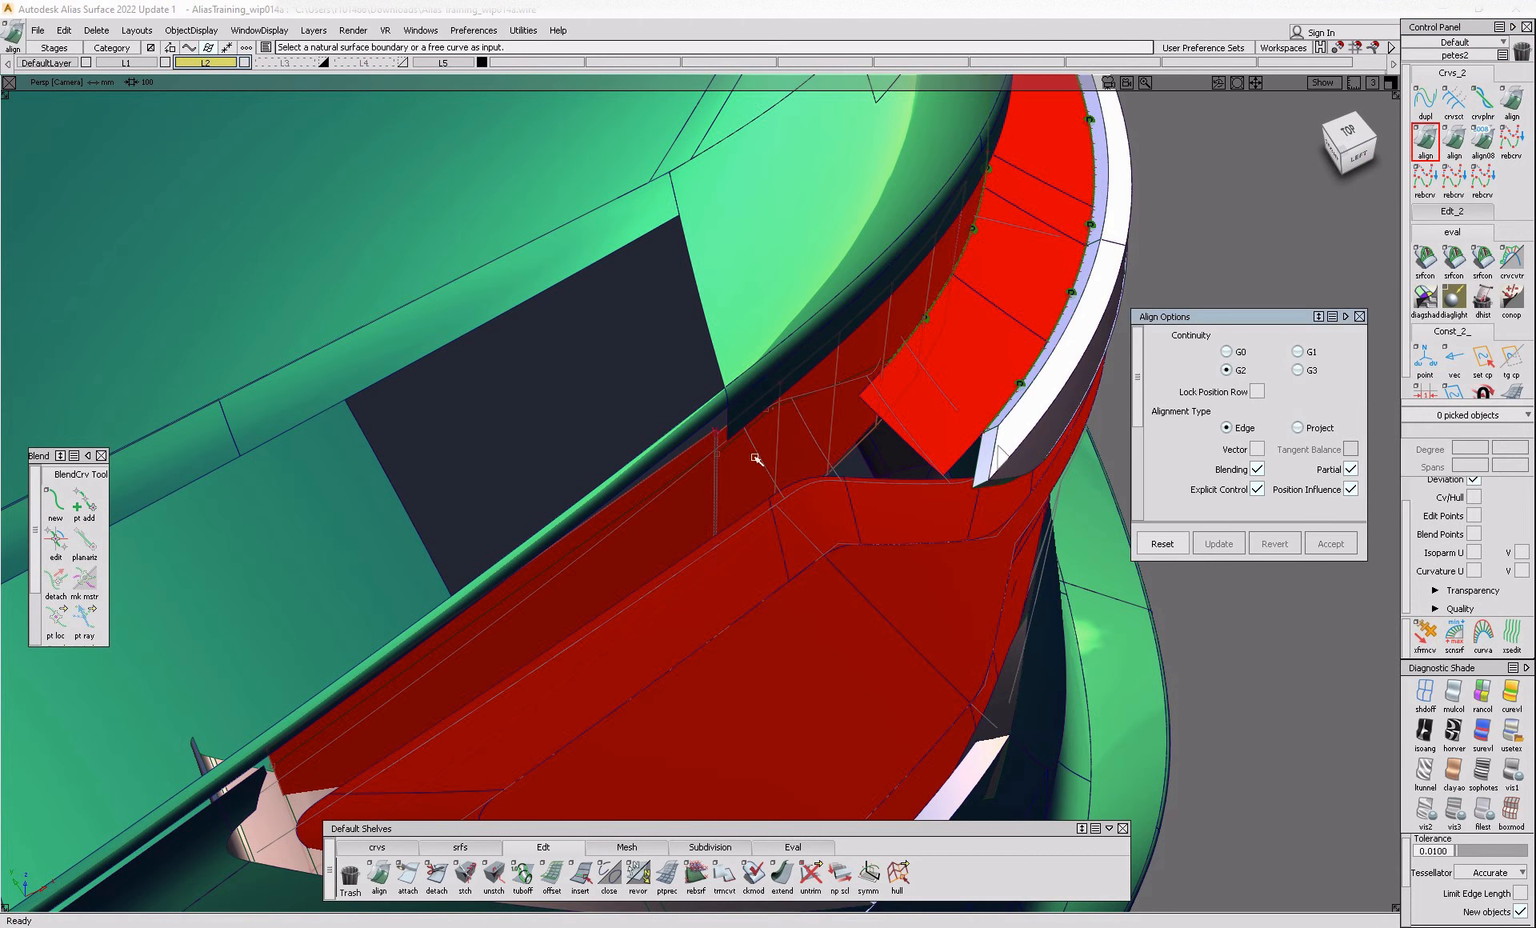
left_click_drag(756, 459, 723, 450, "alt+shift")
left_click(715, 464)
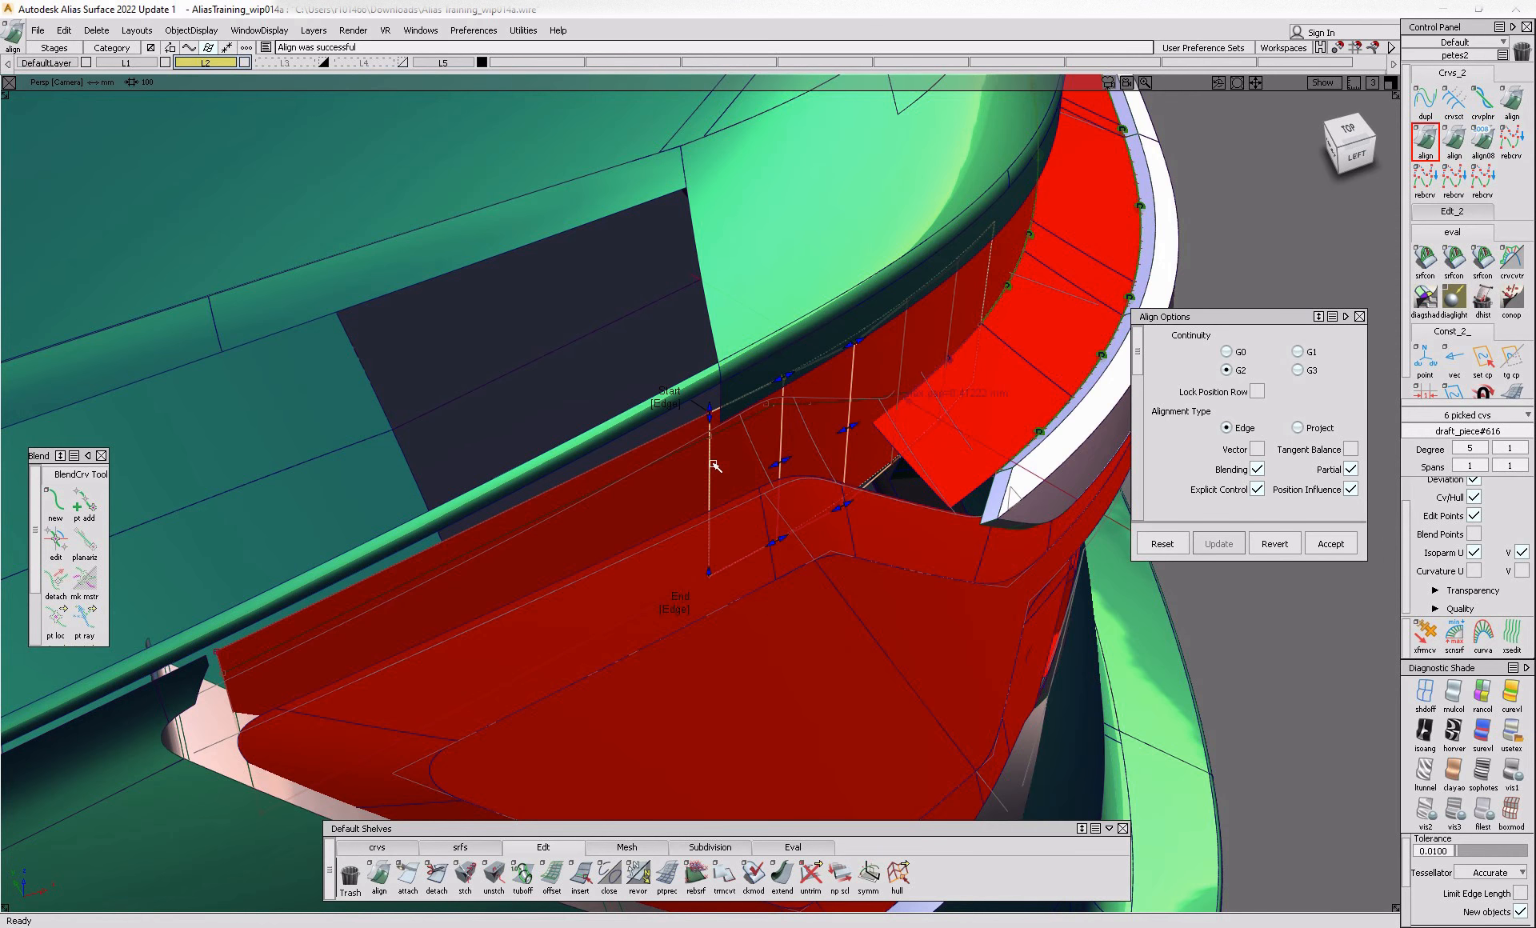
left_click(709, 430)
left_click_drag(974, 456, 899, 470, "alt+shift")
middle_click_drag(899, 469, 761, 393, "alt+shift")
left_click_drag(782, 420, 750, 291, "ctrl+shift")
left_click_drag(740, 312, 601, 432, "alt+shift")
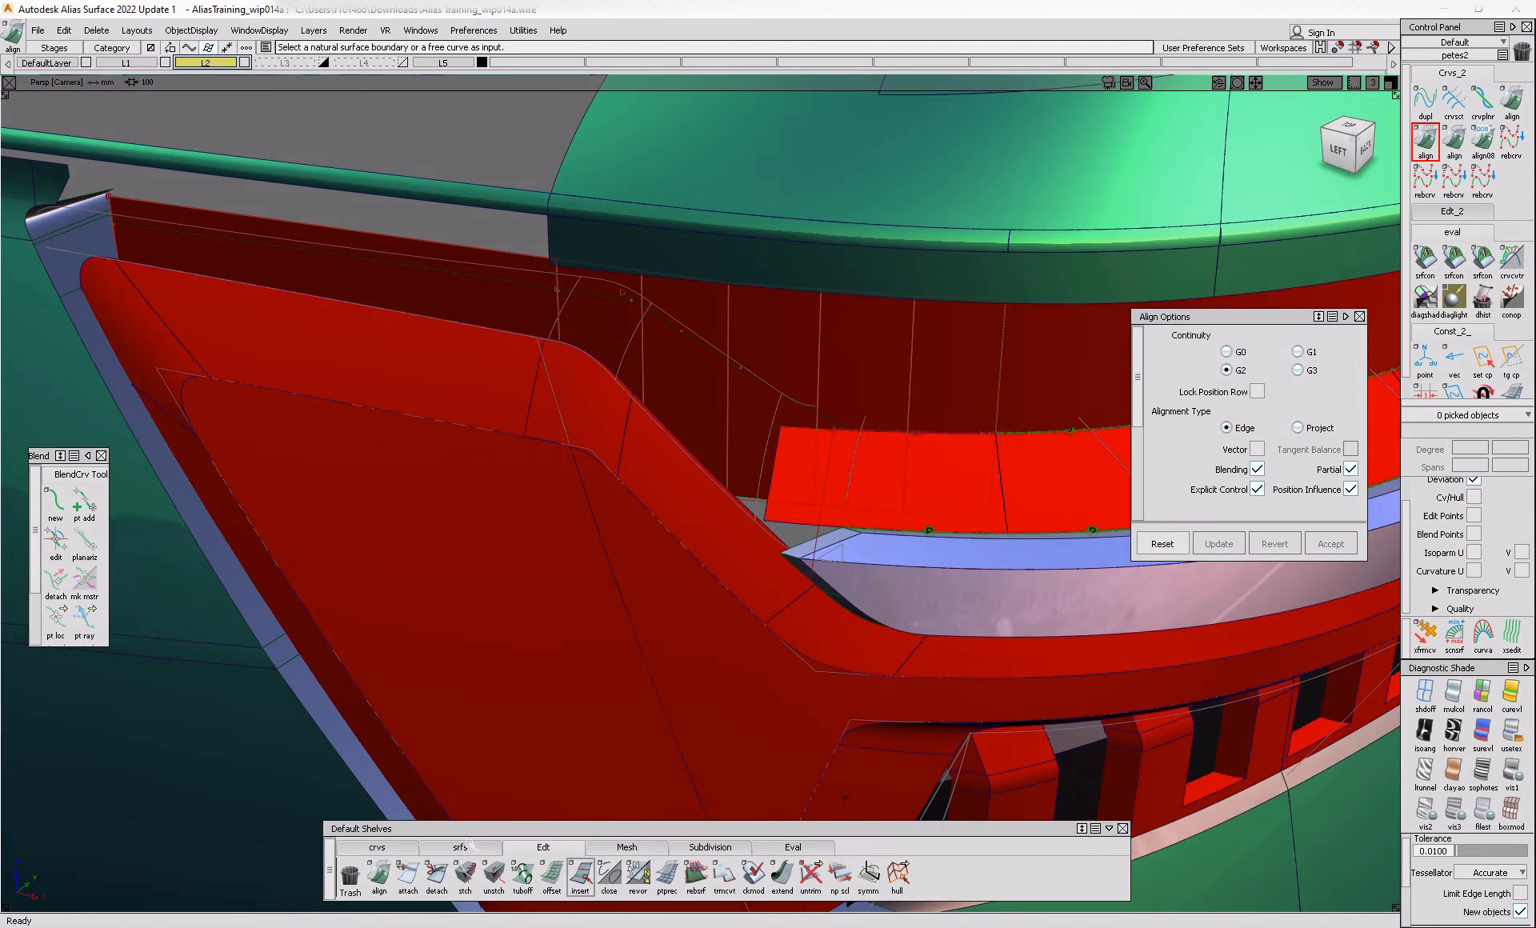
- Skin a surface between the red panel's sloping edge and the diagonal curve at the inner wall
double_click(476, 830)
left_click(1109, 893)
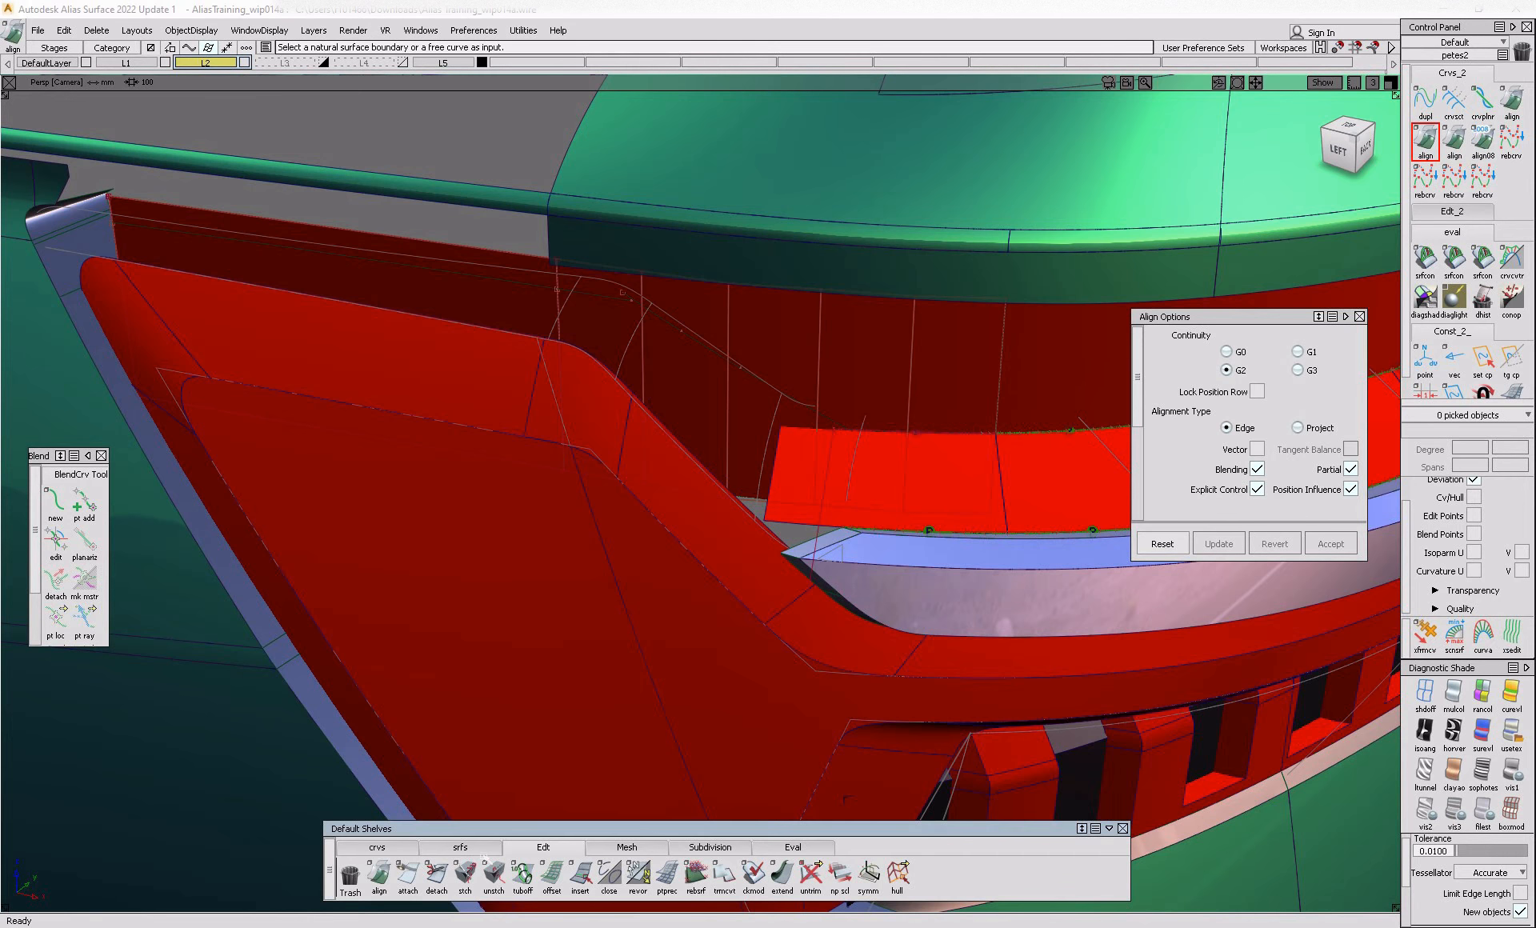
left_click(781, 875)
left_click(747, 367)
key("ctrl+c")
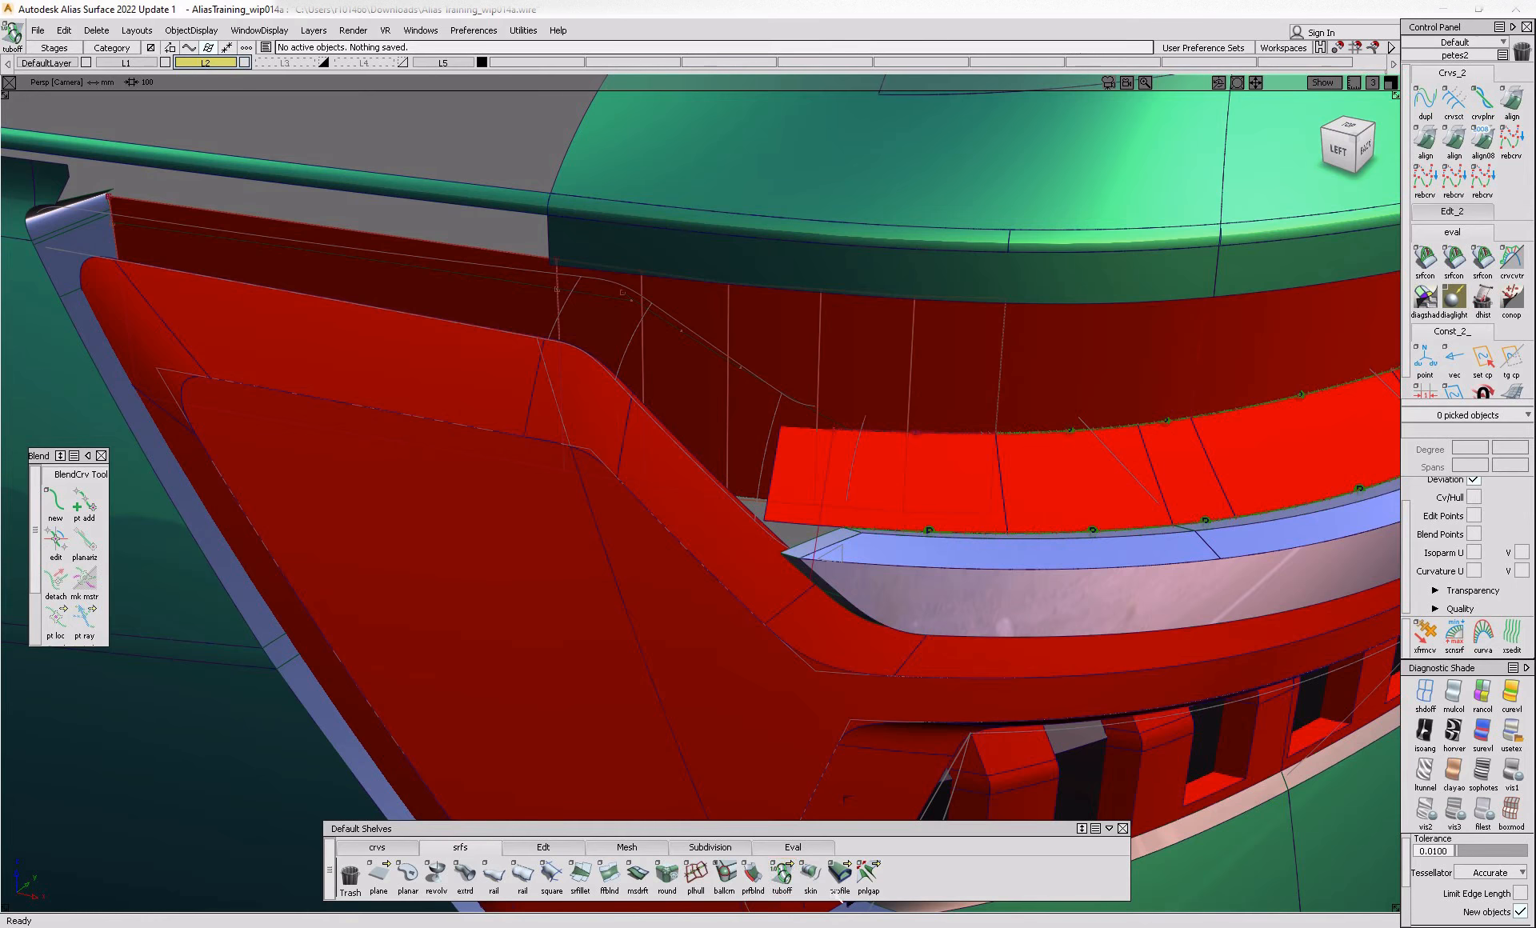
left_click(811, 874)
left_click(688, 454)
mouse_move(688, 454)
left_mouse_down("alt+shift")
mouse_move(435, 346)
mouse_move(494, 371)
mouse_move(689, 371)
left_mouse_up("alt+shift")
left_click(682, 280)
left_click(682, 279)
- Skin a second surface between the long curve at the wall extension and the red panel's upper edge
mouse_move(583, 428)
left_mouse_down("ctrl+shift")
mouse_move(537, 336)
mouse_move(530, 382)
left_mouse_up("ctrl+shift")
left_click(515, 295)
left_click(513, 324)
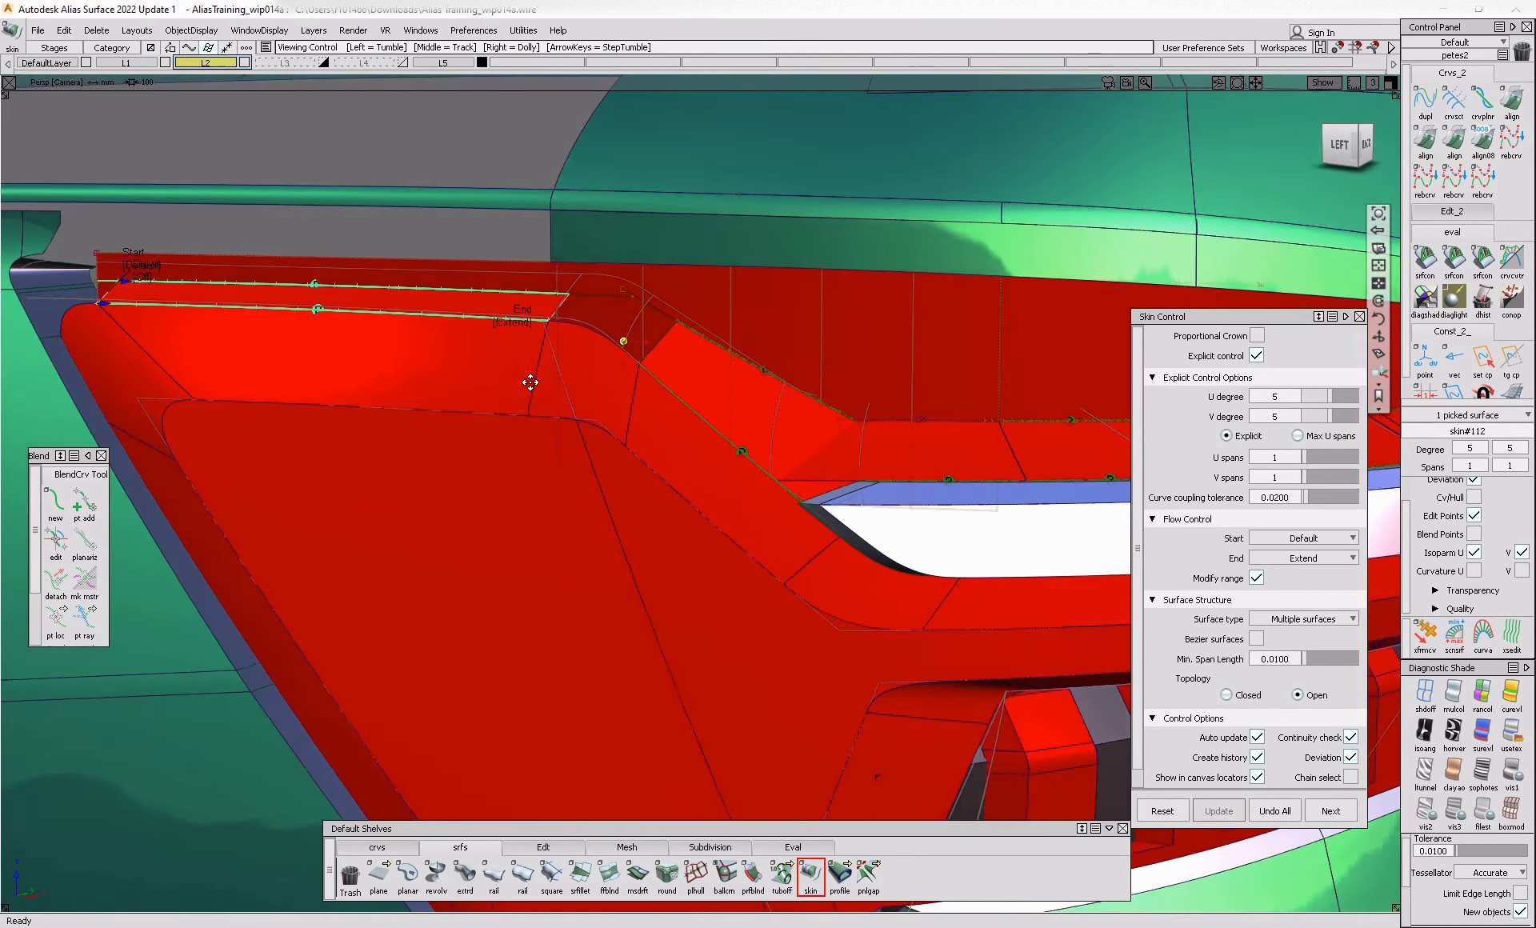
middle_click_drag(530, 382, 872, 394, "alt+shift")
left_click(471, 341, "alt+shift")
left_click_drag(552, 376, 665, 432, "alt+shift")
right_click_drag(665, 432, 580, 429, "alt+shift")
mouse_move(579, 429)
left_mouse_down("alt+shift")
mouse_move(783, 447)
mouse_move(344, 457)
left_mouse_up("alt+shift")
right_click_drag(344, 456, 401, 467, "alt+shift")
middle_click_drag(401, 466, 192, 480, "alt+shift")
left_click_drag(561, 506, 565, 428, "ctrl+shift")
- Bridge the gap between the two skinned surfaces with a Freeform Blend set to G2 Curvature on both sides
left_click(609, 874)
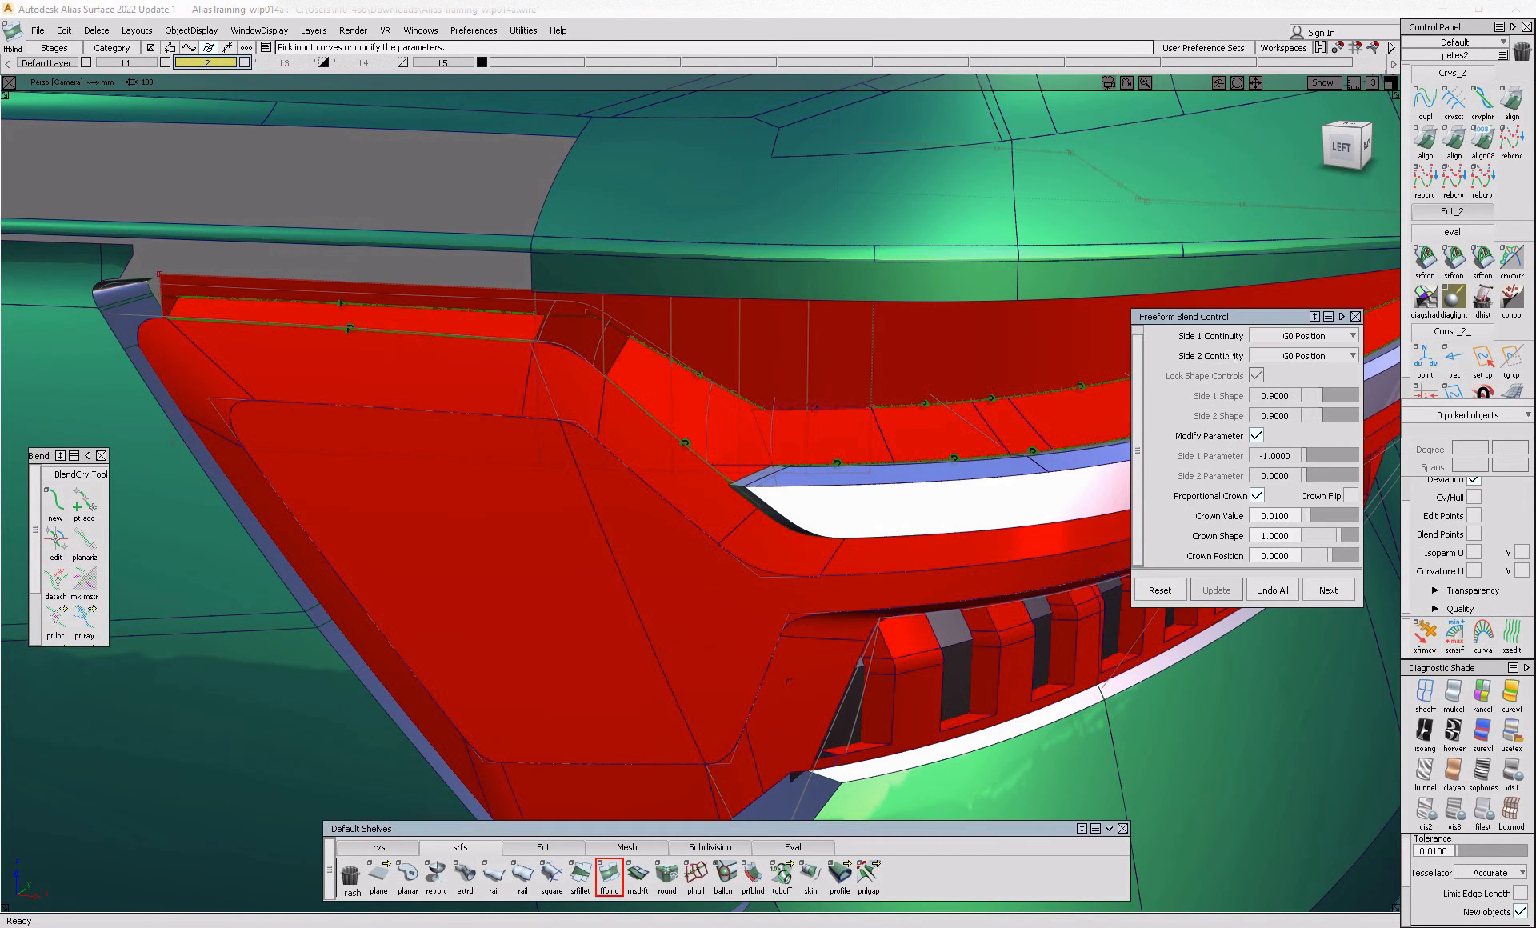
left_click(1302, 355)
left_click(1303, 403)
left_click(653, 383, "alt+shift")
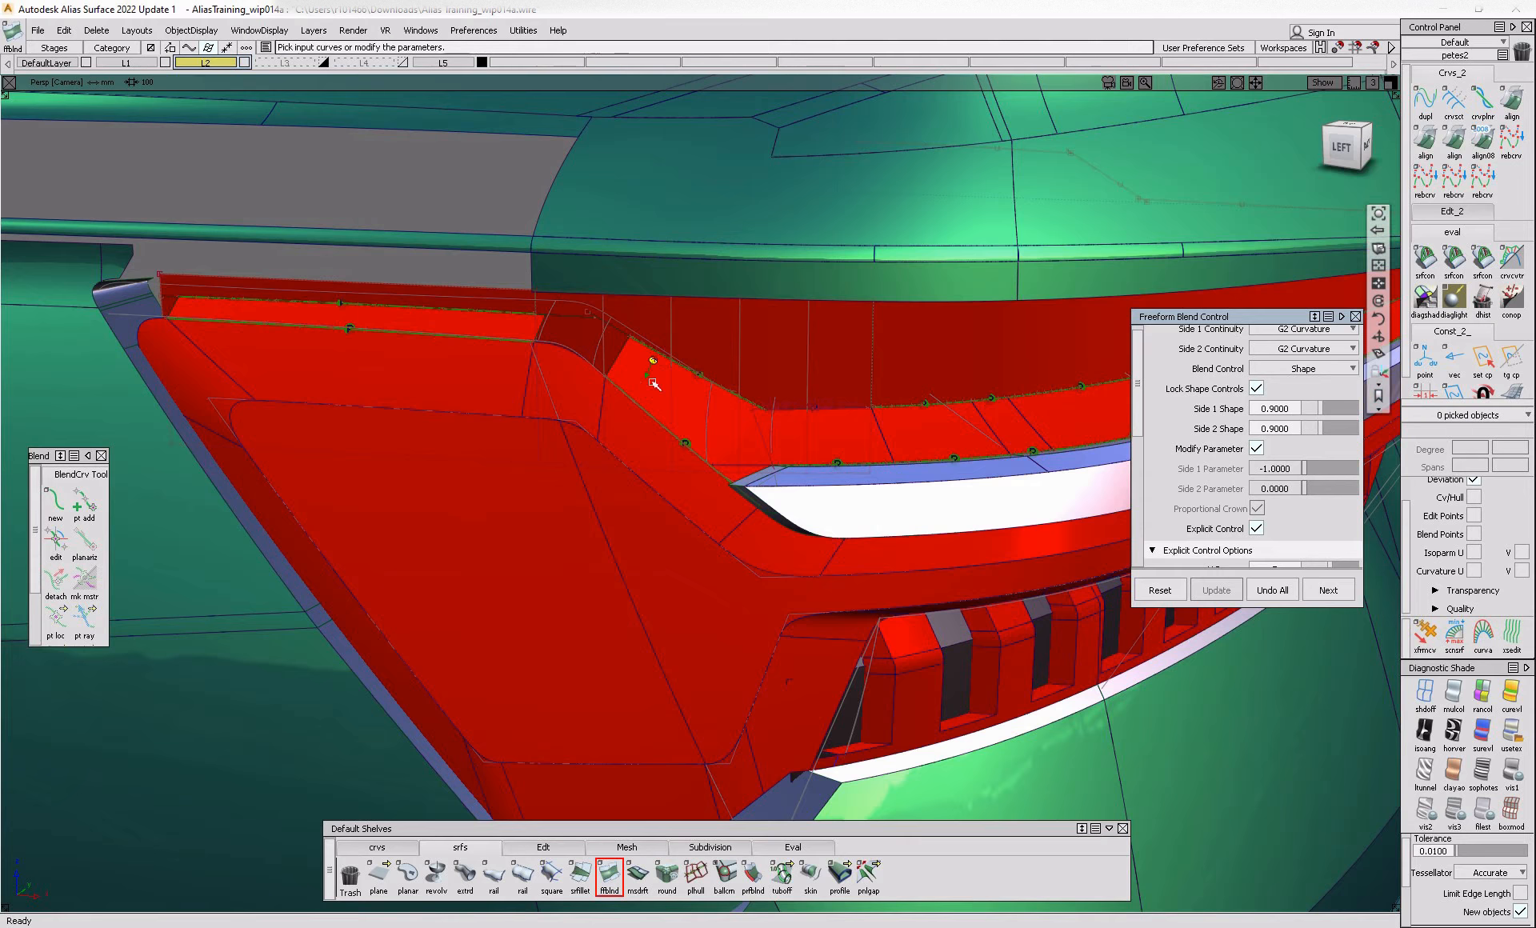
left_click_drag(653, 383, 652, 393, "alt+shift")
right_click_drag(652, 393, 601, 369, "alt+shift")
left_click(504, 329)
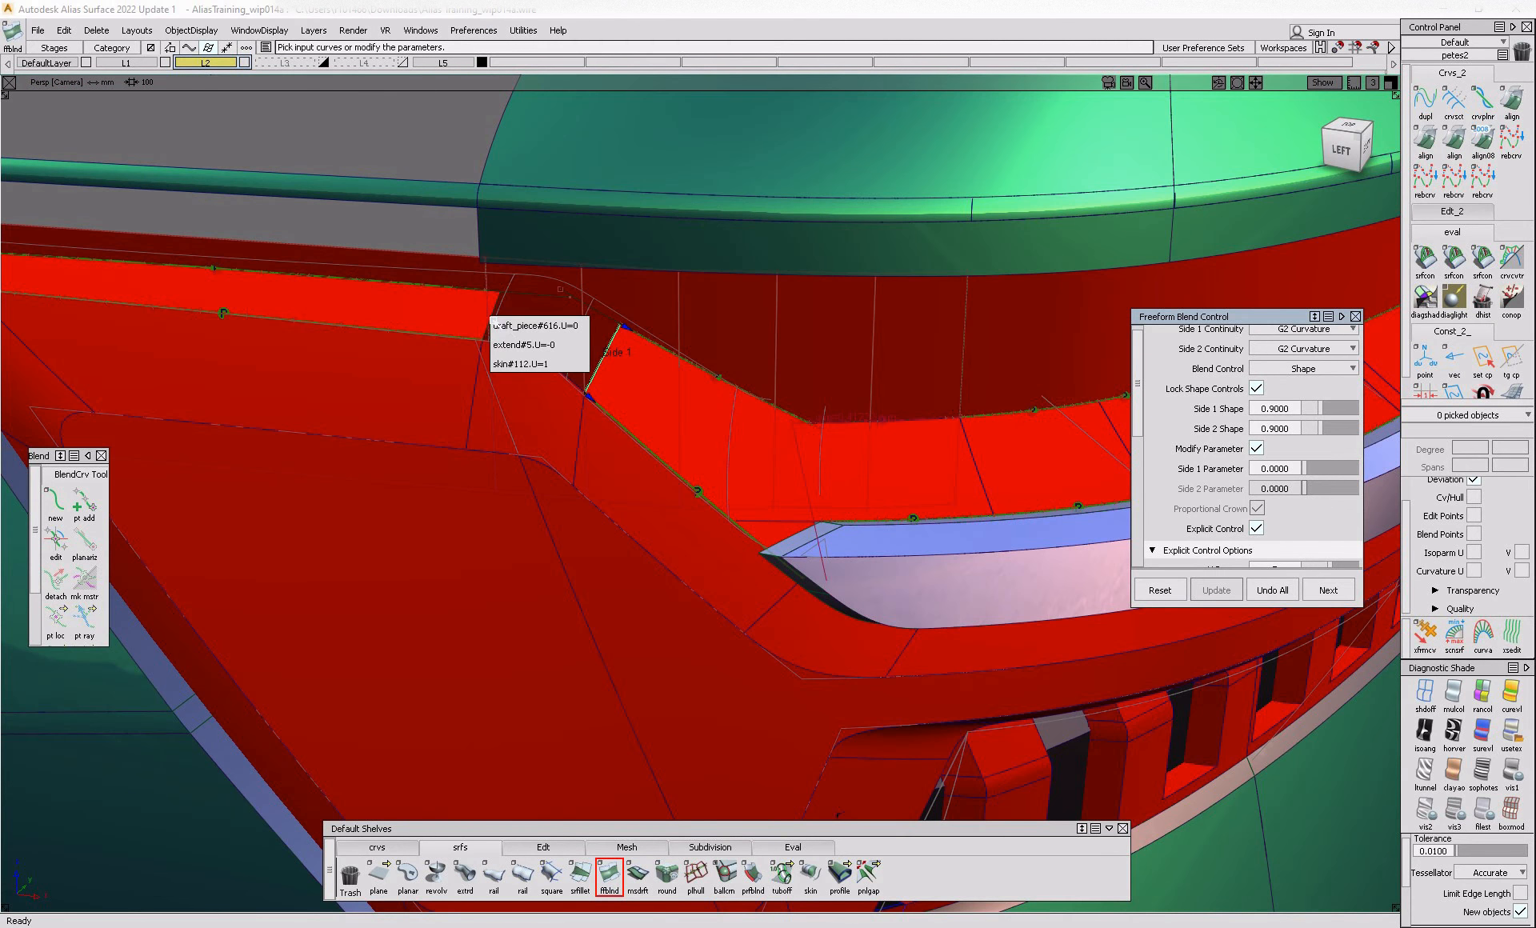
left_click(560, 366)
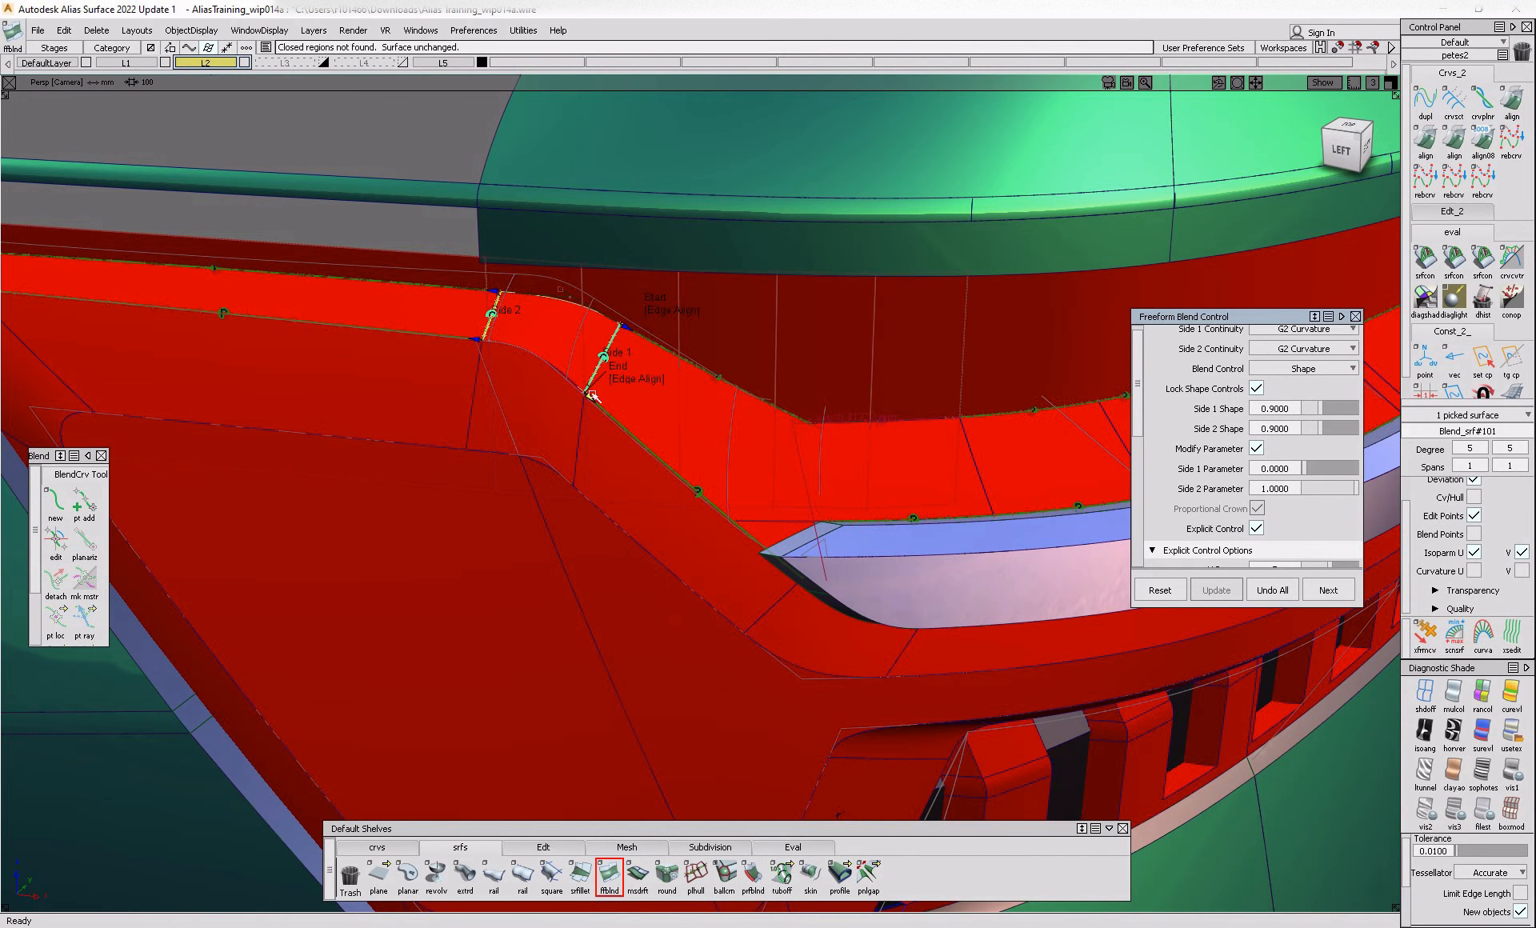
- Inspect the new blend and surrounding red surfaces from several angles, including with the surface curves hidden
left_click_drag(662, 420, 690, 340, "alt+shift")
right_click_drag(690, 340, 758, 305, "alt+shift")
right_click_drag(823, 381, 583, 456, "alt+shift")
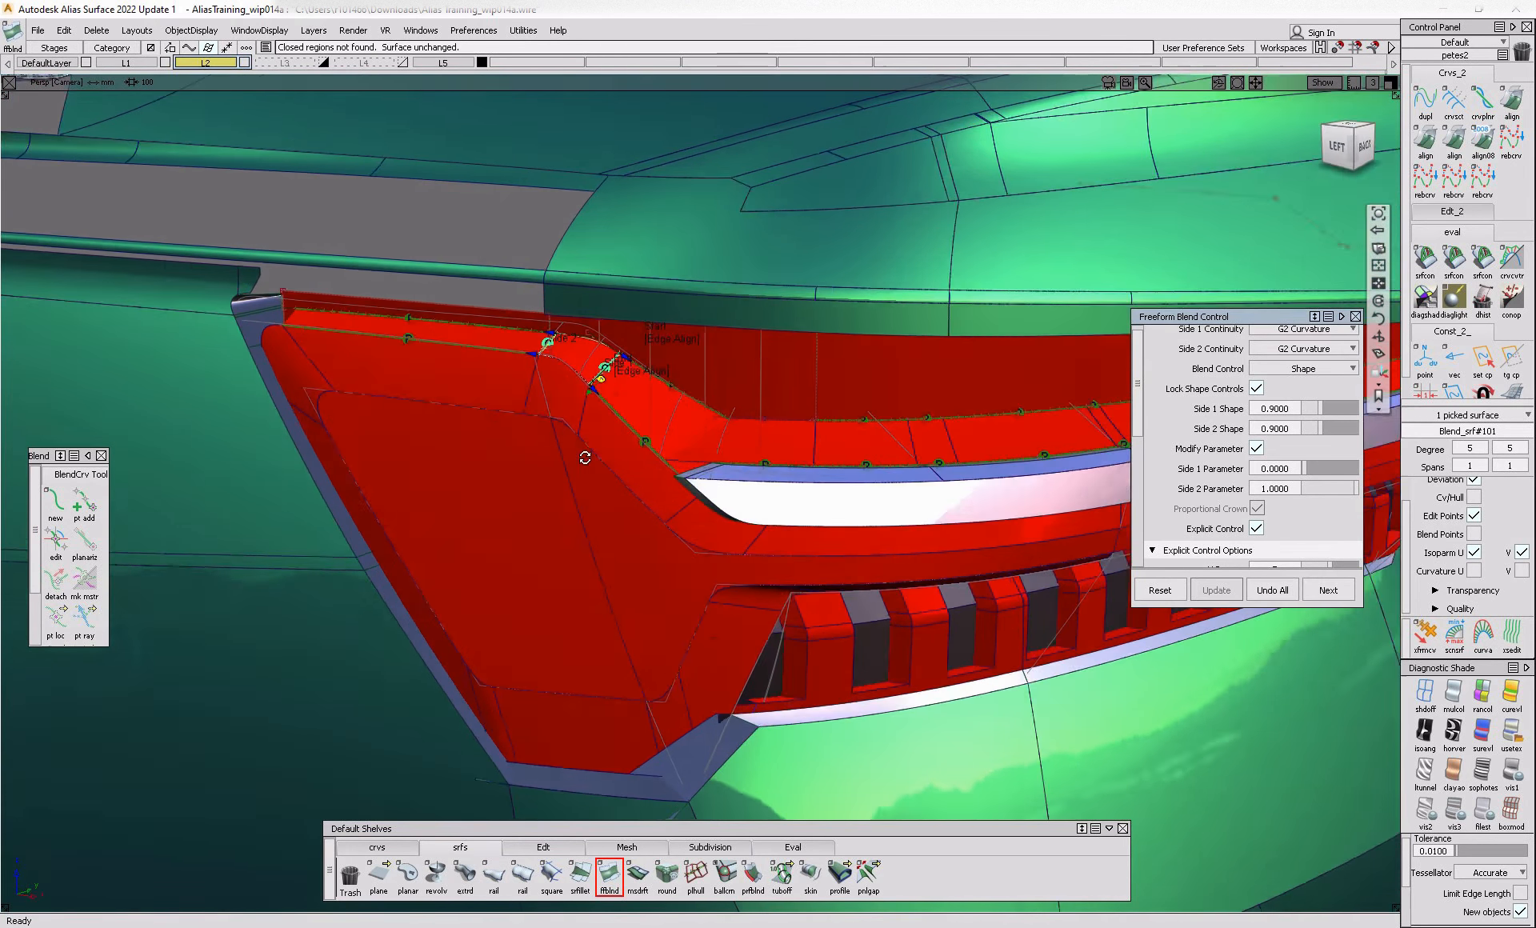
left_click_drag(583, 456, 560, 448, "alt+shift")
right_click_drag(710, 469, 488, 492, "alt+shift")
left_click_drag(489, 492, 844, 538, "alt+shift")
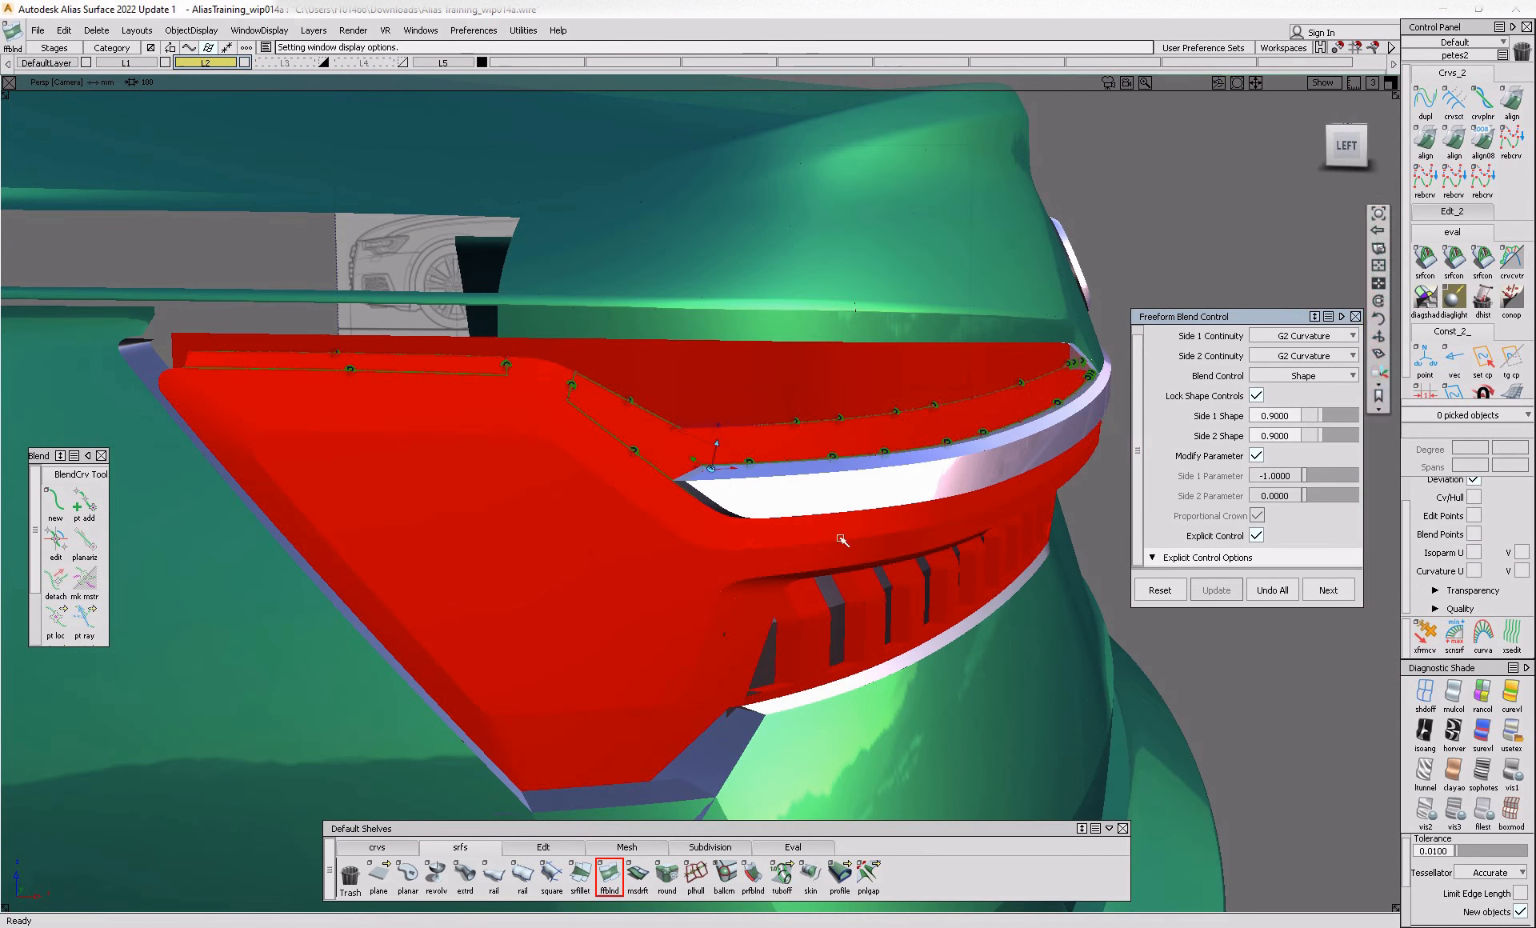
key("ctrl+l")
right_click_drag(717, 490, 809, 516, "alt+shift")
left_click_drag(808, 516, 486, 604, "alt+shift")
- Switch to the Photos app and examine the rear light reference photo closely around the chrome strip's outboard end
left_click(550, 927)
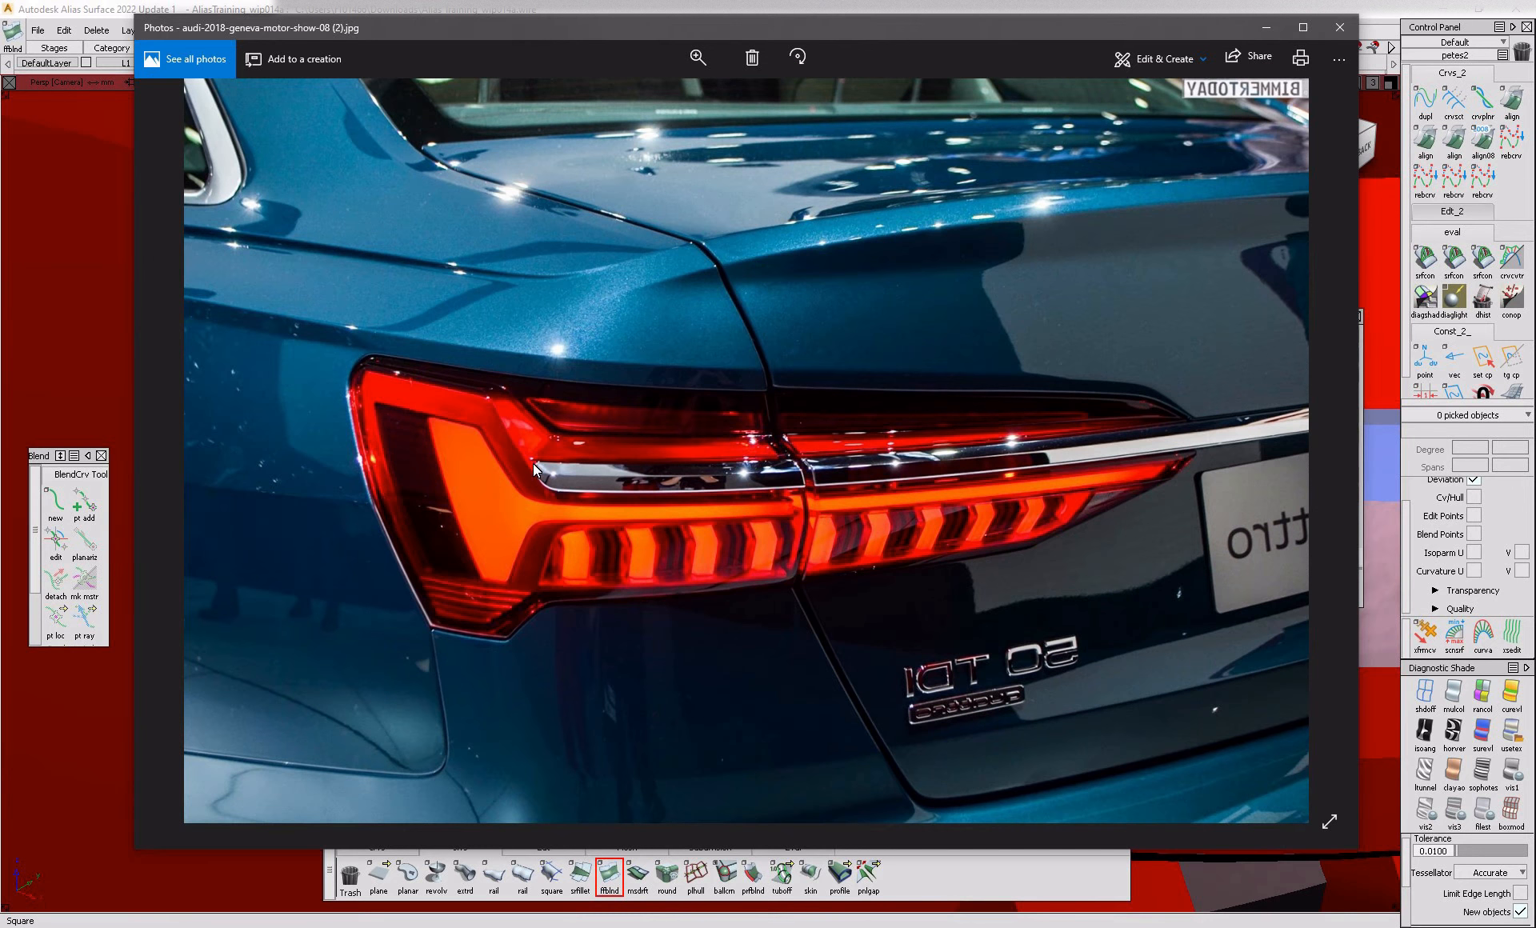
key("Right")
key("Left")
left_click_drag(685, 96, 734, 96)
left_click_drag(272, 504, 645, 497)
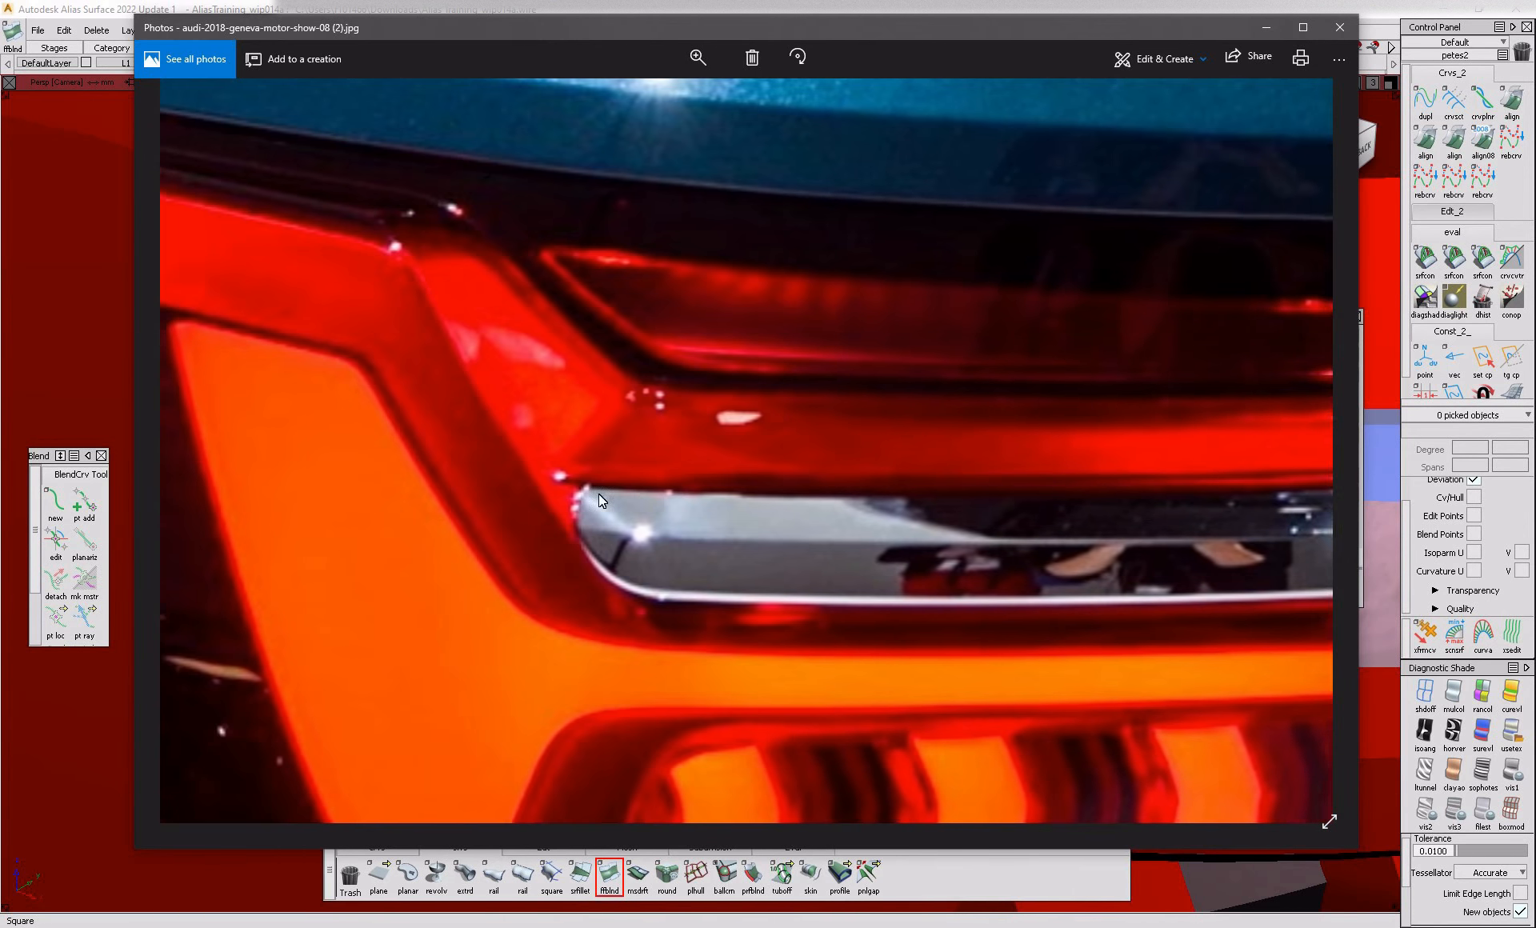
left_click_drag(1080, 507, 592, 486)
left_click_drag(248, 501, 691, 497)
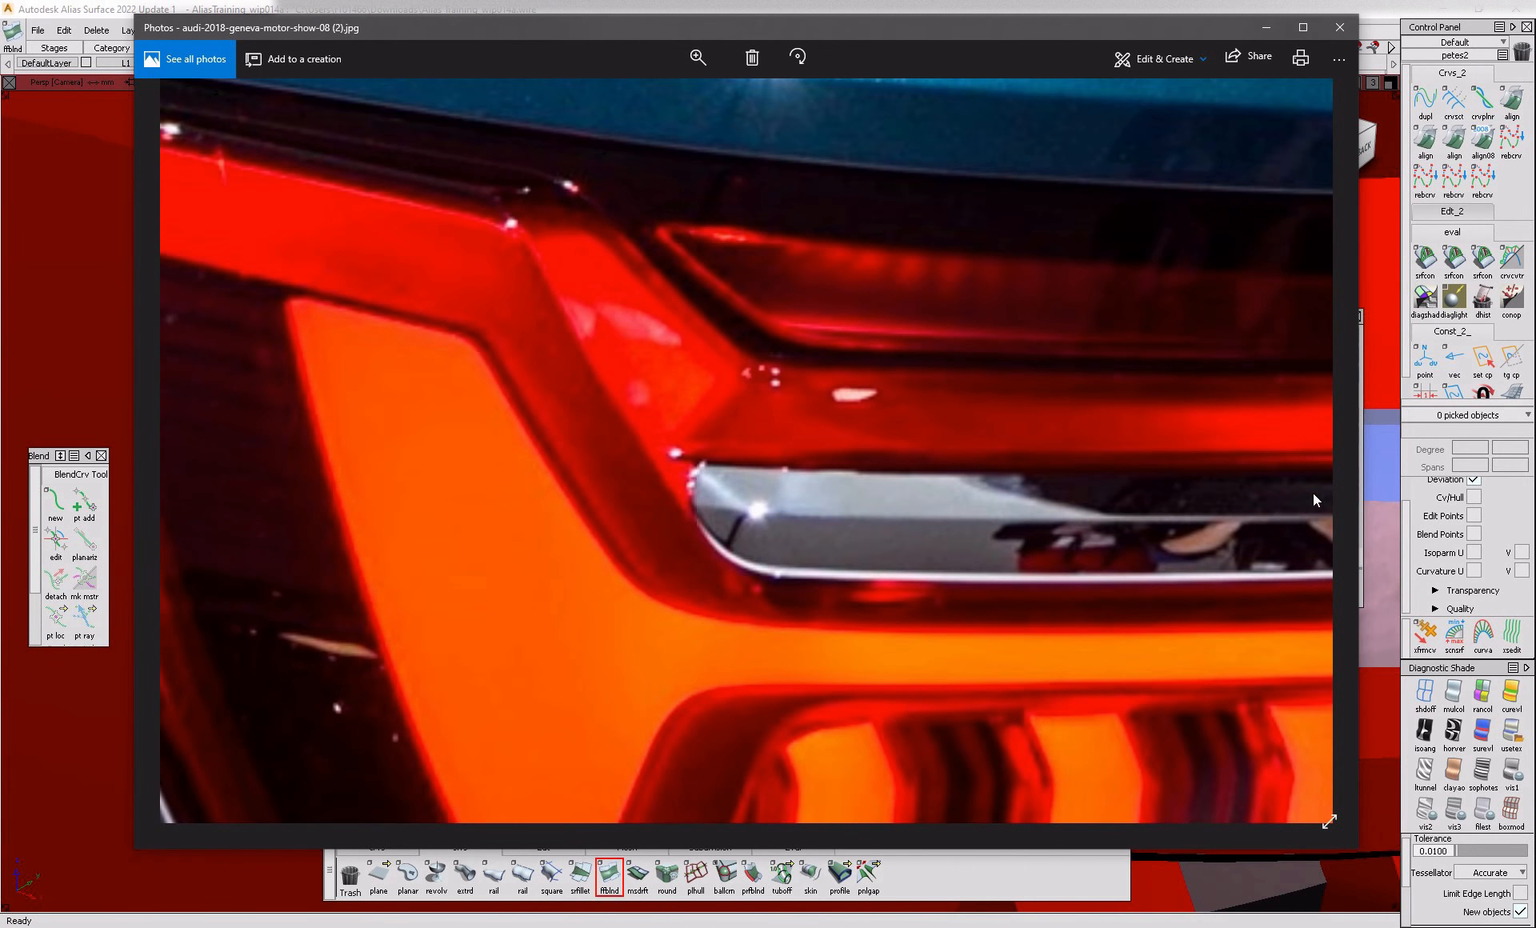
- Switch back to Alias and examine the chrome strip's outboard end and the surrounding red surfaces
left_click(1388, 444)
left_click_drag(686, 518, 724, 516, "alt+shift")
left_click_drag(537, 377, 485, 436, "alt+shift")
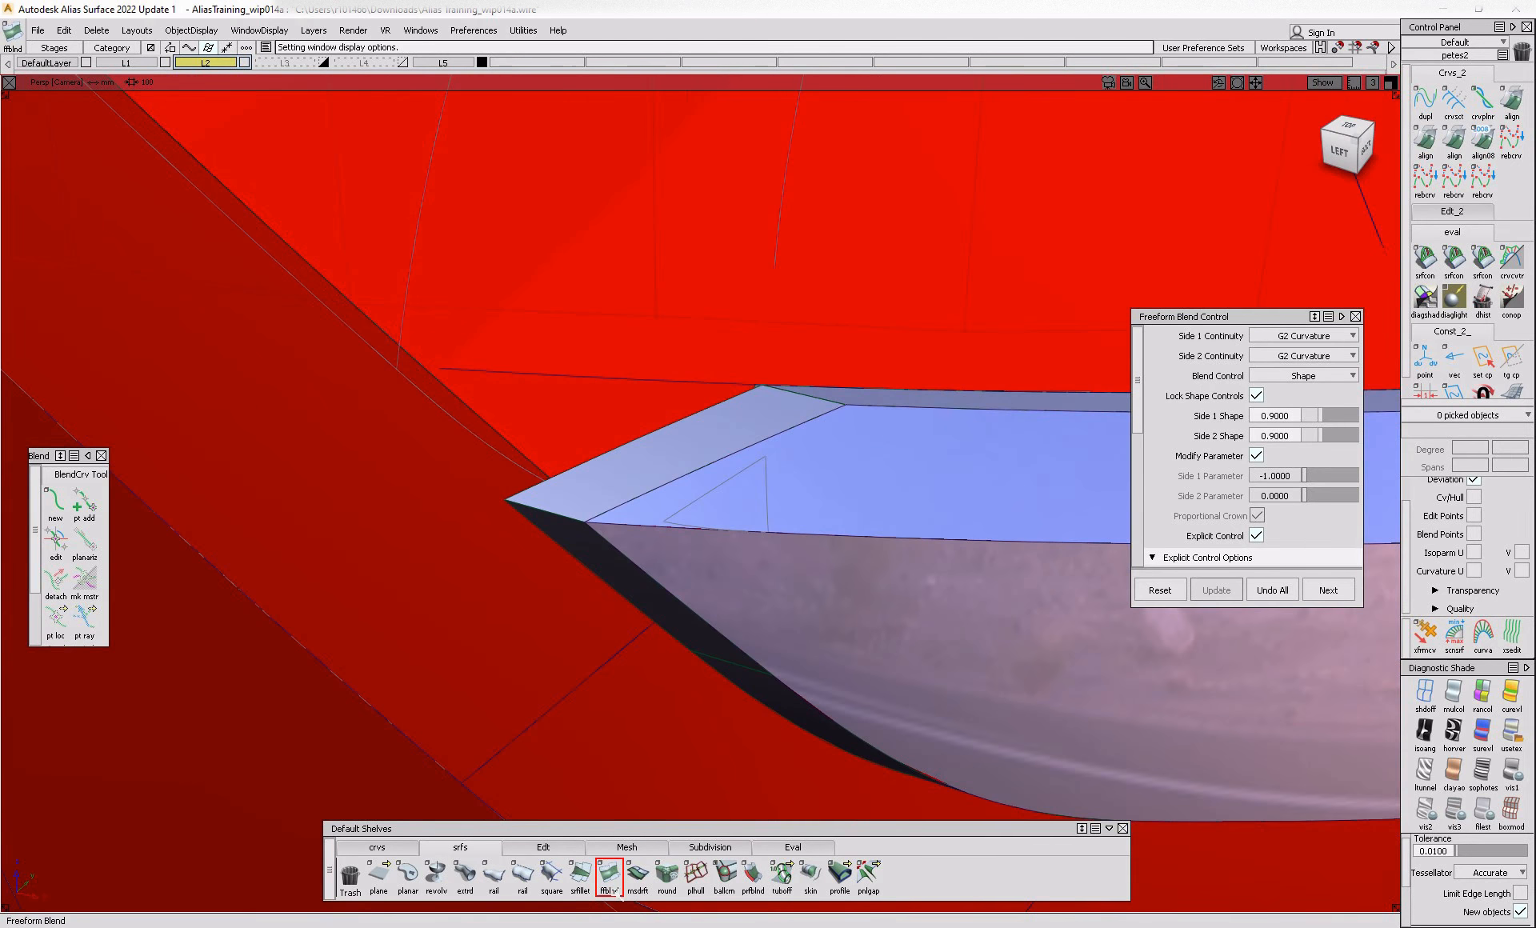
left_click(666, 875)
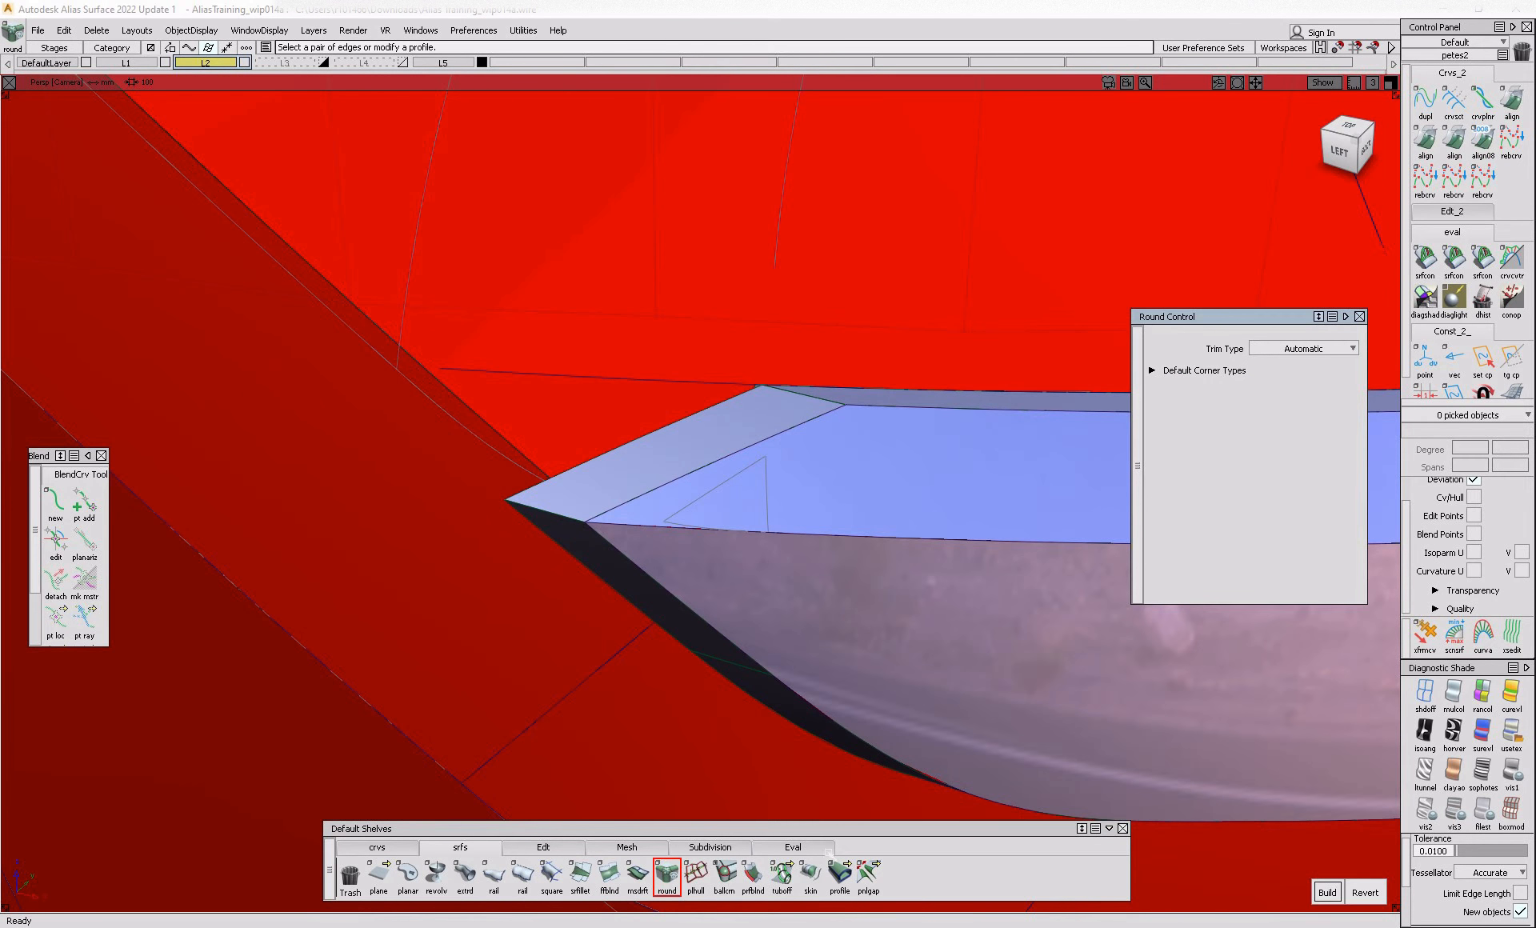
left_click(638, 875)
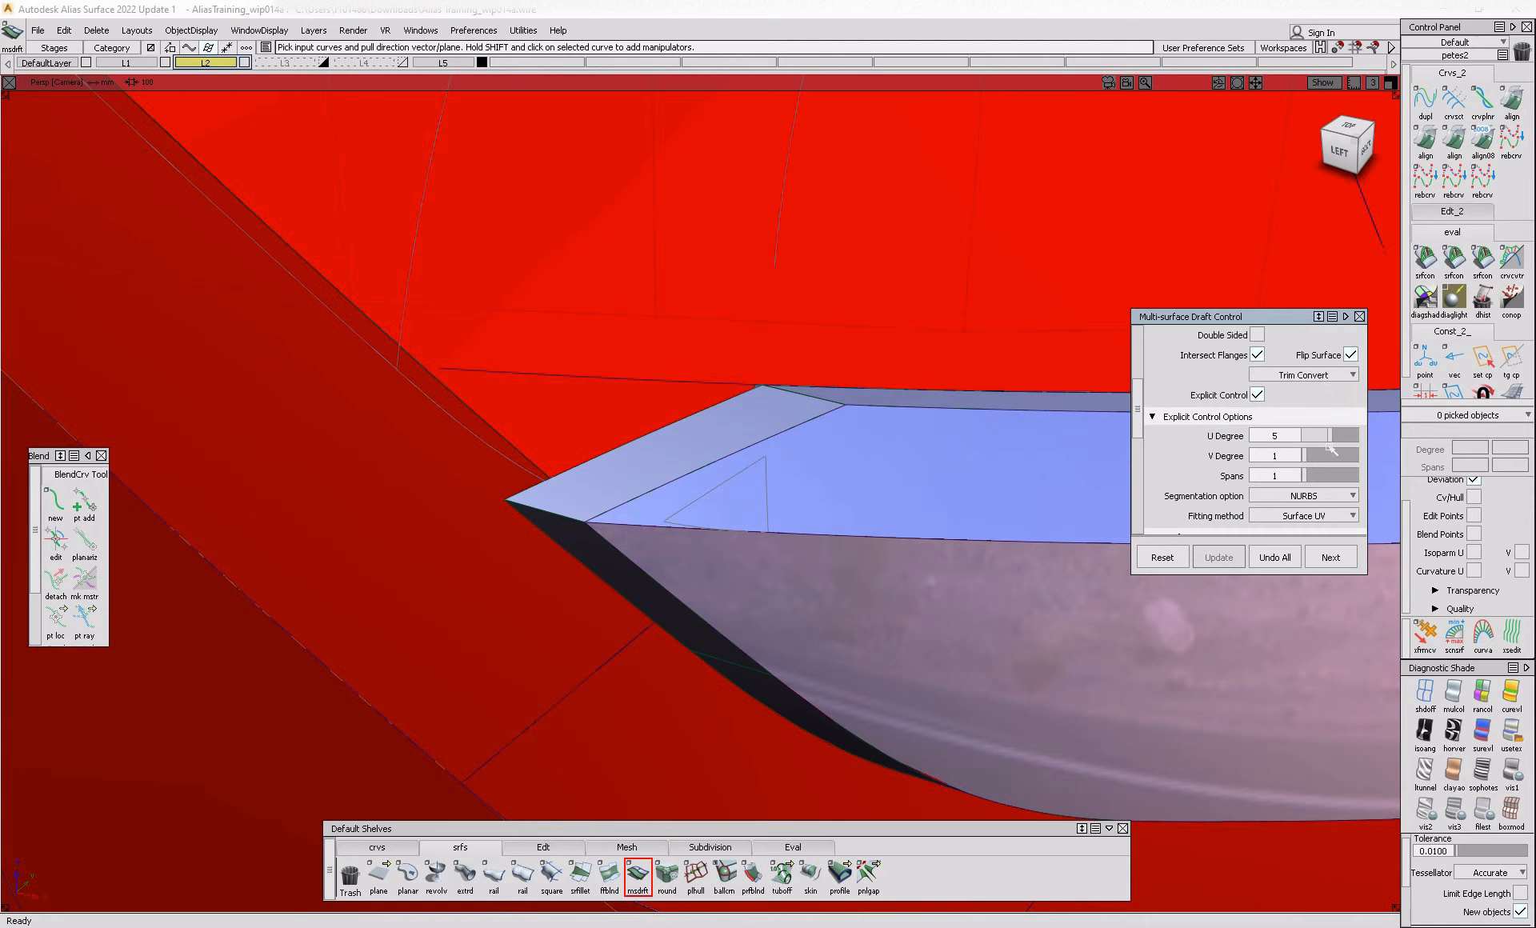
left_click(602, 391)
right_click_drag(593, 404, 692, 425, "alt+shift")
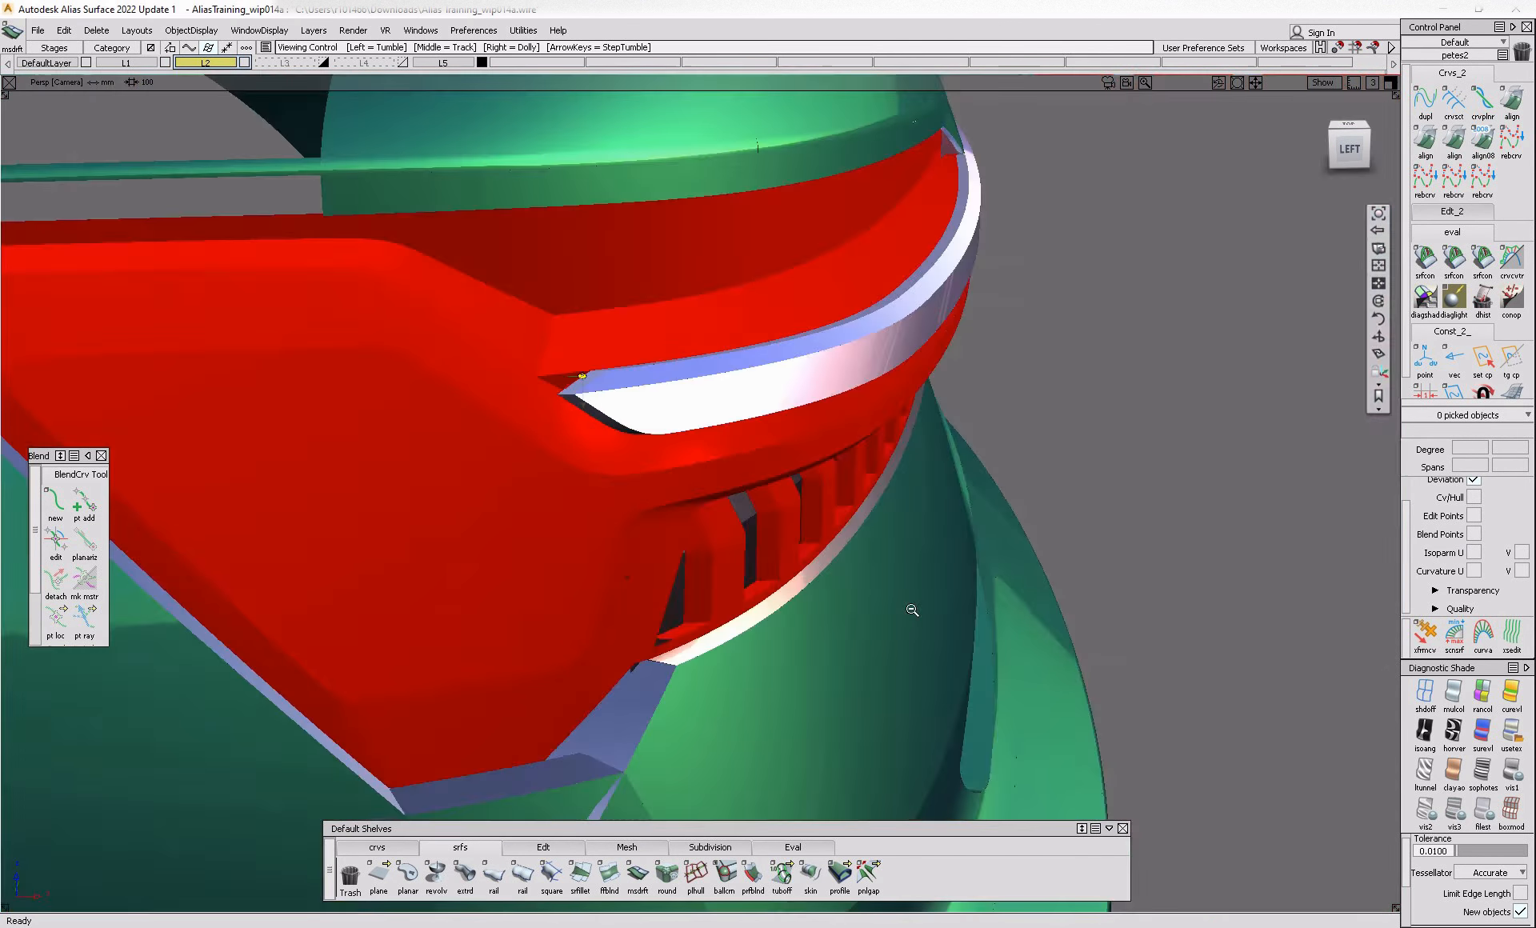
- Build a Rail surface around the red panel's upper outboard corner, using the strip's end edge as generation curve and the rounded corner edge as rail
left_click_drag(908, 609, 379, 343, "alt+shift")
scroll(521, 437, "up", 5)
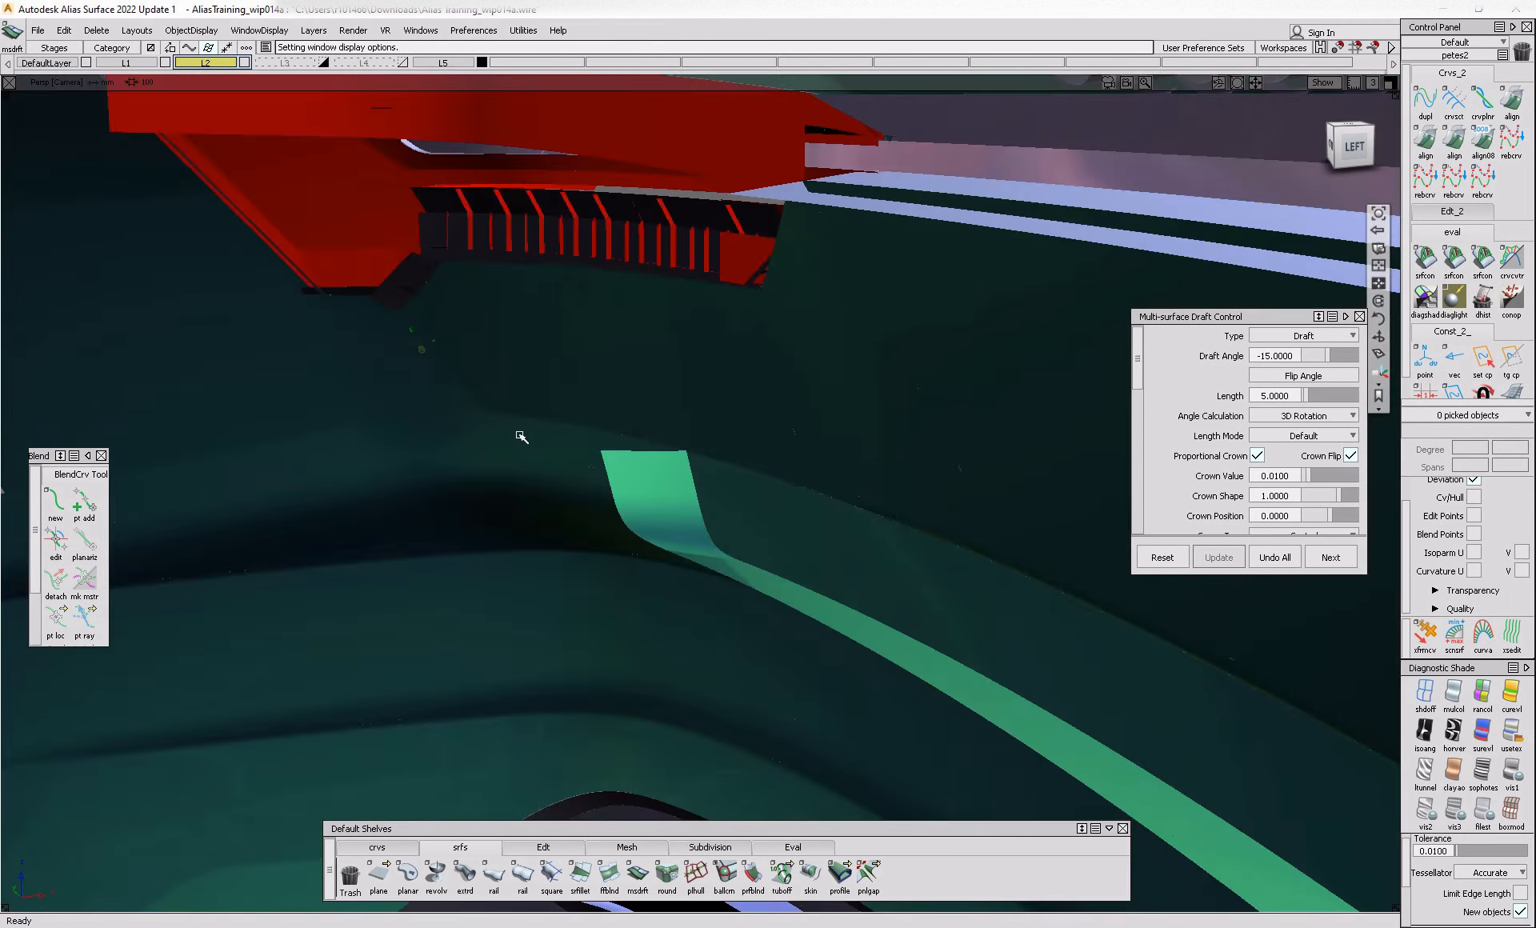
scroll(524, 451, "down", 3)
left_click_drag(515, 368, 536, 763, "alt+shift")
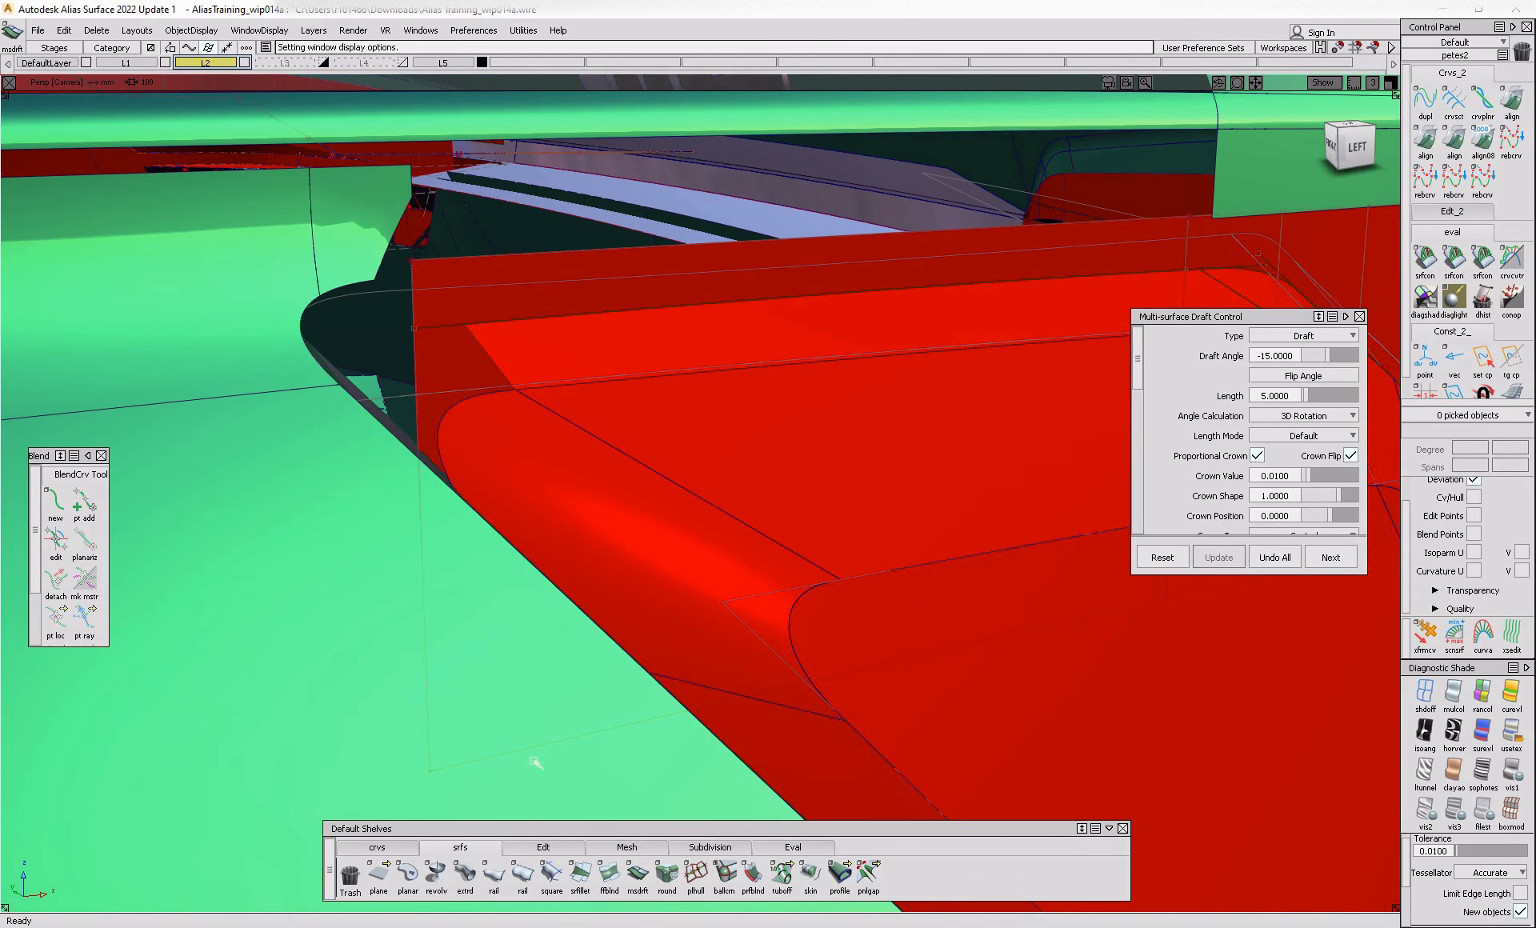
left_click(493, 878)
left_click(501, 394)
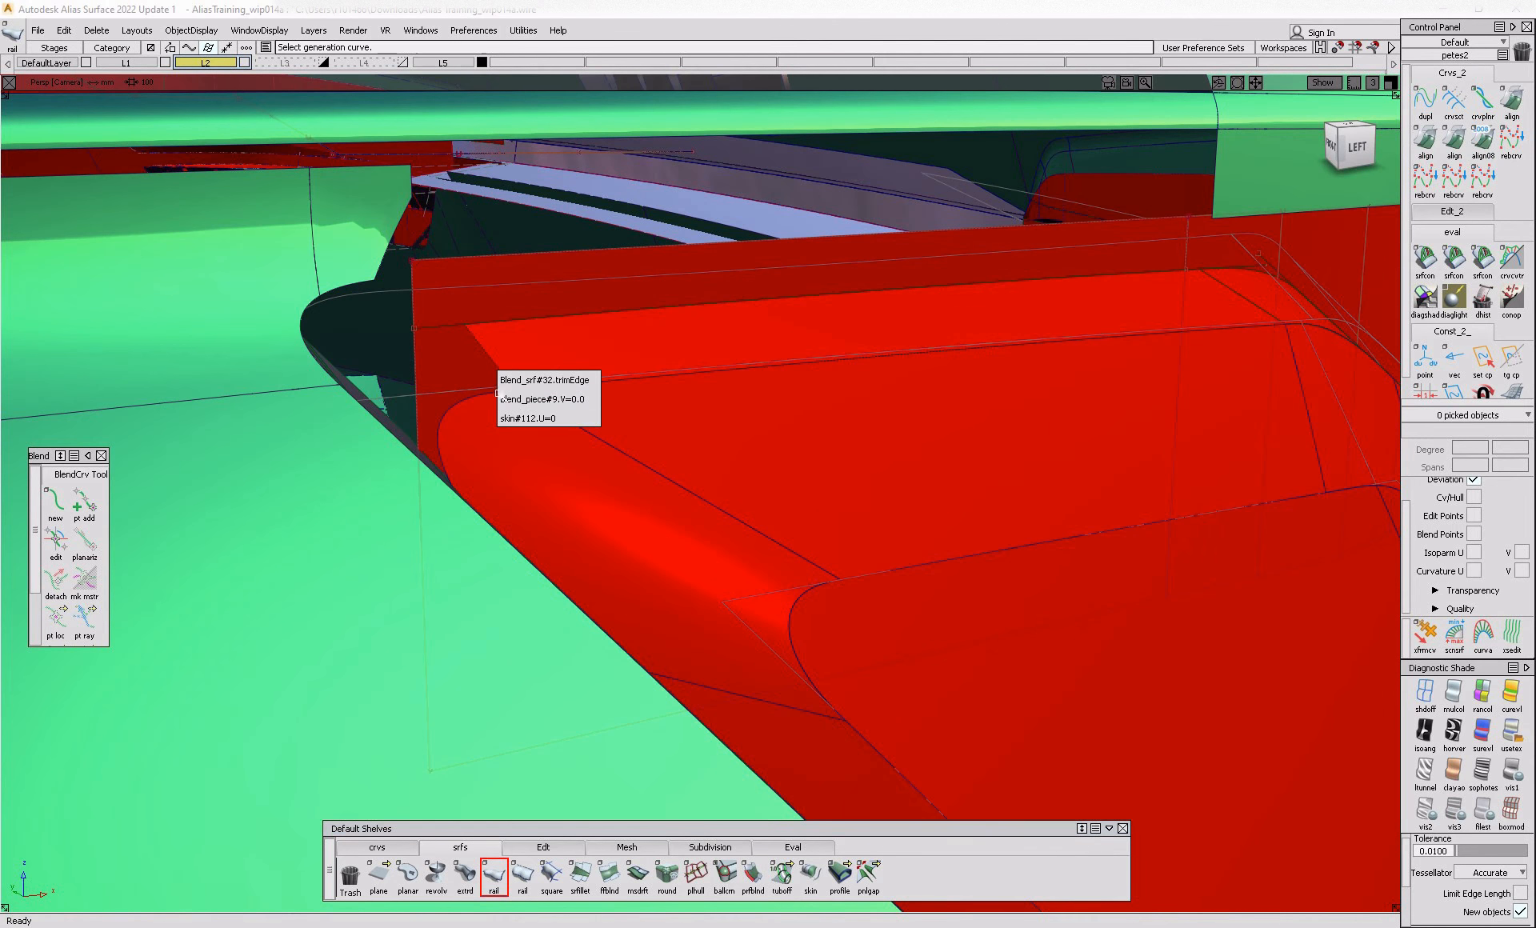
left_click(520, 419)
left_click(485, 402)
left_click_drag(487, 402, 290, 433, "alt+shift")
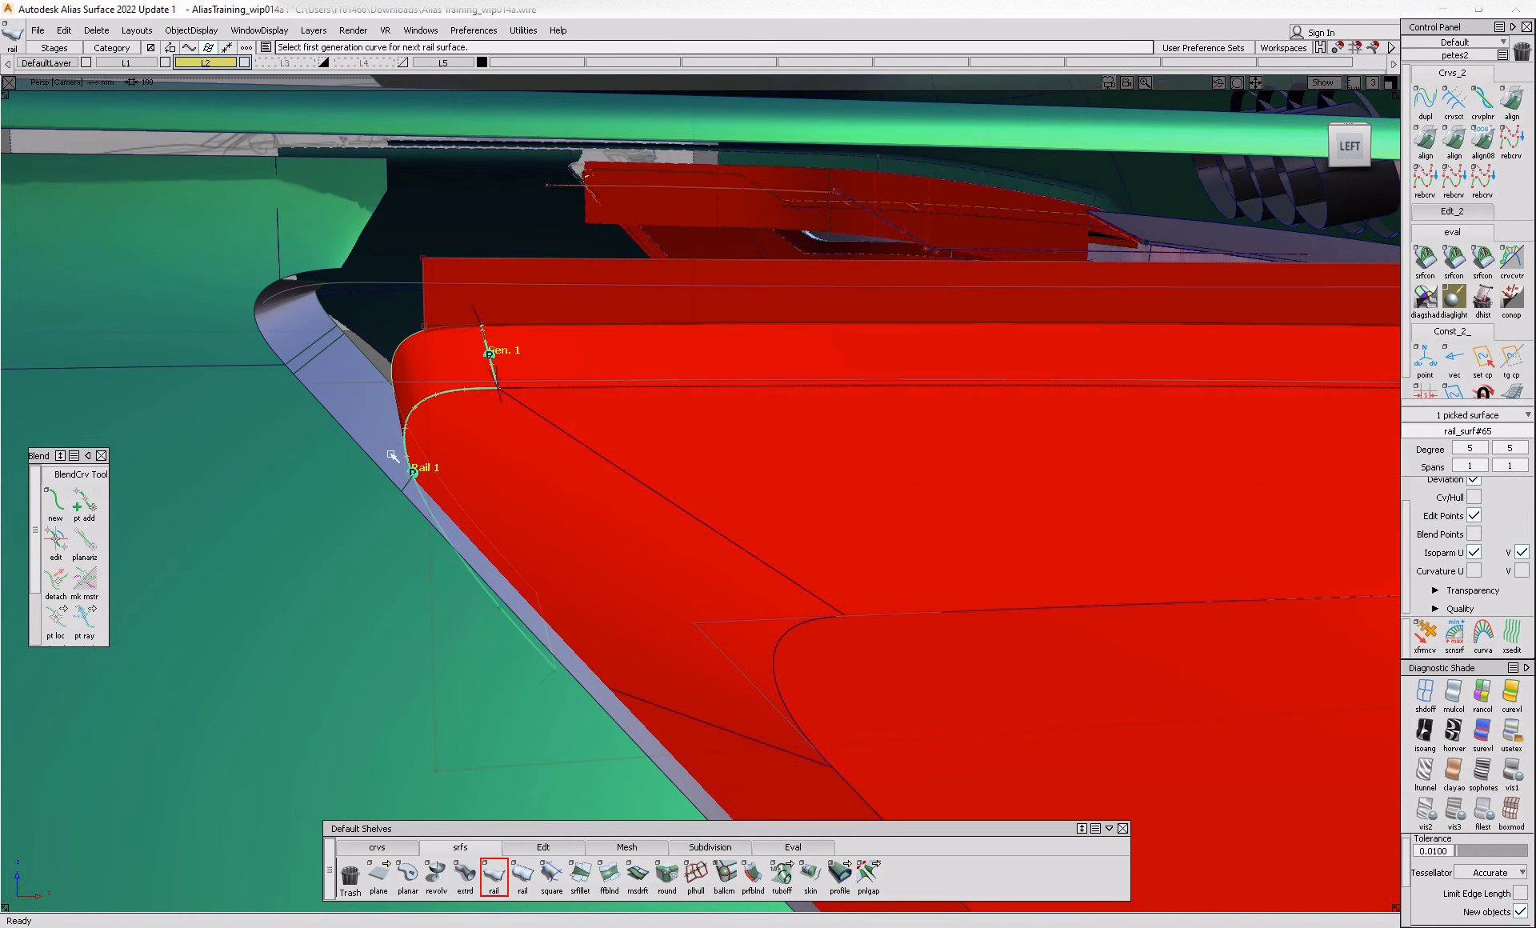
- Extend the outboard end of the upright red wall strip toward the body flange, with Merge enabled and Extrapolate as extend type
key("alt+m")
key("alt+m")
left_click_drag(437, 393, 425, 360, "alt+shift")
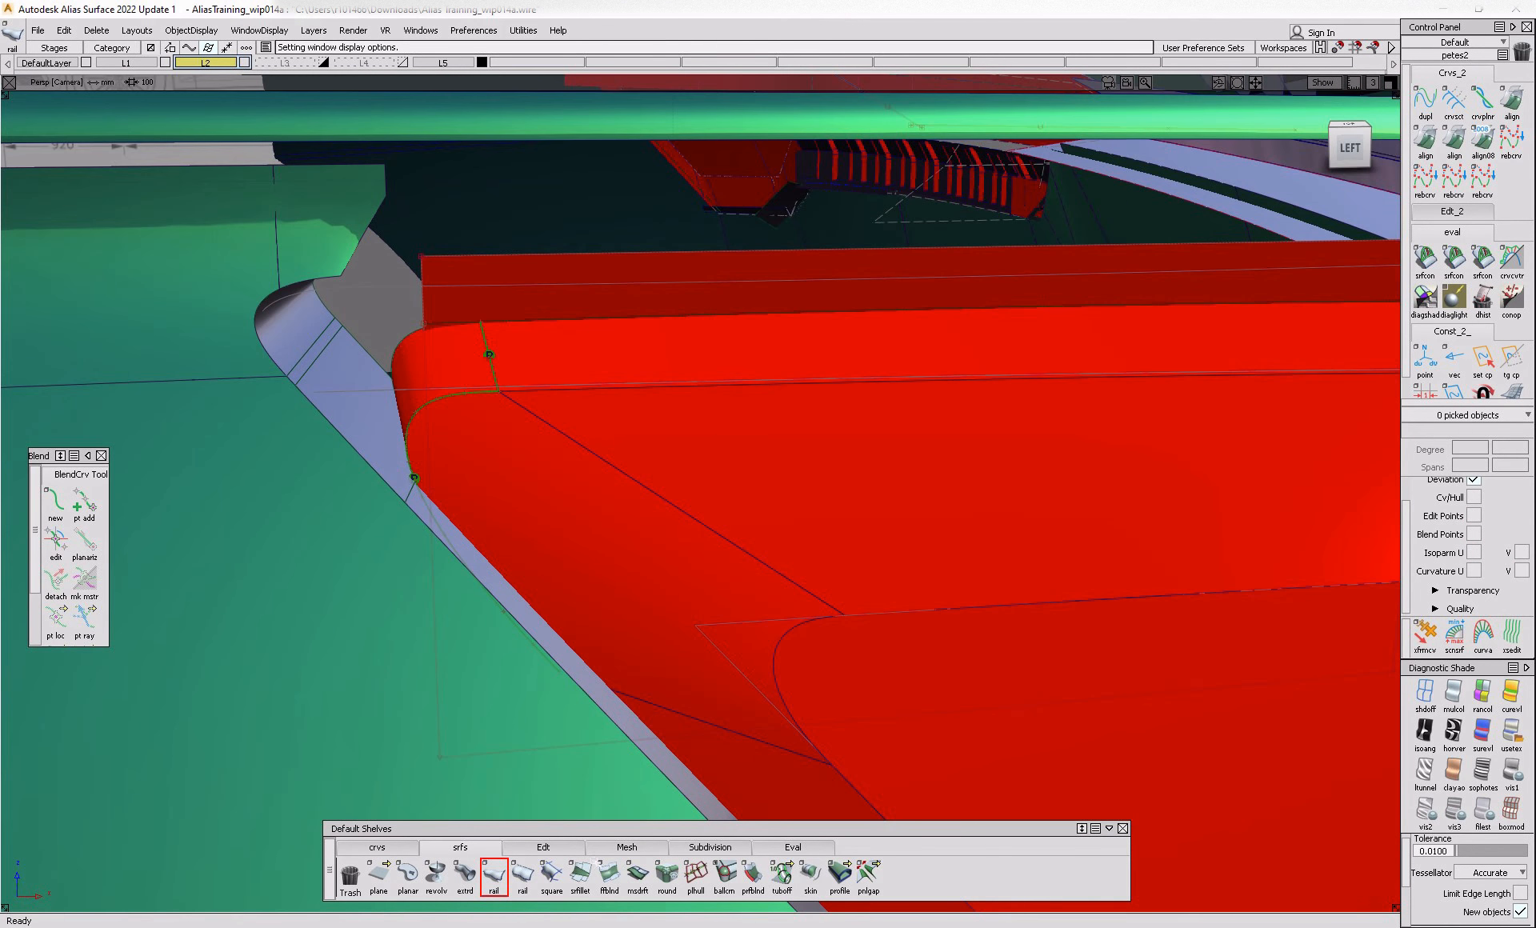
left_click(560, 847)
left_click_drag(429, 311, 144, 331)
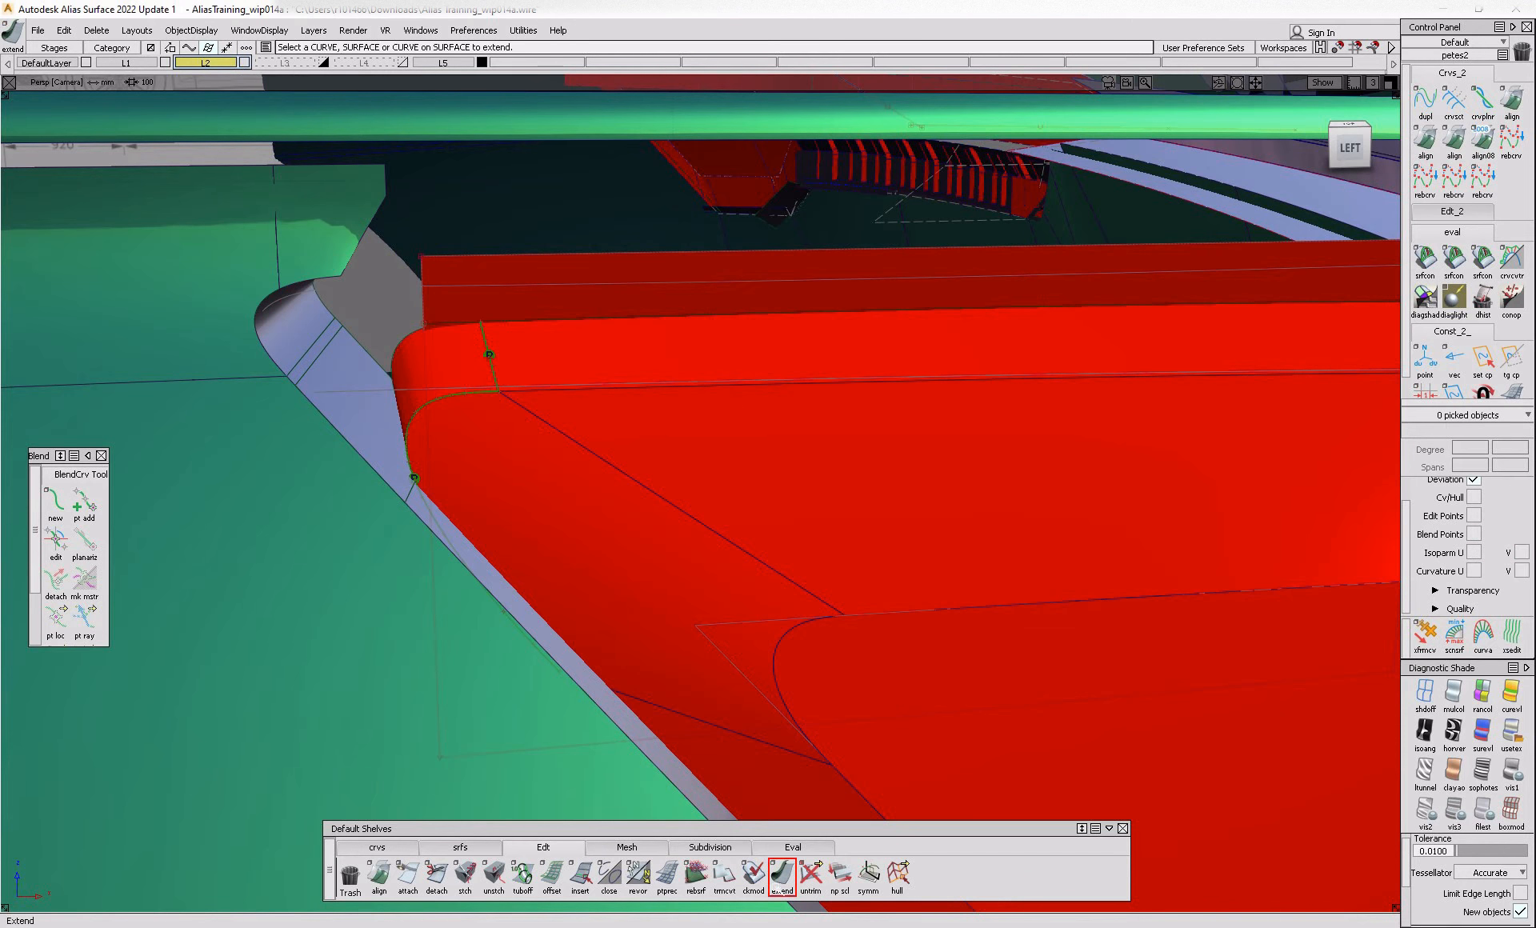
left_click(737, 427)
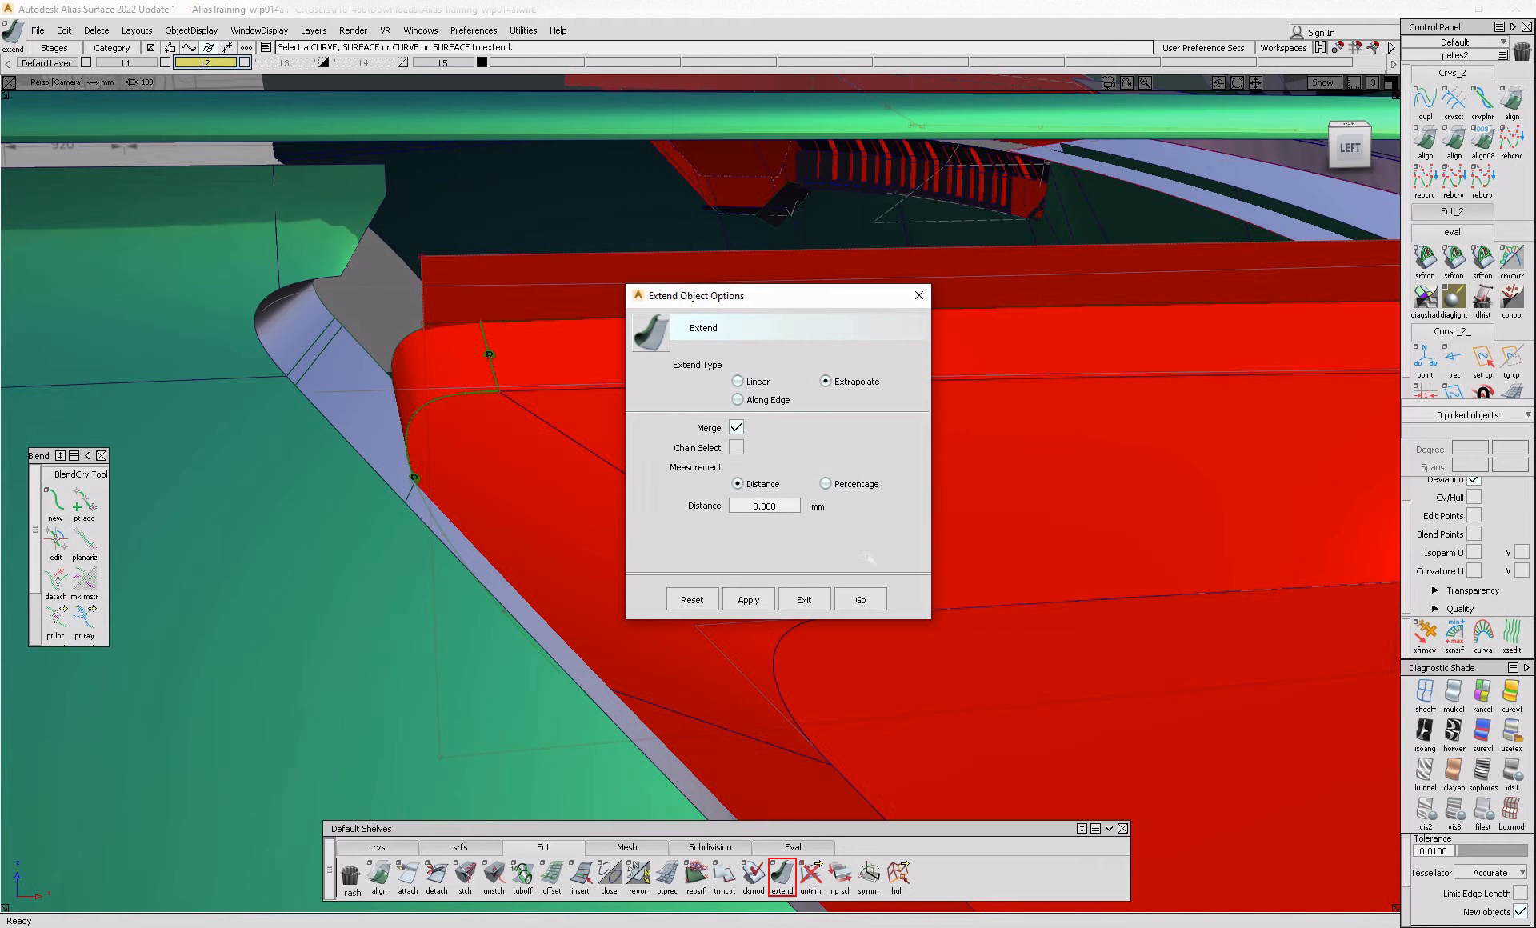
left_click(861, 600)
left_click_drag(426, 312, 178, 334)
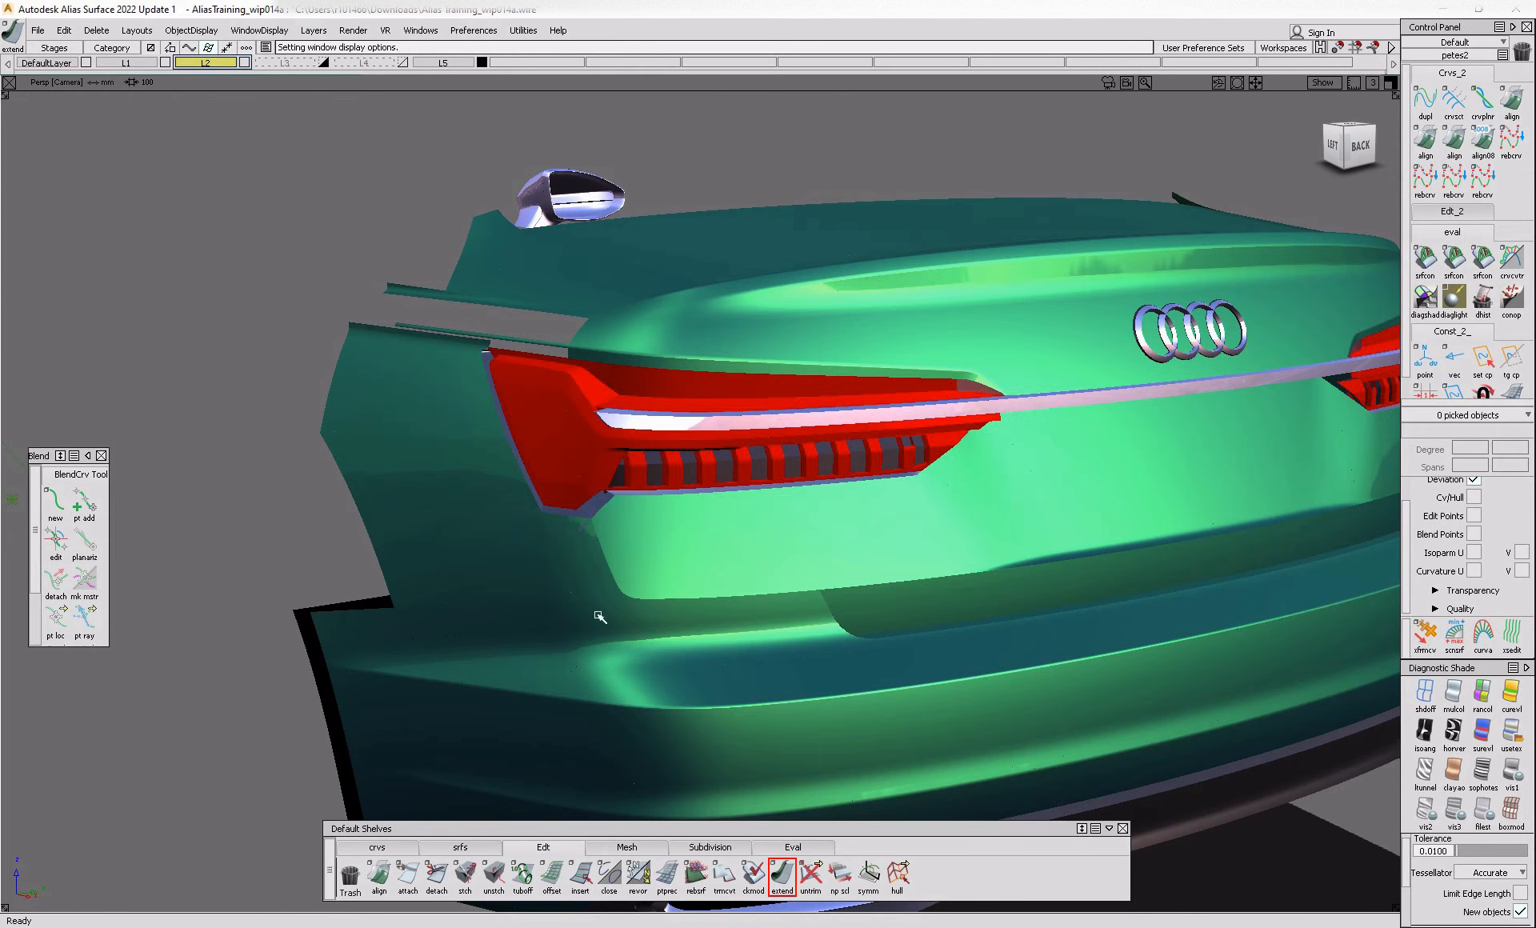
- Switch to the Photos app and examine the whole rear light in the reference photo, zoomed out
left_click(554, 925)
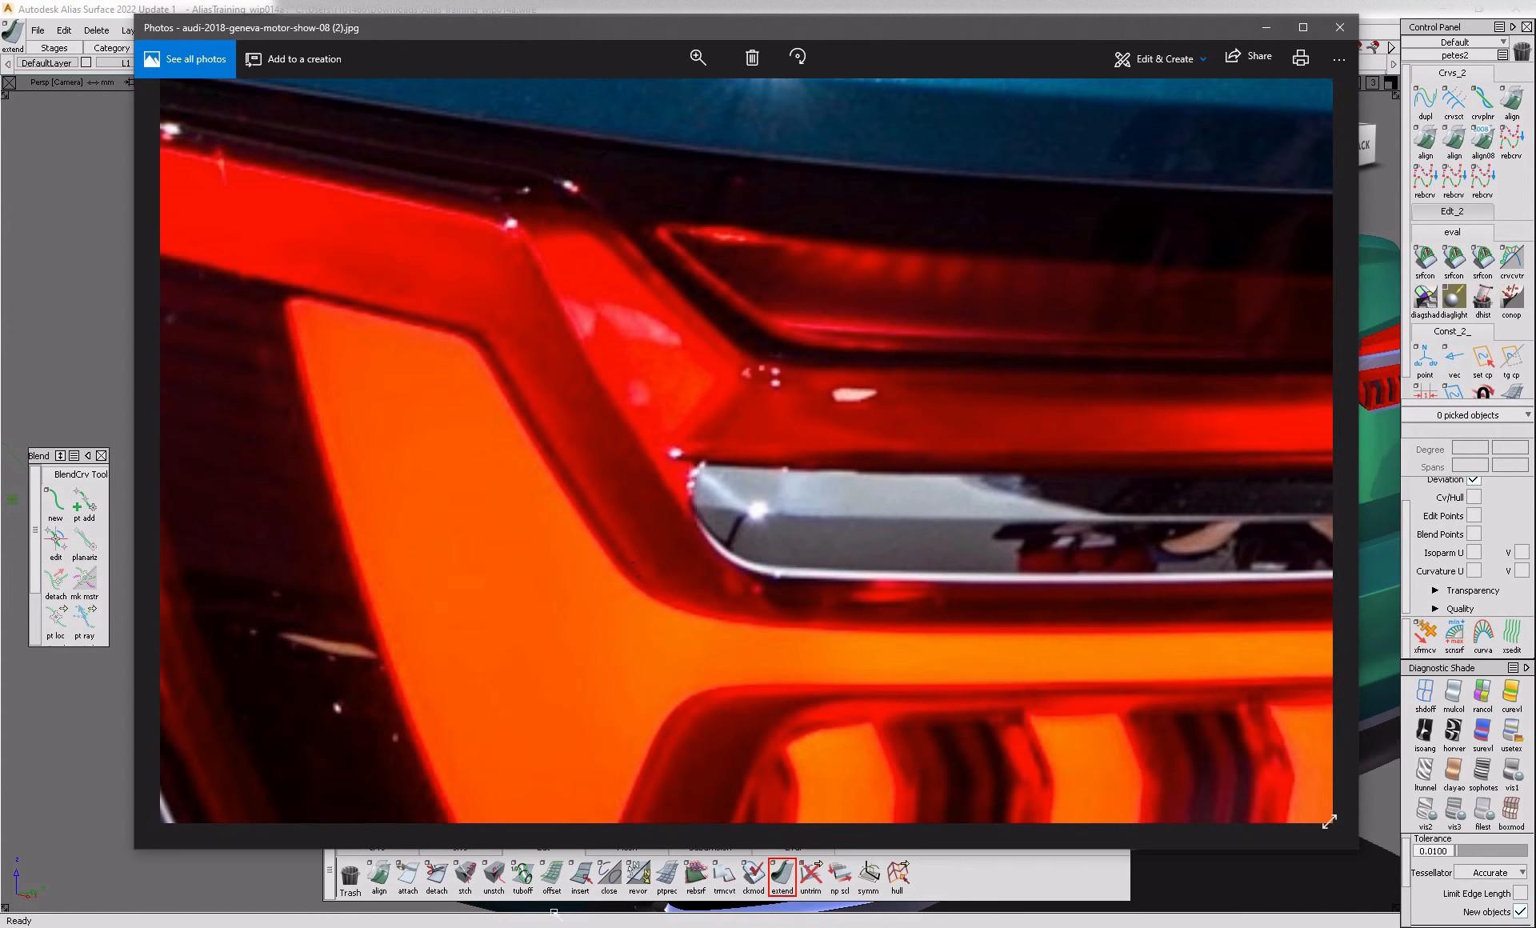
left_click(694, 73)
left_click_drag(680, 96, 642, 101)
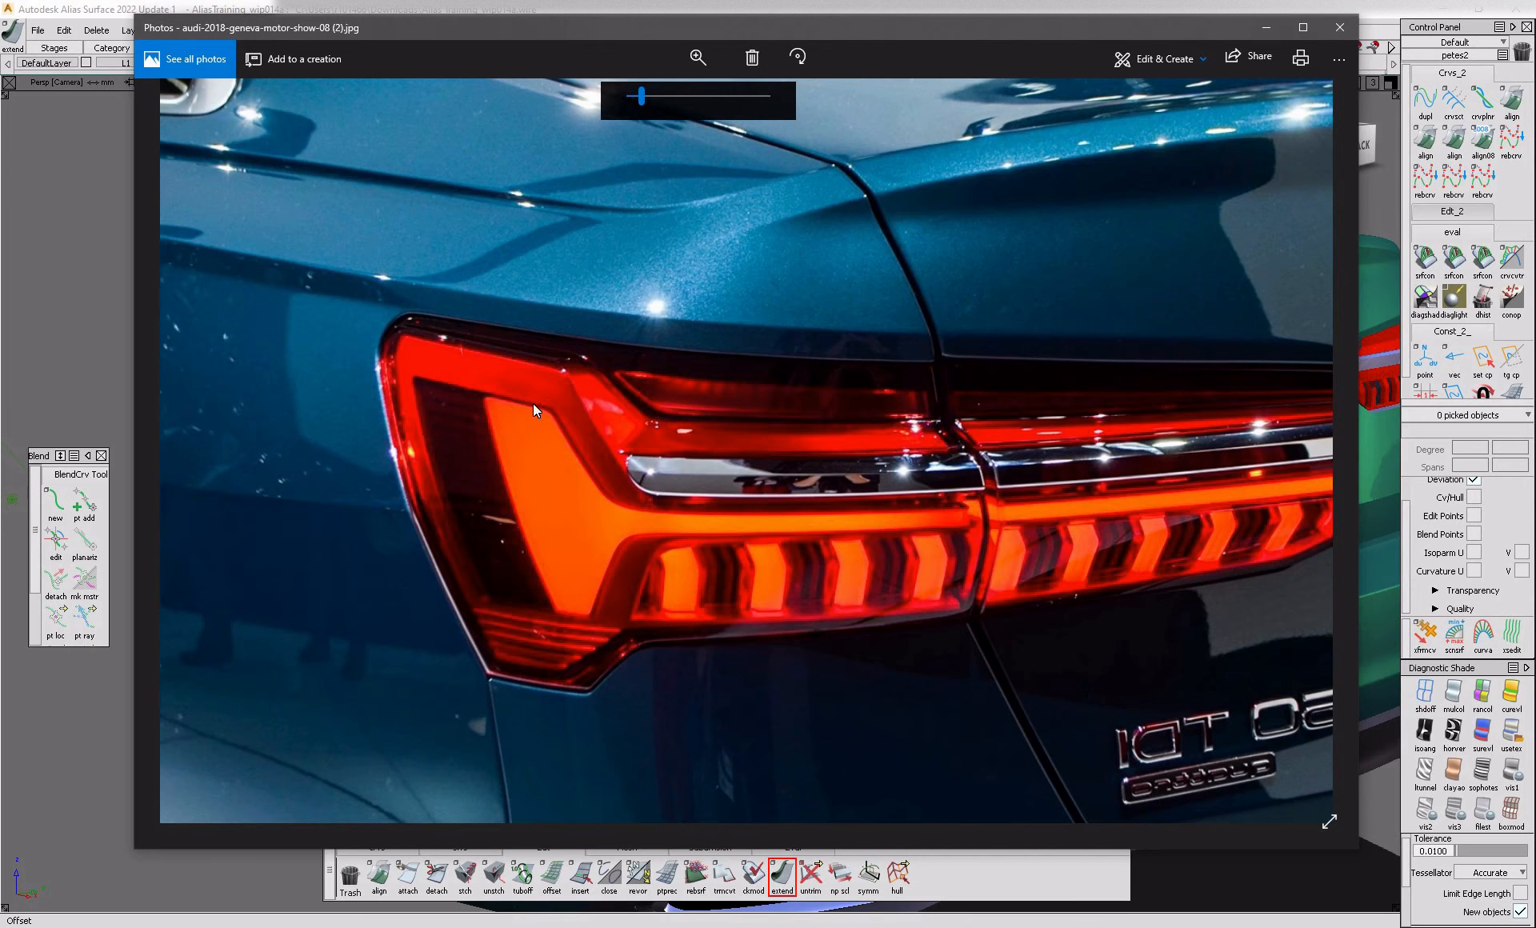
left_click(175, 874)
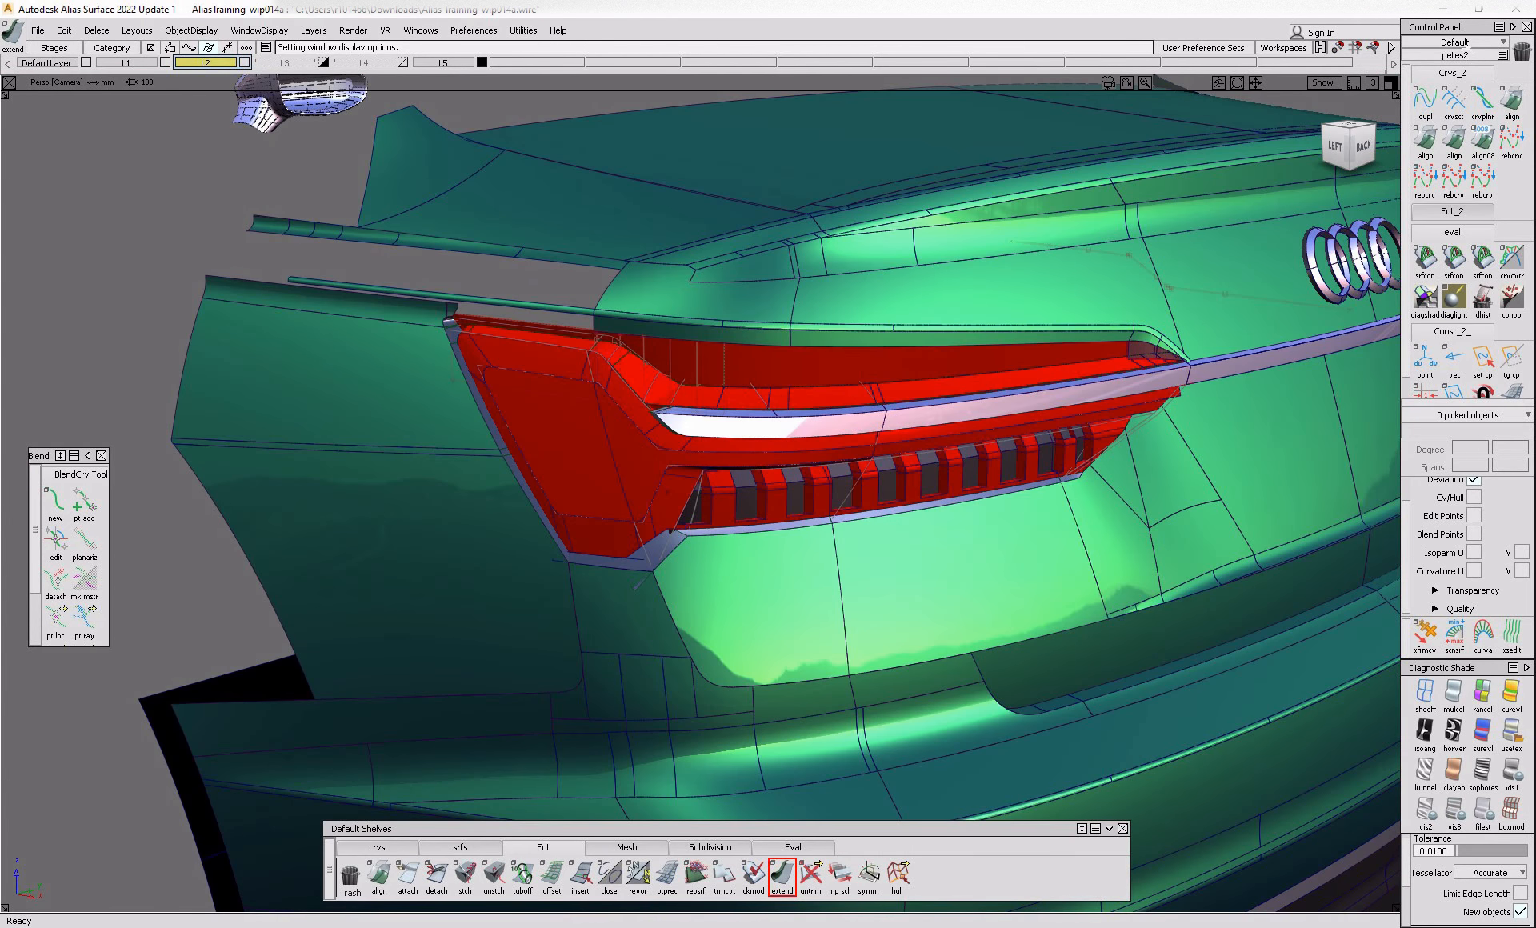
- Bring up the red LED shader's settings, hide the surface curves, and set the reflectivity to 0.300 and eccentricity to 0.100
left_click(1467, 41)
left_click(1473, 122)
scroll(1471, 582, "down", 4)
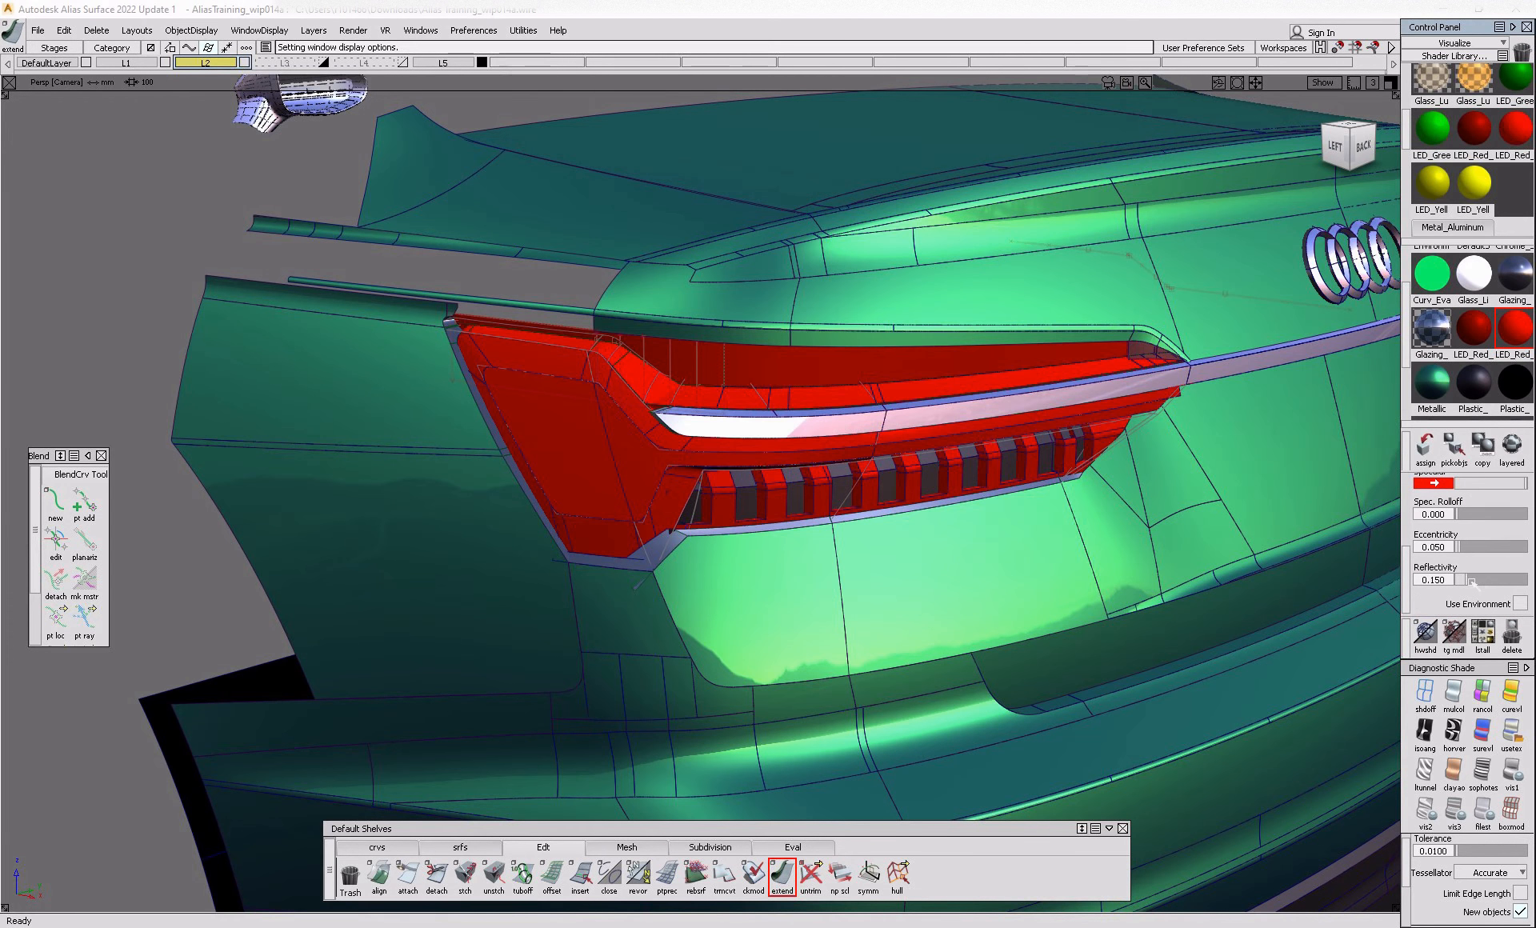
key("alt+m")
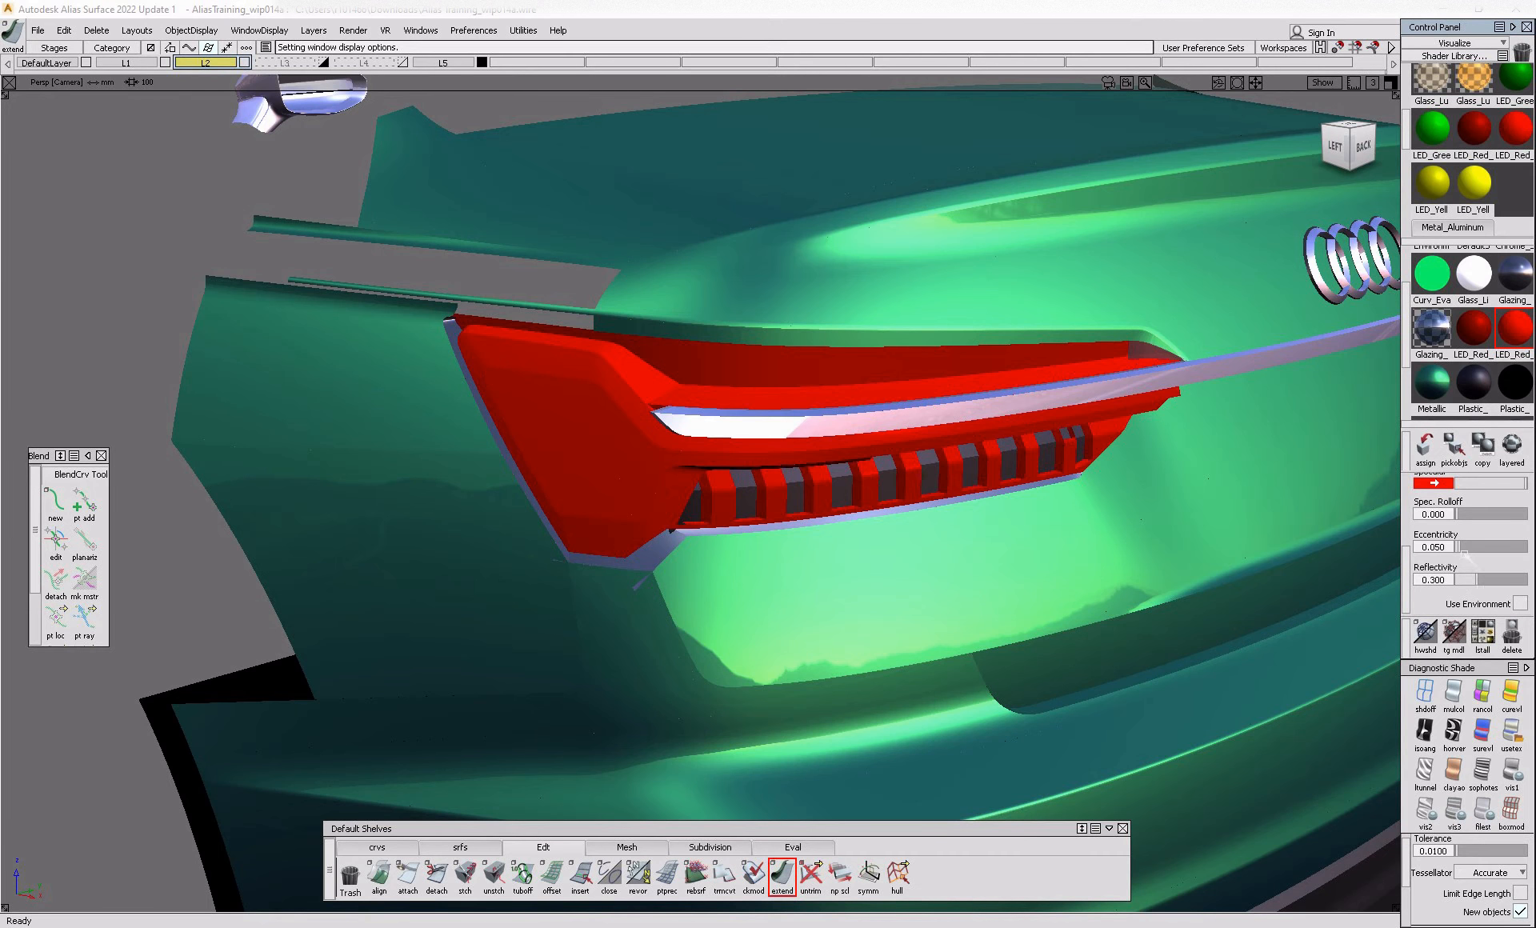
left_click_drag(1463, 549, 1468, 550)
scroll(1464, 520, "up", 3)
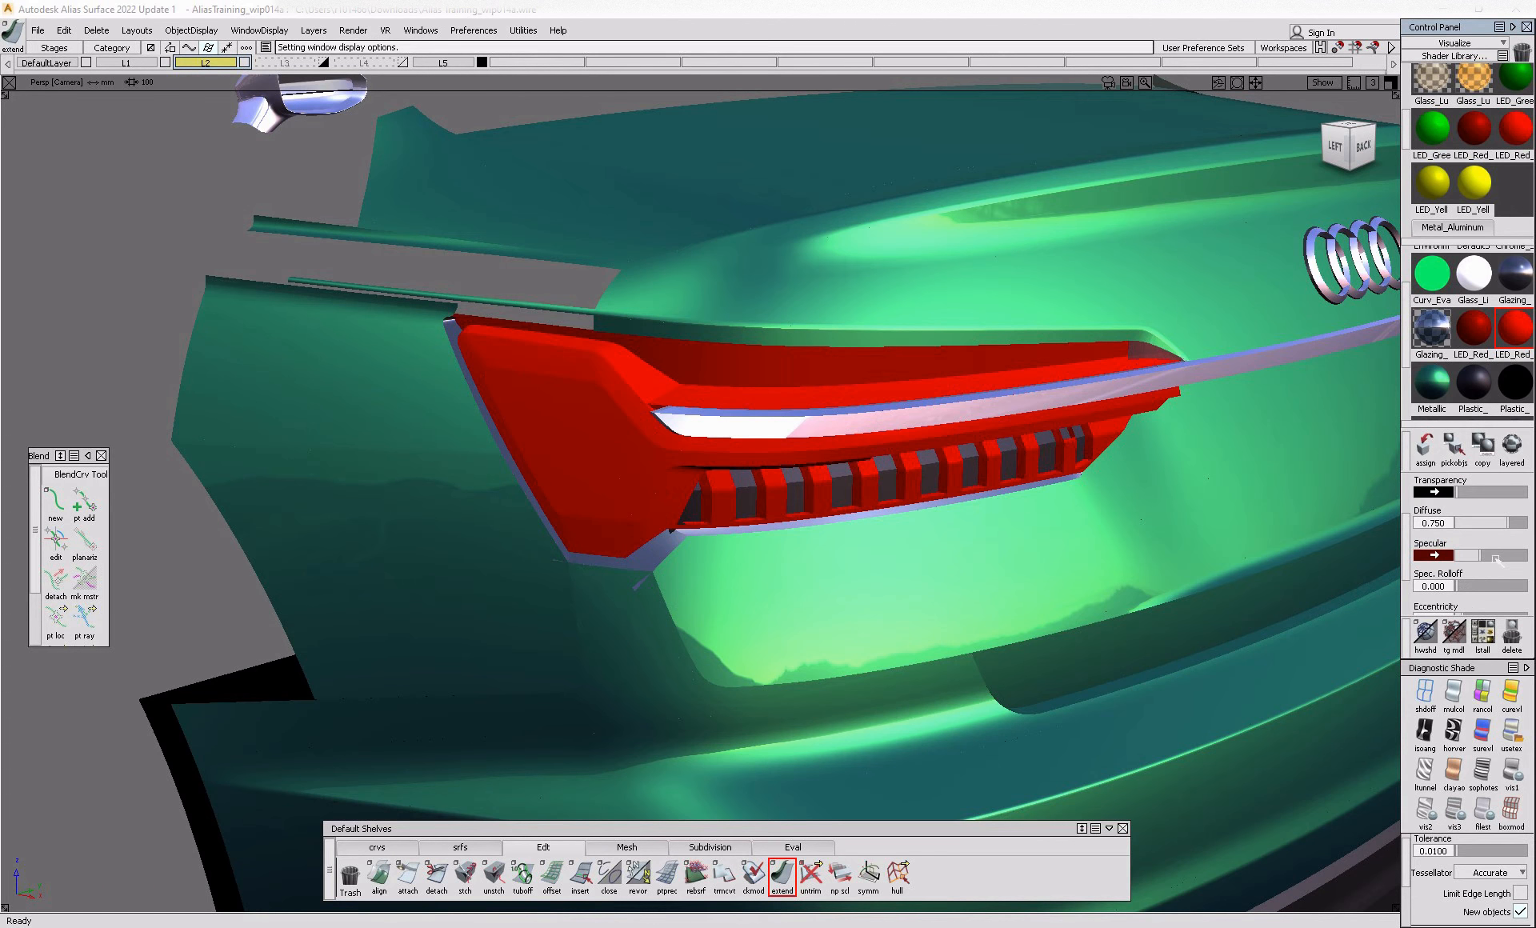
- Brighten the red LED shader's specular colour to full red and set its reflectivity to 1.000, checking the effect on the rear light
left_click_drag(1471, 528, 1510, 529)
scroll(1489, 531, "up", 3)
scroll(1488, 537, "down", 5)
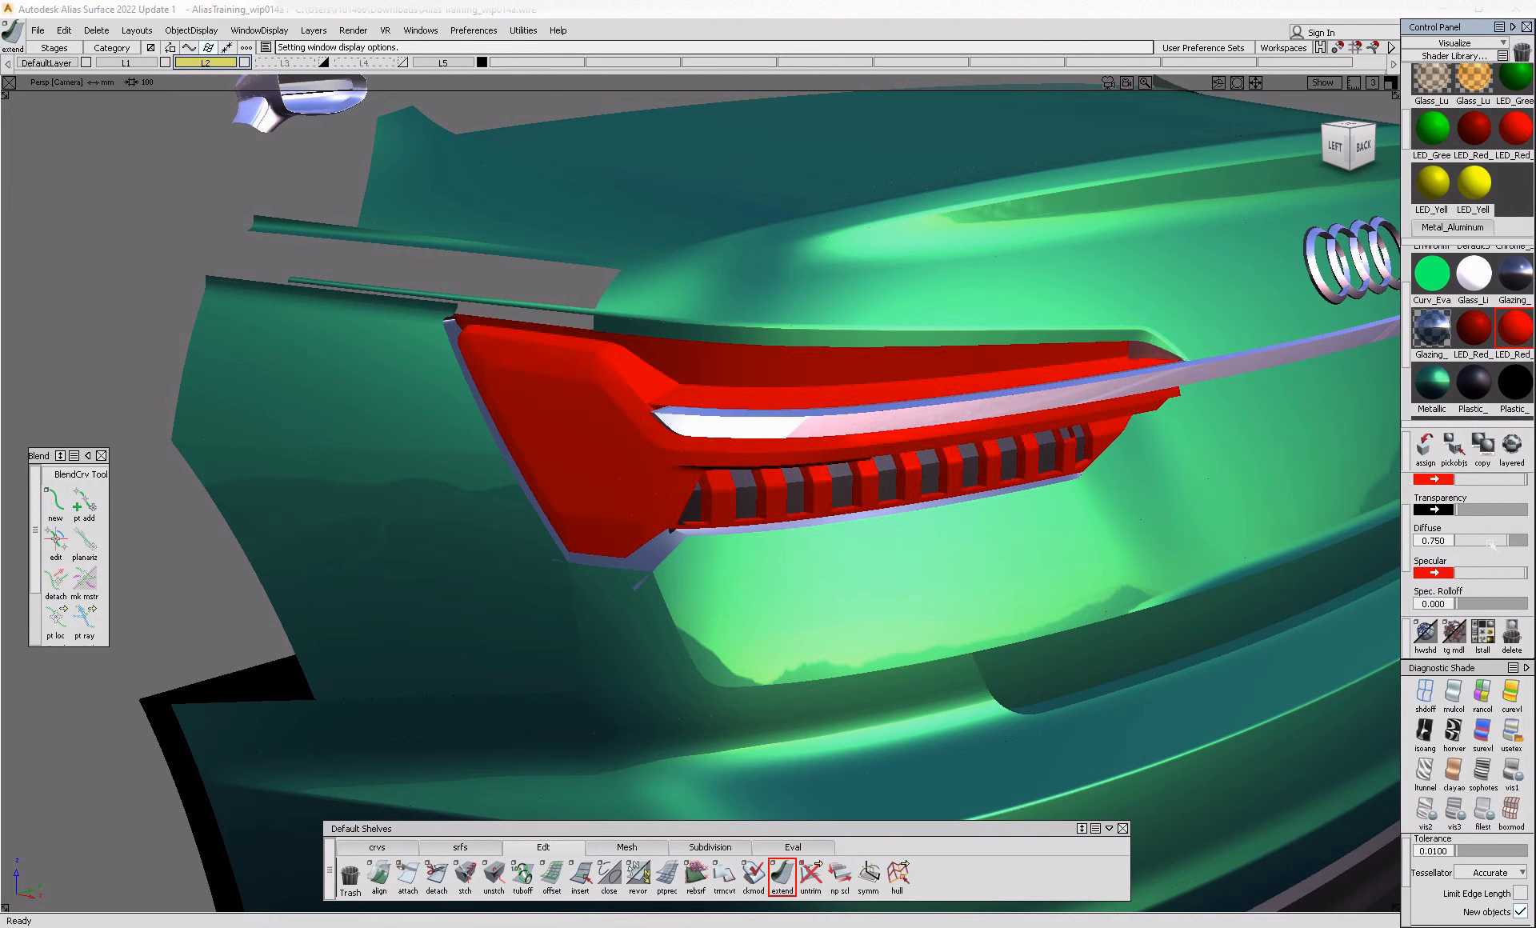
left_click_drag(850, 399, 688, 432, "alt+shift")
right_click_drag(688, 432, 555, 446, "alt+shift")
left_click_drag(555, 446, 672, 416, "alt+shift")
right_click_drag(672, 416, 733, 404, "alt+shift")
left_click_drag(732, 404, 900, 429, "alt+shift")
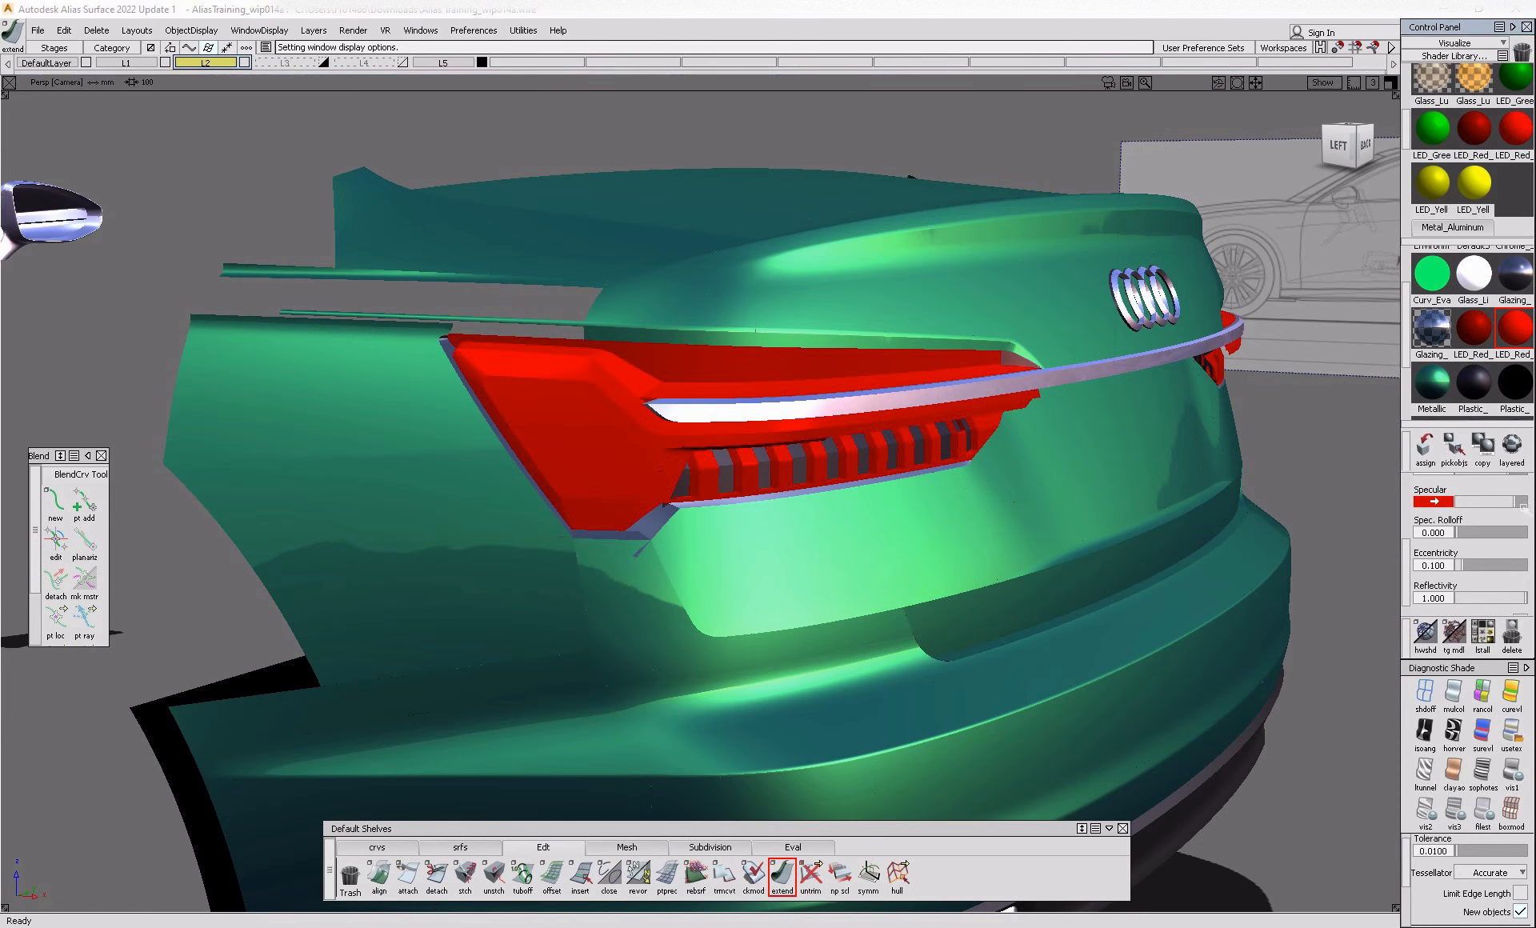
- Change the red LED shader's specular colour to light pink in the colour editor
scroll(1522, 503, "up", 2)
left_click(1449, 555)
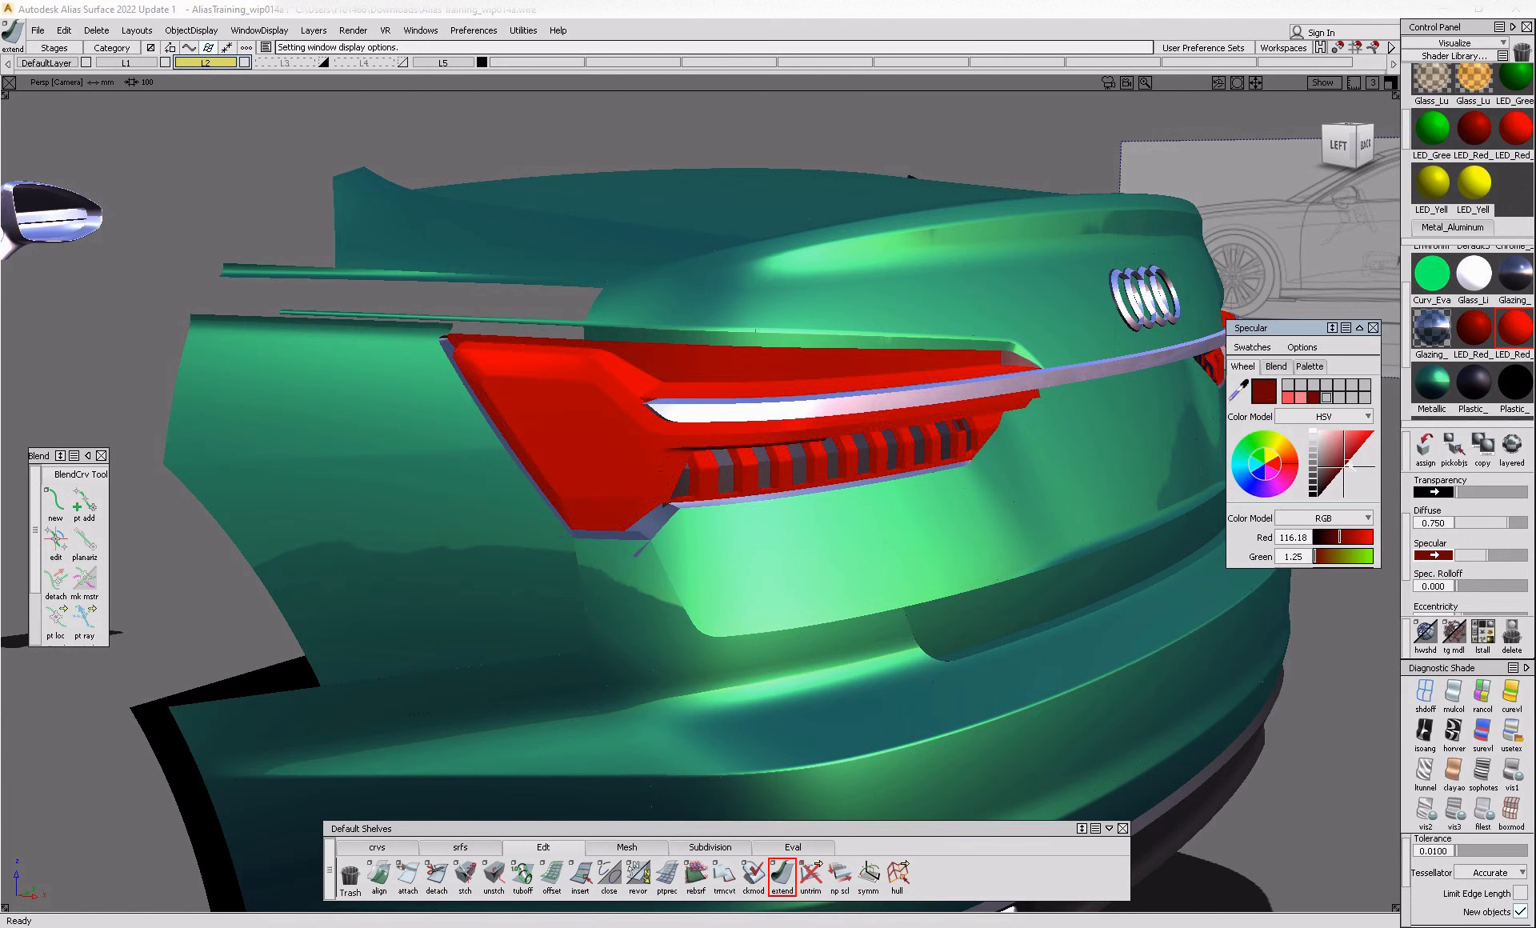
left_click_drag(888, 424, 800, 448, "alt+shift")
left_click(1374, 328)
- Select the skinned flange surface at the rear light's lower outboard corner and restore the default modelling controls
left_click_drag(954, 571, 1080, 552, "alt+shift")
left_click_drag(816, 512, 622, 590, "alt+shift")
left_click_drag(658, 497, 455, 476, "alt+shift")
left_click_drag(466, 525, 450, 528, "alt+shift")
left_click_drag(449, 528, 387, 539, "ctrl+shift")
left_click(418, 565)
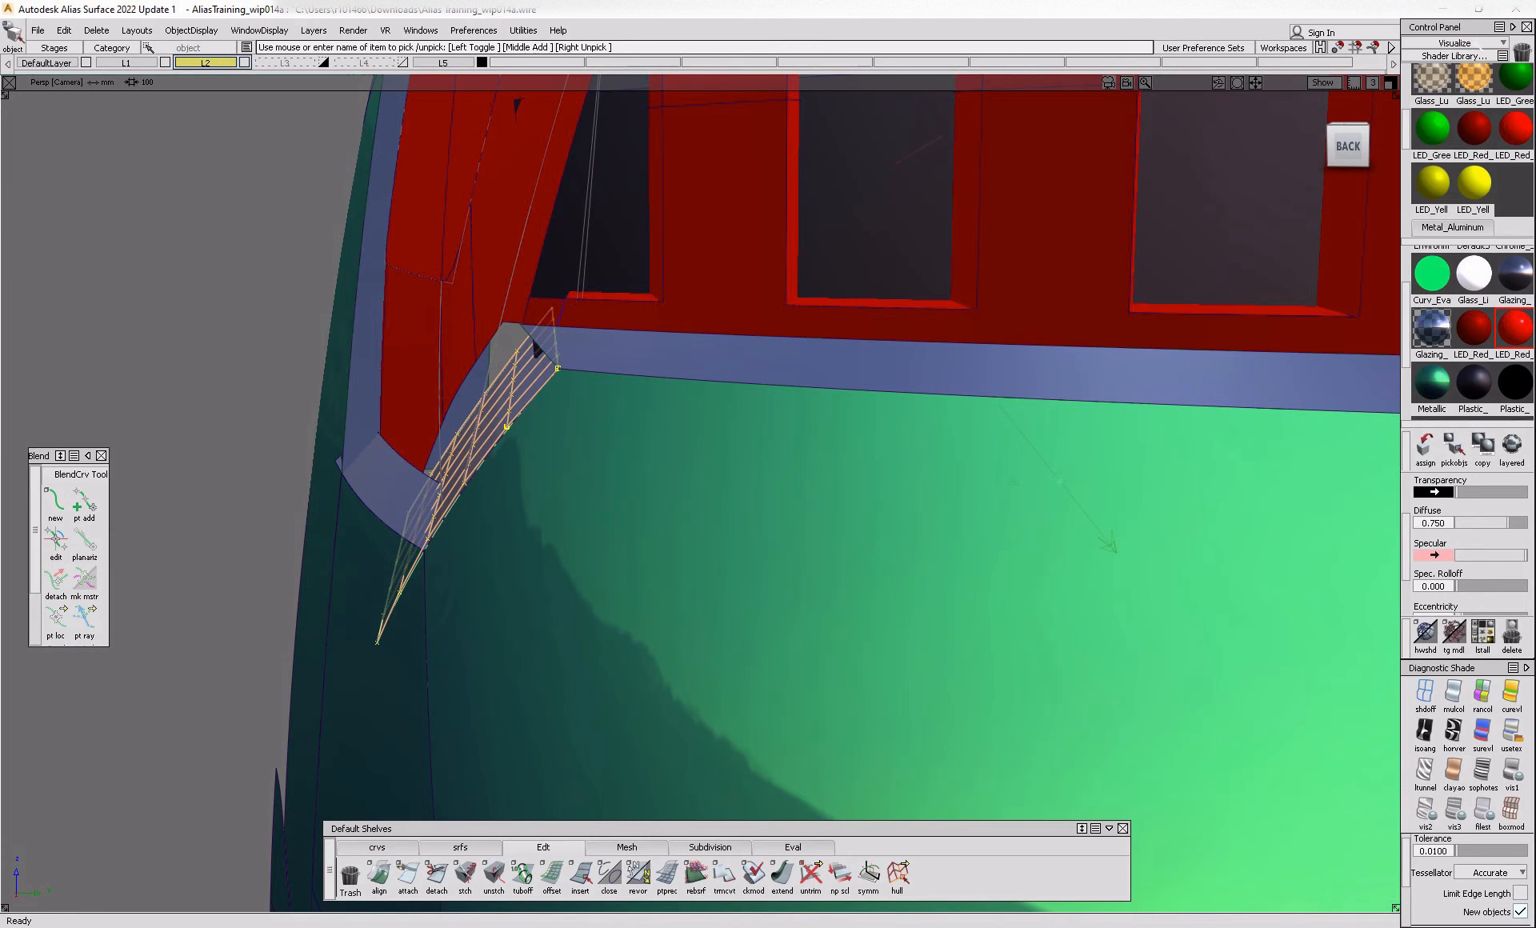
left_click(1482, 45)
left_click(1470, 80)
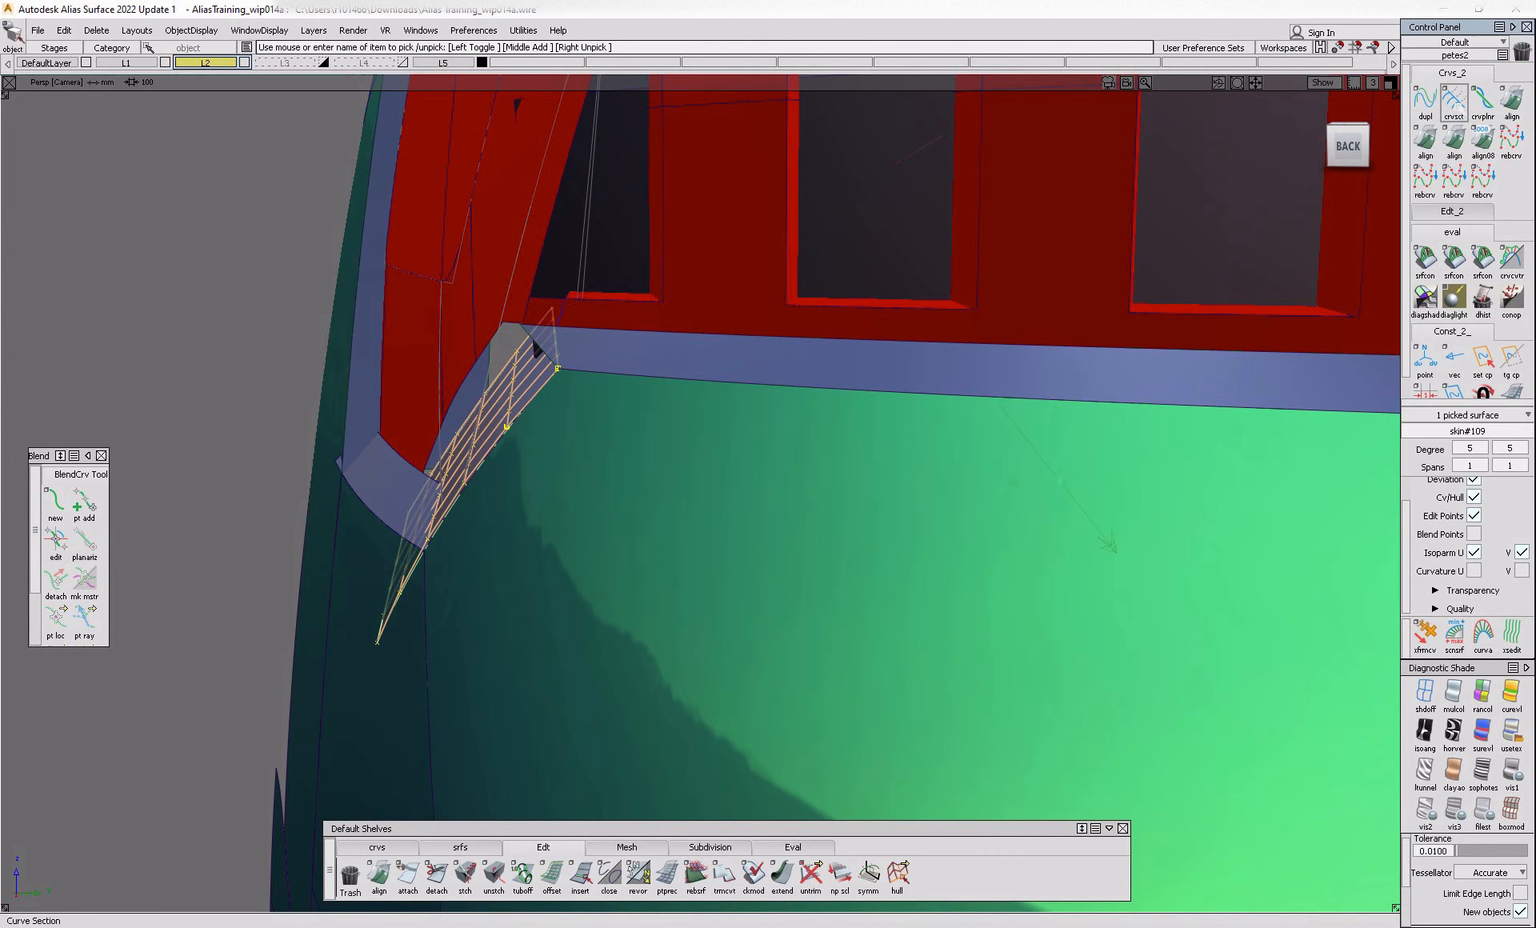
left_click(1484, 448)
left_click(1479, 483)
key("Return")
key("ctrl+z")
- Set the corner flange surface's V degree to 1
left_click(1519, 449)
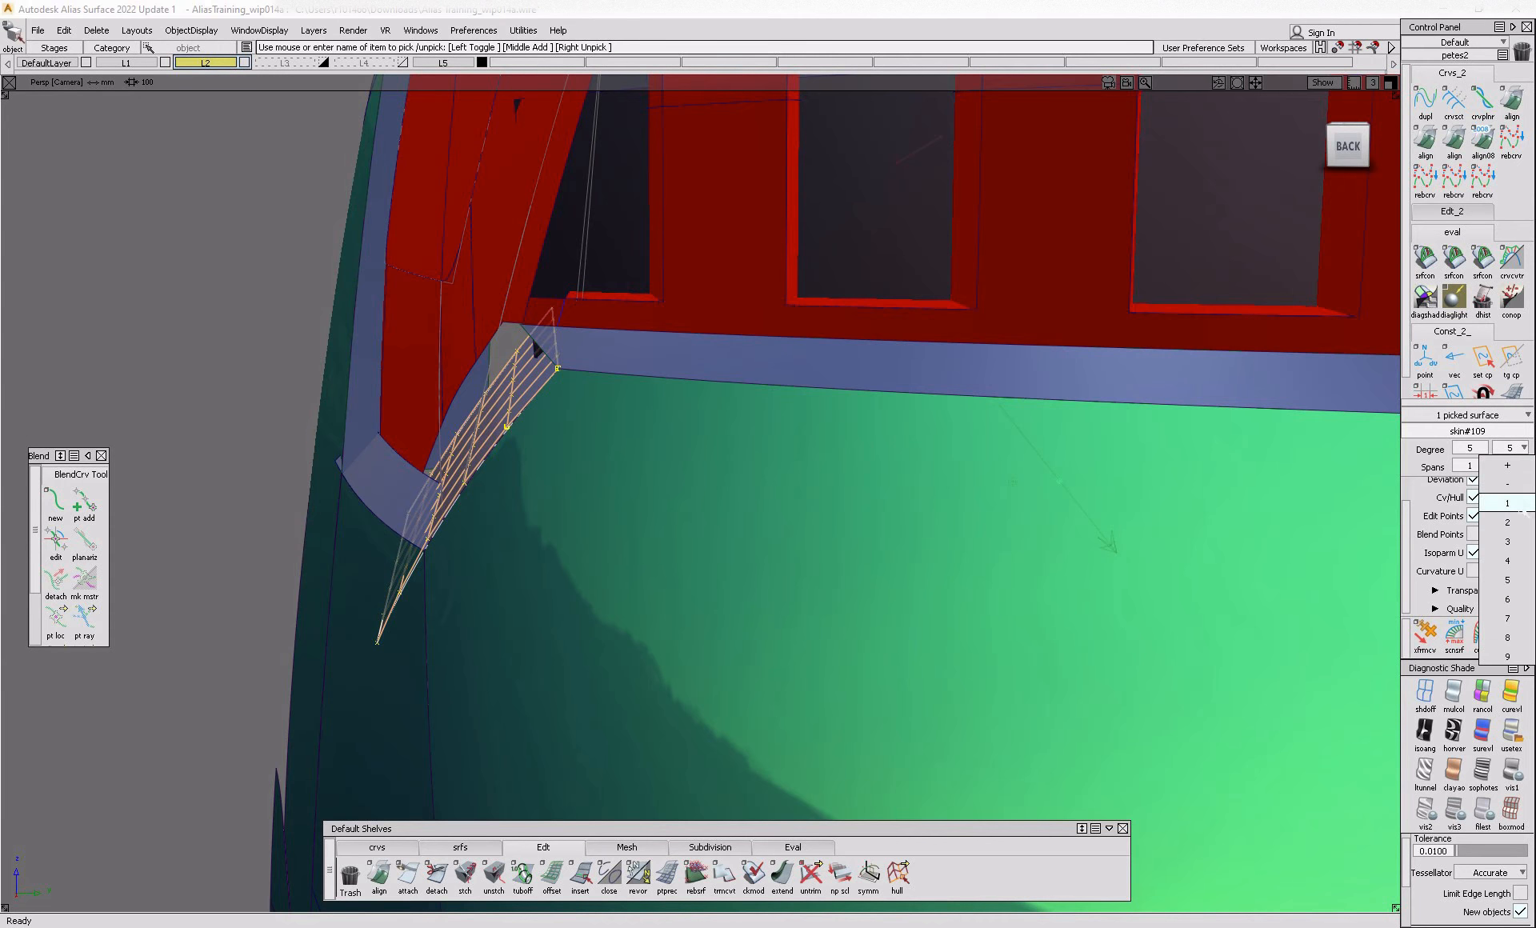
left_click(1522, 508)
left_click(441, 461)
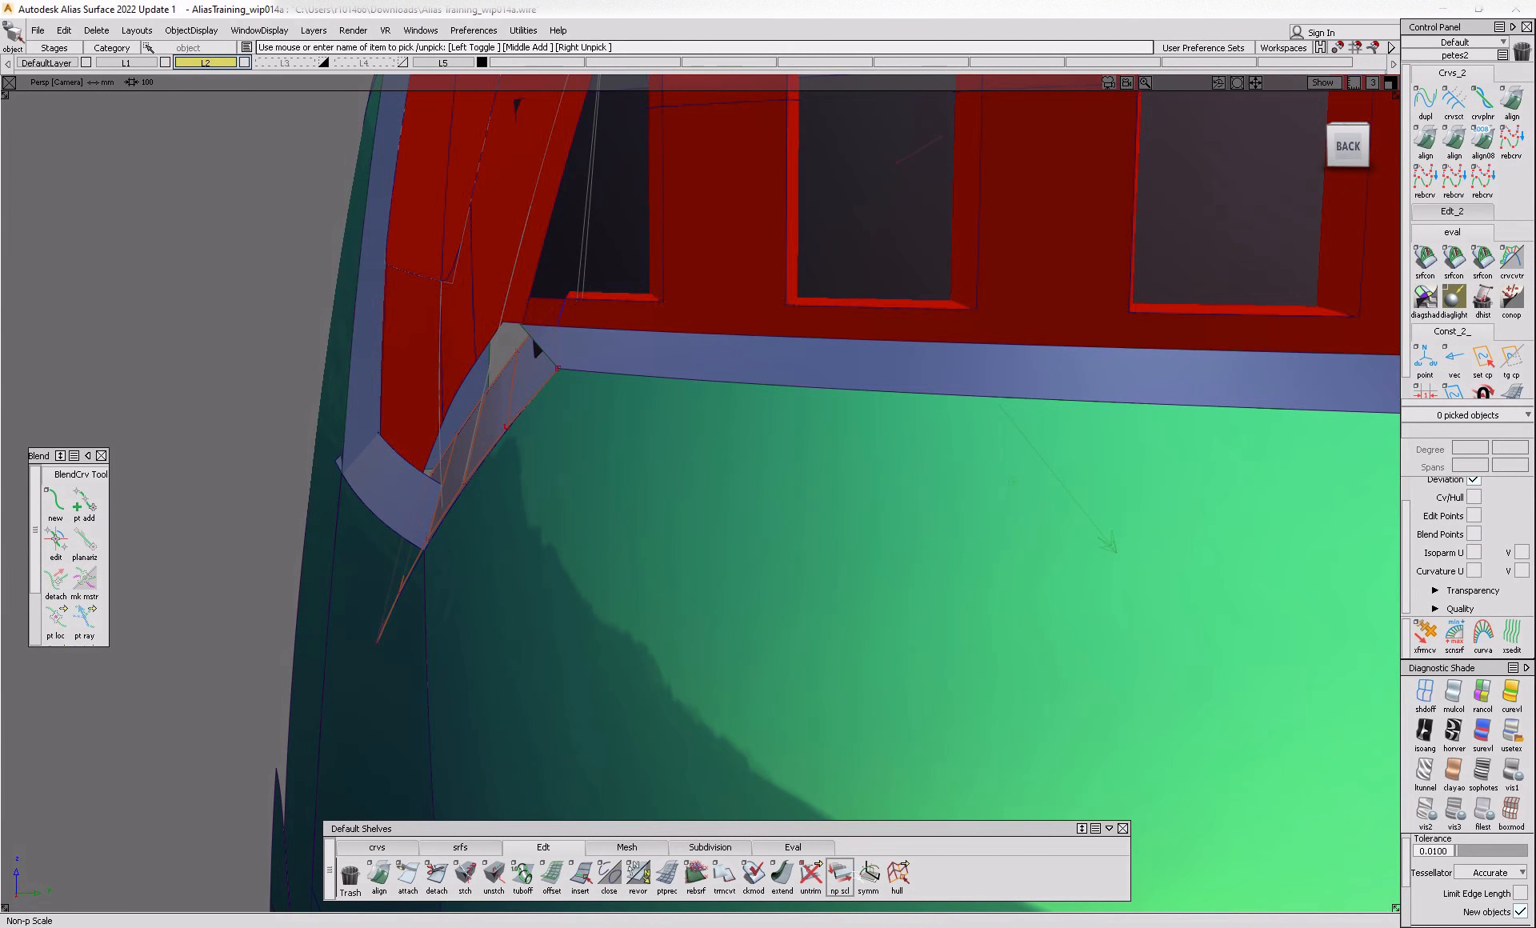
- Pick a lengthwise hull row of the corner flange surface and shift it slightly sideways
left_click(905, 887)
left_click(476, 427)
left_click_drag(461, 434, 376, 440, "ctrl+shift")
middle_click_drag(223, 451, 198, 451)
left_click_drag(207, 452, 712, 432, "alt+shift")
mouse_move(551, 514)
left_mouse_down("ctrl+shift")
mouse_move(546, 444)
mouse_move(443, 486)
left_mouse_up("ctrl+shift")
- Pick the corner flange surface's inner hull row for moving, and clear the control vertex selection and display
left_click(897, 875)
left_click(322, 468)
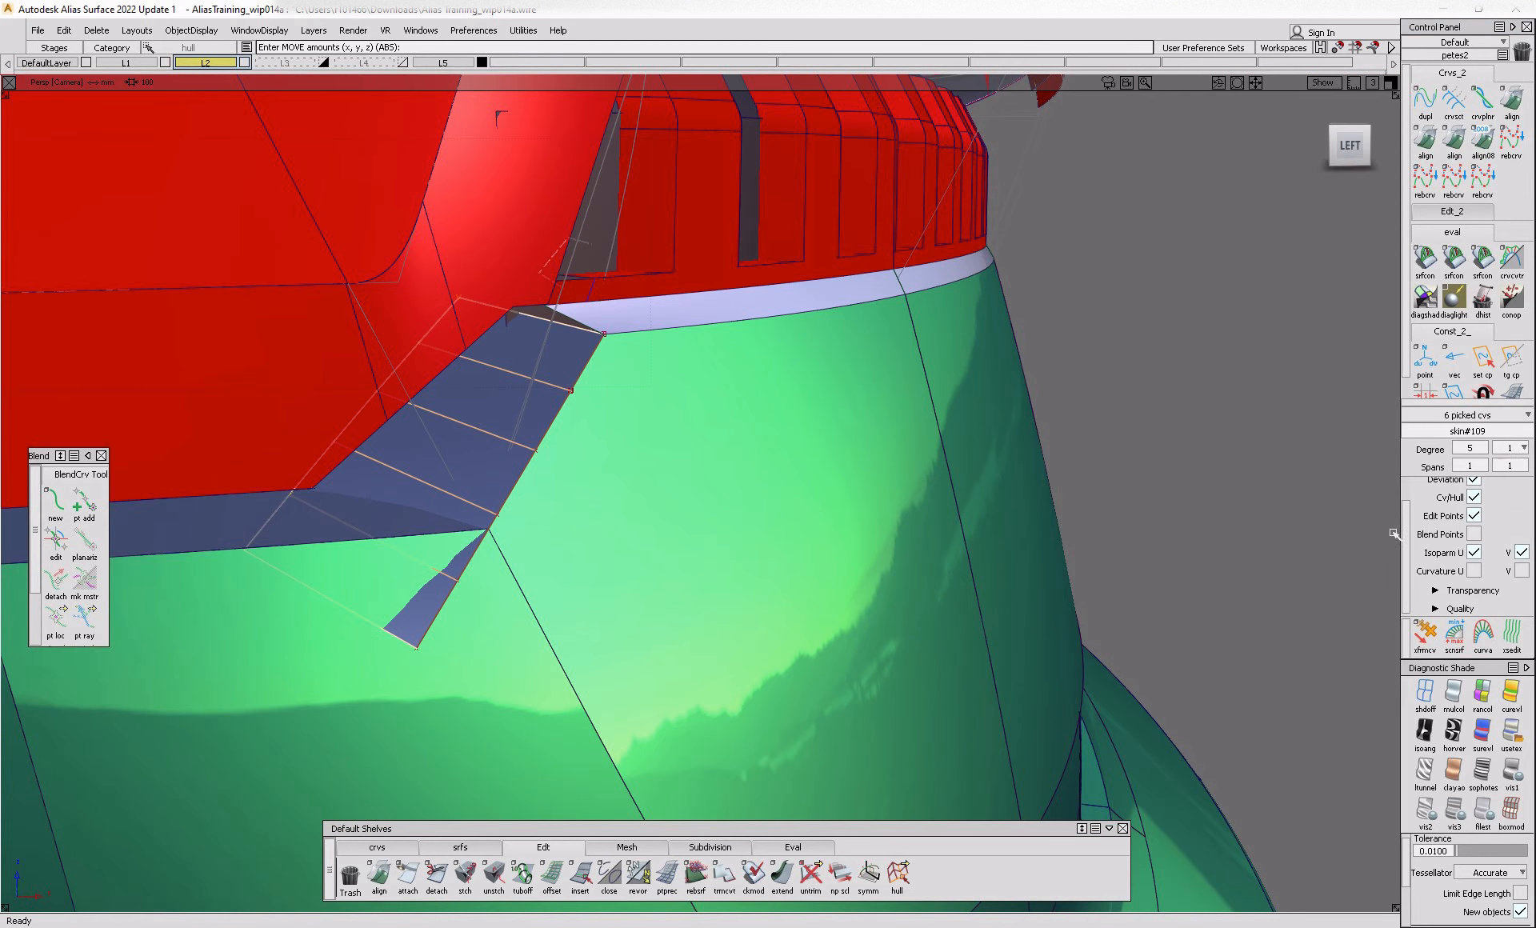
left_click(897, 874)
left_click(405, 494)
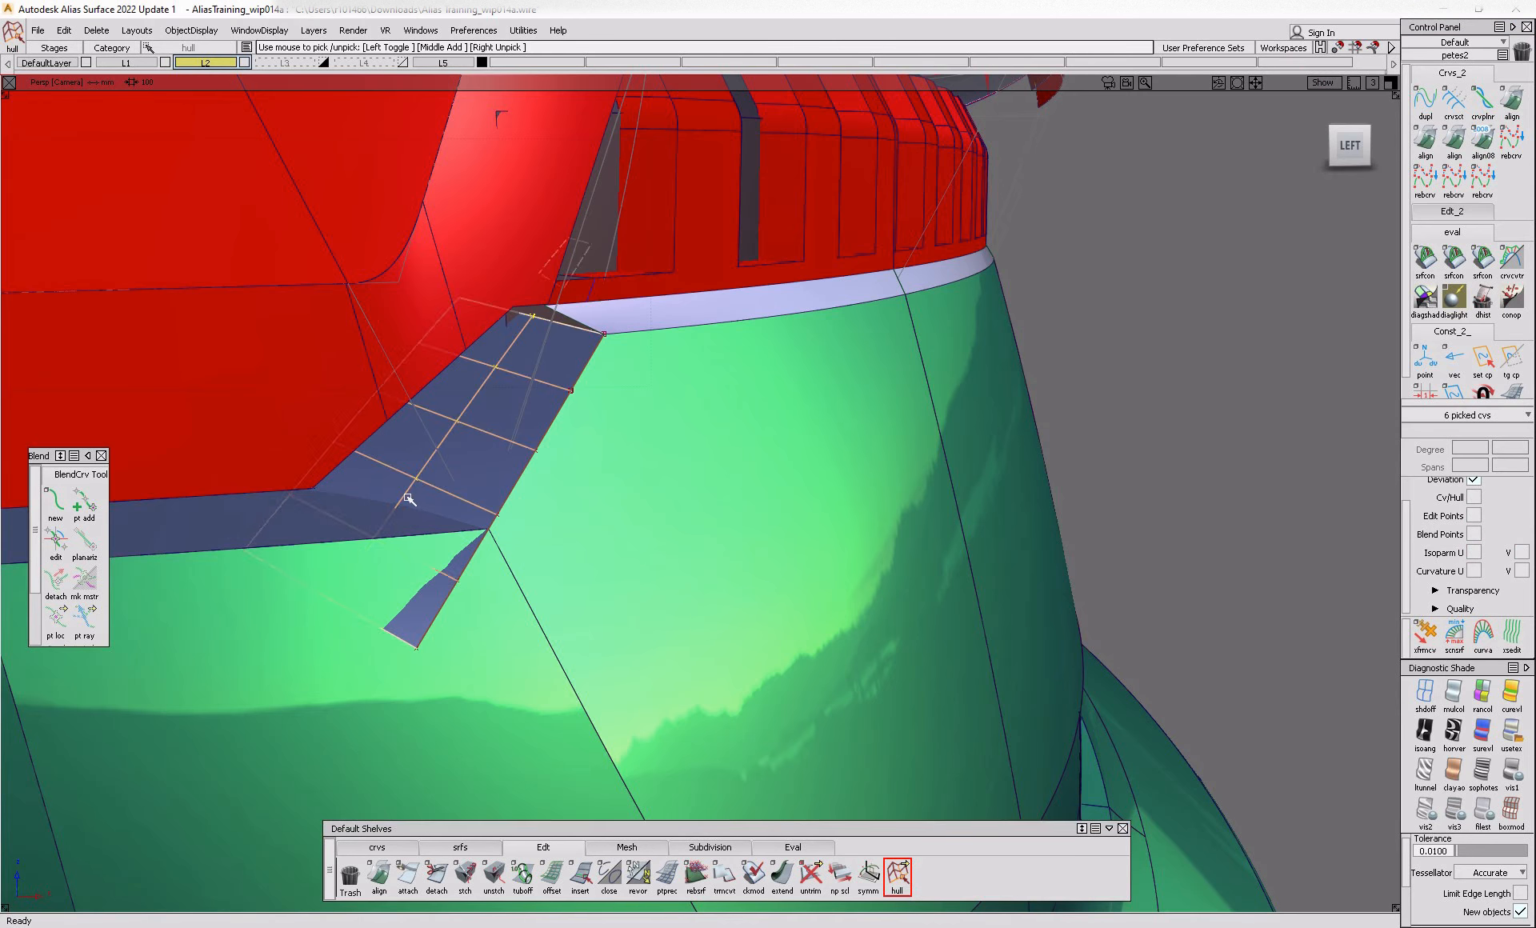
left_click_drag(716, 628, 632, 657, "alt+shift")
left_click_drag(617, 544, 602, 324, "ctrl+shift")
left_click_drag(436, 326, 683, 679)
- Examine the reshaped corner flange surface and its joins with the red panel and neighbouring lower flanges
right_click_drag(657, 512, 472, 476, "alt+shift")
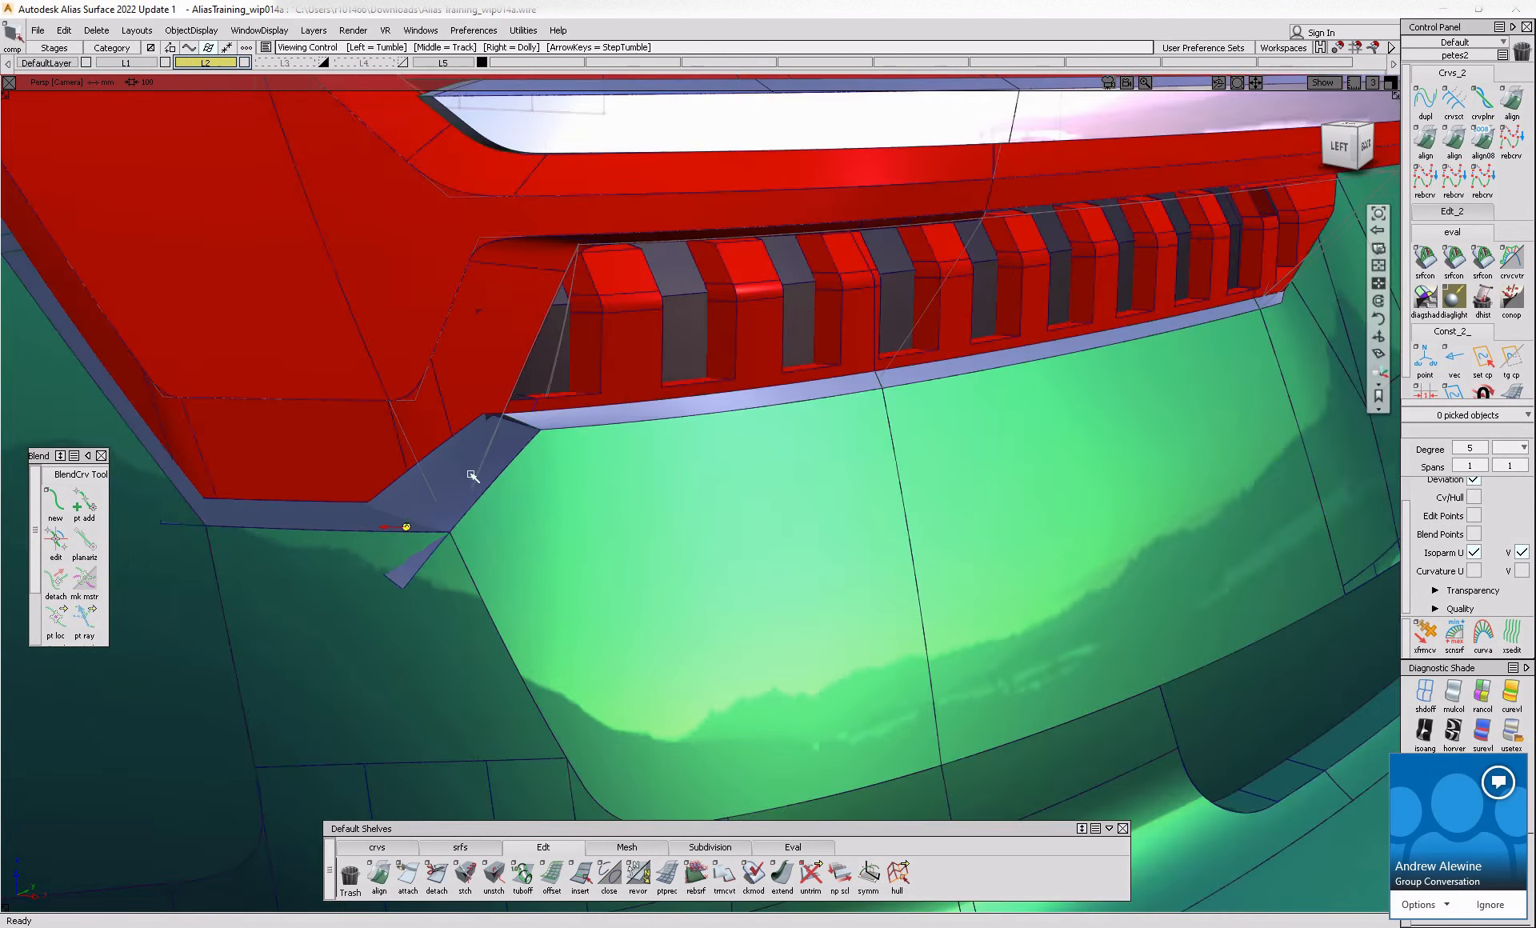
middle_click_drag(660, 610, 747, 612, "alt+shift")
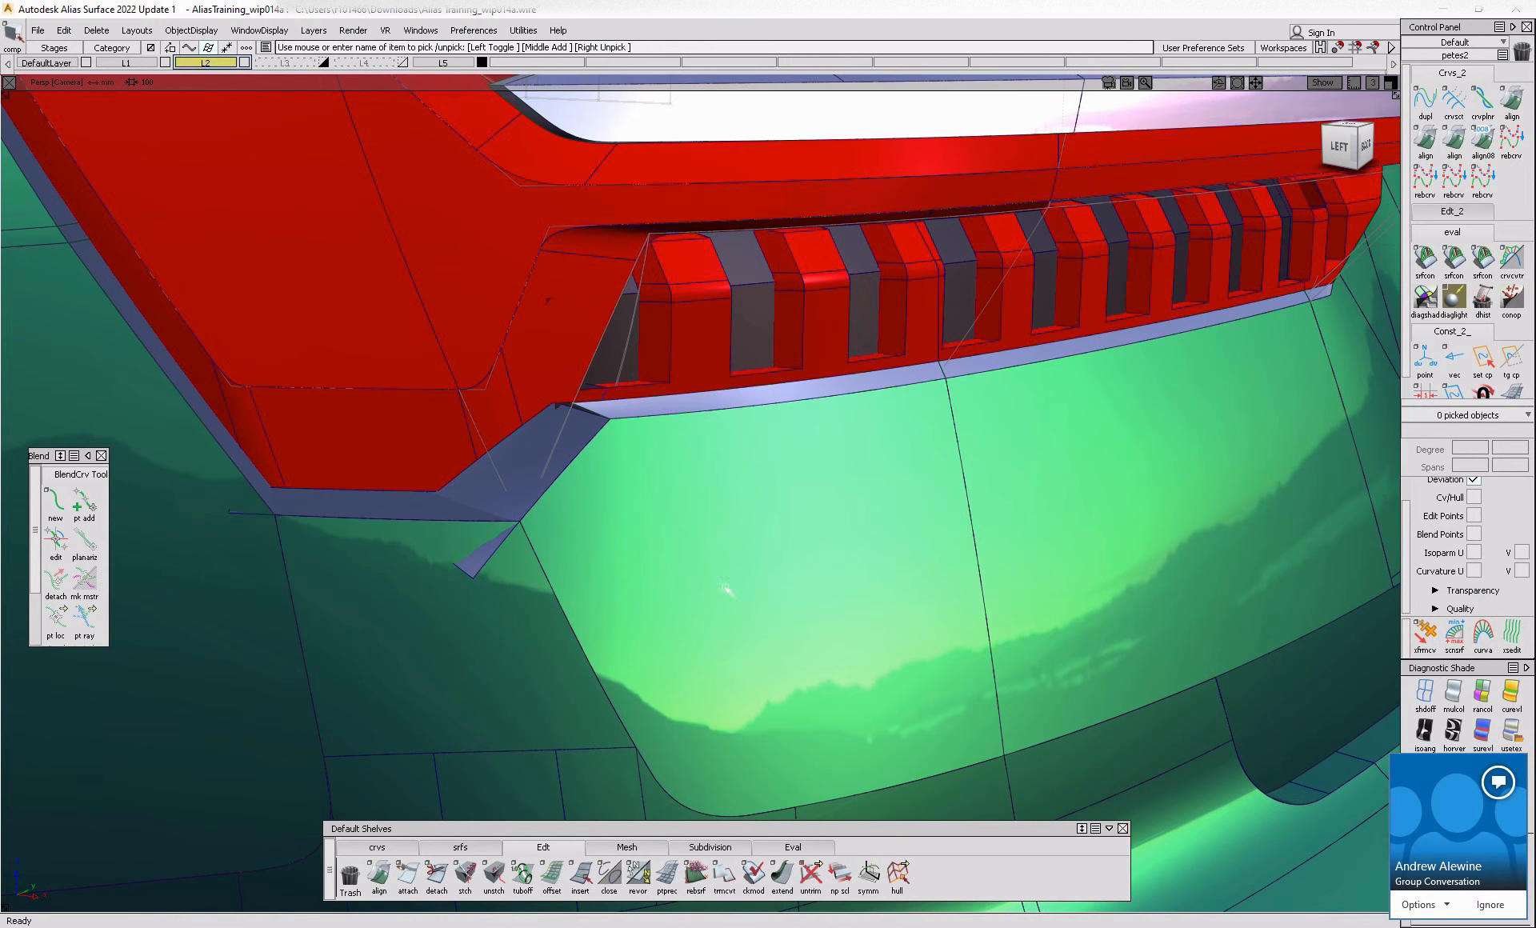
left_click_drag(725, 590, 645, 555, "alt+shift")
middle_click_drag(645, 555, 786, 631, "alt+shift")
left_click(695, 926)
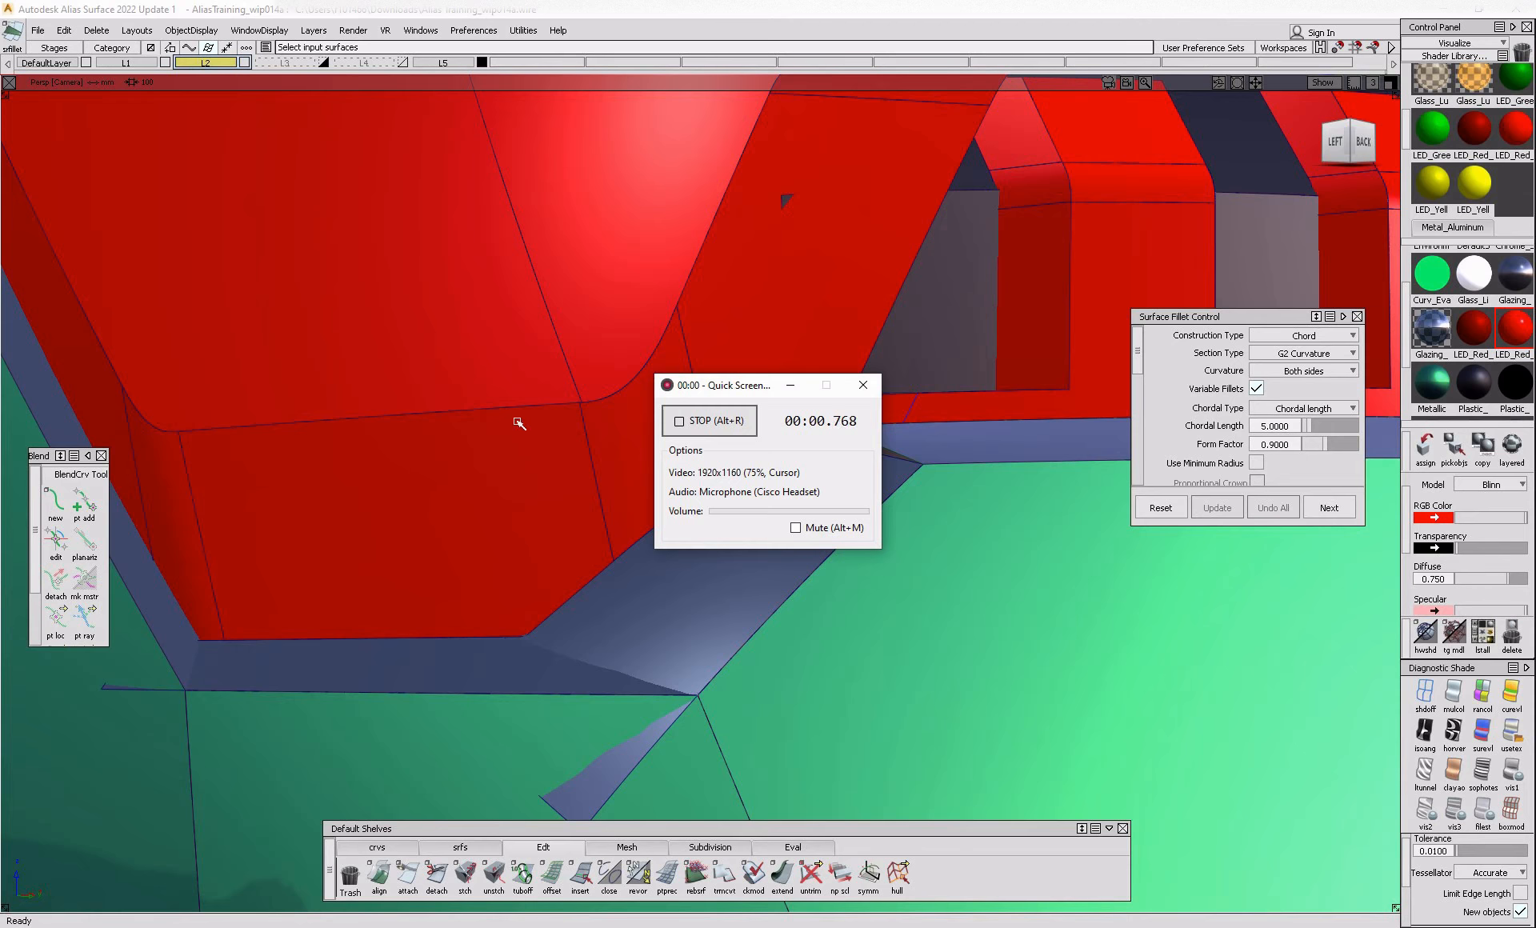
left_click_drag(925, 609, 855, 697, "alt+shift")
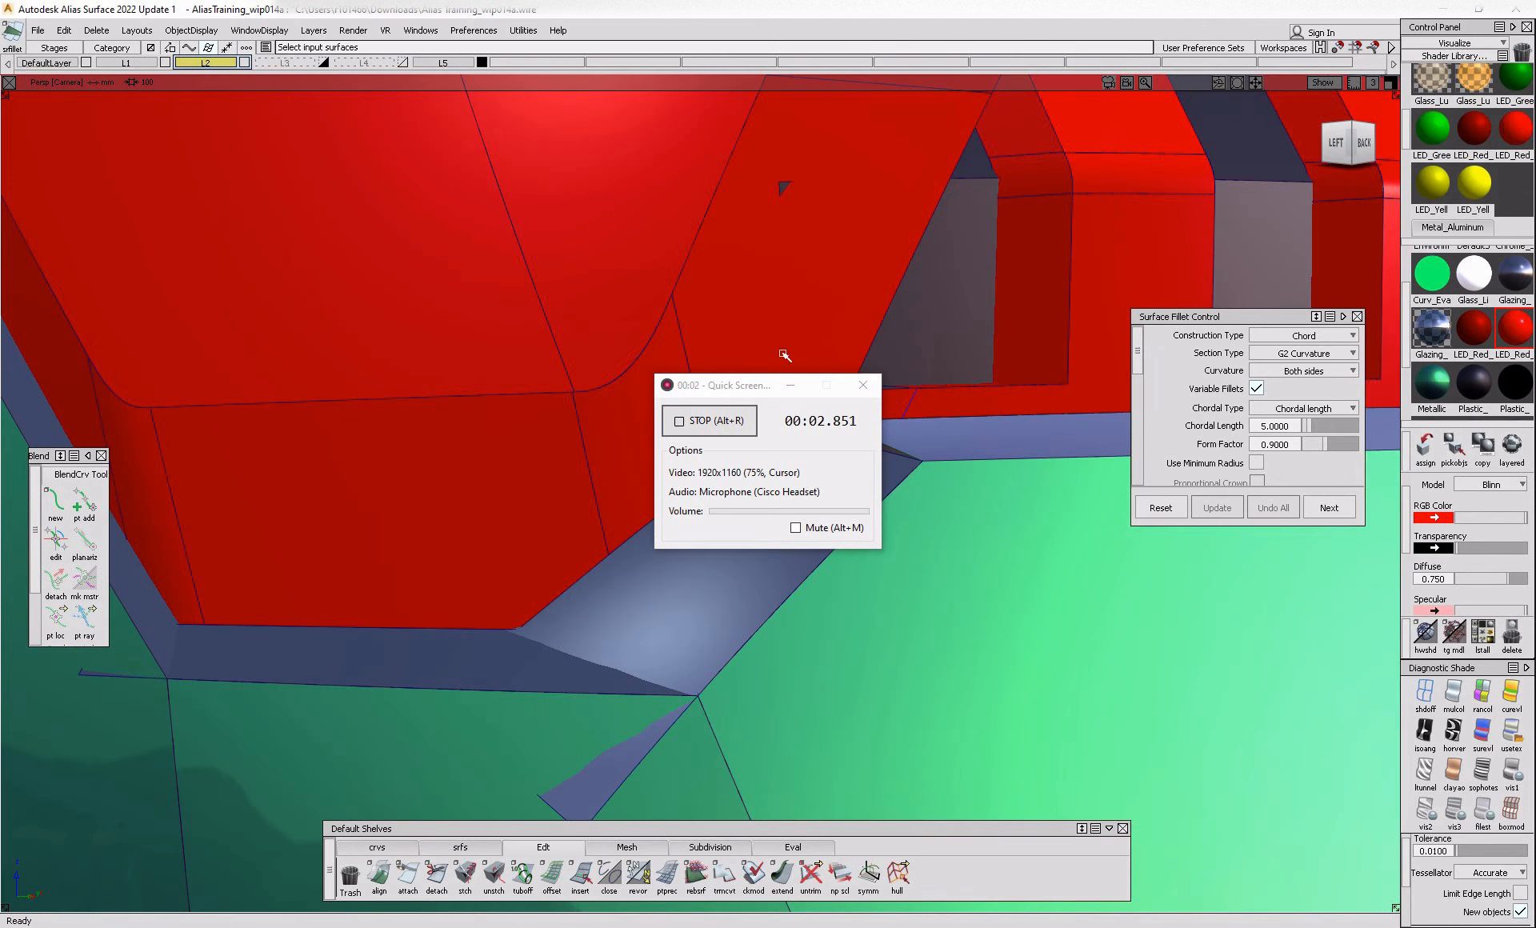
left_click(792, 387)
left_click_drag(892, 491, 758, 770, "alt+shift")
- Extend the corner flange surface's inboard end past the adjoining lower flange and compare the area with the reference photo
left_click(785, 871)
left_click(862, 443)
left_click_drag(862, 444, 938, 664)
key("alt+Tab")
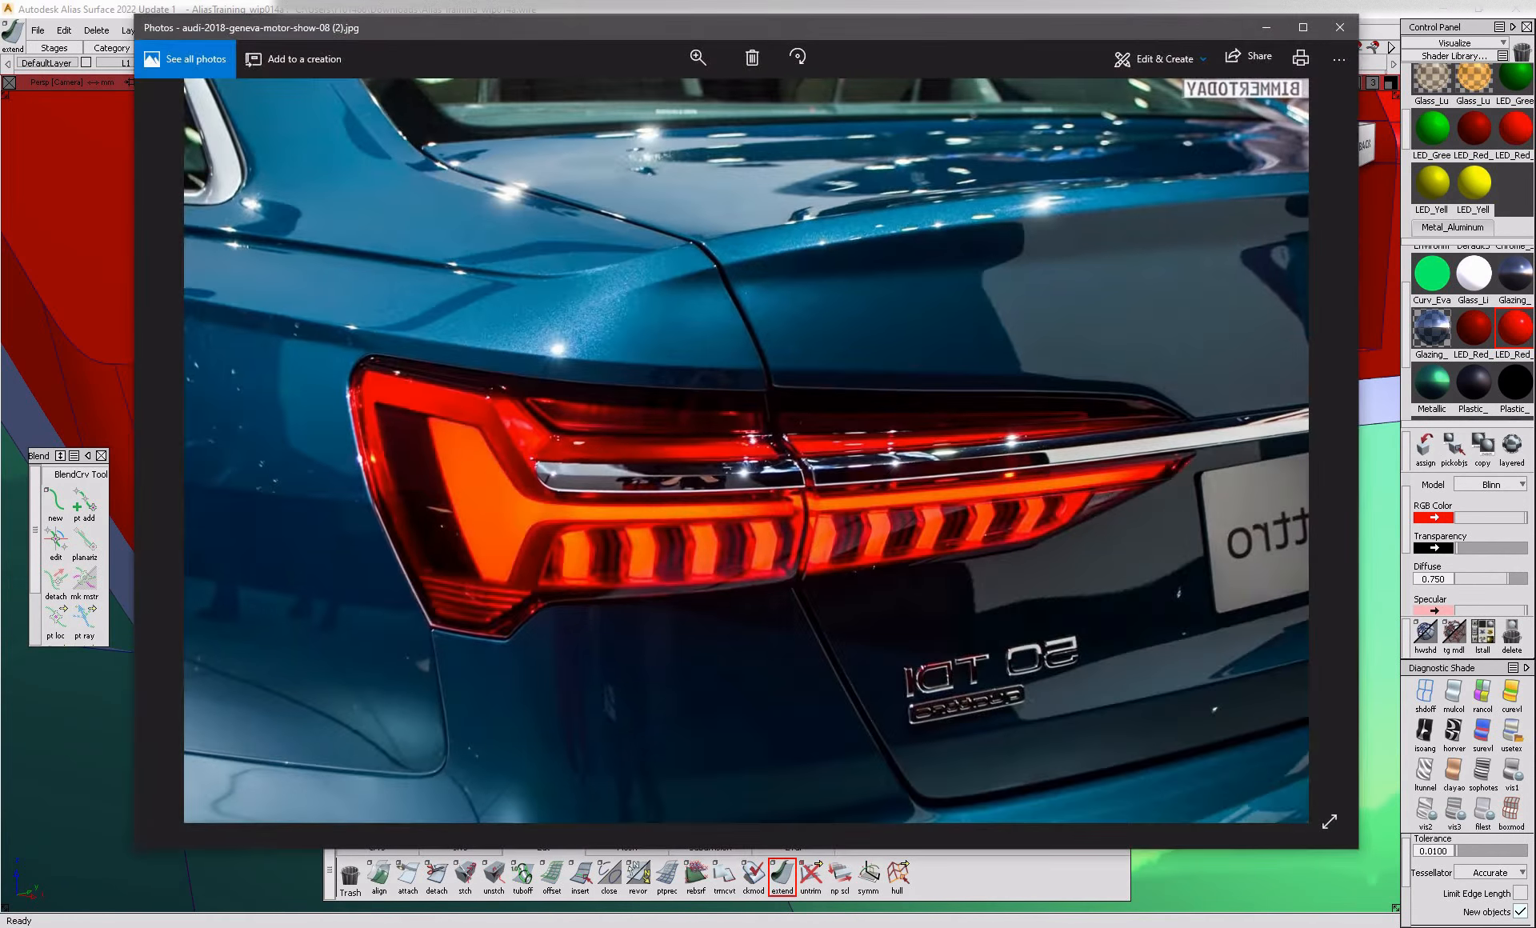
key("alt+Tab")
- Draw straight cutting curves in the Back view across the overlapping ends of the corner flange and the adjoining lower flange
left_click_drag(925, 607, 1397, 133, "alt+shift")
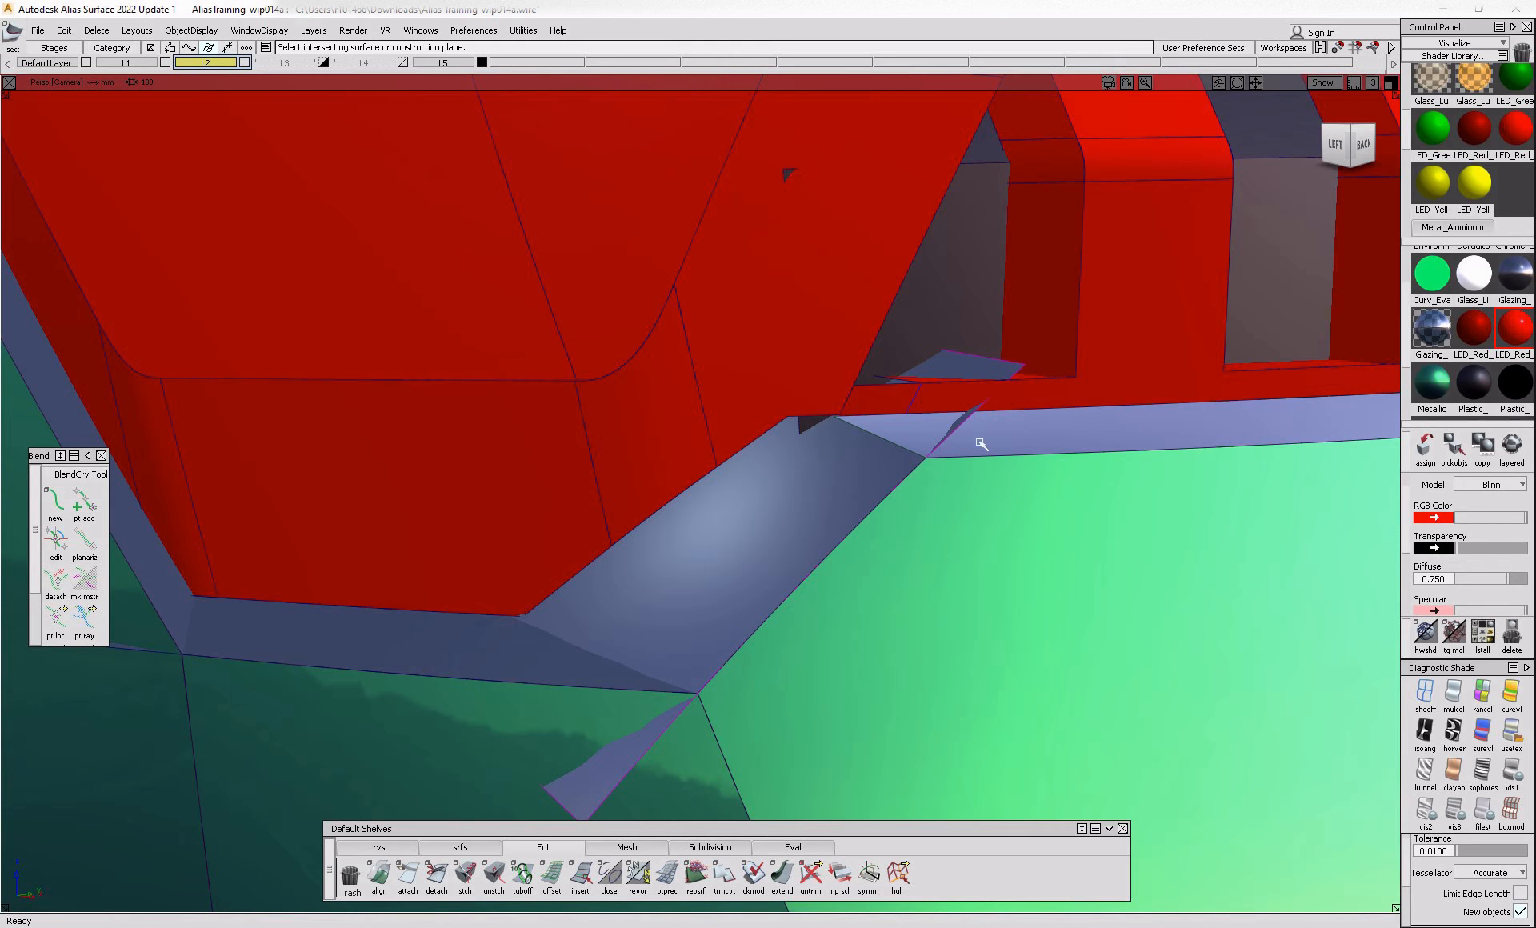
left_click_drag(977, 438, 920, 476, "alt+shift")
double_click(379, 873)
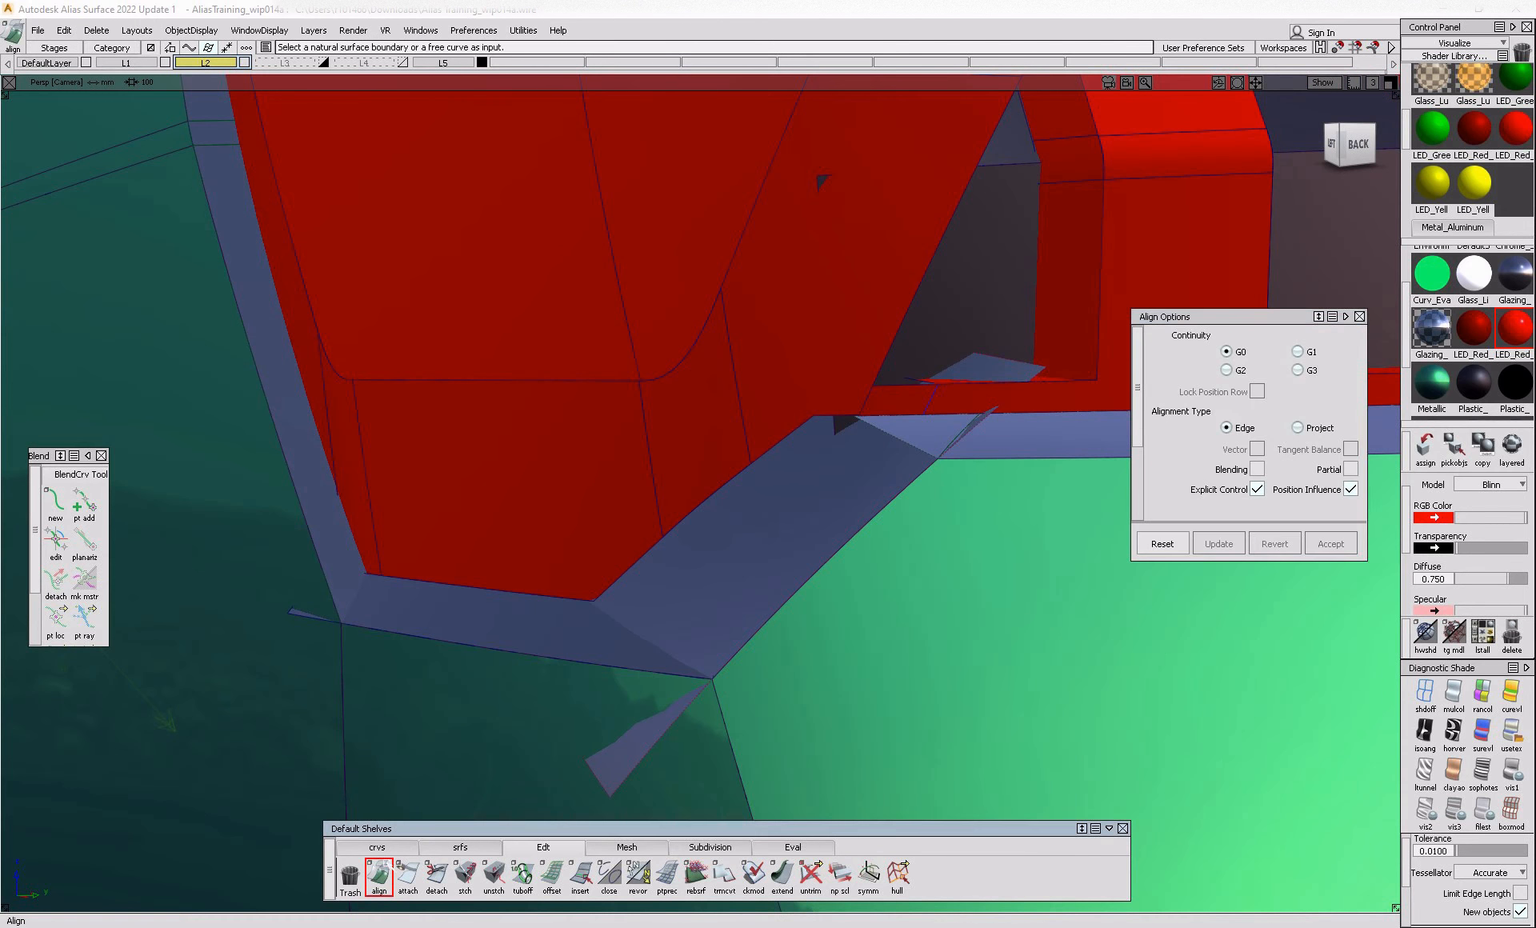
left_click(377, 846)
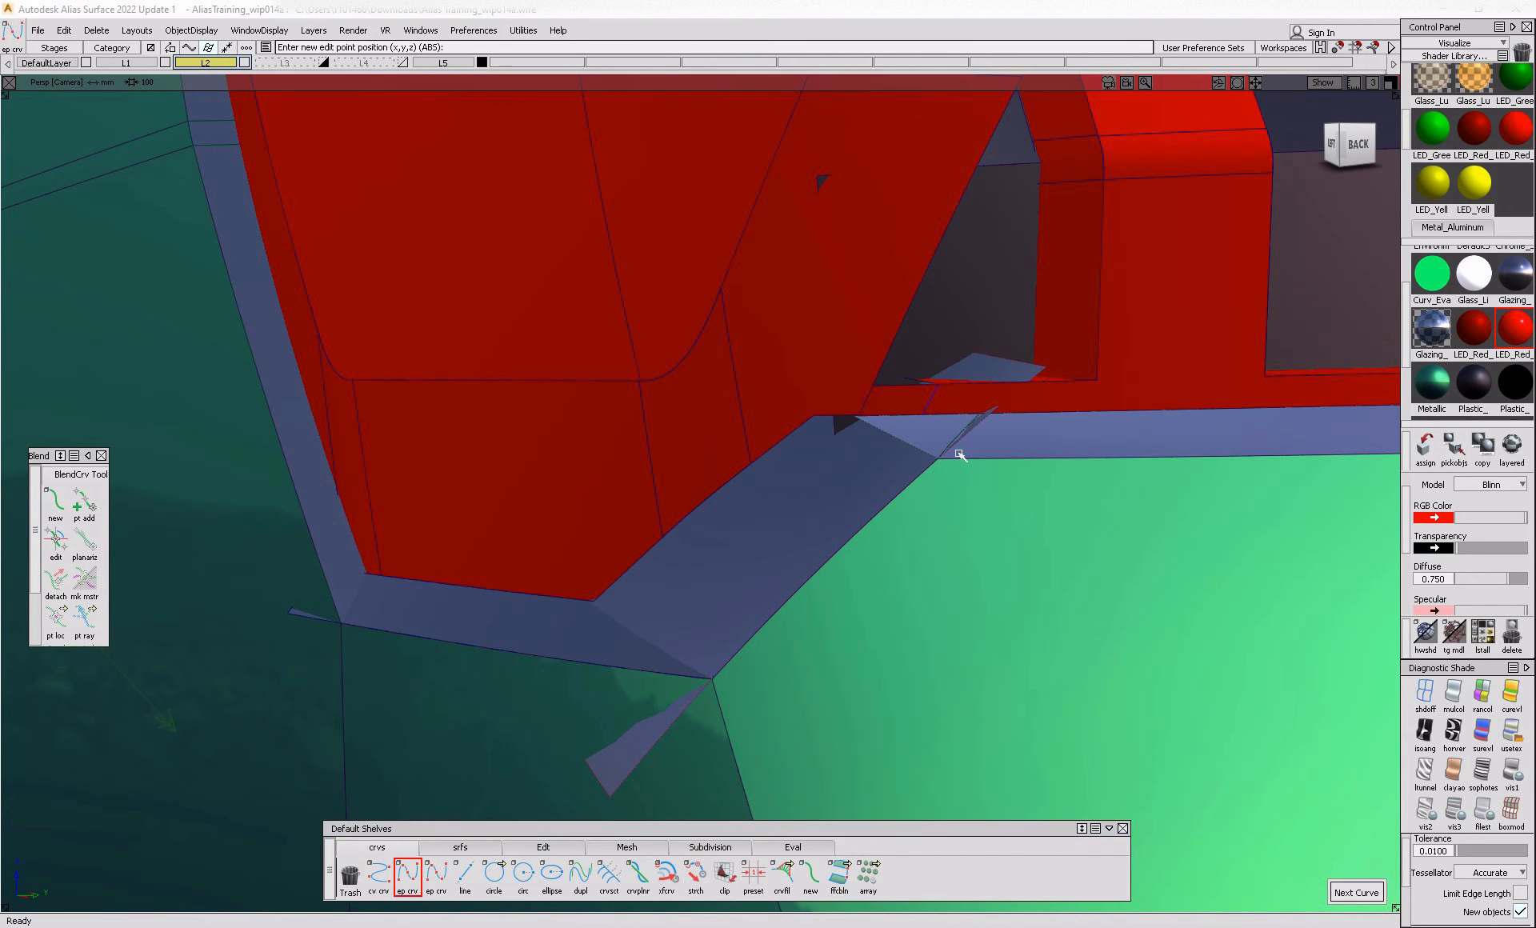
left_click(1354, 143)
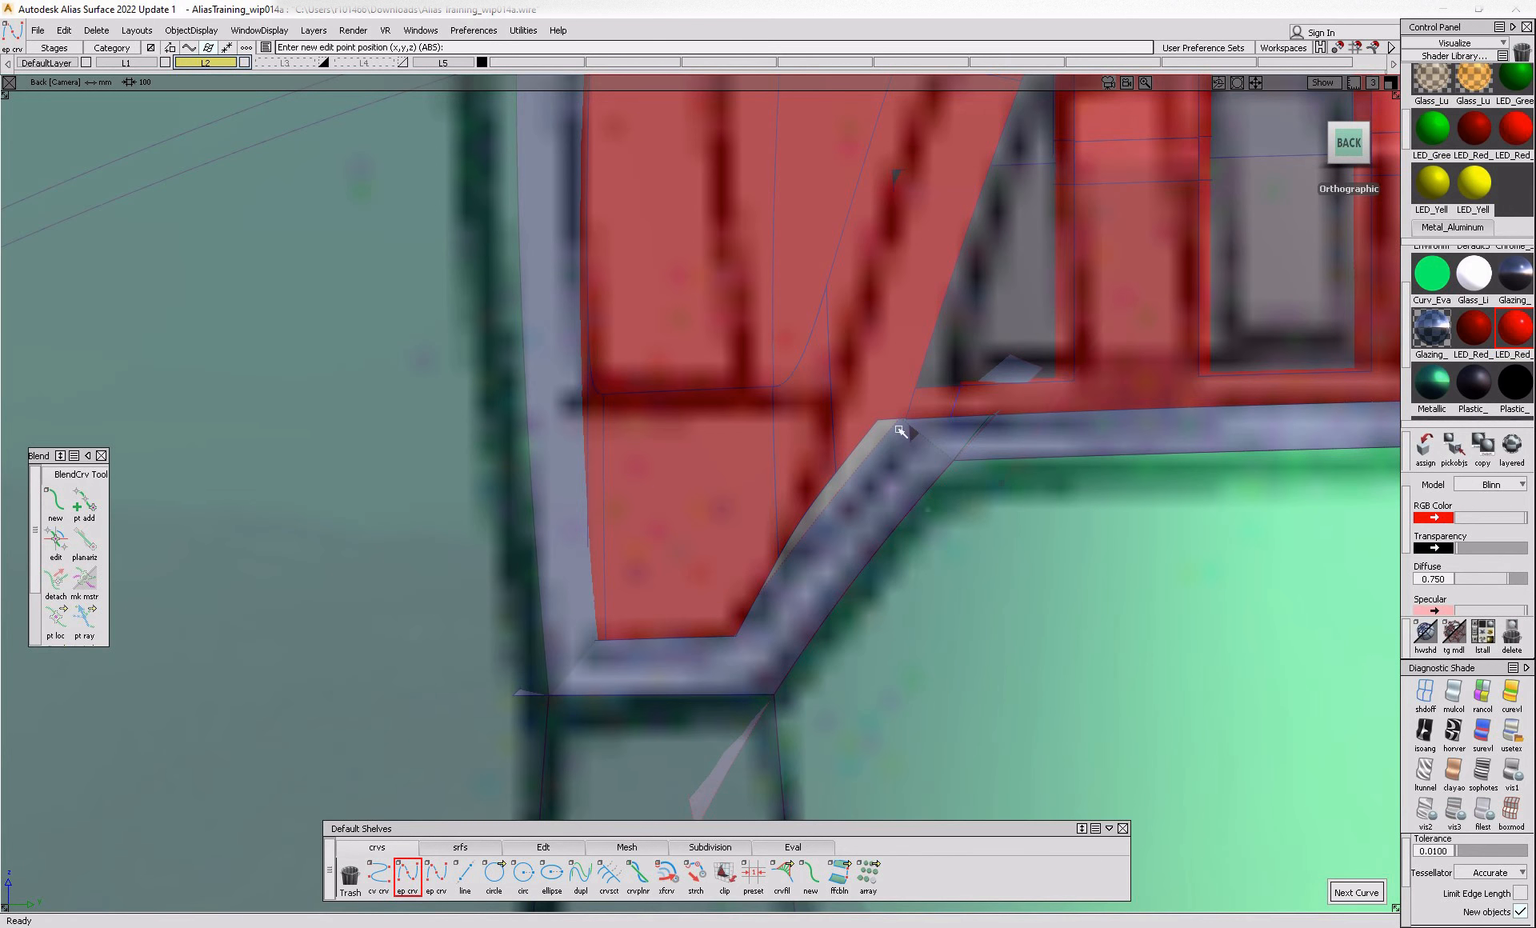
left_click_drag(958, 416, 855, 514, "ctrl+shift")
middle_click_drag(1113, 433, 1063, 464, "ctrl+shift")
left_click(967, 446)
- Project the cutting curves onto the flange surfaces and trim off the corner flange's extended inboard end
key("space")
left_click_drag(944, 511, 826, 524, "alt+shift")
middle_click_drag(820, 517, 827, 491, "ctrl+shift")
left_click(827, 490)
left_click(827, 491)
key("space")
- Trim the outboard end off the long lower flange at its projected curve, keeping the inboard portion
left_click(1086, 428)
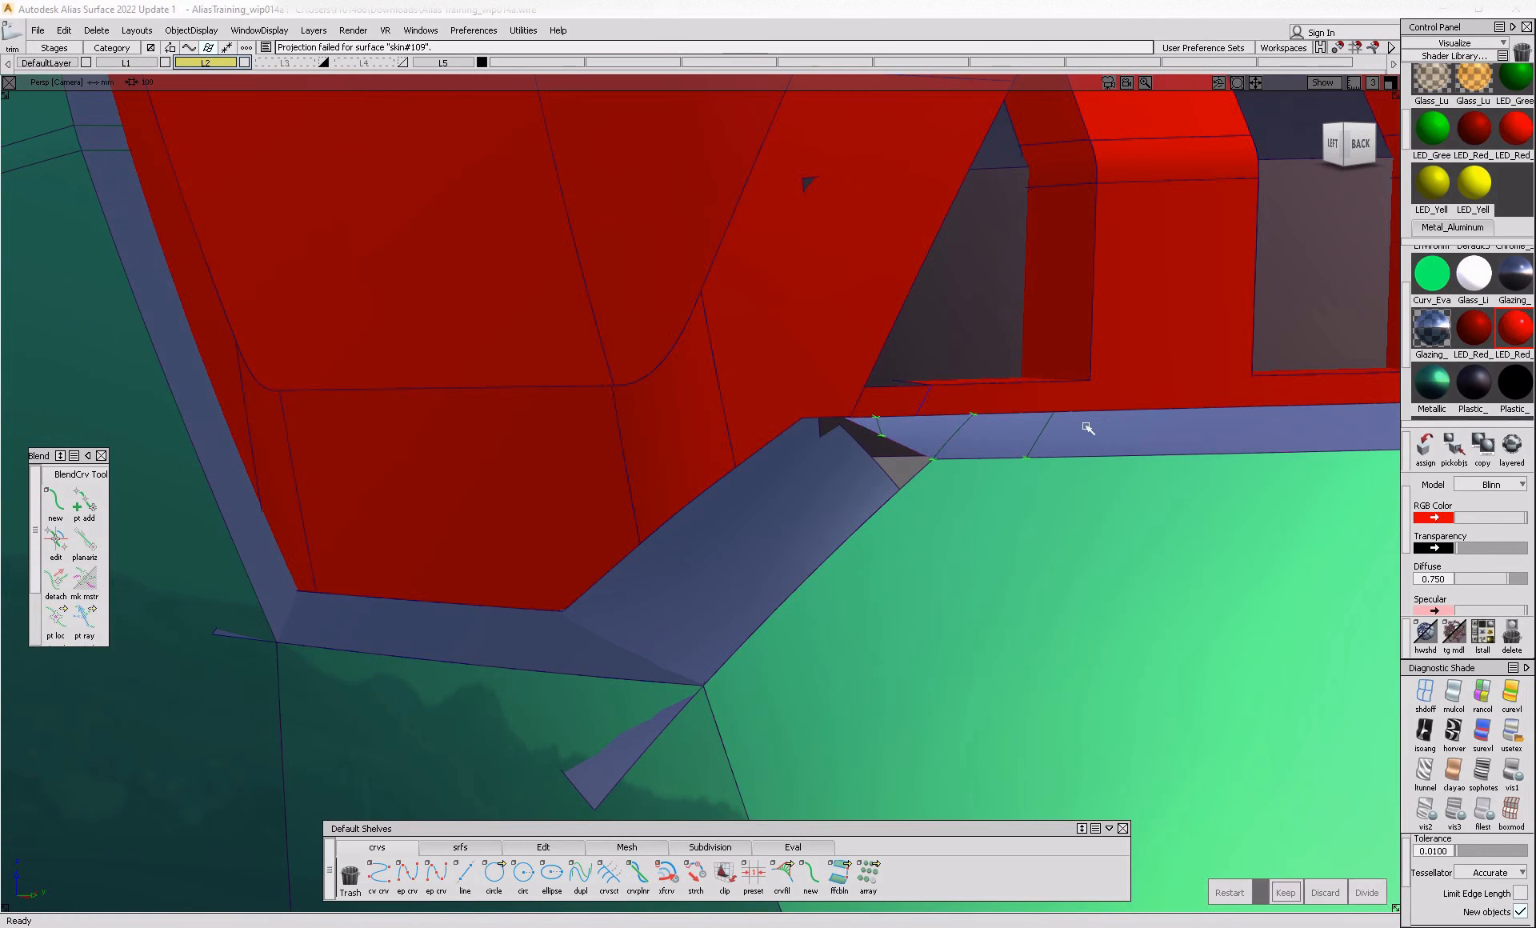
left_click(1086, 428)
key("space")
left_click_drag(915, 501, 1205, 339, "alt+shift")
left_click(1371, 147)
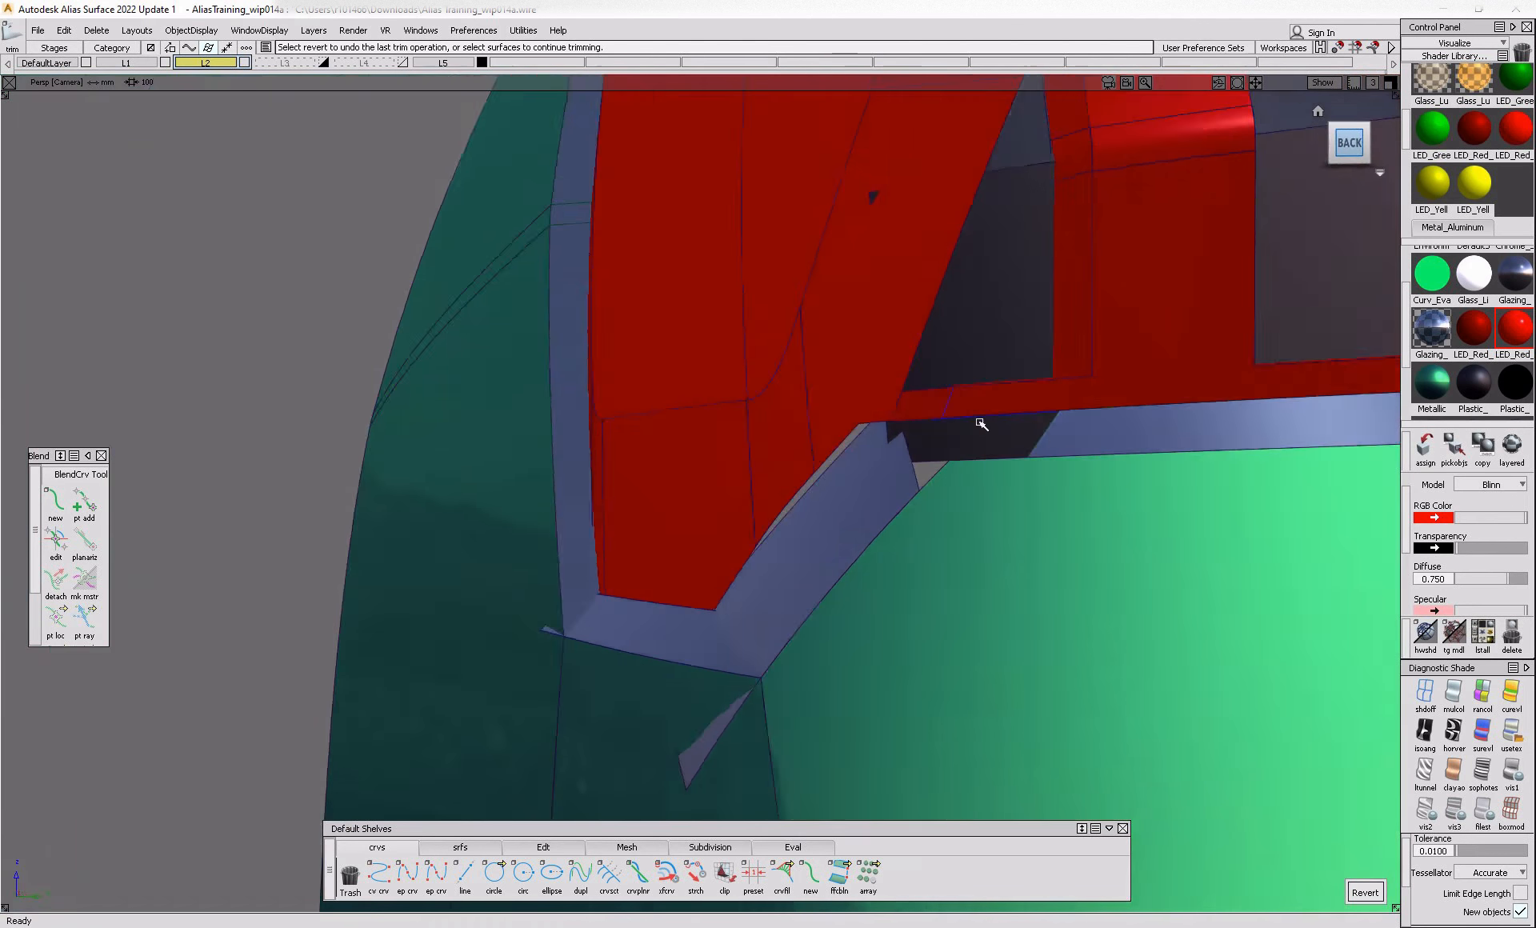
left_click_drag(980, 426, 1030, 483, "ctrl+shift")
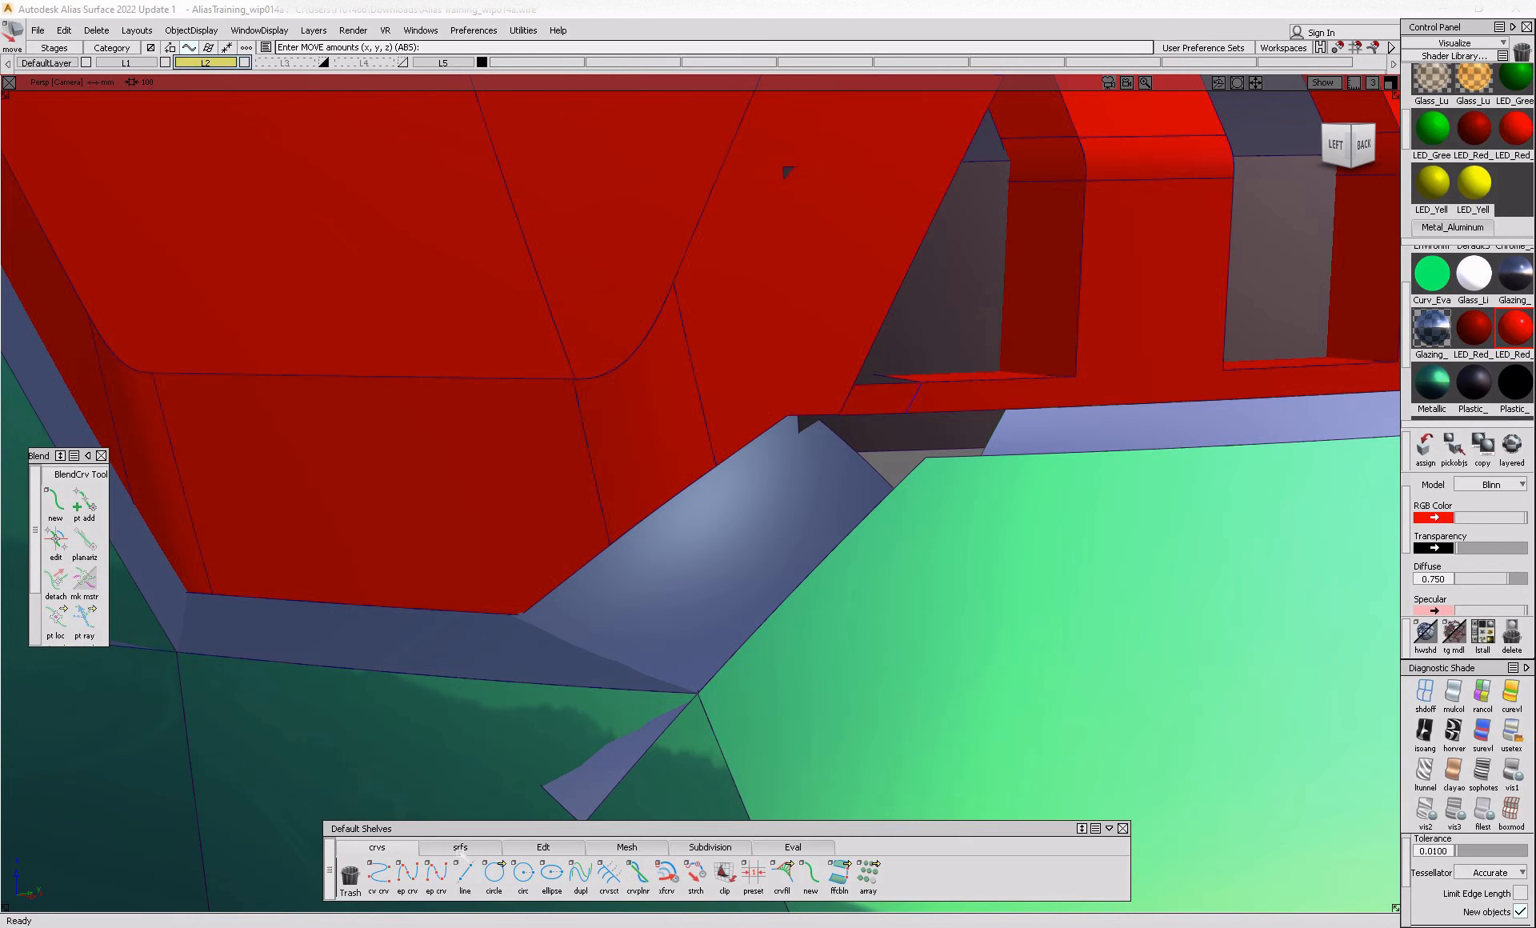
- Bridge the trimmed ends of the corner flange and lower flange with a Freeform Blend, using G2 curvature on both sides
left_click(460, 847)
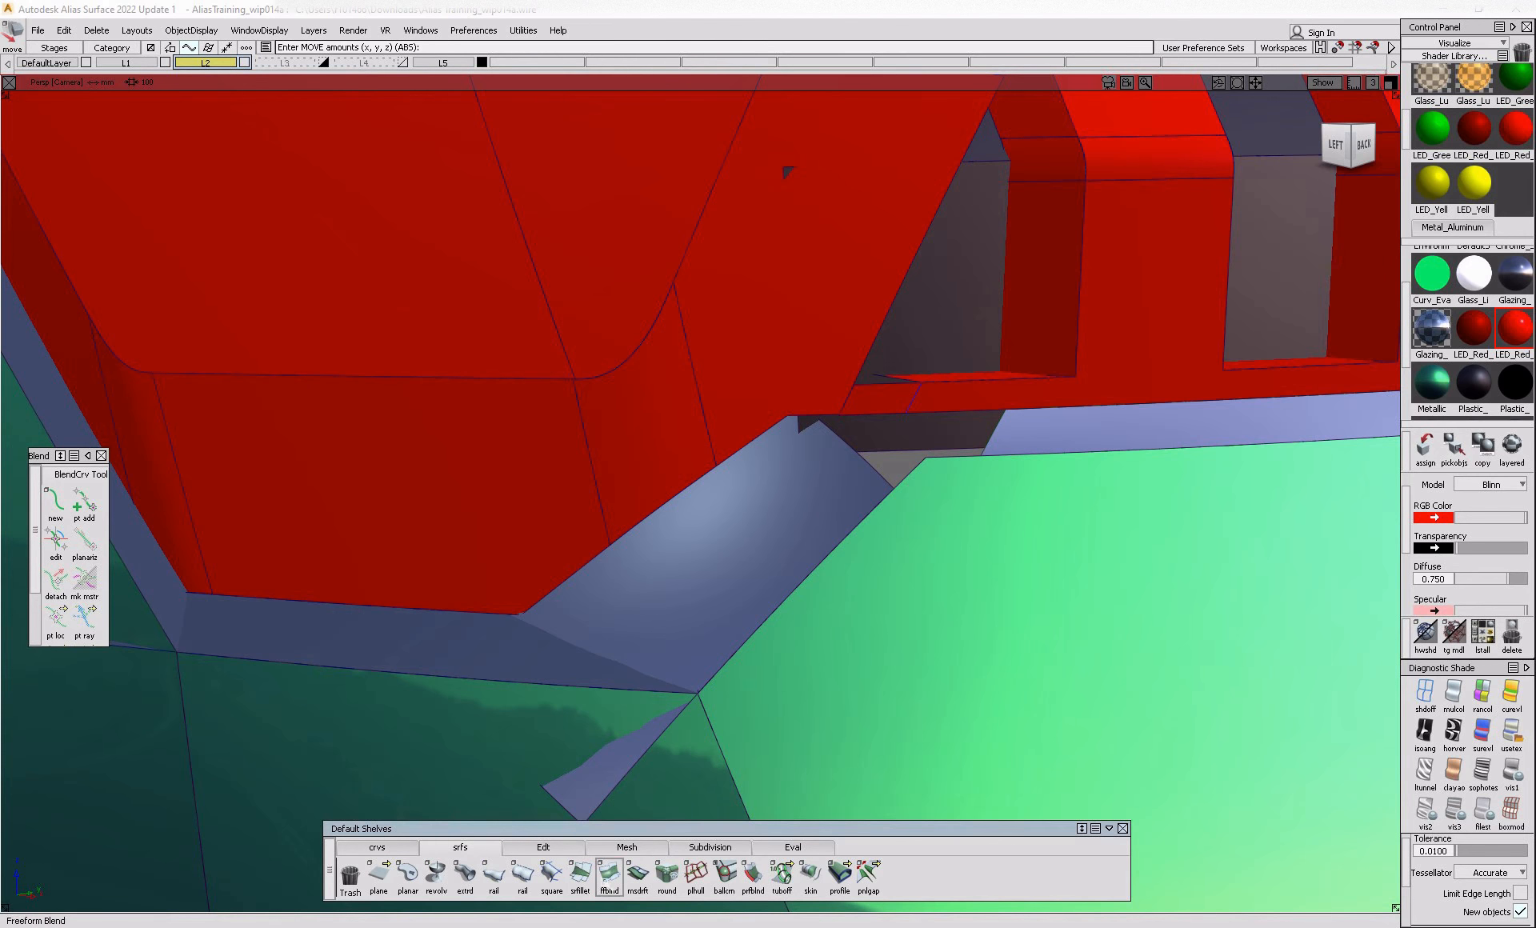
left_click(609, 875)
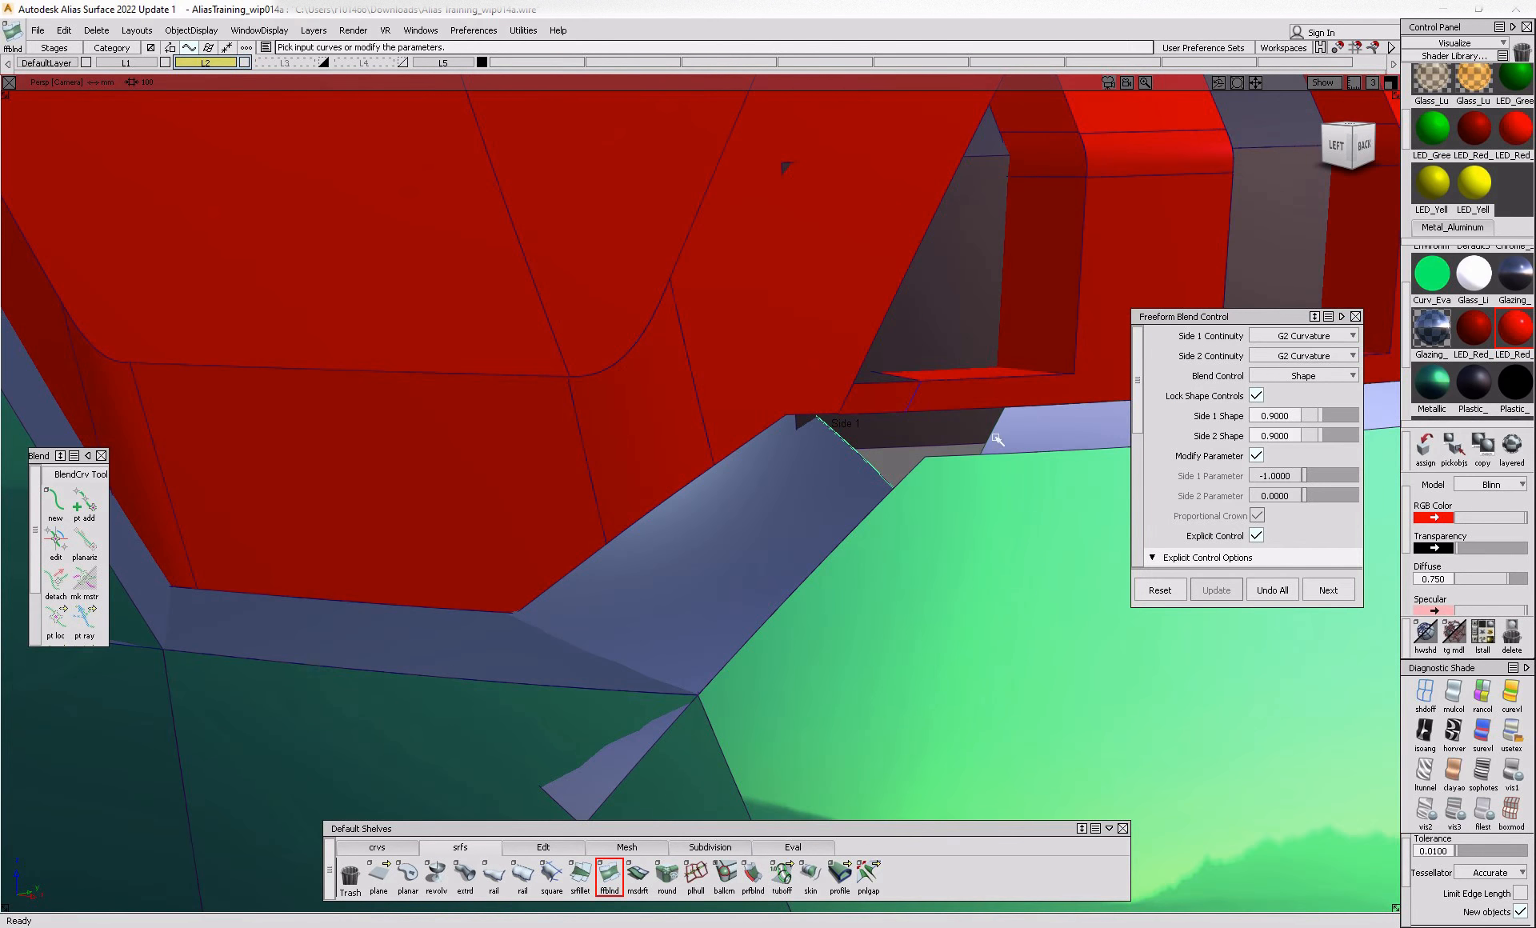
left_click(997, 439)
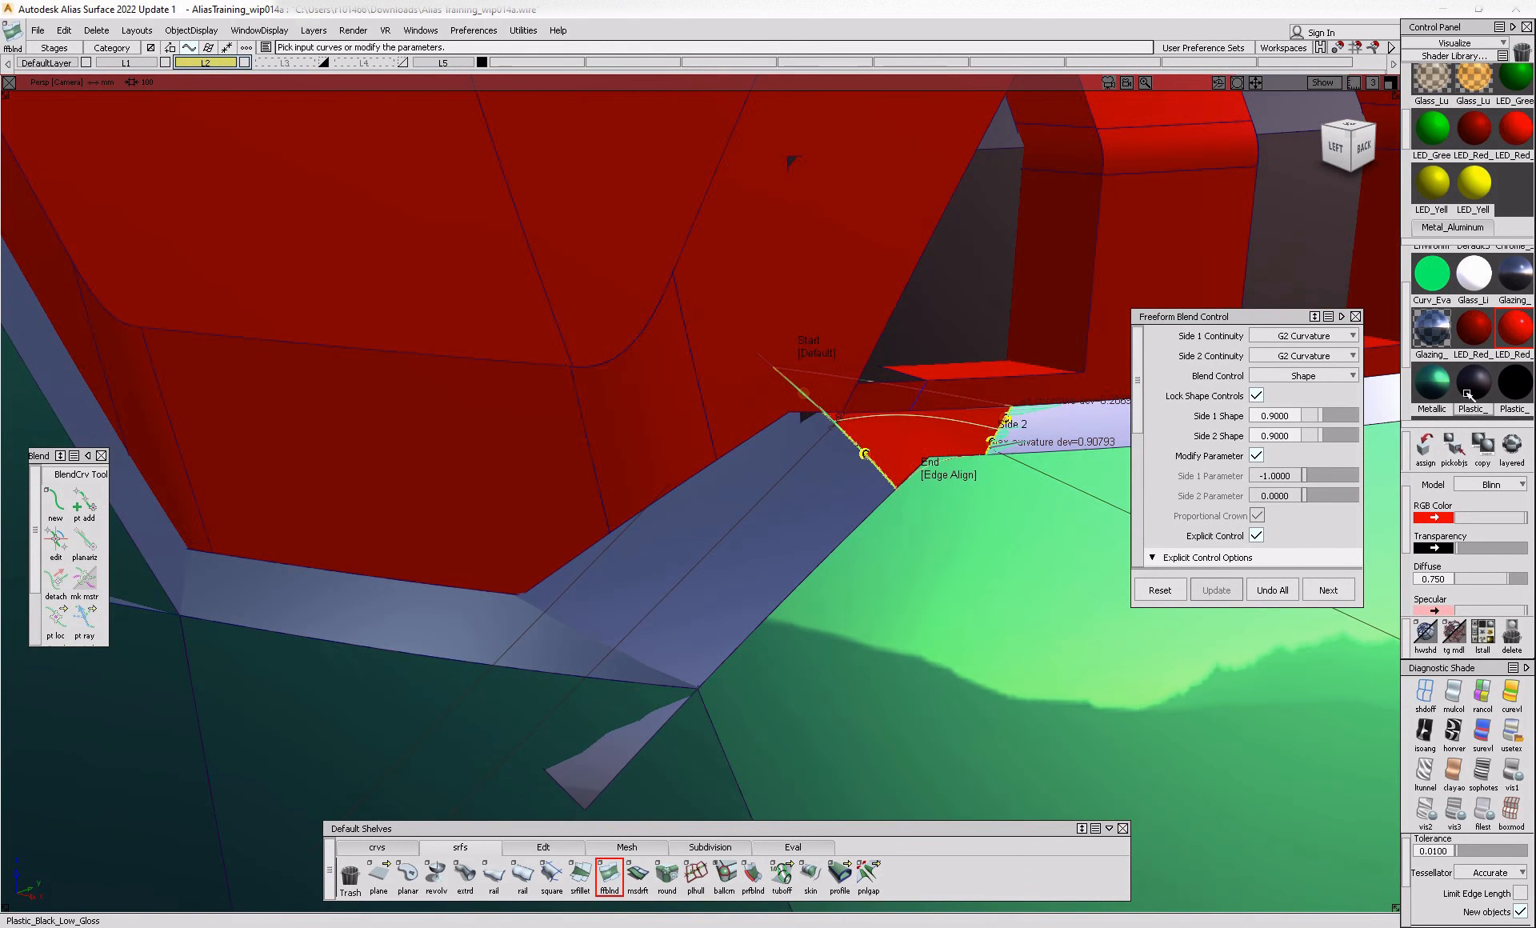
- Assign the Glazing_Light_Blue_Reflective shader to the blend surface and check it against the neighbouring flanges
scroll(1457, 366, "down", 3)
left_click(1451, 364)
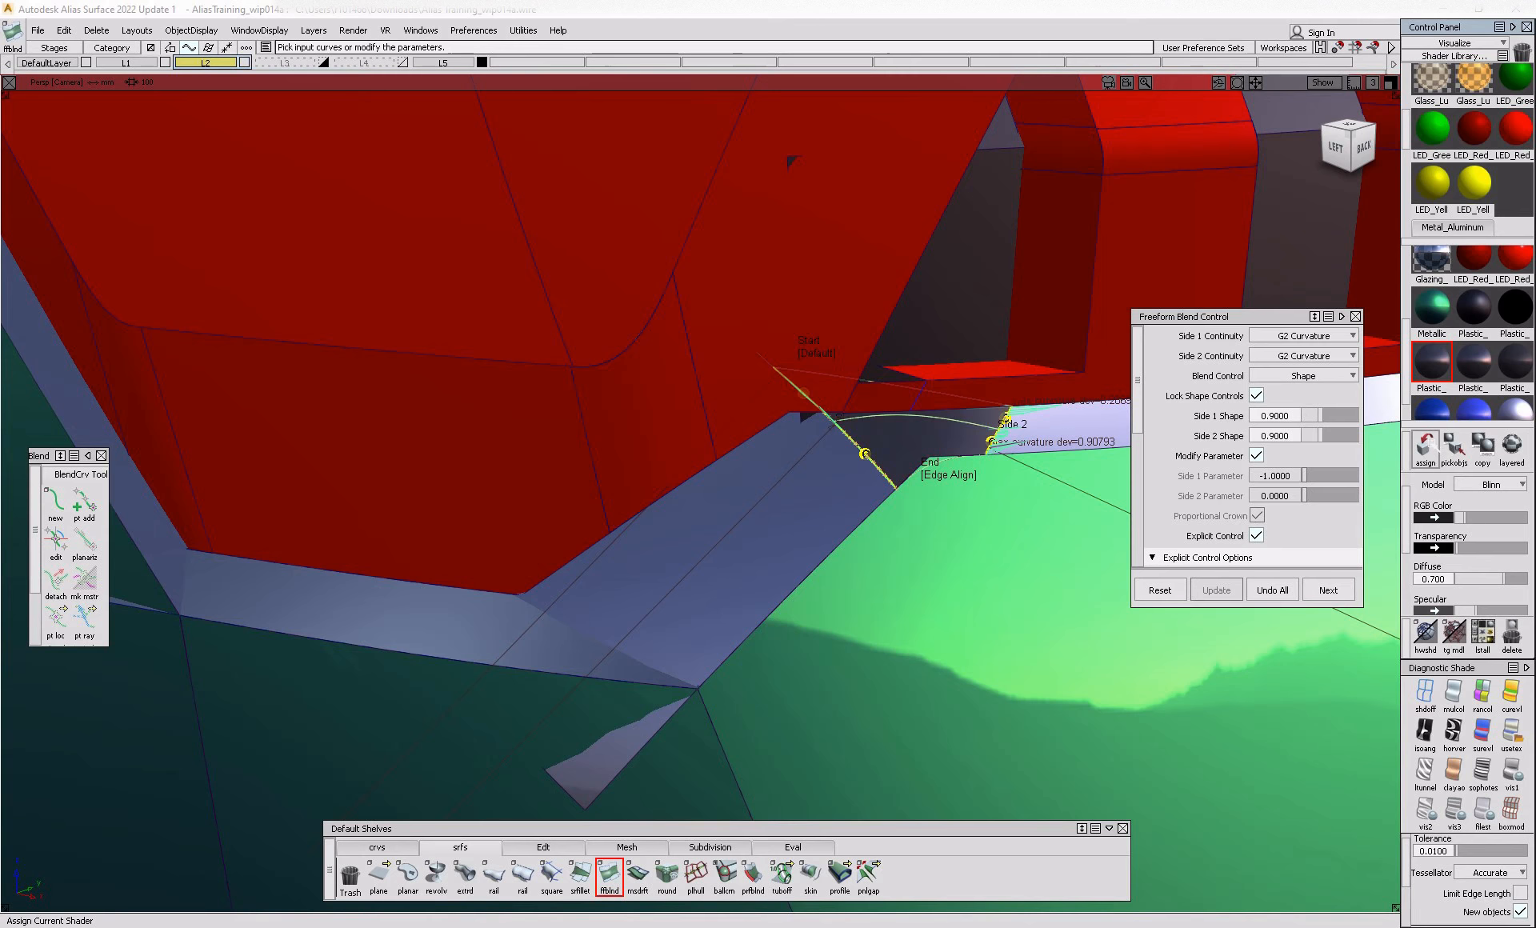
scroll(1516, 348, "up", 3)
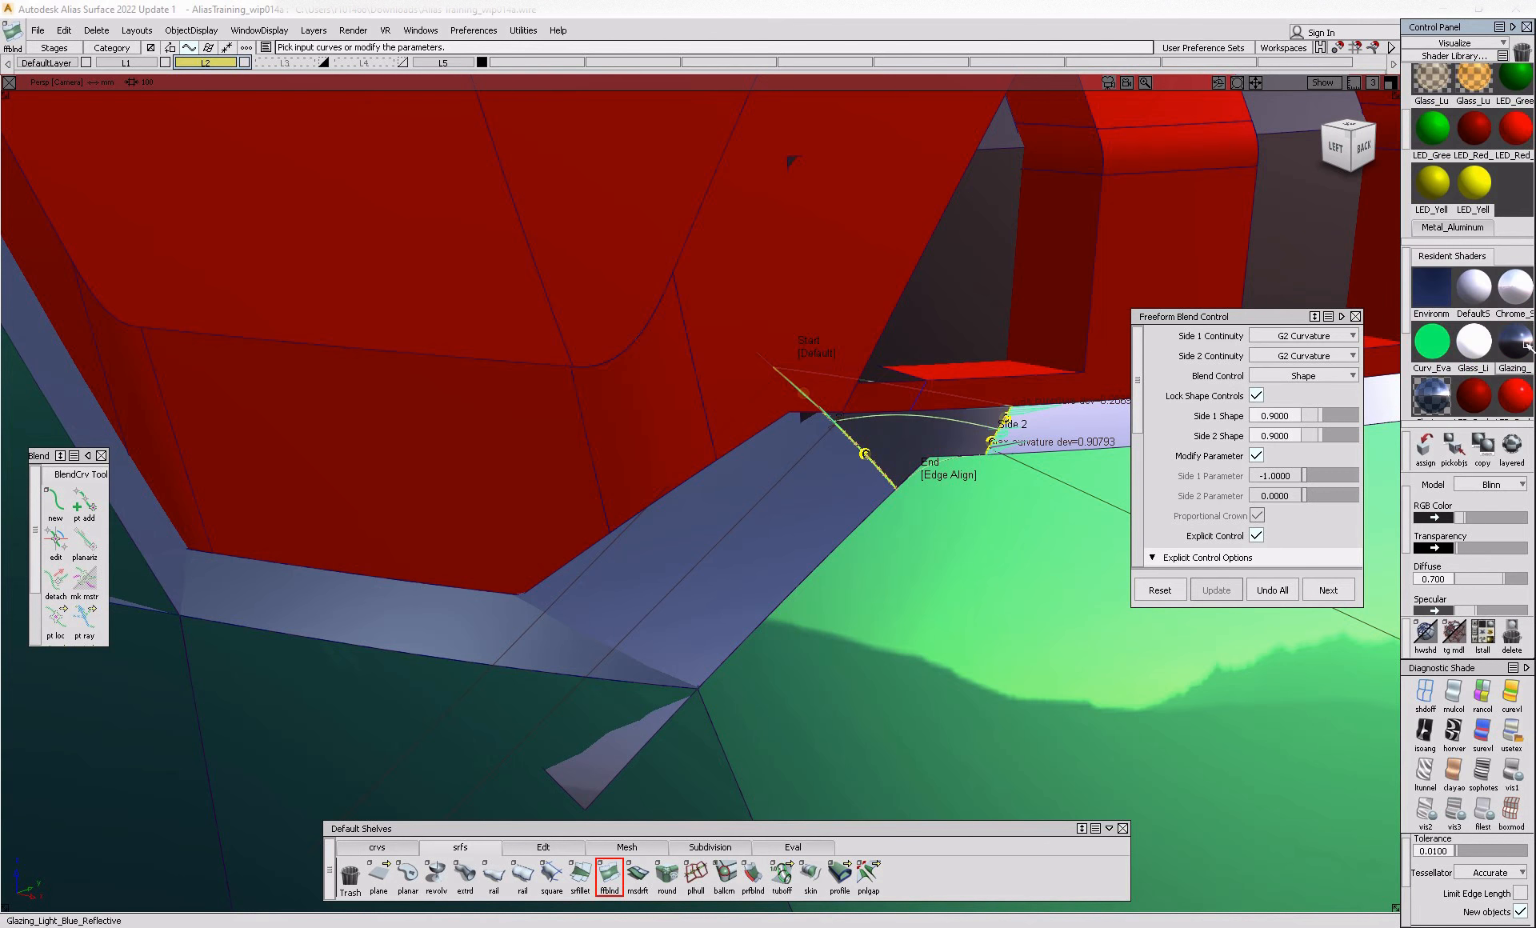
right_click(1441, 402)
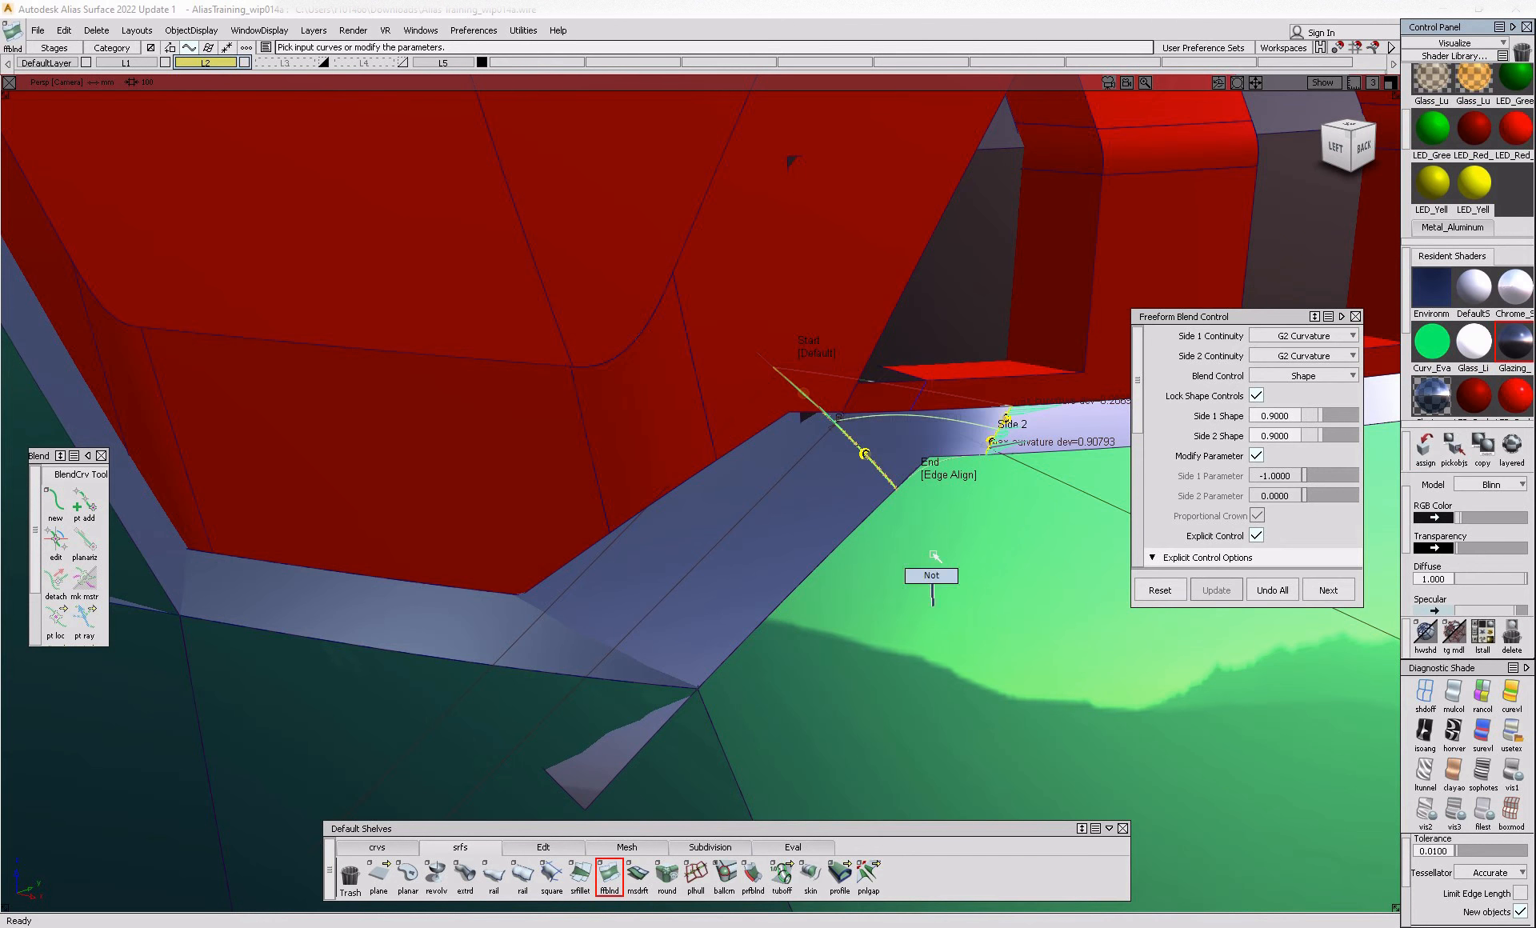
left_click_drag(926, 555, 763, 749, "alt+shift")
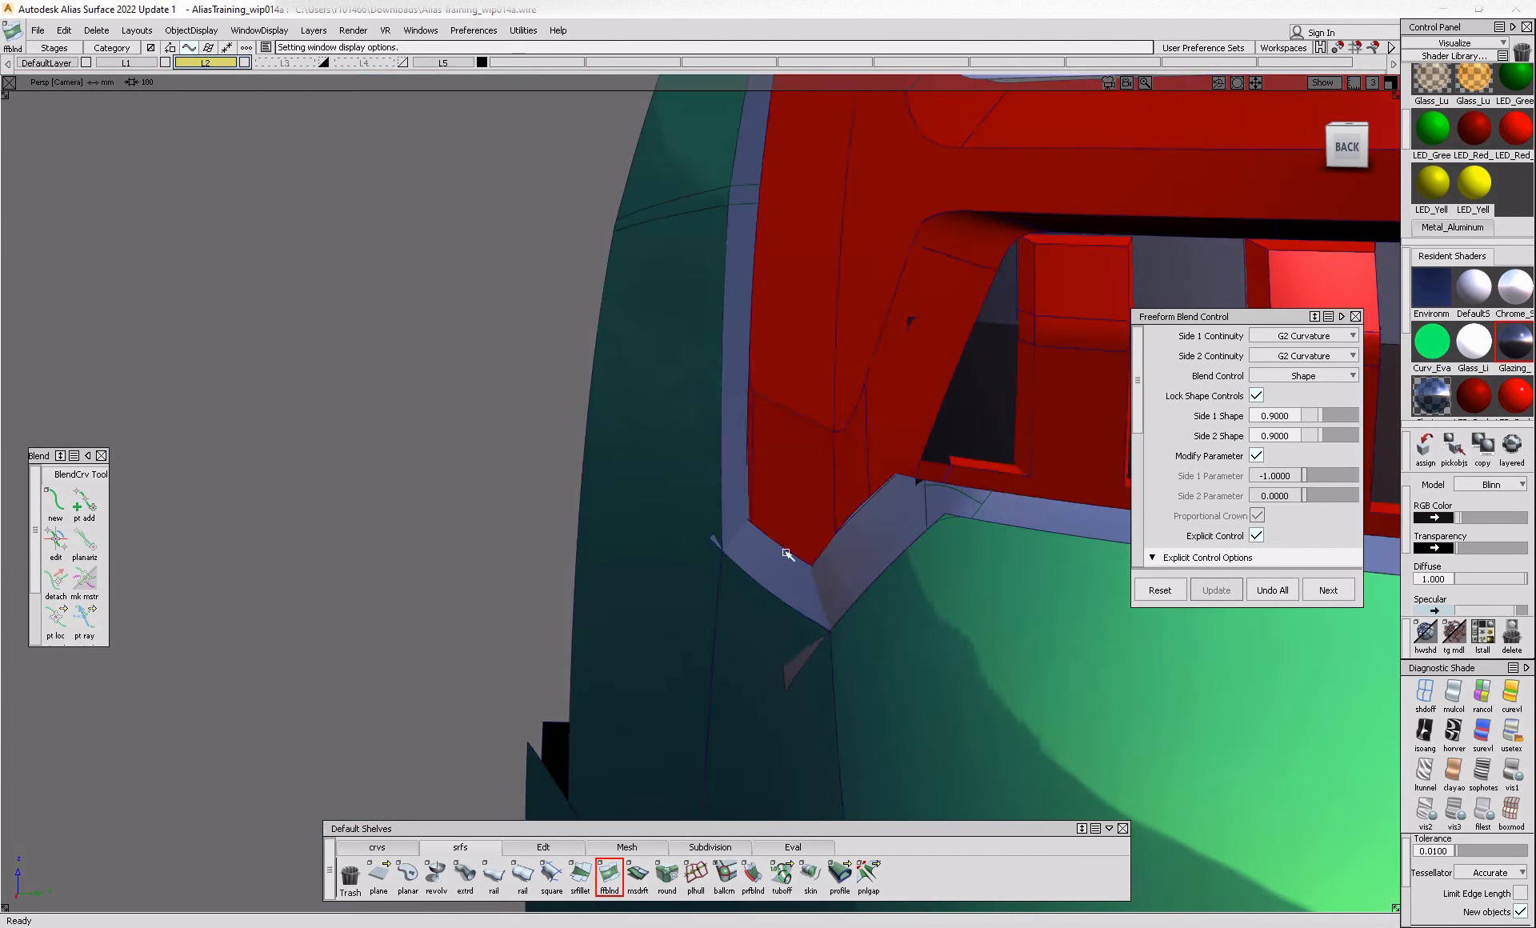
- Delete the blend surface between the two flanges and untrim the long lower flange
left_click_drag(786, 554, 970, 626, "alt+shift")
left_click_drag(952, 466, 808, 512, "ctrl+shift")
left_click(945, 506)
key("Delete")
left_click(544, 848)
left_click(811, 874)
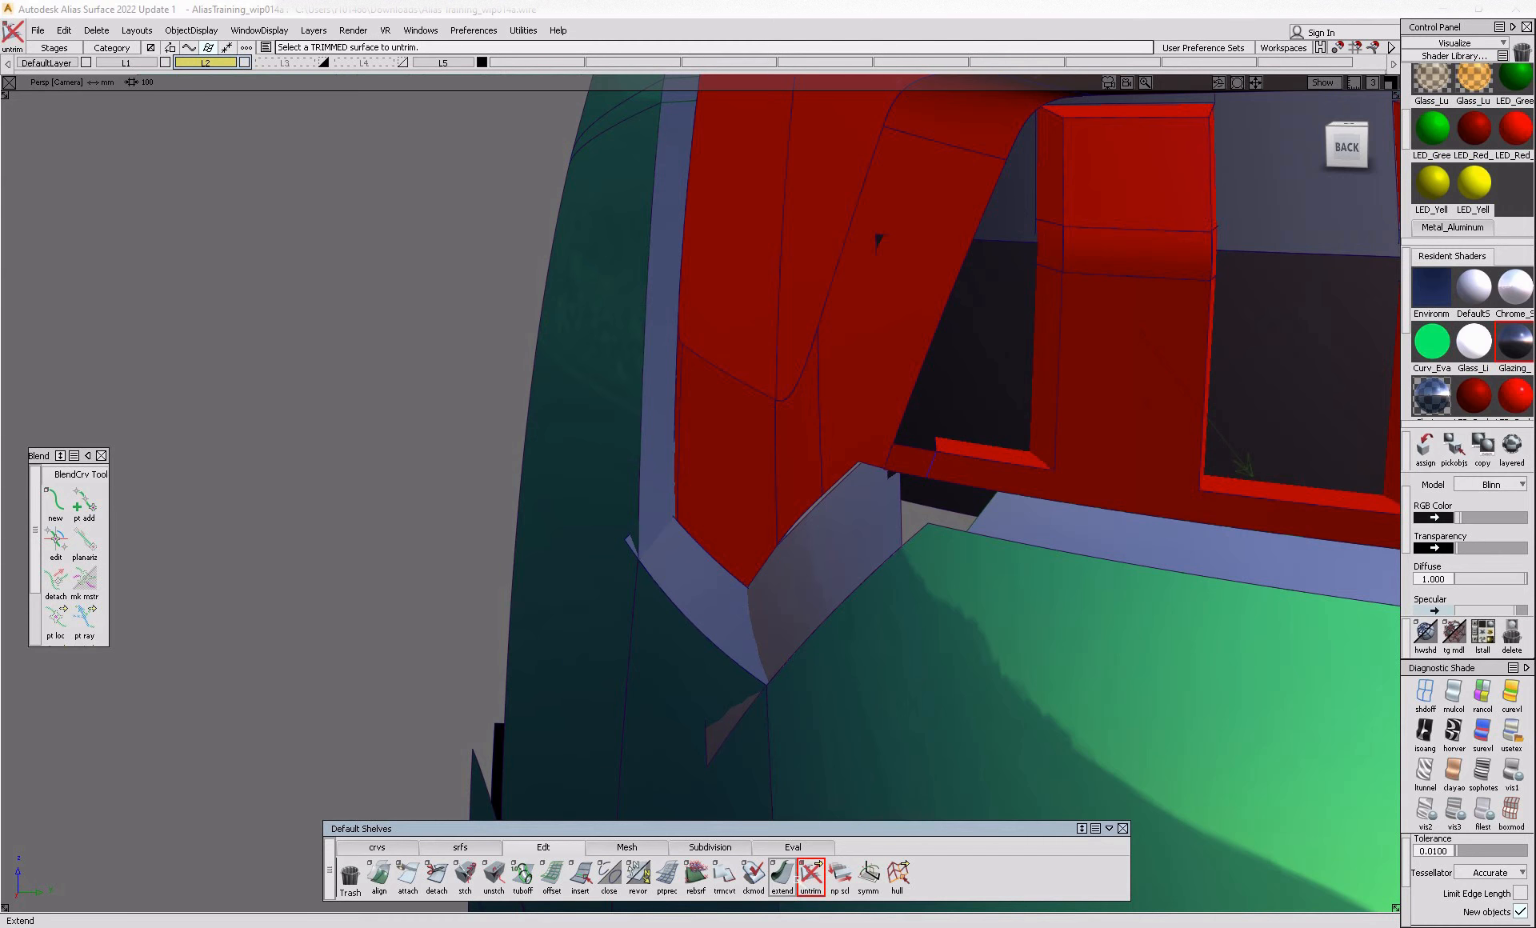
left_click(1071, 521)
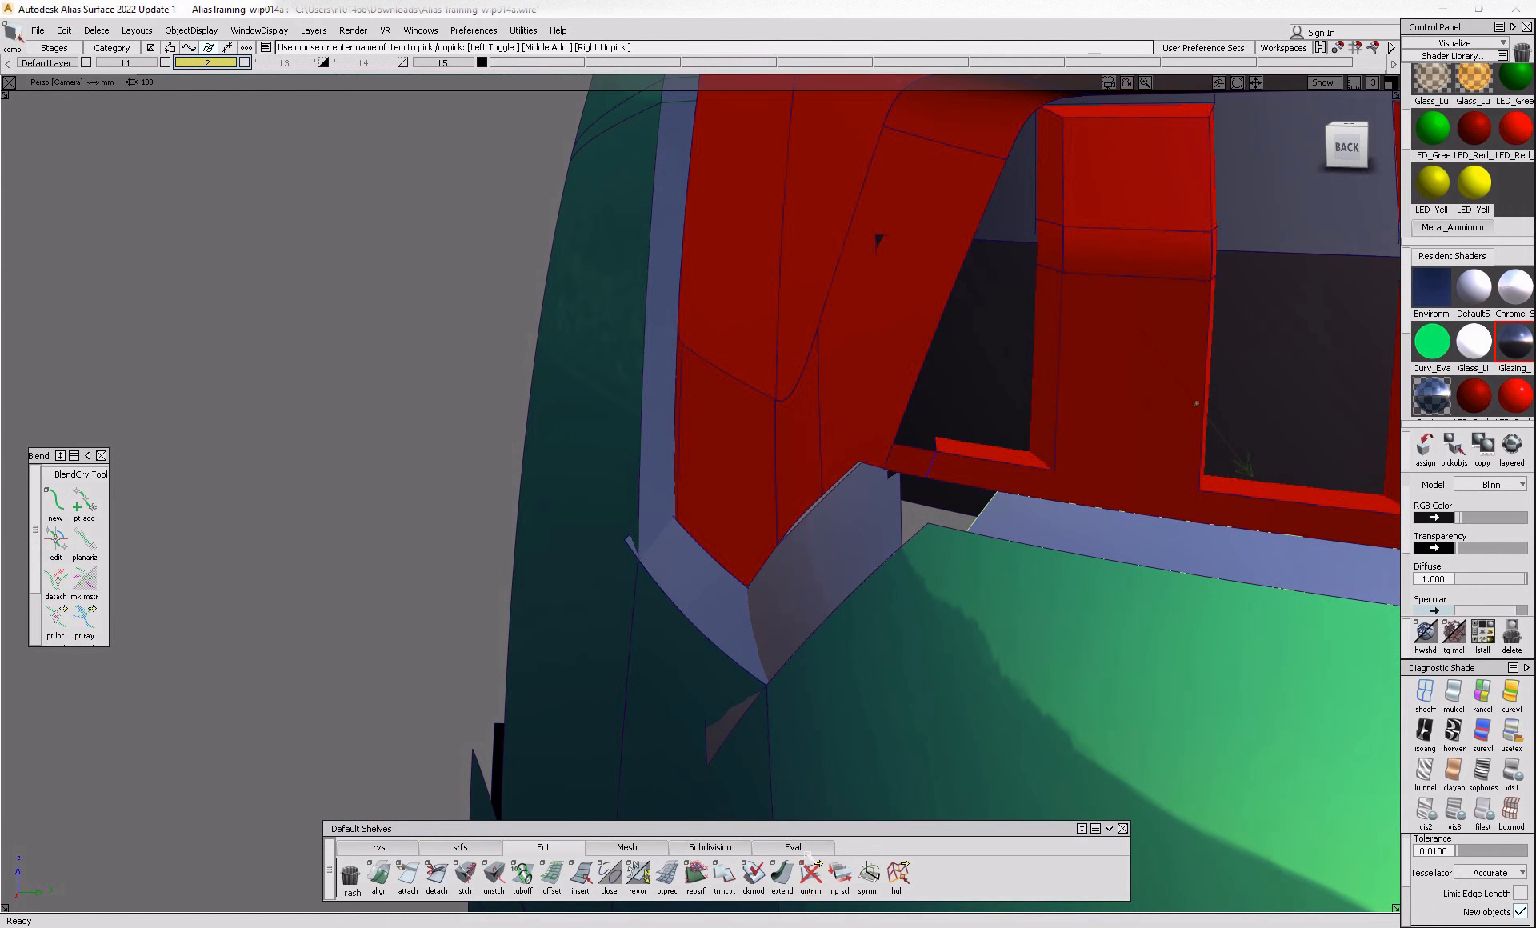
- Reopen the outboard lower flange's skin settings and turn on Proportional Crown with a crown value of 0.0100
left_click_drag(844, 707, 1269, 652, "alt+shift")
left_click(784, 874)
scroll(995, 464, "up", 3)
left_click_drag(995, 462, 401, 232, "alt+shift")
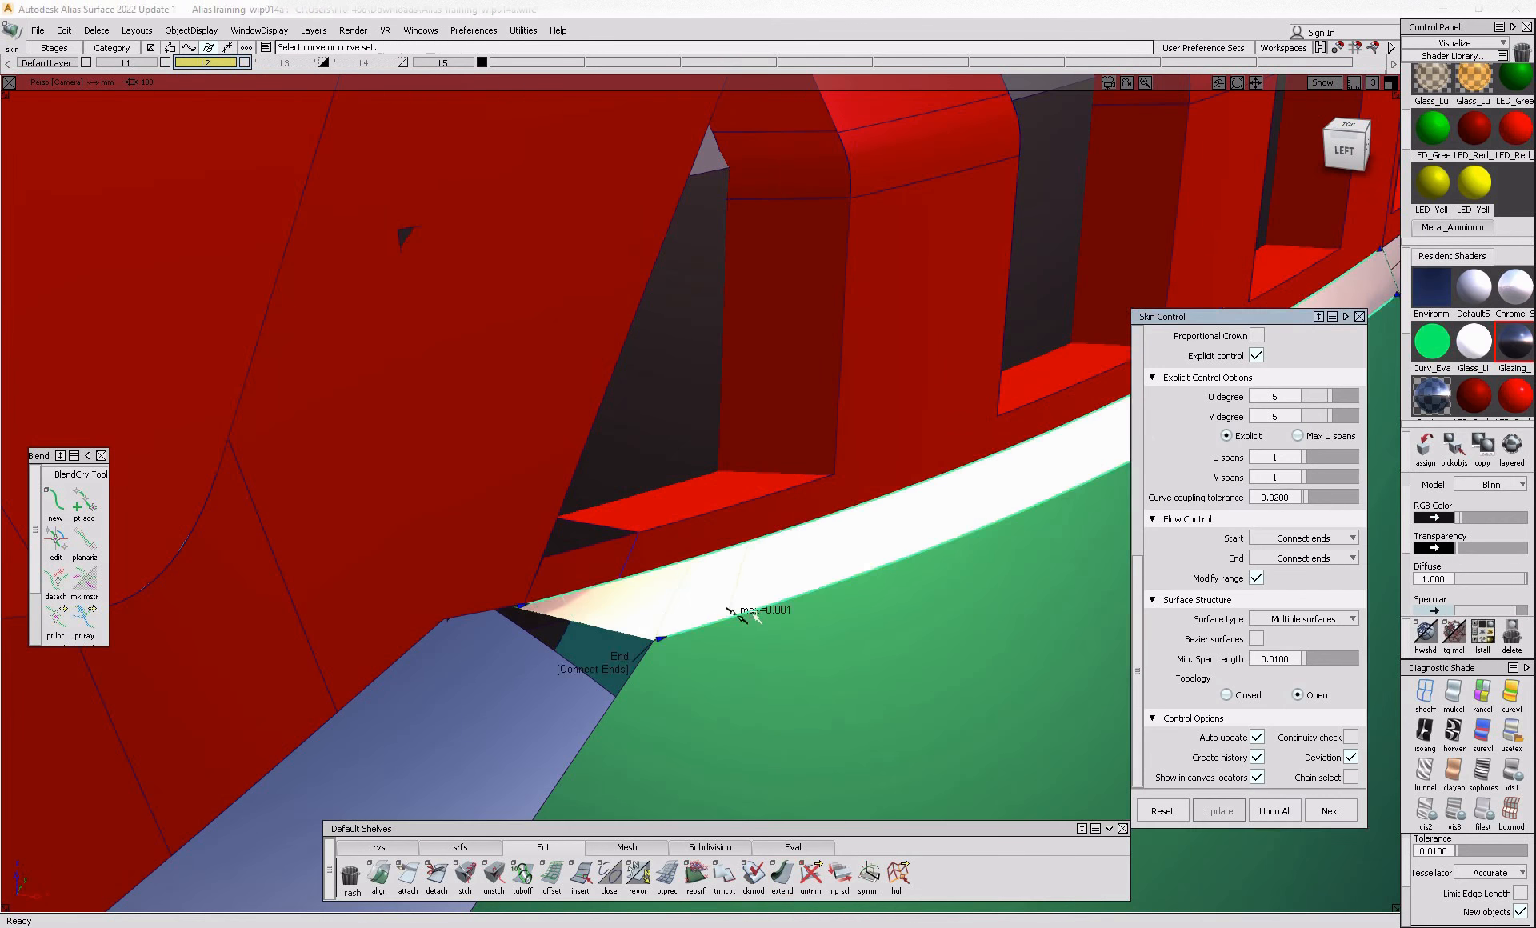
left_click_drag(401, 233, 460, 204, "alt+shift")
left_click(1258, 339)
left_click_drag(1000, 473, 689, 768, "alt+shift")
middle_click_drag(689, 767, 174, 686, "alt+shift")
right_click_drag(175, 686, 614, 592, "alt+shift")
left_click_drag(790, 590, 456, 574, "alt+shift")
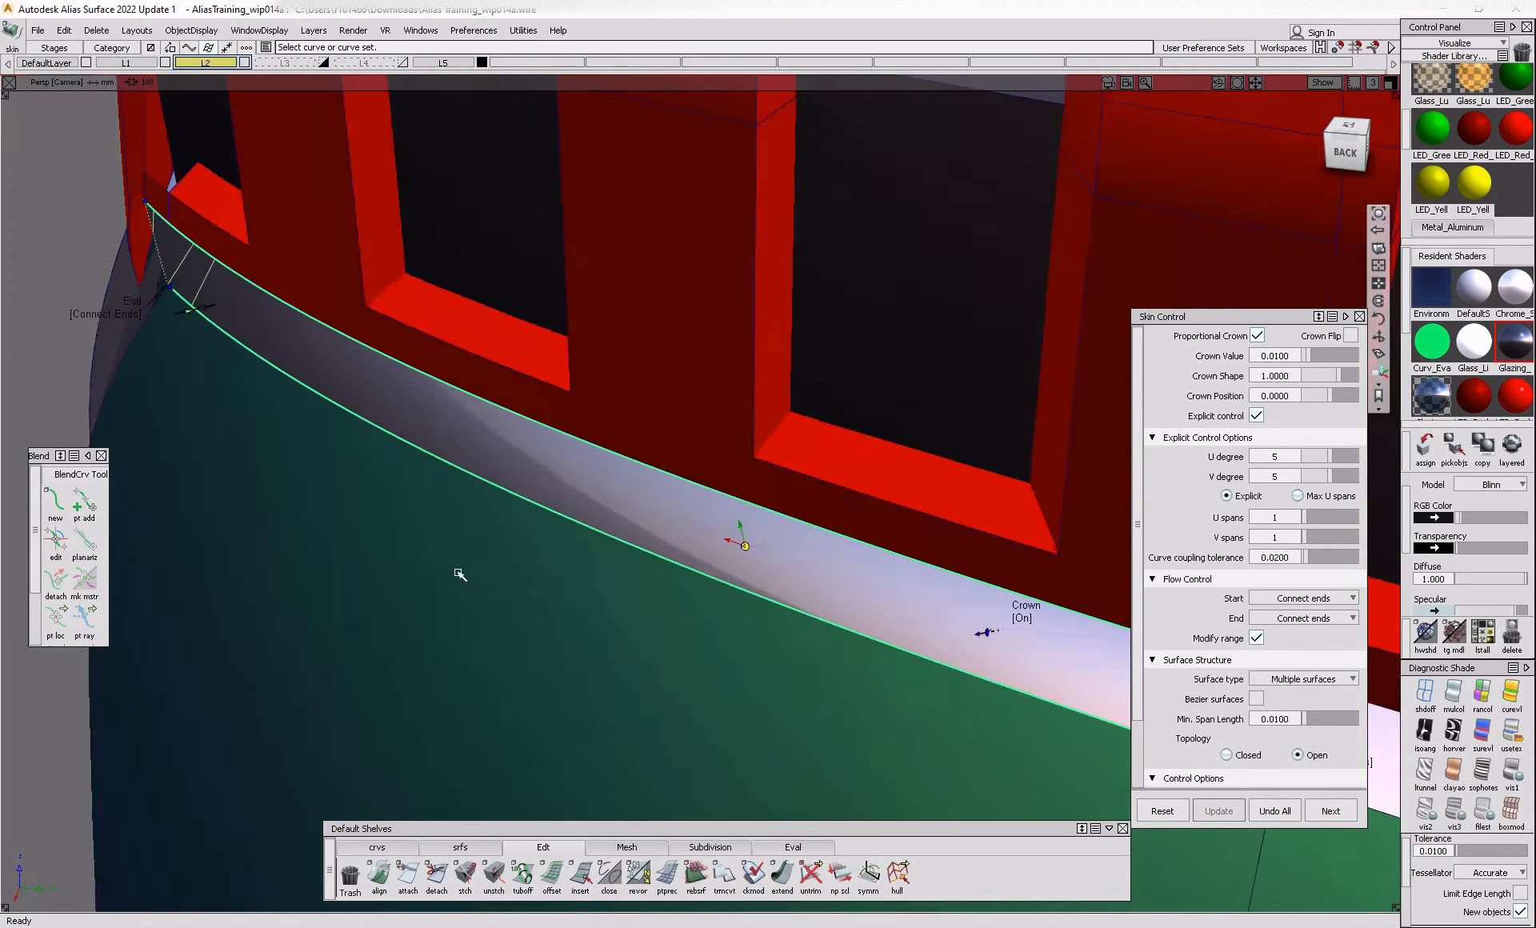
middle_click_drag(720, 593, 232, 552, "alt+shift")
left_click_drag(800, 577, 502, 534, "alt+shift")
- Turn on Proportional Crown for the middle skin surface of the lower flange
key("ctrl+q")
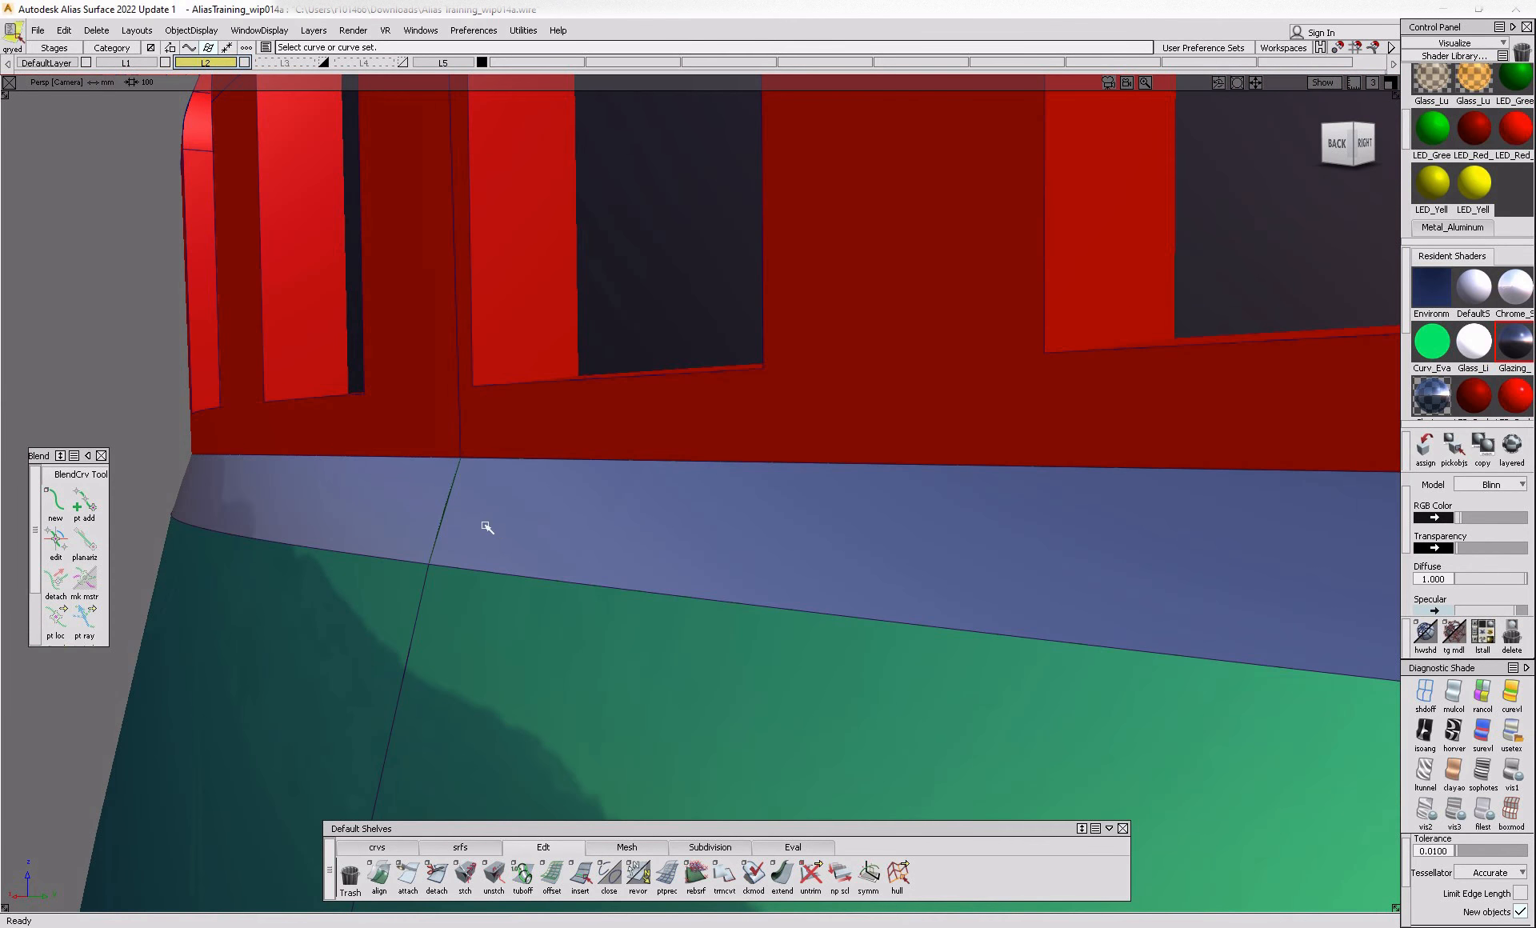
left_click(485, 524)
right_click_drag(490, 524, 1129, 448, "alt+shift")
left_click_drag(1128, 448, 1077, 433, "alt+shift")
left_click(1258, 337)
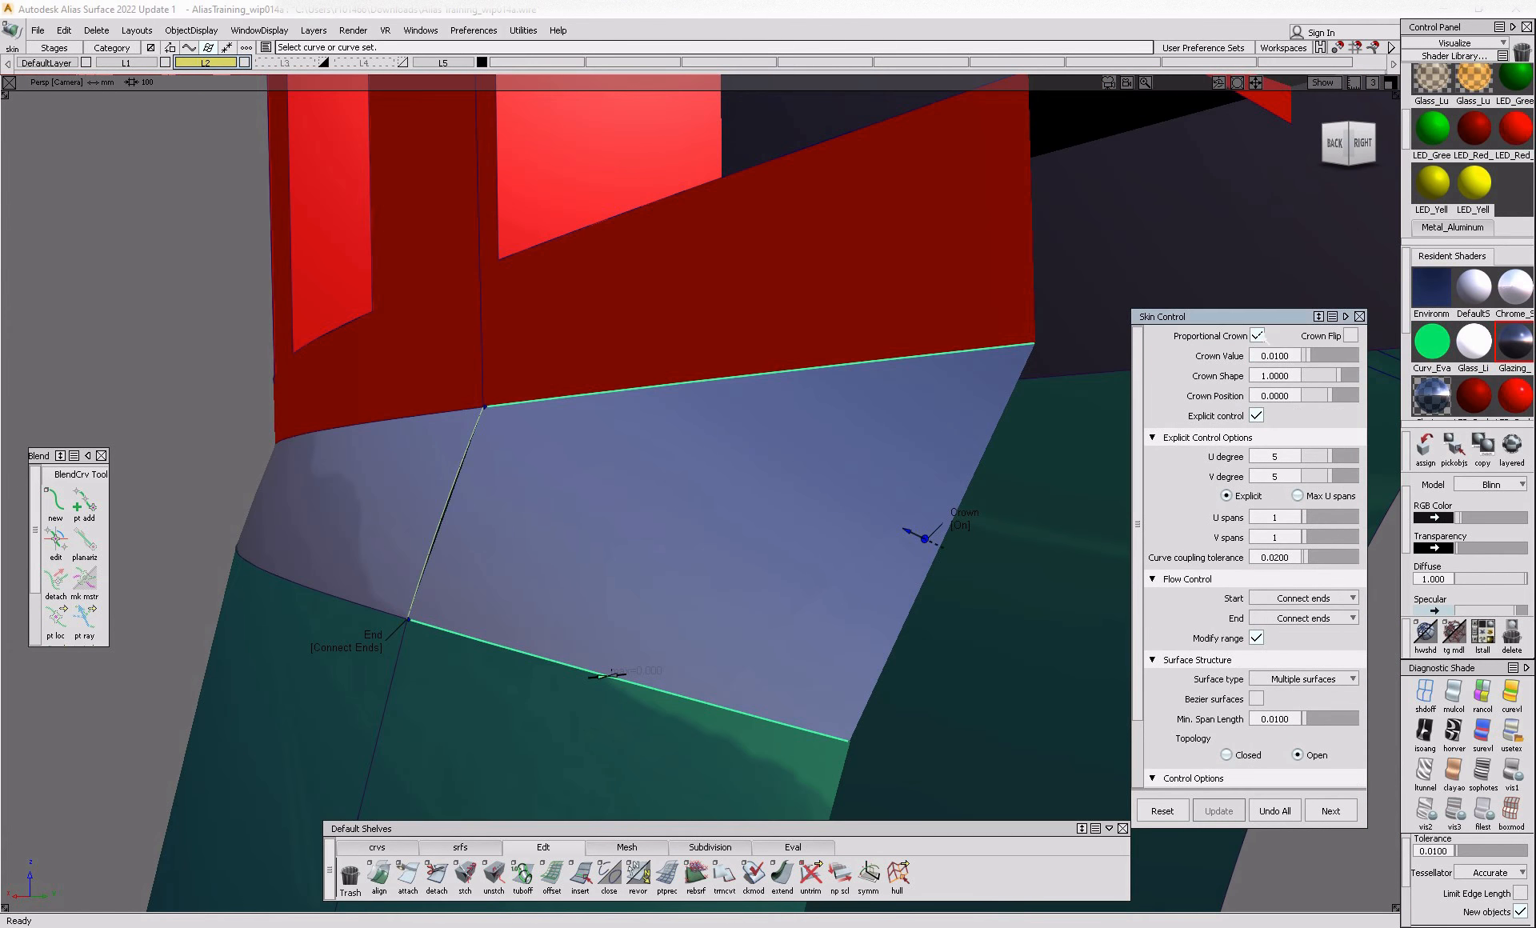
- Turn on Proportional Crown for the inboard end skin surface of the lower flange
left_click_drag(800, 464, 710, 528, "alt+shift")
right_click_drag(710, 528, 569, 724, "alt+shift")
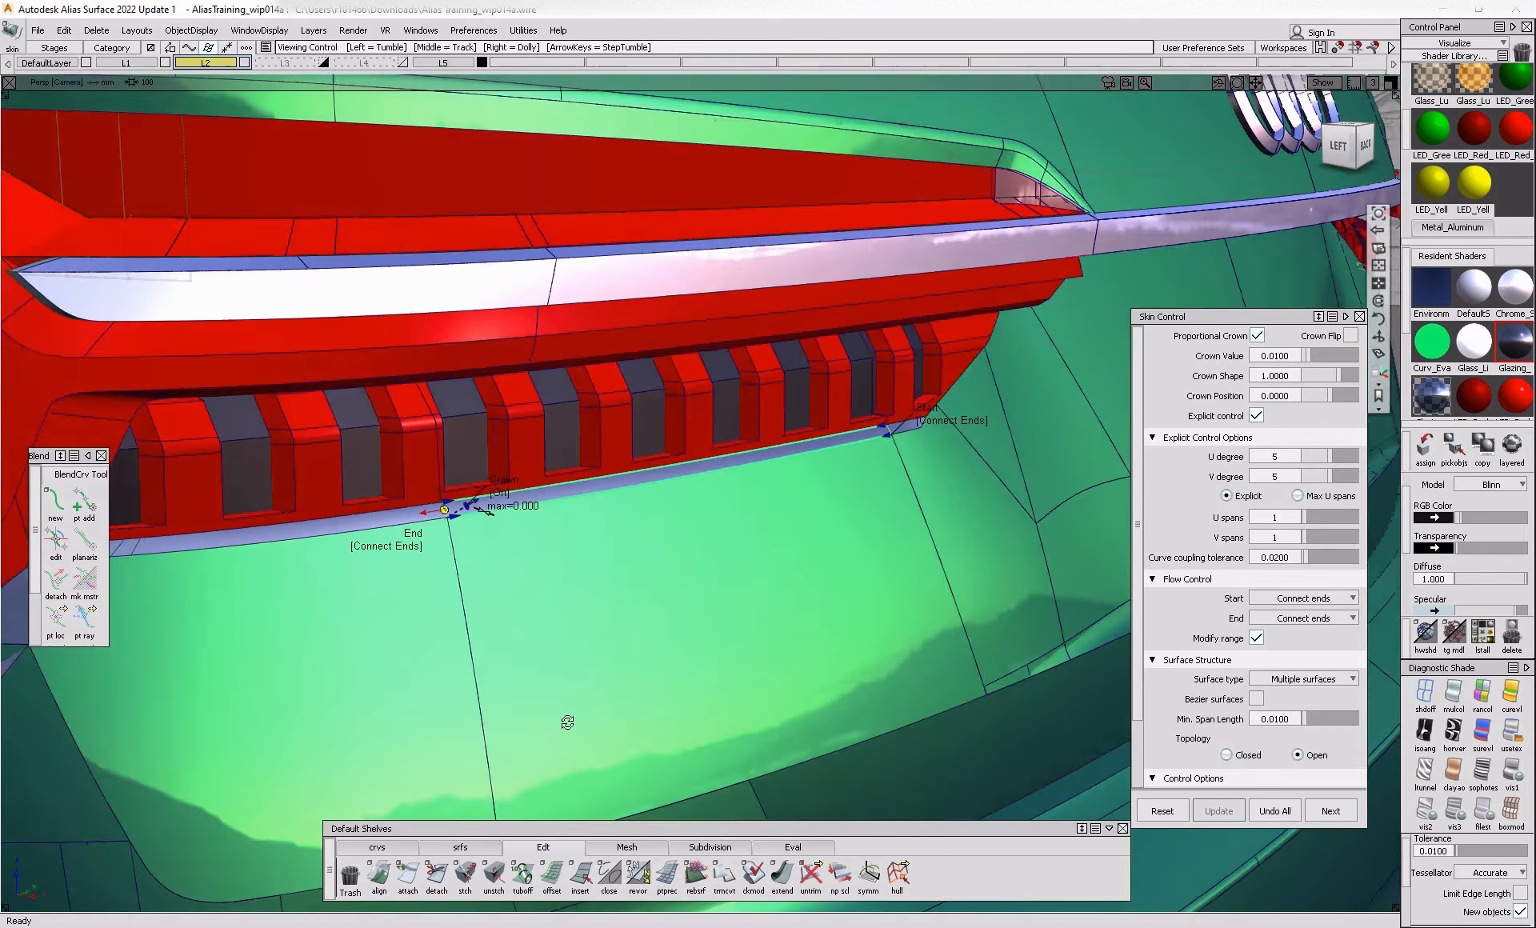
left_click_drag(569, 724, 994, 452, "alt+shift")
middle_click_drag(971, 368, 769, 474, "alt+shift")
right_click_drag(769, 474, 992, 504, "alt+shift")
key("ctrl+q")
left_click(978, 455)
left_click_drag(963, 360, 1396, 328, "alt+shift")
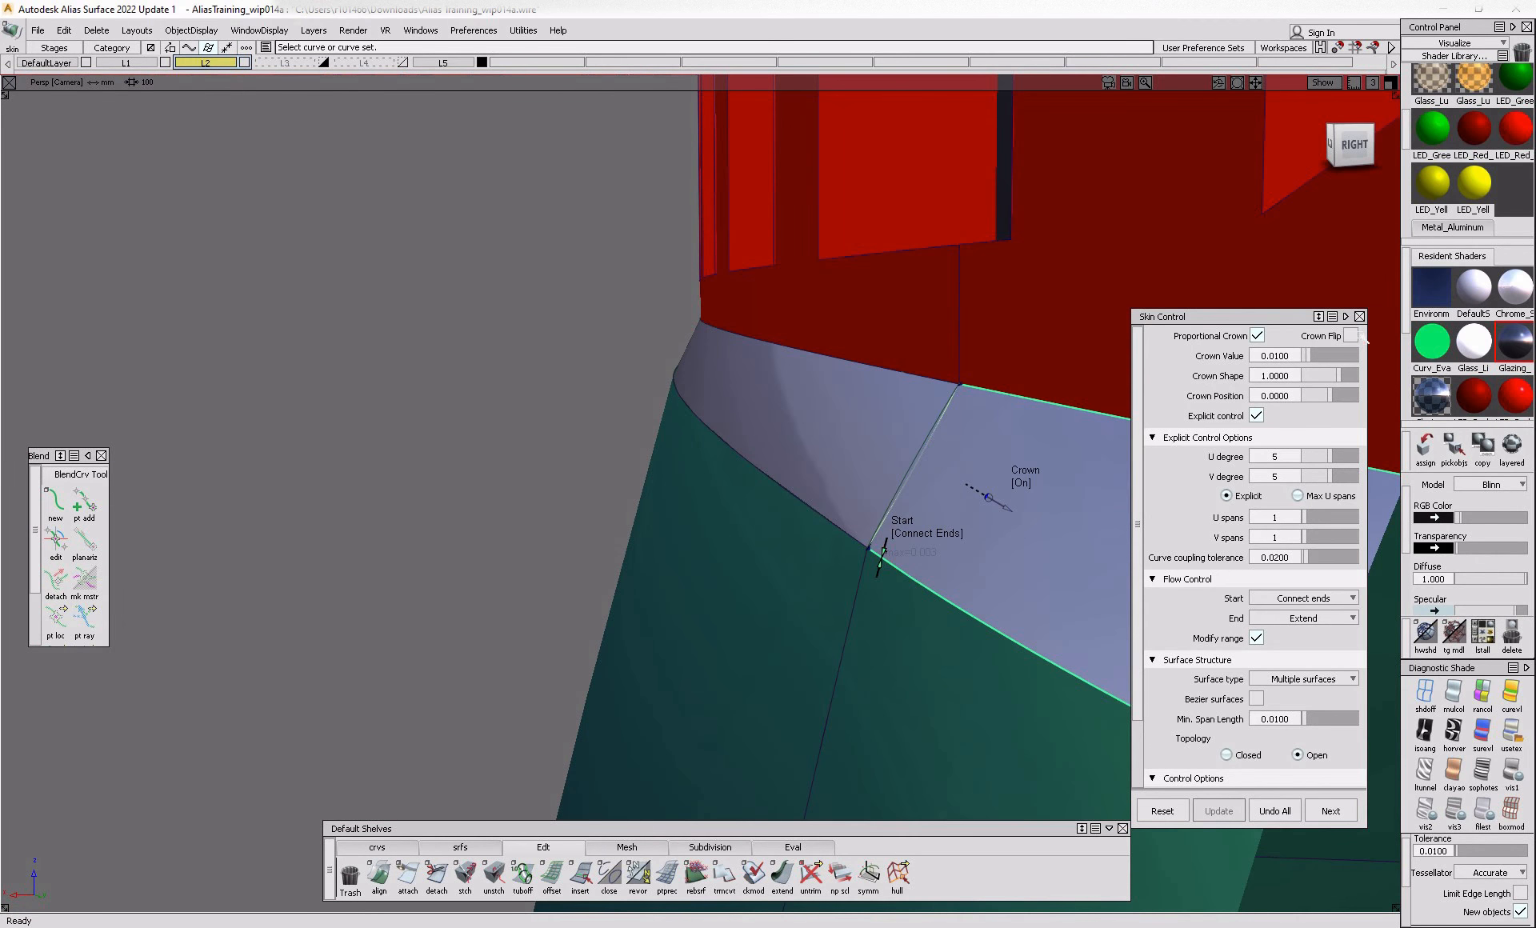
key("ctrl+q")
left_click(799, 501)
- Extend the lower flange's outboard end by about 6 mm to the corner flange's upper tip and set the control panel mode to Default
left_click_drag(799, 501, 1228, 600, "alt+shift")
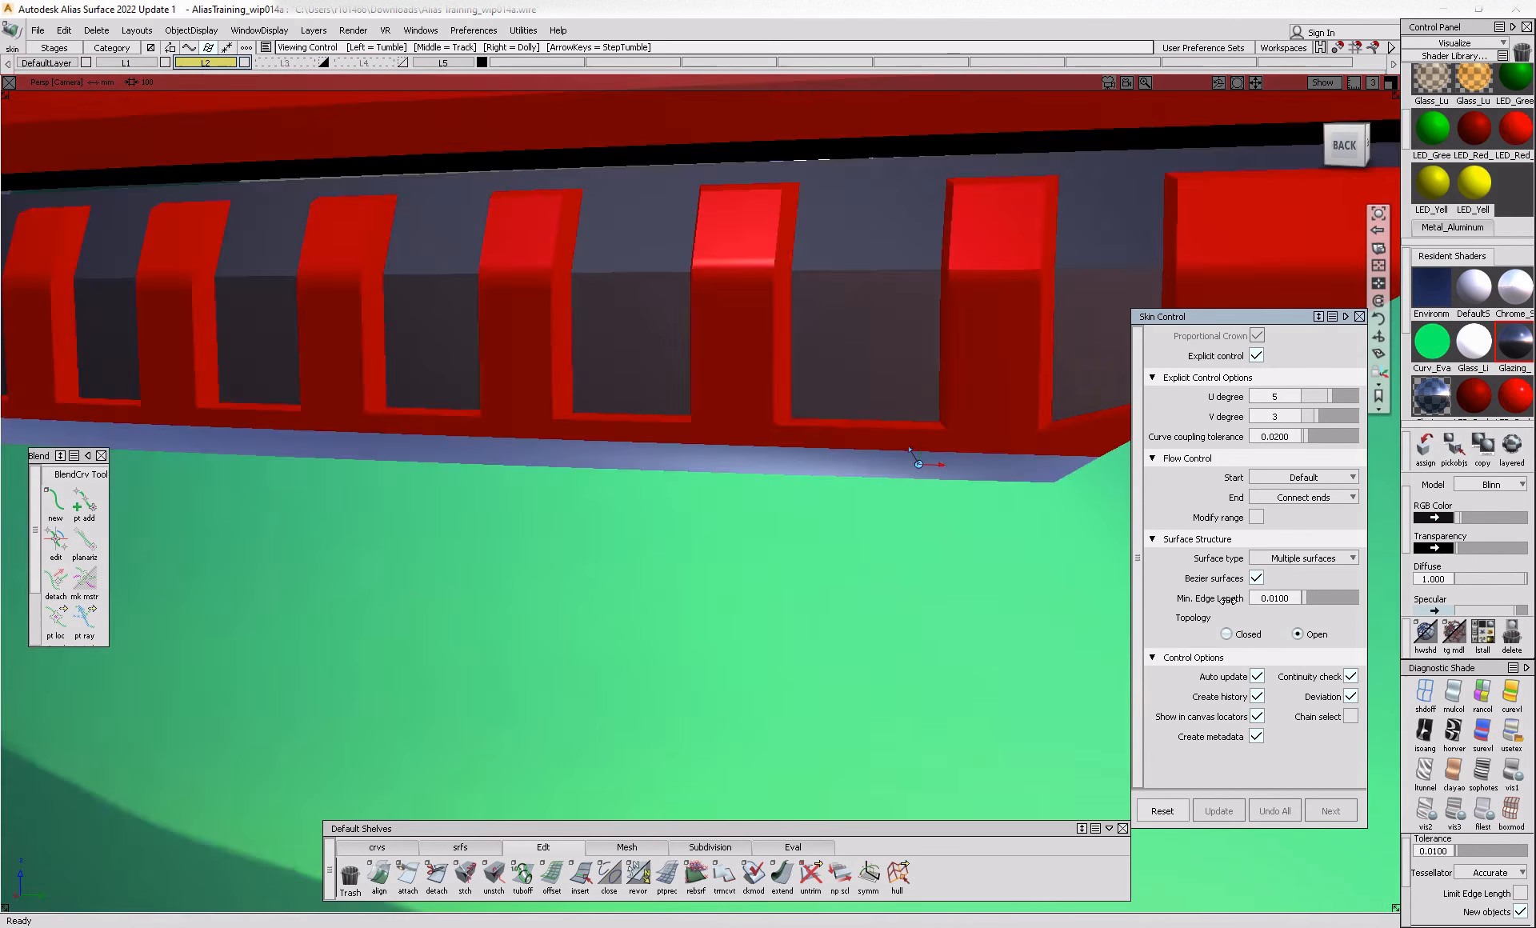
right_click_drag(1229, 600, 808, 528, "alt+shift")
left_click_drag(448, 512, 664, 528, "alt+shift")
middle_click_drag(413, 535, 643, 544, "alt+shift")
right_click_drag(665, 509, 790, 576, "alt+shift")
left_click_drag(790, 576, 822, 684, "alt+shift")
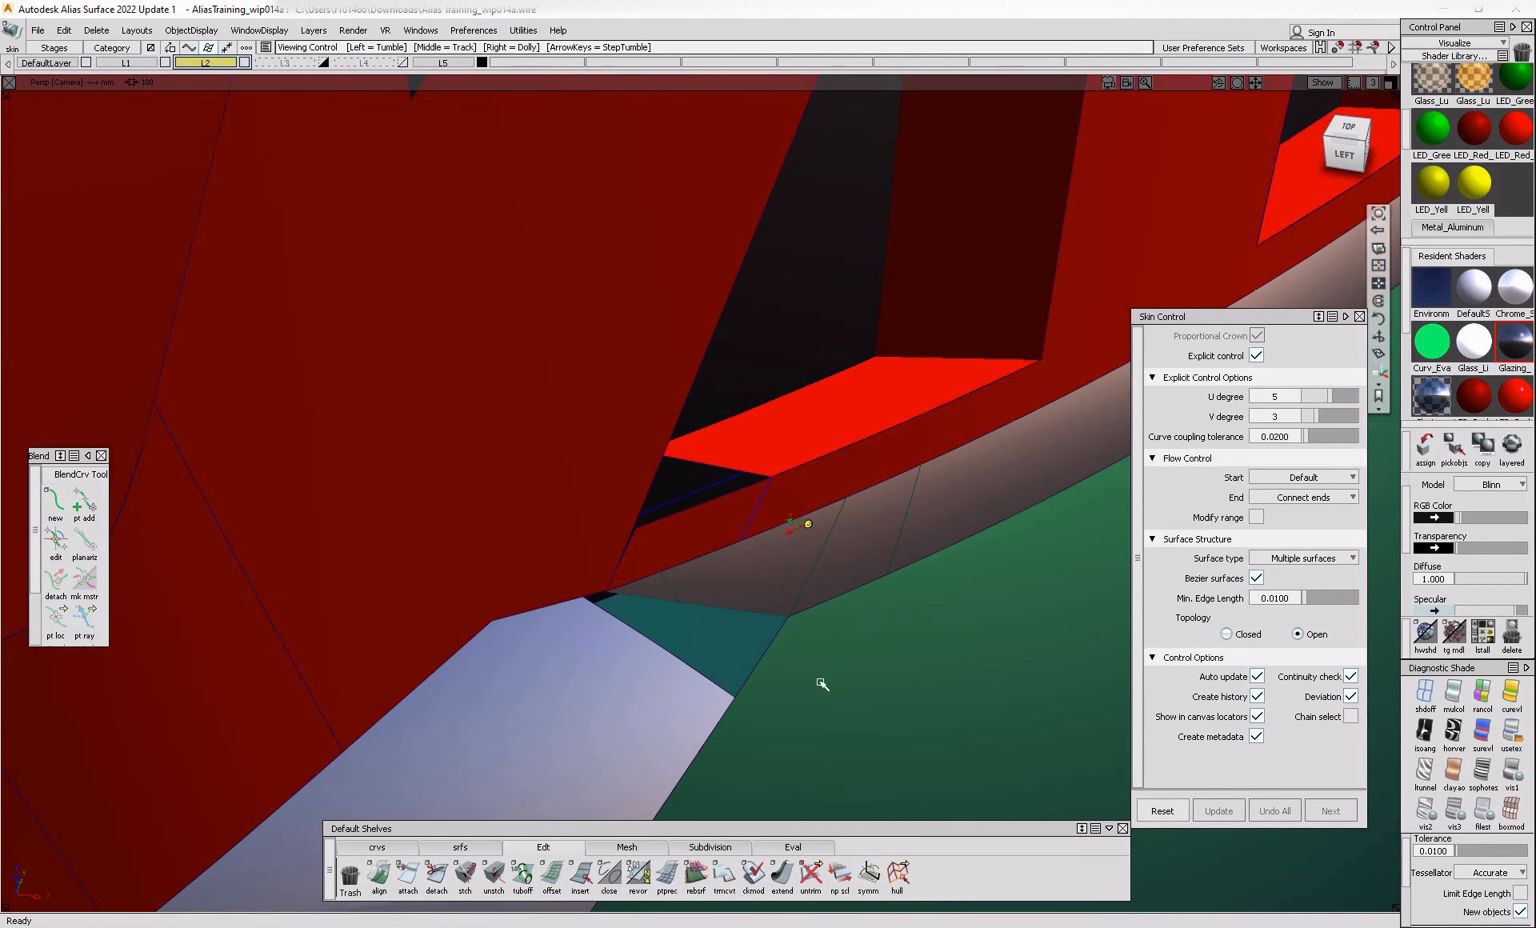
left_click(782, 875)
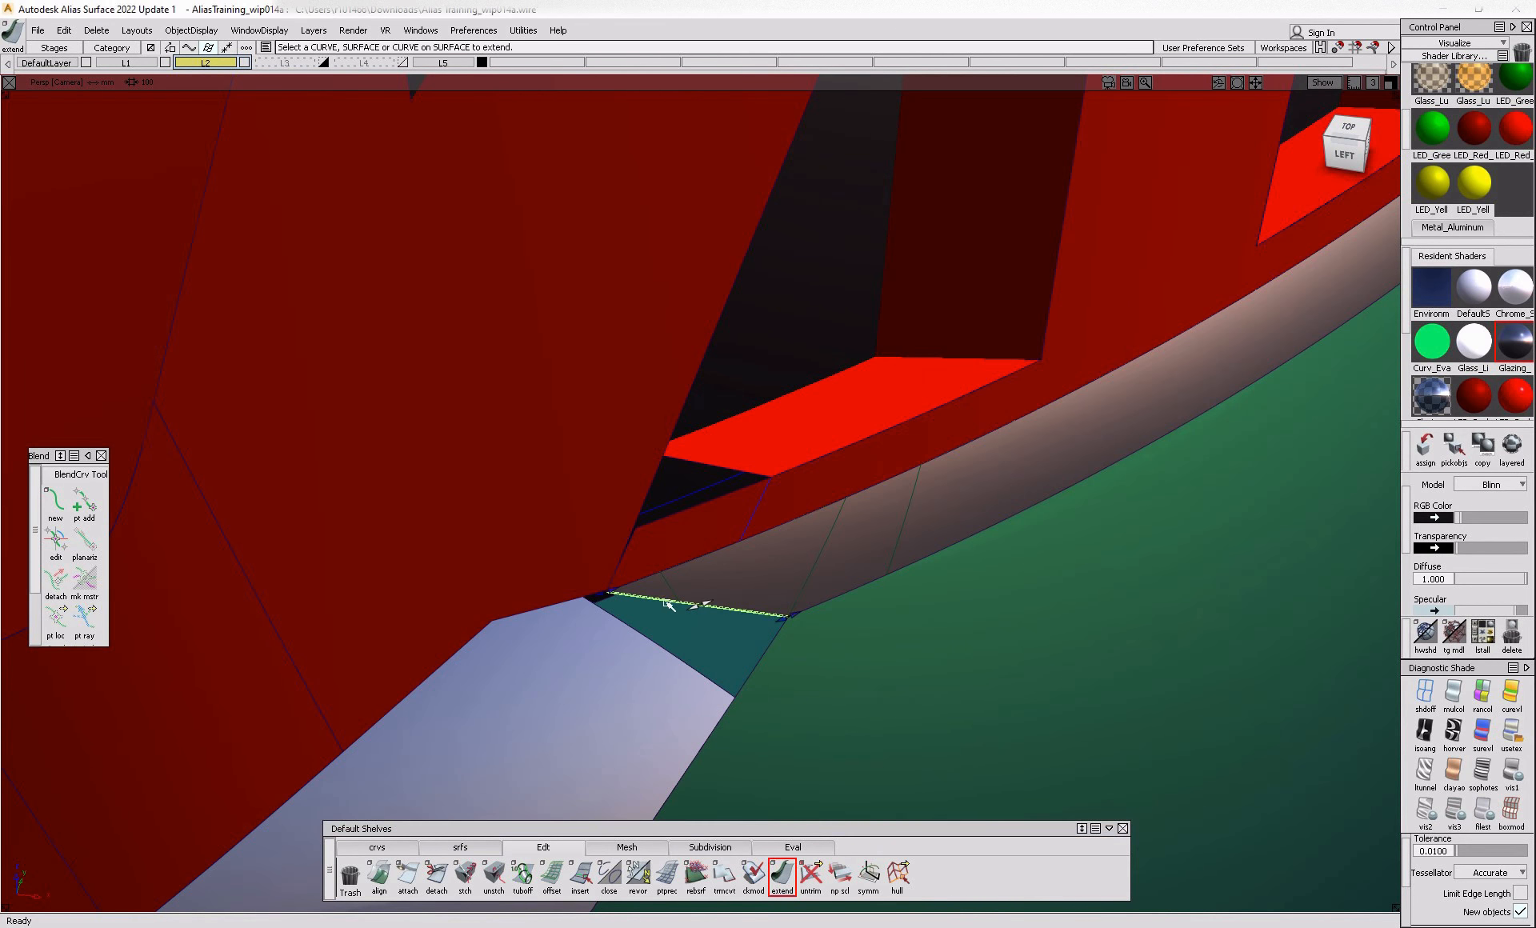
left_click(612, 597)
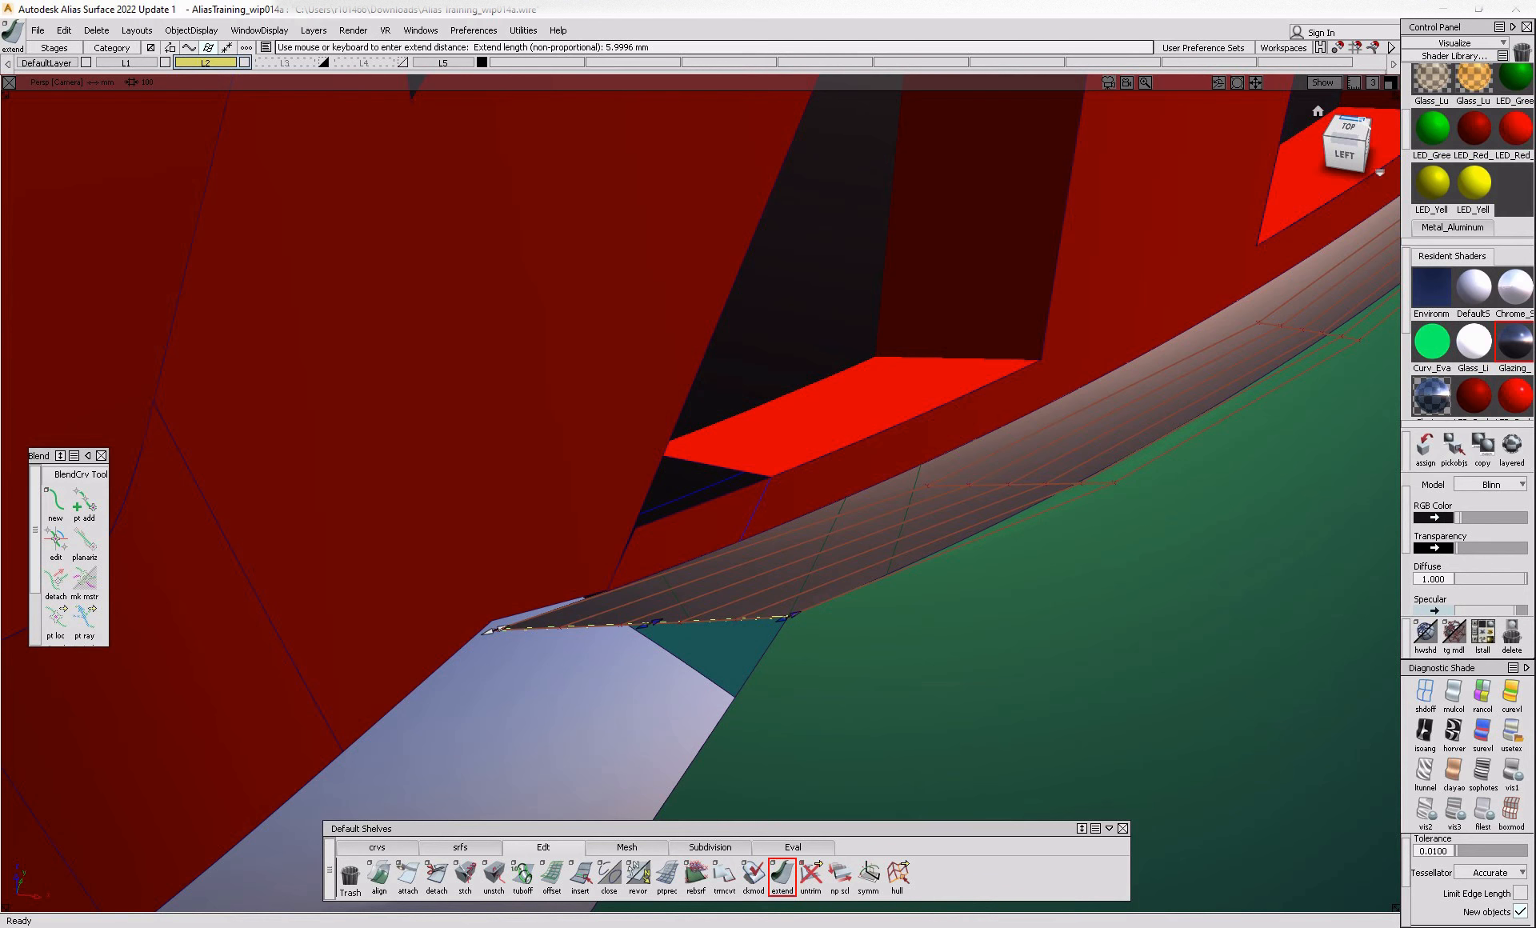
left_click(1433, 44)
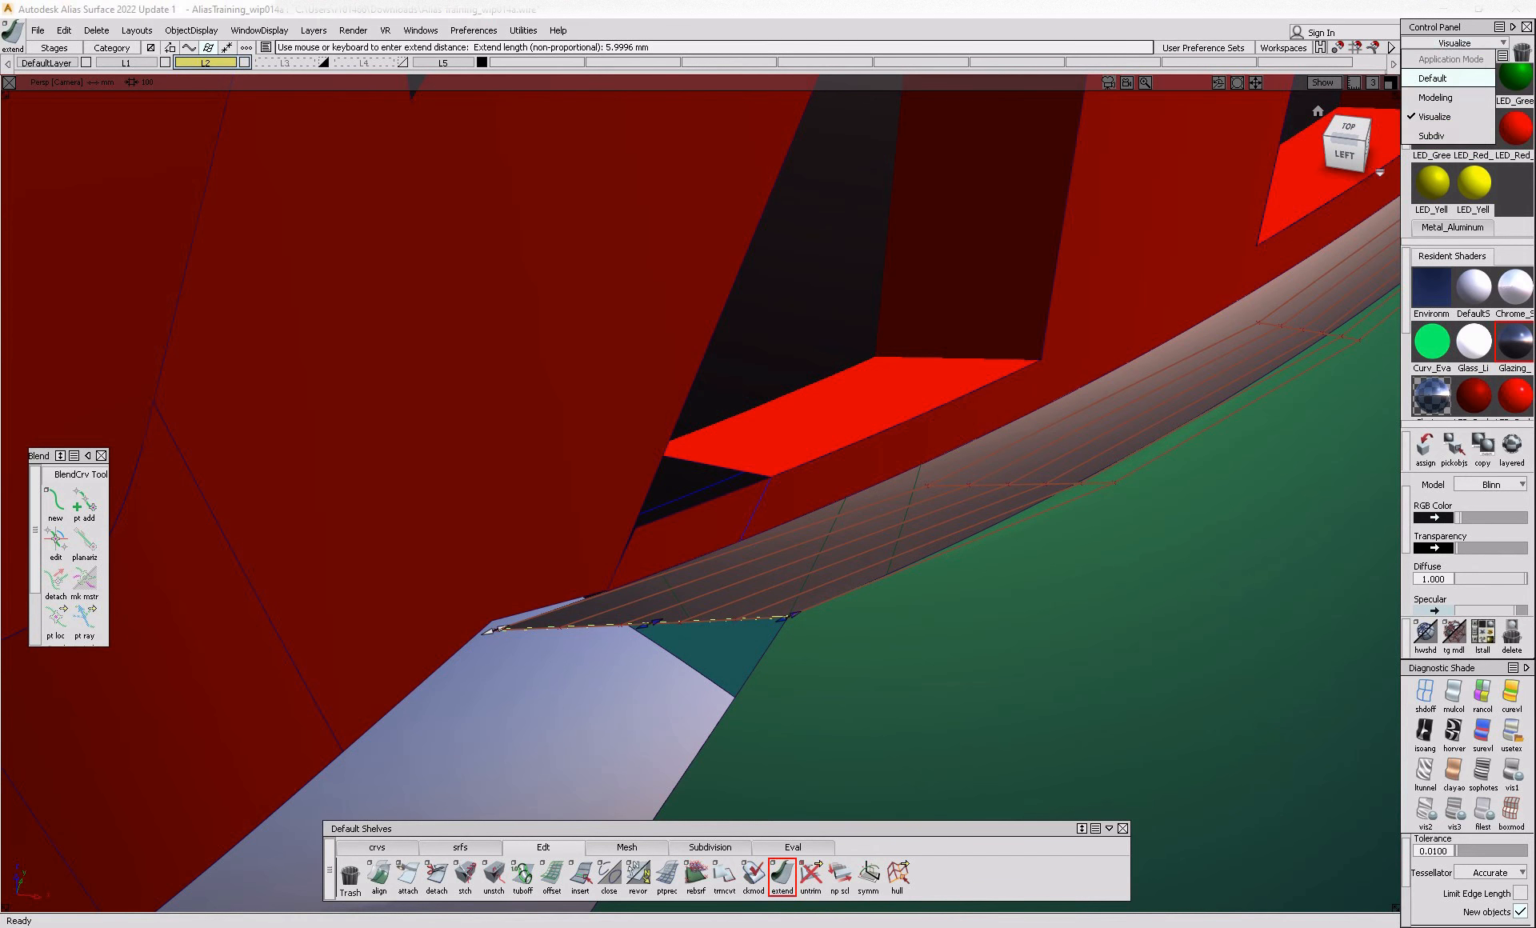
left_click(1450, 77)
right_click_drag(735, 671, 686, 676, "alt+shift")
left_click_drag(686, 676, 637, 725, "alt+shift")
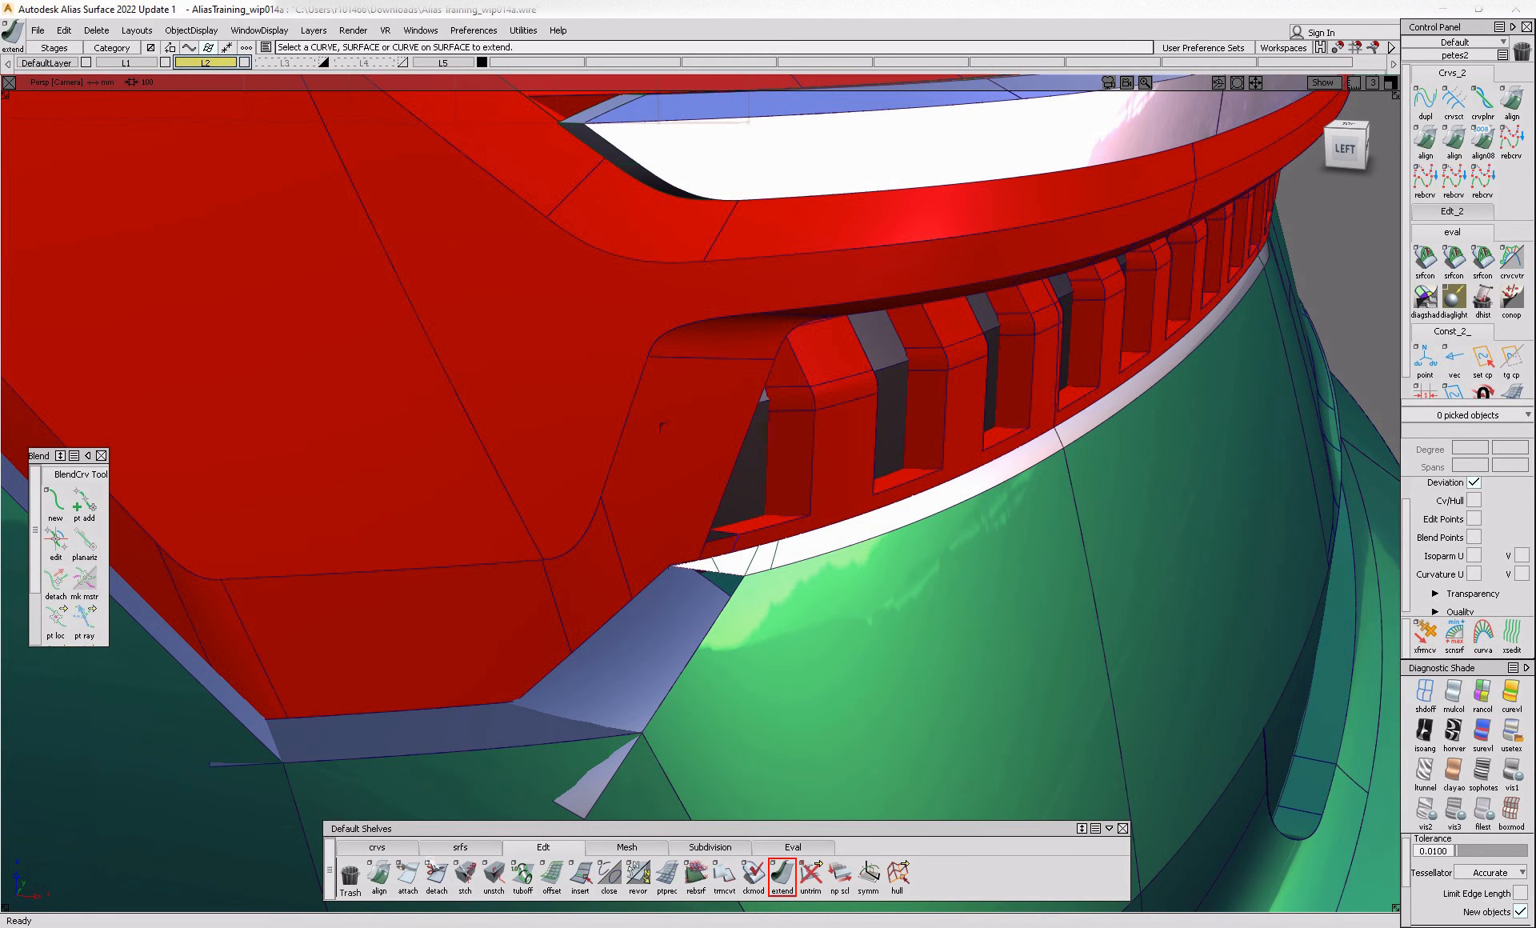
- Try to sweep a monorail surface from the lower flange's outboard end edge along the green opening edge, with G0 position continuity
left_click(460, 846)
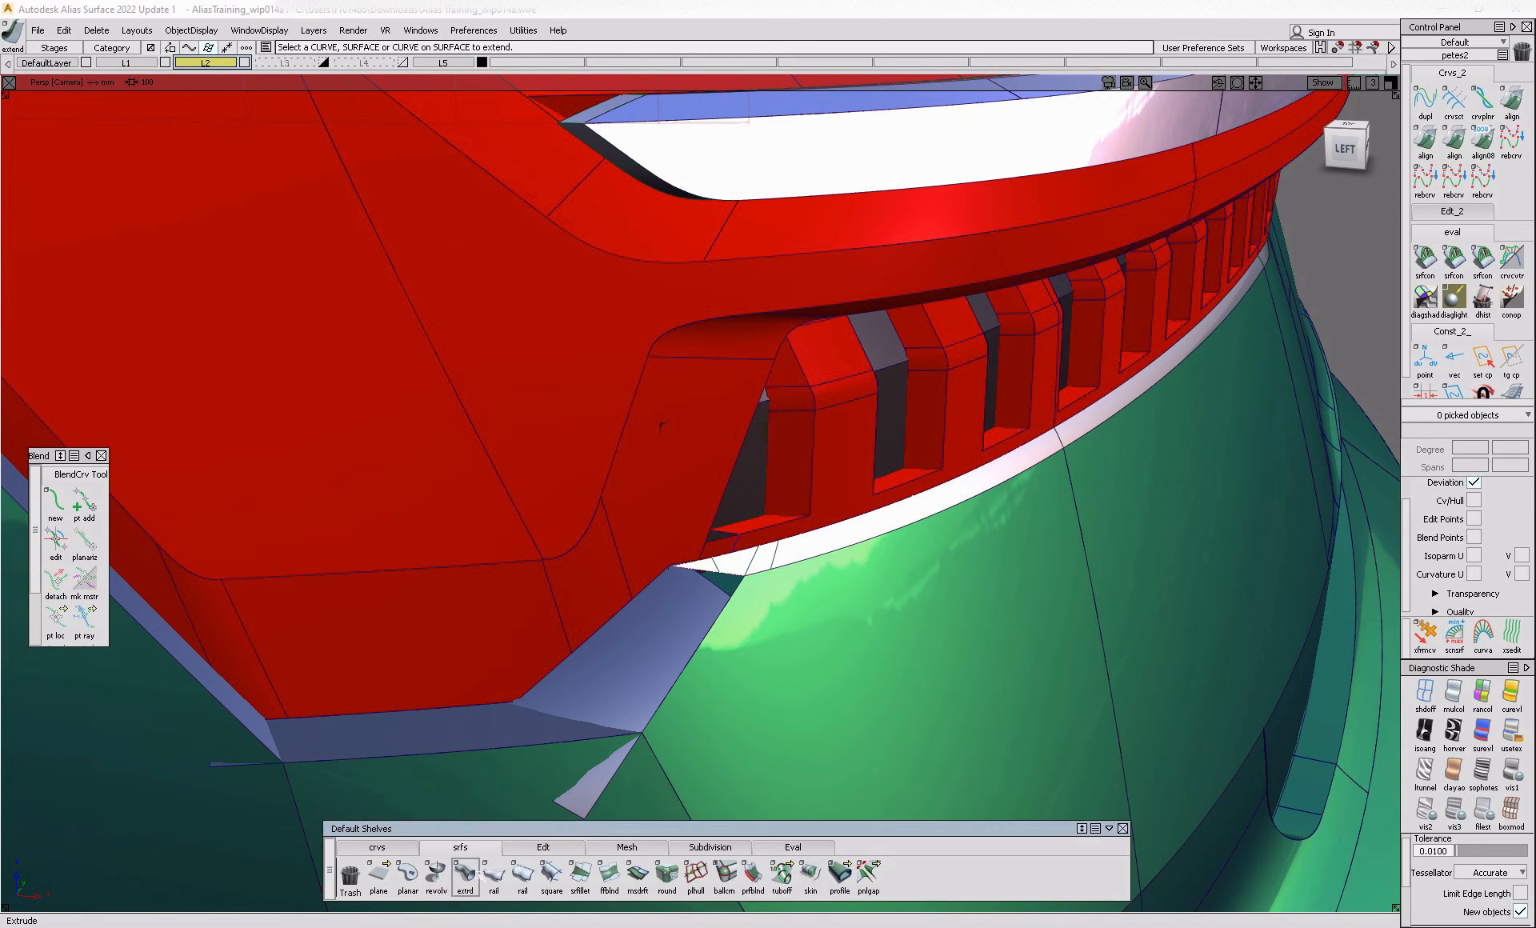
left_click(730, 577)
left_click(747, 601)
left_click(742, 600)
left_click_drag(744, 600, 1108, 581, "alt+shift")
double_click(495, 878)
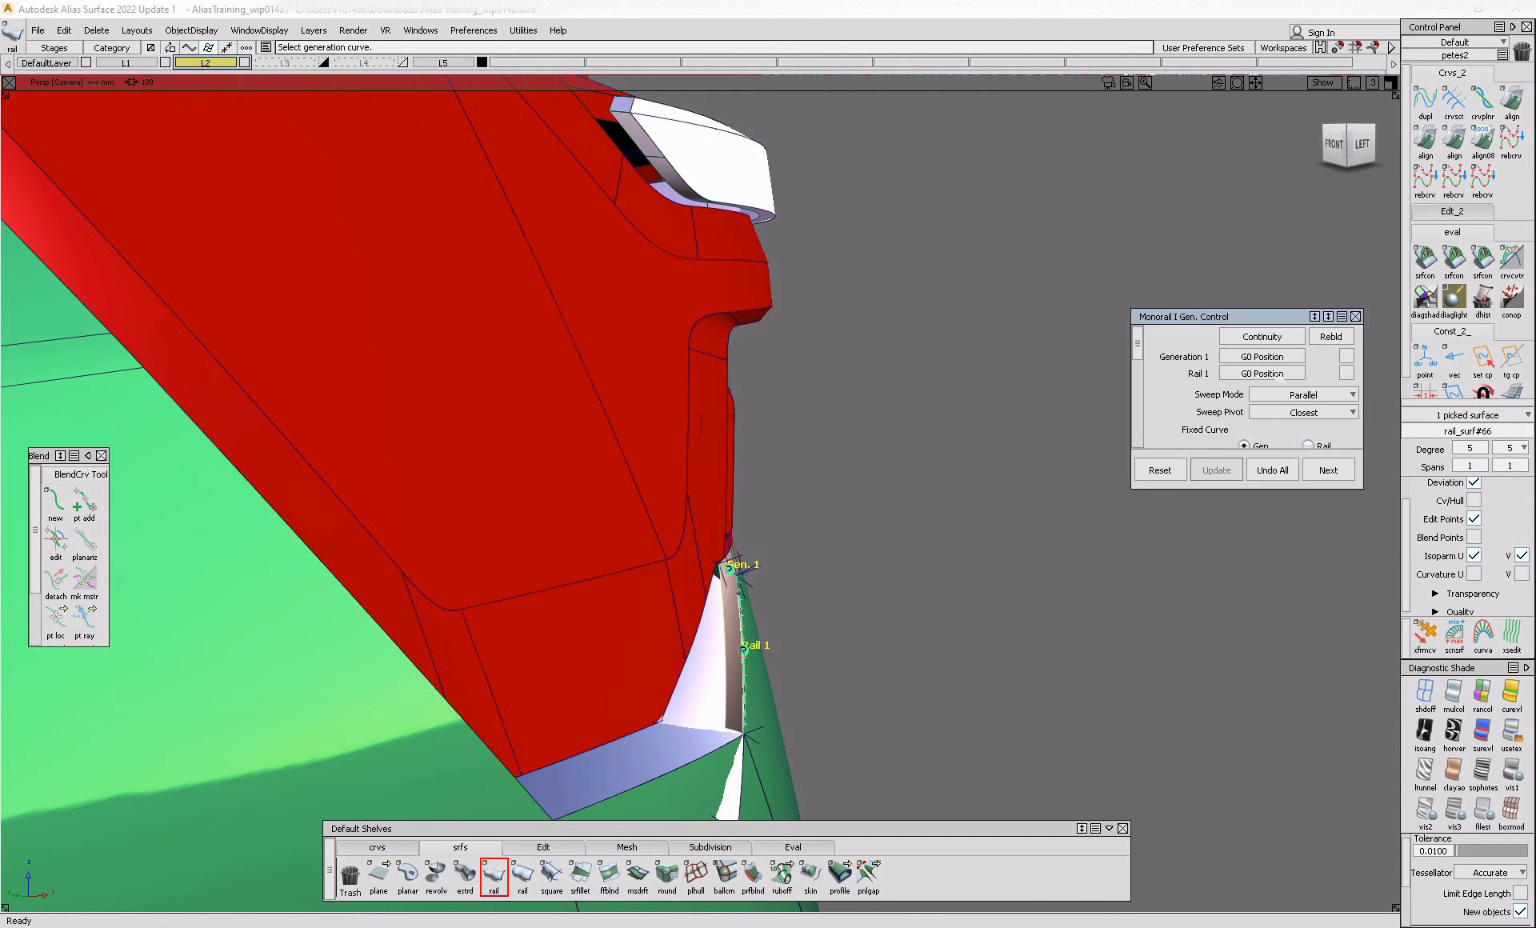
scroll(1285, 377, "down", 3)
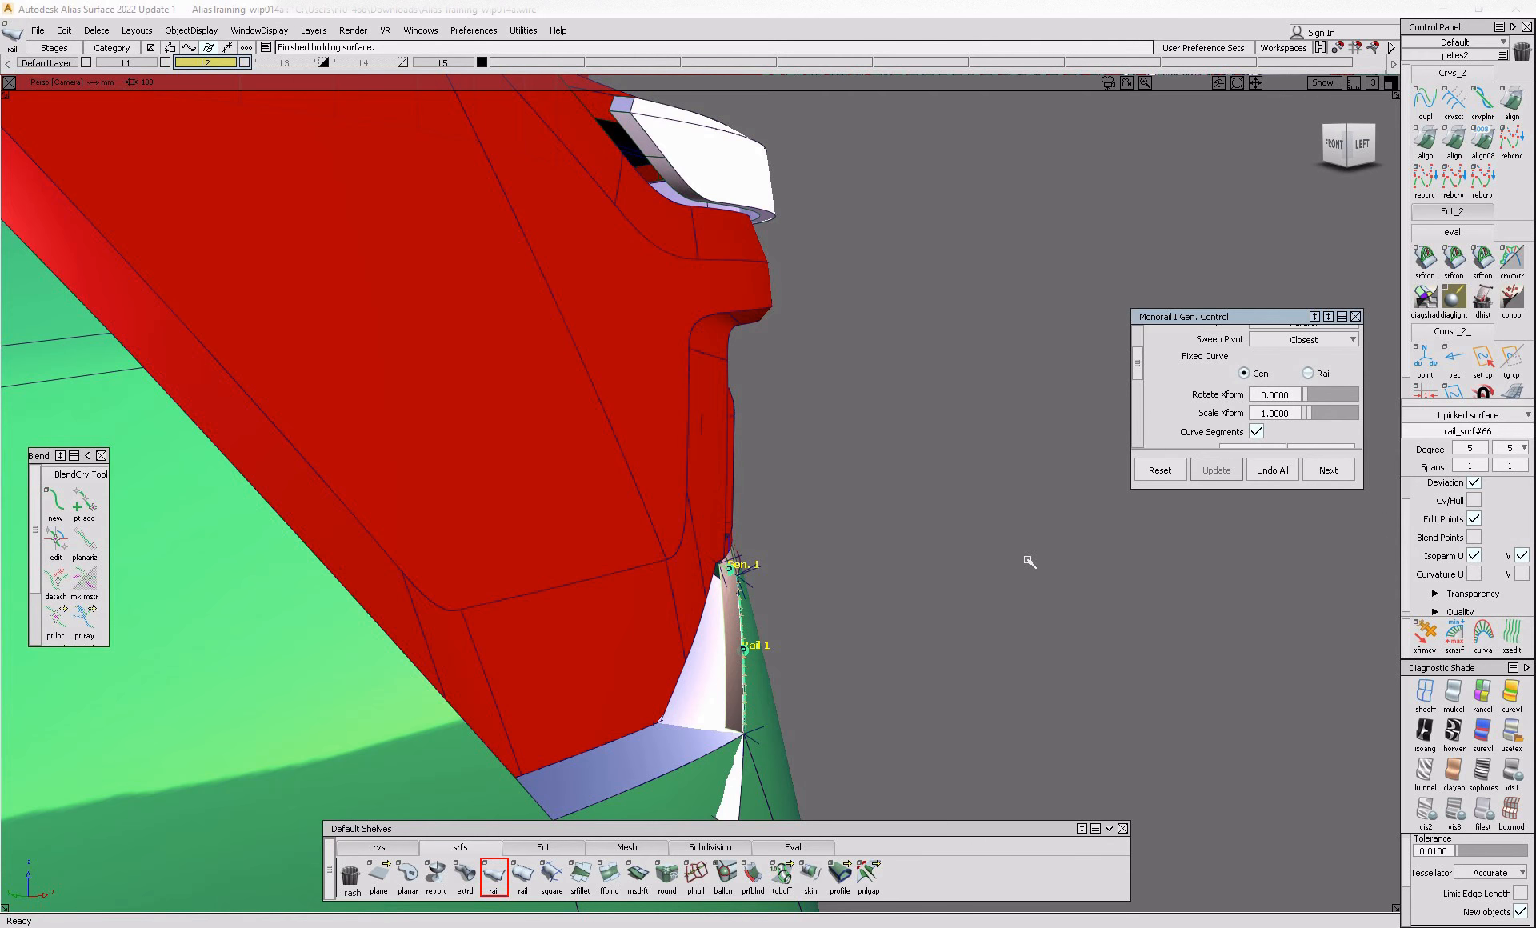
left_click(1285, 472)
left_click_drag(884, 637, 452, 700, "alt+shift")
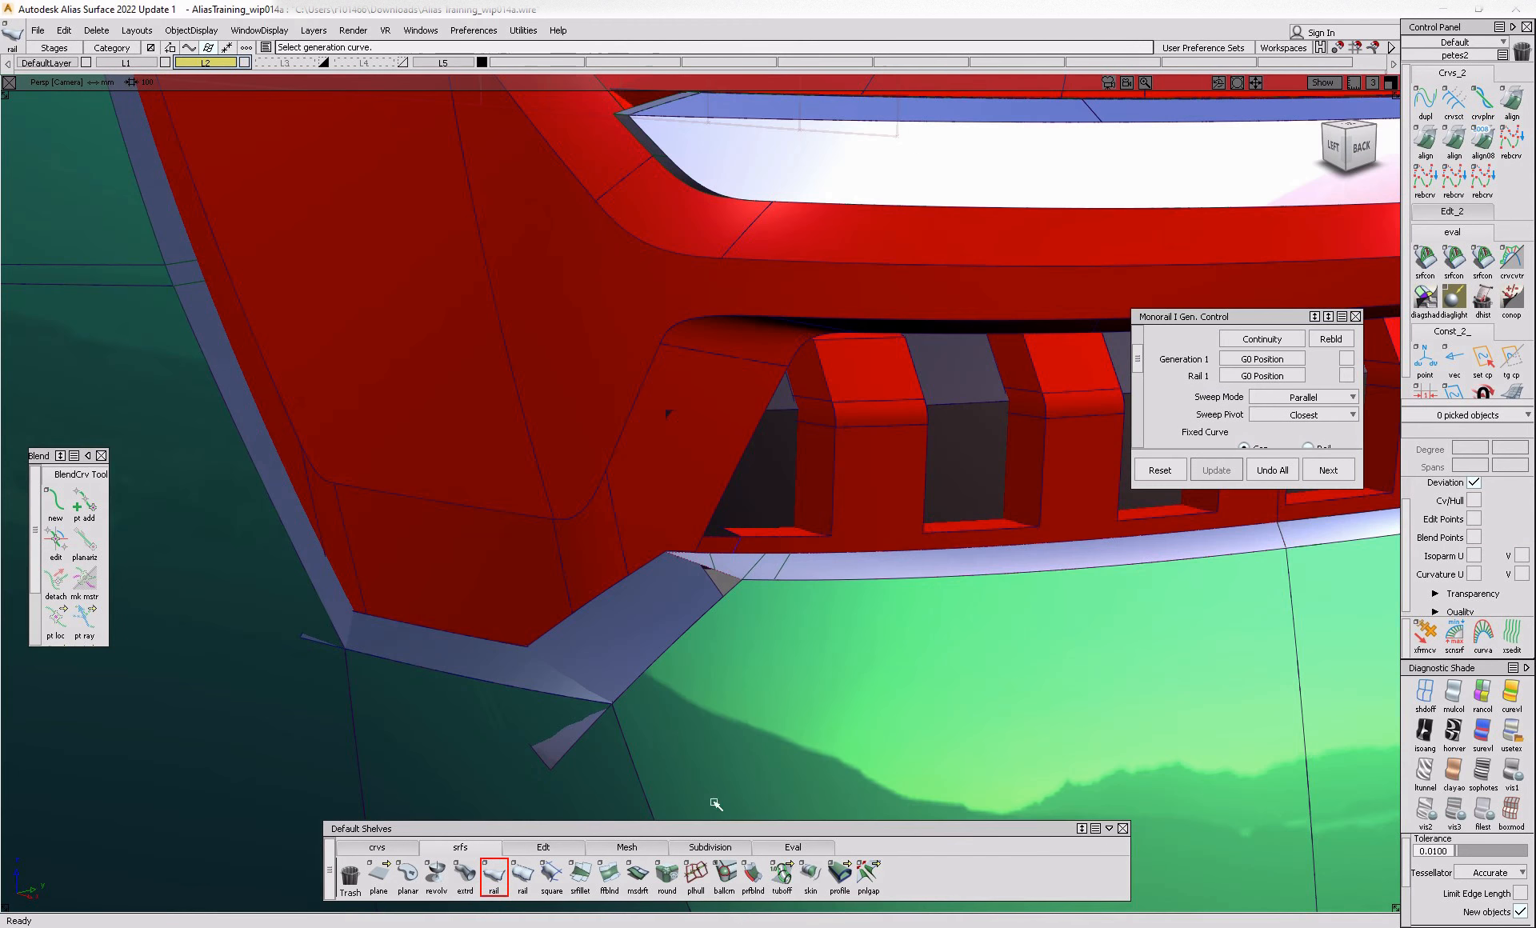
- Draw an edit-point curve along the mitre between the corner flange and the bottom flange, ending at the lower green corner
left_click(409, 848)
left_click(614, 704)
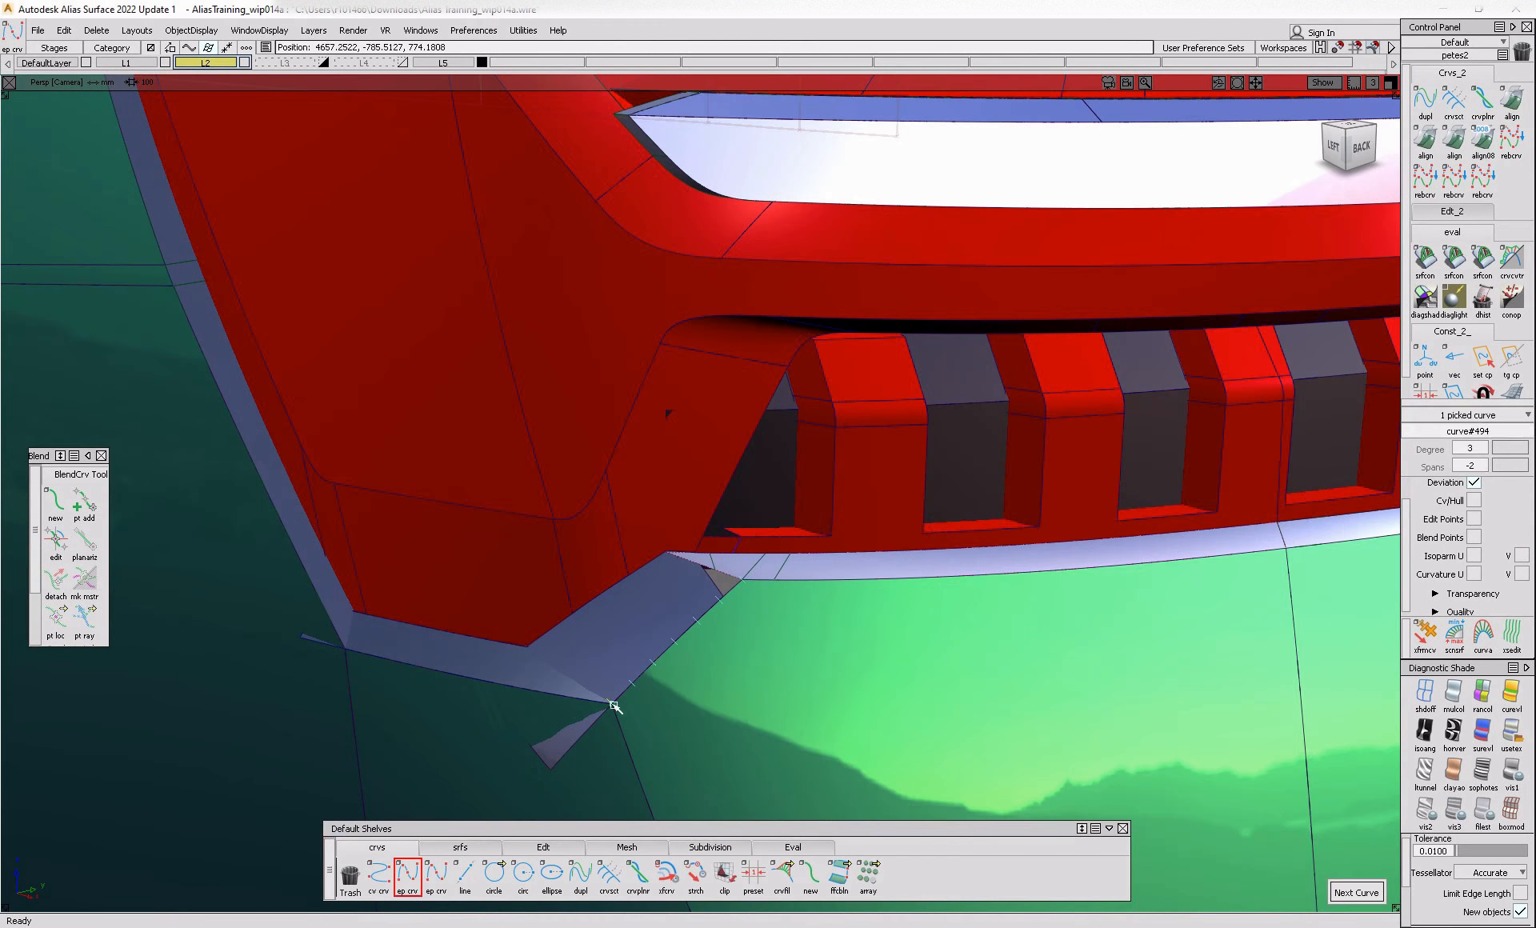
mouse_move(529, 649)
left_mouse_down("alt+shift")
mouse_move(463, 734)
mouse_move(514, 672)
left_mouse_up("alt+shift")
left_click_drag(514, 672, 596, 753)
middle_click_drag(596, 754, 597, 704, "ctrl+shift")
- Build a birail corner surface from the green opening edge, with the lower flange end and mitre curve as rails, at G0 Position
left_click_drag(595, 705, 680, 714, "alt+shift")
left_click(462, 847)
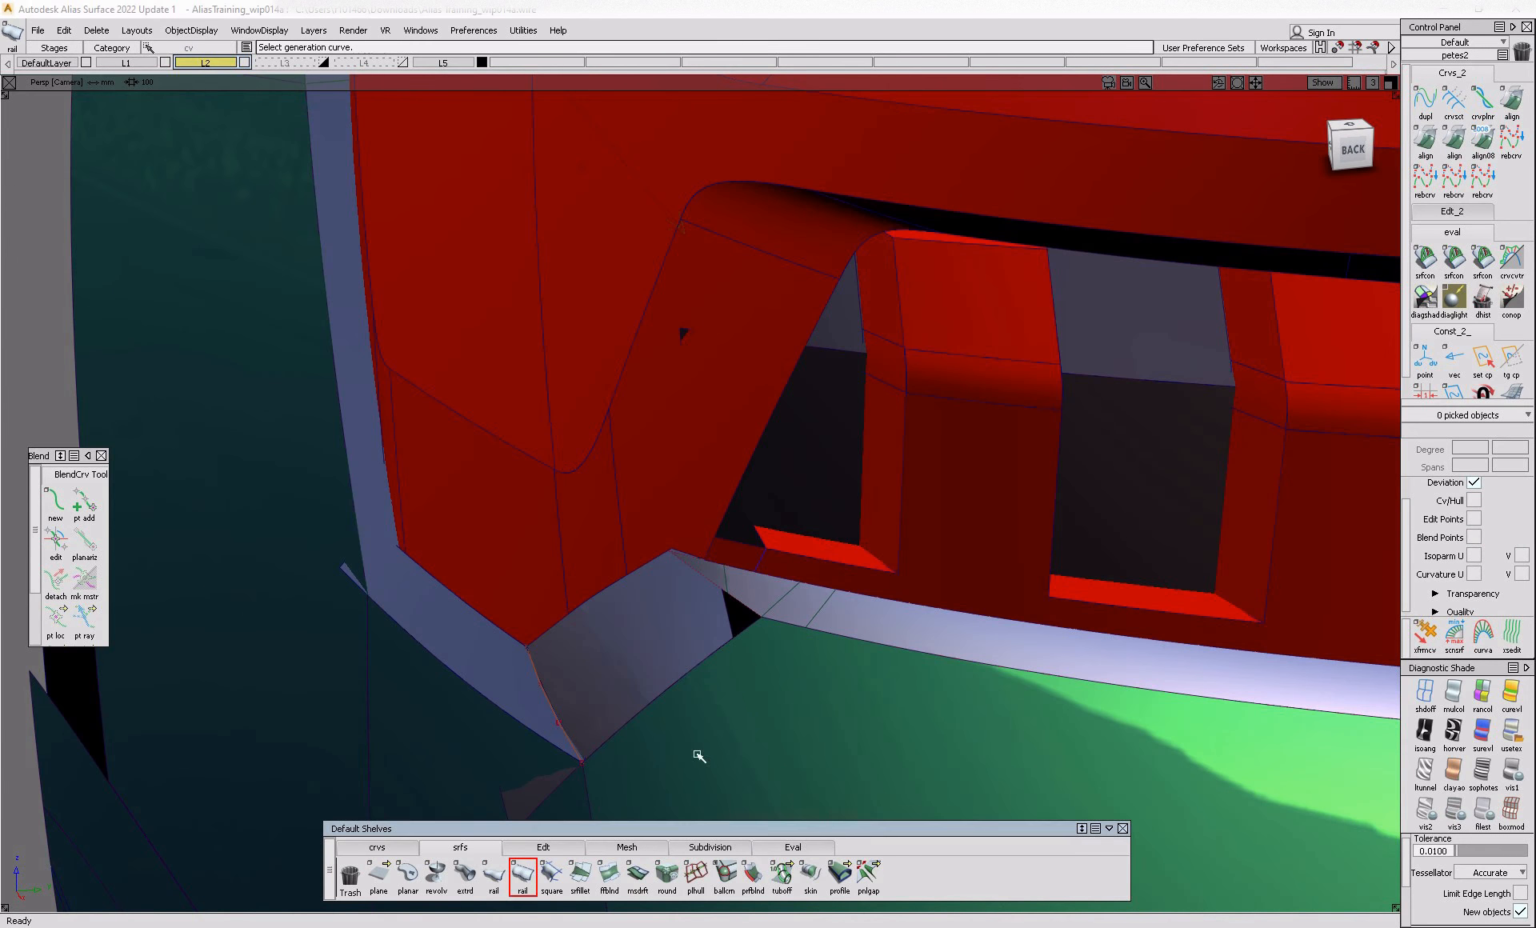
left_click(730, 620)
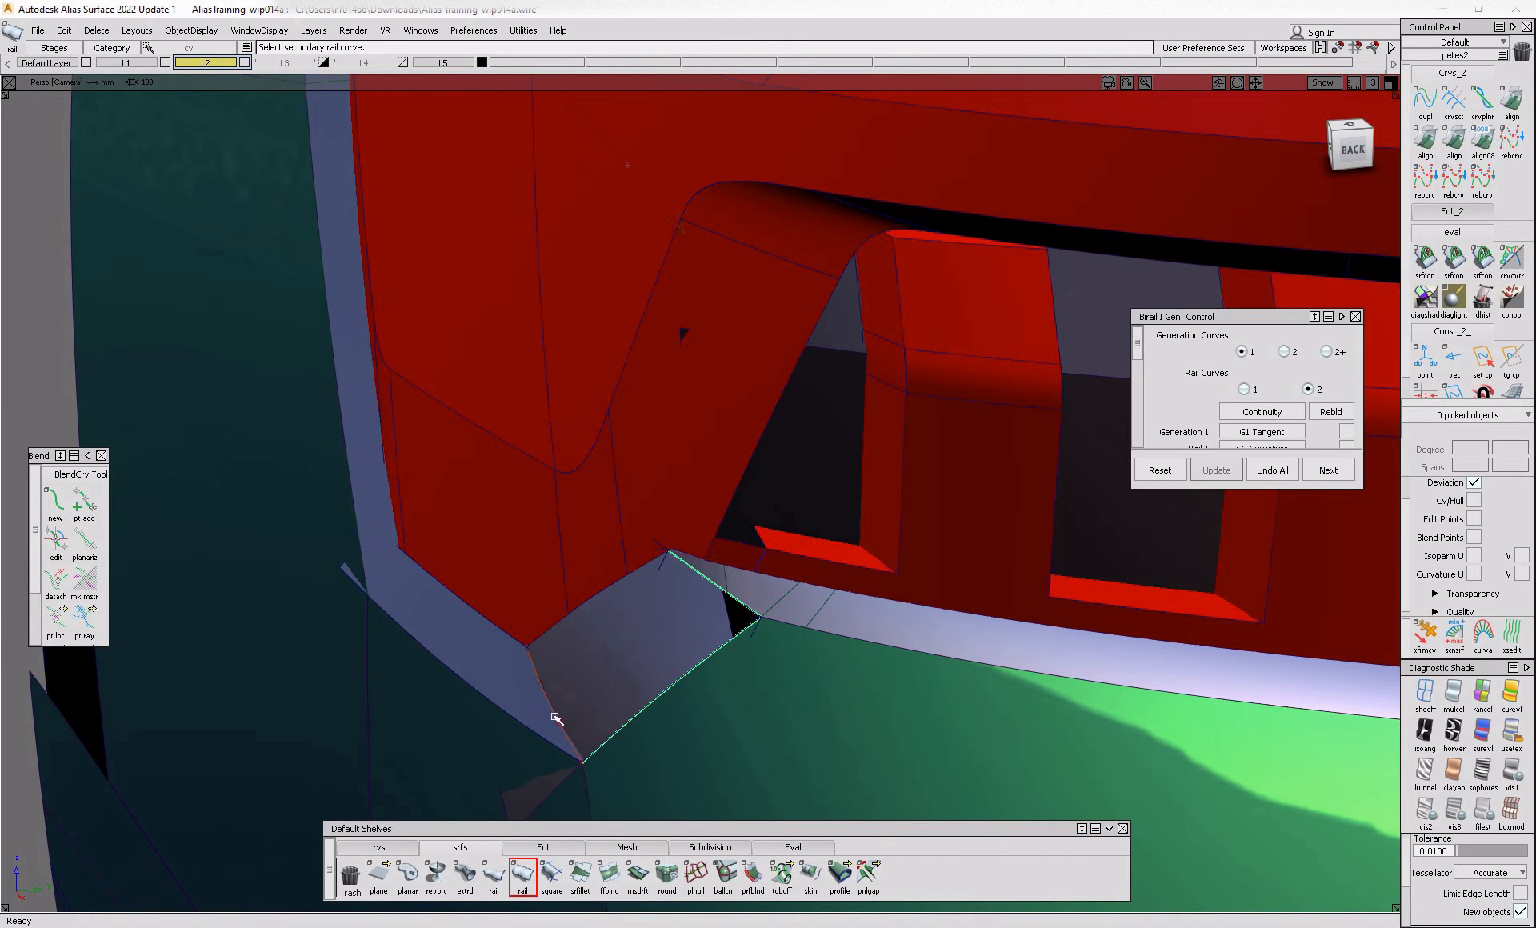
left_click(556, 718)
left_click_drag(569, 732, 948, 728, "alt+shift")
left_click(1262, 411)
left_click(1276, 411)
left_click(1263, 428)
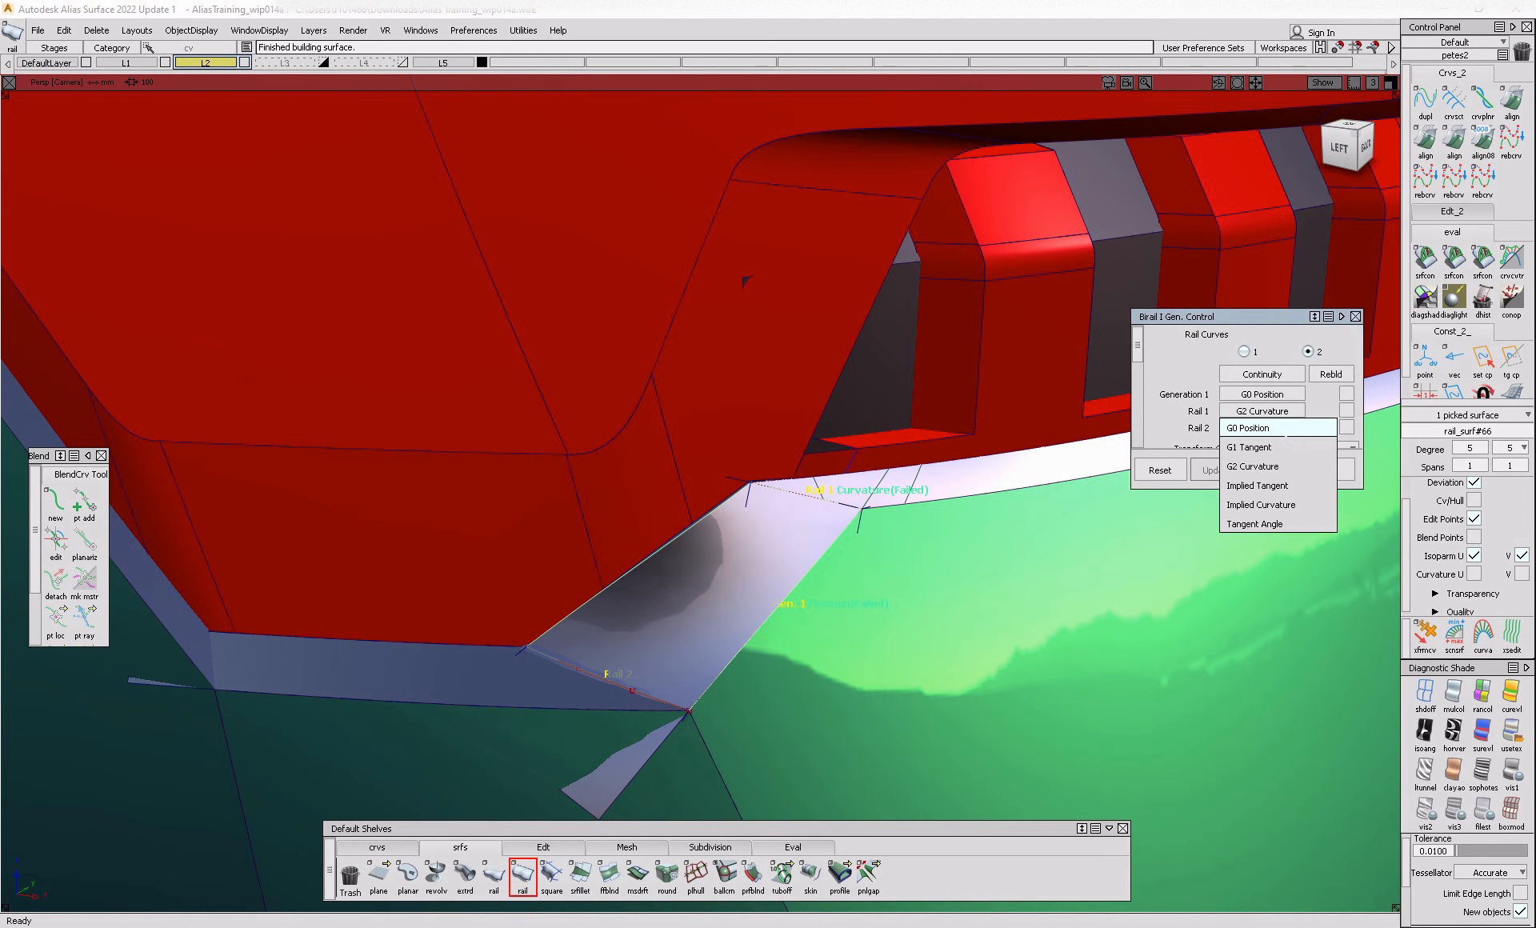
left_click(1281, 432)
- Reshape the mitre curve between the corner and bottom flanges by moving two of its CVs
mouse_move(641, 627)
left_mouse_down("alt+shift")
mouse_move(632, 760)
mouse_move(644, 651)
left_mouse_up("alt+shift")
right_click_drag(645, 652, 674, 651, "alt+shift")
left_click_drag(675, 651, 549, 713, "alt+shift")
left_click_drag(552, 672, 661, 708, "ctrl+shift")
middle_click_drag(662, 707, 663, 701, "ctrl+shift")
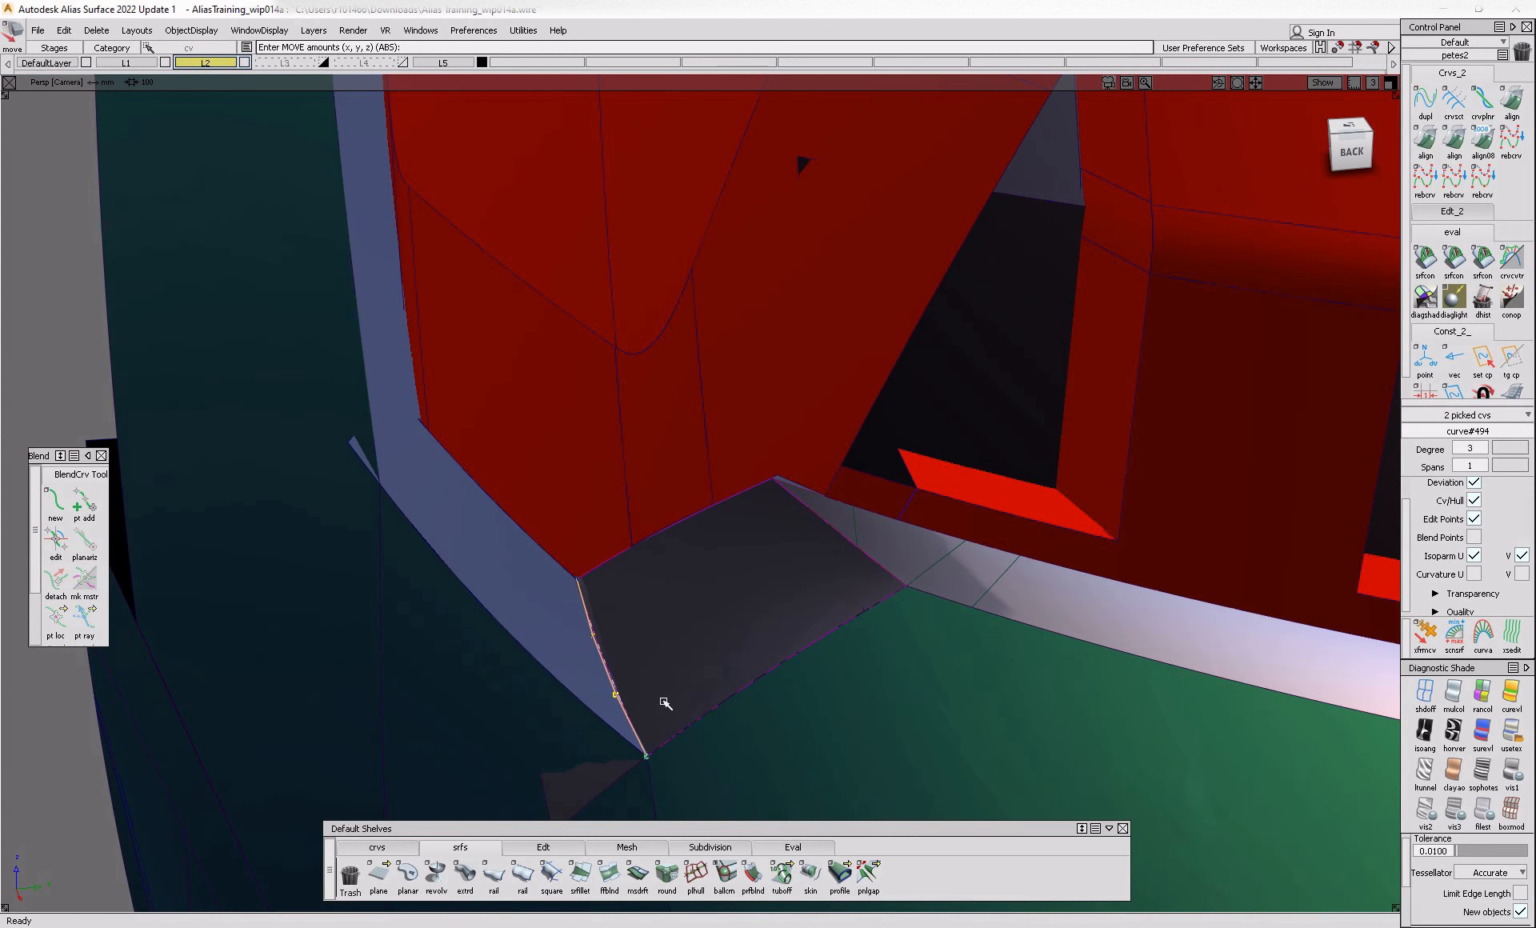
left_click_drag(738, 655, 828, 460, "alt+shift")
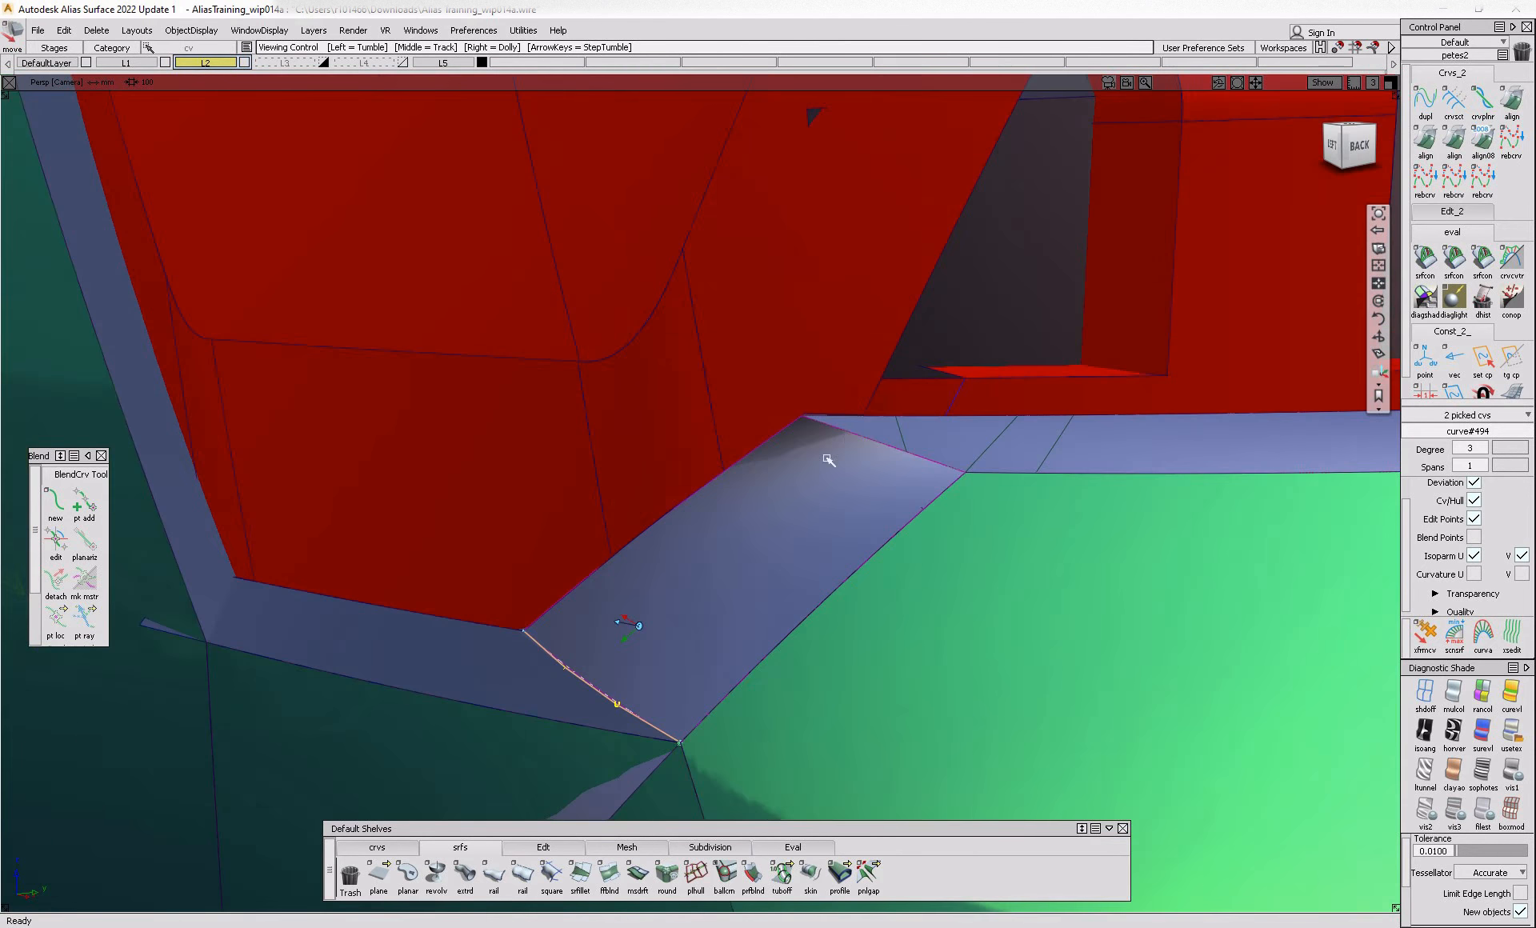
- Set the lower flange skin surface's degree to 2 in the V direction
right_click_drag(915, 472, 952, 480, "alt+shift")
left_click_drag(952, 480, 910, 573, "alt+shift")
left_click_drag(906, 488, 933, 464, "ctrl+shift")
left_click(934, 460)
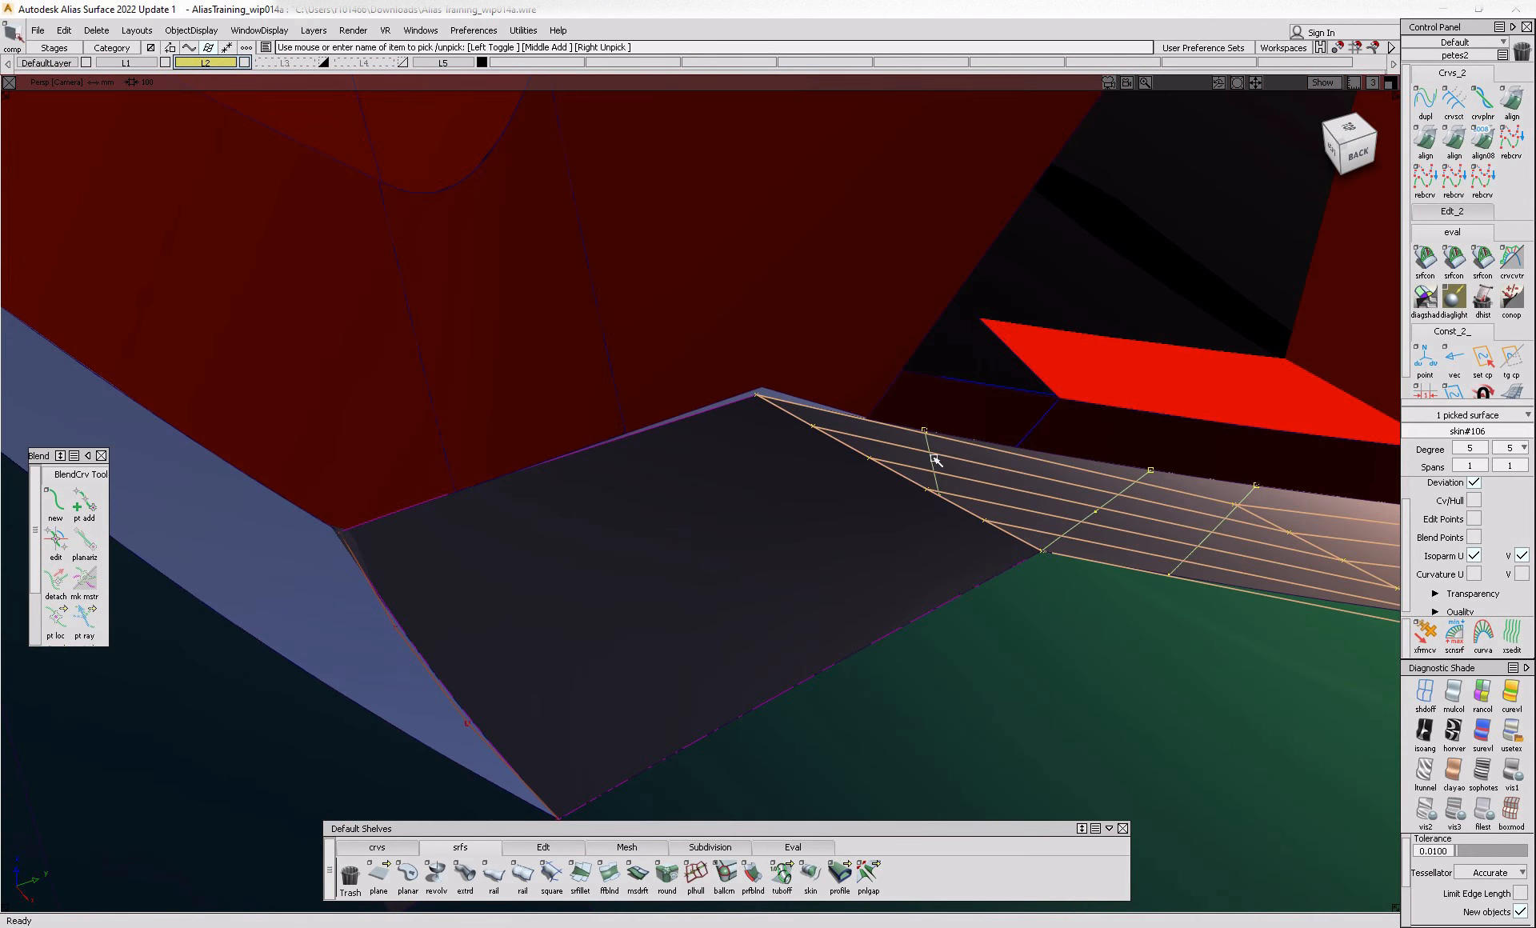
left_click(1523, 447)
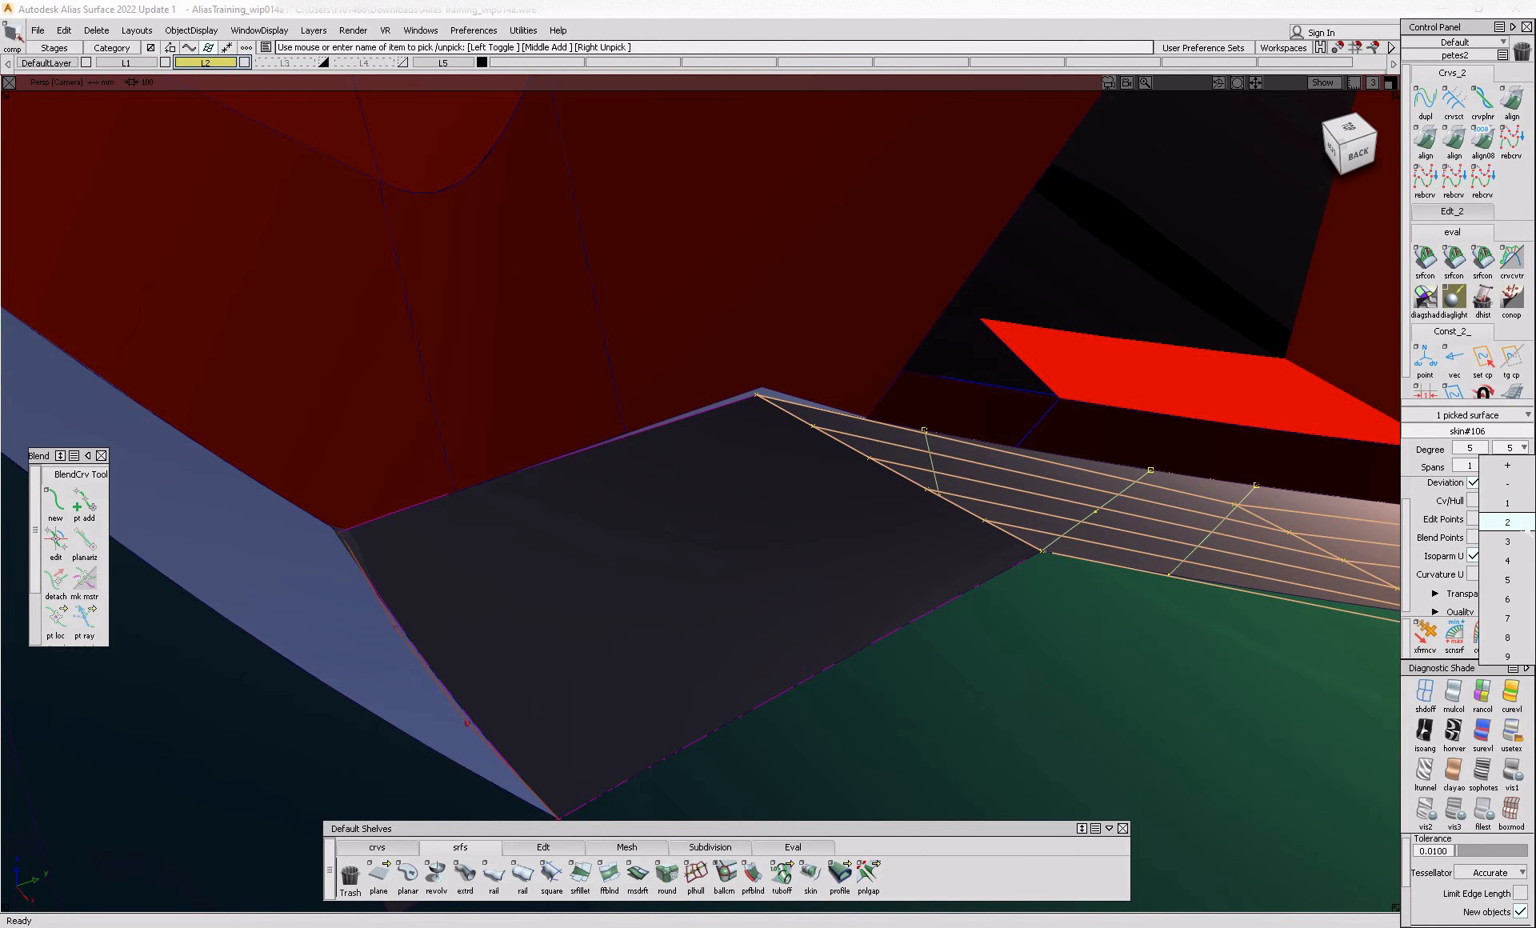
left_click(1508, 523)
left_click_drag(858, 523, 750, 400, "ctrl+shift")
left_click(757, 396)
middle_click_drag(771, 397, 776, 442, "ctrl+shift")
- Draw two straight edit-point lines in the Back view, one crossing the corner flange and one crossing the lower flange near their junction
left_click_drag(727, 463, 984, 560, "alt+shift")
left_click_drag(985, 560, 1338, 206, "alt+shift")
left_click(1370, 162)
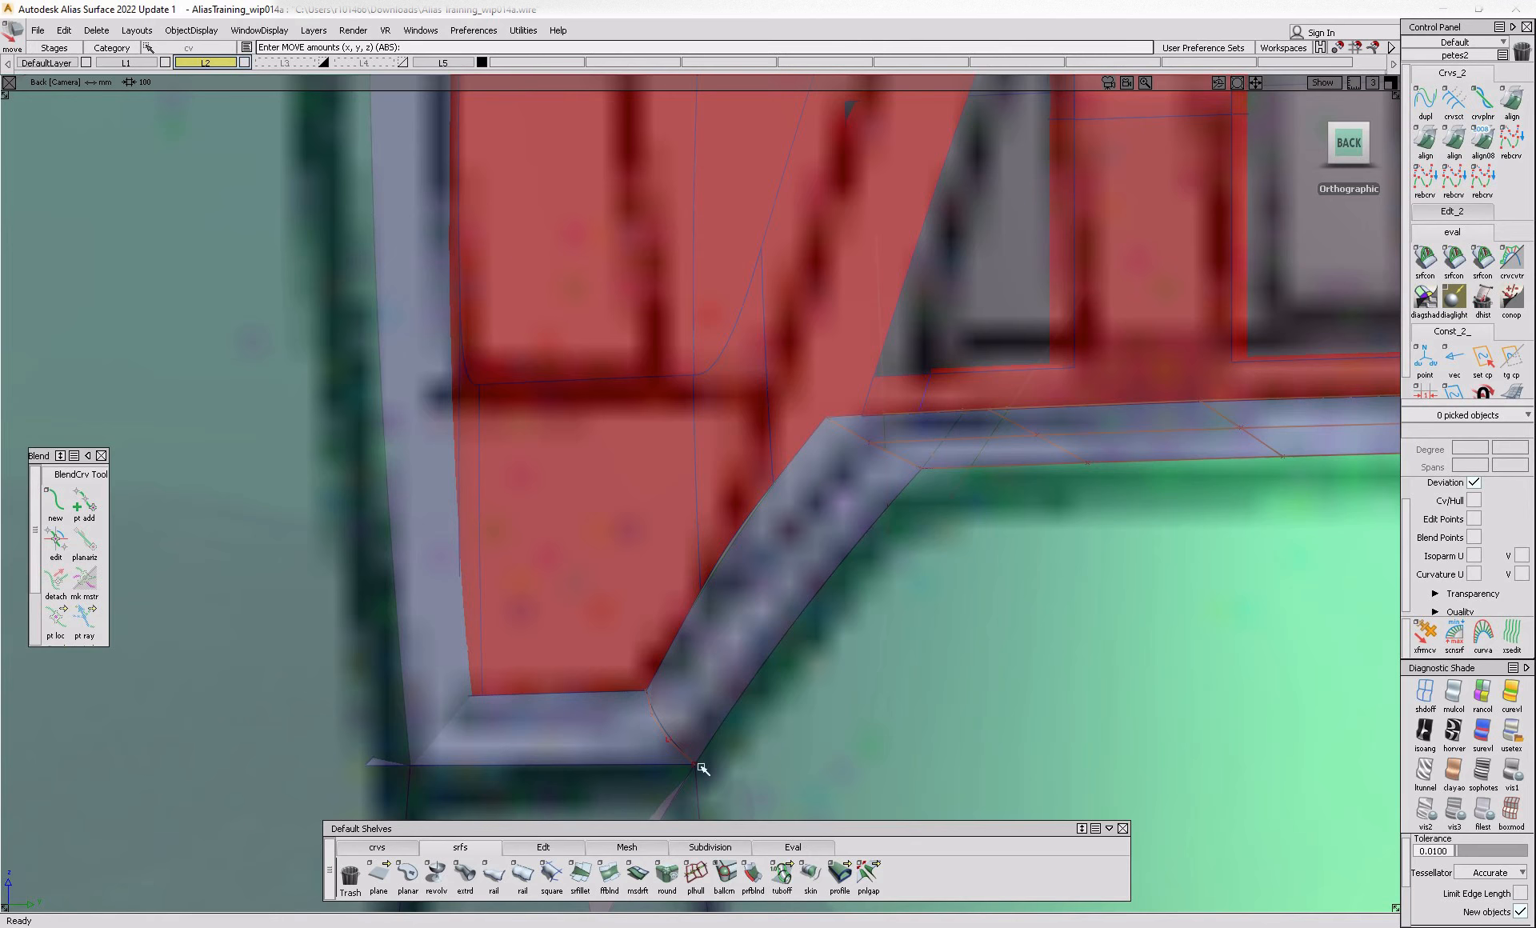
left_click(402, 849)
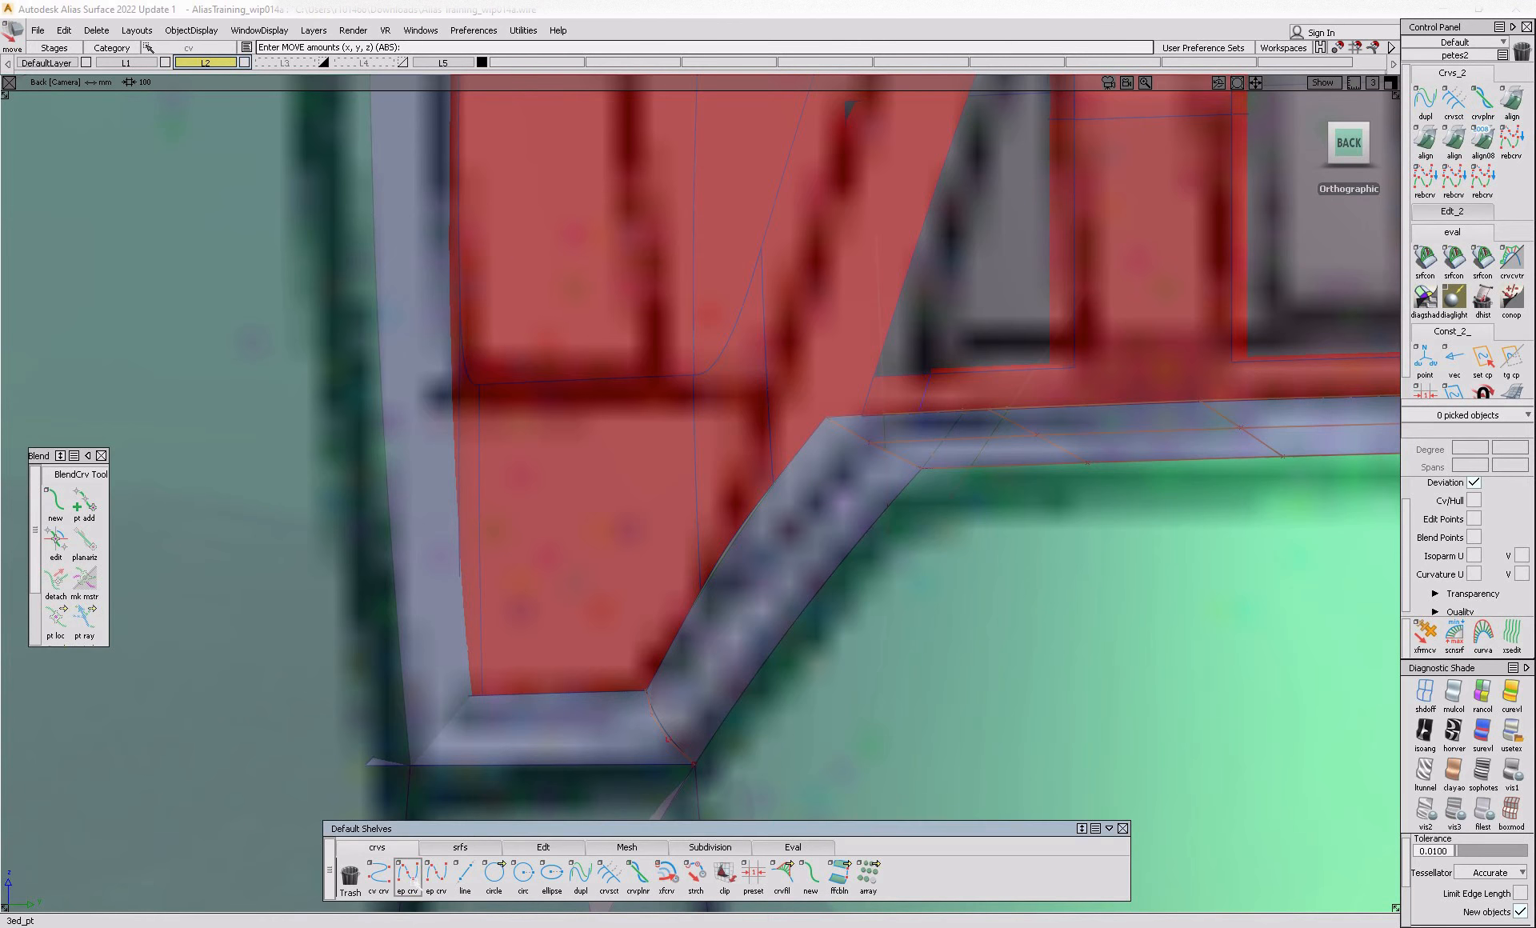
left_click(878, 549)
left_click(754, 447)
key("space")
left_click(1061, 478)
left_click(906, 403)
key("space")
- Project the two lines in the Back view direction onto the lower flange and the corner flange respectively
left_click_drag(1055, 513, 1024, 480, "ctrl+shift")
left_click(1000, 460)
left_click(931, 481)
left_click(803, 525)
left_click(805, 531)
left_click(915, 461)
middle_click_drag(914, 460, 1005, 463, "ctrl+shift")
left_click(1032, 466)
key("space")
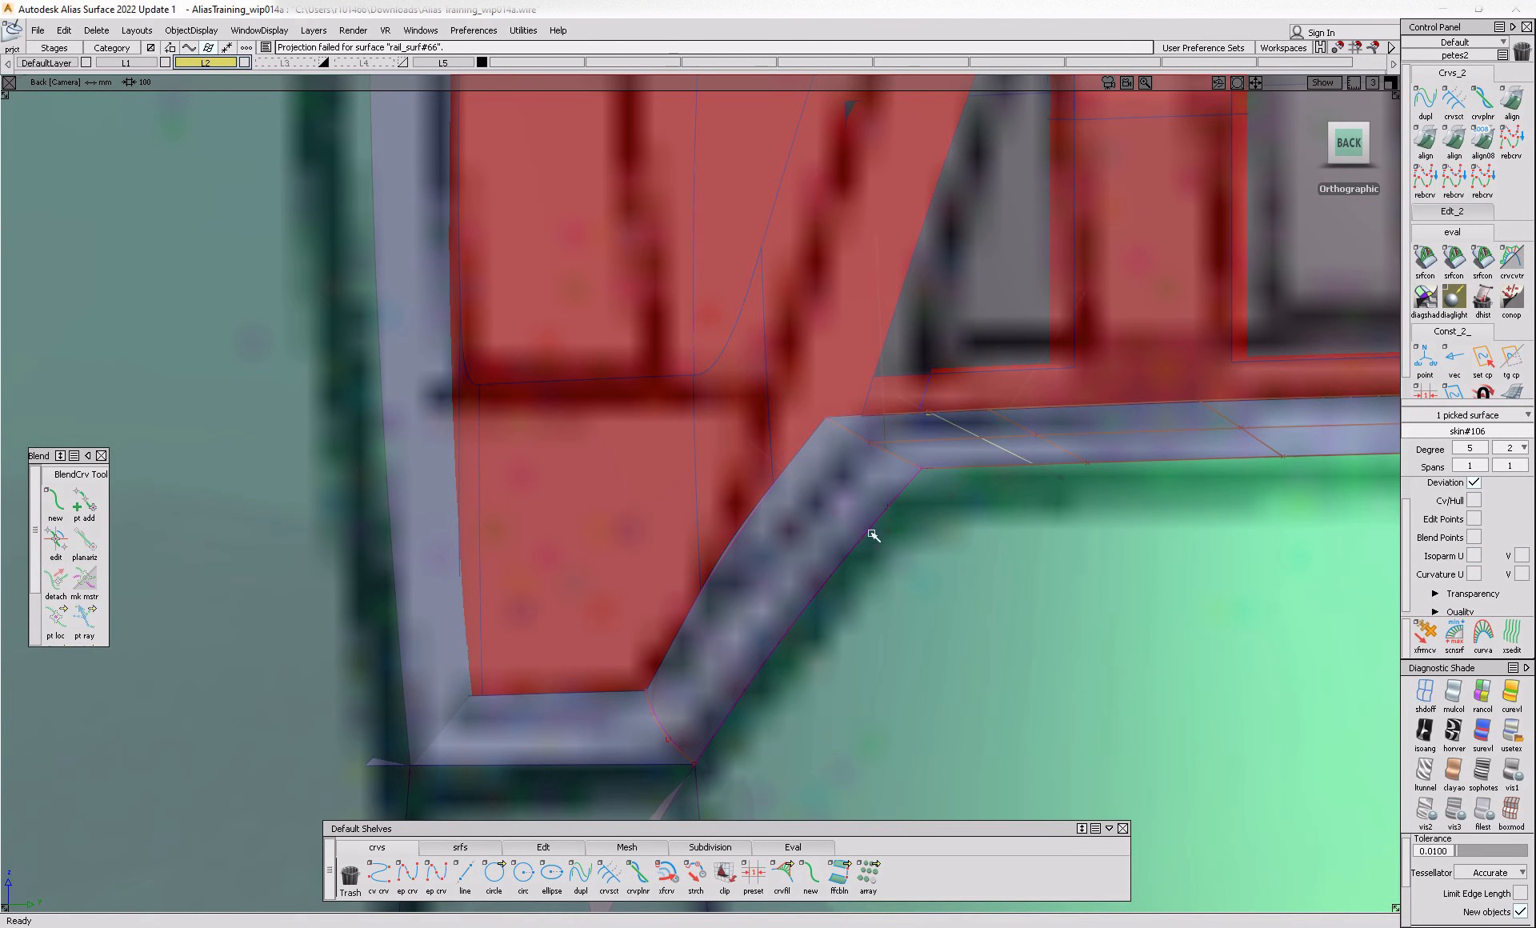
left_click(837, 507)
left_click(843, 531)
middle_click_drag(855, 488, 848, 470, "ctrl+shift")
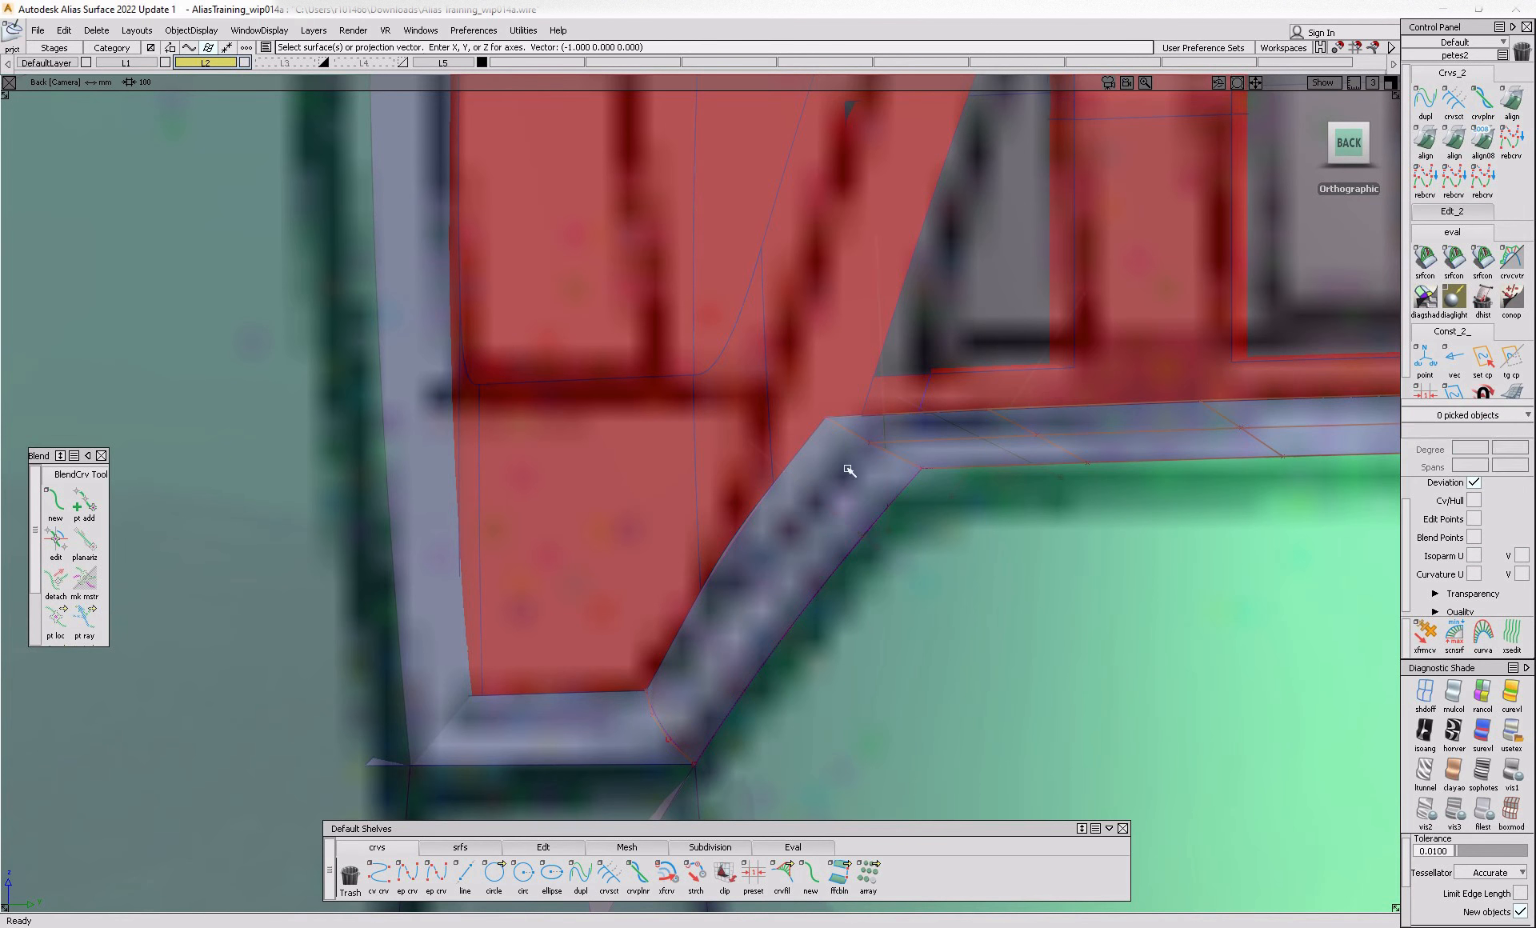
- Trim the lower flange and the corner flange back to their projected lines, keeping the portions away from the junction
left_click_drag(619, 706, 912, 727, "alt+shift")
middle_click_drag(990, 468, 1027, 483, "ctrl+shift")
left_click(1094, 453)
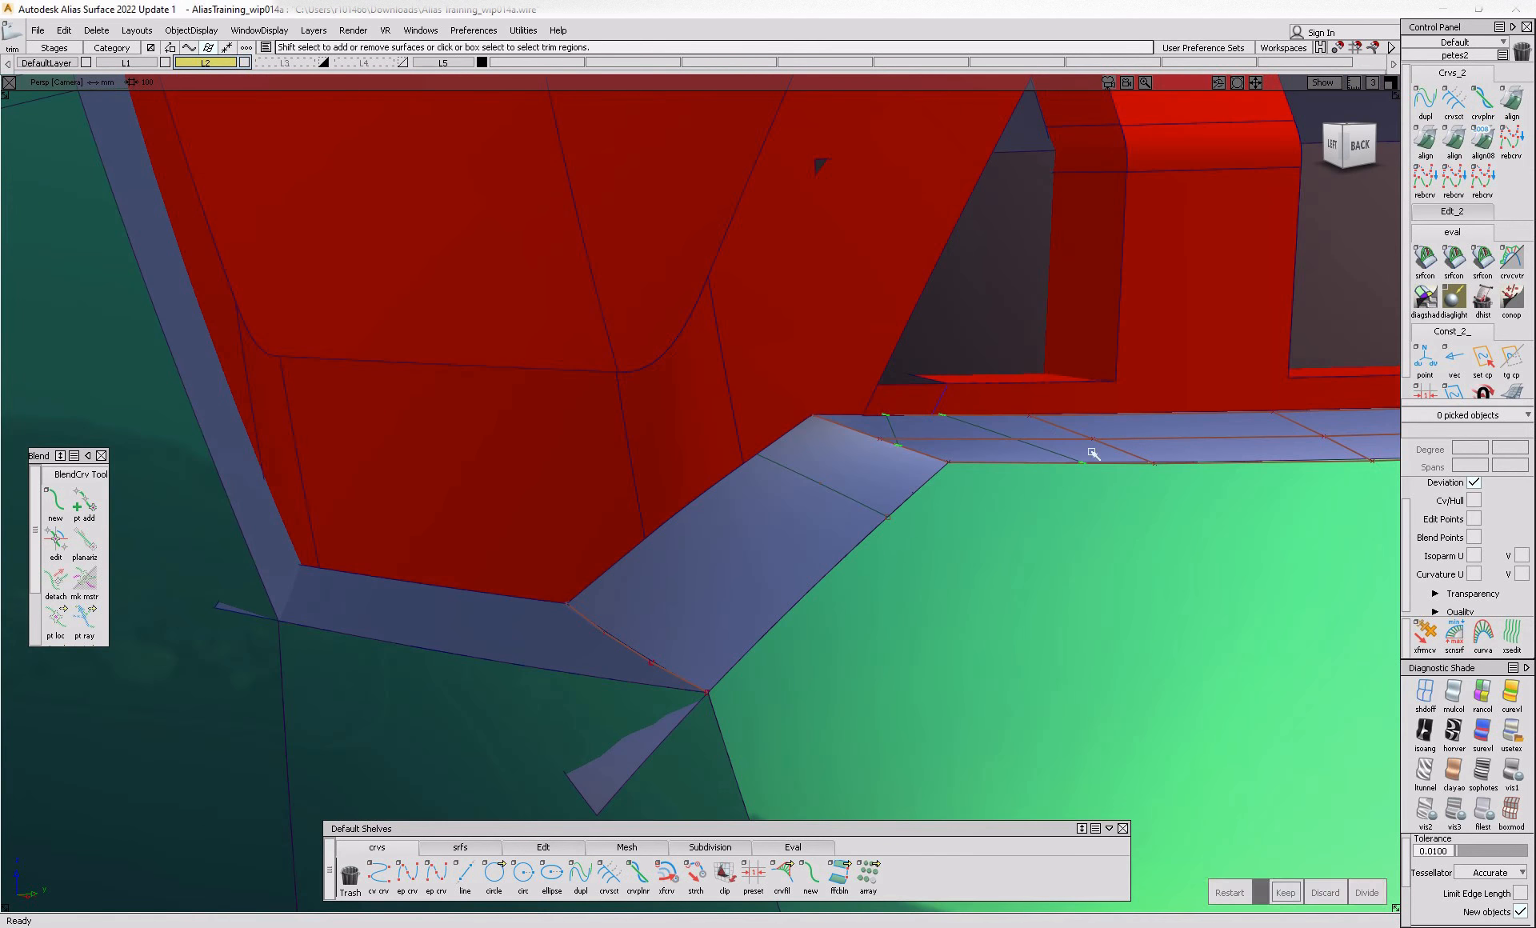
left_click(1094, 453)
key("space")
left_click(706, 590)
left_click(707, 589)
key("space")
left_click_drag(713, 586, 693, 774, "alt+shift")
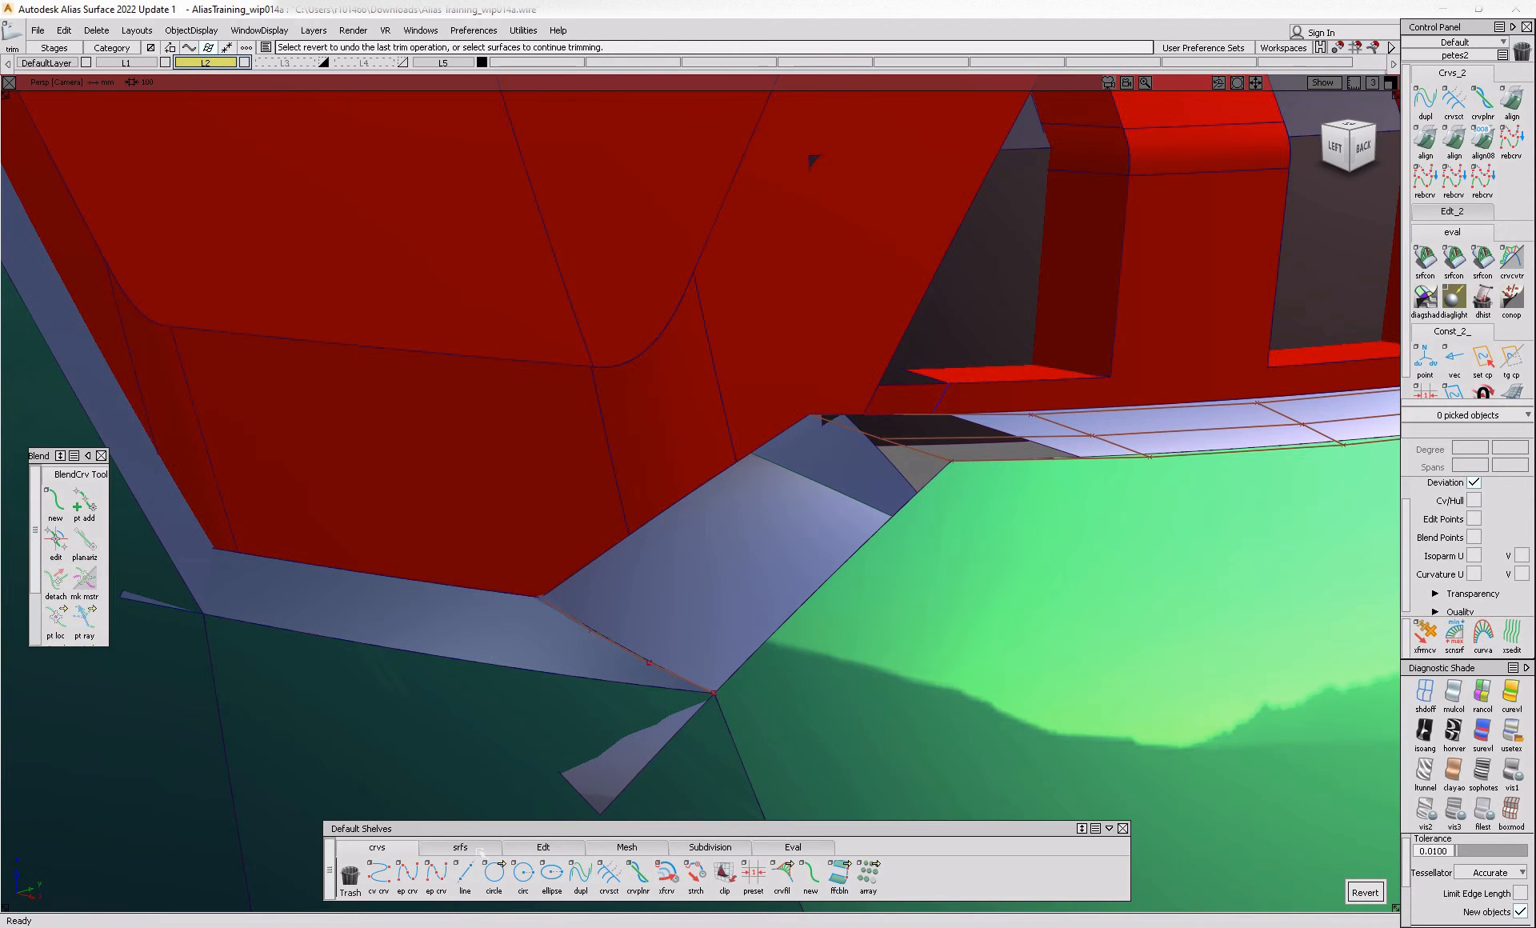
- Create a freeform blend between the trimmed corner and lower flange edges with G2 Curvature on both sides
left_click(462, 847)
left_click(833, 504)
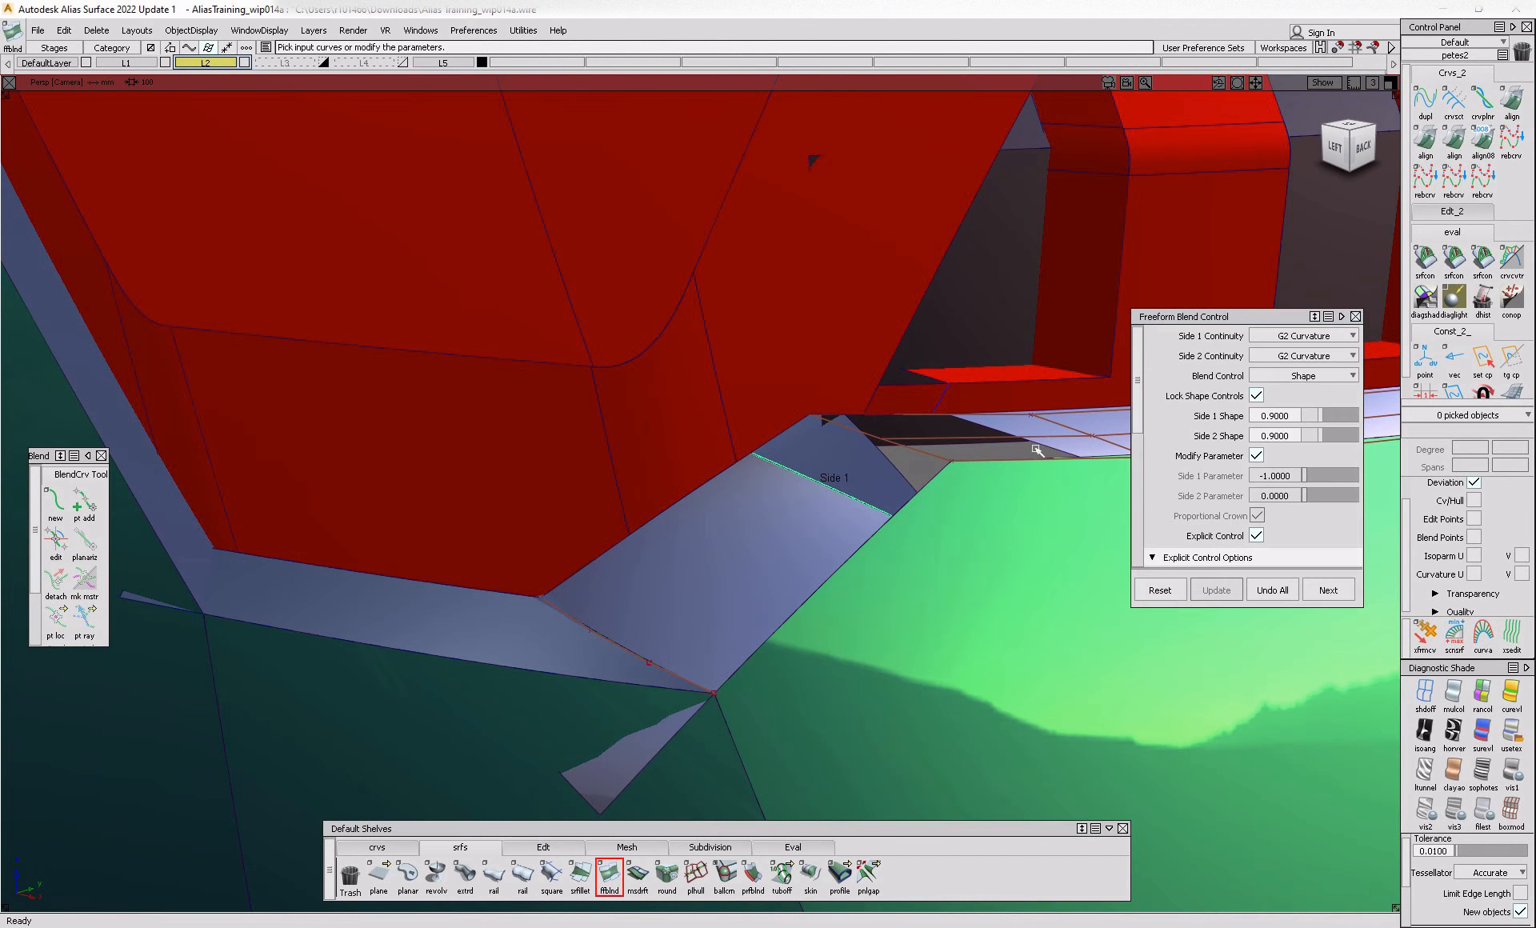
left_click(1047, 446)
left_click_drag(1046, 448, 1030, 553, "alt+shift")
- Project the new blend's lower edge onto the green surface
left_click_drag(1006, 498, 902, 586, "ctrl+shift")
left_click(850, 515)
mouse_move(850, 514)
left_mouse_down("ctrl+shift")
mouse_move(1018, 512)
mouse_move(953, 514)
left_mouse_up("ctrl+shift")
left_click(1014, 473)
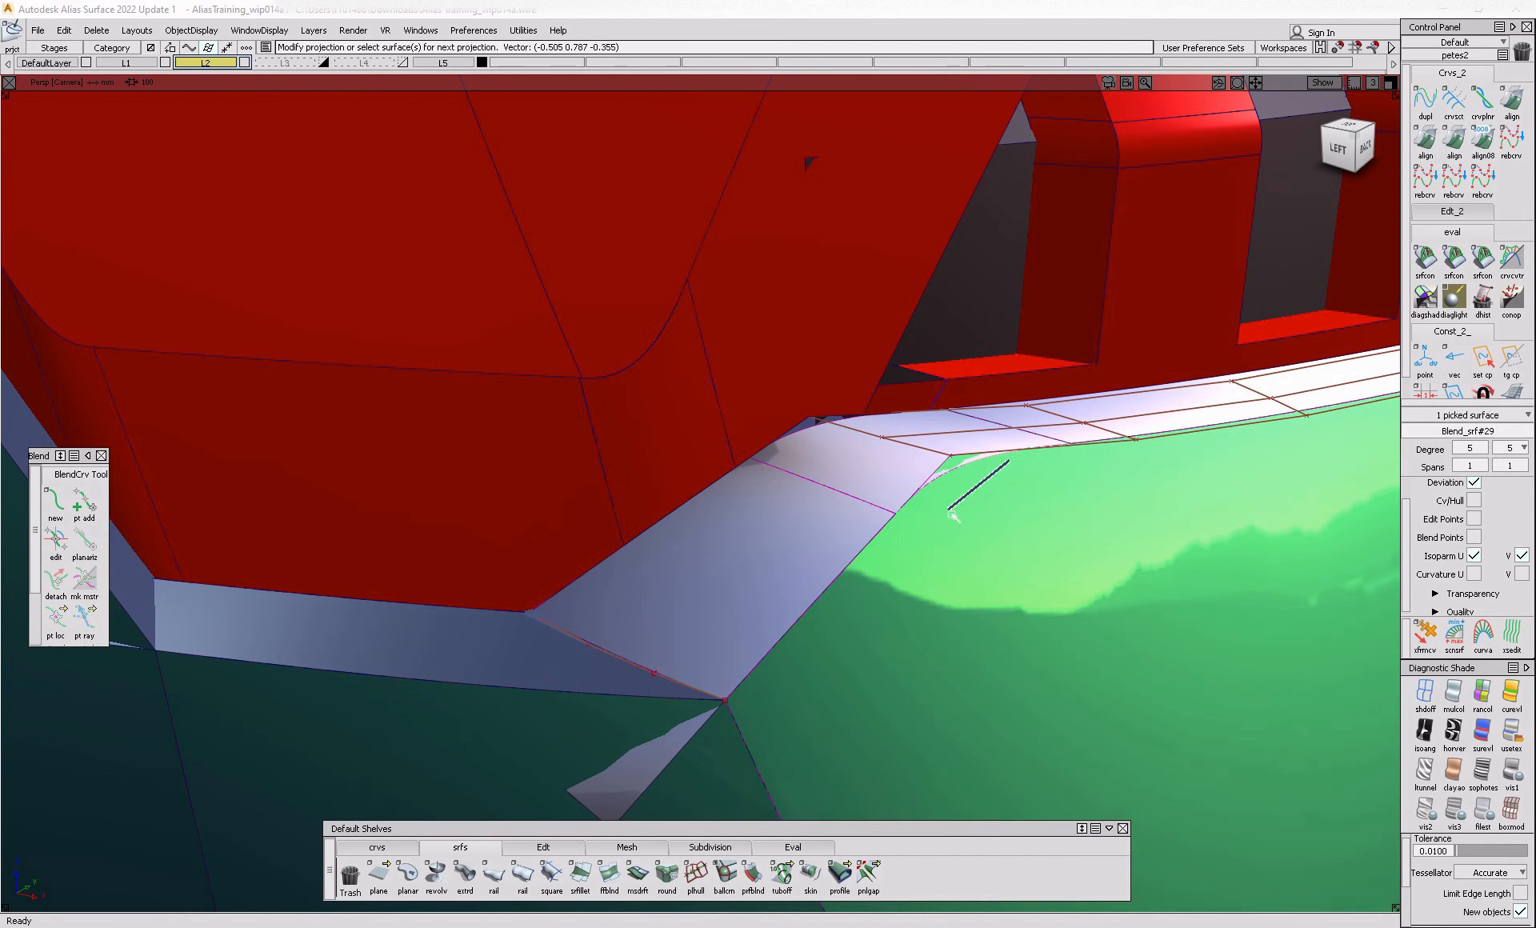
- Try to trim the green surface to the projected blend edge, and revert the trim
left_click(971, 511)
left_click(1285, 892)
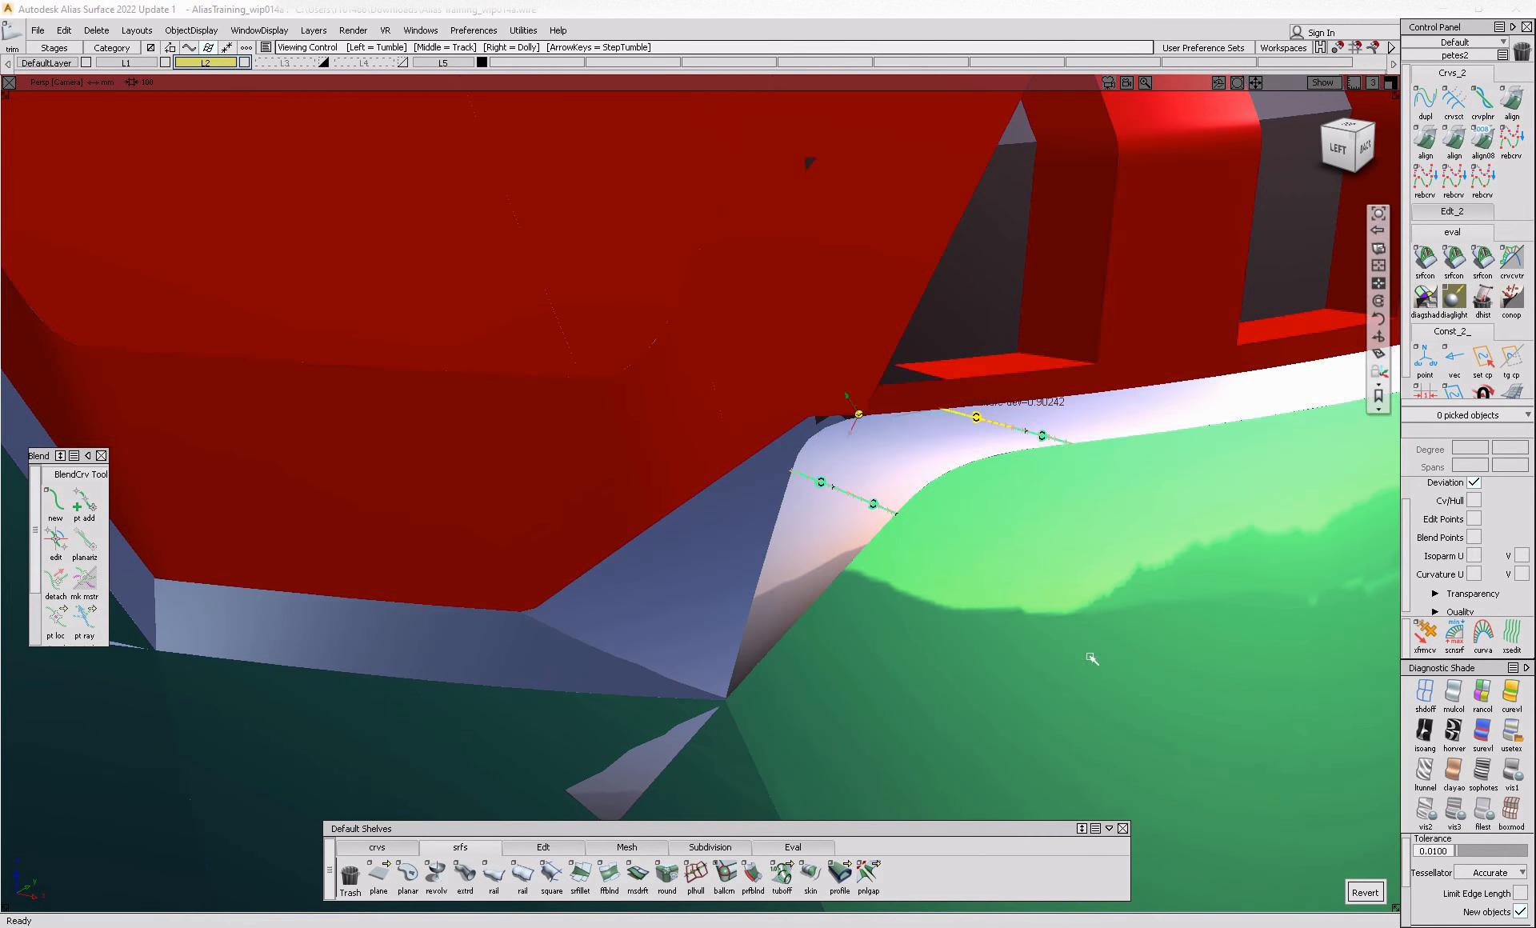
left_click(1368, 895)
mouse_move(967, 669)
left_mouse_down("ctrl+shift")
mouse_move(808, 588)
mouse_move(837, 702)
left_mouse_up("ctrl+shift")
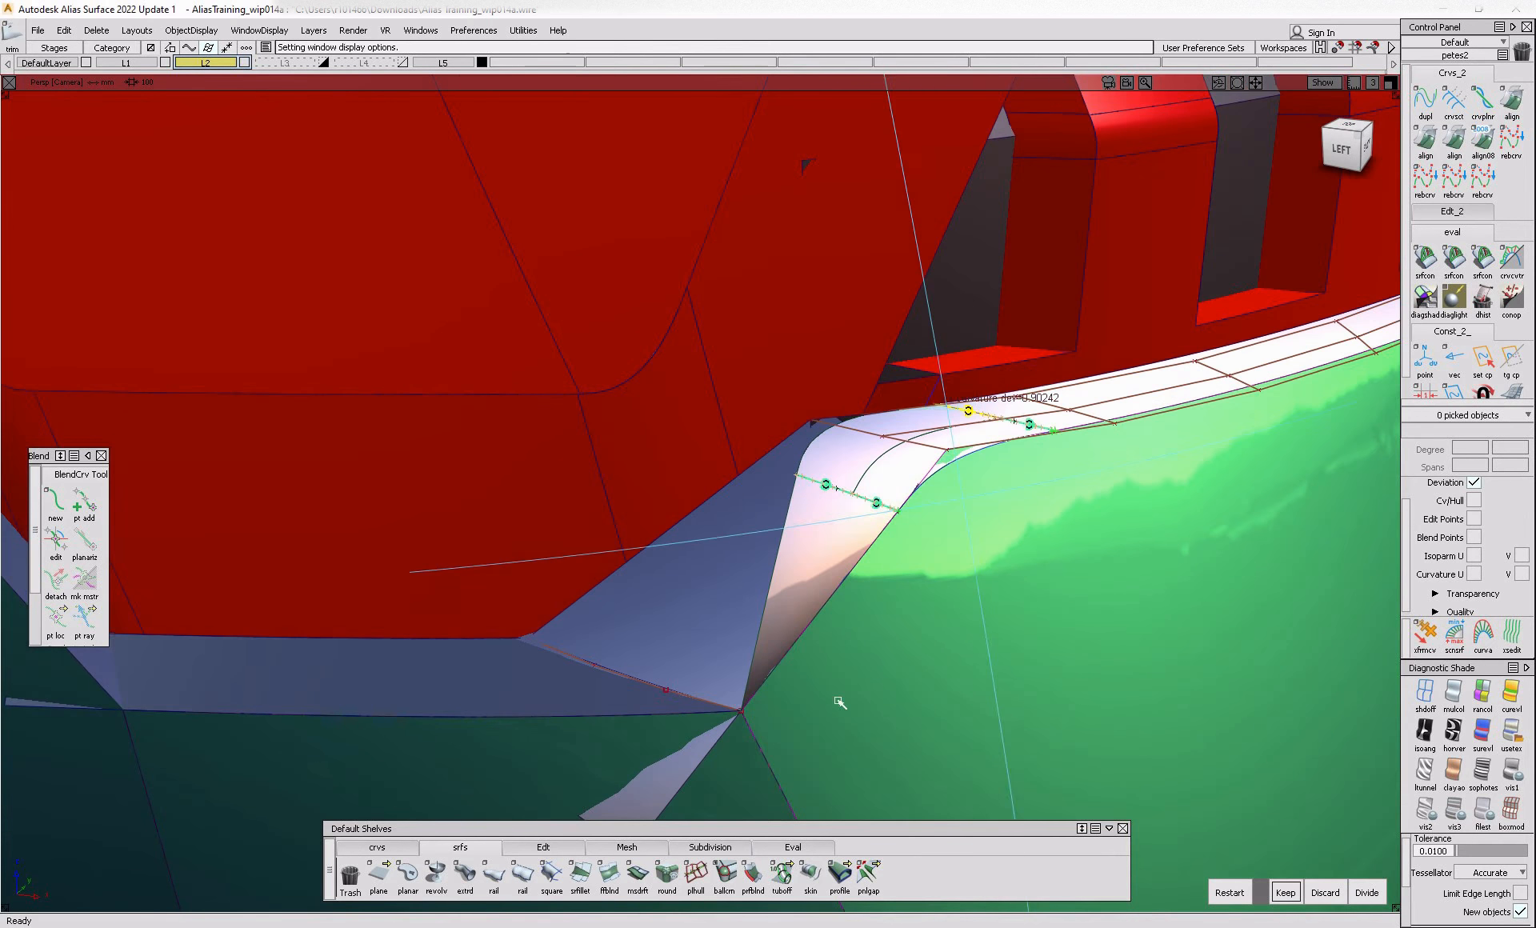
left_click_drag(901, 637, 801, 628, "ctrl+shift")
- Remove the freeform blend and untrim the lower flange skin surface
left_click_drag(994, 464, 950, 547, "ctrl+shift")
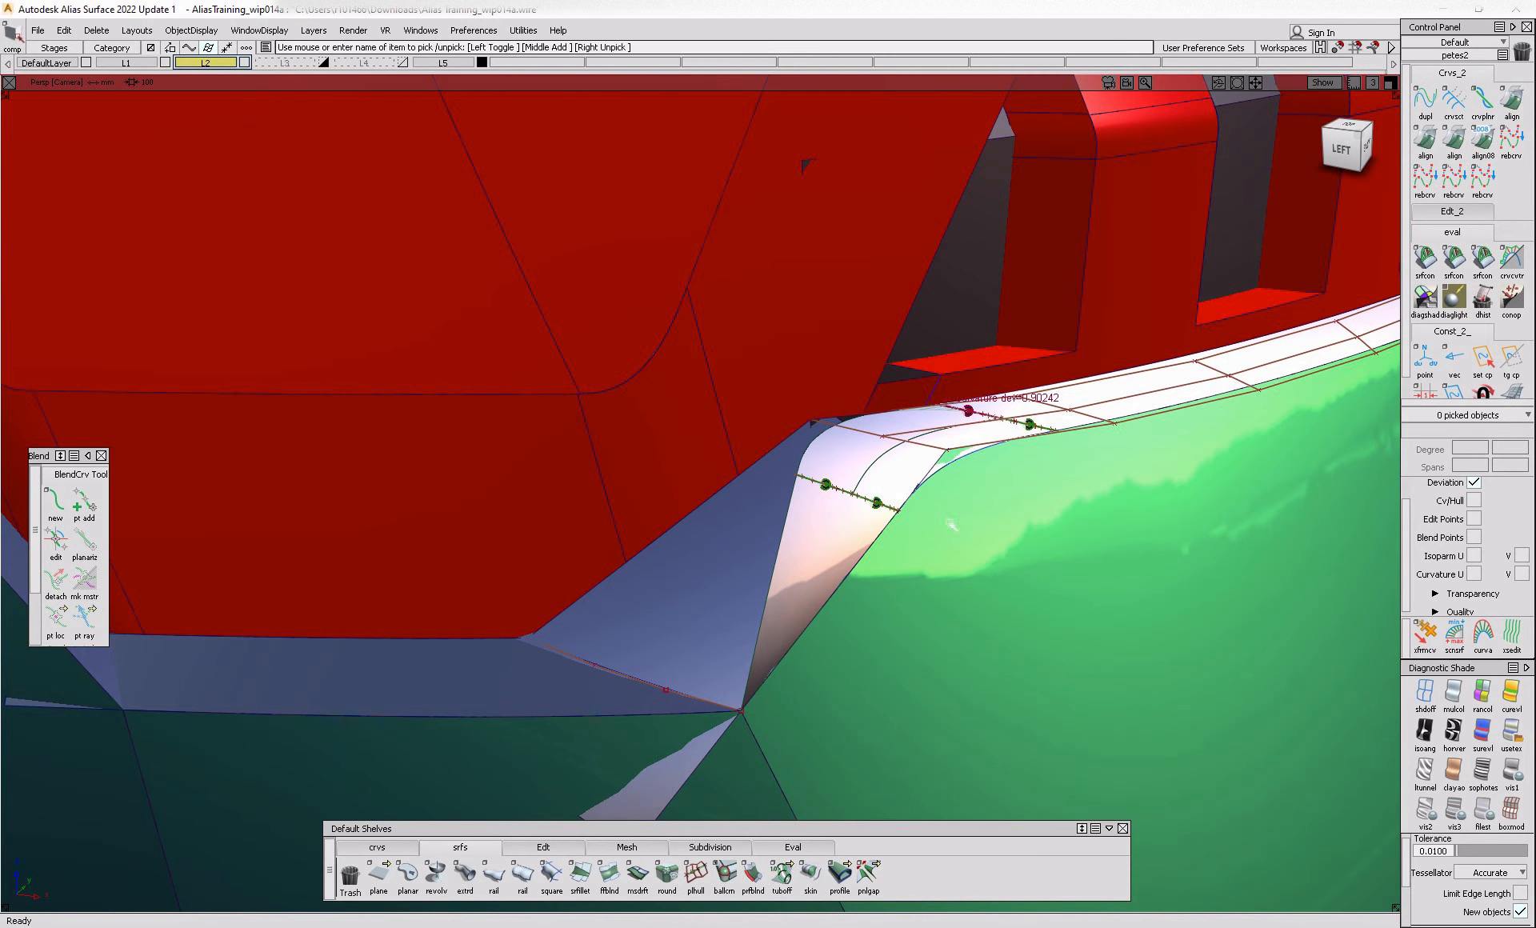
left_click(750, 686)
left_click(796, 610)
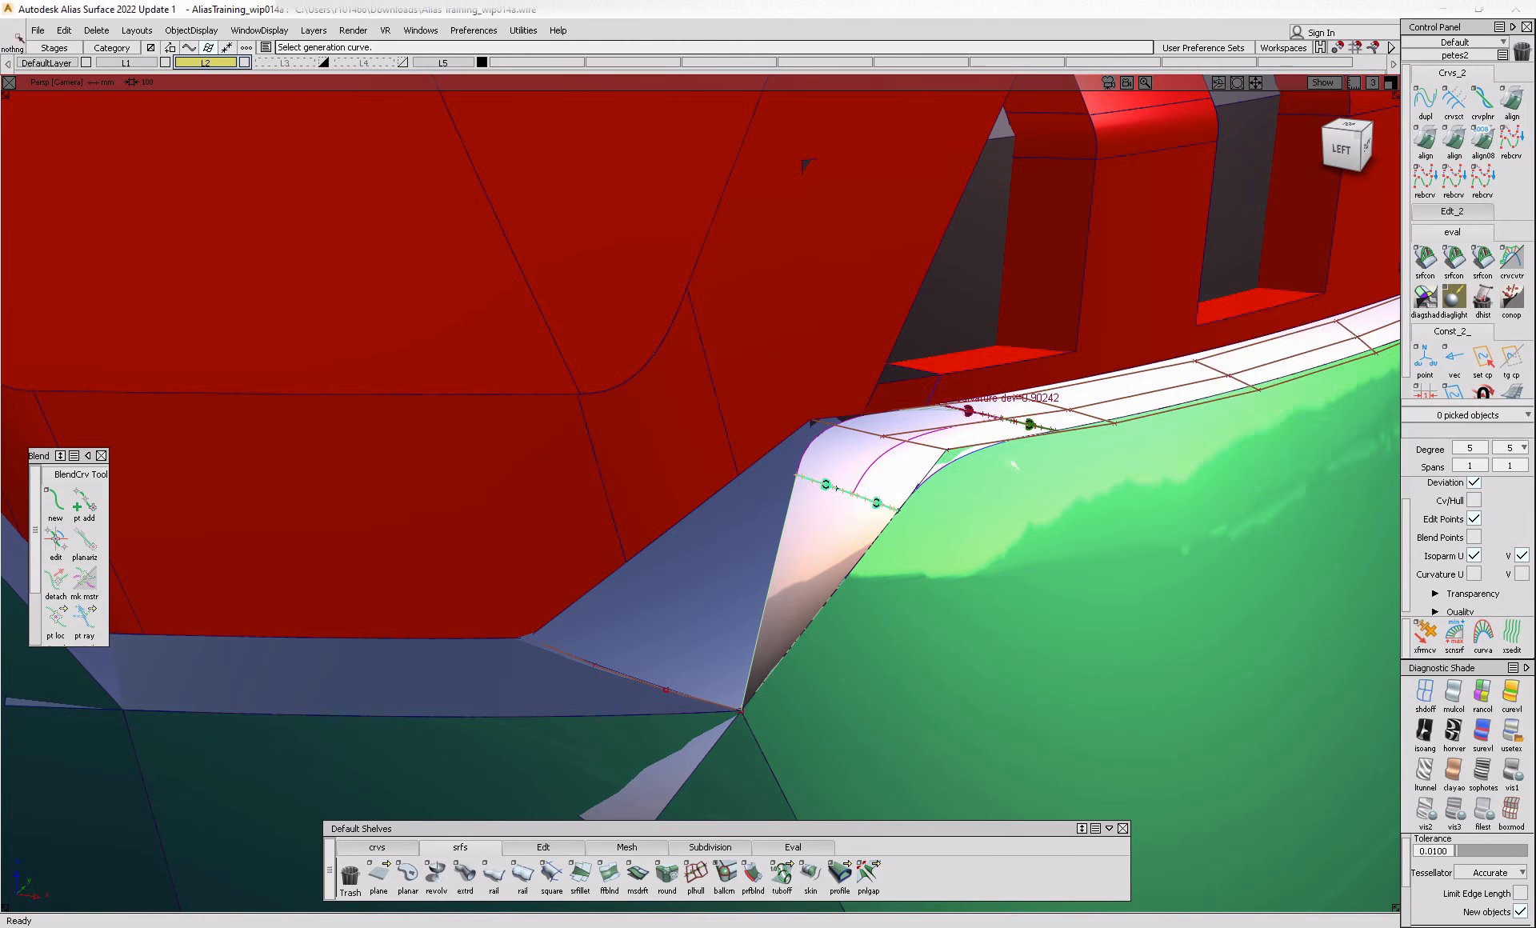
left_click(1289, 591)
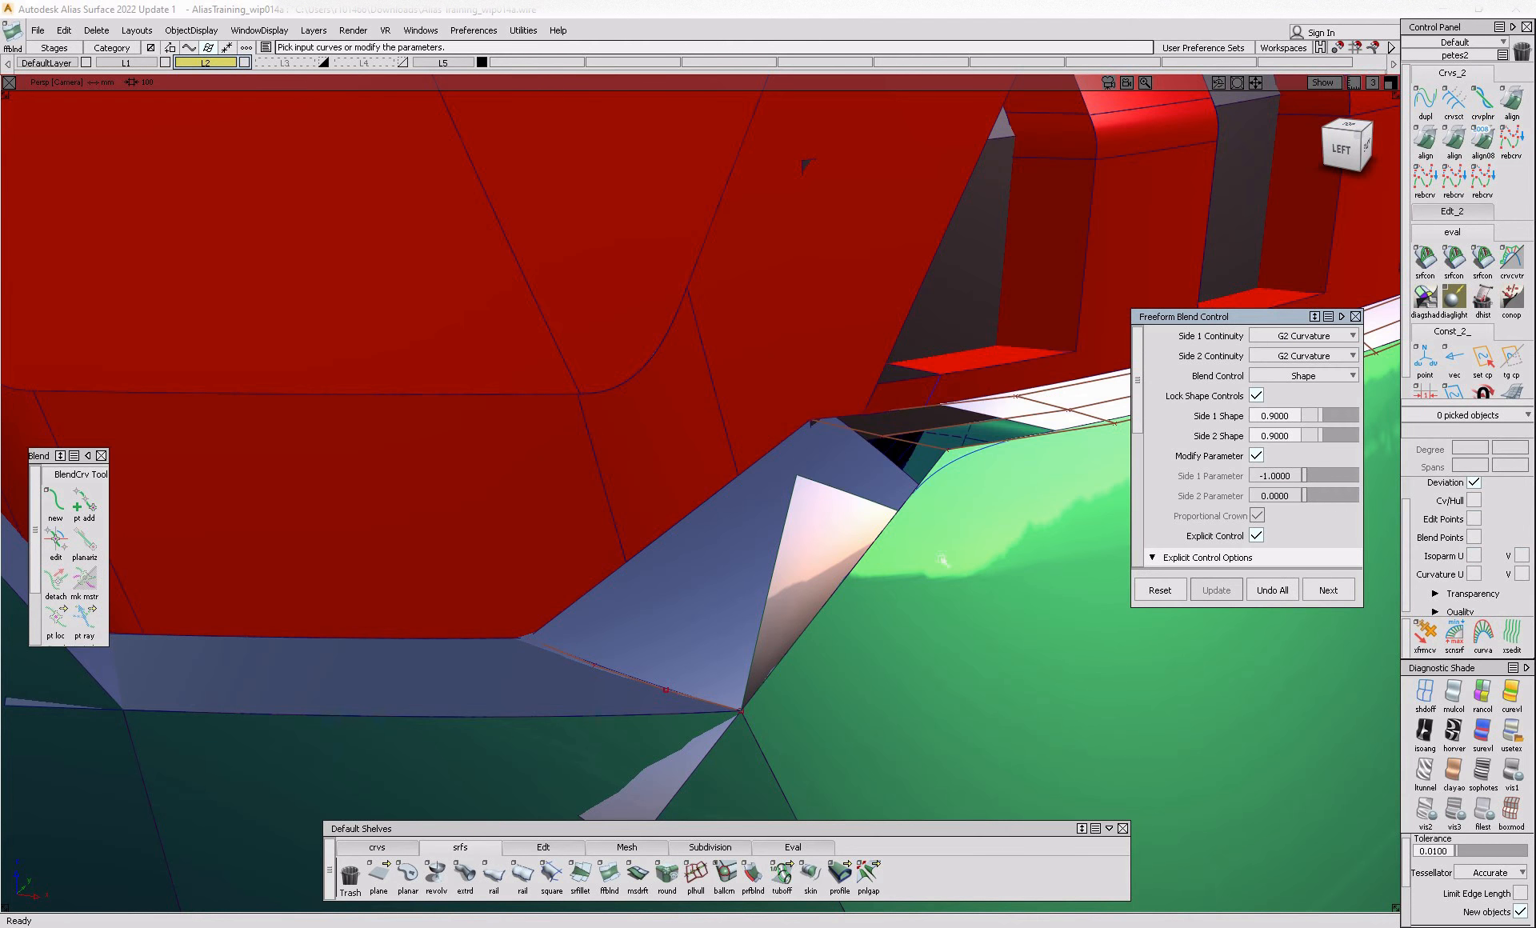
left_click_drag(887, 550, 849, 624, "ctrl+shift")
left_click(853, 570)
left_click(1051, 412)
left_click_drag(1049, 448, 1039, 621, "ctrl+shift")
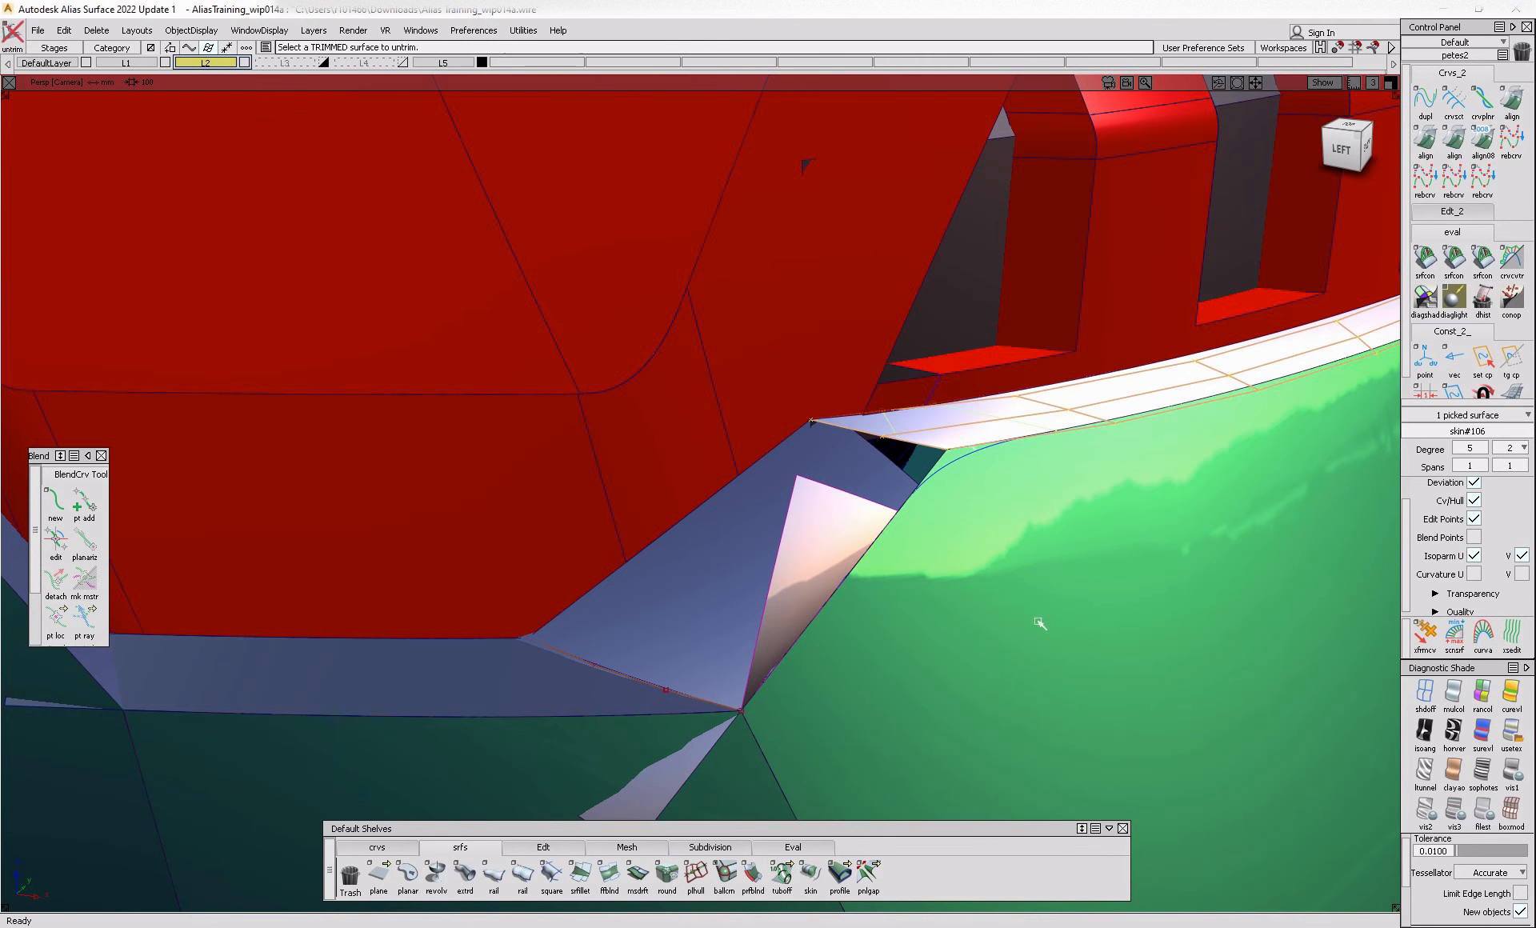
- Delete the distorted corner flange surface
left_click_drag(868, 496, 848, 568, "ctrl+shift")
left_click(832, 552)
key("Delete")
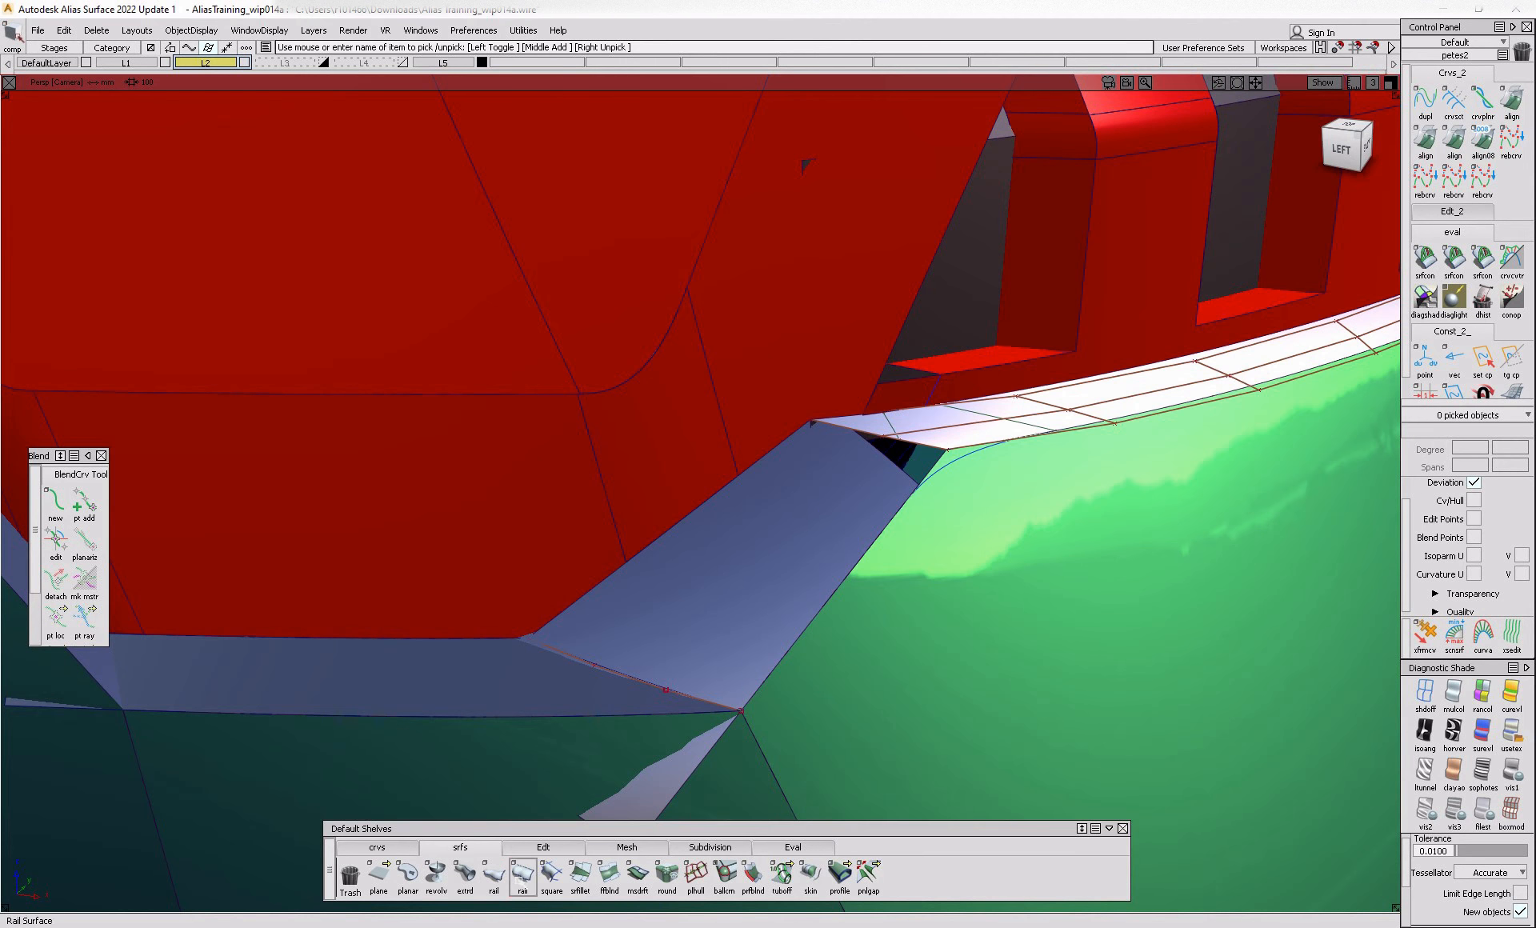
- Try to rebuild the corner flange as a birail surface using the green opening edge and the lower flange's outboard end edge
left_click(522, 876)
left_click(928, 475)
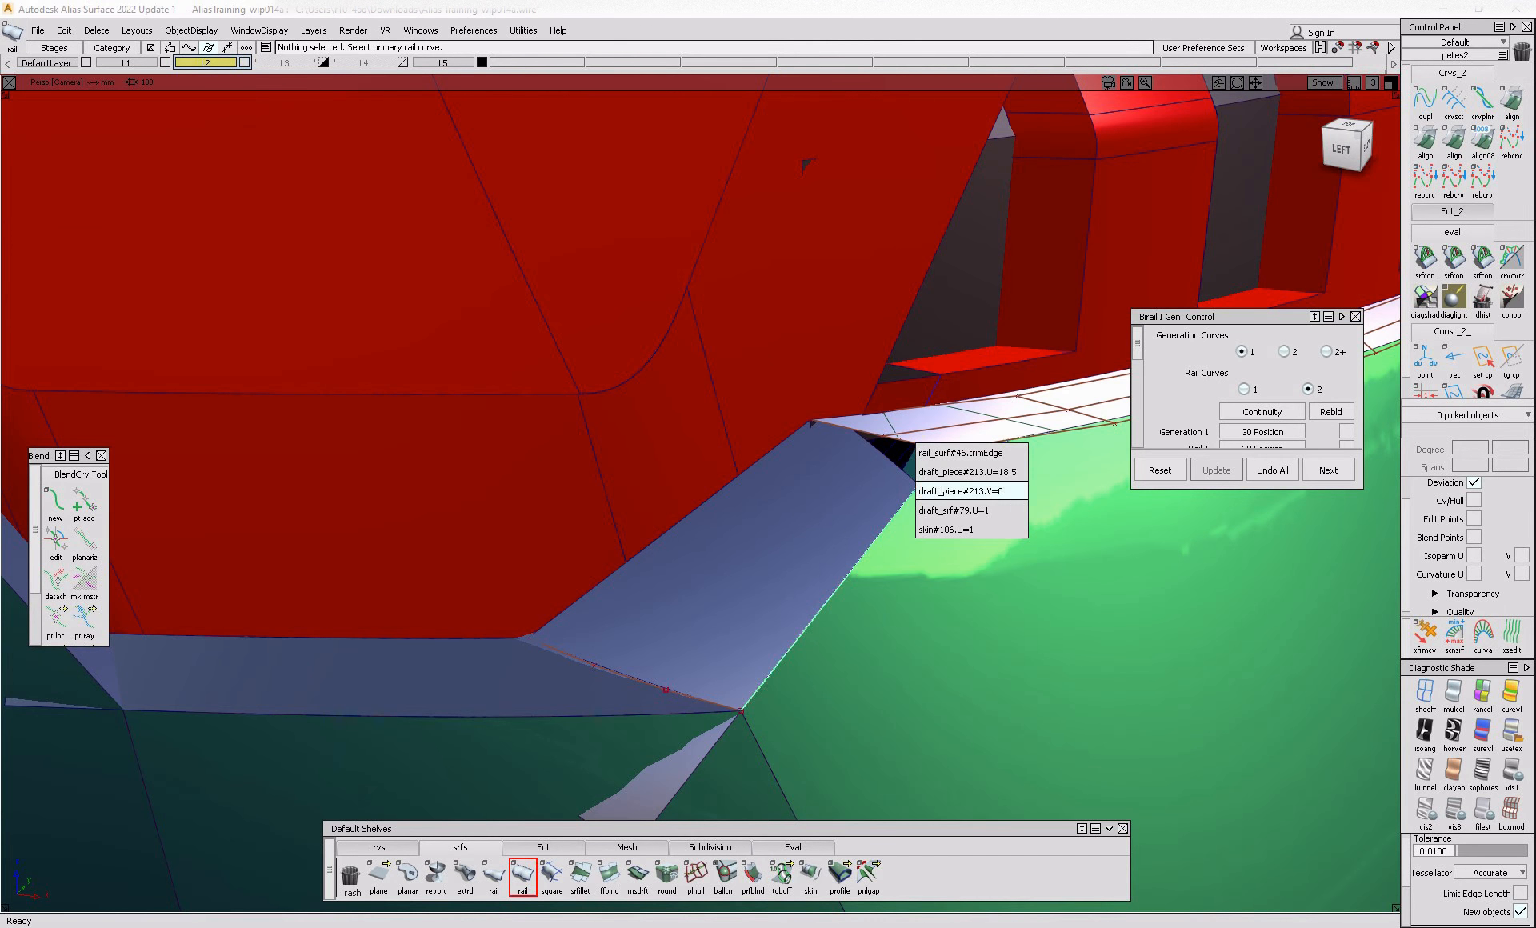
left_click(937, 488)
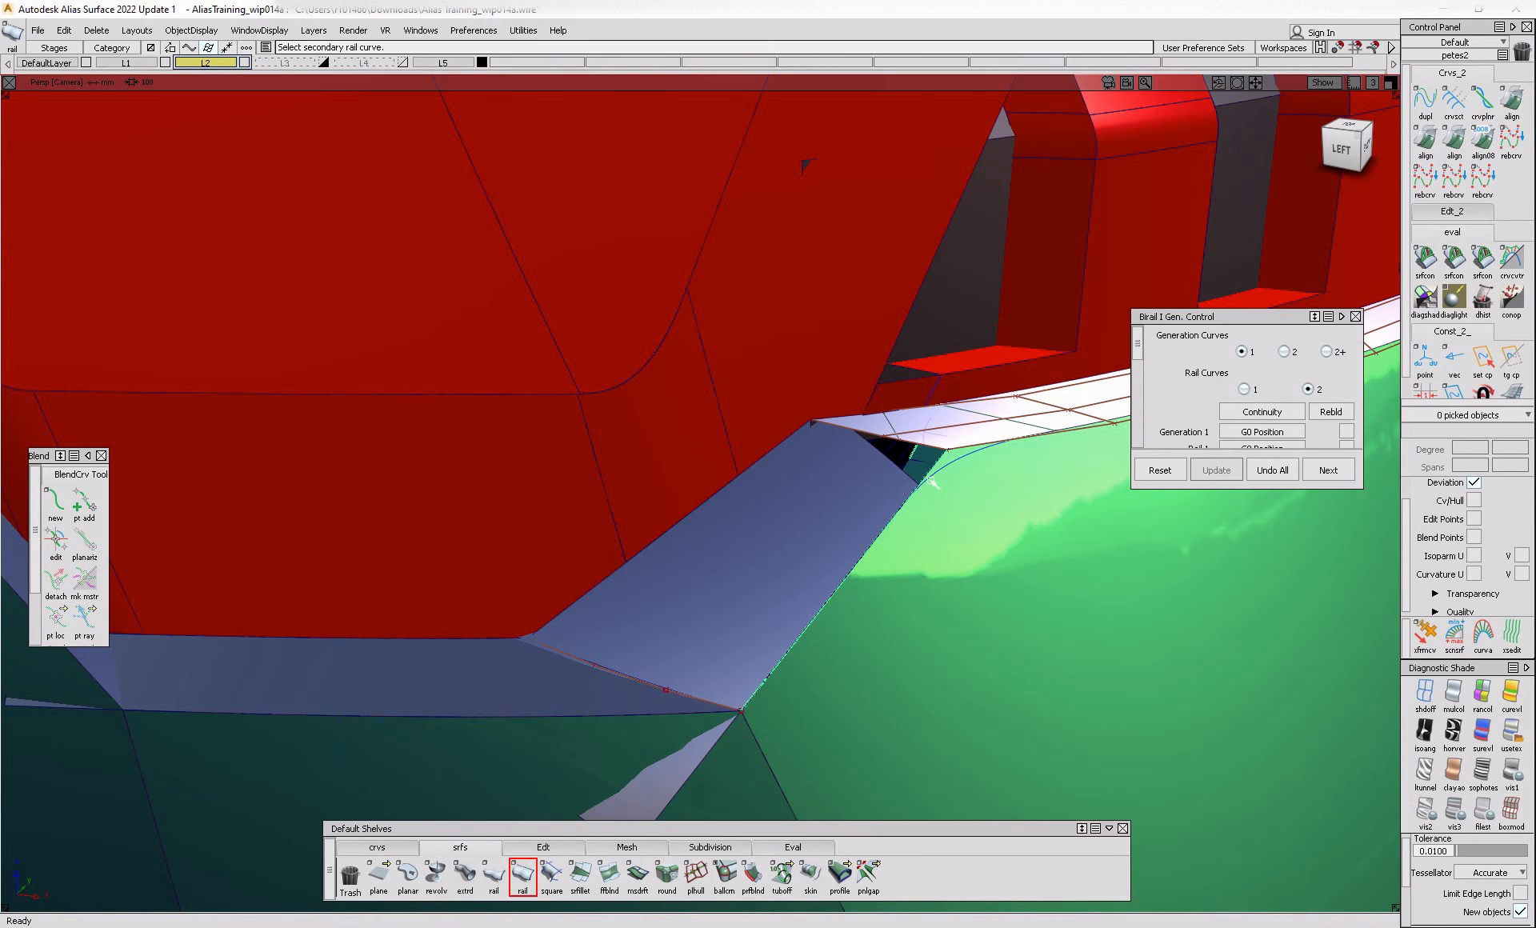
left_click_drag(938, 448, 938, 458, "alt+shift")
left_click(923, 441)
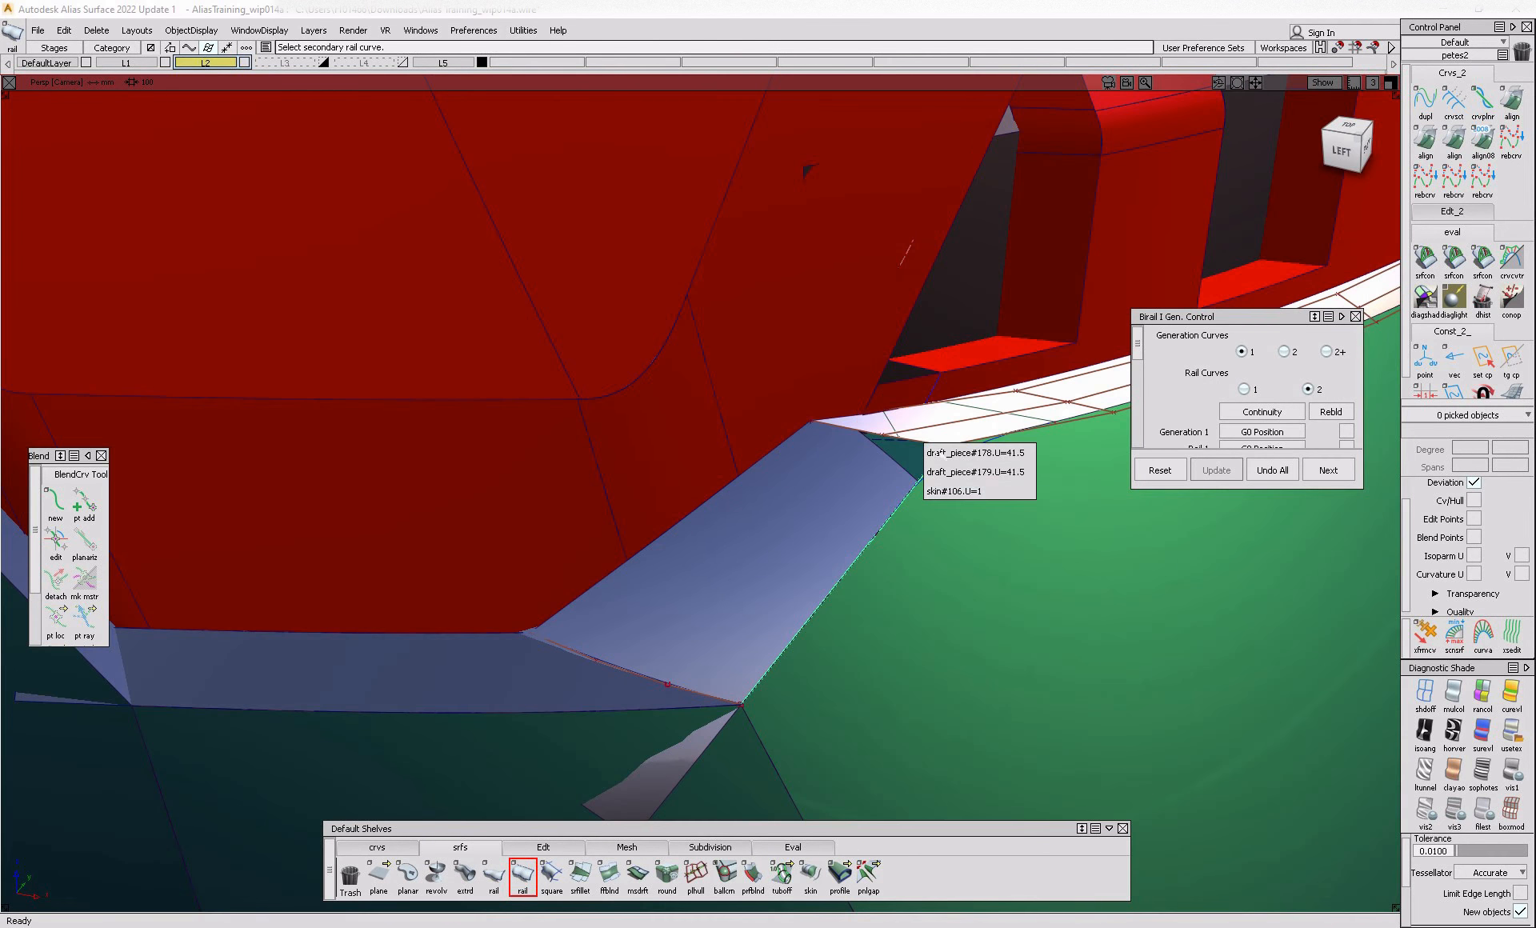
left_click(938, 490)
- Rebuild the corner flange as a birail surface from the green opening edge, railed along the lower flange's end and the mitre curve
left_click(521, 876)
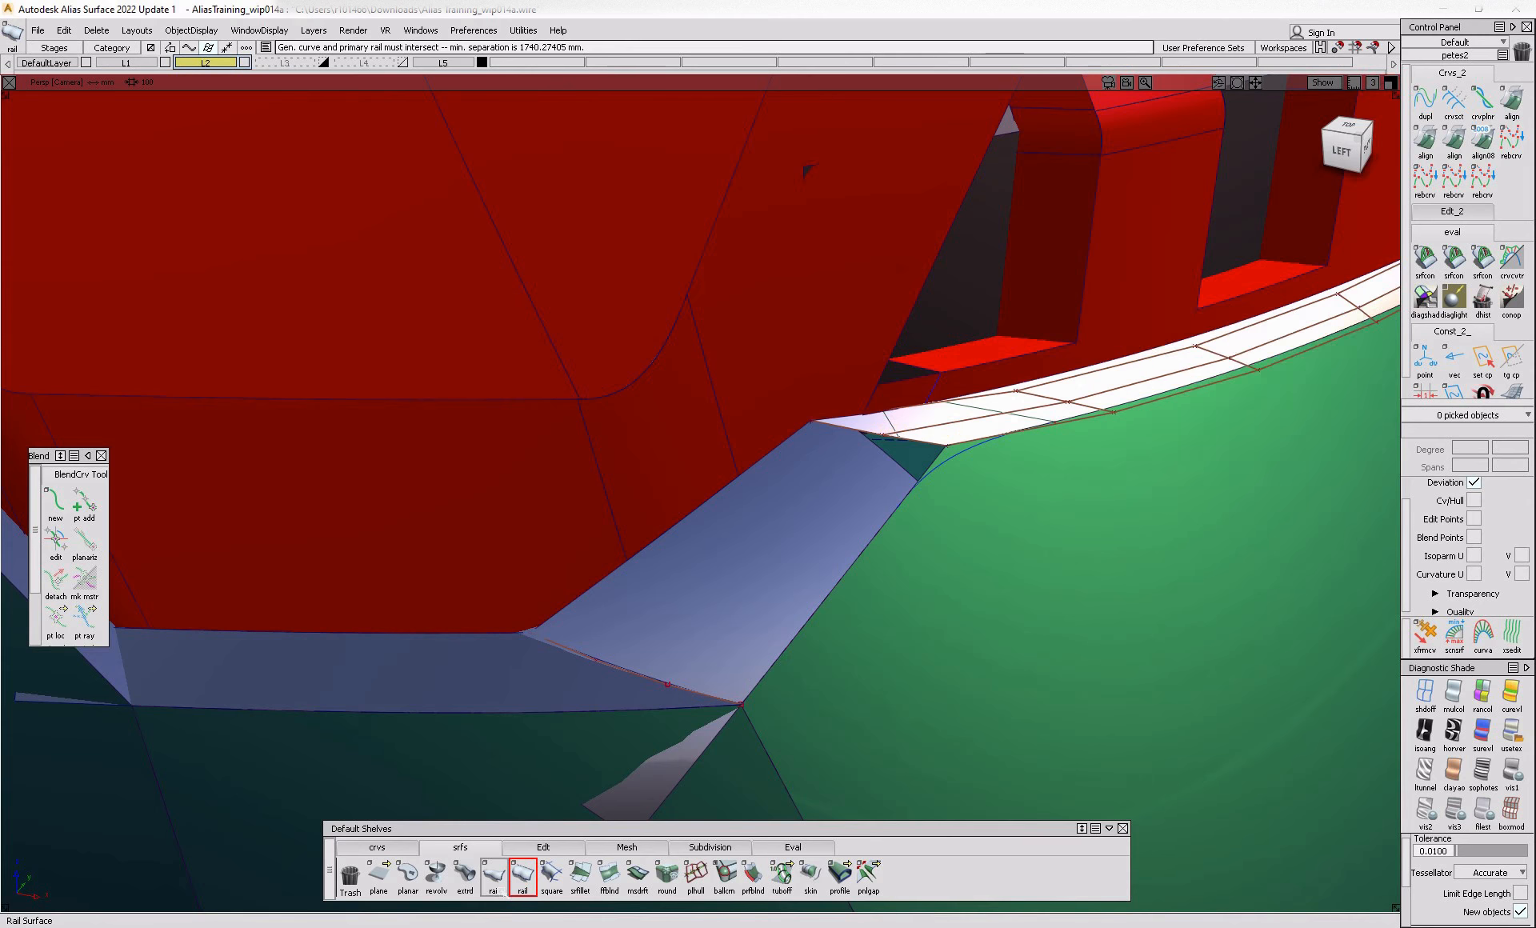
left_click(936, 462)
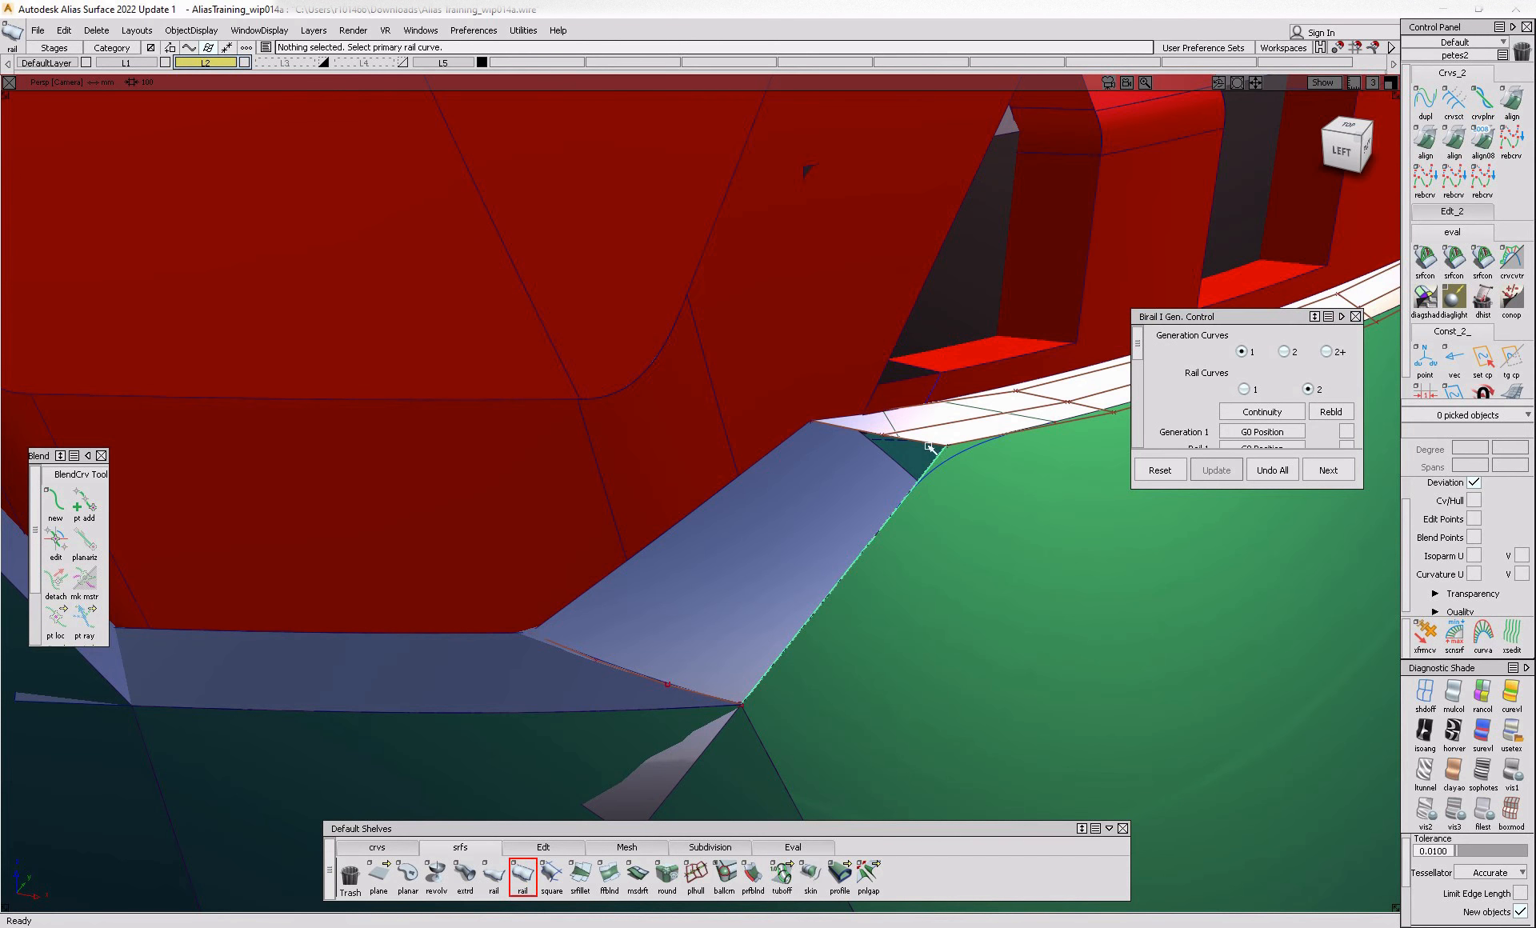
left_click(929, 447)
left_click(963, 454)
left_click(670, 686)
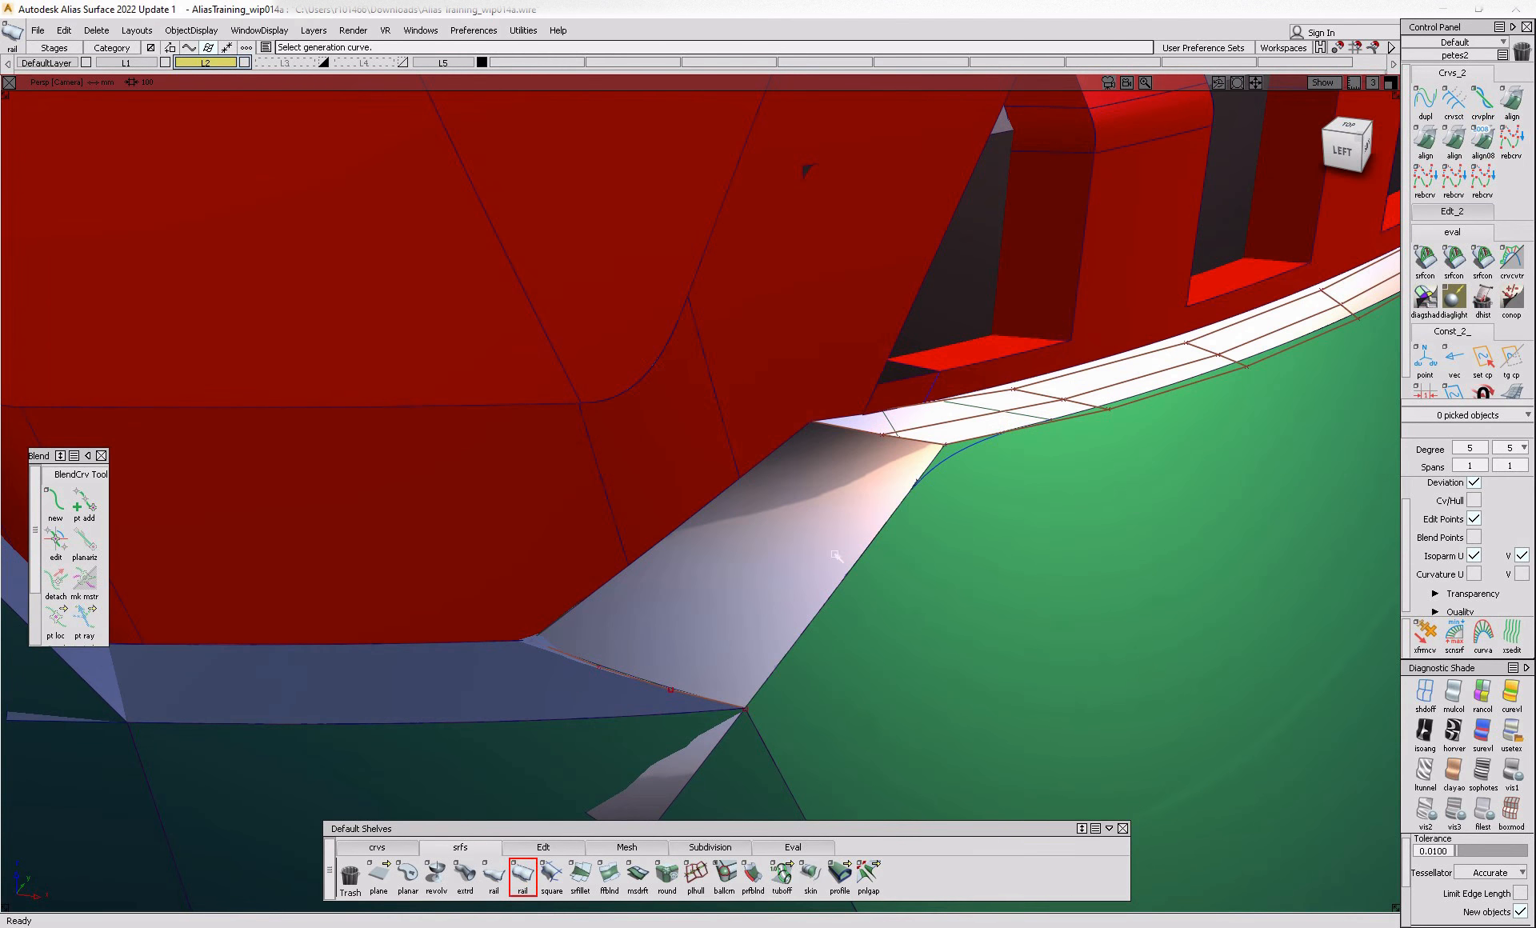
- Project the corner flange's trim line onto the rebuilt corner surface in the Back view direction
left_click_drag(835, 554, 800, 554, "ctrl+shift")
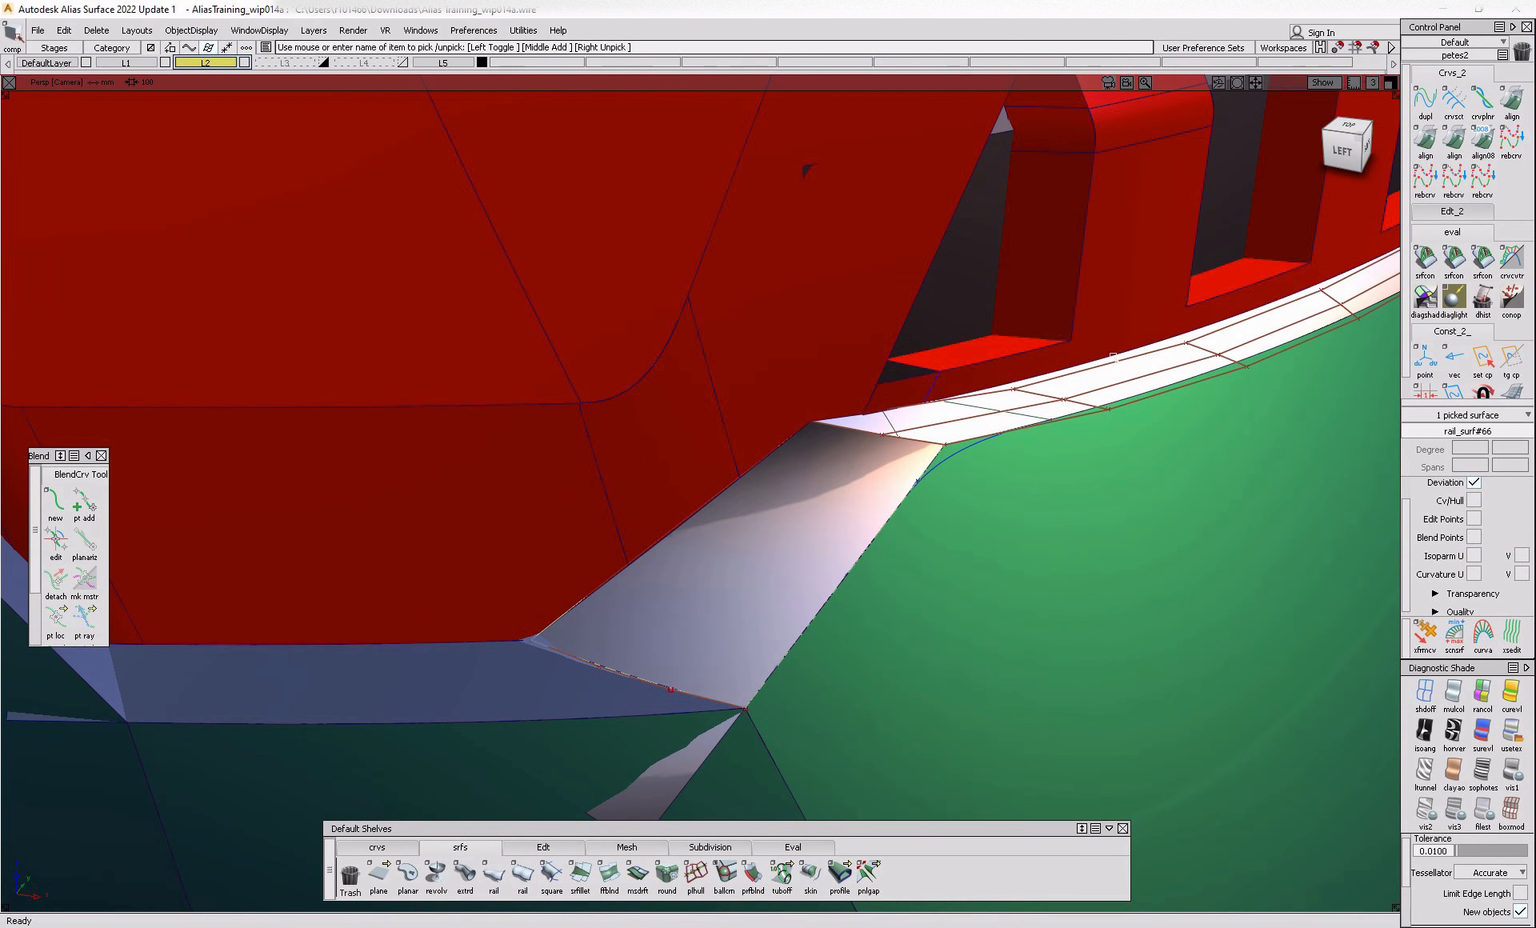
left_click_drag(936, 596, 656, 551, "alt+shift")
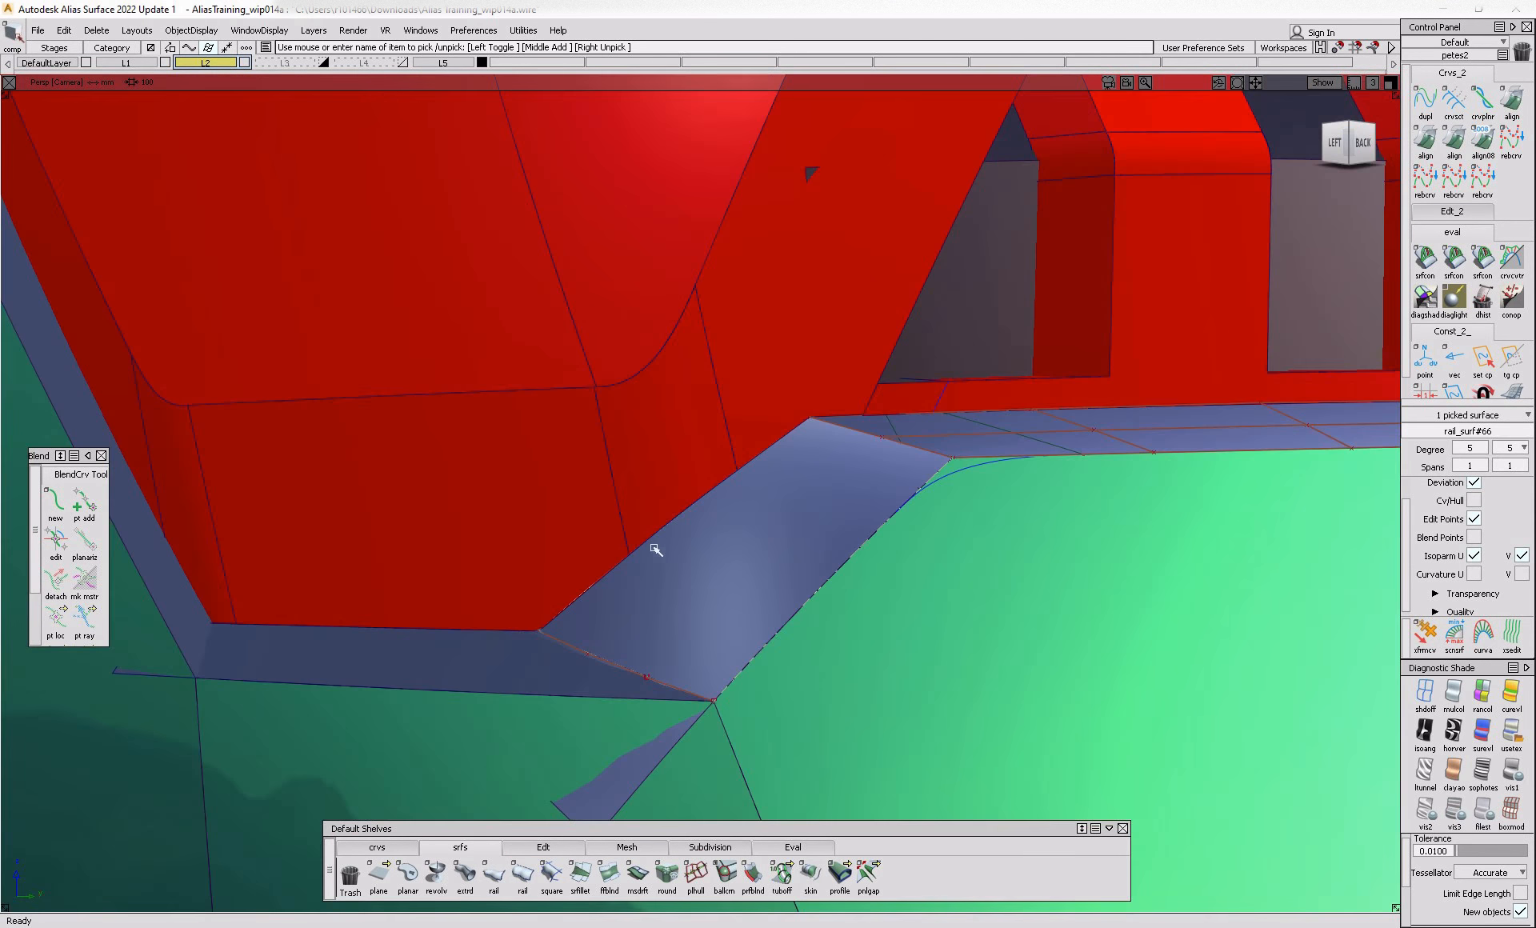
left_click(1369, 147)
middle_click_drag(841, 491, 854, 510, "ctrl+shift")
left_click(852, 510)
left_click_drag(854, 511, 890, 452, "alt+shift")
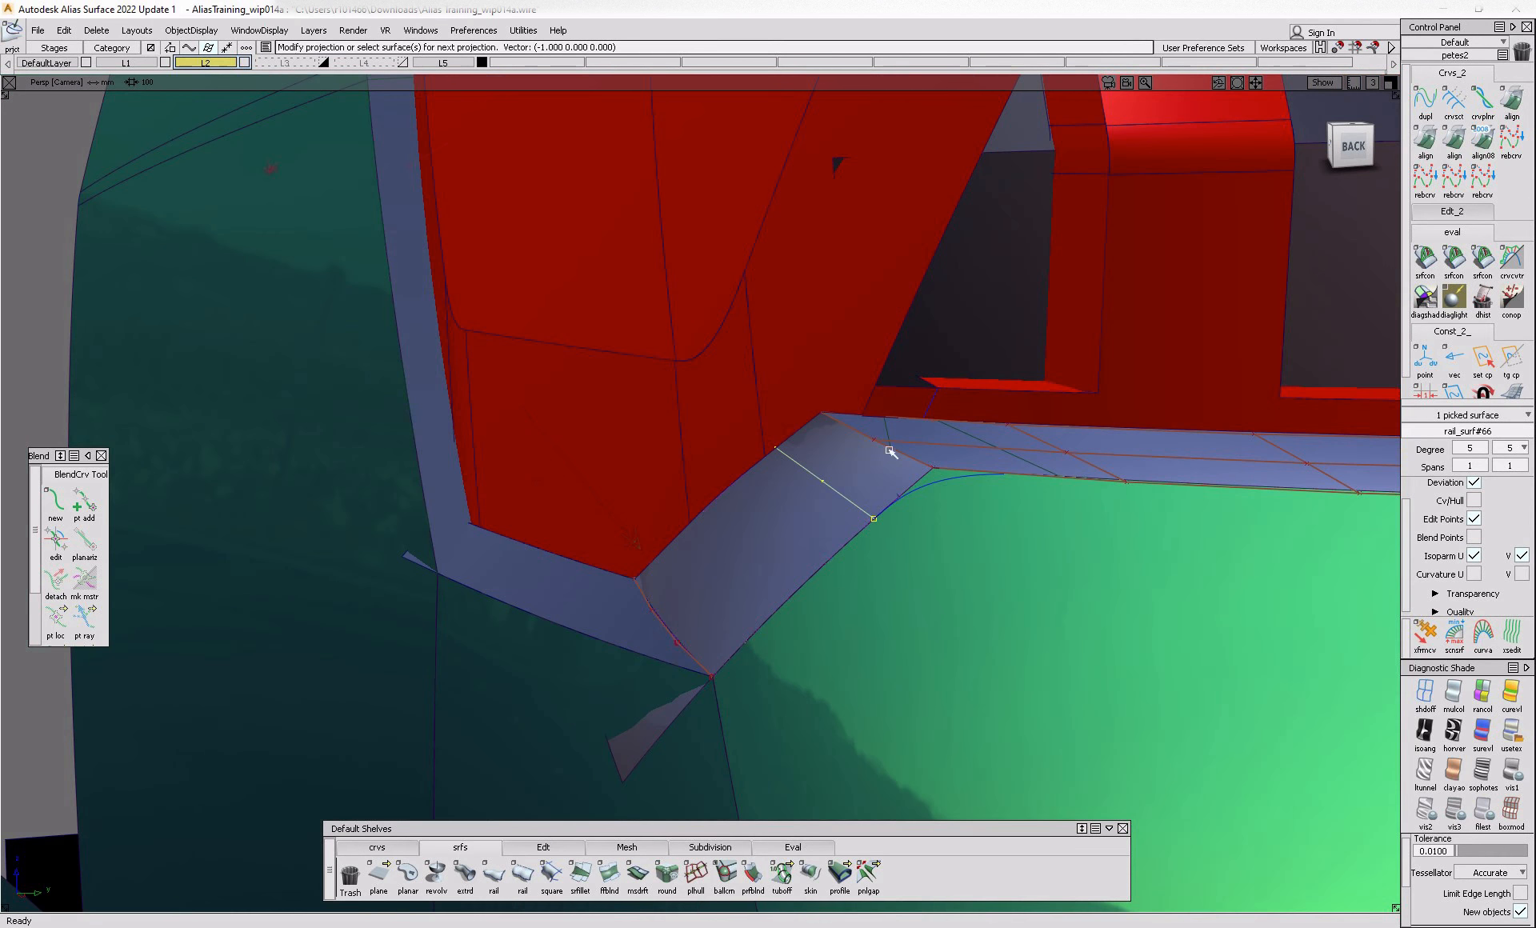
- Trim the corner and lower flanges back to their projected lines and the green surface to the projected blend edge
middle_click_drag(769, 548, 860, 590, "ctrl+shift")
left_click(754, 584)
left_click(759, 582)
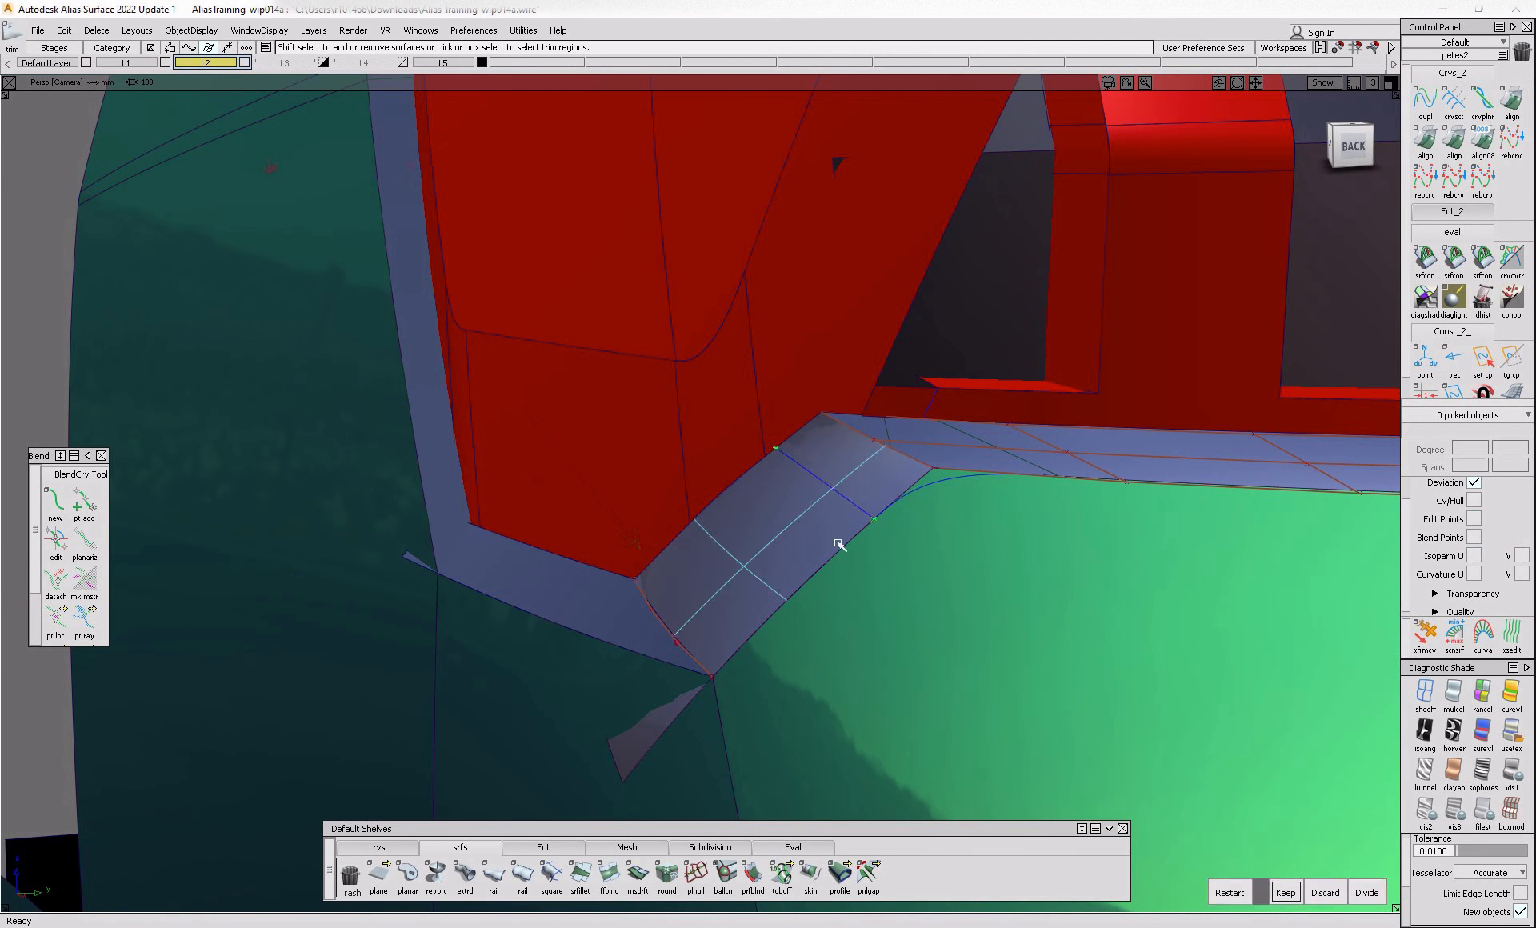
key("space")
left_click(1083, 442)
key("space")
left_click(1061, 509)
left_click(1057, 509)
key("space")
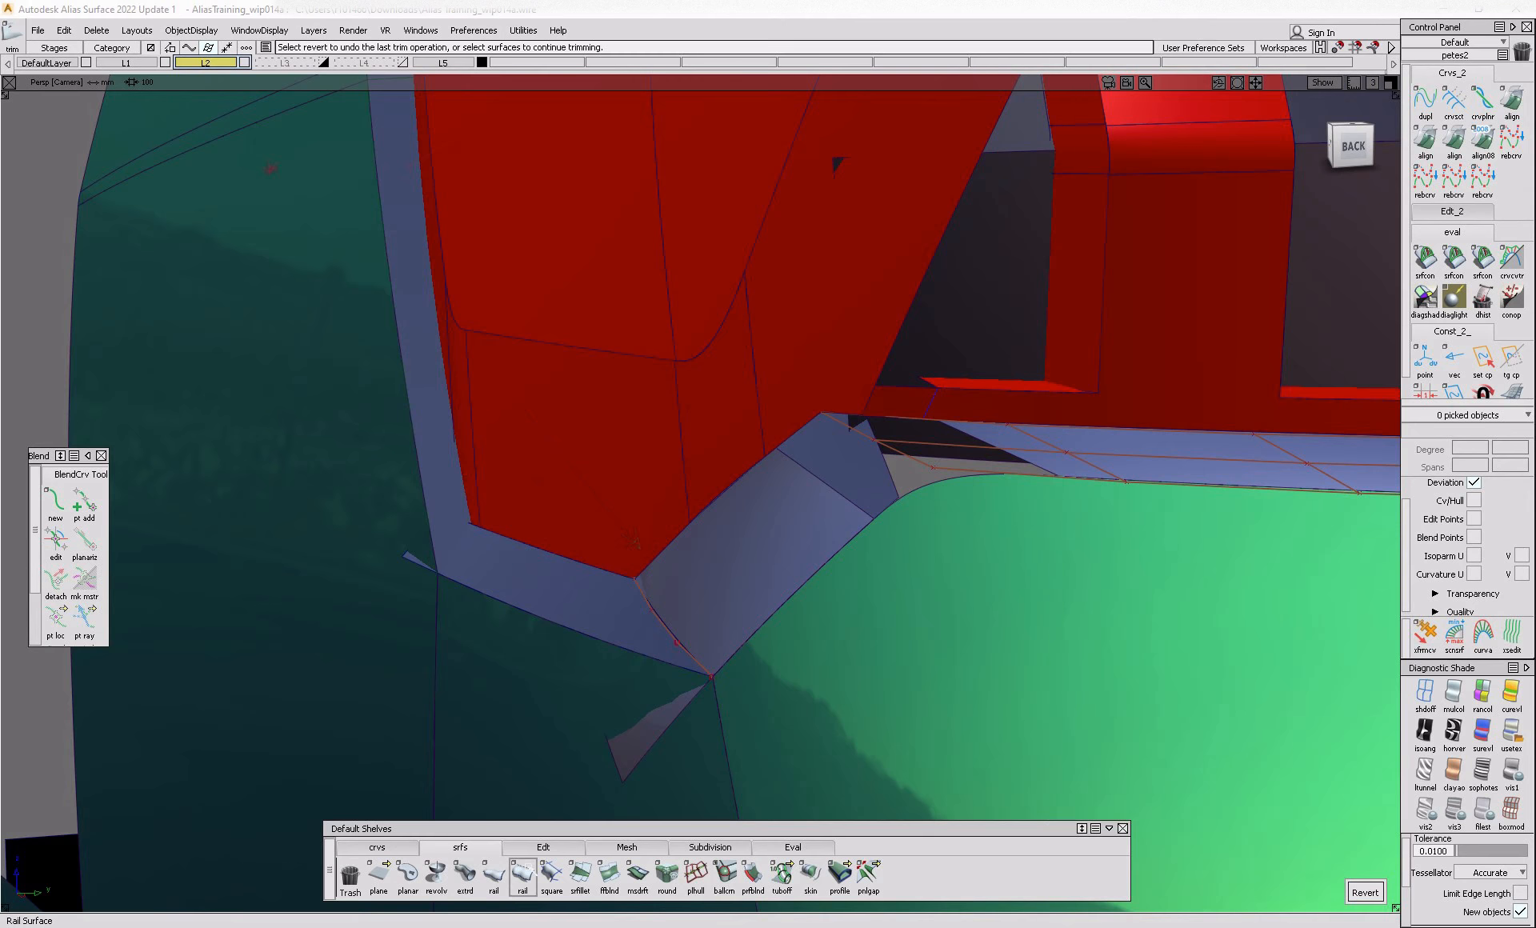
- Blend the rebuilt corner flange into the lower flange with a freeform blend at G2 Curvature on both sides
left_click(610, 874)
left_click(850, 510)
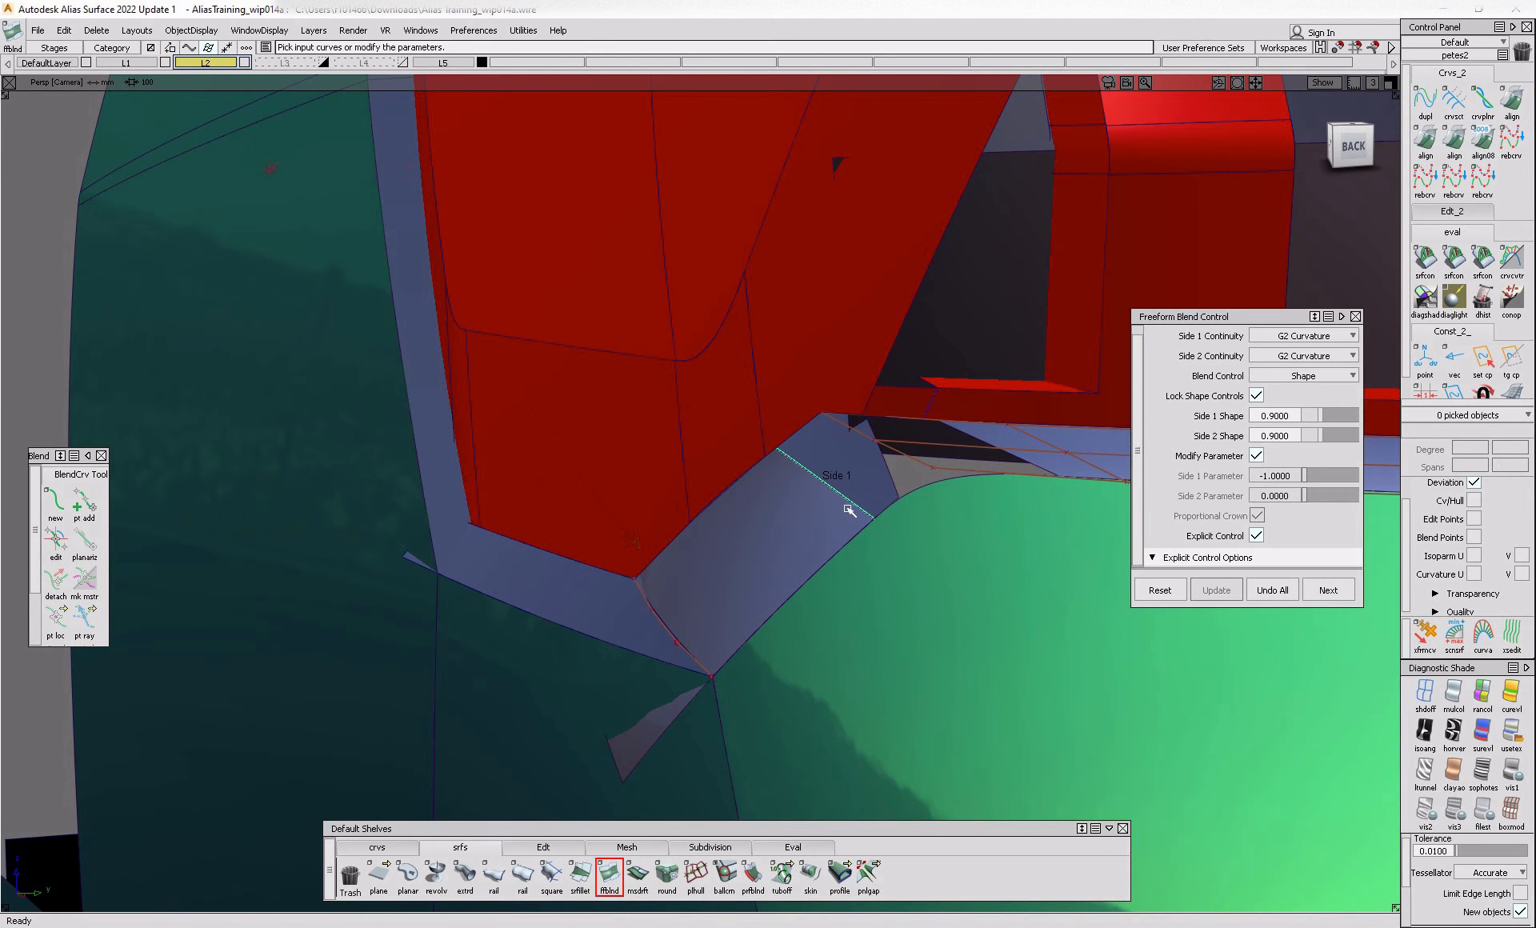
left_click(1028, 464)
left_click_drag(931, 520, 717, 615, "alt+shift")
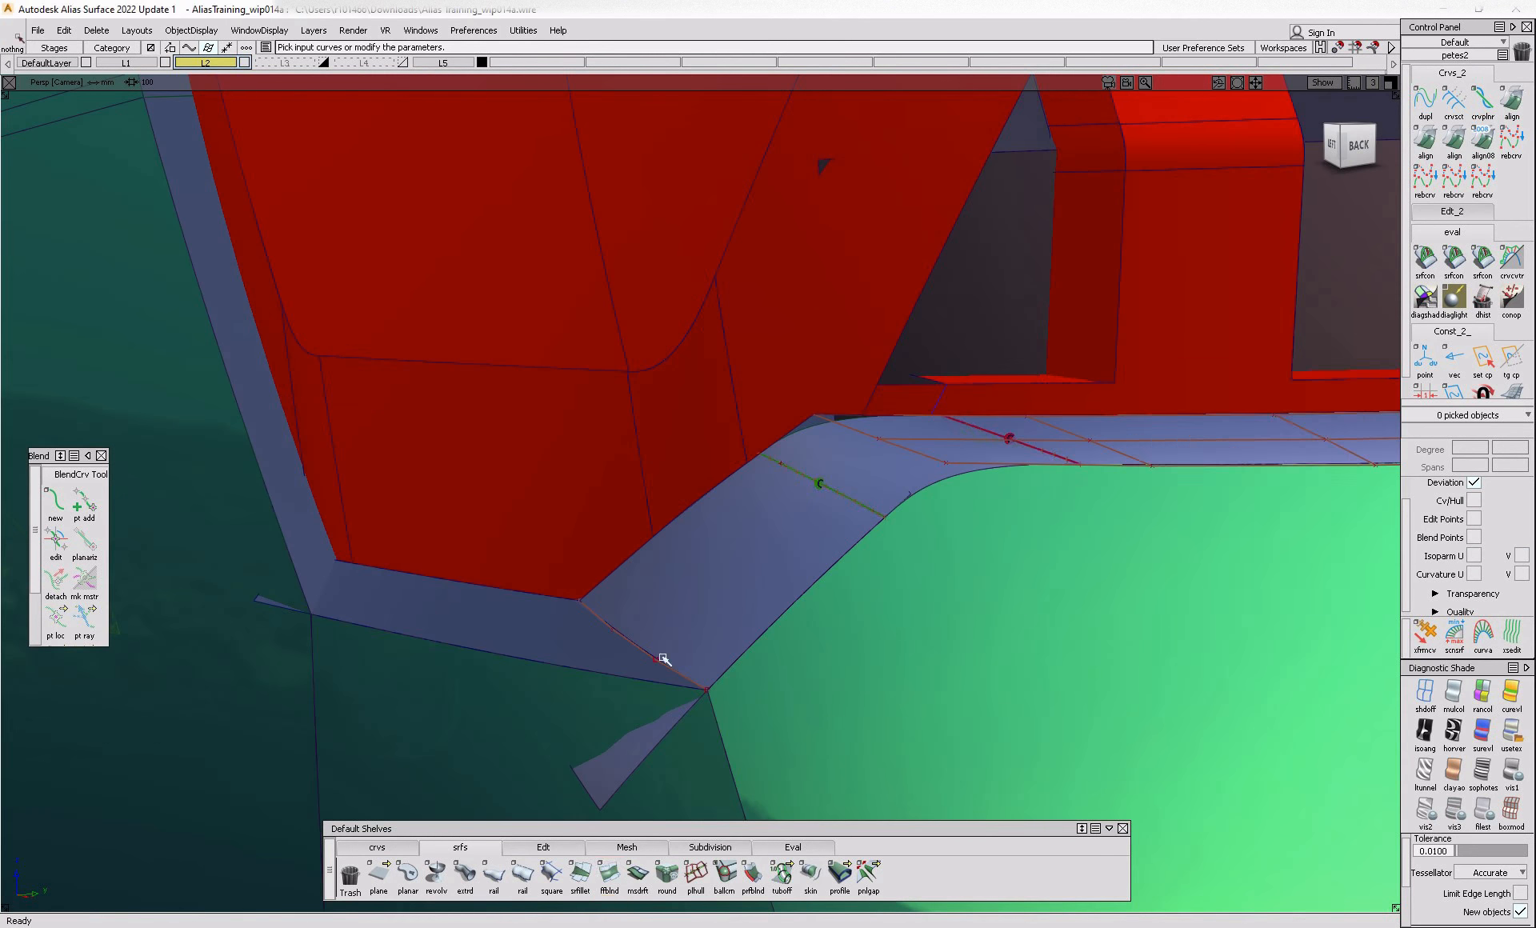
- Fillet the mitre between the bottom flange and the corner flange with a 5 mm chord surface fillet at G2 Curvature
left_click(580, 875)
left_click(583, 669)
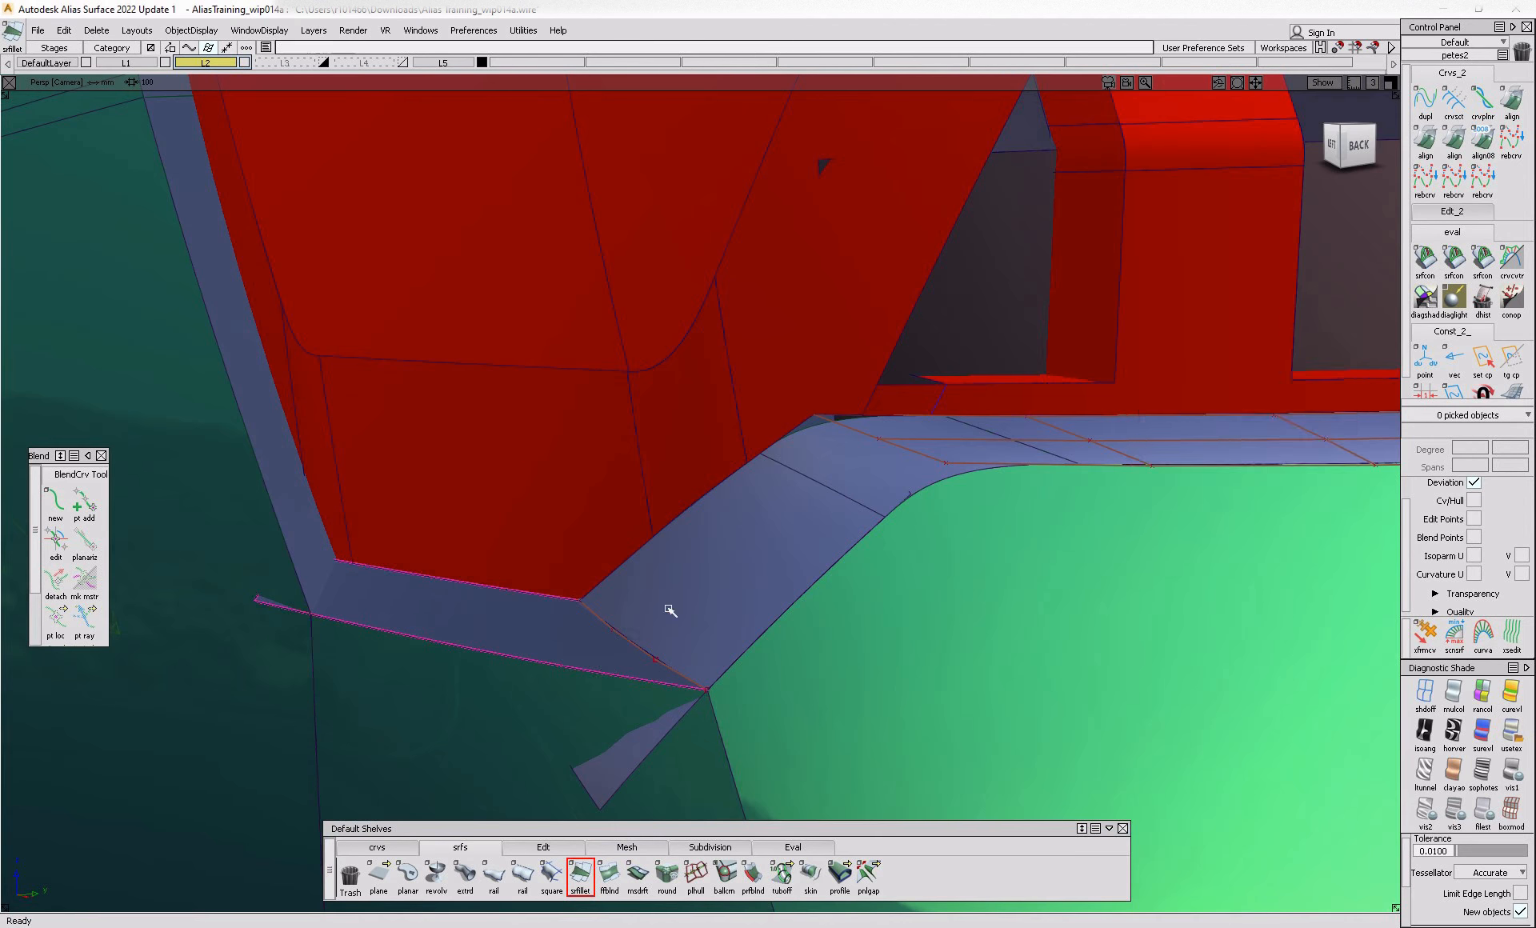
left_click(669, 611)
- Try to fillet the outer corner between the bottom flange and the side flange with a 5 mm G2 Curvature chord
left_click_drag(586, 677, 328, 700, "alt+shift")
middle_click_drag(328, 700, 708, 713, "alt+shift")
left_click(690, 651)
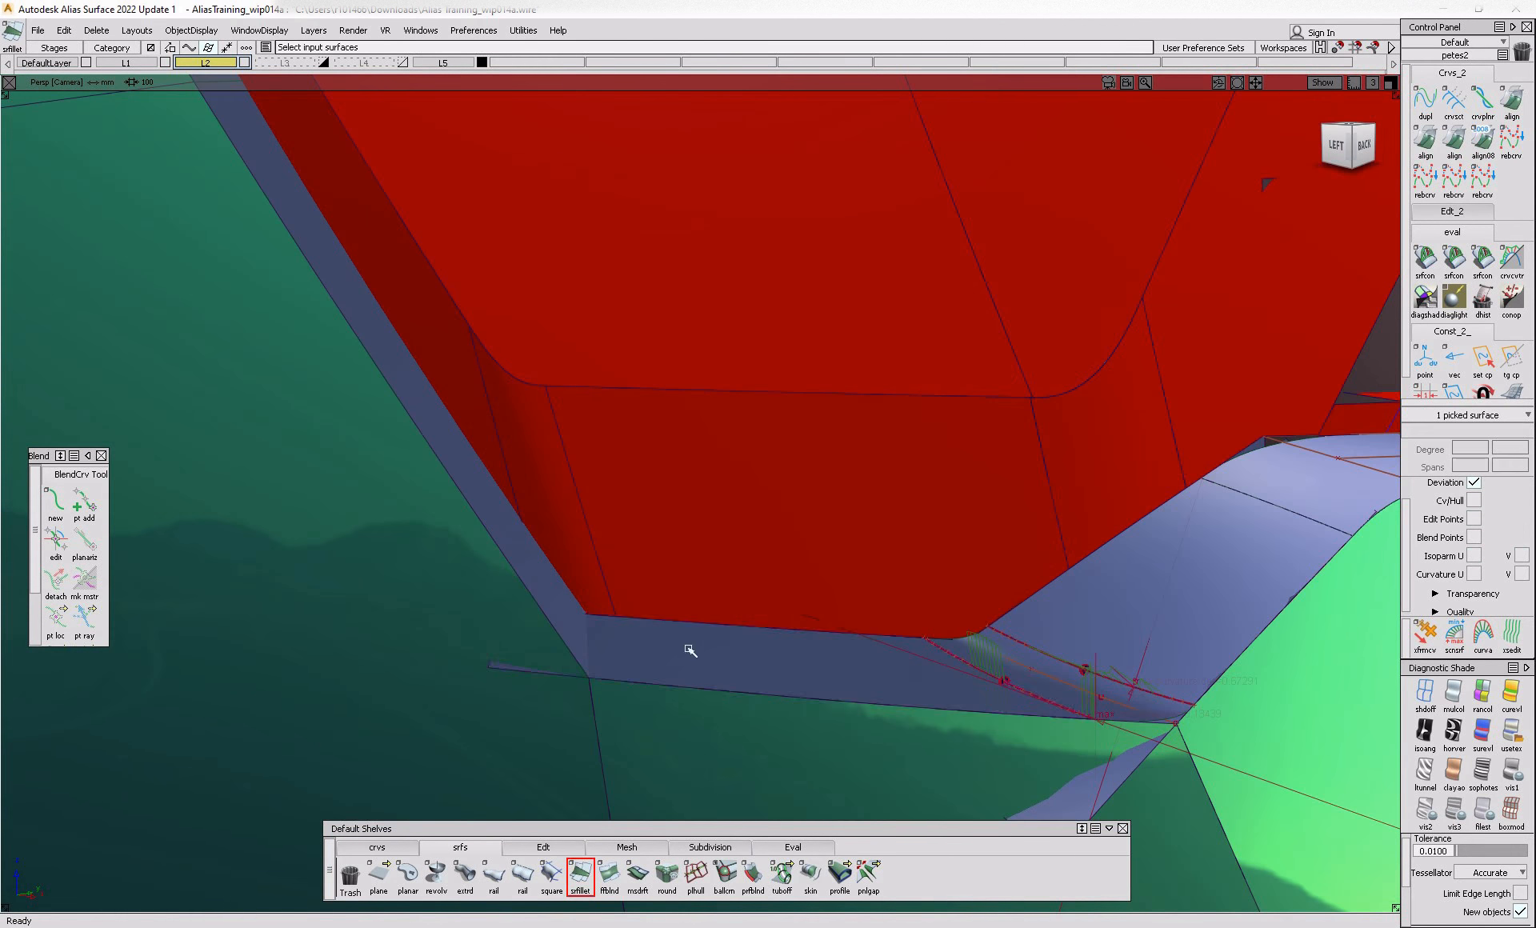
left_click(579, 619)
left_click(652, 604)
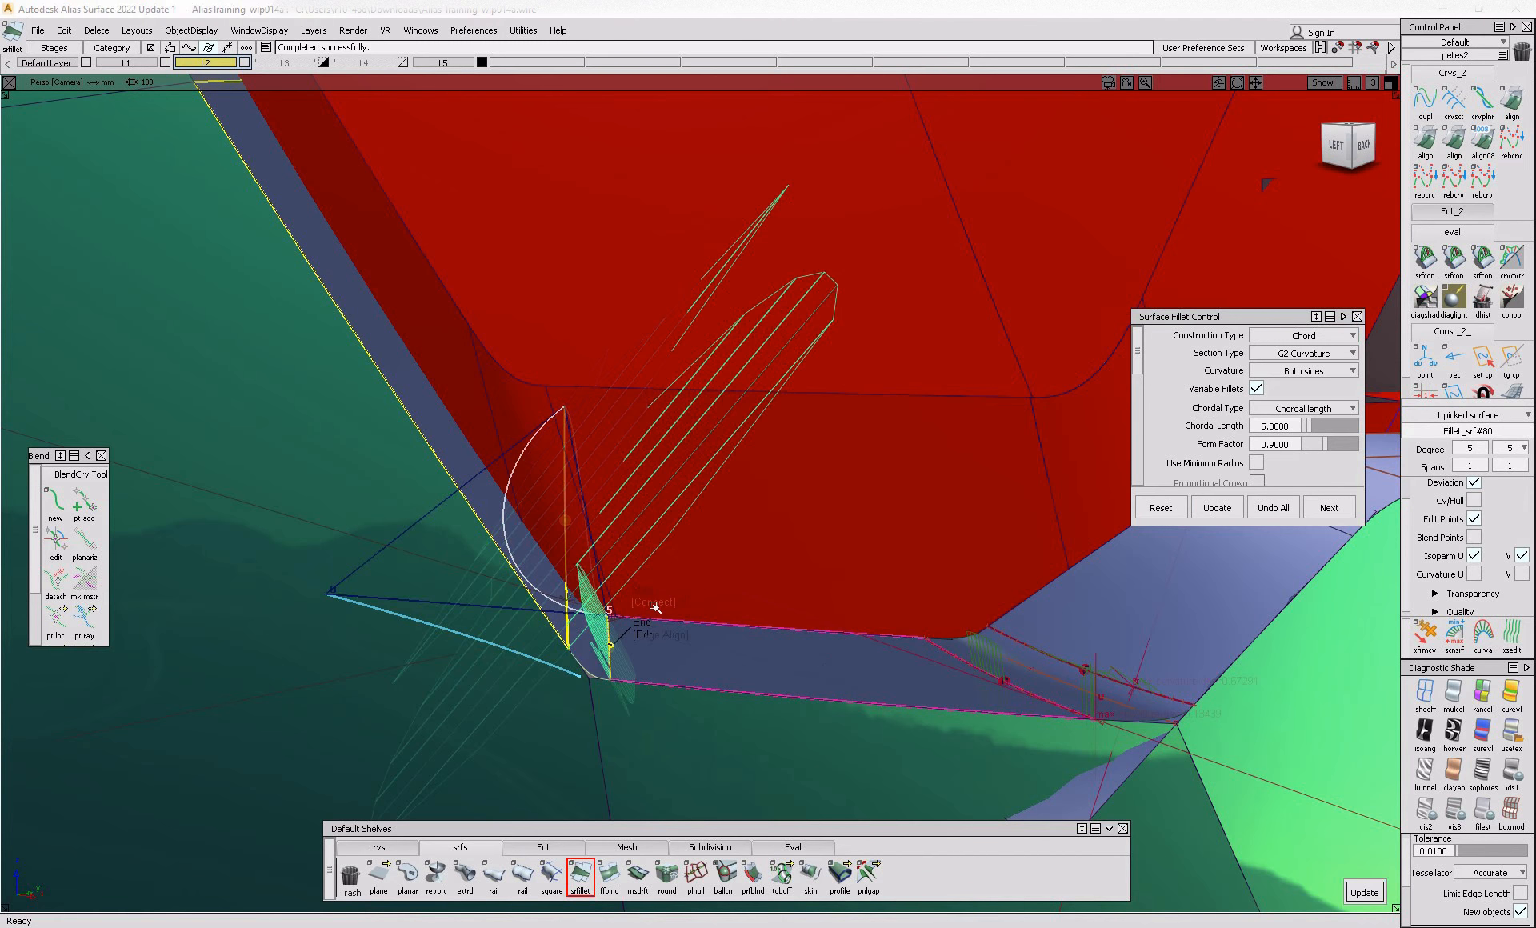
key("space")
- Examine the filleted flange corner together with the side flange and the surrounding light surfaces
mouse_move(660, 670)
left_mouse_down("ctrl+shift")
mouse_move(662, 601)
mouse_move(767, 667)
left_mouse_up("ctrl+shift")
middle_click_drag(852, 544, 875, 734, "alt+shift")
middle_click_drag(604, 328, 648, 648, "alt+shift")
right_click_drag(351, 326, 390, 411, "alt+shift")
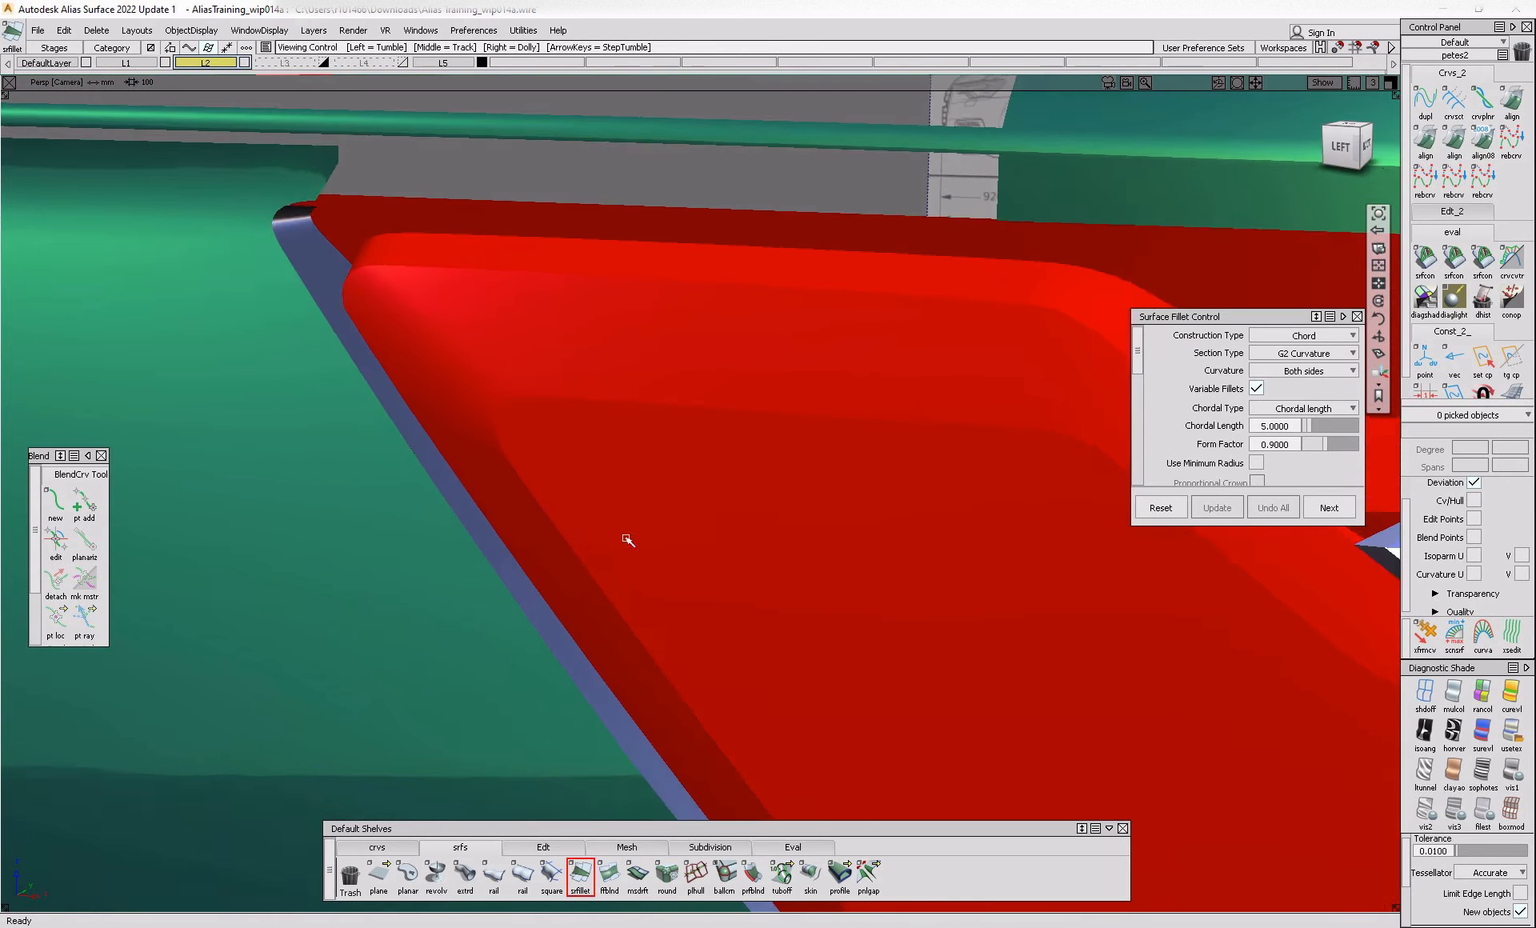
left_click_drag(390, 411, 539, 384, "alt+shift")
right_click_drag(538, 384, 408, 340, "alt+shift")
left_click_drag(424, 385, 724, 424, "alt+shift")
right_click_drag(725, 424, 920, 512, "alt+shift")
middle_click_drag(921, 545, 558, 413, "alt+shift")
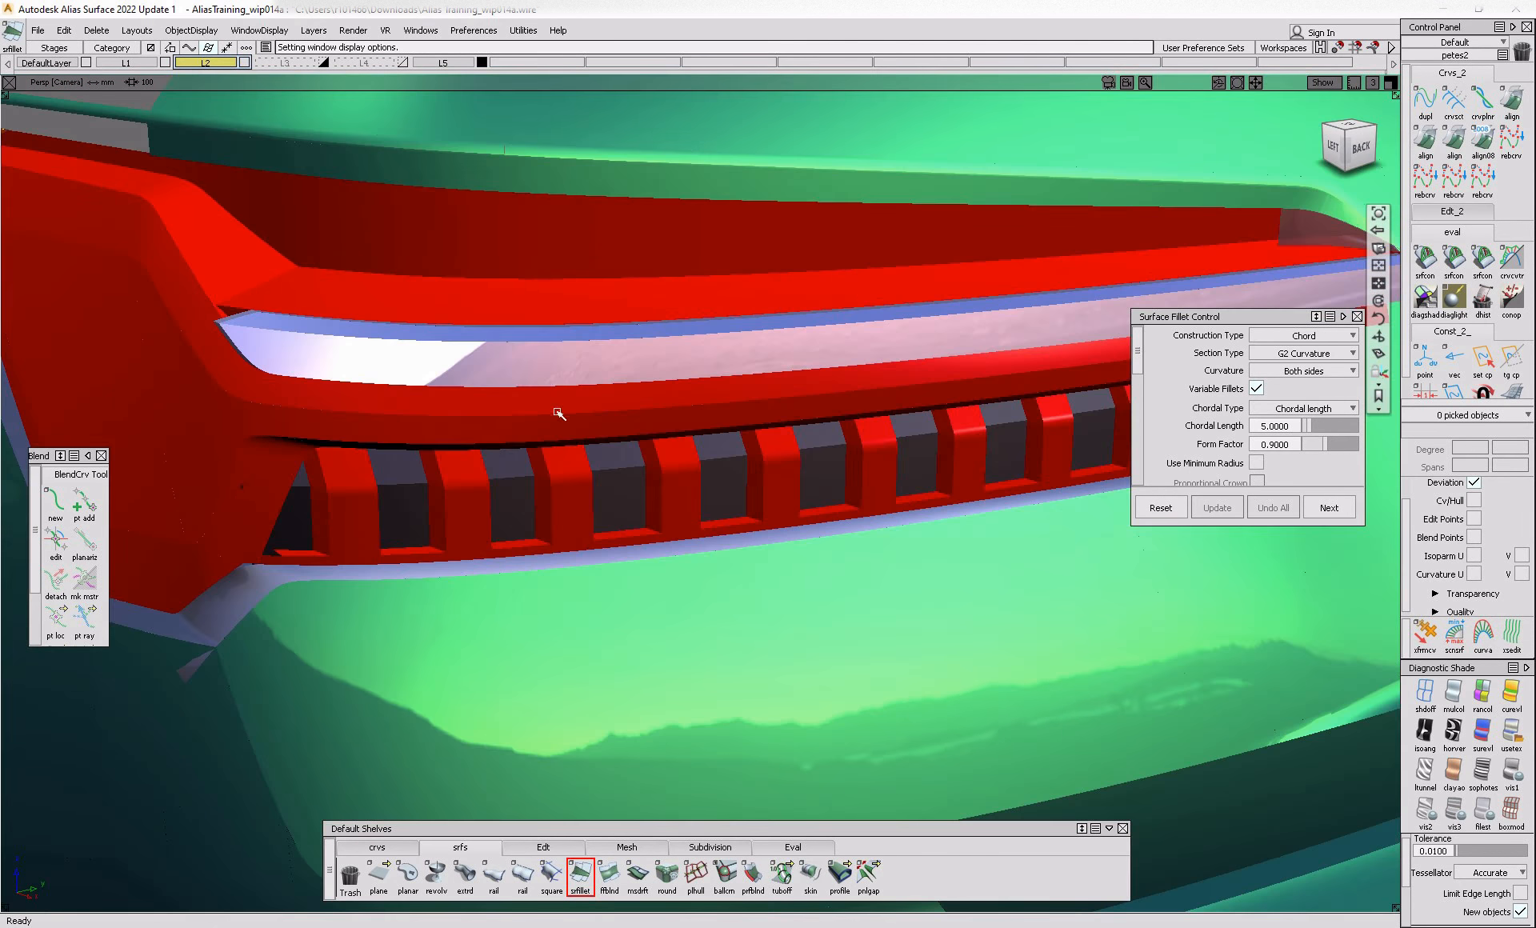
middle_click_drag(370, 577, 628, 521, "alt+shift")
right_click_drag(446, 593, 541, 560, "alt+shift")
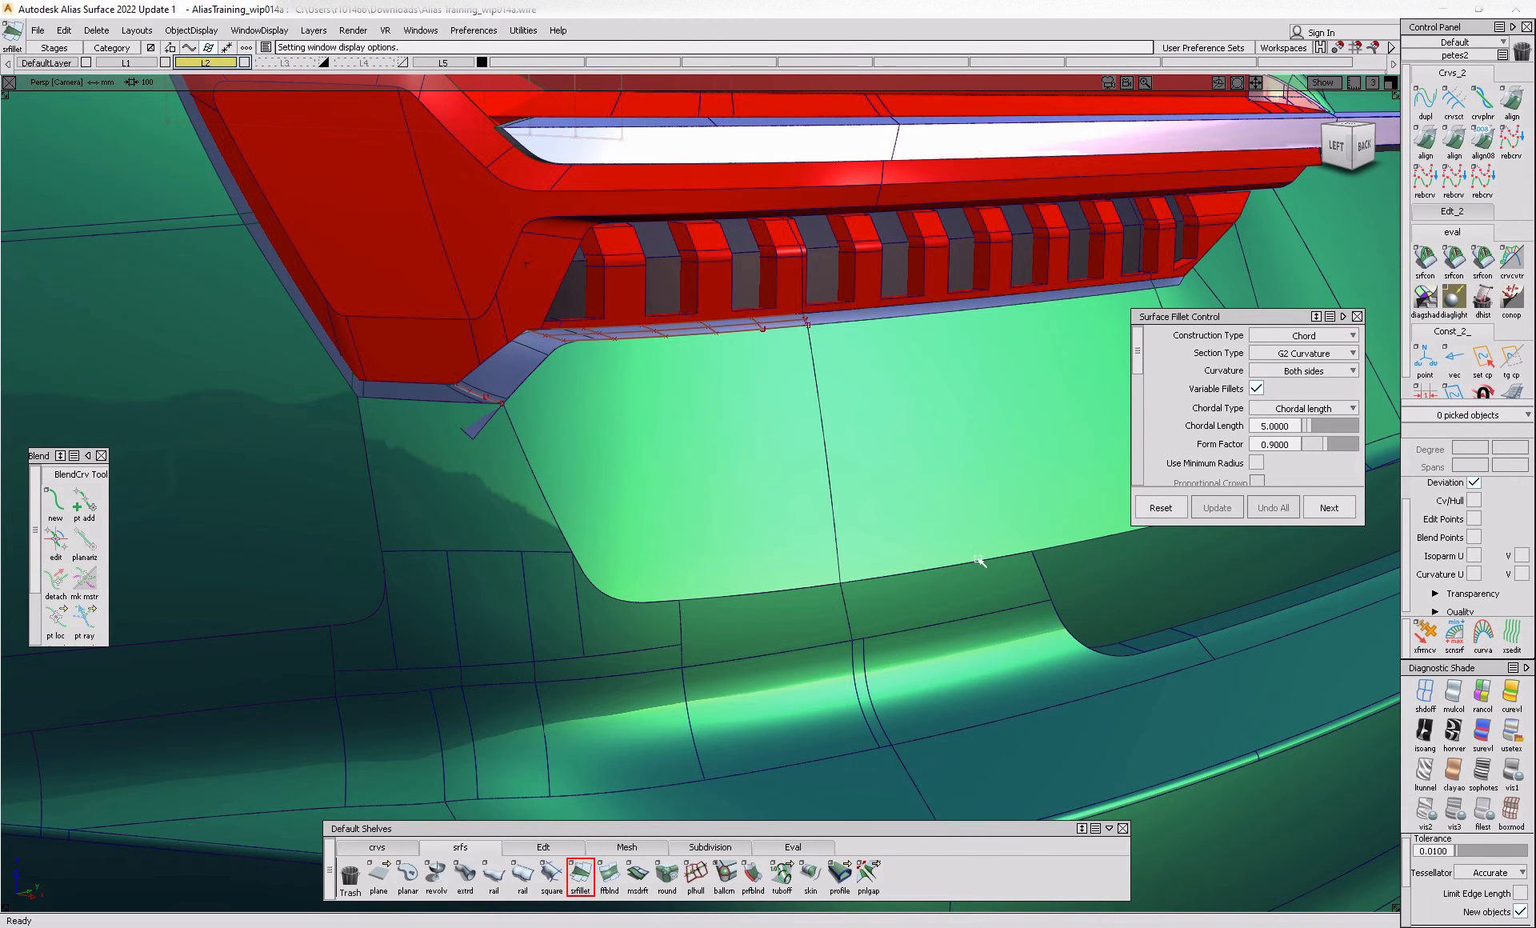
- Delete the leftover triangular surface piece below the flange corner
right_click_drag(529, 373, 553, 406, "alt+shift")
left_click(457, 459, "ctrl+shift")
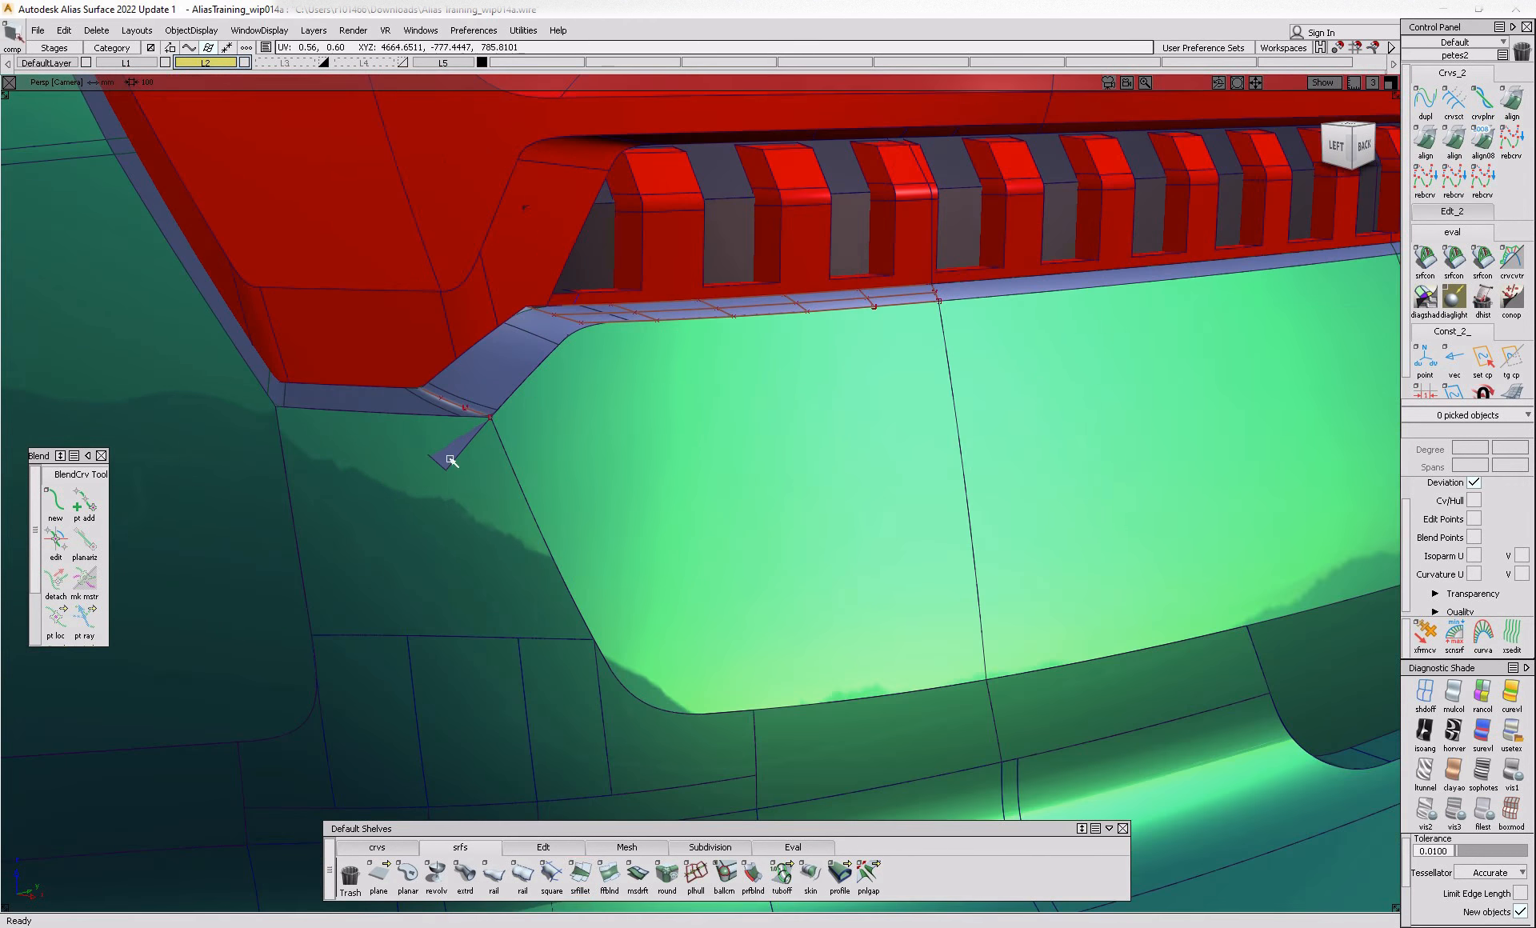
key("Delete")
- Compare the flange corner at the bottom of the light with the rear light reference photo
left_click_drag(483, 468, 614, 449, "alt+shift")
right_click_drag(614, 449, 352, 537, "alt+shift")
mouse_move(513, 528)
left_mouse_down("alt+shift")
mouse_move(360, 504)
mouse_move(347, 549)
mouse_move(529, 520)
left_mouse_up("alt+shift")
right_click_drag(529, 520, 696, 524, "alt+shift")
left_click_drag(696, 524, 656, 344, "alt+shift")
right_click_drag(656, 344, 974, 275, "alt+shift")
left_click(572, 927)
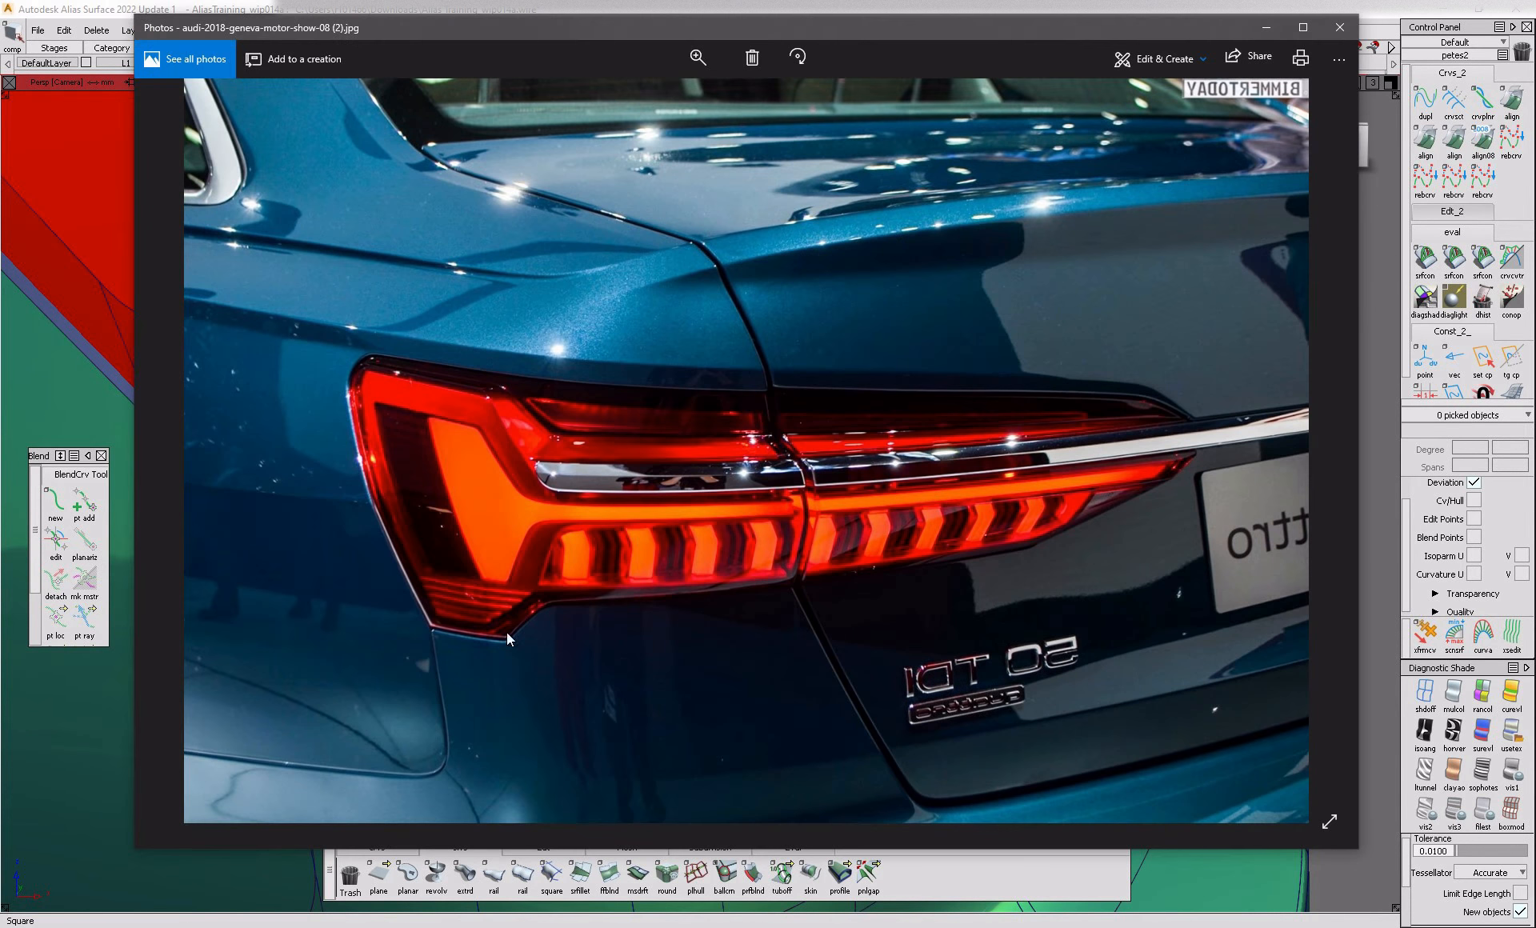
left_click(1383, 179)
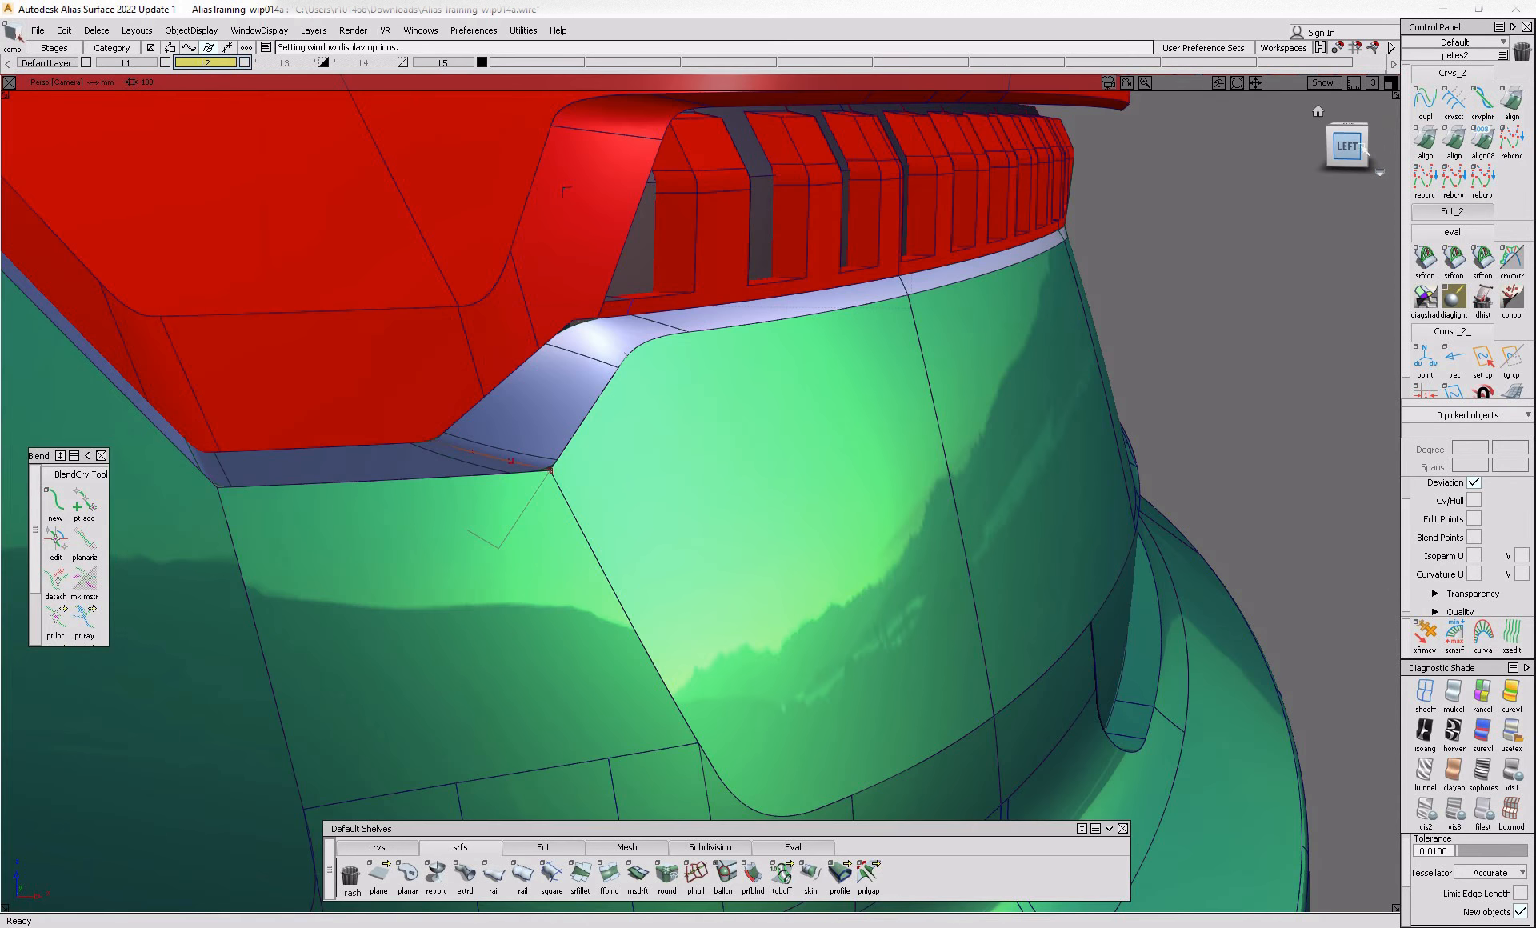
- Draw a nearly horizontal single-span edit-point curve across the lower red panel in the Left view
left_click(1360, 149)
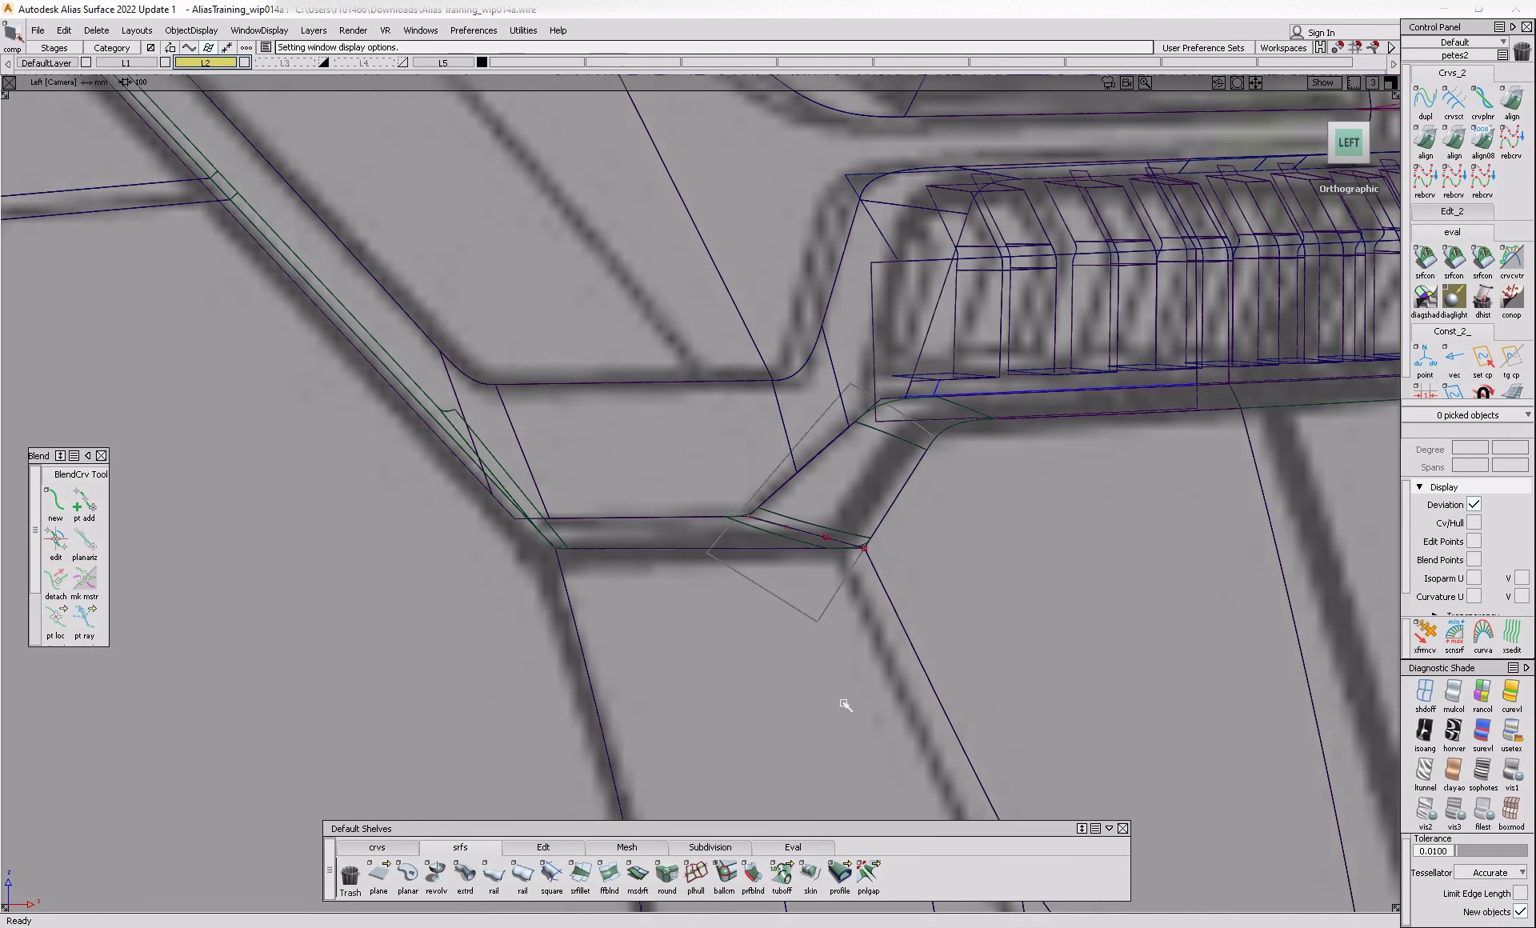
left_click(396, 848)
left_click(407, 874)
left_click(440, 417)
left_click(806, 417)
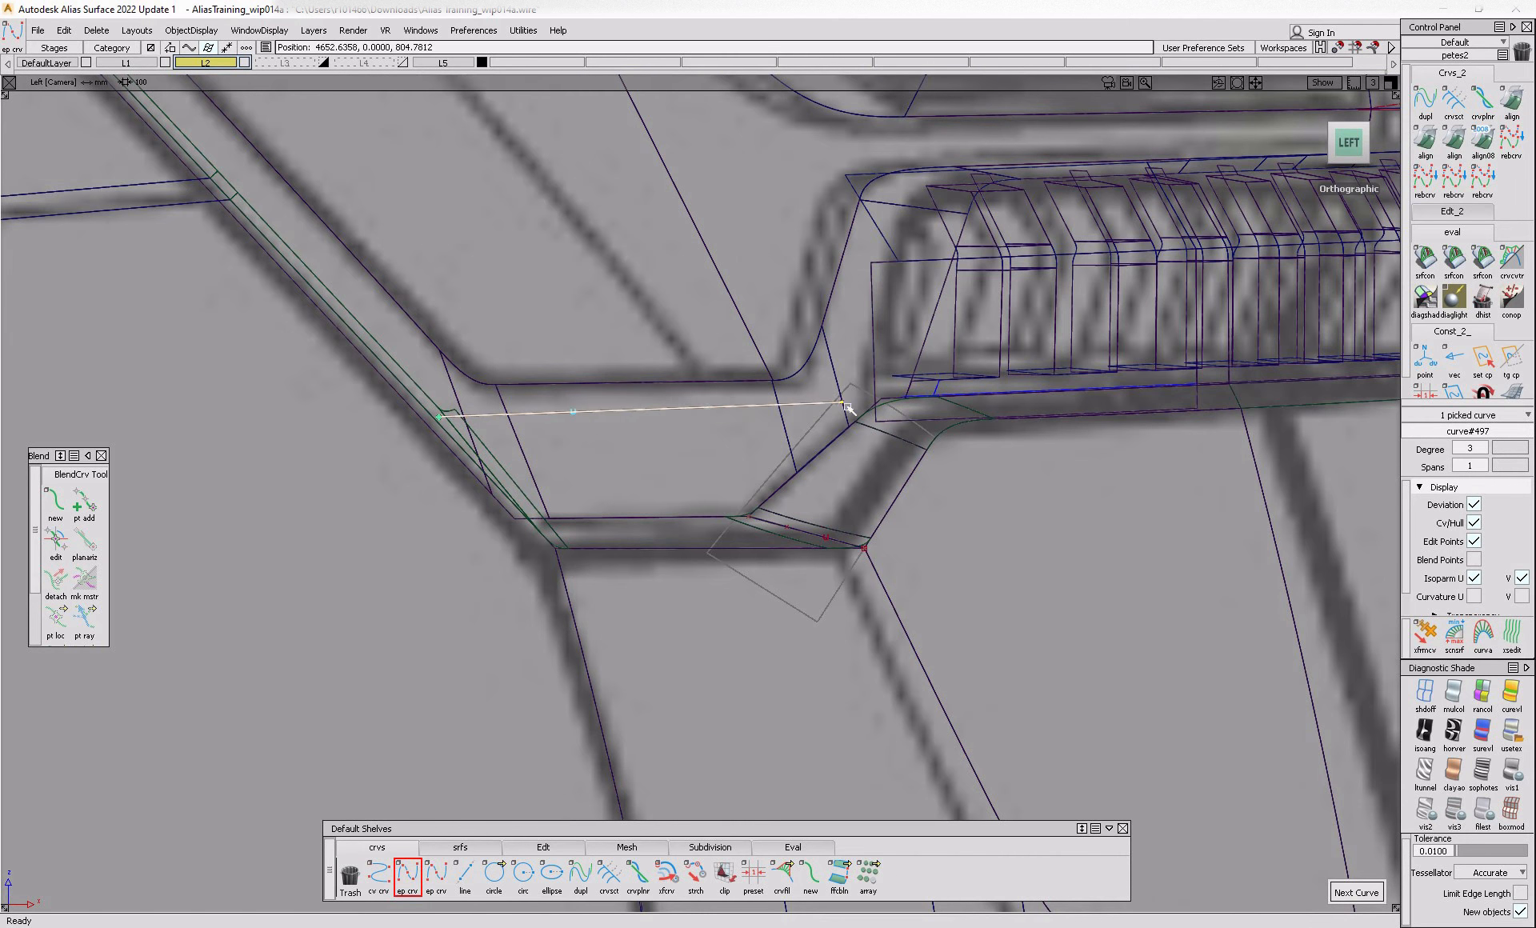
left_click_drag(704, 385, 712, 424, "ctrl+shift")
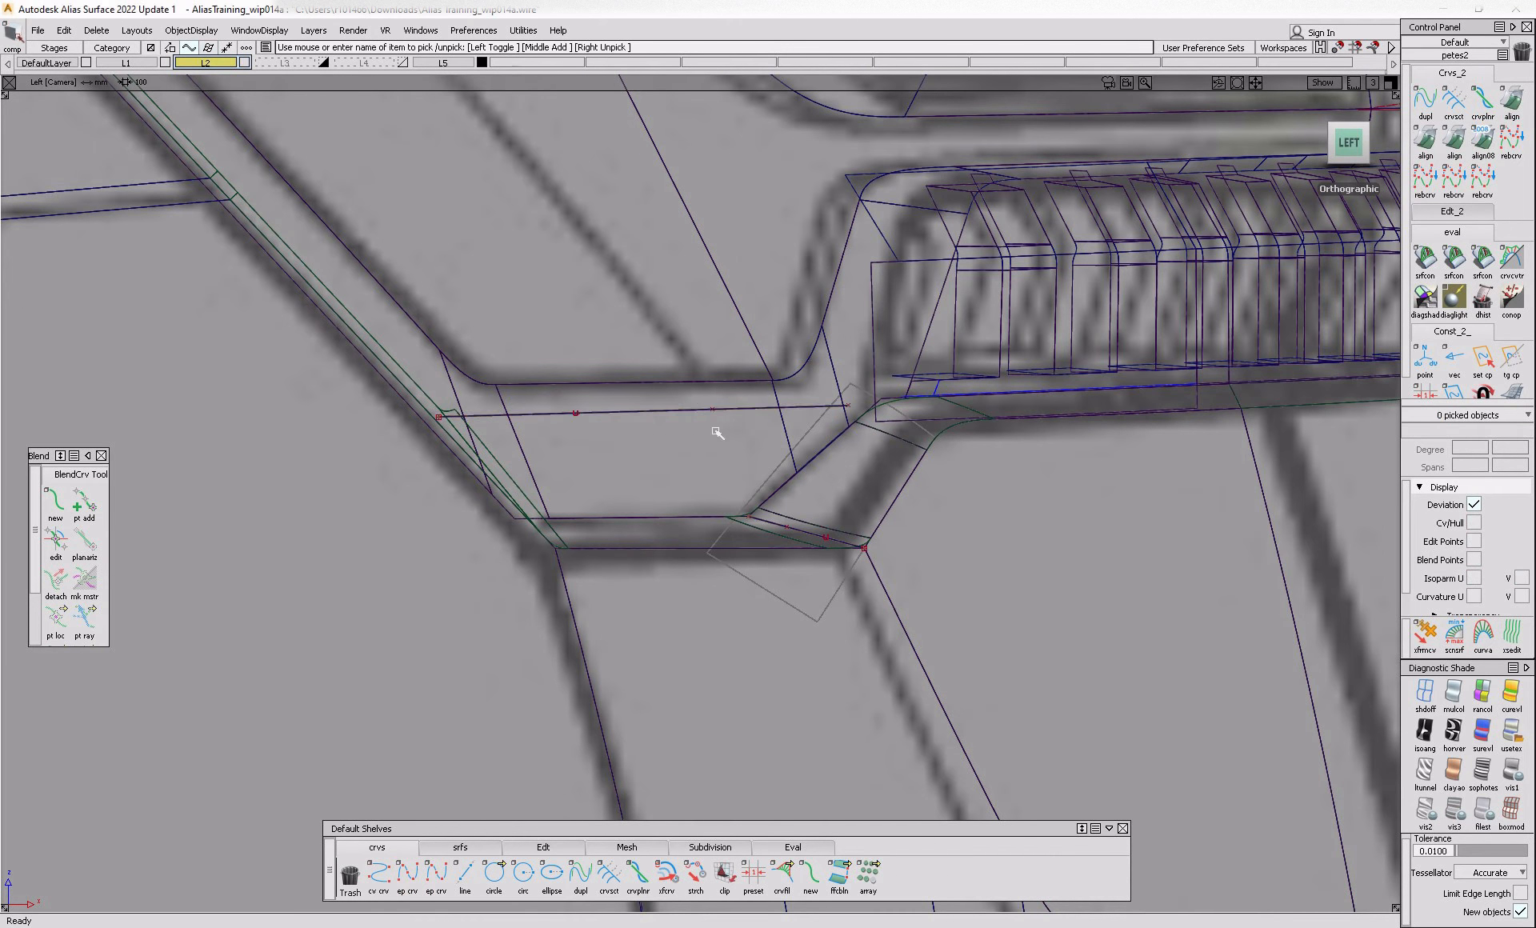
- Scale the curve uniformly to about 95 mm long and shift it slightly across the lower red panel
left_click(718, 416)
right_click_drag(732, 432, 757, 453, "ctrl+shift")
left_click_drag(757, 453, 775, 458)
right_click_drag(775, 458, 690, 470, "ctrl+shift")
left_click_drag(689, 471, 698, 466)
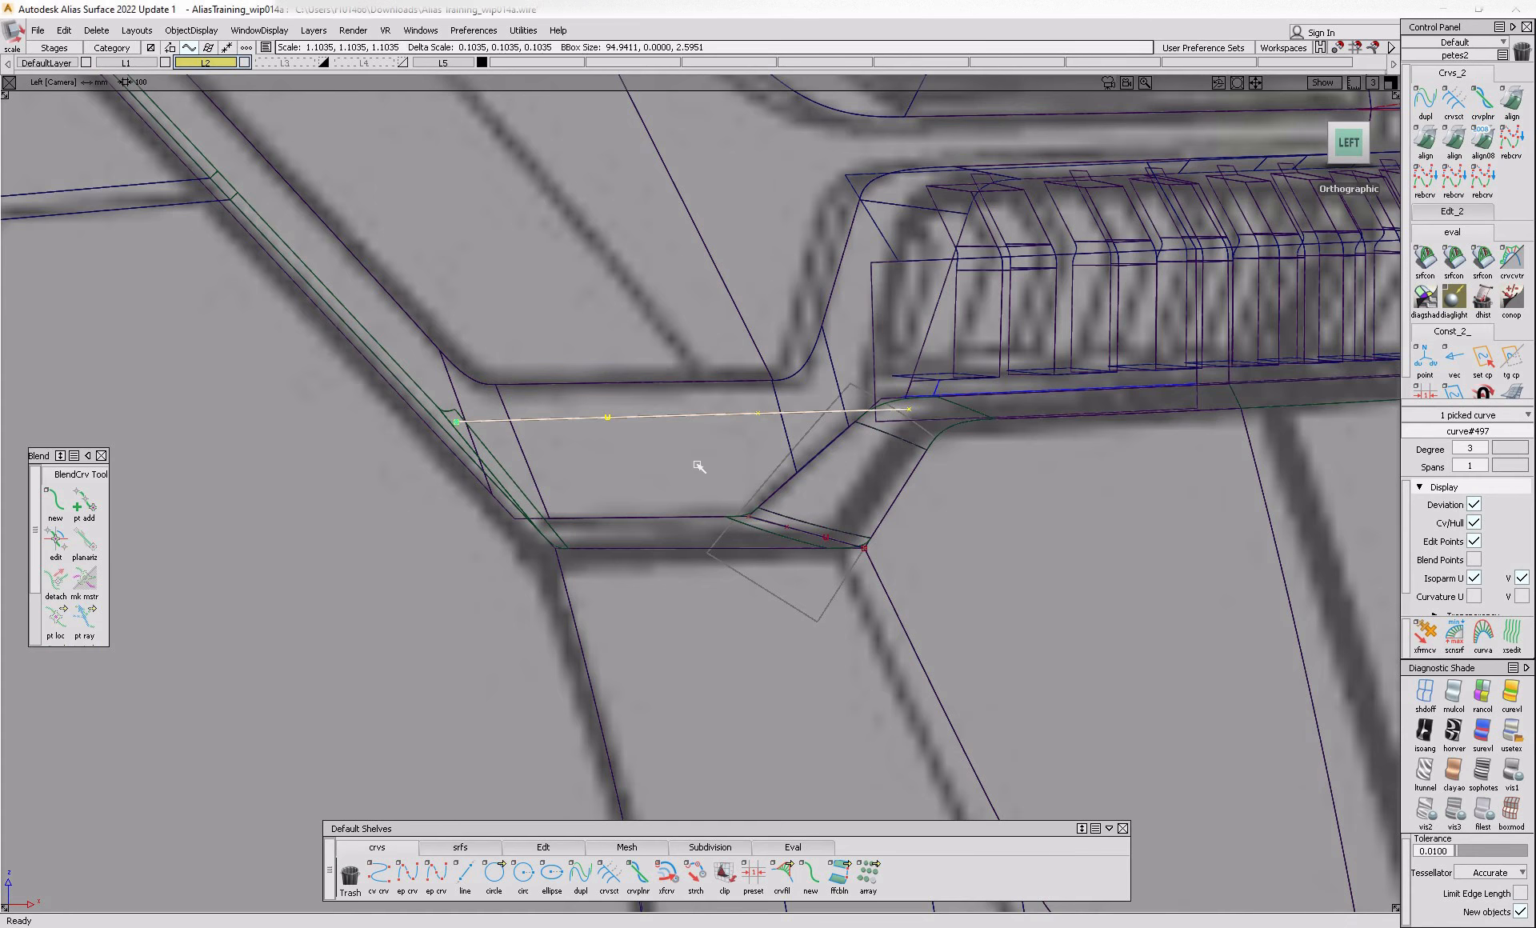
- Copy the curve and place the copy just beside the original to form a narrow parallel pair
key("ctrl+c")
key("ctrl+v")
left_click_drag(685, 471, 623, 400)
left_click_drag(623, 400, 653, 453)
- Duplicate the curve pair 10 times as copies with a translation of 5 in Z
right_click_drag(424, 463, 534, 426, "ctrl+shift")
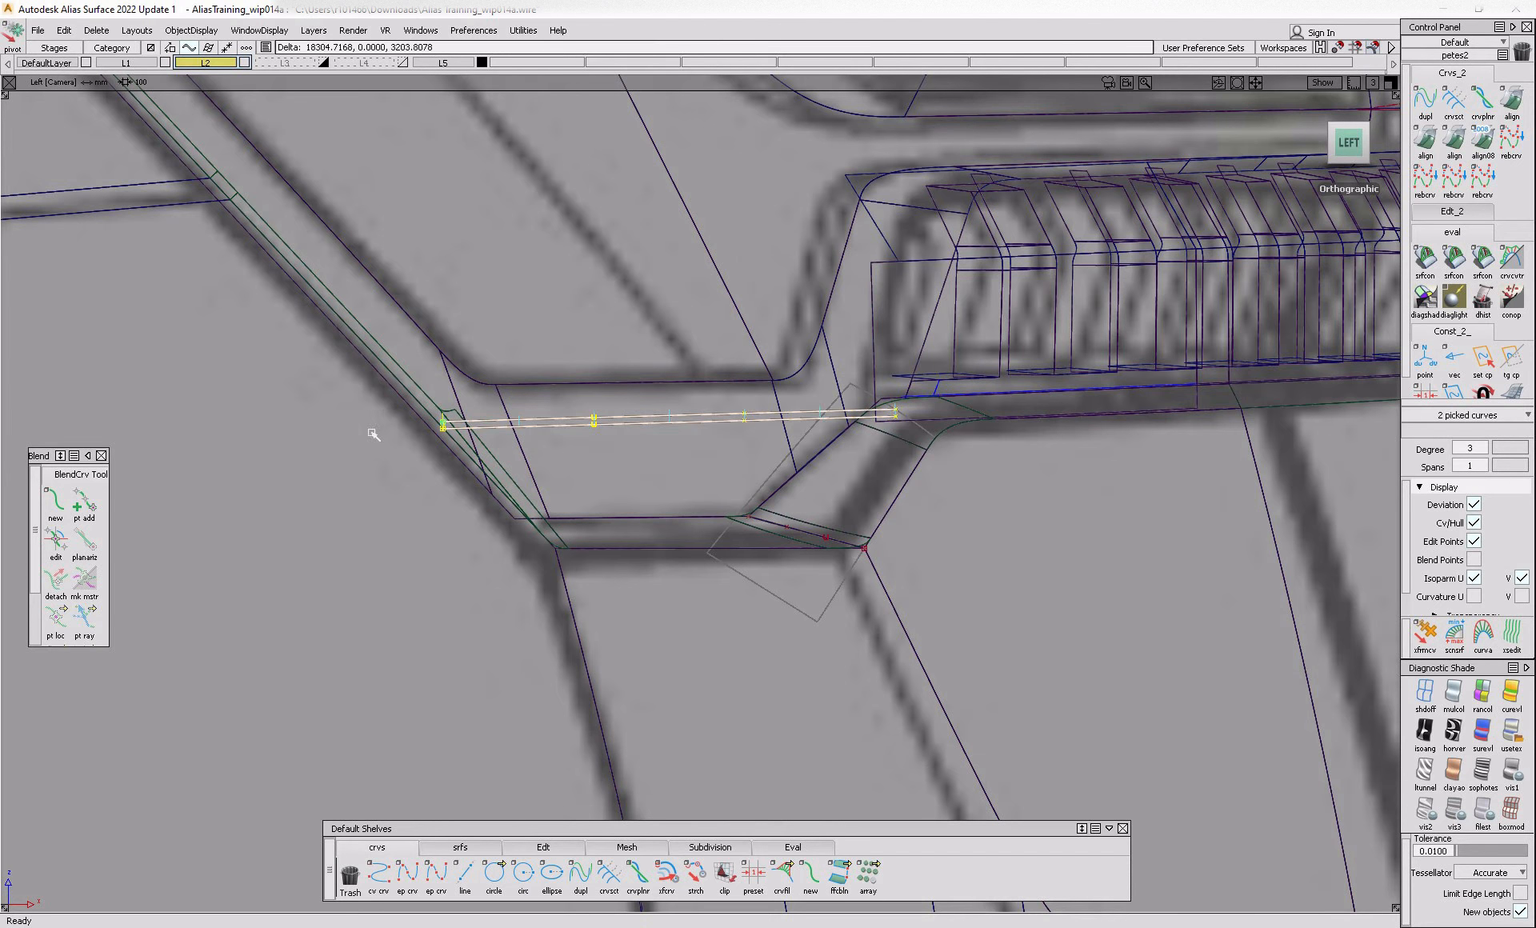
left_click(64, 30)
mouse_move(96, 165)
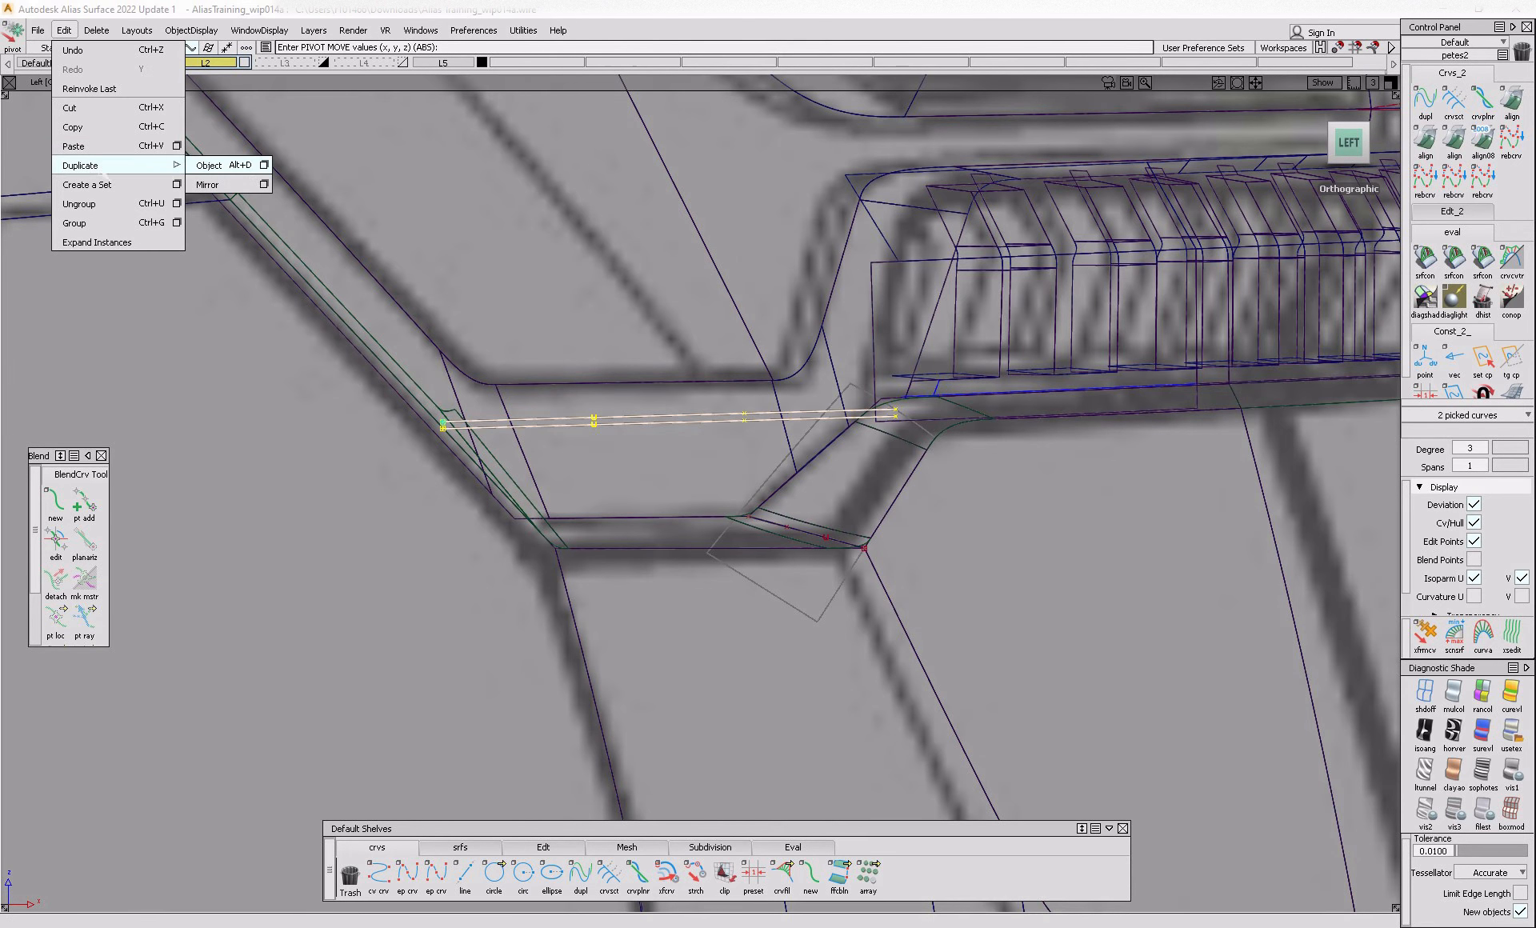
left_click(264, 166)
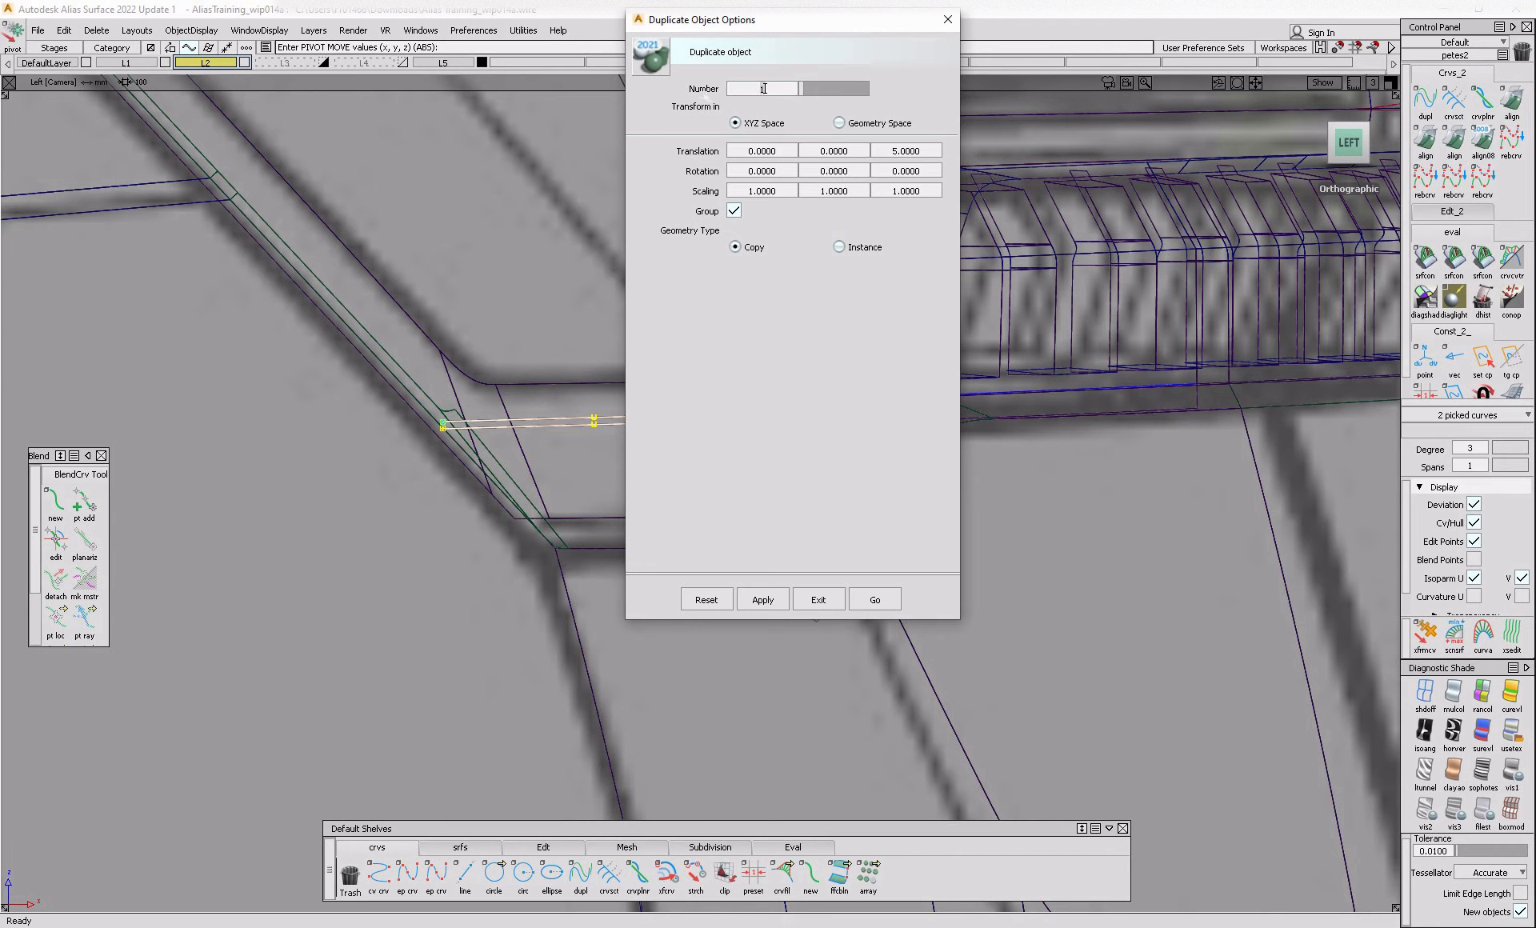
type("10")
left_click(880, 603)
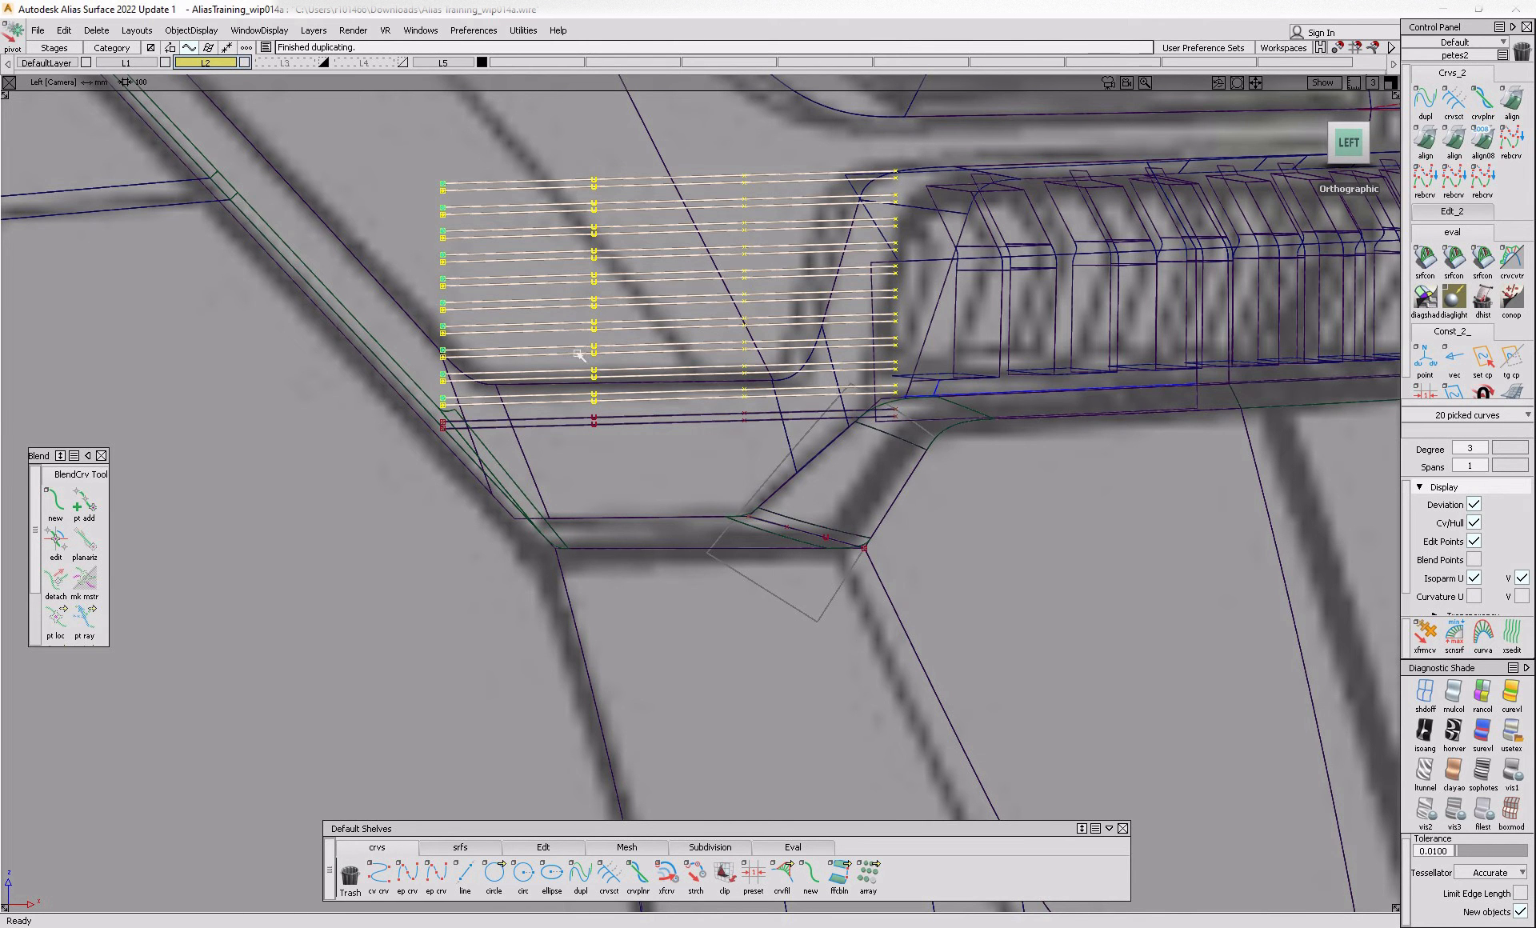
- Move the duplicated curve pairs down so the whole stack starts at the lower red panel's upper edge
left_click_drag(527, 402, 636, 494, "ctrl+shift")
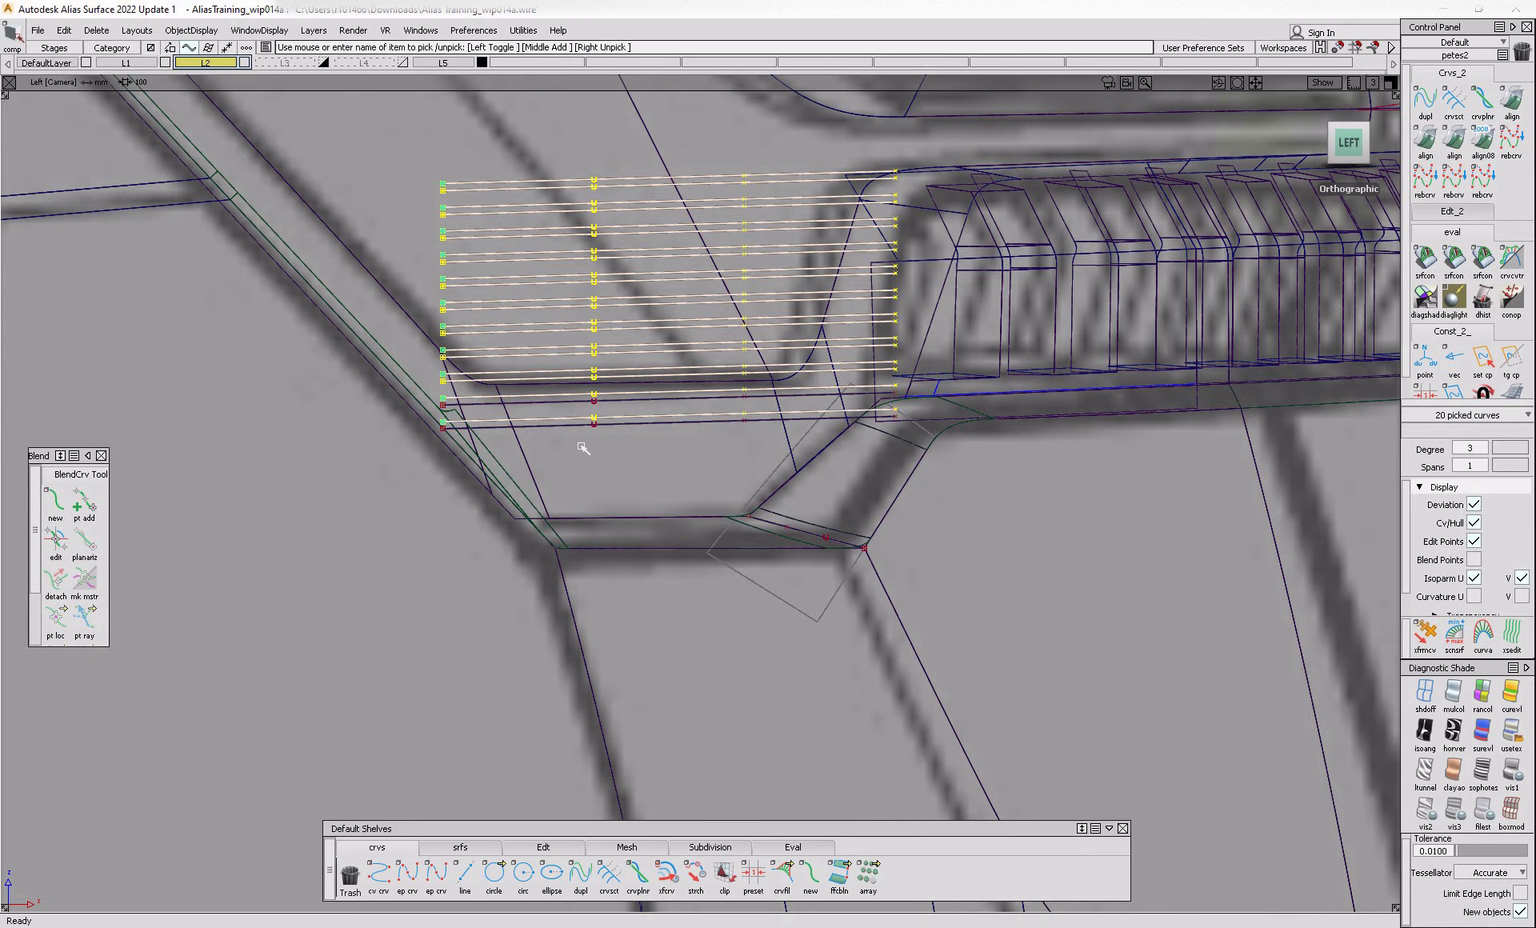
left_click_drag(559, 413, 552, 330, "ctrl+shift")
left_click_drag(670, 579, 692, 624)
middle_click_drag(694, 627, 701, 411, "ctrl+shift")
right_click_drag(1051, 548, 1044, 775)
left_click_drag(822, 789, 779, 645, "ctrl+shift")
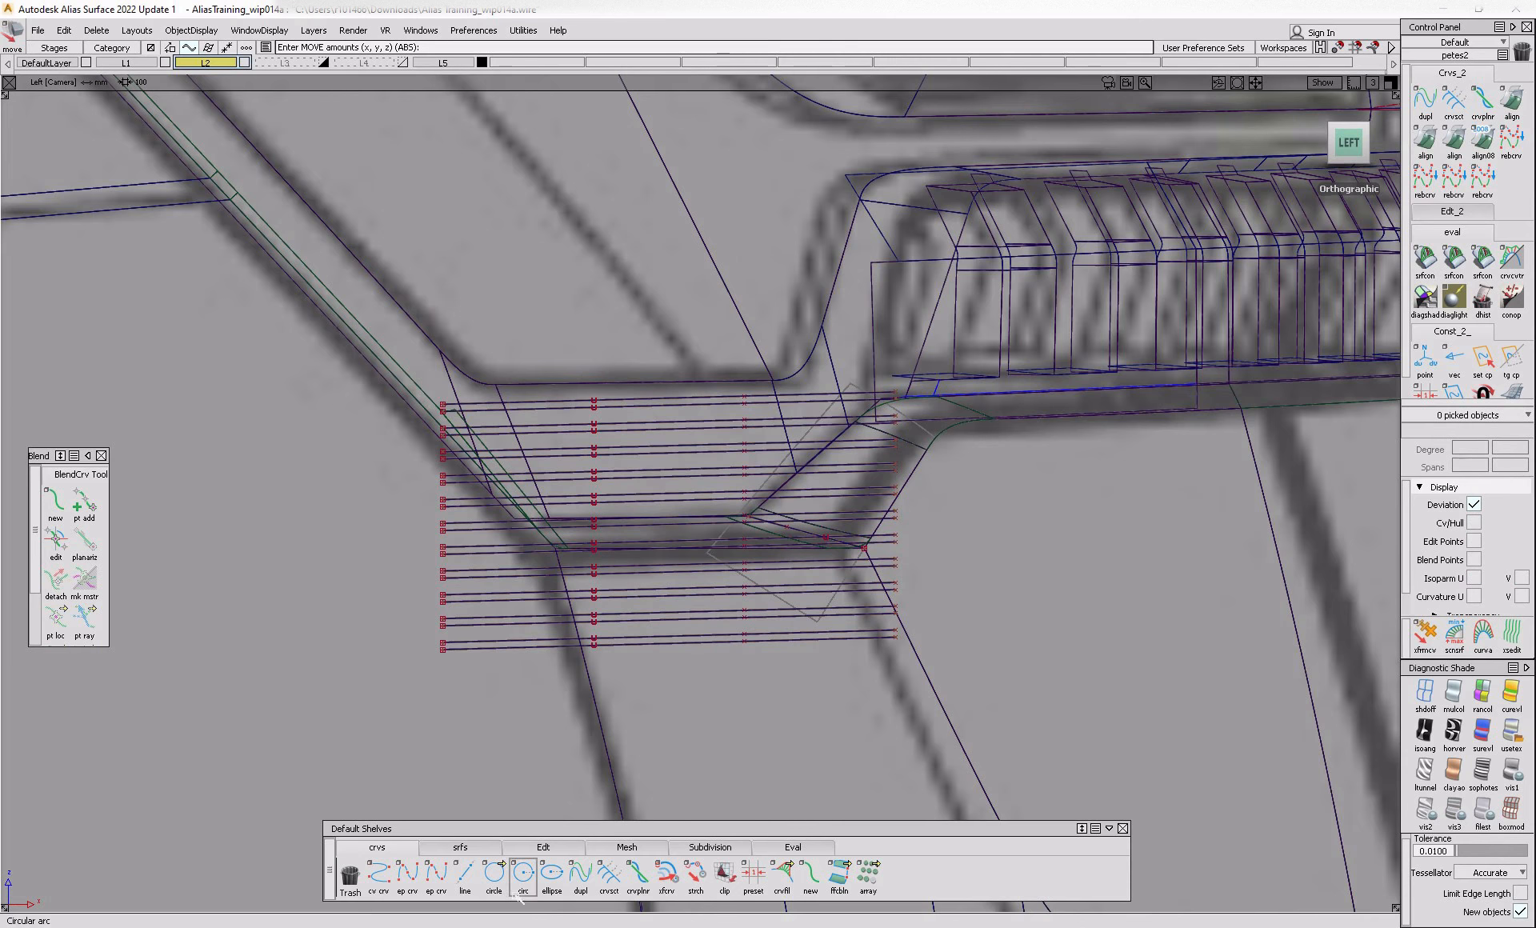
- Project the stack of parallel lines onto the lower red panel surfaces in the Left view direction
key("alt+Tab")
key("alt+Tab")
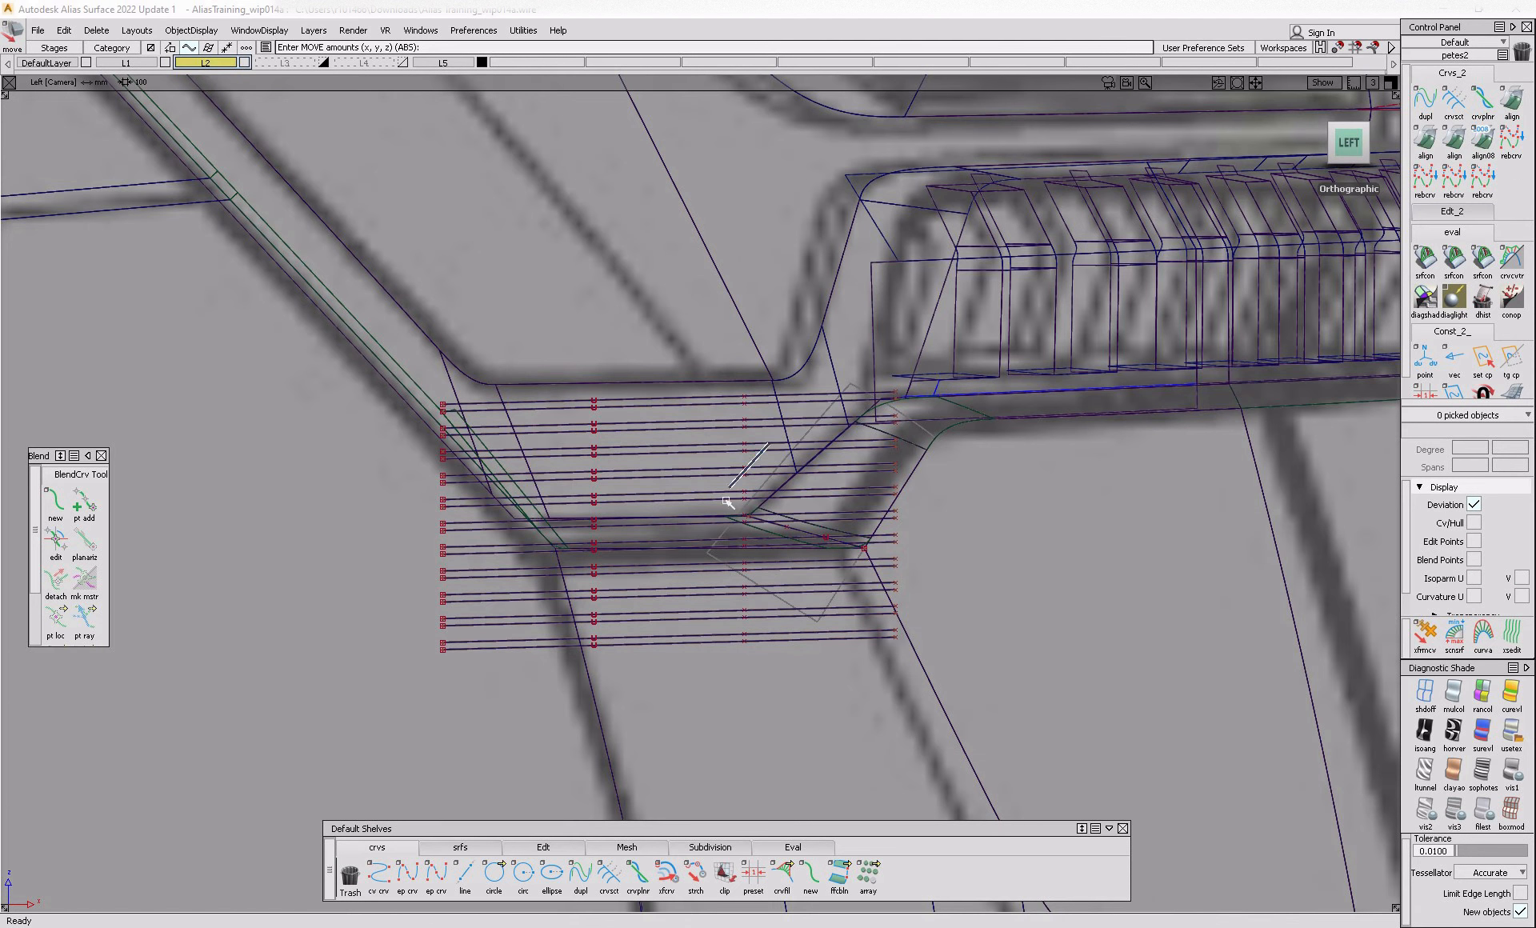
left_click_drag(727, 502, 722, 507, "ctrl+shift")
left_click(791, 451)
left_click(841, 405)
left_click(478, 440)
left_click_drag(472, 440, 584, 412, "ctrl+shift")
left_click_drag(628, 389, 881, 558)
key("space")
left_click_drag(796, 528, 796, 684, "ctrl+shift")
- Adjust the source lines so their projection reaches the panel's outer side edge, and delete the source lines
left_click(1513, 734)
left_click_drag(702, 650, 593, 641, "alt+shift")
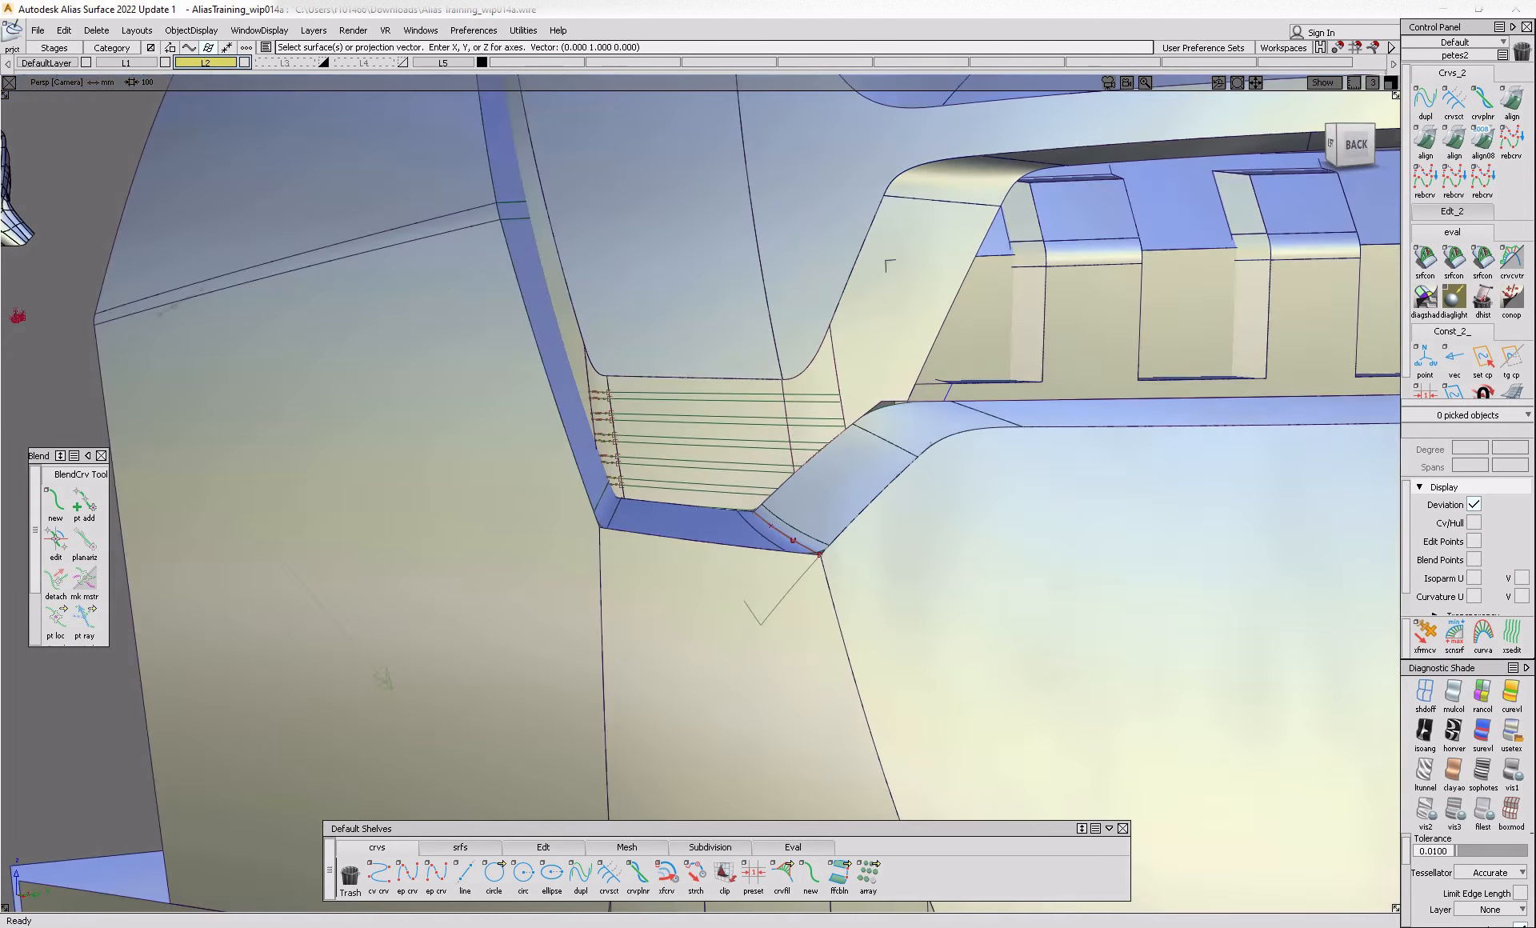
left_click_drag(782, 641, 832, 639, "alt+shift")
left_click(1334, 144)
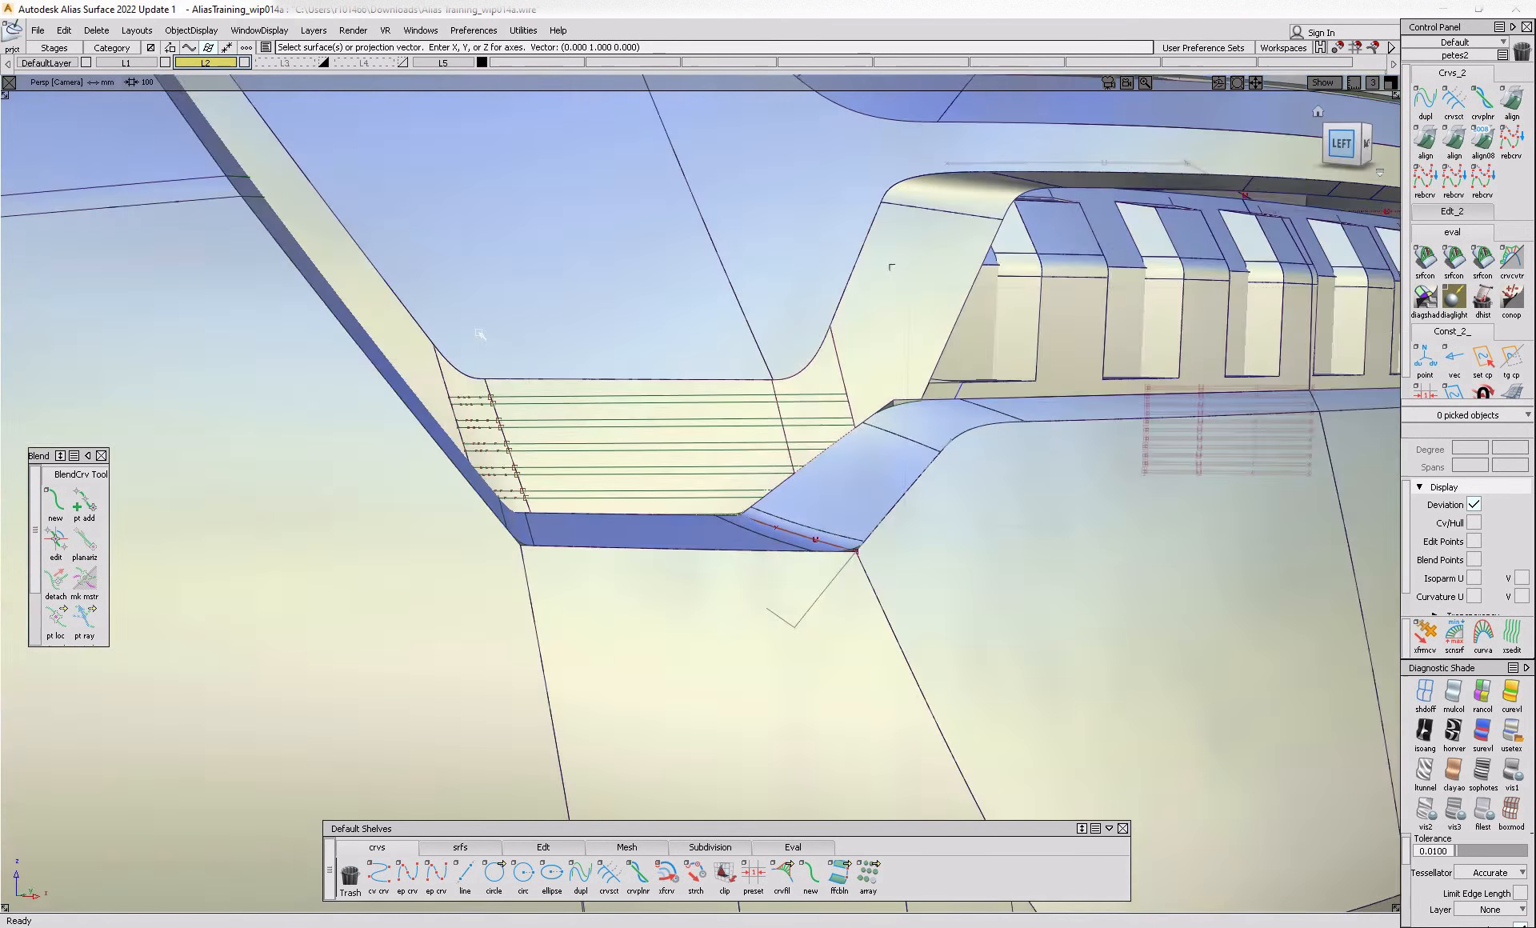
key("Escape")
middle_click_drag(576, 685, 577, 732, "ctrl+shift")
middle_click_drag(656, 695, 686, 694)
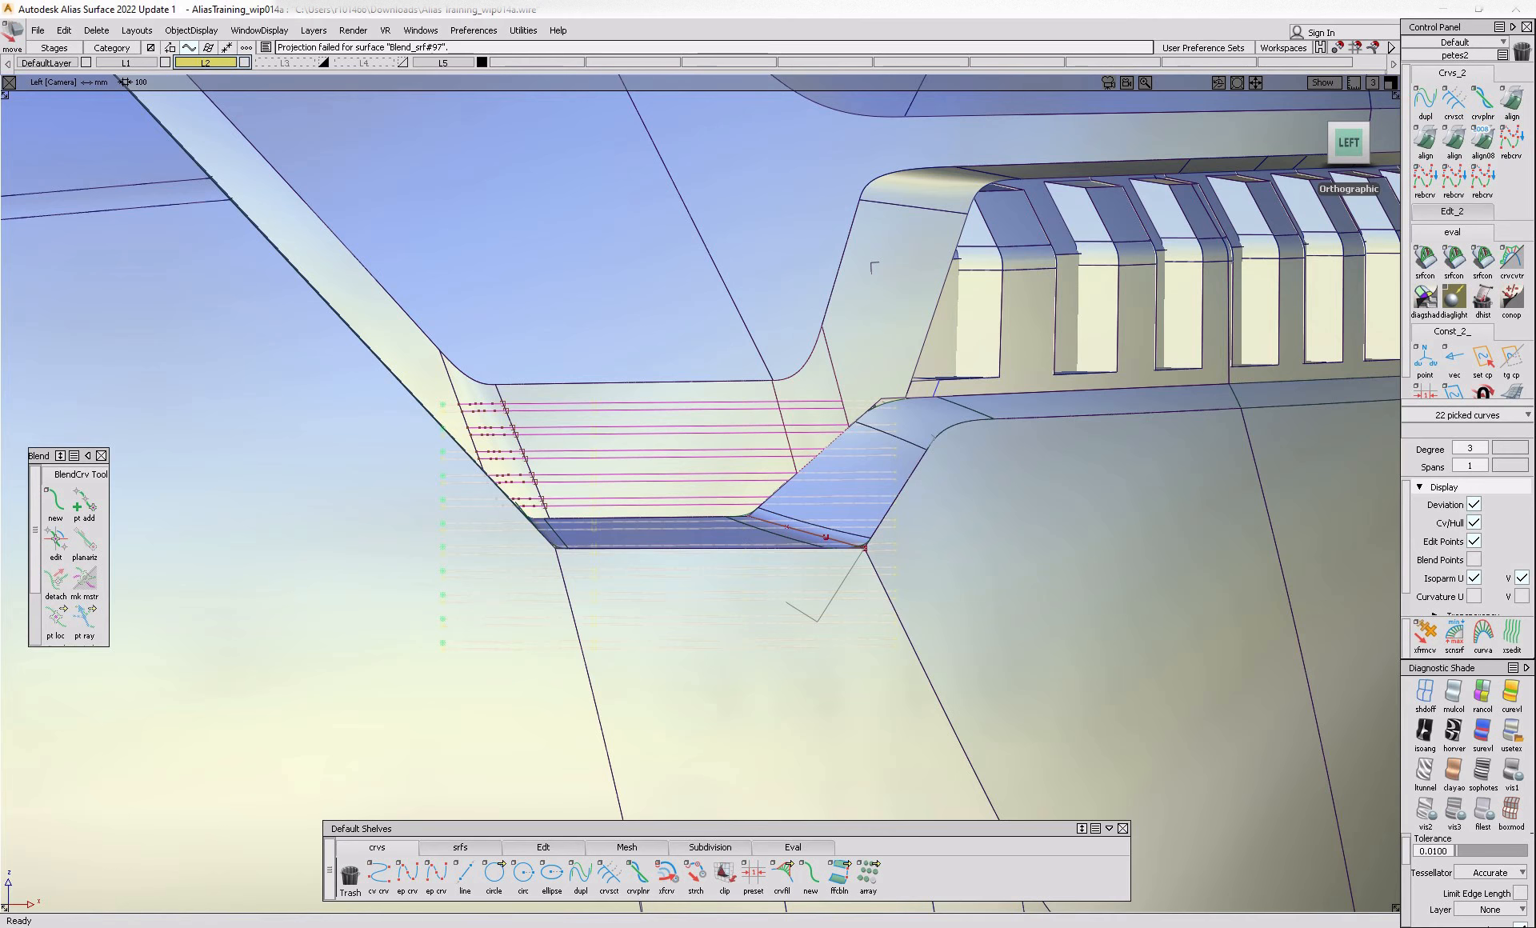
left_click_drag(672, 683, 610, 442, "ctrl+shift")
left_click(410, 402)
right_click_drag(408, 418, 461, 401, "ctrl+shift")
left_click_drag(546, 484, 398, 330, "ctrl+shift")
left_click_drag(302, 332, 472, 680)
key("Delete")
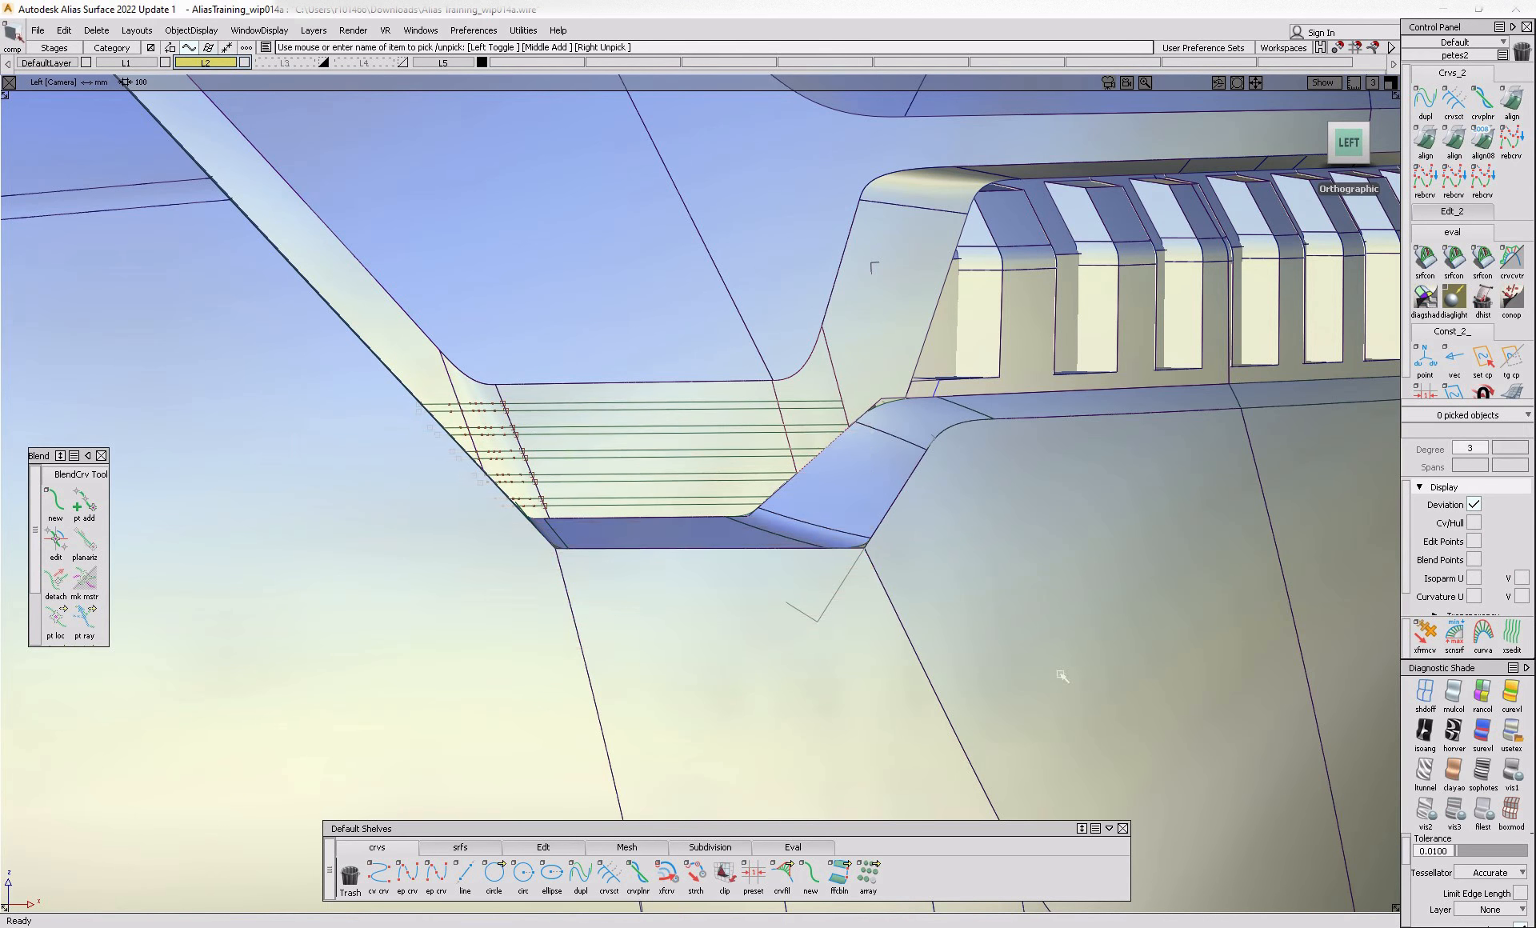
- Compare the projected horizontal lines and the recessed panel with the rear light reference photo
left_click_drag(1064, 676, 640, 695, "alt+shift")
right_click_drag(640, 695, 731, 686, "alt+shift")
right_click_drag(761, 582, 783, 605, "alt+shift")
left_click(1334, 146)
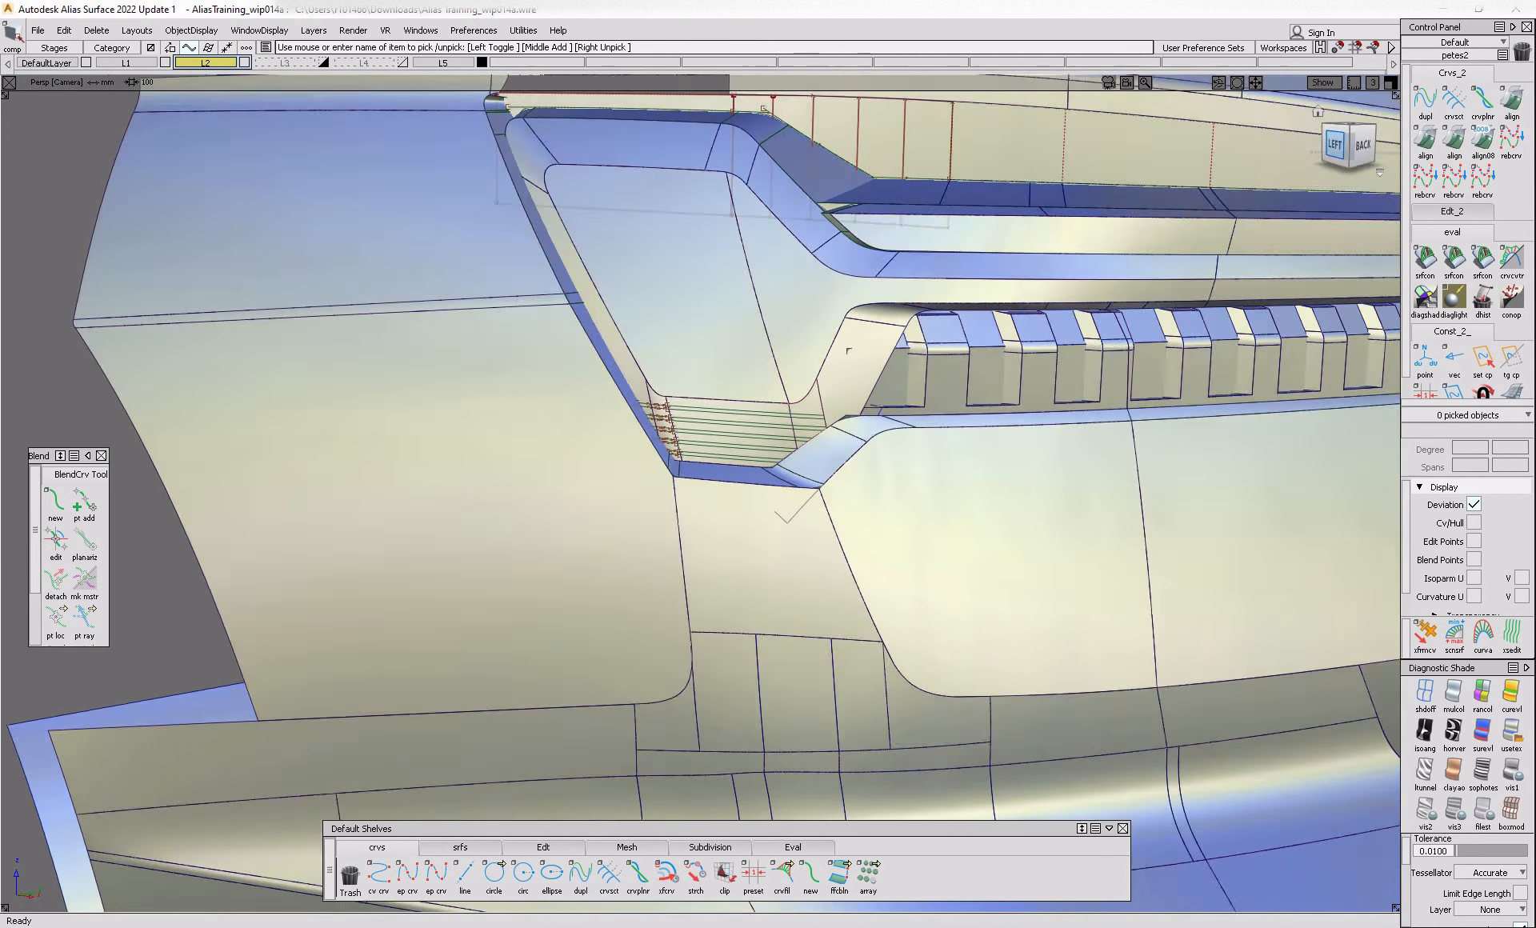
key("alt+Tab")
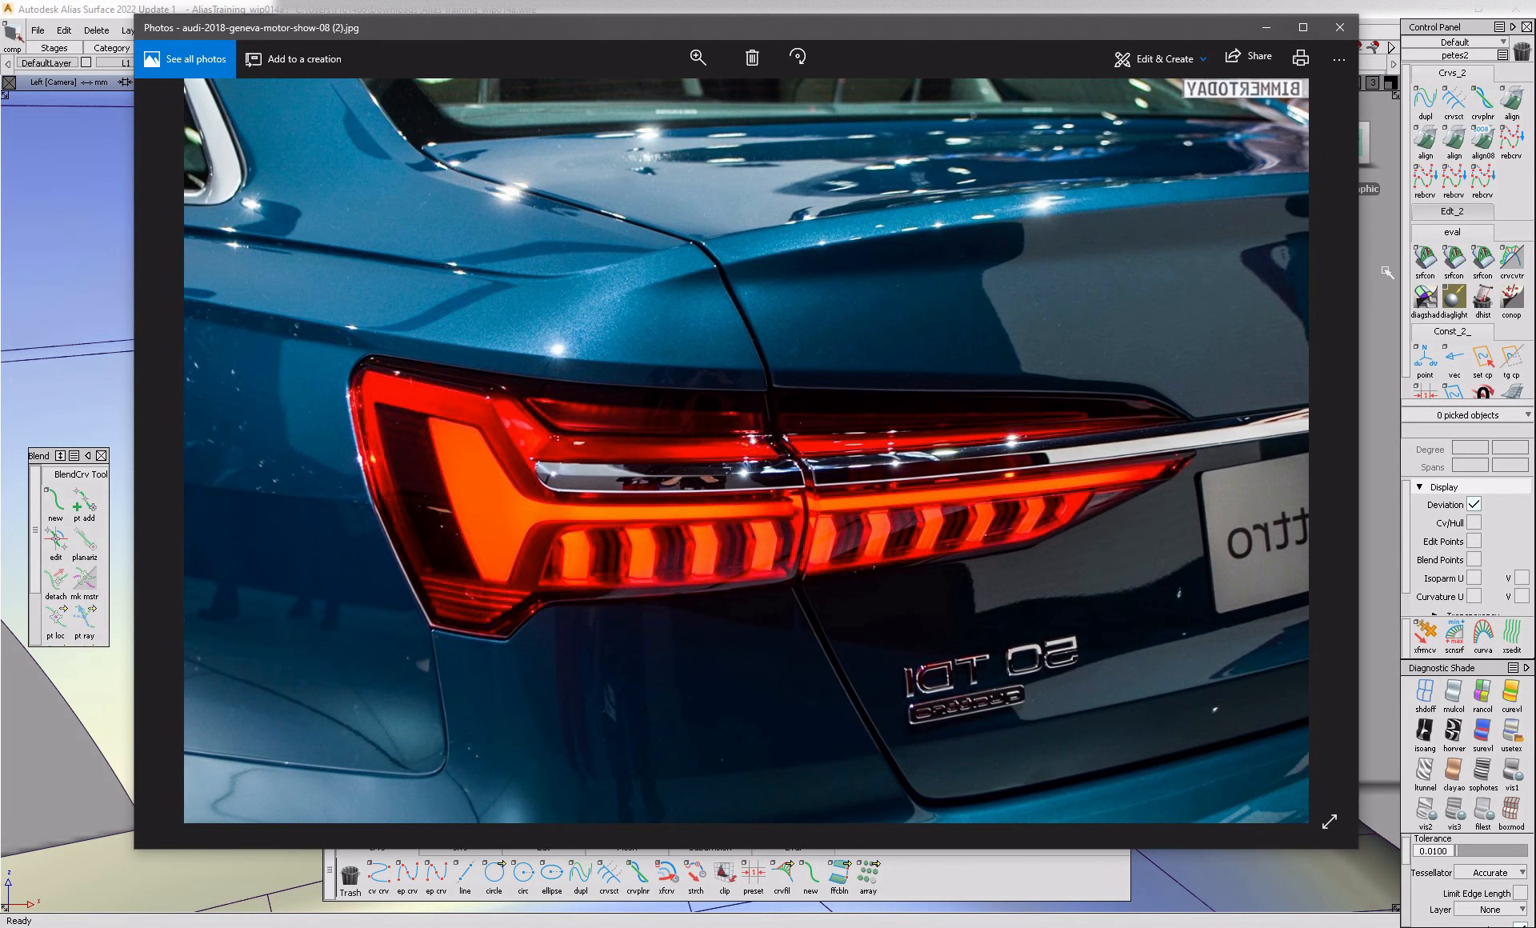
key("alt+Tab")
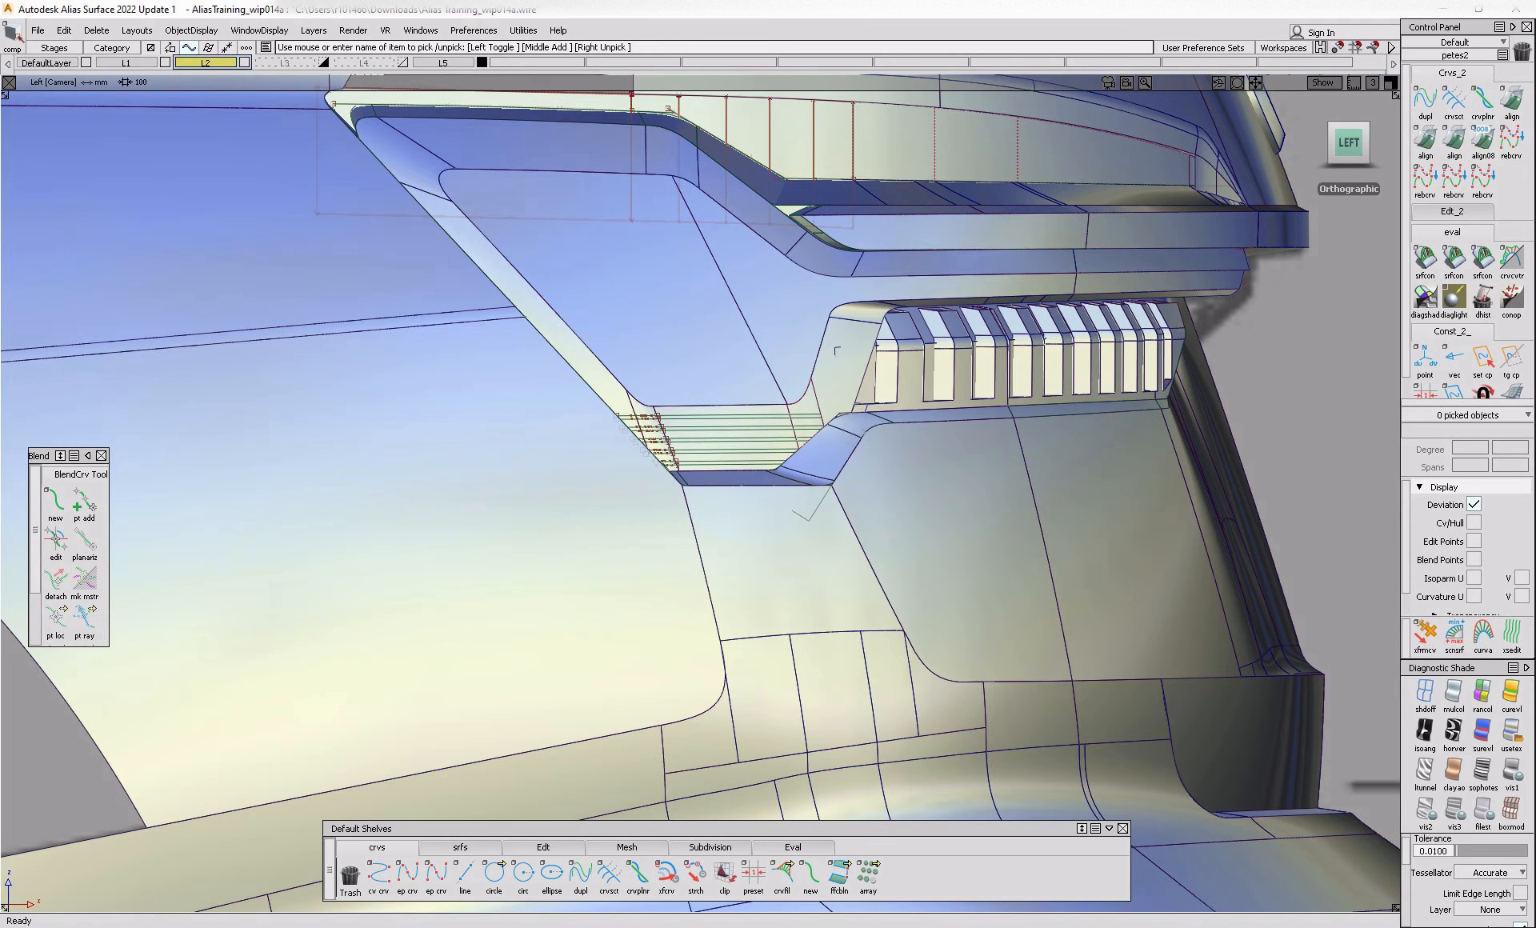
key("alt+Tab")
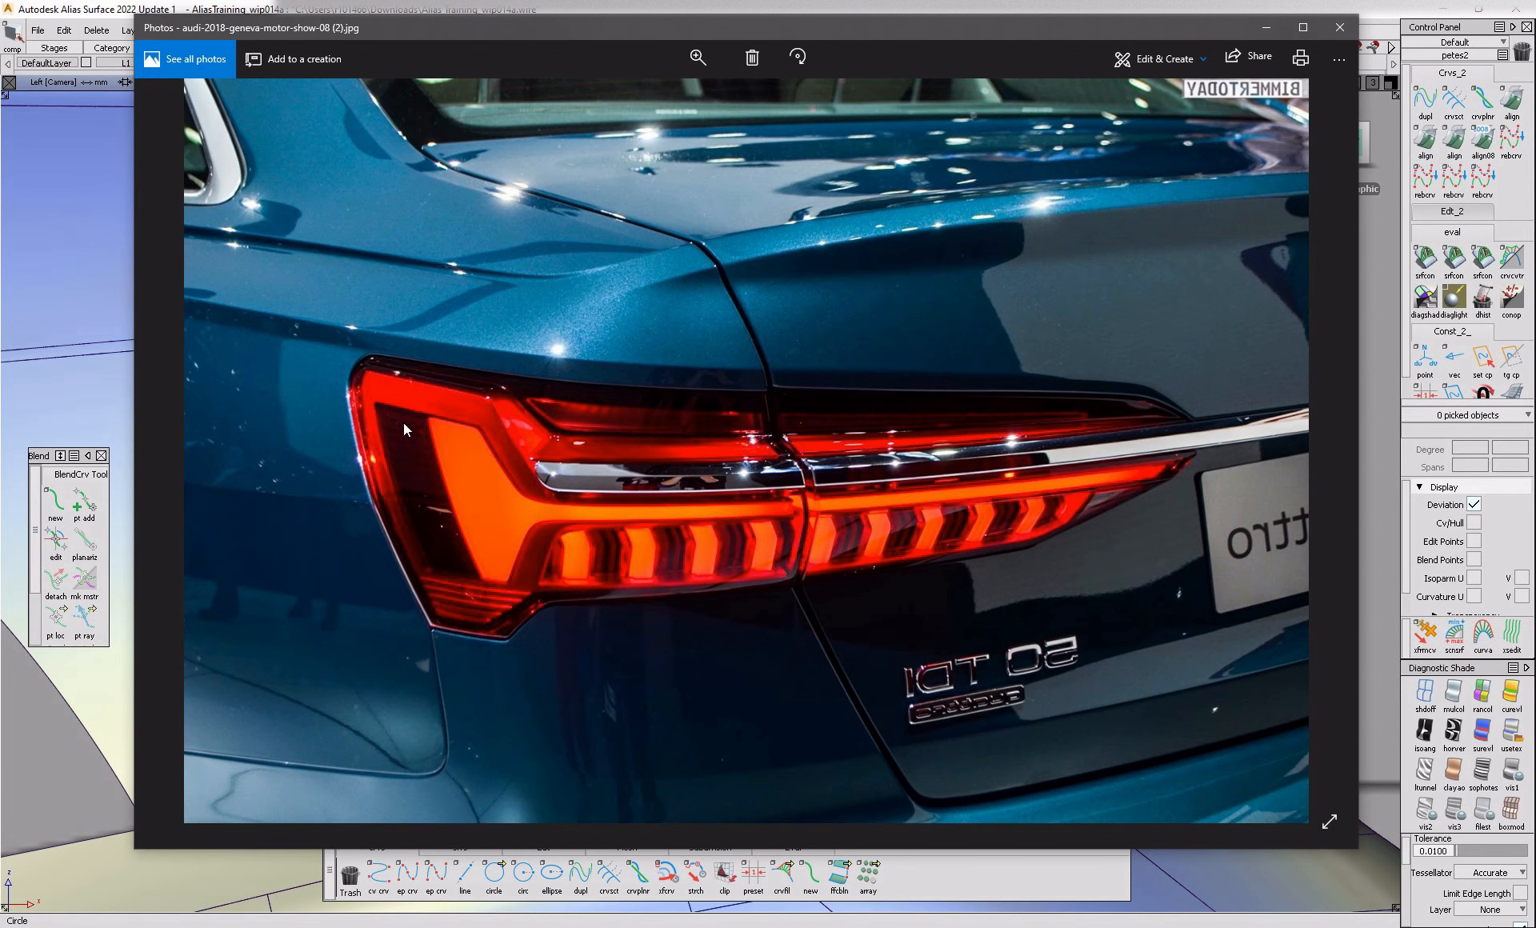
left_click(1382, 597)
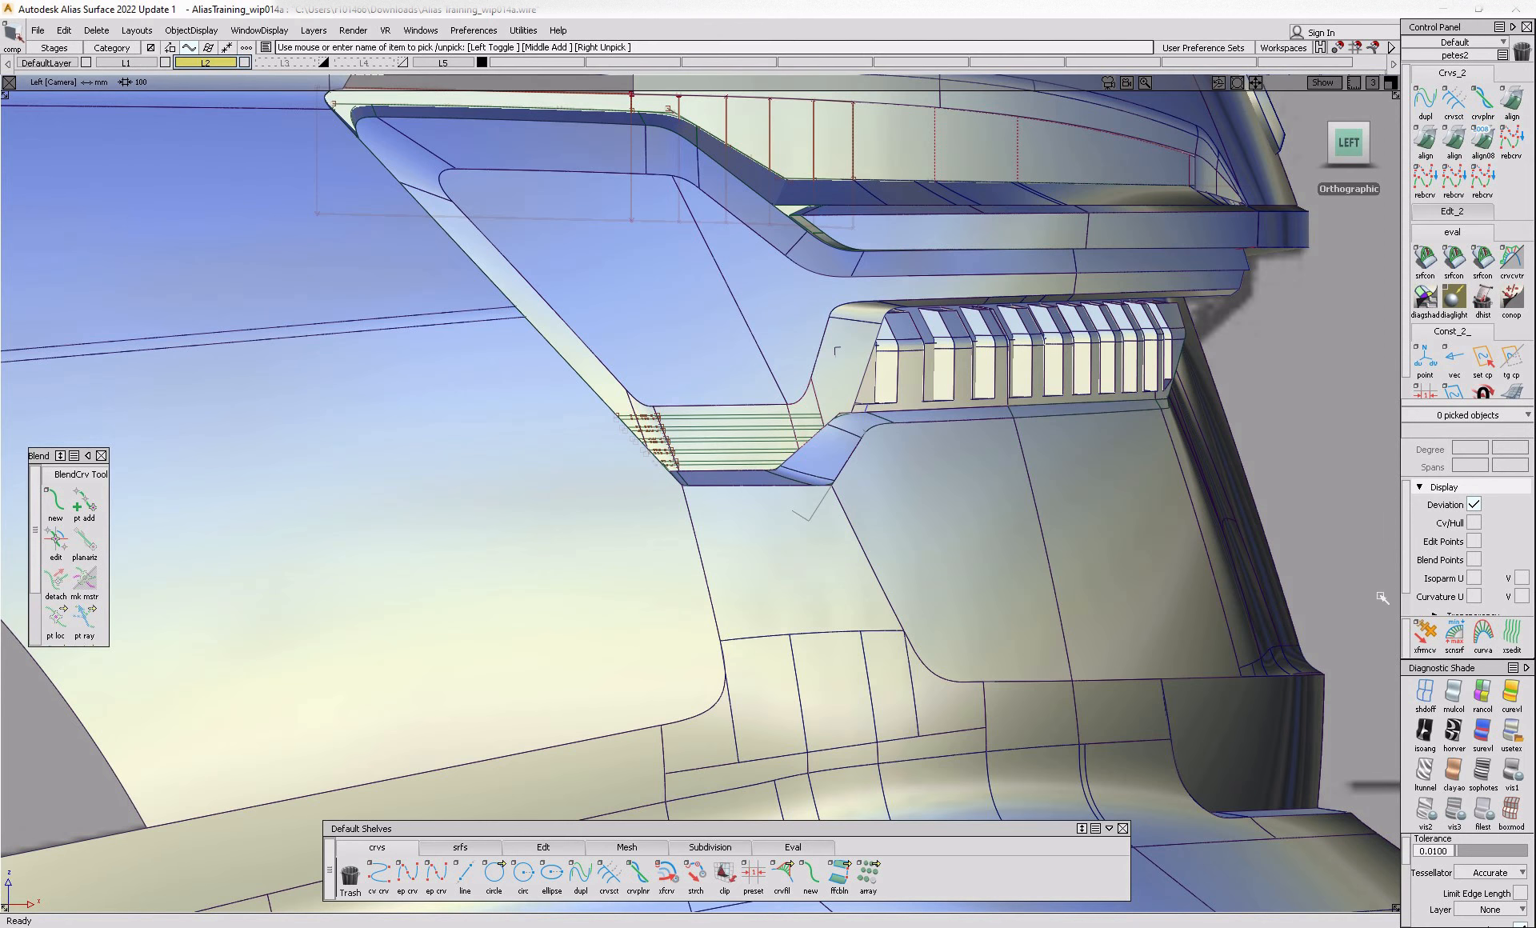
- Draw a diagonal edit-point curve over the sketch line from the recessed panel's lower edge to its upper edge
key("shift+alt")
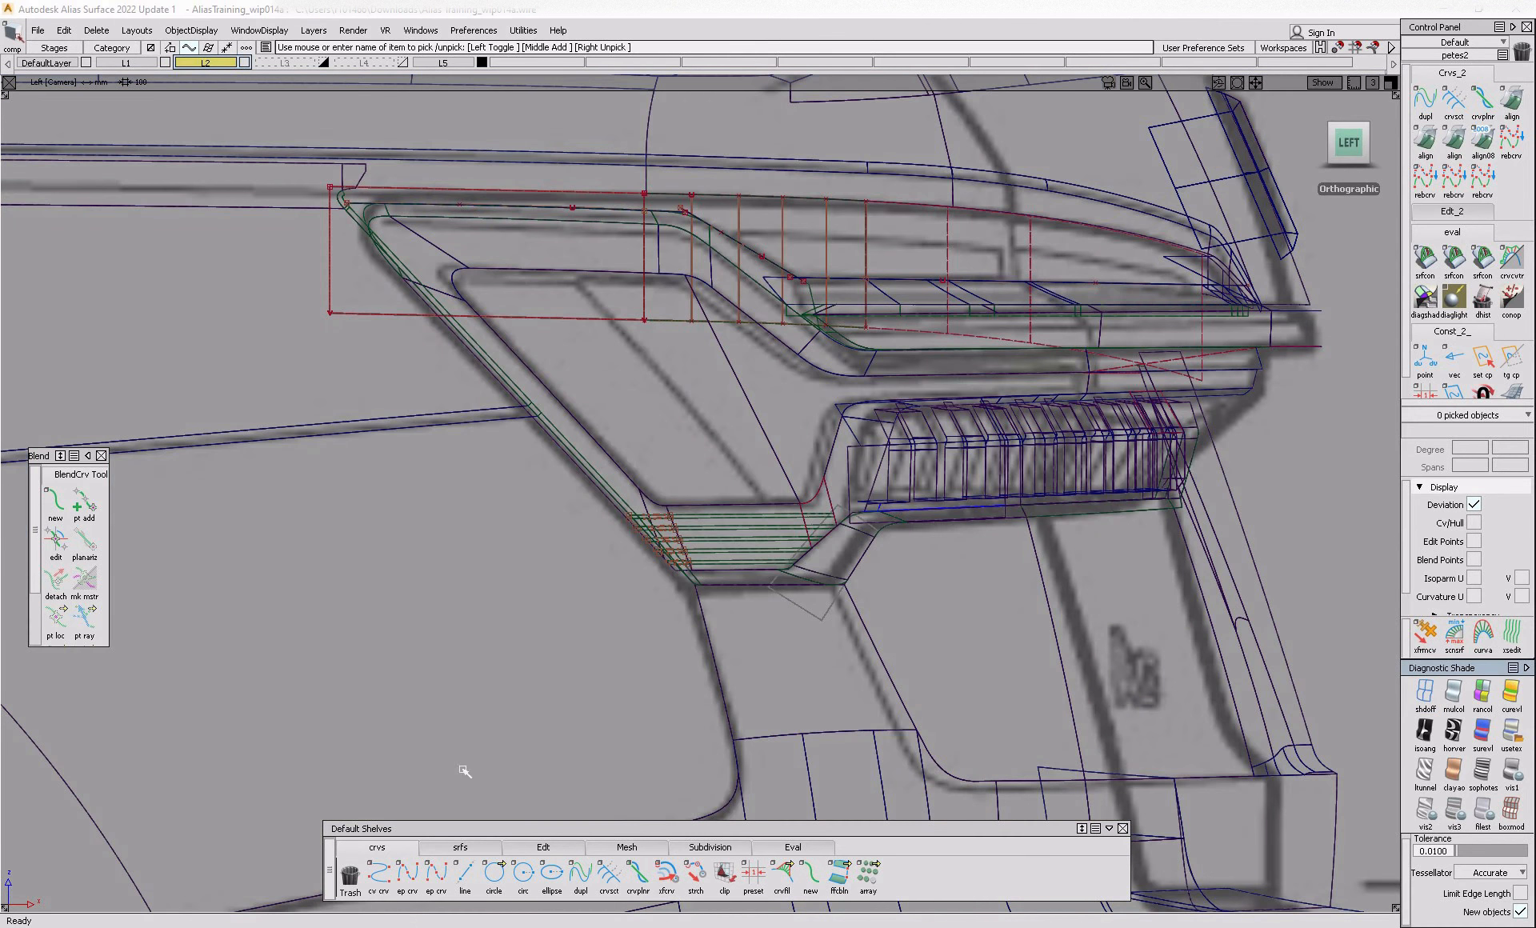
left_click(407, 874)
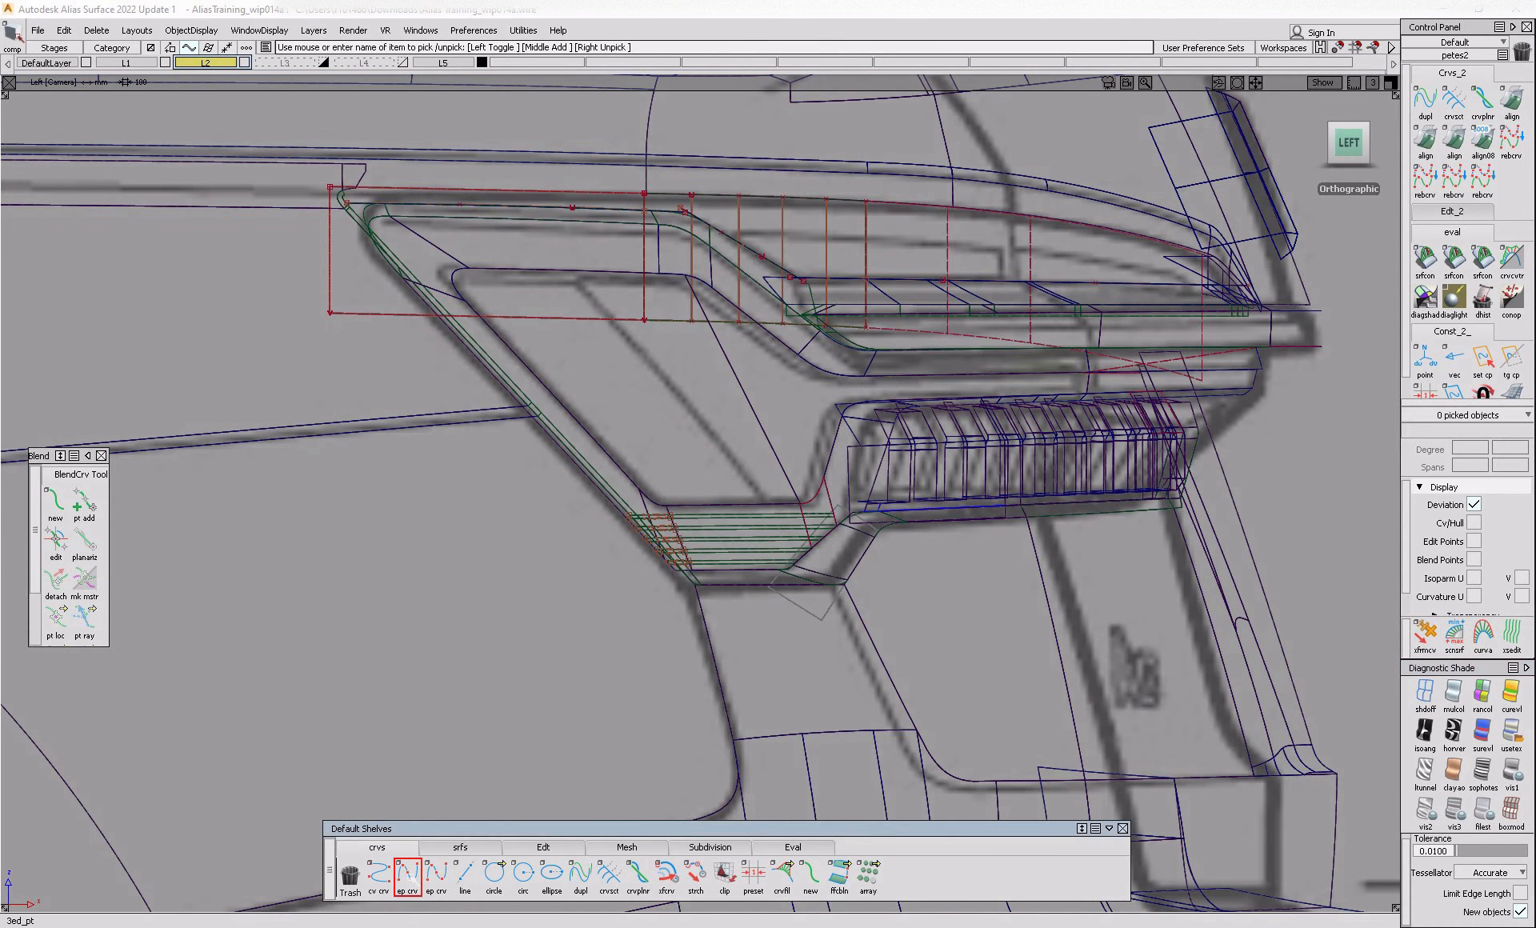
left_click(769, 505)
left_click(569, 276)
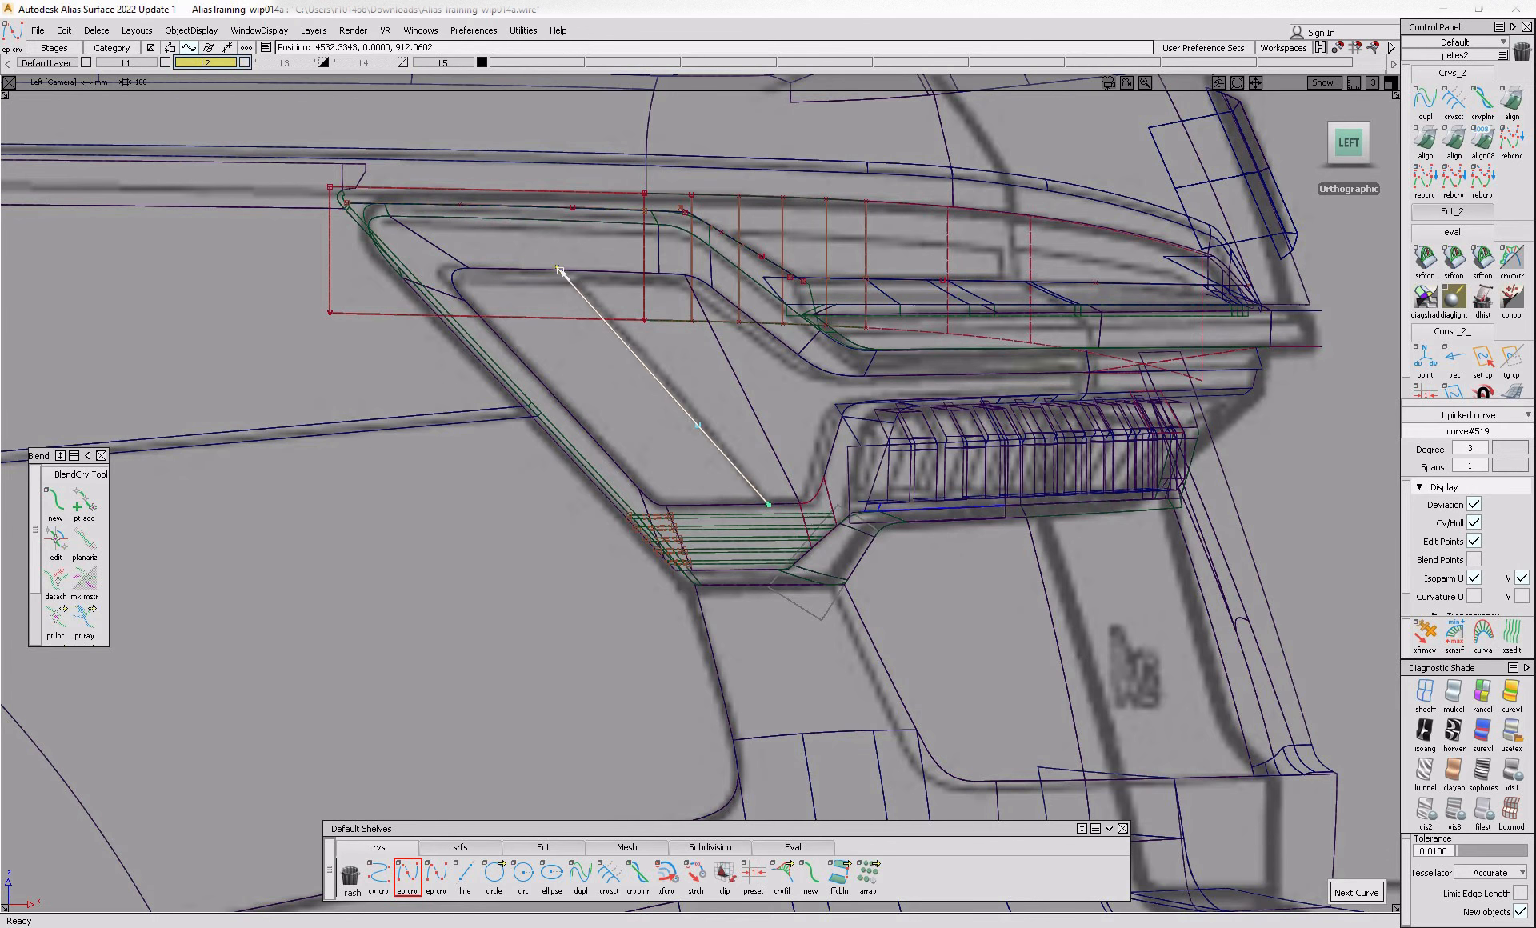
- Project the diagonal curve onto the recessed red panel and trim the panel along it with Divide
left_click_drag(682, 355, 650, 406, "ctrl+shift")
left_click(677, 409)
left_click(663, 414)
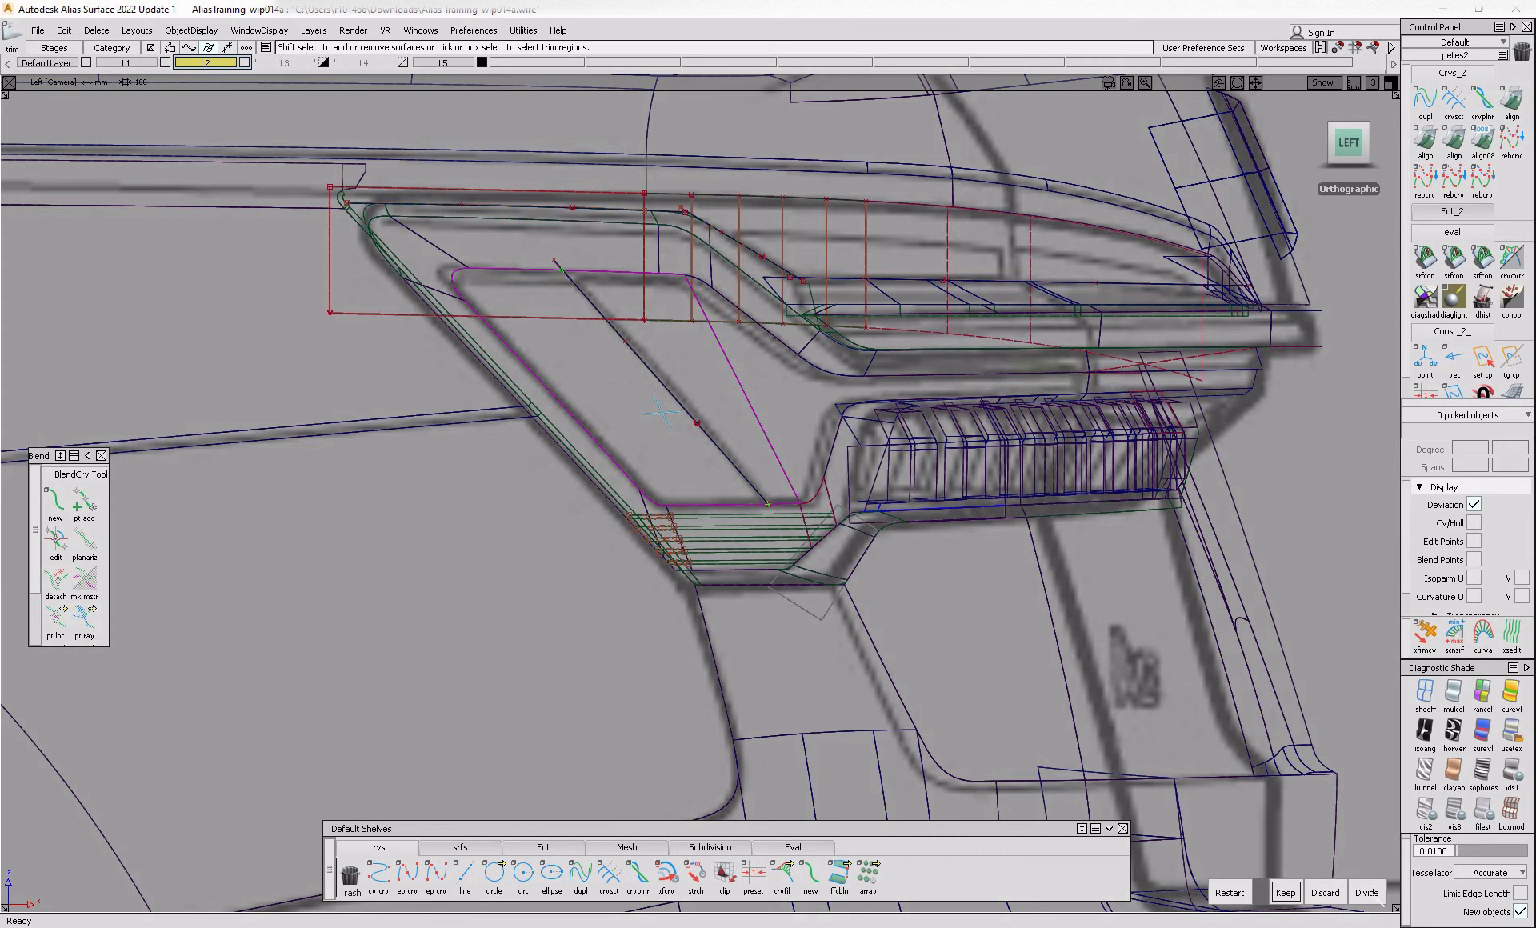
left_click(1366, 892)
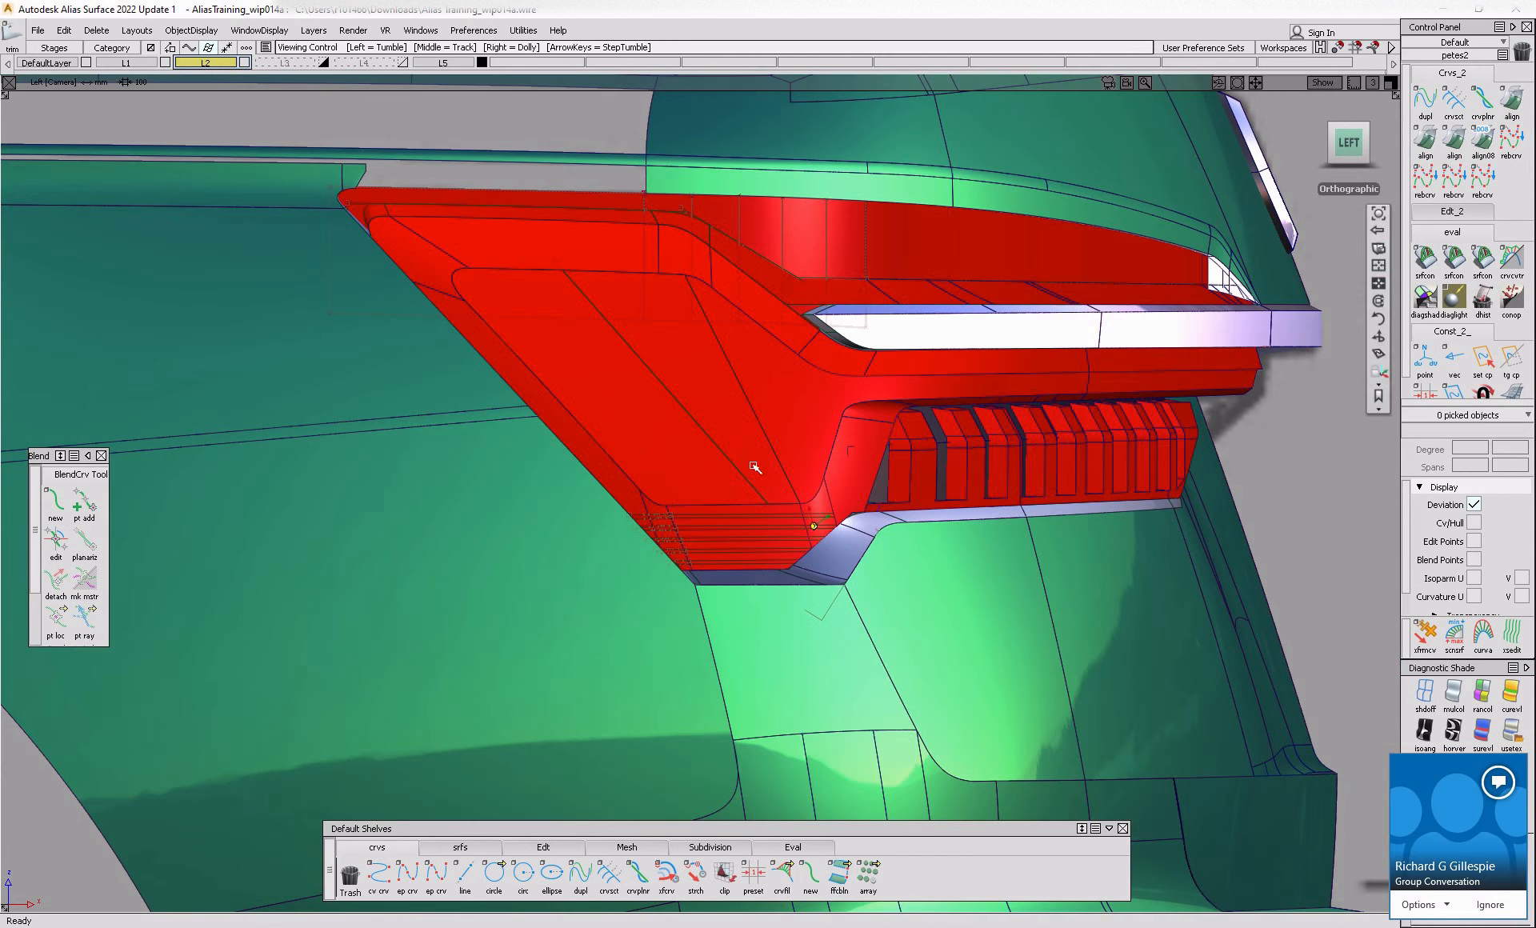
mouse_move(748, 469)
left_mouse_down("alt+shift")
mouse_move(788, 540)
mouse_move(773, 542)
left_mouse_up("alt+shift")
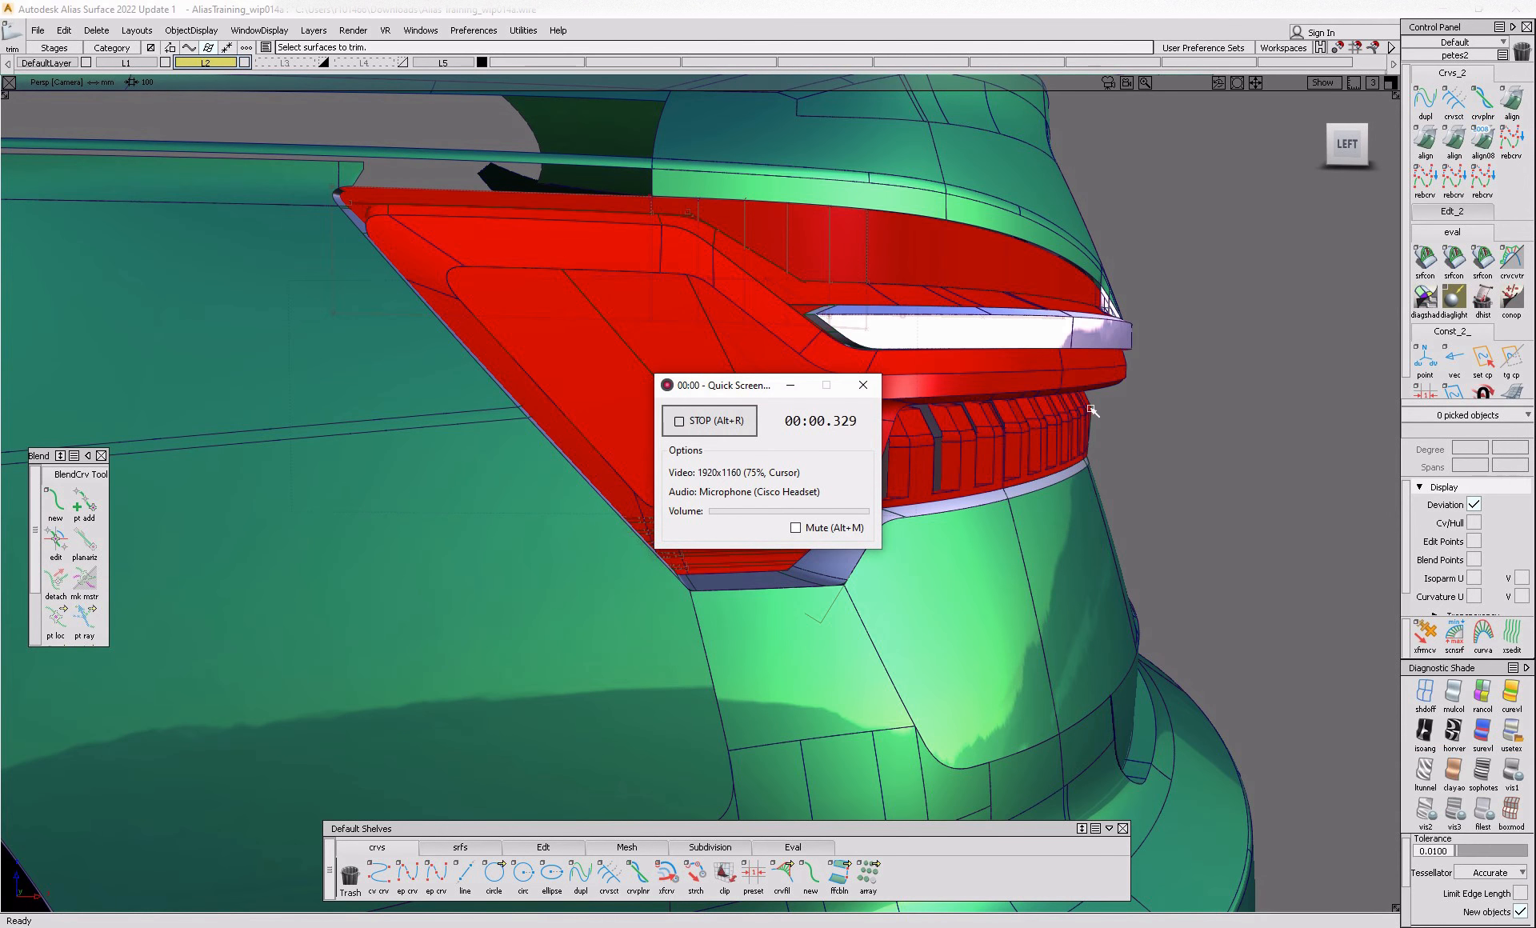
- Move the outer strip of the divided recessed red panel slightly inward, leaving a small offset from the surrounding surface
left_click(797, 388)
mouse_move(665, 384)
left_mouse_down("alt+shift")
mouse_move(723, 456)
mouse_move(675, 474)
mouse_move(721, 564)
mouse_move(640, 552)
left_mouse_up("alt+shift")
left_click(715, 447)
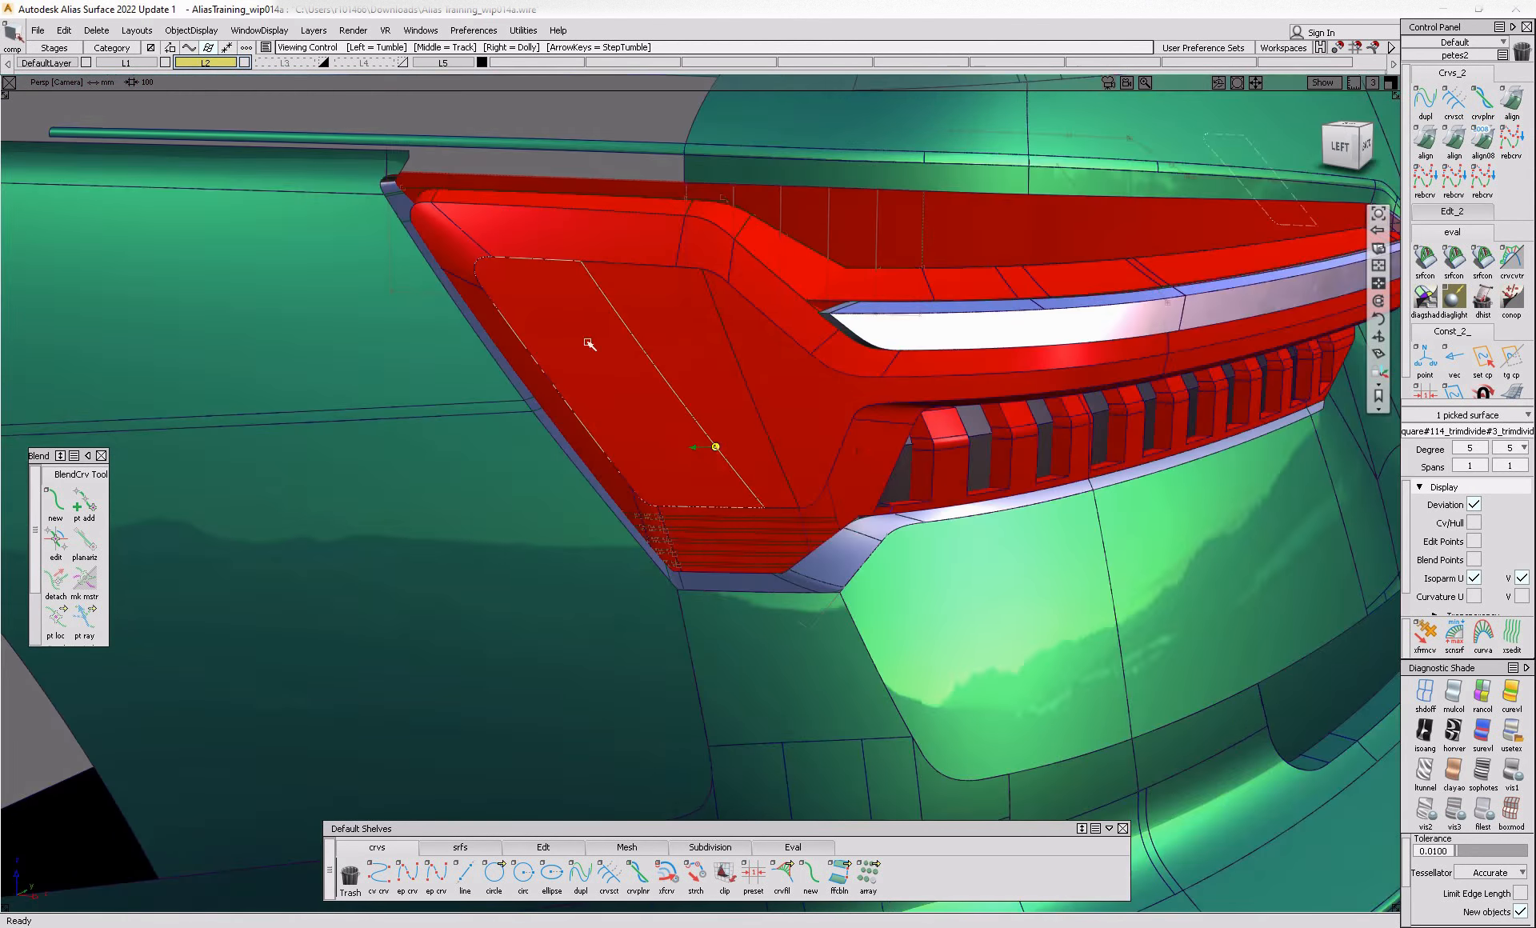
left_click_drag(581, 336, 459, 432, "alt+shift")
right_click_drag(459, 432, 464, 511, "alt+shift")
middle_click_drag(362, 621, 344, 458, "ctrl+shift")
middle_click_drag(225, 516, 233, 520)
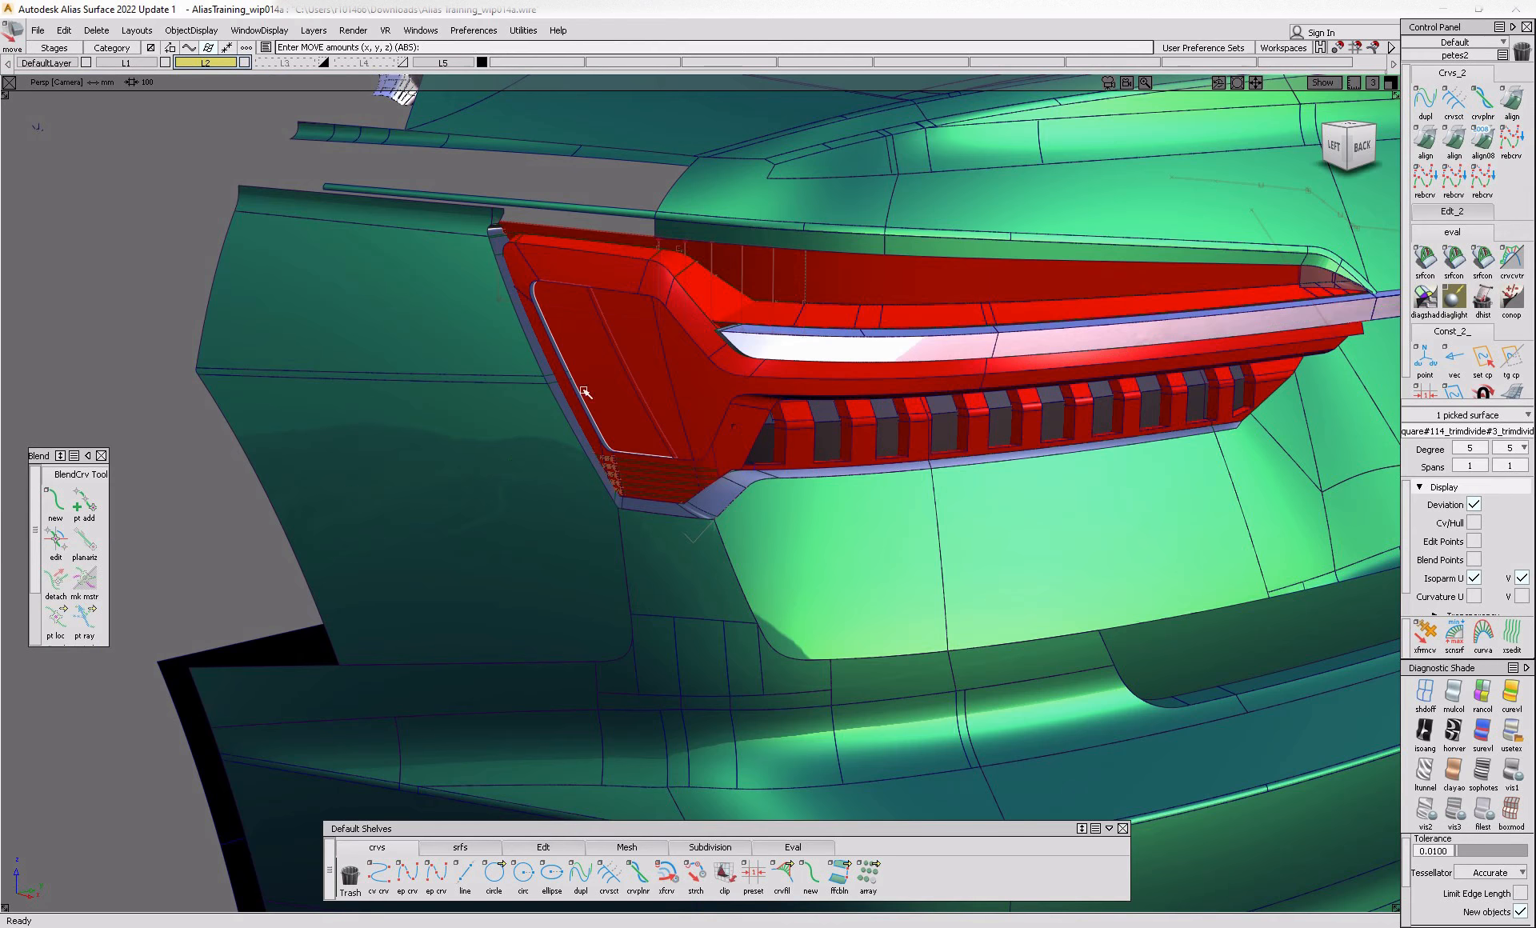
right_click_drag(632, 357, 688, 368, "alt+shift")
left_click_drag(688, 401, 929, 460, "alt+shift")
right_click_drag(929, 459, 648, 512, "alt+shift")
left_click_drag(649, 512, 813, 494, "alt+shift")
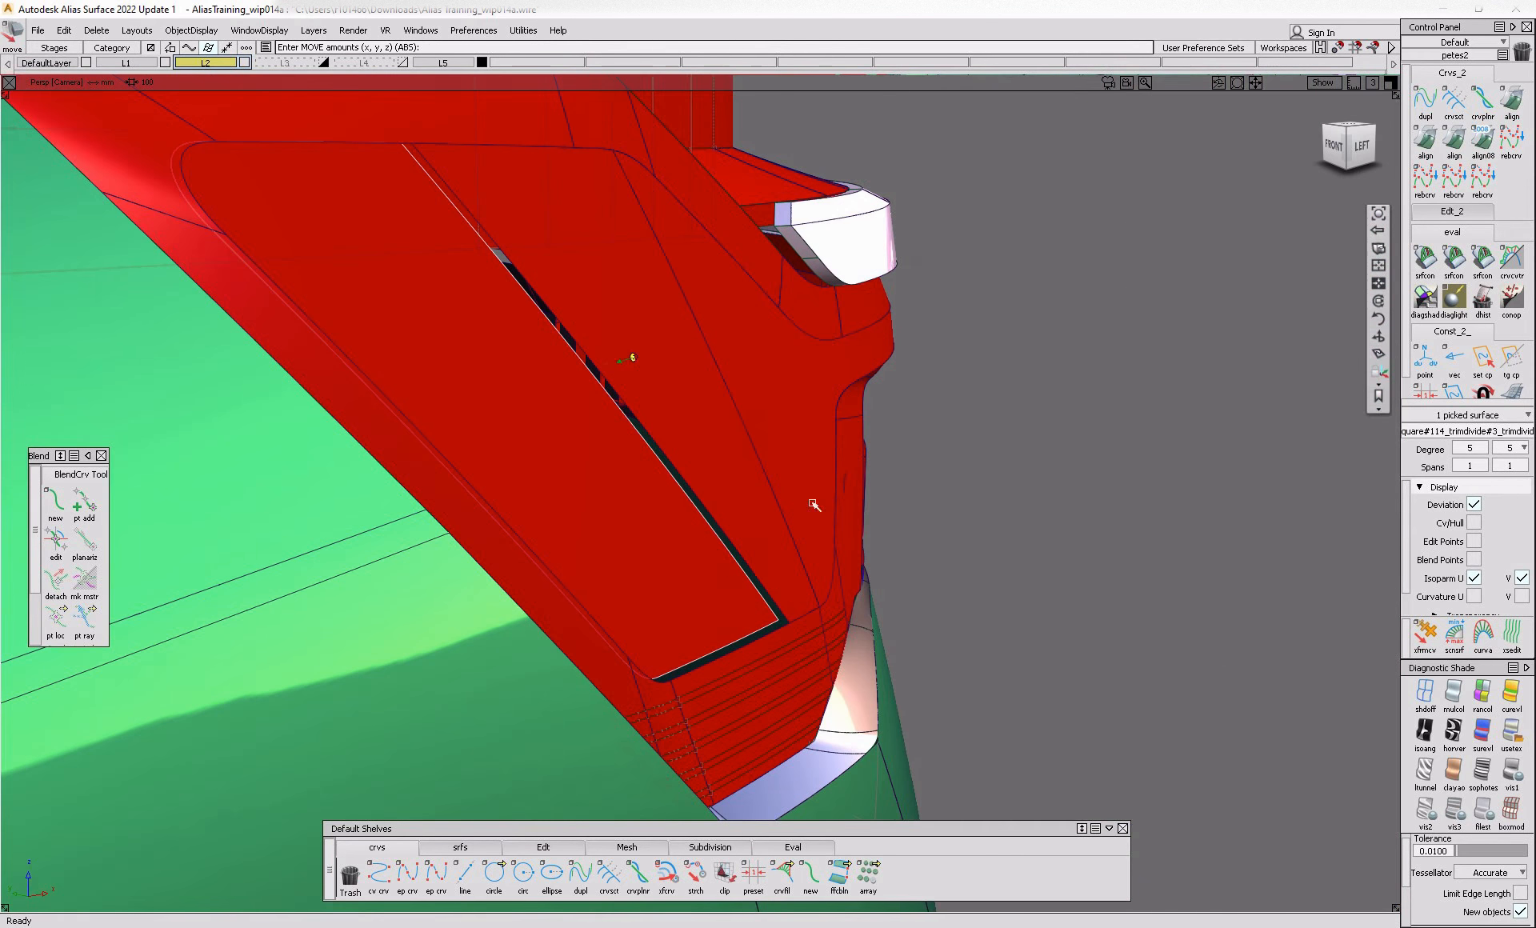
- Assign the Plastic_Black_Low_Gloss shader to the offset strip of the recessed panel
left_click(1455, 42)
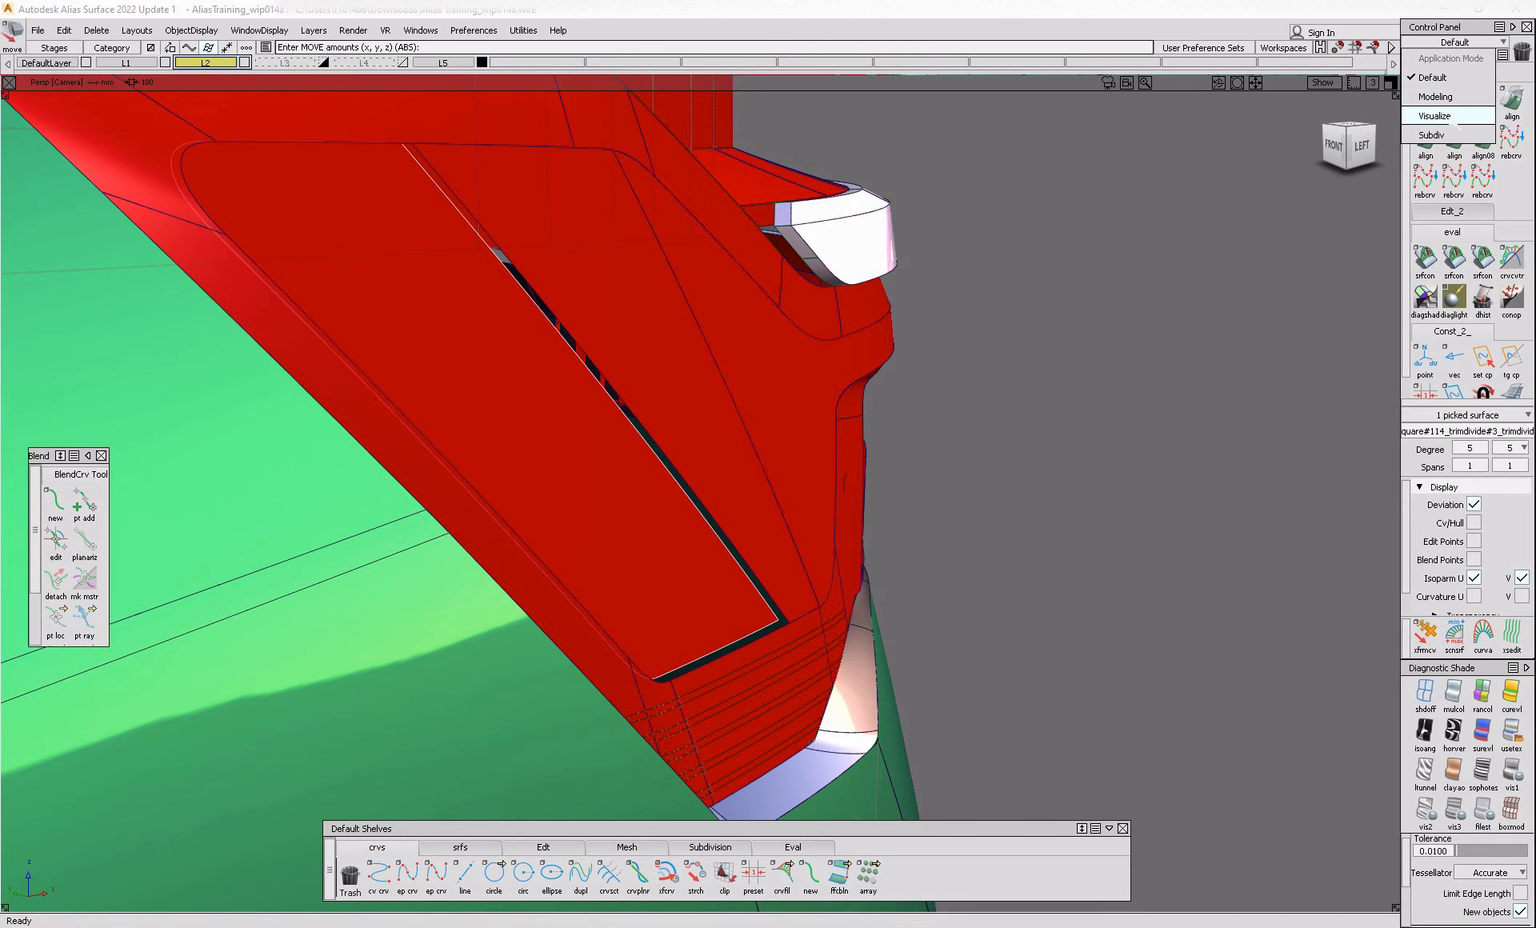
left_click(1455, 117)
scroll(1483, 360, "down", 1)
left_click(1474, 387)
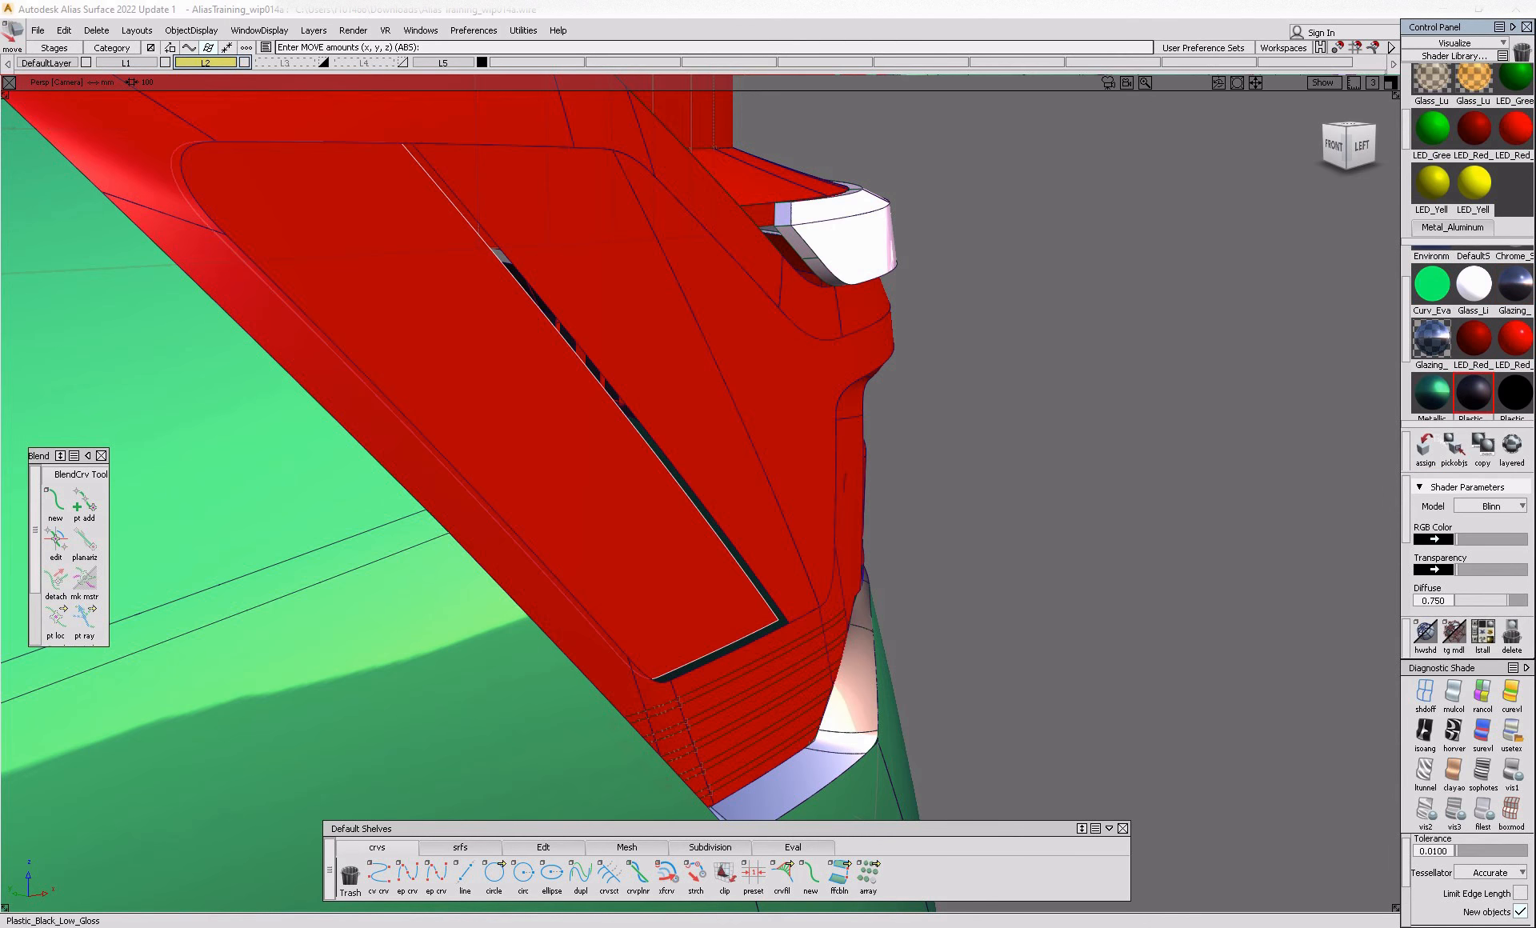
left_click(1425, 446)
right_click_drag(887, 527, 841, 547, "alt+shift")
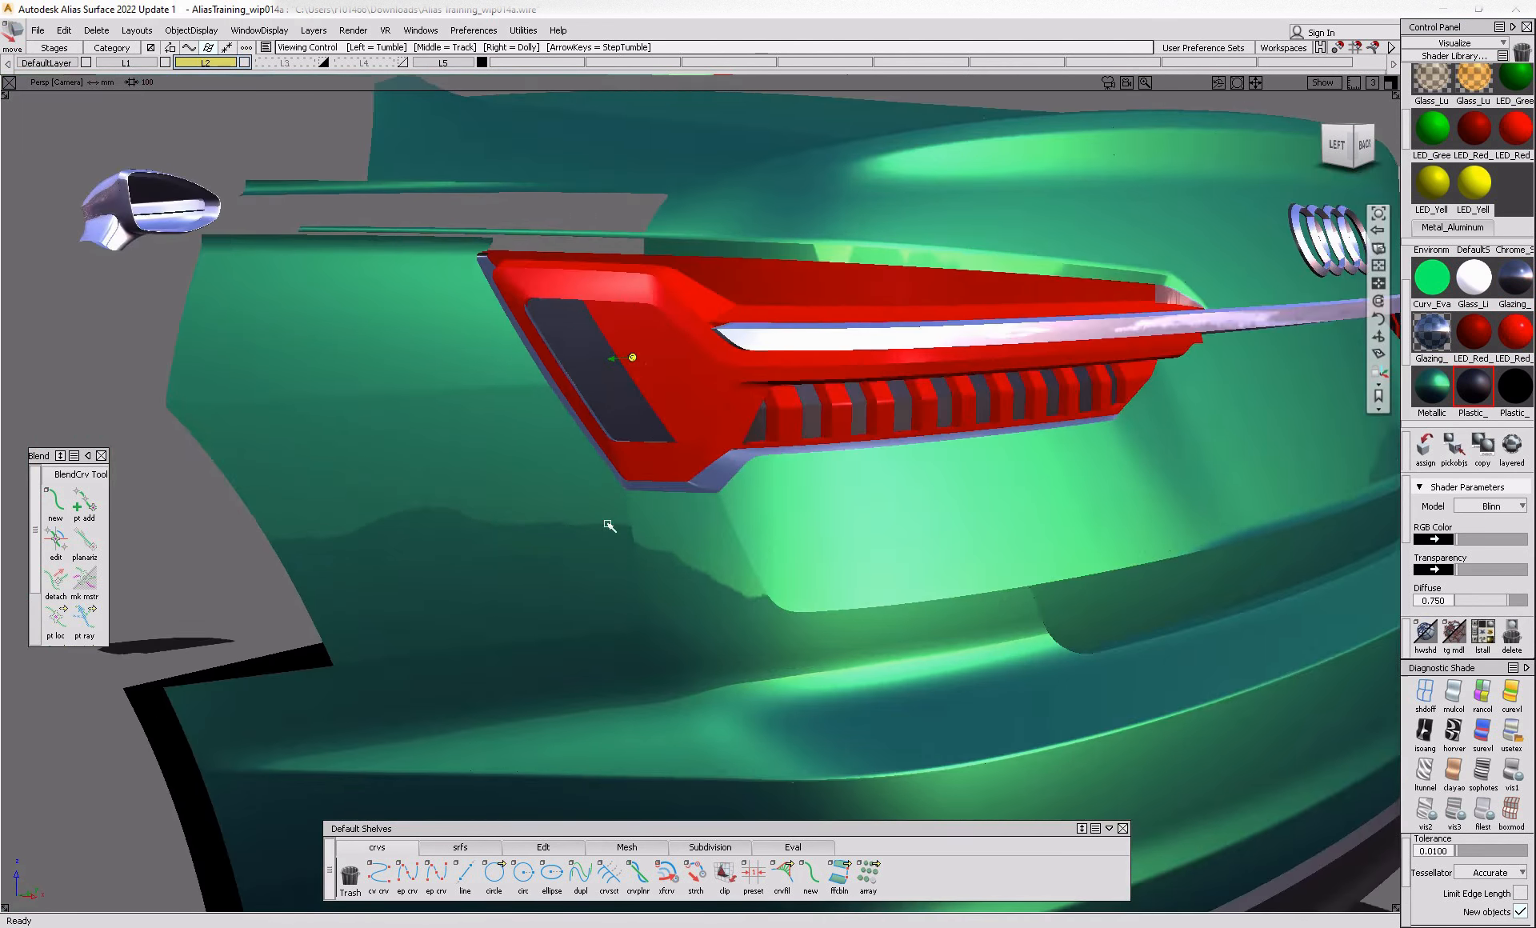
right_click_drag(611, 620, 641, 487, "alt+shift")
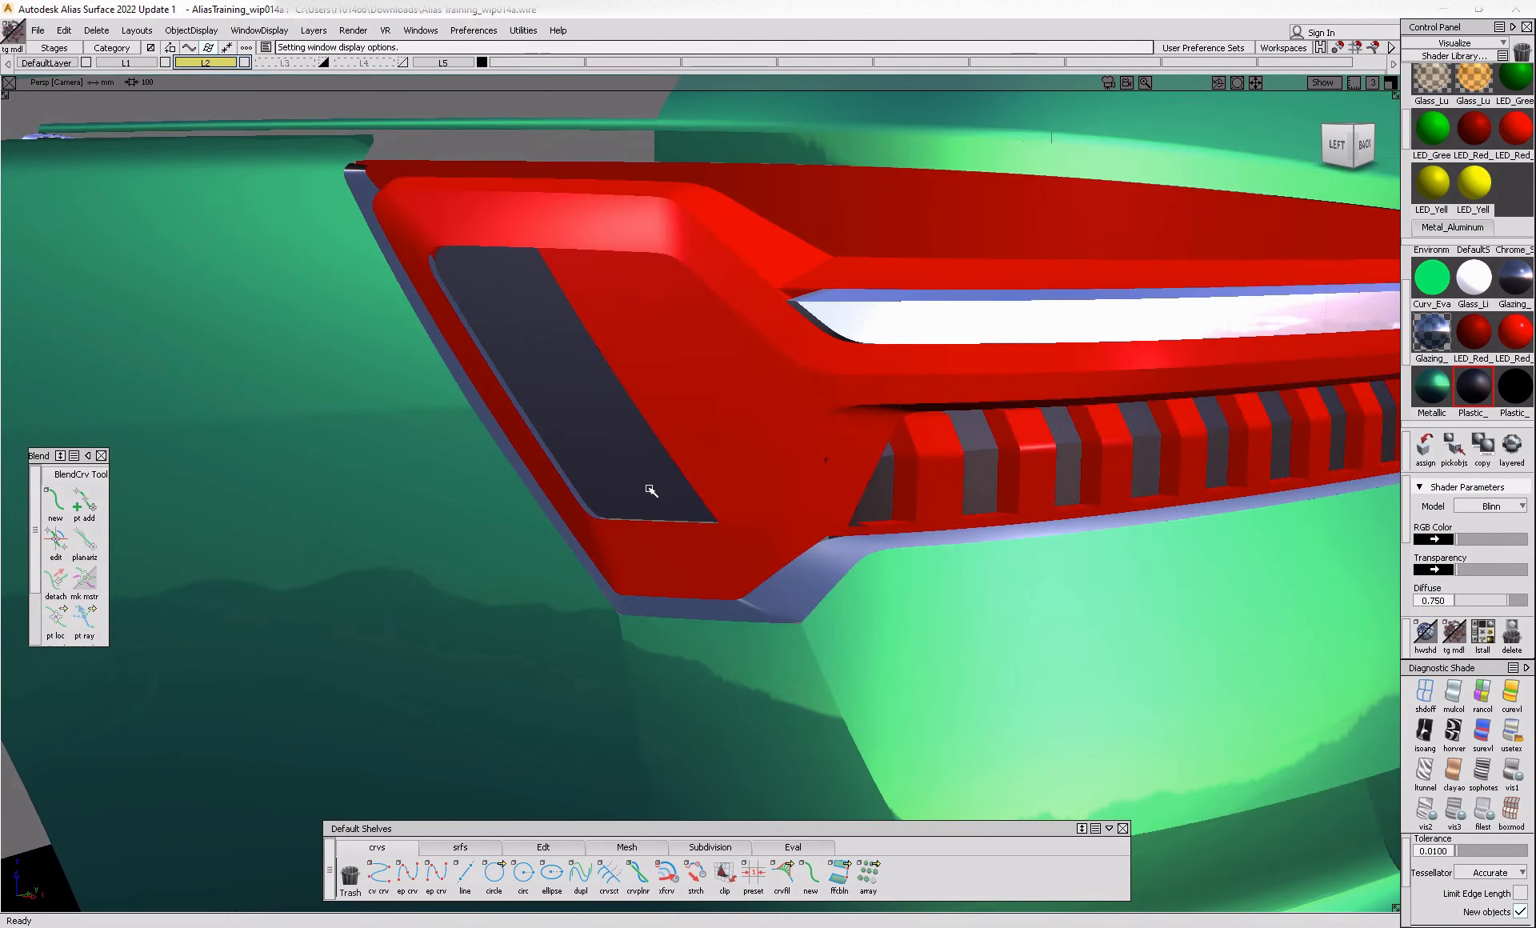
- Compare the black strip and the recess above the chrome trim with the rear light reference photo
key("alt+Tab")
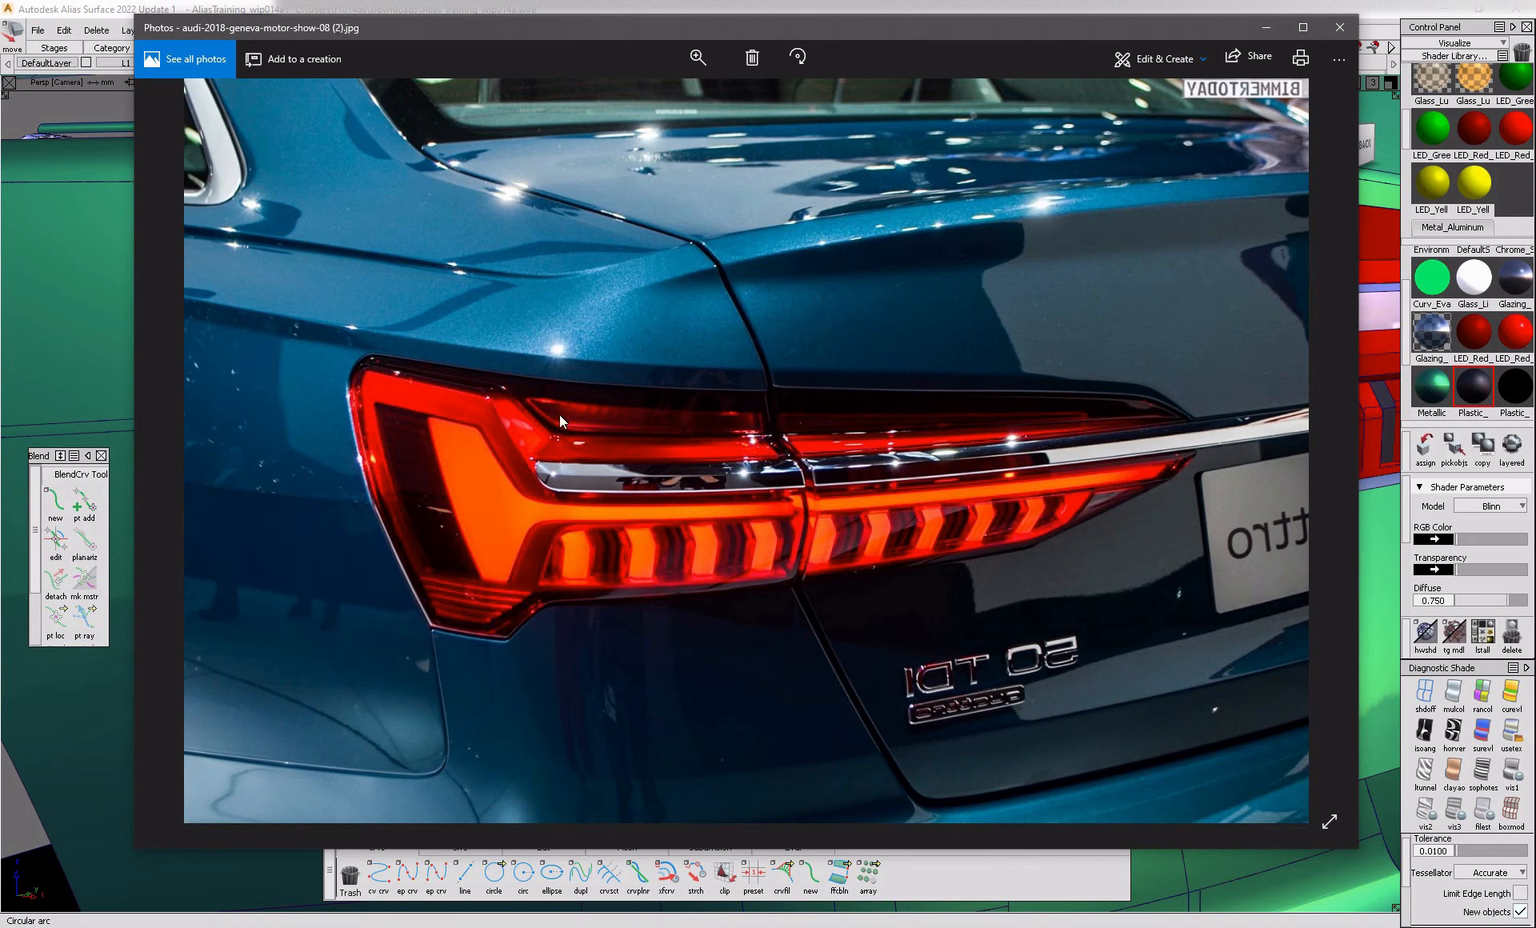
key("alt+Tab")
left_click_drag(641, 608, 939, 641, "alt+shift")
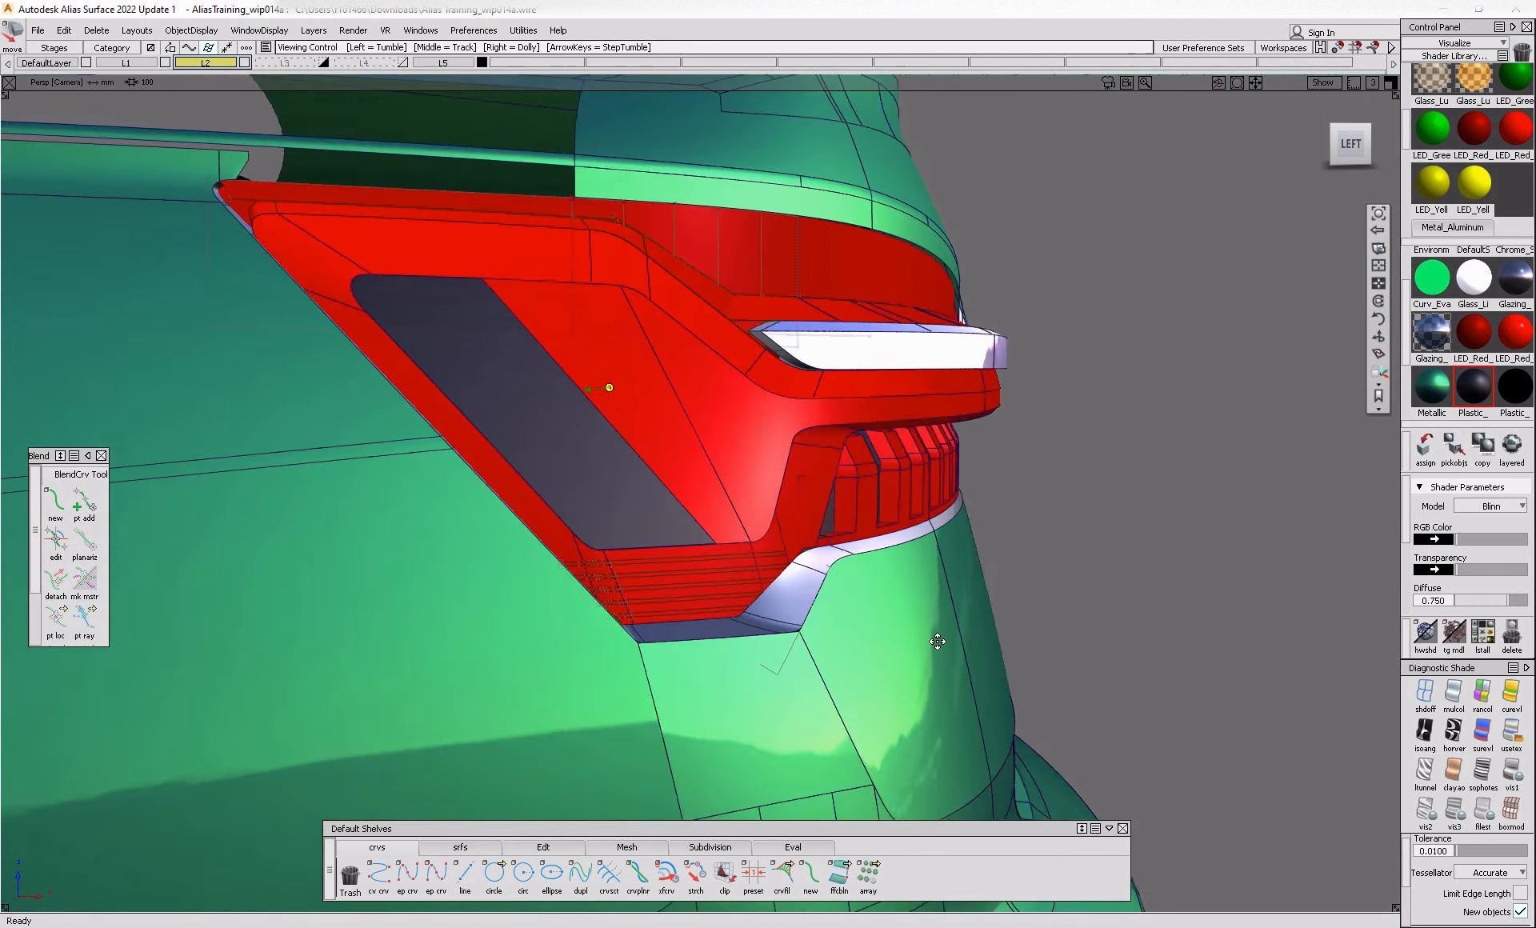
middle_click_drag(940, 641, 785, 832, "alt+shift")
left_click_drag(828, 540, 720, 516, "alt+shift")
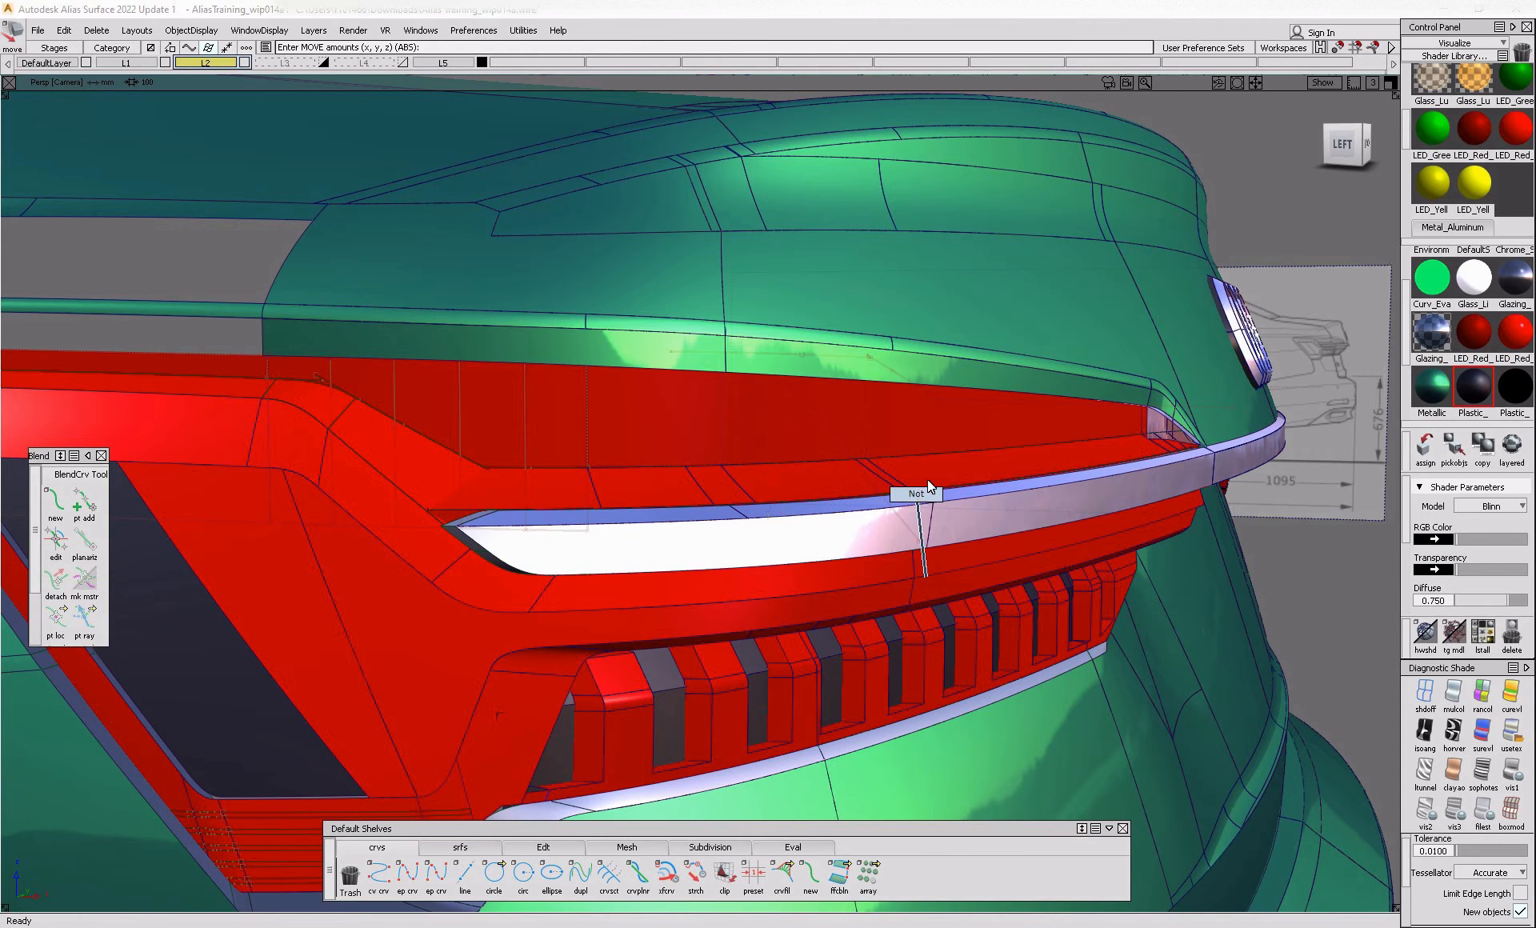
right_click_drag(928, 479, 1018, 489, "alt+shift")
left_click_drag(1018, 488, 909, 480, "alt+shift")
right_click_drag(909, 480, 688, 456, "alt+shift")
- In the unshaded left view, draw an edit-point curve along the sketch line above the chrome trim and shape it
left_click(1347, 145, "alt+shift")
right_click_drag(1222, 516, 1385, 654, "alt+shift")
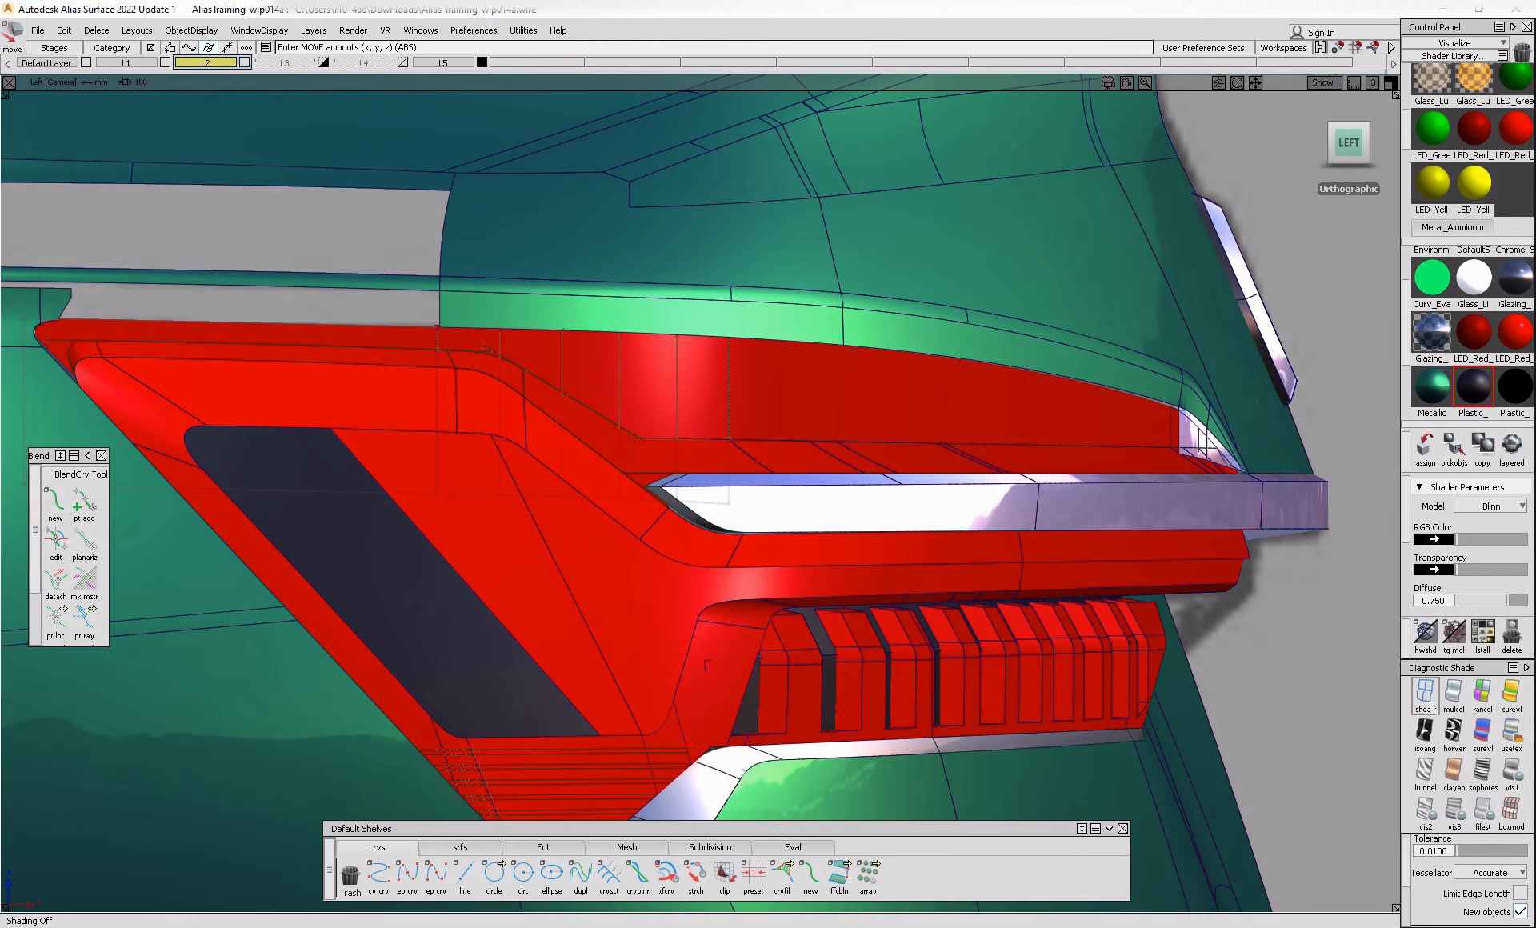
left_click(1430, 708)
scroll(1202, 601, "down", 3)
middle_click_drag(1200, 602, 1062, 611, "alt+shift")
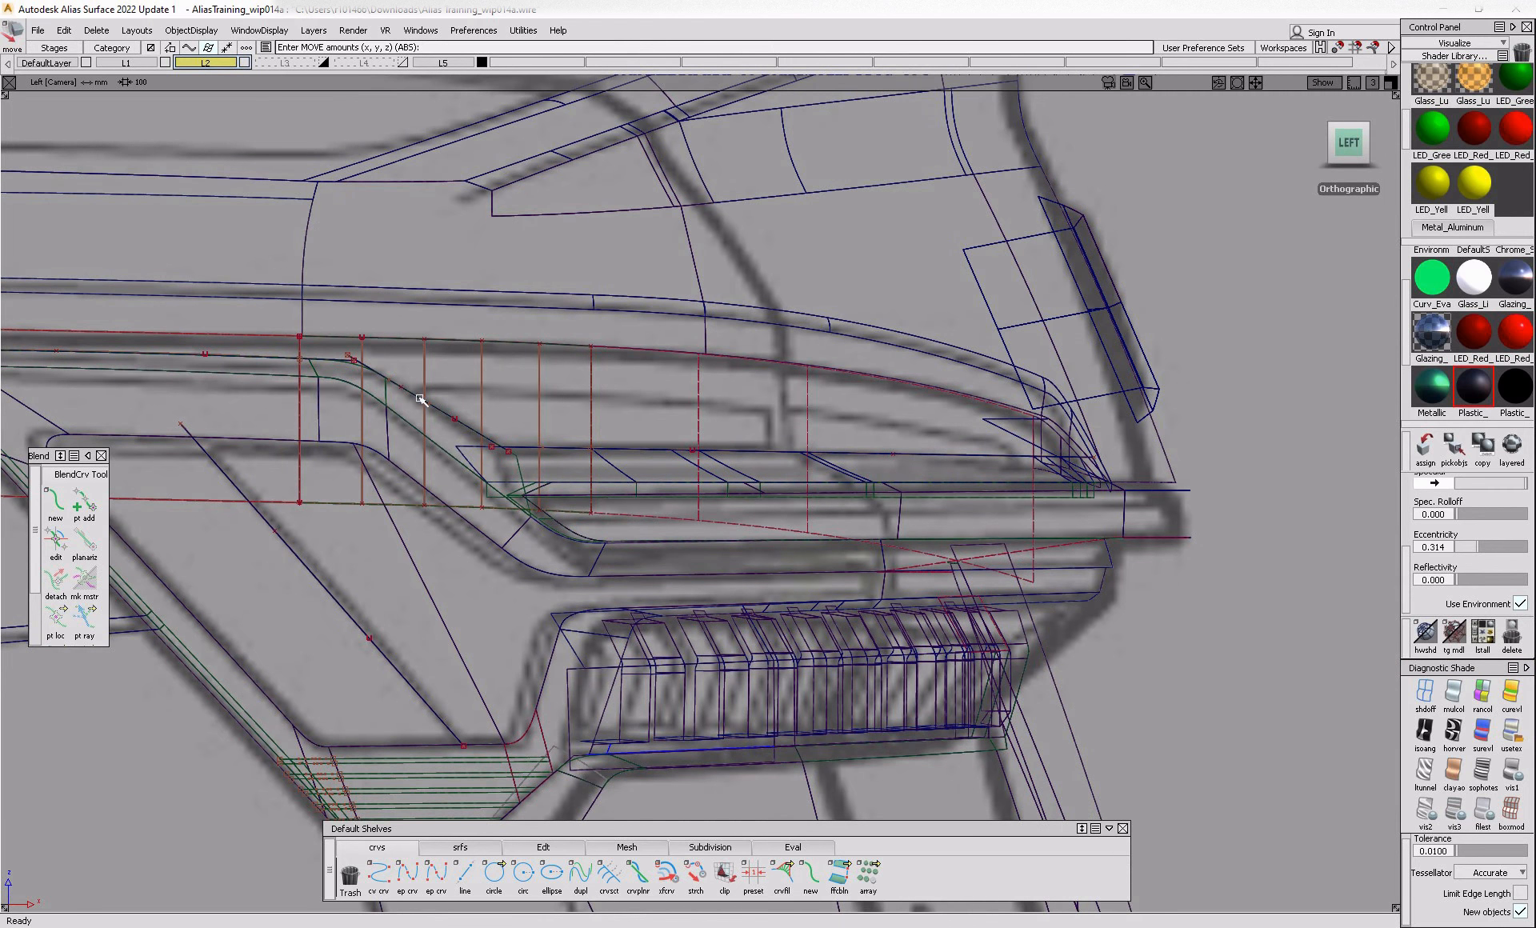
left_click(407, 875)
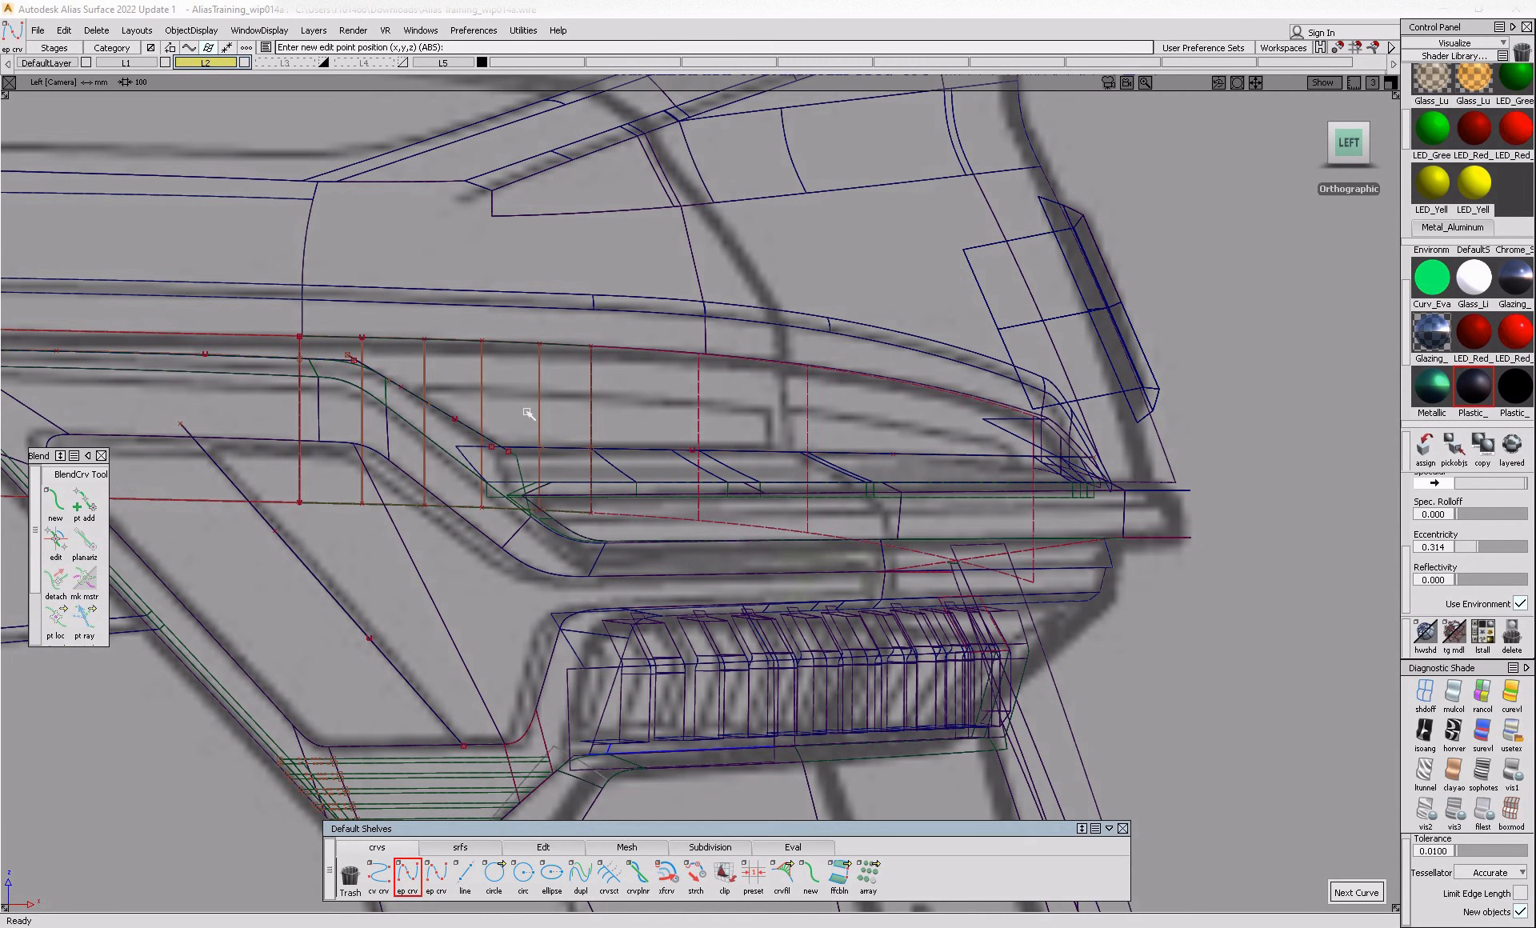
left_click(409, 391)
left_click_drag(1010, 450, 1012, 439)
left_click_drag(915, 382, 915, 352, "ctrl+shift")
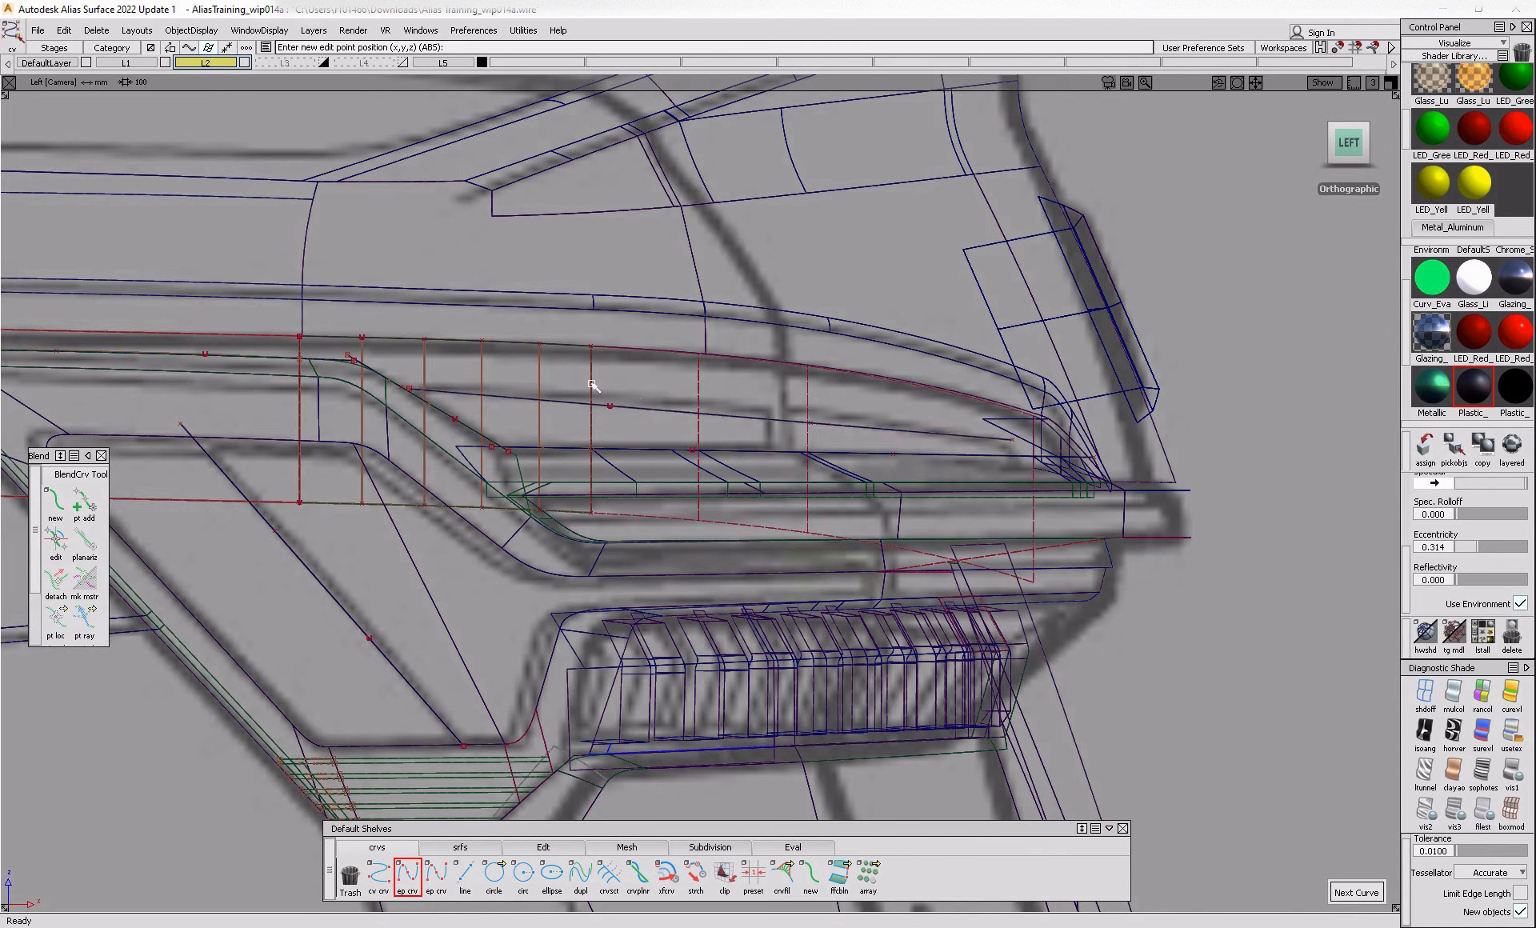
left_click_drag(592, 384, 847, 470)
middle_click_drag(847, 470, 878, 439, "ctrl+shift")
left_click_drag(878, 439, 907, 425)
left_click_drag(939, 366, 957, 460, "ctrl+shift")
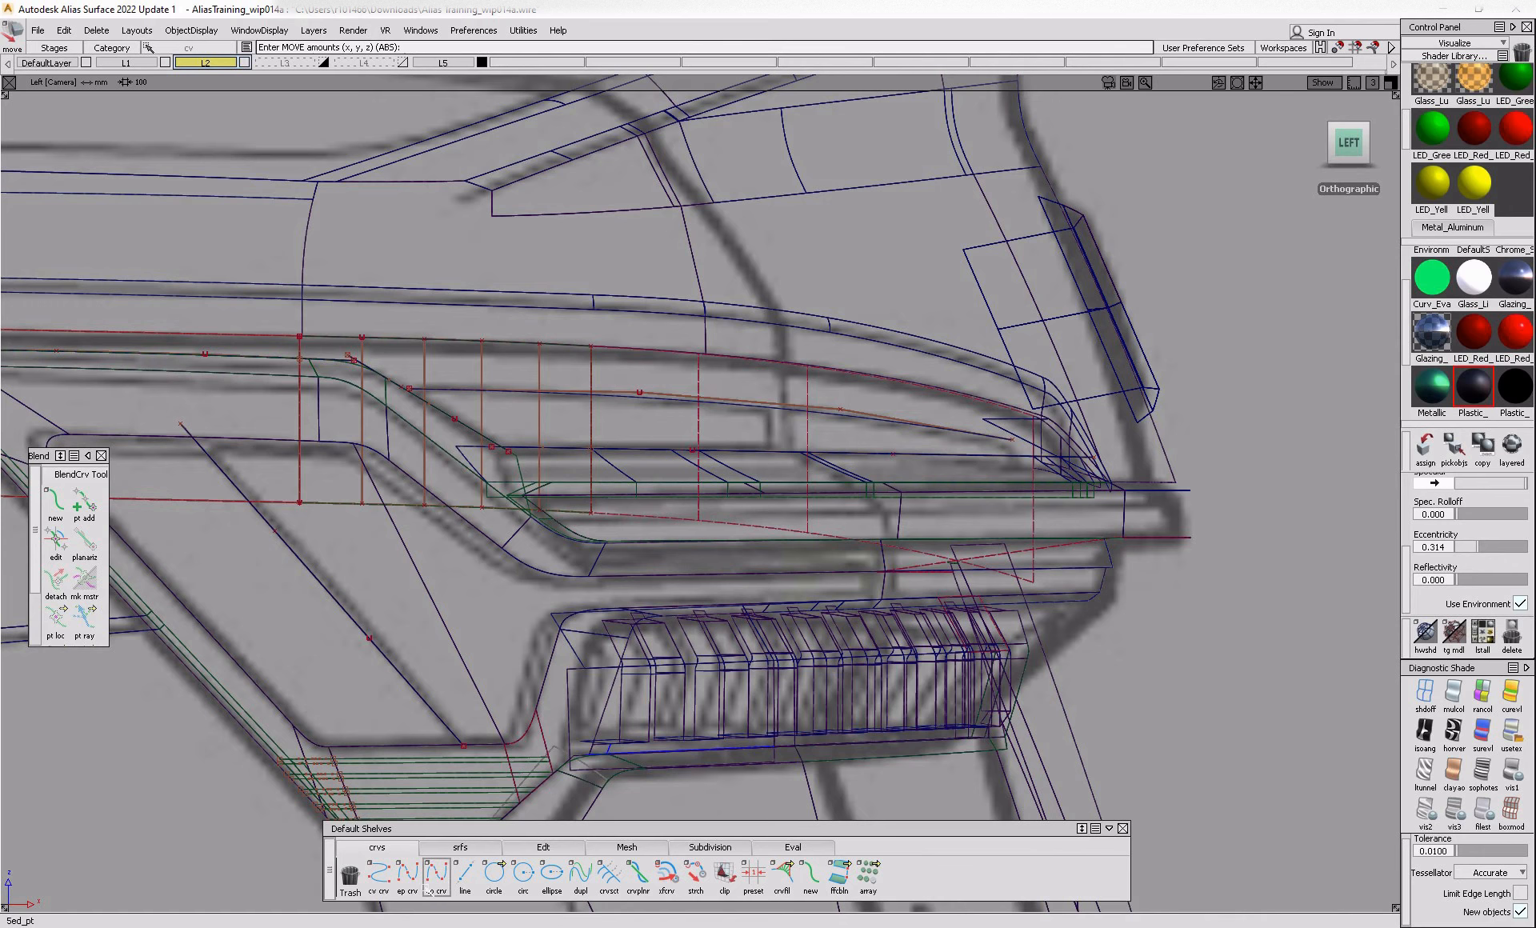
- Draw a short edit-point curve sloping down from the rear end of the long curve
left_click(411, 881)
left_click(1004, 438)
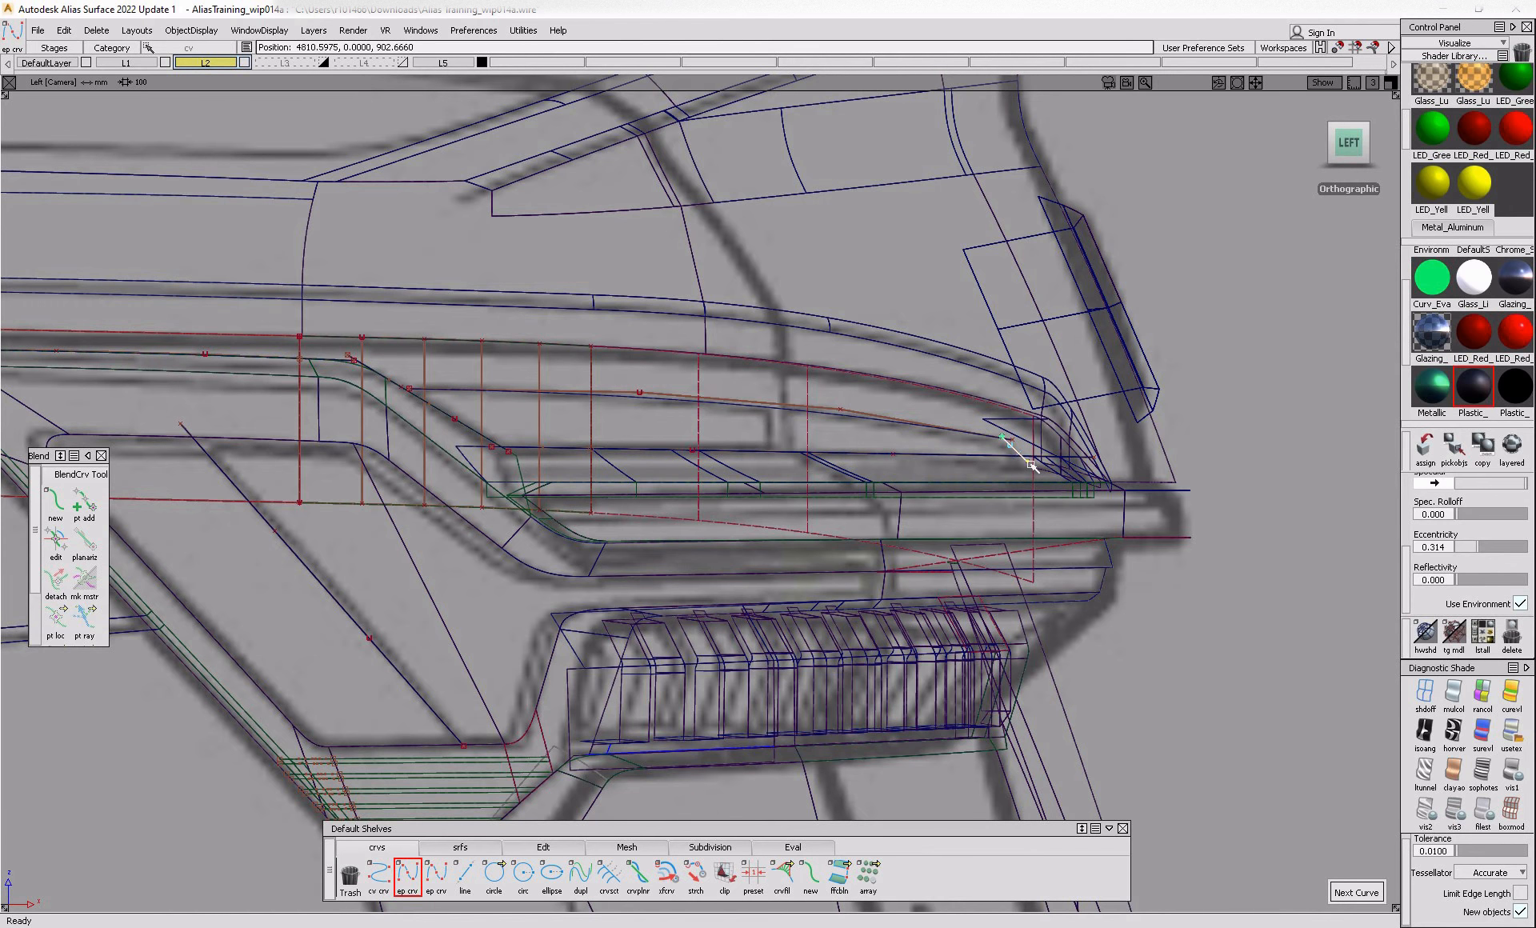
left_click(1029, 460)
right_click_drag(1000, 432, 1052, 416, "alt+shift")
left_click_drag(1050, 417, 1047, 478, "ctrl+shift")
right_click_drag(1028, 448, 967, 460, "ctrl+shift")
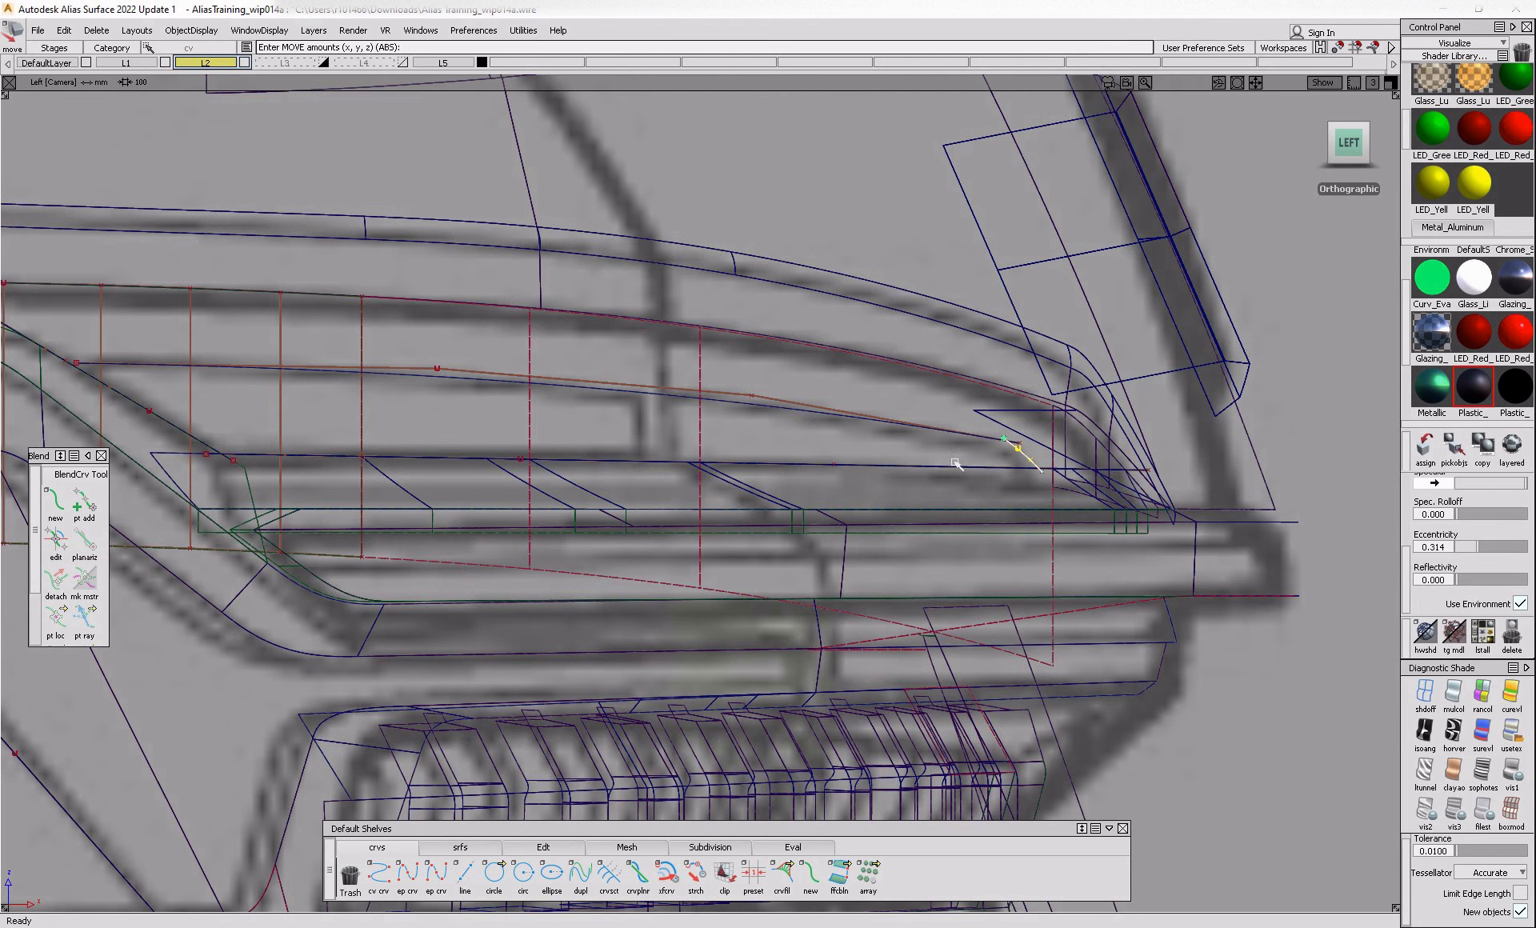
- Project the long curve and the short end curve onto the wall surfaces above the chrome trim
left_click_drag(955, 463, 957, 444, "ctrl+shift")
left_click_drag(666, 464, 663, 400, "ctrl+shift")
left_click(701, 424)
middle_click_drag(680, 423, 578, 424, "ctrl+shift")
left_click_drag(974, 430, 1025, 461)
key("space")
- Trim the wall sections along the projected curves with Keep, retaining the lower regions, and restore the shaded display
middle_click_drag(922, 364, 768, 473, "ctrl+shift")
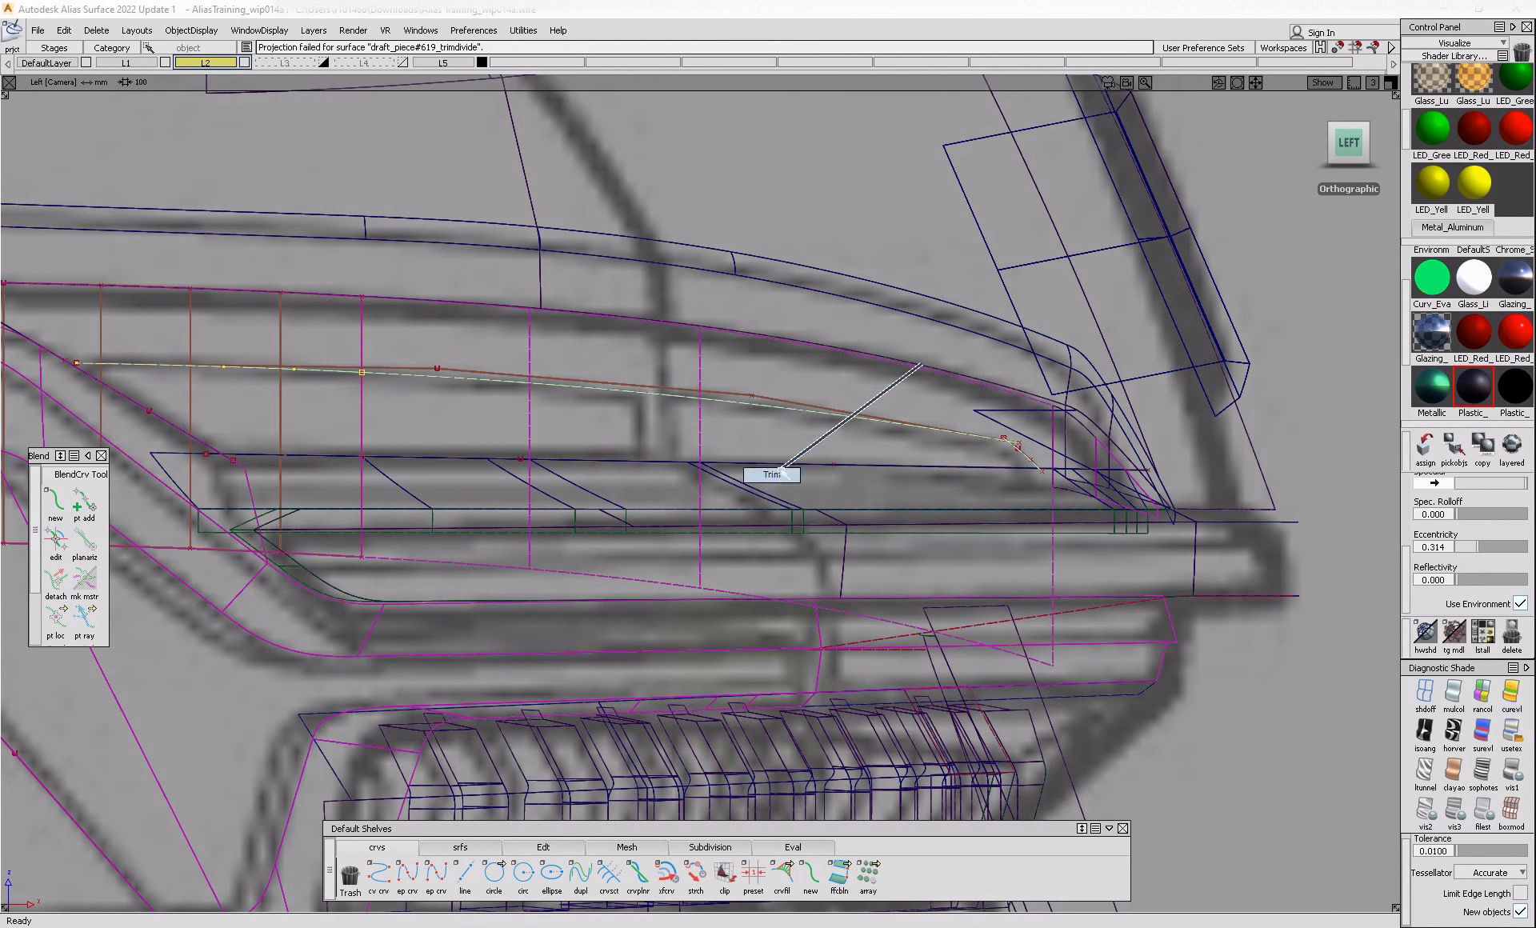
left_click(783, 437)
left_click(1285, 892)
left_click(1512, 773)
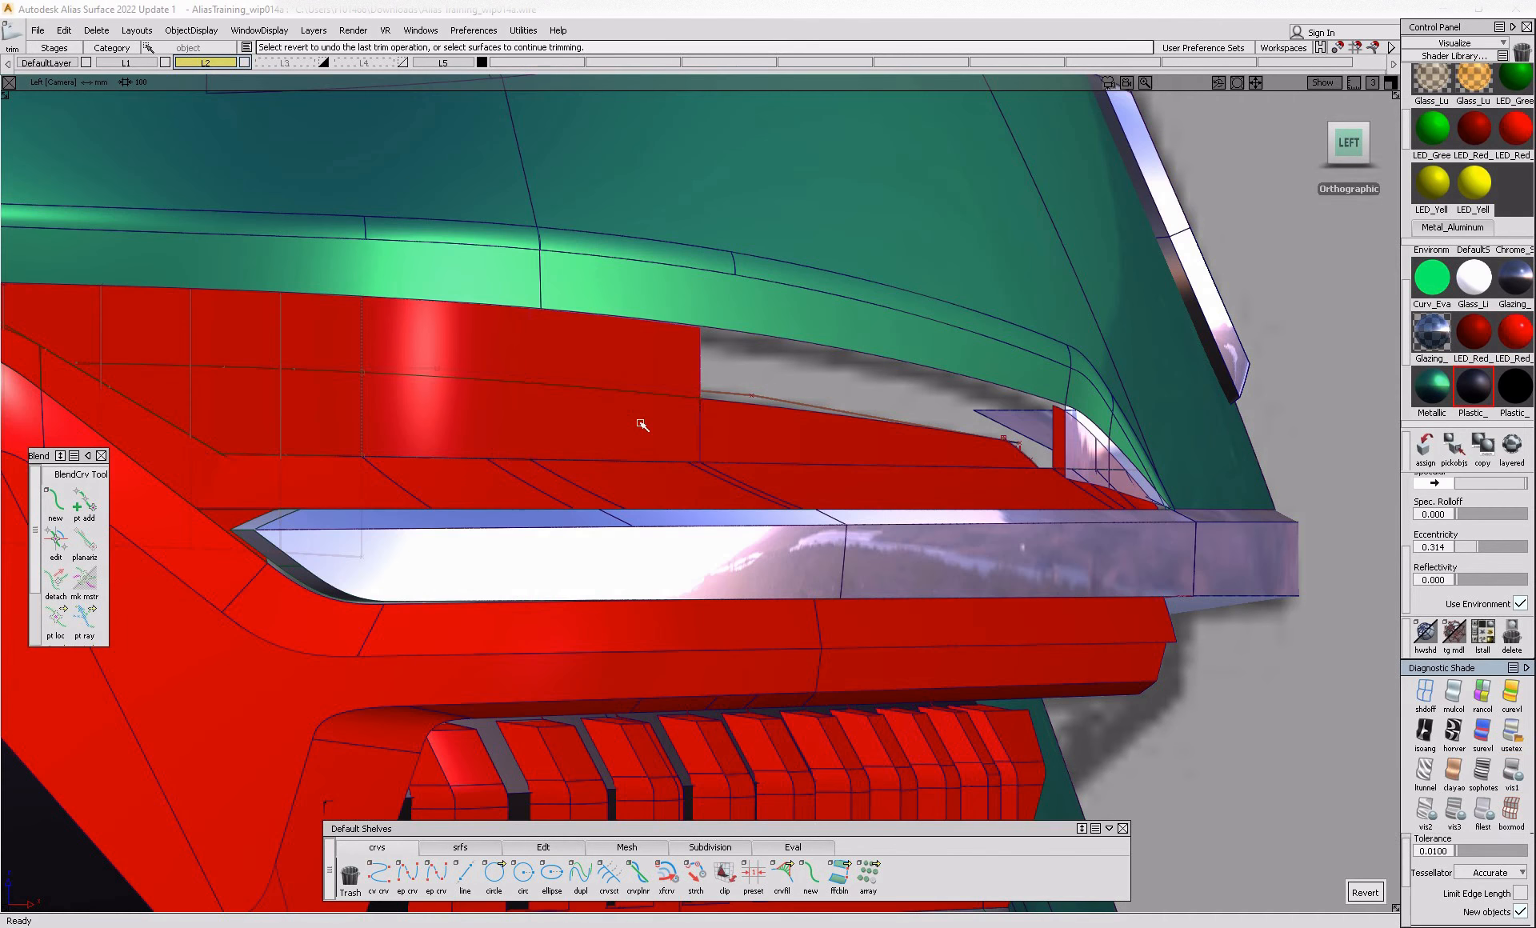
left_click(247, 405)
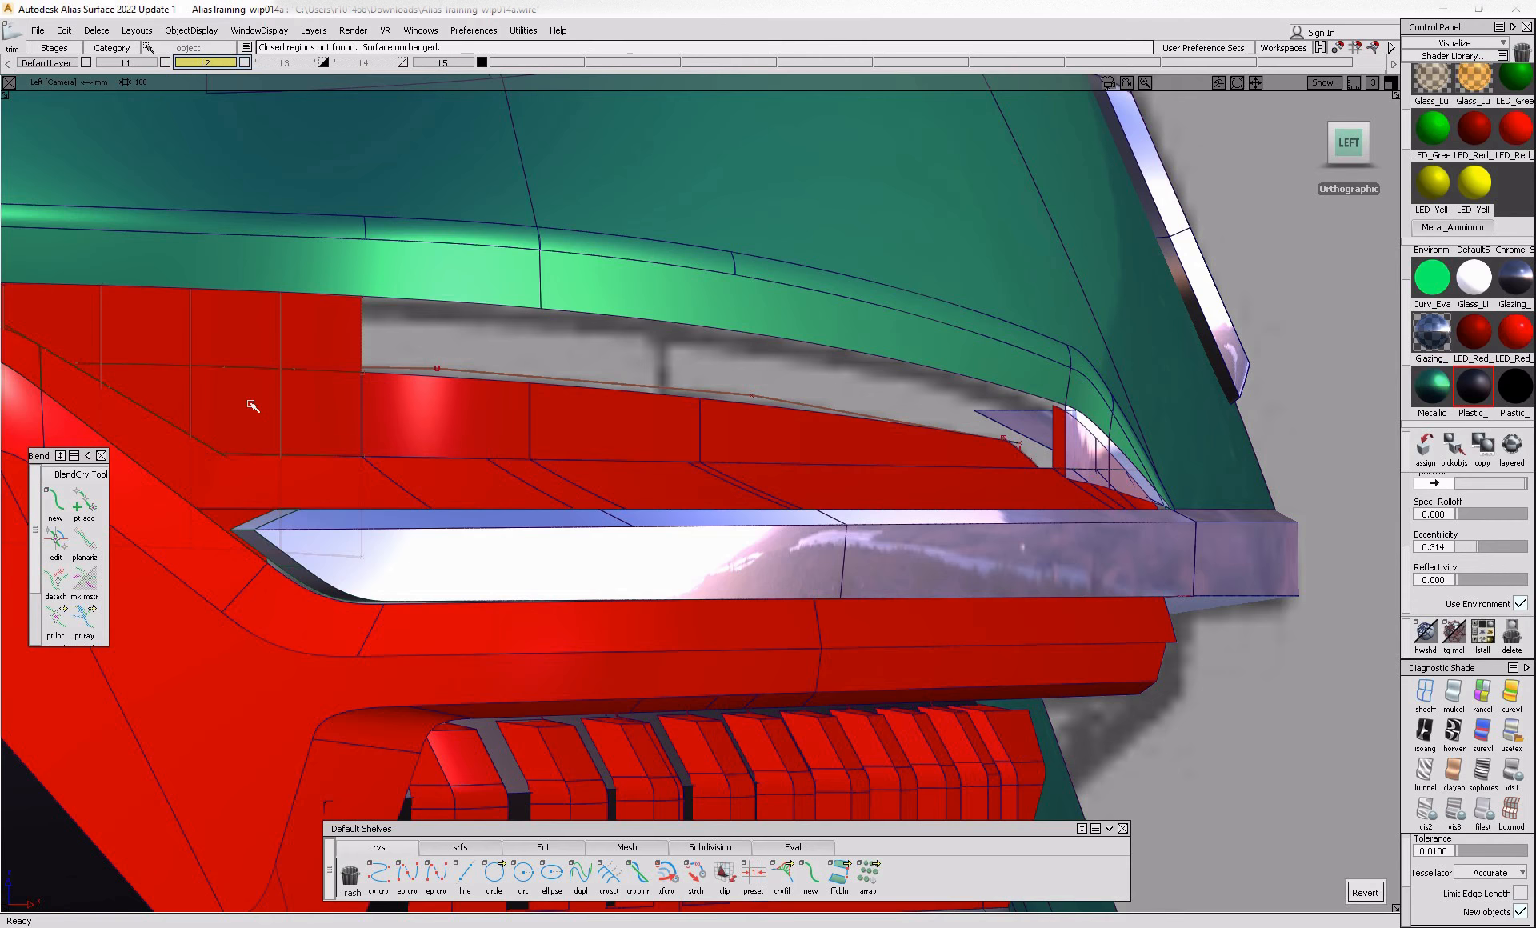
- Extend the front end of the long curve past the sloping edge of the red wall with Extend
middle_click_drag(247, 404, 497, 429, "alt+shift")
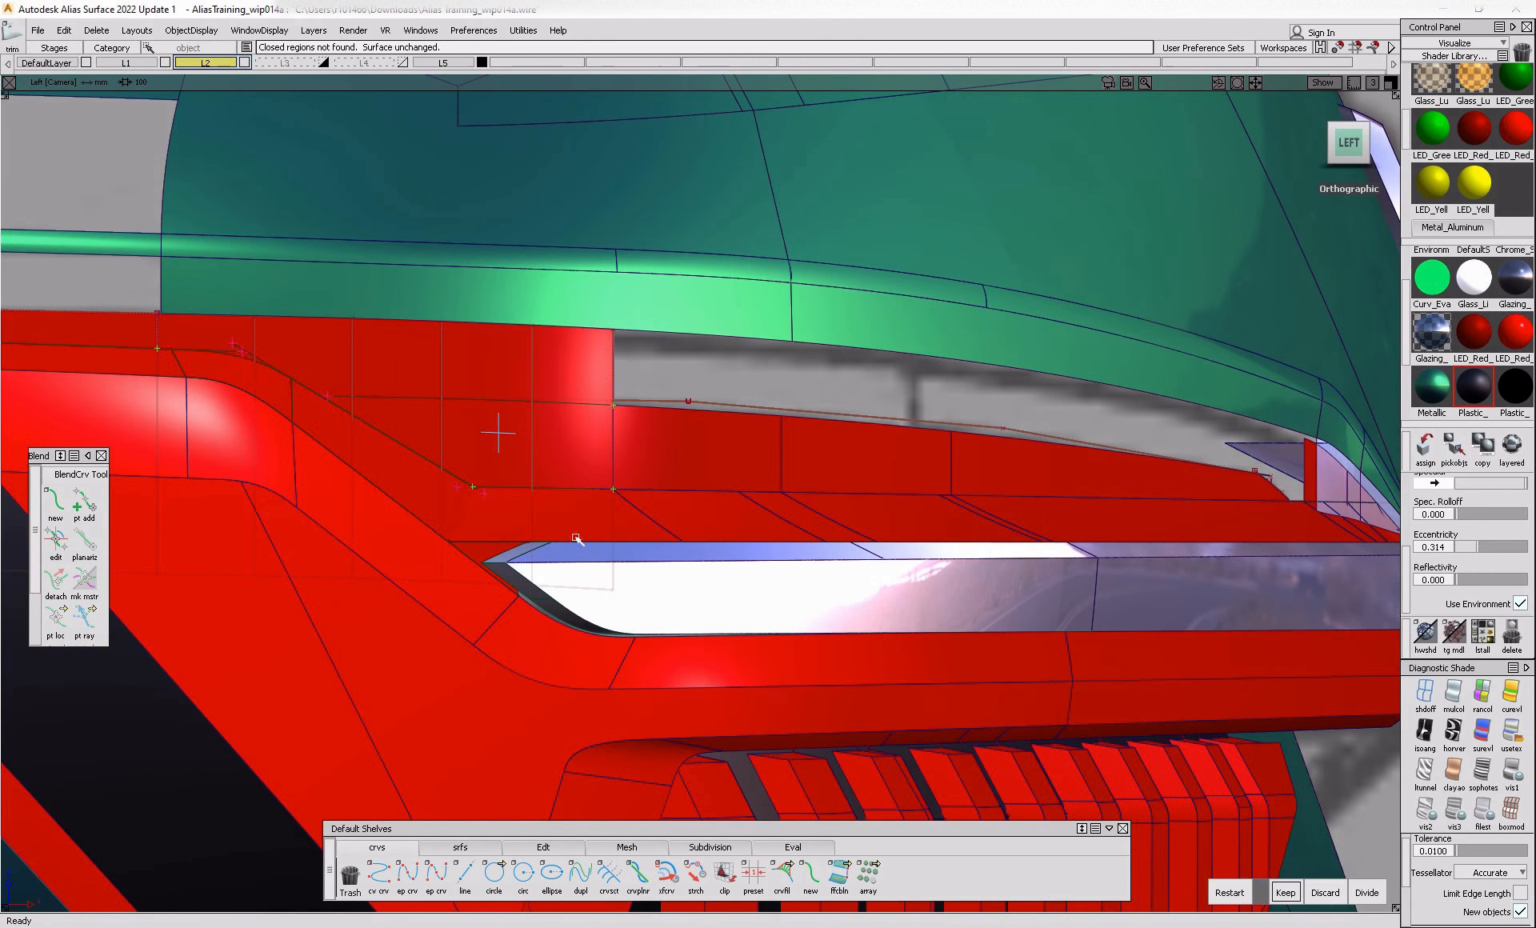
left_click(579, 847)
left_click(465, 402)
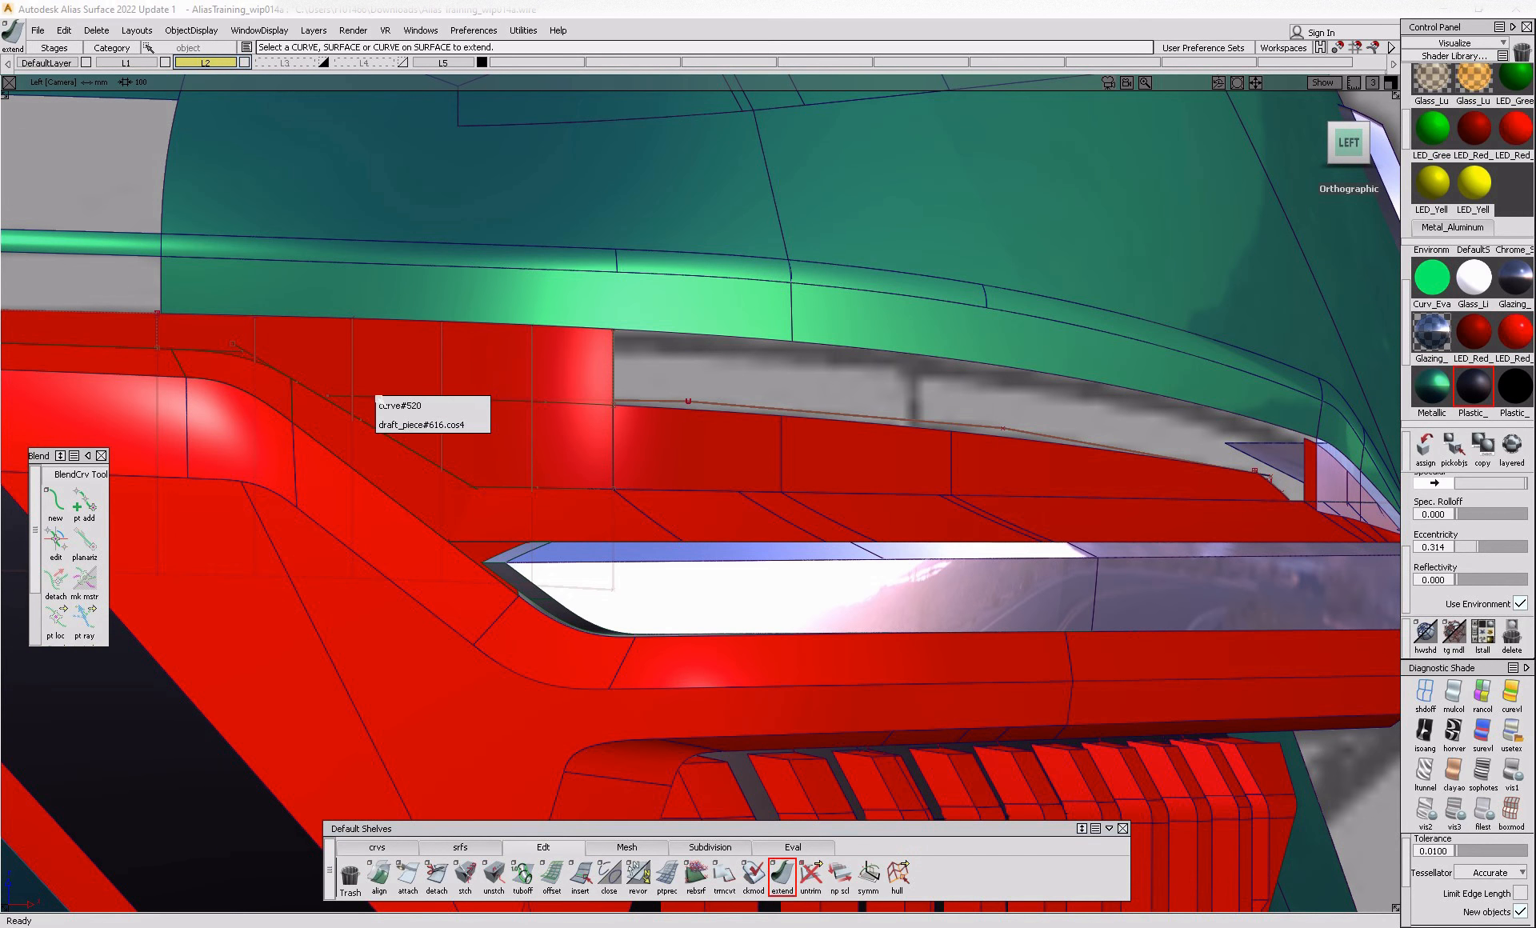
left_click(480, 420)
left_click_drag(577, 528, 584, 480, "ctrl+shift")
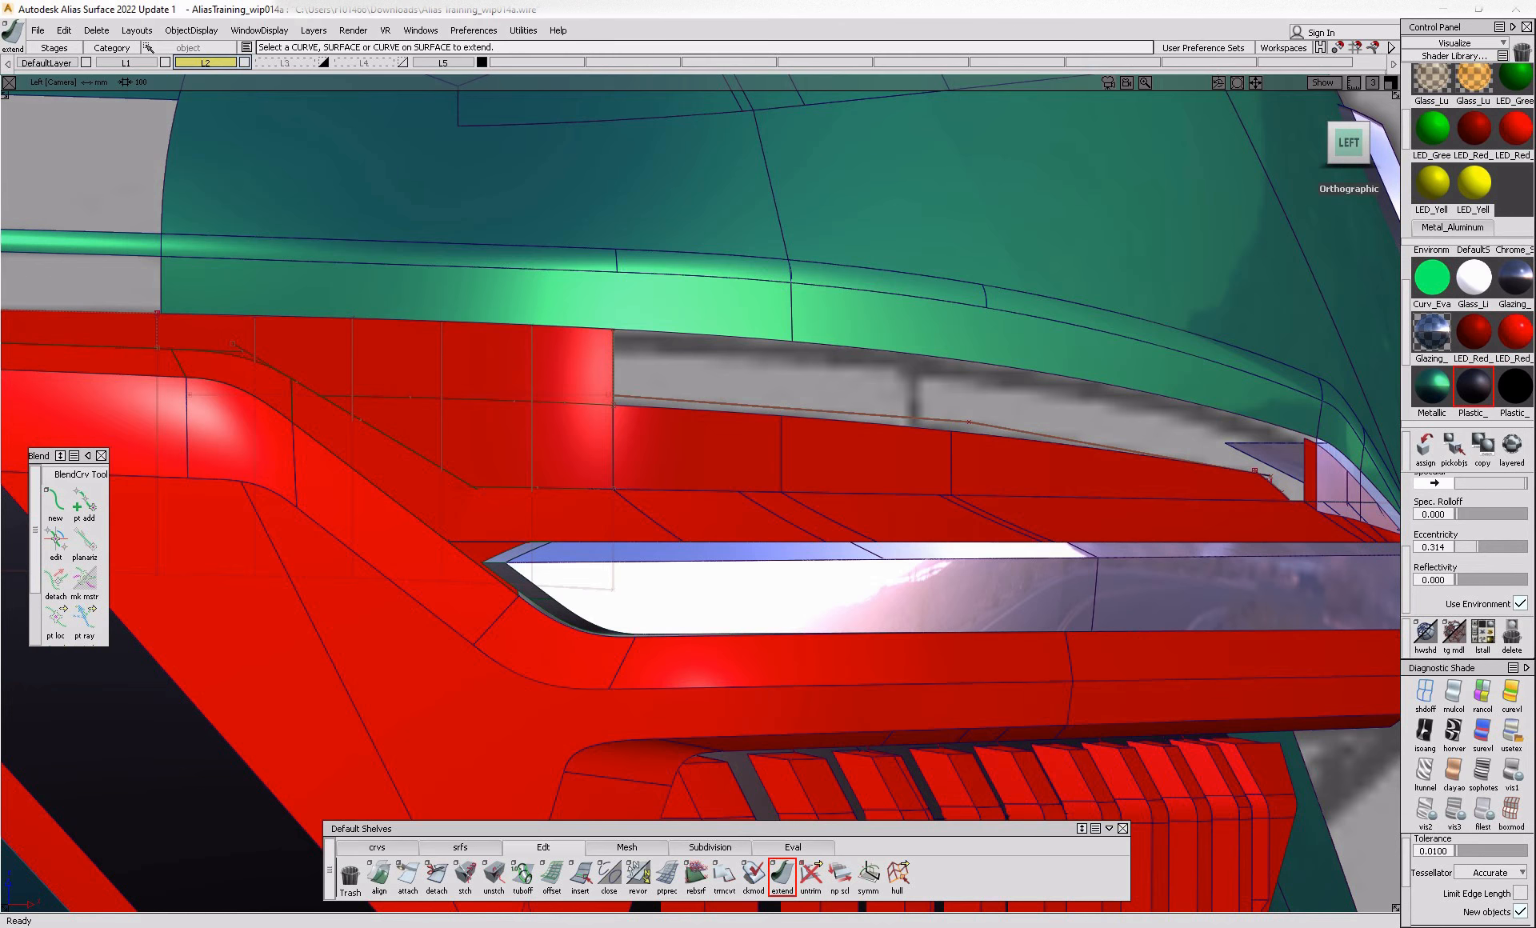
- Raise the long curve slightly above the wall after checking the reference photo
left_click(621, 926)
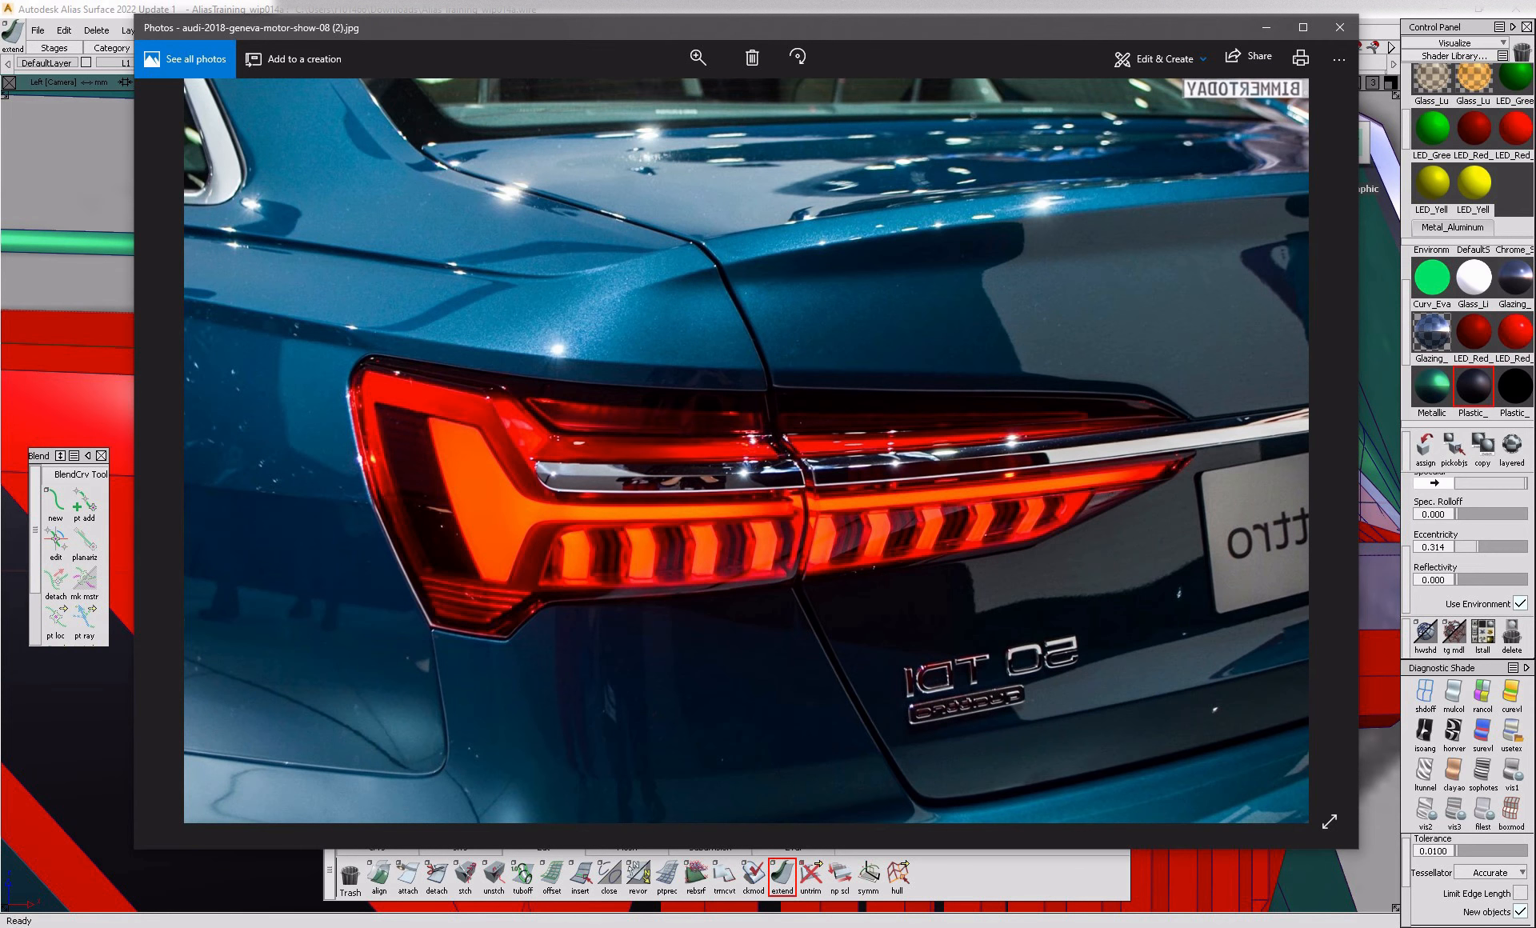
left_click(621, 926)
left_click_drag(627, 637, 667, 479, "ctrl+shift")
middle_click_drag(690, 419, 746, 438, "ctrl+shift")
left_click(780, 420)
right_click_drag(783, 405, 782, 385)
left_click_drag(1153, 459, 1102, 398, "ctrl+shift")
- Scale the short curve at the rear end of the wall to adjust its length
left_click_drag(1193, 463, 1250, 502, "ctrl+shift")
left_click(1289, 513)
middle_click_drag(1256, 523, 1263, 495, "ctrl+shift")
left_click_drag(1235, 488, 1269, 506, "ctrl+shift")
left_click(1274, 500)
middle_click_drag(1274, 500, 1279, 534, "ctrl+shift")
left_click_drag(1279, 534, 1295, 534)
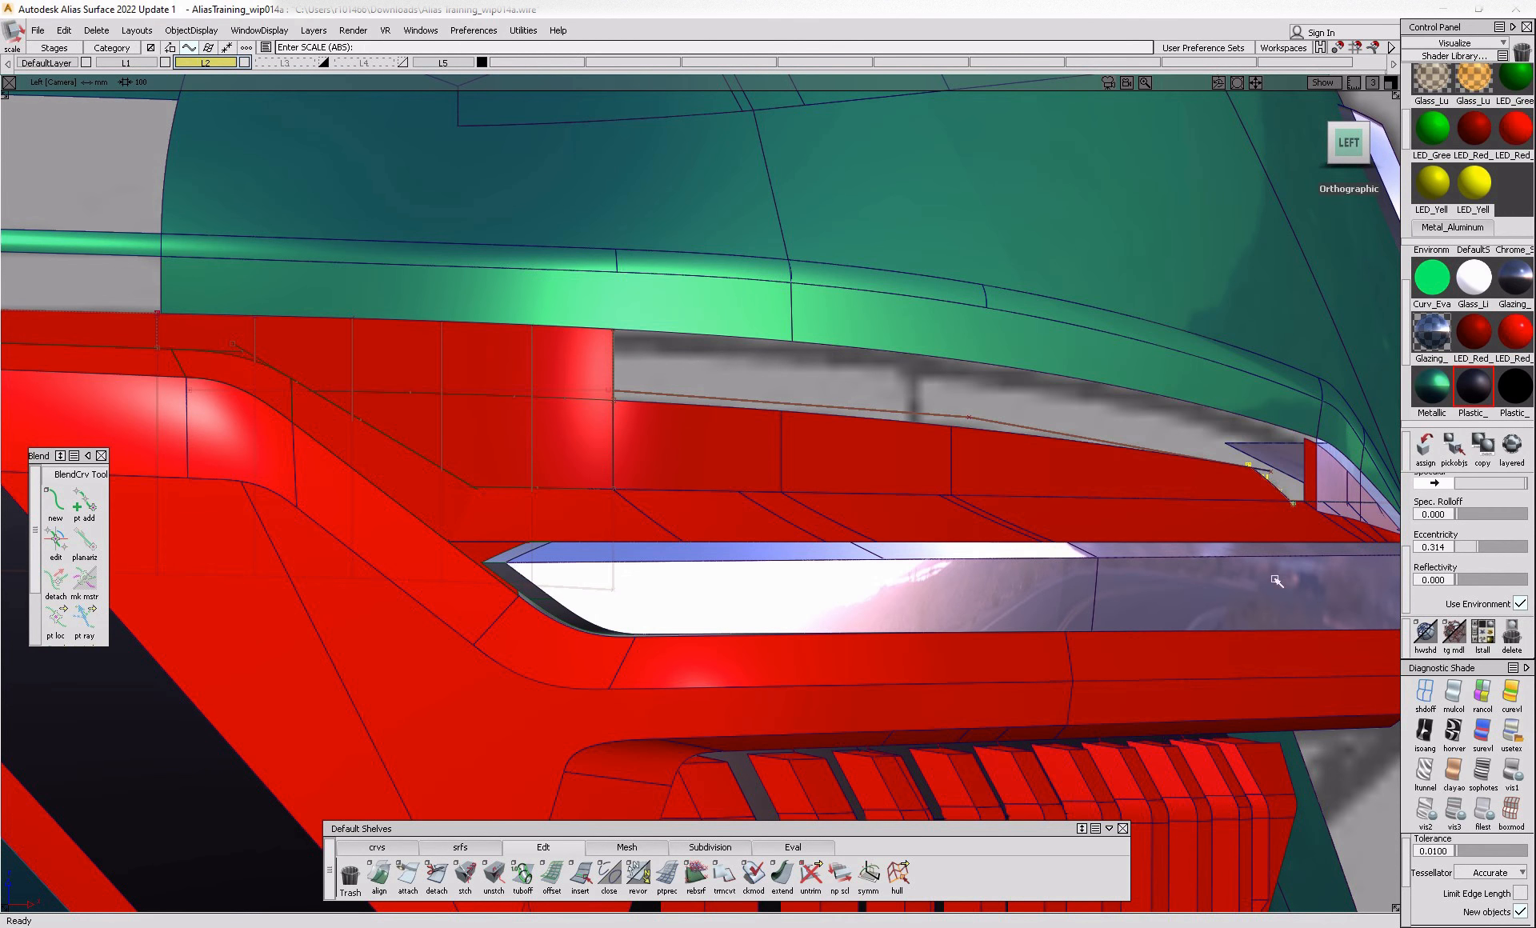
- Inspect the trimmed wall above the chrome trim from several angles
left_click_drag(1291, 474, 961, 446, "ctrl+shift")
left_click_drag(798, 506, 721, 490, "alt+shift")
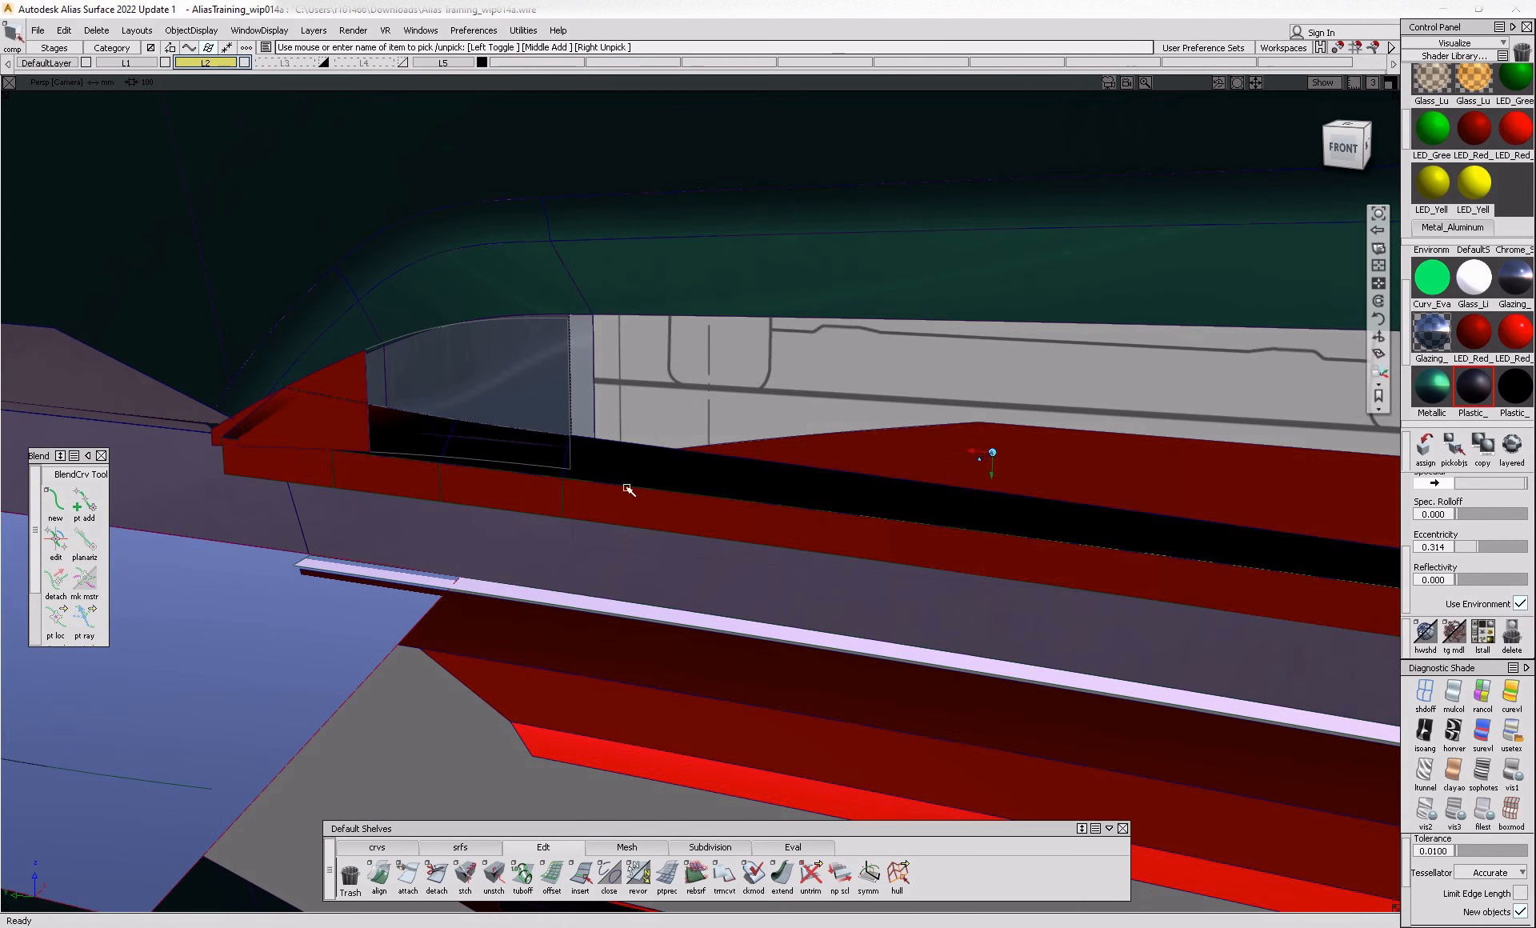
left_click_drag(496, 439, 293, 436, "alt+shift")
left_click_drag(601, 409, 828, 451, "alt+shift")
right_click_drag(828, 451, 711, 519, "alt+shift")
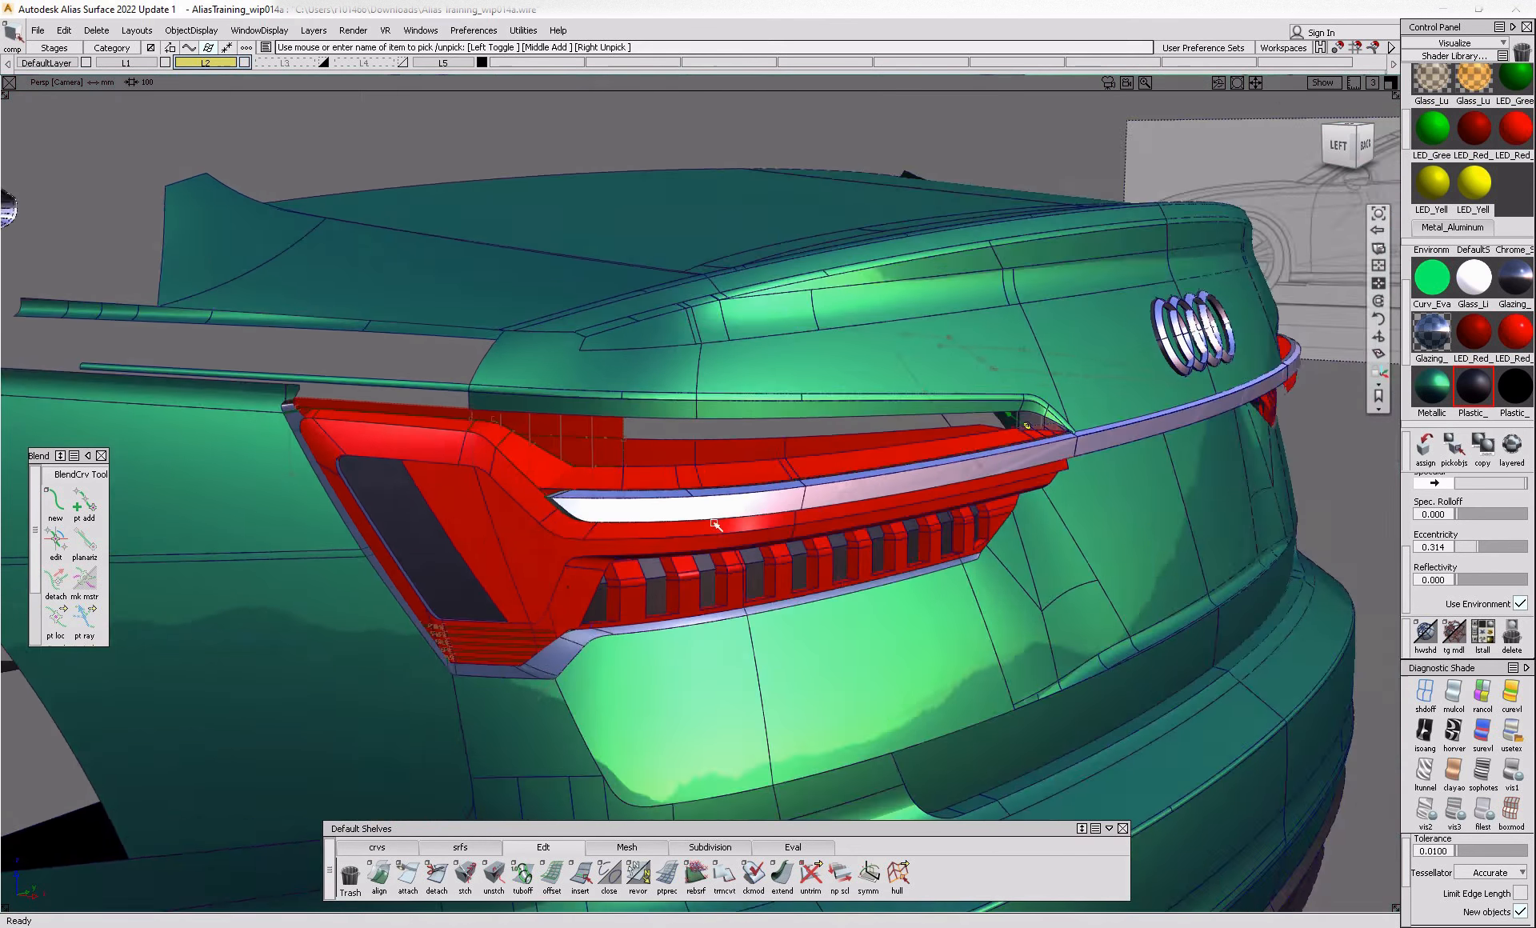
right_click_drag(571, 454, 677, 474, "alt+shift")
left_click_drag(677, 474, 512, 429, "alt+shift")
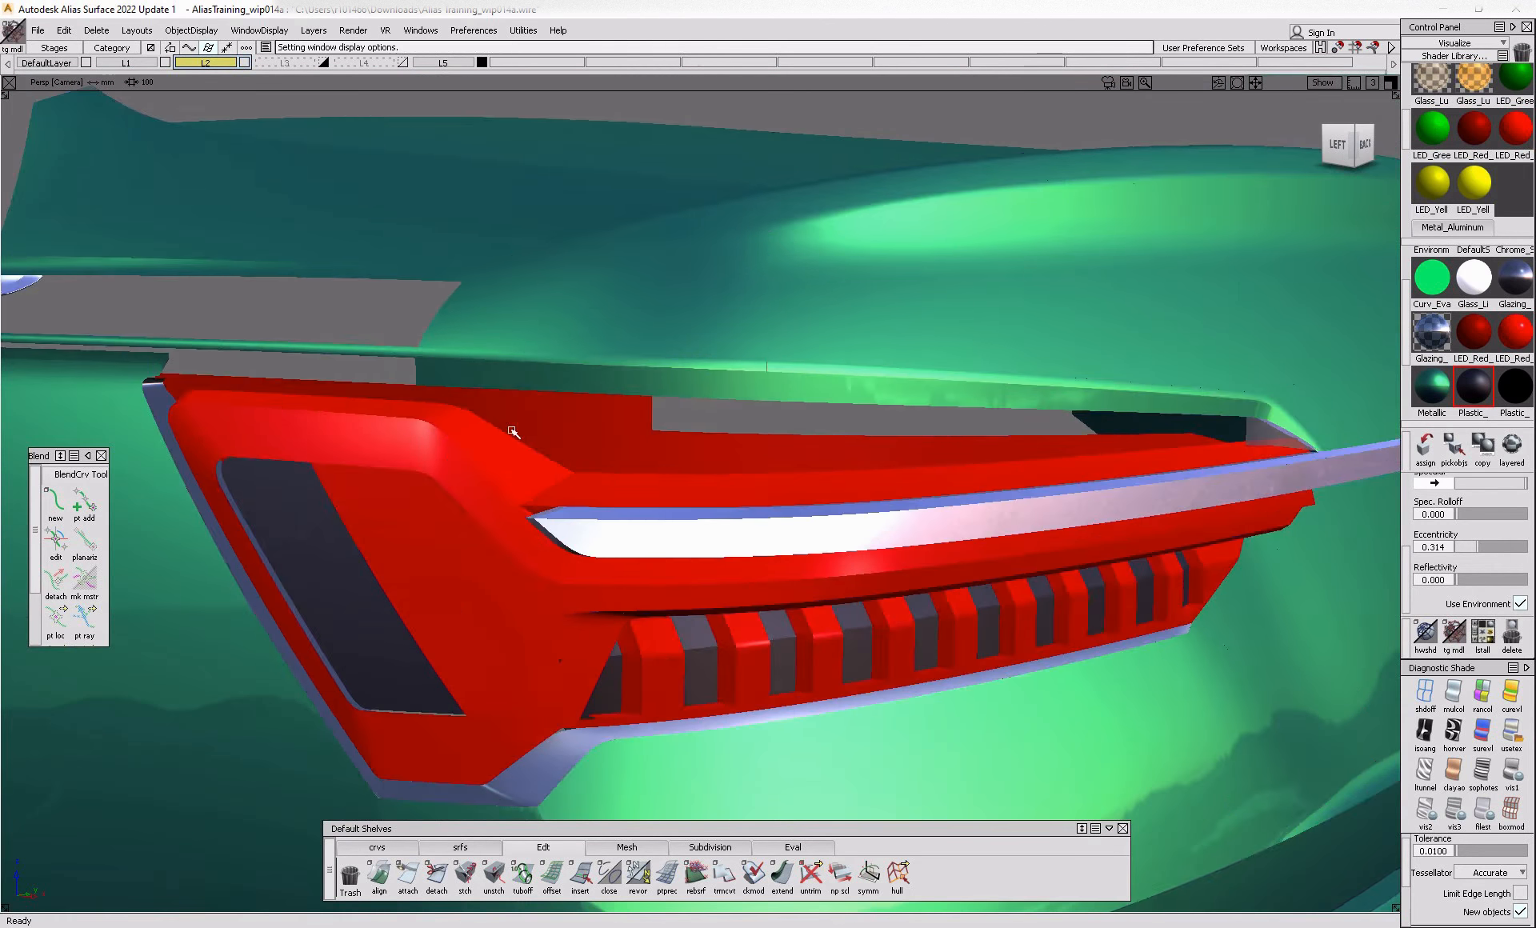
- Trim away the upper part of the front wall section along the extended curve, and delete the leftover piece beside it
right_click_drag(511, 429, 557, 439, "alt+shift")
key("t")
left_click(627, 469)
left_click(628, 469)
key("space")
left_click_drag(627, 471, 628, 483, "alt+shift")
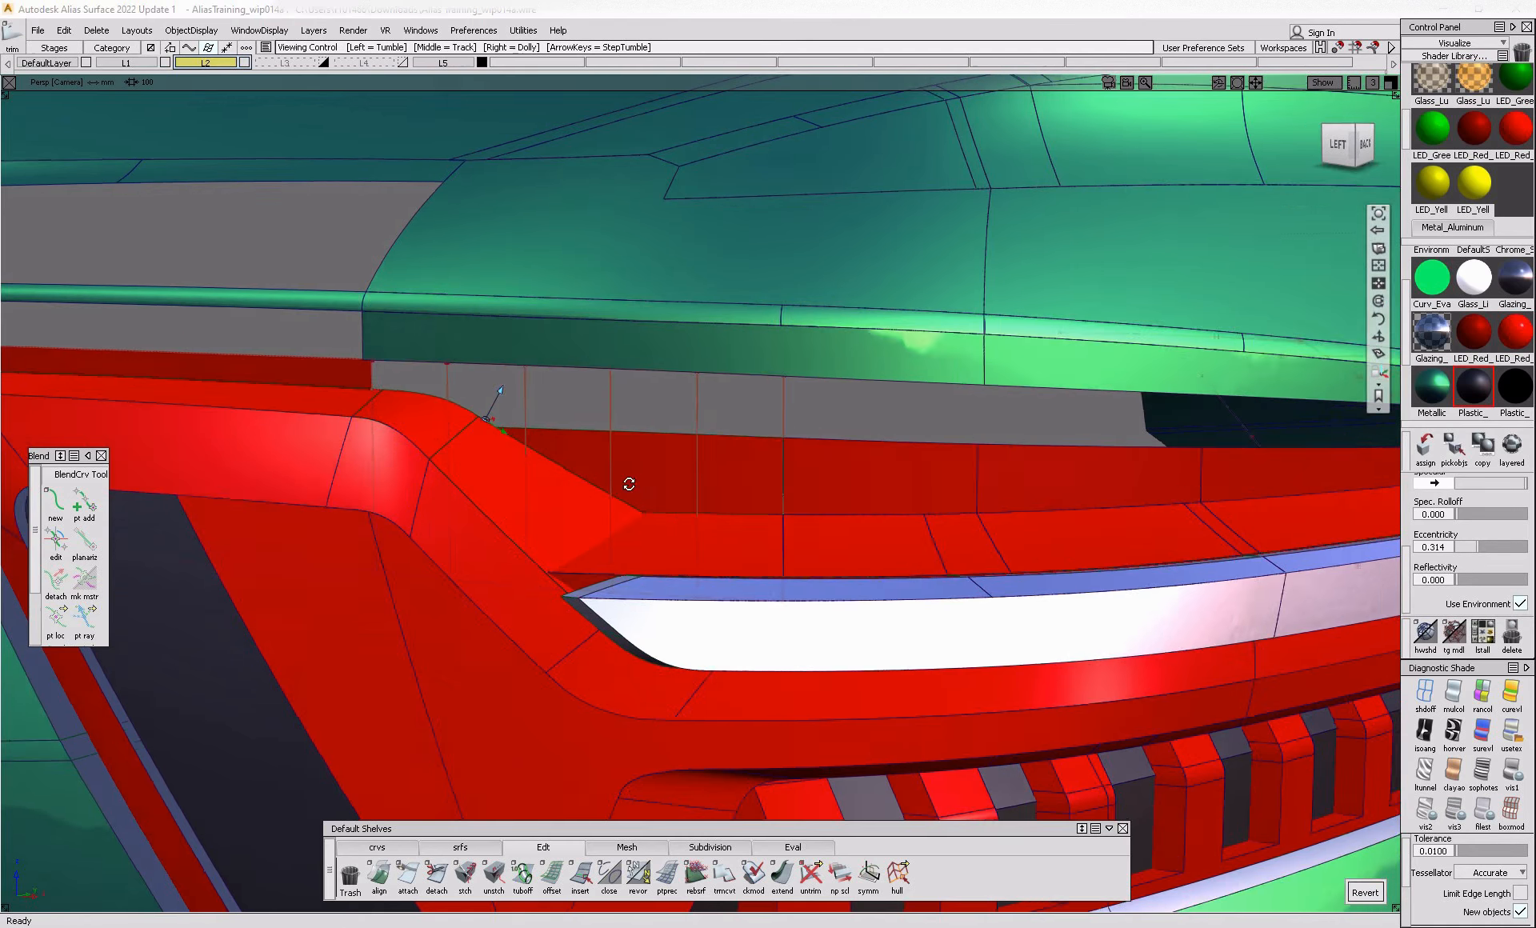
right_click_drag(627, 483, 472, 392, "alt+shift")
left_click_drag(450, 374, 415, 405, "ctrl+shift")
left_click(398, 398)
key("Delete")
- Trim the ledge surface above the chrome strip with Keep, retaining the selected region
right_click_drag(463, 515, 370, 480, "alt+shift")
left_click_drag(370, 480, 352, 452, "alt+shift")
right_click_drag(352, 452, 472, 428, "alt+shift")
left_click_drag(472, 428, 461, 414, "alt+shift")
right_click_drag(461, 414, 506, 429, "alt+shift")
left_click_drag(505, 428, 264, 486, "alt+shift")
left_click_drag(467, 370, 577, 541, "ctrl+shift")
right_click_drag(689, 523, 720, 491, "alt+shift")
left_click_drag(663, 540, 570, 517, "ctrl+shift")
left_click(669, 545)
middle_click_drag(570, 516, 766, 408, "ctrl+shift")
left_click_drag(766, 408, 724, 558, "alt+shift")
left_click(724, 561)
left_click(1282, 894)
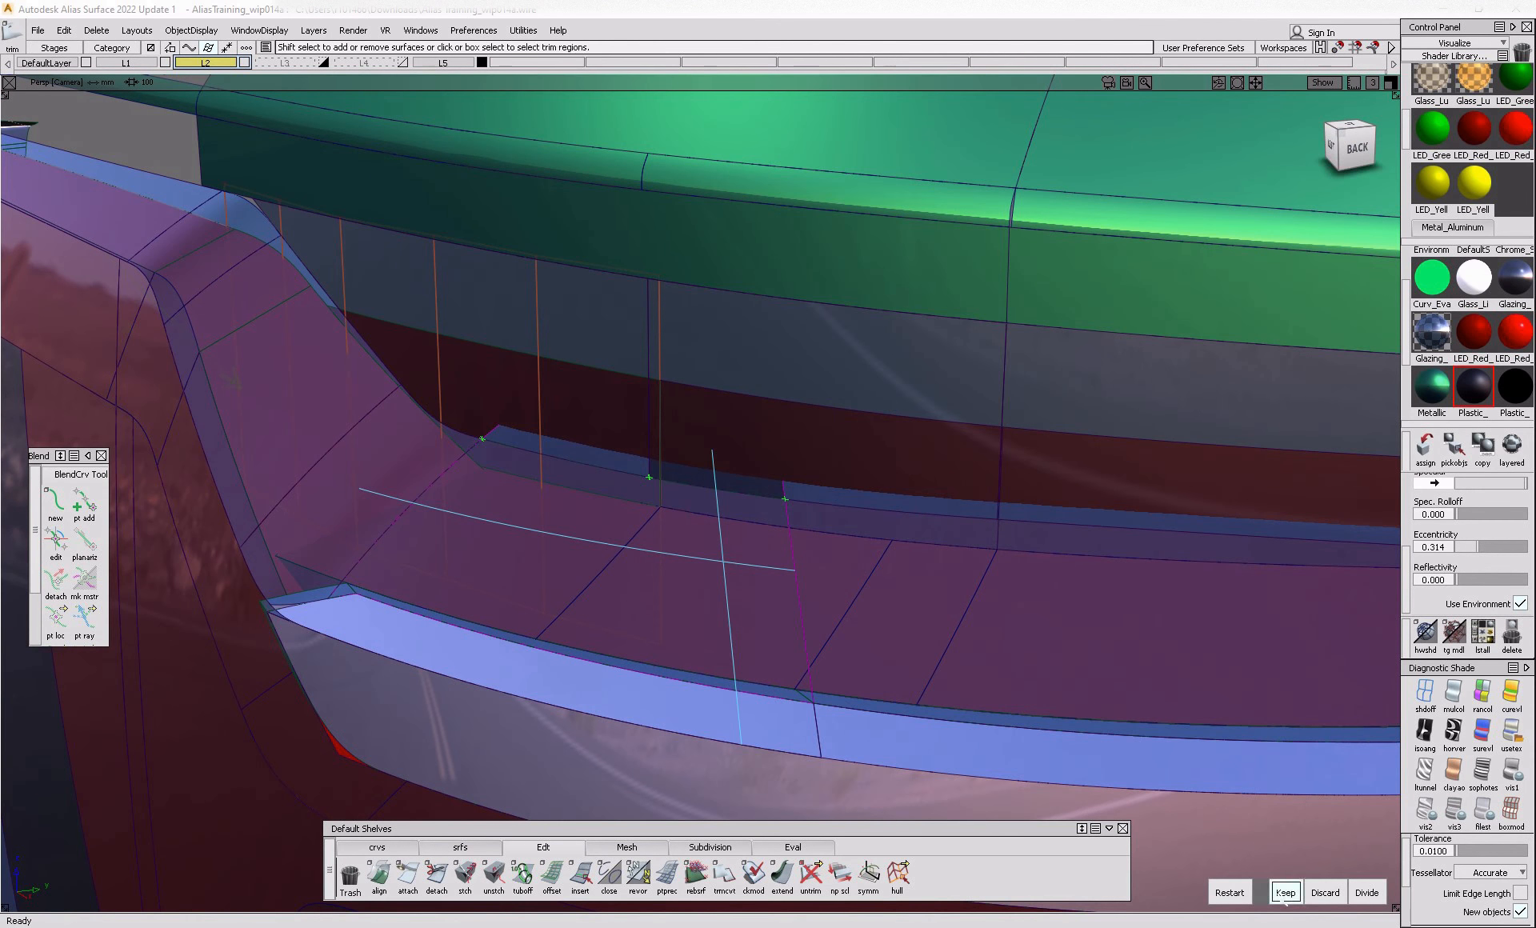
- Intersect the next ledge section above the chrome strip with its adjoining surface
left_click_drag(640, 492, 949, 483, "alt+shift")
left_click_drag(949, 482, 900, 570, "ctrl+shift")
left_click(989, 642)
middle_click_drag(988, 643, 531, 292, "alt+shift")
left_click(280, 231)
left_click_drag(526, 370, 448, 429, "alt+shift")
middle_click_drag(449, 429, 640, 552, "alt+shift")
left_click_drag(621, 498, 717, 452, "ctrl+shift")
left_click(516, 591)
mouse_move(516, 591)
middle_mouse_down("ctrl+shift")
mouse_move(642, 485)
mouse_move(595, 570)
middle_mouse_up("ctrl+shift")
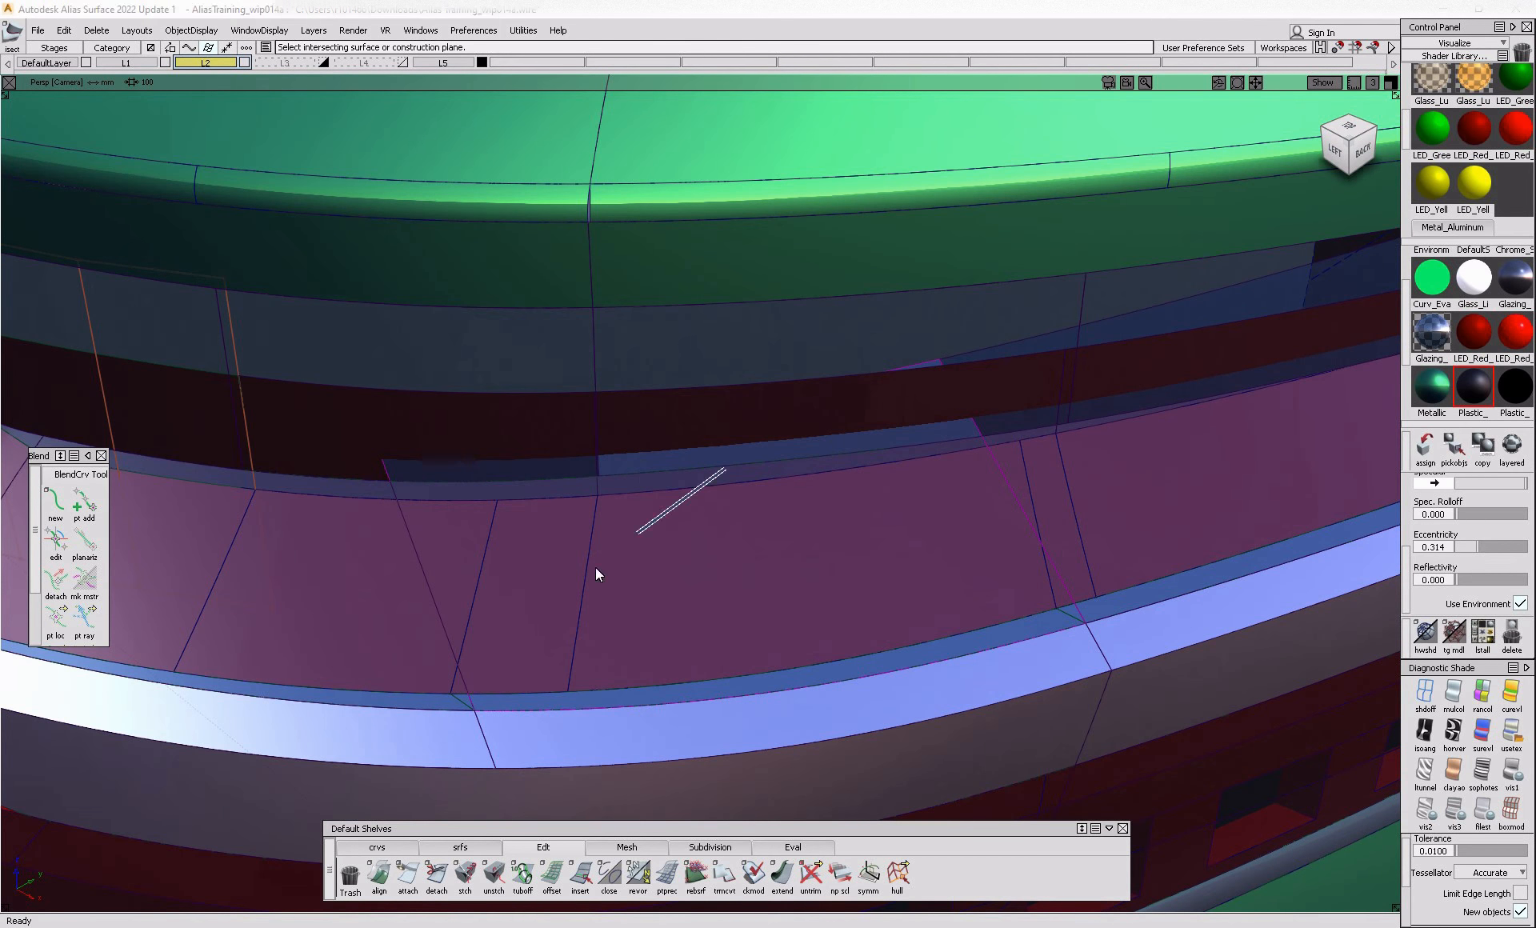
left_click(650, 549)
- Trim the next ledge section above the chrome strip along the intersection
left_click_drag(650, 549, 760, 460, "alt+shift")
middle_click_drag(576, 456, 695, 477, "alt+shift")
left_click_drag(695, 477, 666, 512, "alt+shift")
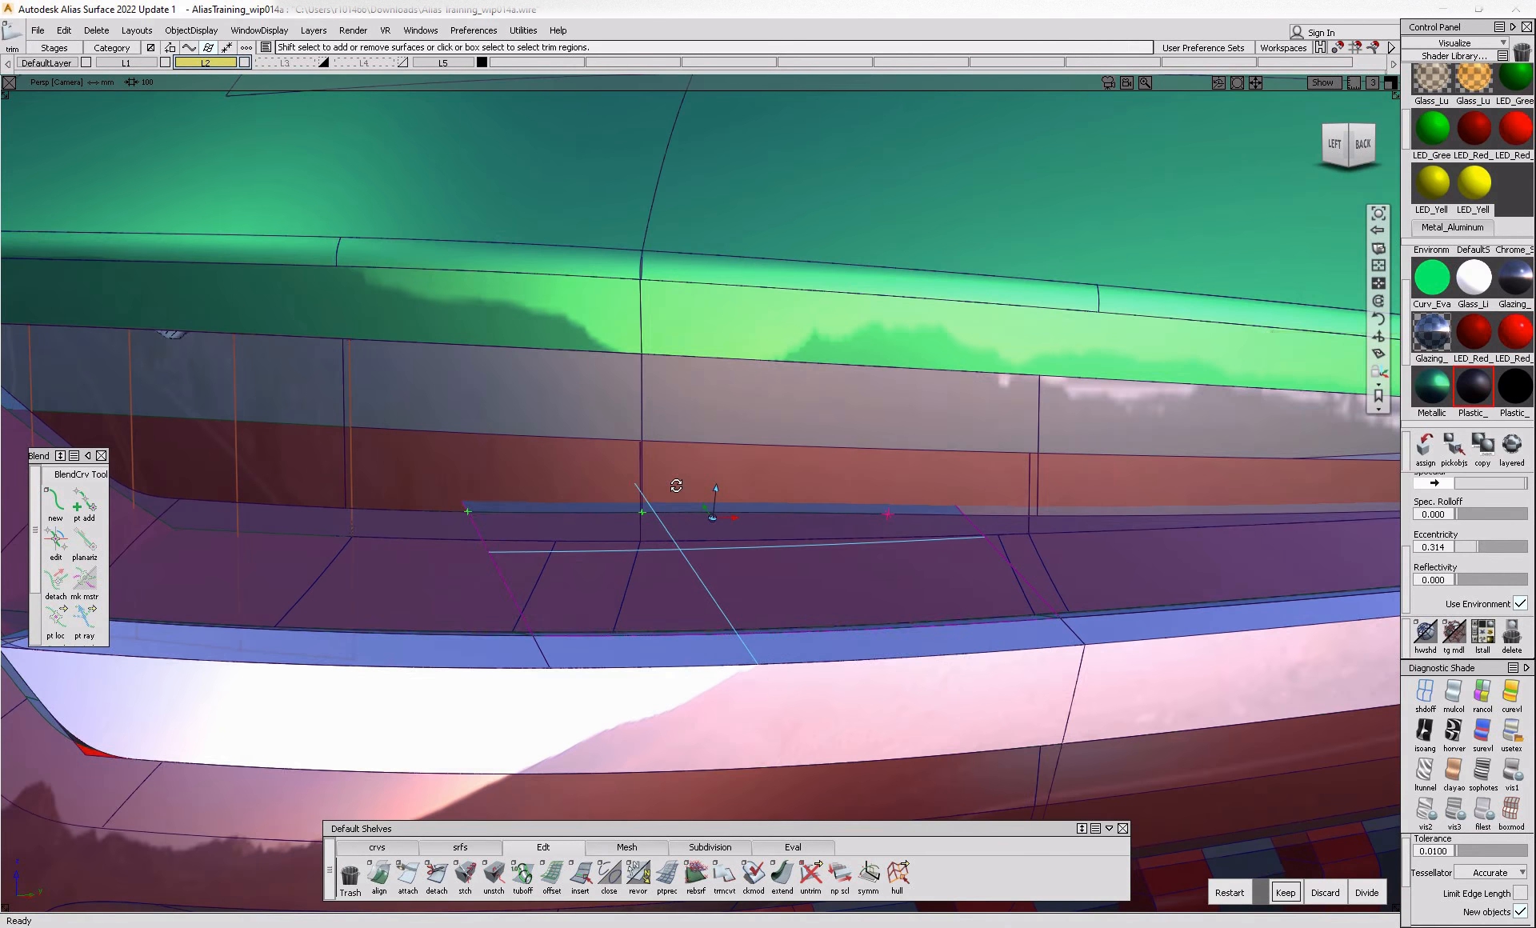
right_click_drag(676, 486, 610, 580, "alt+shift")
left_click_drag(611, 579, 712, 639, "alt+shift")
left_click(780, 617)
- Inspect the trimmed ledge and the gap to the rear wall from behind and from the side
right_click_drag(692, 588, 766, 563, "alt+shift")
left_click_drag(619, 552, 854, 555, "alt+shift")
middle_click_drag(862, 554, 532, 538, "alt+shift")
left_click_drag(532, 538, 576, 531, "alt+shift")
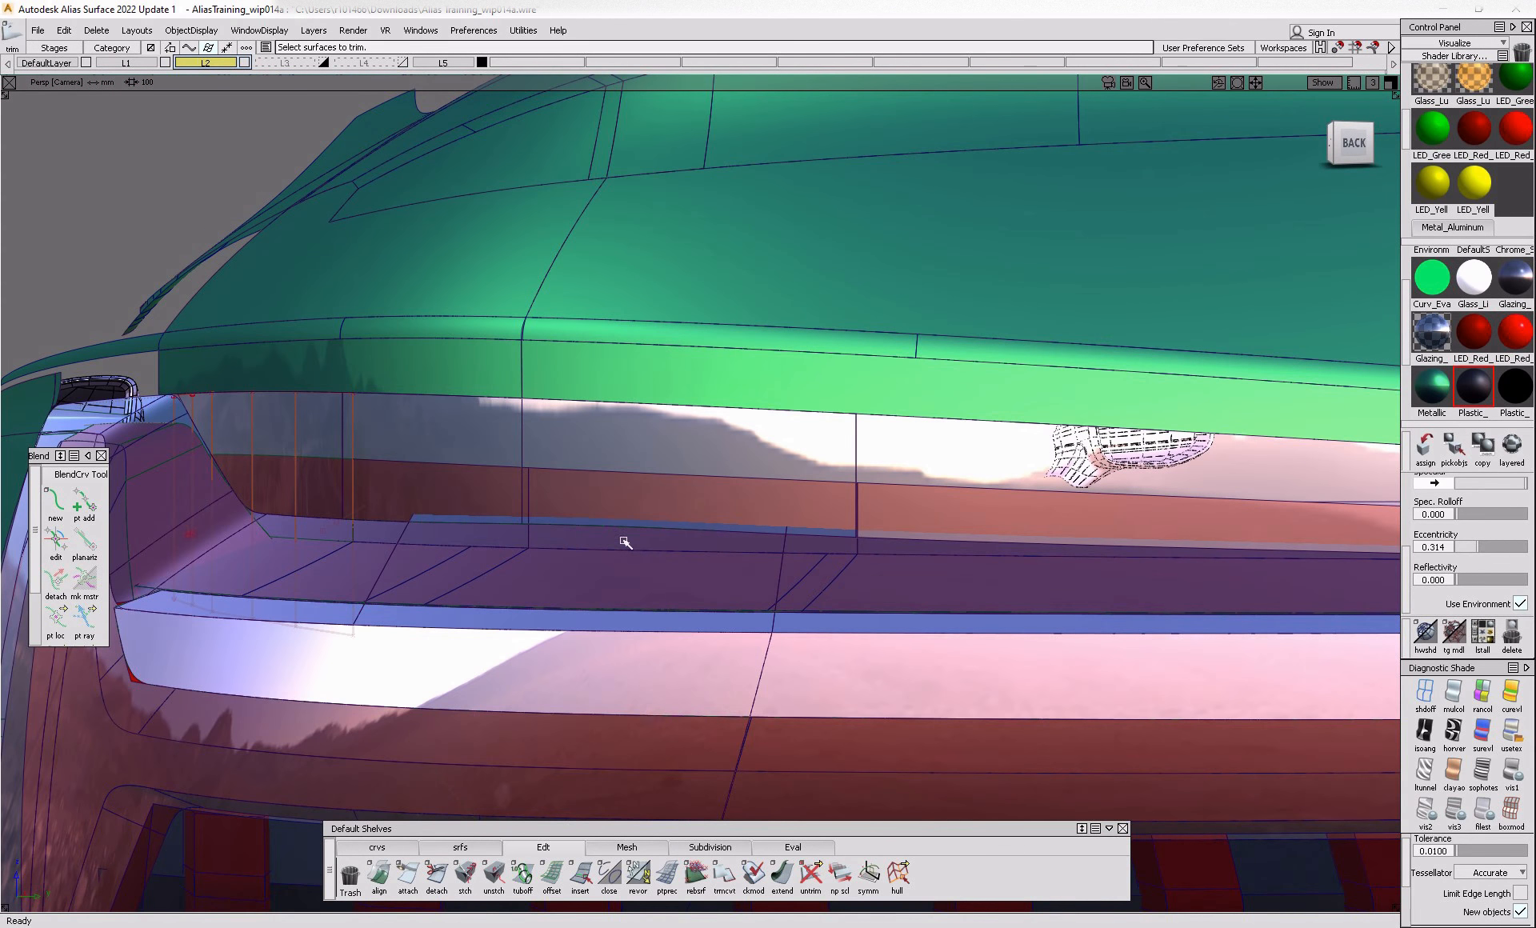
left_click_drag(921, 546, 721, 579, "alt+shift")
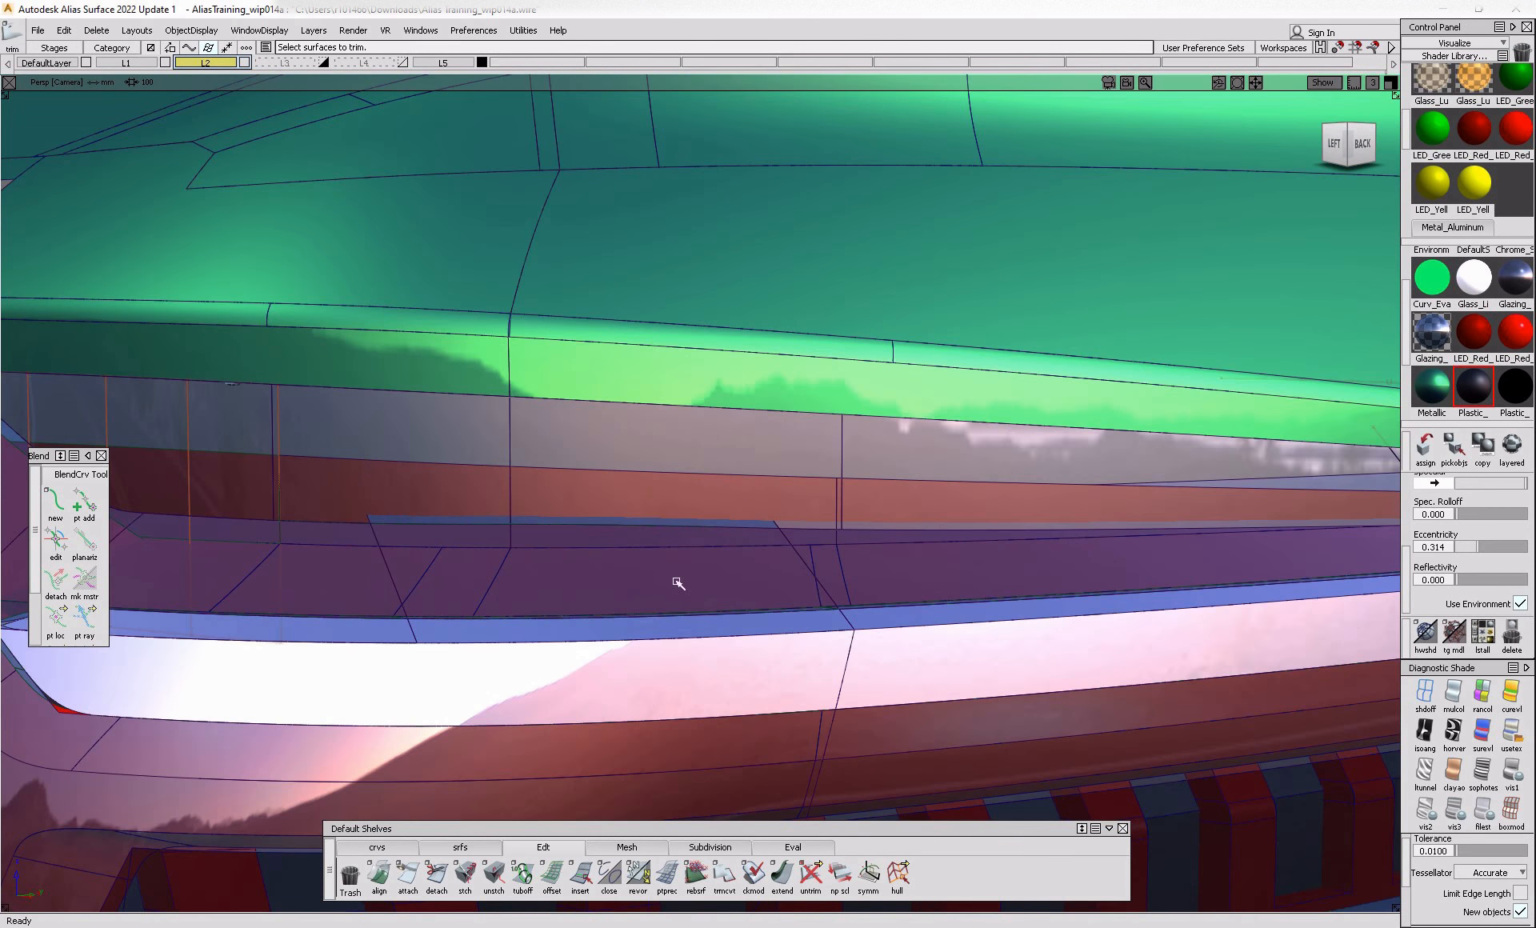
left_click_drag(829, 557, 717, 586, "alt+shift")
left_click_drag(637, 519, 584, 544, "alt+shift")
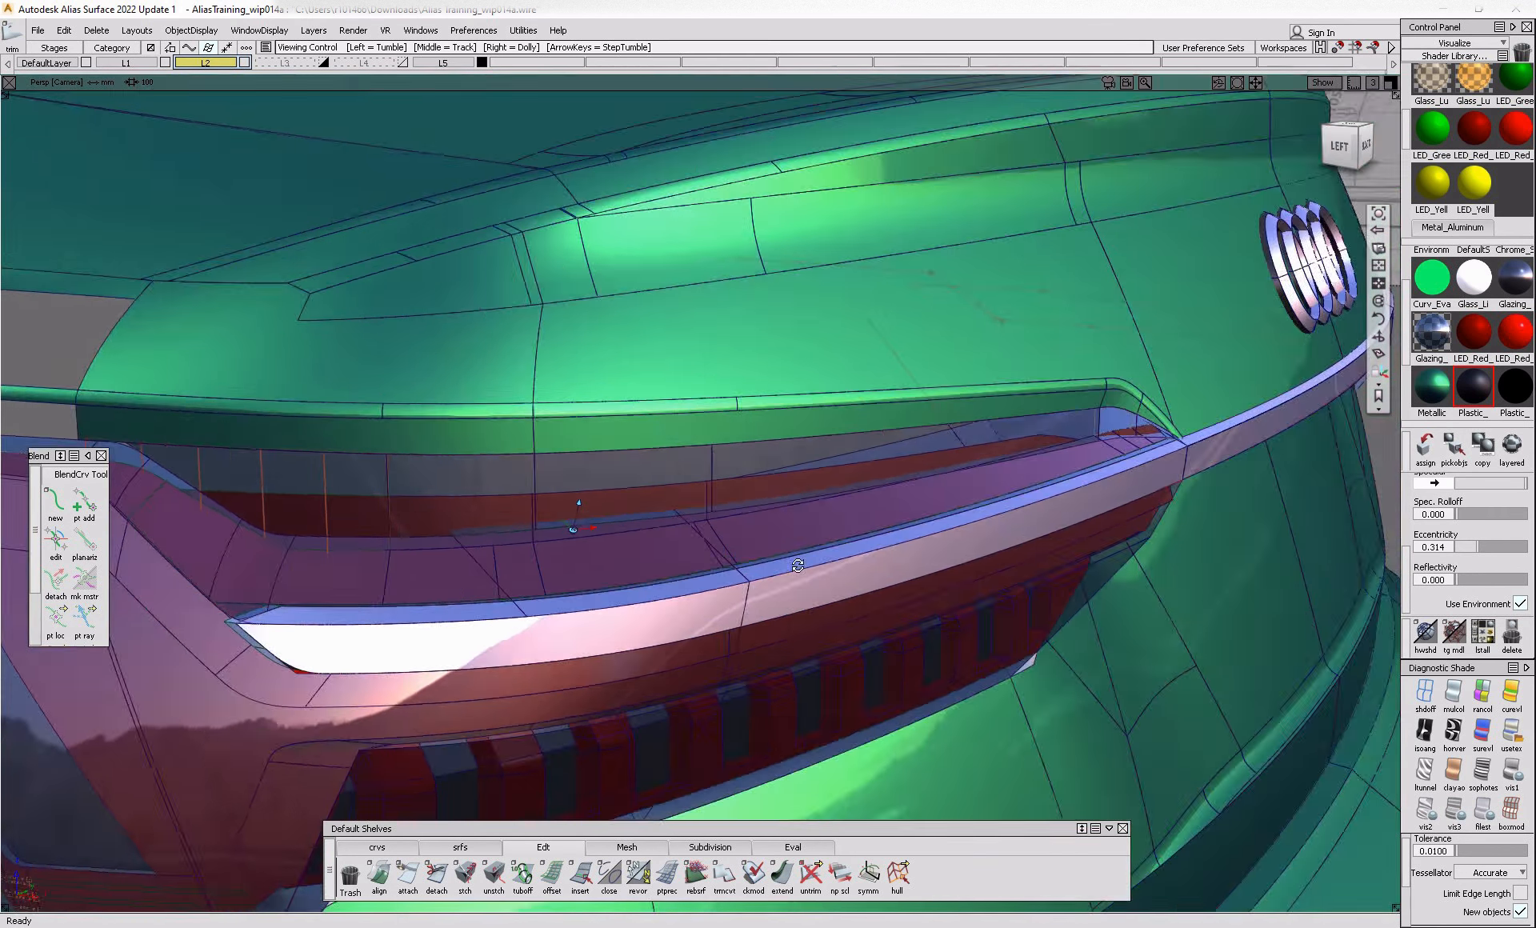
- Examine the ledge and recess wall junction above the chrome strip from several angles and in the left view
right_click_drag(584, 545, 772, 549, "alt+shift")
left_click_drag(772, 548, 666, 547, "alt+shift")
right_click_drag(1080, 504, 953, 529, "alt+shift")
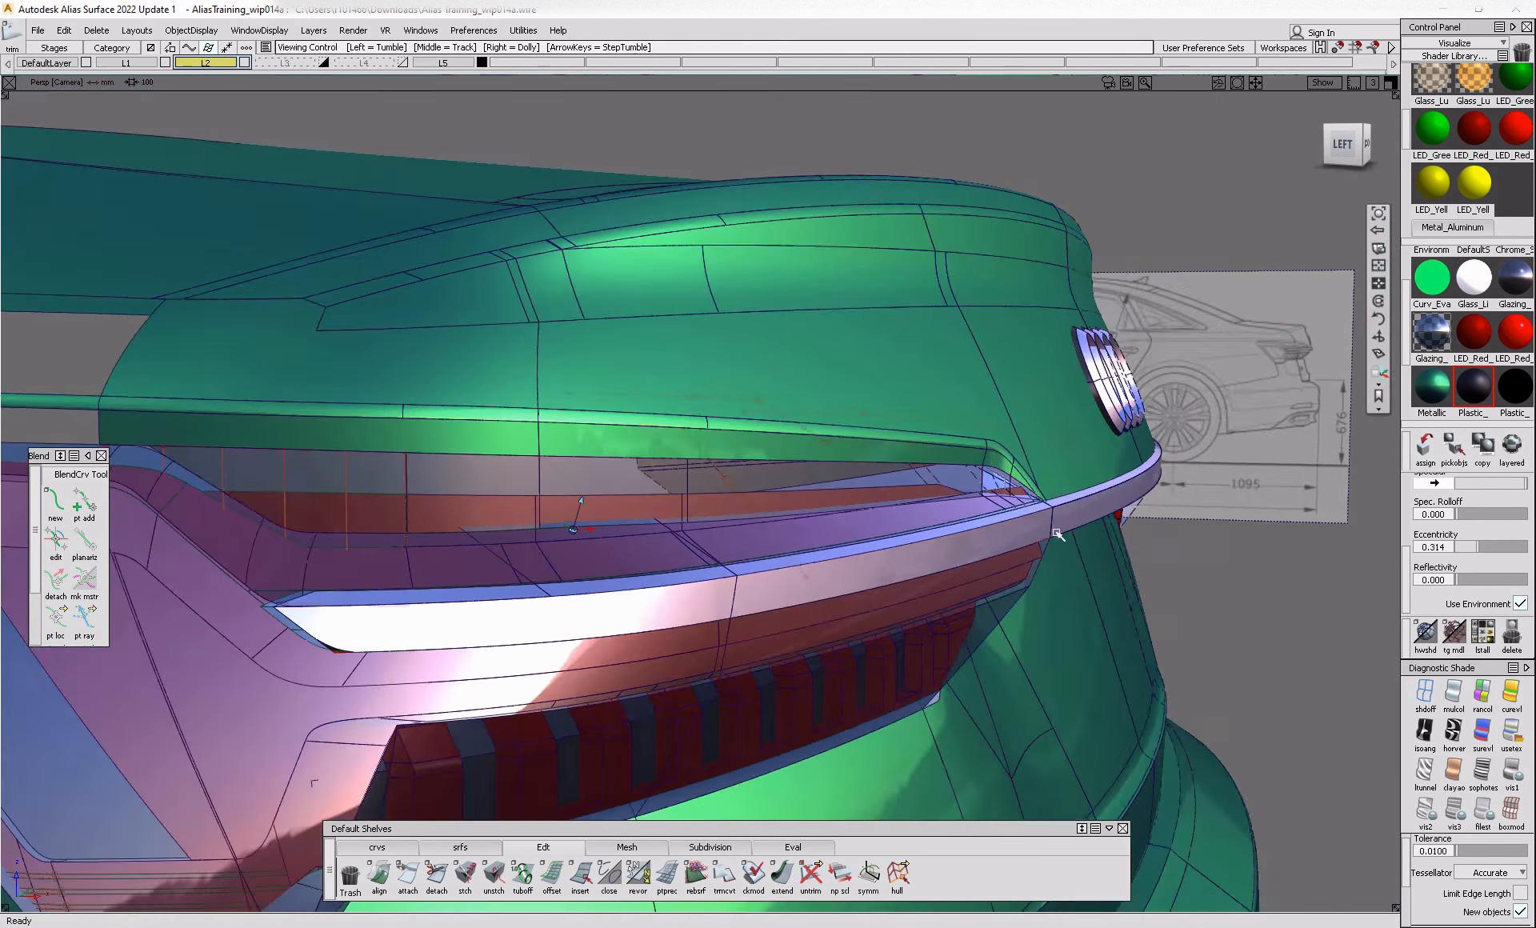
left_click_drag(953, 528, 1008, 584, "alt+shift")
middle_click_drag(1008, 584, 1122, 570, "alt+shift")
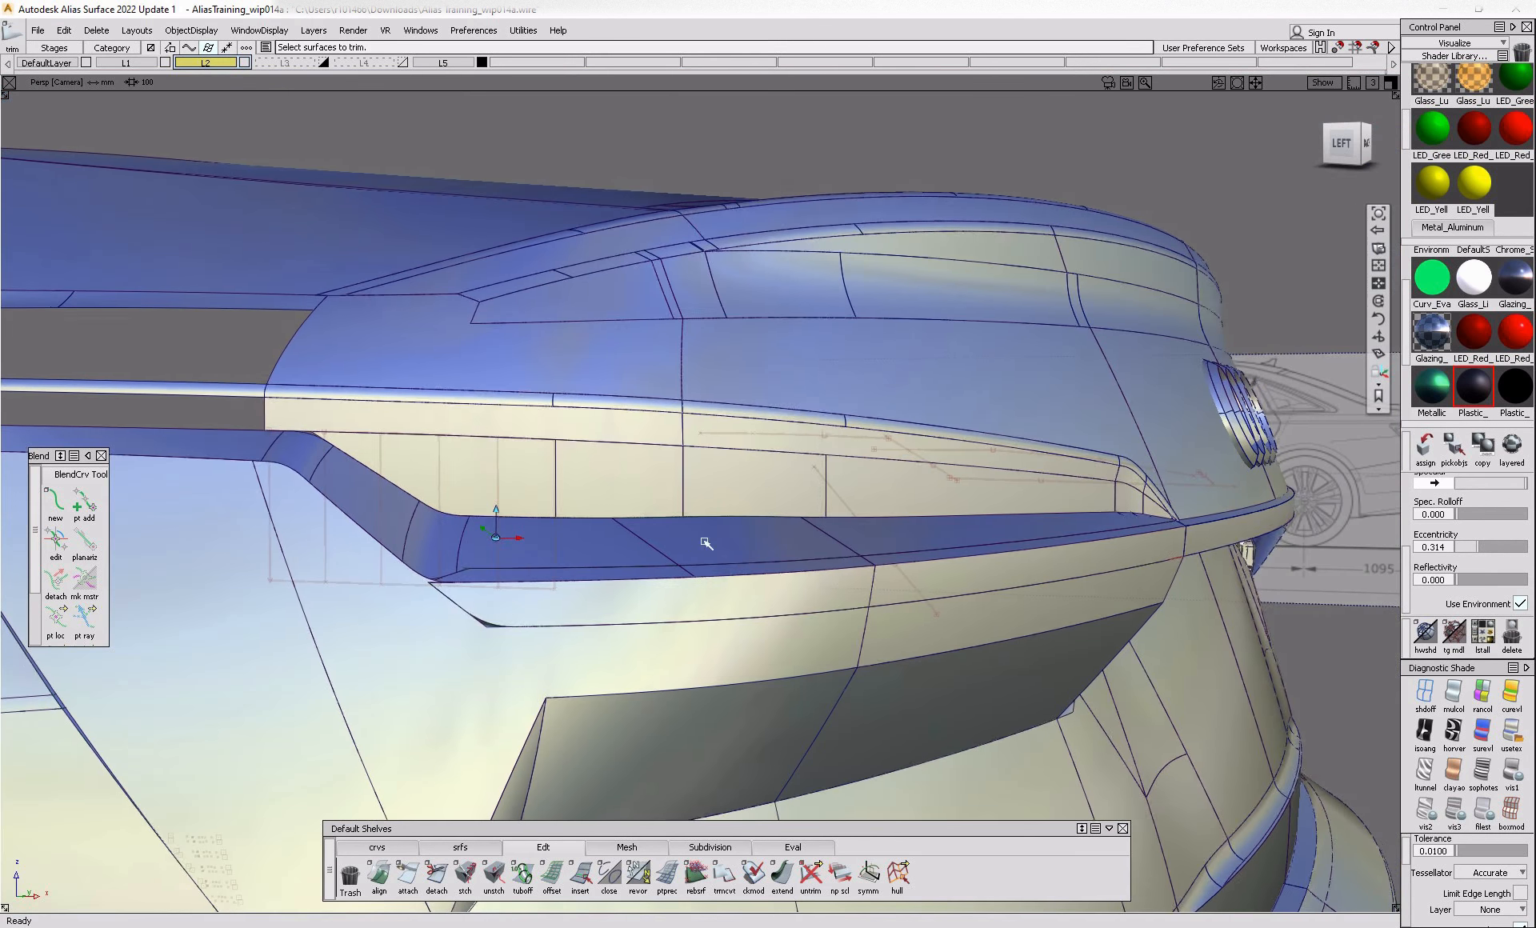
mouse_move(703, 635)
left_mouse_down("alt+shift")
mouse_move(848, 552)
mouse_move(808, 538)
left_mouse_up("alt+shift")
right_click_drag(808, 537, 852, 525, "alt+shift")
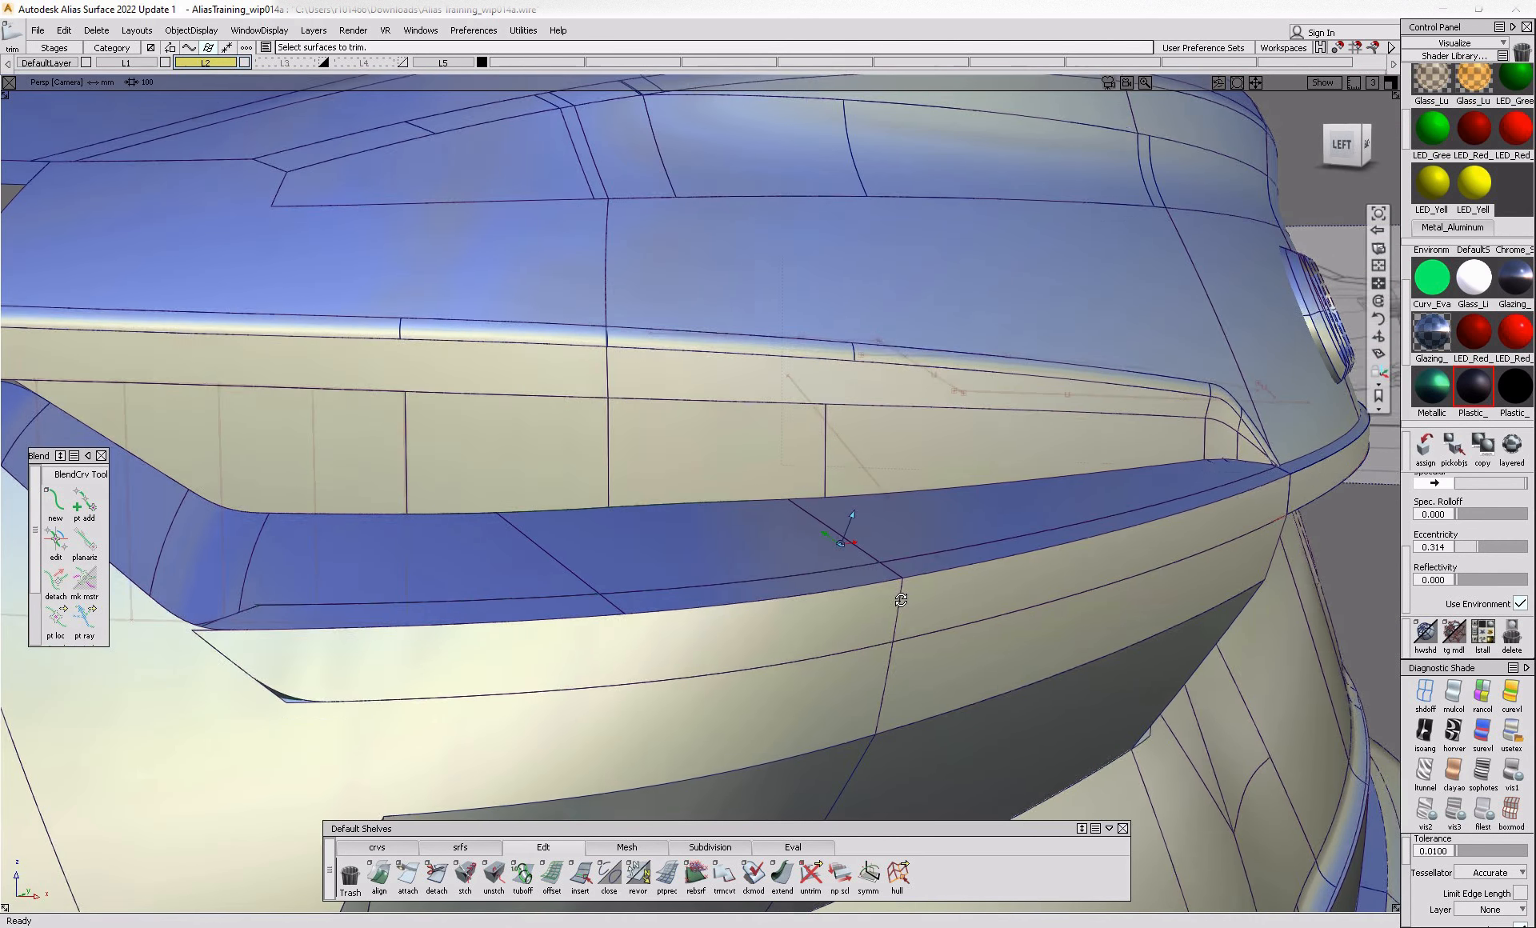
left_click(1344, 144)
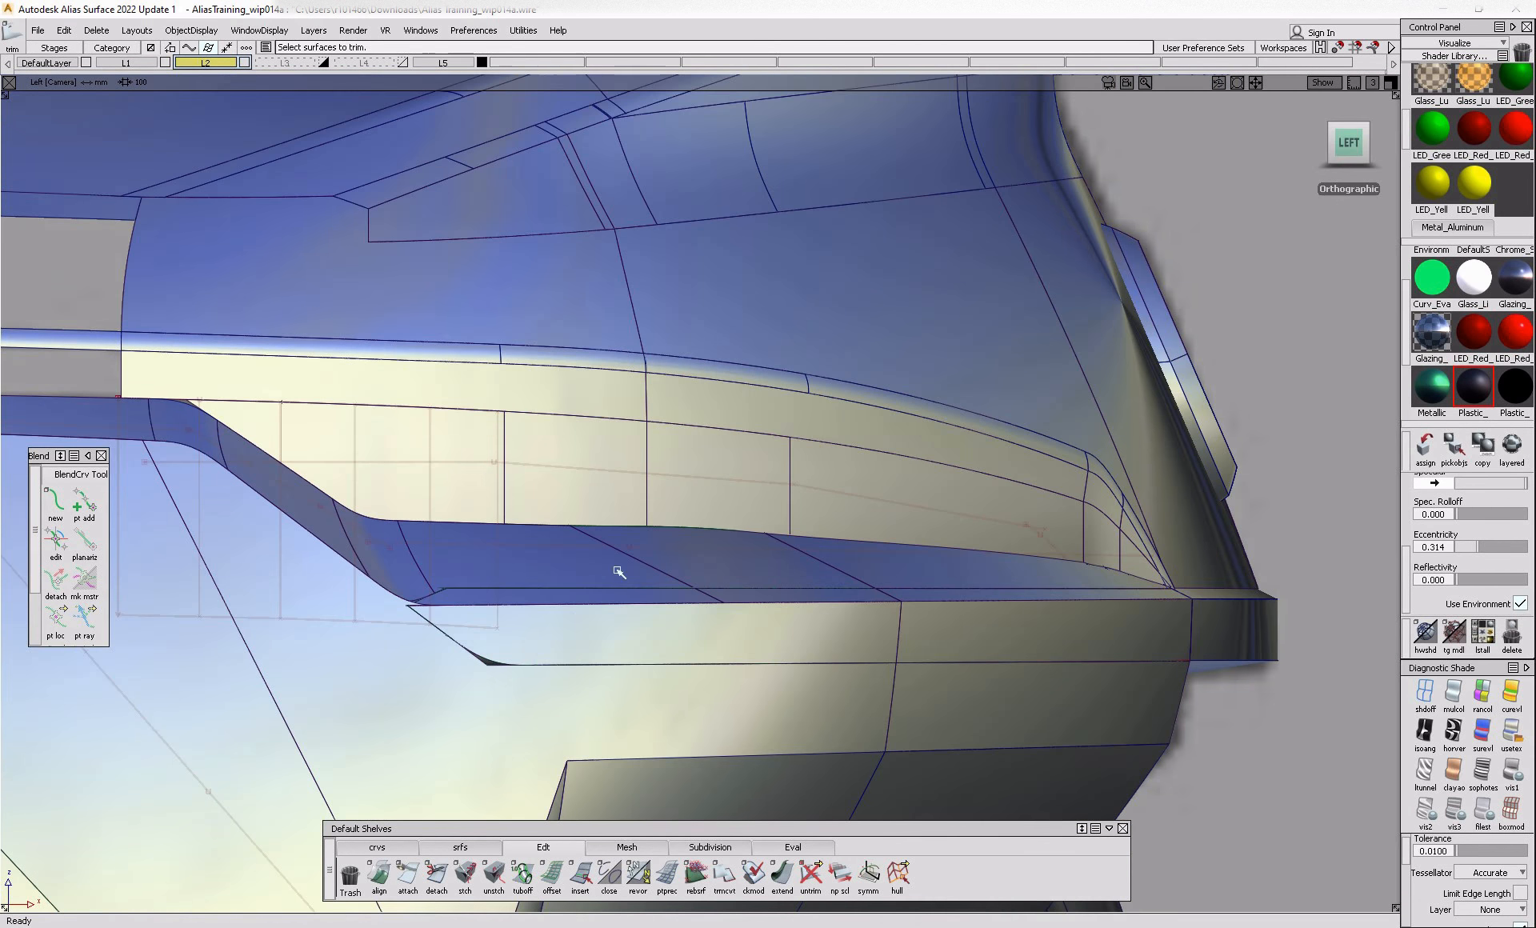
- Draw an edit-point curve along the recess wall's lower edge in the left view and project it onto the wall
left_click(394, 846)
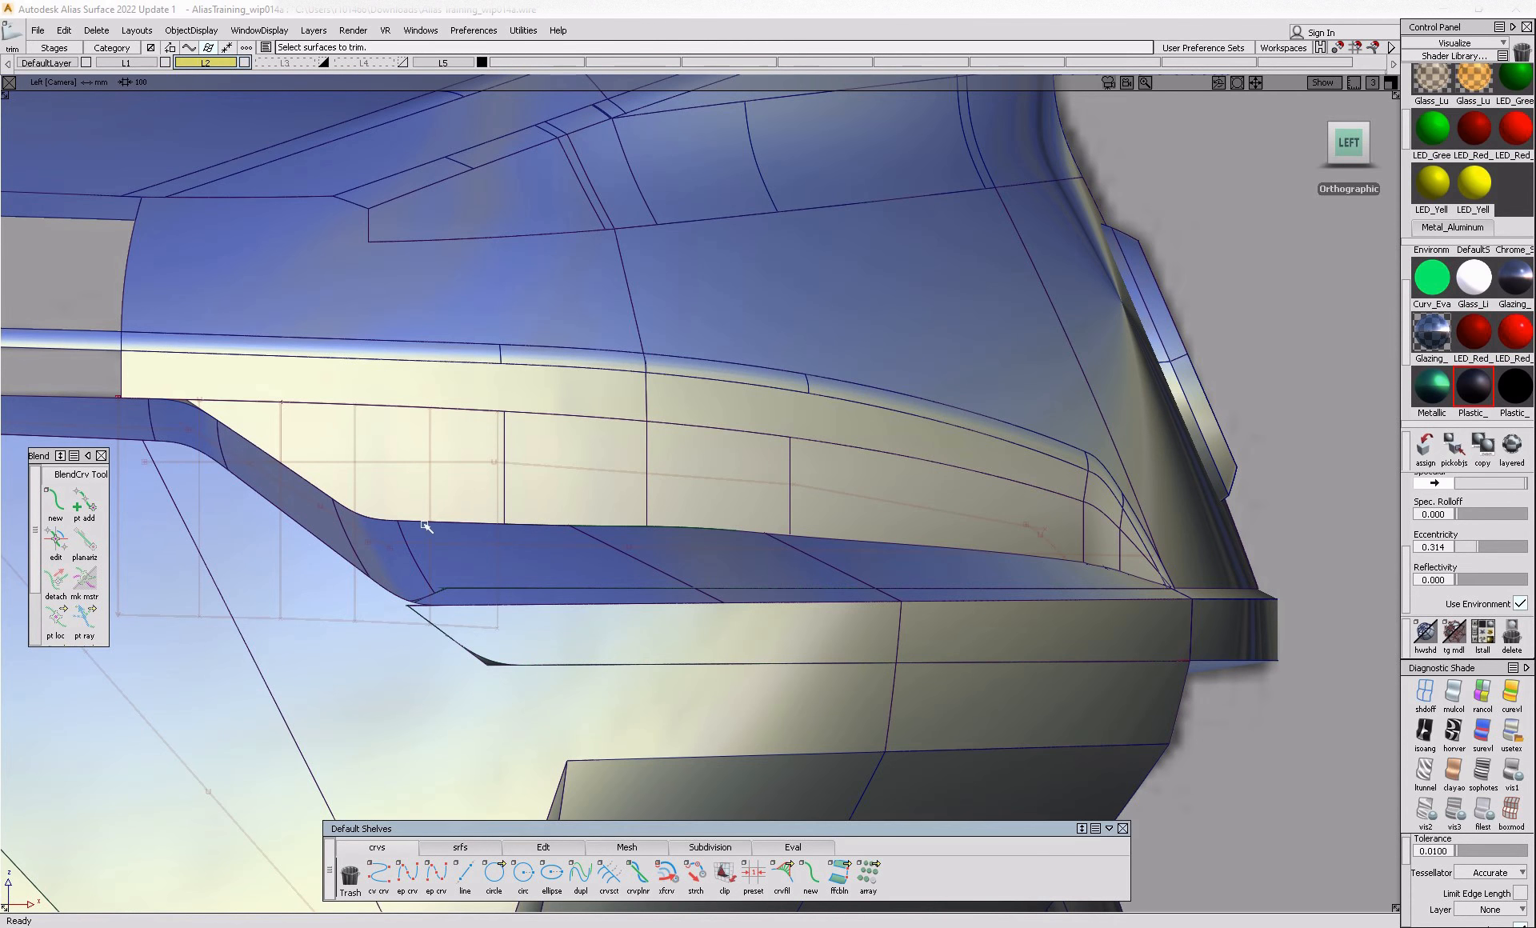
left_click(407, 876)
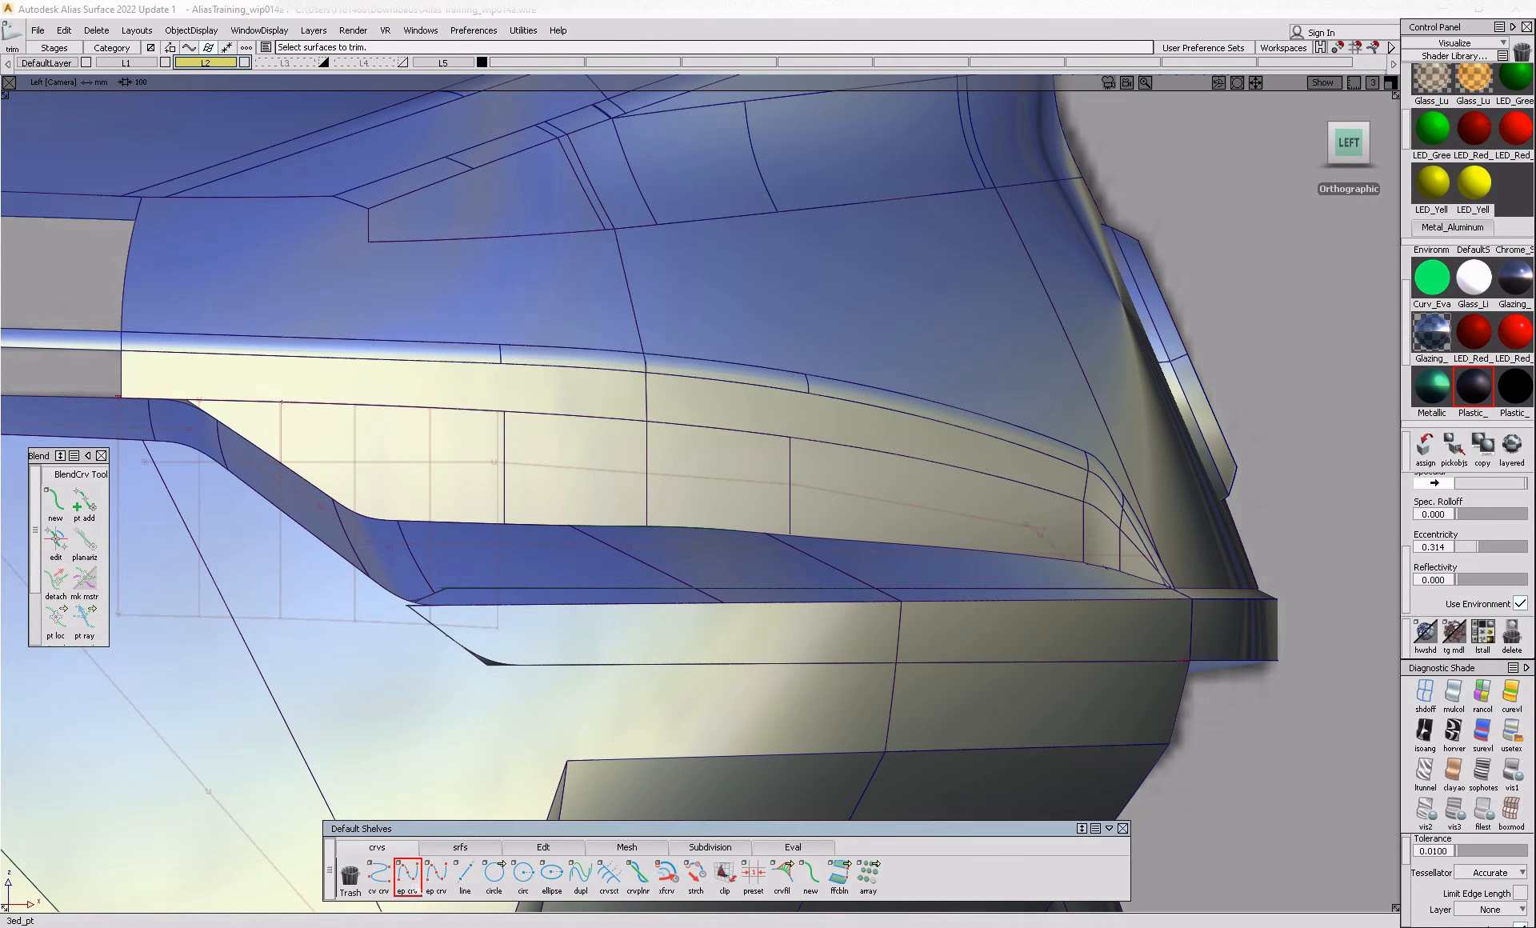
left_click(398, 523)
middle_click_drag(763, 596, 514, 617, "alt+shift")
left_click(835, 586)
left_click_drag(334, 578, 362, 679, "ctrl+shift")
left_click_drag(337, 536, 425, 567)
left_click_drag(663, 625, 631, 551)
left_click(542, 540)
middle_click_drag(267, 540, 520, 560, "alt+shift")
left_click(531, 565)
key("space")
- Delete the ledge surface sections above the chrome strip
left_click_drag(627, 636, 602, 532, "ctrl+shift")
middle_click_drag(644, 592, 643, 626, "ctrl+shift")
left_click(615, 544)
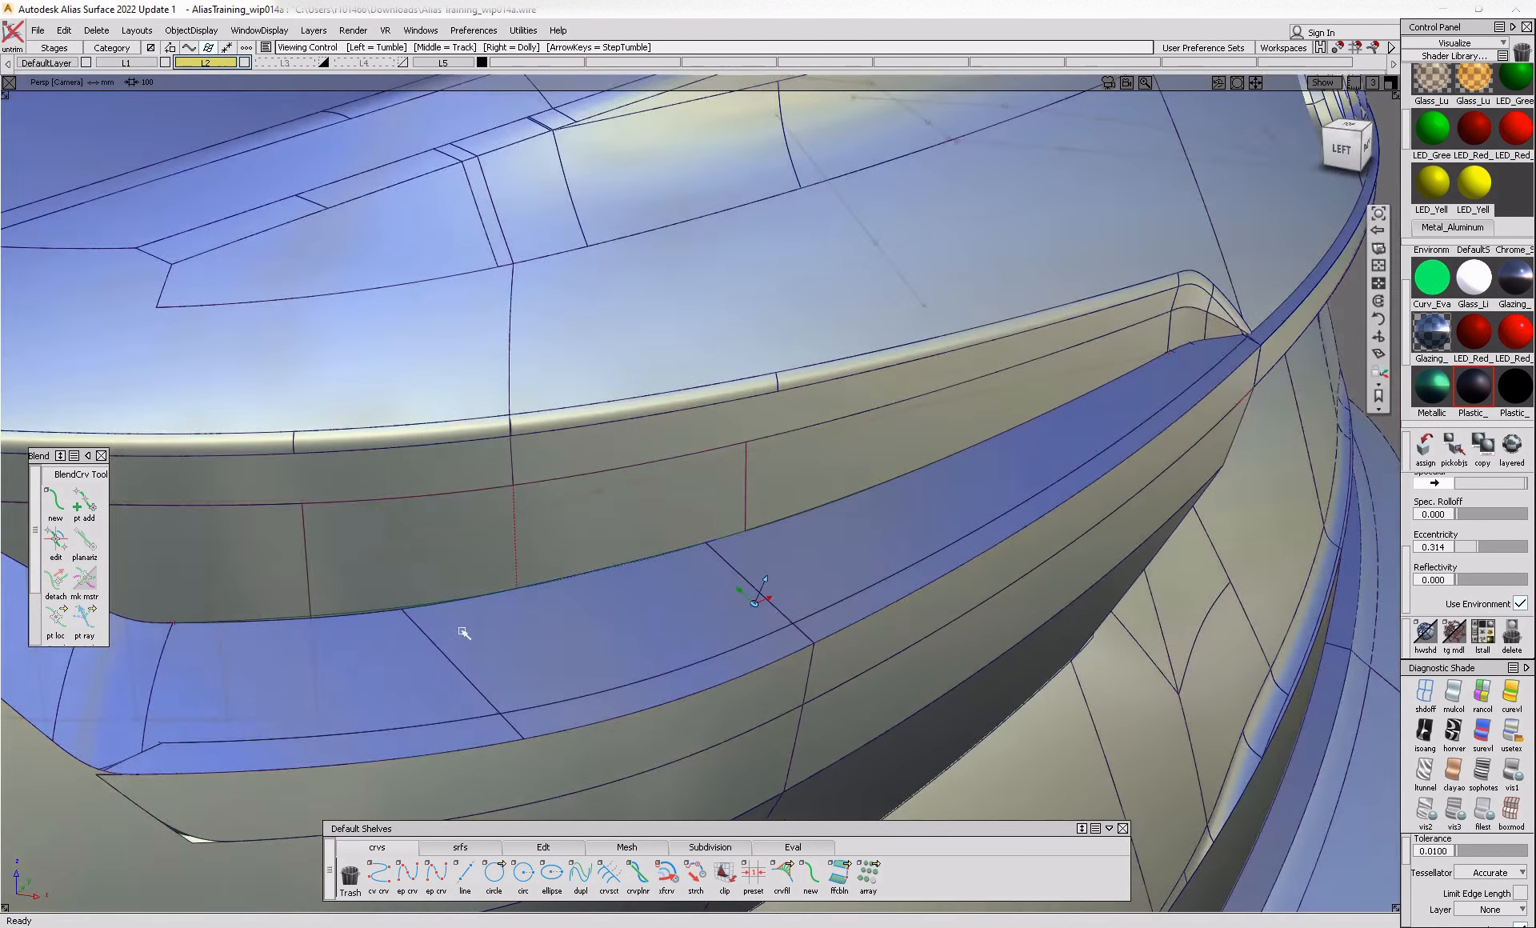
left_click(532, 557)
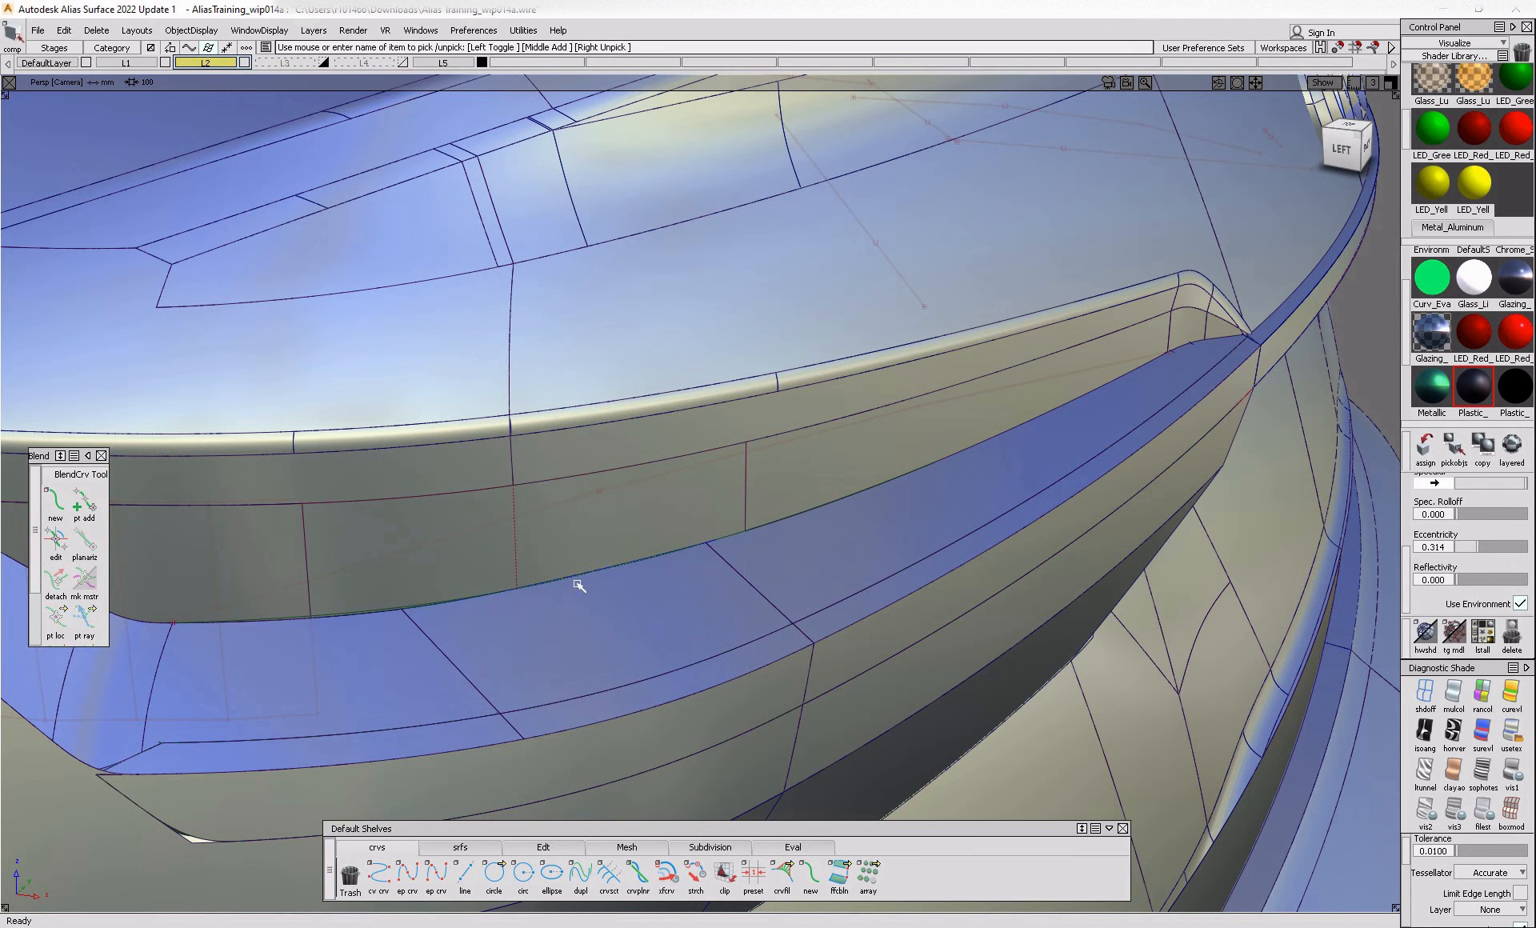
left_click_drag(578, 584, 600, 553, "alt+shift")
right_click_drag(600, 552, 589, 578, "alt+shift")
left_click(611, 616)
left_click(506, 663)
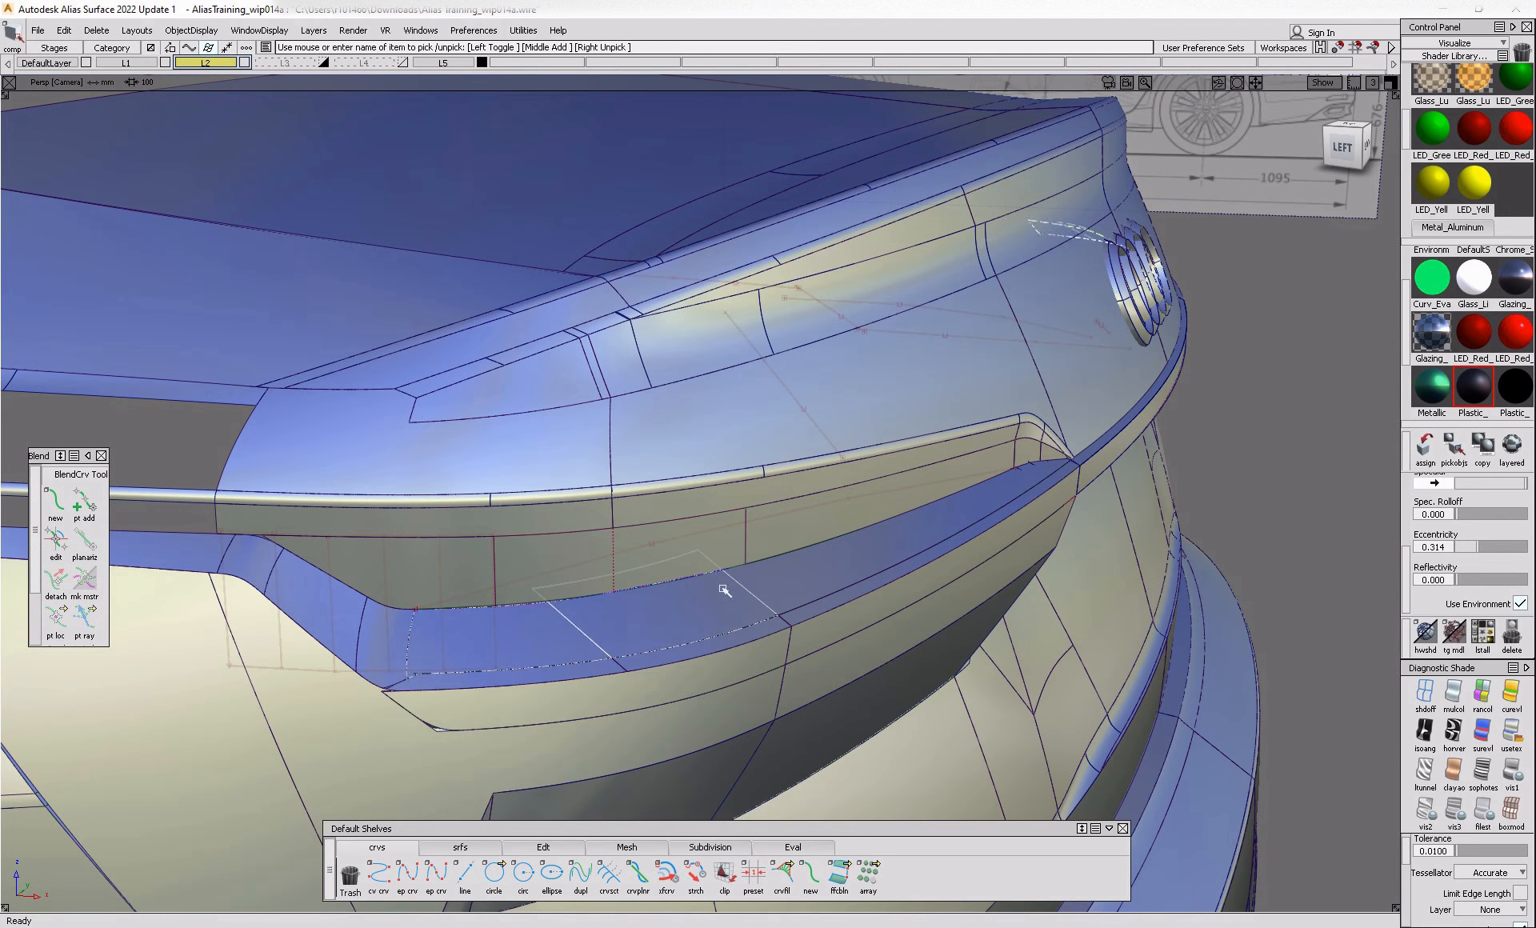
key("Delete")
left_click(808, 569)
key("Delete")
- Untrim the recess wall sections above the deleted ledge
left_click_drag(477, 632, 552, 560, "alt+shift")
right_click_drag(552, 560, 598, 628, "alt+shift")
left_click(590, 610)
left_click(588, 601)
left_click(734, 578)
left_click(733, 578)
- Delete the old curves-on-surface from the untrimmed recess wall sections, leaving the projected curve in place
right_click_drag(854, 678, 768, 632, "ctrl+shift")
left_click_drag(769, 632, 737, 615, "ctrl+shift")
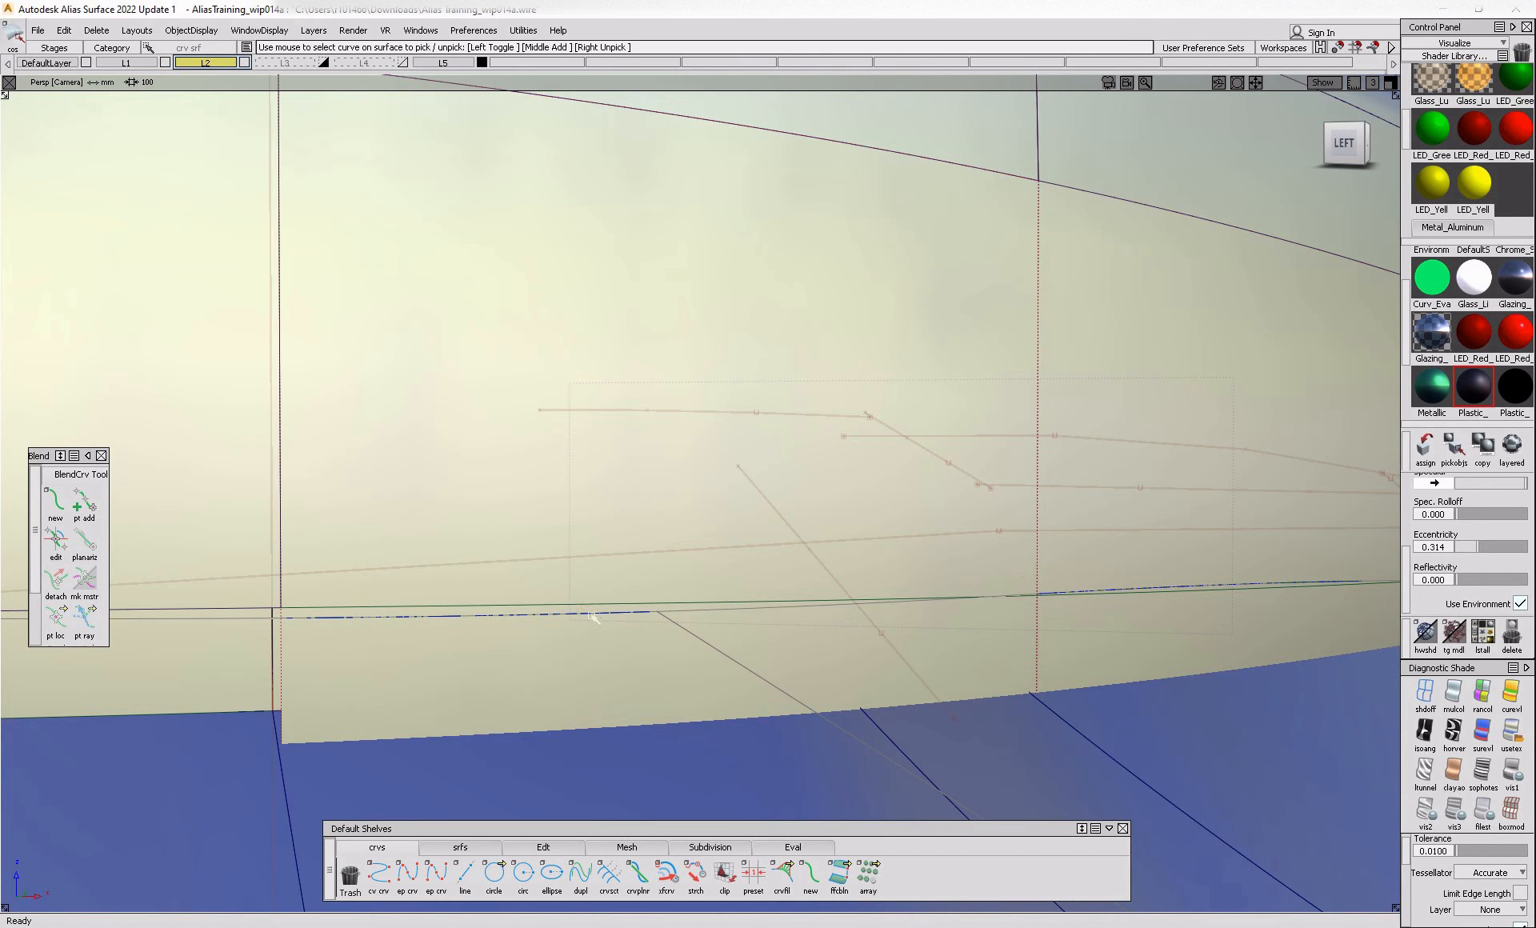
left_click(817, 578)
left_click(815, 578)
right_click_drag(977, 575, 977, 542, "ctrl+shift")
middle_click_drag(977, 592, 627, 640, "alt+shift")
left_click_drag(764, 651, 738, 632, "ctrl+shift")
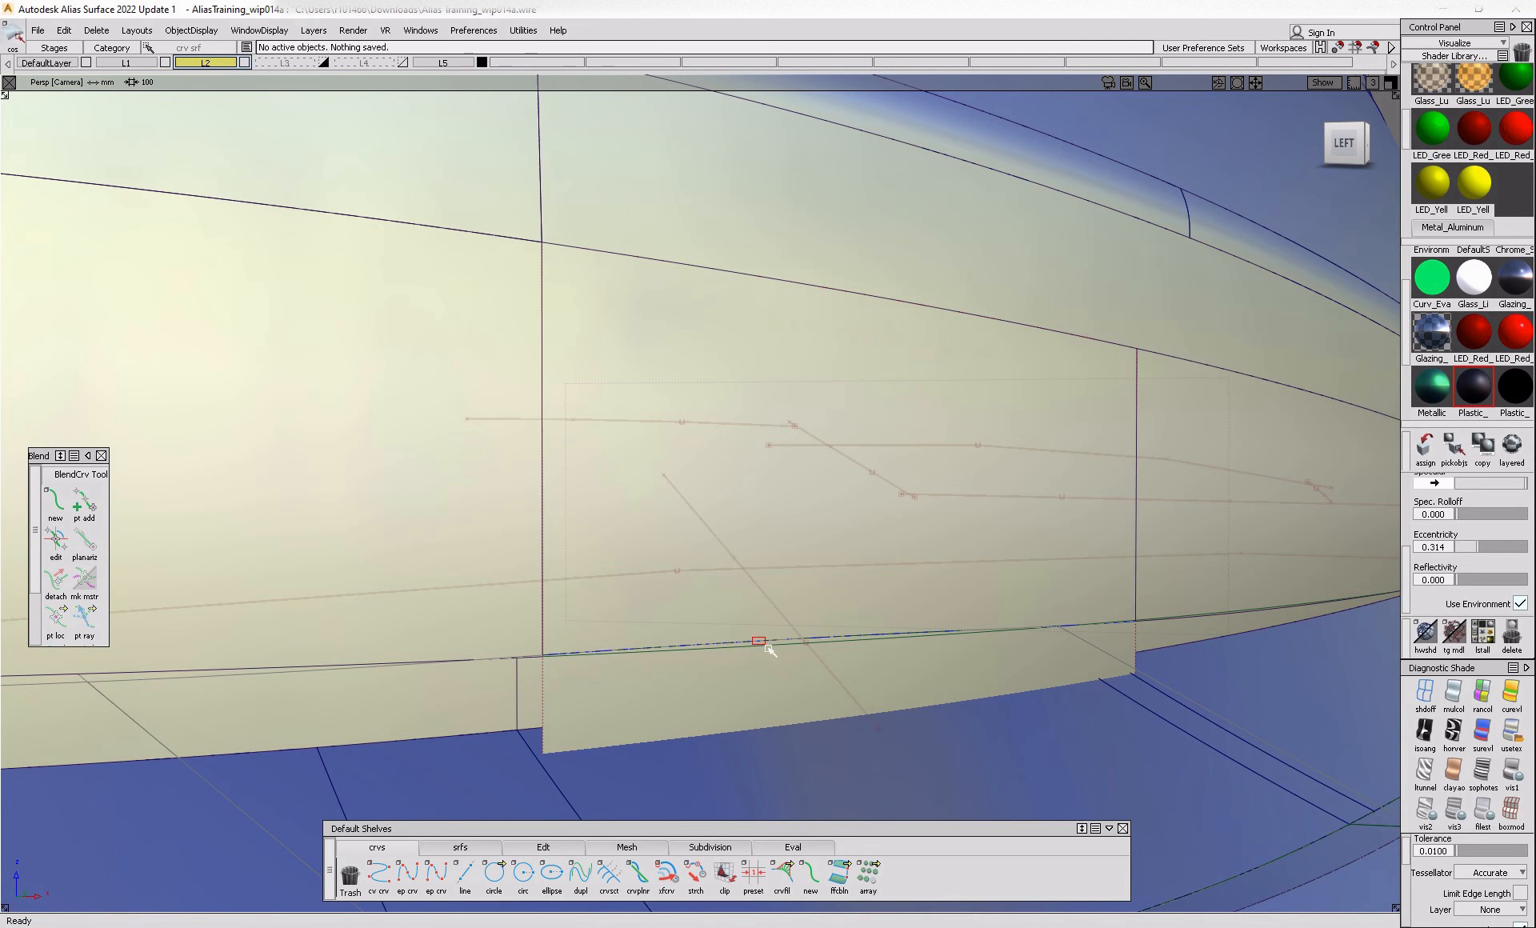
left_click(1119, 622, "alt+shift")
right_click_drag(1160, 661, 1154, 625, "alt+shift")
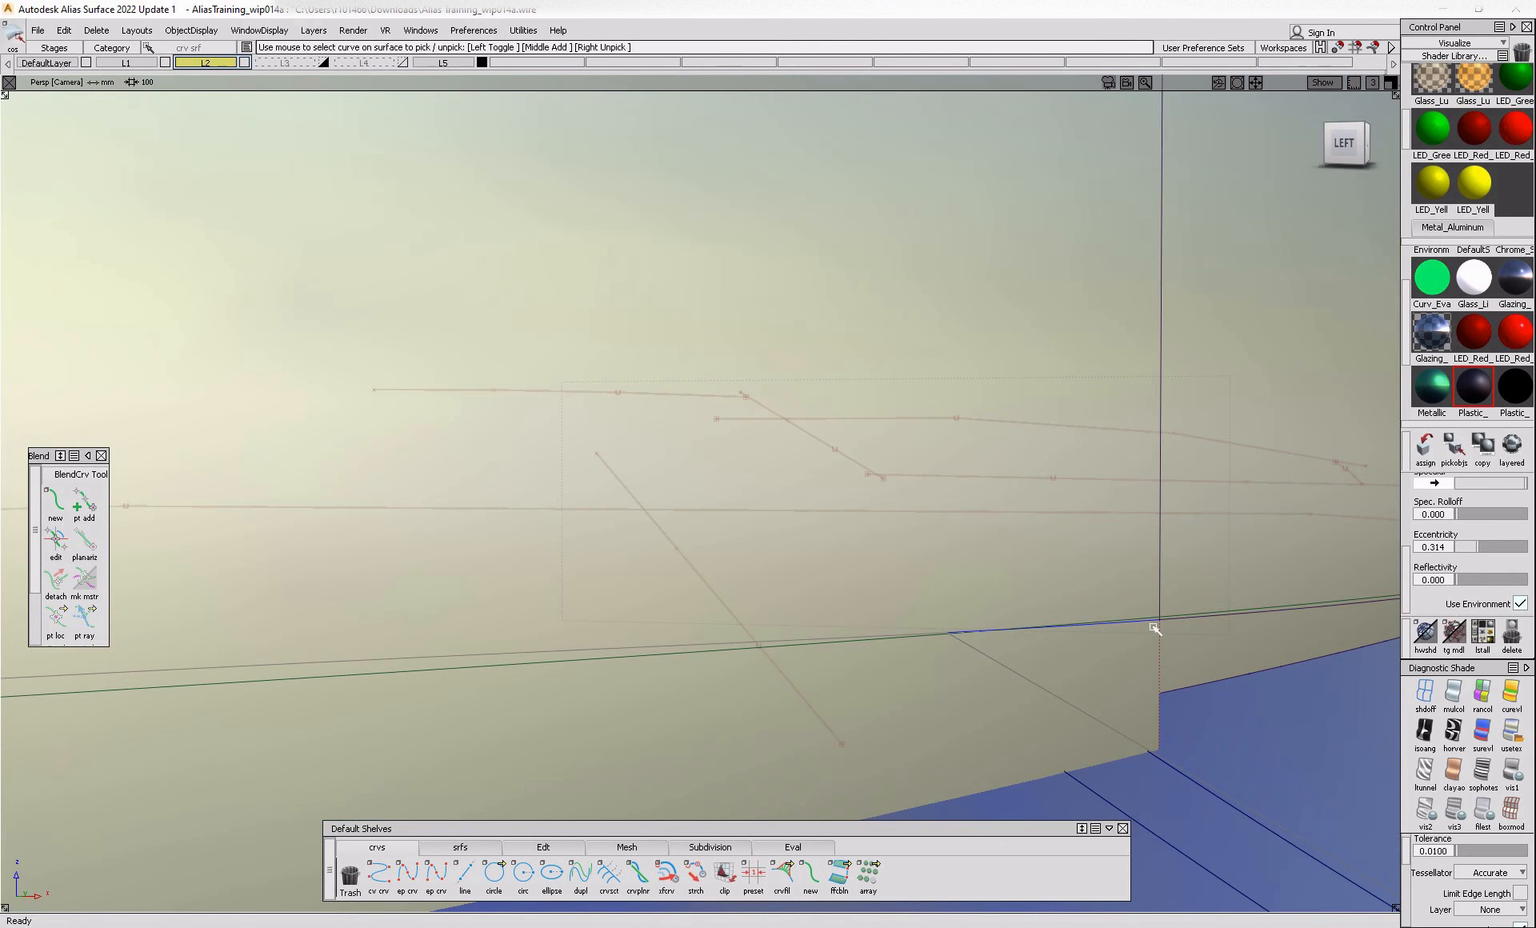
left_click(1153, 625)
key("Delete")
- Trim the recess wall sections along the projected curve, keeping the regions above it
mouse_move(1119, 574)
right_mouse_down("ctrl+shift")
mouse_move(1055, 630)
mouse_move(1102, 600)
mouse_move(400, 768)
right_mouse_up("ctrl+shift")
left_click(1050, 600)
left_click(1052, 600)
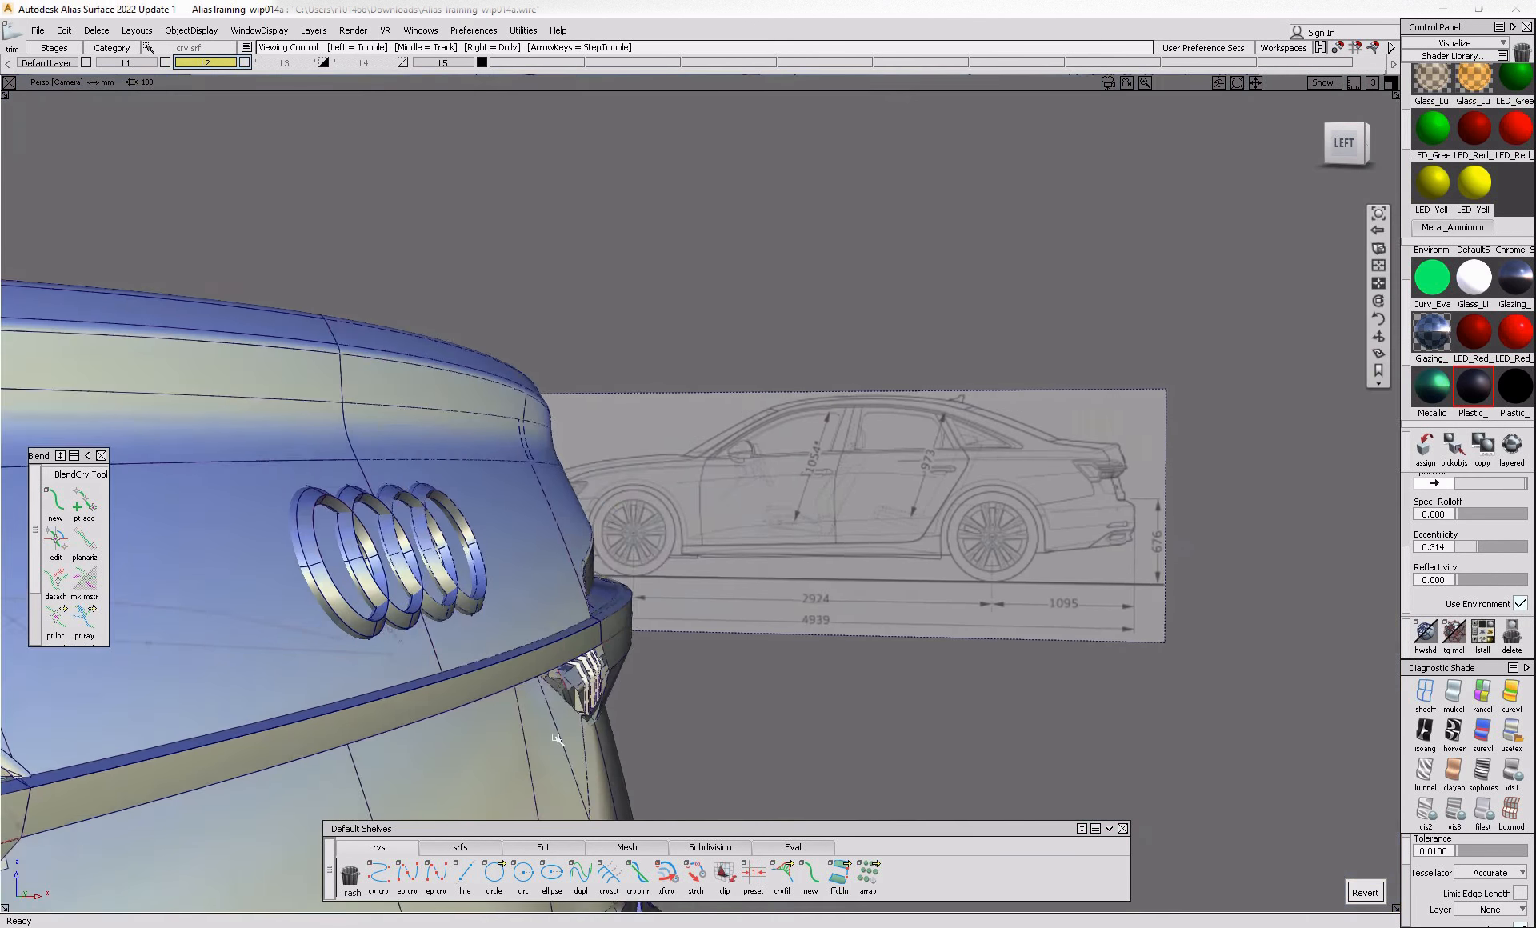
middle_click_drag(400, 768, 815, 703, "alt+shift")
left_click(547, 578)
left_click(546, 580)
middle_click_drag(466, 607, 720, 628, "alt+shift")
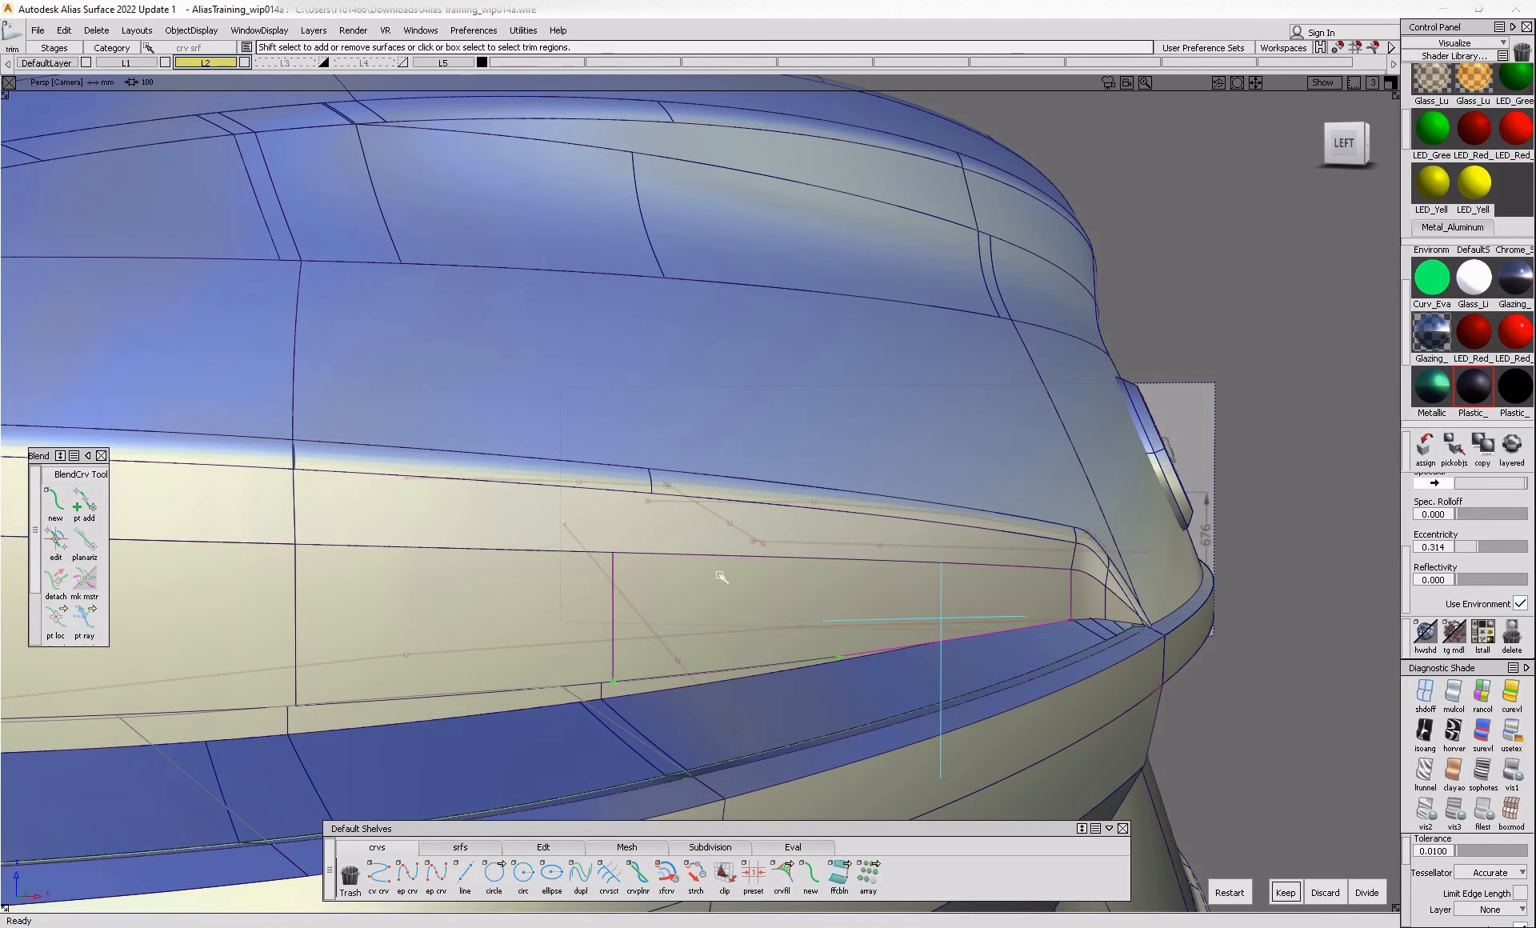
- Untrim the wall section nearest the car's rear end and delete its old curve-on-surface
left_click_drag(785, 600, 872, 587, "ctrl+shift")
left_click(801, 631)
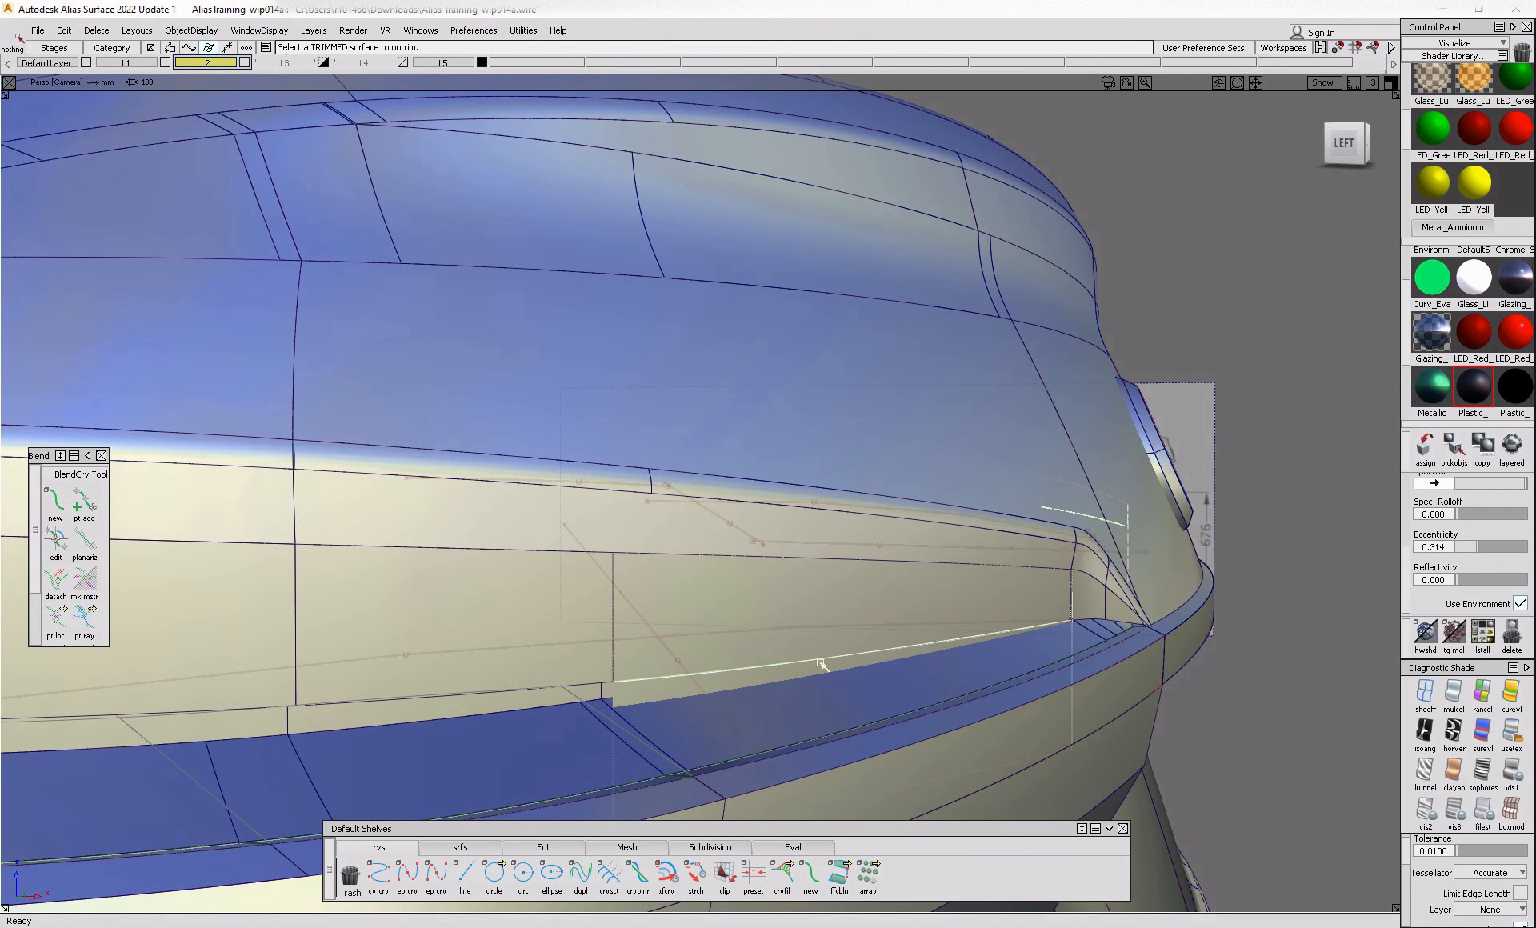
right_click_drag(815, 660, 865, 683, "alt+shift")
left_click(514, 705)
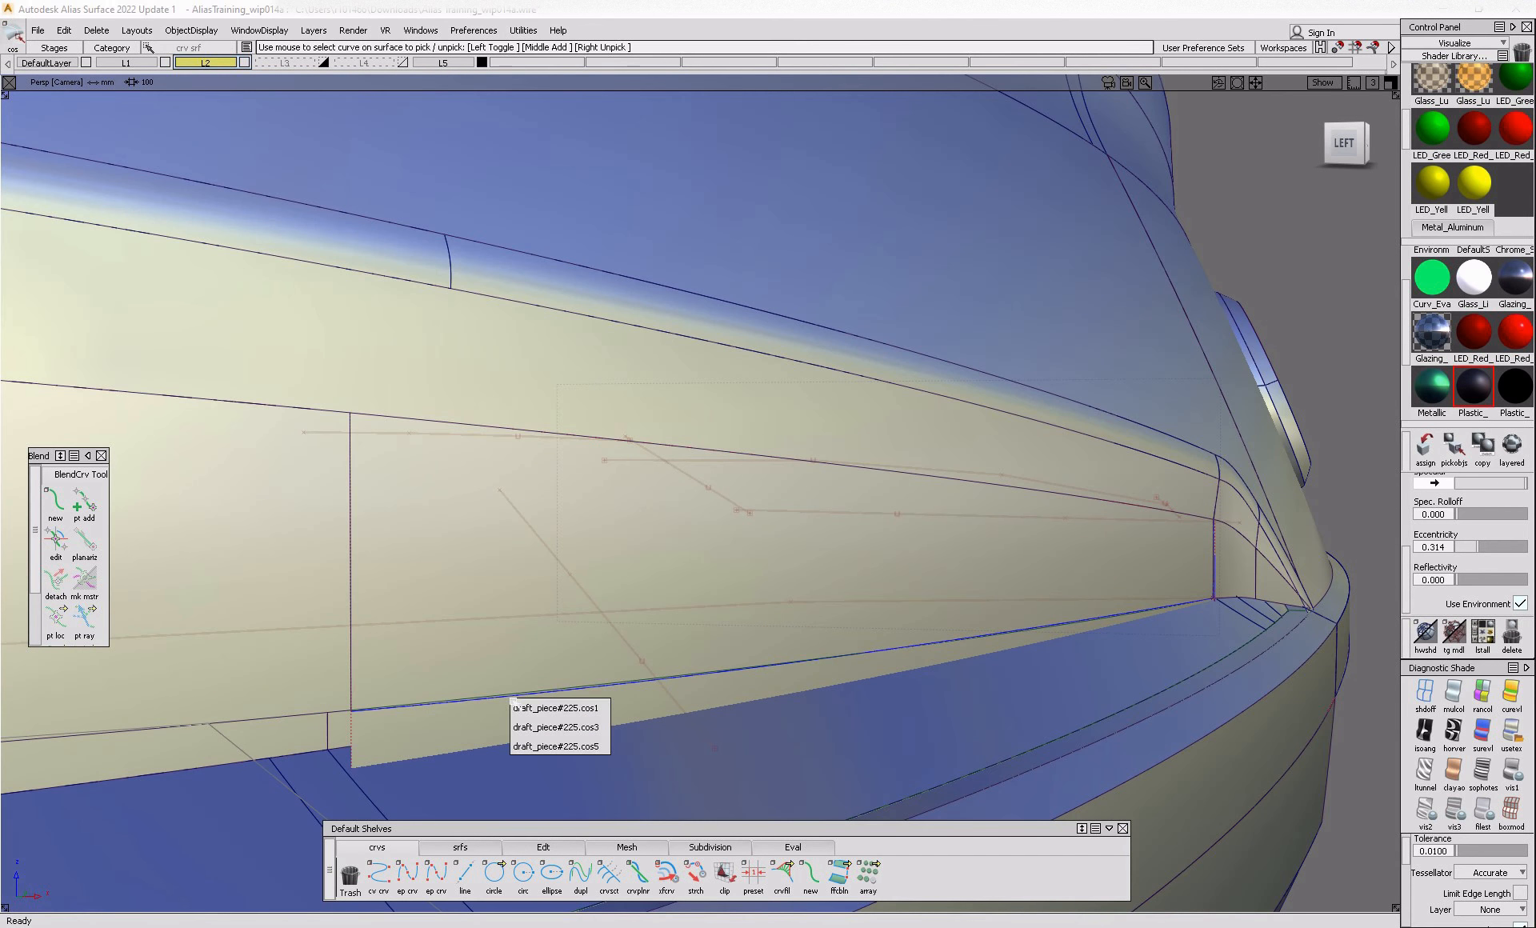
left_click(537, 721)
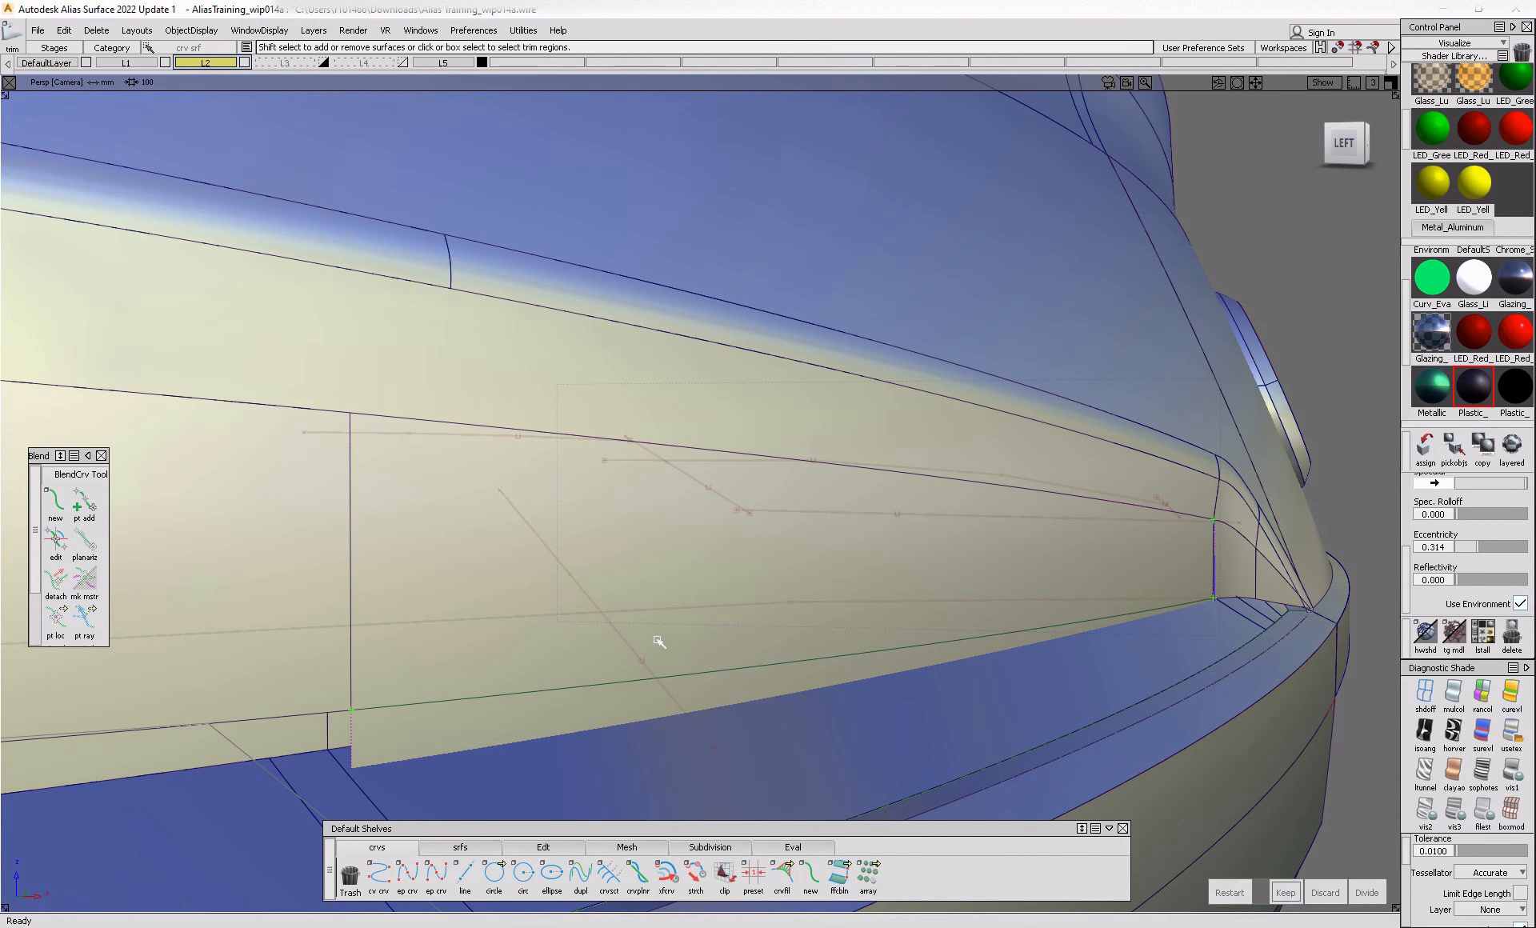
- Trim the rearmost recess wall section along the projected curve
right_click_drag(1072, 553, 1160, 553, "alt+shift")
left_click_drag(1160, 553, 761, 617, "alt+shift")
right_click_drag(761, 617, 552, 716, "alt+shift")
mouse_move(552, 717)
left_mouse_down("alt+shift")
mouse_move(583, 686)
mouse_move(573, 710)
left_mouse_up("alt+shift")
right_click_drag(573, 709, 496, 744, "alt+shift")
left_click_drag(496, 745, 686, 836, "alt+shift")
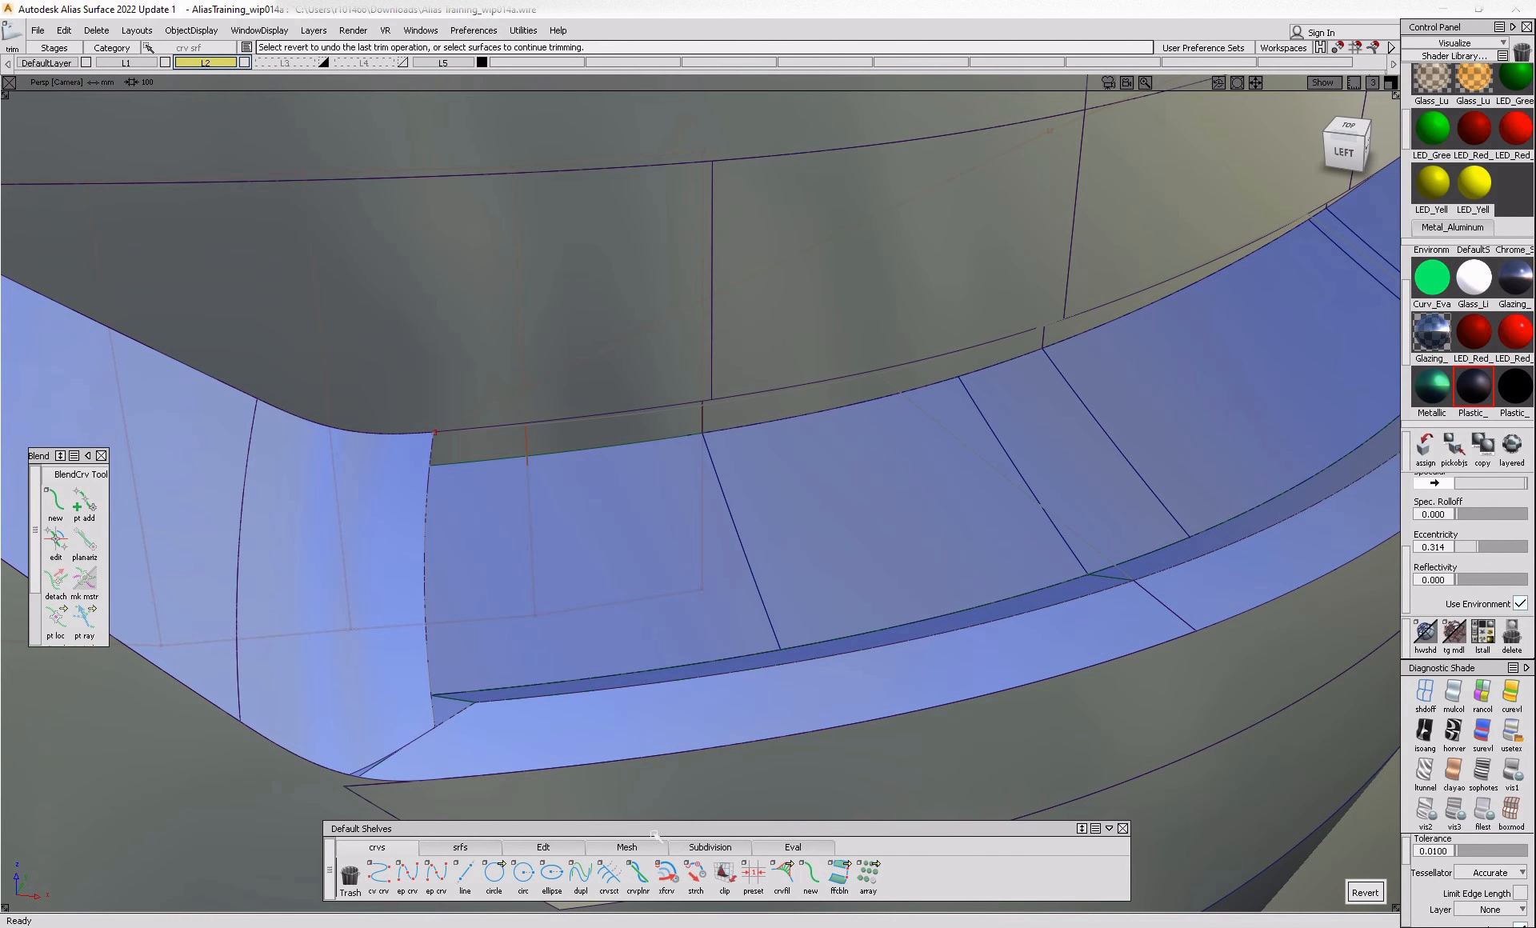
- Try to build a skin surface between the chrome strip's inner ledge edge and the recess wall's lower edge
right_click_drag(546, 706, 581, 696, "alt+shift")
left_click_drag(581, 697, 680, 677, "alt+shift")
left_click_drag(884, 532, 770, 817, "ctrl+shift")
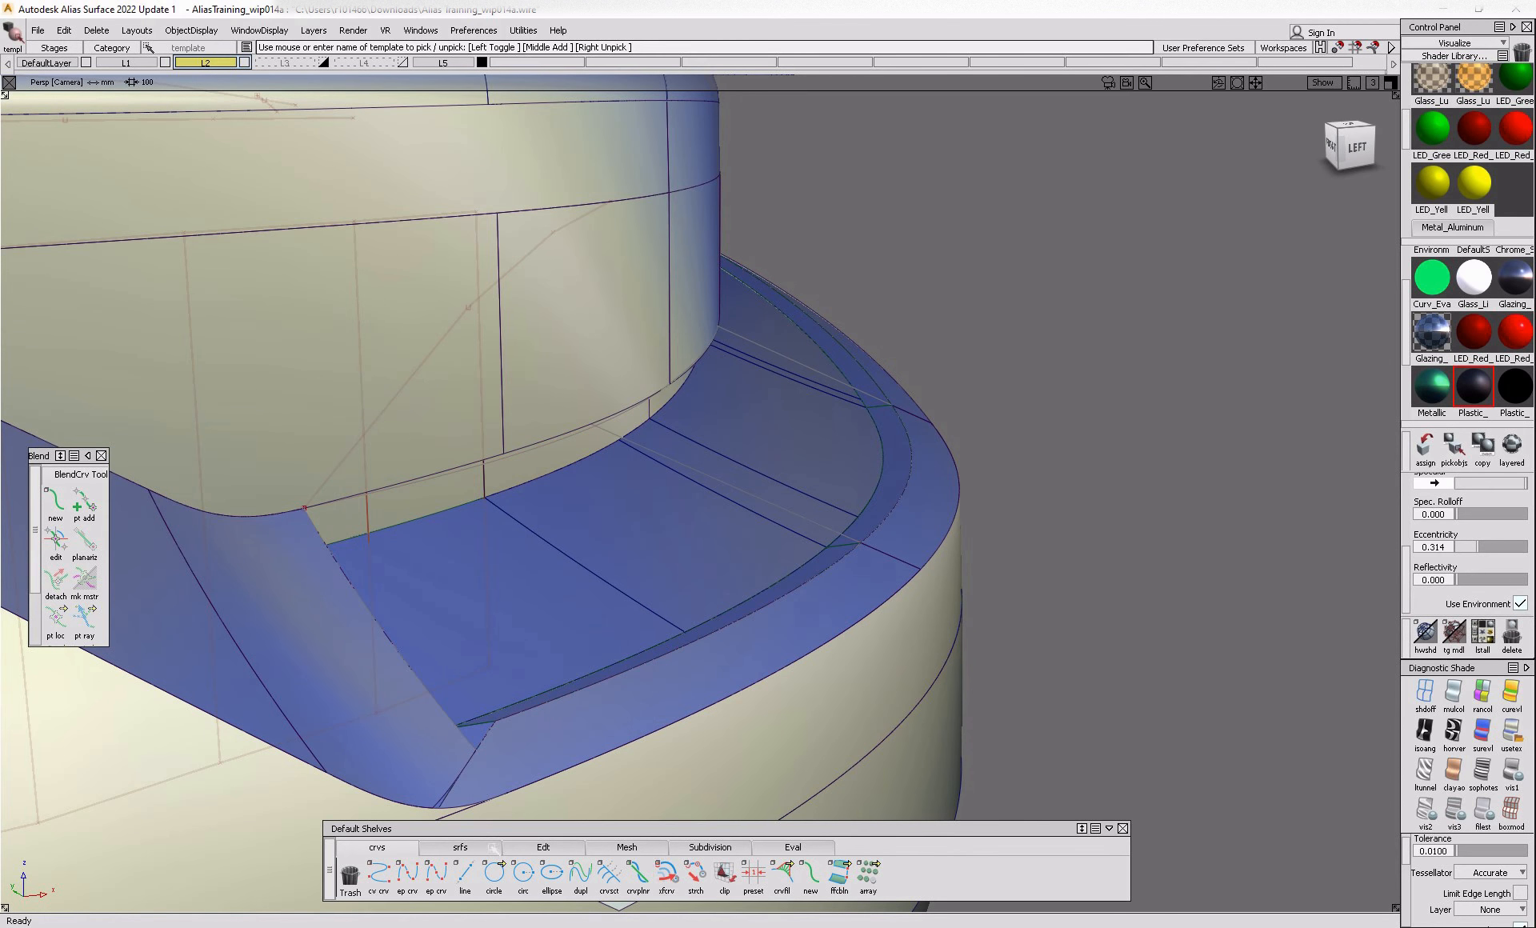
left_click(493, 848)
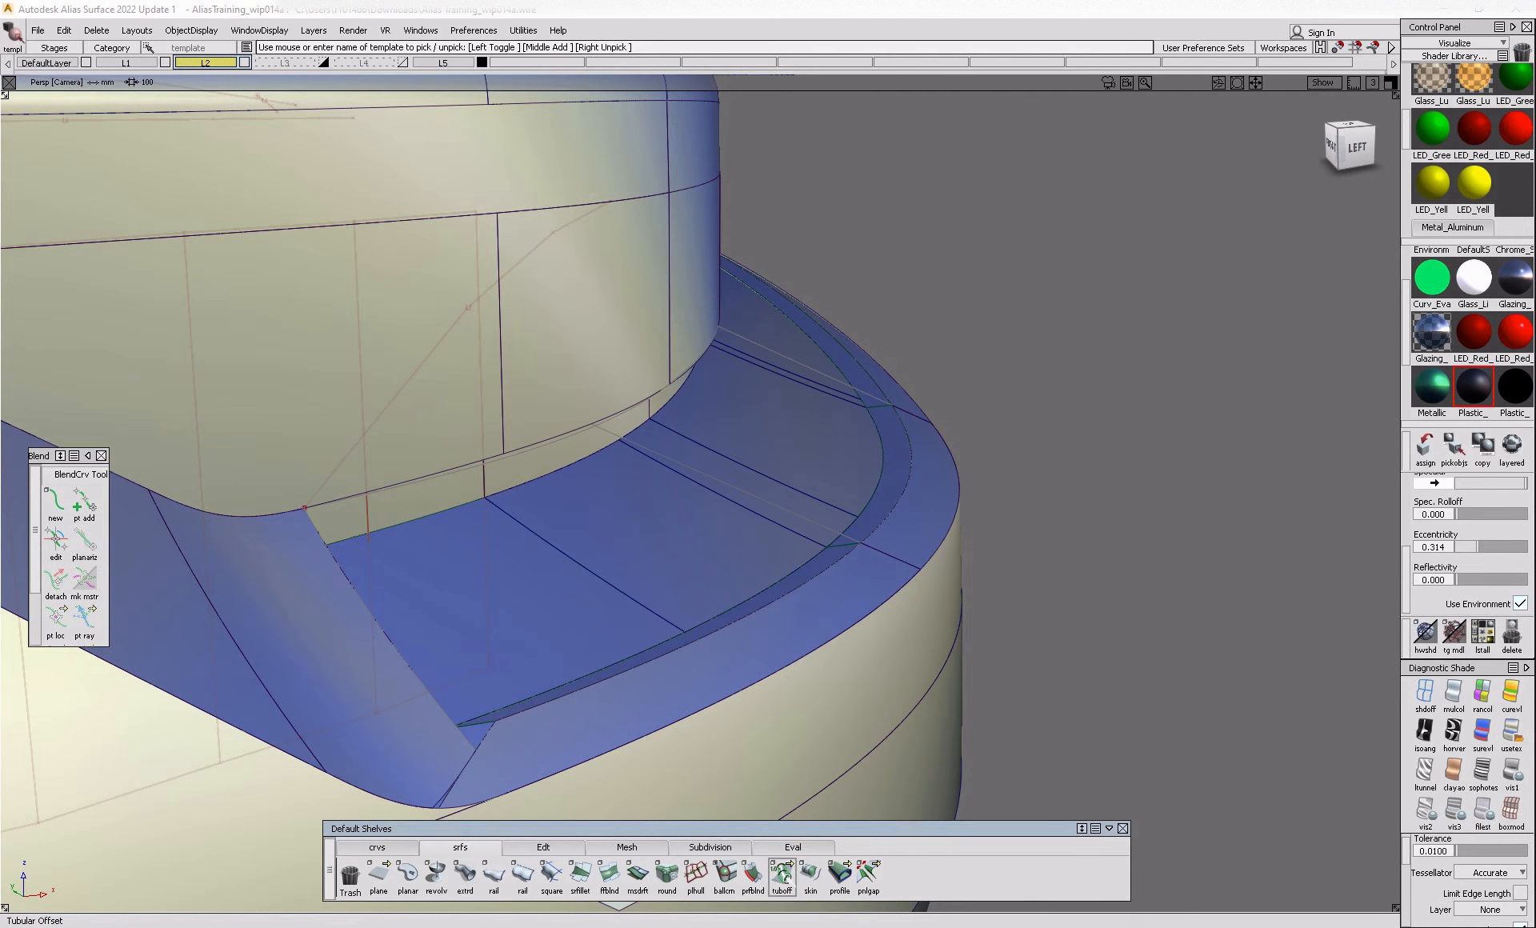
left_click(810, 872)
left_click(785, 602)
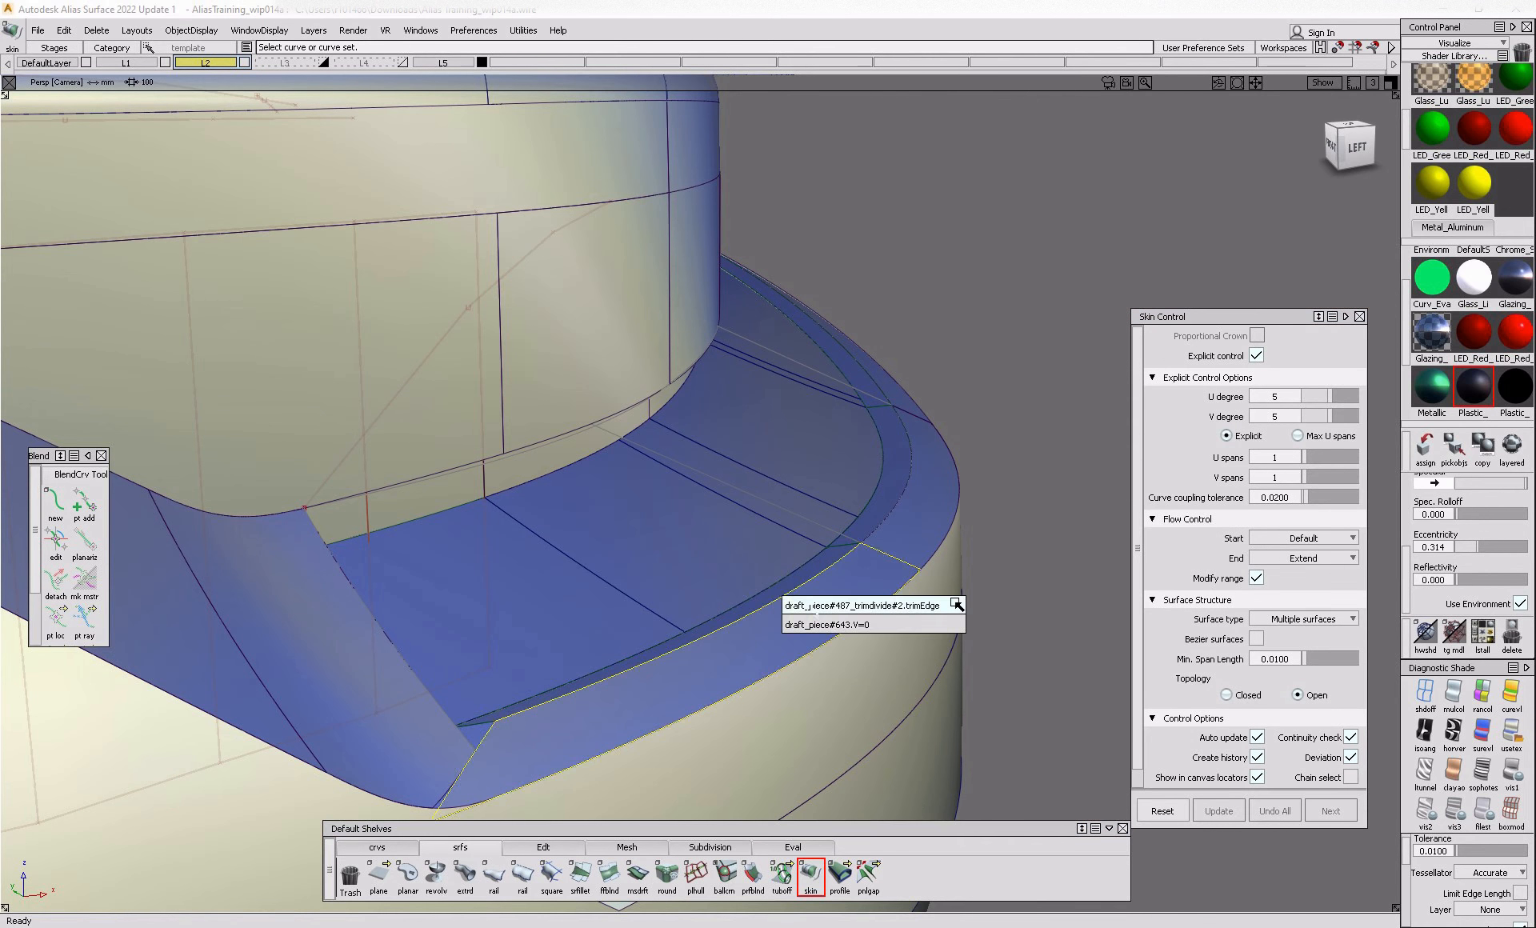
left_click(957, 605)
left_click(482, 465)
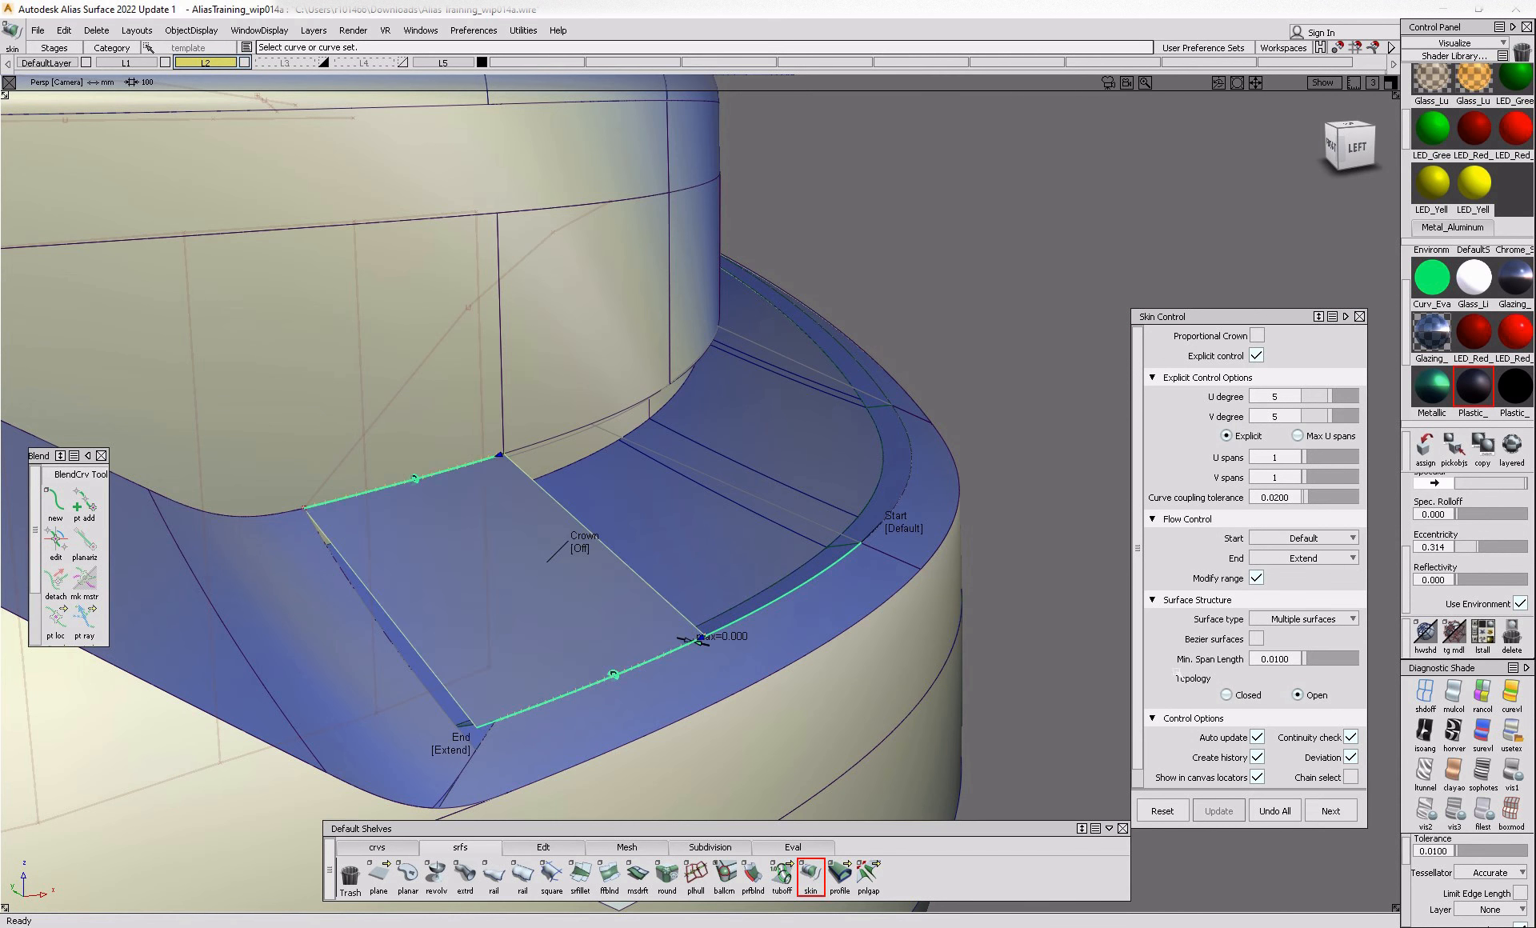
left_click(1275, 811)
- Build a freeform blend from the strip's inner edge to the wall's lower edge with G0 Position continuity on both sides
left_click(610, 888)
left_click(1306, 336)
left_click(1306, 353)
left_click(1306, 356)
left_click(1303, 372)
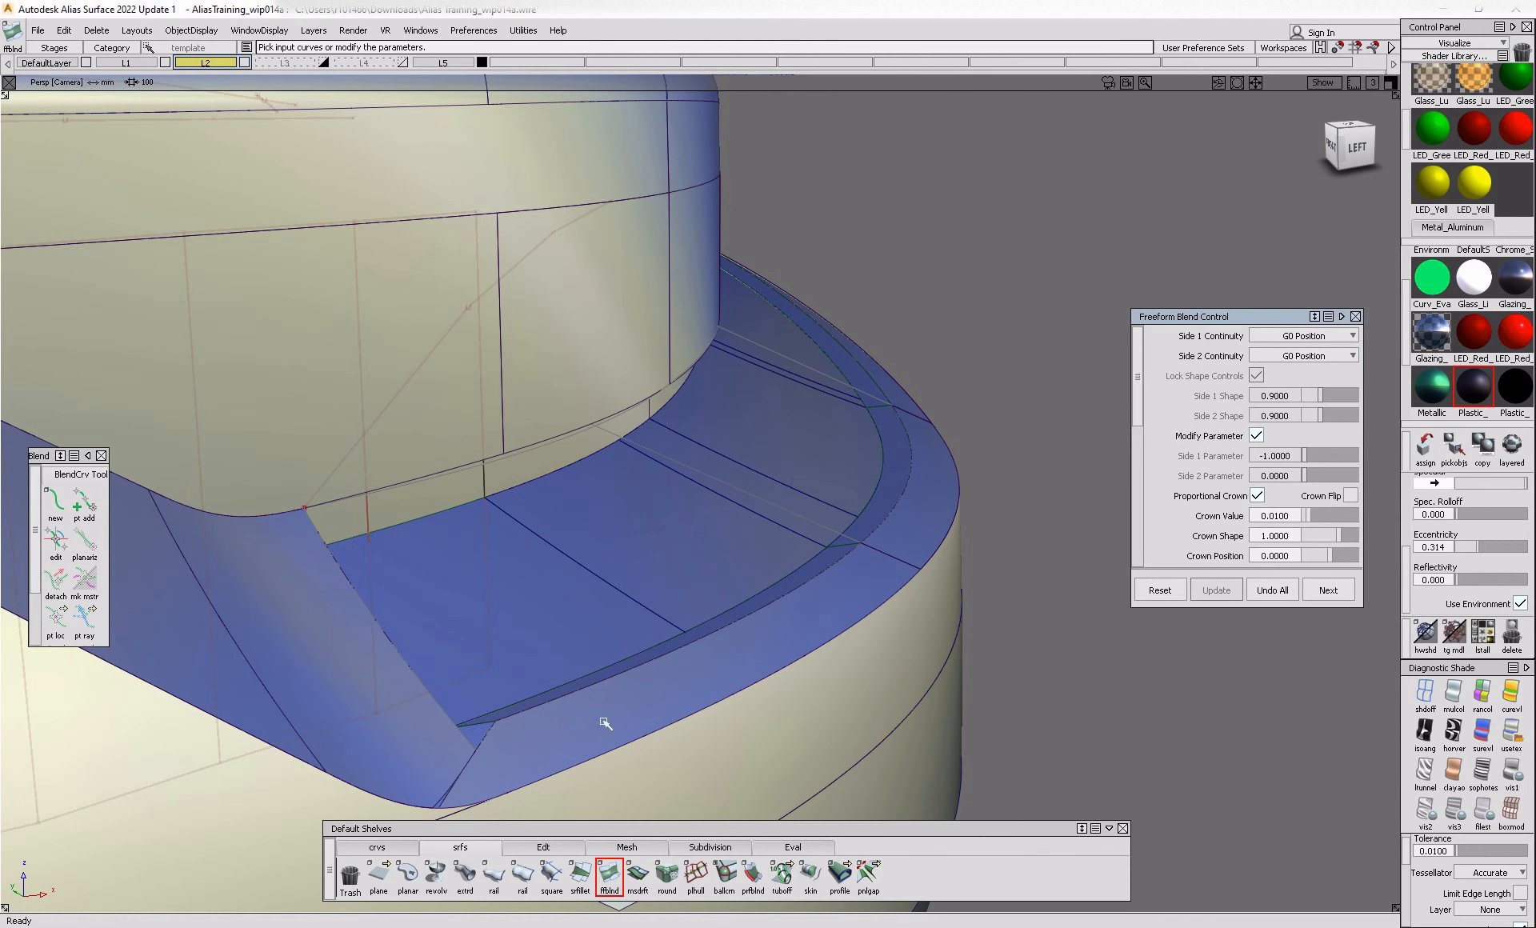
left_click(588, 695)
left_click(625, 701)
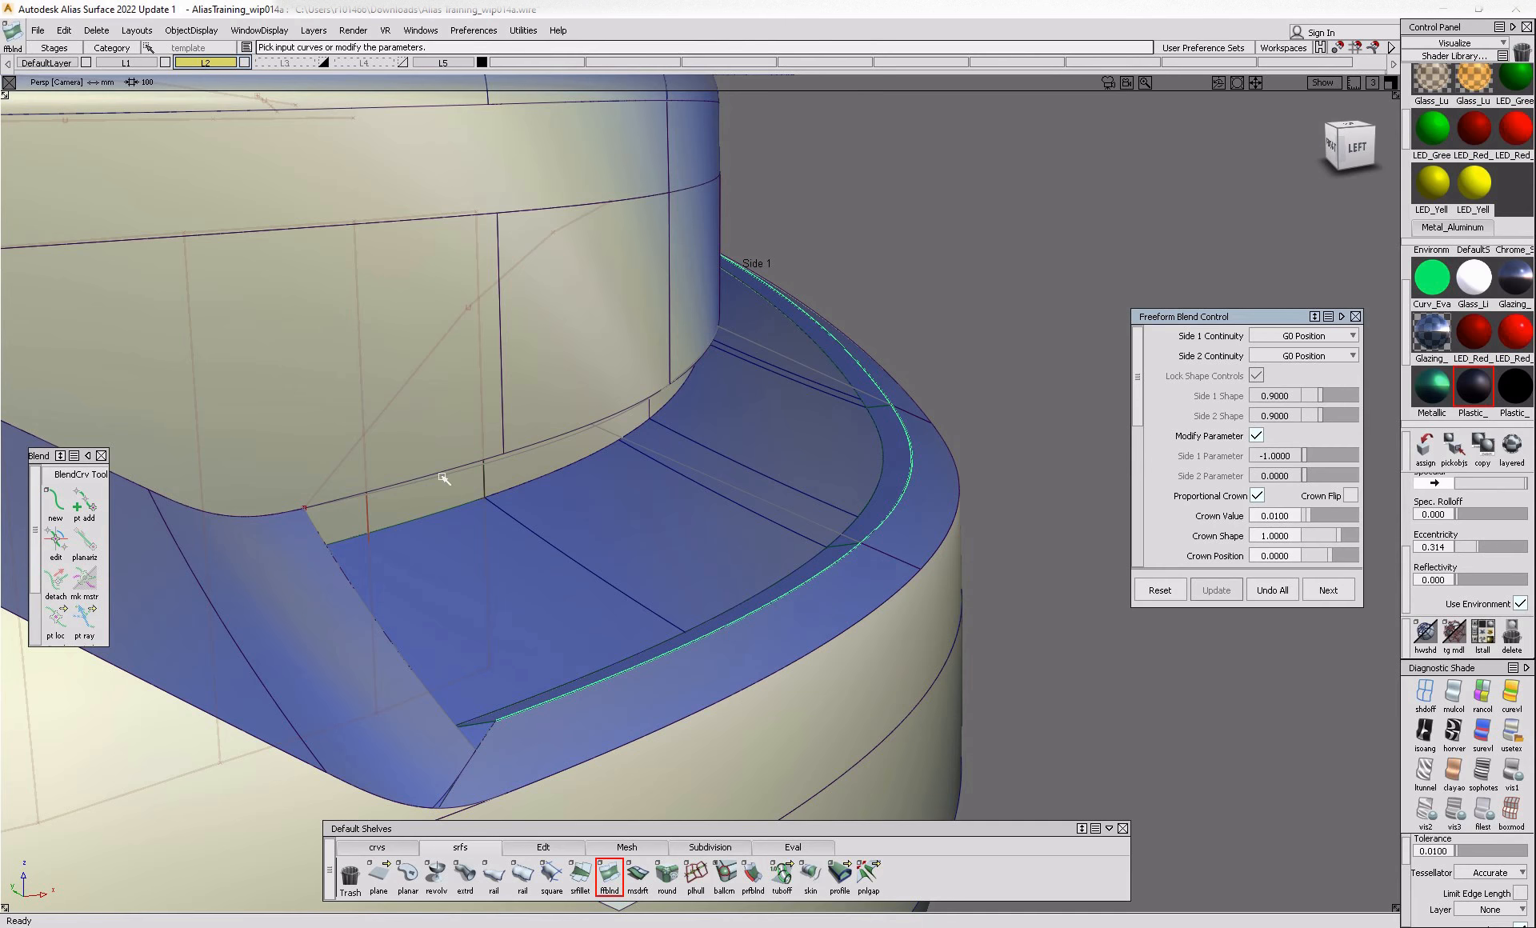
left_click_drag(555, 486, 665, 457, "alt+shift")
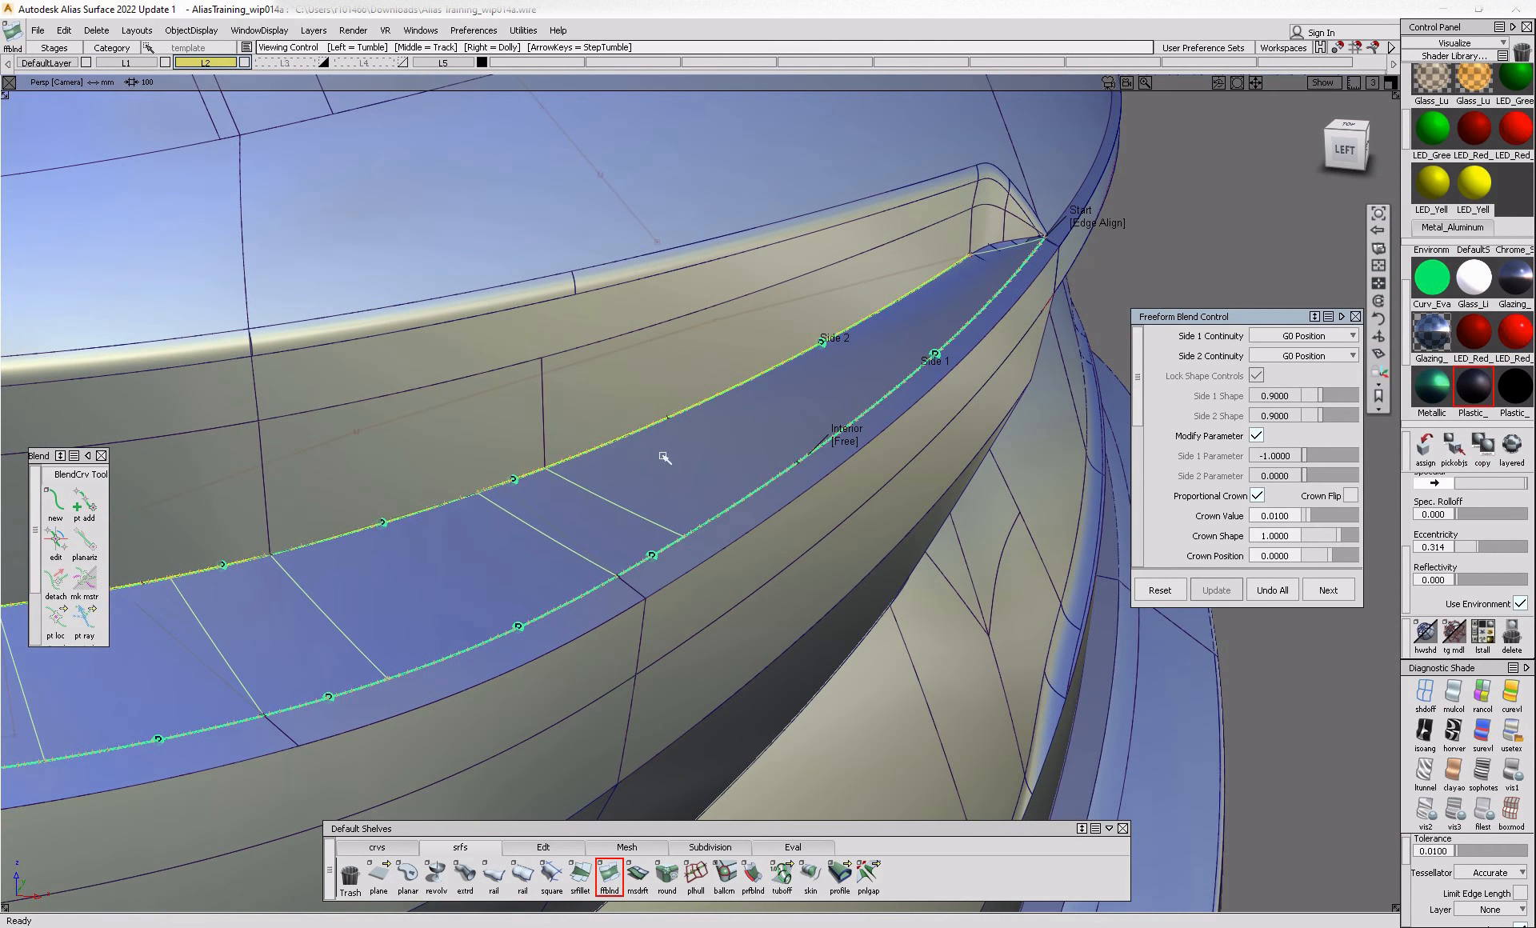
- Set the freeform blend's start flow to Default and turn off its proportional crown
left_click(1101, 224)
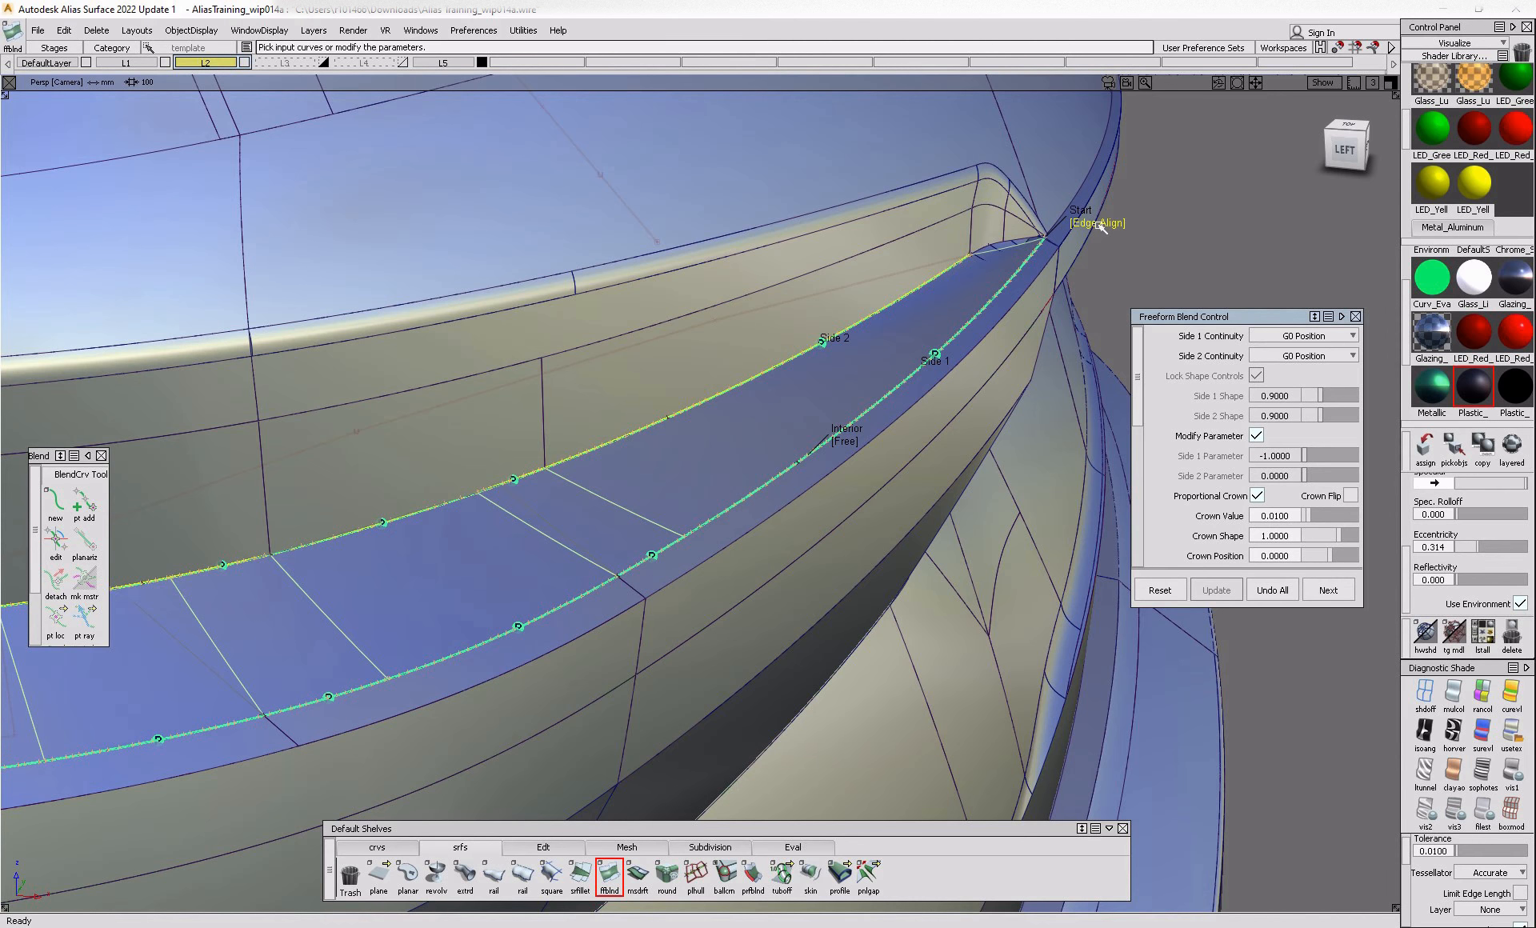
left_click(1101, 228)
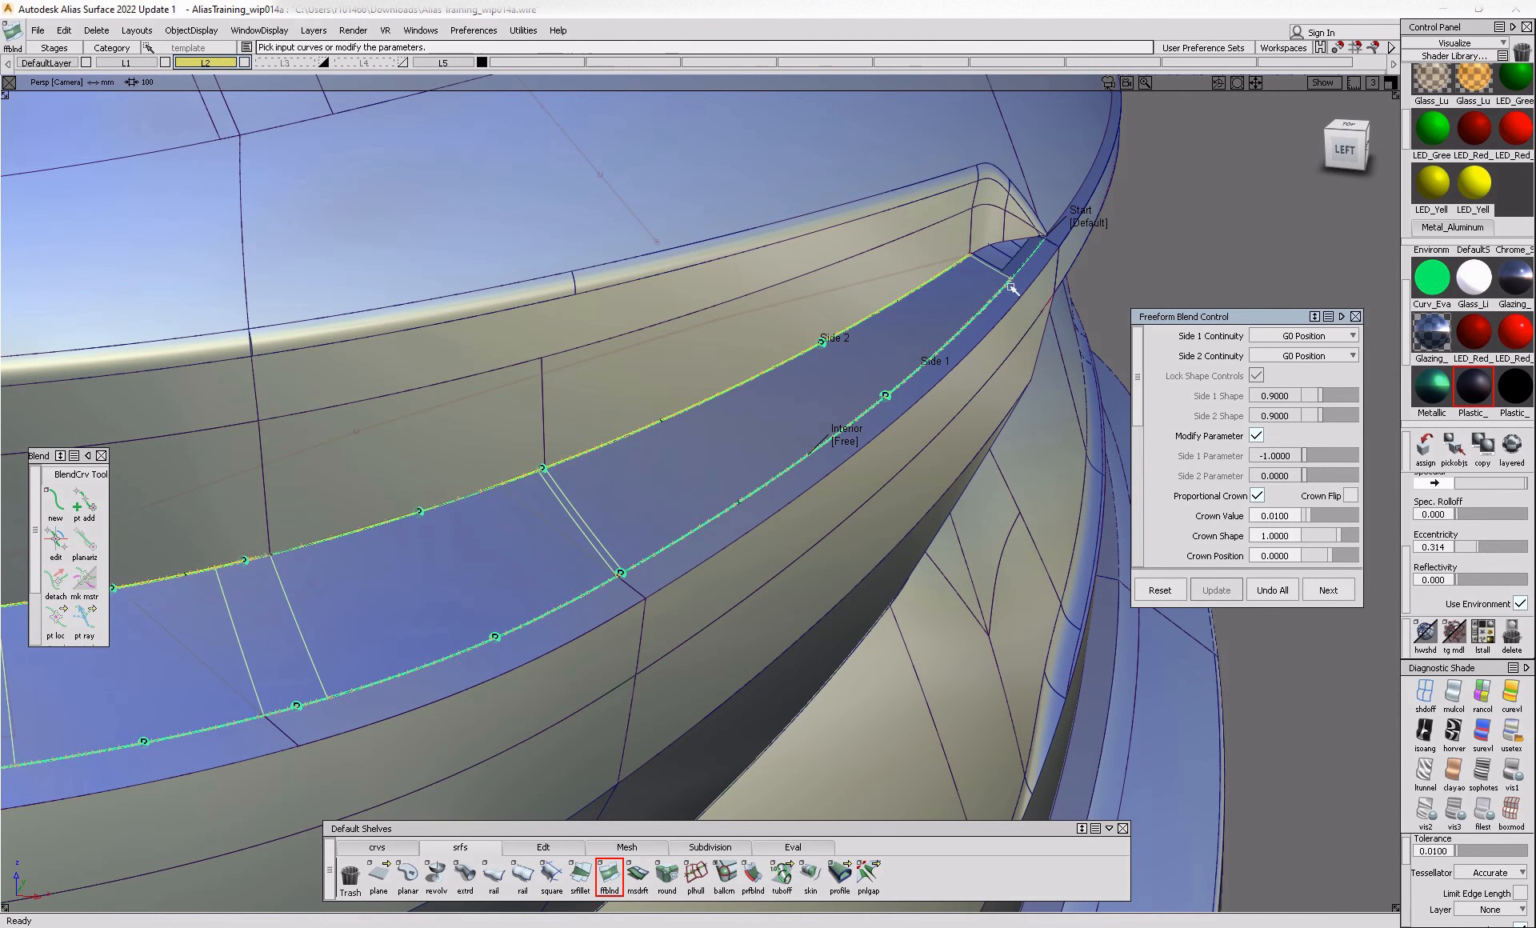
right_click_drag(1010, 285, 1046, 326, "alt+shift")
left_click_drag(1046, 325, 1032, 268, "alt+shift")
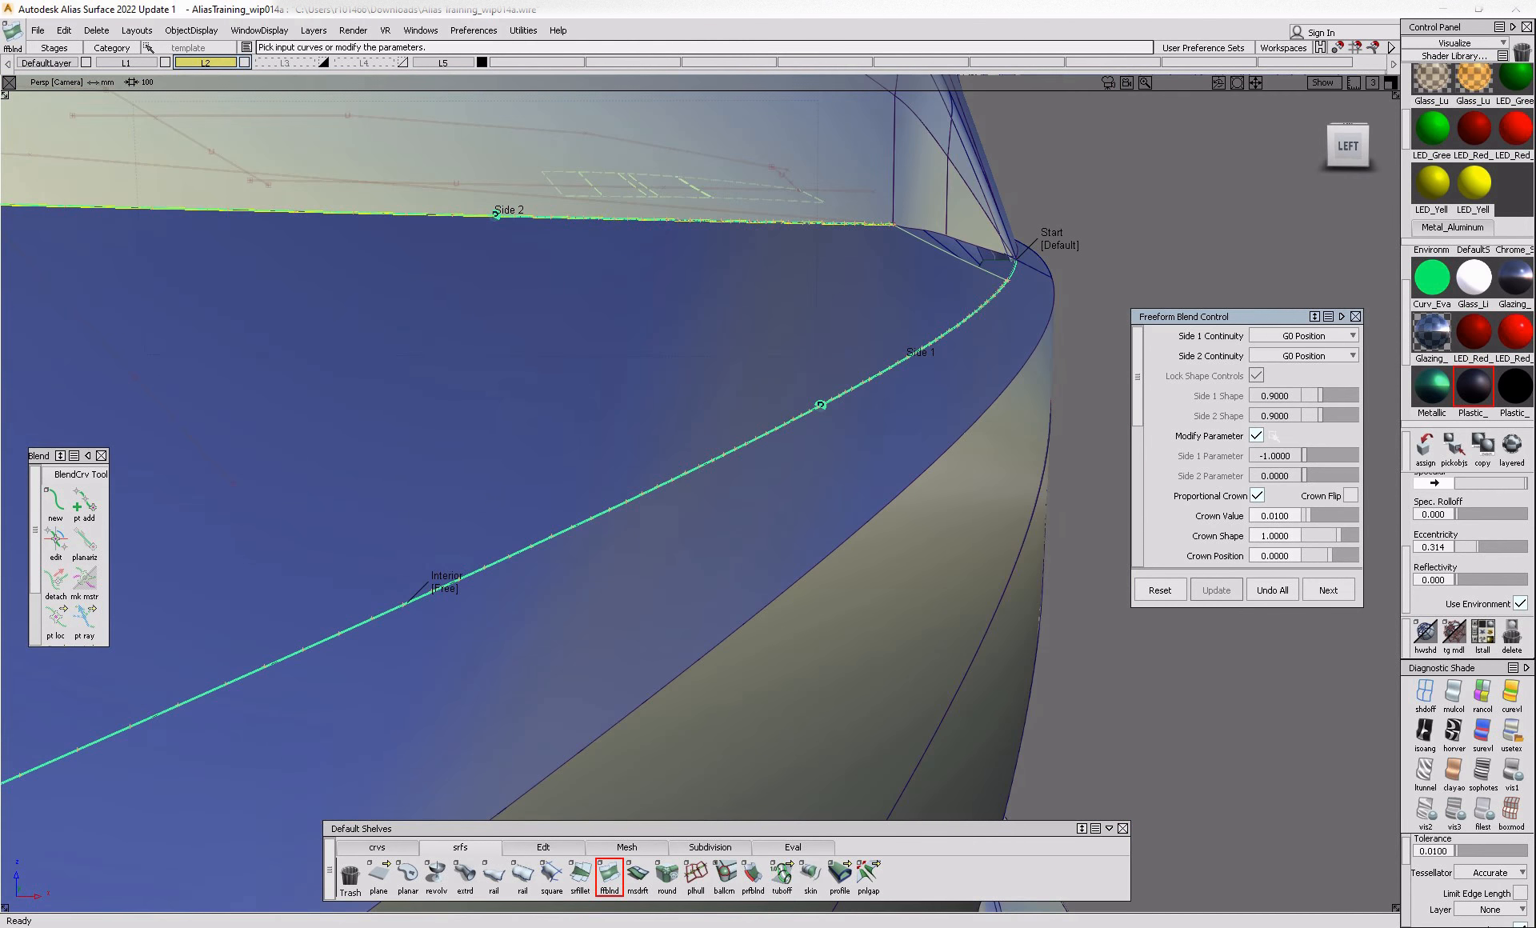
scroll(1241, 444, "down", 1)
left_click(1256, 442)
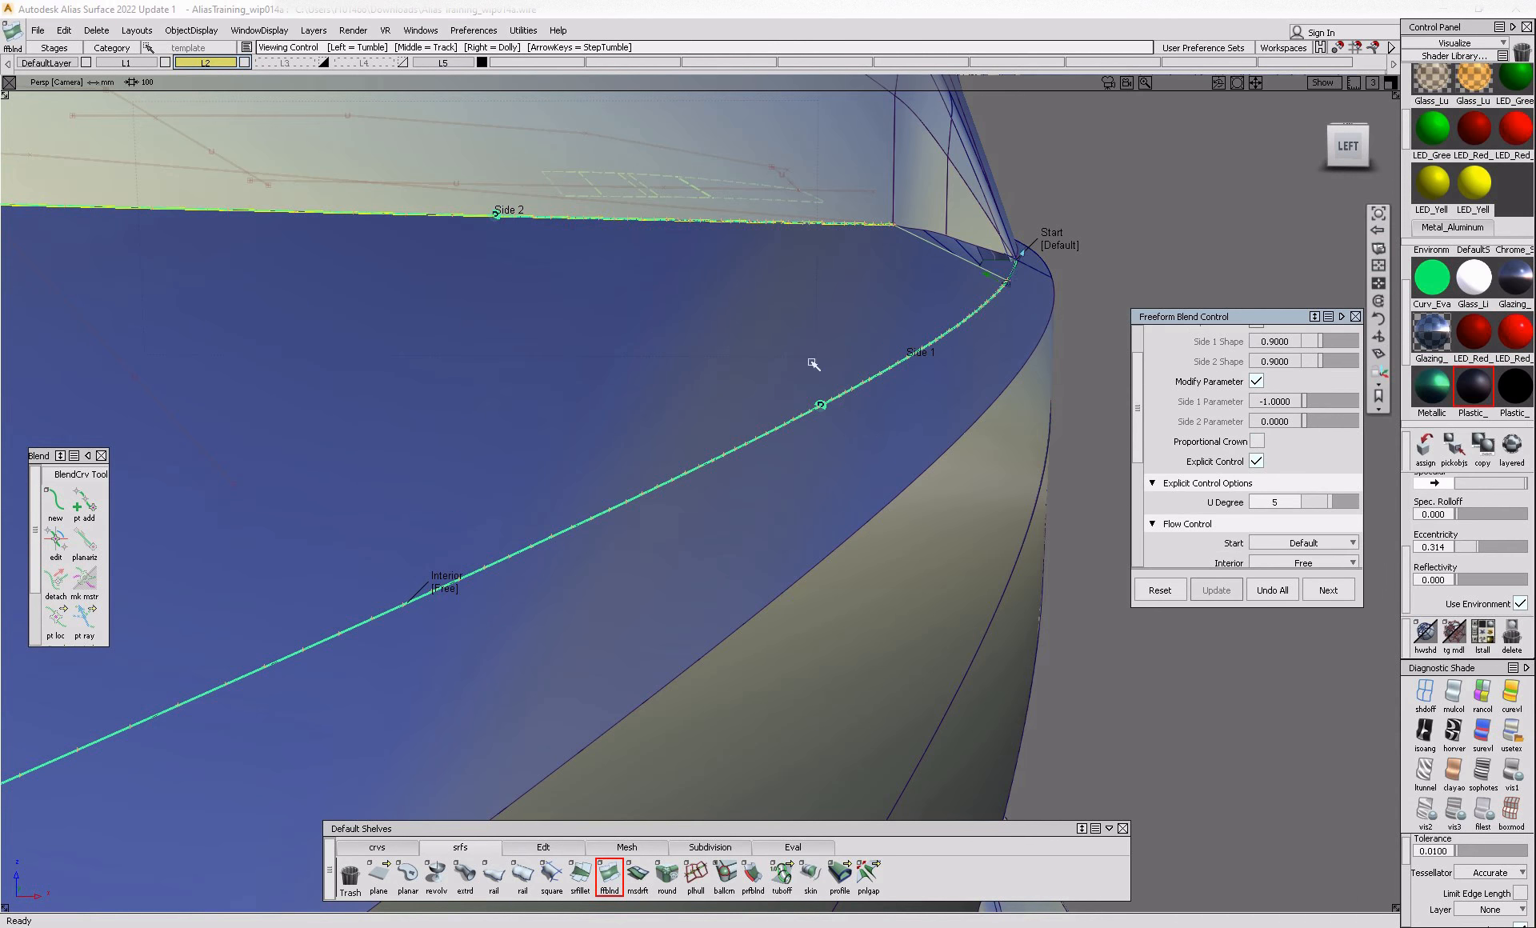
right_click_drag(813, 364, 680, 320, "alt+shift")
right_click_drag(769, 302, 725, 448, "alt+shift")
left_click_drag(725, 449, 745, 516, "alt+shift")
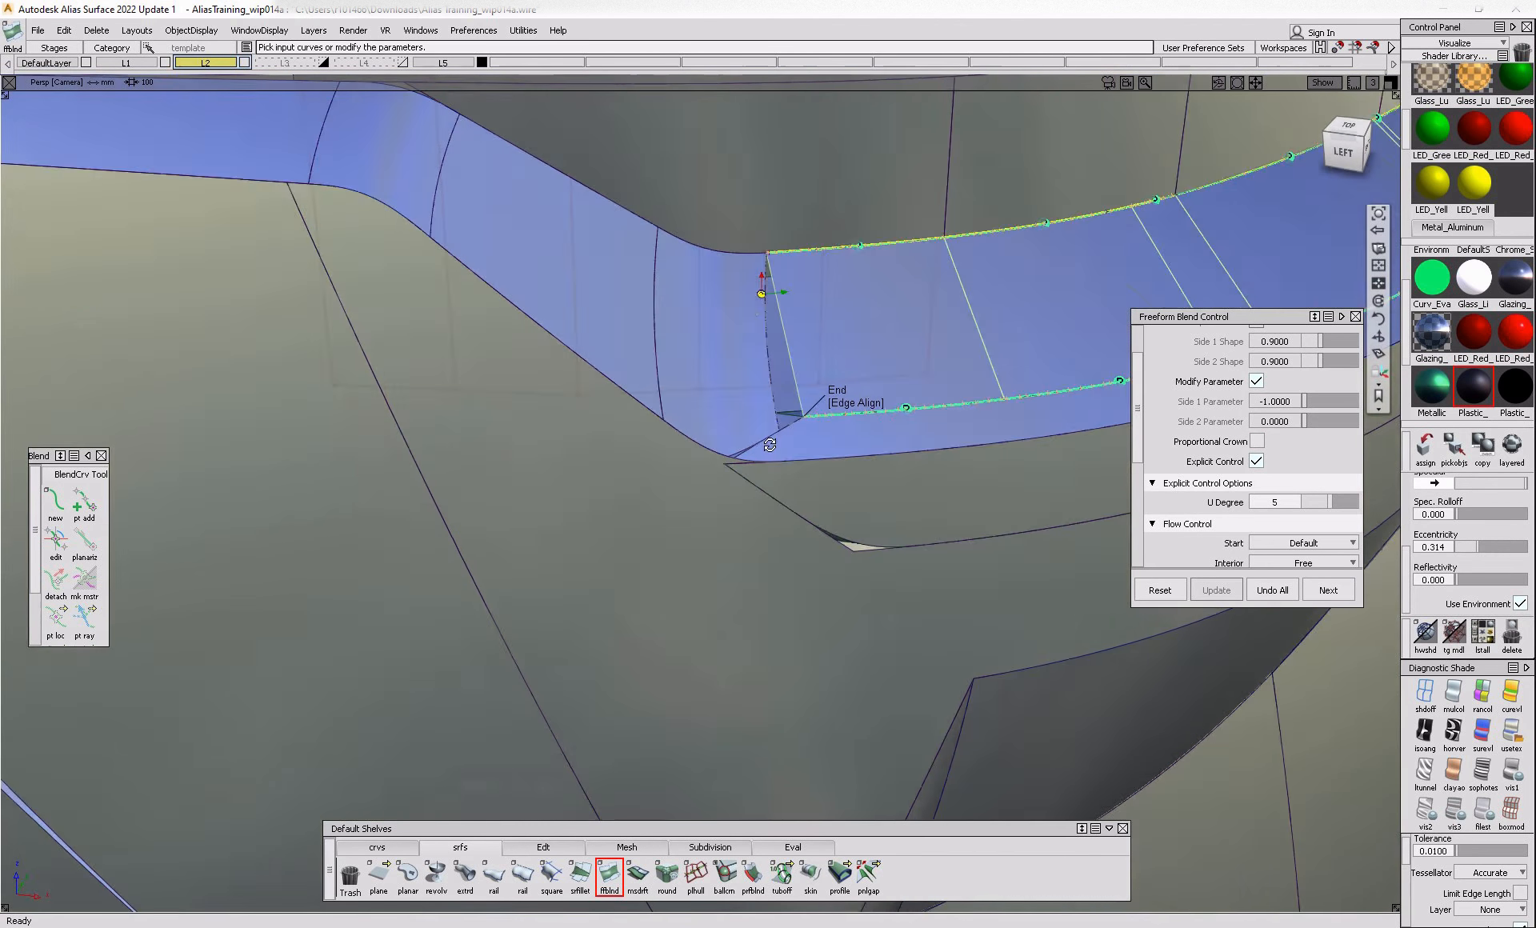
left_click(864, 698)
- Extend the front section of the ledge blend toward the recess corner fillet
left_click(544, 847)
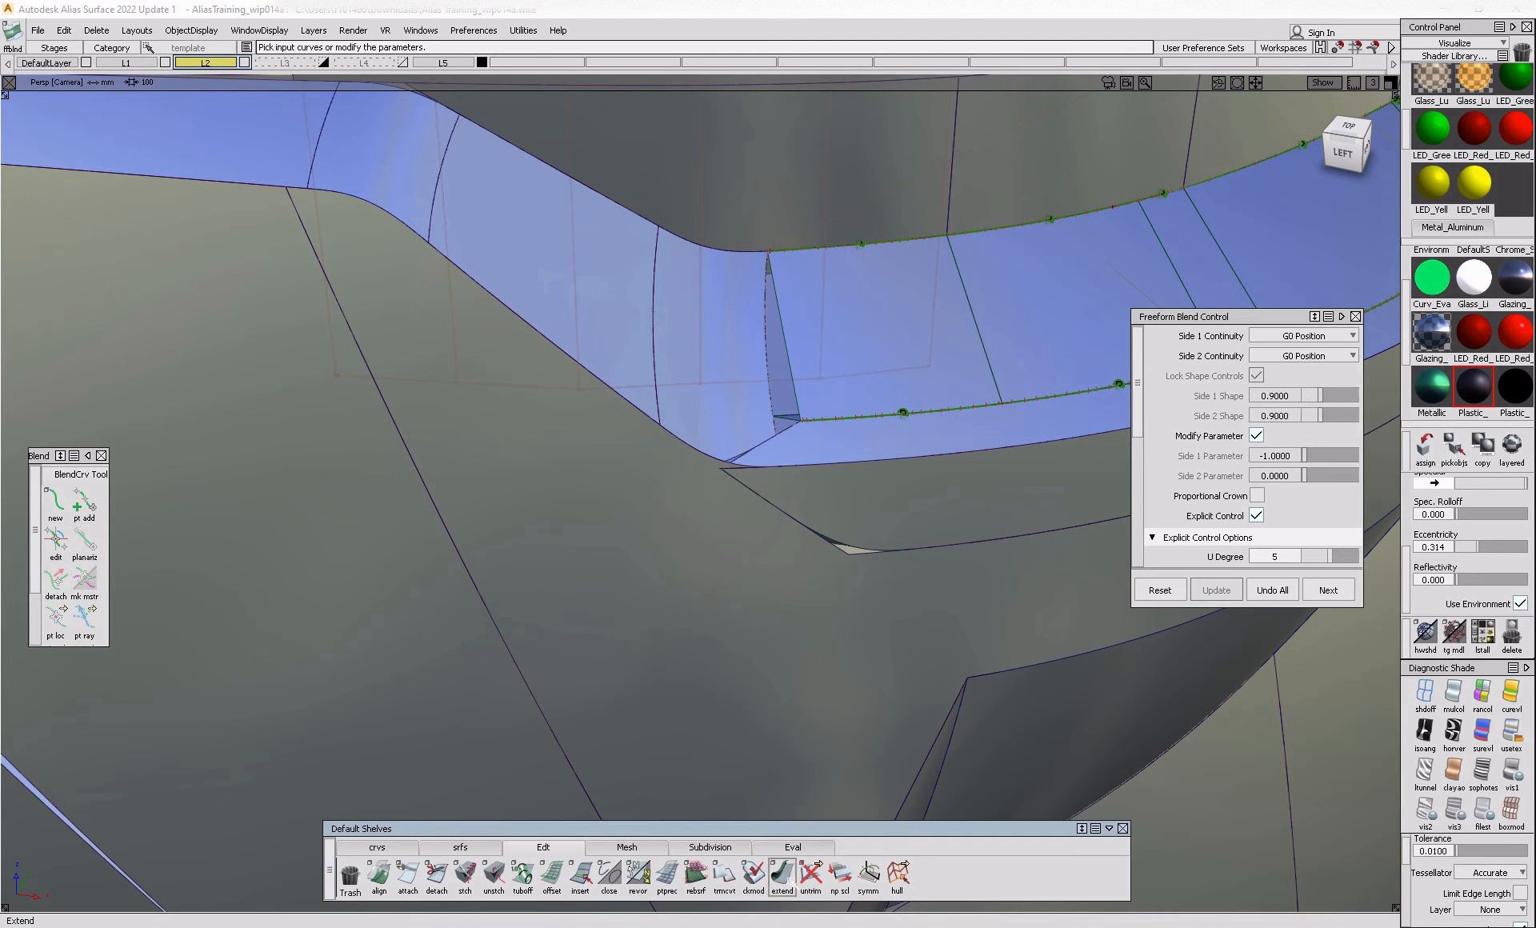
left_click(782, 875)
left_click(791, 390)
left_click(808, 422)
left_click_drag(782, 336, 749, 363)
right_click_drag(792, 394, 813, 466, "alt+shift")
mouse_move(813, 466)
left_mouse_down("alt+shift")
mouse_move(785, 495)
mouse_move(770, 418)
left_mouse_up("alt+shift")
- Extend the outer edge of the ledge blend's front section by about 5.15 mm across the strip
left_click(781, 455)
left_click(689, 529)
mouse_move(791, 558)
left_mouse_down("ctrl+shift")
mouse_move(784, 453)
mouse_move(656, 506)
left_mouse_up("ctrl+shift")
left_click(833, 614)
left_click_drag(833, 614, 978, 448, "alt+shift")
left_click(782, 874)
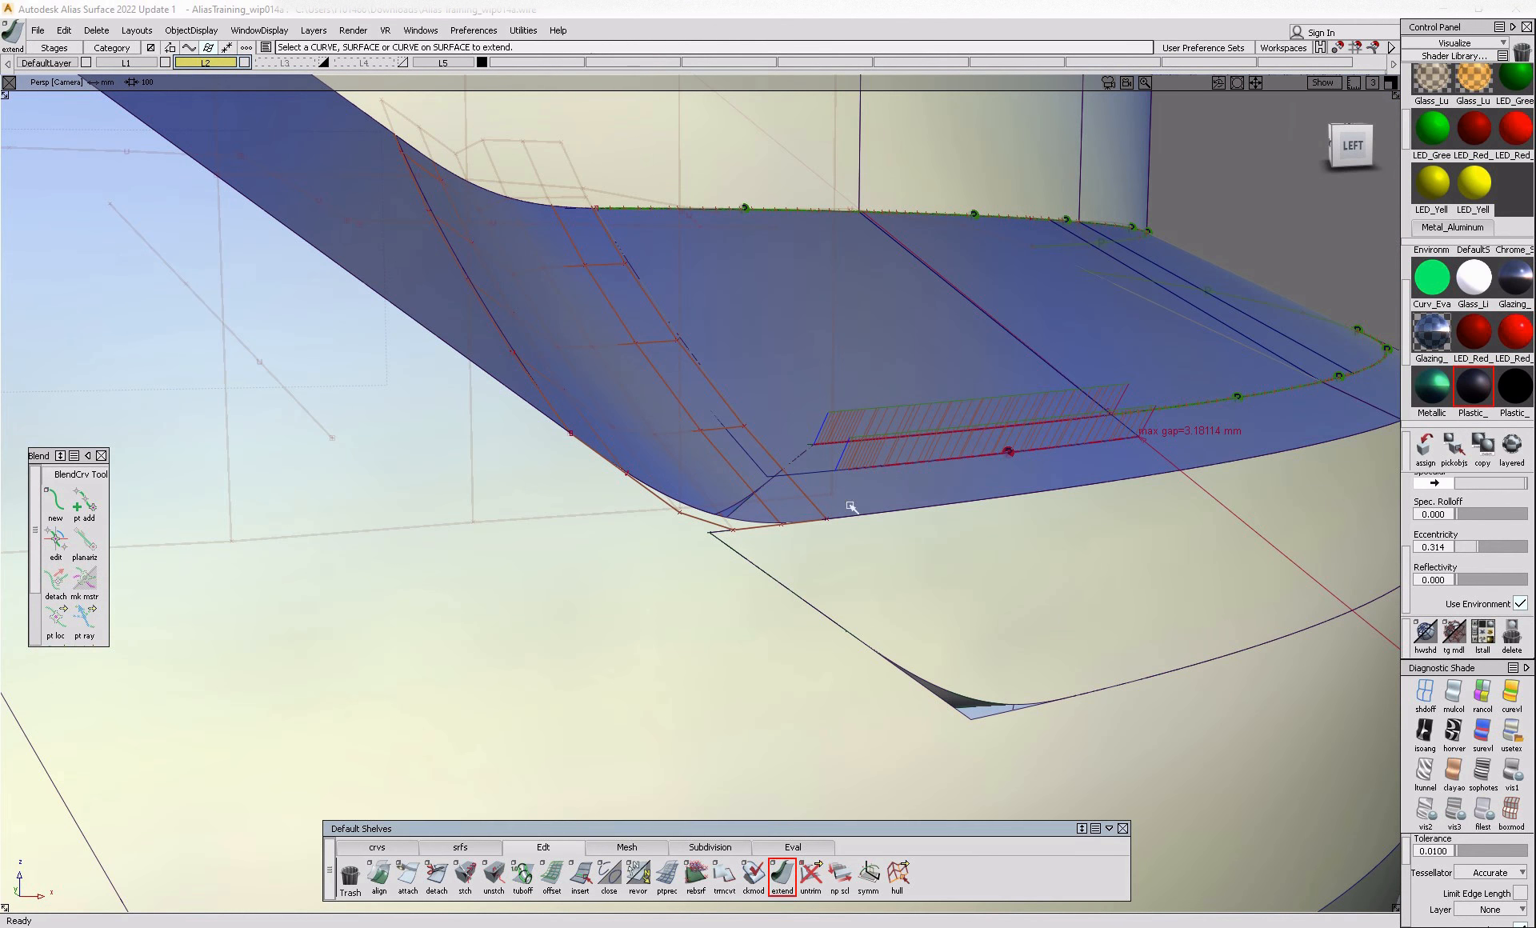
left_click(836, 475)
left_click_drag(870, 537, 870, 537)
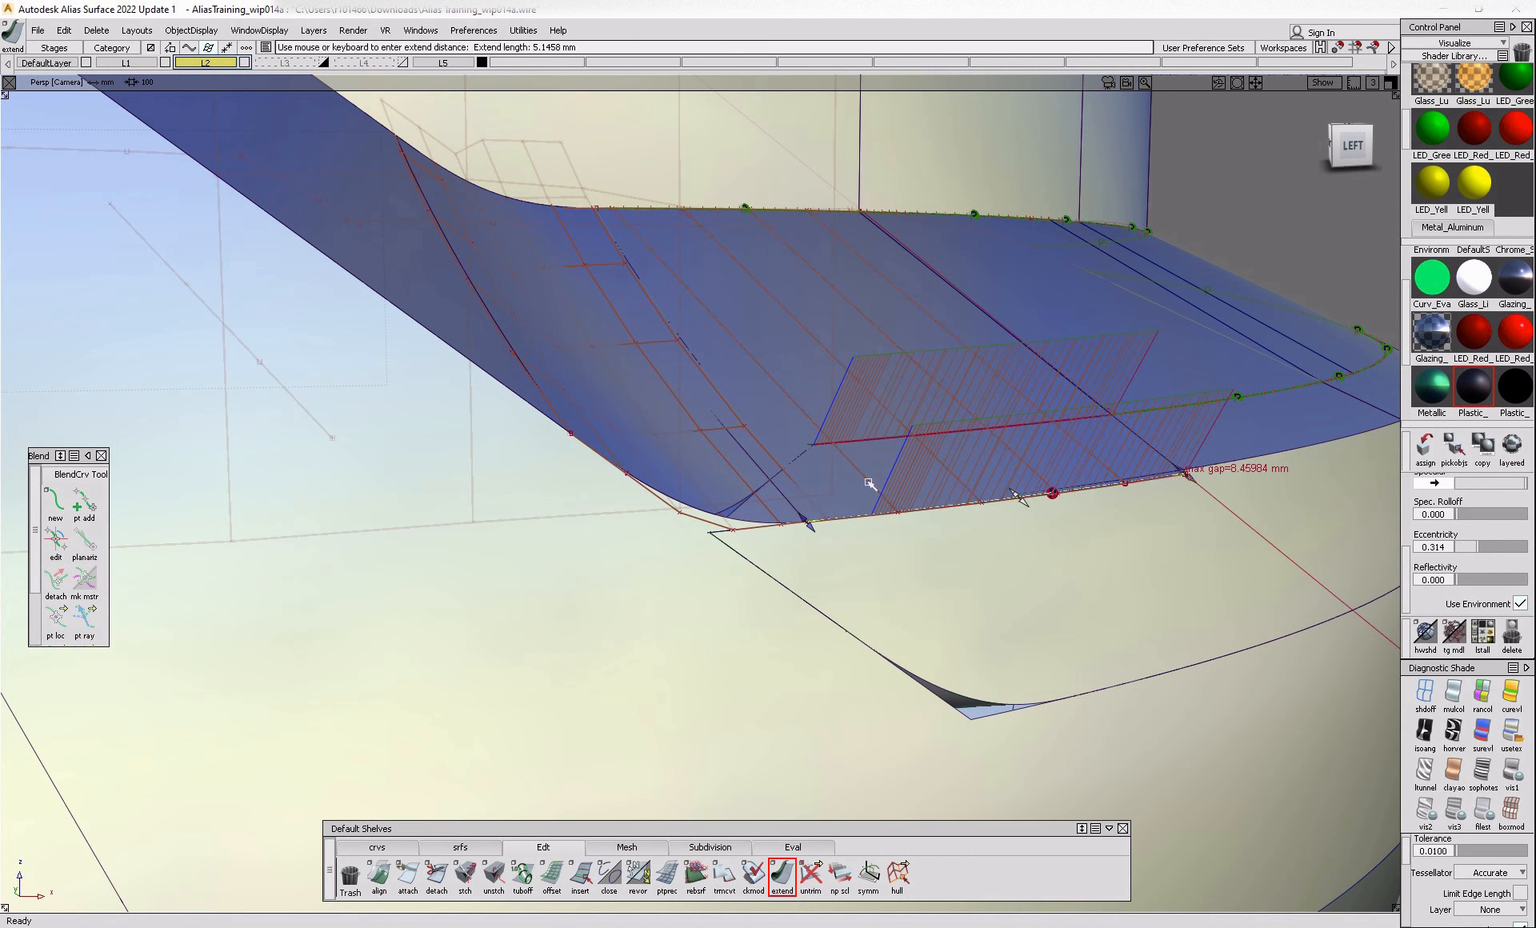
- Untrim the corner fillet surface at the ledge's front end and switch the control layout to Default
left_click_drag(840, 362, 723, 473, "ctrl+shift")
left_click(704, 480)
middle_click_drag(703, 480, 713, 602, "ctrl+shift")
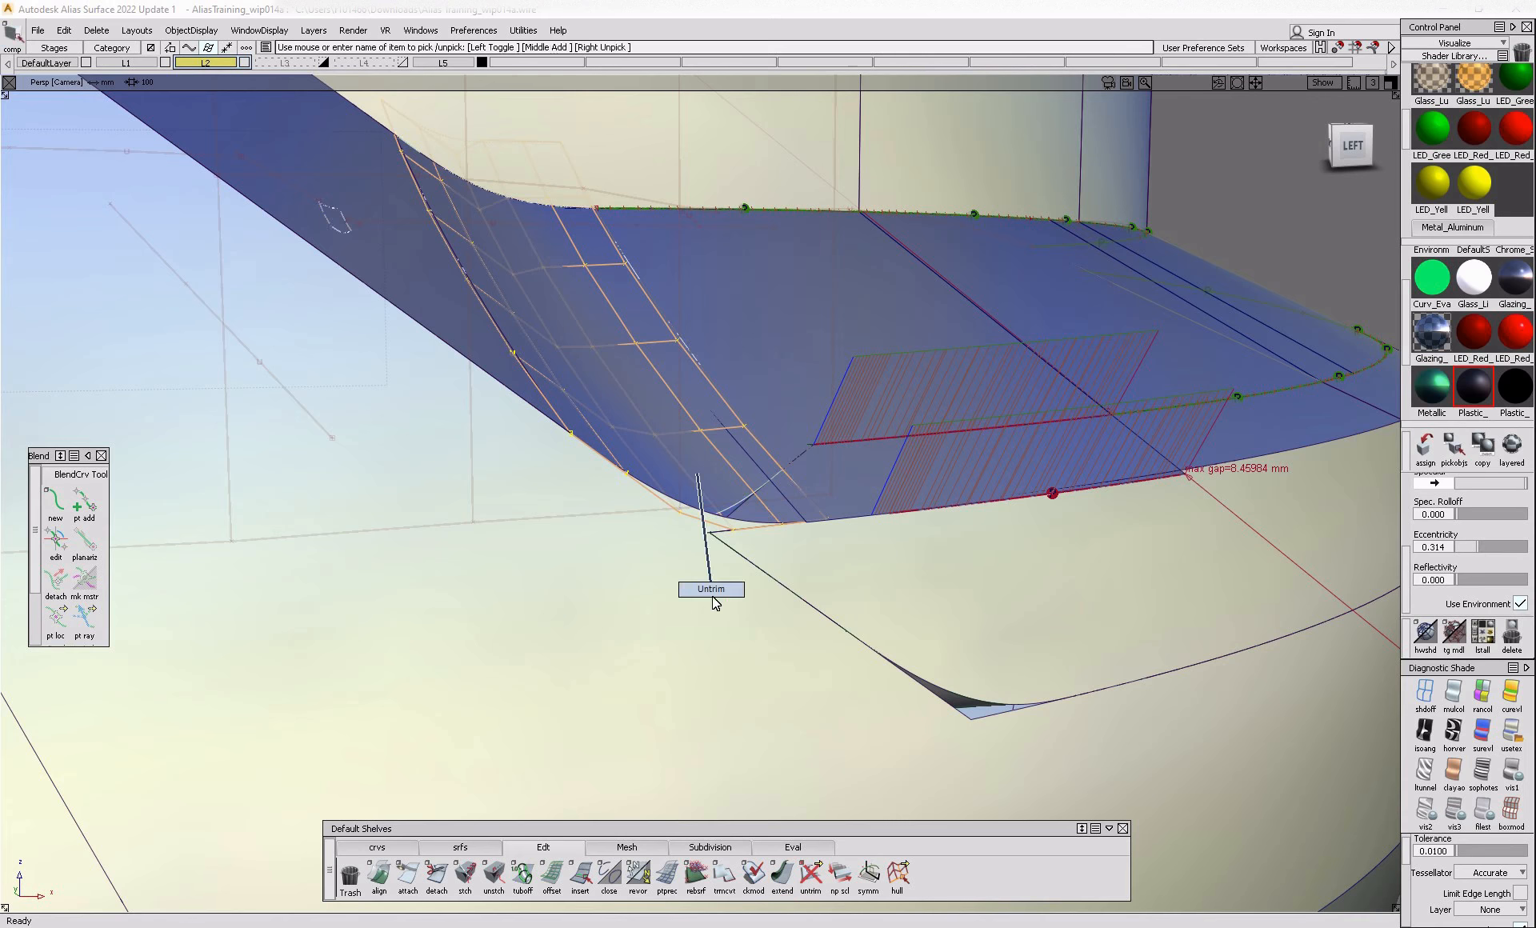
left_click(1436, 45)
left_click(1440, 74)
left_click_drag(932, 308, 638, 416, "alt+shift")
left_click(672, 404)
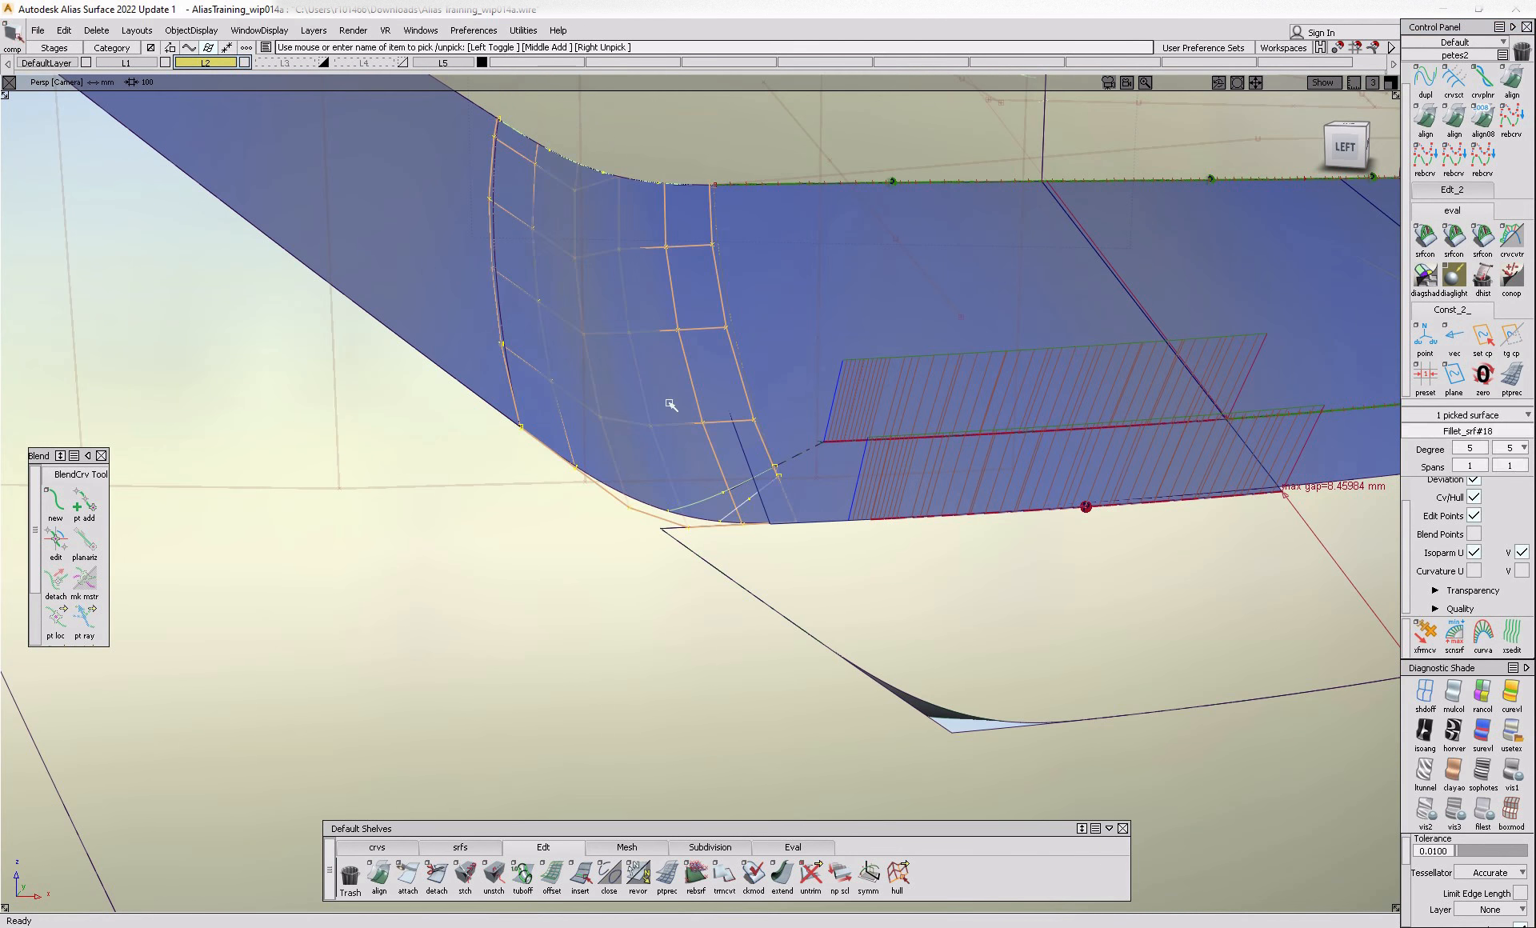
key("Delete")
left_click_drag(836, 430, 808, 448, "alt+shift")
key("ctrl+z")
- Project the corner fillet's end edge onto the front section of the ledge blend
left_click(748, 328)
left_click(782, 367)
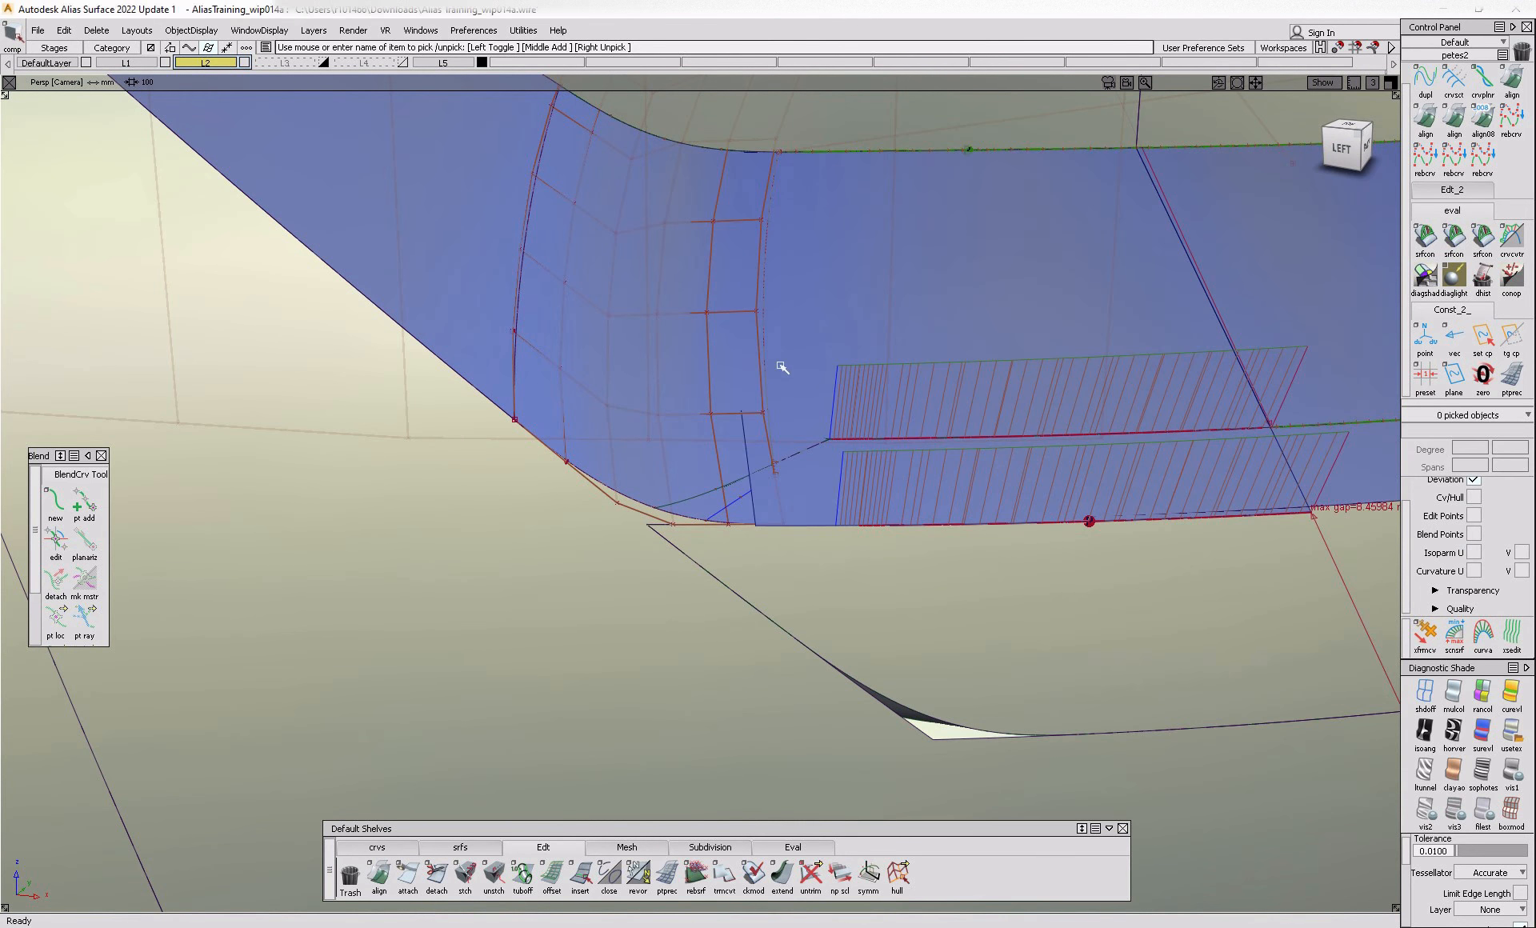
key("ctrl+p")
left_click(766, 382)
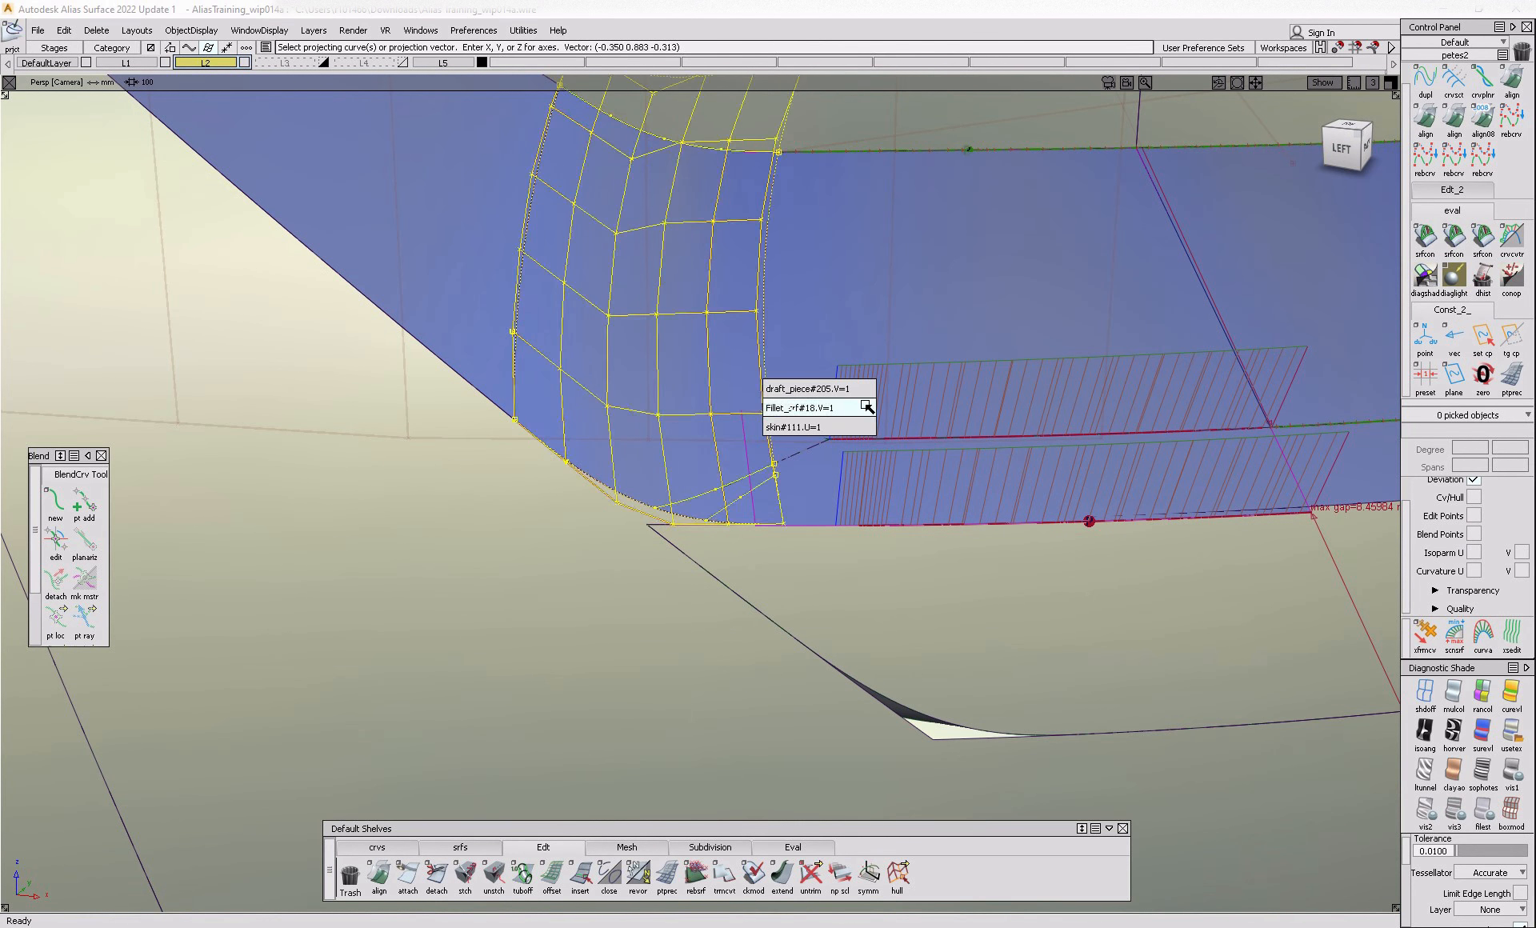
left_click(864, 408)
key("space")
- Try to trim the front ledge section at the projected fillet edge
key("ctrl+t")
left_click(794, 315)
left_click(837, 355)
left_click(836, 352)
key("space")
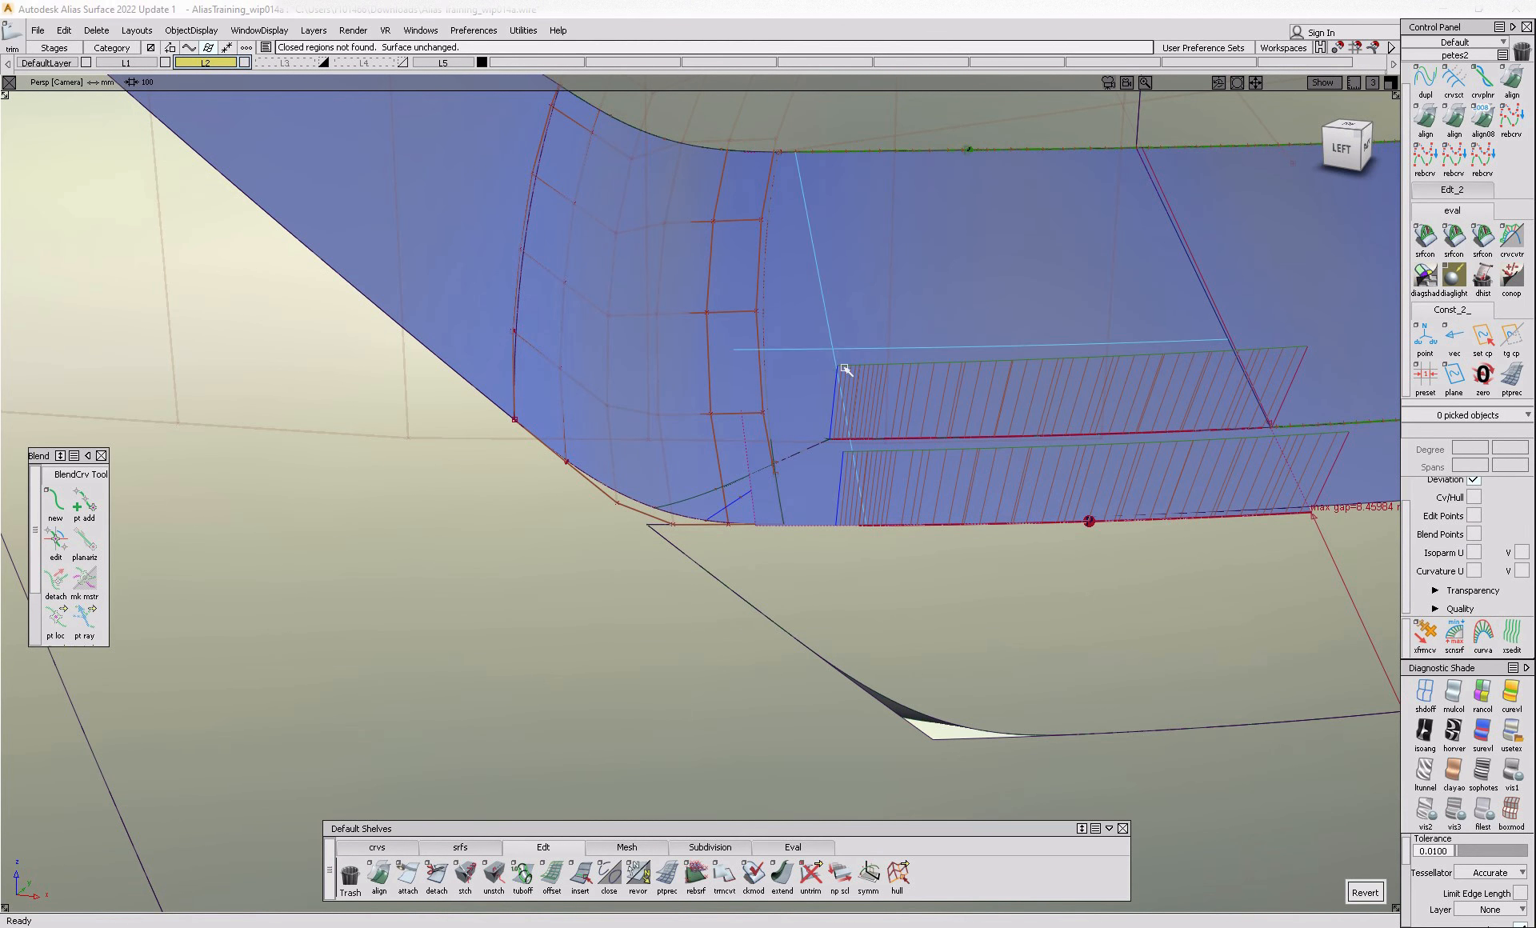
- Extend the projected curve on the front ledge section and trim the section at that curve
left_click(782, 875)
left_click(783, 501)
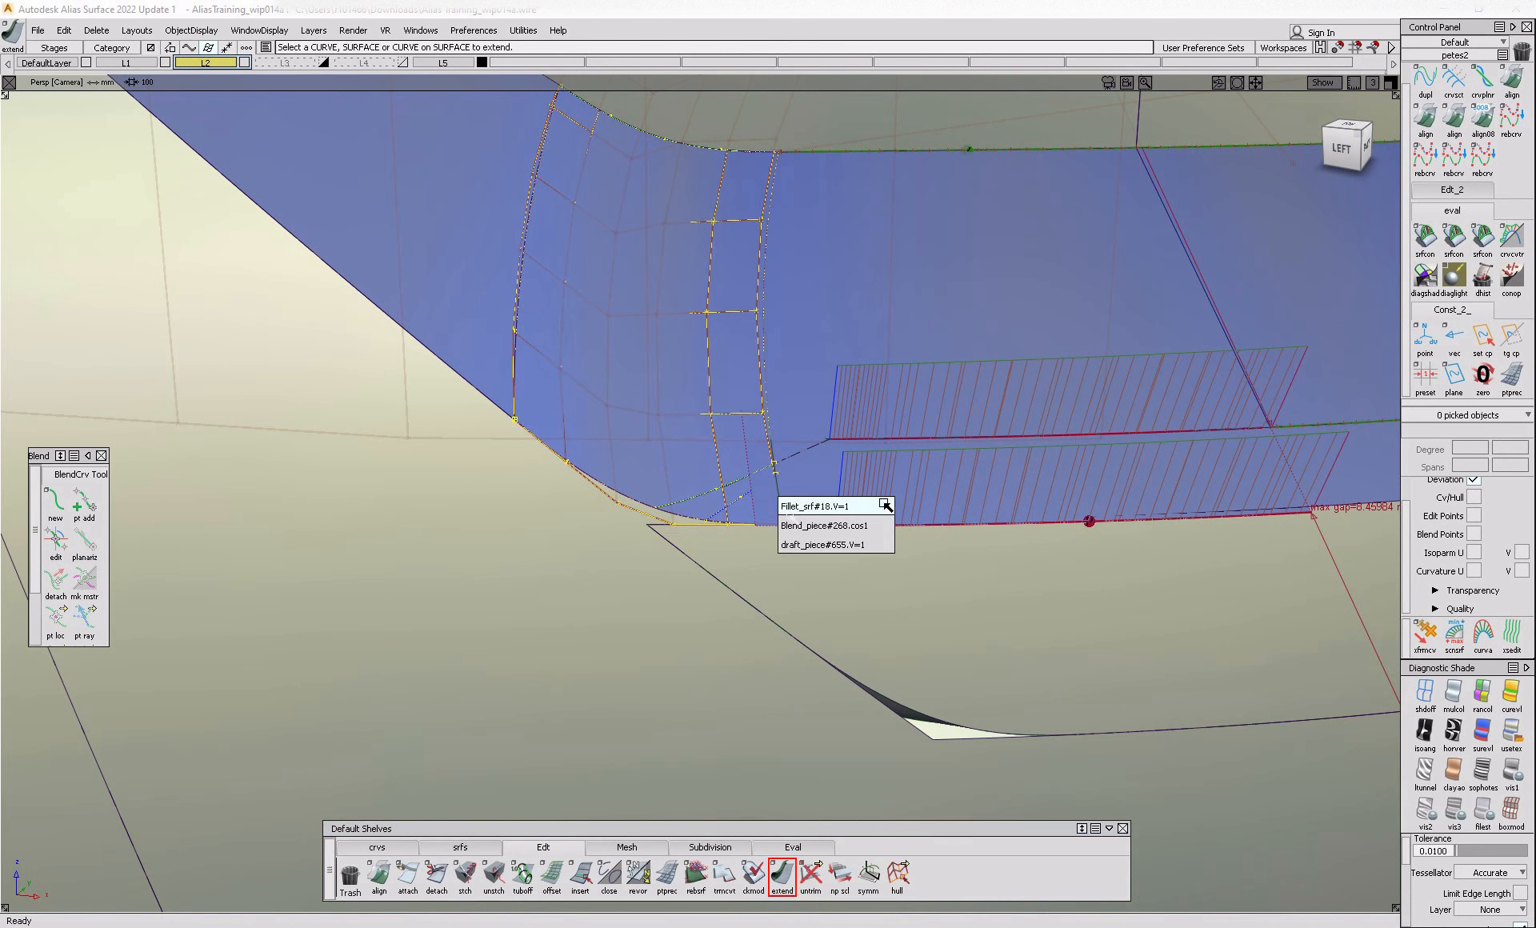
left_click(791, 526)
key("ctrl+t")
left_click(826, 370)
left_click(815, 376)
key("space")
- Delete the old corner fillet surface between the recess wall and the ledge
left_click_drag(763, 352, 724, 392, "ctrl+shift")
left_click(690, 423)
key("Delete")
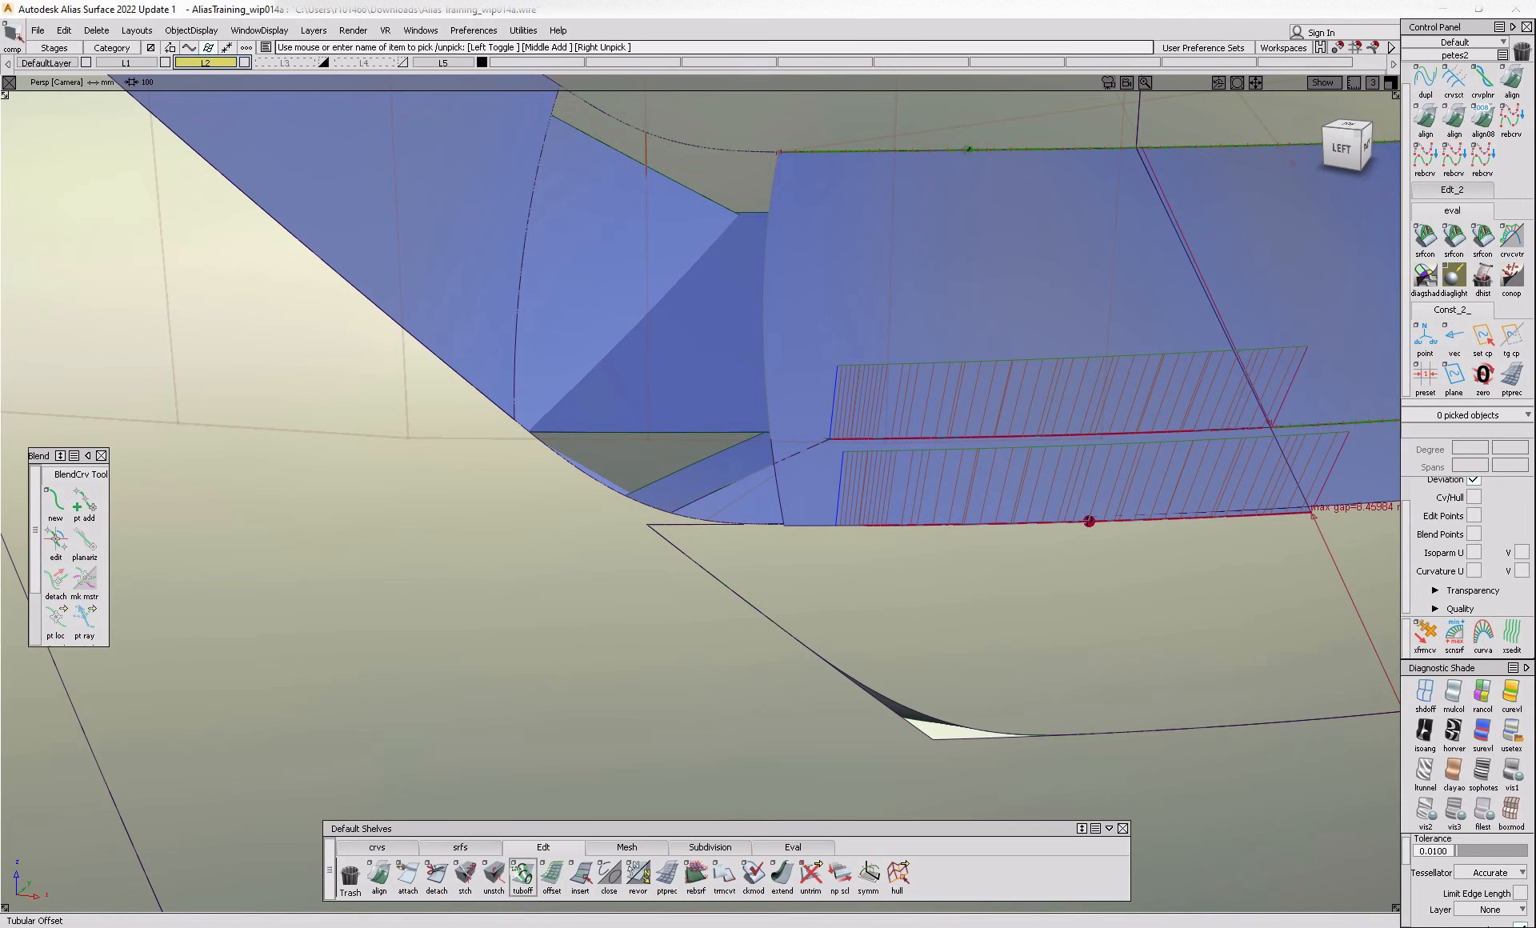
- Create a freeform blend across the corner from the trimmed ledge edge to the recess wall edge, with G2 Curvature on both sides
left_click(464, 848)
left_click(769, 370)
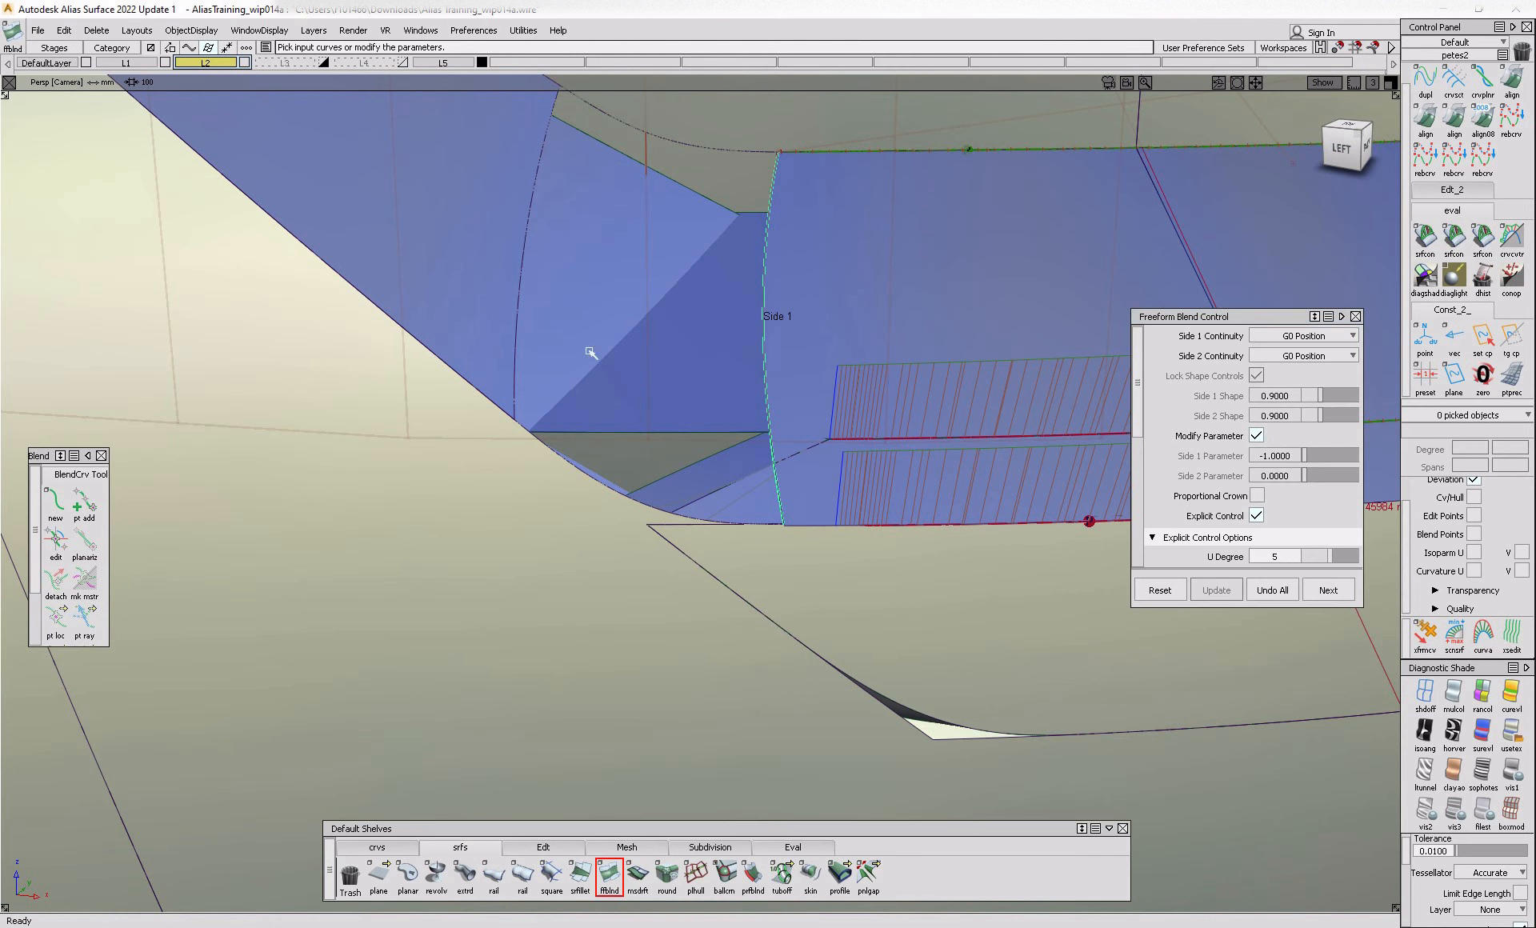
left_click(519, 307)
right_click_drag(531, 312, 490, 316, "alt+shift")
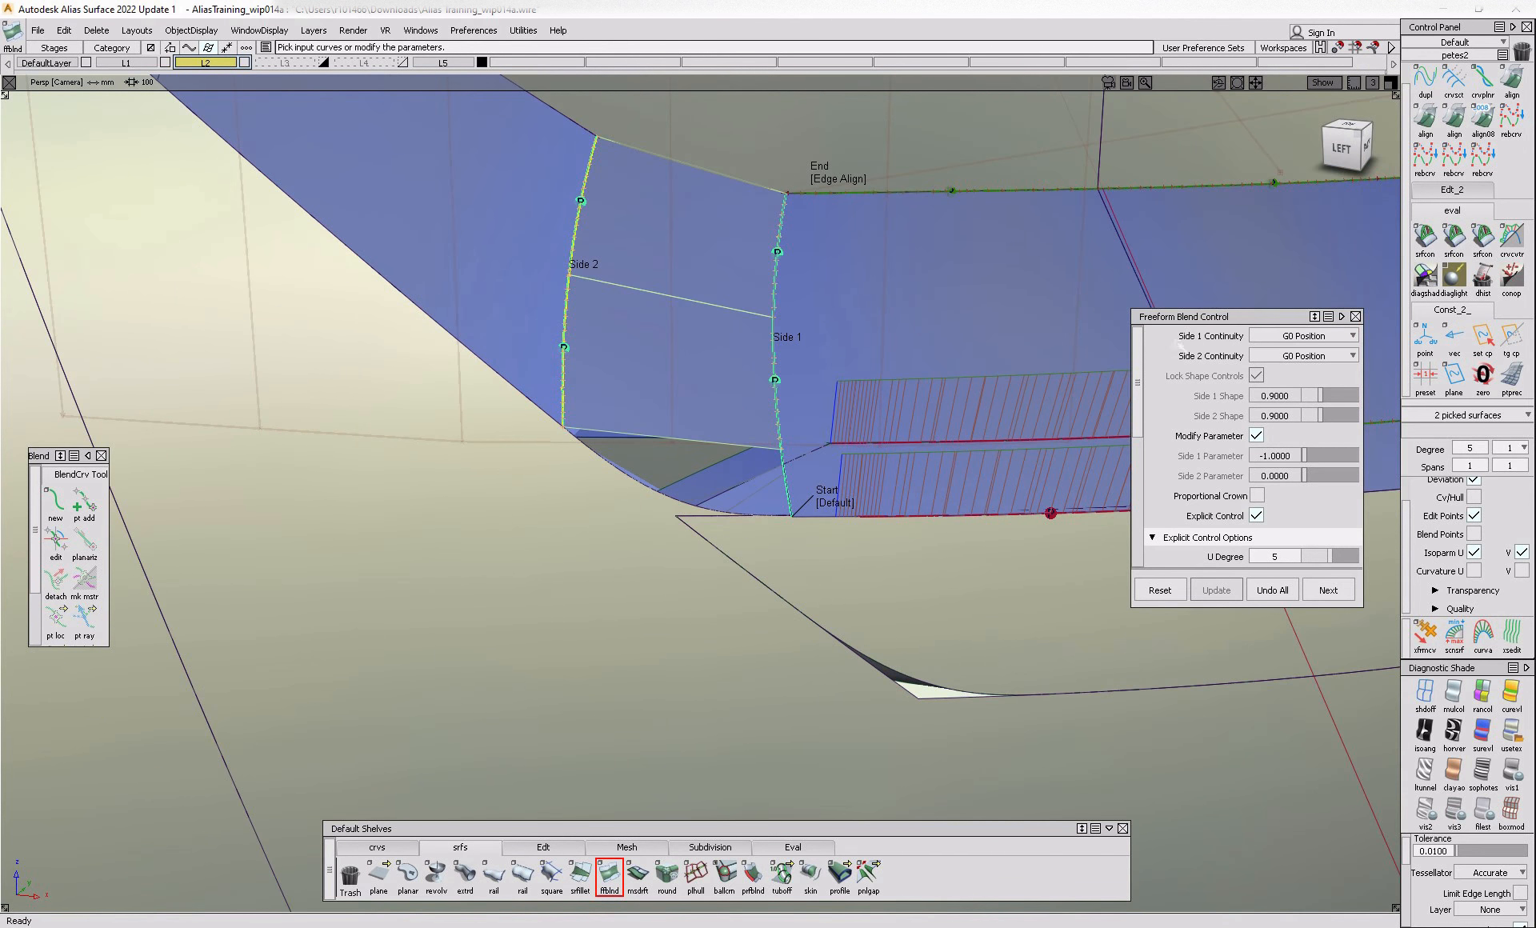
left_click(1290, 336)
left_click(1300, 391)
left_click(1302, 357)
left_click(1302, 412)
- Switch the model to vis1 shading and assign the transparent Glazing shader to the ledge and corner blend surfaces
left_click(1511, 771)
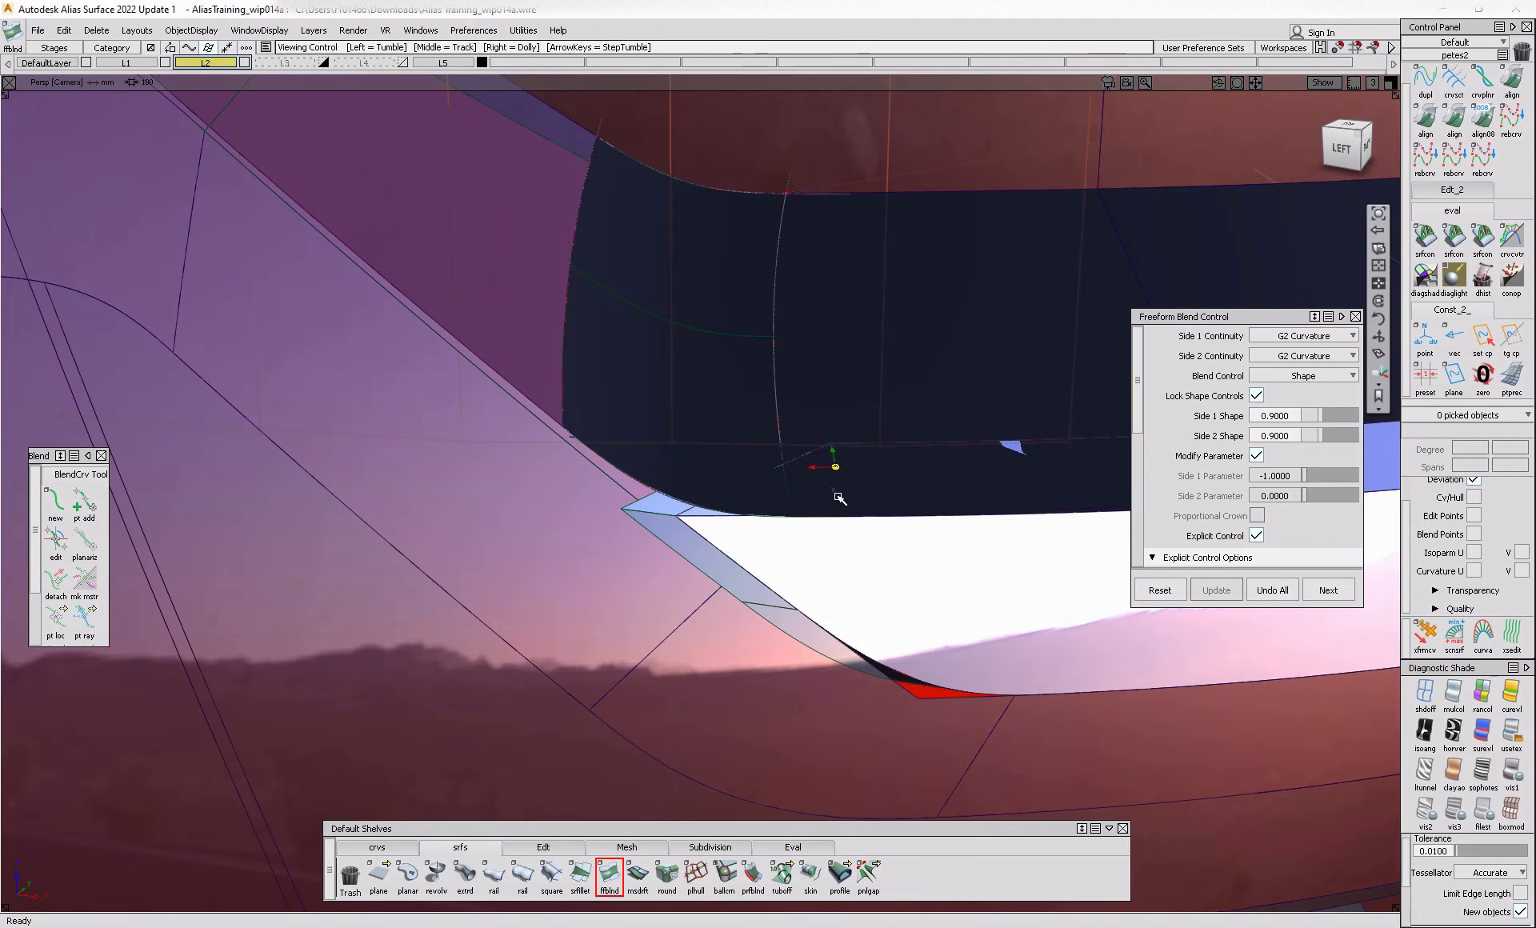
right_click_drag(835, 503, 865, 548, "alt+shift")
middle_click_drag(864, 548, 723, 363, "alt+shift")
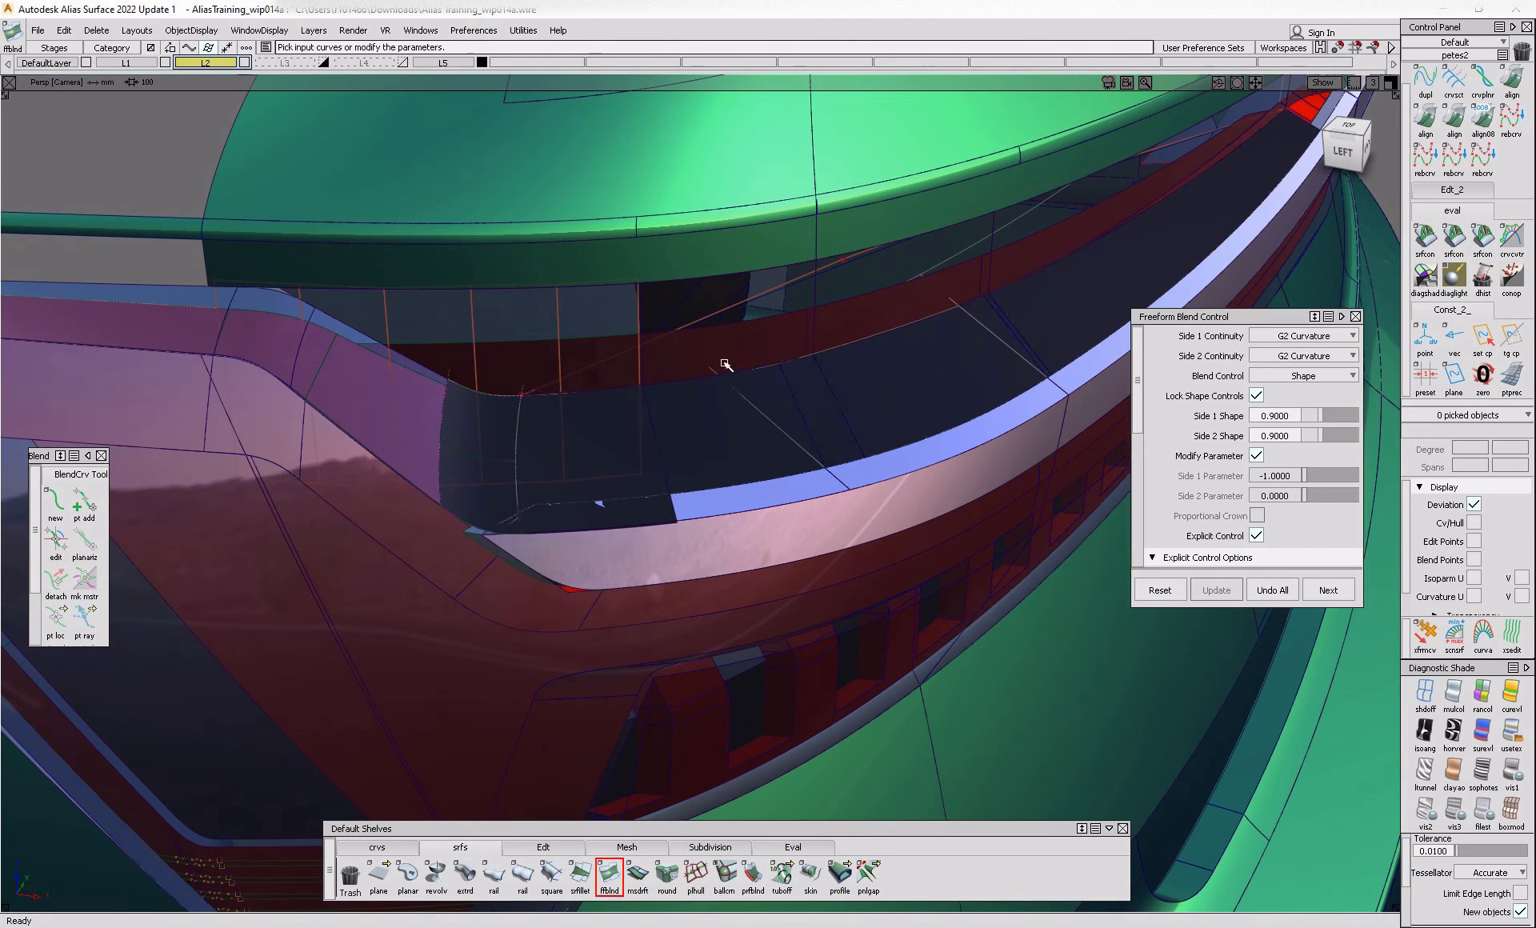
left_click_drag(724, 363, 789, 370, "ctrl+shift")
left_click(946, 396)
left_click(1456, 42)
left_click(1448, 120)
left_click(1434, 393)
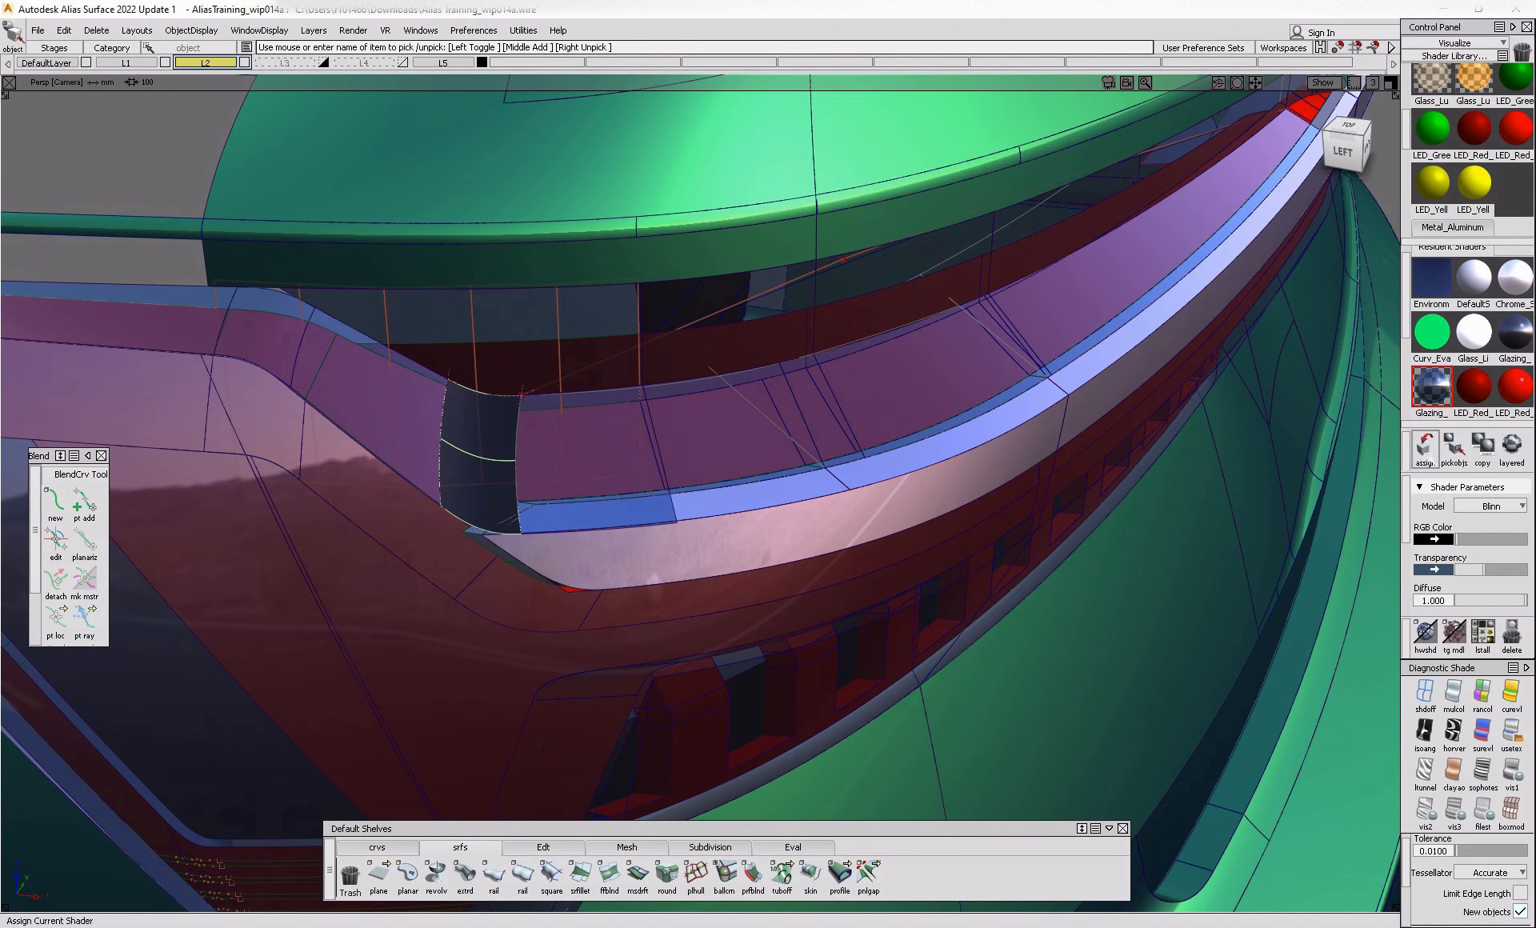
left_click(1429, 457)
- Try to trim the corner blend's lower end with an edge projected from the chrome strip
right_click_drag(535, 538, 484, 473, "alt+shift")
left_click_drag(440, 491, 445, 532, "ctrl+shift")
middle_click_drag(445, 531, 435, 512, "ctrl+shift")
left_click(434, 509)
key("space")
middle_click_drag(524, 394, 443, 453, "ctrl+shift")
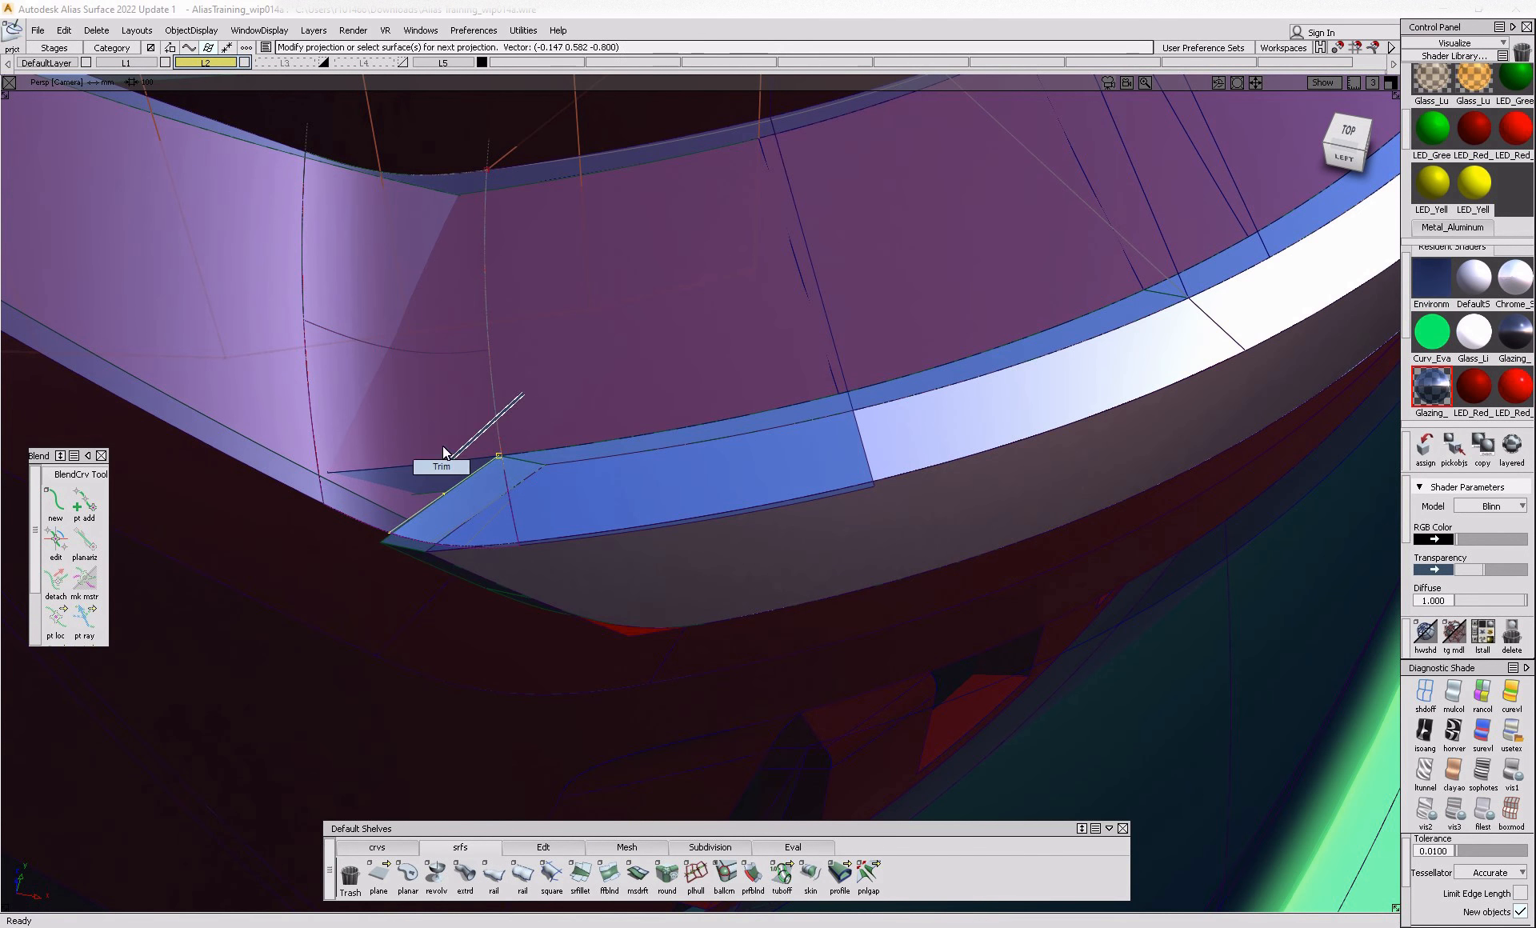
left_click(445, 439)
left_click(1285, 893)
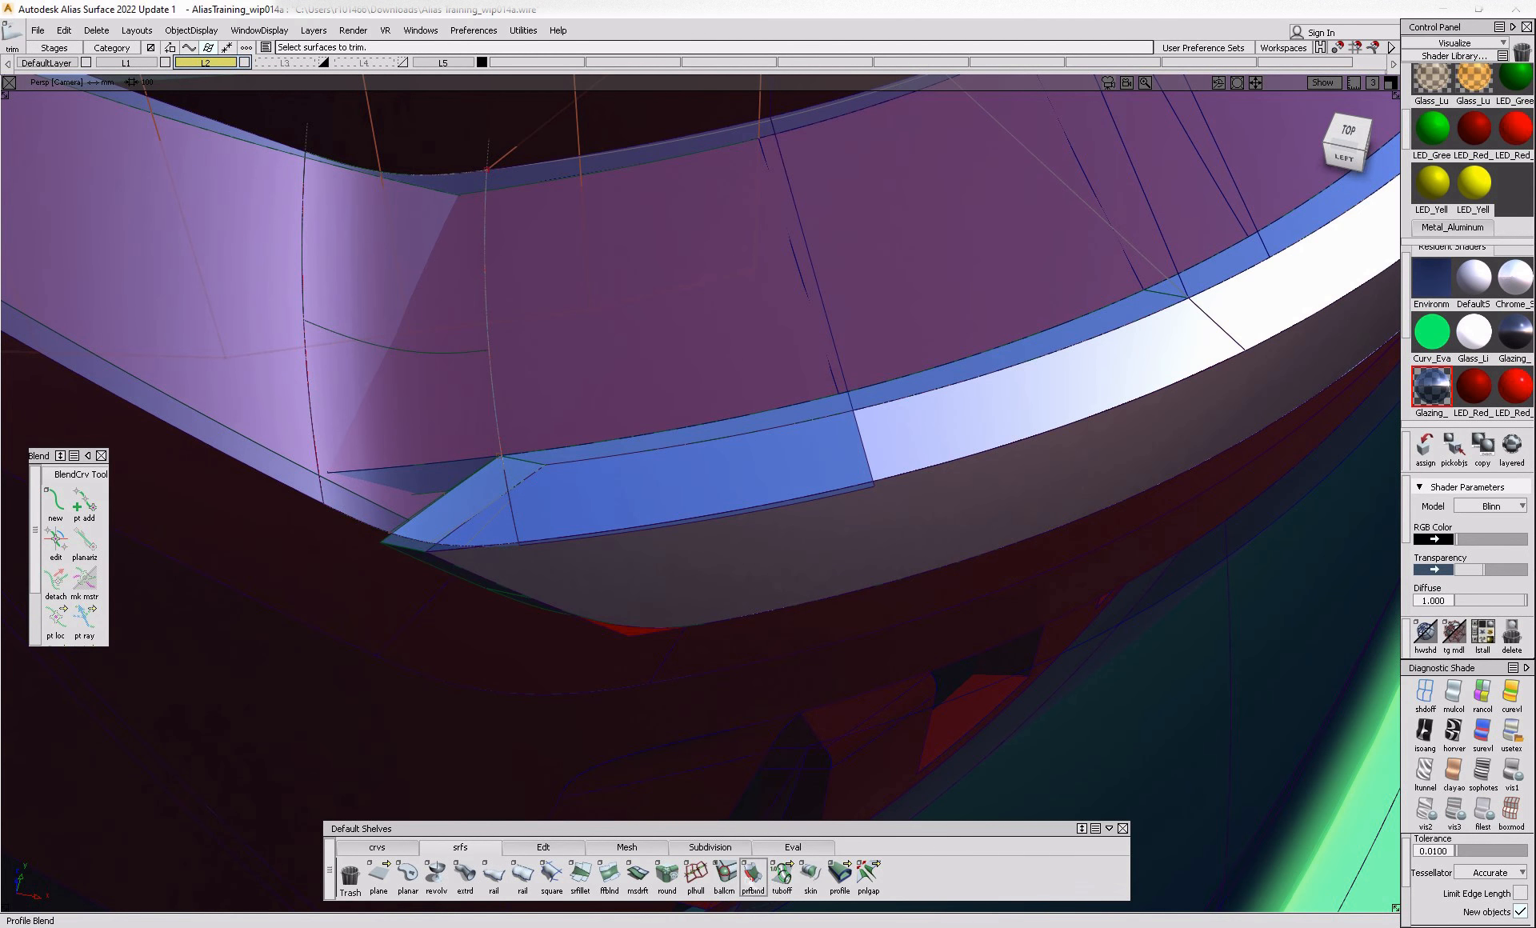
left_click(569, 846)
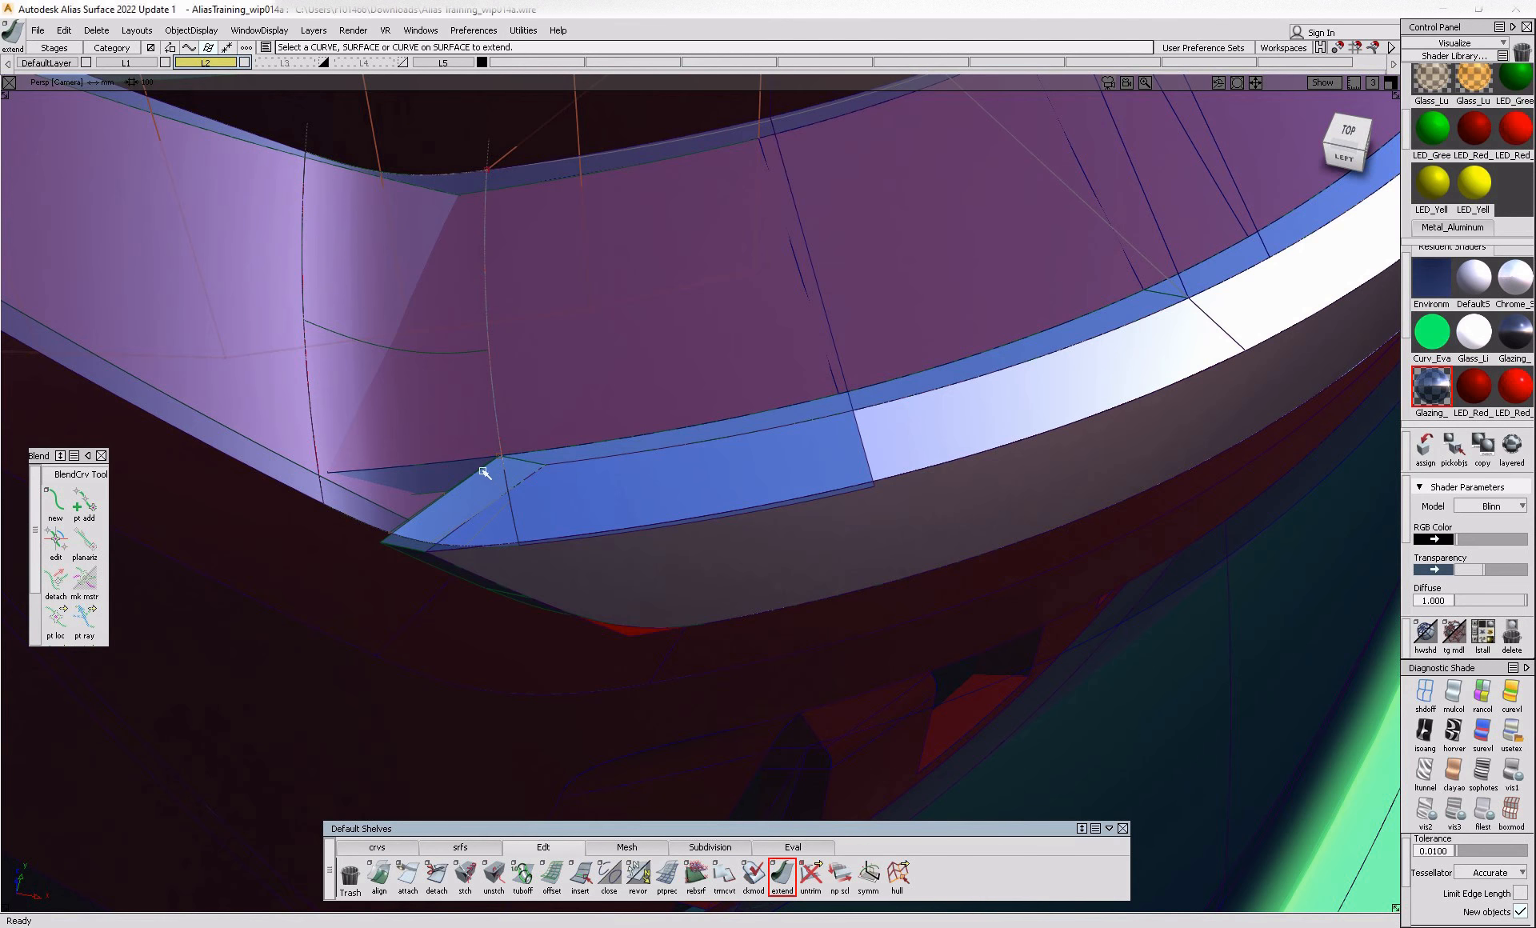
key("ctrl+z")
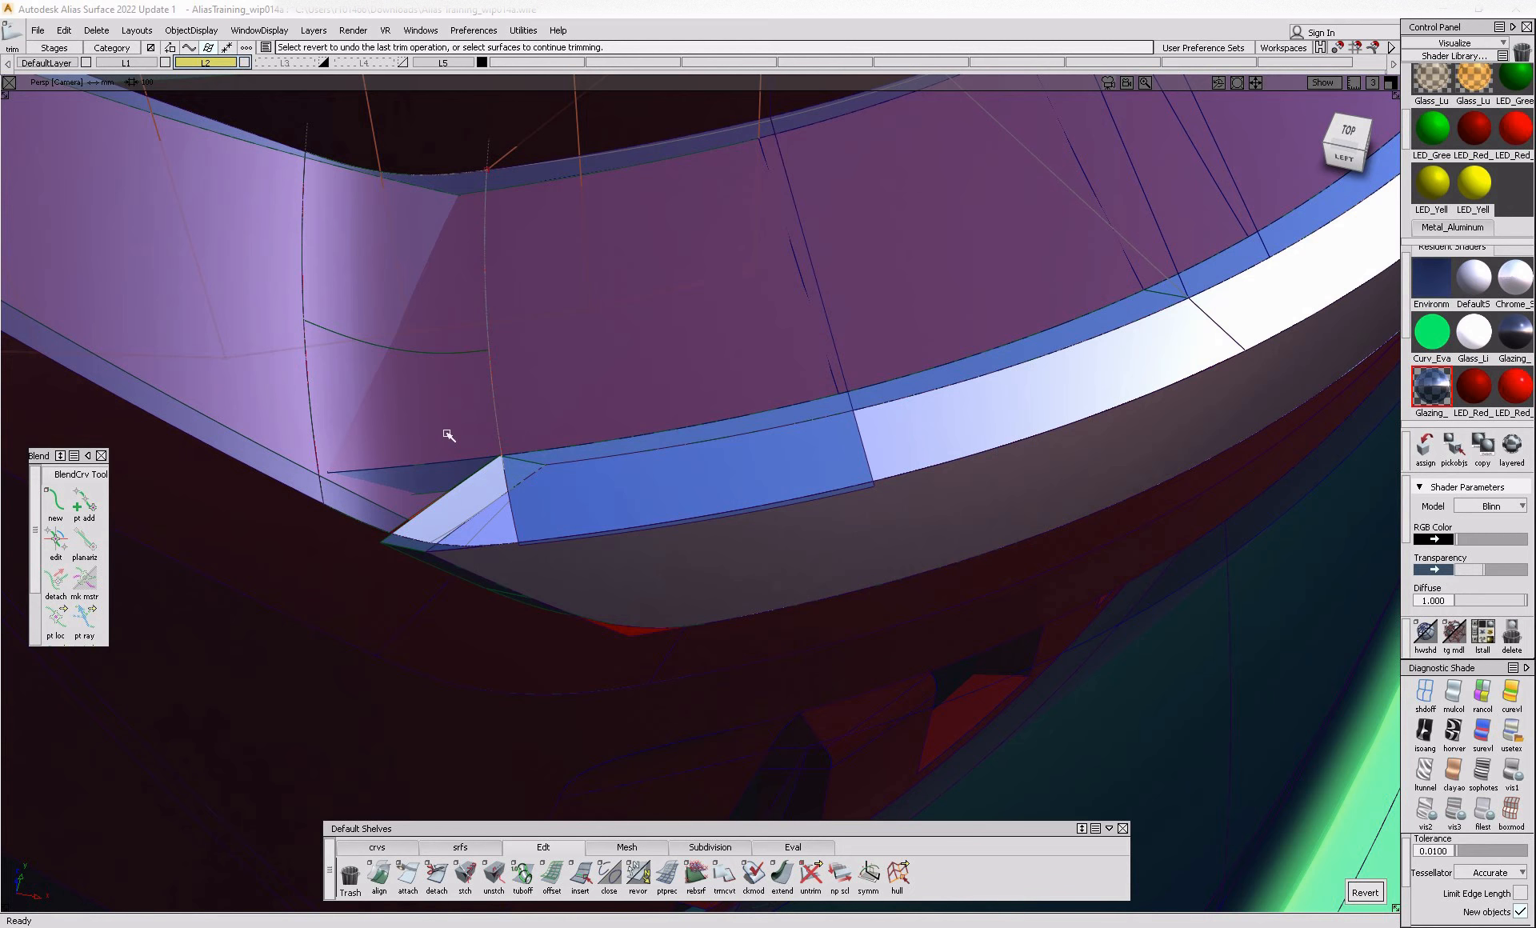
- Project an adjoining strip surface's edge onto the front ledge section and trim the section, keeping its inner part
left_click_drag(535, 382, 534, 378, "ctrl+shift")
left_click_drag(521, 445, 566, 394, "ctrl+shift")
left_click(572, 480)
left_click_drag(560, 472, 536, 439, "alt+shift")
key("space")
left_click(582, 448)
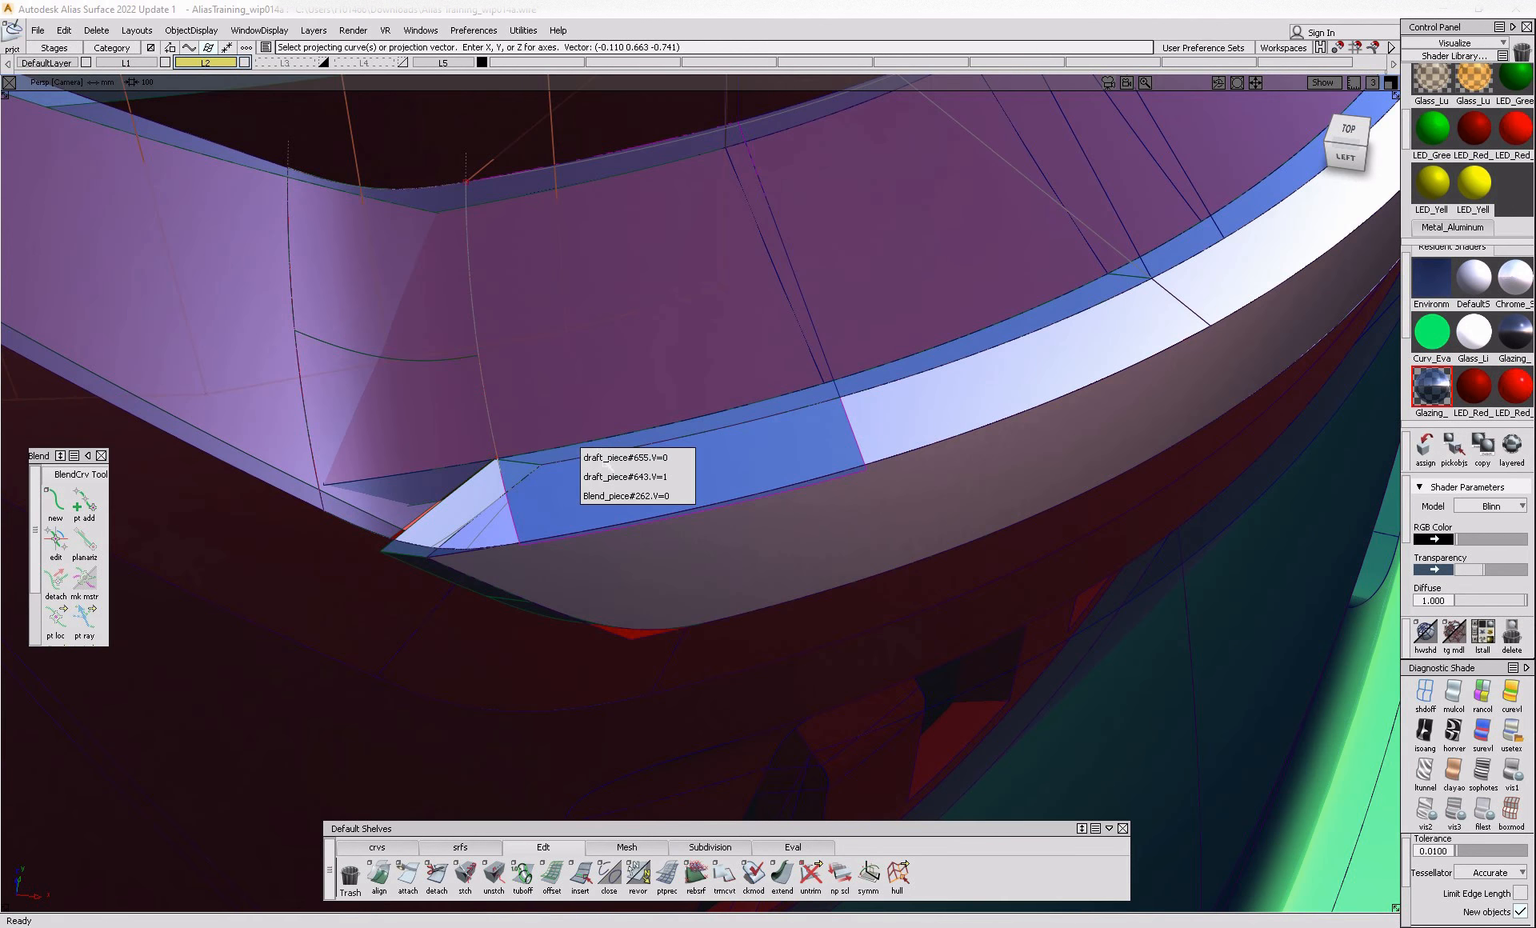
left_click(686, 476)
left_click(738, 364)
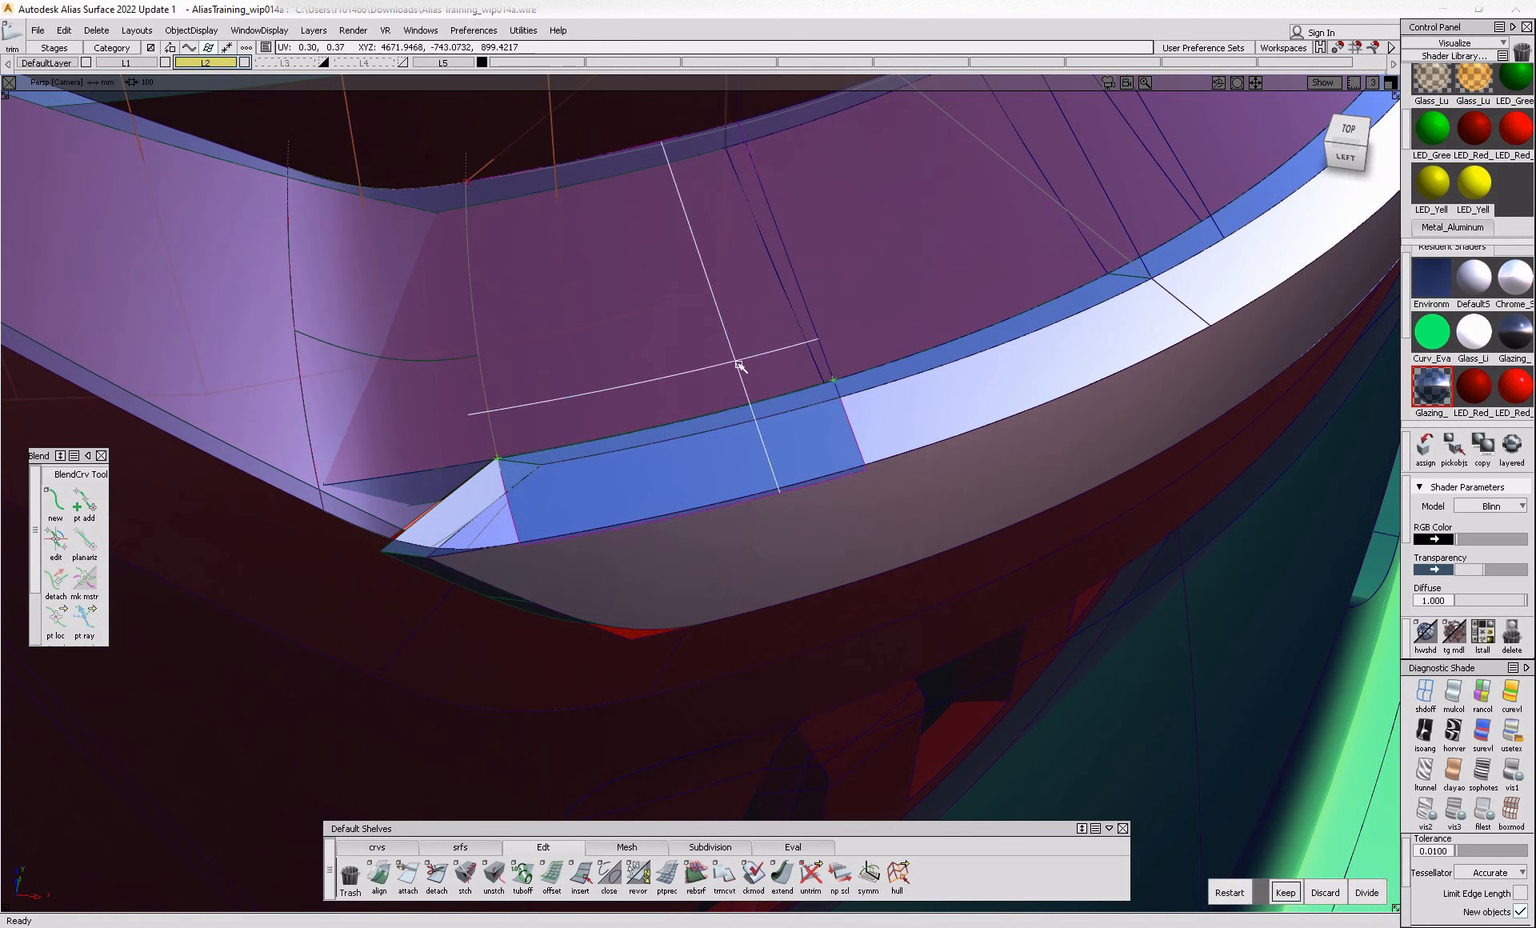
key("space")
- Revert the last trim of the front ledge section
left_click_drag(851, 535, 797, 457, "alt+shift")
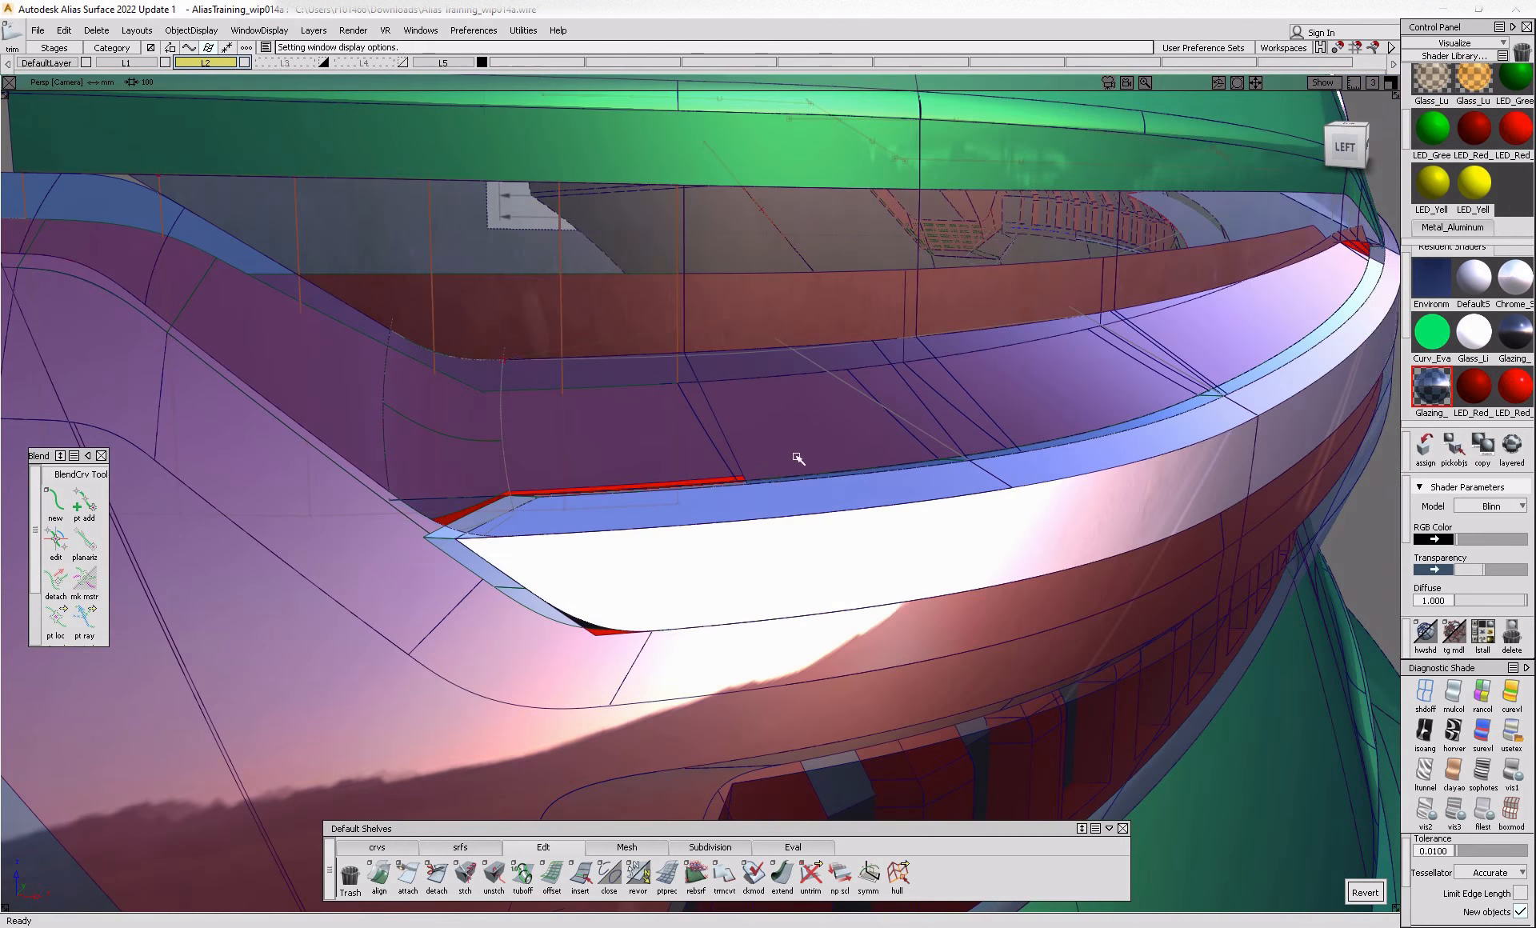
right_click_drag(798, 459, 648, 464, "alt+shift")
left_click_drag(648, 463, 551, 521, "alt+shift")
right_click_drag(550, 521, 569, 531, "alt+shift")
left_click_drag(569, 532, 621, 538, "alt+shift")
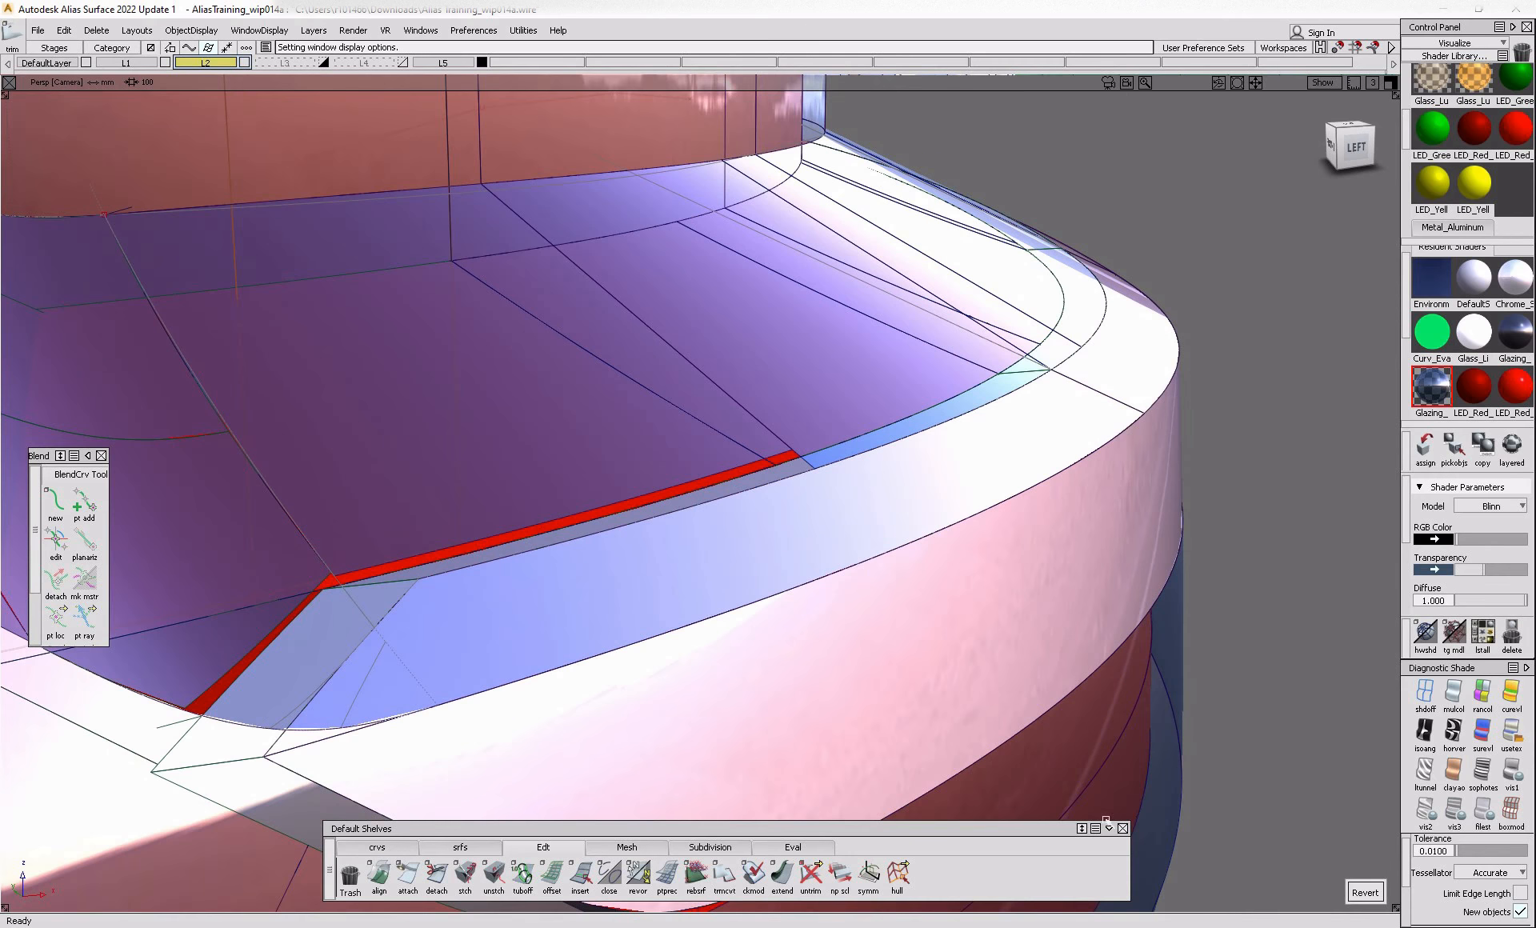
left_click(1374, 893)
- Project the inner trimmed edge of the strip's top surface onto the front ledge section and trim off the overlap
left_click_drag(437, 649, 387, 609, "ctrl+shift")
left_click(378, 573)
middle_click_drag(388, 609, 513, 609, "ctrl+shift")
left_click(490, 581)
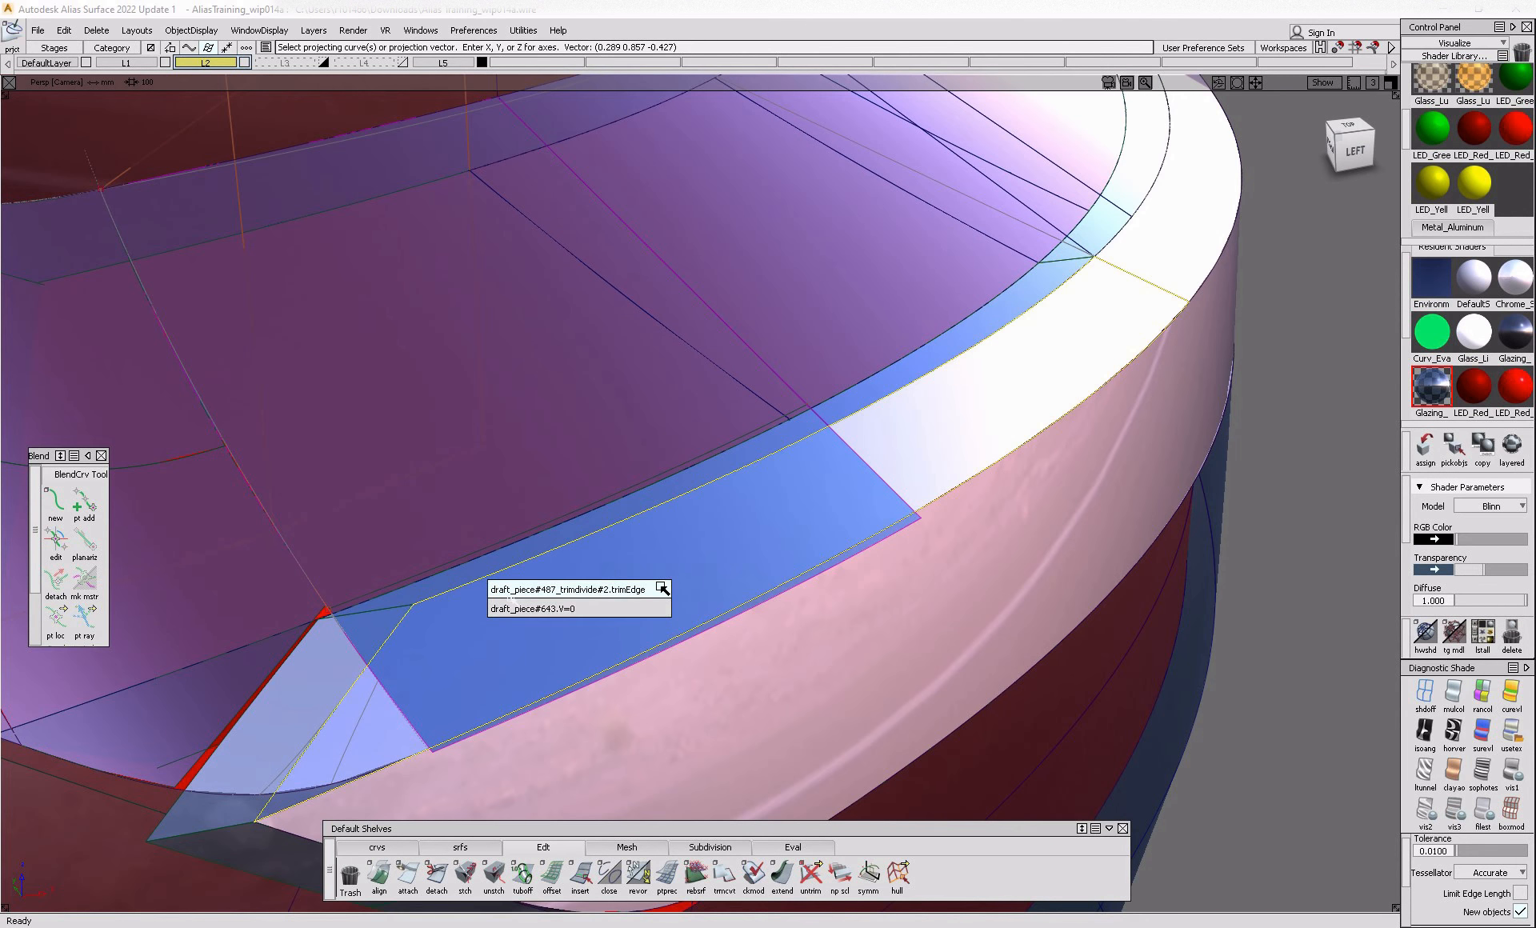
left_click(662, 587)
left_click(415, 623)
left_click(513, 640)
- Project the strip's trimmed edge onto the corner blend and trim the blend flush with the strip
left_click_drag(305, 693, 252, 653, "ctrl+shift")
left_click(209, 728)
middle_click_drag(212, 729, 329, 737, "ctrl+shift")
left_click(324, 739)
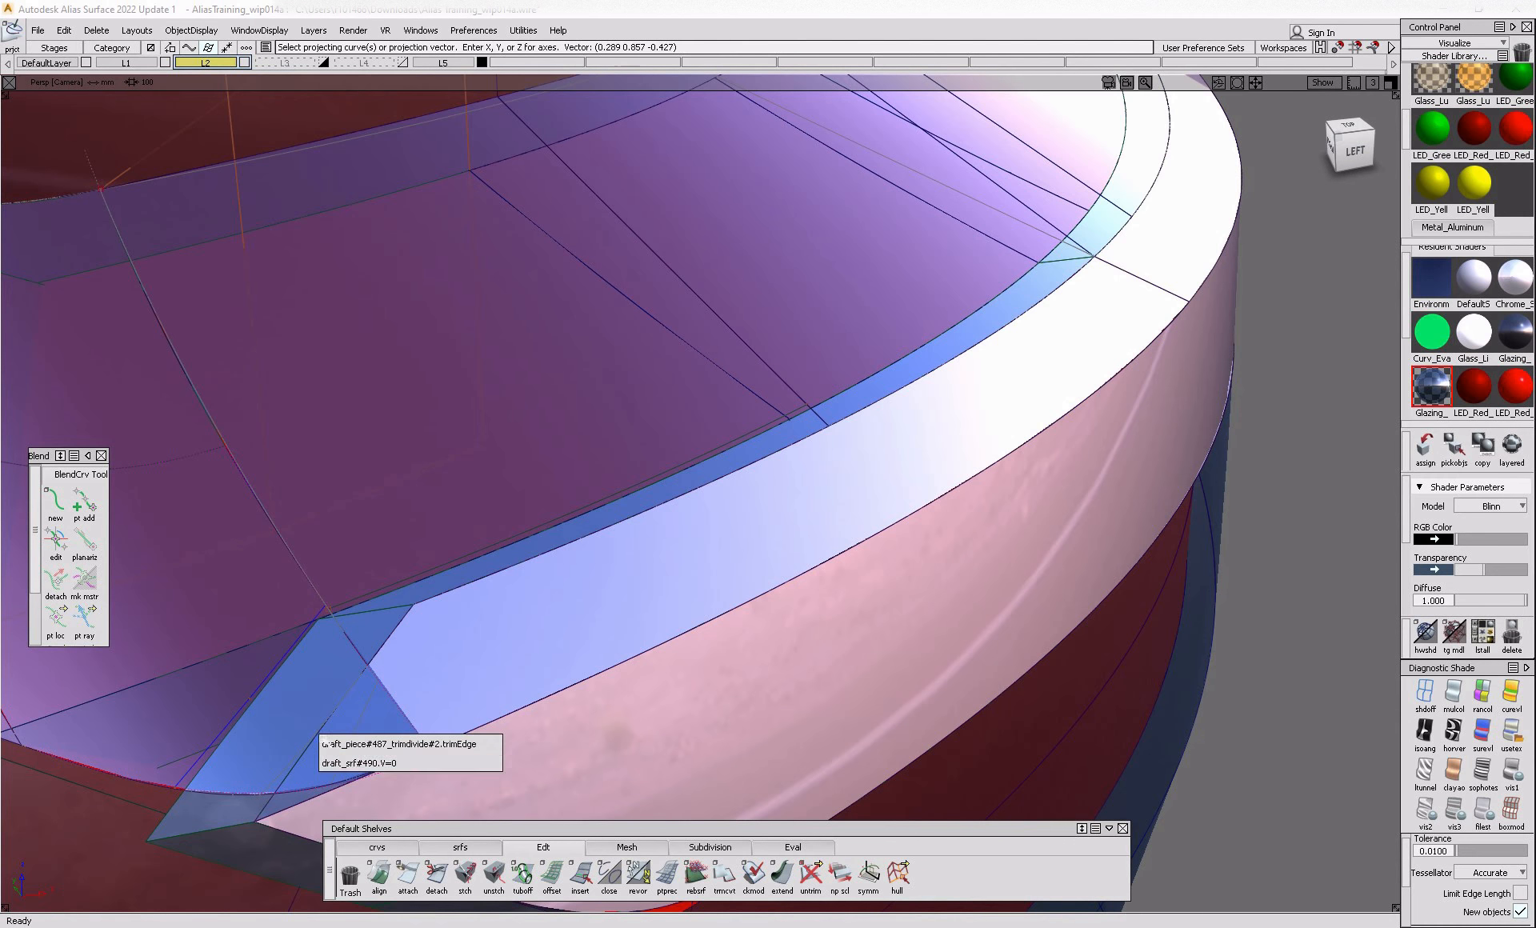
left_click(493, 744)
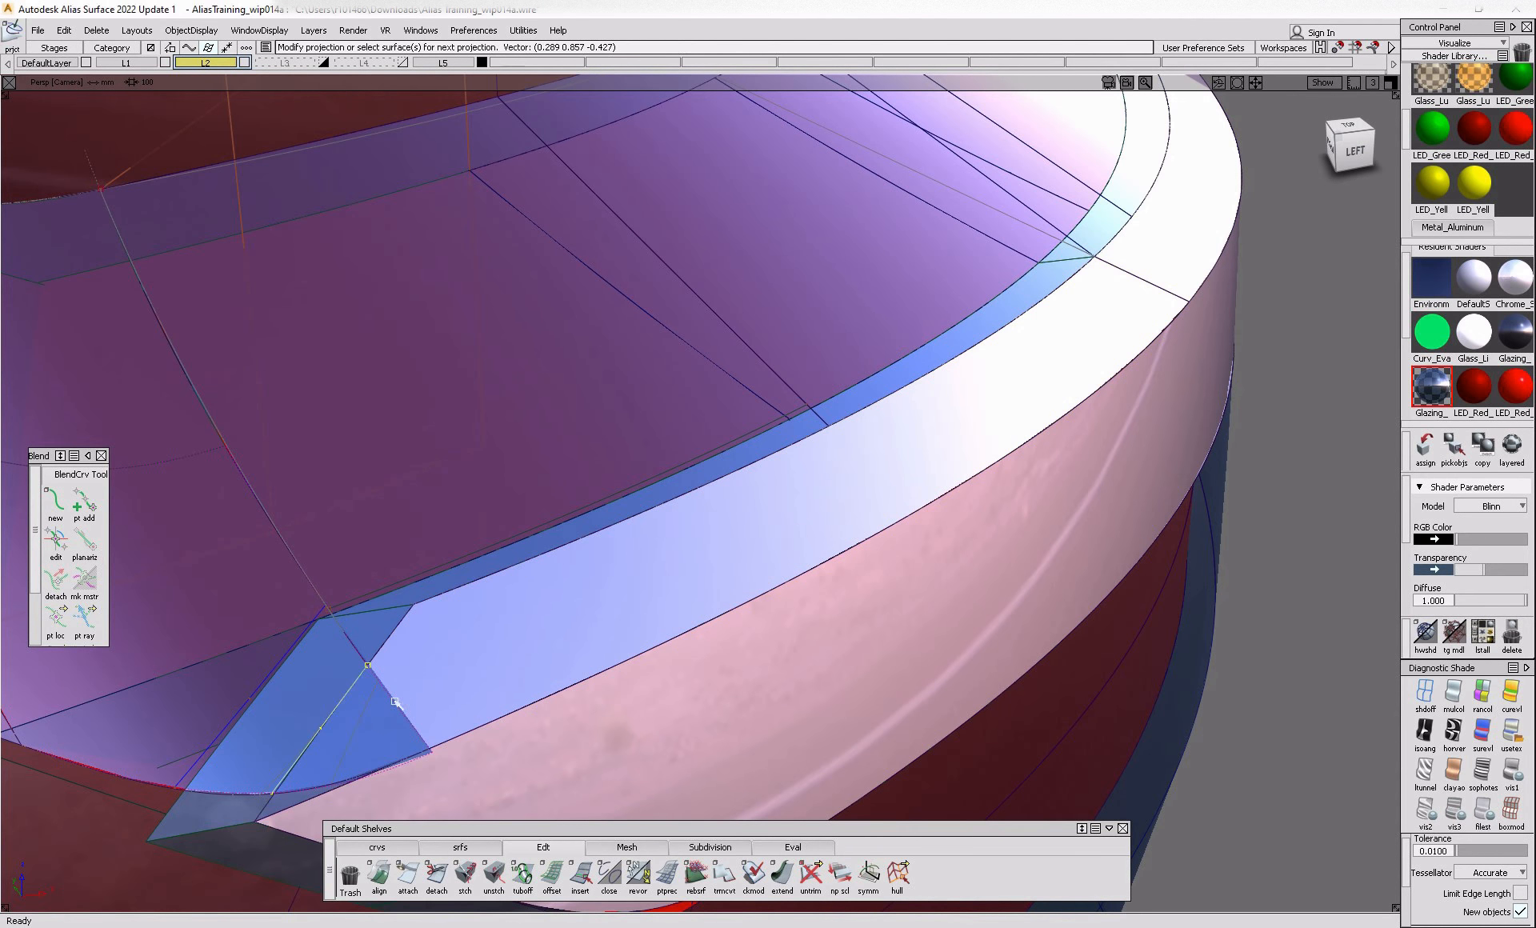
left_click_drag(207, 688, 752, 640, "alt+shift")
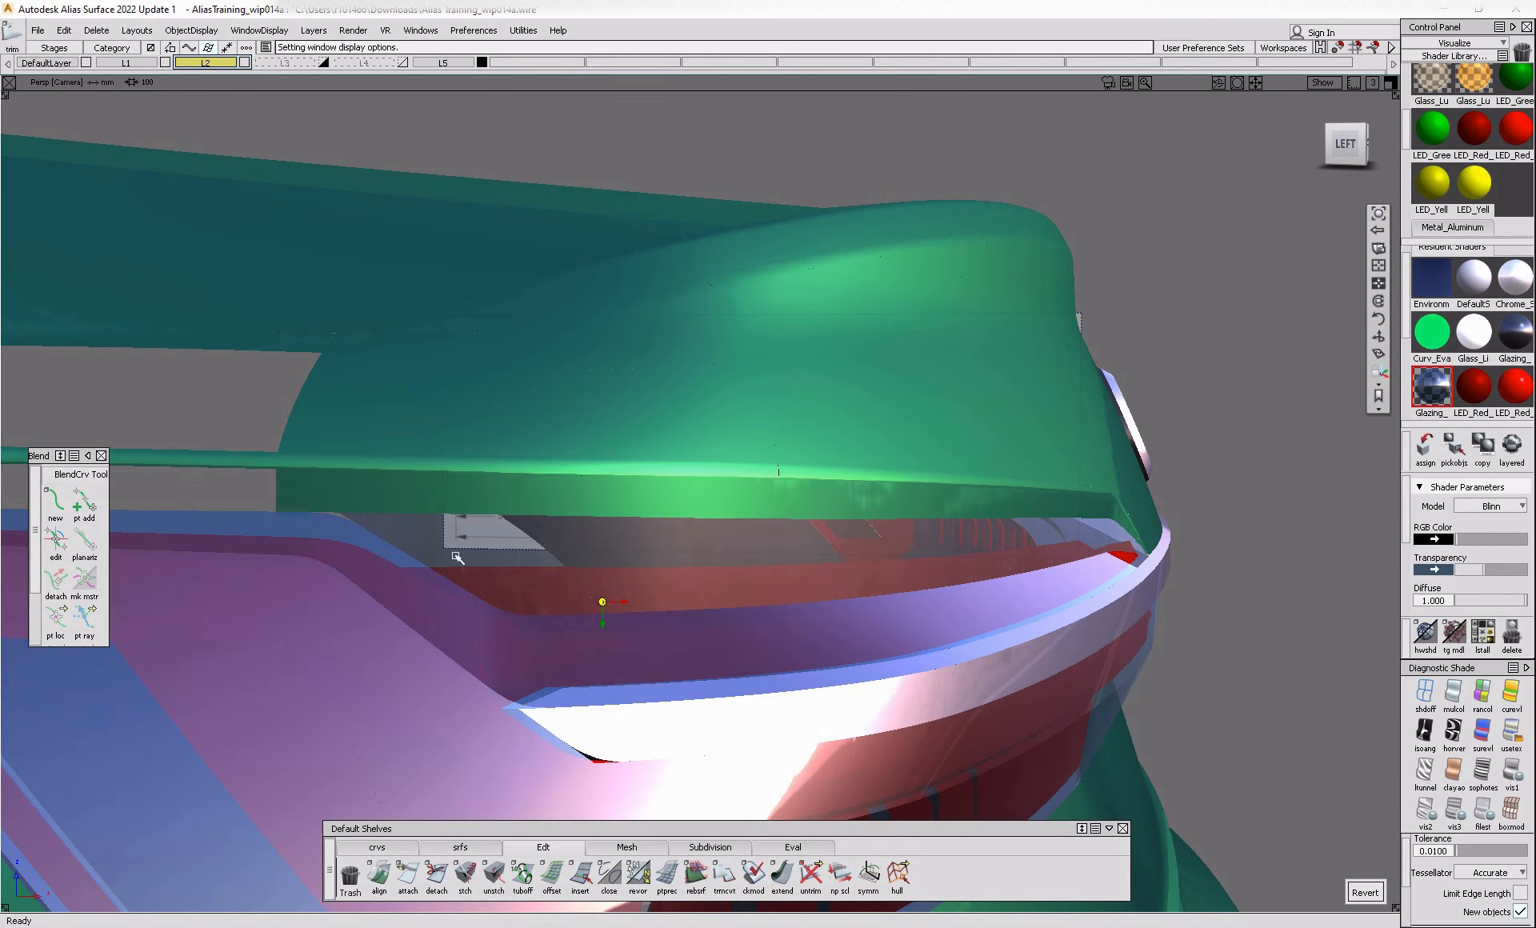
- Delete the old surface and leftover curves in the gap between the body panel and light recess, and save the file
mouse_move(968, 508)
right_mouse_down("alt+shift")
mouse_move(998, 555)
mouse_move(1084, 616)
mouse_move(1106, 489)
right_mouse_up("alt+shift")
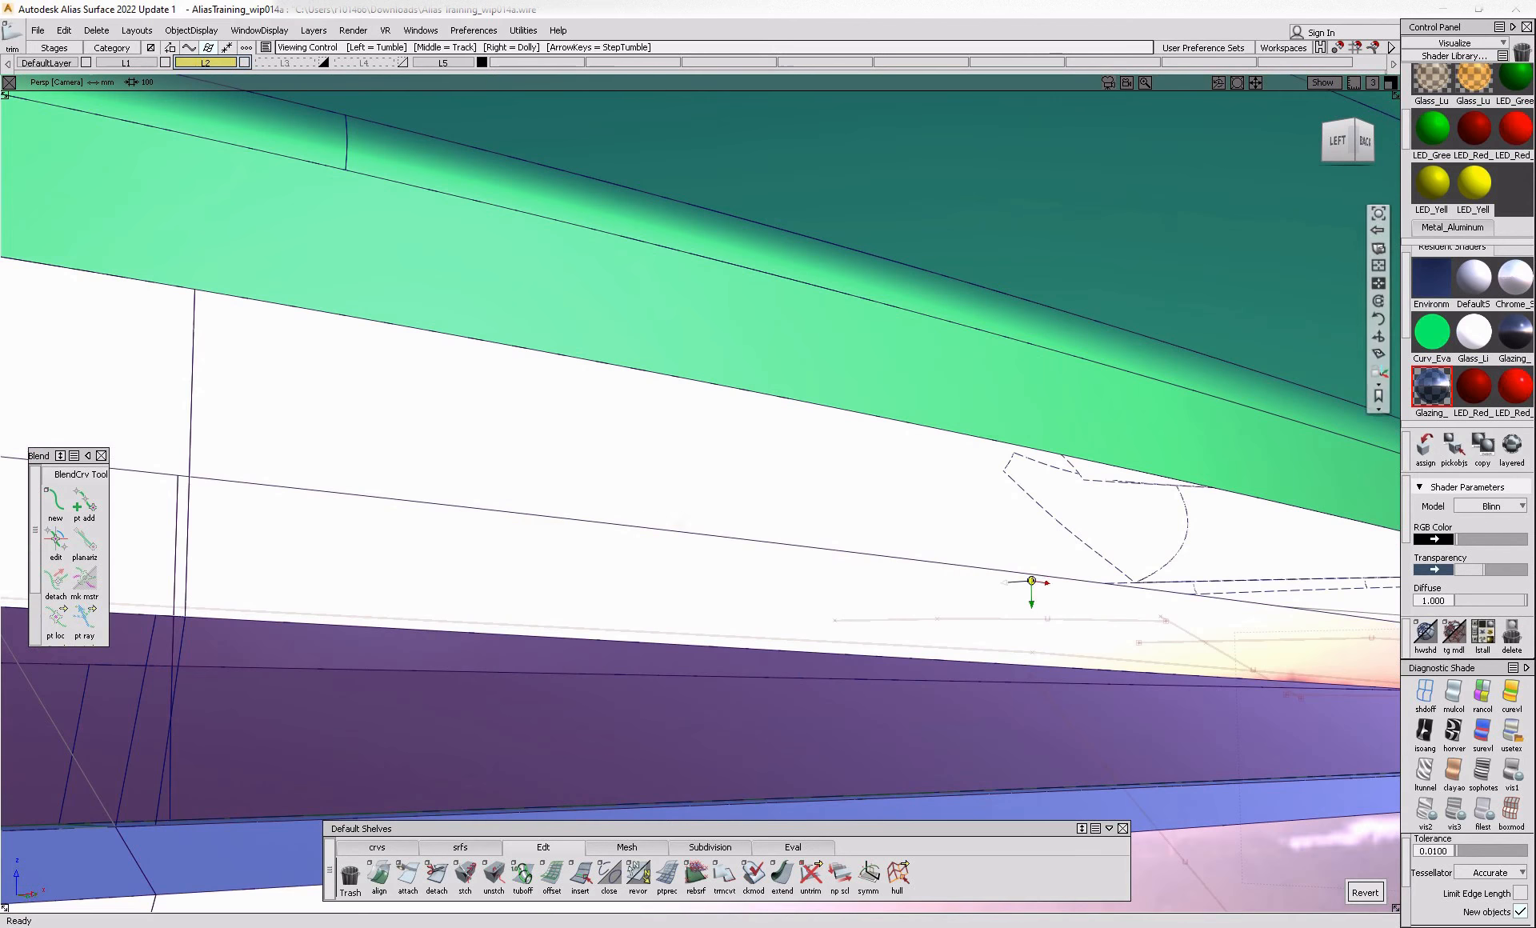
left_click_drag(1029, 590, 984, 544, "ctrl+shift")
left_click(937, 501)
key("Delete")
right_click_drag(936, 501, 677, 643, "alt+shift")
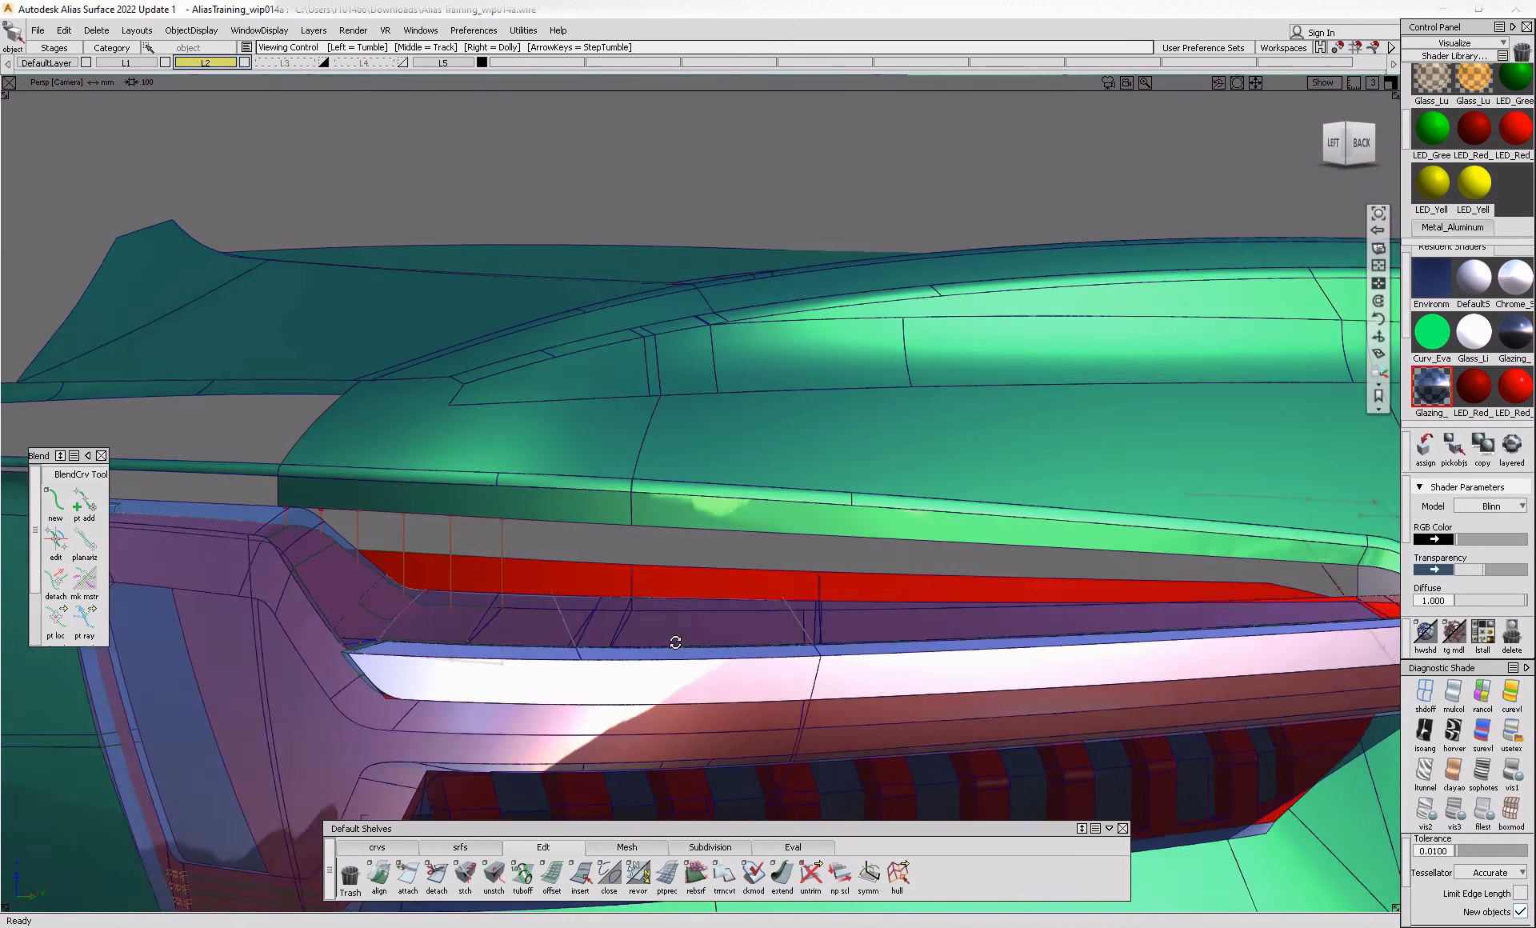
left_click_drag(677, 642, 640, 640, "alt+shift")
left_click_drag(417, 486, 421, 656, "ctrl+shift")
left_click(384, 560)
right_click_drag(295, 577, 368, 623, "alt+shift")
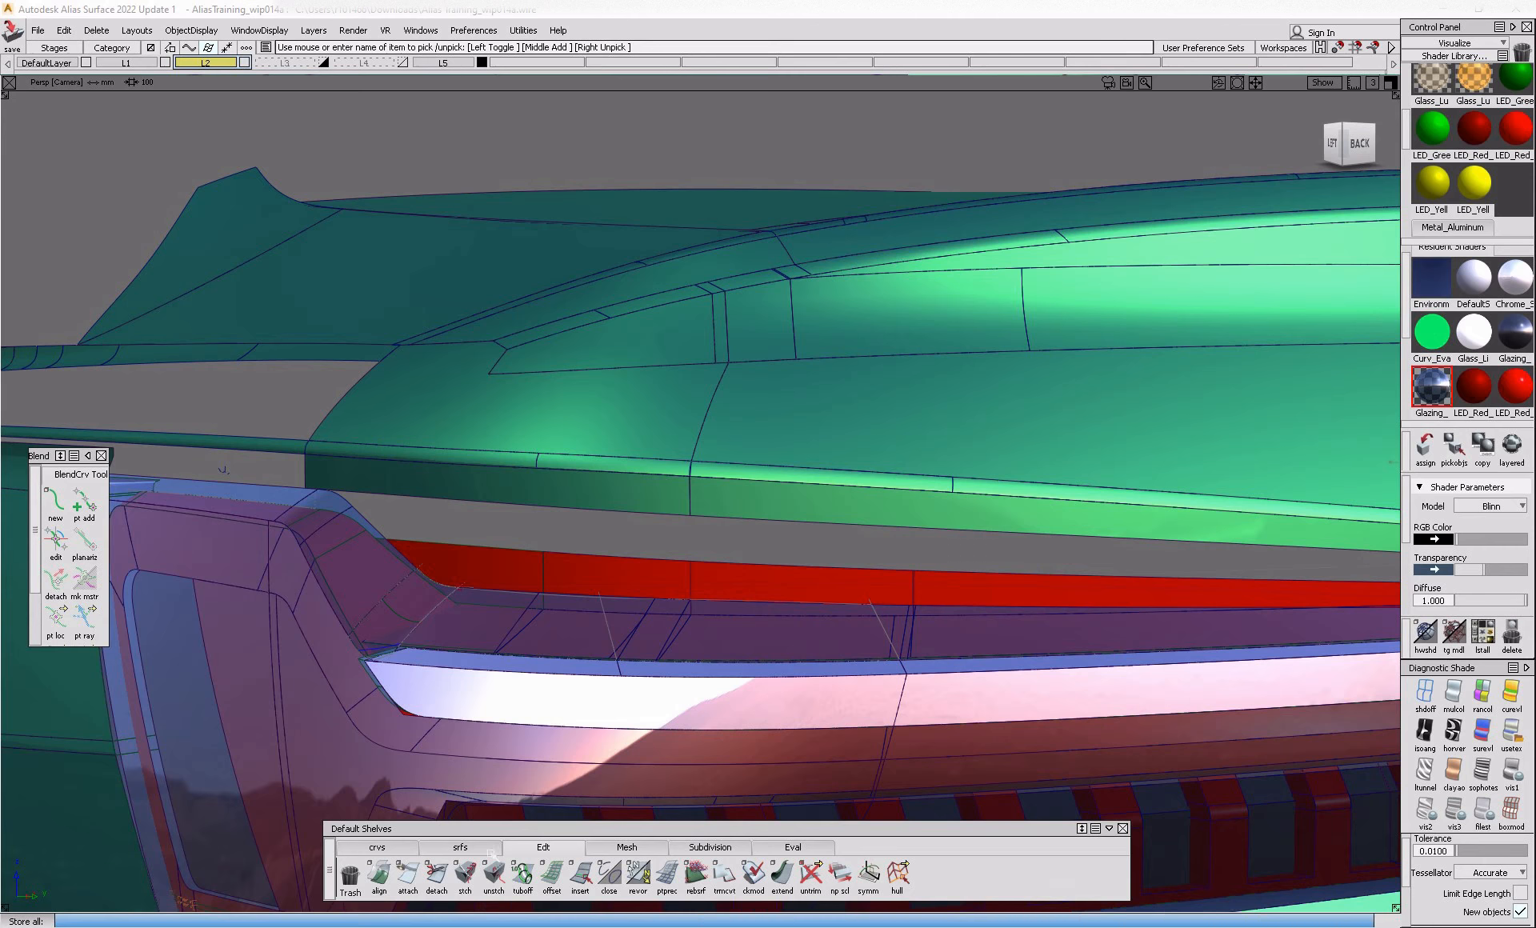
- Create a freeform blend from the recess wall's upper edge to the body panel's lower edge, with the end flow set to Default
left_click(480, 848)
left_click(838, 877)
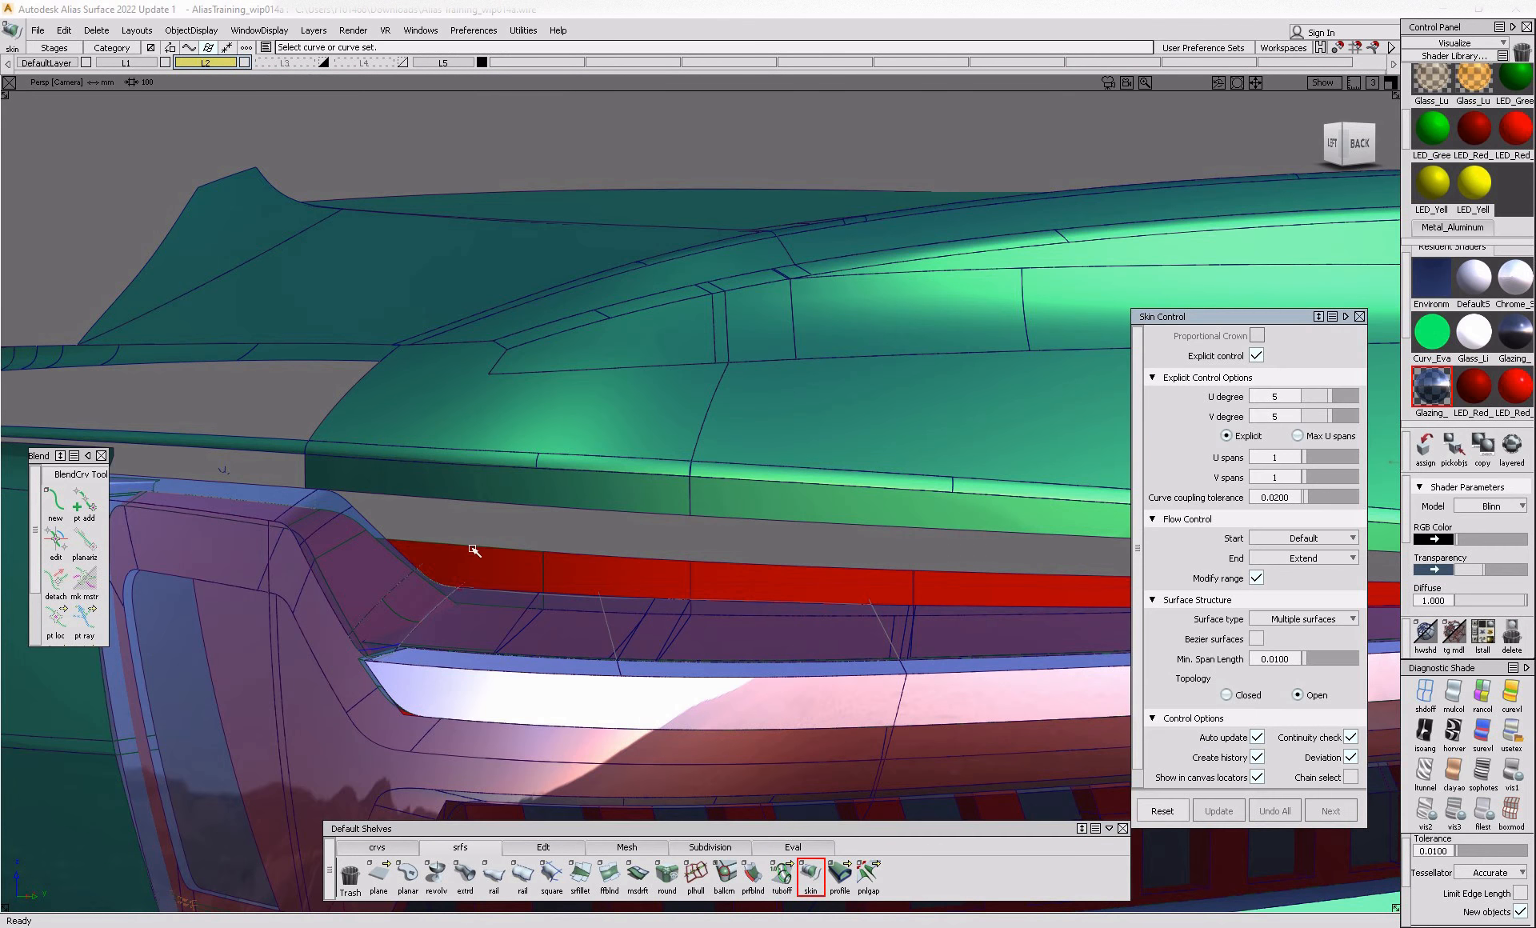
left_click(609, 874)
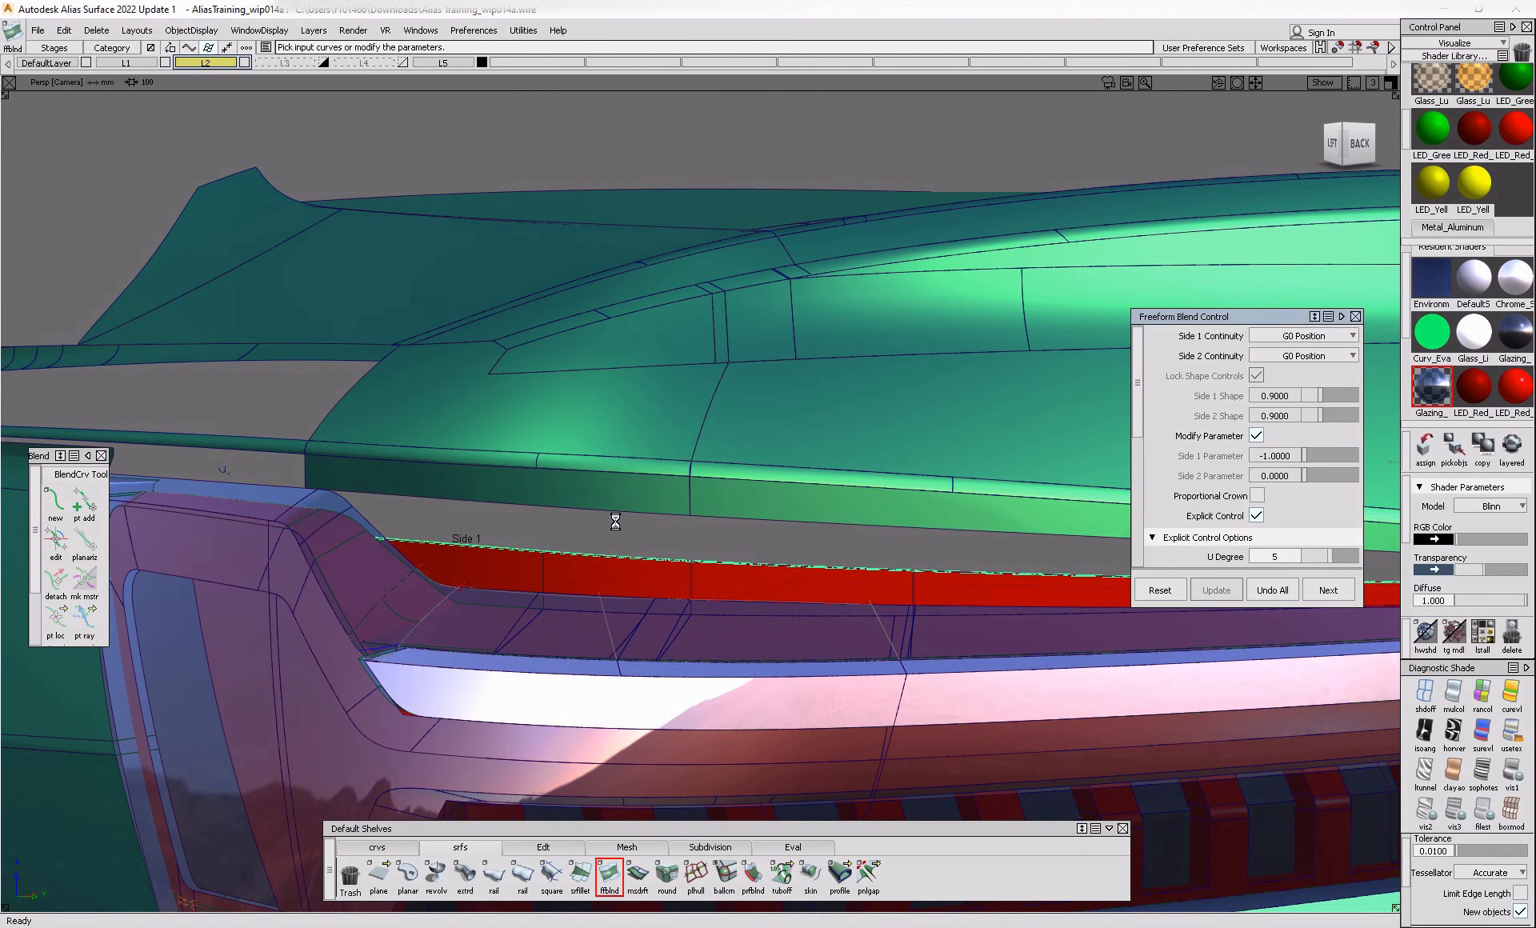
left_click_drag(583, 526, 195, 566, "alt+shift")
left_click(423, 528)
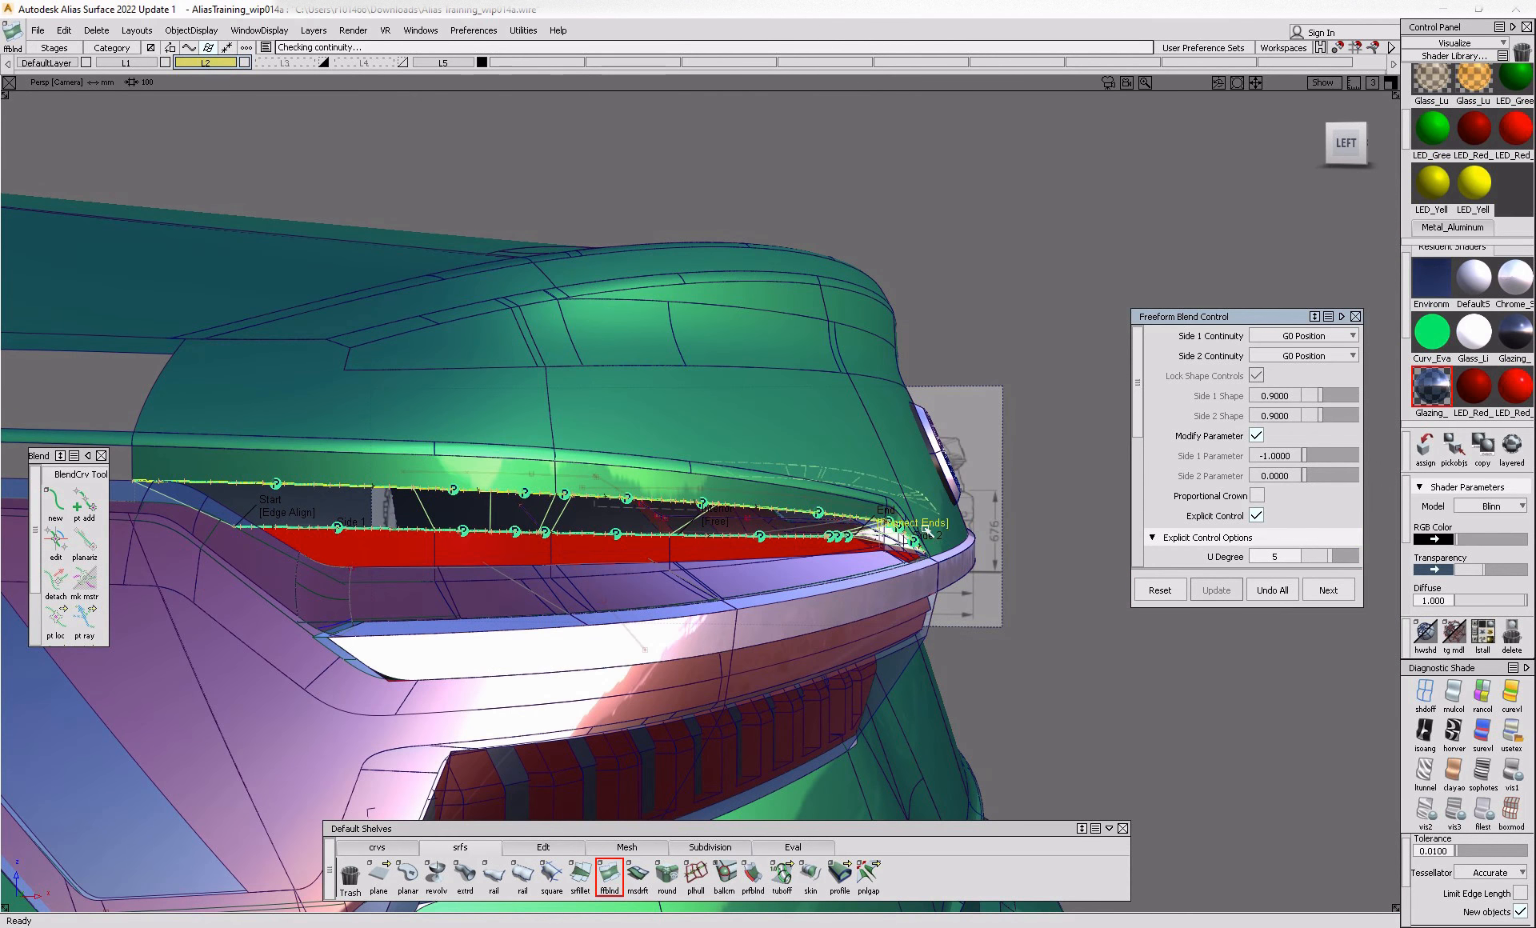
left_click_drag(917, 540, 571, 556, "alt+shift")
right_click_drag(571, 557, 605, 544, "alt+shift")
left_click_drag(688, 552, 774, 558, "alt+shift")
left_click_drag(746, 639, 746, 562, "ctrl+shift")
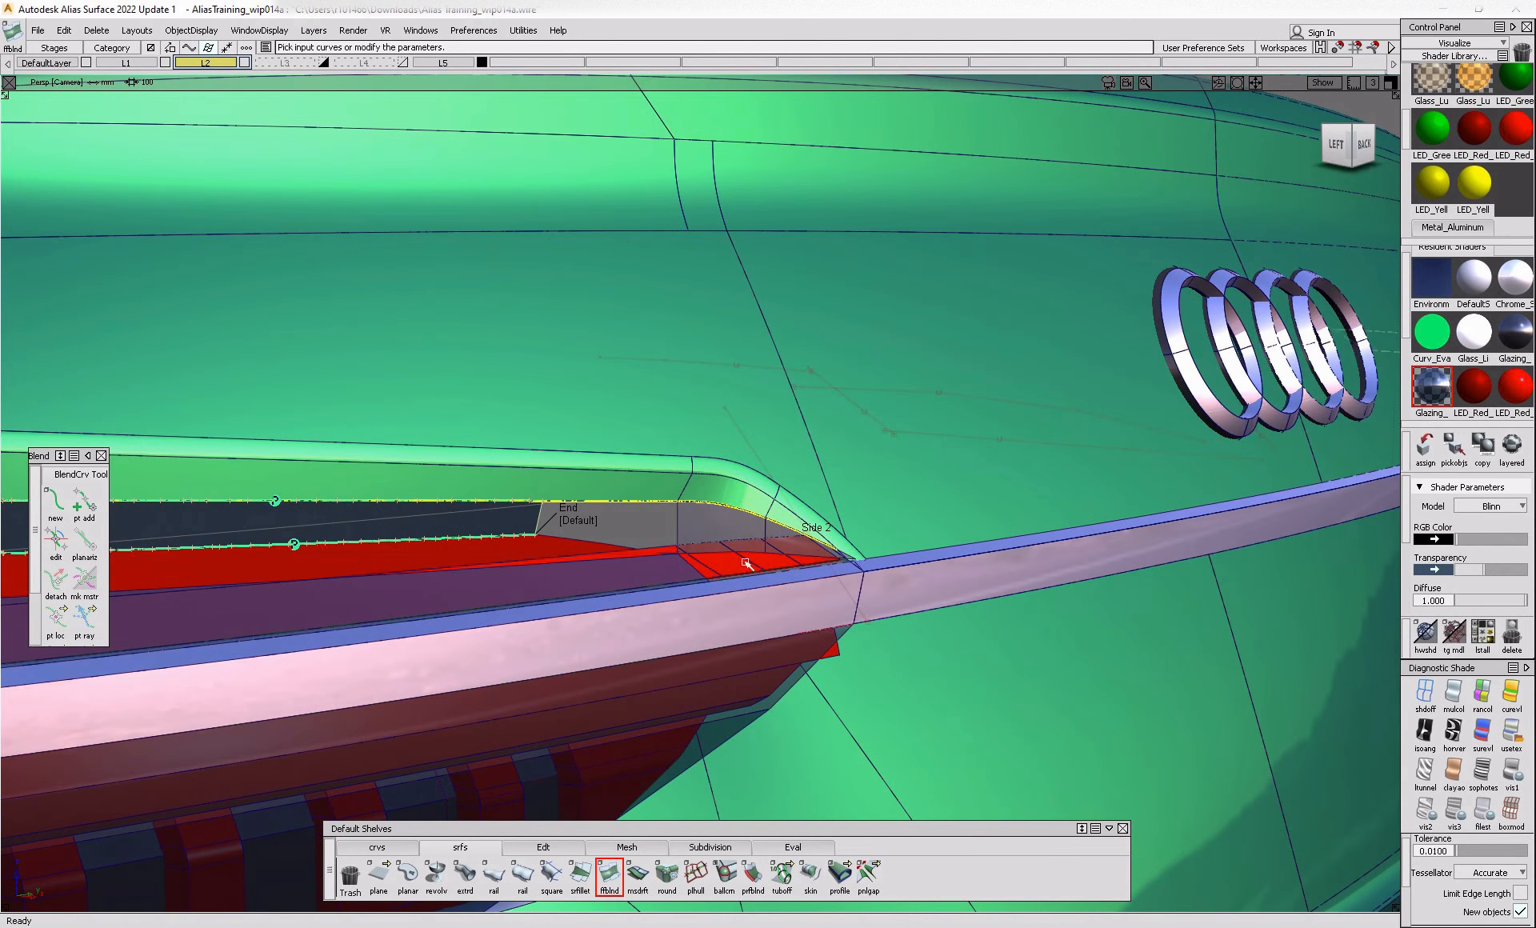
- Assign the black Glazing shader to the new blend between the body panel and the recess
right_click_drag(531, 573, 460, 521, "ctrl+shift")
left_click_drag(459, 522, 516, 549, "alt+shift")
right_click_drag(516, 548, 455, 498, "ctrl+shift")
left_click_drag(454, 498, 535, 492, "ctrl+shift")
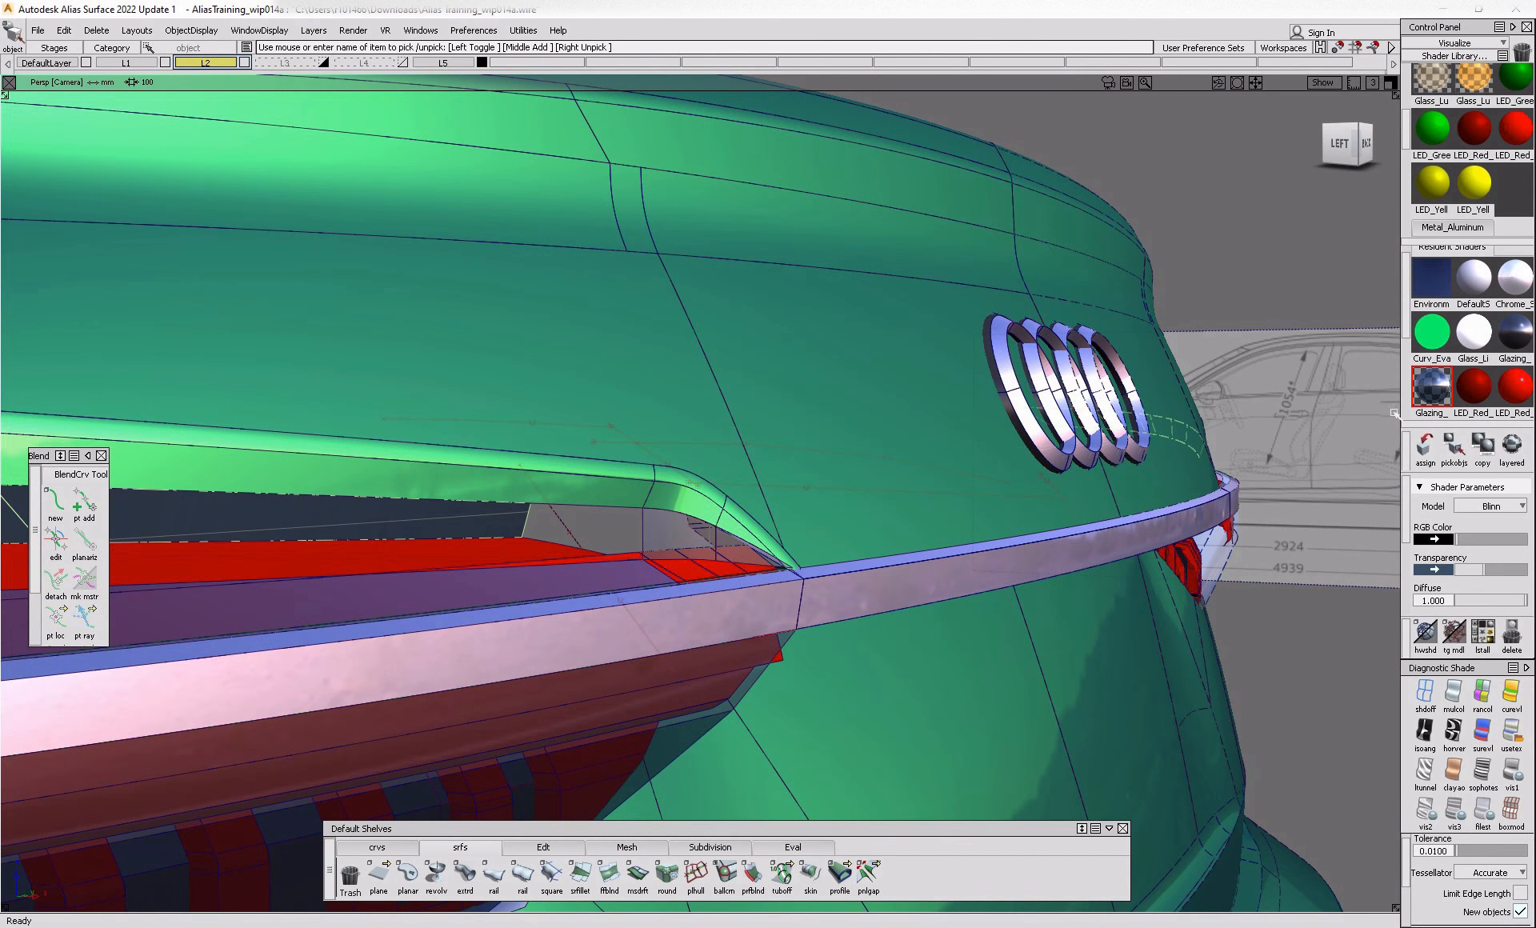
scroll(1529, 296, "down", 1)
left_click(1428, 468)
key("alt+m")
- Reopen the gap blend for editing, set its start flow to Default and turn on Proportional Crown
right_click_drag(621, 549, 488, 588, "alt+shift")
left_click_drag(488, 596, 884, 593, "alt+shift")
right_click_drag(368, 532, 399, 512, "alt+shift")
mouse_move(400, 513)
left_mouse_down("alt+shift")
mouse_move(566, 526)
mouse_move(445, 506)
left_mouse_up("alt+shift")
key("alt+m")
left_click(445, 508)
mouse_move(408, 555)
right_mouse_down("alt+shift")
mouse_move(280, 543)
mouse_move(416, 538)
right_mouse_up("alt+shift")
left_click(282, 545)
left_click_drag(416, 538, 532, 524, "alt+shift")
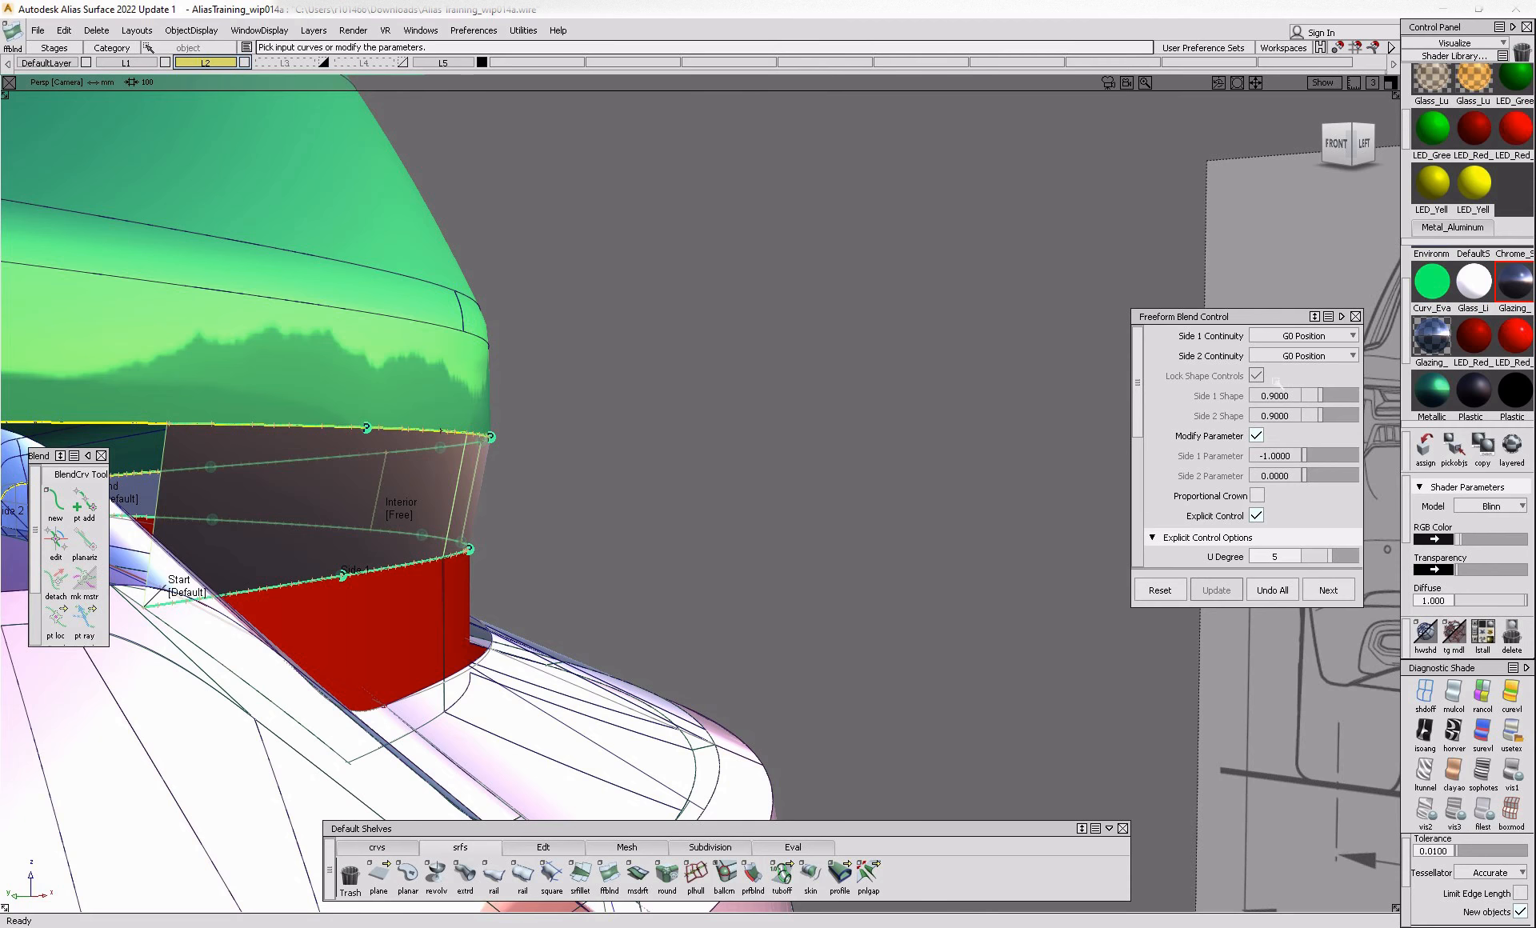
left_click(1261, 496)
- Examine the new blend between the body panel and the light recess from several angles
left_click_drag(708, 513, 355, 585, "alt+shift")
left_click_drag(590, 524, 645, 583, "ctrl+shift")
right_click_drag(645, 584, 296, 599, "alt+shift")
left_click_drag(673, 572, 800, 610, "alt+shift")
right_click_drag(320, 588, 405, 569, "alt+shift")
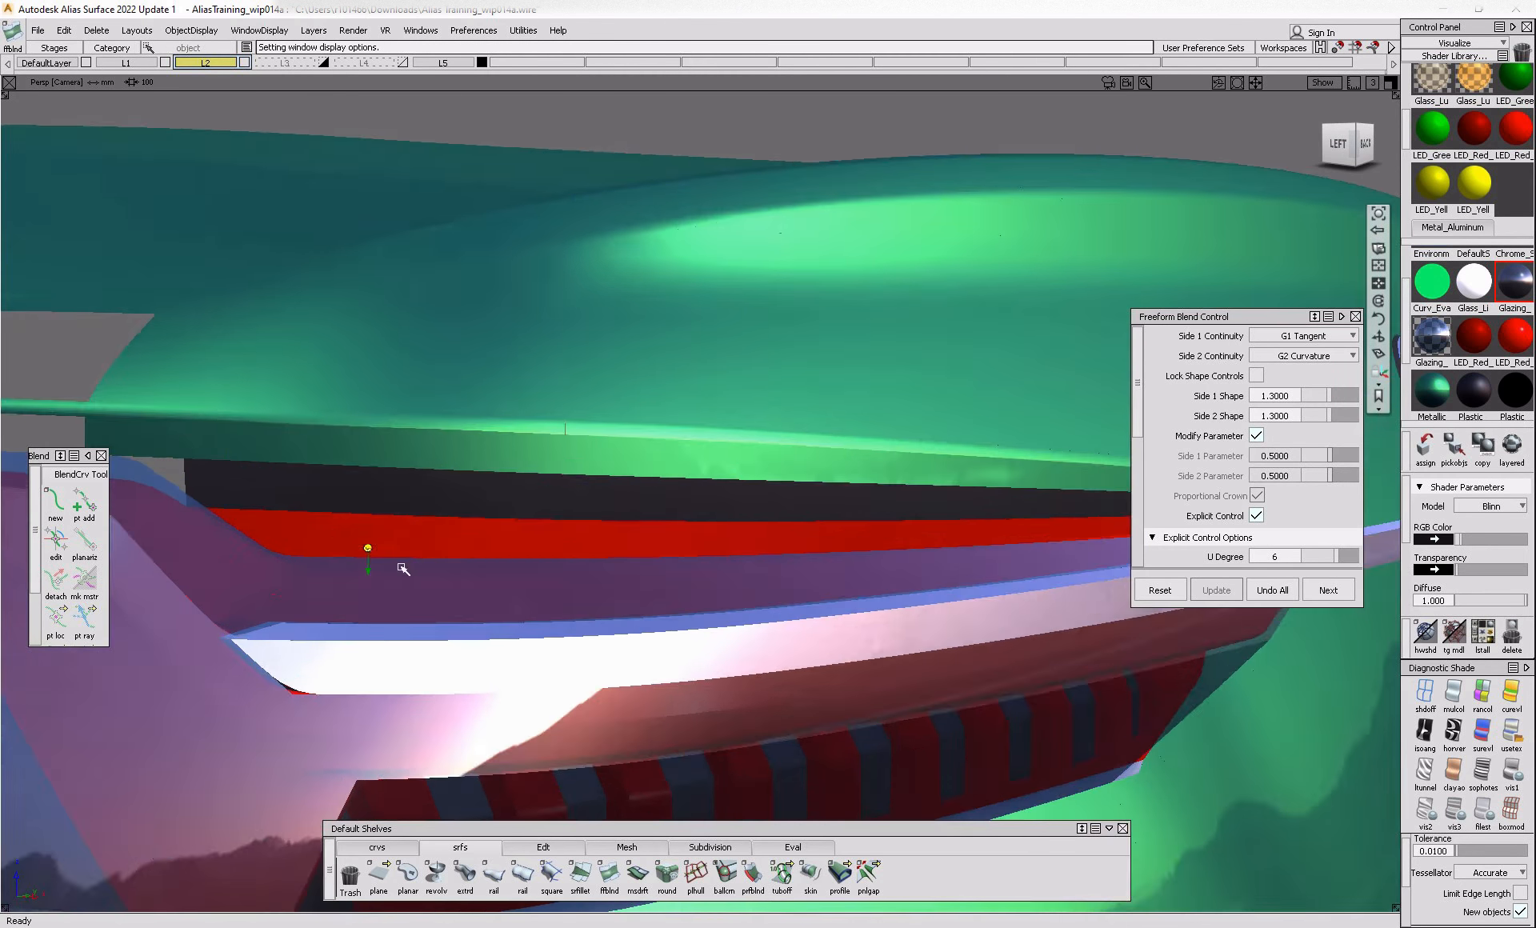
left_click_drag(405, 569, 599, 553, "alt+shift")
right_click_drag(599, 554, 497, 559, "alt+shift")
left_click_drag(496, 558, 346, 584, "alt+shift")
right_click_drag(346, 584, 343, 539, "ctrl+shift")
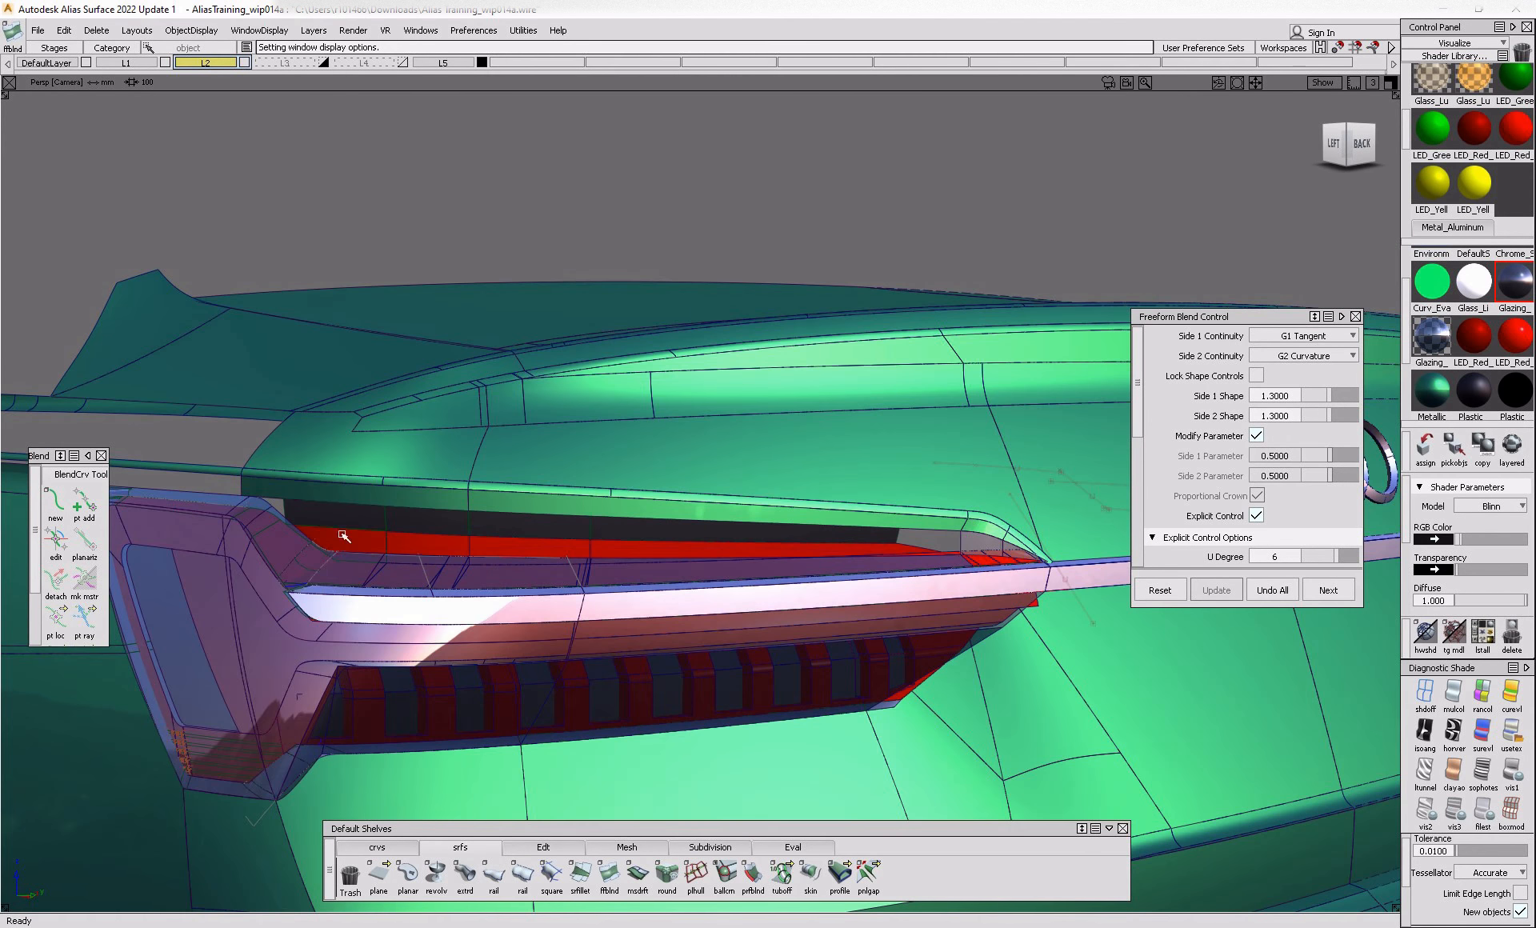
- Remove the transparent lens surfaces covering the rear light
left_click_drag(342, 539, 328, 582, "ctrl+shift")
left_click(292, 560)
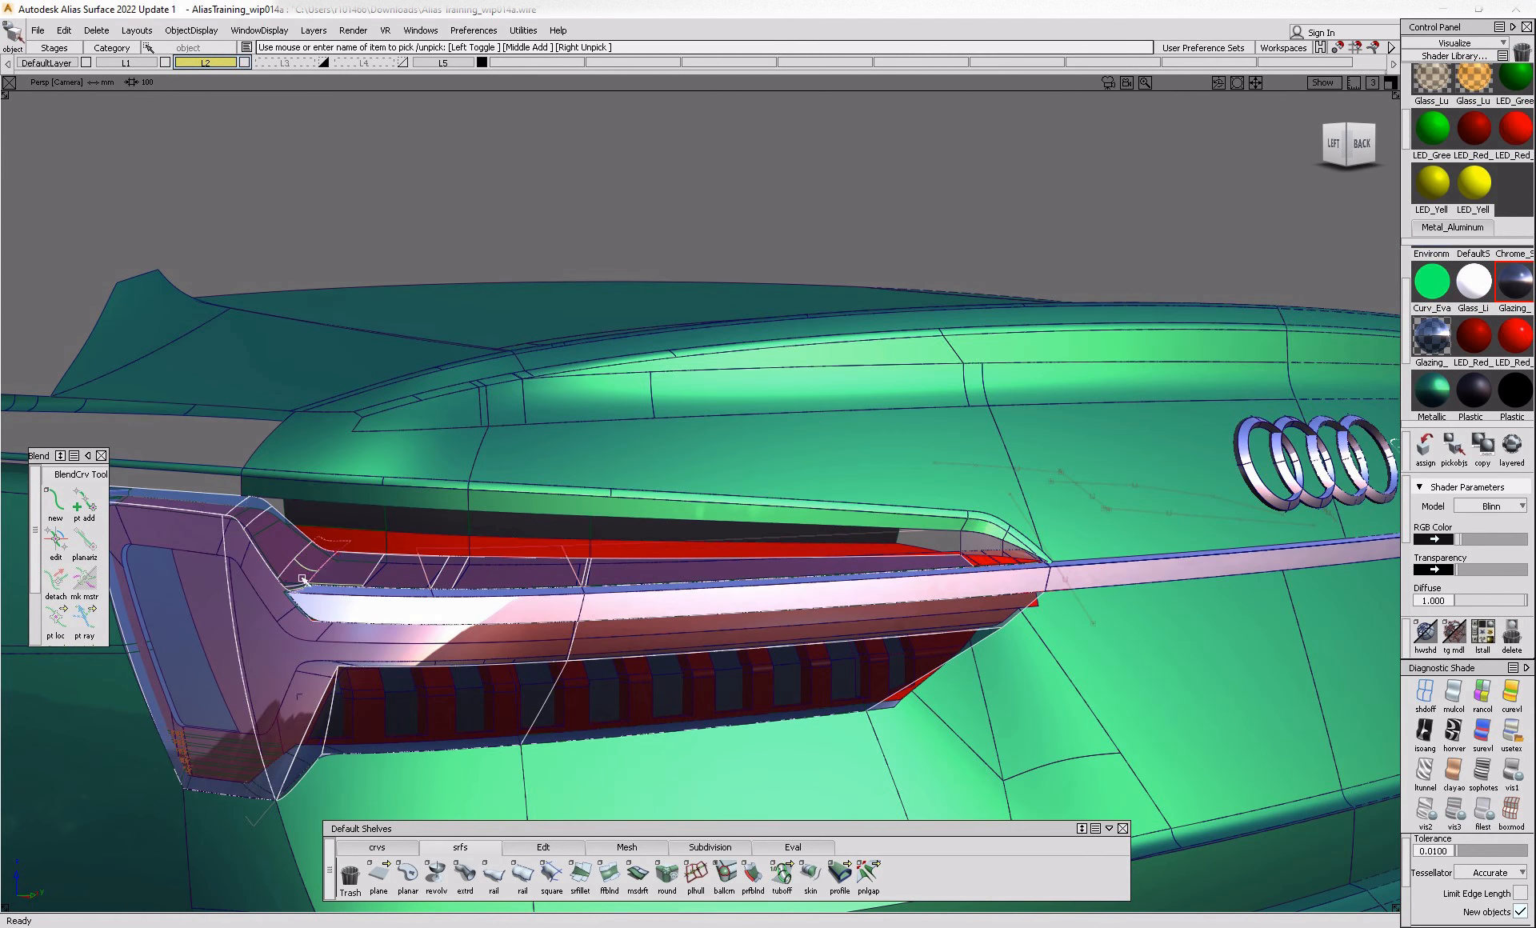
key("Delete")
- Examine the front end of the rear light and the gap beneath the body panel from several angles
left_click_drag(460, 566, 639, 582, "alt+shift")
right_click_drag(639, 583, 552, 548, "ctrl+shift")
left_click_drag(552, 547, 491, 624, "alt+shift")
right_click_drag(491, 625, 480, 640, "alt+shift")
left_click_drag(480, 640, 463, 661, "alt+shift")
right_click_drag(462, 661, 469, 645, "alt+shift")
left_click_drag(469, 644, 423, 569, "alt+shift")
right_click_drag(404, 562, 452, 602, "alt+shift")
middle_click_drag(453, 602, 632, 649, "alt+shift")
left_click_drag(632, 650, 615, 680, "alt+shift")
right_click_drag(615, 681, 344, 712, "ctrl+shift")
middle_click_drag(344, 712, 560, 682, "alt+shift")
middle_click_drag(743, 648, 861, 638, "alt+shift")
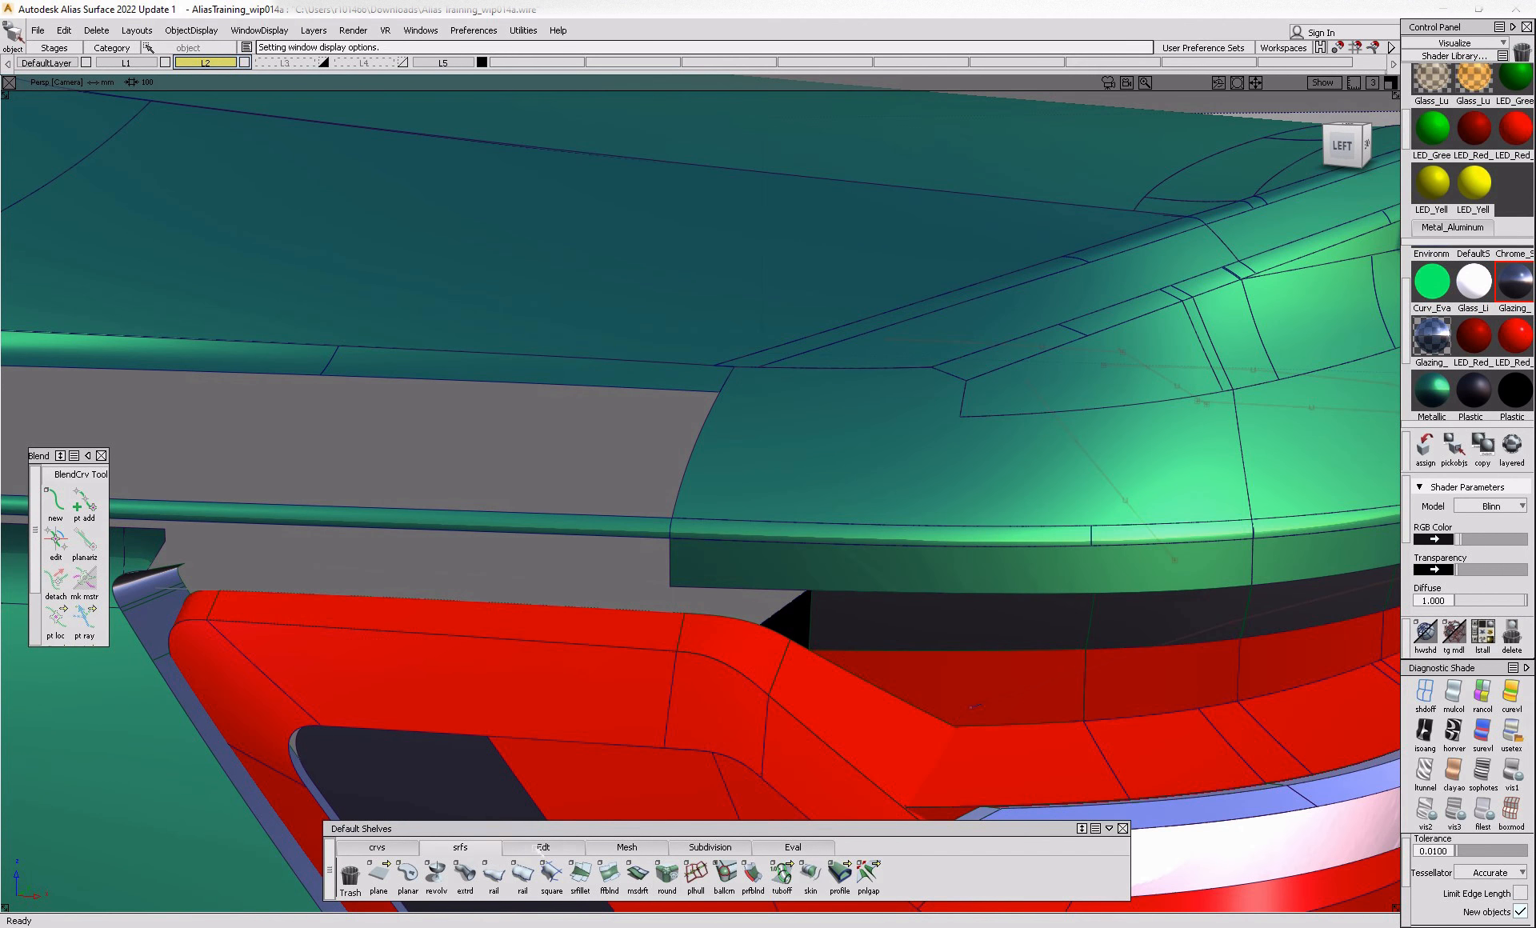
- Extend the short vertical flange beneath the body panel's lip forward along the gap towards the front of the light
left_click(541, 846)
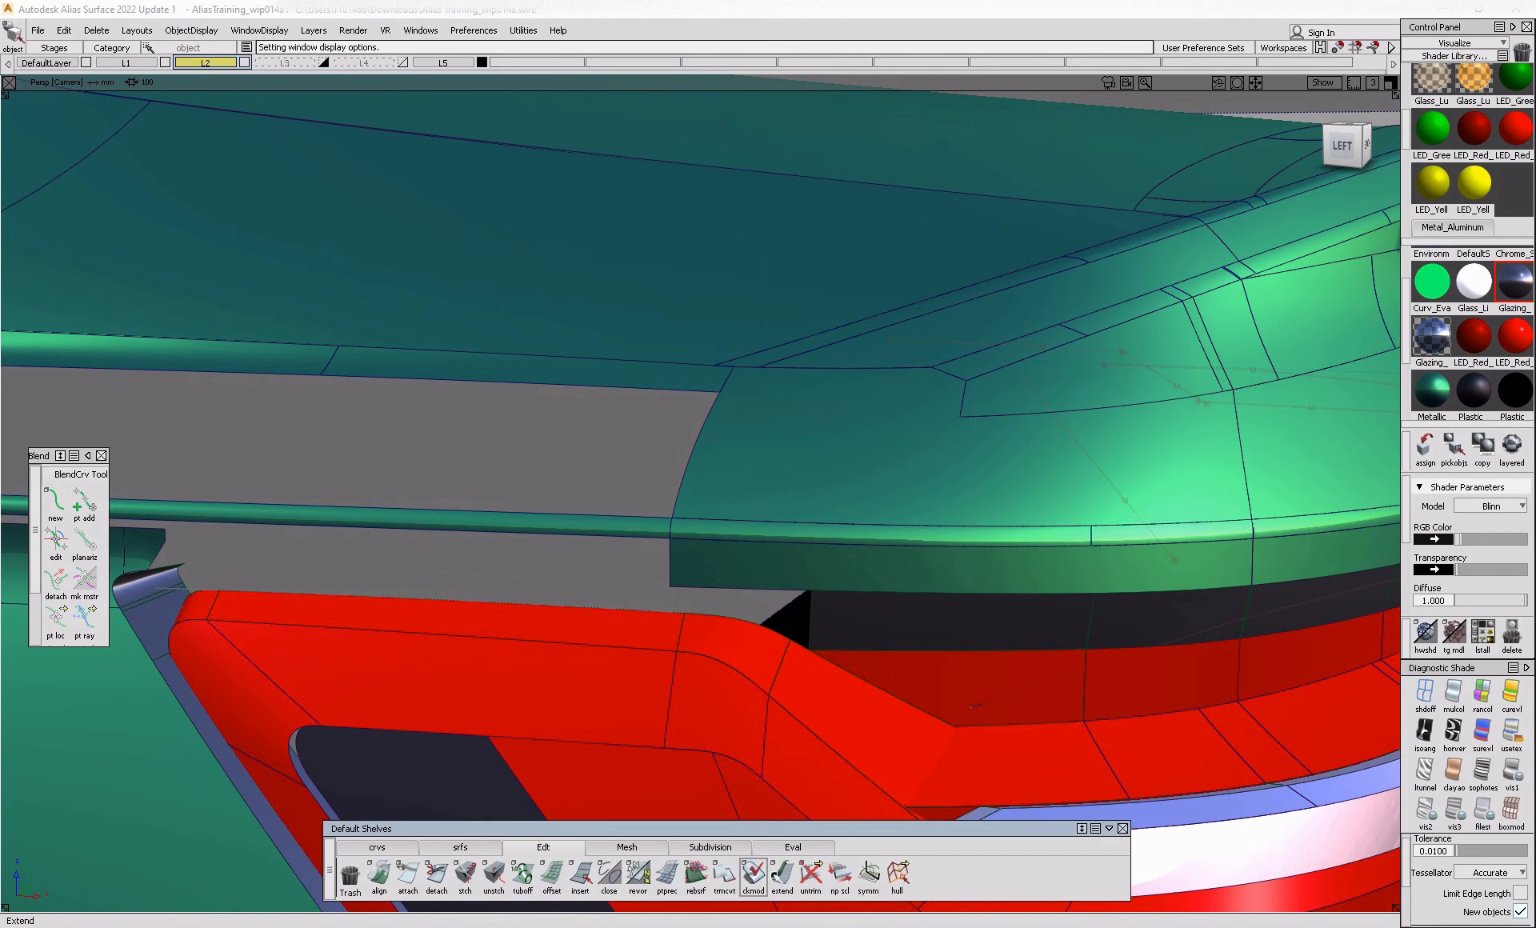
left_click_drag(812, 612, 609, 625)
key("Return")
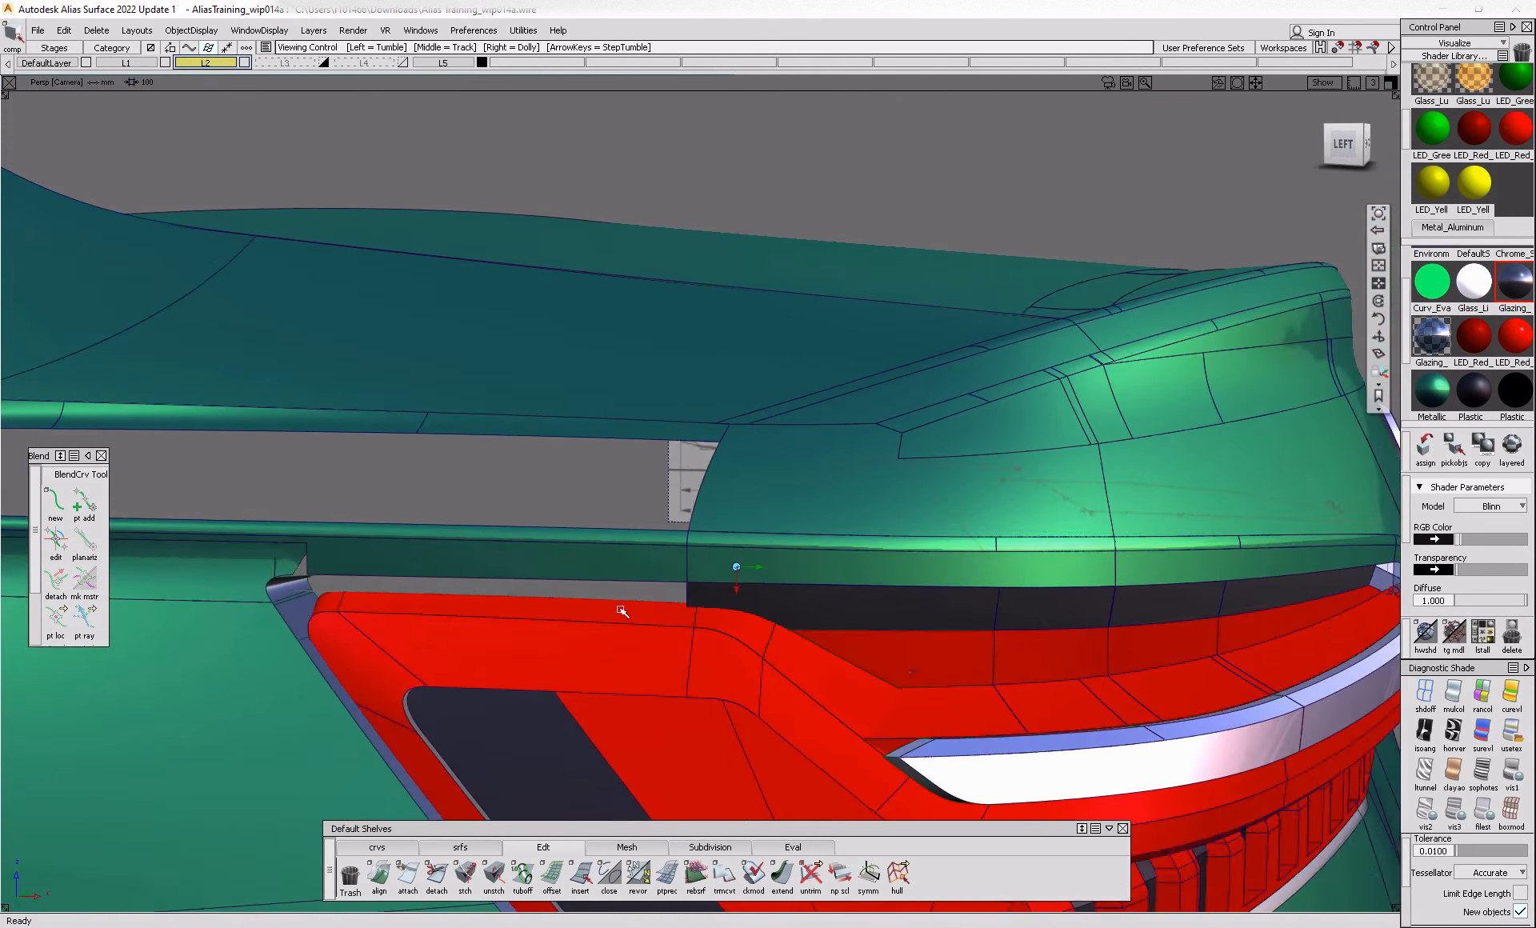
- Build a rail surface below the extended flange, using the dark strip's front edge as generation curve and the flange's lower edge as rail
left_click(460, 847)
left_click(494, 874)
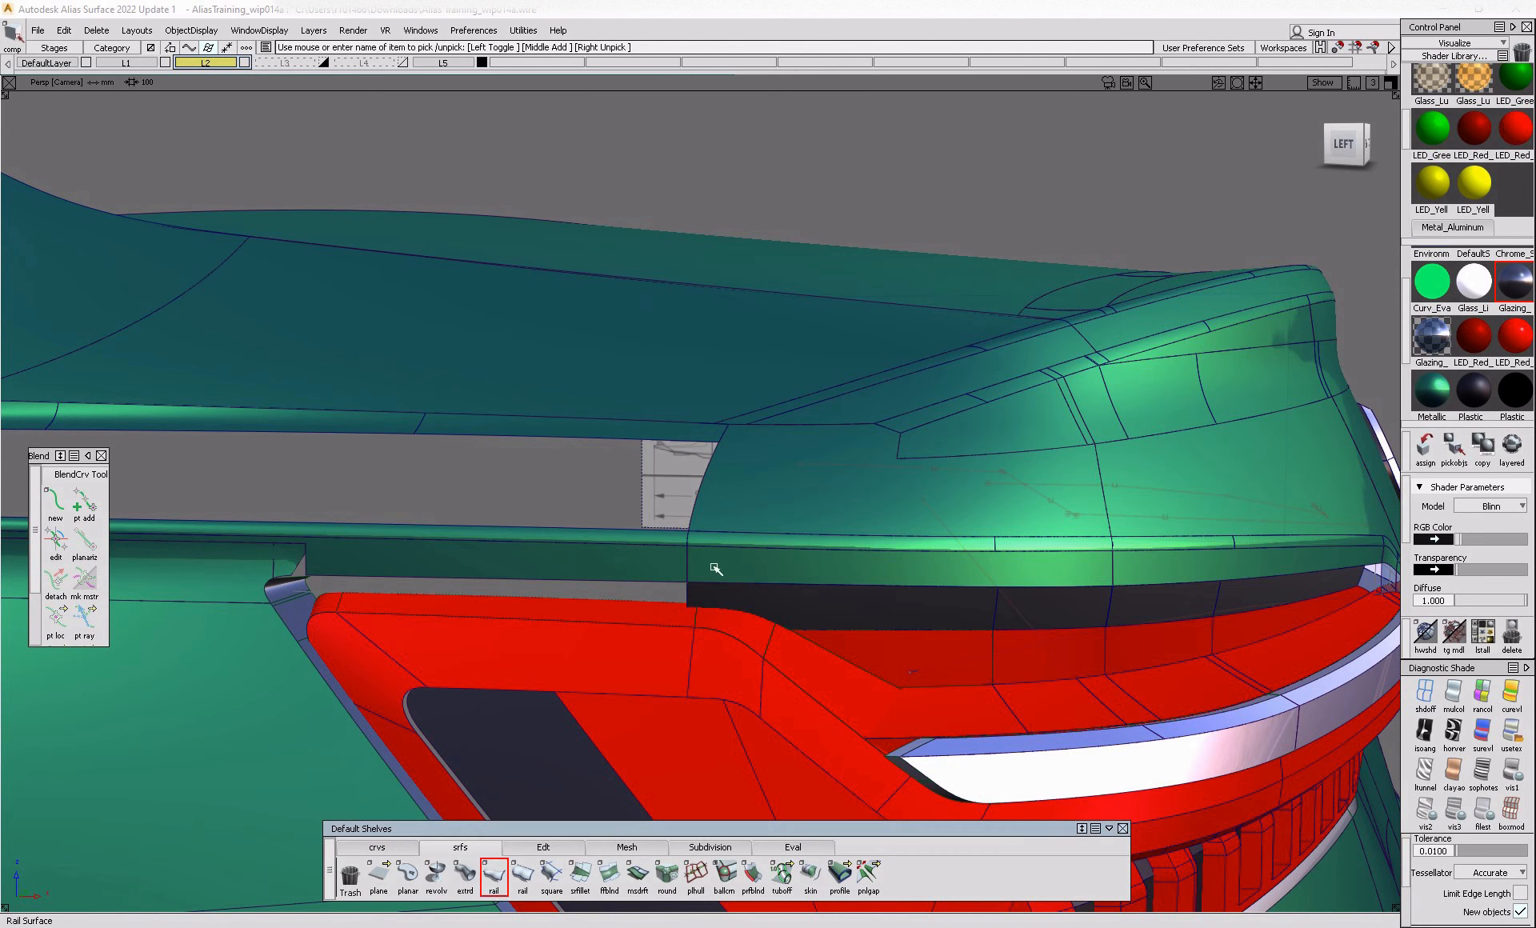
left_click(686, 591)
left_click(662, 582)
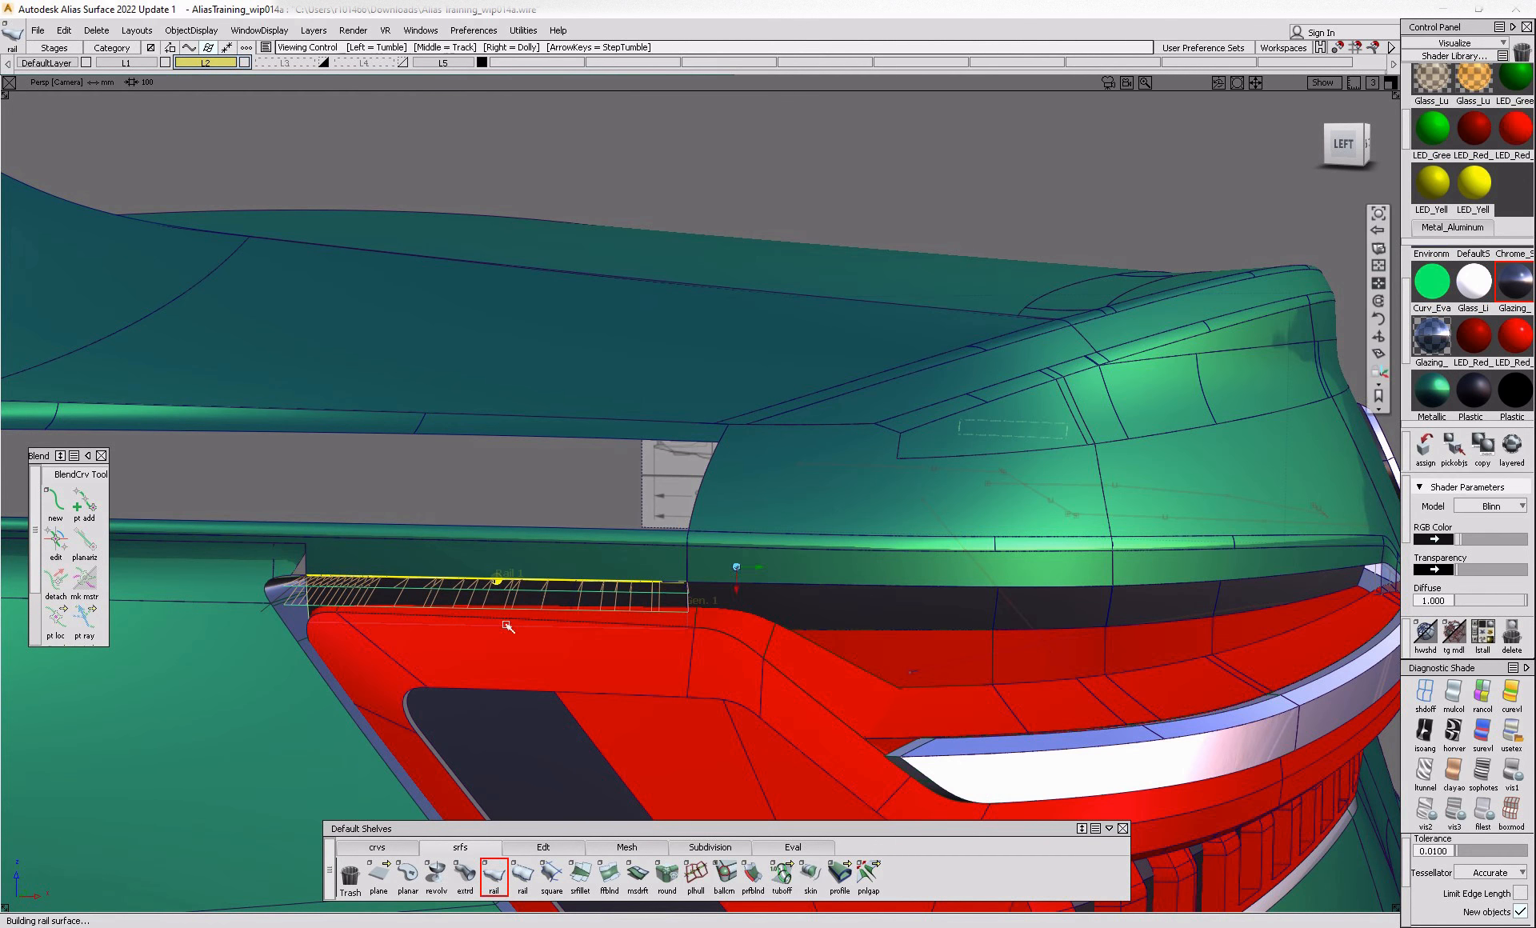
- Reopen the new rail surface for editing and set its Rotate Xform to 35
scroll(507, 626, "up", 6)
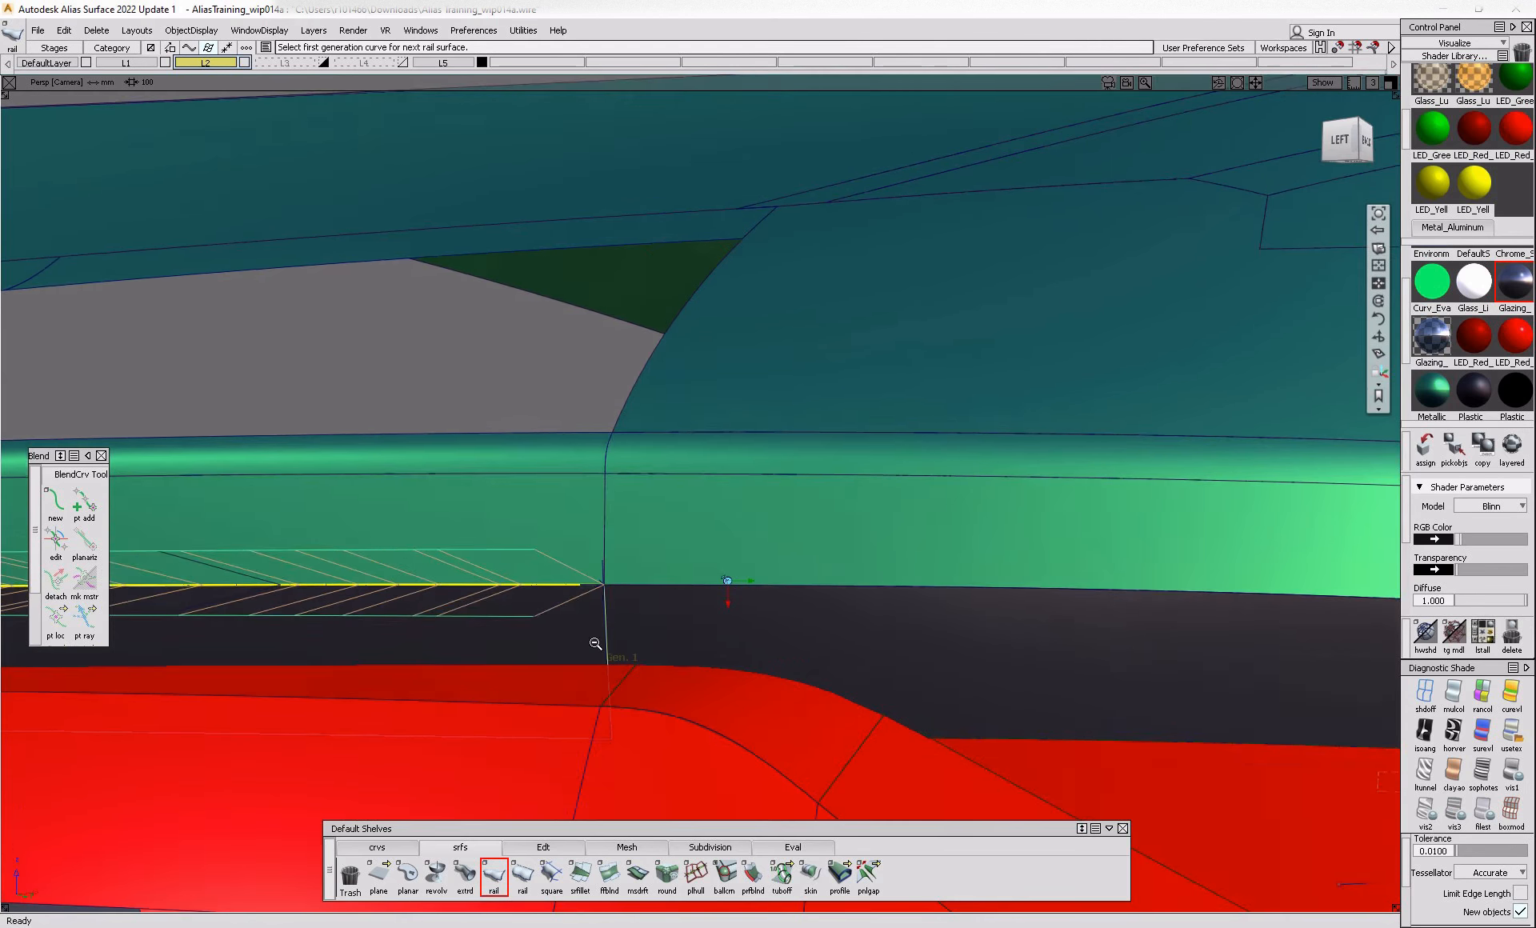
scroll(595, 644, "down", 6)
left_click_drag(565, 753, 571, 640, "ctrl+shift")
left_click_drag(415, 685, 525, 676, "alt+shift")
left_click_drag(627, 611, 578, 611, "ctrl+shift")
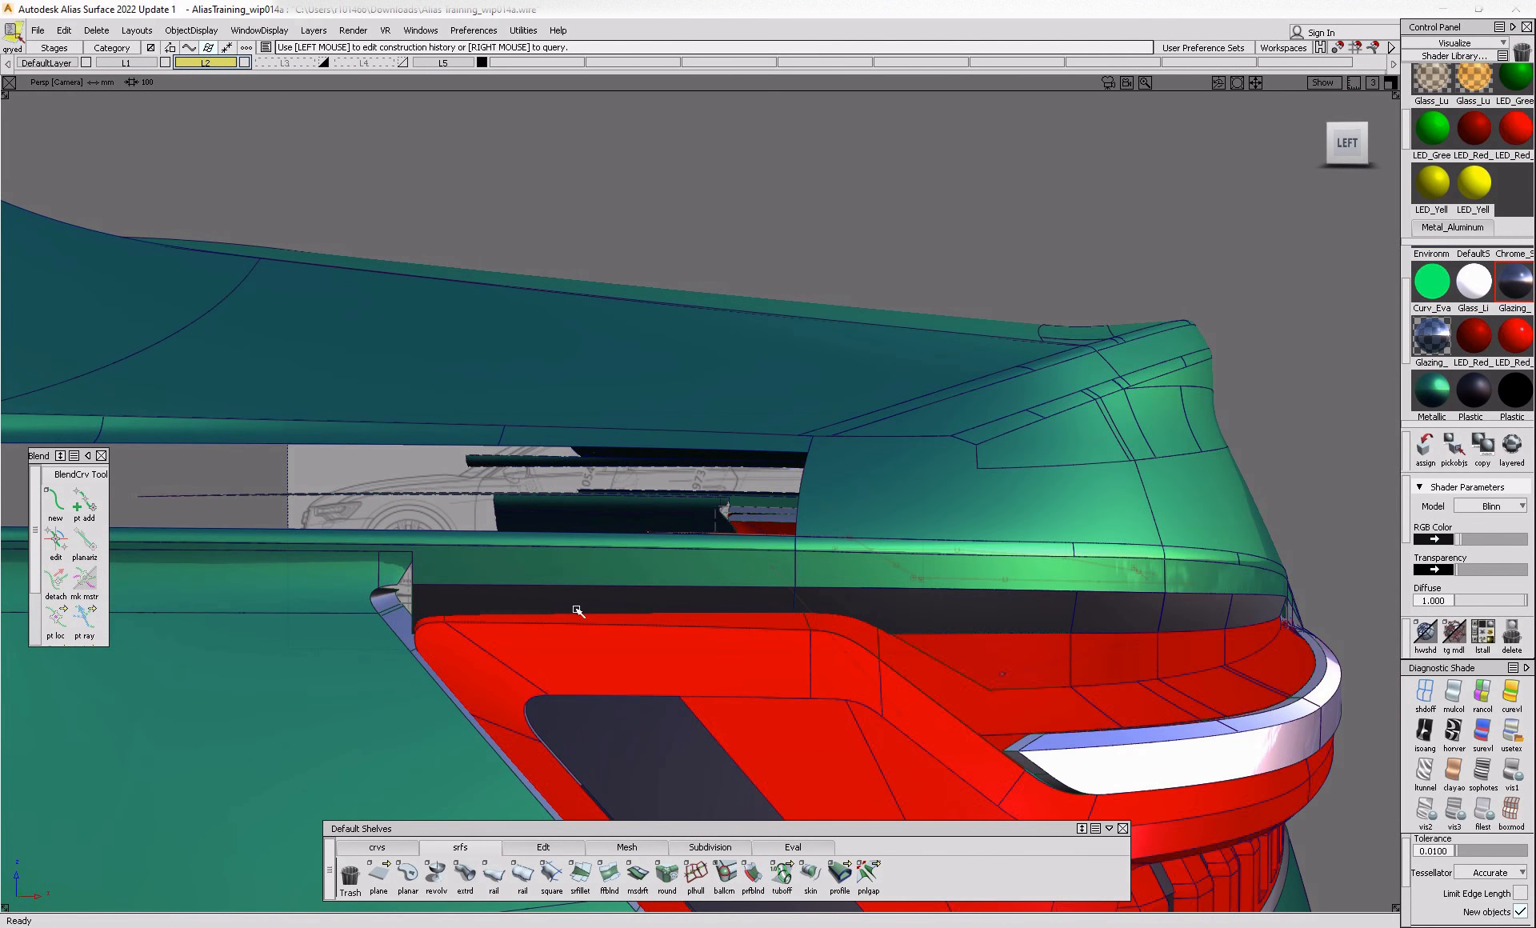
left_click(621, 607)
left_click(1315, 430)
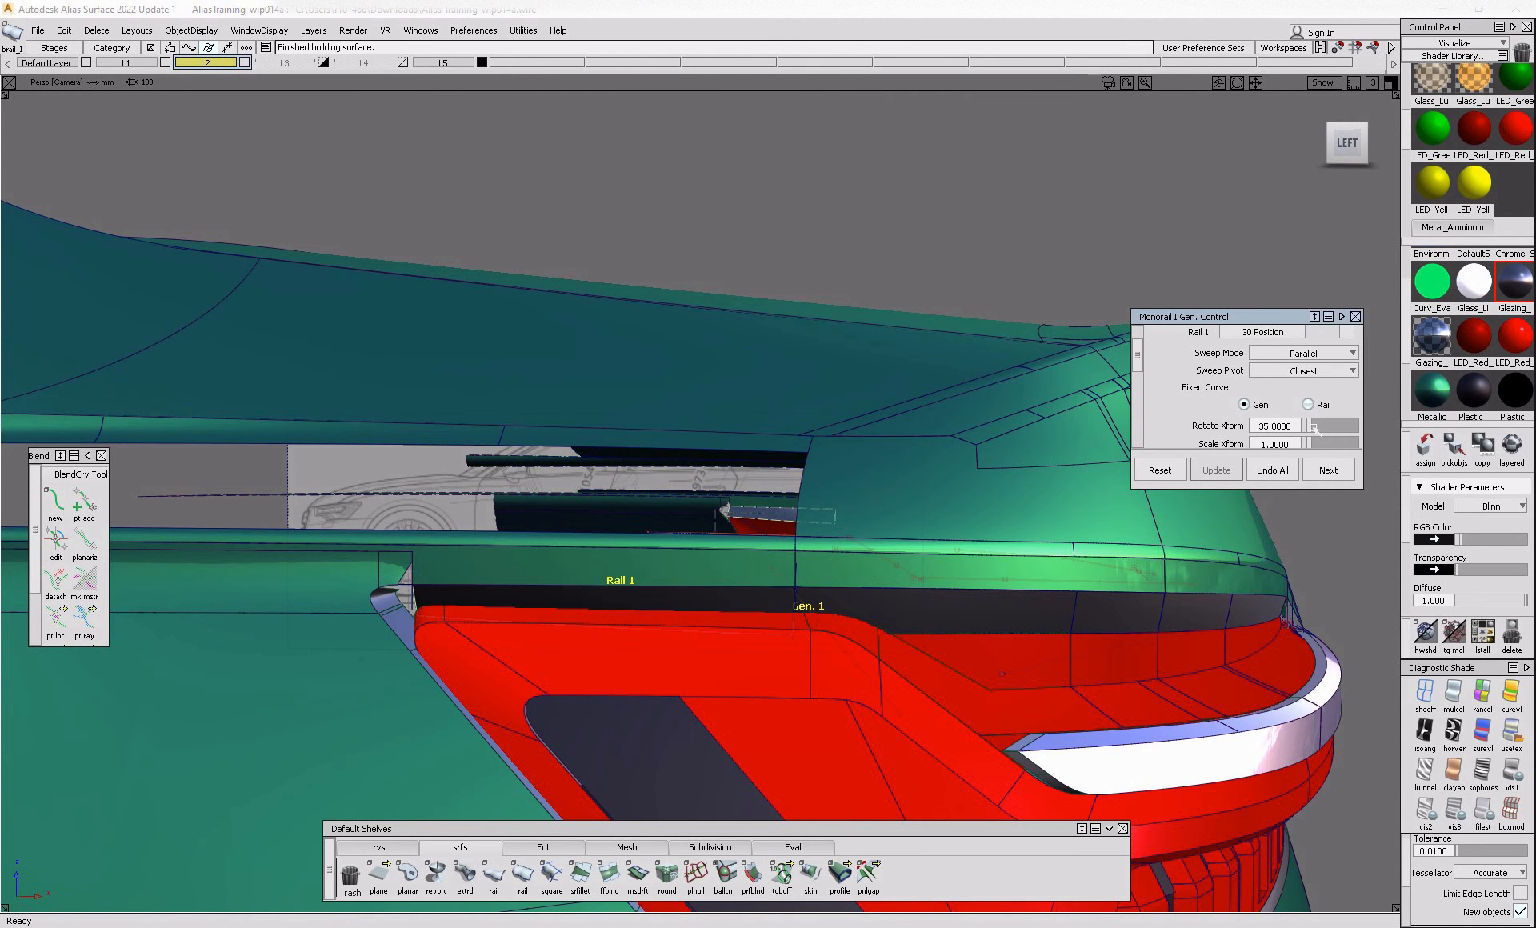
left_click(745, 607)
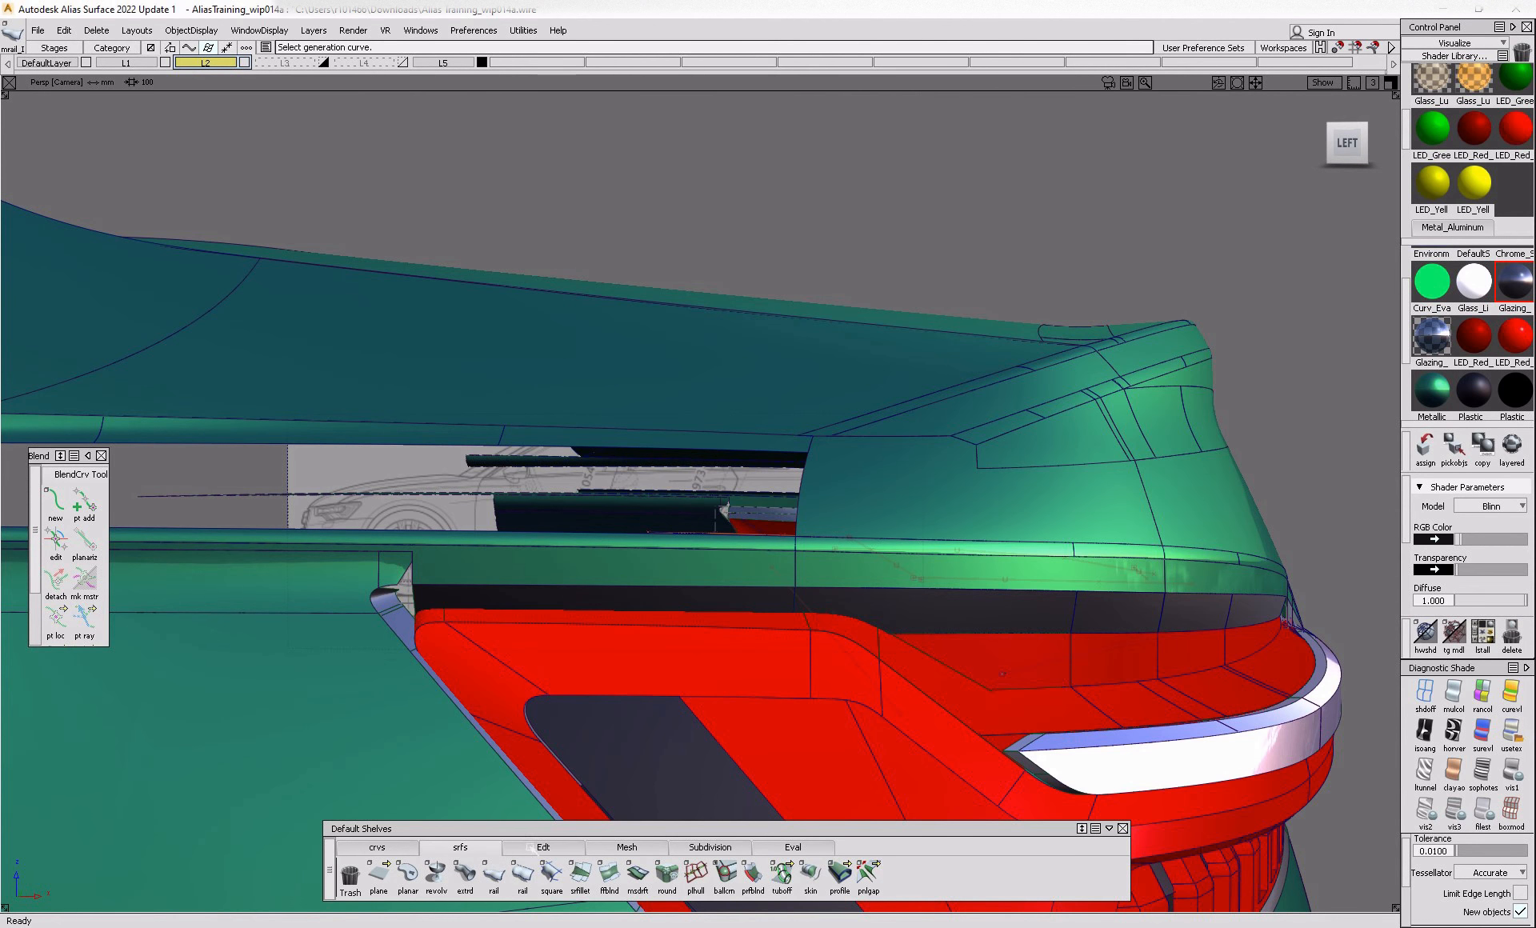
- Extend the dark rail surface forward so it reaches past the front tip of the light recess
left_click(533, 846)
left_click_drag(420, 612, 310, 621, "alt+shift")
key("Return")
left_click_drag(483, 647, 485, 589, "ctrl+shift")
key("alt+m")
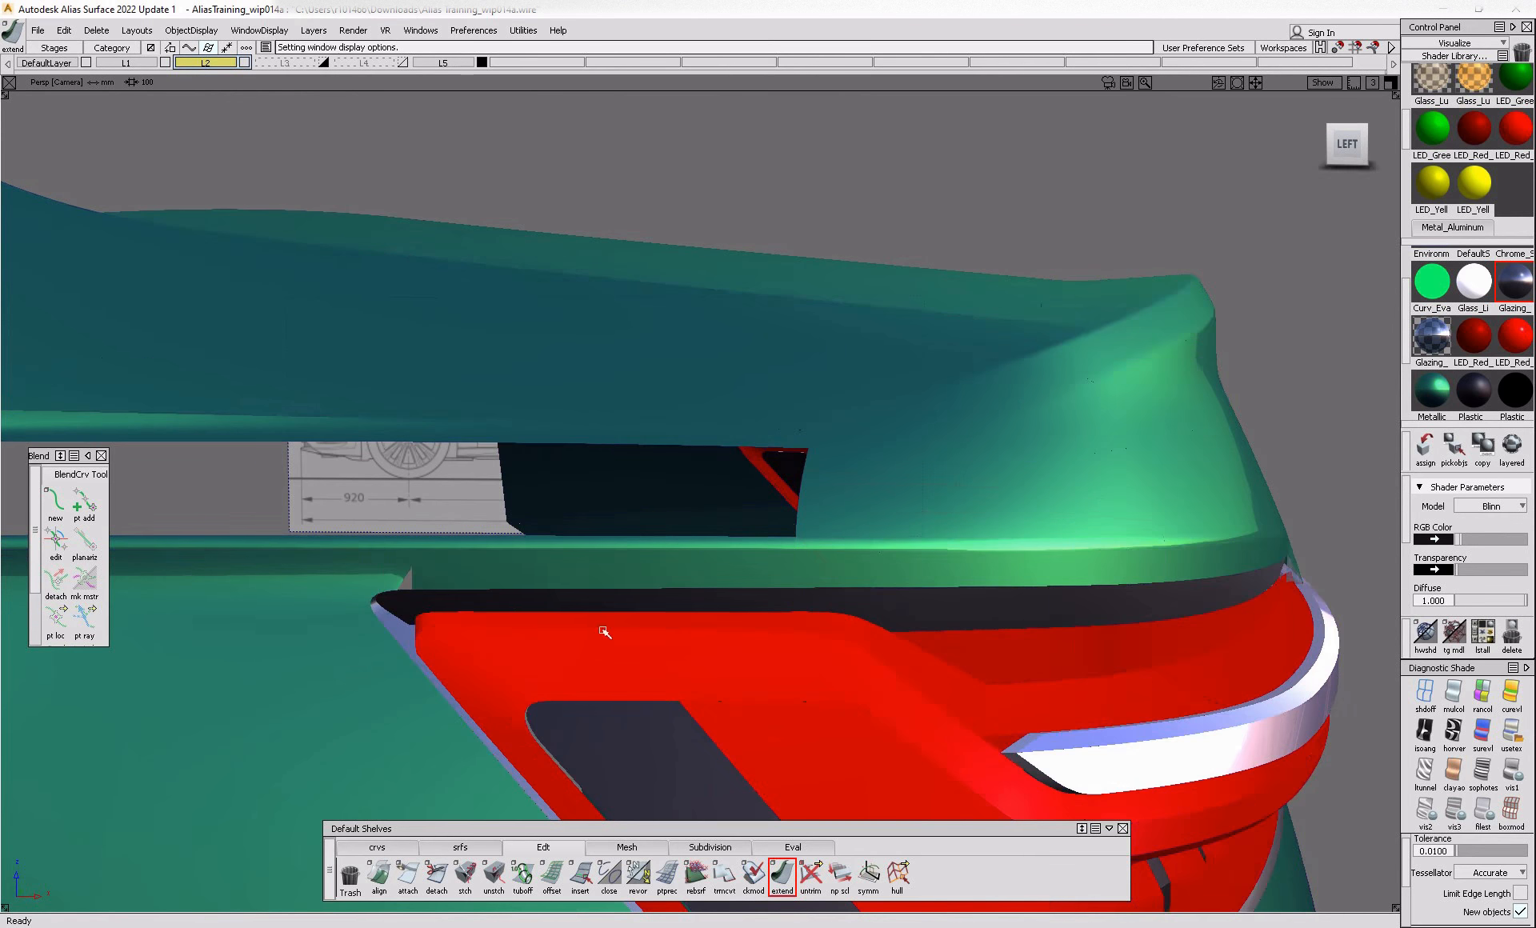
- Examine the front corner where the extended dark strip meets the body panel and the light recess, toggling the model display
left_click_drag(606, 631, 553, 601, "alt+shift")
key("alt+m")
right_click_drag(389, 576, 498, 596, "alt+shift")
left_click_drag(407, 537, 507, 521, "ctrl+shift")
left_click(408, 573)
key("alt+i")
key("alt+t")
right_click_drag(508, 521, 448, 580, "alt+shift")
mouse_move(449, 580)
left_mouse_down("alt+shift")
mouse_move(472, 605)
mouse_move(437, 569)
left_mouse_up("alt+shift")
key("alt+t")
right_click_drag(436, 570, 480, 559, "alt+shift")
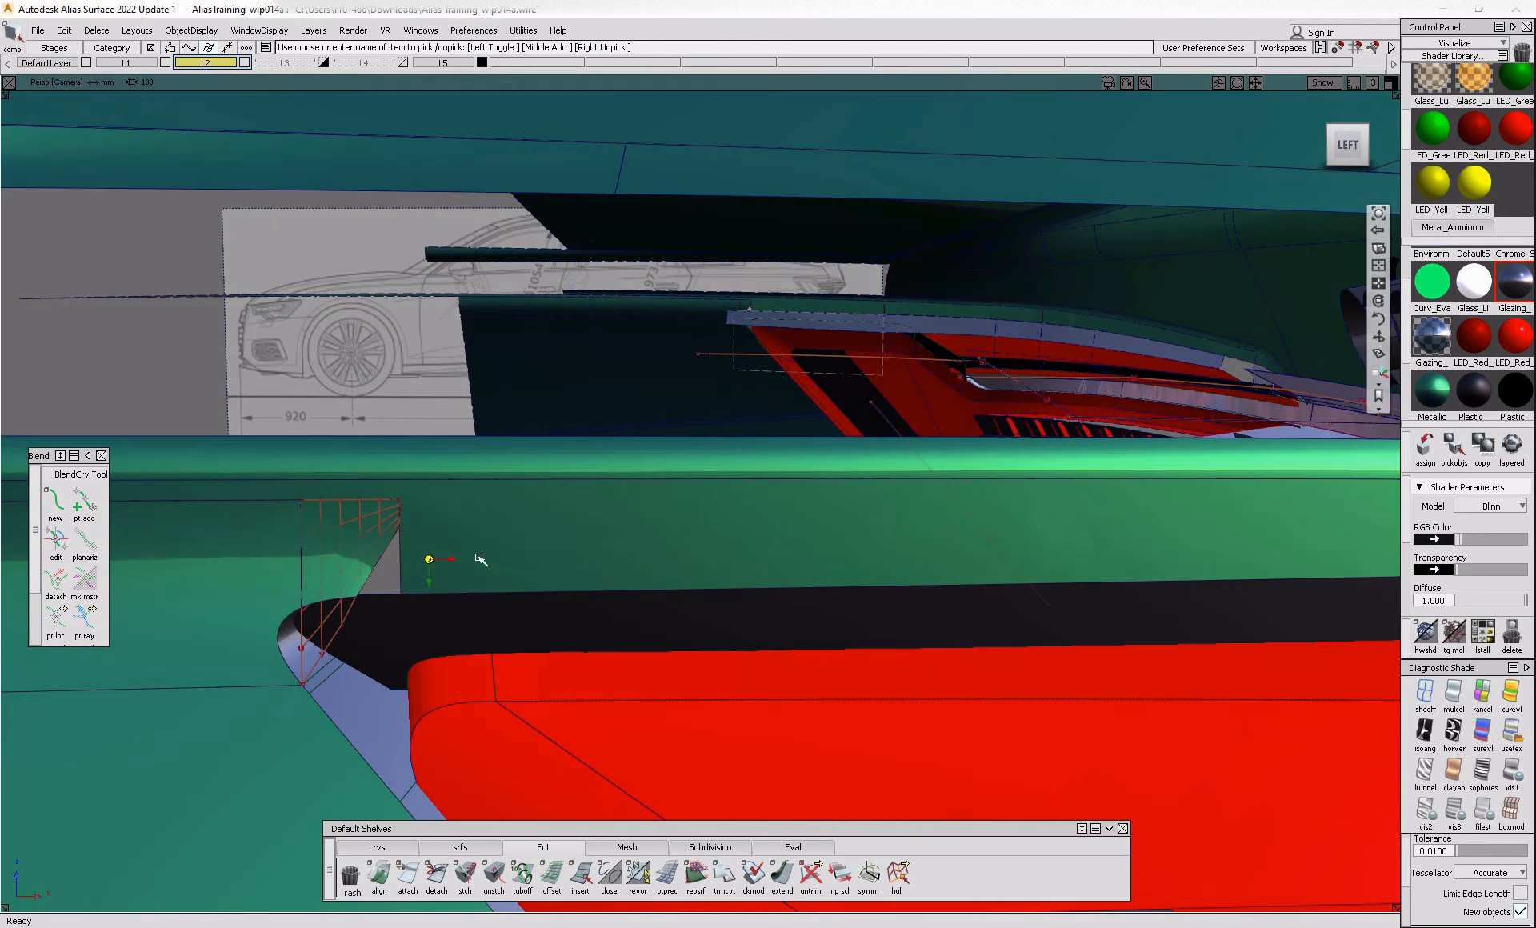
- Align the small corner surface at the front tip to the adjoining flange edge with G2 continuity and Edge control at both ends
left_click(1439, 46)
left_click(1439, 78)
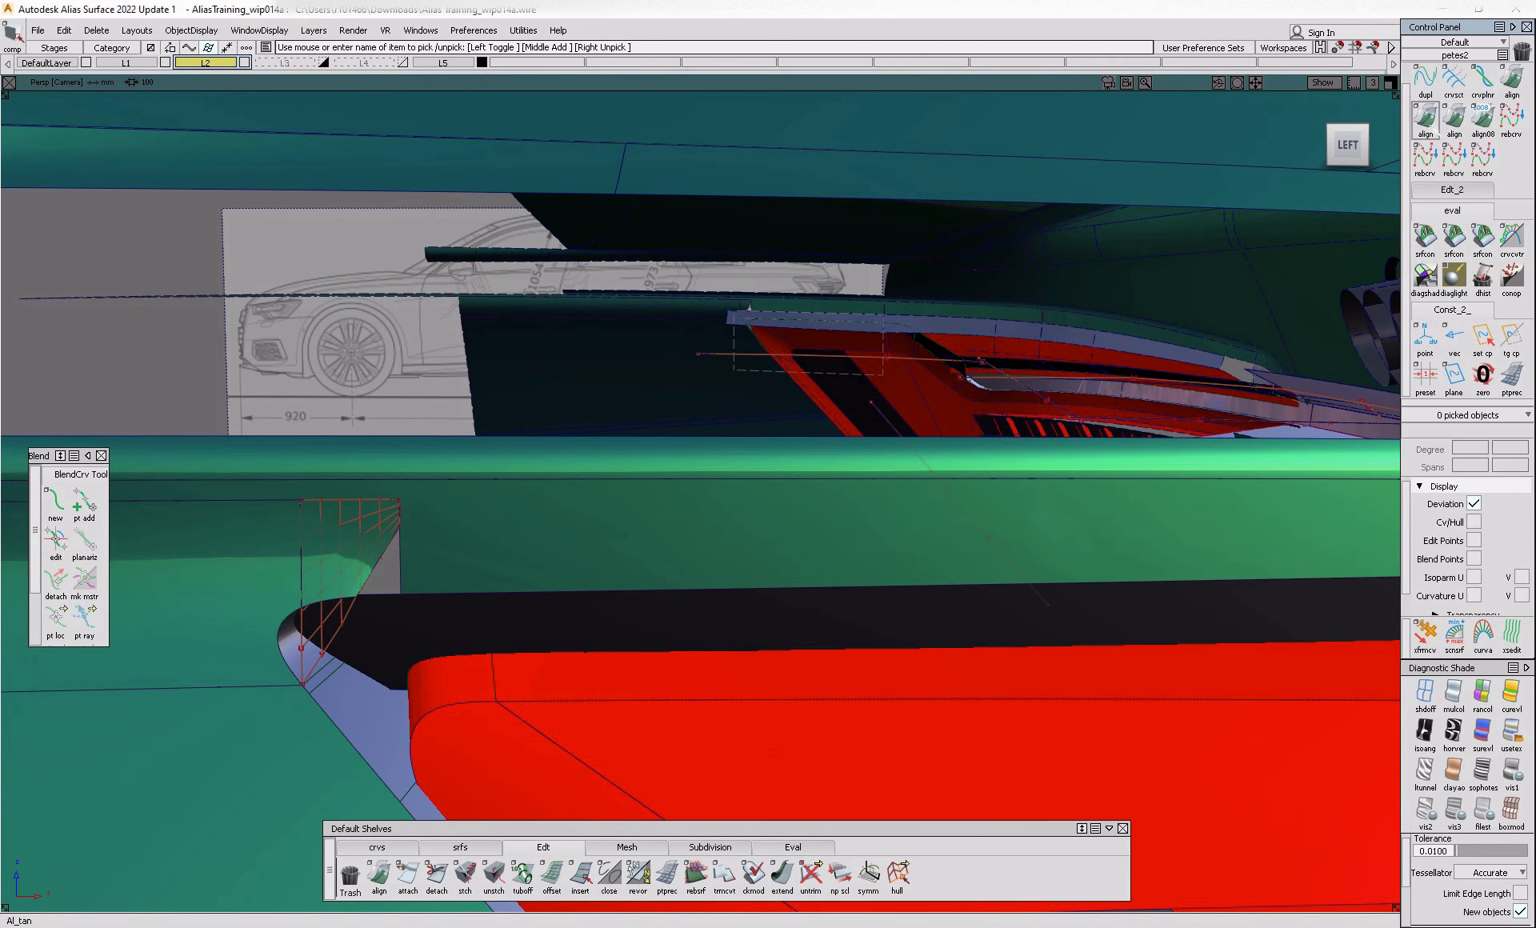
left_click(1426, 119)
left_click(403, 520)
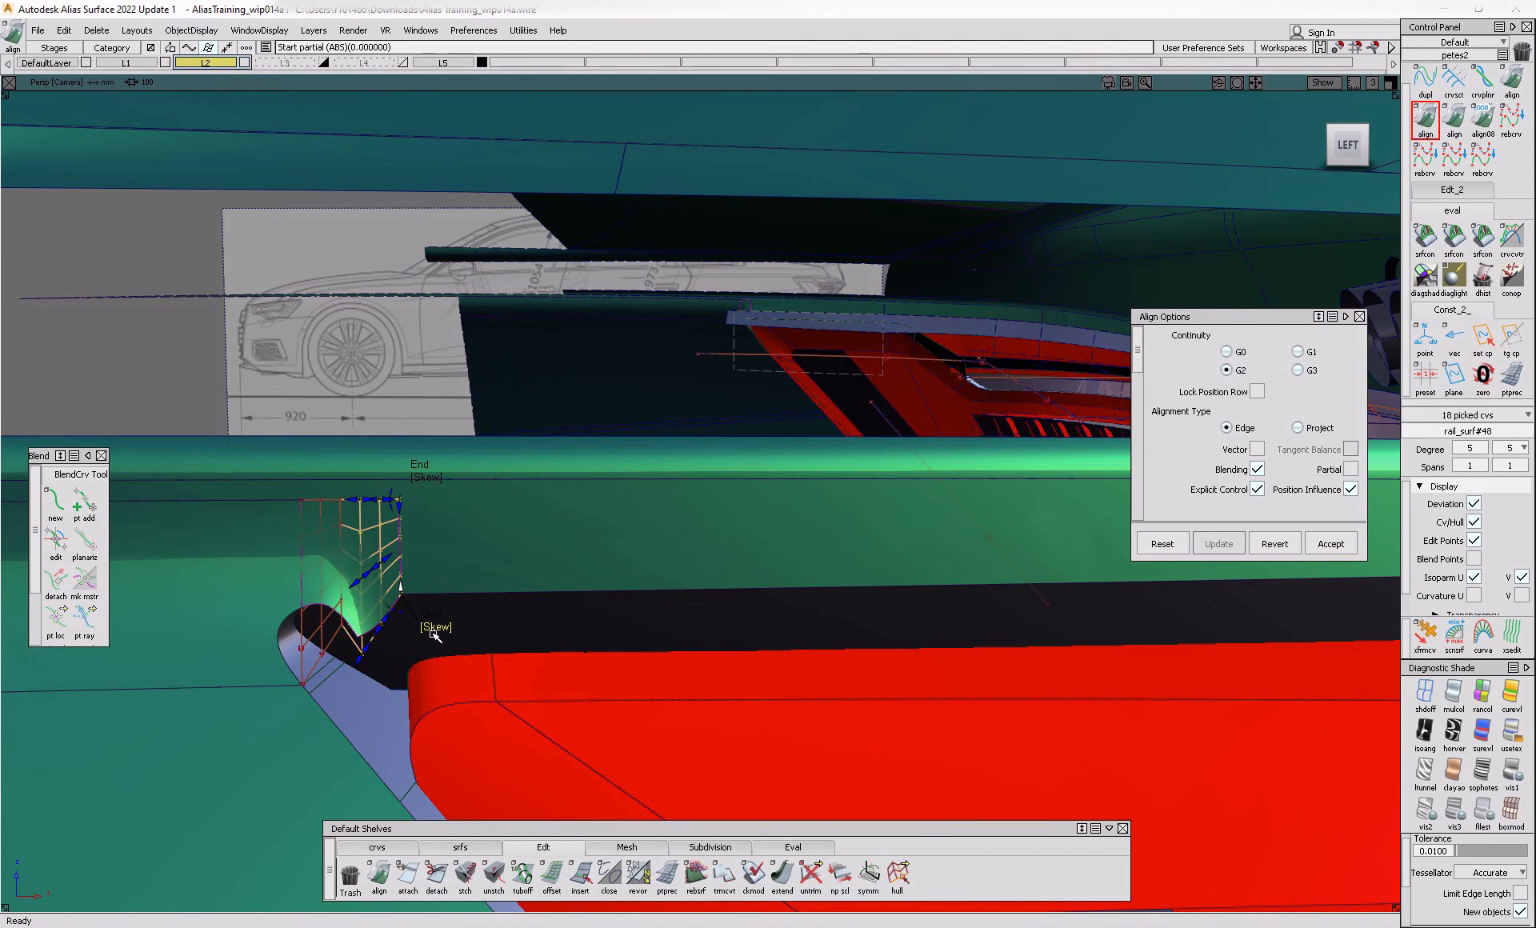
left_click(436, 630)
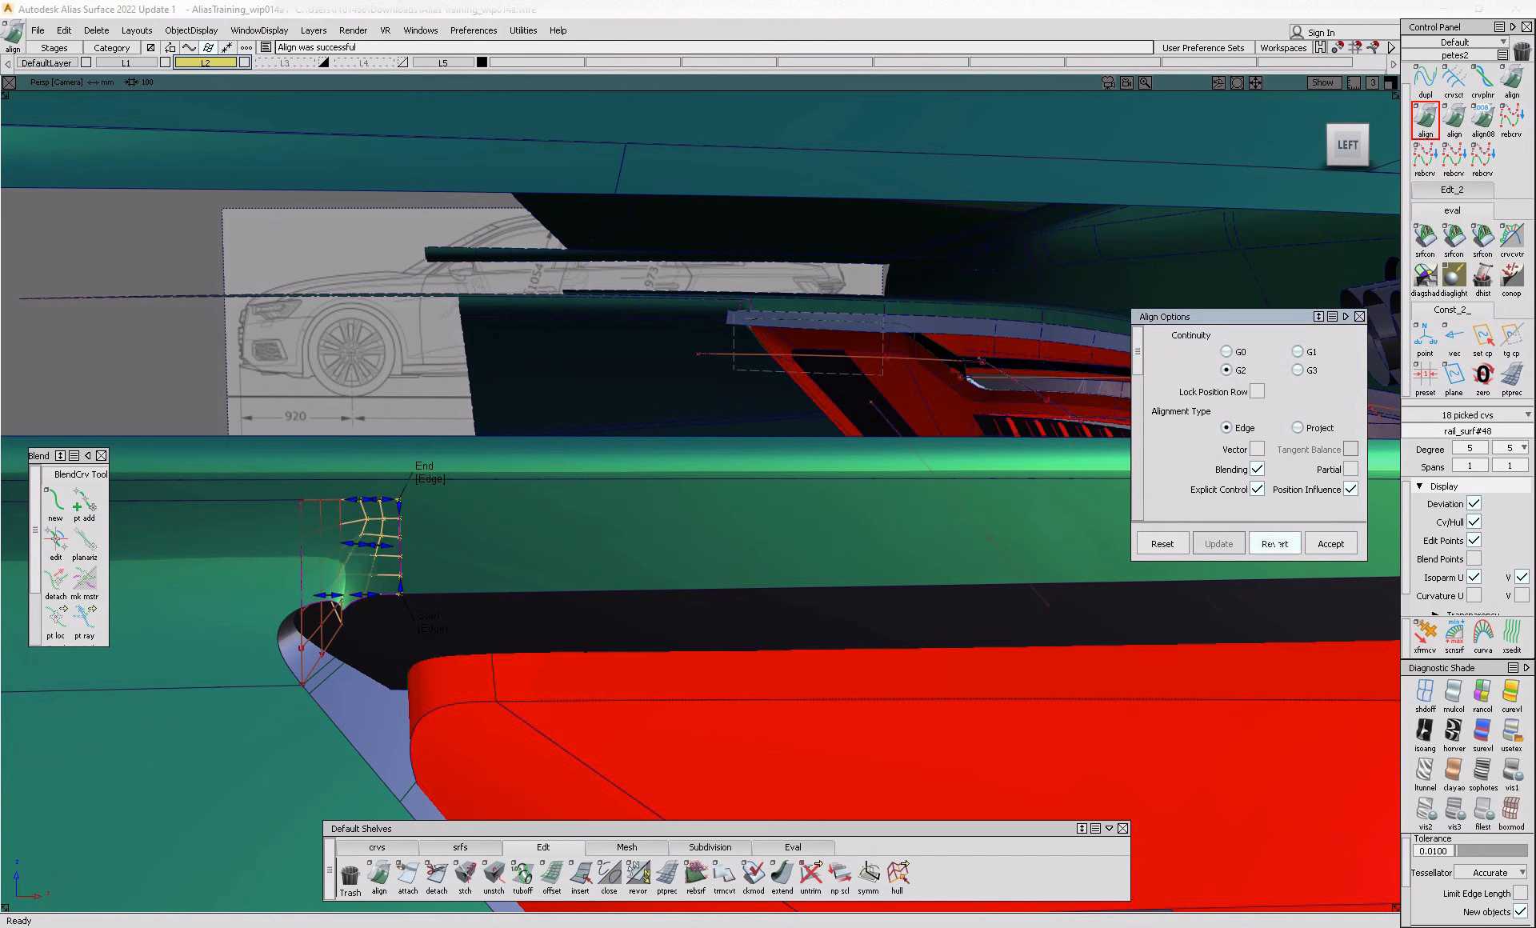
left_click(1331, 544)
- Examine the aligned corner, the whole rear light and the horizontal curves below the dark panel
left_click_drag(376, 590, 385, 518, "alt+shift")
left_click(409, 618)
left_click_drag(385, 518, 561, 650)
left_click(668, 634)
left_click_drag(668, 634, 480, 600, "alt+shift")
middle_click_drag(480, 600, 423, 557, "alt+shift")
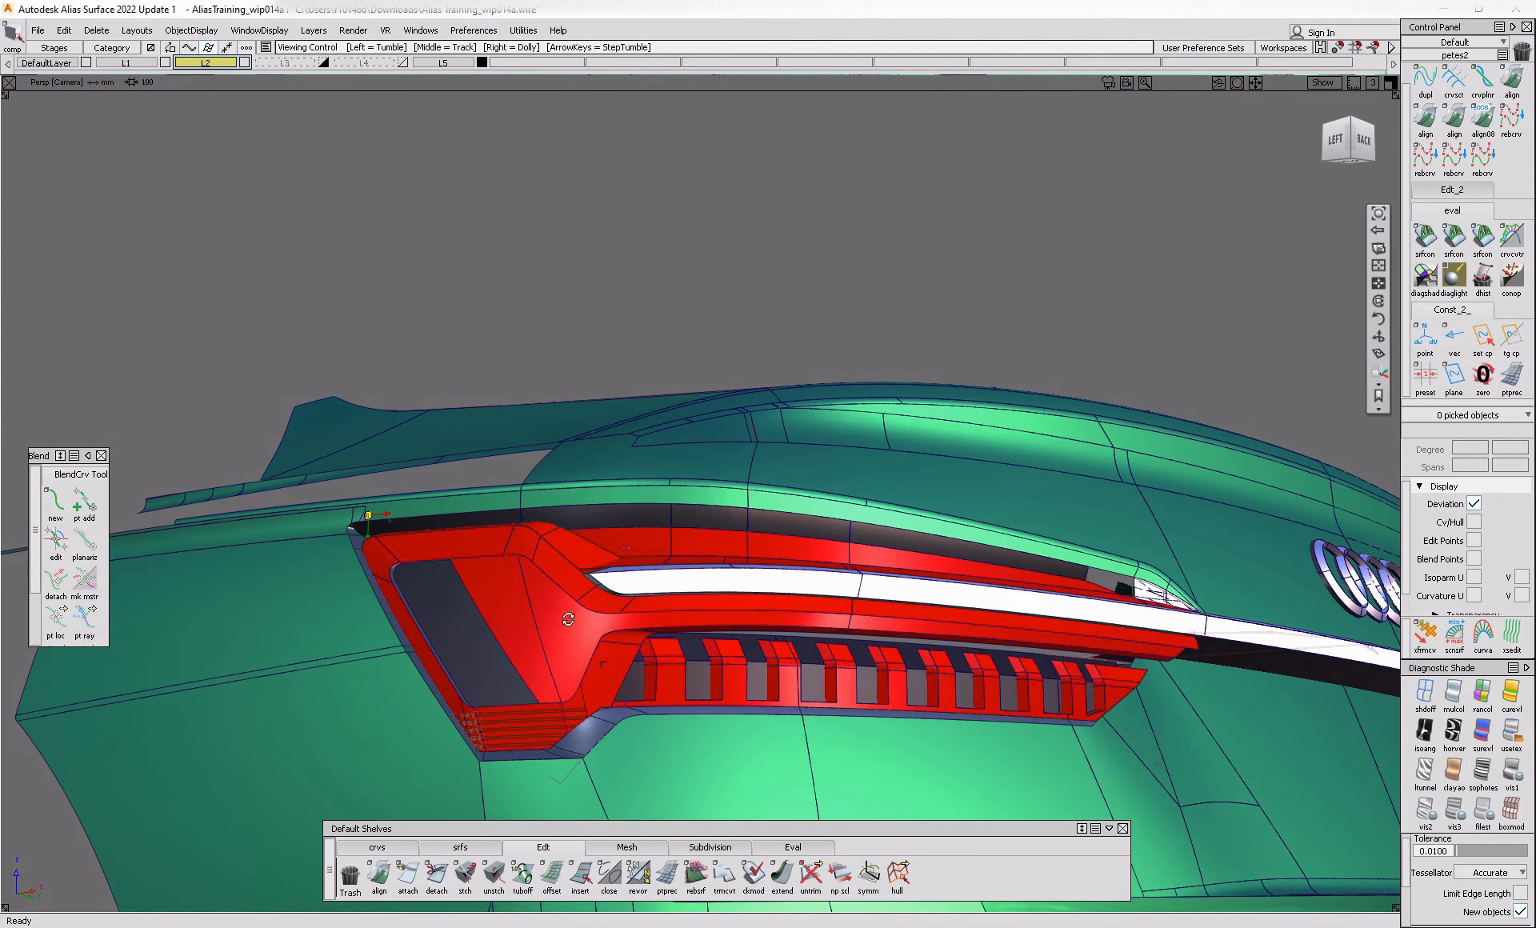
left_click_drag(372, 660, 572, 776)
right_click_drag(570, 746, 587, 788, "alt+shift")
left_click(391, 698)
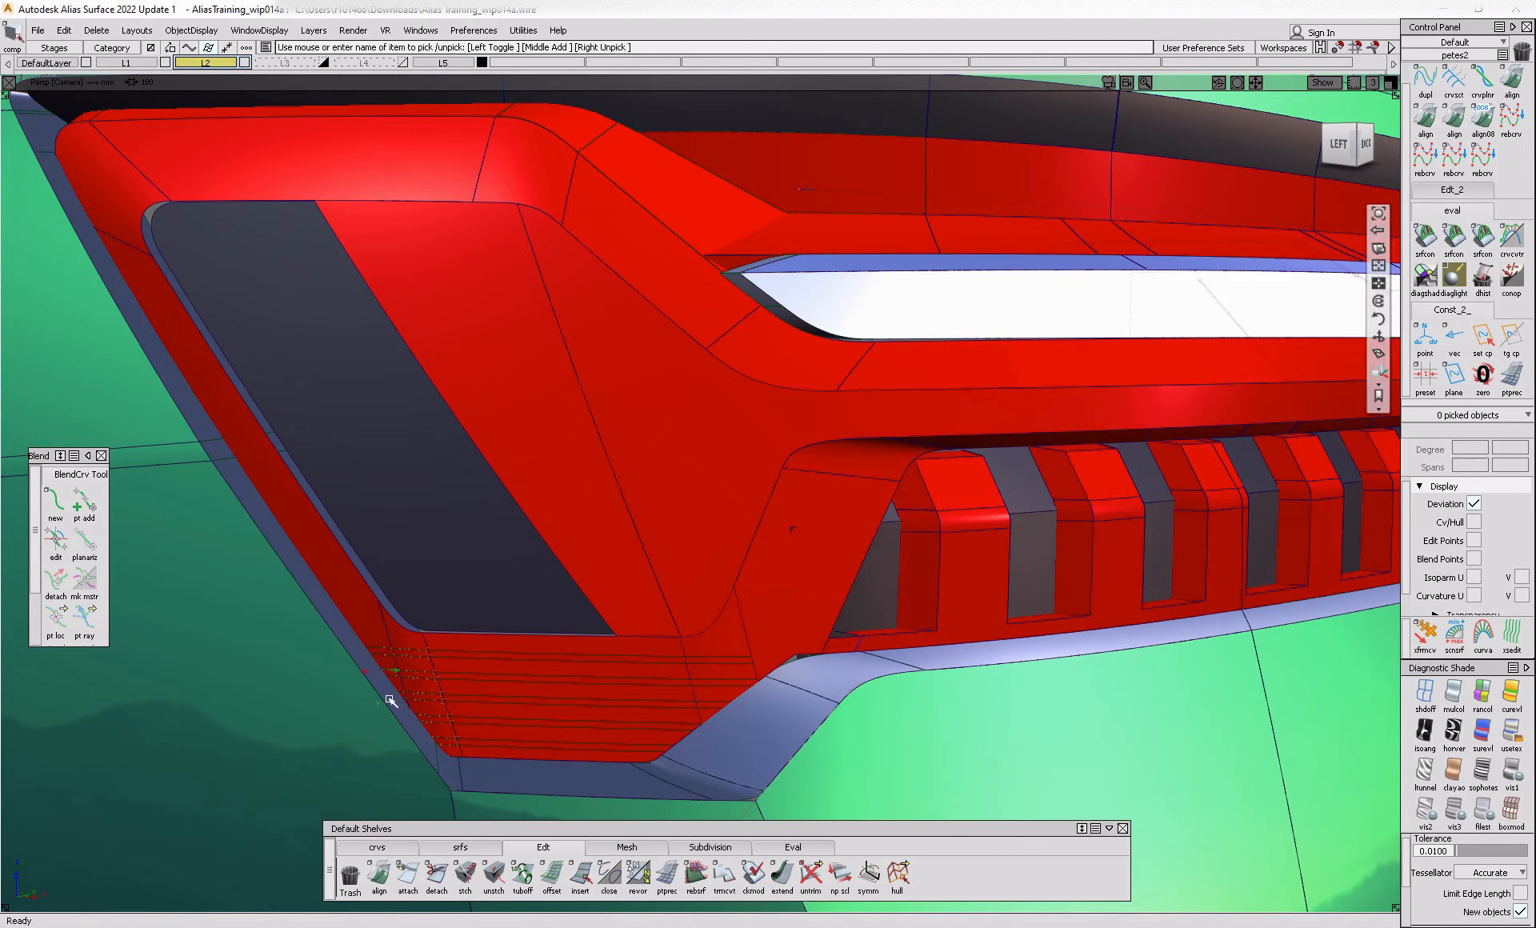
- Compare the light's lower front corner with the Audi rear light reference photo in Photos, and return to the Alias model
key("alt+Tab")
key("alt+Tab")
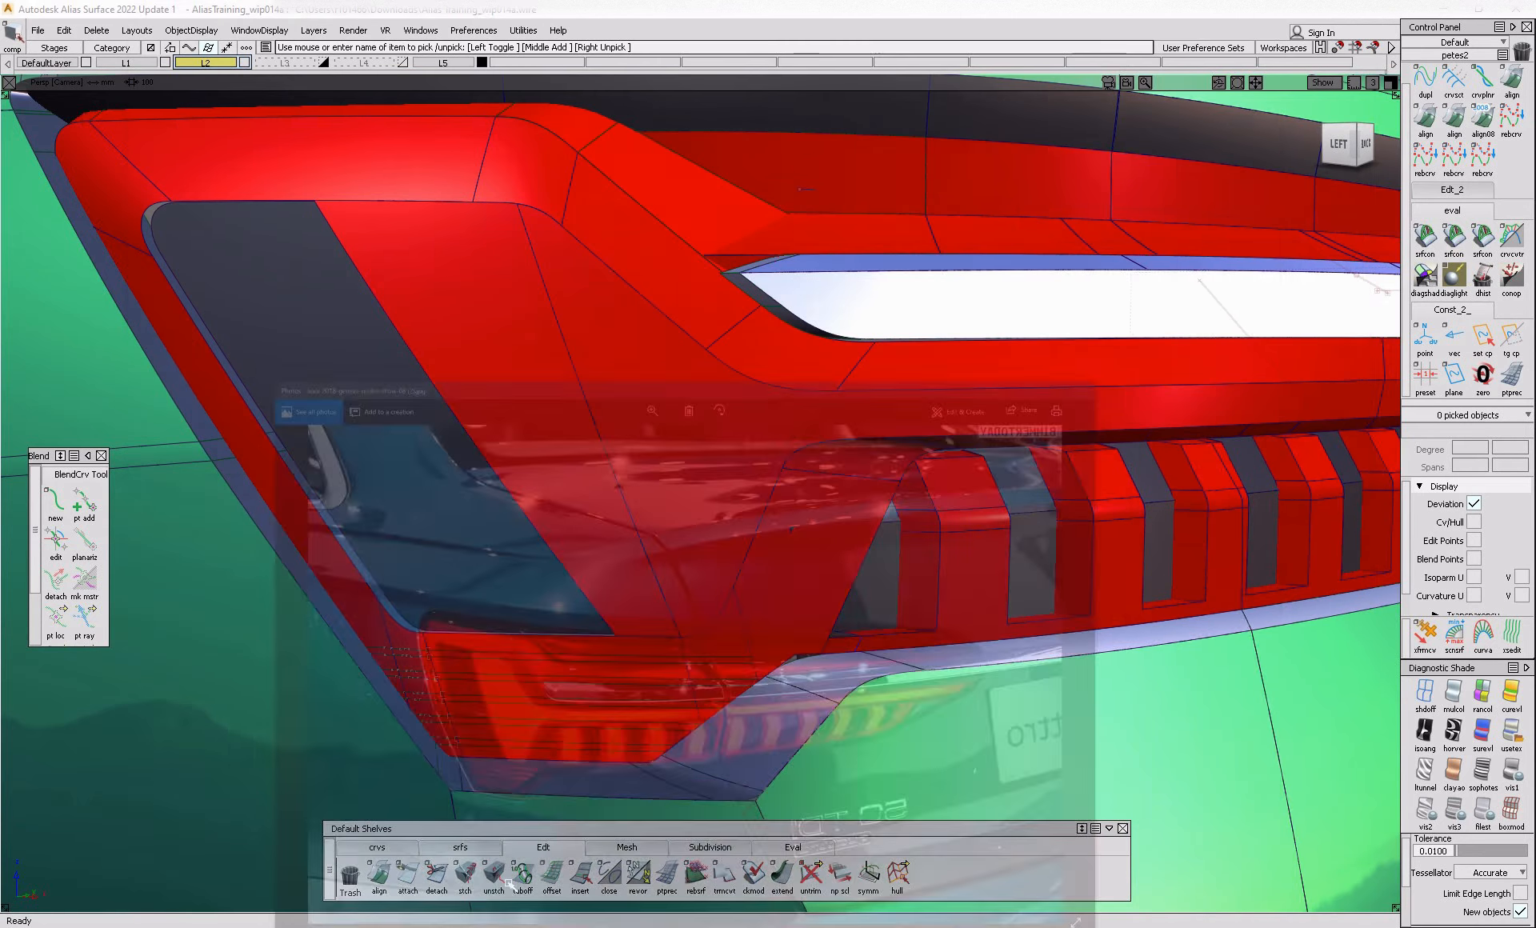
left_click_drag(445, 689, 682, 676, "alt+shift")
middle_click_drag(849, 569, 794, 614, "ctrl+shift")
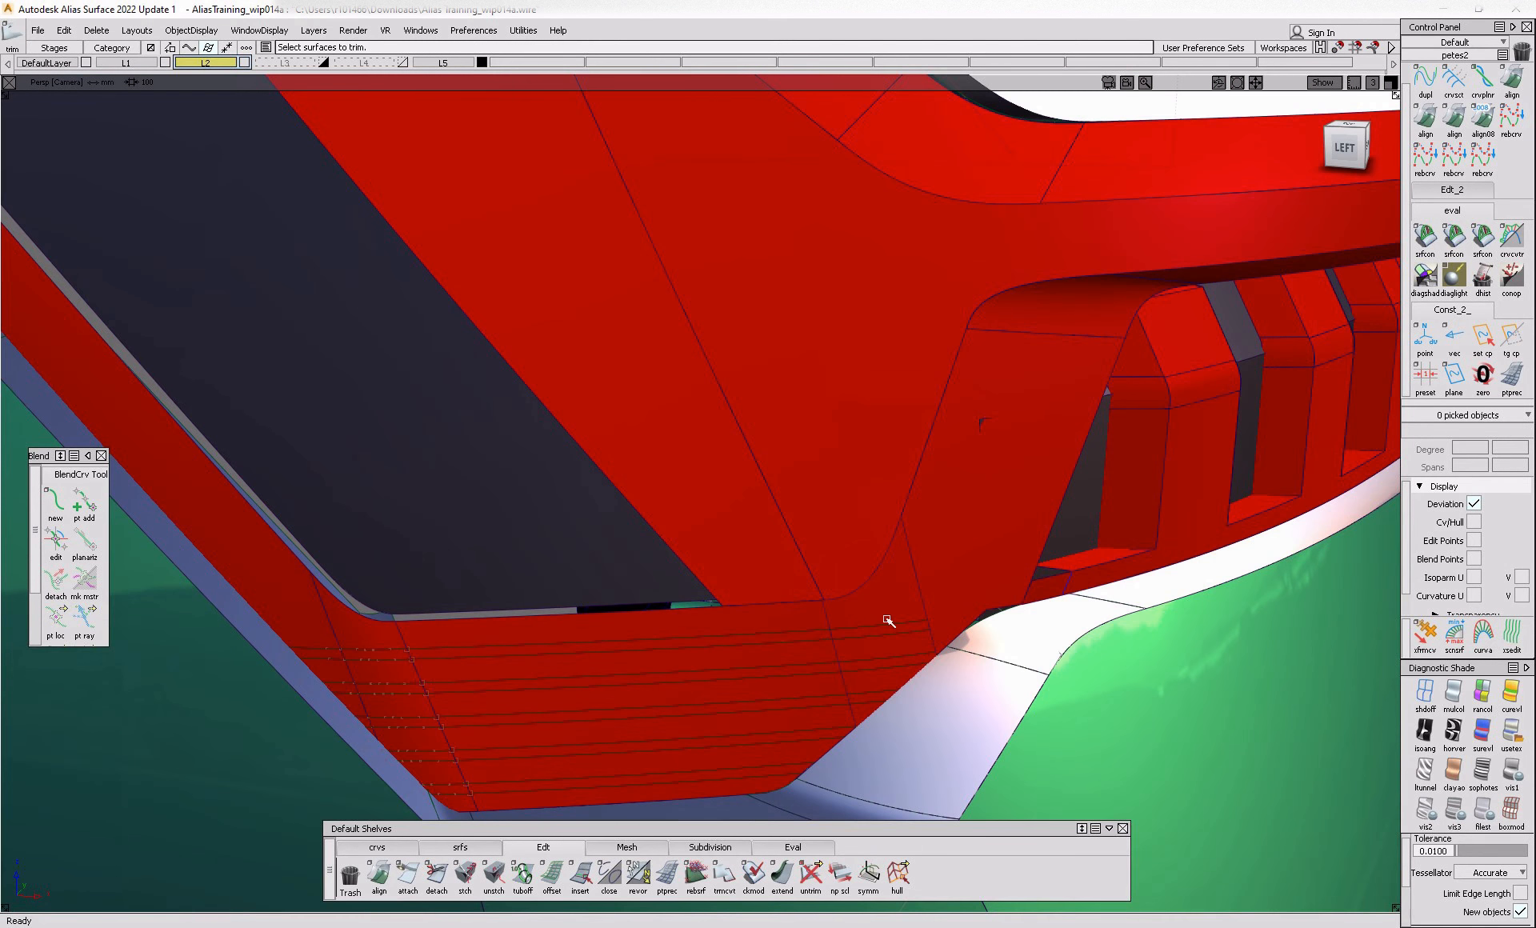
key("alt+Tab")
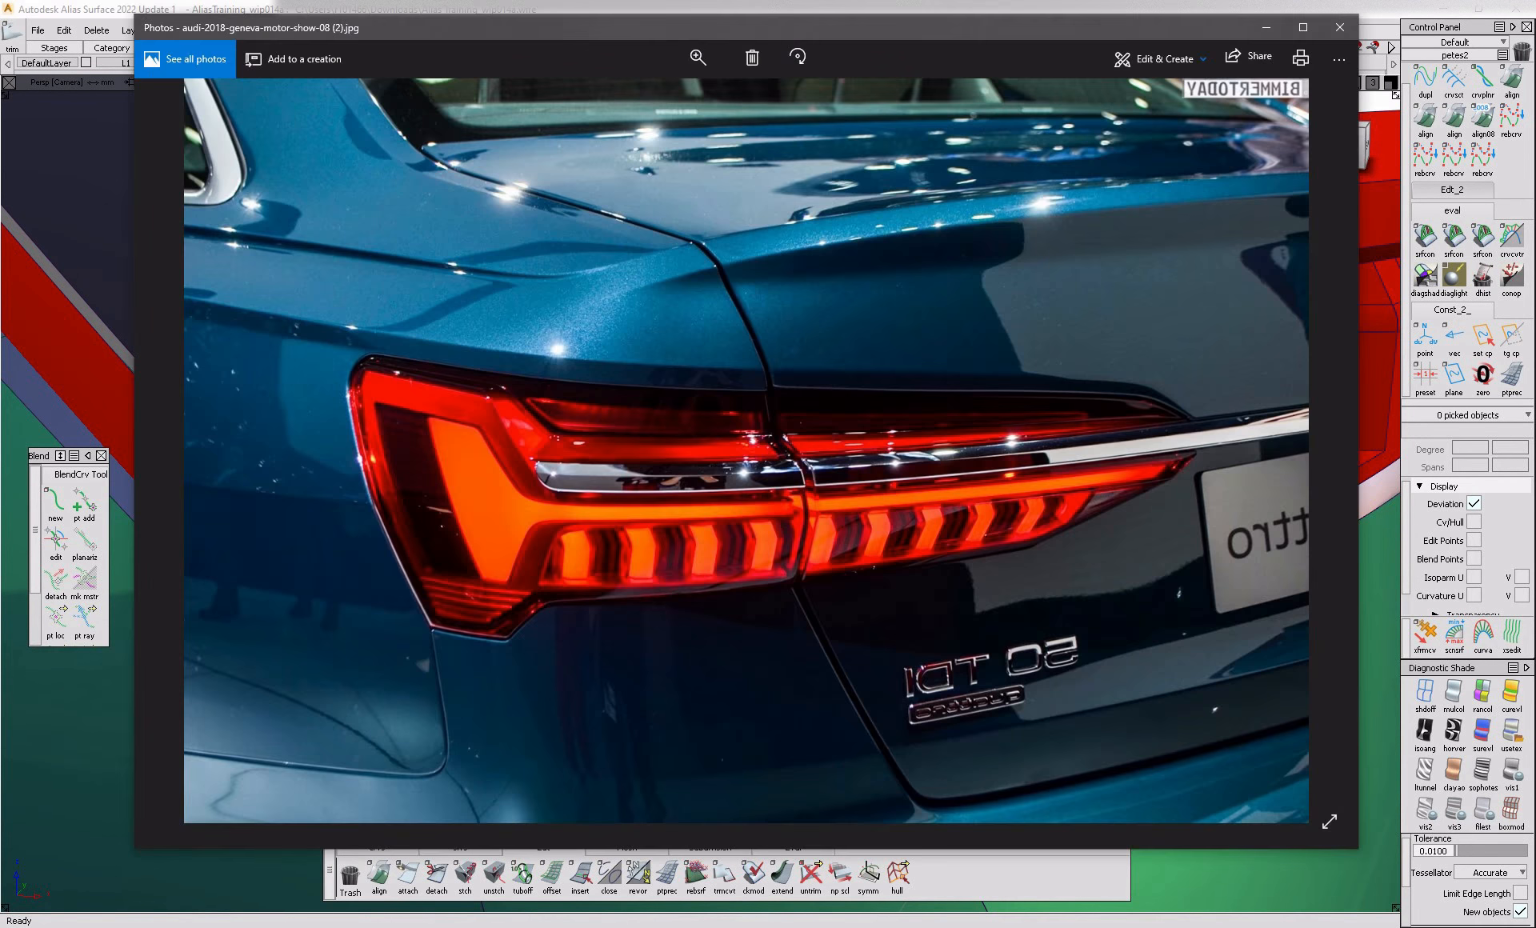
left_click(522, 926)
- Switch to the left orthographic view and scale up the two uppermost horizontal curves by about 0.029
left_click(1345, 148)
left_click_drag(984, 616, 984, 646, "ctrl+shift")
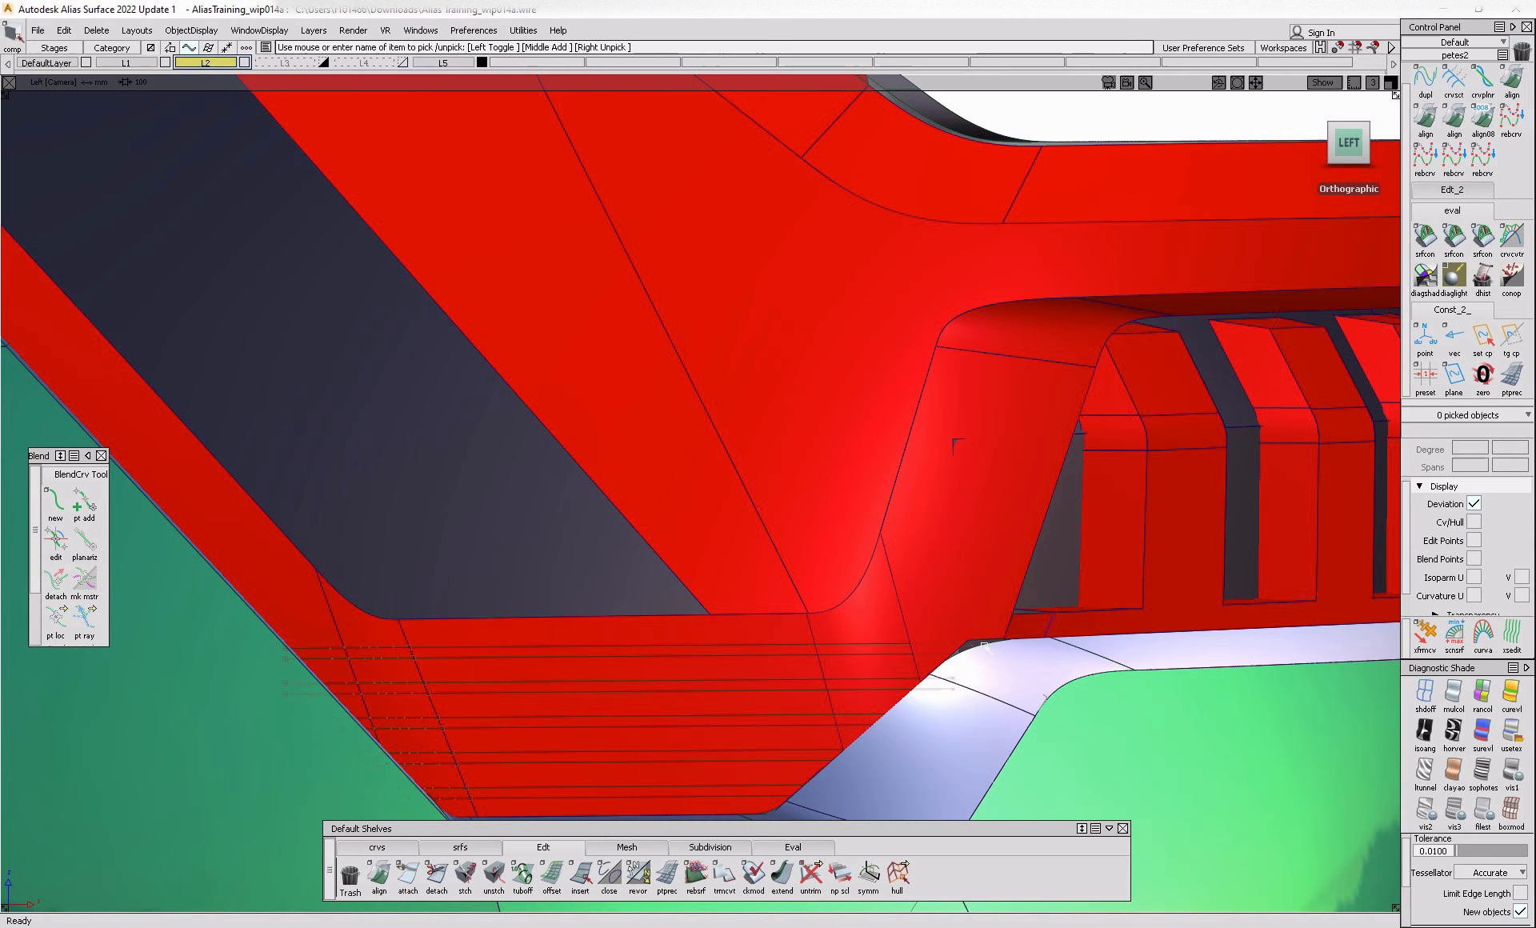
left_click(945, 603)
left_click(941, 643)
left_click(934, 642)
left_click_drag(909, 610, 932, 637, "ctrl+shift")
middle_click_drag(957, 657, 1008, 707, "ctrl+shift")
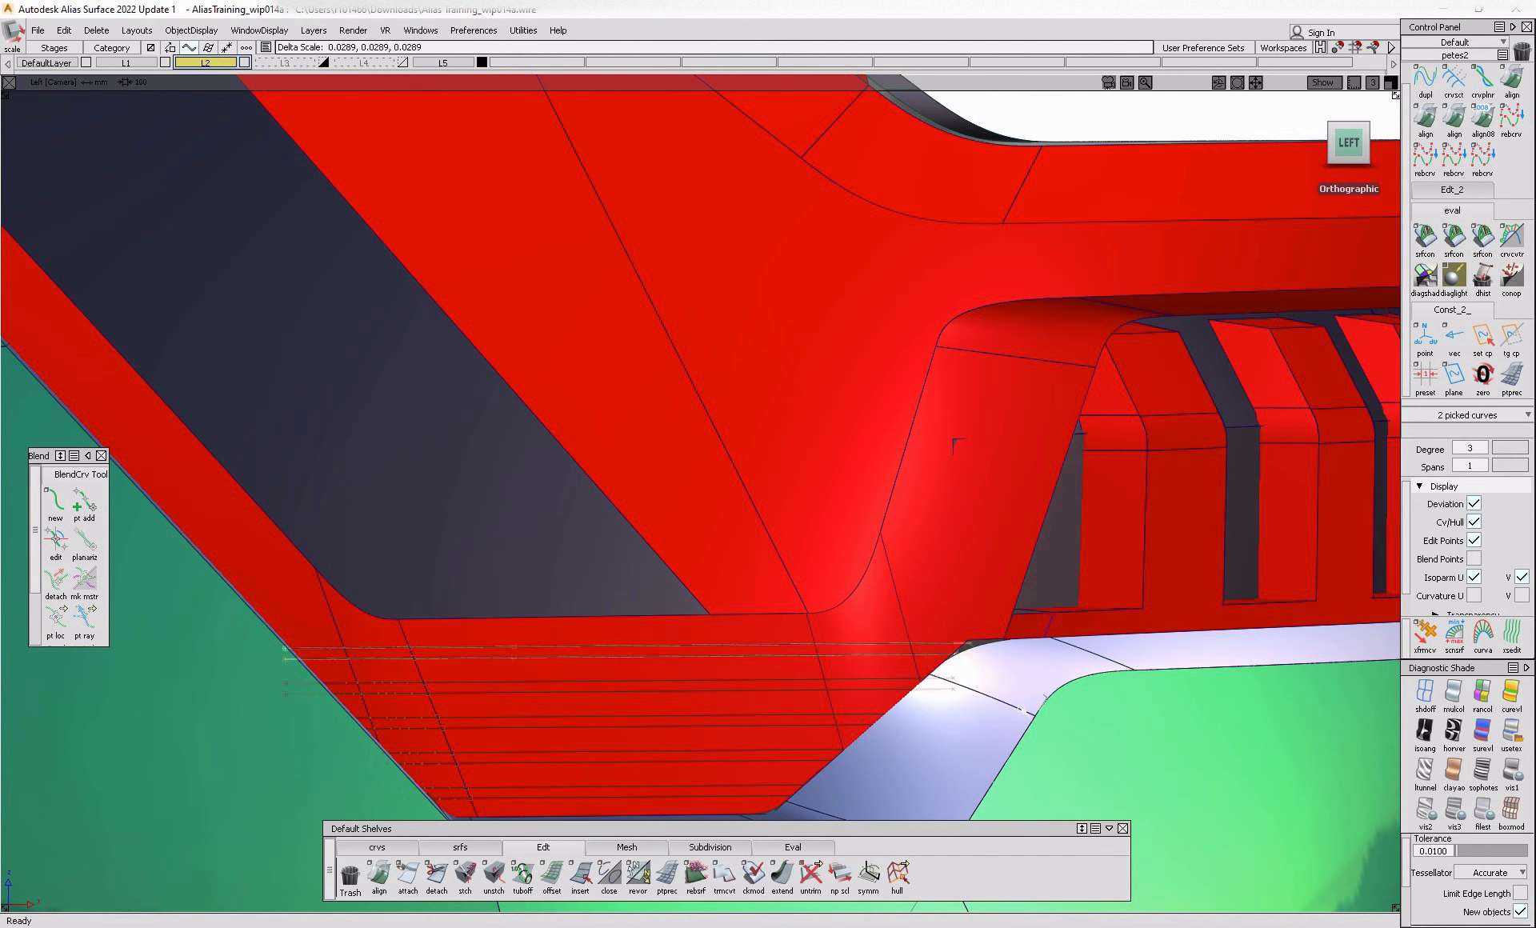
- Divide the red corner surface below the vertical rib and its neighbouring blend surface into bands along the horizontal curves with Trim
right_click_drag(1009, 730, 1013, 616, "ctrl+shift")
left_click(933, 656)
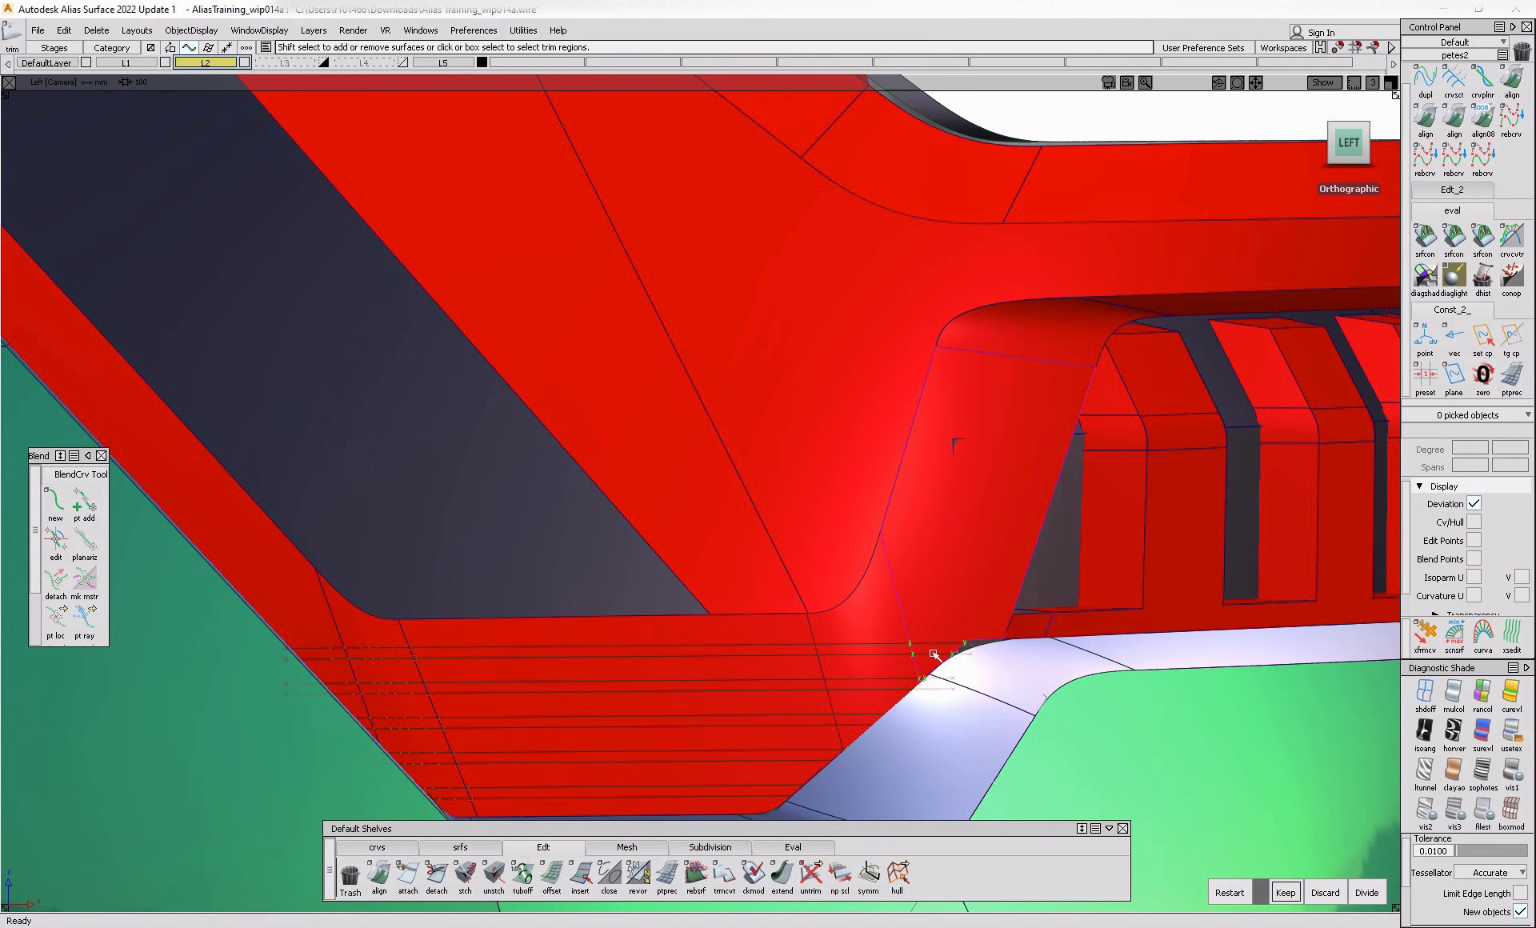
right_click_drag(929, 656, 924, 625, "alt+shift")
left_click(910, 680)
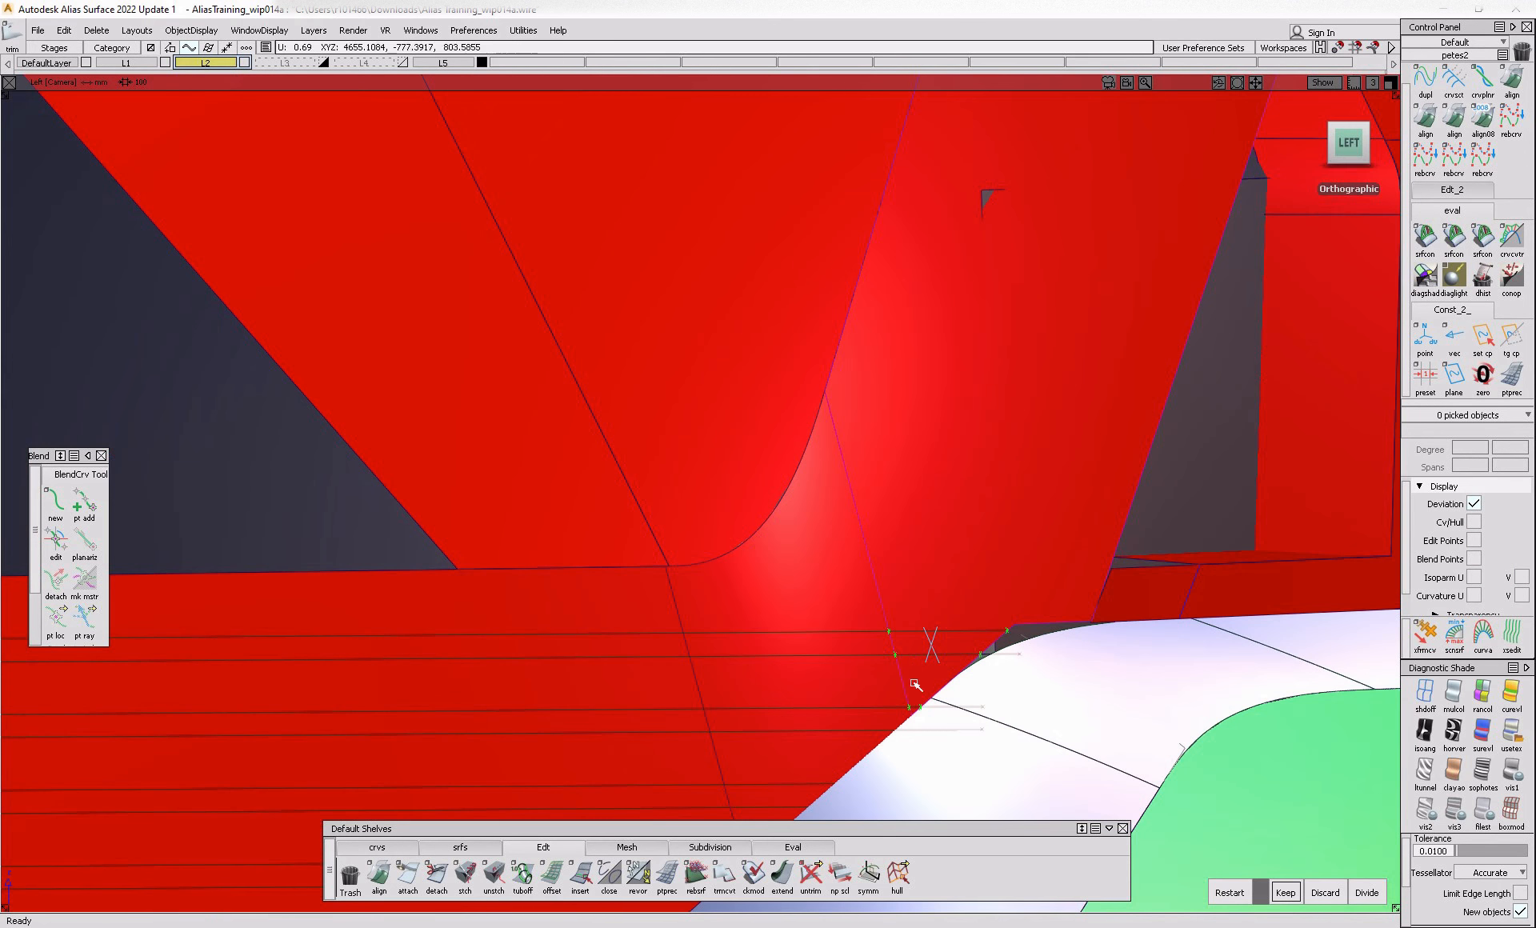
left_click(1362, 895)
left_click(752, 606)
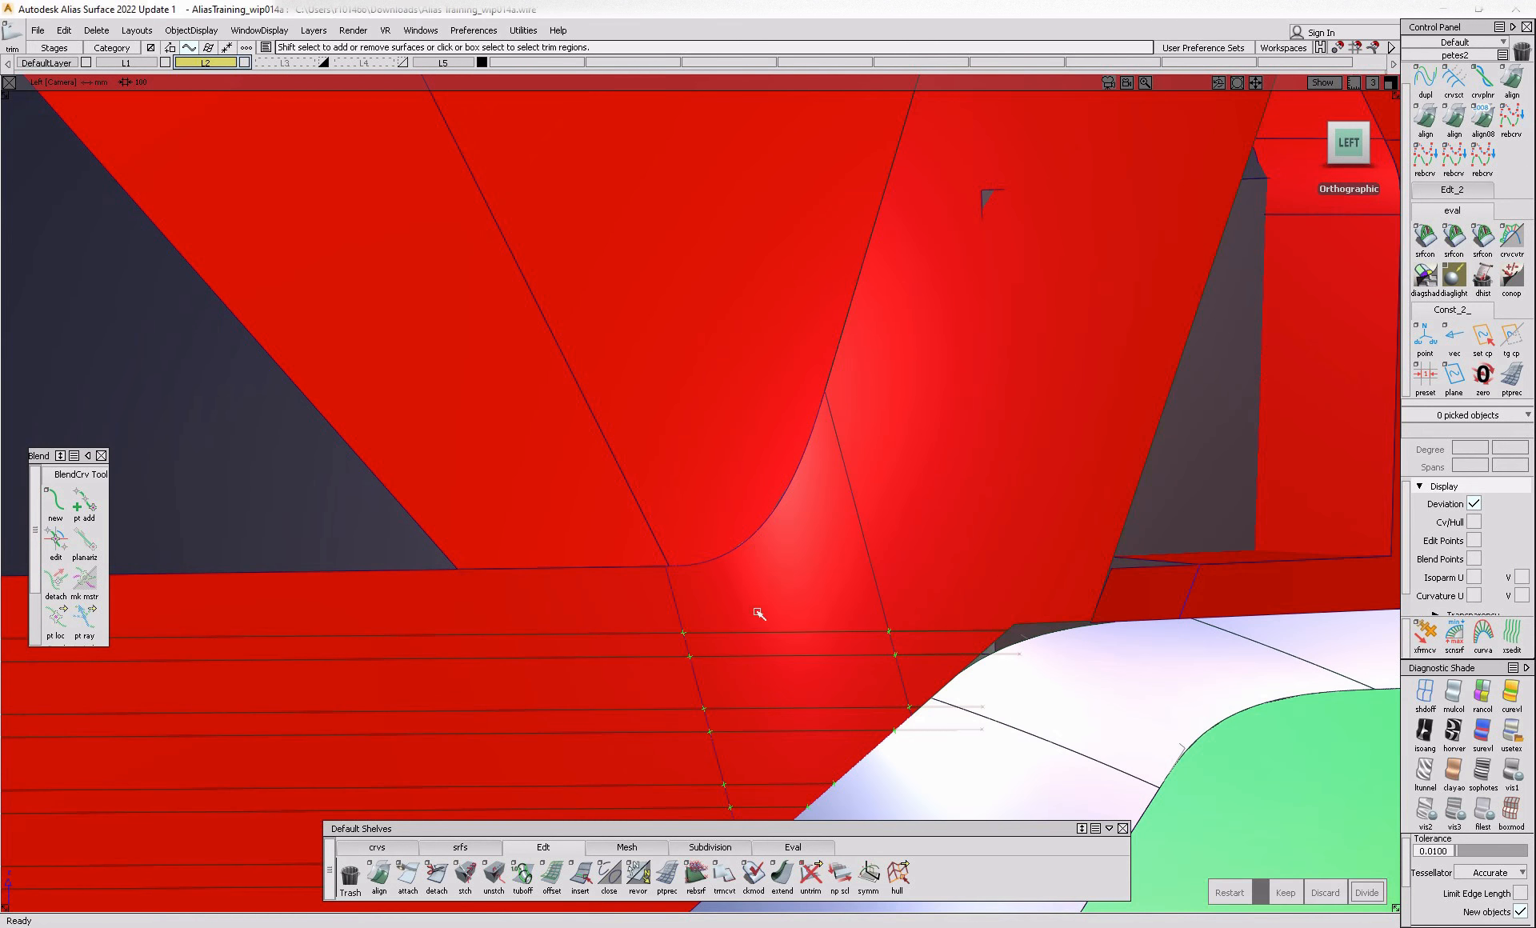
middle_click_drag(766, 759, 792, 738, "alt+shift")
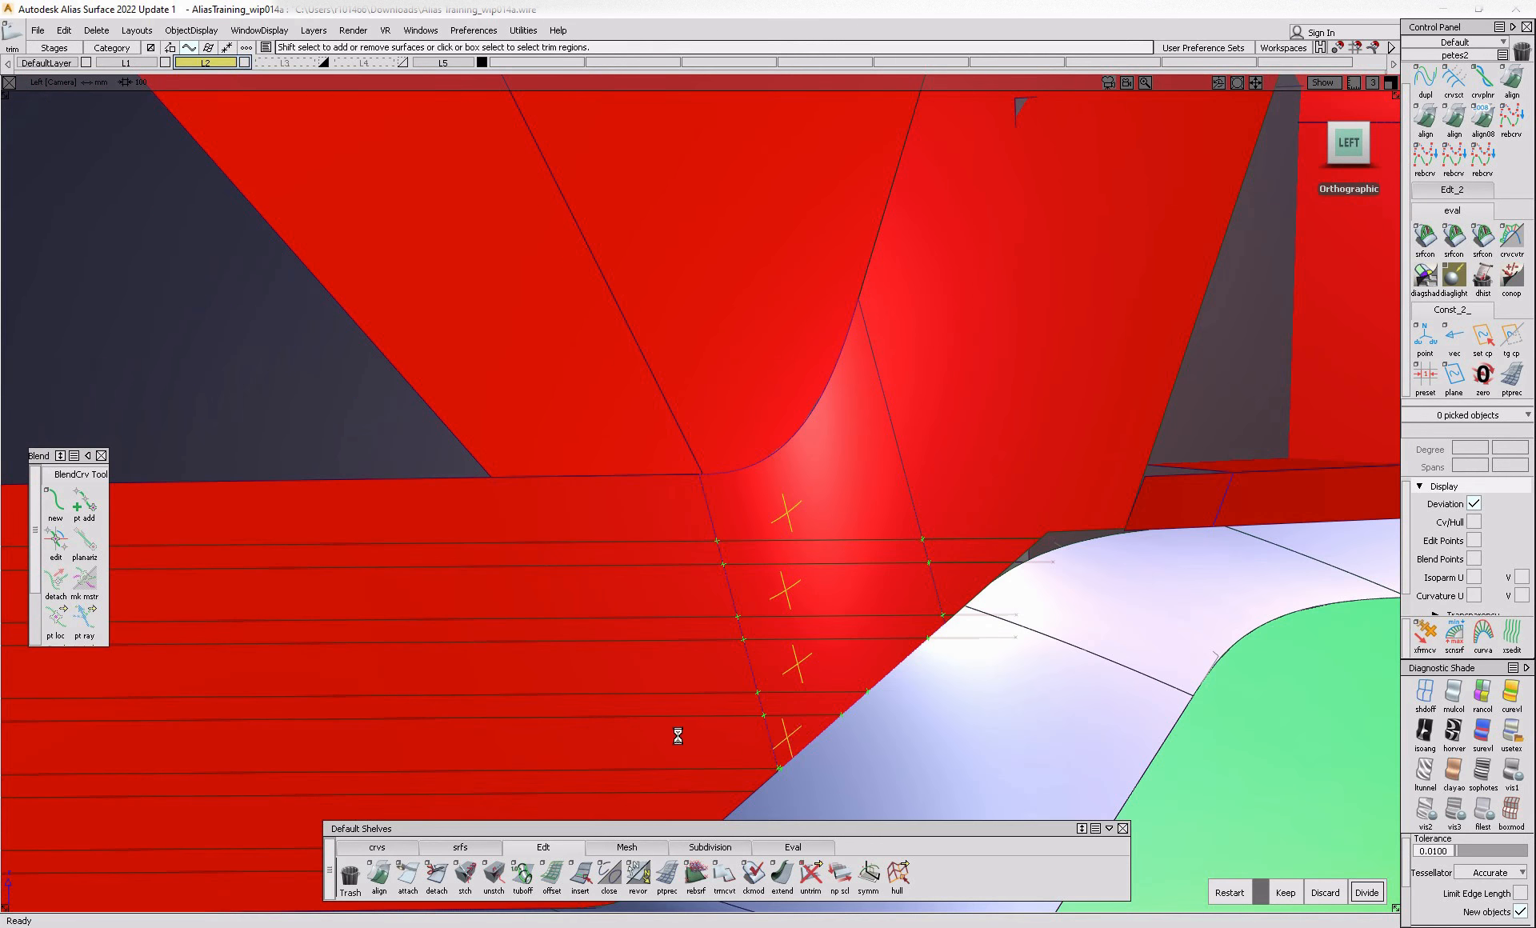
- Select the wide red surface beneath the dark panel for trimming and mark its upper two bands between the horizontal curves
middle_click_drag(353, 550, 754, 507, "alt+shift")
left_click(689, 527)
left_click(665, 470)
left_click(636, 555)
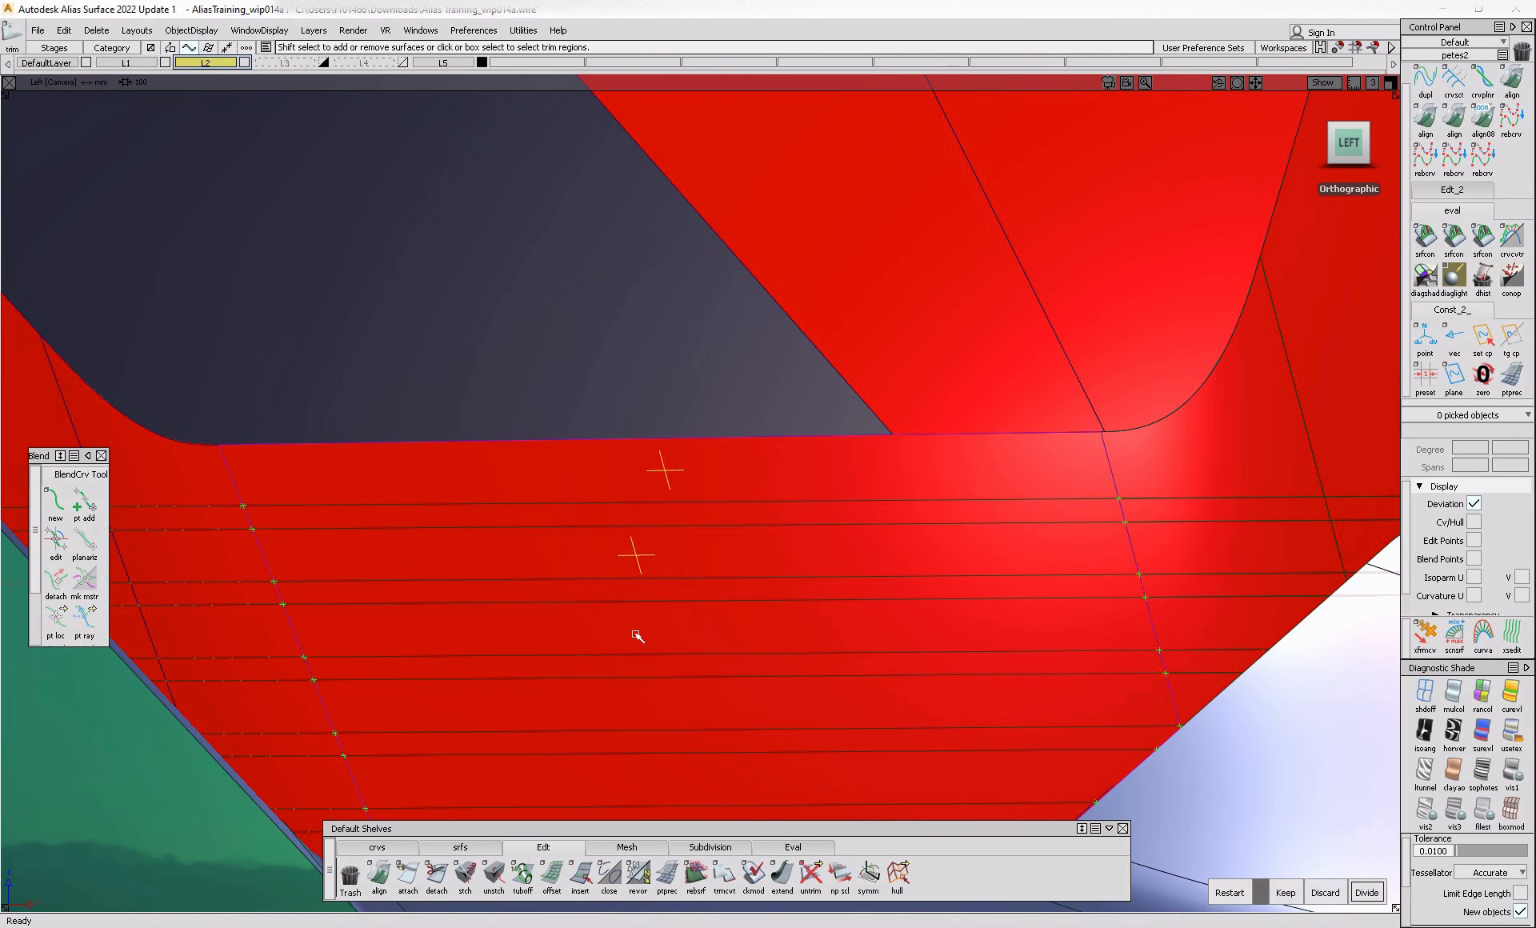
- Divide the red panel below the dark window along its projected line pairs, marking the wide bands between the narrow strips
left_click(635, 632)
middle_click_drag(616, 695, 645, 621, "alt+shift")
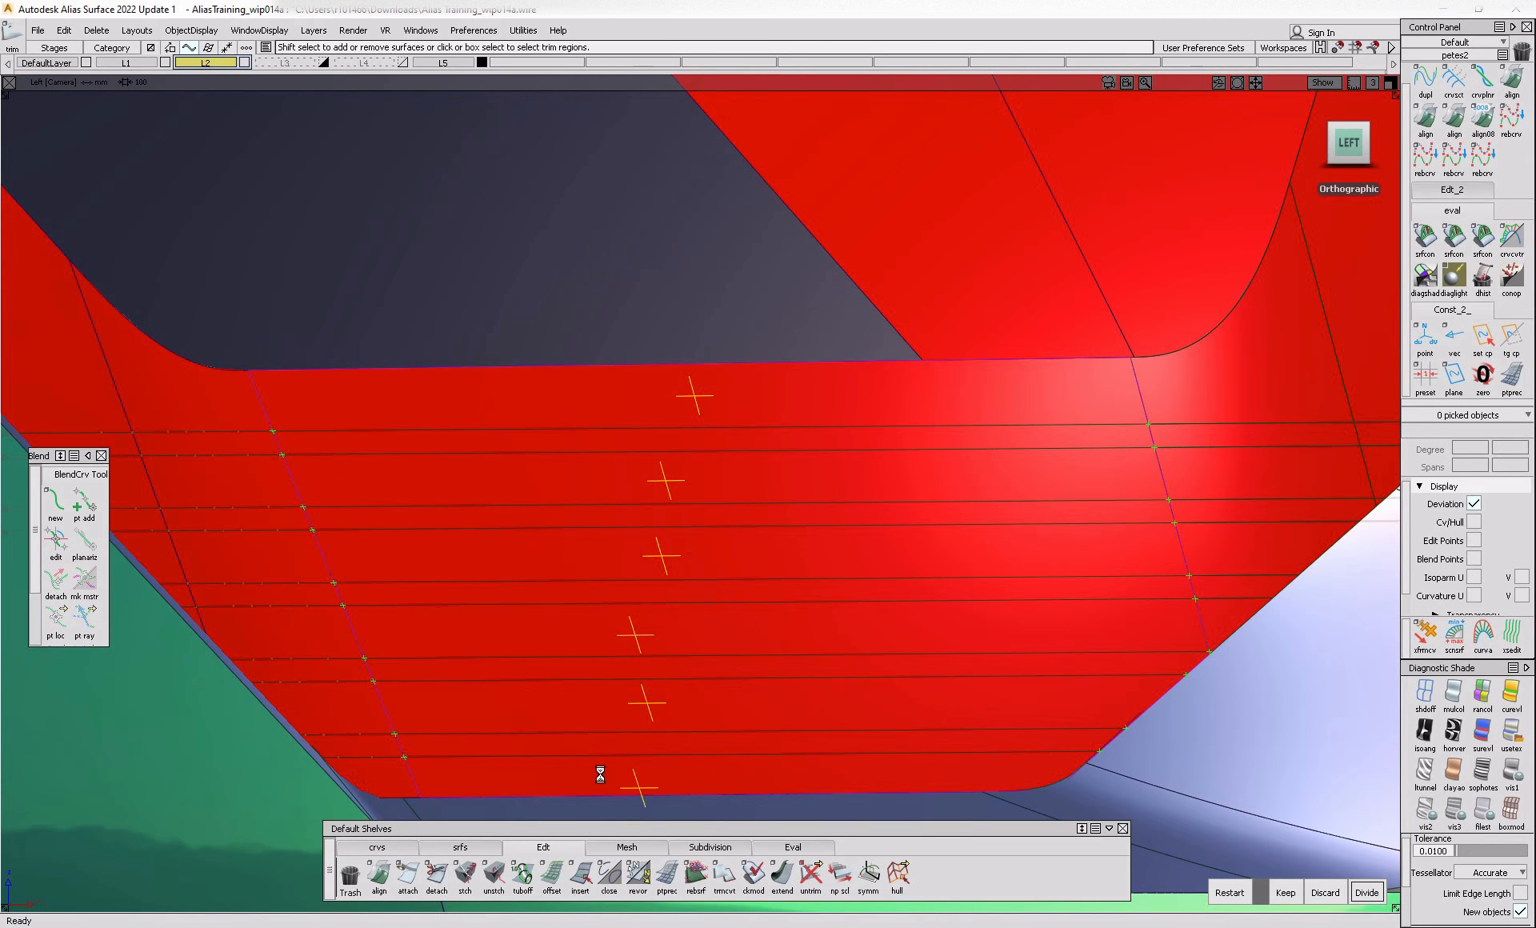
middle_click_drag(364, 774, 641, 744, "alt+shift")
left_click(637, 742)
left_click(634, 743)
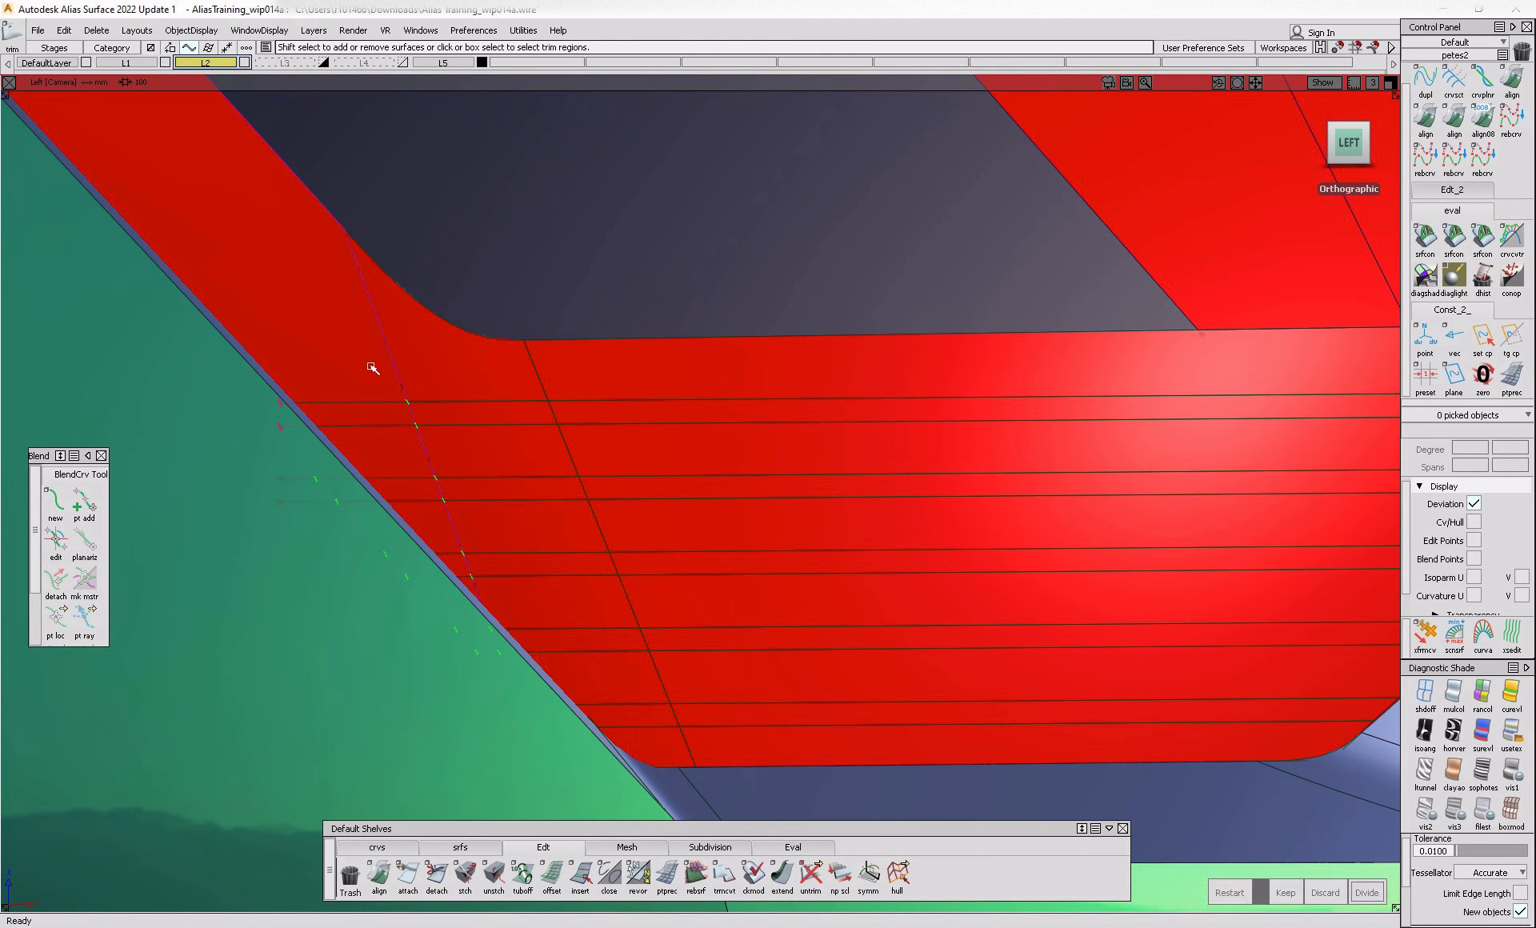
- Extend the uppermost pair of stripe curves past the outer edge of the outer corner surface
left_click_drag(264, 430, 326, 328, "ctrl+shift")
left_click_drag(216, 374, 320, 451)
middle_click_drag(319, 448, 172, 381, "ctrl+shift")
middle_click_drag(276, 373, 298, 372)
right_click_drag(421, 514, 426, 289, "ctrl+shift")
- Divide the outer corner surface along the projected stripe lines, marking its four wide bands
left_click(352, 343)
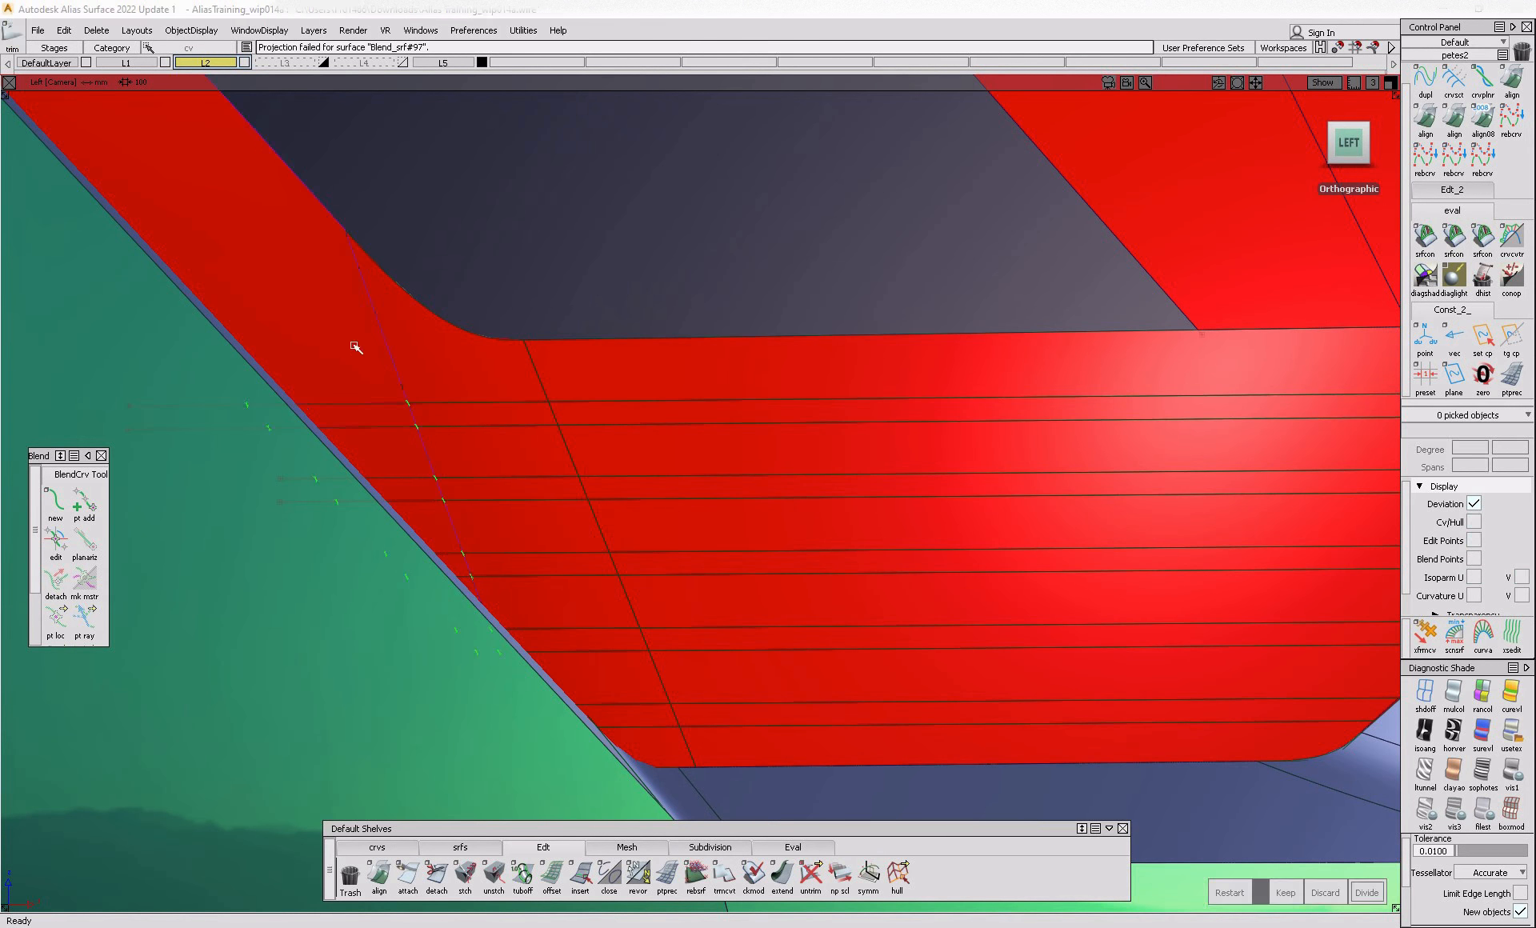
left_click(350, 342)
left_click(375, 445)
left_click(439, 525)
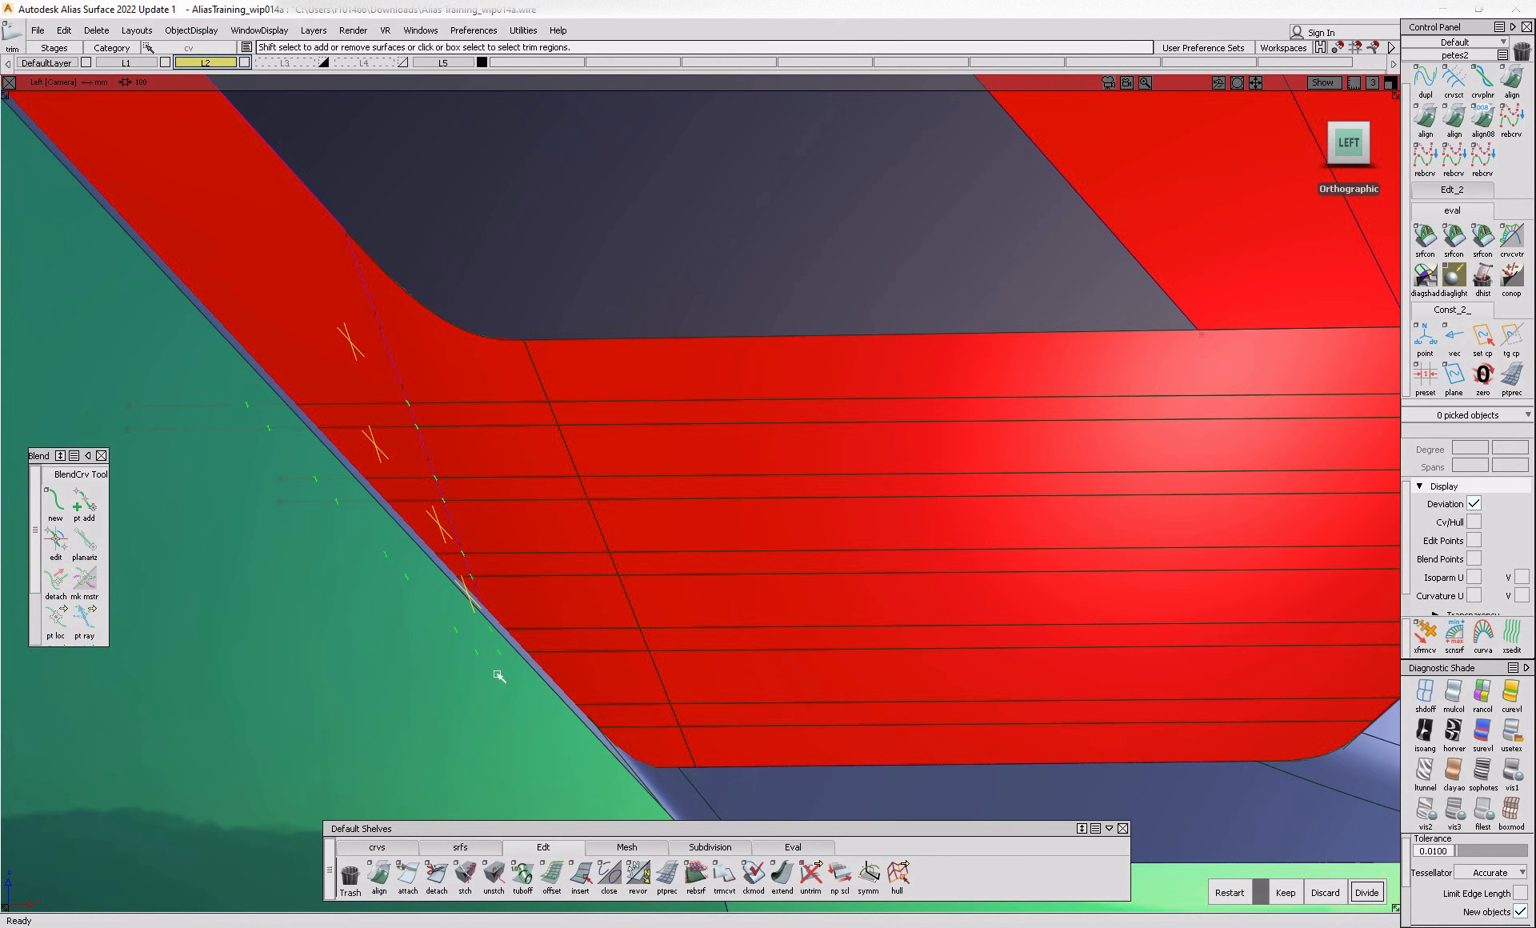
- Pick the narrow strips across the lower red panel and its outer corner and assign them the dark plastic shader
right_click_drag(362, 414, 364, 416, "ctrl+shift")
left_click(394, 468)
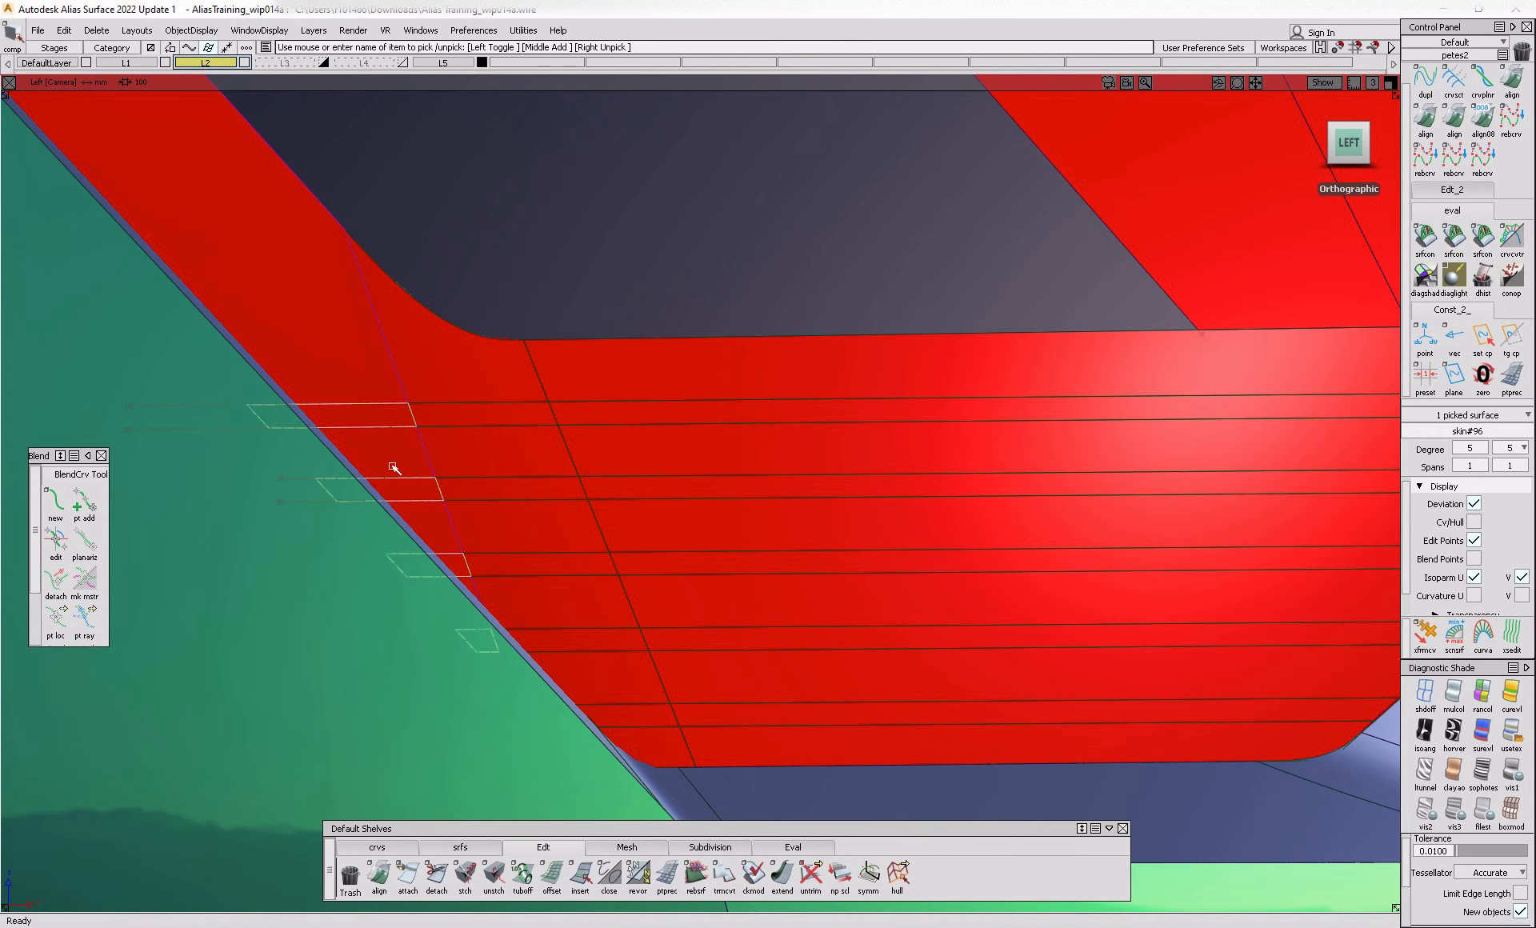
left_click(481, 490)
left_click(616, 387)
left_click(616, 386)
left_click(611, 417)
left_click(1432, 46)
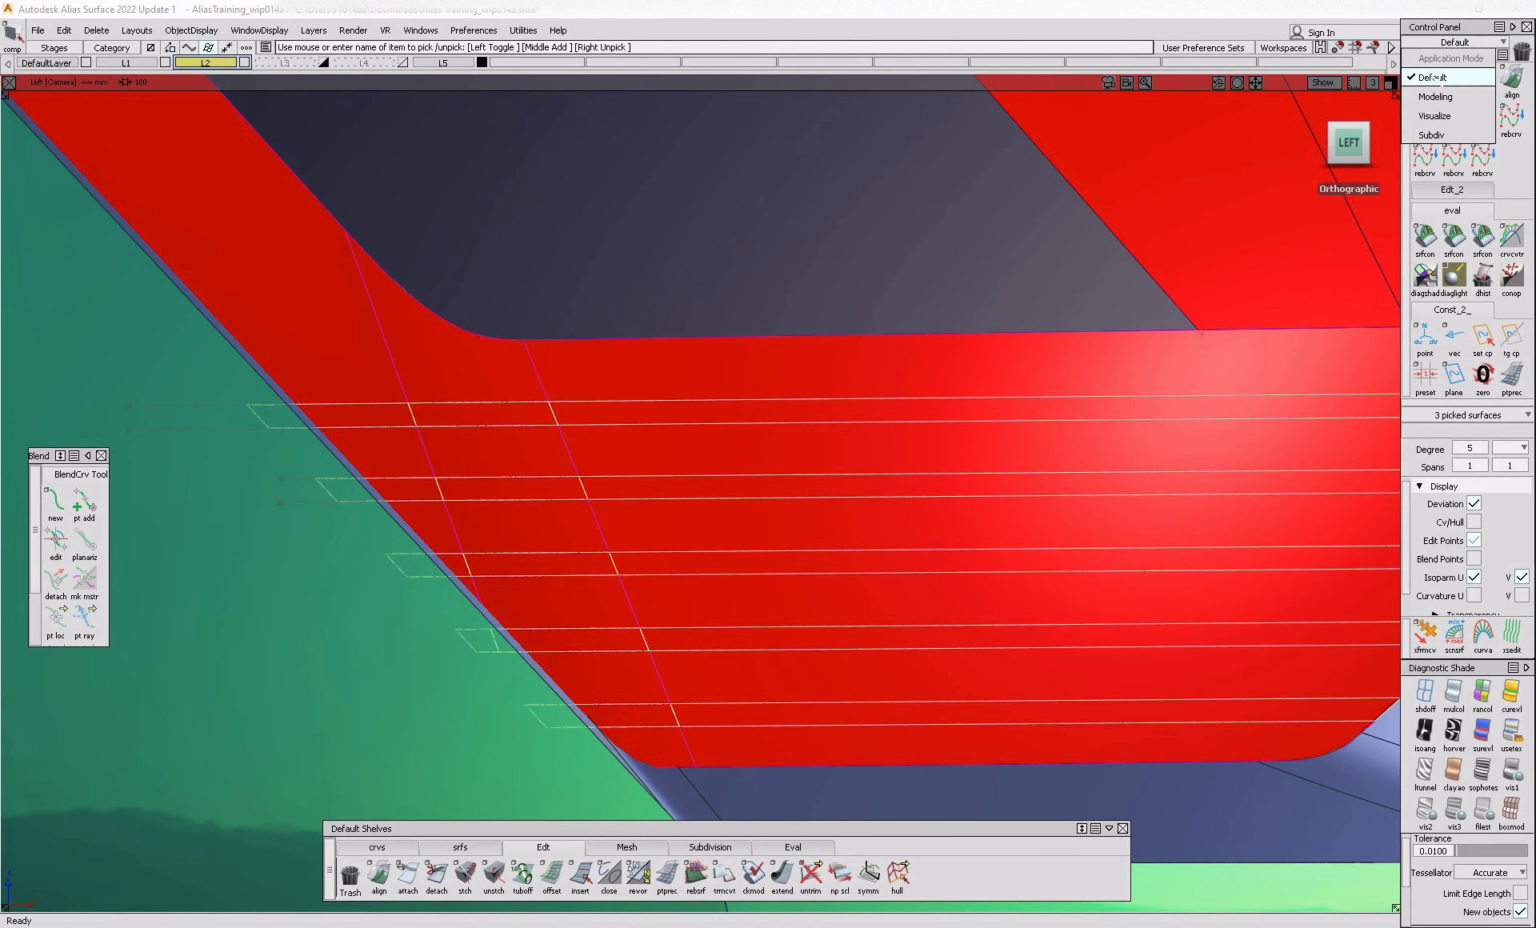
left_click(1440, 120)
left_click(1474, 383)
left_click(1426, 446)
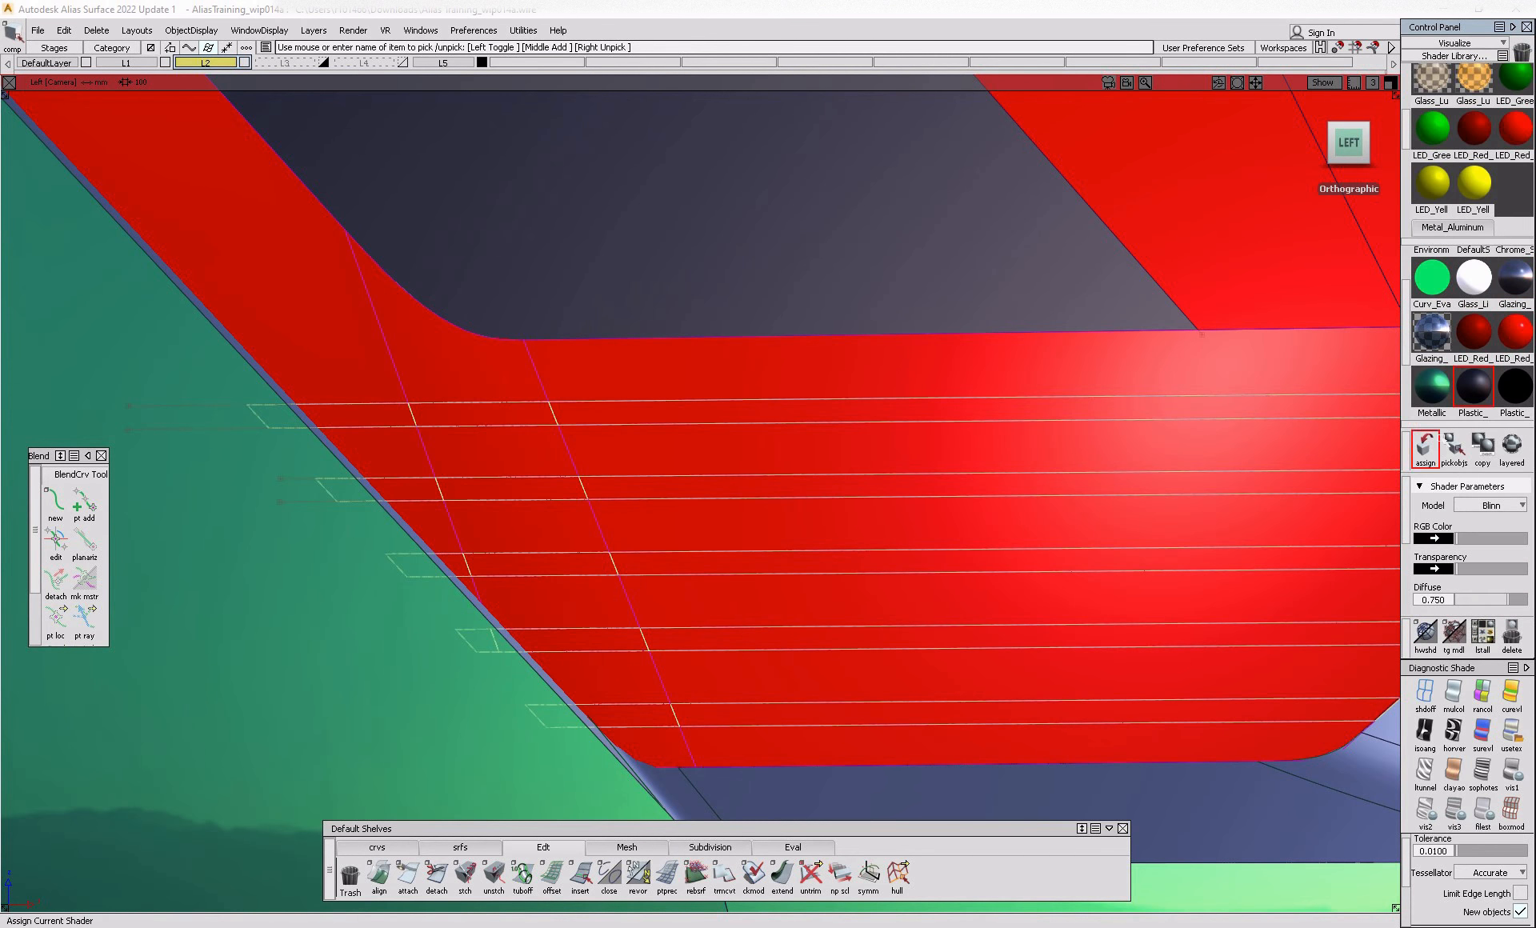
- Compare the tail-light strips with the Audi reference image in Photos and return to the model
left_click_drag(1073, 576, 1014, 390, "ctrl+shift")
key("alt+Tab")
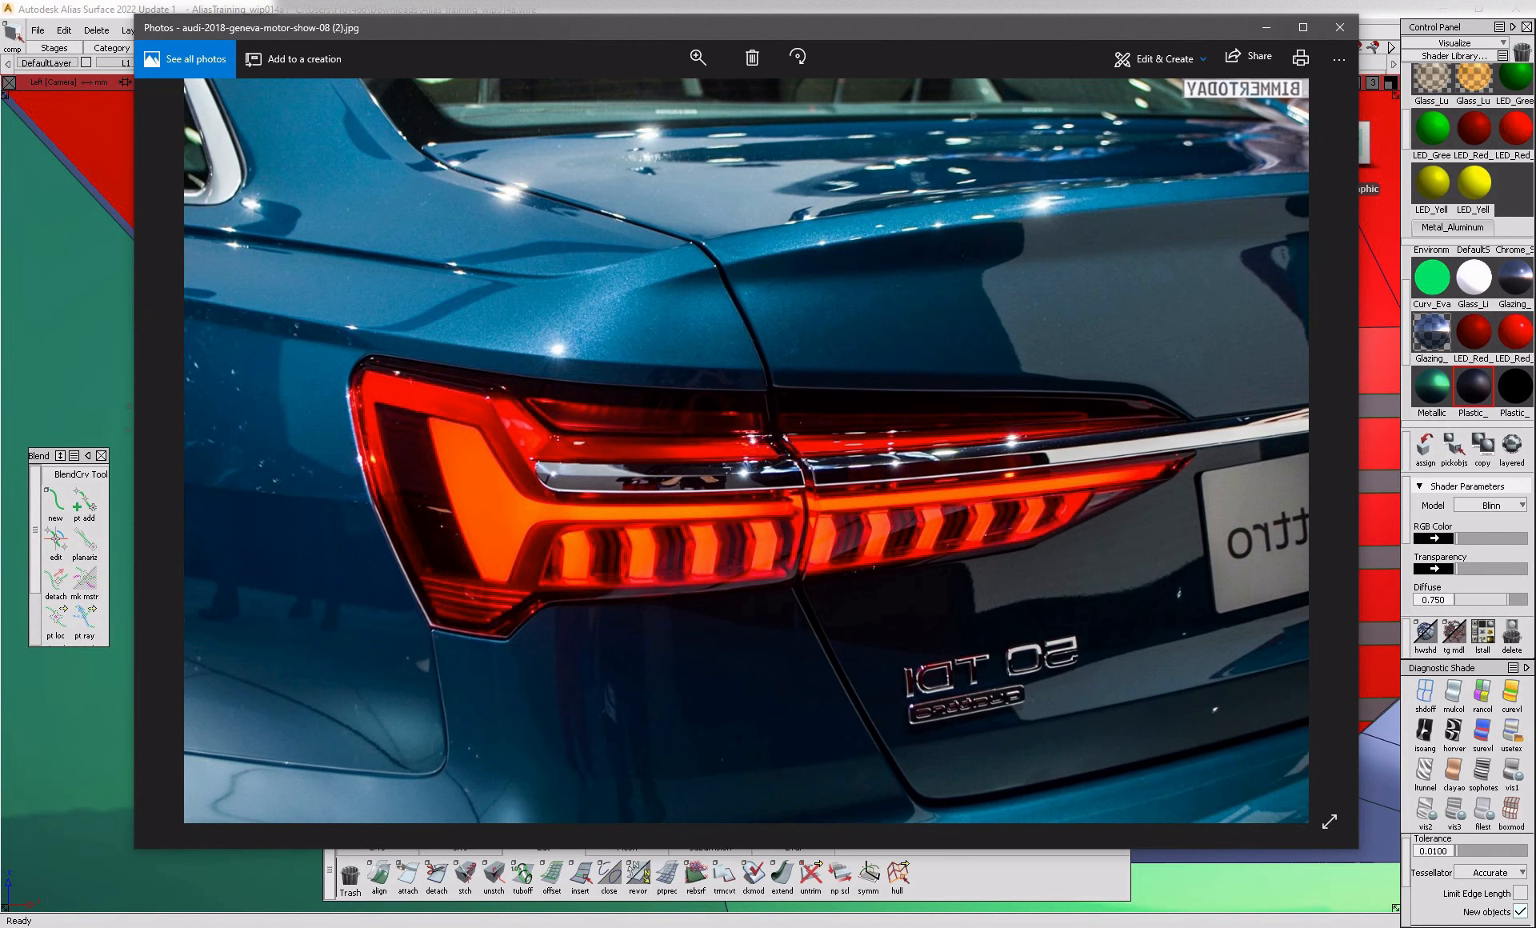
key("alt+Tab")
- Duplicate the LED_Red_on shader and assign the copy to the dark strips and the inner corner surface
mouse_move(641, 392)
left_mouse_down("ctrl+shift")
mouse_move(644, 419)
mouse_move(628, 408)
left_mouse_up("ctrl+shift")
left_click(554, 424)
left_click(521, 419)
left_click(640, 453)
left_click(381, 415)
left_click(621, 418)
middle_click_drag(1288, 437, 533, 433, "alt+shift")
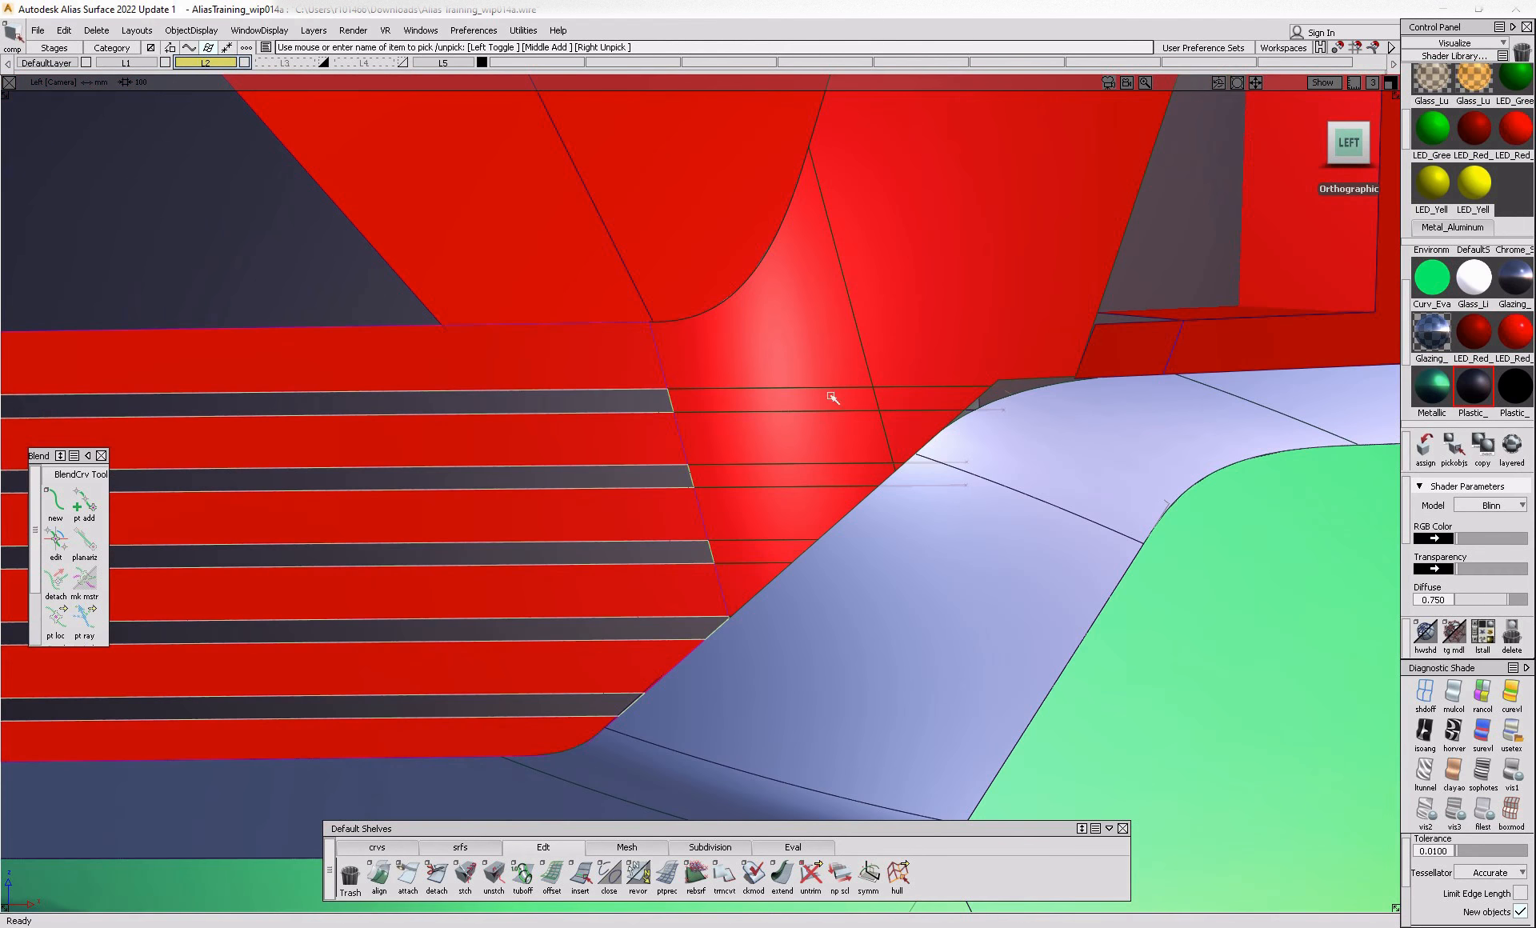
left_click(941, 402)
left_click(824, 409)
right_click_drag(913, 464, 1249, 380, "alt+shift")
left_click(1515, 333)
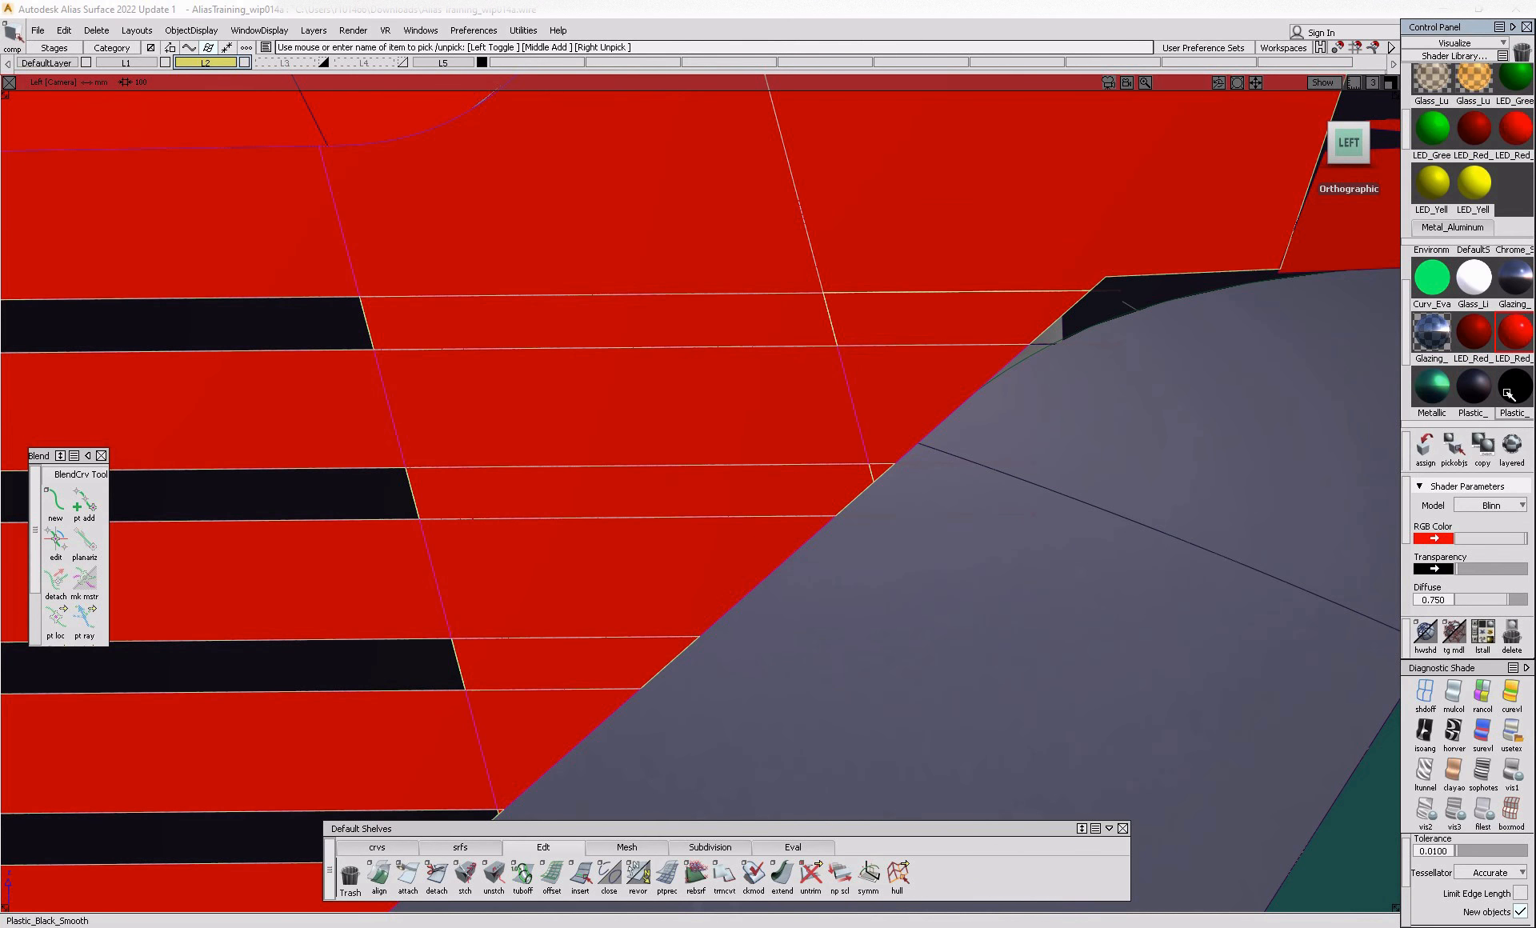
left_click(1482, 444)
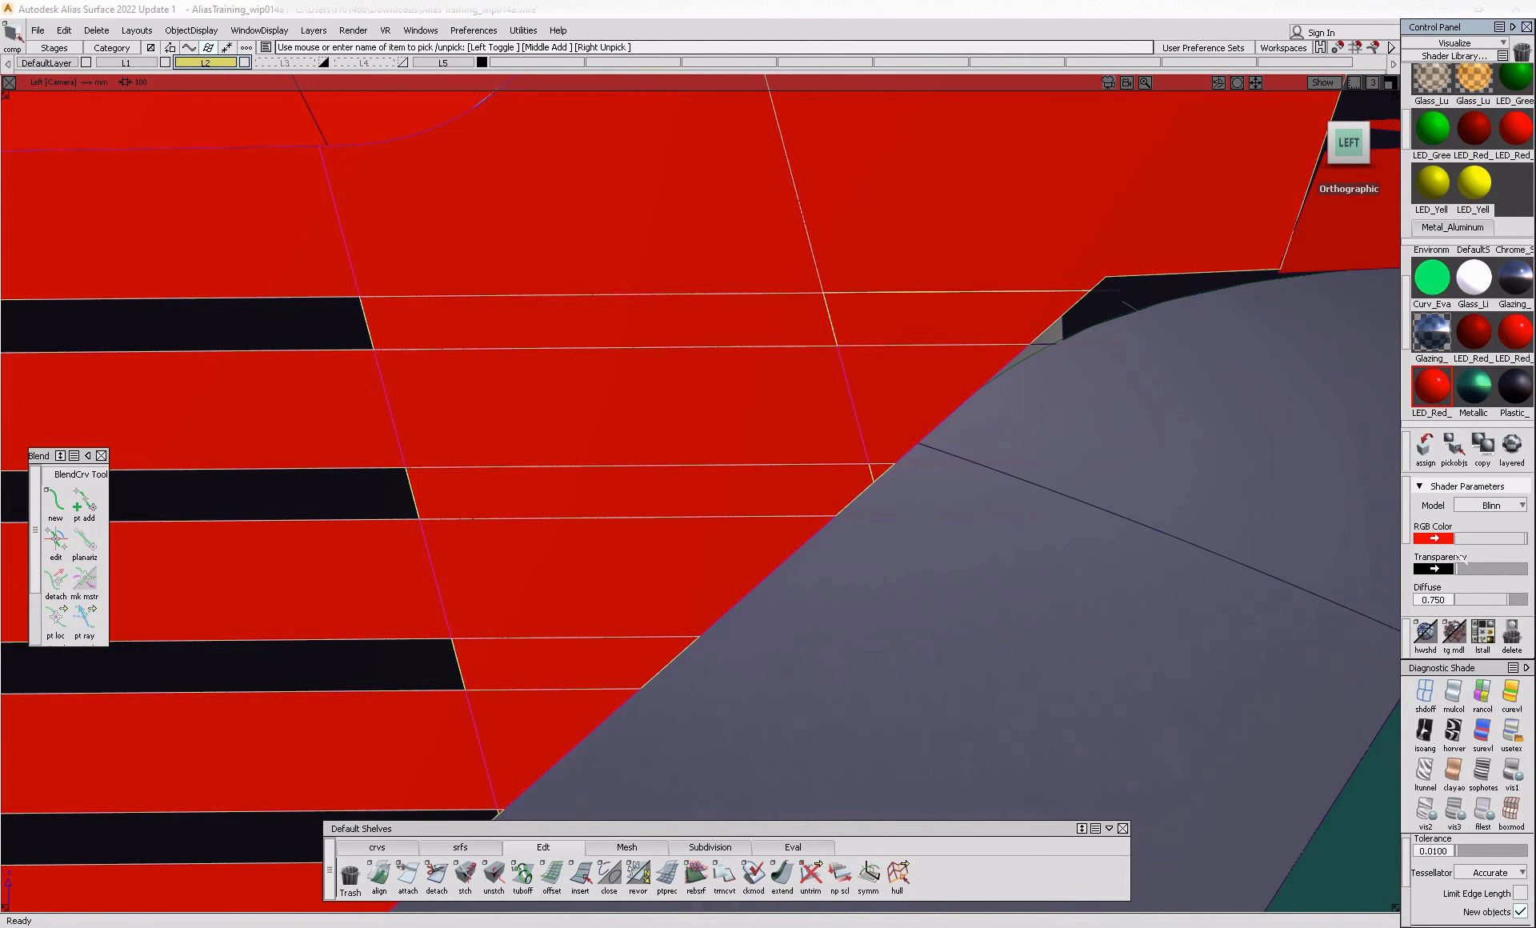
scroll(1464, 557, "down", 1)
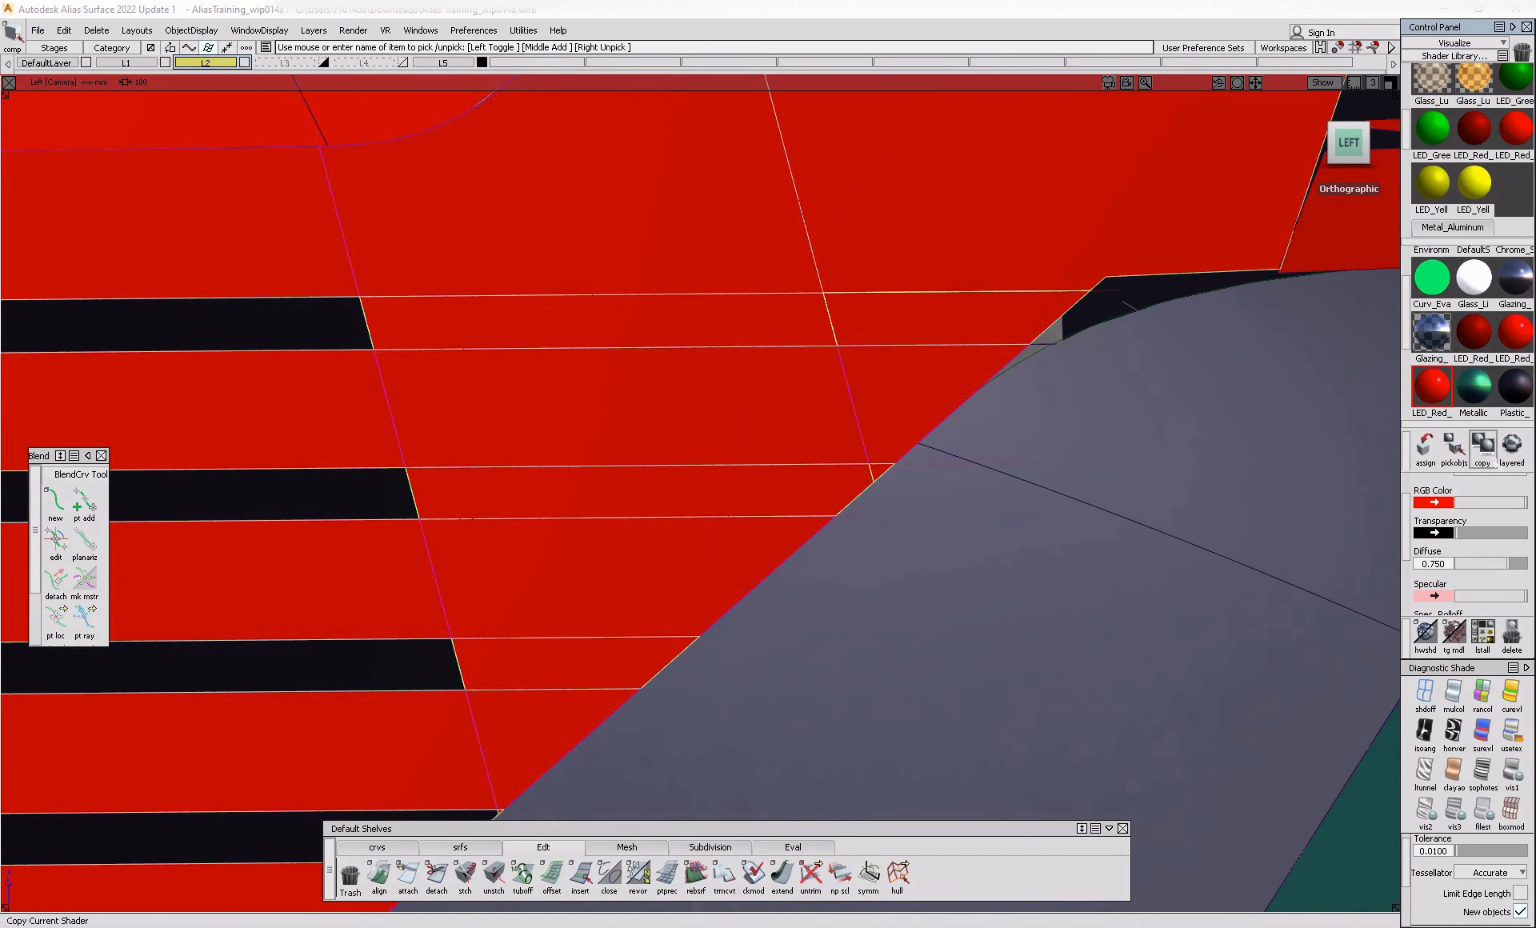
left_click(1435, 460)
- Lighten the copied shader's RGB colour to salmon, with Red 255.00 and Green 118.58
scroll(1482, 570, "down", 2)
scroll(1472, 528, "up", 3)
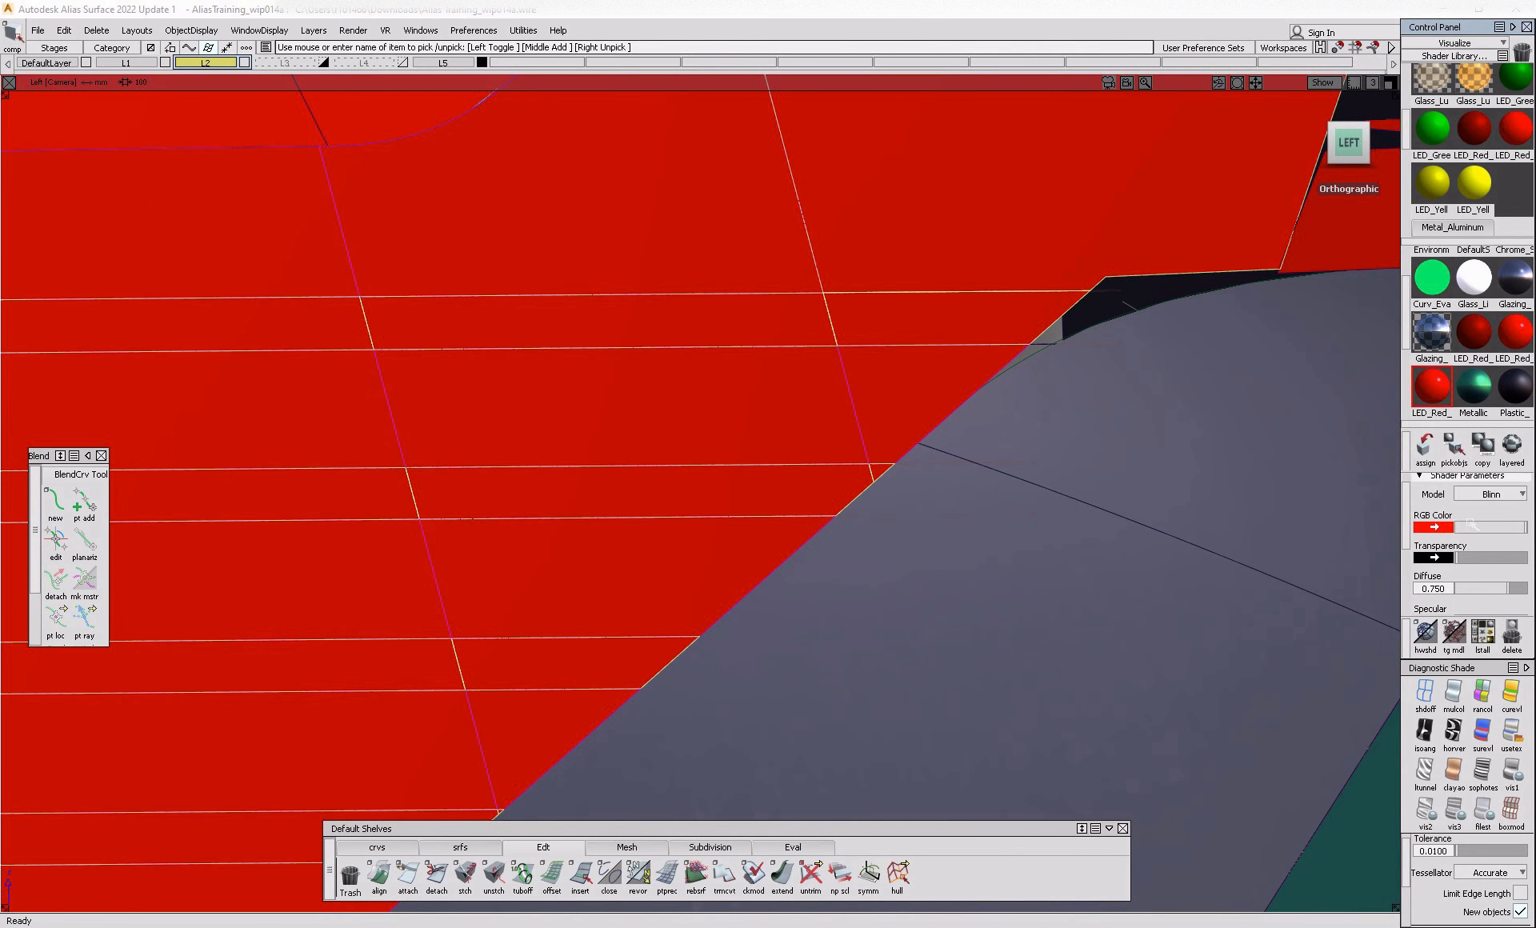
left_click(1434, 527)
left_click(1342, 459)
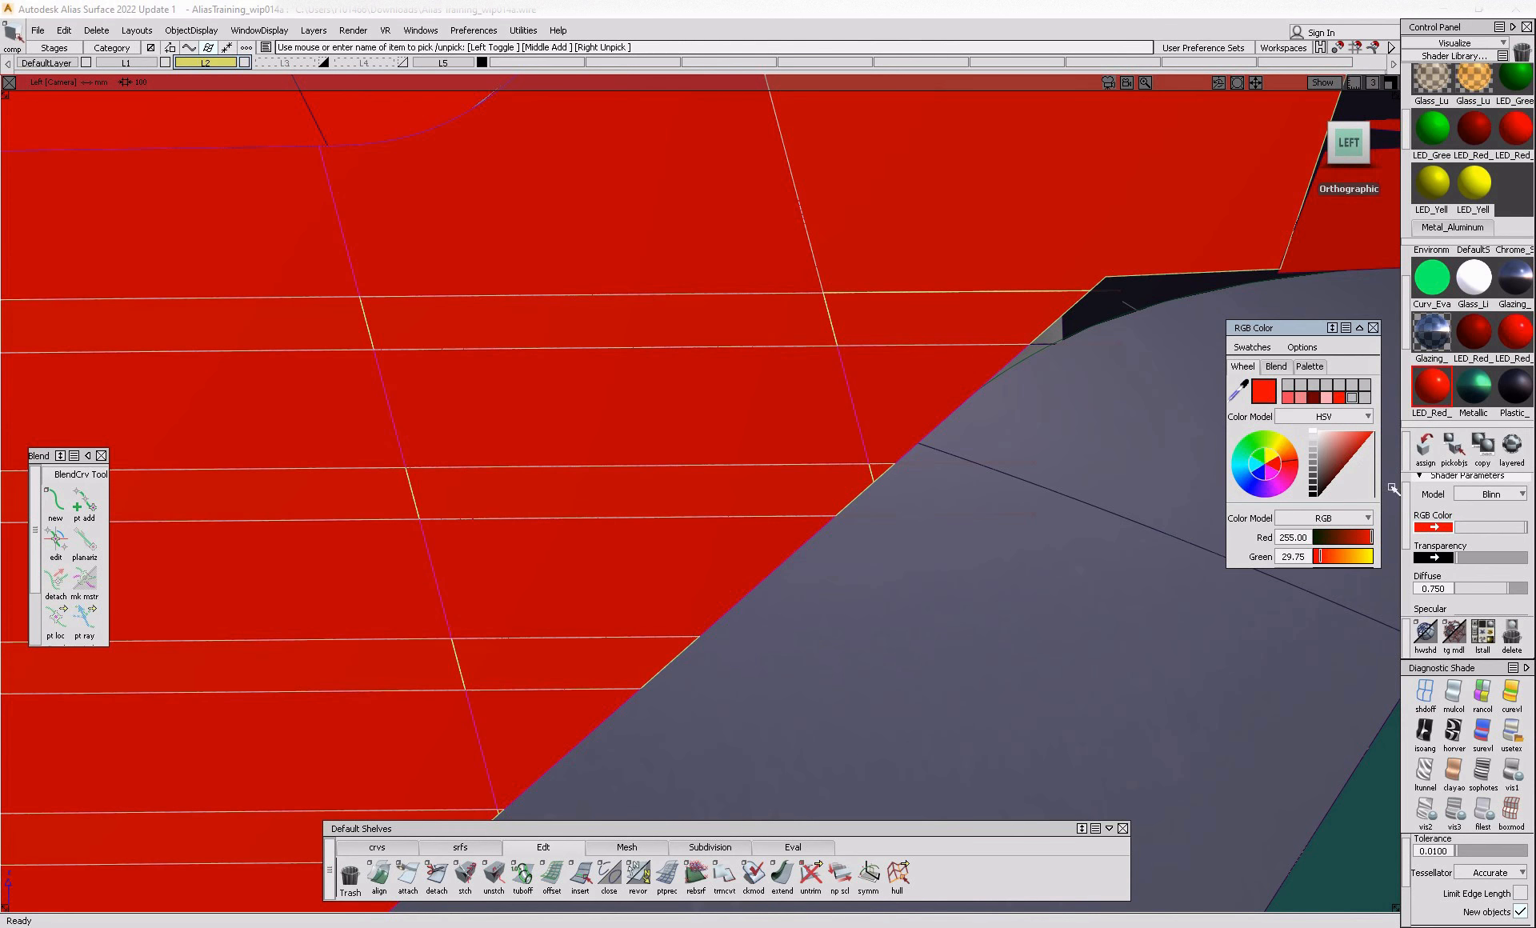
left_click(1314, 433)
left_click_drag(1341, 449, 1352, 432)
- Trim the inner corner surface to the region above the strips and assign it the LED_Red_on shader
left_click_drag(1050, 277, 976, 297, "ctrl+shift")
left_click(1013, 269)
middle_click_drag(1013, 270, 995, 416, "alt+shift")
right_click_drag(994, 415, 891, 481, "alt+shift")
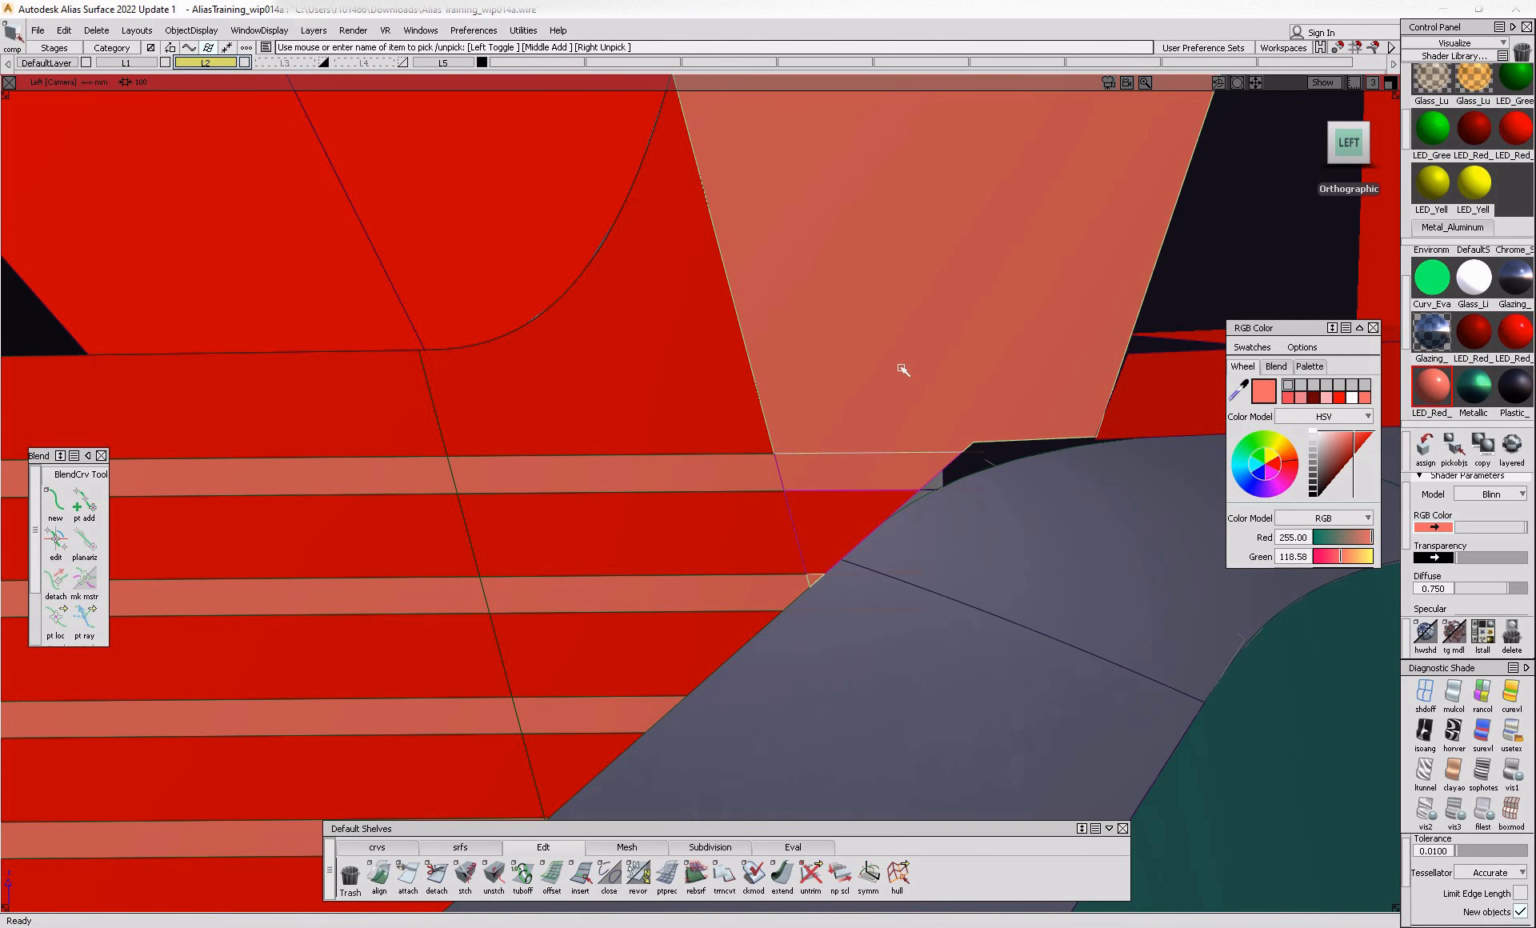
left_click(865, 408)
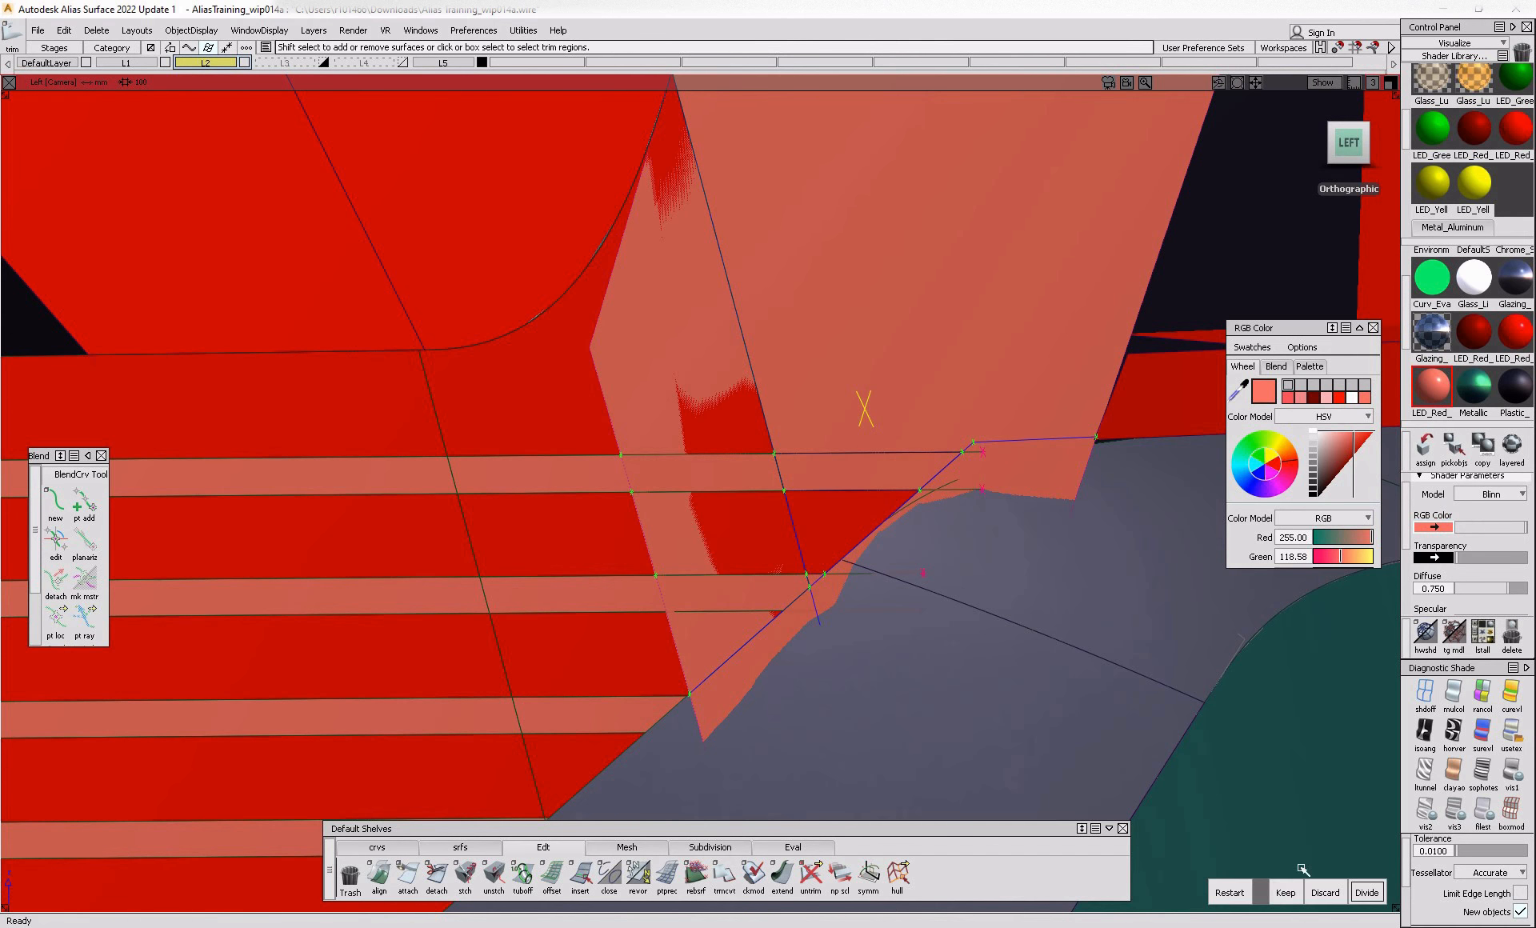
left_click(1288, 893)
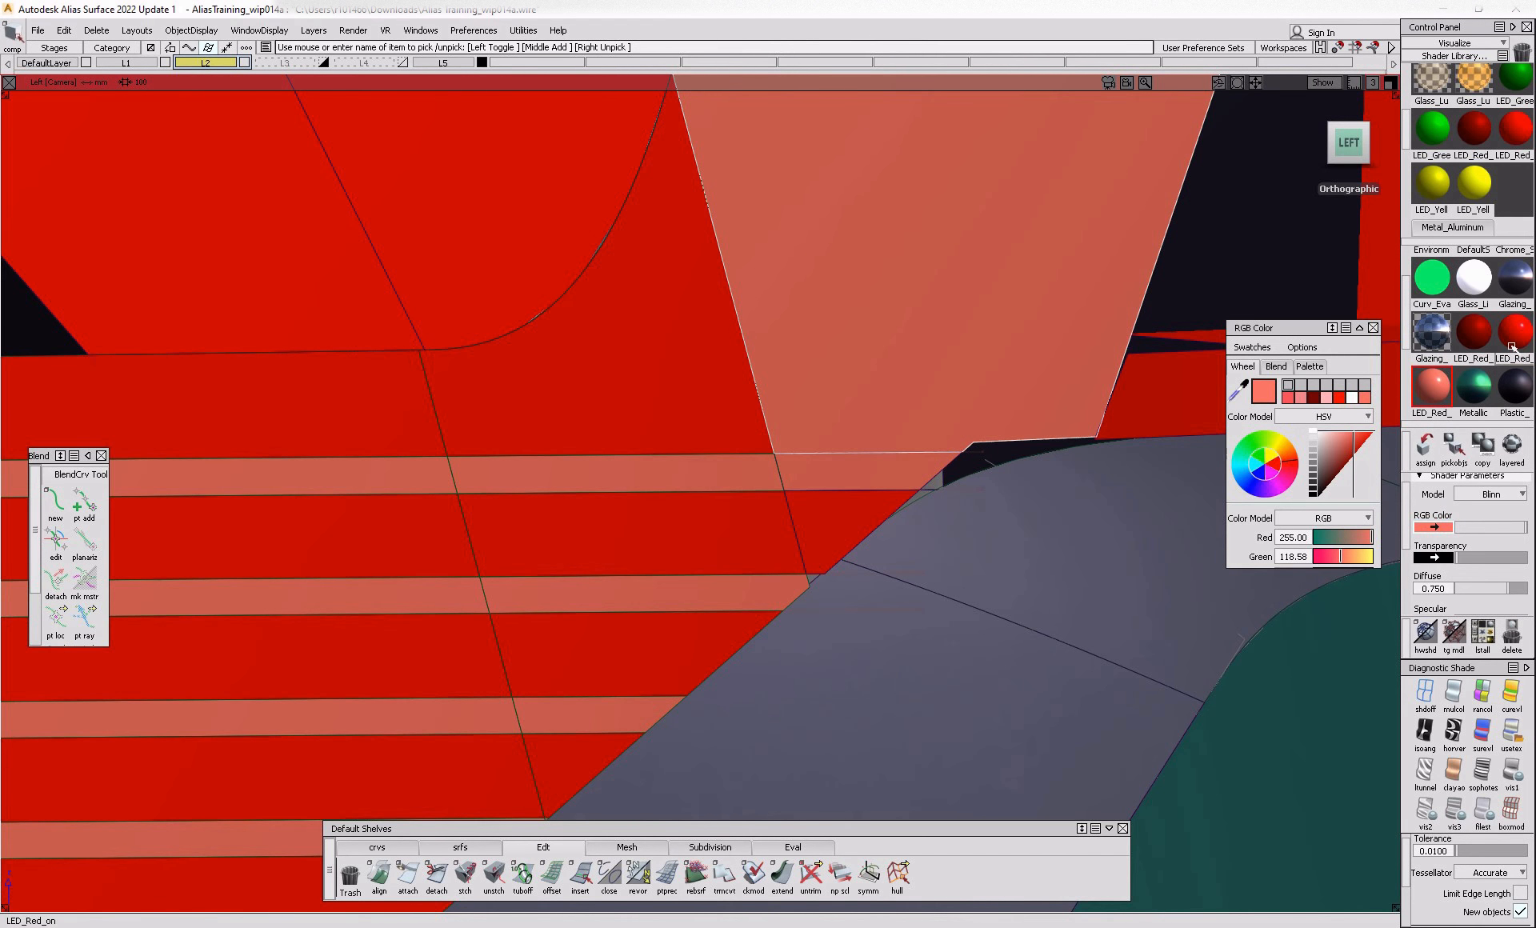
left_click(1512, 344)
left_click(1426, 446)
- Trim the pasted copy of the inner corner surface, keeping only the narrow strip region
left_click(833, 397)
key("Delete")
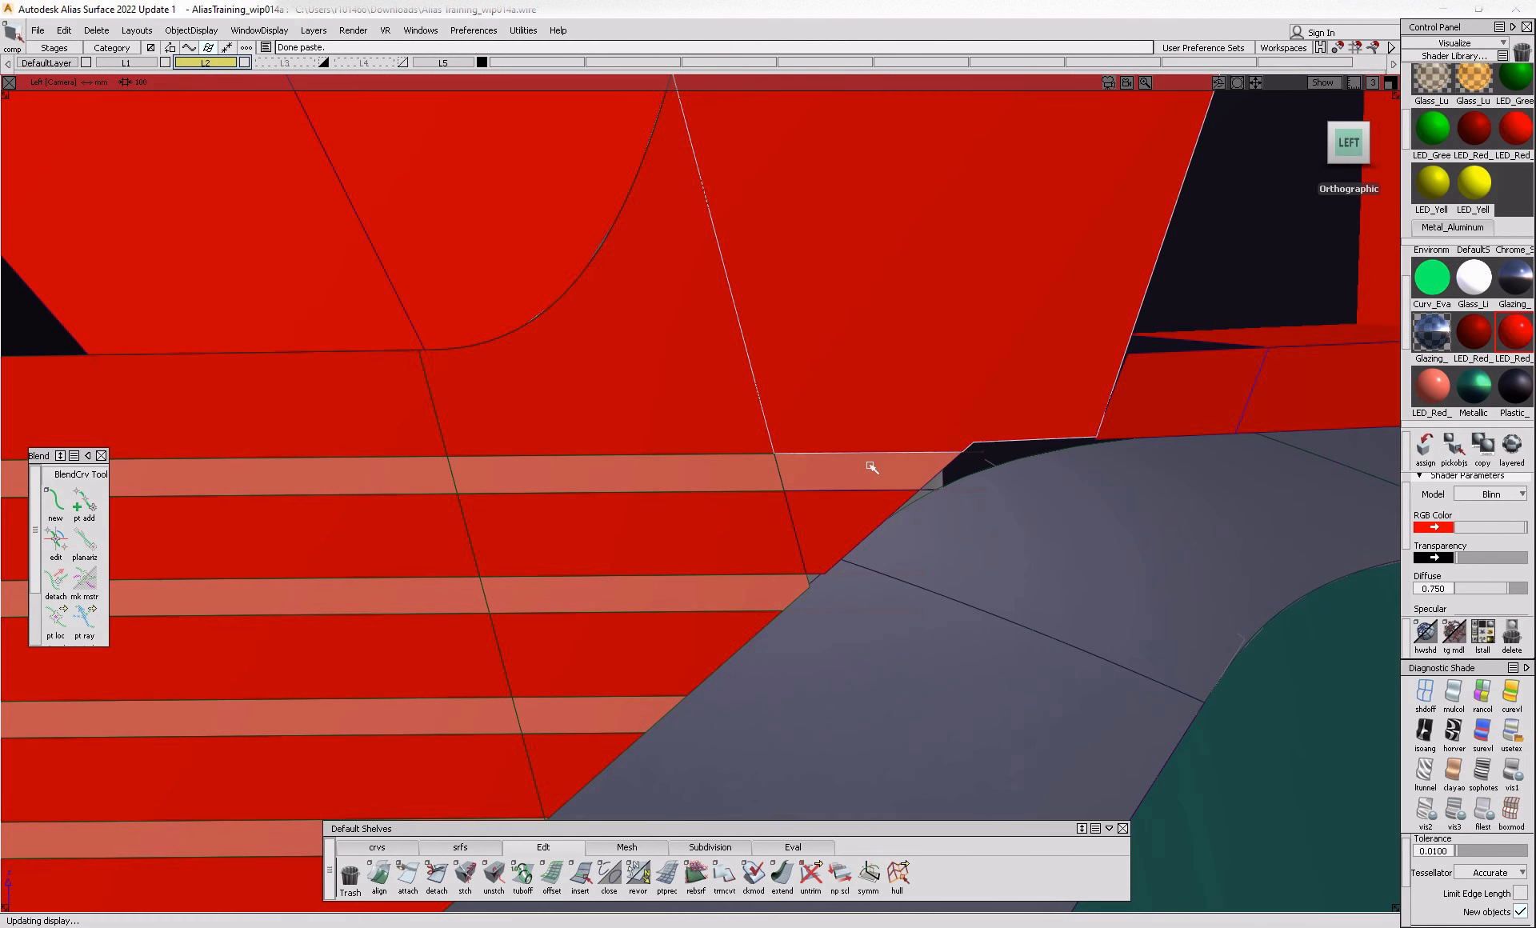
left_click_drag(870, 466, 915, 443, "ctrl+shift")
left_click(861, 473)
mouse_move(860, 488)
right_mouse_down("ctrl+shift")
mouse_move(851, 588)
mouse_move(861, 467)
right_mouse_up("ctrl+shift")
left_click(859, 465)
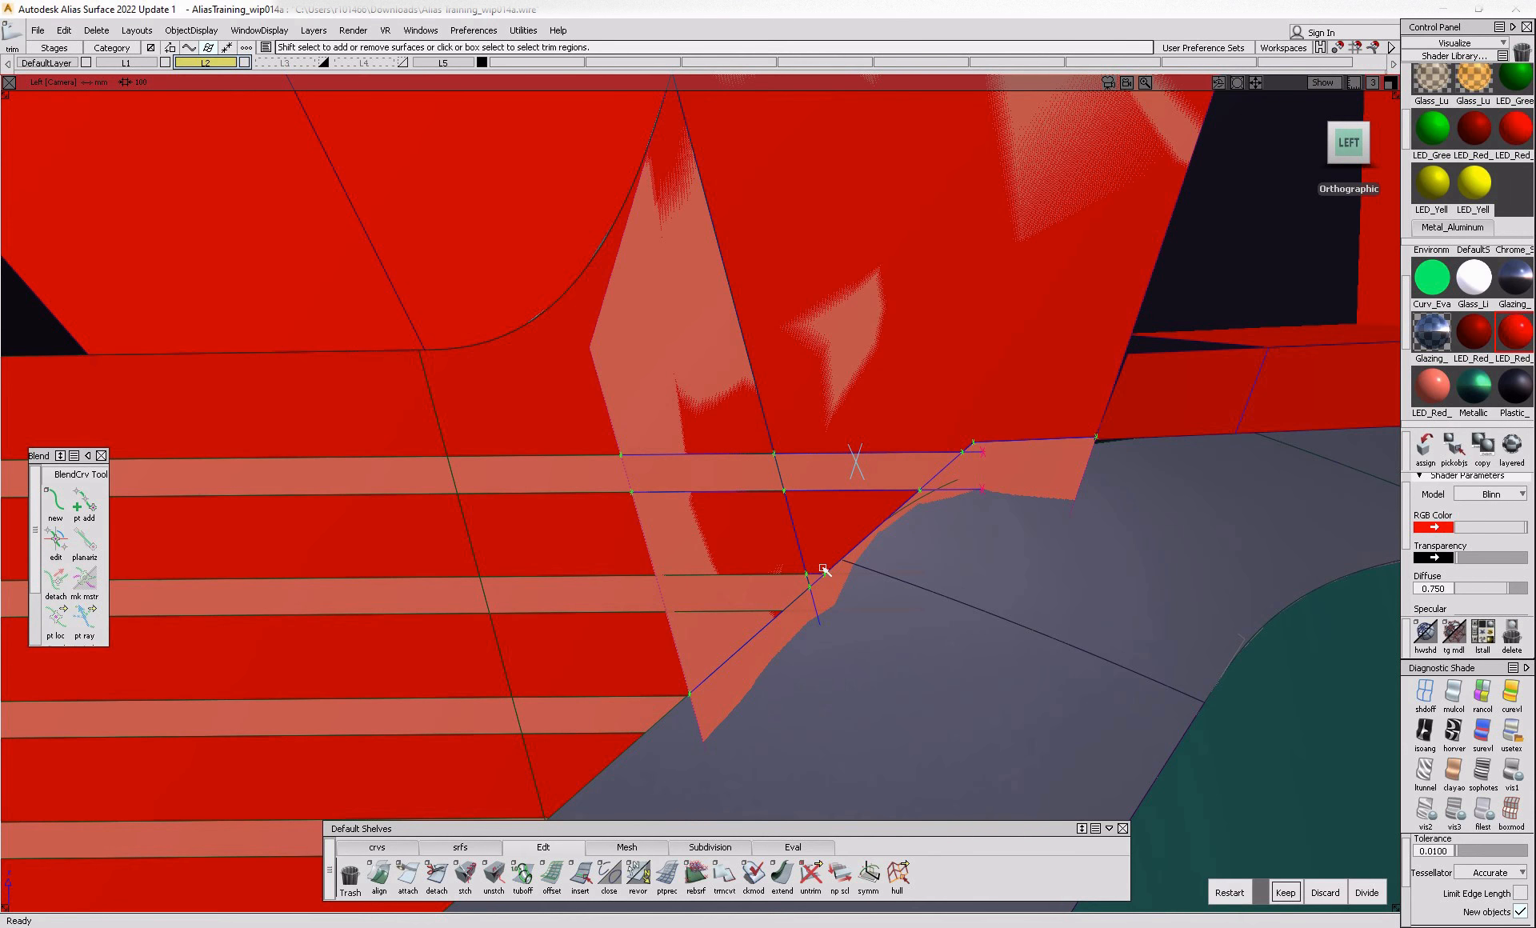
left_click(1301, 899)
- Examine the tail-light's lower strips, dark window and corner transitions from several angles
left_click_drag(878, 479, 352, 620, "alt+shift")
right_click_drag(800, 641, 421, 693, "alt+shift")
left_click_drag(422, 693, 645, 668, "alt+shift")
mouse_move(644, 668)
right_mouse_down("alt+shift")
mouse_move(772, 696)
mouse_move(865, 654)
right_mouse_up("alt+shift")
mouse_move(864, 654)
left_mouse_down("alt+shift")
mouse_move(779, 710)
mouse_move(610, 637)
mouse_move(721, 686)
left_mouse_up("alt+shift")
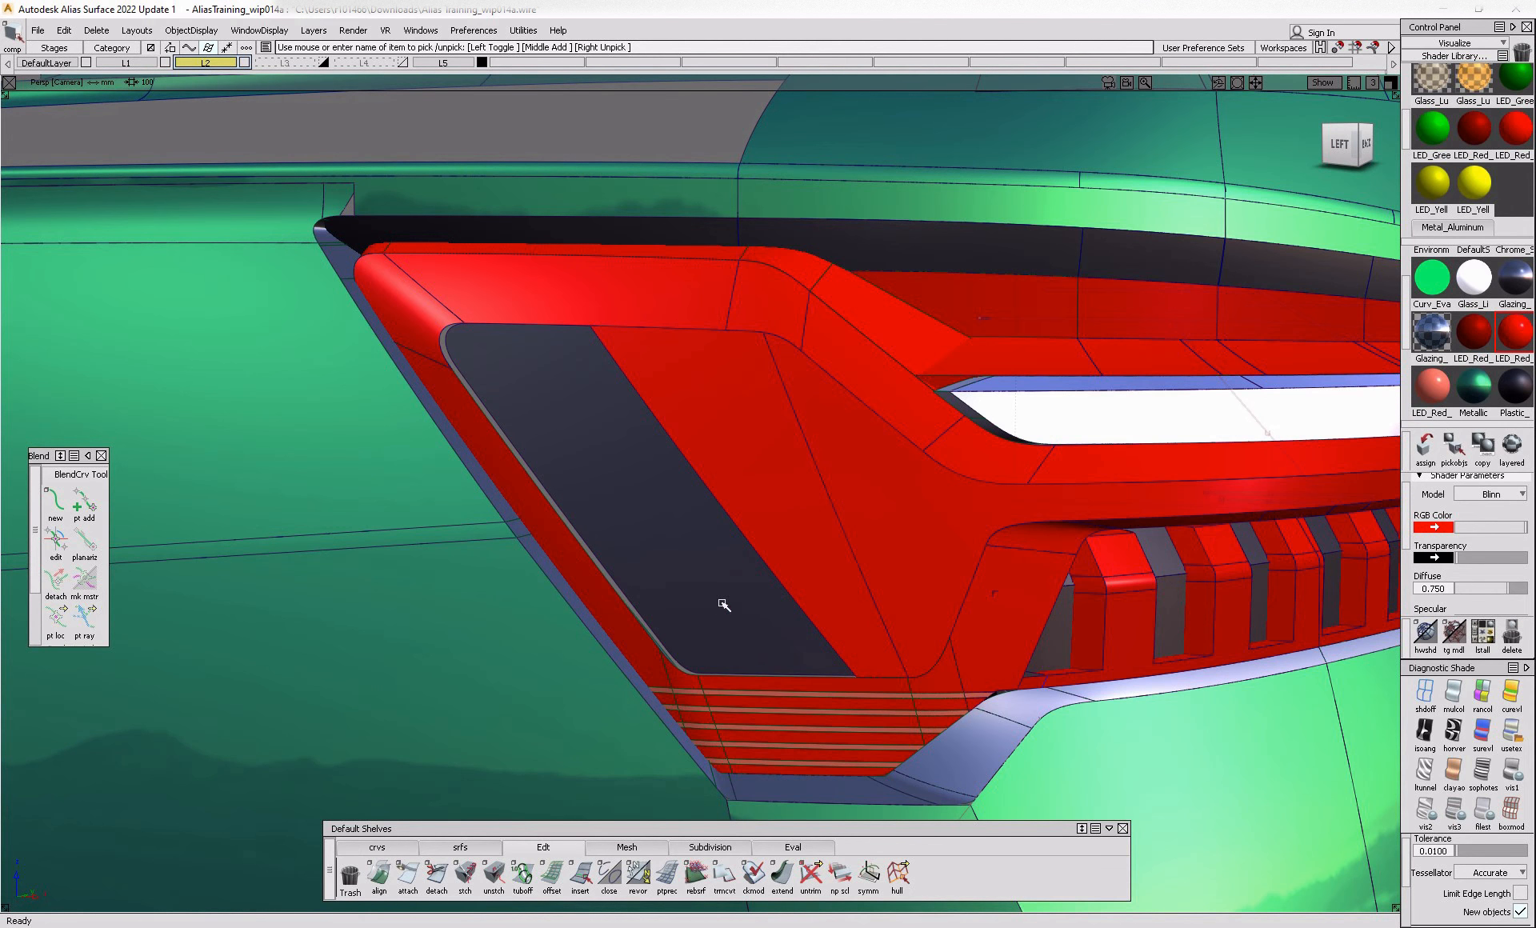
left_click_drag(578, 761, 567, 684, "ctrl+shift")
mouse_move(635, 699)
right_mouse_down("alt+shift")
mouse_move(769, 637)
mouse_move(865, 689)
mouse_move(823, 659)
right_mouse_up("alt+shift")
key("ctrl+m")
middle_click_drag(823, 658, 823, 634, "alt+shift")
left_click_drag(823, 634, 861, 669, "alt+shift")
right_click_drag(861, 668, 753, 739, "alt+shift")
left_click_drag(754, 739, 526, 632, "alt+shift")
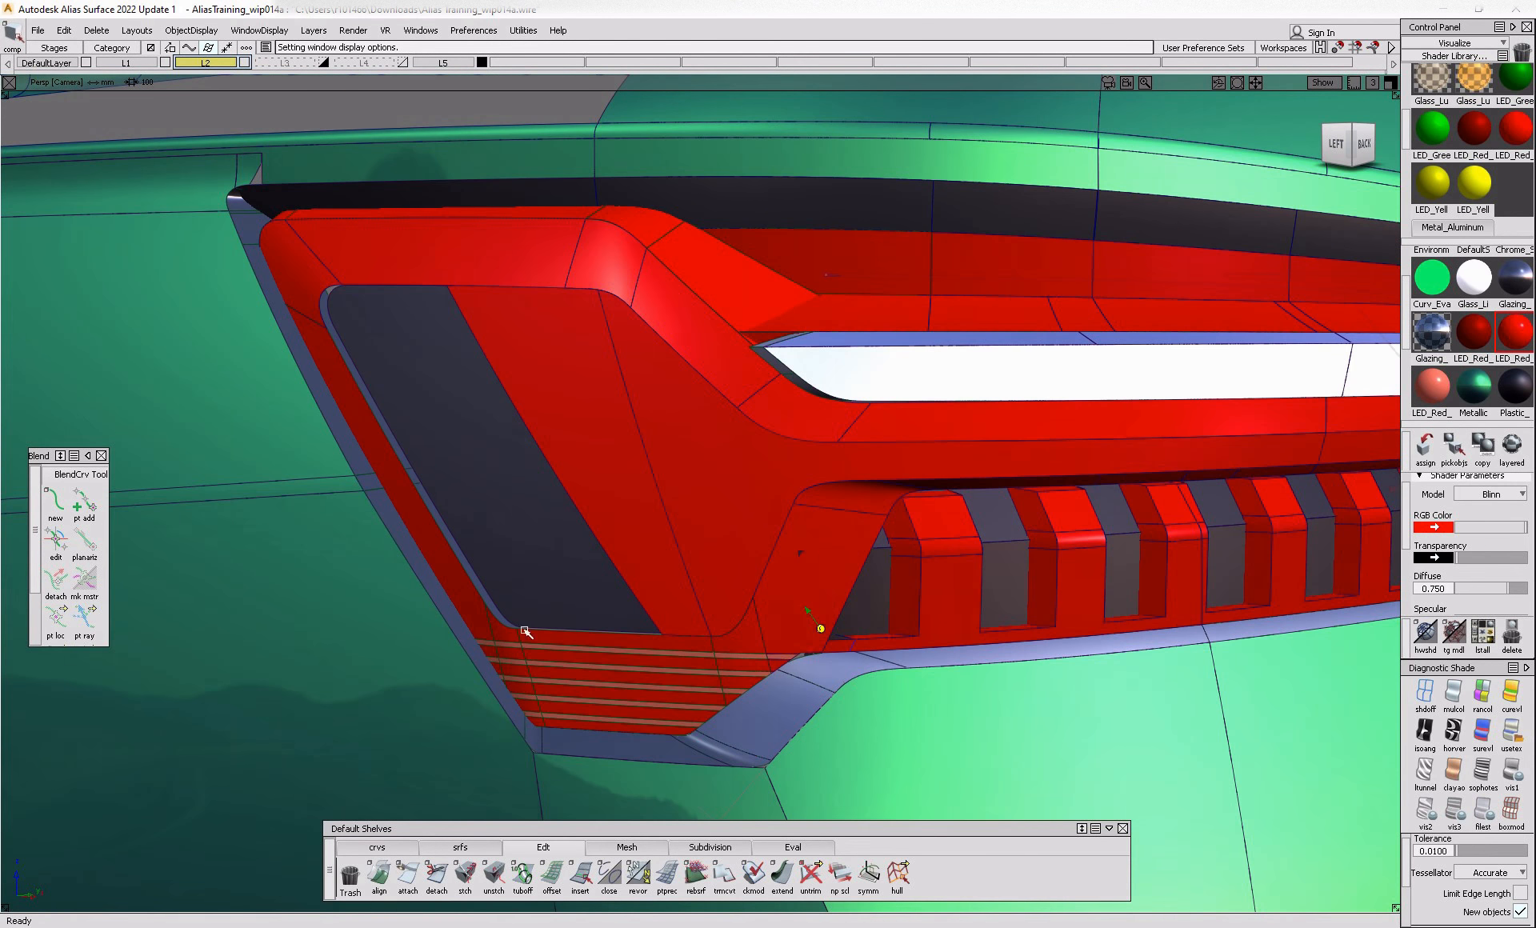
- Create a multi-surface draft along Y from the dark window's surrounding edge, with draft angle 0 and length 20
left_click(496, 845)
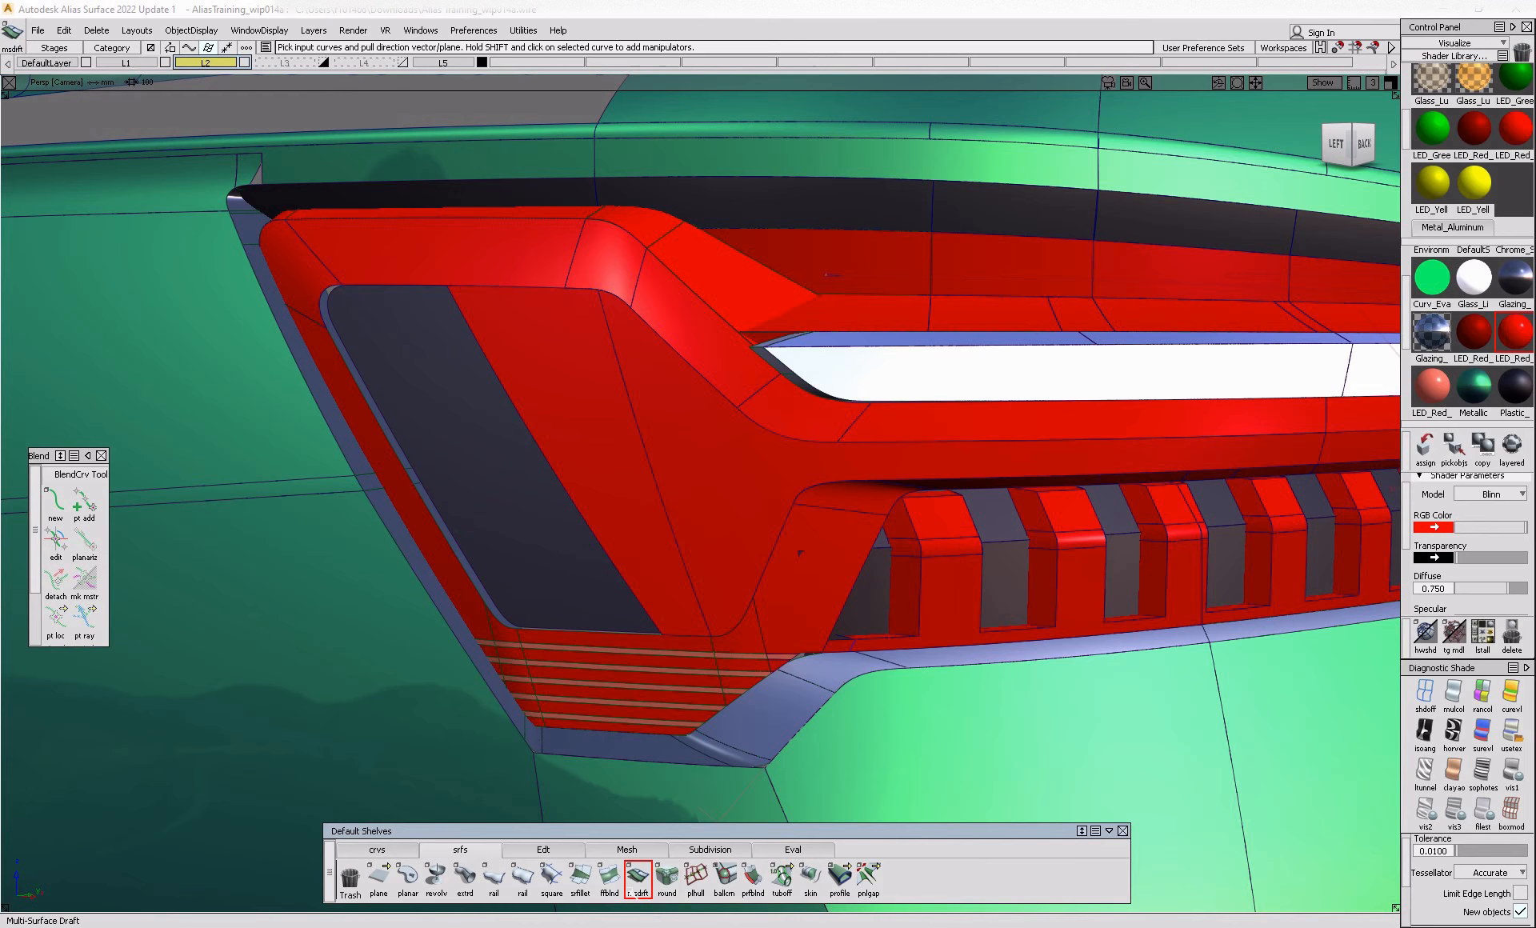
scroll(1265, 442, "down", 6)
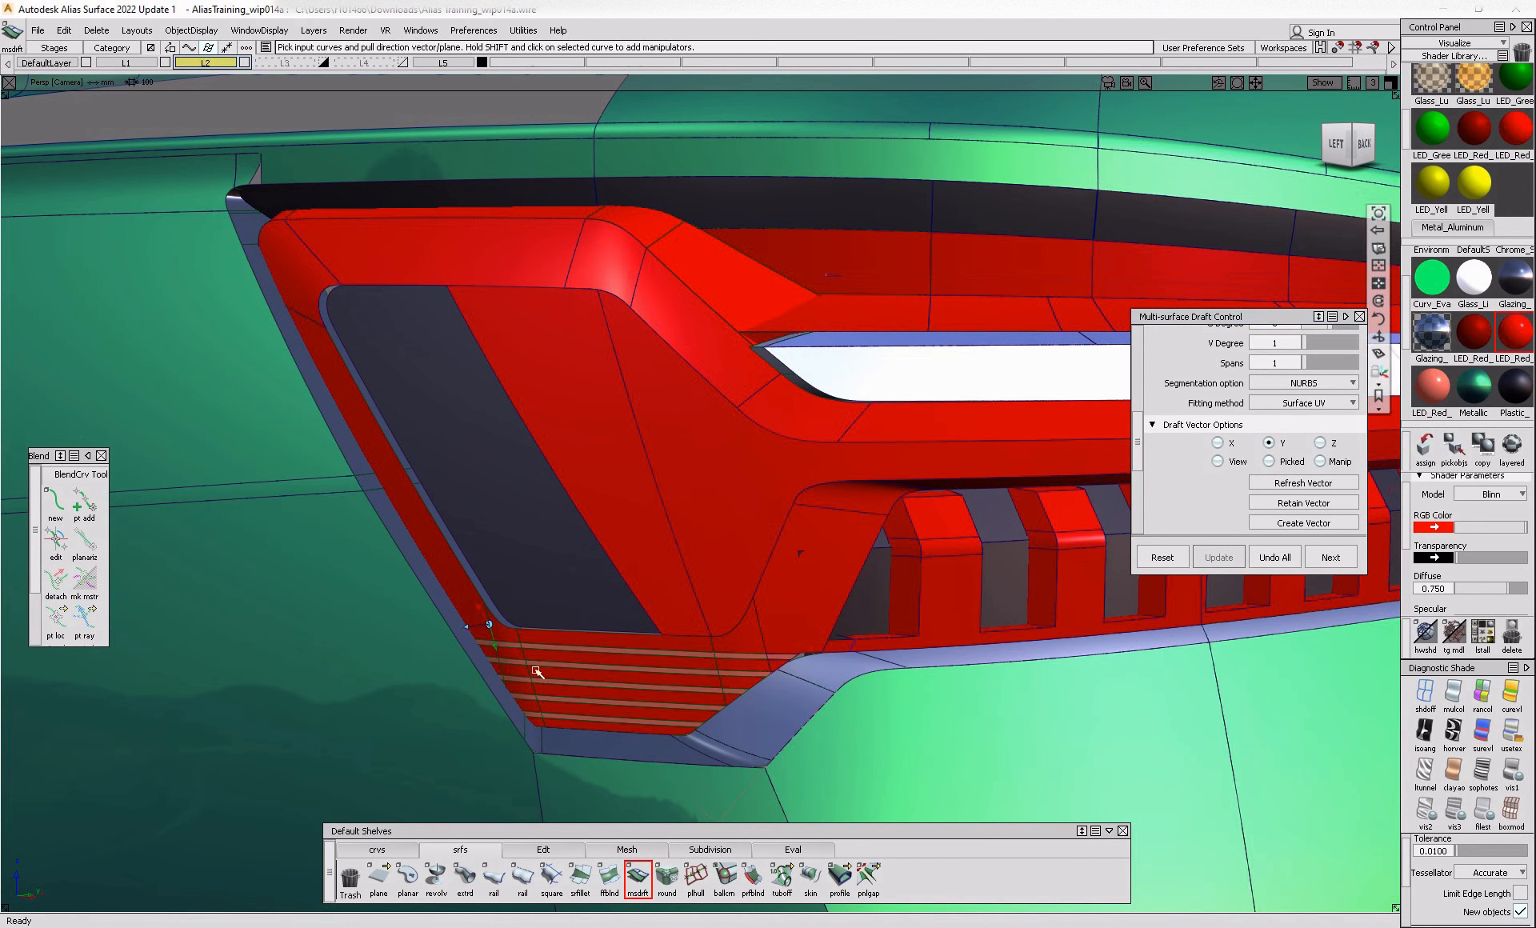
scroll(630, 654, "up", 4)
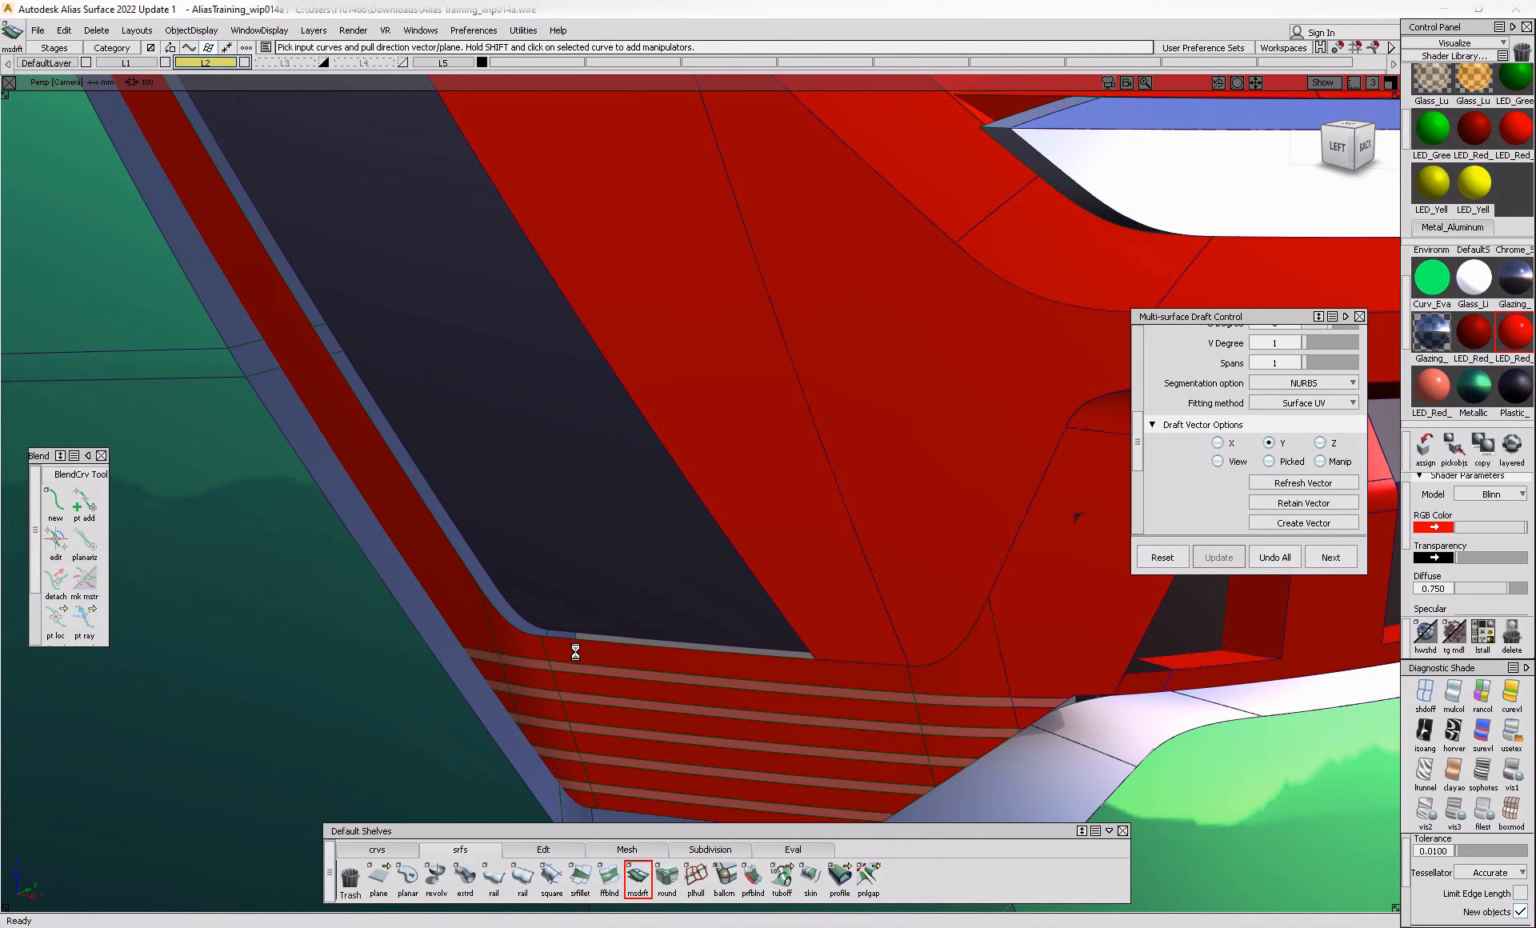
right_click_drag(575, 649, 768, 588, "alt+shift")
left_click_drag(768, 588, 816, 583, "alt+shift")
right_click_drag(744, 588, 792, 585, "alt+shift")
left_click_drag(792, 586, 835, 575, "alt+shift")
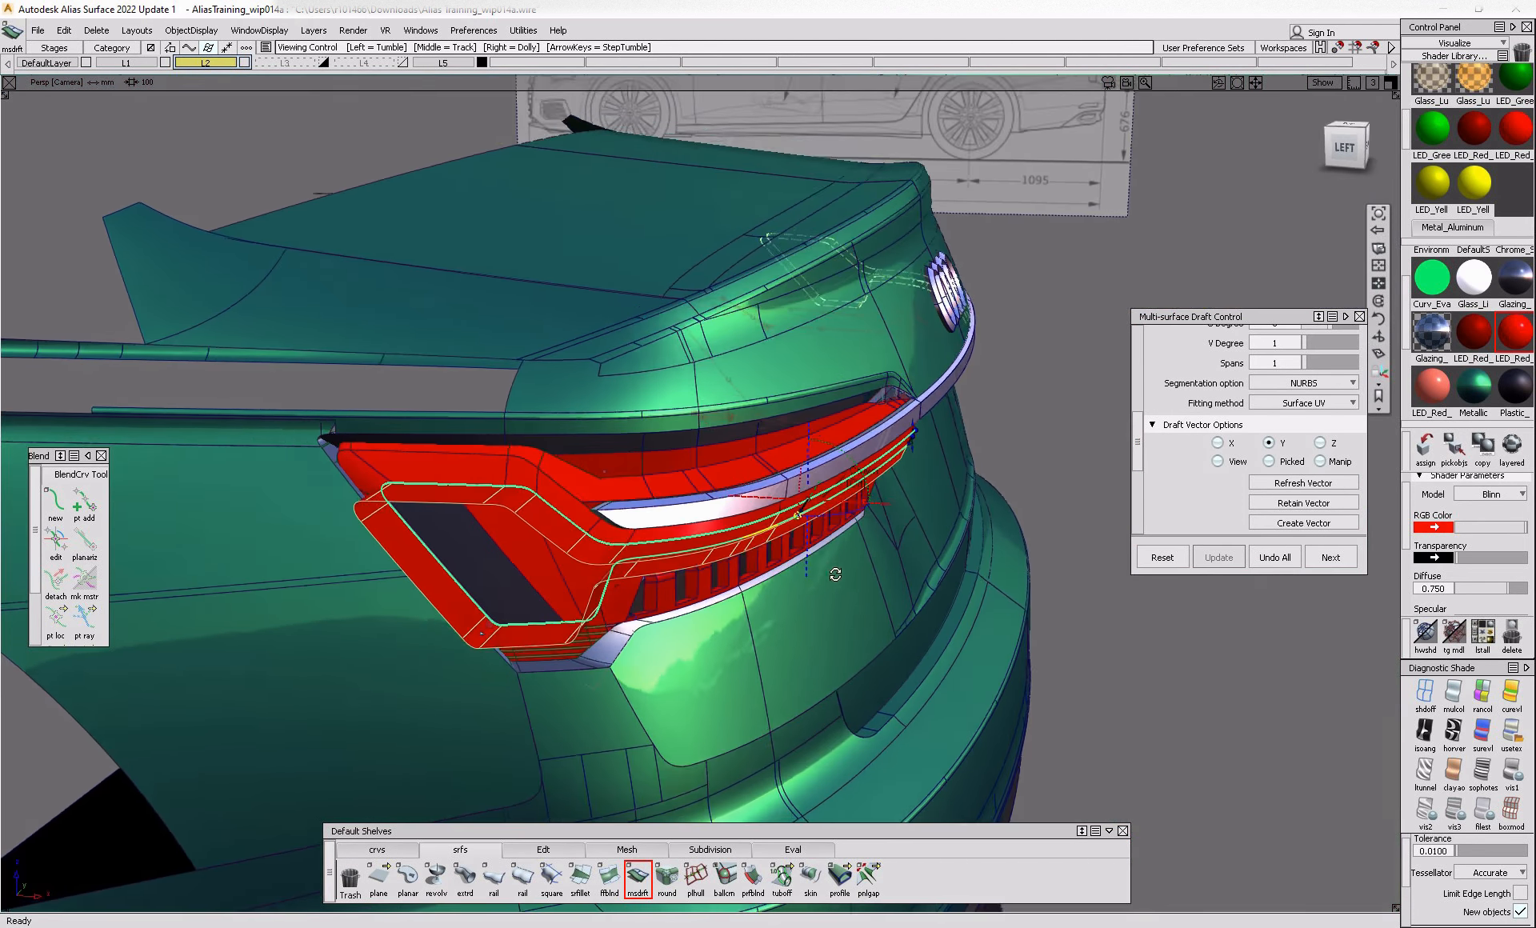
right_click_drag(836, 574, 851, 525, "alt+shift")
left_click_drag(850, 525, 880, 520, "alt+shift")
scroll(1299, 397, "up", 4)
scroll(1301, 400, "up", 4)
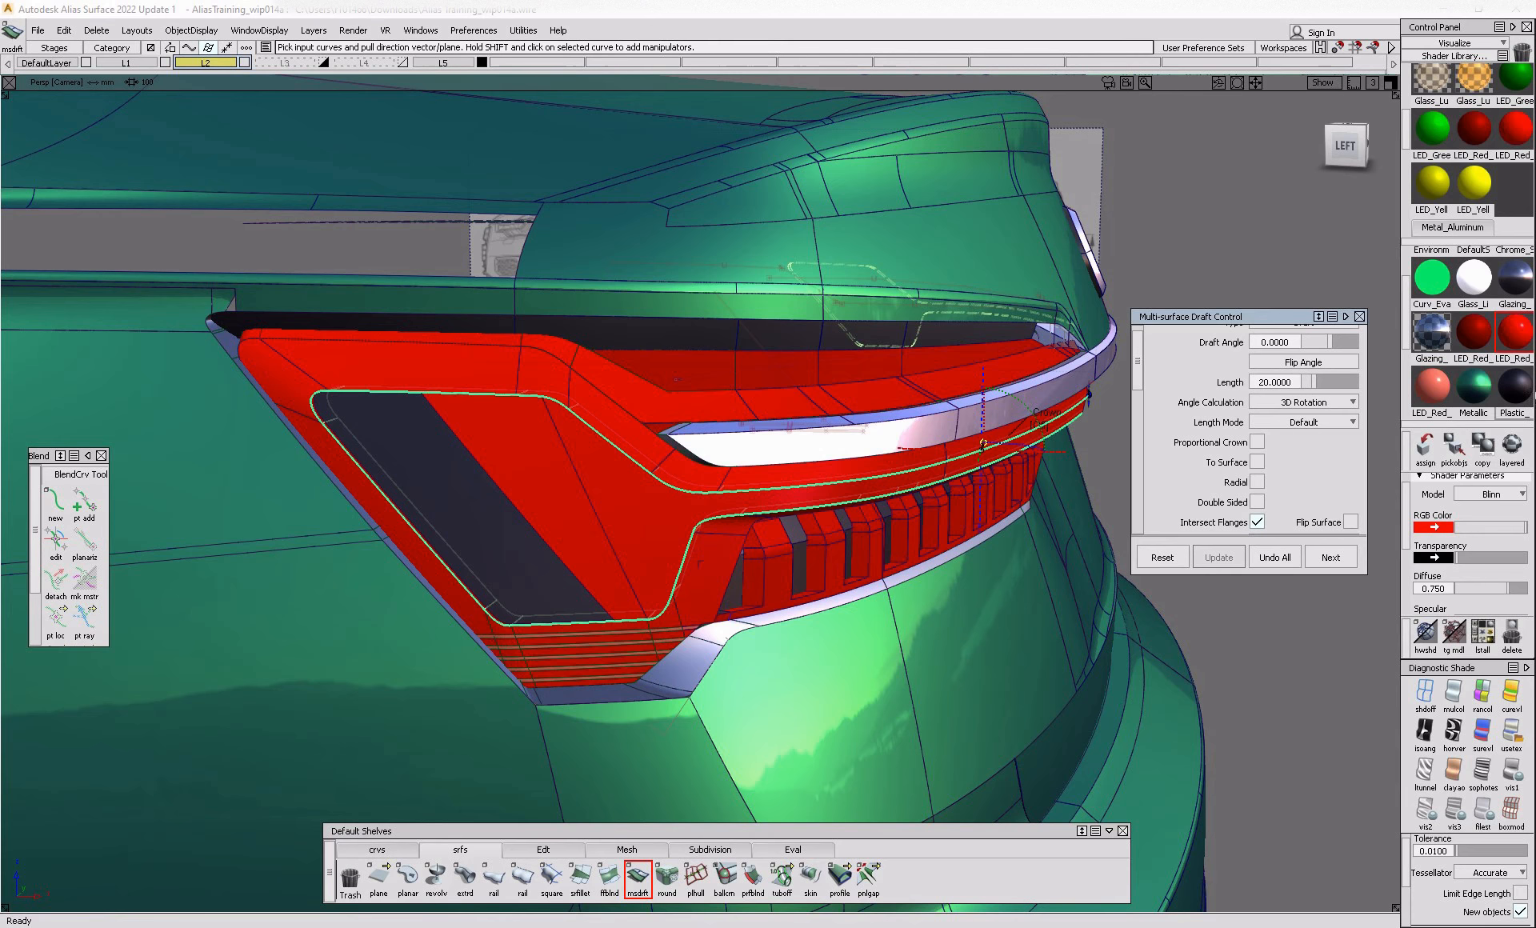
- Assign the dark plastic shader to the narrow rim surfaces around the dark window
left_click(1455, 636)
left_click_drag(627, 537, 320, 553, "alt+shift")
left_click_drag(449, 542, 428, 472, "ctrl+shift")
right_click_drag(411, 436, 470, 478, "alt+shift")
left_click_drag(470, 478, 462, 425, "alt+shift")
right_click_drag(462, 425, 414, 491, "alt+shift")
left_click_drag(414, 491, 496, 488, "alt+shift")
right_click_drag(496, 488, 616, 547, "alt+shift")
key("alt+m")
left_click_drag(580, 566, 627, 635, "alt+shift")
left_click(613, 607)
left_click(640, 617)
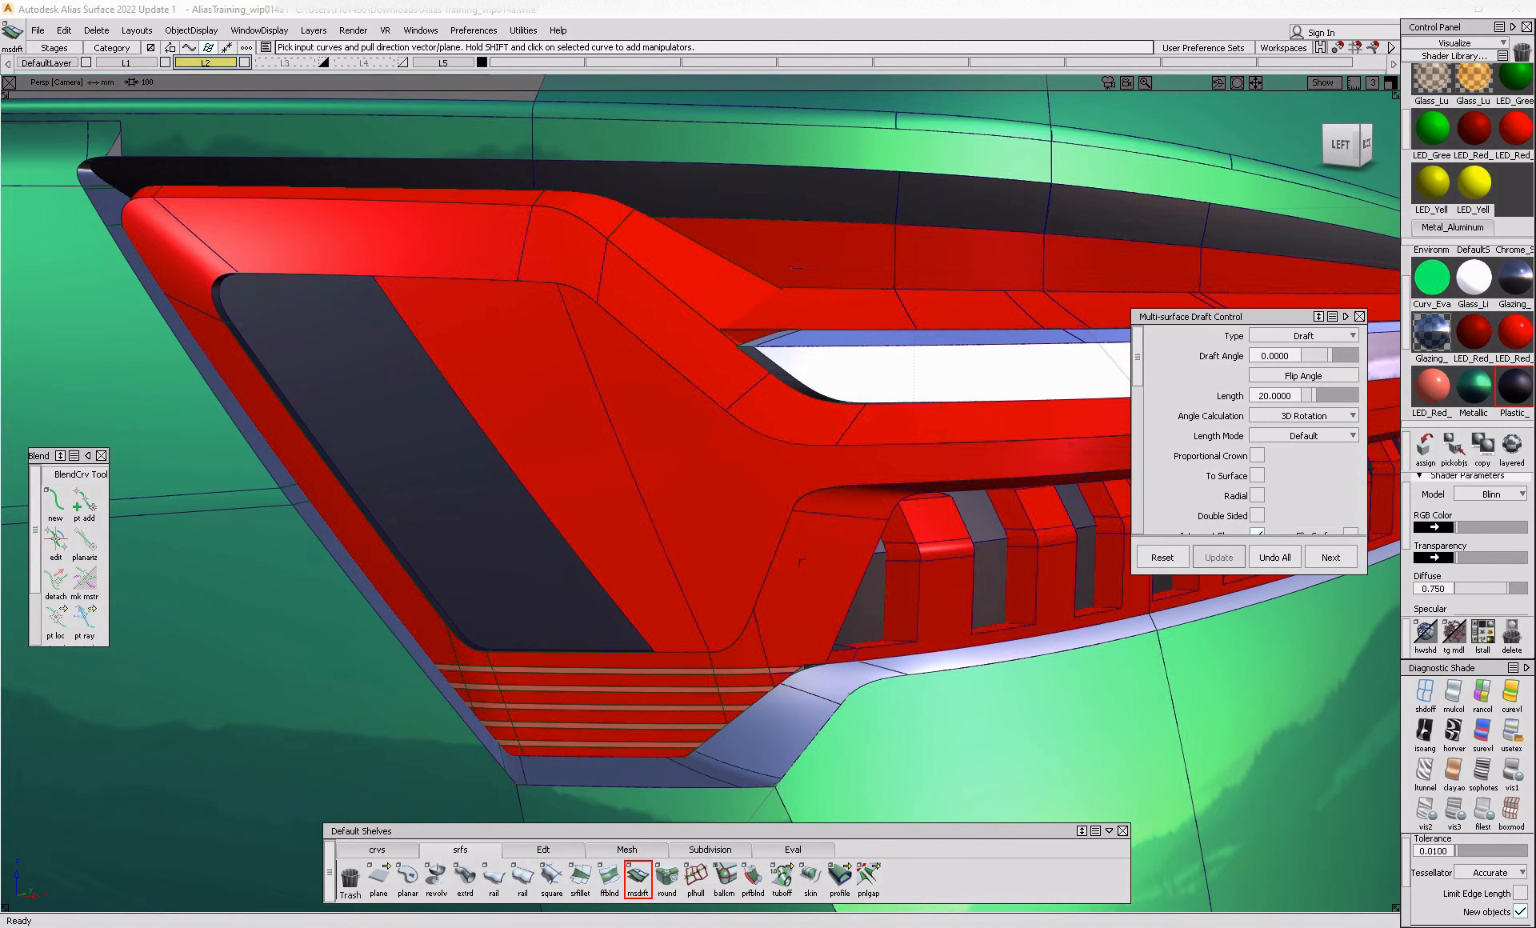
- Fillet the two red surfaces above the chrome bar's pointed end with G2 curvature, chordal length 5, and shade it LED_Red_on
key("alt+Tab")
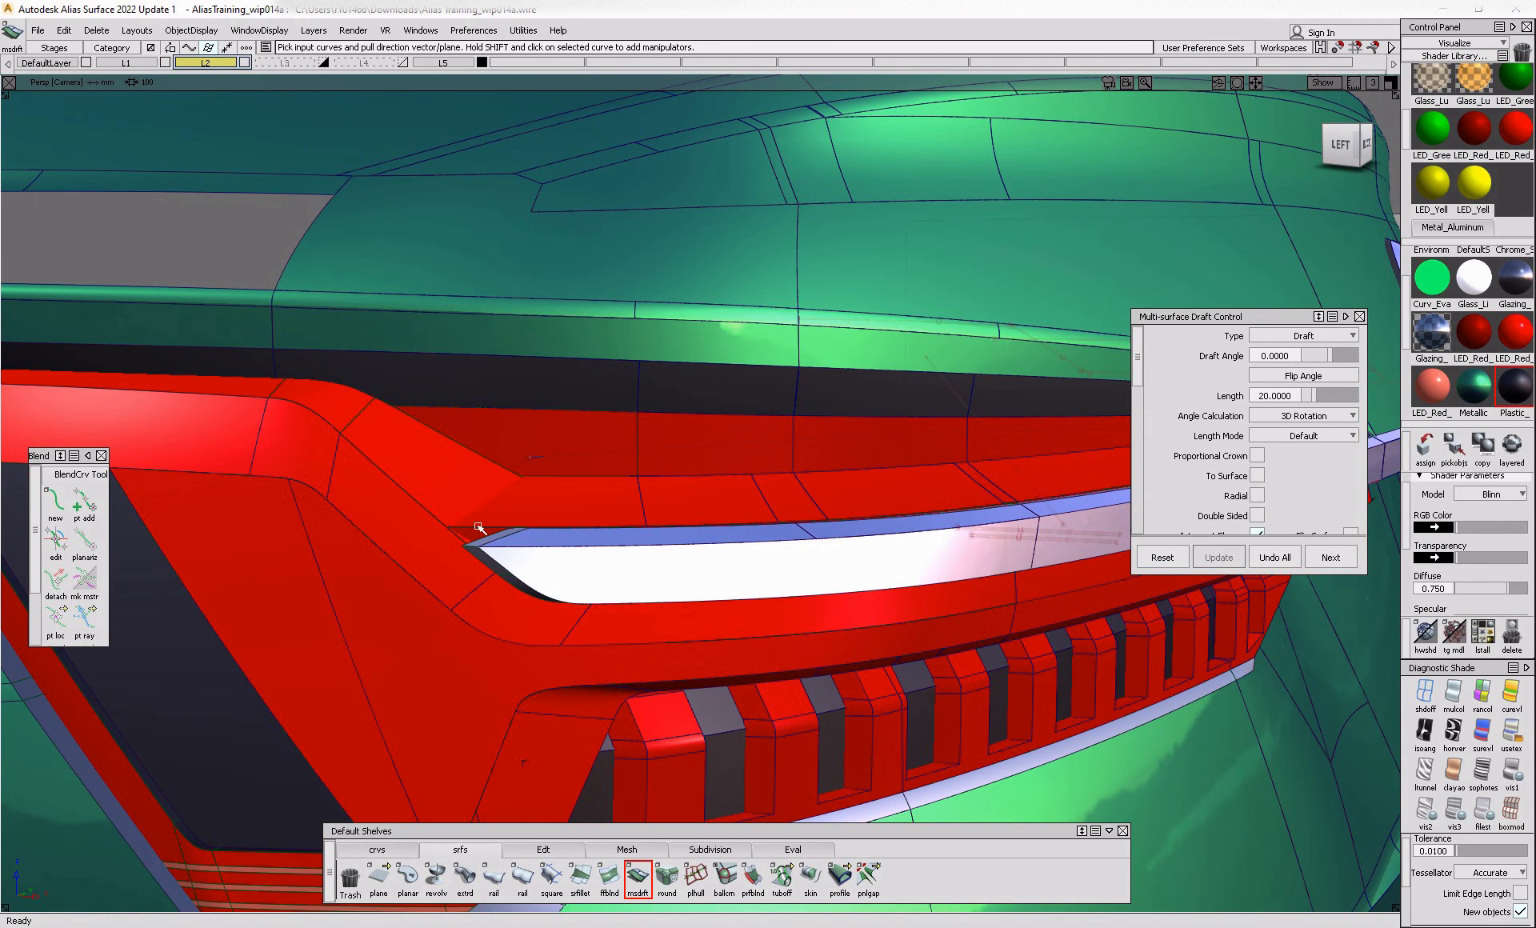
key("shift+alt")
left_click(579, 876)
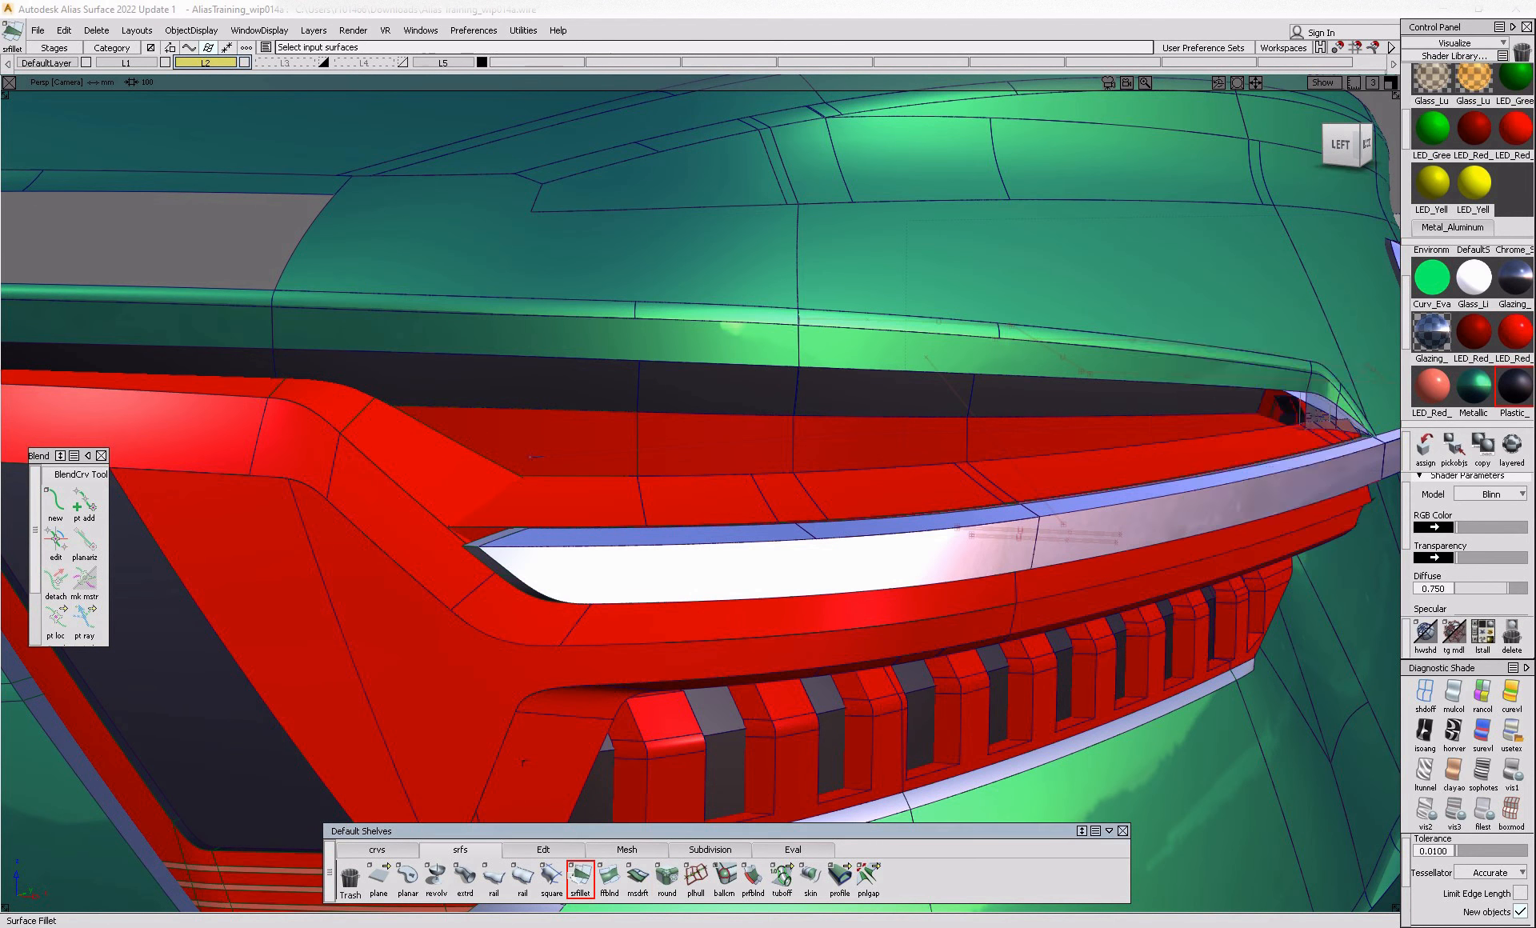
left_click(521, 513)
left_click(471, 498)
right_click_drag(465, 493, 564, 549, "alt+shift")
key("space")
left_click_drag(564, 549, 576, 550, "alt+shift")
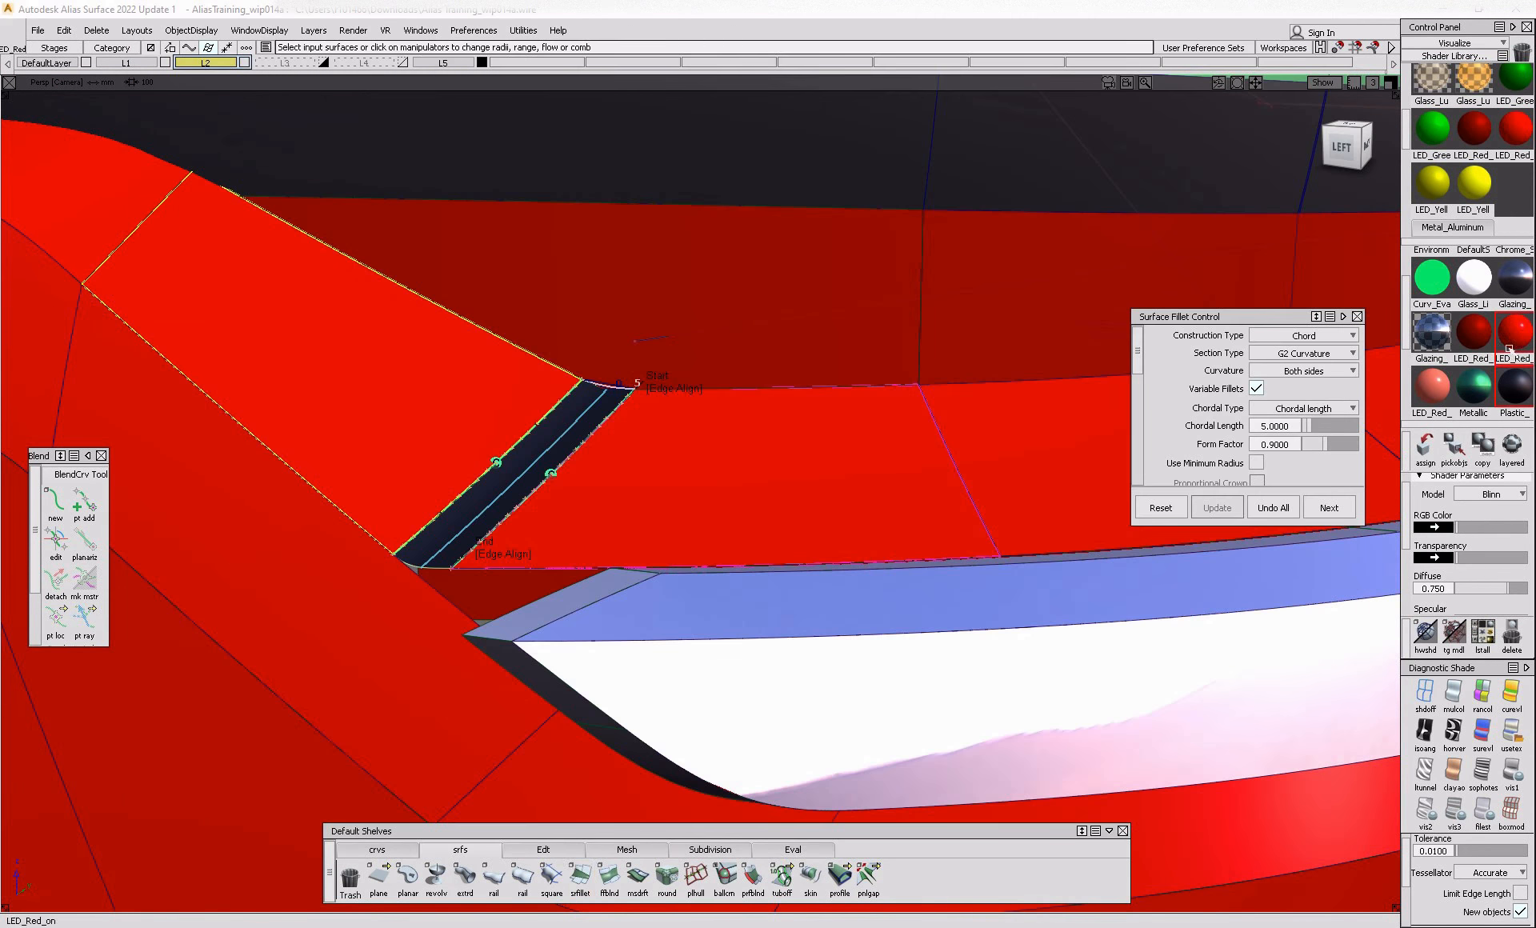
left_click_drag(657, 618, 649, 581, "ctrl+shift")
- Try to skin a surface between the green recess edge and the red panel edge at the recess's tapered end
key("alt+m")
right_click_drag(439, 580, 424, 614, "alt+shift")
left_click_drag(424, 614, 520, 592, "alt+shift")
right_click_drag(520, 592, 436, 620, "alt+shift")
left_click_drag(436, 620, 512, 600, "alt+shift")
middle_click_drag(512, 600, 152, 580, "alt+shift")
key("alt+m")
right_click_drag(827, 564, 811, 676, "alt+shift")
left_click(811, 876)
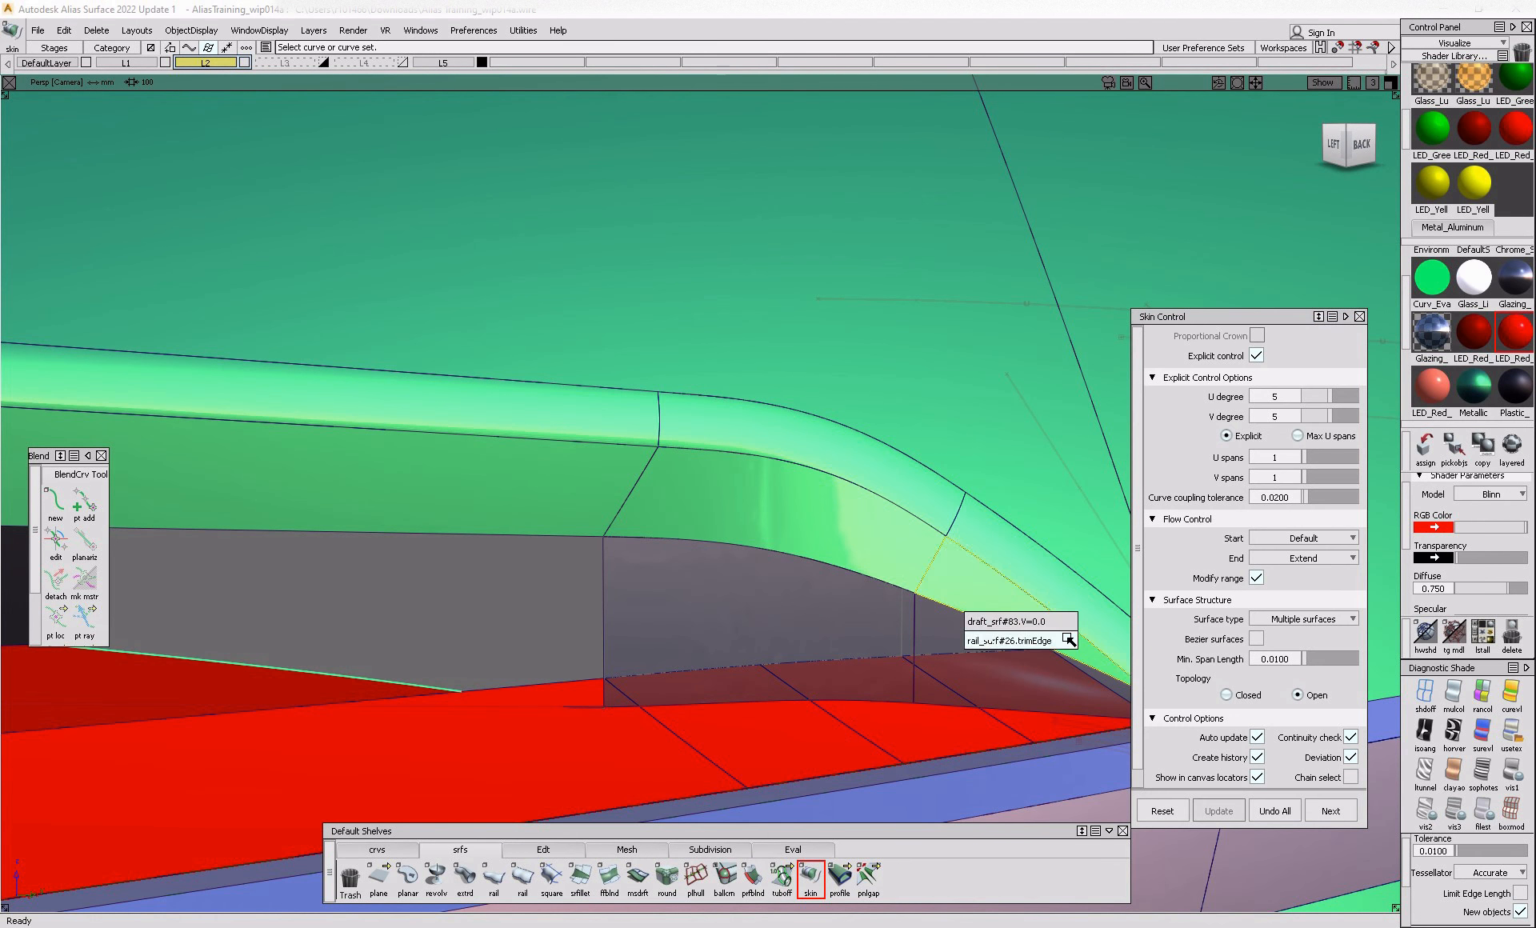
left_click(1070, 622)
left_click_drag(813, 645, 904, 641, "alt+shift")
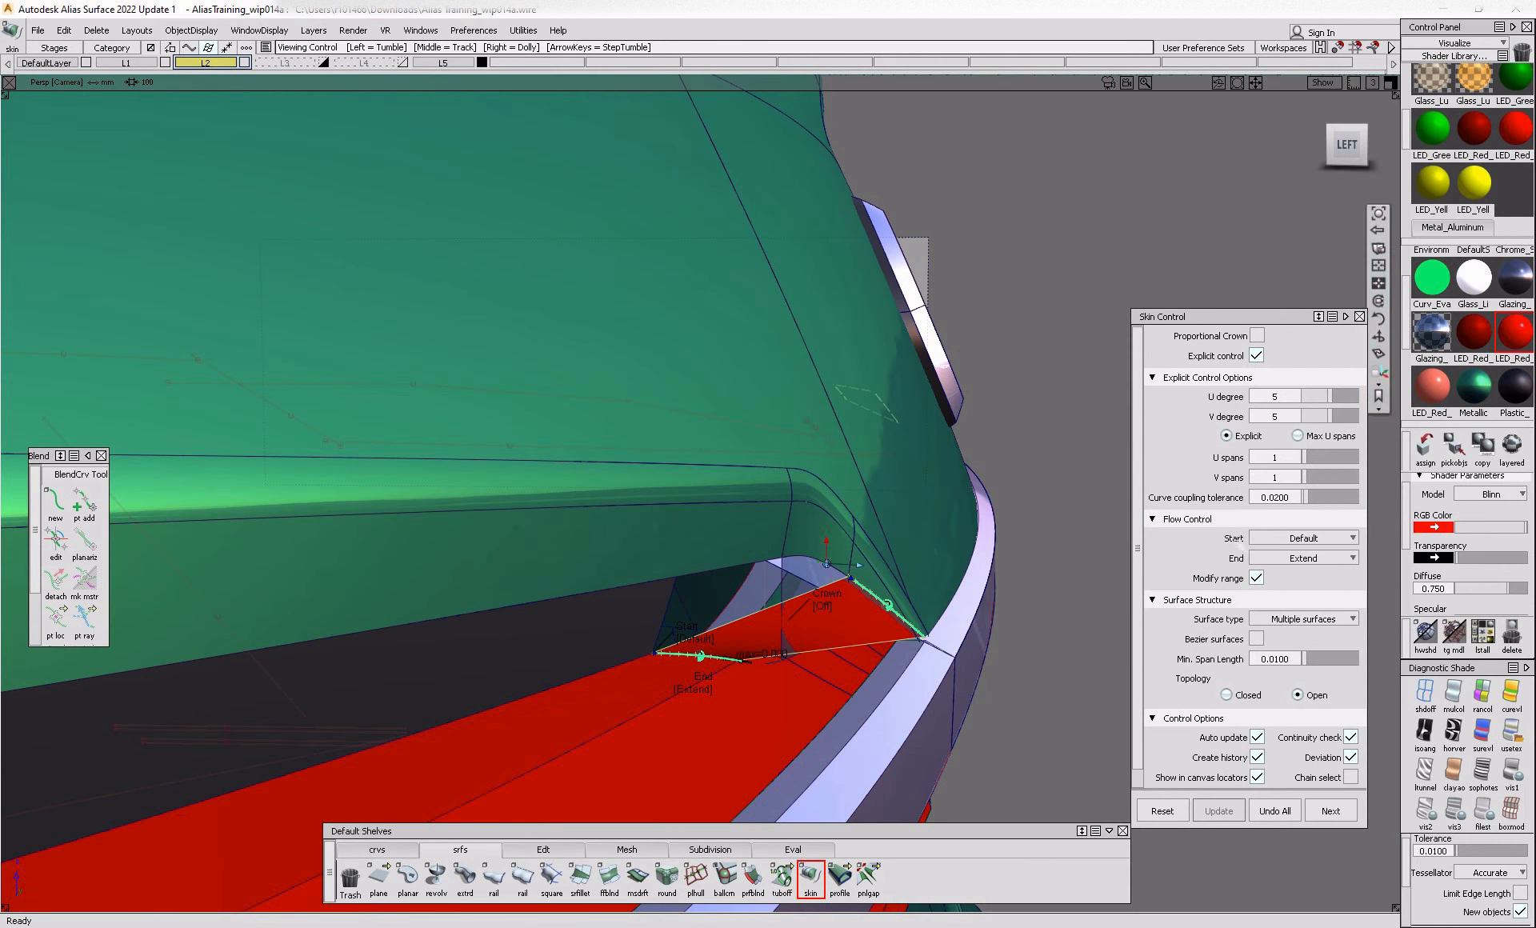
left_click_drag(862, 698, 1054, 678, "alt+shift")
mouse_move(953, 680)
left_mouse_down("alt+shift")
mouse_move(1050, 673)
mouse_move(892, 677)
mouse_move(969, 656)
left_mouse_up("alt+shift")
left_click_drag(796, 637, 743, 666, "ctrl+shift")
left_click(873, 629)
- Extend the end of the red surface above the chrome bar until it fills the tapered end of the recess
left_click_drag(872, 629, 680, 676, "alt+shift")
left_click(543, 849)
left_click(783, 876)
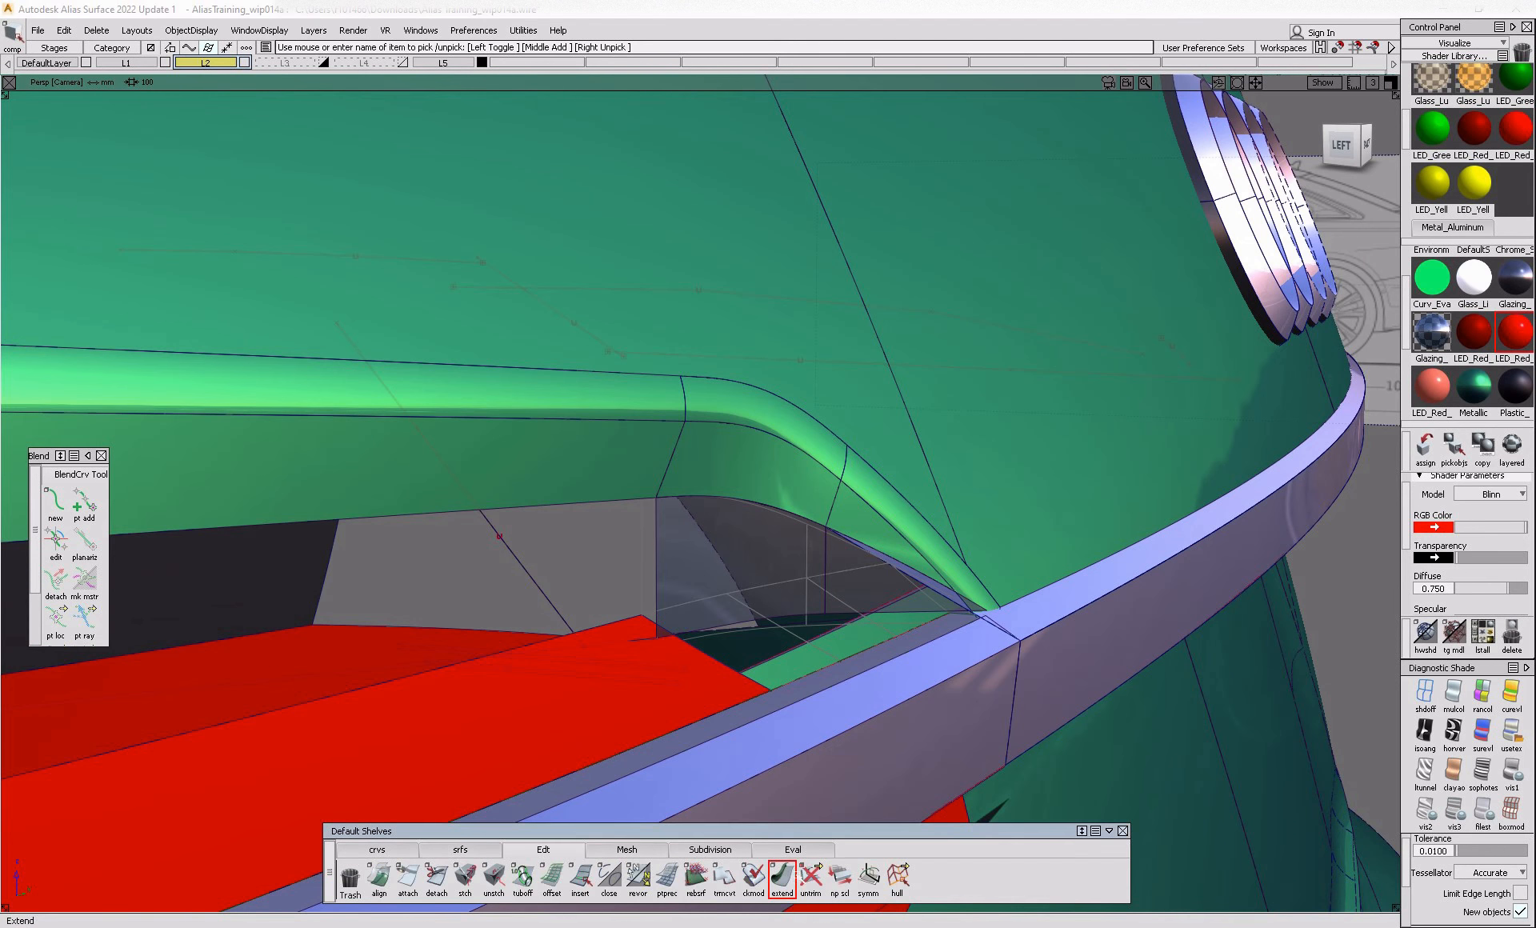
left_click(748, 686)
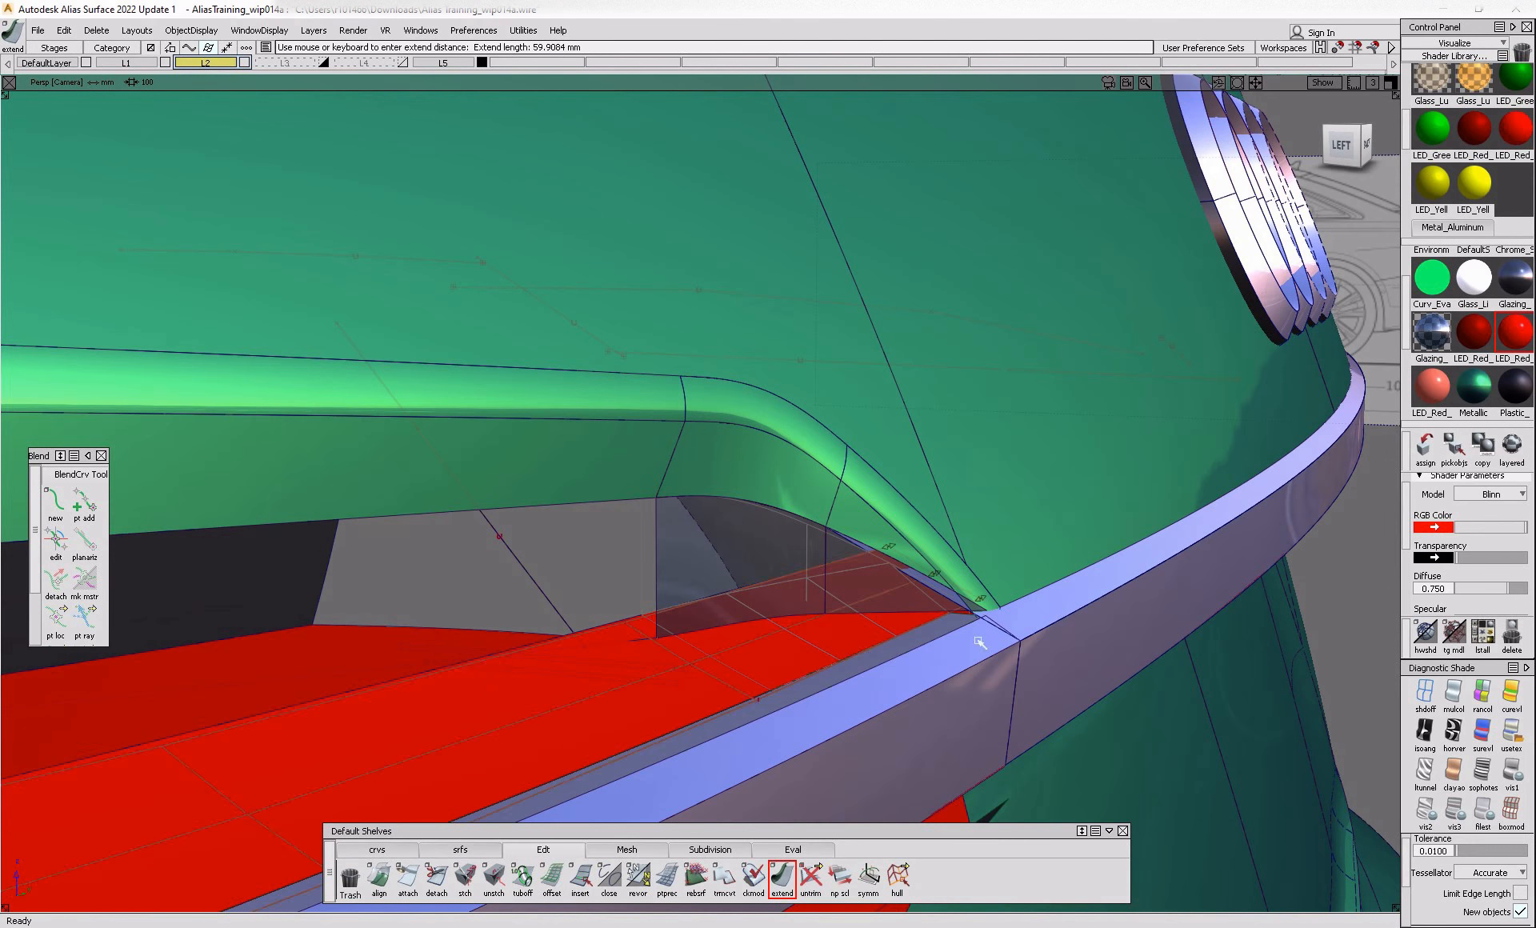
left_click_drag(780, 666, 857, 687, "alt+shift")
right_click_drag(856, 687, 721, 689, "alt+shift")
left_click_drag(720, 689, 664, 698, "alt+shift")
right_click_drag(664, 698, 720, 695, "alt+shift")
mouse_move(659, 694)
left_mouse_down("alt+shift")
mouse_move(592, 716)
mouse_move(680, 695)
left_mouse_up("alt+shift")
right_click_drag(680, 694, 531, 719, "alt+shift")
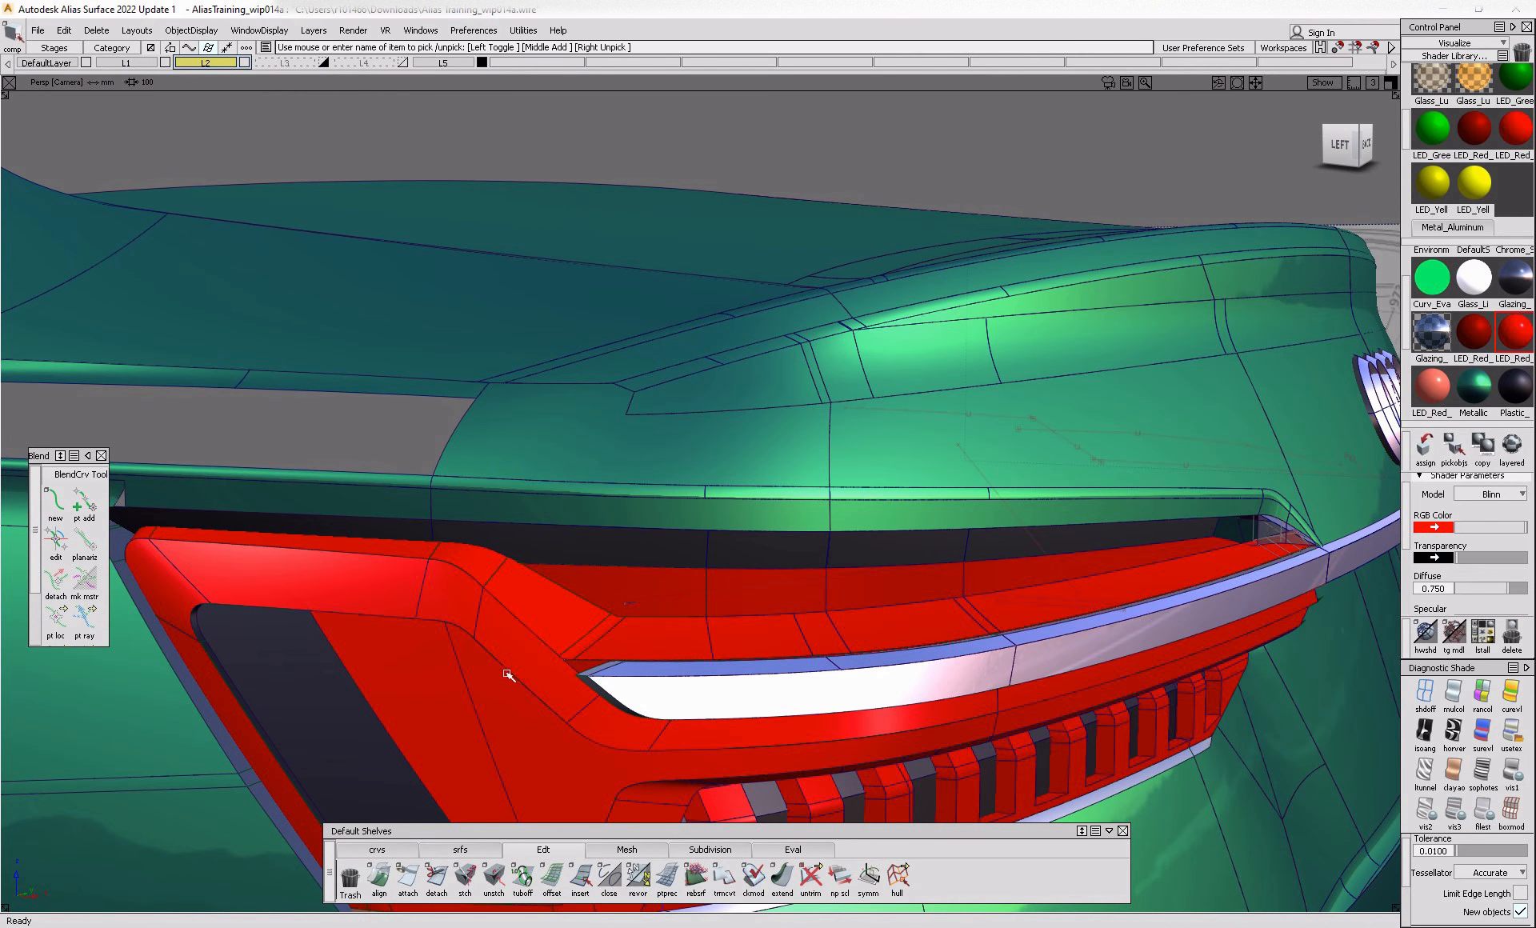
left_click_drag(595, 584, 780, 560, "alt+shift")
right_click_drag(781, 560, 704, 577, "alt+shift")
right_click_drag(909, 610, 1020, 608, "alt+shift")
middle_click_drag(1020, 608, 136, 756, "alt+shift")
left_click_drag(940, 721, 863, 766, "alt+shift")
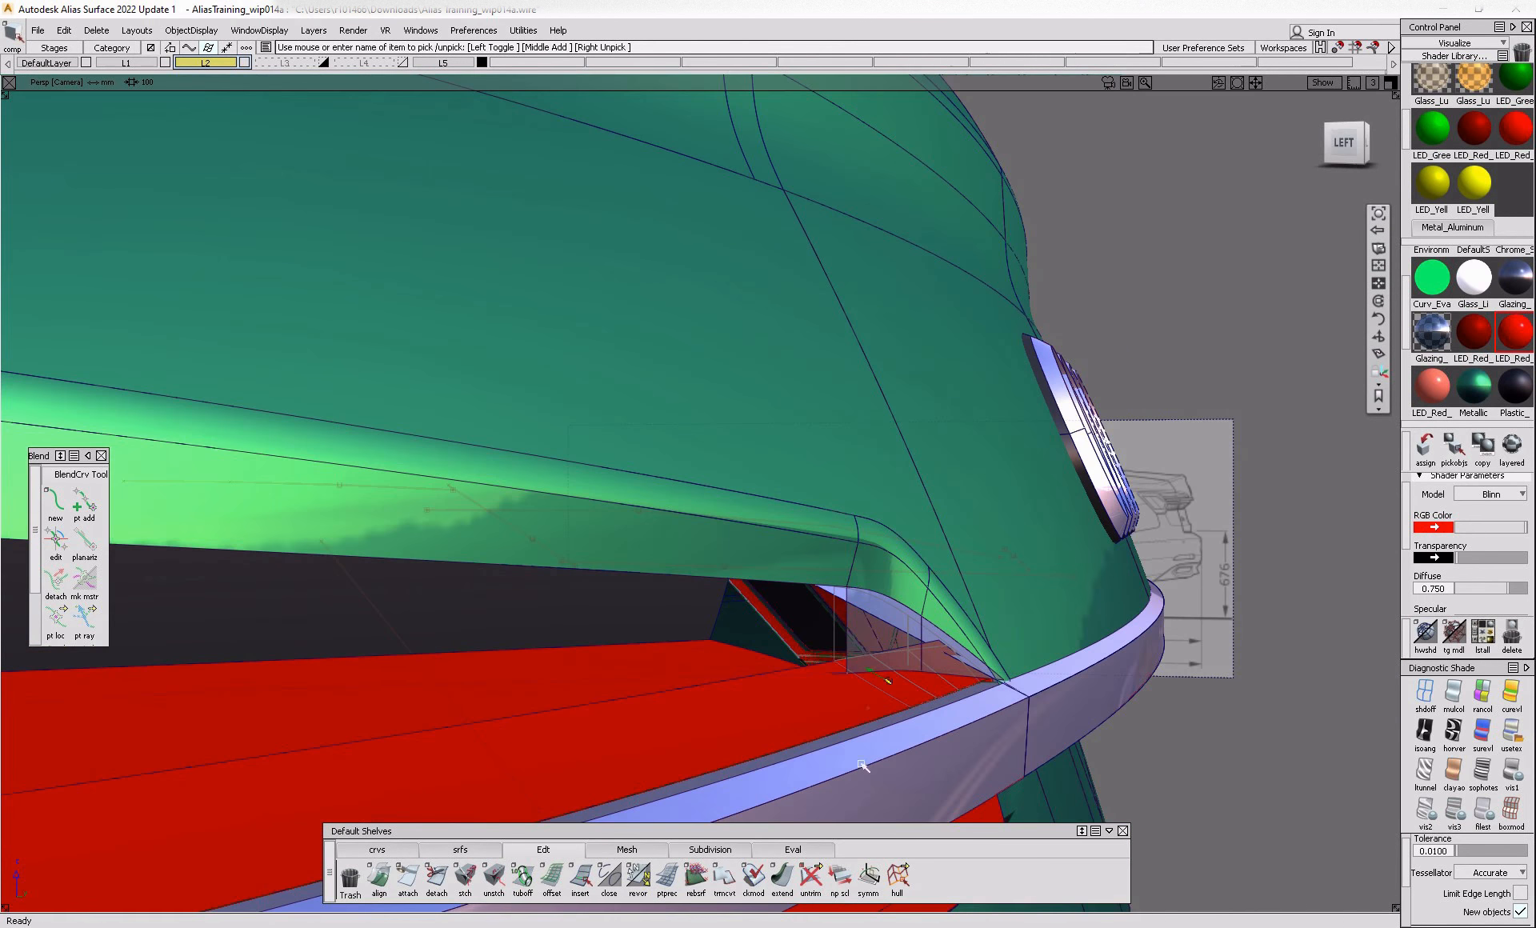
left_click(377, 850)
left_click(408, 877)
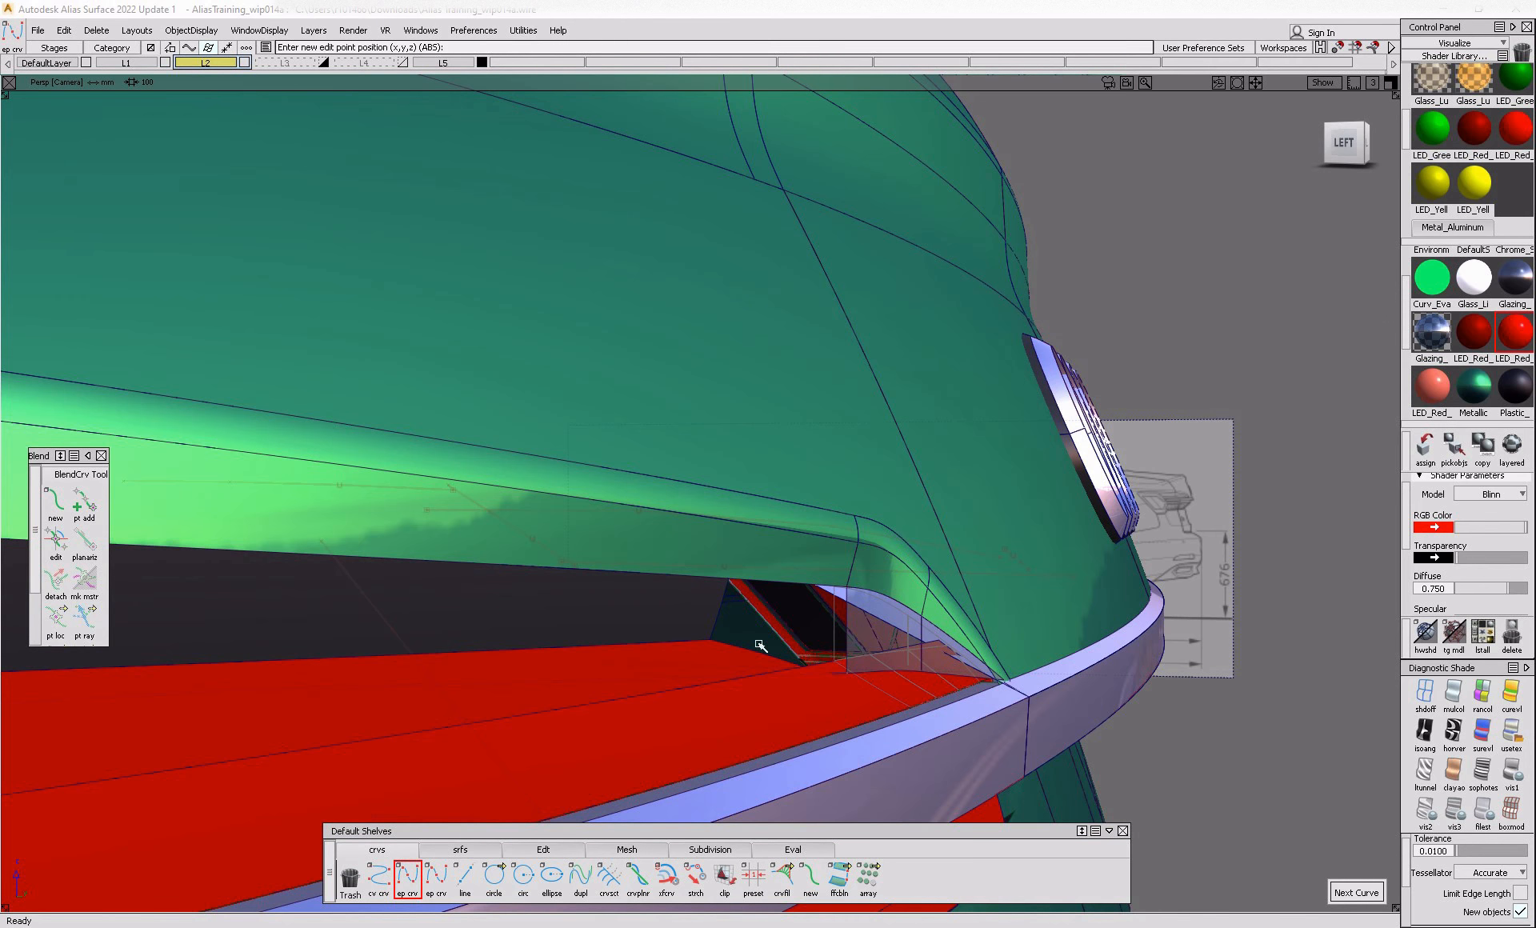
left_click_drag(1048, 643, 997, 620, "alt+shift")
left_click(972, 636)
middle_click_drag(997, 621, 1000, 694, "ctrl+shift")
left_click_drag(1000, 695, 939, 785, "alt+shift")
left_click_drag(704, 744, 728, 744, "alt+shift")
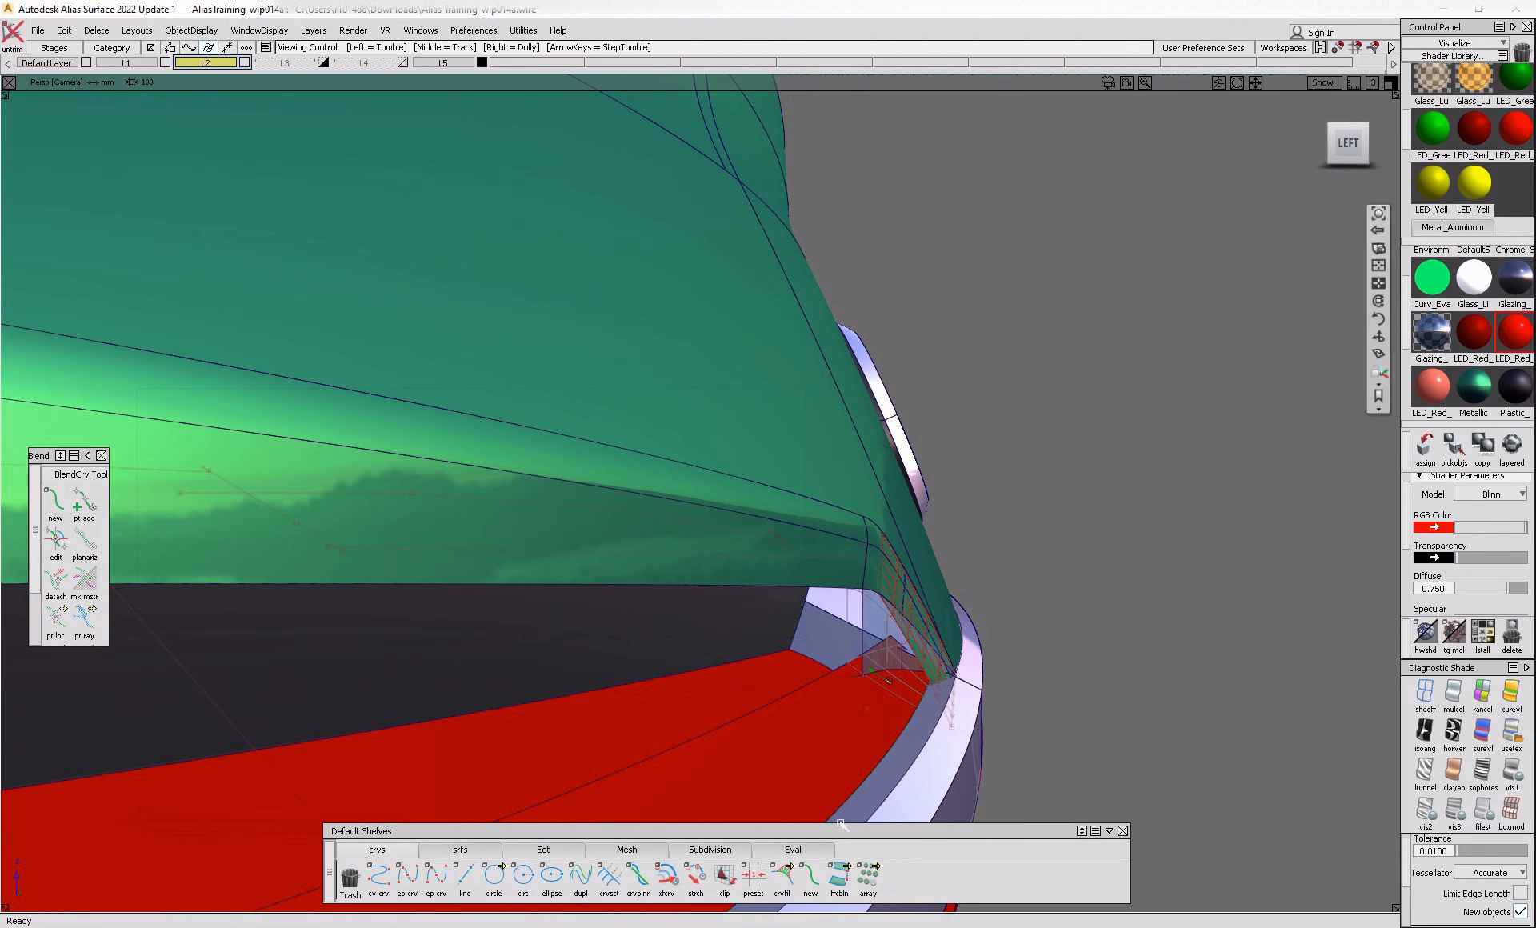
- Skin a degree 5, single-span surface between the green recess edge and the red surface's edge at the tapered end
left_click(475, 851)
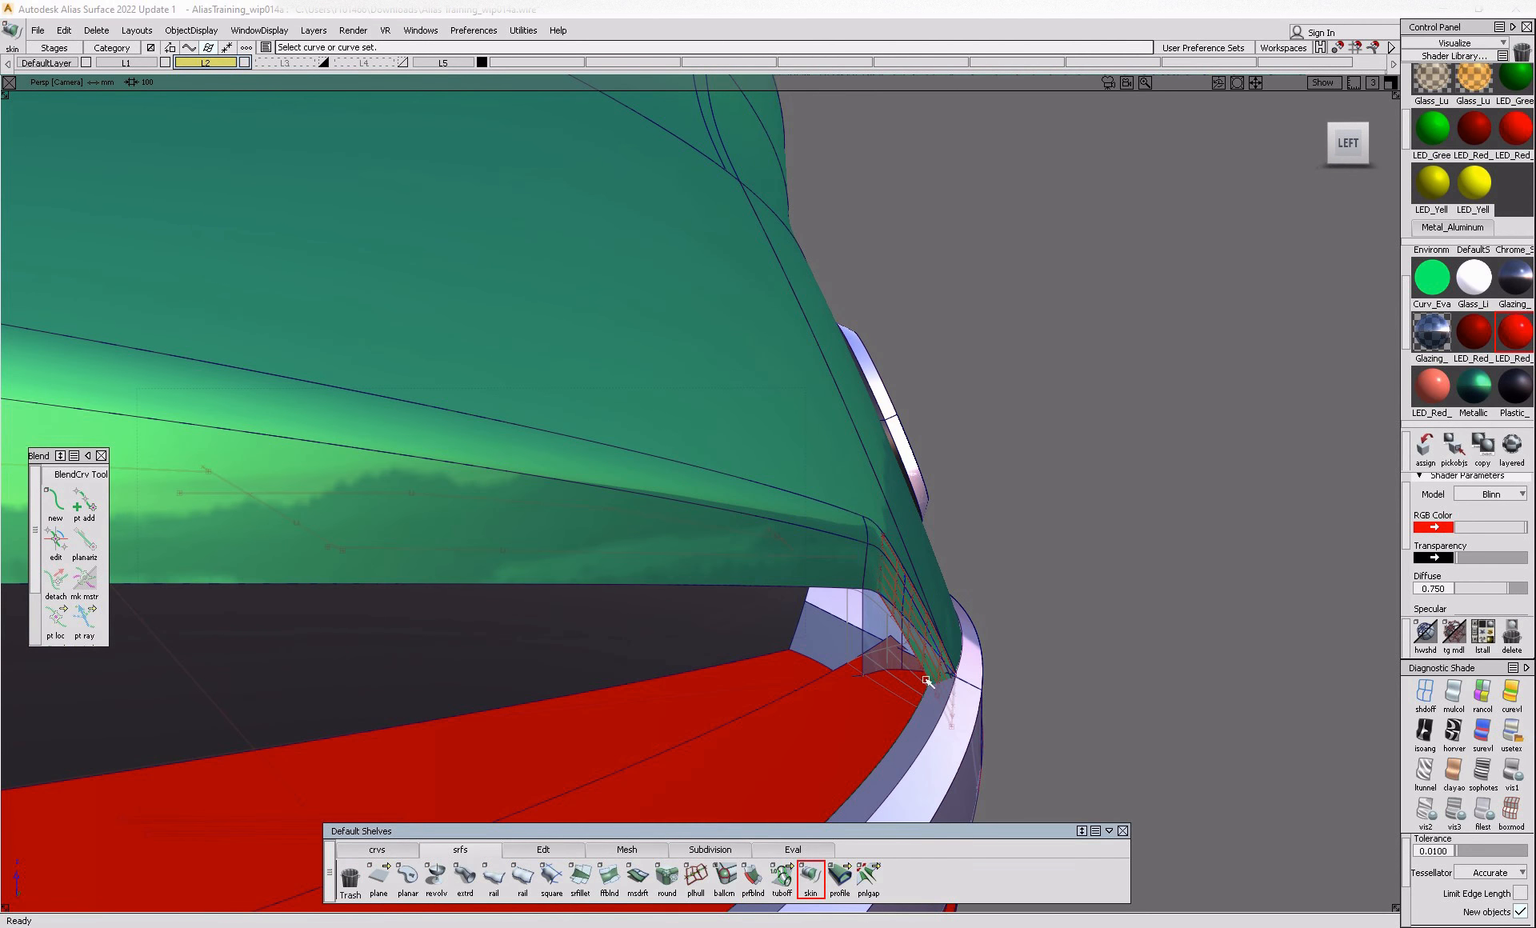
left_click(926, 680)
left_click(1024, 705)
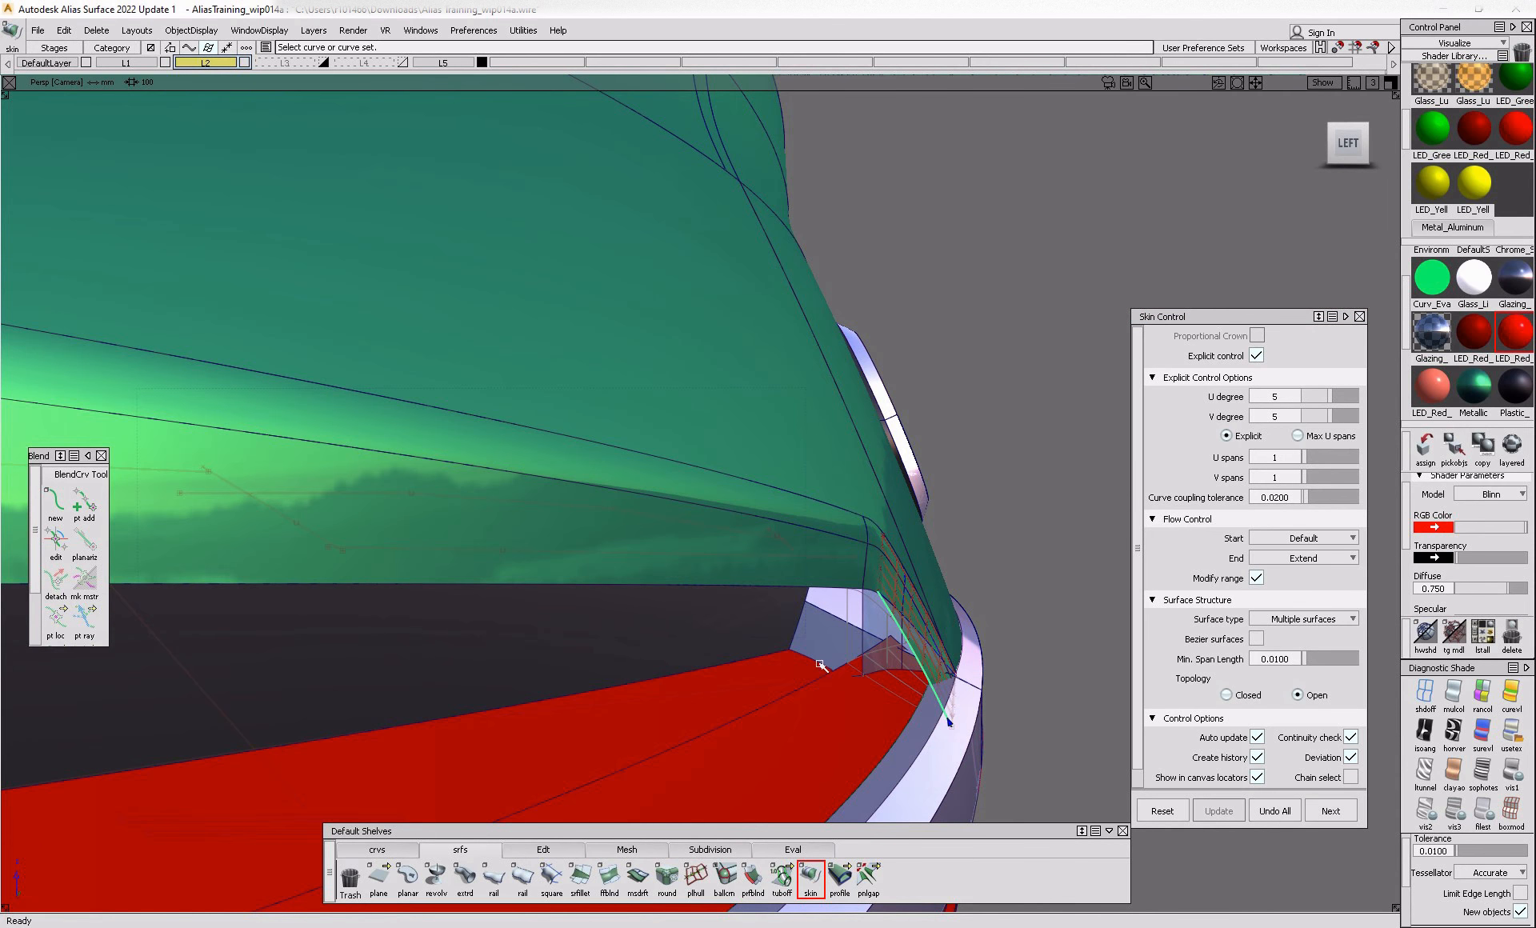
left_click(819, 664)
left_click_drag(819, 664, 754, 720, "alt+shift")
left_click(1072, 711)
key("ctrl+z")
- Try to extend the end of the dark upper surface towards the tapered end of the recess
left_click(543, 849)
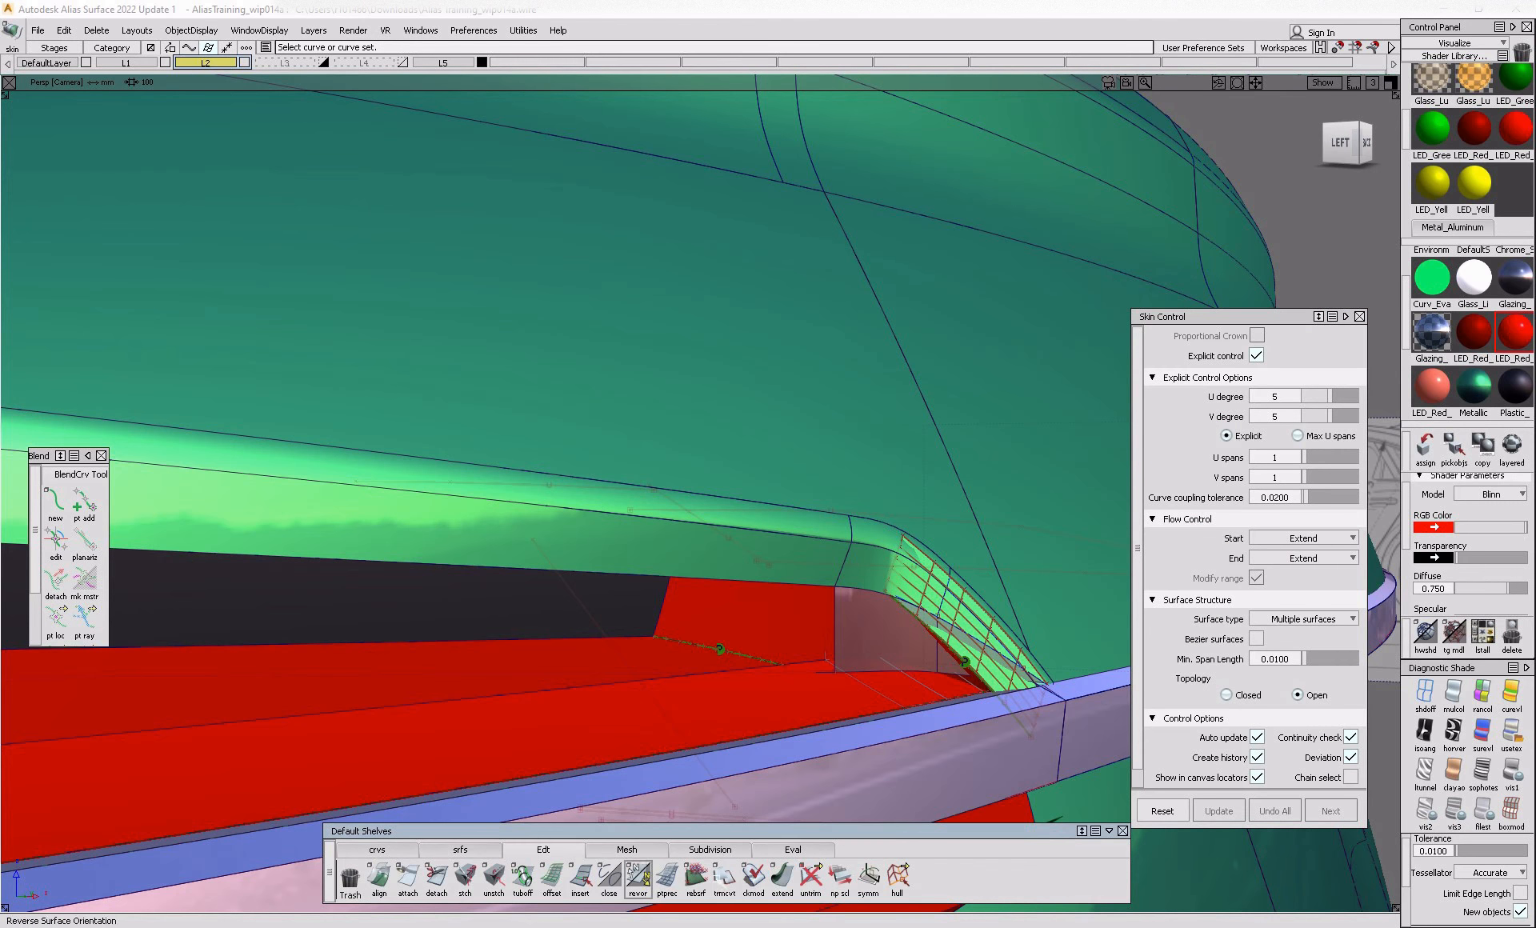
left_click(782, 876)
left_click(675, 623)
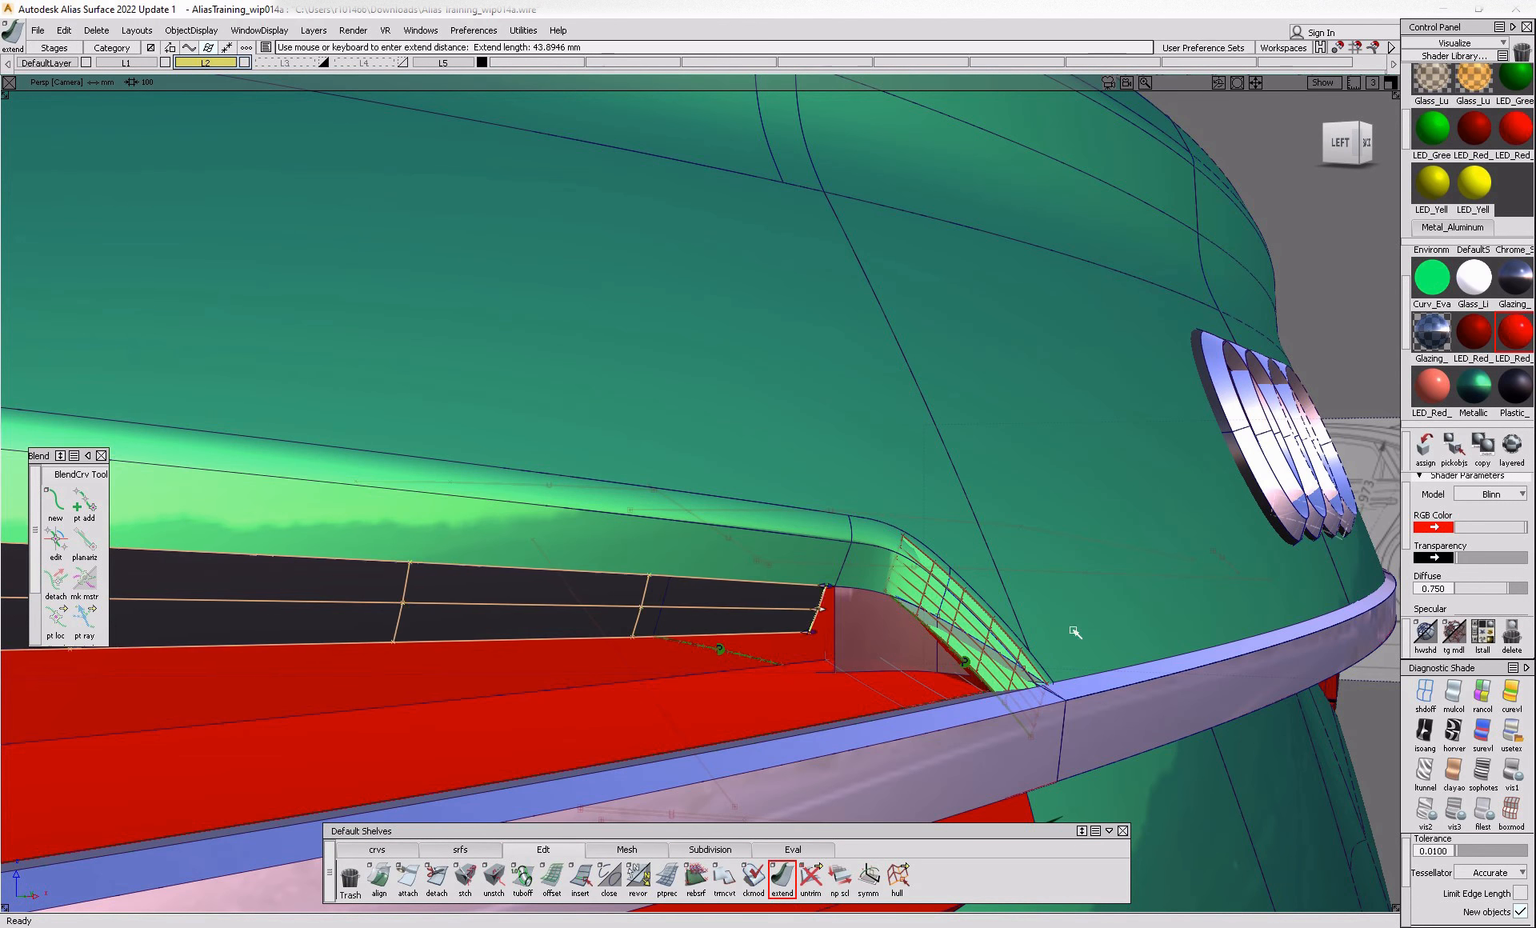
left_click_drag(1212, 648, 966, 648, "alt+shift")
left_click_drag(856, 697, 556, 688, "alt+shift")
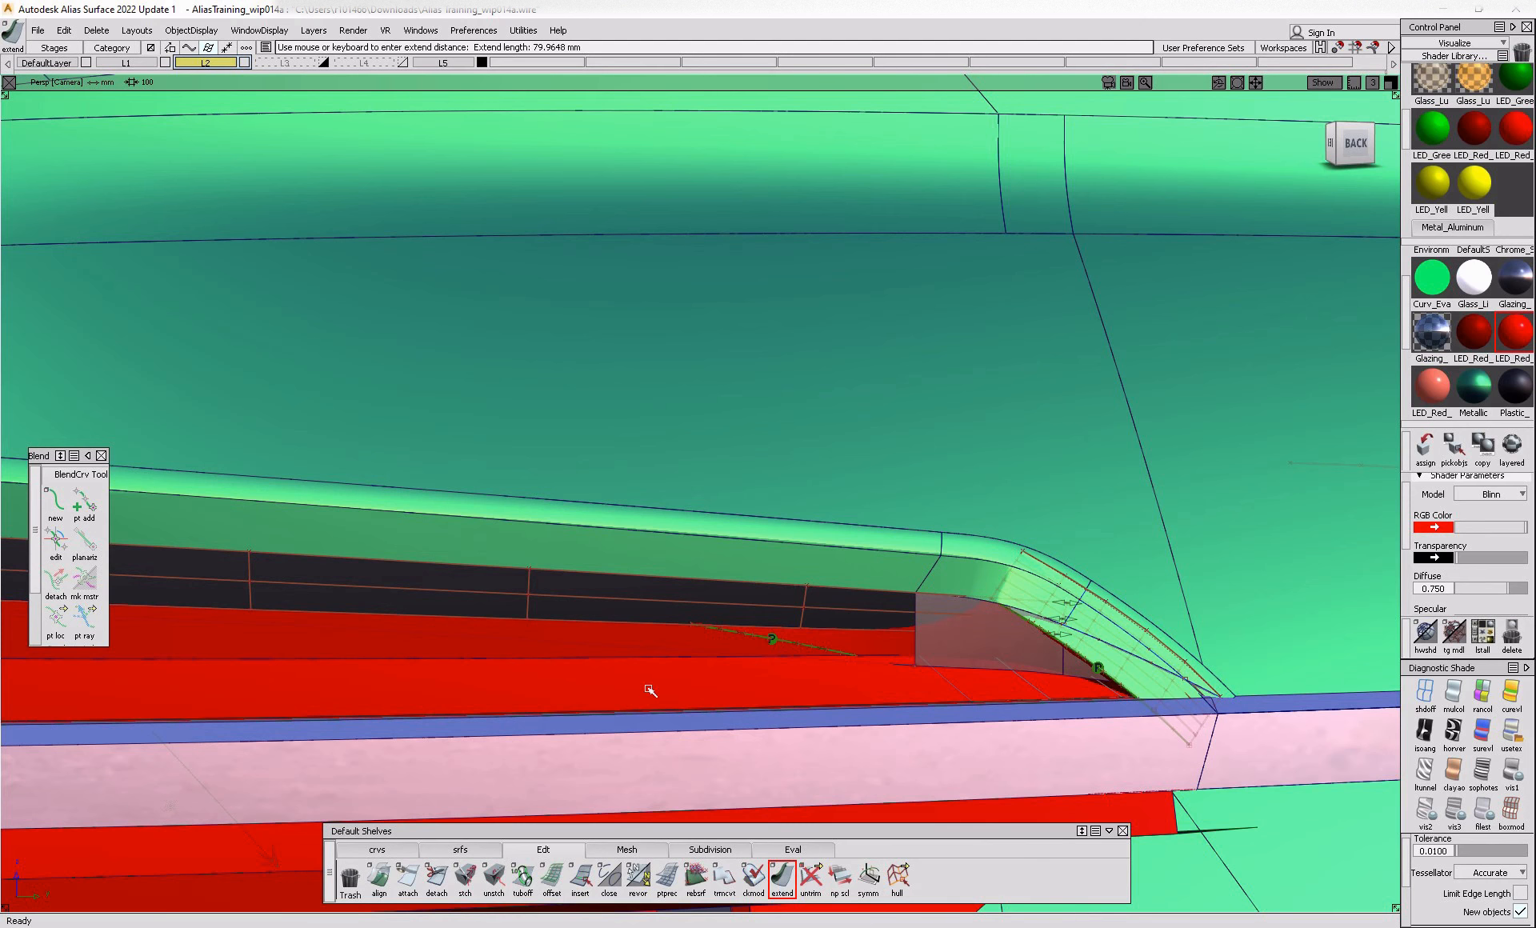
key("ctrl+z")
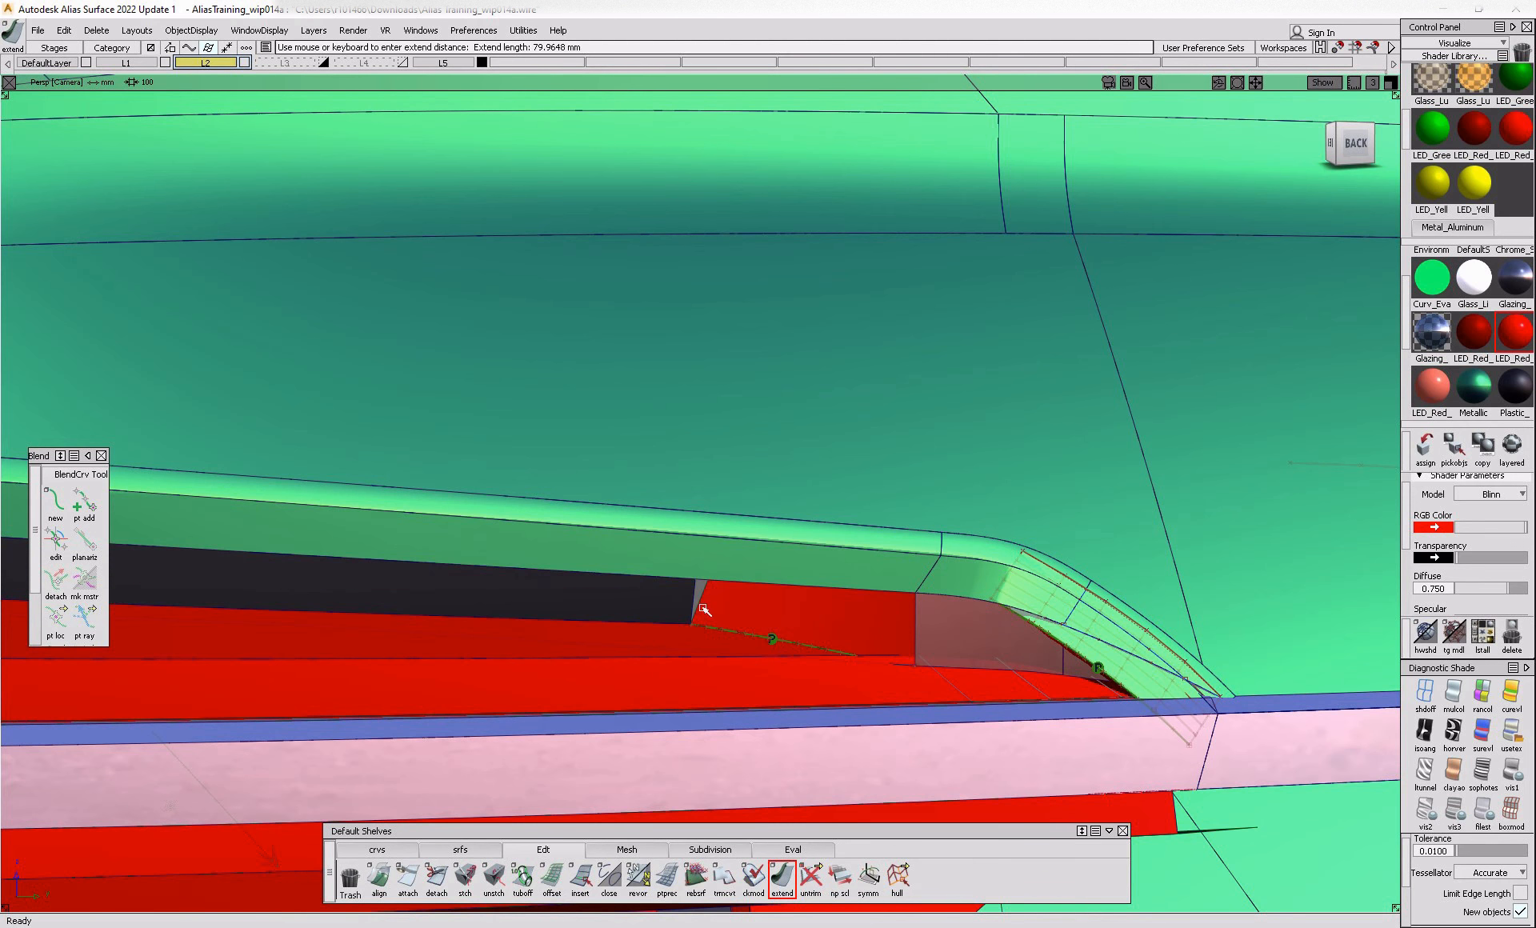
left_click_drag(702, 587, 1164, 625)
key("ctrl+z")
- Give the skin surface a proportional crown with a crown value of 0.0750
left_click_drag(873, 671, 608, 652, "alt+shift")
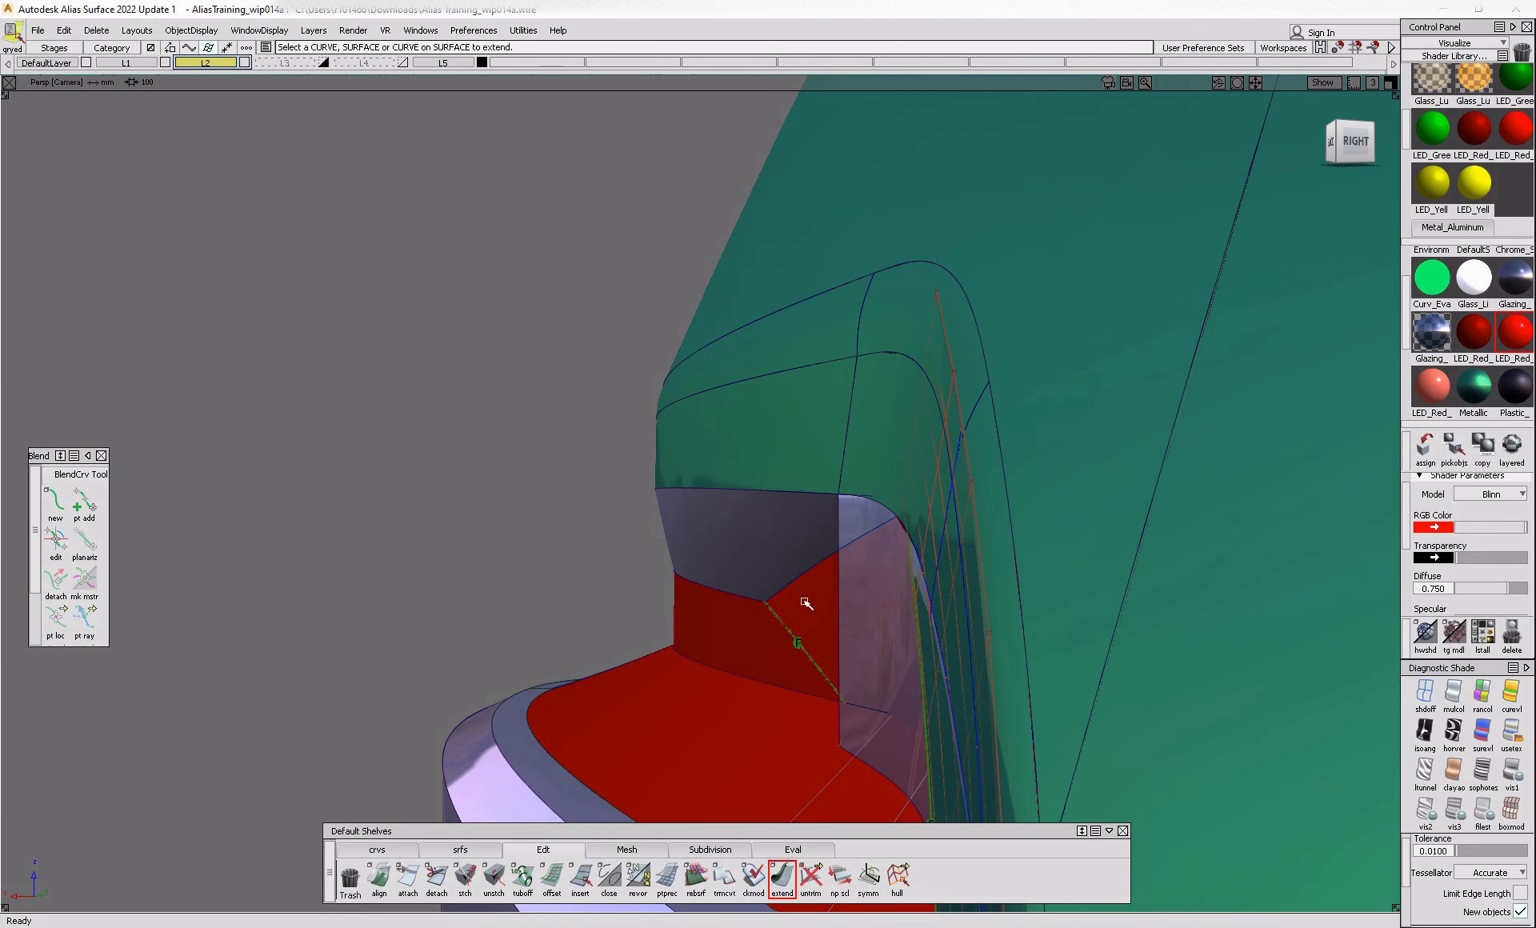
left_click(808, 606)
left_click(1257, 335)
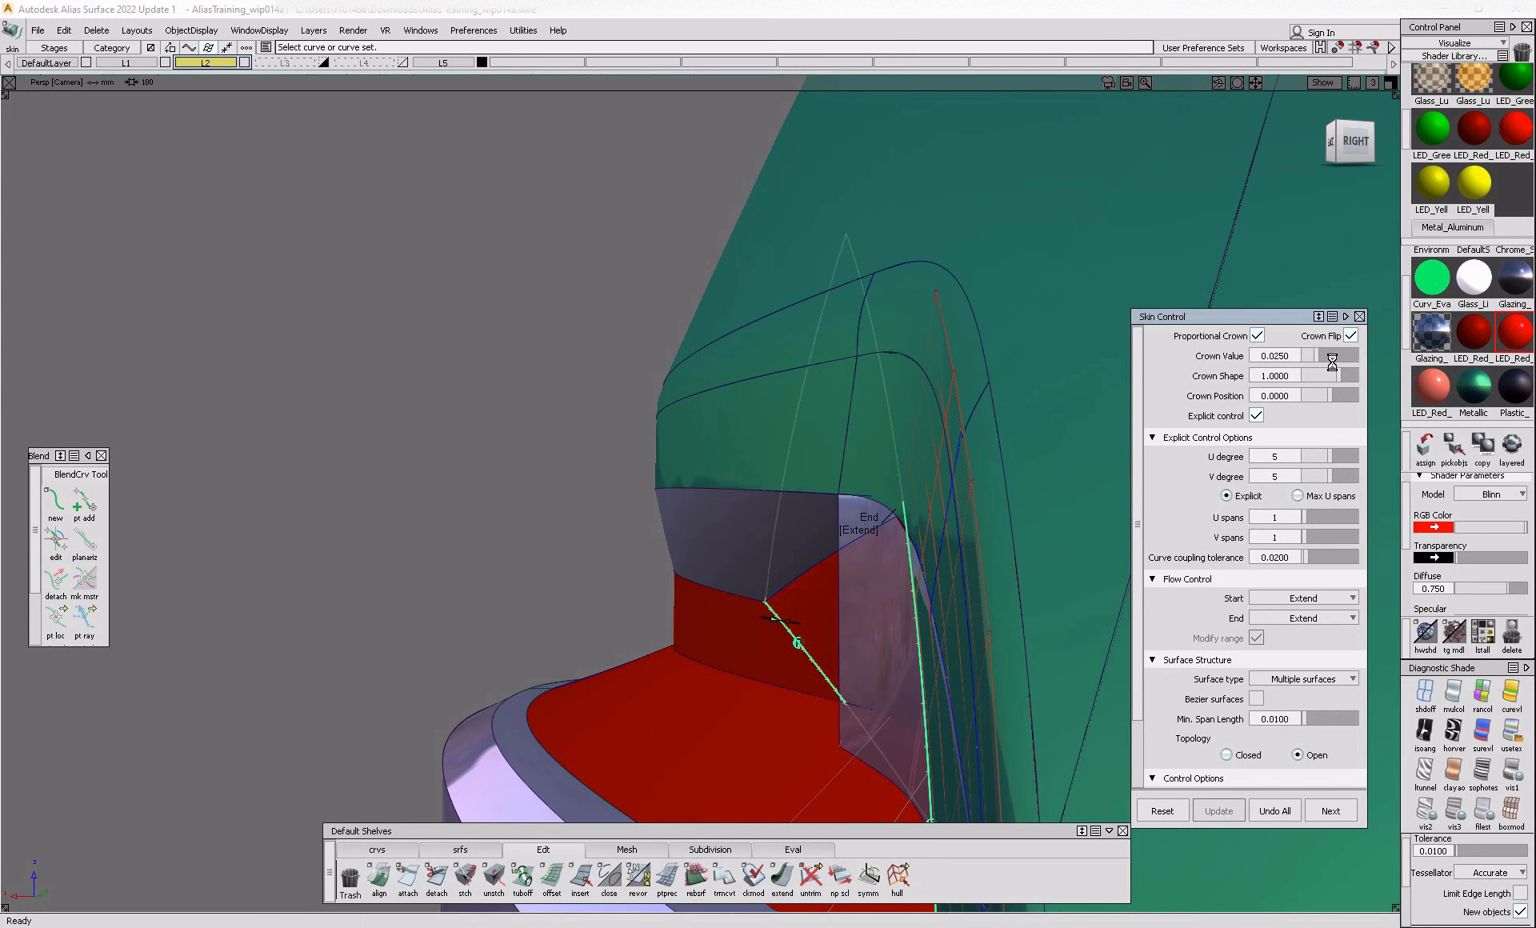
left_click_drag(1344, 357, 1351, 355)
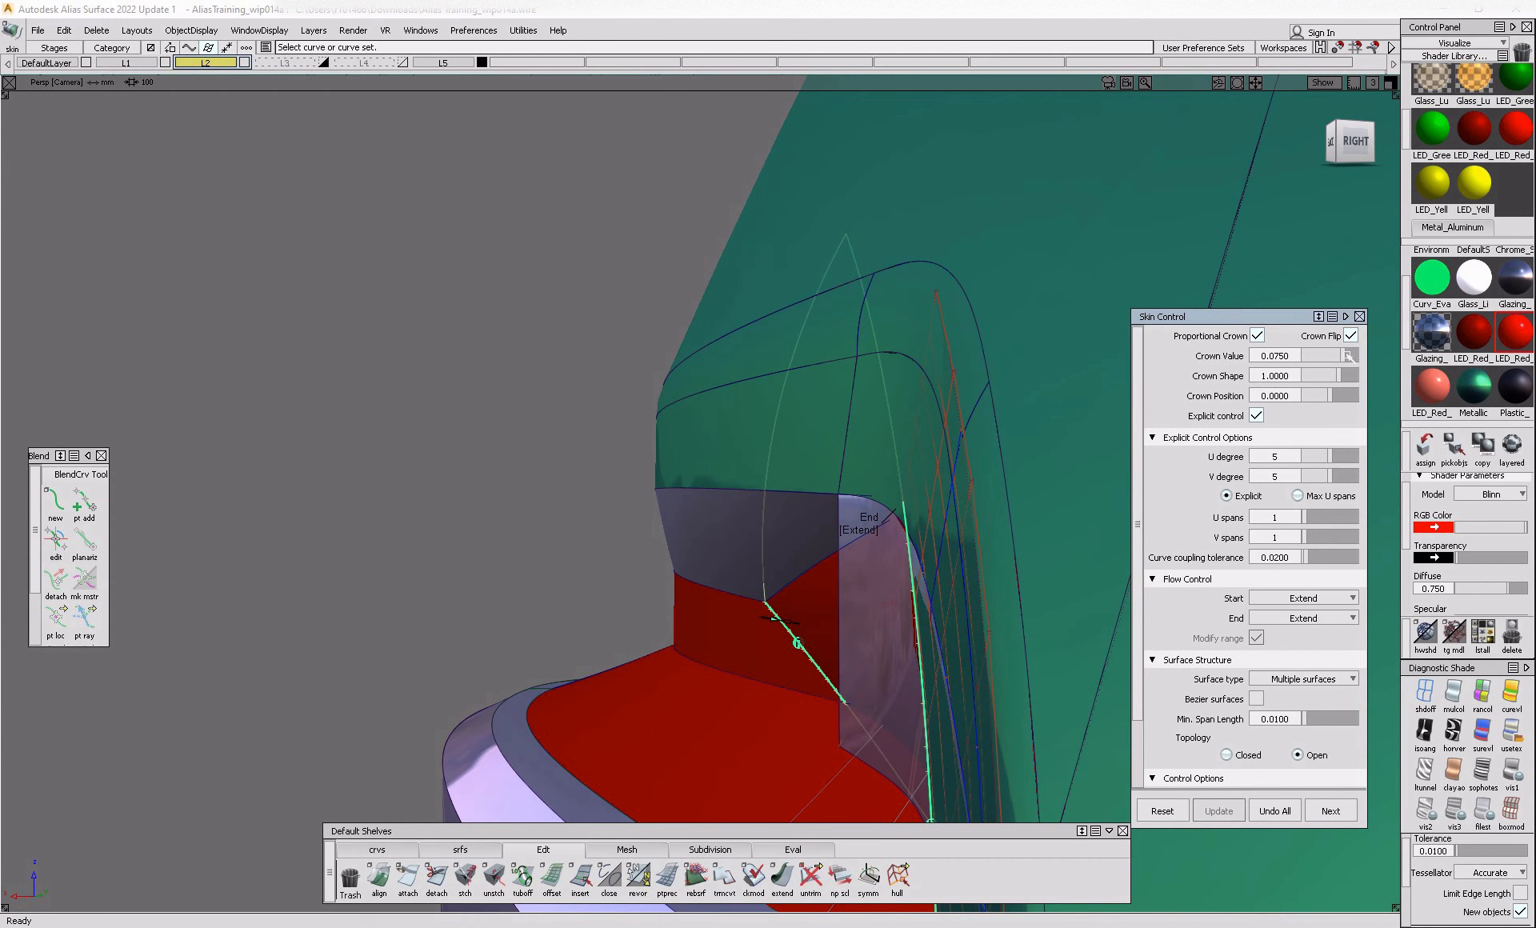
left_click_drag(780, 621, 851, 604, "alt+shift")
right_click_drag(851, 604, 841, 658, "alt+shift")
middle_click_drag(840, 659, 672, 705, "ctrl+shift")
left_click_drag(672, 704, 772, 656, "alt+shift")
- Assign the dark plastic shader to the skin surface at the recess's tapered end
left_click(771, 650)
key("space")
left_click(745, 704)
middle_click_drag(755, 700, 898, 697, "ctrl+shift")
left_click_drag(792, 705, 704, 732, "ctrl+shift")
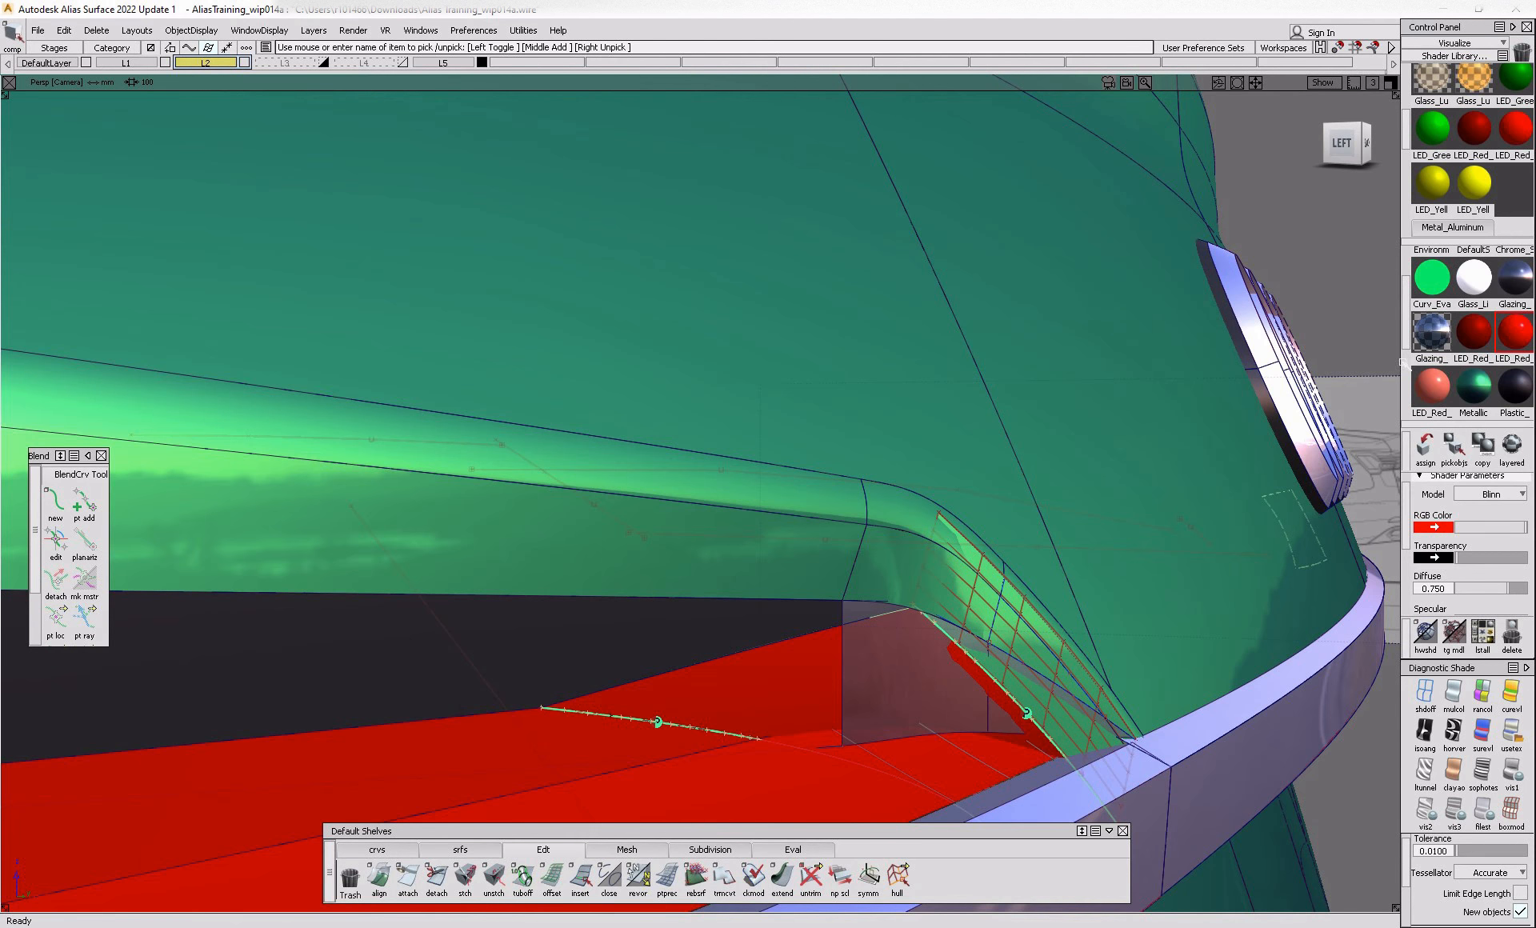
left_click(1519, 387)
left_click(1426, 448)
- Compare the shaded tapered end of the recess with the Audi tail-light reference photo
key("alt+m")
left_click_drag(864, 617, 423, 771, "alt+shift")
left_click_drag(928, 725, 848, 726, "alt+shift")
right_click_drag(848, 725, 795, 790, "alt+shift")
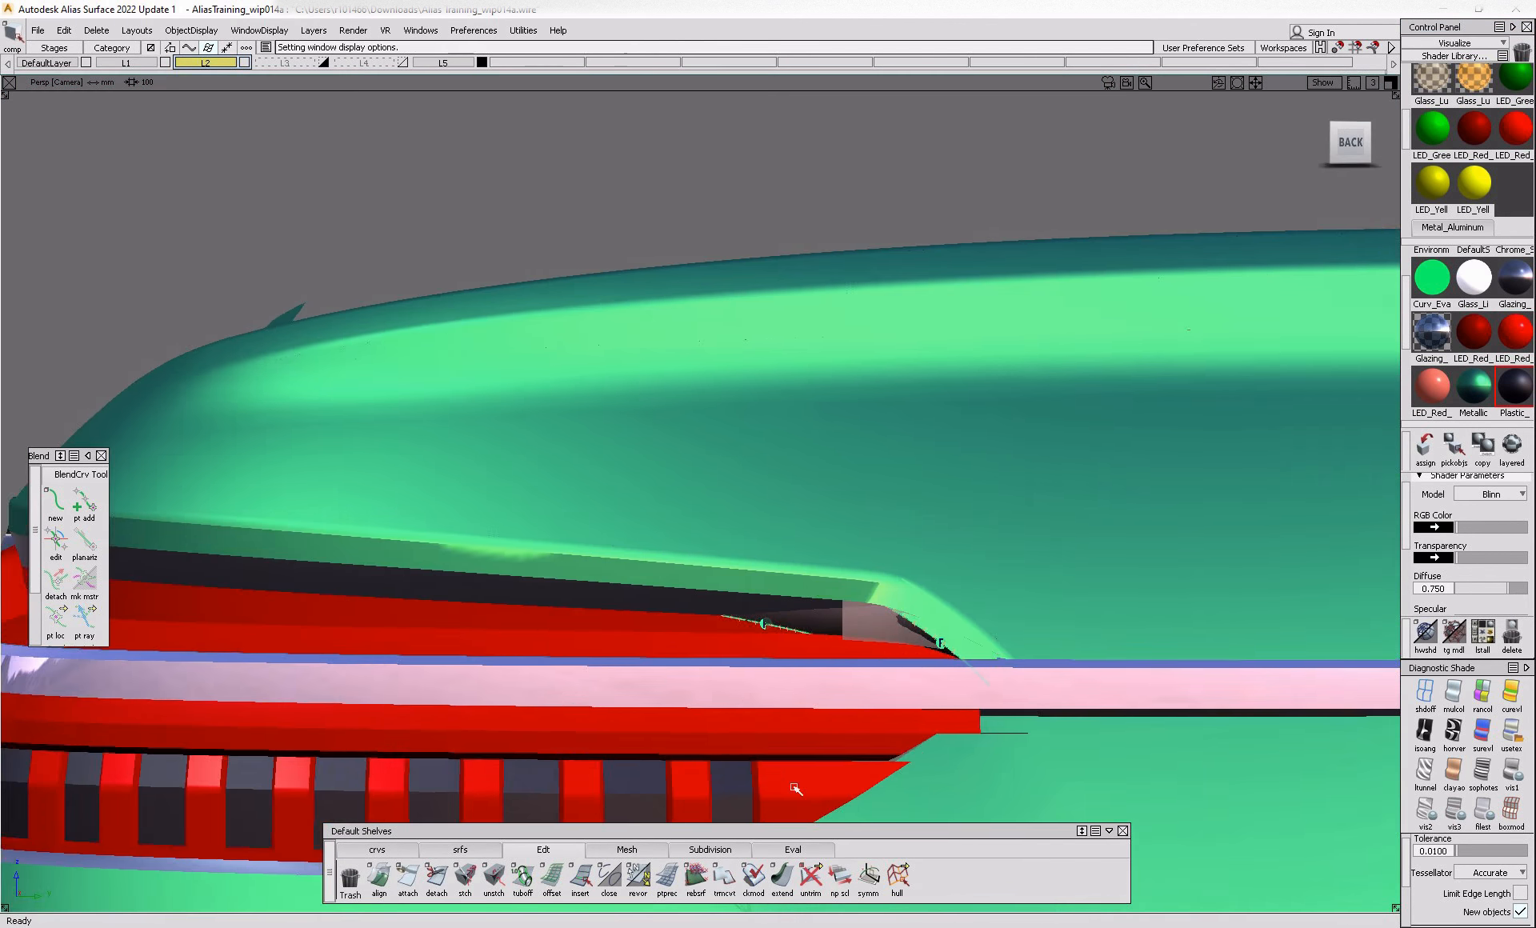
left_click_drag(856, 757, 867, 666, "ctrl+shift")
key("alt+Tab")
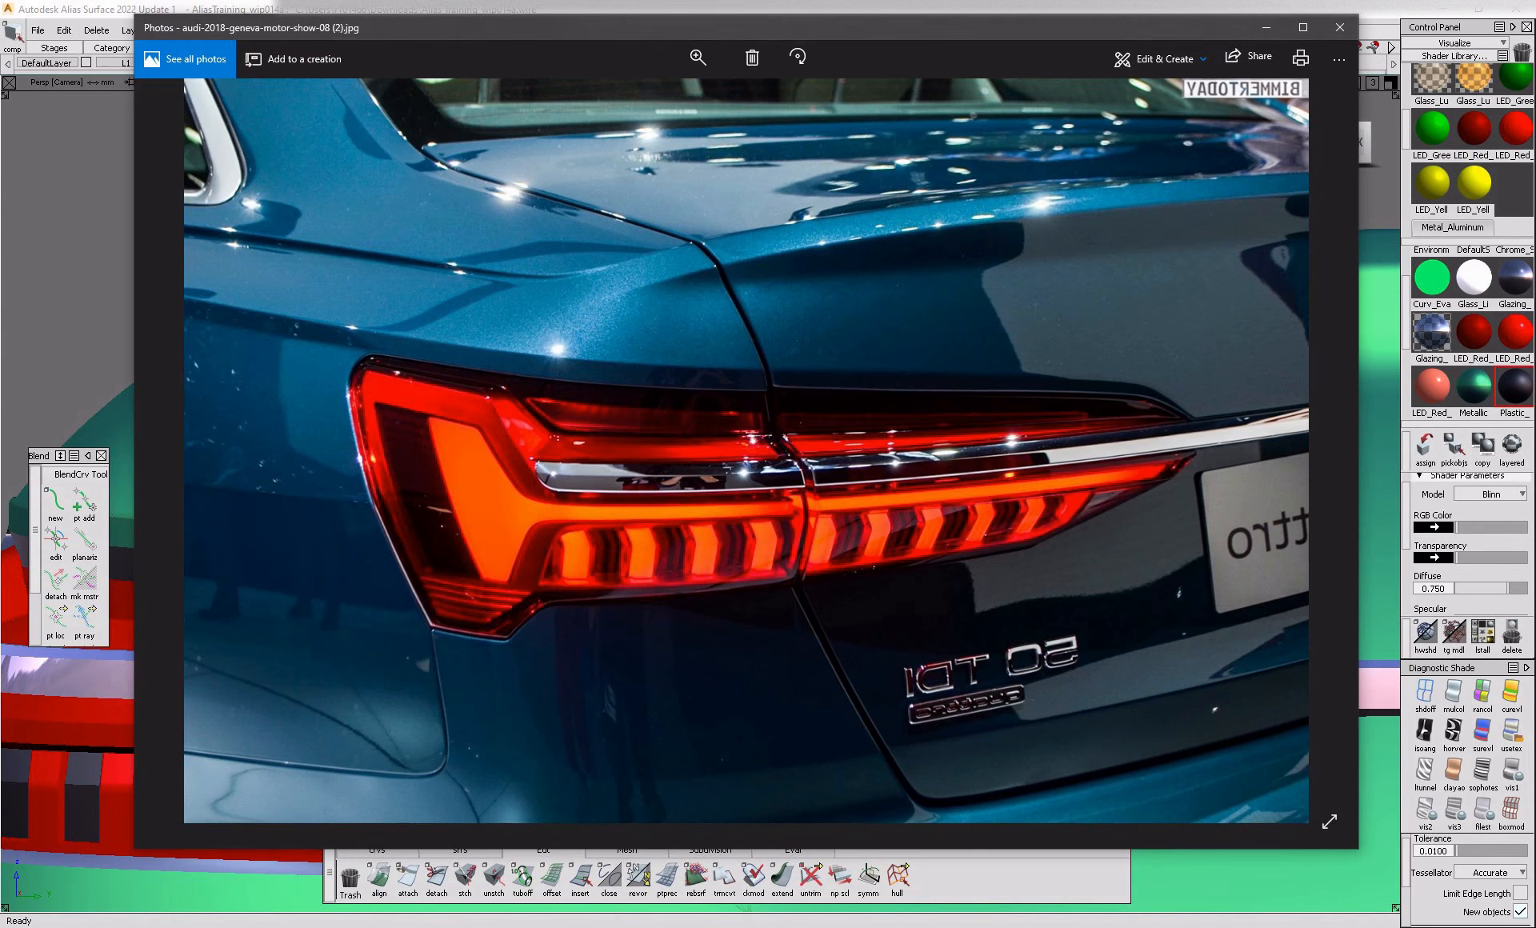
key("alt+Tab")
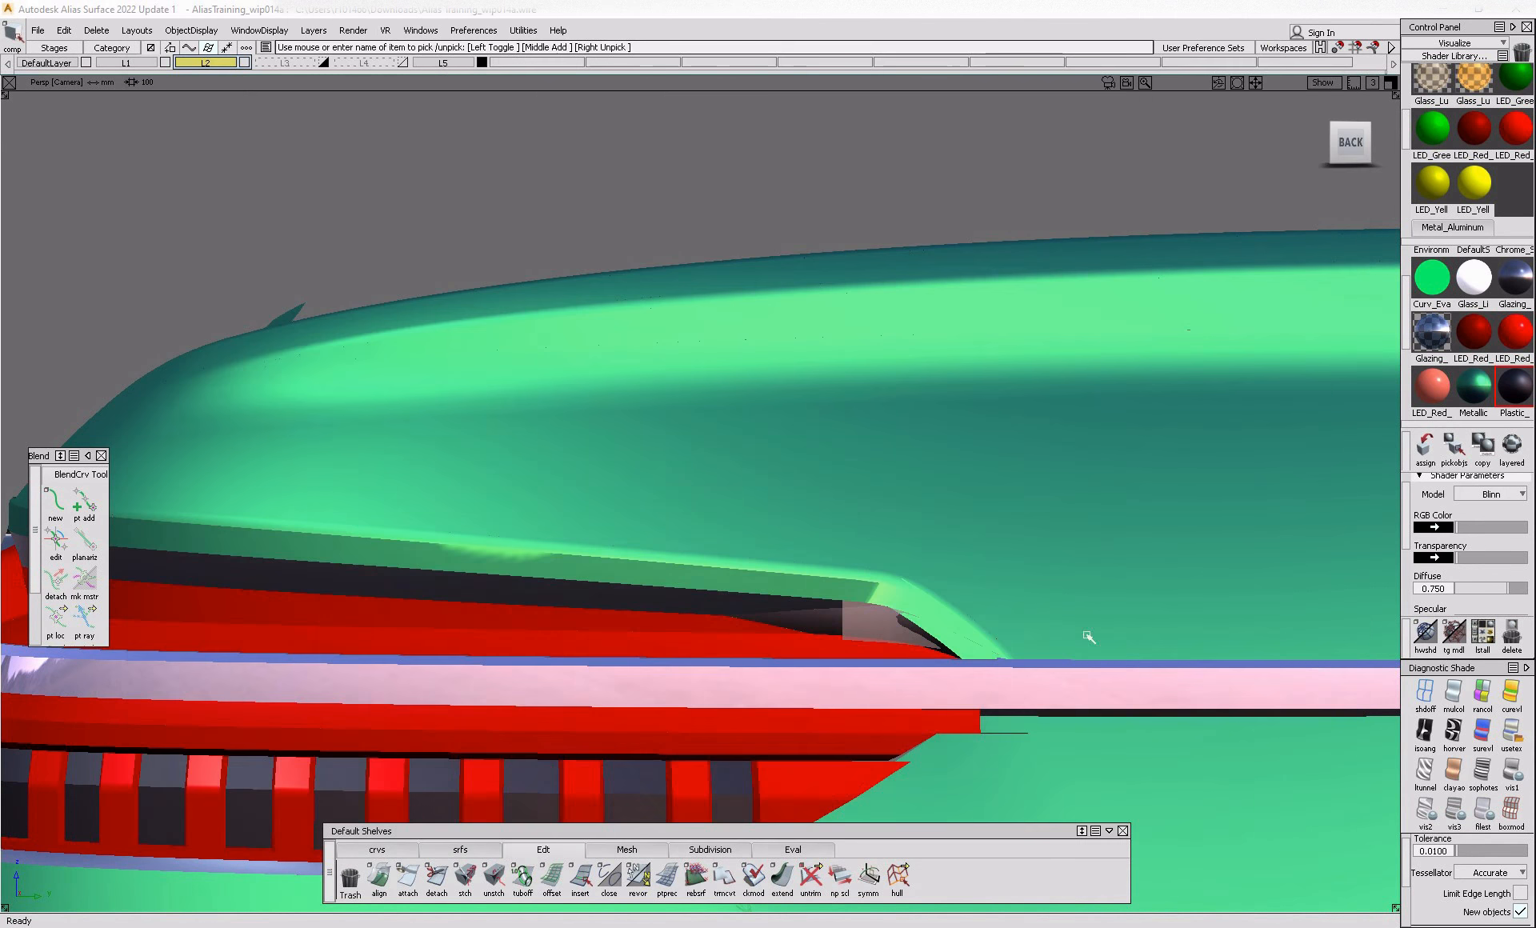
right_click_drag(844, 651, 872, 680, "alt+shift")
left_click_drag(872, 680, 892, 706, "alt+shift")
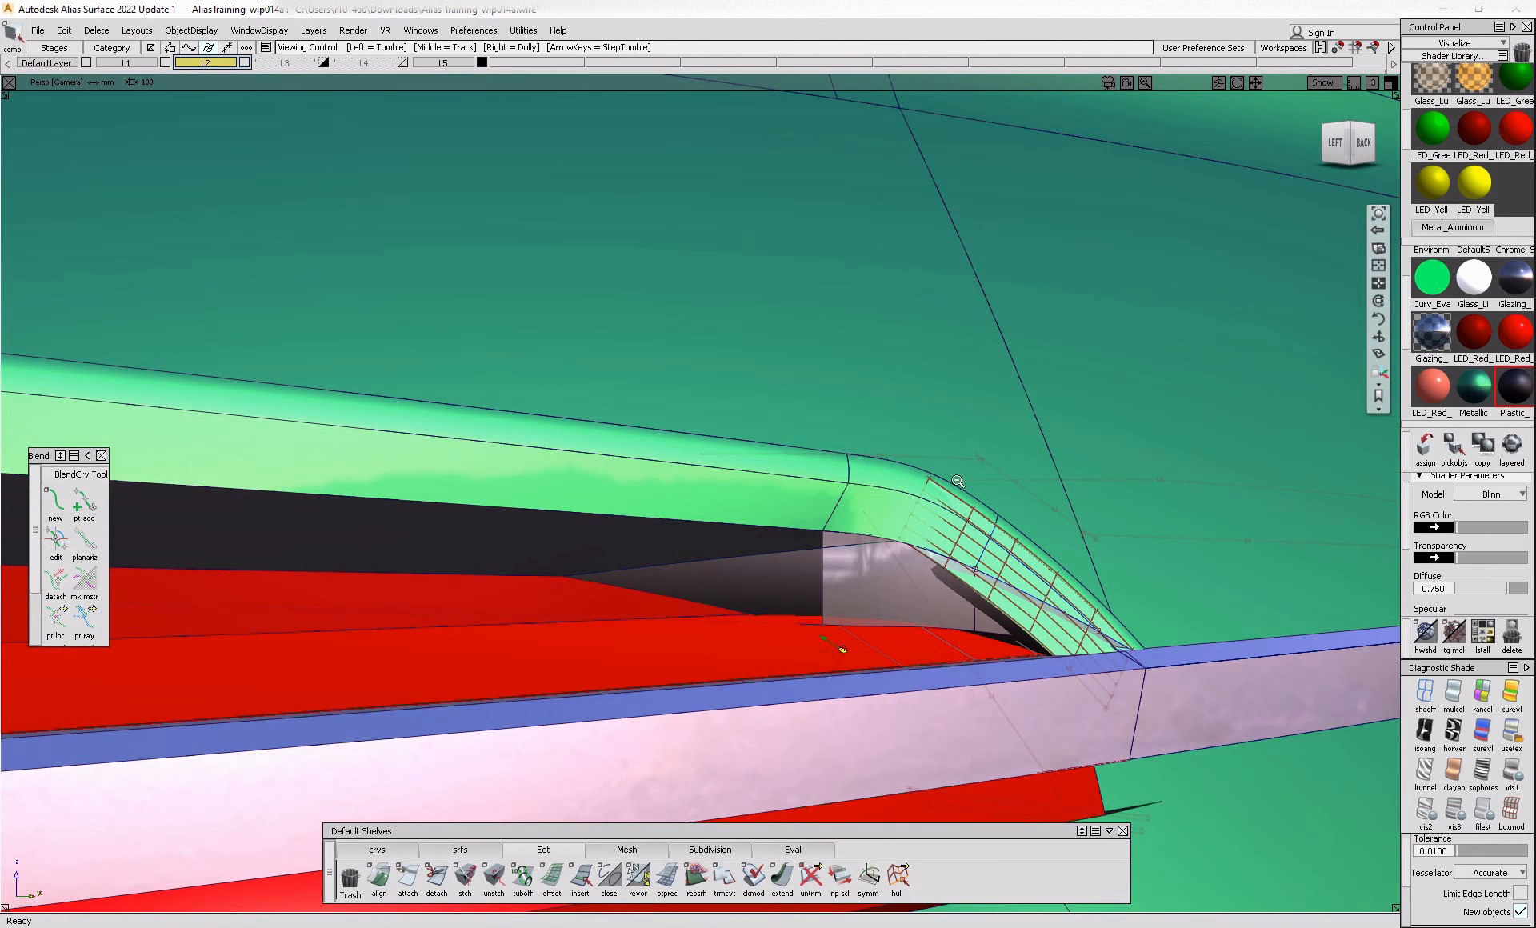
- Draw an edit-point curve from the red surface's upper corner across the opening to the green recess edge
right_click_drag(842, 649, 856, 592, "alt+shift")
left_click_drag(856, 592, 878, 545, "alt+shift")
right_click_drag(904, 632, 984, 672, "alt+shift")
left_click_drag(984, 673, 1207, 684, "alt+shift")
left_click(382, 850)
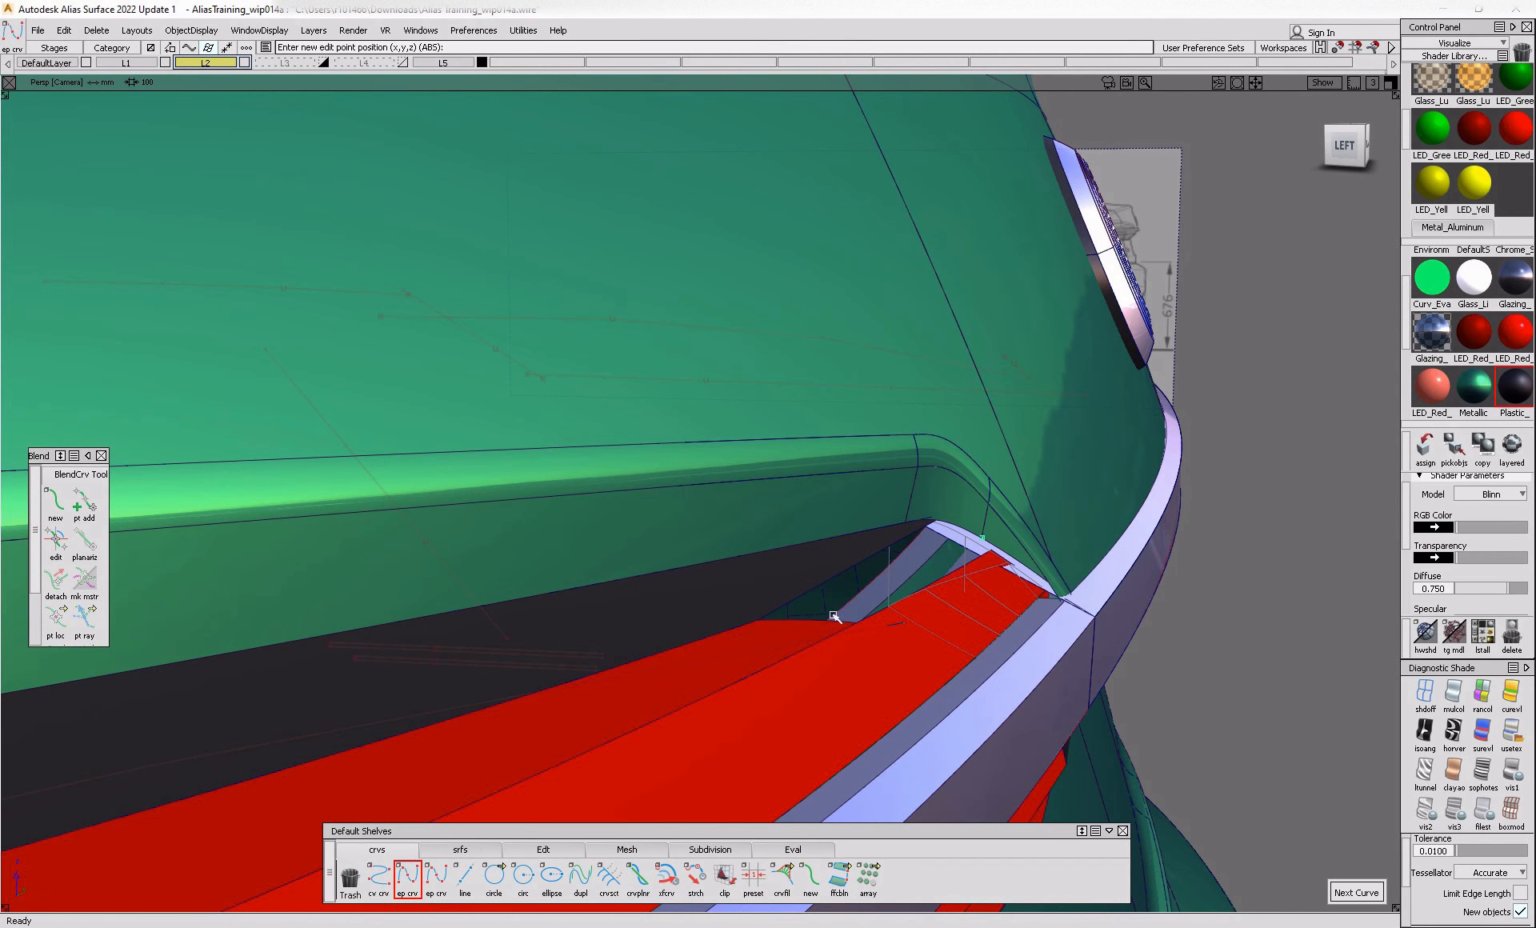
left_click_drag(931, 634, 1012, 658, "alt+shift")
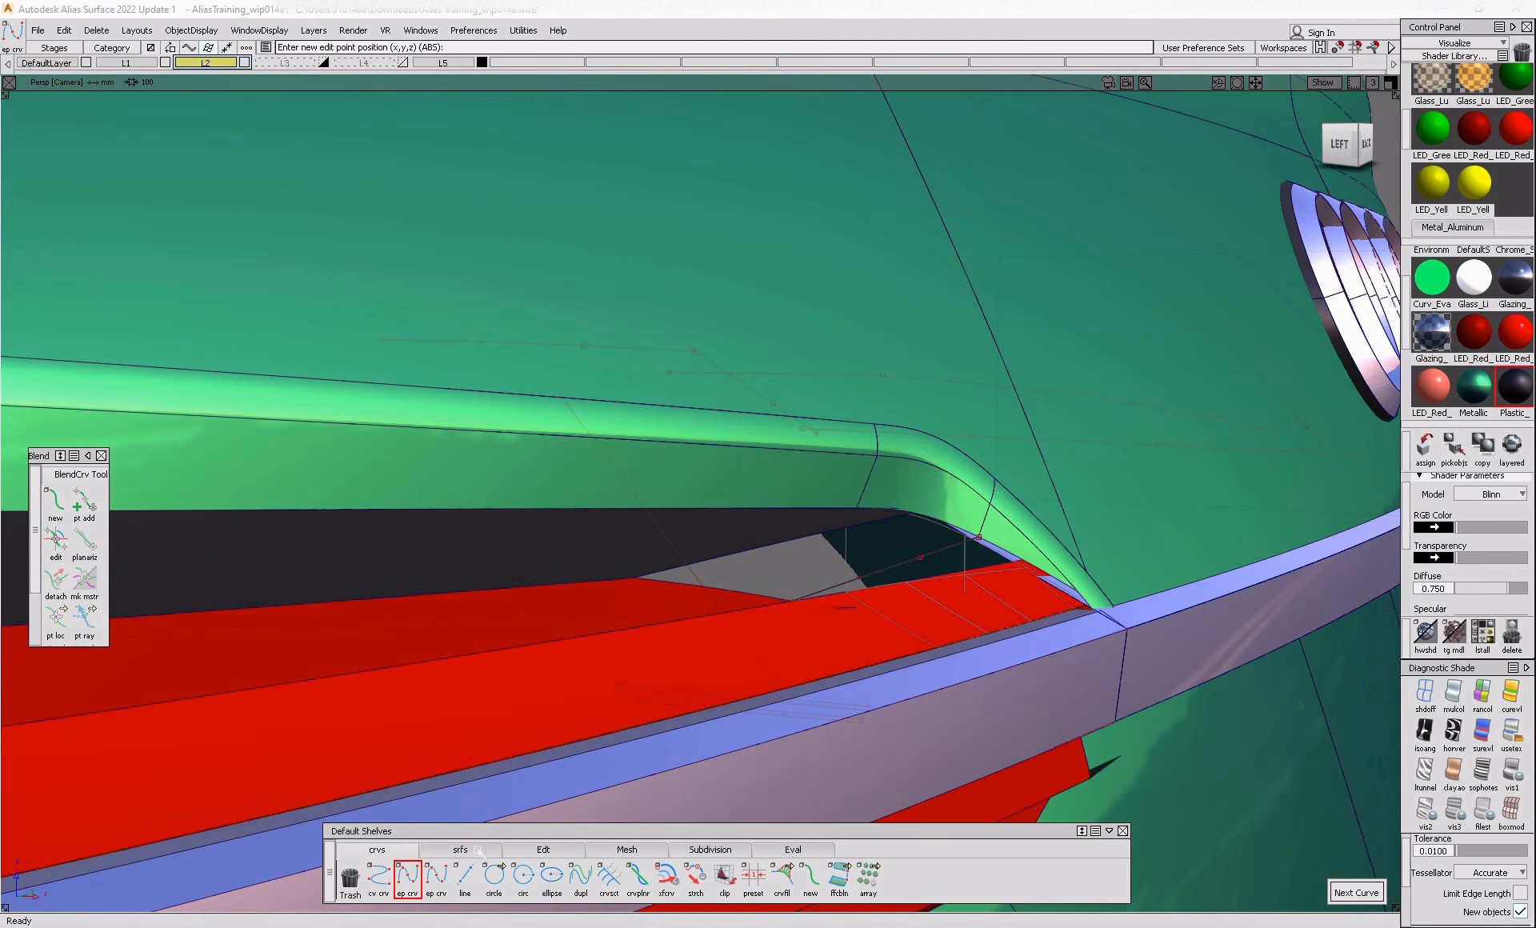
- Sweep the curve across the opening along the green recess edge as a rail surface
left_click(478, 851)
left_click(948, 558)
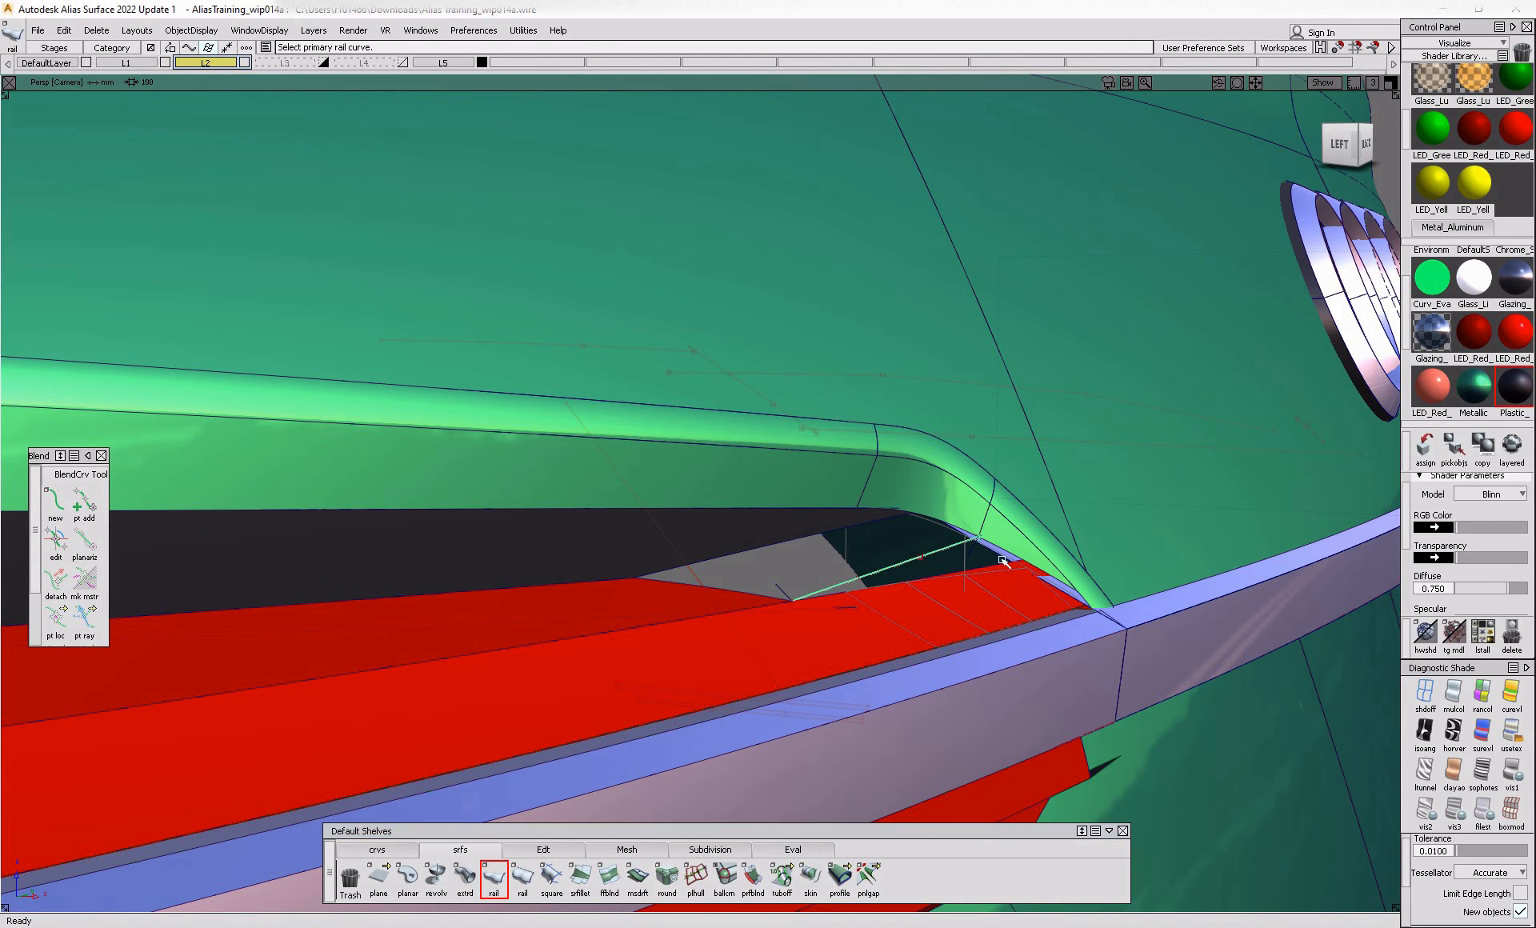
left_click(1006, 555)
left_click_drag(1007, 556, 1000, 748, "alt+shift")
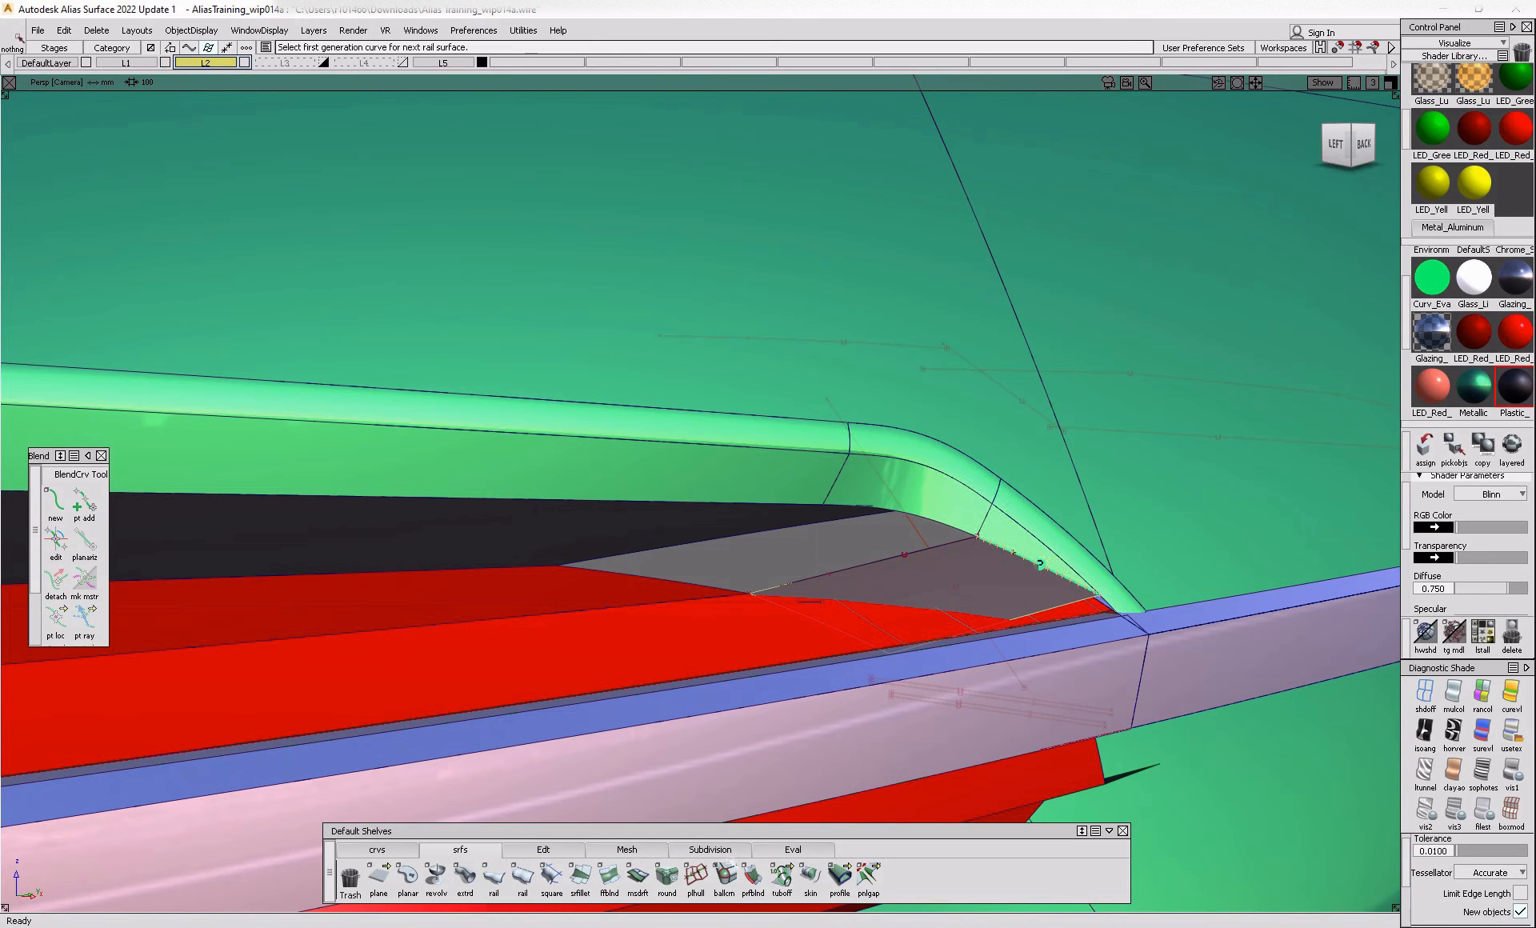
- Extend the rail surface at both ends to cover the opening in the recess's tapered end
left_click(627, 850)
left_click(541, 852)
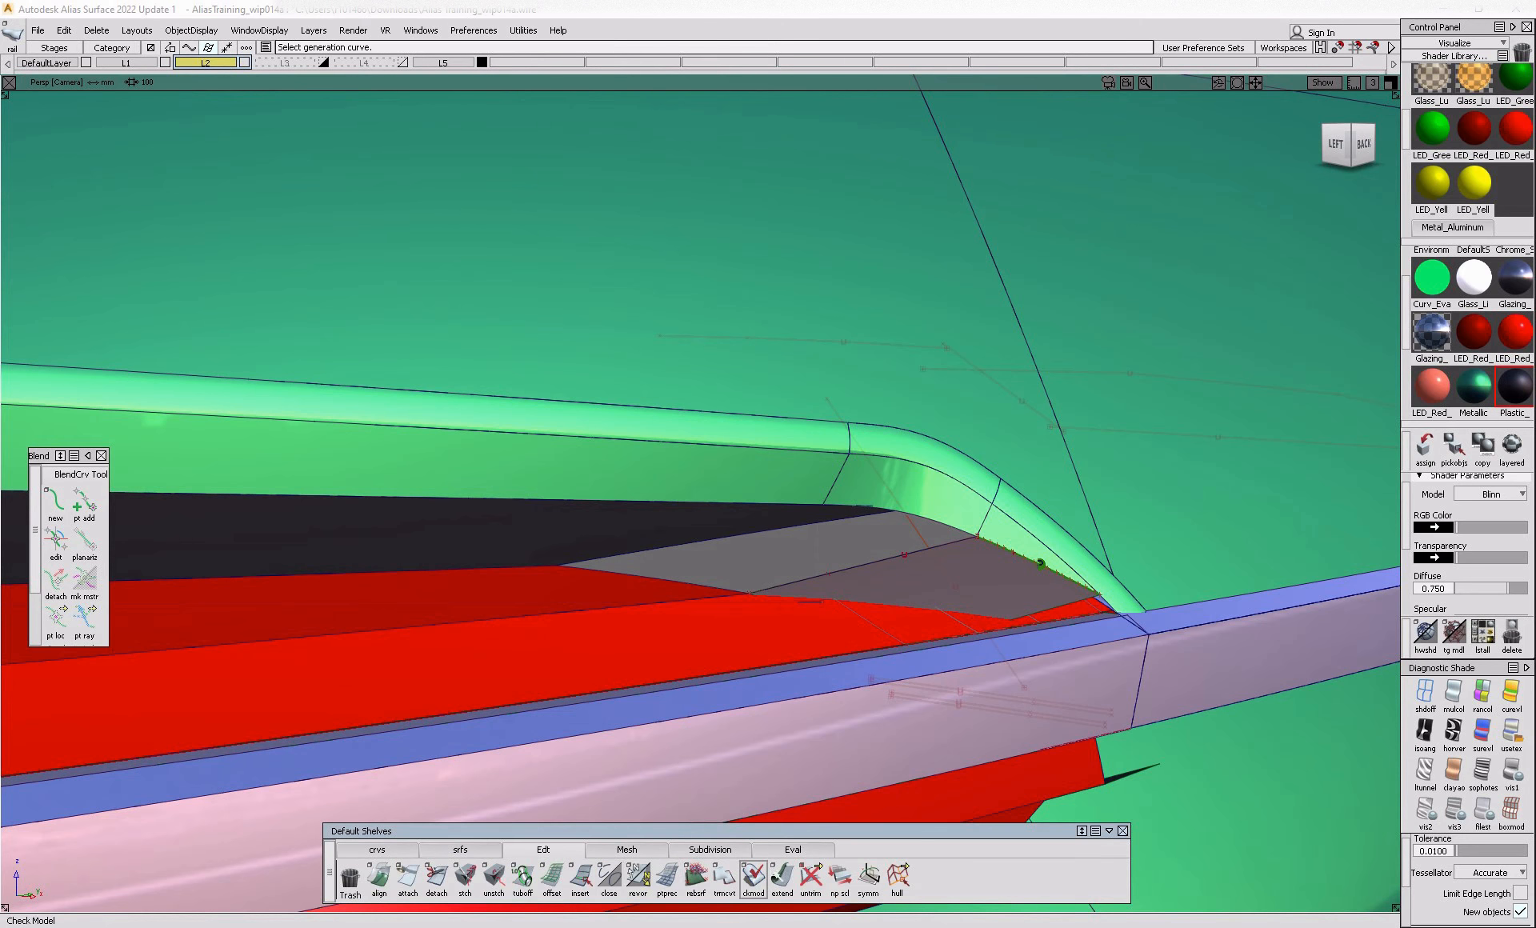
left_click(1070, 610)
left_click(686, 531)
left_click(809, 587)
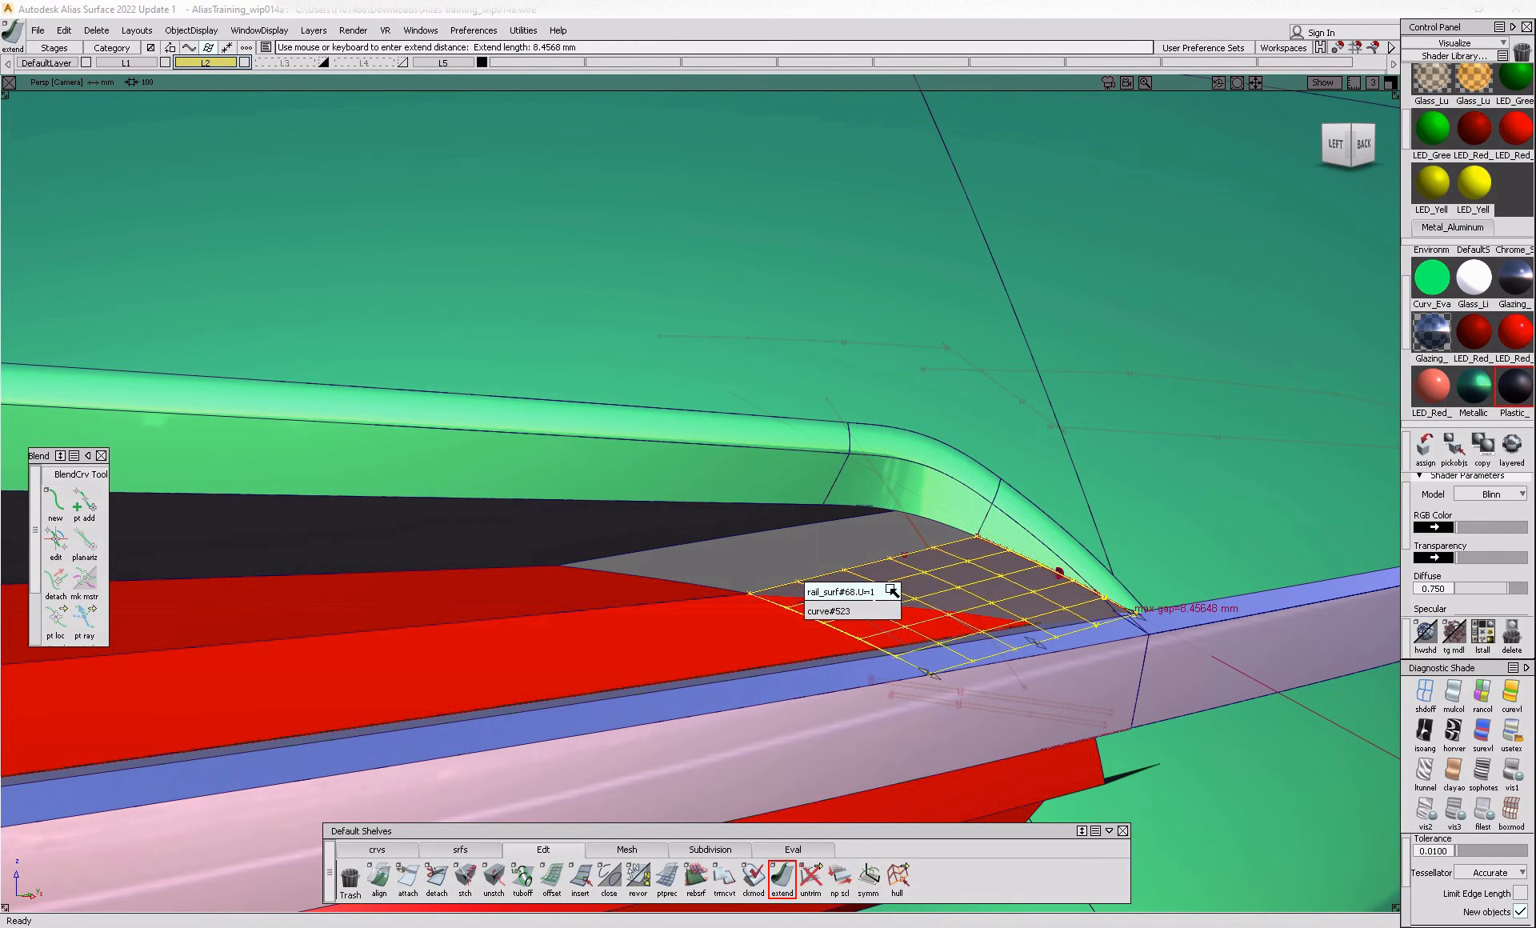
left_click(890, 592)
left_click_drag(641, 509, 596, 617)
left_click_drag(593, 617, 1052, 516, "ctrl+shift")
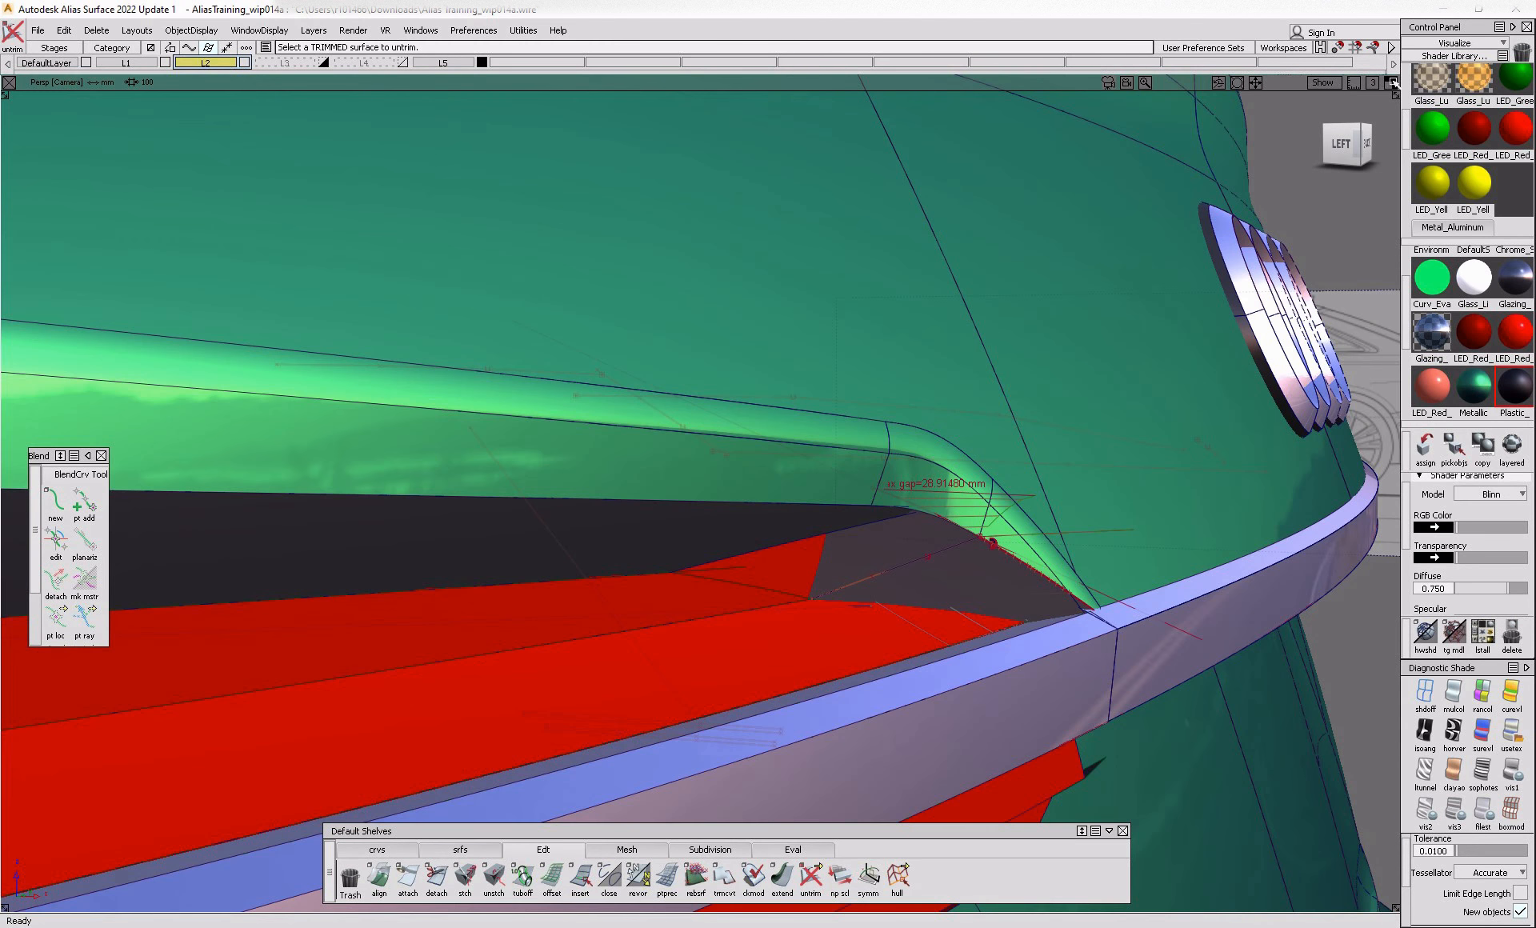
- Delete the rail surface covering the opening at the recess's tapered end
left_click(1445, 44)
left_click(1436, 77)
double_click(1426, 118)
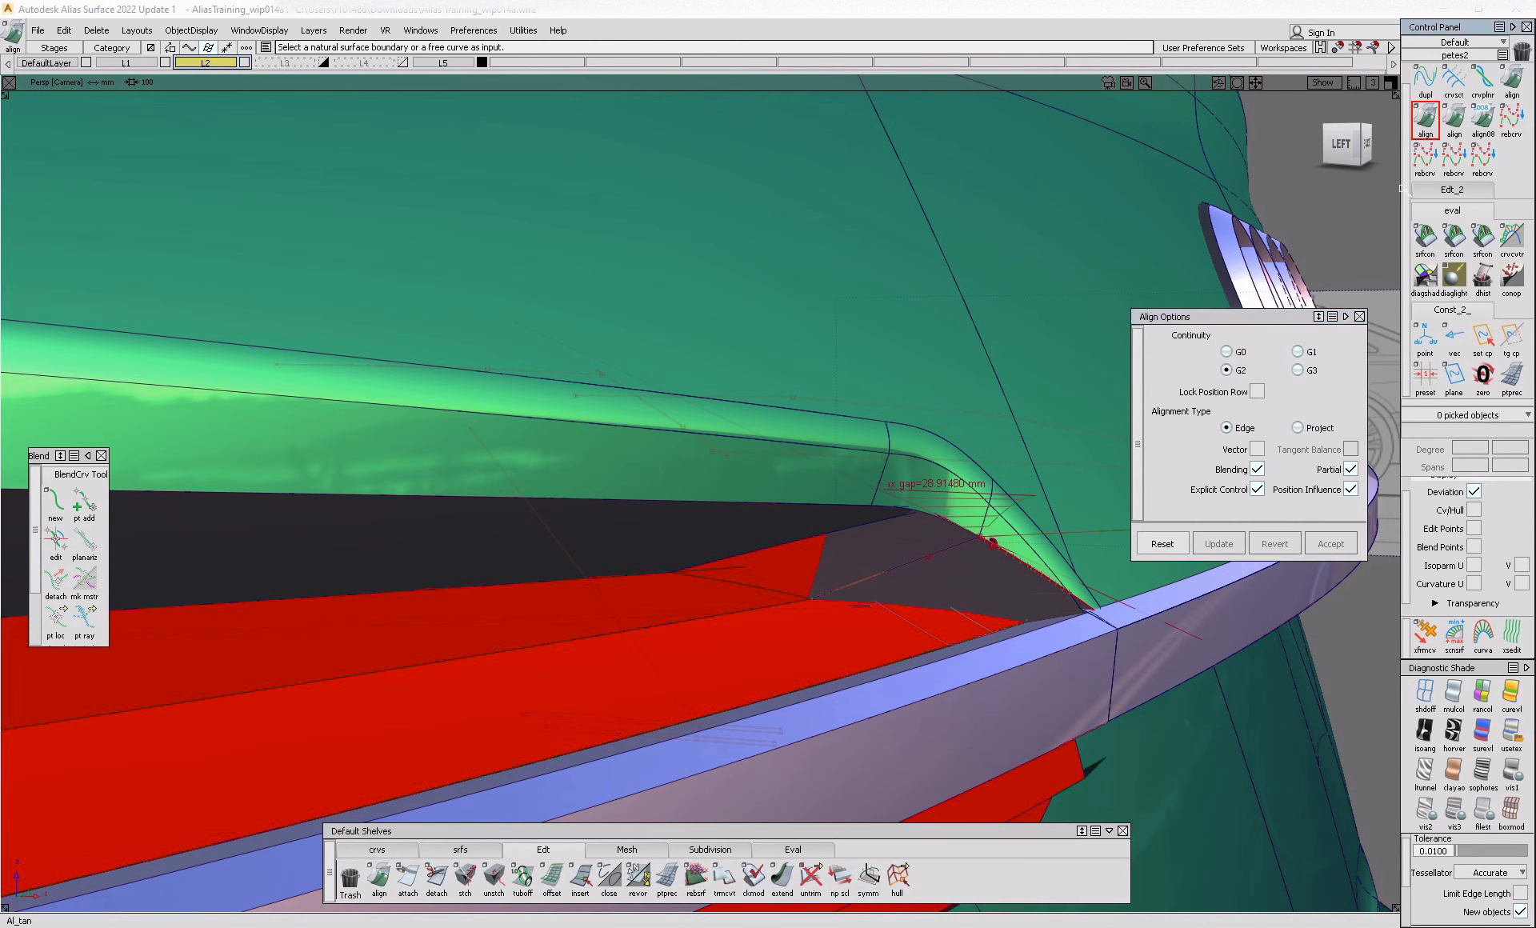
left_click(963, 577)
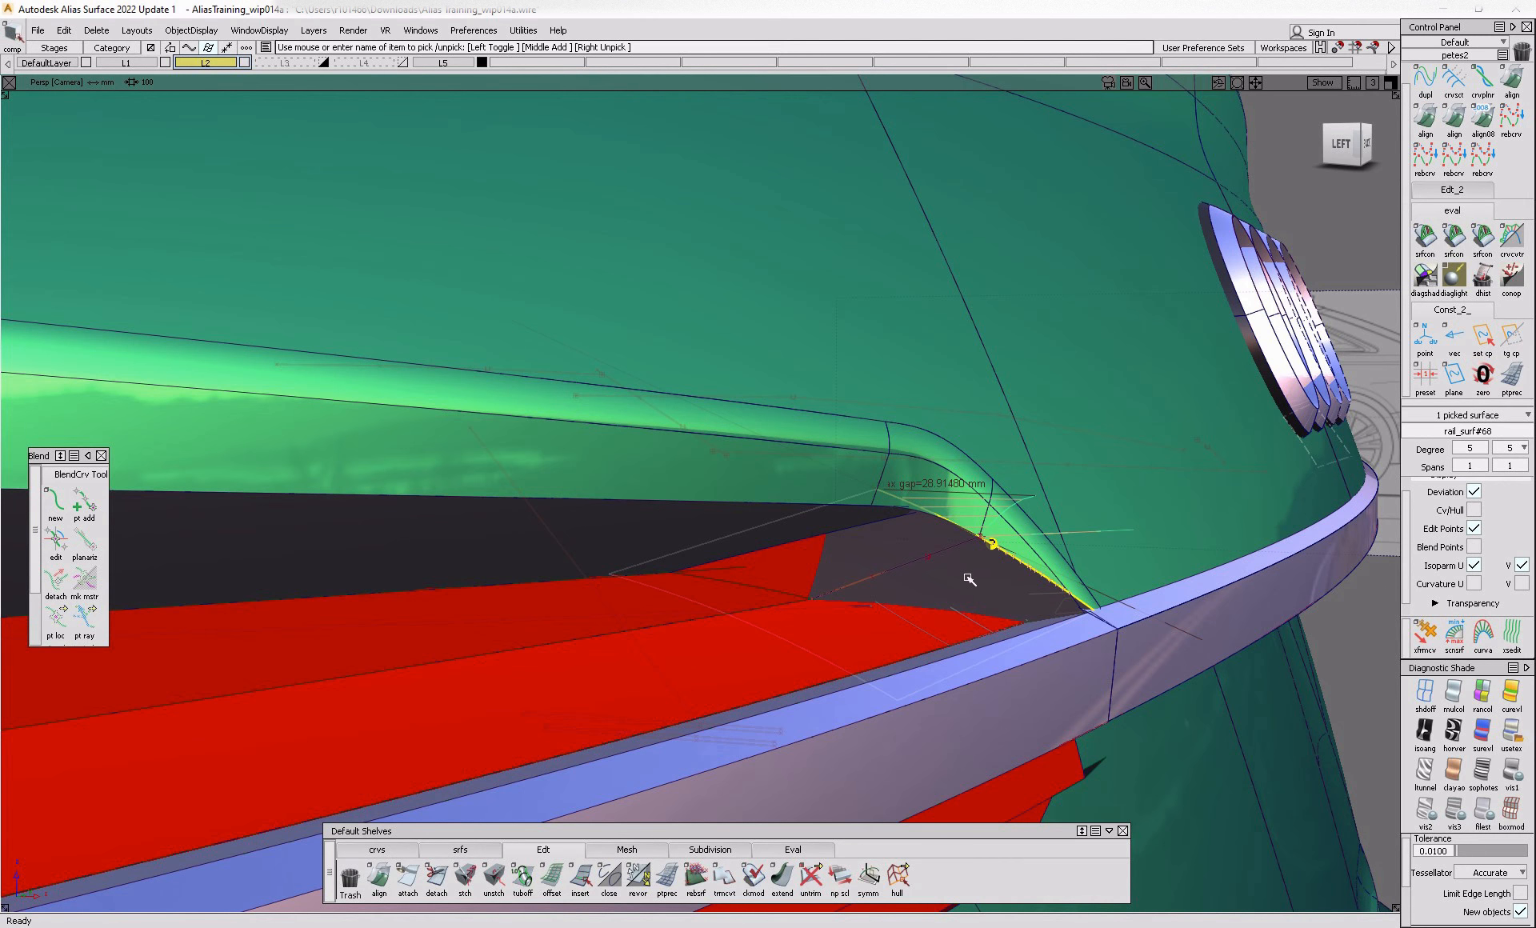
key("ctrl+x")
- Sweep the dark upper surface's end edge along the green recess edge as a monorail surface
left_click(460, 849)
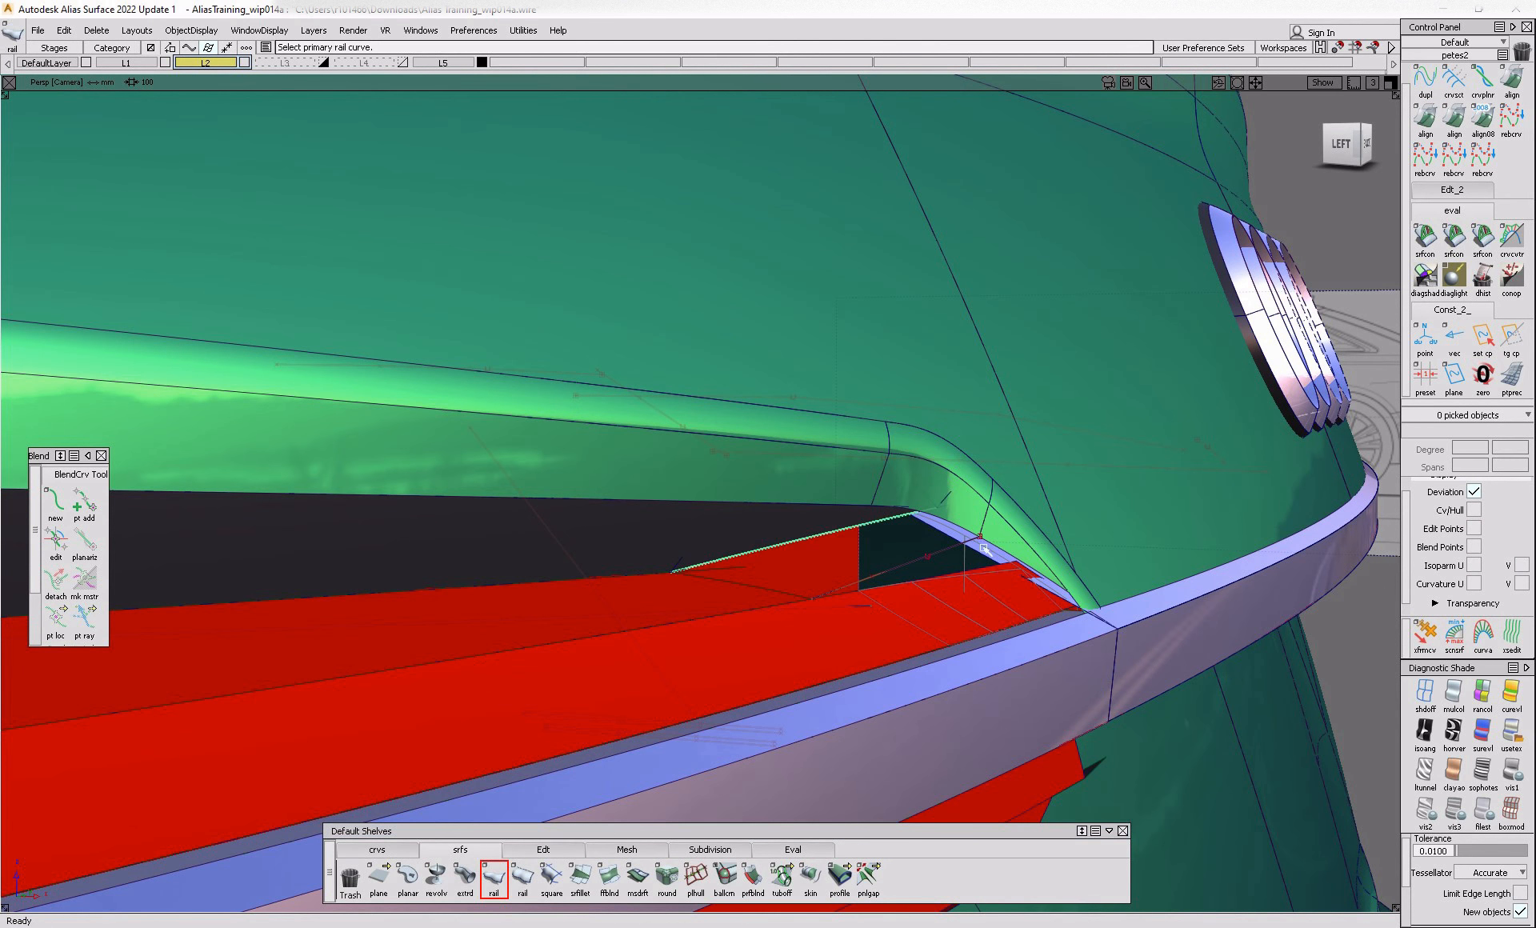
left_click(1007, 555)
left_click_drag(889, 560, 716, 573, "alt+shift")
mouse_move(984, 576)
left_mouse_down("ctrl+shift")
mouse_move(784, 581)
mouse_move(1008, 560)
left_mouse_up("ctrl+shift")
left_click(780, 579)
scroll(1275, 414, "down", 3)
left_click_drag(1307, 402, 1310, 406)
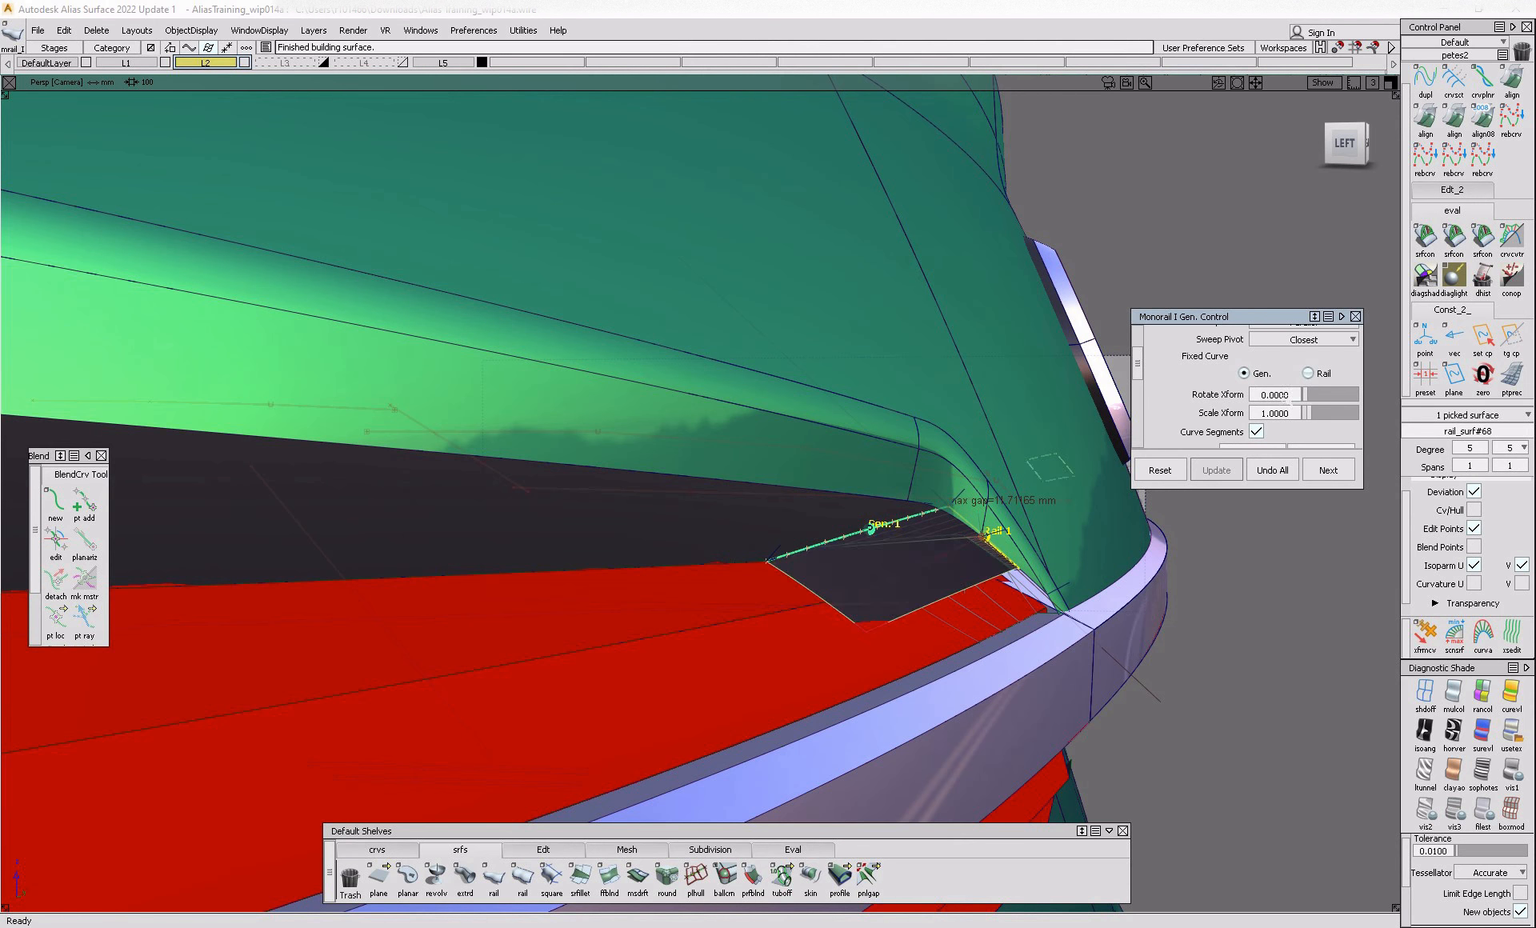
- Try Rotate Xform values of 5 and -5 on the monorail surface, finishing with -10
left_click(1267, 394)
type("5")
key("Return")
left_click_drag(986, 513, 852, 552, "alt+shift")
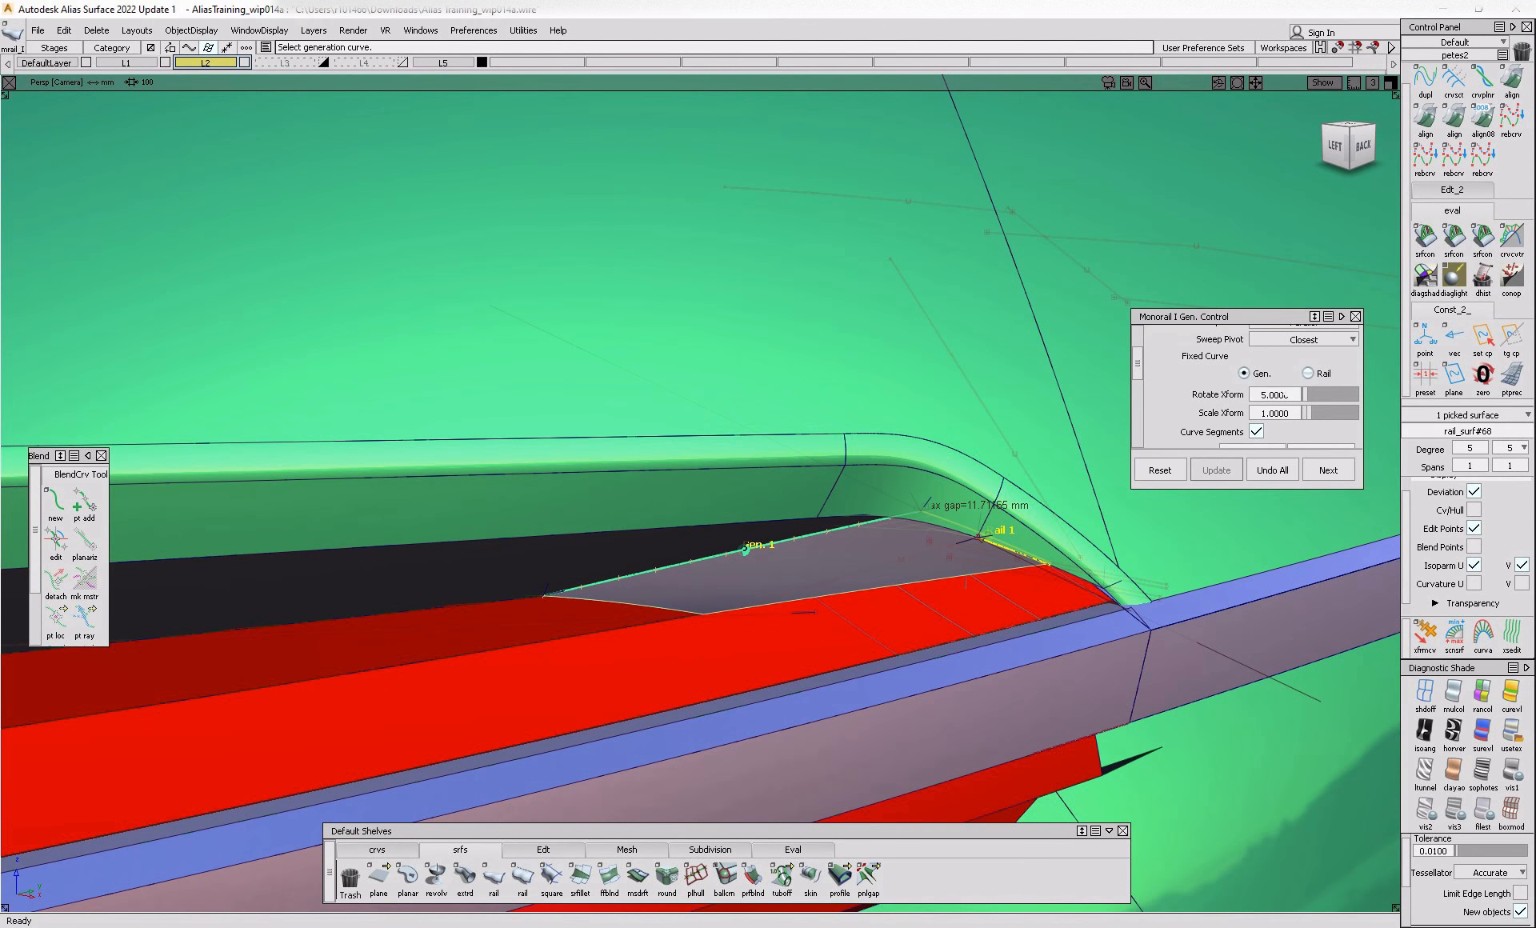
type("-5")
key("Return")
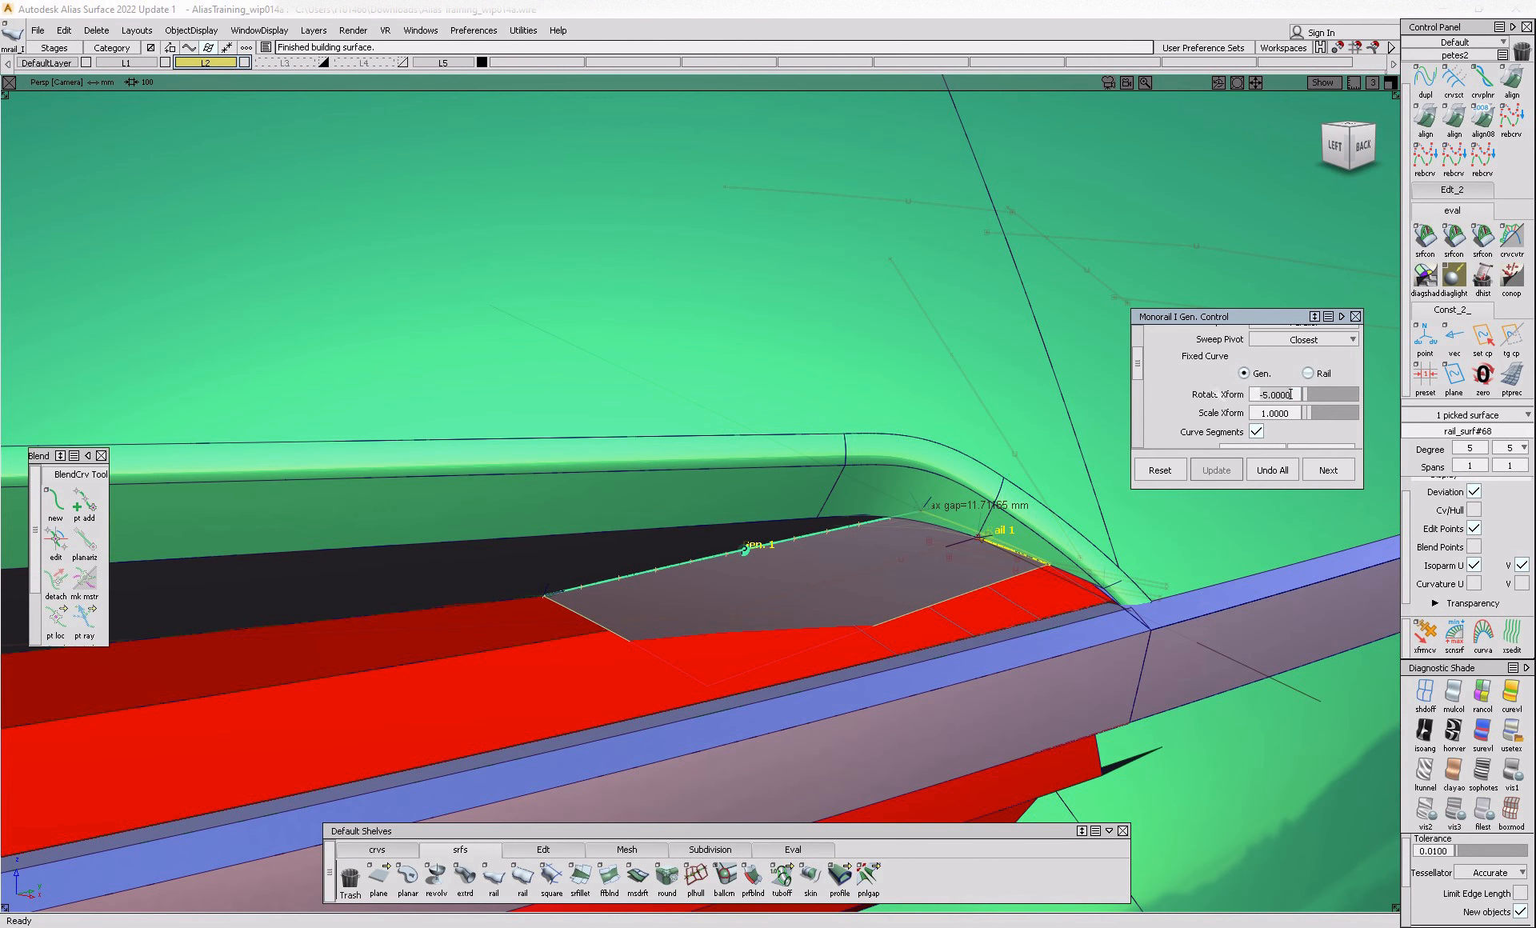
key("Return")
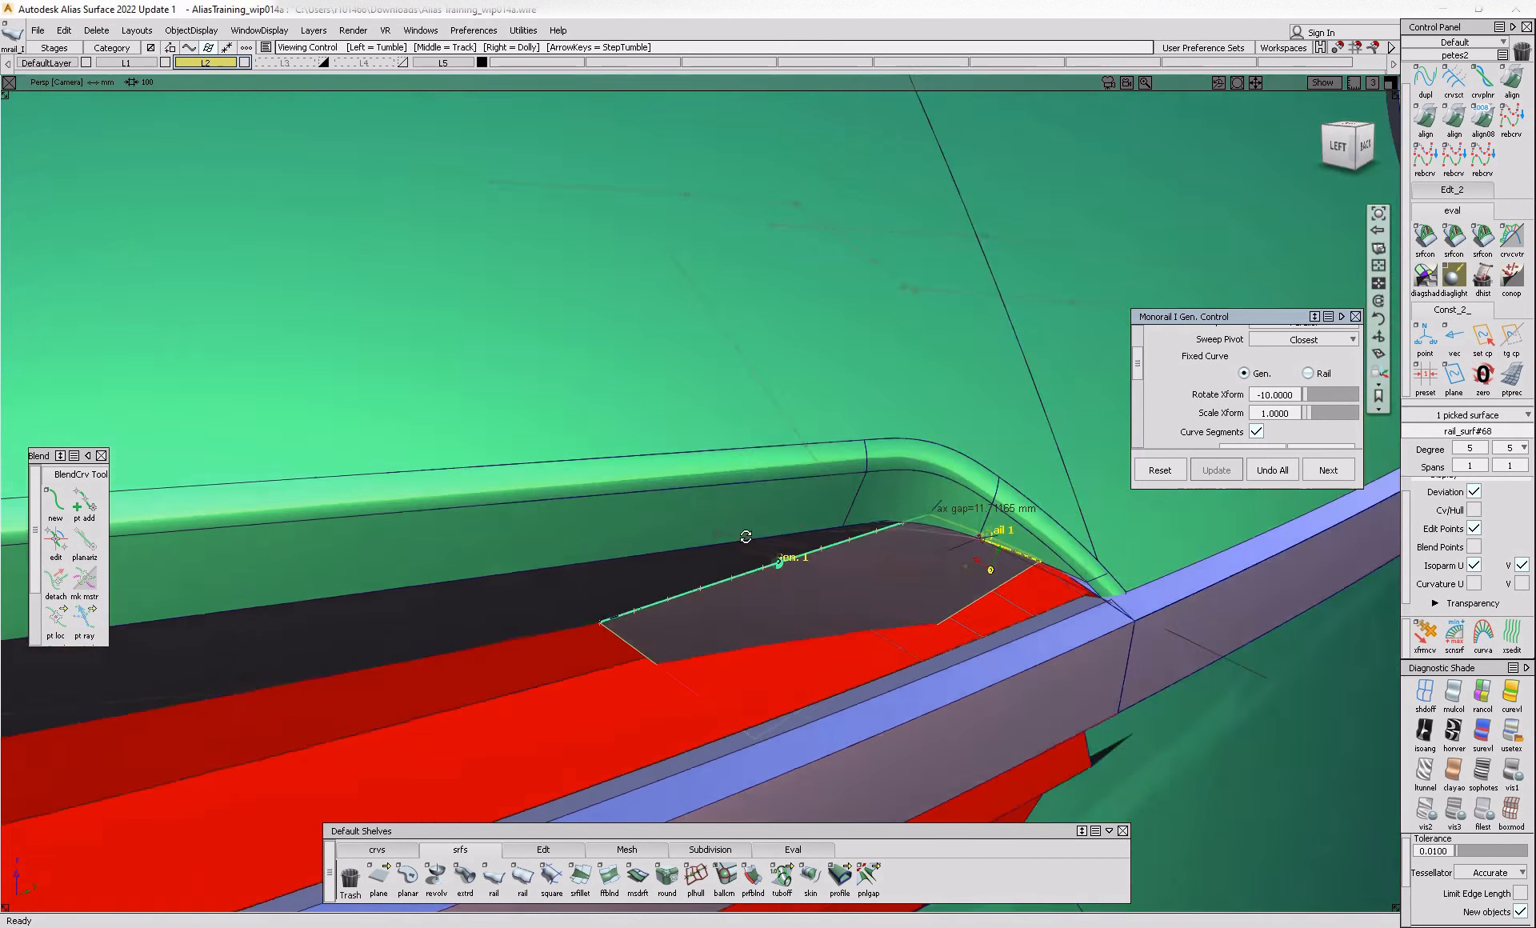
- Extend the monorail surface at both ends to fill the tapered end of the recess
left_click_drag(624, 523, 780, 507, "alt+shift")
left_click_drag(920, 689, 858, 556, "ctrl+shift")
left_click(544, 849)
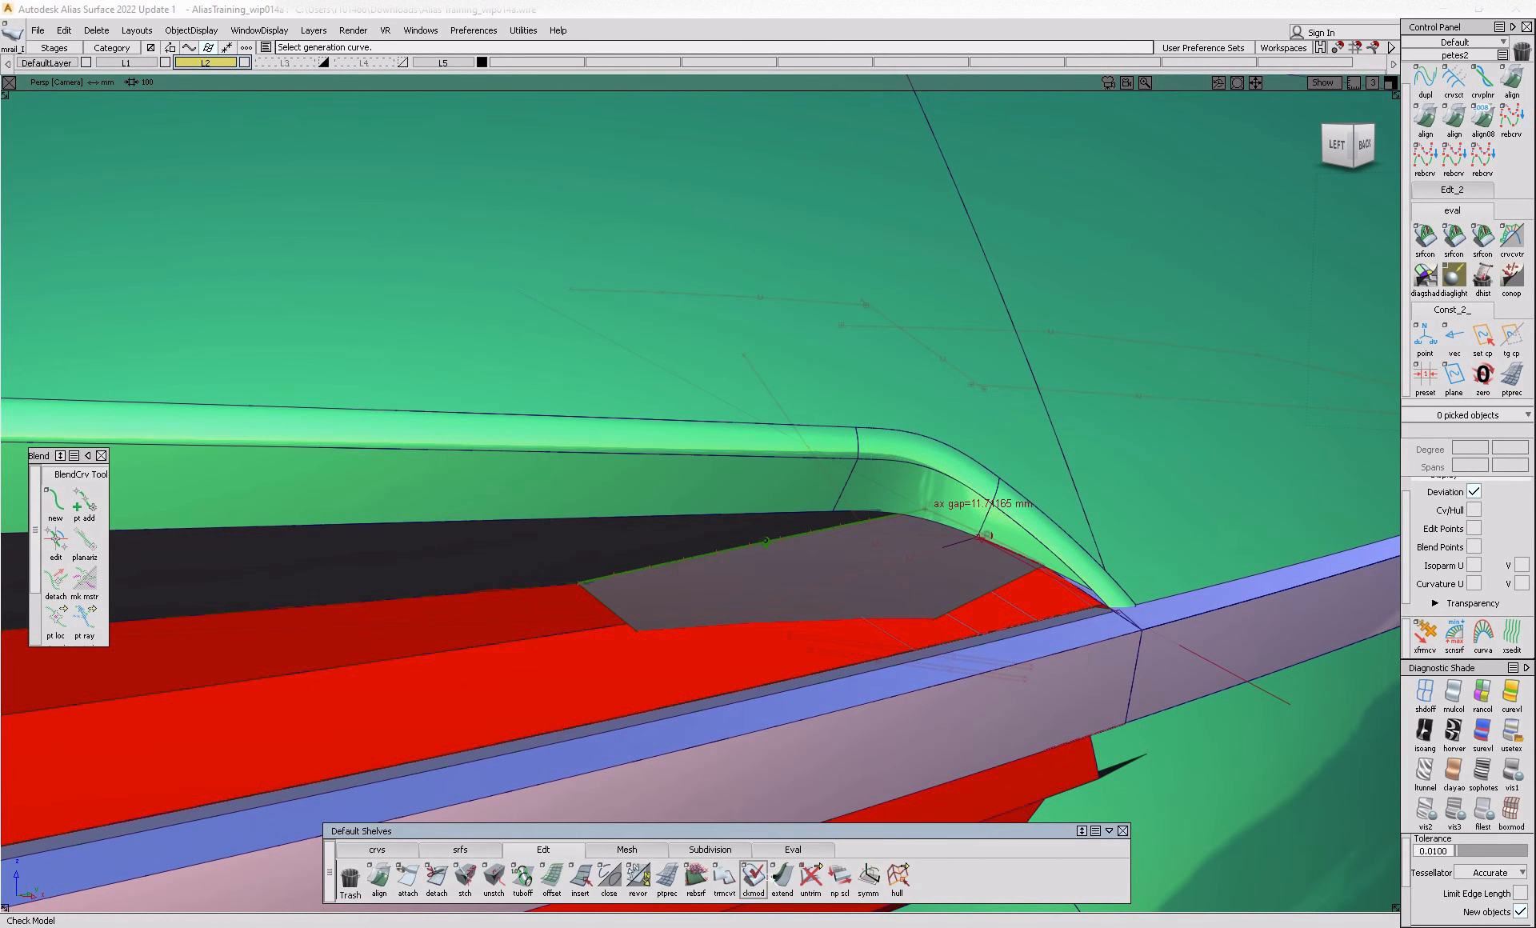
left_click_drag(980, 606, 1138, 694)
left_click(689, 530)
left_click_drag(618, 616, 470, 651)
right_click_drag(730, 592, 720, 617, "alt+shift")
left_click_drag(719, 617, 606, 652, "alt+shift")
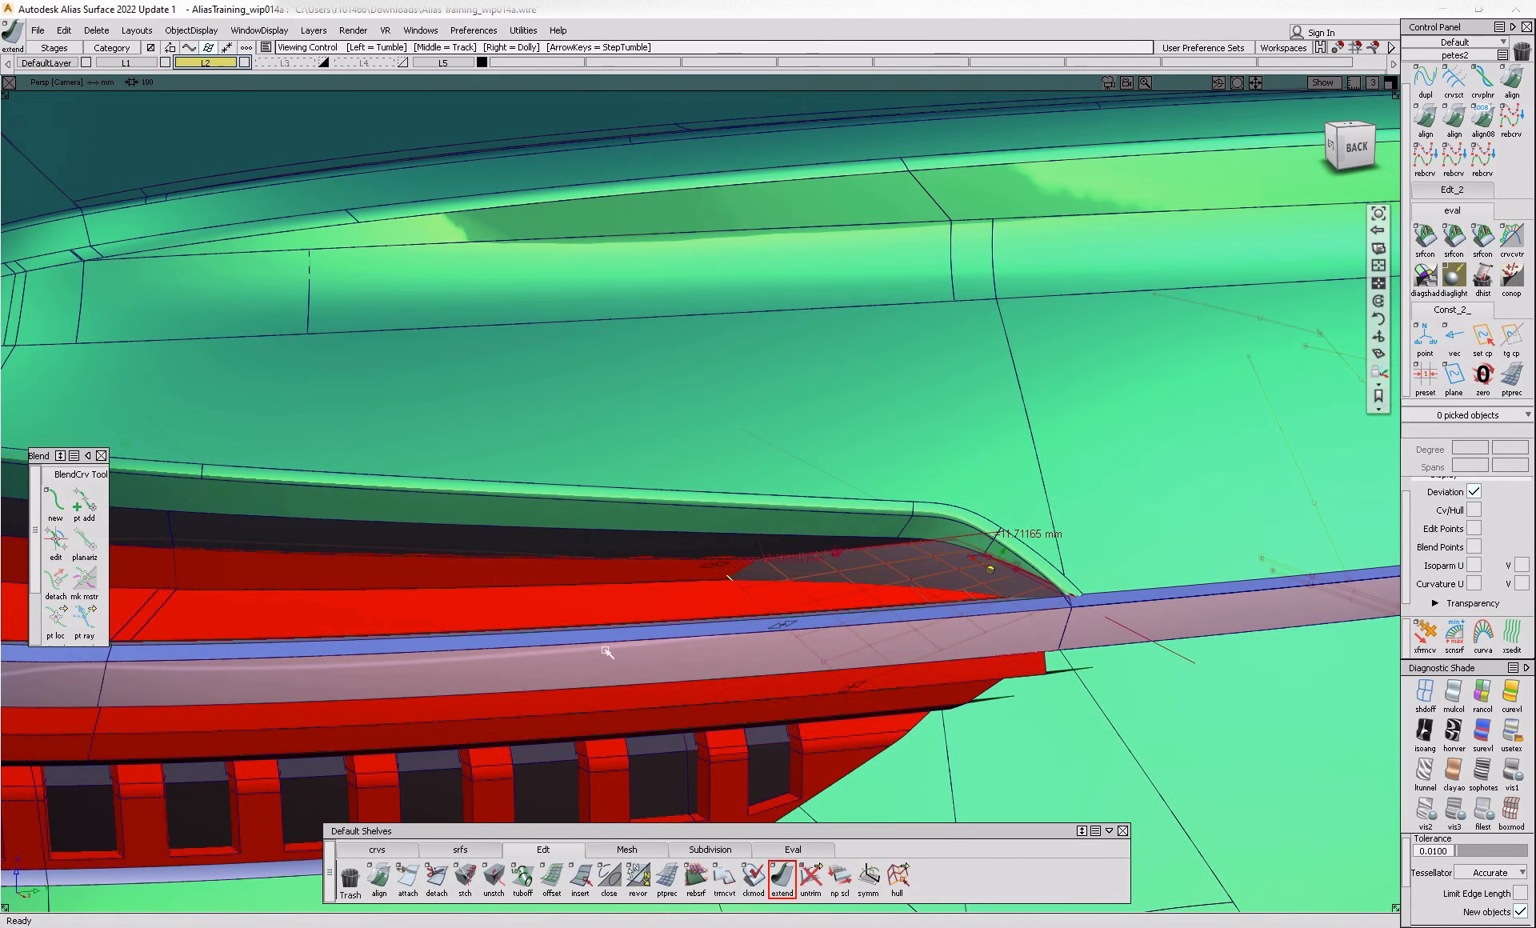
- Delete the extended monorail surface from the recess's tapered end
mouse_move(805, 664)
left_mouse_down("ctrl+shift")
mouse_move(808, 539)
mouse_move(829, 604)
mouse_move(748, 586)
mouse_move(504, 600)
mouse_move(984, 573)
left_mouse_up("ctrl+shift")
left_click(861, 582)
key("Delete")
- Inspect the open tapered end of the recess and switch to the Audi reference photo in Photos
left_click_drag(921, 518, 920, 518, "ctrl+shift")
left_click_drag(914, 596, 907, 599, "alt+shift")
right_click_drag(907, 599, 982, 604, "alt+shift")
mouse_move(983, 604)
left_mouse_down("alt+shift")
mouse_move(1005, 638)
mouse_move(968, 620)
left_mouse_up("alt+shift")
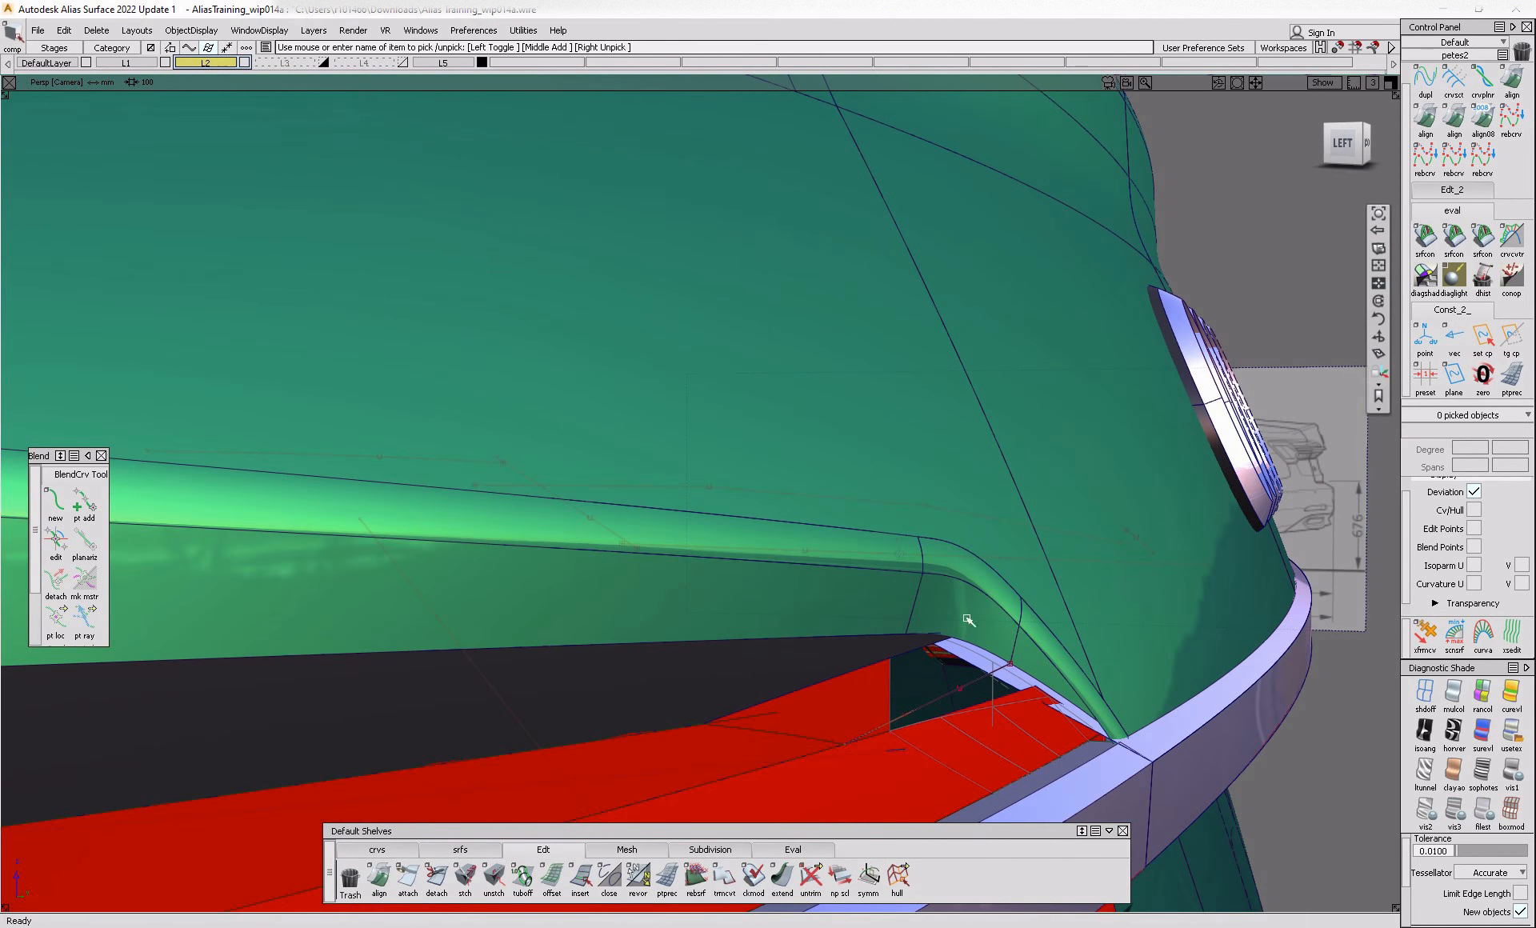
left_click(696, 927)
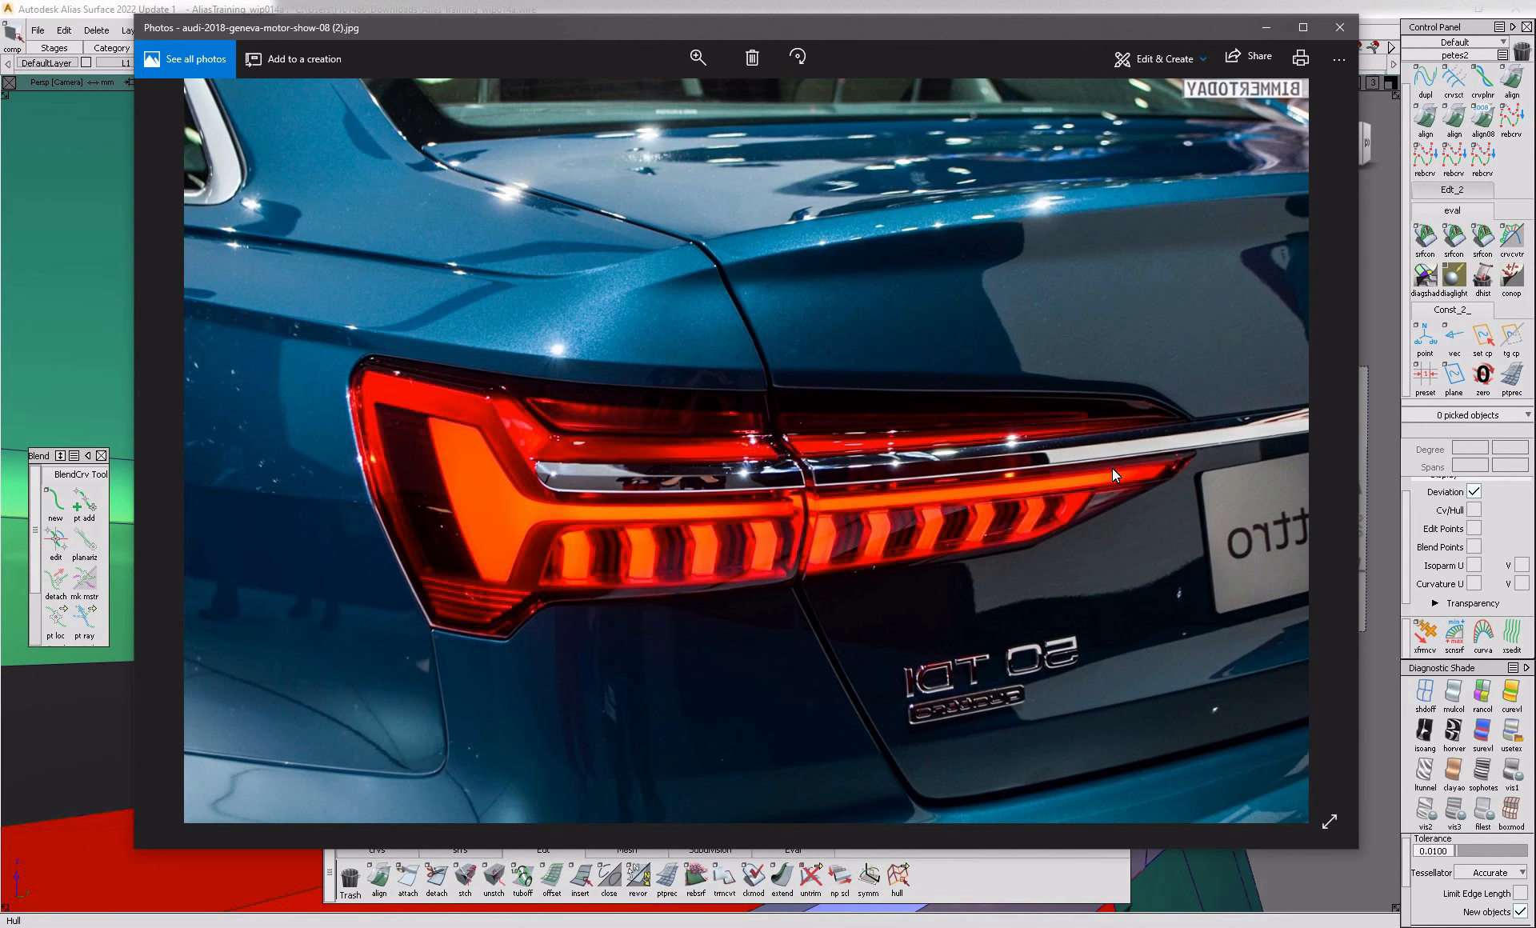
- Draw an edit-point curve at the recess's tapered end and trim the red lamp surface along it
left_click(1386, 800)
left_click_drag(1092, 739, 1013, 785, "alt+shift")
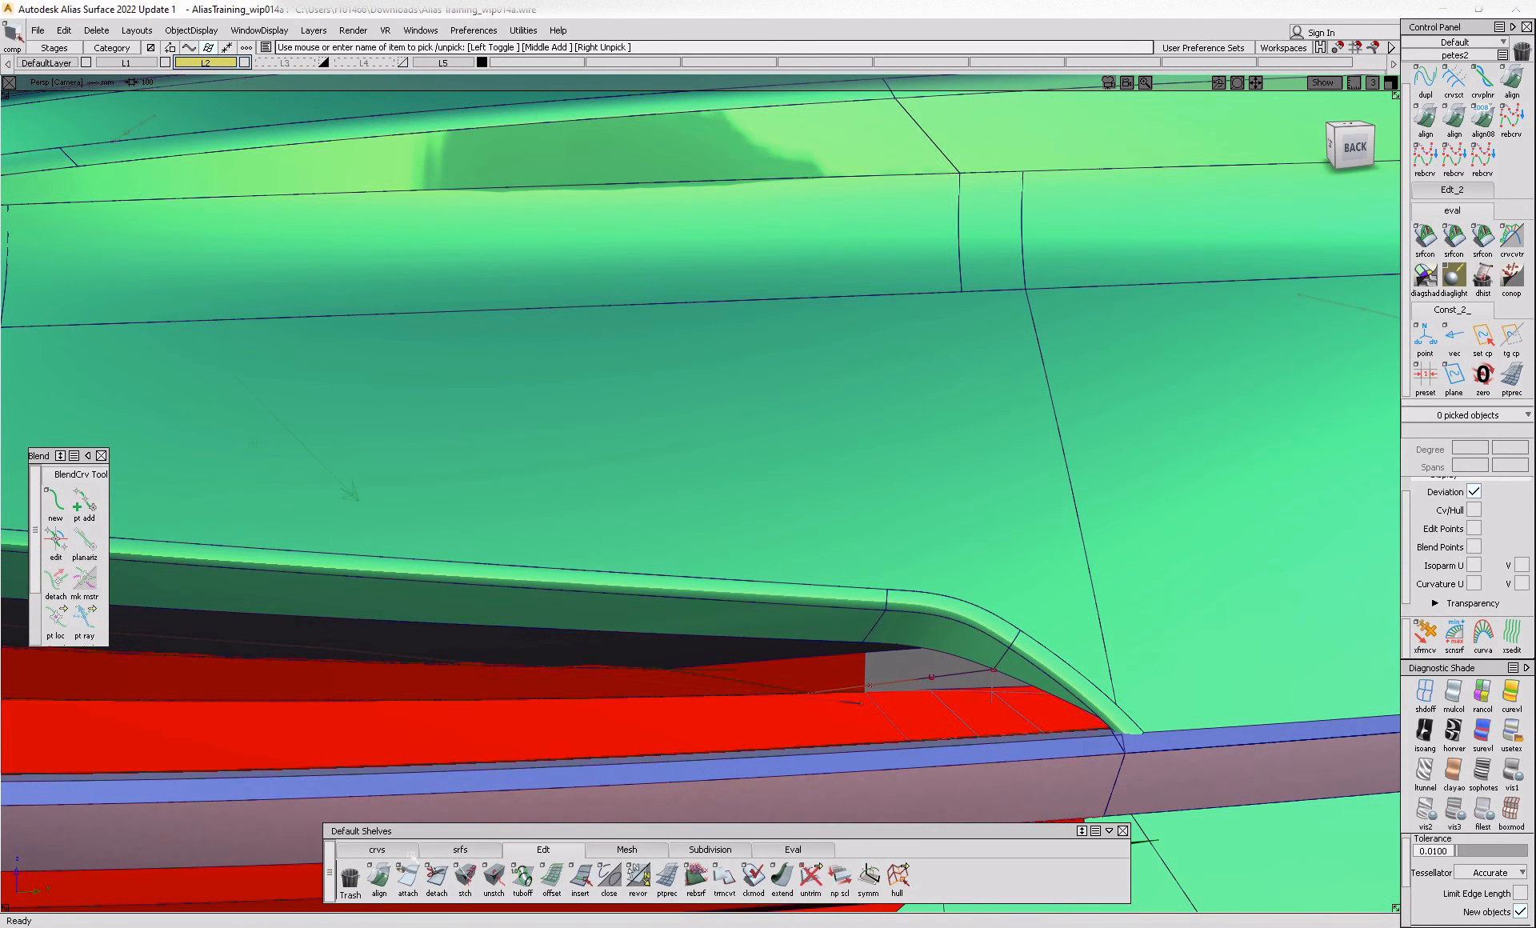
left_click(407, 852)
left_click(408, 877)
mouse_move(792, 697)
left_mouse_down("ctrl+alt")
mouse_move(822, 696)
mouse_move(780, 699)
mouse_move(796, 698)
left_mouse_up("ctrl+alt")
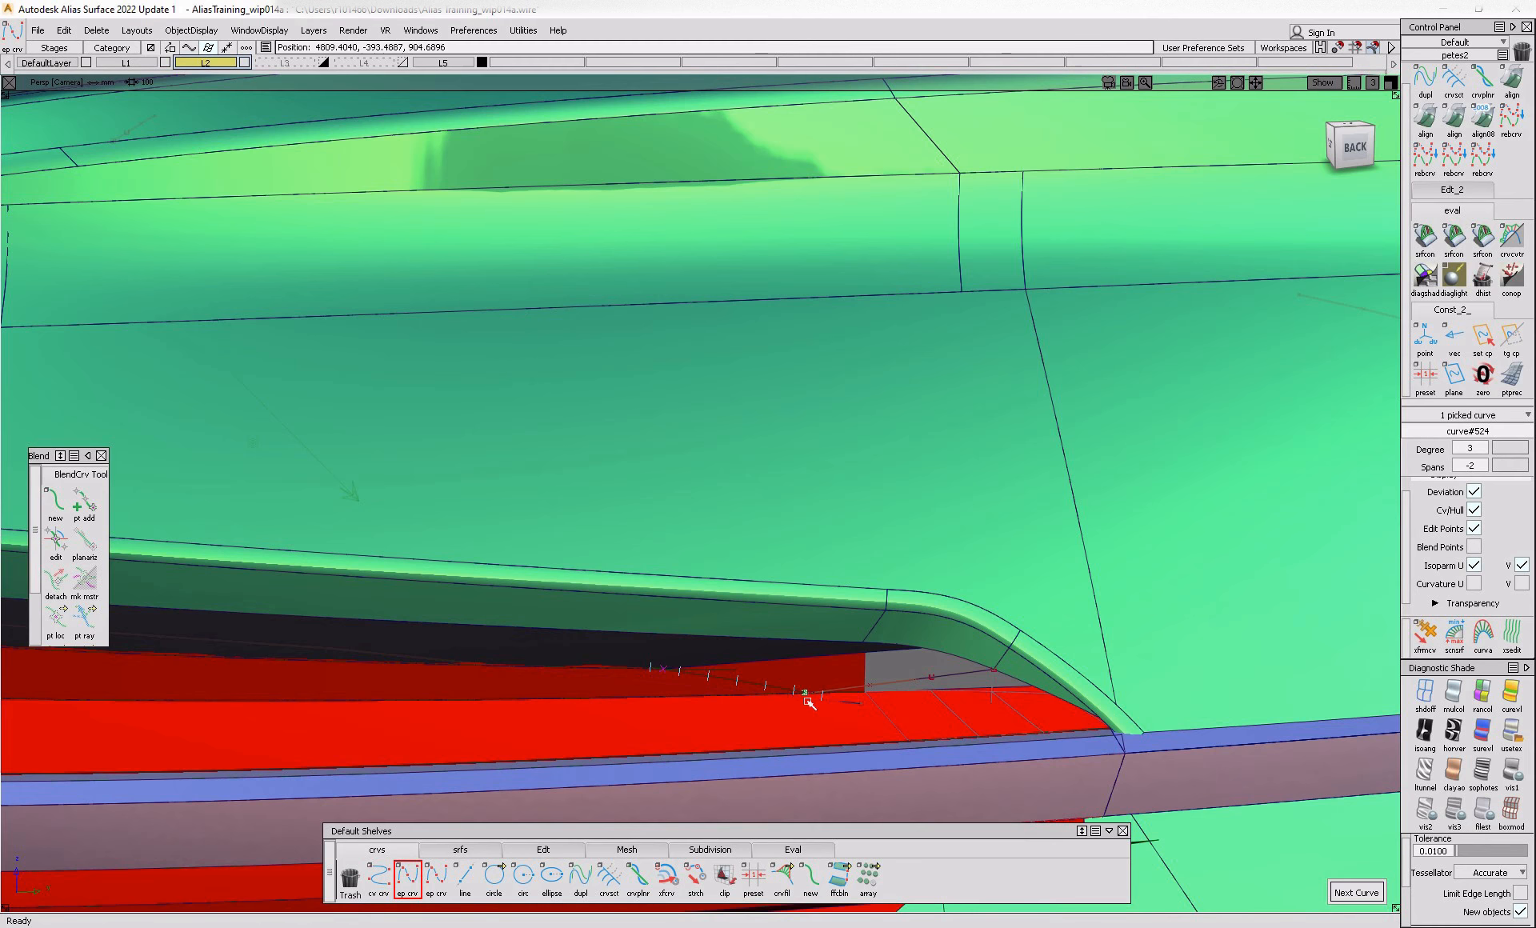
left_click(1353, 152)
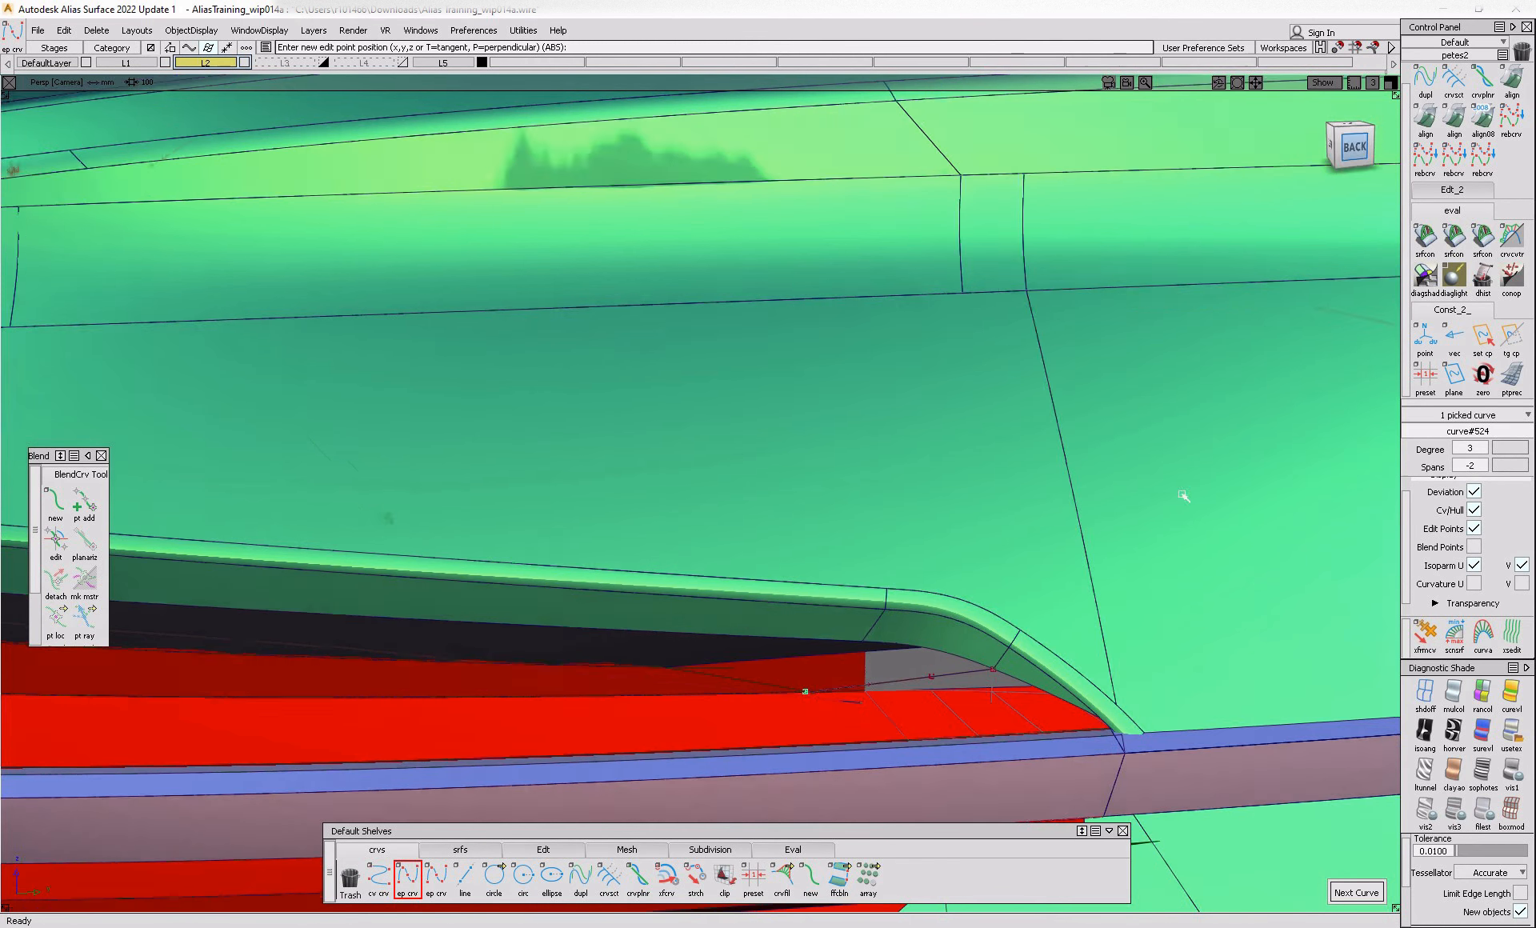
left_click_drag(1071, 740, 1233, 735, "ctrl+shift")
left_click(936, 731)
left_click(957, 721)
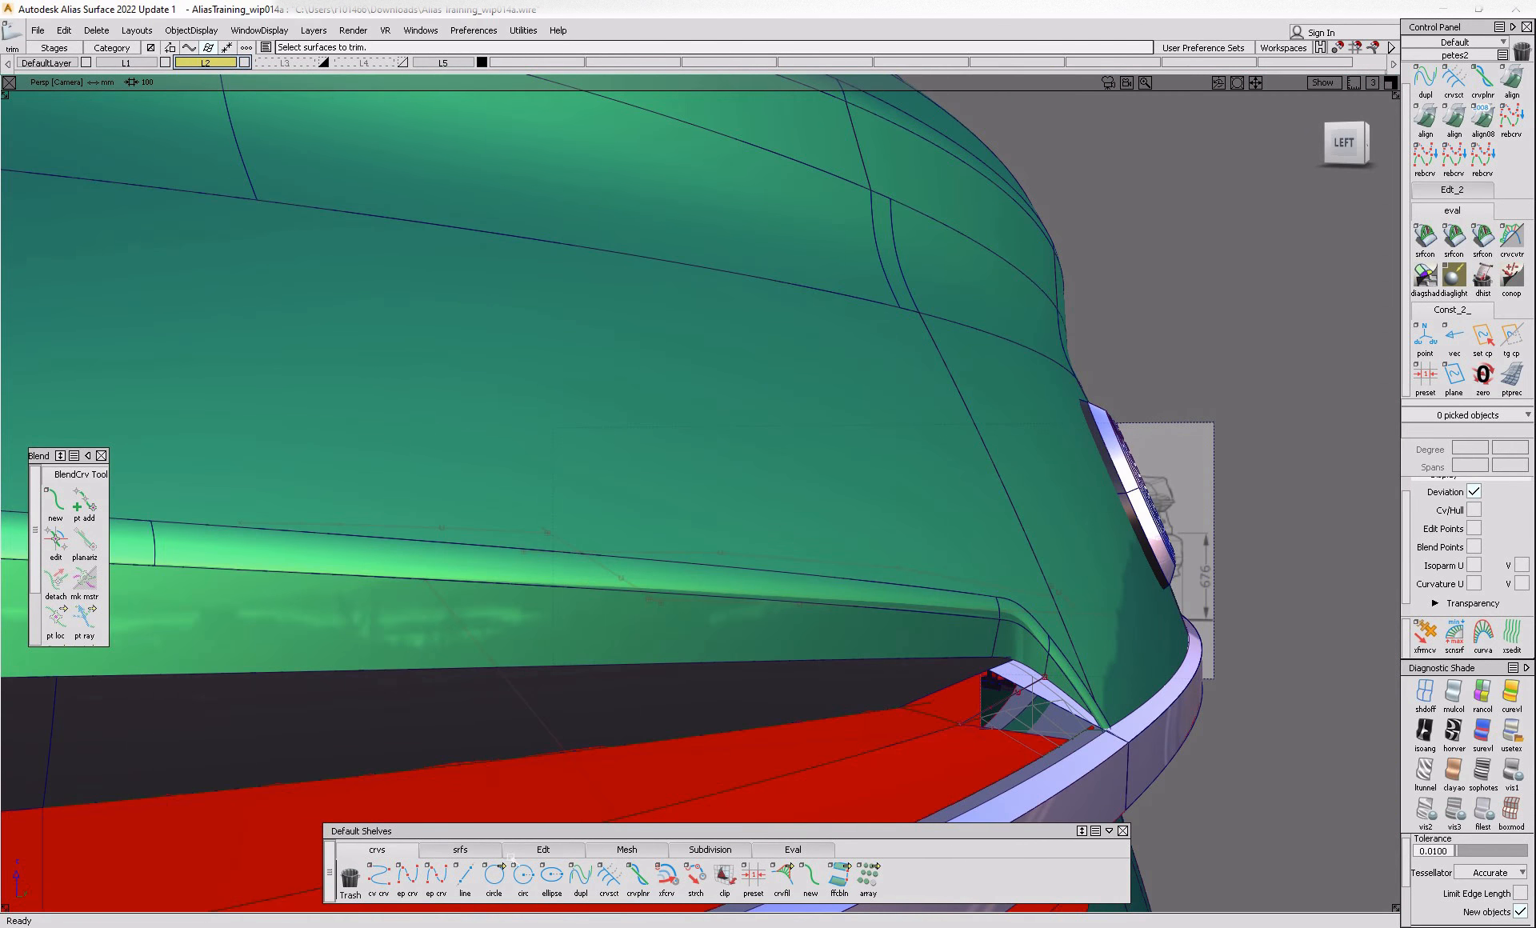
- Skin a surface between the red surface's trimmed edge and the green lip's trimmed edge (rail_surf#26.trimEdge) at the tapered end
left_click(479, 850)
left_click(1025, 744)
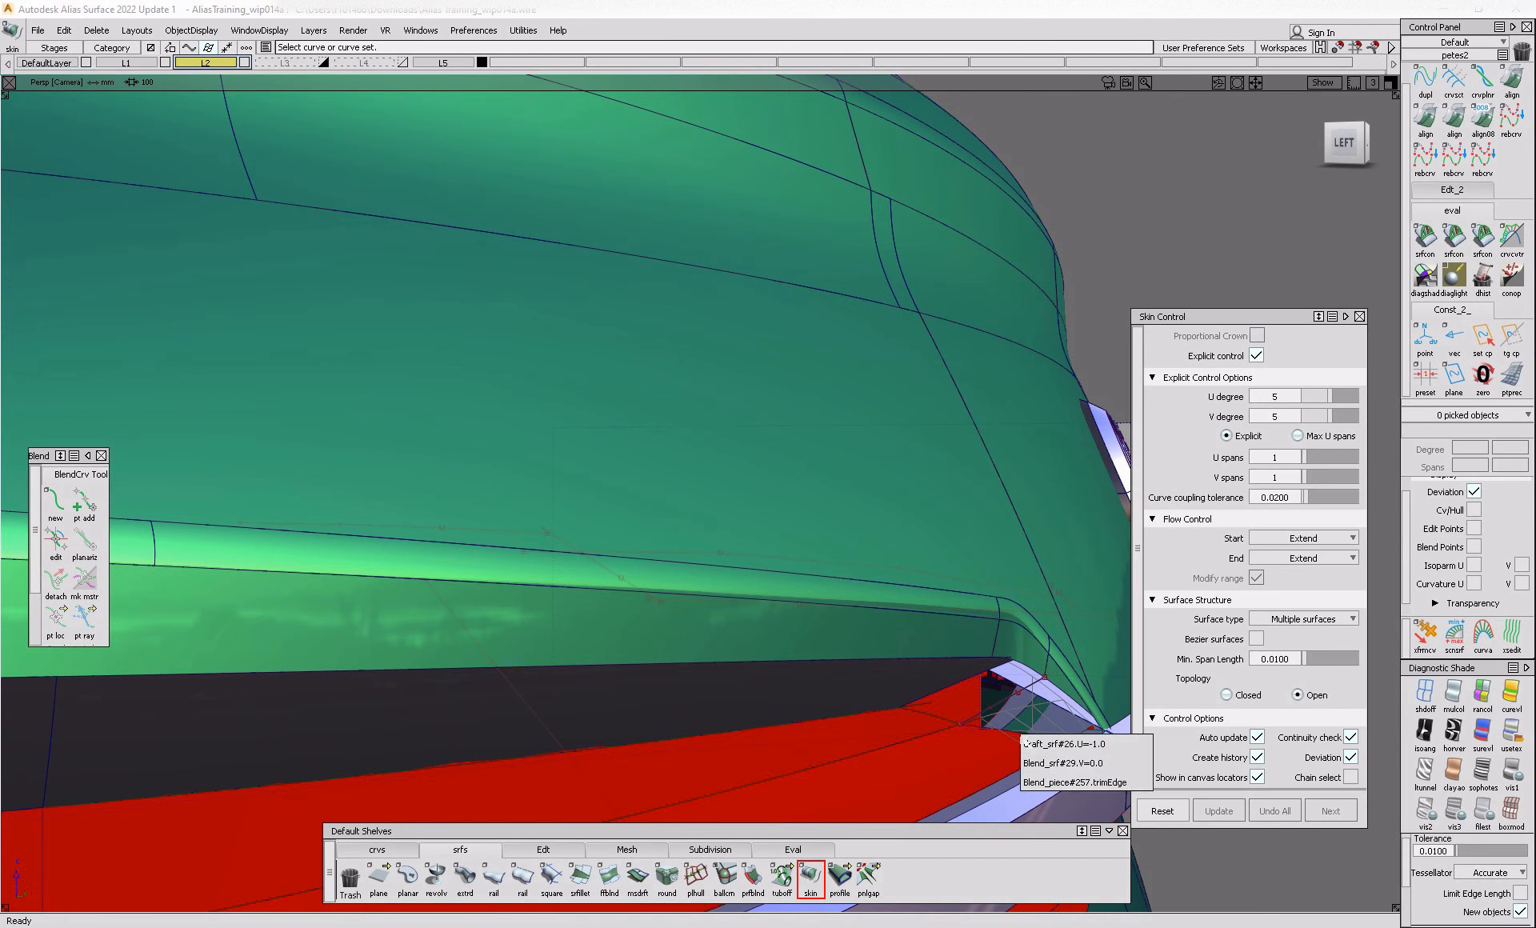
left_click(1144, 781)
left_click(1063, 696)
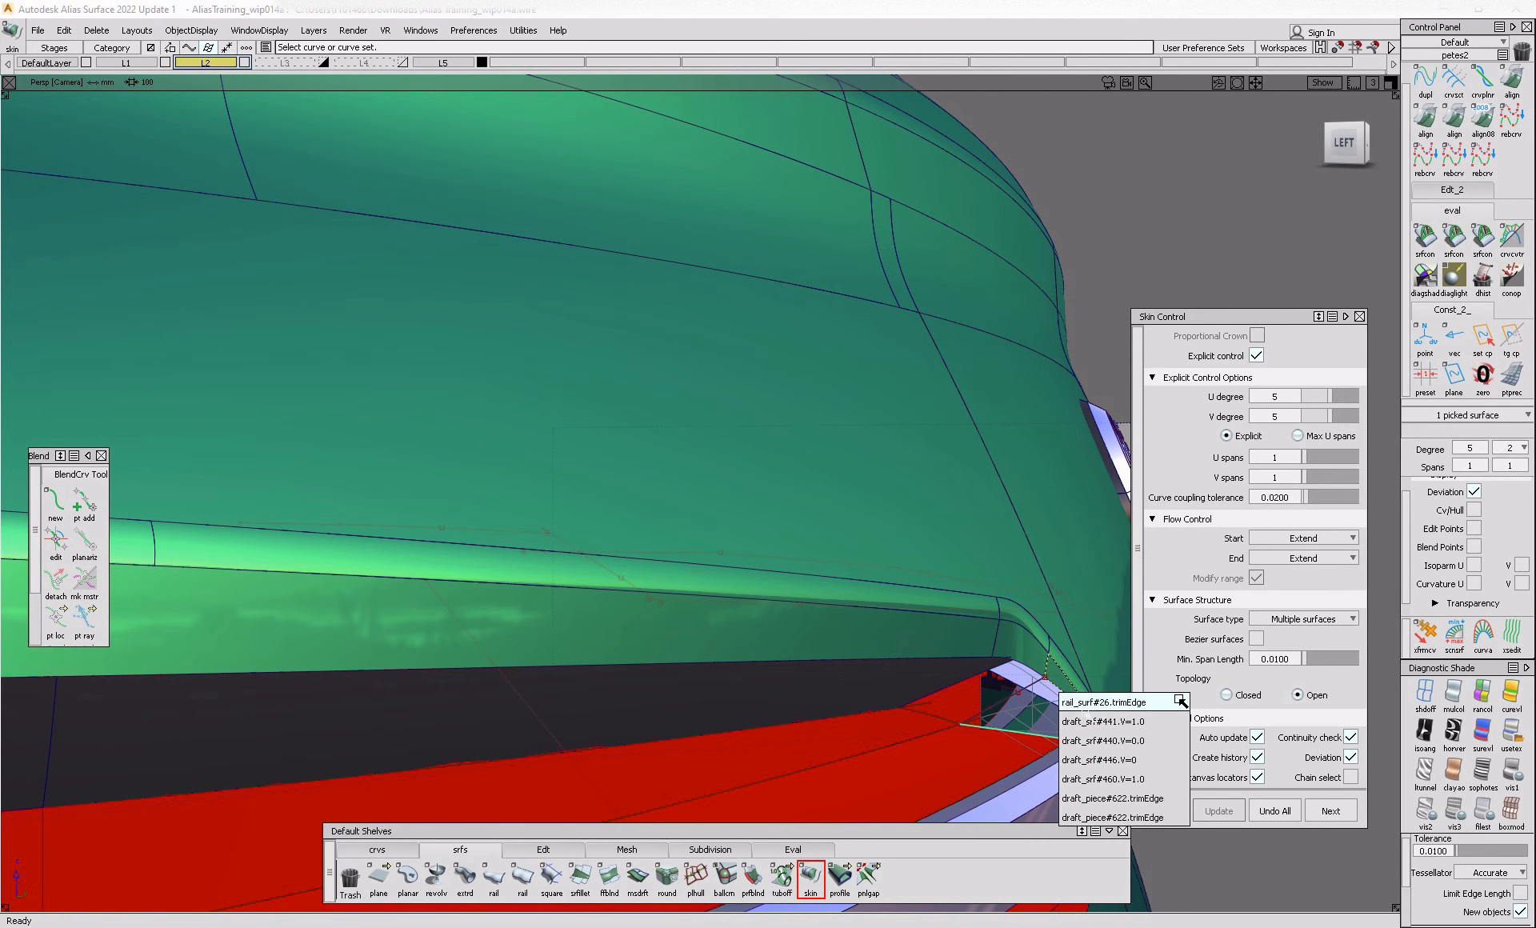
left_click(1180, 702)
left_click_drag(1104, 632, 1001, 704, "alt+shift")
left_click(1002, 705)
- Trim the overlapping surfaces where the new skin meets the recess's tapered end
left_click(1364, 148)
middle_click_drag(843, 670, 904, 672, "ctrl+shift")
left_click(966, 703)
left_click_drag(1009, 736, 1099, 755, "alt+shift")
middle_click_drag(1088, 744, 1028, 709, "ctrl+shift")
left_click(1014, 699)
left_click(1012, 696)
key("space")
mouse_move(1004, 700)
left_mouse_down("alt+shift")
mouse_move(1113, 702)
mouse_move(1231, 661)
mouse_move(1217, 643)
mouse_move(988, 683)
left_mouse_up("alt+shift")
left_click(1360, 144)
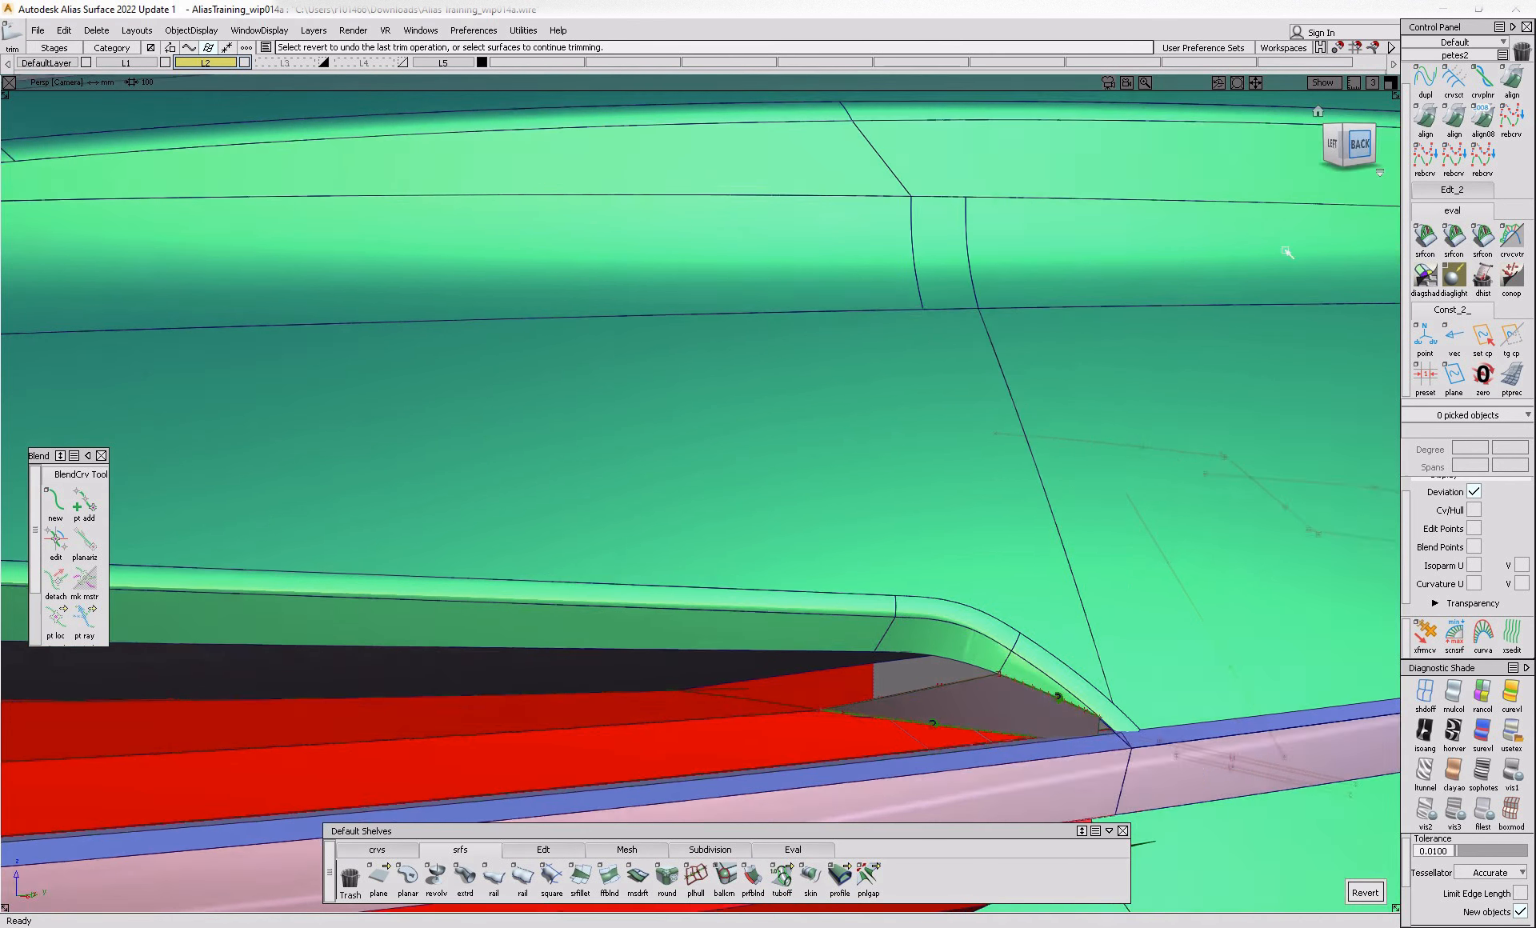
- Untrim the dark recess surface beside the tapered end
left_click(400, 849)
left_click(408, 876)
left_click(520, 849)
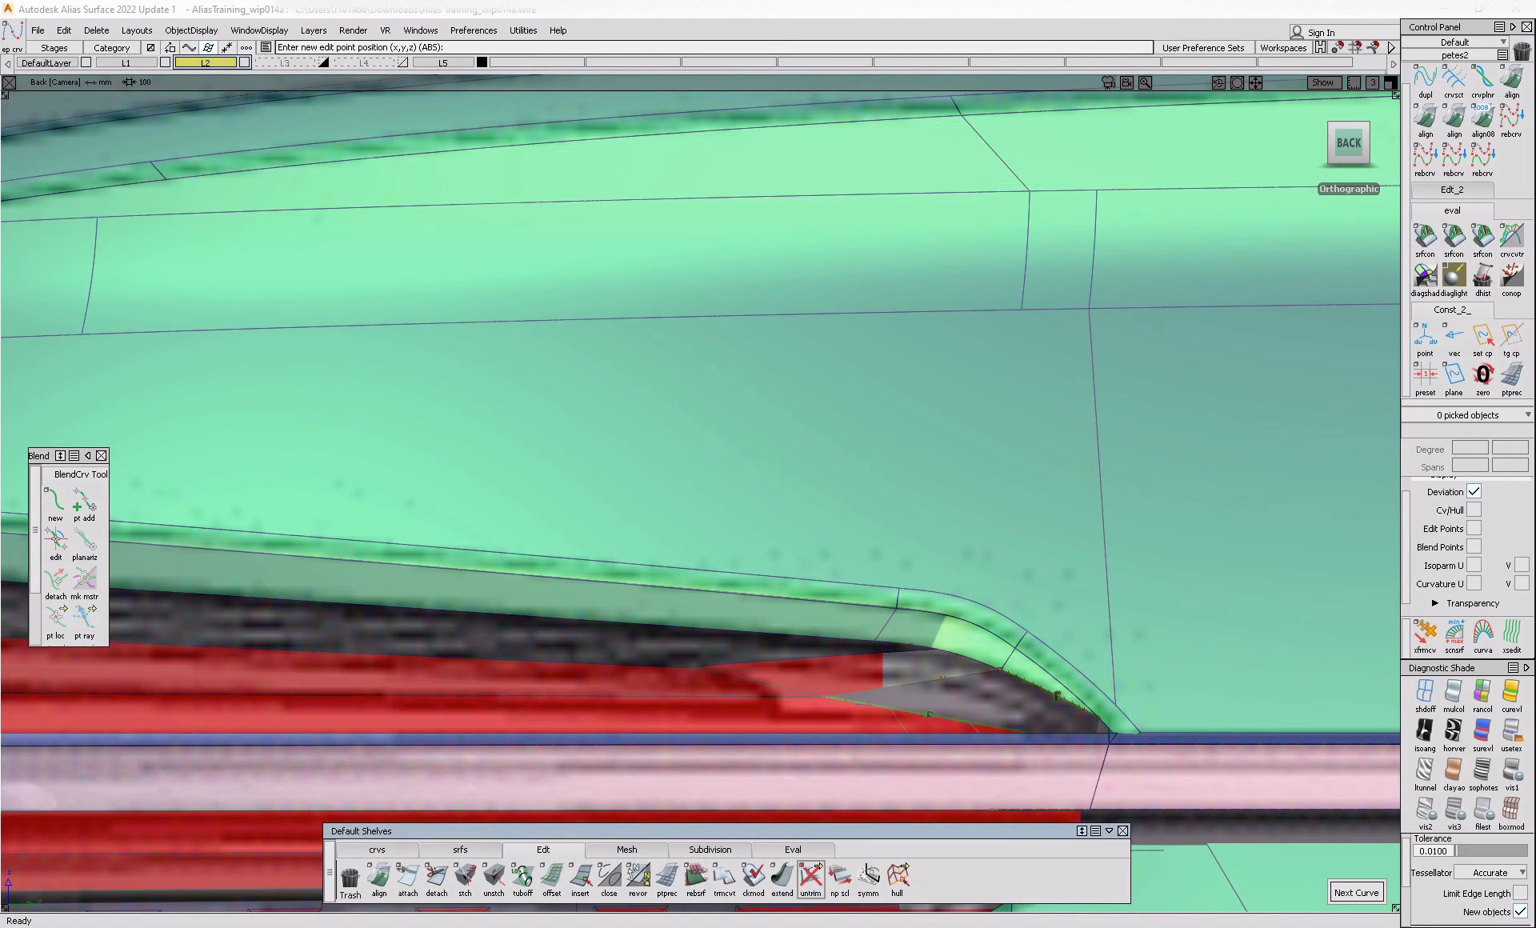
left_click(685, 672)
left_click_drag(909, 707, 909, 636, "ctrl+shift")
- Draw a diagonal edit-point curve from the lip's patch joint across the dark recess surface and trim that surface back to it
left_click(372, 851)
left_click(408, 876)
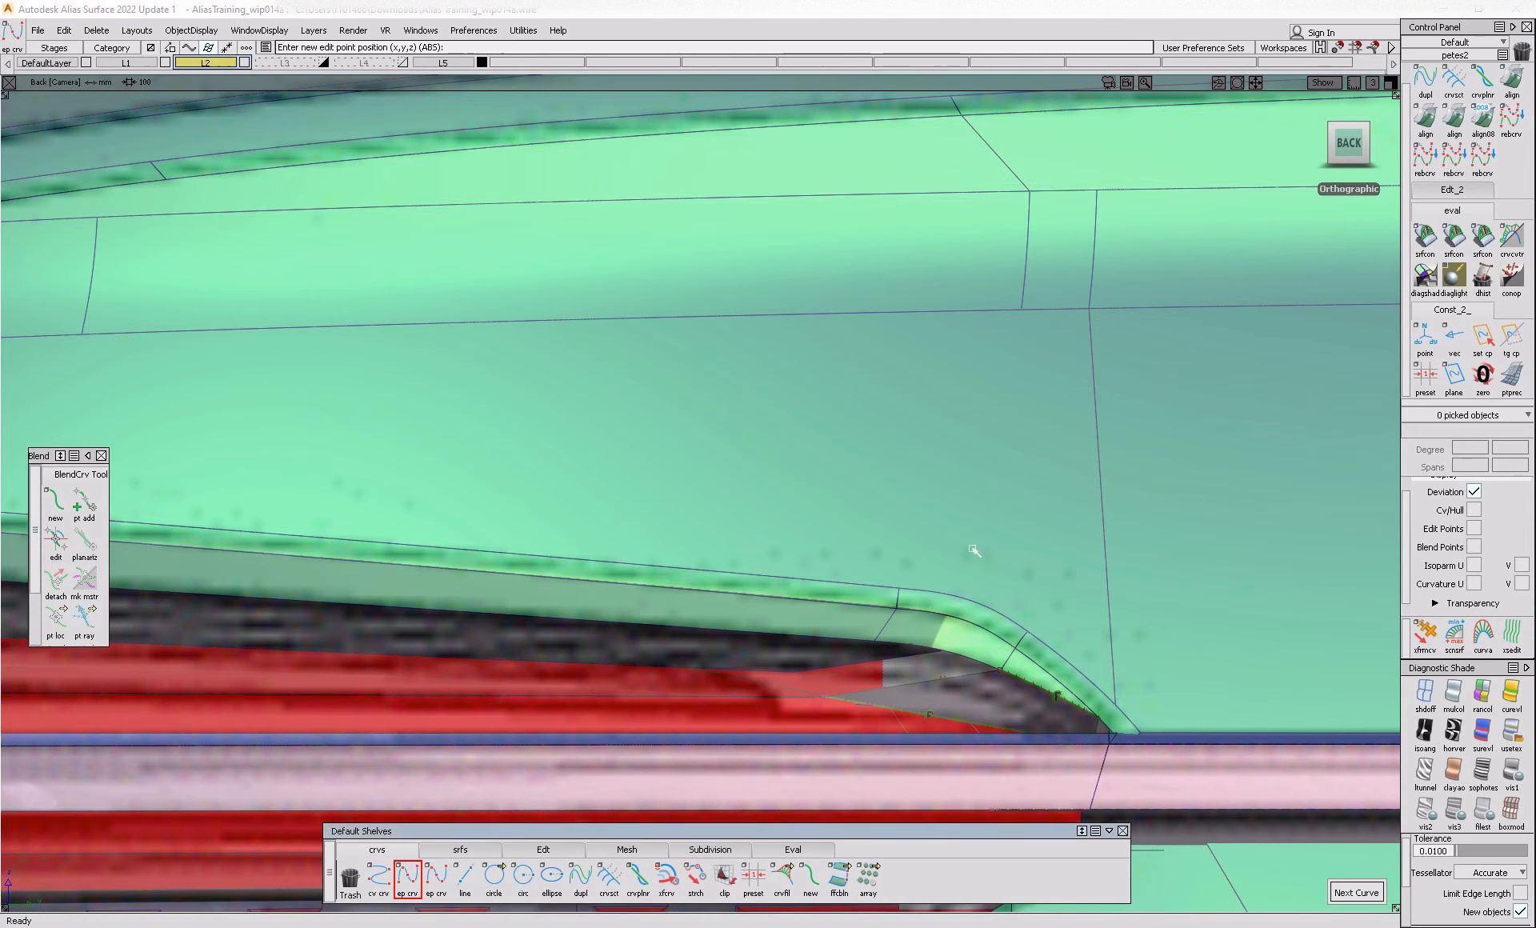
left_click(900, 613)
left_click_drag(717, 691, 719, 603, "ctrl+shift")
left_click(728, 660)
right_click_drag(749, 659, 645, 659, "ctrl+shift")
left_click(645, 659)
left_click(644, 659)
left_click(1271, 894)
- Create a Freeform Blend between the trimmed dark surface and the skin, with G2 Curvature continuity on both sides
left_click(458, 854)
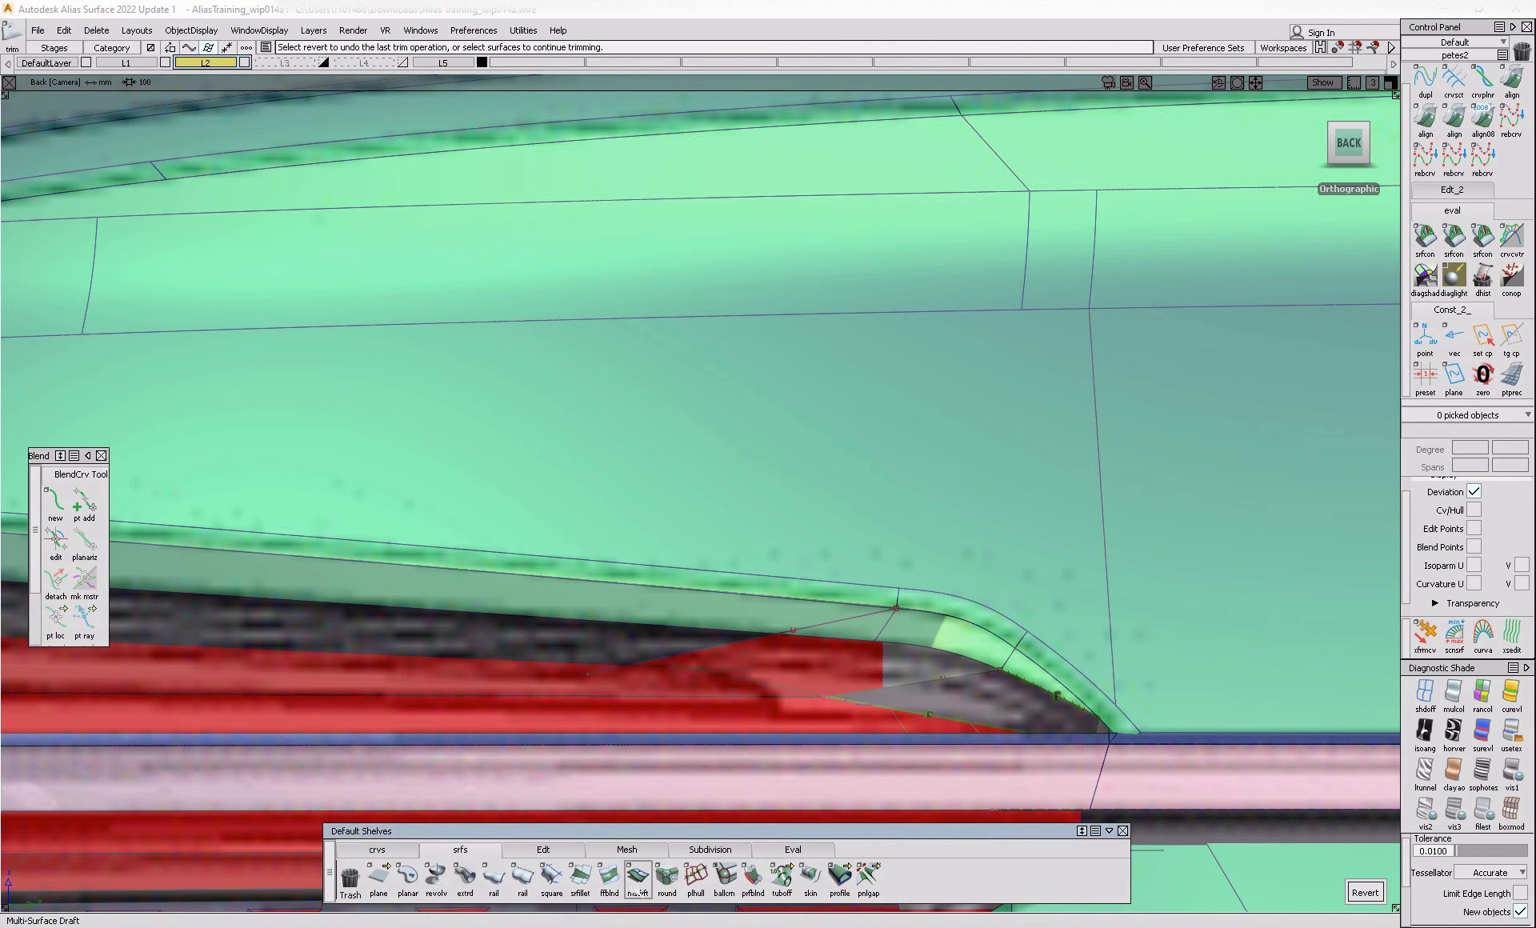
left_click(935, 684)
left_click(956, 694)
left_click_drag(696, 655, 1393, 690, "alt+shift")
left_click(948, 699)
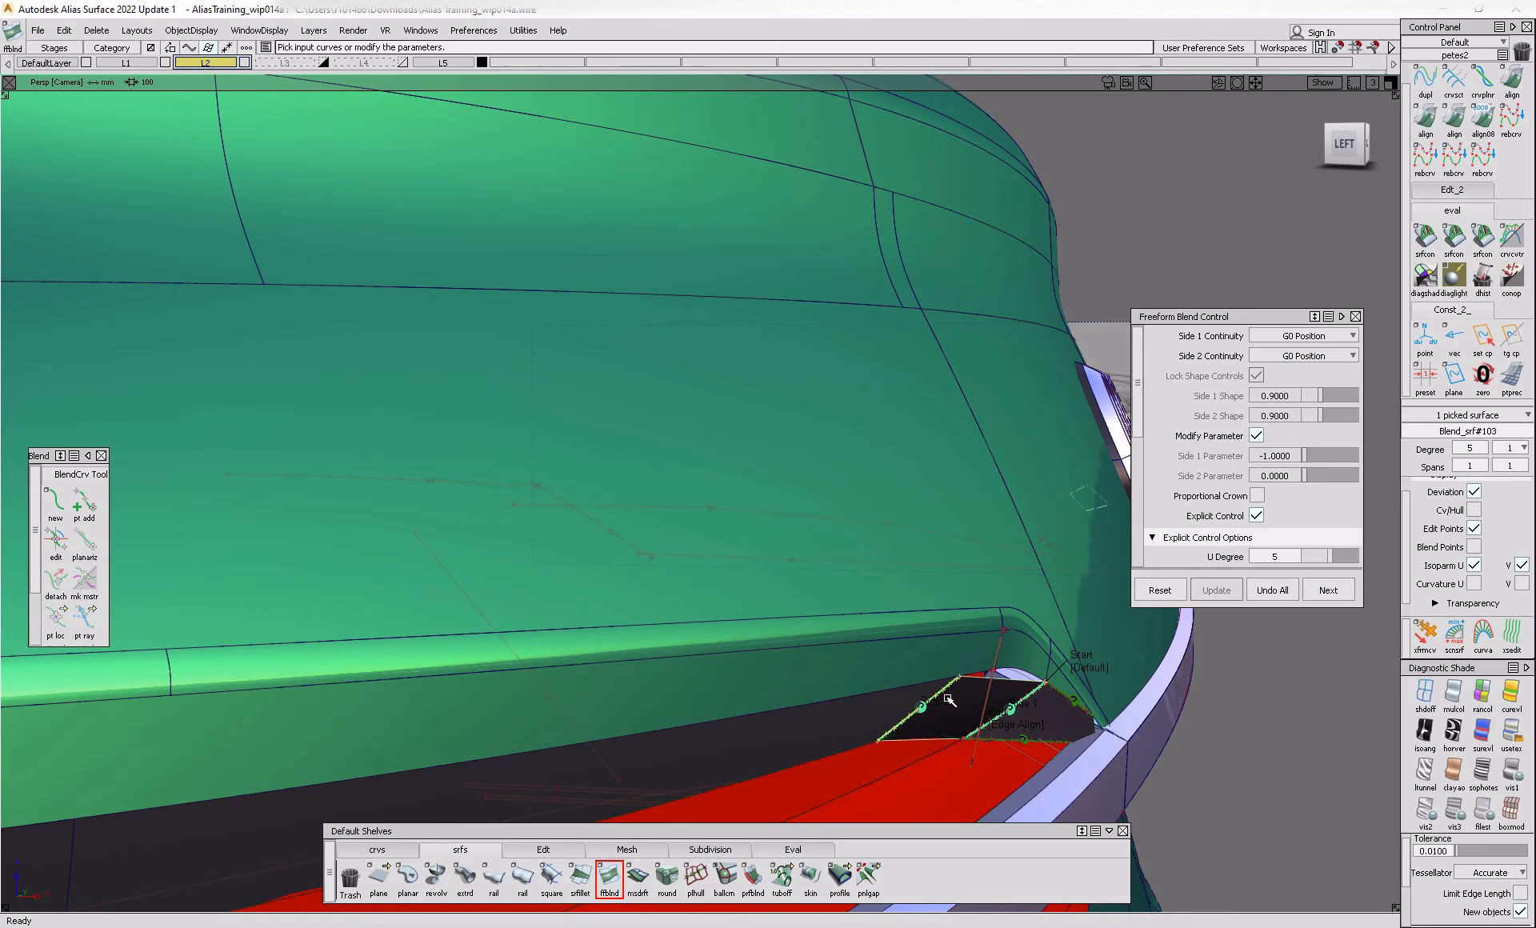
left_click(1304, 336)
left_click(1305, 390)
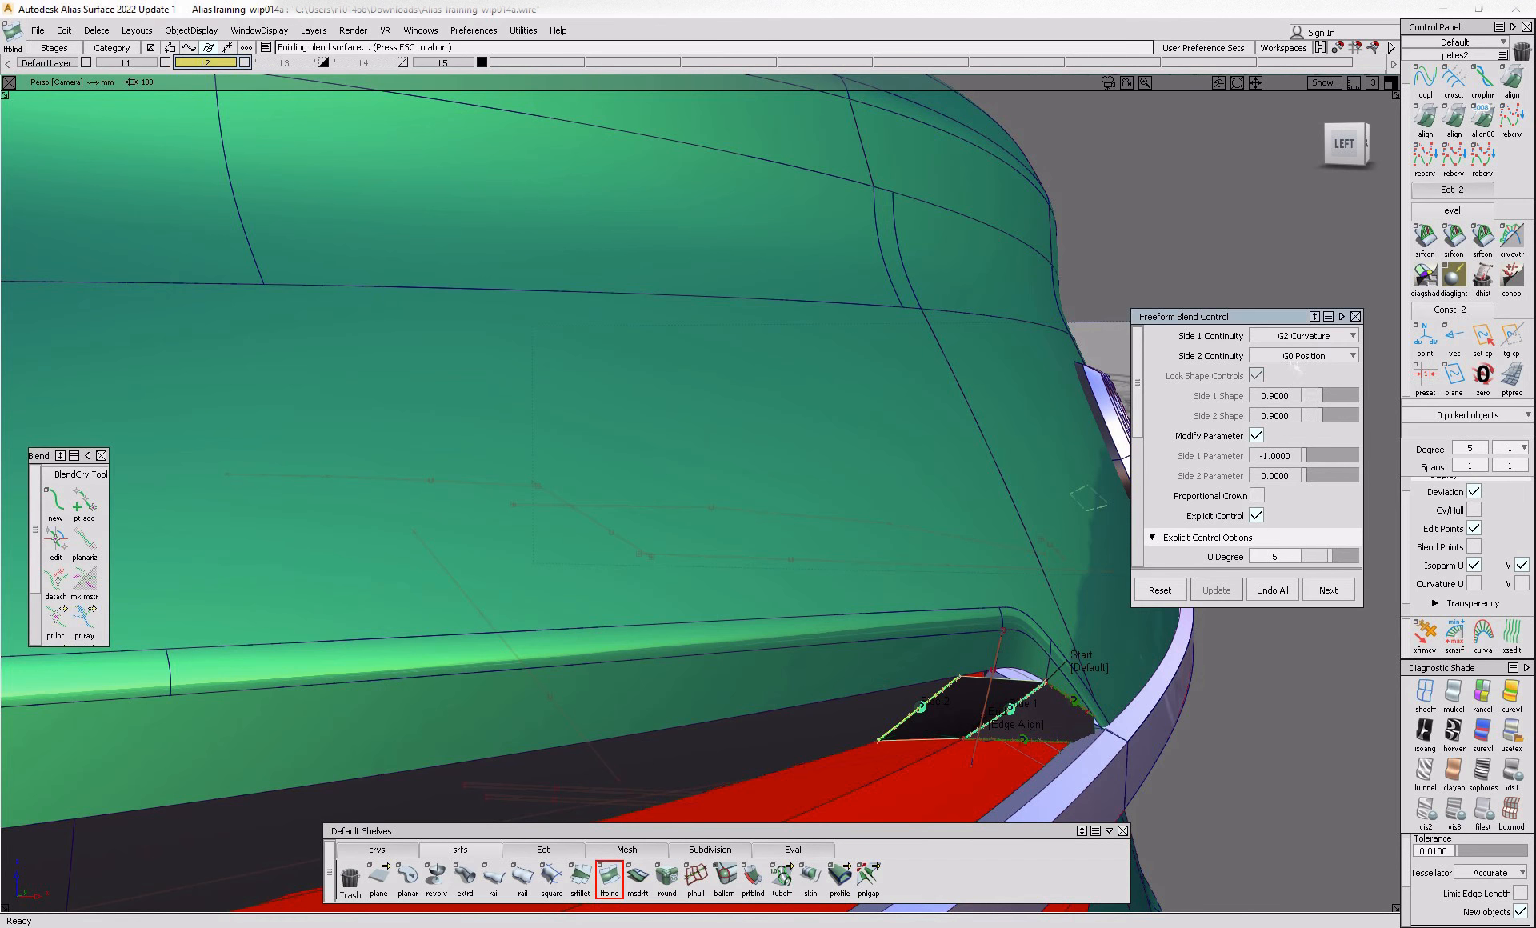
left_click(1304, 357)
left_click(1306, 408)
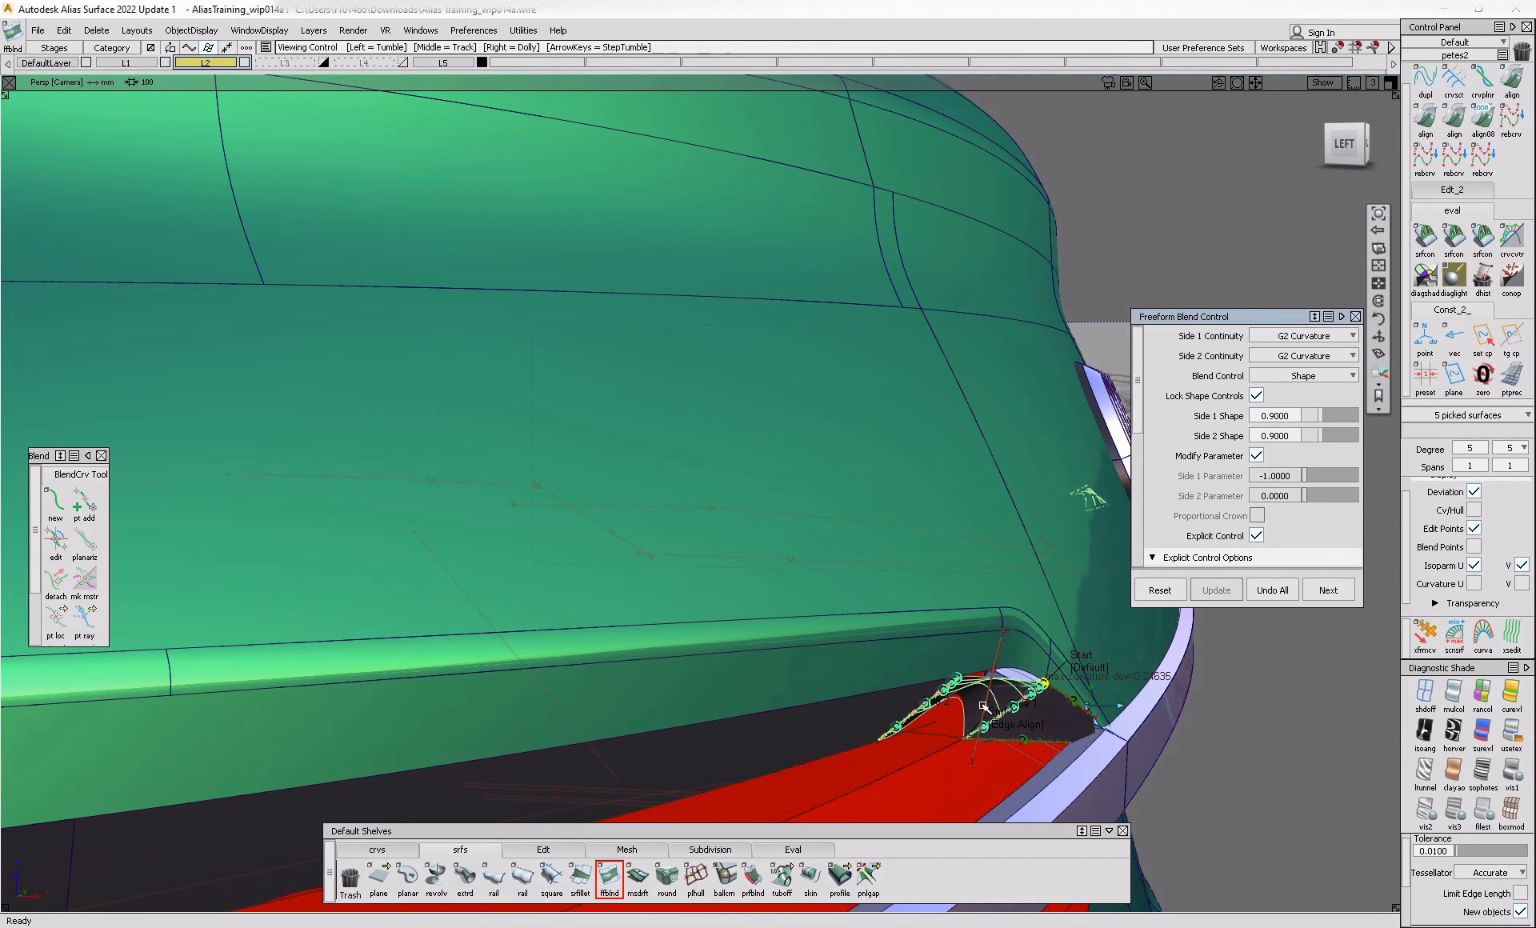
- Set the blend's start to Edge Align and its end to Connect Ends, and accept the blend
right_click_drag(912, 708, 1015, 748, "alt+shift")
left_click(1010, 761)
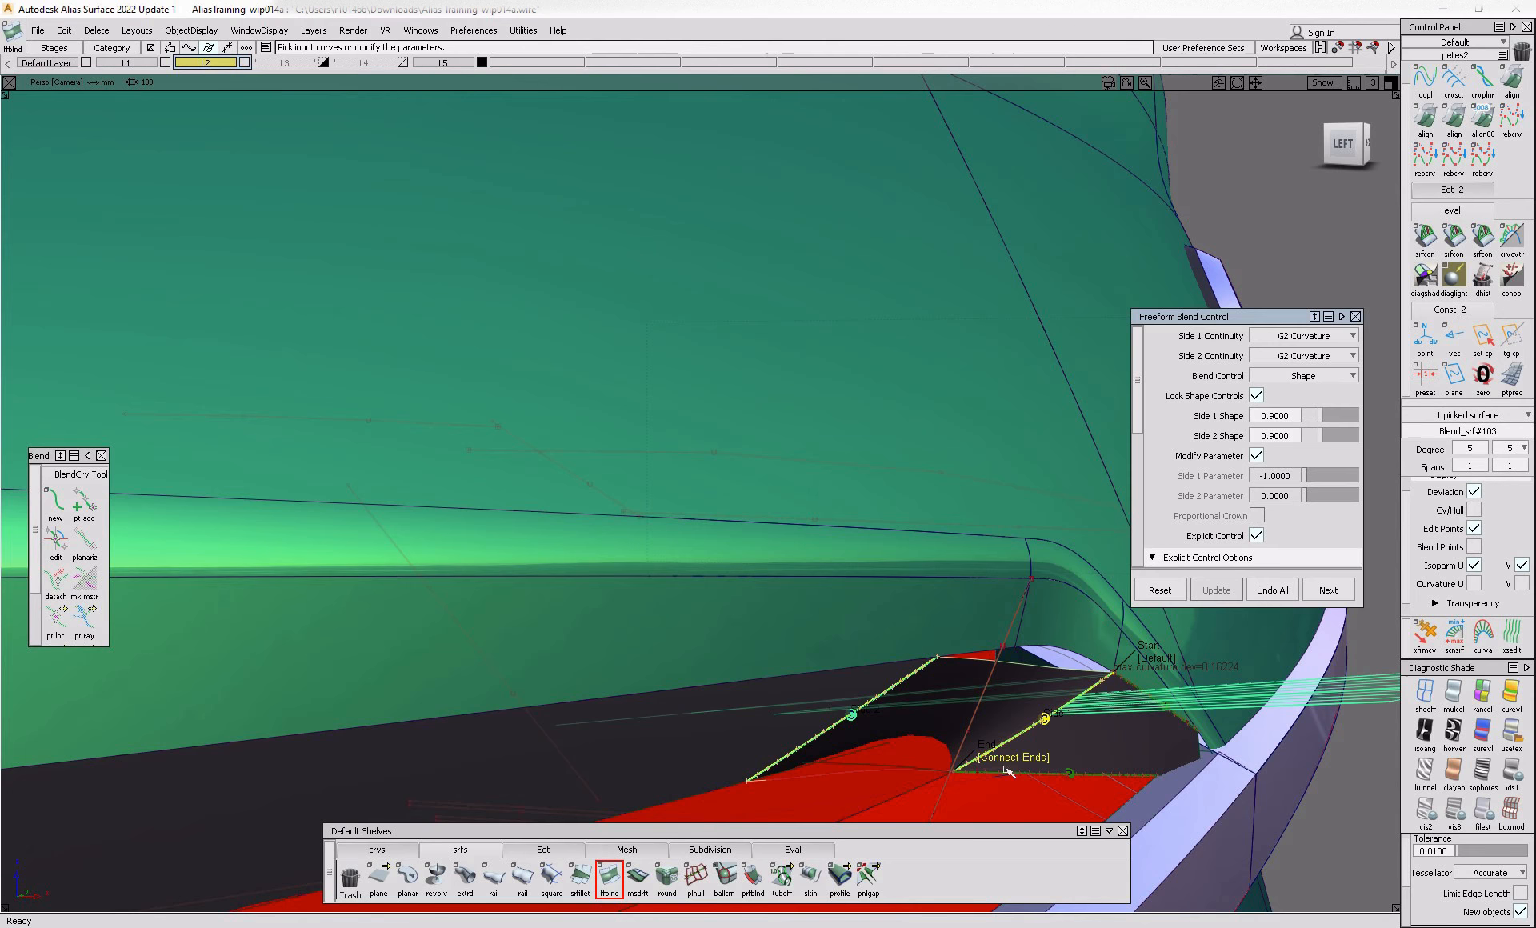
left_click(1170, 664)
left_click_drag(1164, 669, 560, 720, "alt+shift")
right_click_drag(937, 717, 867, 758, "alt+shift")
left_click_drag(867, 758, 792, 621, "alt+shift")
right_click_drag(792, 621, 861, 628, "alt+shift")
left_click_drag(861, 627, 932, 709, "alt+shift")
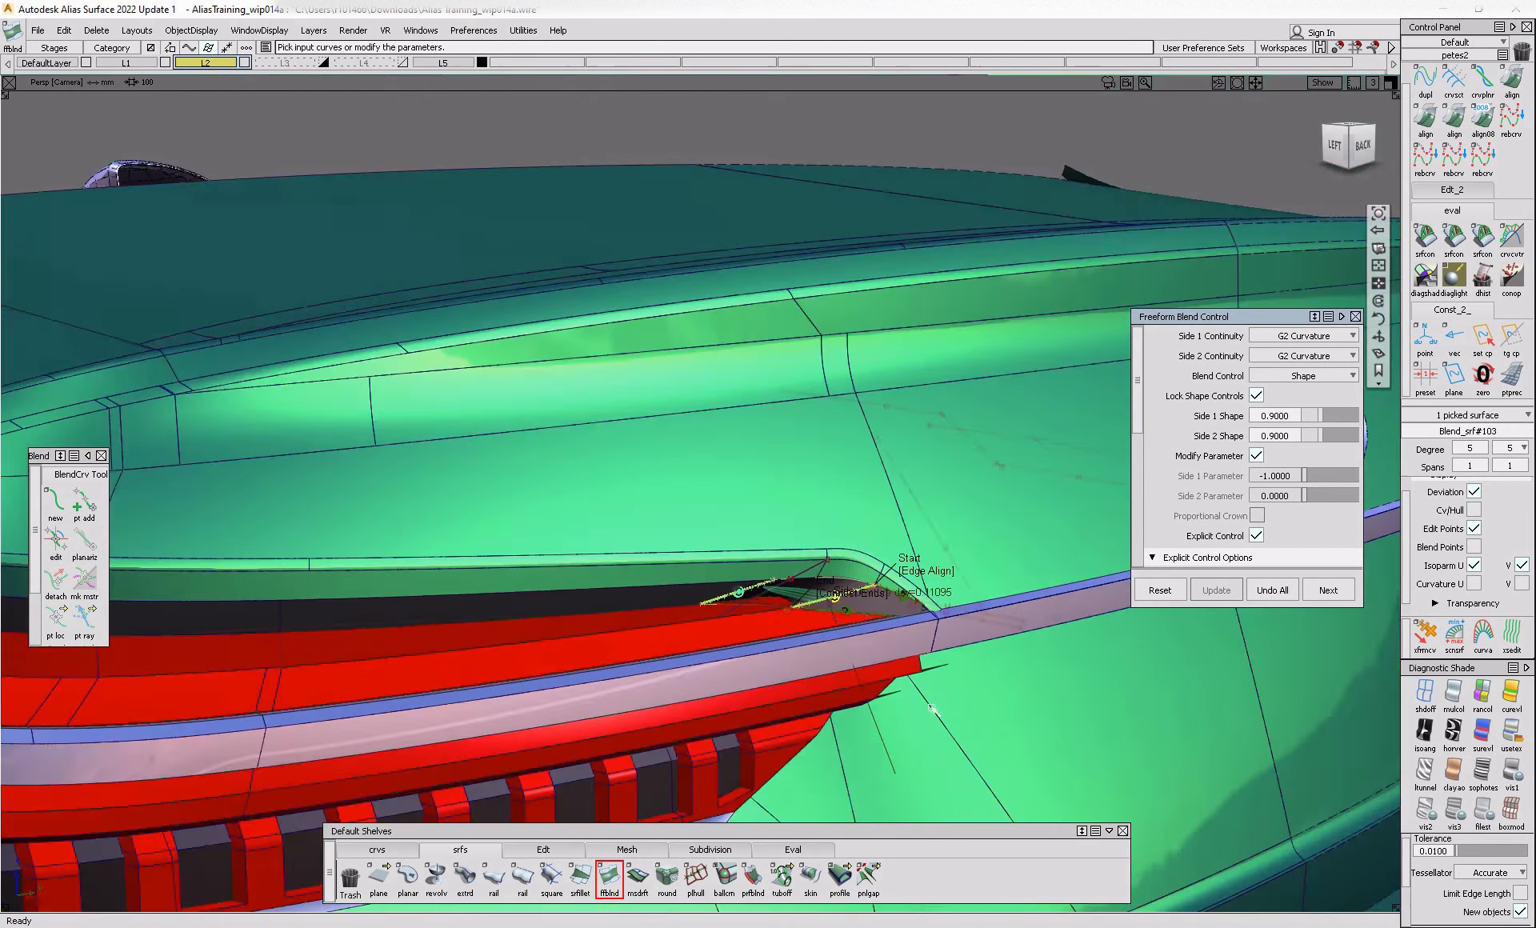
right_click_drag(690, 665, 624, 680, "alt+shift")
left_click_drag(624, 680, 576, 664, "alt+shift")
left_click(1328, 591)
- Compare the tapered end with the Audi photo in Photos, and intersect the new blend with the red lamp surface in Alias
key("alt+Tab")
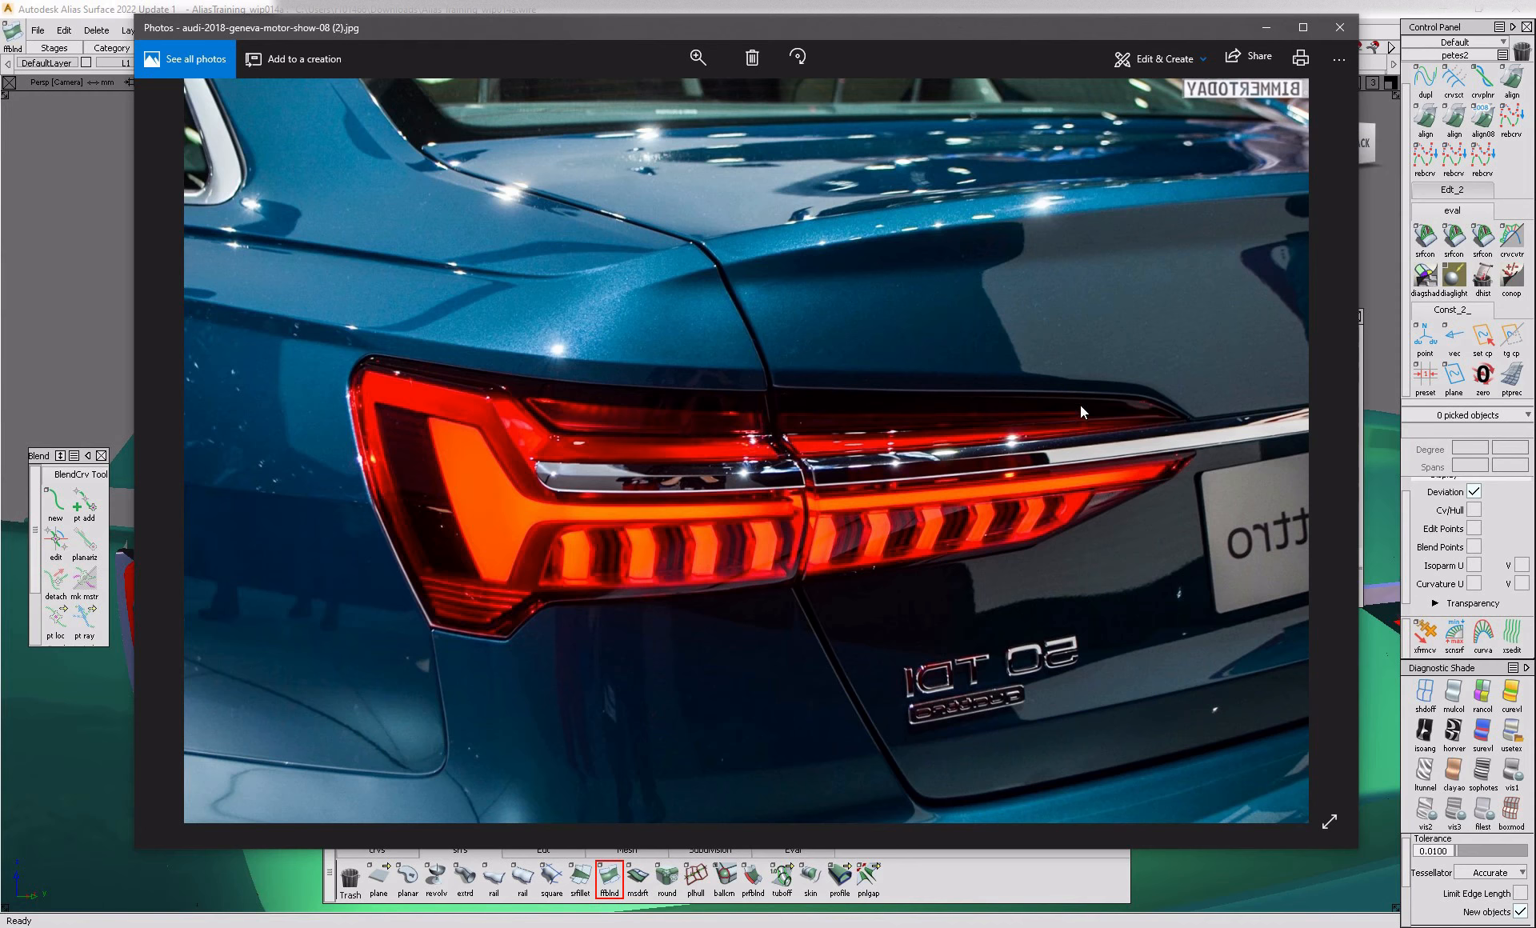
left_click(1368, 355)
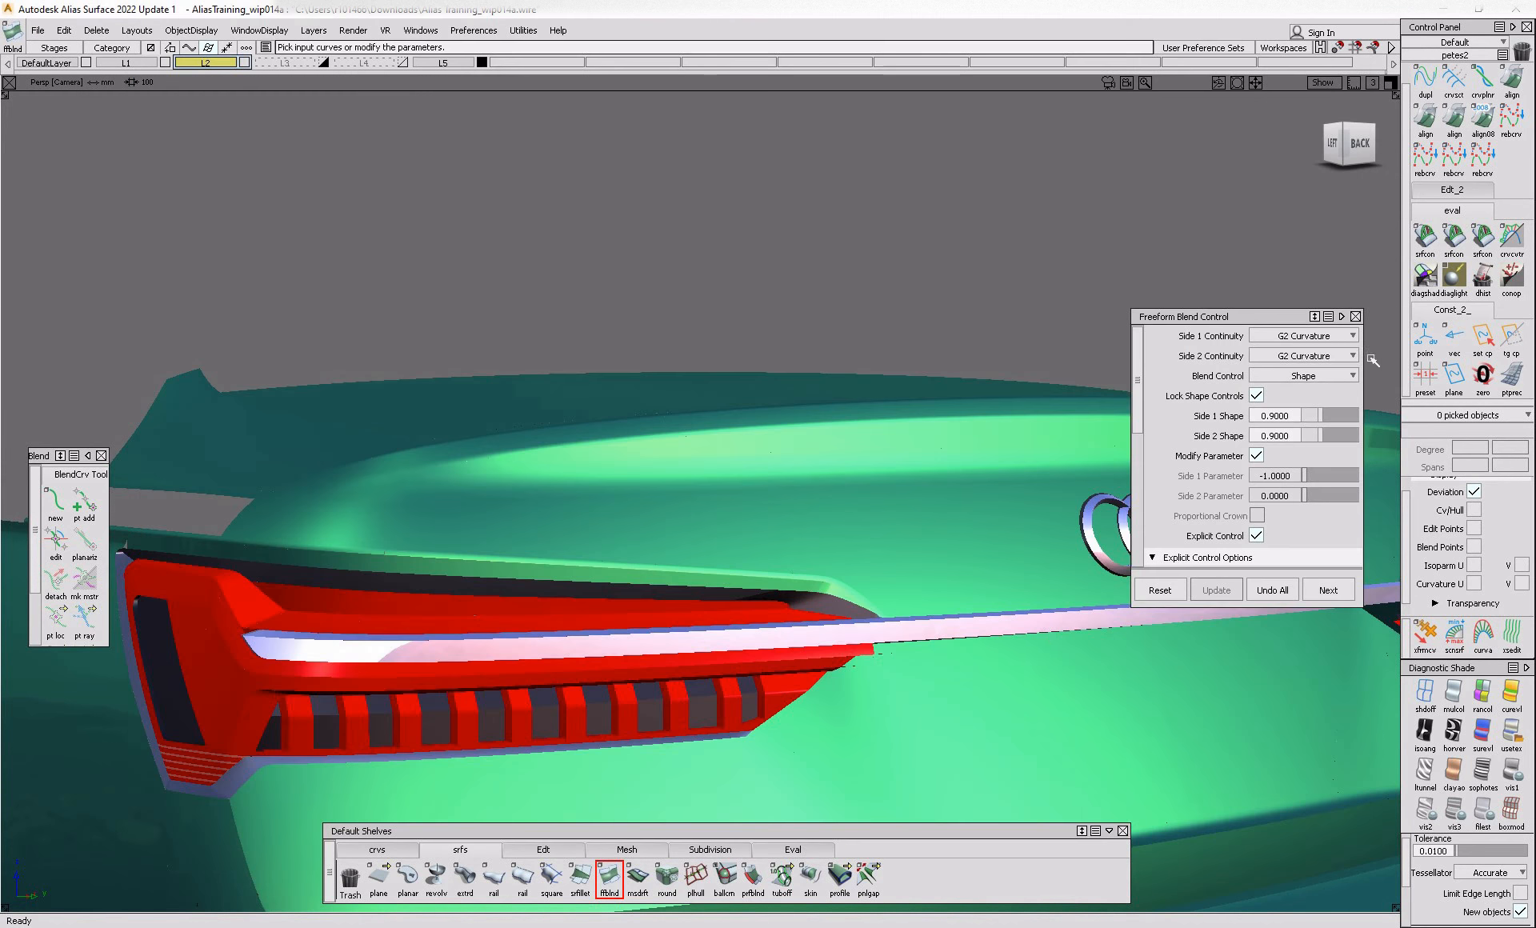
left_click_drag(448, 688, 757, 578, "alt+shift")
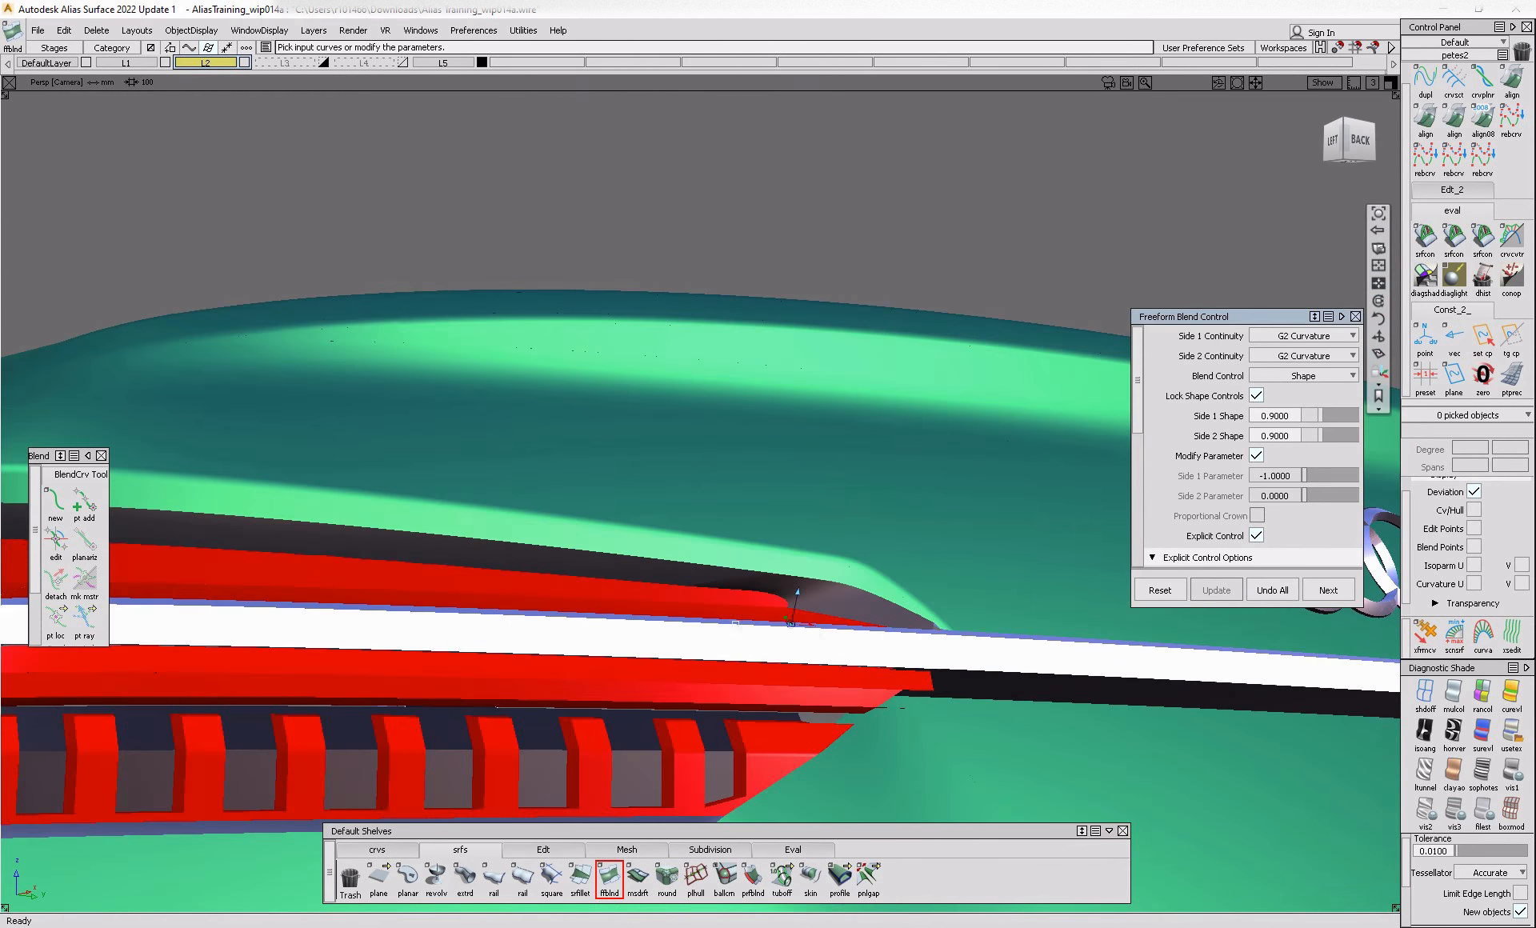
right_click_drag(757, 578, 813, 606, "alt+shift")
left_click_drag(813, 607, 714, 696, "alt+shift")
left_click(712, 695)
left_click_drag(830, 585, 778, 629, "ctrl+shift")
left_click(778, 624)
right_click_drag(720, 667, 796, 624, "ctrl+shift")
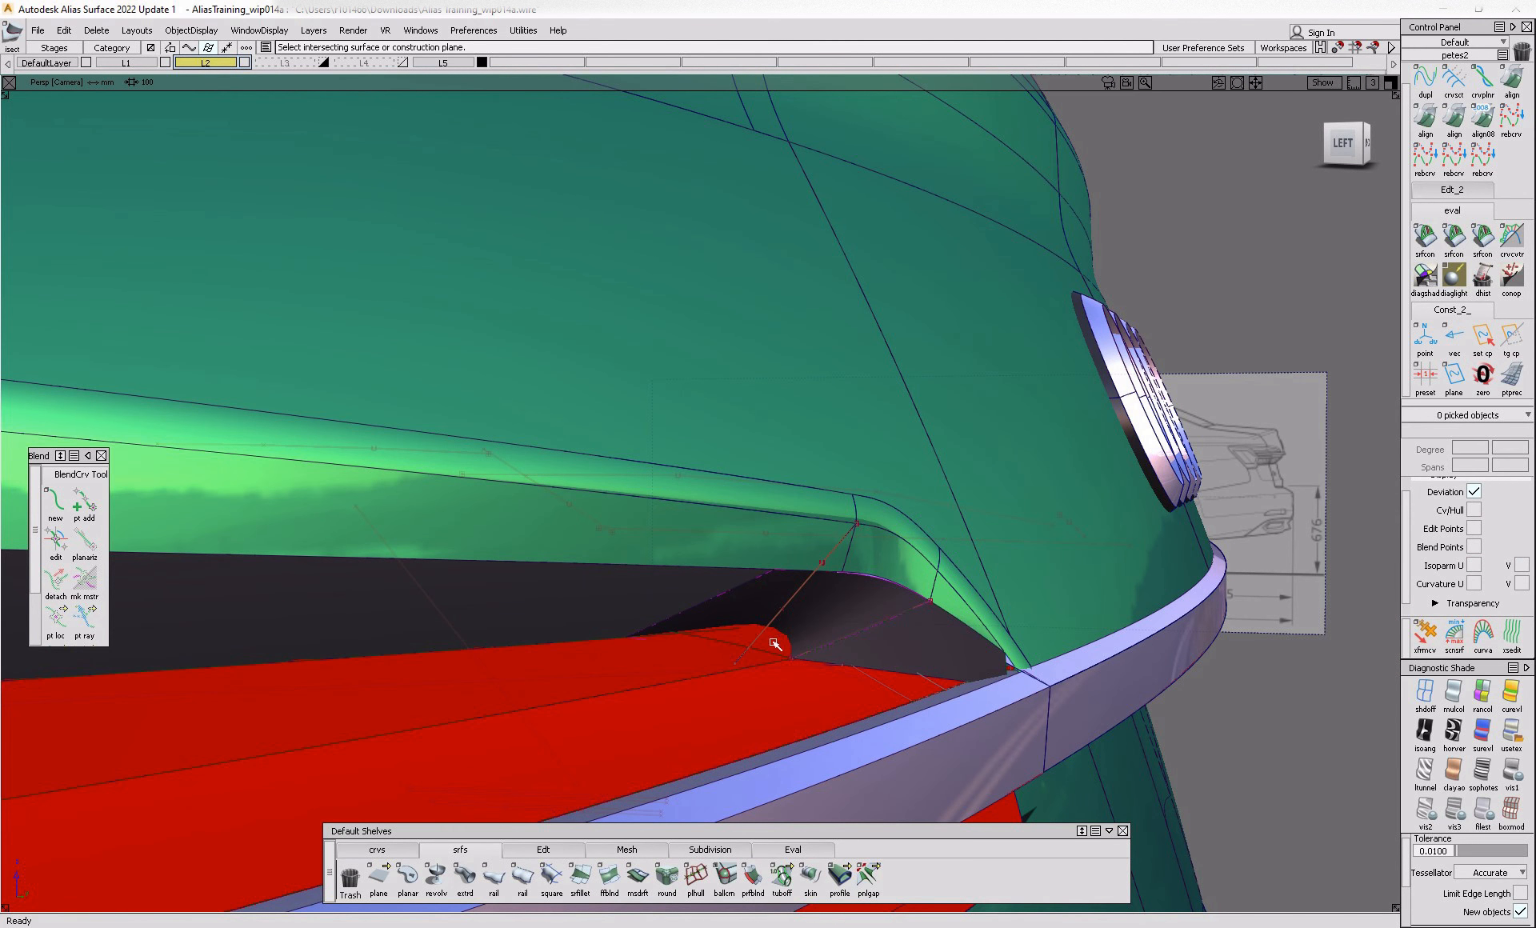
left_click(774, 644)
- Extend the skin surface's pointed end (skin#113.U=1.0) past the chrome strip
left_click_drag(792, 640, 744, 680, "alt+shift")
right_click_drag(744, 680, 808, 696, "alt+shift")
left_click(543, 851)
left_click(782, 877)
left_click(1096, 650)
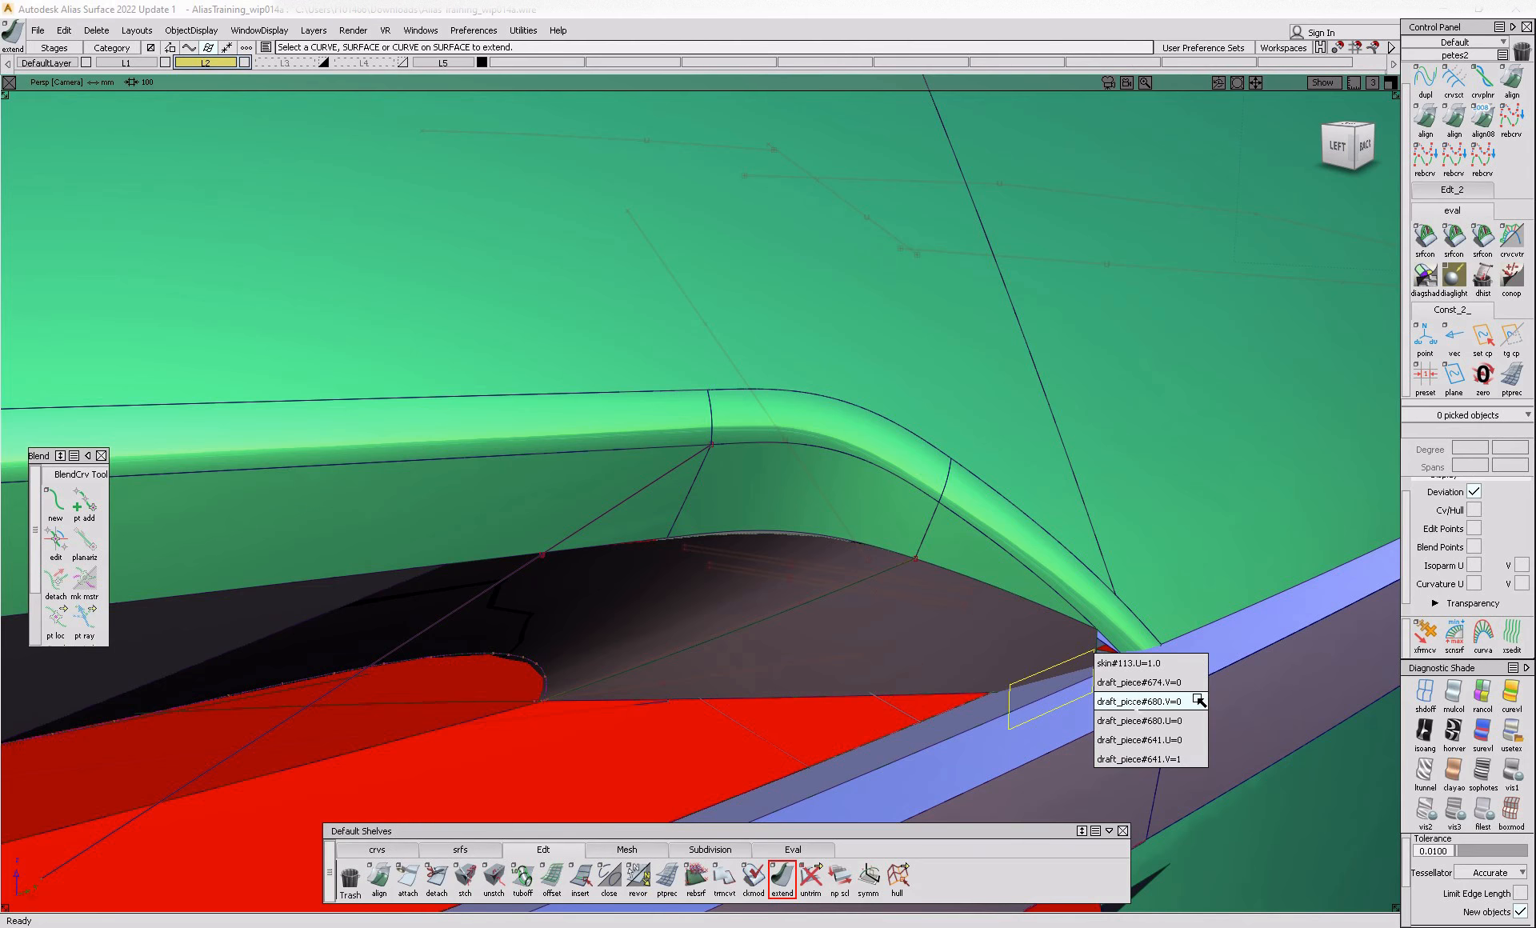
left_click(1197, 663)
left_click_drag(1105, 673, 1189, 679)
- Project the edge draft_piece#674.V=0 onto the extended skin and trim the skin along it
key("ctrl+shift+p")
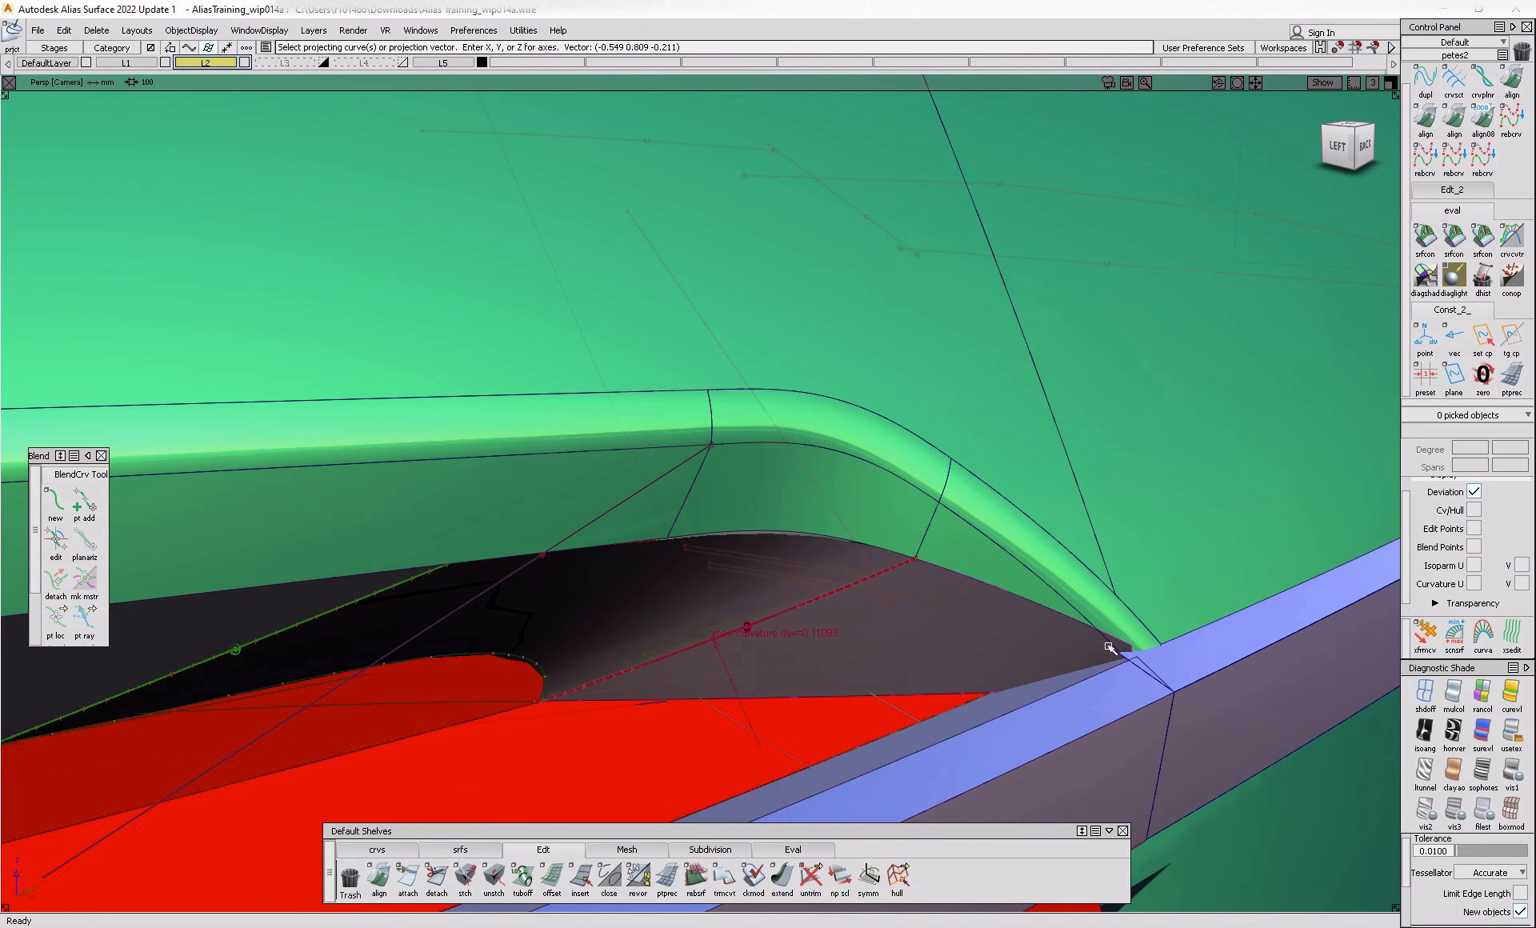
left_click(1110, 647)
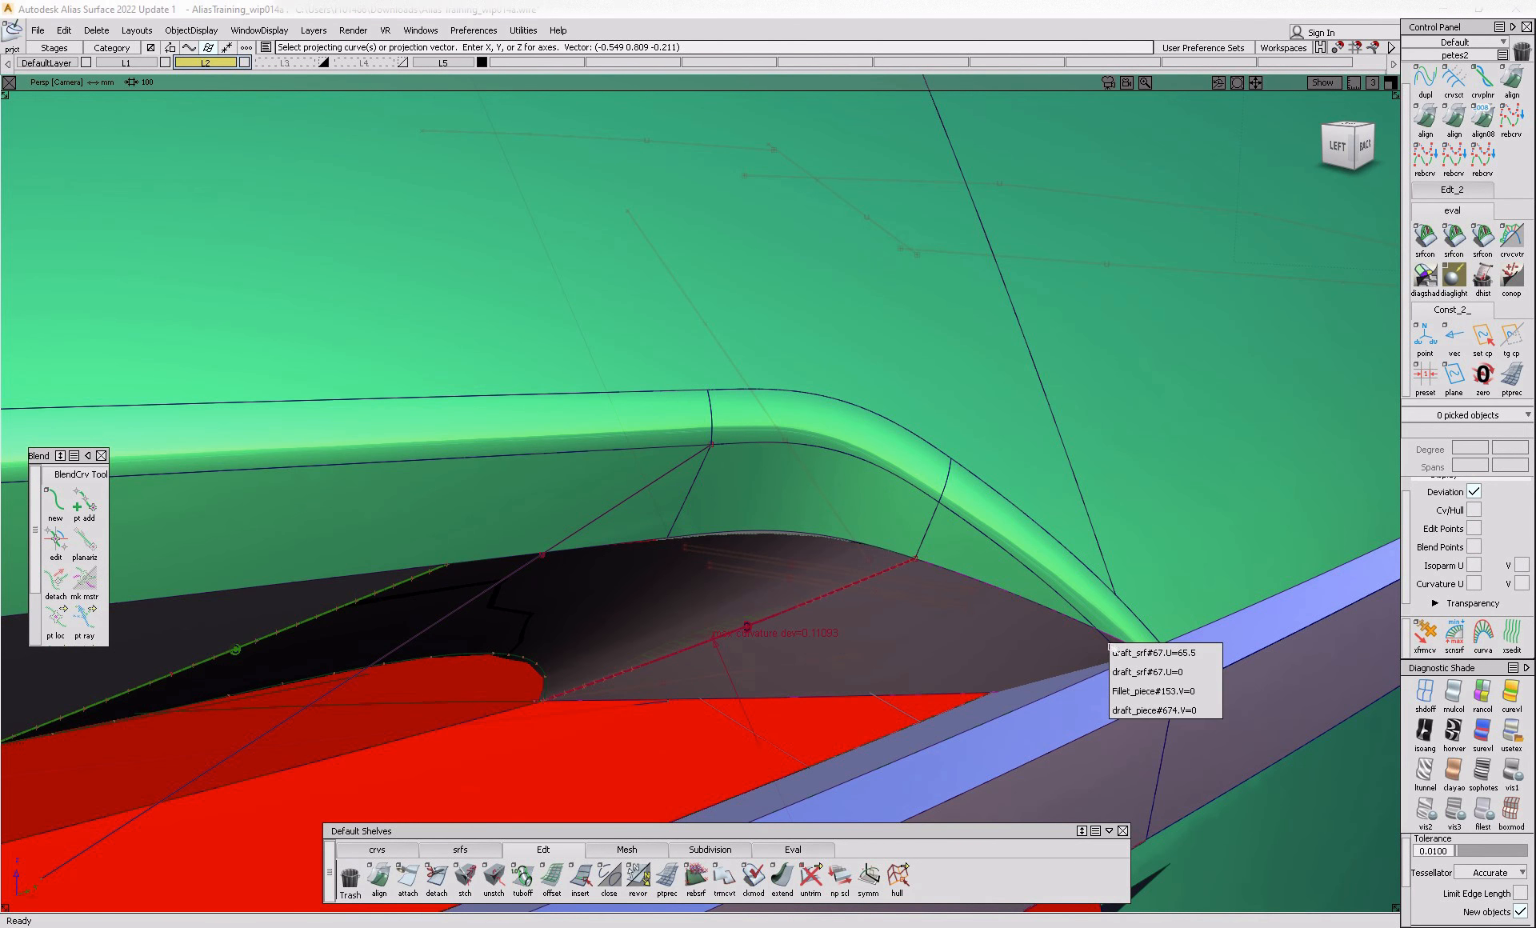
left_click(1201, 713)
key("ctrl+l")
key("ctrl+5")
left_click(762, 580)
- Delete the construction history of the surfaces at the recess's tapered end
key("ctrl+h")
key("Return")
key("ctrl+m")
right_click_drag(805, 651, 816, 679, "alt+shift")
left_click_drag(817, 679, 854, 620, "alt+shift")
key("ctrl+m")
middle_click_drag(854, 621, 848, 553, "alt+shift")
right_click_drag(848, 552, 802, 716, "alt+shift")
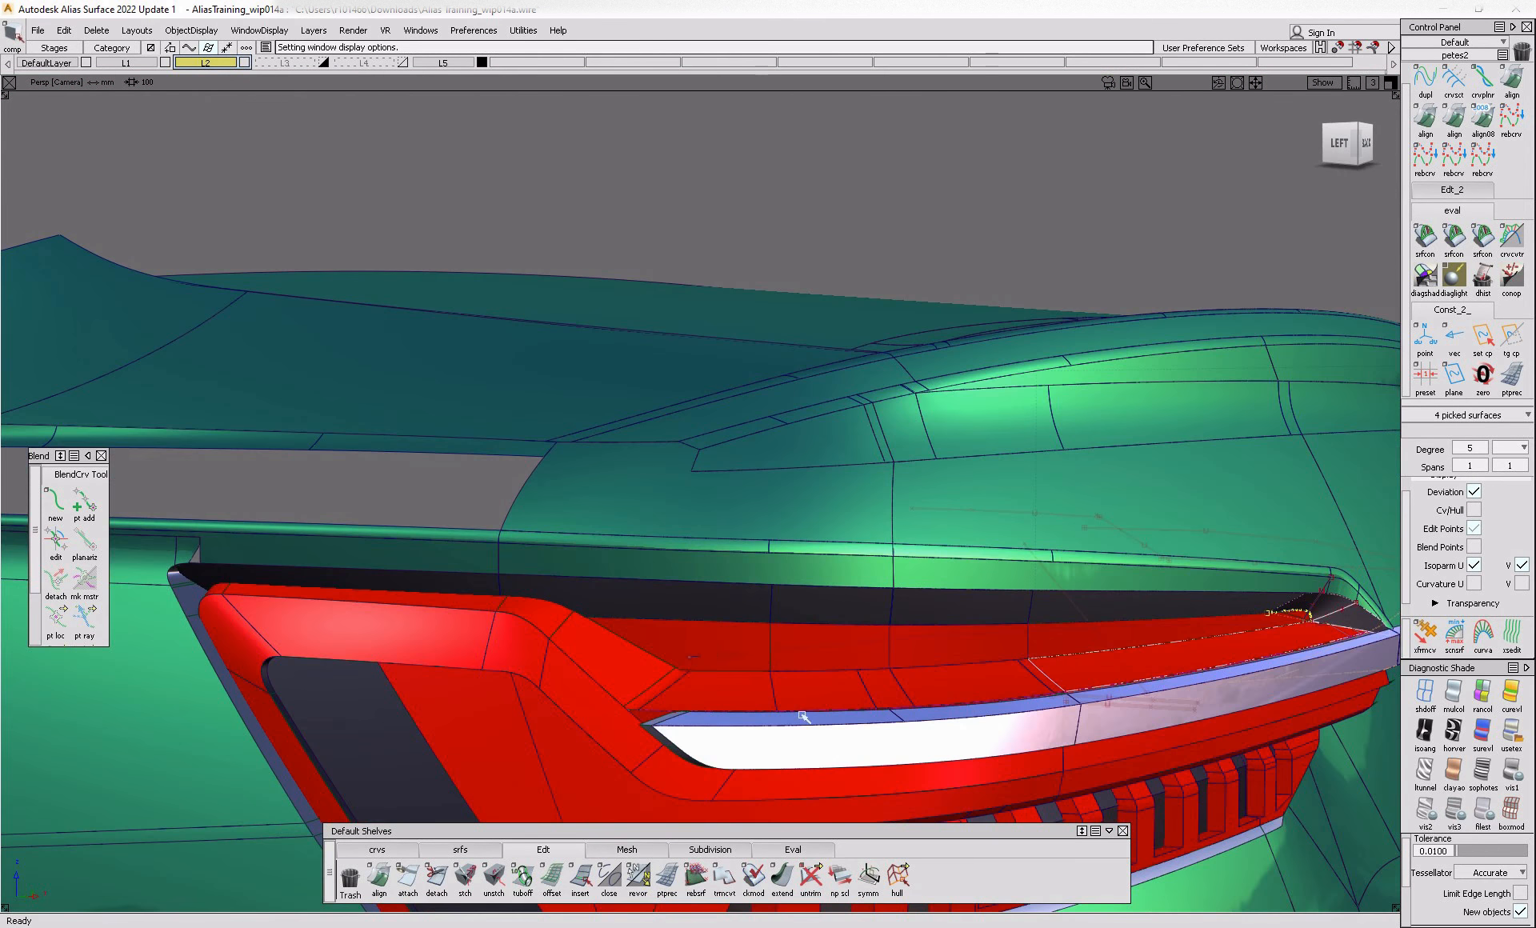
left_click_drag(770, 707, 758, 656, "ctrl+shift")
right_click_drag(673, 669, 708, 812, "alt+shift")
left_click(461, 851)
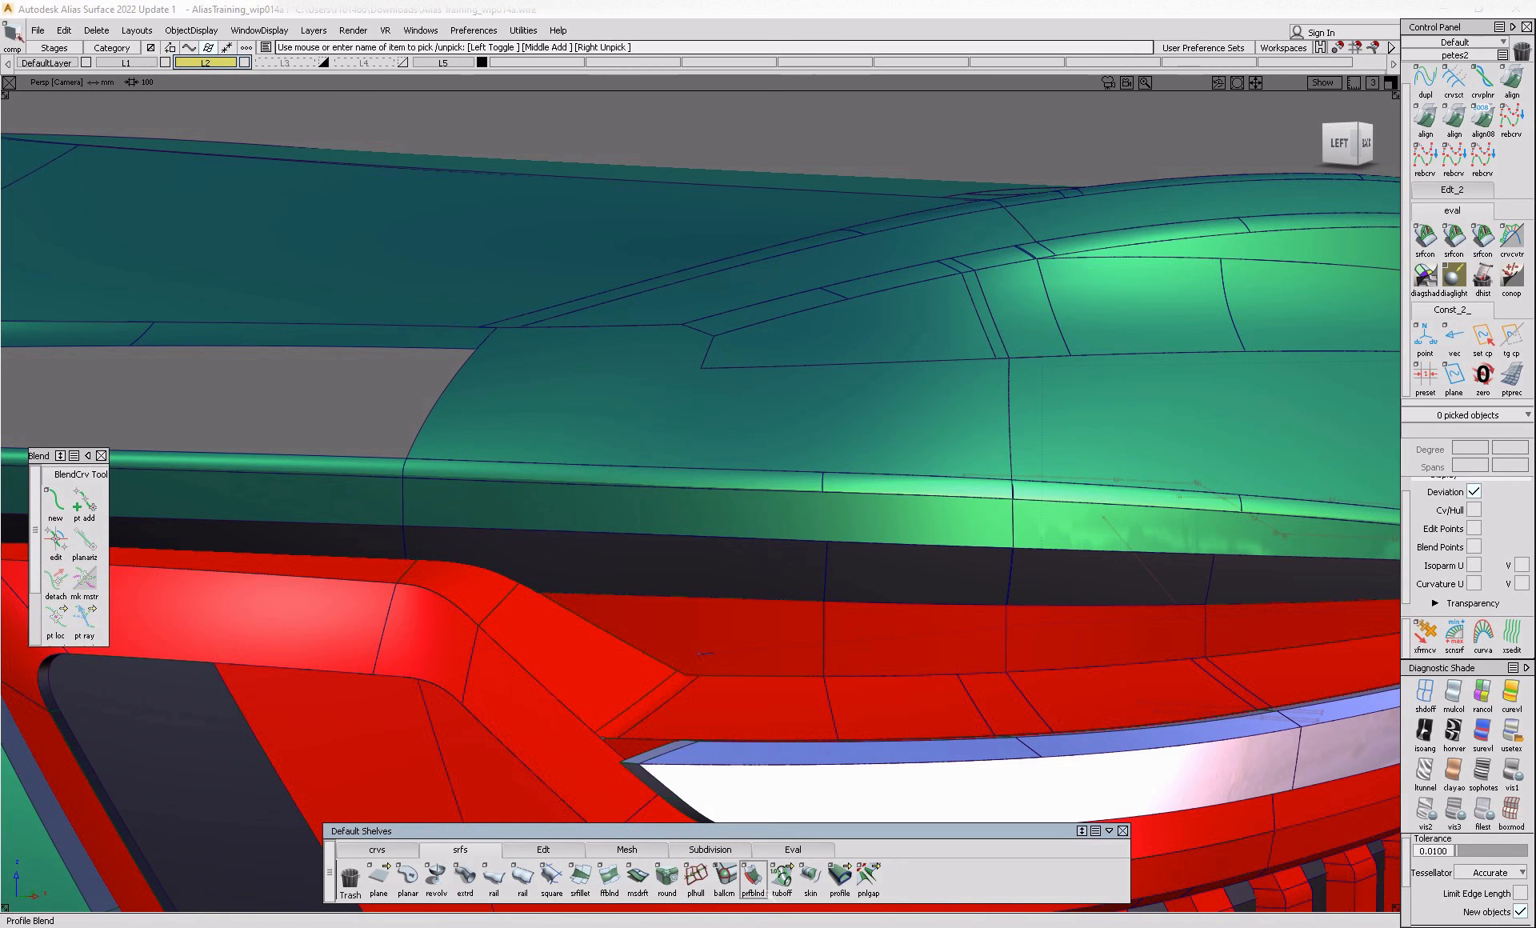
left_click(781, 877)
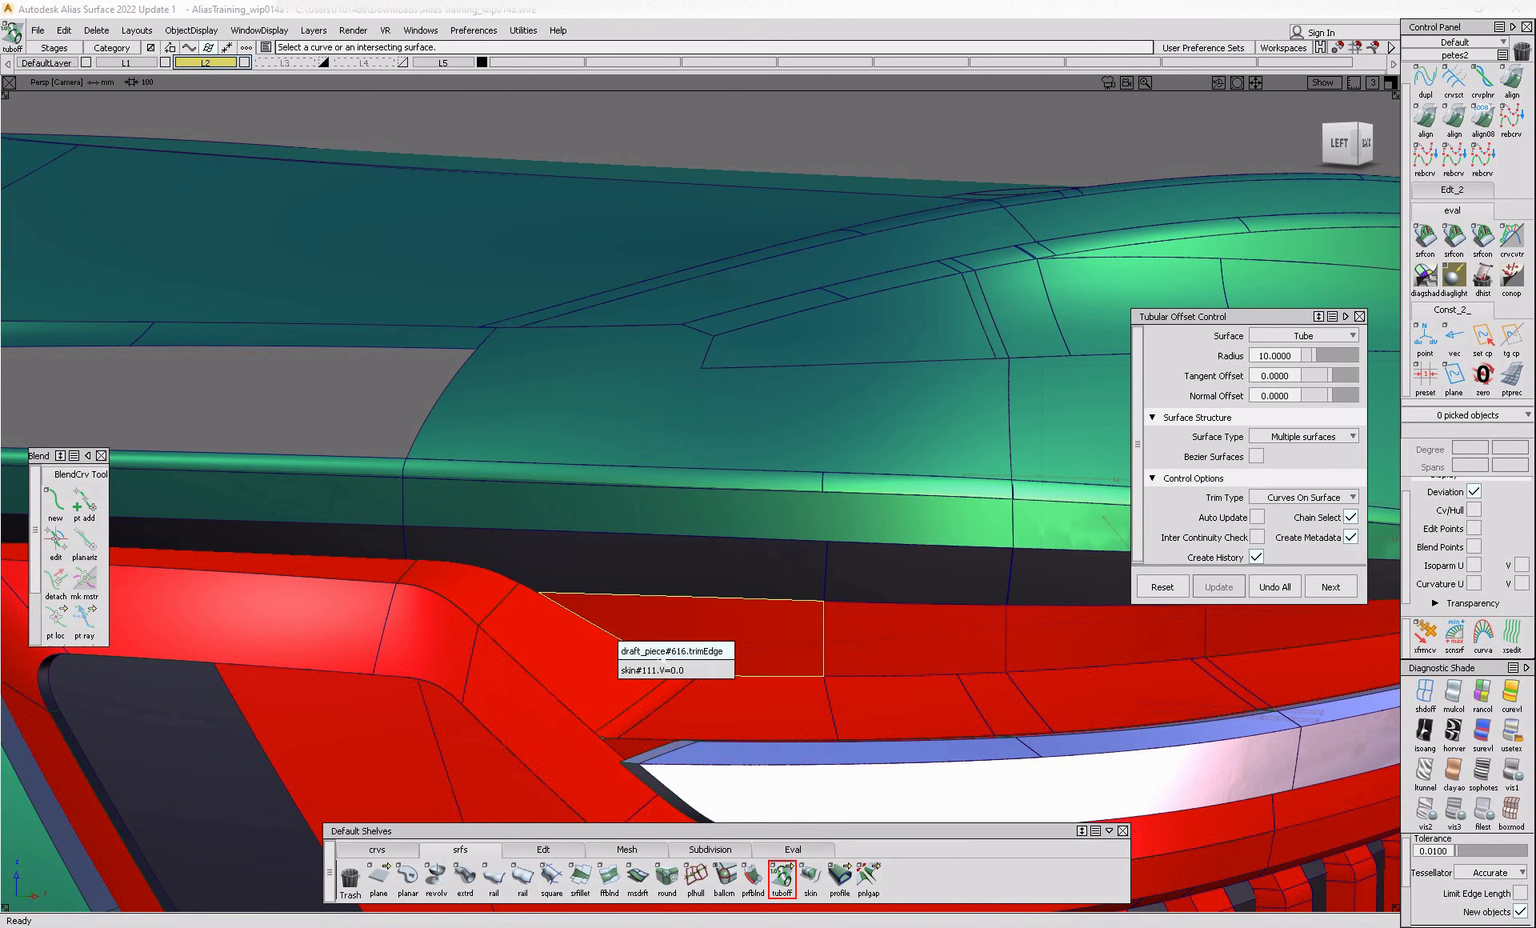
left_click(661, 659)
right_click_drag(726, 702, 740, 801, "alt+shift")
- Try to intersect and trim the recessed red surface at its lower corner behind the chrome strip
left_click_drag(737, 656, 687, 702, "ctrl+shift")
left_click(690, 698)
right_click_drag(617, 761, 674, 739, "ctrl+shift")
left_click(675, 759)
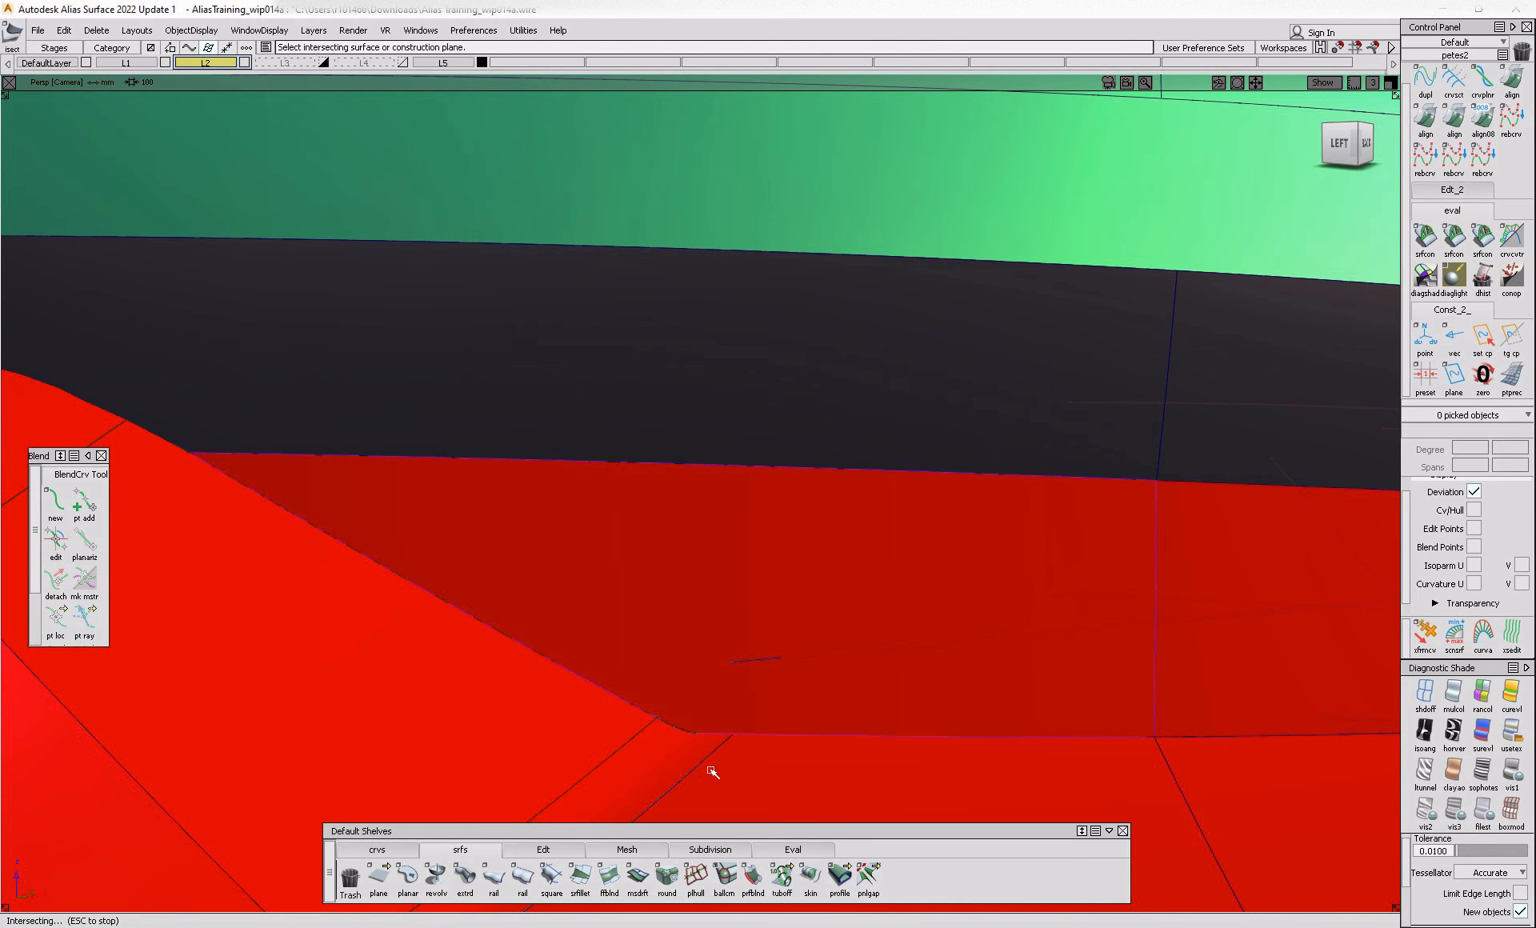
left_click_drag(651, 751, 600, 717, "ctrl+shift")
left_click(693, 734)
middle_click_drag(693, 738, 475, 758, "ctrl+shift")
left_click_drag(742, 746, 658, 765, "ctrl+shift")
left_click(666, 784)
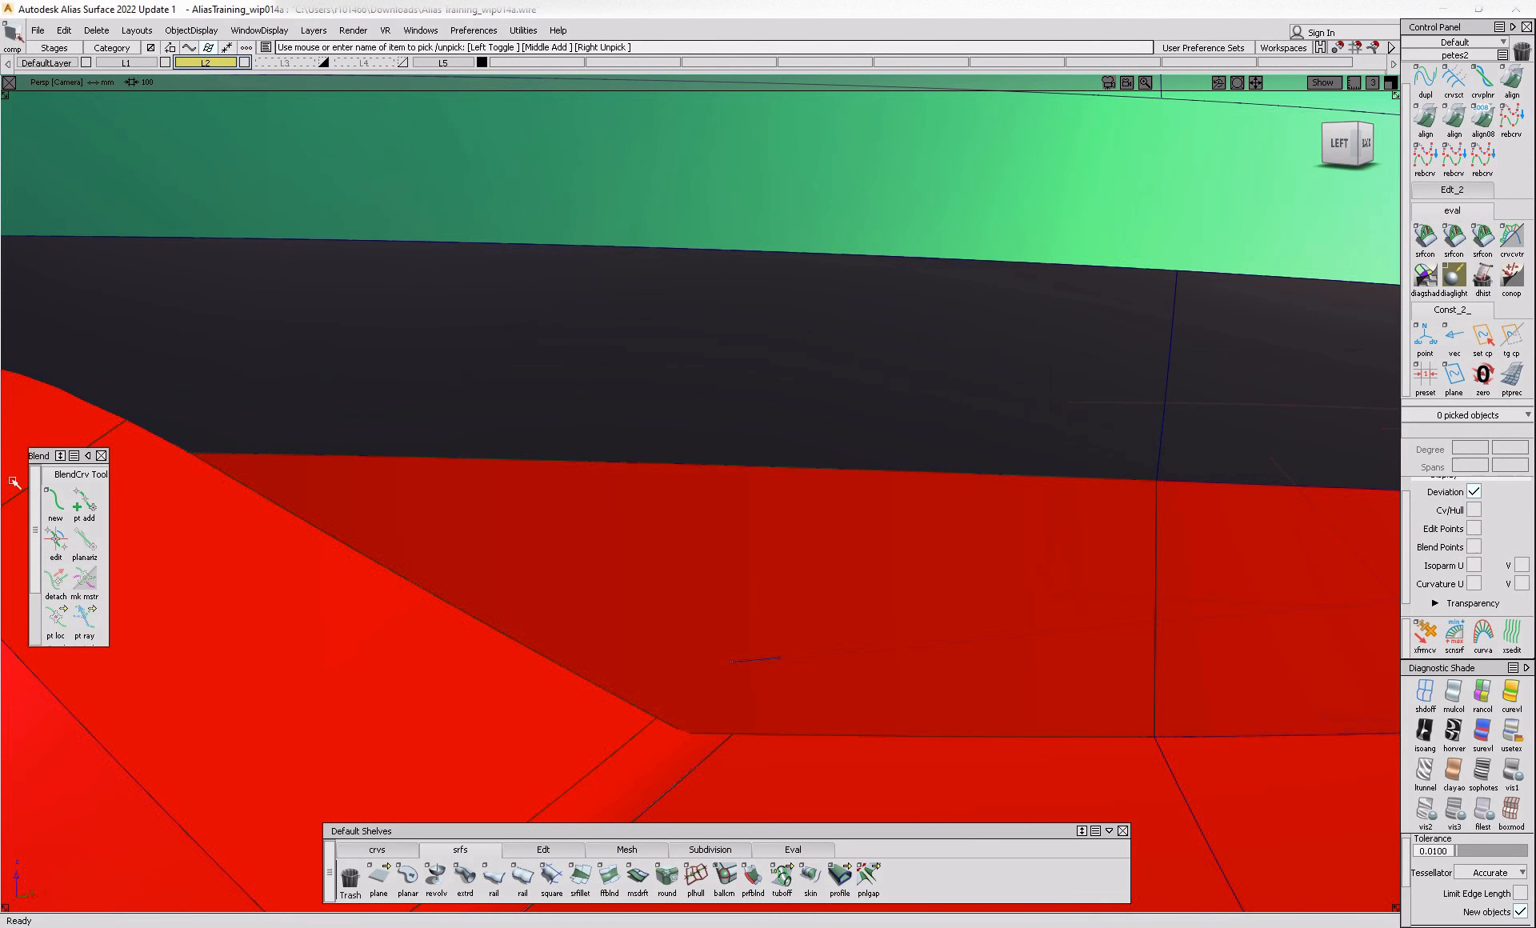
- Create a blend curve between two trim edges of draft_piece#616 across the lower corner and adjust its end points
left_click(55, 503)
left_click(752, 740)
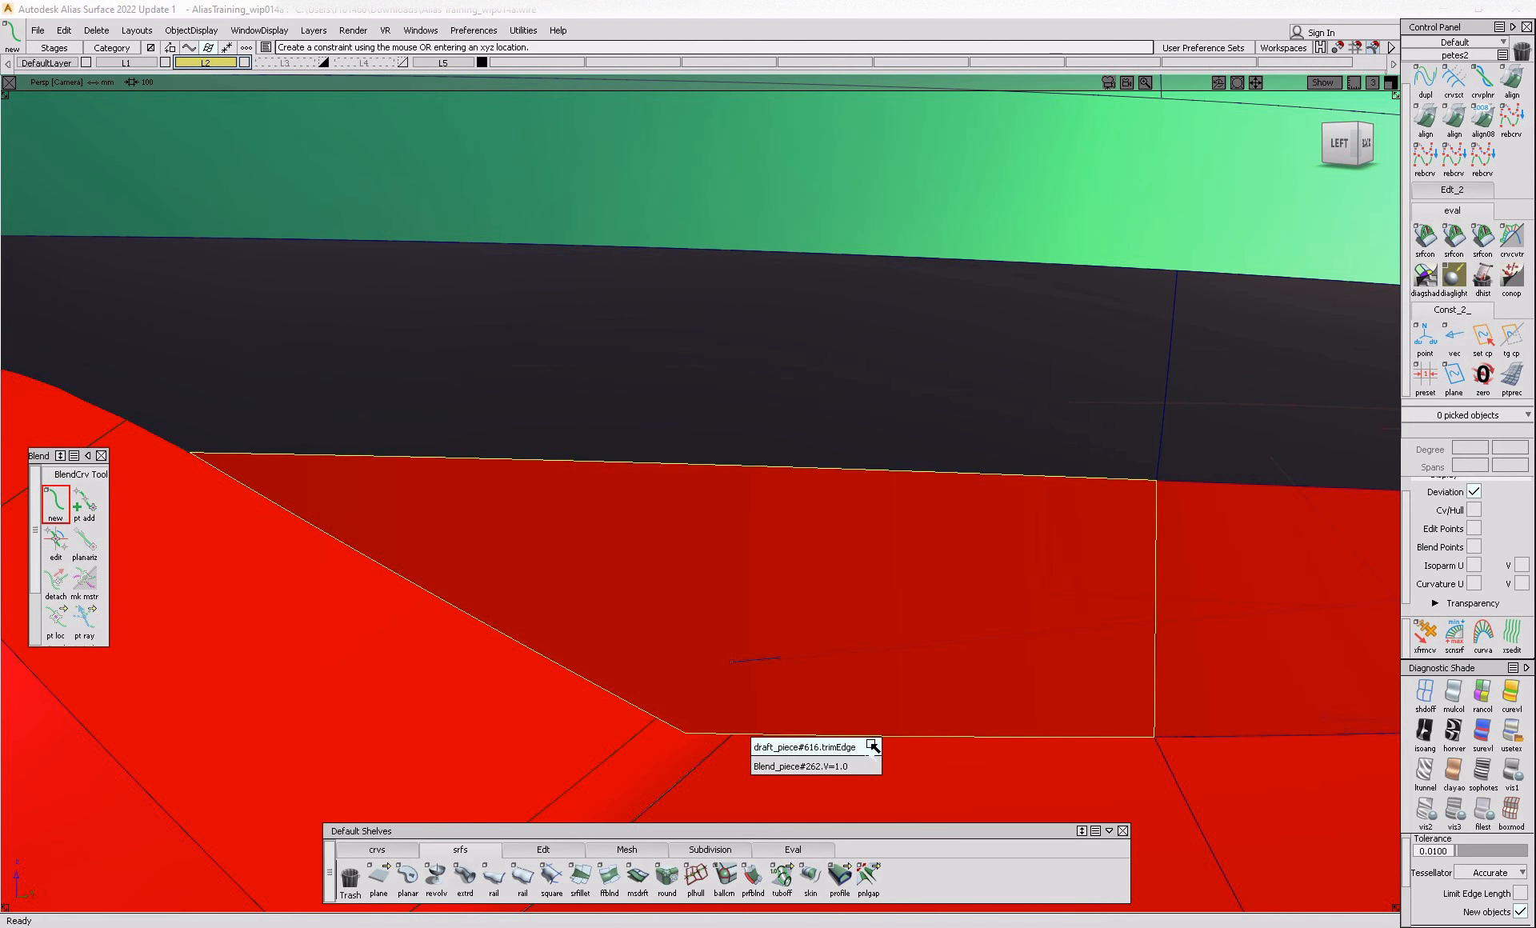
left_click(872, 748)
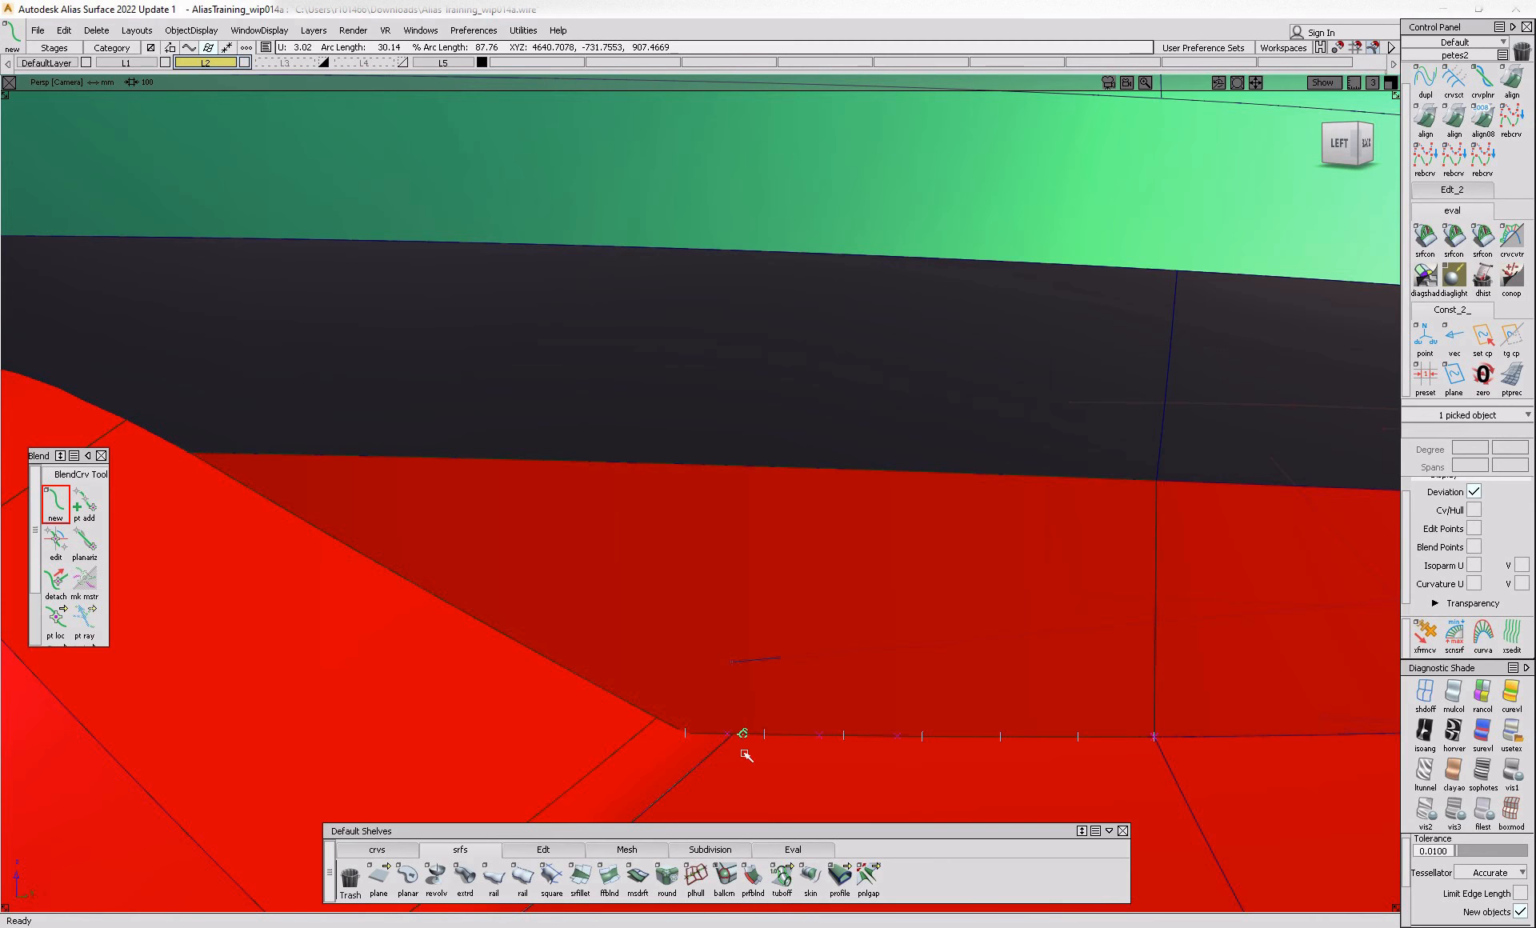
left_click(644, 715)
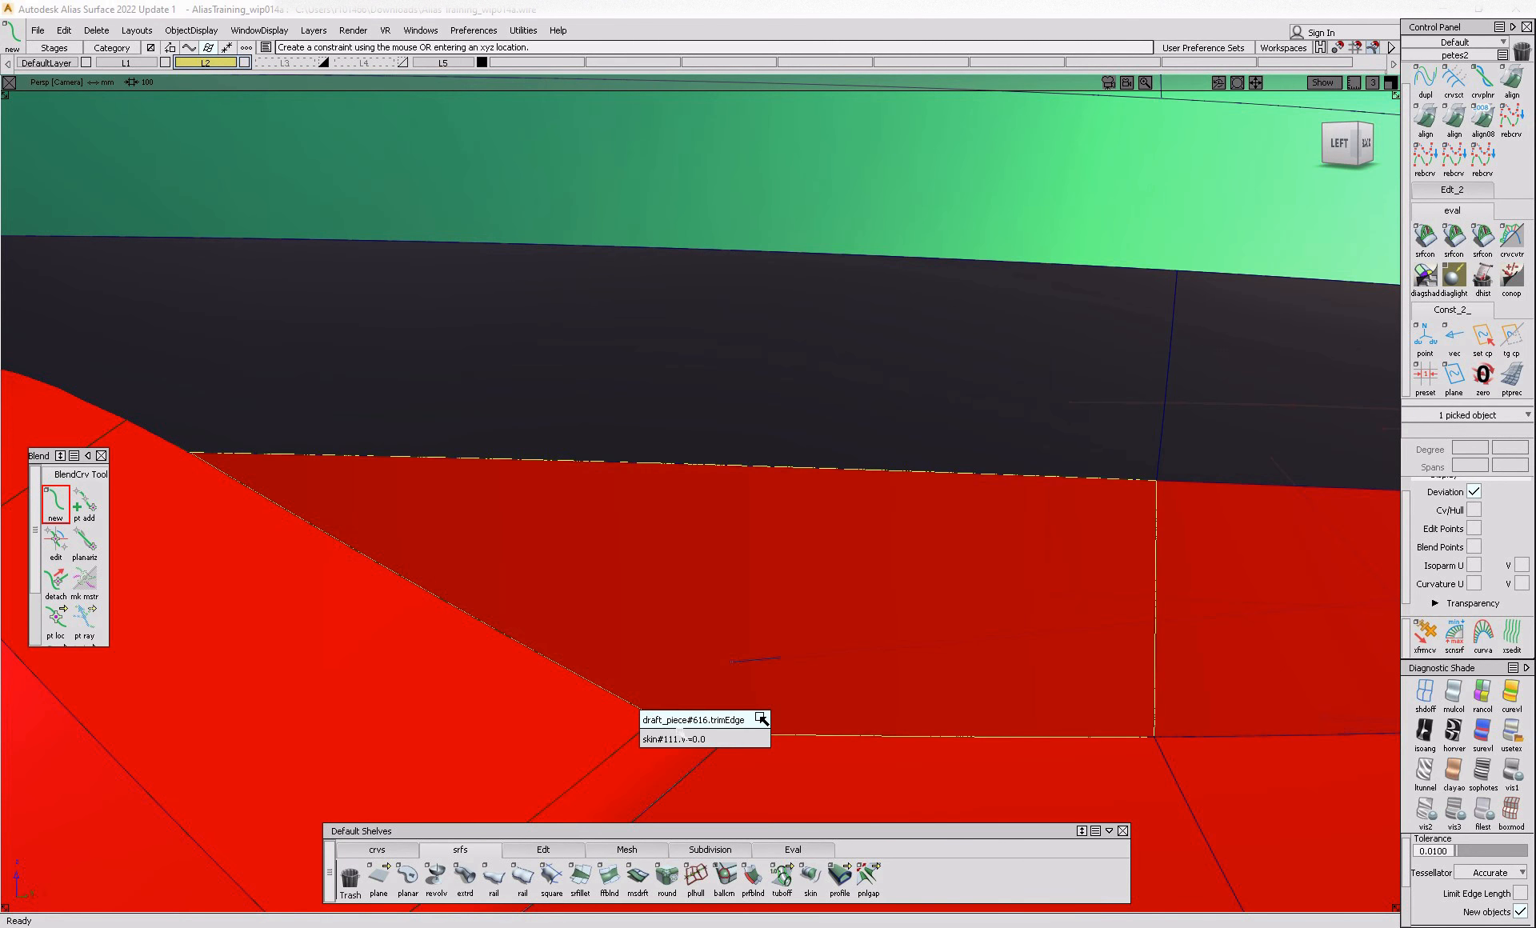
left_click(693, 734)
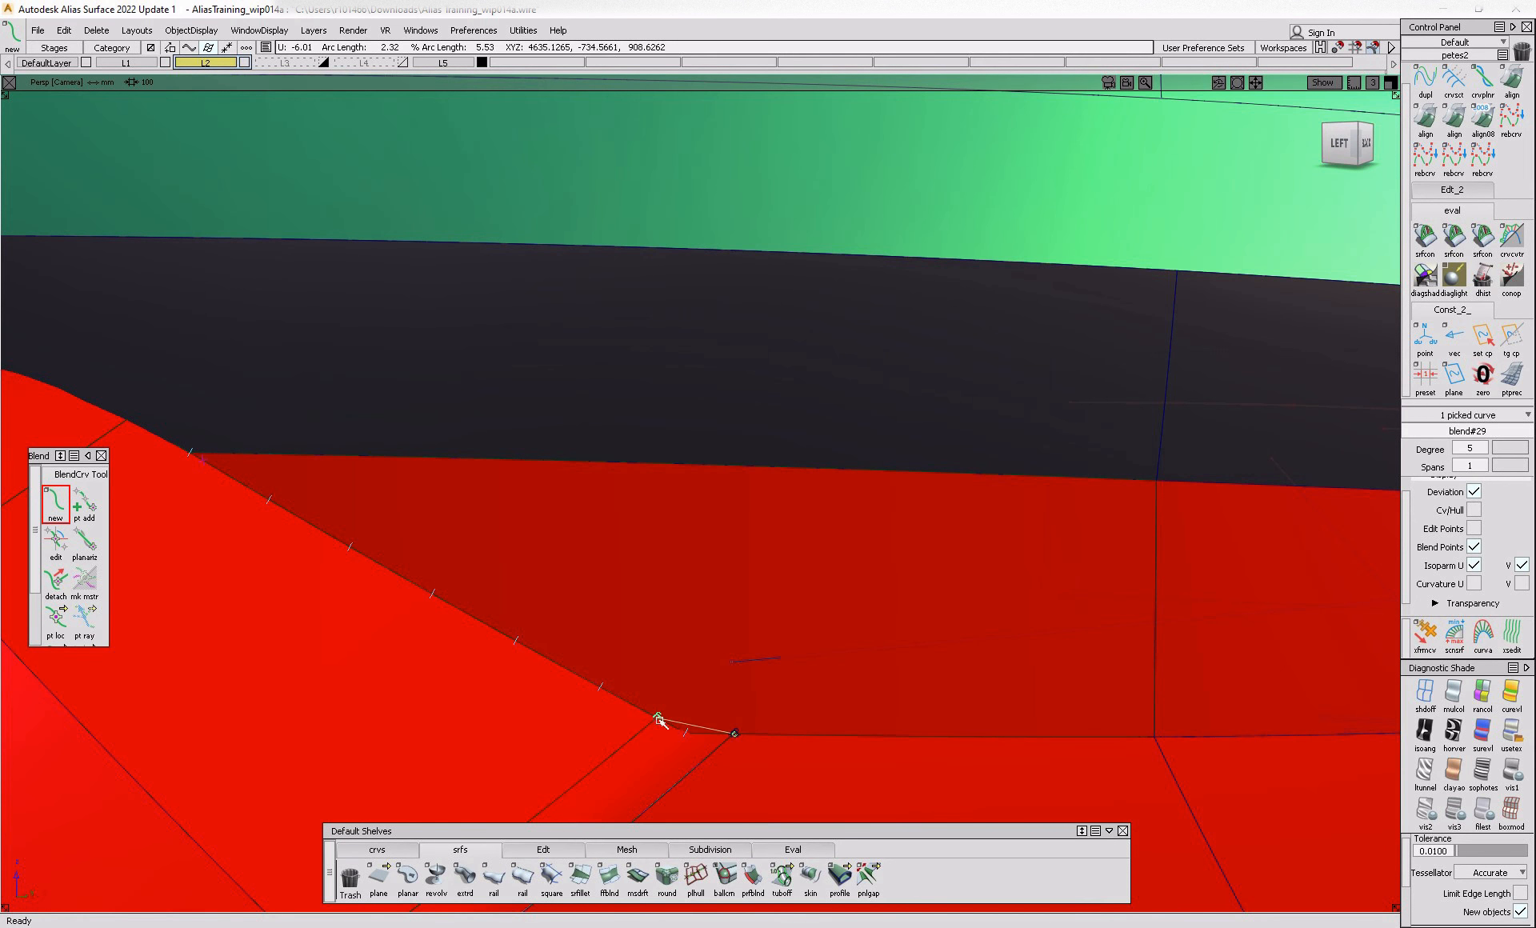
left_click(55, 541)
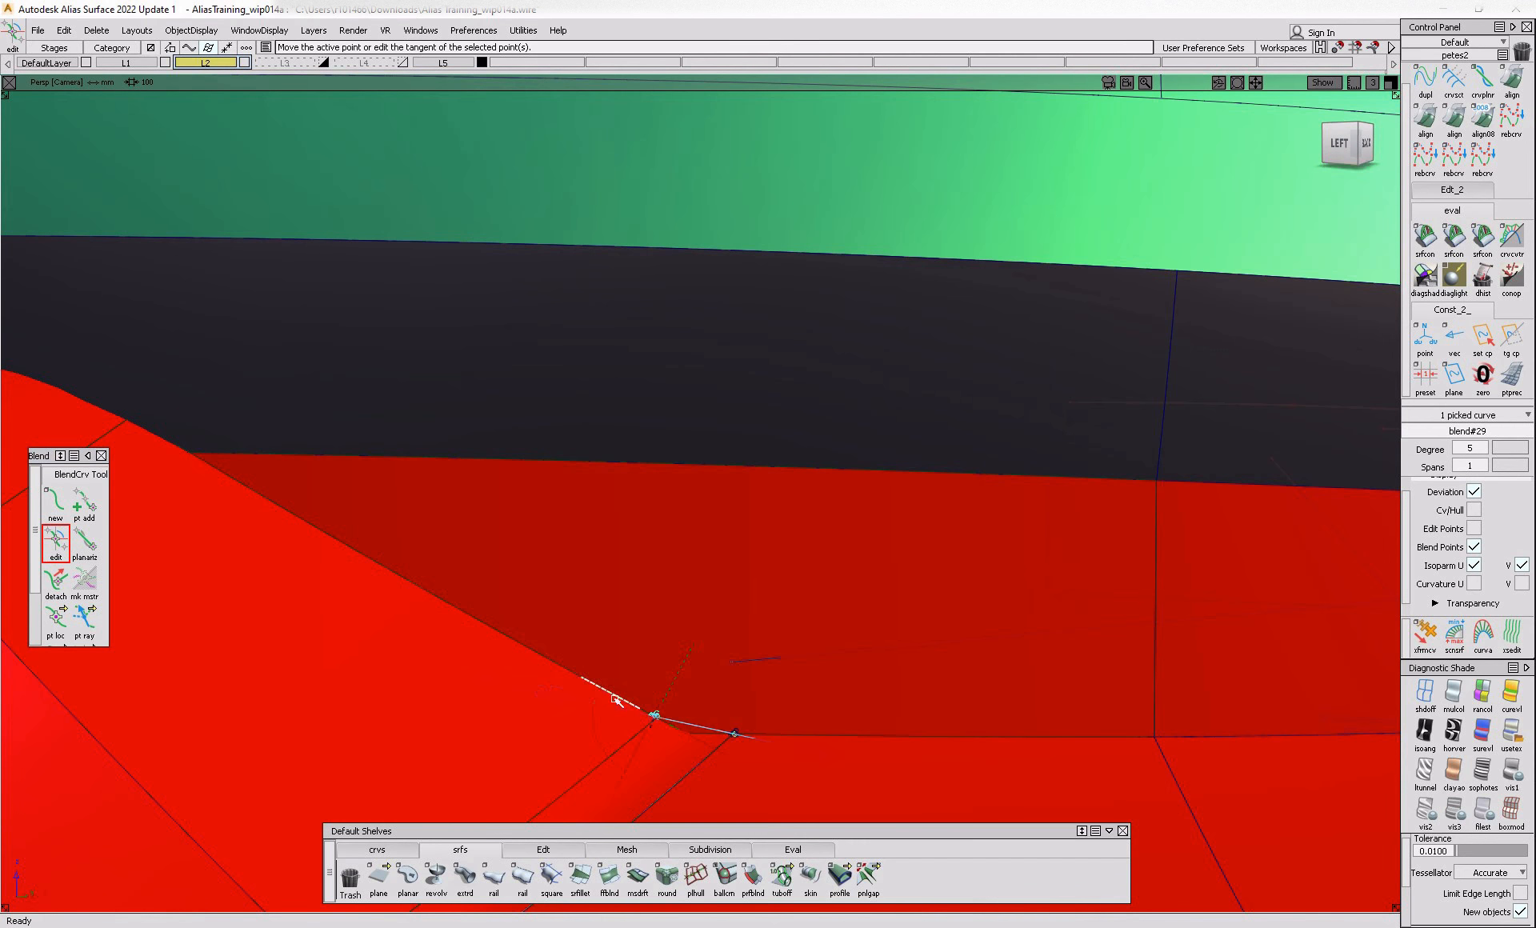
left_click(736, 736)
- Project the blend curve onto the recessed red surface and trim its lower corner, keeping the main region
left_click_drag(761, 668, 717, 705, "ctrl+shift")
left_click(730, 699)
left_click_drag(846, 640, 784, 722, "ctrl+shift")
left_click(784, 722)
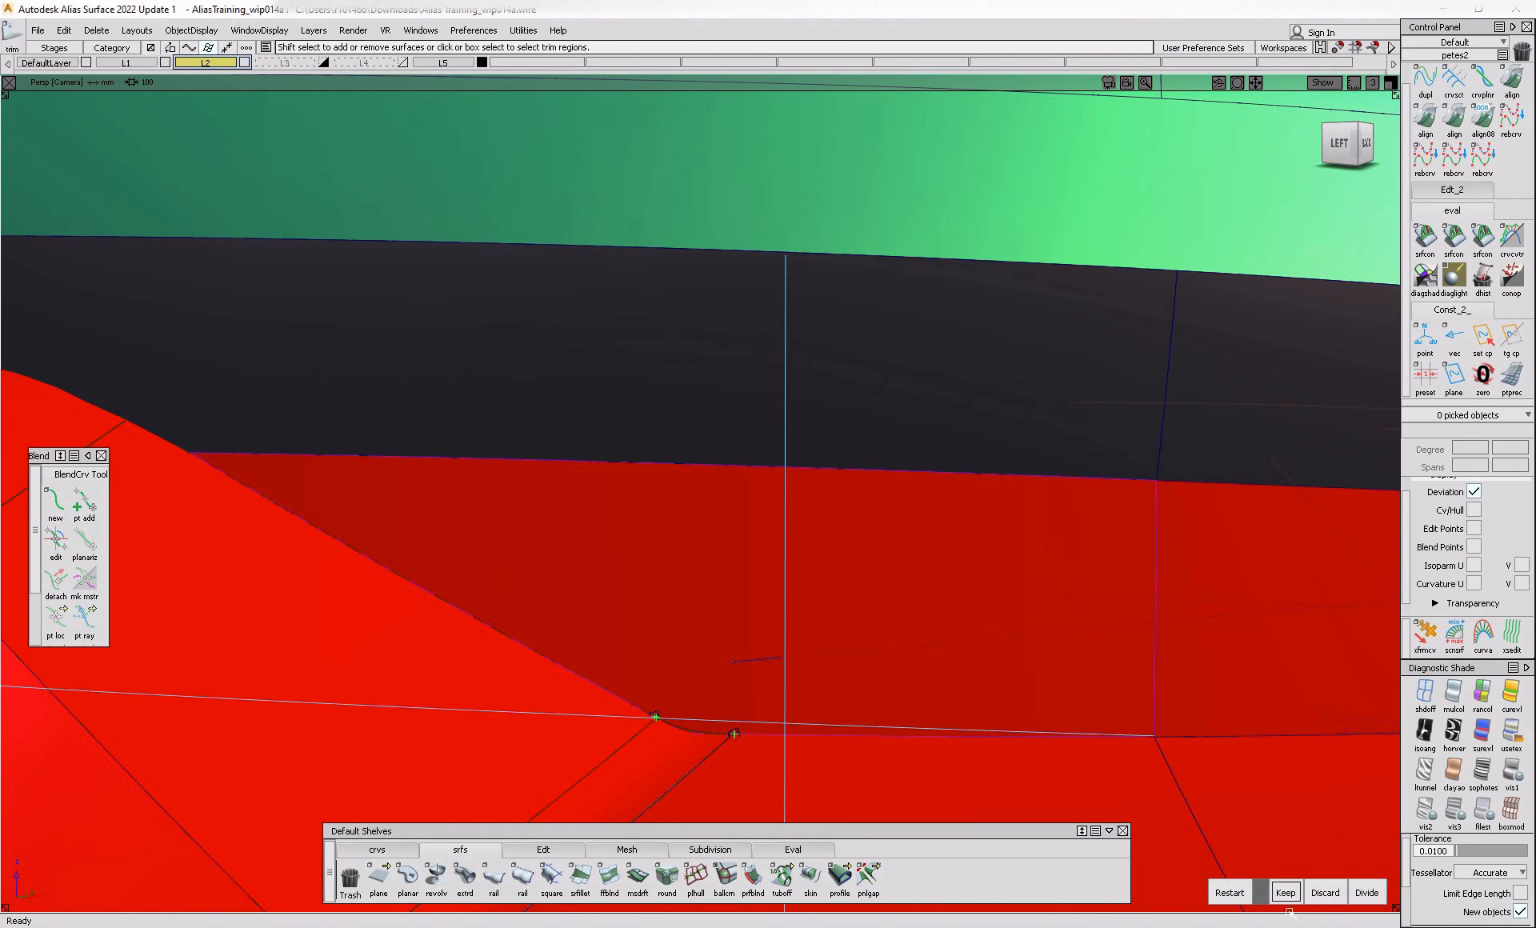
- Delete the construction history of the tail-light and surrounding body surfaces
right_click_drag(690, 658, 620, 553, "alt+shift")
left_click_drag(619, 552, 553, 588, "ctrl+shift")
left_click_drag(544, 586, 1044, 836)
key("ctrl+h")
key("Return")
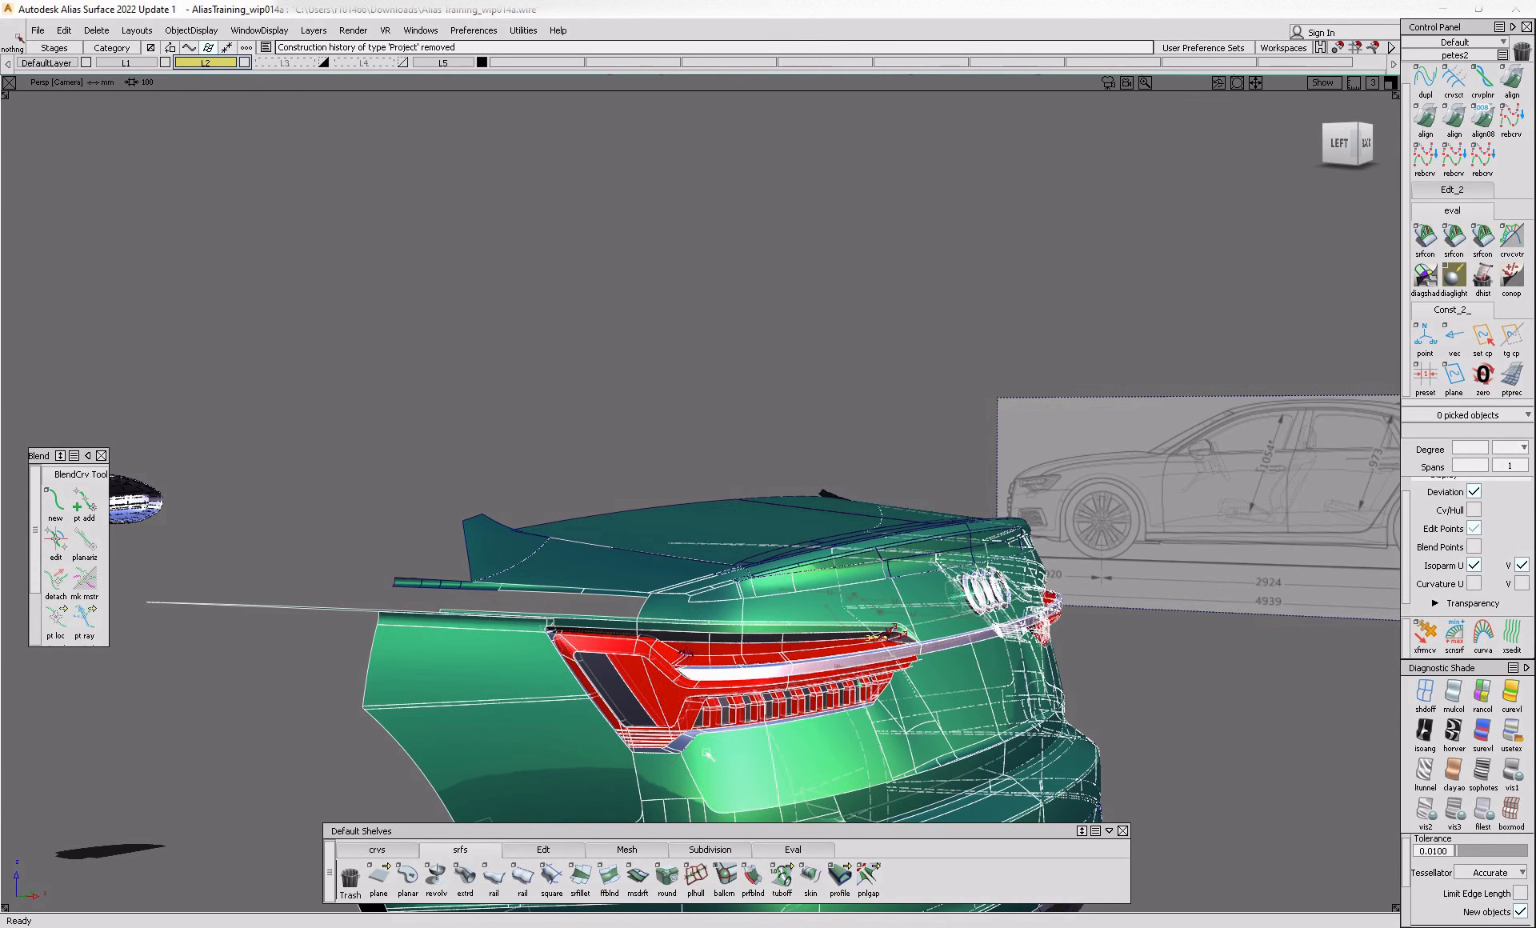
left_click(822, 773)
- Select the leftover construction curves across the rear of the car and delete them
left_click_drag(953, 723, 688, 725, "alt+shift")
right_click_drag(688, 725, 521, 724, "alt+shift")
left_click_drag(521, 724, 829, 735, "alt+shift")
left_click_drag(357, 533, 1085, 809)
key("Delete")
left_click_drag(299, 490, 1187, 865)
- Build a tubular offset of radius 3 along the lower edge of the recessed upper red surfaces, producing curves on surface
right_click_drag(402, 629, 611, 652, "alt+shift")
left_click_drag(610, 653, 1028, 656, "alt+shift")
right_click_drag(400, 656, 593, 656, "alt+shift")
middle_click_drag(593, 656, 597, 852, "alt+shift")
left_click(782, 877)
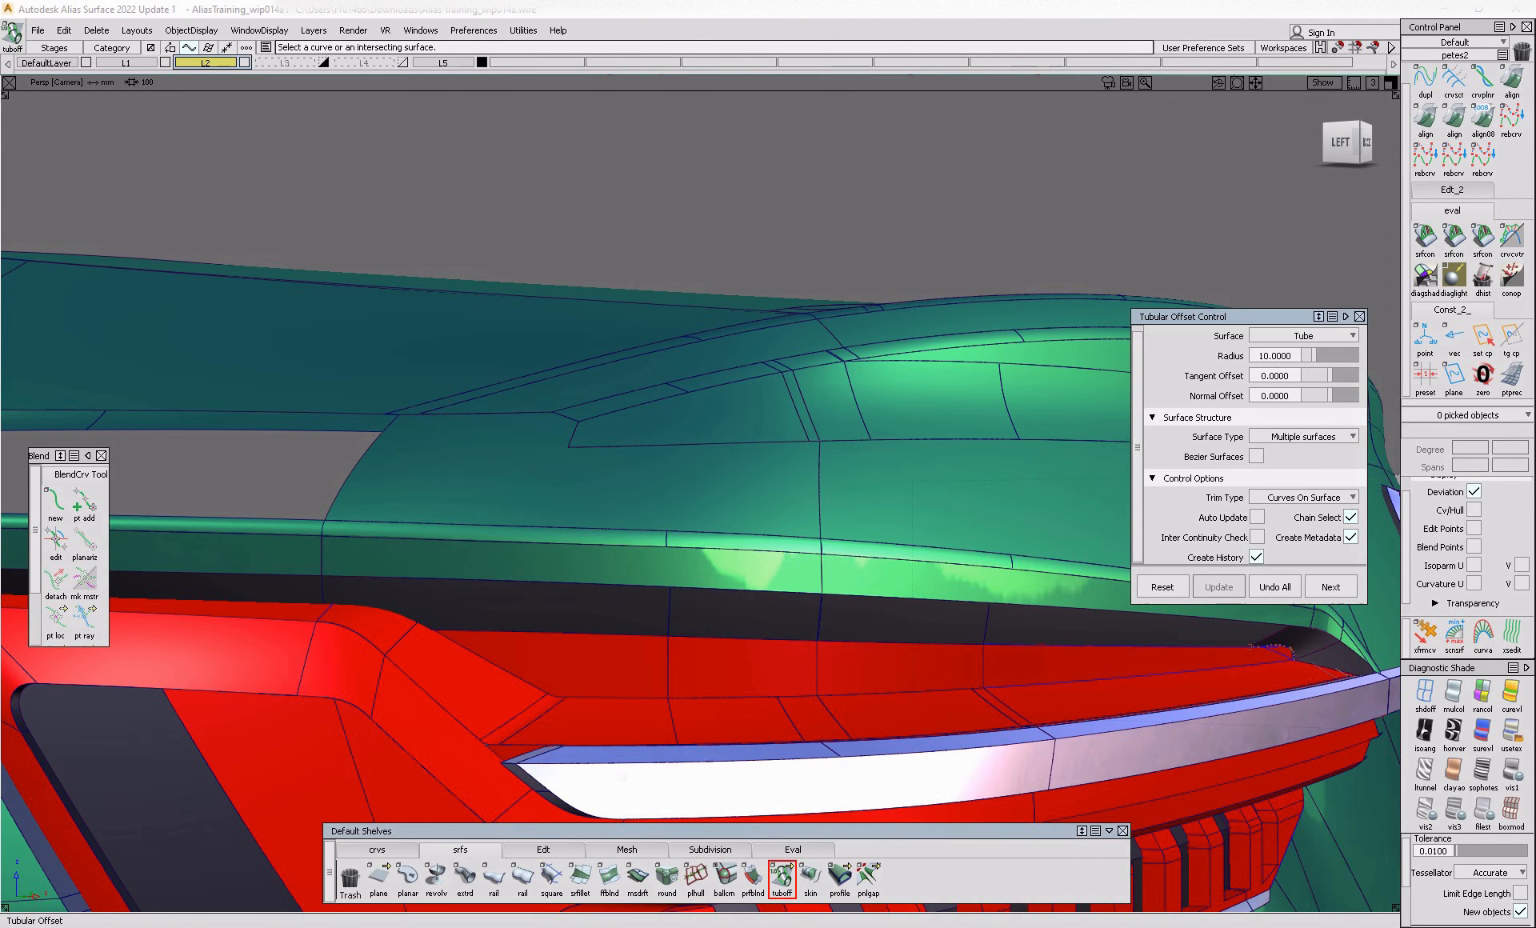
left_click(556, 686)
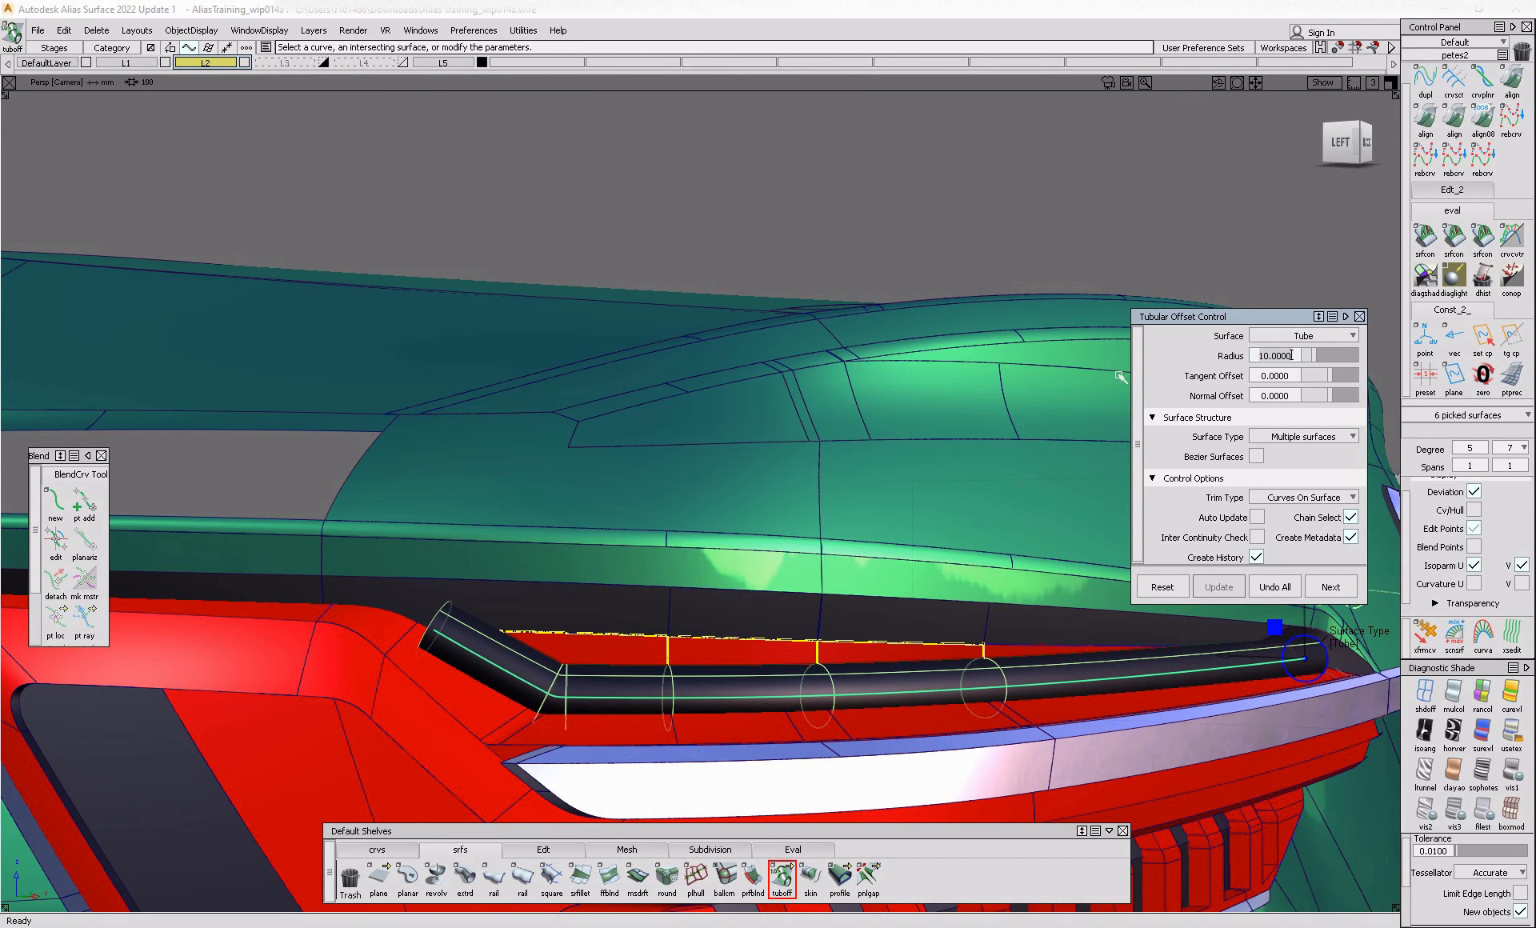
type("3")
key("Return")
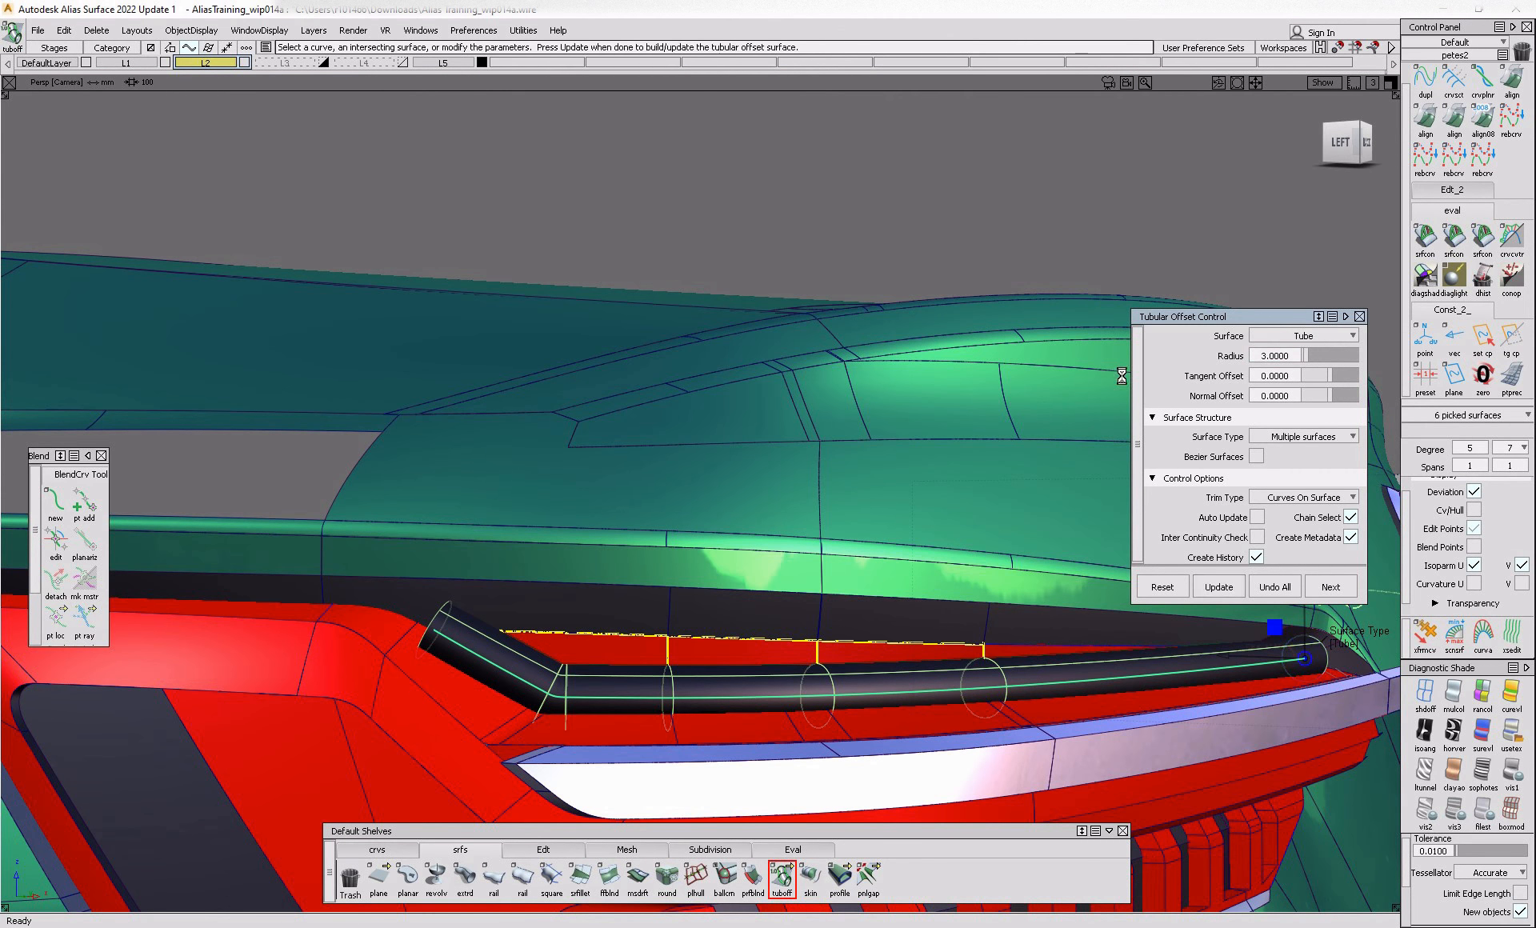
key("space")
- Delete the dark tube surfaces left along the edge of the recessed red surfaces
right_click_drag(578, 715, 615, 740, "alt+shift")
left_click_drag(615, 740, 607, 682, "ctrl+shift")
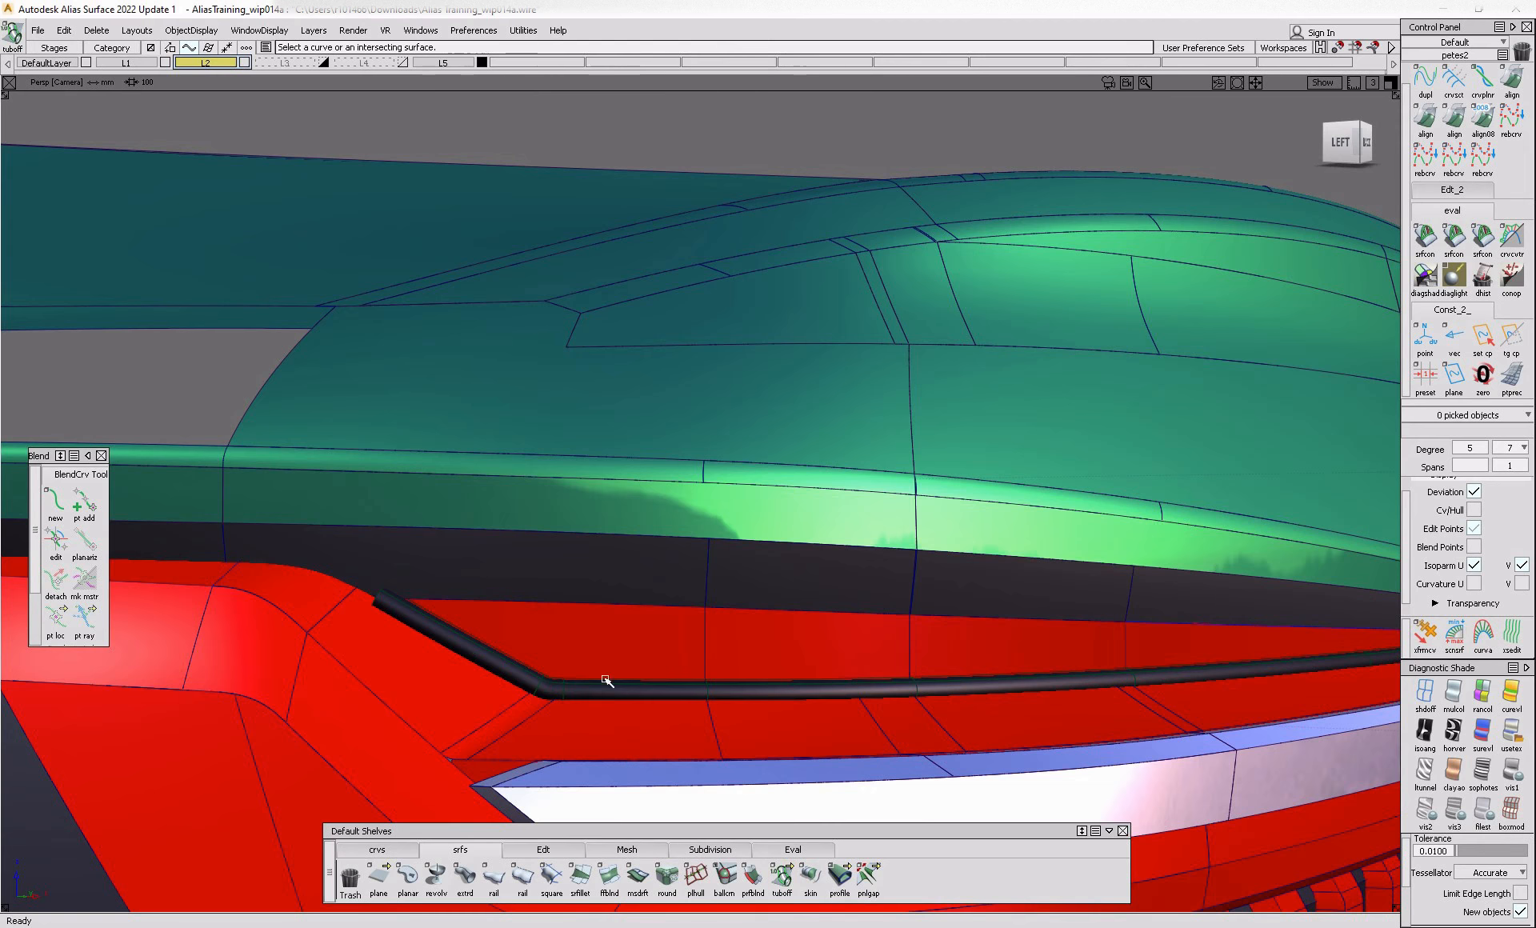
left_click(608, 687)
key("Delete")
- Divide the recessed upper red surfaces one after another along their offset curves on surface
right_click_drag(685, 611, 640, 663, "ctrl+shift")
left_click(640, 652)
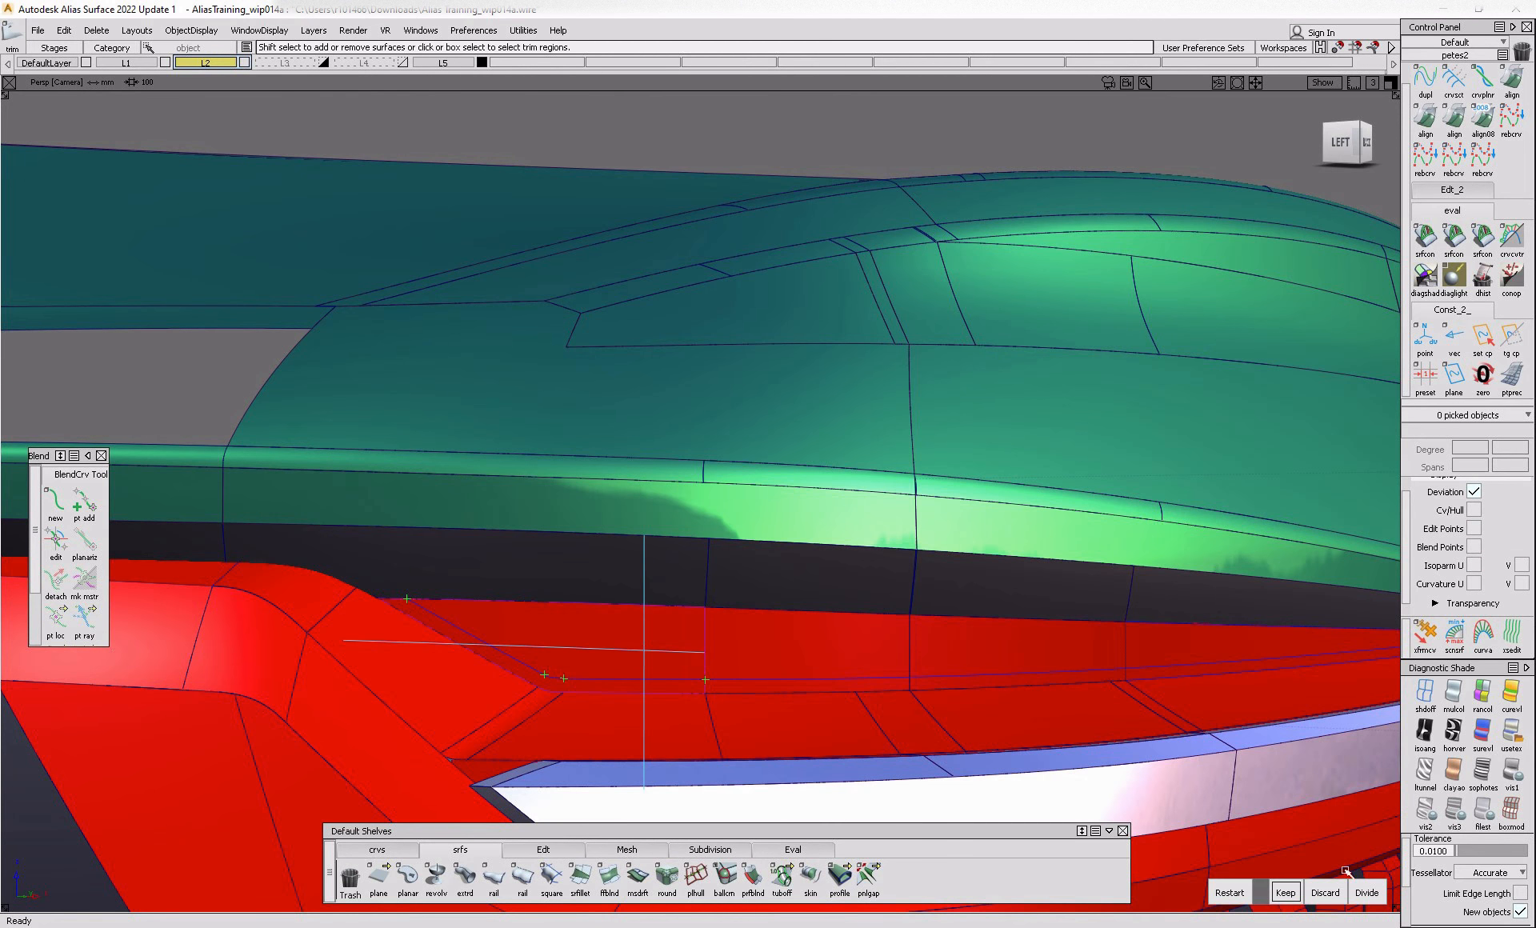
left_click(1363, 890)
left_click(833, 646)
left_click(833, 646)
key("space")
double_click(984, 640)
key("space")
left_click(1194, 638)
left_click(1193, 630)
key("space")
left_click_drag(1177, 663, 1161, 677, "ctrl+shift")
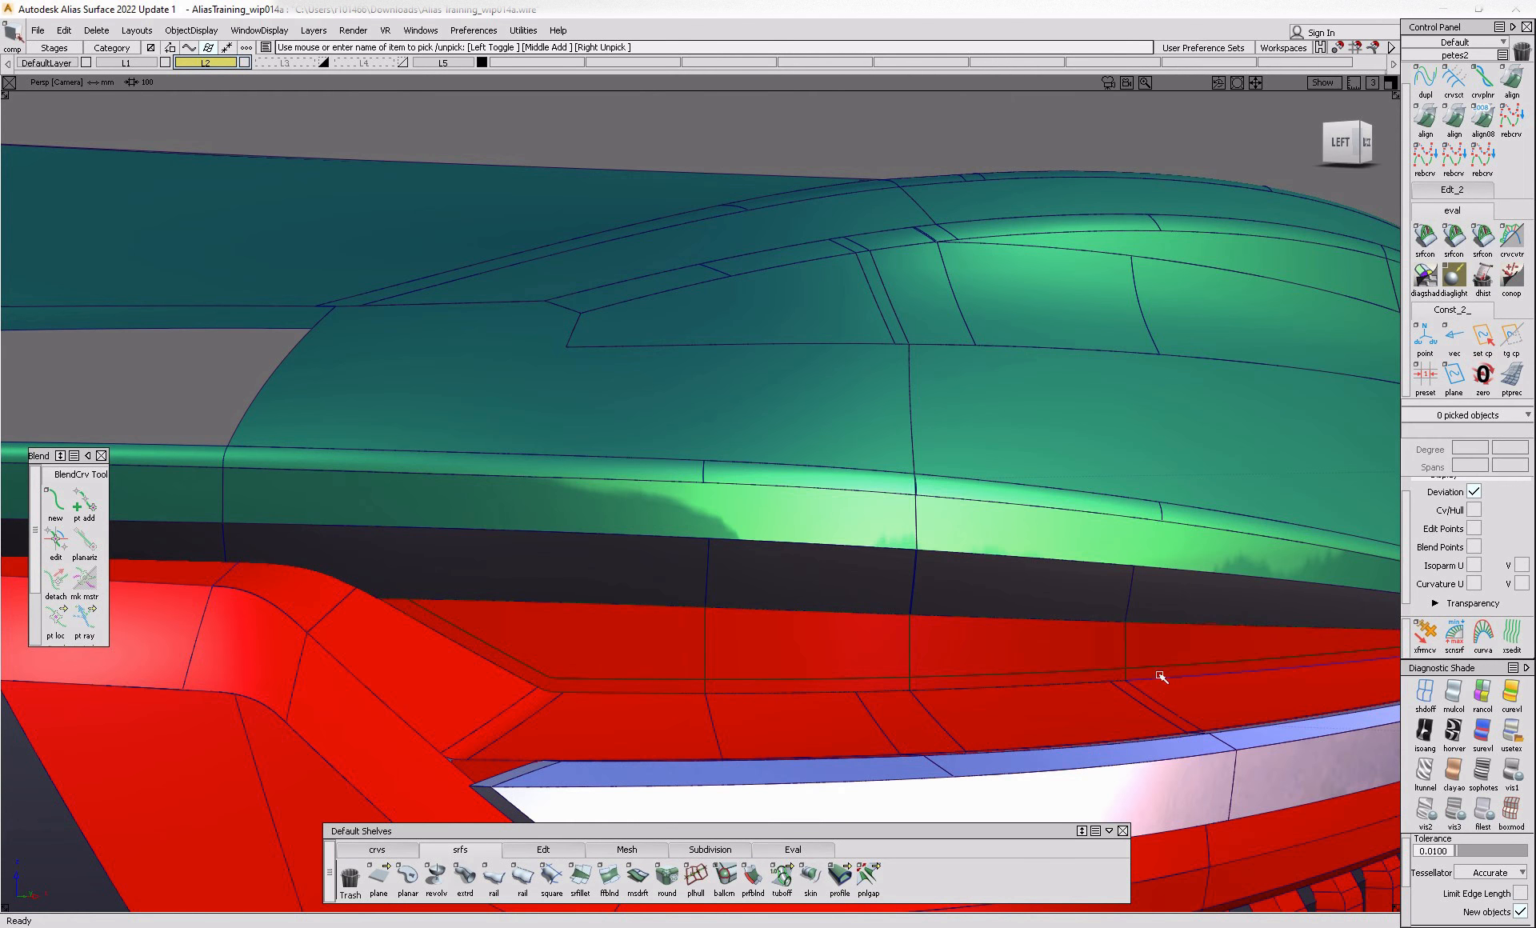
left_click(1160, 677)
left_click(875, 693)
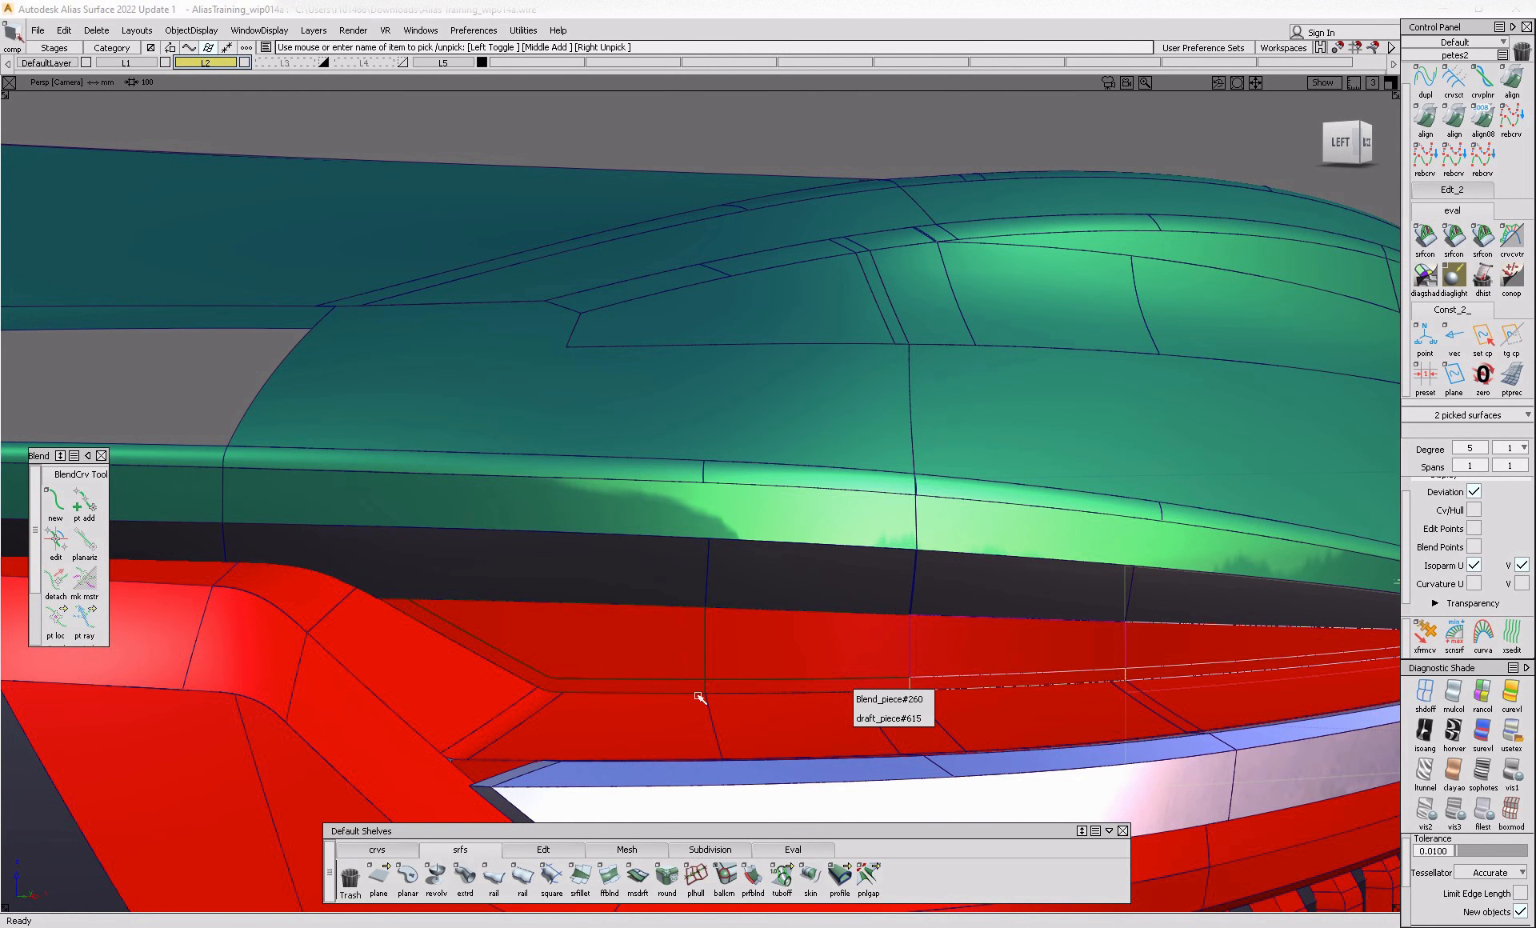
left_click(741, 692)
middle_click_drag(924, 680, 468, 659, "alt+shift")
mouse_move(1073, 650)
right_mouse_down("alt+shift")
mouse_move(1114, 652)
mouse_move(1067, 652)
right_mouse_up("alt+shift")
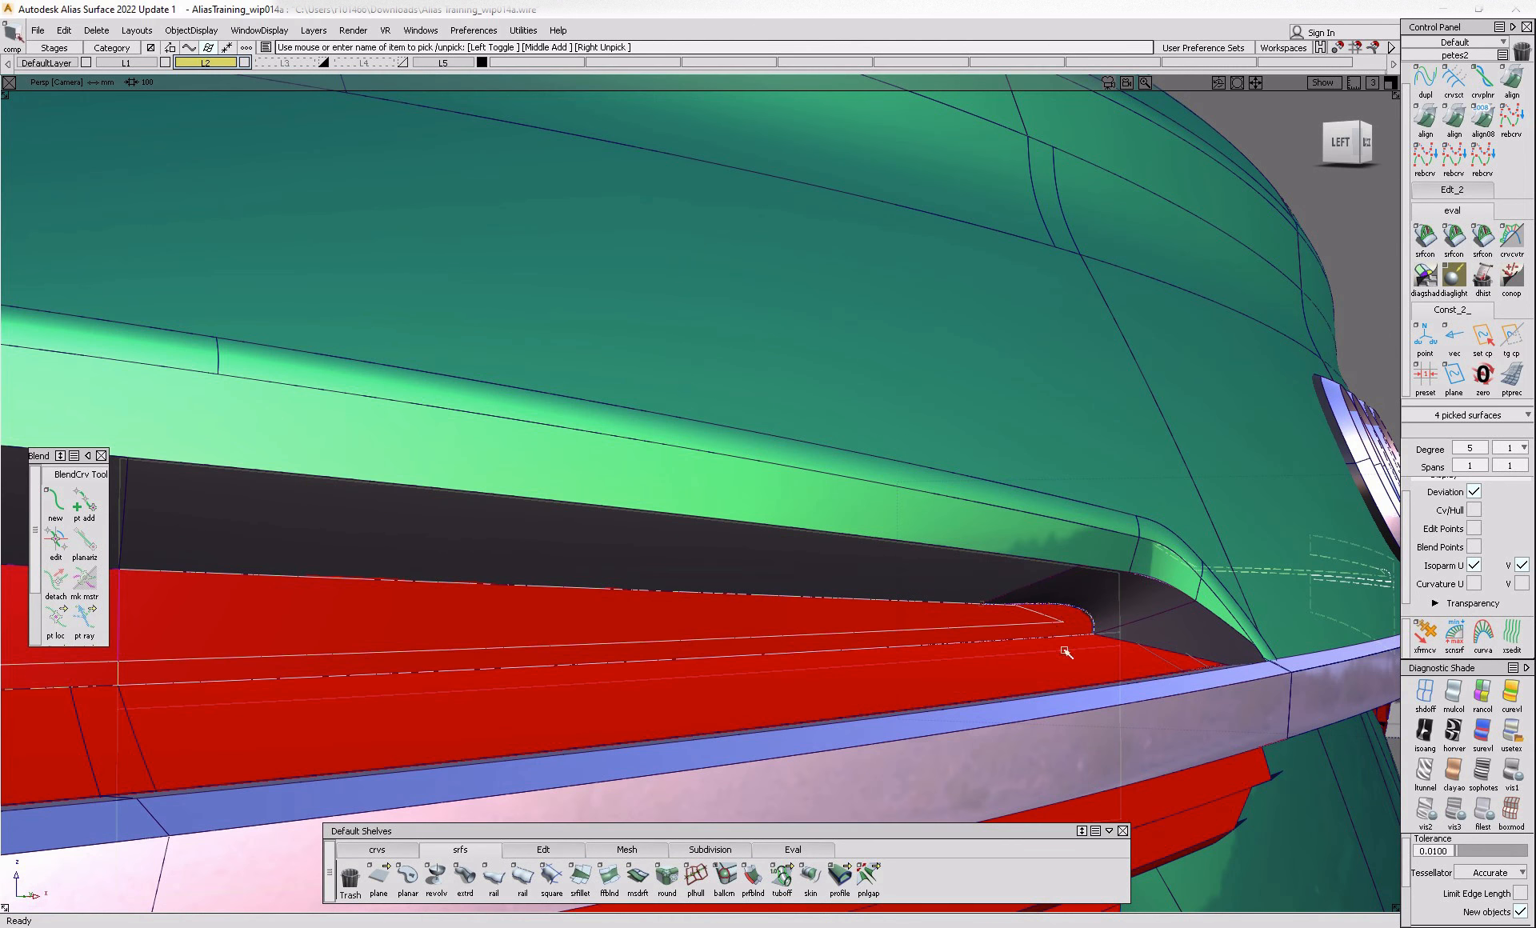
- Divide the red end surface draft_piece#617 along its curve on surface at the recess's tapered end
left_click(1020, 635)
left_click(1064, 621)
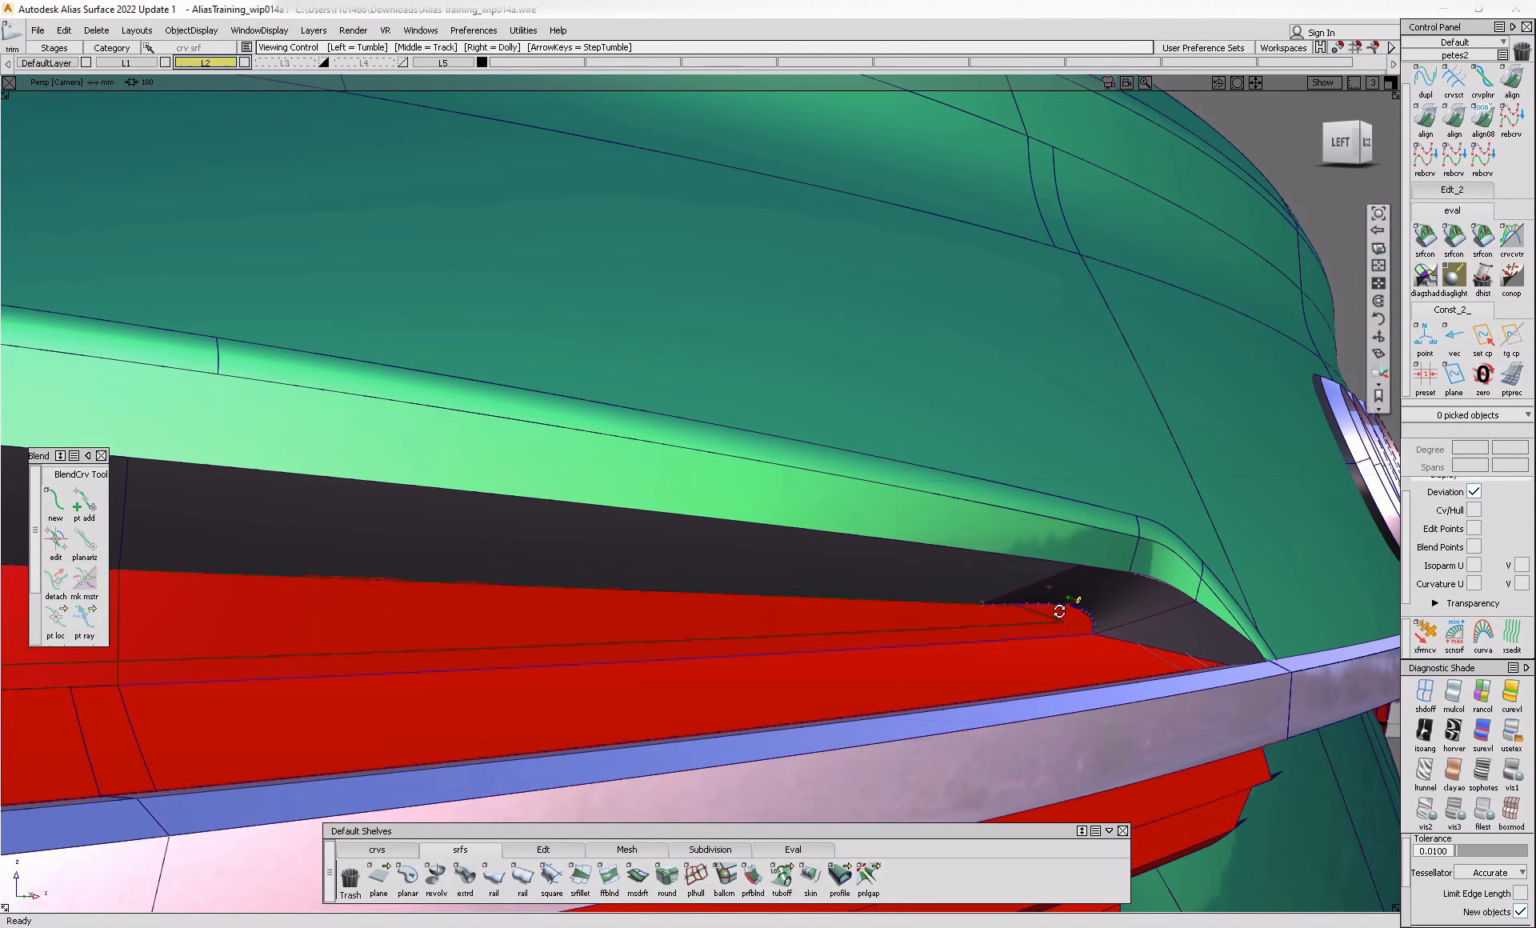
right_click_drag(1063, 610, 1045, 638, "alt+shift")
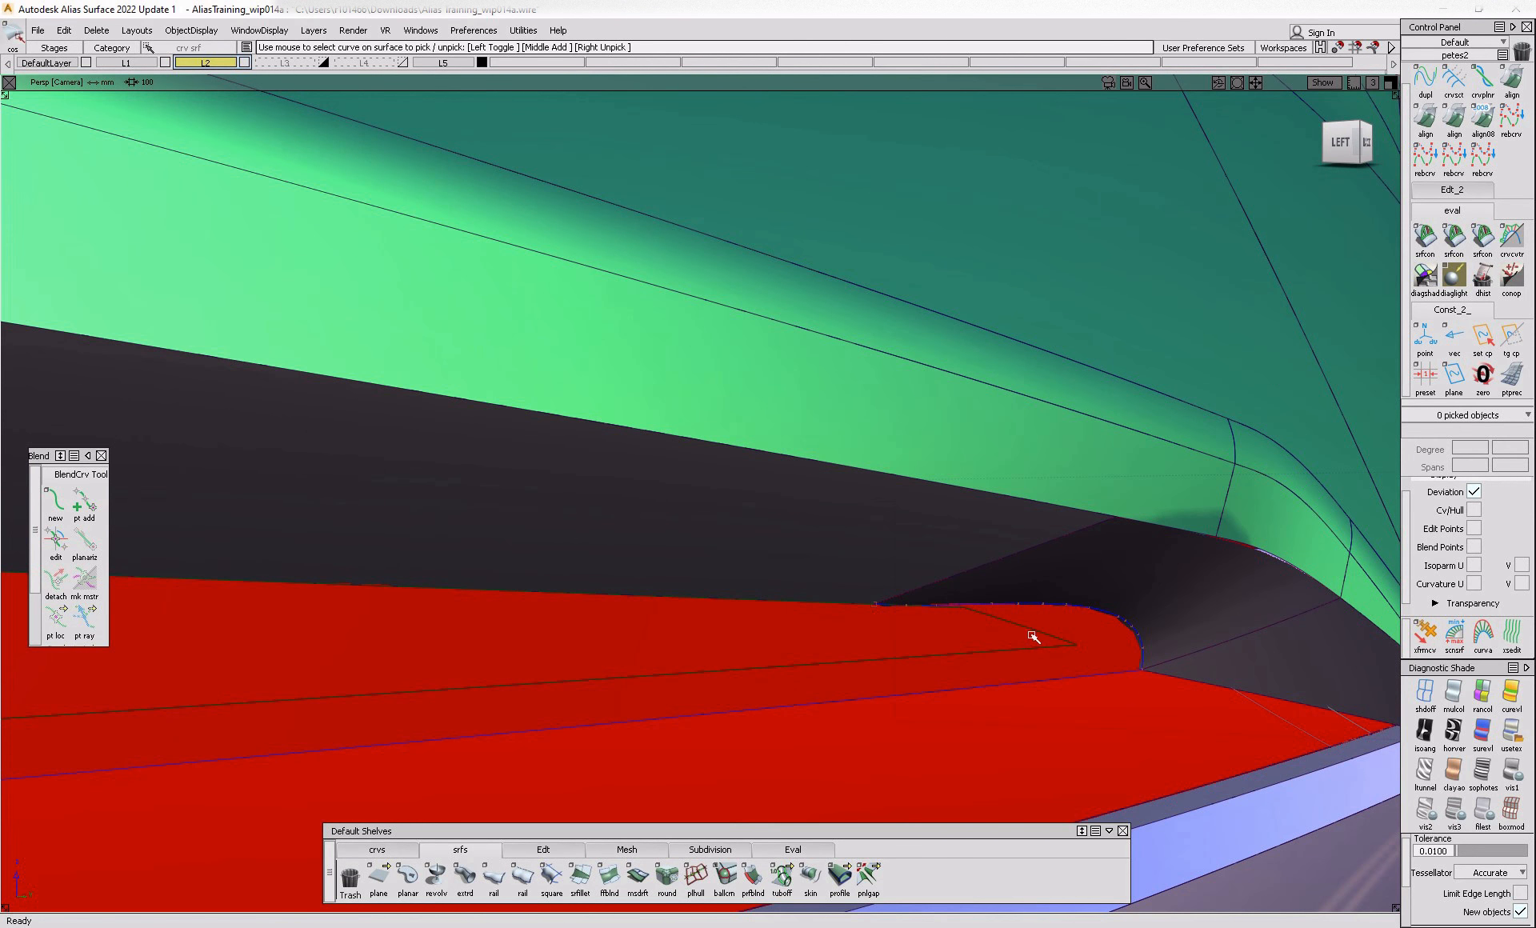
left_click(1104, 660)
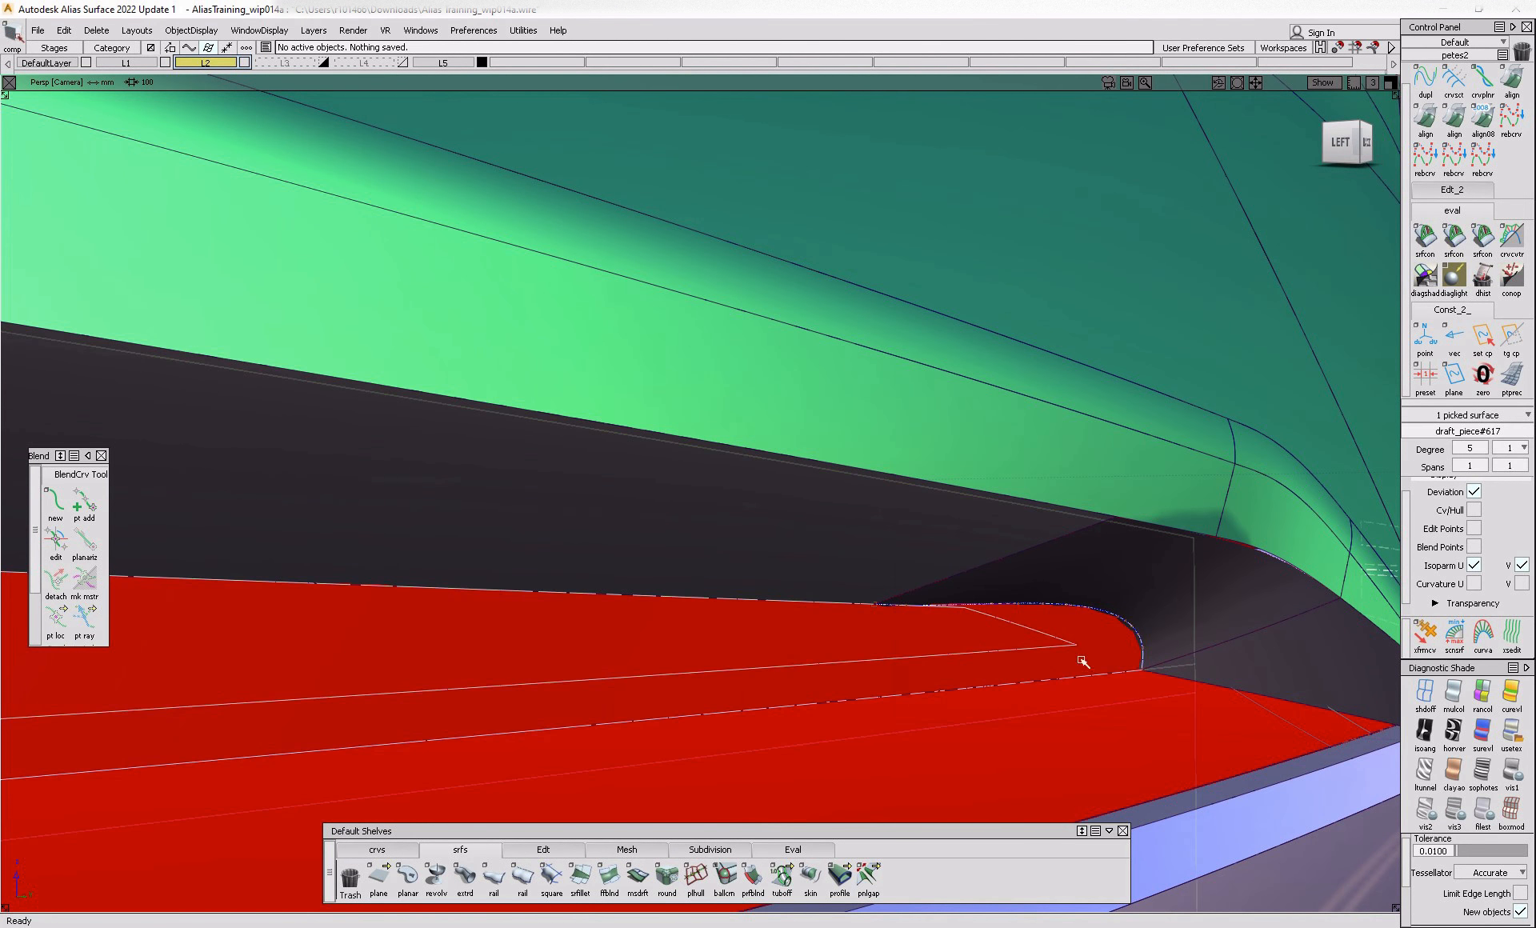
key("ctrl+t")
left_click(1098, 653)
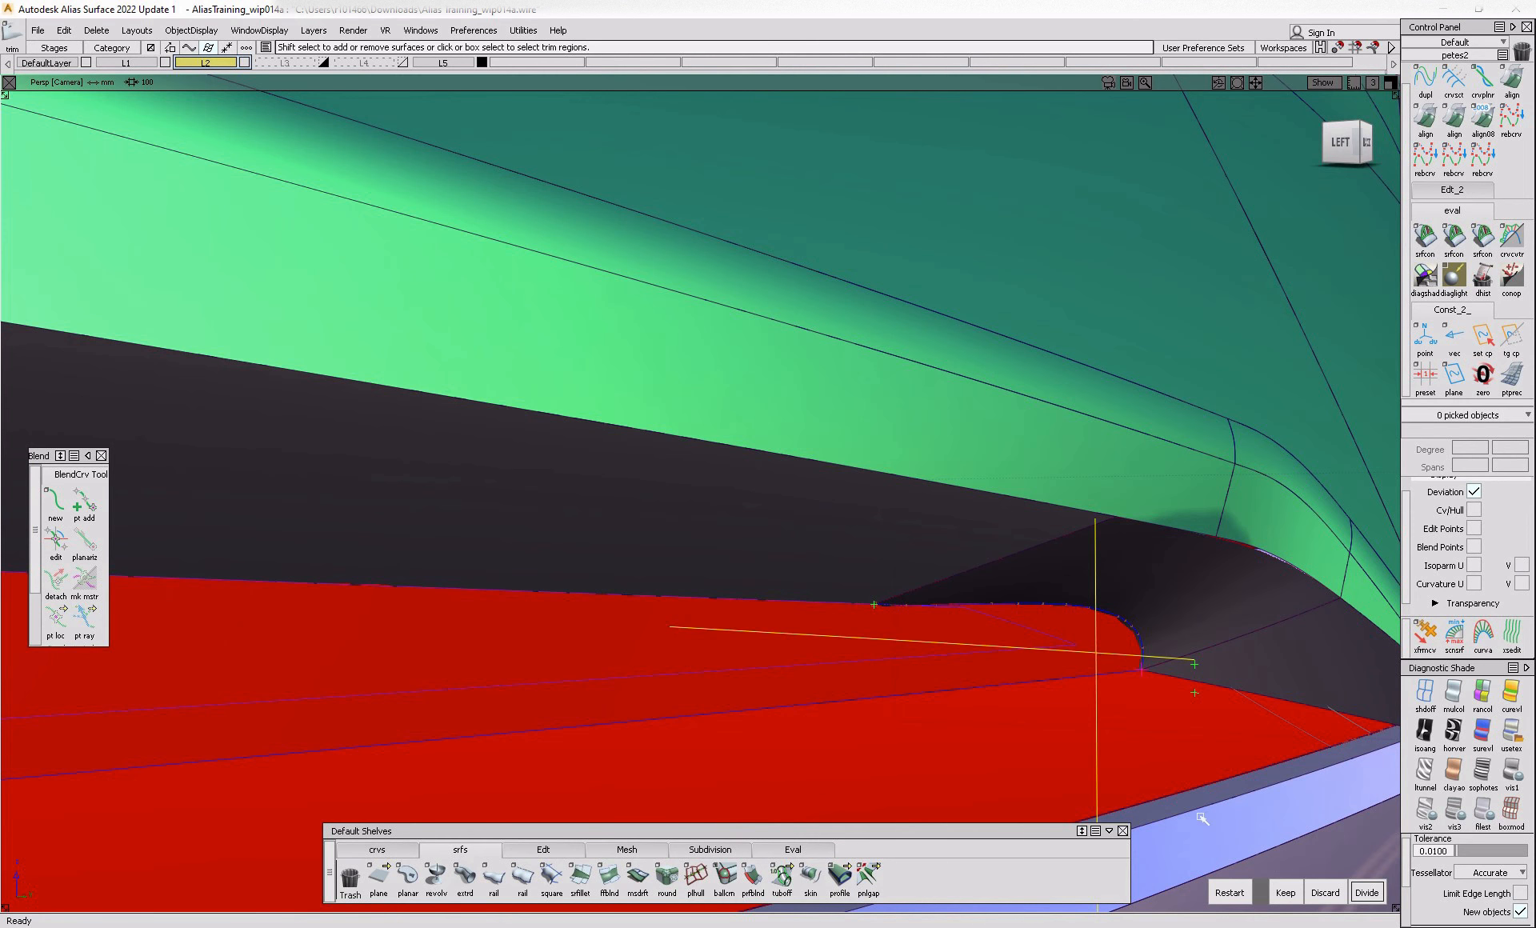
left_click(1367, 893)
left_click(690, 529)
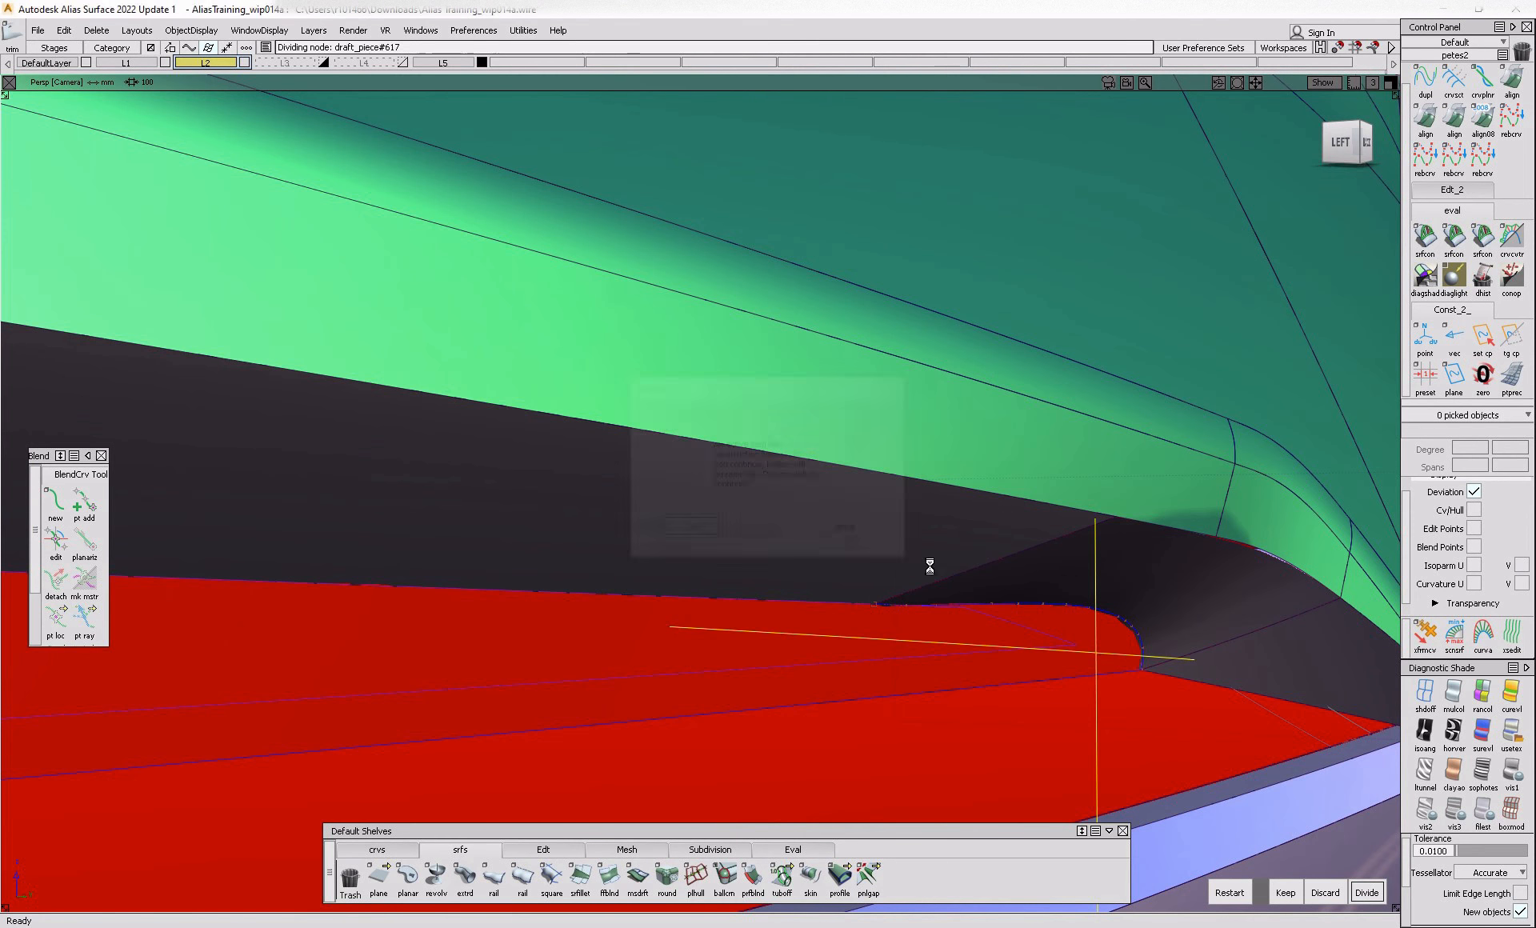
- Assign the dark Plastic shader to the four narrow strips along the lower edge of the upper red recess
left_click(1084, 659)
right_click_drag(1084, 659, 529, 701, "alt+shift")
middle_click_drag(529, 702, 594, 683, "alt+shift")
left_click(482, 692)
right_click_drag(482, 692, 234, 640, "alt+shift")
middle_click_drag(233, 640, 720, 683, "alt+shift")
left_click(852, 685)
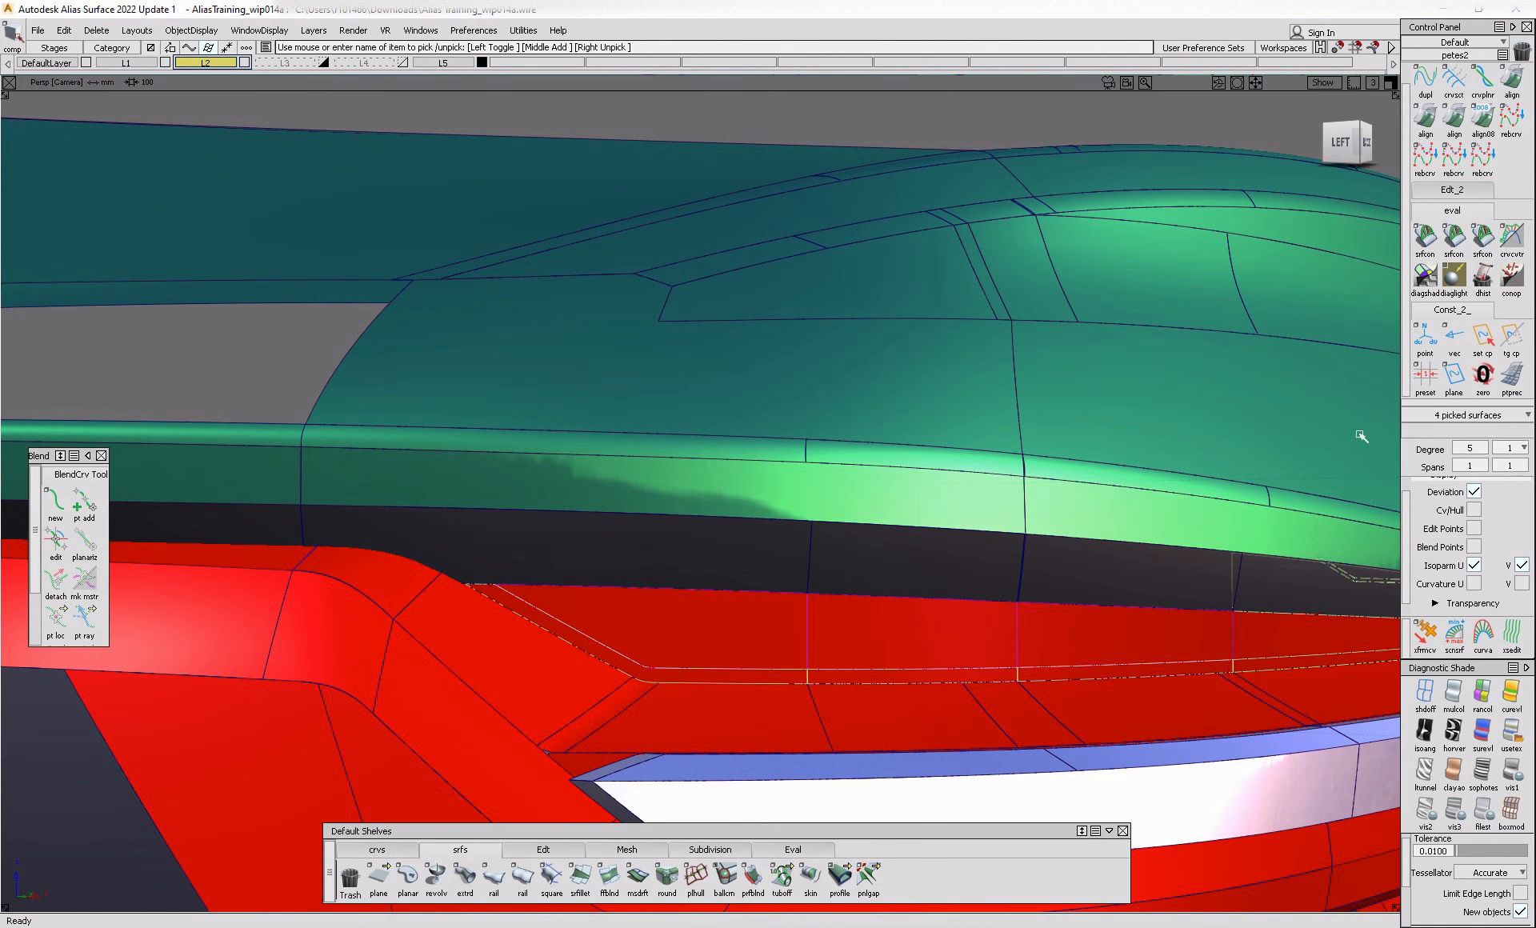
left_click(1453, 45)
left_click(1447, 117)
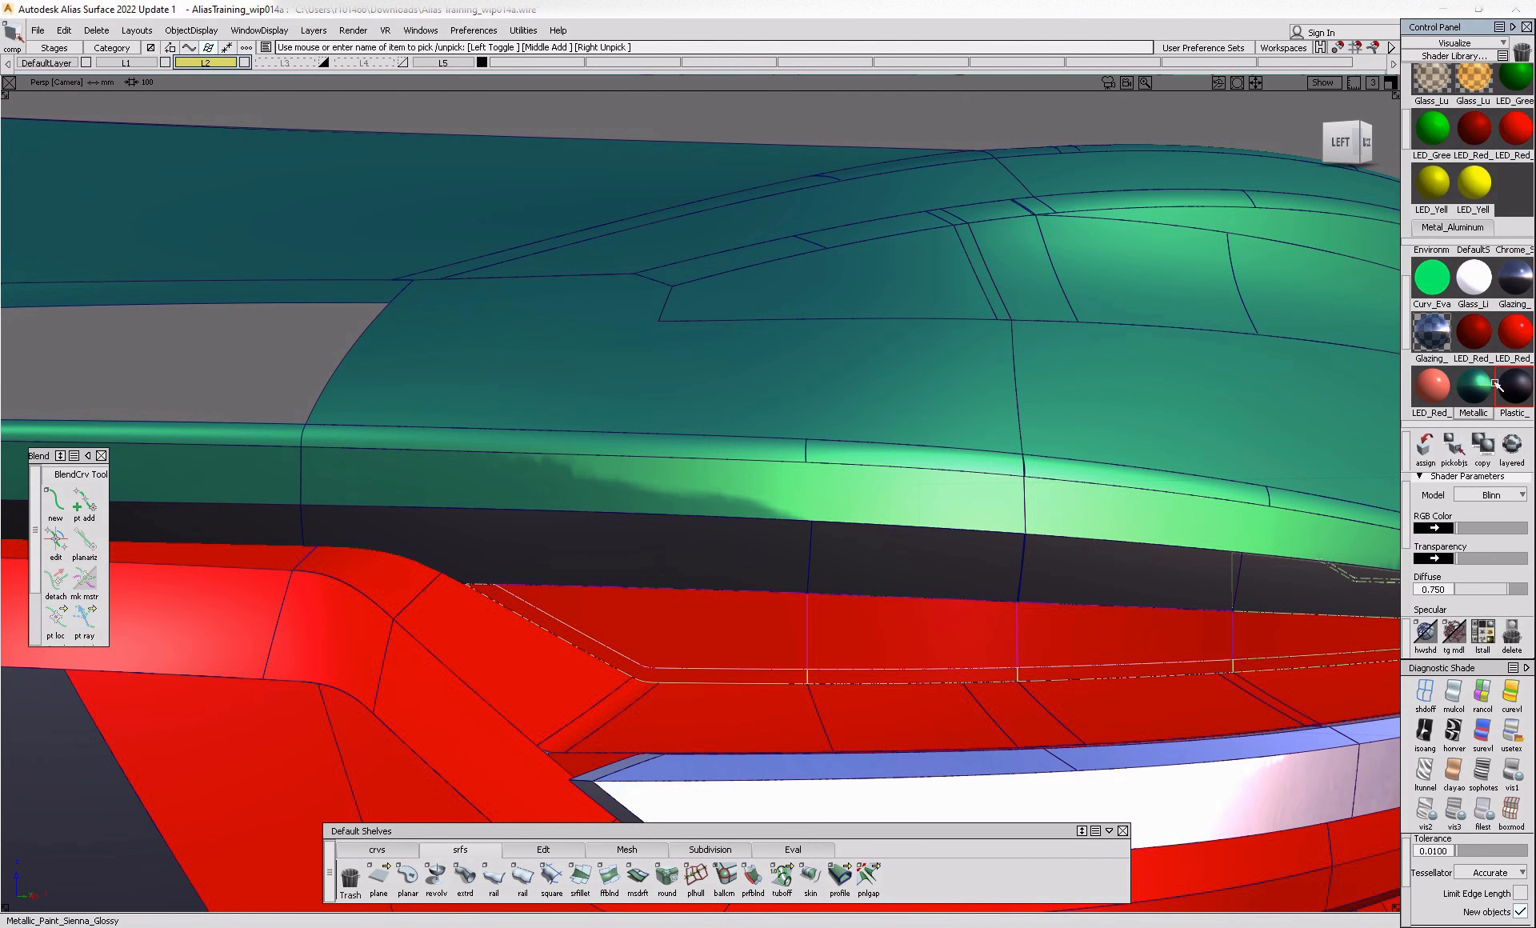
left_click(1454, 631)
- Examine the shaded tail-light with its dark groove from the rear quarter and without surface lines
right_click_drag(813, 651, 628, 706, "alt+shift")
left_click_drag(628, 707, 873, 661, "alt+shift")
right_click_drag(872, 660, 827, 638, "alt+shift")
left_click_drag(827, 638, 885, 676, "alt+shift")
right_click_drag(884, 675, 960, 640, "alt+shift")
left_click_drag(960, 640, 688, 632, "alt+shift")
right_click_drag(688, 632, 598, 636, "alt+shift")
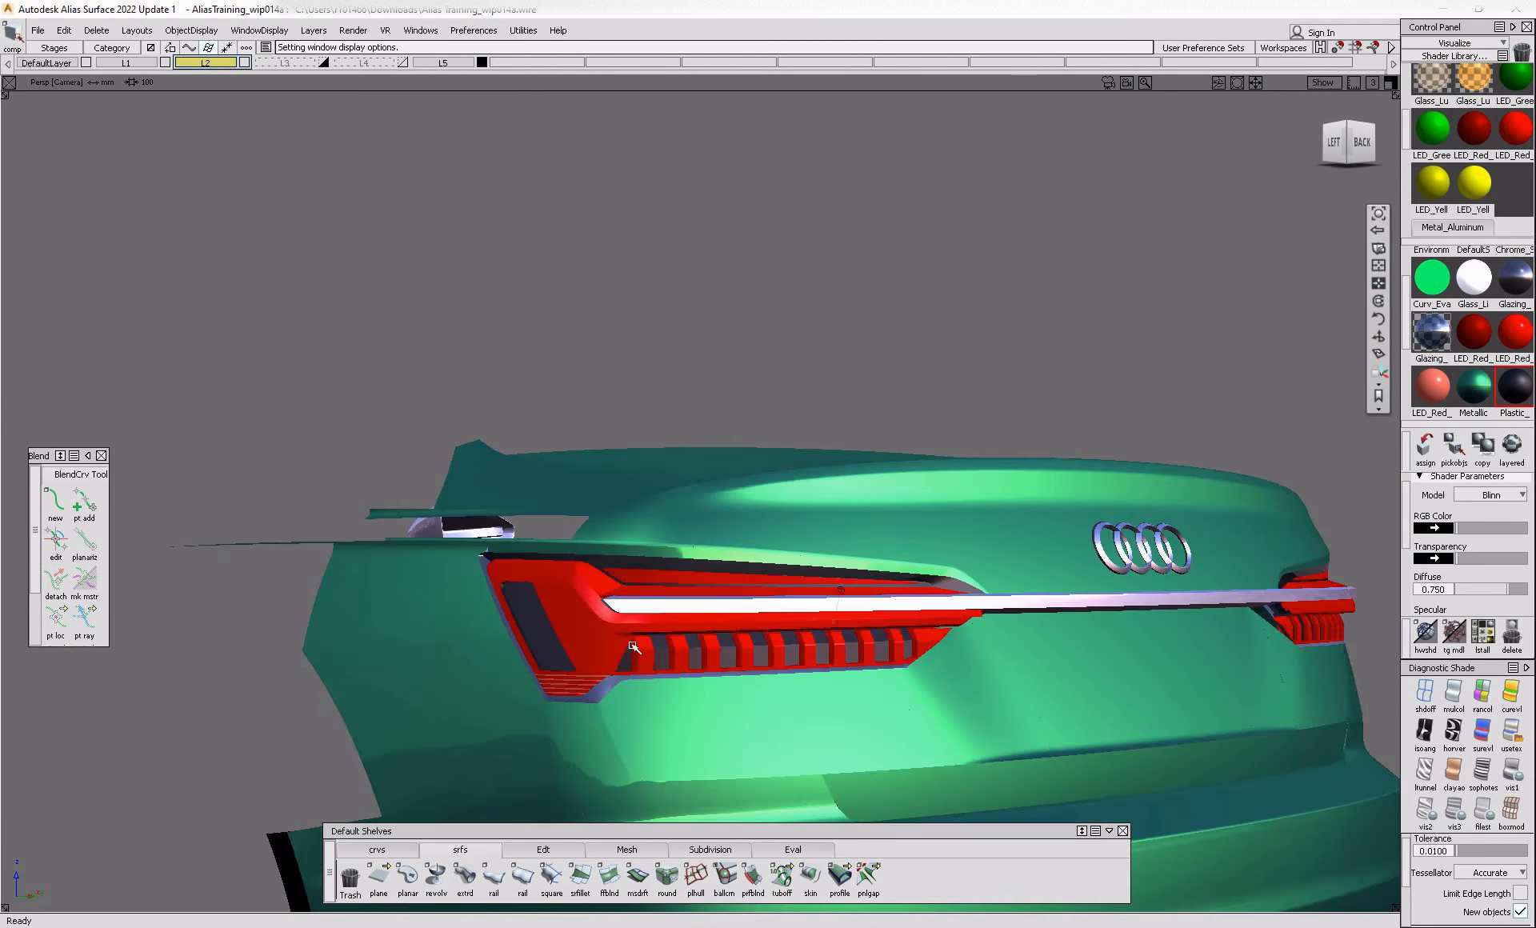
key("alt+shift")
- Create flipped multi-surface drafts of length 50 in the X direction from the lower red lamp edge above the slats
right_click_drag(750, 623, 915, 655, "alt+shift")
left_click_drag(916, 656, 762, 733, "alt+shift")
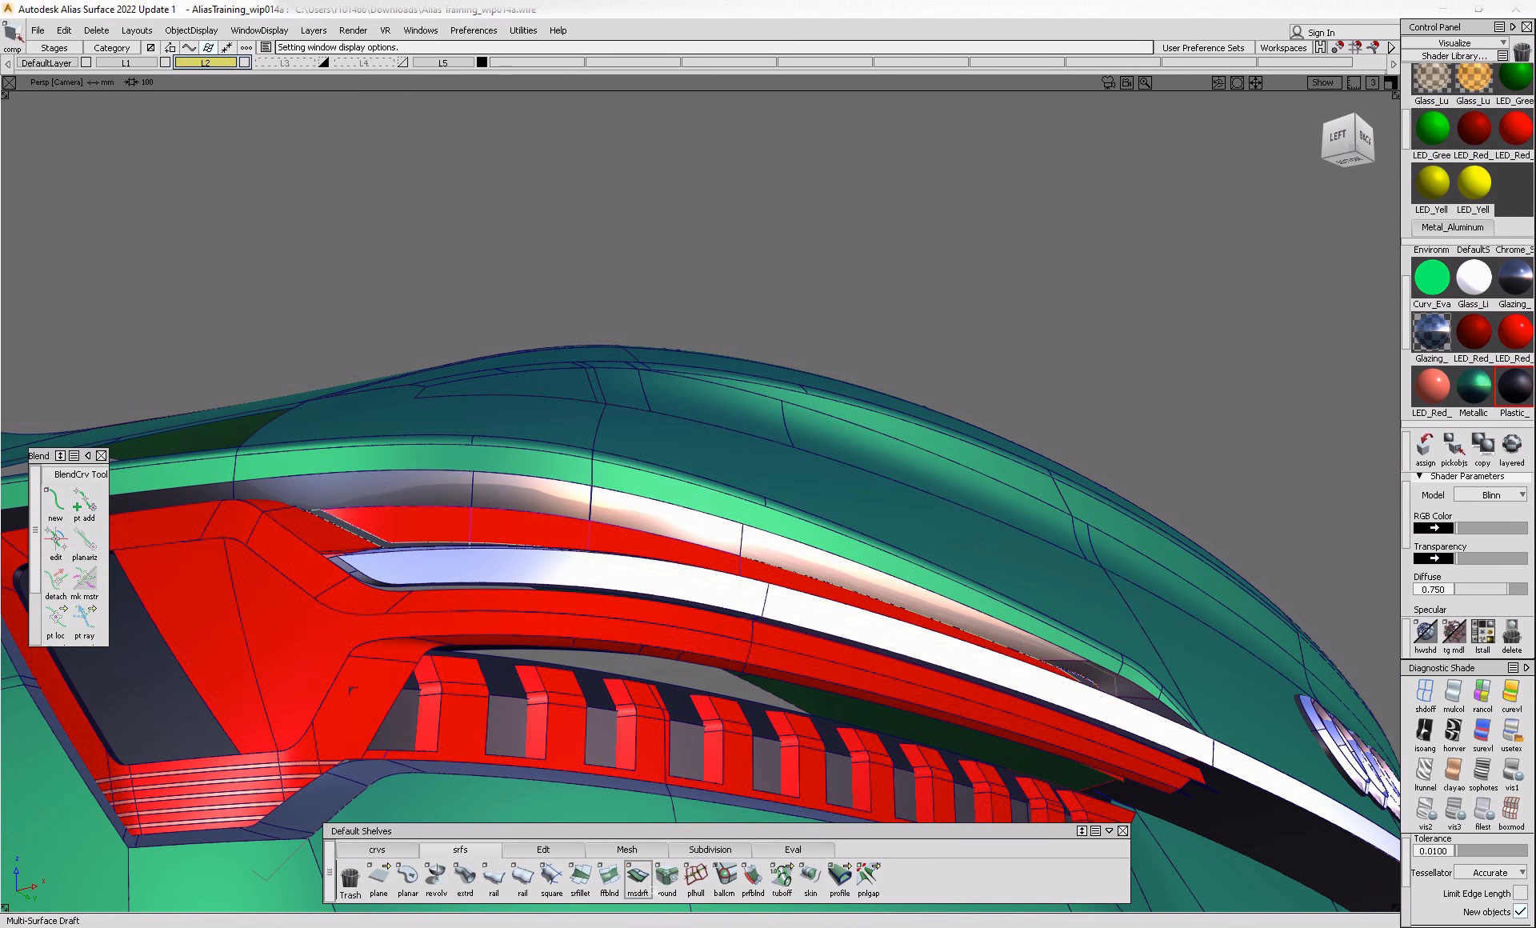
left_click(640, 880)
key("Return")
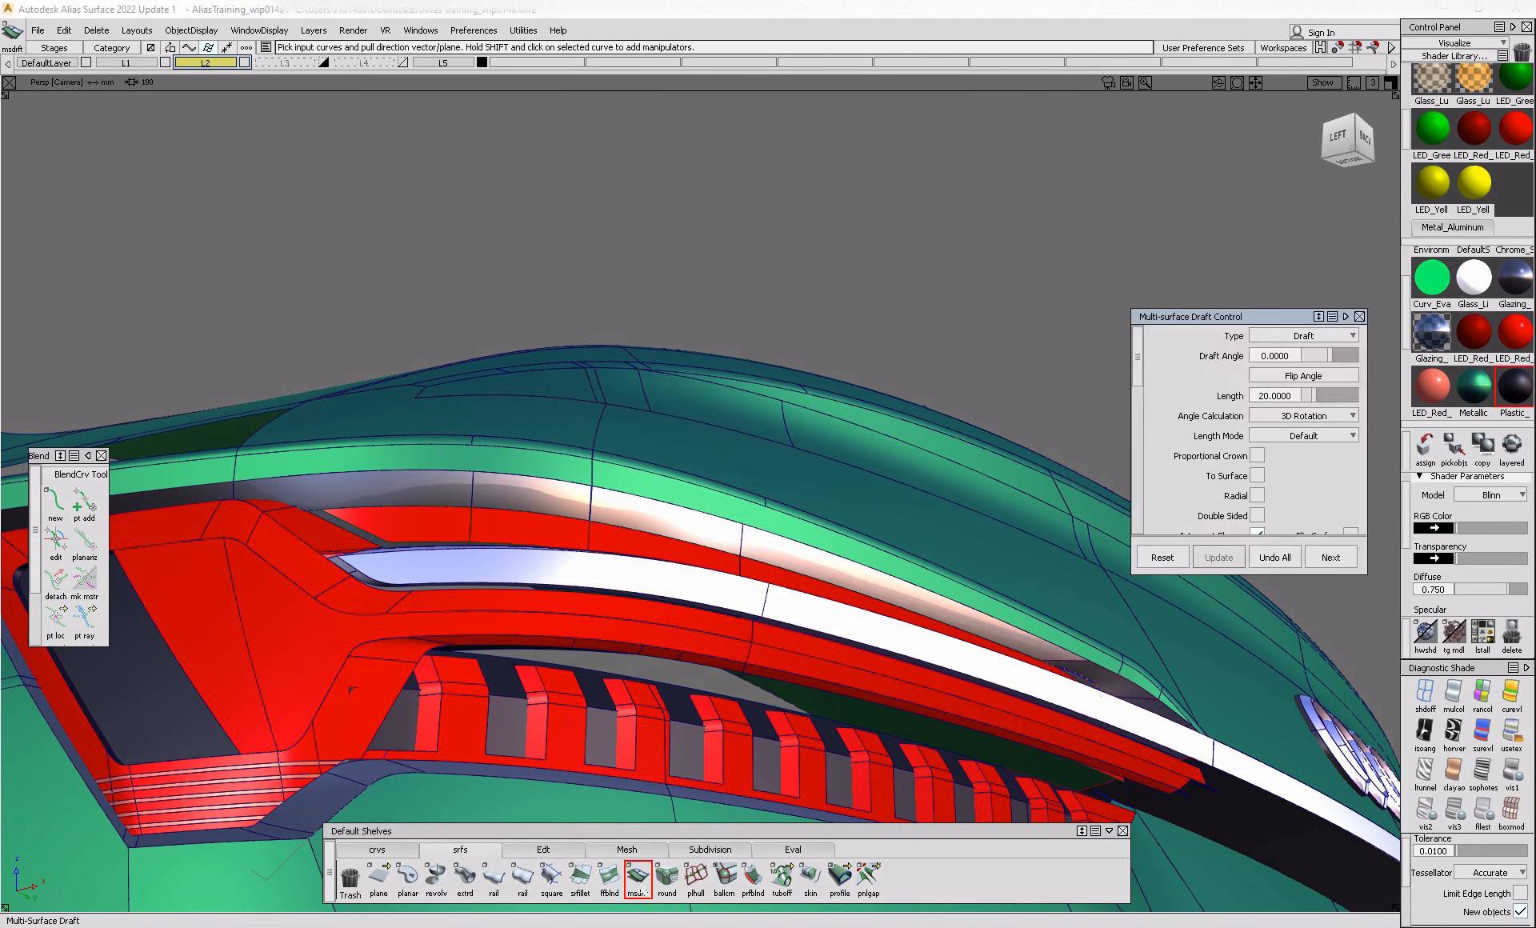
scroll(1249, 448, "down", 5)
left_click(826, 688)
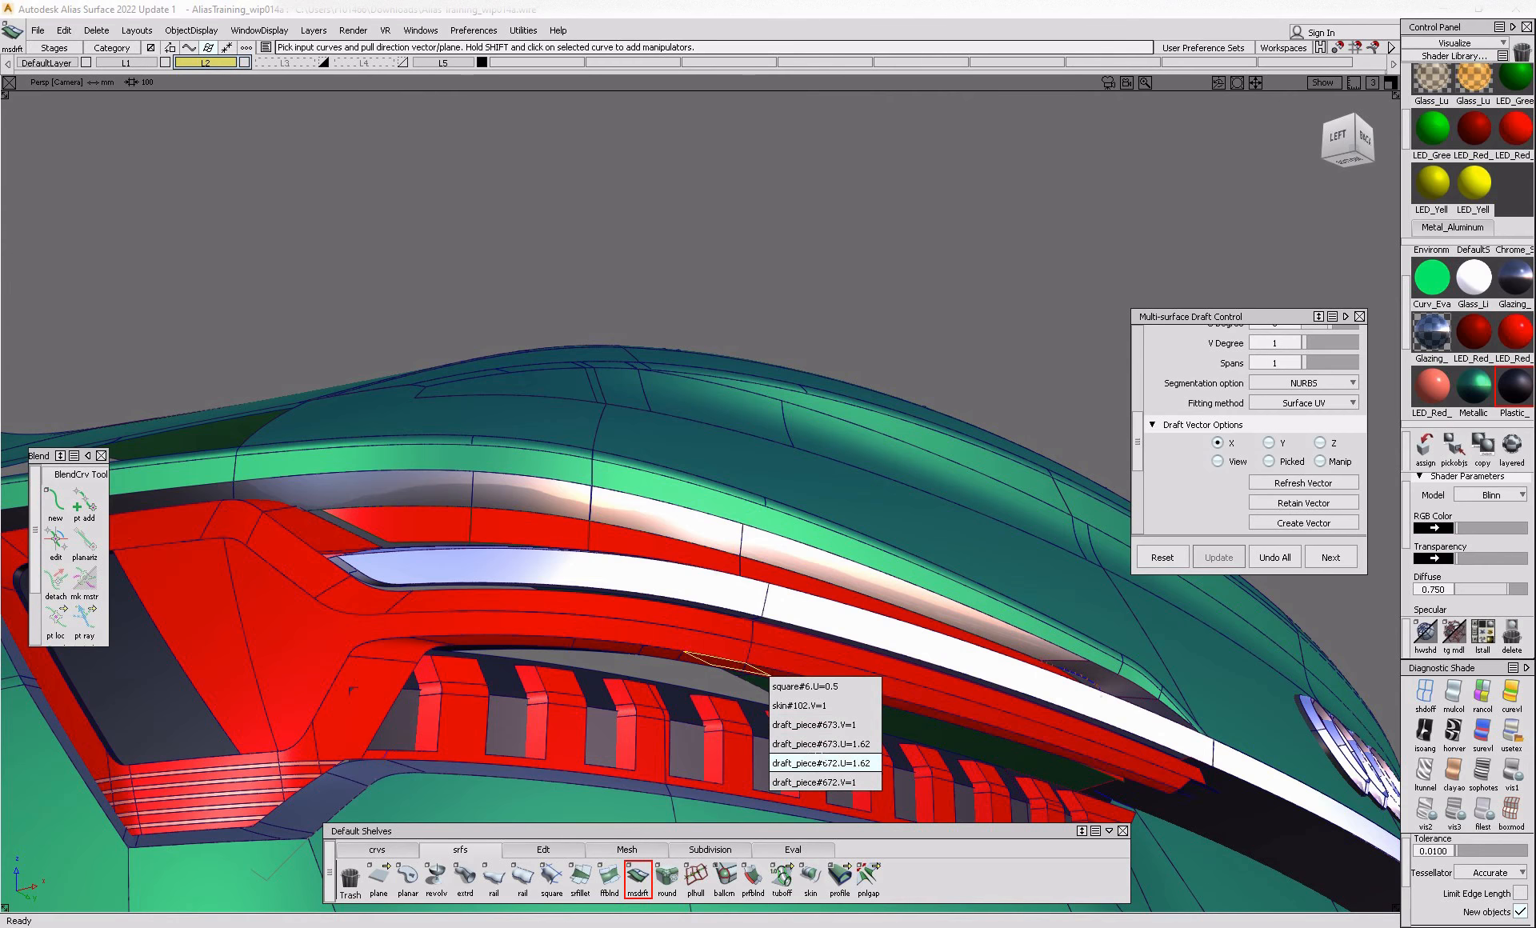
mouse_move(642, 669)
right_mouse_down("alt+shift")
mouse_move(768, 700)
mouse_move(748, 743)
right_mouse_up("alt+shift")
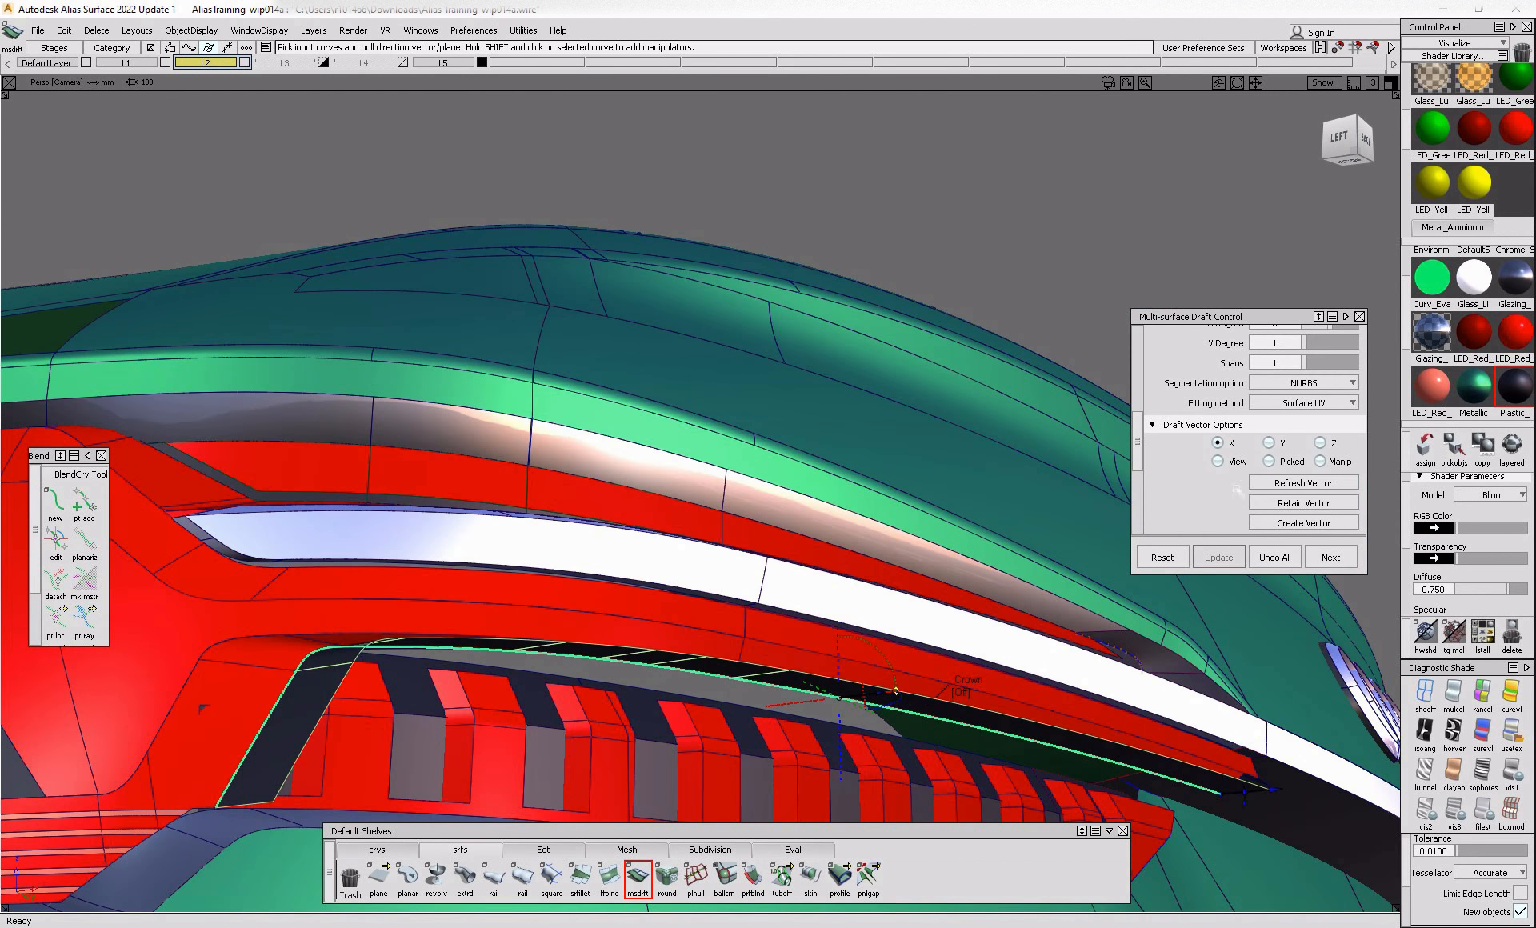
scroll(1249, 448, "up", 2)
scroll(1312, 432, "up", 2)
left_click(1351, 381)
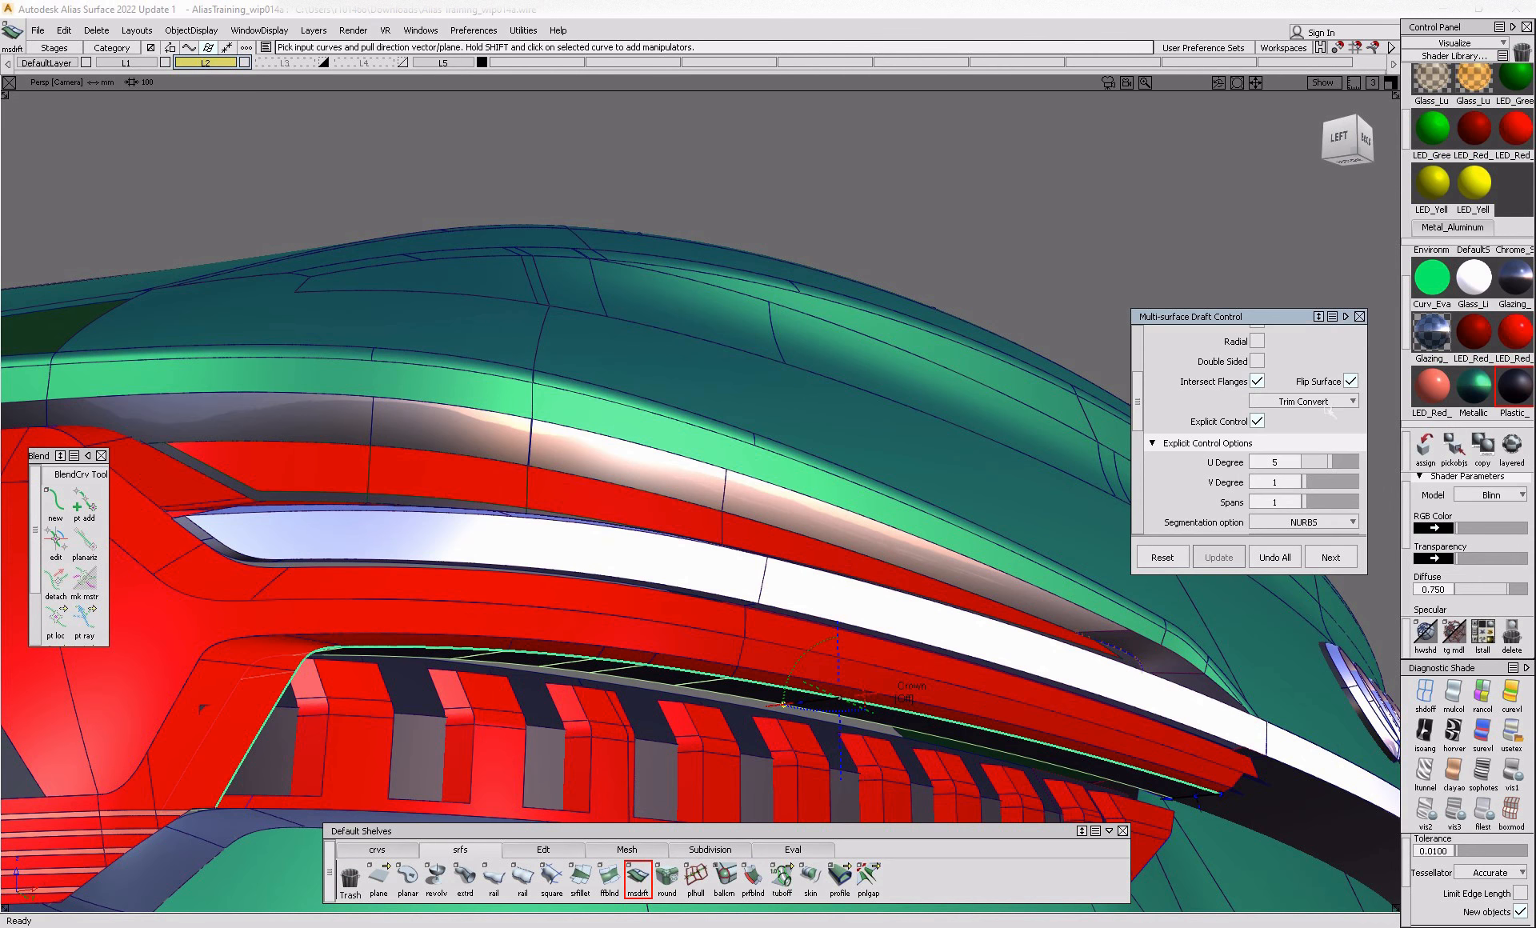
scroll(1319, 432, "up", 2)
scroll(1320, 433, "up", 3)
left_click_drag(951, 564, 896, 724, "alt+shift")
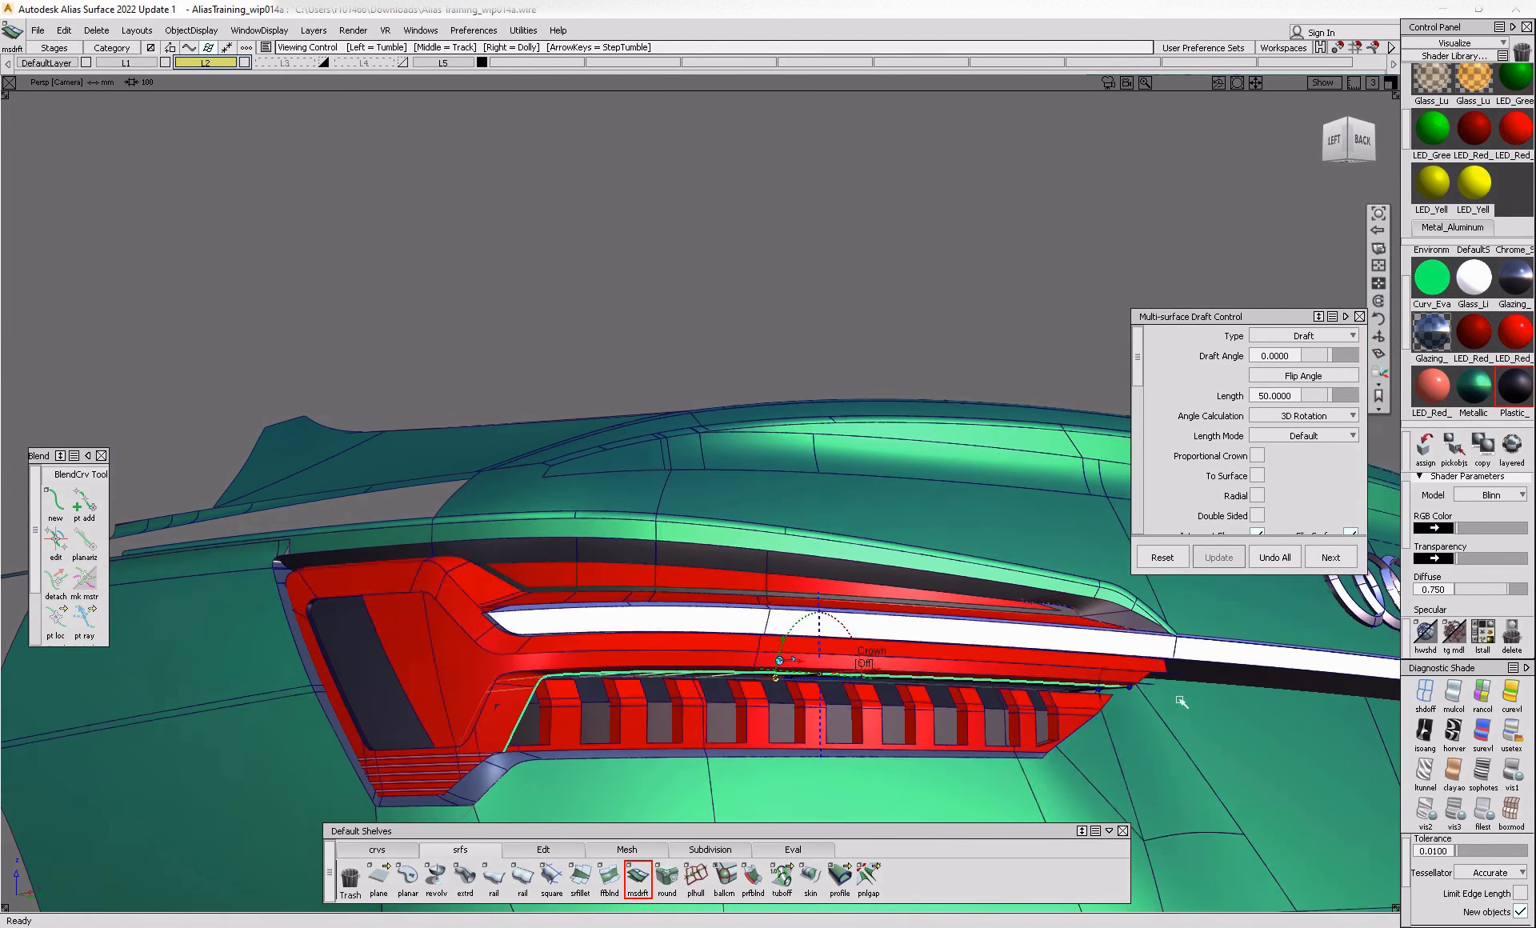
left_click_drag(1182, 702, 329, 693, "alt+shift")
right_click_drag(329, 693, 799, 626, "alt+shift")
left_click_drag(644, 583, 638, 573, "alt+shift")
left_click_drag(700, 666, 687, 600, "ctrl+shift")
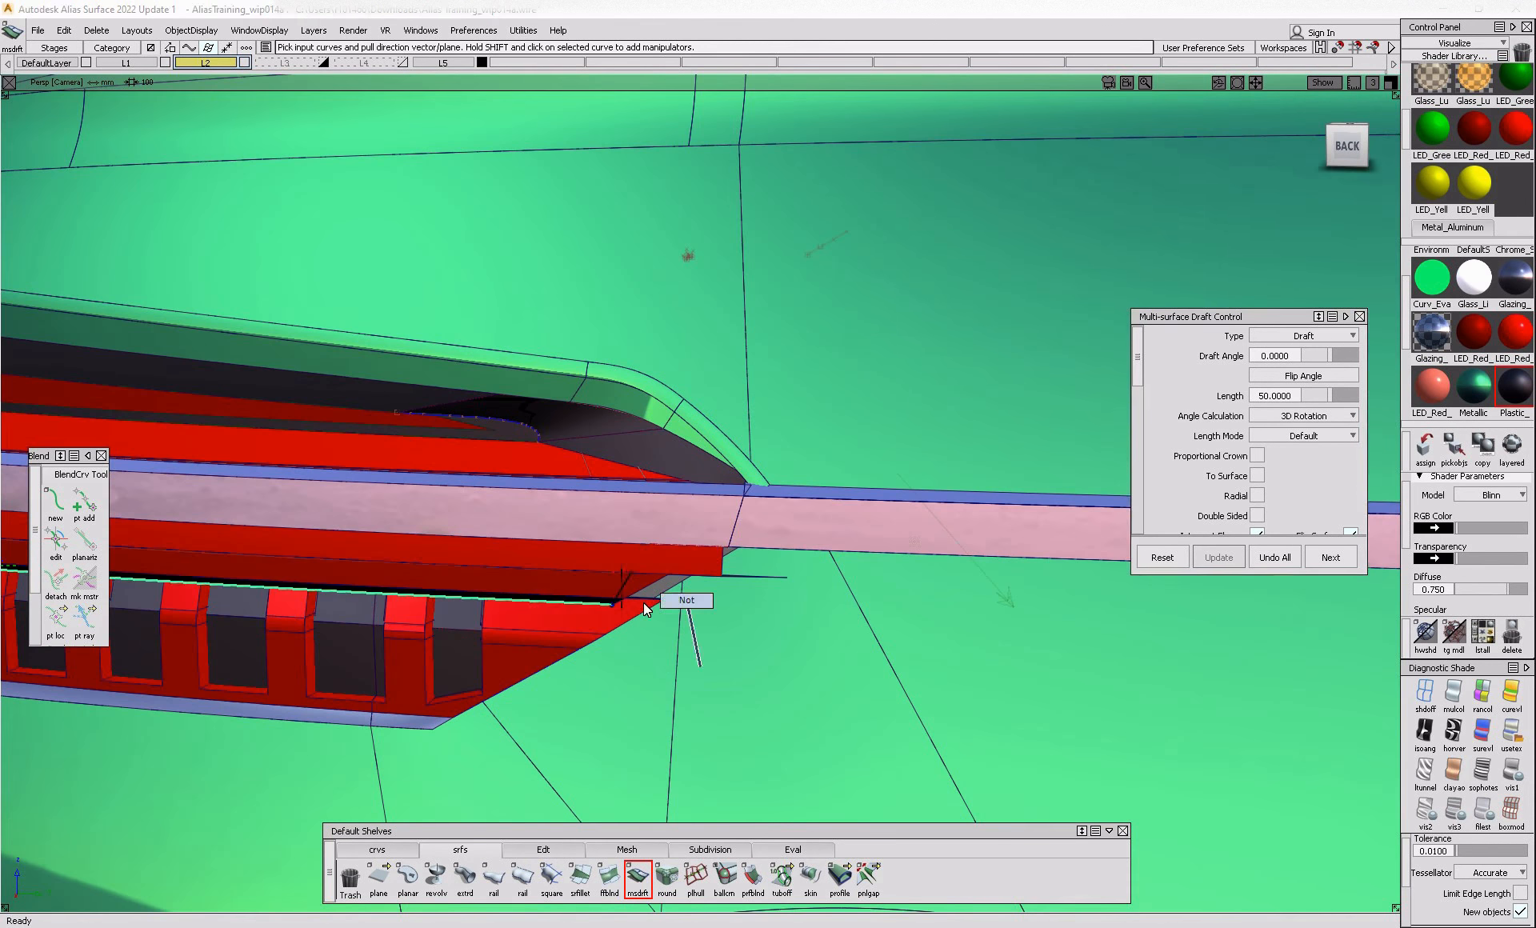
- Create a multi-surface draft of length 50 from the trim edge of the slatted lamp surface's slanted inner end
right_click_drag(545, 613, 662, 600, "alt+shift")
left_click_drag(662, 600, 629, 595, "alt+shift")
right_click_drag(741, 662, 570, 712, "alt+shift")
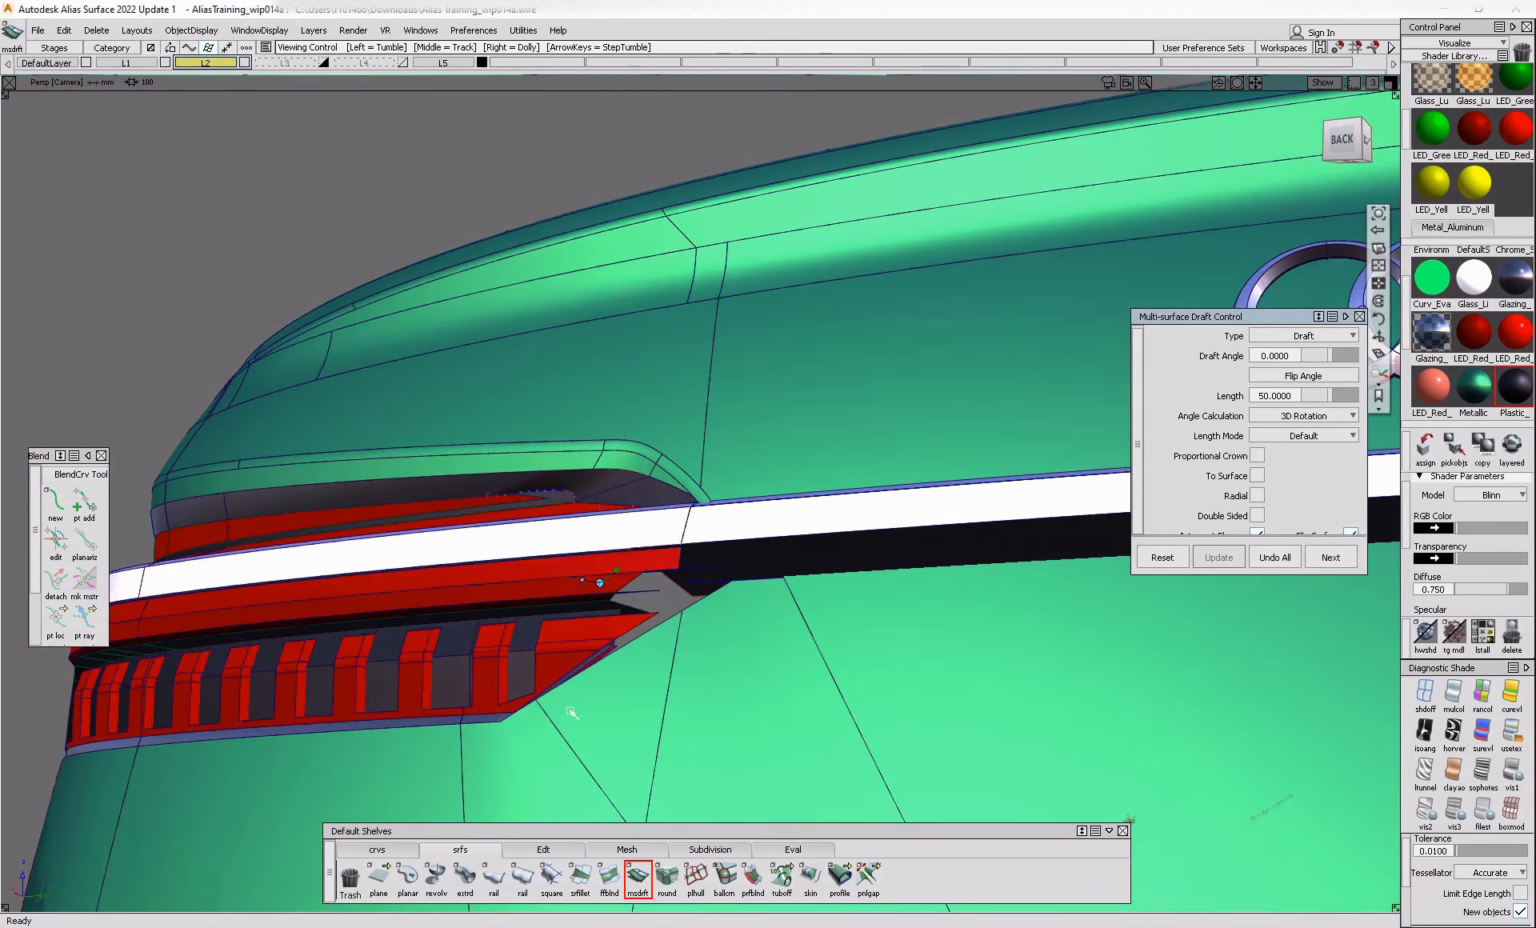
left_click_drag(570, 712, 573, 706, "alt+shift")
right_click_drag(572, 707, 590, 627, "alt+shift")
left_click_drag(590, 627, 573, 727, "alt+shift")
left_click(583, 728)
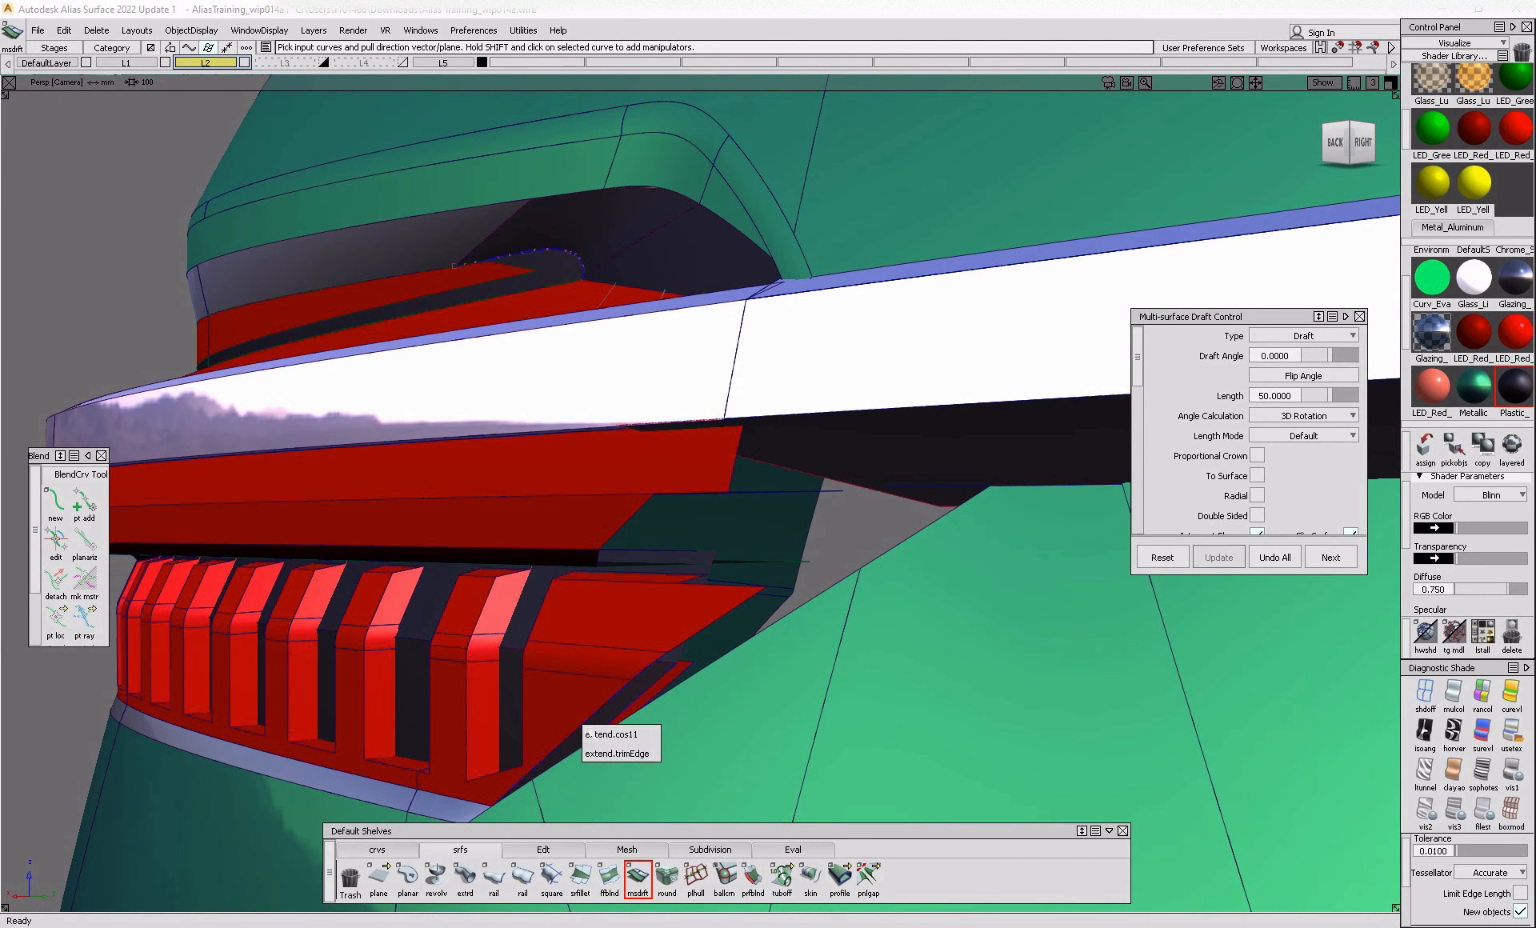
left_click(616, 753)
left_click_drag(655, 676, 590, 627, "alt+shift")
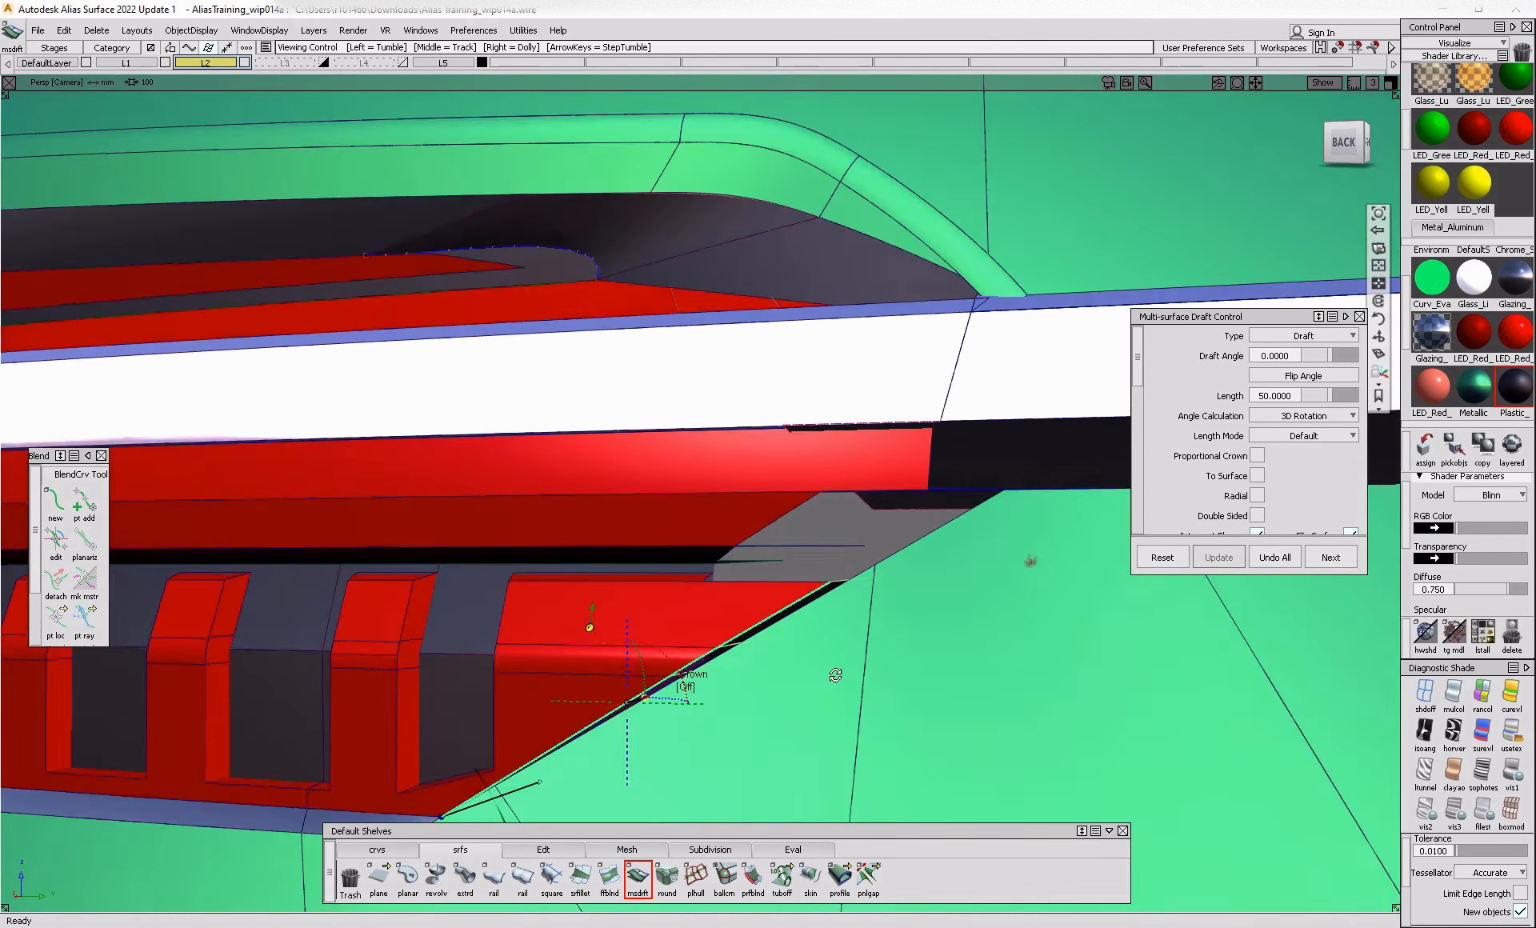
right_click_drag(589, 627, 690, 645, "alt+shift")
left_click_drag(788, 681, 793, 633, "ctrl+shift")
- Examine the shaded rear of the car and the tail-light without surface lines, and save the file
right_click_drag(793, 633, 540, 640, "alt+shift")
left_click_drag(540, 641, 560, 644, "alt+shift")
right_click_drag(560, 644, 398, 659, "alt+shift")
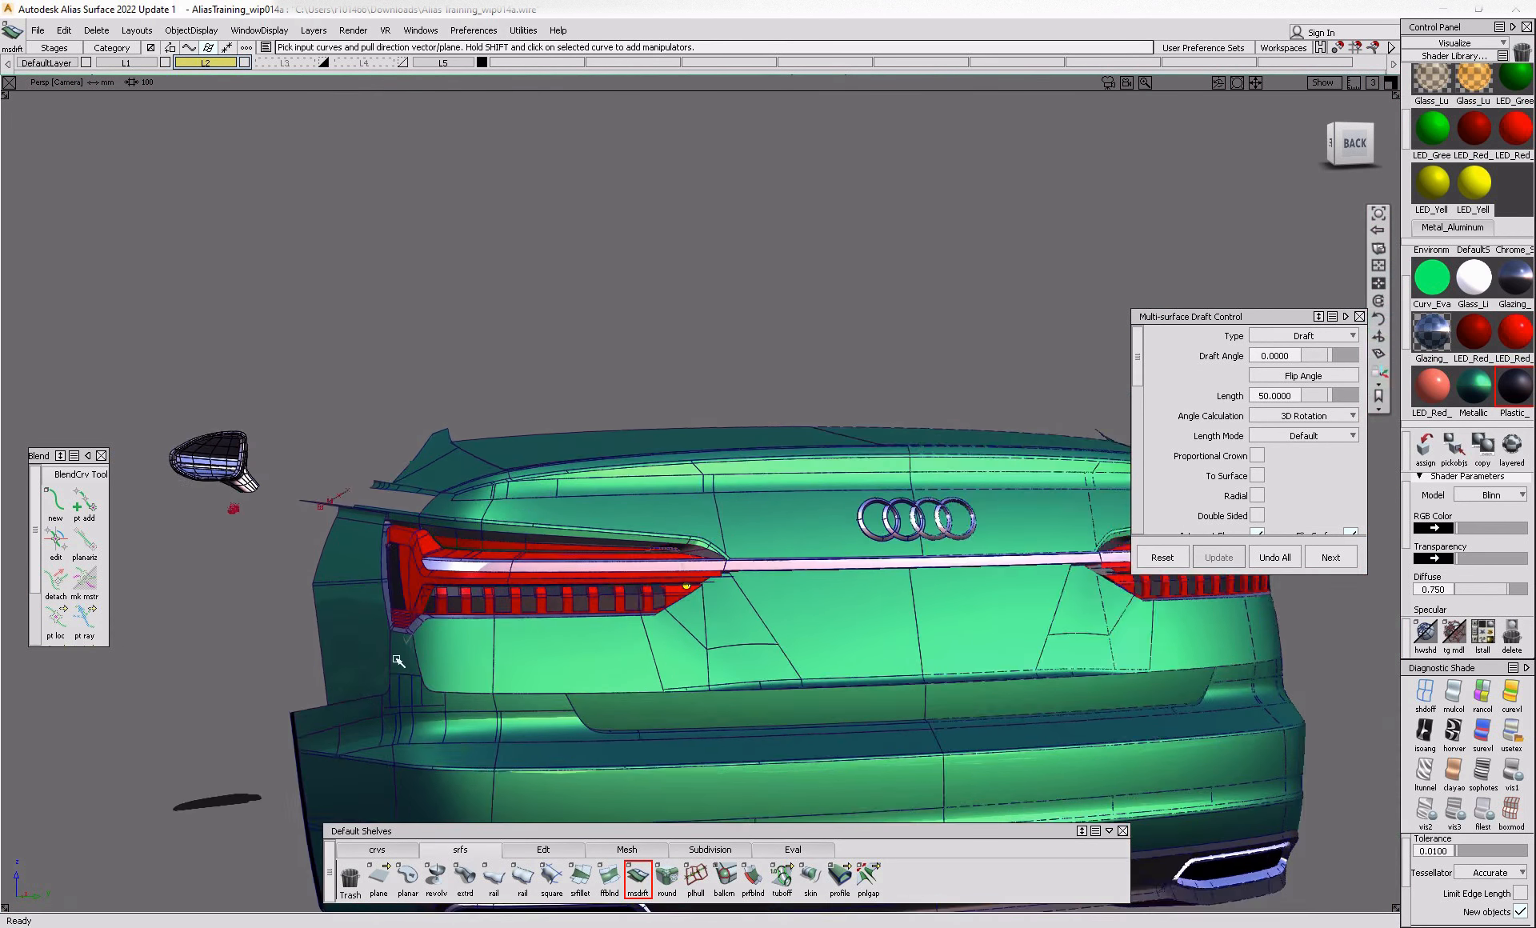
middle_click_drag(397, 659, 483, 606, "alt+shift")
left_click_drag(483, 606, 437, 559, "ctrl+shift")
left_click_drag(436, 552, 991, 757)
key("alt+t")
left_click_drag(596, 668, 686, 689, "alt+shift")
key("ctrl+s")
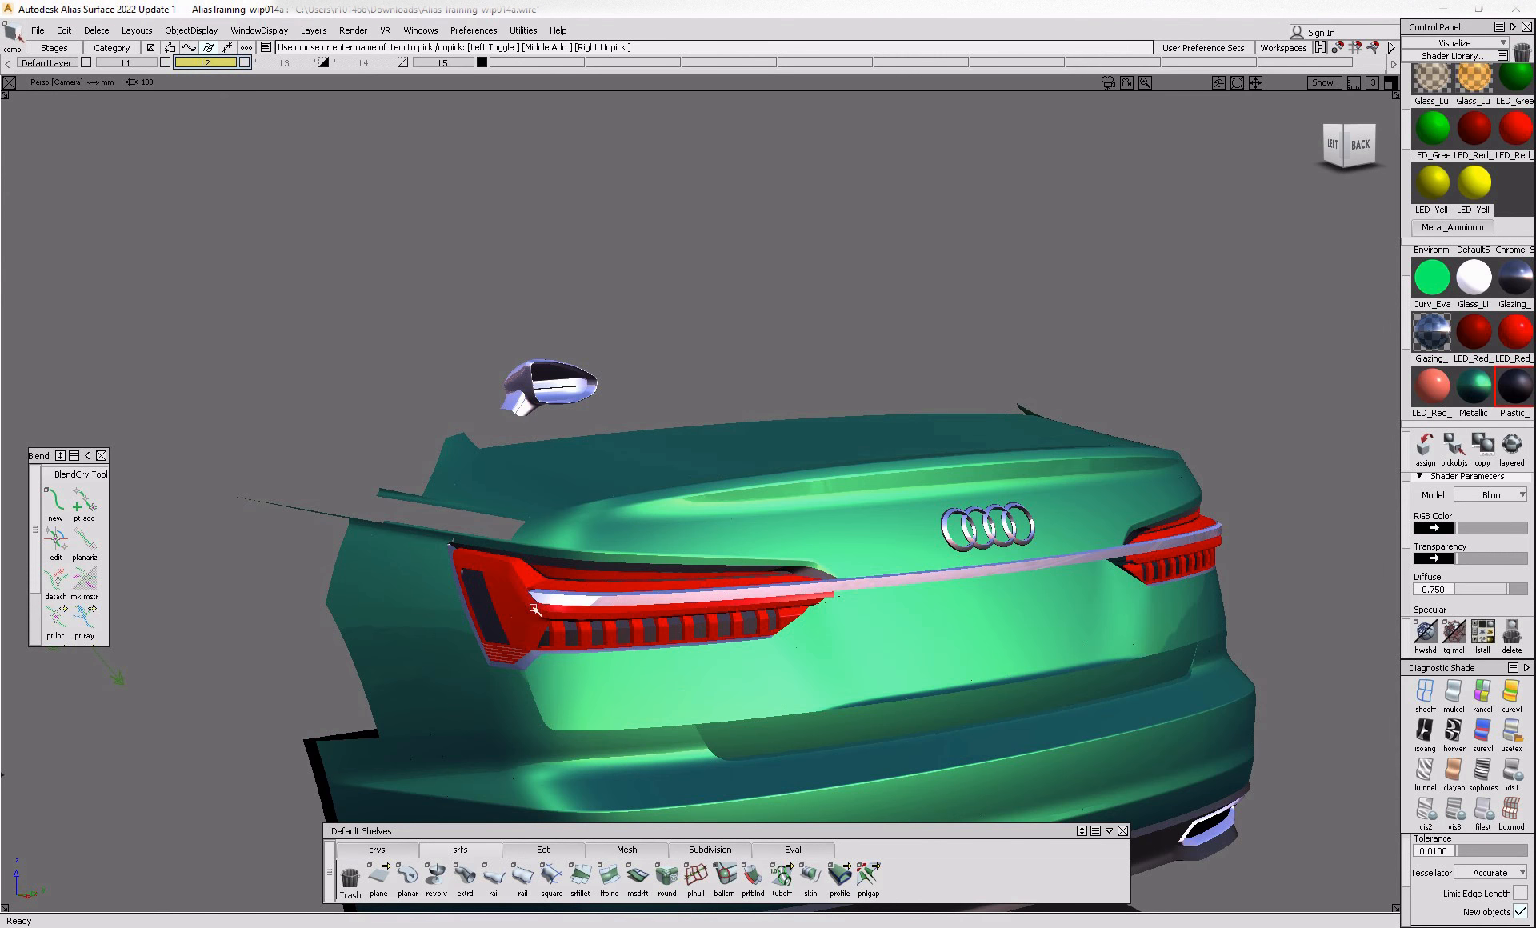
right_click_drag(608, 632, 744, 637, "alt+shift")
left_click_drag(744, 636, 798, 689, "alt+shift")
key("alt+t")
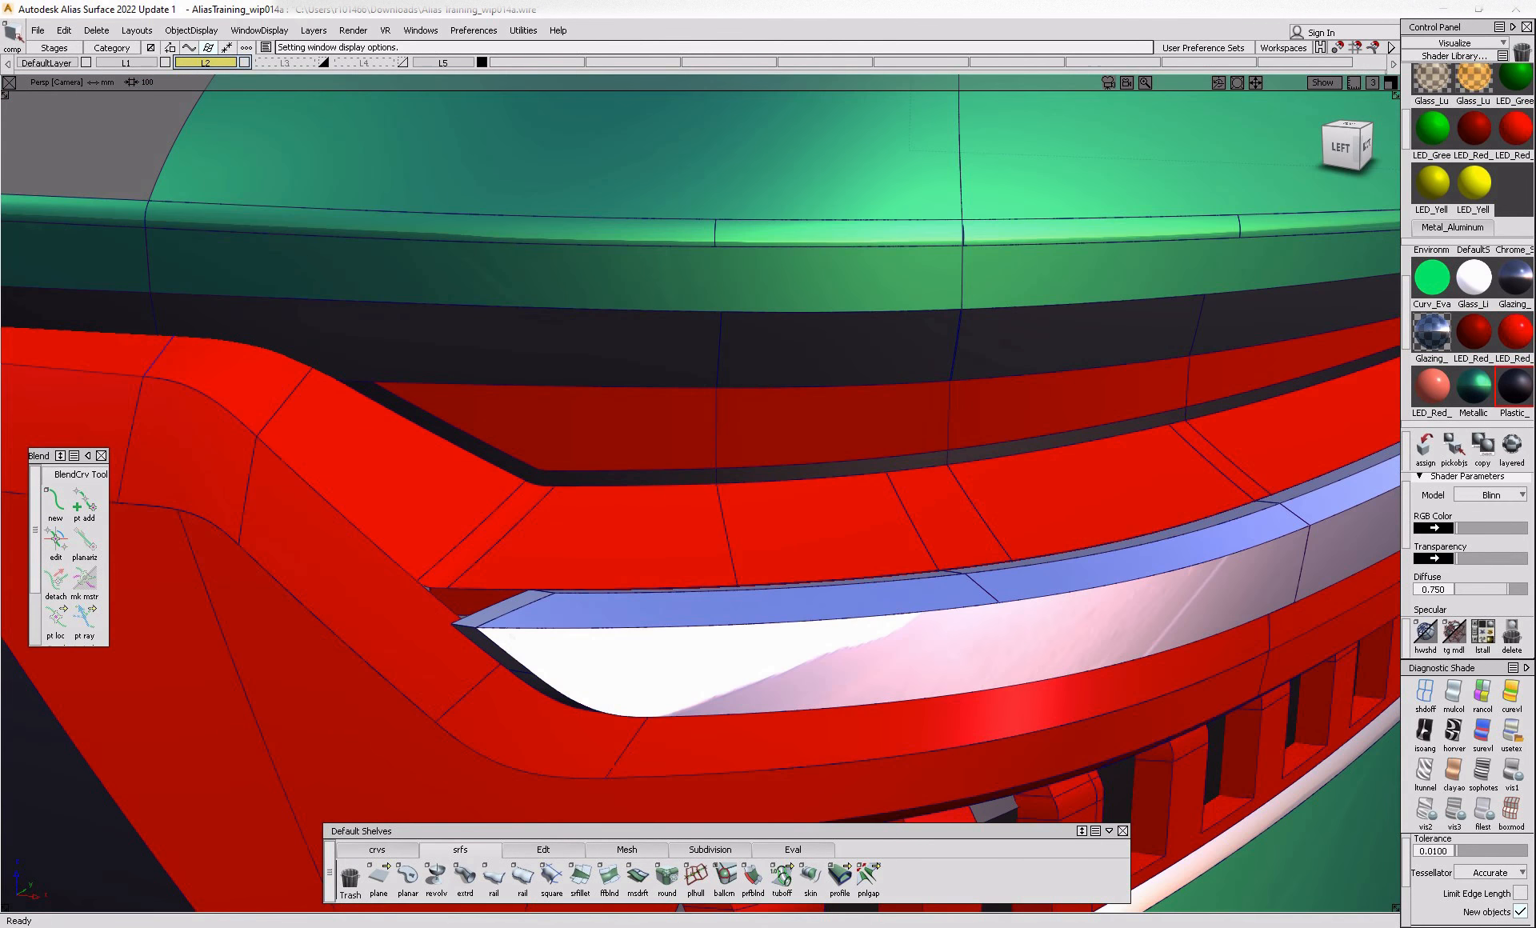
left_click(580, 876)
left_click_drag(721, 560, 789, 583, "alt+shift")
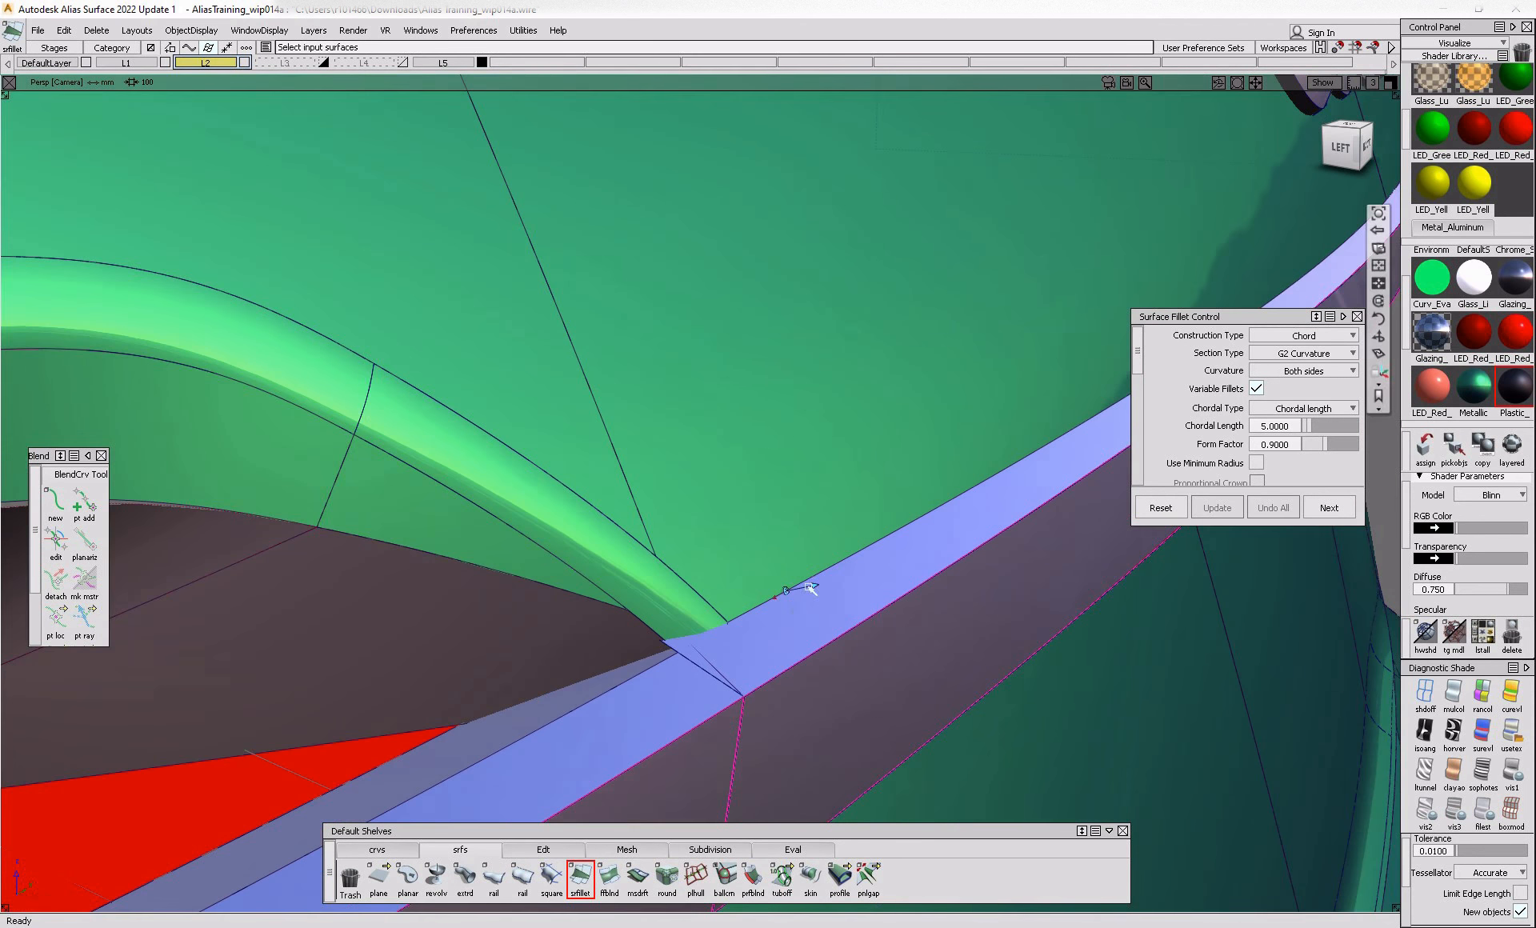
left_click(631, 715)
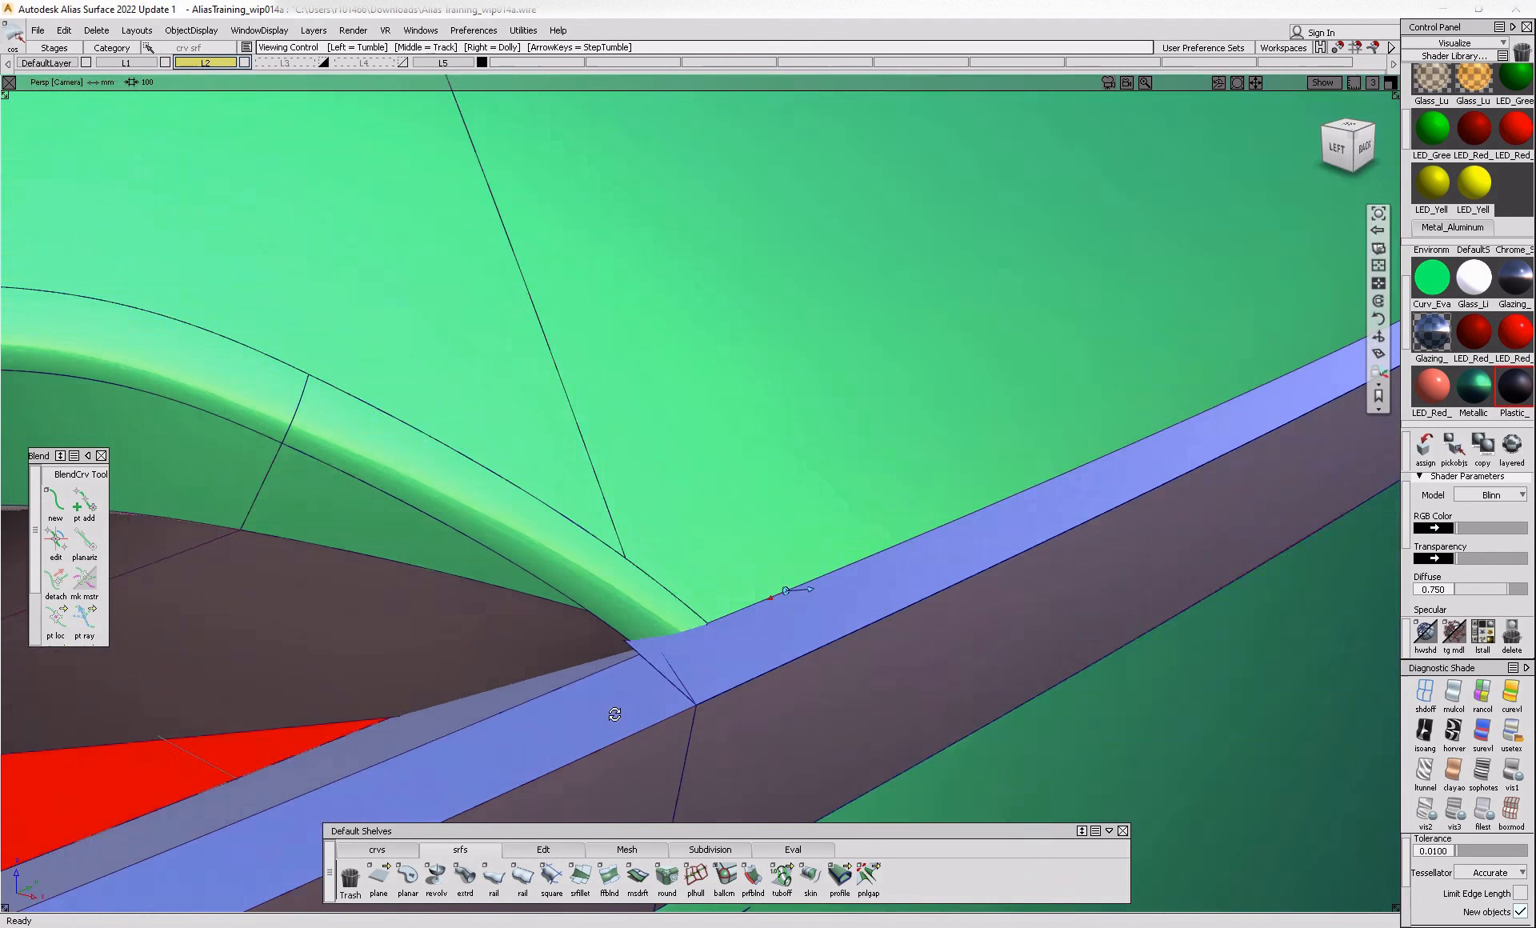
- Delete the short curve on surface on the light bar's blue upper face beside the recess's tapered end
left_click_drag(610, 713, 521, 837, "alt+shift")
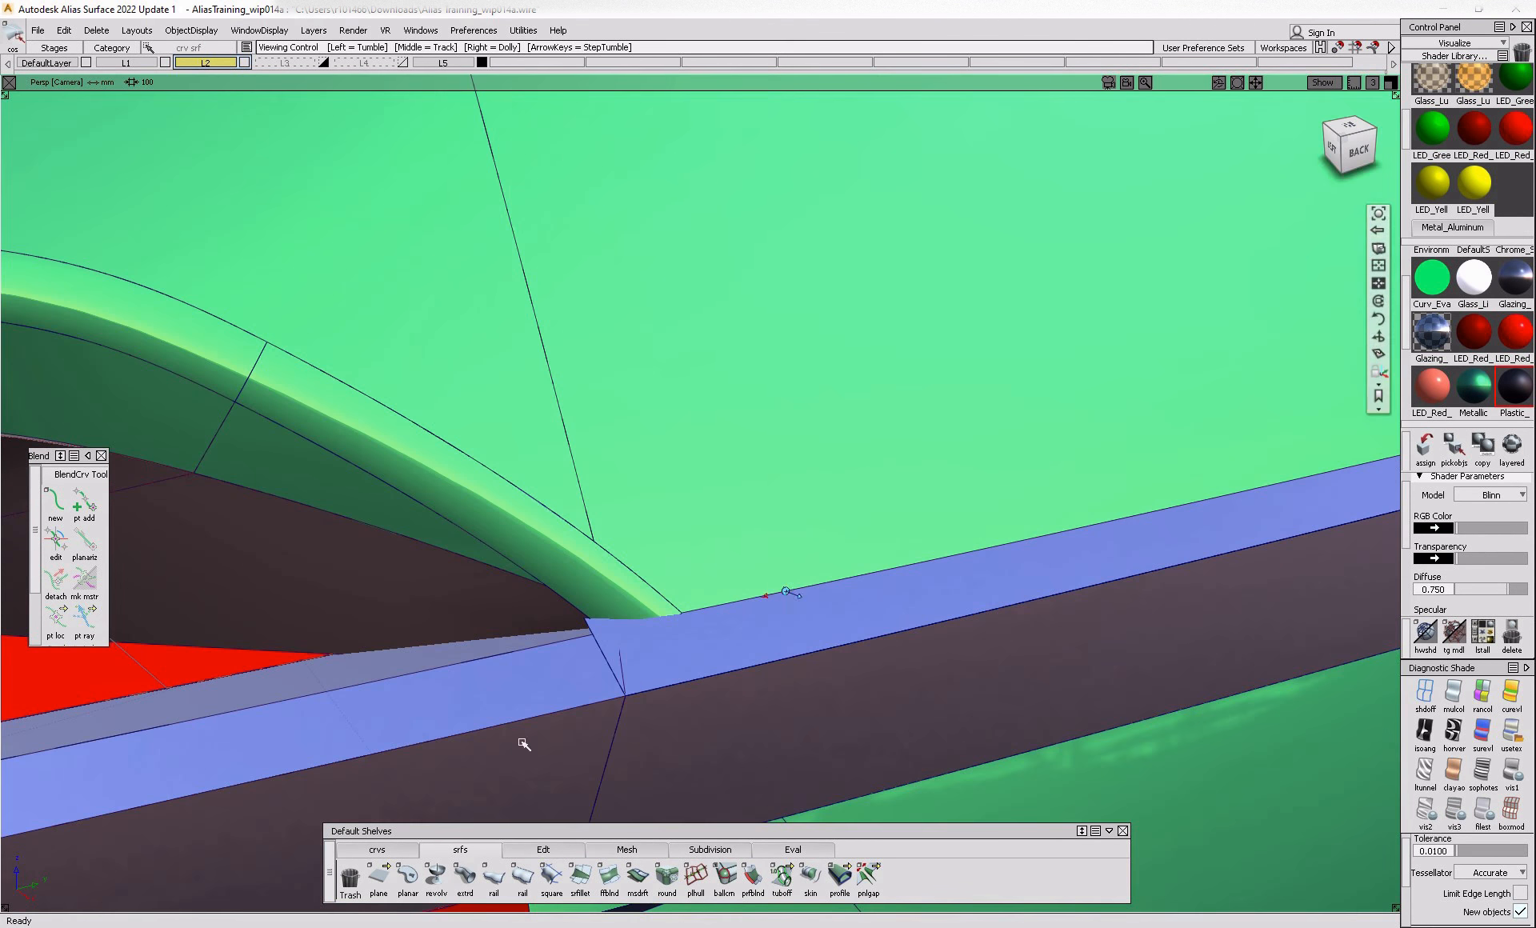
left_click(626, 675)
key("Delete")
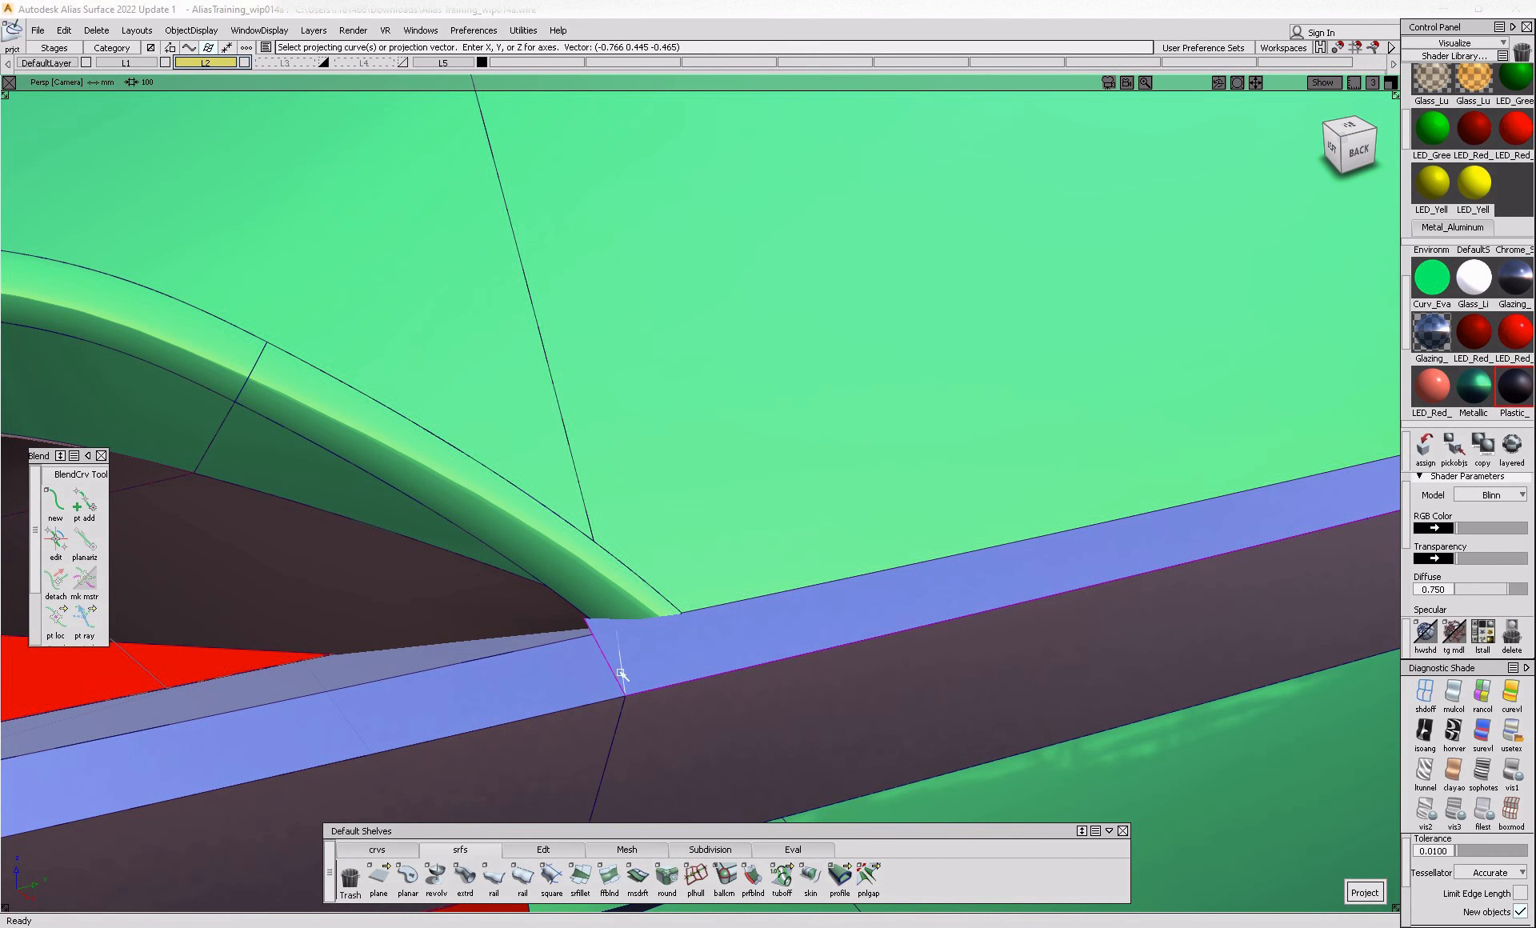
- Extend the curves on surface on the light bar's blue upper face beside the recess by about 9.5 mm and pick the face for trimming
right_click_drag(682, 740, 678, 663, "ctrl+shift")
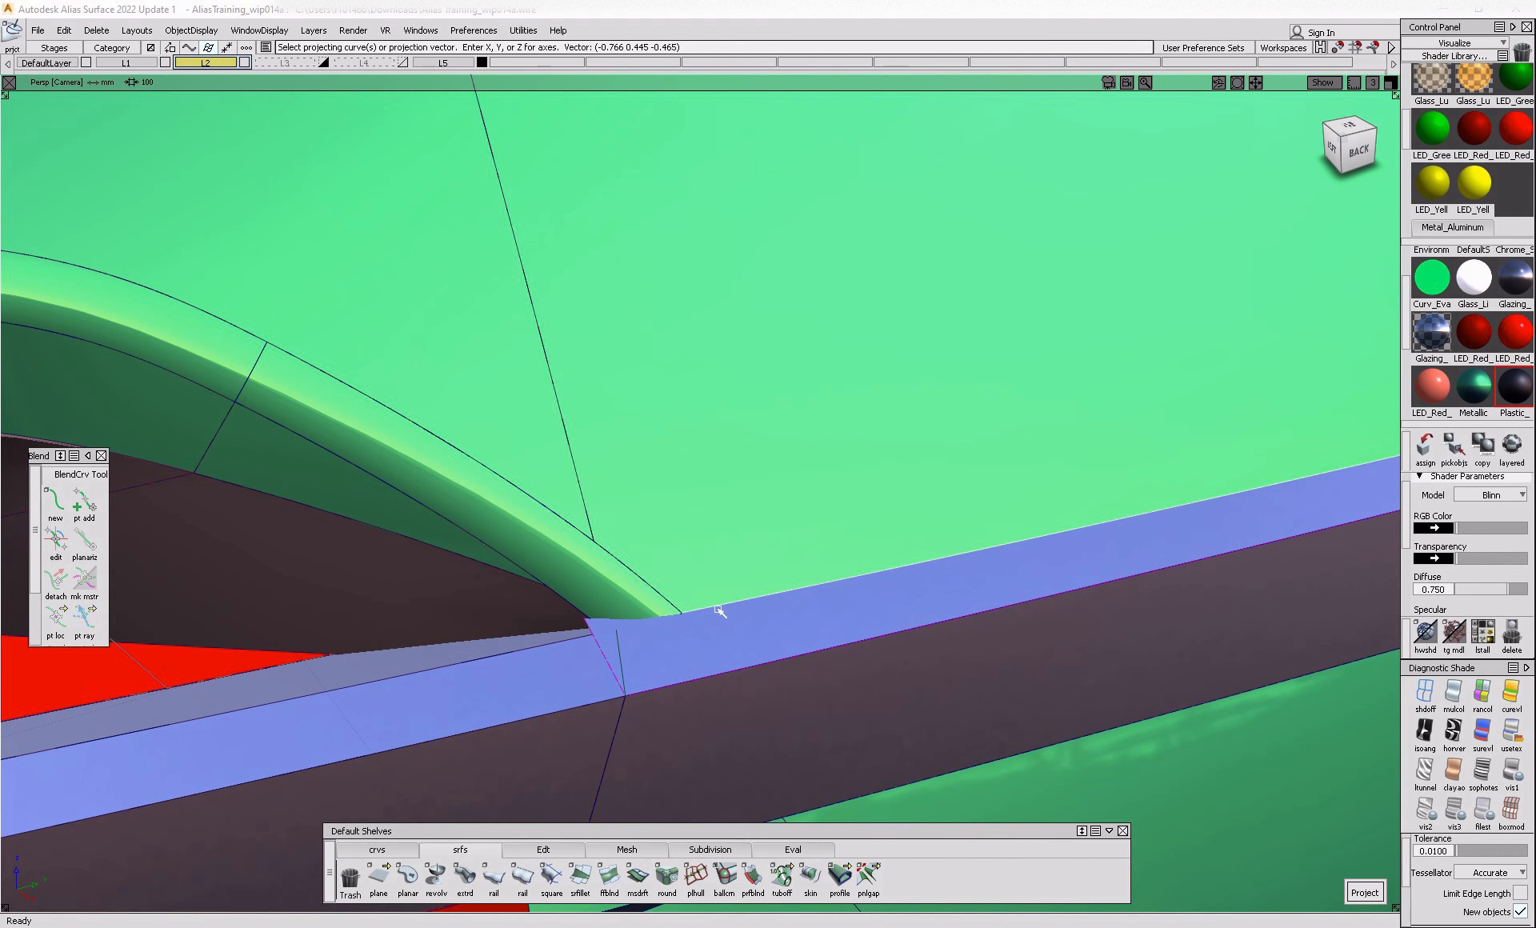
left_click(541, 850)
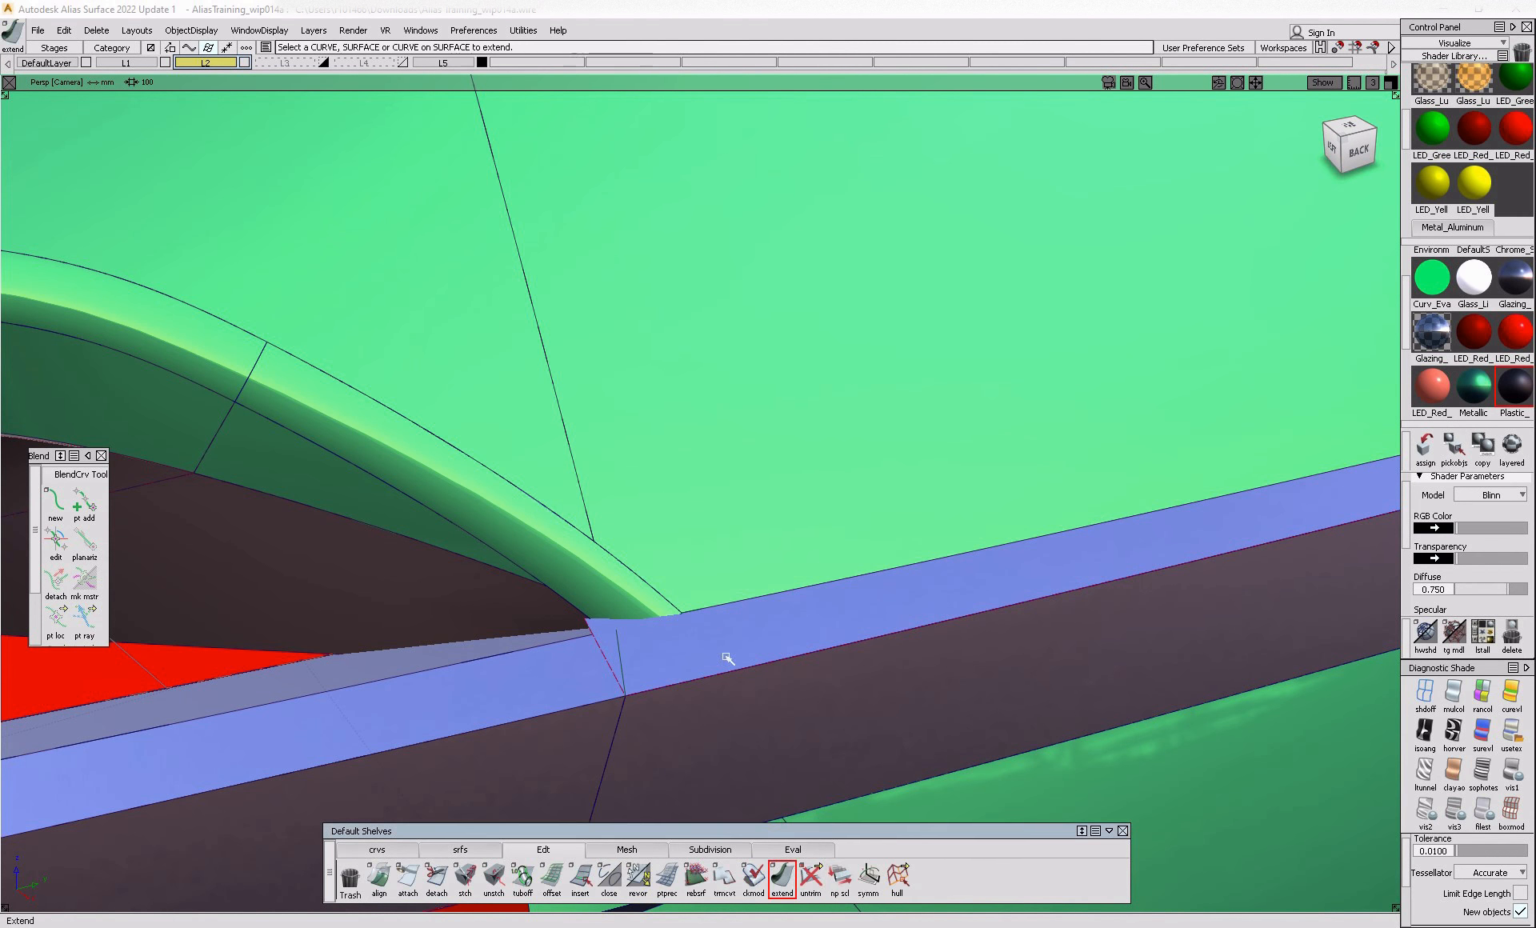
left_click(725, 622)
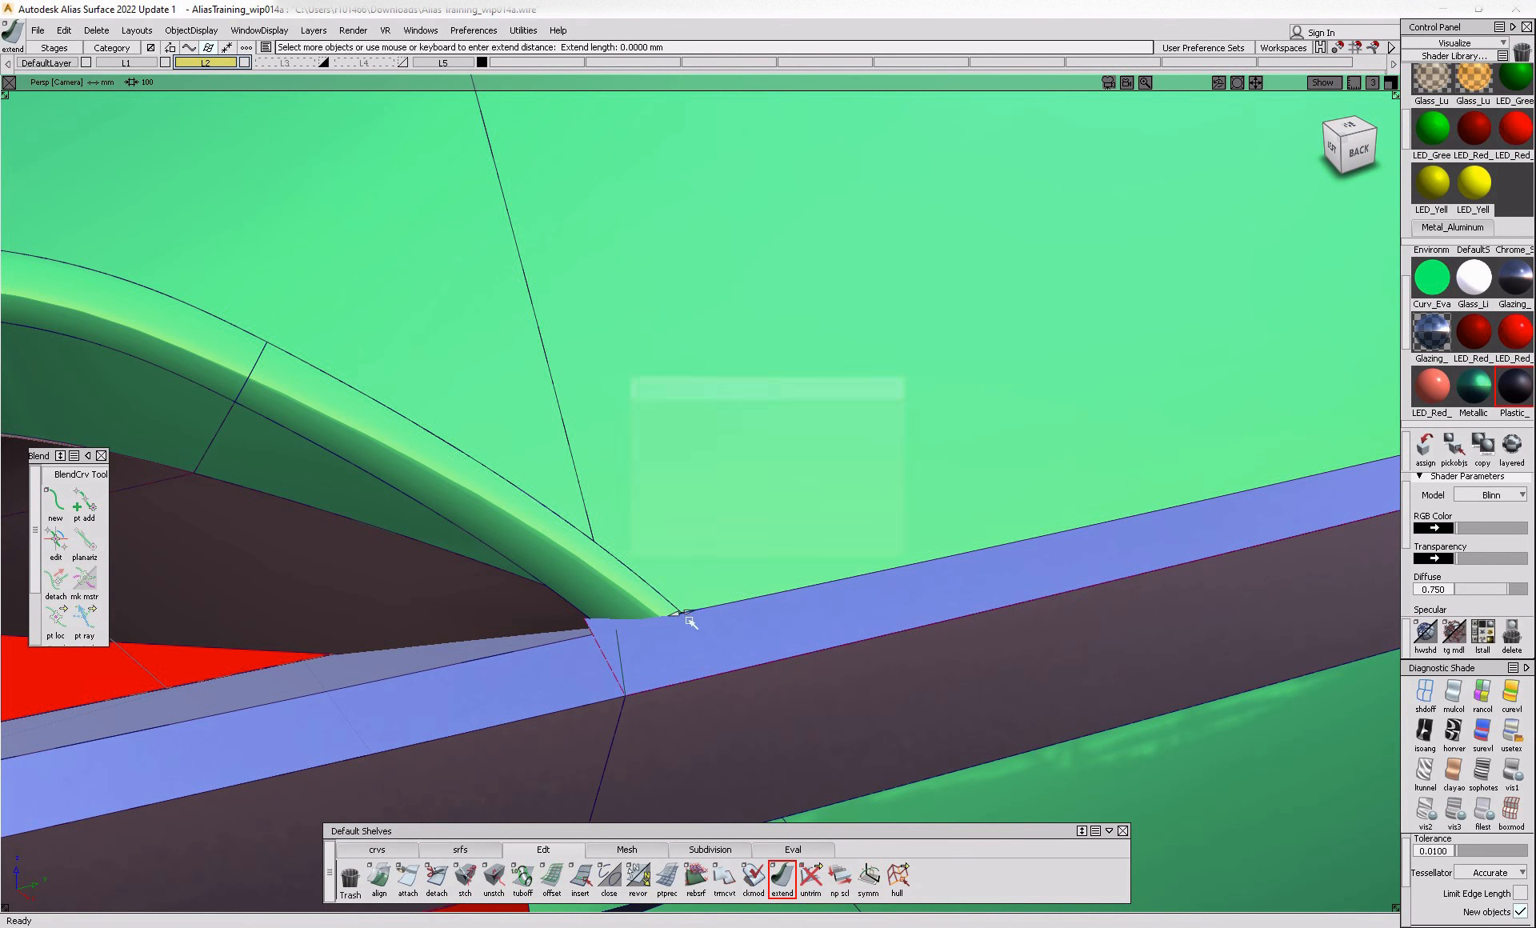
left_click(620, 656)
left_click(624, 653)
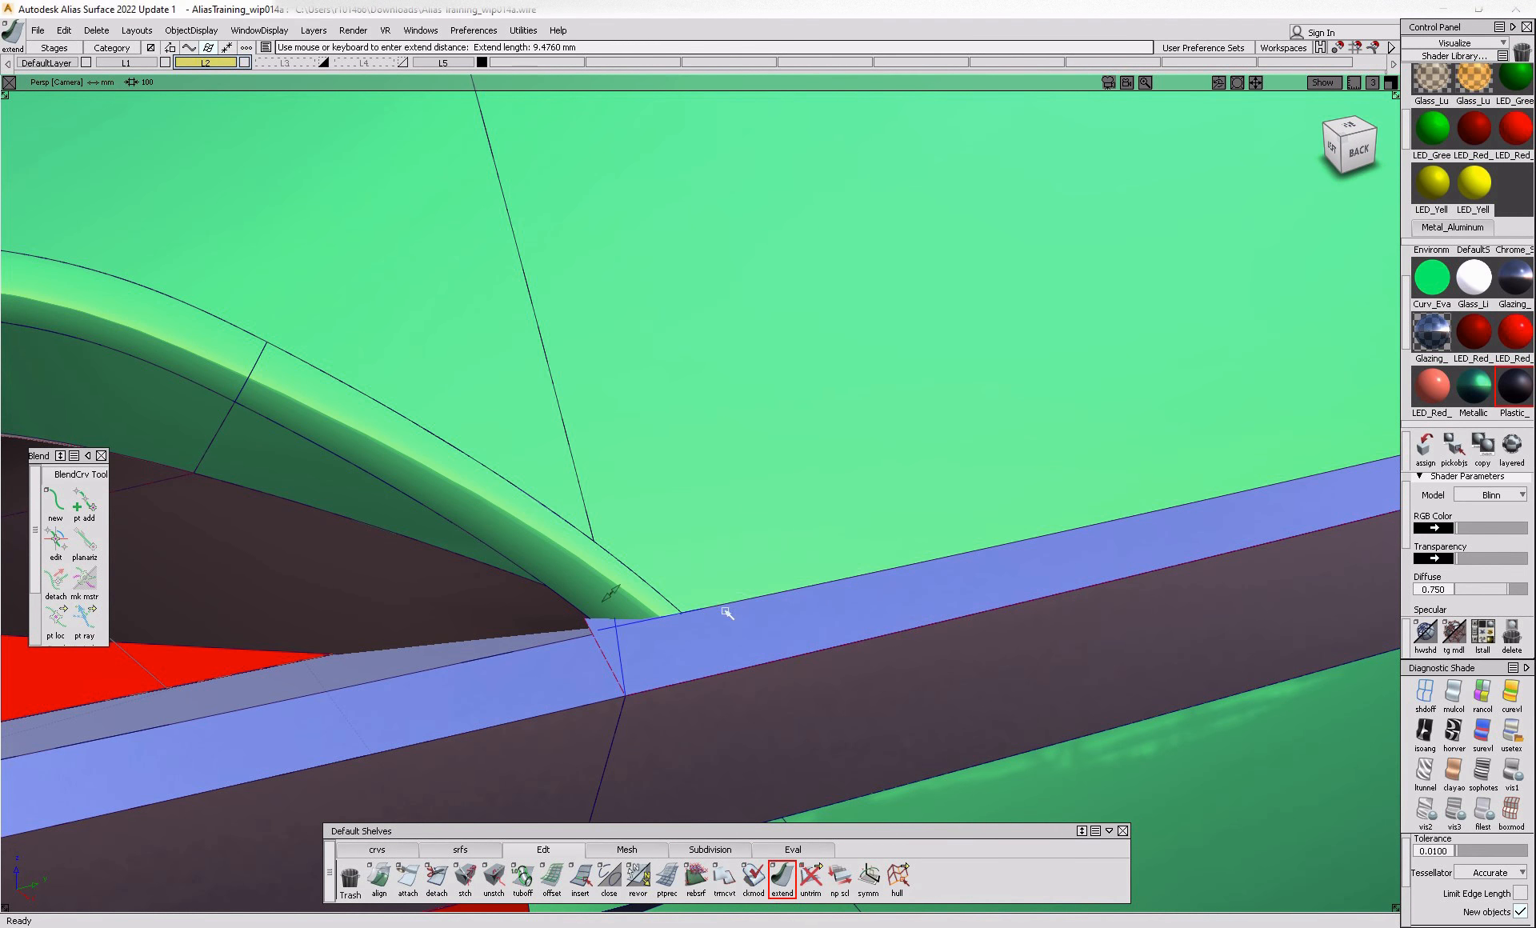
middle_click_drag(728, 613, 693, 651, "ctrl+shift")
left_click(693, 651)
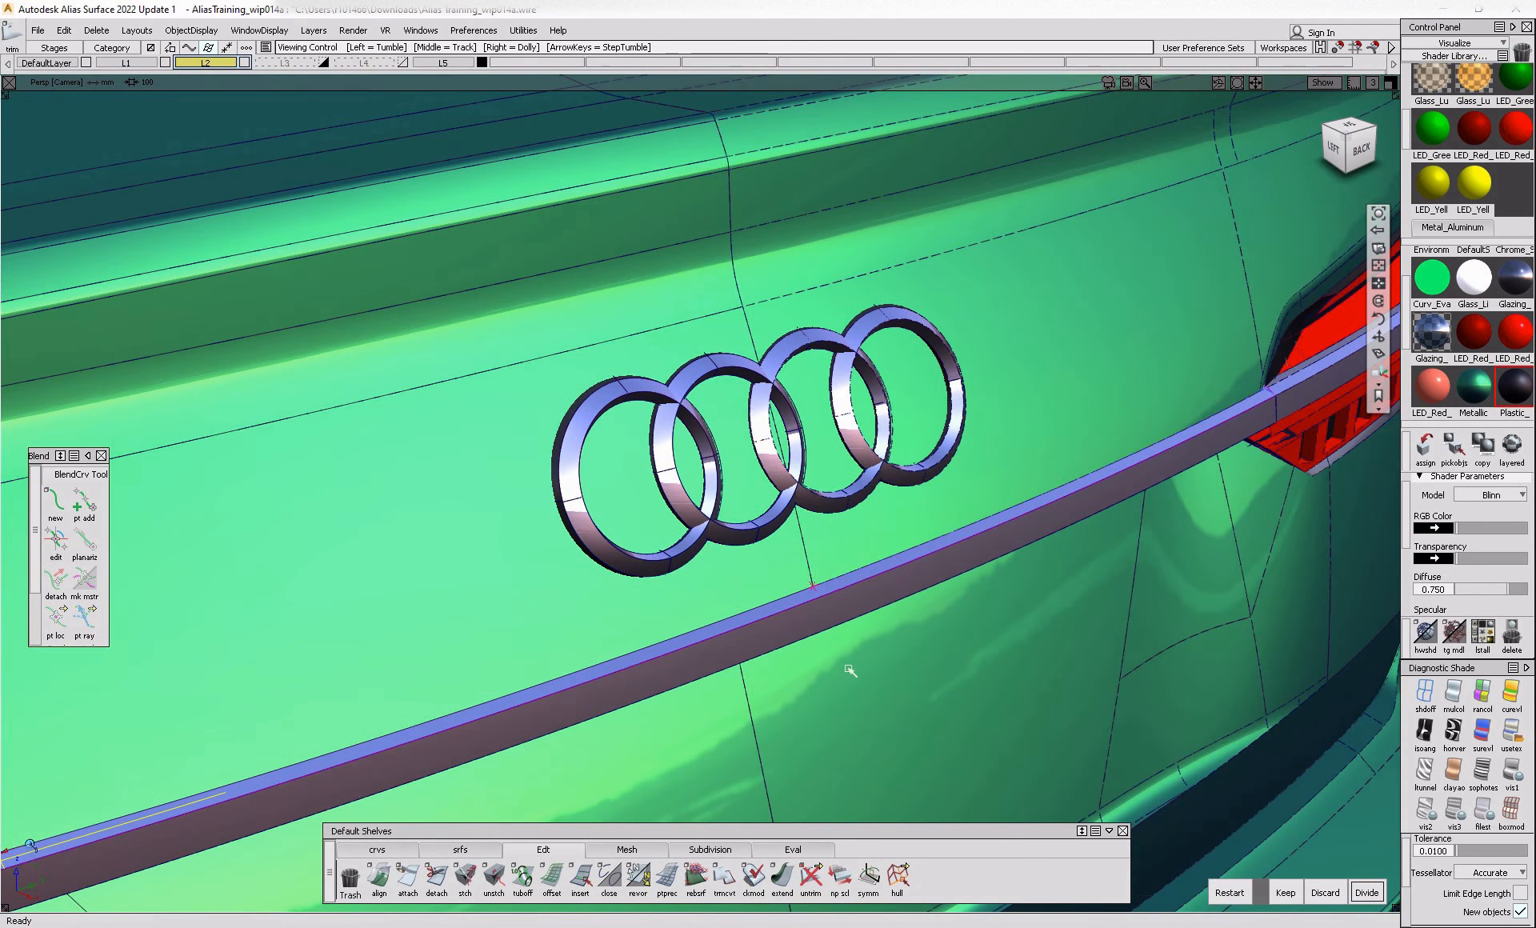
- Try to draw an edit-point curve at the car's centreline in the back view and project it onto the light bar
left_click(391, 852)
left_click(407, 875)
left_click_drag(939, 625, 768, 593, "alt+shift")
middle_click_drag(944, 512, 912, 680, "alt+shift")
right_click_drag(1033, 680, 985, 701, "alt+shift")
middle_click_drag(985, 702, 980, 500, "alt+shift")
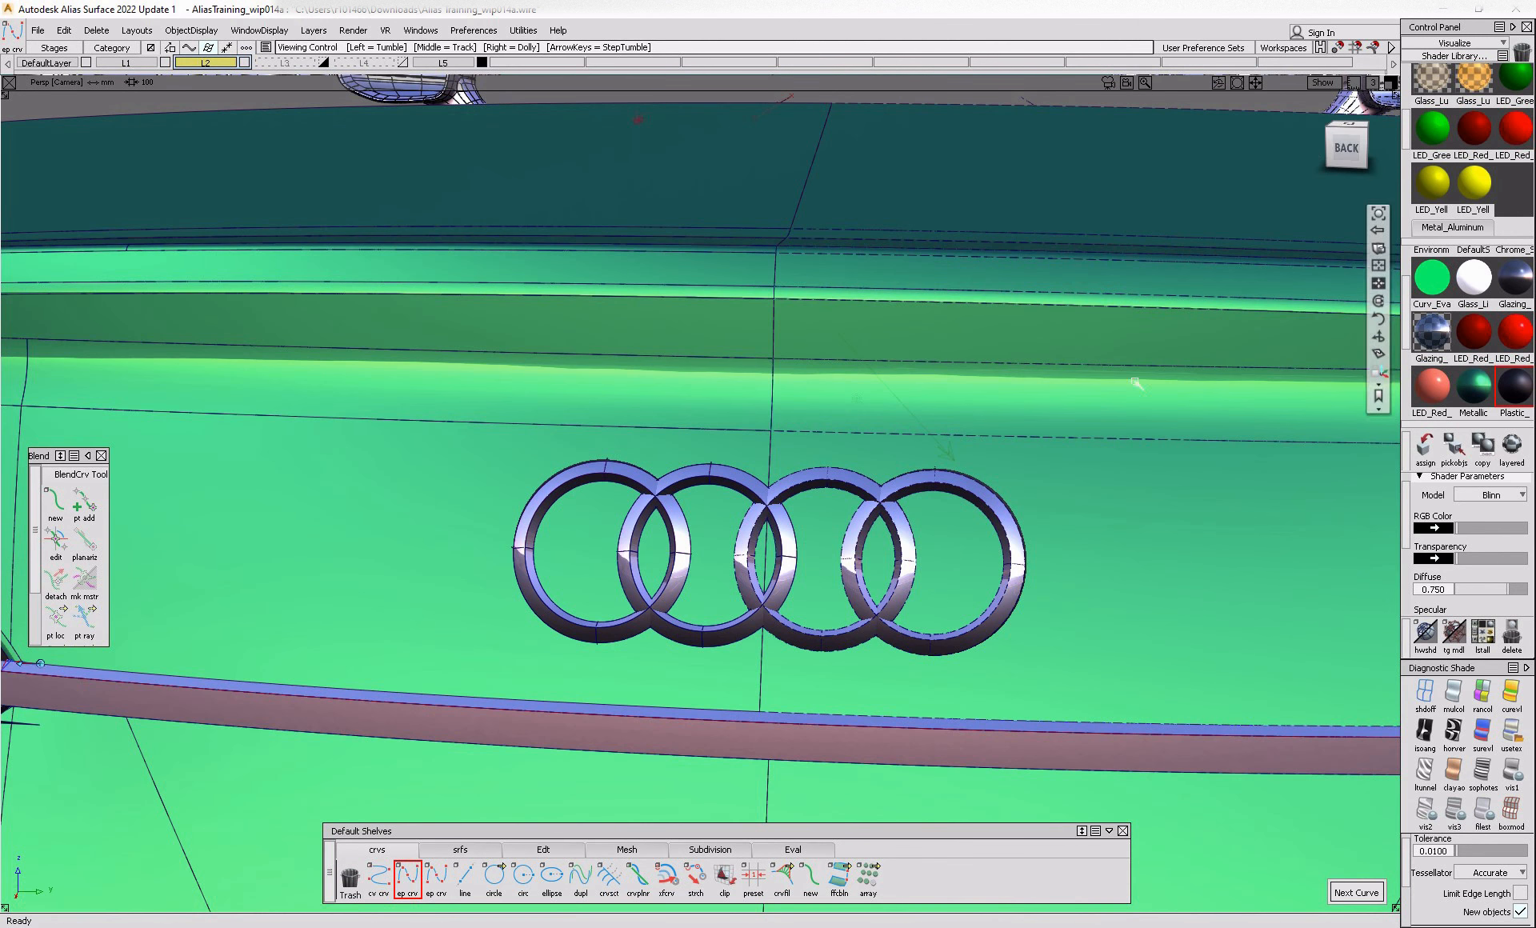
left_click(1347, 148)
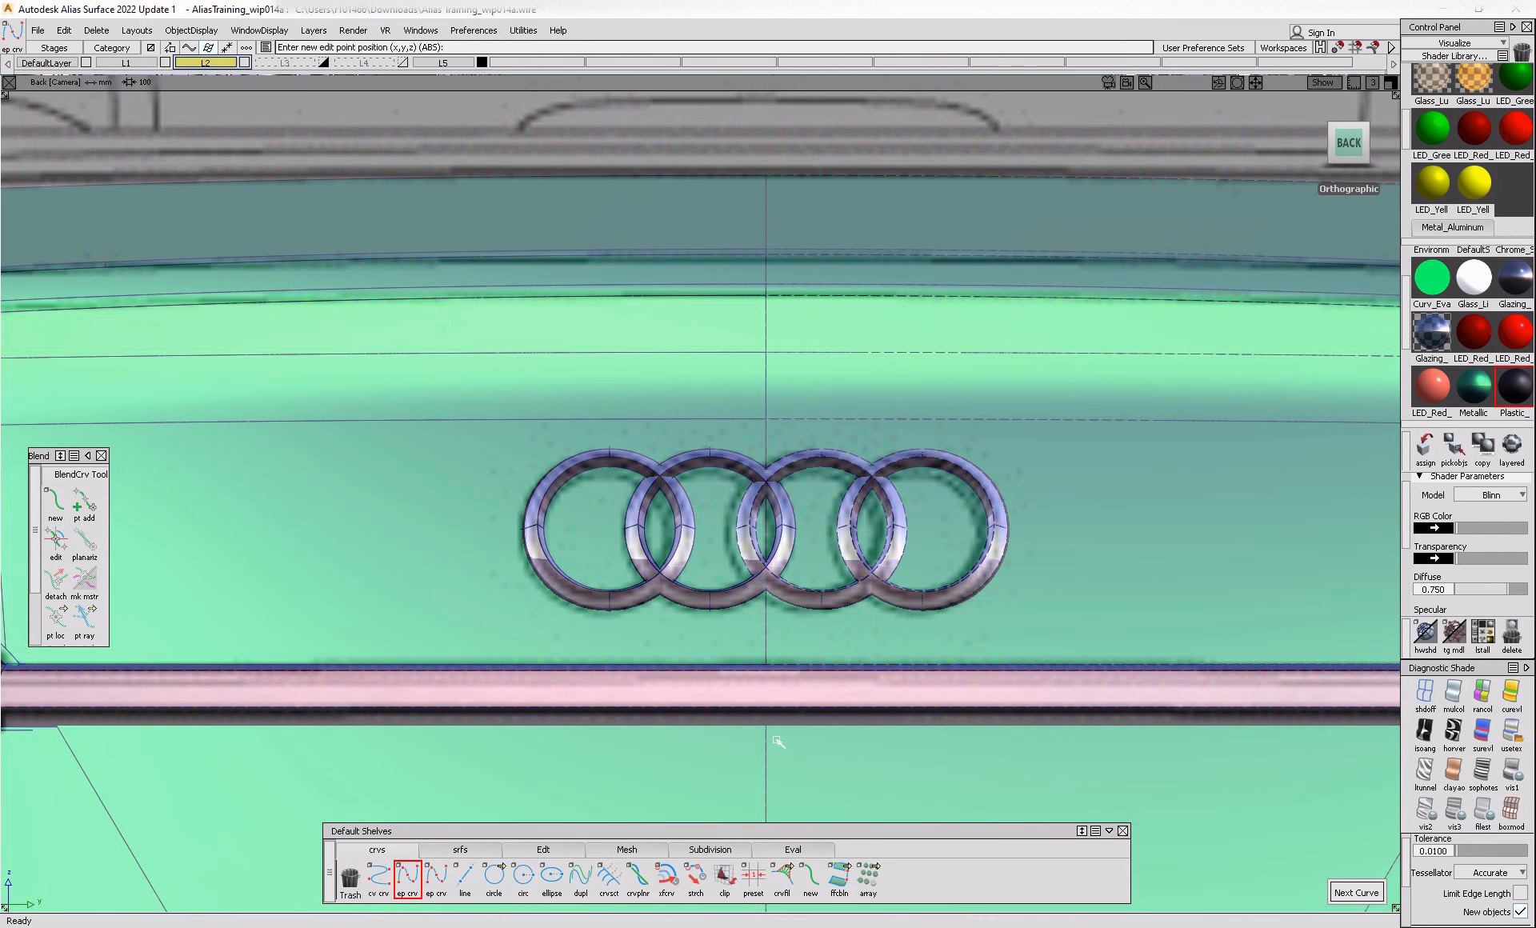
left_click_drag(824, 634, 775, 732, "ctrl+shift")
right_click_drag(720, 730, 782, 788, "ctrl+shift")
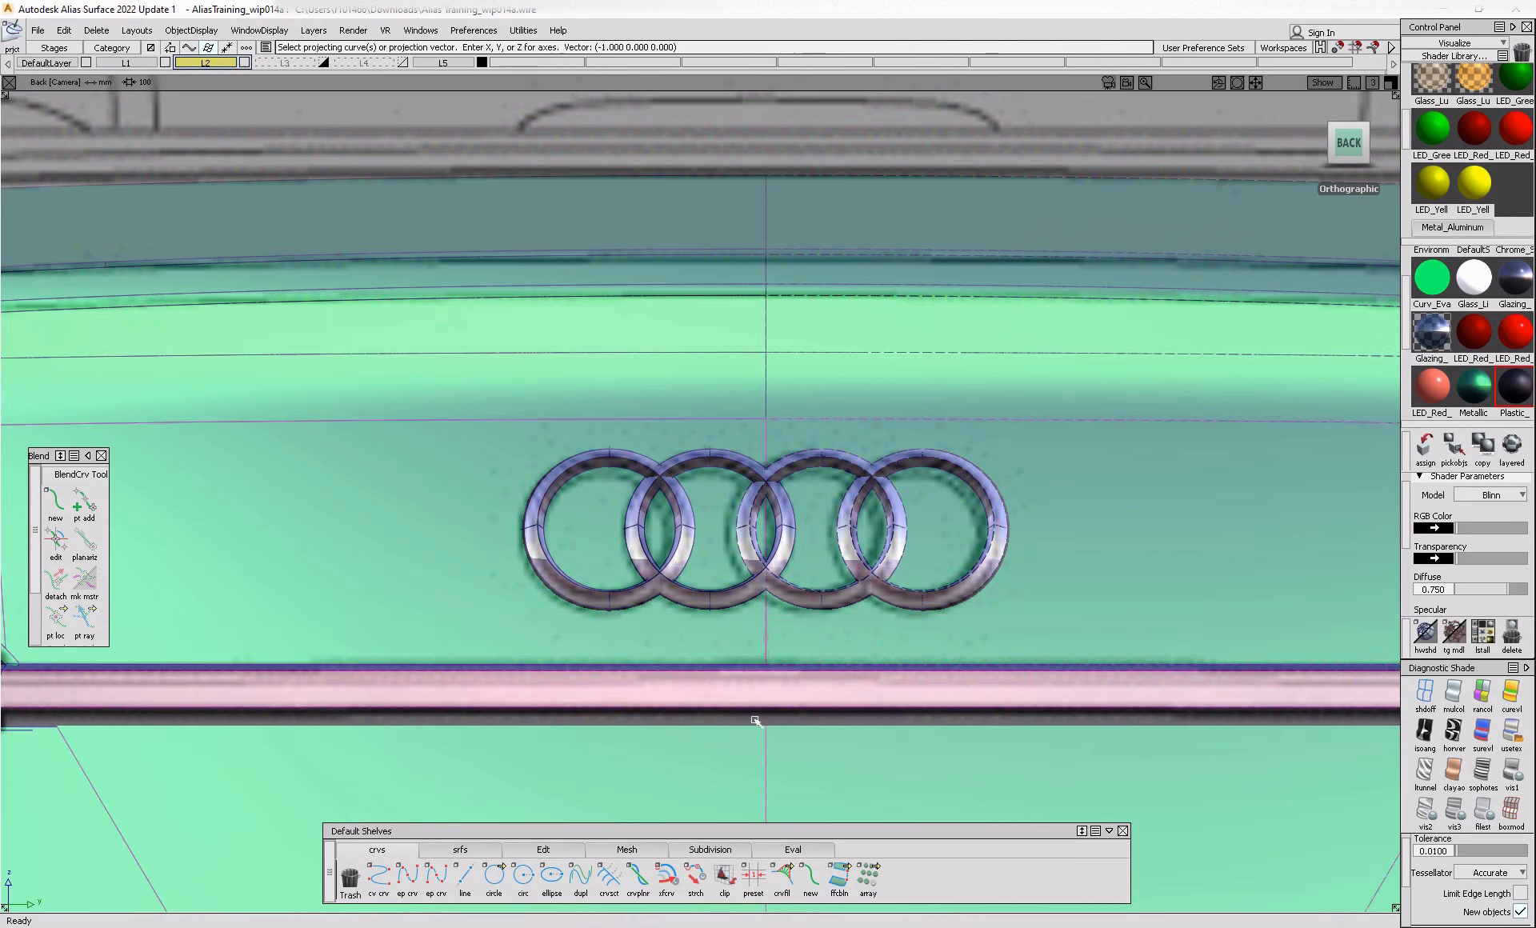
left_click_drag(754, 724, 816, 800, "alt+shift")
left_click(1349, 147)
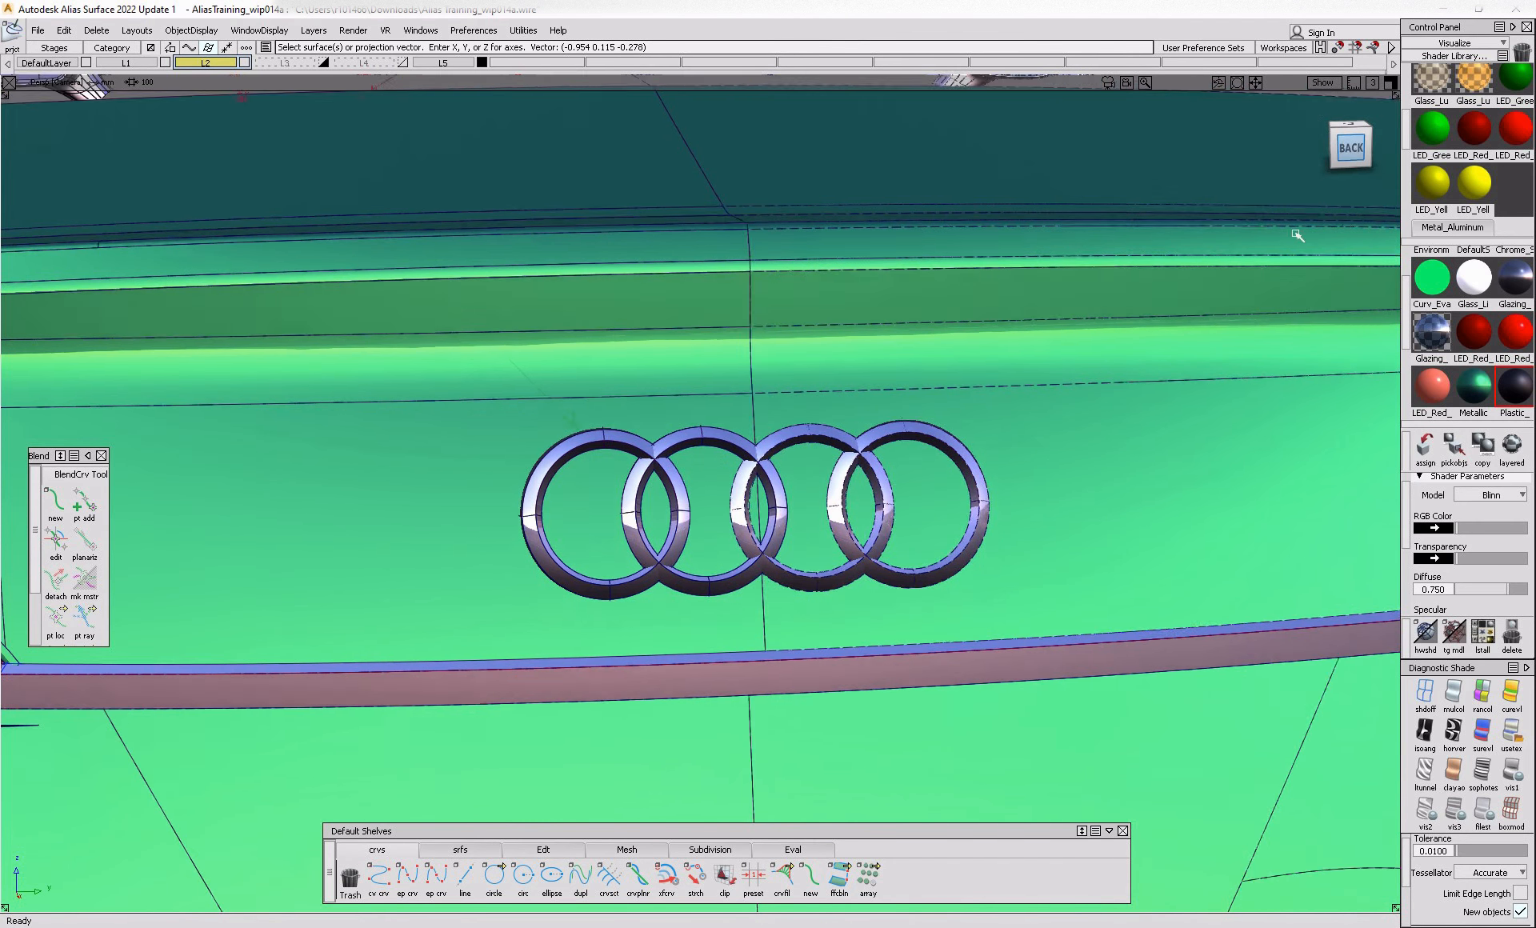
- Draw a vertical edit-point curve along the car's centreline in the back view and project it onto the light bar faces
left_click(407, 875)
right_click_drag(805, 720, 760, 816, "alt+shift")
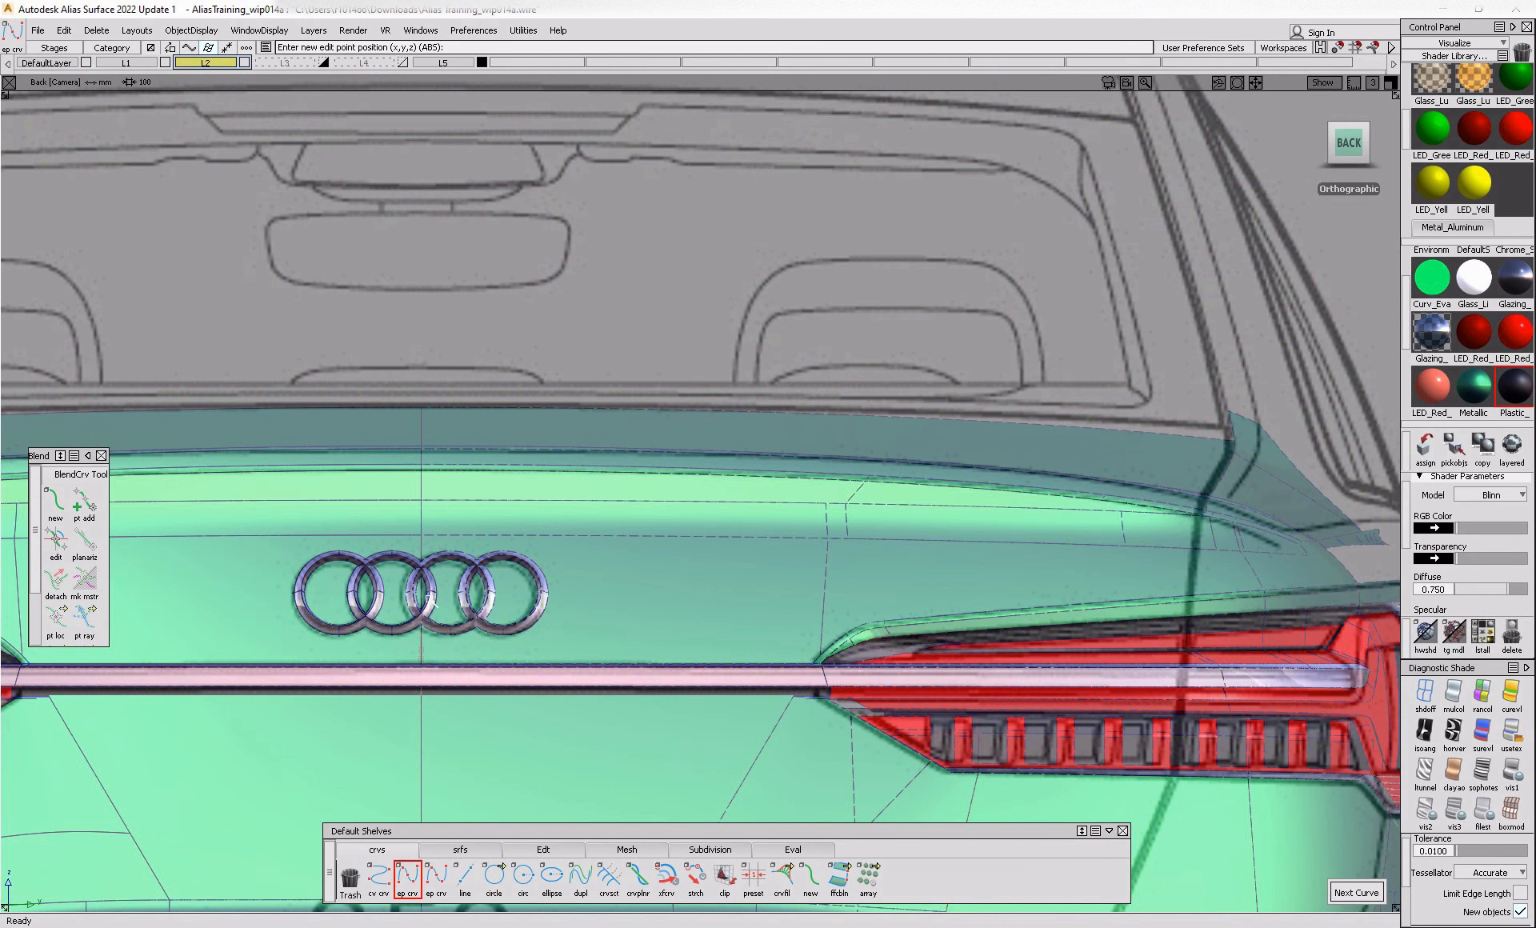
right_click_drag(360, 623, 405, 669, "ctrl+shift")
left_click(408, 722)
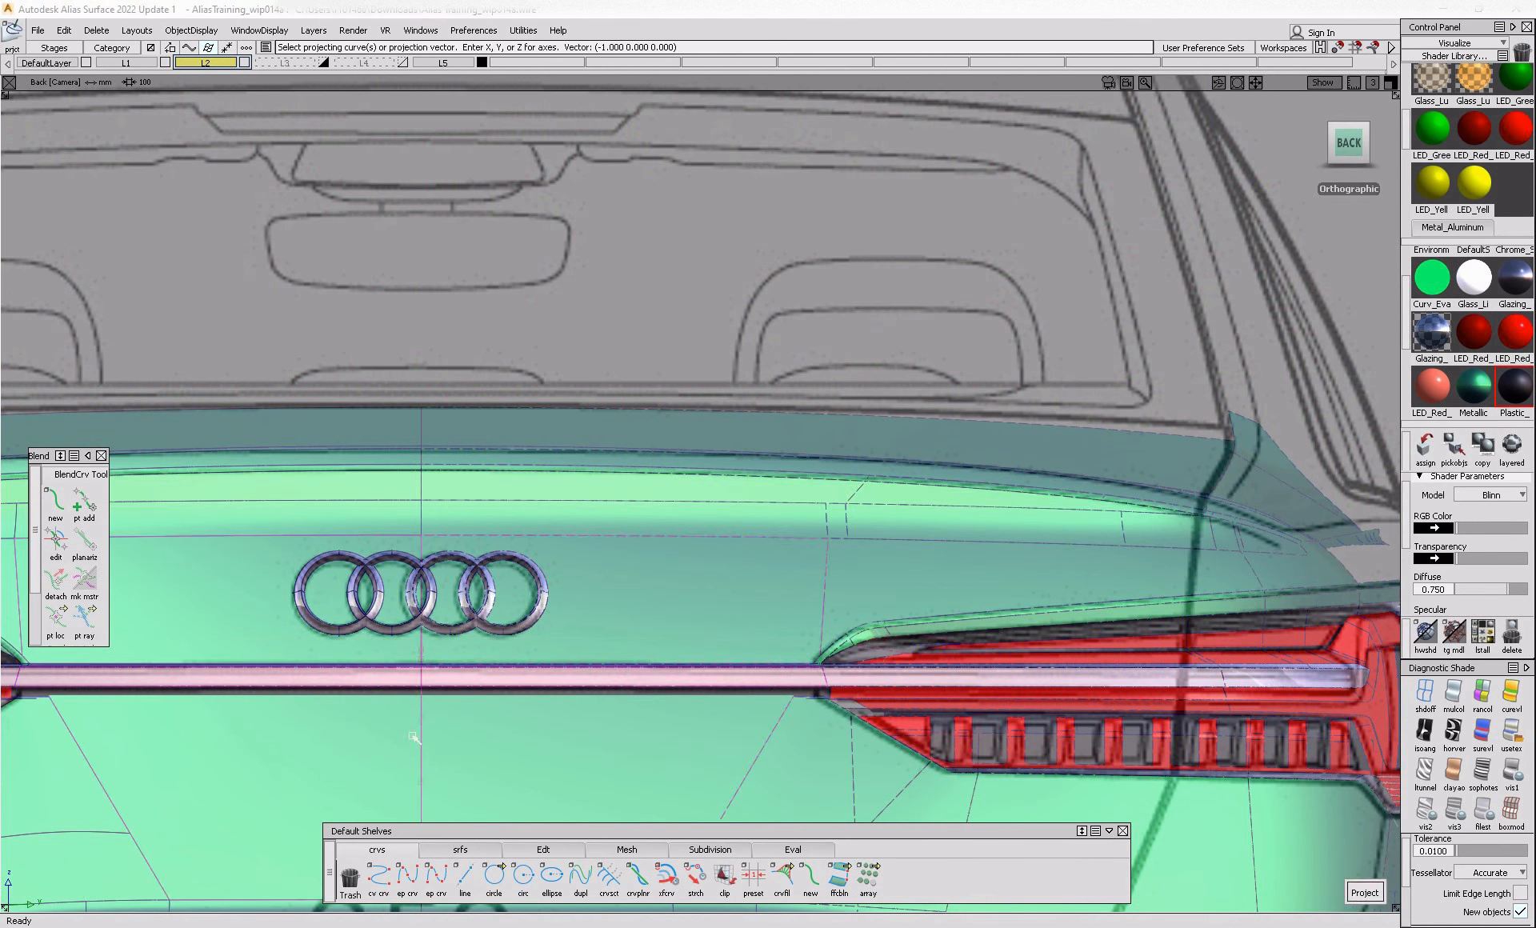
- Trim the light bar's upper and lower faces along the projected centreline curve below the Audi rings
left_click_drag(416, 738, 588, 757, "alt+shift")
middle_click_drag(588, 757, 980, 652, "alt+shift")
right_click_drag(980, 652, 920, 649, "alt+shift")
left_click(908, 633)
left_click(907, 632)
key("space")
left_click_drag(1049, 662, 1072, 704, "alt+shift")
right_click_drag(1072, 704, 832, 805, "alt+shift")
middle_click_drag(832, 804, 828, 708, "alt+shift")
left_click(783, 700)
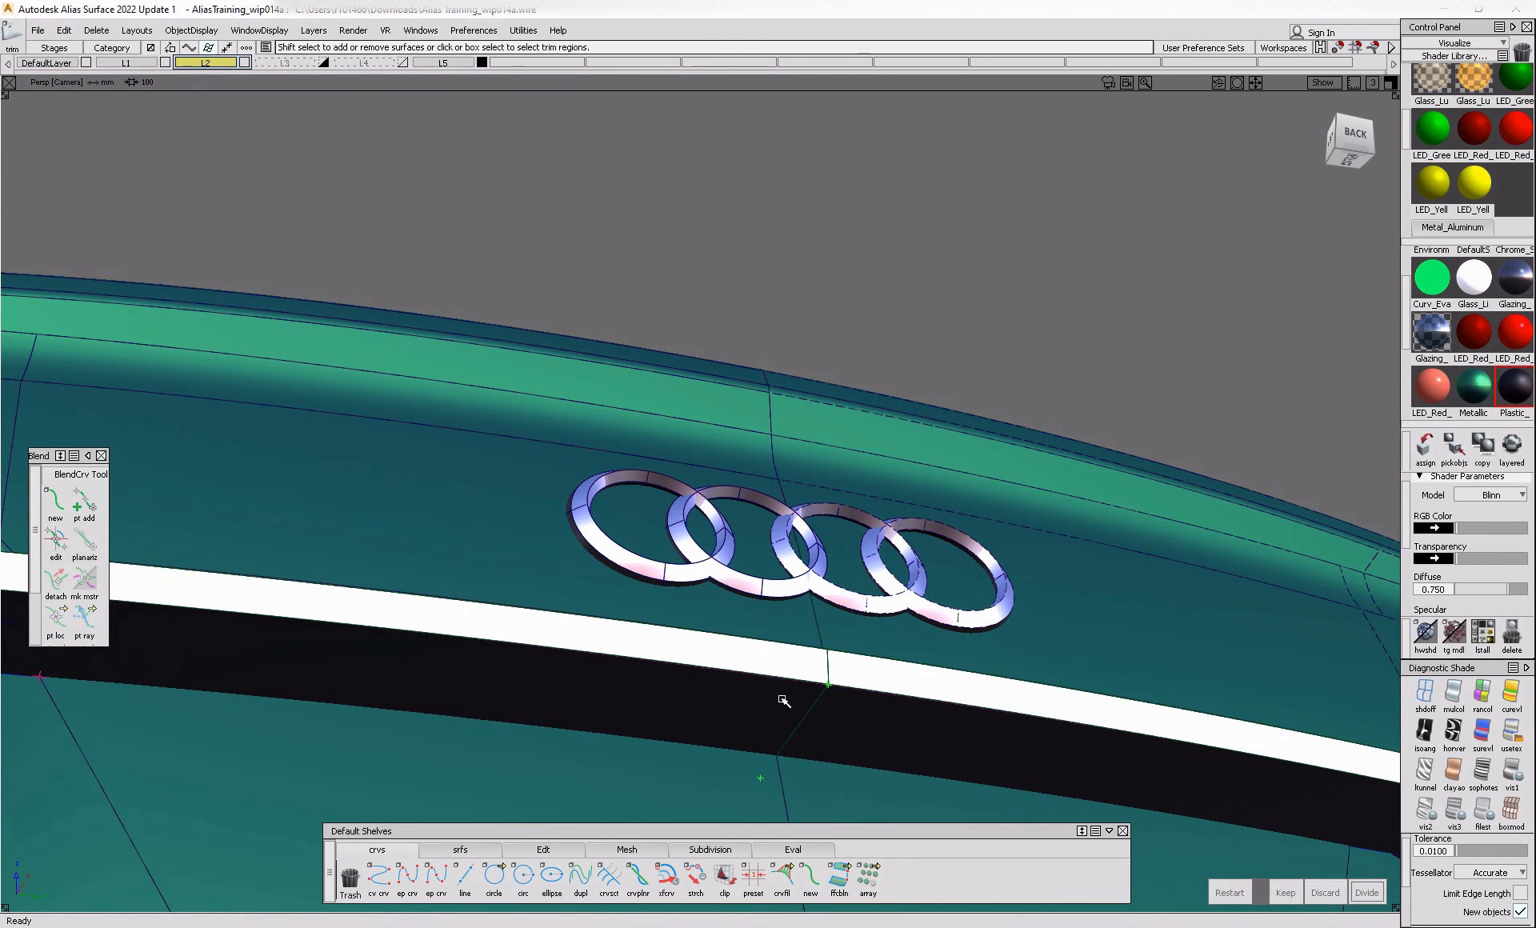
key("space")
- Try to align the lamp-side blue face of the light bar to the trimmed central face at the recess corner
left_click_drag(785, 704, 801, 761, "alt+shift")
right_click_drag(800, 760, 641, 689, "alt+shift")
middle_click_drag(641, 689, 881, 725, "alt+shift")
left_click_drag(881, 725, 744, 704, "alt+shift")
right_click_drag(744, 704, 765, 665, "alt+shift")
left_click_drag(765, 665, 635, 530, "alt+shift")
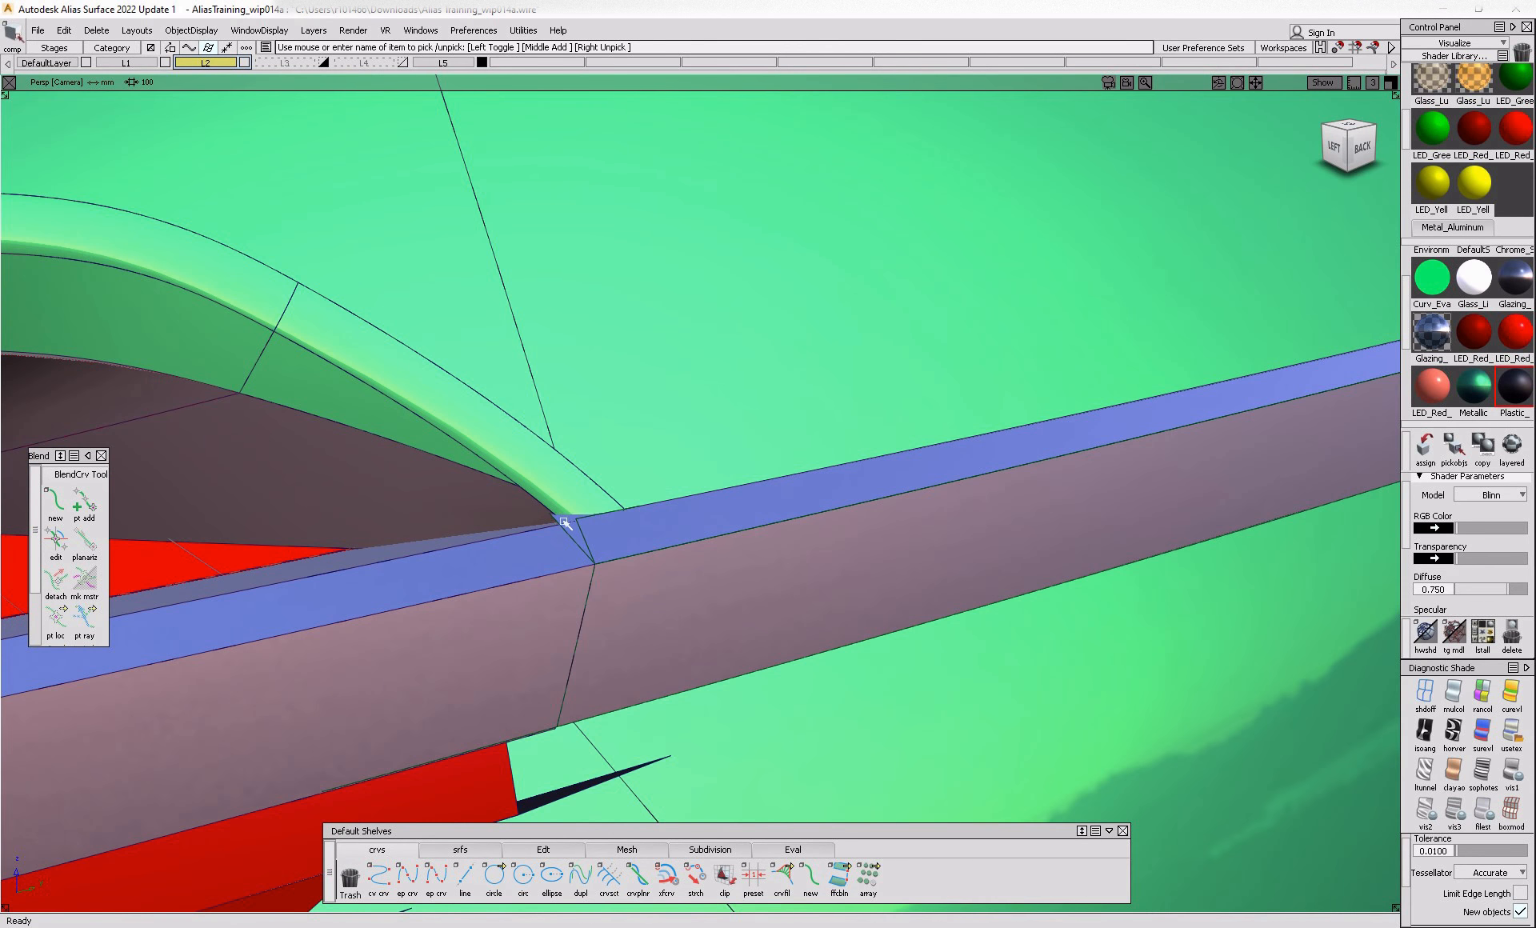
left_click_drag(600, 547, 672, 593, "alt+shift")
right_click_drag(672, 592, 712, 554, "alt+shift")
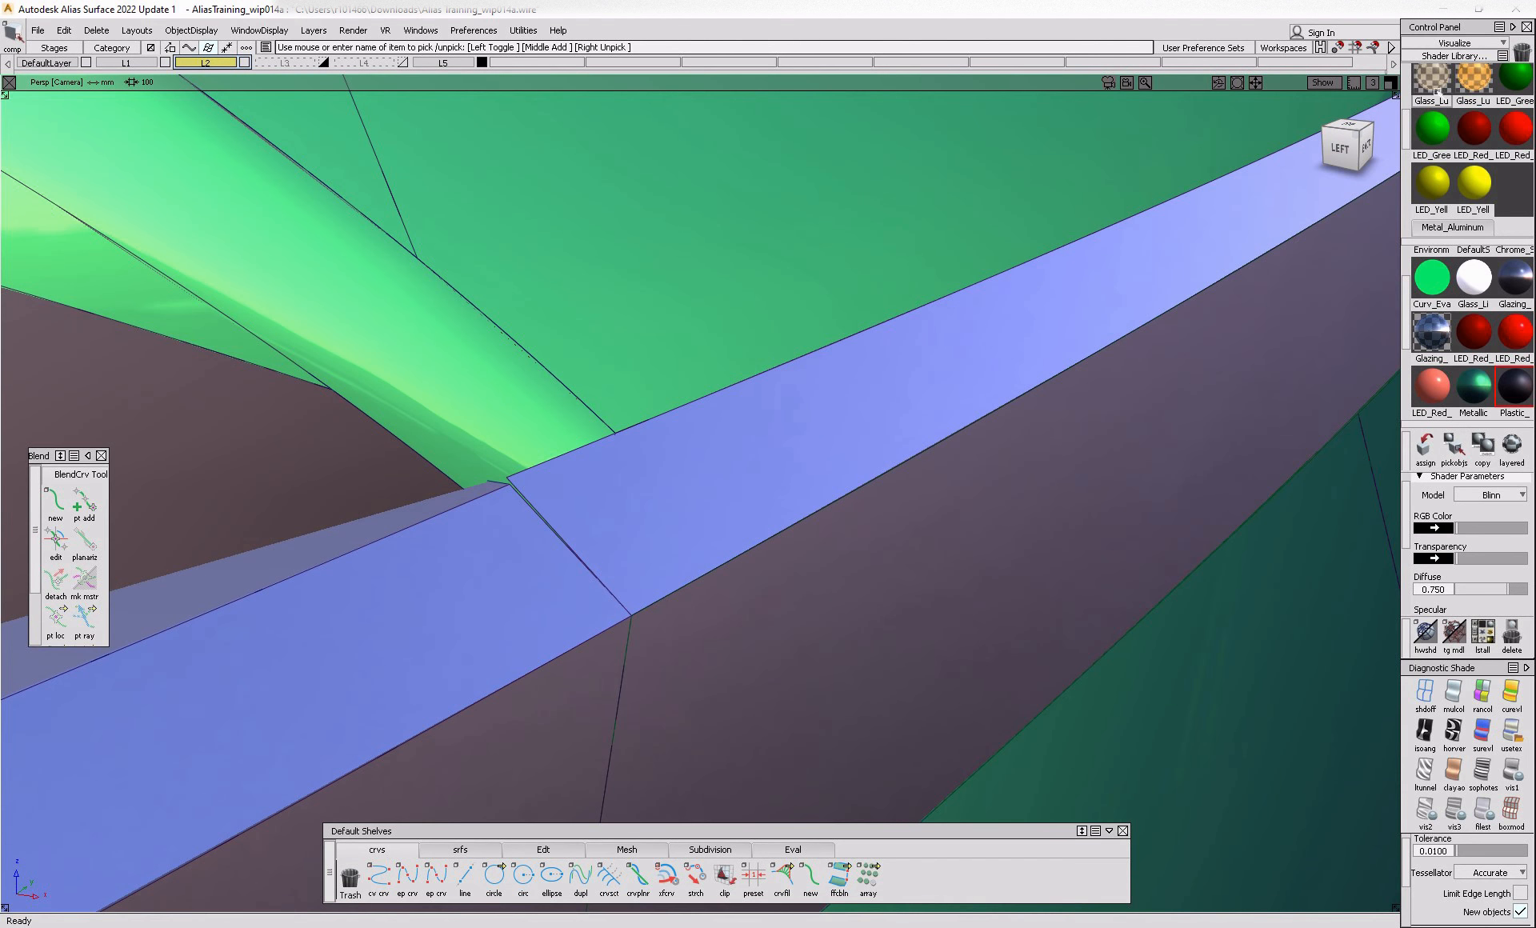
left_click(1446, 46)
left_click(1446, 57)
double_click(1425, 119)
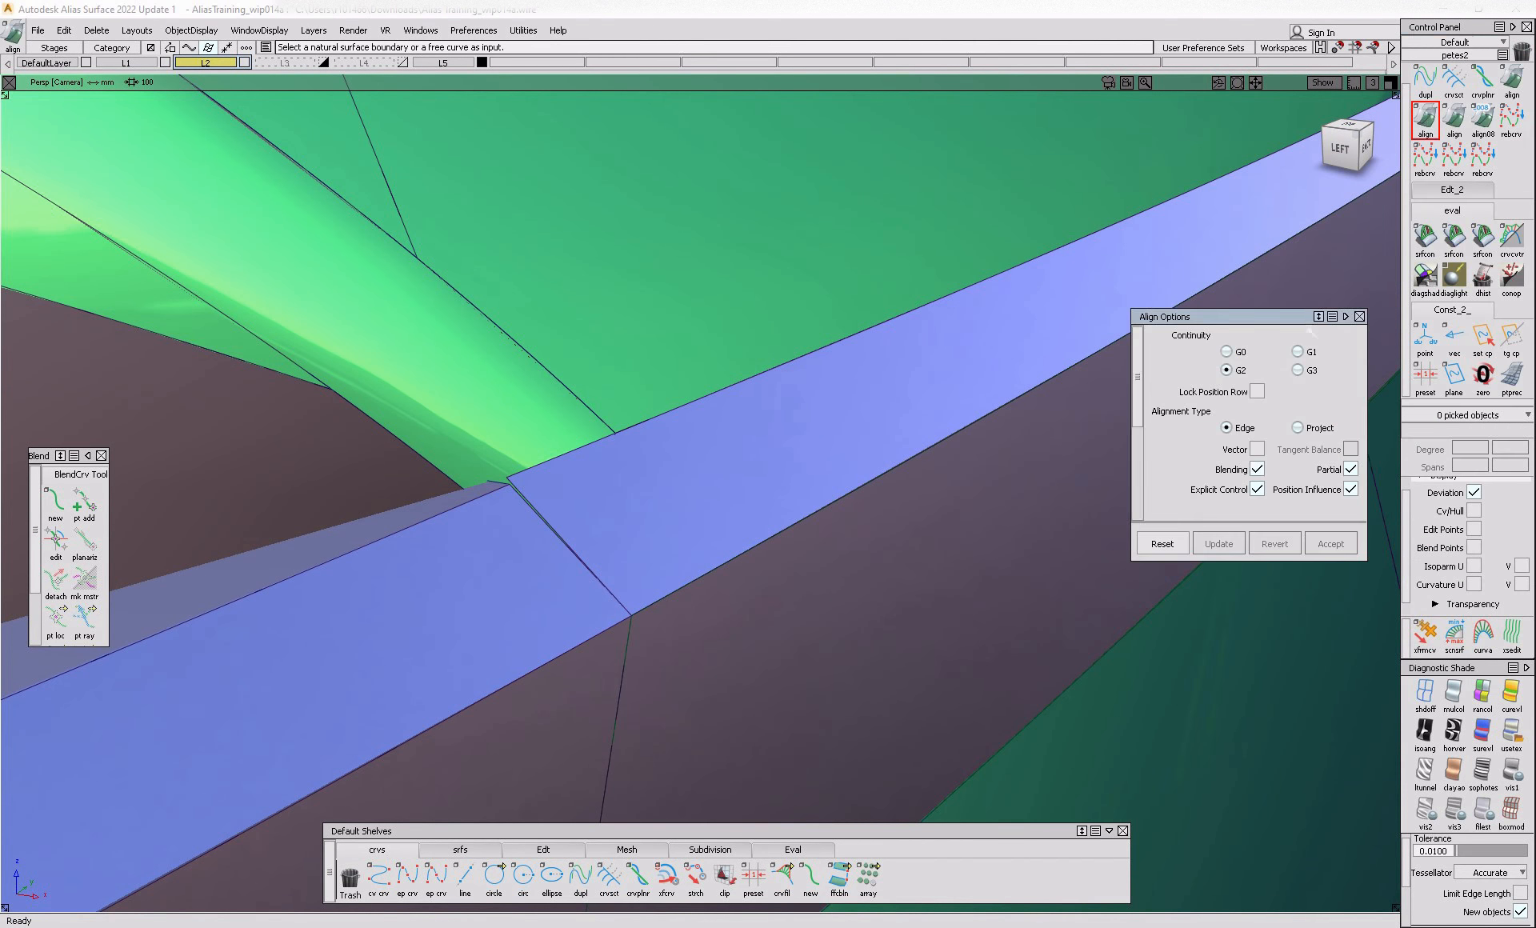
left_click(565, 543)
- Convert the trimmed lamp-side blue face of the light bar into a natural surface with Trim Convert
left_click_drag(563, 543, 514, 596, "ctrl+shift")
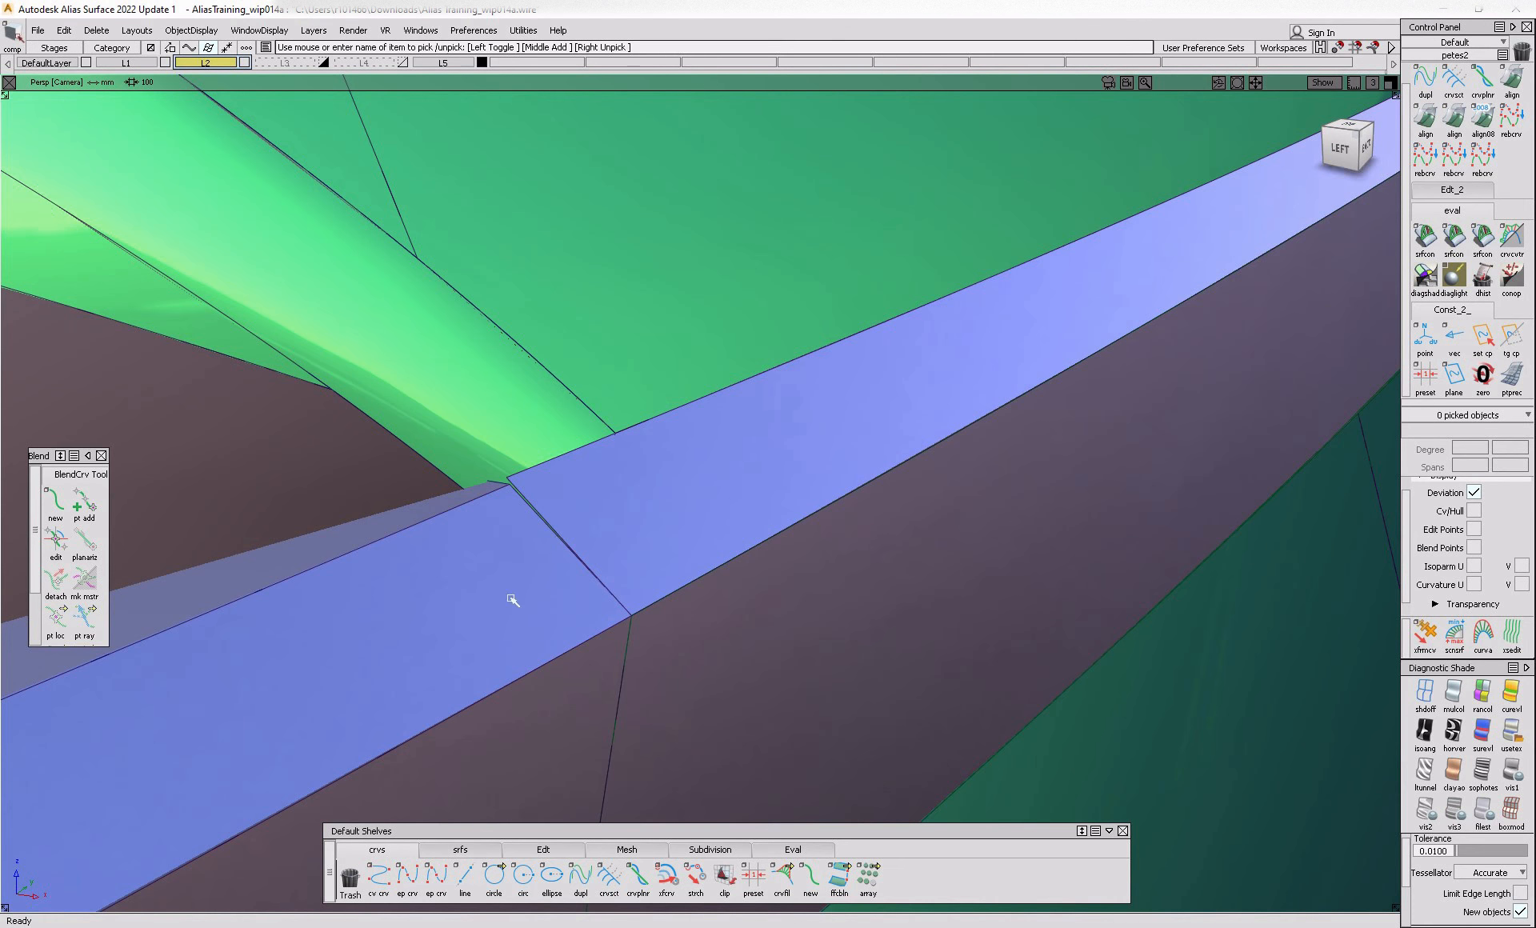
left_click(520, 595)
left_click(543, 849)
left_click(724, 876)
left_click(395, 585)
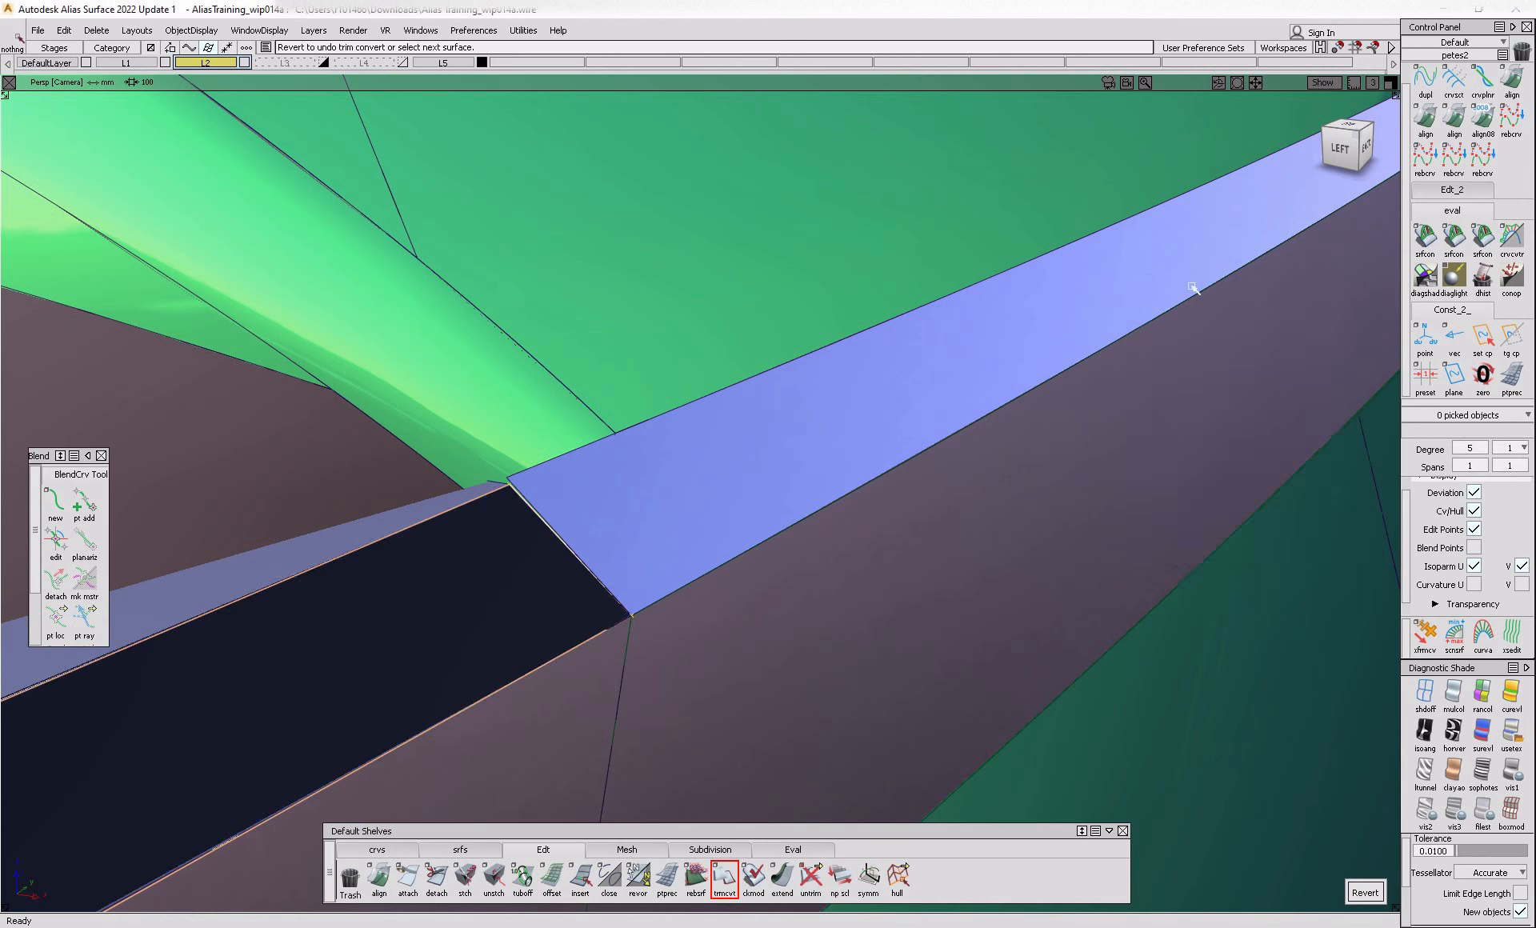
- Align the converted face's slanted end edge to the adjoining central light bar face with G1 continuity
left_click(1425, 119)
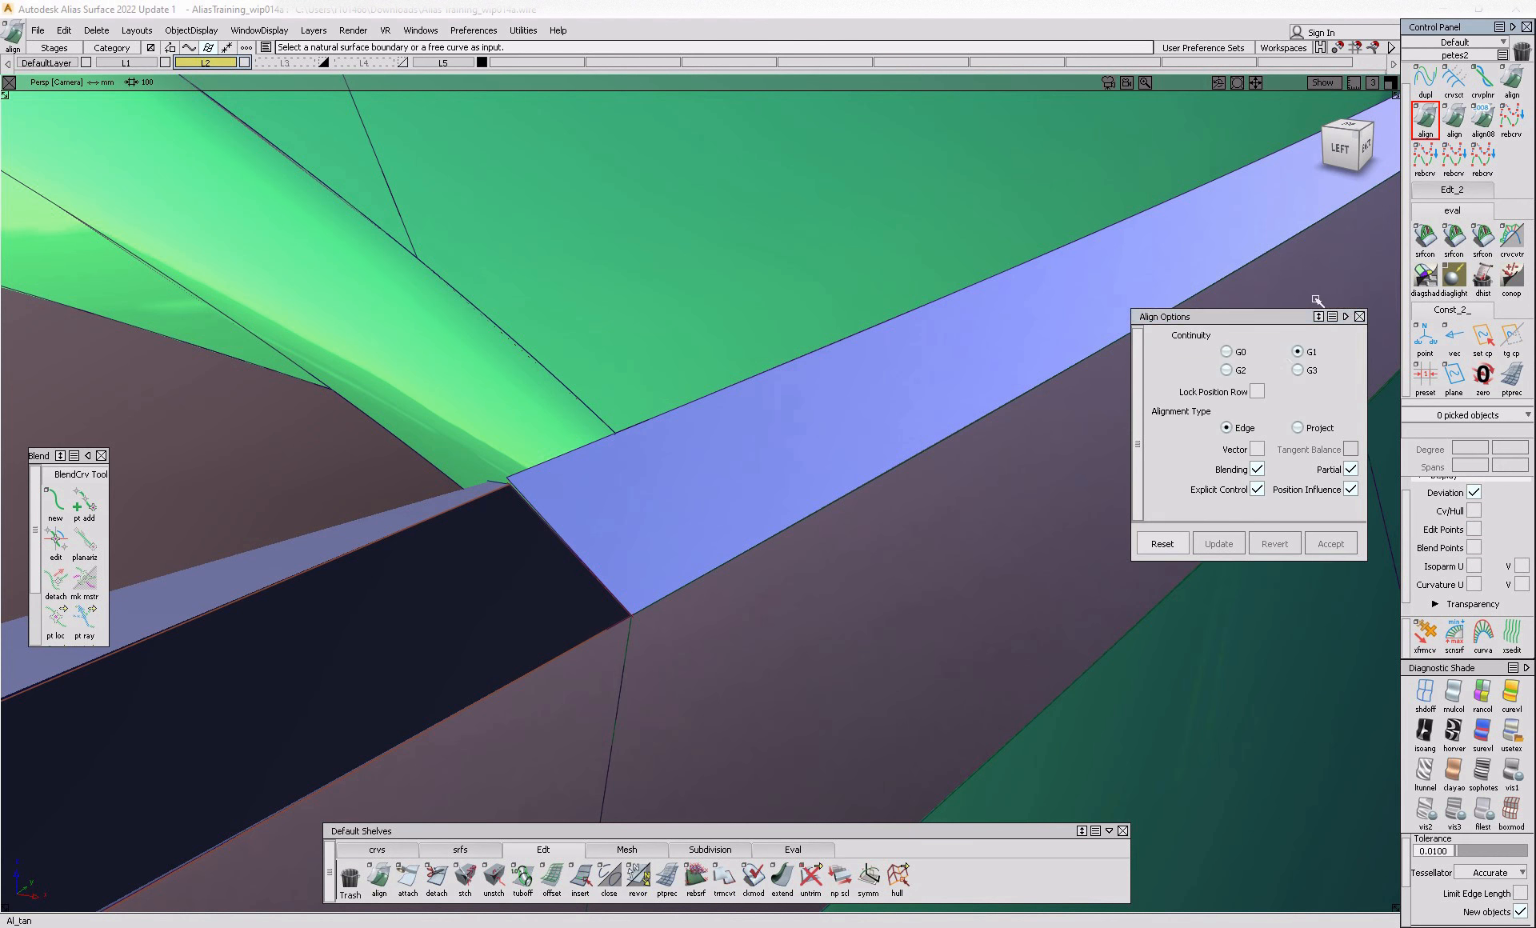
left_click(541, 516)
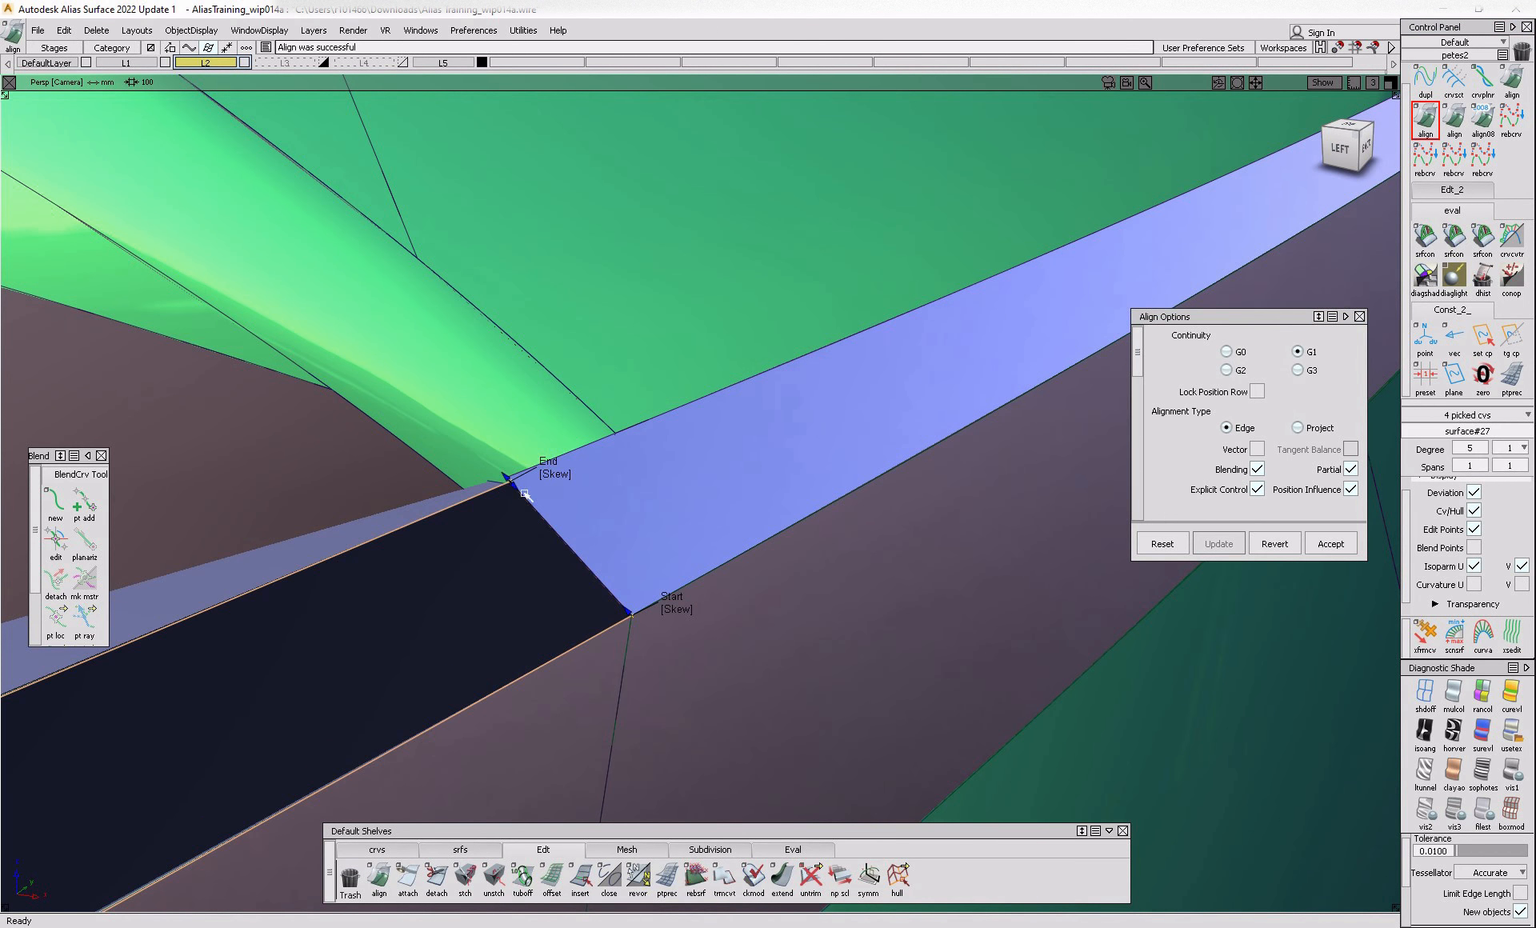
left_click_drag(516, 492, 467, 522, "alt+shift")
right_click_drag(467, 521, 641, 627, "alt+shift")
- Assign the Zinc#3 shader to the converted light bar face beside the recess
left_click_drag(641, 628, 649, 527, "ctrl+shift")
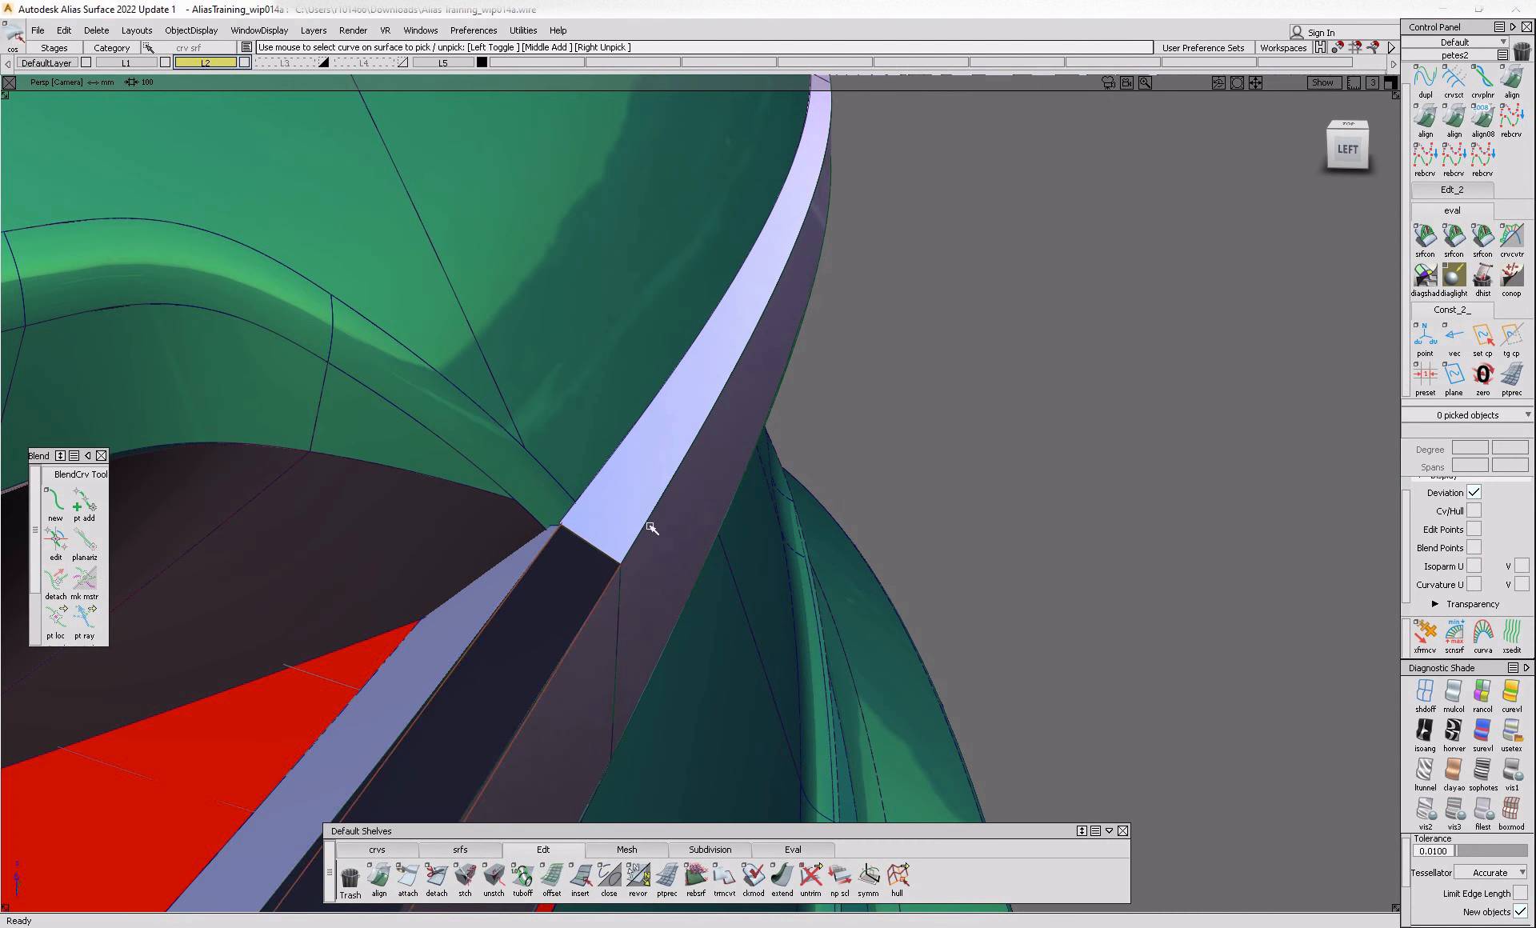
left_click(556, 591)
left_click(1466, 45)
left_click(1461, 117)
scroll(1489, 329, "down", 4)
left_click(1432, 396)
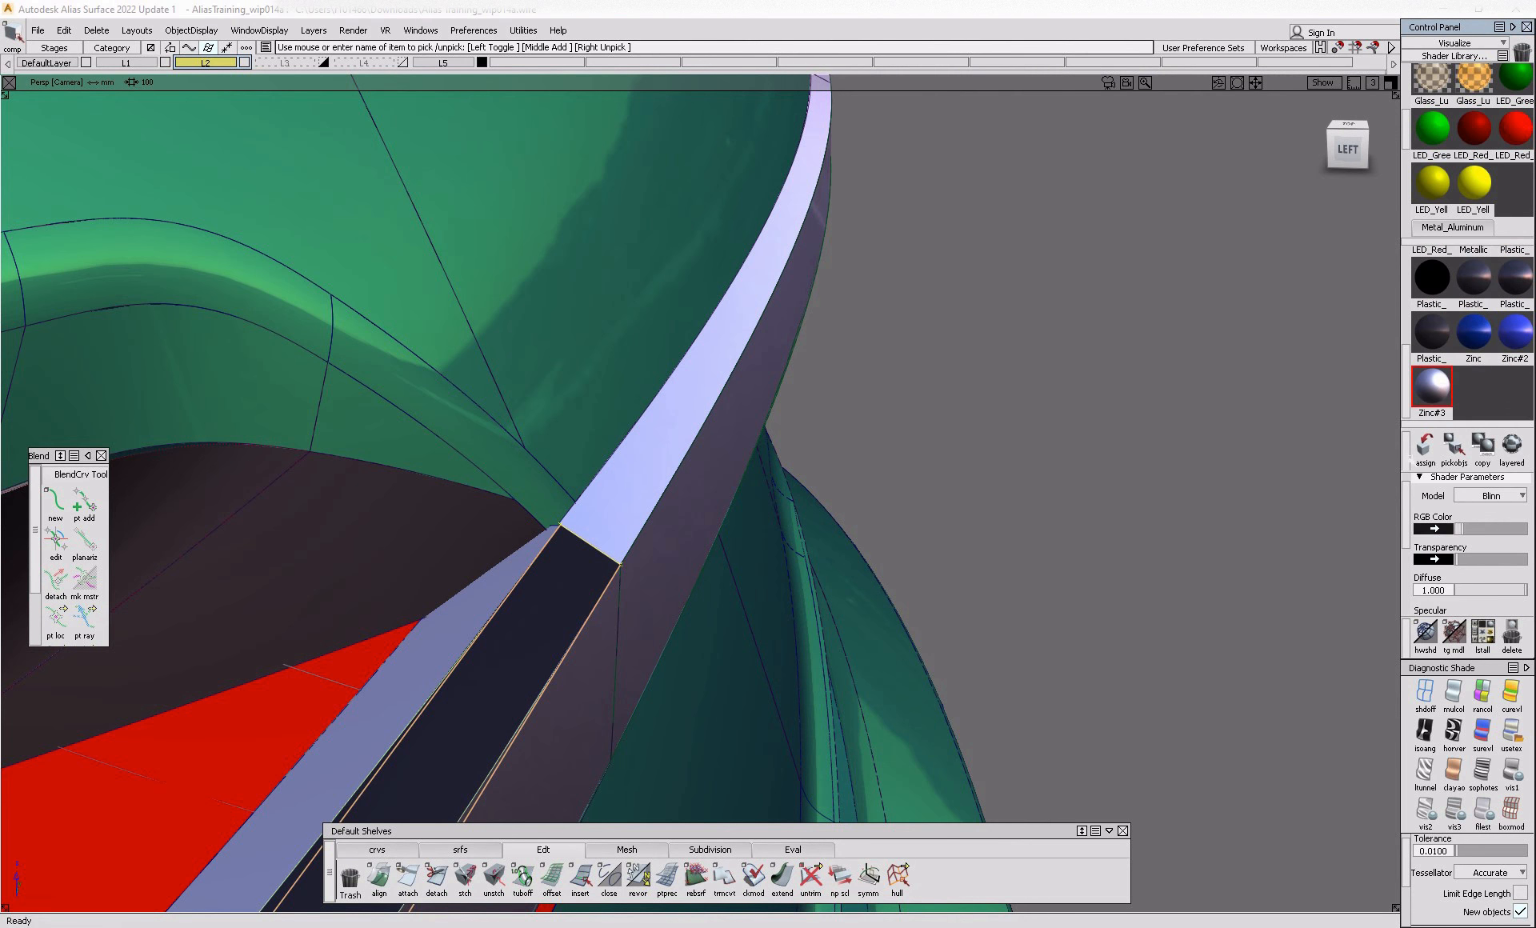
right_click_drag(771, 556, 744, 621, "alt+shift")
left_click_drag(745, 621, 517, 761, "alt+shift")
right_click_drag(518, 761, 560, 764, "alt+shift")
left_click_drag(560, 764, 546, 783, "alt+shift")
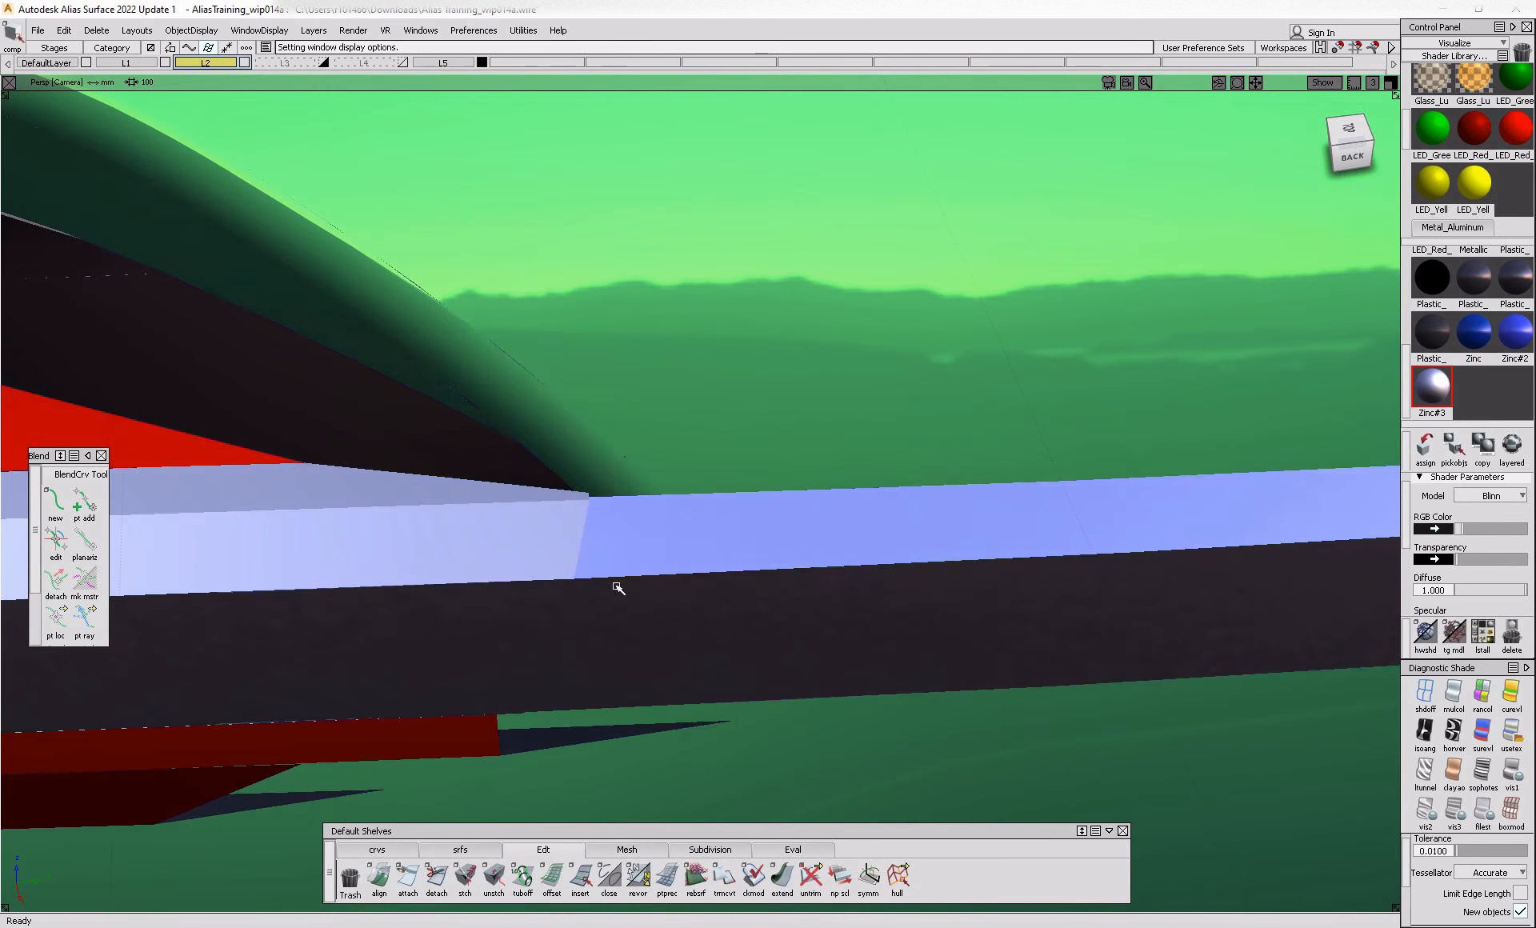
- Assign the chrome shader to the converted light bar face and deselect it
scroll(1492, 332, "up", 5)
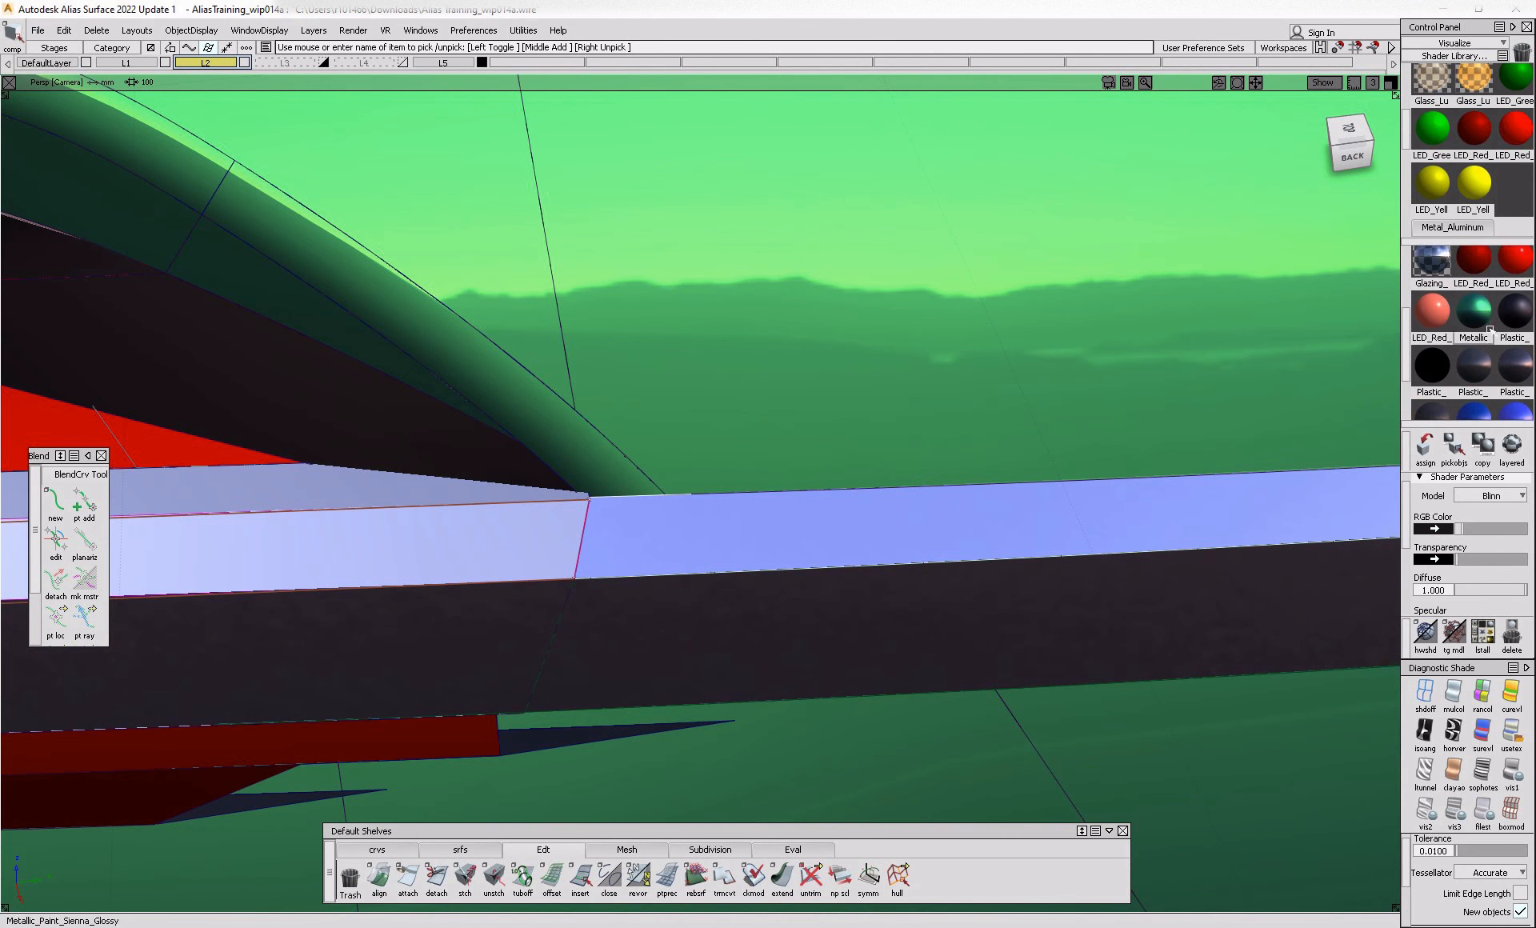
left_click(1520, 353)
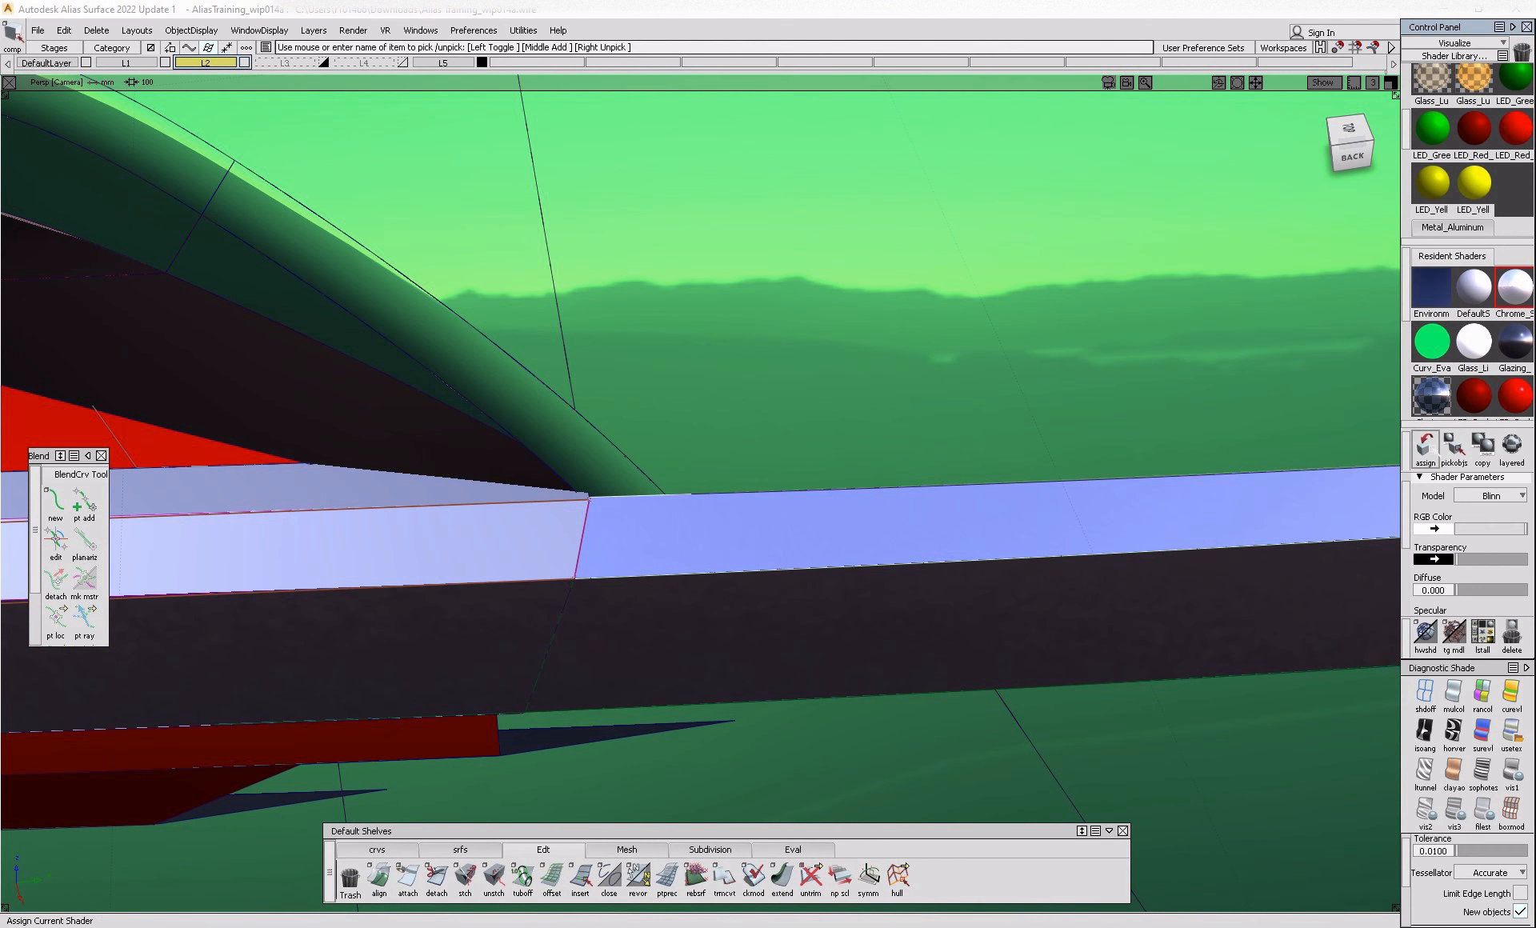
left_click(668, 522)
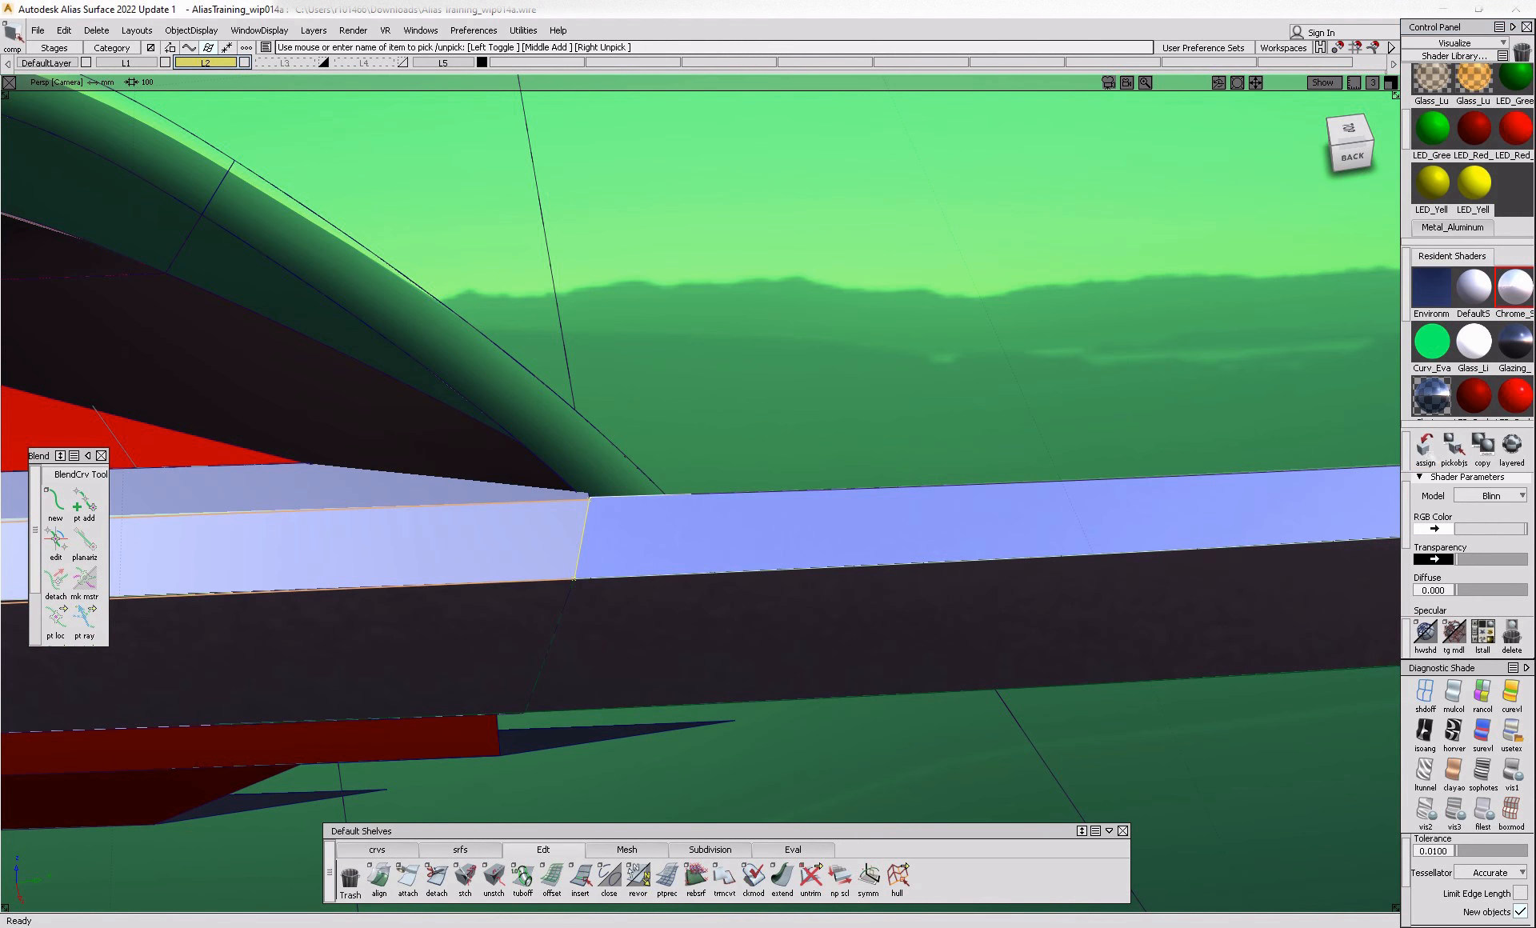
- Build a G2 surface fillet with 5 mm chordal length between the light bar's blue upper faces and its dark rear faces
left_click(460, 849)
left_click(552, 877)
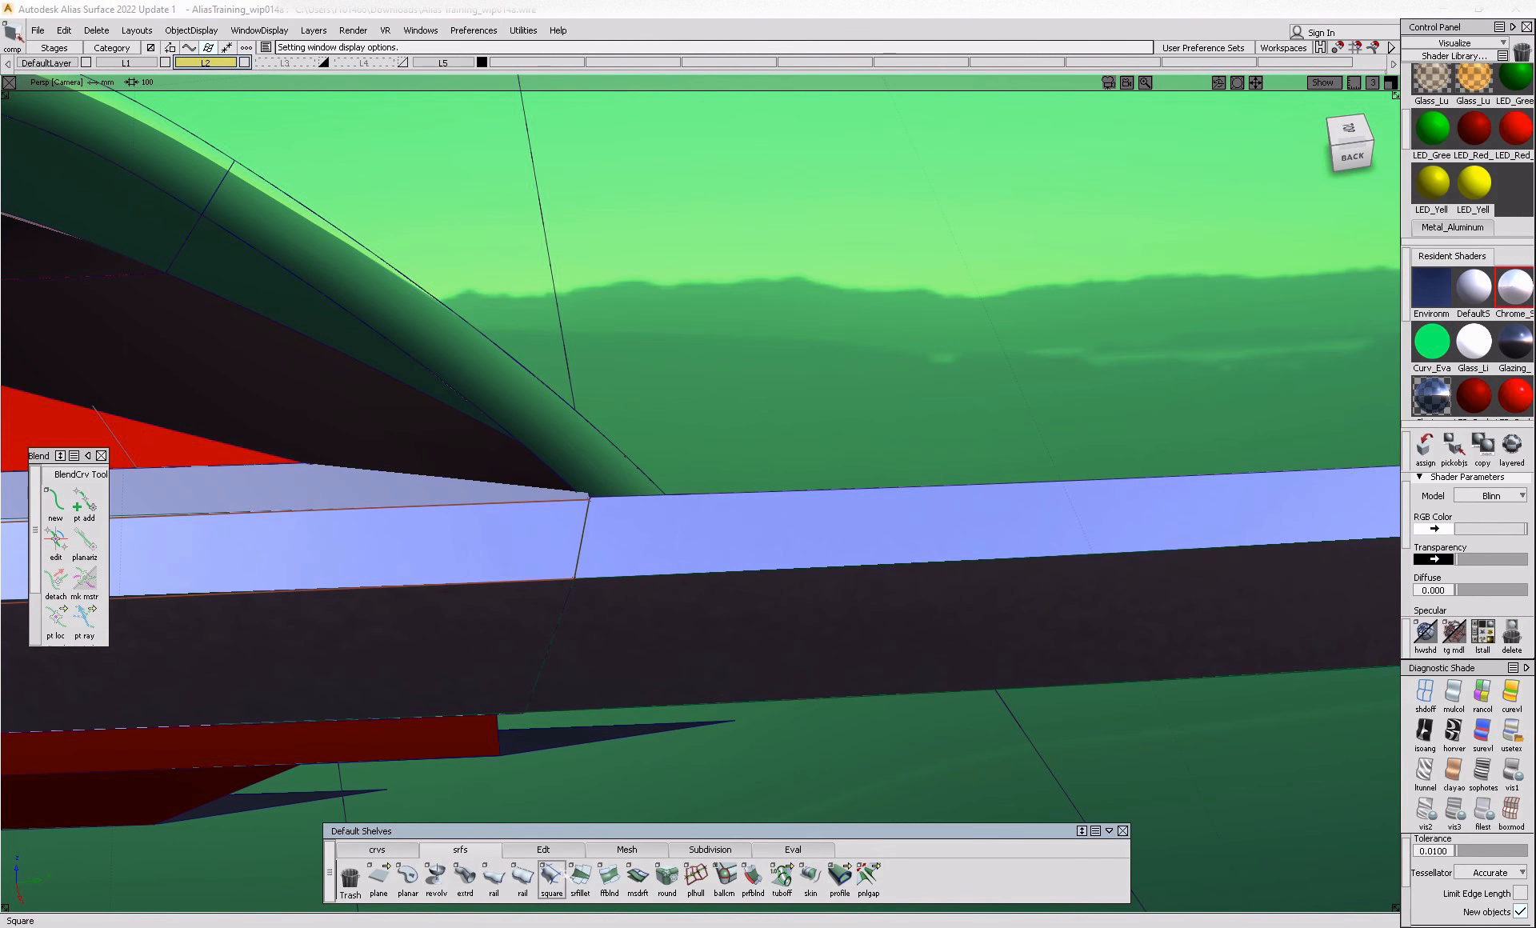
left_click(580, 876)
left_click(498, 548)
right_click_drag(498, 548, 517, 648, "alt+shift")
middle_click_drag(518, 648, 809, 624, "alt+shift")
right_click_drag(808, 624, 478, 528, "alt+shift")
scroll(480, 530, "up", 5)
left_click(448, 534)
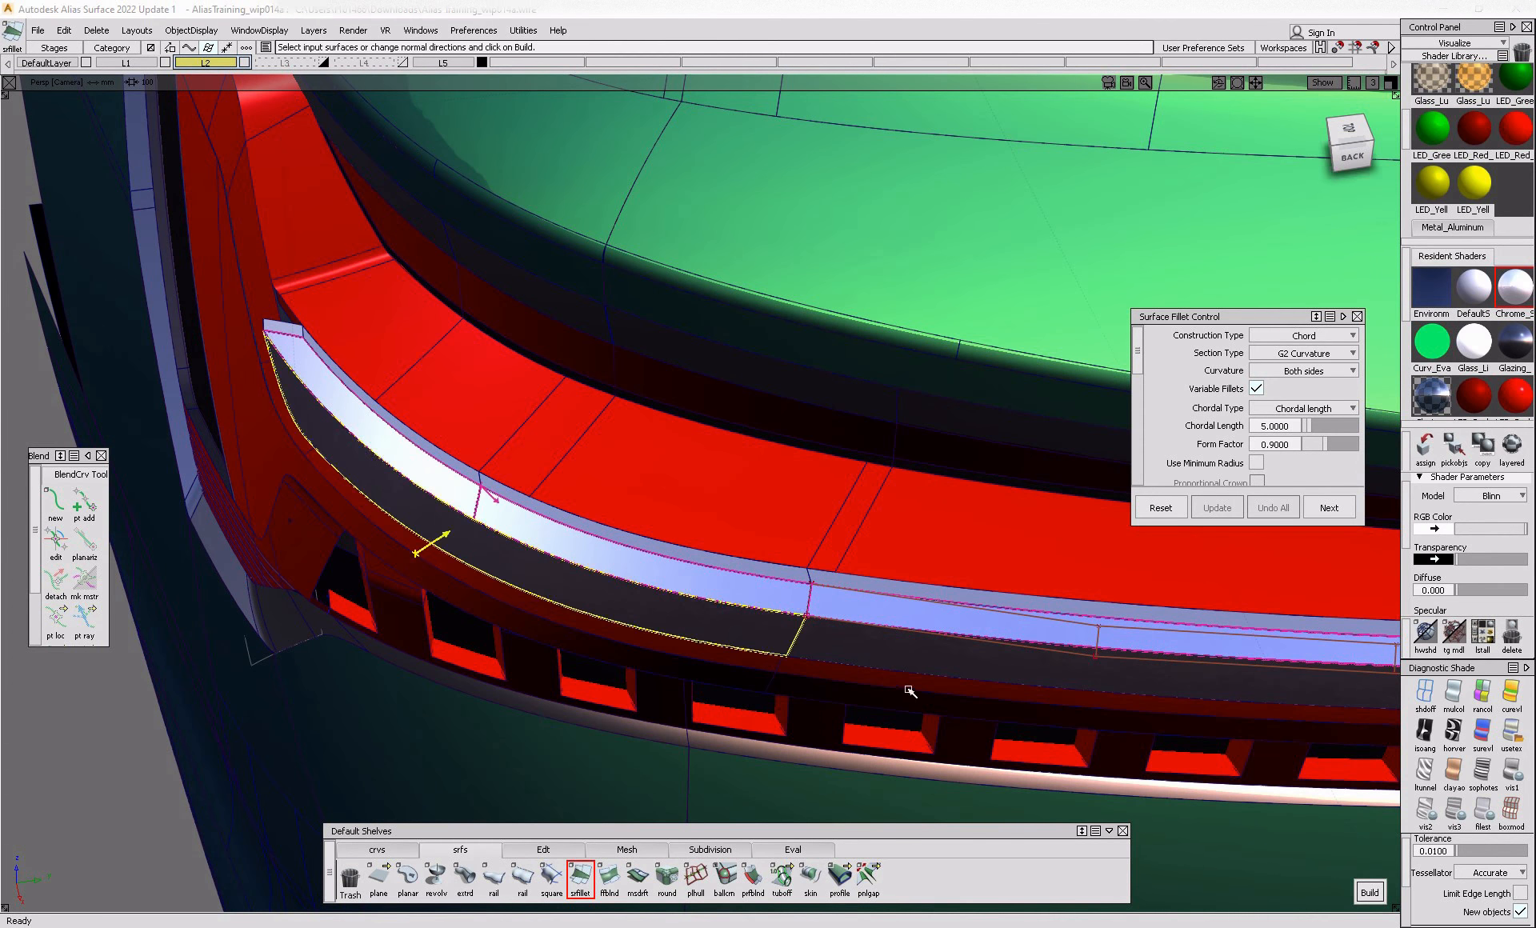
left_click_drag(641, 621, 888, 593, "alt+shift")
left_click(930, 482)
left_click_drag(932, 484, 1027, 511, "alt+shift")
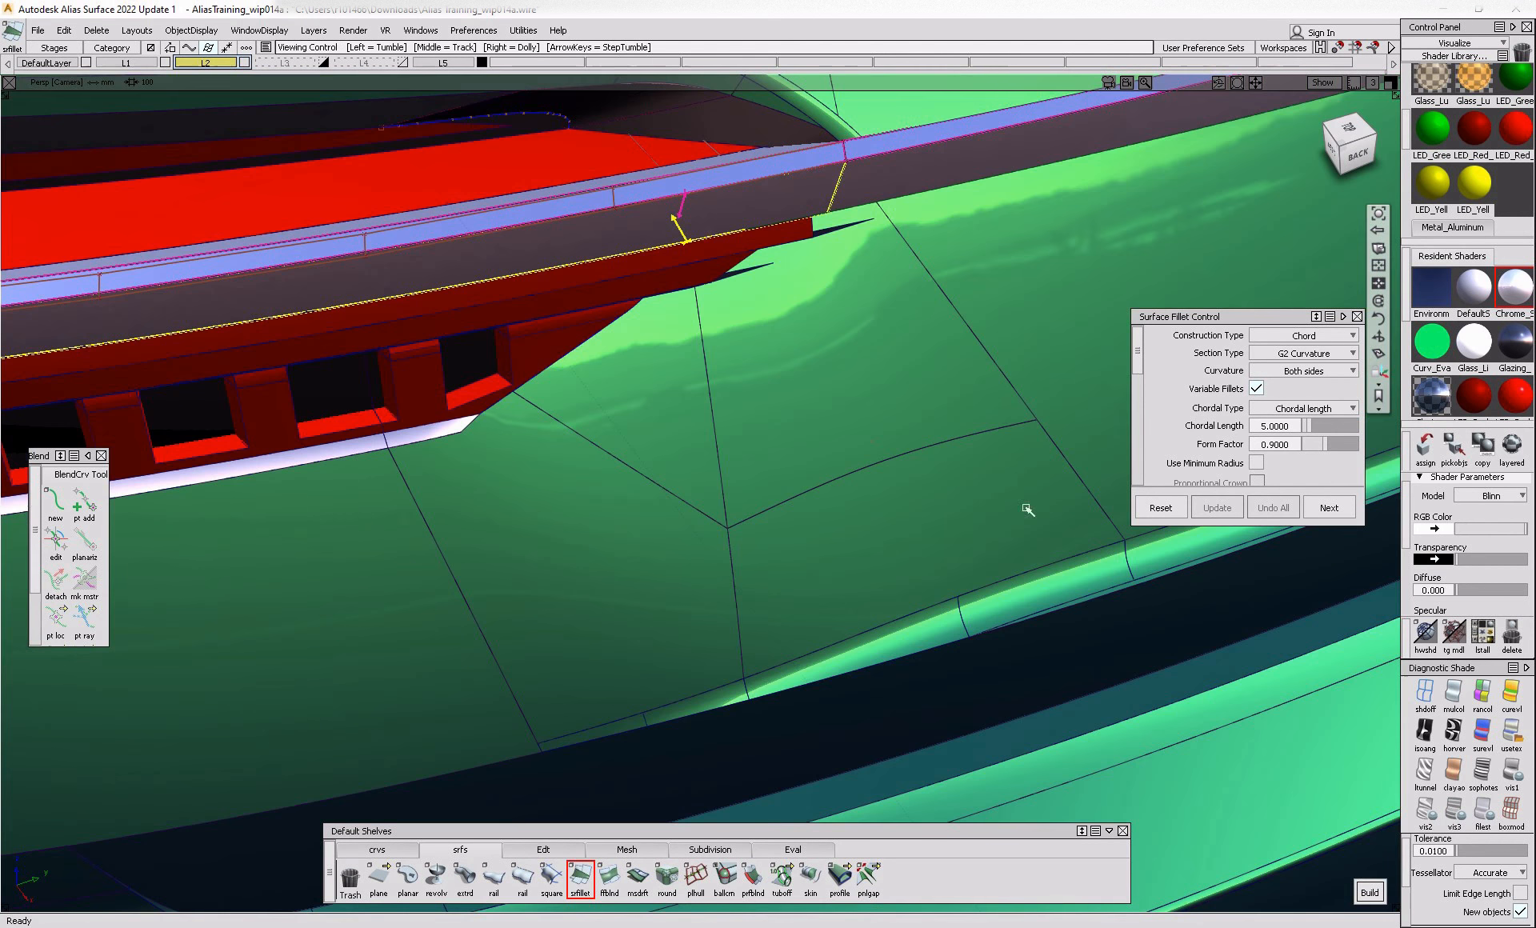
middle_click_drag(861, 336, 827, 453, "alt+shift")
left_click(835, 307)
left_click(833, 321)
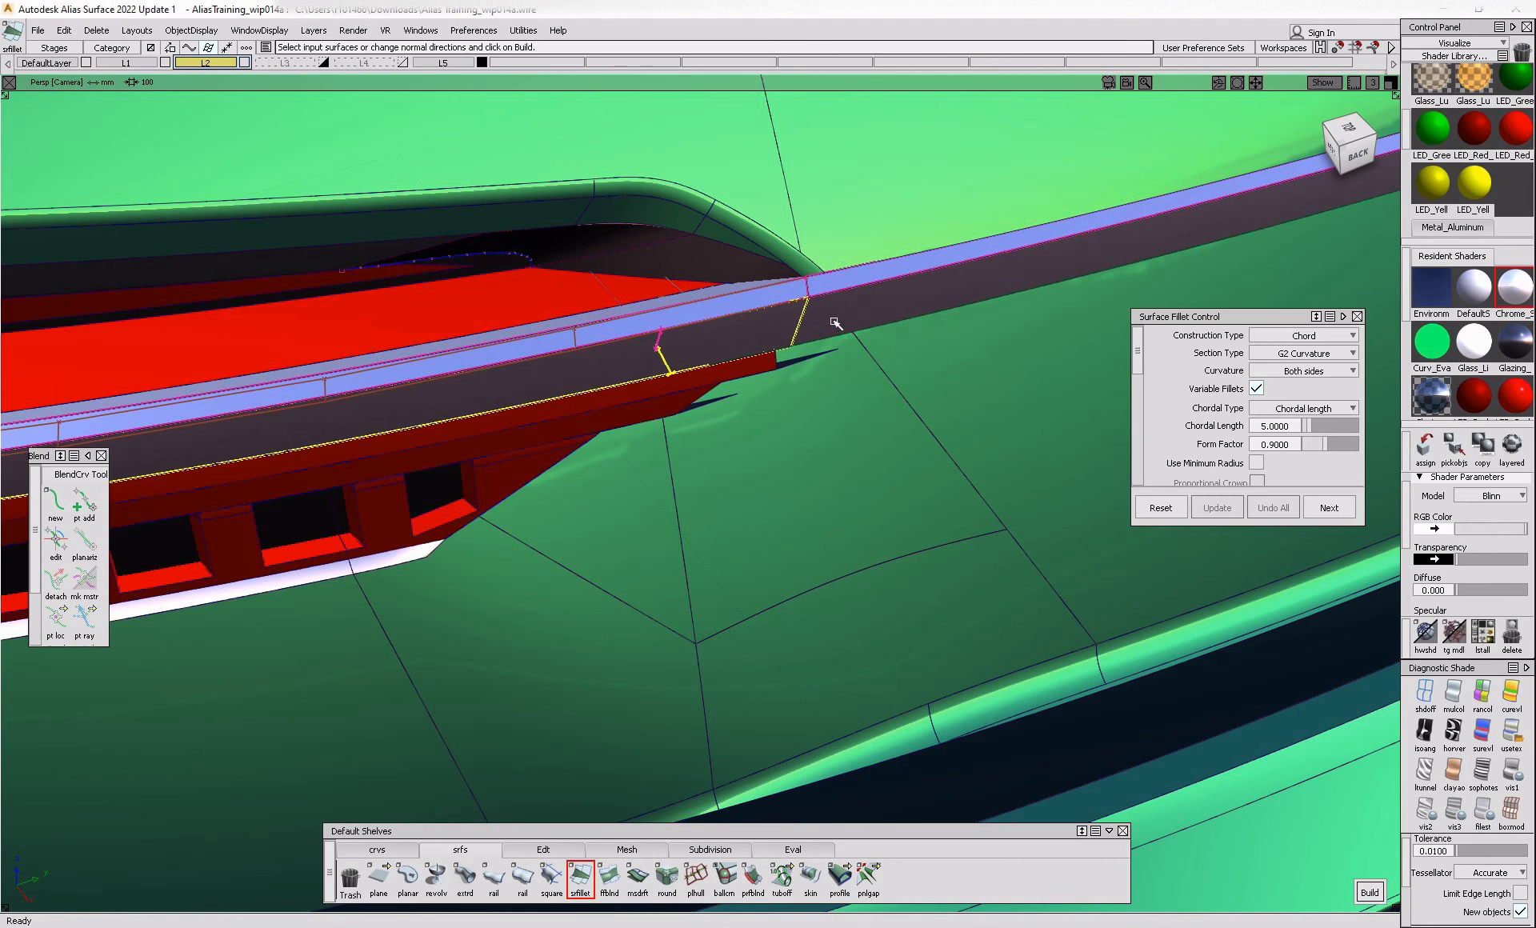
left_click(833, 321)
left_click(876, 330)
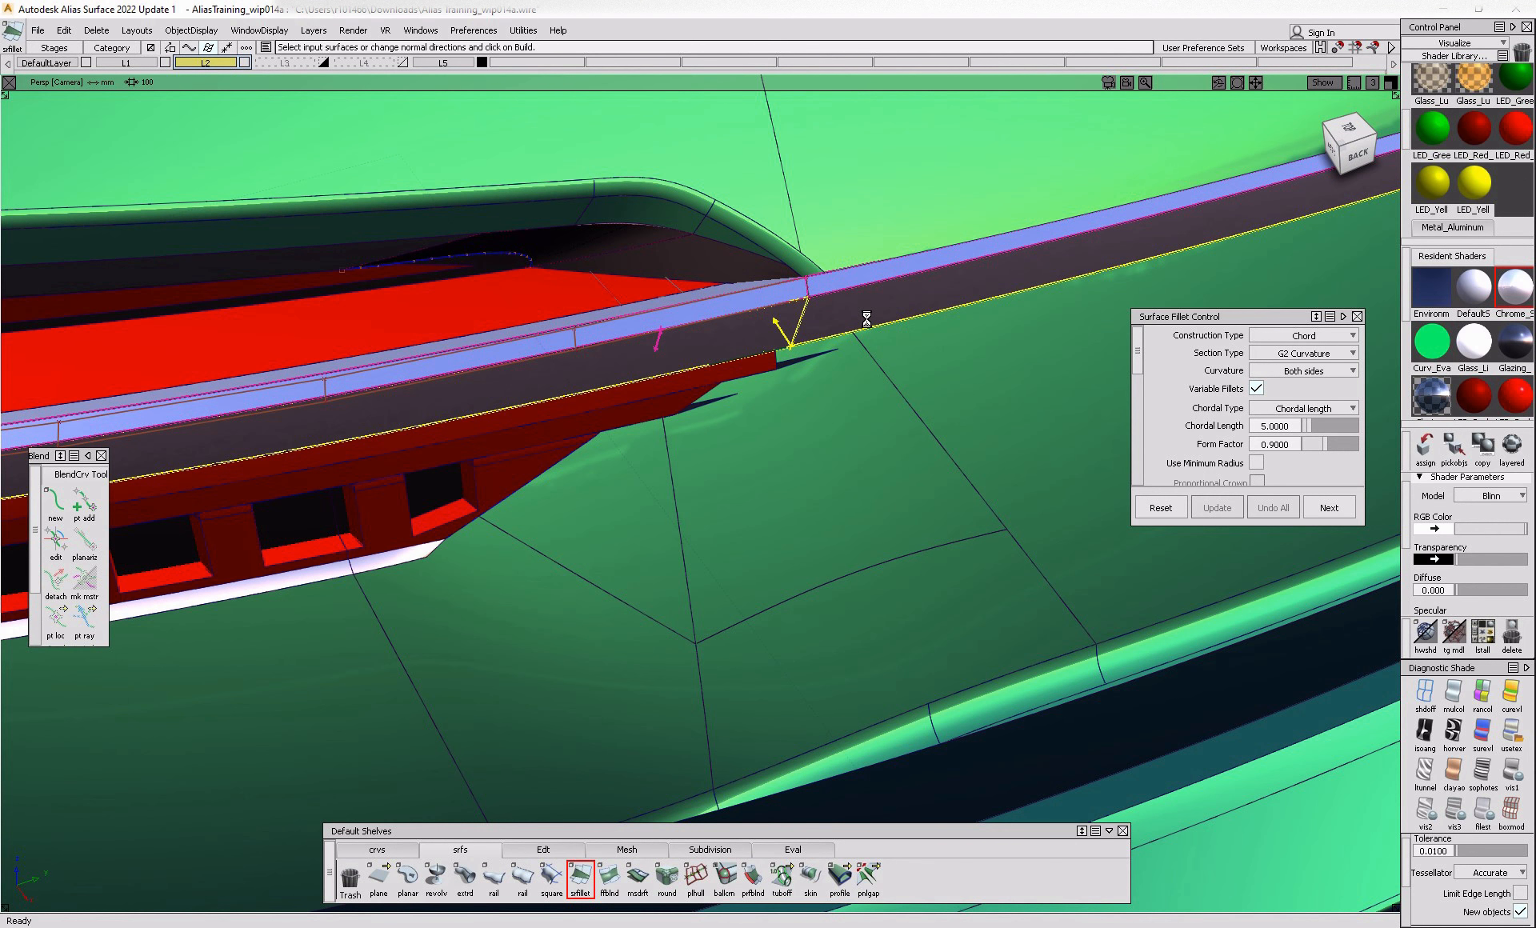
- Examine the filleted light bar and the tail-light from several angles, with and without surface lines
right_click_drag(928, 346, 806, 435, "alt+shift")
middle_click_drag(841, 442, 1057, 453, "alt+shift")
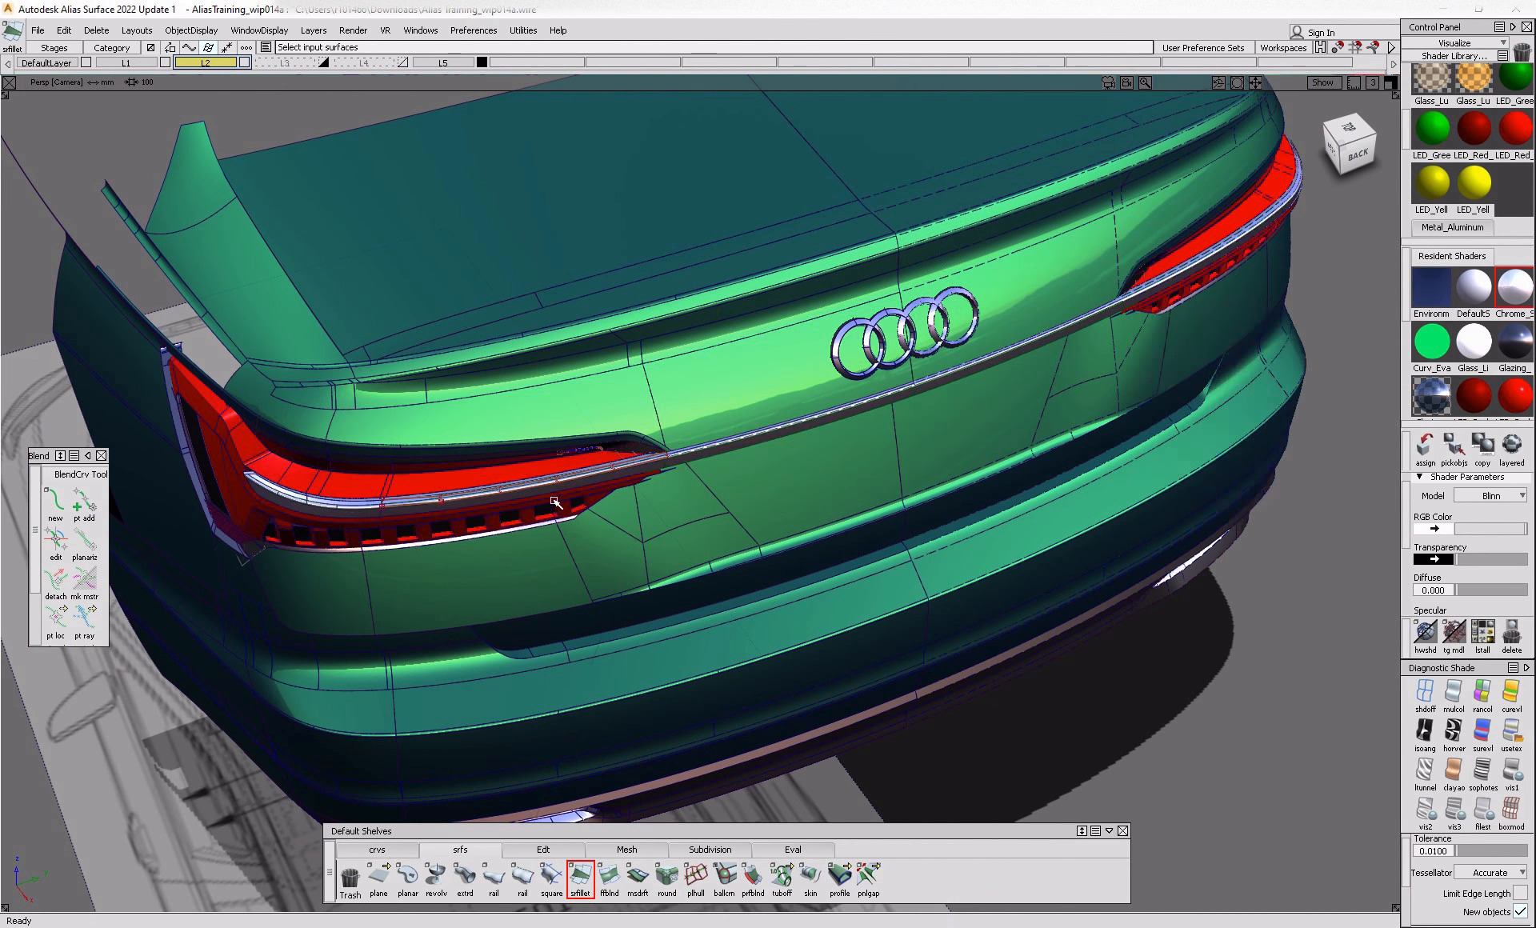
right_click_drag(550, 495, 605, 472, "alt+shift")
left_click_drag(604, 472, 776, 333, "alt+shift")
right_click_drag(675, 454, 737, 457, "alt+shift")
mouse_move(570, 436)
left_mouse_down("ctrl+shift")
mouse_move(565, 448)
mouse_move(569, 428)
left_mouse_up("ctrl+shift")
right_click_drag(569, 436, 577, 457, "ctrl+shift")
left_click_drag(578, 457, 249, 445, "alt+shift")
right_click_drag(588, 458, 400, 480, "alt+shift")
mouse_move(721, 500)
left_mouse_down("alt+shift")
mouse_move(427, 593)
mouse_move(725, 532)
left_mouse_up("alt+shift")
right_click_drag(724, 531, 826, 511, "alt+shift")
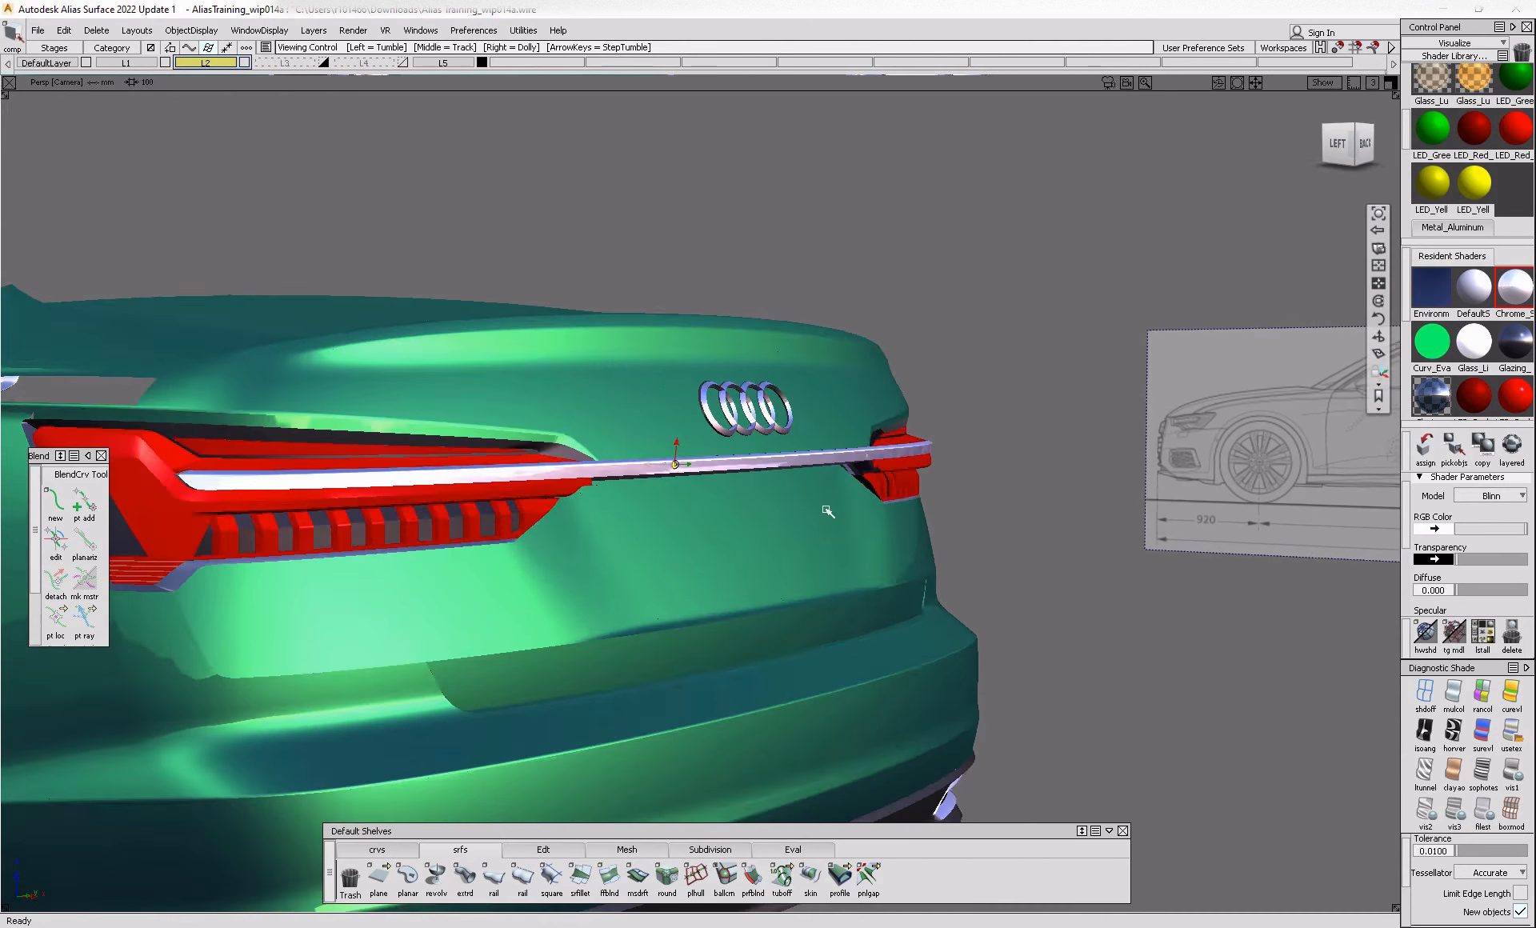
left_click_drag(560, 520, 590, 583, "alt+shift")
right_click_drag(590, 584, 596, 606, "ctrl+shift")
middle_click_drag(672, 463, 886, 415, "alt+shift")
right_click_drag(852, 432, 899, 460, "alt+shift")
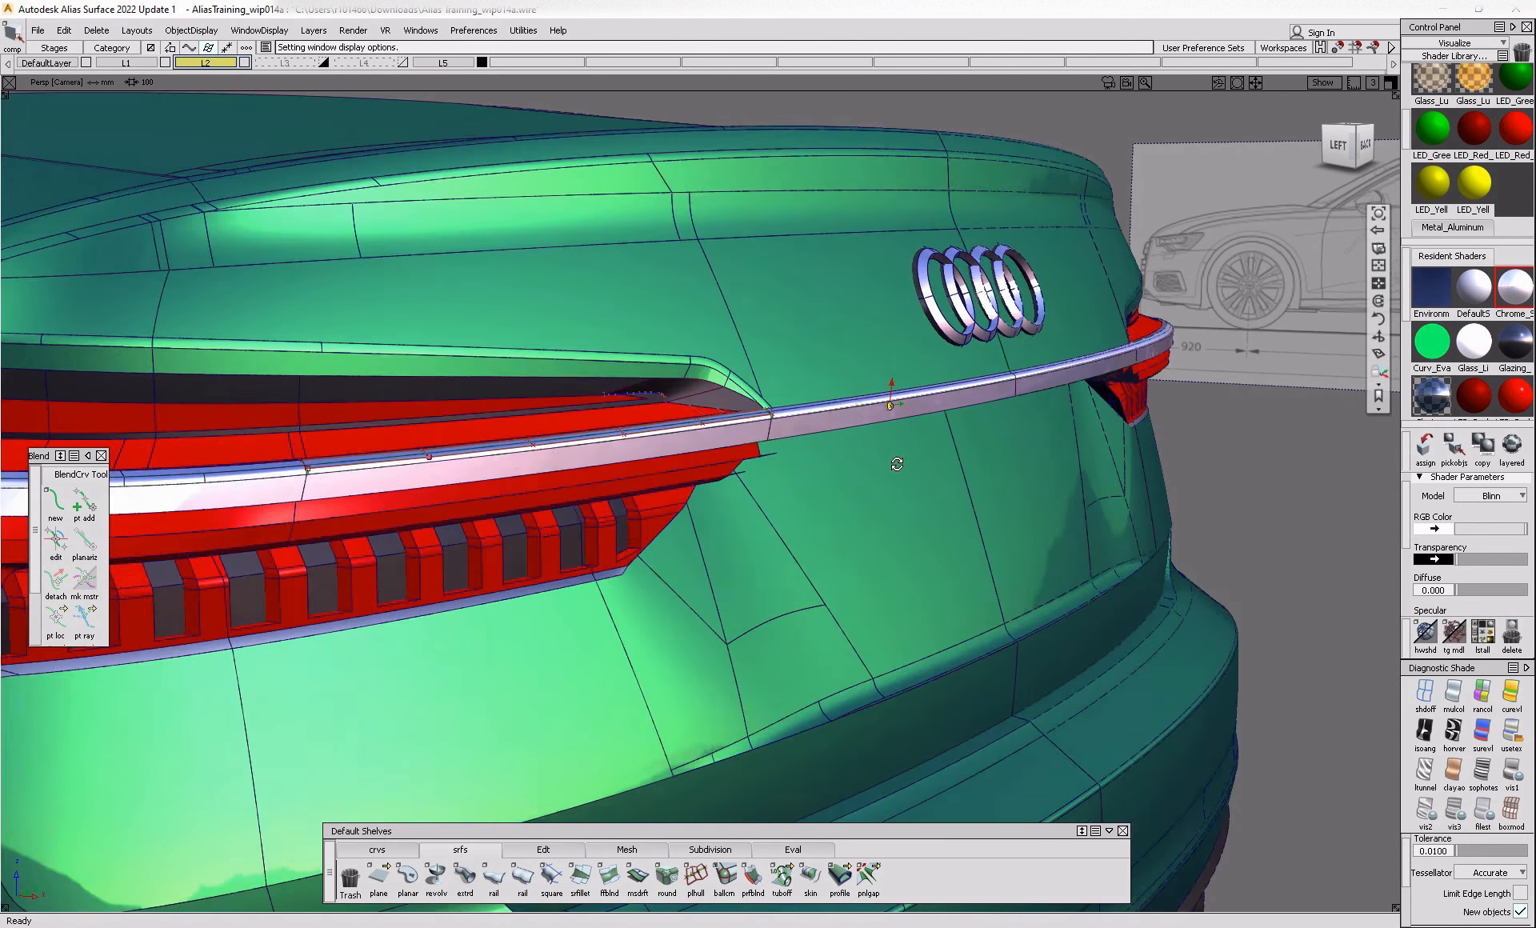
left_click_drag(899, 459, 758, 486, "alt+shift")
right_click_drag(504, 415, 672, 452, "alt+shift")
left_click_drag(672, 452, 624, 466, "alt+shift")
left_click(810, 503)
- Convert the trimmed lower red lamp face just above the slats into a natural surface with Trim Convert
left_click_drag(795, 490, 915, 512, "alt+shift")
right_click_drag(661, 523, 565, 552, "alt+shift")
right_click_drag(842, 592, 964, 552, "alt+shift")
left_click_drag(831, 608, 815, 530, "ctrl+shift")
left_click(573, 845)
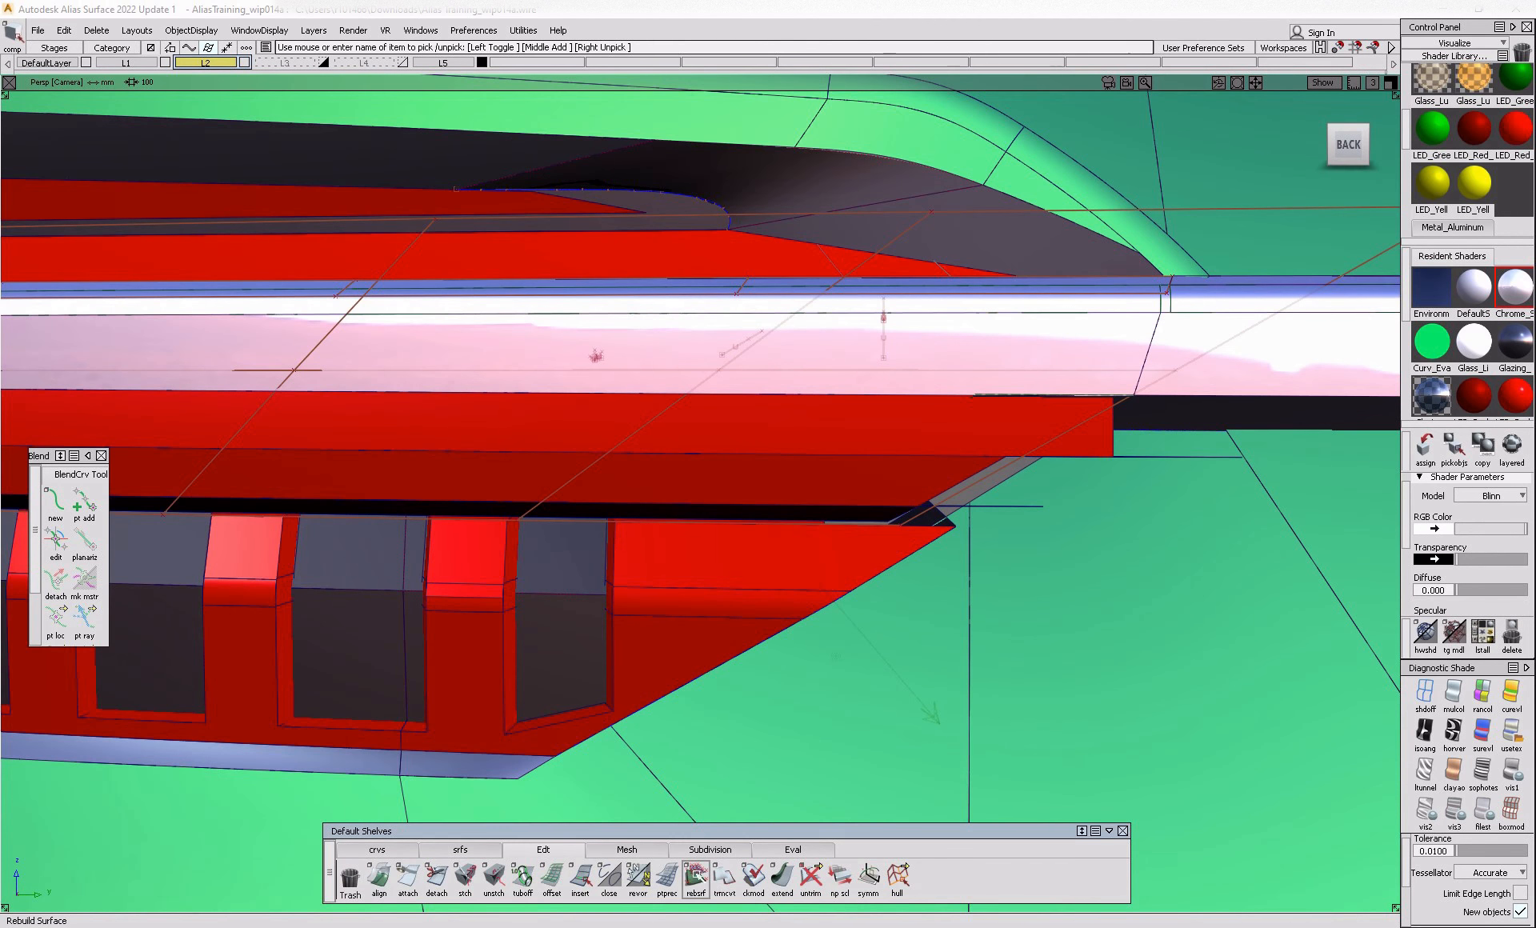
left_click(725, 889)
left_click(898, 474)
middle_click_drag(995, 507, 623, 511, "alt+shift")
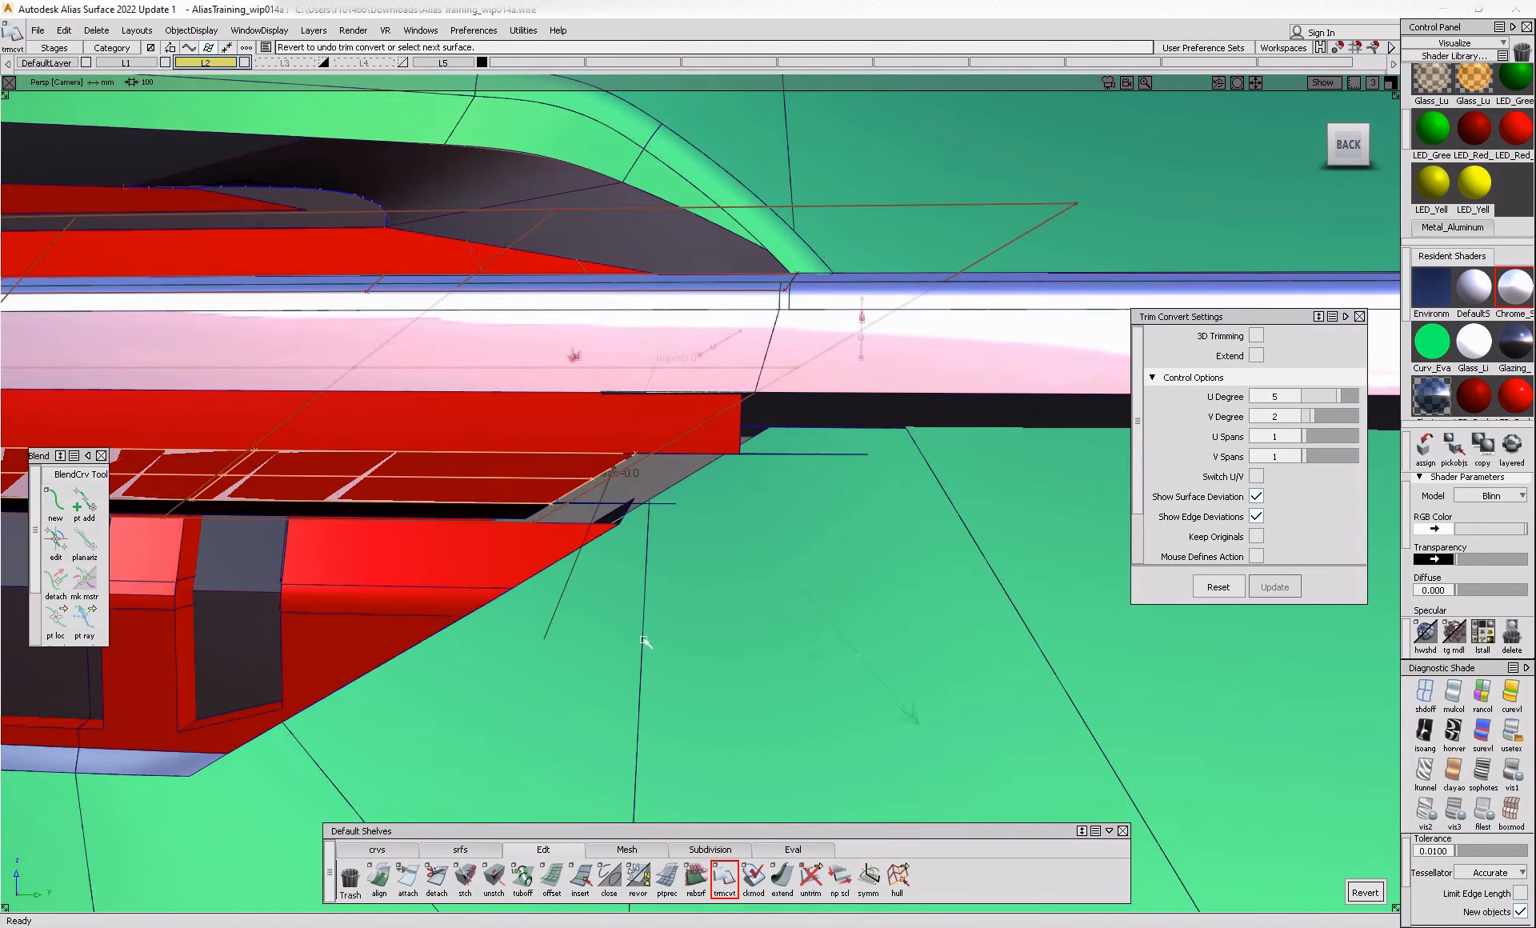
- Assign the bright red LED shader to the converted lower lamp face
left_click(584, 464)
left_click_drag(585, 464, 538, 472, "ctrl+shift")
left_click(1513, 396)
left_click(1426, 448)
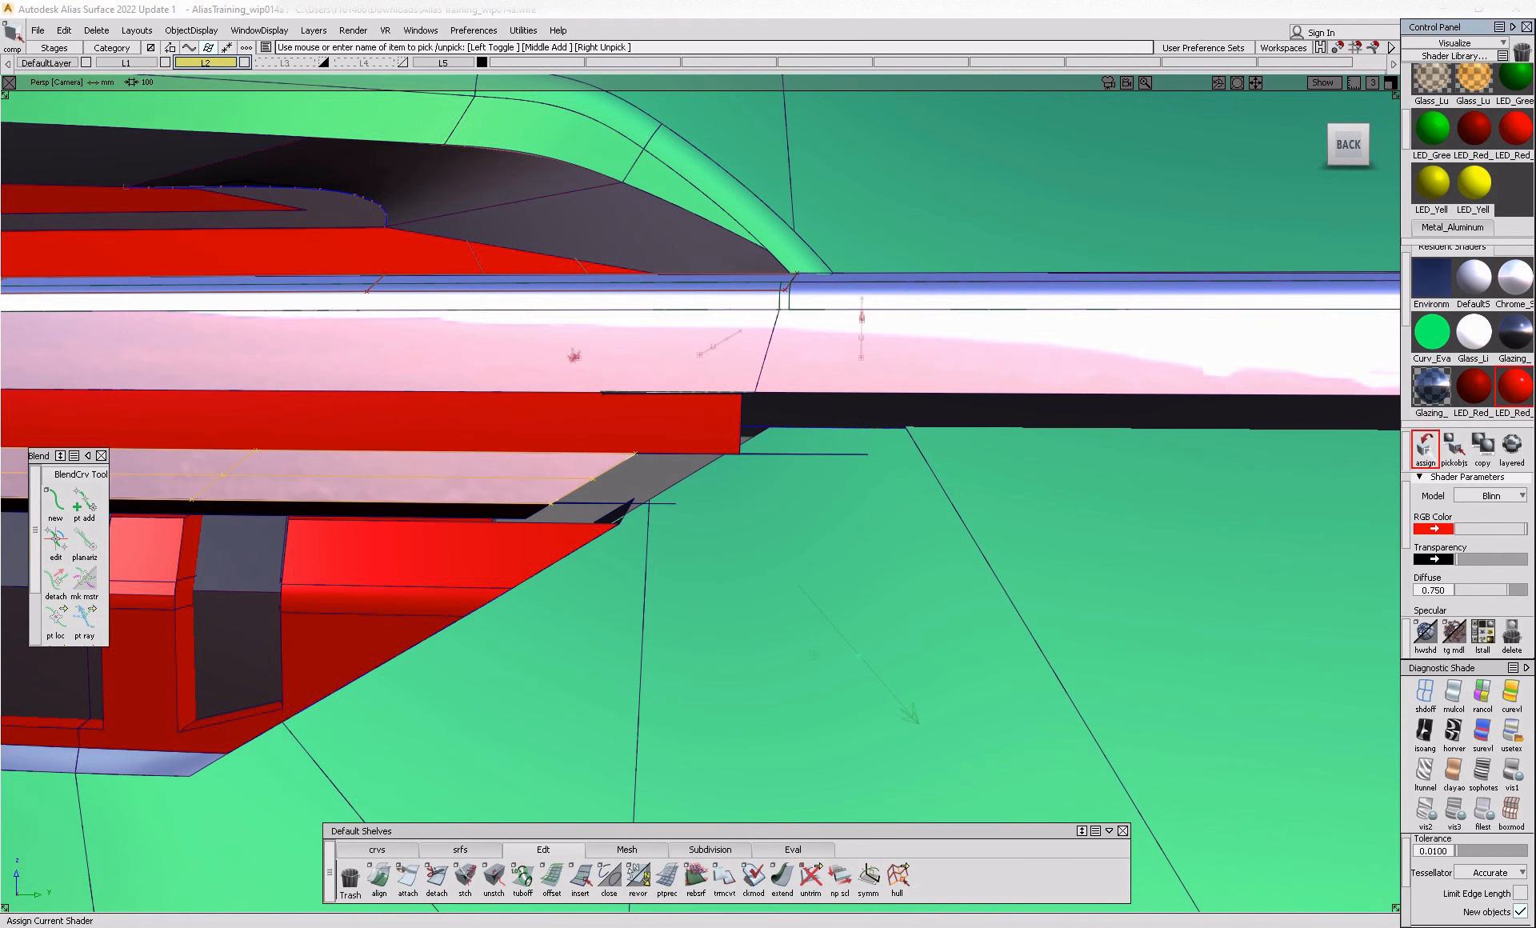
- Extend the inboard end of the lower red face past the lamp's slanted edge, working against the back-view blueprint
left_click(782, 878)
left_click(599, 479)
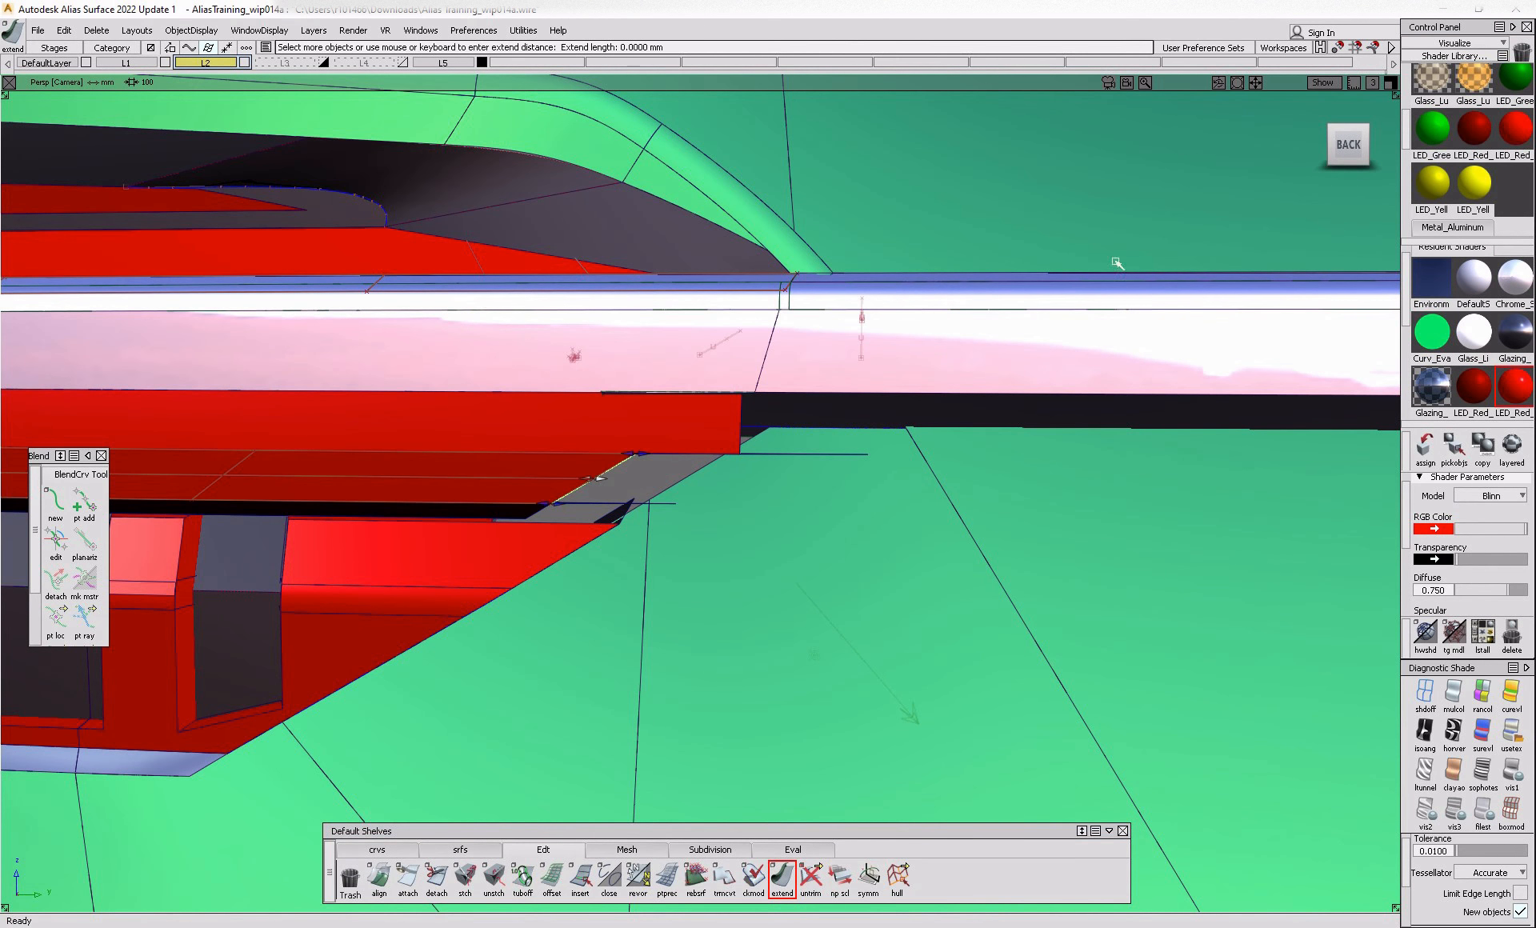
left_click(1342, 143)
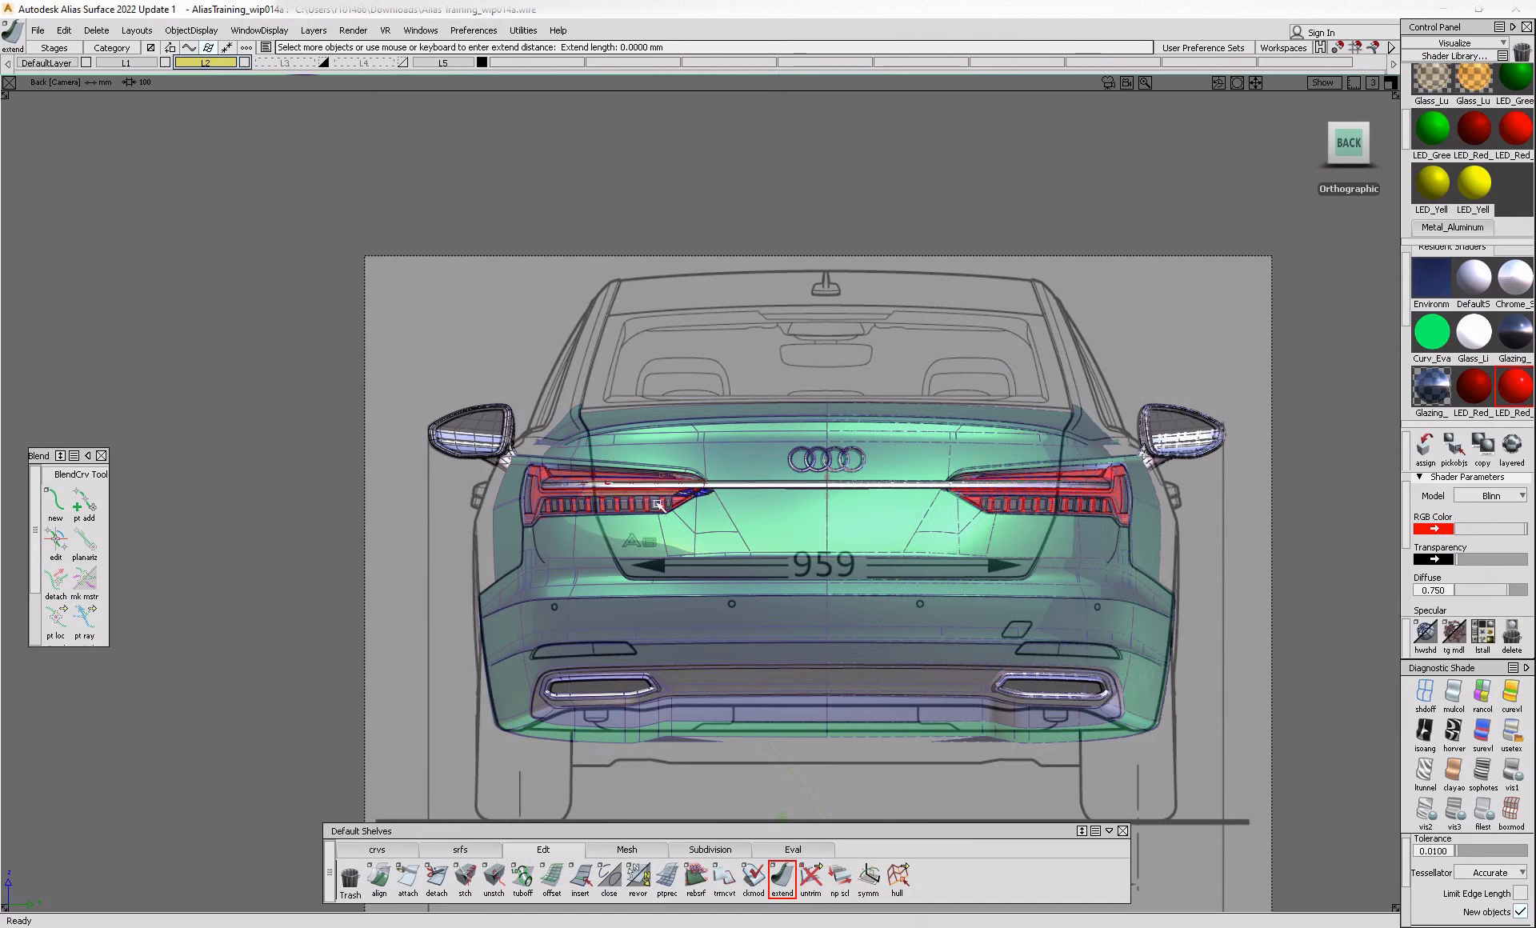
key("F8")
right_click_drag(827, 662, 1084, 445, "alt+shift")
left_click(1347, 143)
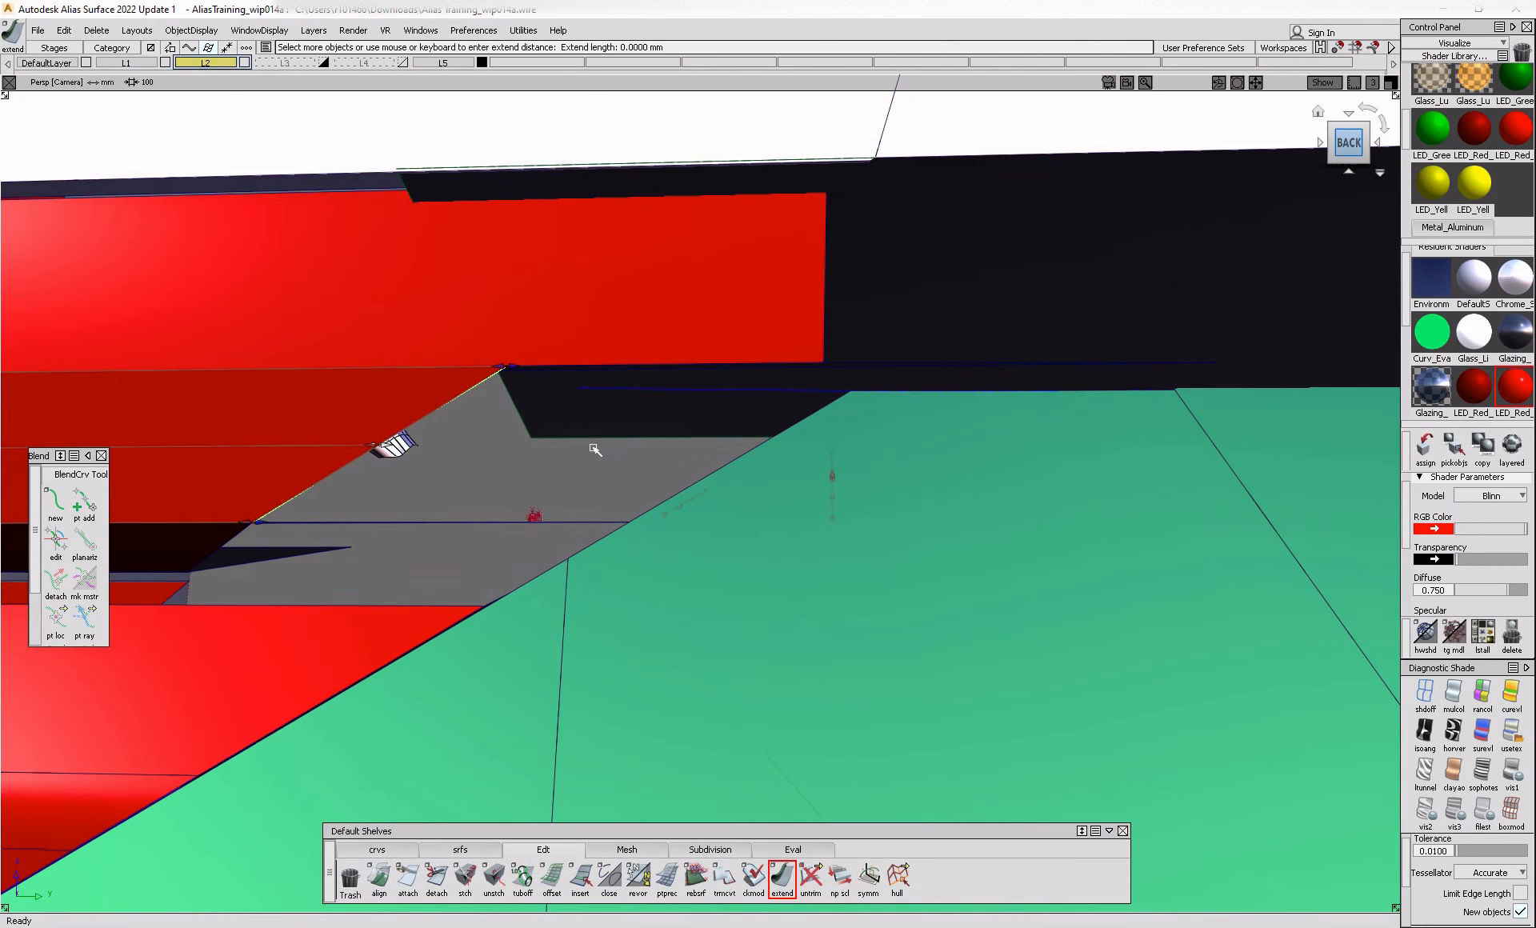
right_click_drag(727, 543, 818, 469, "alt+shift")
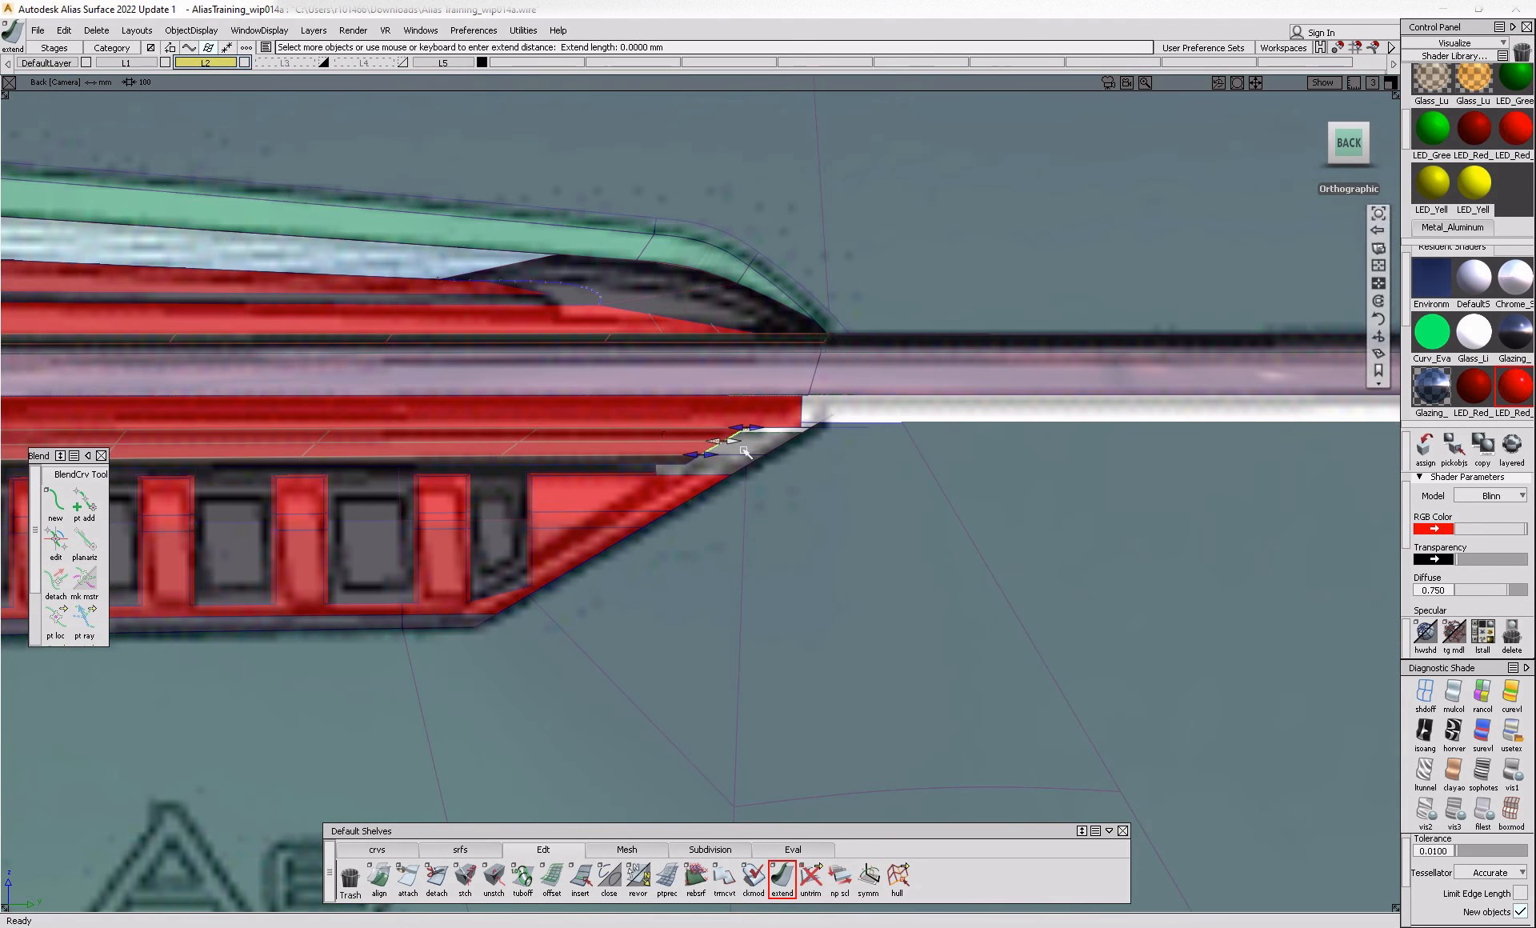
left_click(731, 446)
left_click_drag(903, 478, 901, 480)
left_click_drag(788, 398, 735, 421, "ctrl+shift")
left_click(745, 431)
- Extend the inboard end of the upper red face beneath the light bar past the lamp outline
left_click(782, 877)
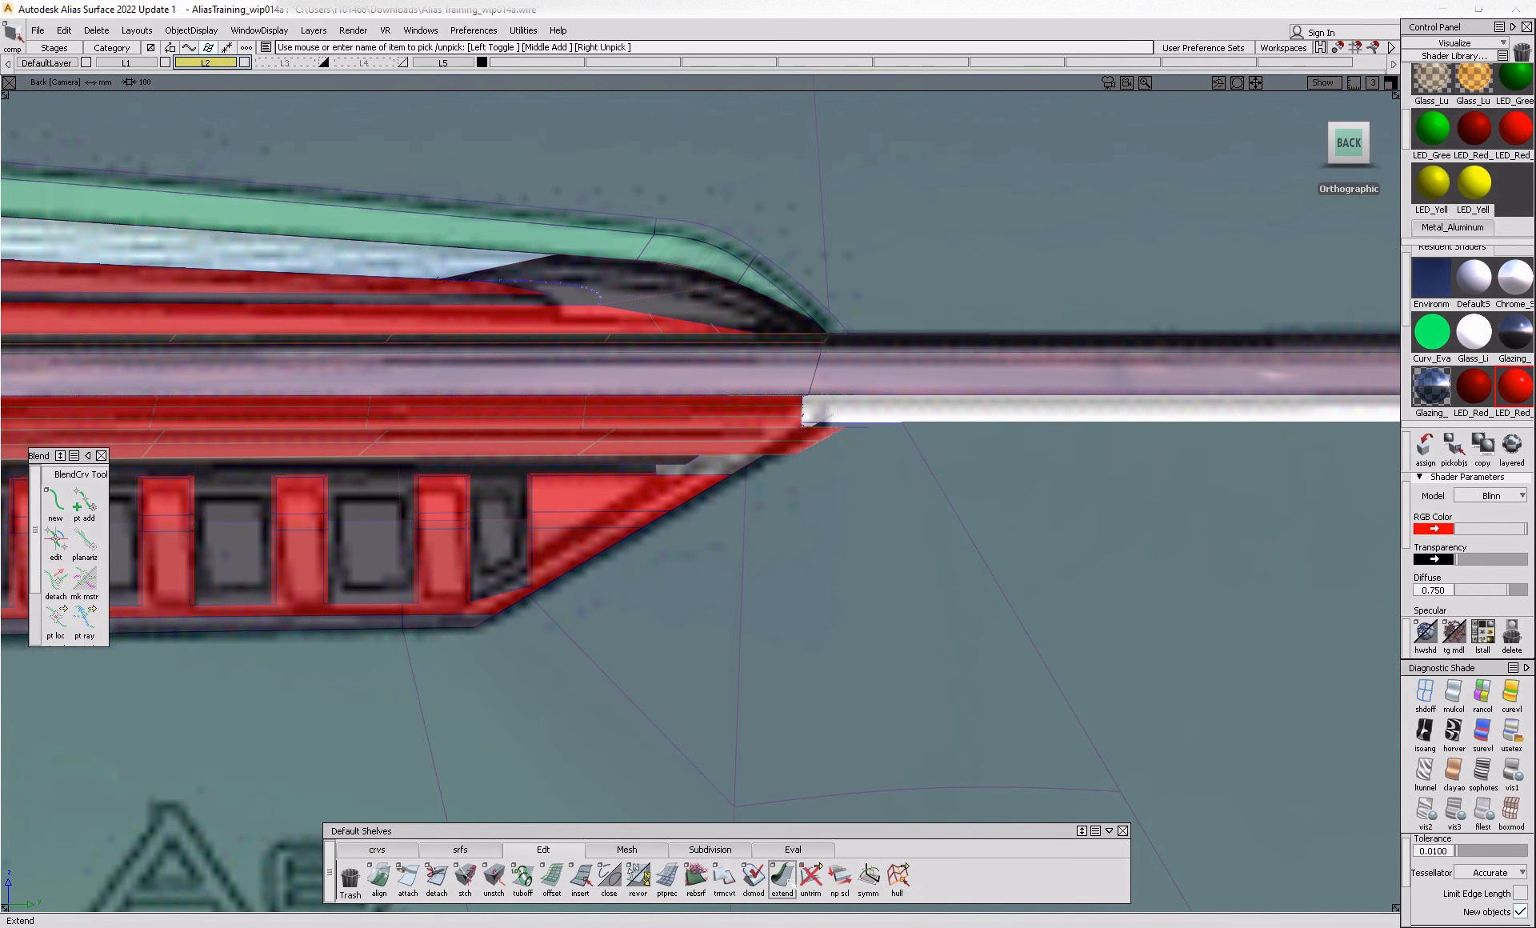
left_click(807, 404)
left_click_drag(853, 421, 904, 425)
left_click_drag(915, 514, 878, 362, "ctrl+shift")
mouse_move(961, 555)
right_mouse_down("alt+shift")
mouse_move(977, 546)
mouse_move(997, 414)
right_mouse_up("alt+shift")
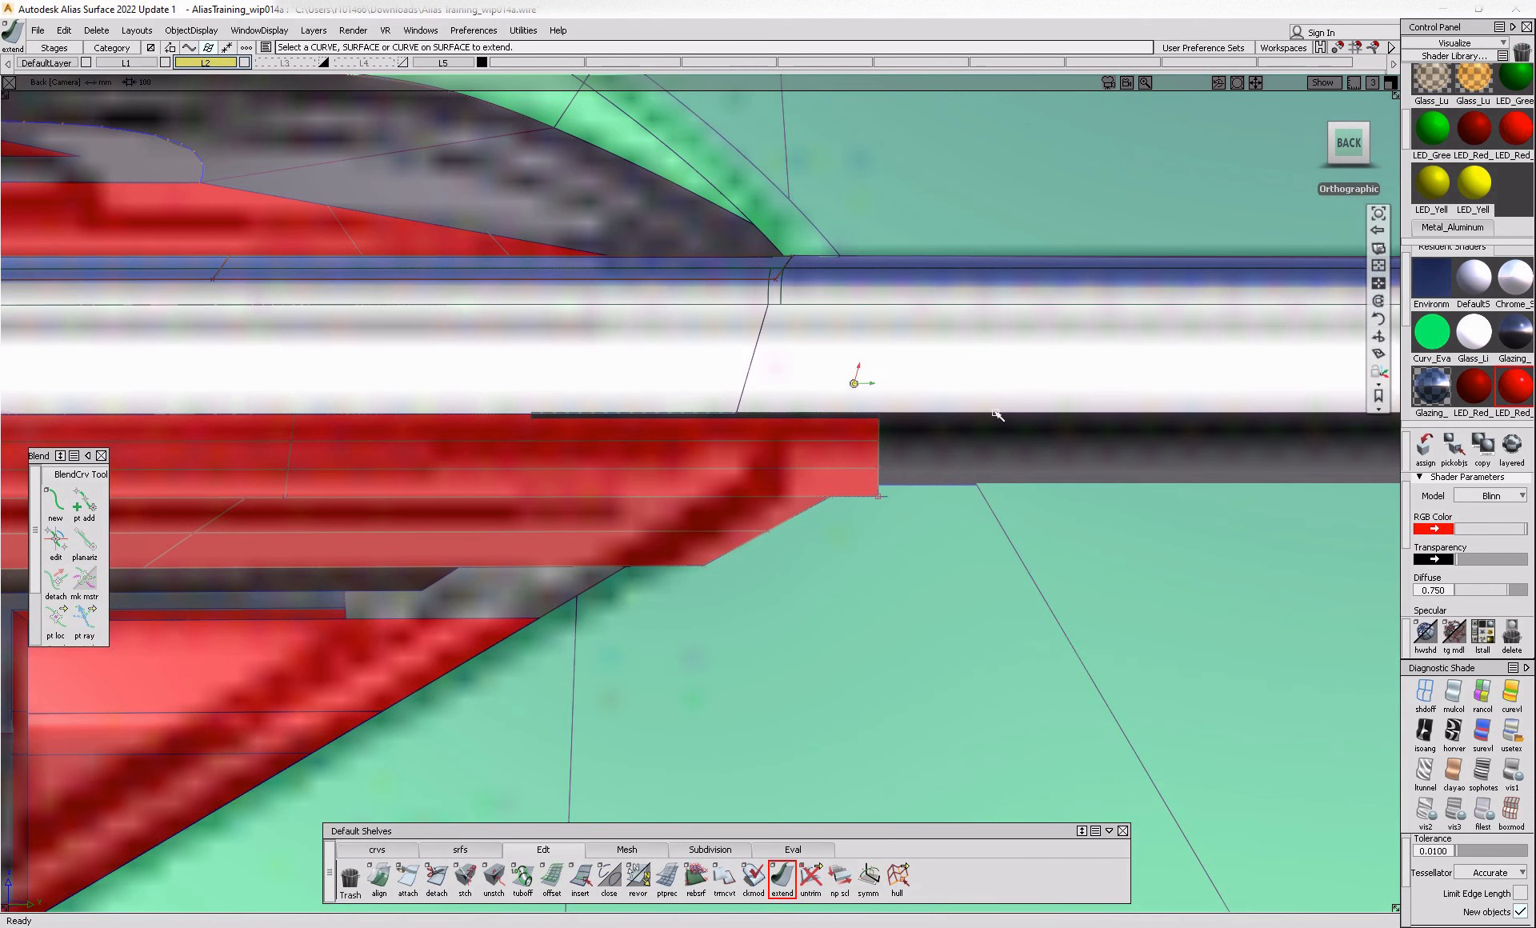
- Project the lamp's slanted lower edge onto the two extended red faces in the back view
mouse_move(1357, 152)
left_click_drag(872, 440, 788, 505, "ctrl+shift")
left_click(781, 481)
left_click(755, 534)
key("space")
left_click(610, 577)
key("space")
left_click_drag(772, 681, 798, 536, "ctrl+shift")
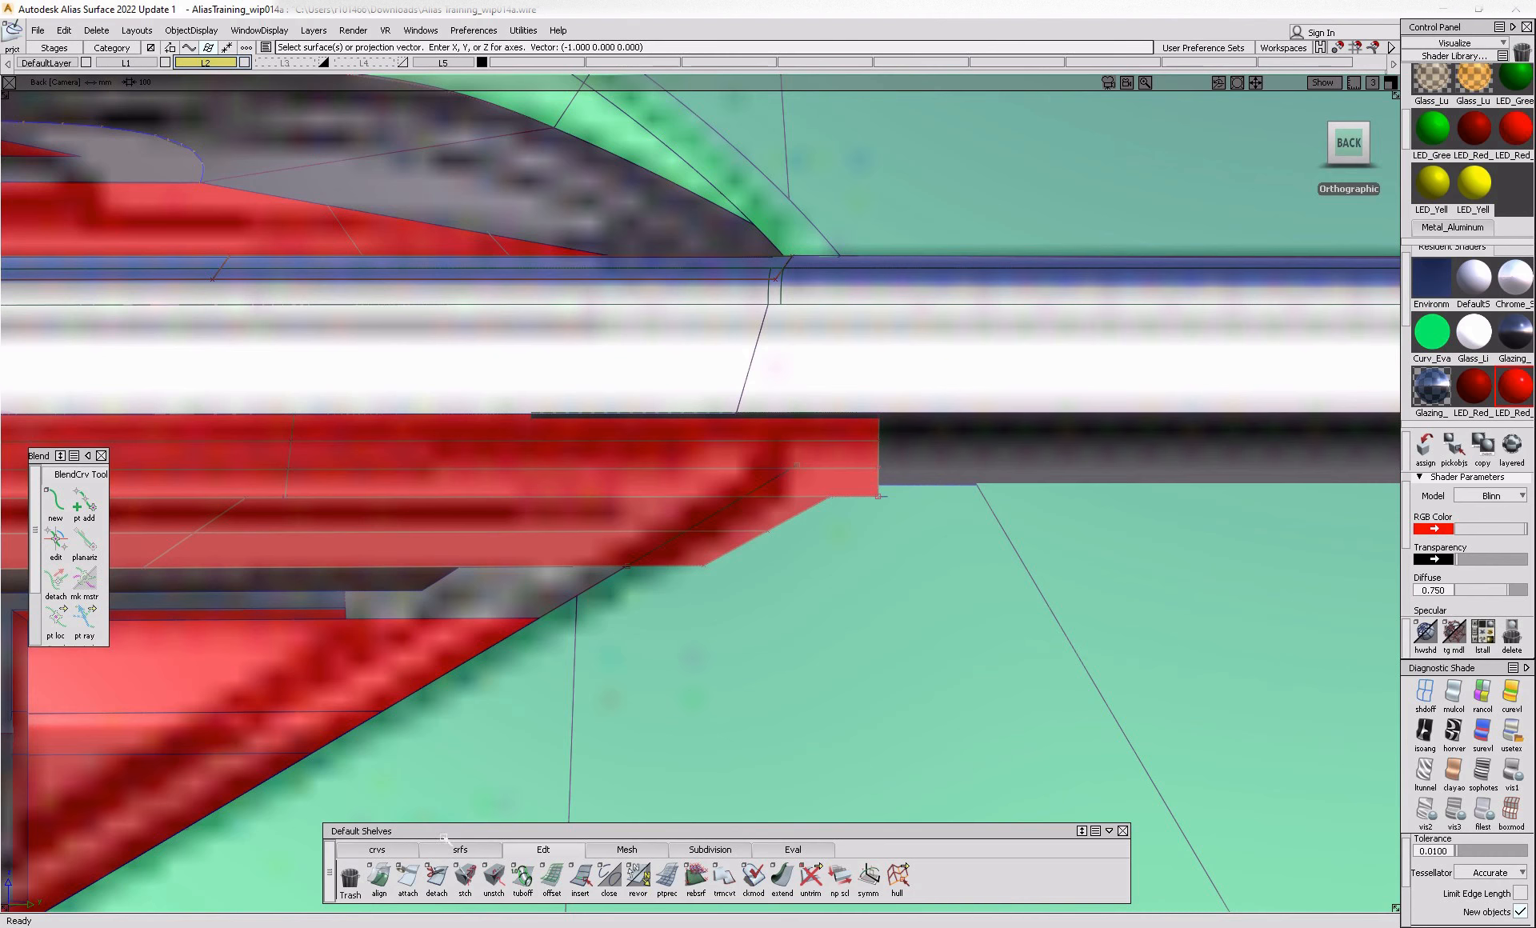
- Draw a short vertical edit-point curve across the upper red face near its inboard end and project it onto the face
left_click(376, 849)
left_click(408, 875)
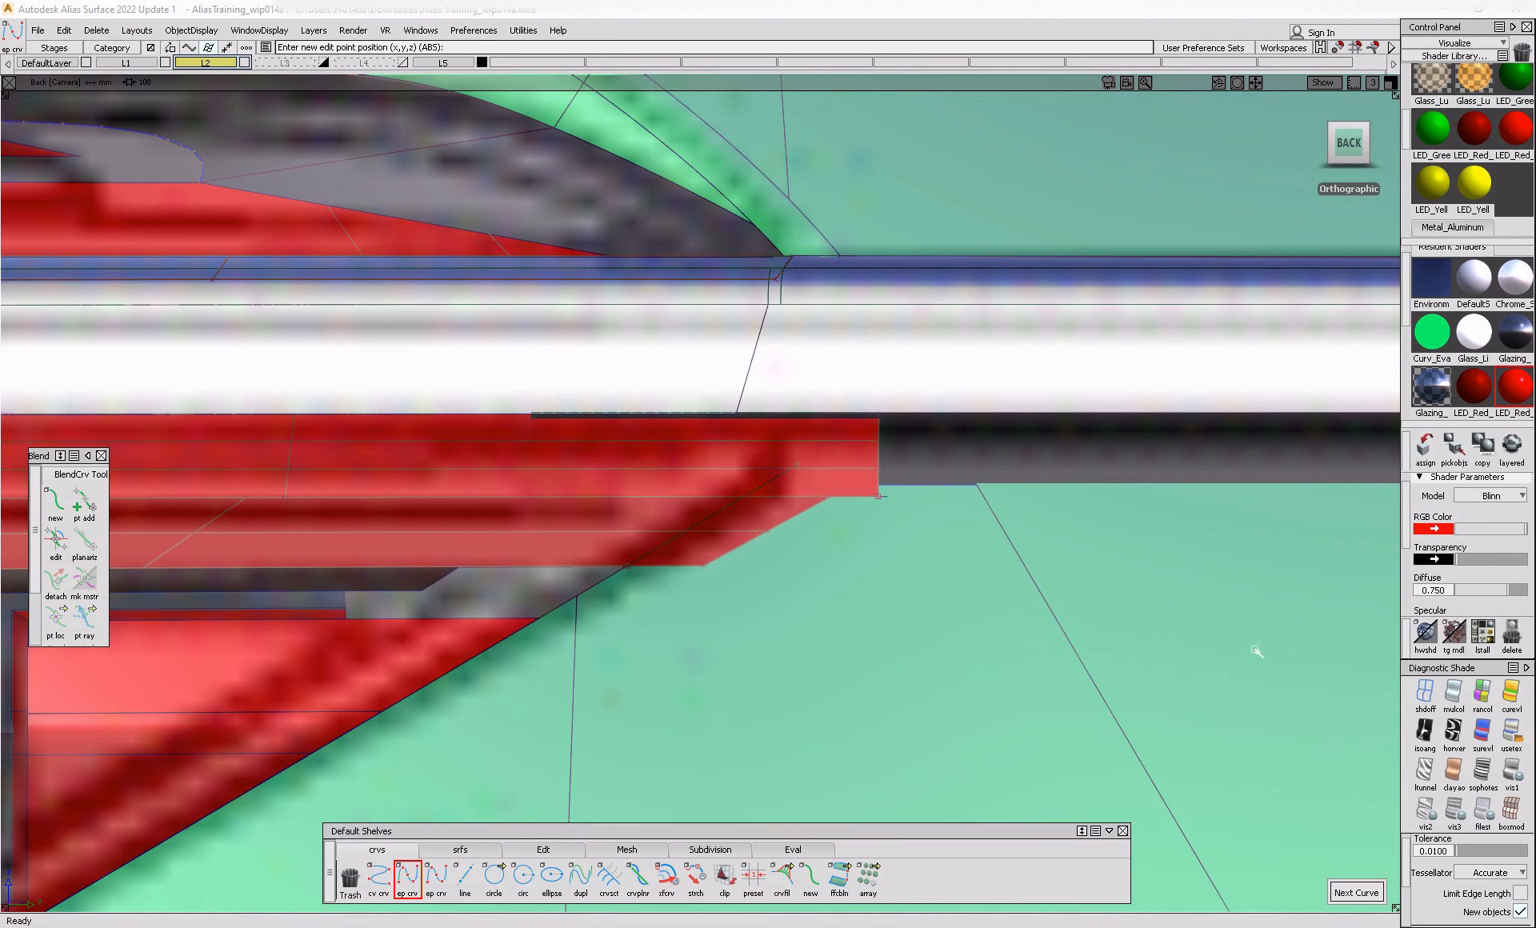
left_click(1429, 696)
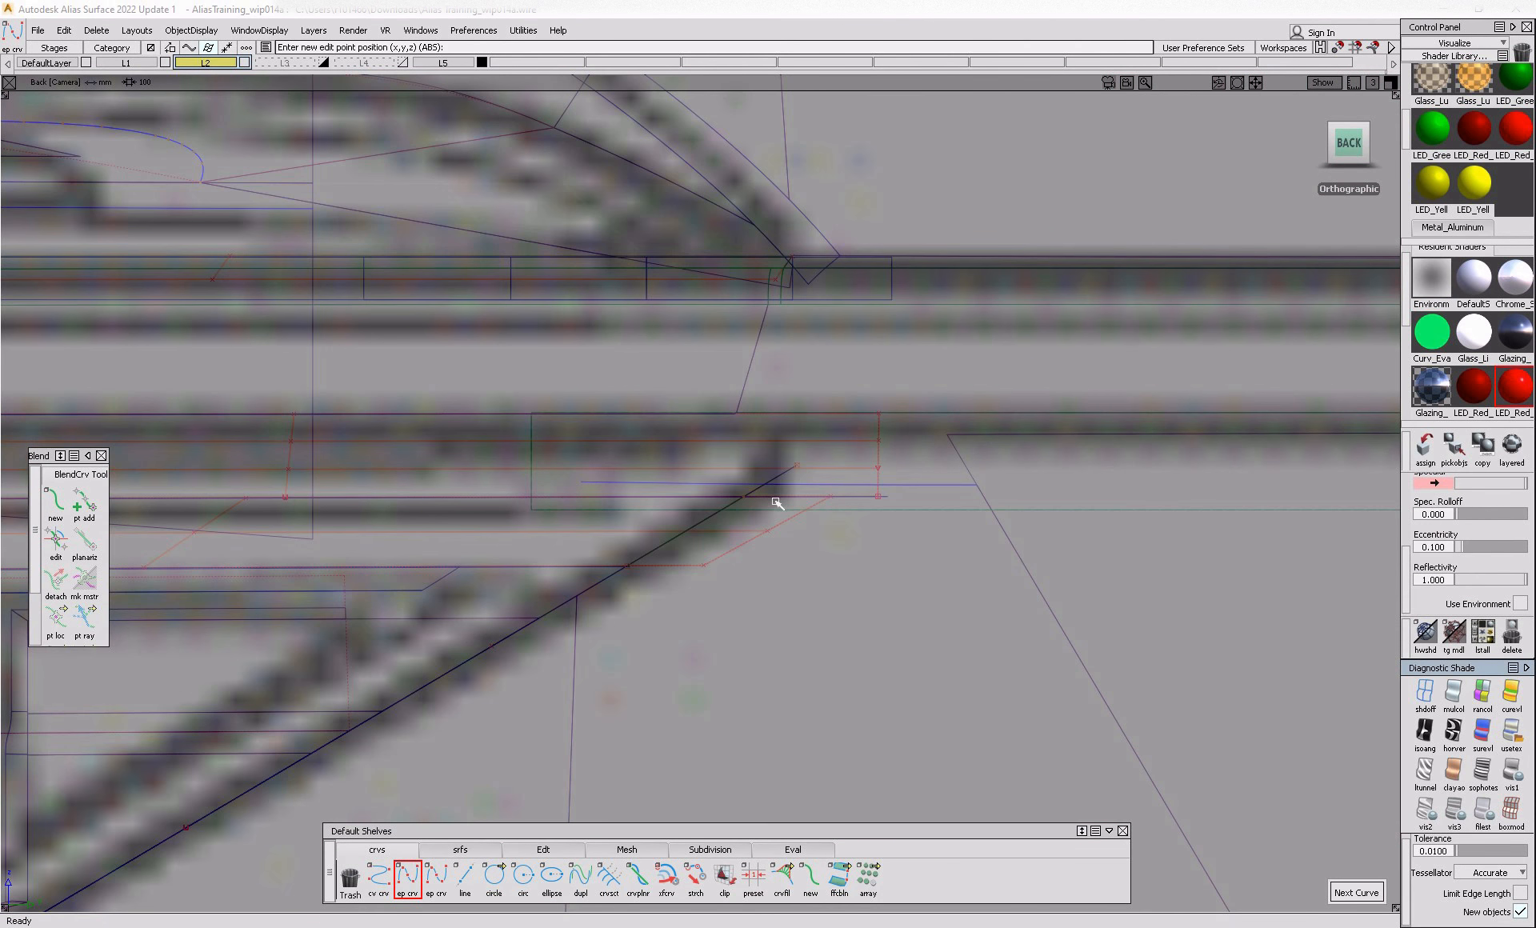
left_click_drag(750, 497, 750, 502, "ctrl+alt")
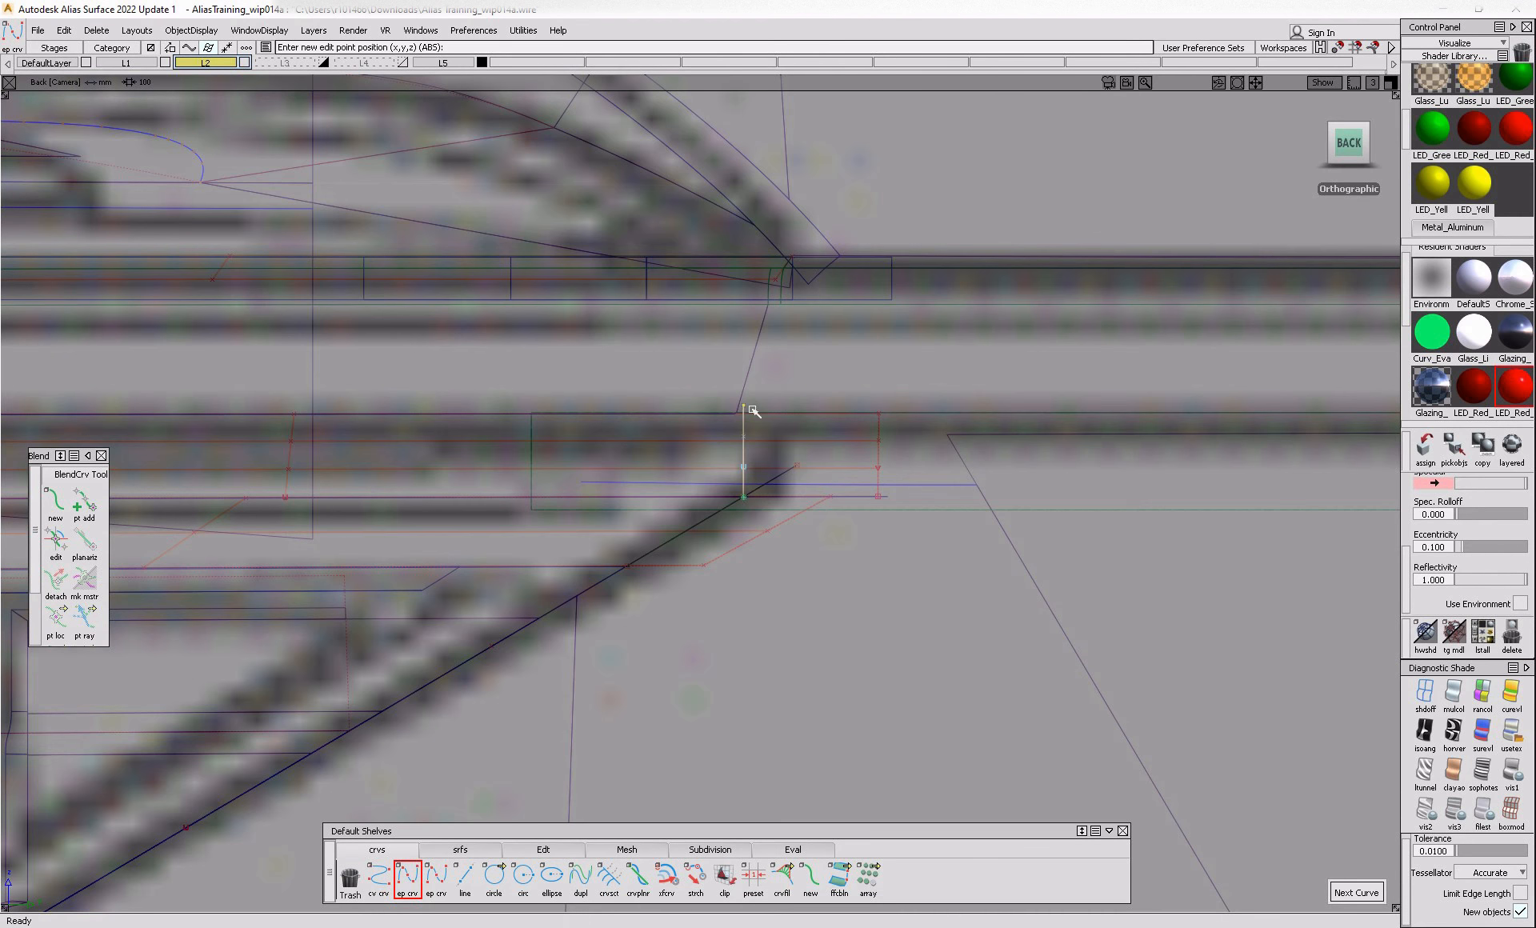
middle_click_drag(783, 415, 683, 503, "ctrl+shift")
left_click(736, 460)
- Trim the upper and lower extended red faces at the projected curves, keeping the lamp side
middle_click_drag(793, 406, 727, 452, "ctrl+shift")
left_click(728, 448)
left_click(1293, 890)
left_click(691, 515)
left_click(685, 518)
left_click(1287, 893)
left_click(1511, 770)
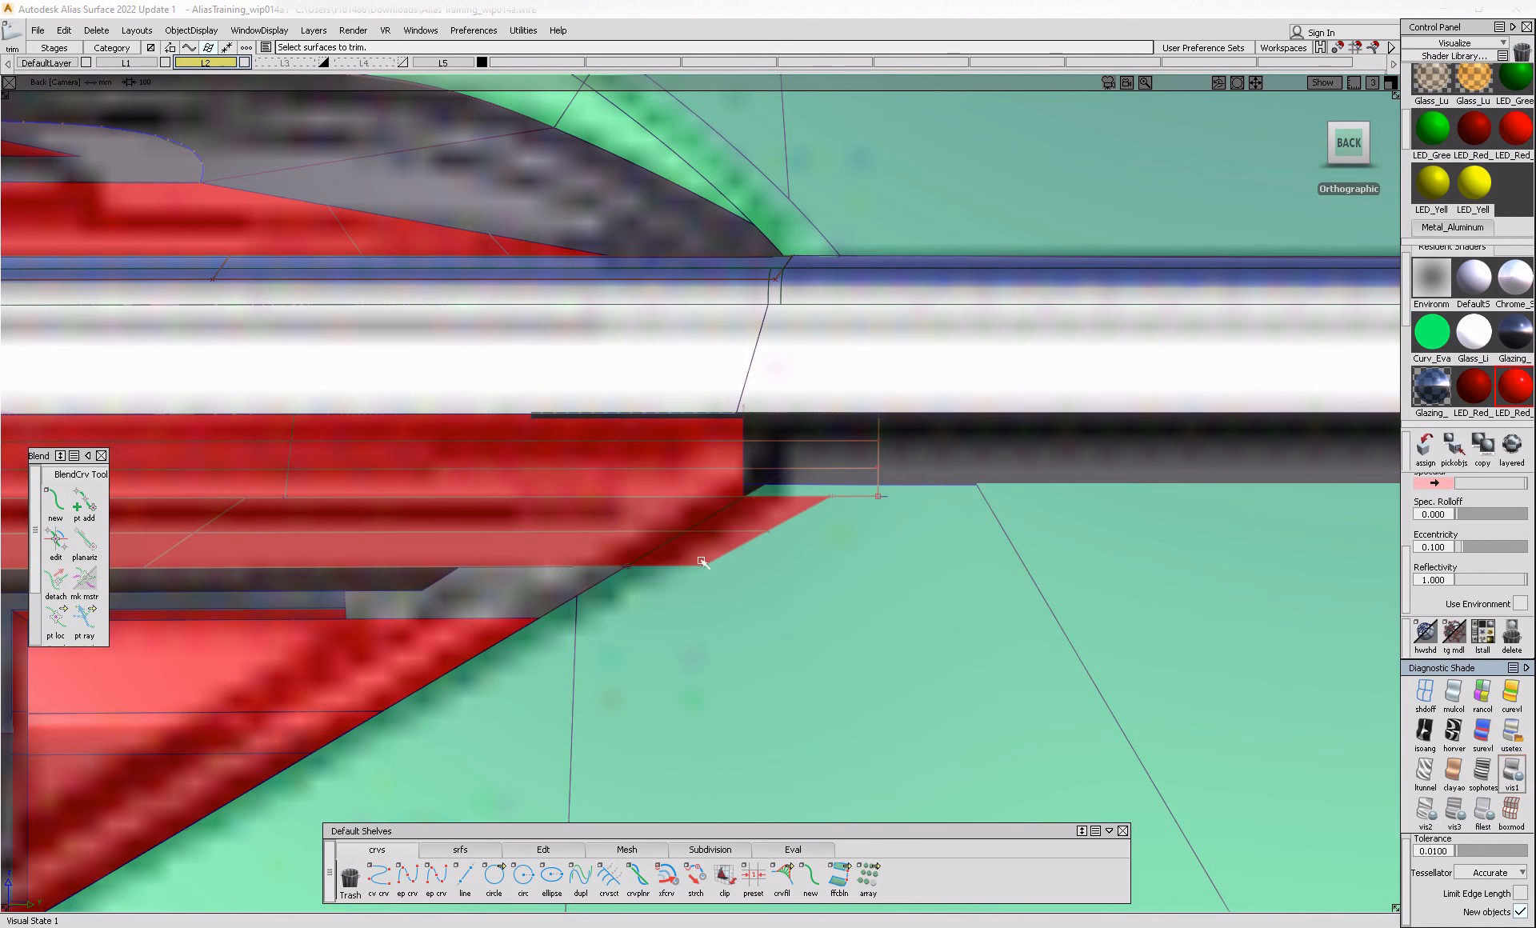
left_click(783, 520)
left_click(631, 533)
key("space")
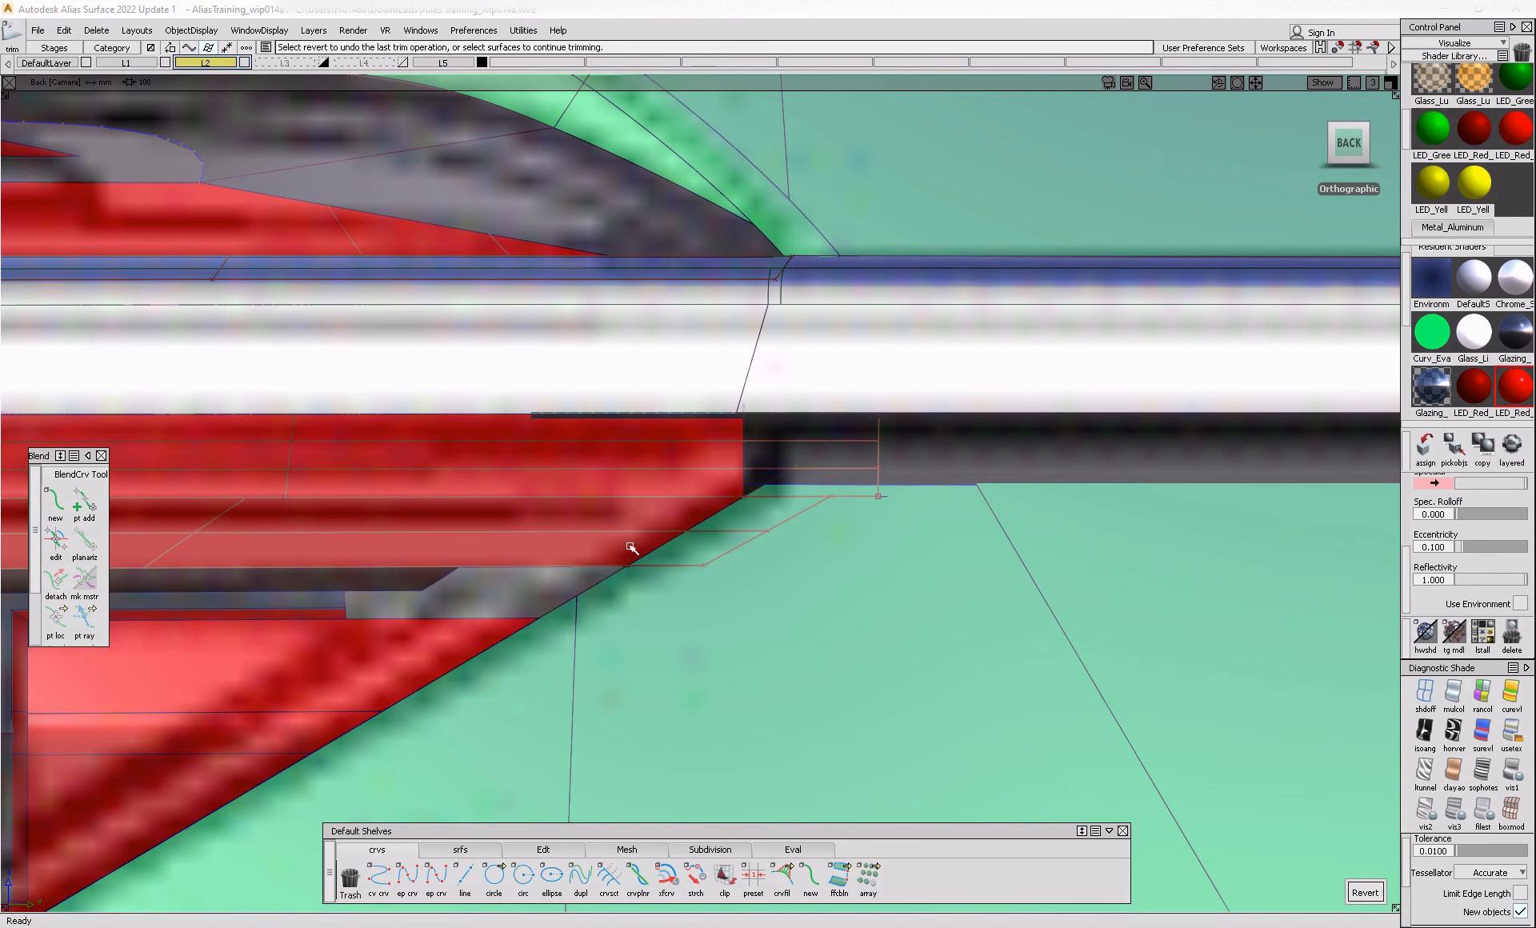
- Extend the narrow red strip above the slats about 27.8 mm towards the car's centre
middle_click_drag(545, 583, 779, 563, "alt+shift")
left_click_drag(683, 780, 675, 645, "ctrl+shift")
mouse_move(531, 613)
left_mouse_down("alt+shift")
mouse_move(518, 640)
mouse_move(612, 512)
left_mouse_up("alt+shift")
left_click(592, 560)
right_click_drag(448, 640, 525, 645, "alt+shift")
left_click_drag(525, 645, 512, 600, "alt+shift")
mouse_move(510, 598)
left_mouse_down("ctrl+shift")
mouse_move(447, 652)
mouse_move(482, 617)
left_mouse_up("ctrl+shift")
left_click(480, 618)
left_click_drag(537, 732, 537, 672, "ctrl+shift")
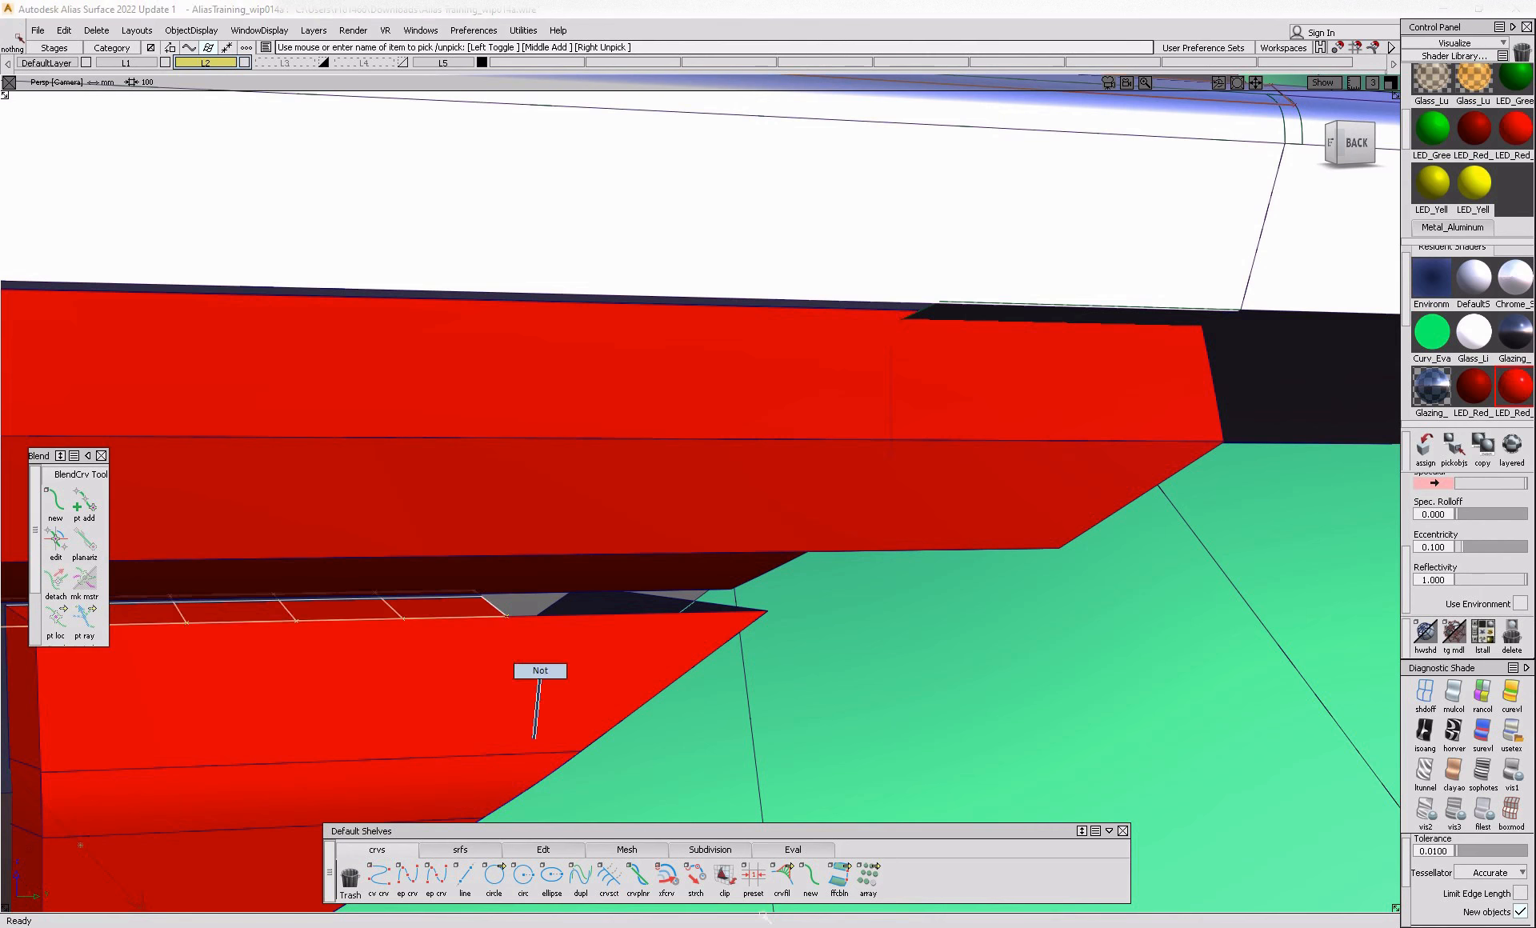
left_click(545, 849)
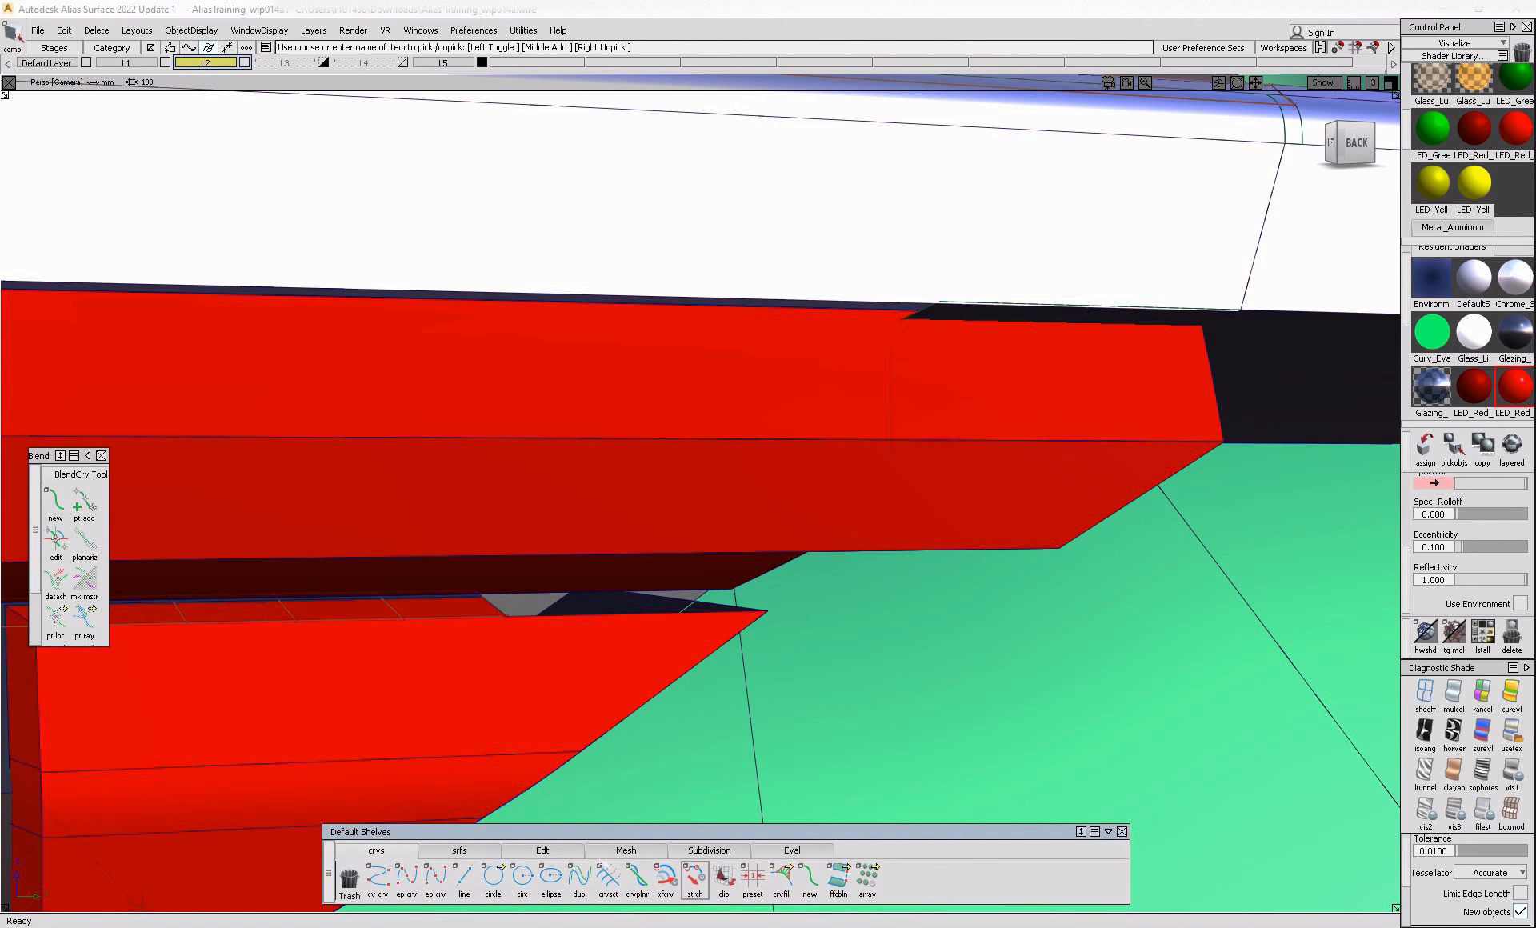
left_click(494, 612)
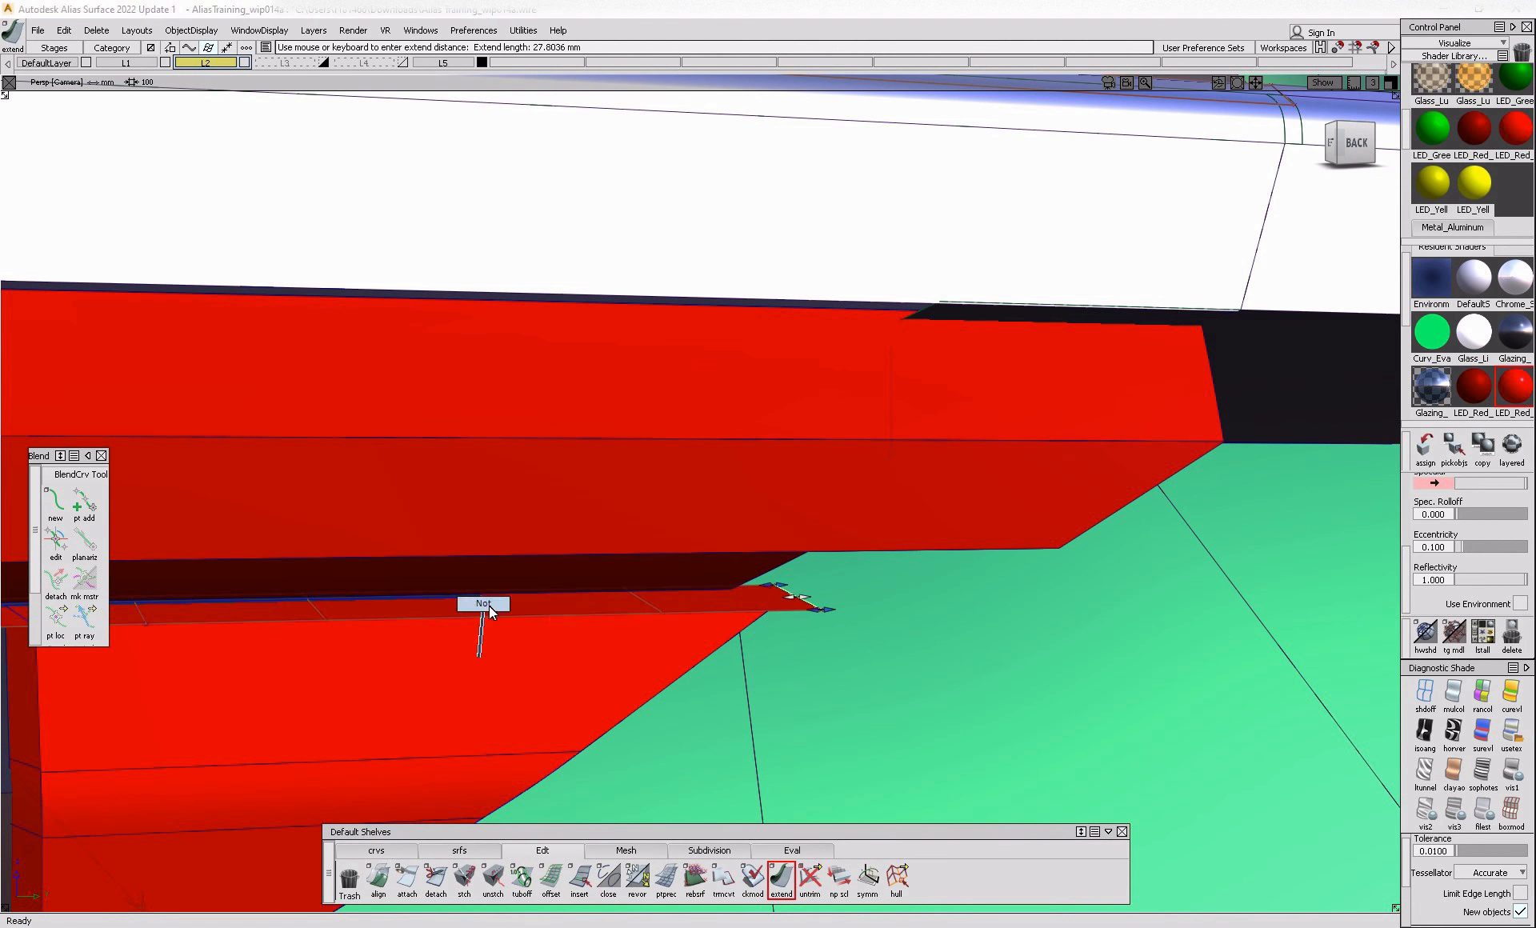
left_click_drag(478, 658, 489, 607, "ctrl+shift")
- Extend the dark faces in the gap between the red lamp faces and the slats past the slanted opening edge
left_click_drag(489, 606, 477, 591, "alt+shift")
left_click(480, 586)
left_click_drag(908, 618, 1031, 639)
left_click(1034, 642)
left_click_drag(679, 547, 1041, 619)
left_click(1041, 620)
left_click_drag(802, 523, 1181, 565)
- Create trim curves on the extended dark faces and the narrow red strip along the lamp's slanted inboard edge
left_click_drag(1095, 520, 1098, 542, "ctrl+shift")
left_click_drag(1012, 494, 901, 551, "ctrl+shift")
left_click(853, 565)
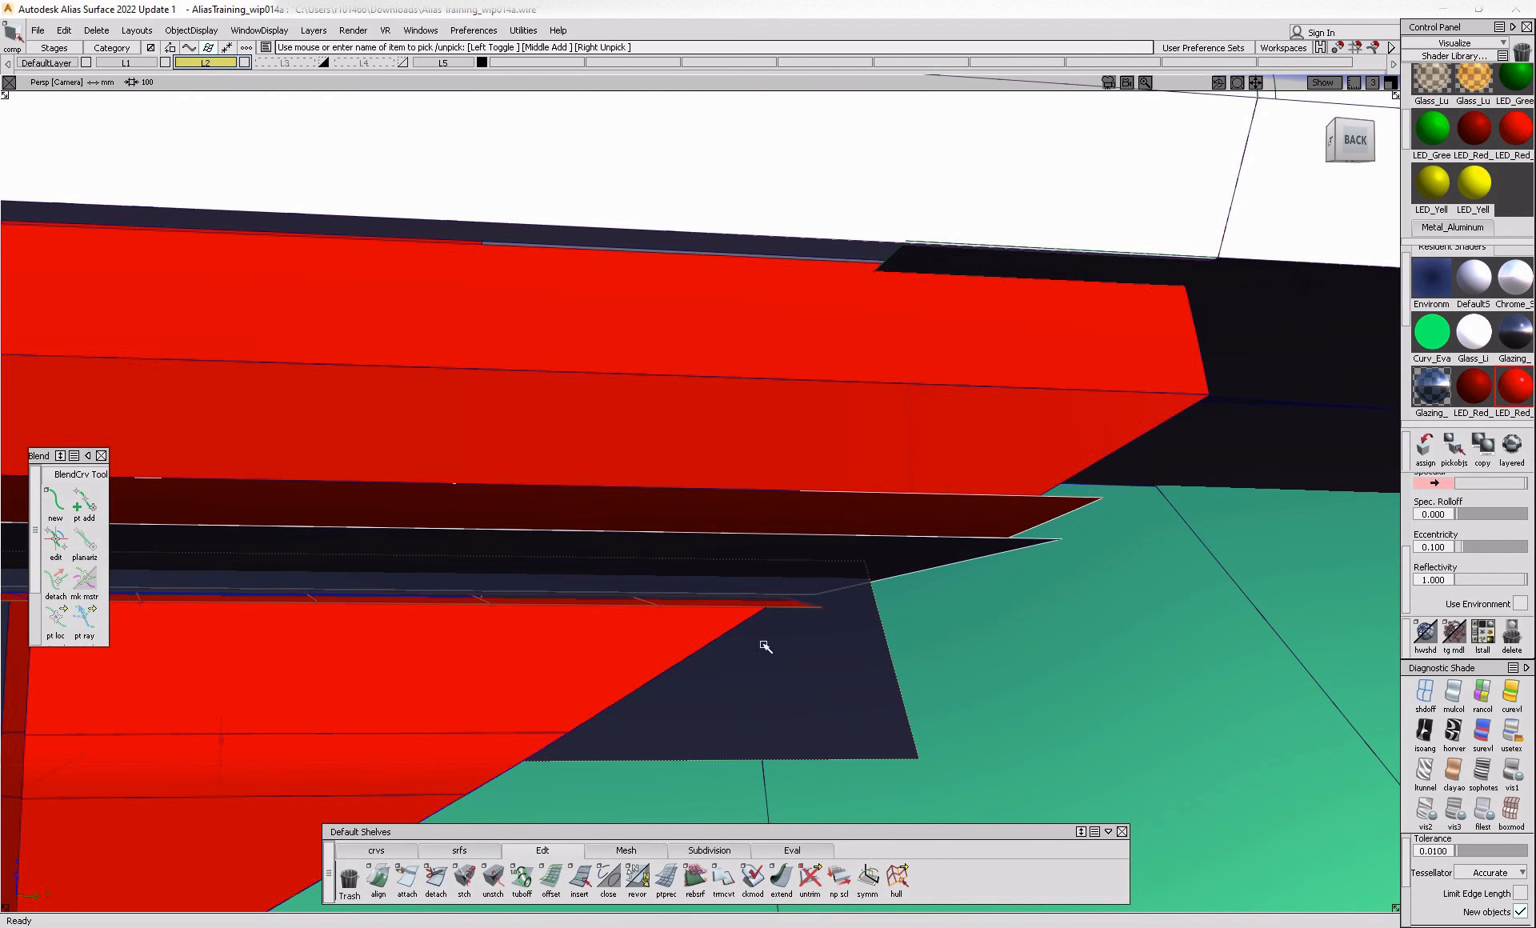
left_click(798, 612)
left_click(1356, 141)
middle_click_drag(560, 552, 688, 564, "ctrl+shift")
left_click_drag(669, 533, 829, 609)
middle_click_drag(775, 638, 711, 635, "ctrl+shift")
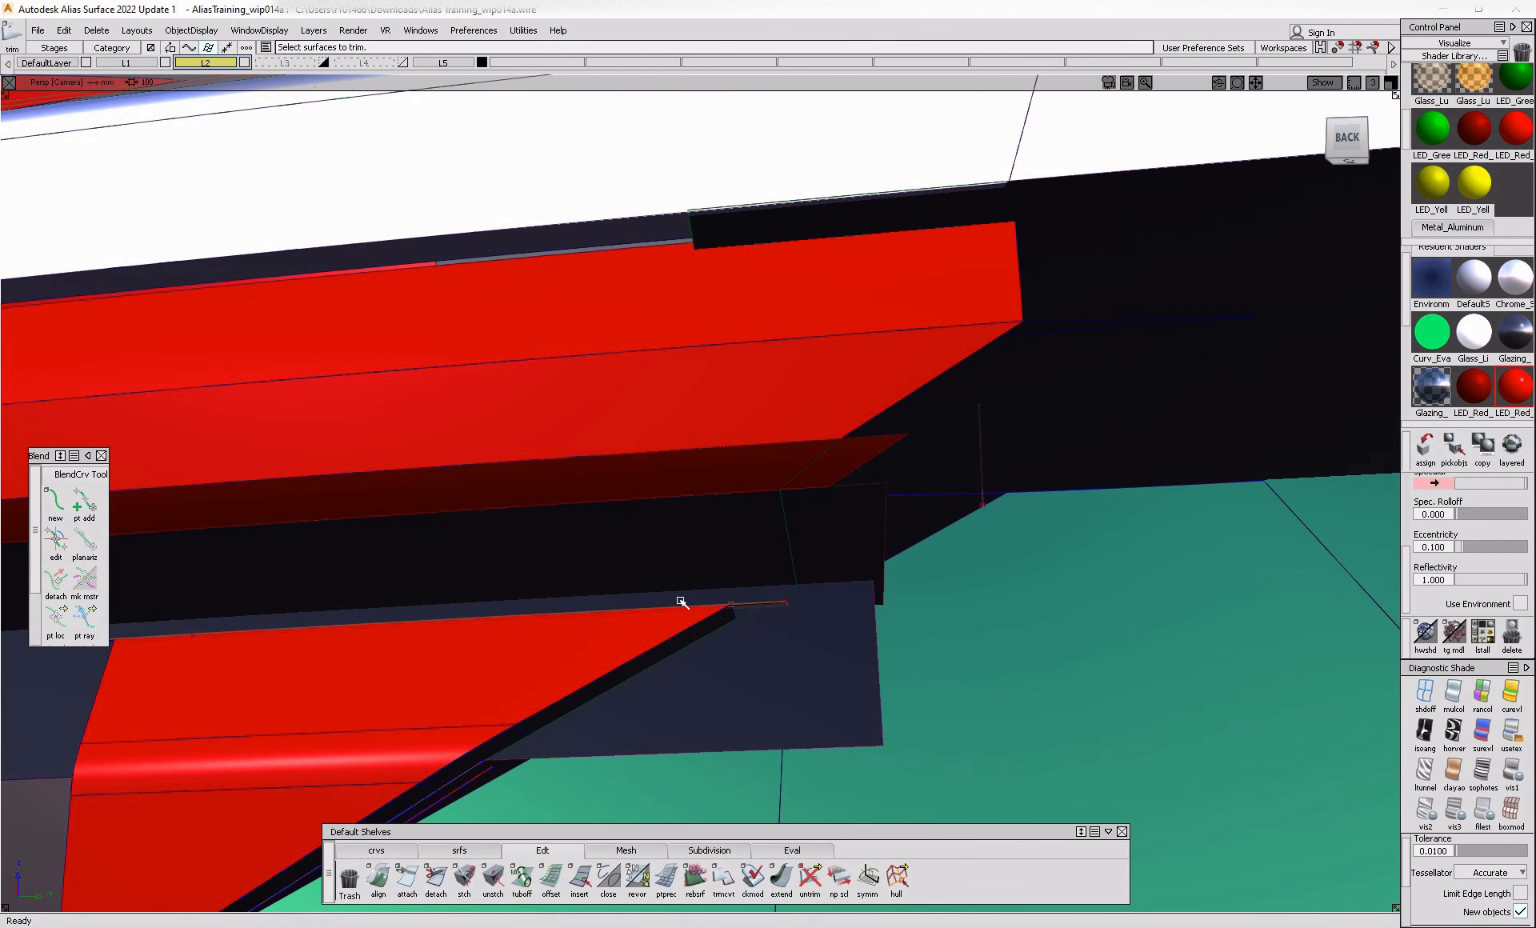
- Trim the extended dark faces and the narrow red strip along the slanted curves, keeping the lamp side
left_click(677, 600)
left_click(1285, 892)
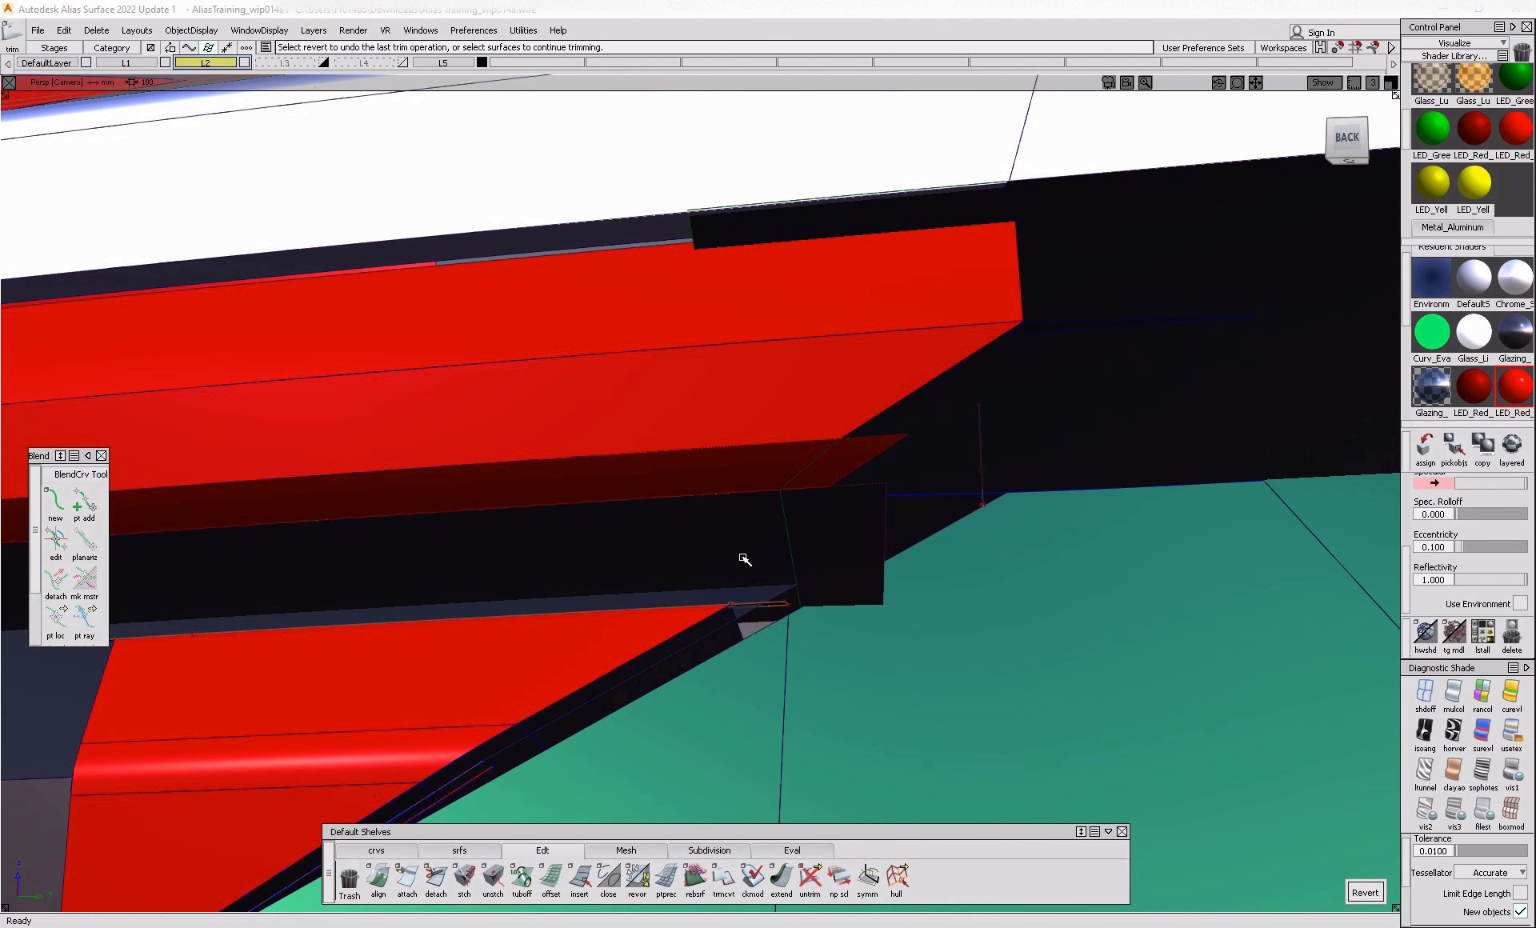
right_click_drag(909, 490, 803, 616, "alt+shift")
left_click(755, 609)
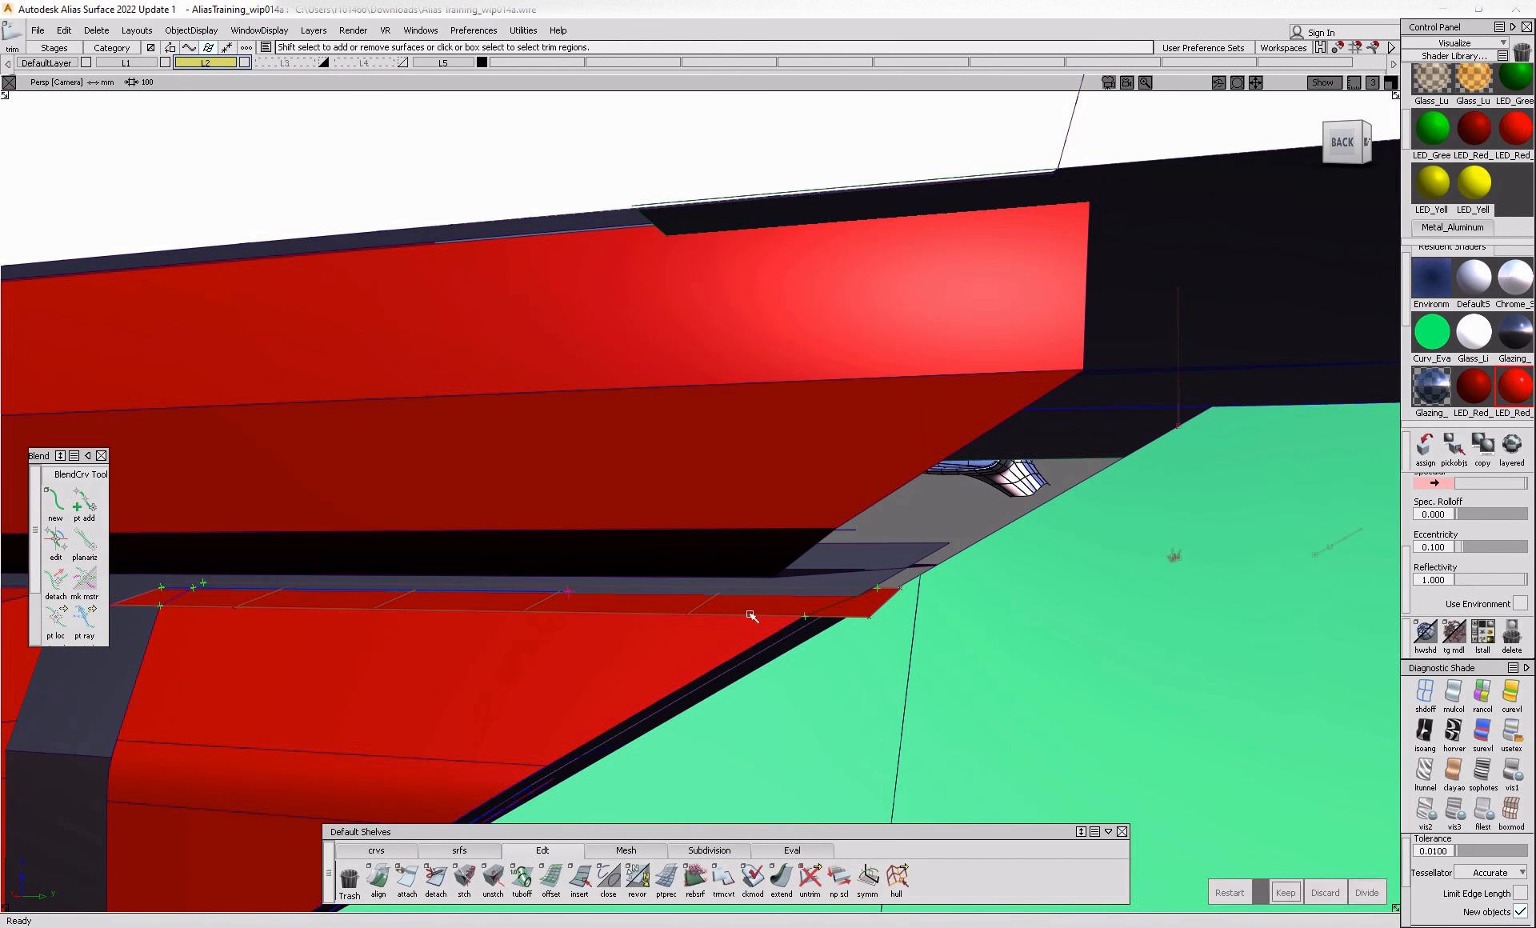
left_click_drag(745, 616, 704, 704, "alt+shift")
- Untrim the upper red face below the light bar to restore its full inboard end
left_click(459, 850)
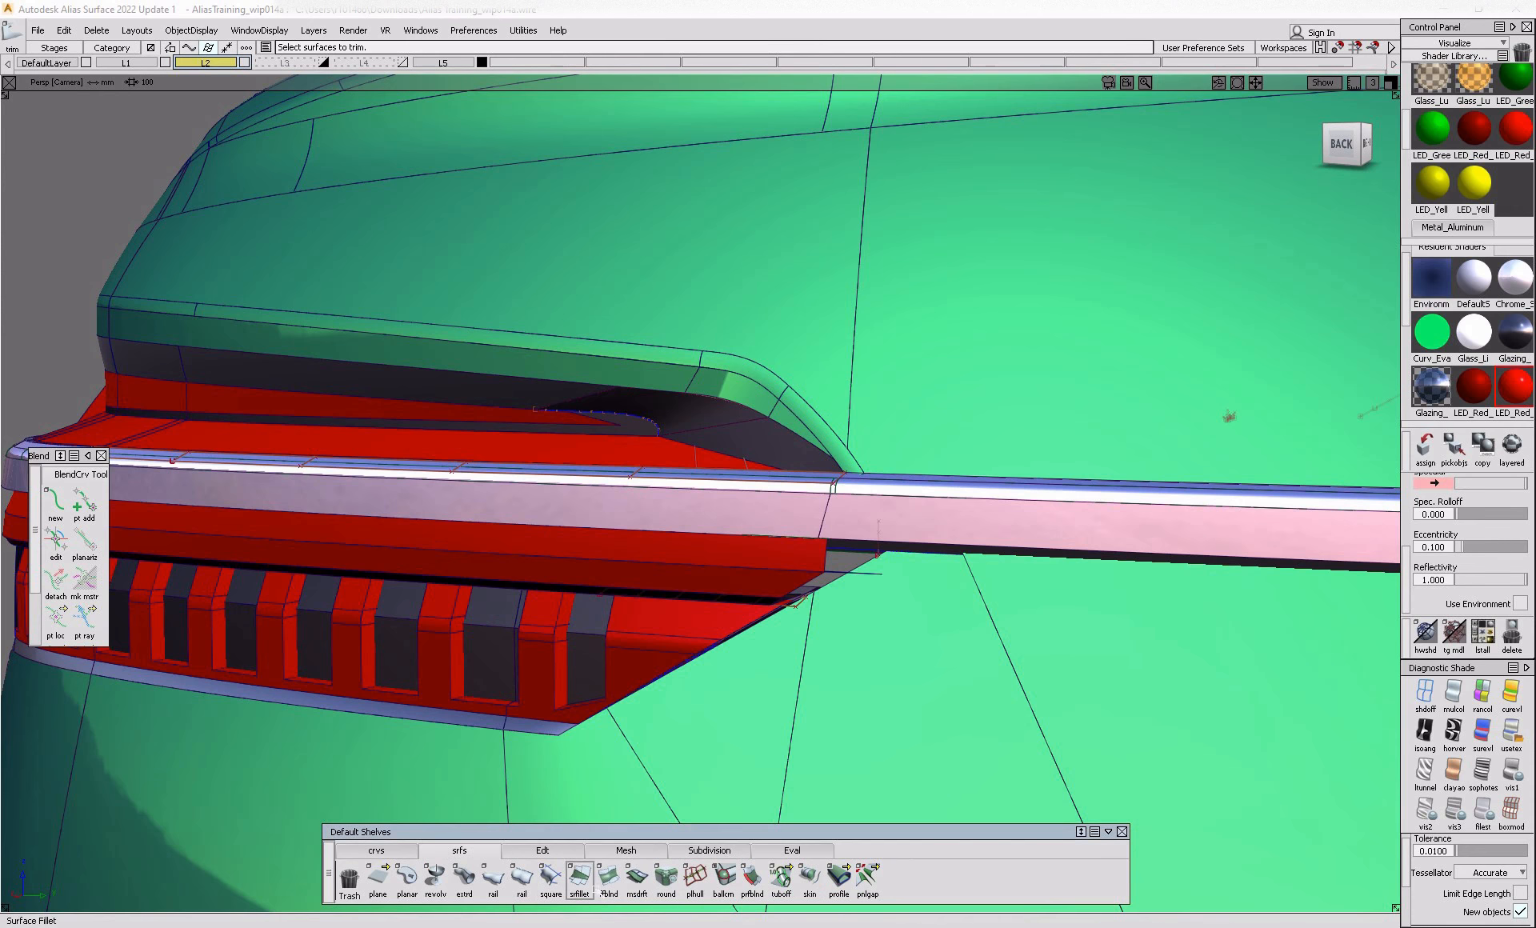
left_click(632, 891)
right_click_drag(808, 552, 781, 566, "alt+shift")
left_click_drag(782, 566, 816, 583, "alt+shift")
left_click_drag(820, 580, 890, 724, "alt+shift")
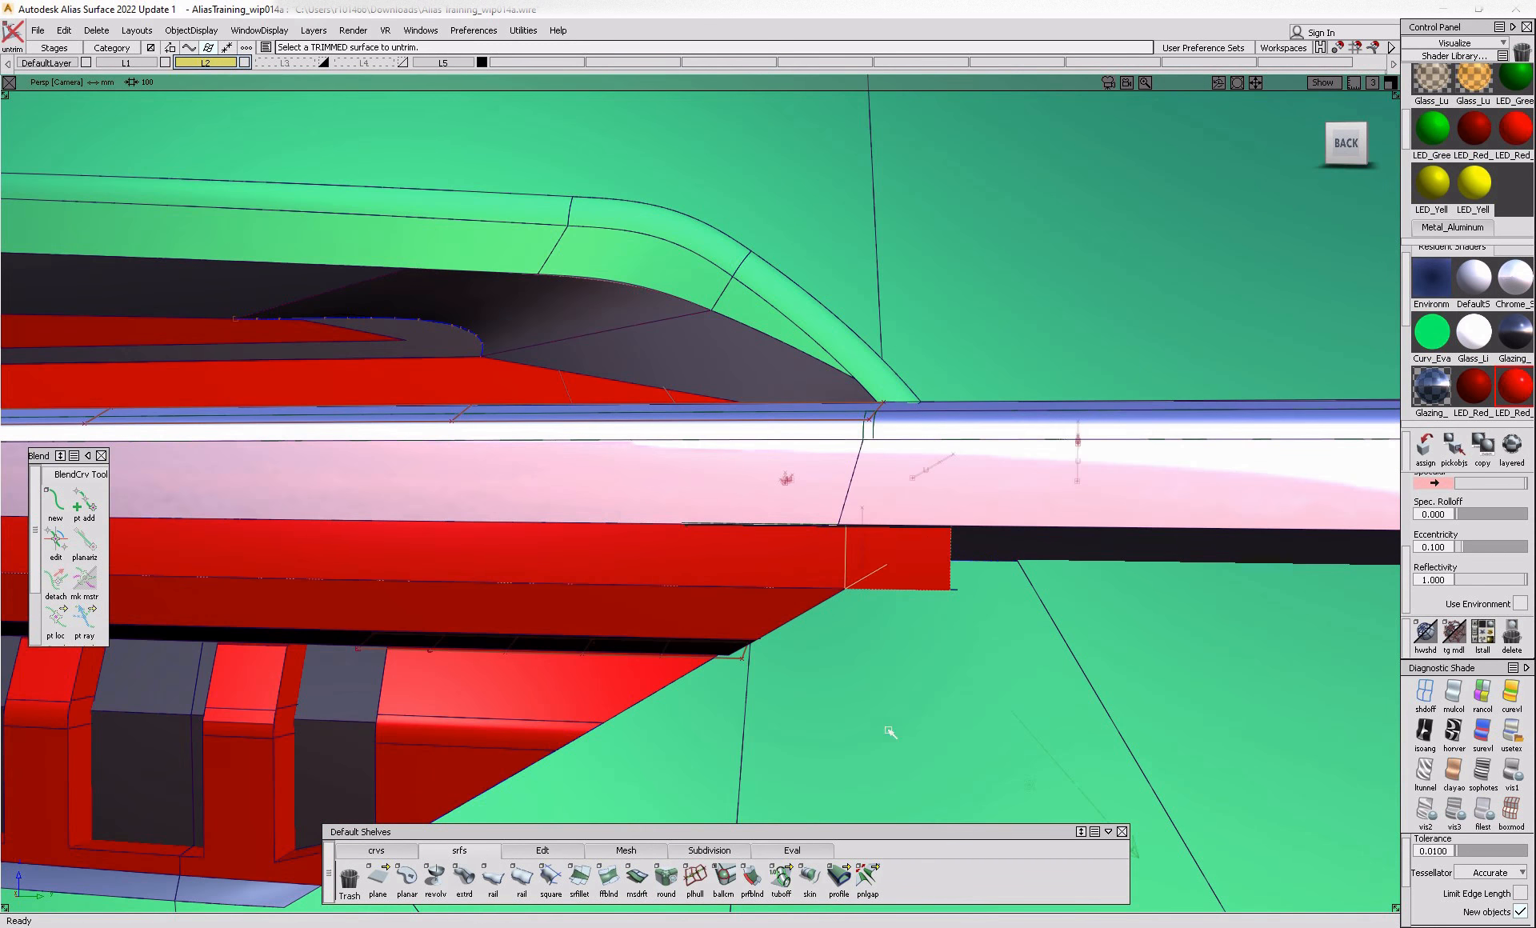
left_click_drag(926, 548, 911, 567, "ctrl+shift")
- Extend the slanted curve on the upper red face until it reaches the light bar's lower edge
left_click(543, 851)
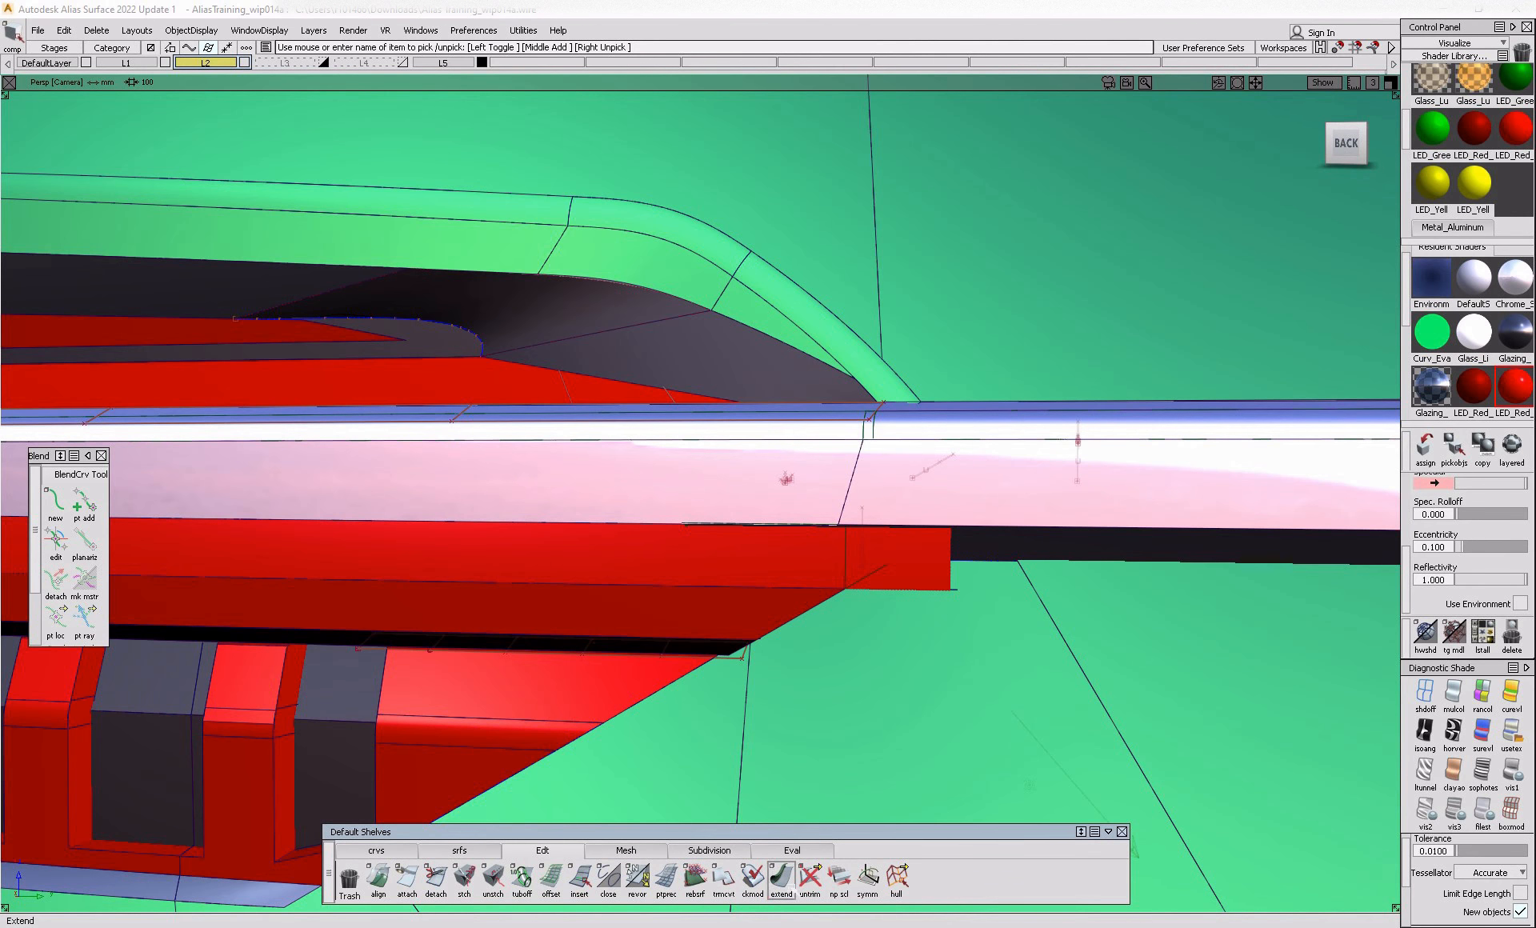
left_click(886, 568)
left_click(1025, 609)
left_click_drag(881, 590, 884, 570, "ctrl+shift")
- Trim the upper red face along the extended slanted curve, keeping the lamp side
left_click_drag(1015, 536, 892, 566, "ctrl+shift")
key("Return")
left_click(909, 550)
left_click(789, 566)
key("space")
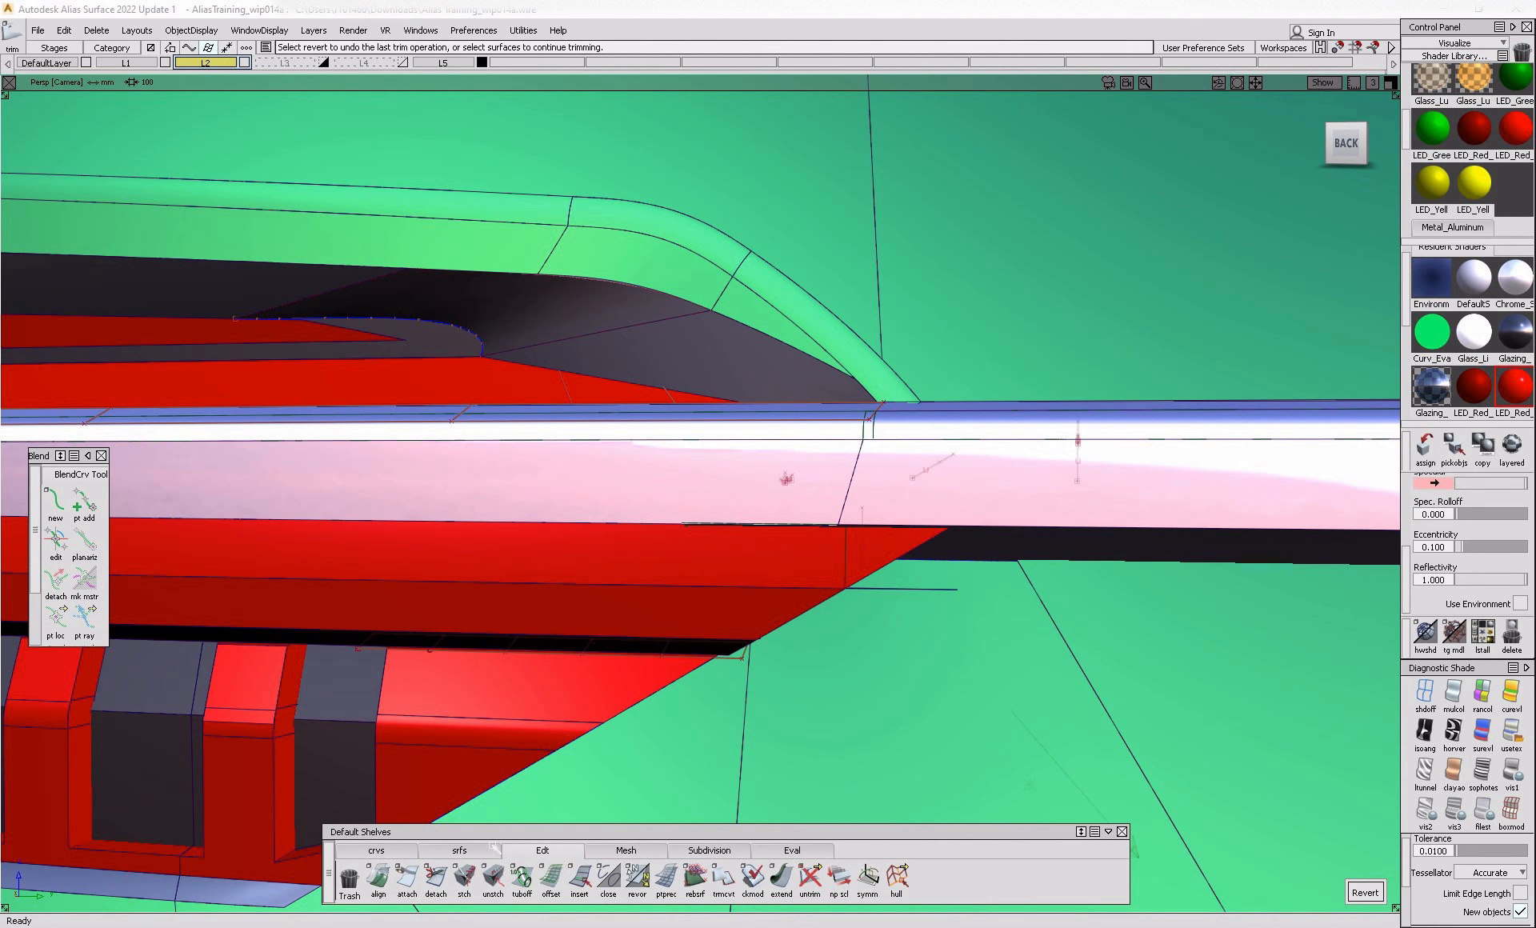
- Build 50 mm multi-surface drafts at 0° from the slanted inboard edges of the red faces and the lower lamp section
left_click(494, 849)
left_click(634, 886)
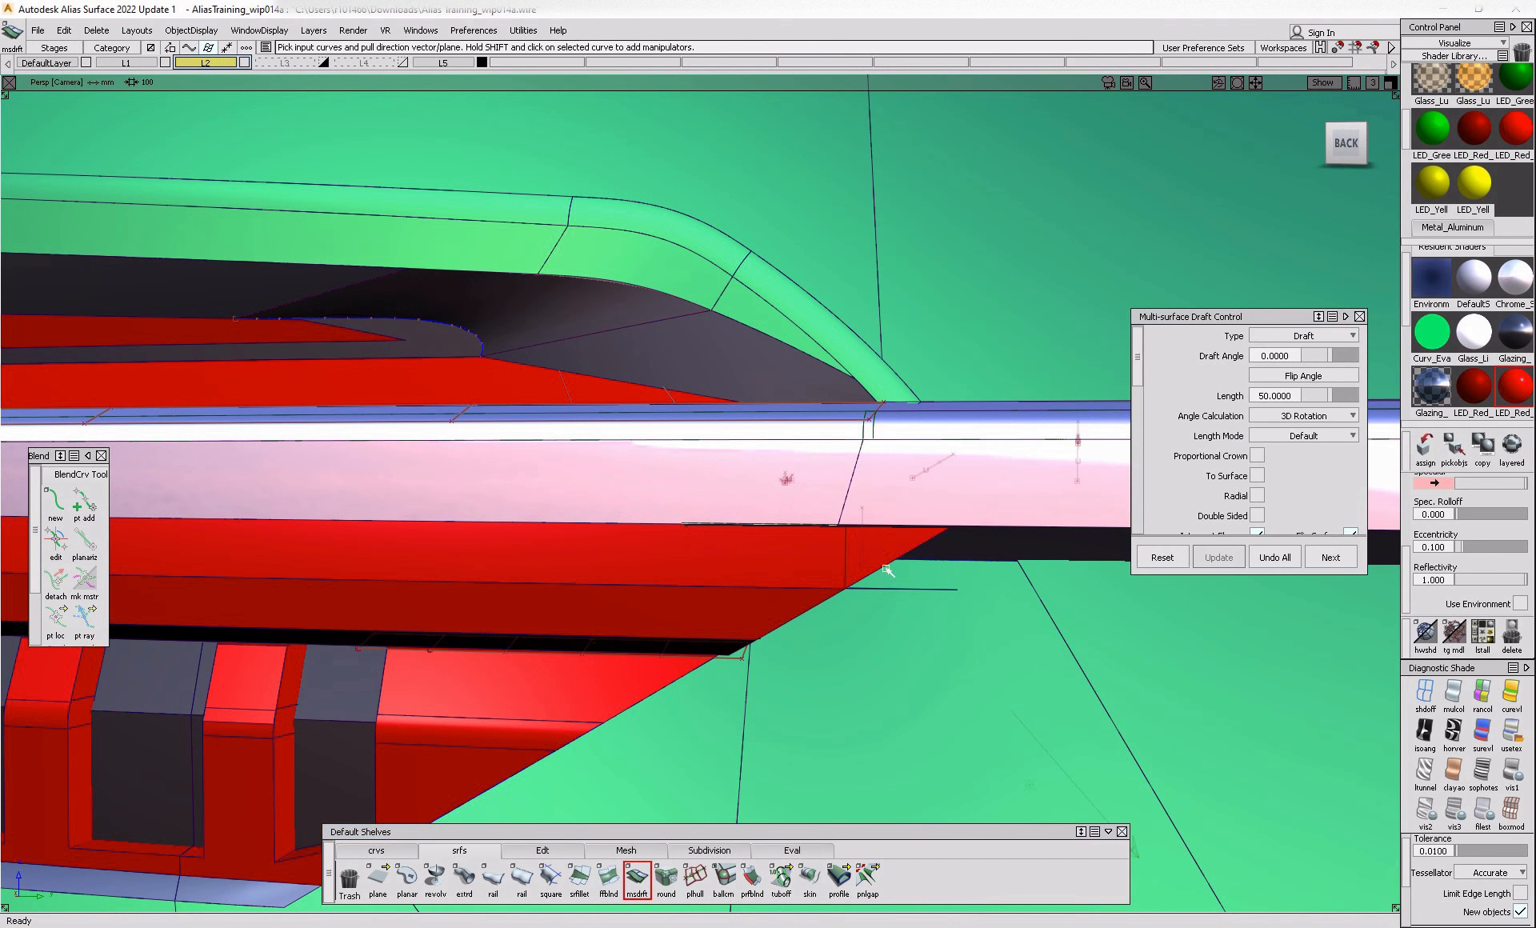
left_click(896, 559)
left_click_drag(886, 569, 689, 579, "alt+shift")
left_click(802, 616)
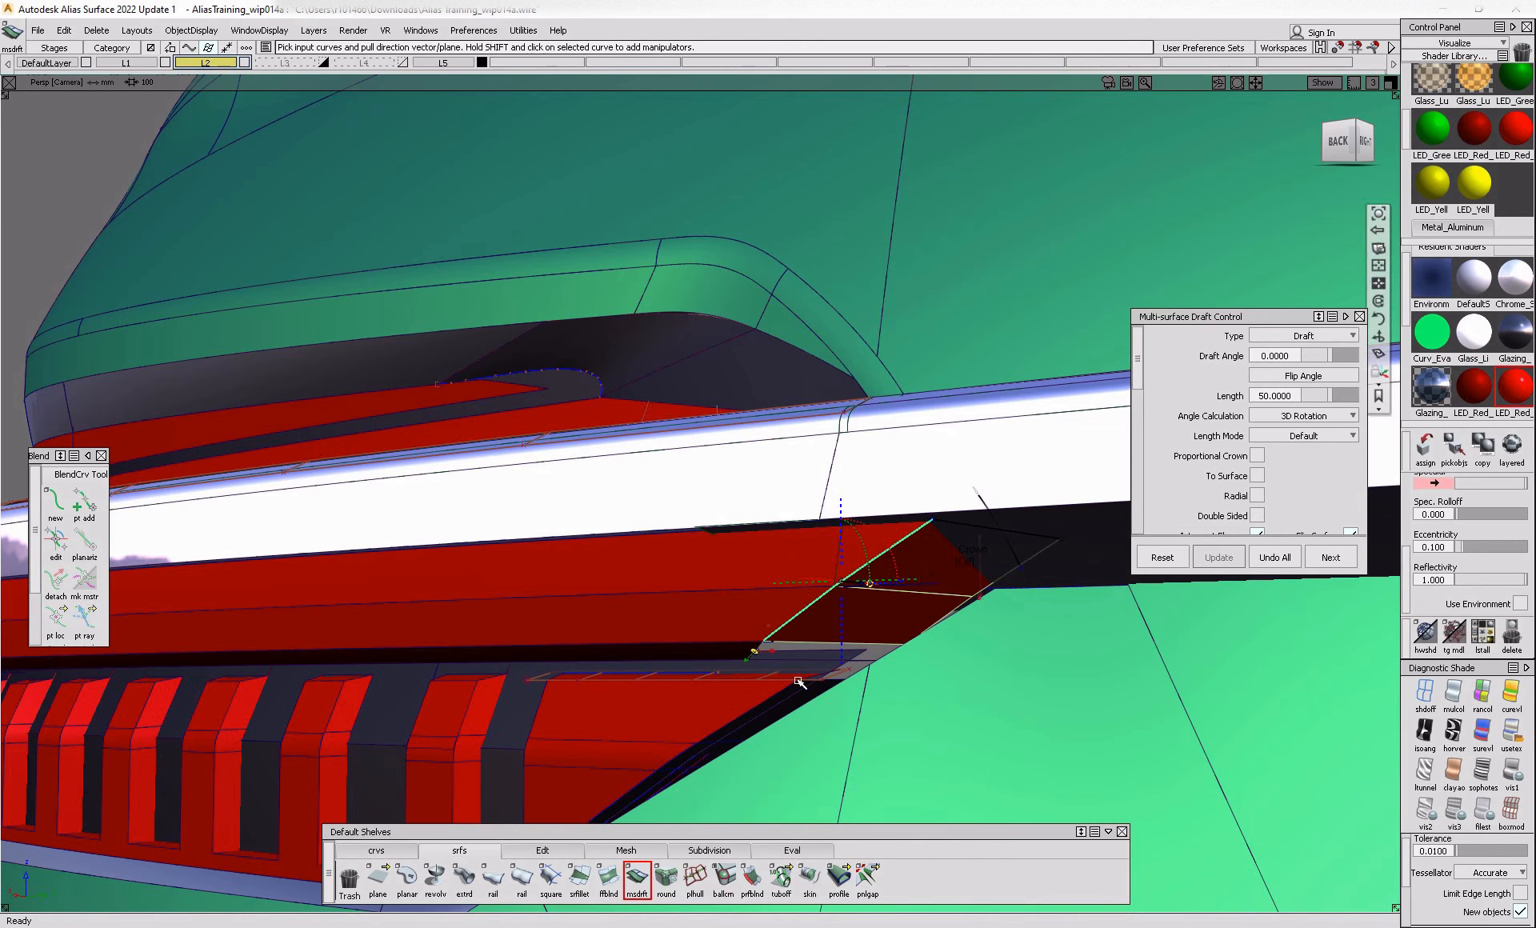
right_click_drag(793, 679, 888, 688, "alt+shift")
left_click(760, 644)
left_click_drag(933, 724, 960, 726, "alt+shift")
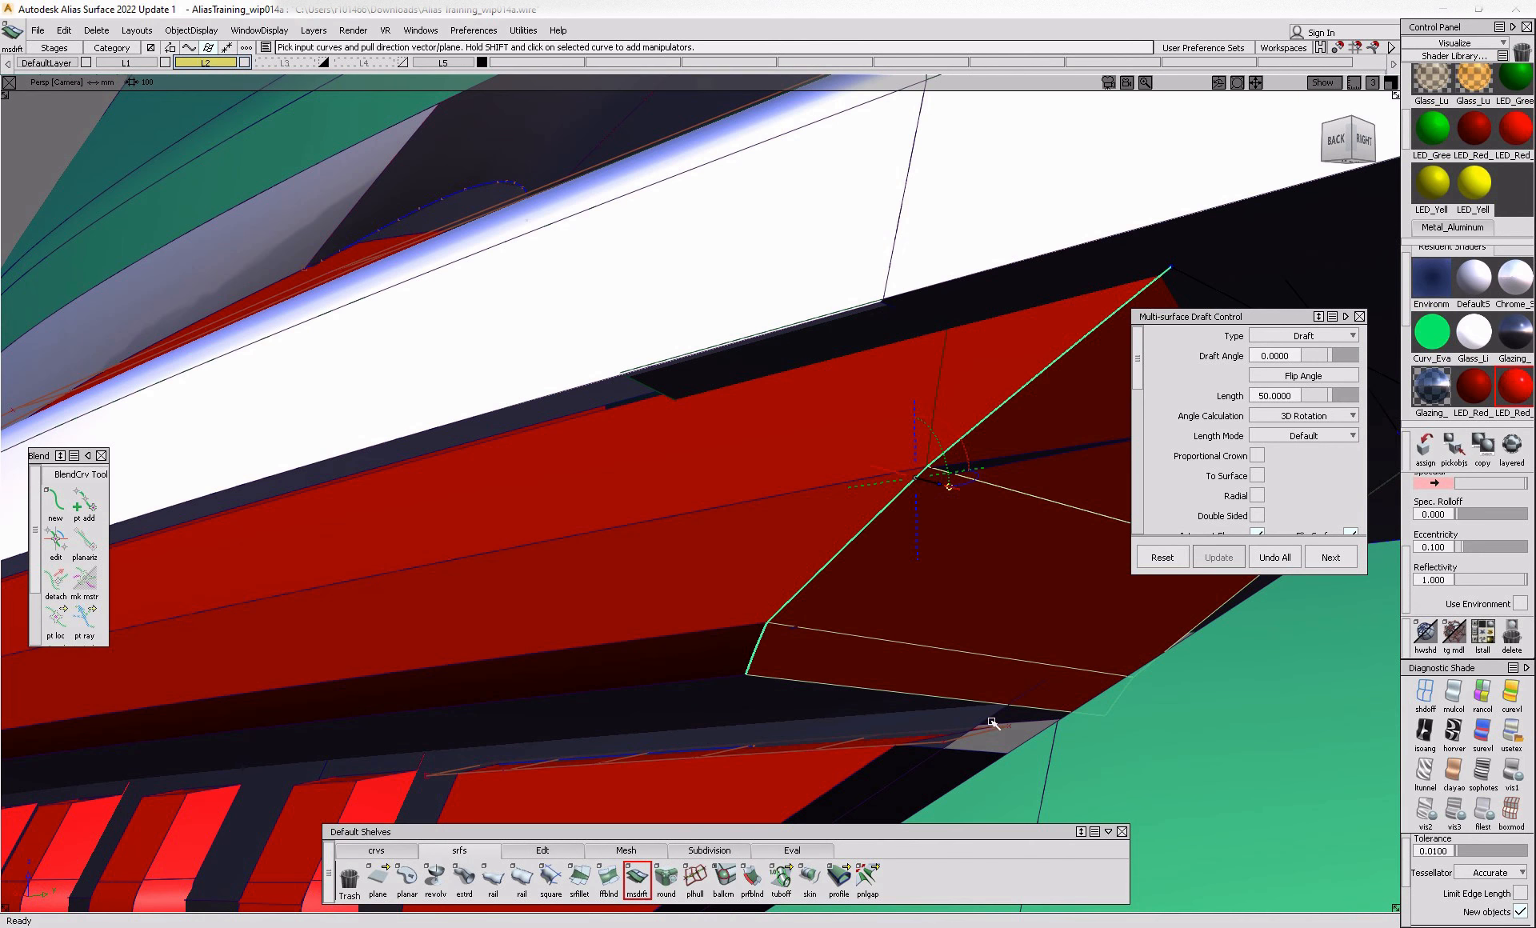
left_click(1001, 725)
middle_click_drag(1001, 725, 986, 640, "alt+shift")
right_click_drag(986, 641, 885, 720, "alt+shift")
left_click_drag(885, 720, 960, 708, "alt+shift")
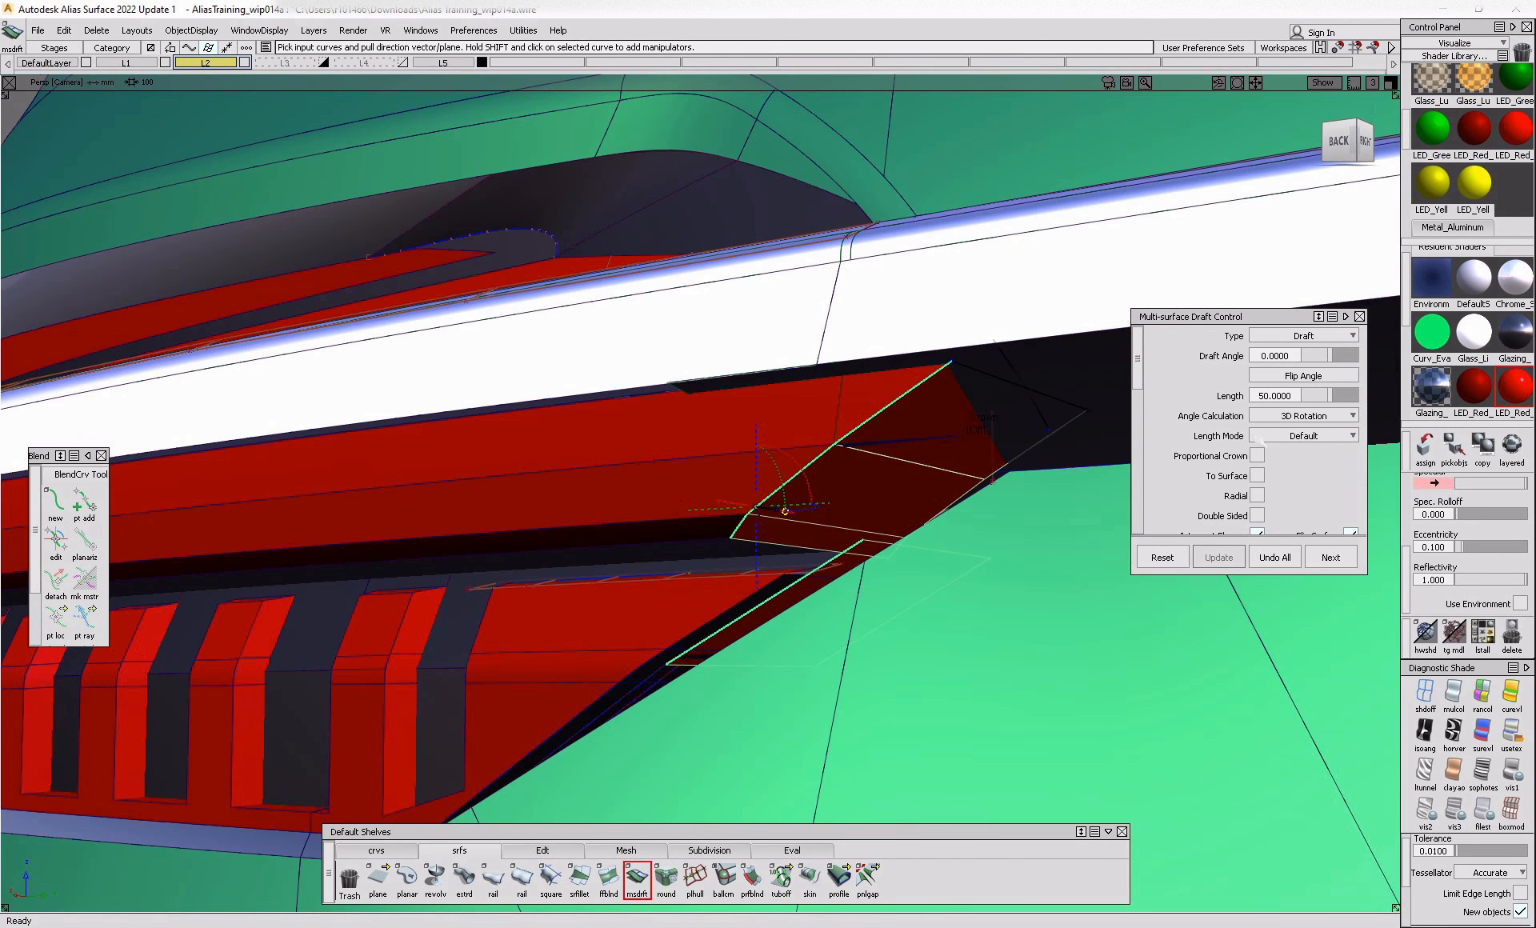
- Set the draft surfaces' length to 75 mm and choose the Glazing shader for them, with the model lines hidden
left_click(1515, 332)
left_click(1454, 634)
left_click_drag(816, 510, 881, 528)
- Examine the whole rear end and the light bar's pointed outer end from several angles, comparing with the reference photo
right_click_drag(881, 528, 703, 652, "alt+shift")
left_click_drag(703, 651, 664, 666, "alt+shift")
right_click_drag(664, 666, 585, 695, "alt+shift")
left_click_drag(586, 695, 926, 690, "alt+shift")
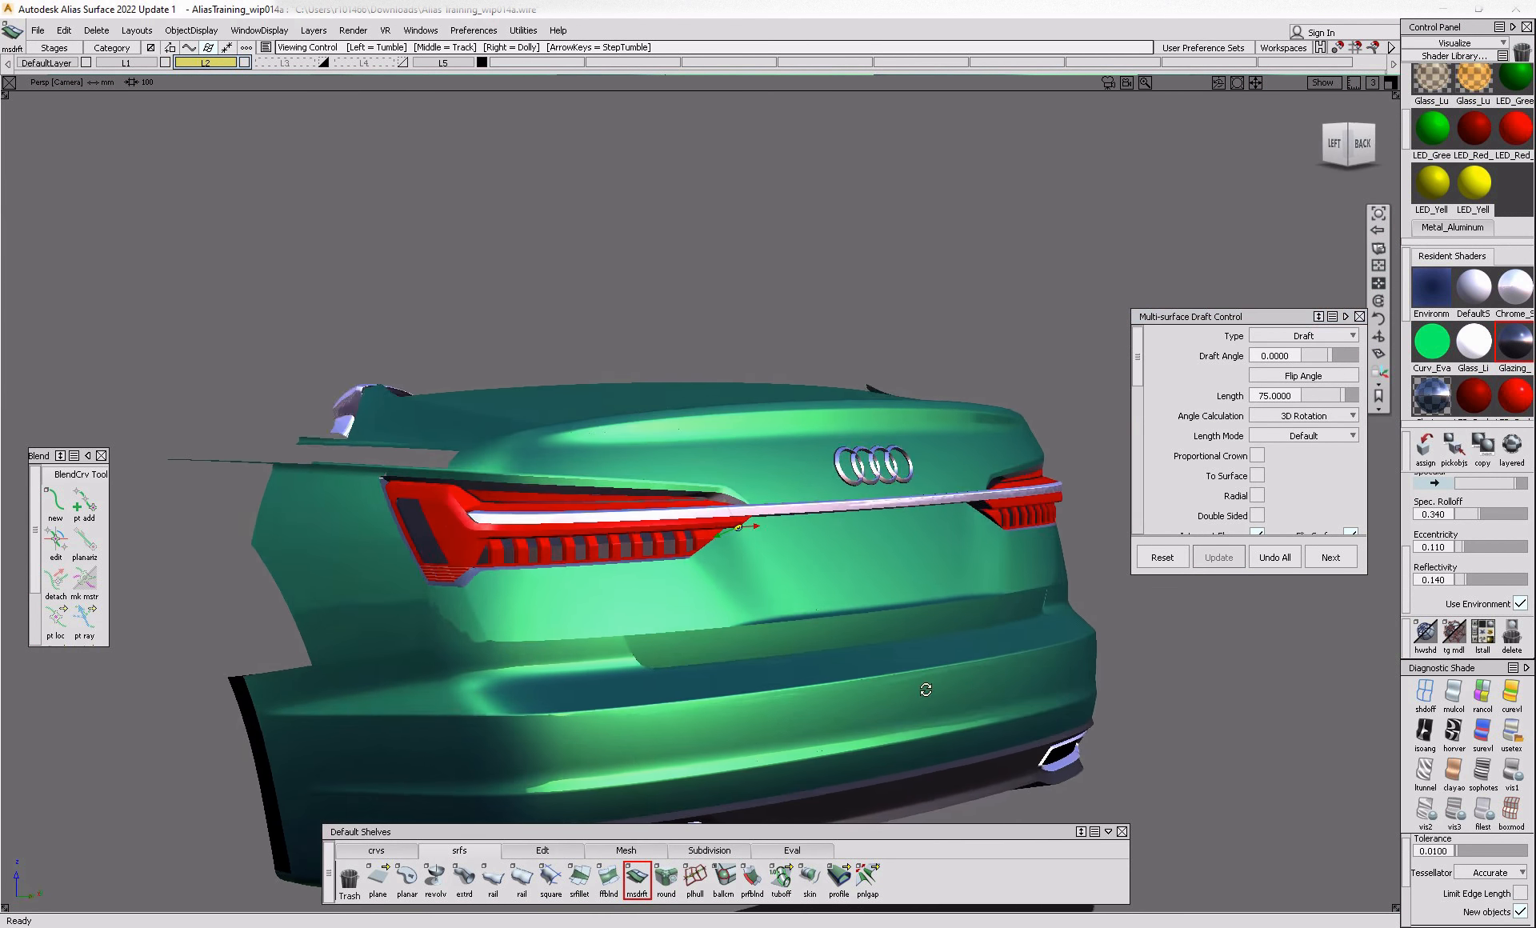
right_click_drag(926, 690, 1048, 671, "alt+shift")
key("alt+Tab")
key("alt+Tab")
right_click_drag(640, 536, 565, 549, "alt+shift")
left_click_drag(566, 549, 444, 555, "alt+shift")
right_click_drag(444, 555, 656, 590, "alt+shift")
left_click_drag(656, 591, 580, 594, "alt+shift")
right_click_drag(580, 594, 617, 590, "alt+shift")
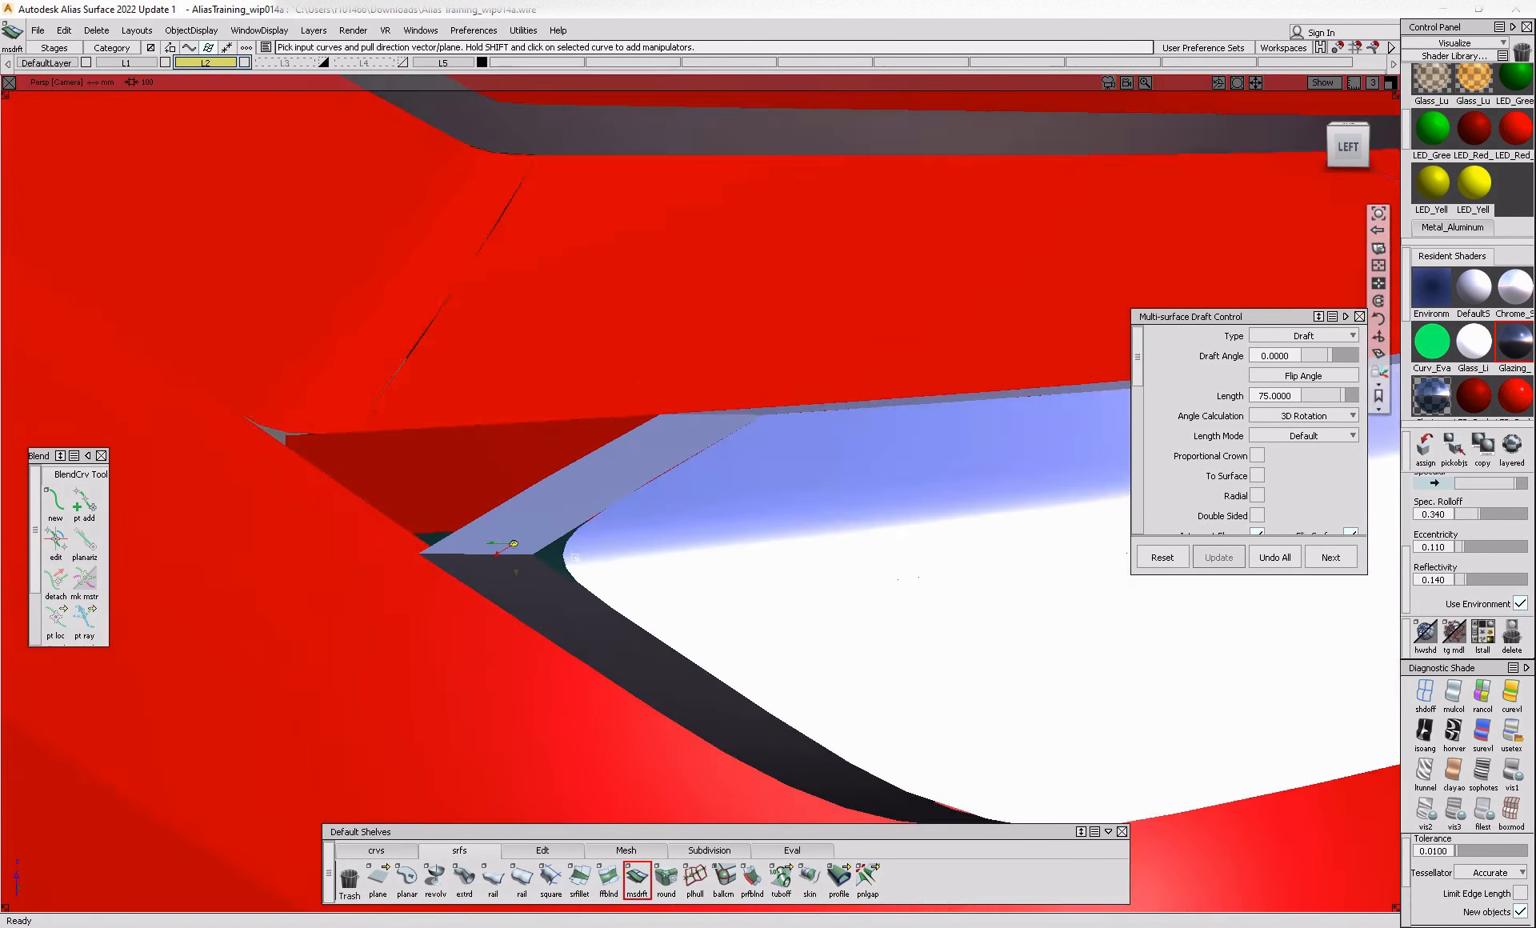
left_click_drag(616, 591, 607, 600, "alt+shift")
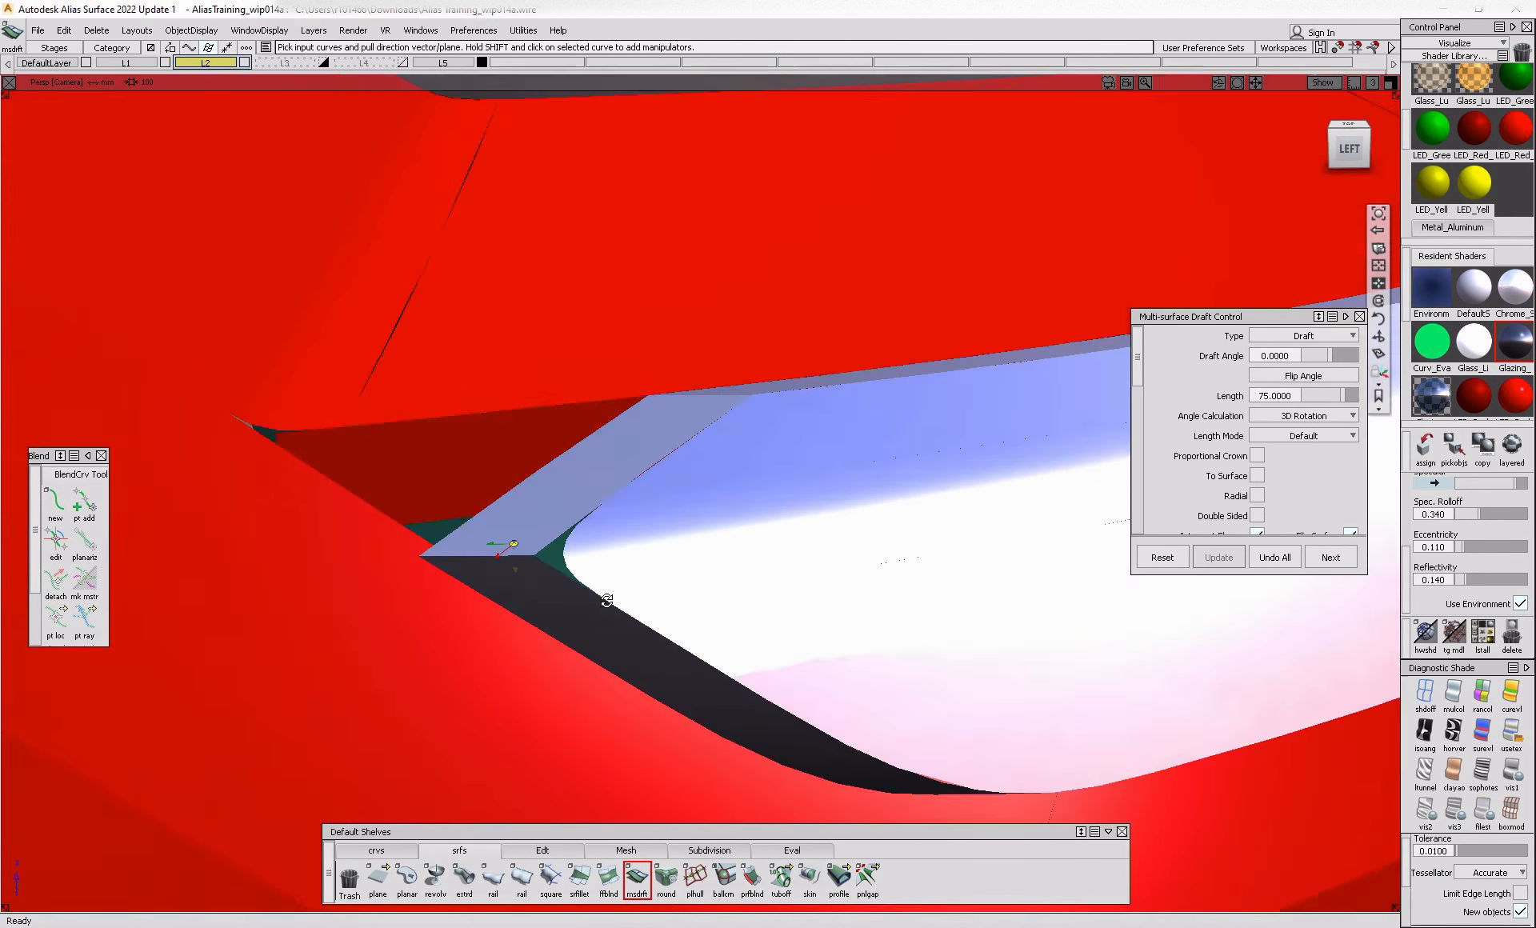
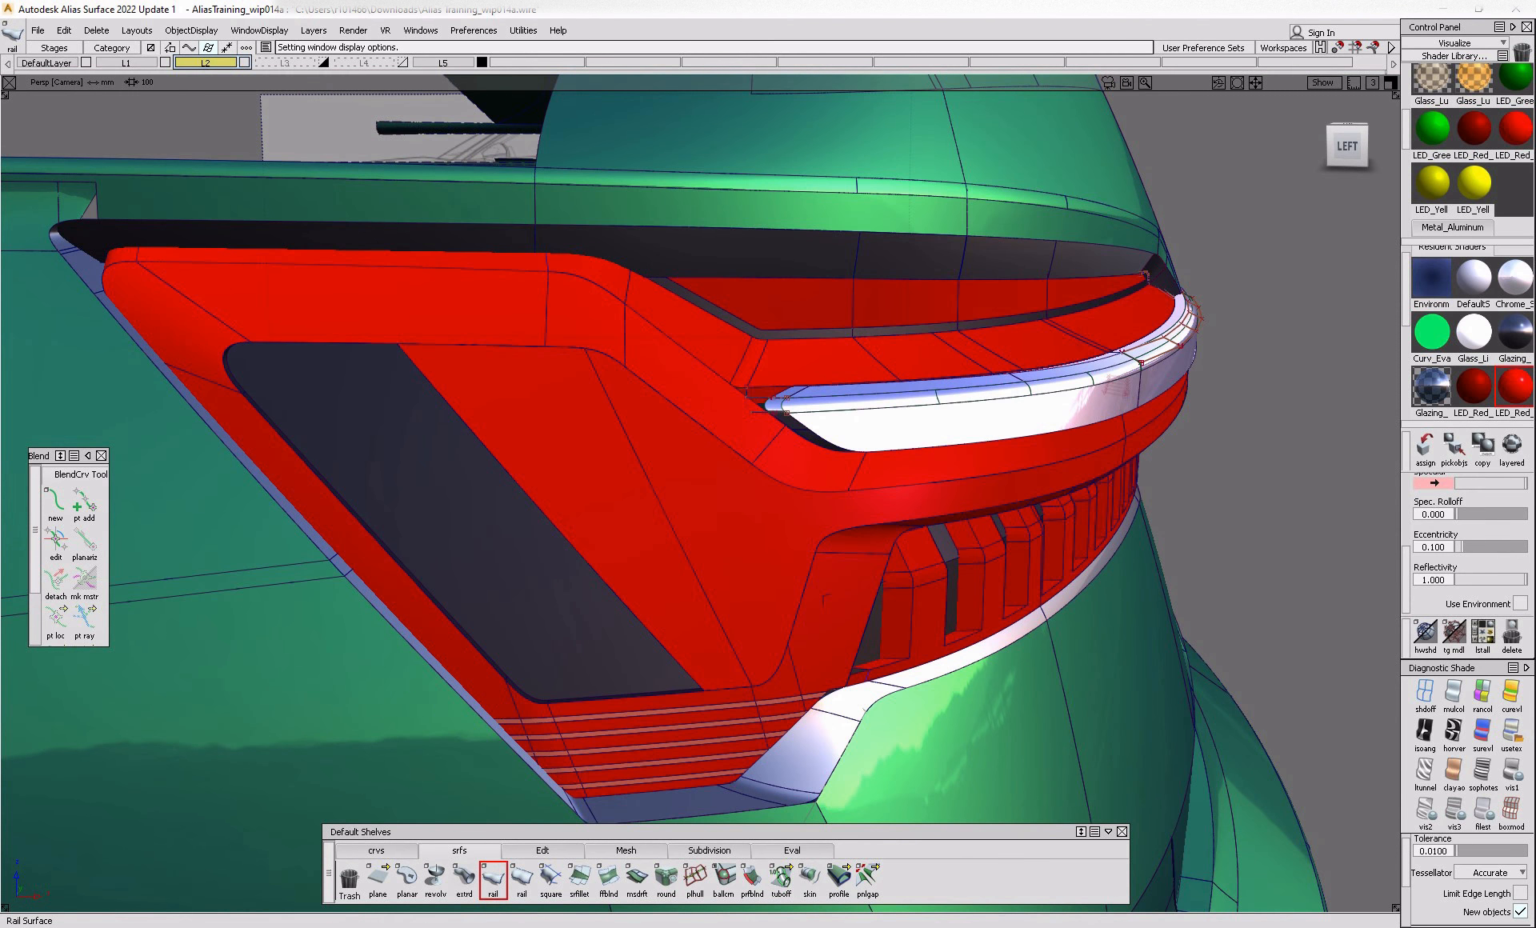
- Compare with the reference photo and draw a two-point edit-point curve across the top of the dark slanted panel in the unshaded Left view
key("alt+Tab")
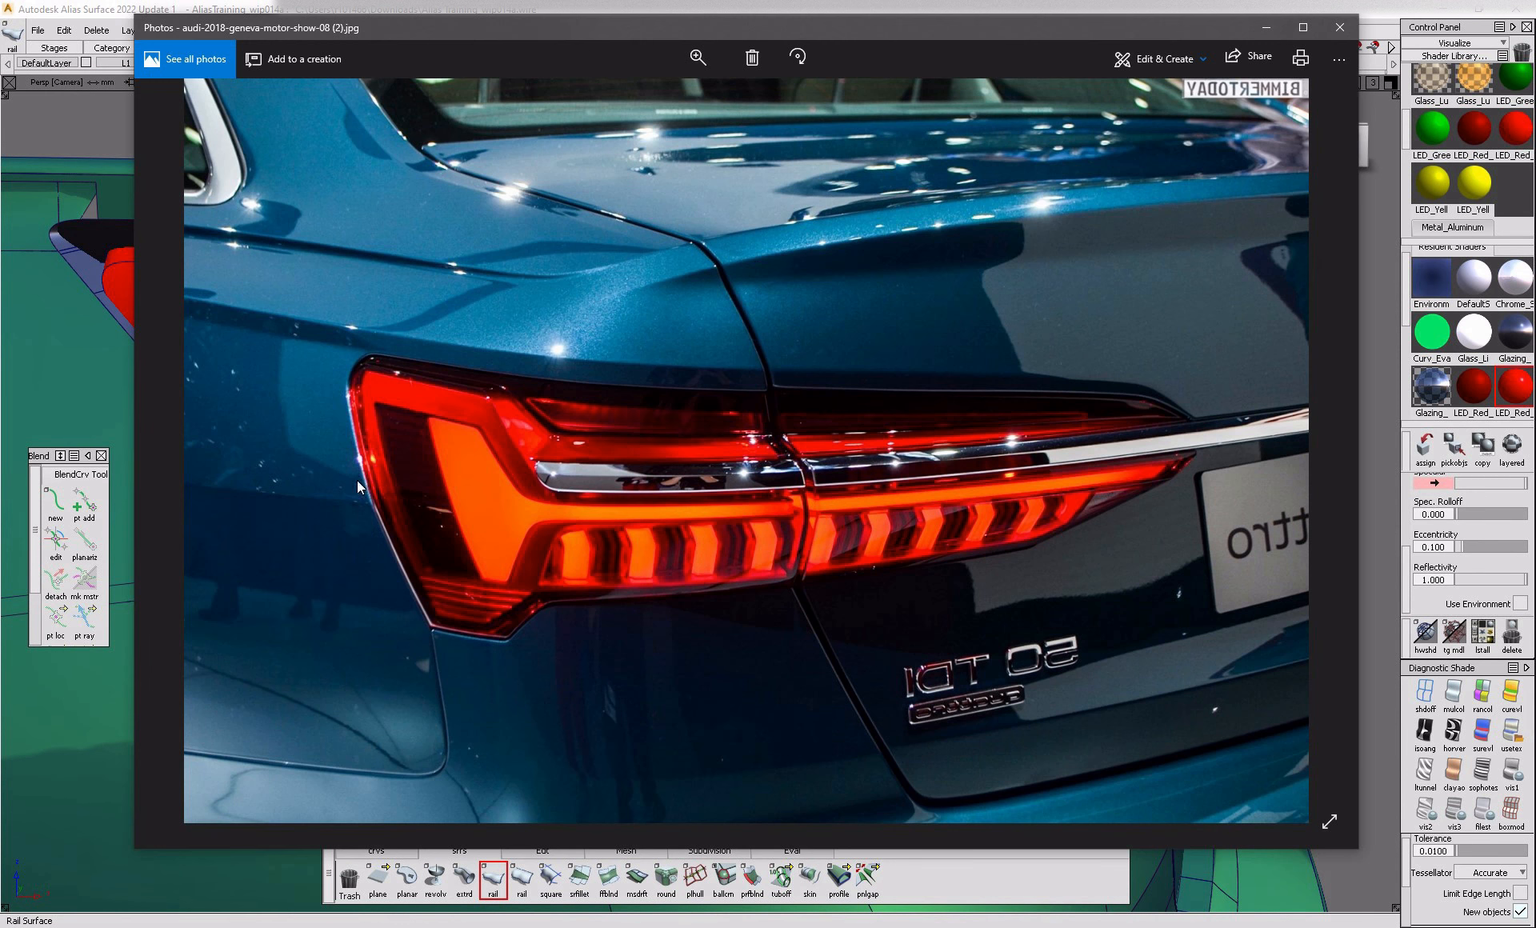
left_click(1393, 662)
left_click(1348, 145)
left_click(1425, 693)
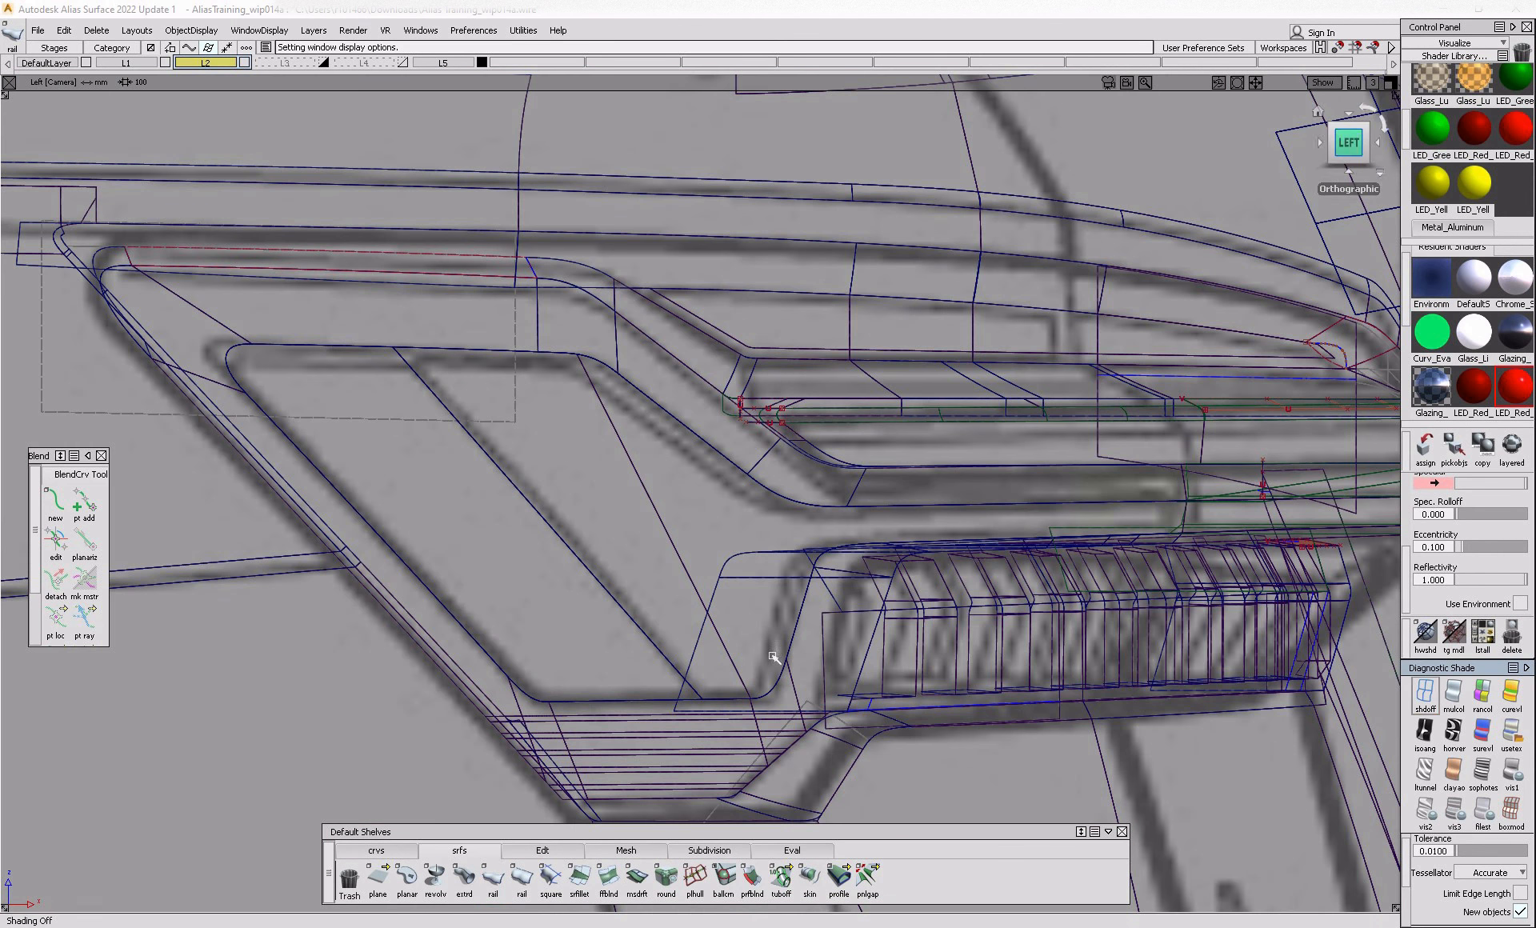
left_click(376, 850)
left_click(406, 878)
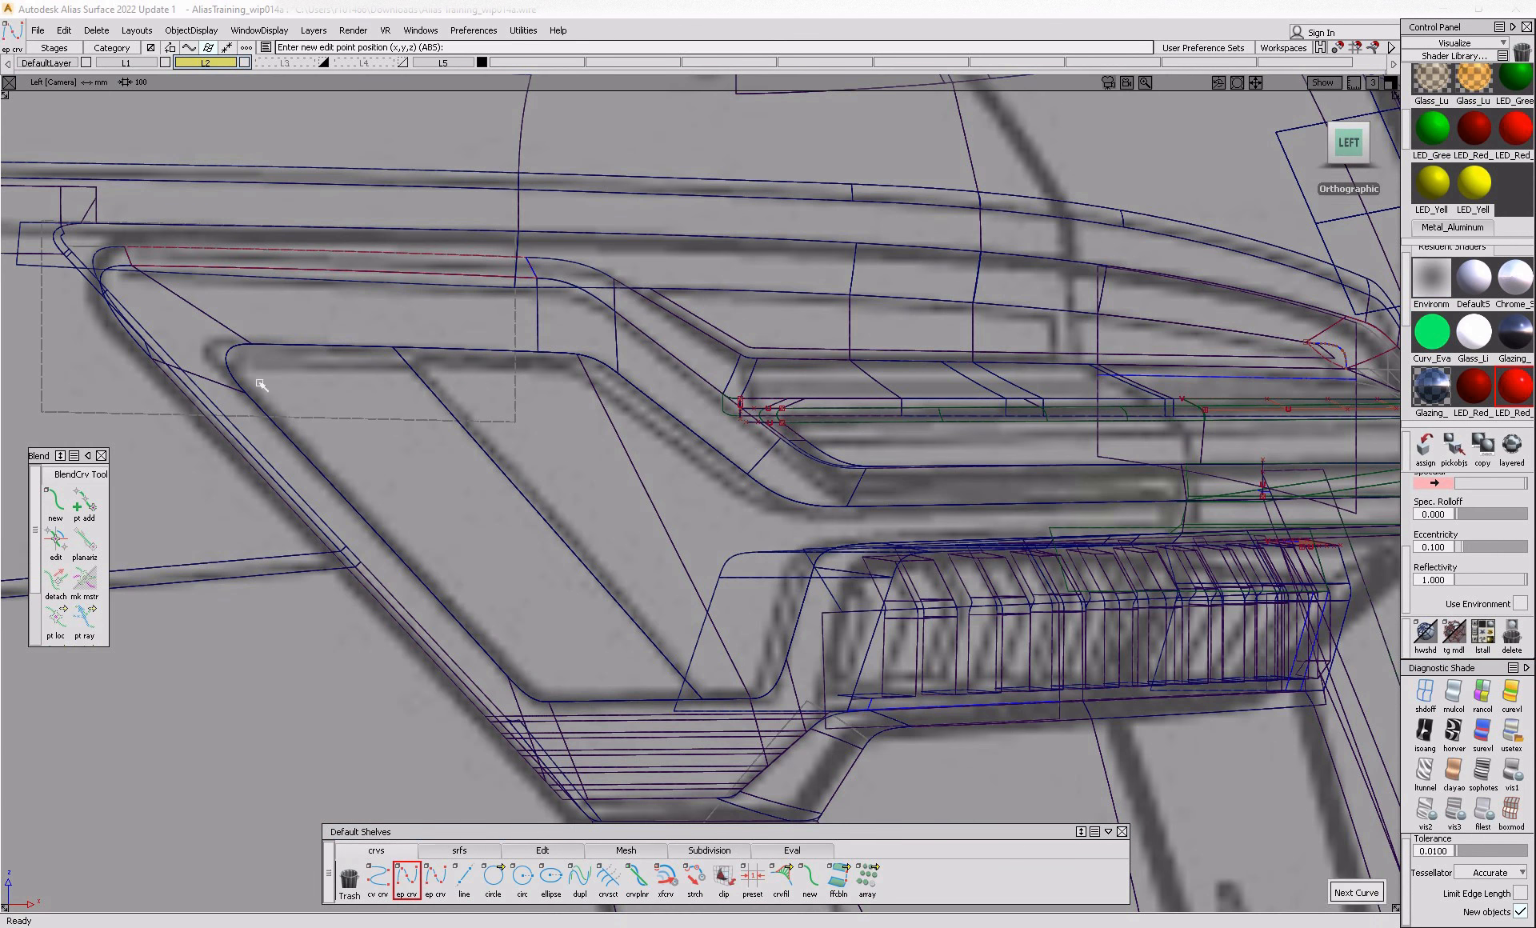
left_click(217, 363)
left_click(475, 369)
- Copy the new line and place the copy parallel just below it on the dark slanted panel
left_click_drag(286, 321, 327, 379, "ctrl+shift")
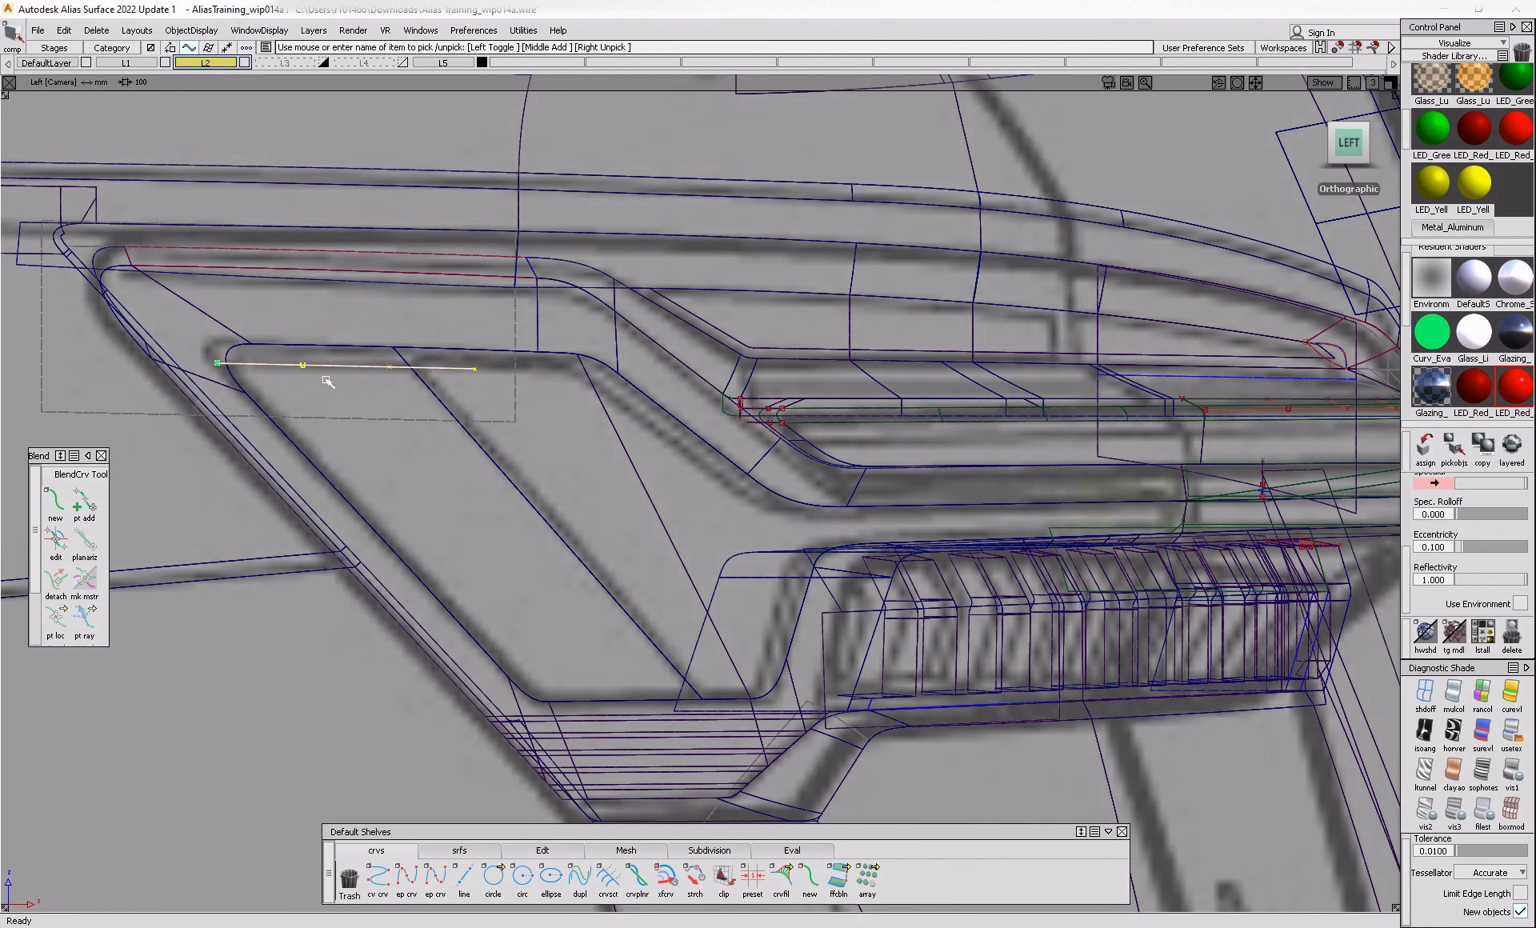
key("ctrl+c")
key("ctrl+v")
middle_click_drag(371, 468, 353, 384, "ctrl+shift")
right_click_drag(353, 382, 353, 390)
left_click_drag(344, 345, 286, 412, "ctrl+shift")
middle_click_drag(194, 398, 265, 349, "ctrl+shift")
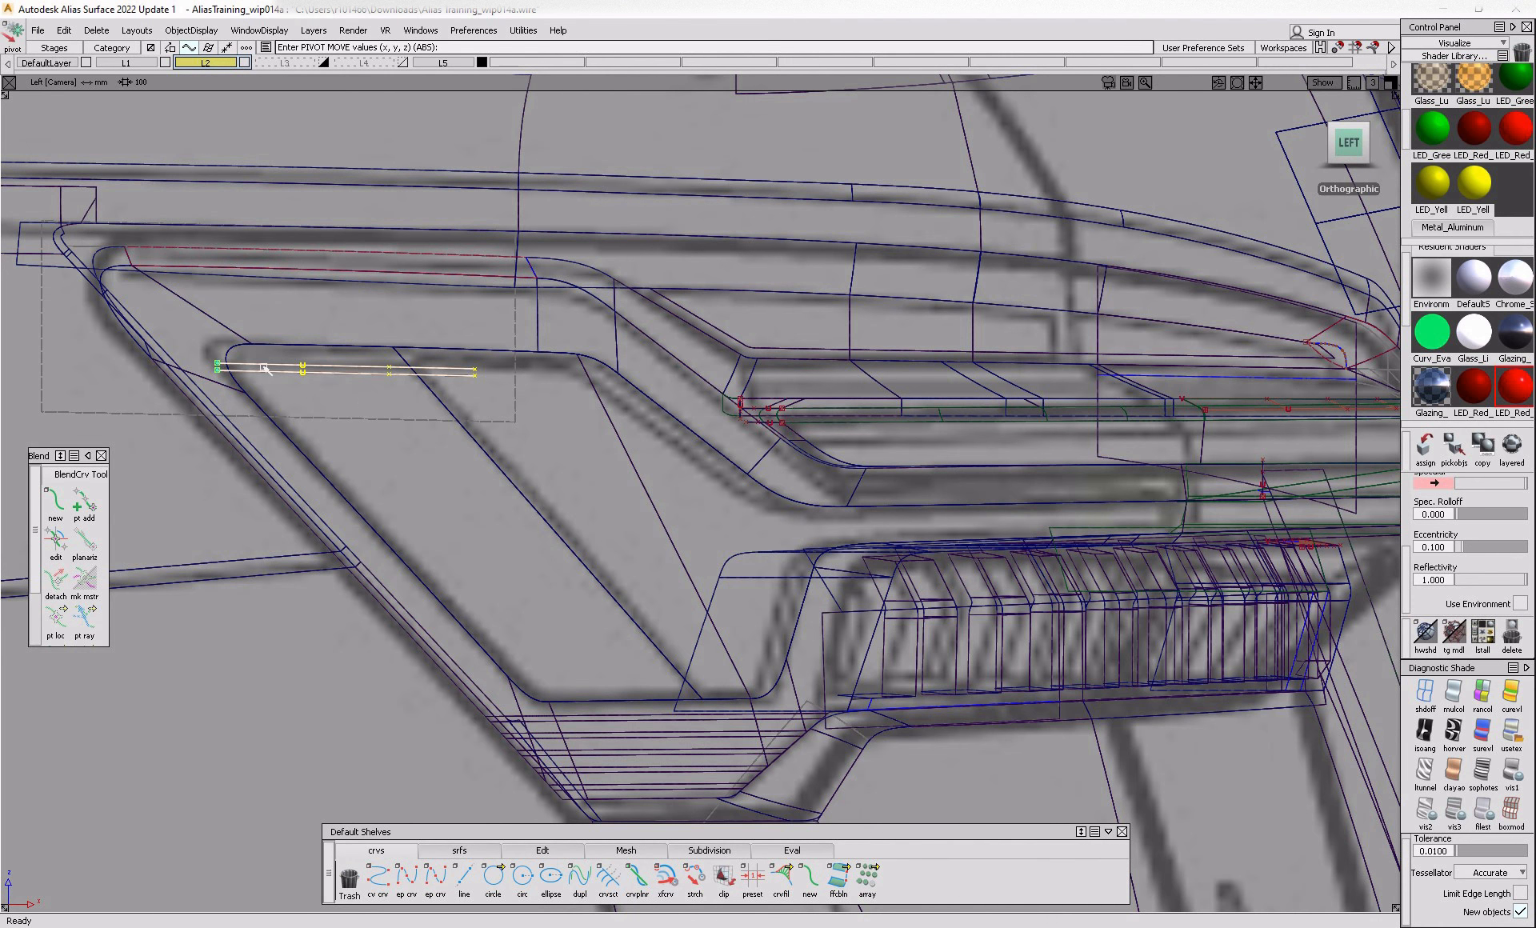
left_click_drag(327, 354, 301, 373, "ctrl+shift")
left_click(304, 374)
middle_click_drag(329, 422, 322, 375, "ctrl+shift")
right_click_drag(336, 397, 340, 410)
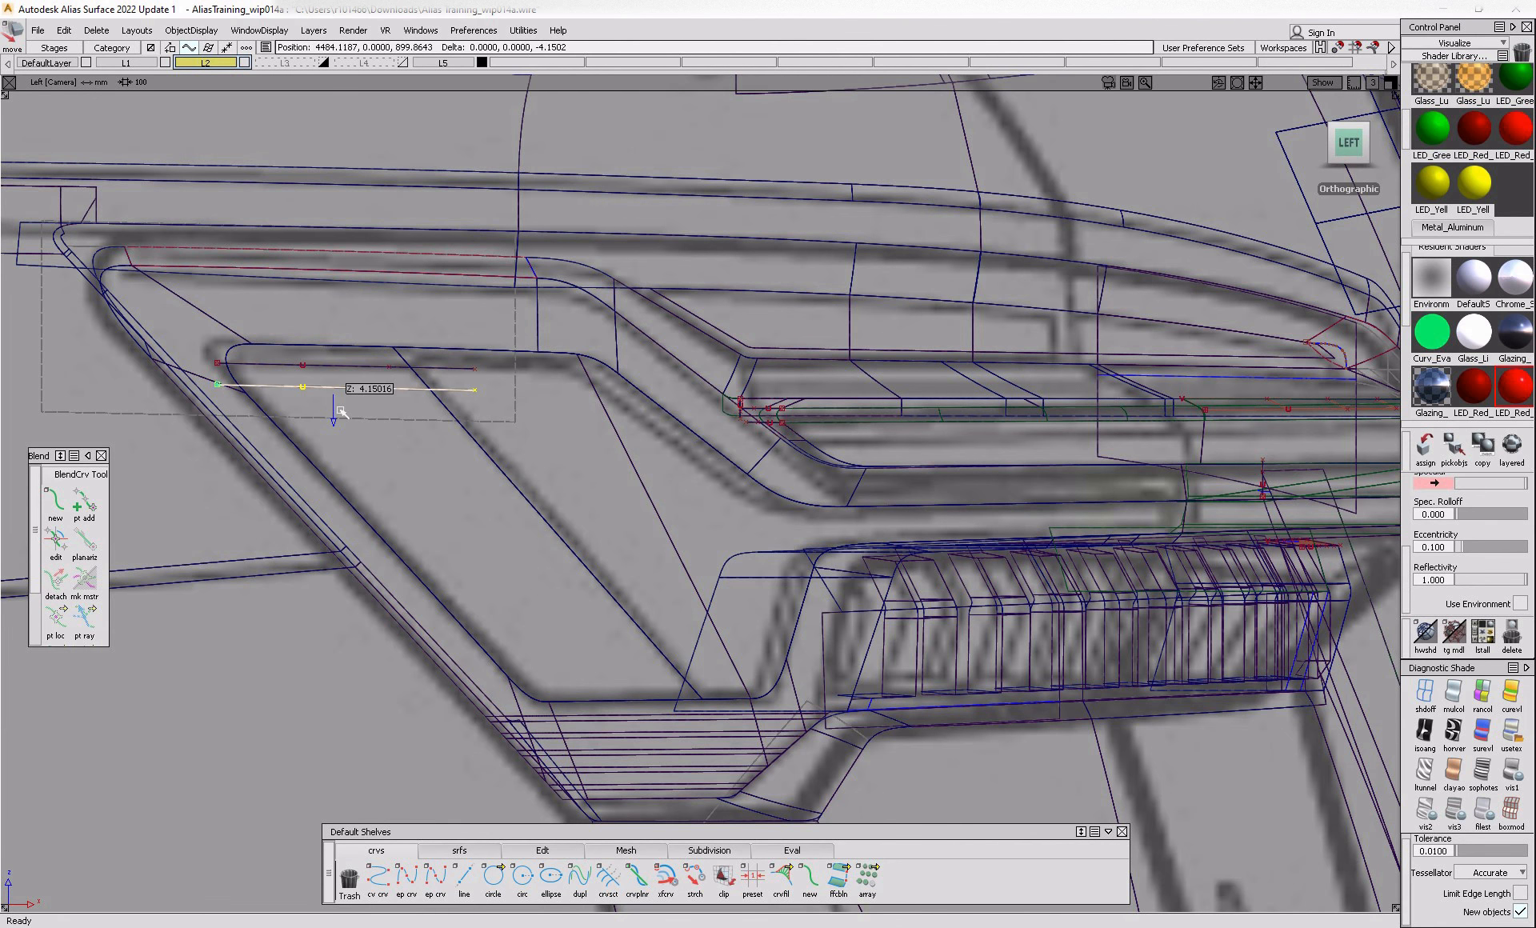
left_click_drag(353, 429, 308, 425, "ctrl+shift")
left_click(544, 927)
left_click(544, 927)
left_click(313, 381)
middle_click_drag(365, 468, 361, 437, "ctrl+shift")
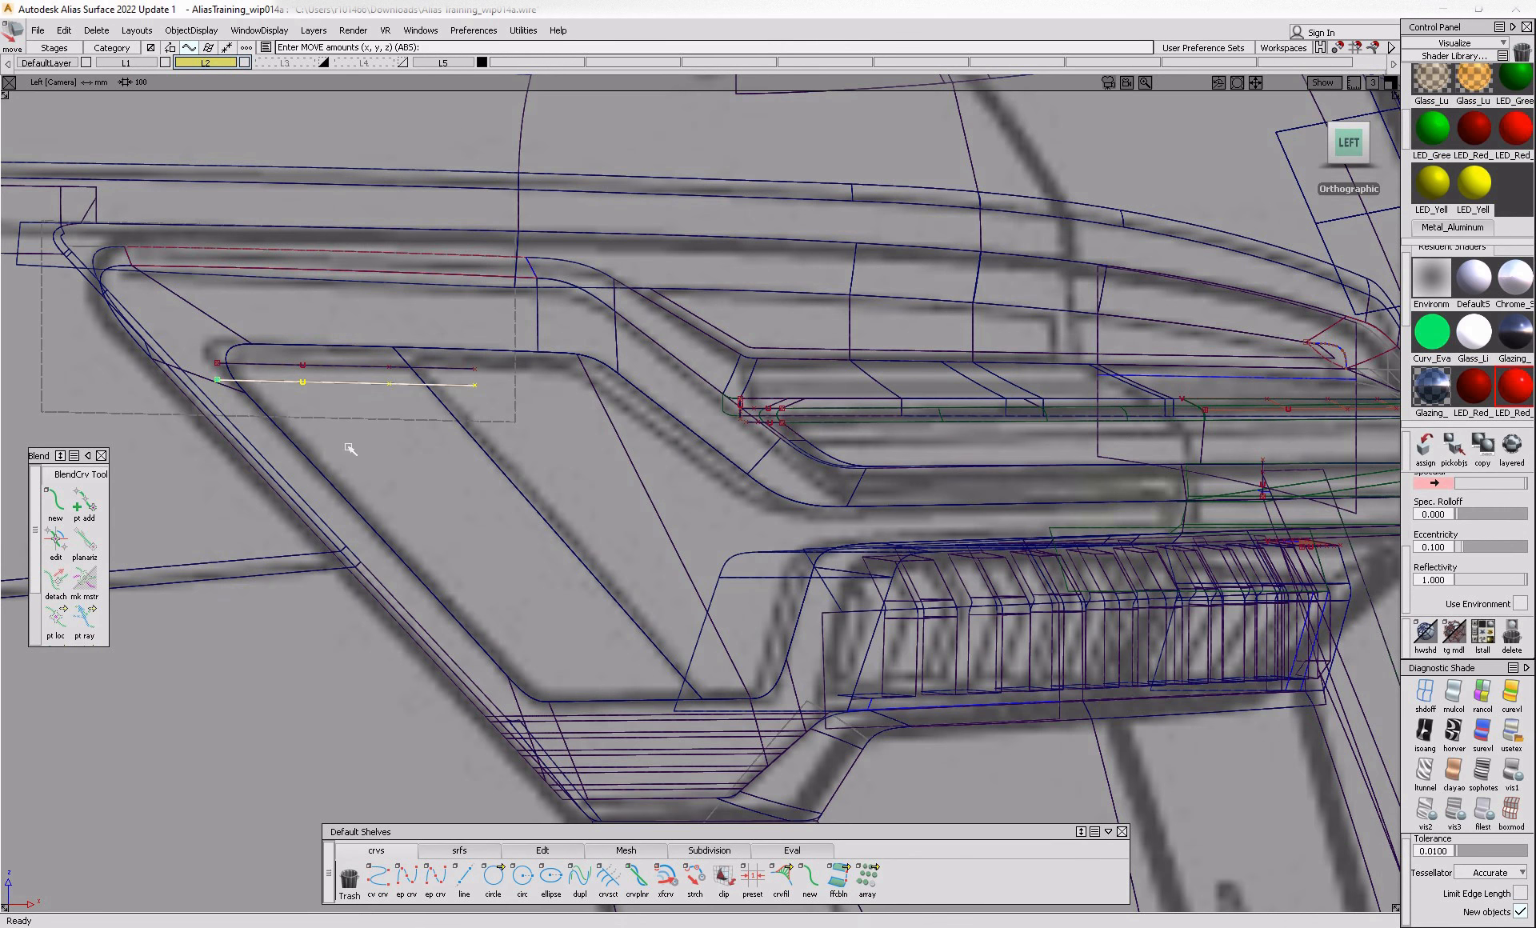
right_click_drag(333, 428, 333, 432)
middle_click_drag(316, 402, 330, 372, "ctrl+shift")
- Extend the rear ends of both lines well past the dark slanted panel
left_click(235, 364, "ctrl+alt")
mouse_move(271, 368)
left_mouse_down("ctrl+alt")
mouse_move(186, 362)
mouse_move(274, 371)
left_mouse_up("ctrl+alt")
left_click(543, 850)
left_click(781, 880)
left_click(466, 370)
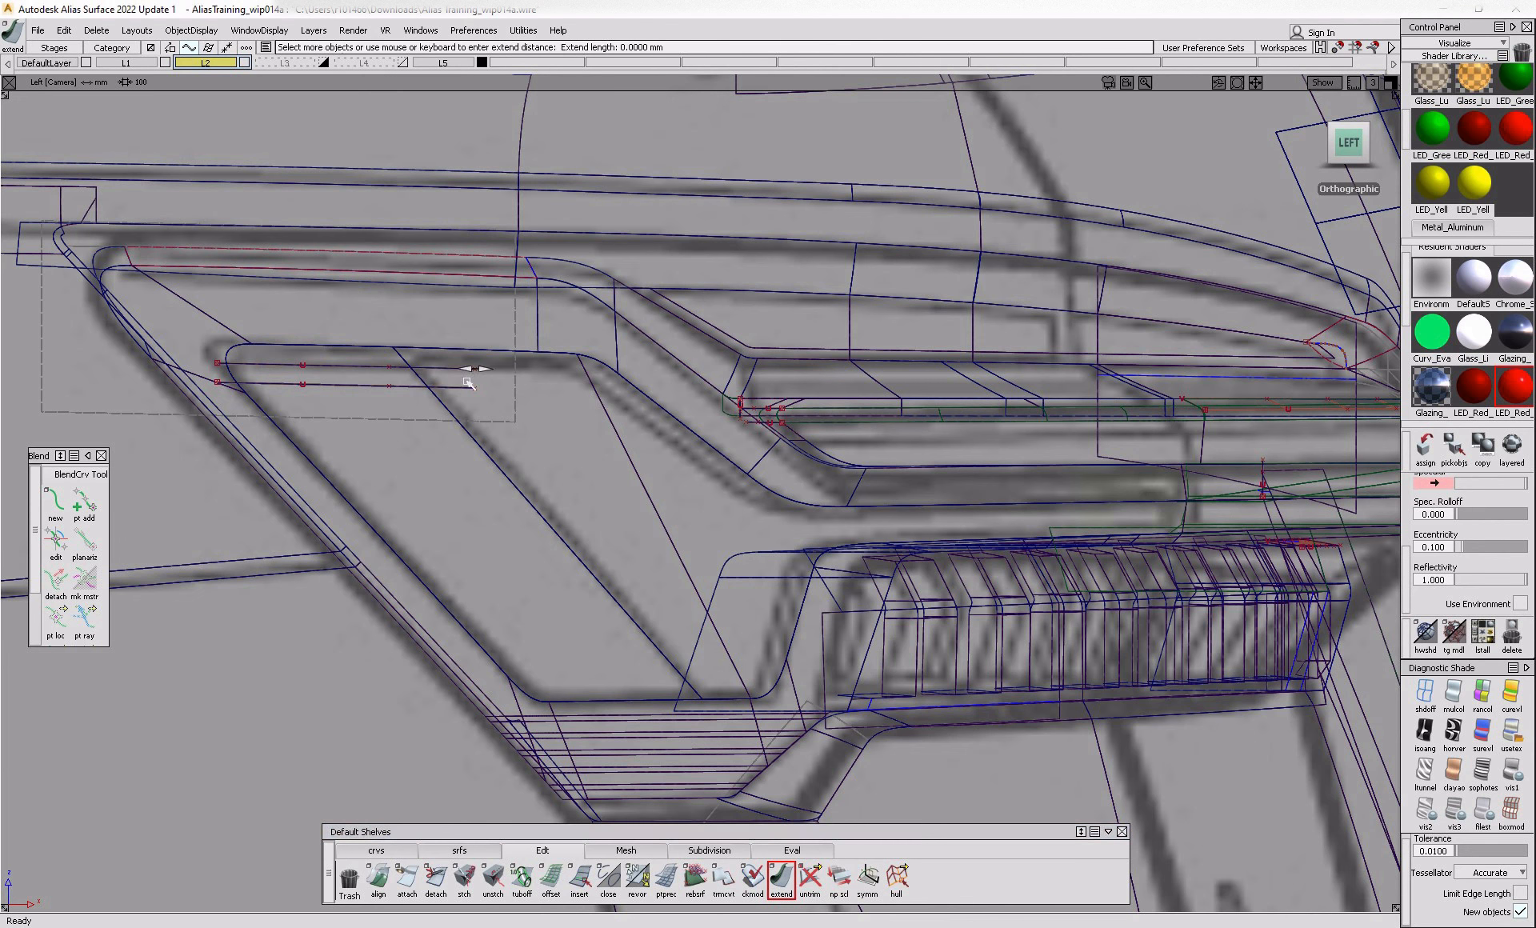
left_click(472, 389)
left_click_drag(472, 389, 672, 368)
- Try out the stripe spacing with a copy of the line pair about 8 mm lower, and delete the copy
left_click_drag(322, 371, 345, 403, "ctrl+shift")
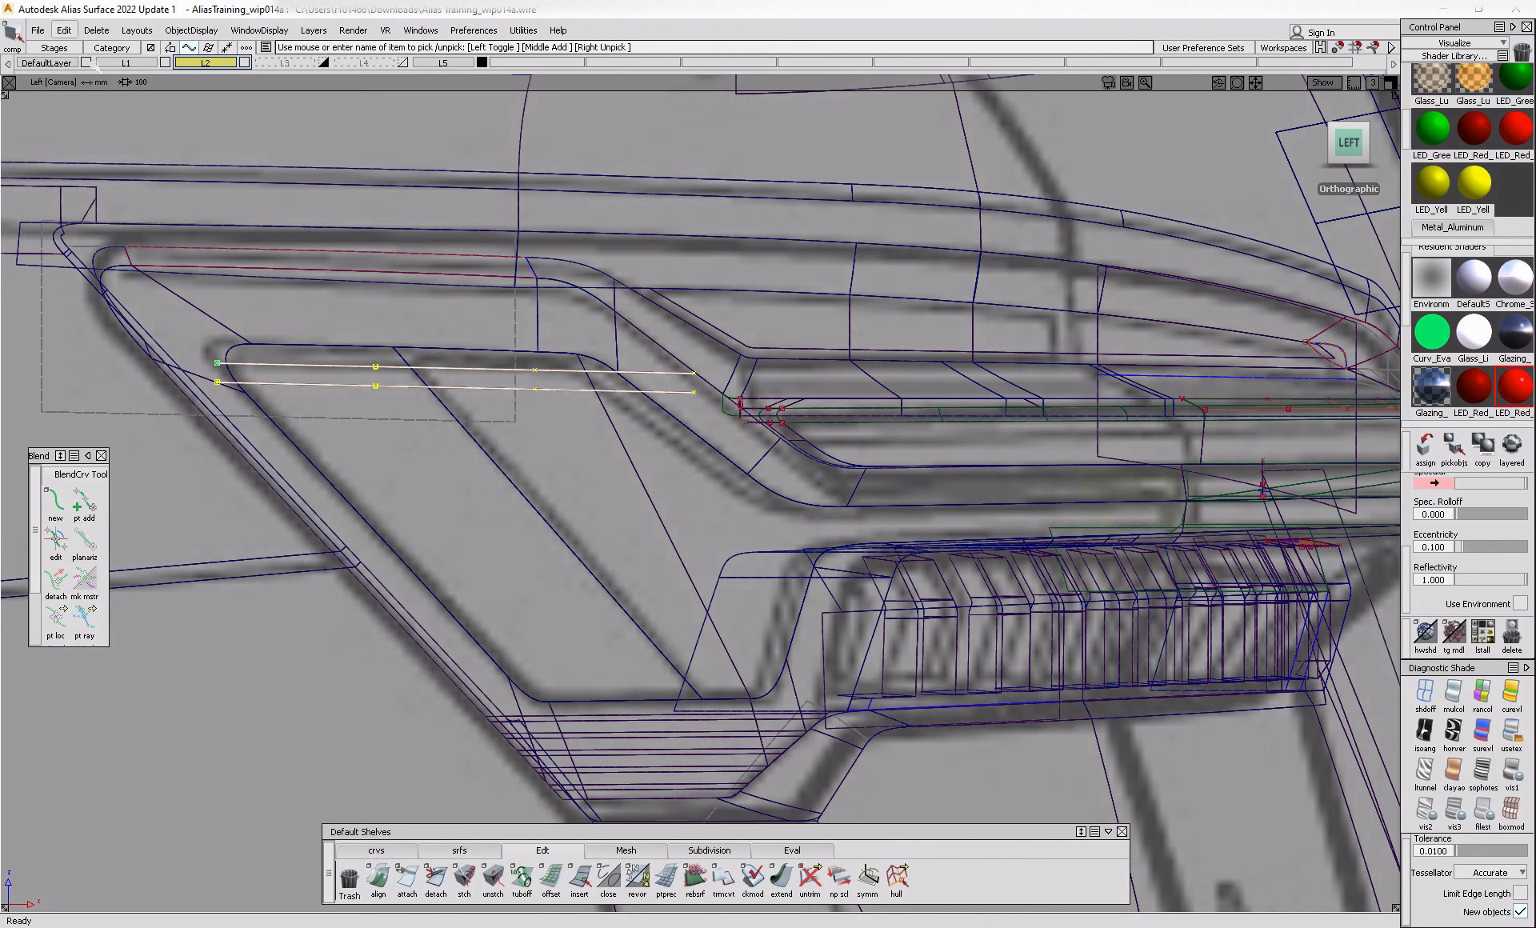
key("ctrl+c")
key("ctrl+v")
left_click_drag(460, 538, 445, 412, "ctrl+shift")
right_click_drag(441, 474, 442, 501)
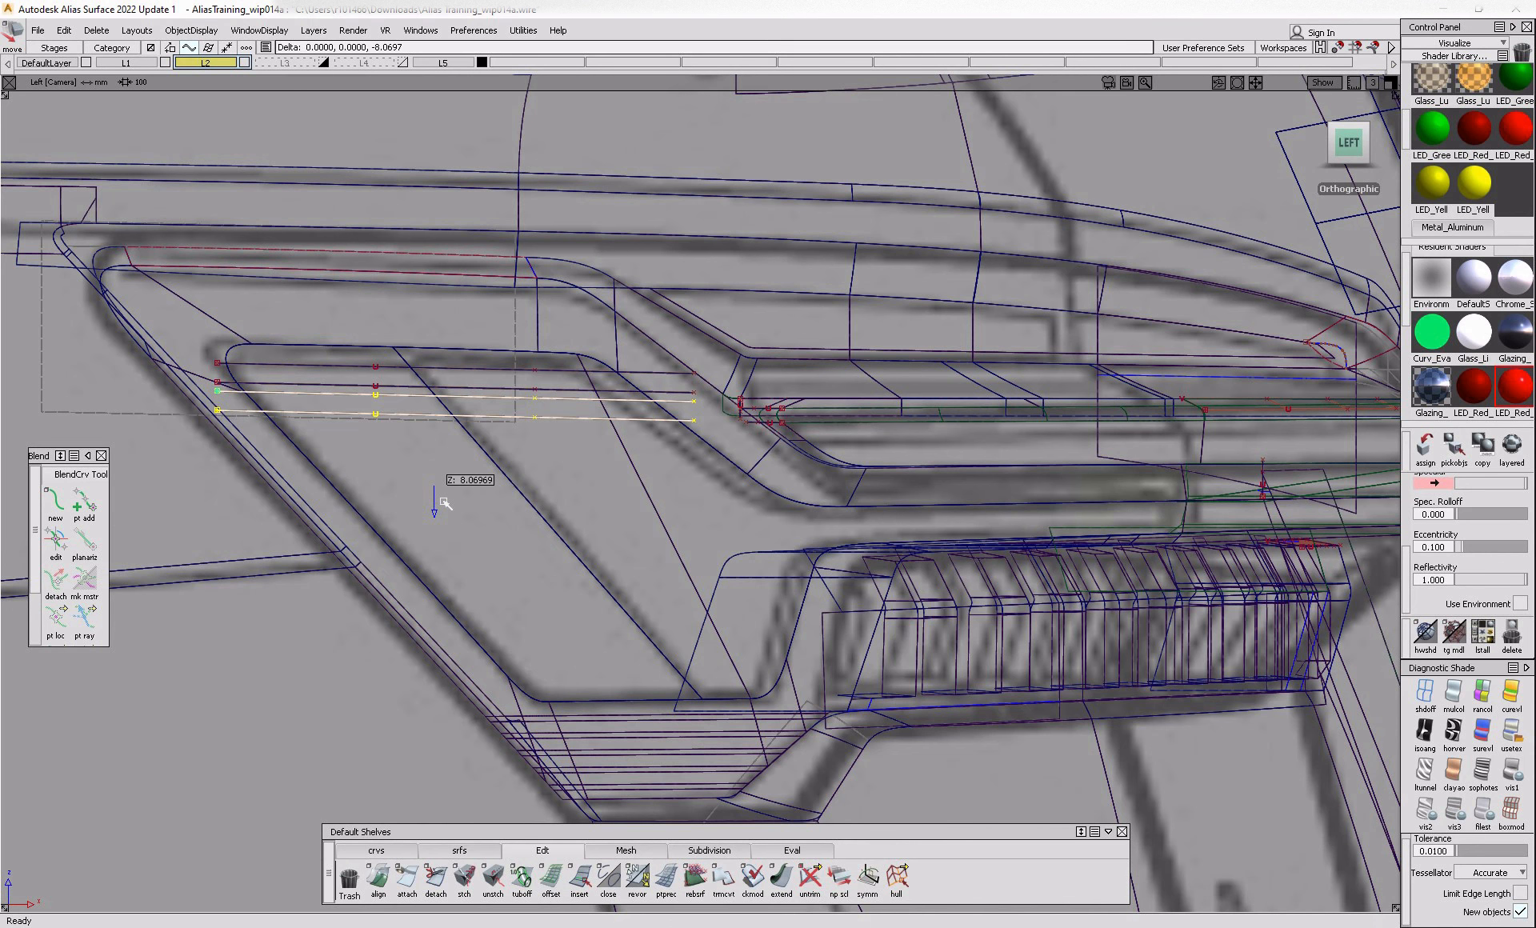
key("Delete")
- Duplicate the line pair 20 times as grouped copies with an 8 mm vertical translation
left_click_drag(313, 374, 108, 171, "ctrl+shift")
left_click(64, 31)
left_click(264, 136)
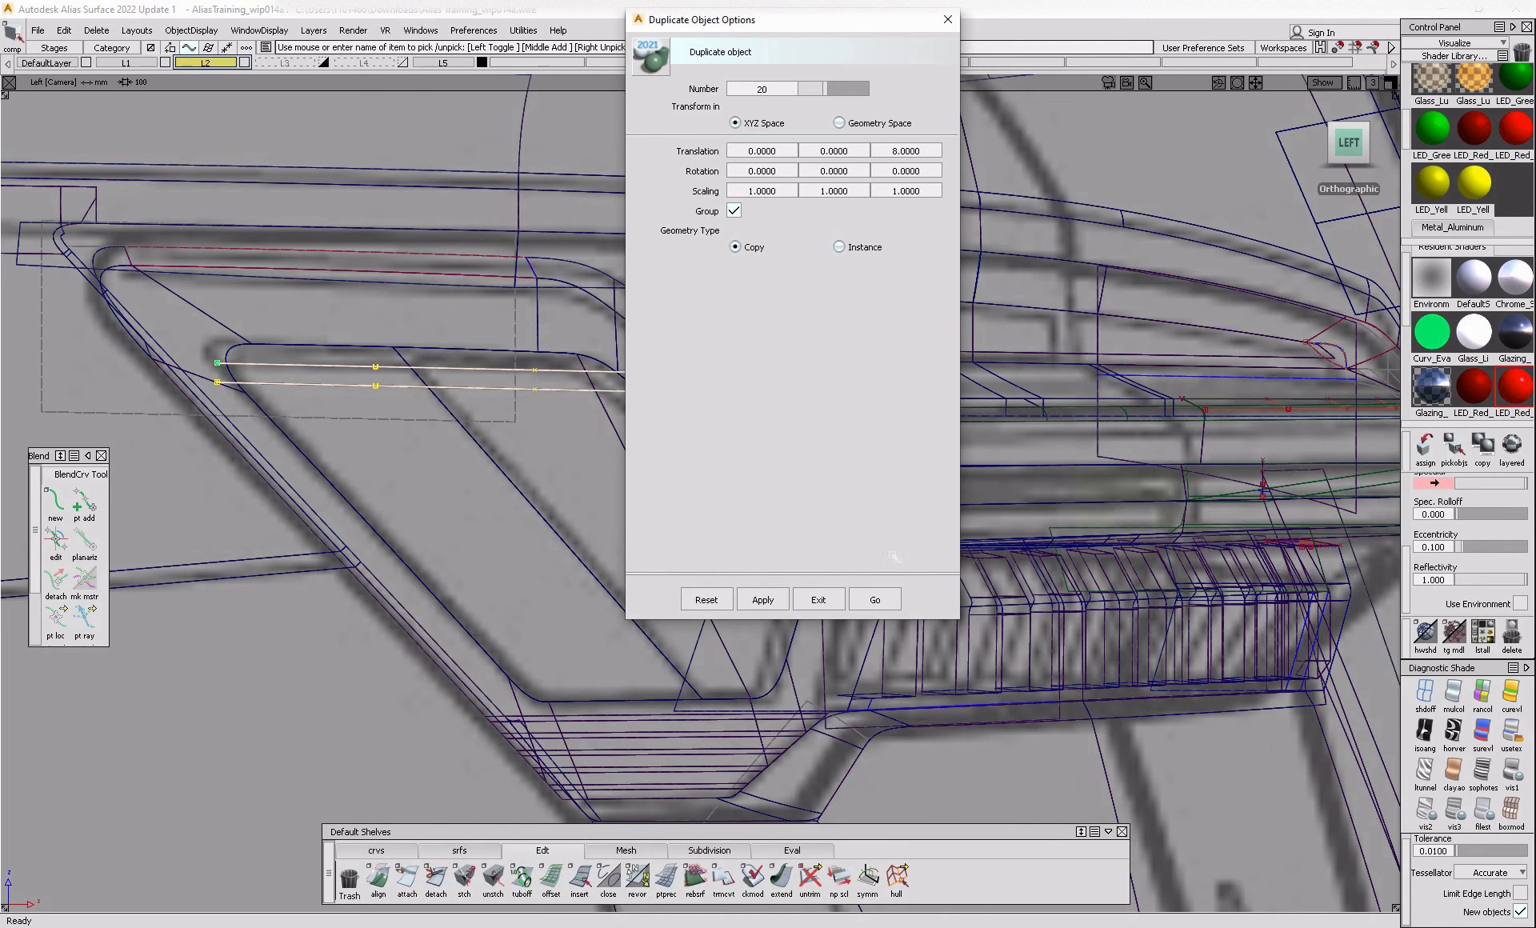
left_click(875, 600)
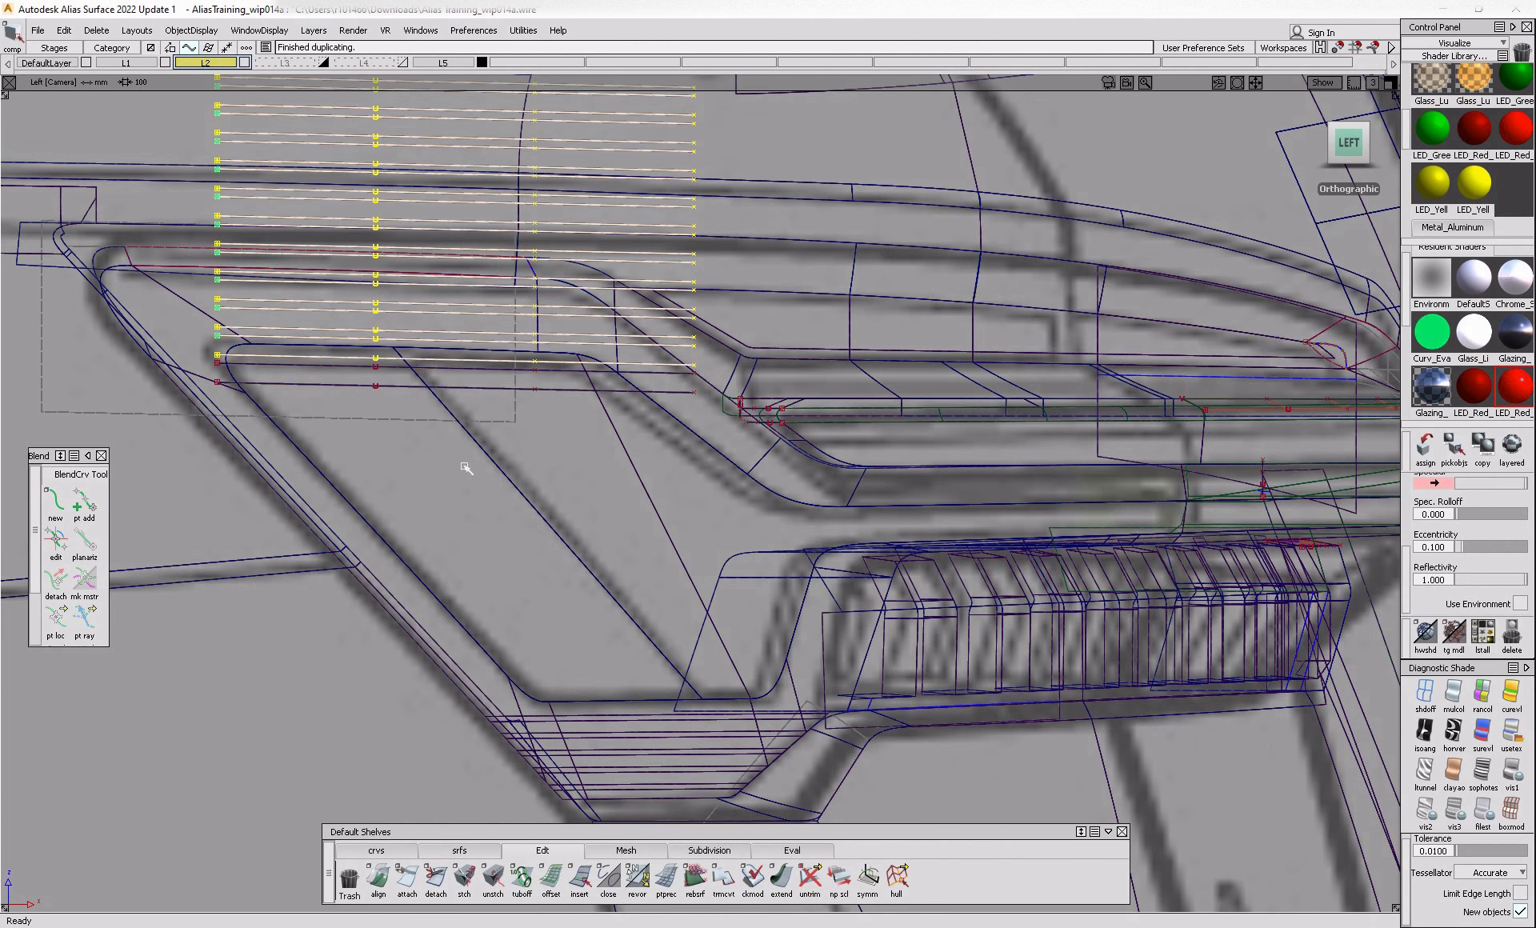
- Move the whole stack of duplicated lines down so it covers the dark slanted panel from top to bottom
mouse_move(387, 518)
right_mouse_down("alt+shift")
mouse_move(439, 428)
mouse_move(418, 470)
right_mouse_up("alt+shift")
middle_click_drag(418, 470, 456, 501, "alt+shift")
left_click_drag(378, 520, 349, 402, "ctrl+shift")
left_click_drag(323, 241, 412, 323, "ctrl+shift")
left_click_drag(347, 197, 543, 576)
middle_click_drag(1232, 740, 1237, 660, "ctrl+shift")
right_click_drag(1238, 629, 1250, 849)
- Project the stacked lines in the Left view onto the dark slanted panel, with the model shaded
left_click(1512, 770)
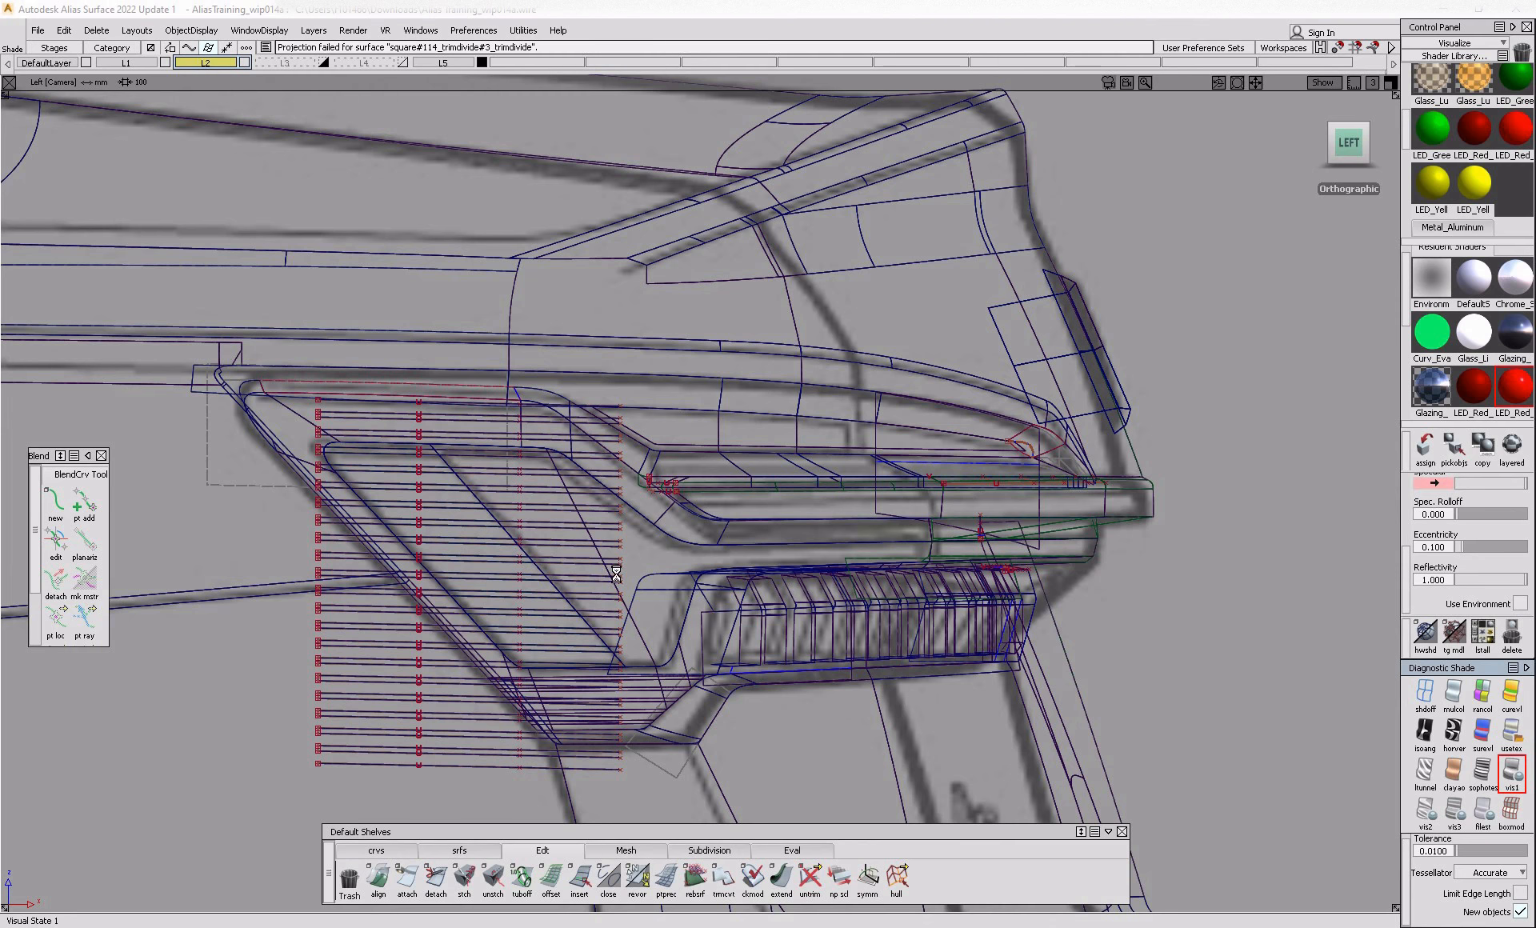
mouse_move(242, 351)
left_mouse_down()
mouse_move(368, 483)
mouse_move(780, 769)
left_mouse_up()
key("alt+i")
left_click_drag(513, 692, 212, 268, "ctrl+shift")
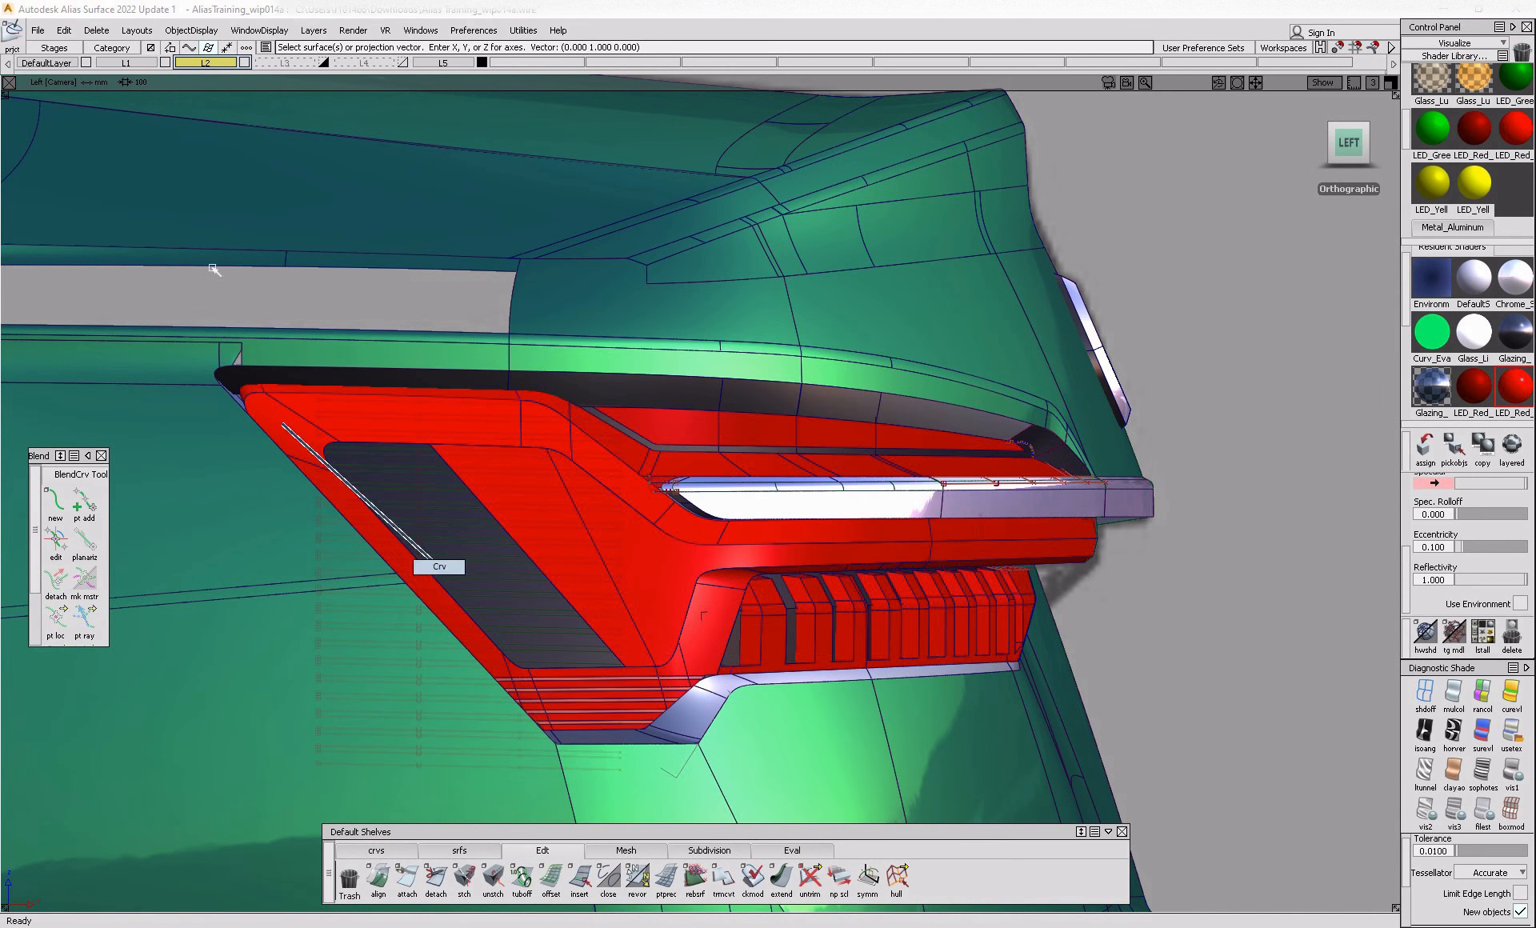
- Divide the dark slanted panel along the projected lines, picking the wider alternate bands, and assign the dark LED_Red shader to them
key("F8")
mouse_move(535, 674)
right_mouse_down("alt+shift")
mouse_move(665, 706)
mouse_move(565, 733)
right_mouse_up("alt+shift")
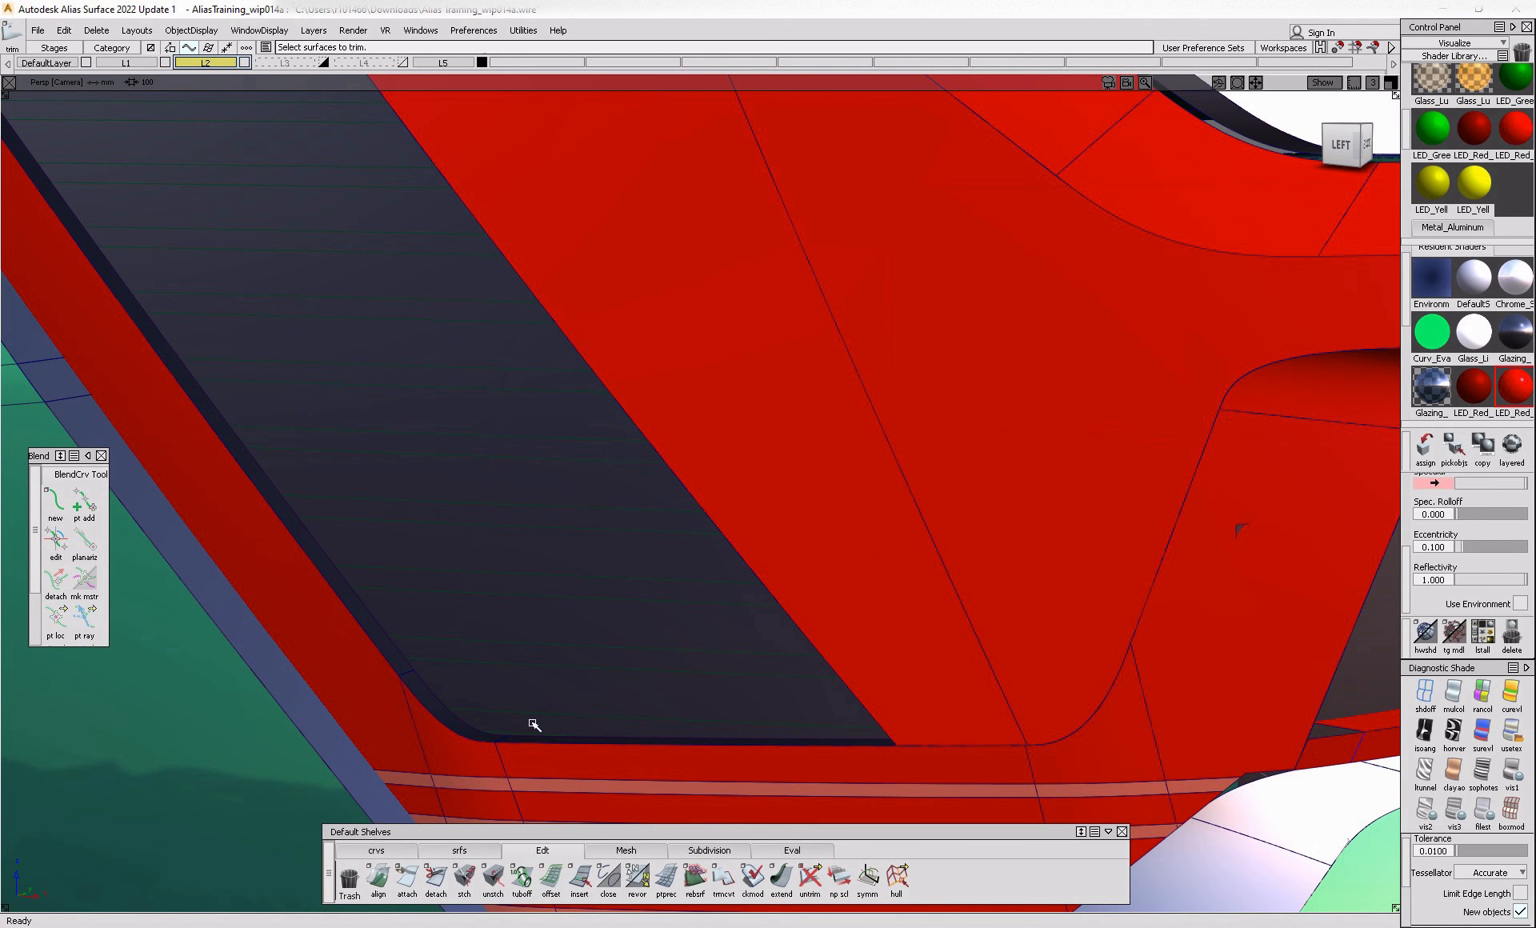
left_click(536, 722)
left_click(534, 653)
left_click(564, 589)
left_click(562, 518)
middle_click_drag(490, 541, 751, 688, "alt+shift")
left_click(555, 603)
left_click(529, 533)
left_click(514, 467)
left_click(497, 396)
left_click(502, 334)
left_click(513, 267)
middle_click_drag(532, 226, 618, 462, "alt+shift")
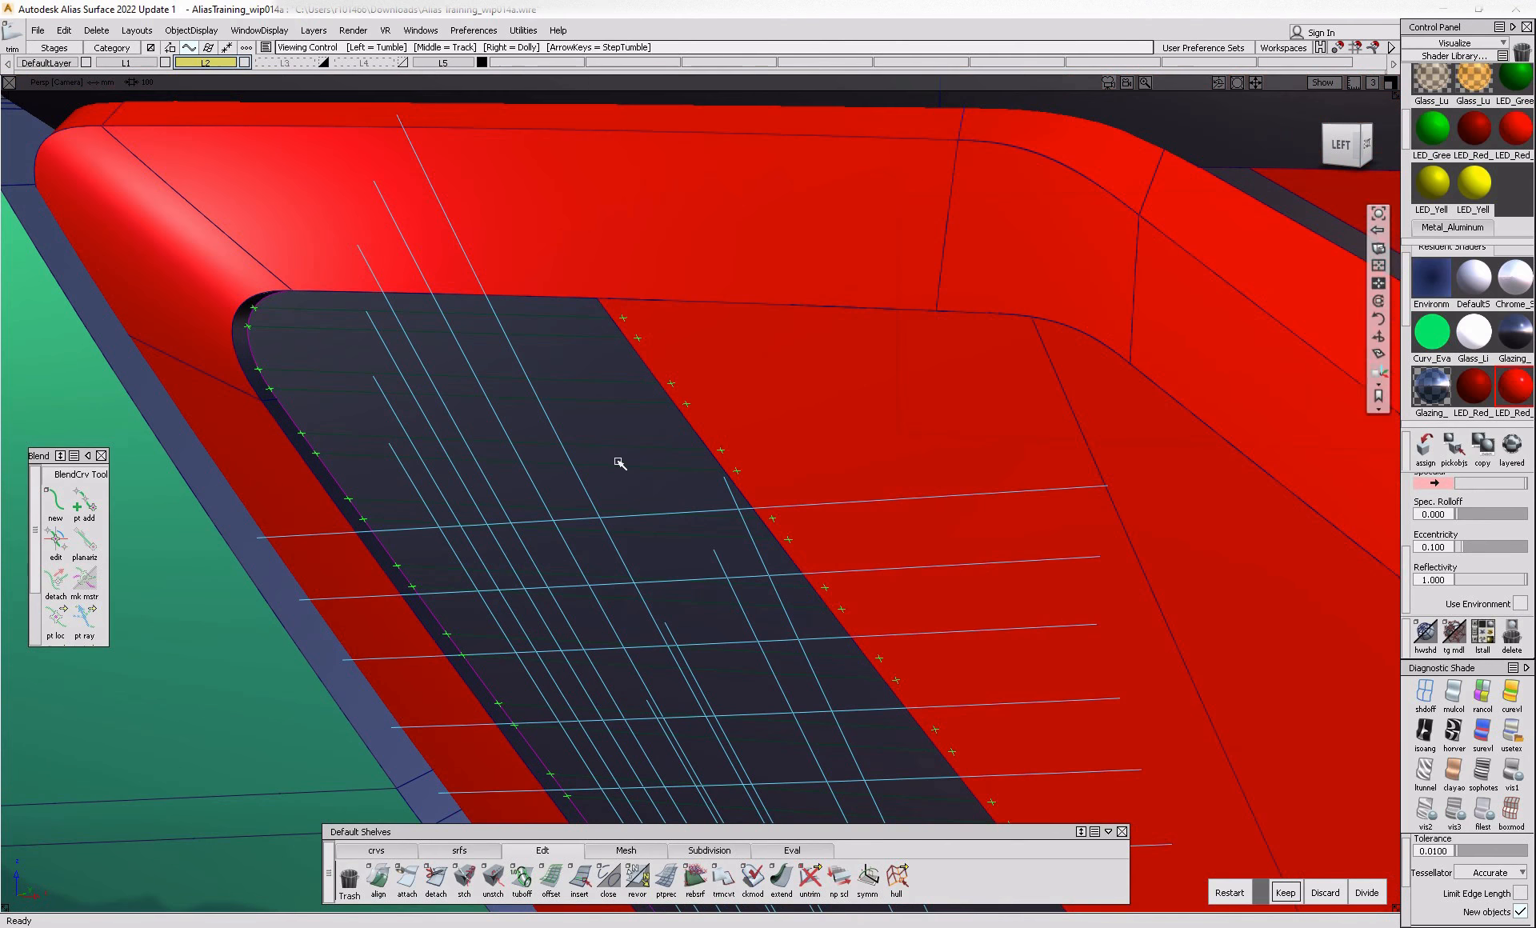
left_click(612, 385)
left_click(580, 344)
left_click(346, 319)
left_click(1364, 892)
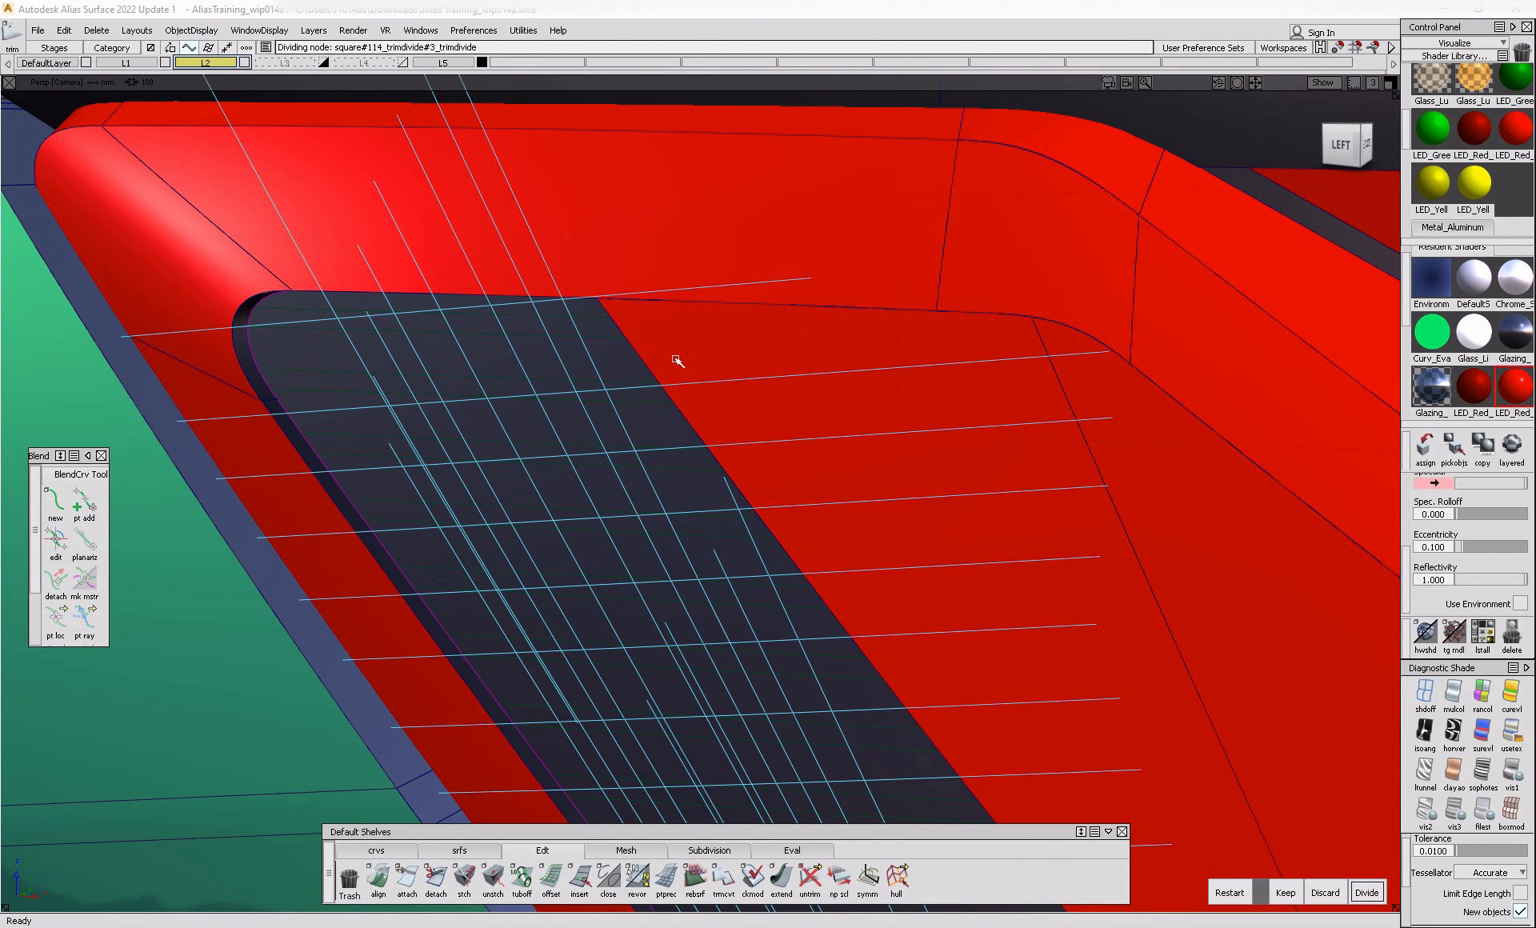
left_click(1425, 448)
- Try to divide off the lowest wide band at the rounded lower end of the dark panel
right_click_drag(1107, 566, 704, 680, "alt+shift")
middle_click_drag(832, 544, 878, 682, "alt+shift")
right_click_drag(878, 682, 1025, 658, "alt+shift")
left_click(1046, 642)
left_click(1038, 657)
left_click(965, 626)
left_click(1367, 892)
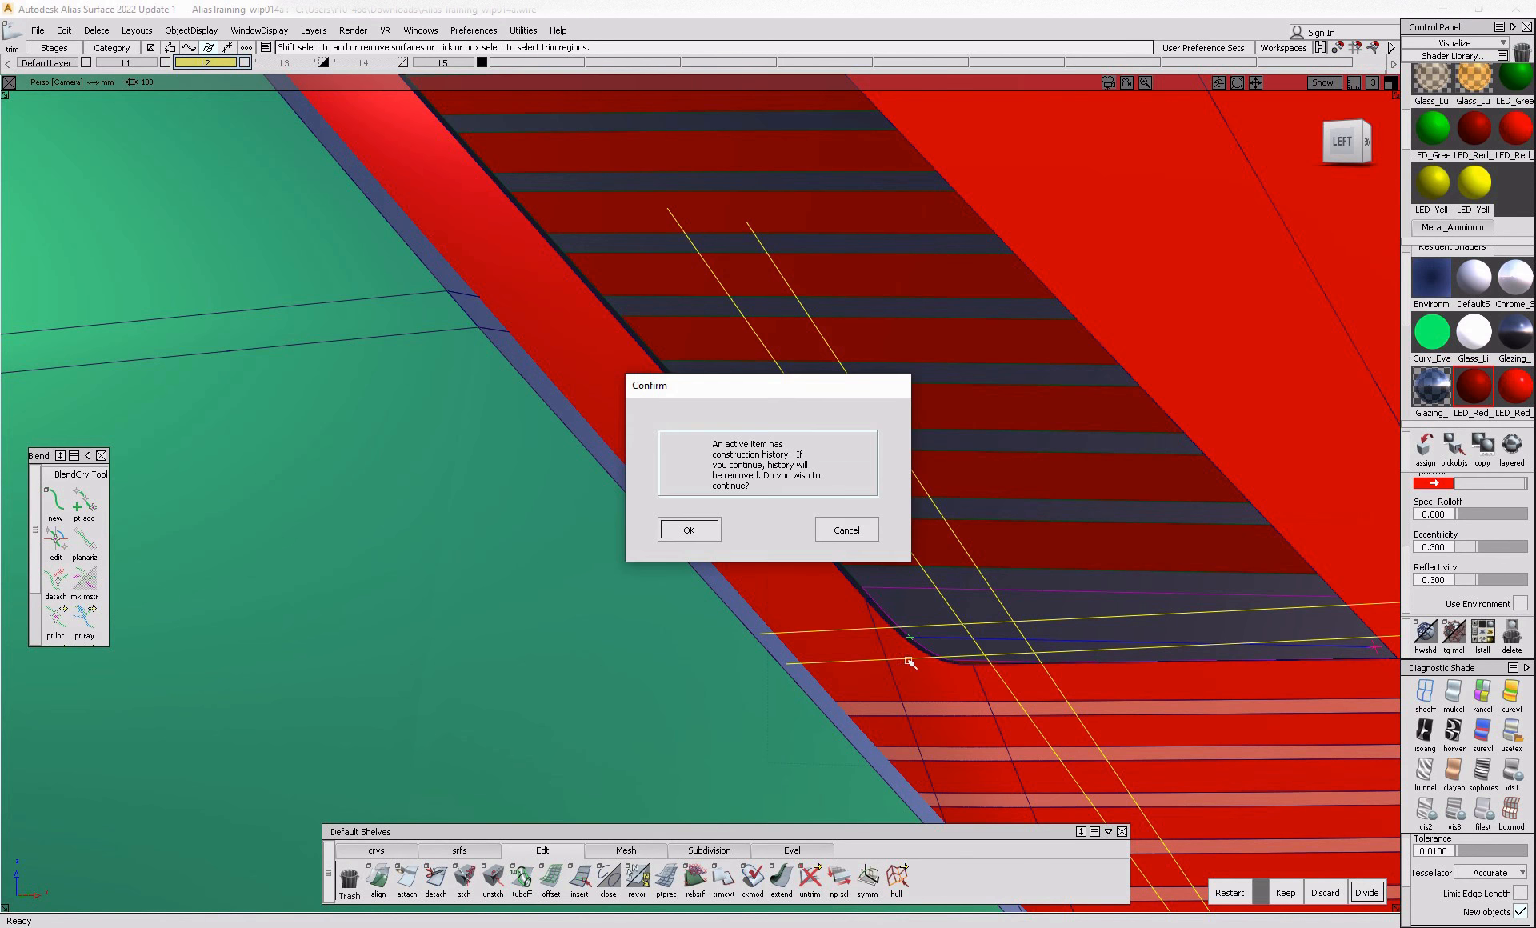
left_click(688, 531)
- Extend the lowest projected line to the panel's edge and divide off the lowest wide band
left_click_drag(1111, 565, 1029, 632, "ctrl+shift")
left_click(1029, 627)
mouse_move(1067, 651)
right_mouse_down("alt+shift")
mouse_move(1083, 683)
mouse_move(917, 660)
mouse_move(823, 689)
right_mouse_up("alt+shift")
left_click_drag(945, 782, 931, 679, "ctrl+shift")
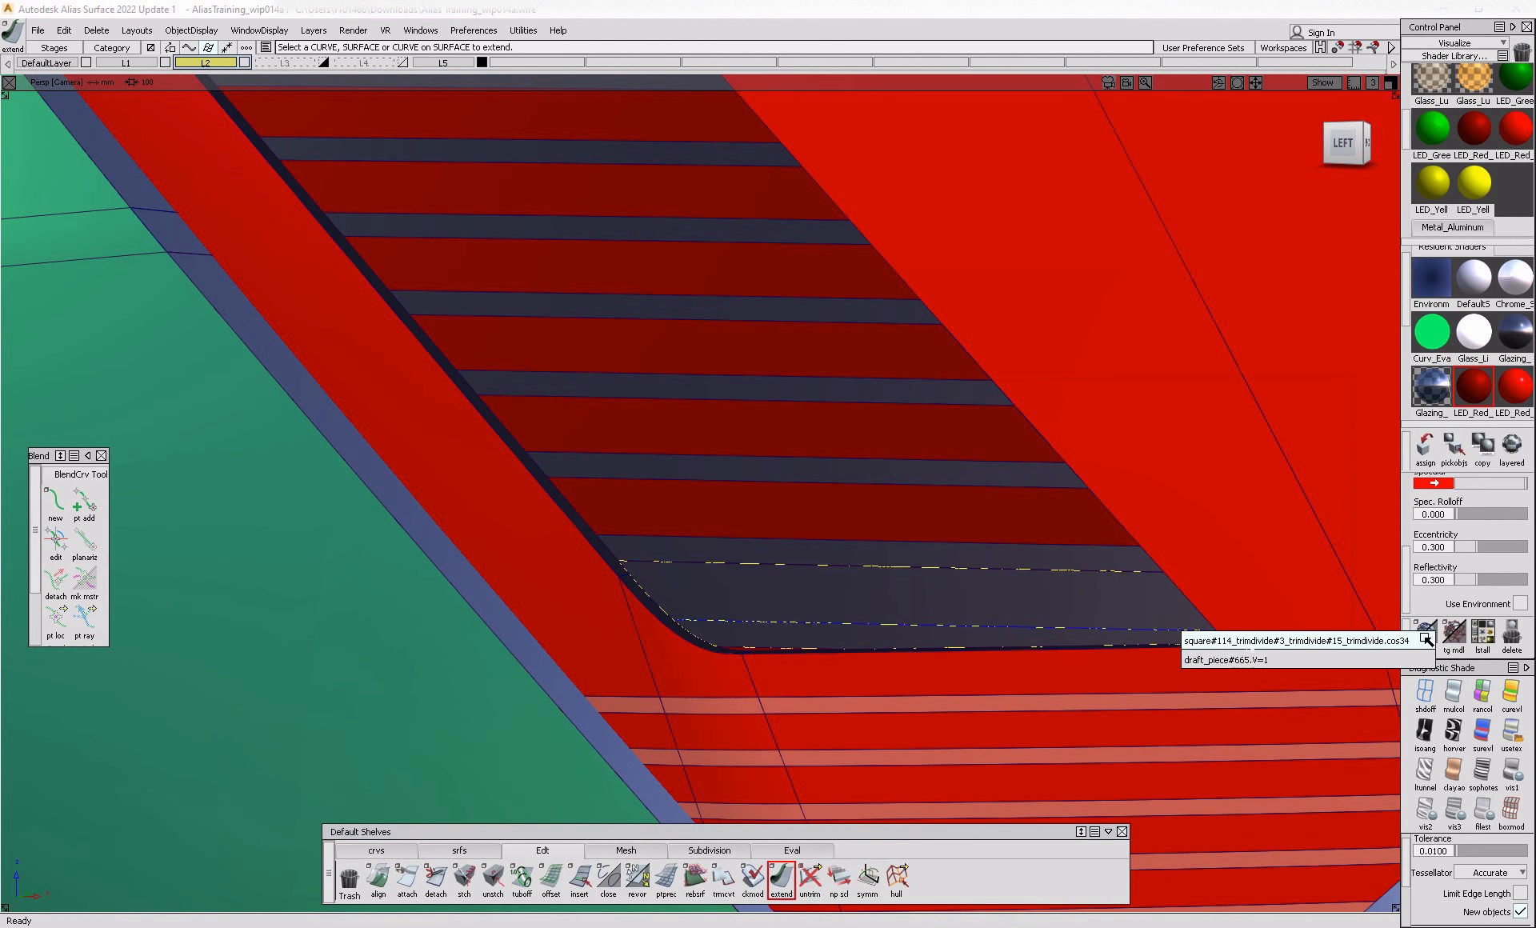
left_click(1201, 636)
right_click_drag(1279, 532, 1188, 564, "ctrl+shift")
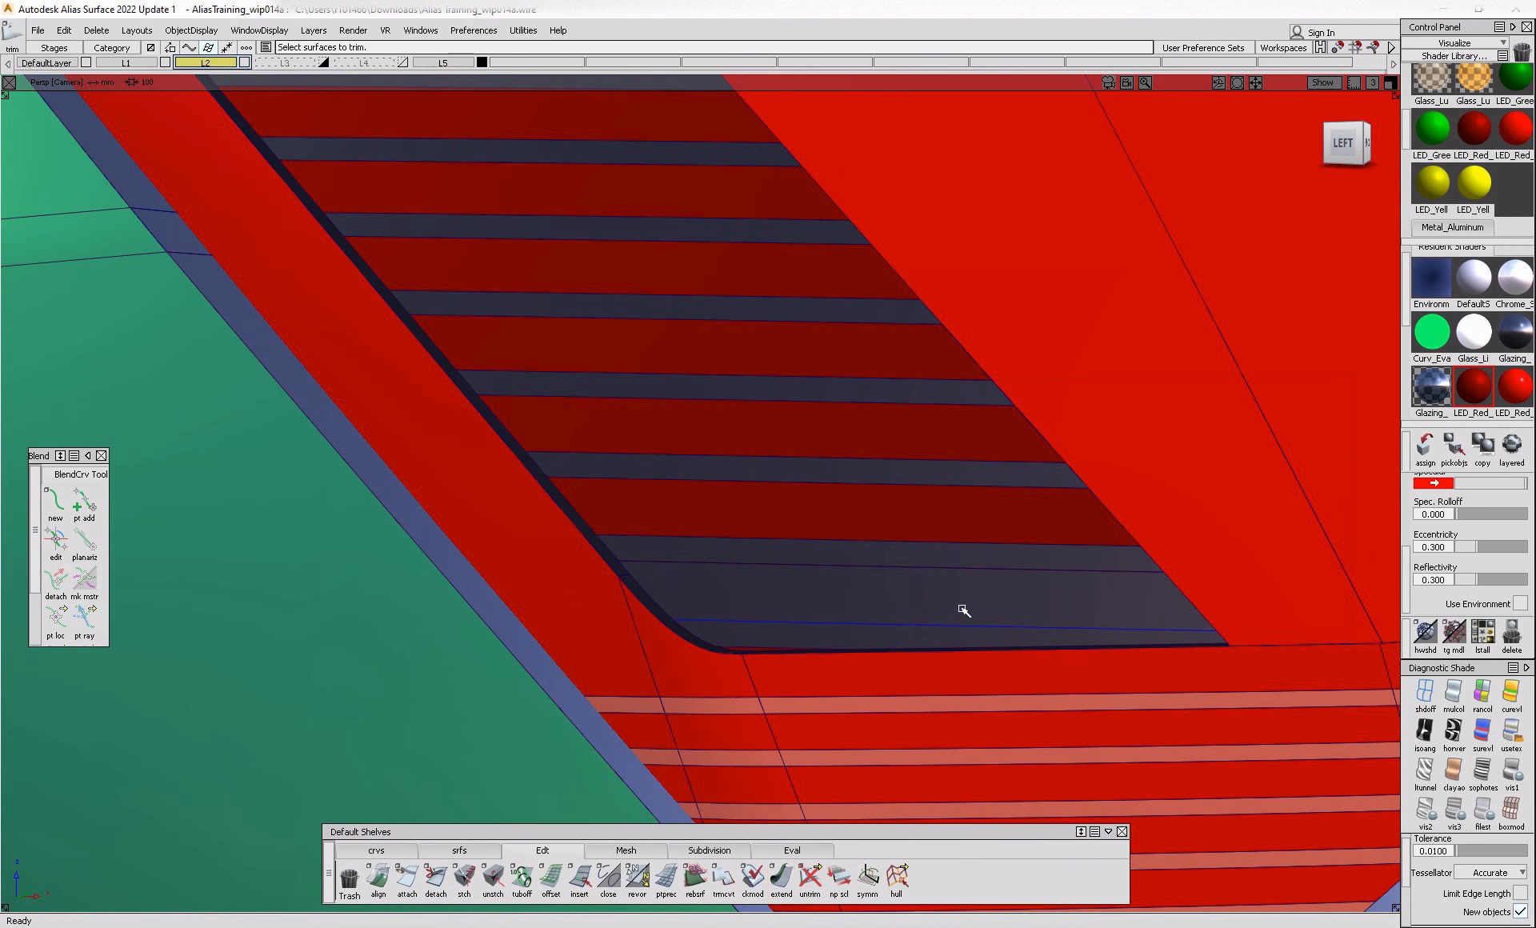
left_click(962, 611)
left_click(962, 610)
key("space")
- Assign the dark LED_Red shader to the lowest wide band of the slanted panel
left_click_drag(1045, 556, 993, 548, "ctrl+shift")
left_click(1150, 577)
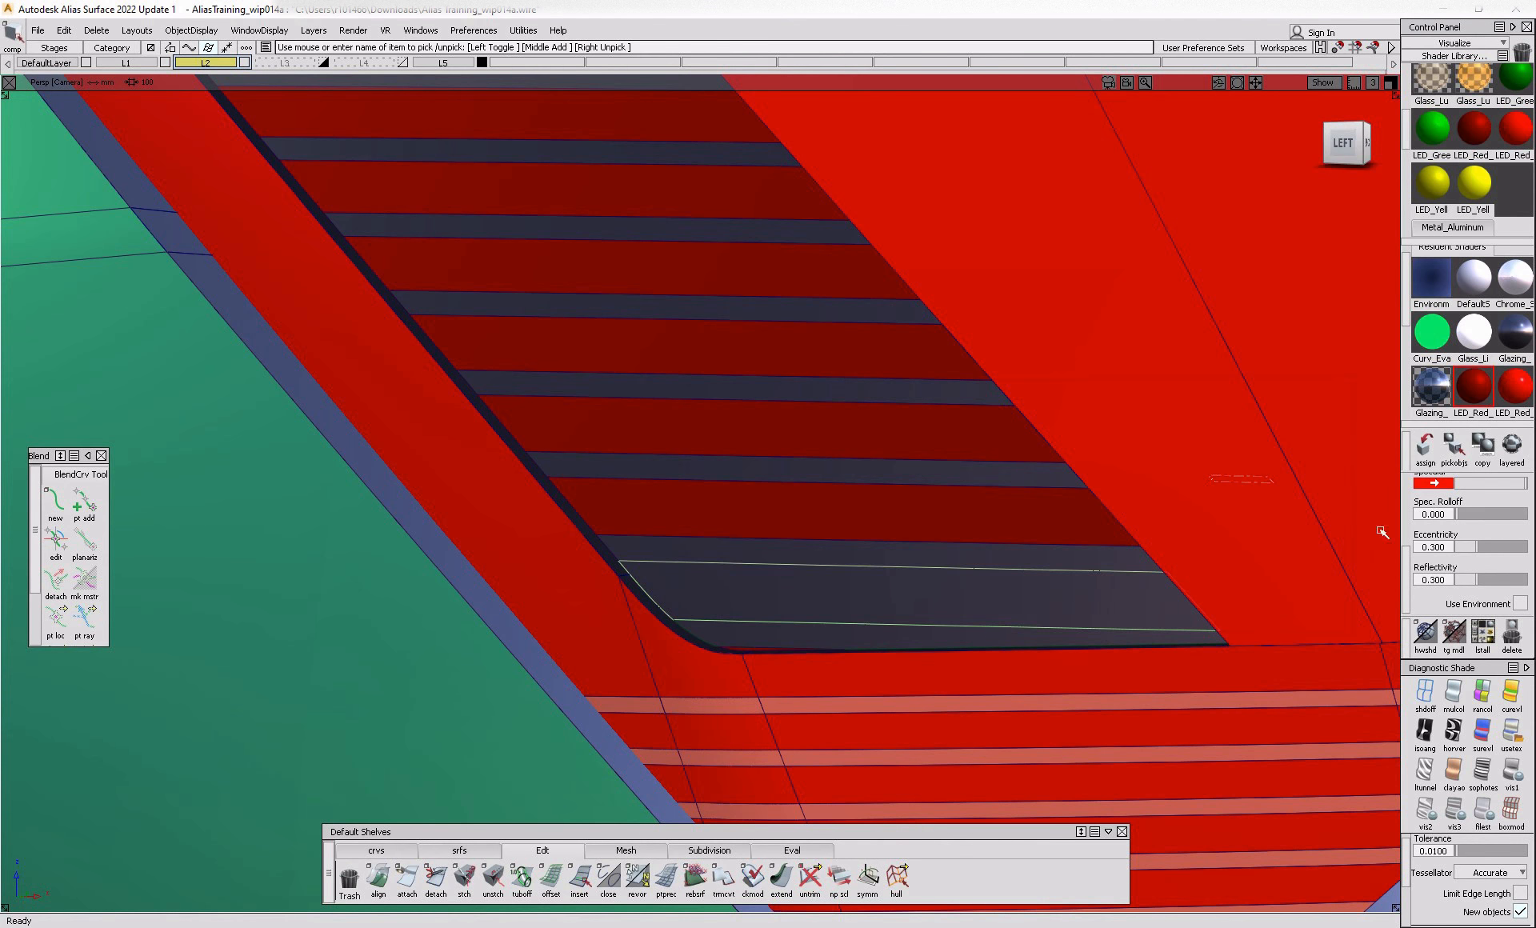
left_click(1427, 451)
- Examine the striped lamp panel and the whole rear end with its lens cover from several angles
right_click_drag(1105, 549, 809, 707, "alt+shift")
left_click_drag(809, 707, 634, 656, "alt+shift")
right_click_drag(635, 656, 521, 630, "alt+shift")
left_click_drag(521, 630, 669, 649, "alt+shift")
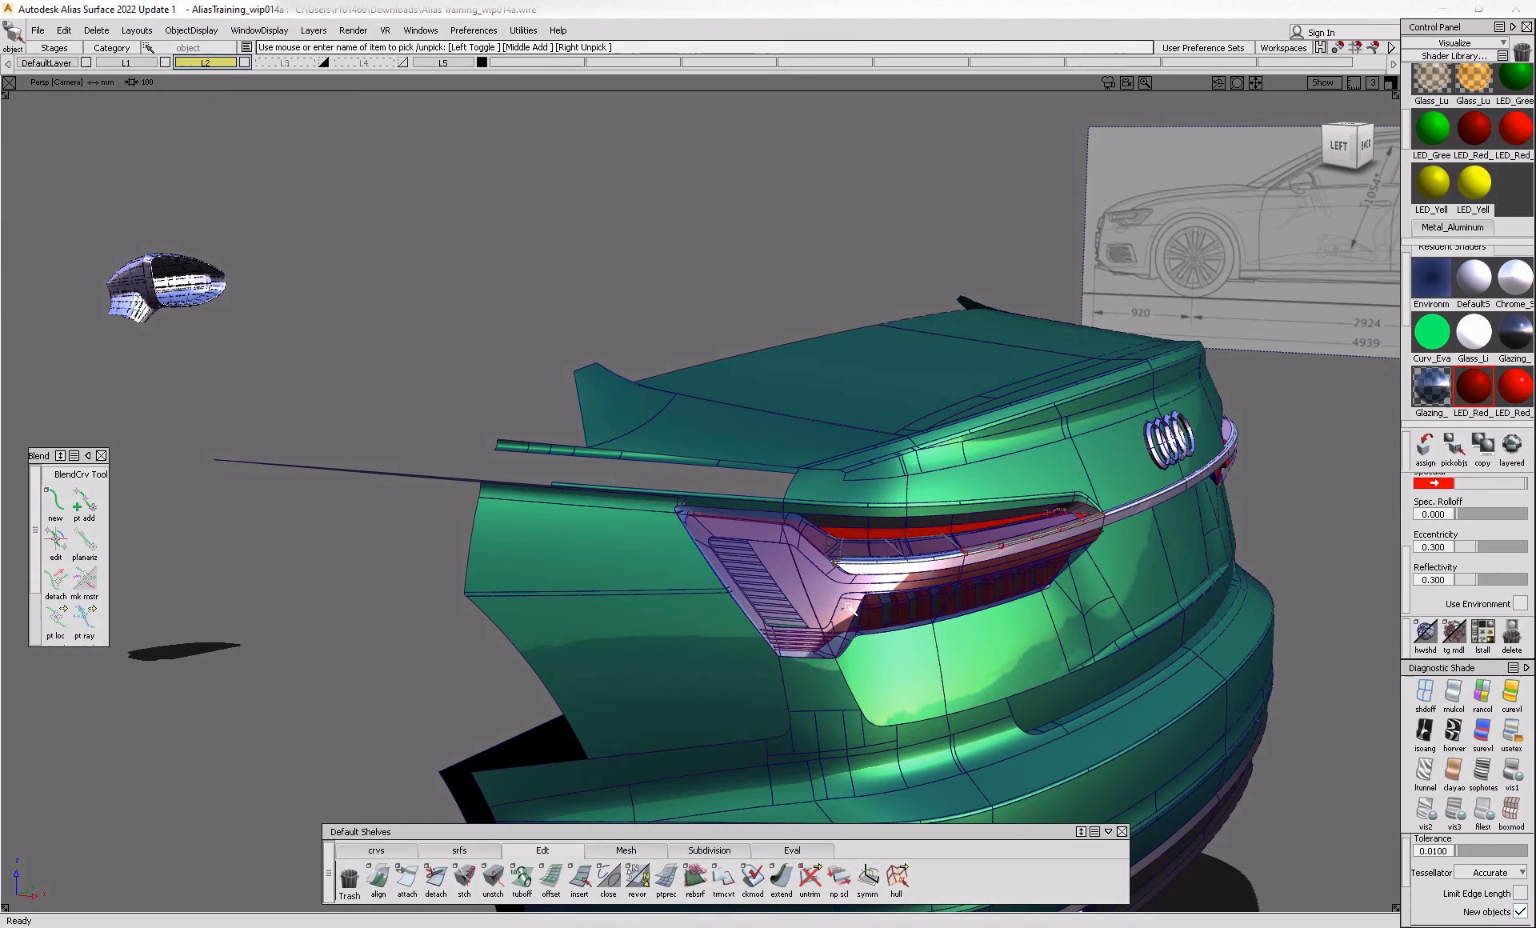
left_click_drag(849, 536, 881, 557, "alt+shift")
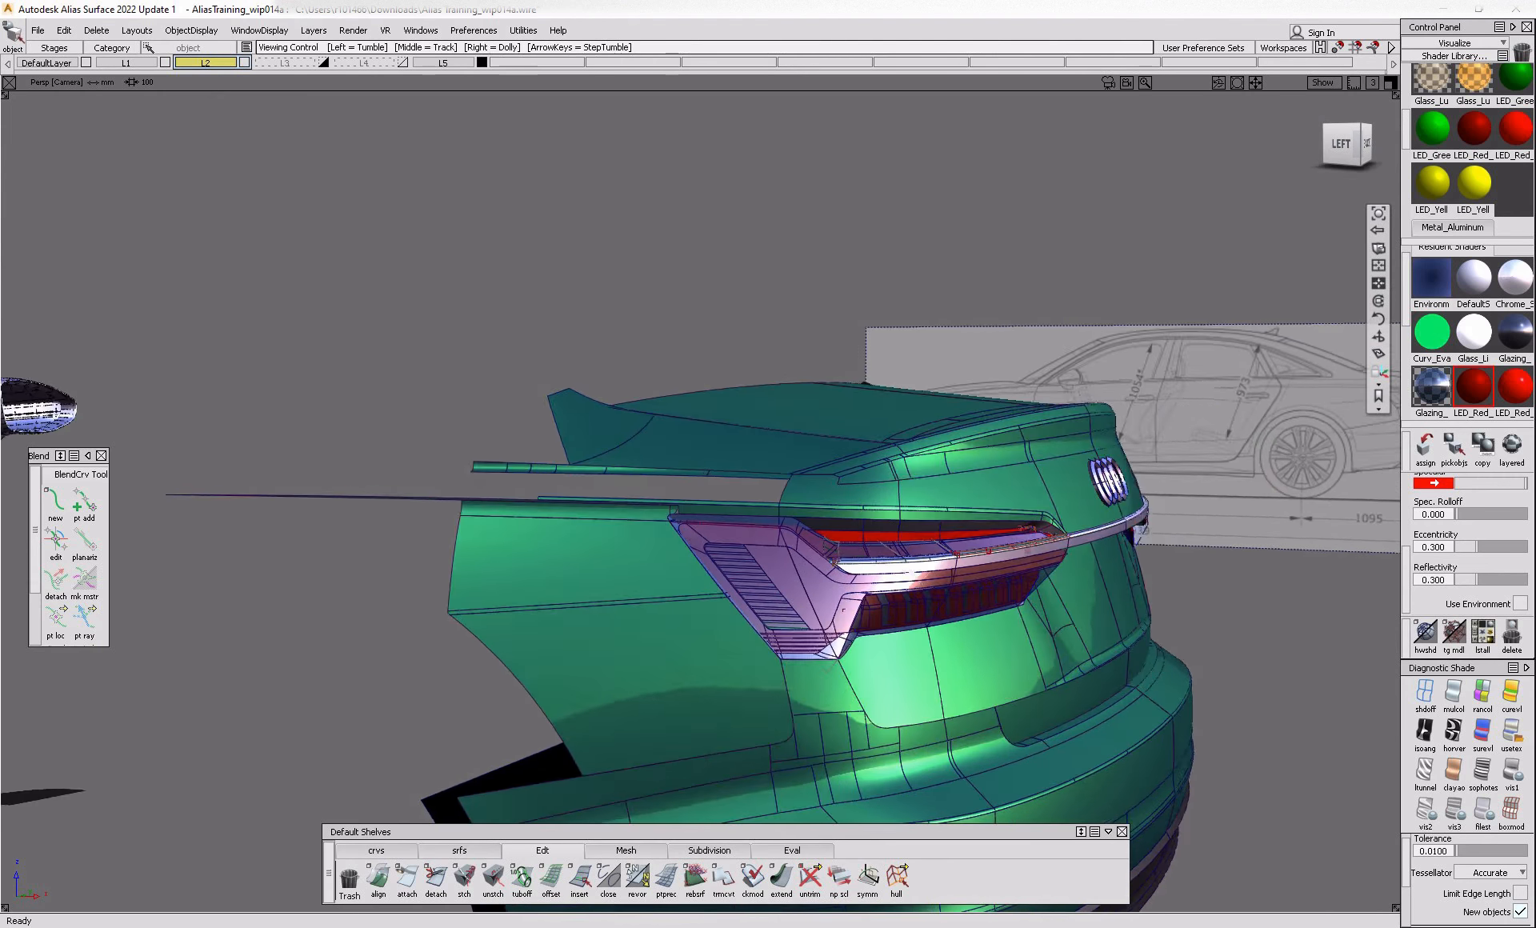
right_click_drag(881, 556, 957, 591, "alt+shift")
key("alt+t")
left_click_drag(957, 590, 795, 651, "alt+shift")
right_click_drag(795, 651, 809, 730, "alt+shift")
left_click_drag(810, 730, 720, 740, "alt+shift")
right_click_drag(1185, 640, 1101, 668, "alt+shift")
right_click_drag(1087, 596, 1008, 731, "alt+shift")
left_click_drag(1008, 731, 1245, 597, "alt+shift")
key("alt+m")
right_click_drag(1246, 597, 1121, 604, "alt+shift")
left_click_drag(1120, 604, 1267, 631, "alt+shift")
right_click_drag(1267, 631, 1042, 646, "alt+shift")
- Examine the surfaces and curves at the pointed inboard end of the upper lamp opening from behind and from the side
left_click_drag(928, 613, 881, 588, "ctrl+shift")
left_click(847, 603)
left_click(818, 602)
left_click(800, 623)
left_click_drag(800, 622, 905, 604, "alt+shift")
left_click_drag(804, 533, 808, 562, "ctrl+shift")
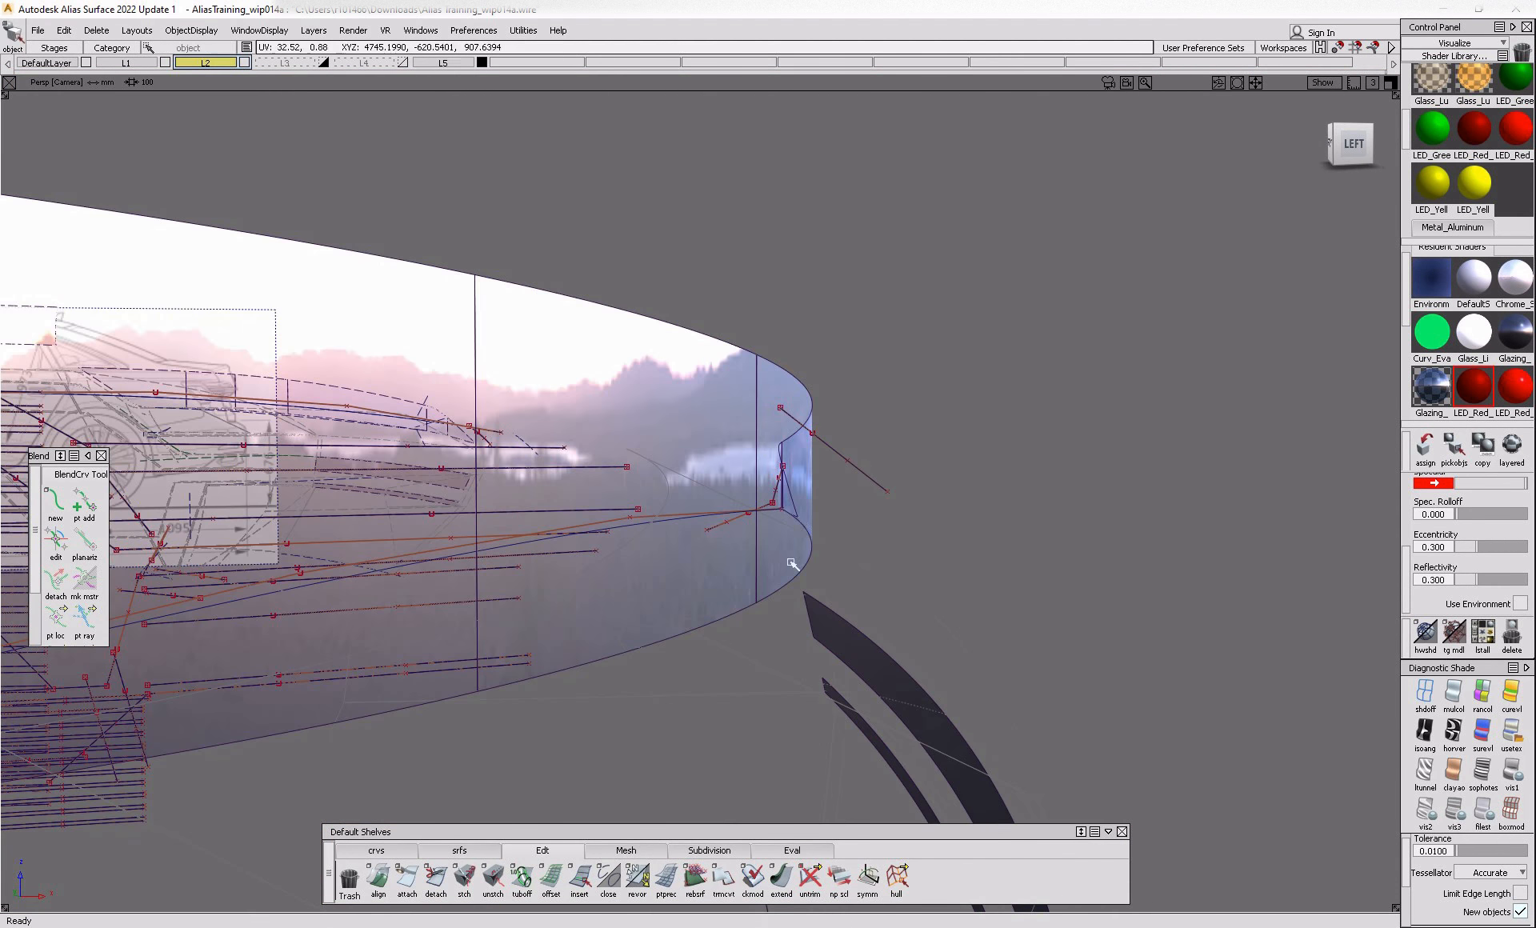
left_click(805, 562)
mouse_move(1005, 588)
left_mouse_down("alt+shift")
mouse_move(964, 588)
mouse_move(1018, 606)
mouse_move(761, 611)
mouse_move(671, 637)
left_mouse_up("alt+shift")
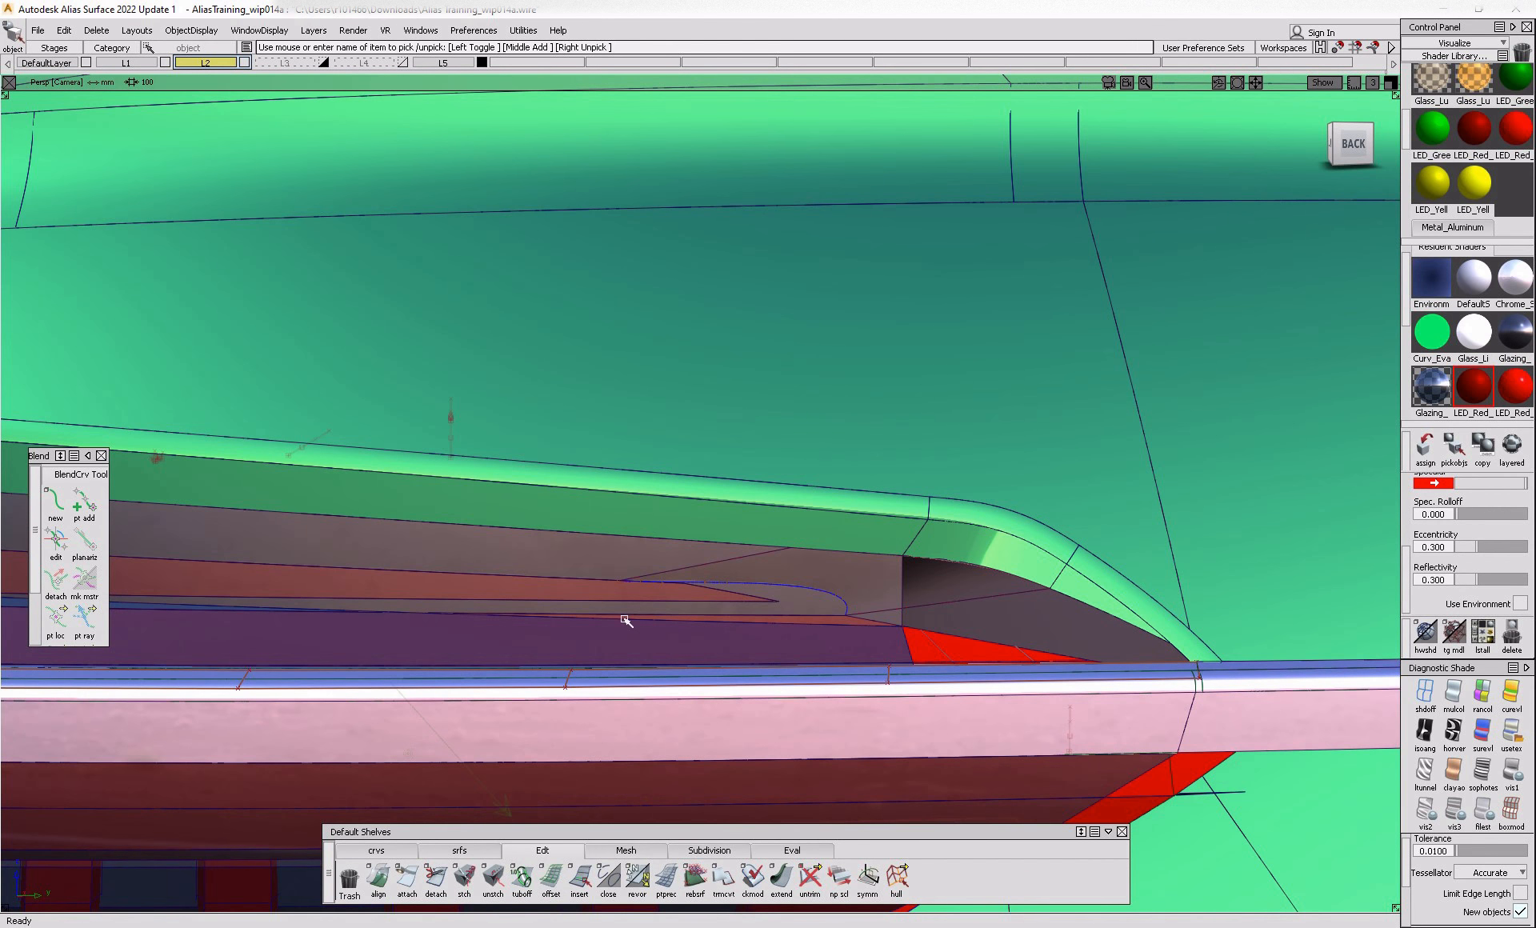
right_click_drag(805, 630, 768, 645, "alt+shift")
left_click_drag(769, 645, 758, 677, "alt+shift")
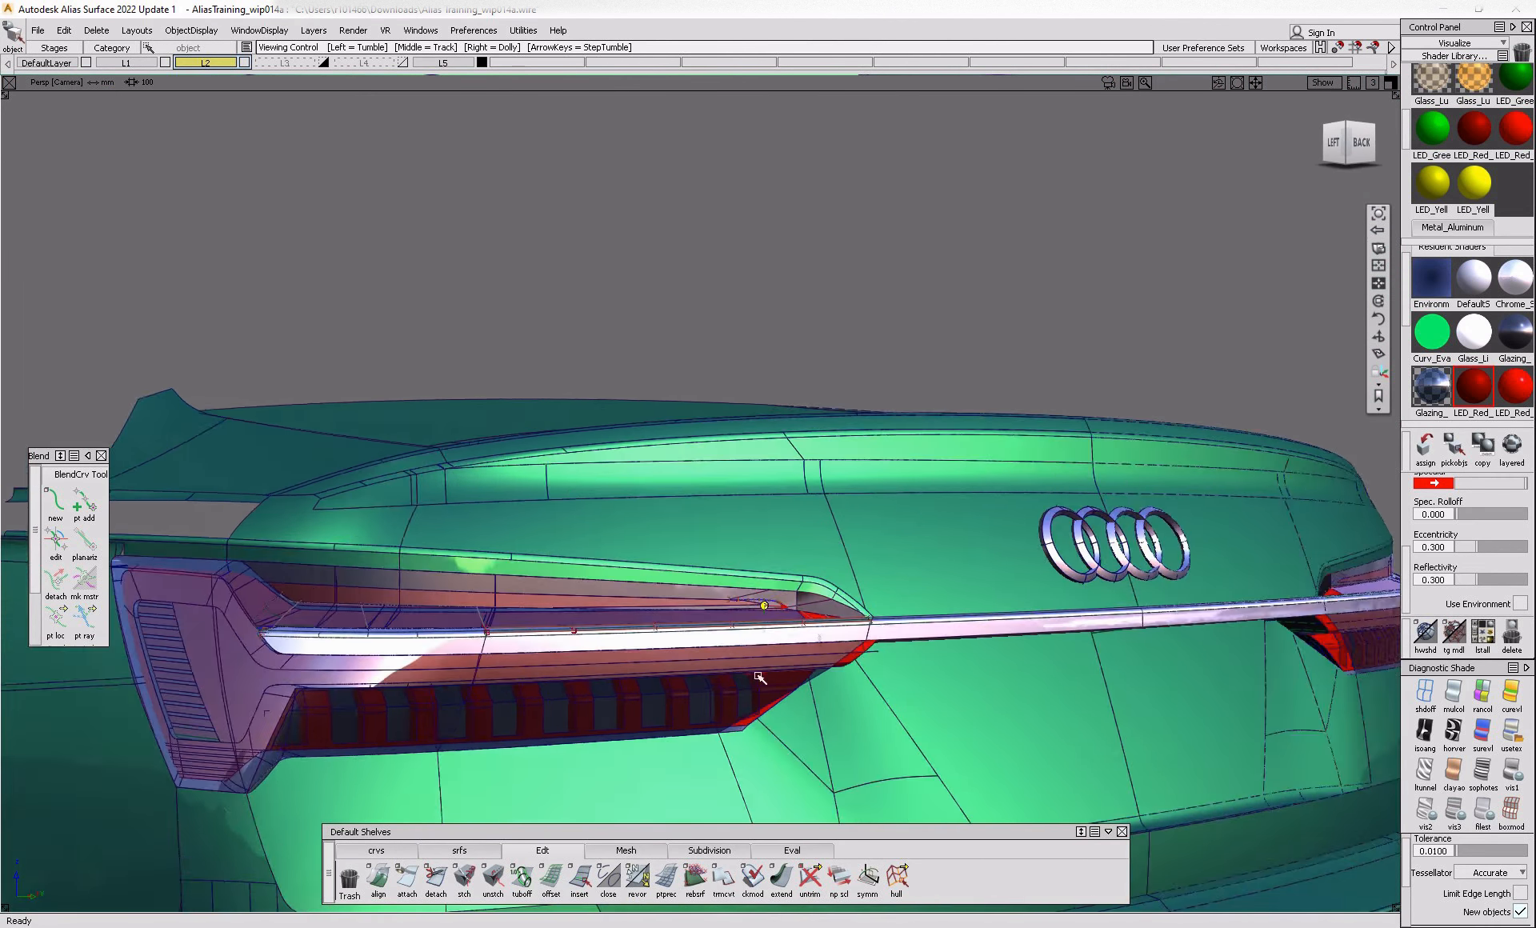
right_click_drag(758, 677, 756, 630, "alt+shift")
left_click_drag(564, 615, 808, 604, "alt+shift")
right_click_drag(808, 604, 955, 597, "alt+shift")
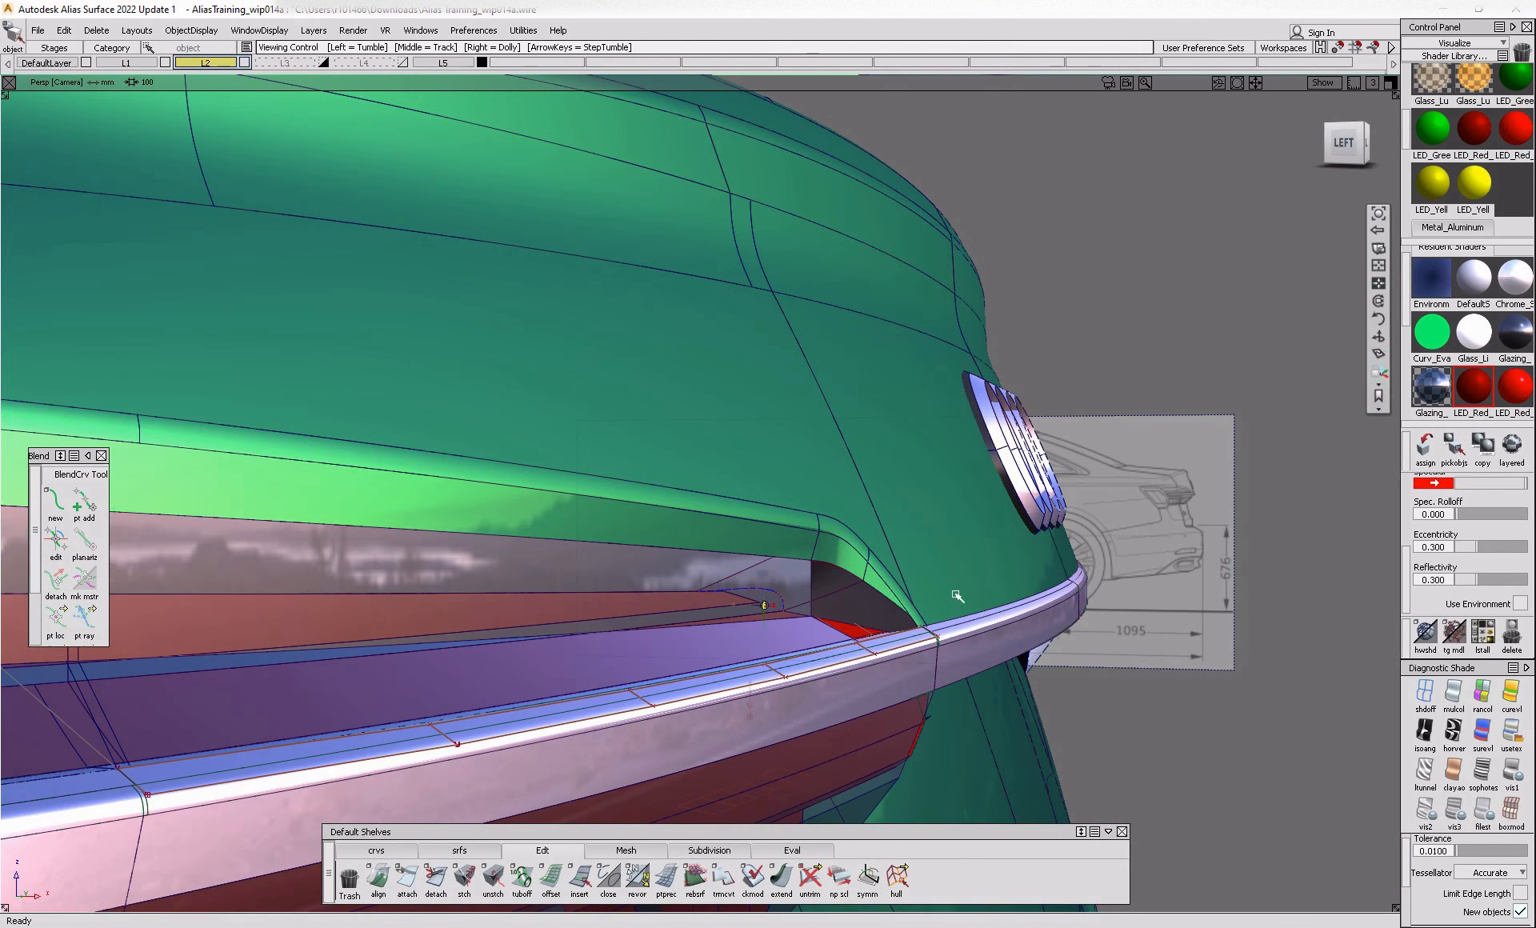
- Raise the control point at the inboard end of the upper lamp curve by about 3.4 mm in the Left view
left_click(1344, 142)
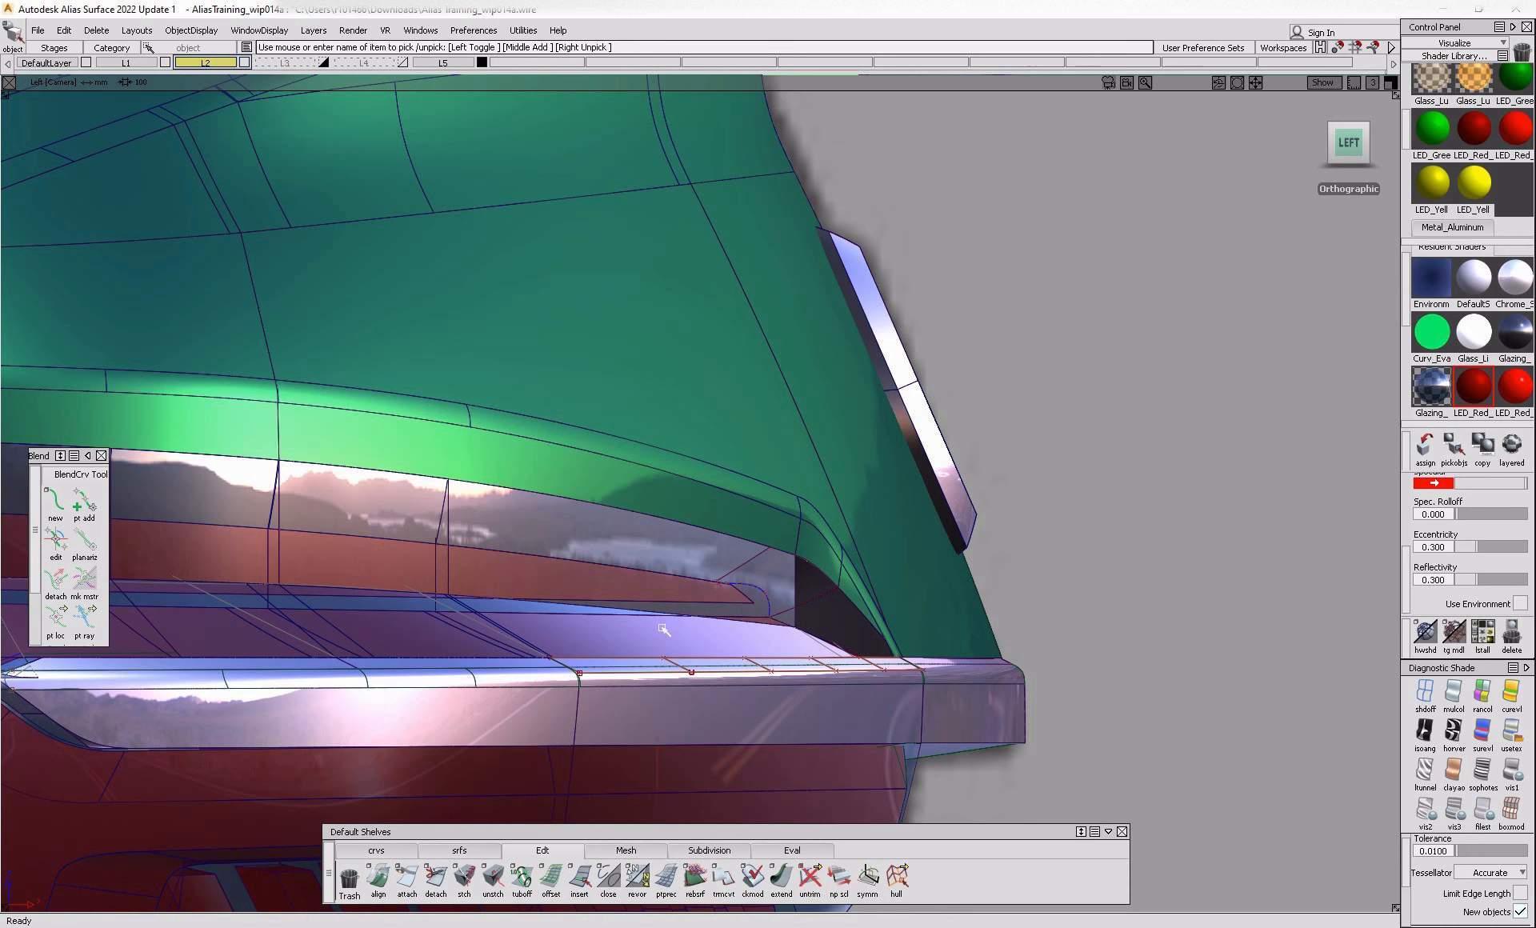
key("alt+i")
mouse_move(659, 611)
left_mouse_down("ctrl+shift")
mouse_move(774, 626)
mouse_move(821, 652)
left_mouse_up("ctrl+shift")
left_click(741, 621)
key("alt+i")
middle_click_drag(824, 650, 866, 647, "ctrl+shift")
right_click_drag(867, 647, 866, 629)
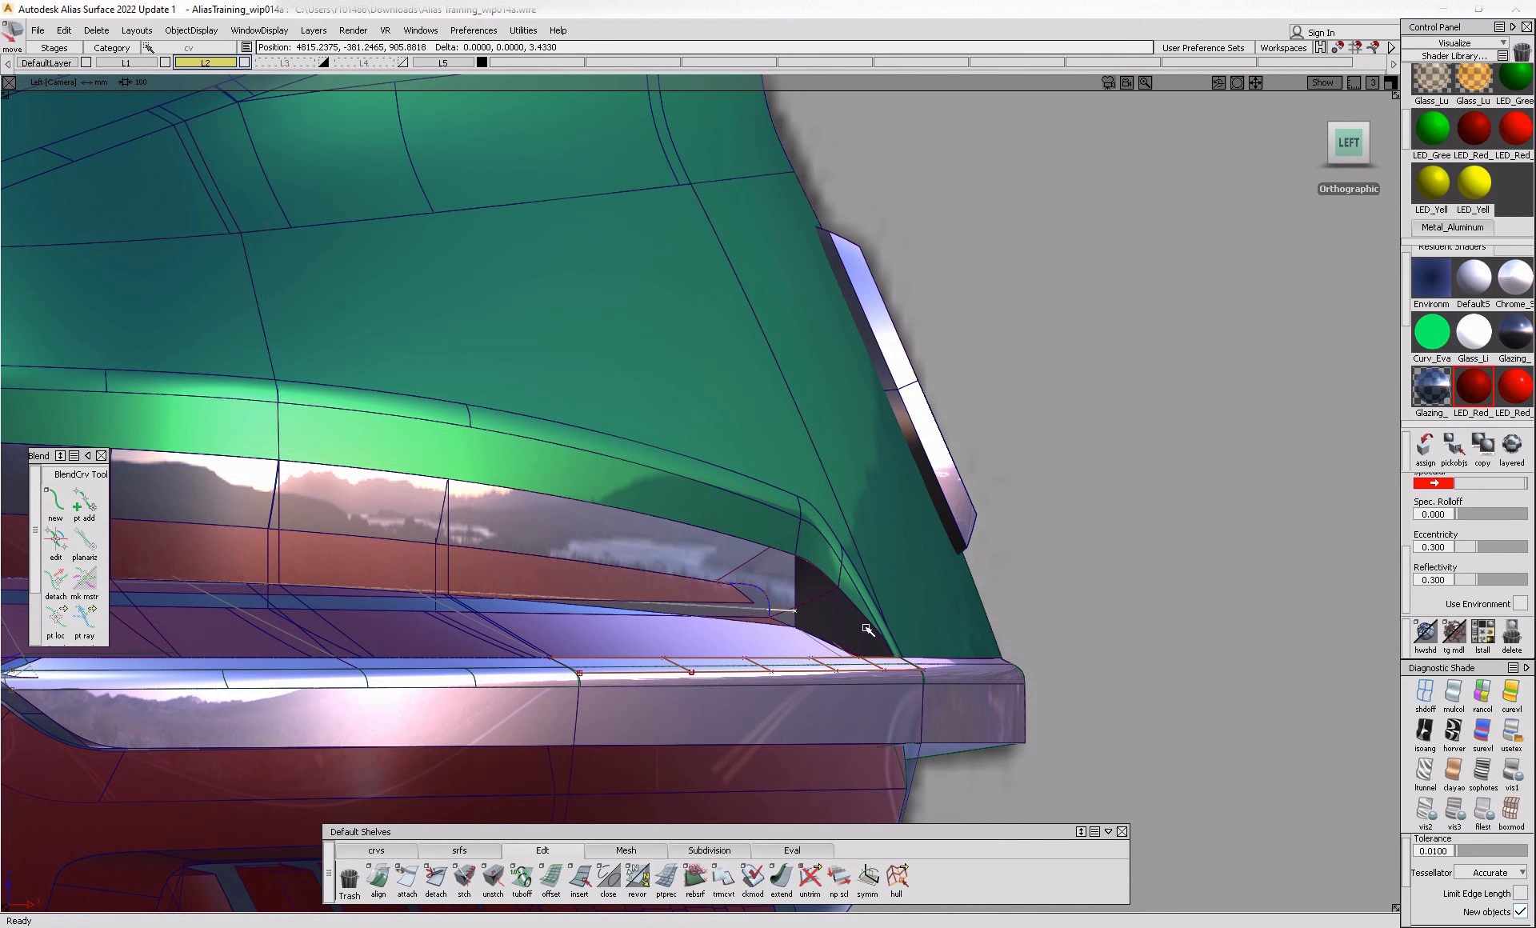
- Switch the model to a diagnostic shade and delete the ledge surface above the chrome strip in the upper lamp opening
mouse_move(854, 634)
left_mouse_down("alt+shift")
mouse_move(662, 678)
mouse_move(338, 698)
mouse_move(333, 635)
left_mouse_up("alt+shift")
middle_click_drag(333, 635, 456, 631, "alt+shift")
left_click_drag(456, 630, 512, 688, "ctrl+shift")
left_click_drag(608, 673, 752, 769)
left_click_drag(756, 770, 741, 656, "ctrl+shift")
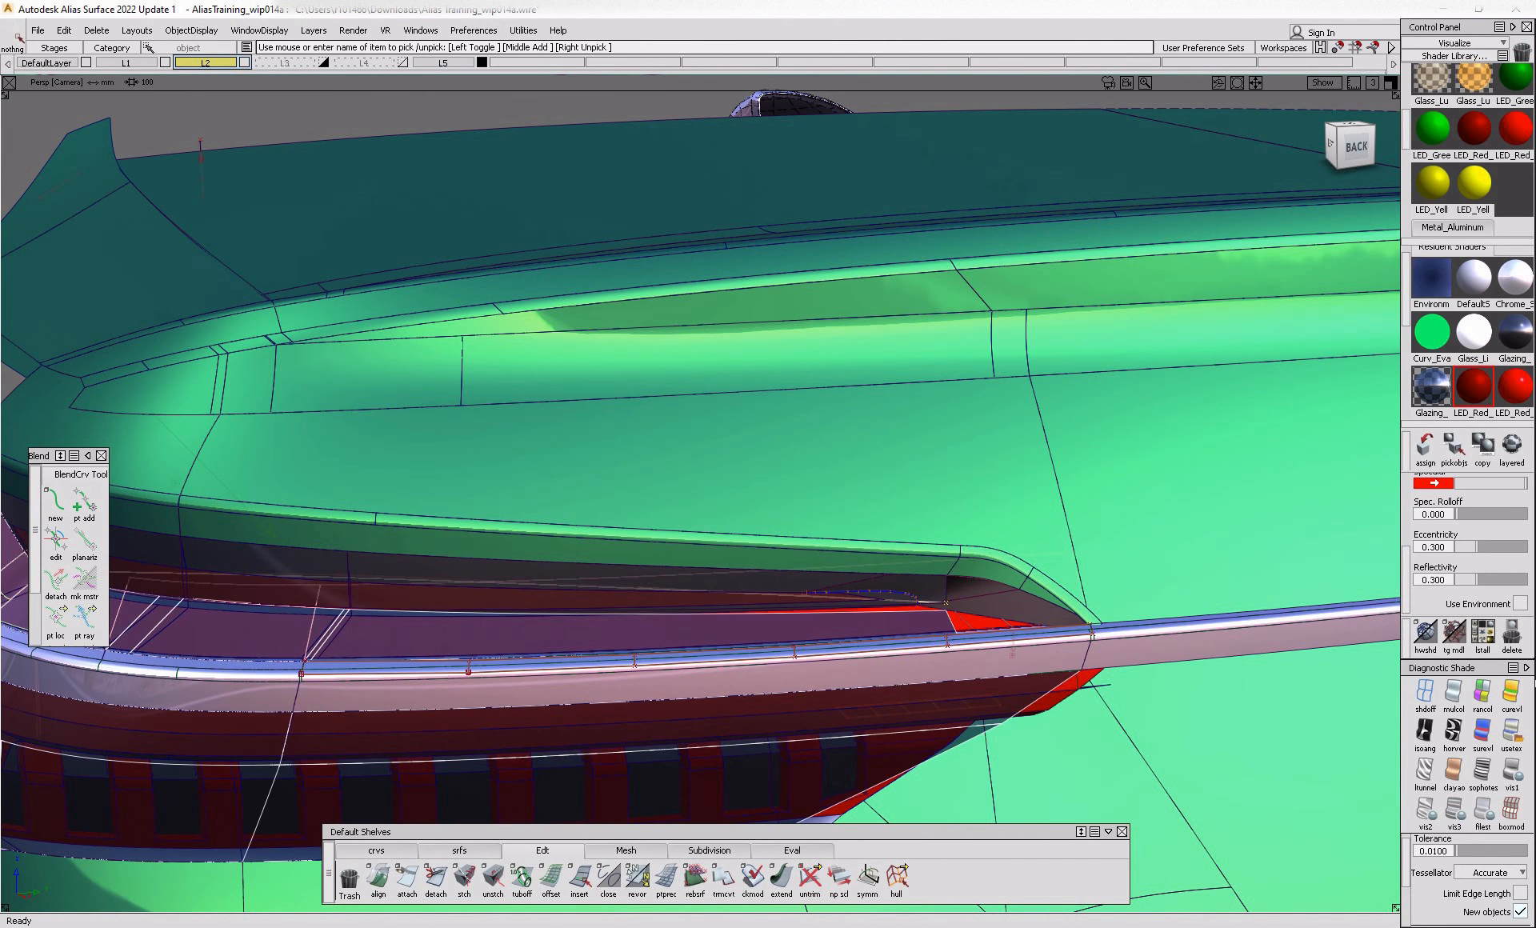
left_click(1511, 729)
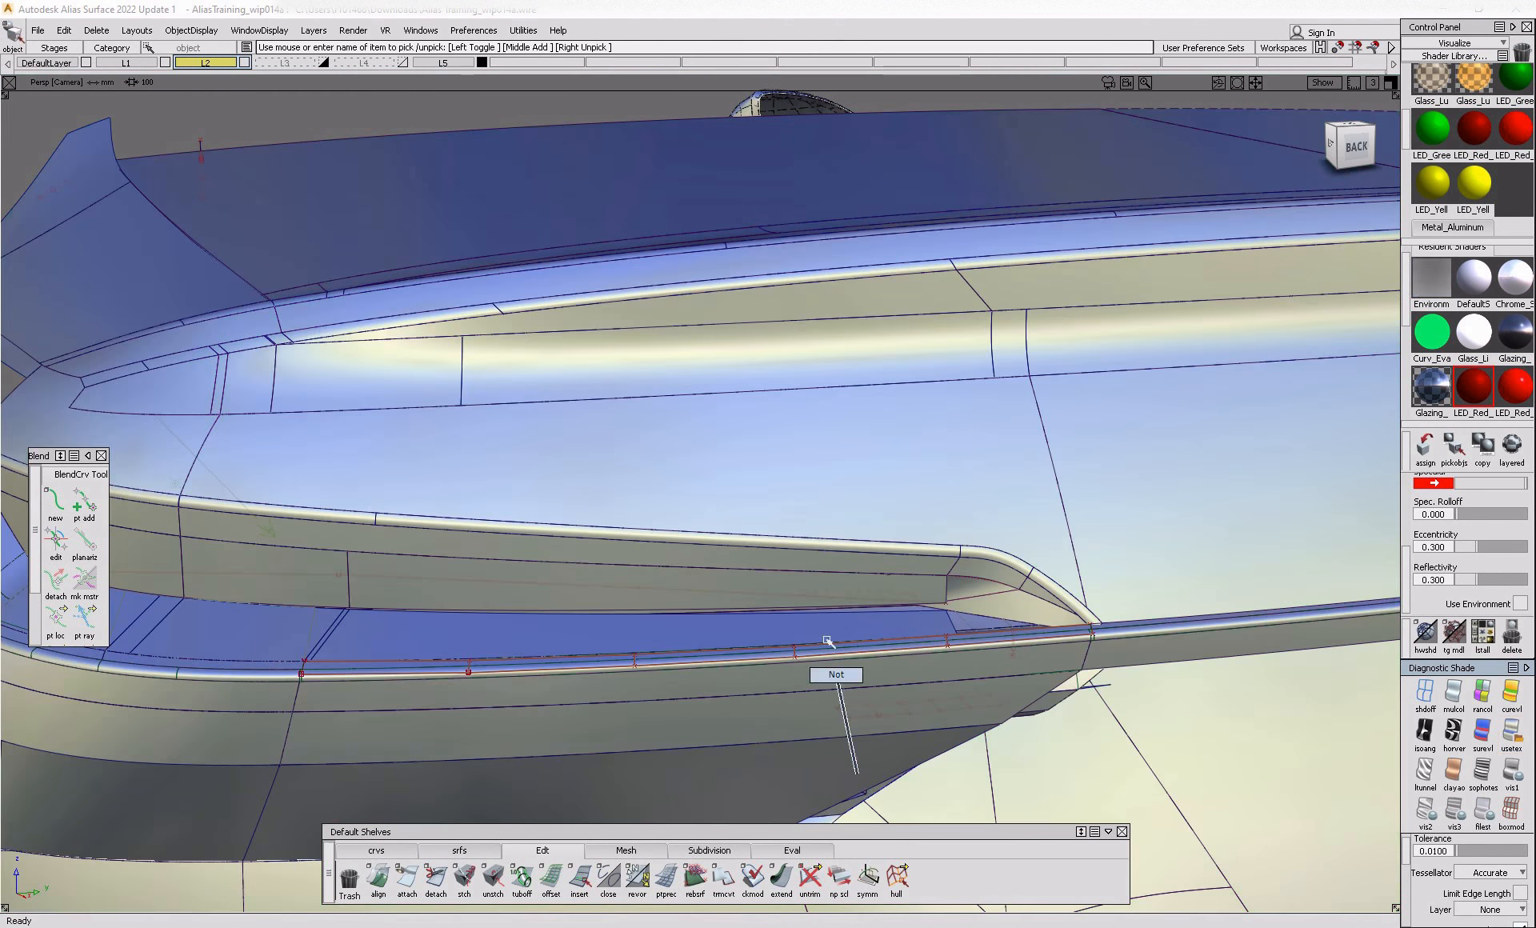
left_click_drag(767, 626, 536, 585, "alt+shift")
left_click_drag(536, 584, 587, 803, "ctrl+shift")
left_click(482, 641)
key("Delete")
- Build a freeform blend with G0 Position on both sides, from the ledge's outer edge to the inner wall's lower trimmed edge
left_click(485, 850)
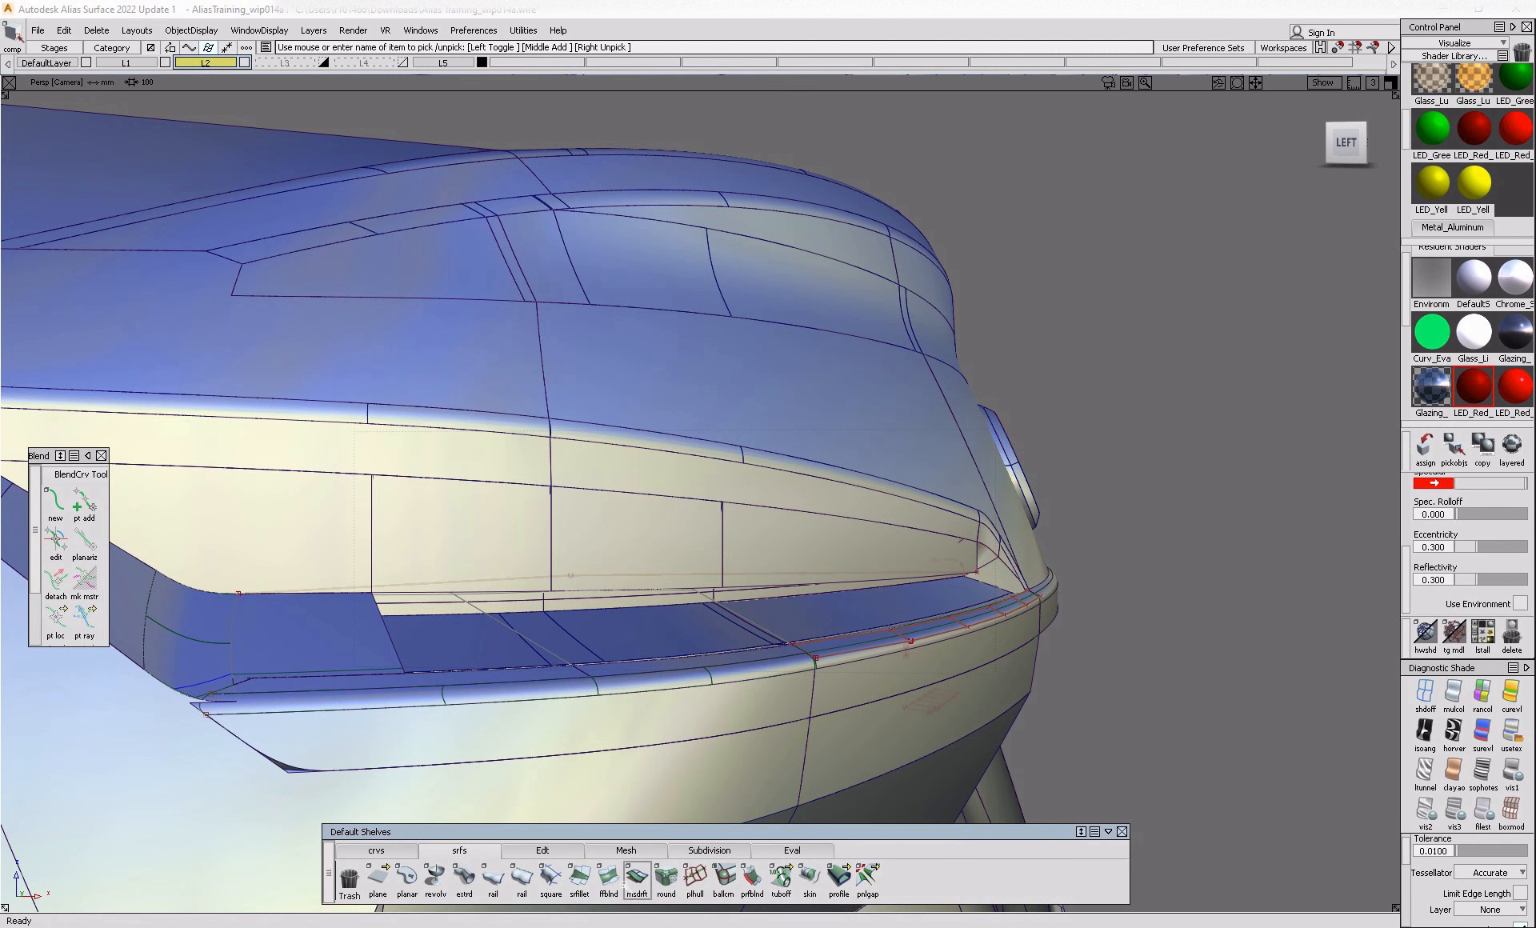
left_click(609, 880)
left_click(1274, 337)
left_click(1276, 352)
left_click(1277, 356)
left_click(1277, 373)
right_click_drag(715, 705, 808, 681, "alt+shift")
left_click(721, 709)
left_click(914, 521)
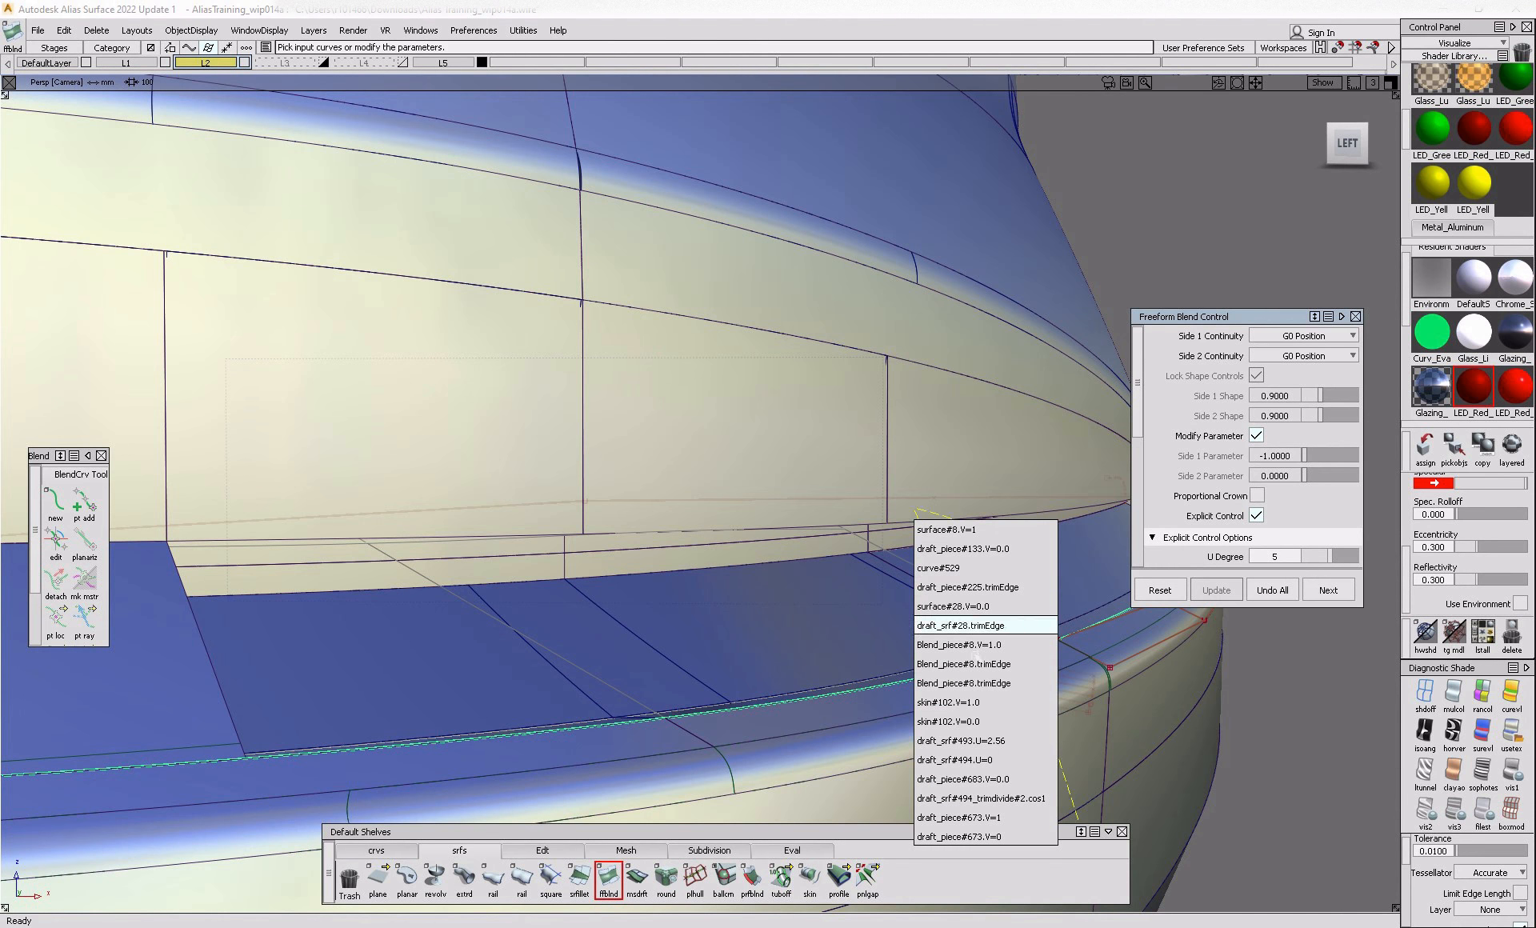
- Change the freeform blend's end conditions from the default to Connect Ends
right_click_drag(986, 595, 552, 671, "alt+shift")
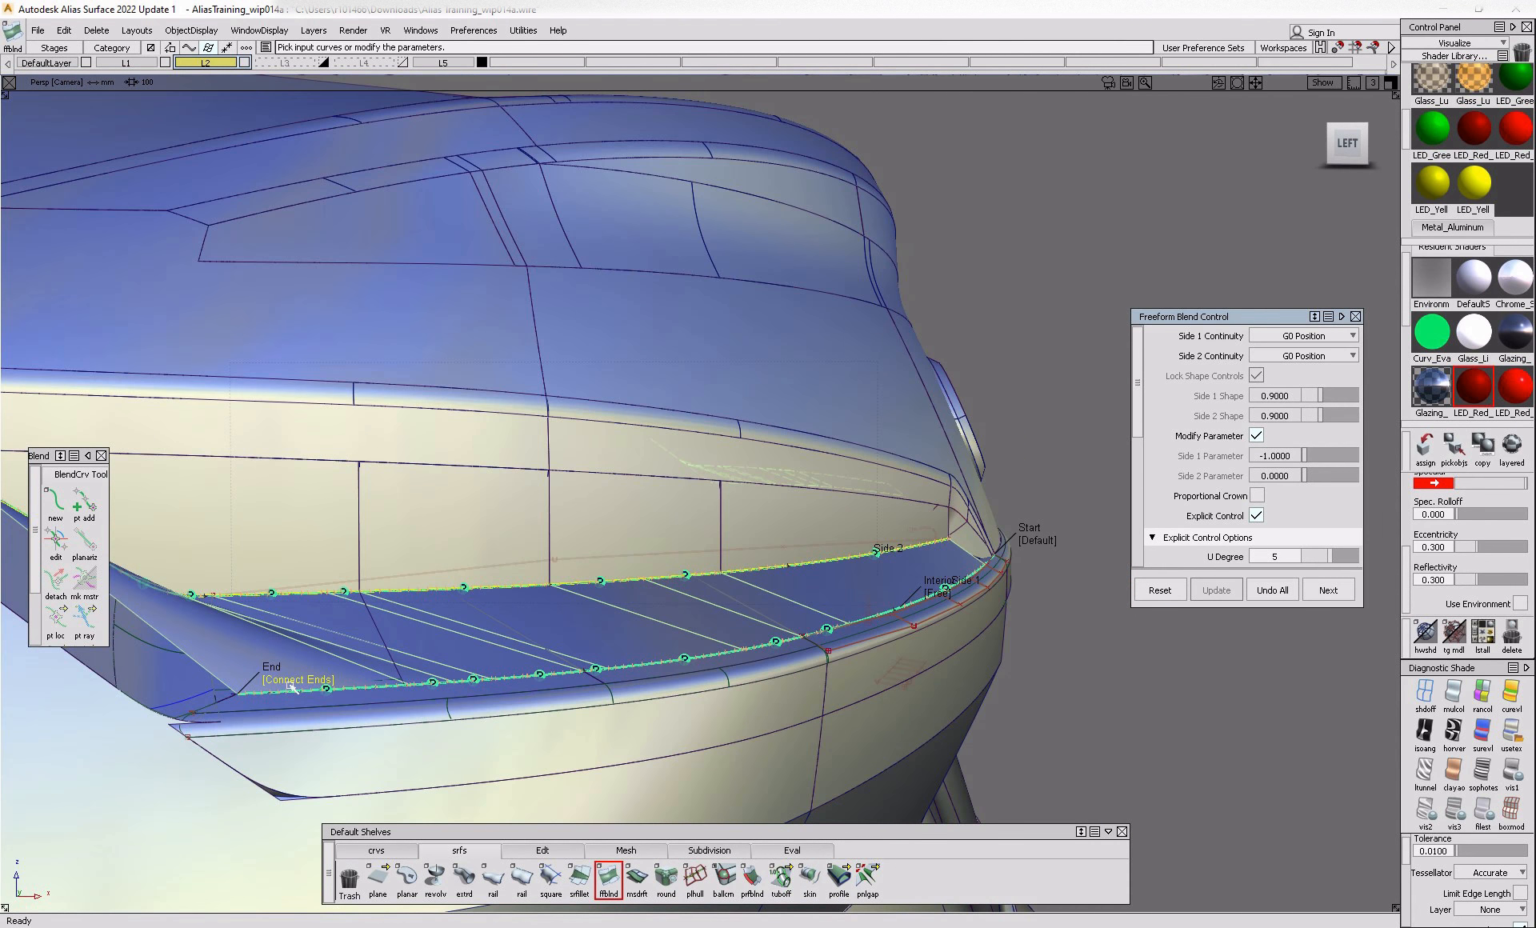
left_click_drag(513, 648, 715, 578, "alt+shift")
middle_click_drag(715, 578, 688, 579, "alt+shift")
left_click(970, 528)
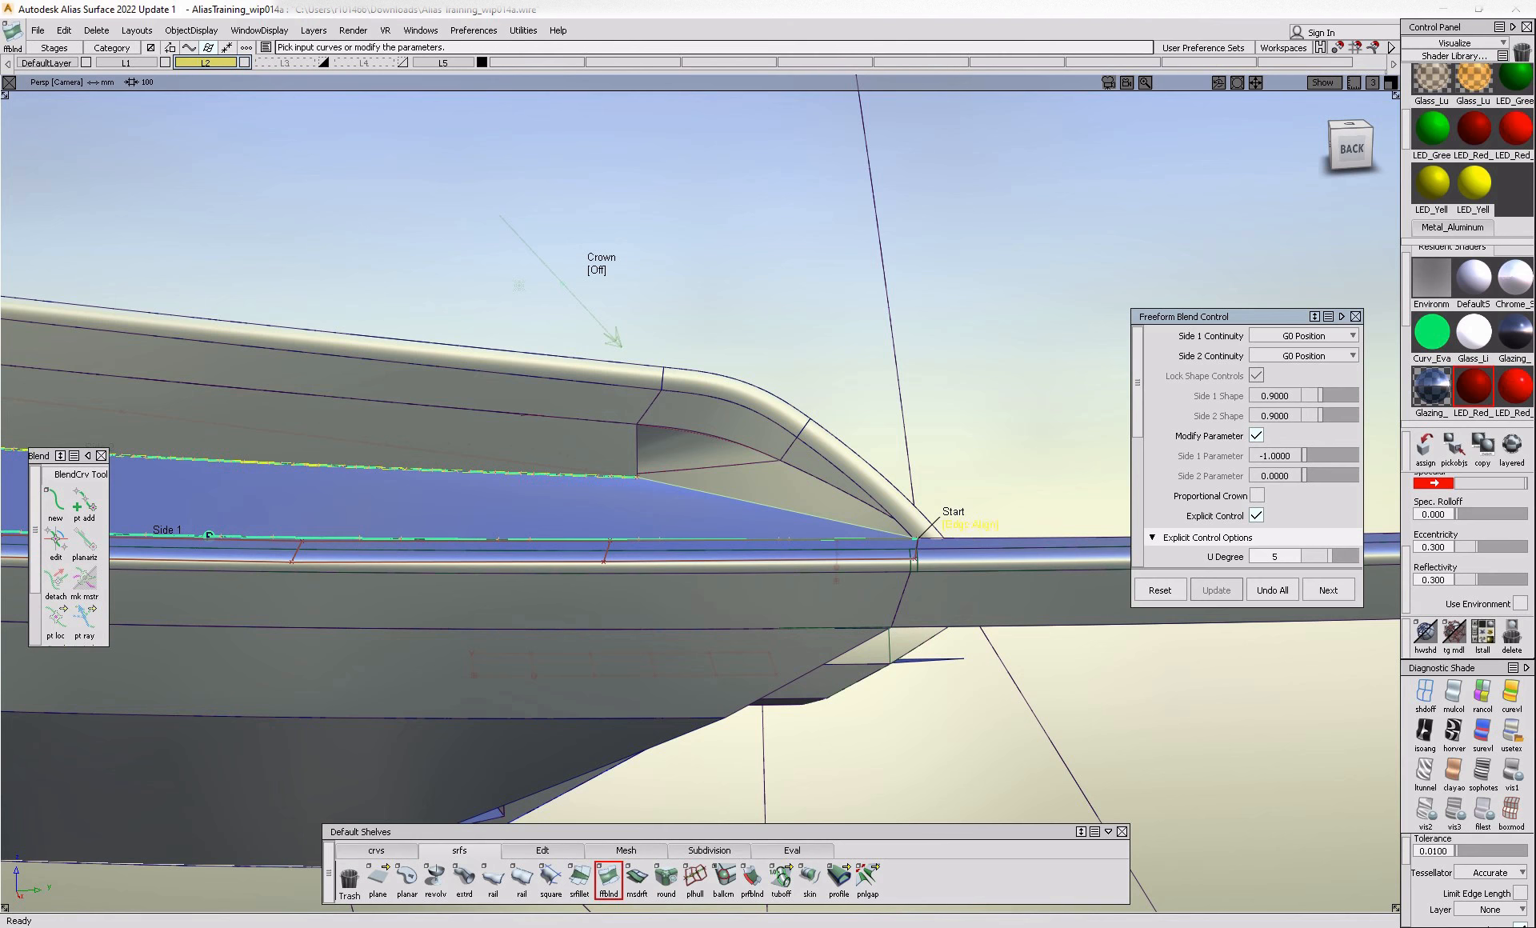
- Change the ledge blend's start condition and extend the ledge's inboard edge past the upper lamp opening's inboard corner
left_click(971, 529)
left_click_drag(642, 724, 559, 854, "alt+shift")
left_click(559, 854)
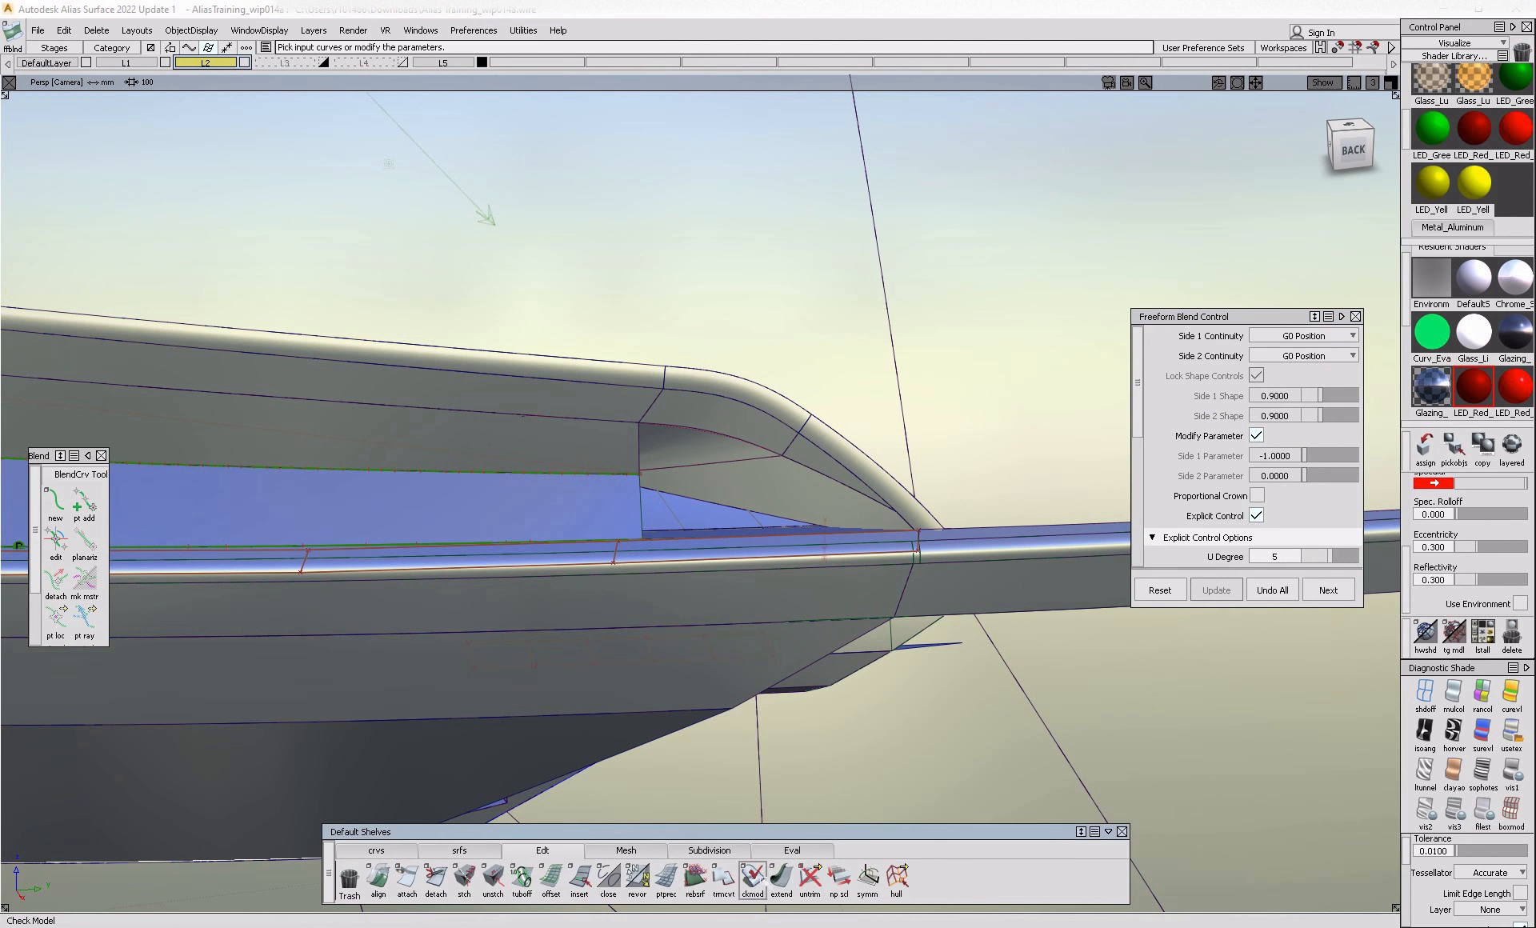
left_click(640, 504)
left_click(701, 513)
left_click_drag(644, 509, 1035, 531)
middle_click_drag(568, 552, 734, 566, "alt+shift")
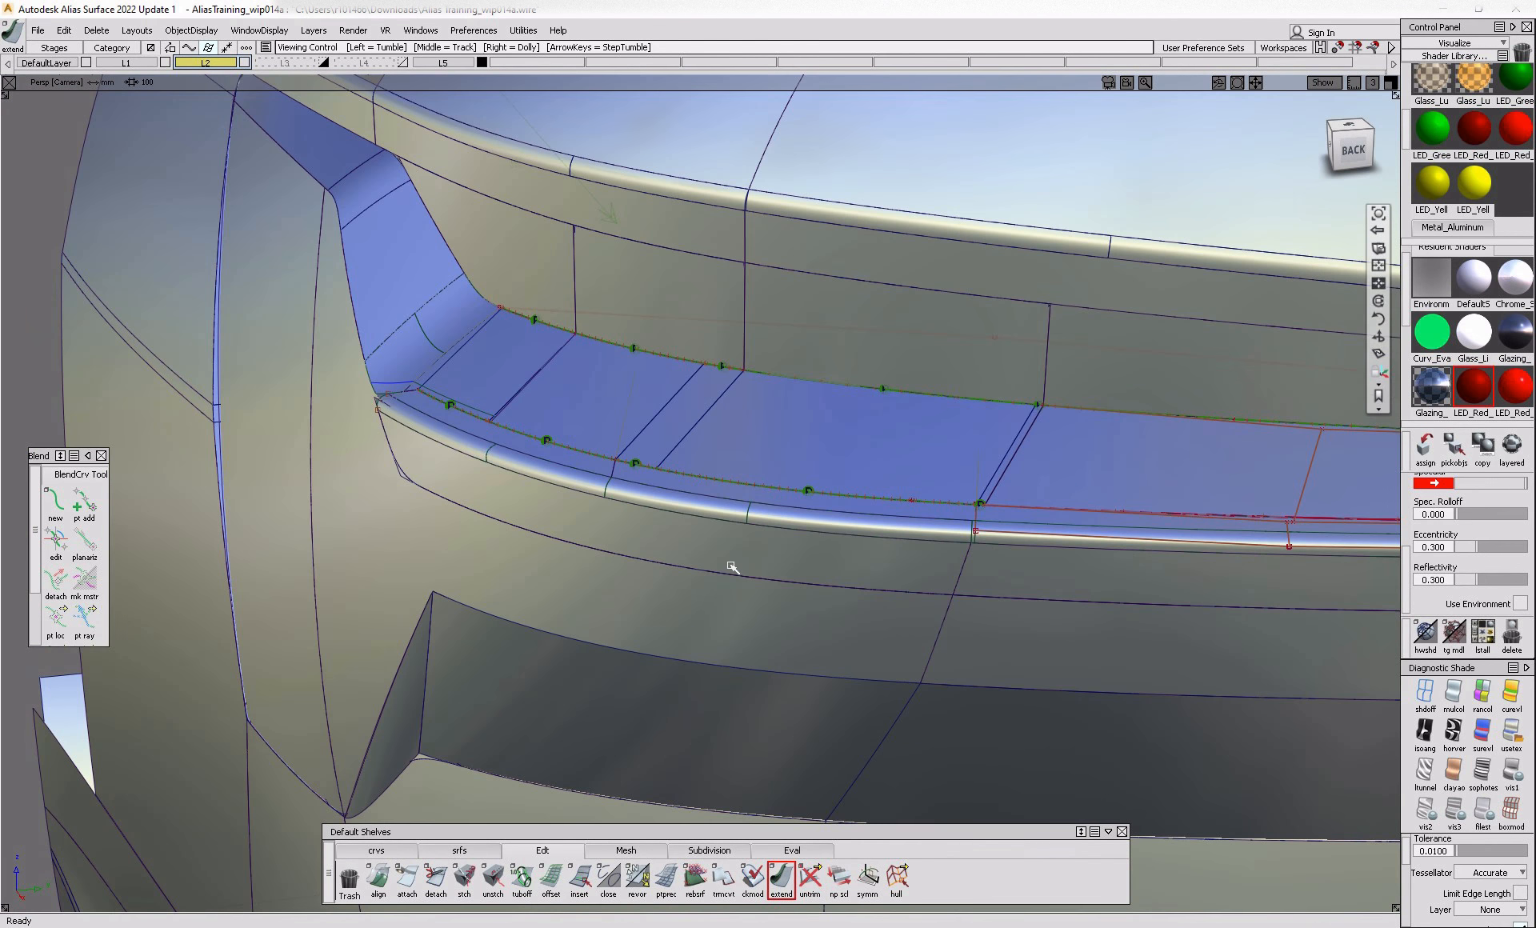
mouse_move(577, 418)
left_mouse_down("alt+shift")
mouse_move(566, 549)
mouse_move(559, 408)
left_mouse_up("alt+shift")
- Isolate the surfaces at the upper opening's inboard corner and trim the small corner wall piece
left_click_drag(379, 438, 308, 473, "ctrl+shift")
left_click(308, 472)
key("ctrl+x")
right_click_drag(549, 405, 507, 453, "alt+shift")
left_click(502, 452)
left_click_drag(505, 467, 527, 489, "ctrl+shift")
left_click(531, 440)
middle_click_drag(531, 440, 440, 449, "ctrl+shift")
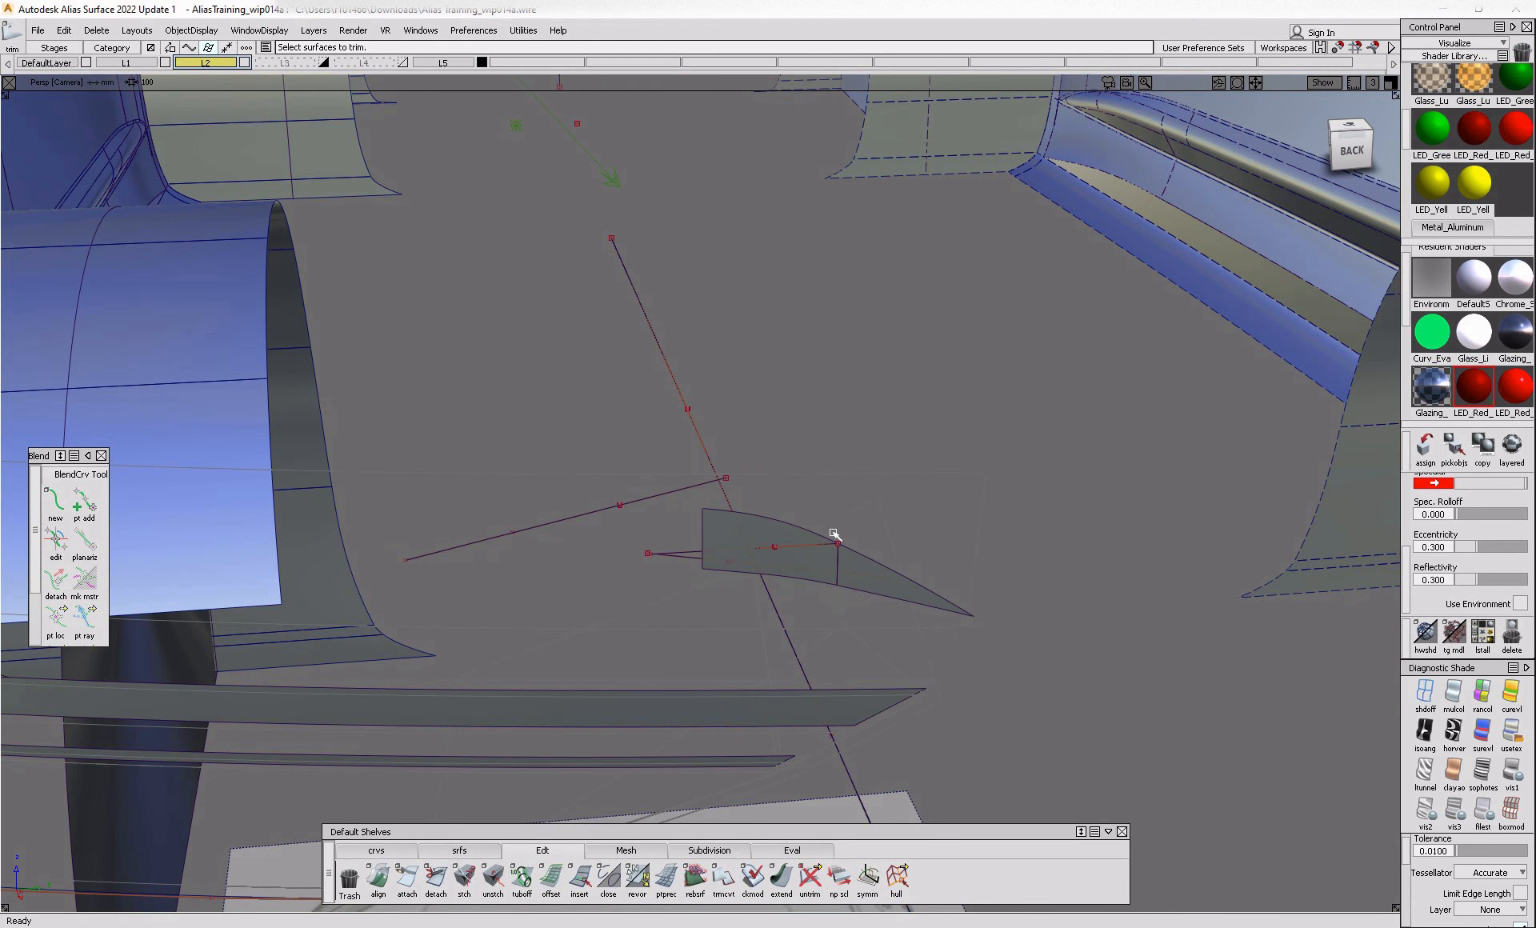
left_click(788, 571)
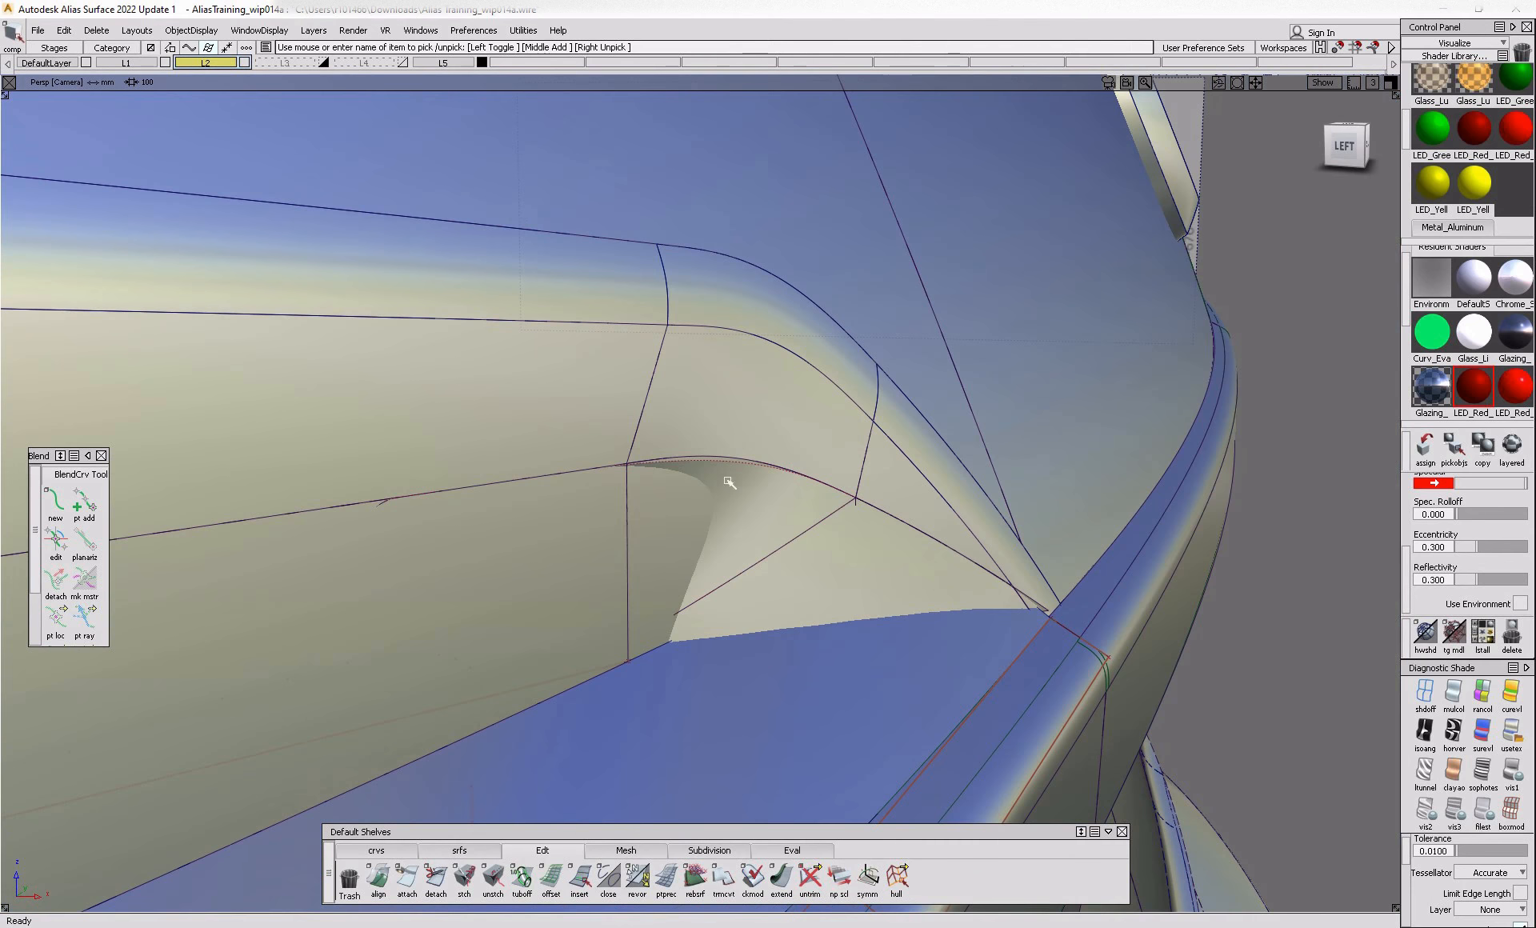
- Delete the curved blend surface joining the inner wall to the end wall at the opening's inboard corner
left_click(669, 525)
key("Delete")
left_click_drag(802, 538, 1049, 525, "alt+shift")
left_click_drag(695, 572, 955, 561, "alt+shift")
left_click_drag(784, 593, 647, 544, "alt+shift")
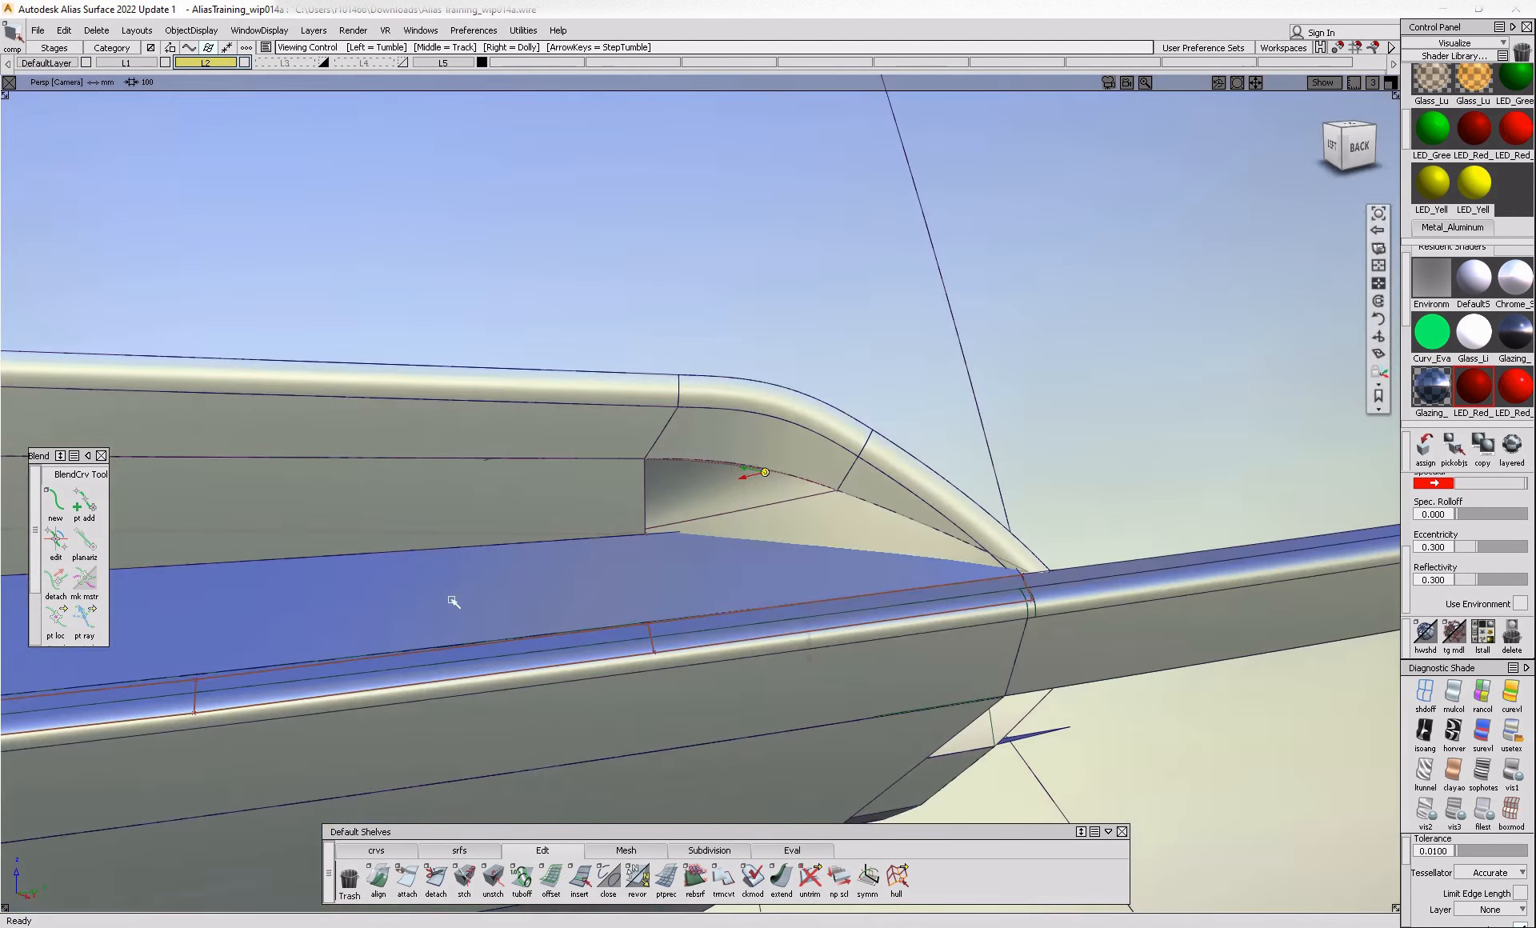
- Relocate the triangular end wall surface's pivot and rotate the surface slightly about Z
left_click_drag(810, 533, 748, 621, "alt+shift")
middle_click_drag(747, 621, 740, 562, "ctrl+shift")
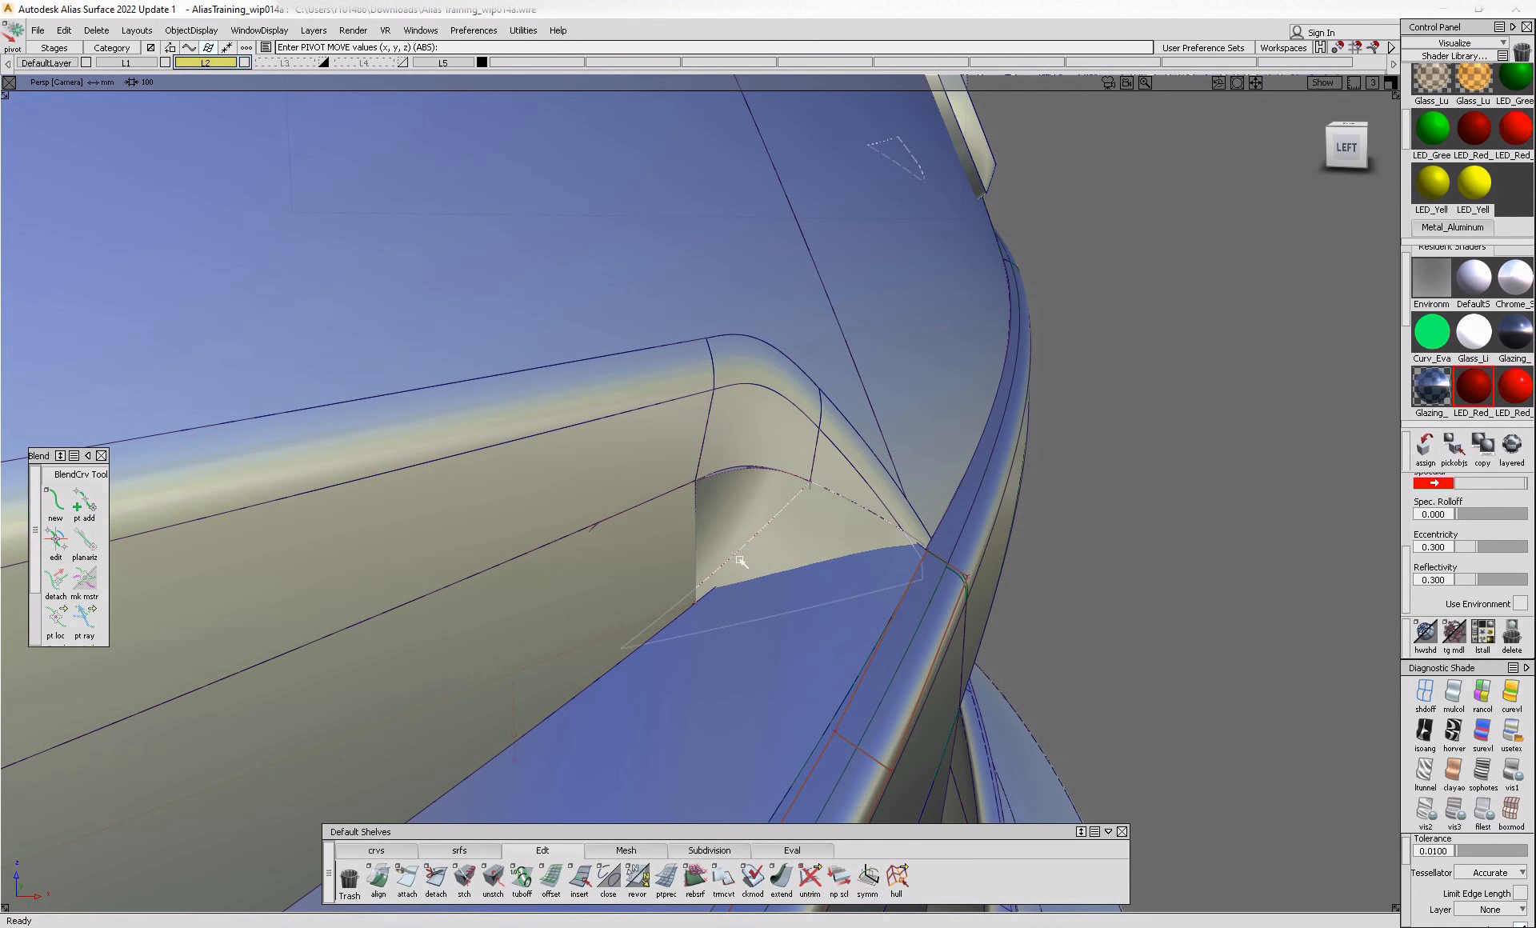
middle_click_drag(1161, 591, 1132, 664, "ctrl+shift")
right_click_drag(1132, 664, 1148, 664)
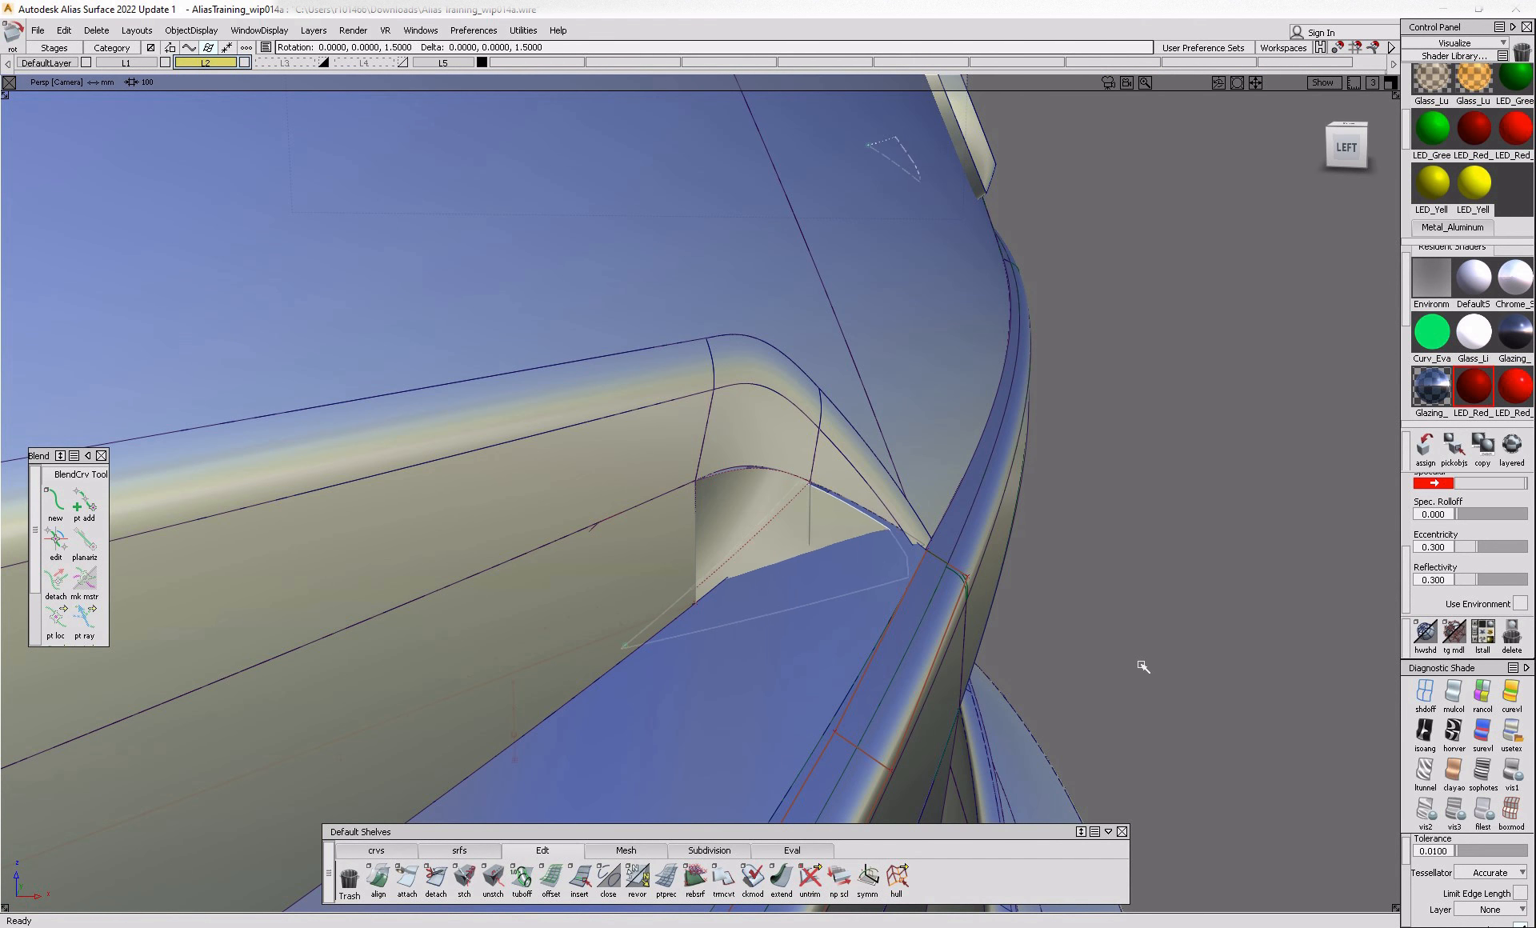
left_click_drag(1107, 713, 1114, 640, "ctrl+shift")
- Align the corner blend's diagonal edge to the end wall's trimmed edge (skin#113) with G2 continuity and the Edge alignment type
left_click(1447, 44)
left_click(1443, 78)
left_click(1425, 140)
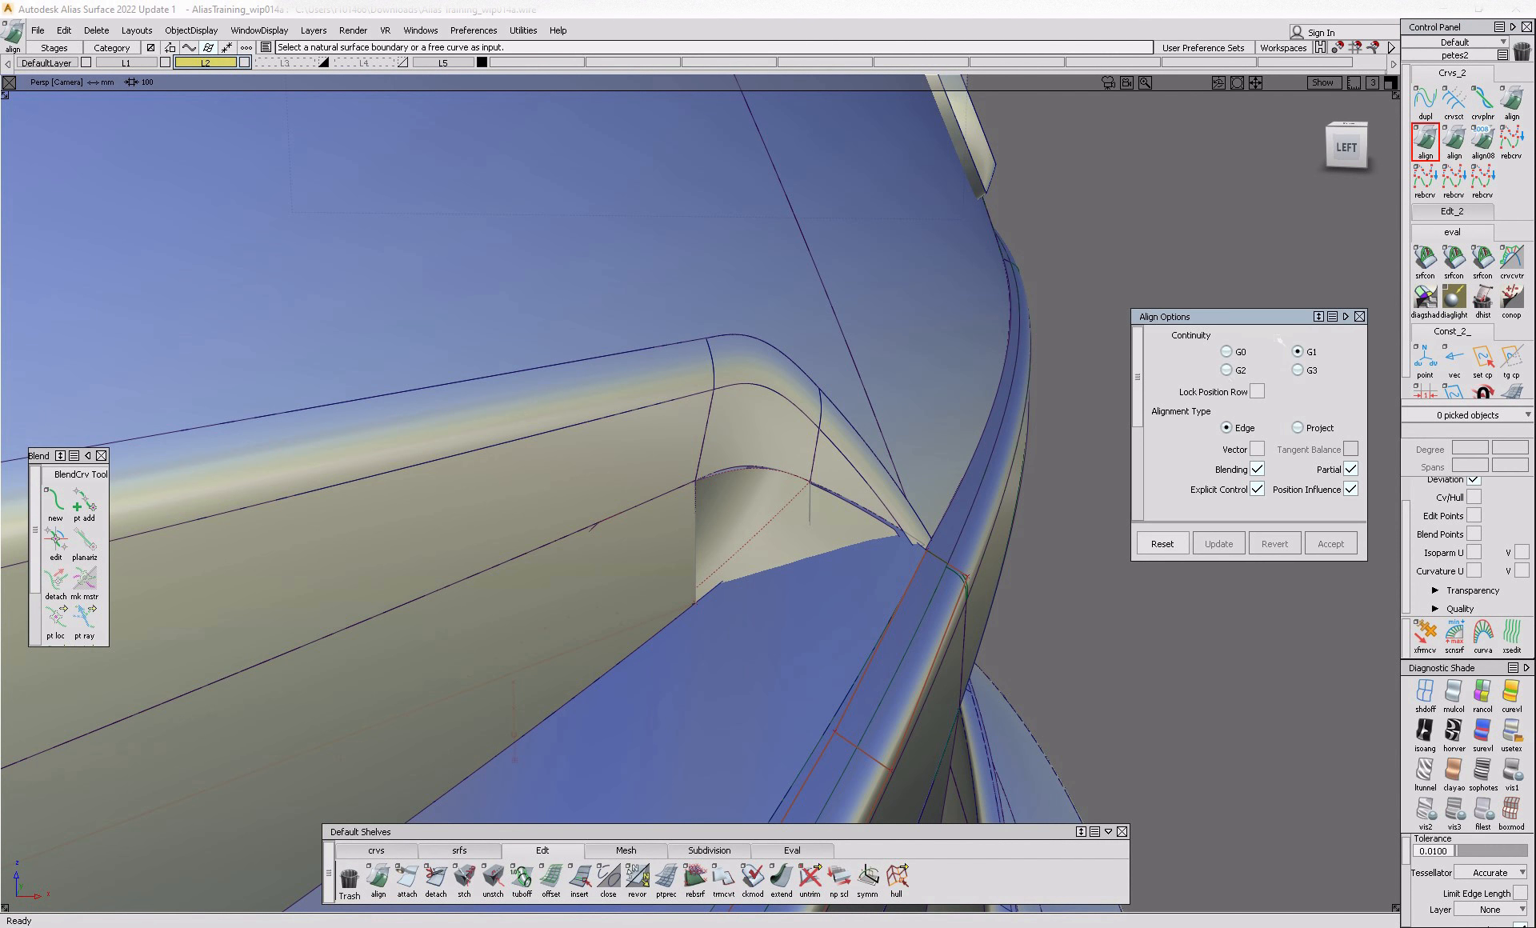
left_click(770, 530)
left_click(868, 532)
left_click(769, 537)
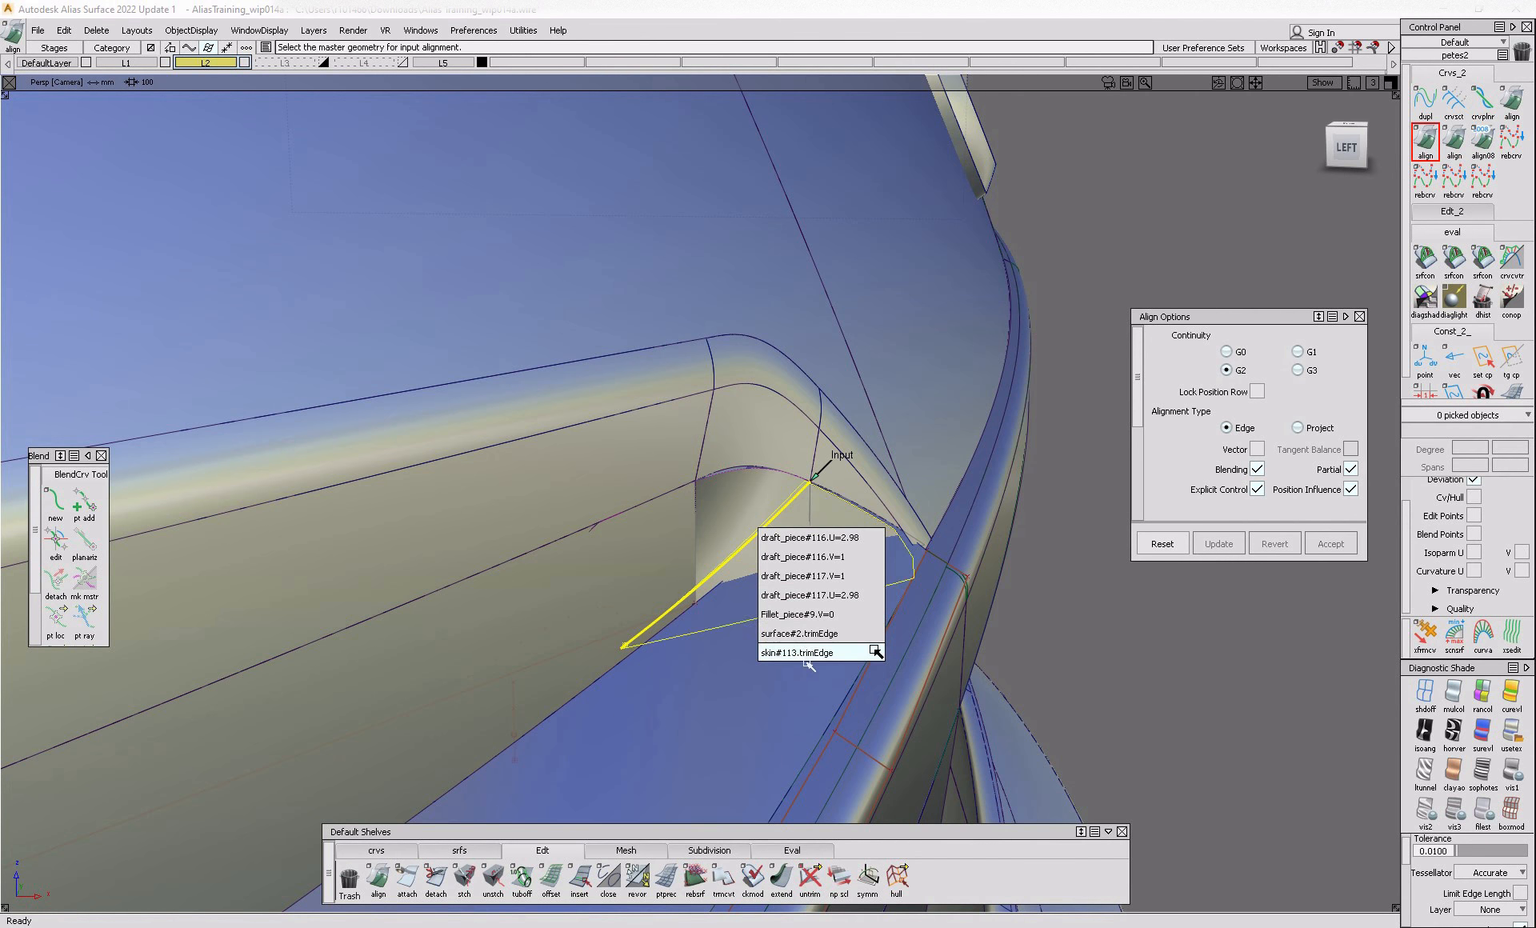
left_click(806, 658)
- Inspect the aligned corner surfaces from the back and side, and unpick the blend from the selected pair
left_click_drag(807, 661, 297, 557, "alt+shift")
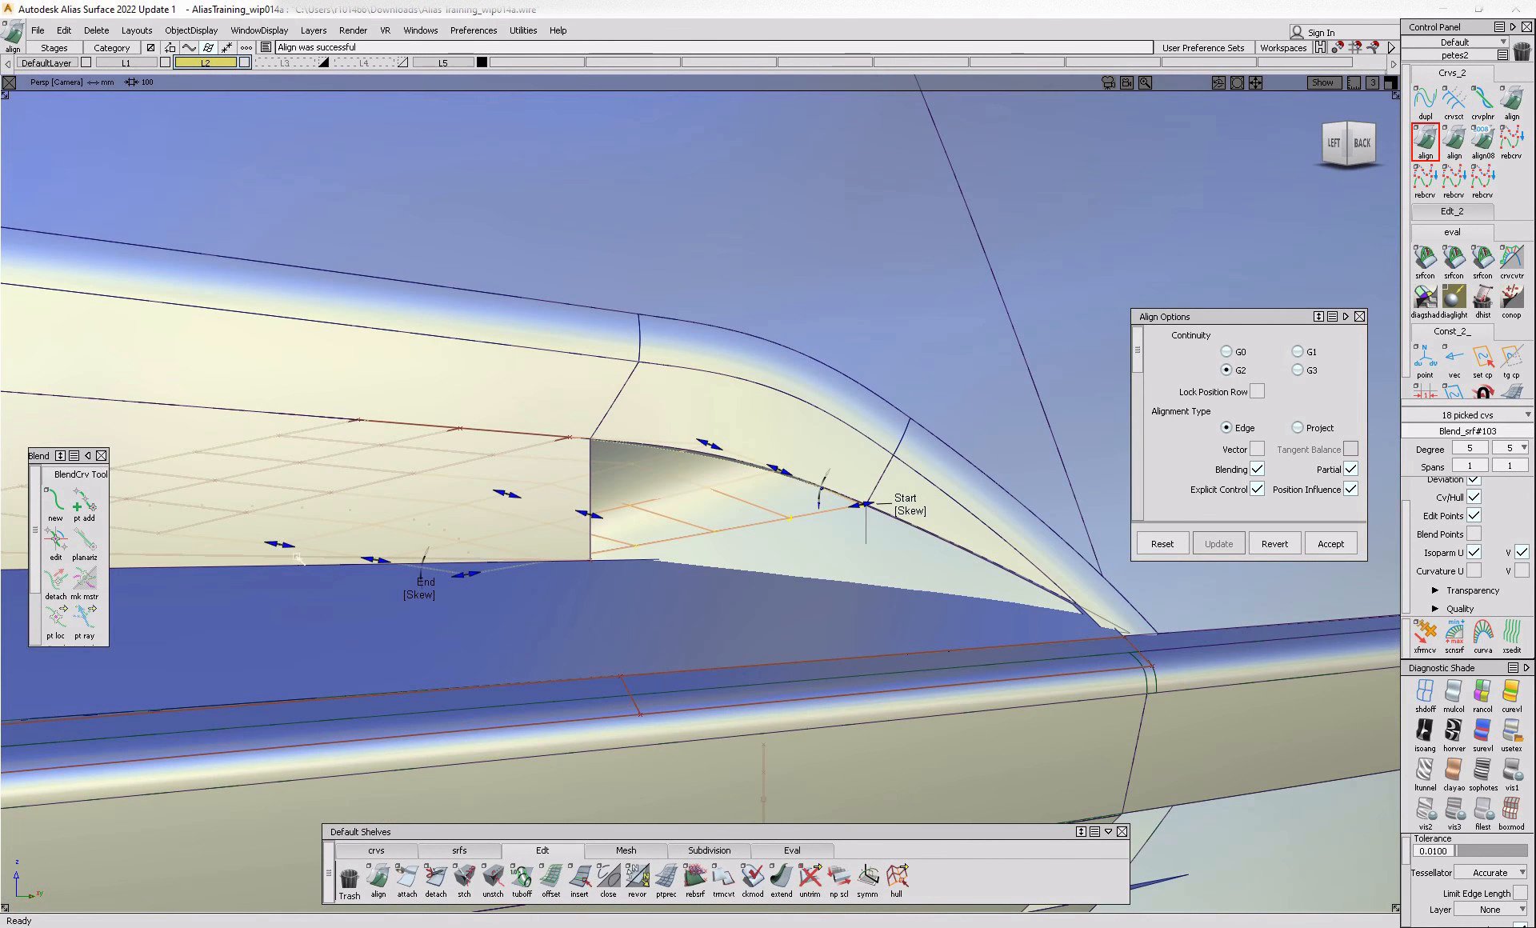
left_click_drag(562, 553, 800, 529, "alt+shift")
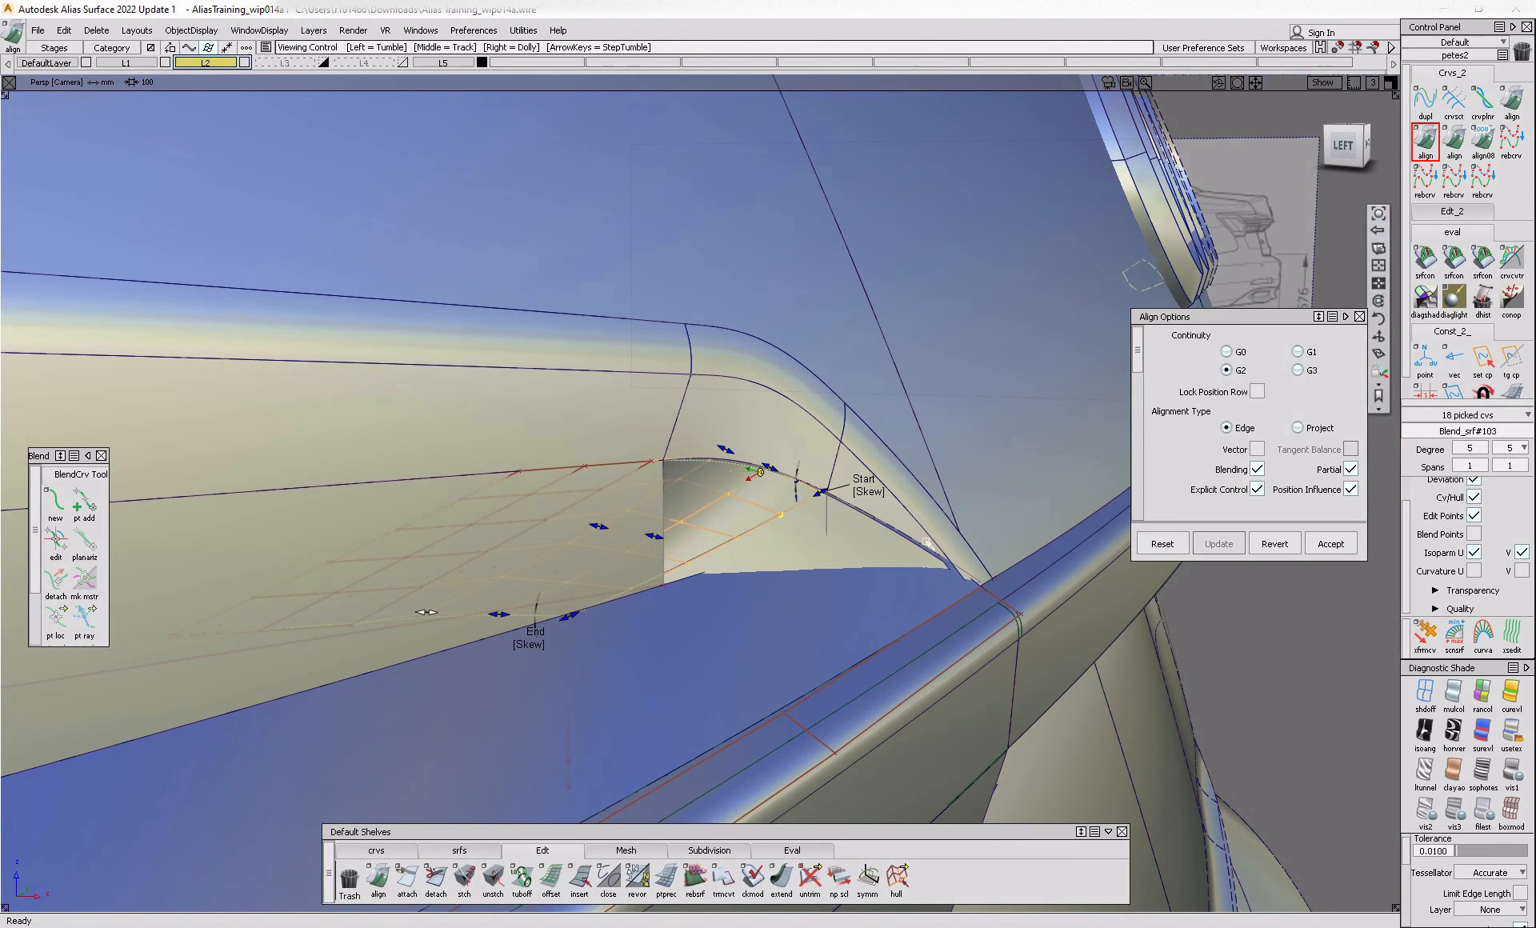
left_click_drag(912, 534, 888, 614, "alt+shift")
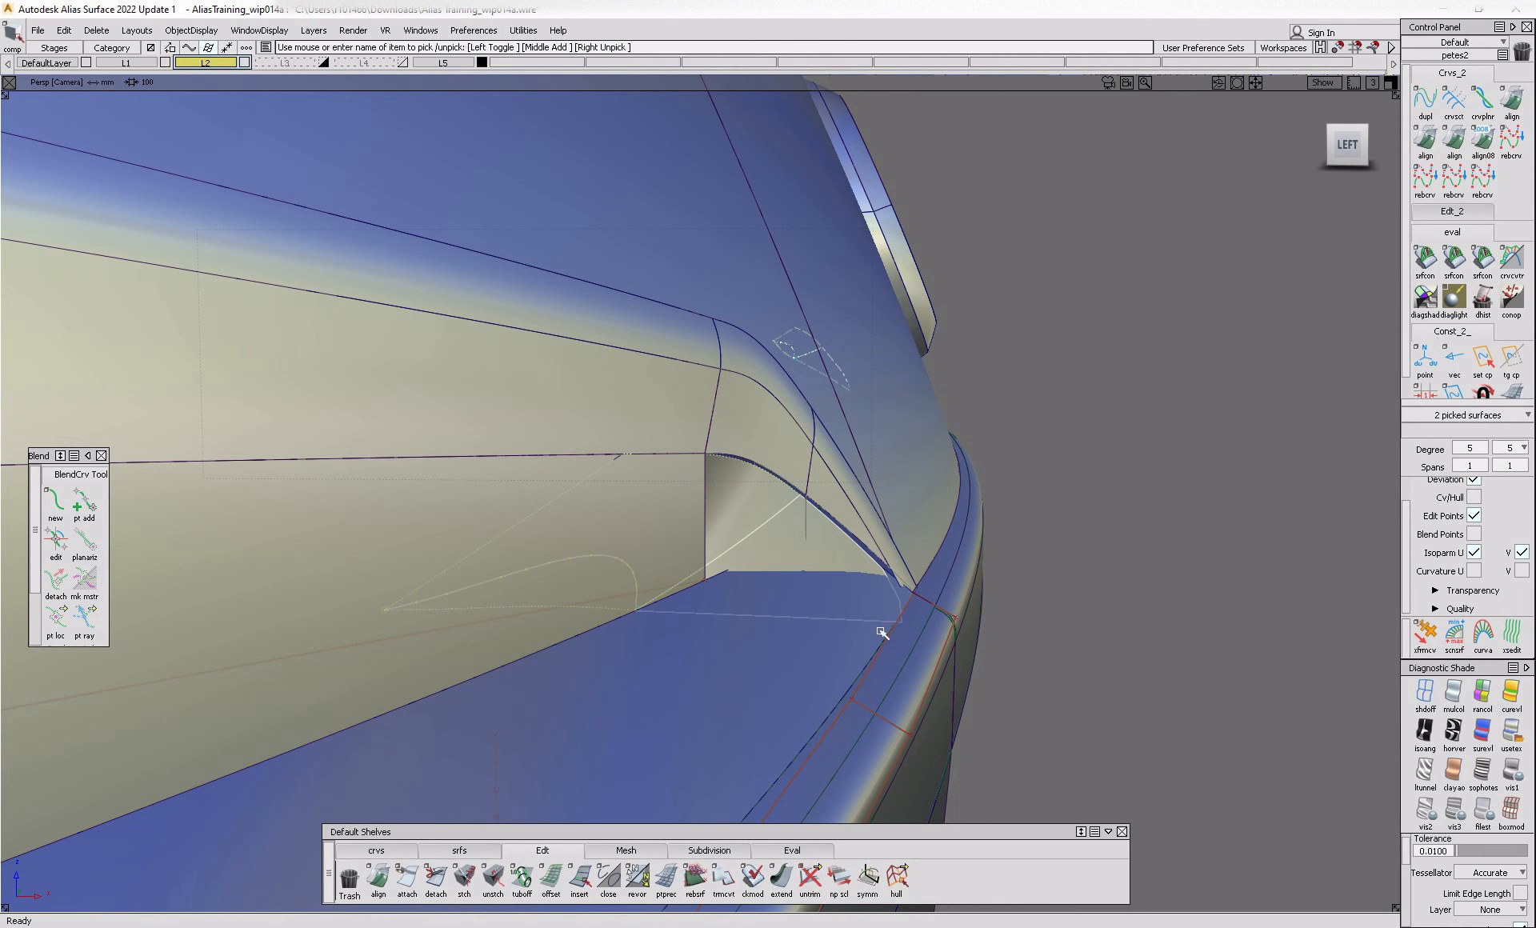
left_click(835, 548)
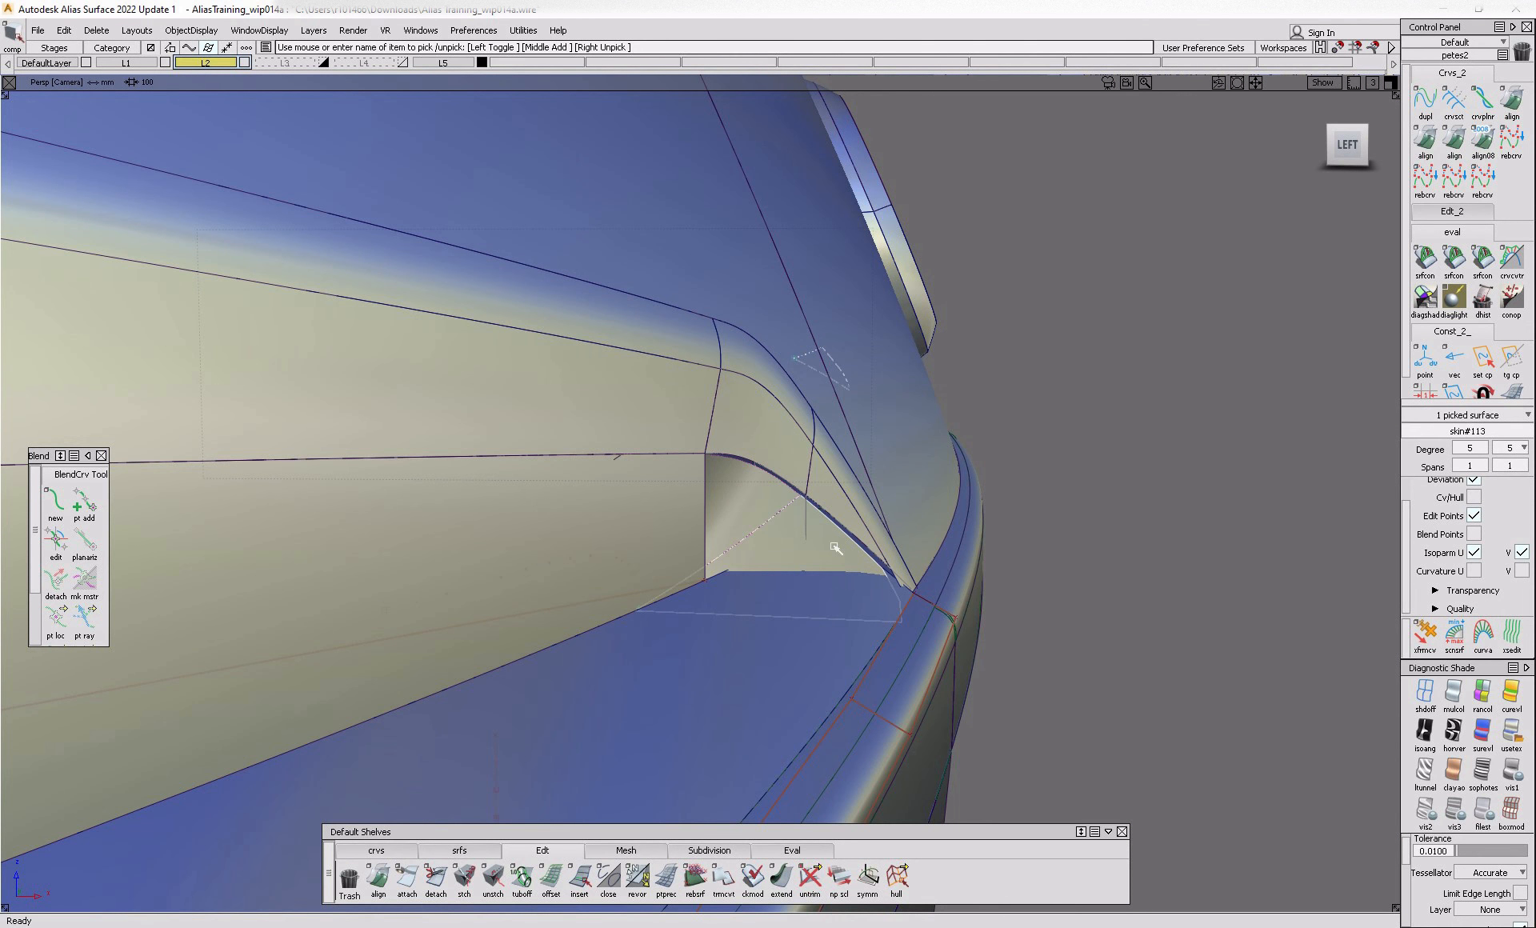
left_click_drag(834, 548, 688, 552, "alt+shift")
left_click_drag(1265, 234, 1269, 204, "ctrl+shift")
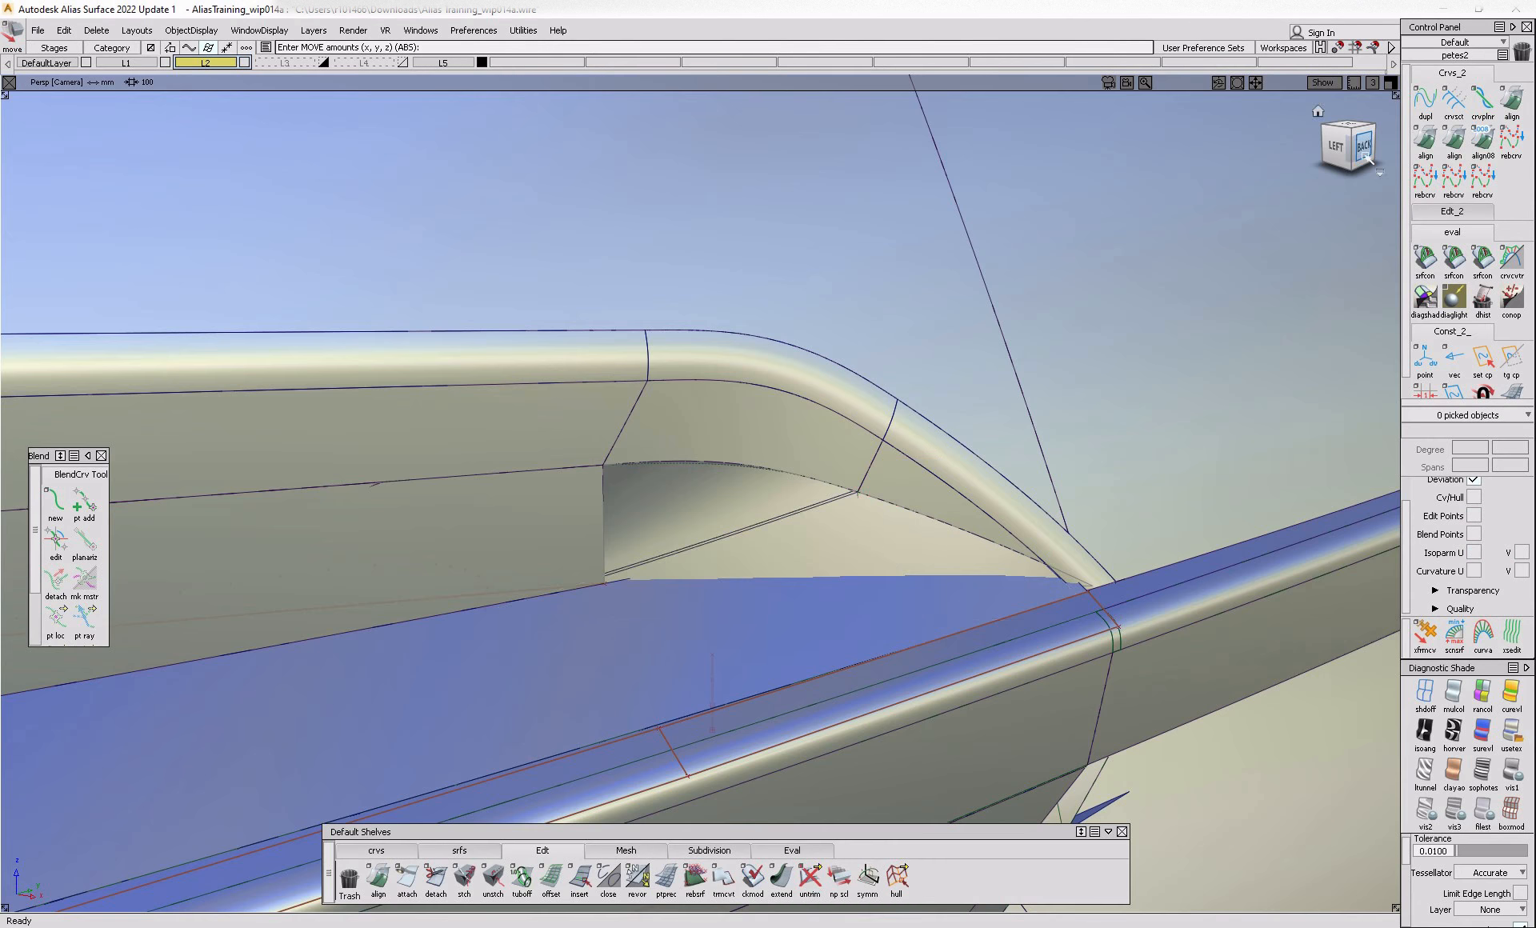
- Draw a straight edit-point curve in the Back view from the end wall's upper corner down past the chrome strip's upper edge
left_click(1351, 146)
left_click(377, 851)
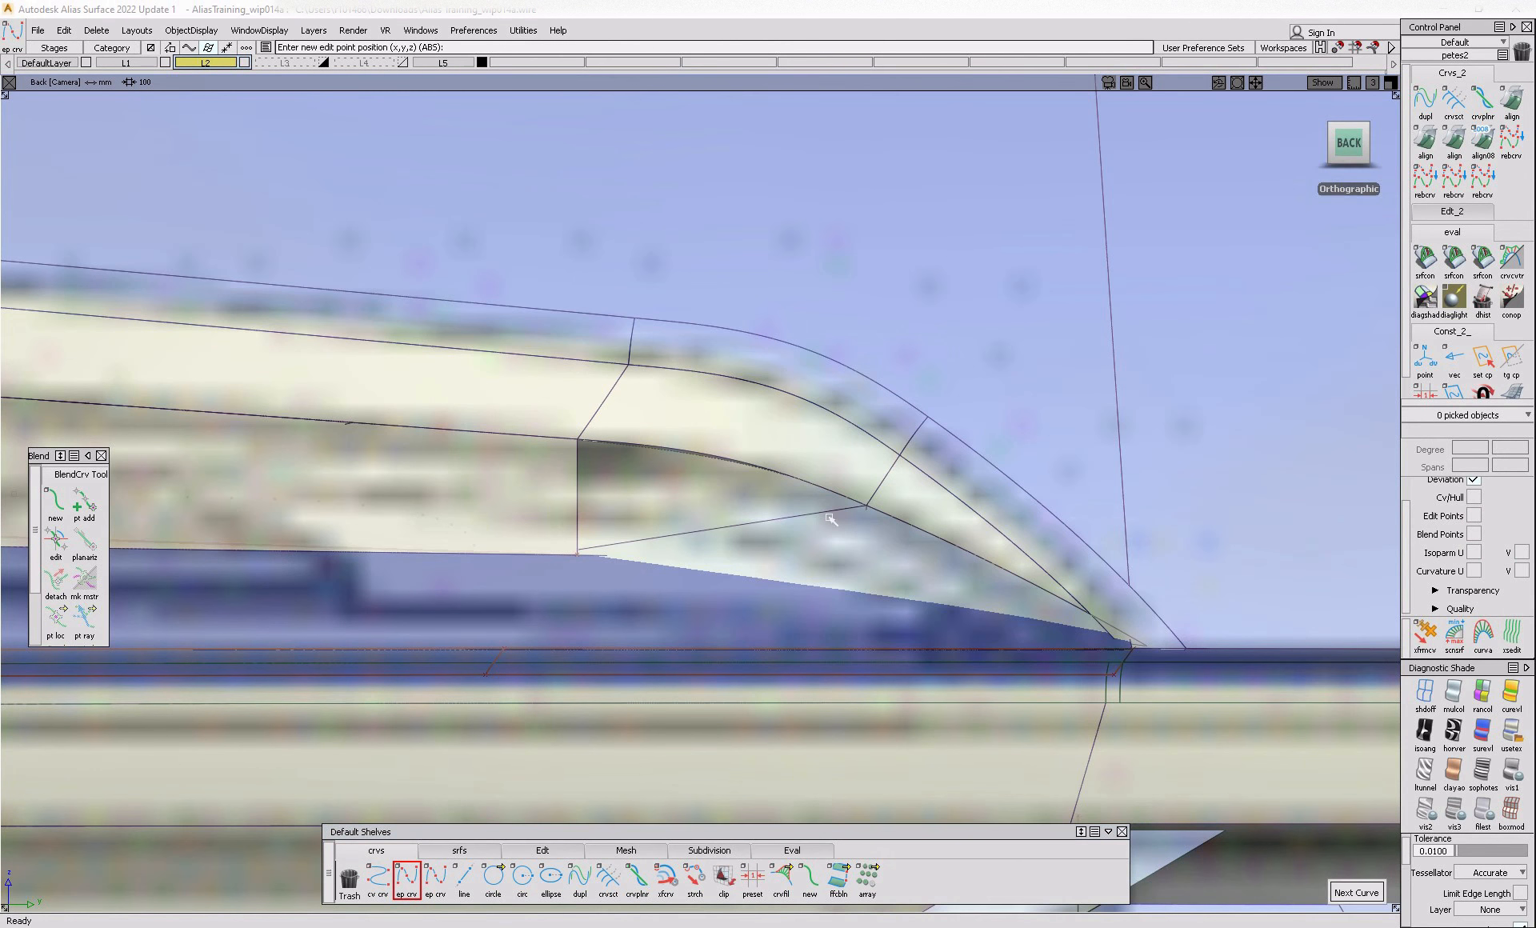
left_click(865, 520)
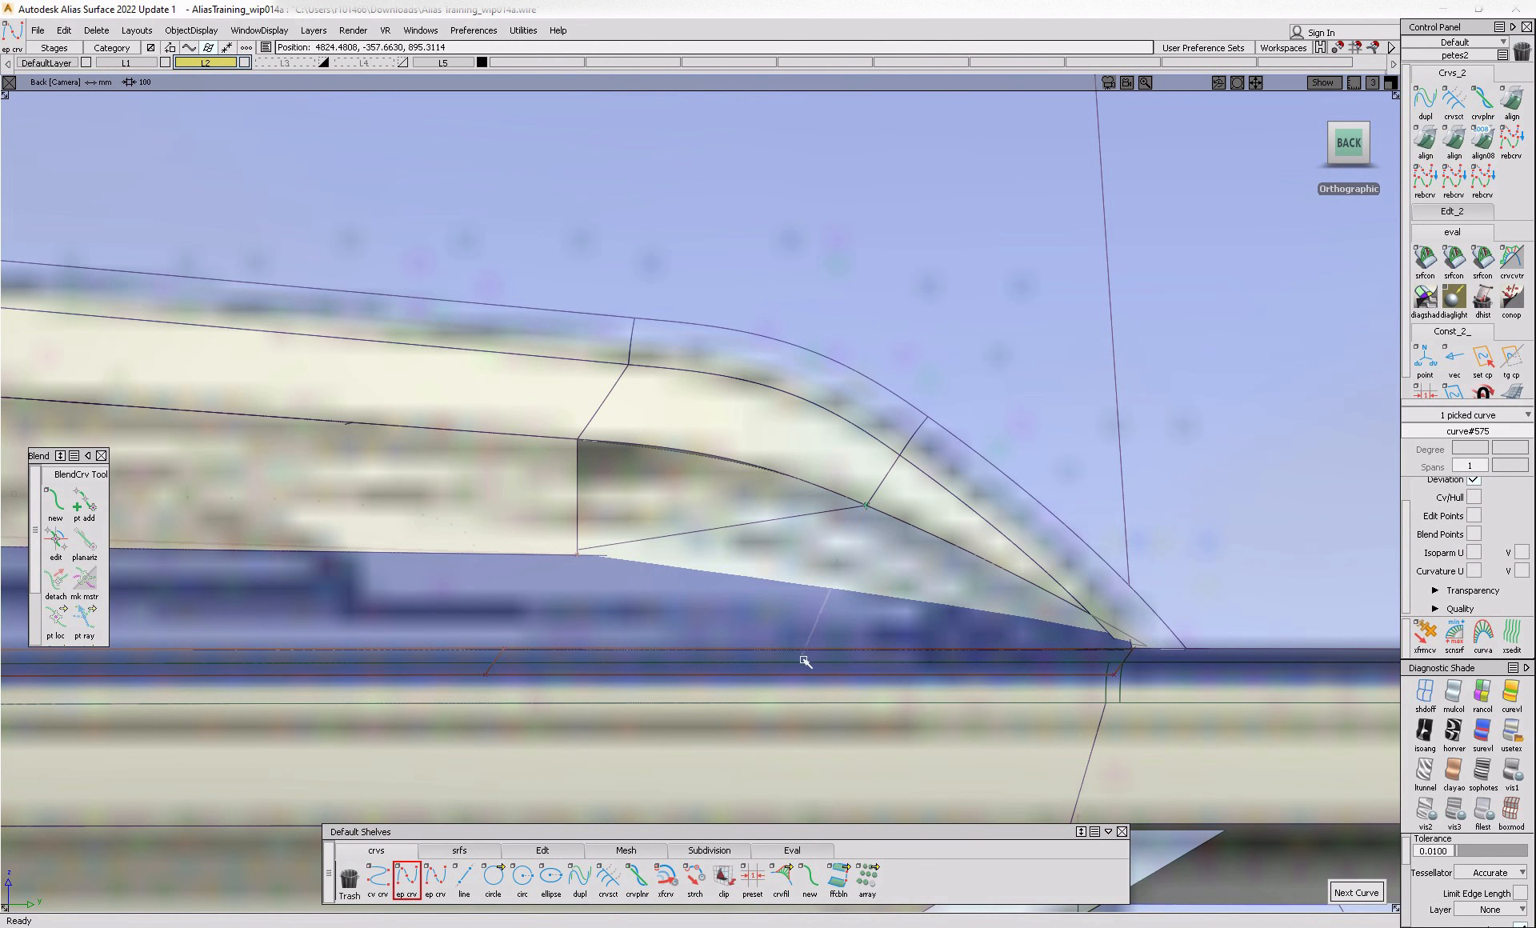
left_click_drag(846, 707, 841, 697)
- Project the new curve onto the end wall surface and trim off the wall's portion beyond it on the inner-wall side
left_click(899, 569)
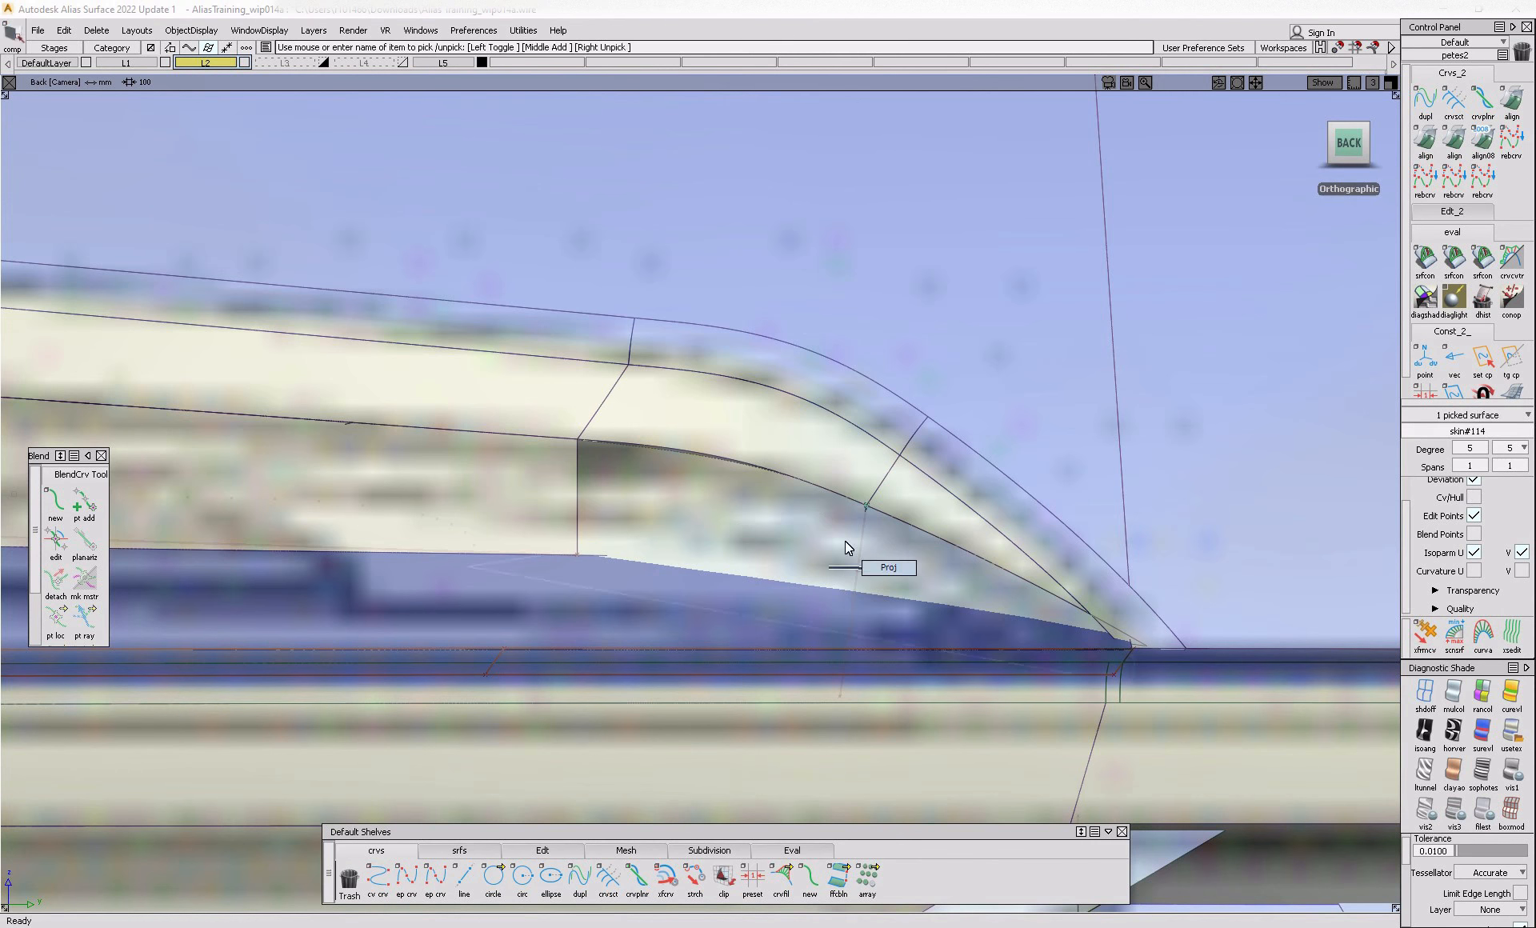
right_click_drag(994, 561, 946, 586, "ctrl+shift")
left_click_drag(947, 587, 1057, 640, "alt+shift")
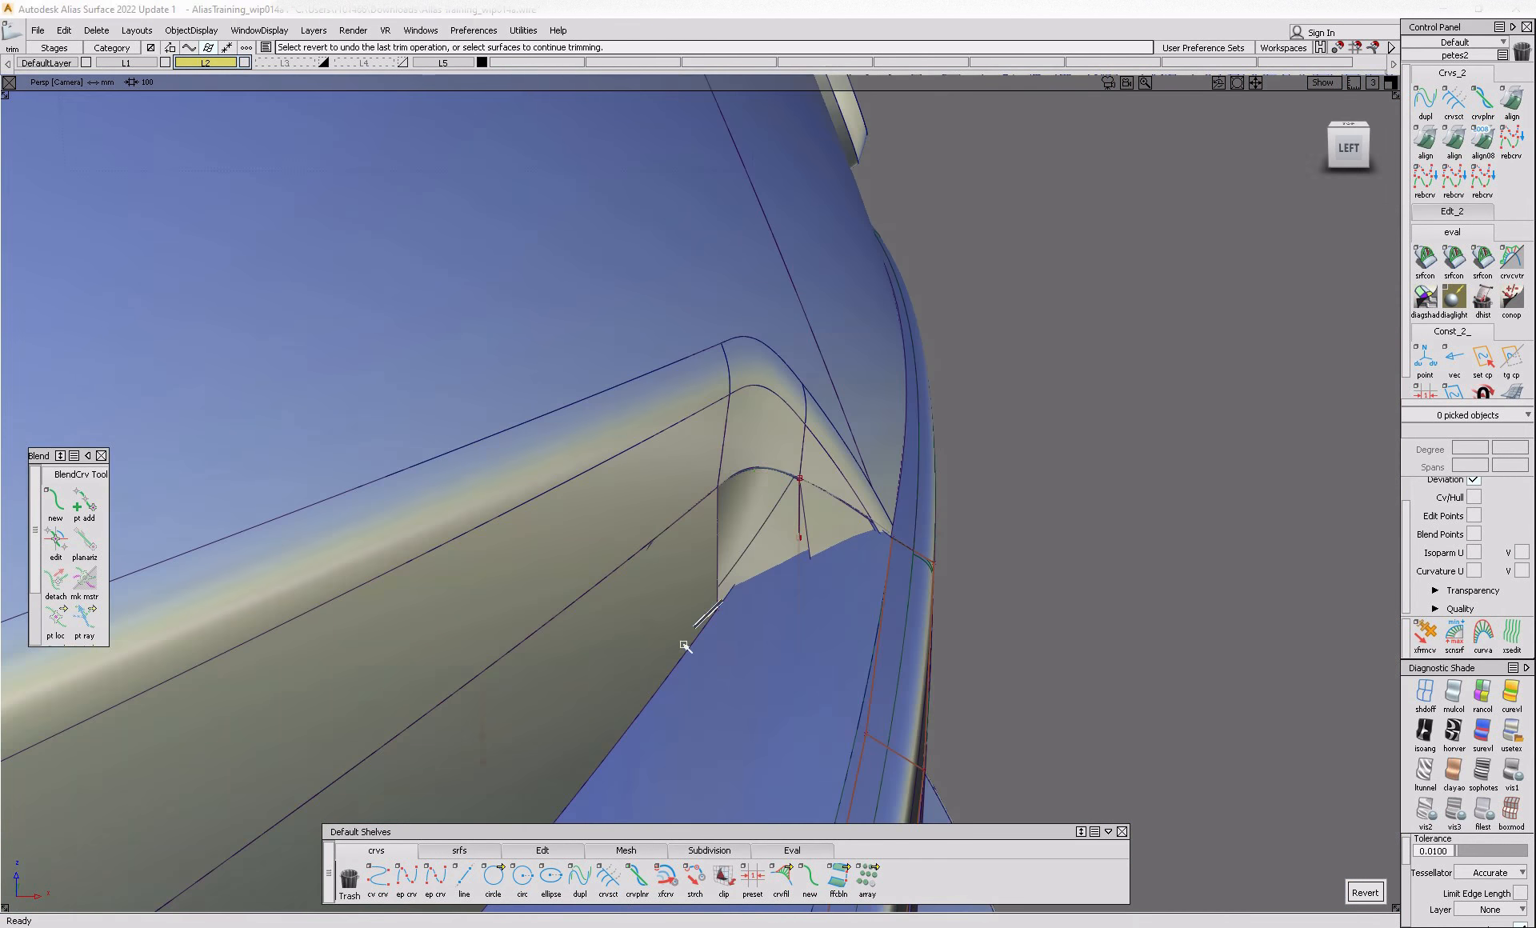
left_click_drag(726, 611, 675, 641, "ctrl+shift")
right_click_drag(788, 711, 726, 725, "alt+shift")
left_click_drag(726, 725, 717, 689, "alt+shift")
mouse_move(717, 688)
right_mouse_down("alt+shift")
mouse_move(741, 641)
mouse_move(801, 664)
right_mouse_up("alt+shift")
- Pick the end wall surface skin#114 and reduce its V degree to 1
mouse_move(806, 670)
left_mouse_down("ctrl+shift")
mouse_move(809, 590)
mouse_move(875, 598)
mouse_move(887, 623)
left_mouse_up("ctrl+shift")
left_click(864, 574)
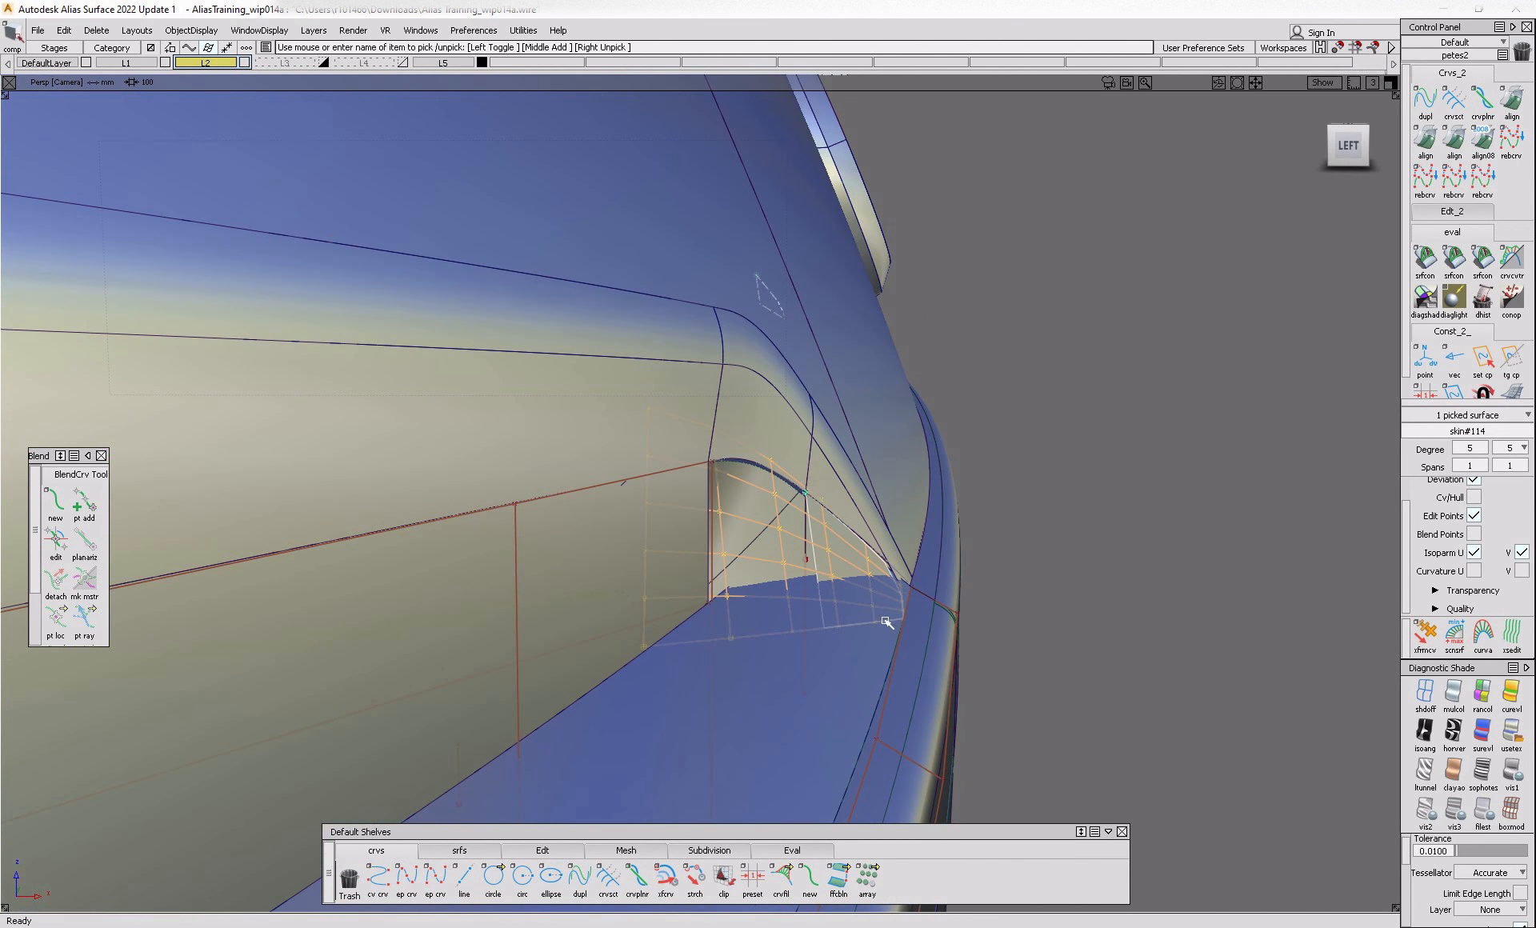
left_click(1526, 448)
left_click(1508, 495)
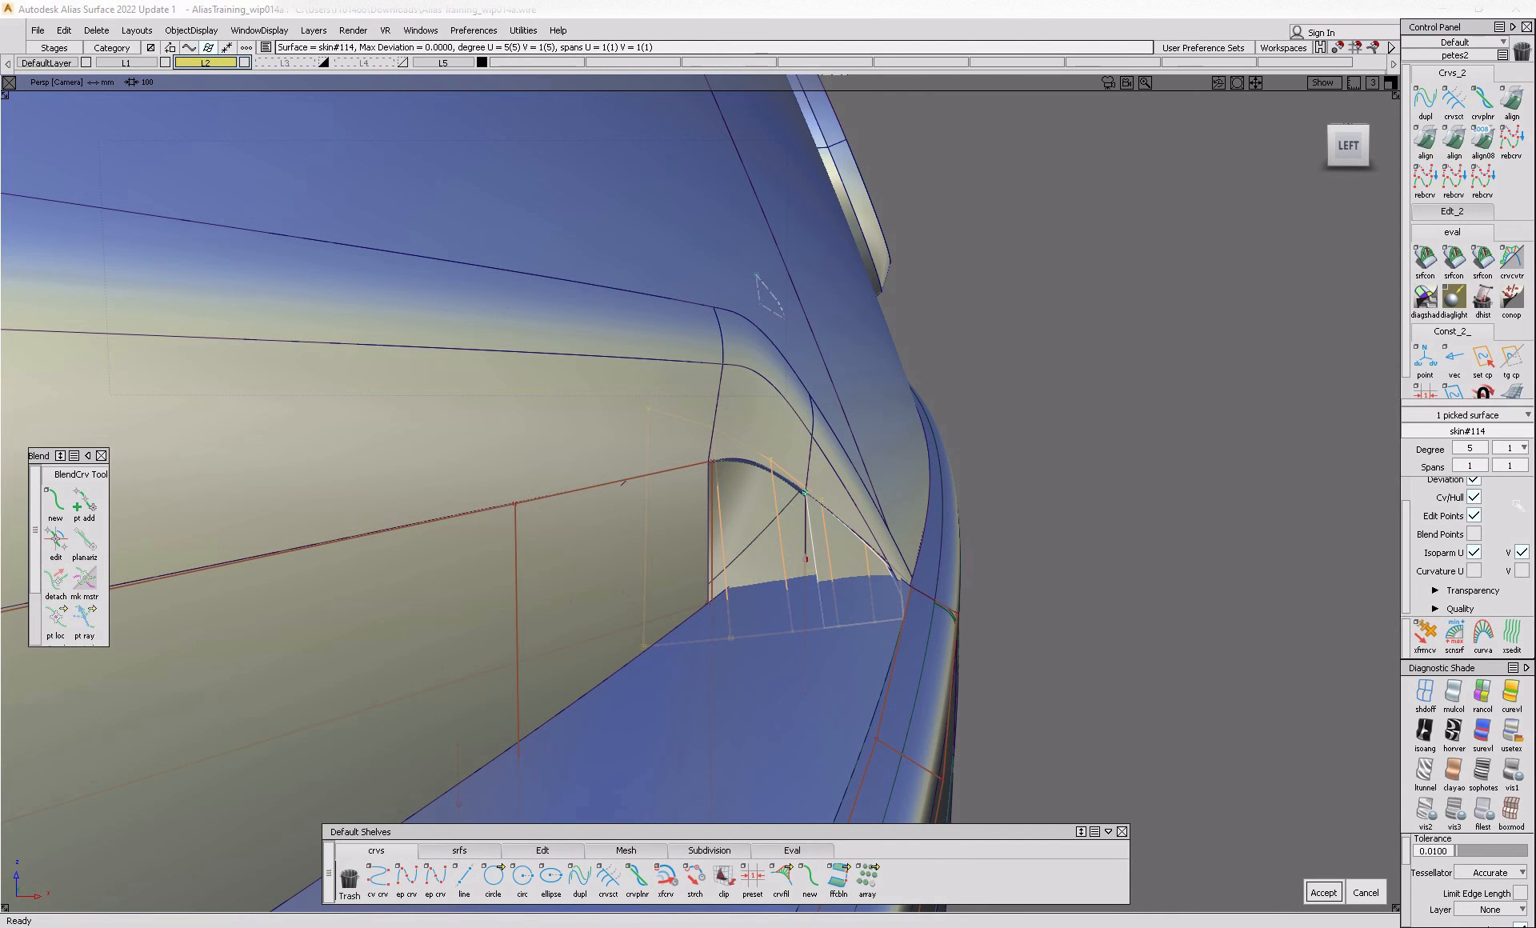
left_click_drag(990, 772, 982, 711, "ctrl+shift")
- Try to move one lengthwise hull of the end wall surface to adjust its slope
left_click(544, 852)
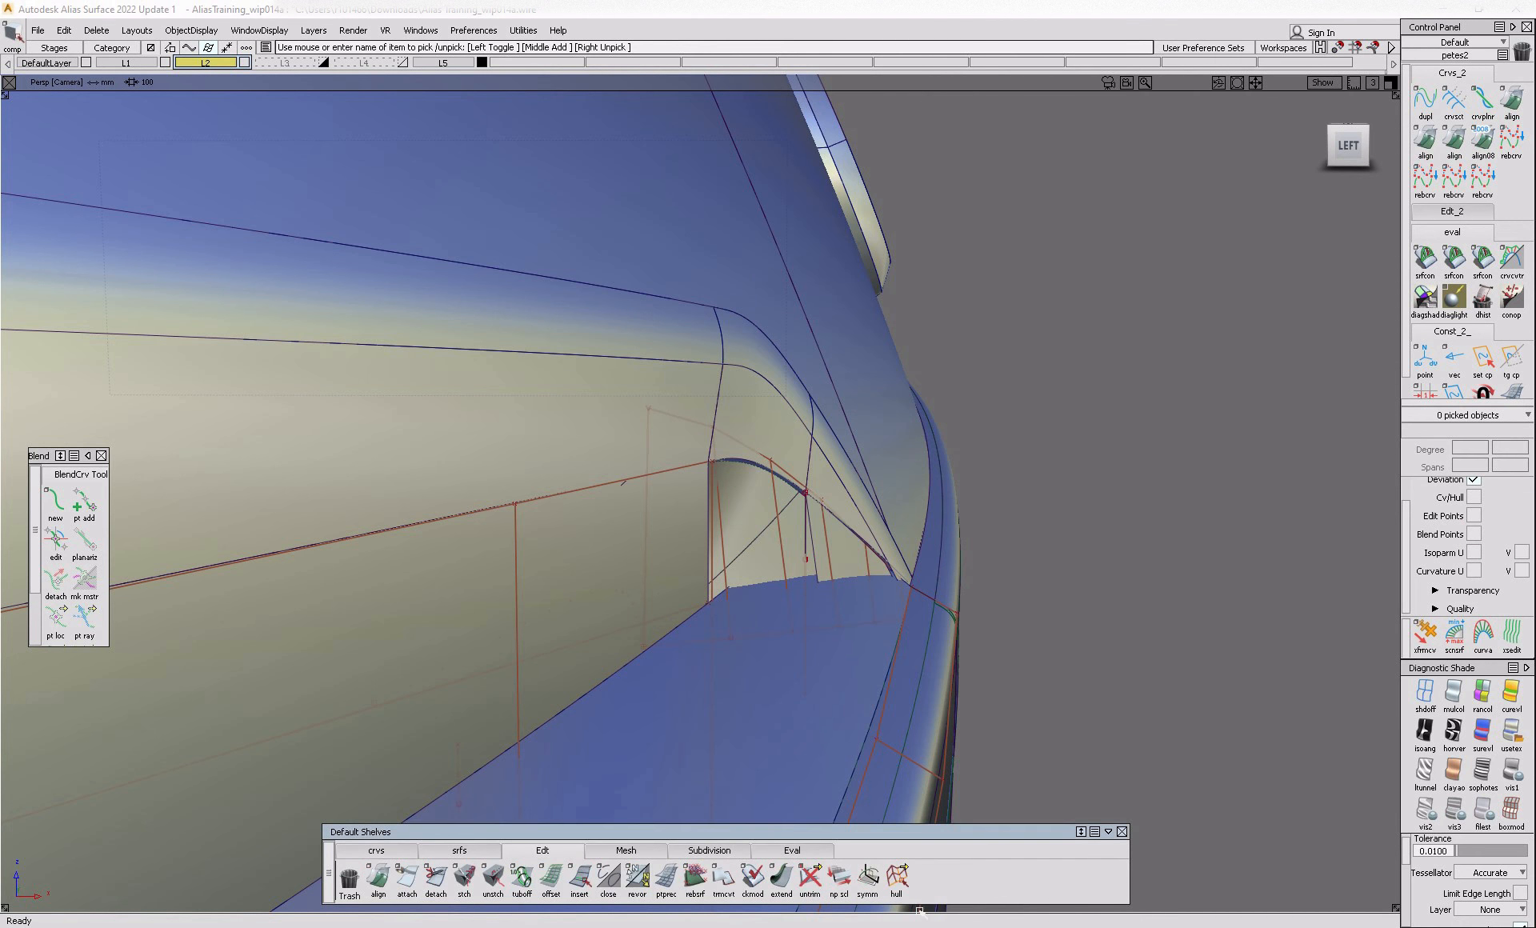
left_click(896, 878)
left_click(858, 634)
left_click_drag(977, 675, 1065, 677)
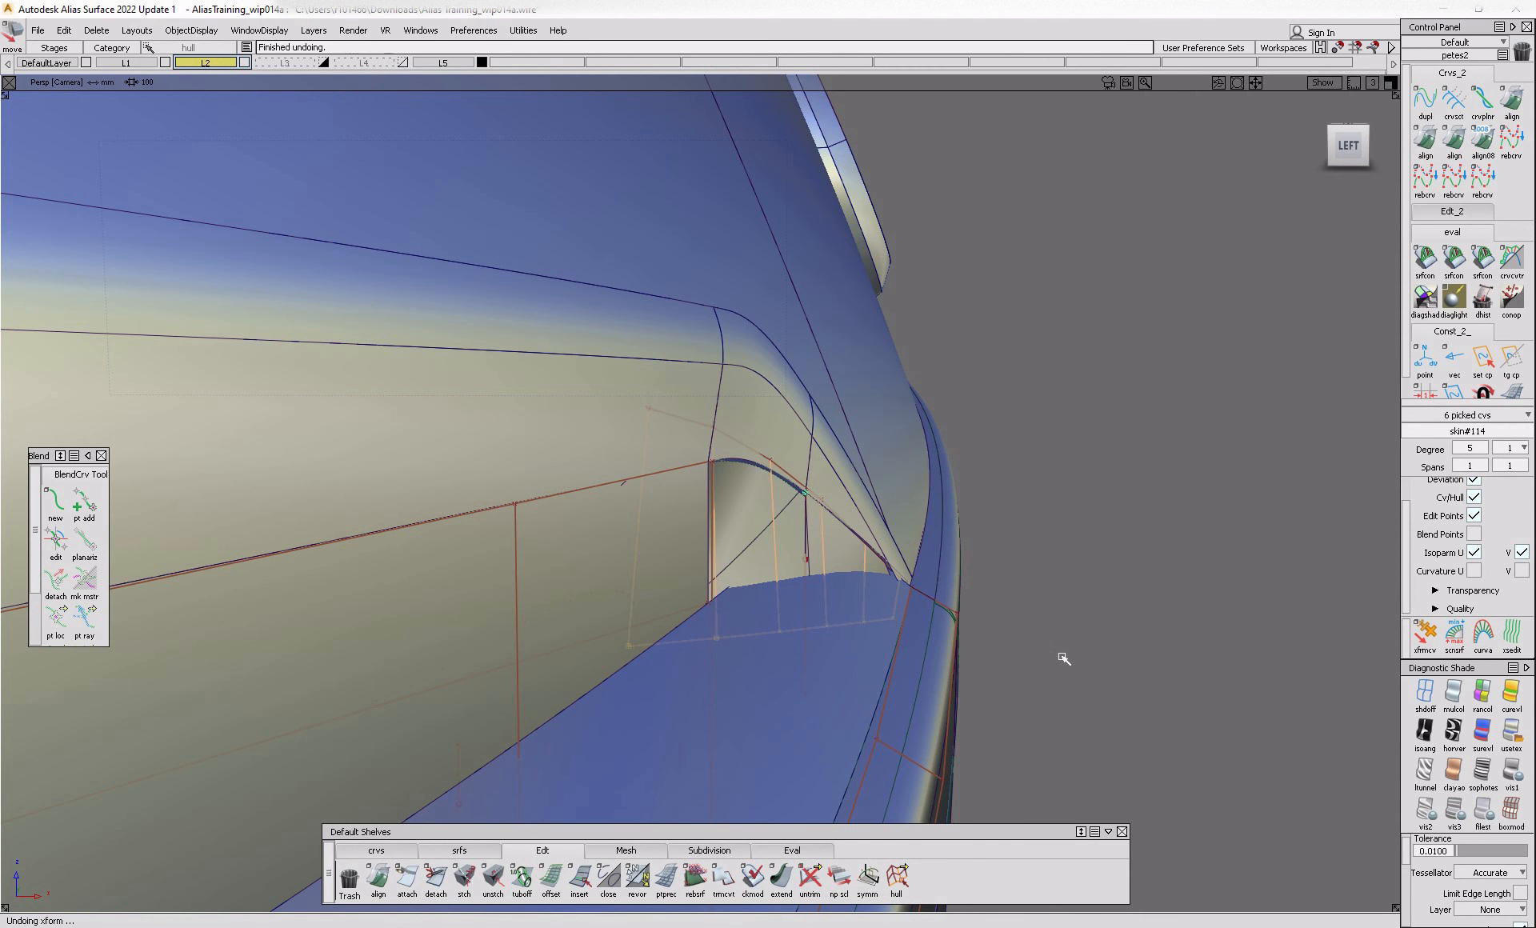
- Move the whole end wall surface about 0.23 mm in X
left_click_drag(1038, 682, 993, 590, "ctrl+shift")
left_click(837, 573)
mouse_move(1090, 694)
middle_mouse_down("ctrl+shift")
mouse_move(1083, 618)
mouse_move(1098, 627)
middle_mouse_up("ctrl+shift")
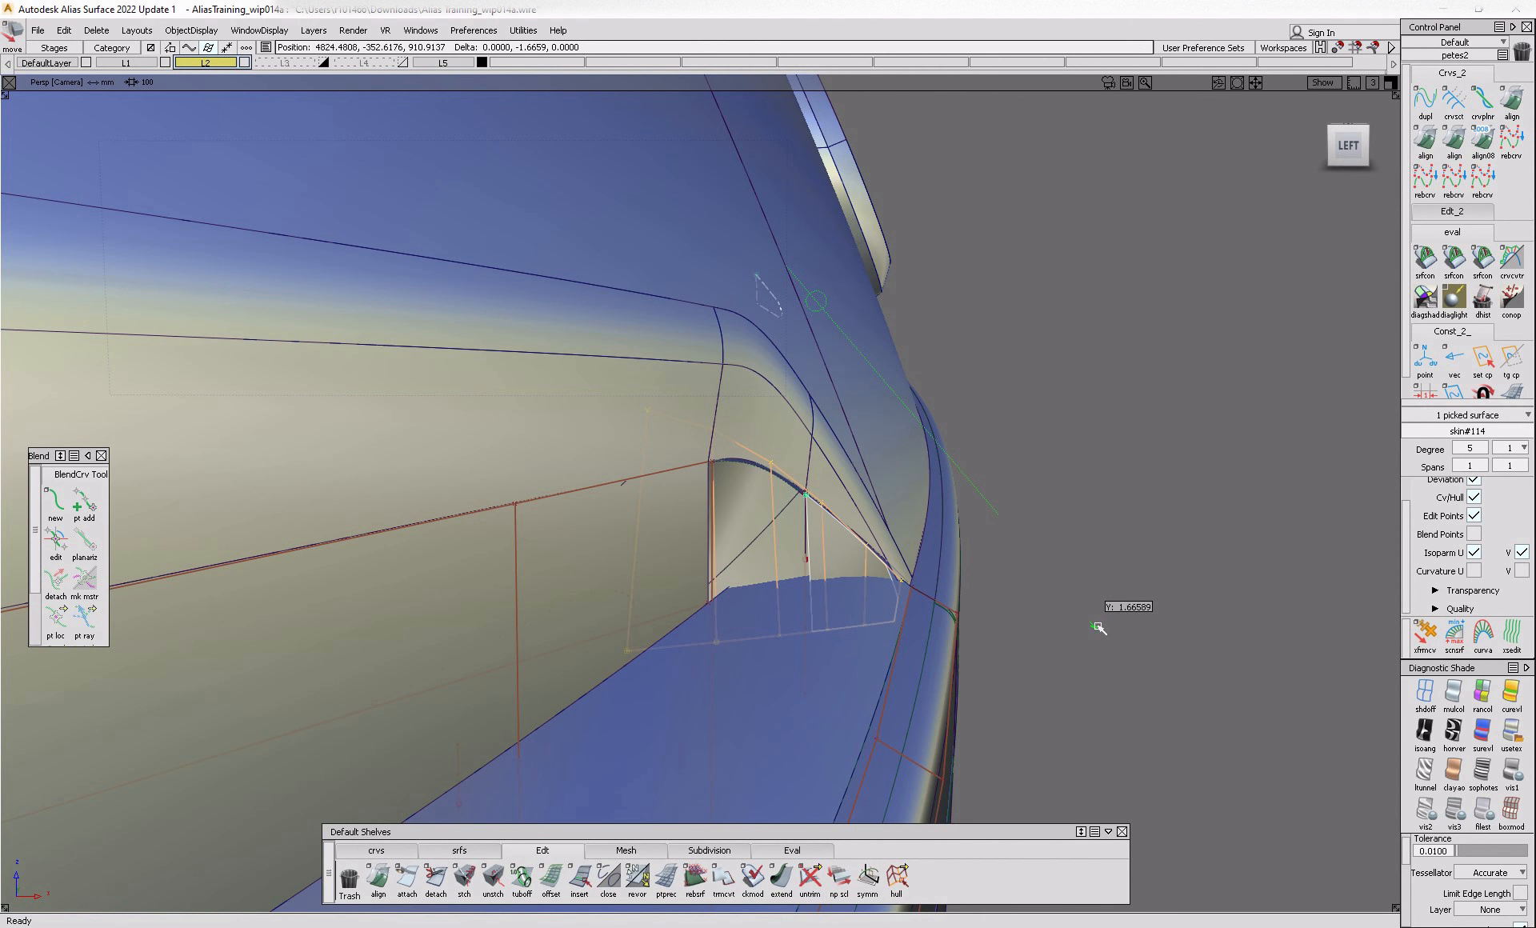
left_click_drag(1094, 633, 1100, 633)
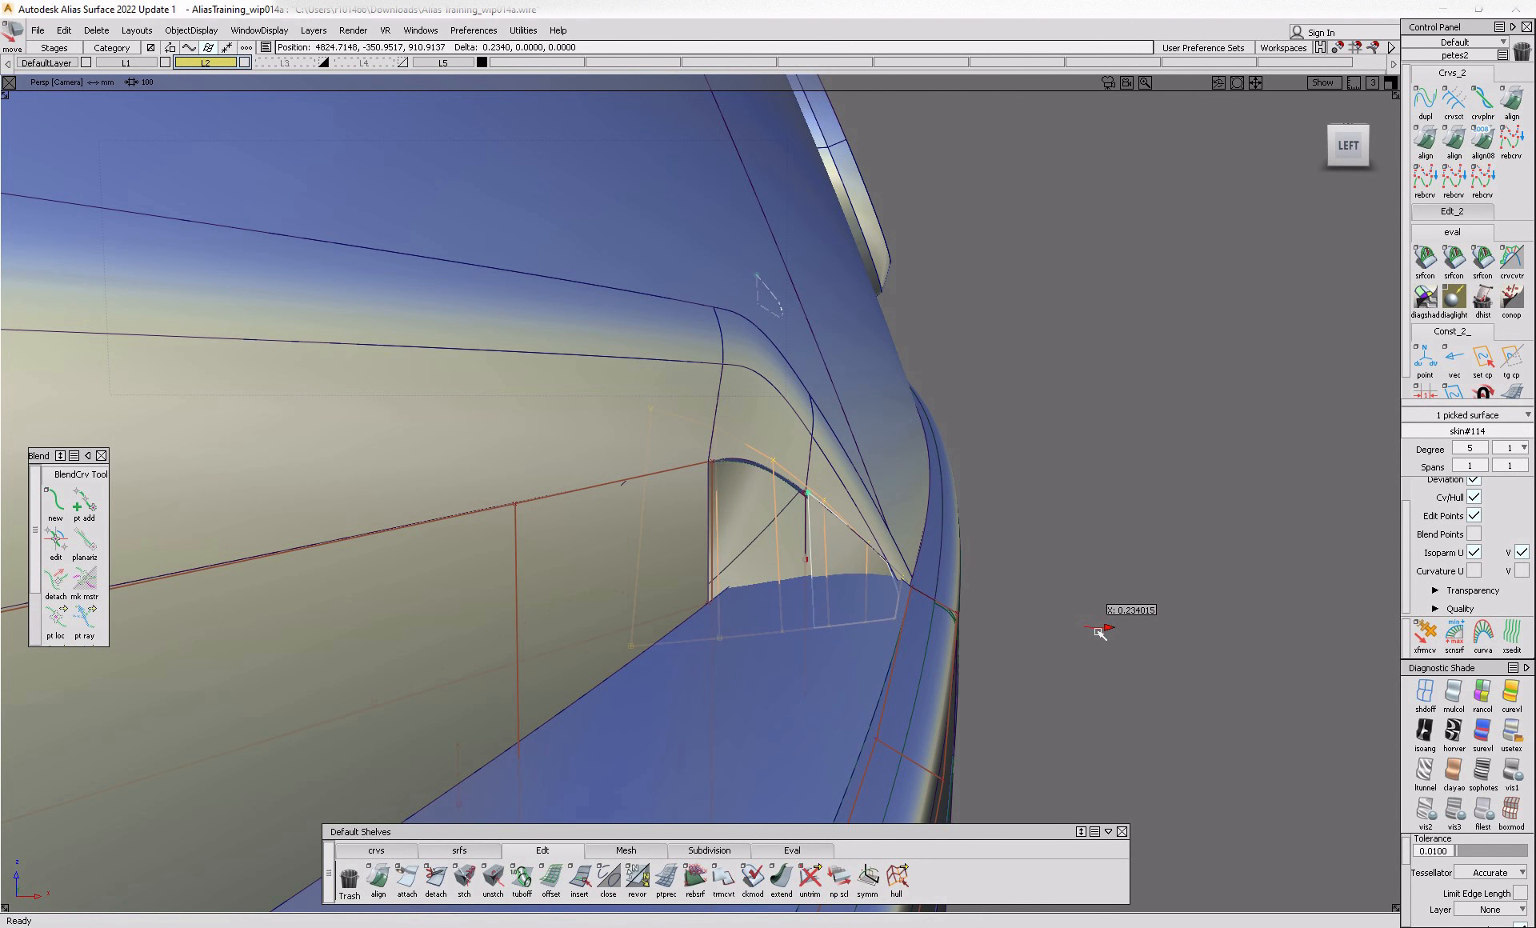
- Build a freeform blend from the end wall's trimmed edge to the inner wall's vertical end edge
left_click_drag(1058, 706, 1050, 628, "ctrl+shift")
left_click(815, 563)
left_click_drag(875, 724, 865, 645, "ctrl+shift")
left_click(461, 851)
left_click(809, 569)
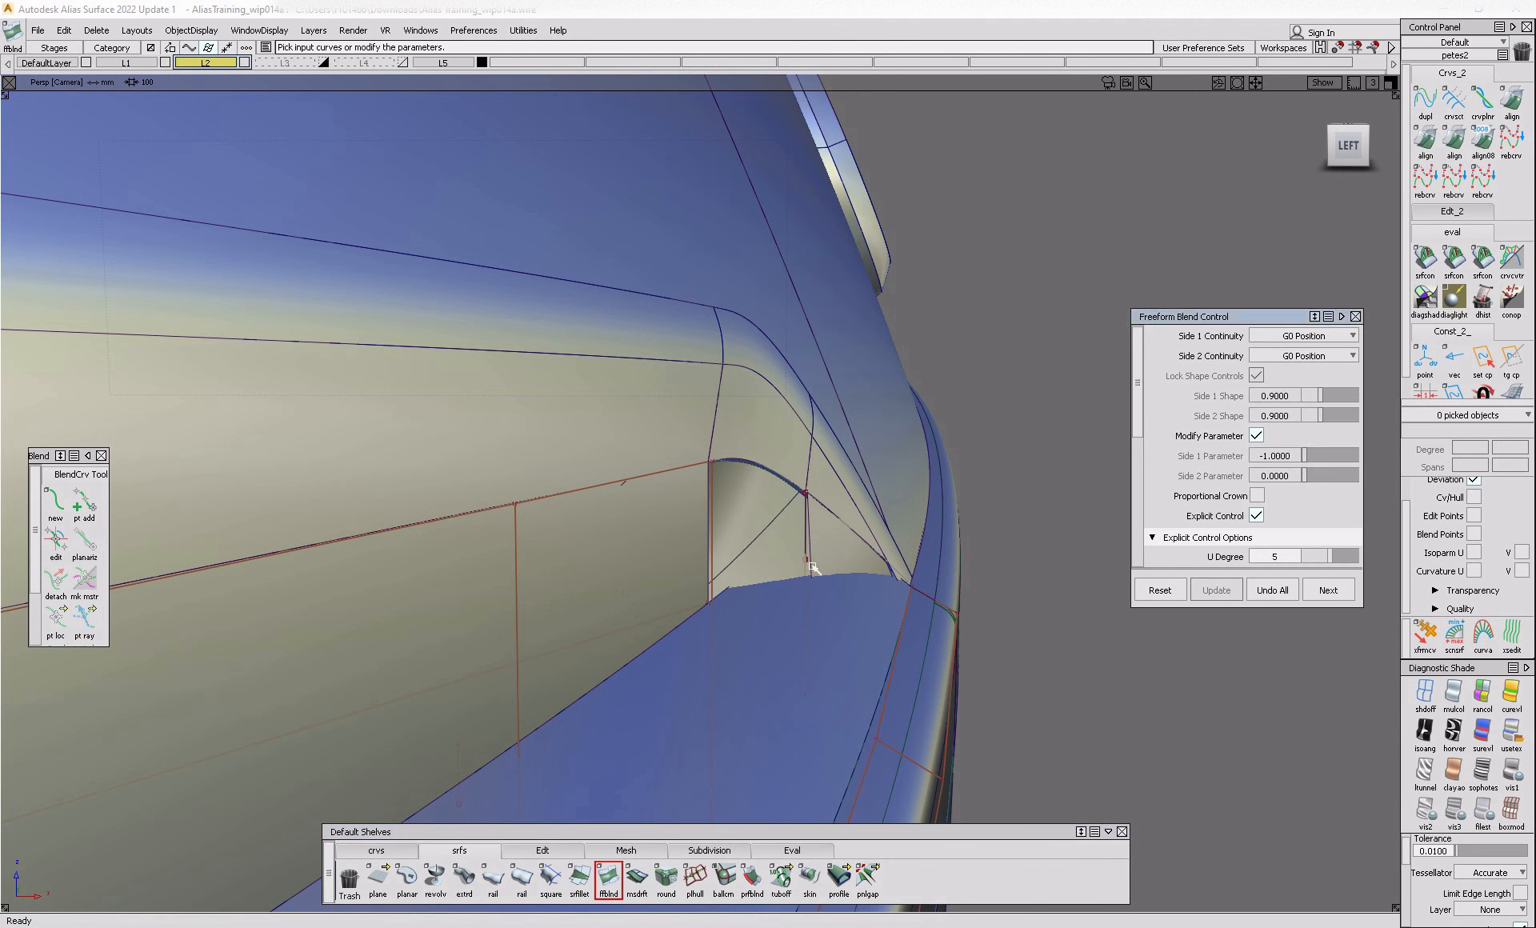
left_click(709, 566)
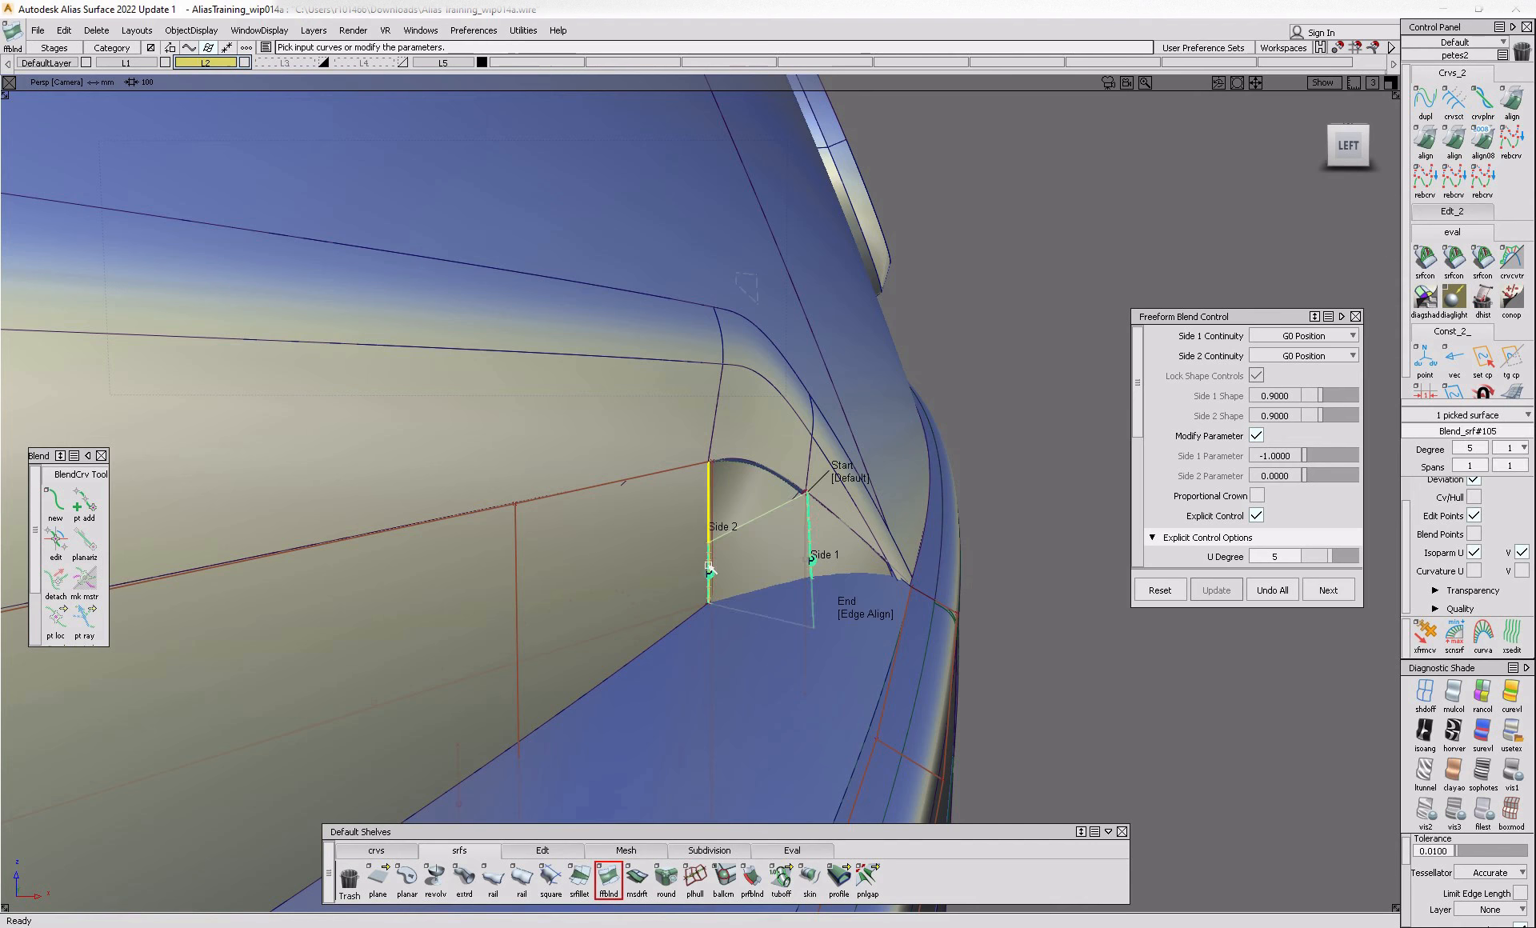
- Set the corner blend to G2 Curvature on both sides with Connect Ends at its start and end
left_click(1301, 336)
left_click(1304, 395)
left_click(1301, 357)
left_click(1306, 415)
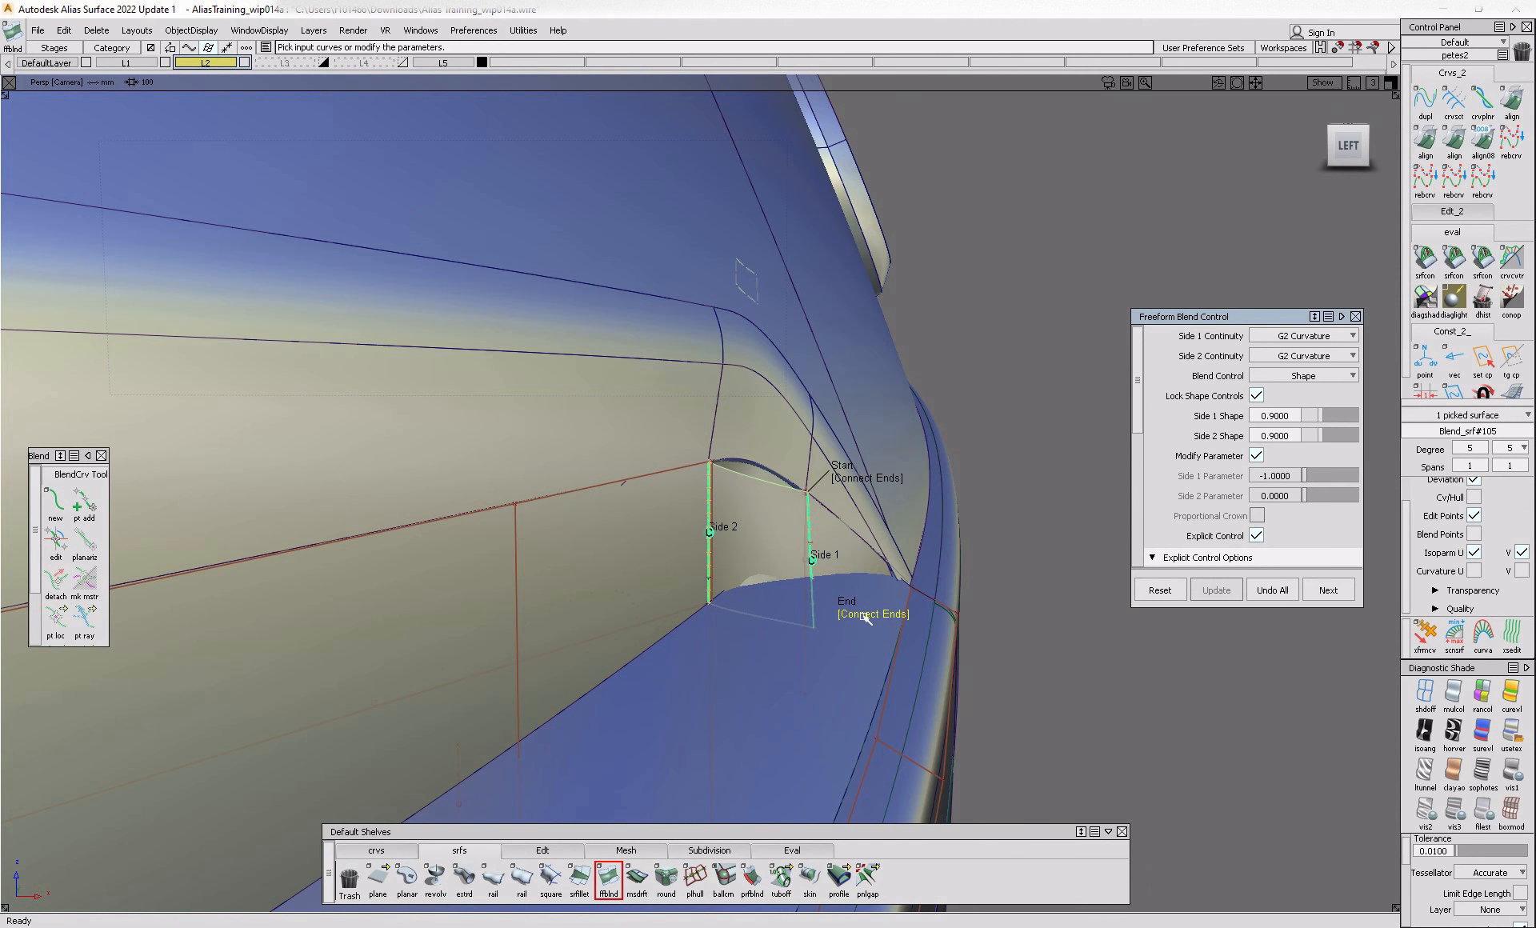
left_click_drag(864, 624, 842, 600, "alt+shift")
right_click_drag(842, 604, 679, 660, "alt+shift")
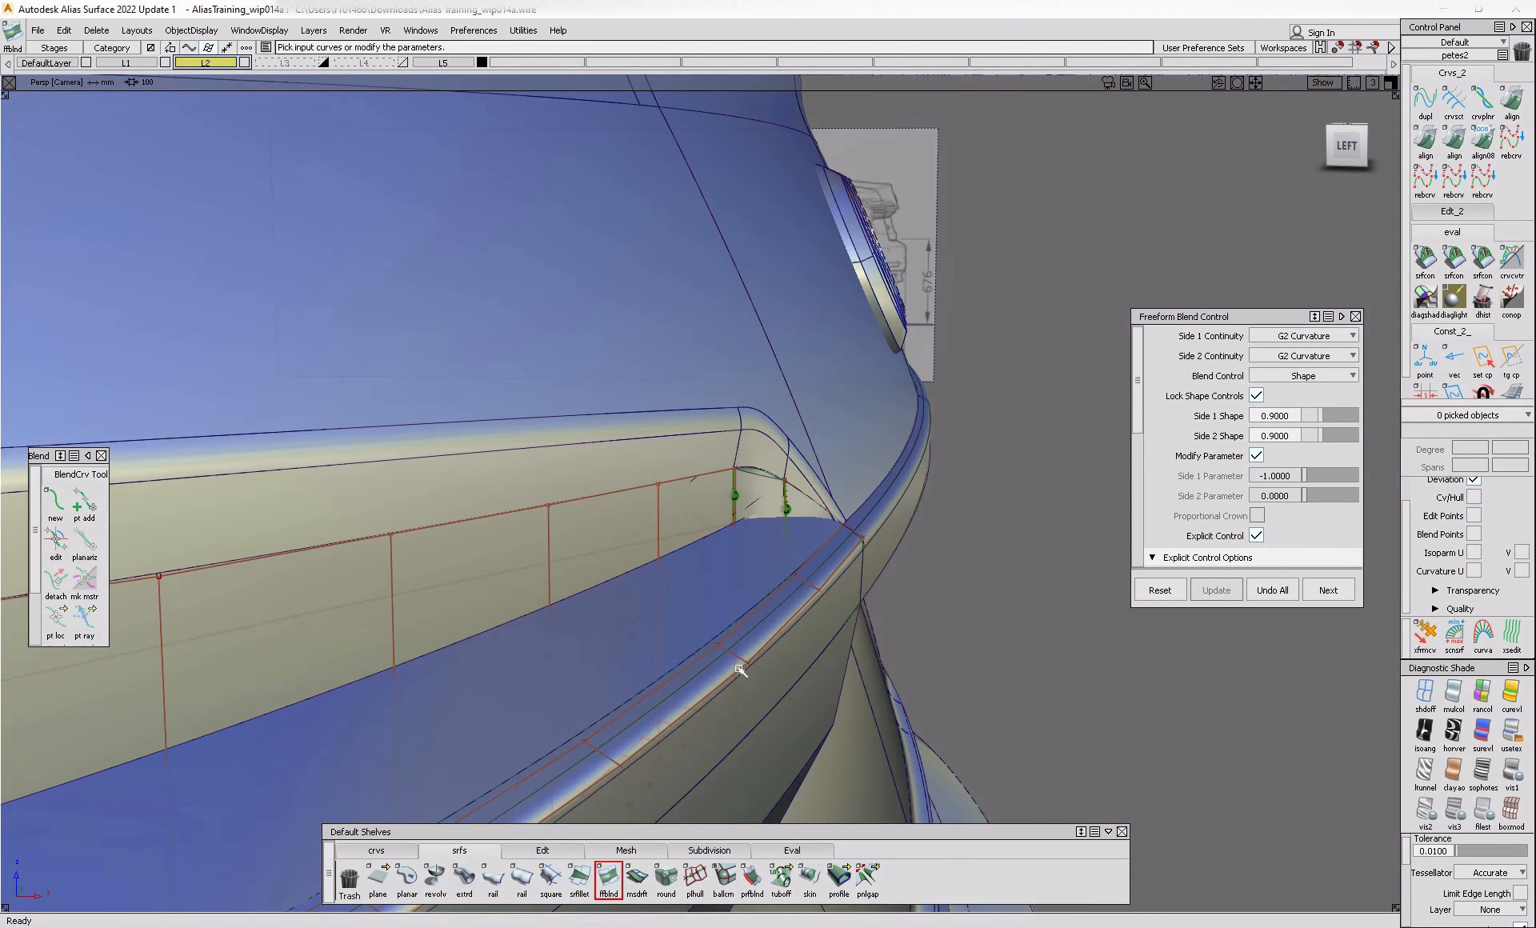
- Try to lower the control points near the bottom edge of the end wall surface
left_click_drag(680, 663, 733, 711, "ctrl+shift")
left_click(751, 732)
right_click_drag(765, 728, 1020, 748, "alt+shift")
right_click_drag(1022, 754, 1013, 693, "ctrl+shift")
left_click_drag(1051, 696, 1169, 696)
left_click_drag(980, 560, 1097, 628, "ctrl+shift")
left_click(905, 552)
left_click_drag(889, 657, 881, 720, "ctrl+shift")
left_click_drag(839, 615, 806, 592, "ctrl+shift")
left_click_drag(810, 593, 841, 630)
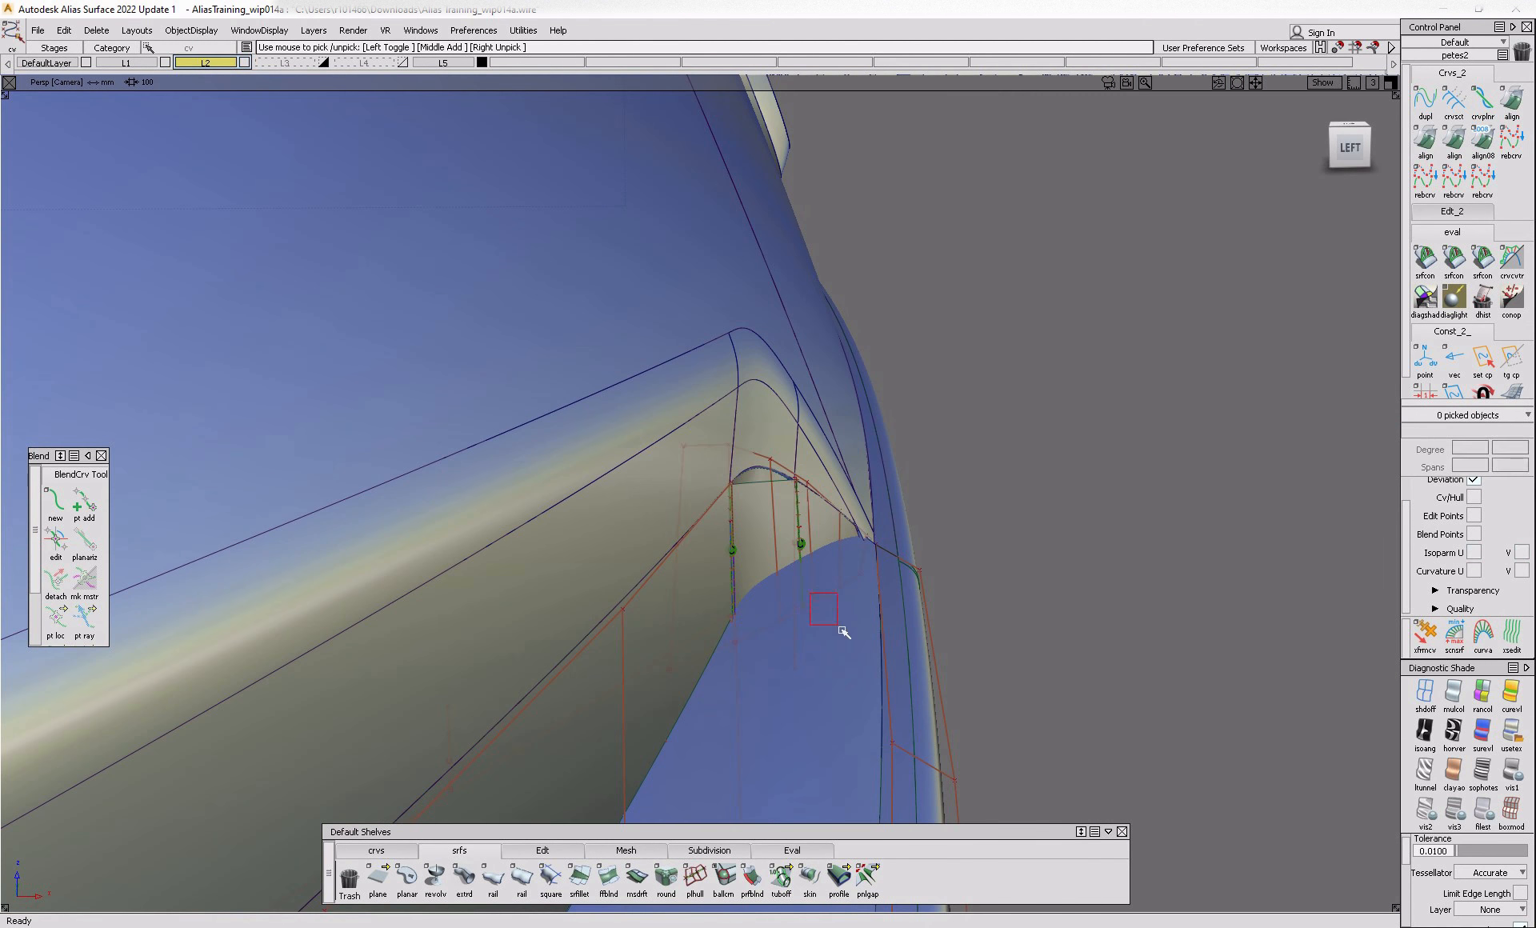
middle_click_drag(858, 655, 866, 627, "ctrl+shift")
left_click_drag(866, 627, 866, 698)
key("ctrl+z")
- Extend the corner blend's upper edge about 3.8 mm, past the opening's upper fillet surface
mouse_move(883, 583)
left_mouse_down("ctrl+shift")
mouse_move(860, 567)
mouse_move(878, 595)
left_mouse_up("ctrl+shift")
middle_click_drag(926, 621, 923, 591, "ctrl+shift")
left_click_drag(920, 590, 534, 640)
left_click_drag(854, 531, 821, 563, "ctrl+shift")
left_click(569, 850)
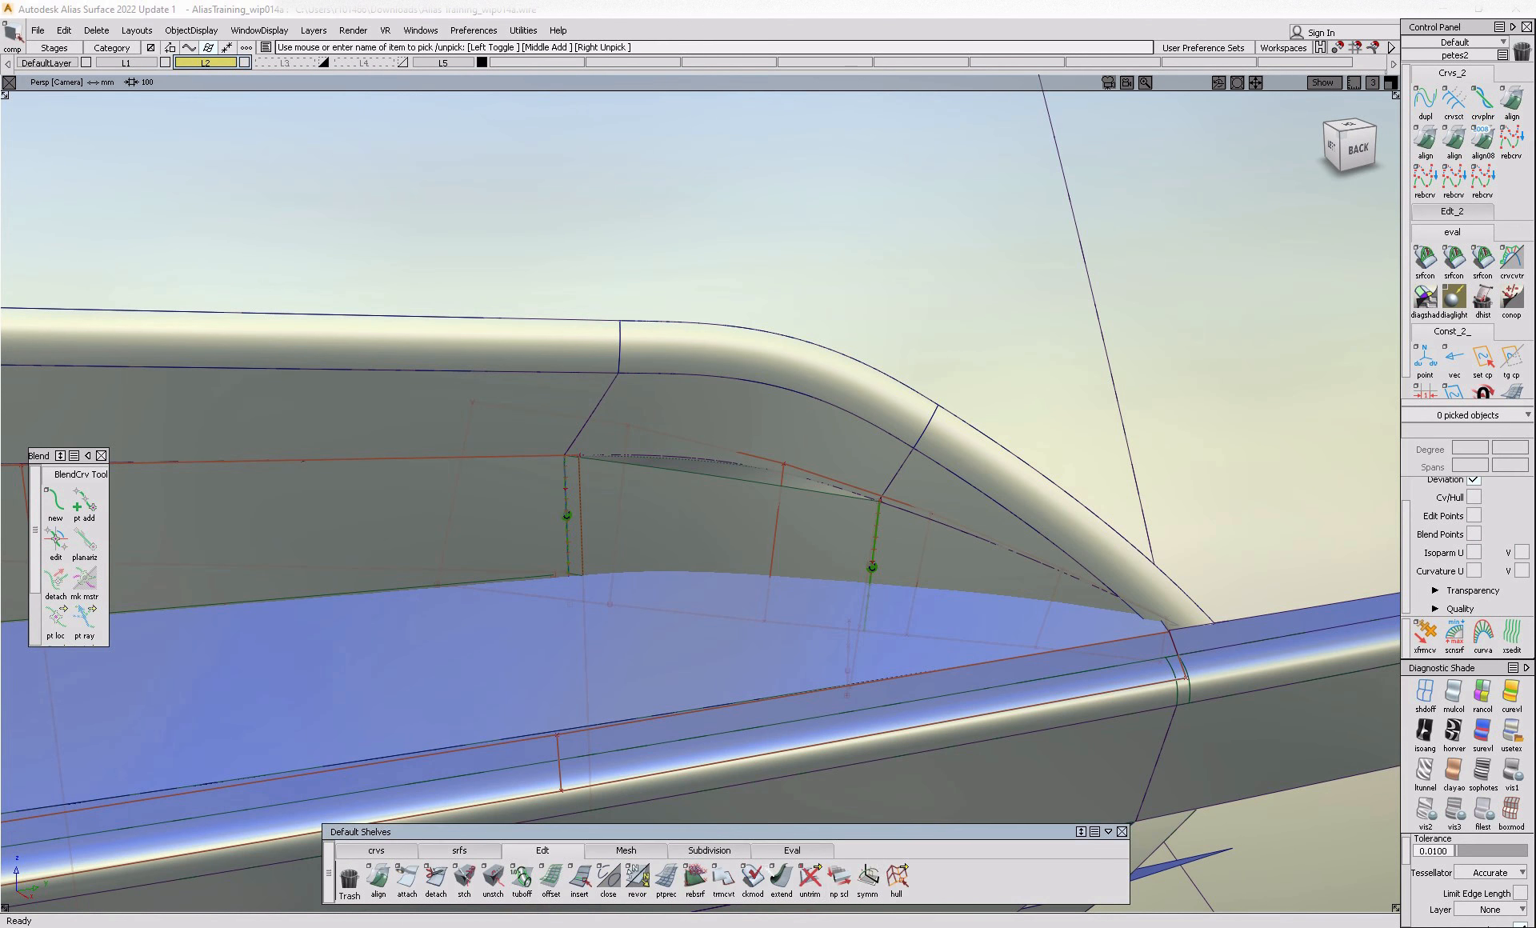
left_click(764, 484)
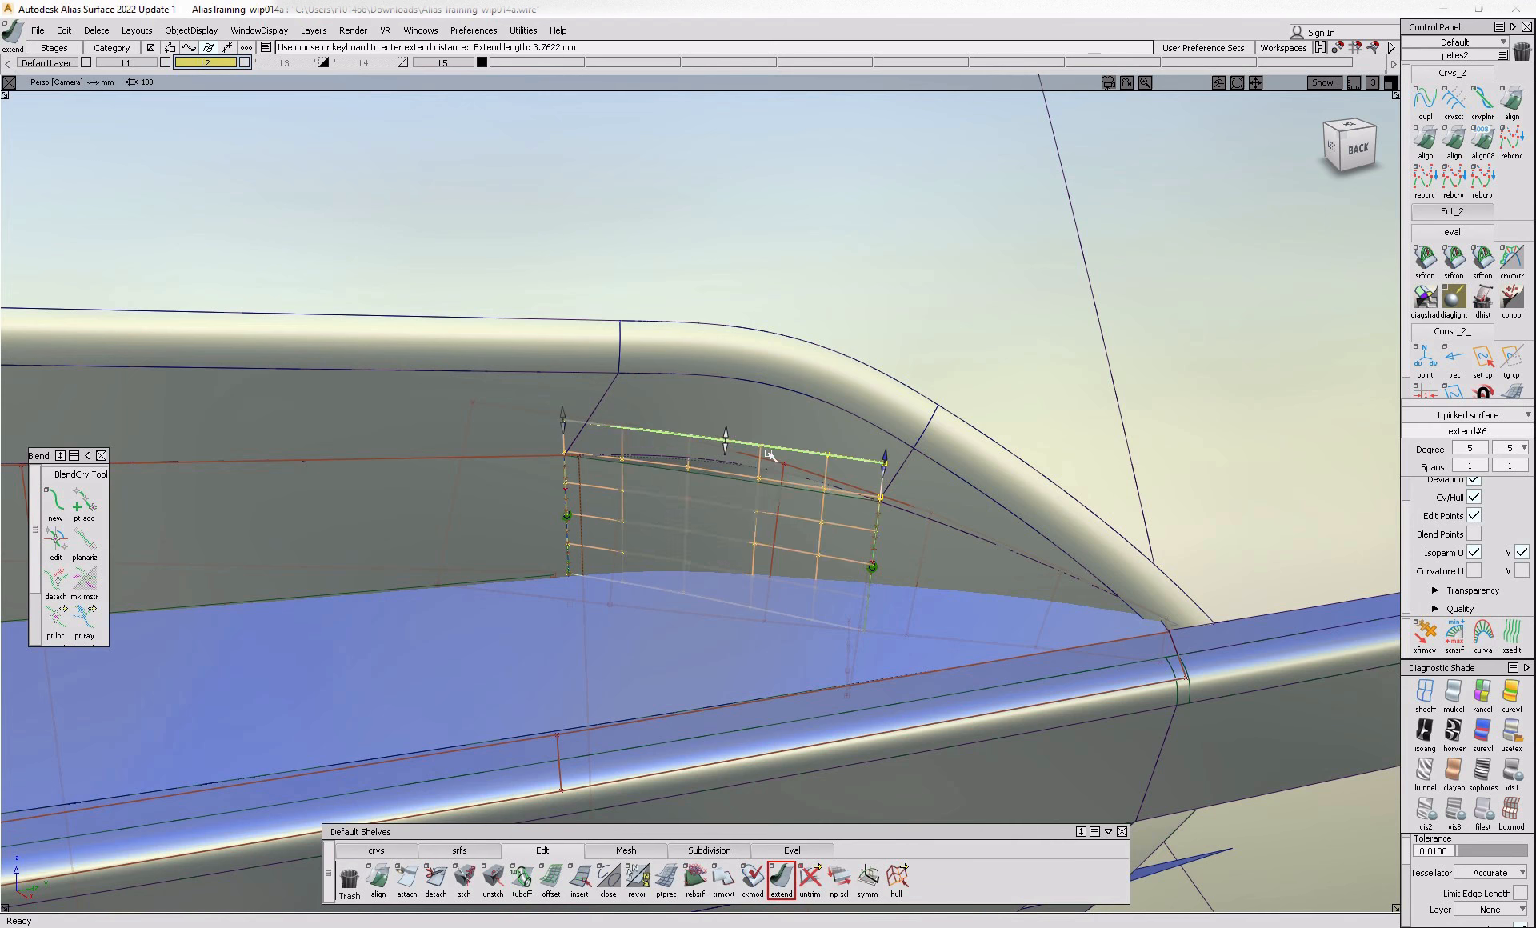
left_click_drag(818, 464, 753, 480, "ctrl+shift")
- Intersect the extended corner blend with the adjoining surfaces around the upper lamp opening
left_click(704, 508)
middle_click_drag(708, 508, 767, 534, "ctrl+shift")
left_click(837, 488)
left_click(933, 518)
left_click(766, 535)
- Try to trim the extended corner blend, keeping the region between its upper and lower intersection curves
left_click_drag(880, 536, 824, 549, "ctrl+shift")
left_click(824, 553)
middle_click_drag(799, 678, 893, 618, "ctrl+shift")
left_click(823, 526)
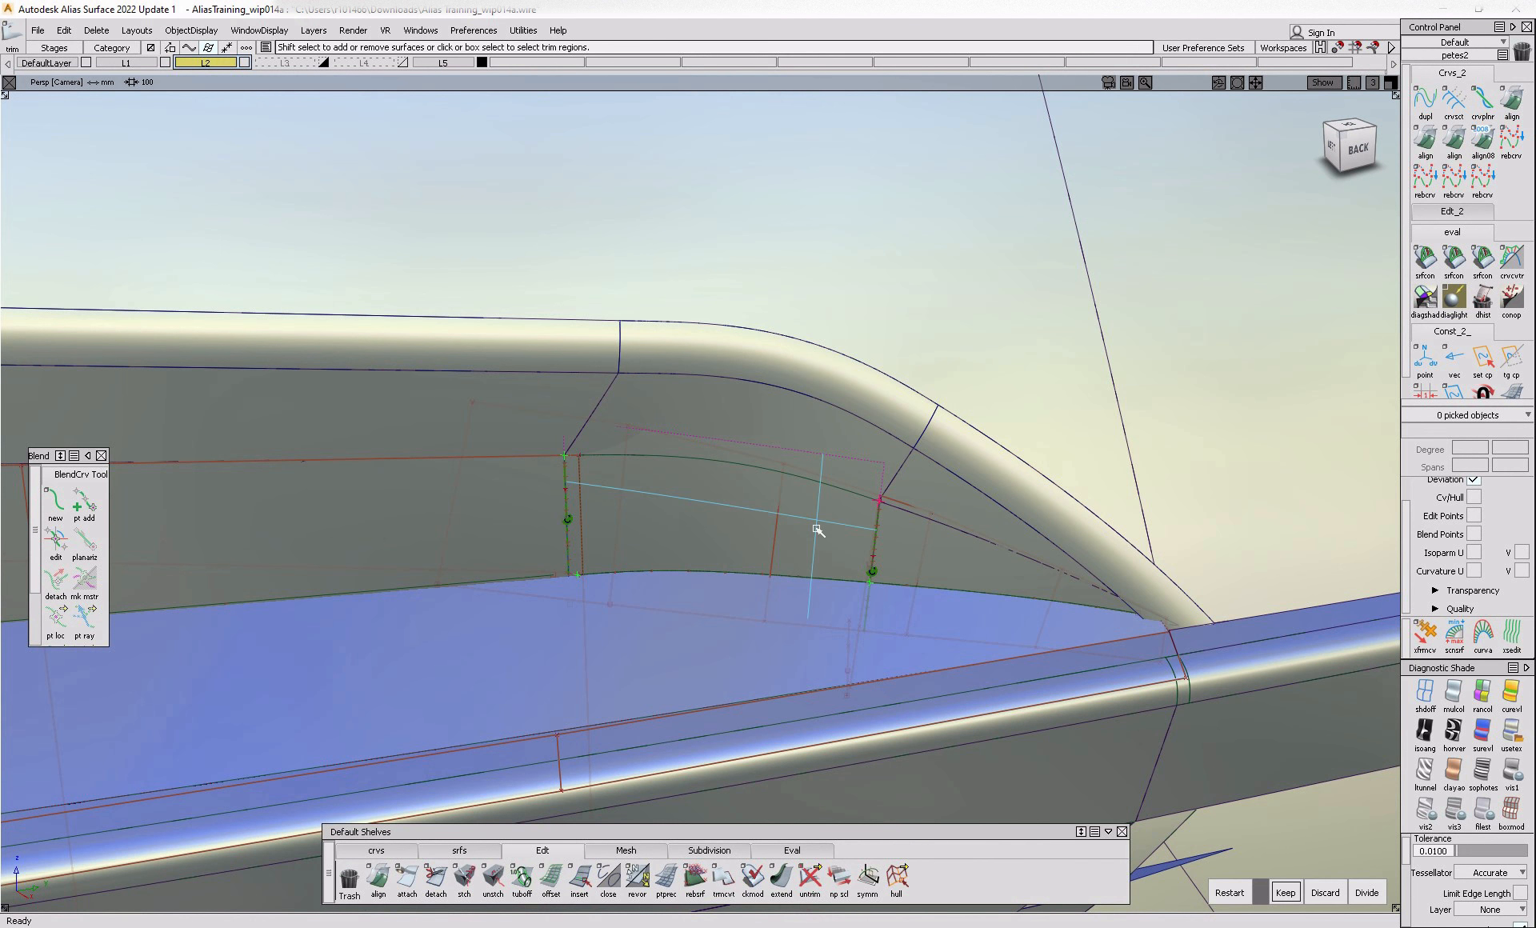
key("space")
- Try to trim the extended corner blend again after untrimming the surfaces tied to its intersection curves
left_click_drag(365, 481, 323, 549, "ctrl+shift")
left_click(340, 557)
middle_click_drag(466, 581, 509, 512, "ctrl+shift")
left_click(512, 509)
left_click(694, 548)
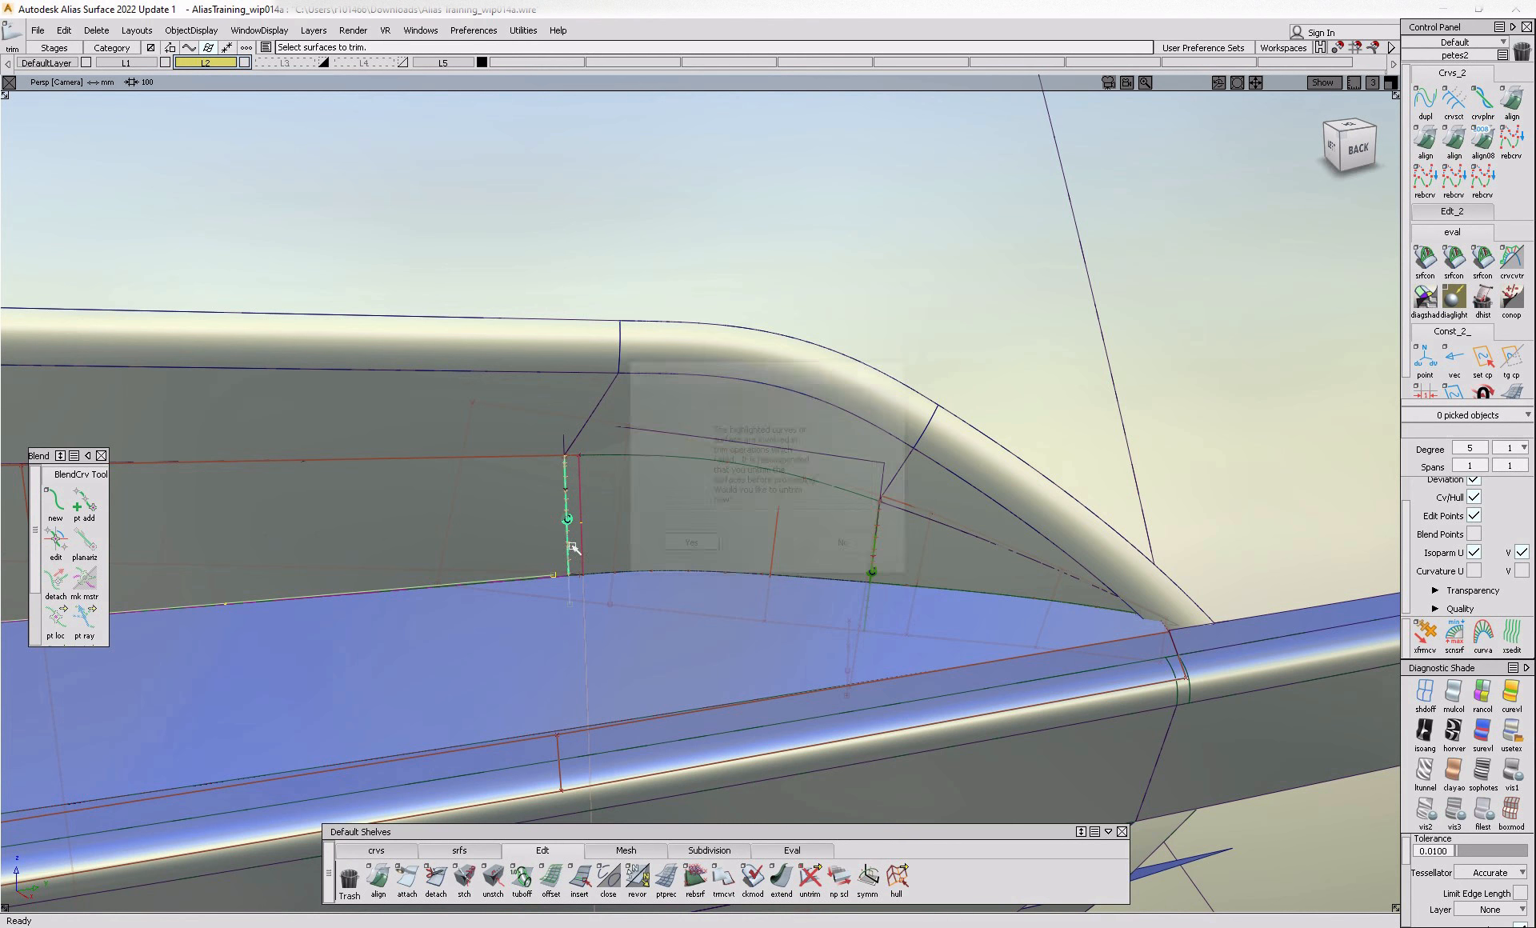
left_click(695, 530)
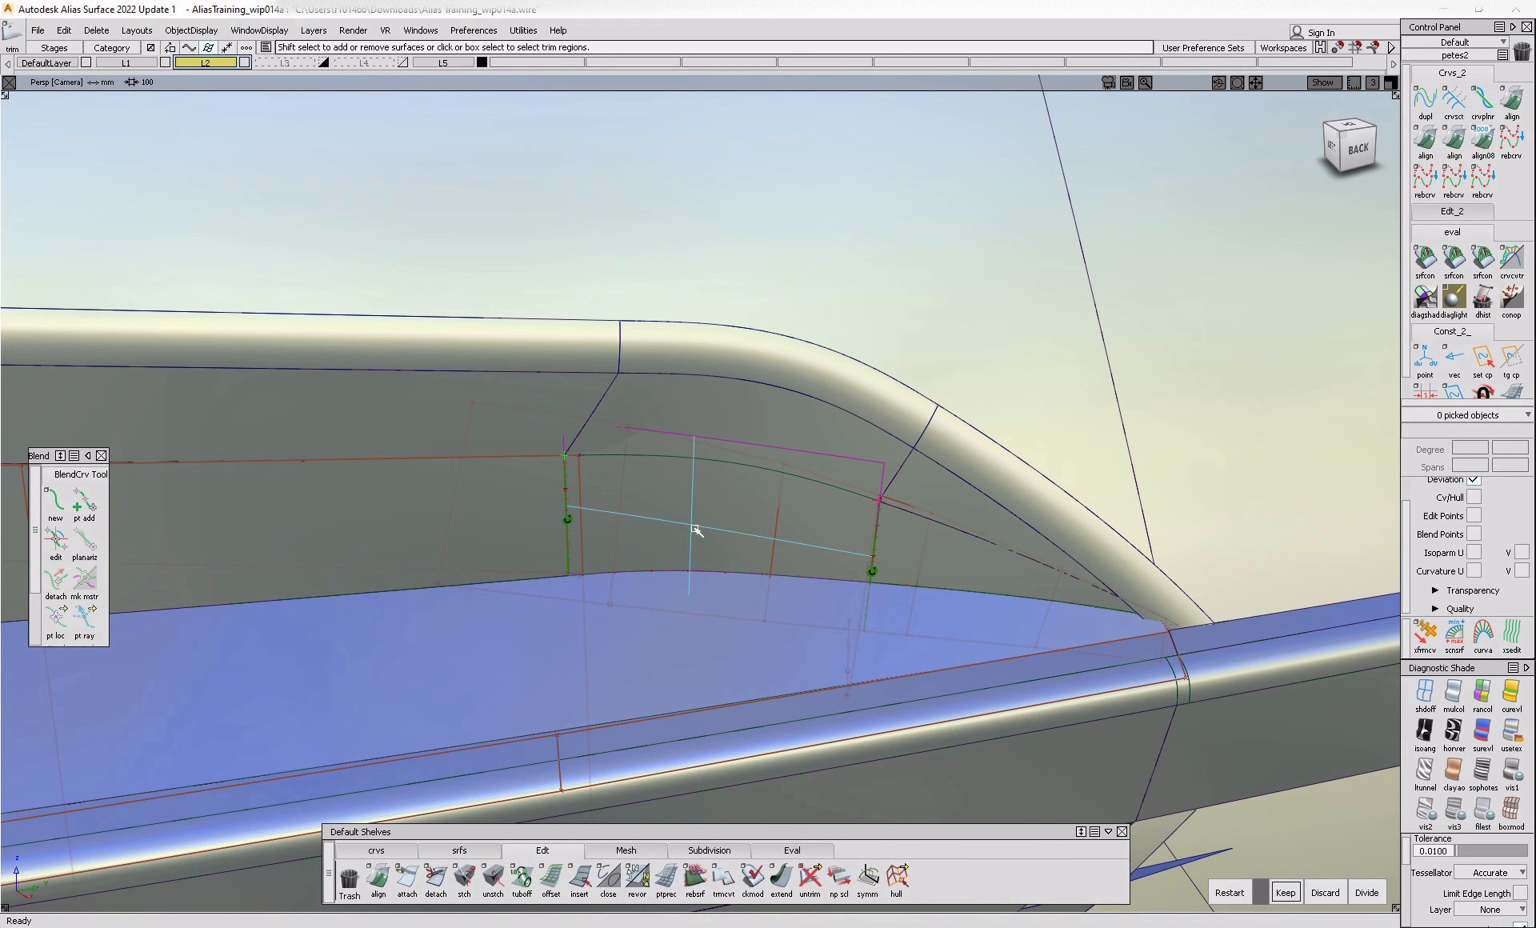
- Extend the wall surface beside the corner blend and trim the blend back to the opening's upper fillet surface
left_click(781, 876)
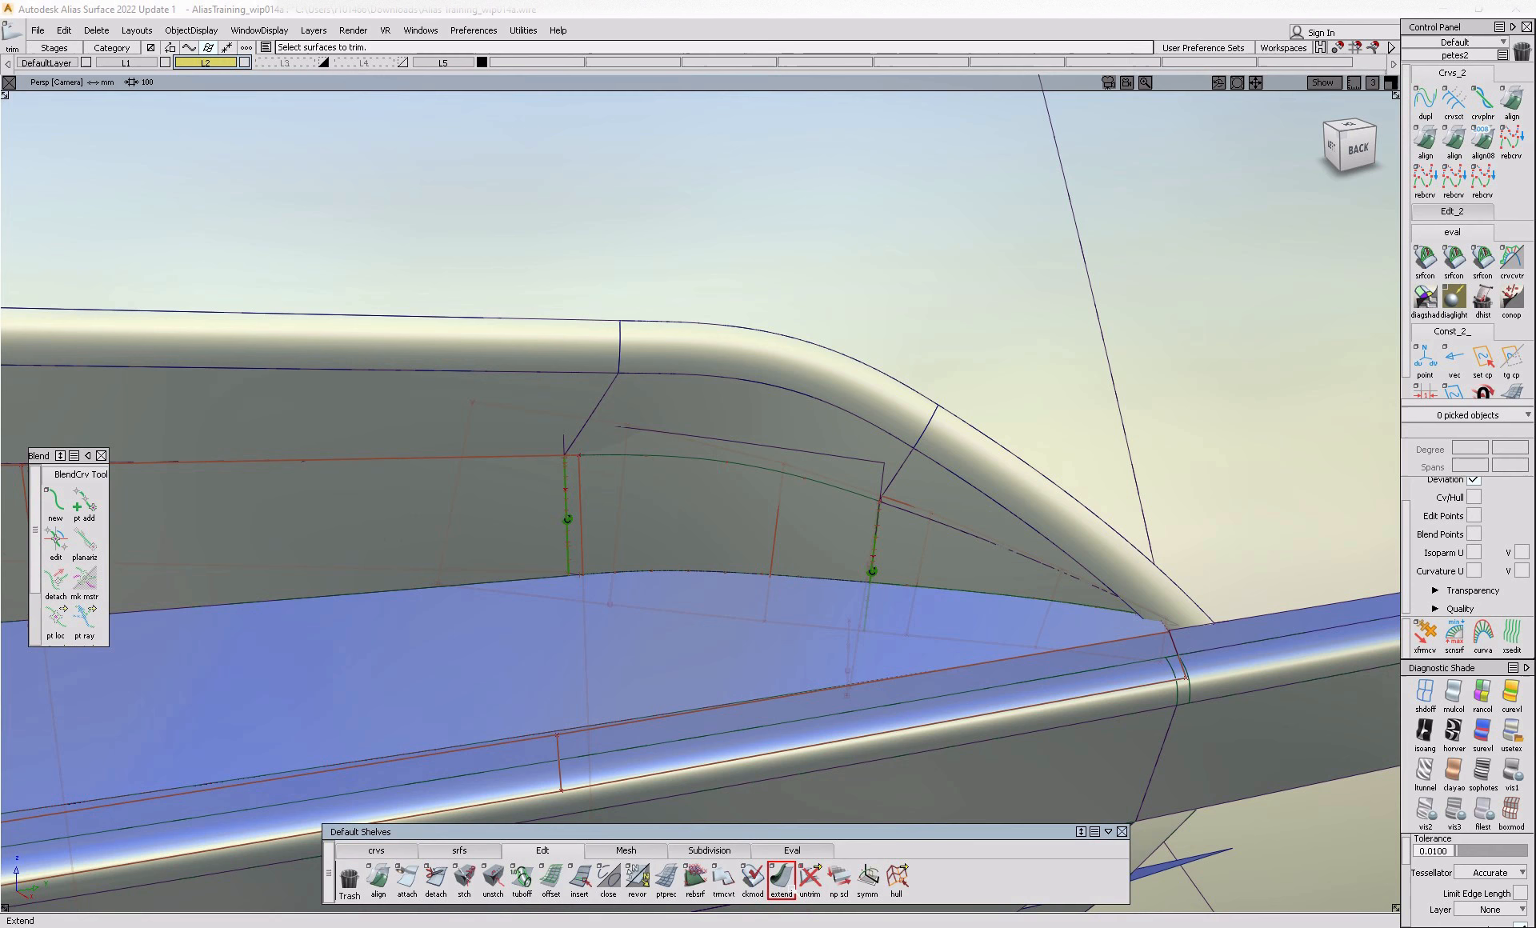
left_click(849, 497)
left_click(928, 524)
left_click(858, 549)
mouse_move(832, 571)
left_mouse_down("ctrl+shift")
mouse_move(772, 573)
mouse_move(1014, 664)
mouse_move(952, 570)
mouse_move(900, 668)
left_mouse_up("ctrl+shift")
key("space")
left_click_drag(839, 610, 843, 550, "alt+shift")
left_click(957, 565)
key("space")
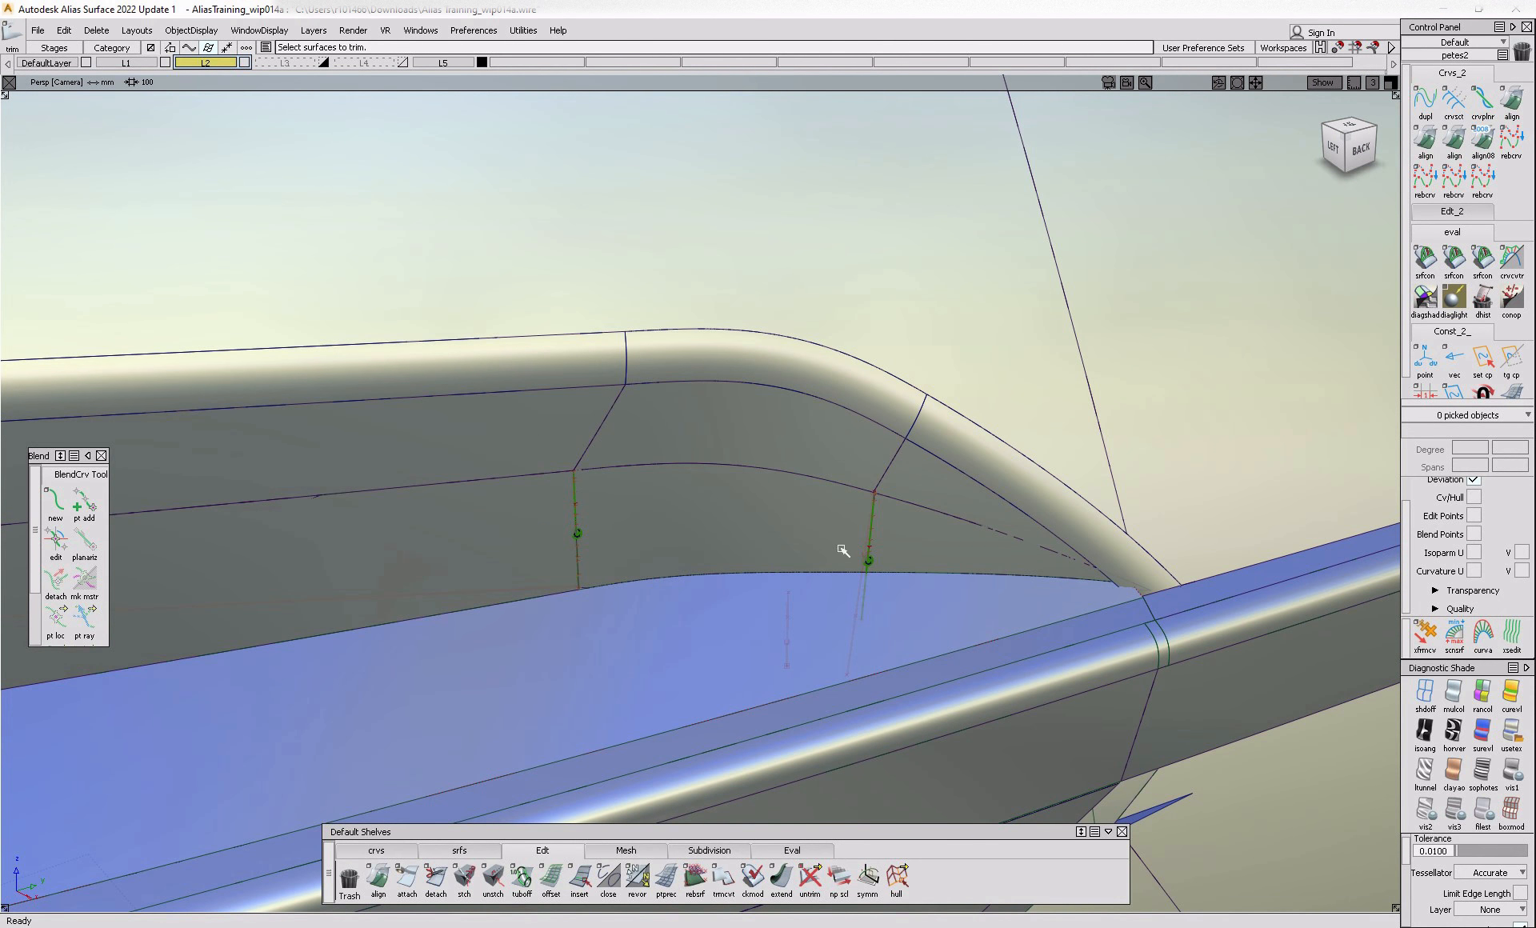
- Extend the blend surface at the inboard tip of the end wall by about 5.1 mm
left_click(931, 628)
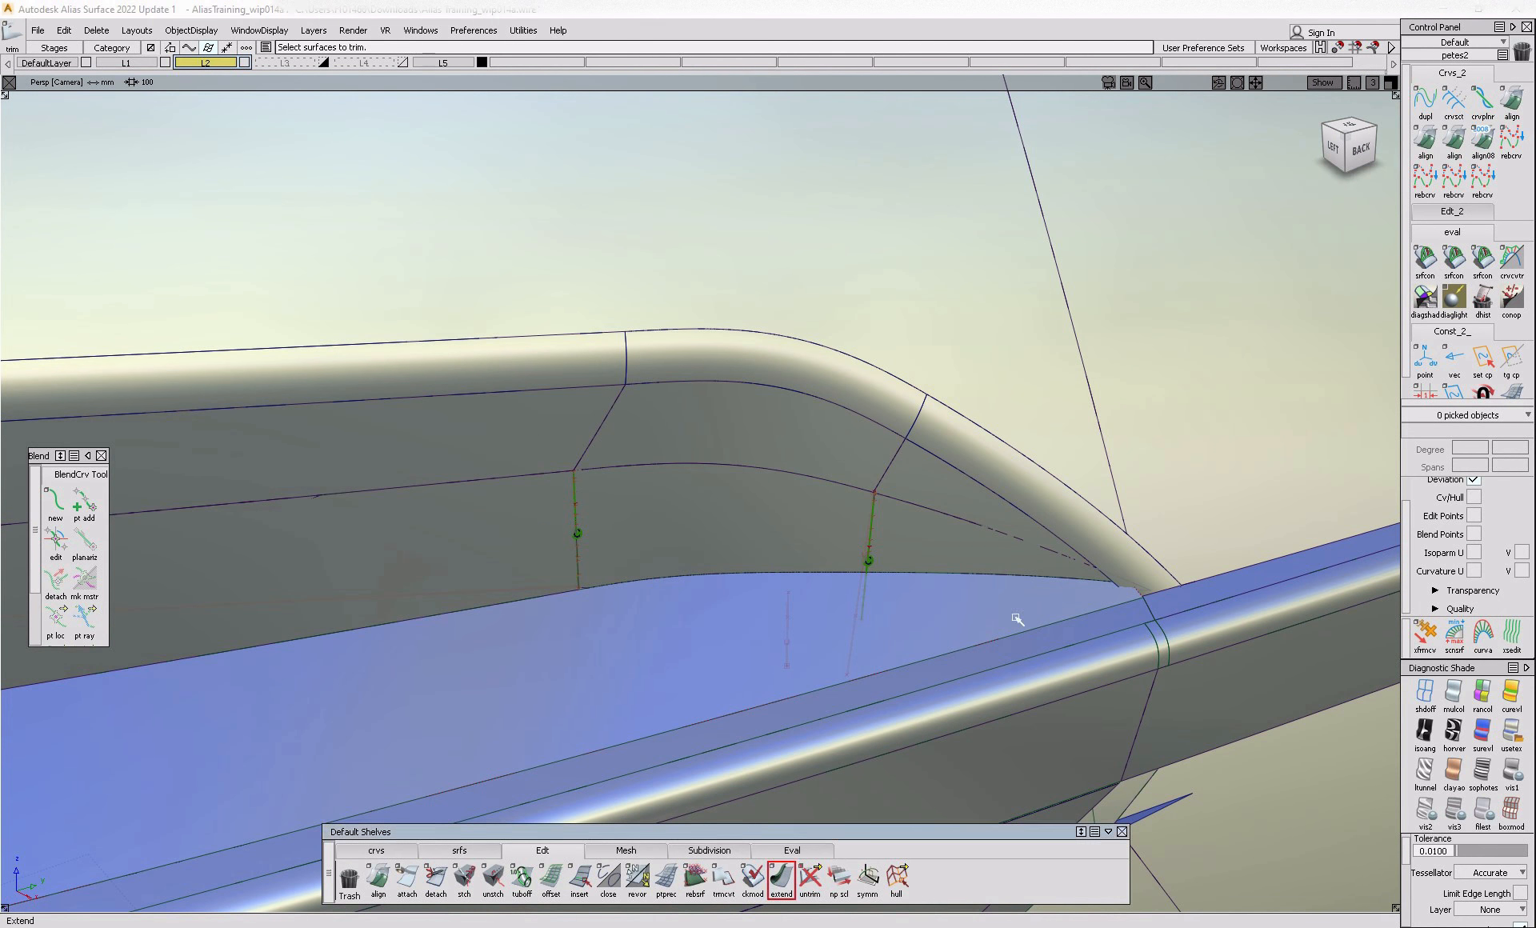
left_click(1102, 590)
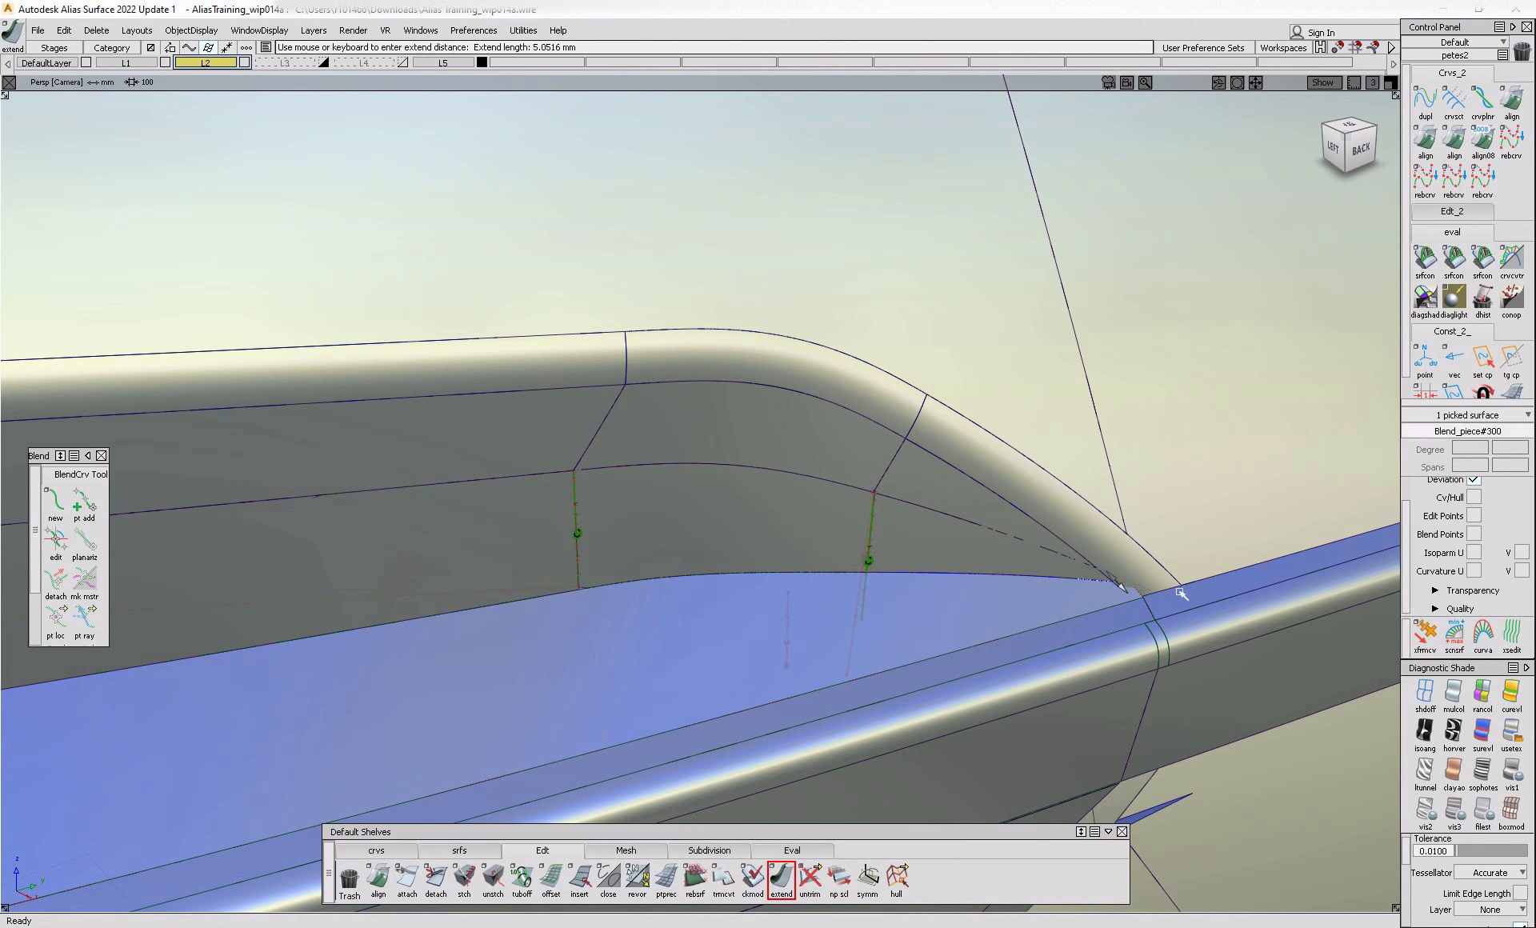
left_click(984, 617)
left_click(984, 617)
key("space")
left_click_drag(984, 617, 1079, 590, "alt+shift")
left_click_drag(816, 554, 708, 535, "alt+shift")
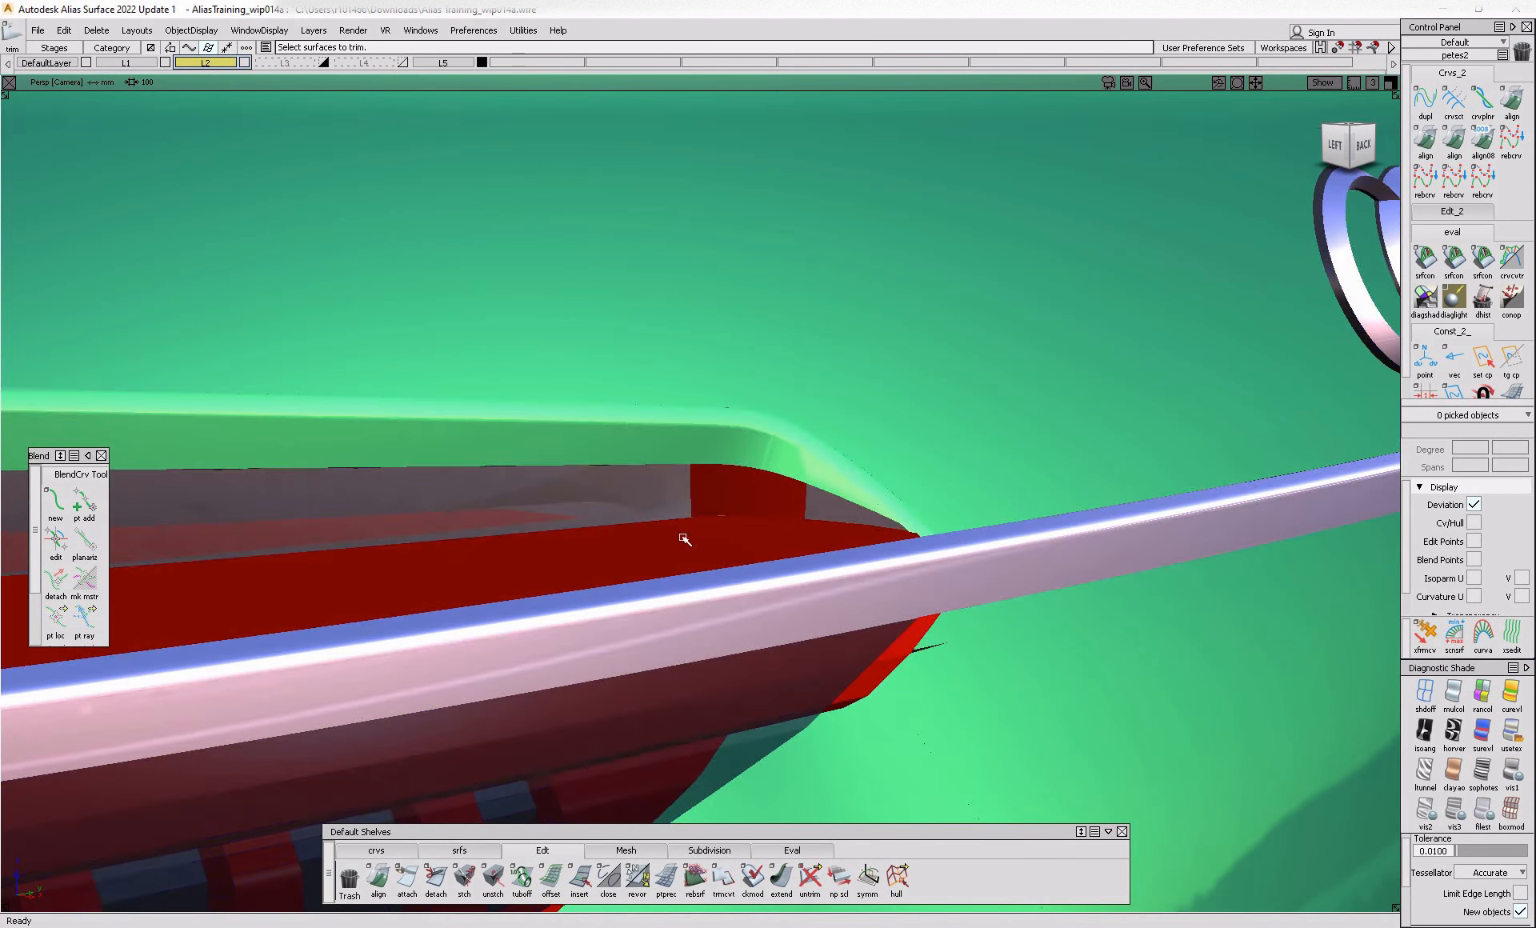
- Assign the Glazing_Light_Blue_Reflective#2 shader to the tail-light's six lens surfaces
key("space")
left_click_drag(737, 505, 734, 524, "ctrl+shift")
left_click(734, 525)
left_click(728, 529)
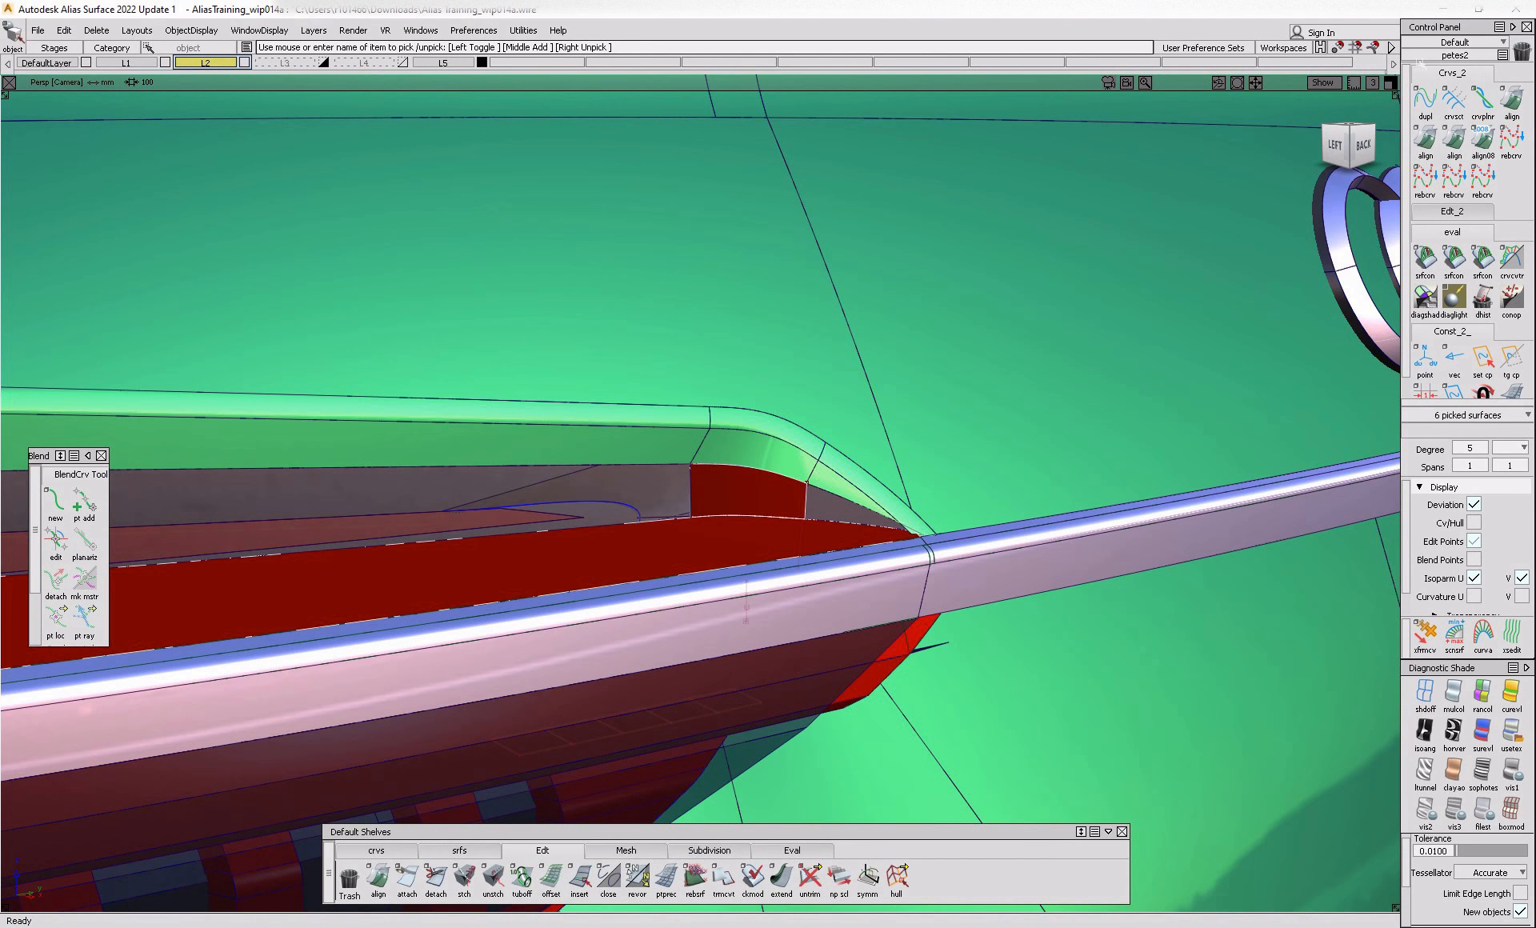
left_click(1433, 42)
left_click(1433, 117)
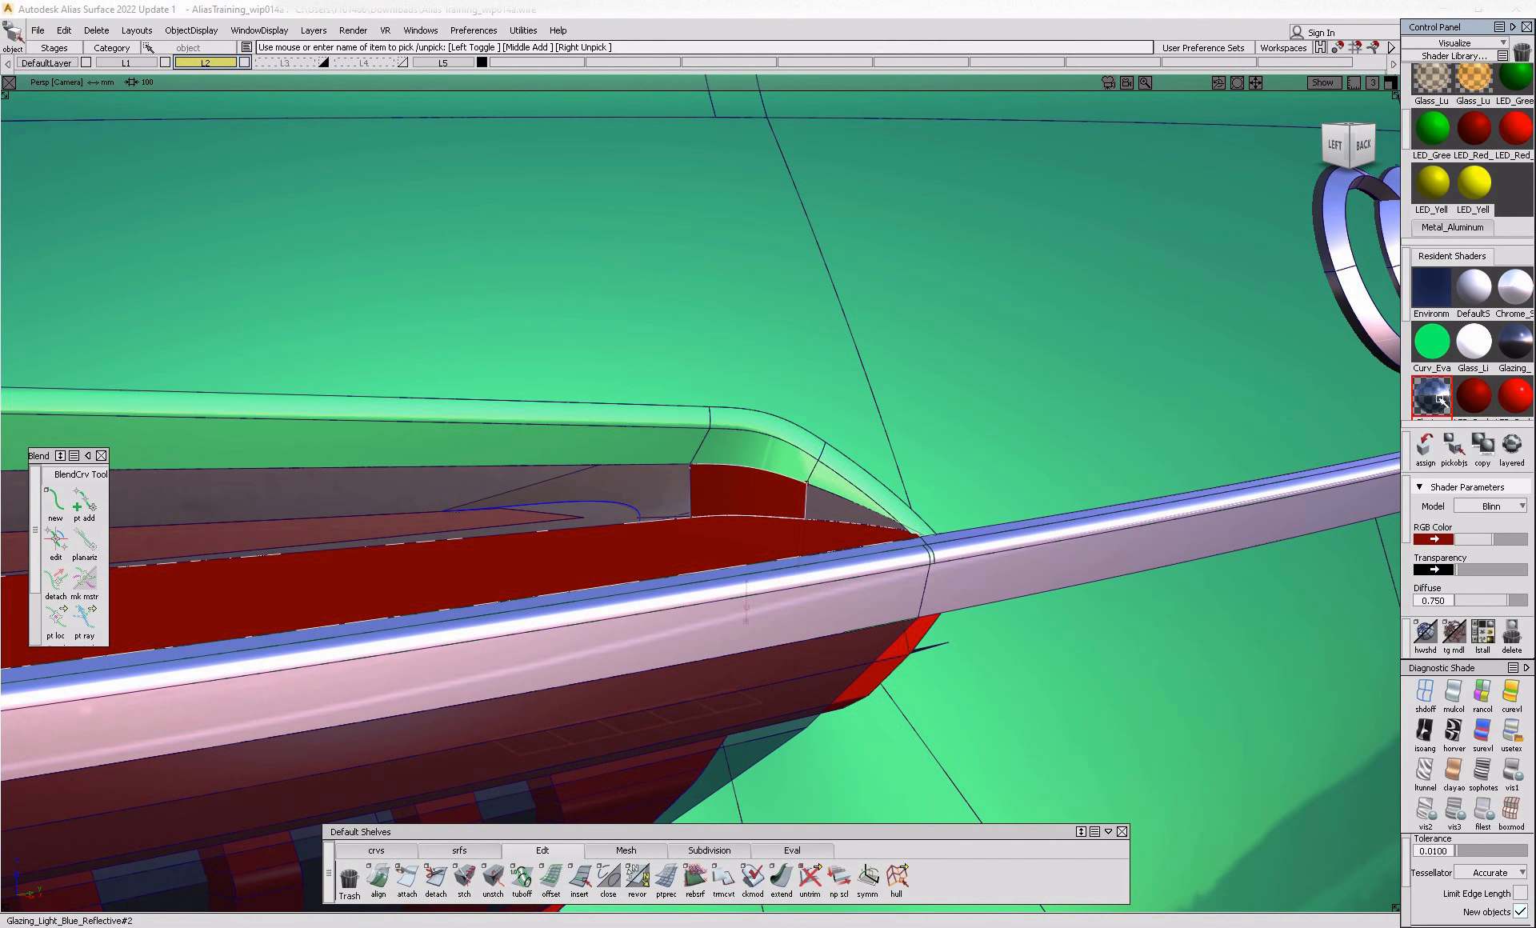
left_click_drag(1252, 521, 621, 631, "alt+shift")
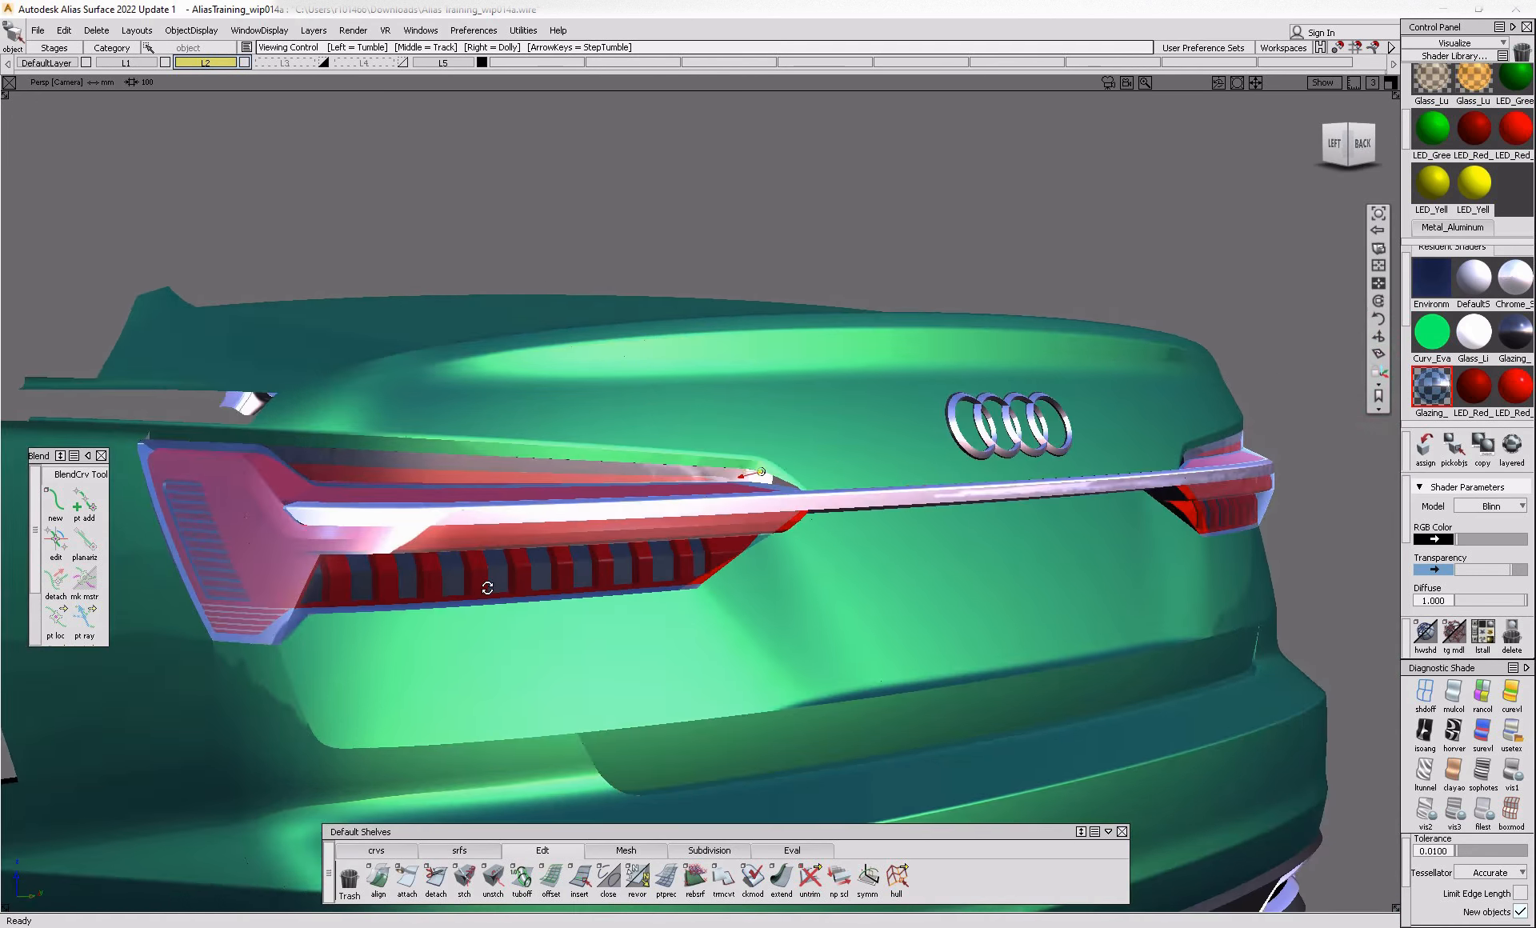
right_click_drag(756, 597, 521, 656, "alt+shift")
left_click_drag(521, 657, 916, 653, "alt+shift")
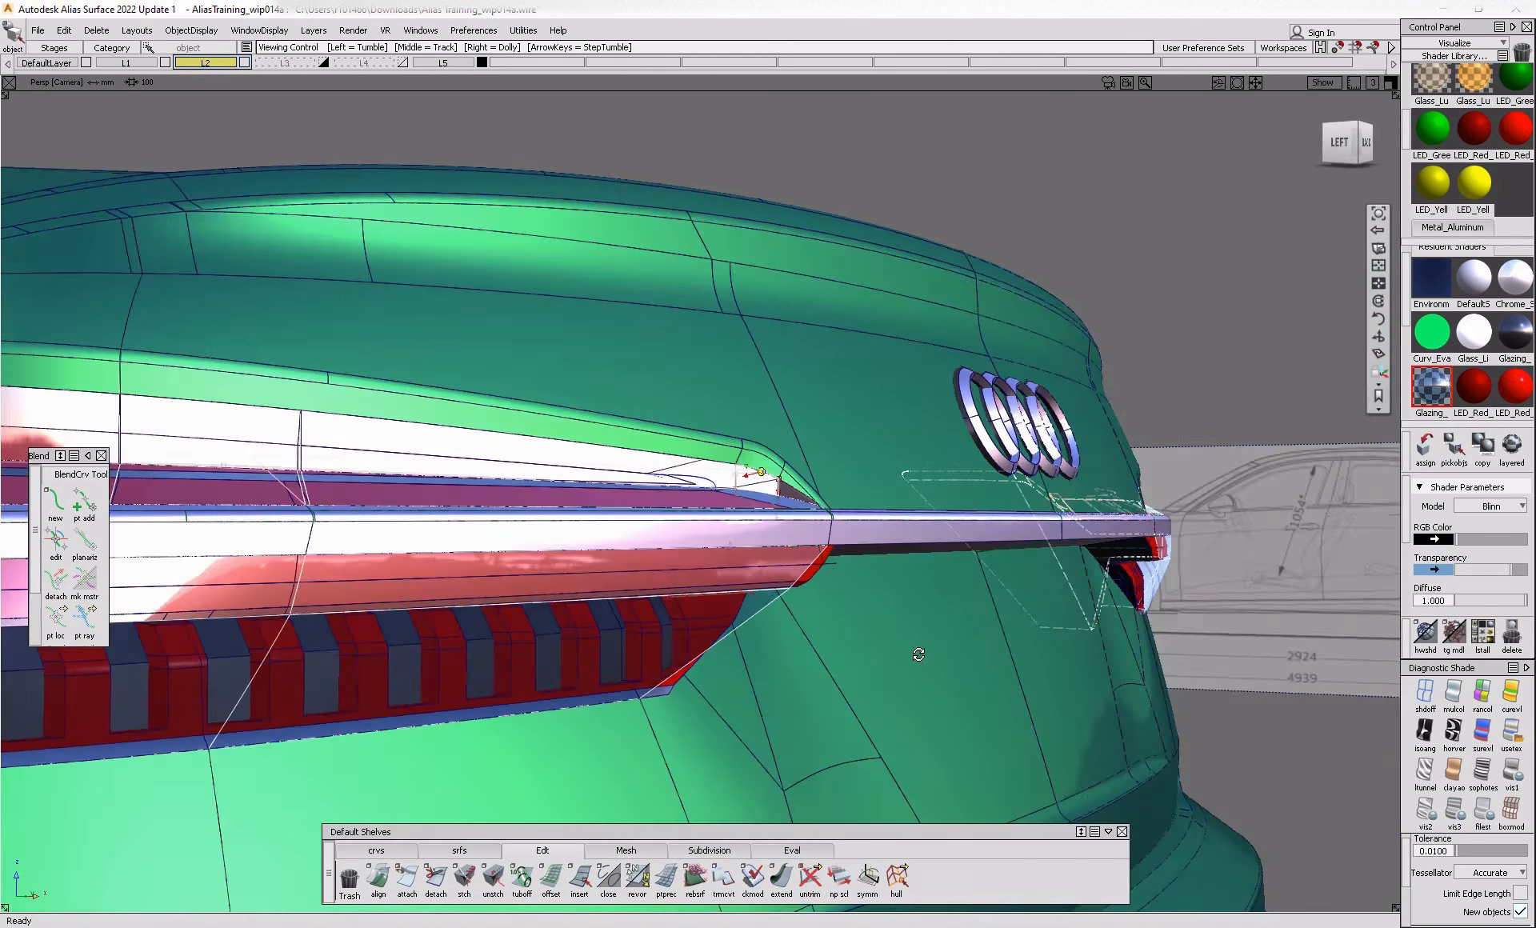
right_click_drag(915, 653, 597, 655, "alt+shift")
left_click_drag(597, 656, 611, 650, "alt+shift")
right_click_drag(611, 649, 743, 653, "alt+shift")
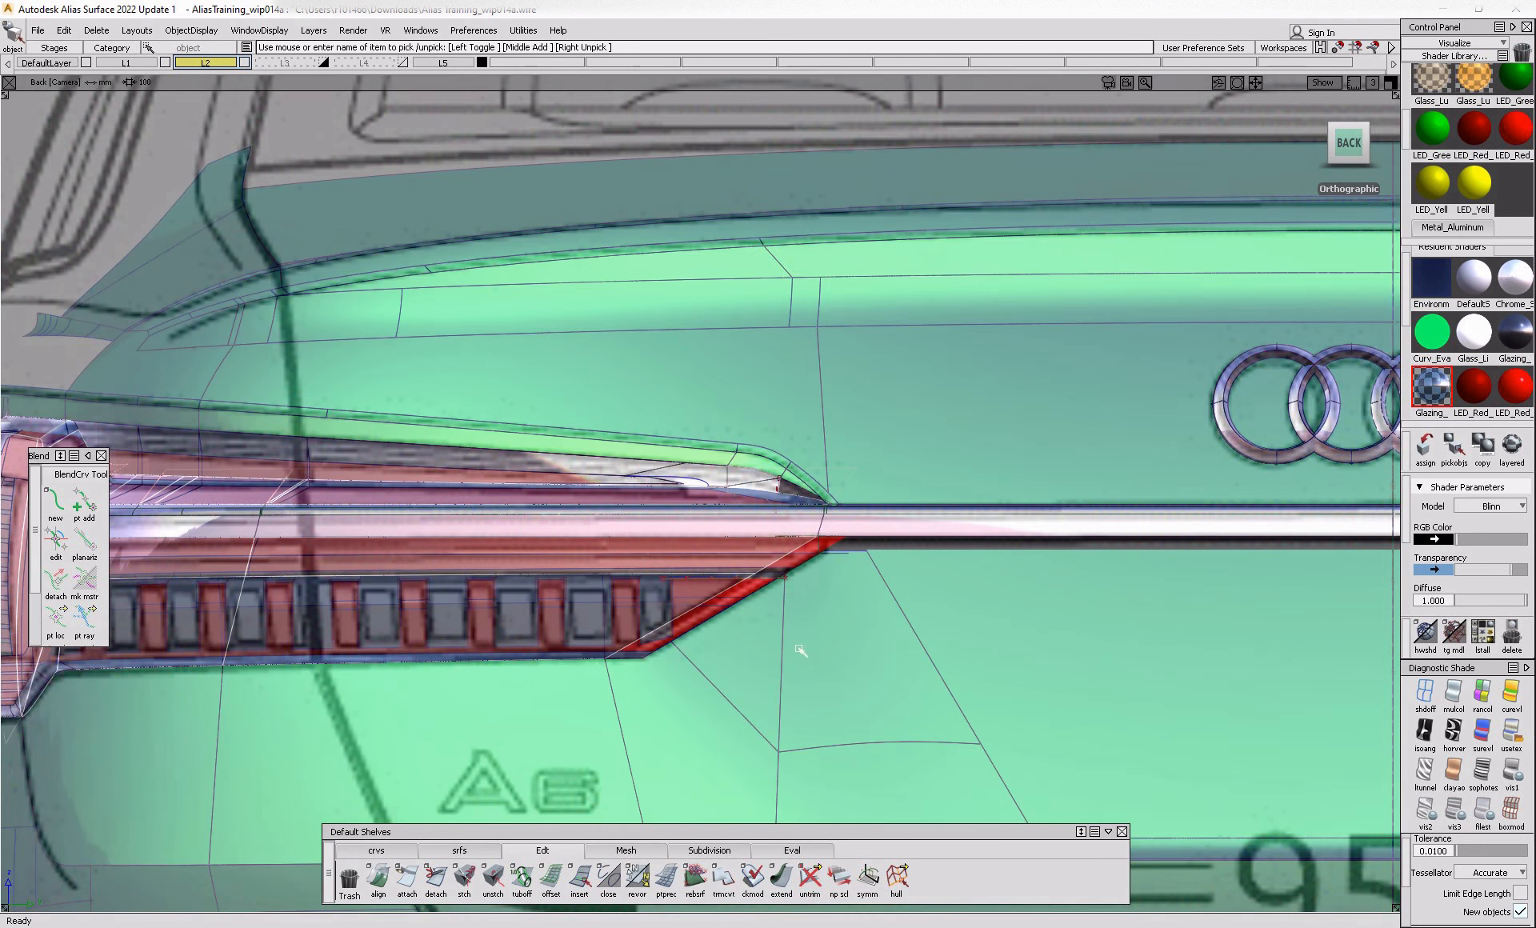
- Extend the lower lens surface's angled inboard edge and try to extend the upper lens surface's edge about 35 mm
right_click_drag(803, 652, 802, 628, "alt+shift")
left_click_drag(698, 622, 834, 684, "ctrl+shift")
left_click(679, 653)
left_click(777, 877)
left_click_drag(832, 685, 960, 649, "ctrl+shift")
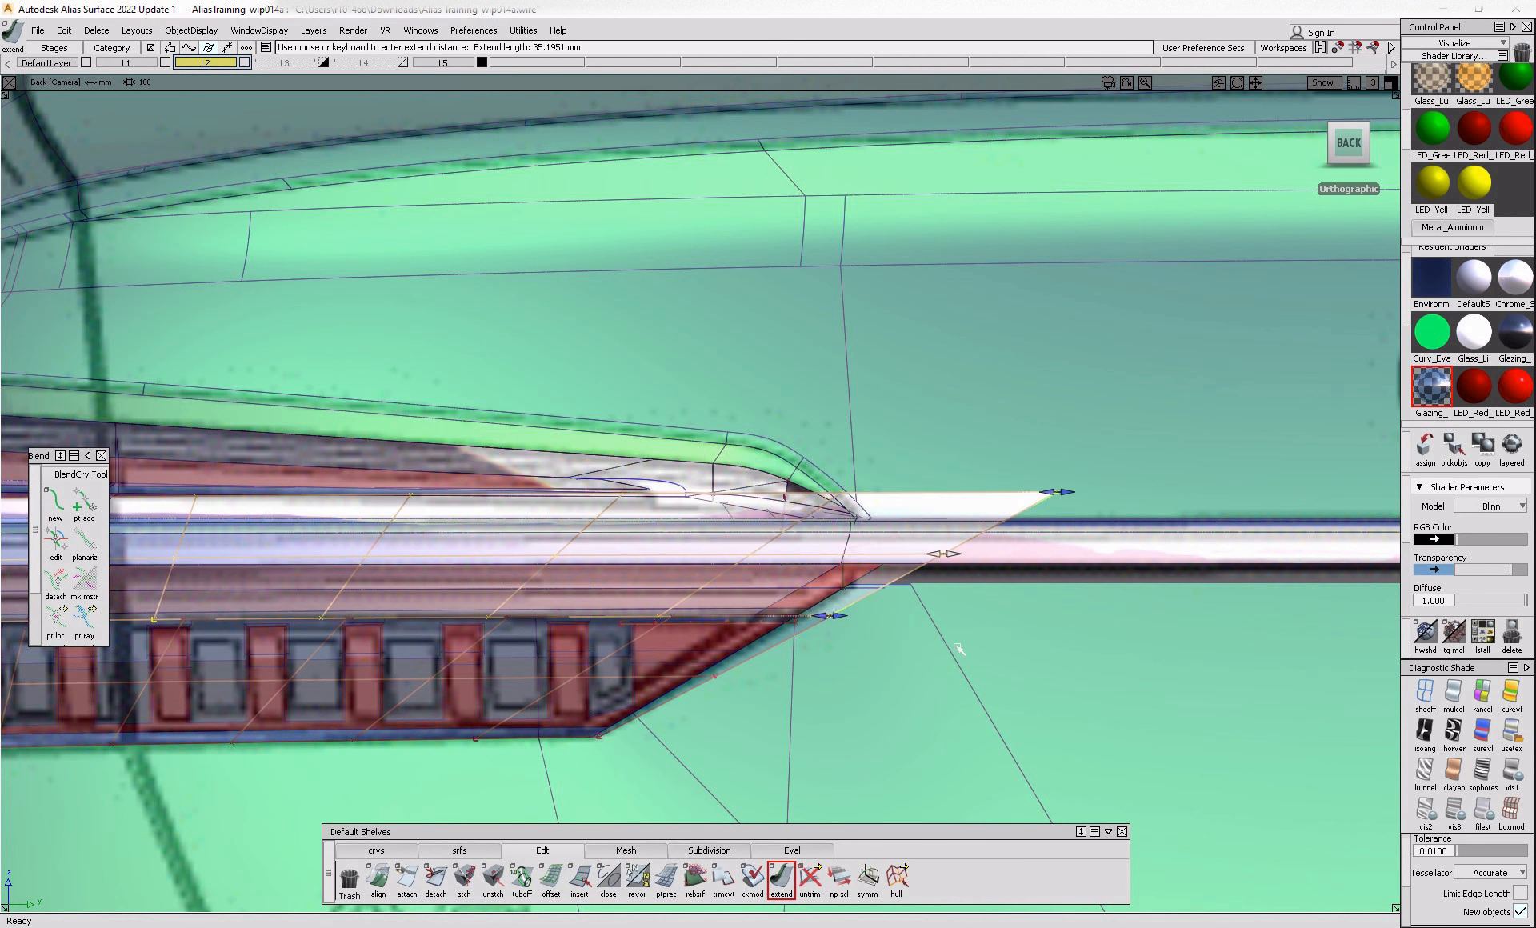
left_click(873, 525)
left_click_drag(842, 642, 881, 675, "alt+shift")
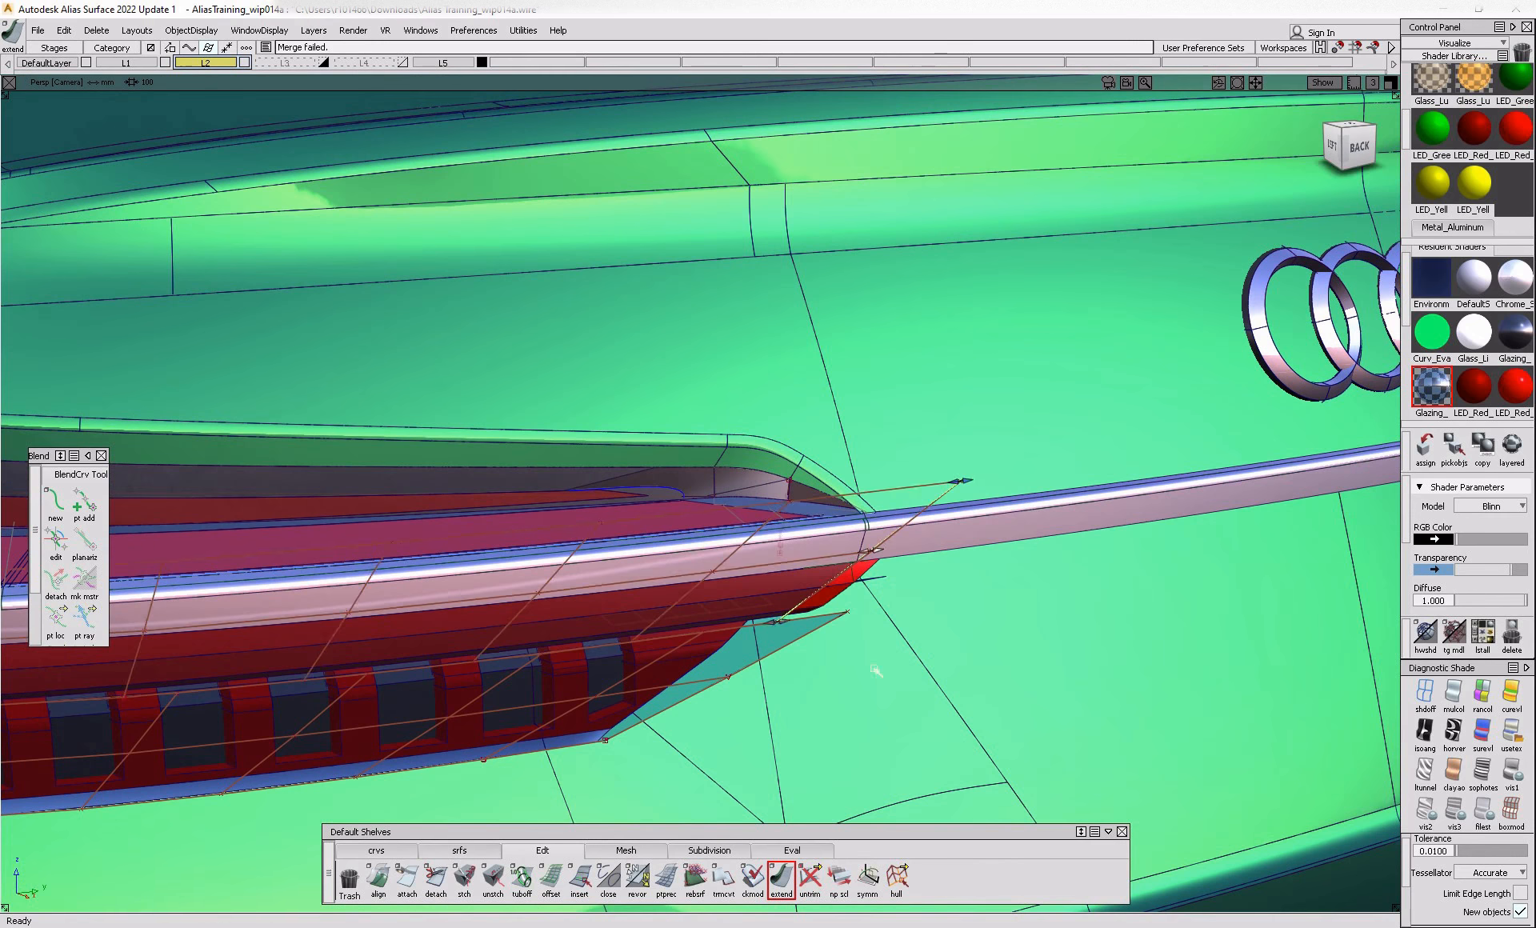
- Convert the trimmed upper lens surface with Trim Convert and extend its inboard edge past the angled end
left_click(1512, 733)
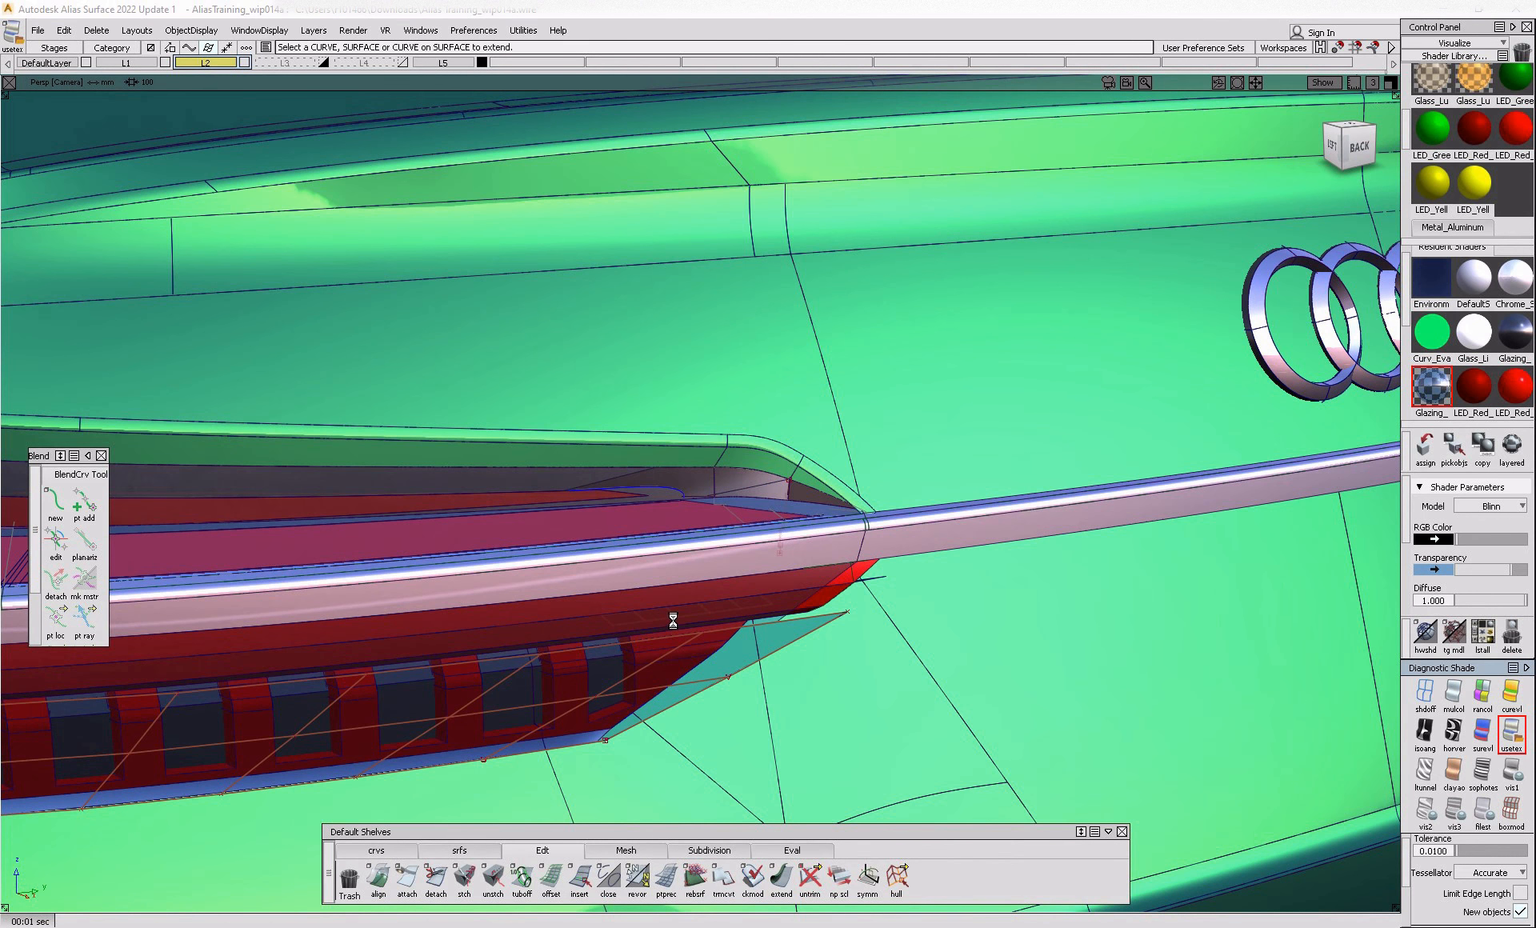
left_click(724, 877)
left_click(750, 607)
left_click_drag(750, 607, 716, 593, "alt+shift")
left_click(782, 879)
mouse_move(812, 597)
left_mouse_down()
mouse_move(895, 594)
mouse_move(825, 624)
left_mouse_up()
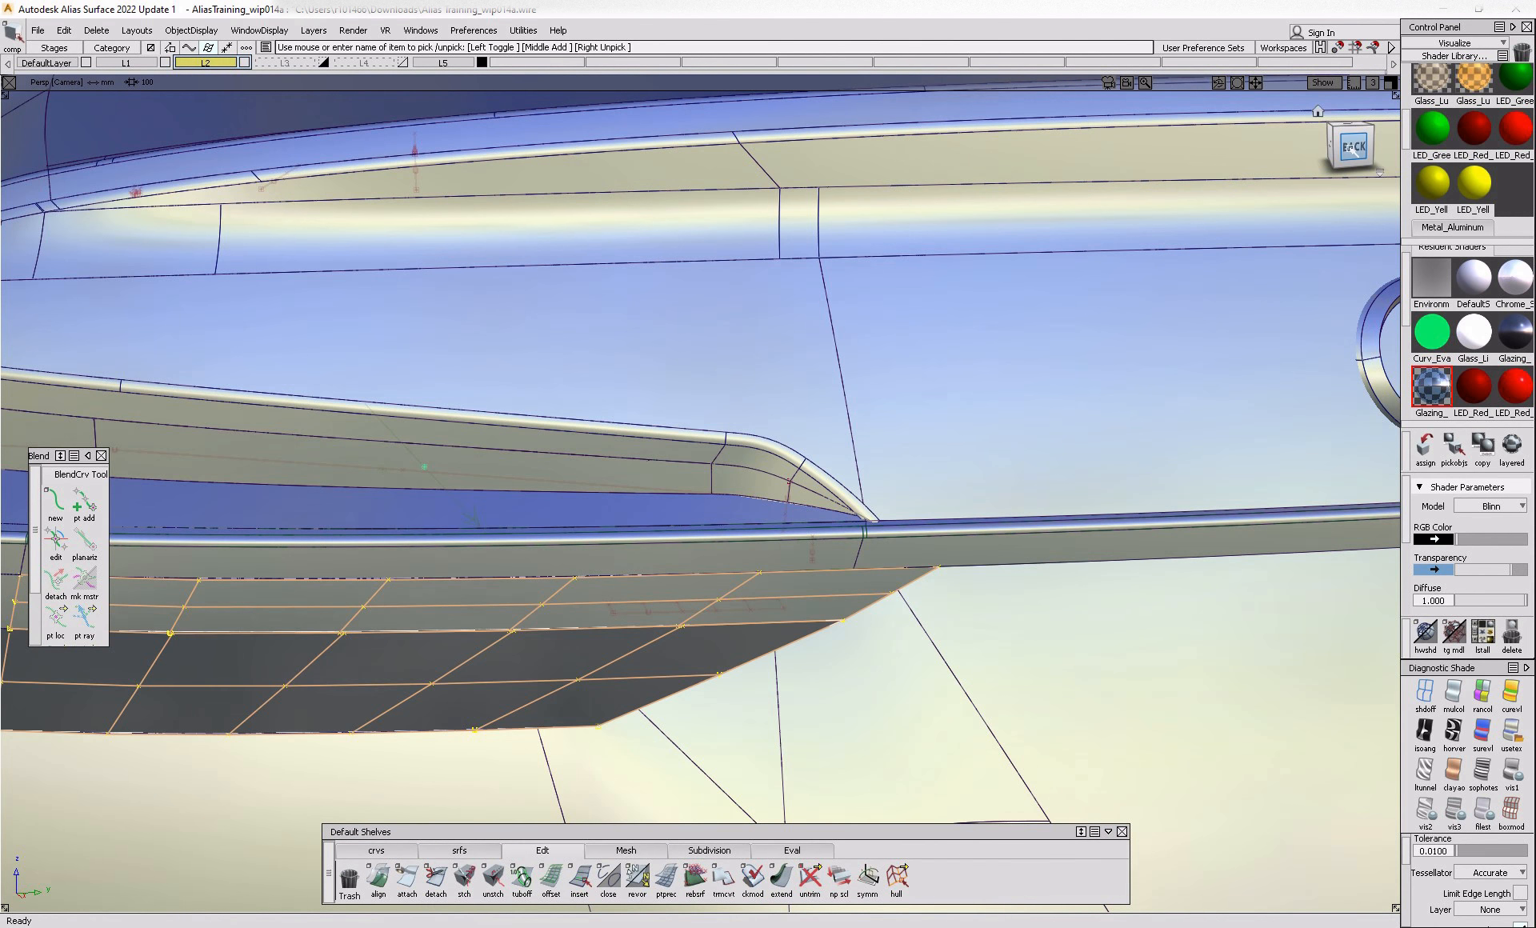
- Project the angled end curve onto the extended lens surfaces in the back view
left_click(1351, 148)
middle_click_drag(603, 680, 760, 686, "ctrl+shift")
key("space")
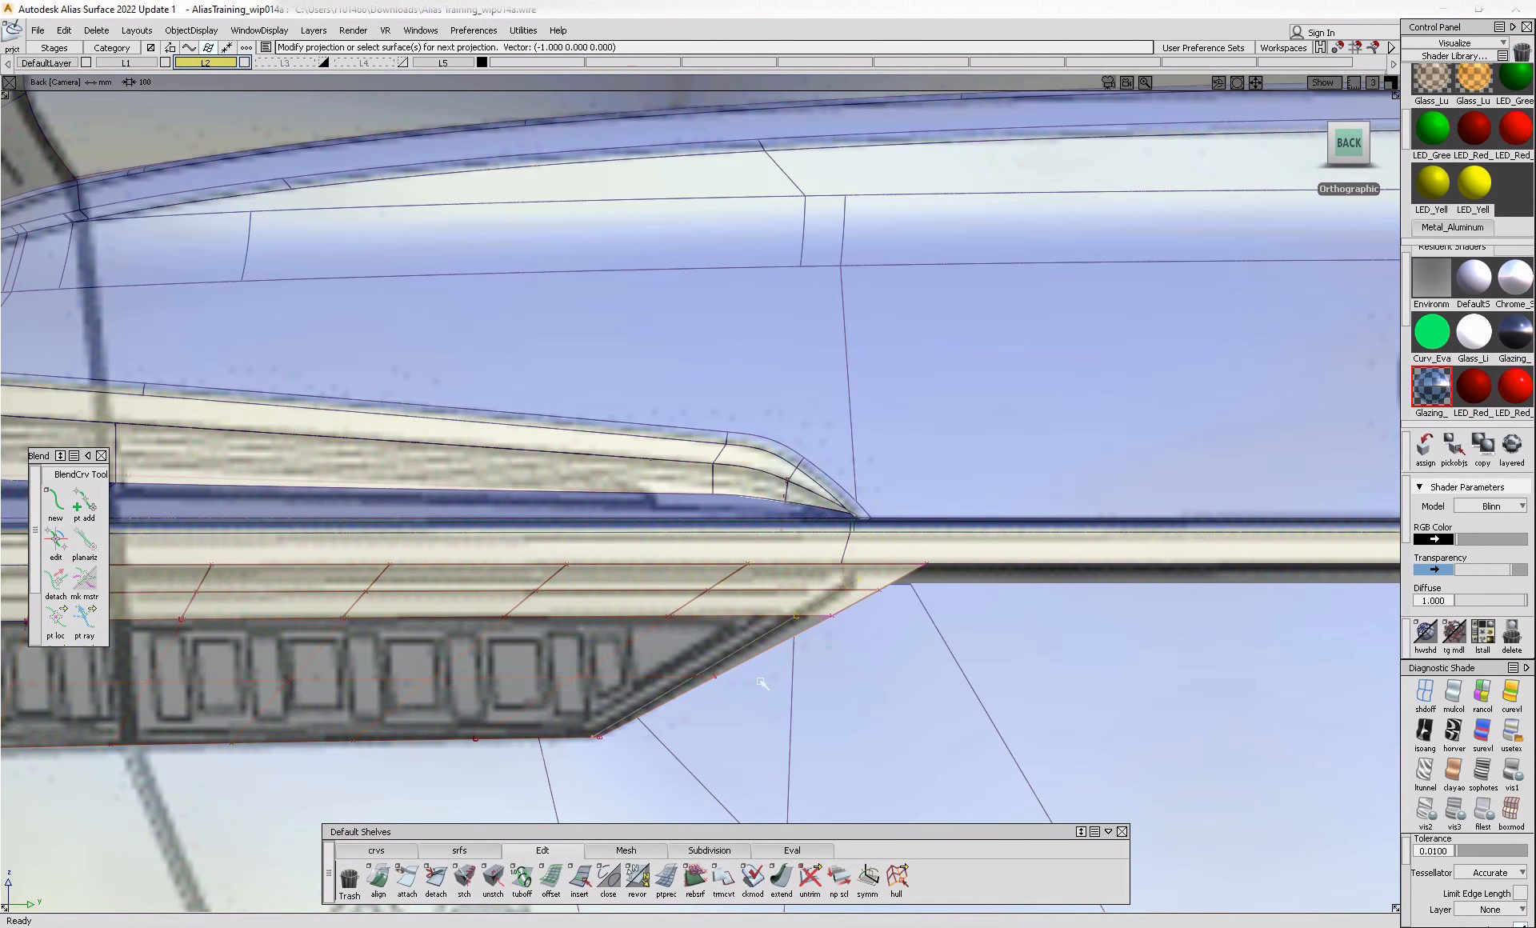
- Trim the upper and lower lens surfaces at the projected angled curve, keeping their outboard regions
left_click_drag(814, 613, 815, 607, "ctrl+shift")
left_click(768, 635)
middle_click_drag(794, 678, 890, 687, "ctrl+shift")
left_click_drag(891, 689, 925, 697)
middle_click_drag(881, 704, 776, 610, "ctrl+shift")
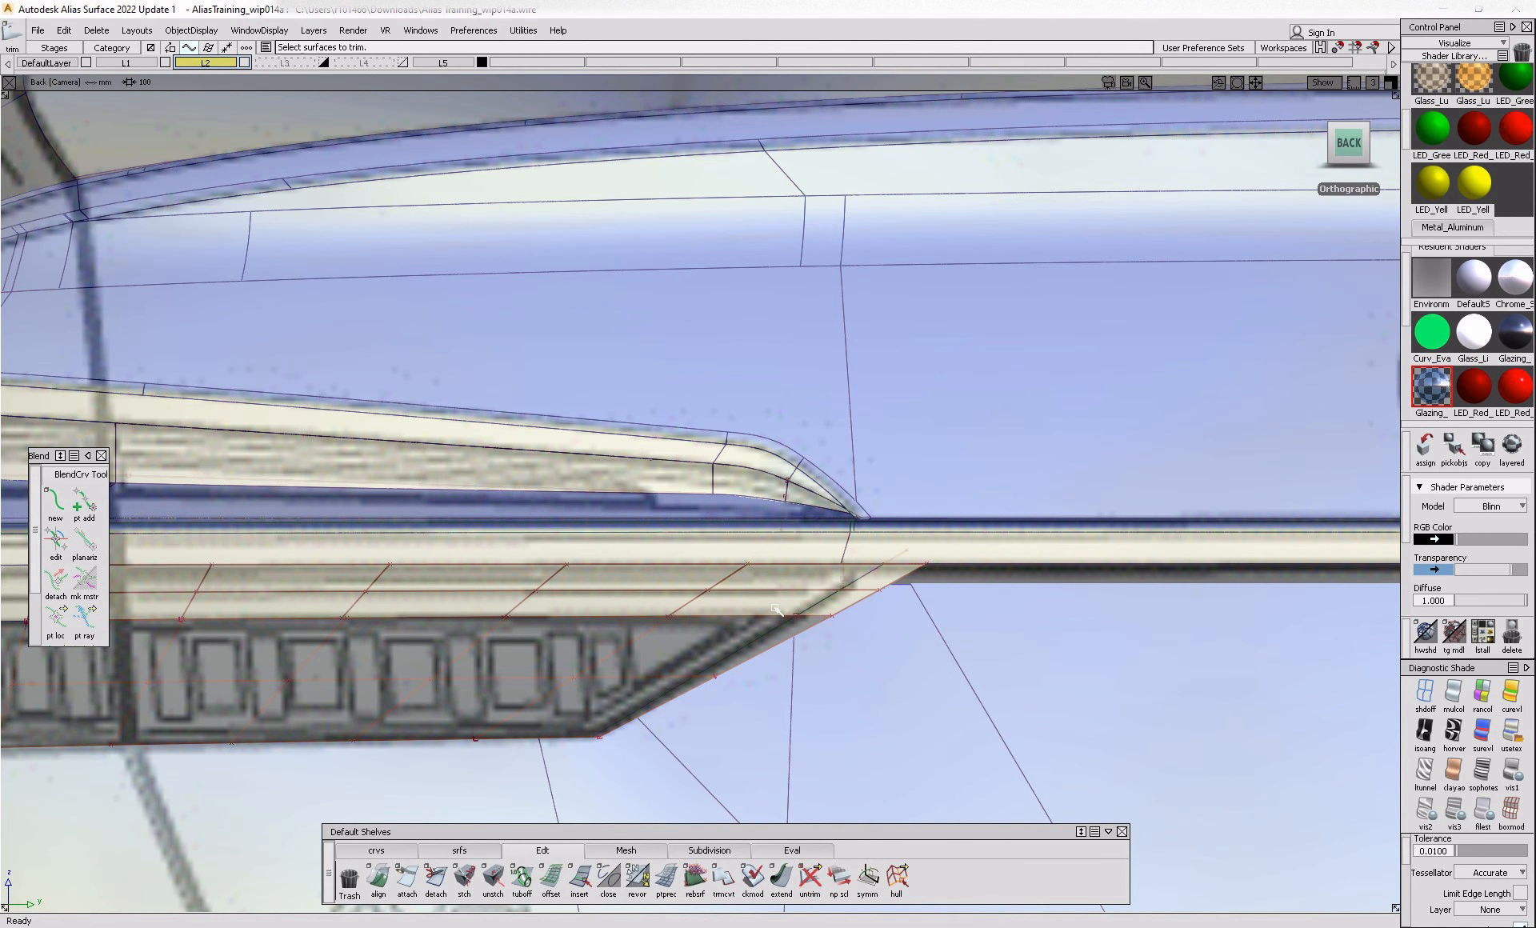
key("space")
left_click(697, 654)
key("space")
- Select the geometry around the lamp's inboard end and delete its construction history
left_click_drag(916, 707, 728, 688, "alt+shift")
left_click_drag(905, 774, 906, 764, "ctrl+shift")
left_click(905, 764)
left_click_drag(737, 719, 800, 687, "alt+shift")
left_click_drag(749, 621, 707, 576, "ctrl+shift")
left_click_drag(596, 461, 987, 826)
key("Delete")
key("Return")
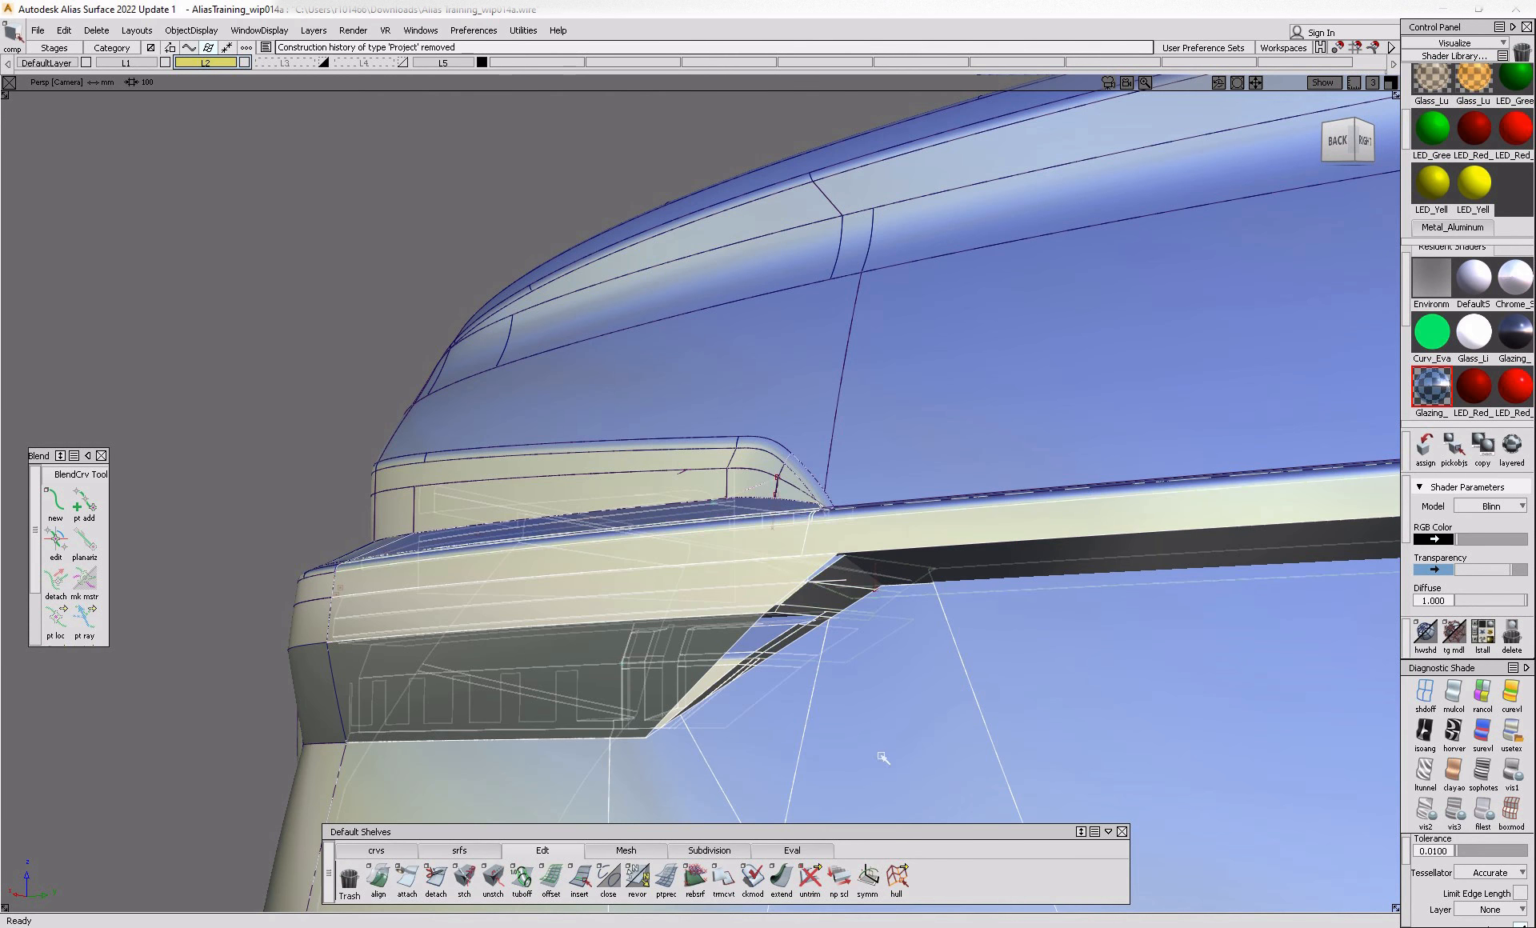
- Duplicate the angled end curve in the back view and move the copy slightly inboard
left_click_drag(881, 755, 858, 596, "ctrl+shift")
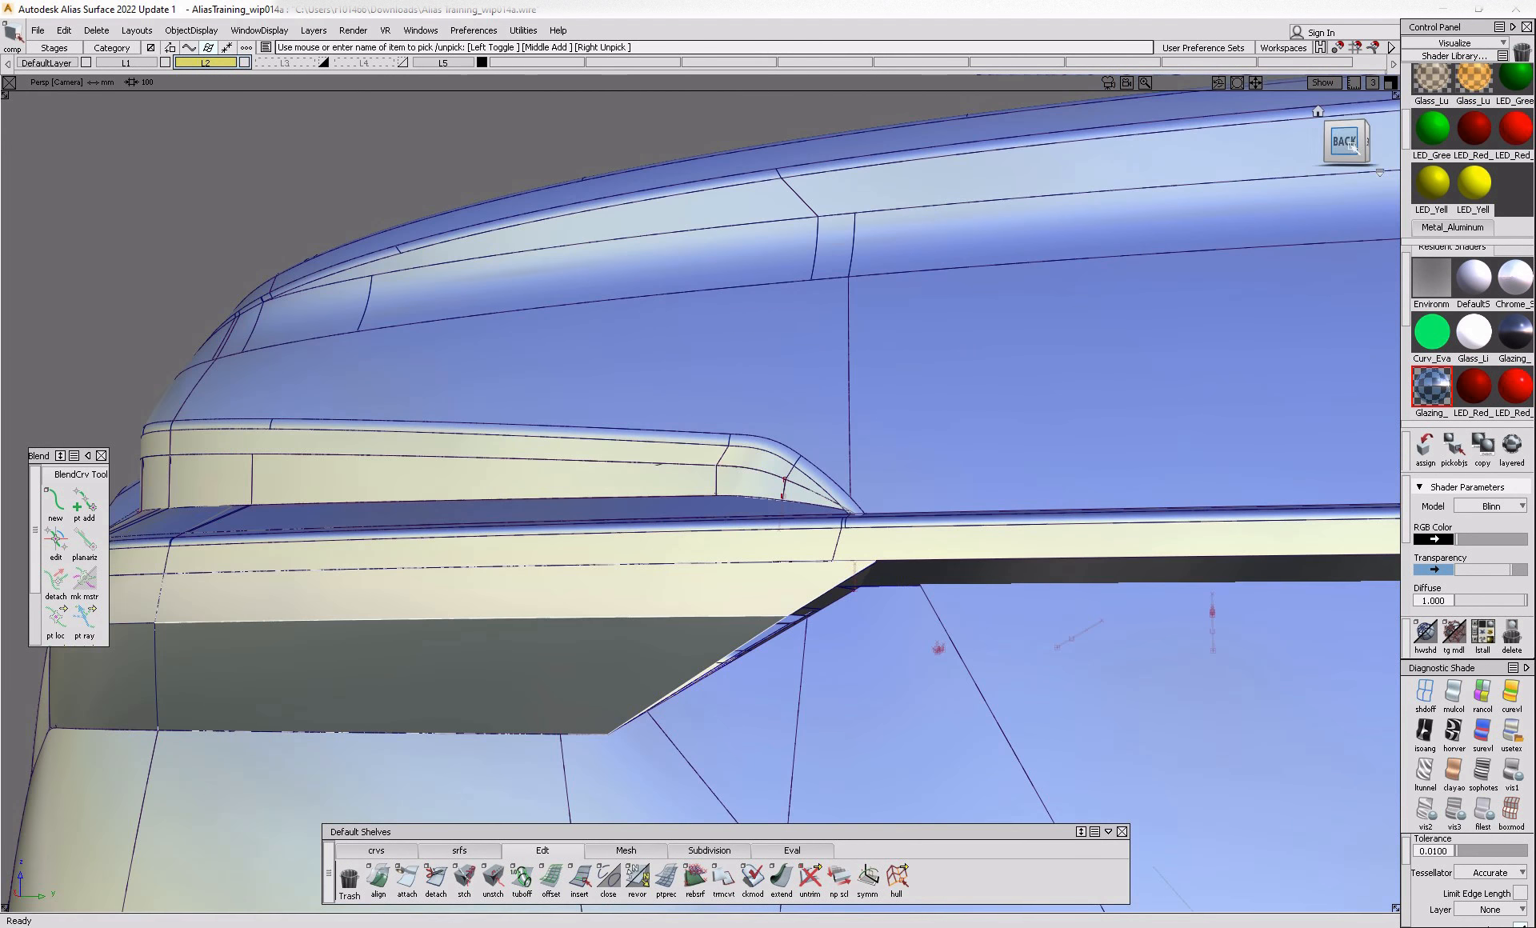
left_click(1338, 141)
left_click_drag(744, 792, 747, 690, "ctrl+shift")
left_click_drag(674, 653, 718, 708)
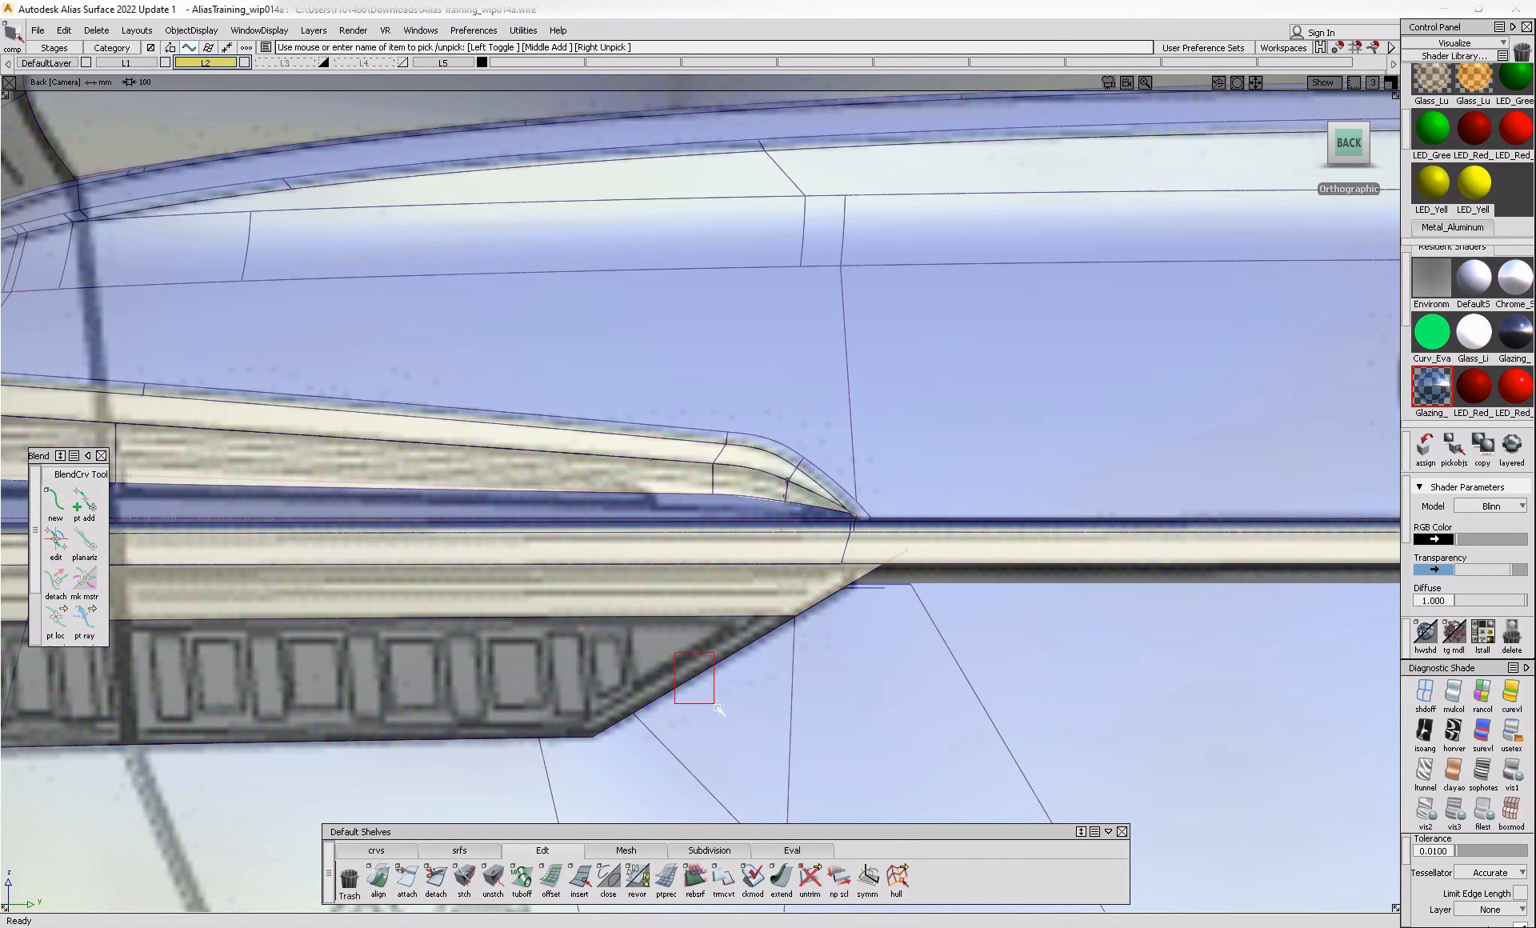
key("ctrl+v")
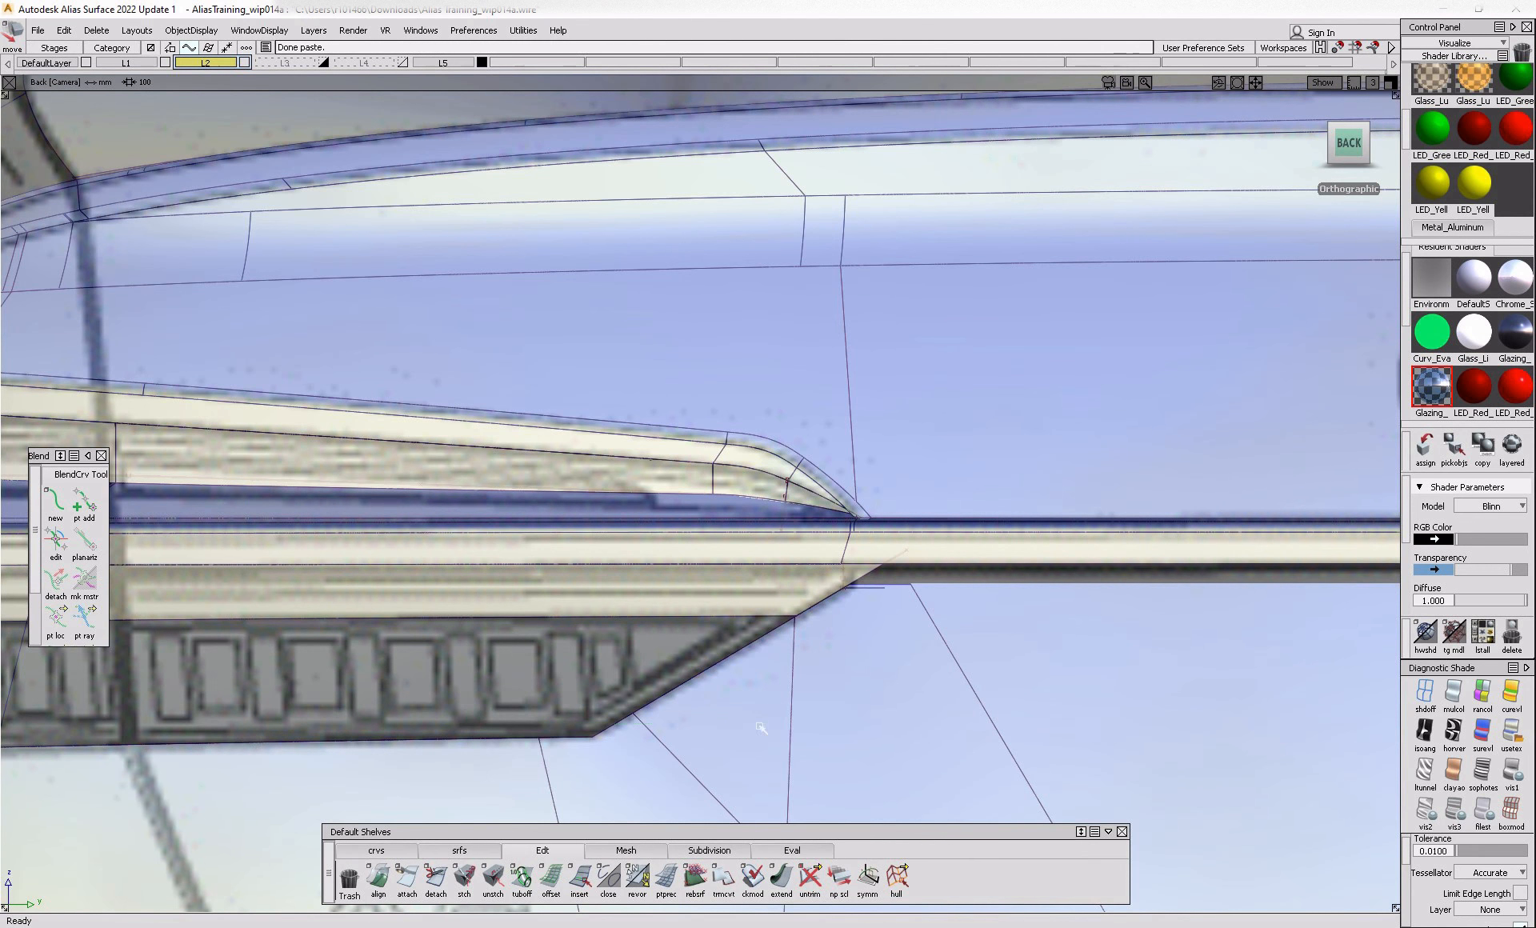
left_click_drag(760, 727, 760, 618, "ctrl+shift")
left_click(669, 693)
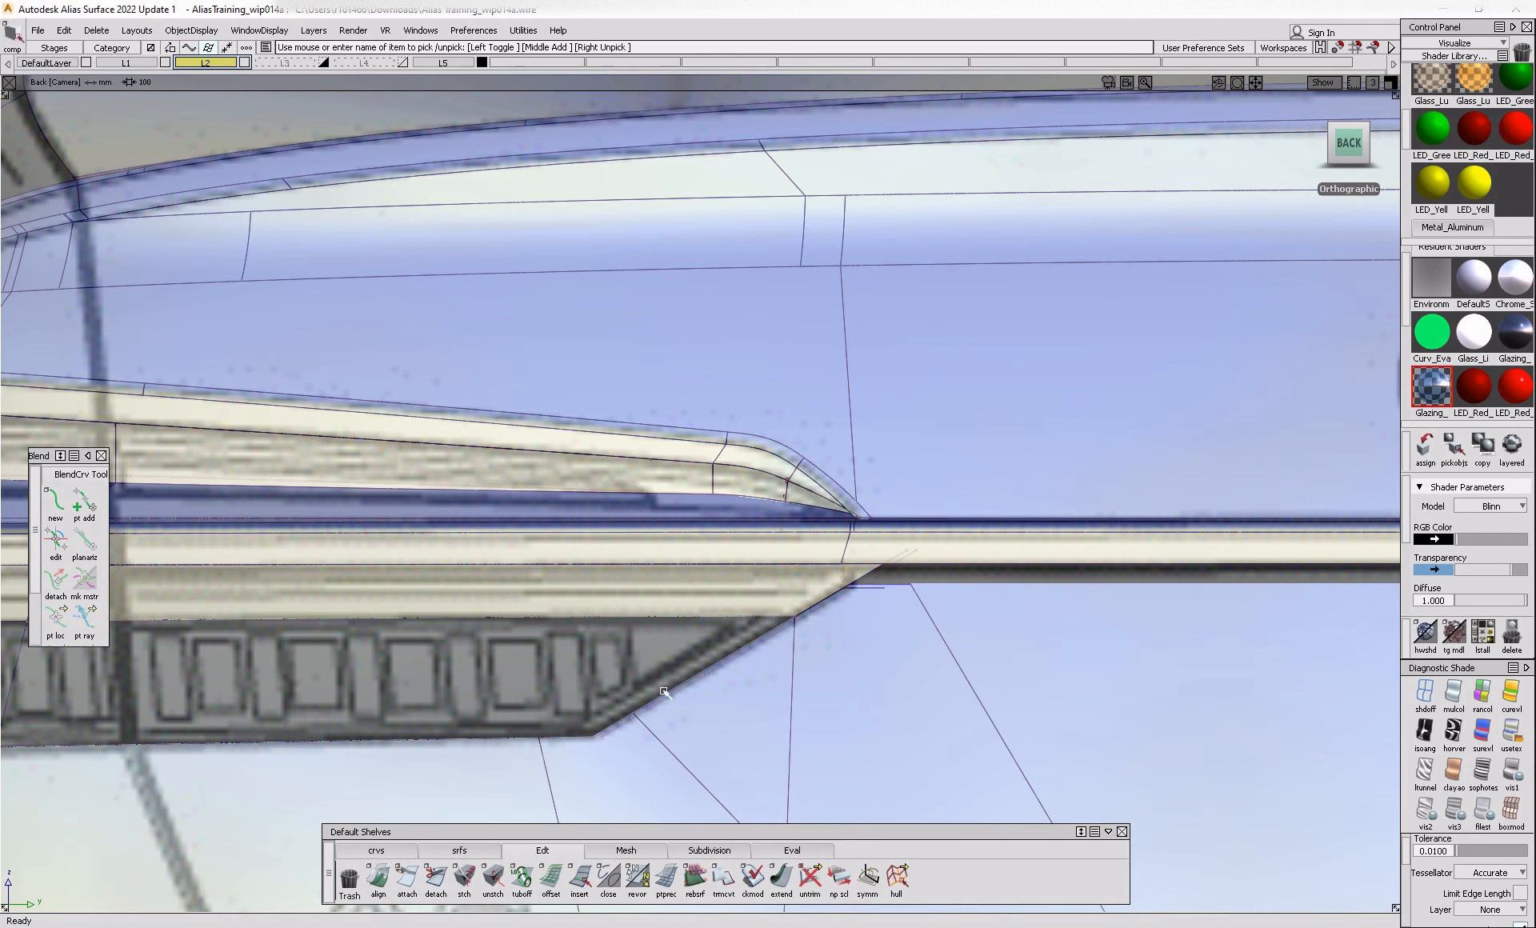
- Untrim the lower lens surface and retrim it with the duplicated curve projected from the back view
right_click_drag(660, 742, 664, 803, "ctrl+shift")
left_click_drag(755, 702, 679, 638, "ctrl+shift")
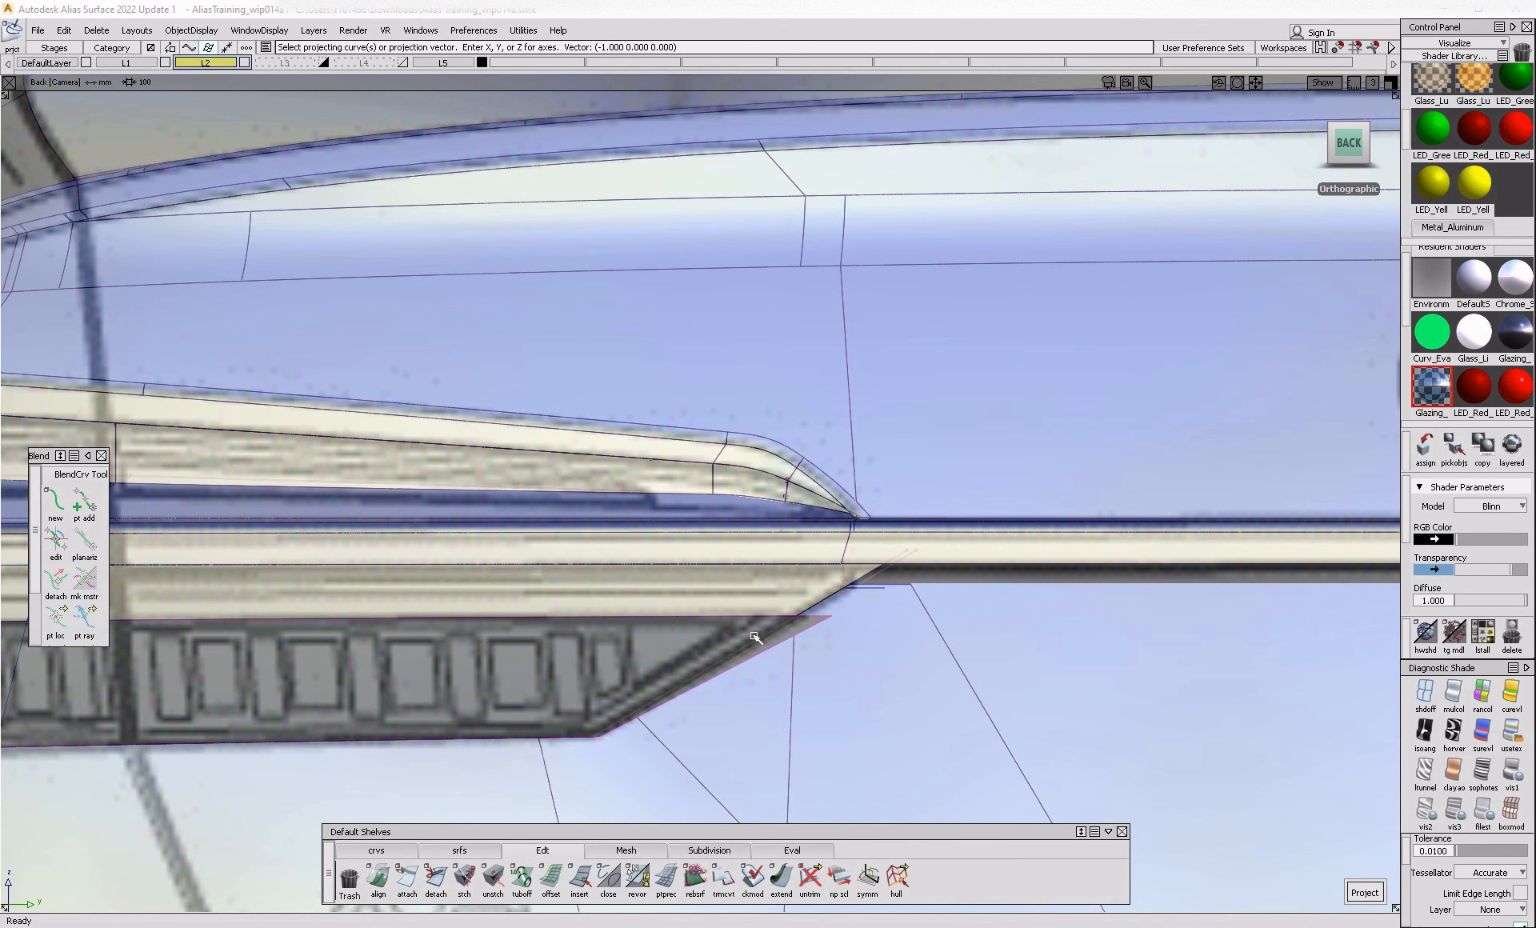
left_click(770, 642)
key("space")
- Untrim the upper lens surface, project curve#576 onto it and retrim its angled inboard end
left_click_drag(795, 669, 786, 734, "ctrl+shift")
left_click(804, 600)
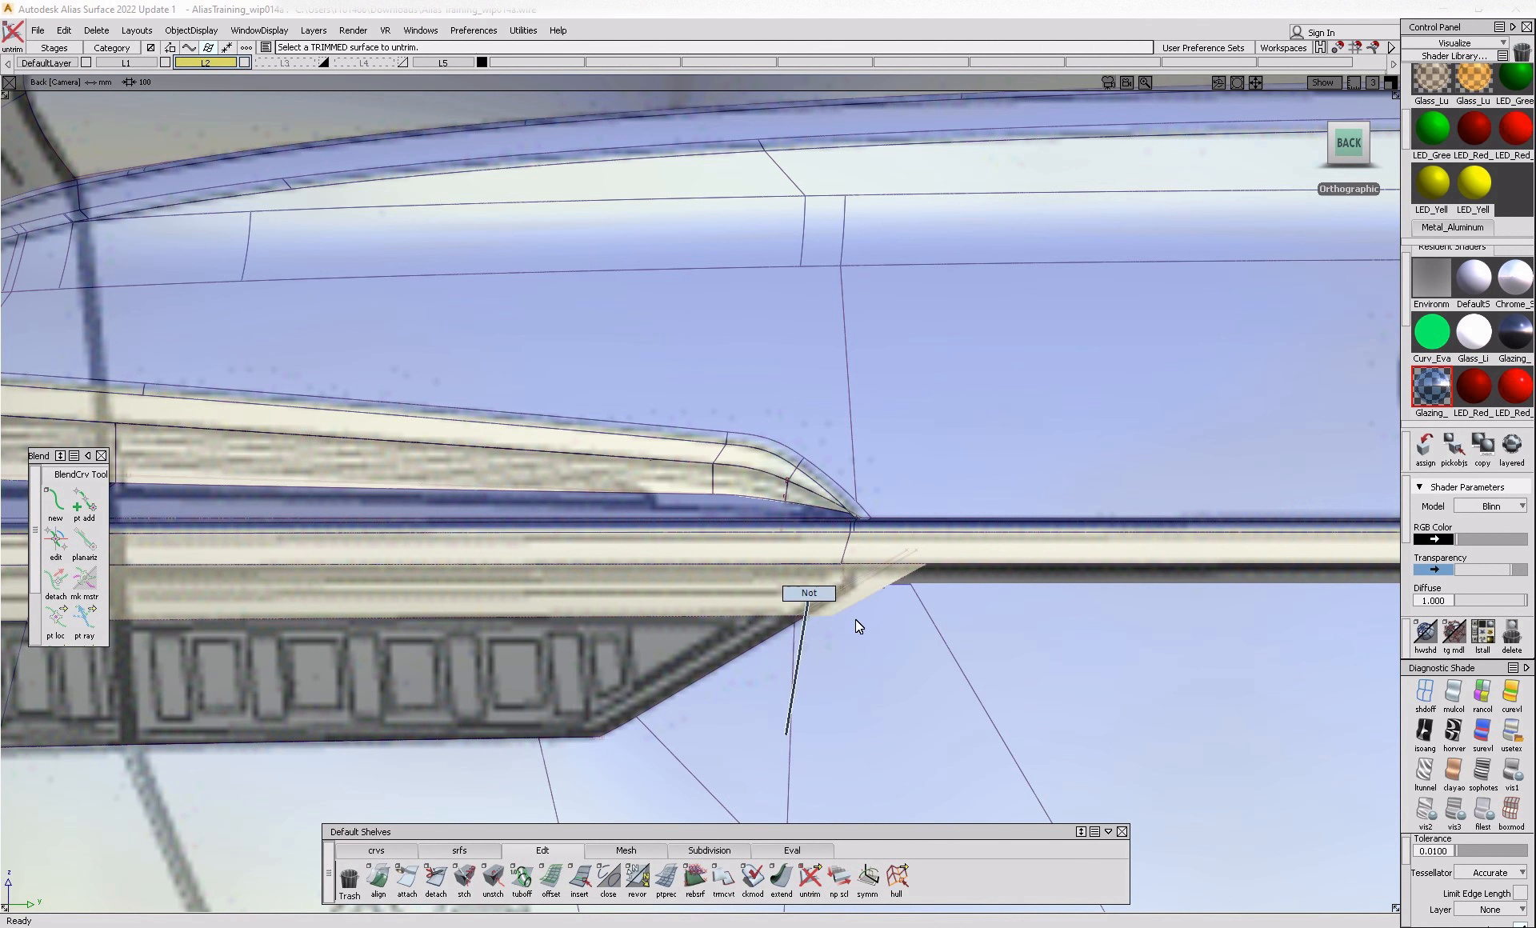
left_click(784, 605)
mouse_move(894, 535)
left_mouse_down("ctrl+shift")
mouse_move(796, 592)
mouse_move(875, 573)
left_mouse_up("ctrl+shift")
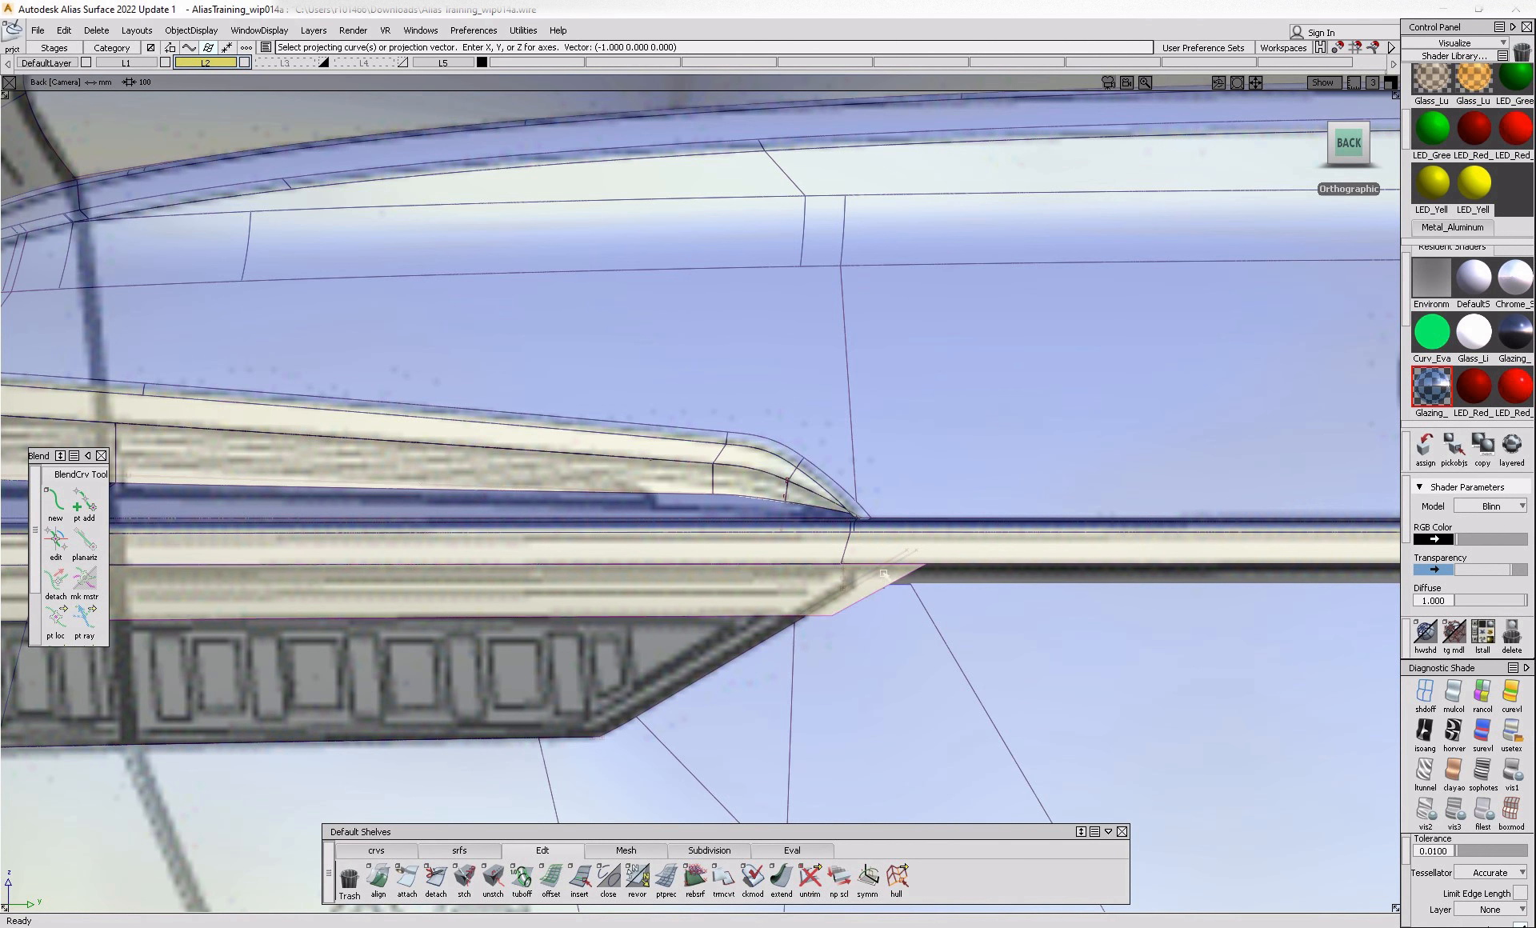
left_click(886, 573)
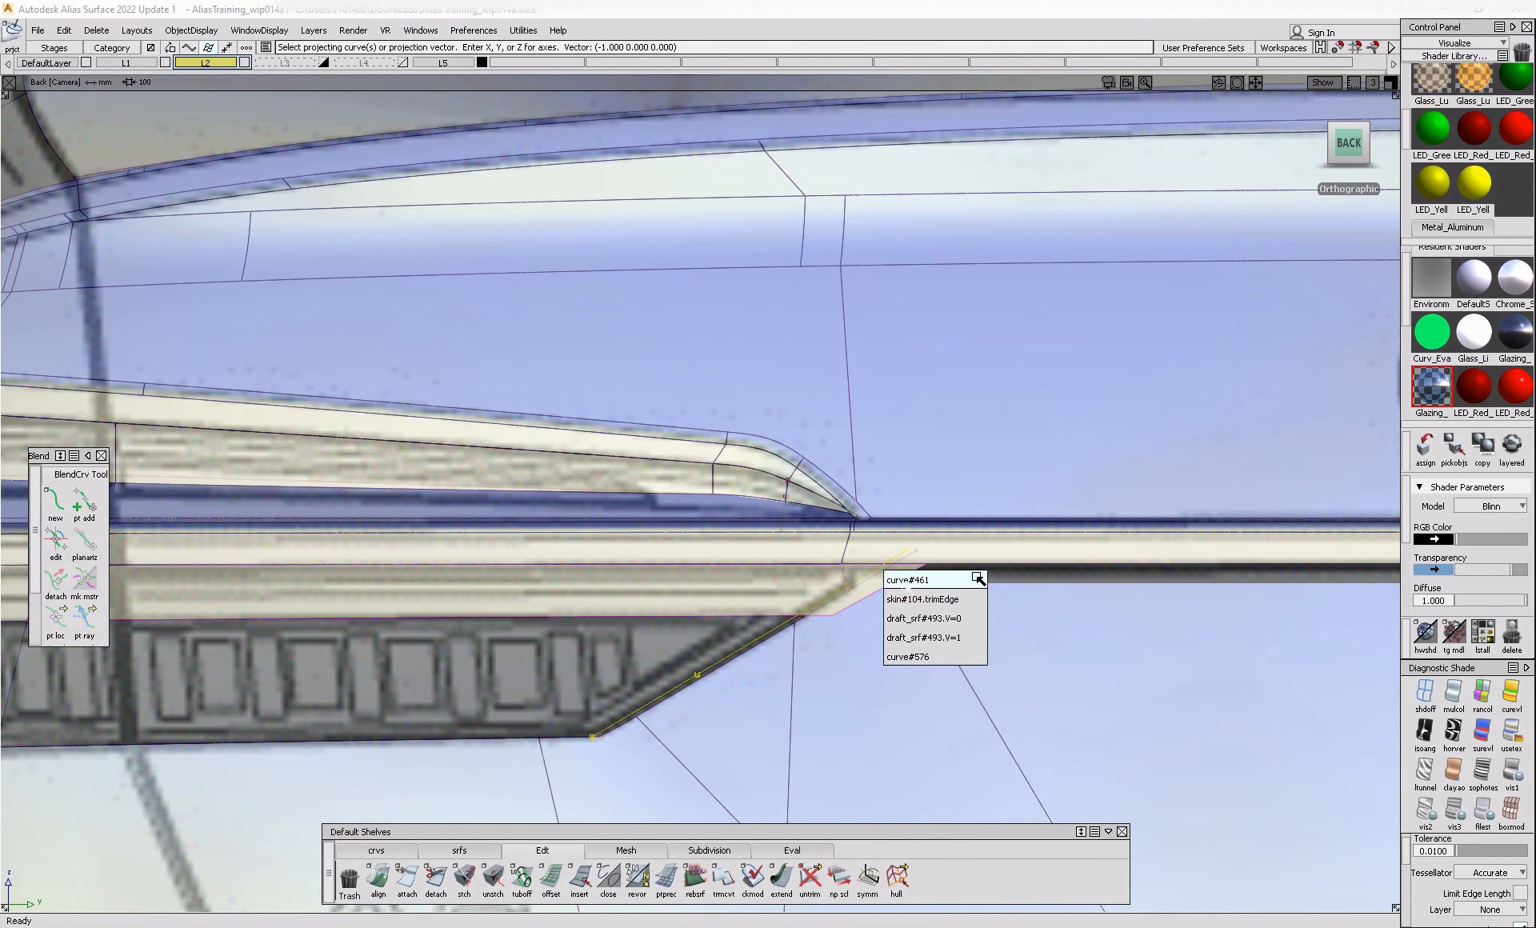
left_click(920, 657)
left_click_drag(904, 609, 883, 600, "ctrl+shift")
left_click(881, 593)
left_click(798, 590)
key("space")
- Try to build a multi-surface draft along the angled trimmed edge of the lens surfaces
left_click_drag(1016, 685, 668, 724, "alt+shift")
right_click_drag(669, 724, 744, 720, "alt+shift")
left_click(459, 851)
left_click(638, 878)
left_click(669, 720)
left_click(839, 556)
left_click(868, 564)
left_click_drag(769, 617, 704, 586, "alt+shift")
left_click(846, 496)
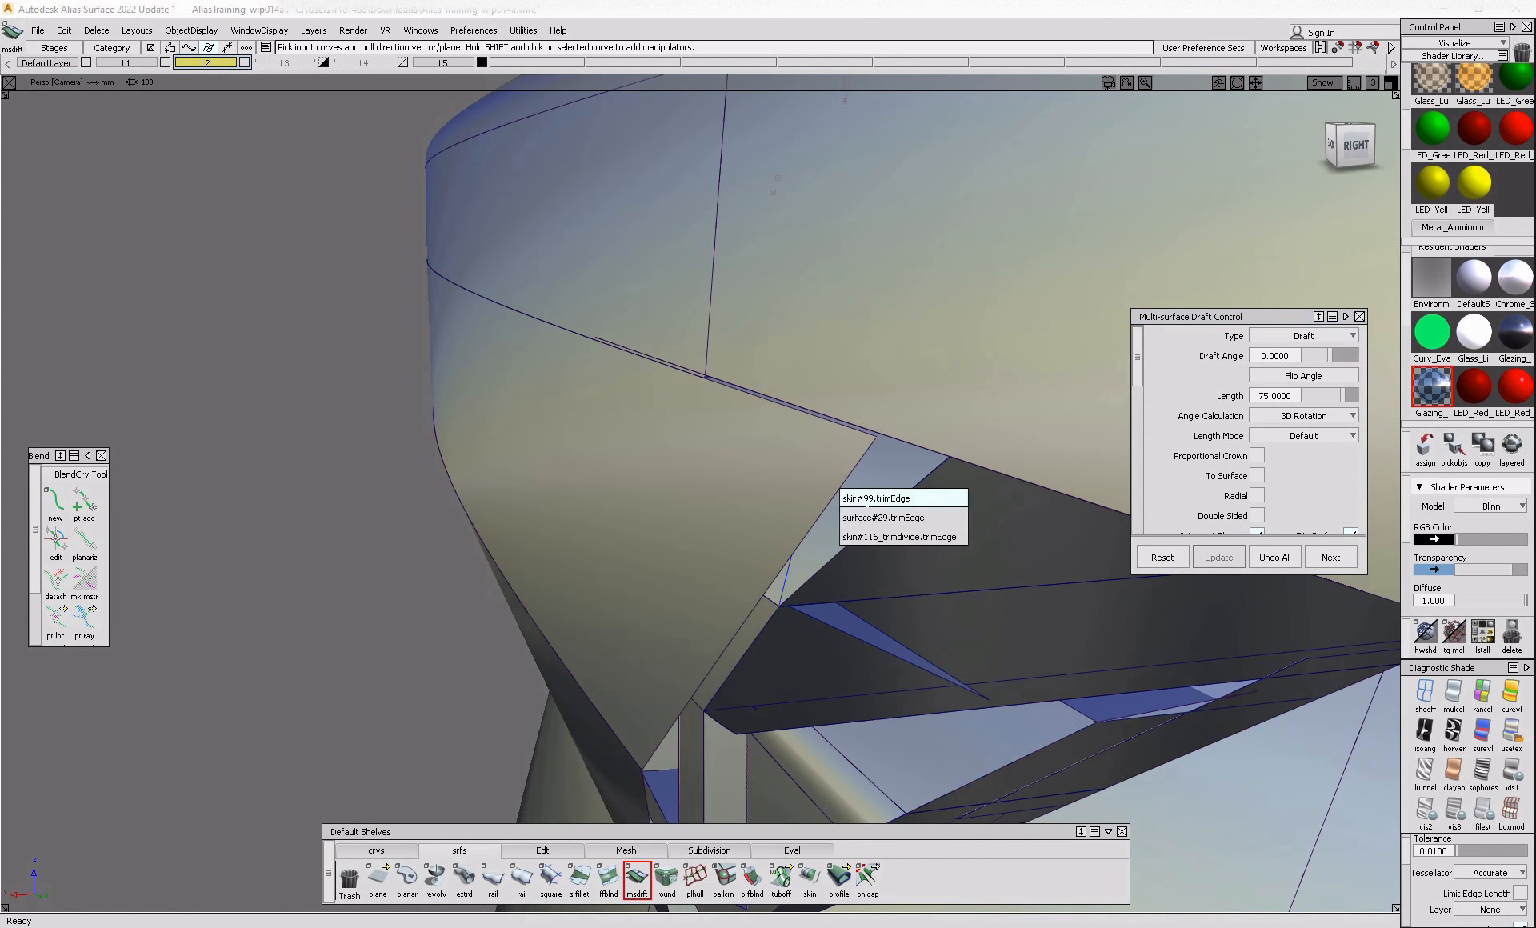
left_click(864, 503)
- Untrim the lower lens surface and extend its angled inboard edge slightly past the projected curve
left_click_drag(865, 512, 714, 890, "alt+shift")
left_click(565, 852)
left_click_drag(753, 705, 730, 782)
key("Return")
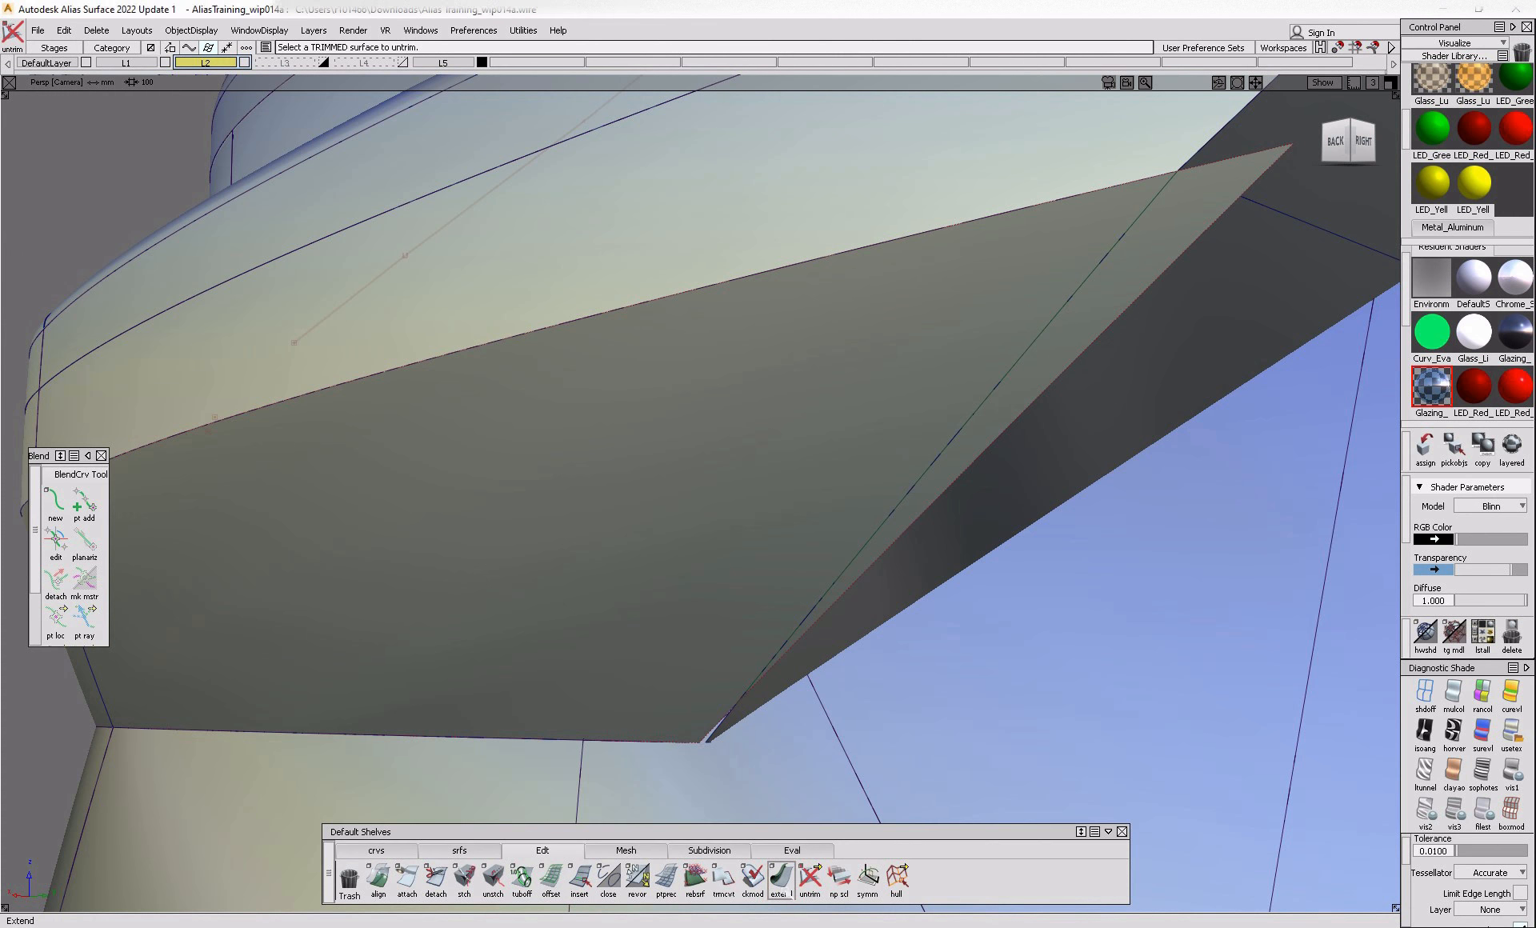
left_click(780, 880)
left_click(705, 741)
left_click(731, 752)
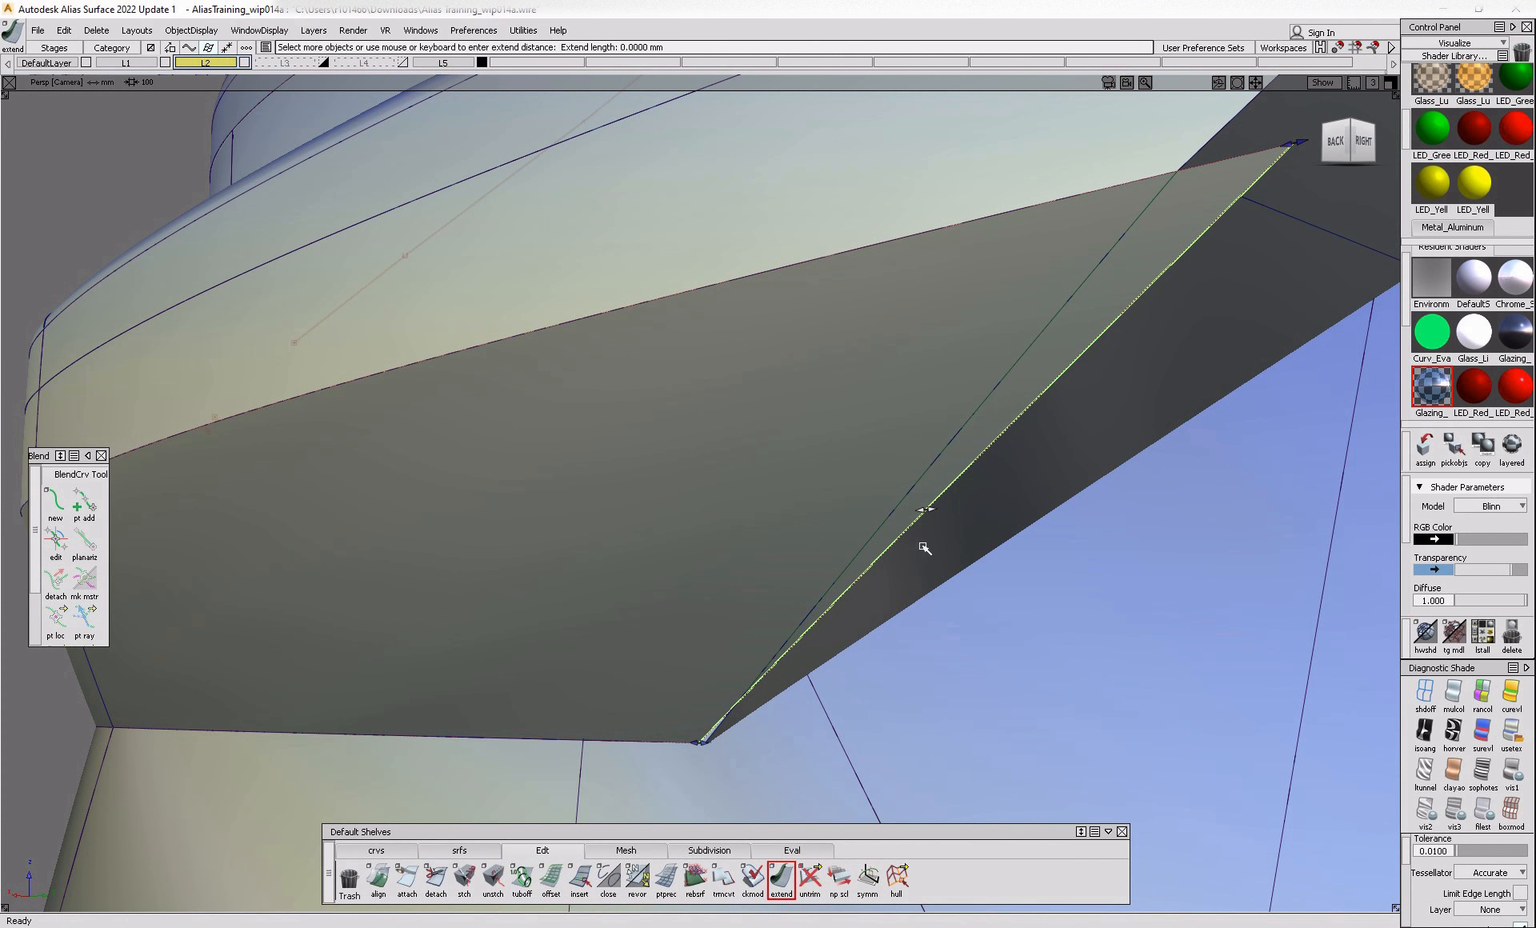
left_click_drag(945, 525, 919, 627)
- Trim the extended lower lens surface at the projected curve, keeping the outboard region
left_click_drag(809, 589, 621, 724, "ctrl+shift")
left_click(632, 717)
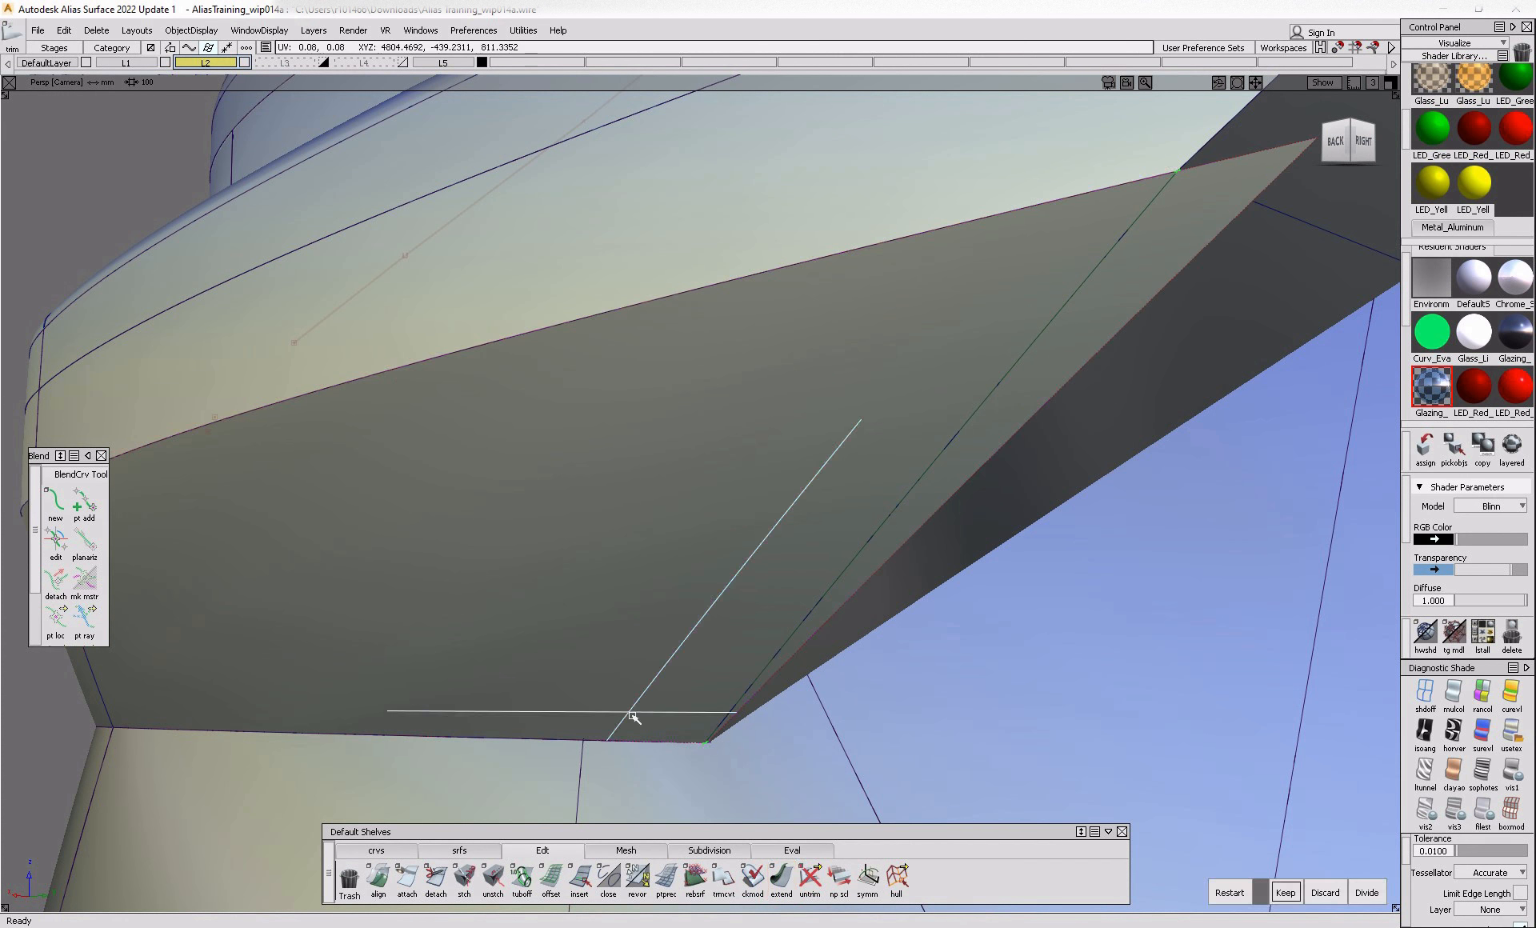
key("space")
- Examine the outboard end of the tail-light where the body-side surface meets the lamp opening
right_click_drag(647, 704, 566, 755, "alt+shift")
left_click_drag(565, 755, 953, 720, "alt+shift")
right_click_drag(952, 720, 750, 758, "alt+shift")
left_click_drag(750, 758, 806, 704, "alt+shift")
right_click_drag(805, 703, 696, 745, "alt+shift")
left_click_drag(696, 745, 788, 748, "alt+shift")
right_click_drag(788, 749, 616, 720, "alt+shift")
right_click_drag(515, 674, 596, 712, "alt+shift")
left_click_drag(438, 748, 490, 755, "alt+shift")
- Try to trim the body-side surface around the outboard corner of the tail-light opening
mouse_move(482, 759)
left_mouse_down("ctrl+shift")
mouse_move(460, 711)
mouse_move(520, 704)
left_mouse_up("ctrl+shift")
left_click_drag(522, 702, 512, 790, "ctrl+shift")
left_click(517, 734)
left_click_drag(517, 734, 524, 812, "ctrl+shift")
right_click_drag(512, 724, 609, 724, "alt+shift")
left_click_drag(560, 712, 513, 712, "ctrl+shift")
left_click(655, 702)
left_click(696, 721)
left_click_drag(704, 744, 720, 756, "alt+shift")
left_click_drag(760, 760, 817, 761, "ctrl+shift")
left_click(808, 764)
left_click(813, 765)
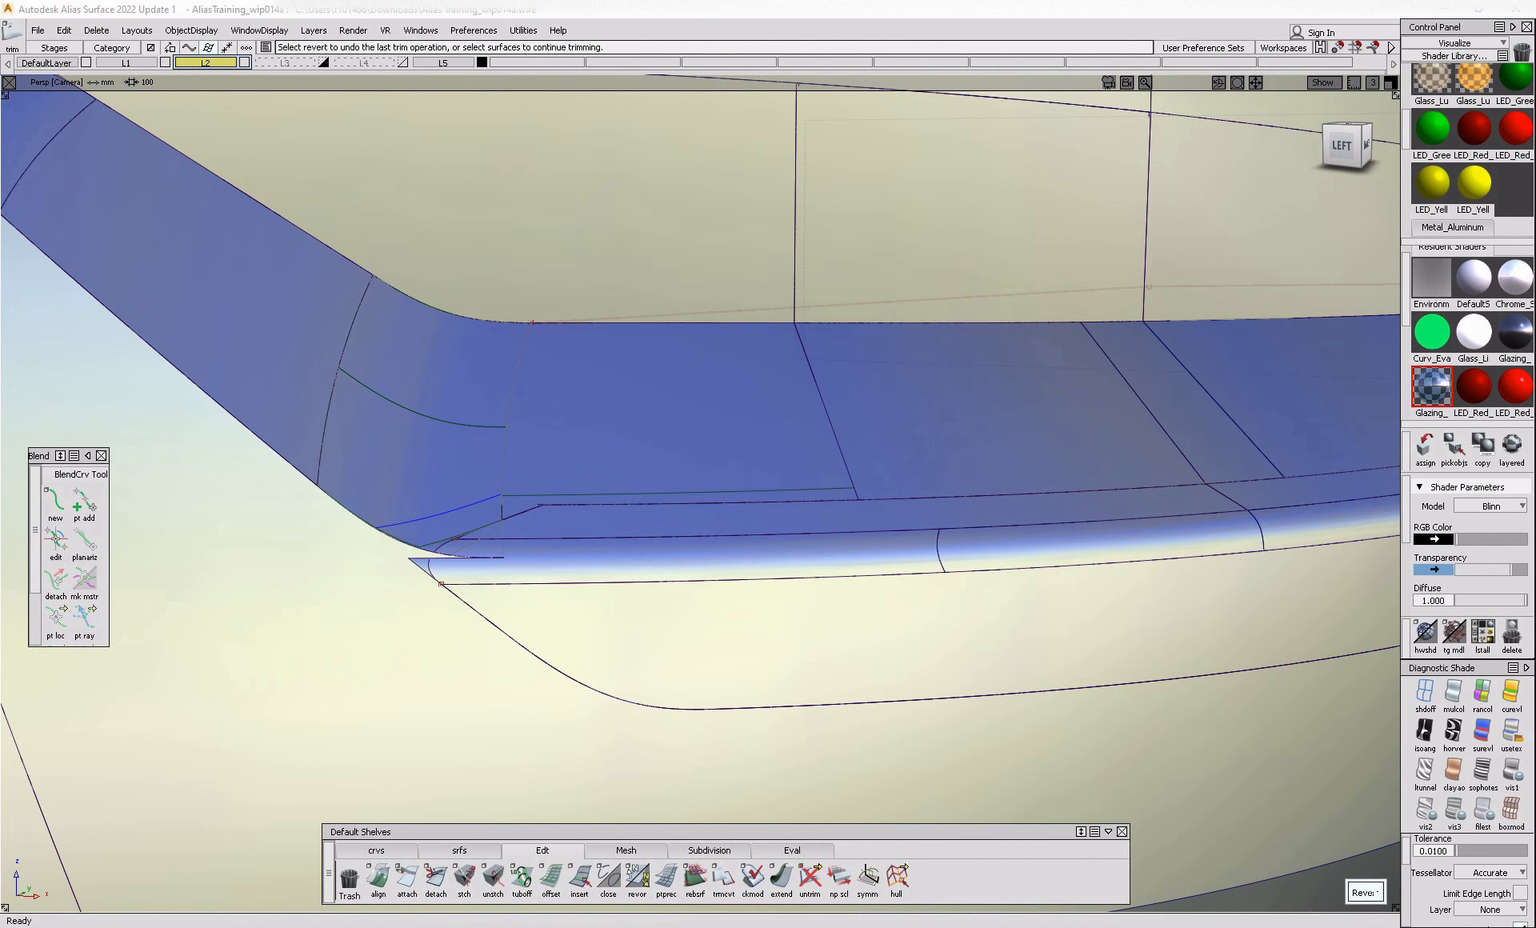
- Revert the body-side trim and try it again with a different region picked beside the lamp corner
left_click(1374, 892)
left_click_drag(397, 593, 347, 642, "ctrl+shift")
left_click(343, 649)
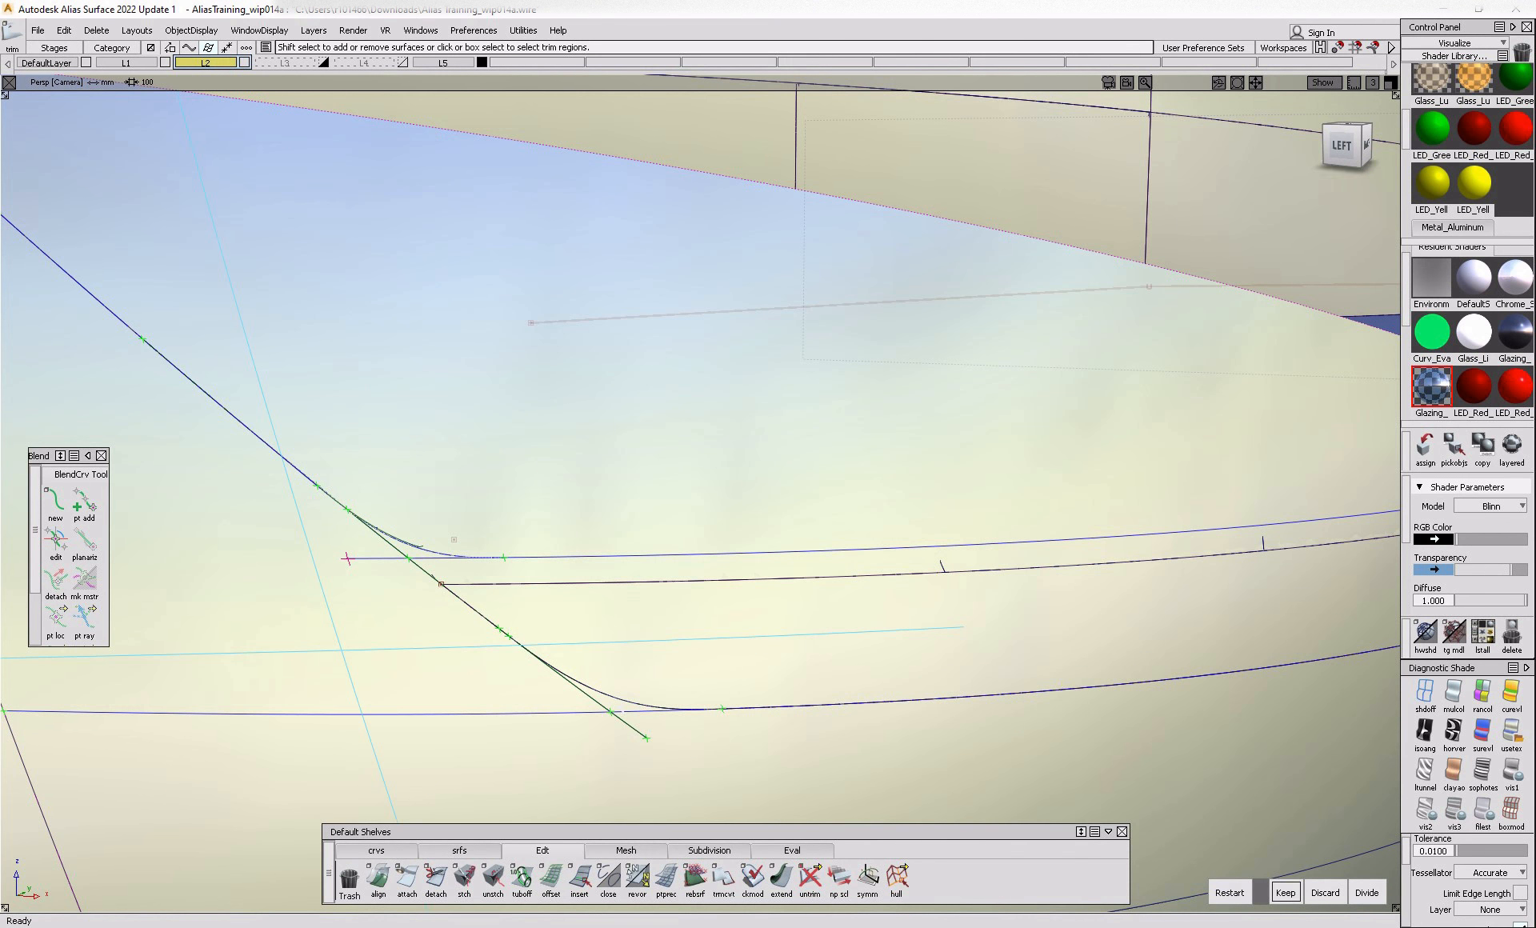
right_click_drag(820, 767, 992, 829, "alt+shift")
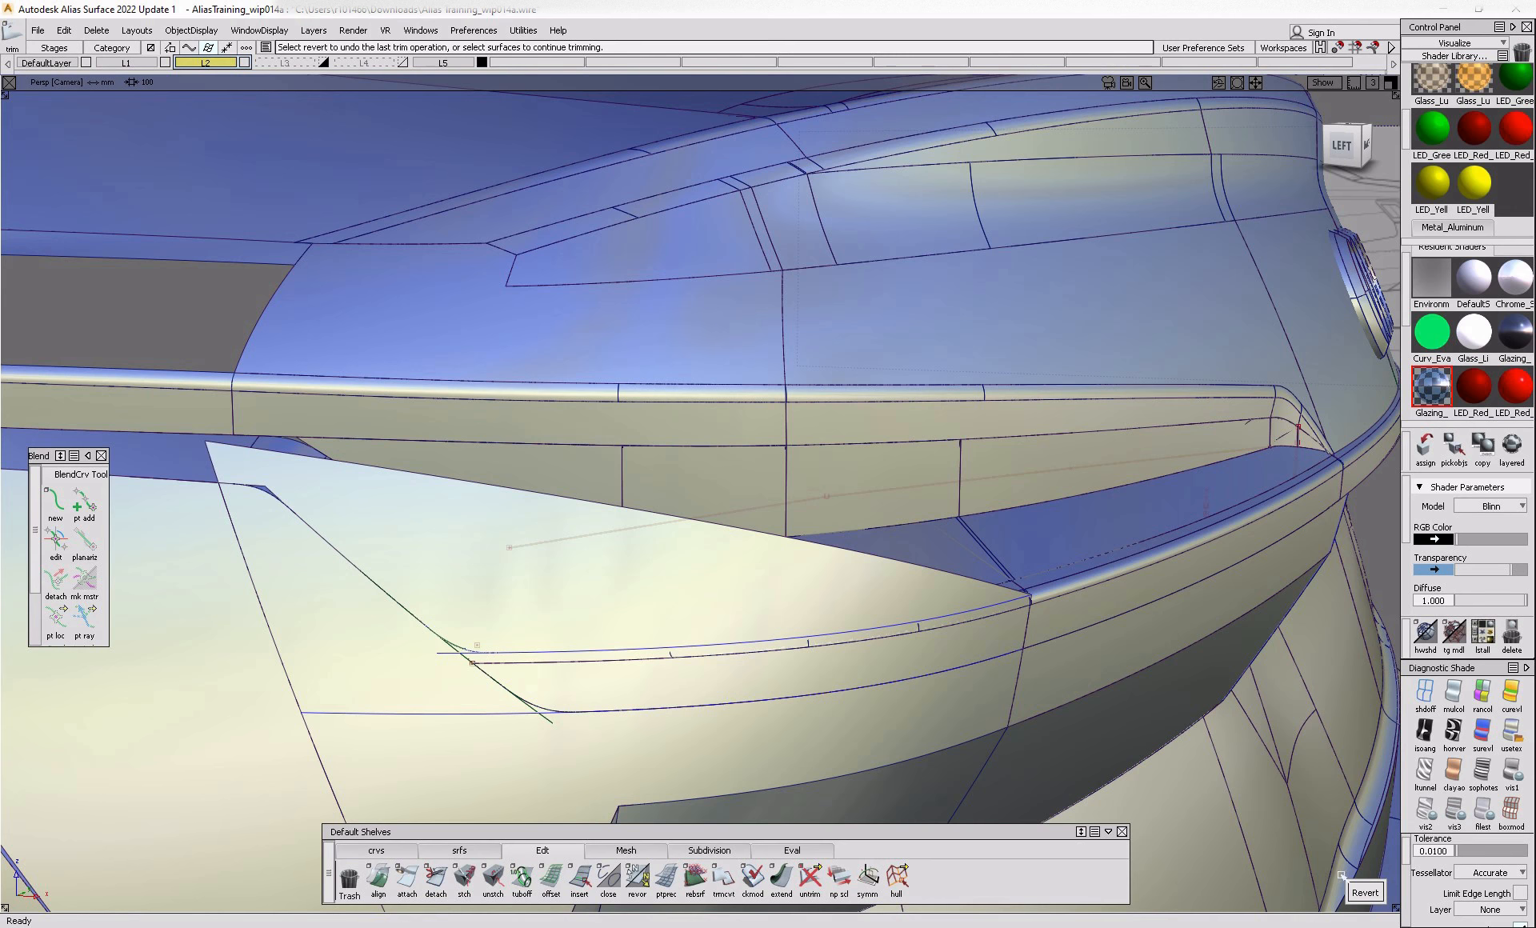
- Revert the body-side trim, retry it on the region below the lamp corner, and revert that attempt as well
left_click(1364, 893)
left_click_drag(548, 768, 502, 792, "ctrl+shift")
left_click(502, 793)
left_click_drag(848, 768, 775, 722, "alt+shift")
right_click_drag(775, 722, 633, 656, "alt+shift")
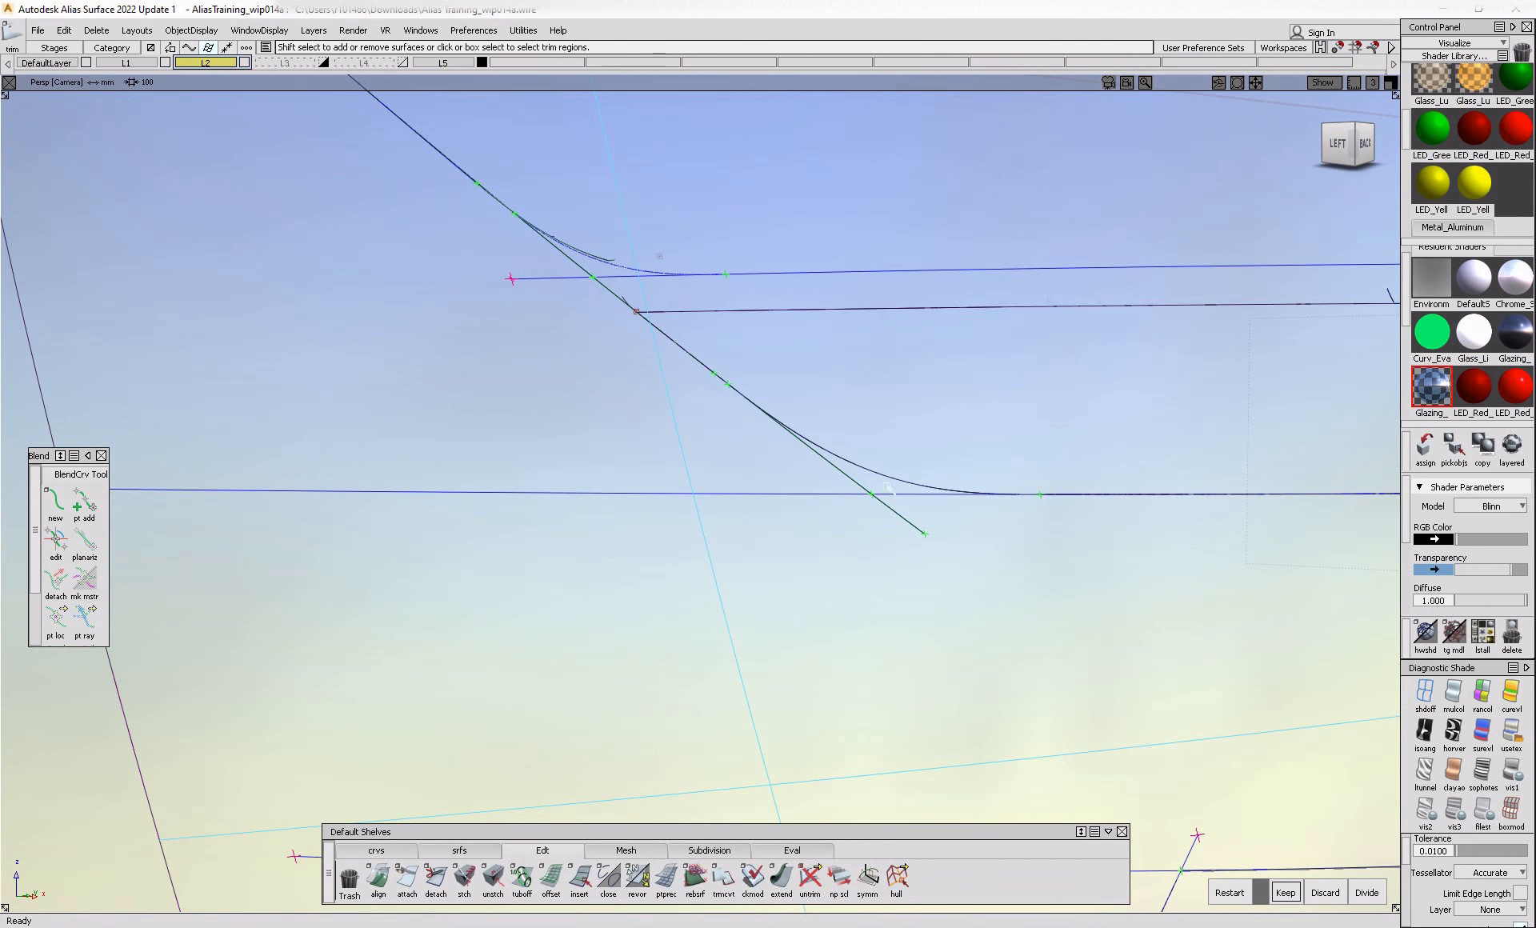
key("space")
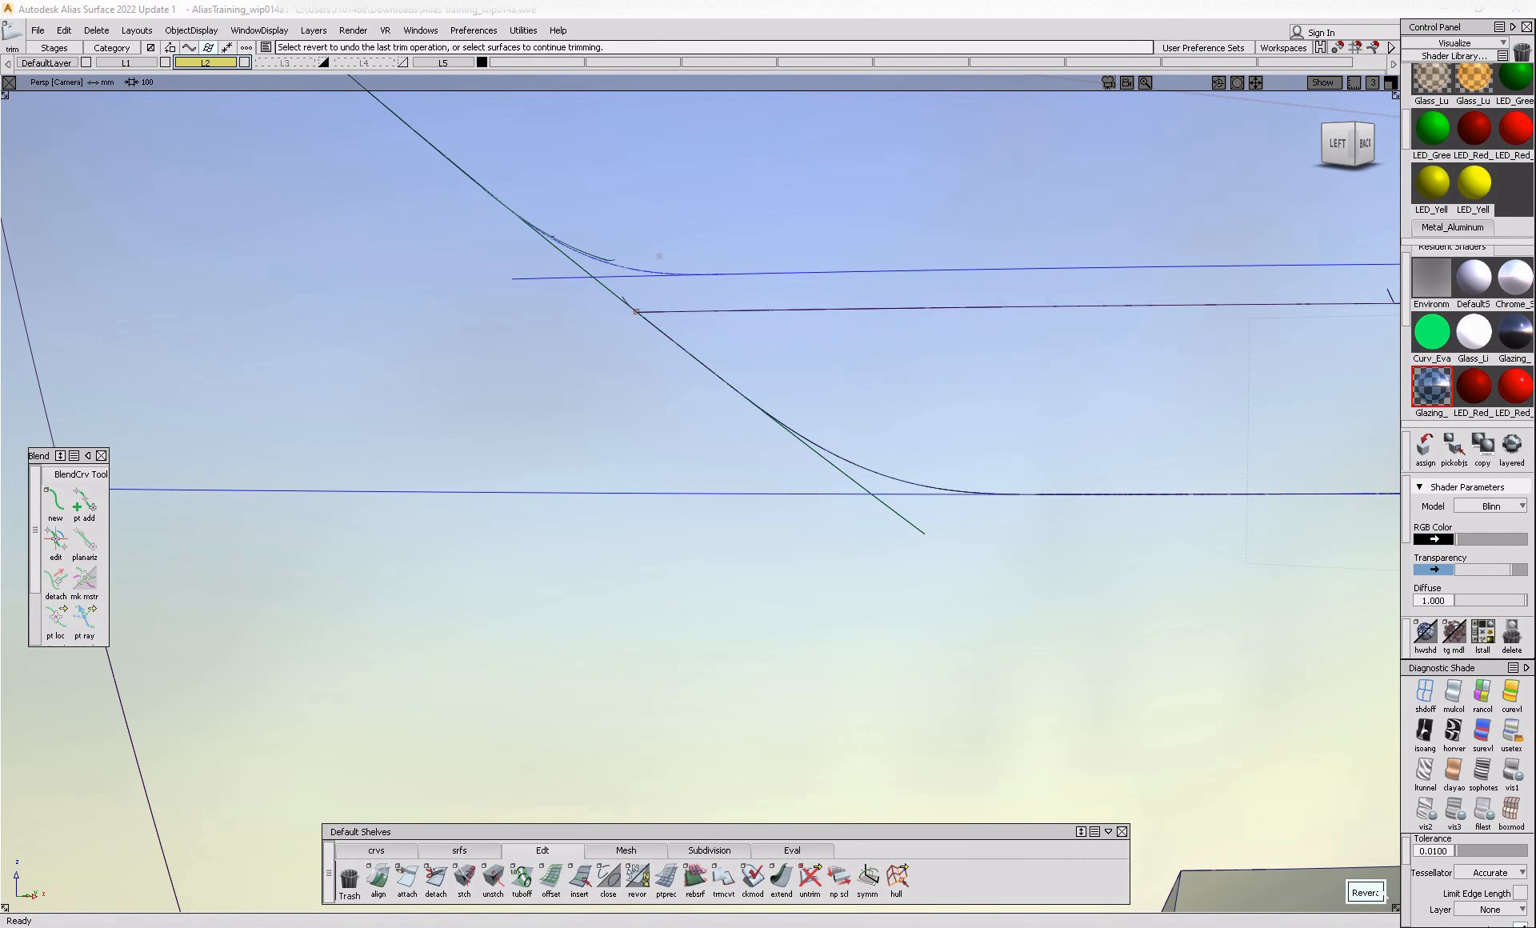
left_click(1380, 891)
- Project the angled edge of the lamp opening onto the body-side surface along the current view direction
right_click_drag(456, 266, 514, 391, "alt+shift")
left_click_drag(515, 392, 535, 376, "alt+shift")
right_click_drag(535, 376, 570, 424, "alt+shift")
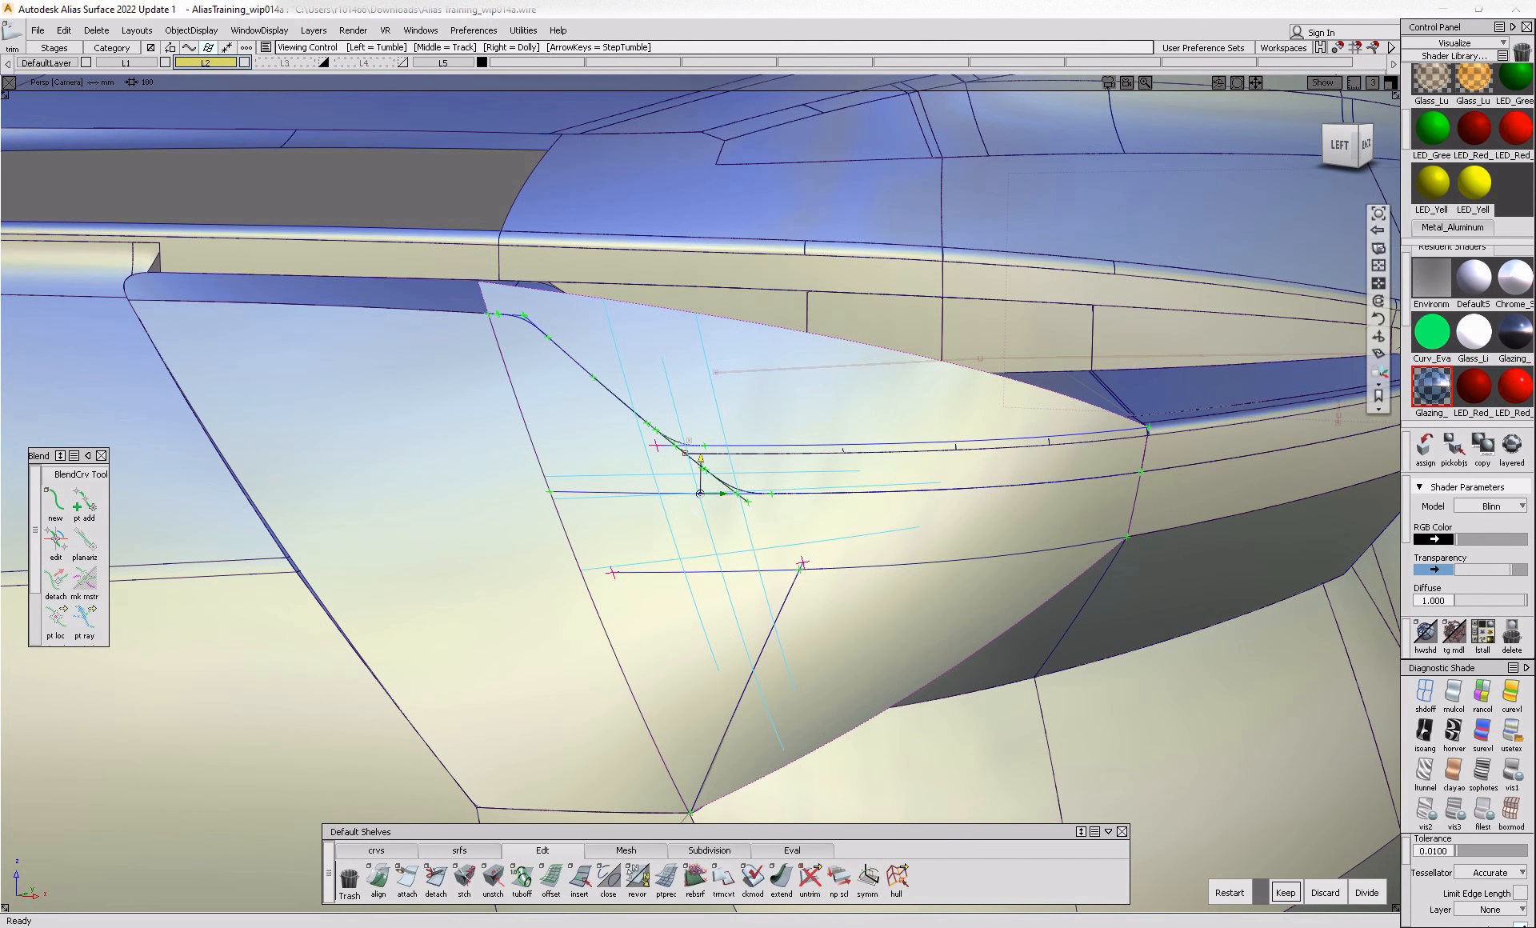
left_click_drag(605, 413, 509, 304, "ctrl+shift")
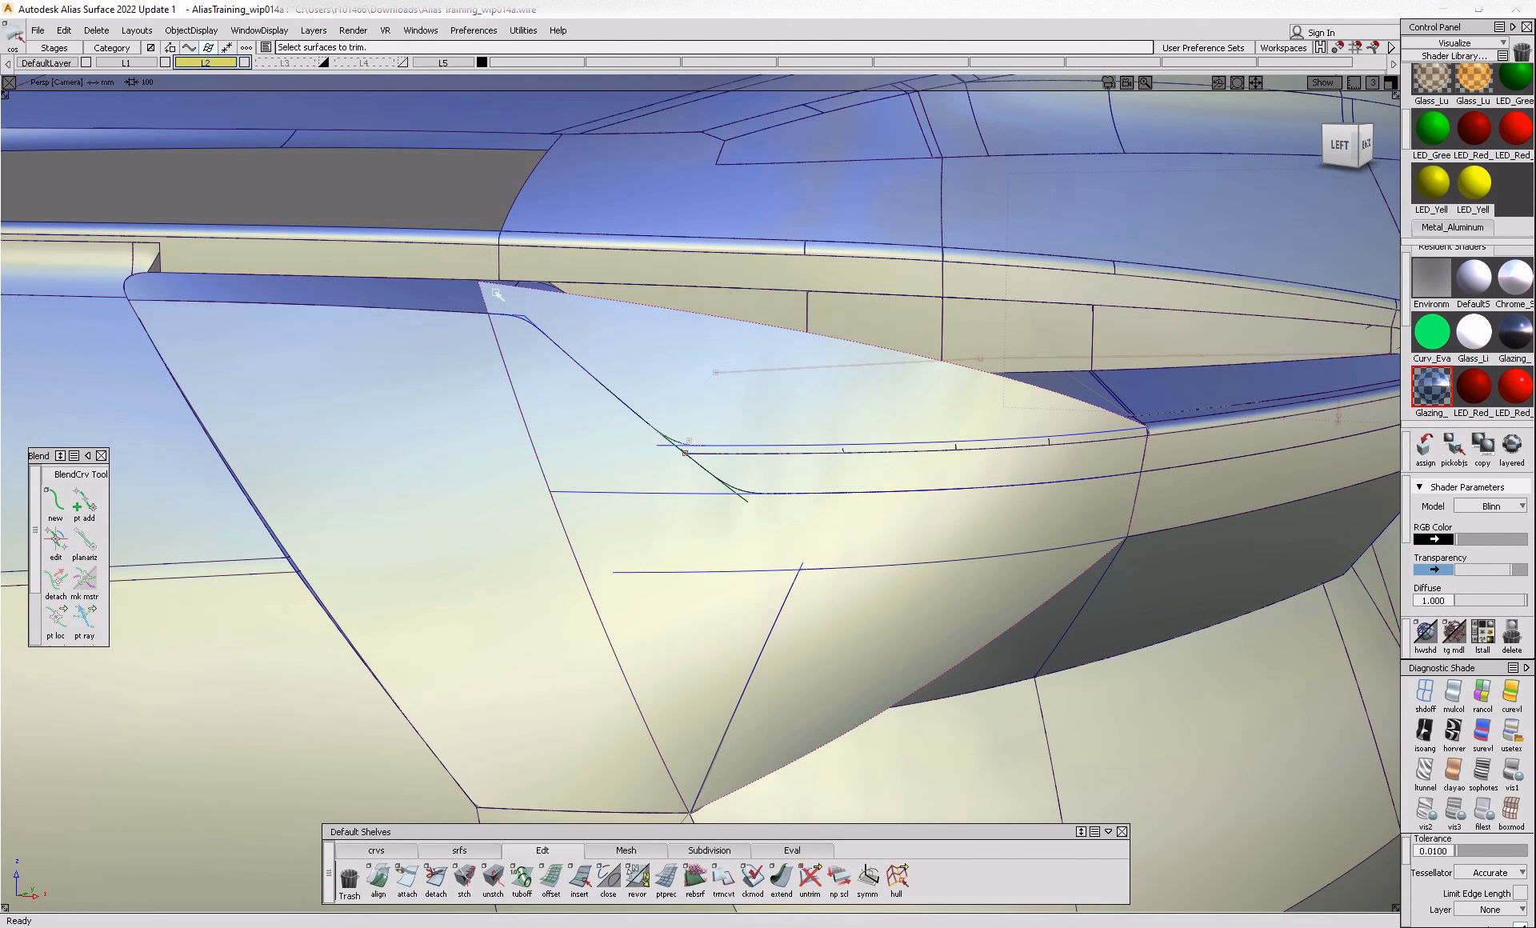
left_click(546, 354)
middle_click_drag(612, 341, 560, 403, "ctrl+shift")
left_click(526, 394)
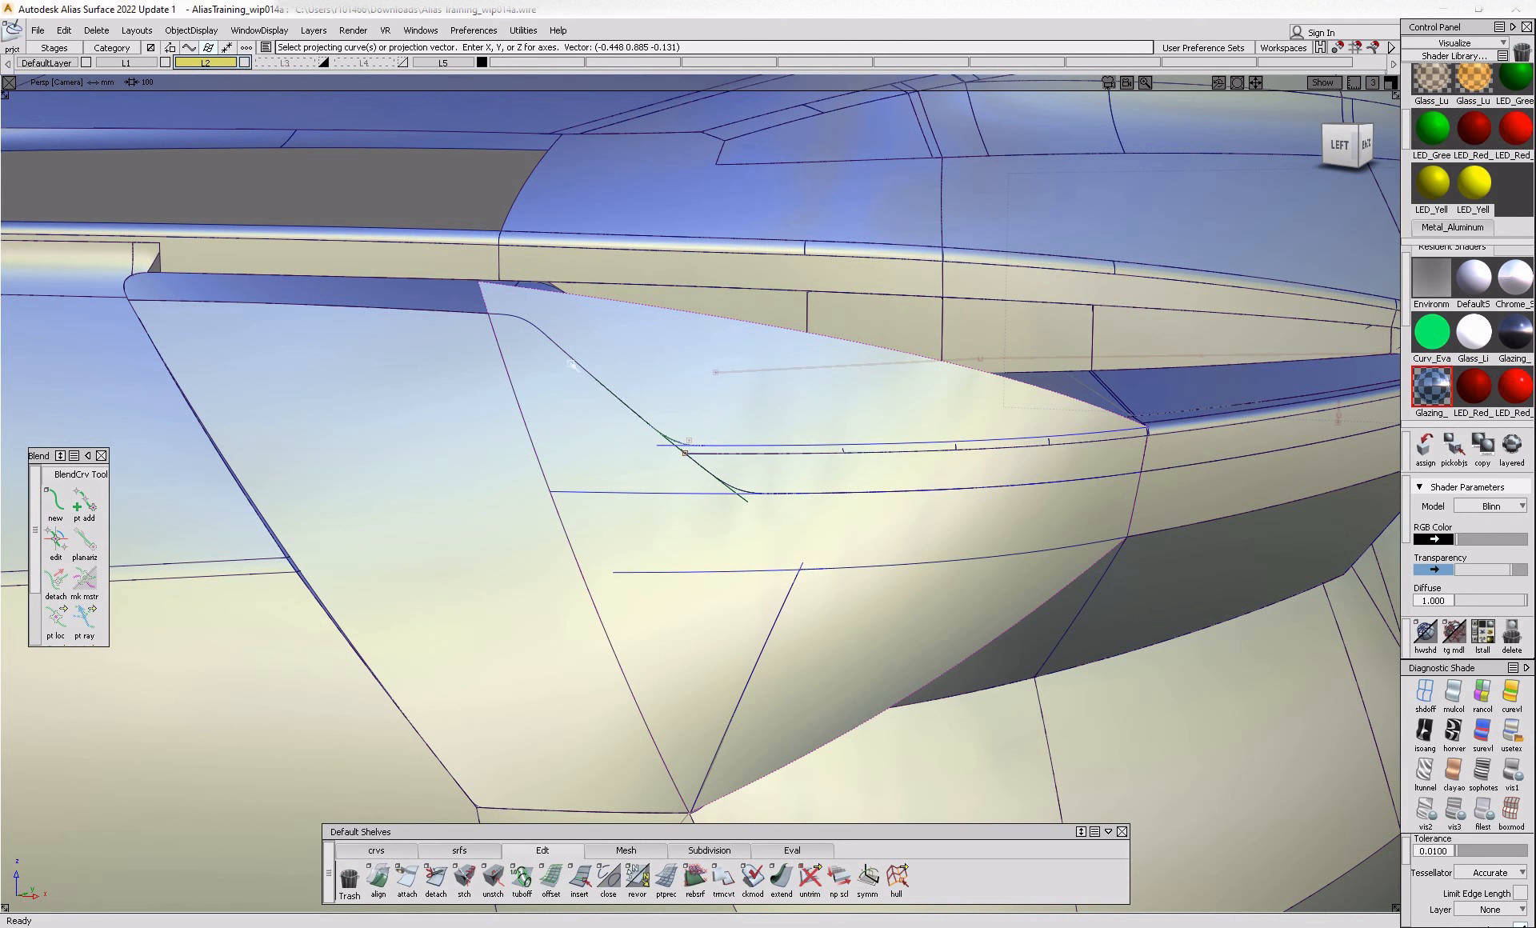
left_click(584, 370)
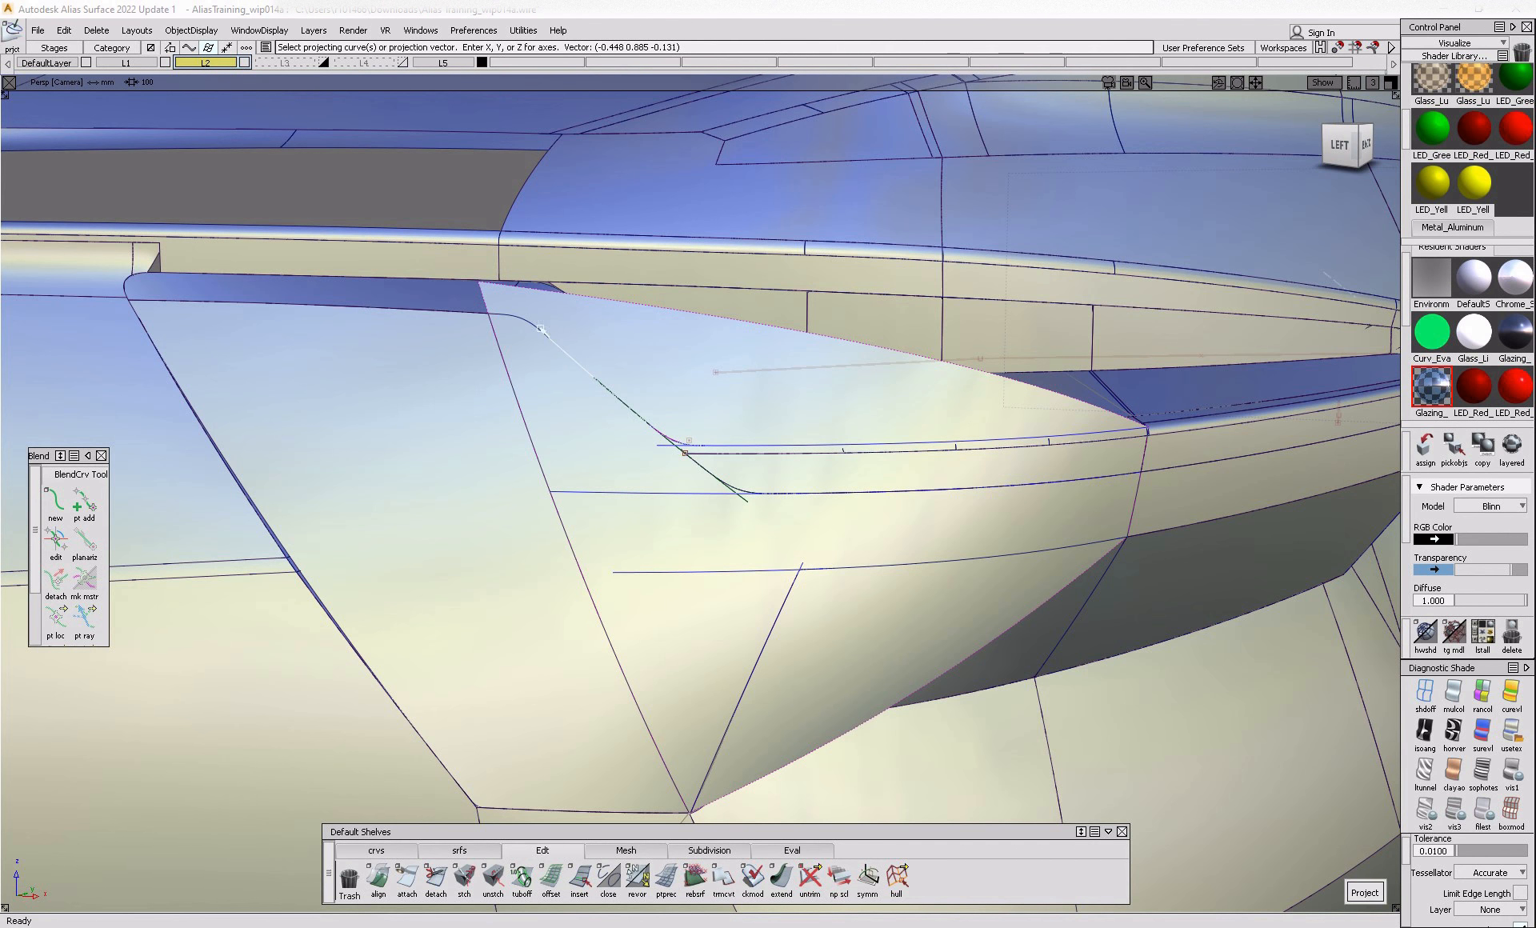
key("space")
- Project the opening's corner edges onto the body side, including the skin#71.V=0.0 edge and the upper corner's trim edge
left_click_drag(670, 464, 594, 376, "ctrl+shift")
left_click(560, 400)
middle_click_drag(553, 406, 628, 411, "ctrl+shift")
left_click(661, 434)
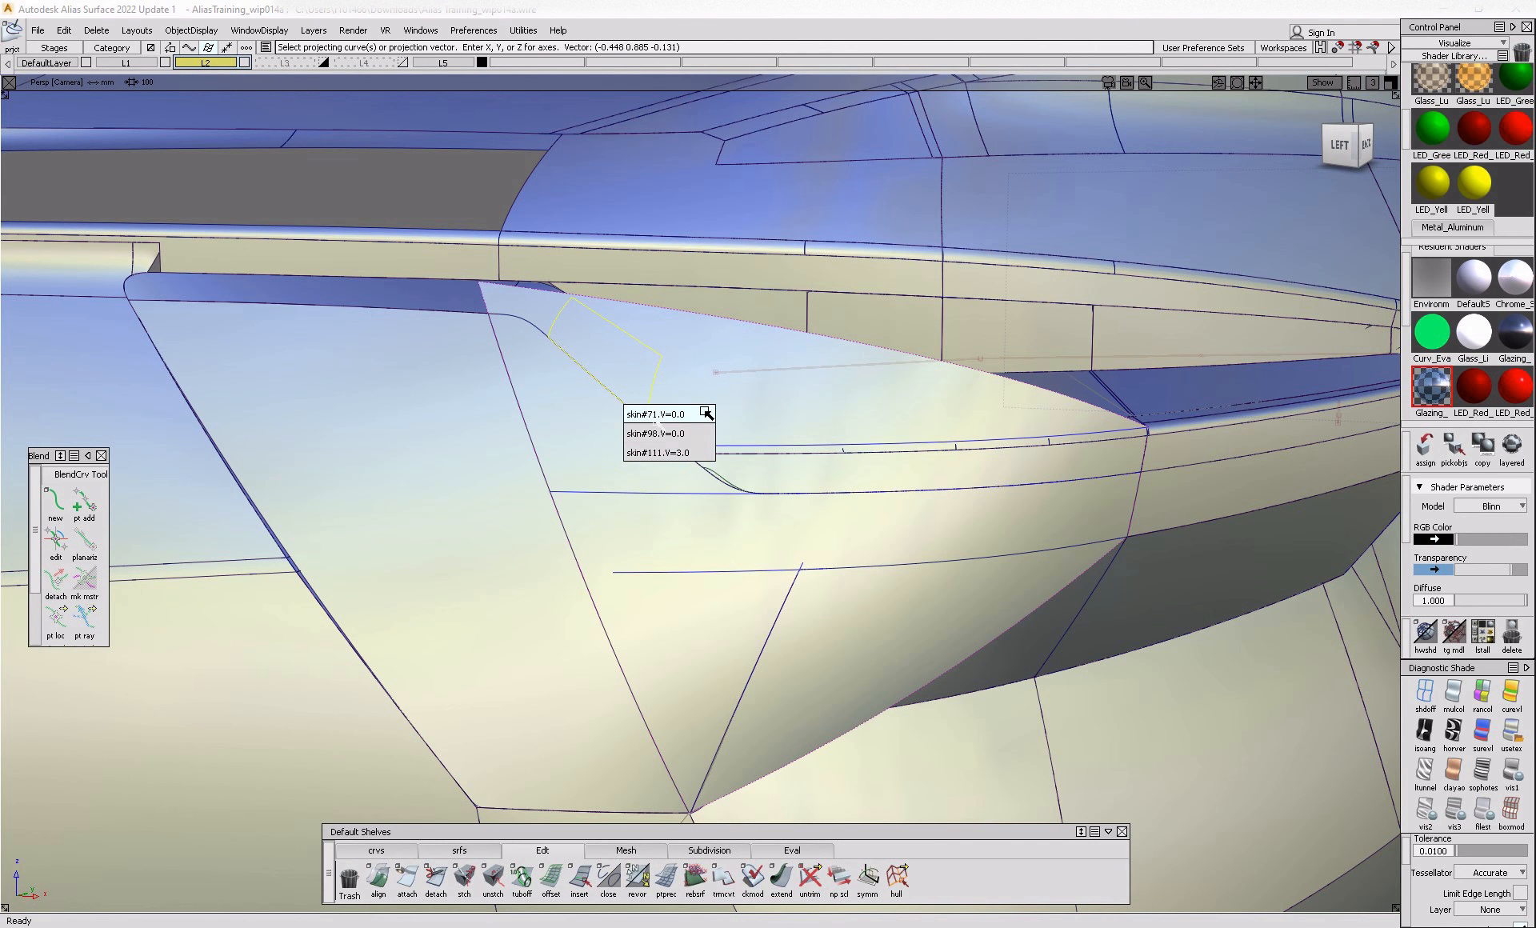
left_click(708, 415)
left_click(495, 318)
left_click(499, 322)
left_click(501, 324)
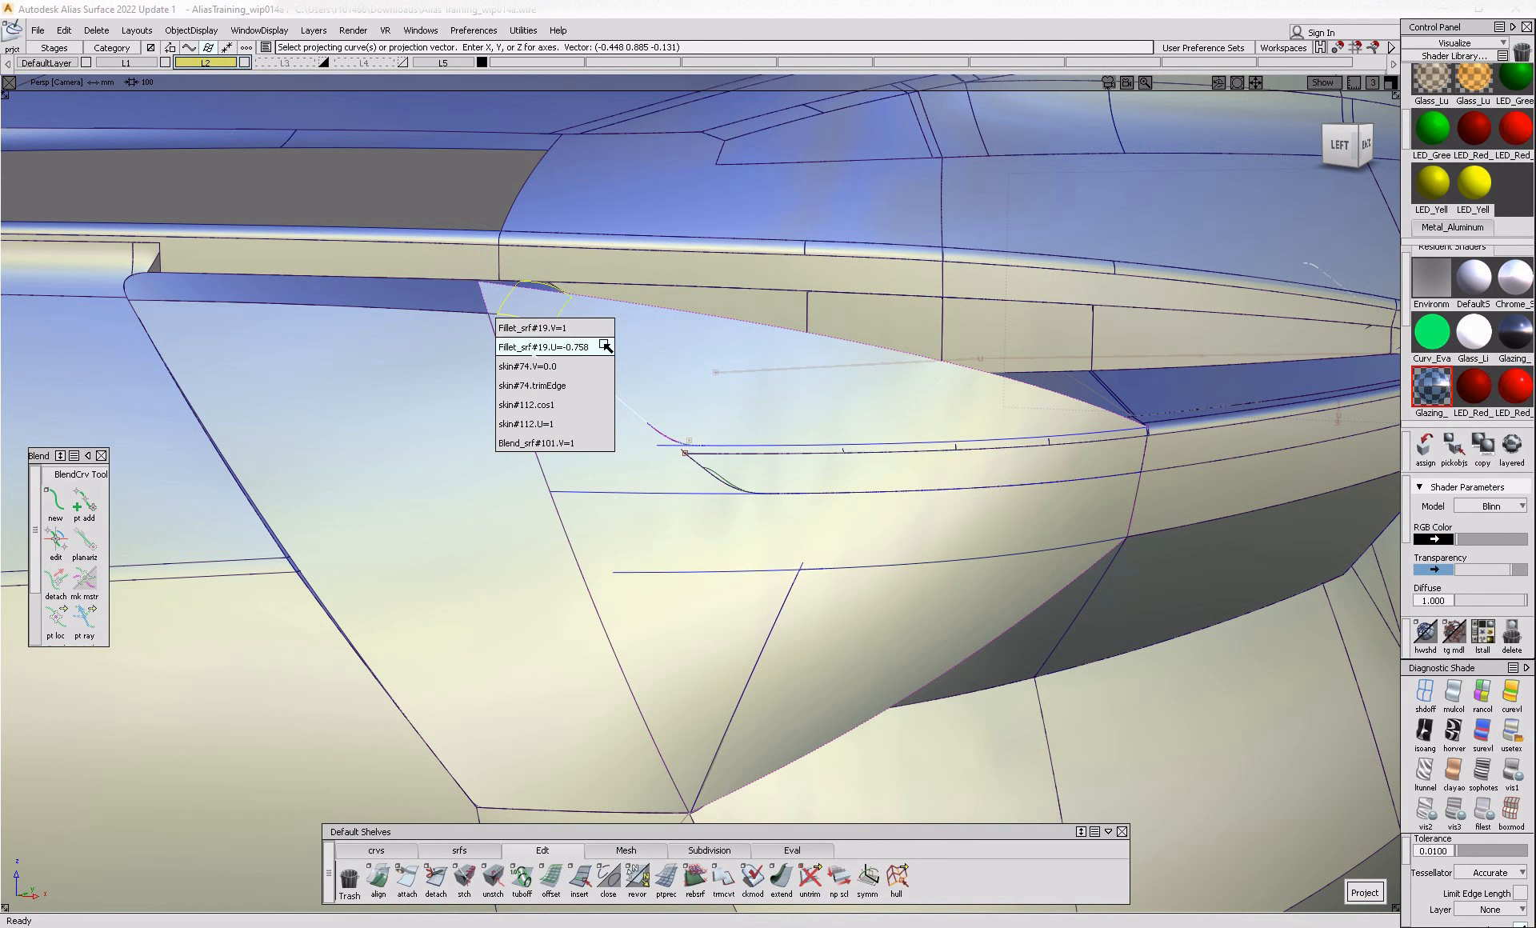
left_click(597, 385)
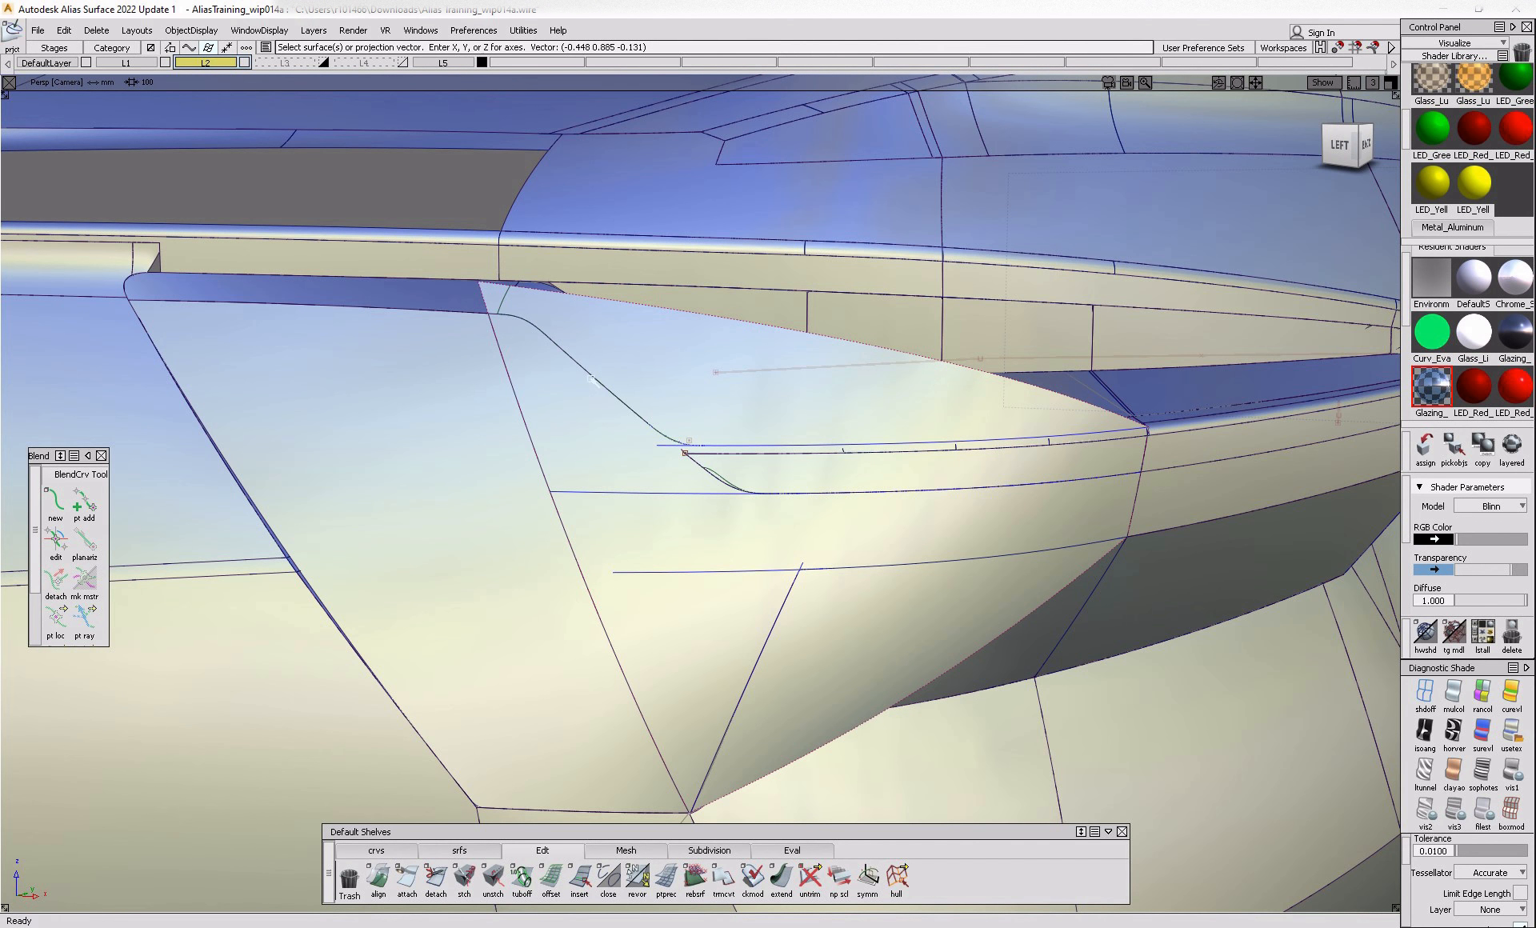
- Undo the last projection and project the upper corner edge onto the body side again
key("alt+shift")
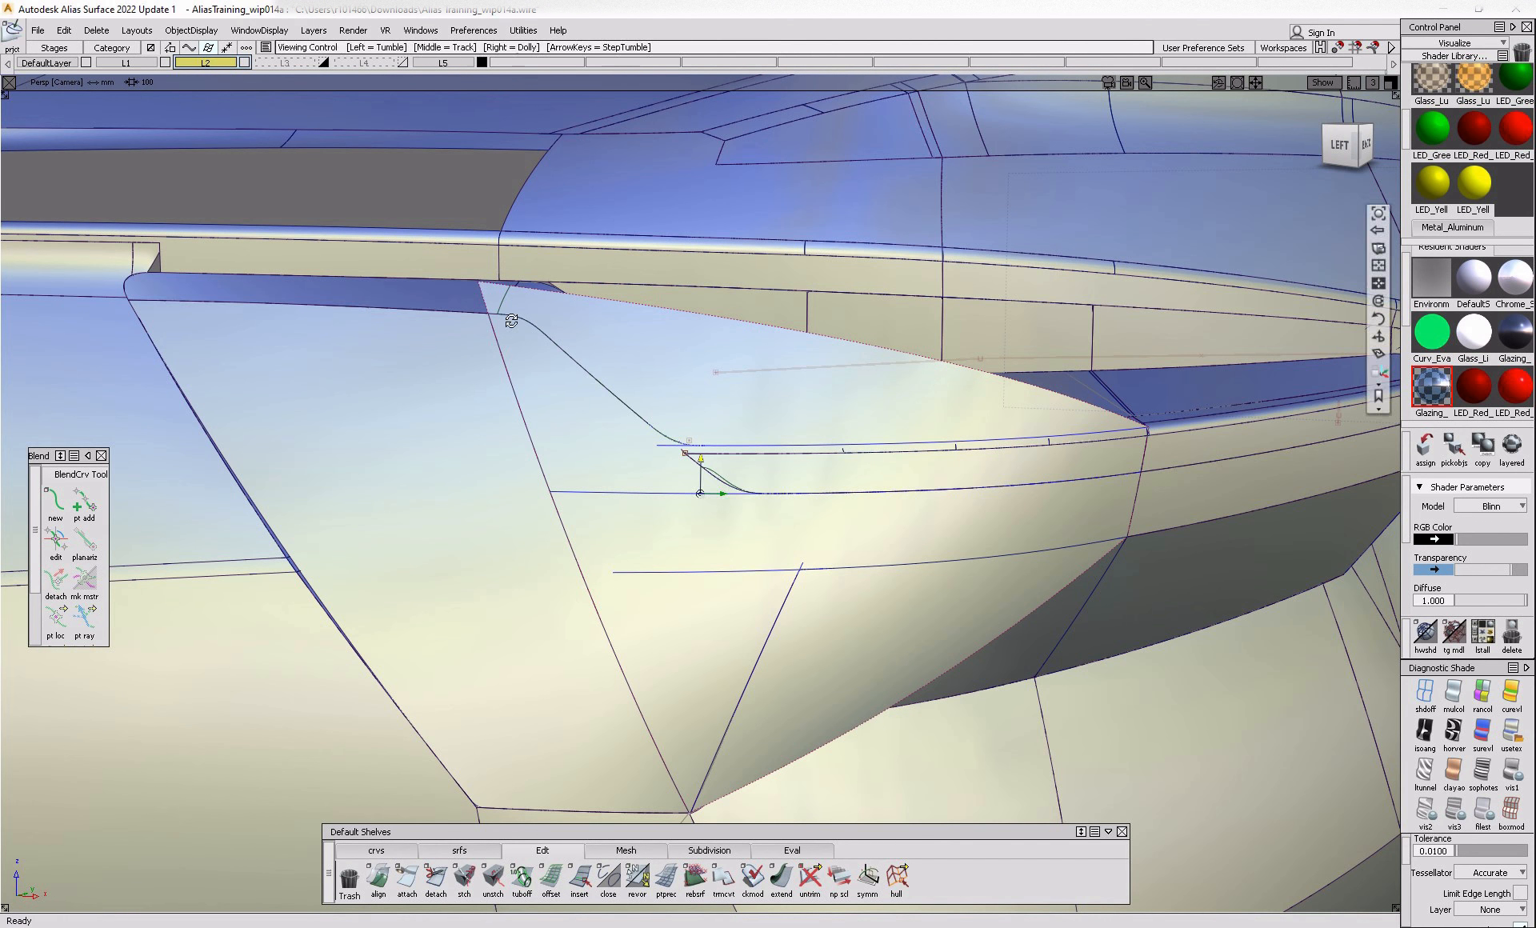
right_click_drag(511, 321, 545, 339, "alt+shift")
key("ctrl+z")
left_click(491, 322)
key("space")
- Extend the angled wall surface's edge past the lower corner of the lamp opening
left_click_drag(686, 394, 644, 464, "ctrl+shift")
double_click(643, 465)
left_click(780, 875)
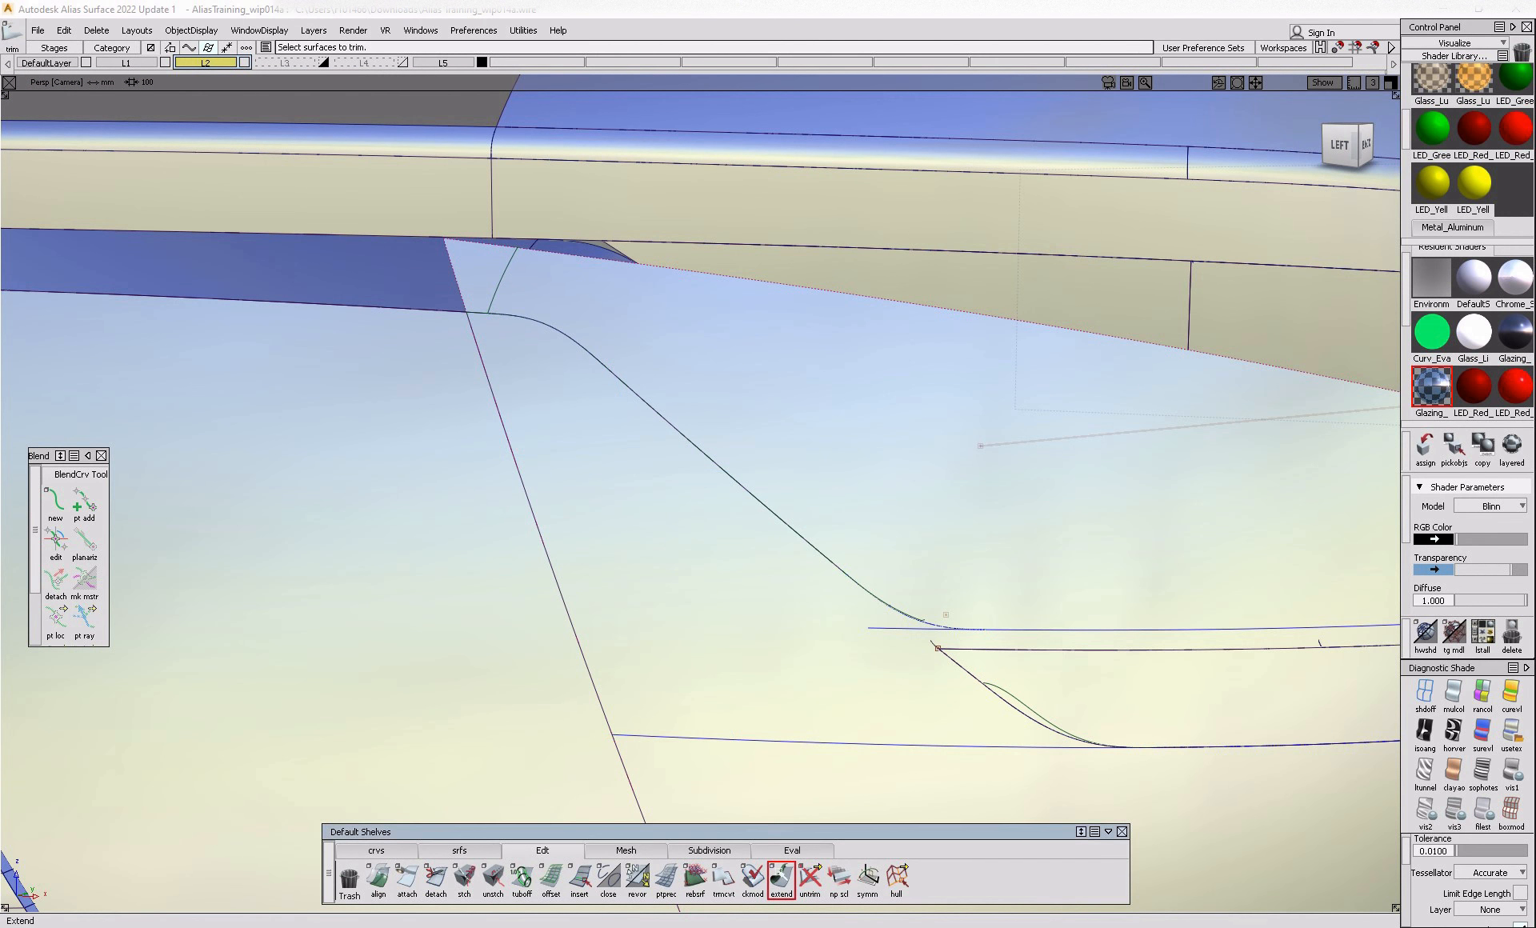
left_click(835, 565)
left_click(846, 575)
key("Return")
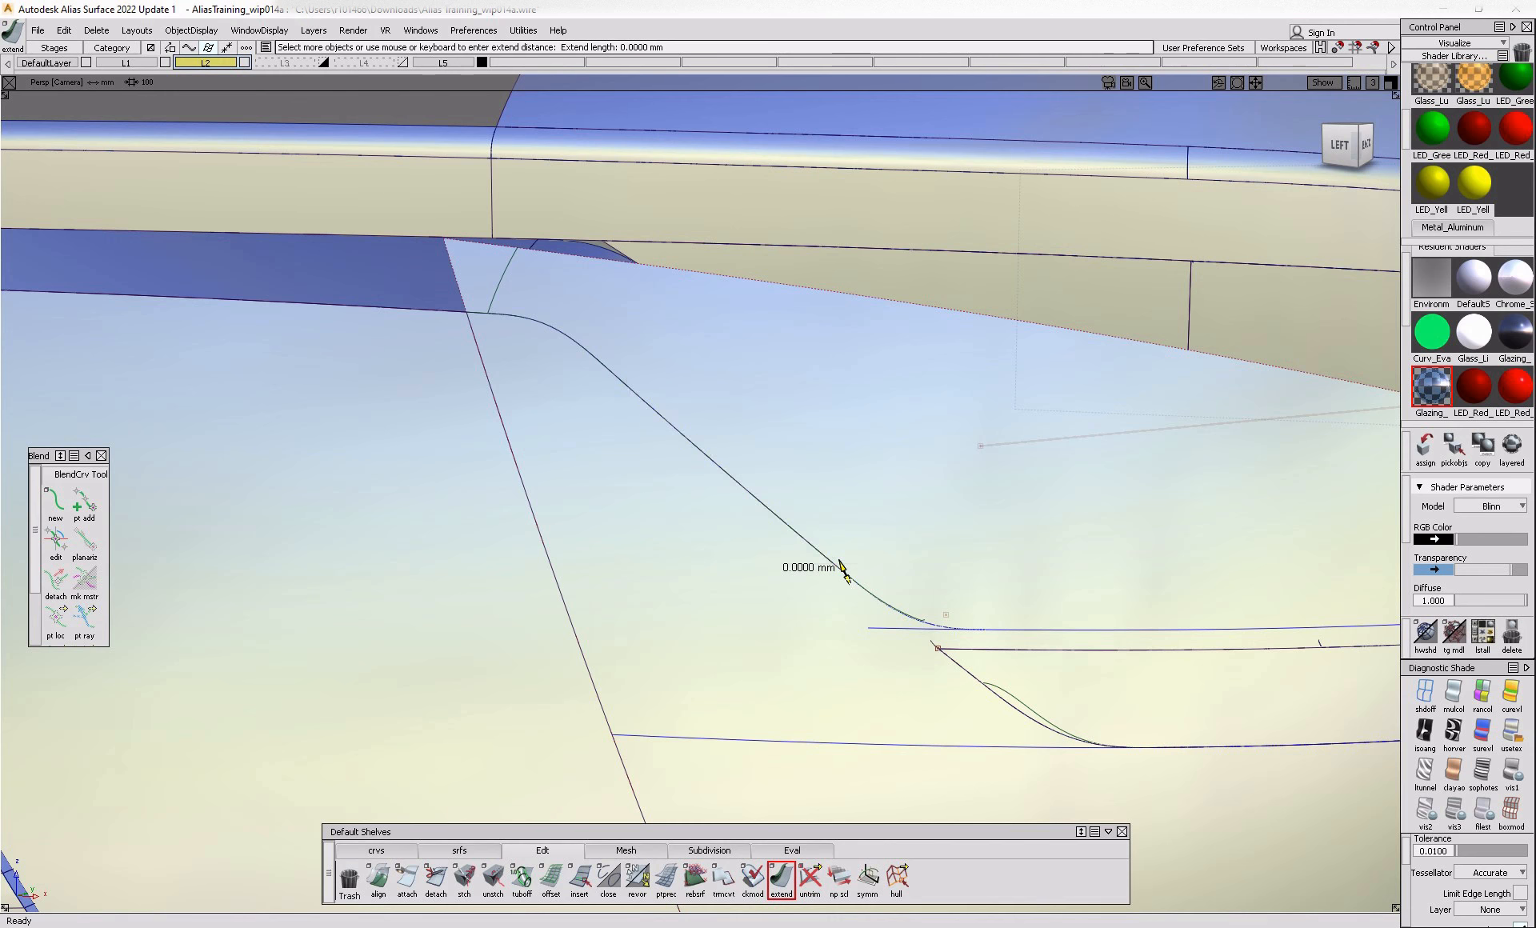
mouse_move(1012, 679)
left_mouse_down("ctrl+shift")
mouse_move(928, 730)
mouse_move(860, 706)
left_mouse_up("ctrl+shift")
double_click(939, 707)
- In the orthographic Left view, project the draft_piece#646.V=0 edge of the lower corner onto the body-side surface
right_click_drag(1032, 686, 1080, 716, "alt+shift")
left_click_drag(1080, 716, 1032, 768, "ctrl+shift")
left_click(1342, 145)
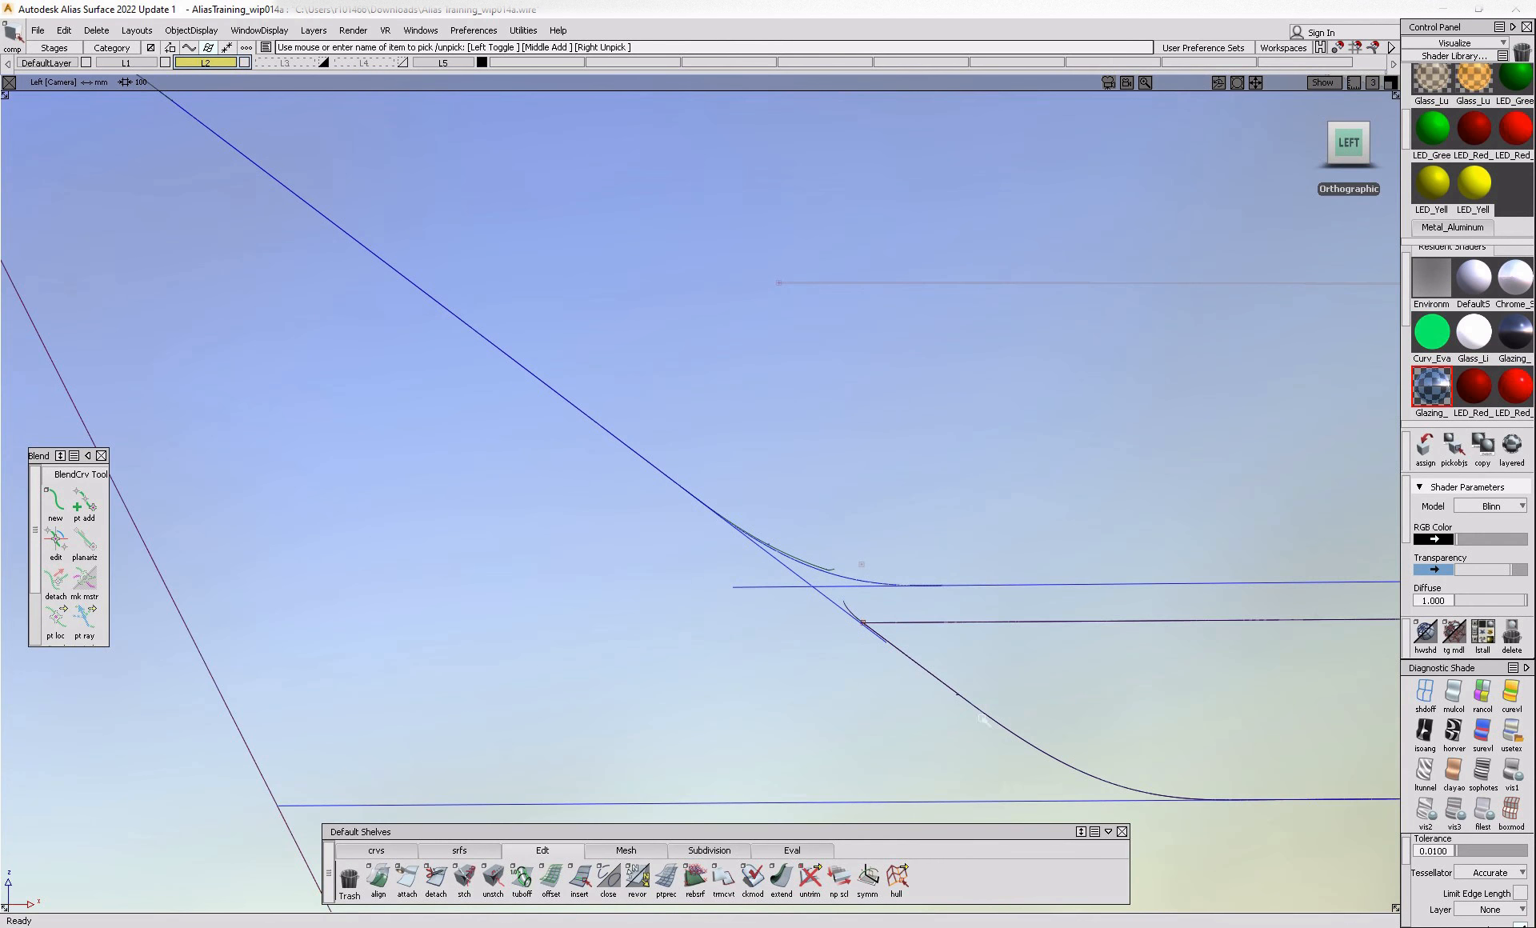
left_click_drag(928, 663, 900, 706, "ctrl+shift")
left_click(987, 721)
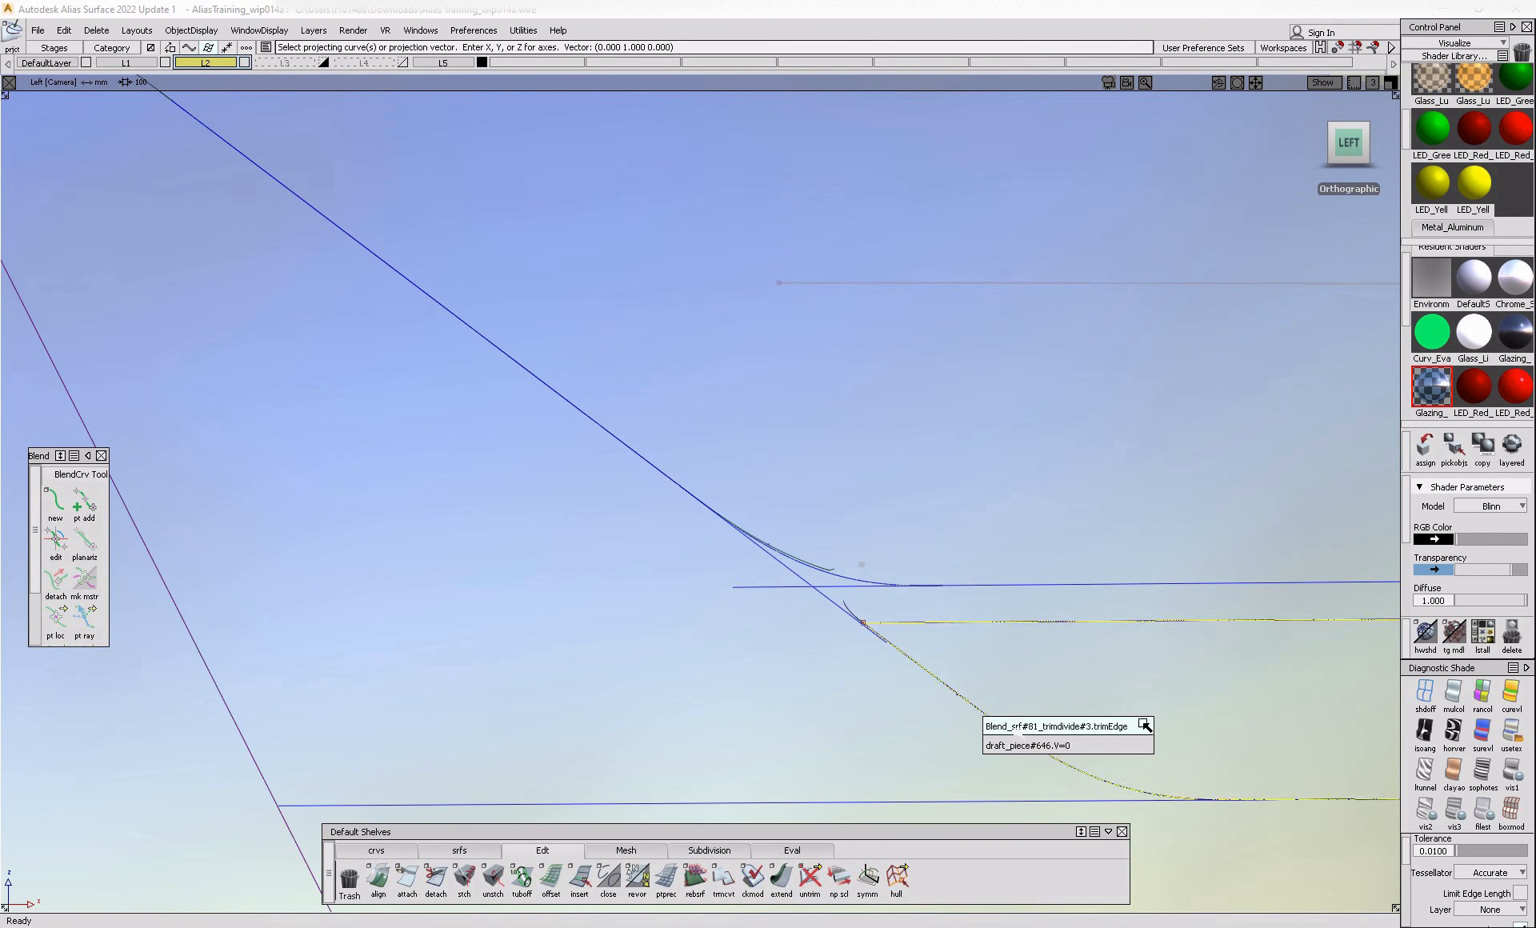
left_click(1025, 744)
key("space")
- Bridge the gap between the angled edge and the lower corner curve with a blend curve and project it onto the body side
left_click_drag(934, 678, 949, 780, "ctrl+shift")
left_click(56, 504)
left_click(828, 600)
left_click(938, 605)
left_click(985, 719)
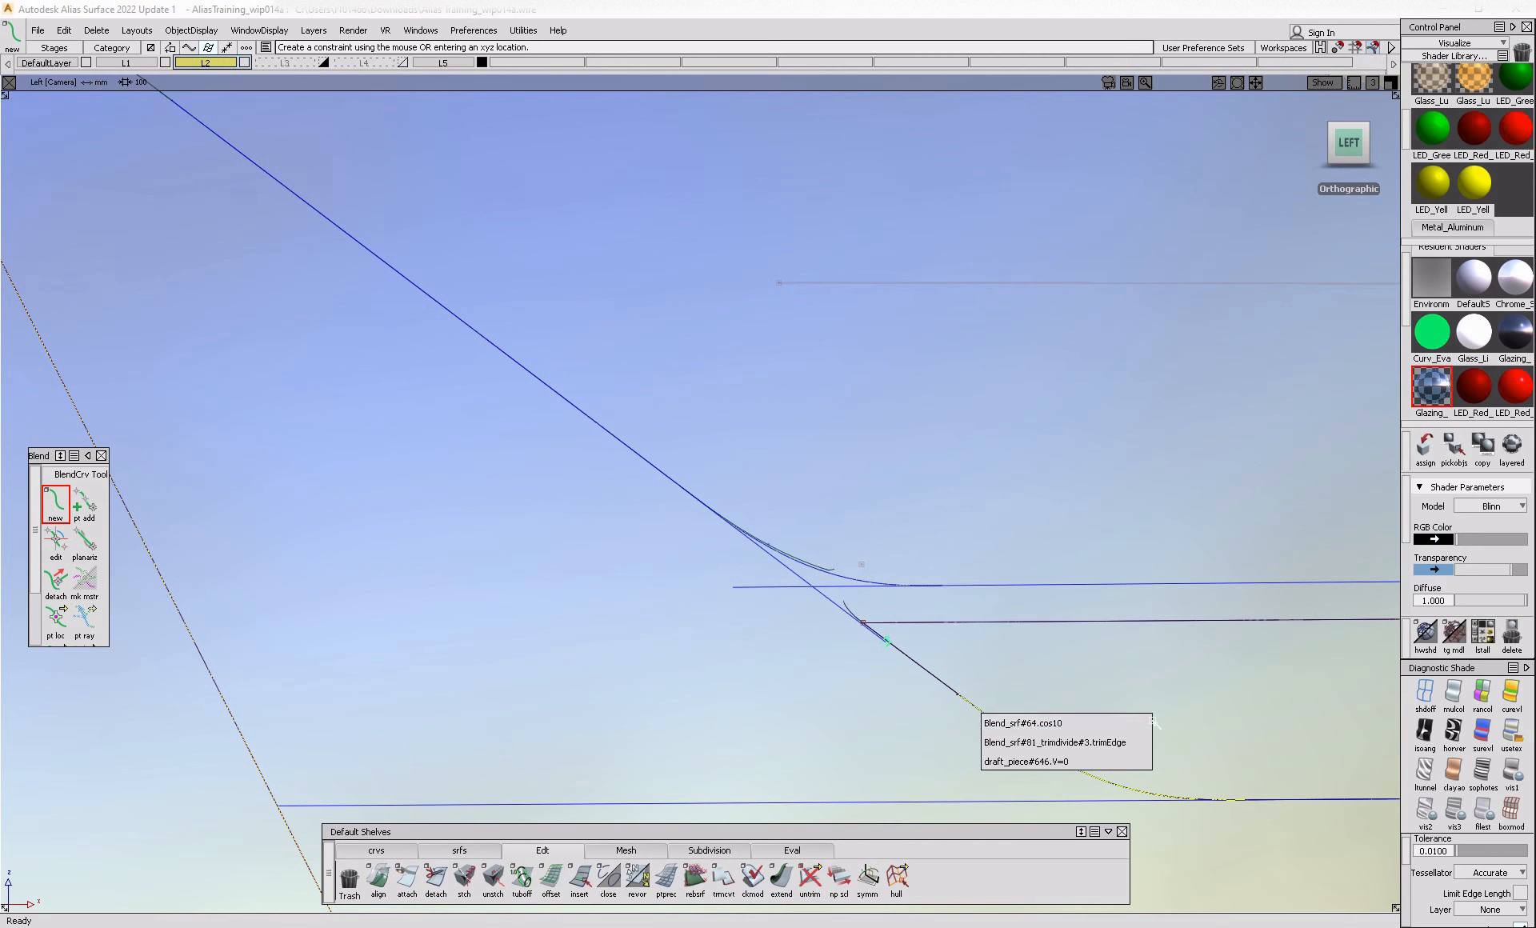
left_click(1141, 723)
left_click_drag(1010, 694, 938, 744, "ctrl+shift")
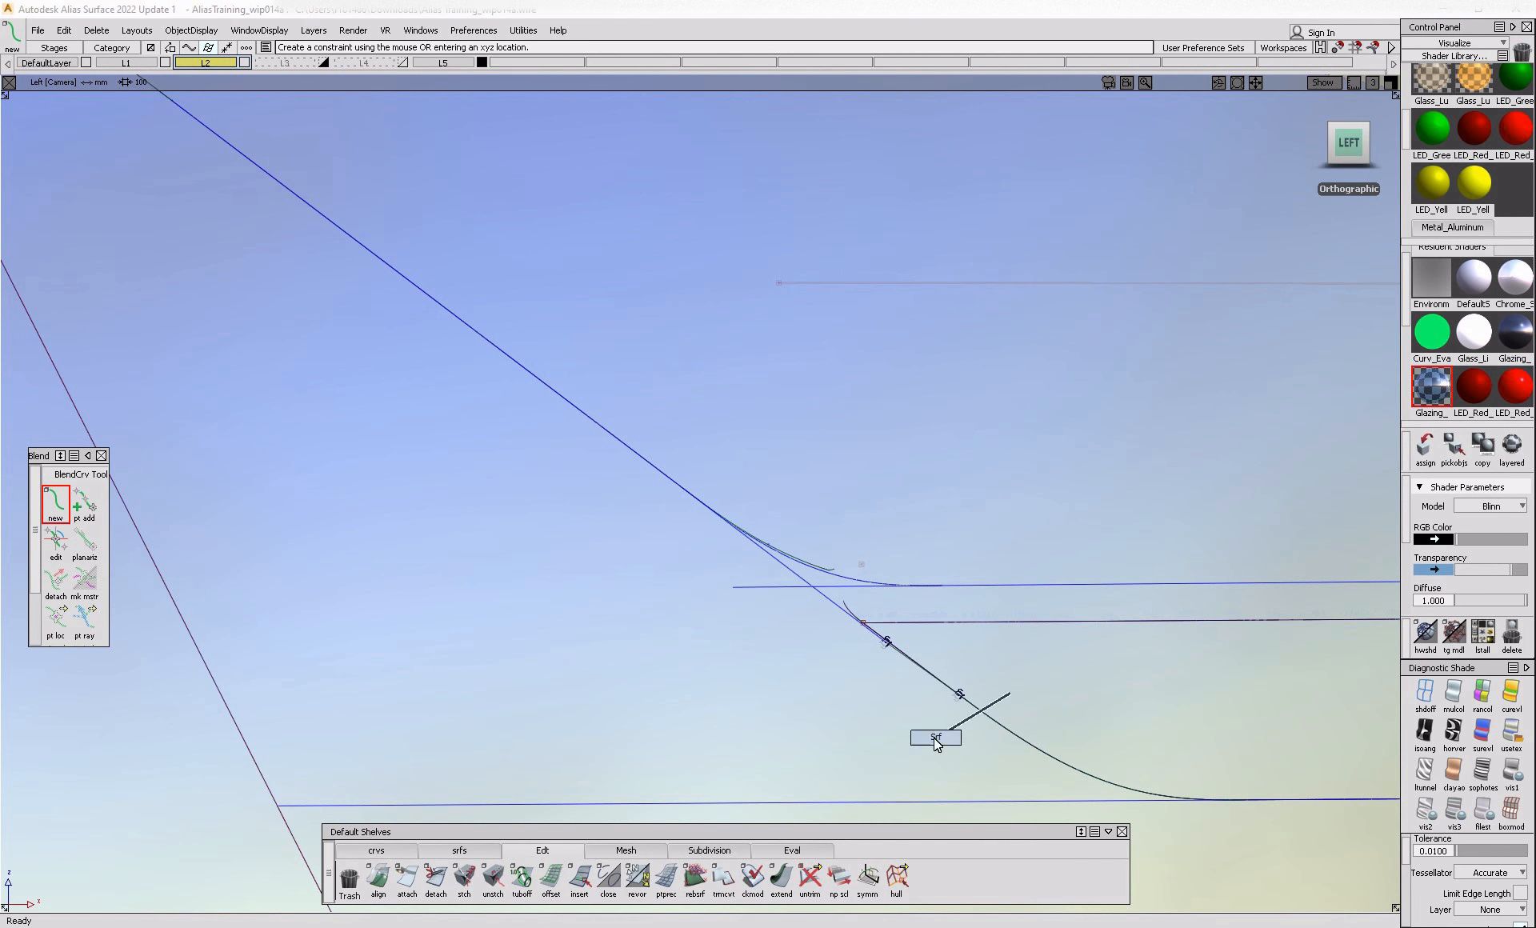
key("space")
- Trim the body-side surface along the projected lamp-opening outline and check the trimmed corner in shaded display without wireframe
left_click_drag(968, 663, 899, 712, "ctrl+shift")
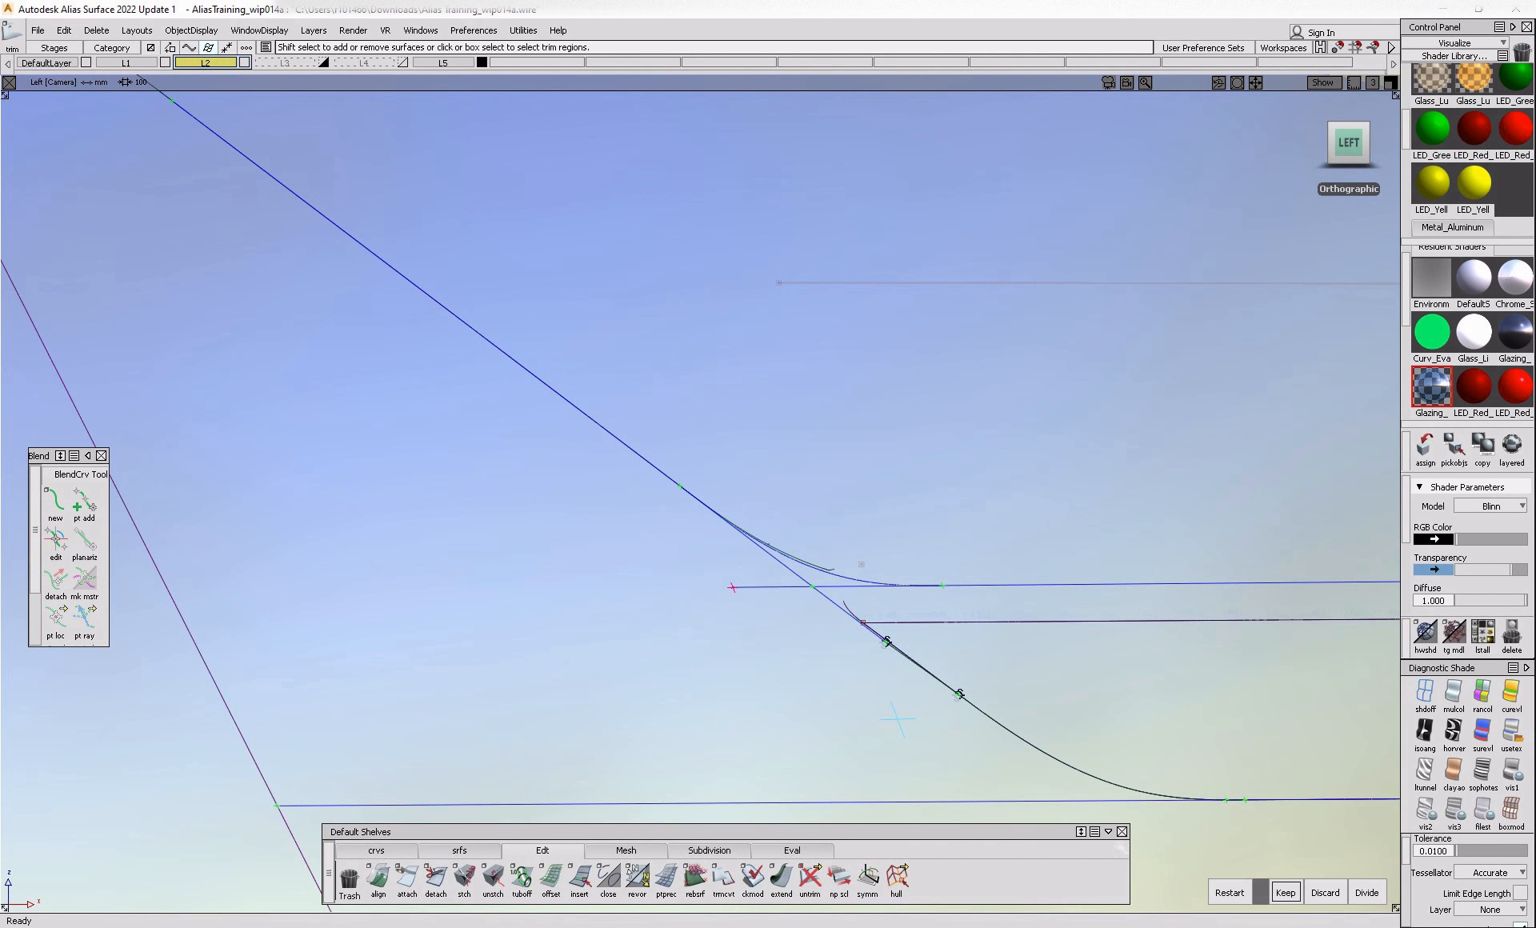
key("space")
key("alt+t")
right_click_drag(1064, 693, 1029, 693, "alt+shift")
left_click_drag(1029, 693, 1009, 644, "alt+shift")
right_click_drag(1008, 643, 1080, 712, "alt+shift")
left_click_drag(1080, 712, 1005, 733, "alt+shift")
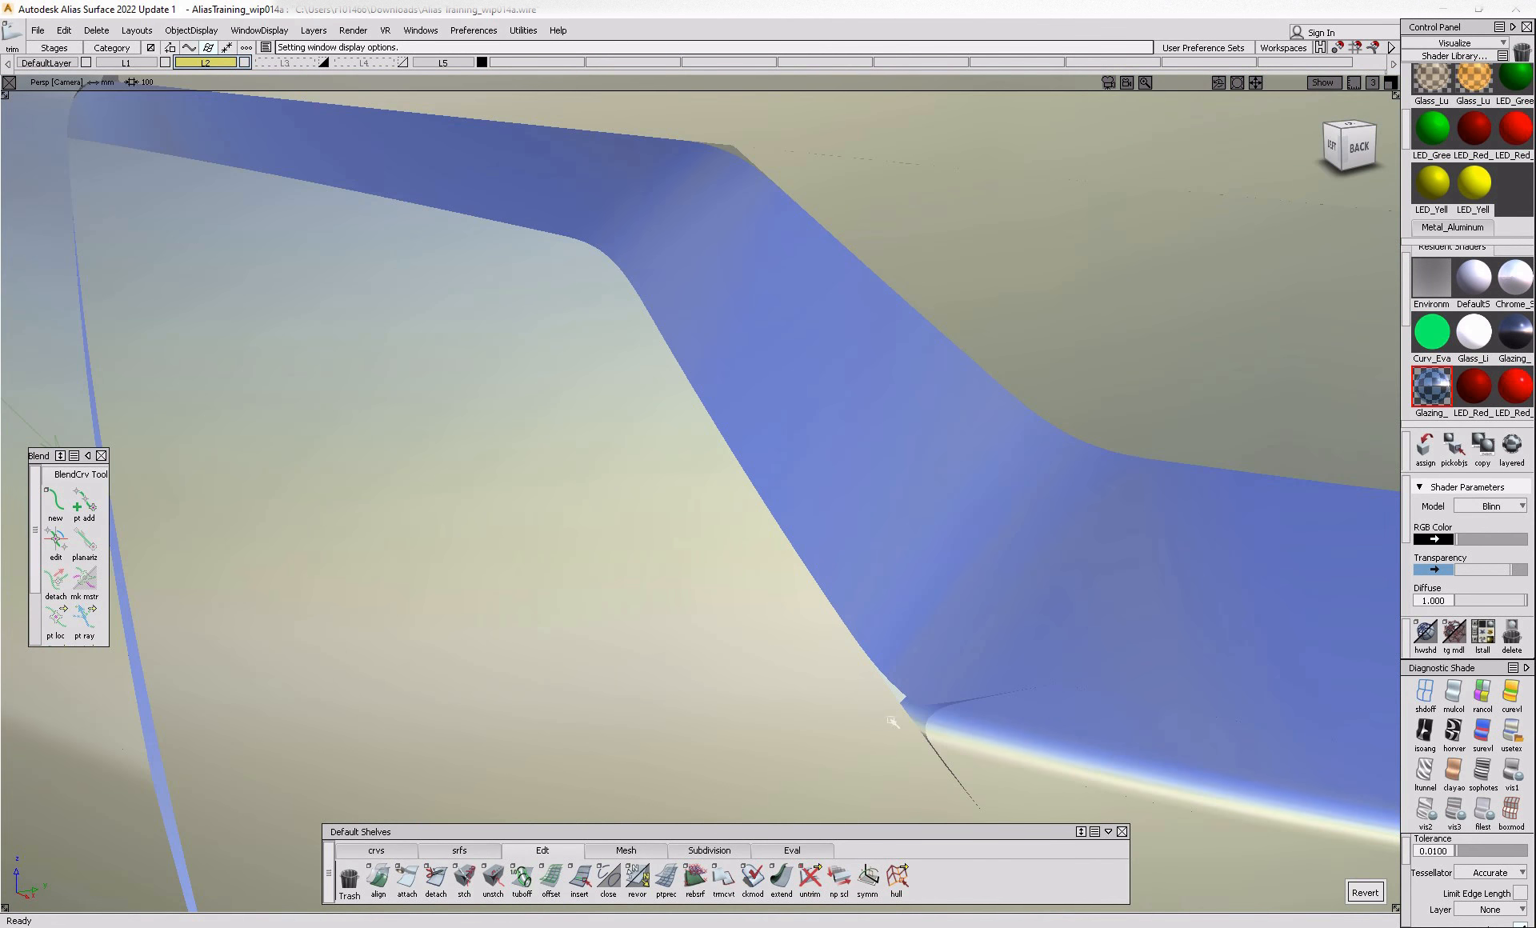
key("alt+t")
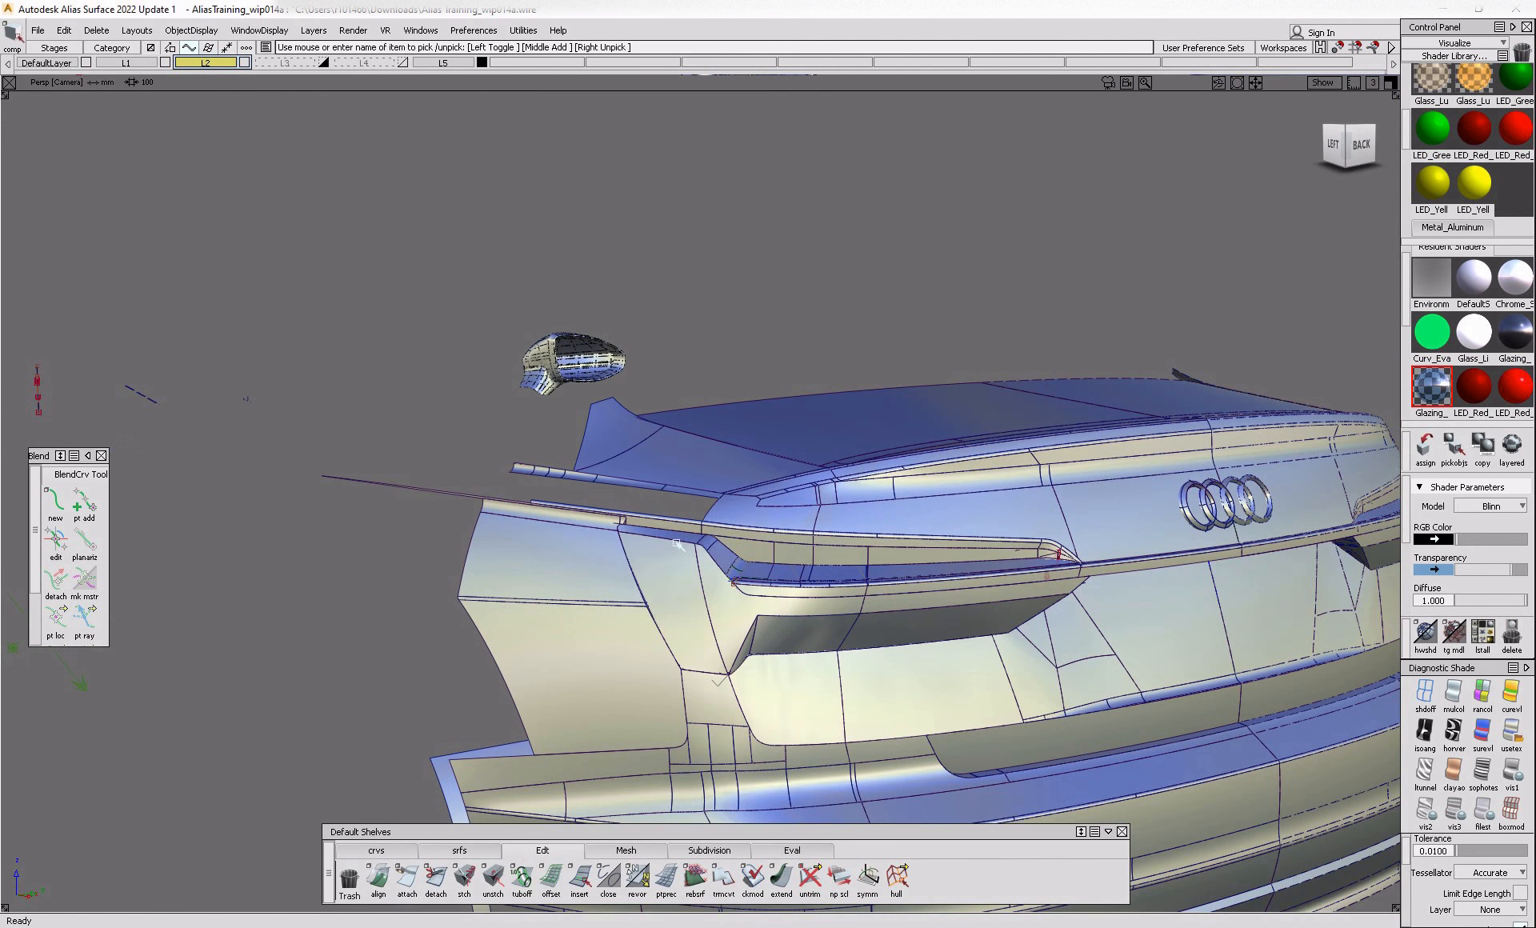
- Restore Visual State 1, clear the templated construction geometry from the whole car and turn off the wireframe display
left_click_drag(655, 524, 665, 599, "ctrl+shift")
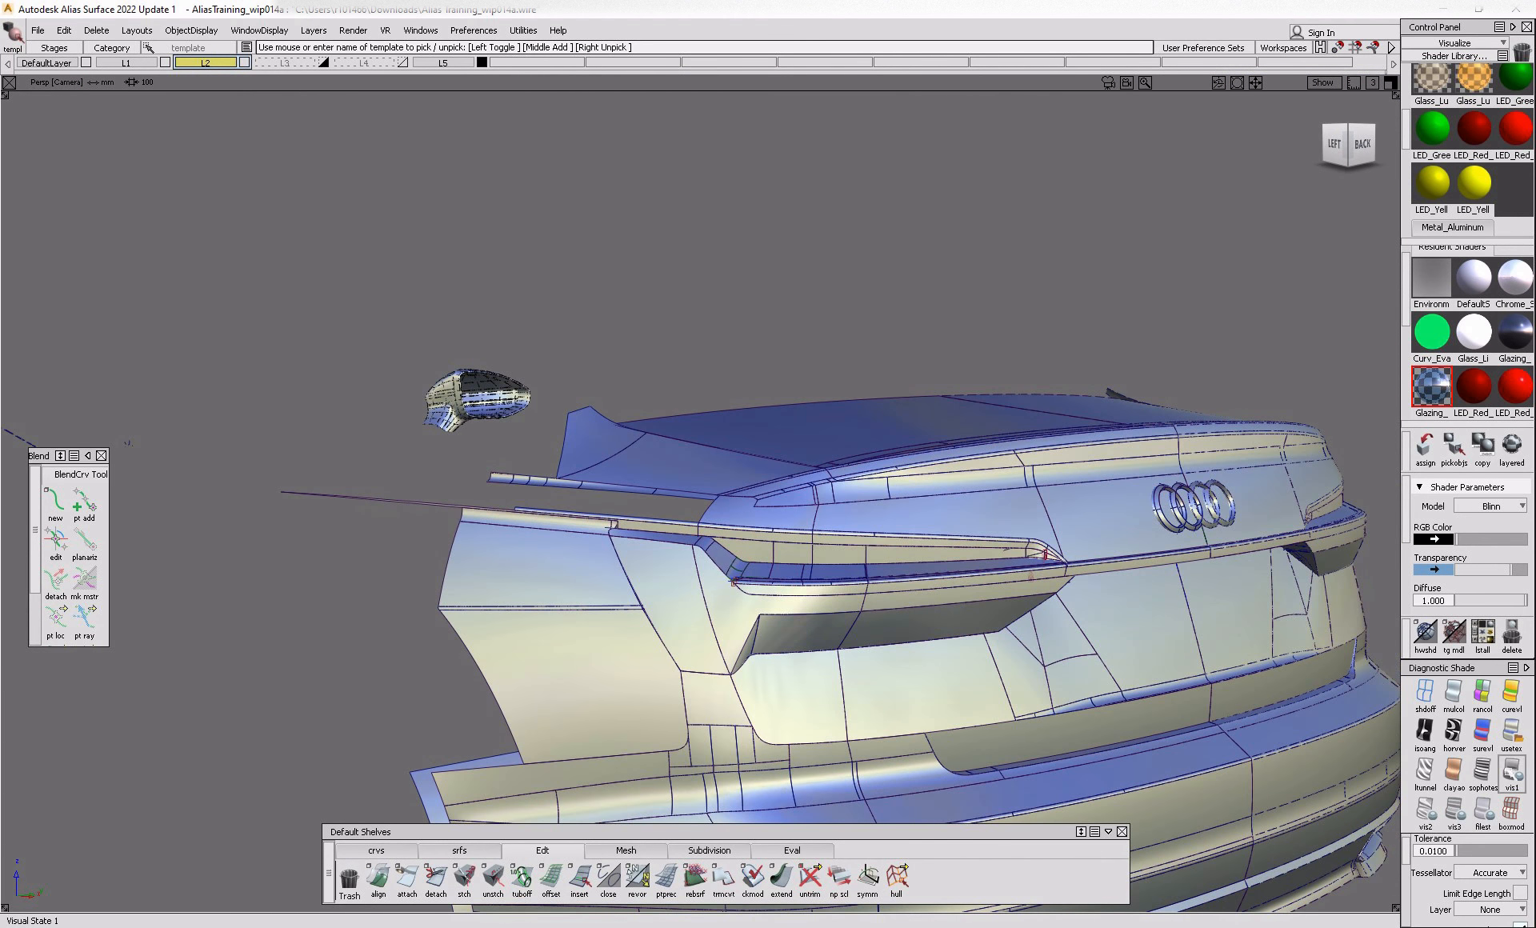
left_click(1511, 772)
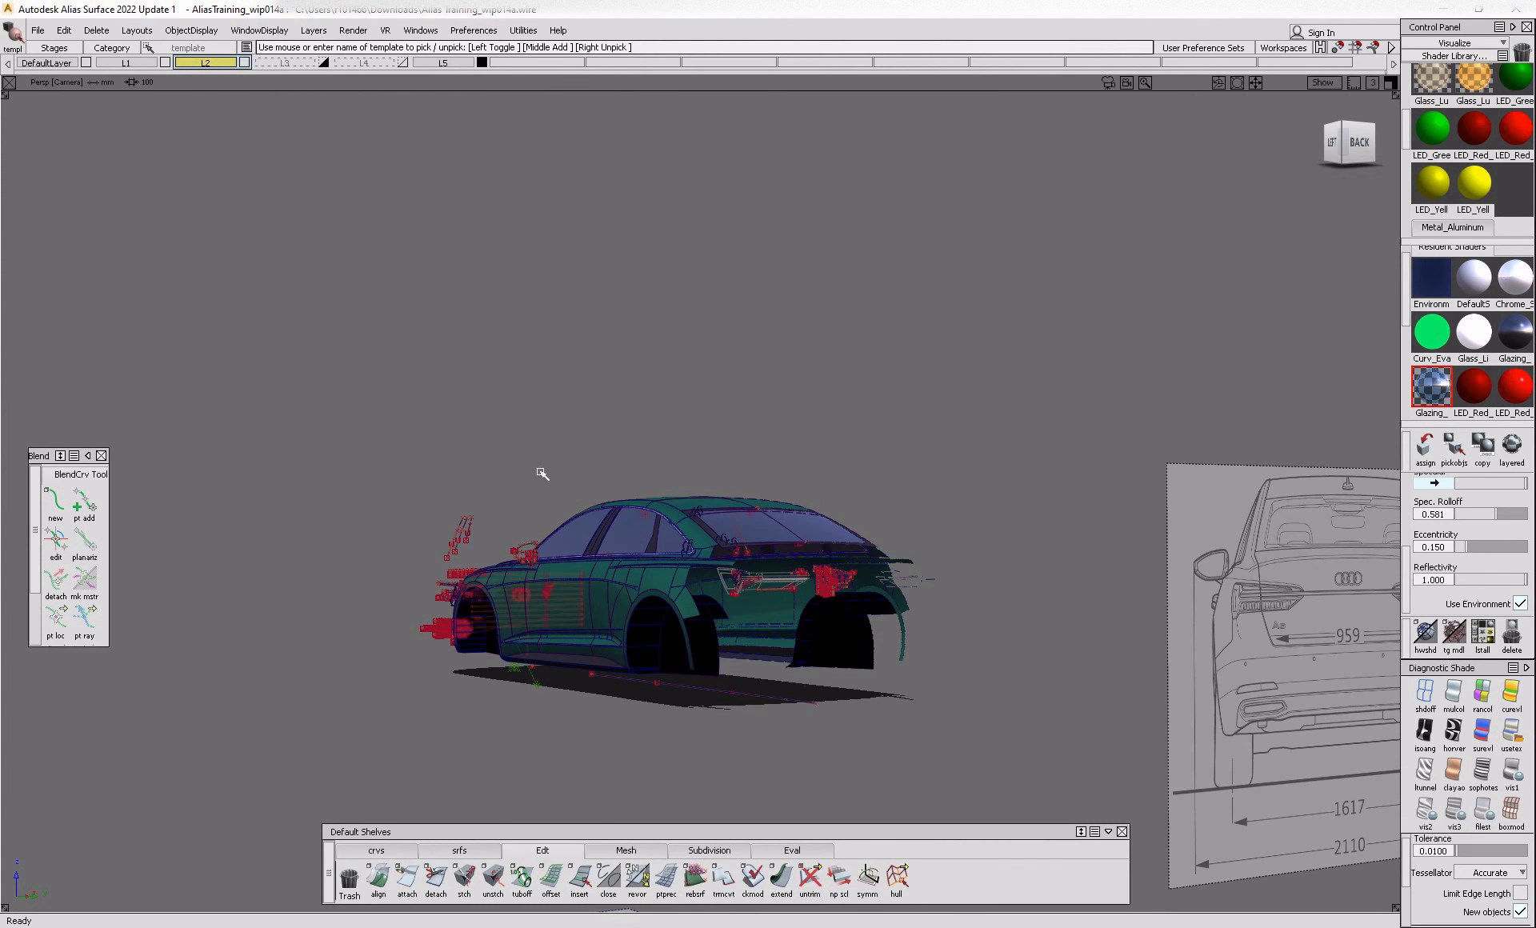
left_click_drag(539, 472, 1088, 724)
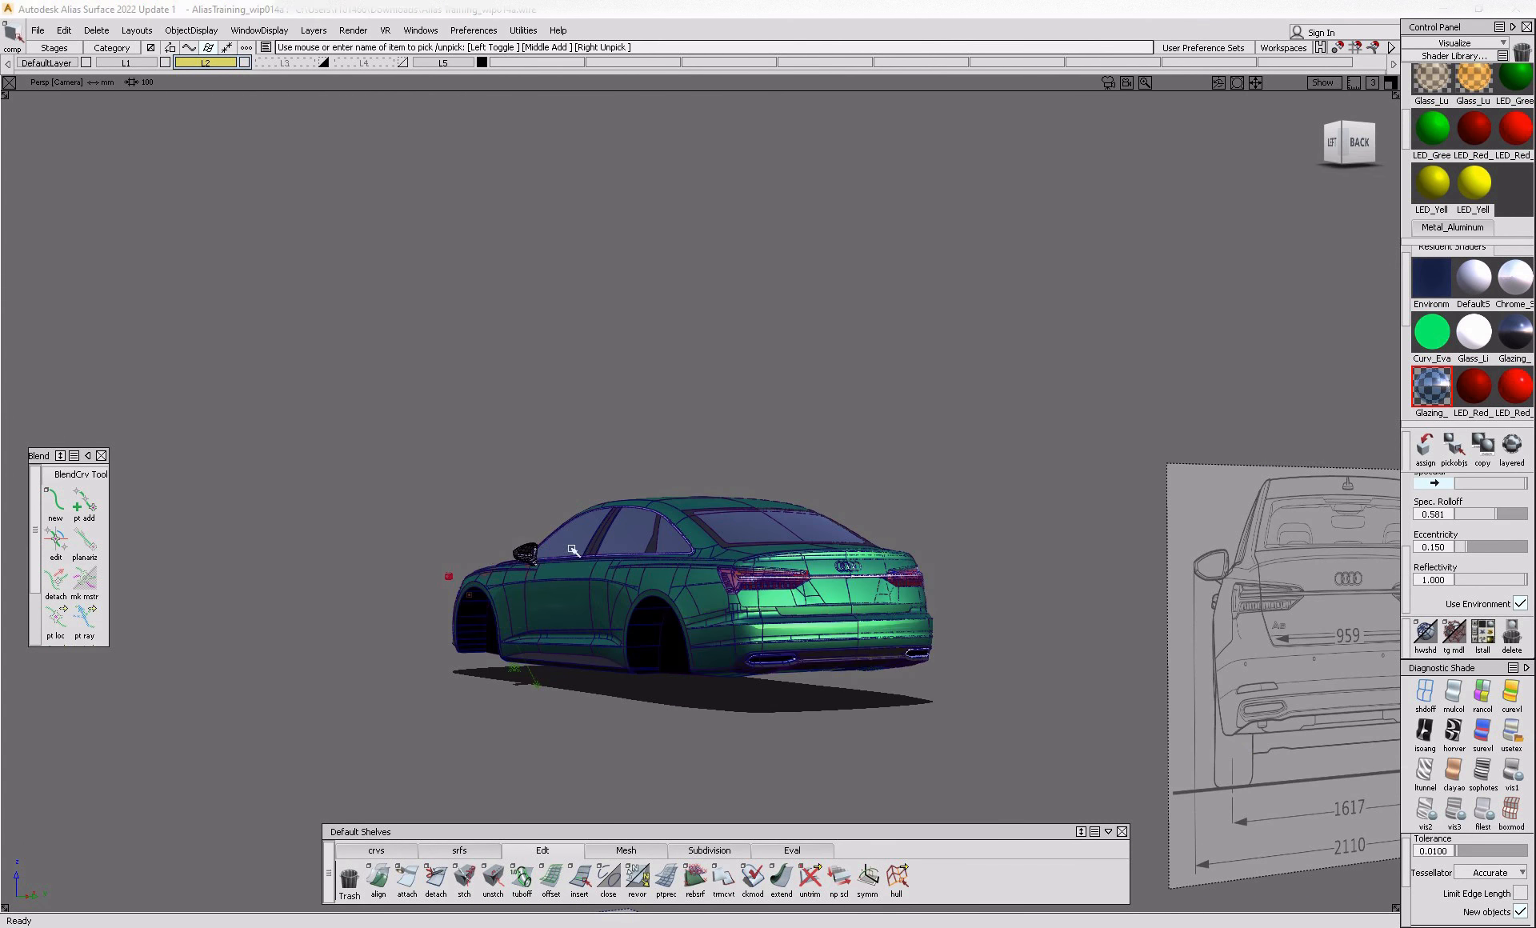
key("ctrl+m")
- Examine the shaded rear tail-light, its trim strip and surrounding body panels up close from the back and both sides
right_click_drag(616, 661, 785, 658, "alt+shift")
mouse_move(785, 659)
left_mouse_down("alt+shift")
mouse_move(864, 652)
mouse_move(768, 640)
left_mouse_up("alt+shift")
right_click_drag(769, 640, 947, 634, "alt+shift")
left_click_drag(946, 634, 685, 603, "alt+shift")
right_click_drag(685, 604, 648, 672, "alt+shift")
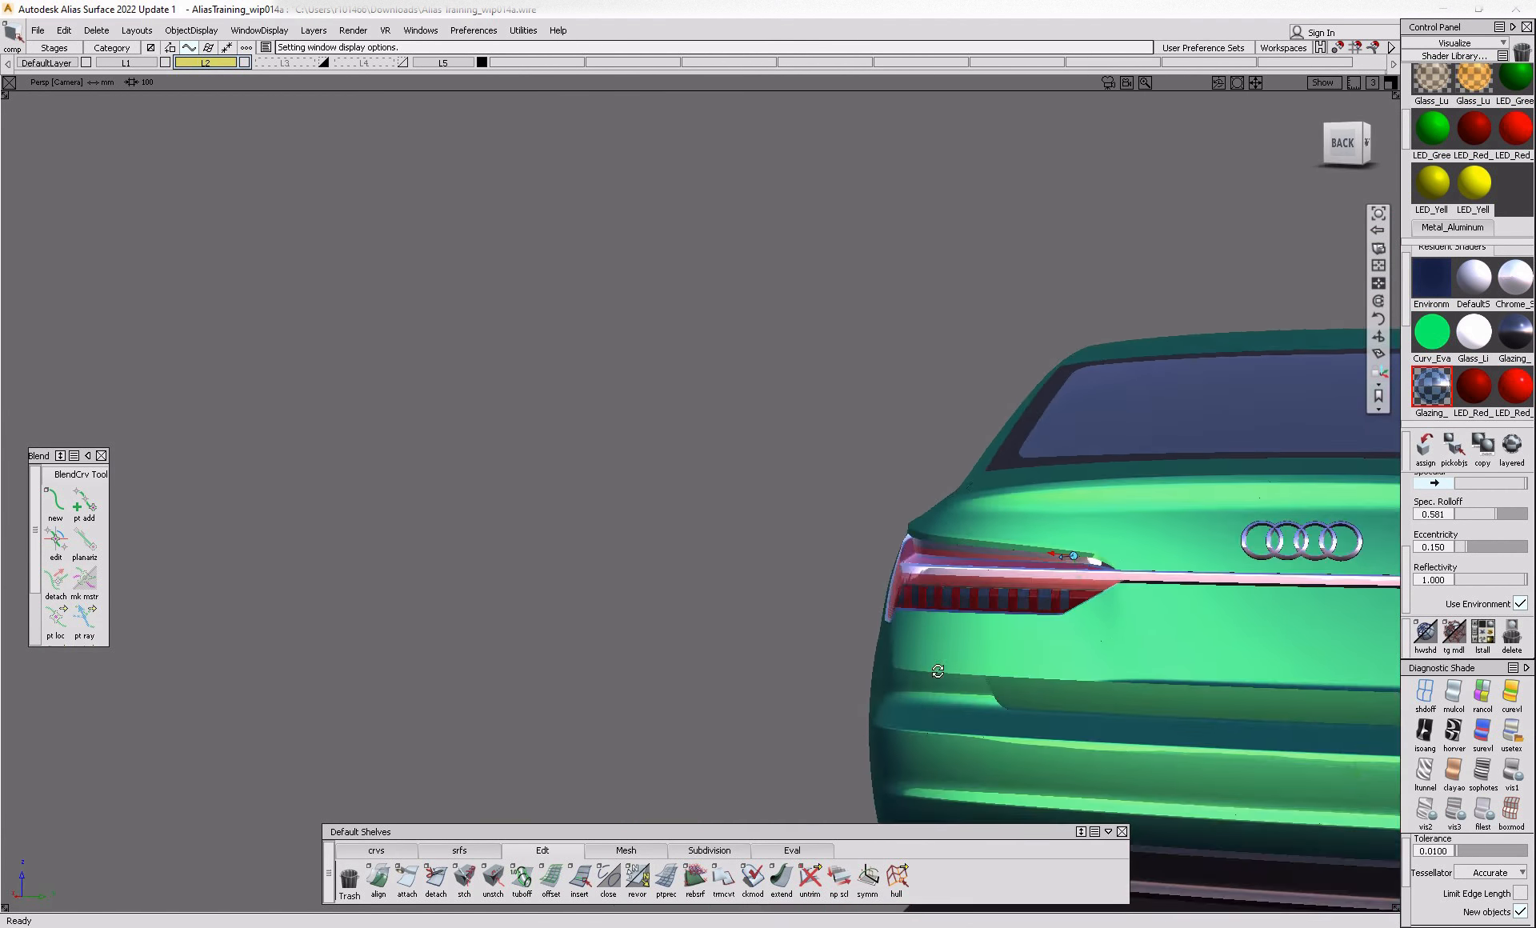
left_click_drag(648, 672, 809, 668, "alt+shift")
right_click_drag(808, 668, 1064, 662, "alt+shift")
left_click_drag(1064, 662, 755, 680, "alt+shift")
right_click_drag(755, 679, 734, 685, "alt+shift")
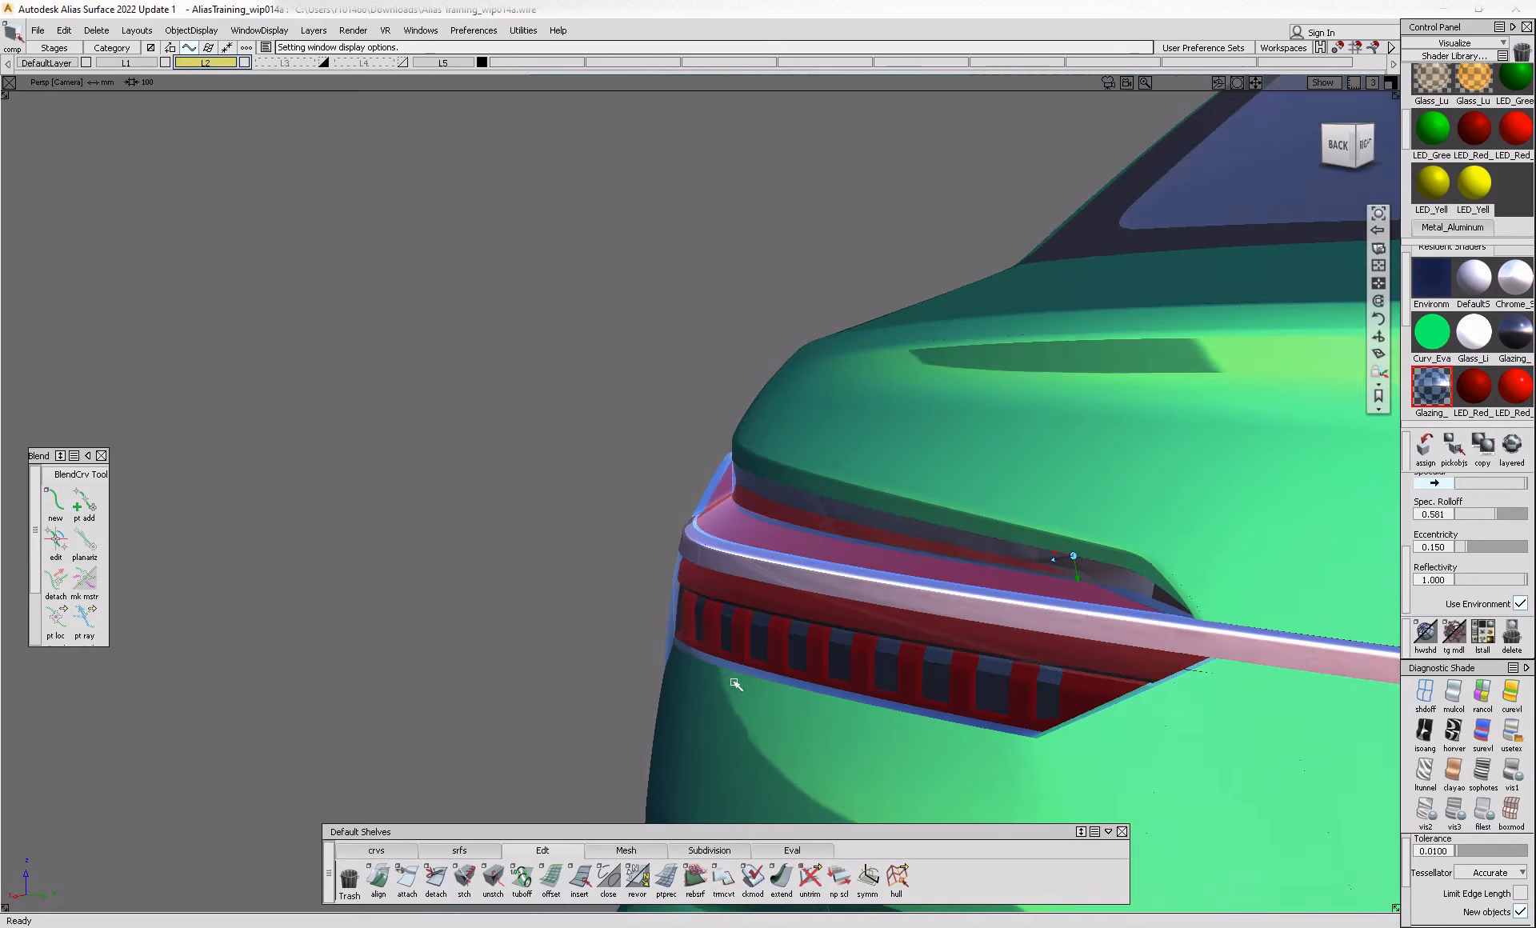
left_click_drag(734, 686, 961, 677, "alt+shift")
right_click_drag(960, 676, 1286, 659, "alt+shift")
left_click_drag(1286, 658, 1144, 695, "alt+shift")
right_click_drag(1144, 695, 1227, 693, "alt+shift")
left_click_drag(1227, 693, 1097, 696, "alt+shift")
right_click_drag(1097, 696, 808, 711, "alt+shift")
left_click_drag(808, 710, 945, 752, "alt+shift")
right_click_drag(944, 752, 829, 755, "alt+shift")
- Examine the whole shaded car from the rear, roof, front quarter and side
left_click_drag(503, 725, 843, 634, "alt+shift")
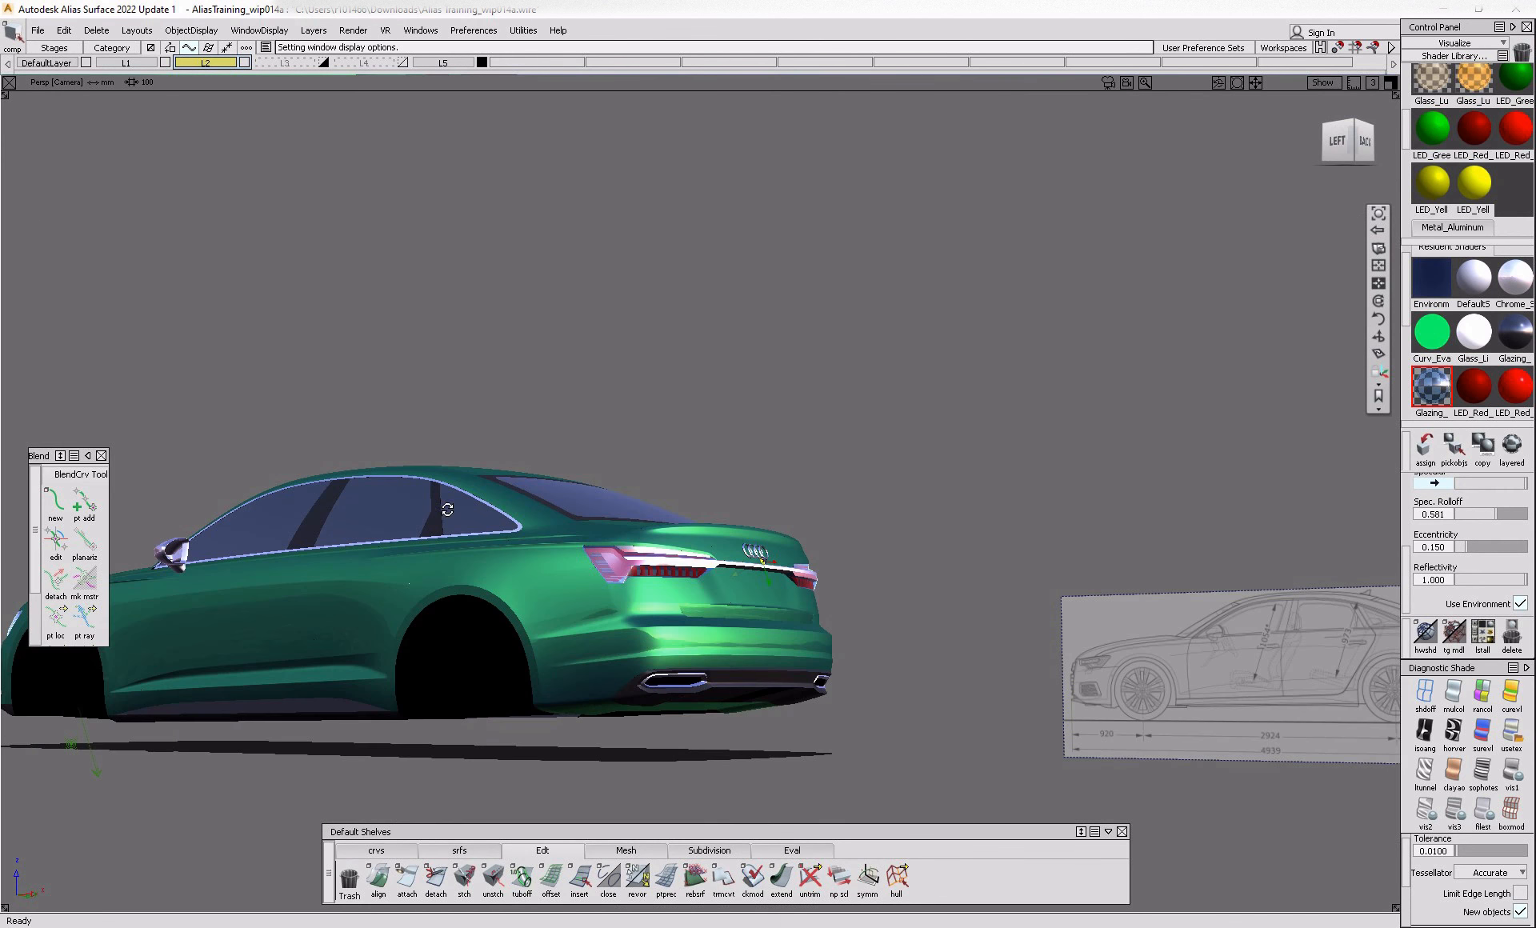
left_click_drag(448, 511, 528, 631, "alt+shift")
right_click_drag(528, 630, 747, 601, "alt+shift")
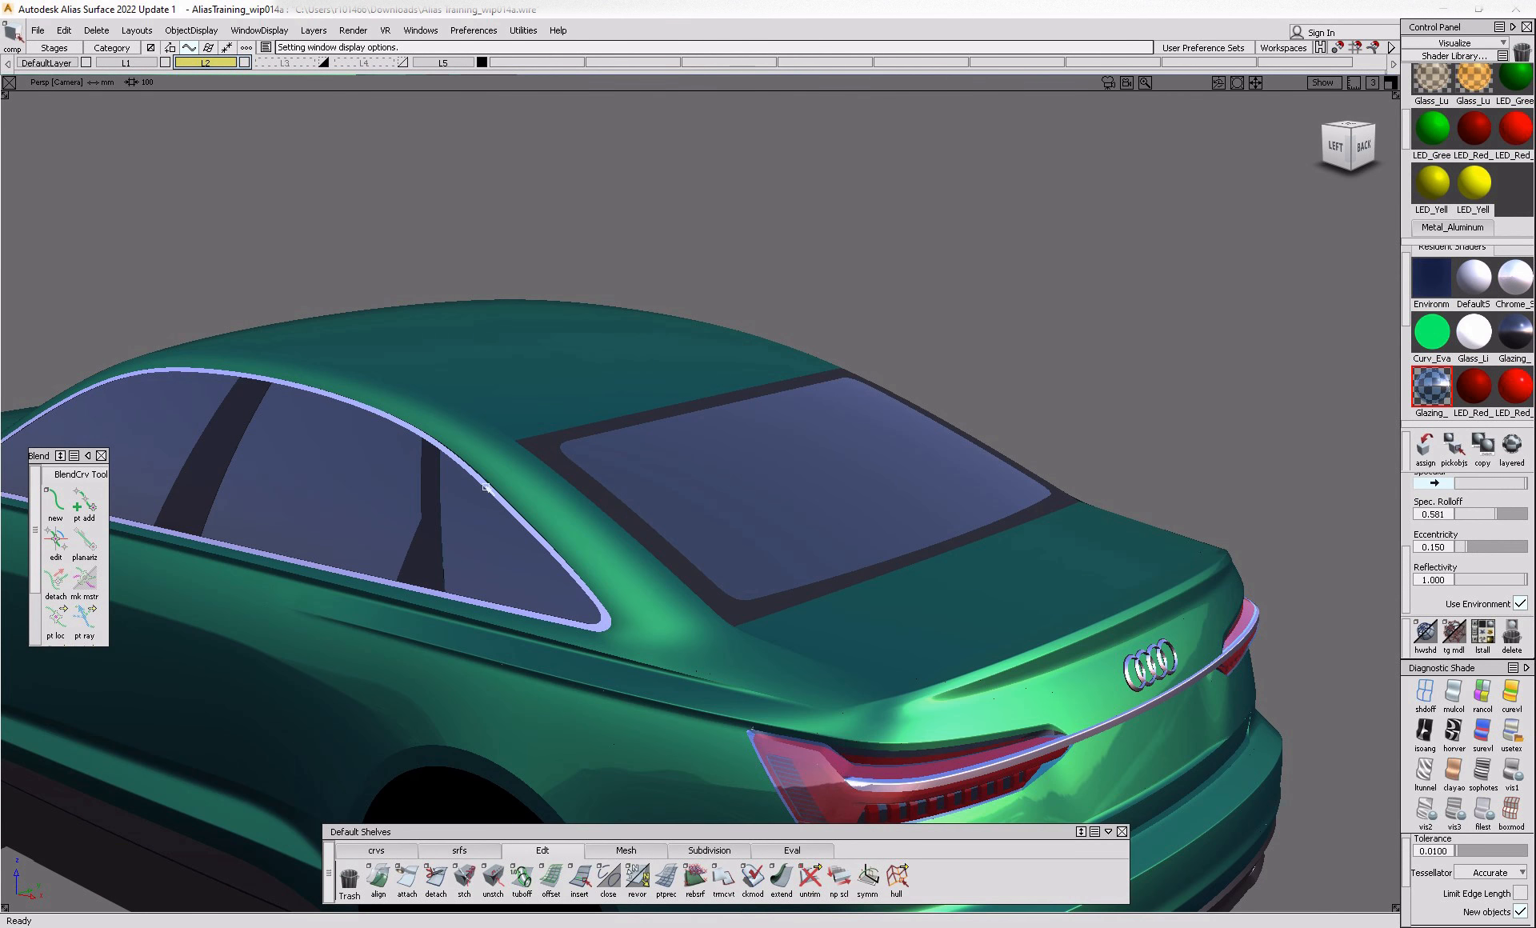
right_click_drag(287, 536, 390, 586, "alt+shift")
left_click_drag(584, 594, 652, 592, "alt+shift")
middle_click_drag(653, 592, 1005, 576, "alt+shift")
left_click_drag(792, 489, 648, 529, "alt+shift")
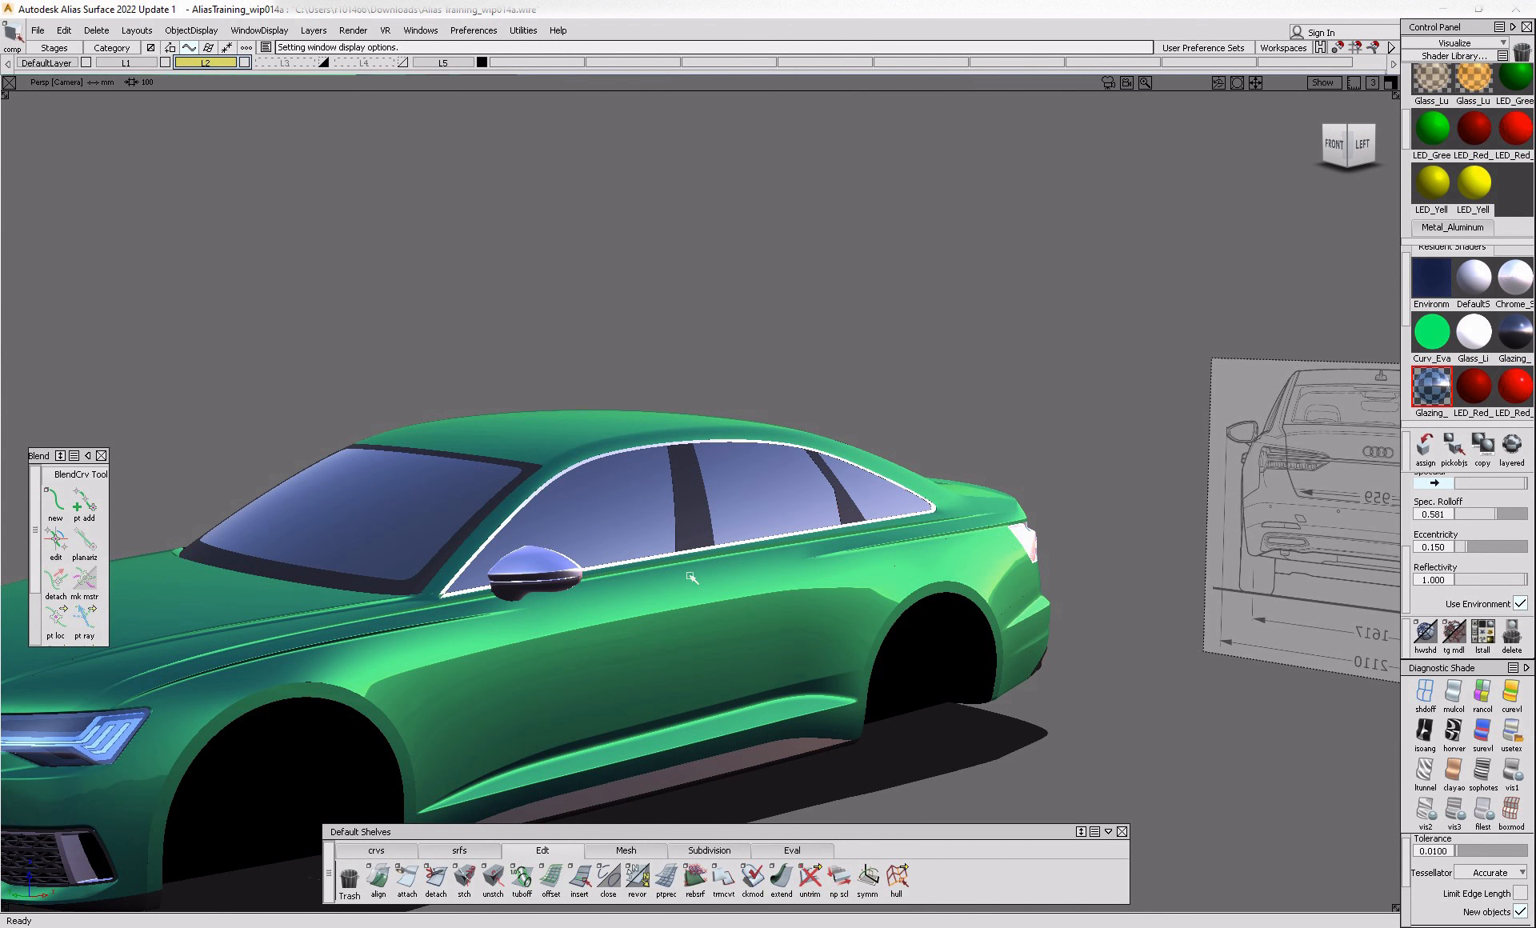
left_click_drag(835, 626, 693, 584, "alt+shift")
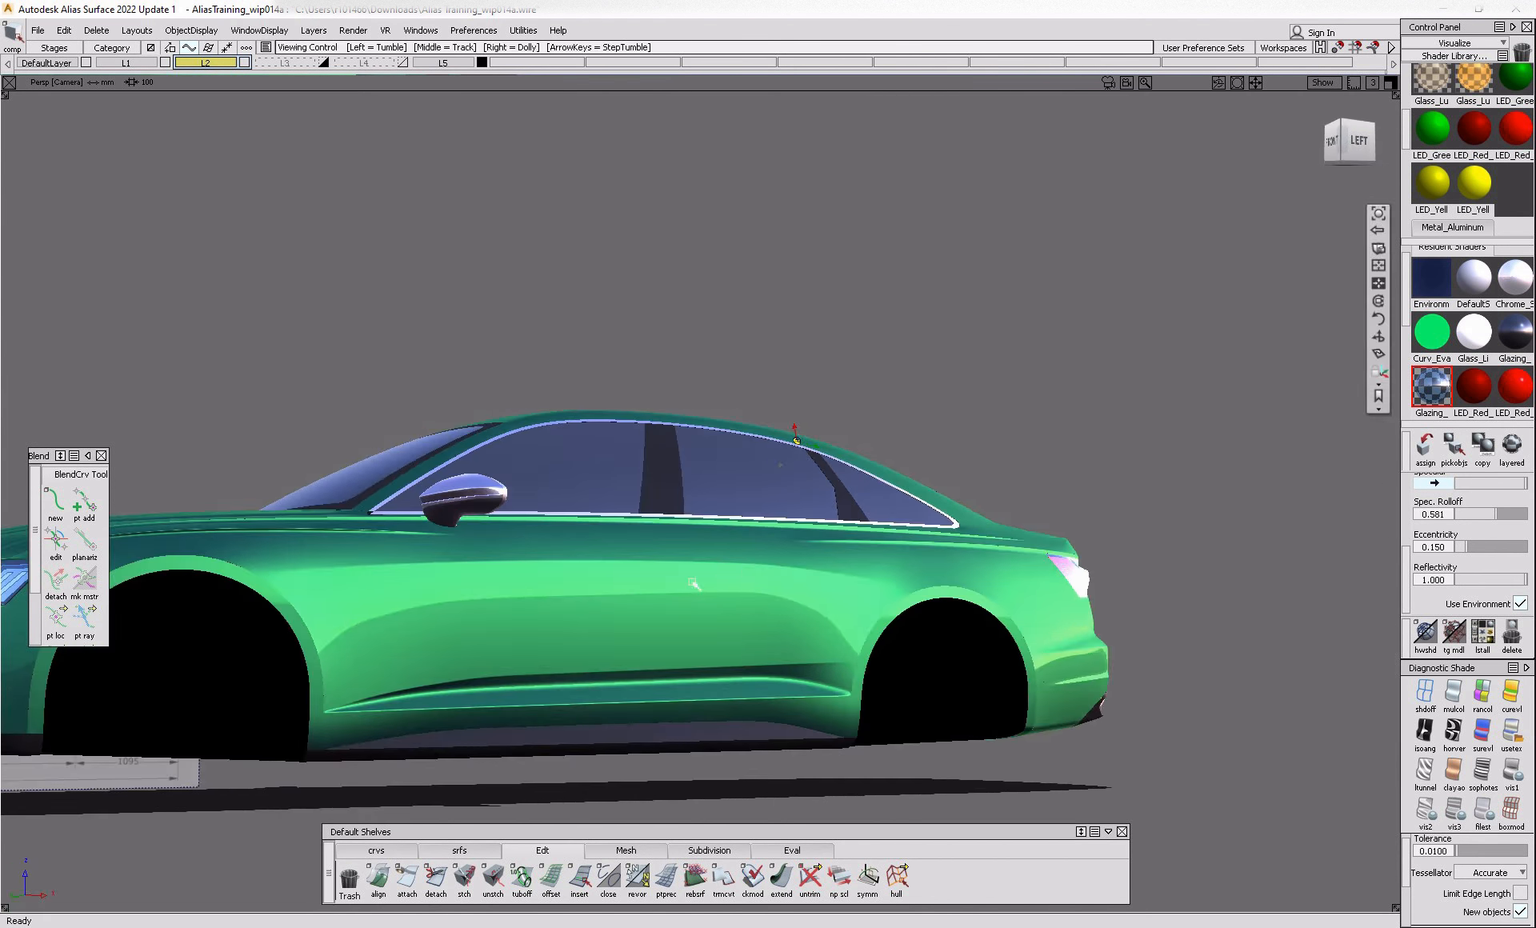